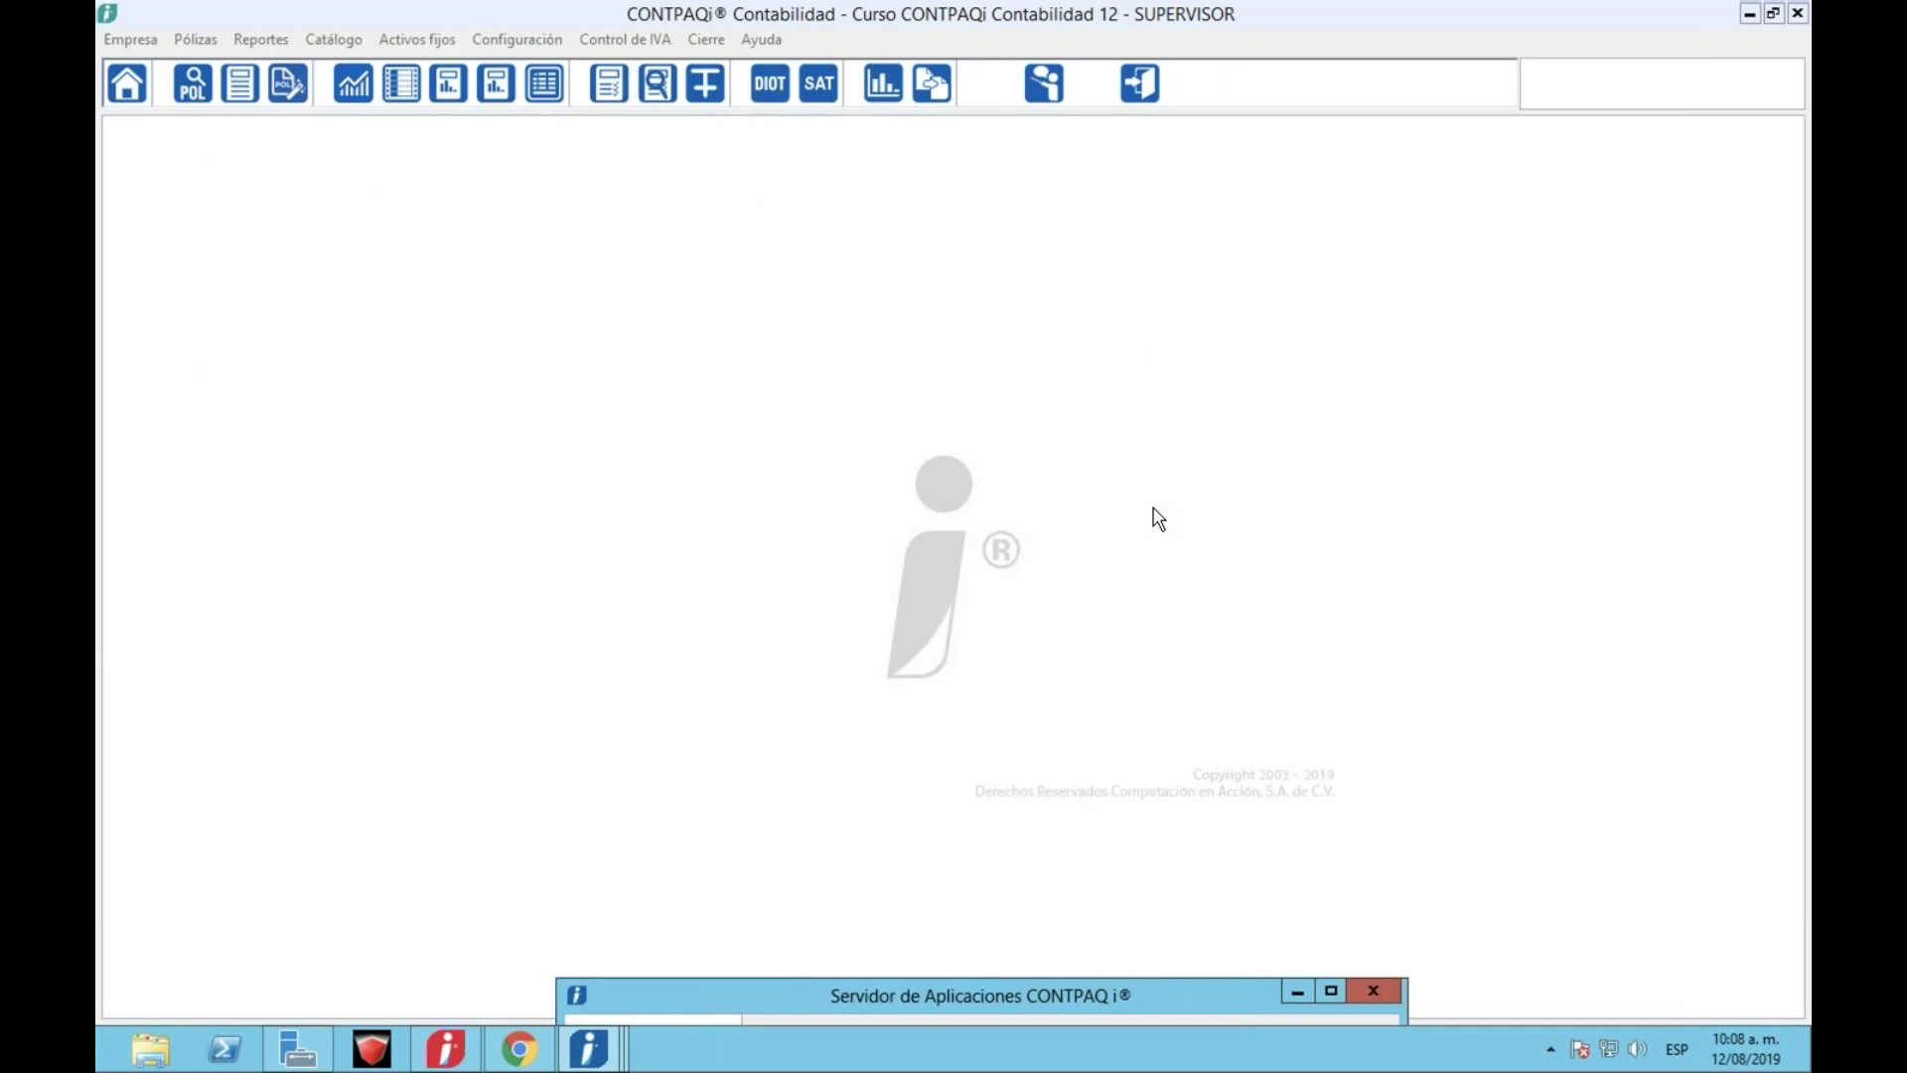
click(773, 43)
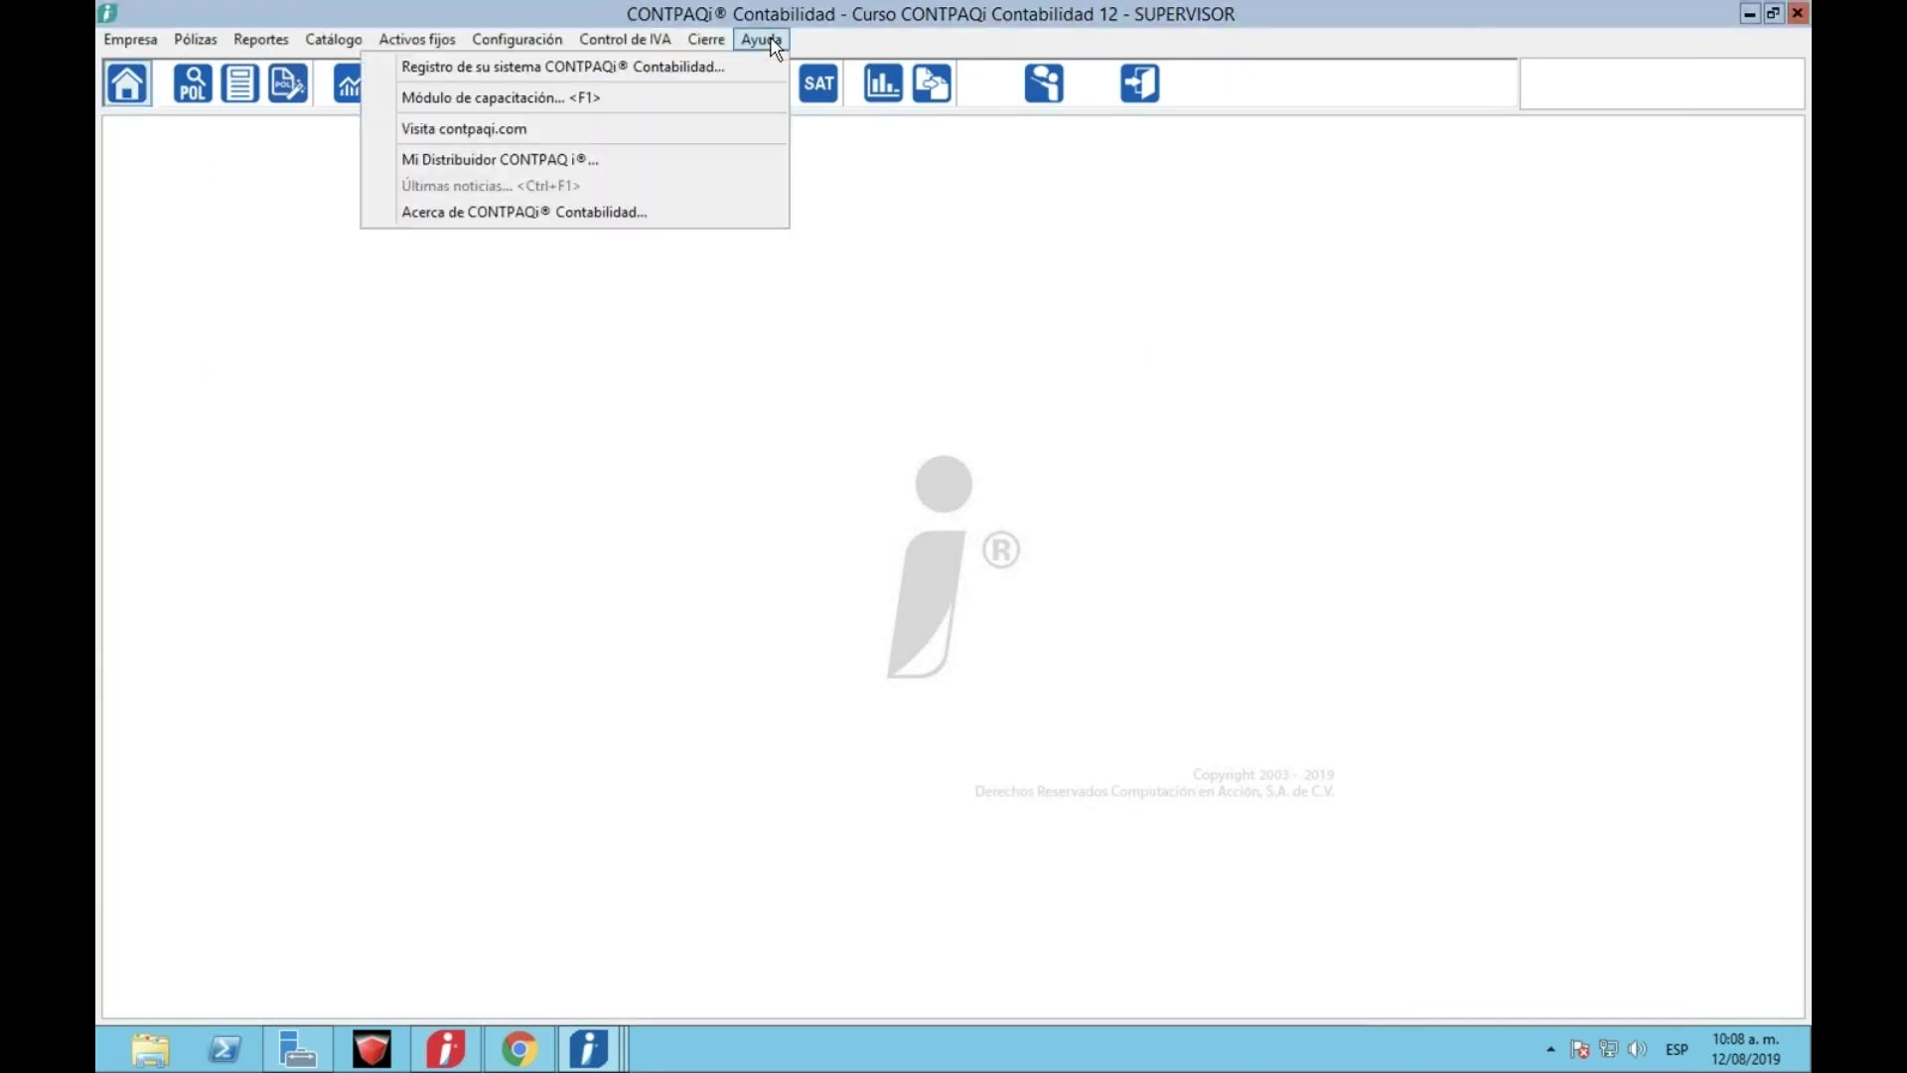
click(574, 220)
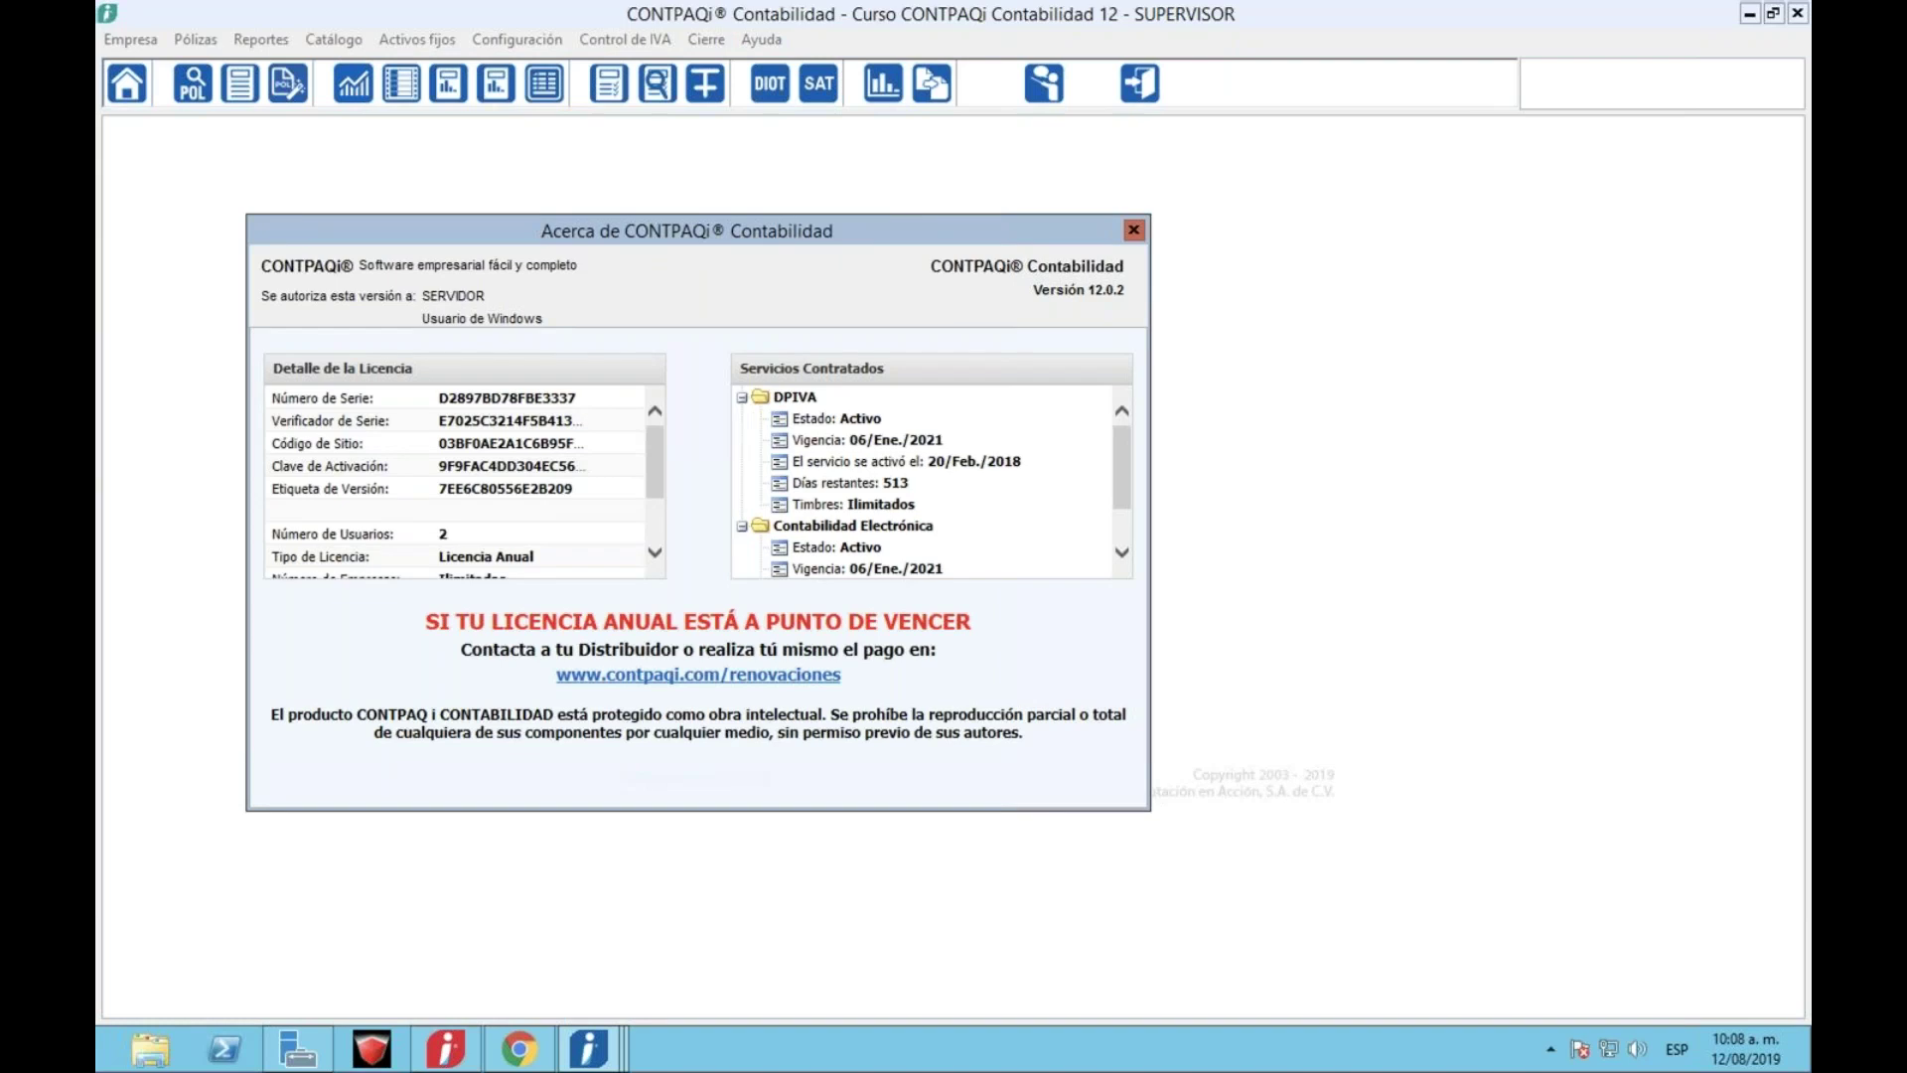
click(1132, 232)
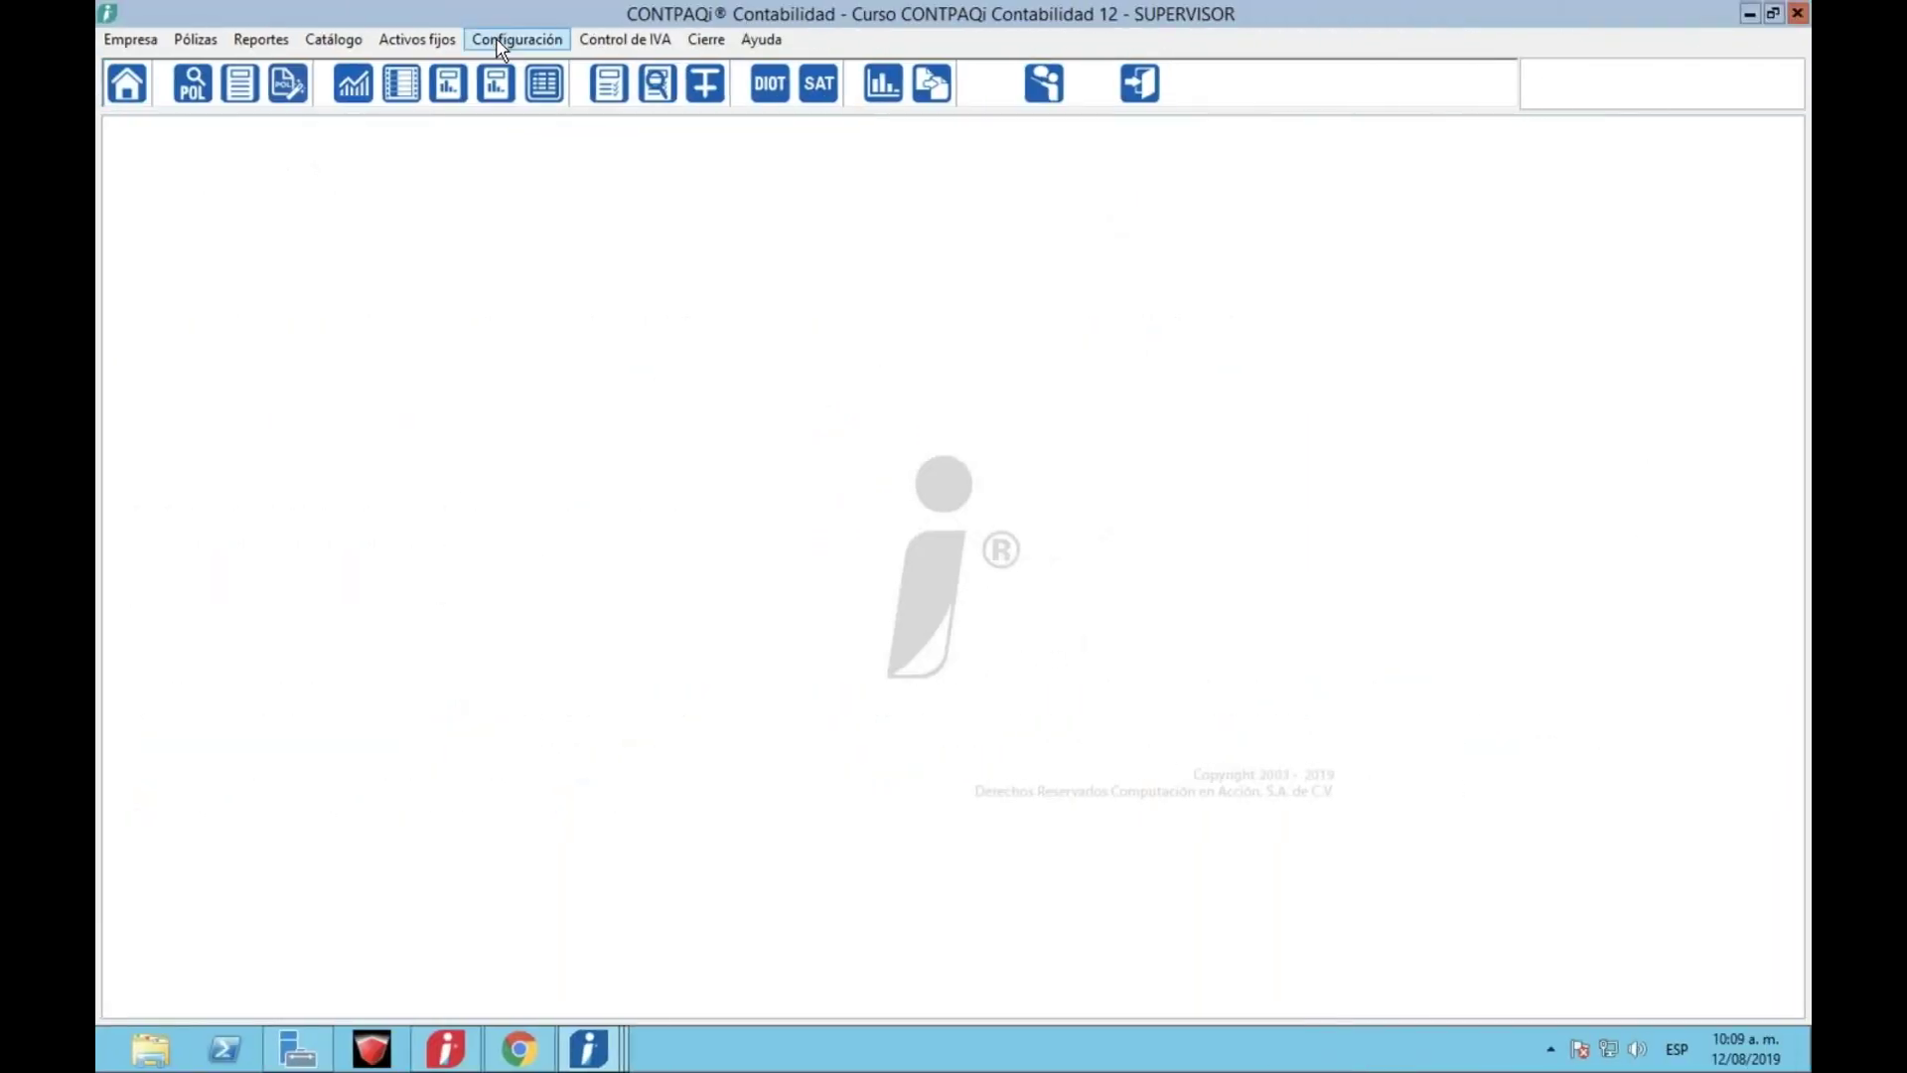
Open the empty Productos y servicios catalog form from the Configuración menu.
click(500, 44)
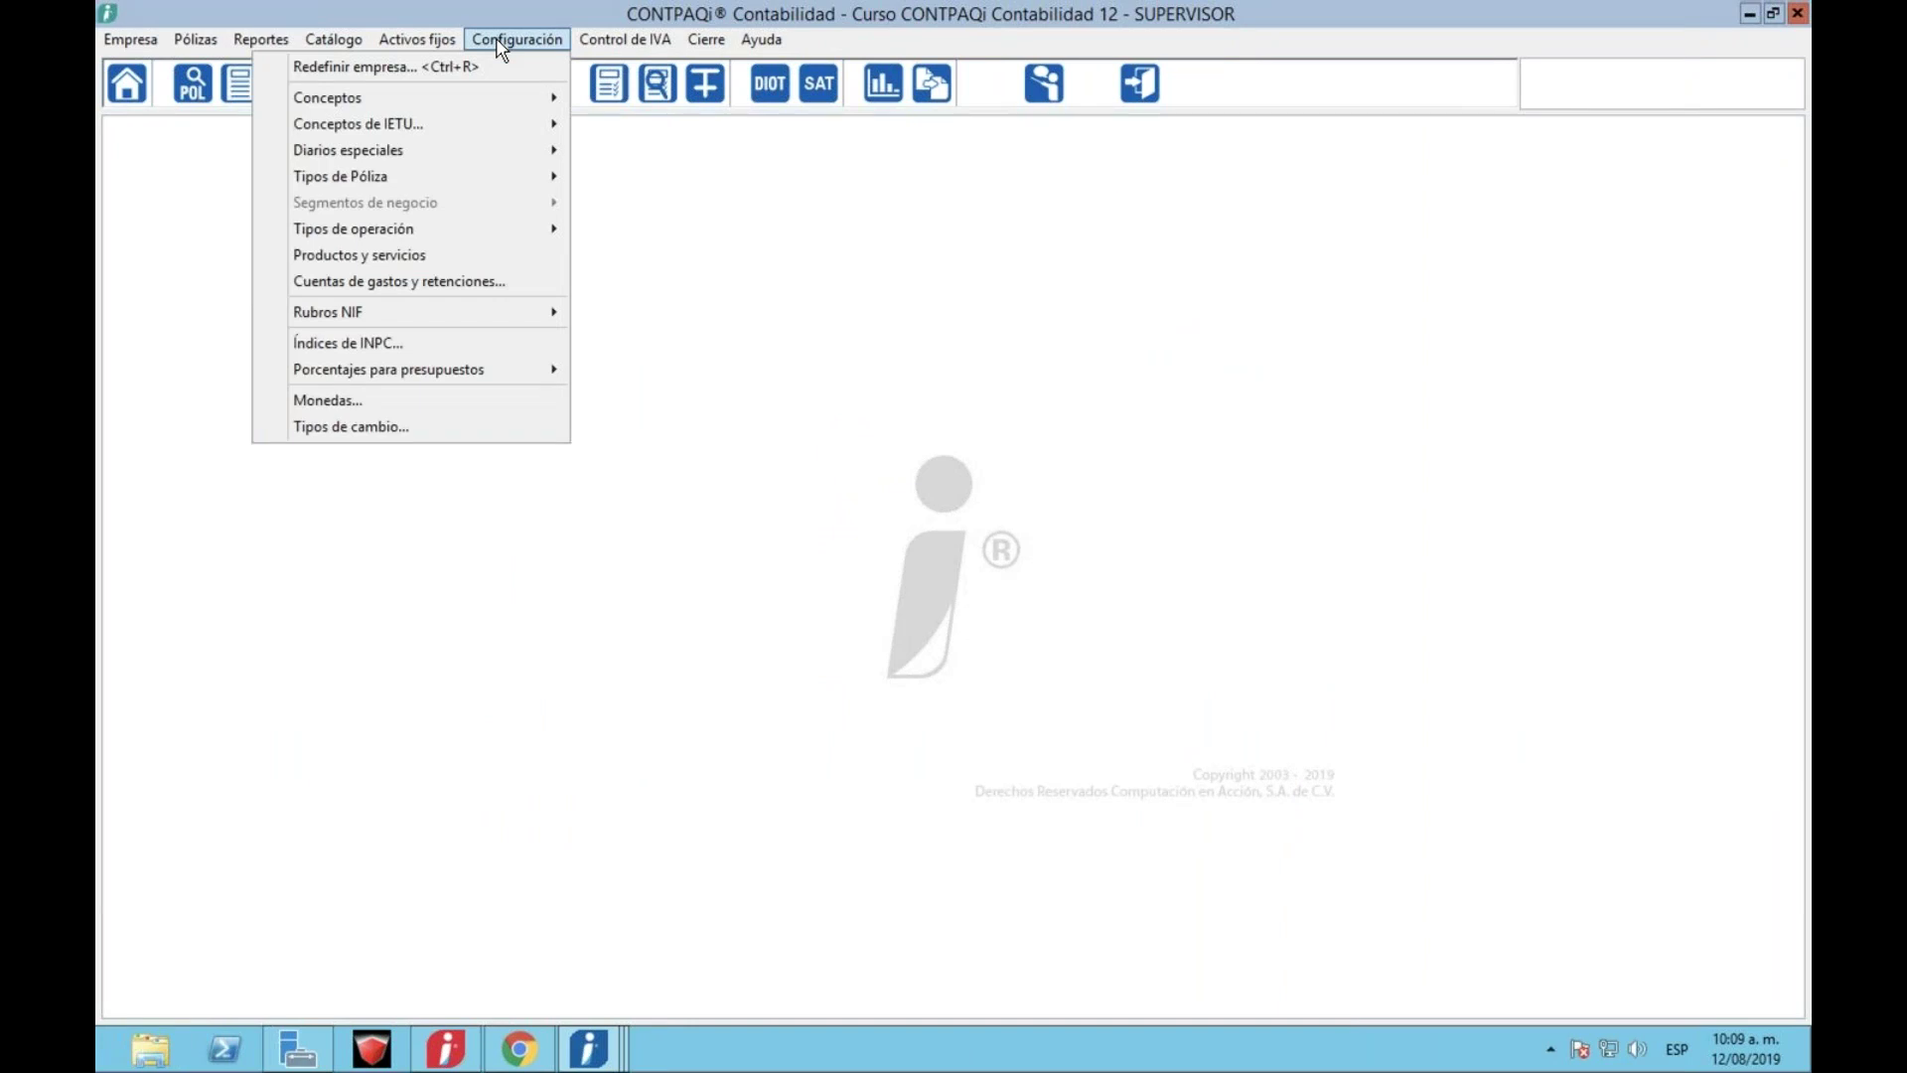
mouse_move(503, 234)
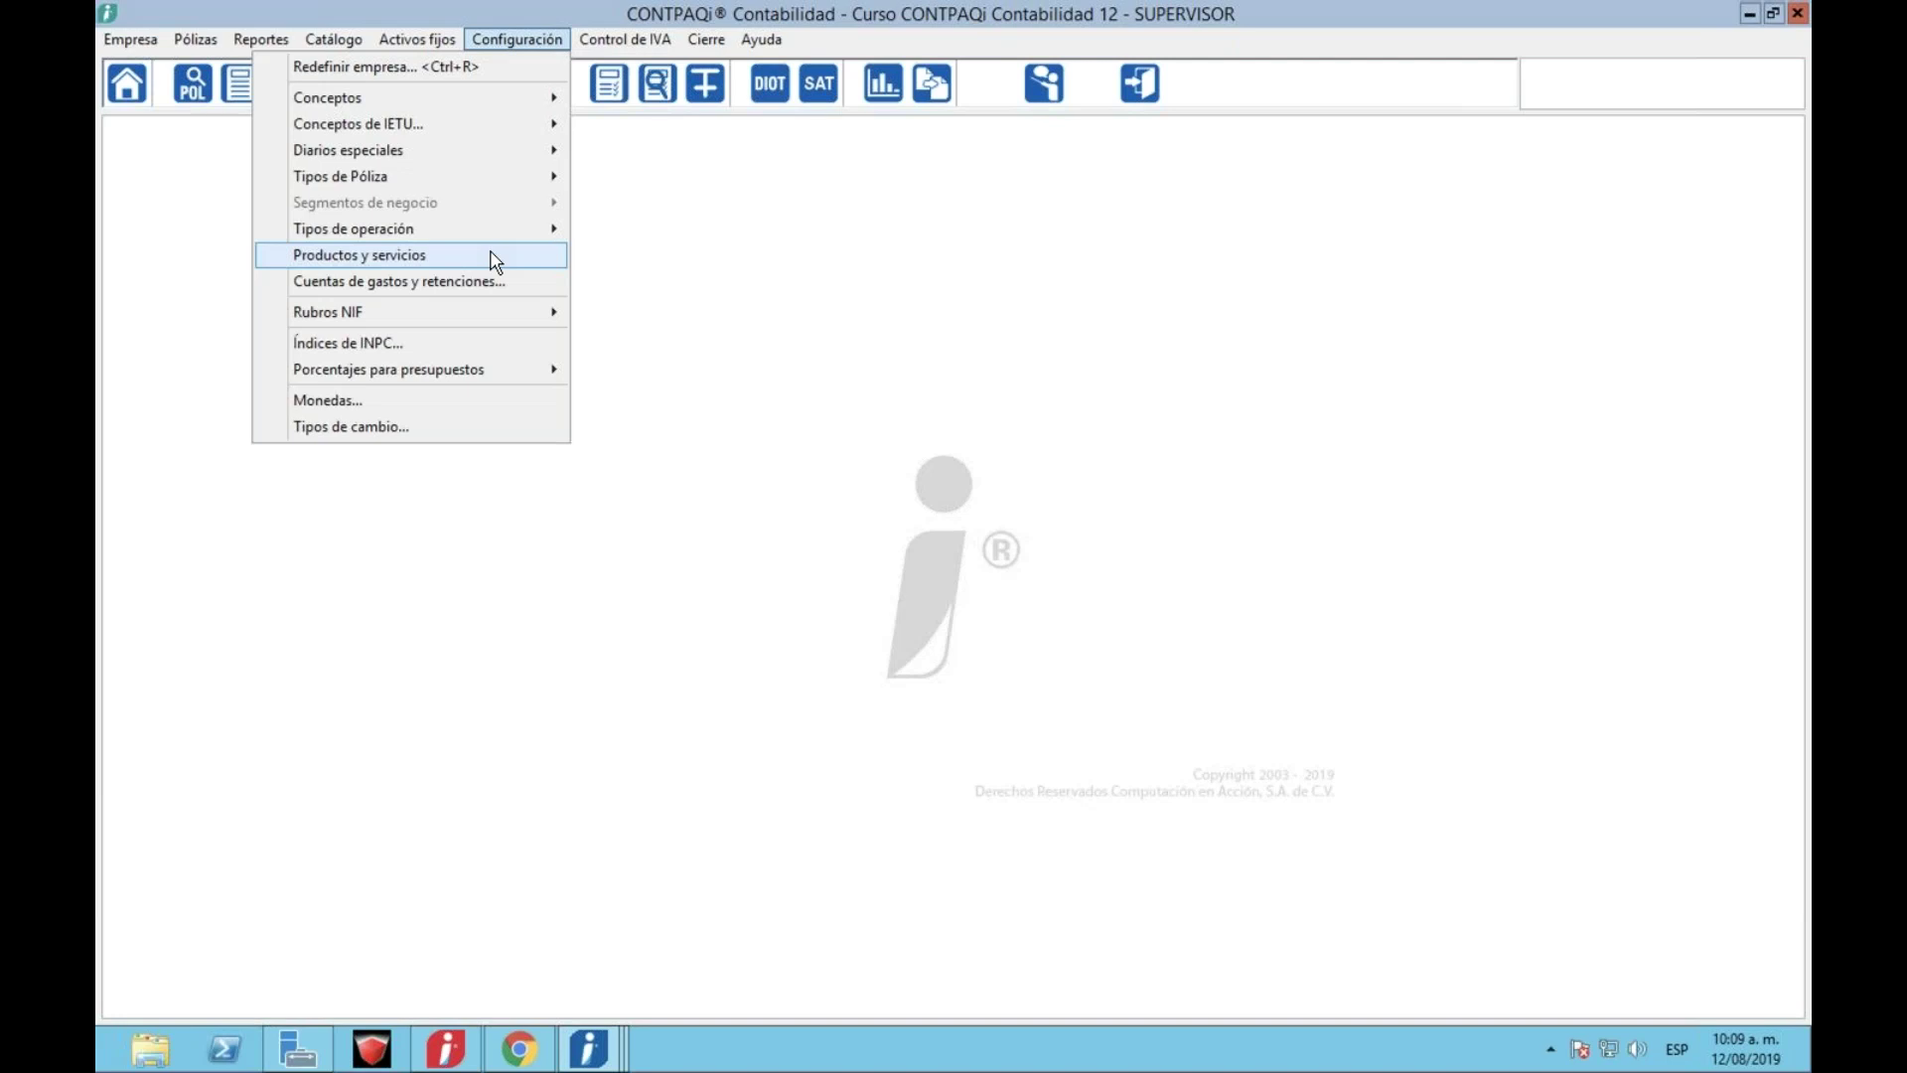
click(495, 260)
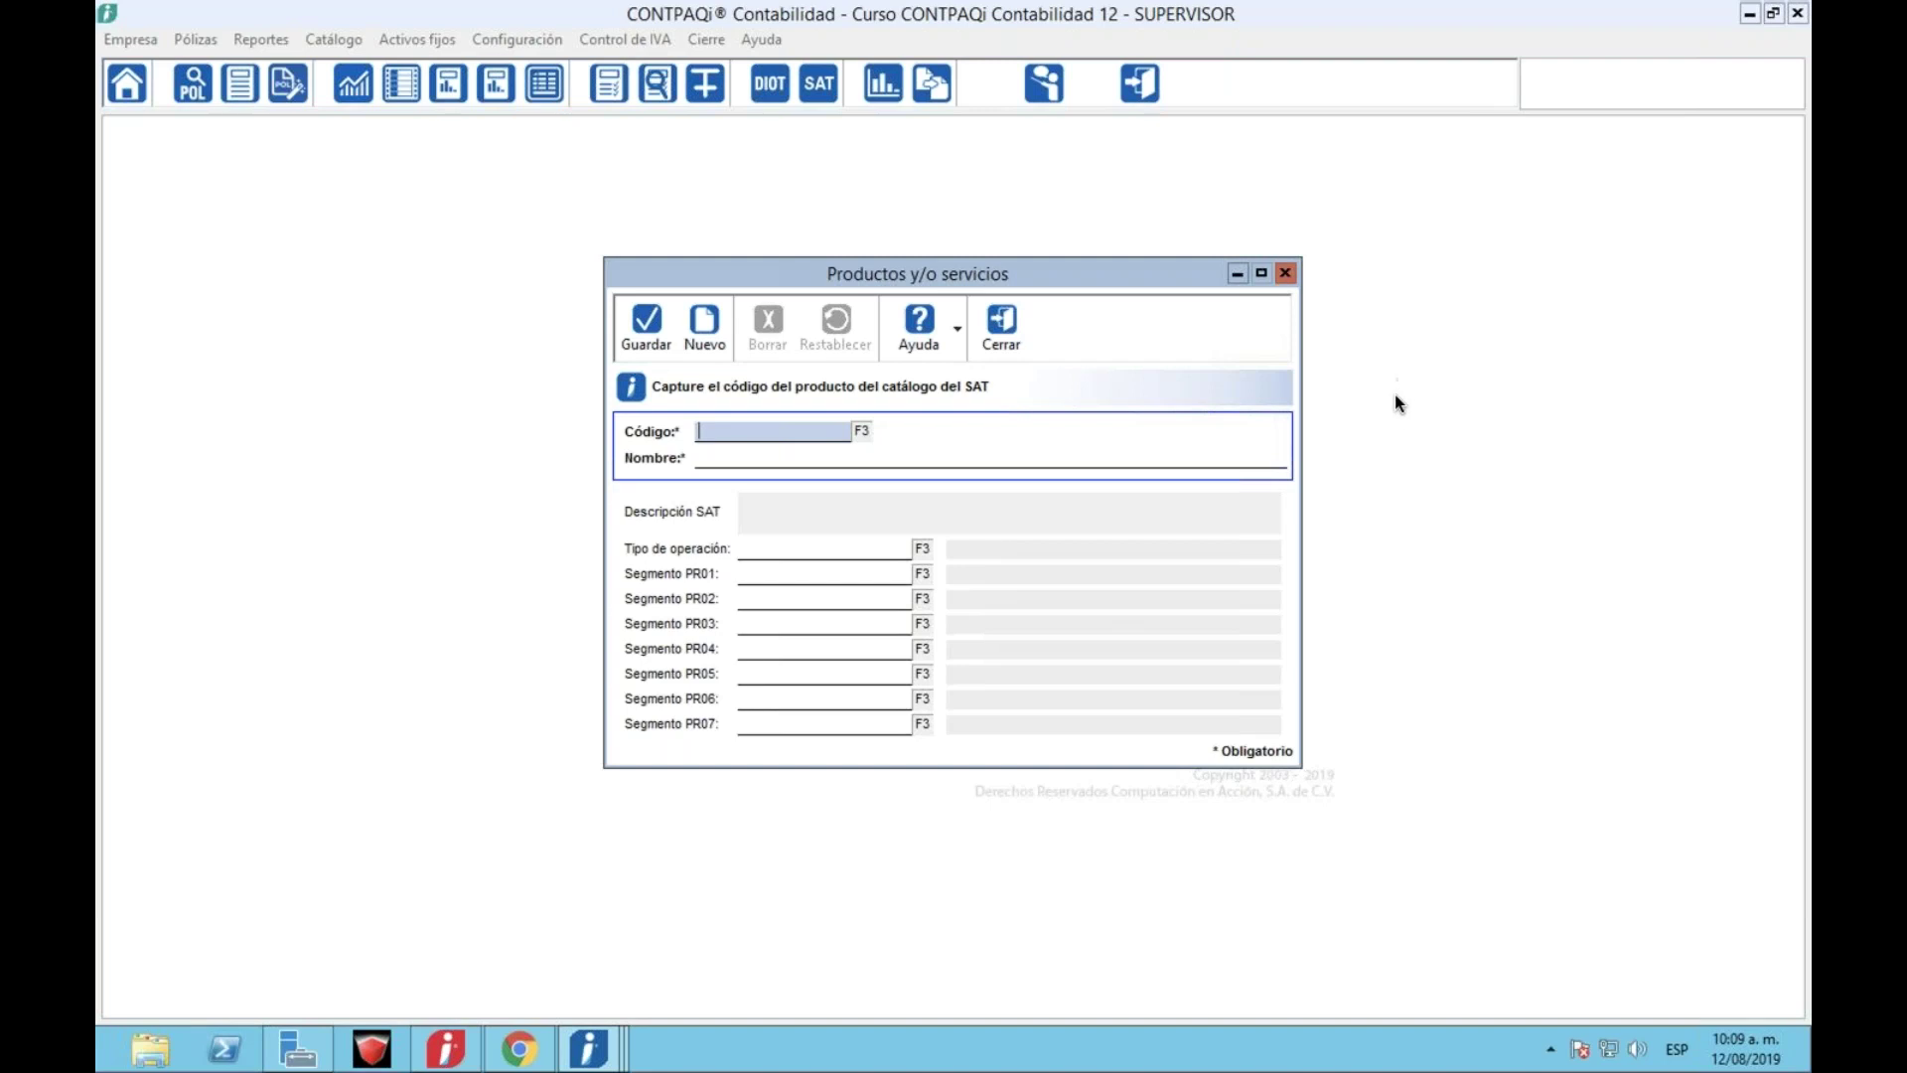
Show the five registered products in the Código lookup and select Gasolina Magna.
mouse_move(711, 387)
mouse_down()
mouse_move(596, 407)
mouse_move(1078, 467)
mouse_move(795, 332)
mouse_up()
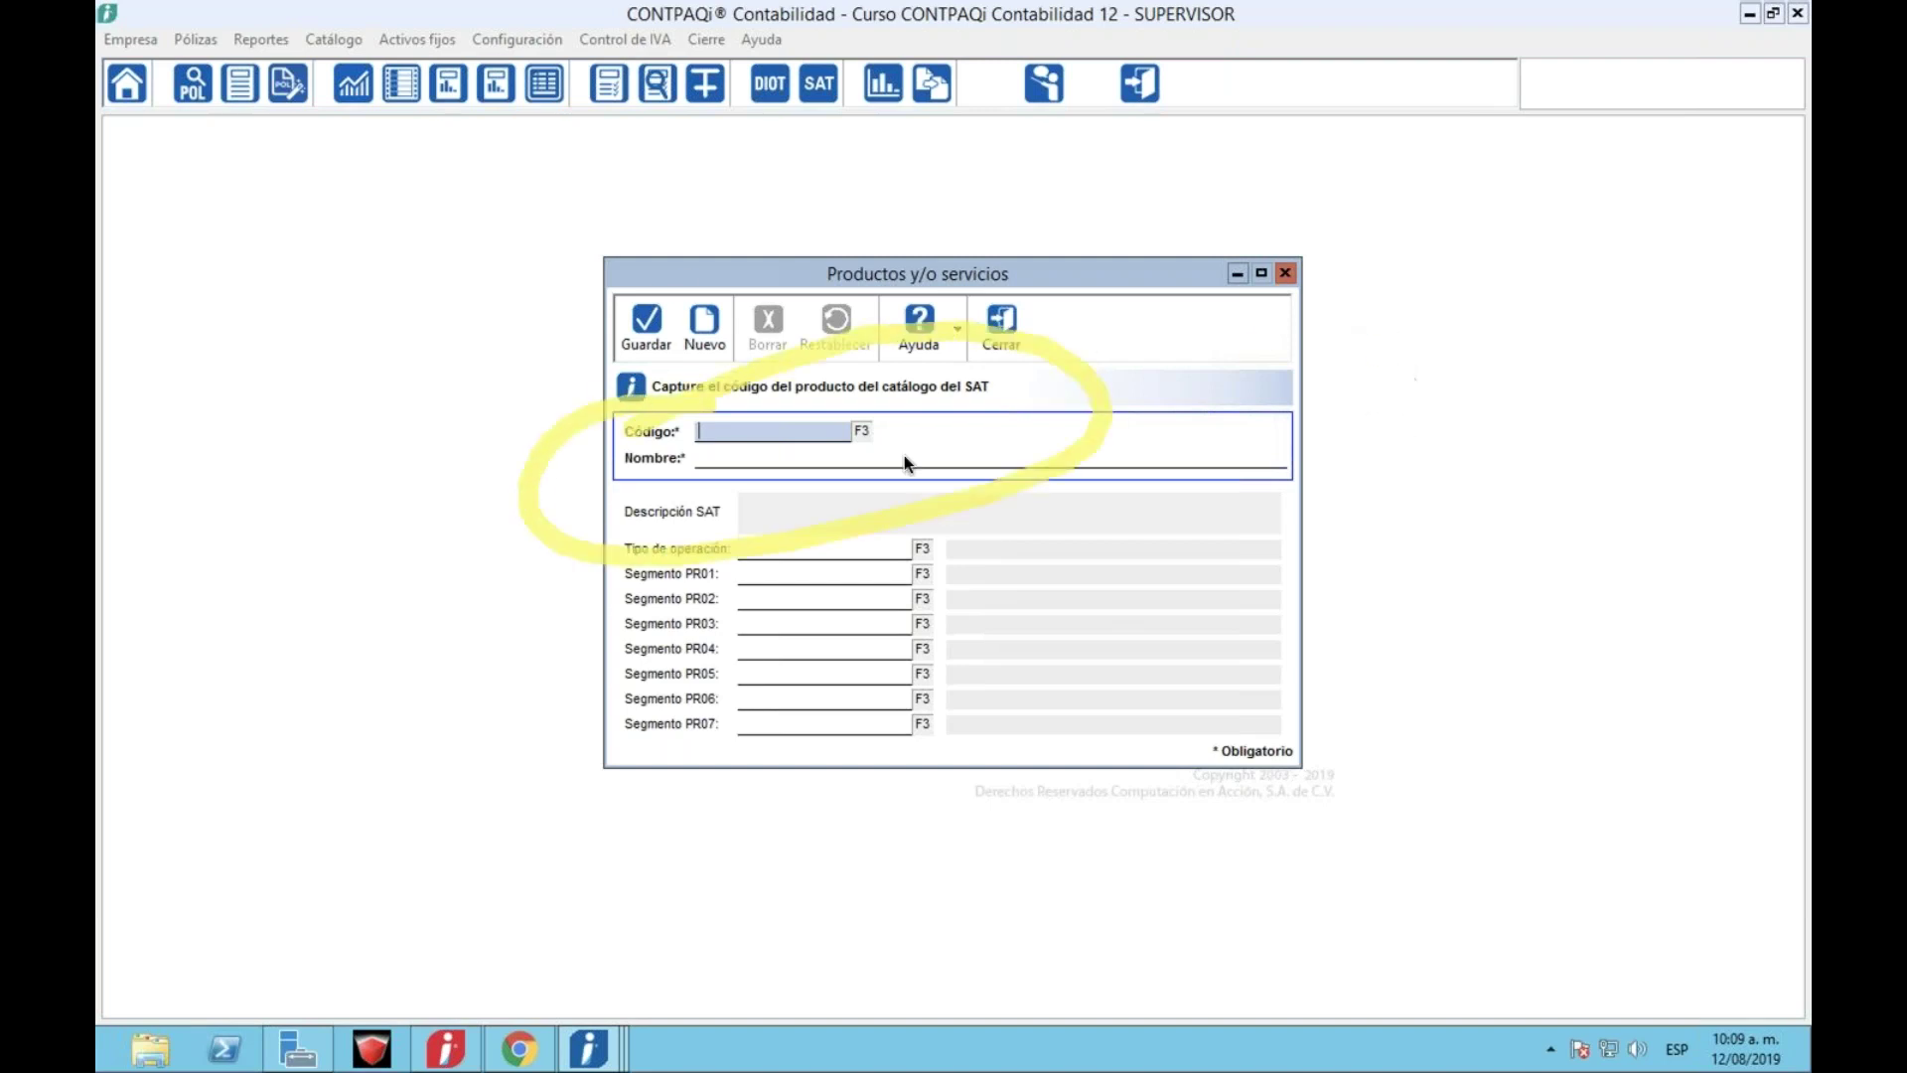
click(862, 432)
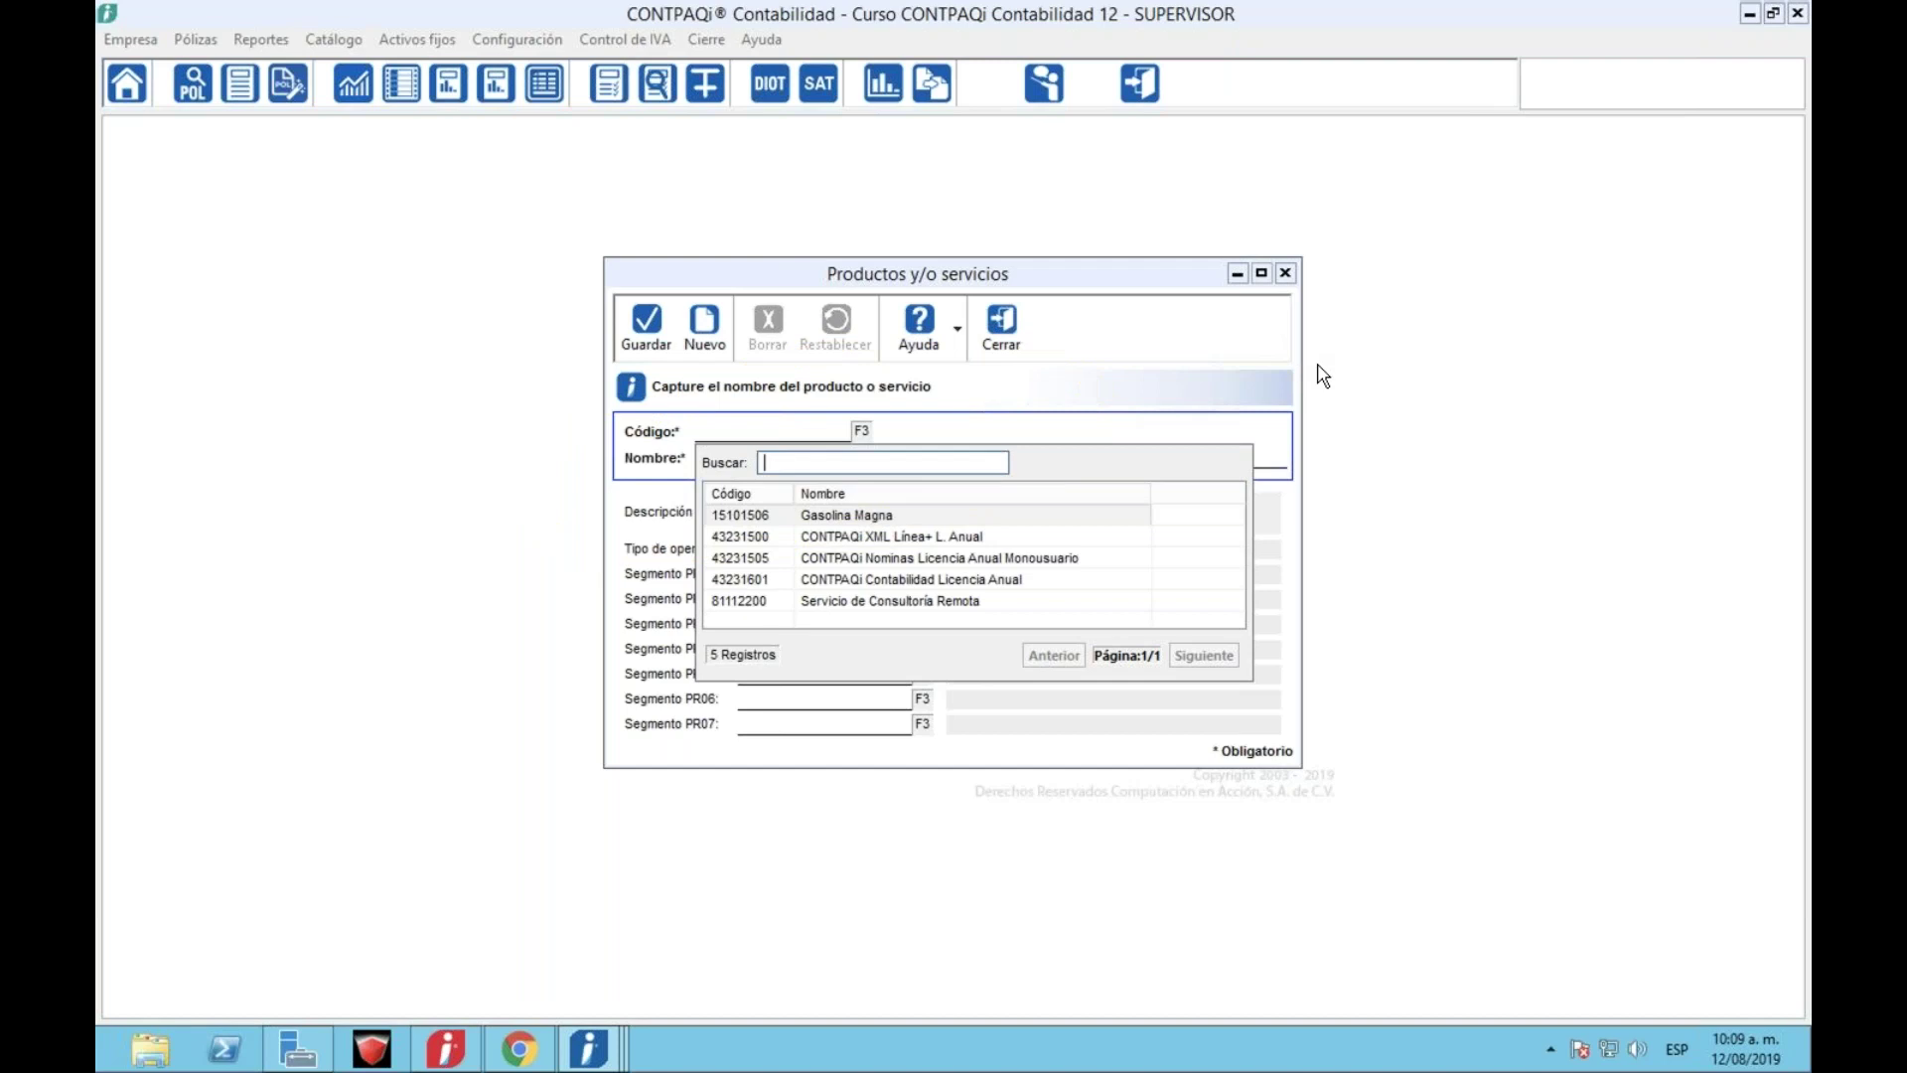
click(851, 517)
click(783, 430)
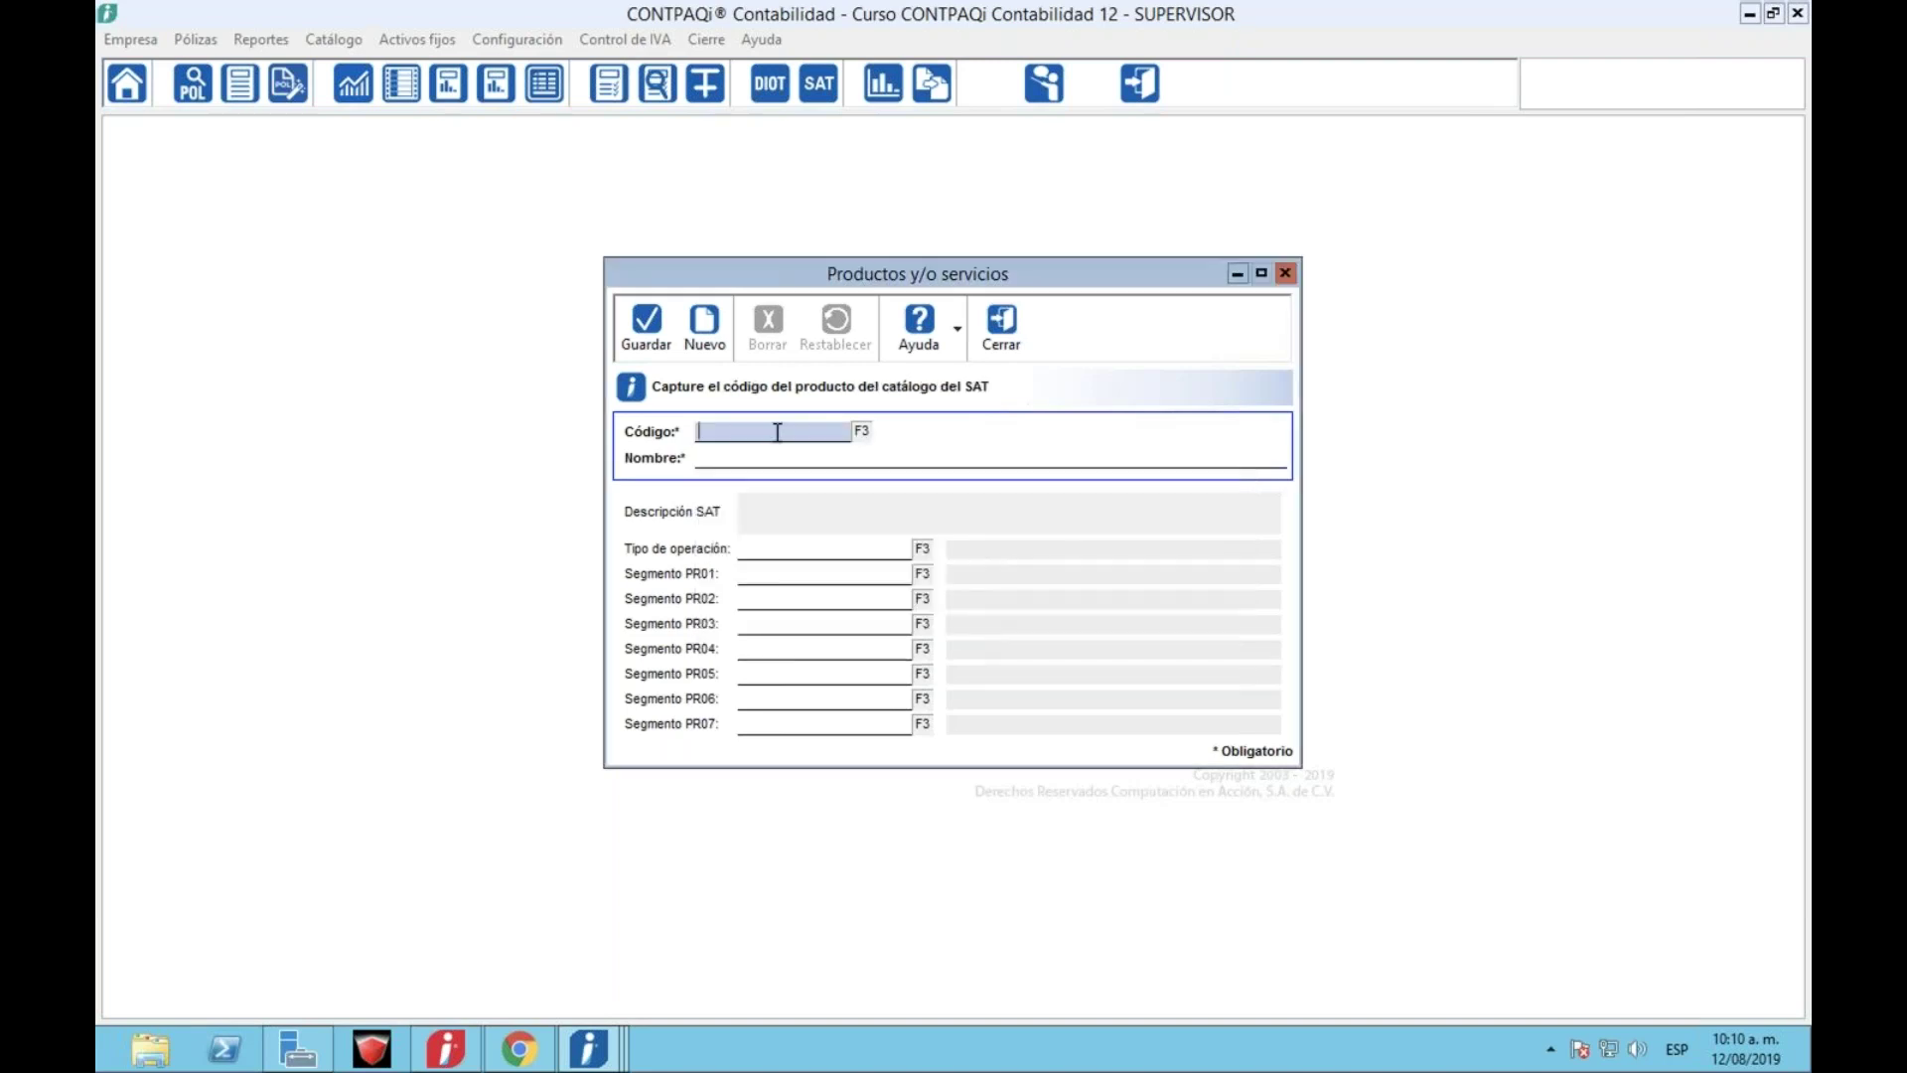
text(88728278)
key(Tab)
text(lksjdlksjdlksjdlksd)
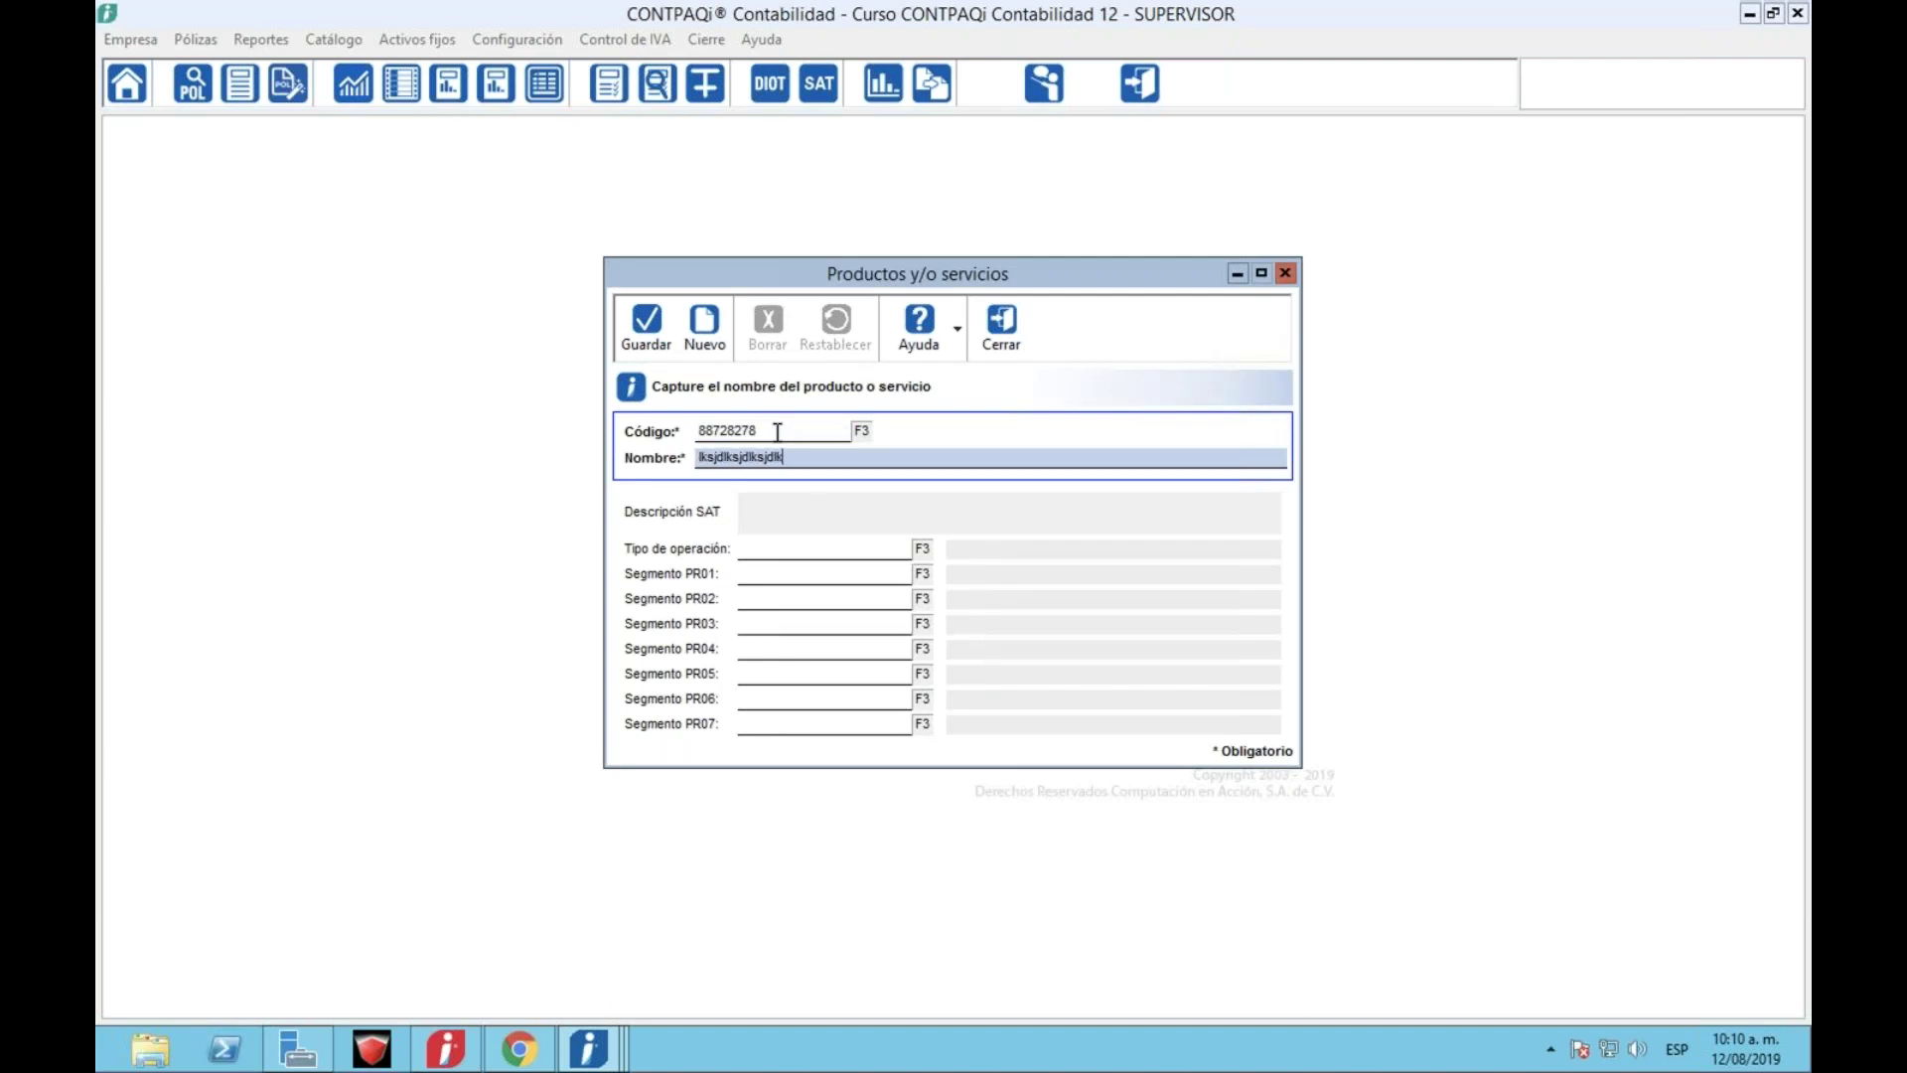
click(814, 573)
text(10101020)
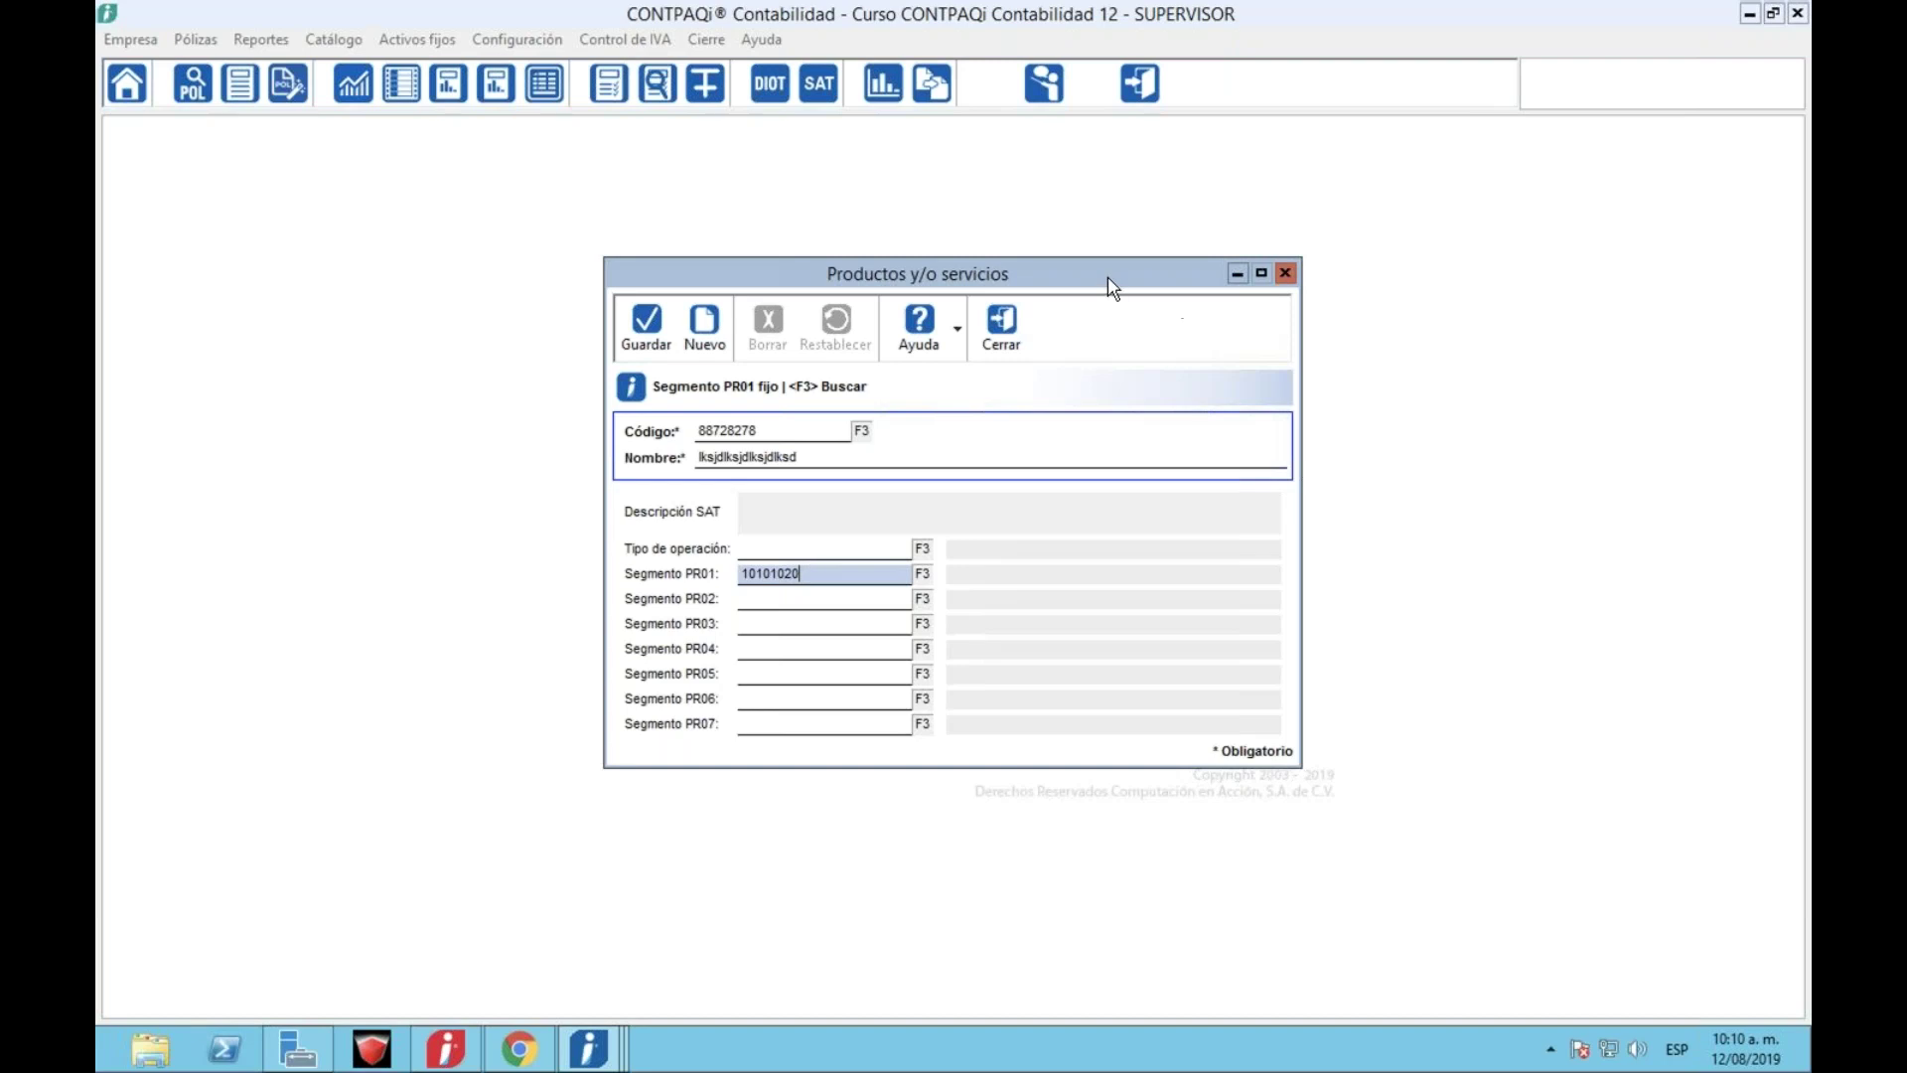
drag(1108, 281, 1032, 222)
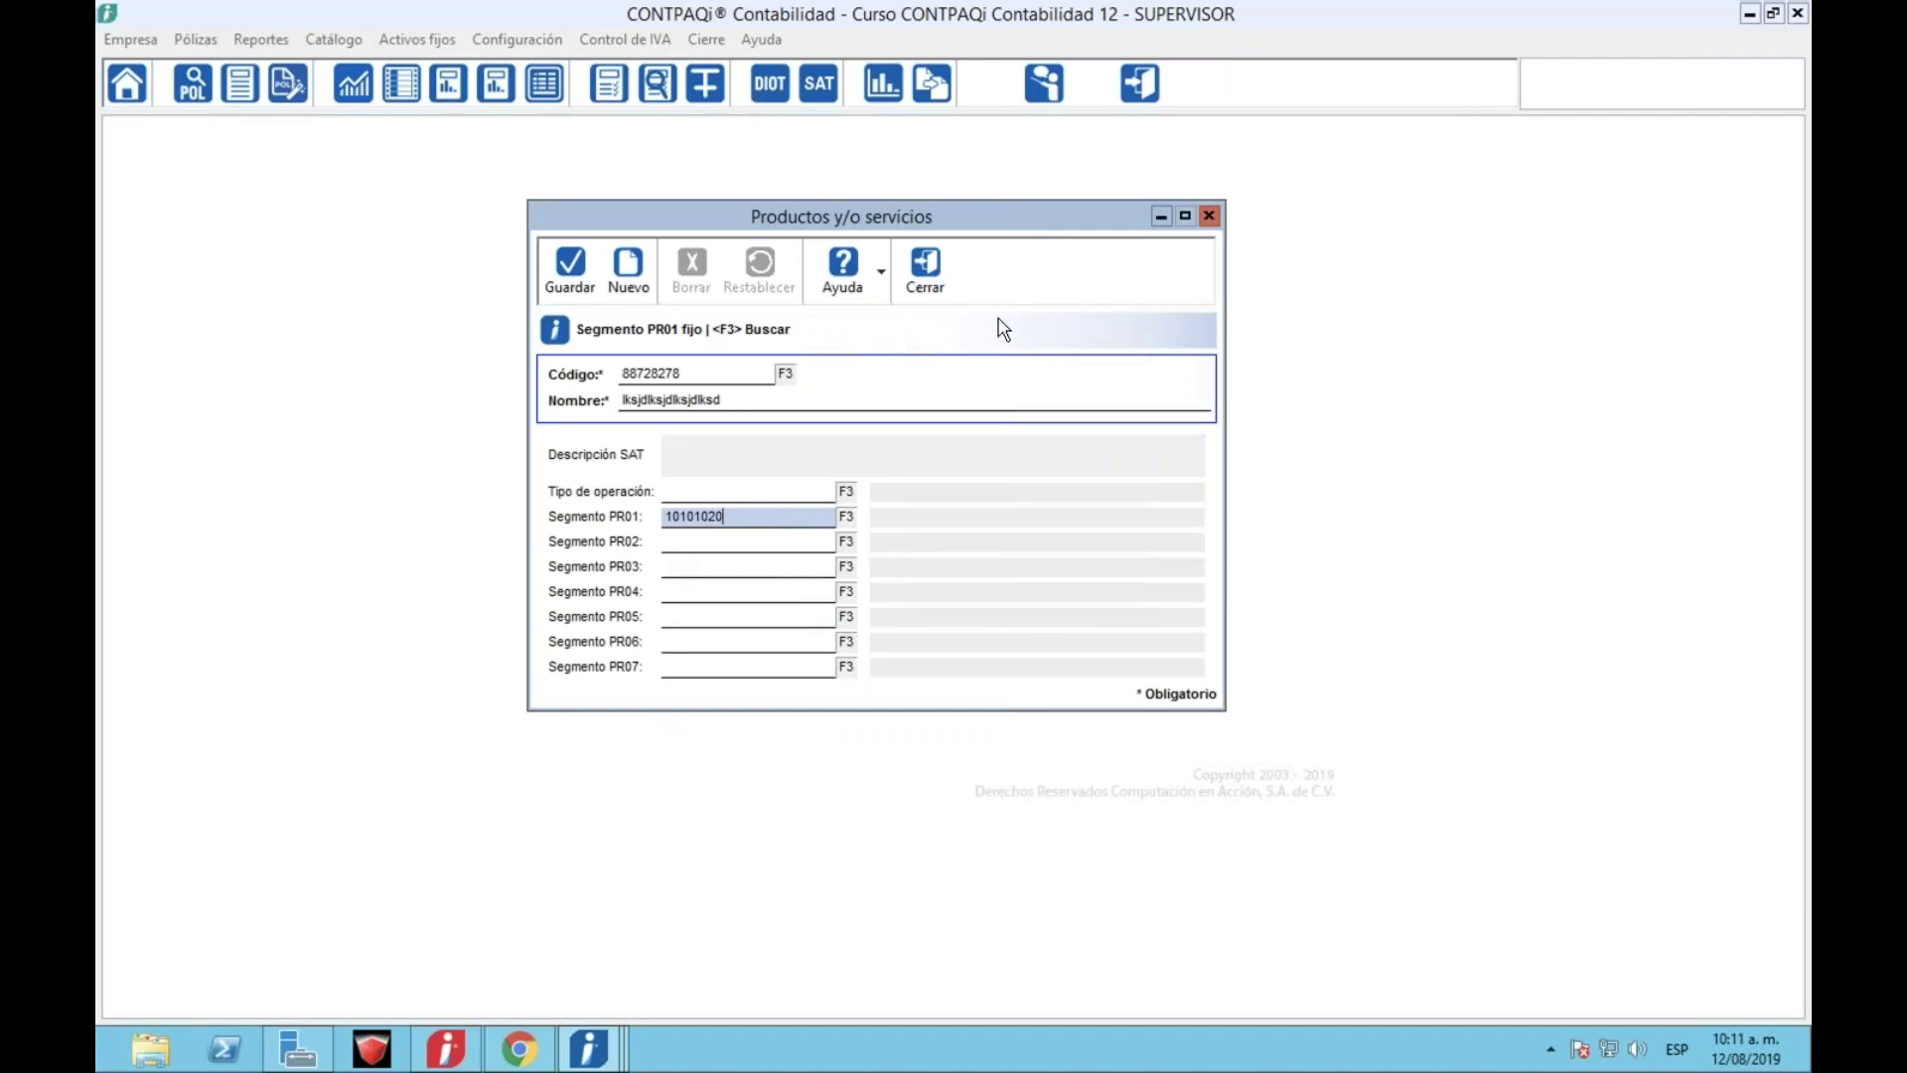
click(933, 268)
Discard the unsaved sample product and show the Tipos de operación submenu under Configuración.
click(962, 558)
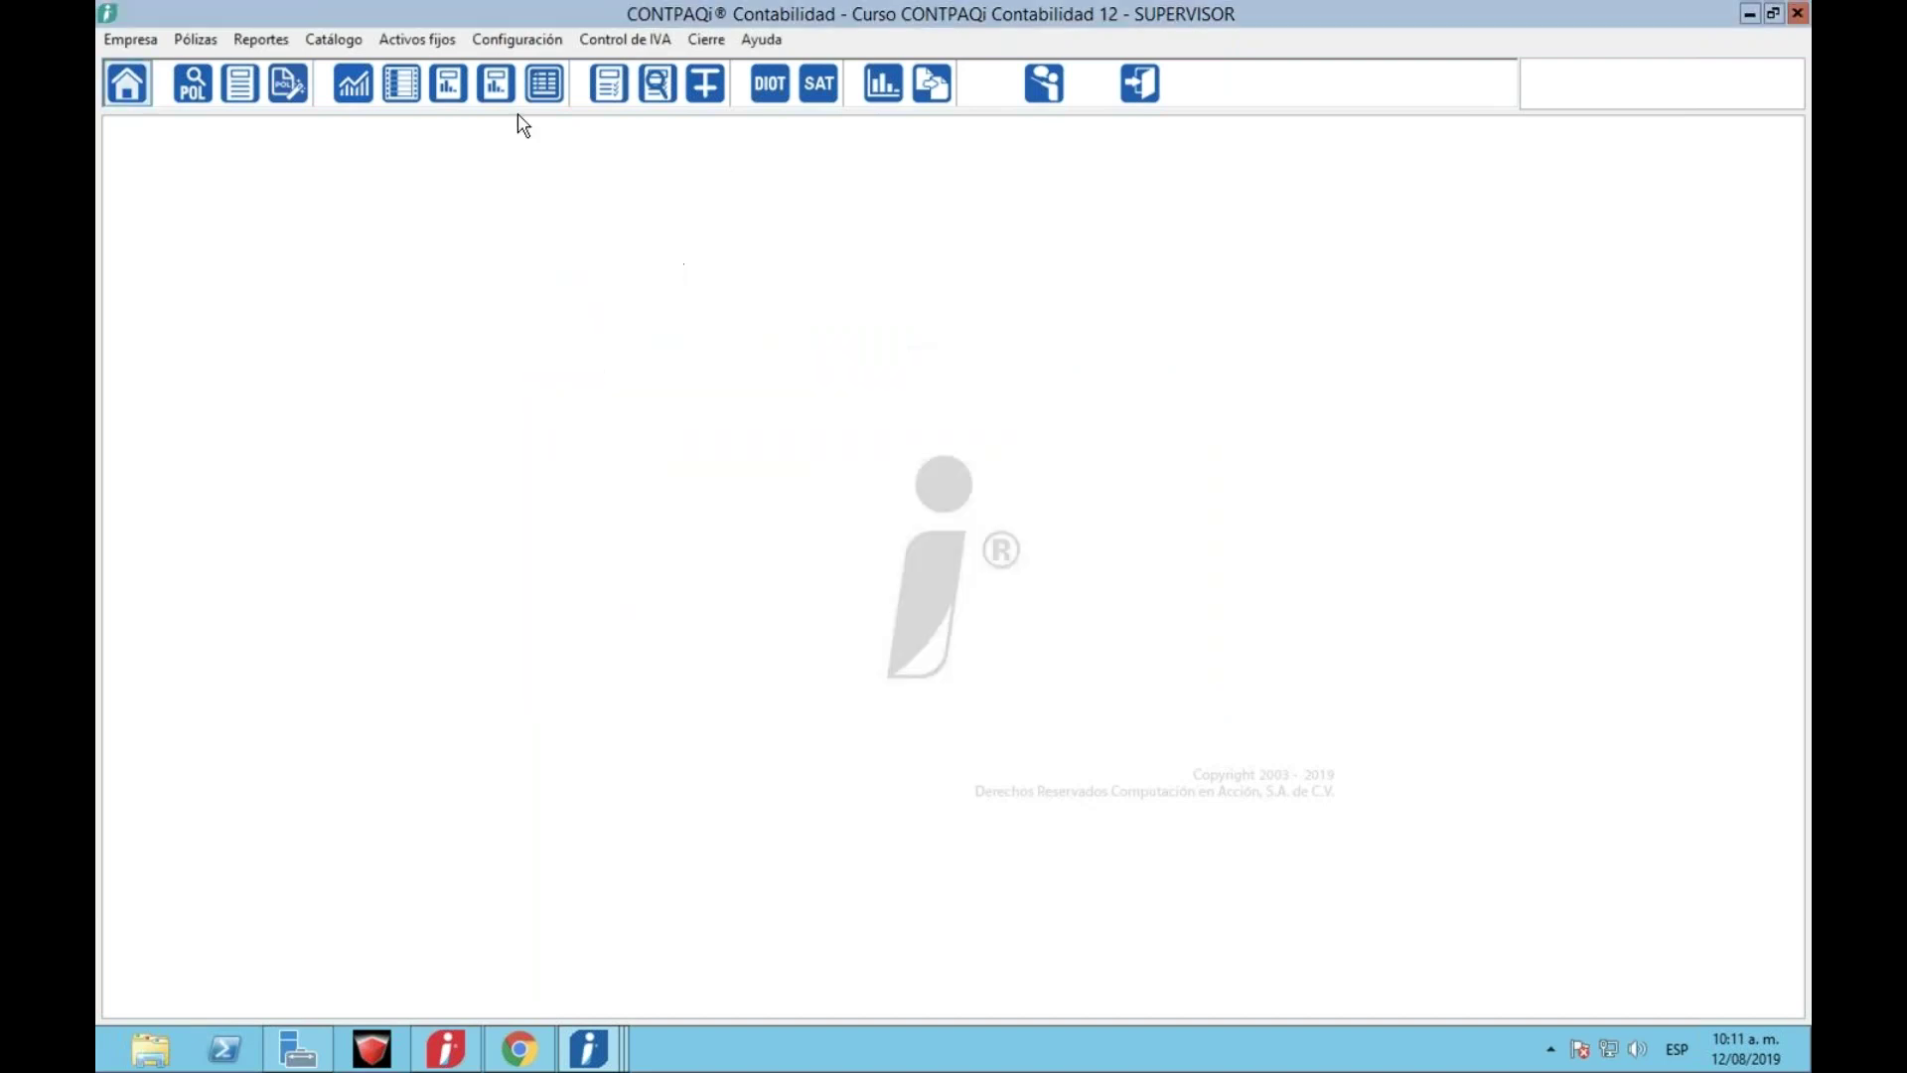
click(542, 44)
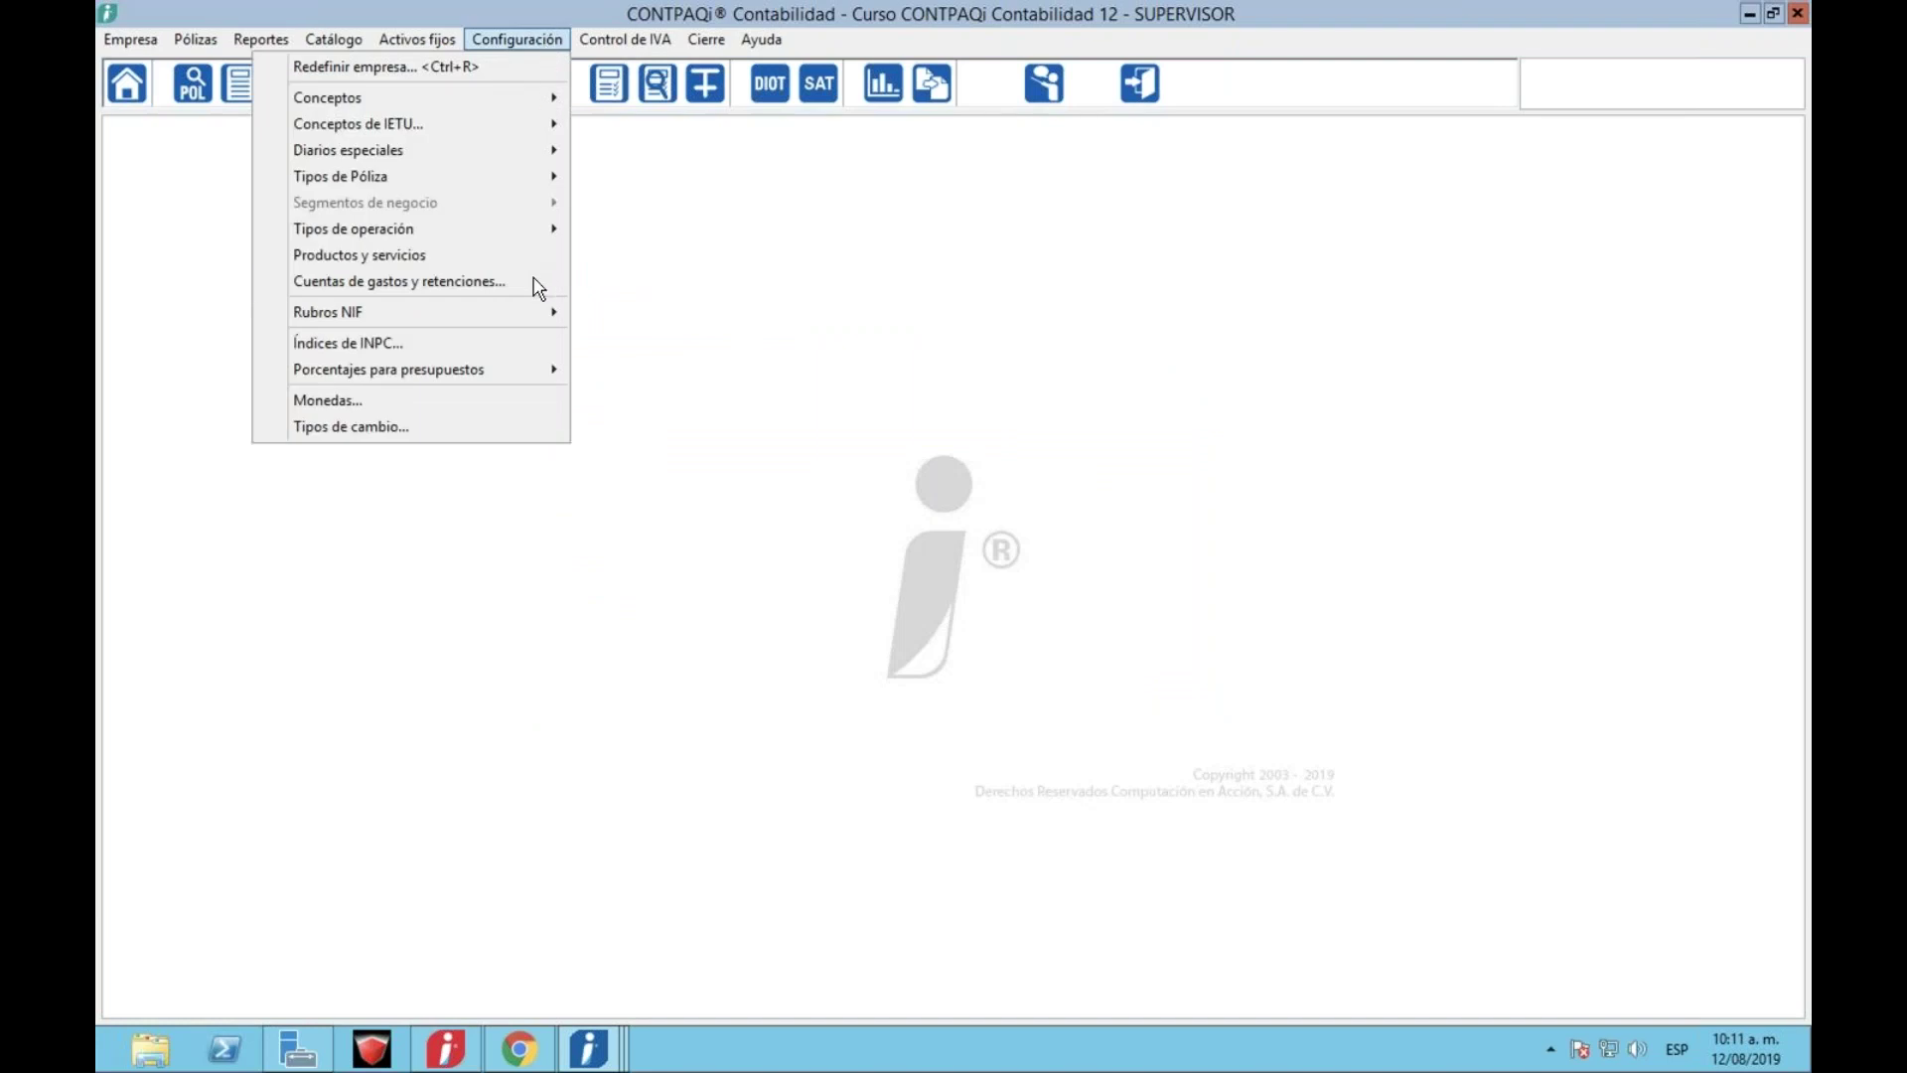
mouse_move(476, 233)
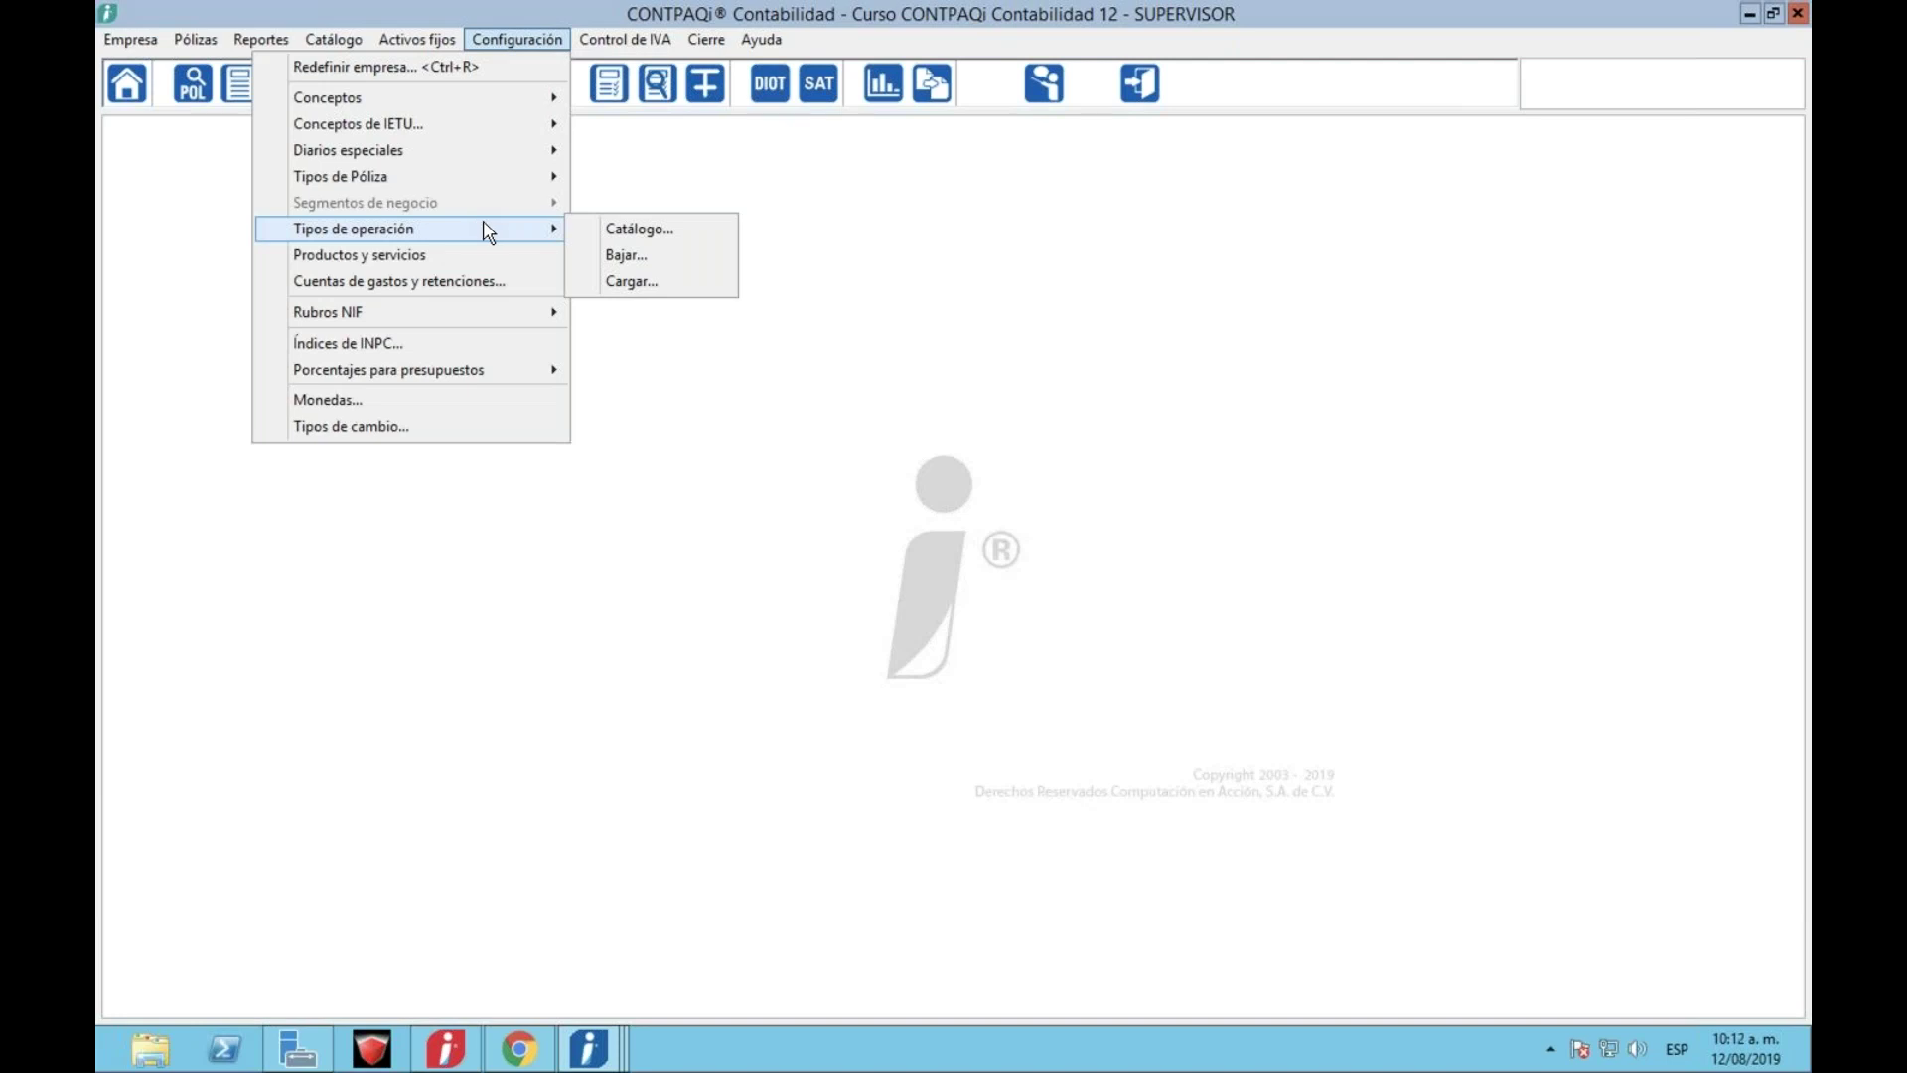
Open the Tipos de operación catalog and save operation type 01 Compra.
click(644, 236)
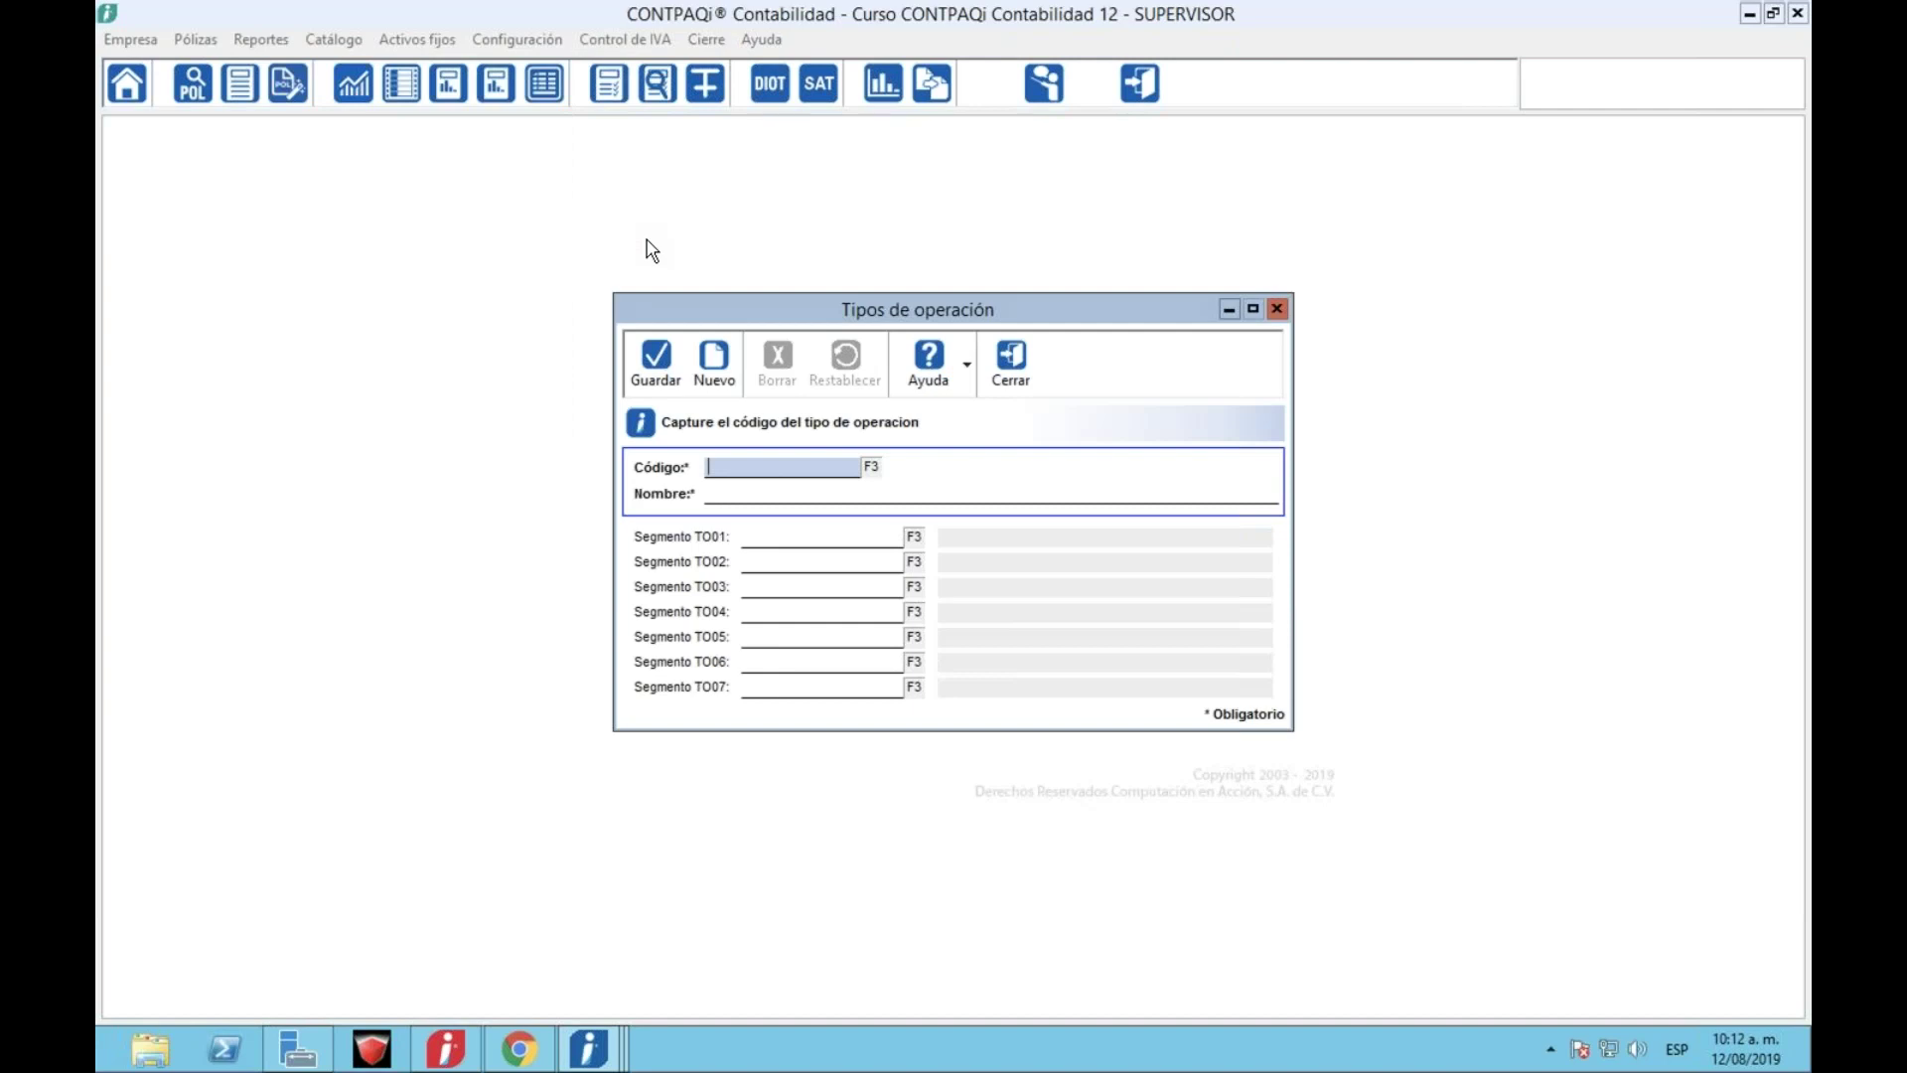
text(01)
key(Tab)
text(Compra)
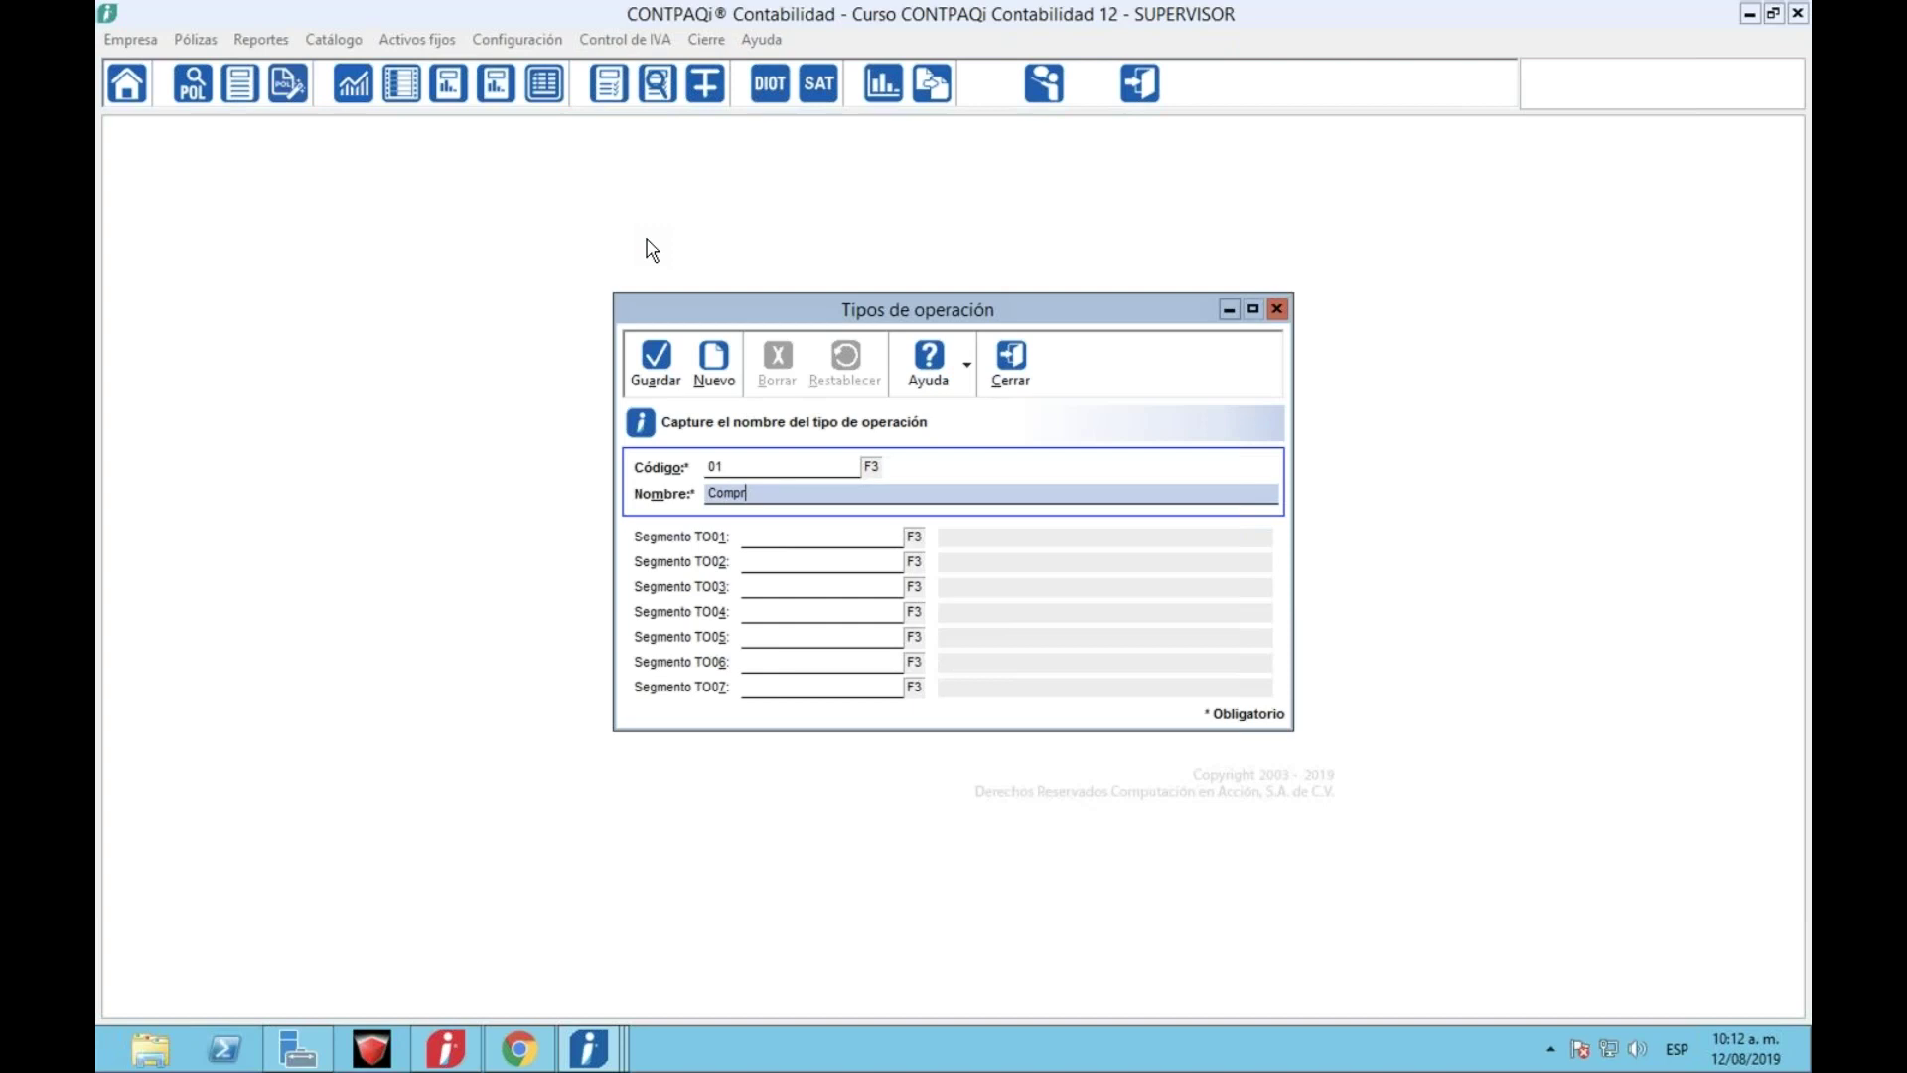
click(651, 355)
Save operation type 02 Gasto, correcting the mistyped name first.
text(02)
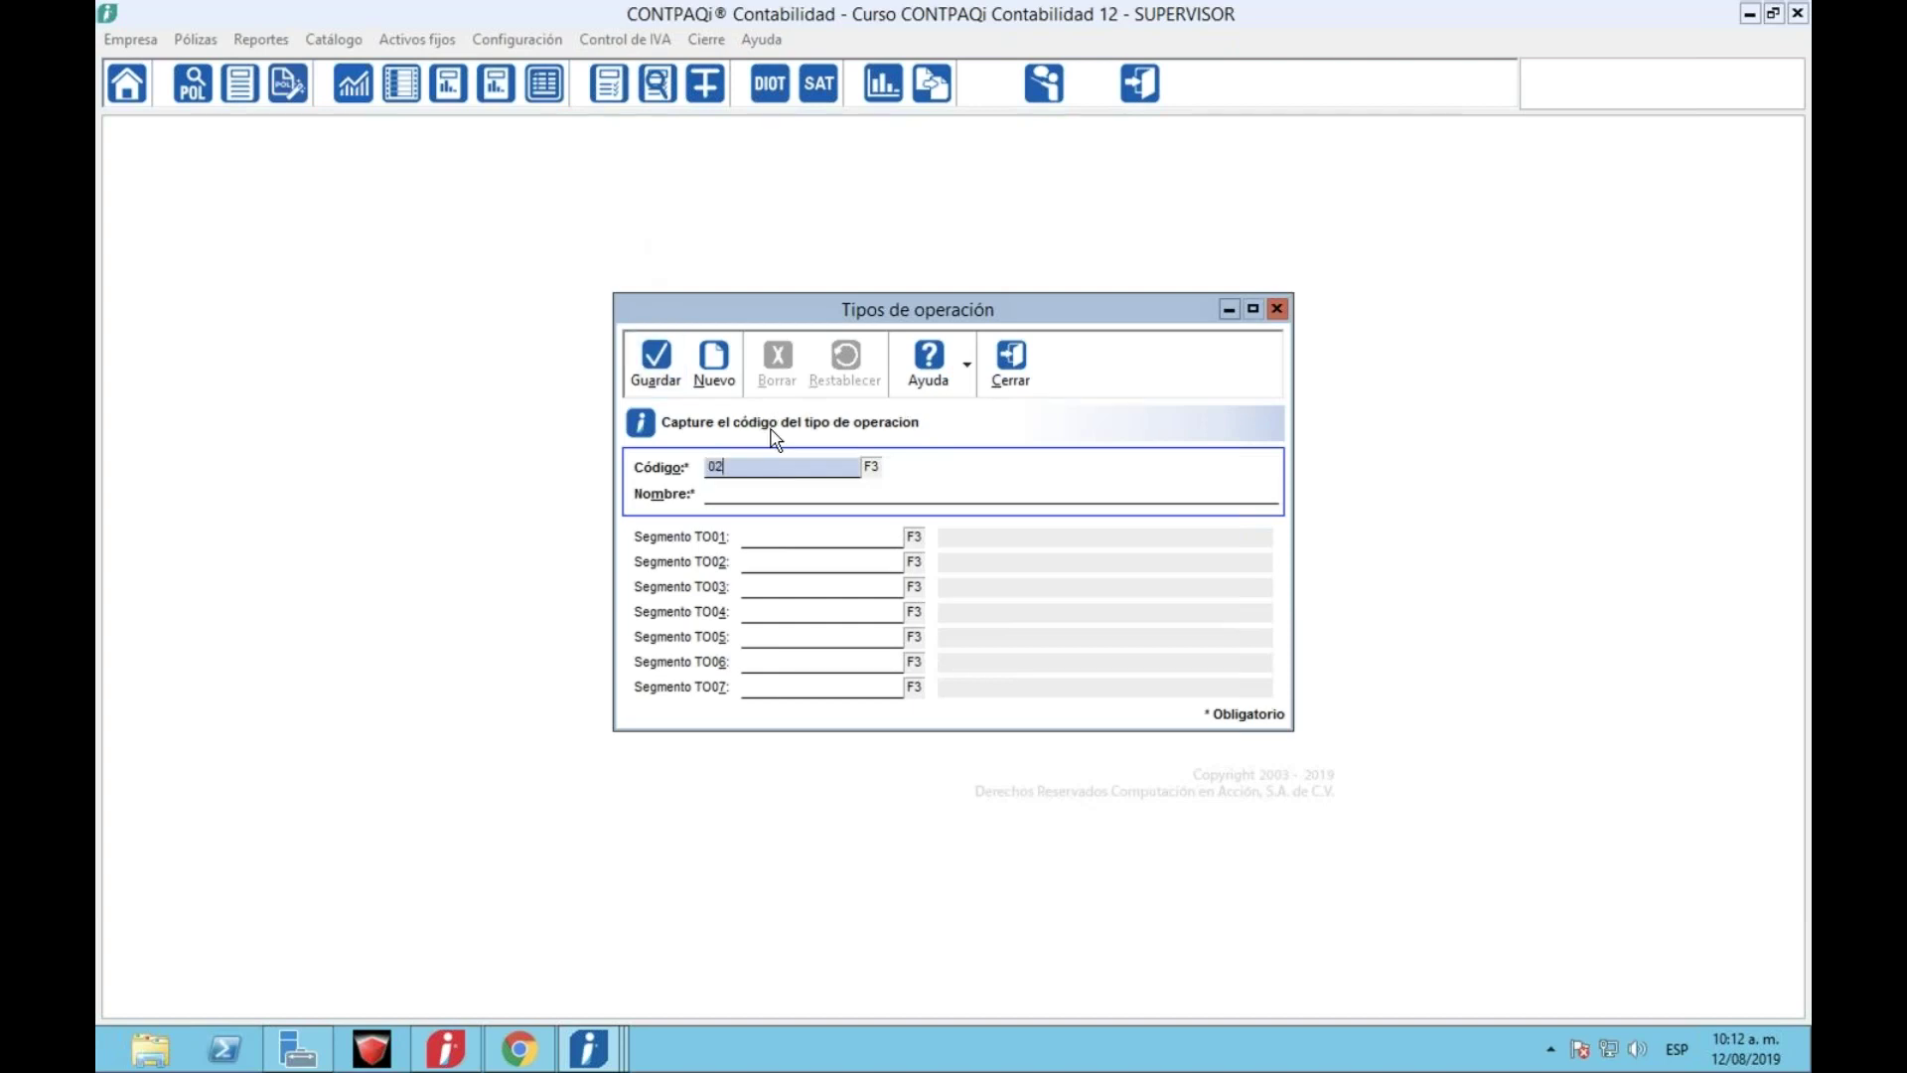
key(Tab)
text(Ven)
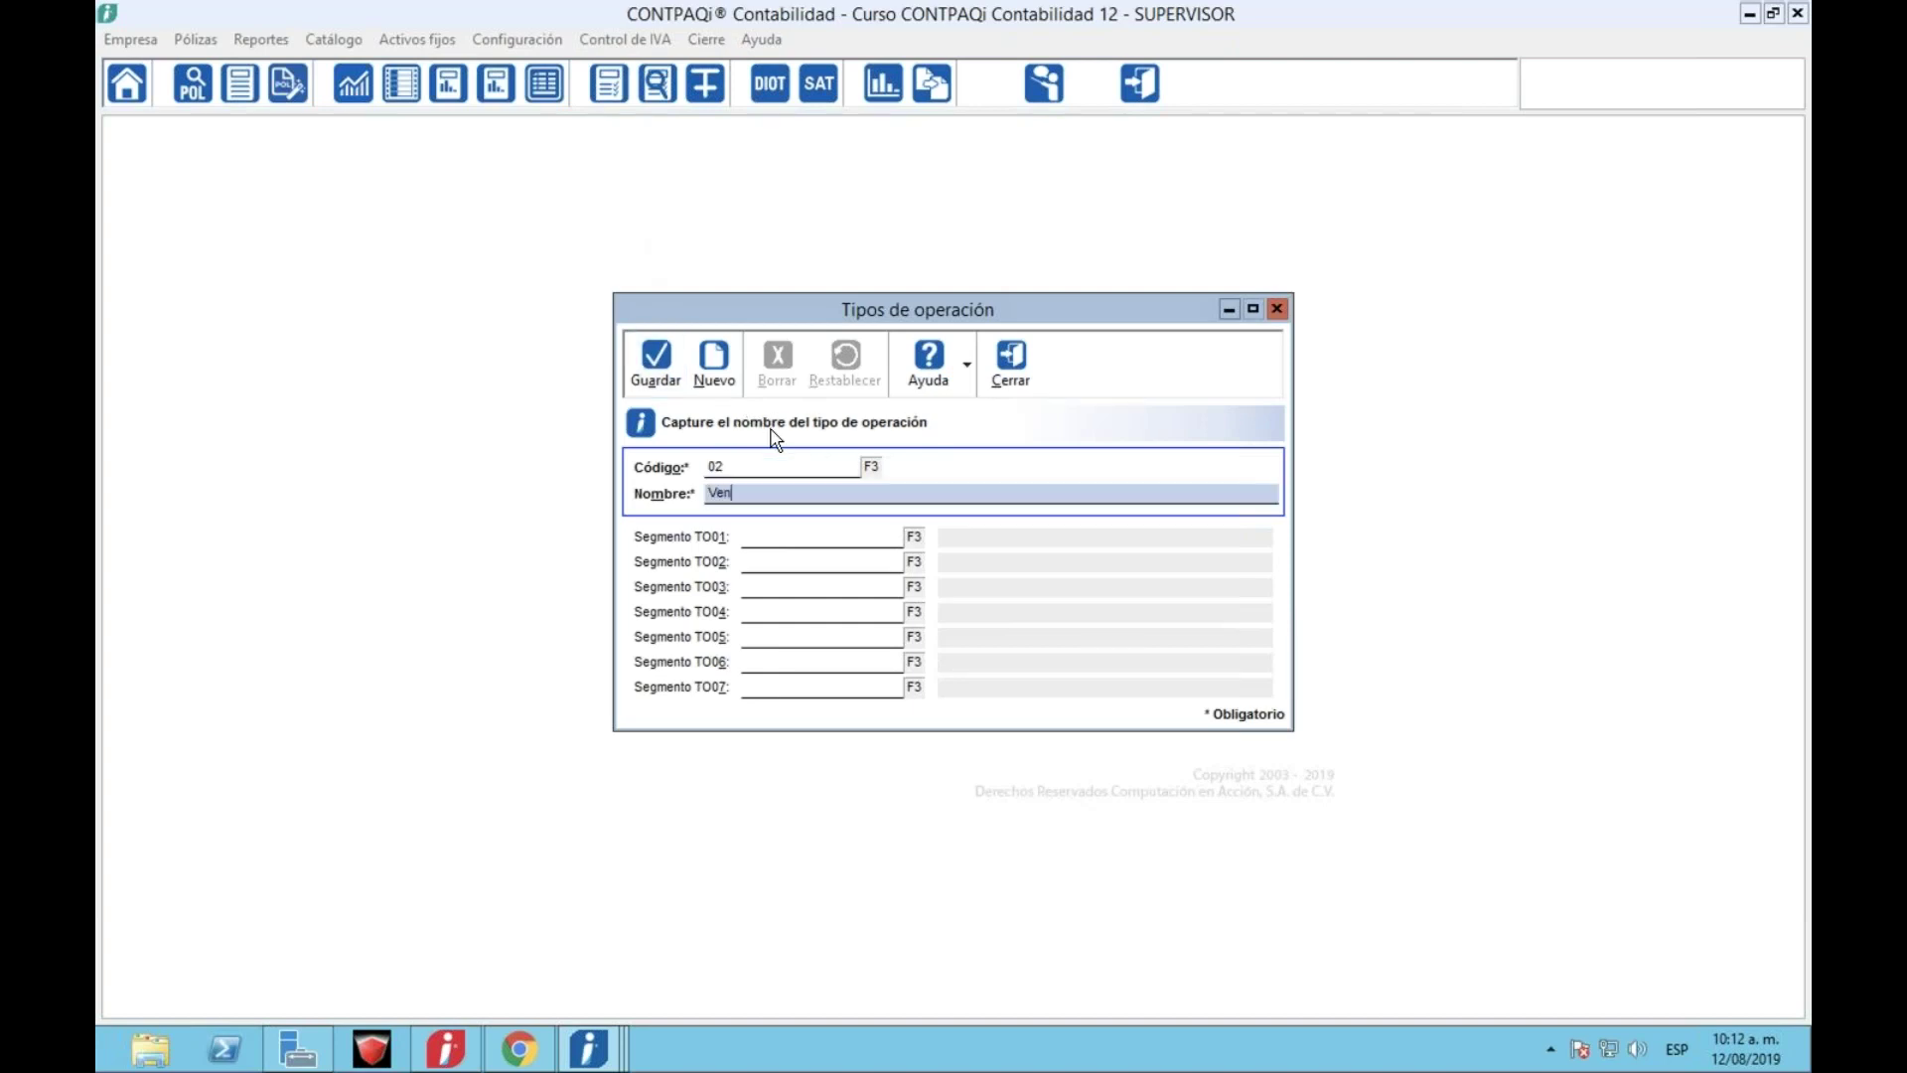
key(BackSpace)
key(BackSpace)
key(BackSpace)
text(Gasto)
click(657, 364)
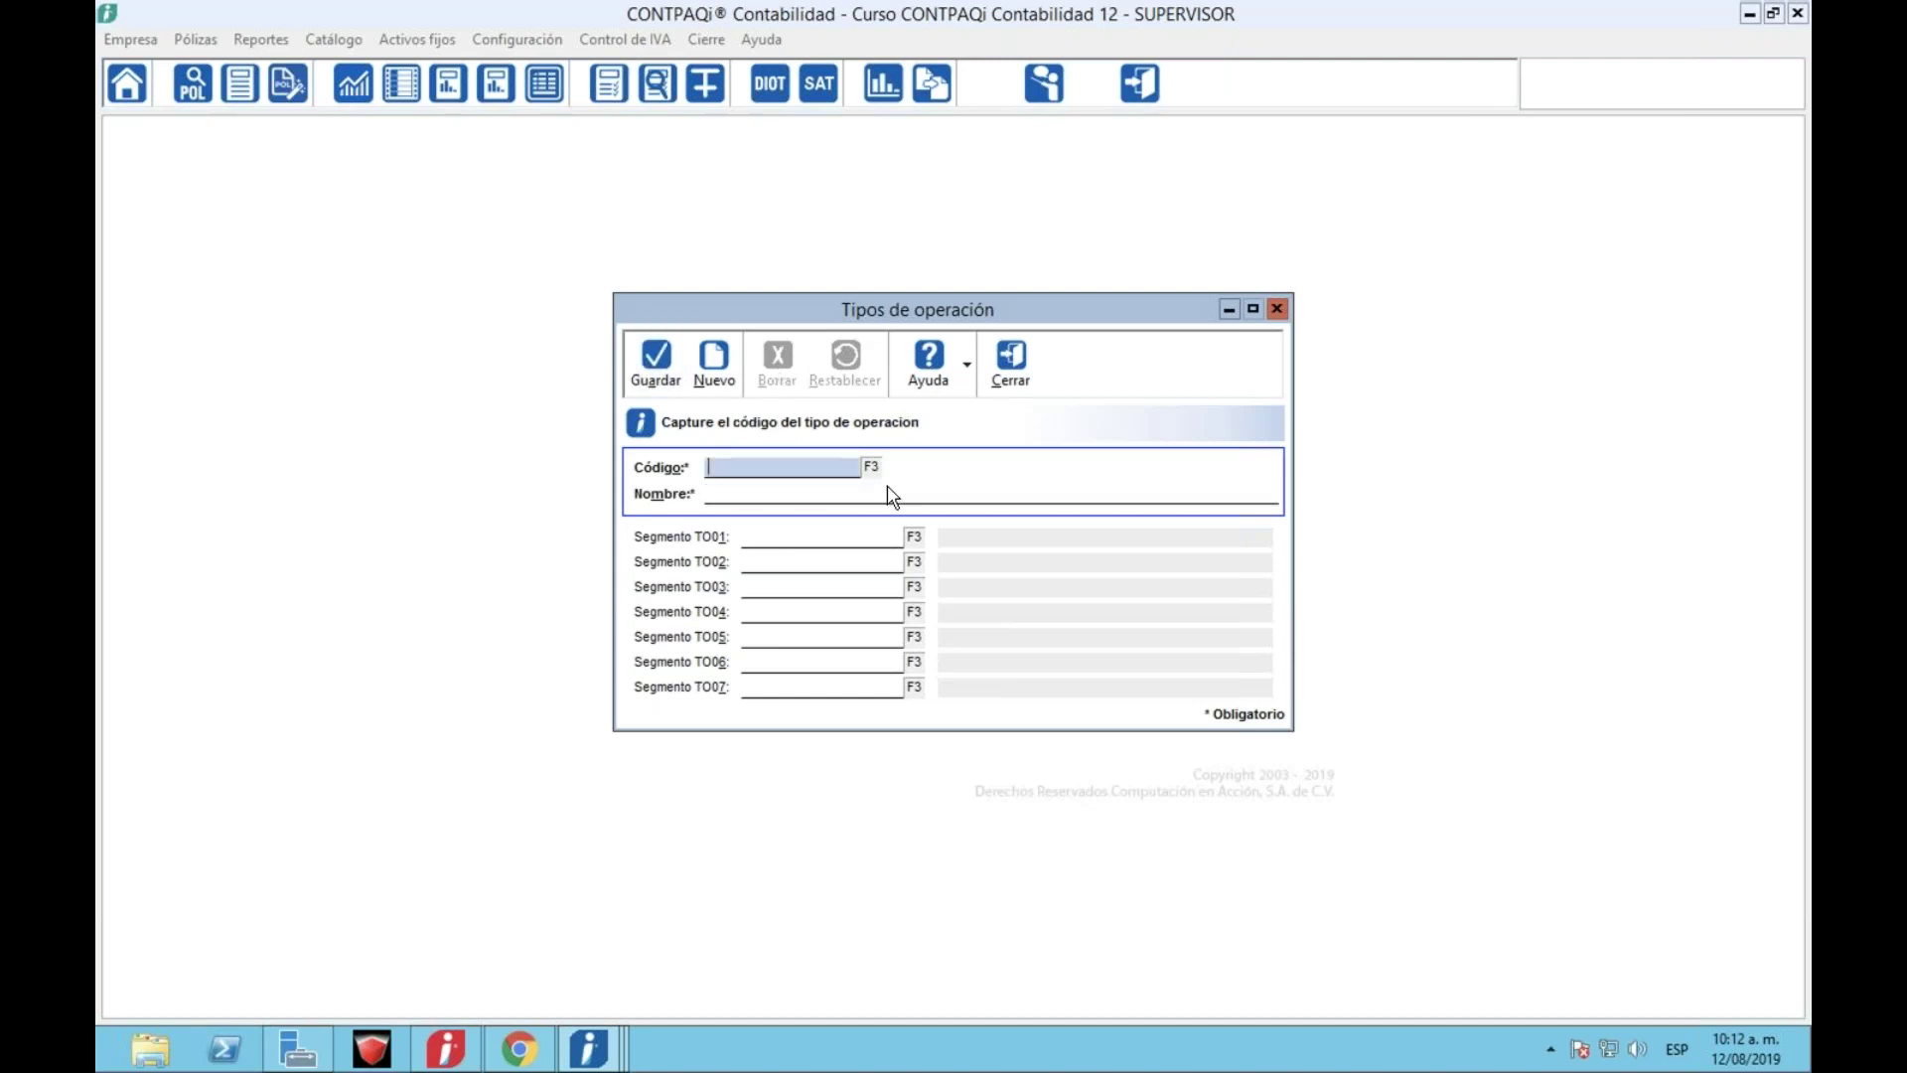
Load operation type 02 Gasto from the lookup, highlight its Segmento TO fields, and close the catalog.
click(874, 468)
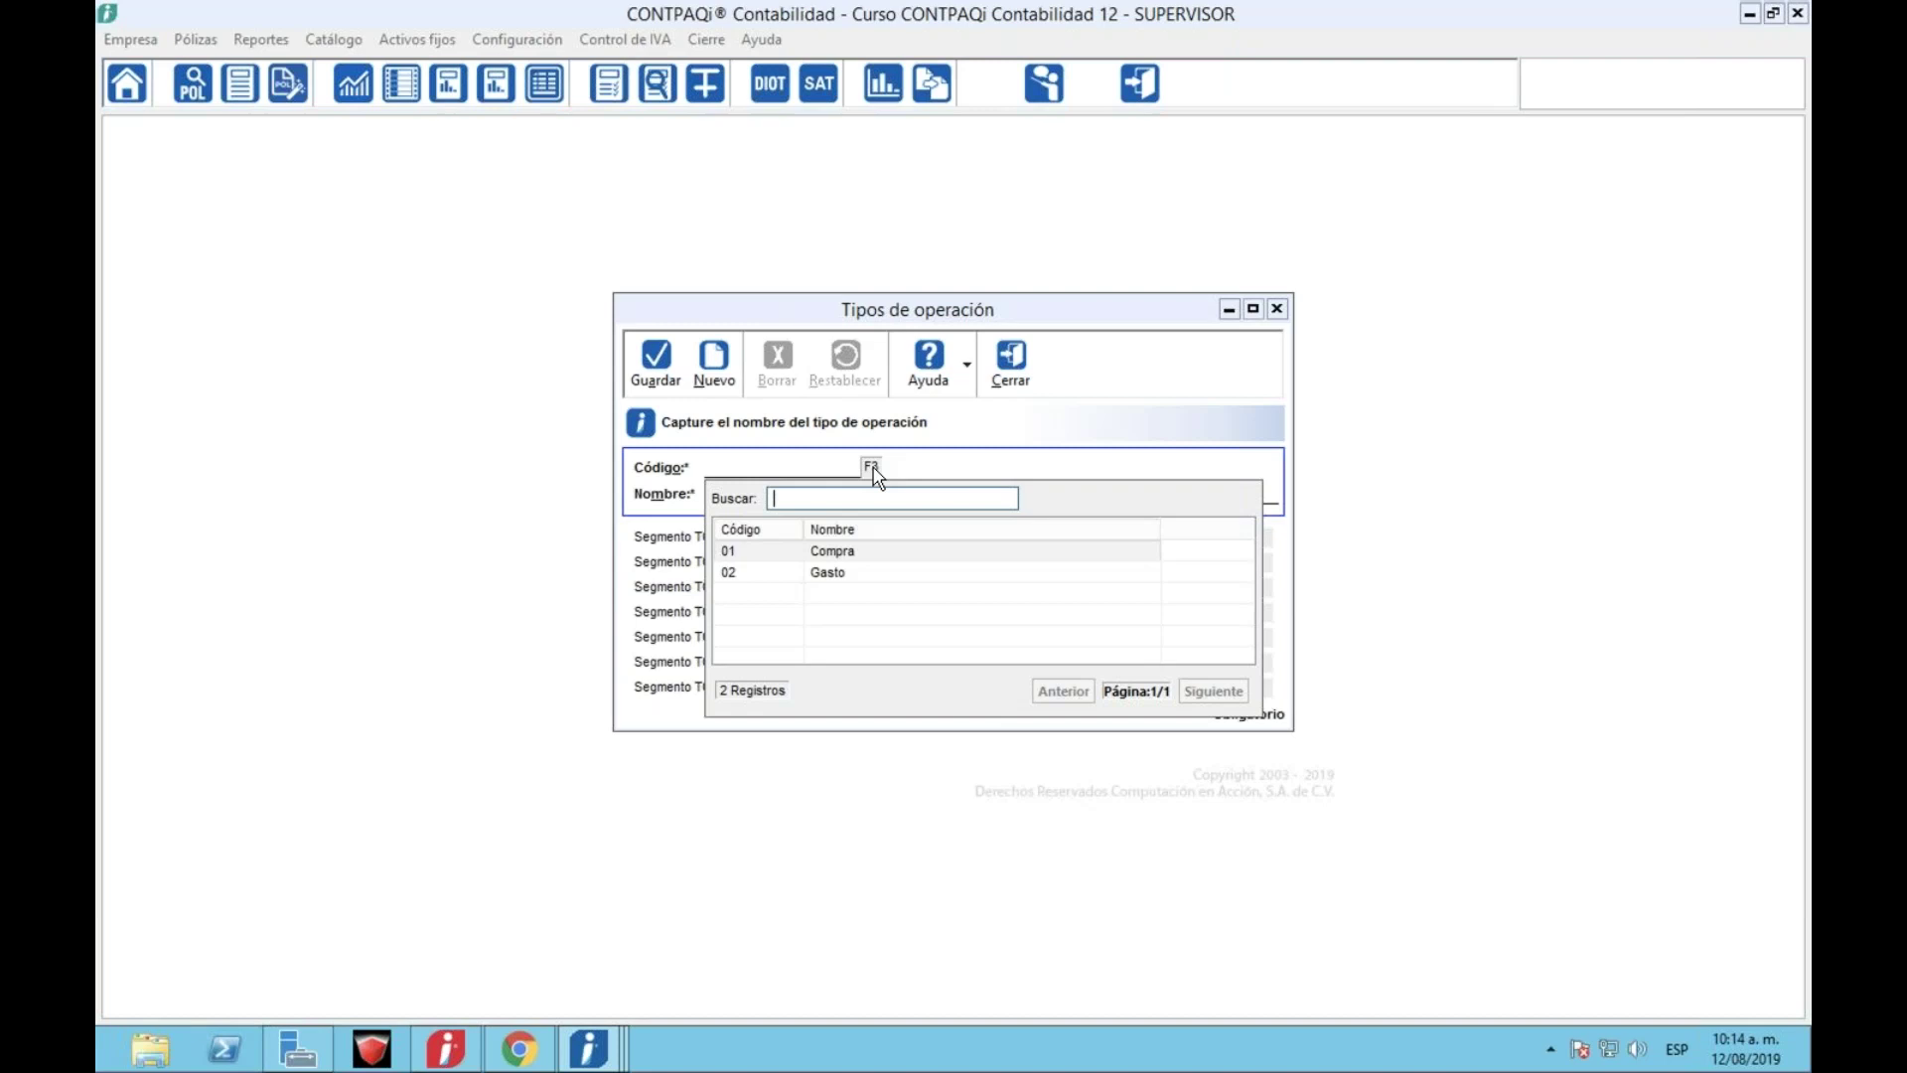
click(854, 552)
double_click(849, 574)
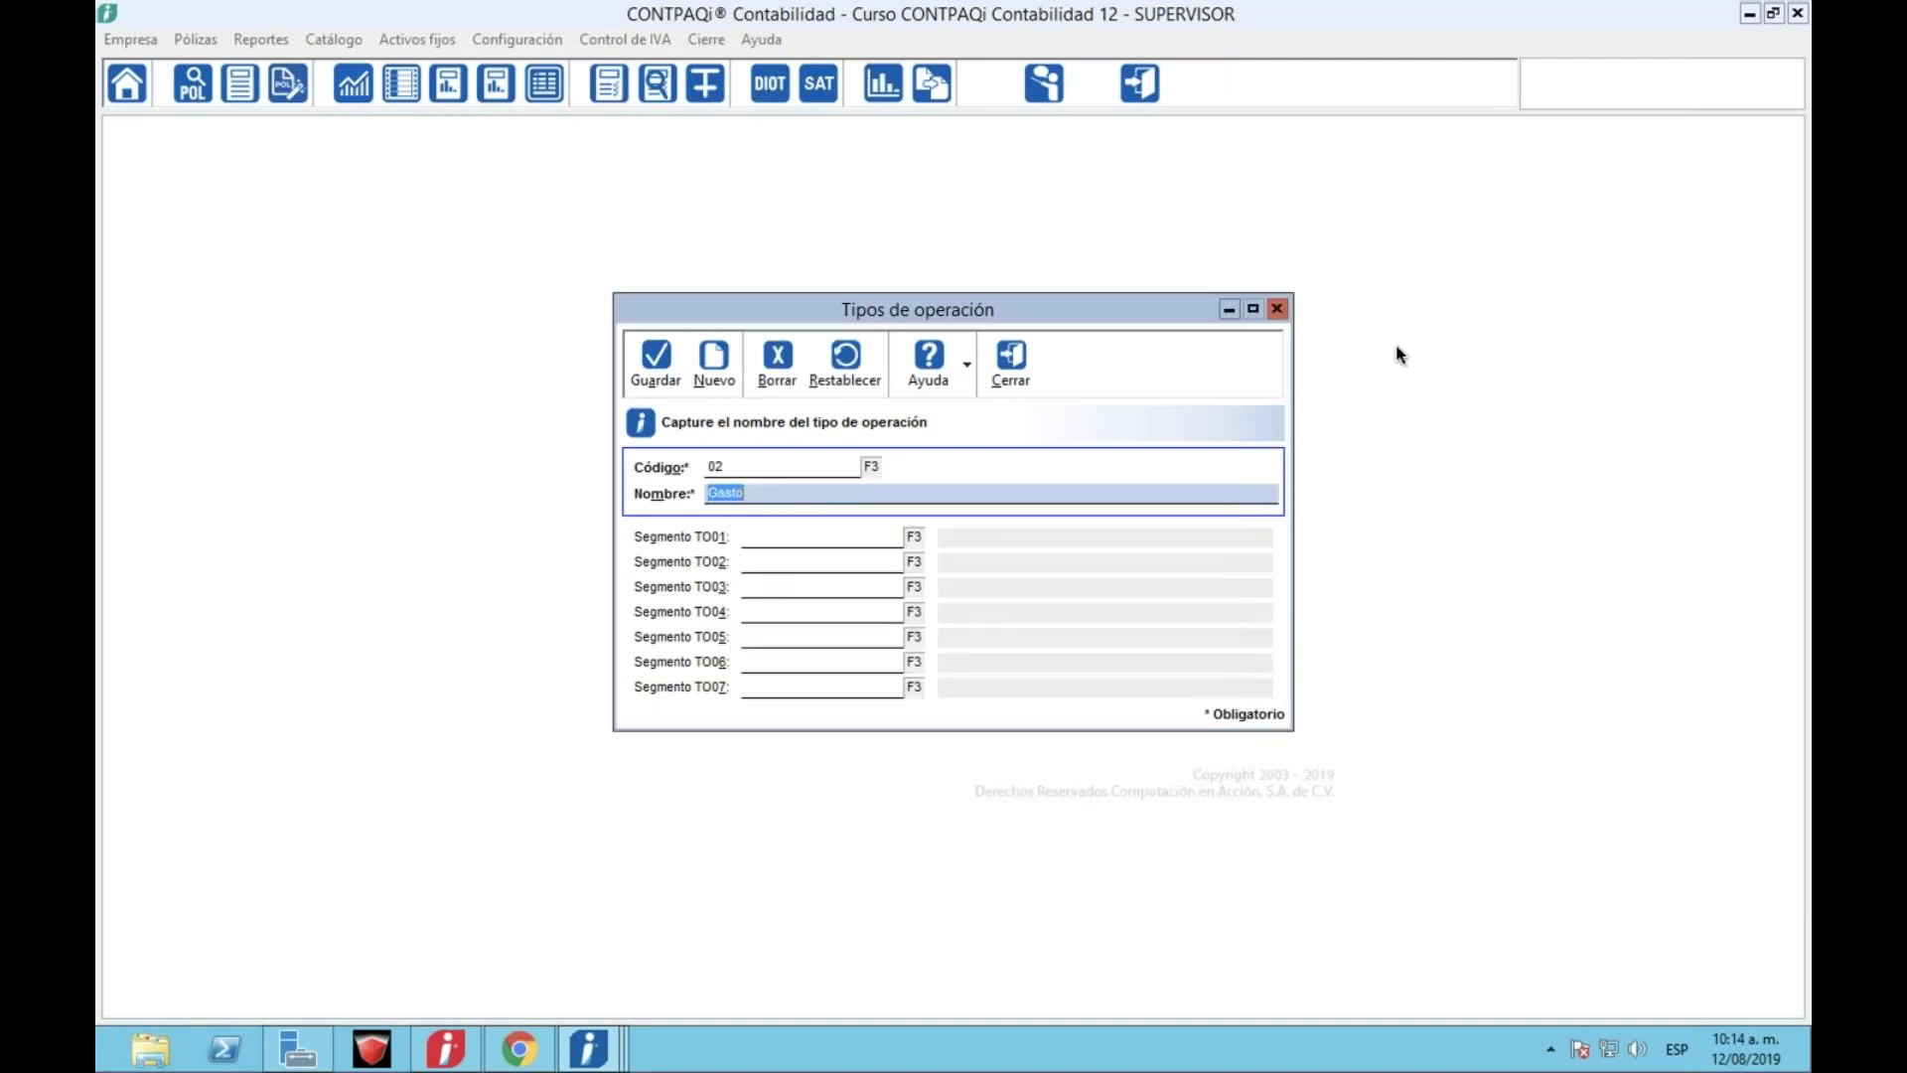
mouse_move(728, 513)
mouse_down()
mouse_move(610, 675)
mouse_move(728, 502)
mouse_up()
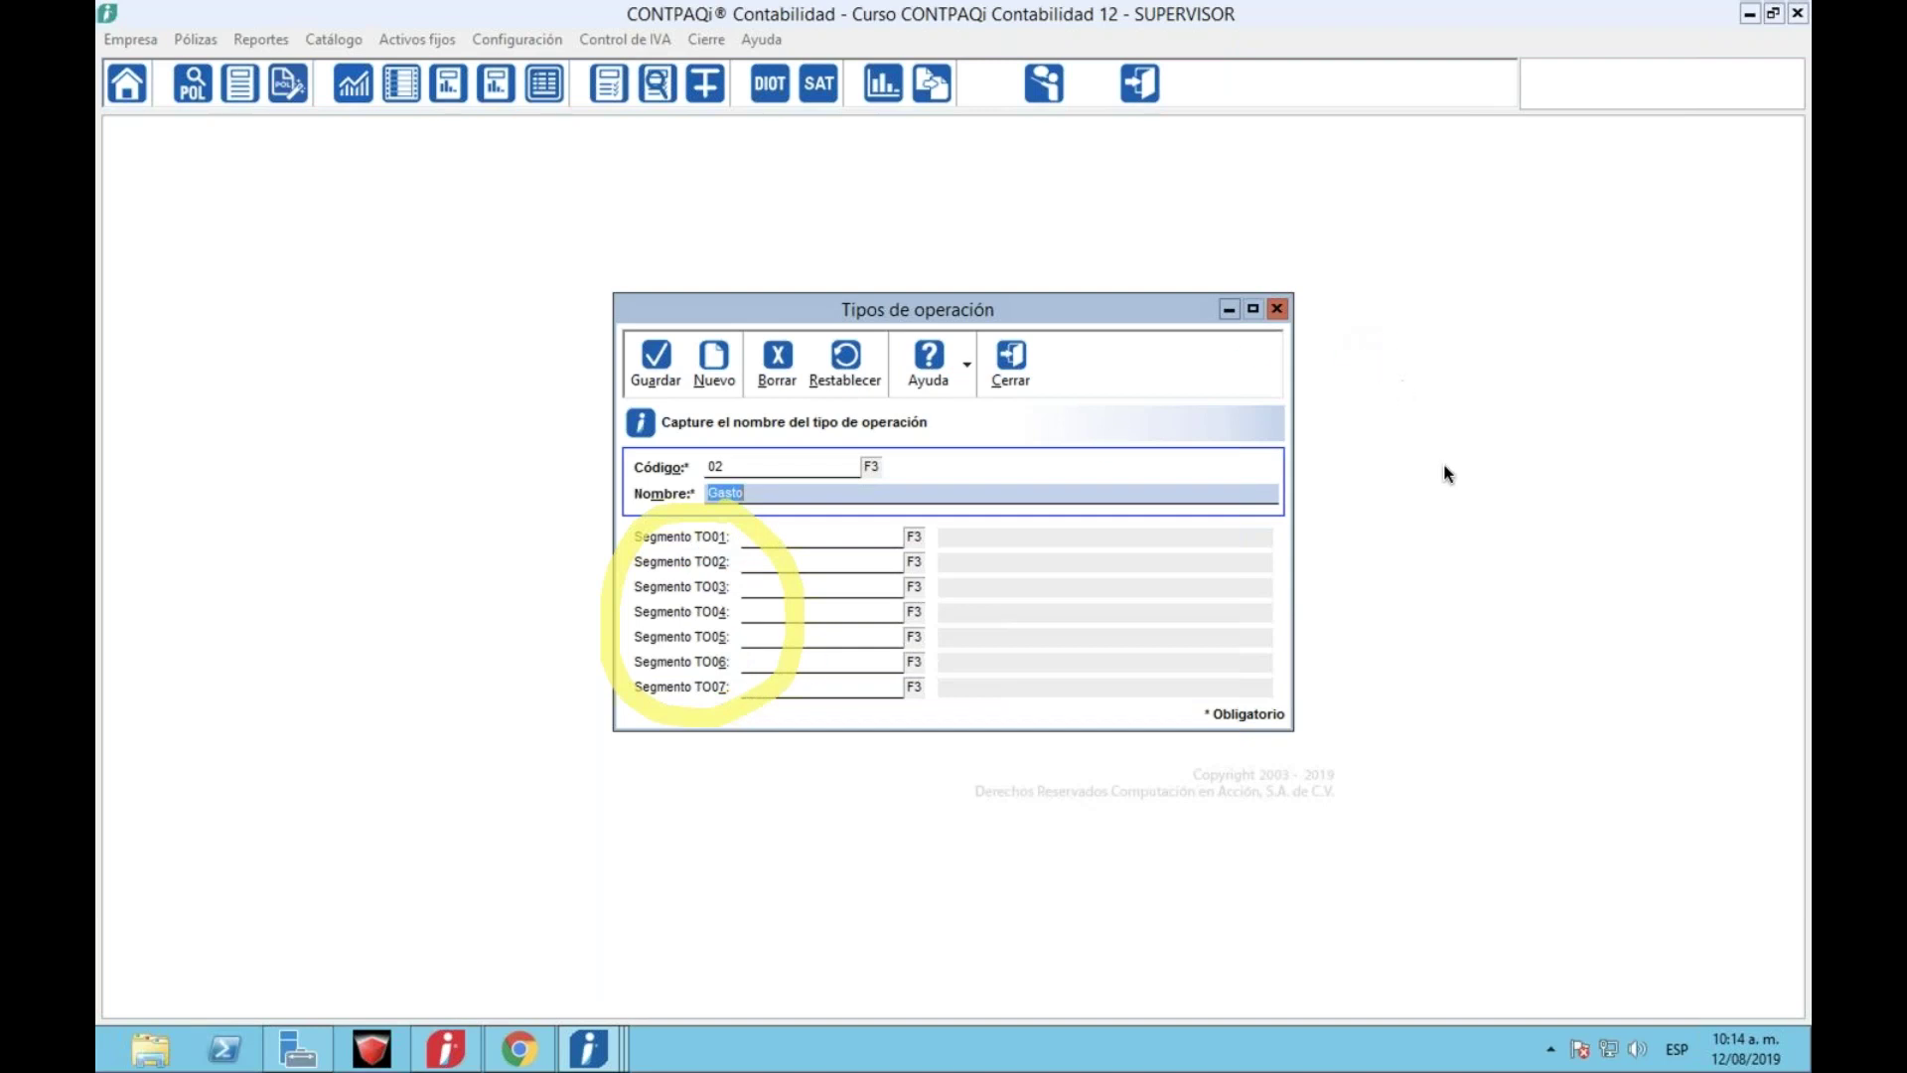
mouse_move(571, 505)
mouse_down()
mouse_move(1142, 694)
mouse_move(618, 513)
mouse_up()
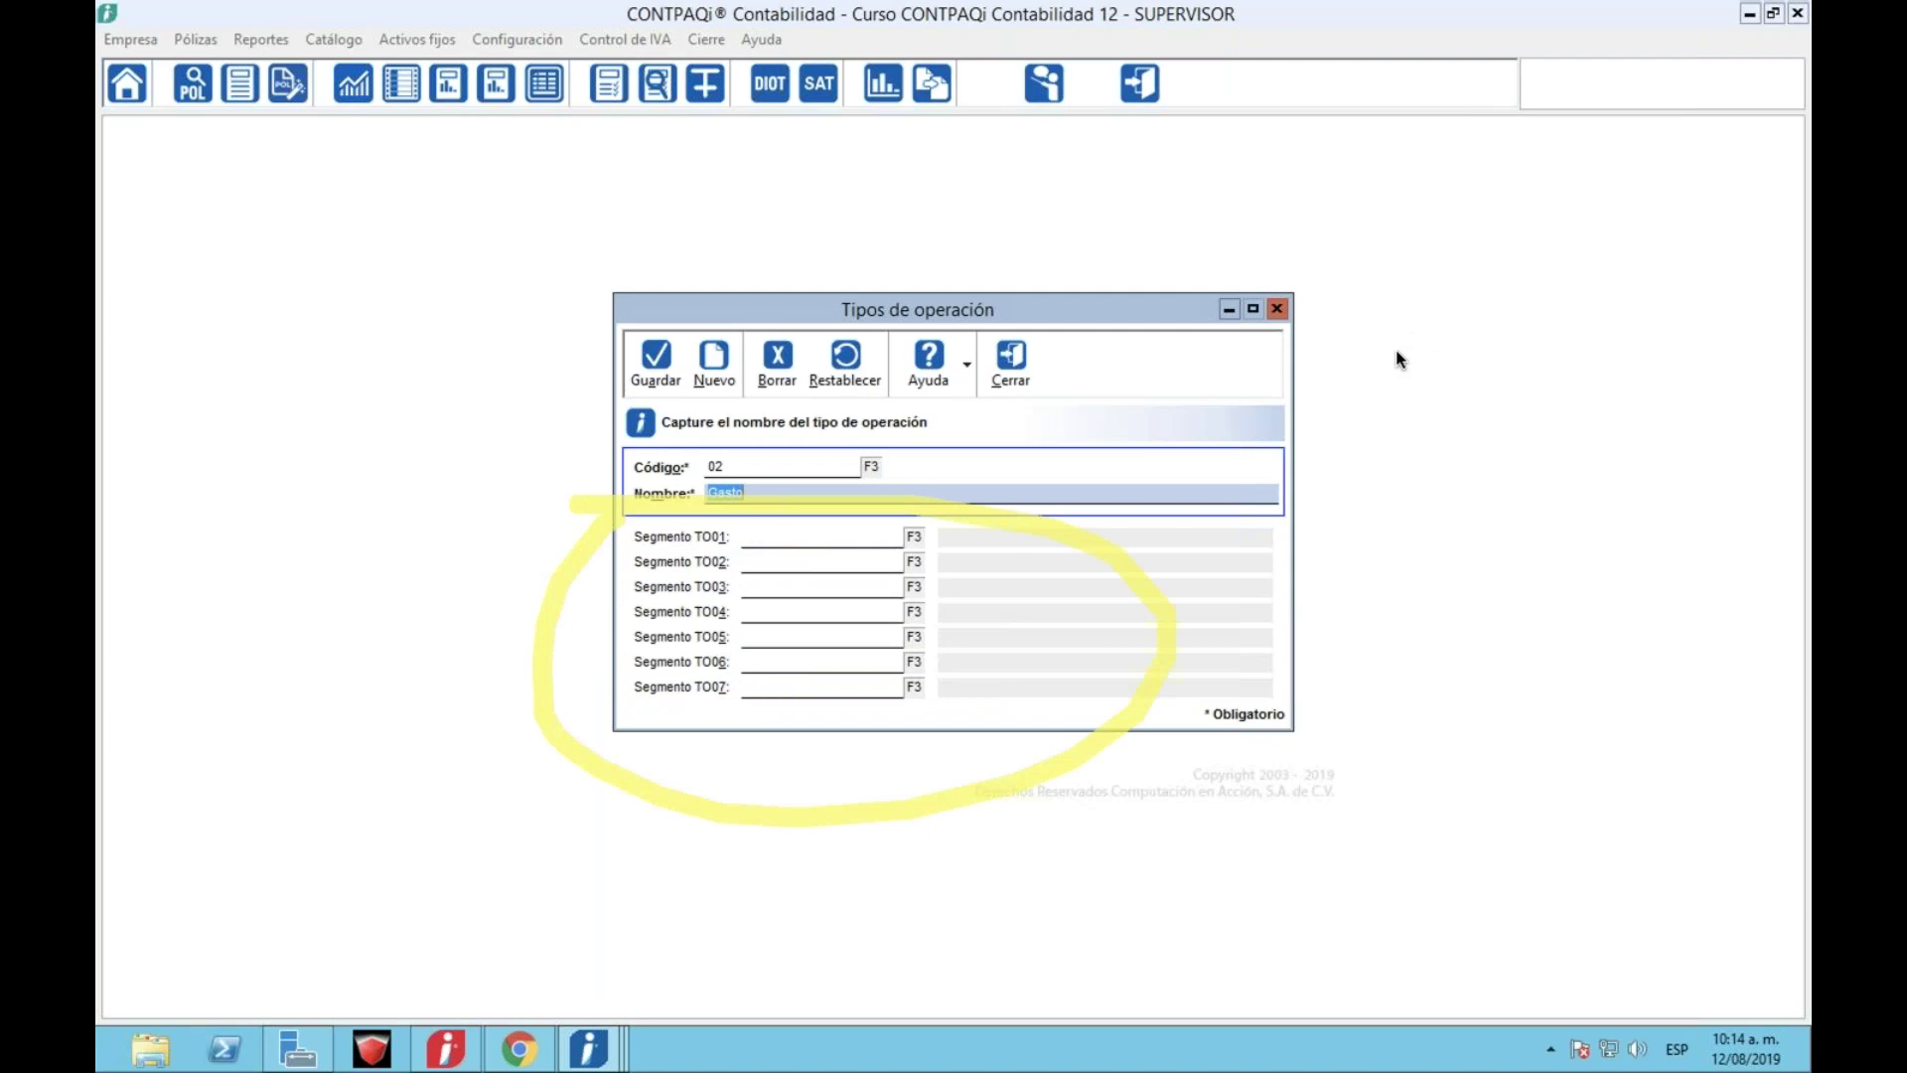
key(e)
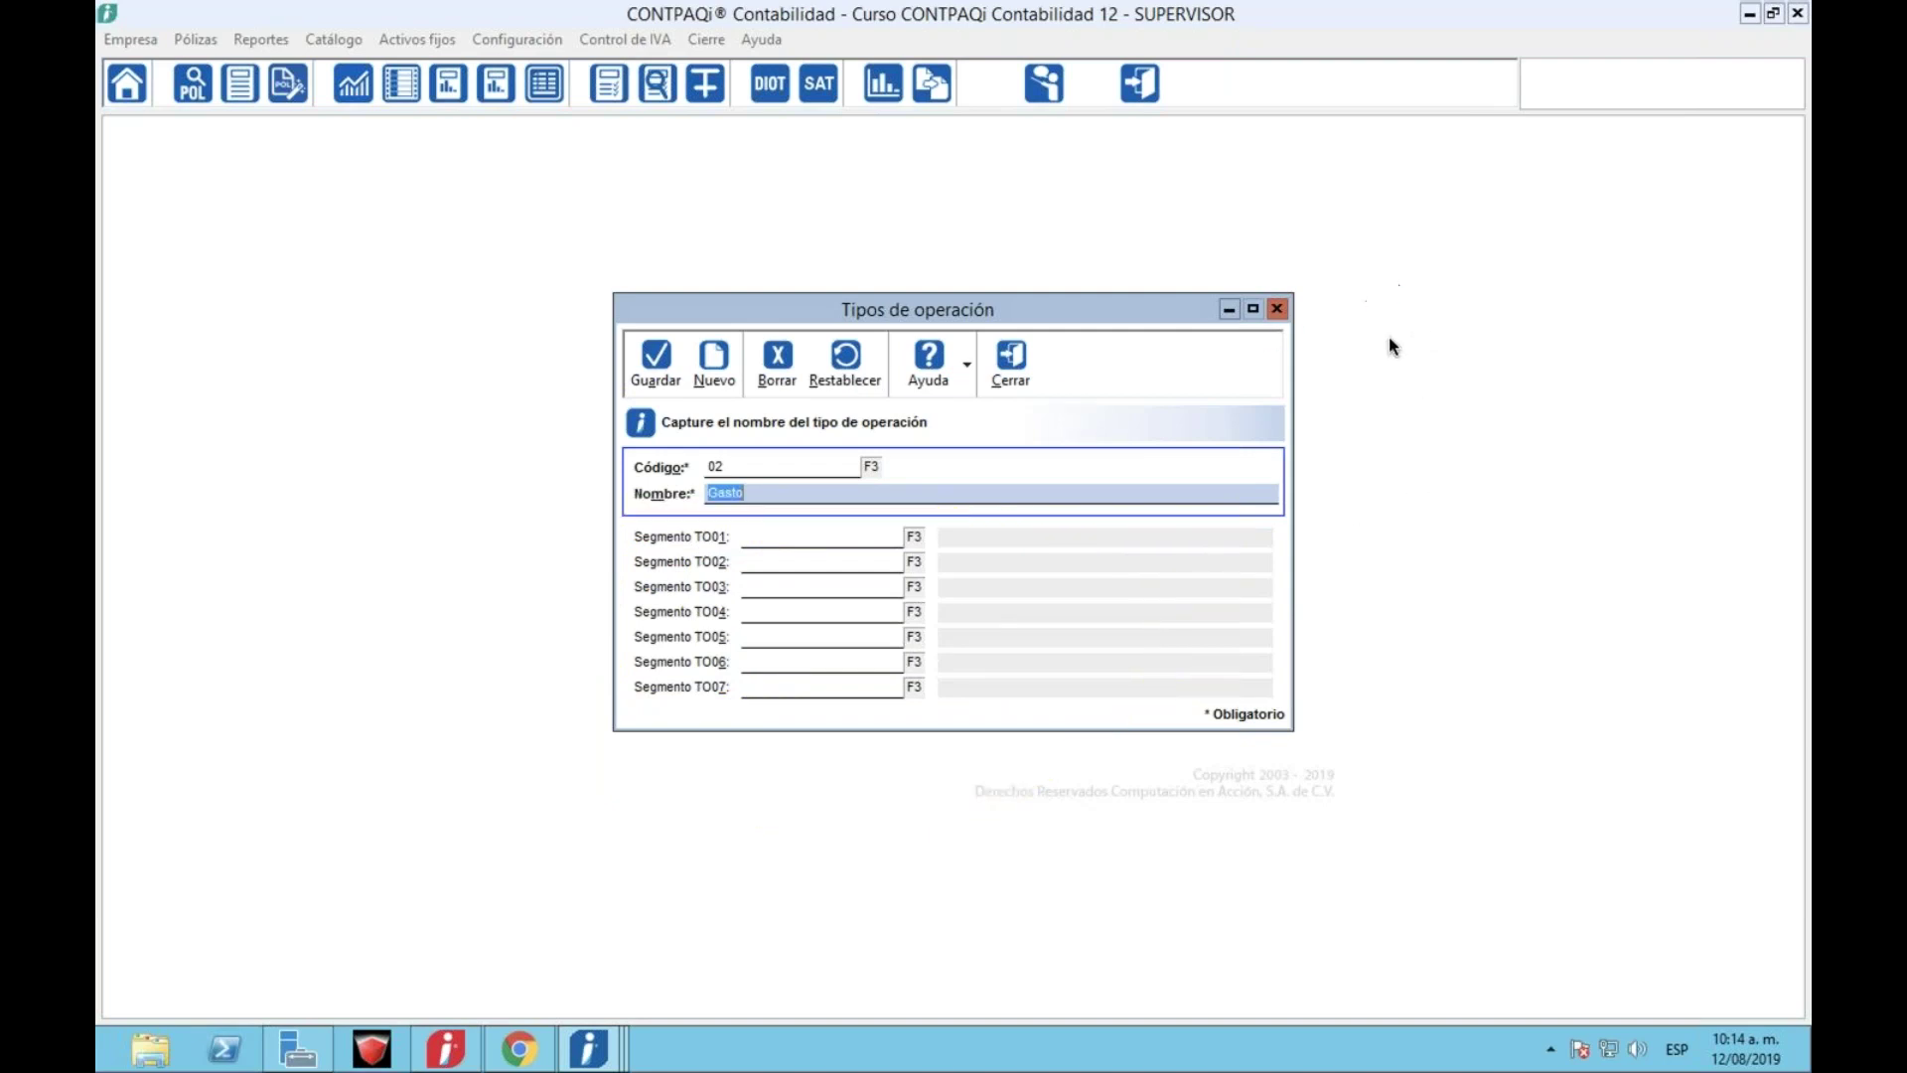
click(1011, 363)
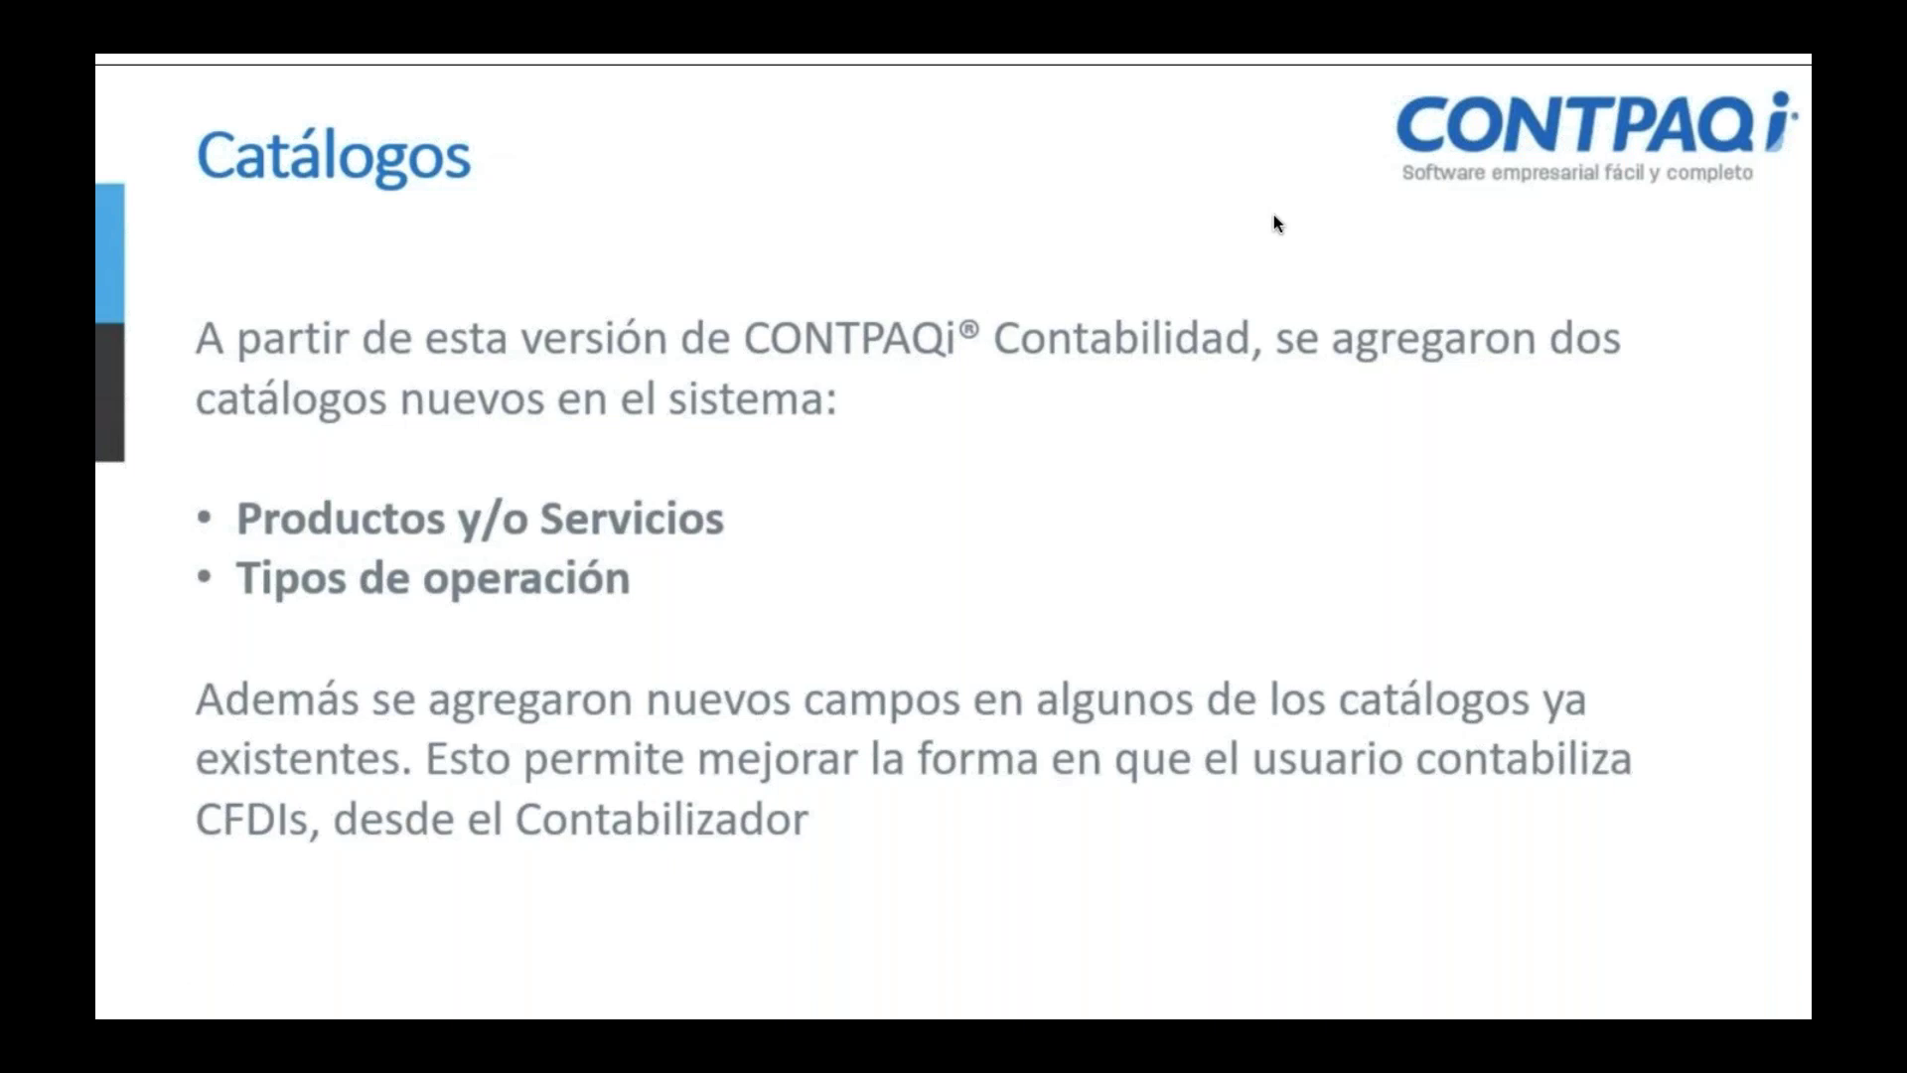
Advance the presentation past the Catálogos slide to return to the main window.
click(837, 402)
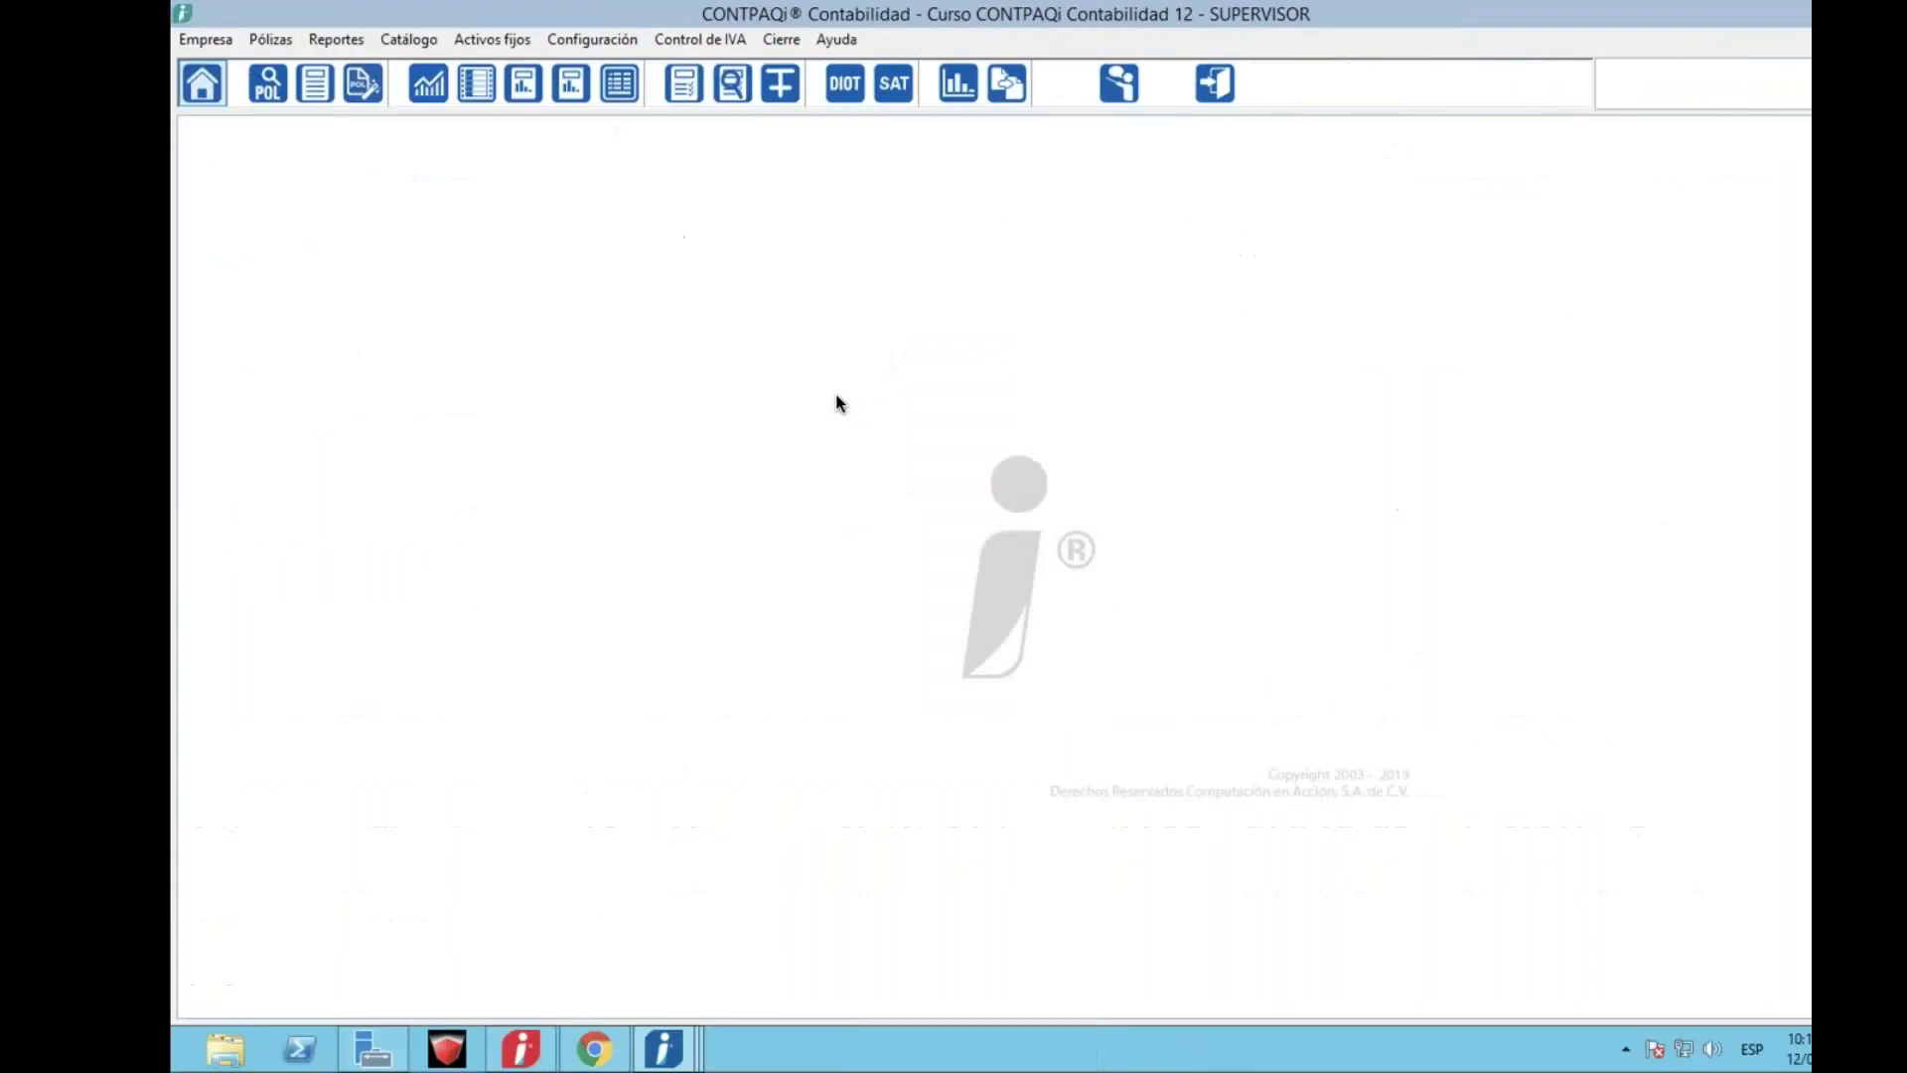
Load supplier record 2 in Padrón de clientes/proveedores, highlight Responsable de gasto, and show its 2 Contabilidad tab.
click(610, 40)
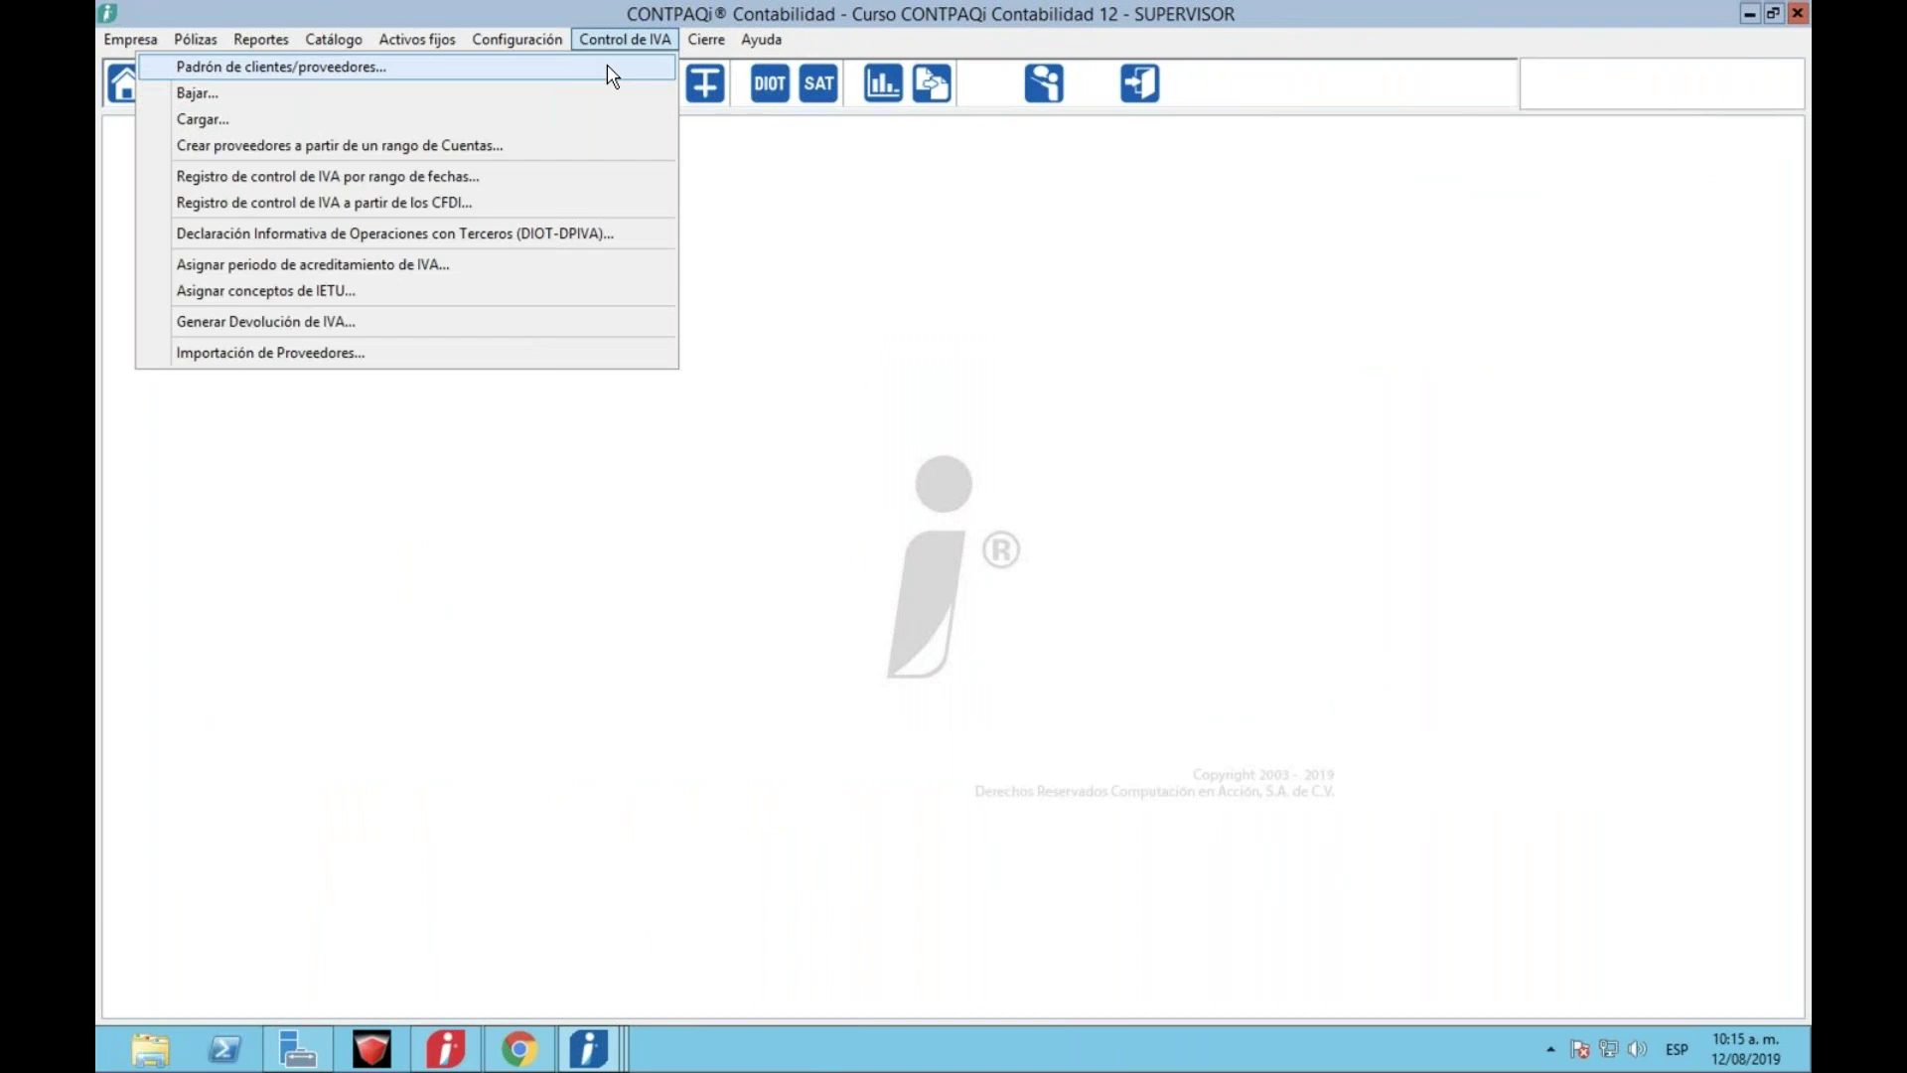
click(571, 68)
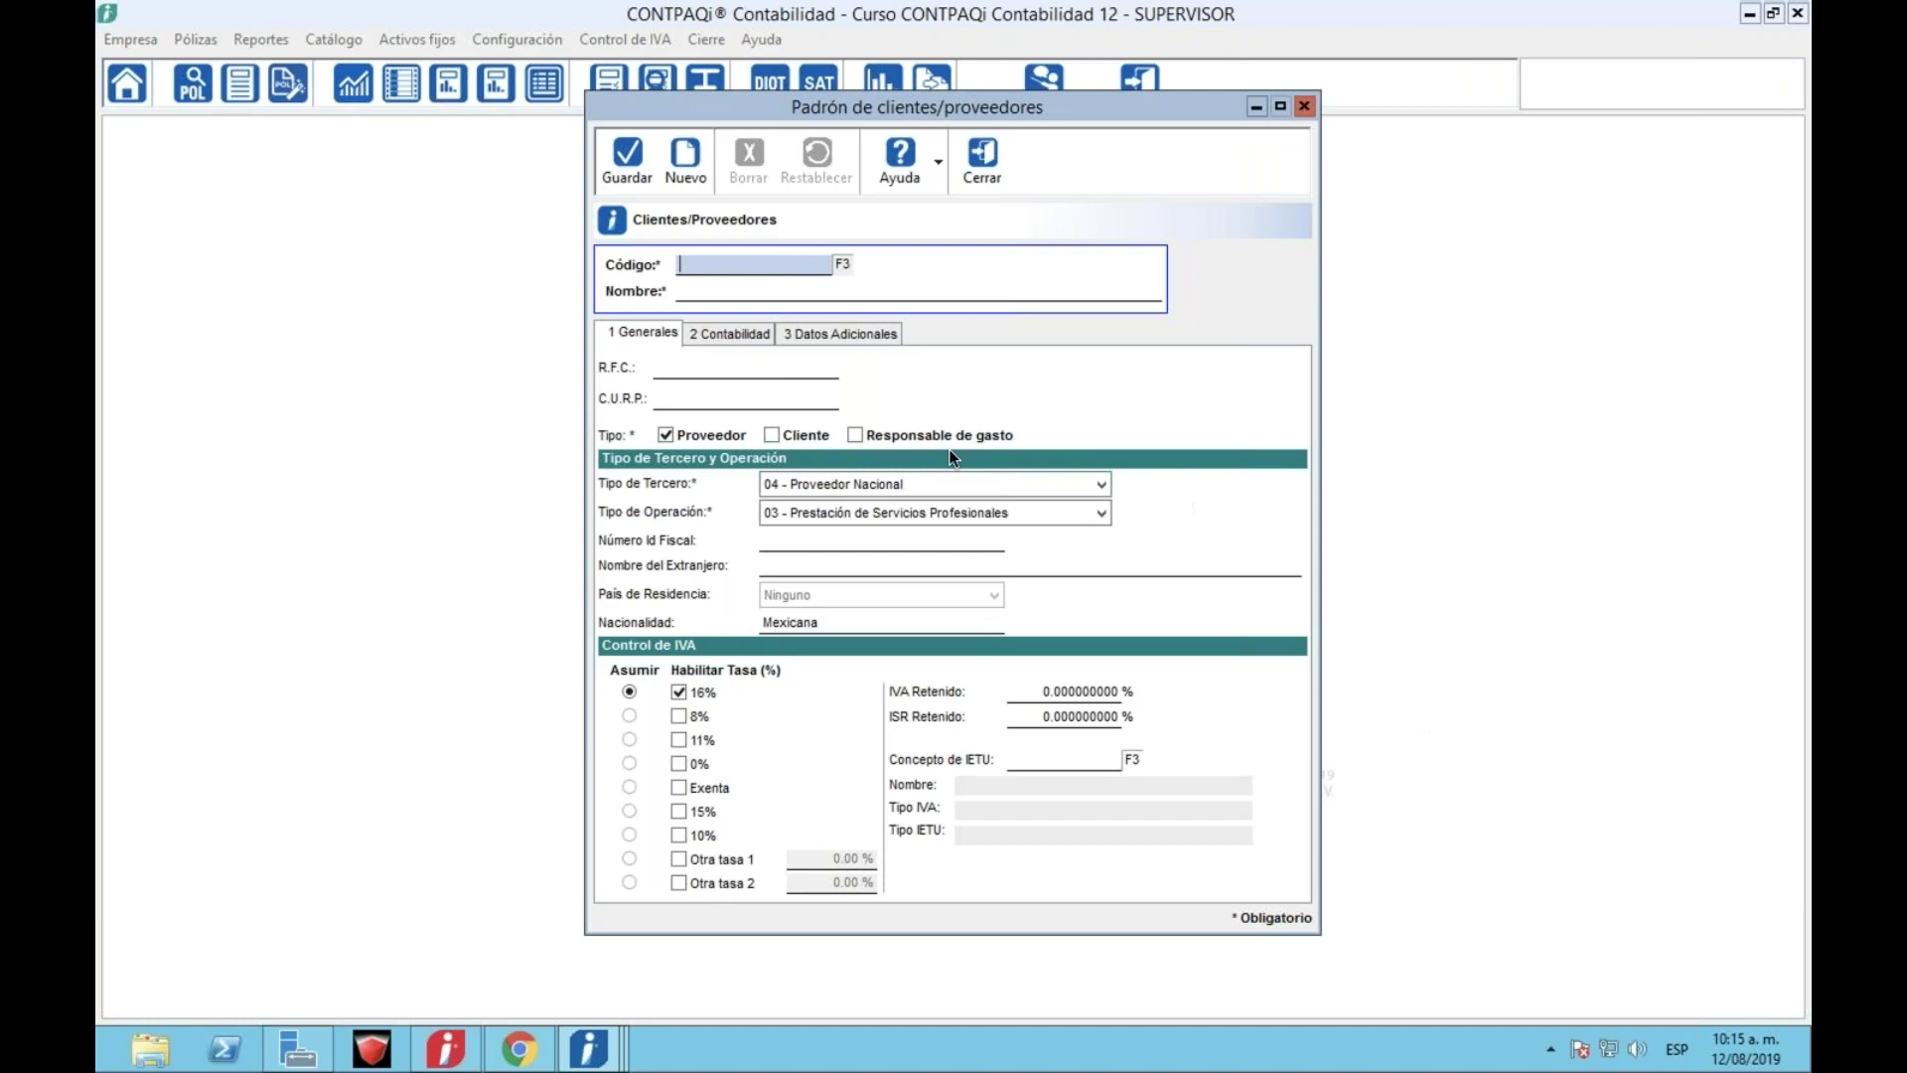
click(843, 263)
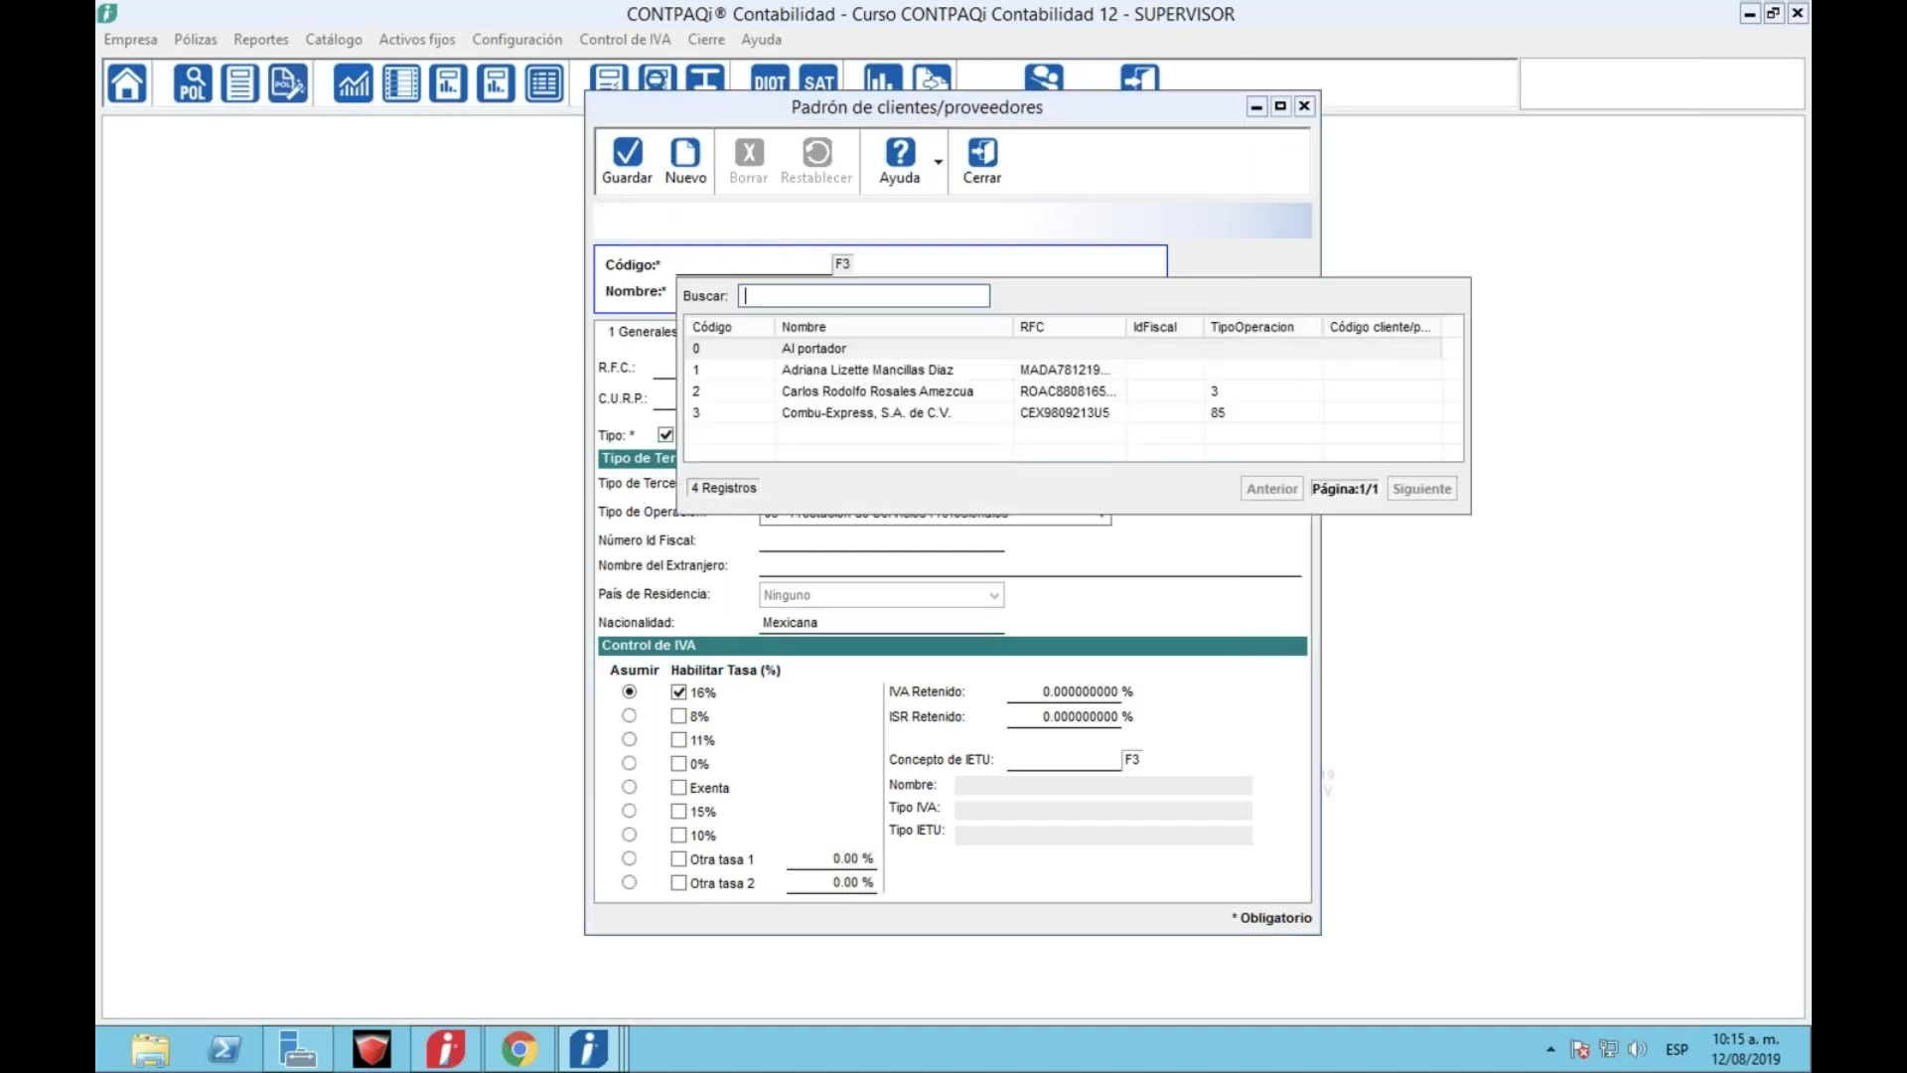
double_click(859, 394)
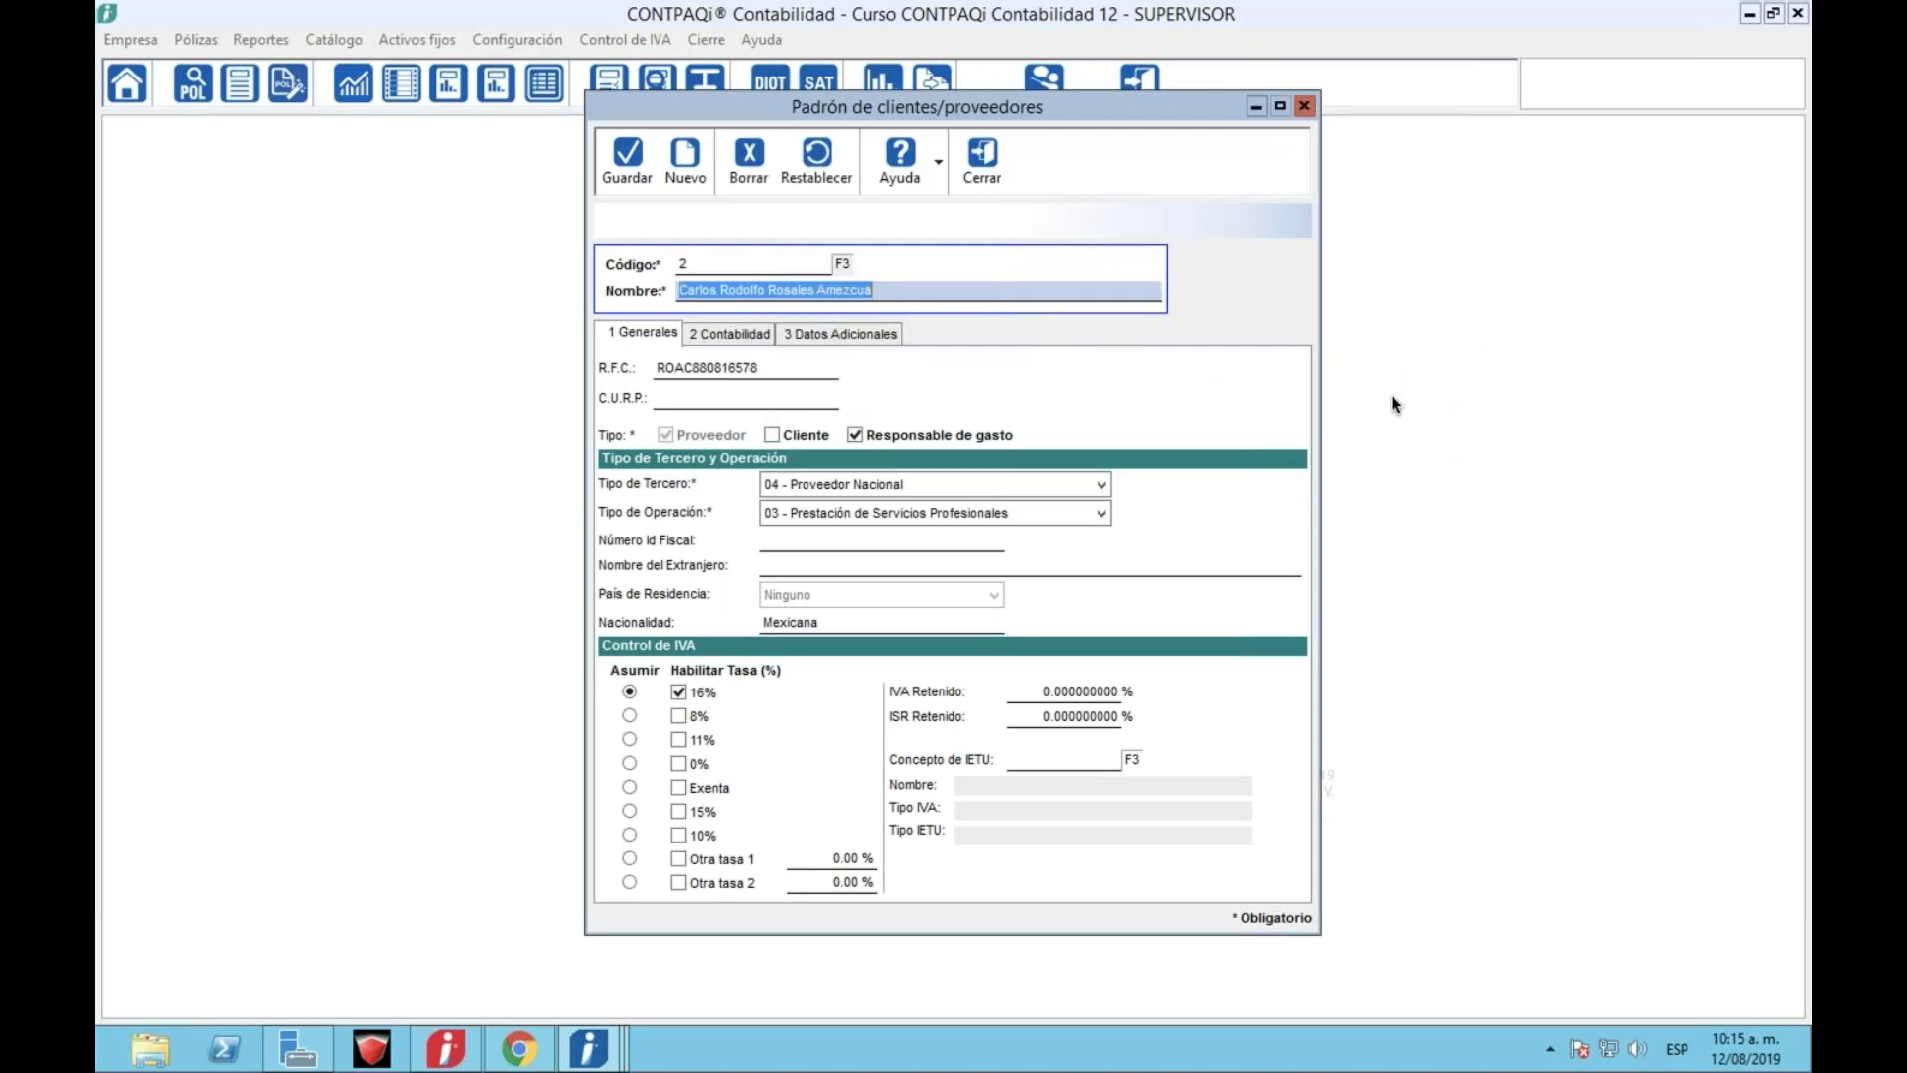
mouse_move(939, 390)
mouse_down()
mouse_move(845, 437)
mouse_move(1028, 437)
mouse_move(985, 385)
mouse_up()
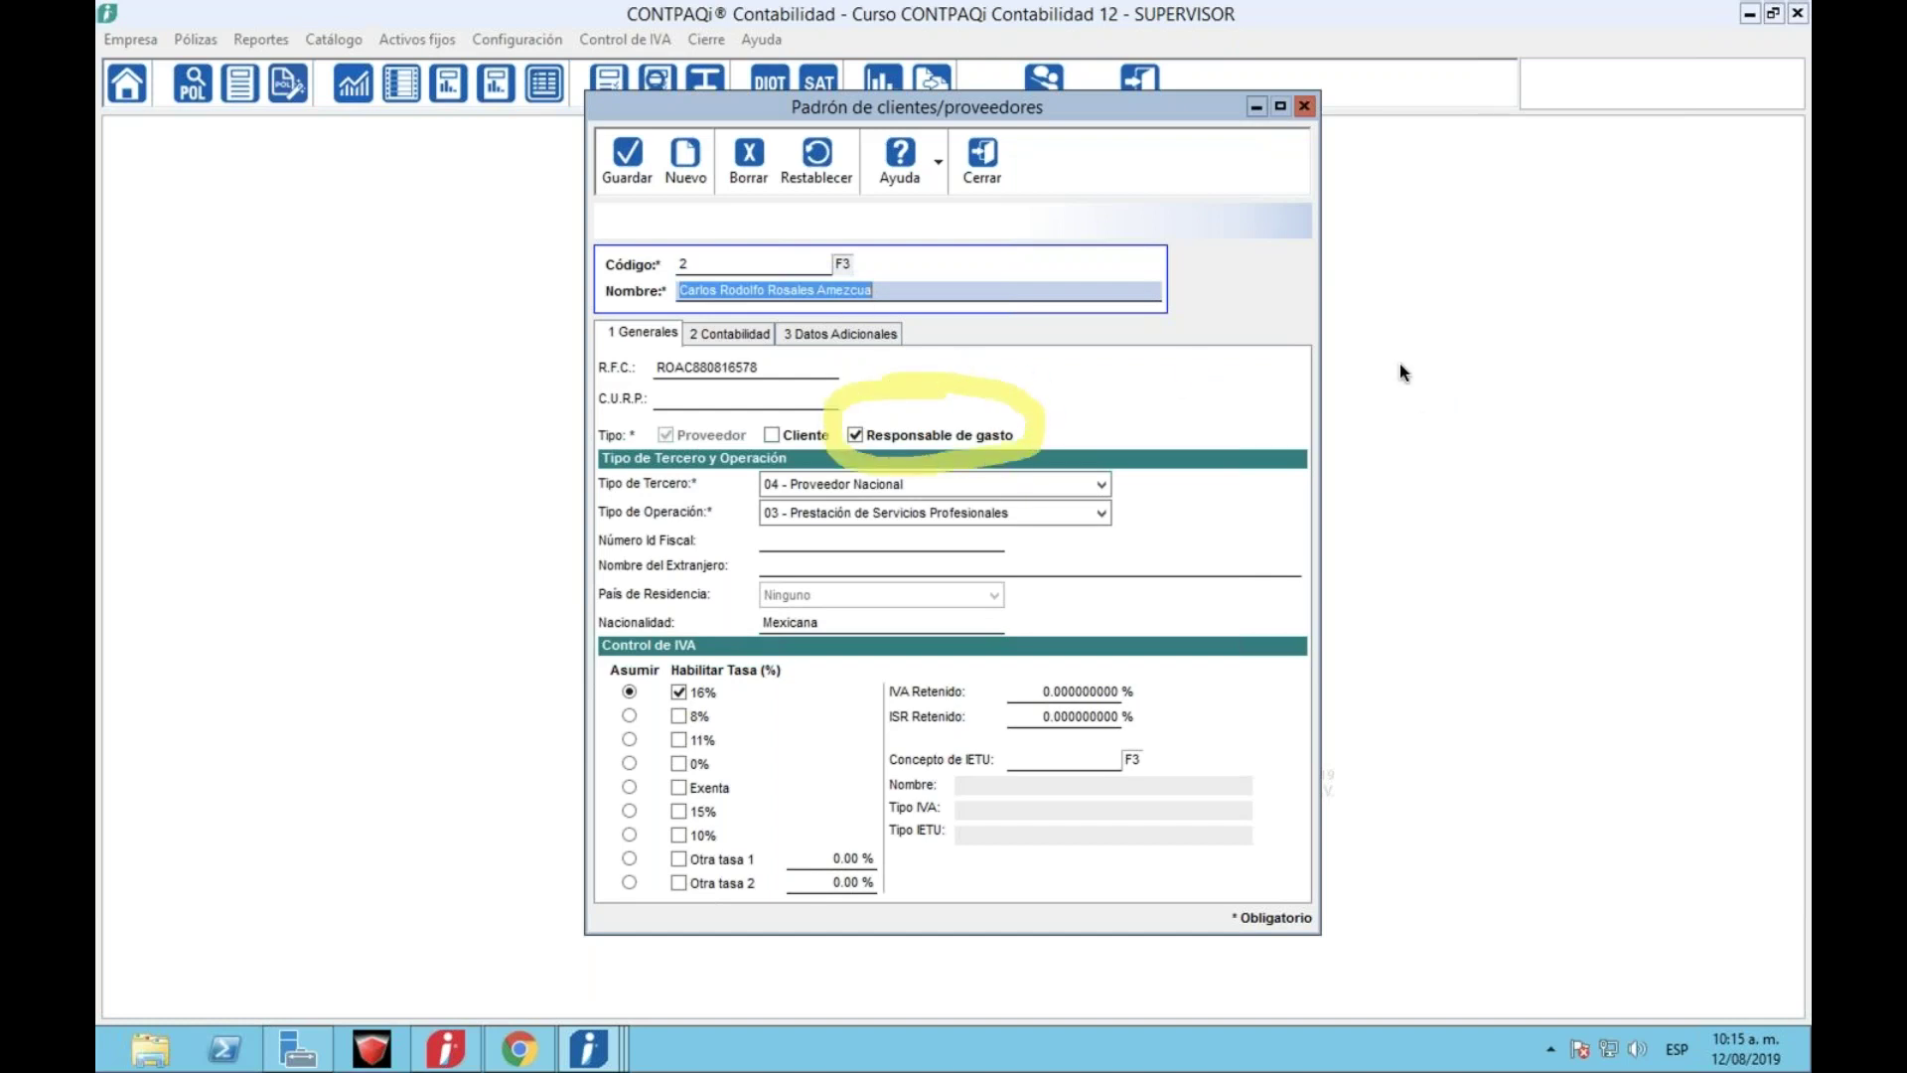
click(725, 334)
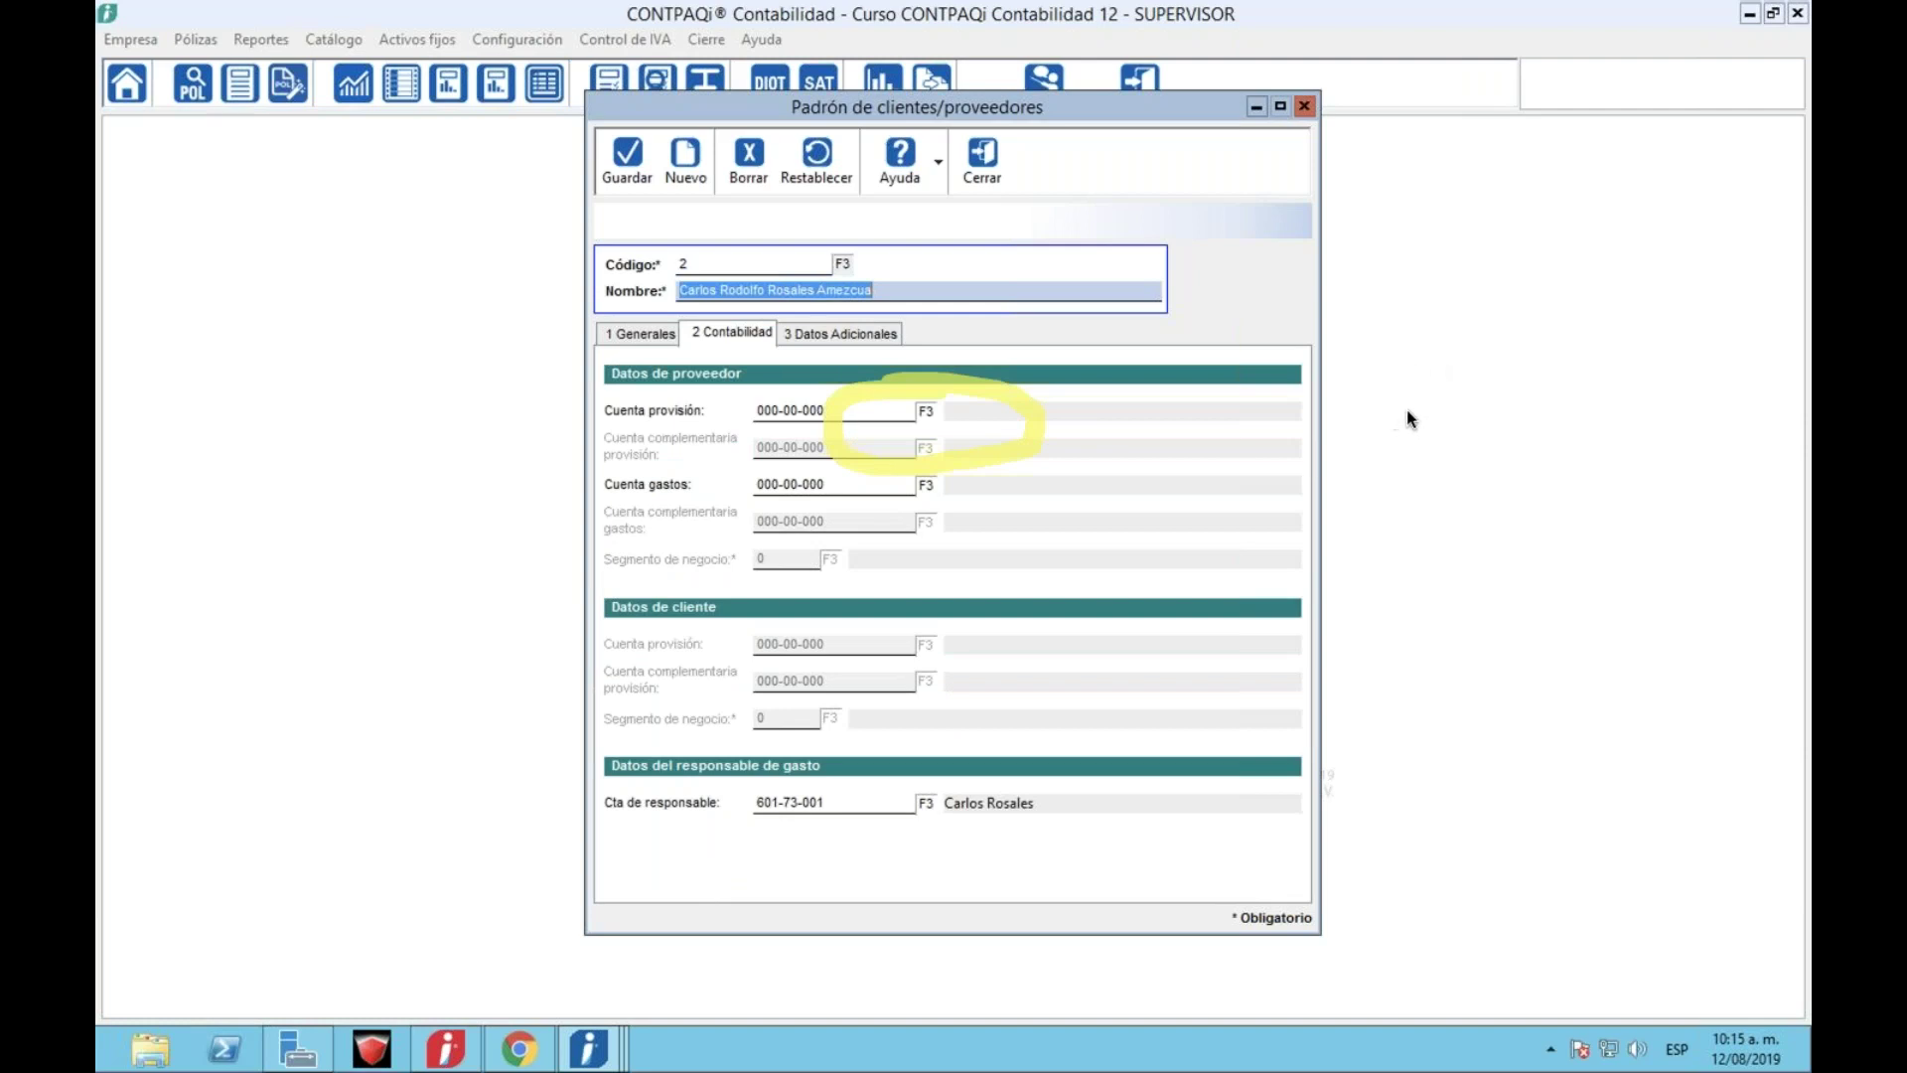
Circle record 2's expense-responsible account 601-73-001 and supplier account fields, then return to 1 Generales.
mouse_move(925, 766)
mouse_down()
mouse_move(770, 898)
mouse_move(1028, 771)
mouse_up()
drag(855, 788, 857, 789)
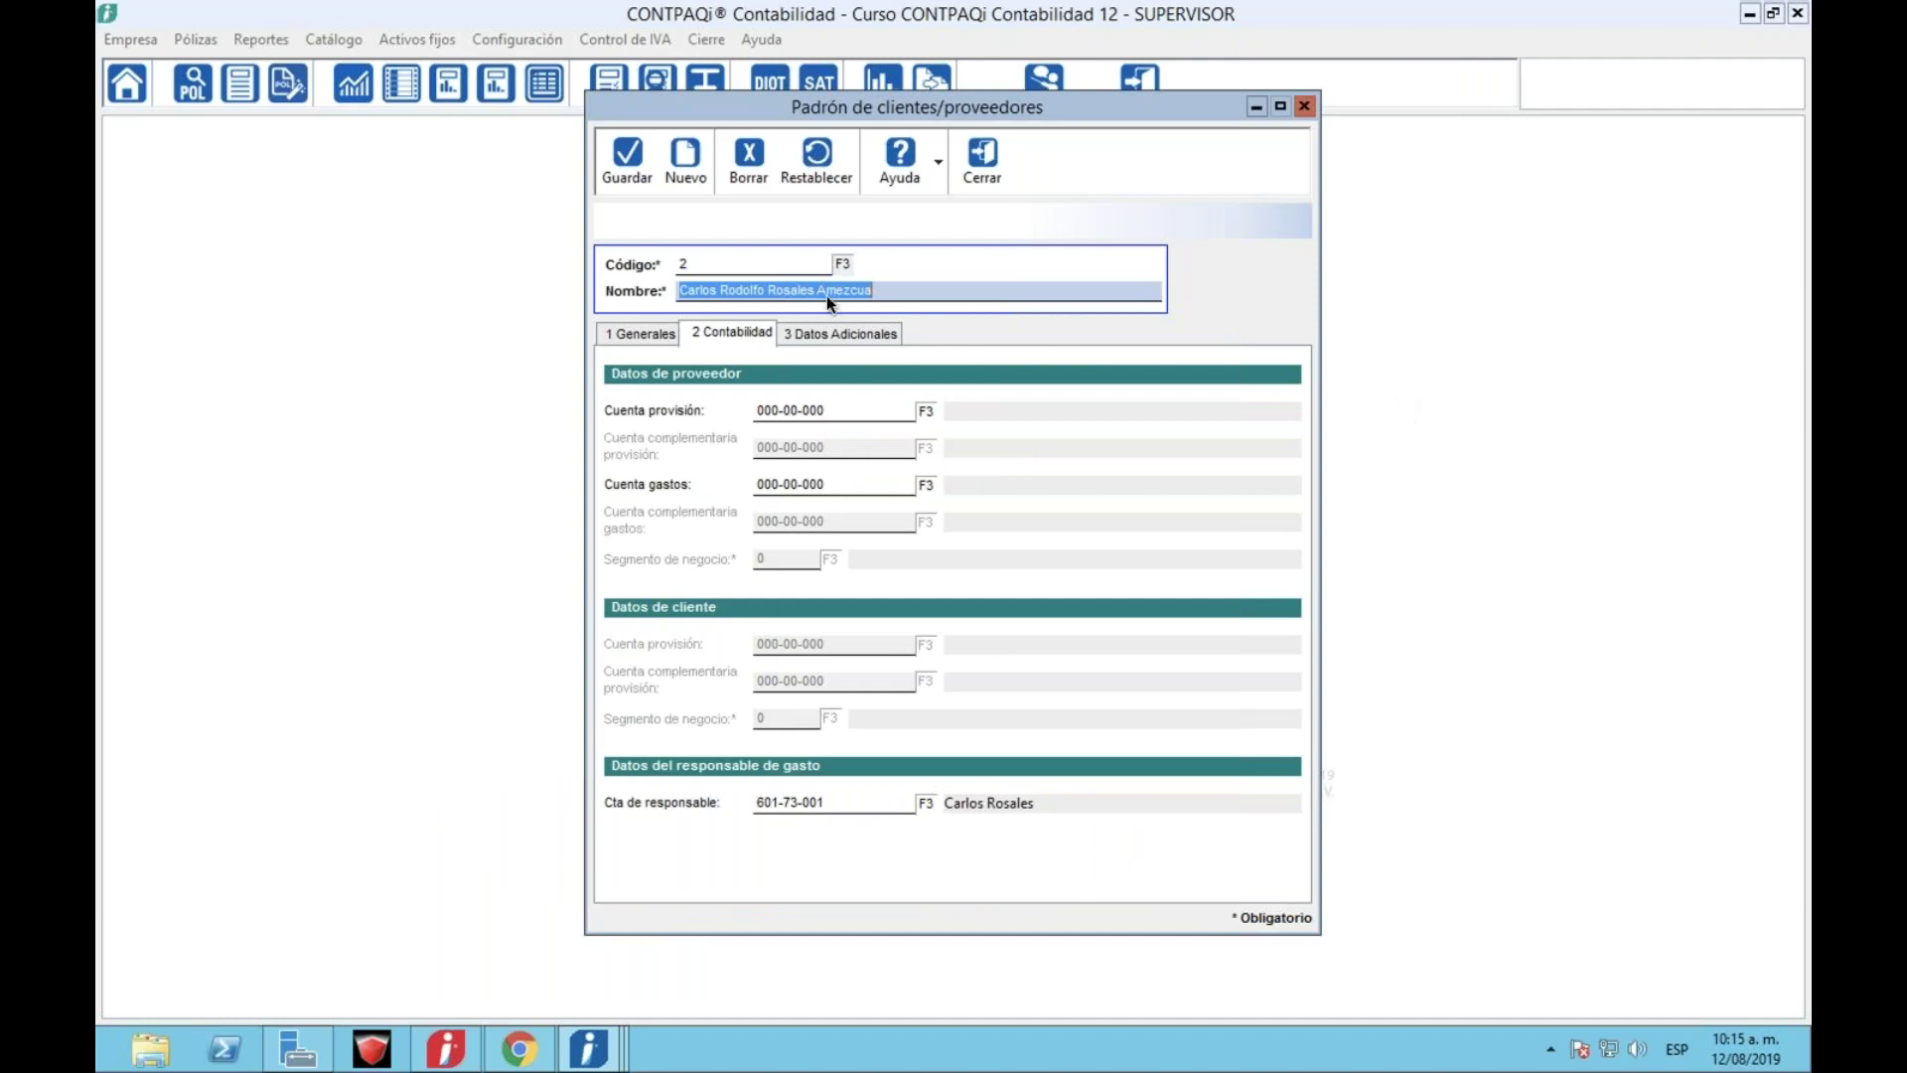
mouse_move(860, 390)
mouse_down()
mouse_move(523, 410)
mouse_move(601, 574)
mouse_up()
mouse_move(784, 590)
mouse_down()
mouse_move(735, 394)
mouse_move(709, 389)
mouse_move(704, 425)
mouse_move(876, 424)
mouse_up()
drag(763, 509, 948, 510)
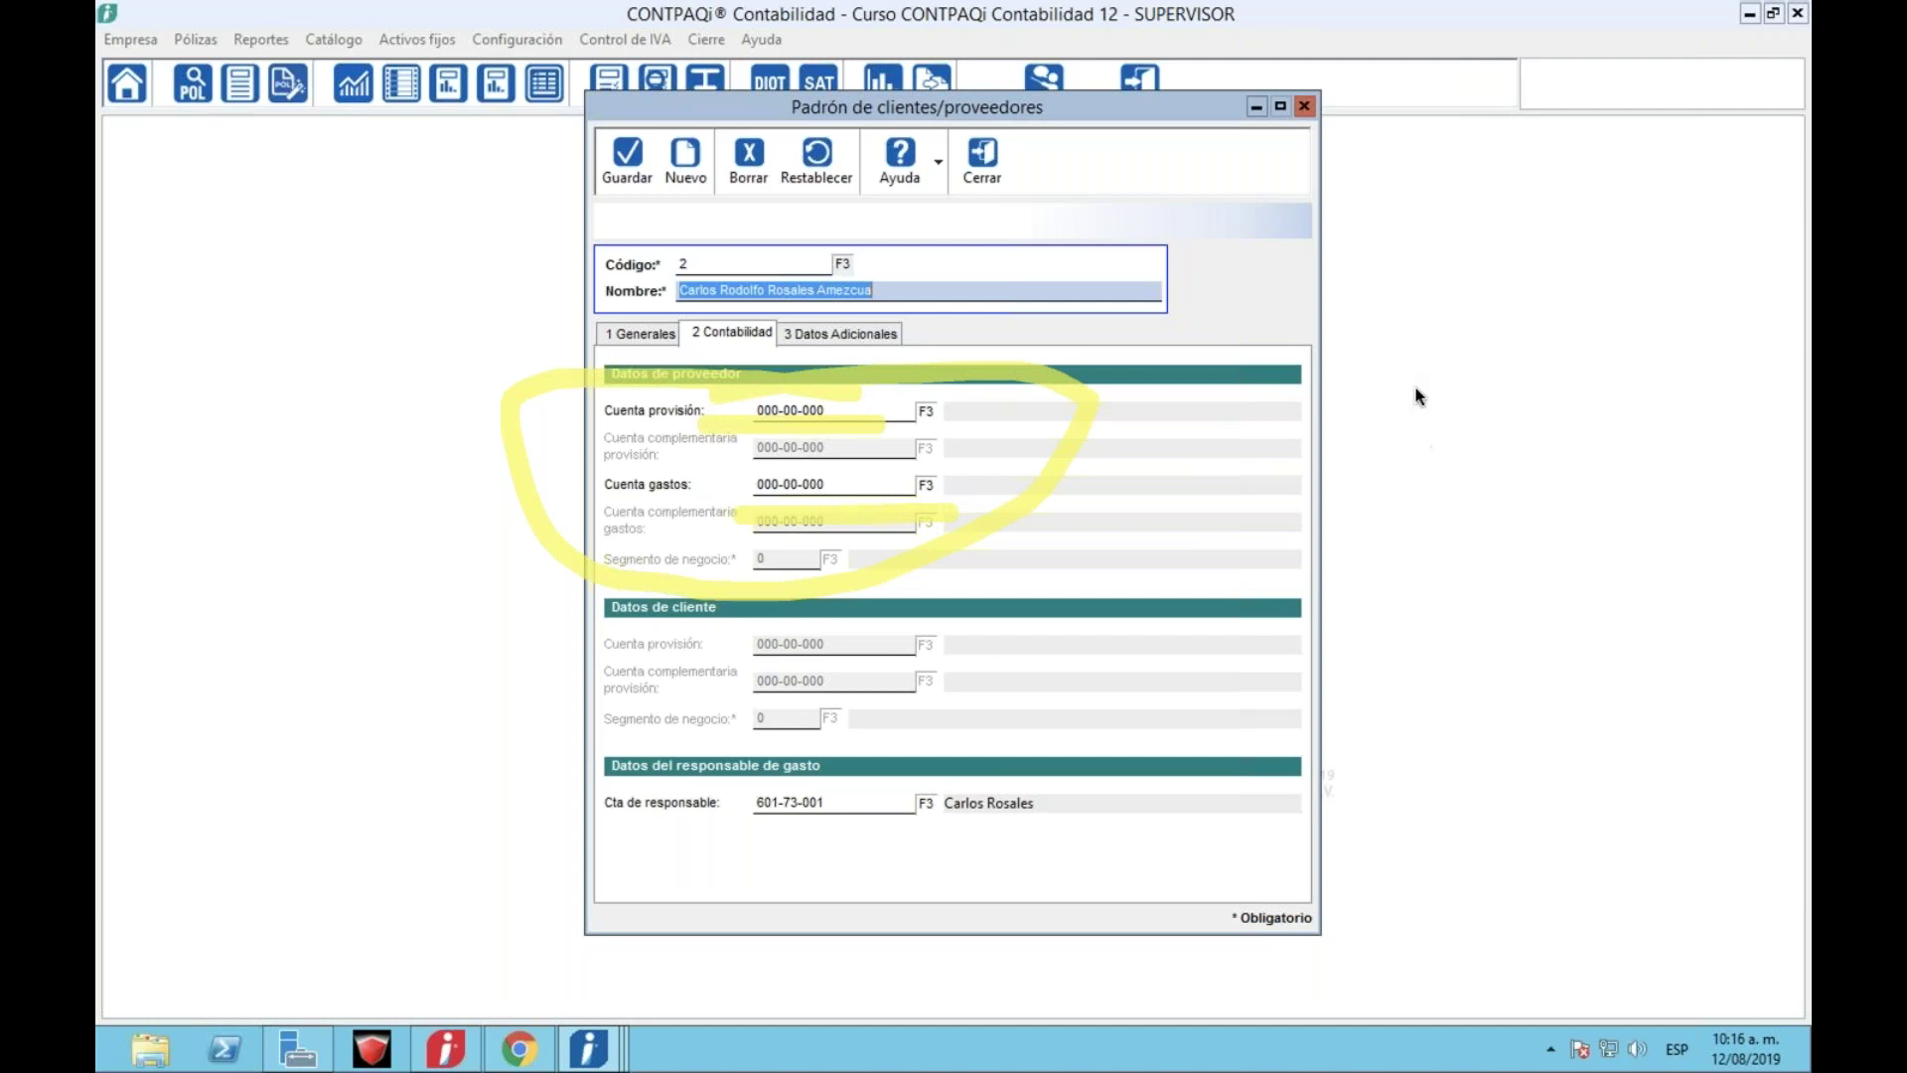
key(Escape)
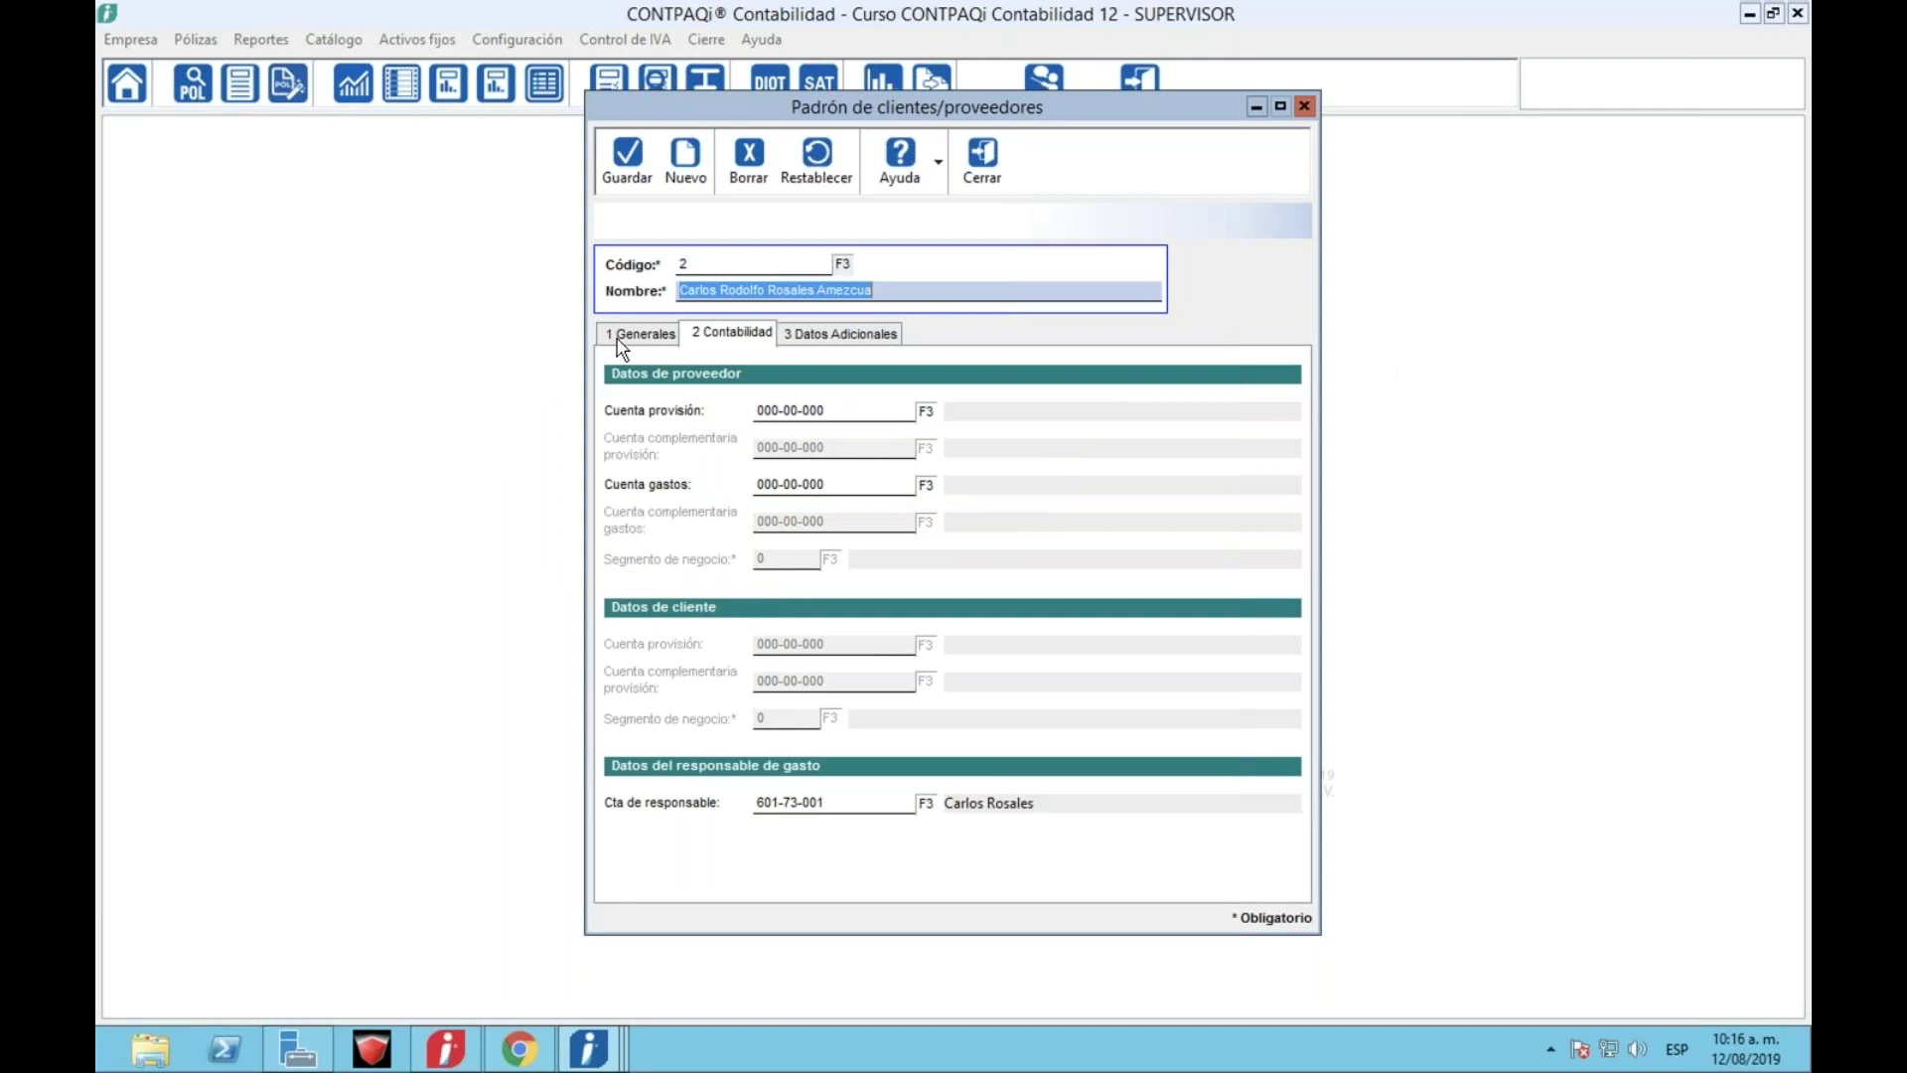
click(618, 337)
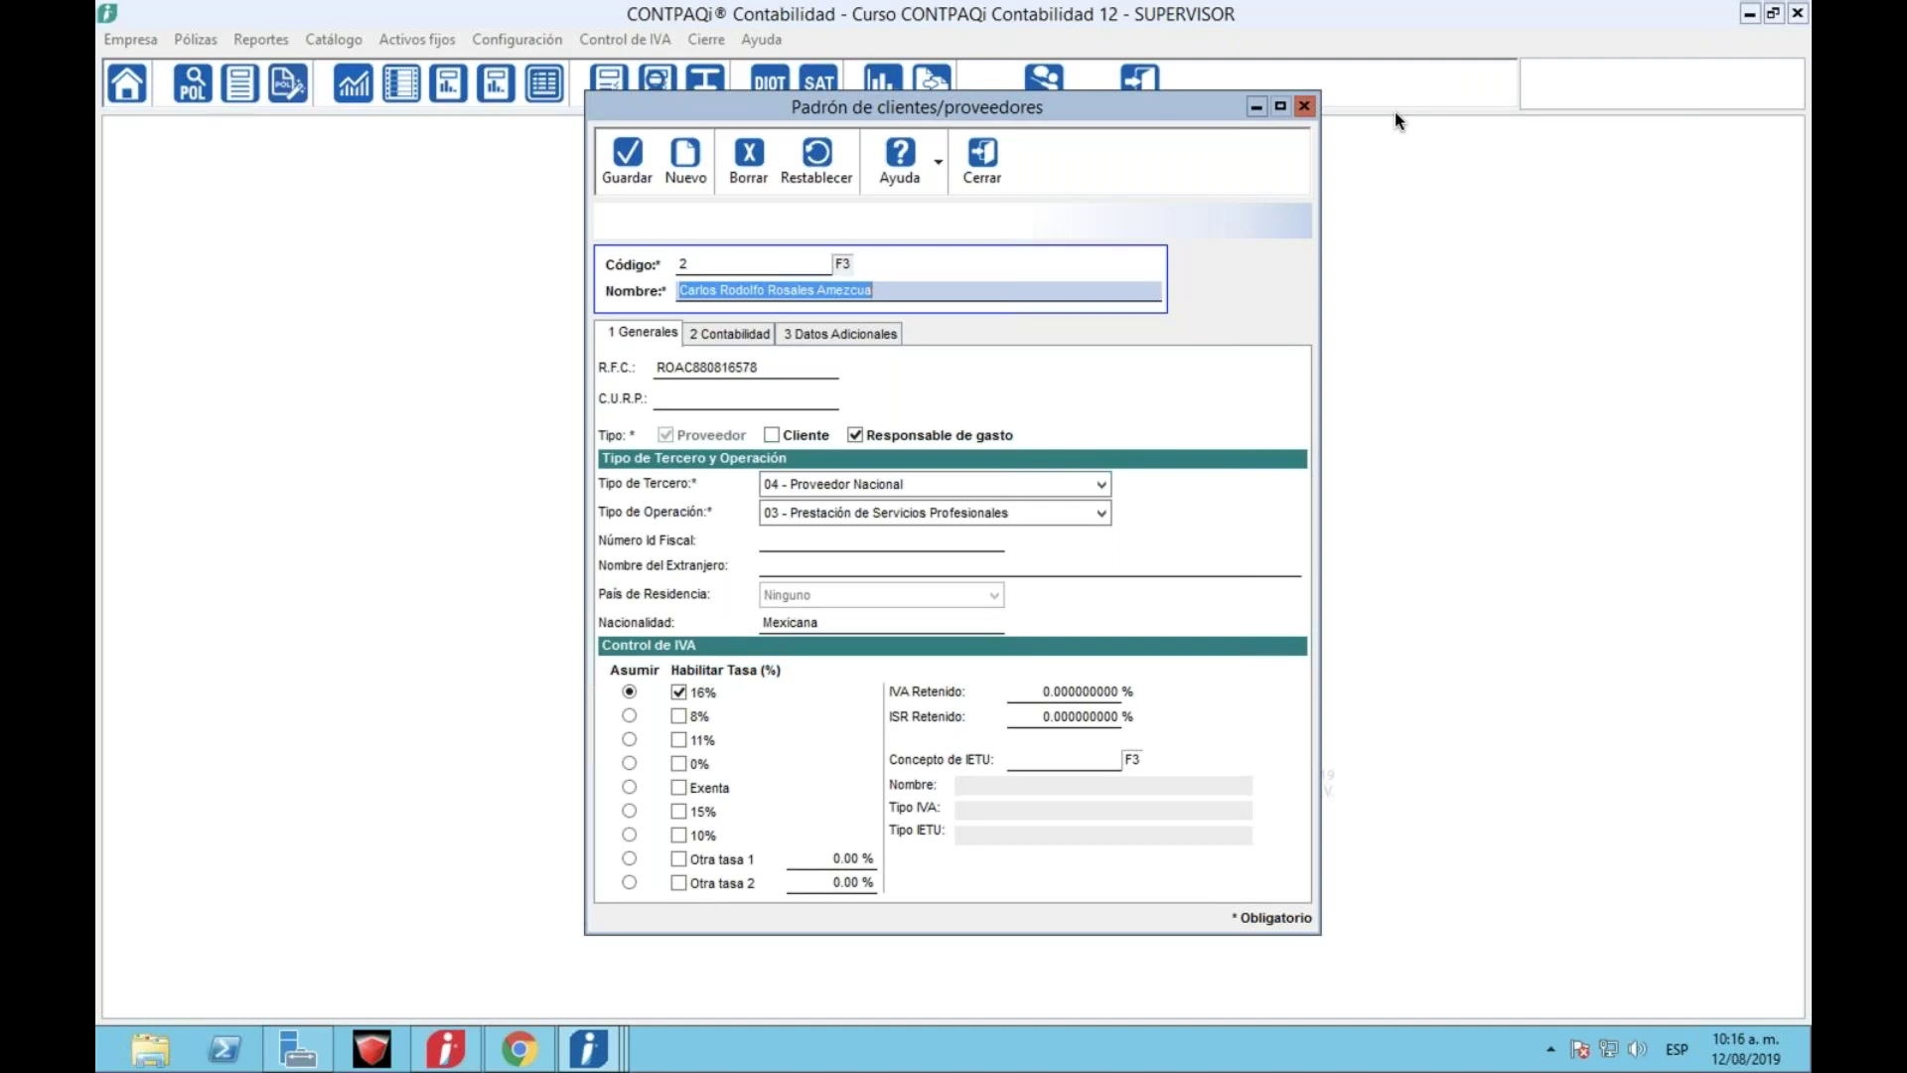
Dismiss the code lookup, check tabs 3 and 2, and close the client/supplier register.
click(842, 263)
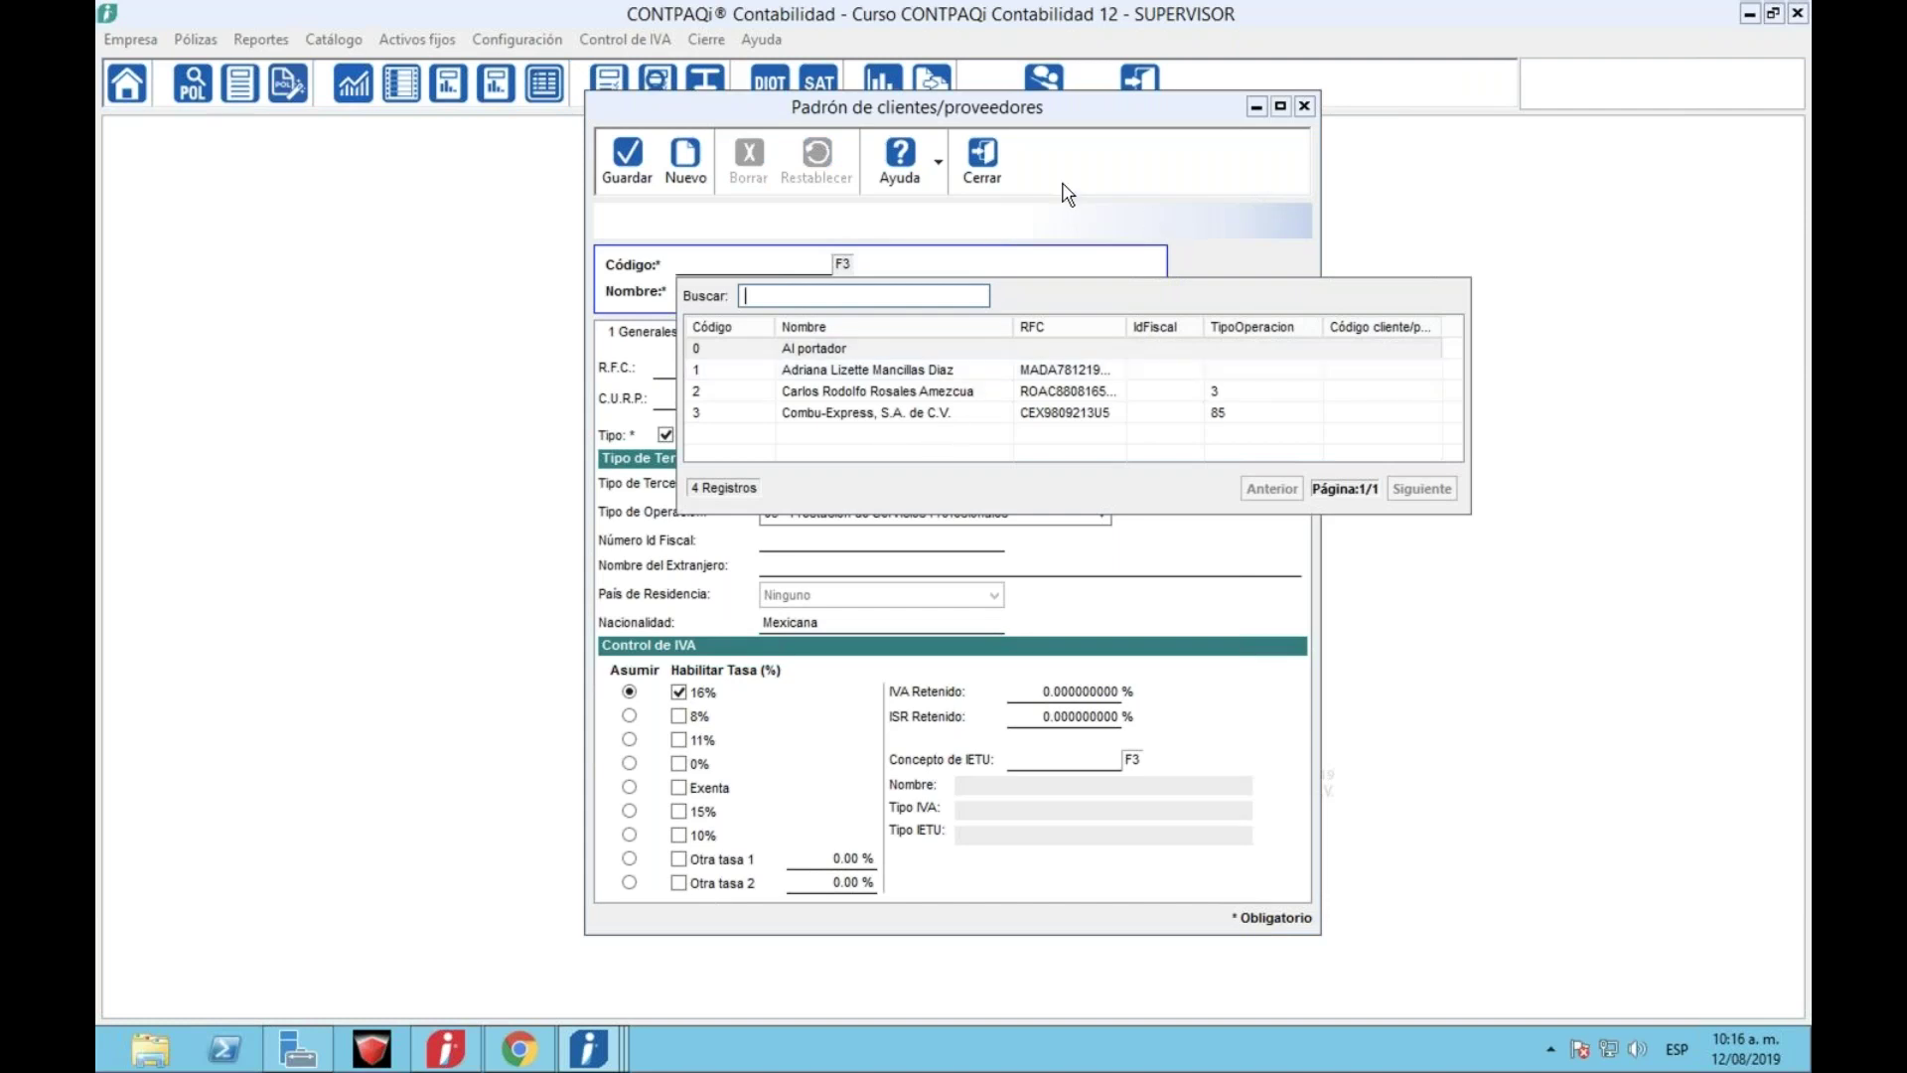
key(Escape)
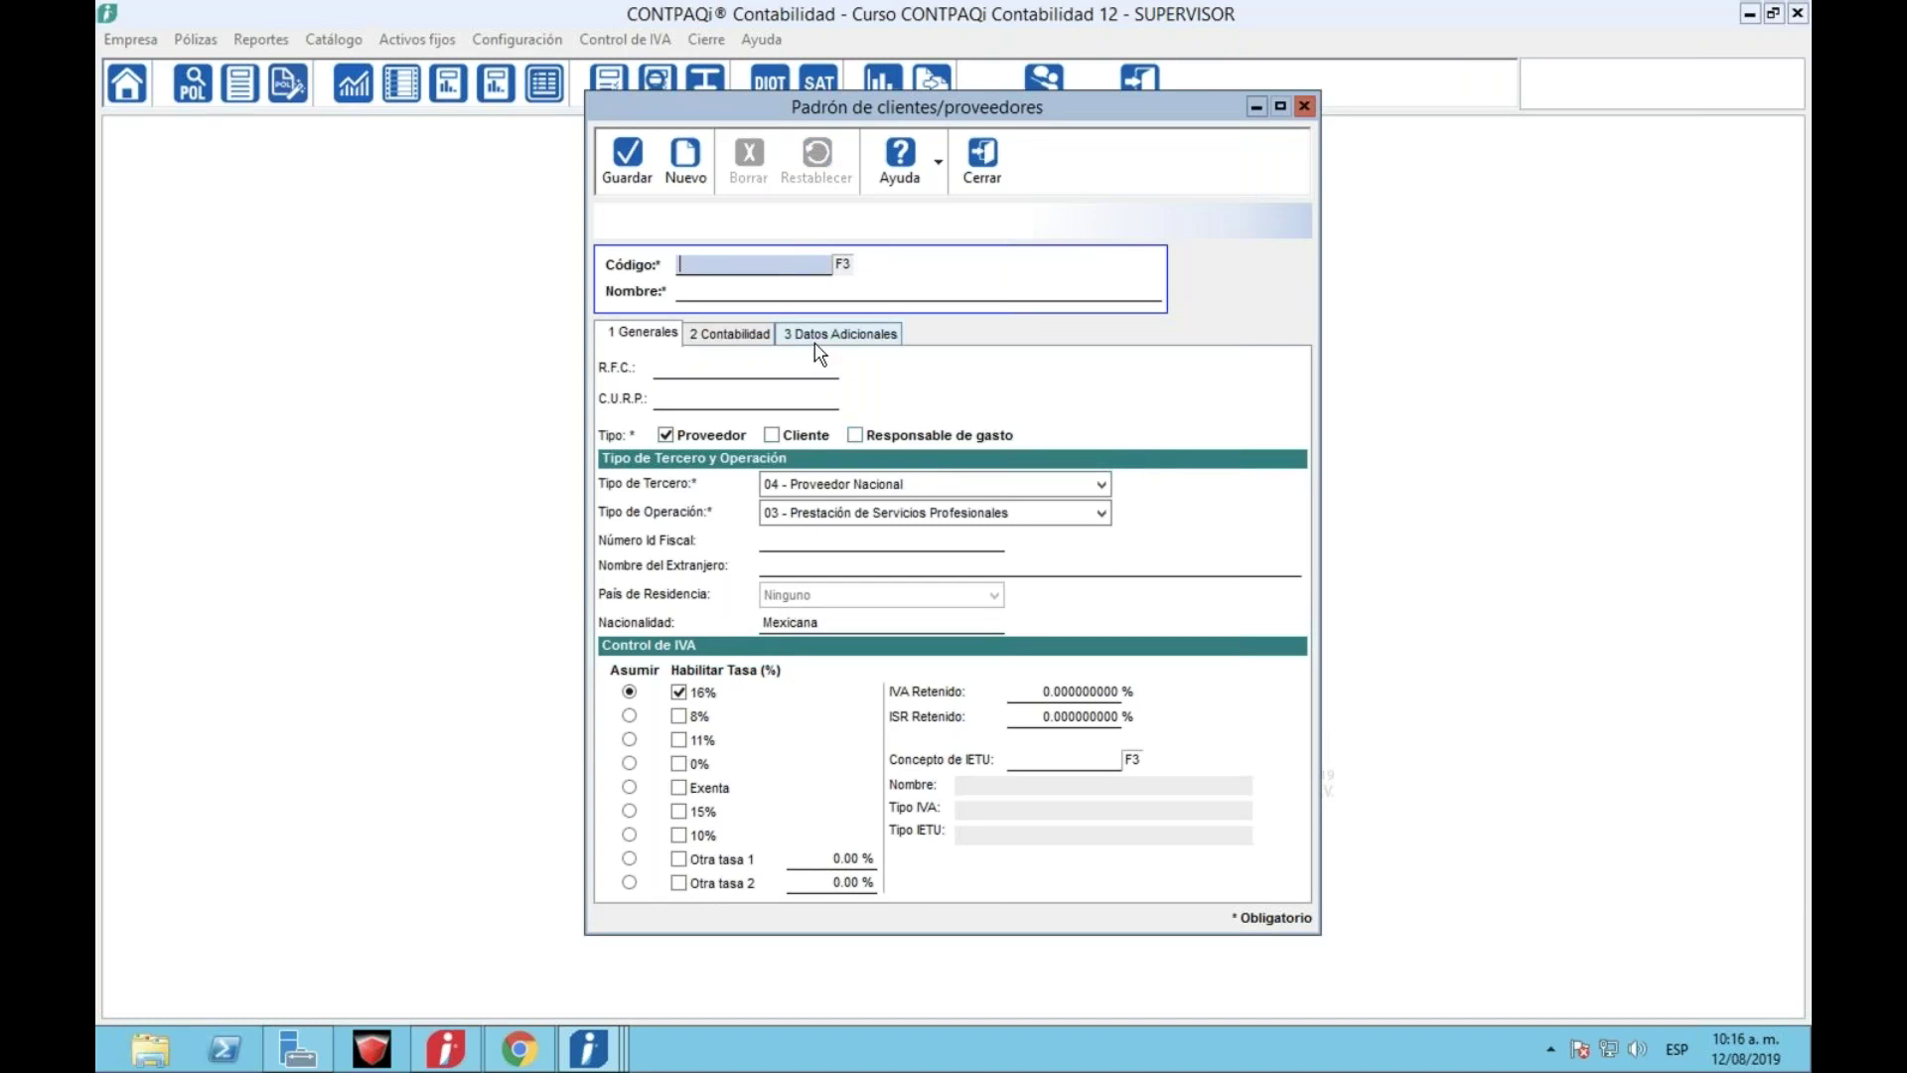
click(844, 335)
click(734, 334)
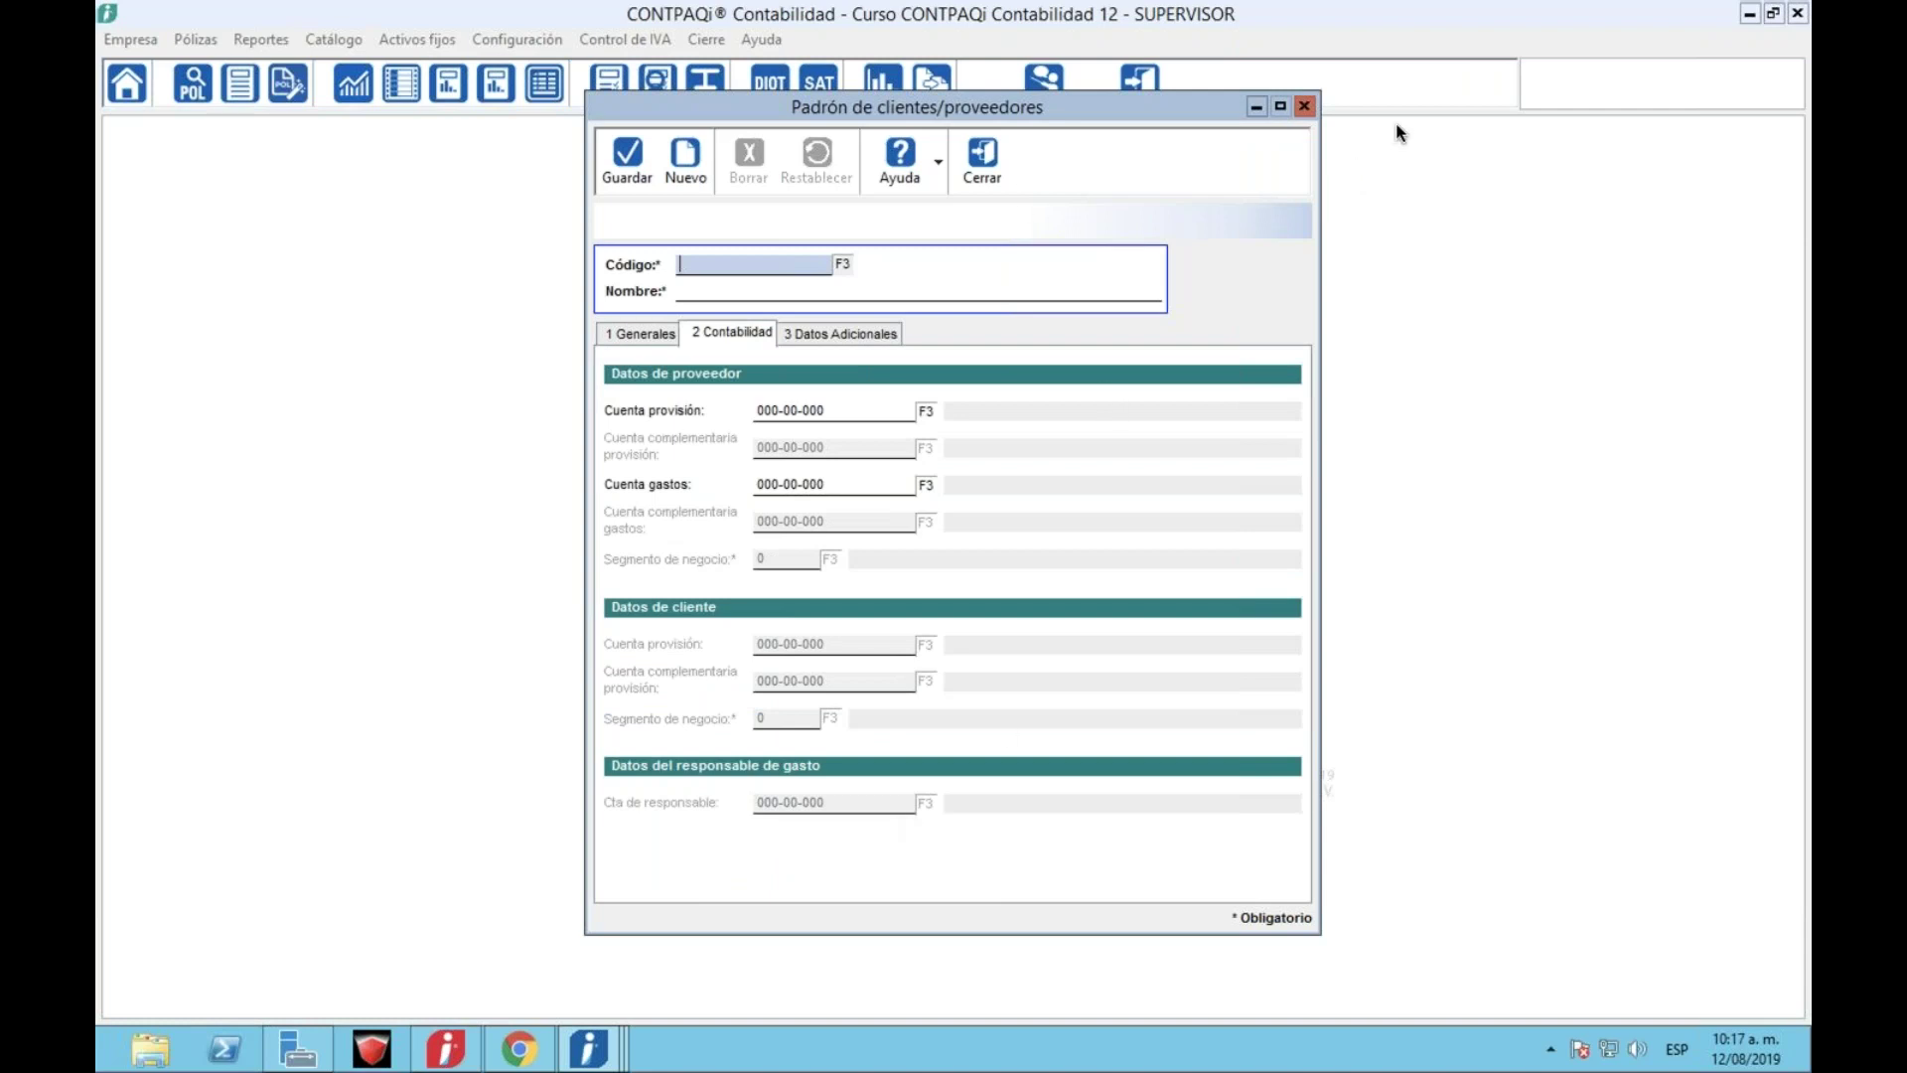
click(988, 164)
Browse the Configuración and Control de IVA menus, then dismiss them.
click(532, 39)
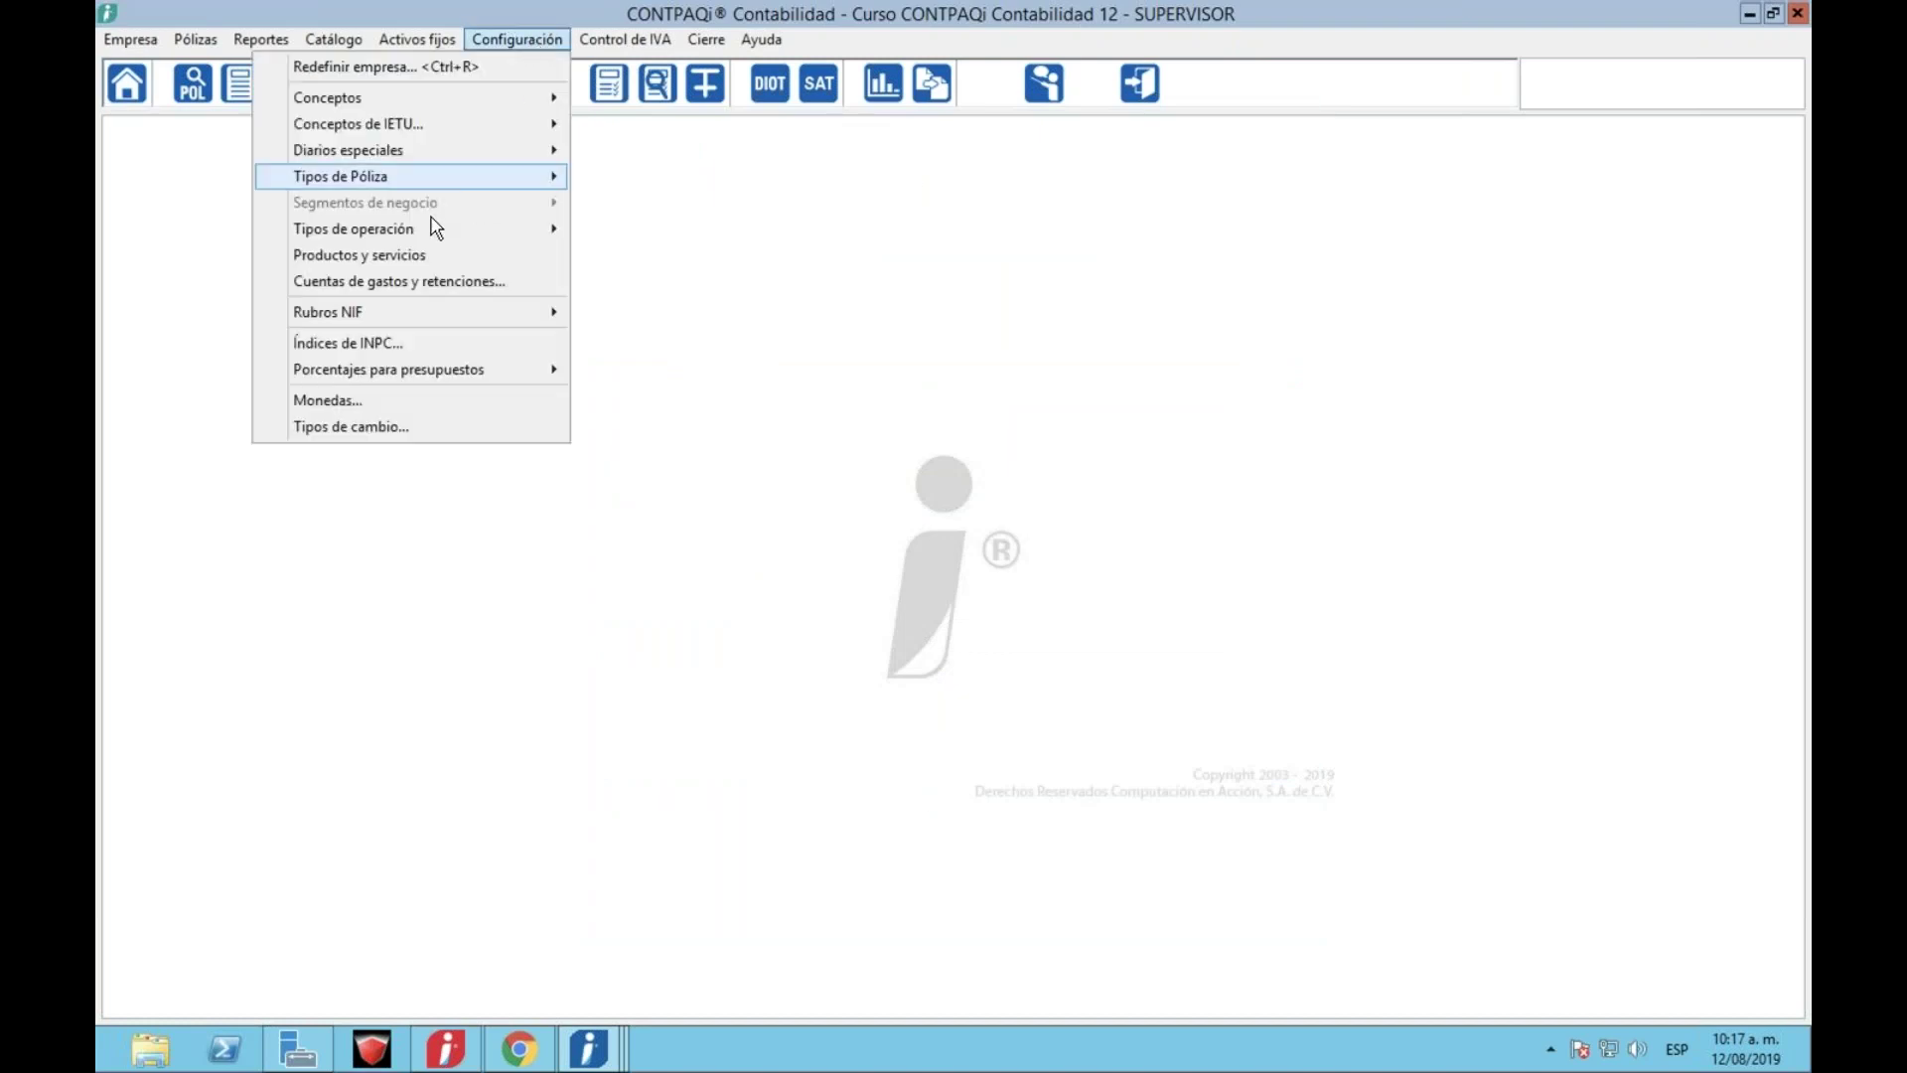
mouse_move(404, 265)
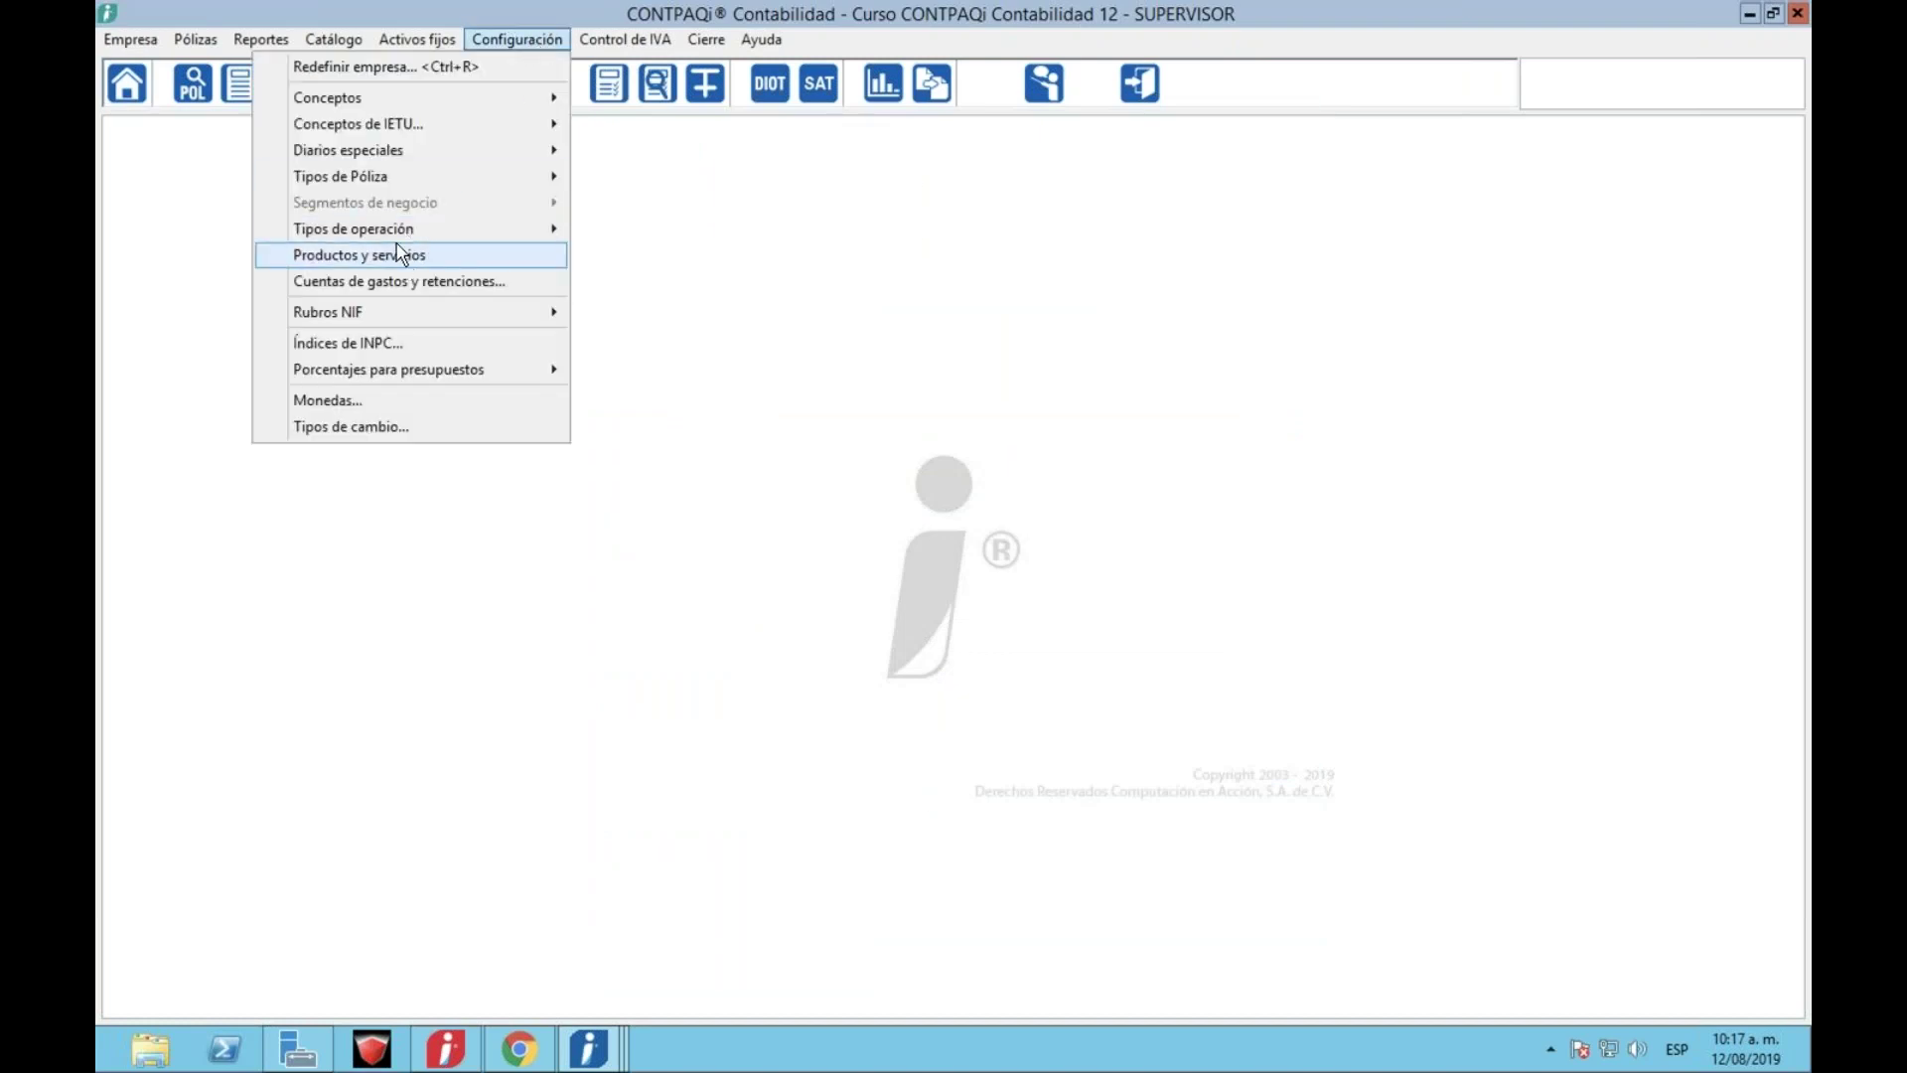
mouse_move(603, 52)
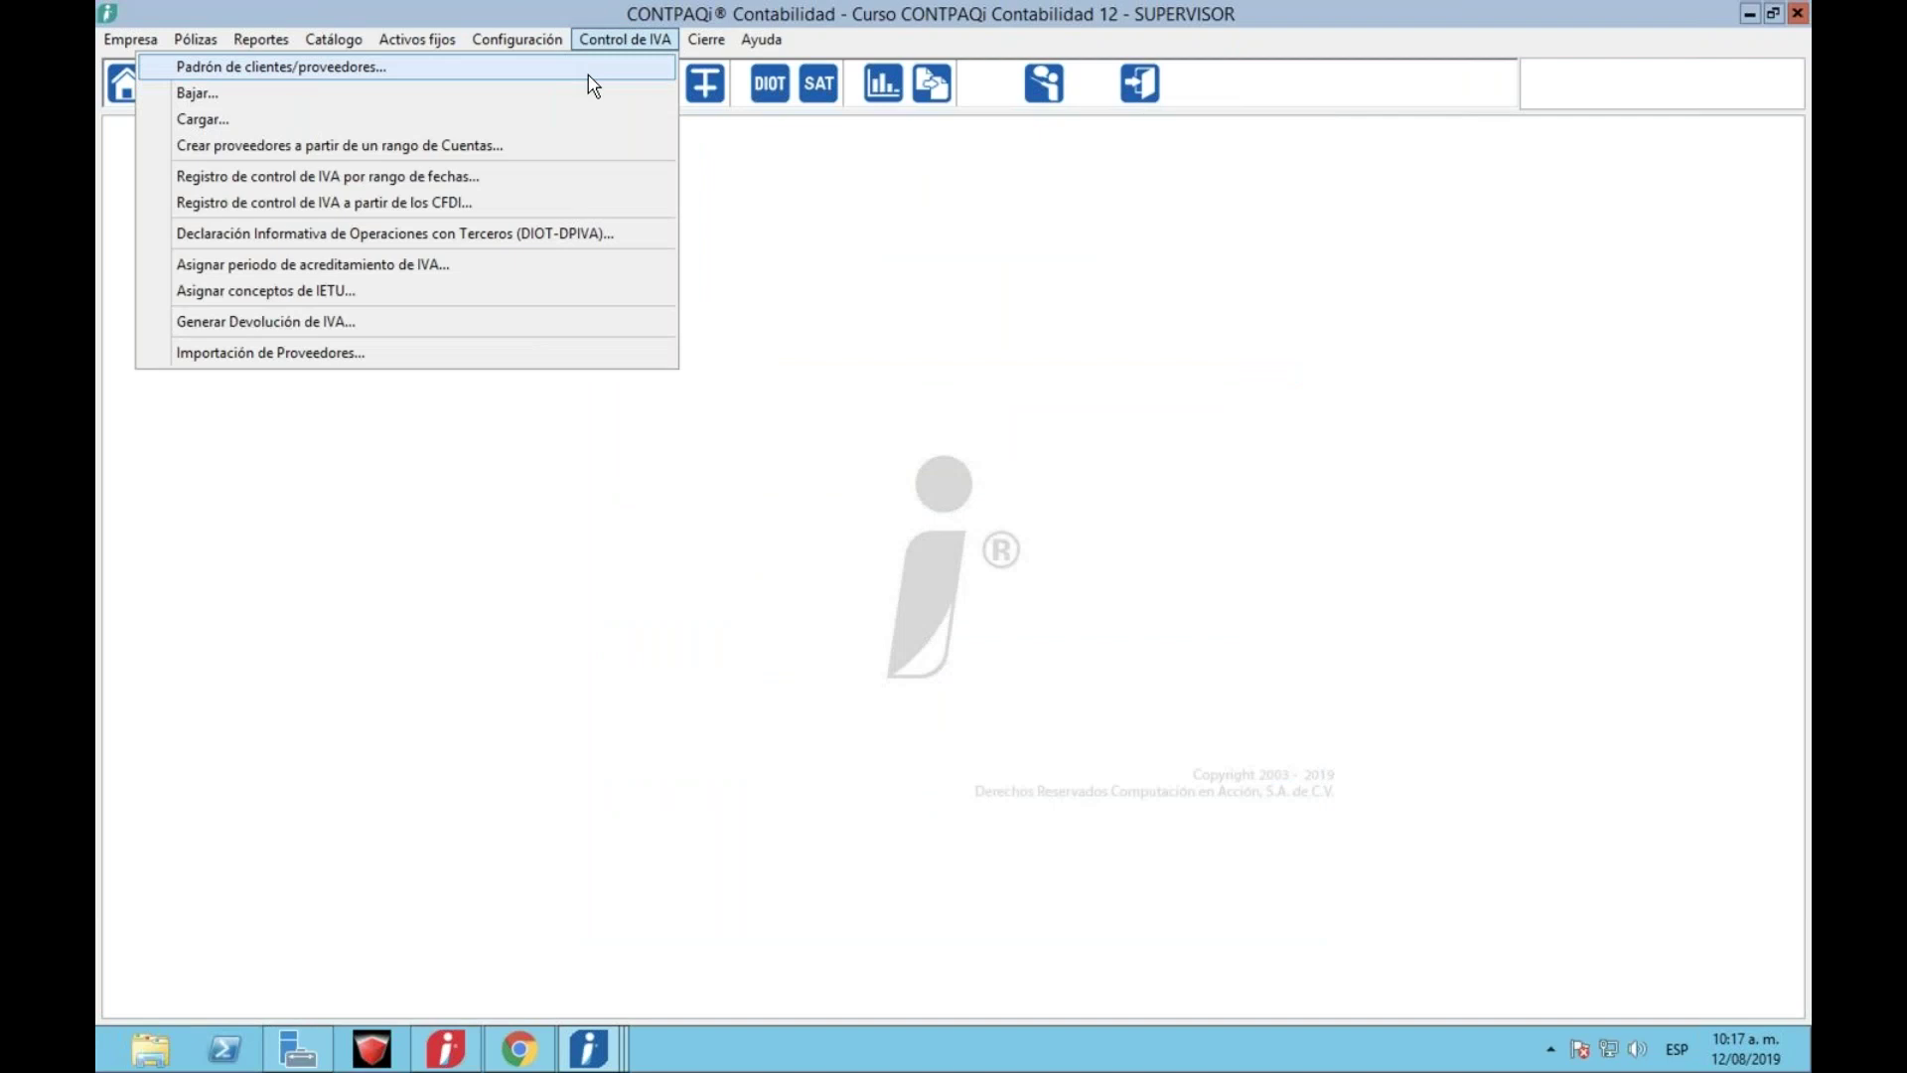
click(860, 313)
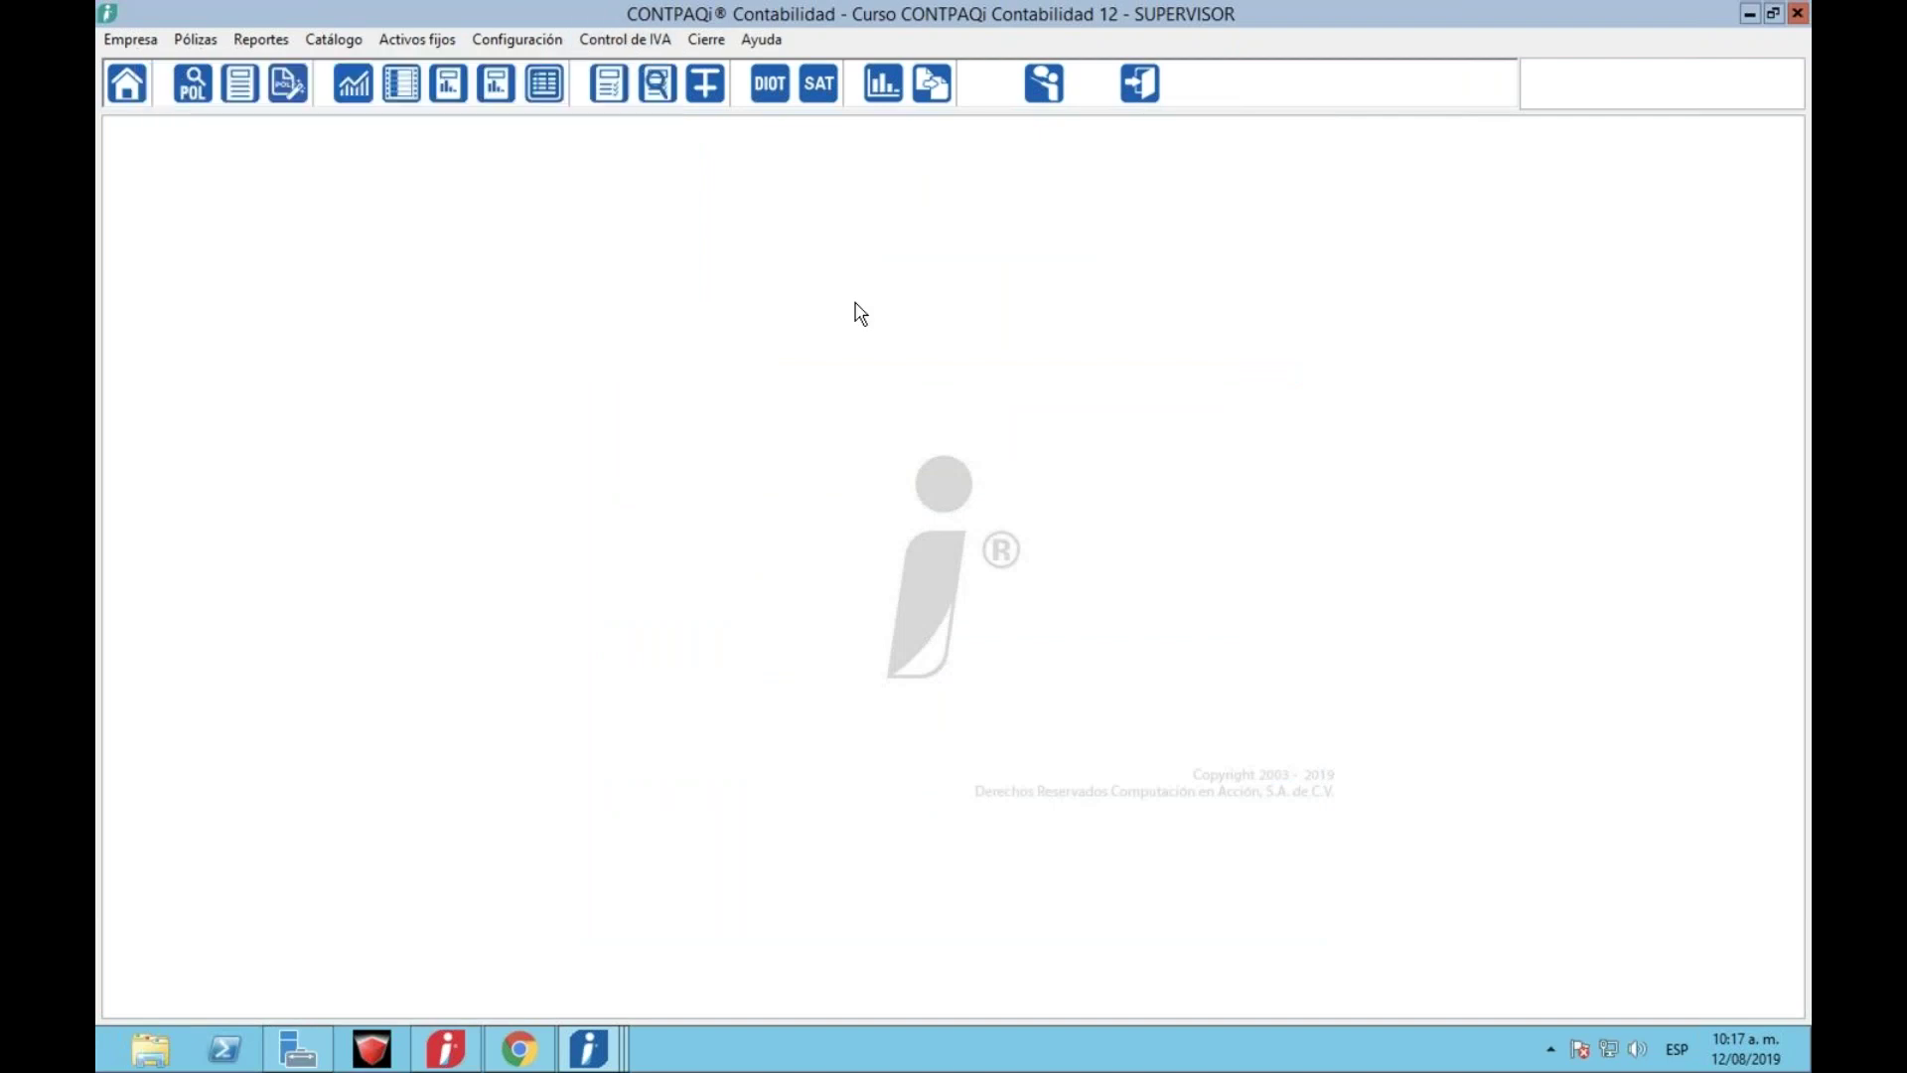
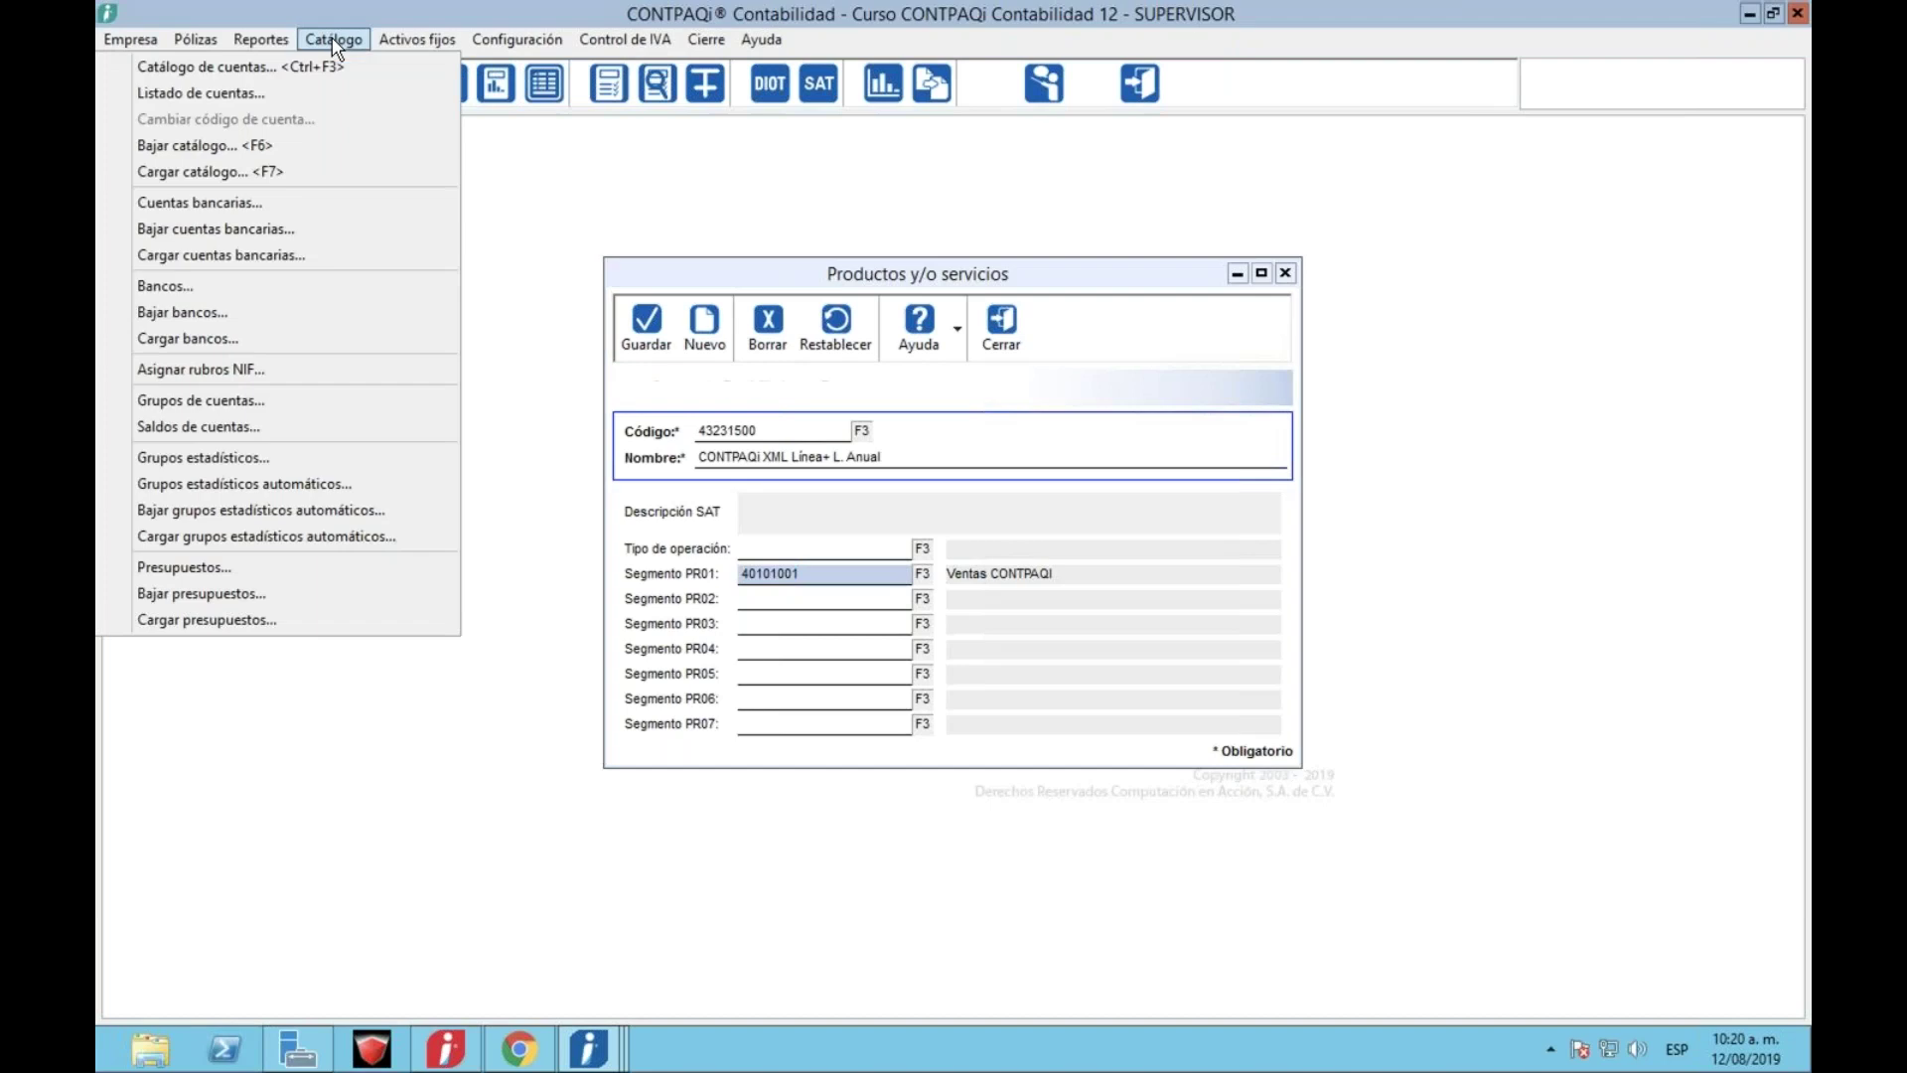
Search the account catalog for 40101001 and move it down to reveal the product form.
click(328, 70)
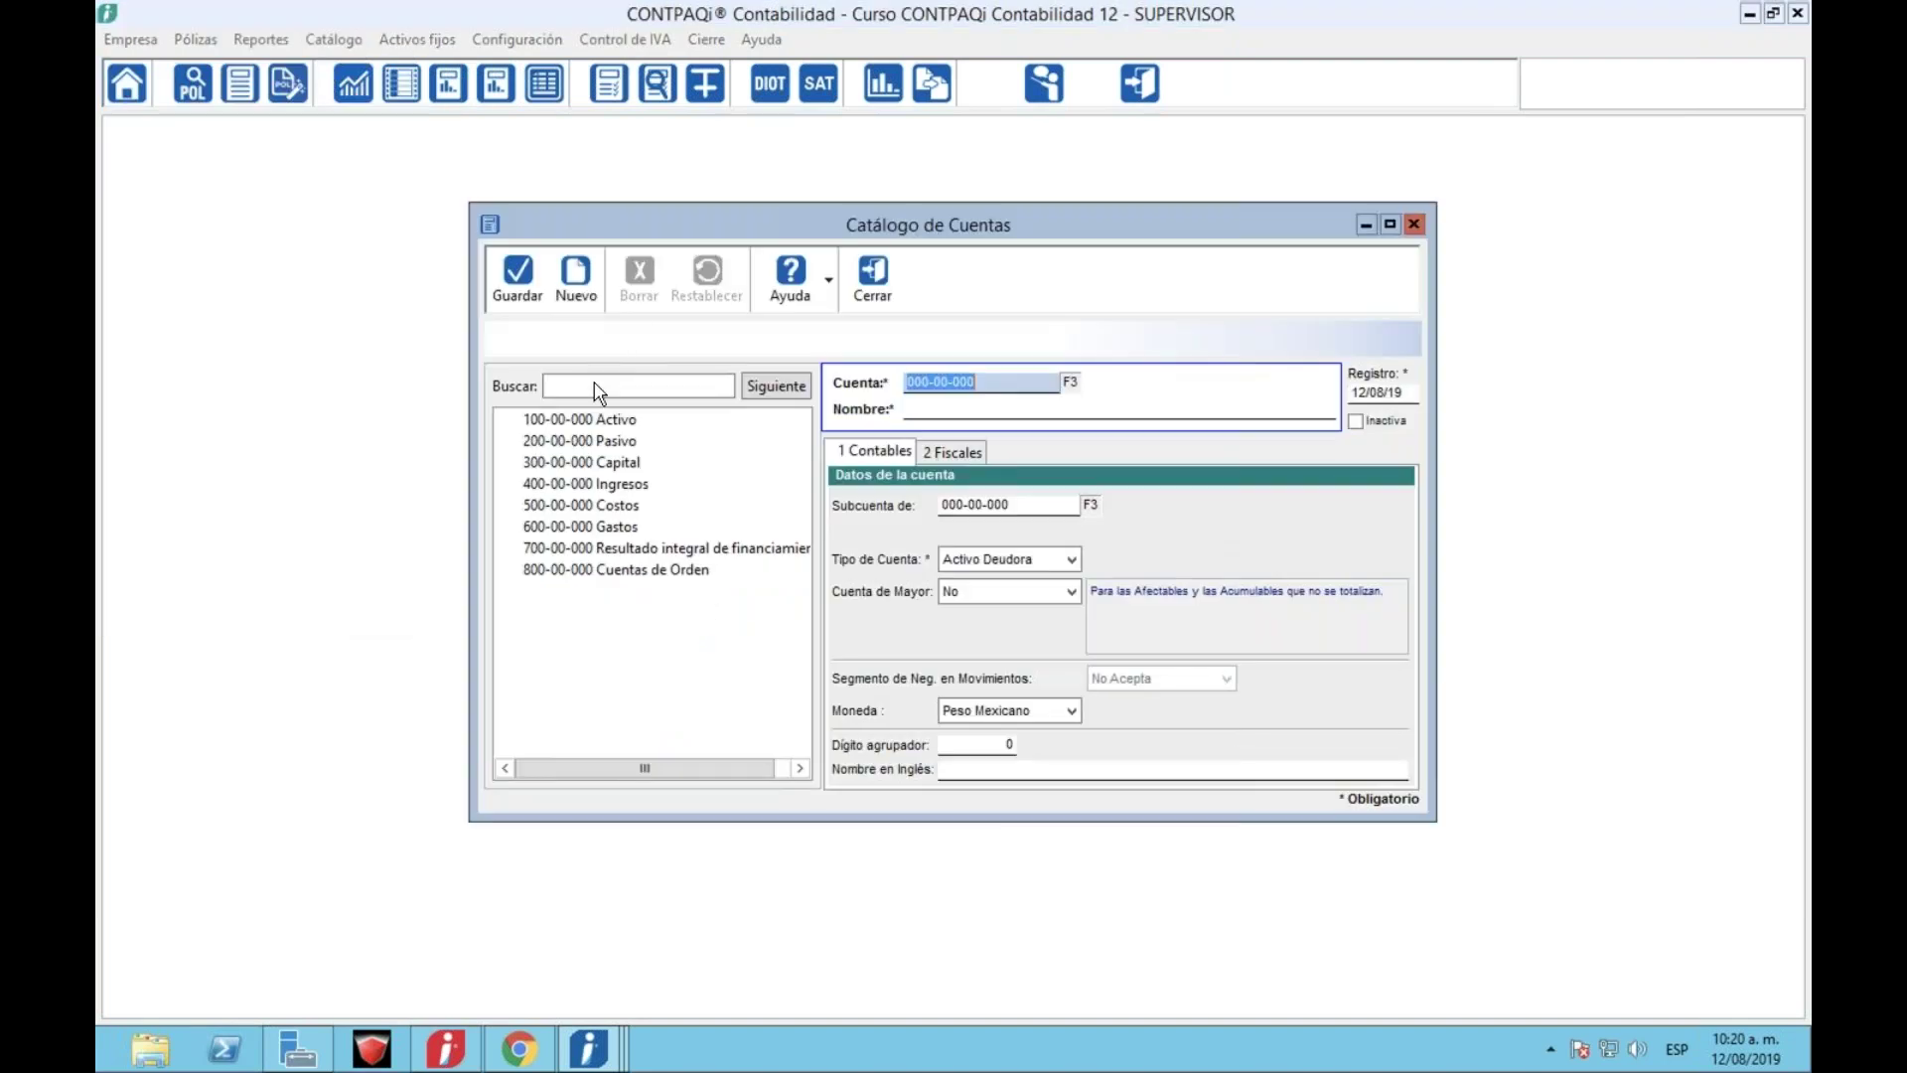
click(596, 389)
text(40101001)
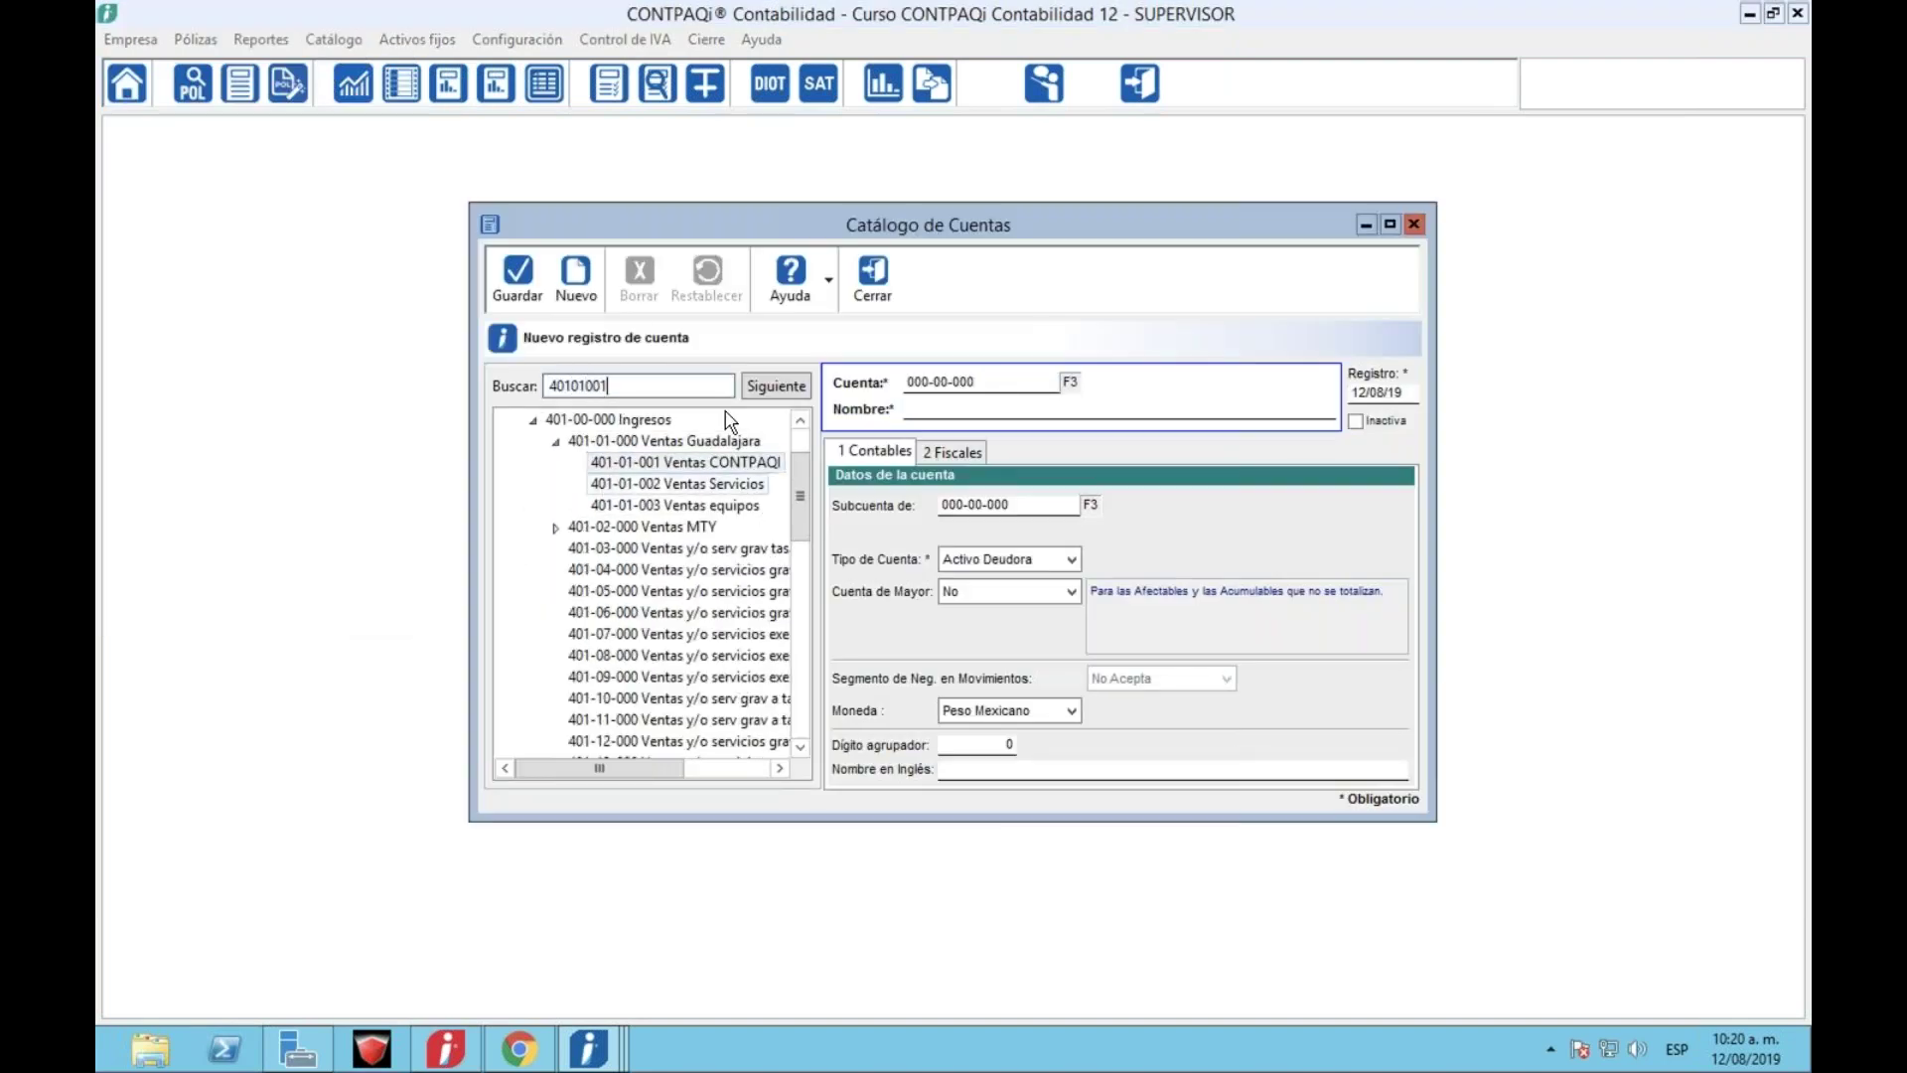
drag(1038, 227, 1108, 298)
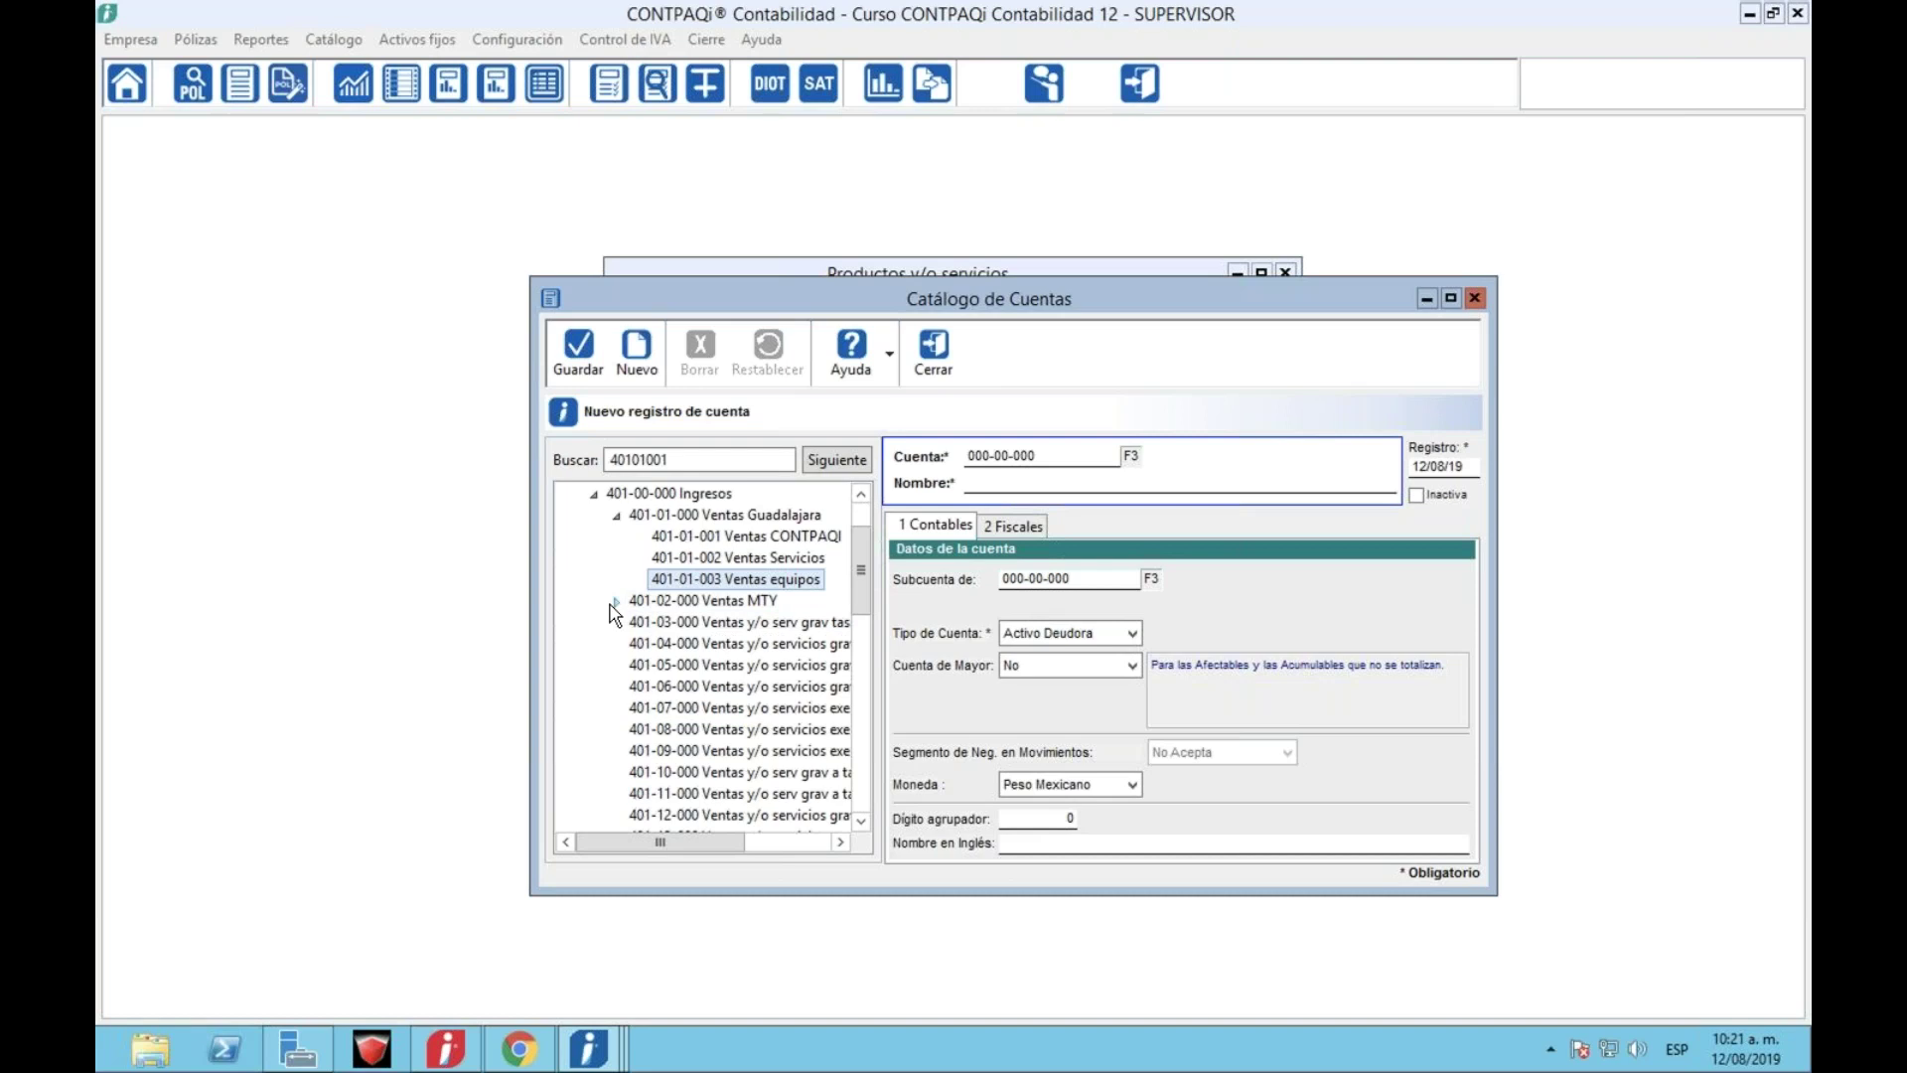
Expand and select 401-02-000 Ventas MTY, then reposition the product form and catalog windows.
click(615, 602)
click(759, 604)
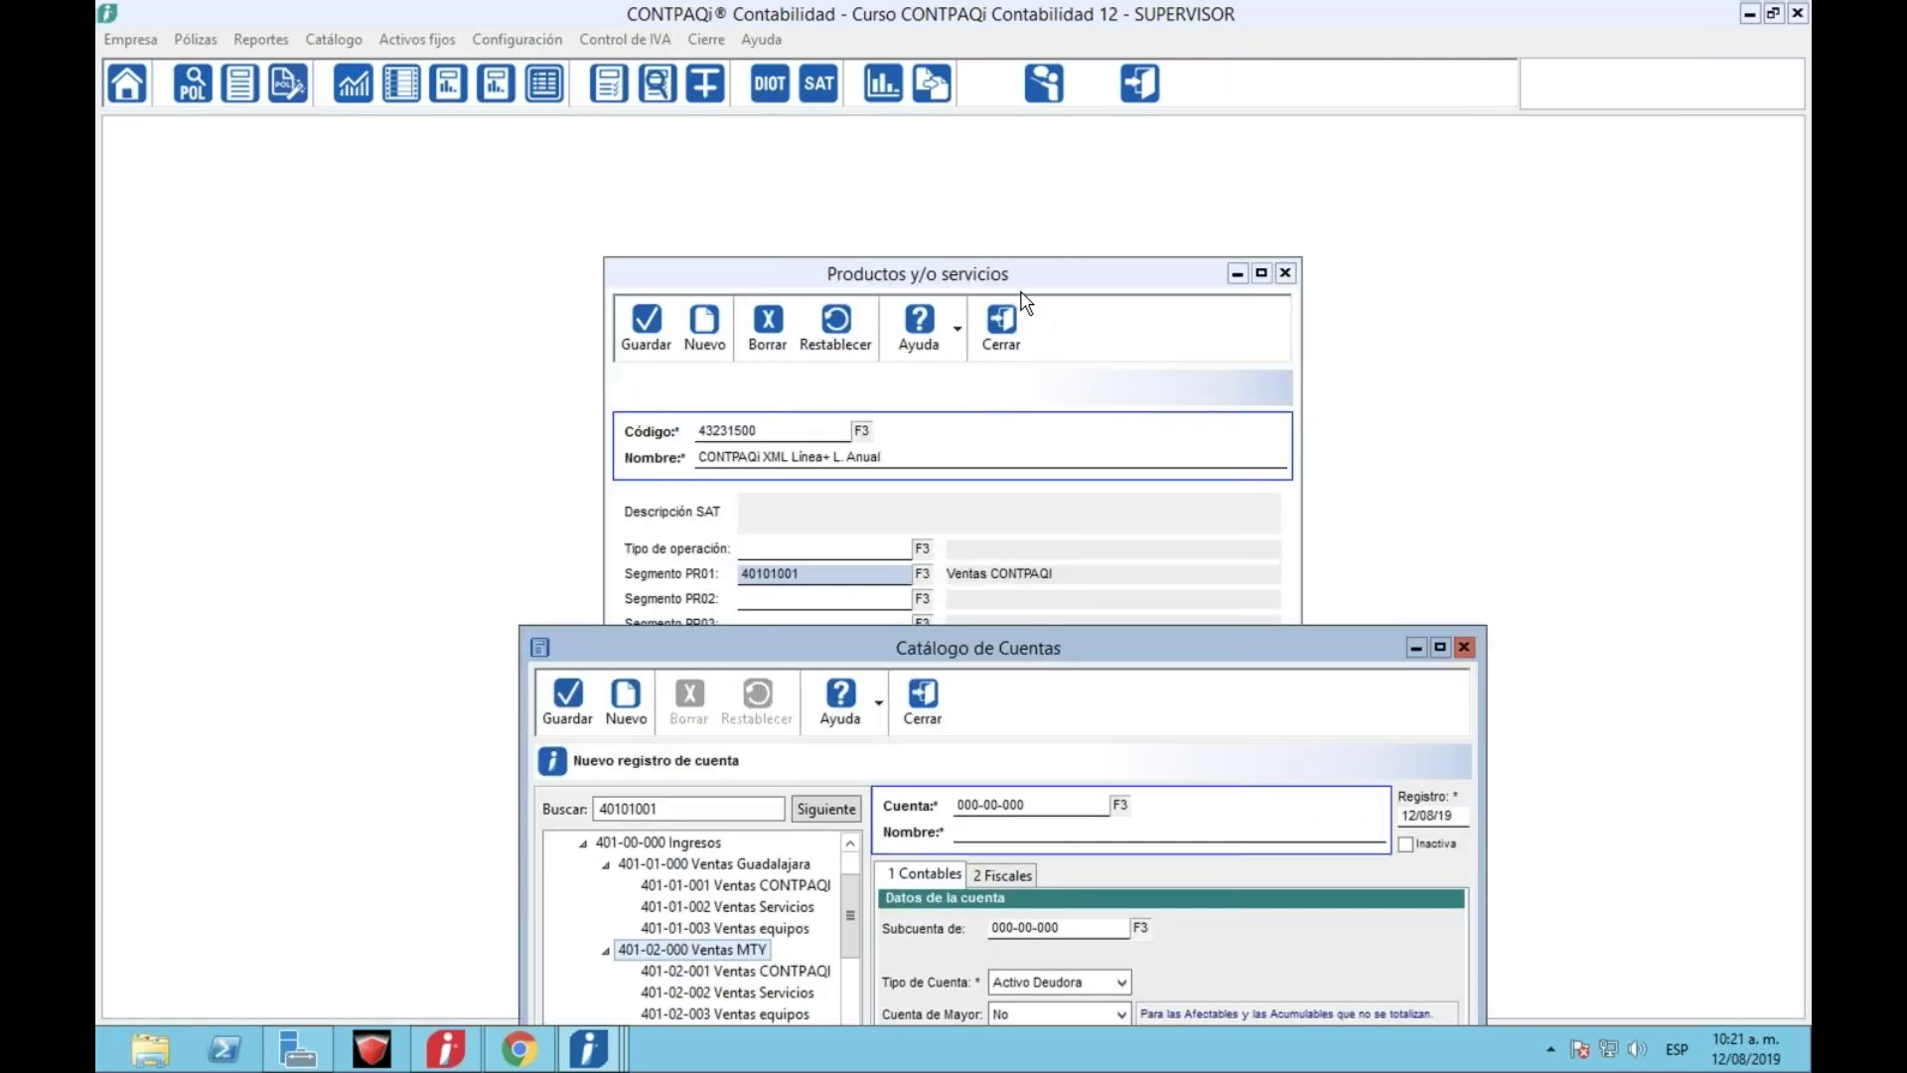
click(1027, 298)
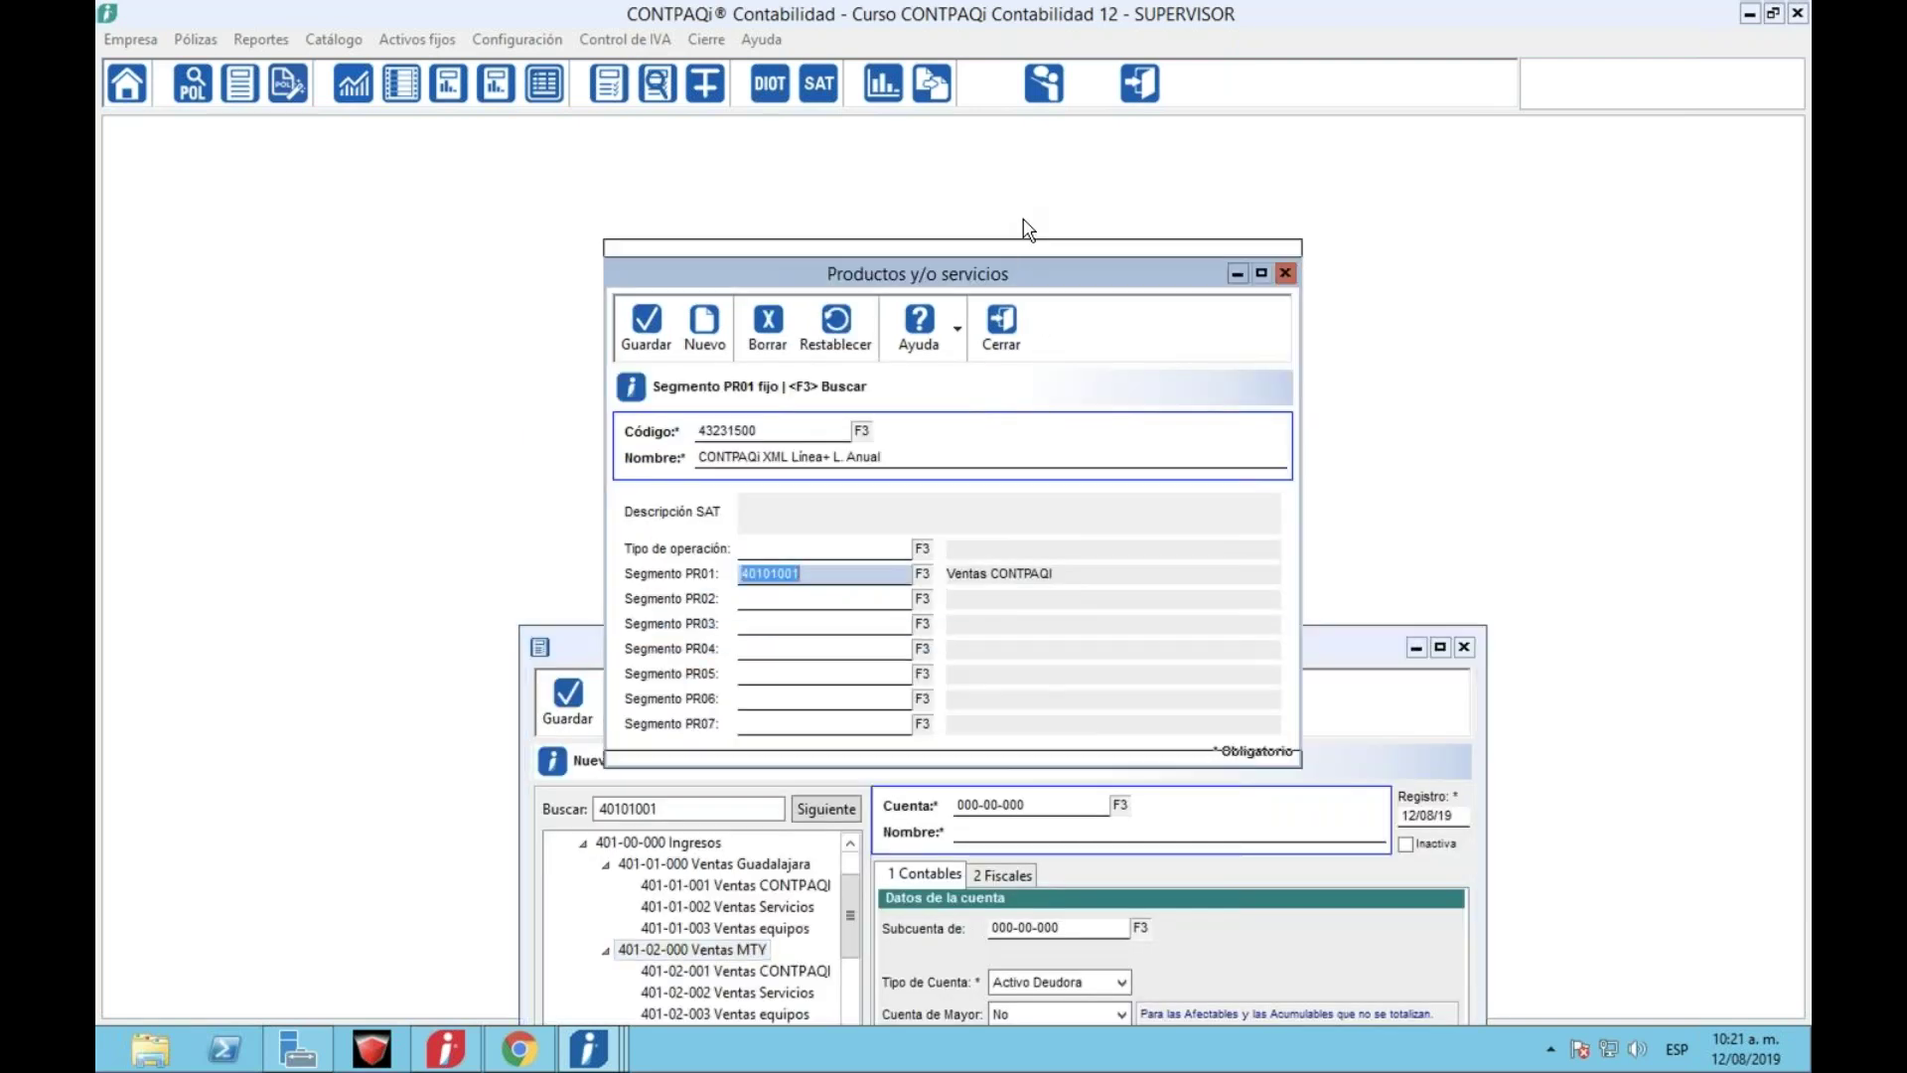
drag(1038, 129, 1040, 50)
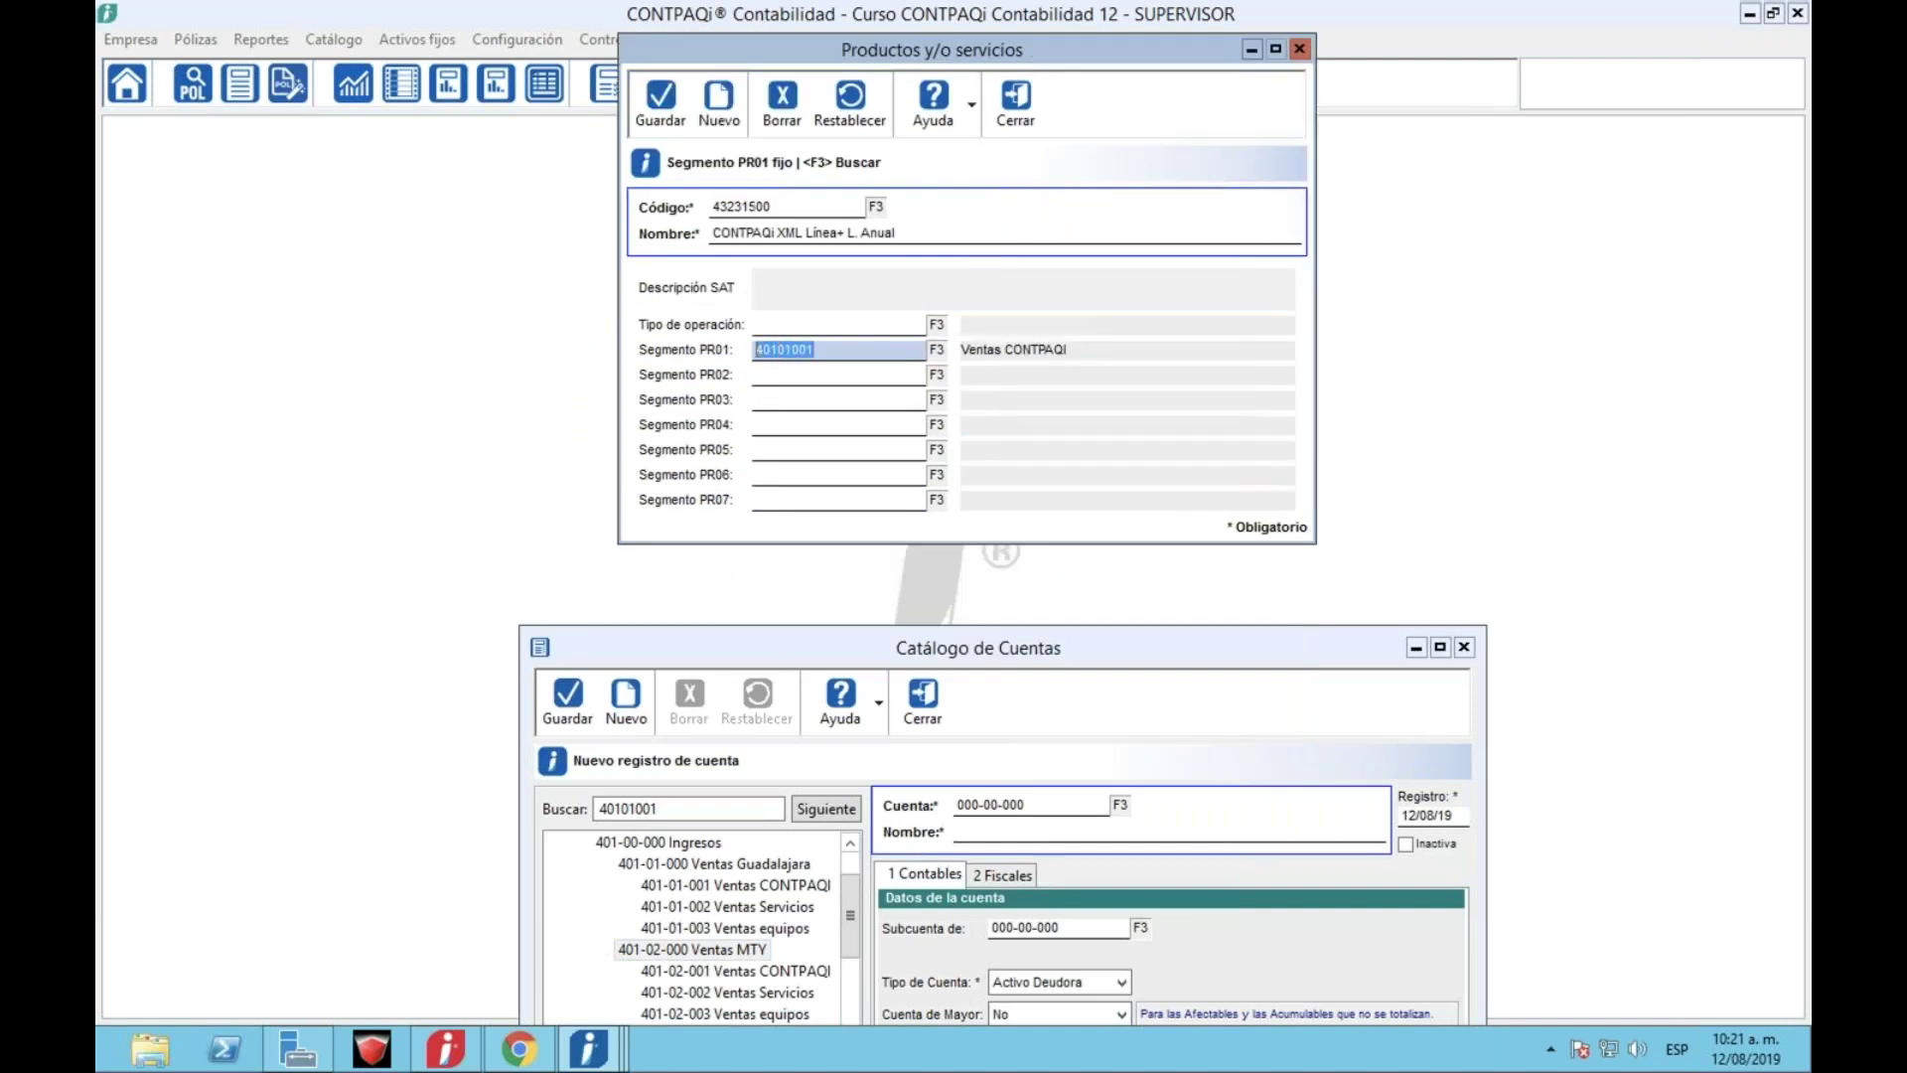
drag(911, 645, 900, 533)
key(super)
key(super)
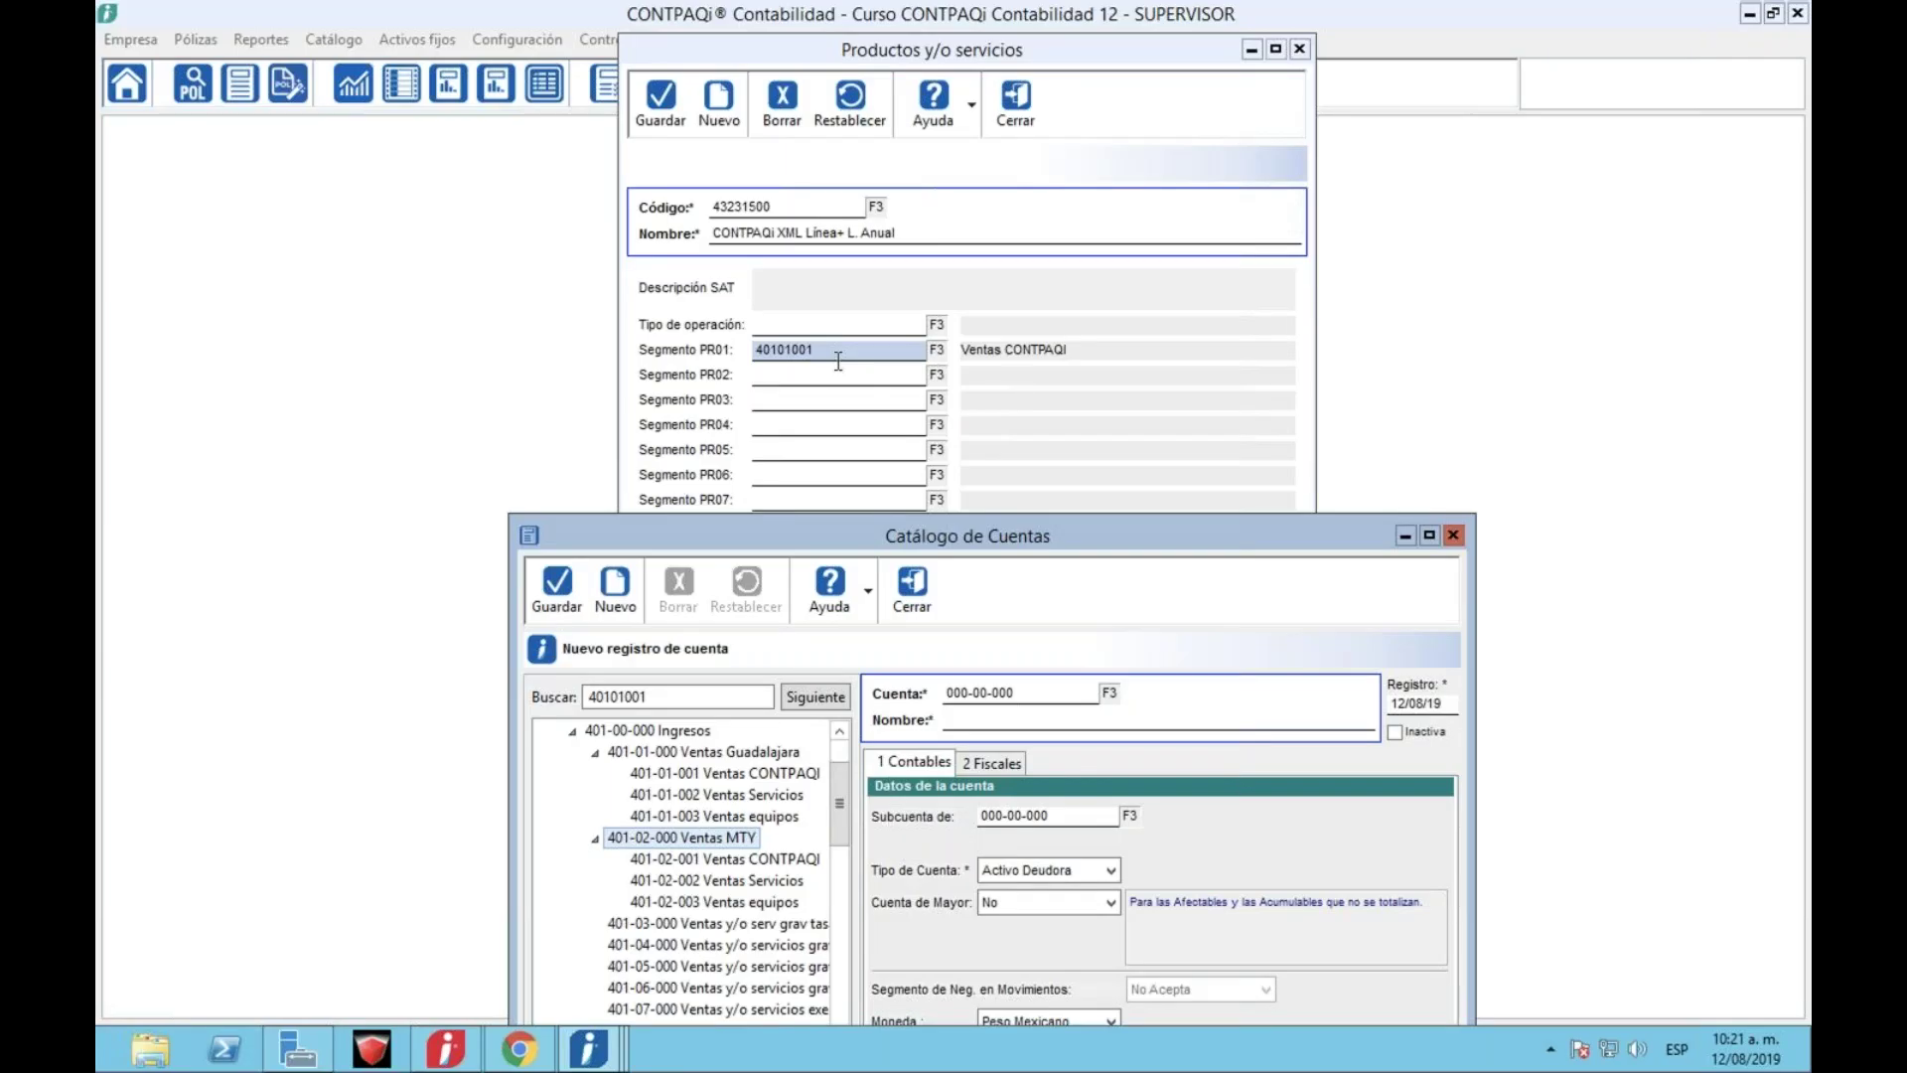
Place the catalog below the product form, collapse Ventas Guadalajara, and select Segmento PR02.
right_click(852, 498)
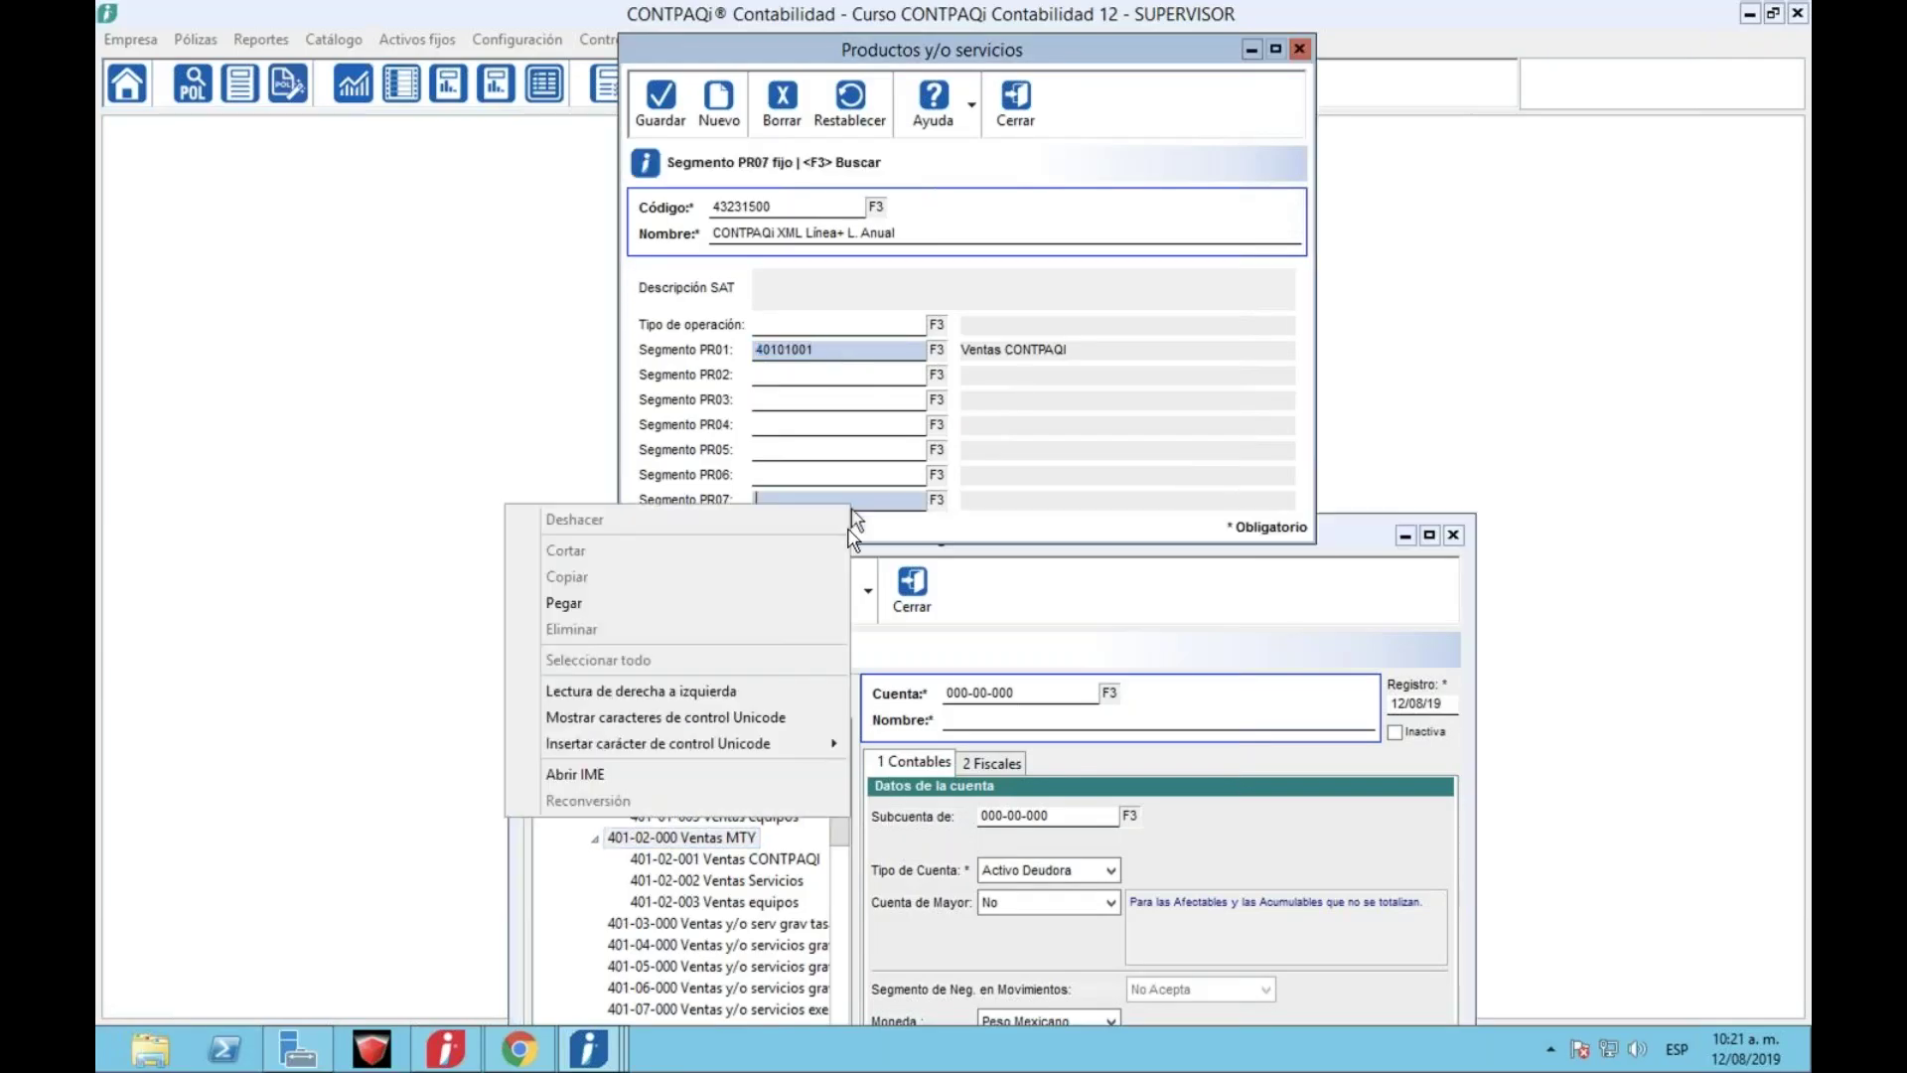
click(964, 581)
drag(969, 537, 969, 425)
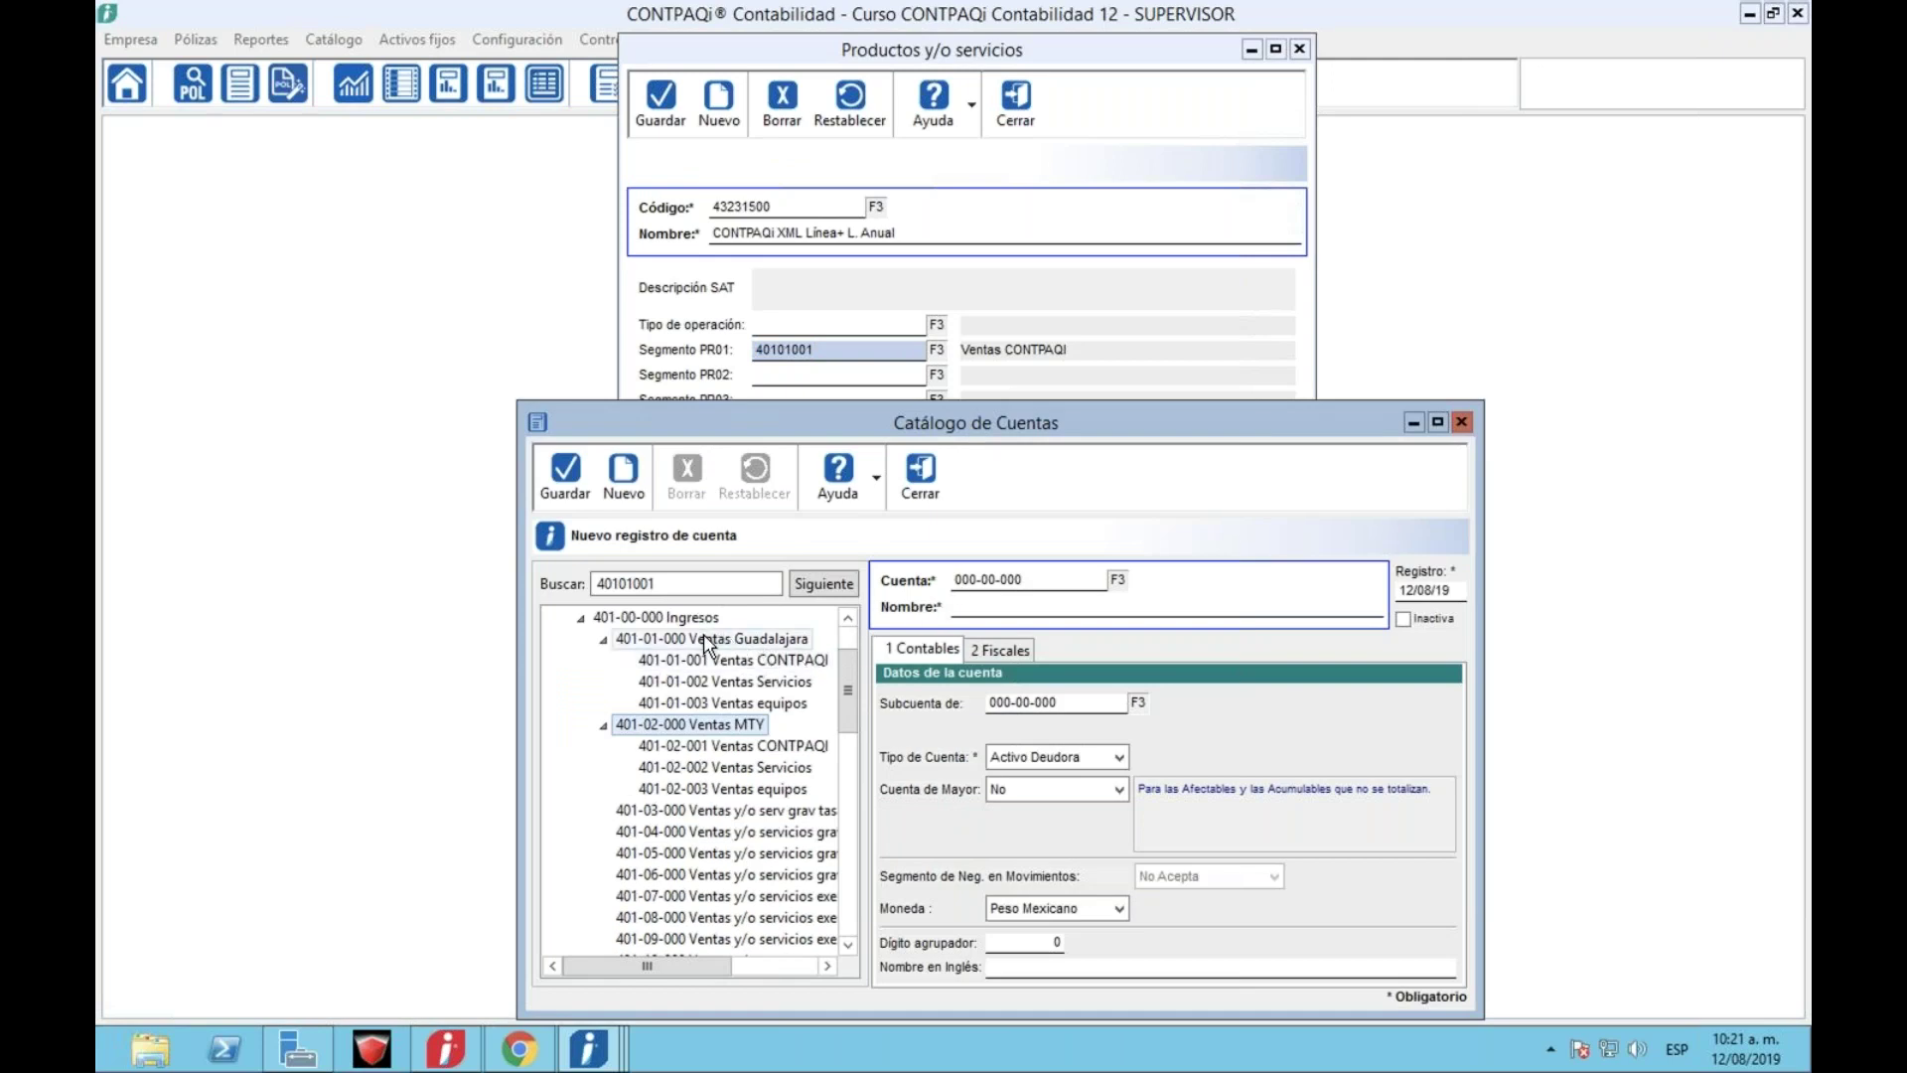
click(605, 640)
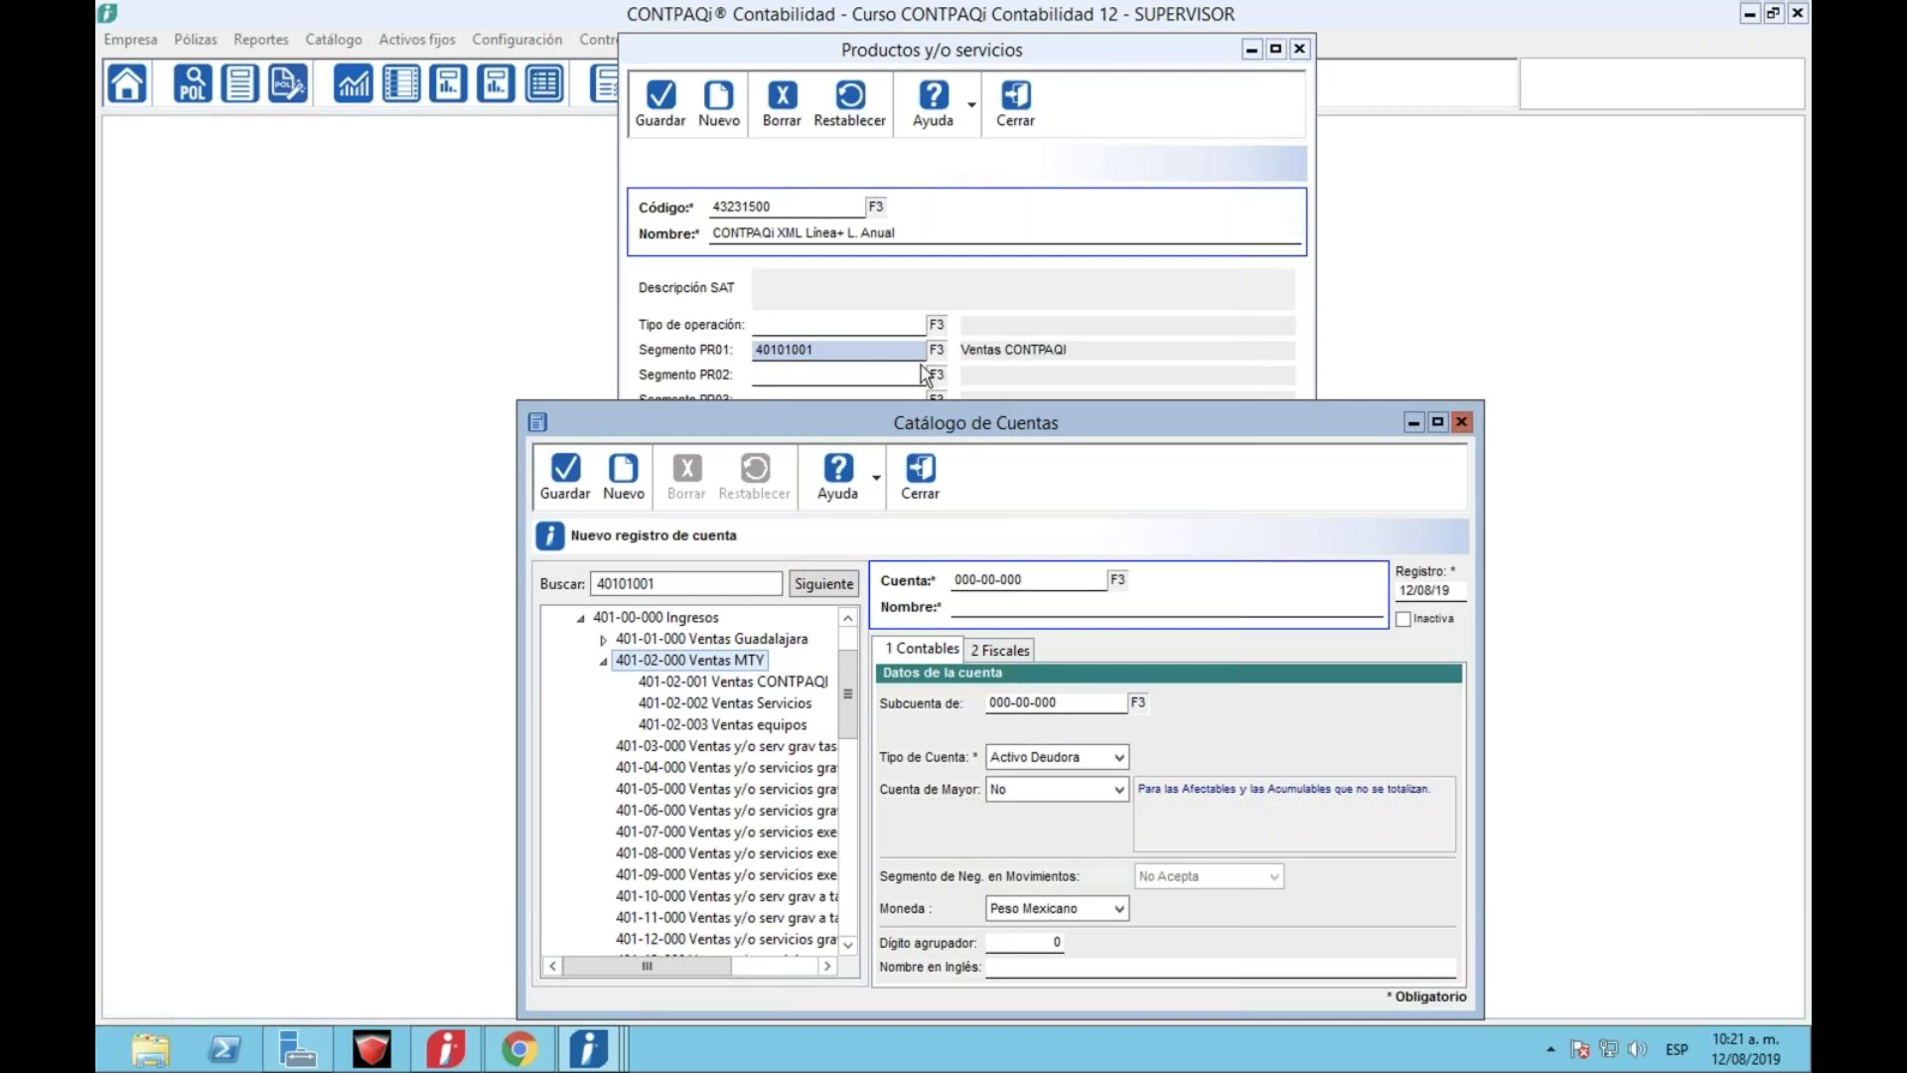
click(822, 372)
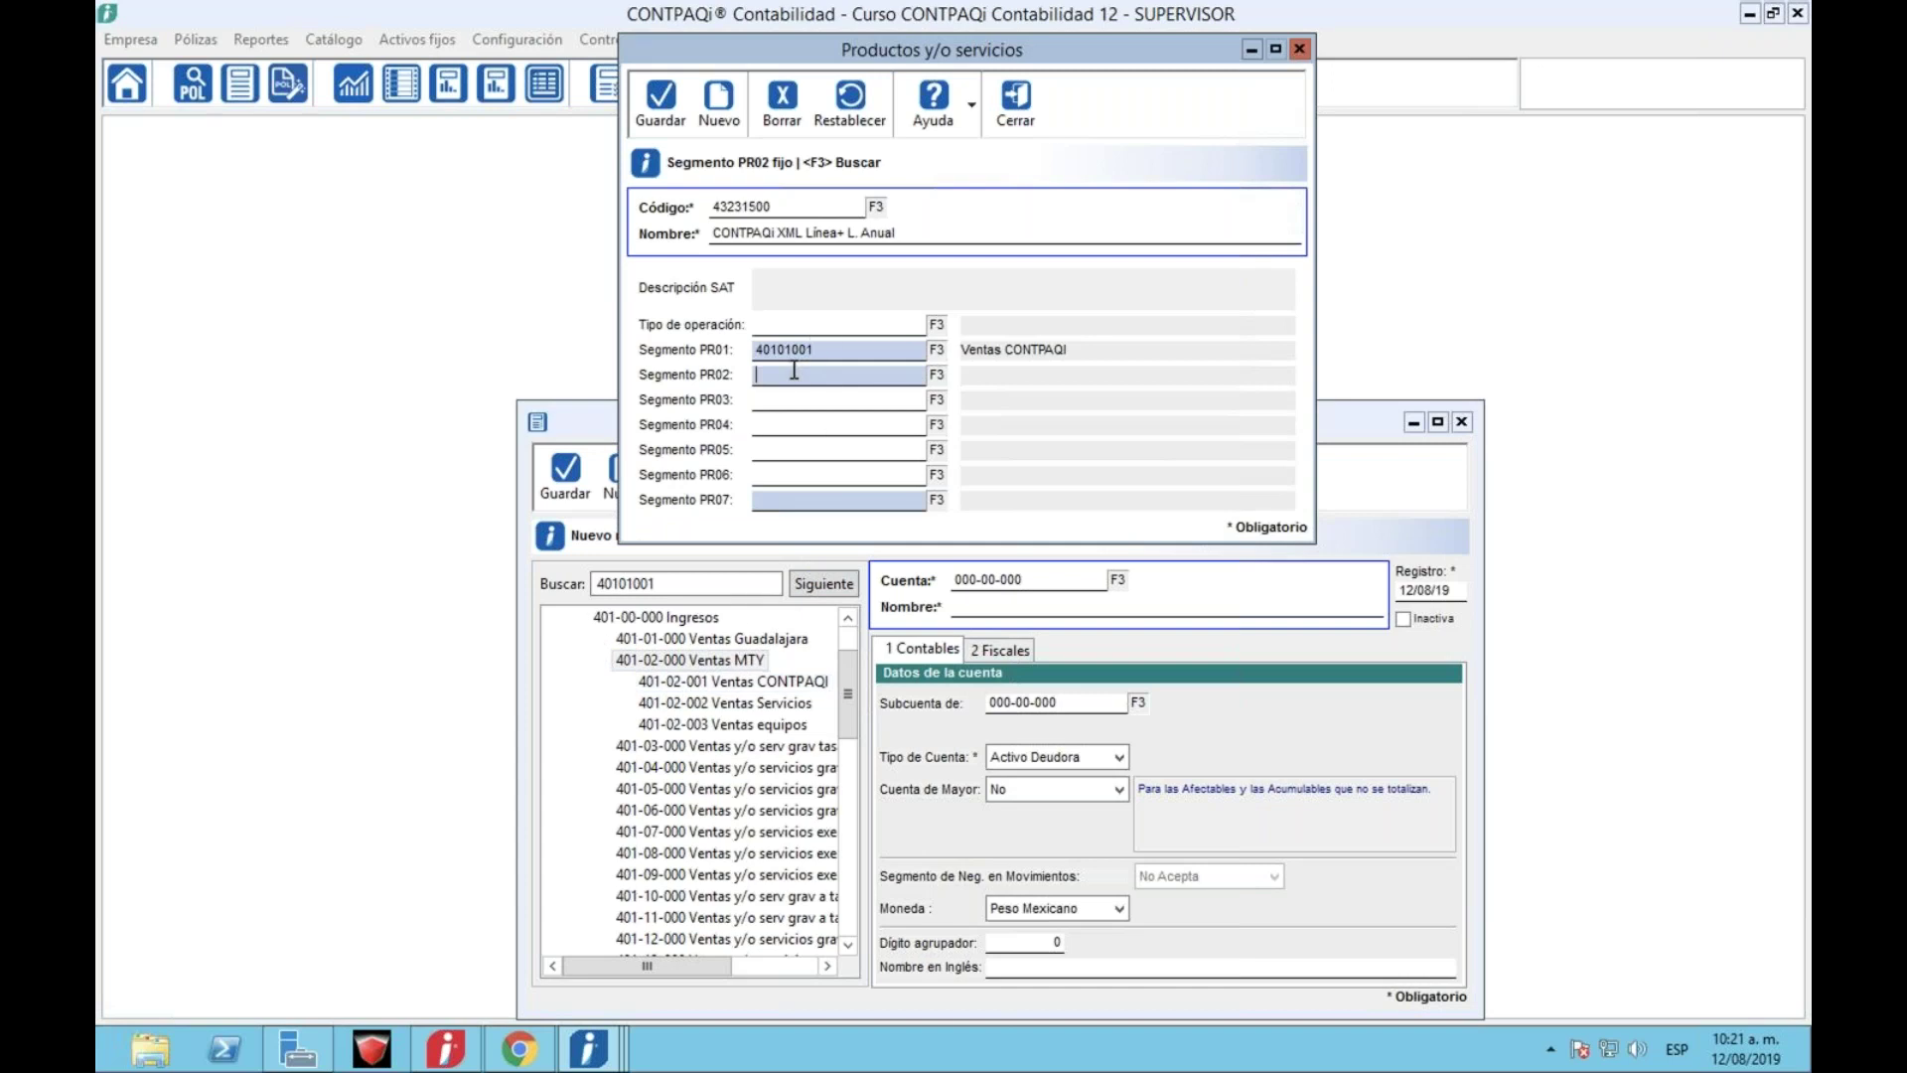
Enter 40102001 in Segmento PR02 and compare it with the PR01 value 40101001.
text(40102001)
key(Return)
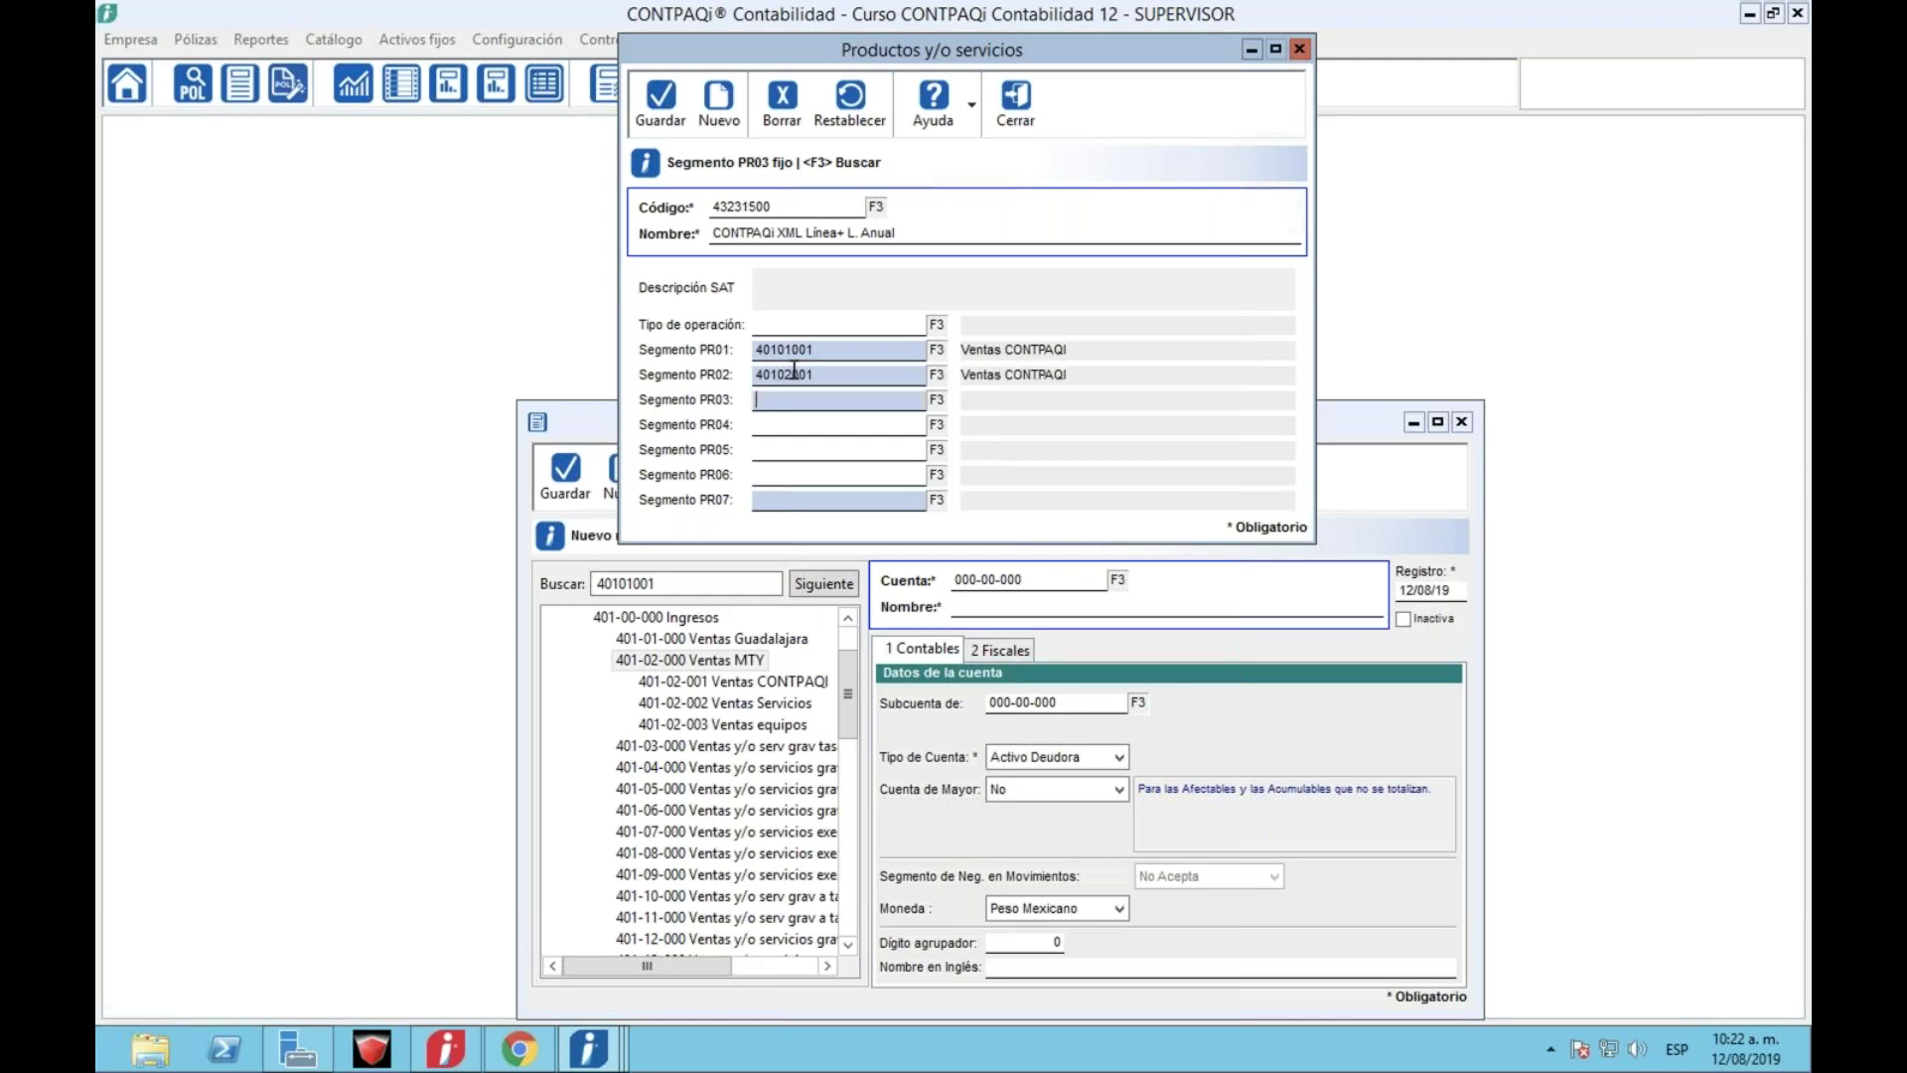
double_click(853, 346)
click(853, 350)
drag(854, 349, 710, 358)
drag(834, 376, 744, 385)
Review the Segmento PR01 through PR05 fields and save the product's segment accounts.
click(800, 350)
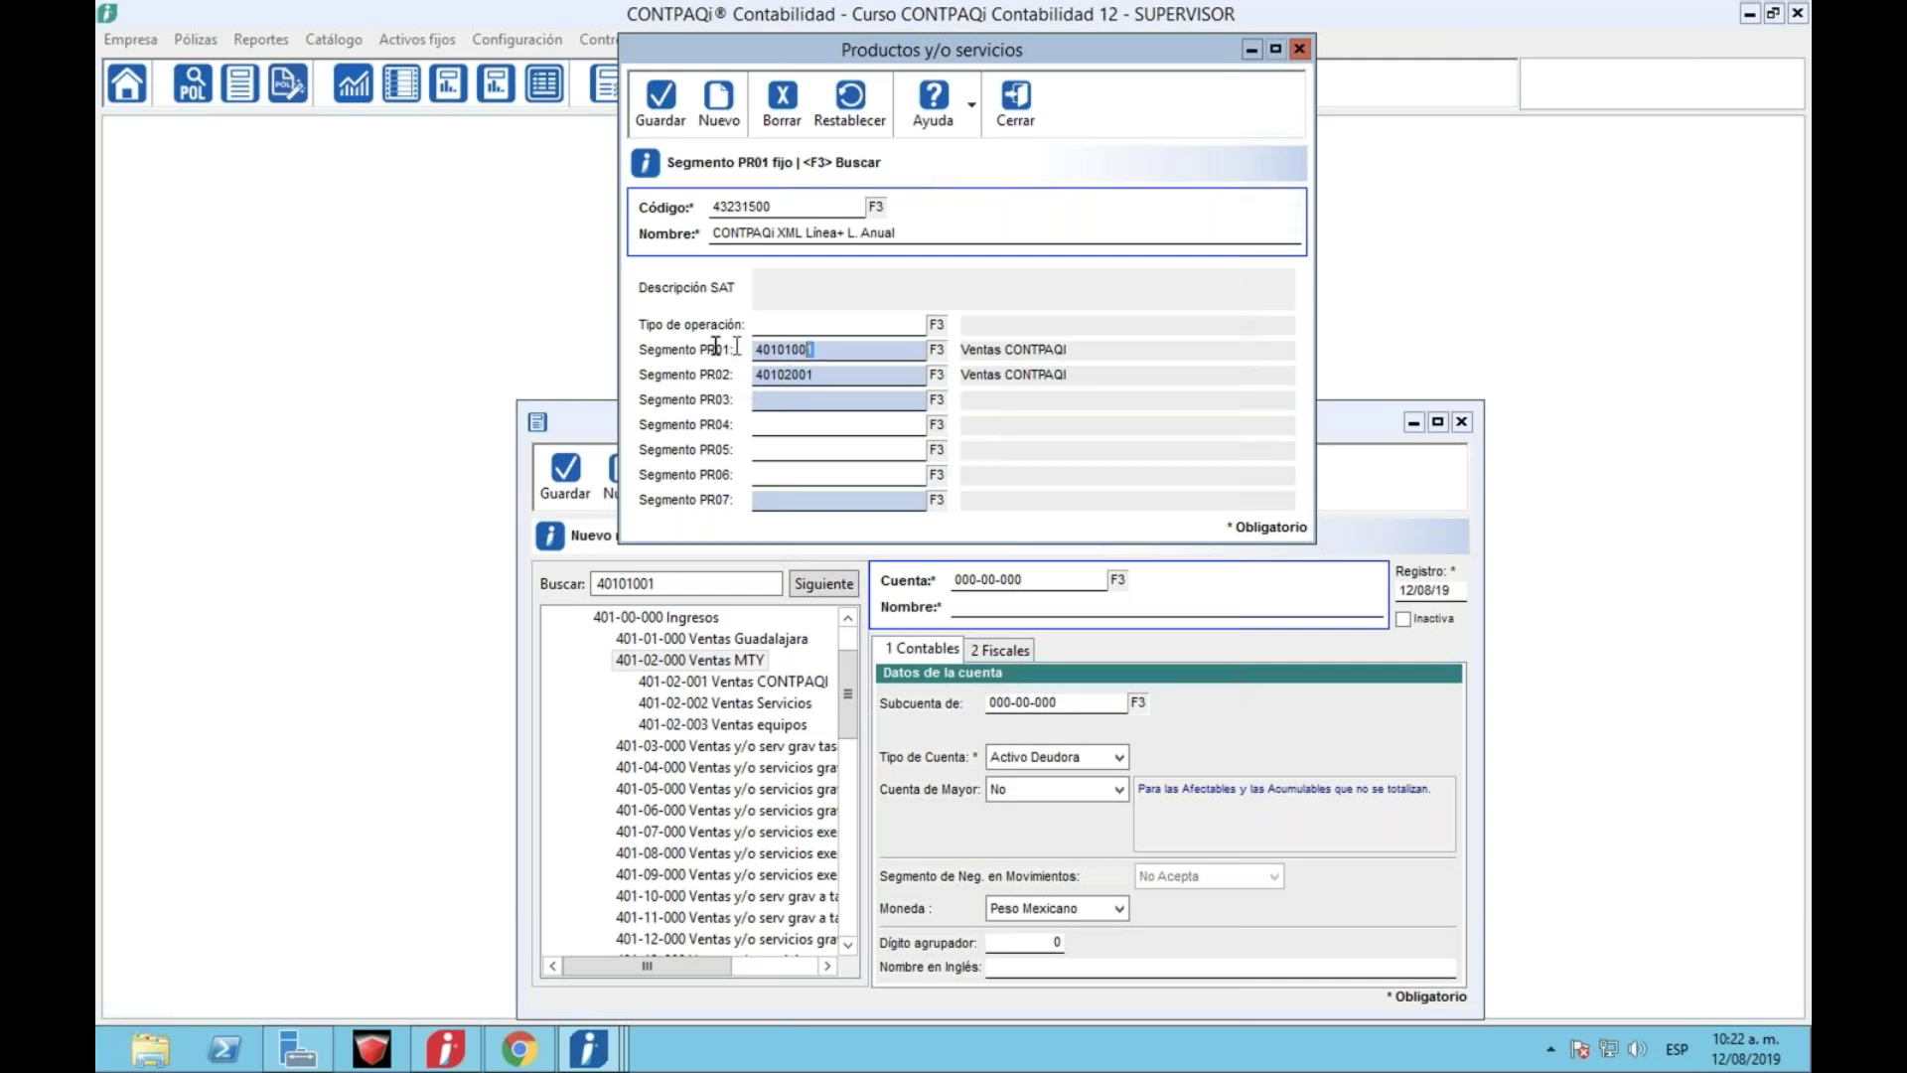
click(771, 397)
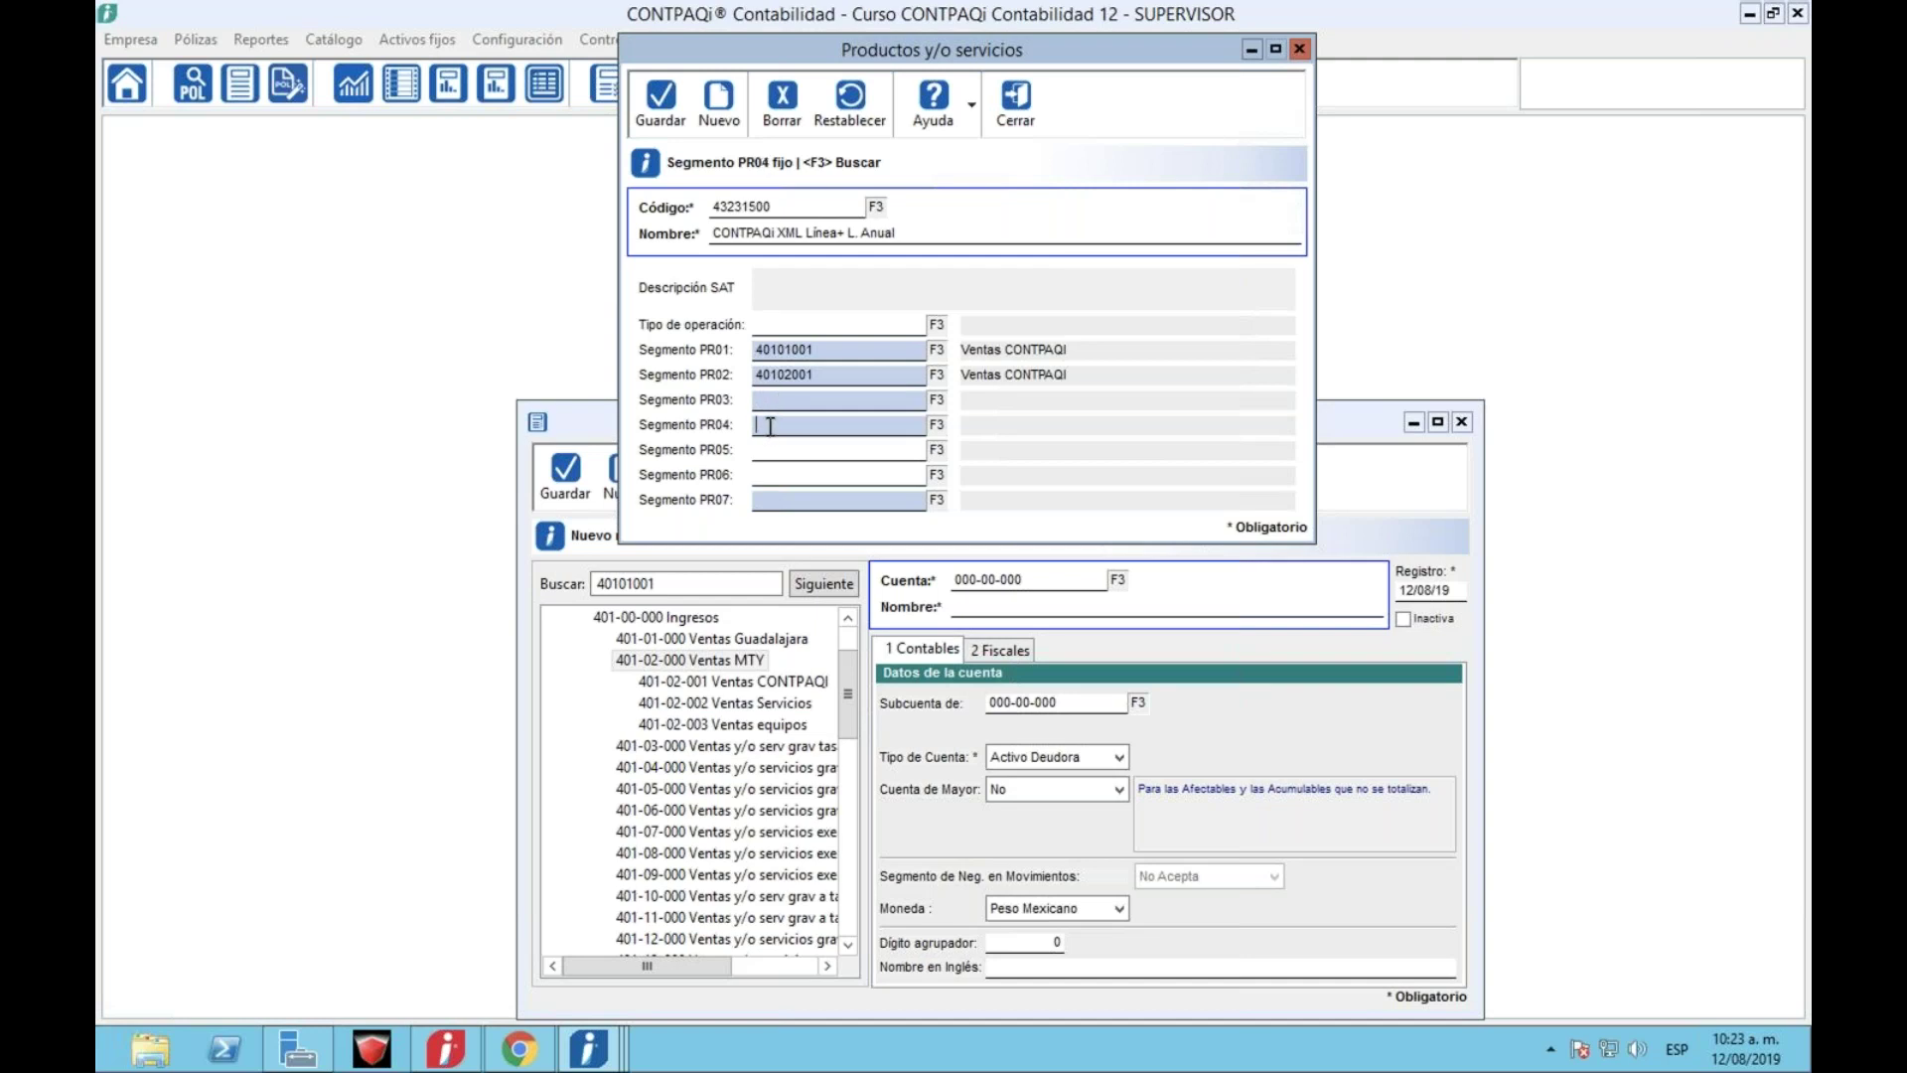
click(772, 449)
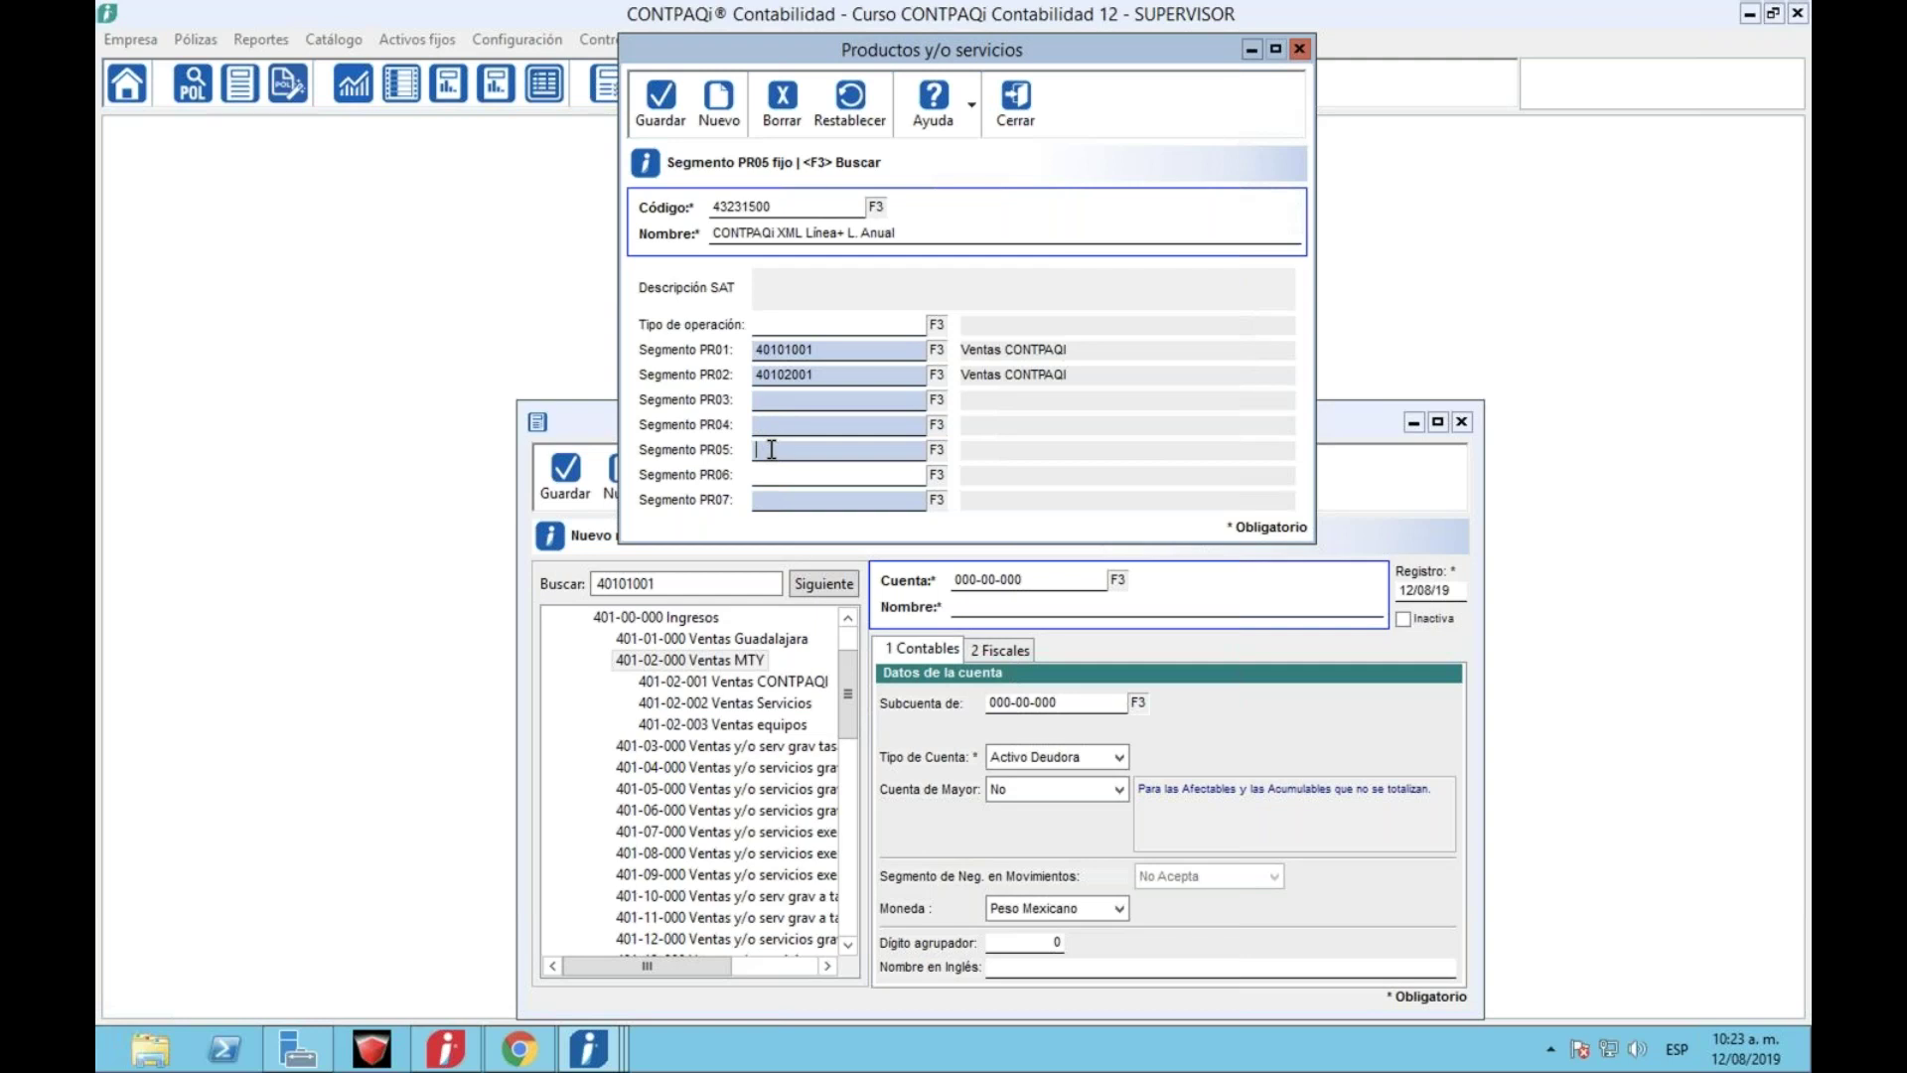
double_click(807, 350)
key(Tab)
click(661, 104)
Close the Productos y/o servicios form and the Catálogo de Cuentas window.
click(1004, 107)
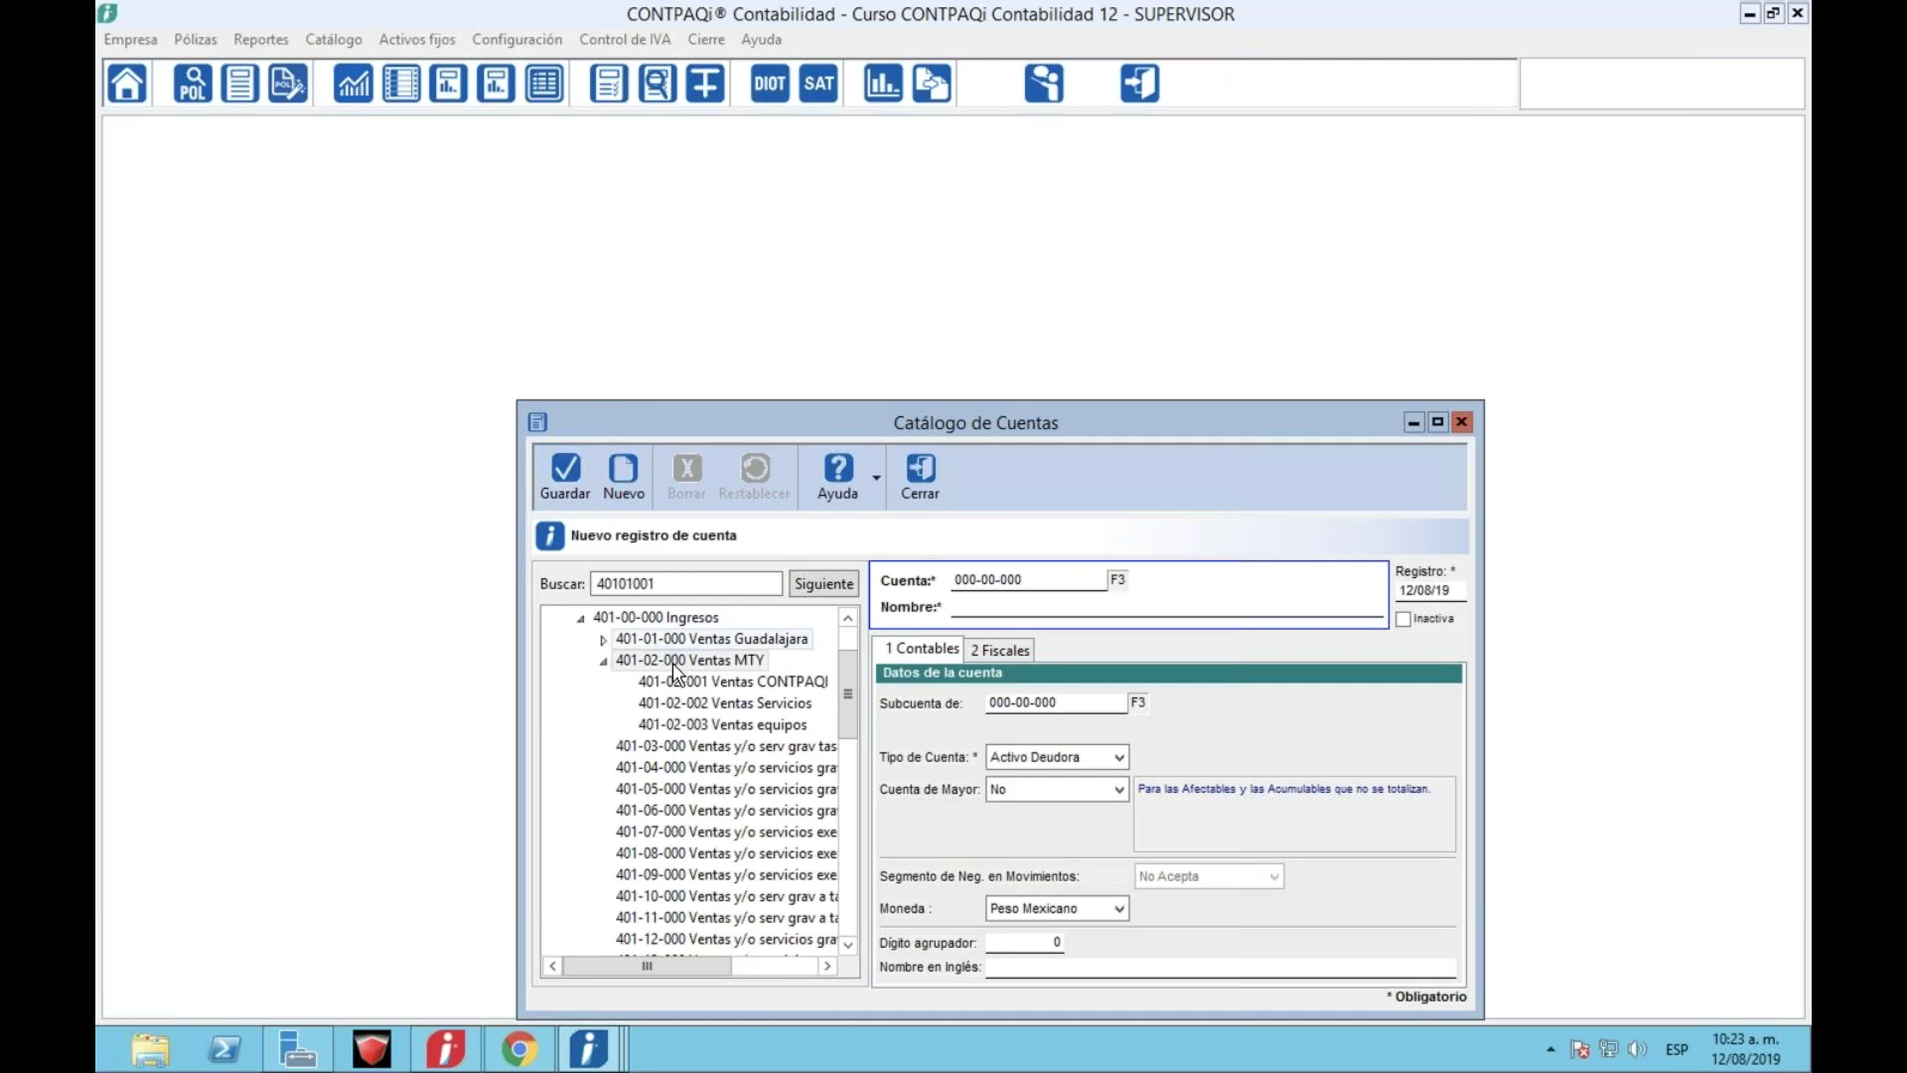
click(916, 475)
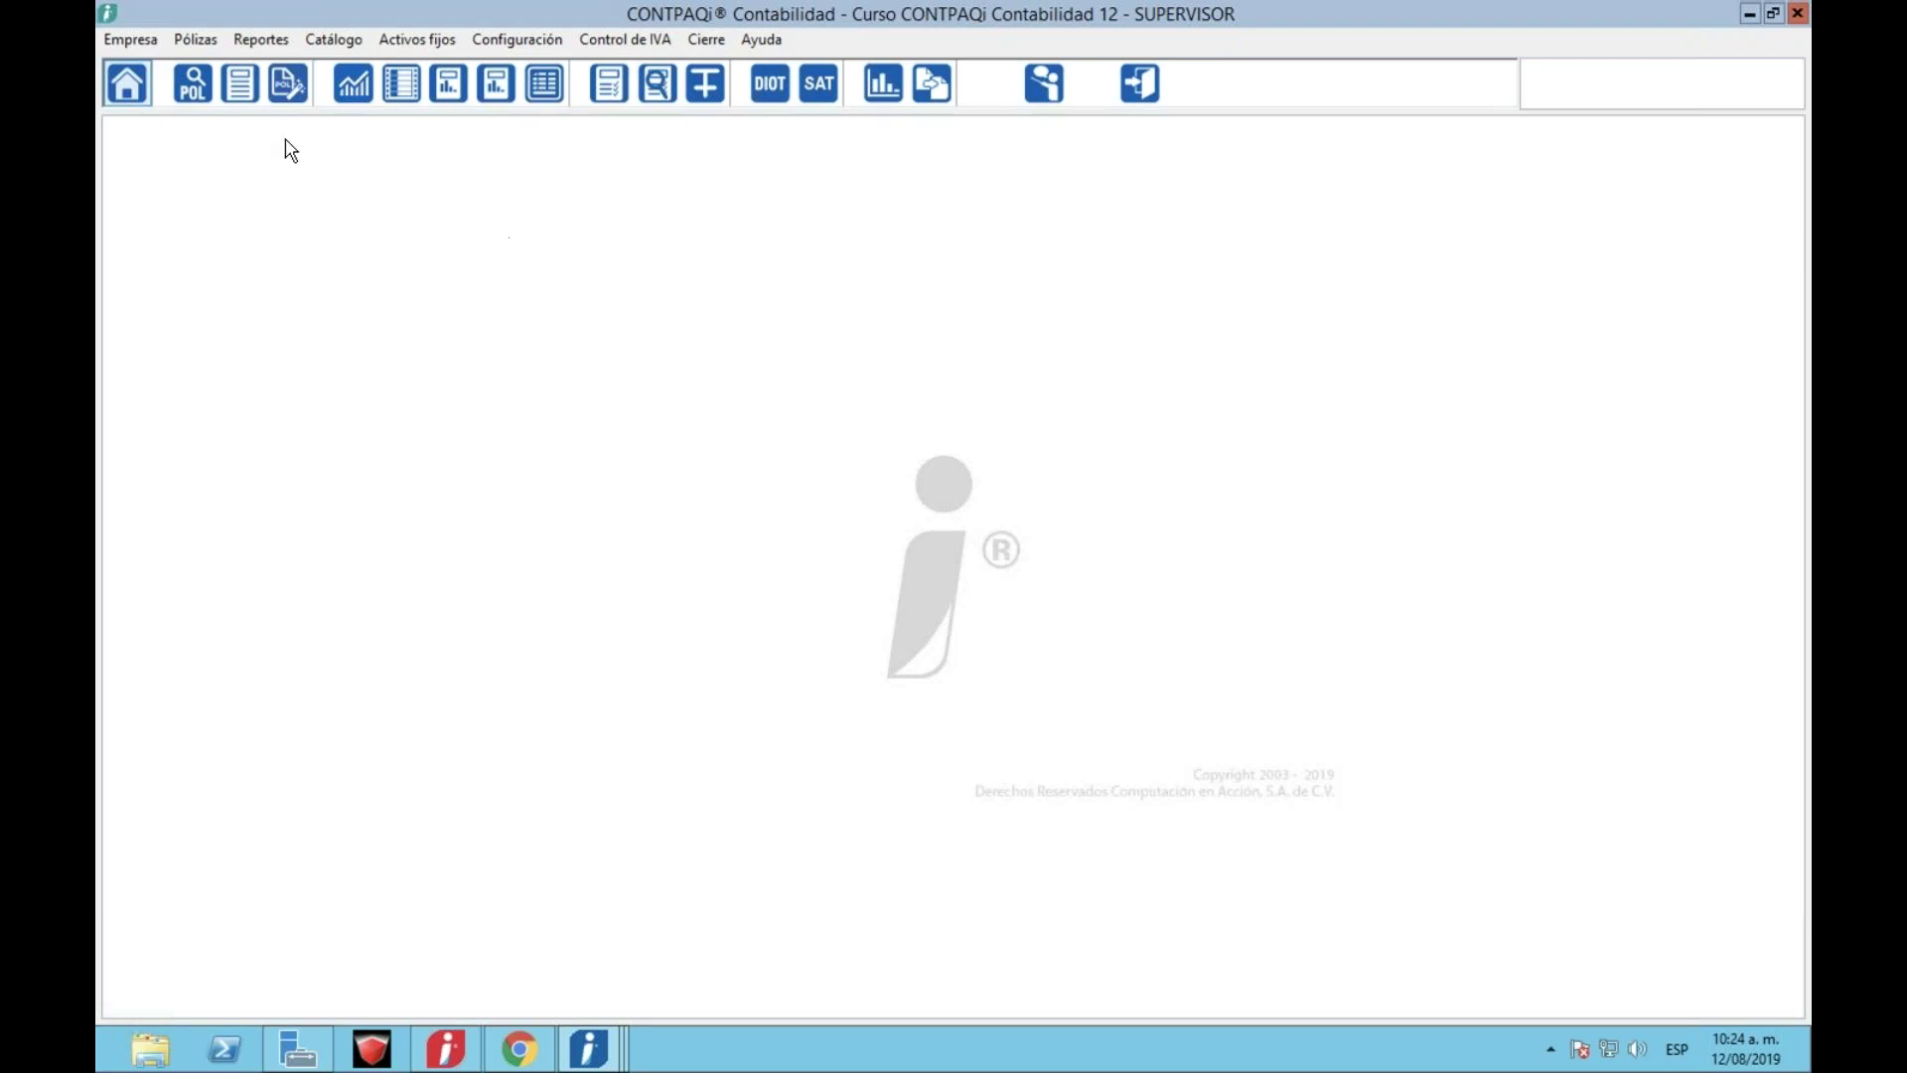
click(188, 40)
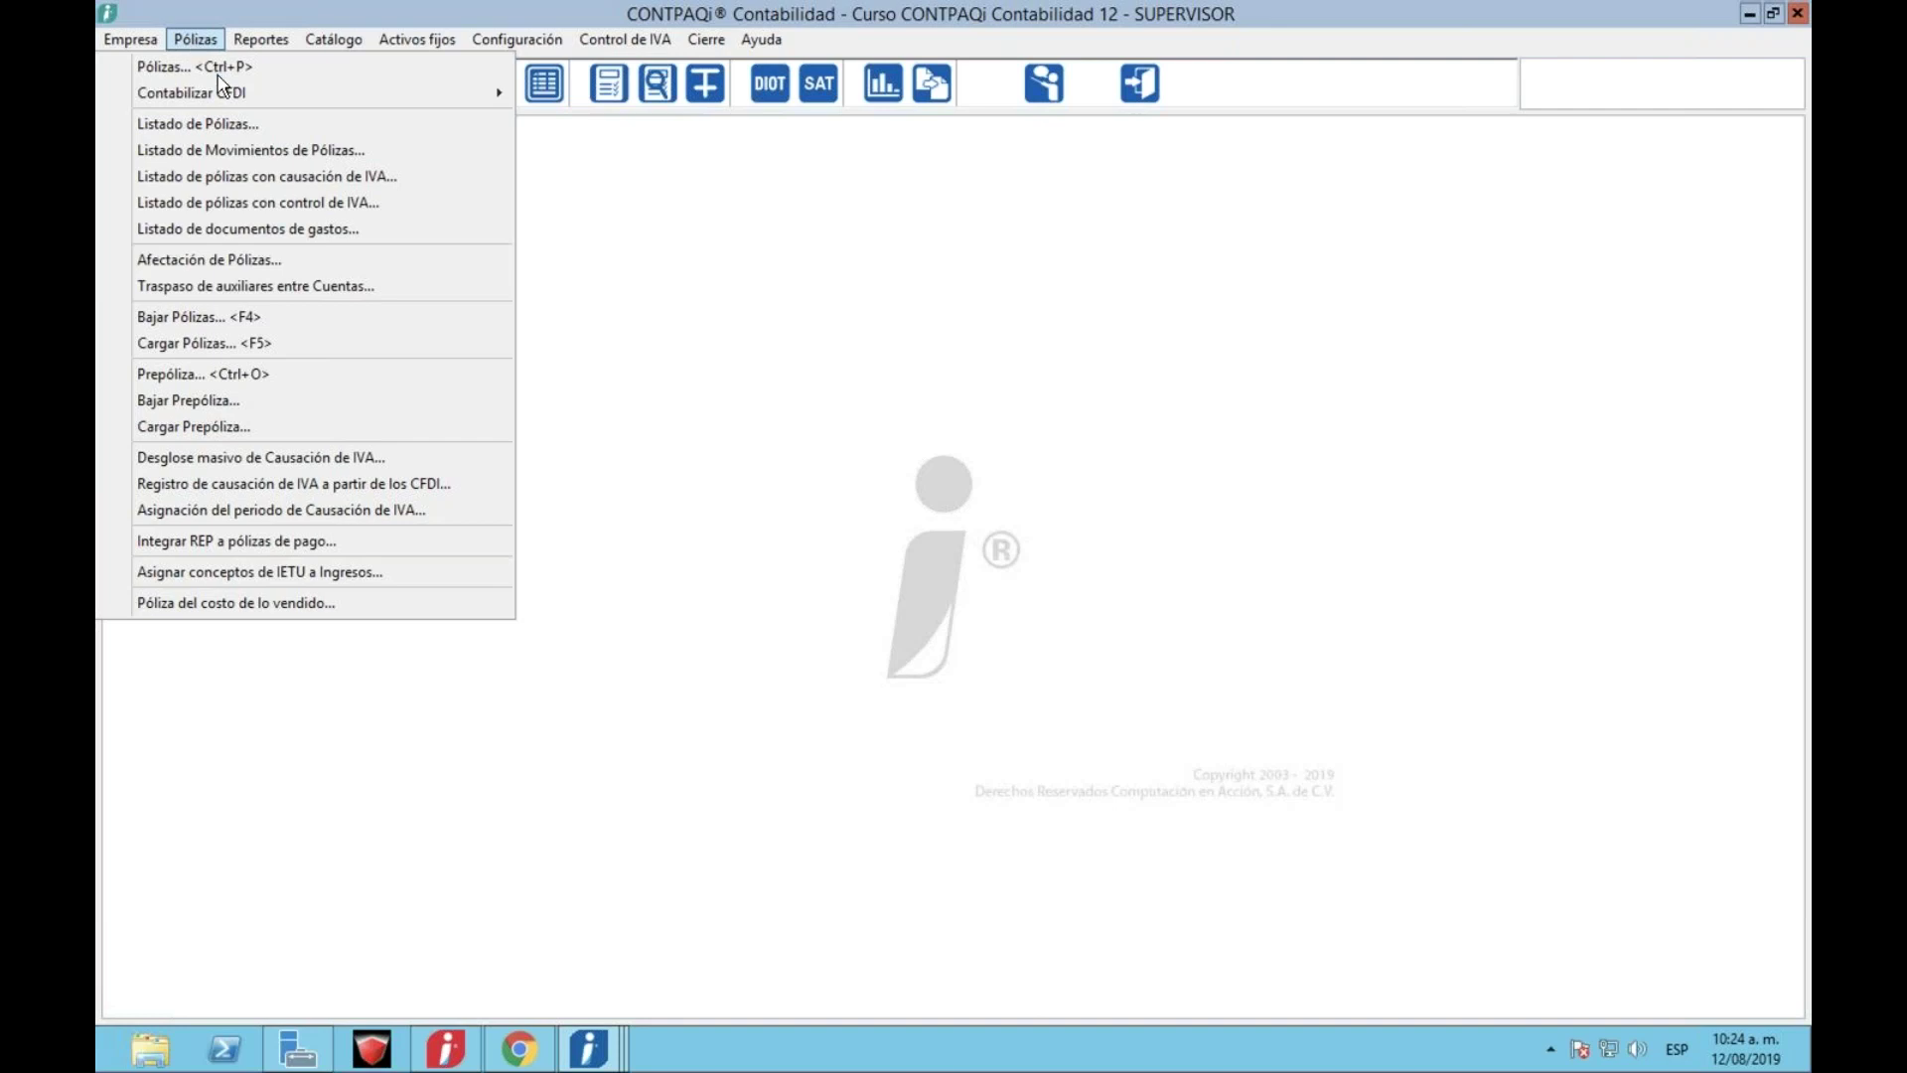
mouse_move(278, 92)
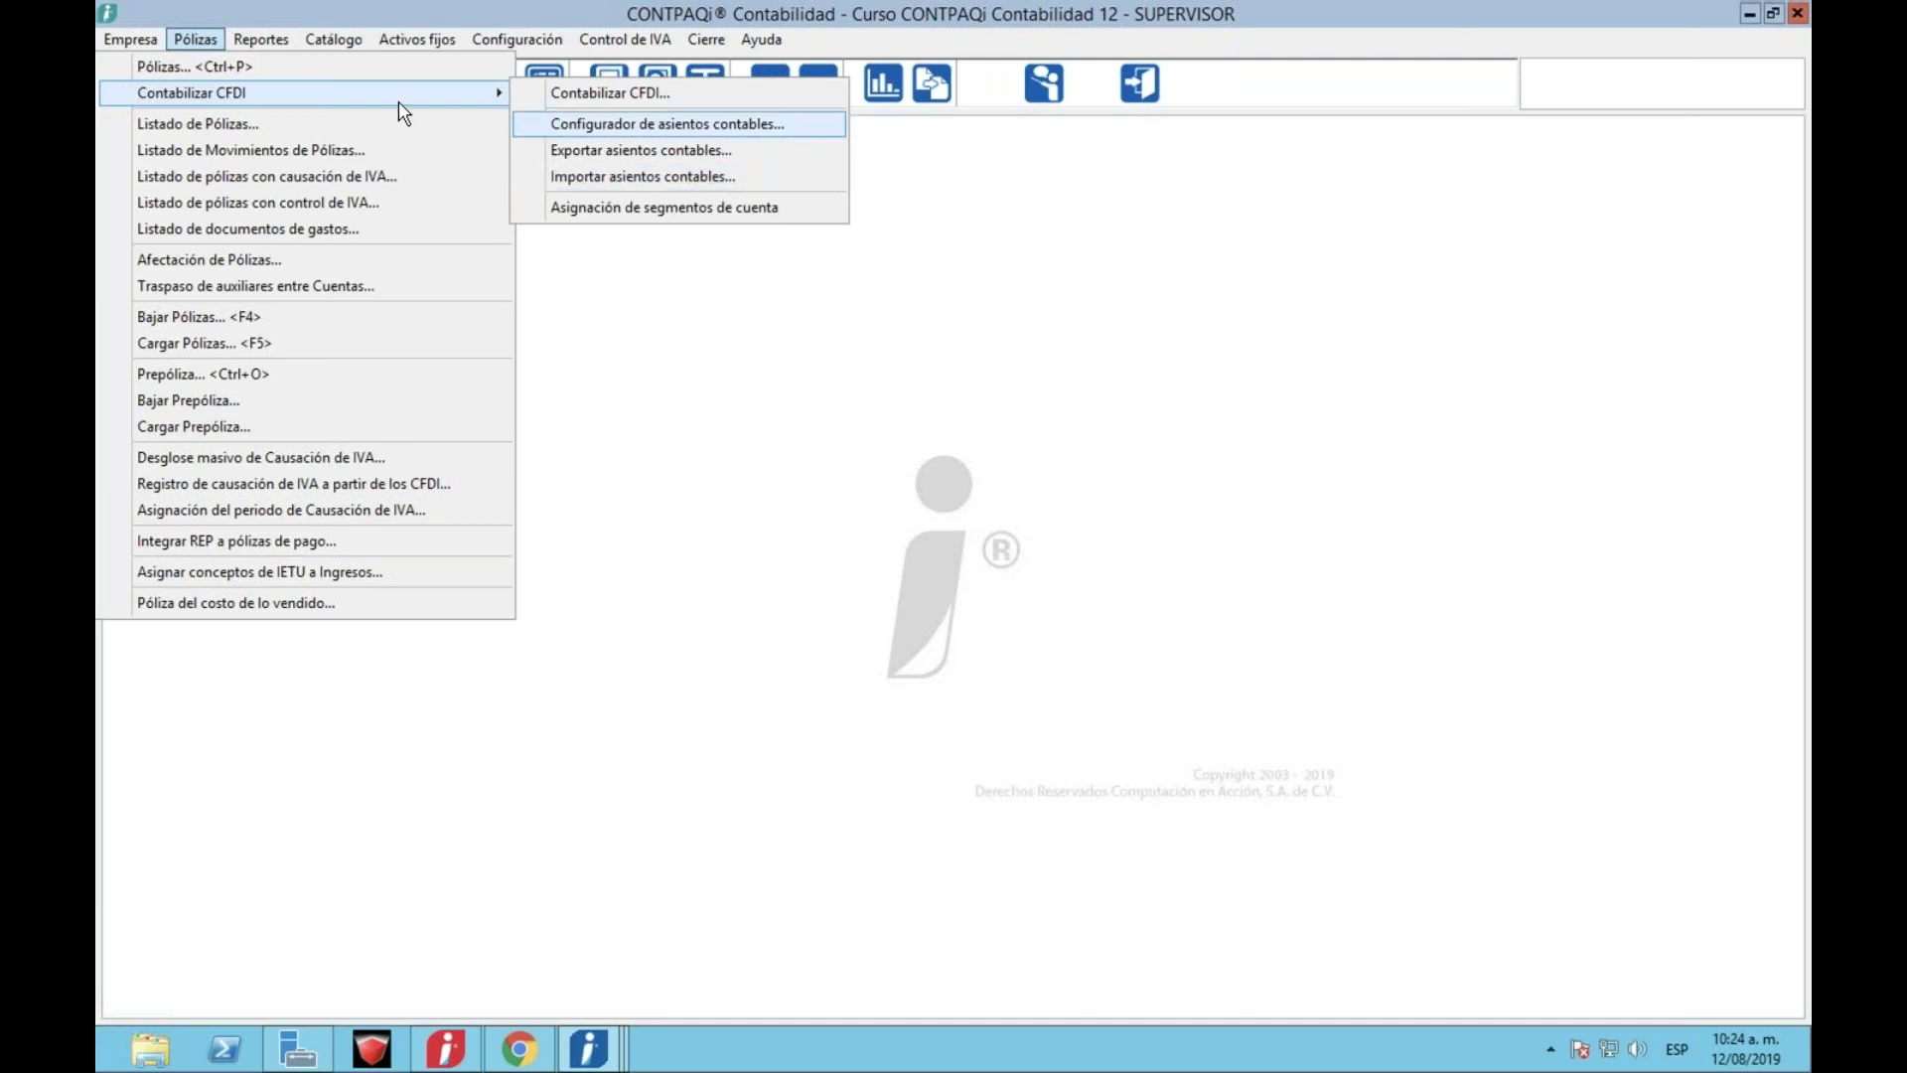
mouse_move(333, 39)
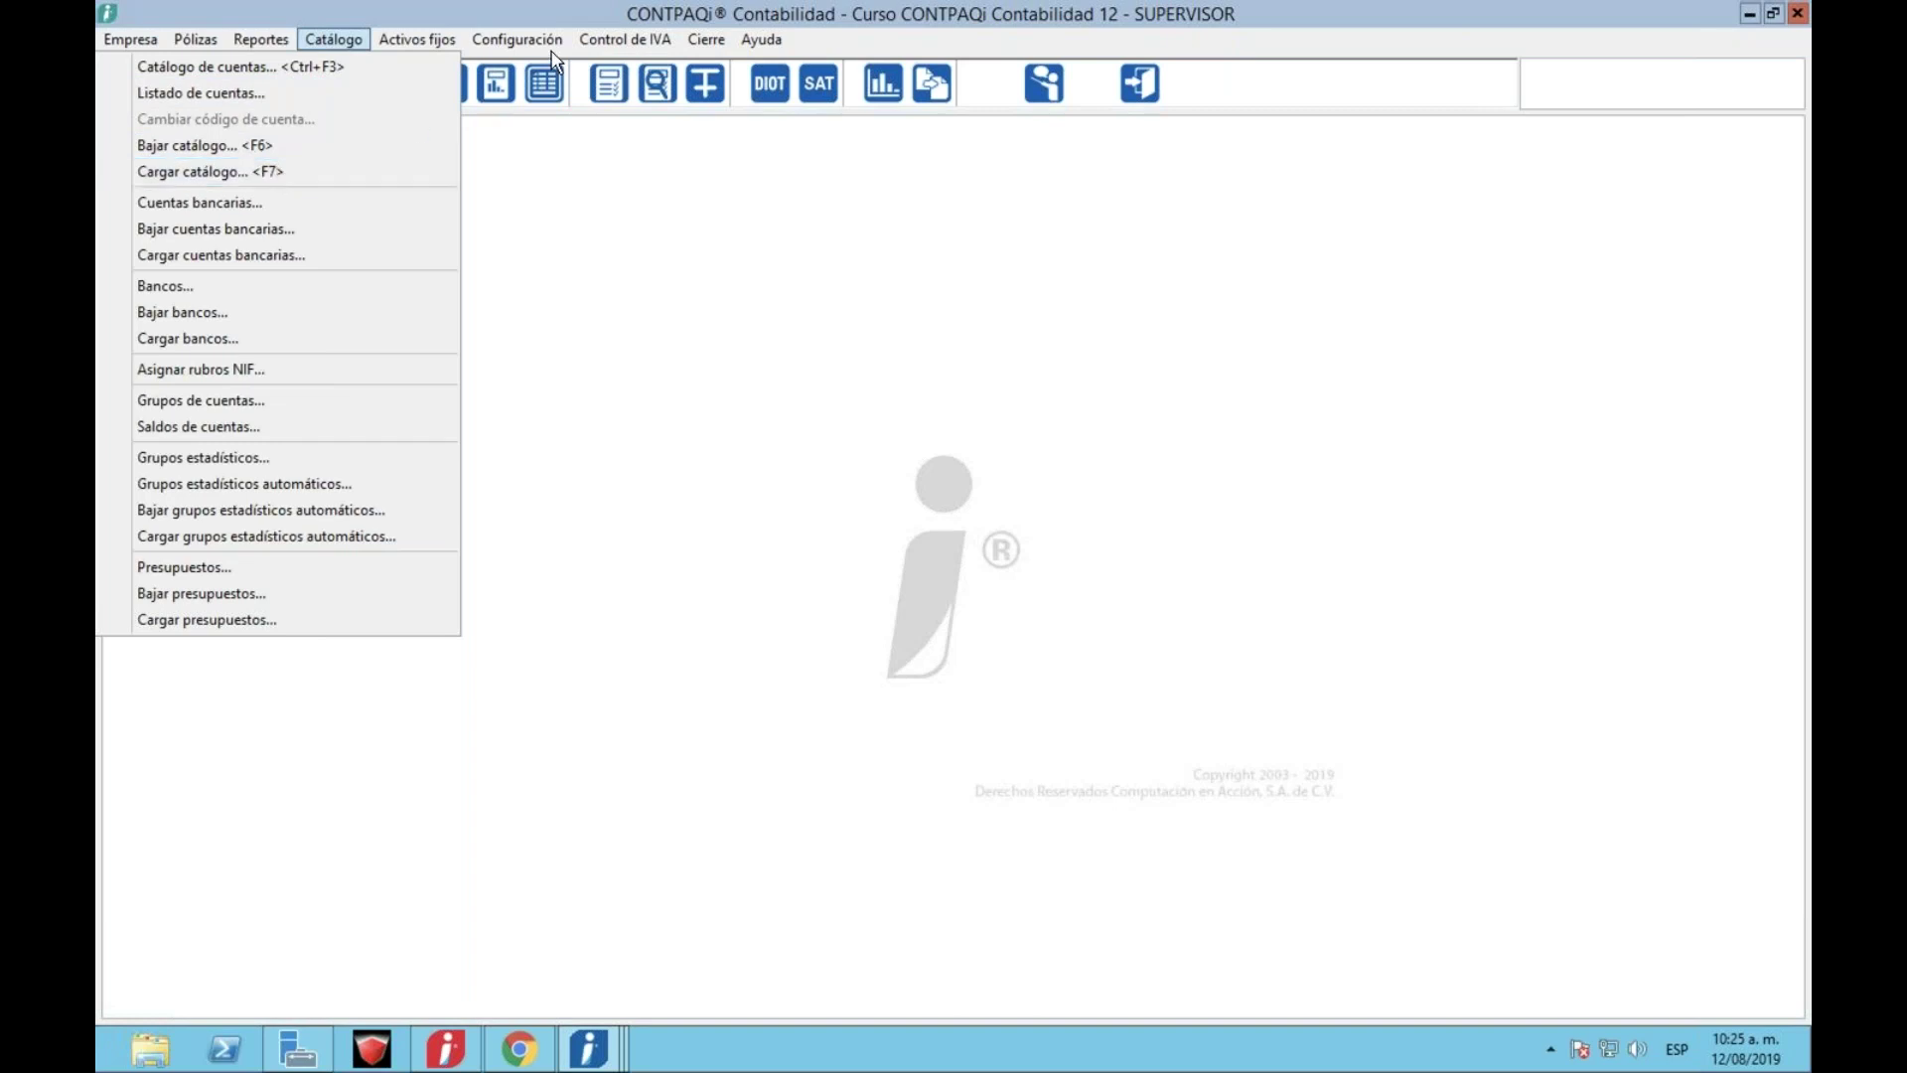
mouse_move(527, 44)
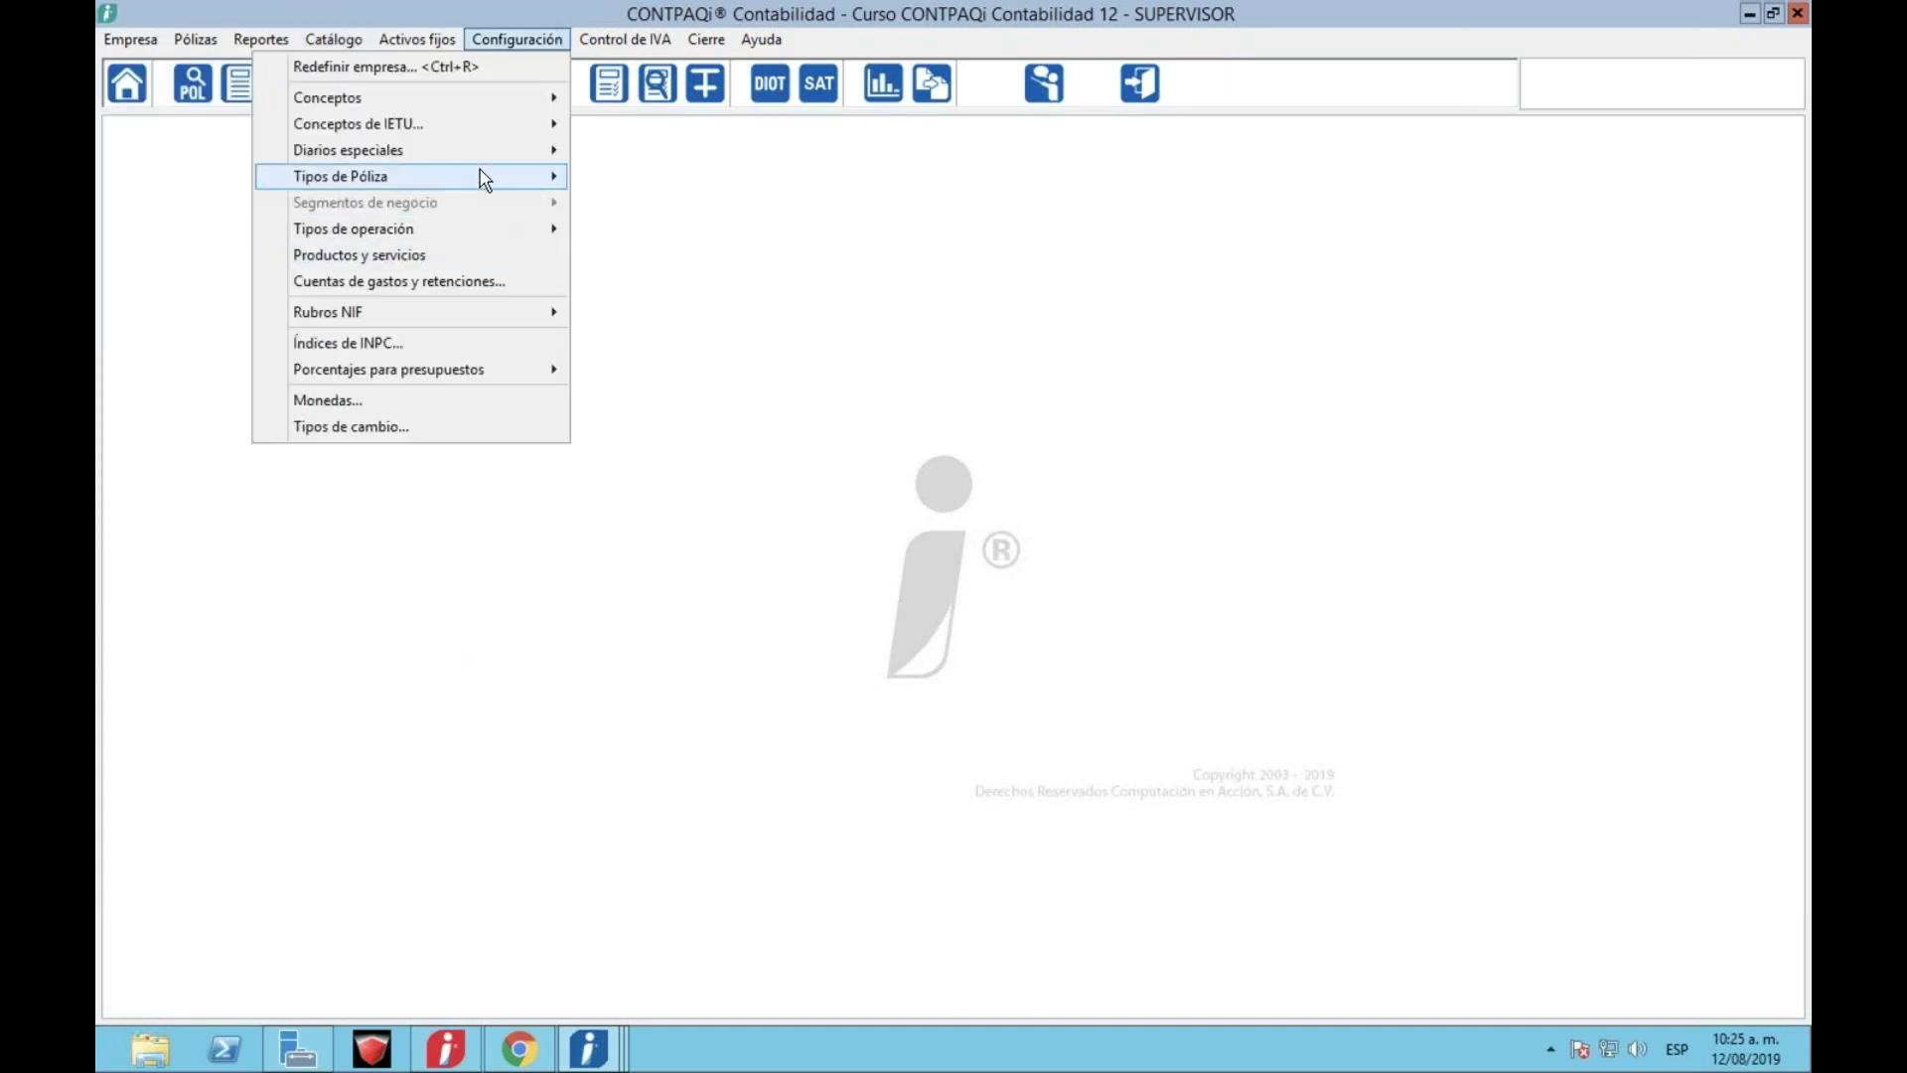
Browse the Configuración and Activos fijos menus, then move to the Pólizas > Contabilizar CFDI options.
mouse_move(458, 99)
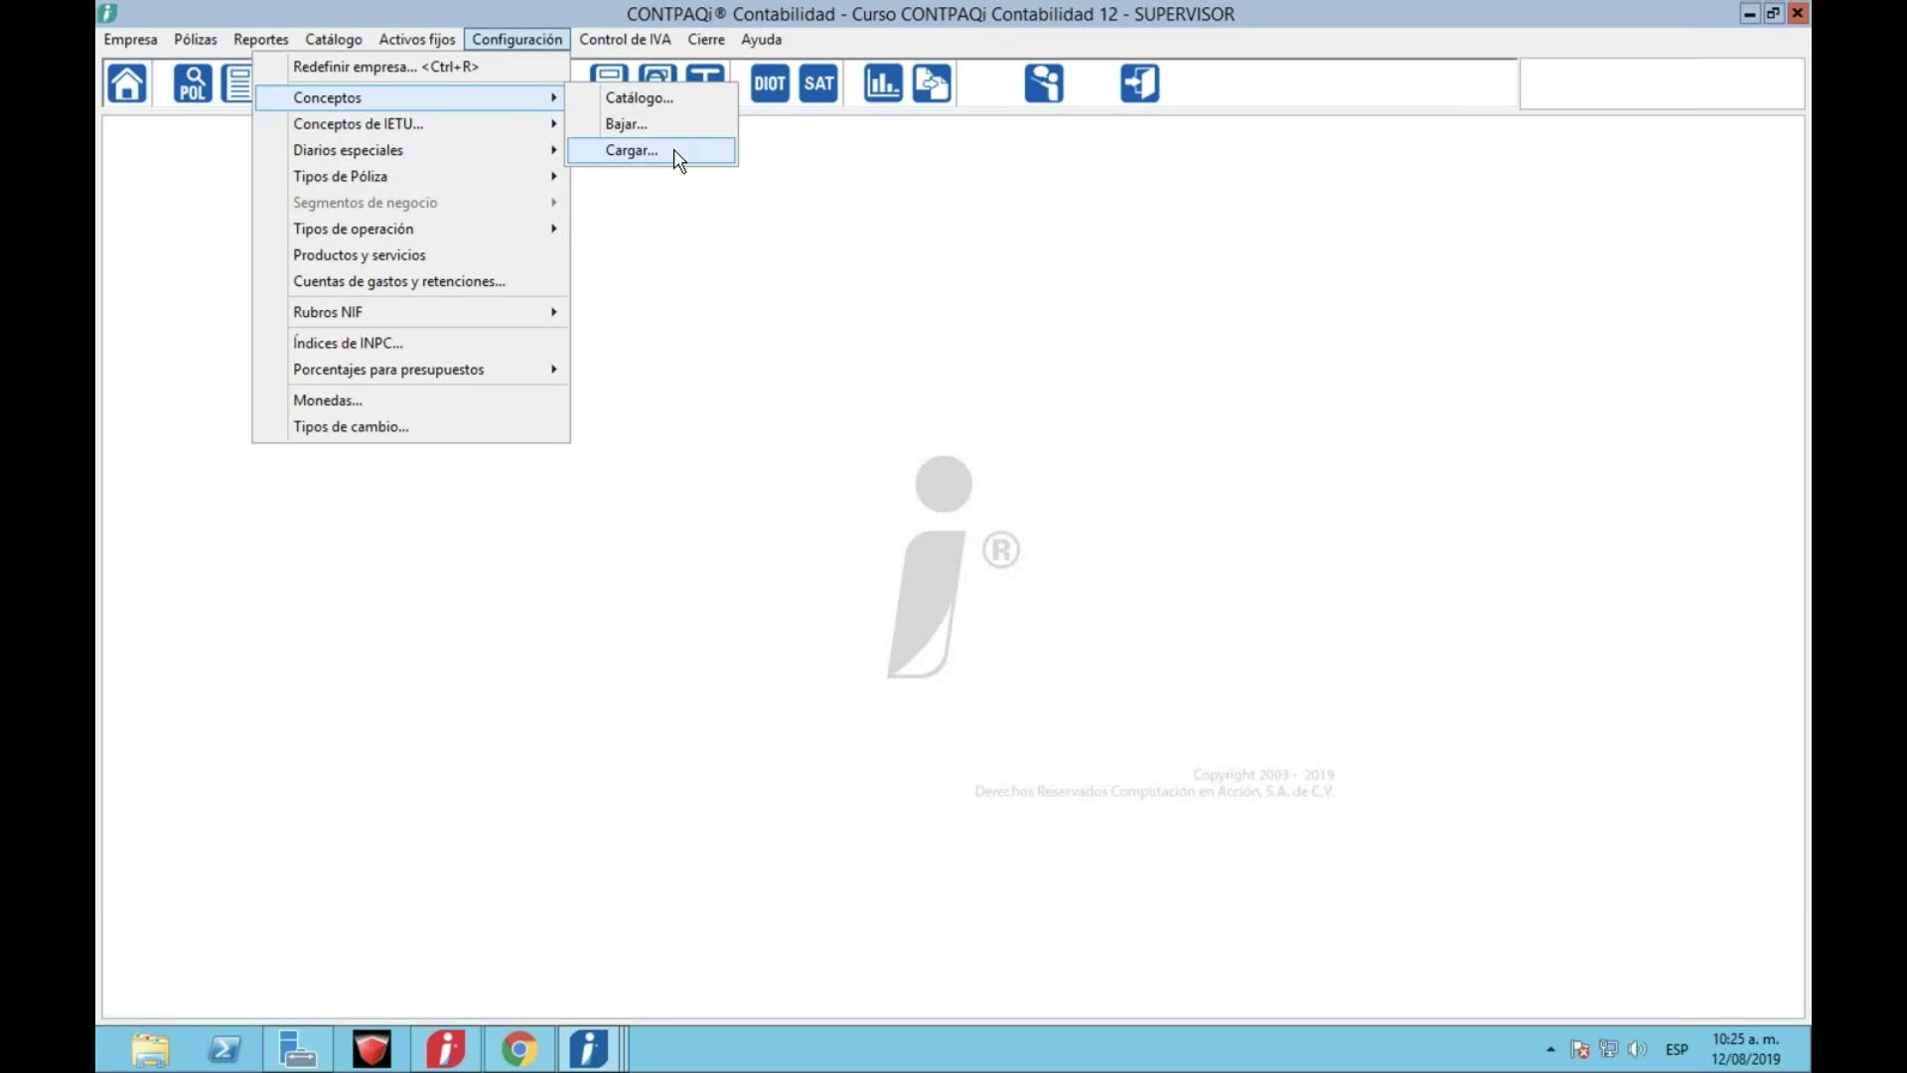
mouse_move(409, 181)
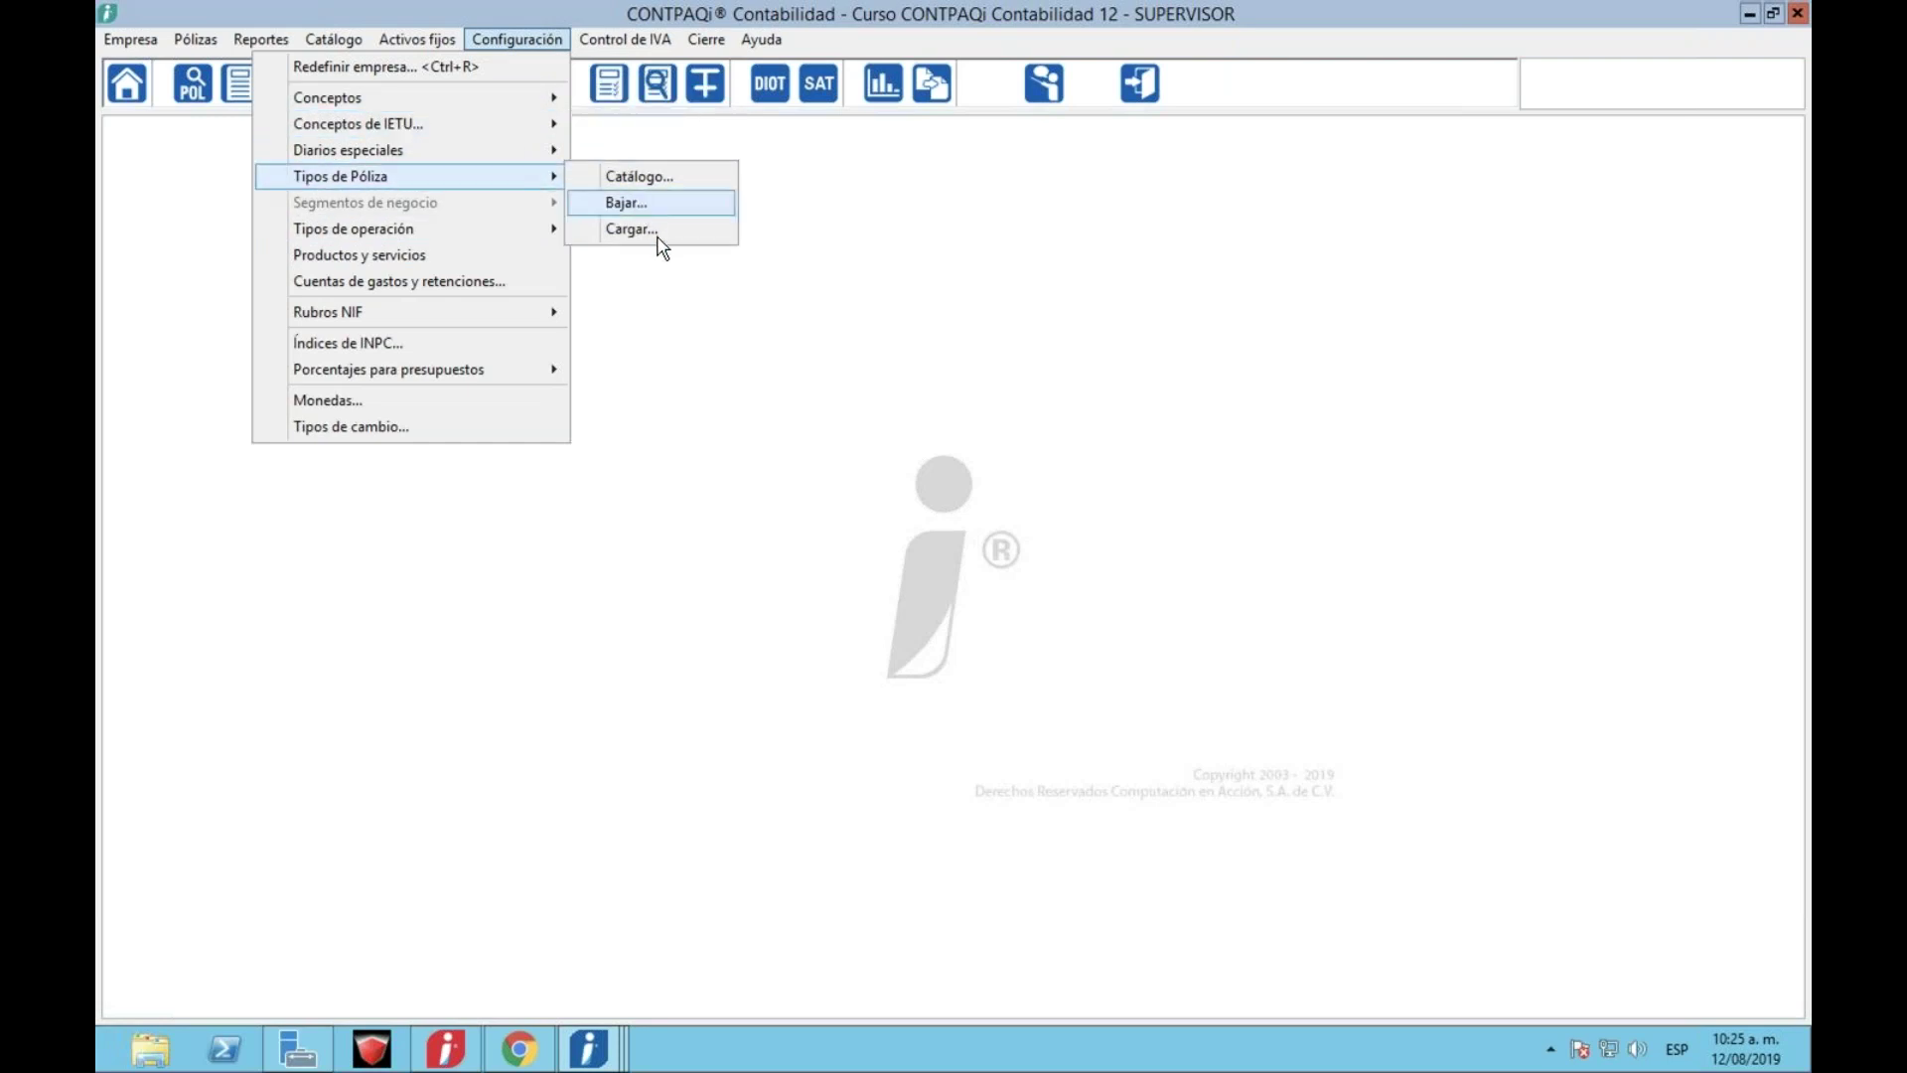
click(417, 39)
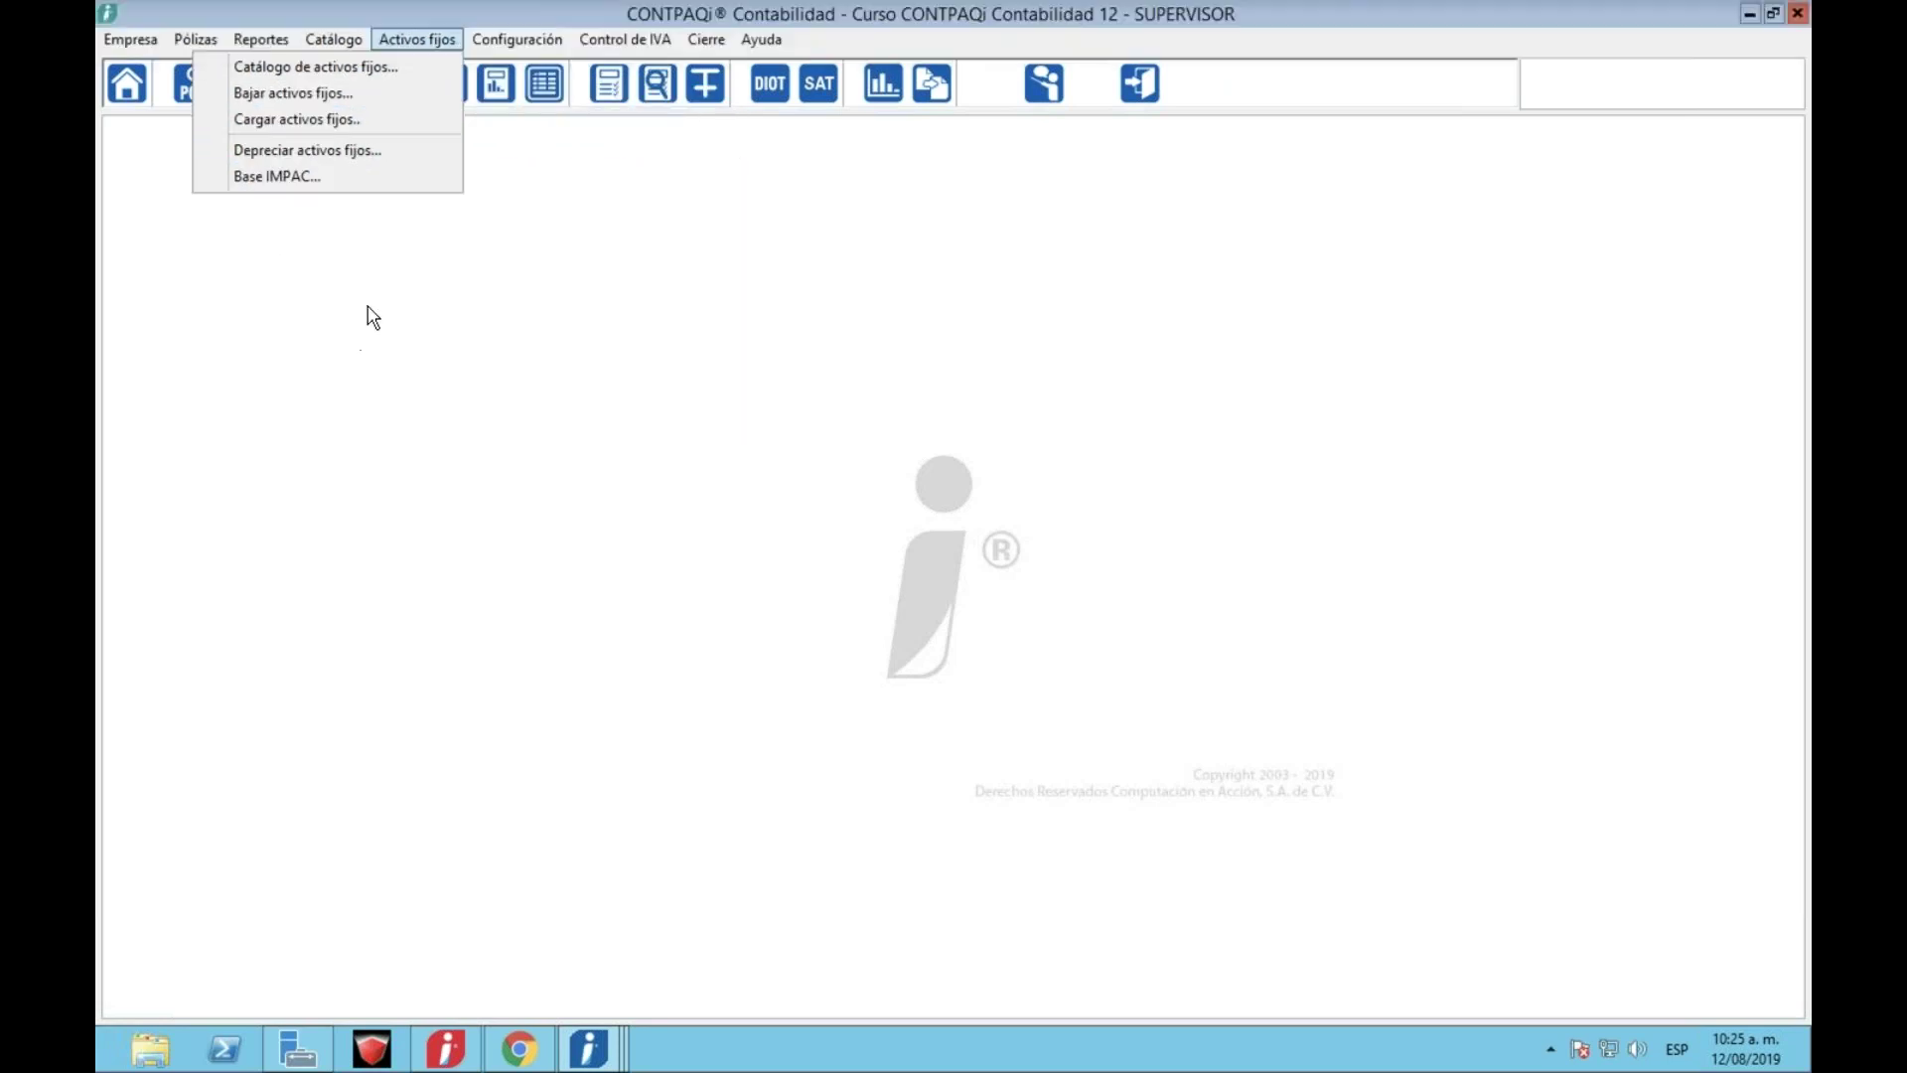
mouse_move(196, 39)
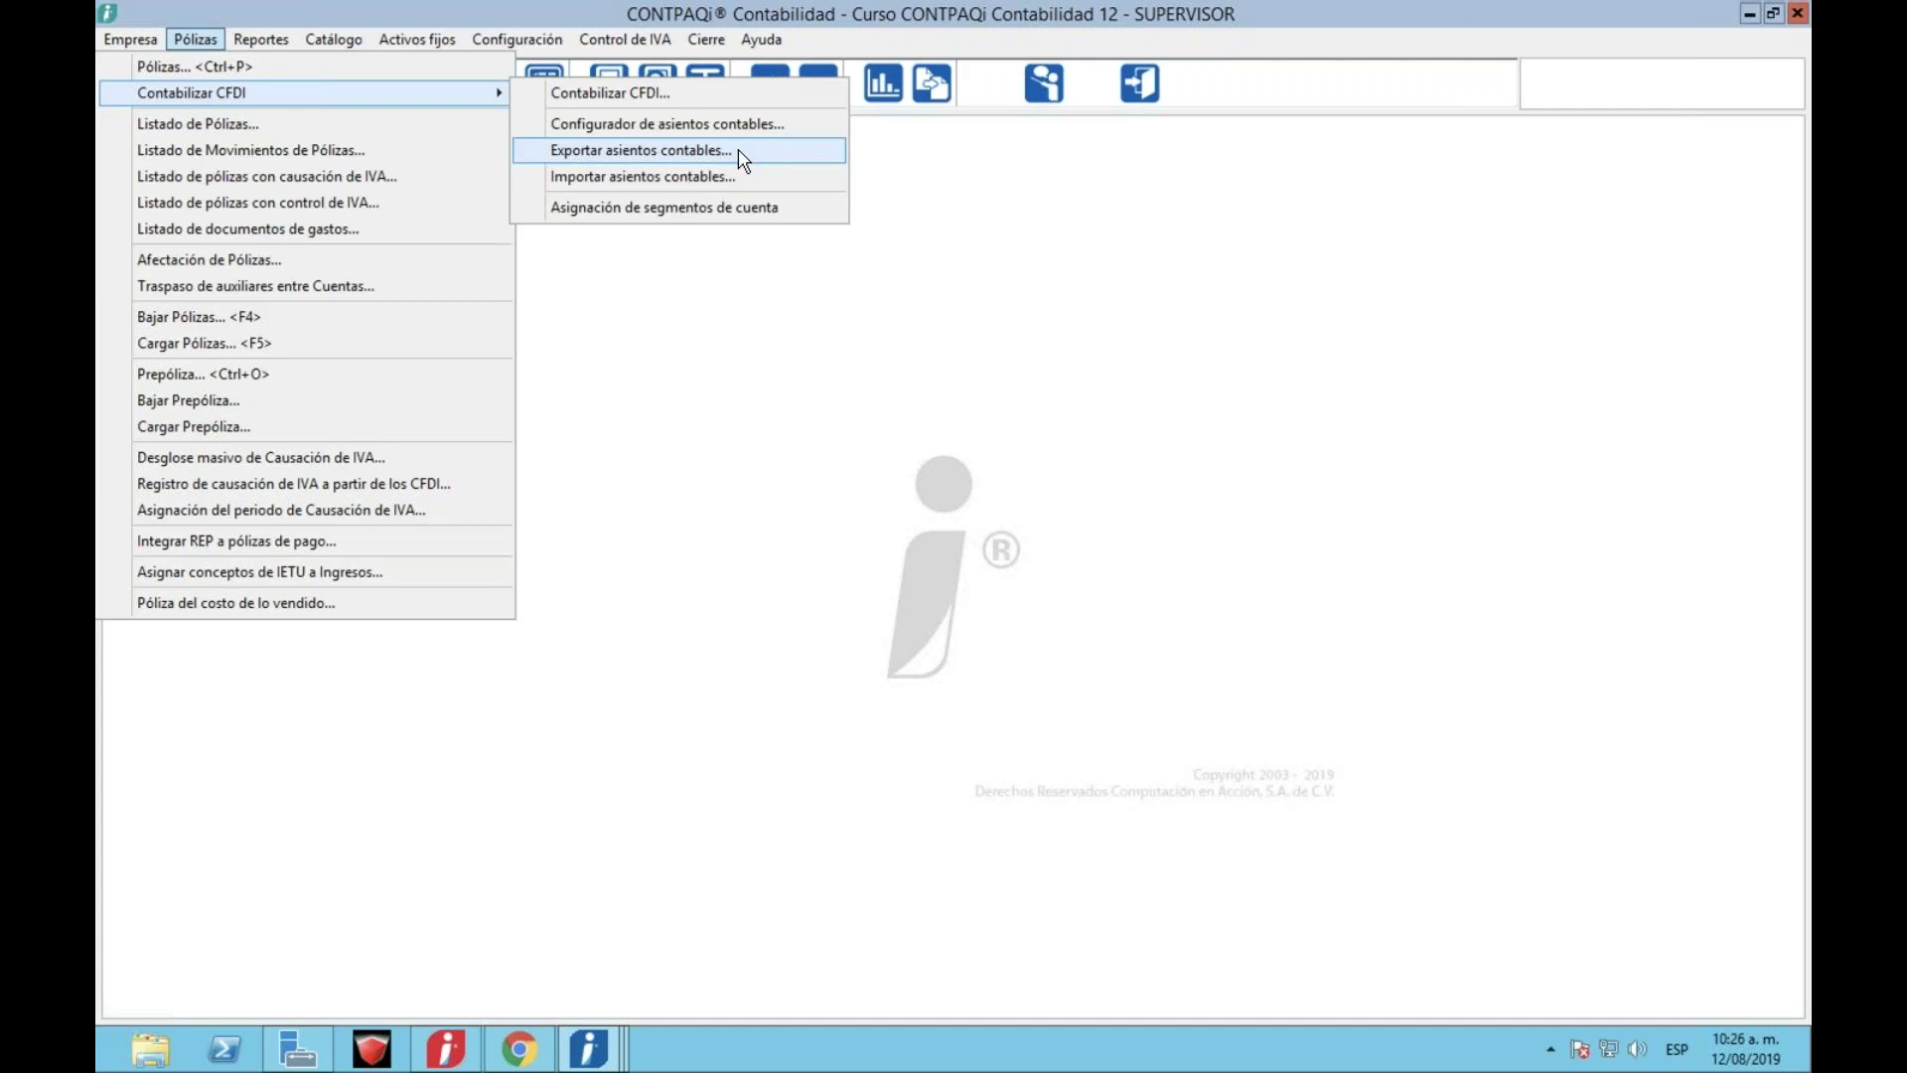
click(743, 157)
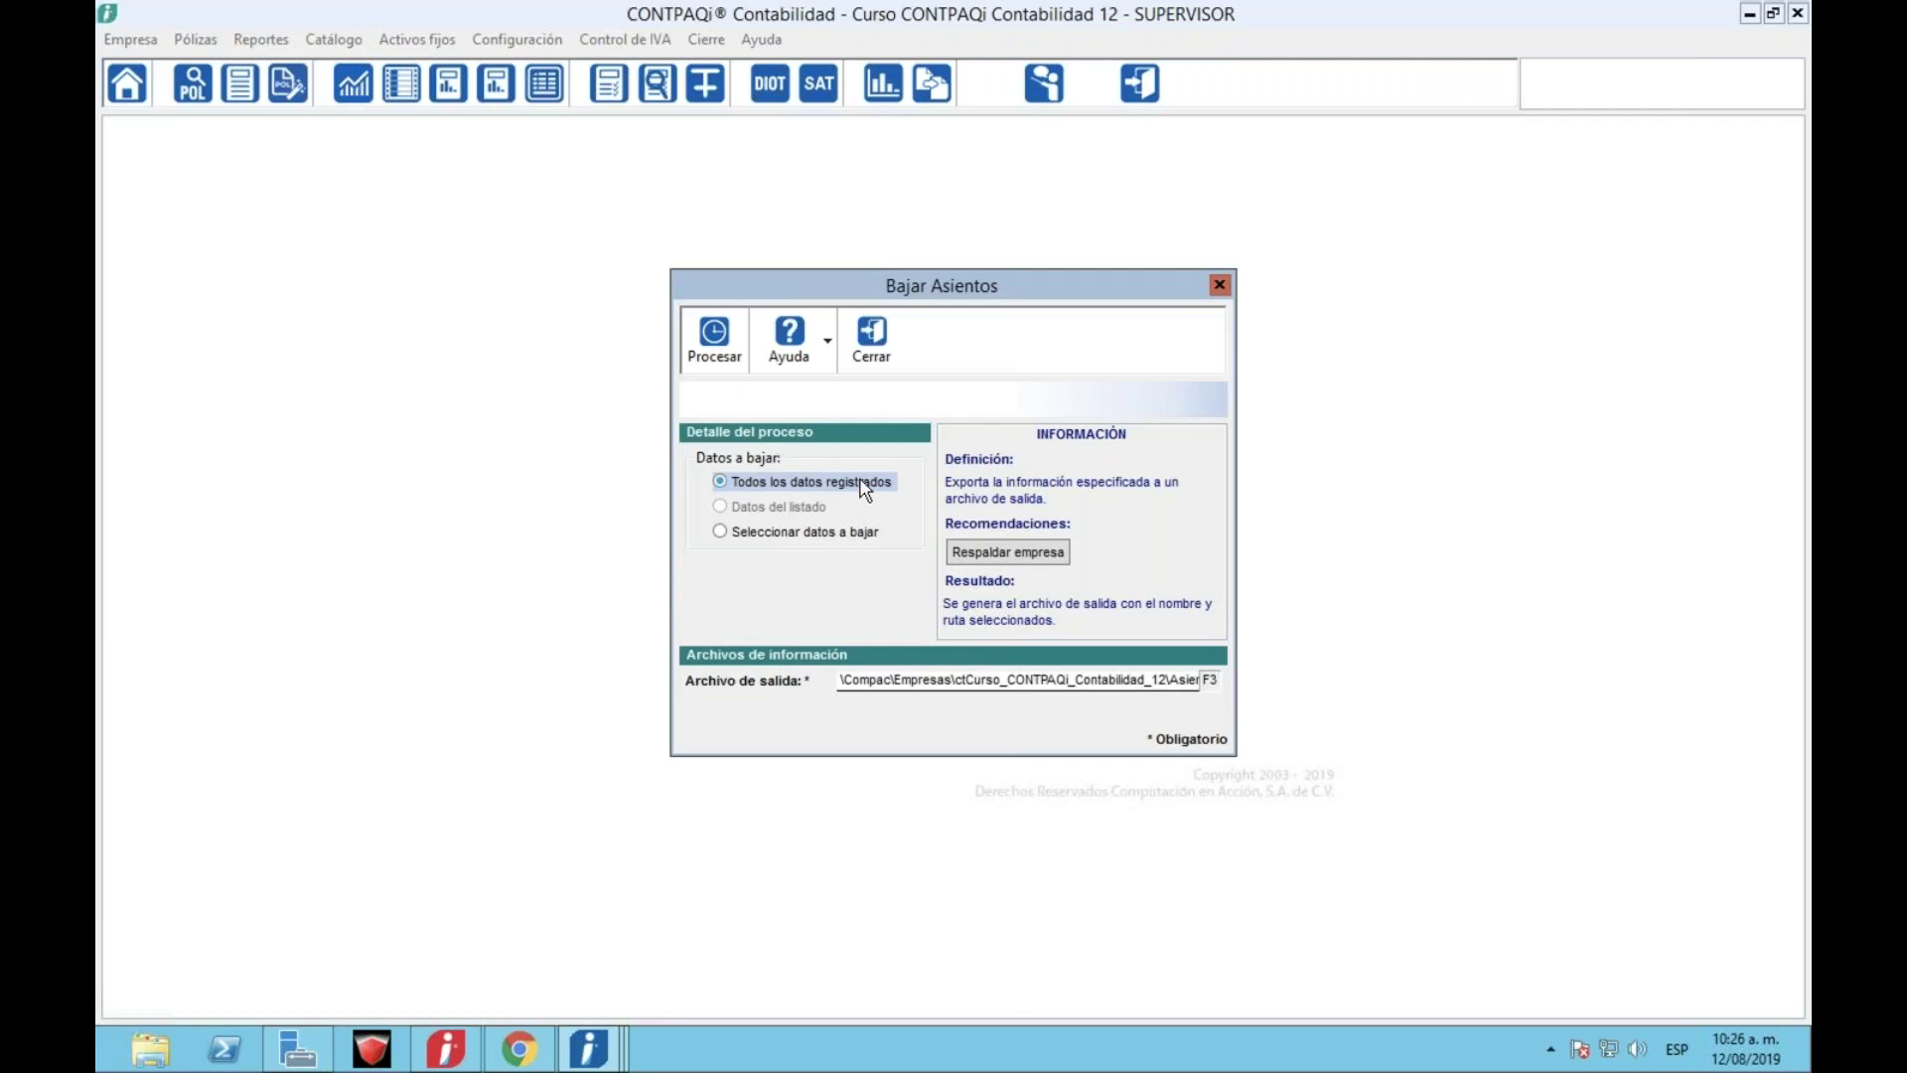
click(804, 535)
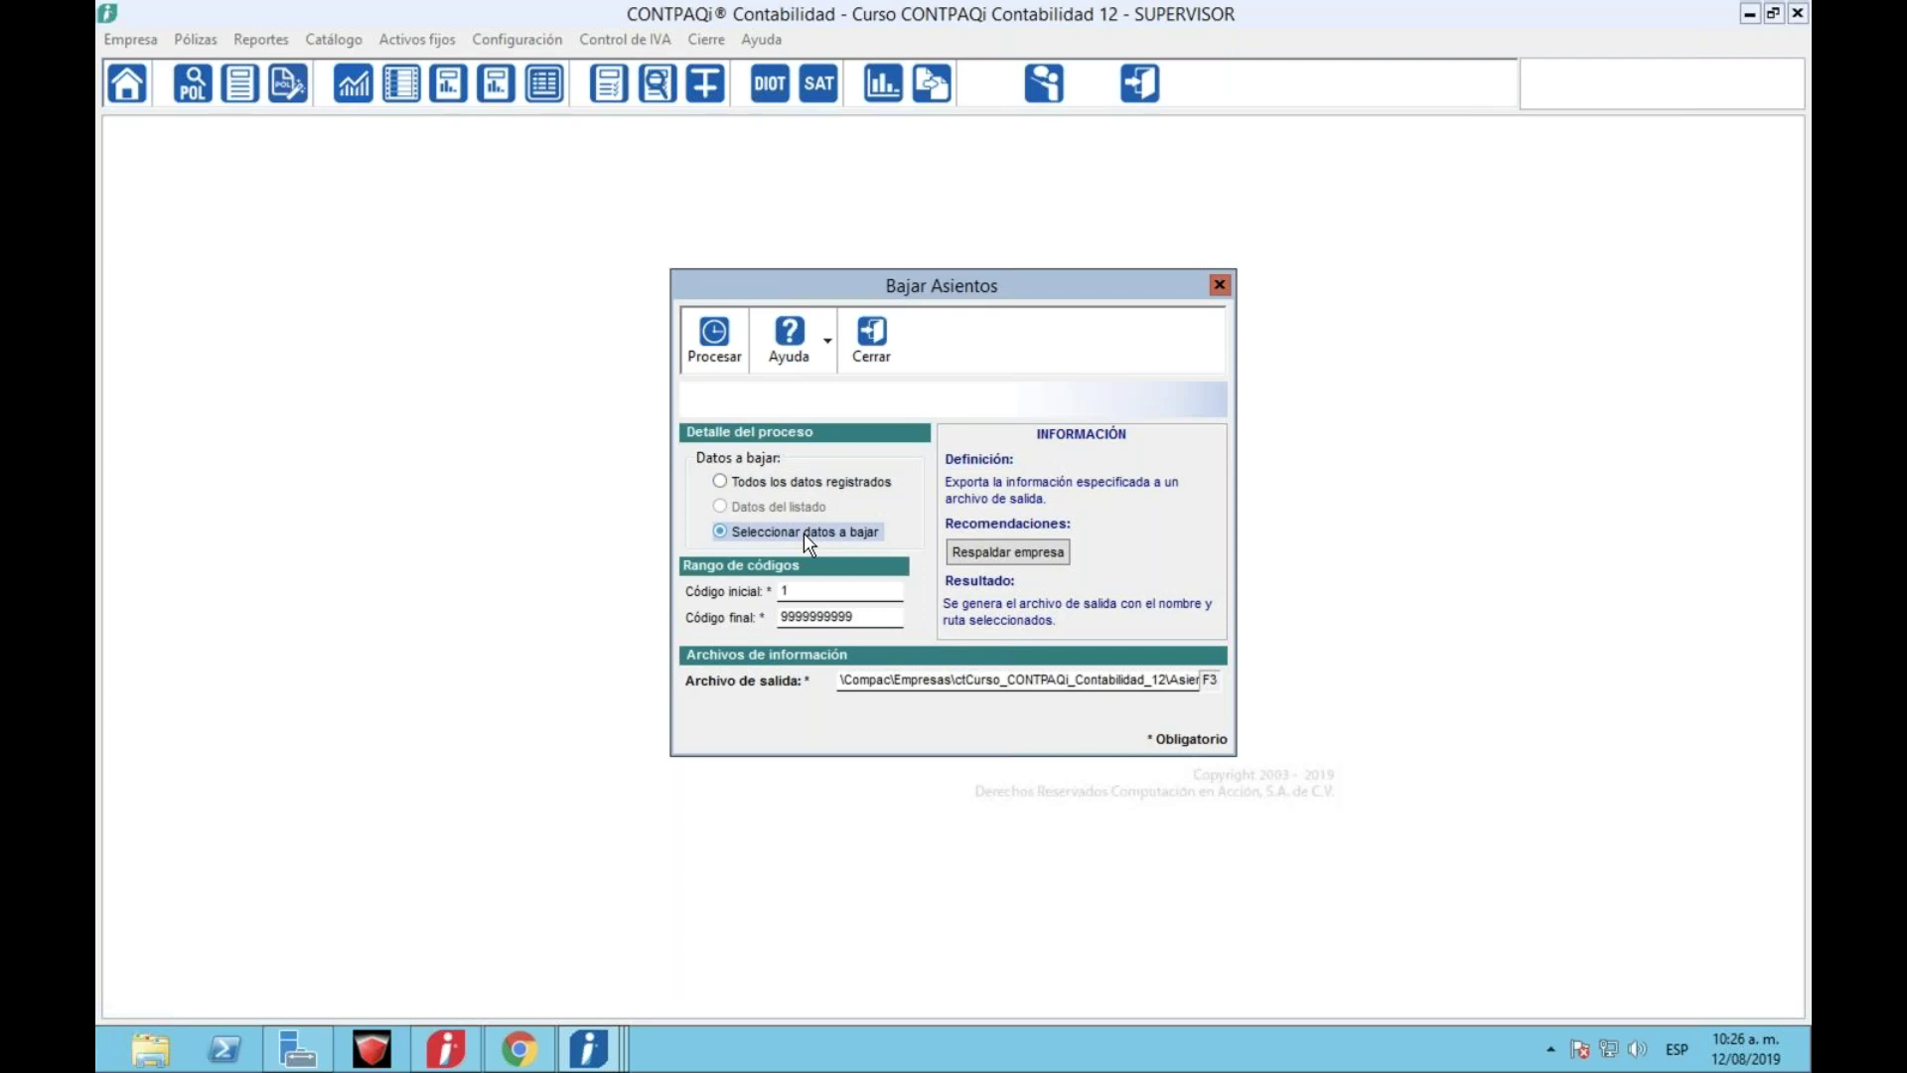
key(Tab)
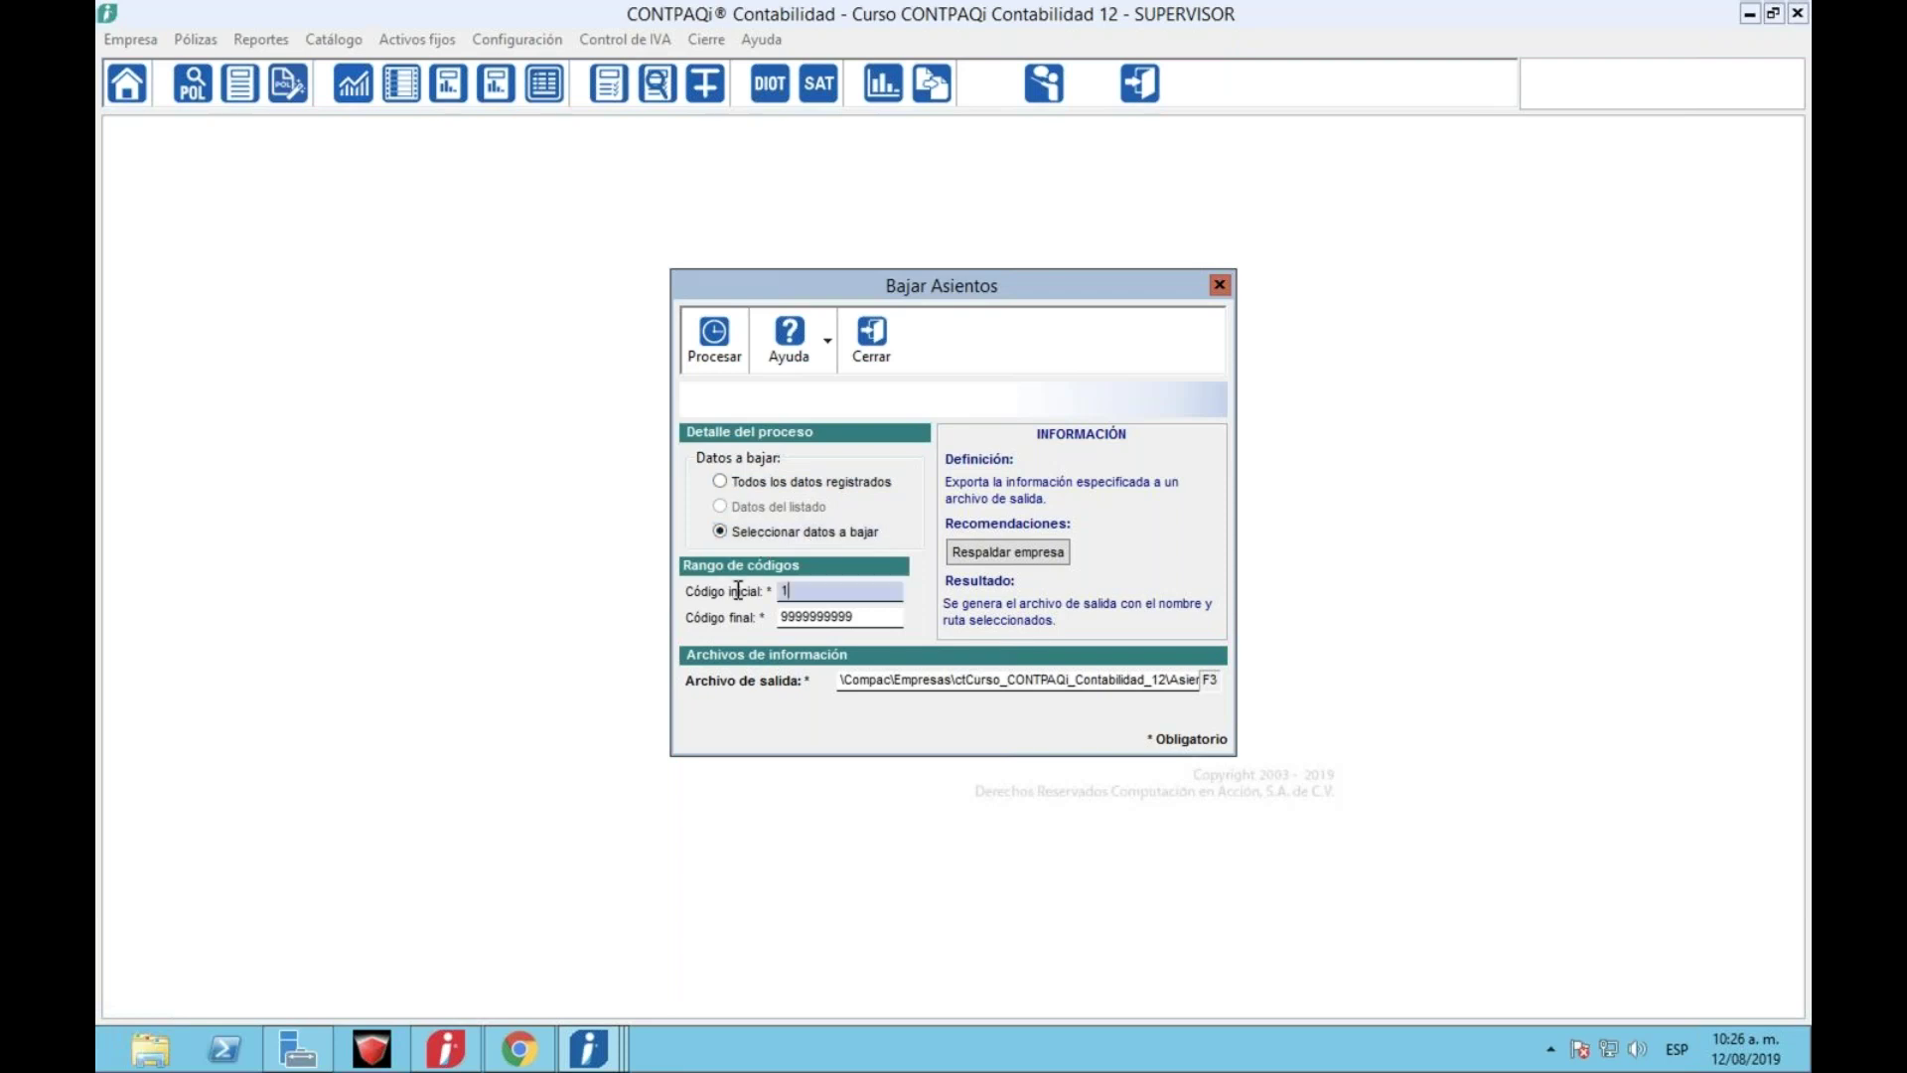
key(Tab)
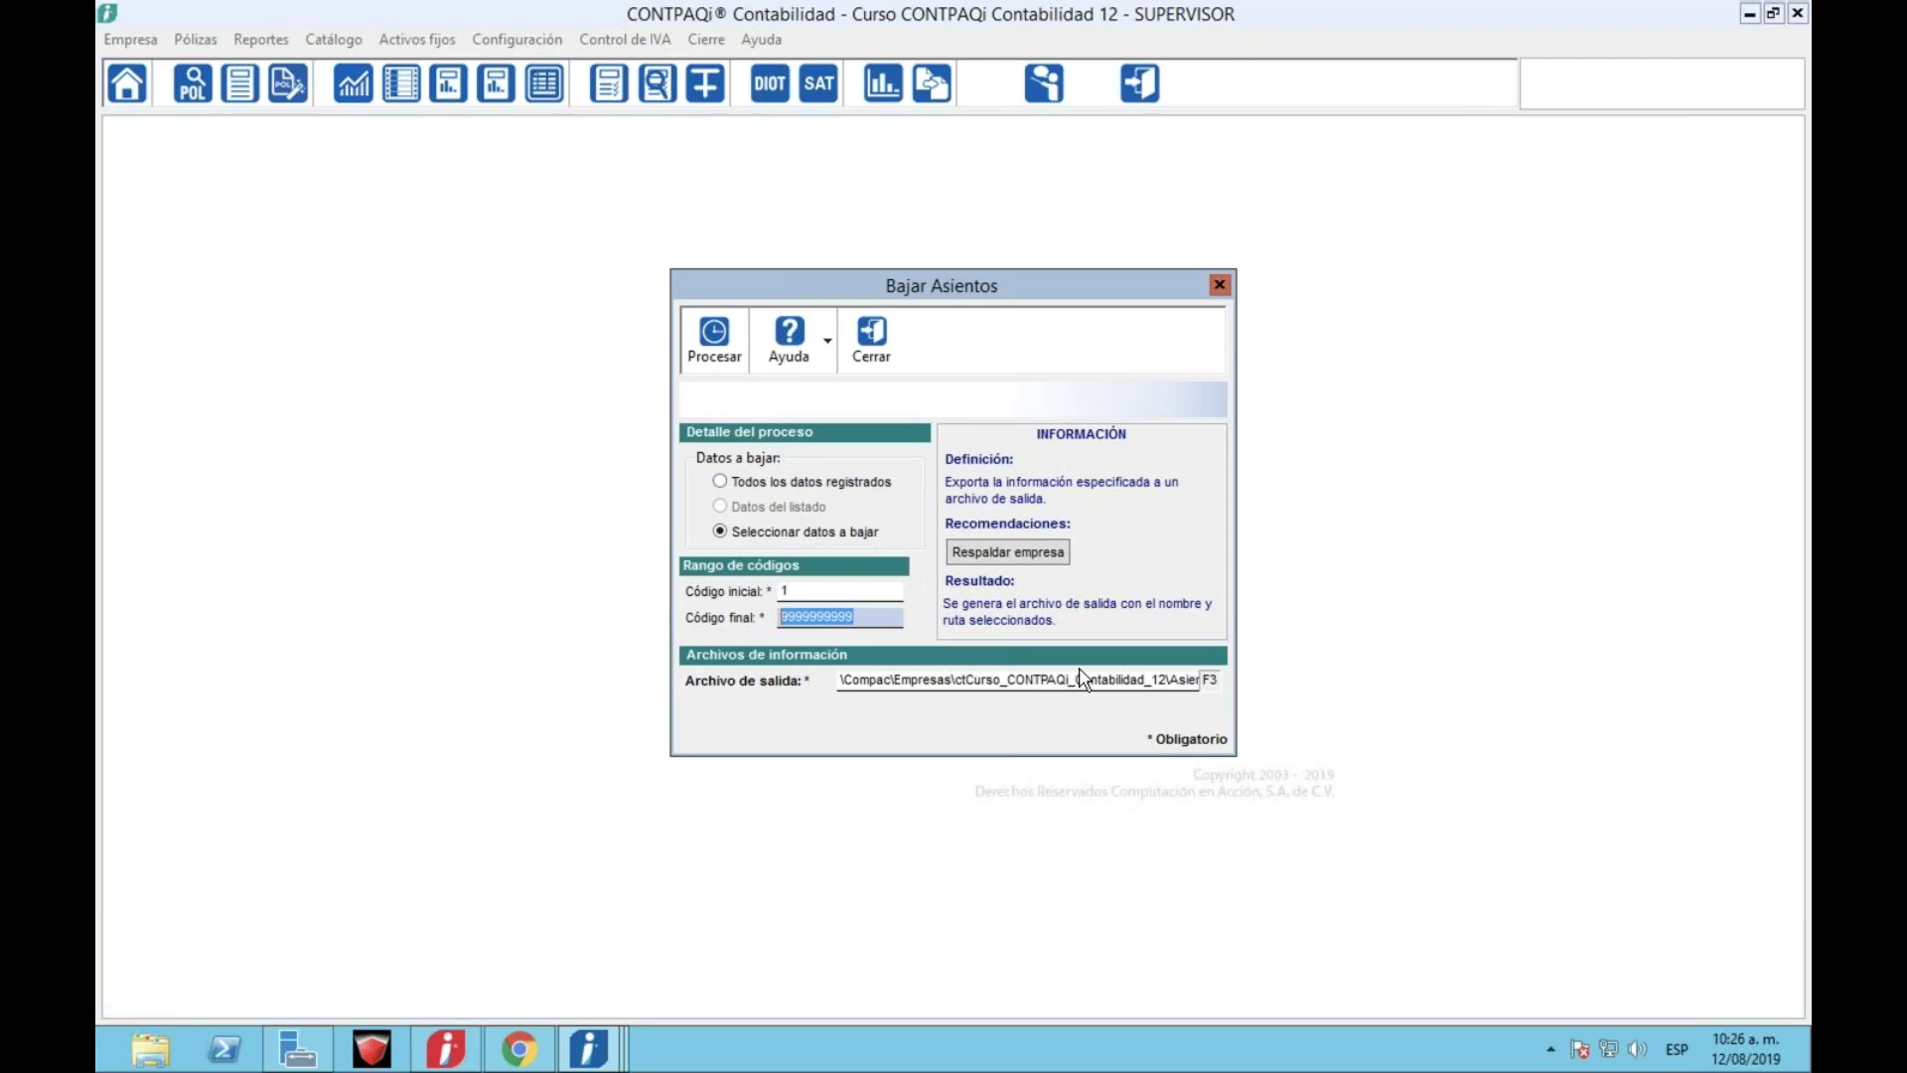
drag(846, 680, 1218, 680)
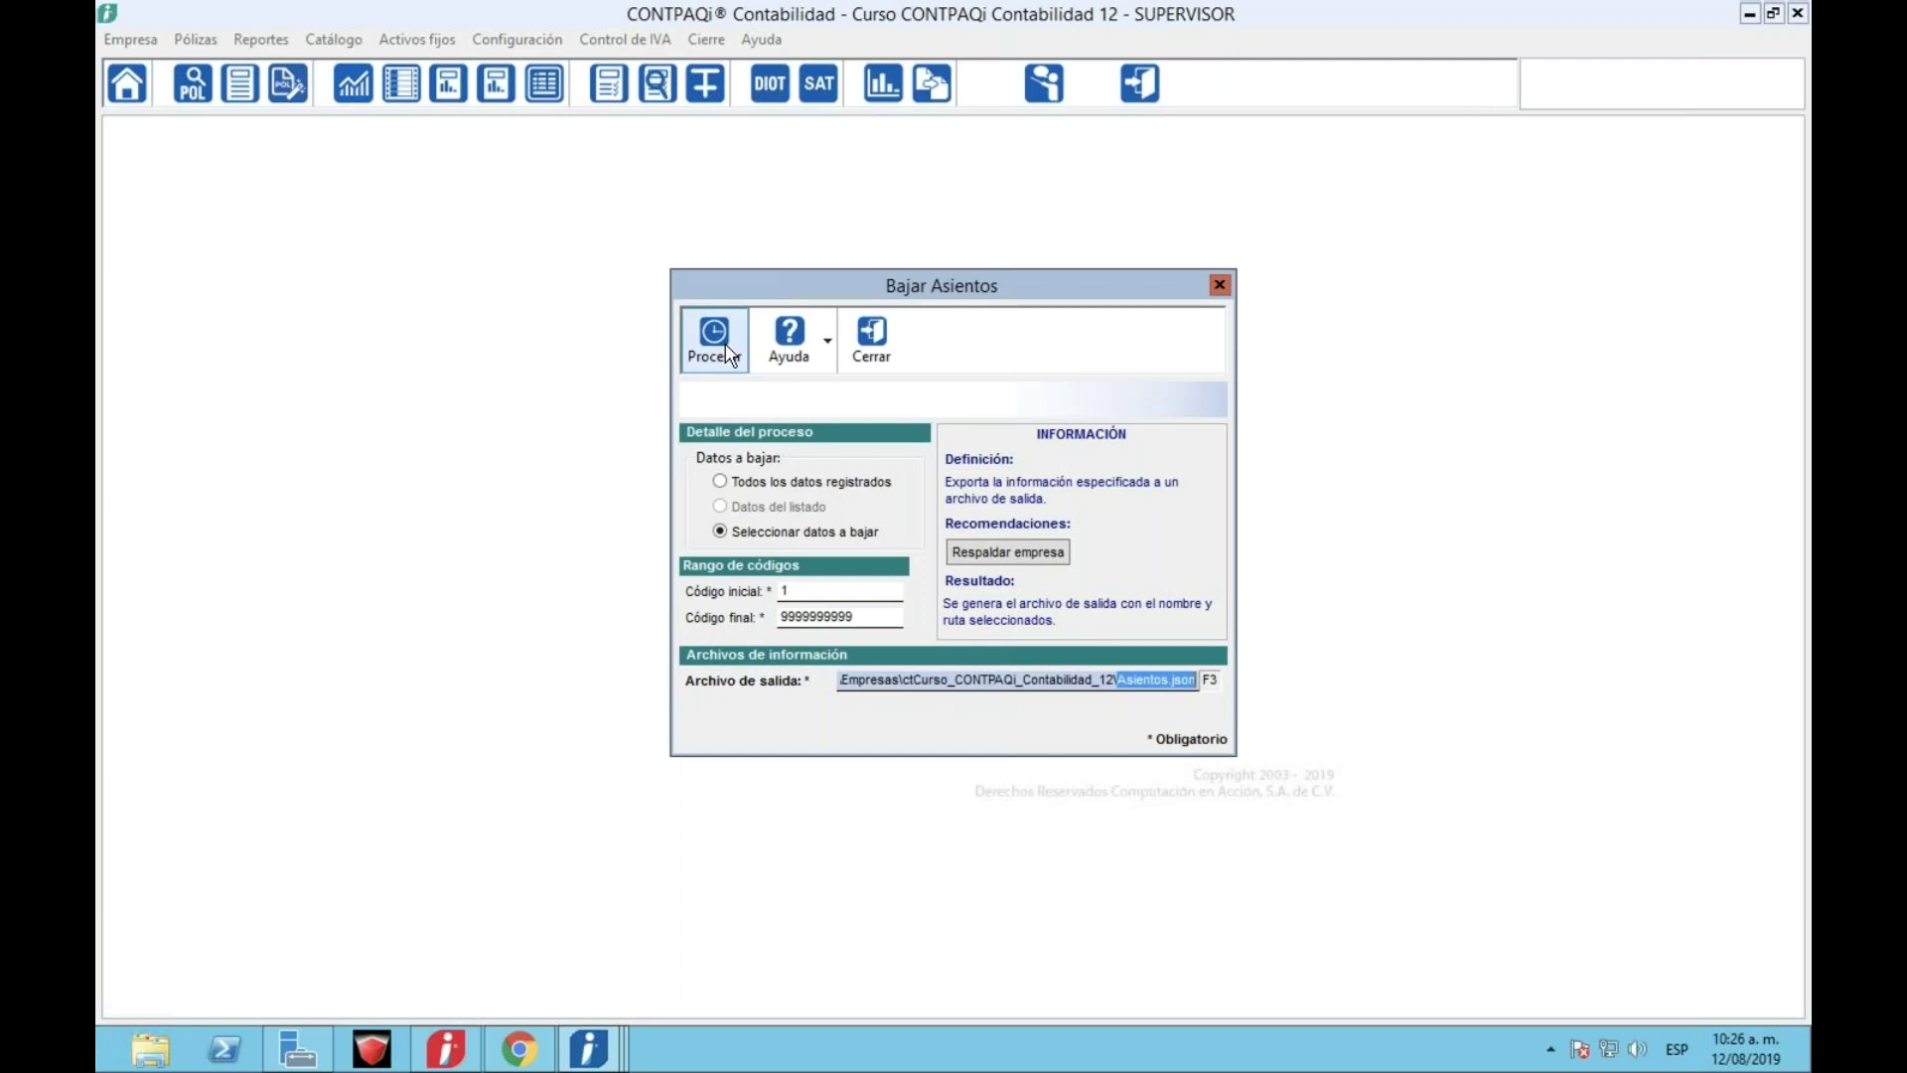
click(867, 362)
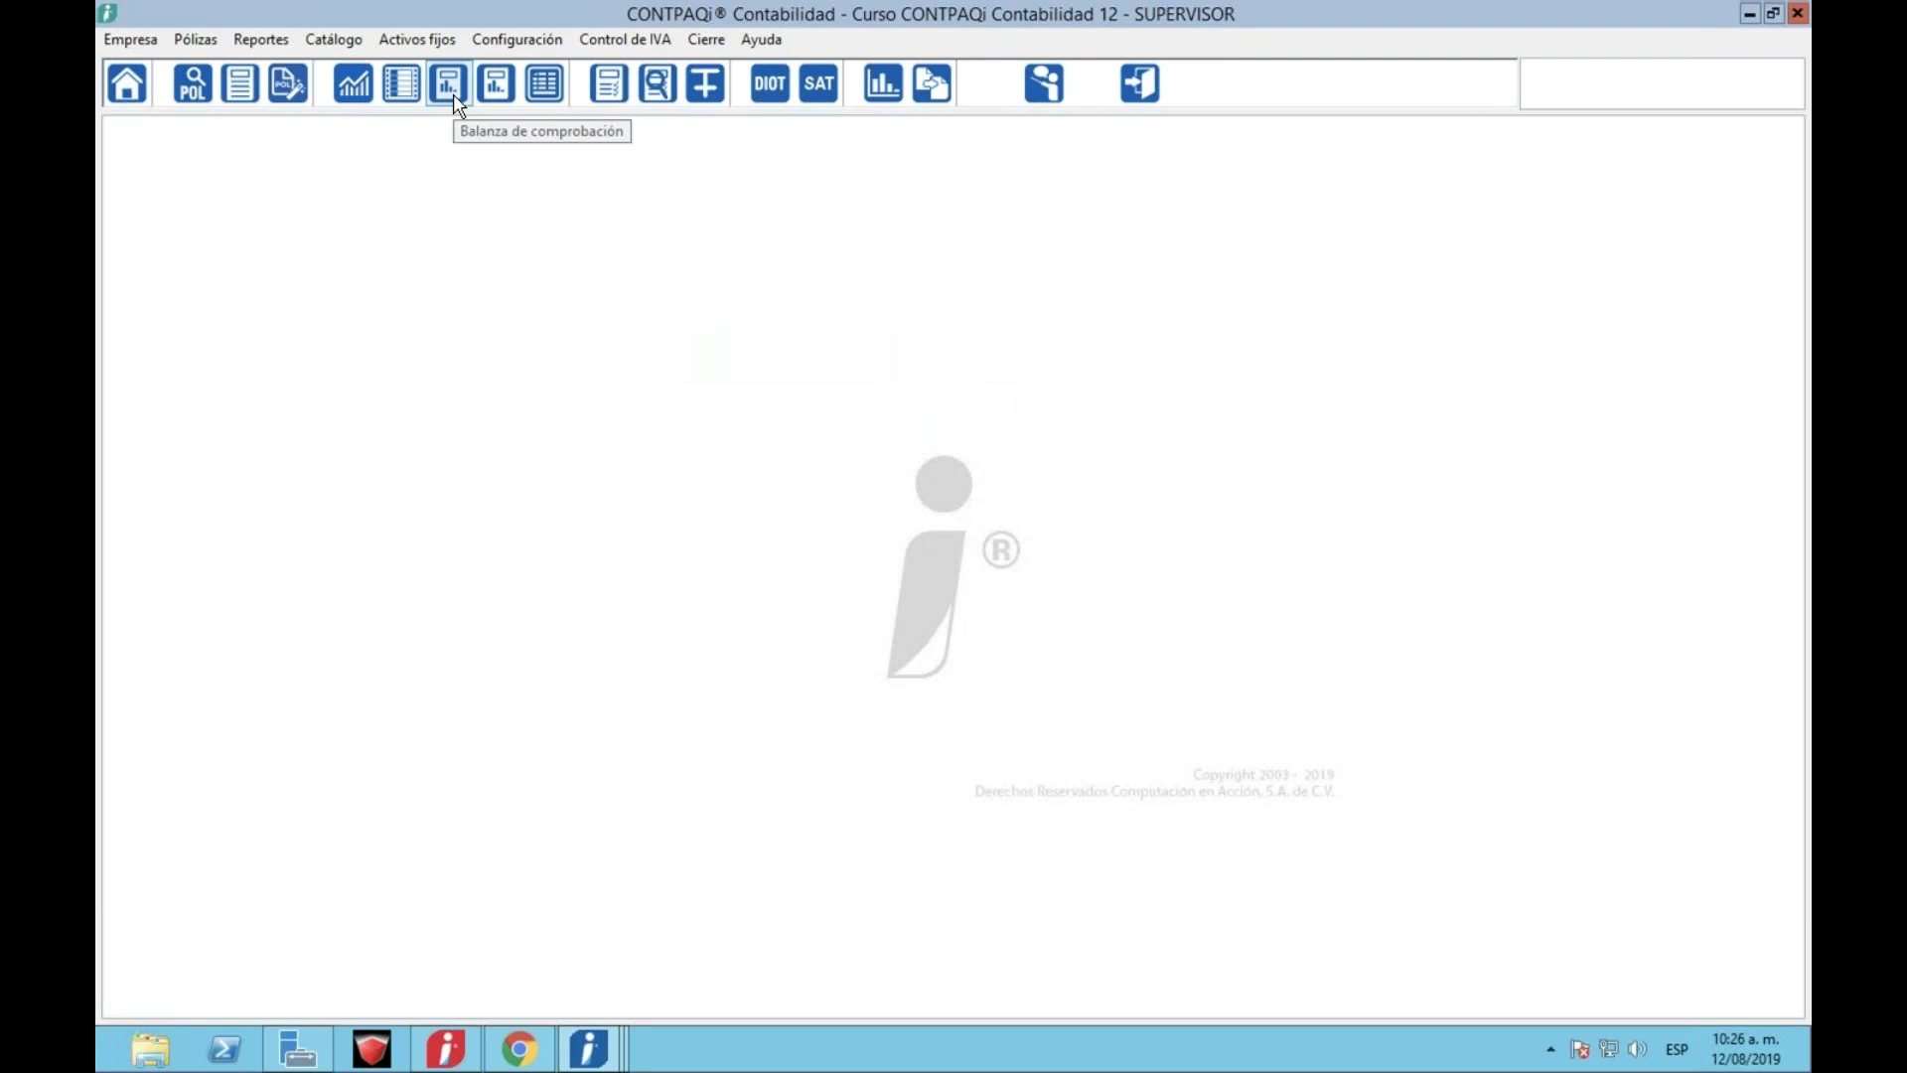
click(322, 42)
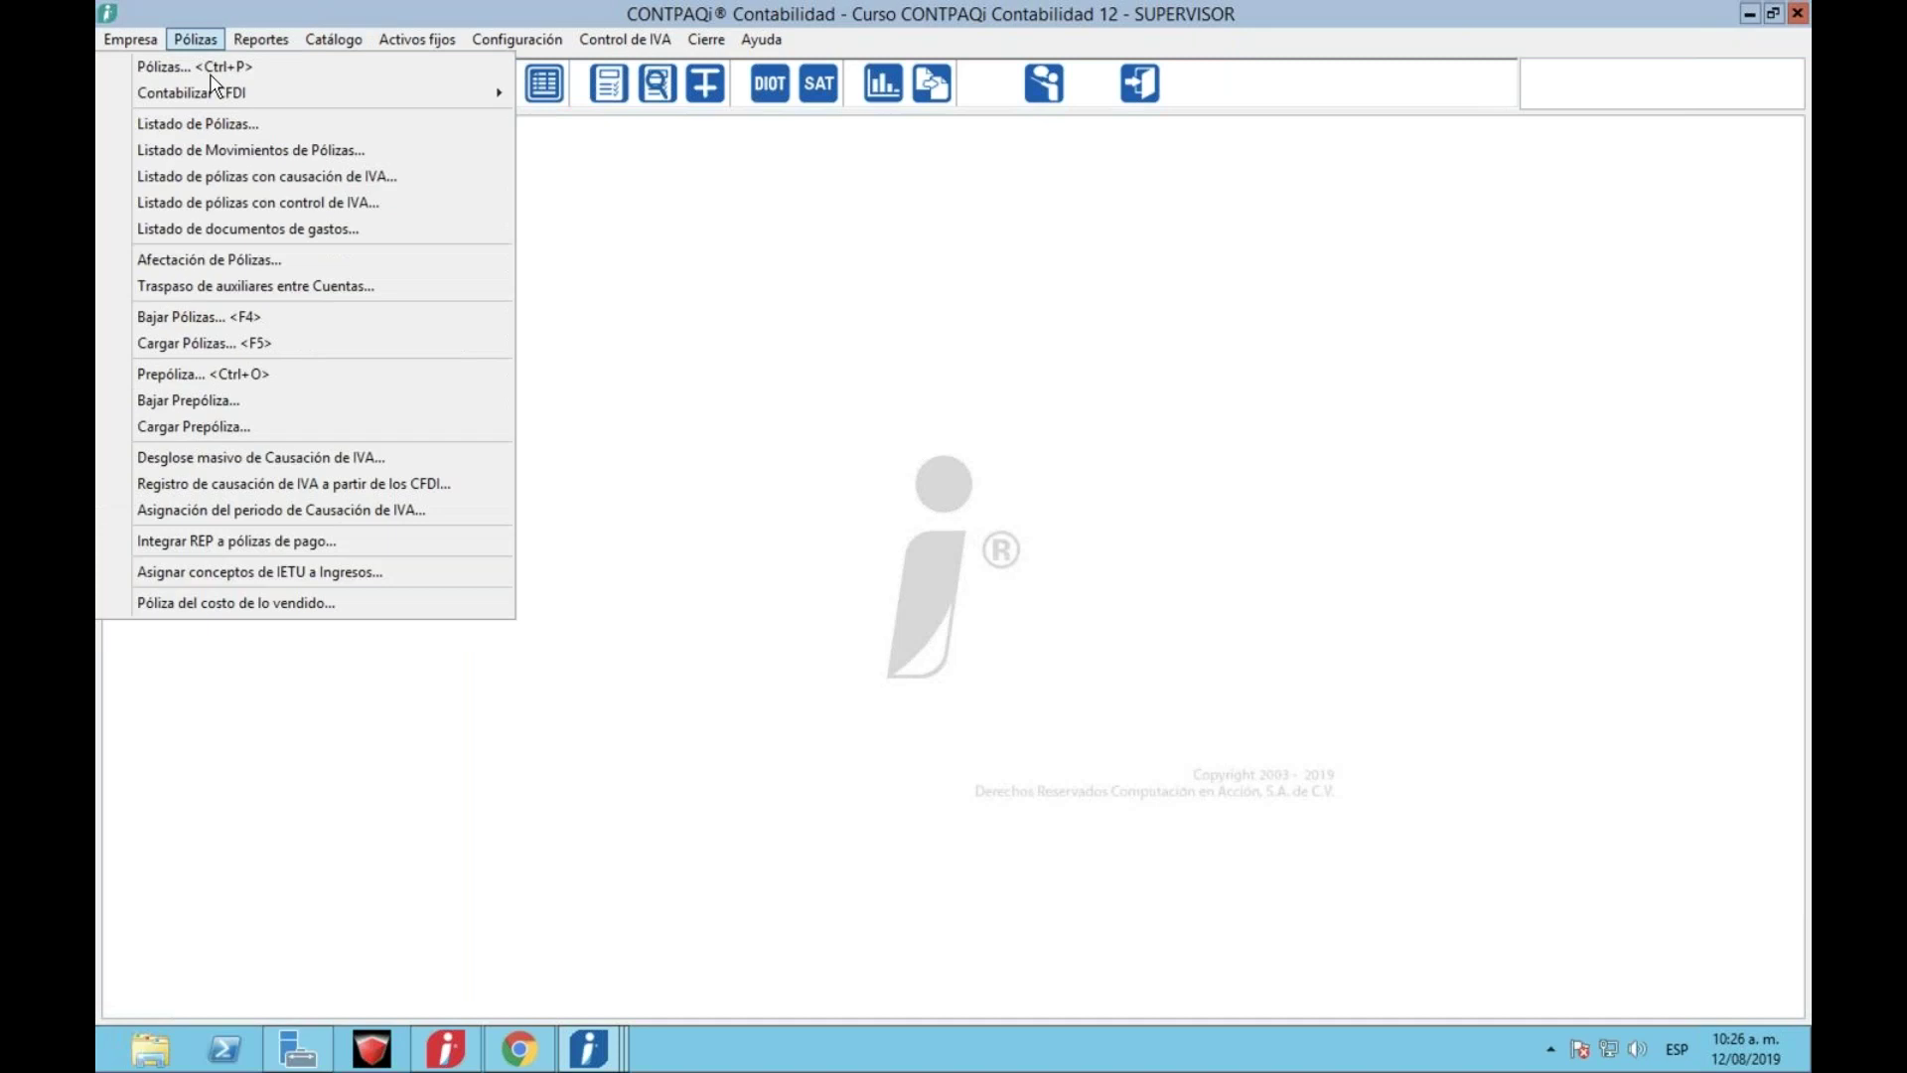
mouse_move(378, 104)
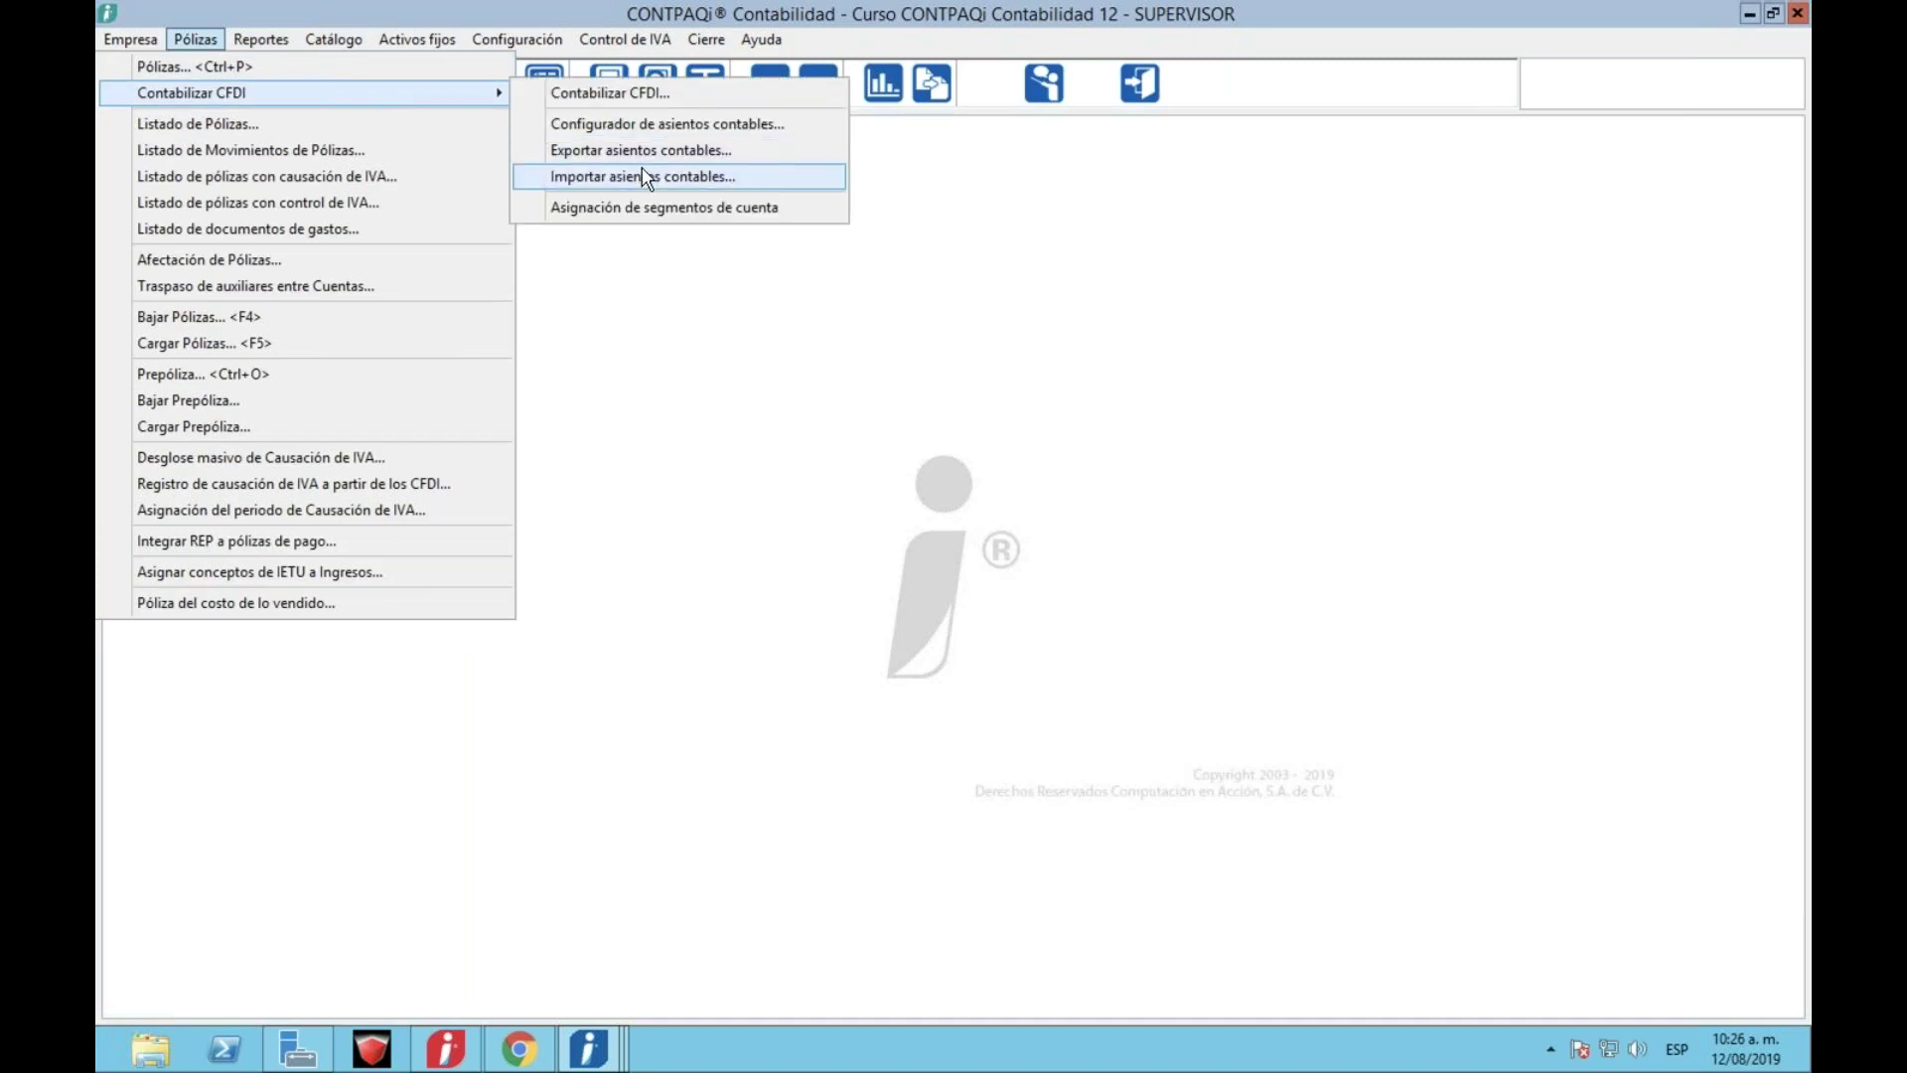
click(647, 179)
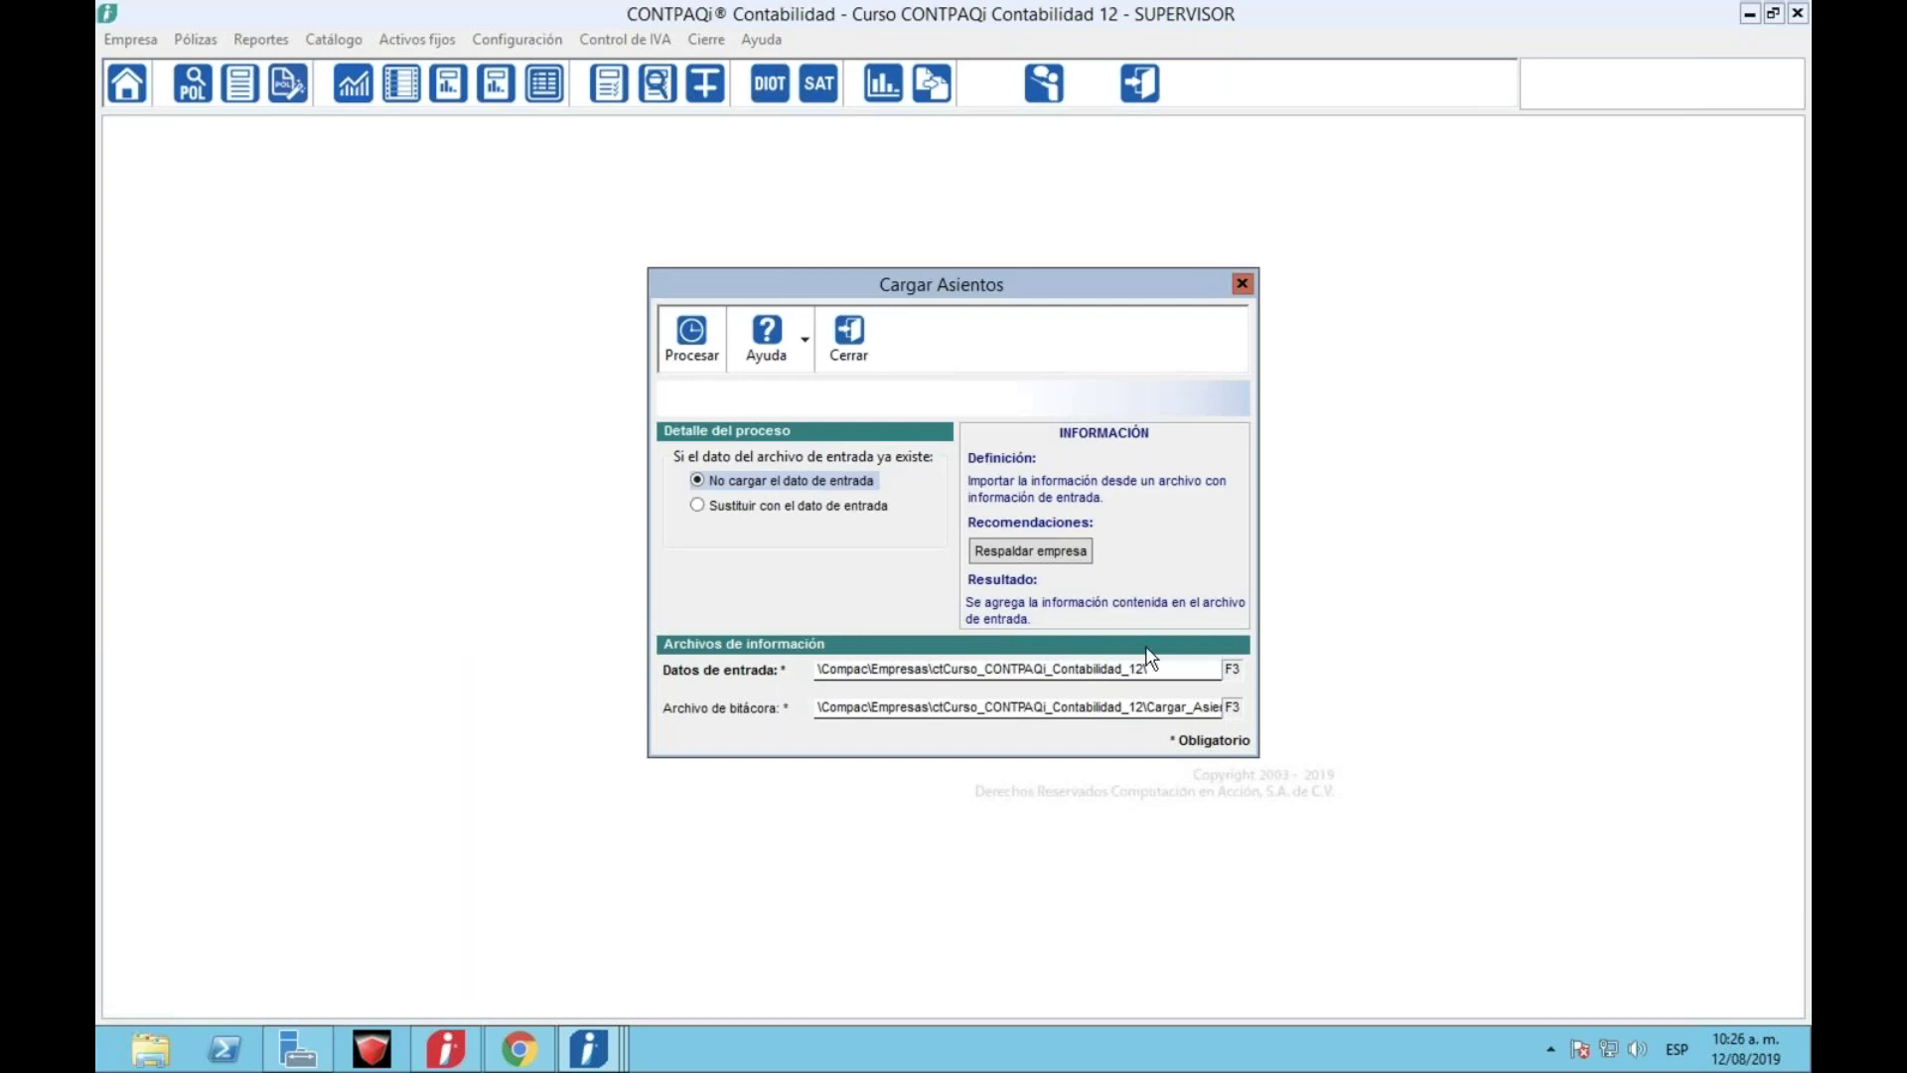
drag(1147, 669, 816, 668)
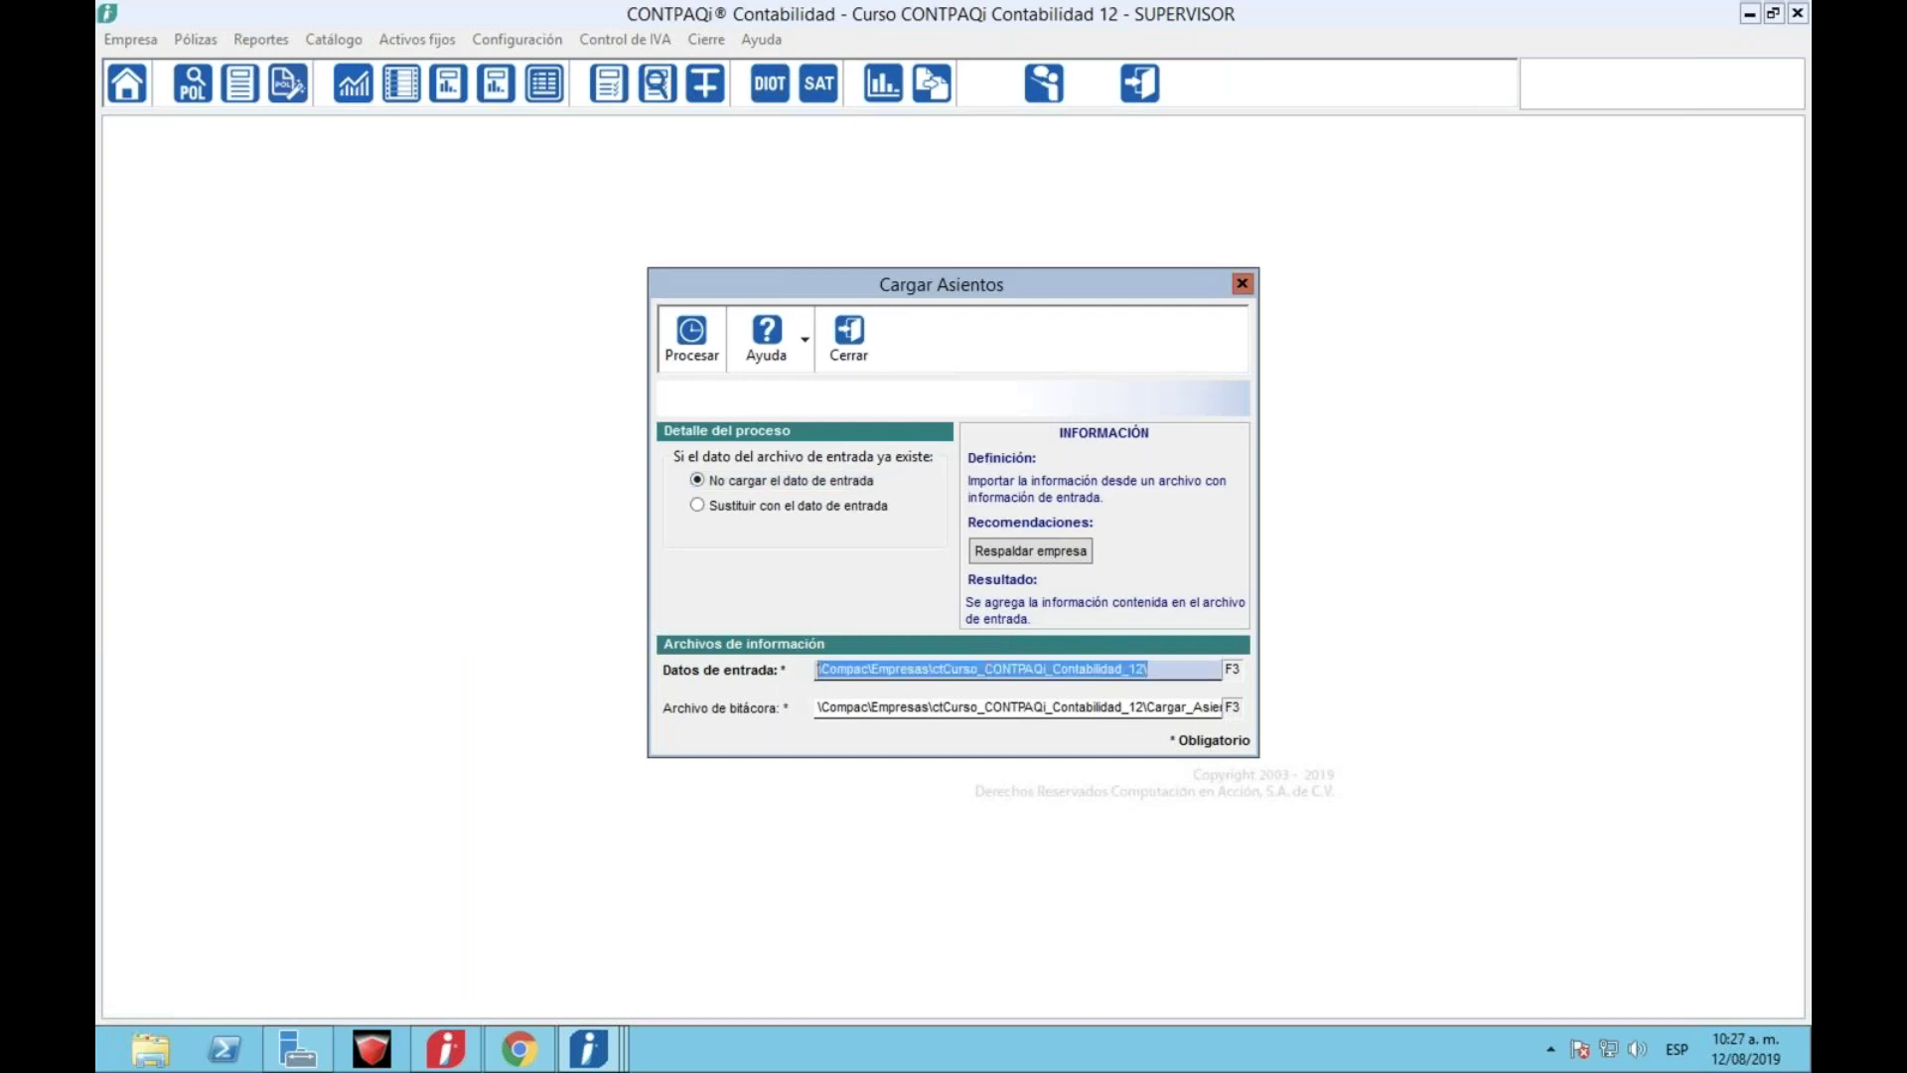
click(1235, 671)
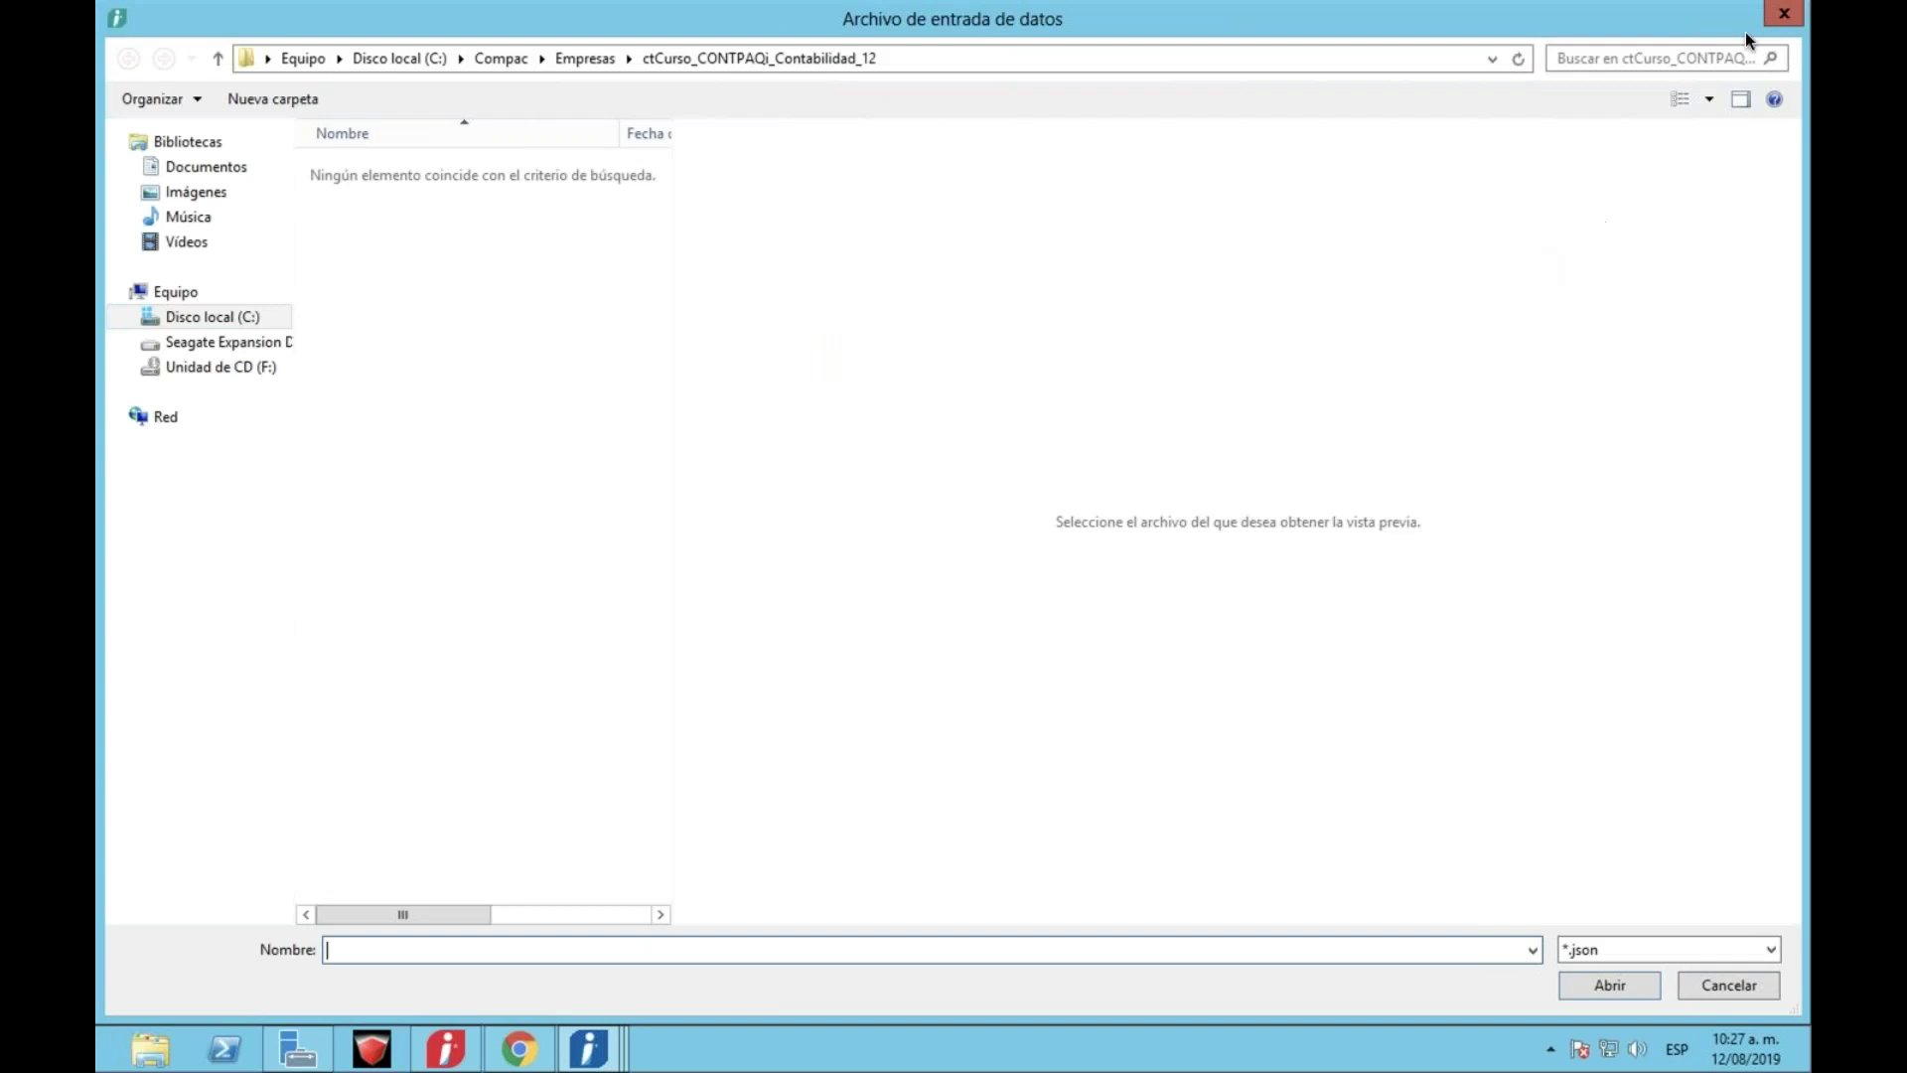
click(1784, 13)
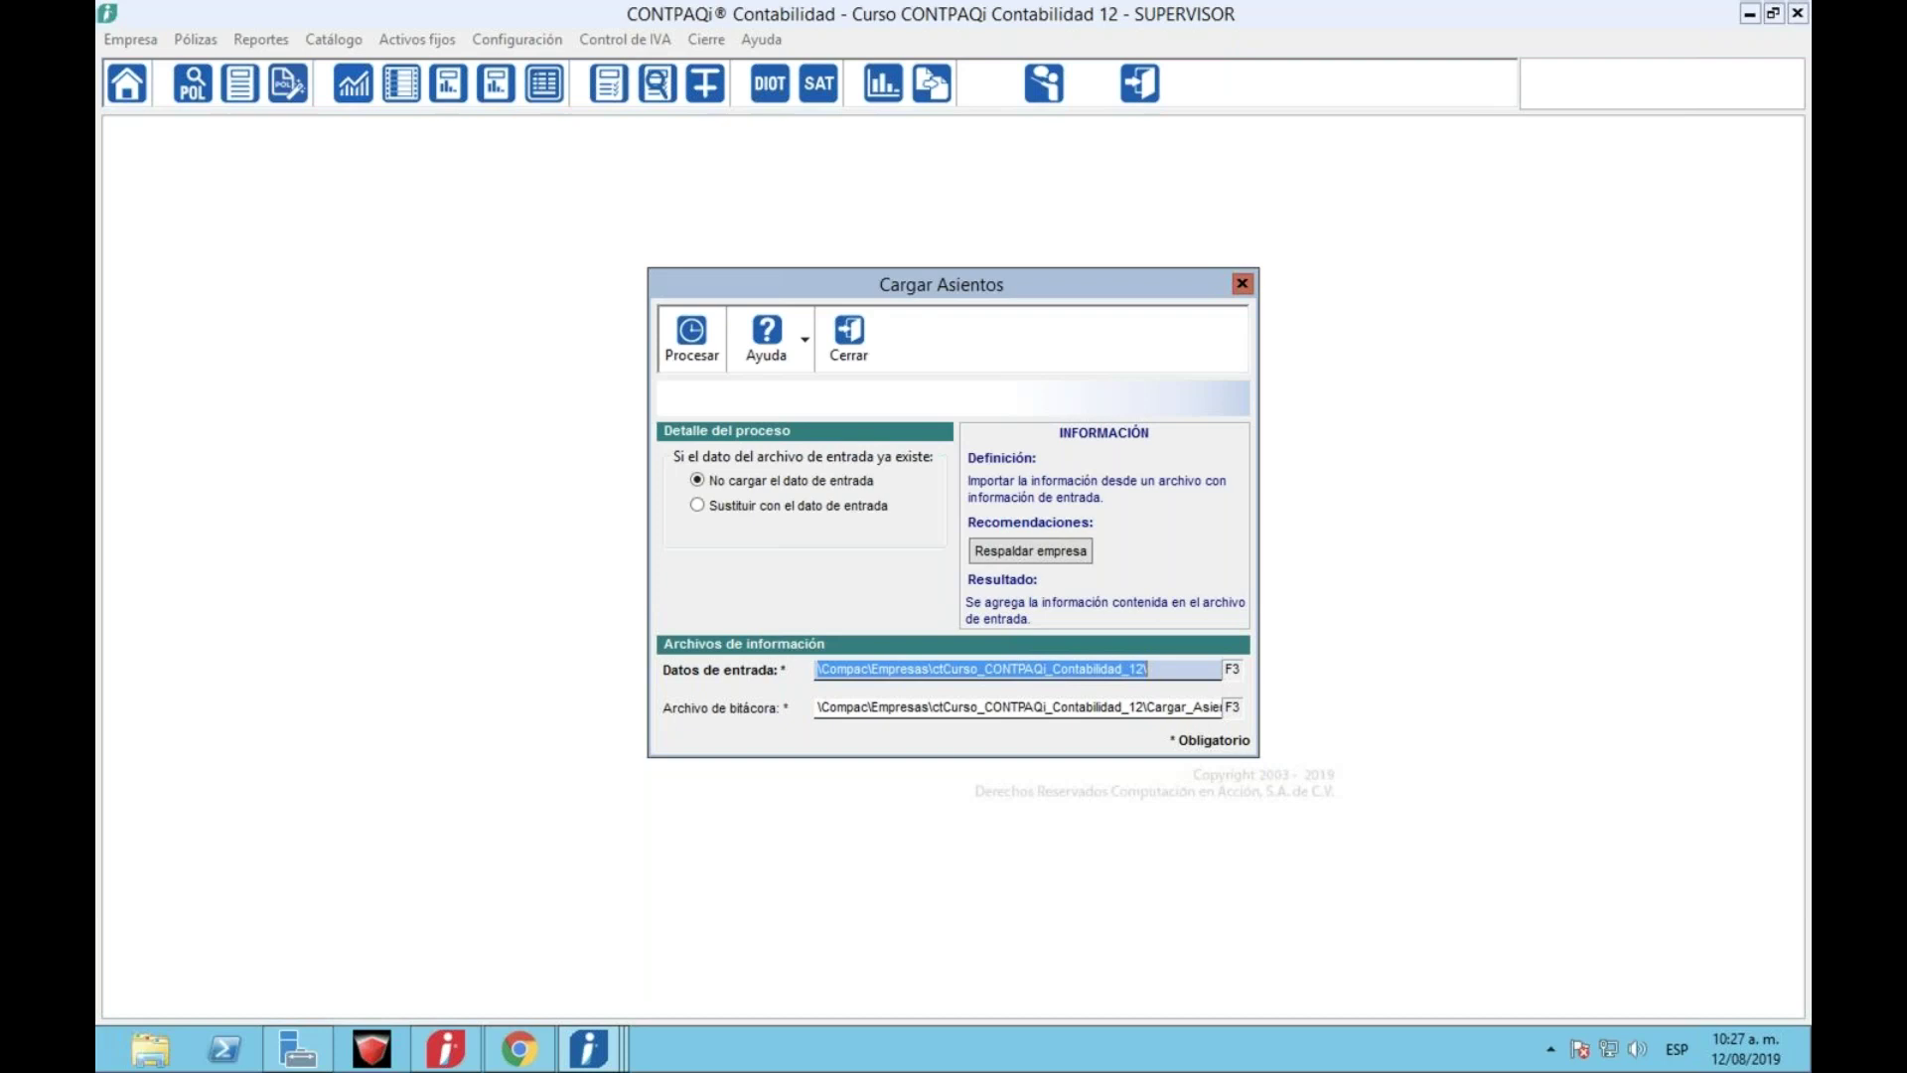
click(715, 511)
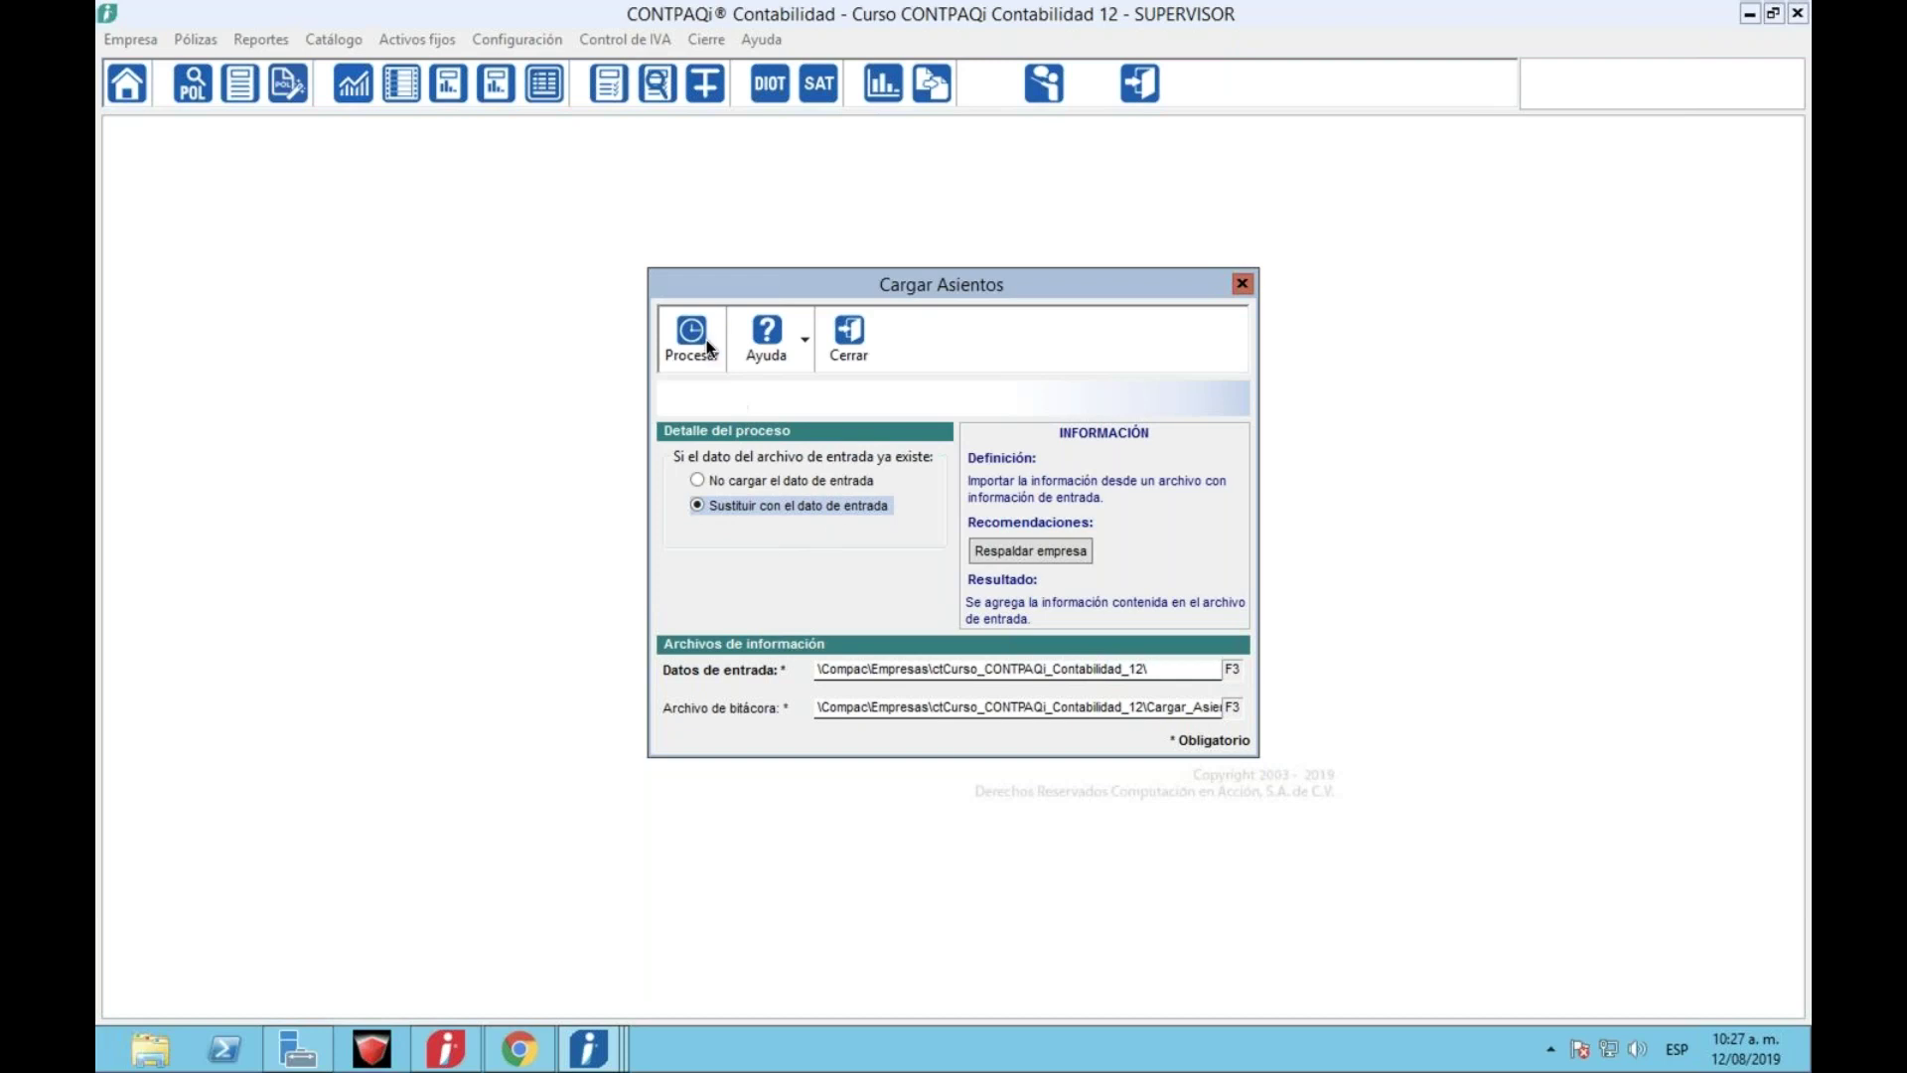
click(850, 344)
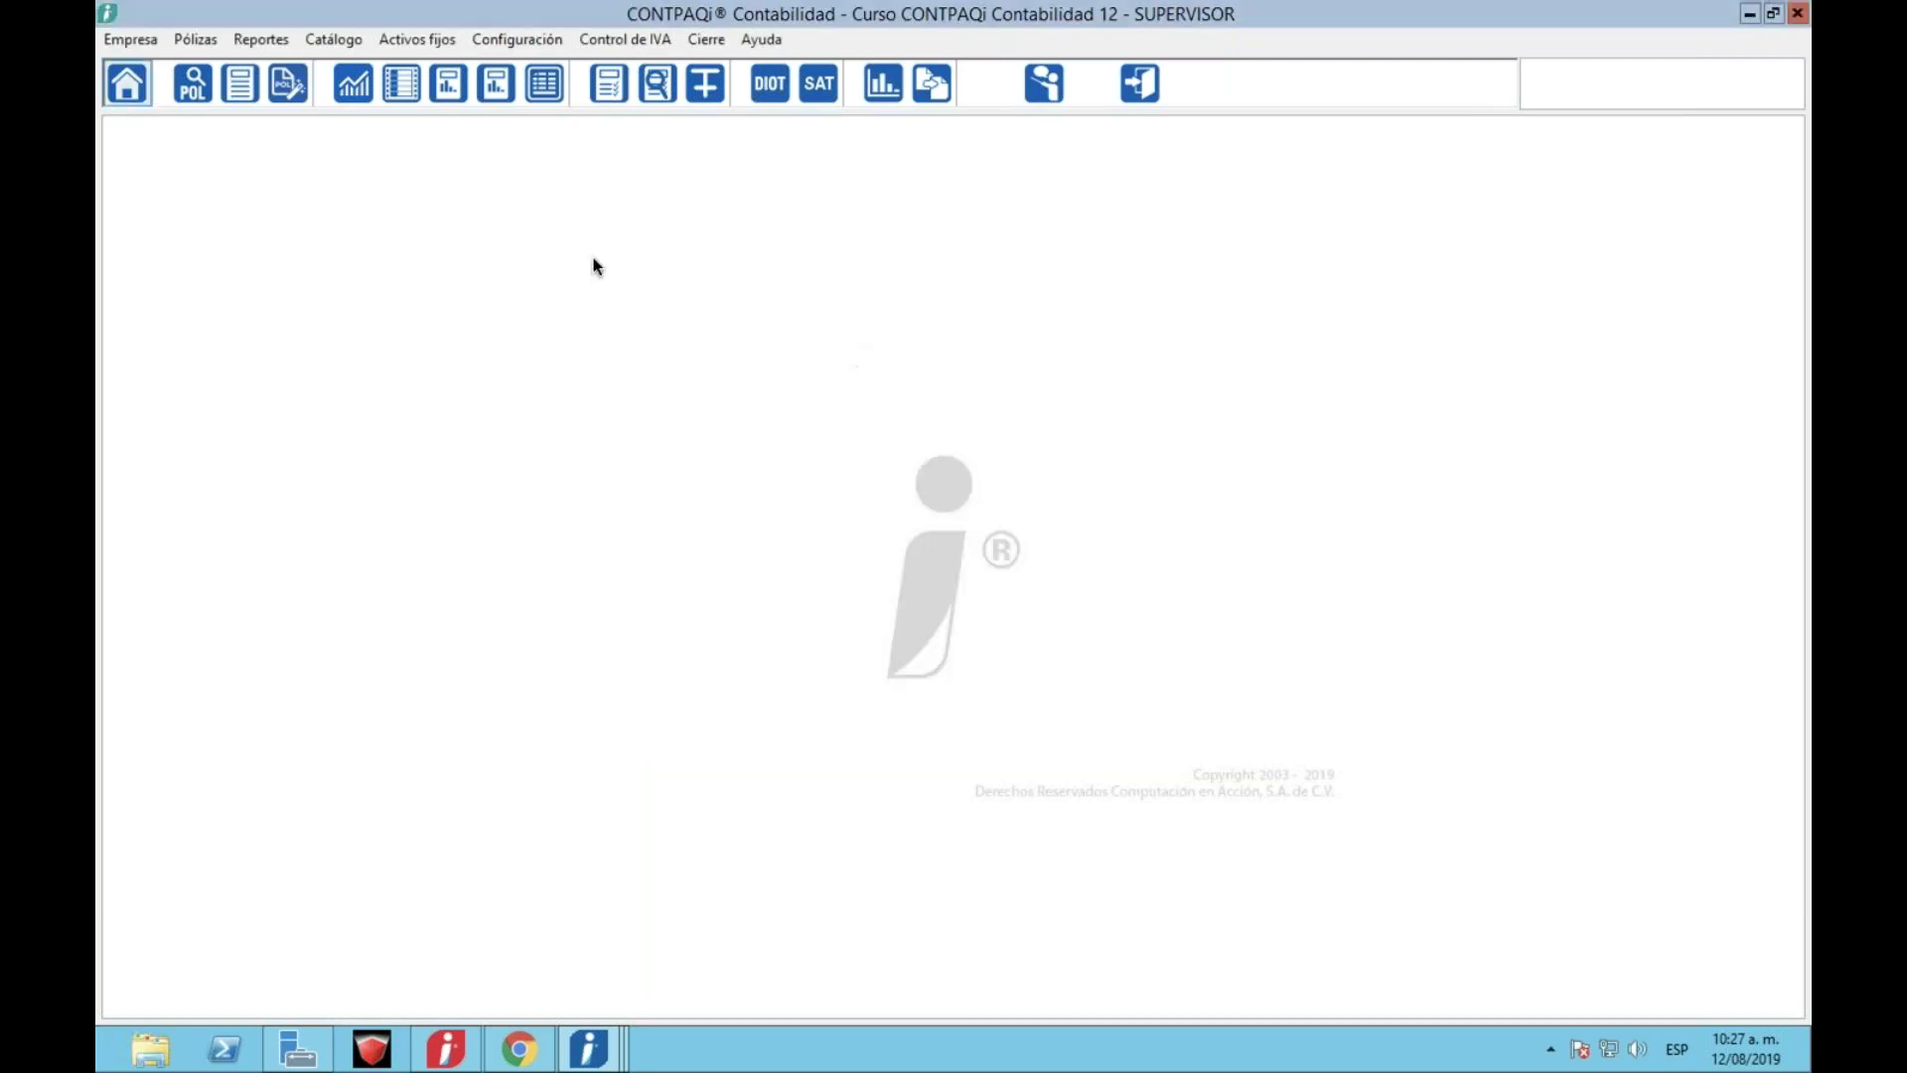
Open the Configurador de asientos contables, highlight the create-póliza-without-affecting option, then close it.
click(337, 38)
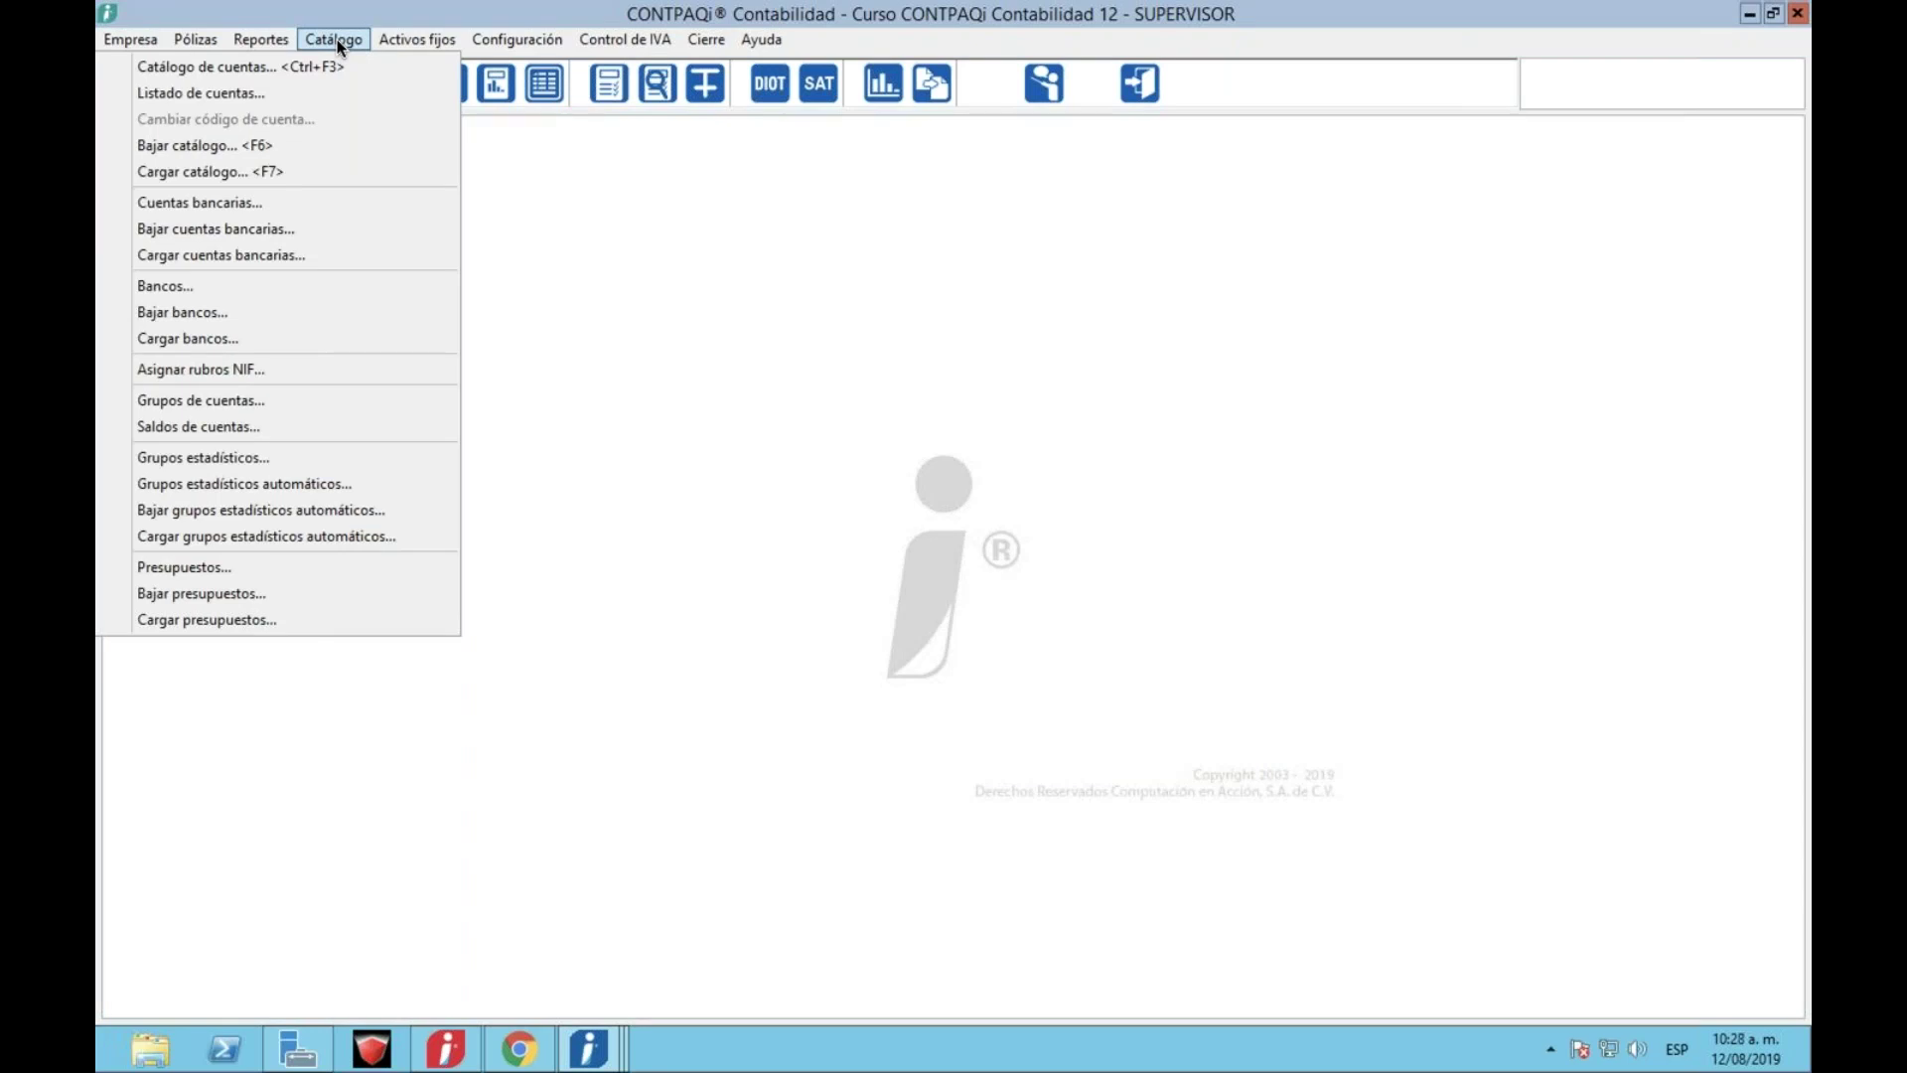
mouse_move(195, 39)
mouse_move(248, 95)
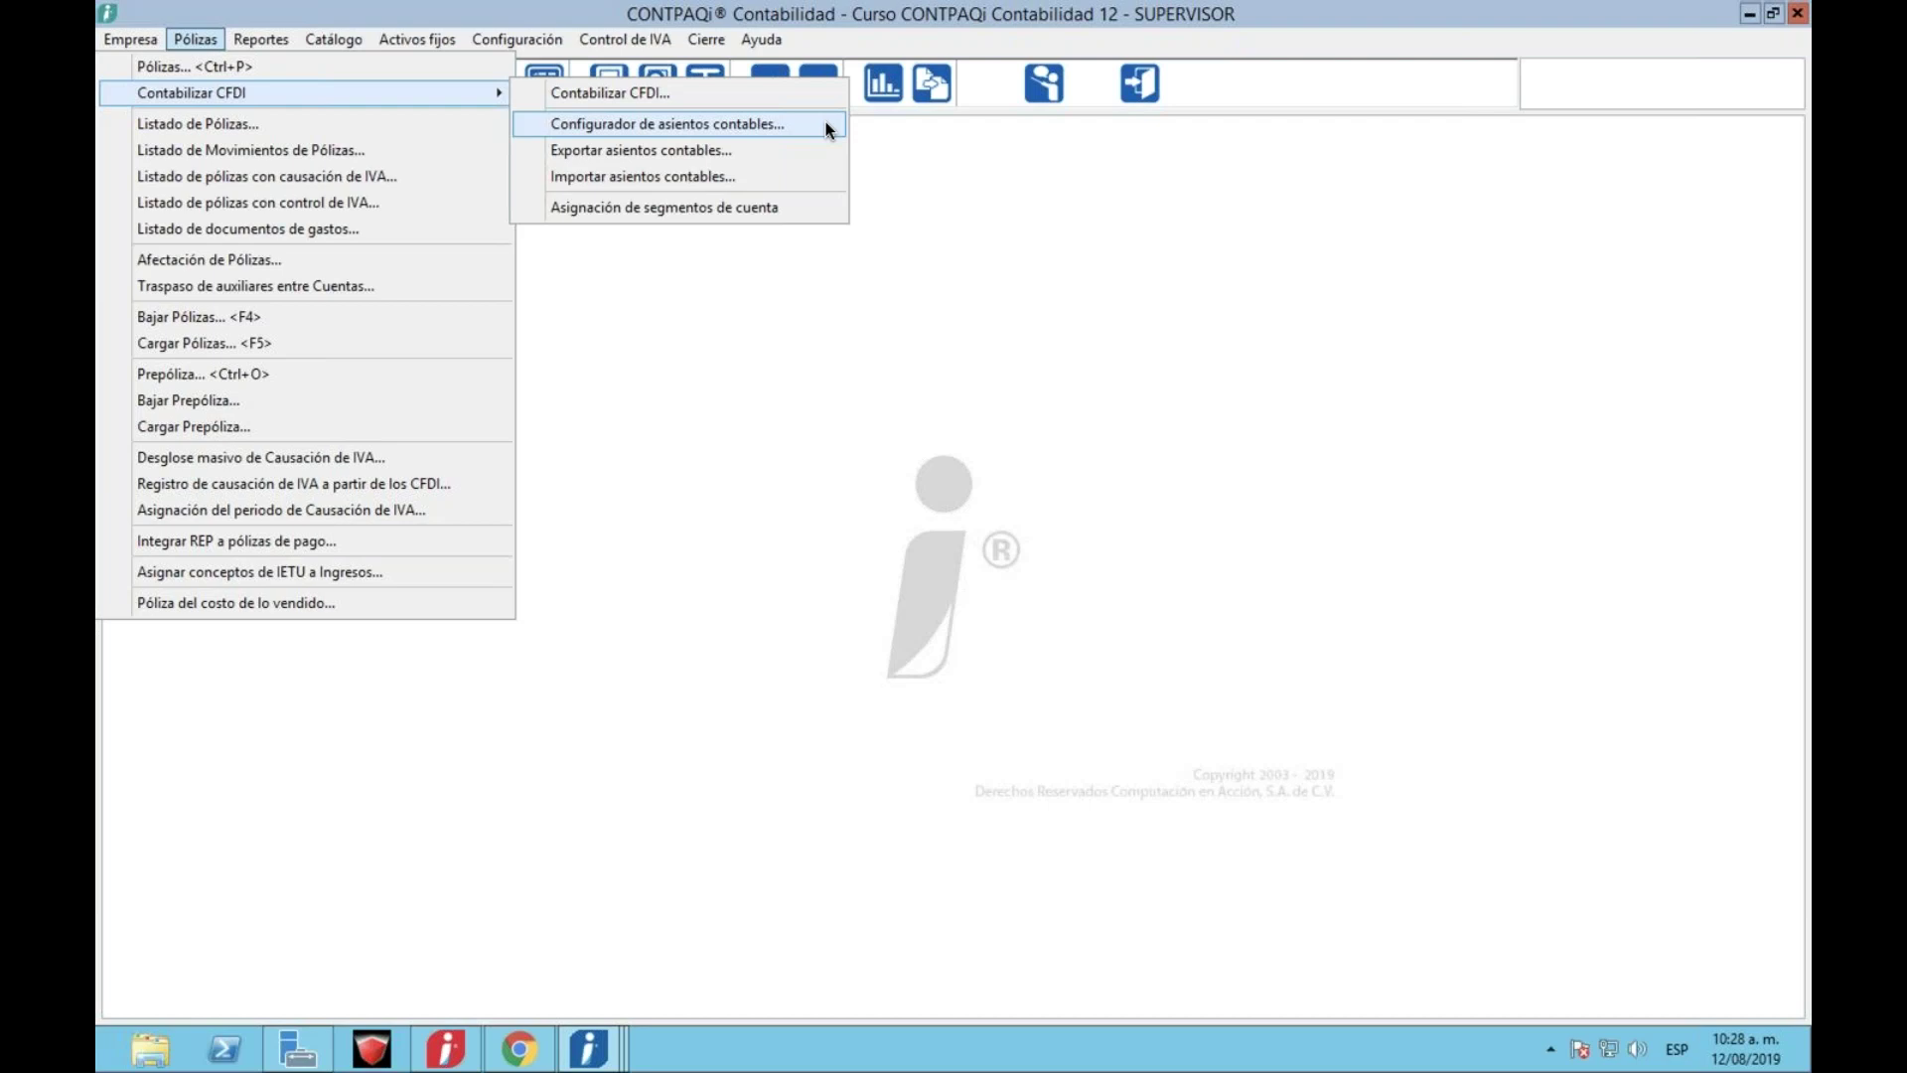
click(680, 123)
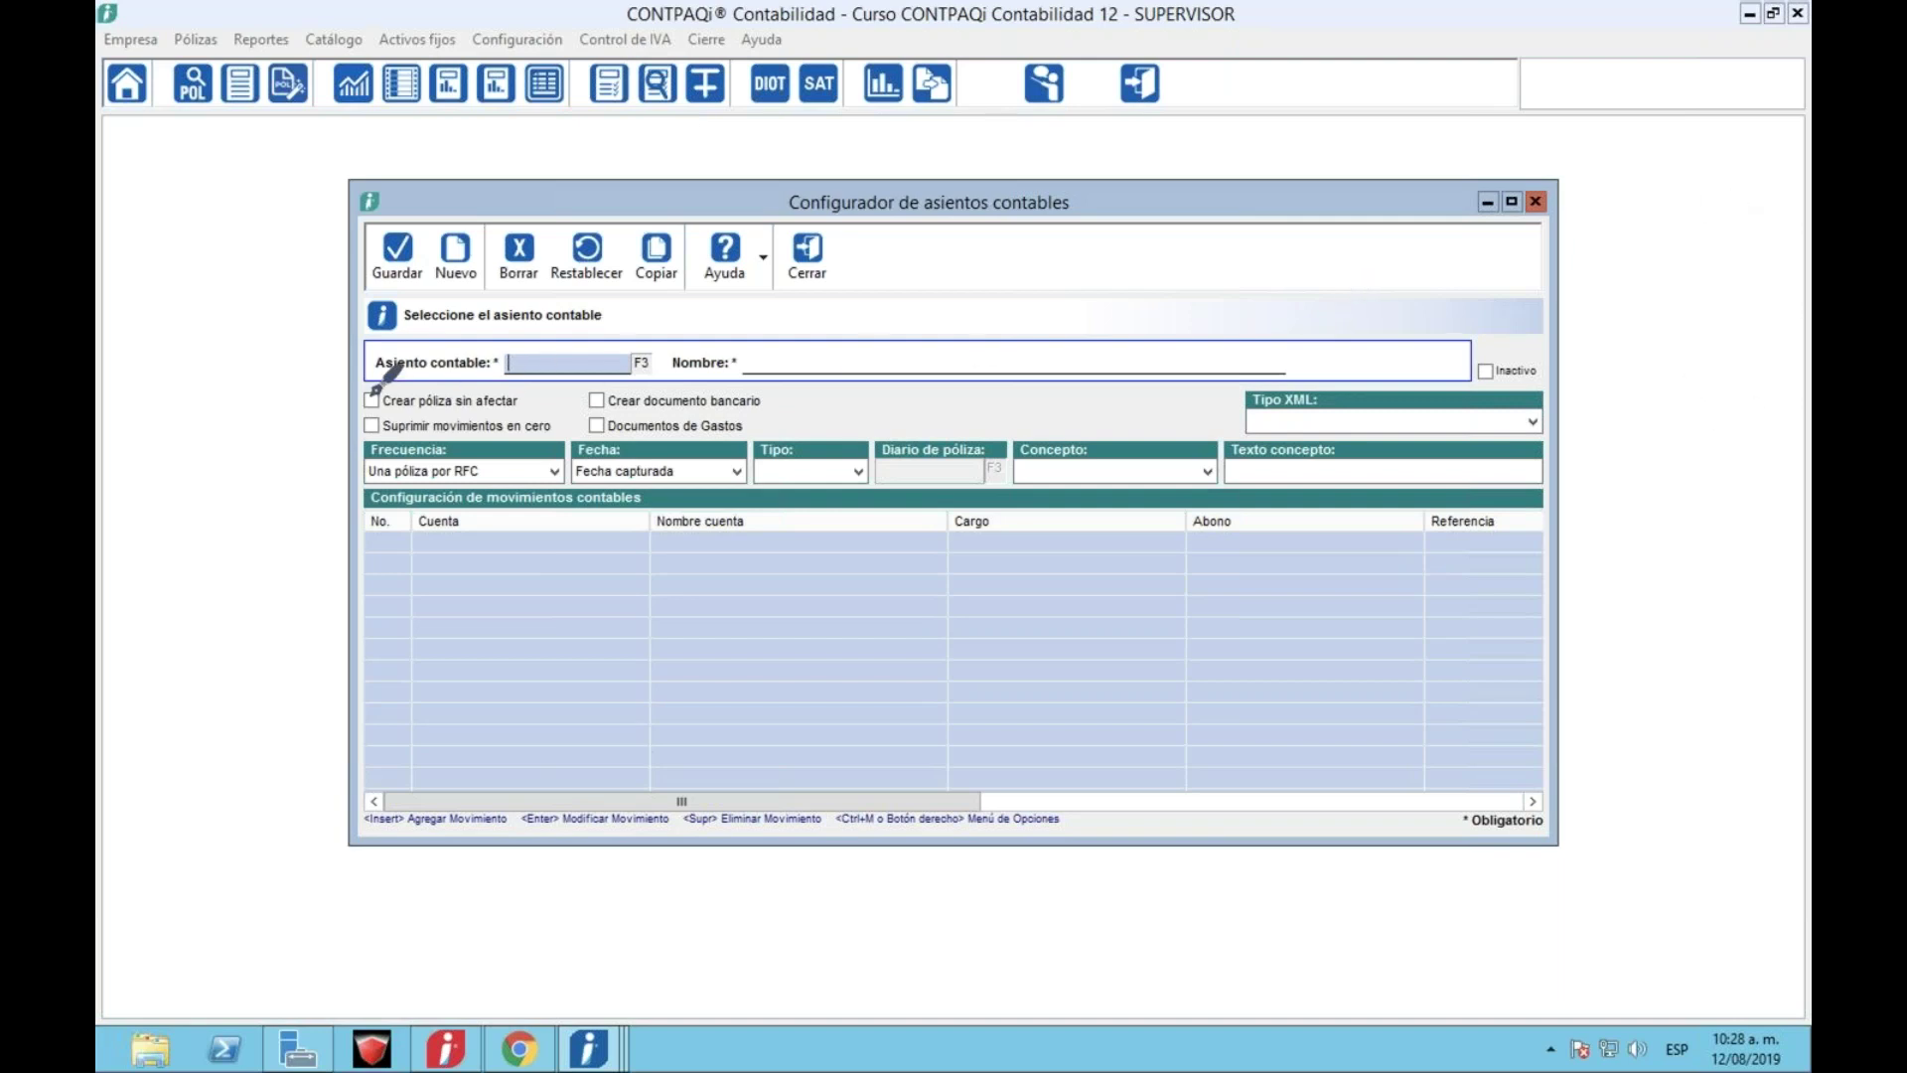
mouse_move(377, 390)
mouse_down()
mouse_move(348, 403)
mouse_move(369, 411)
mouse_up()
click(806, 253)
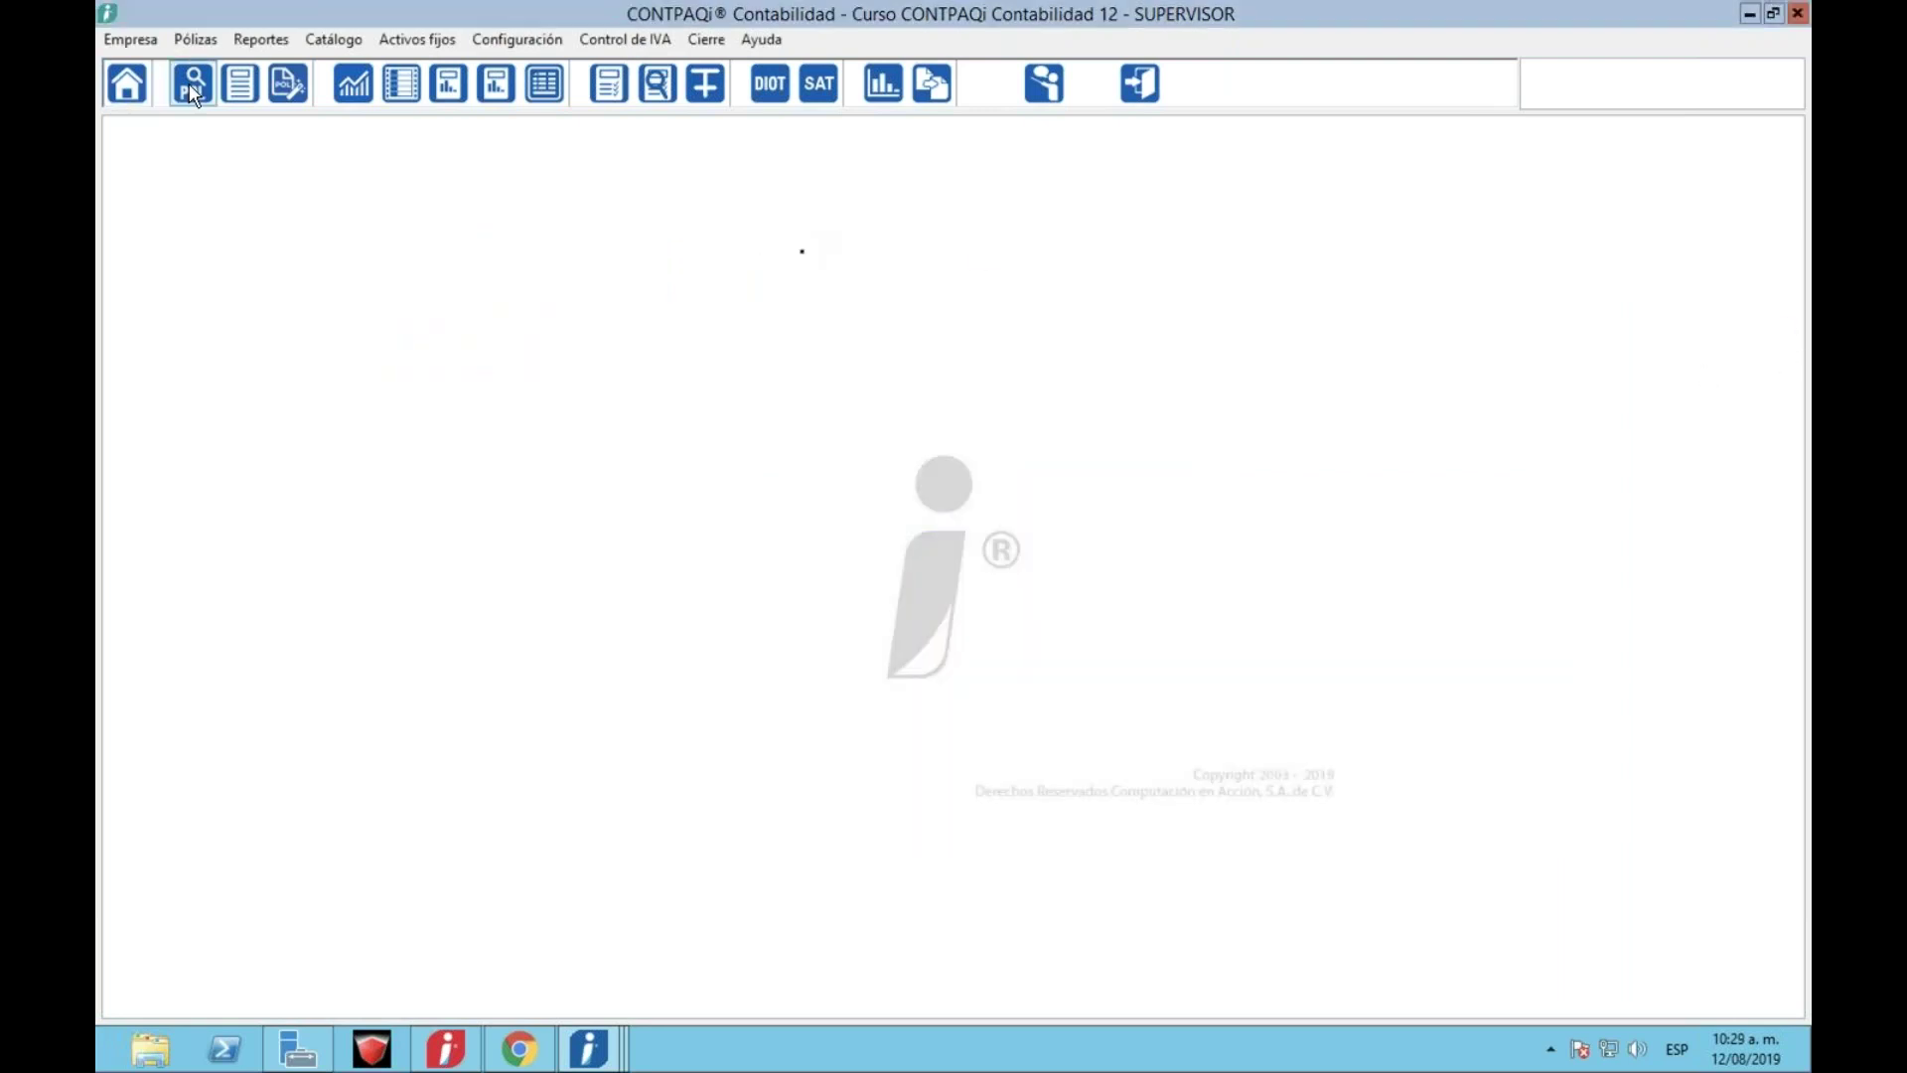
Open póliza F-FV2052 from the póliza list to review its movements, then close it.
click(190, 88)
click(536, 494)
double_click(534, 493)
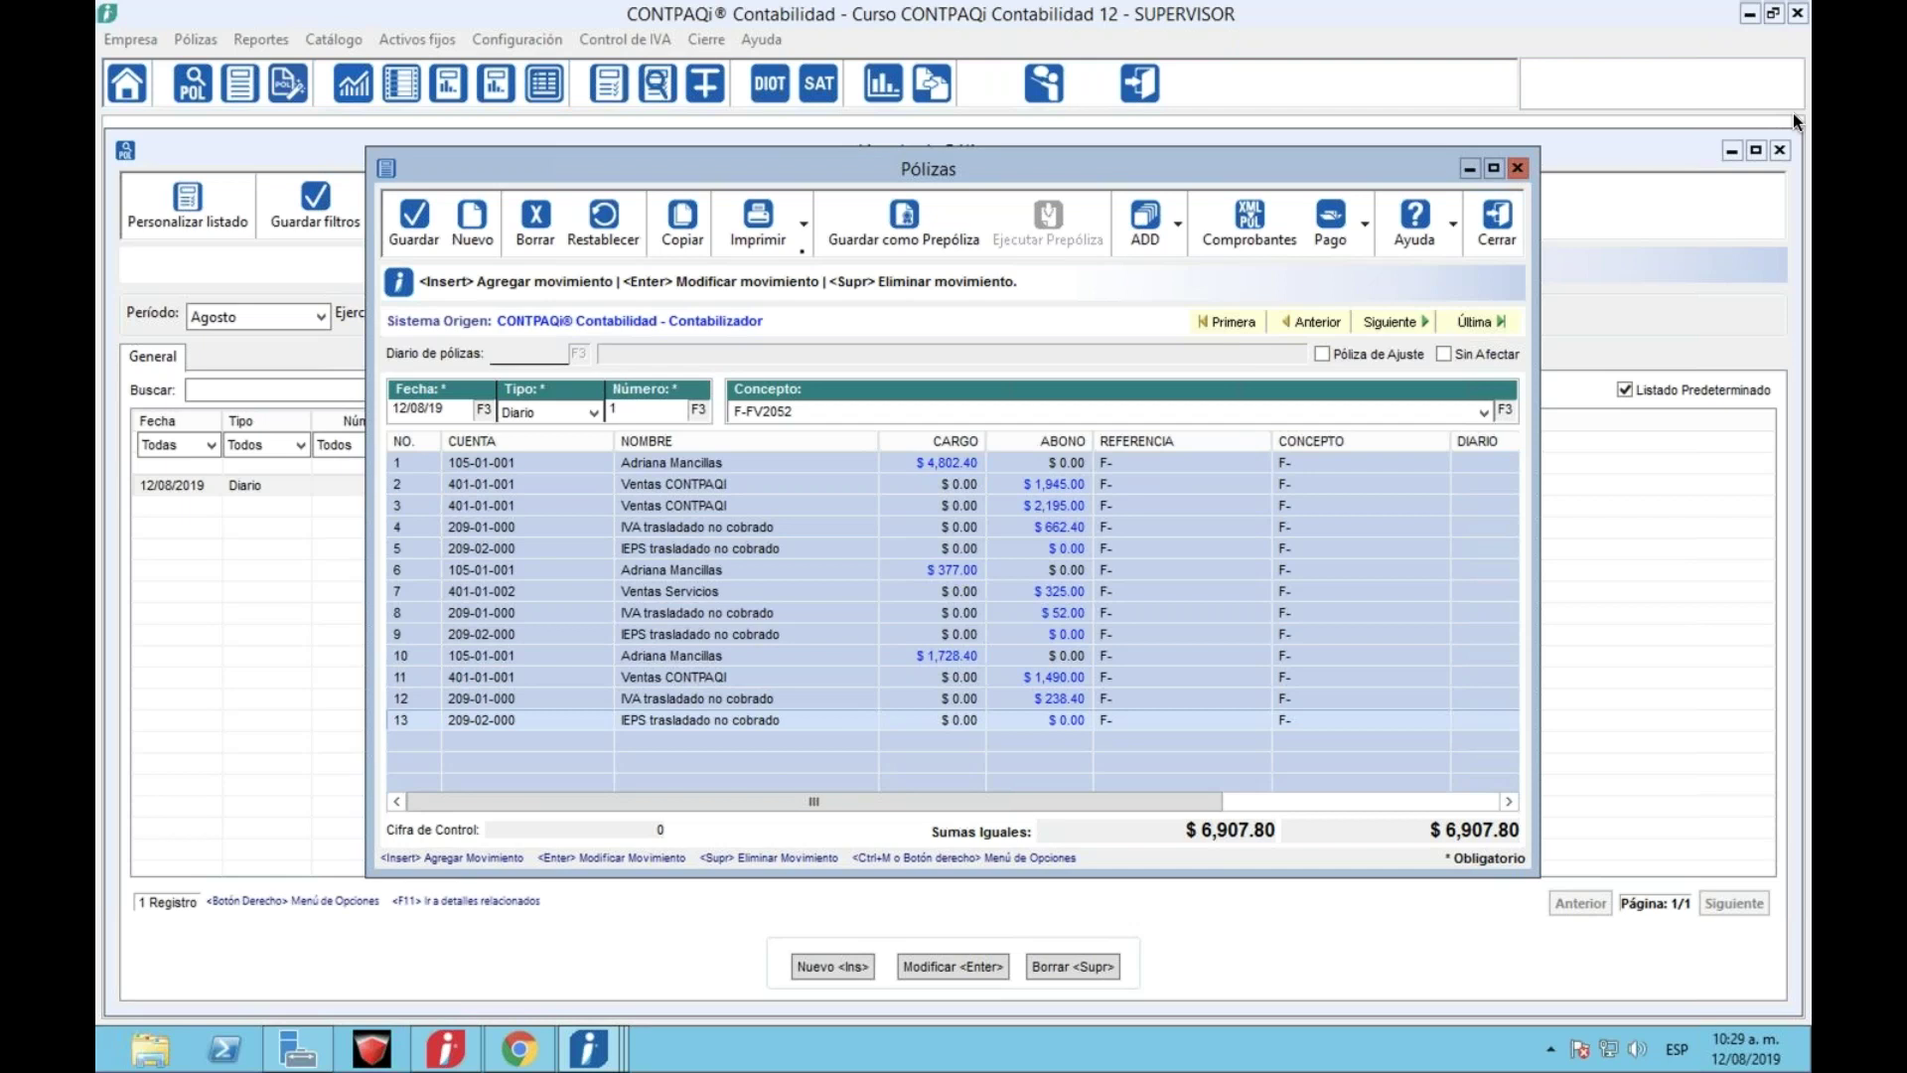
click(1517, 168)
Run the Balanza de comprobación for Agosto and highlight the 6,907.80 Clientes charges.
click(264, 40)
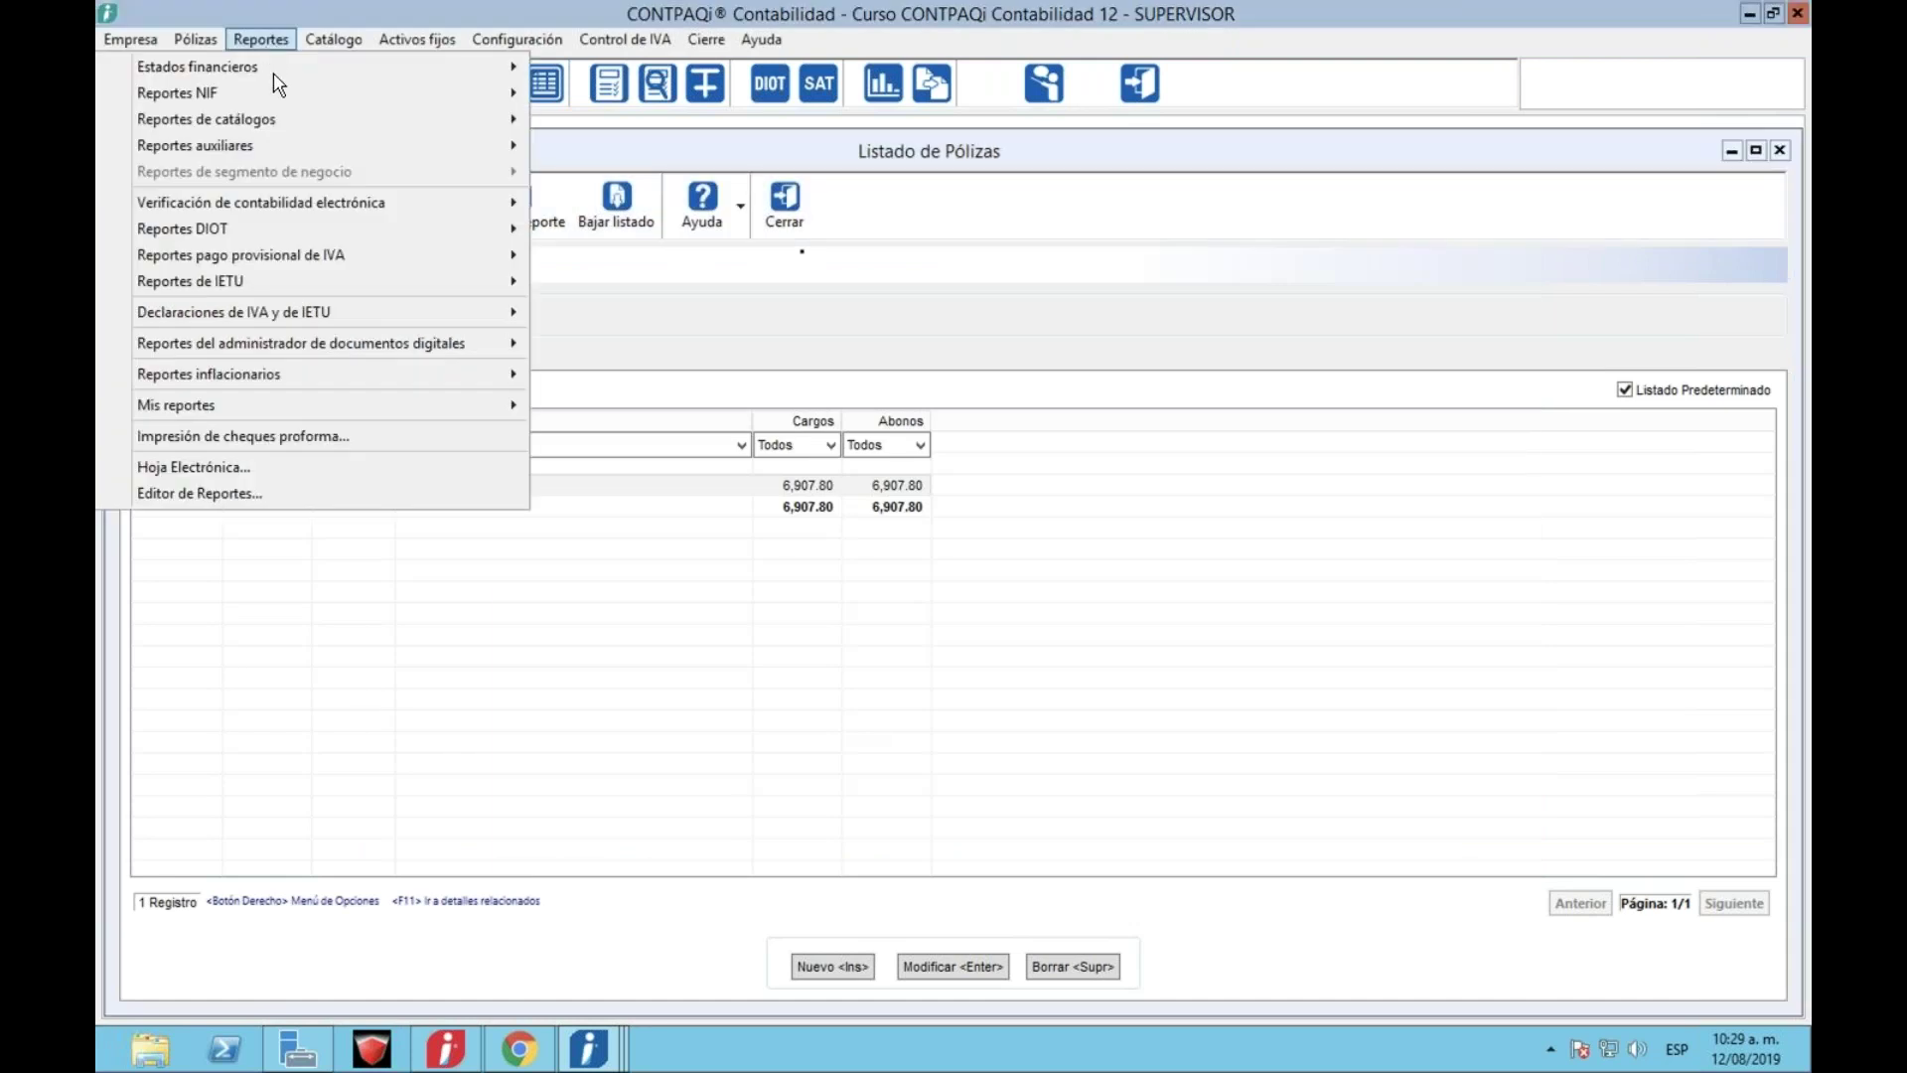
mouse_move(258, 67)
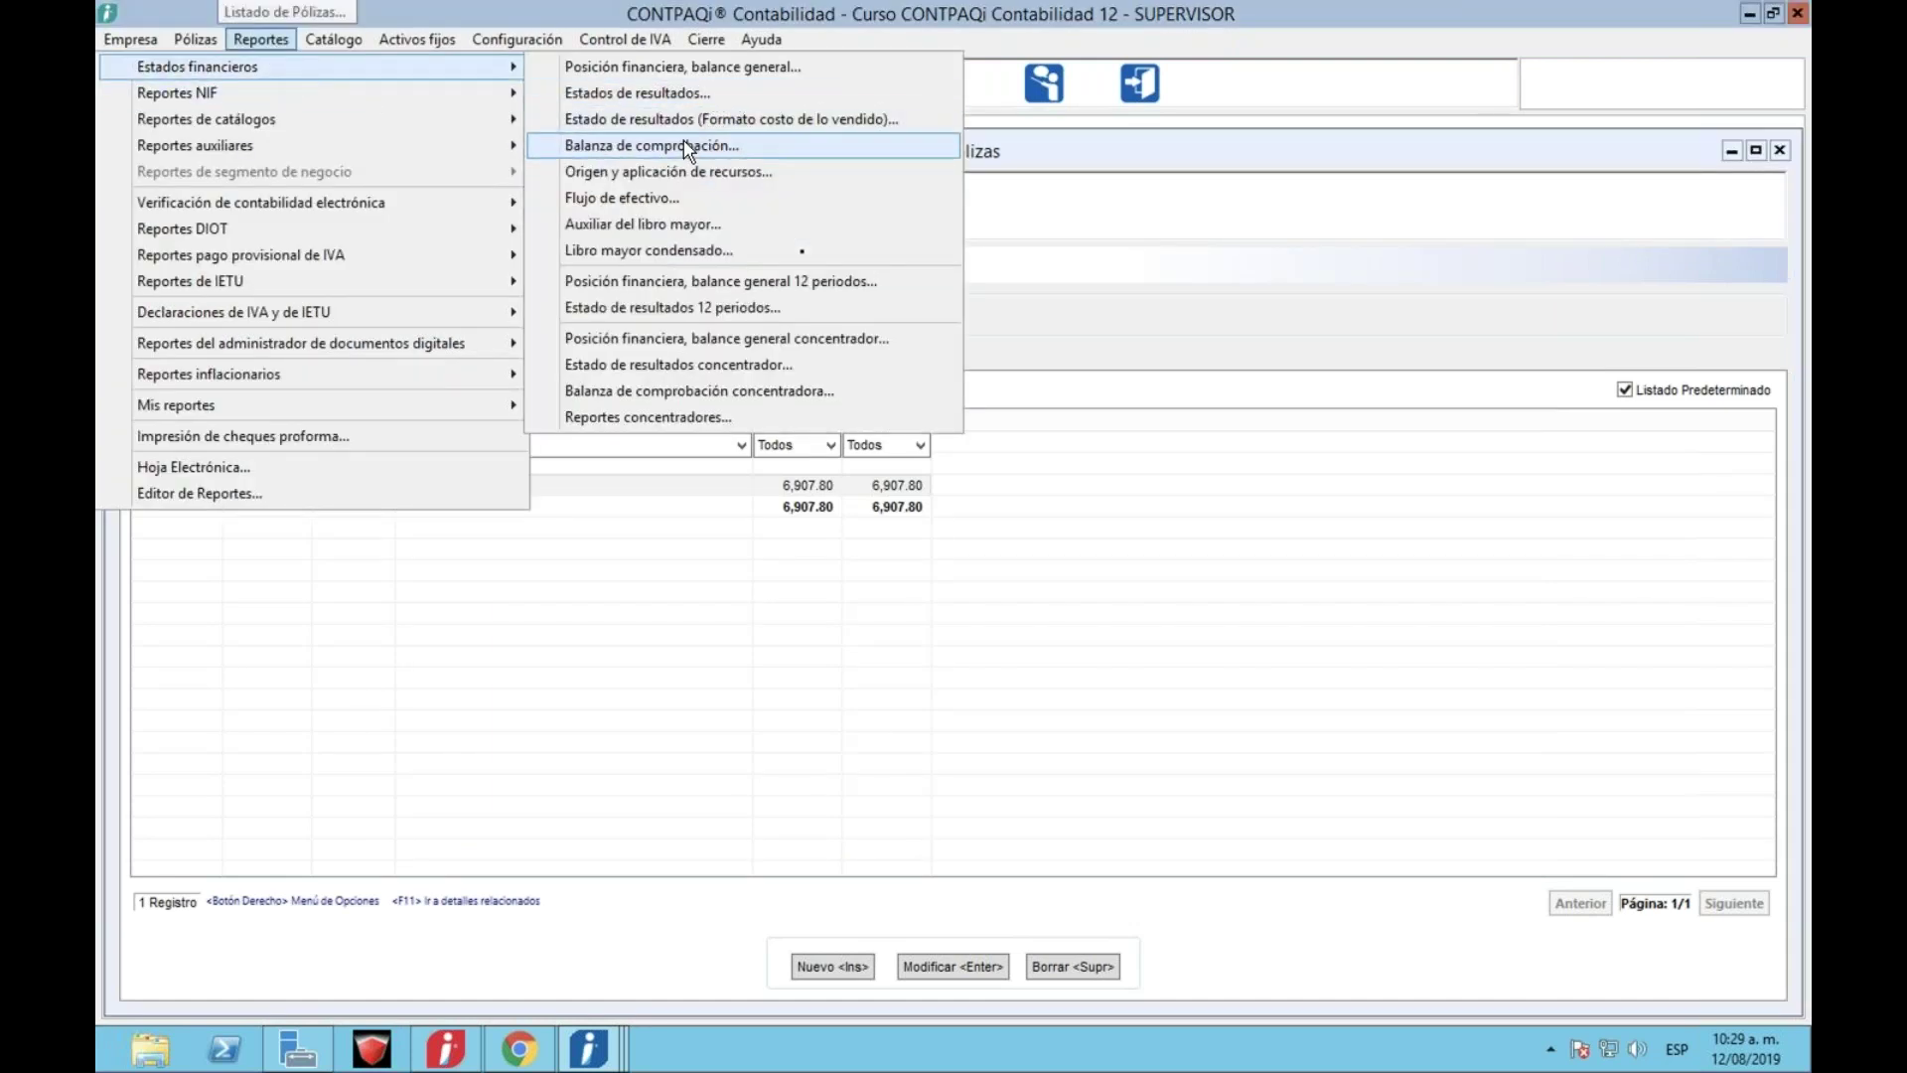
click(690, 147)
click(712, 401)
click(863, 445)
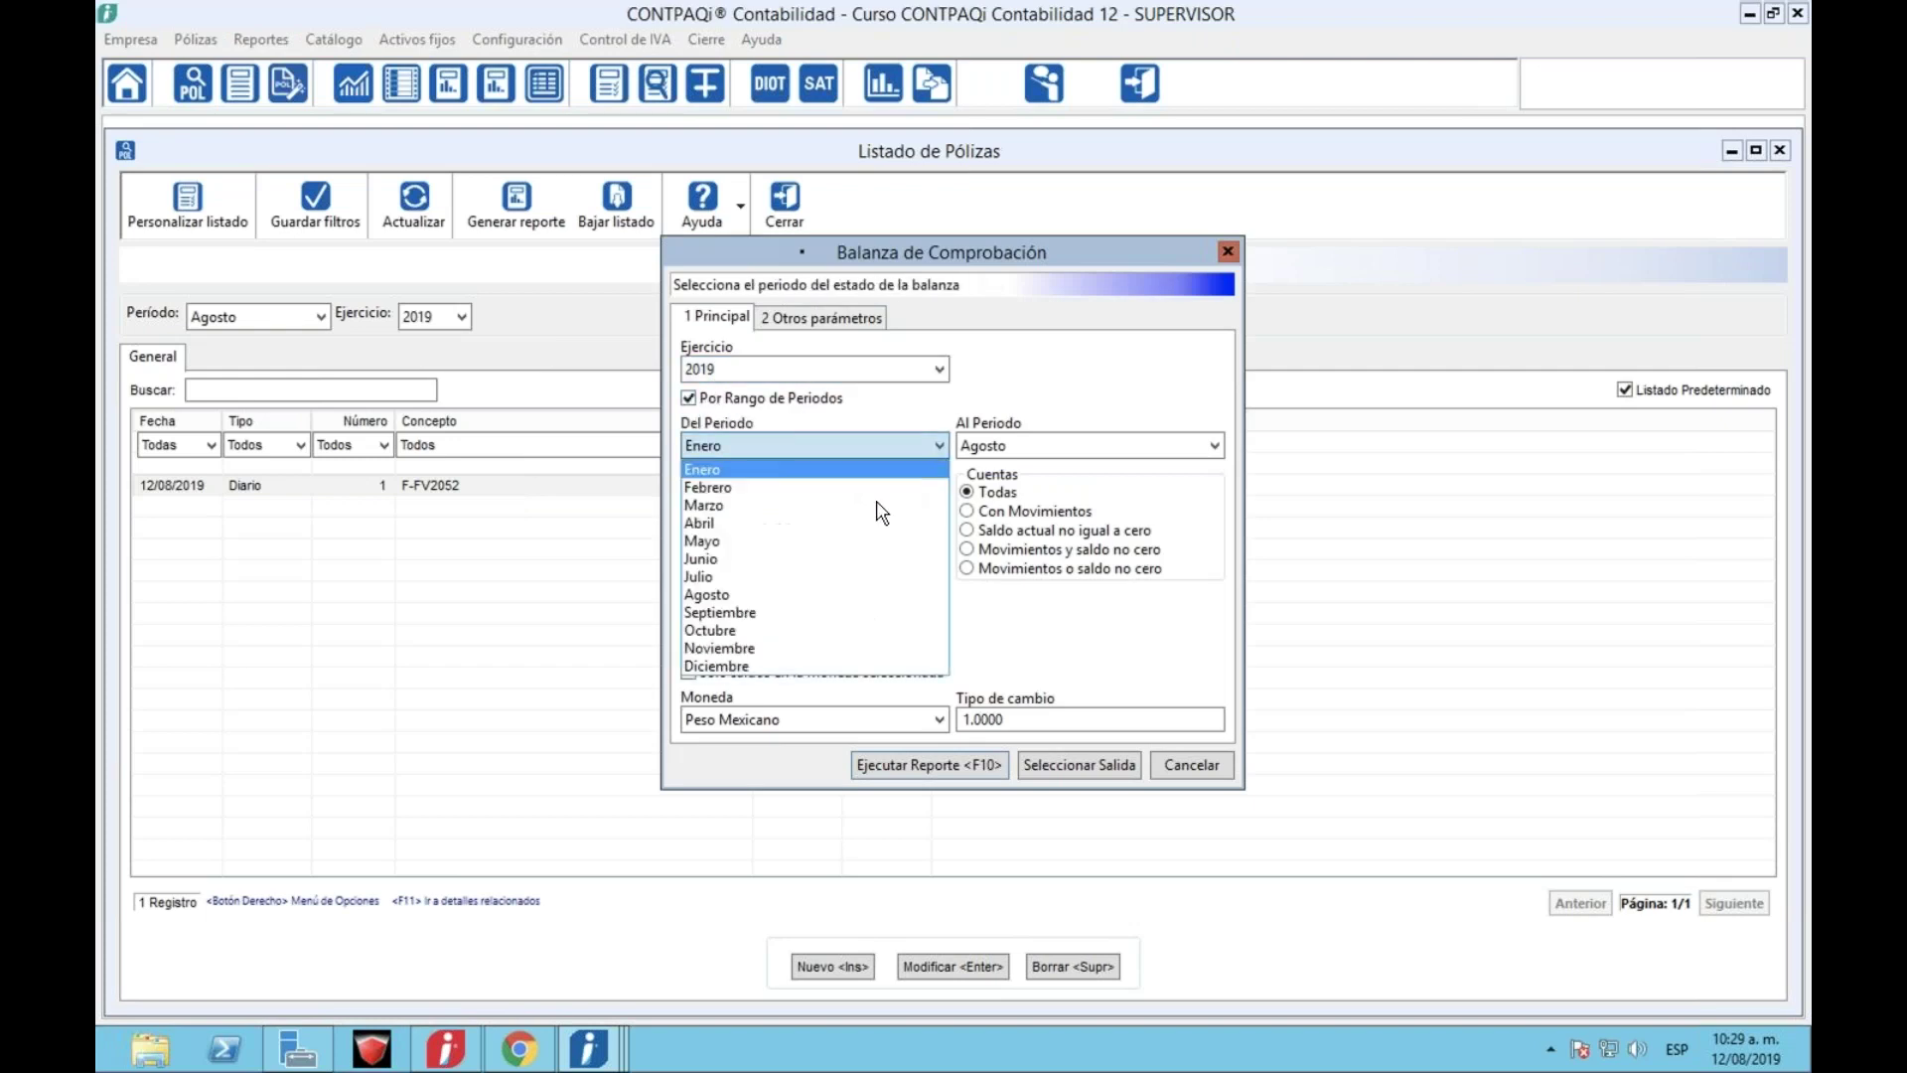
click(757, 594)
click(945, 767)
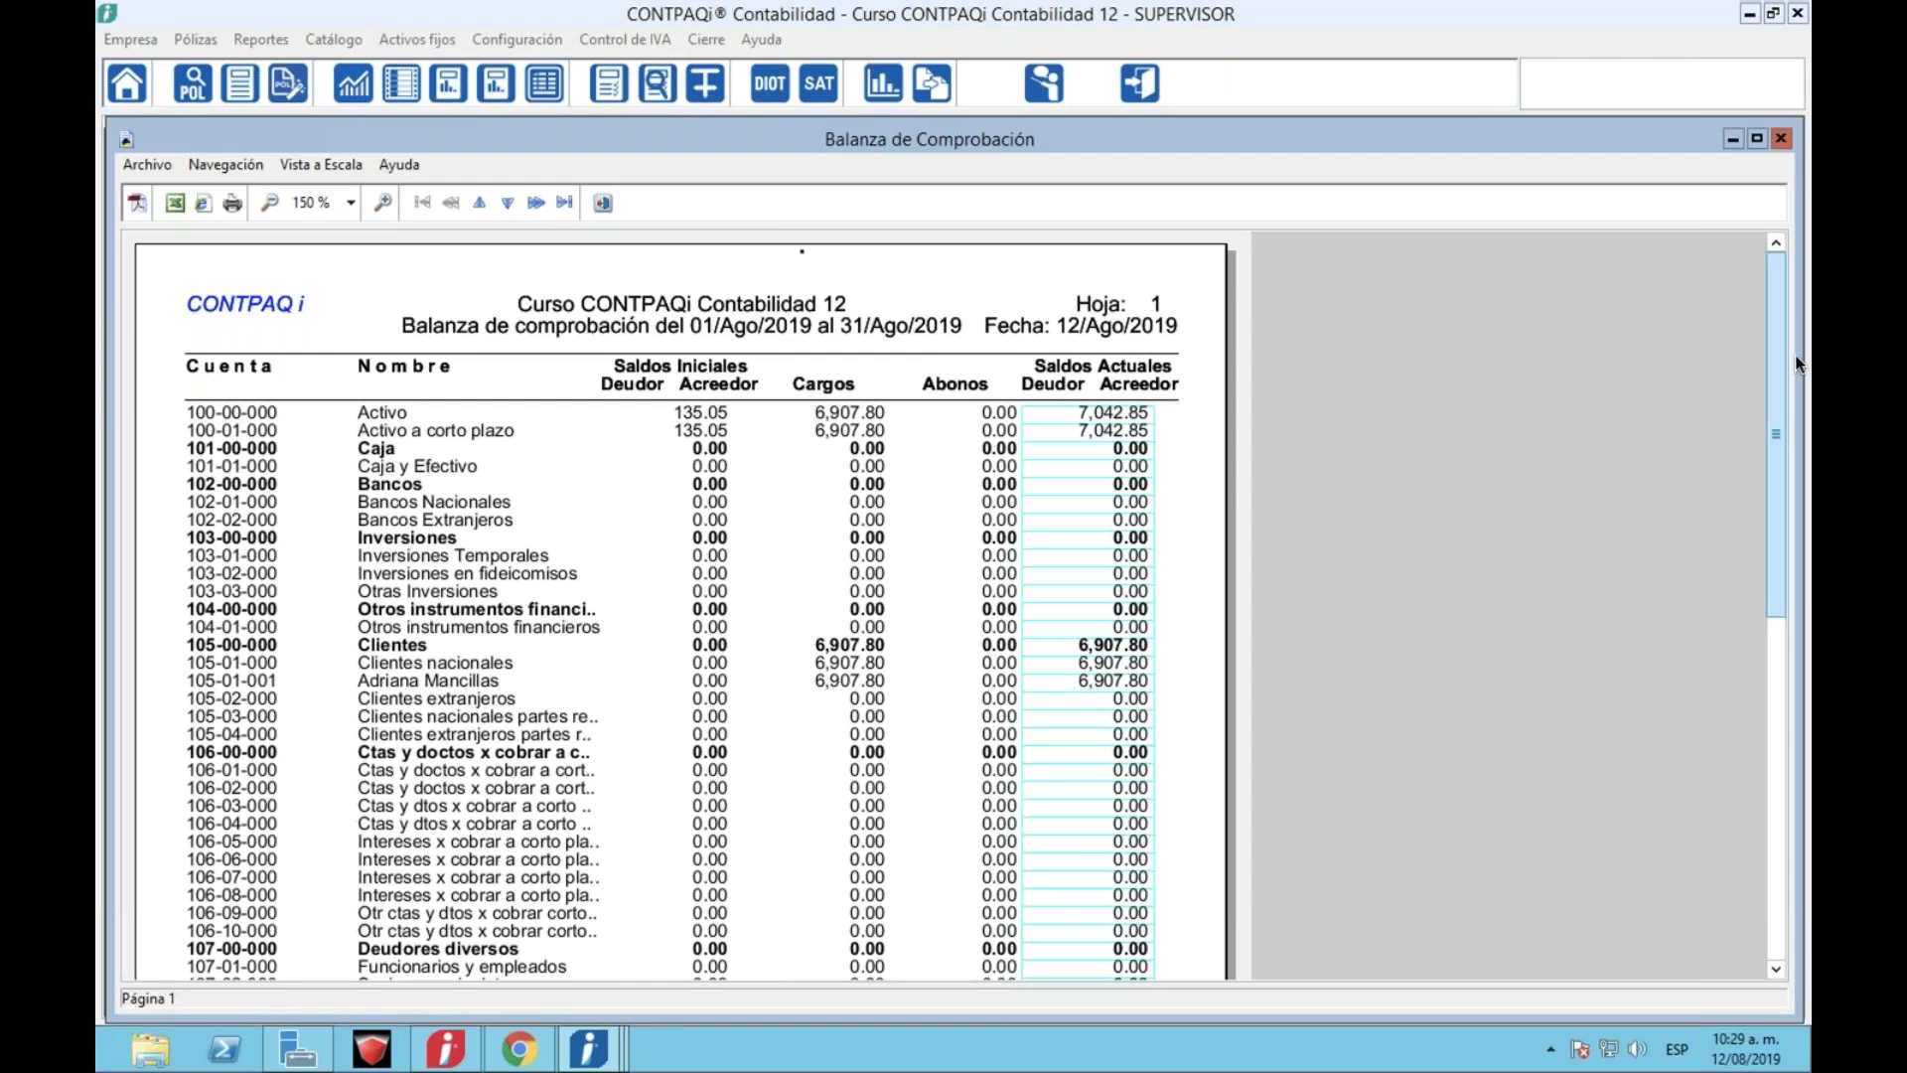
mouse_move(898, 623)
mouse_down()
mouse_move(961, 594)
mouse_move(846, 593)
mouse_up()
mouse_move(834, 362)
mouse_down()
mouse_move(953, 422)
mouse_move(820, 364)
mouse_up()
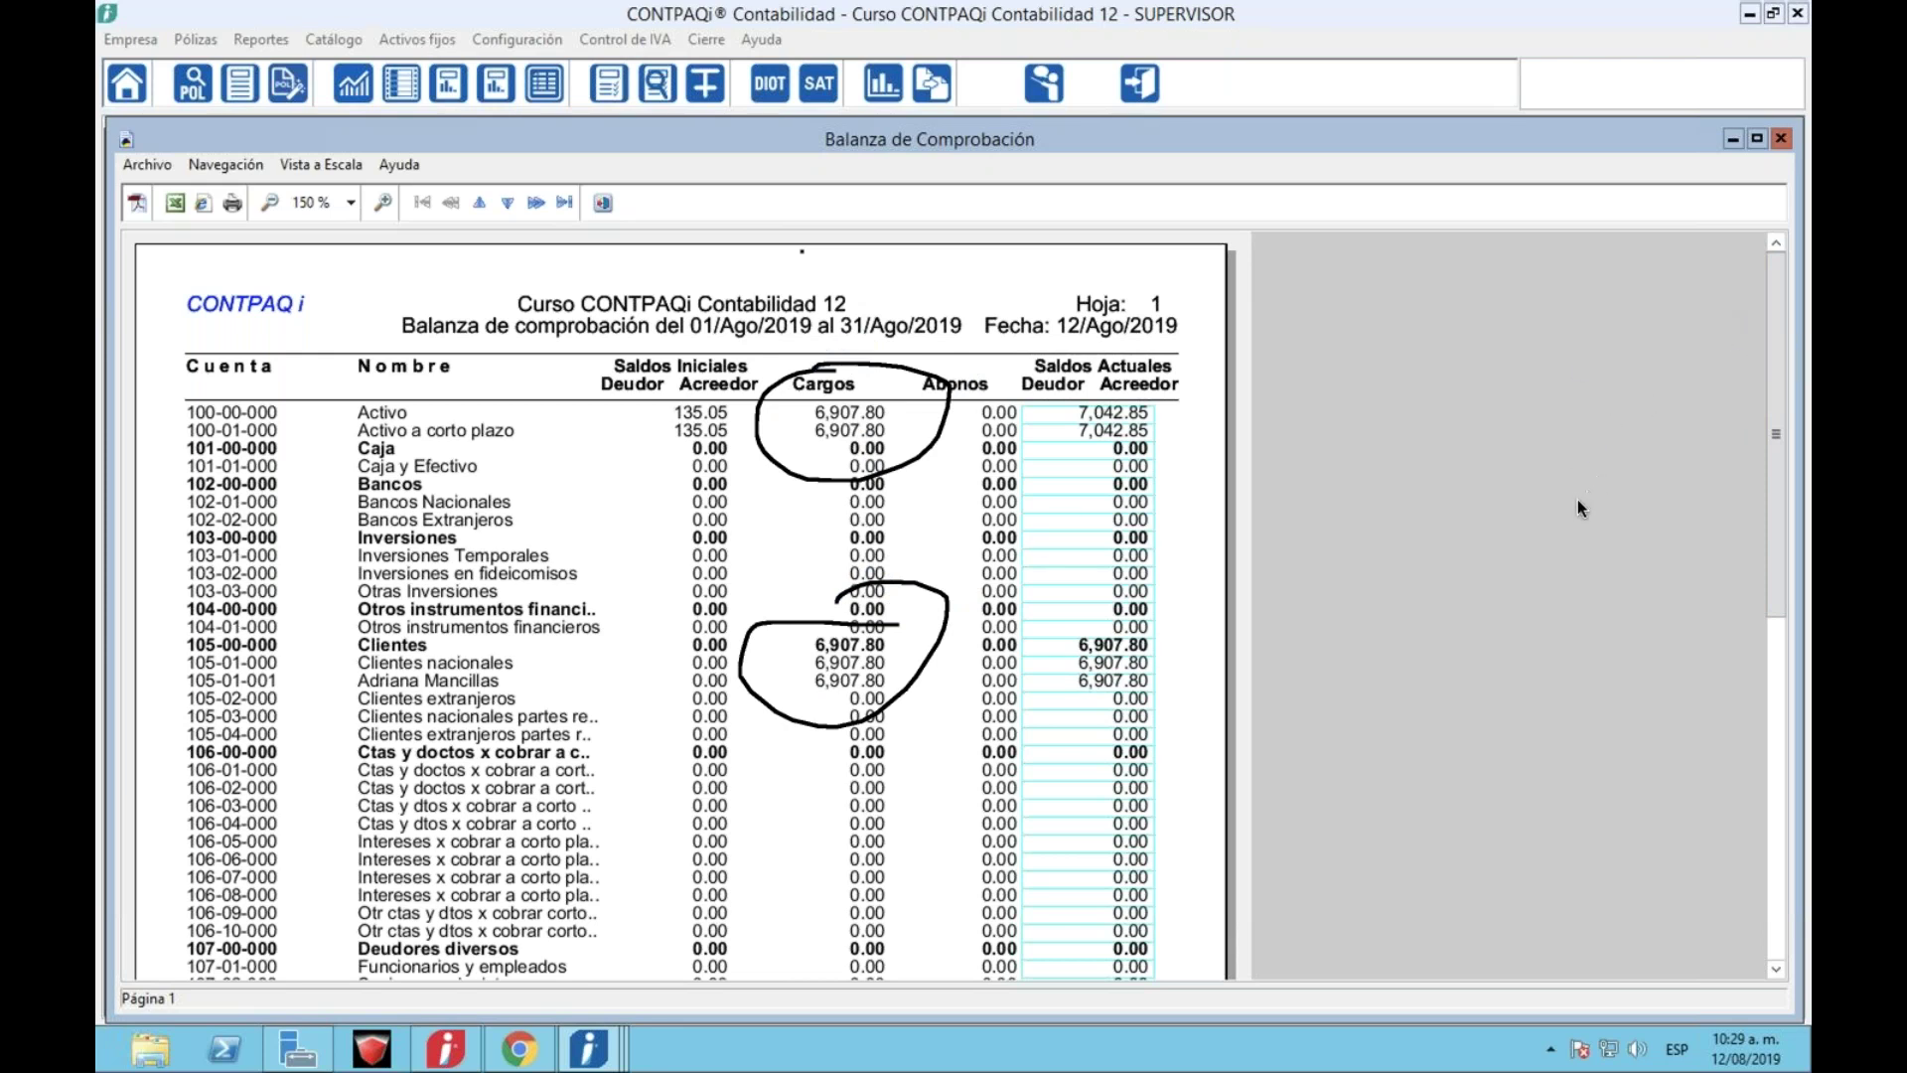
key(e)
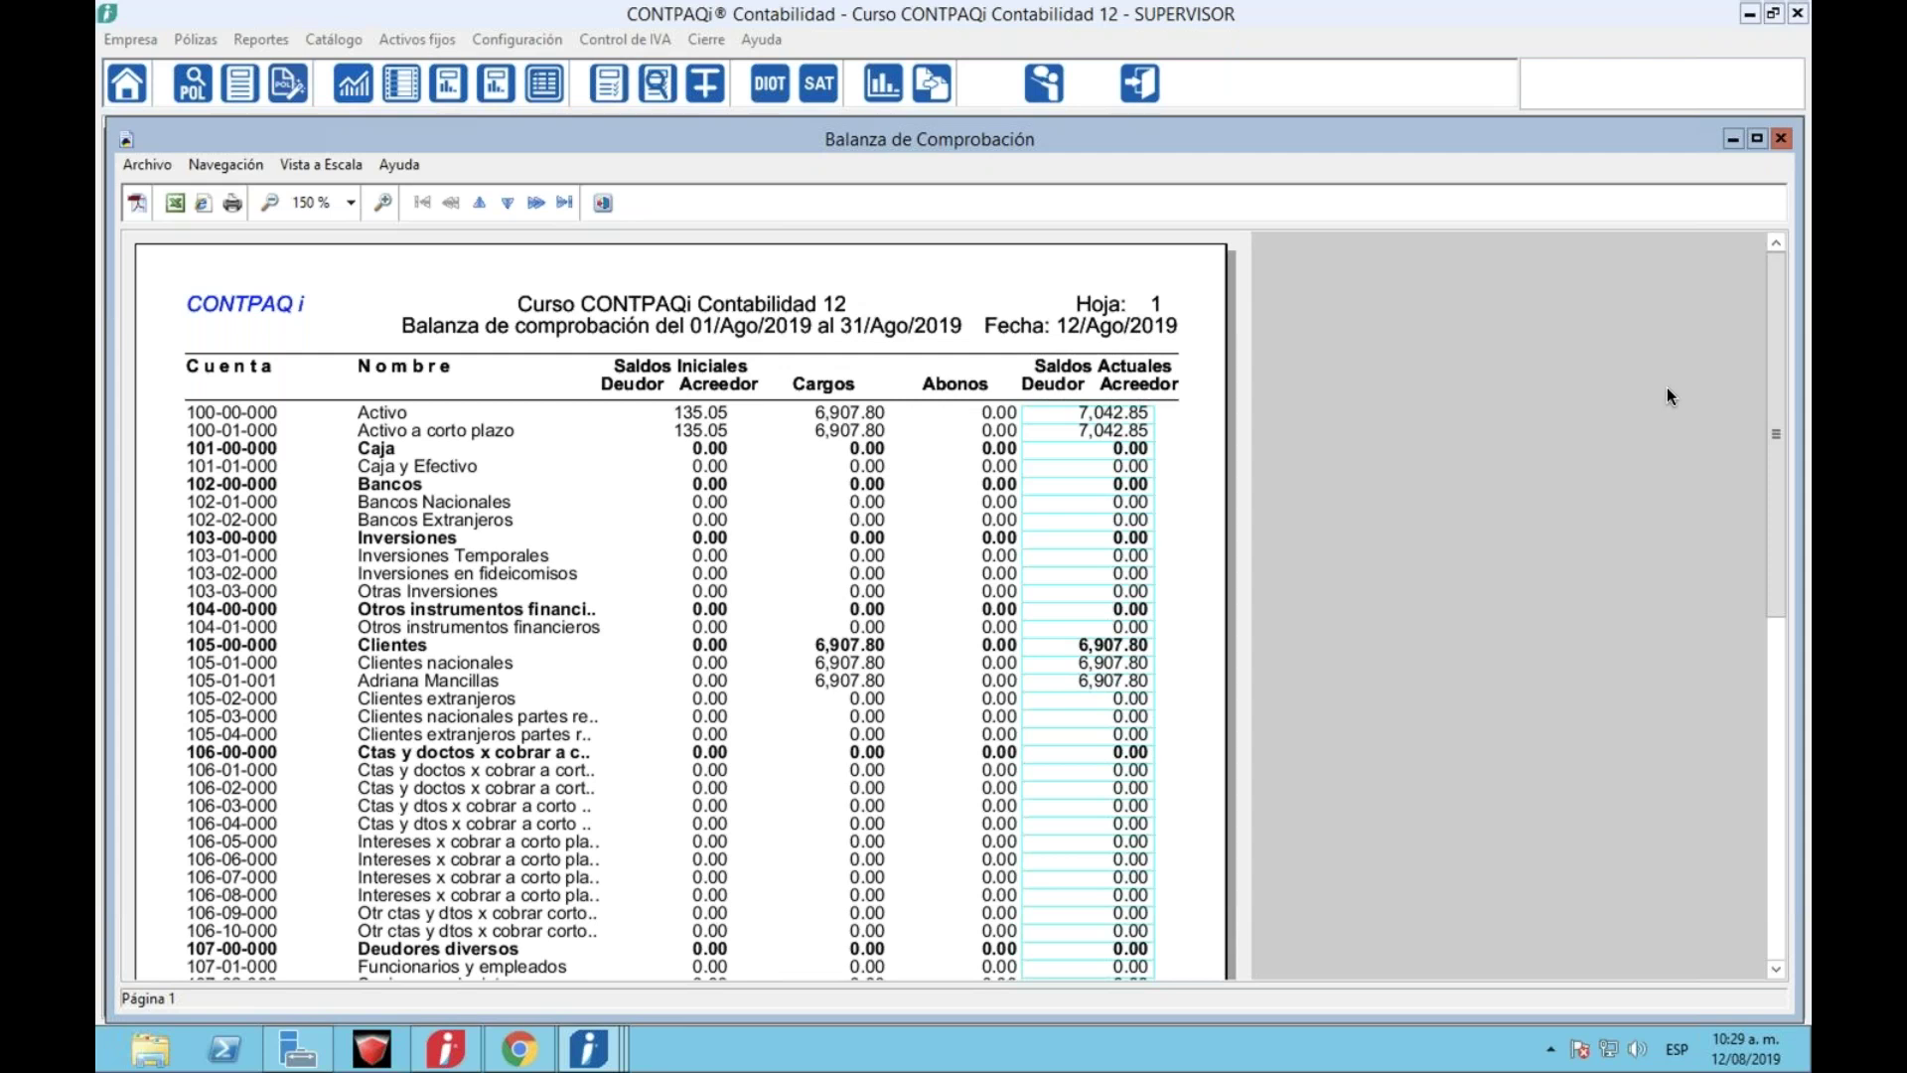
Close the trial balance and tick Sin Afectar on póliza F-FV2052.
click(604, 203)
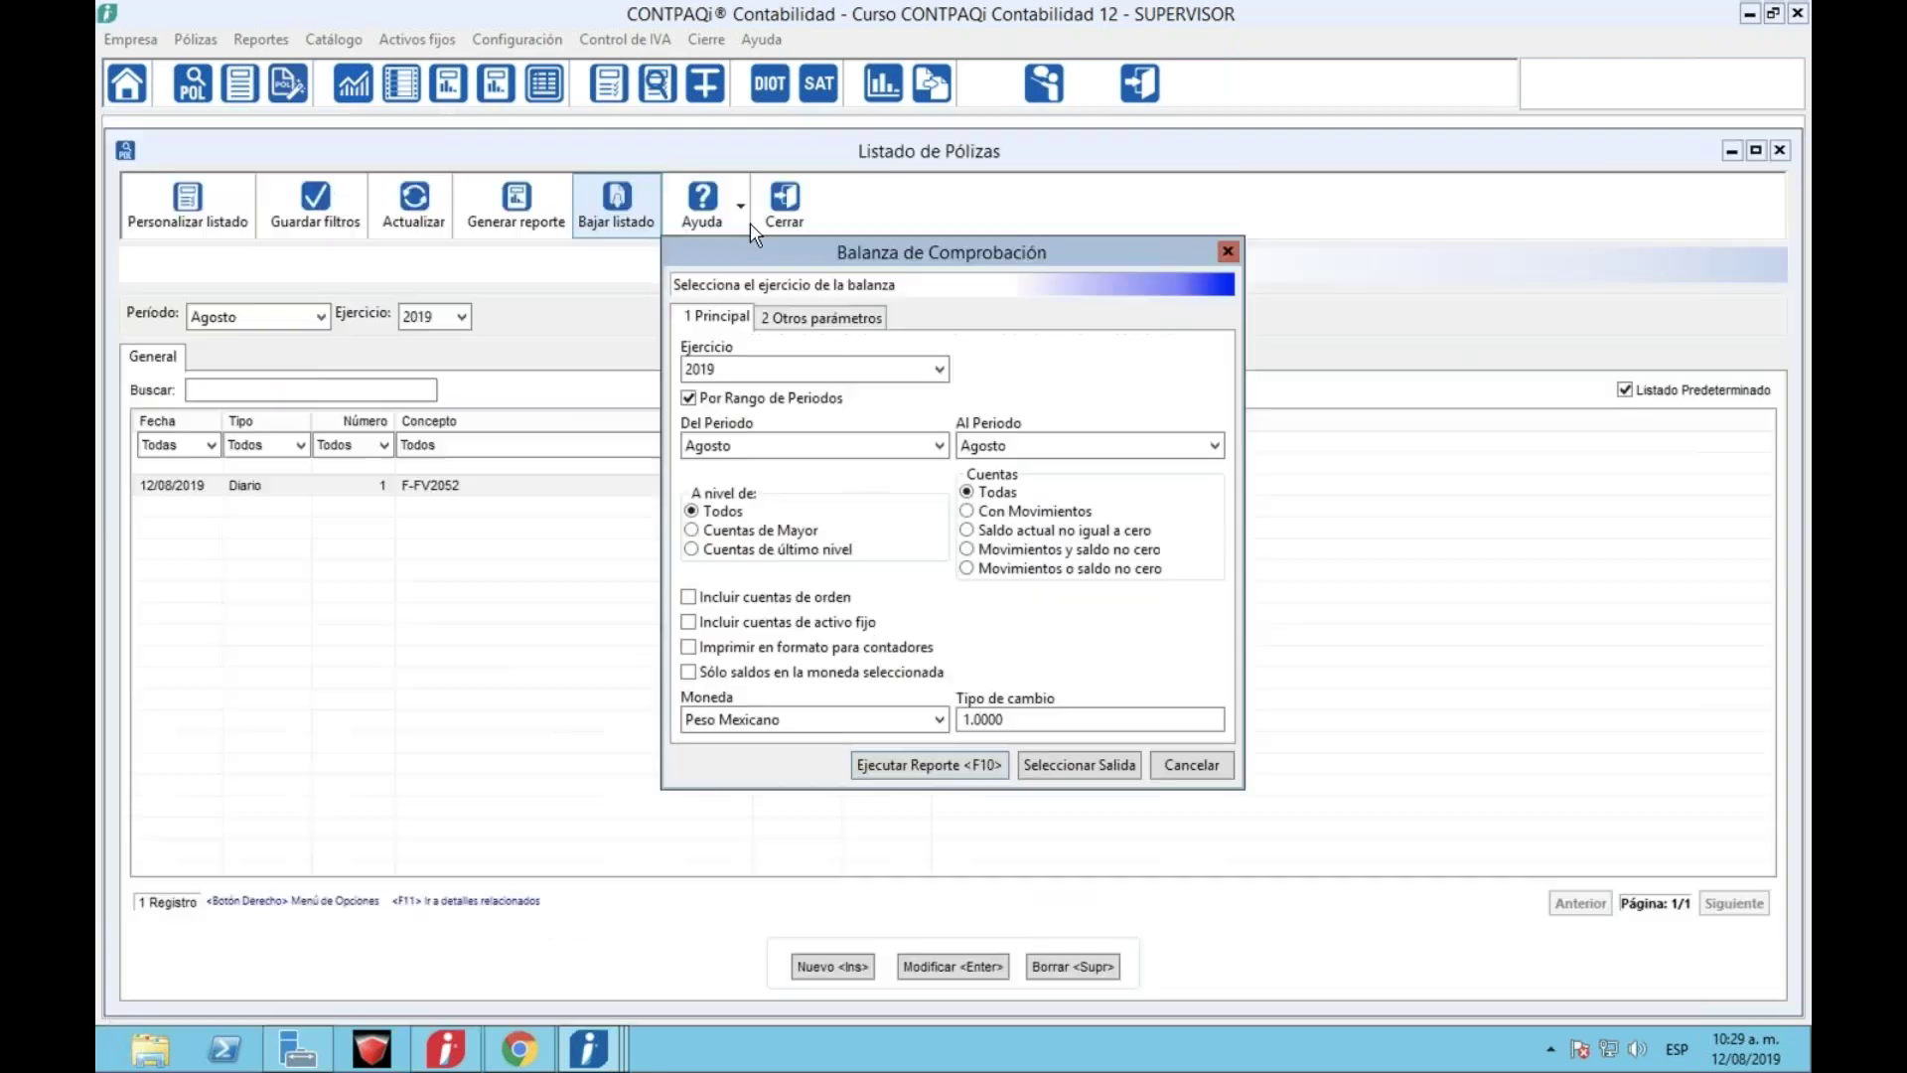
click(1227, 249)
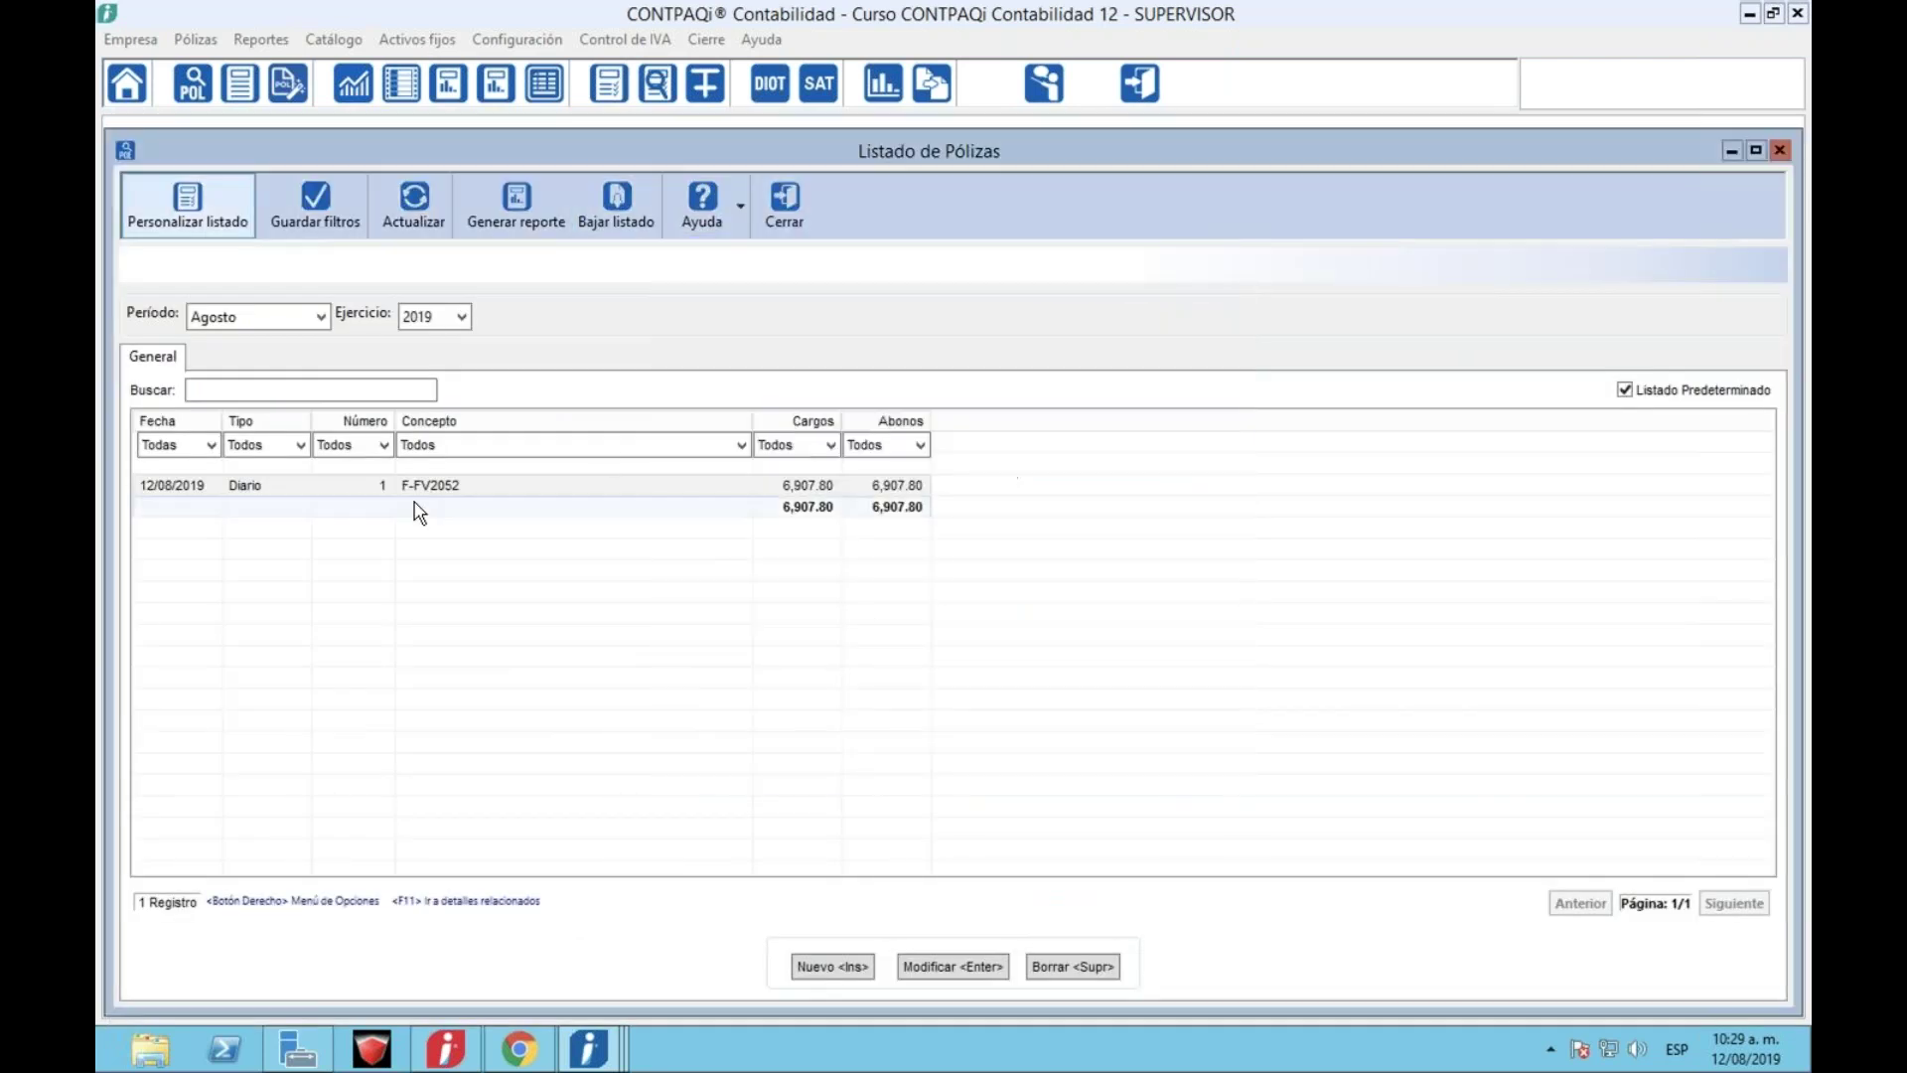
double_click(387, 490)
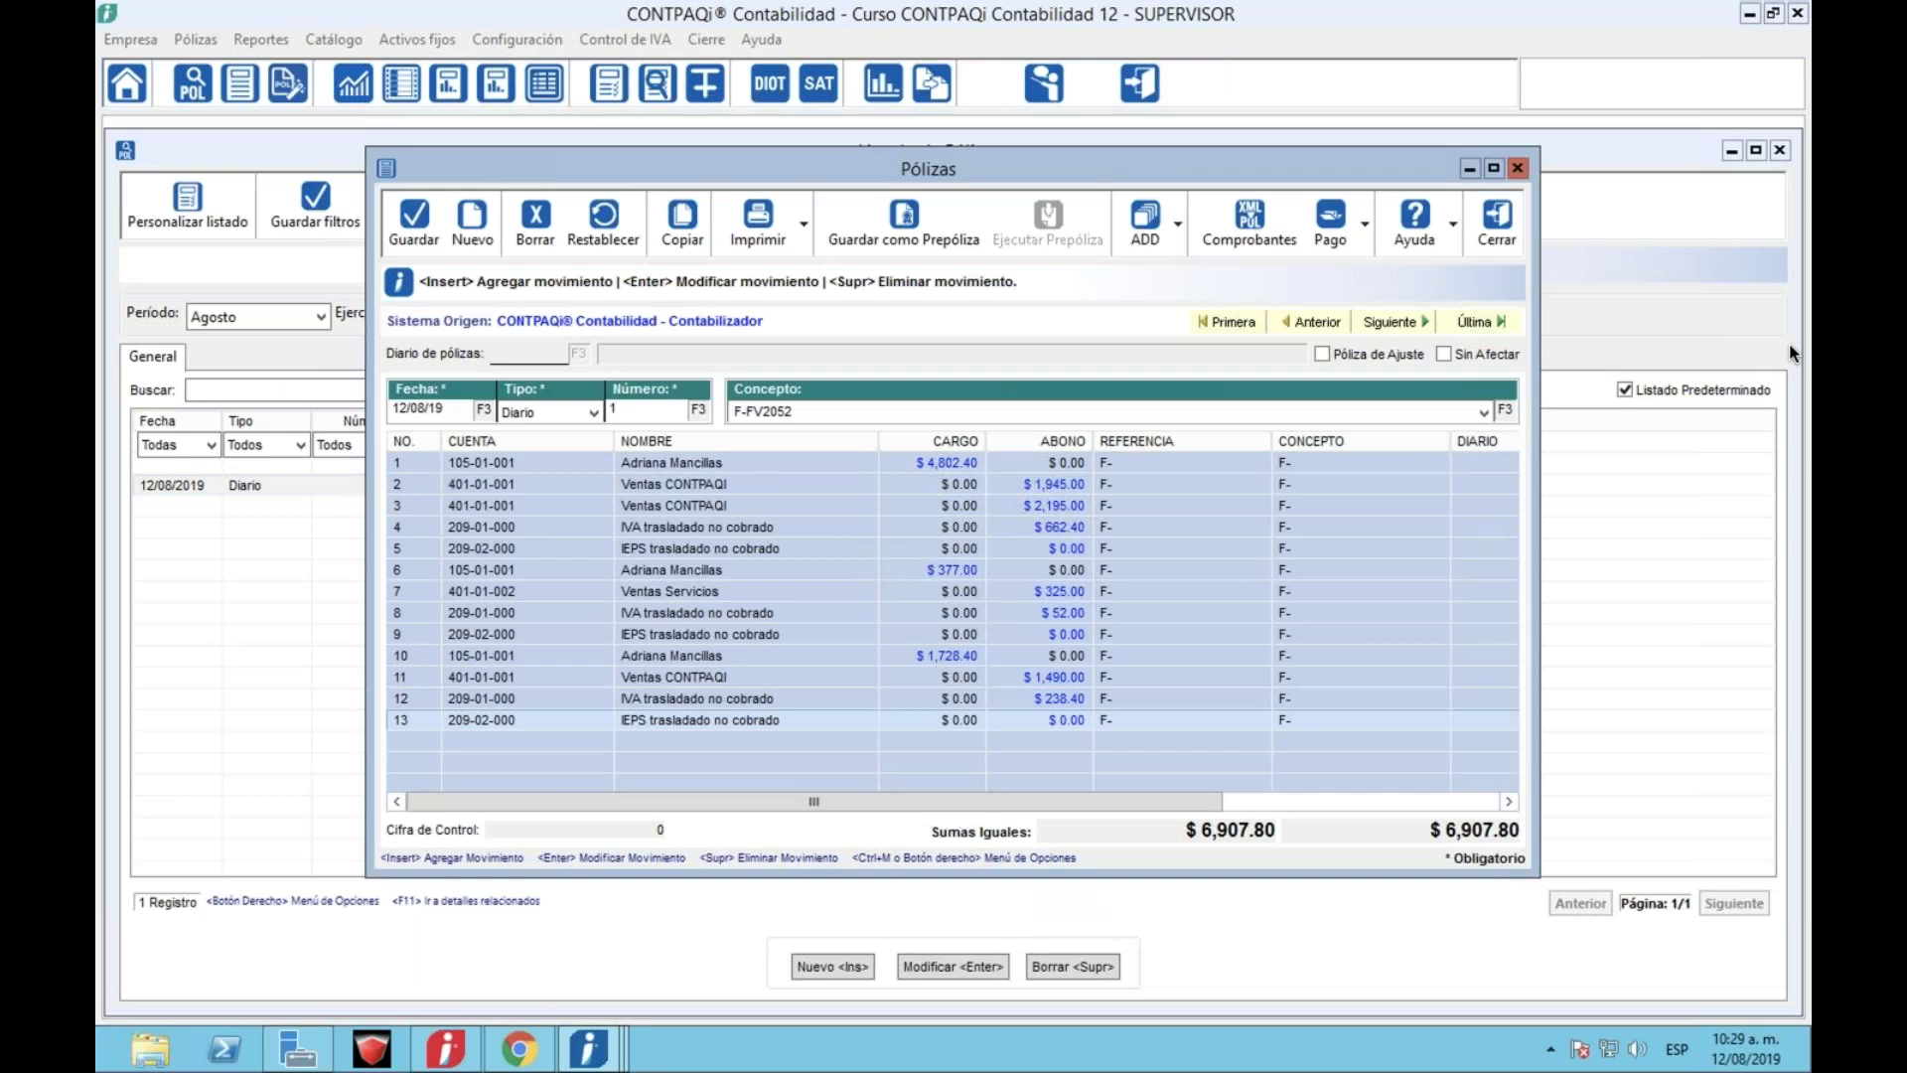
mouse_move(1495, 321)
mouse_down()
mouse_move(1445, 338)
mouse_move(1484, 417)
mouse_up()
drag(1562, 351, 1496, 320)
click(1444, 354)
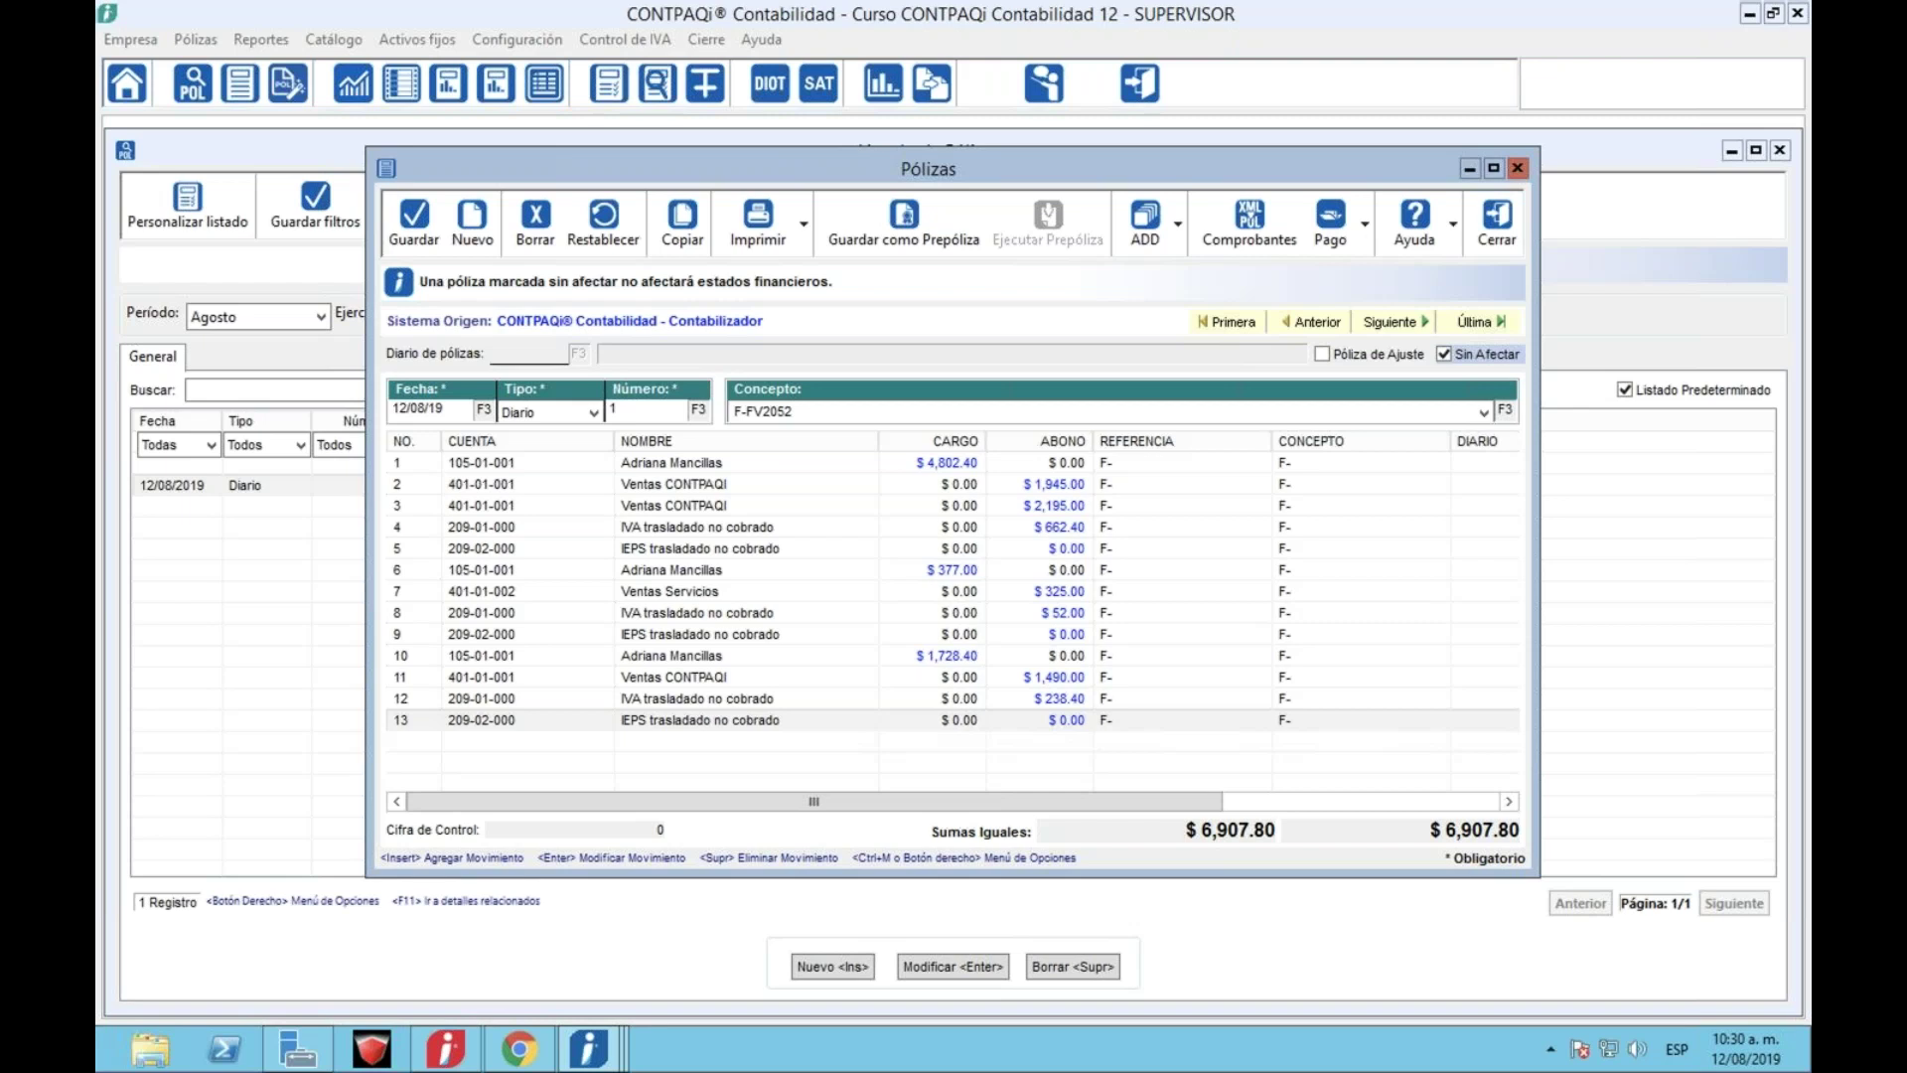
Save the póliza, confirm the afectación change, and reopen it to verify Sin Afectar.
click(421, 223)
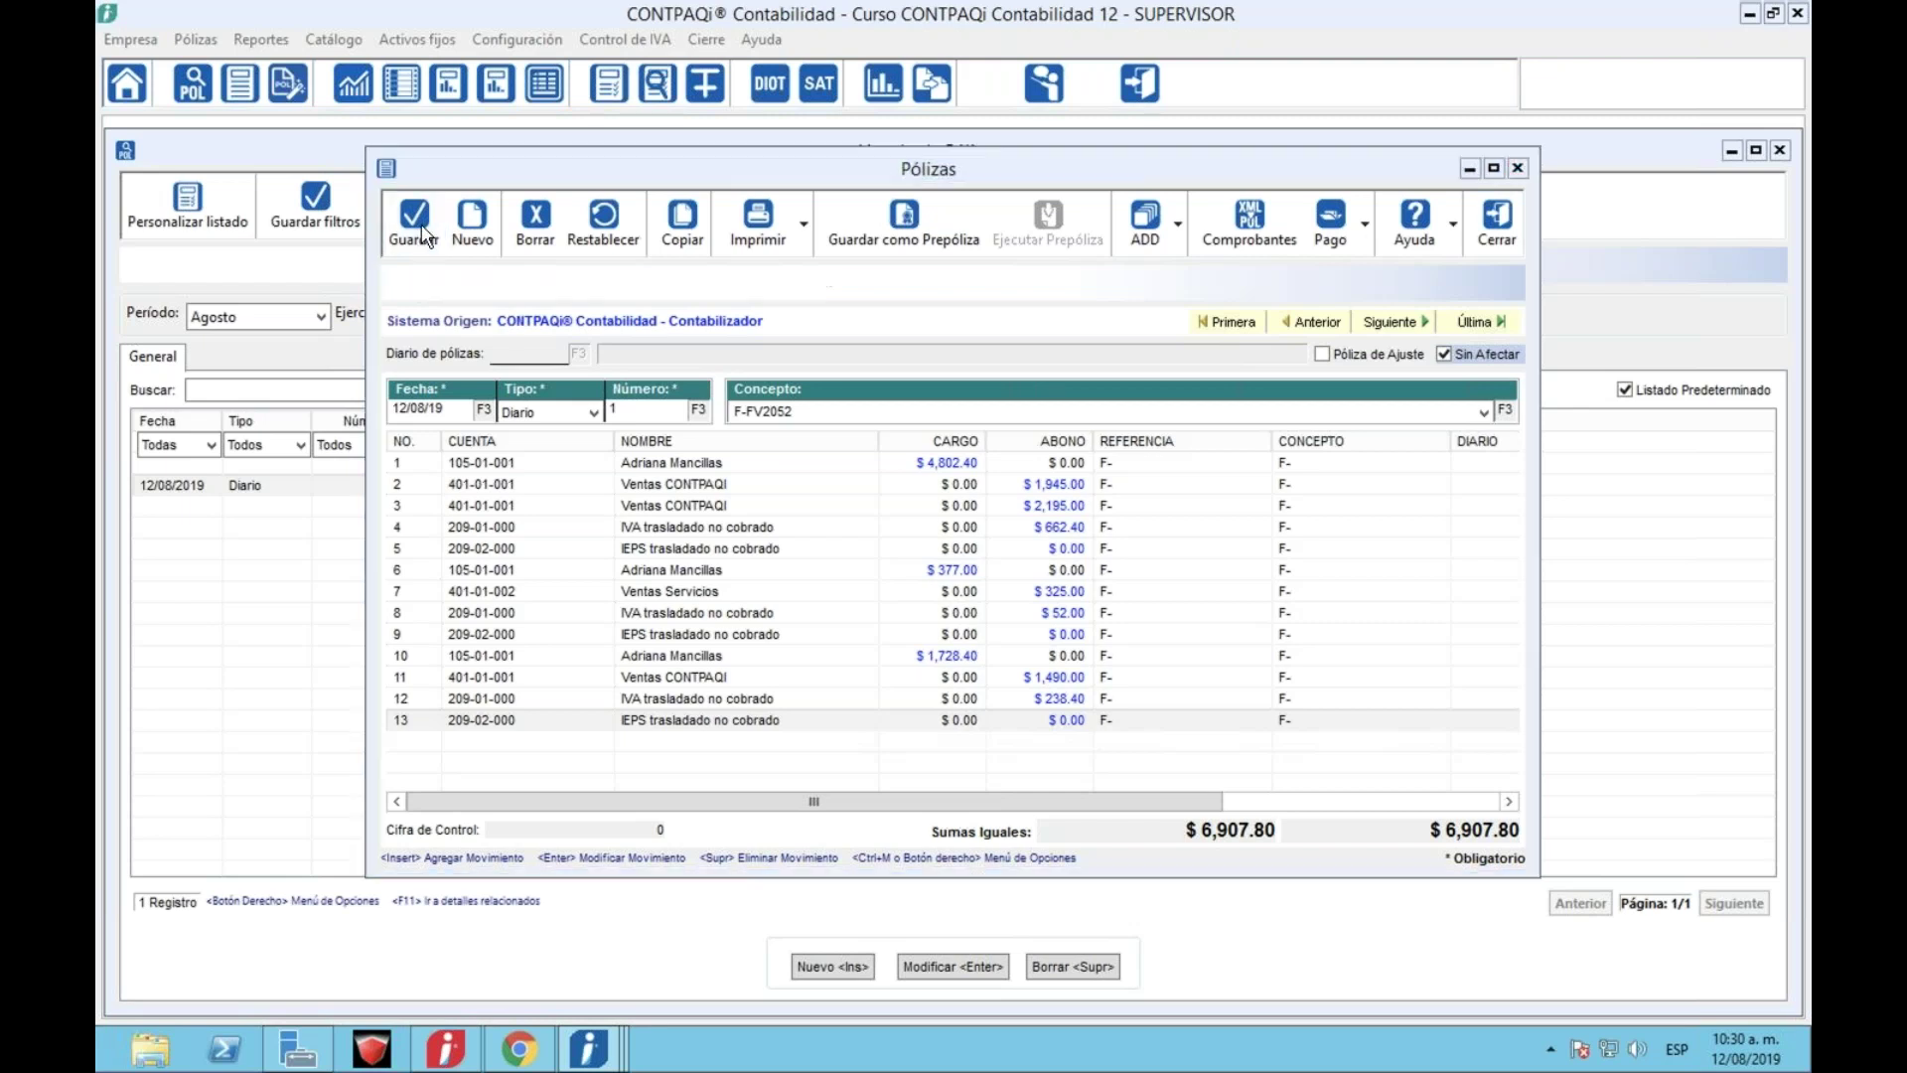
click(962, 553)
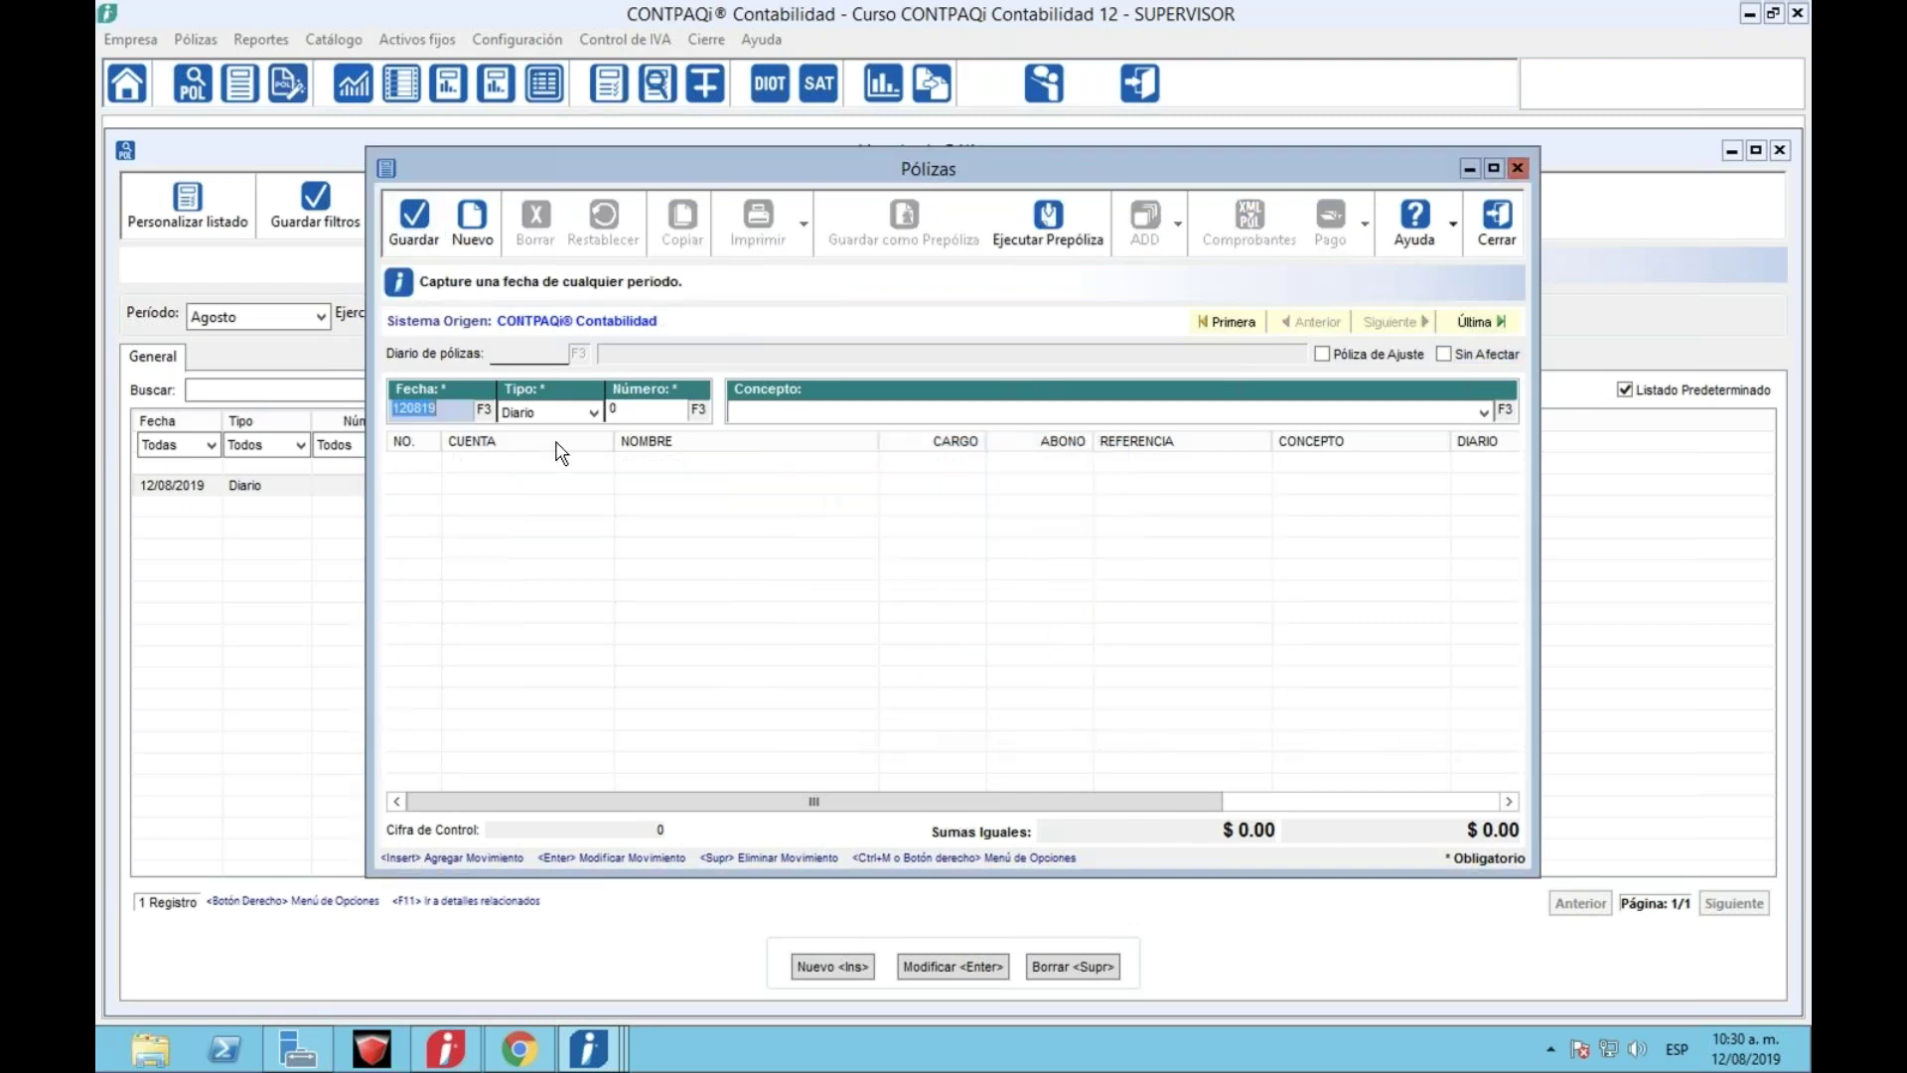
click(1497, 225)
double_click(433, 494)
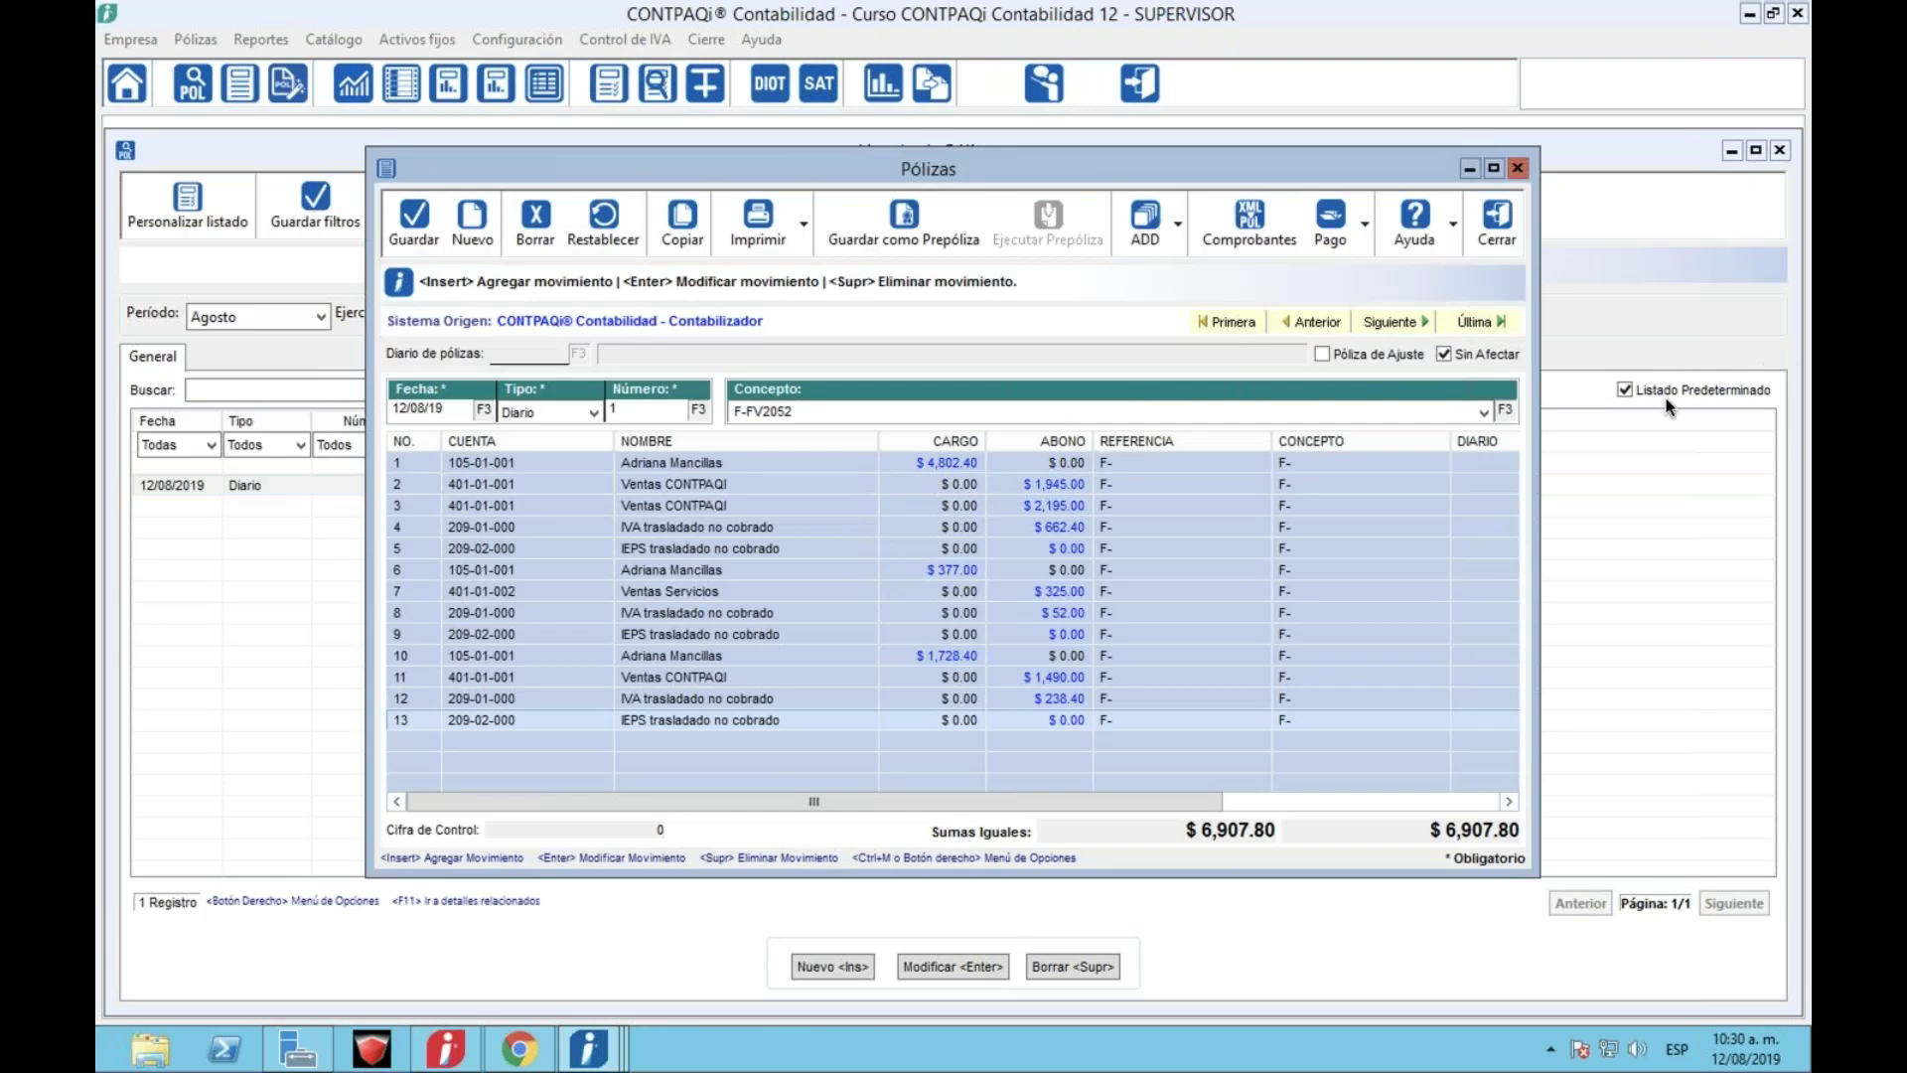
mouse_move(1505, 338)
mouse_down()
mouse_move(1410, 363)
mouse_move(1490, 427)
mouse_move(1485, 328)
mouse_up()
Rerun the Balanza de comprobación for the Agosto period range.
click(1514, 223)
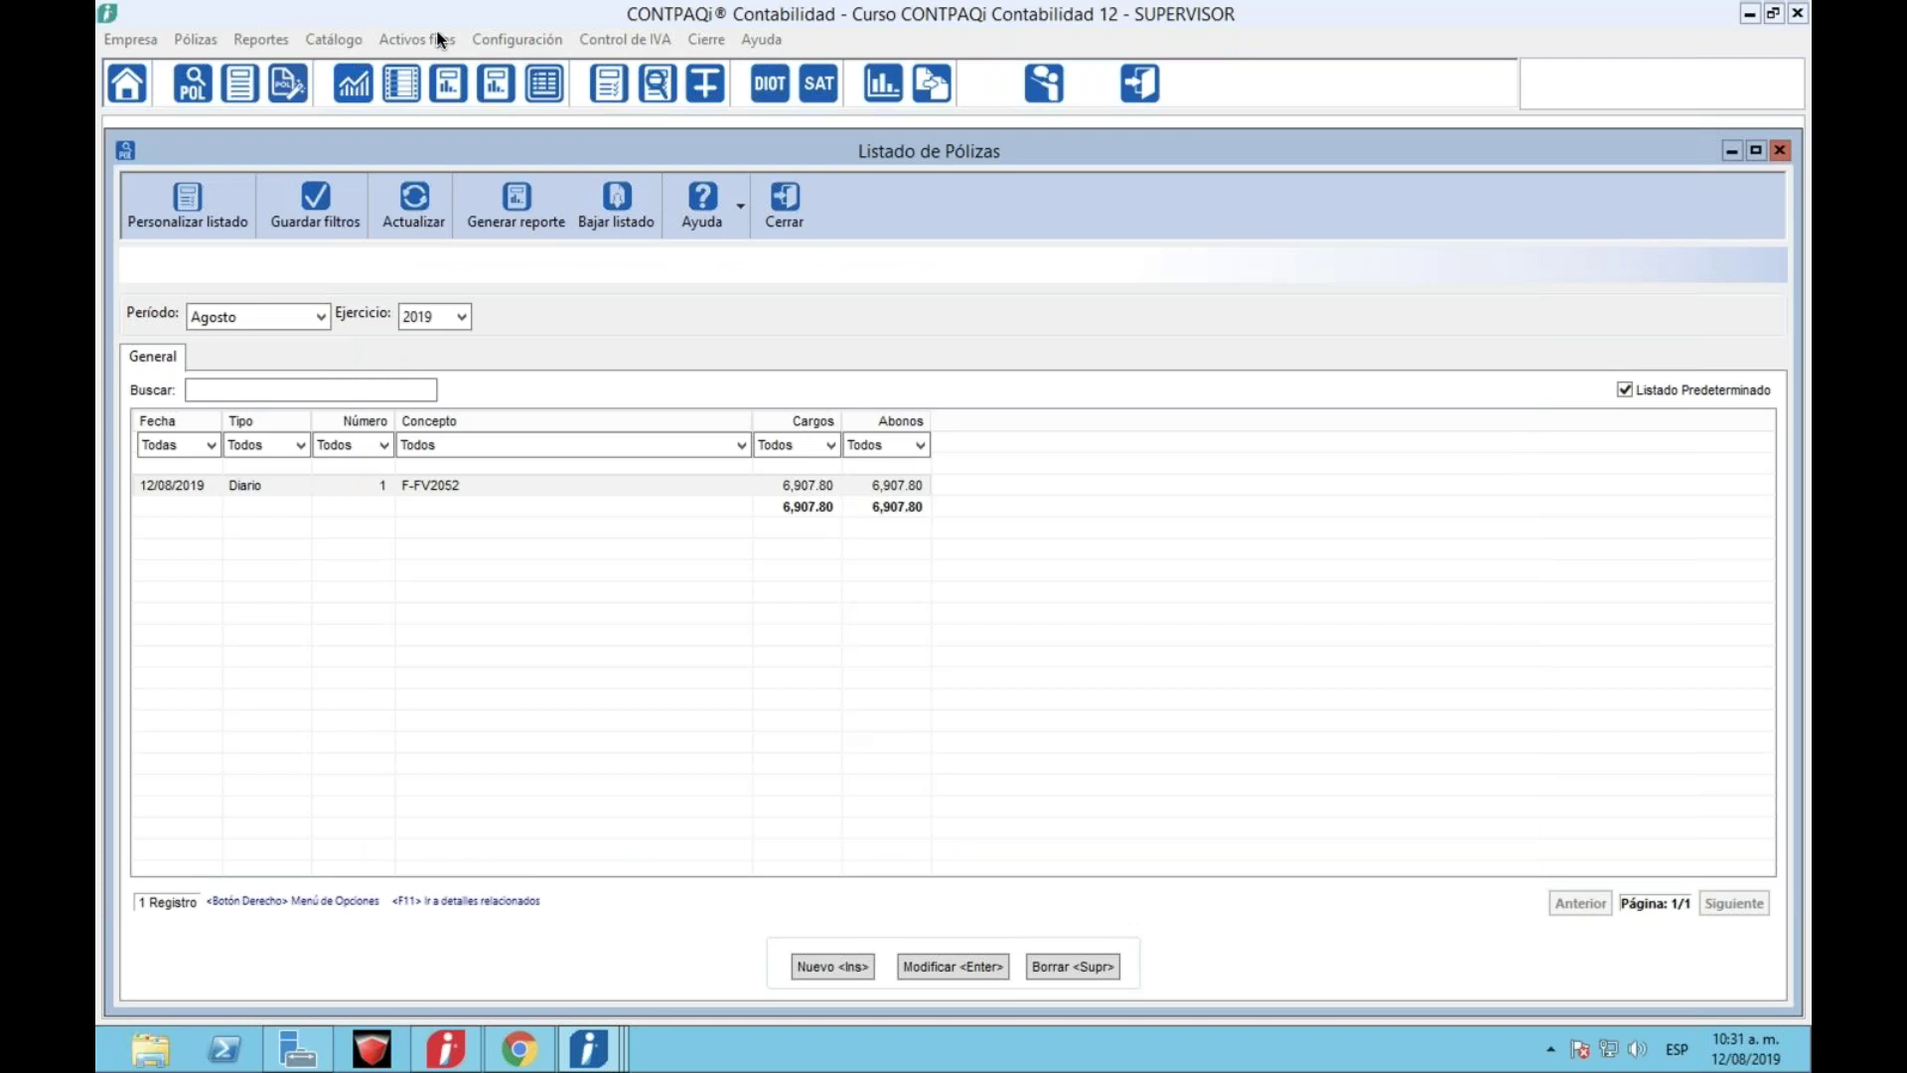
click(276, 39)
mouse_move(300, 68)
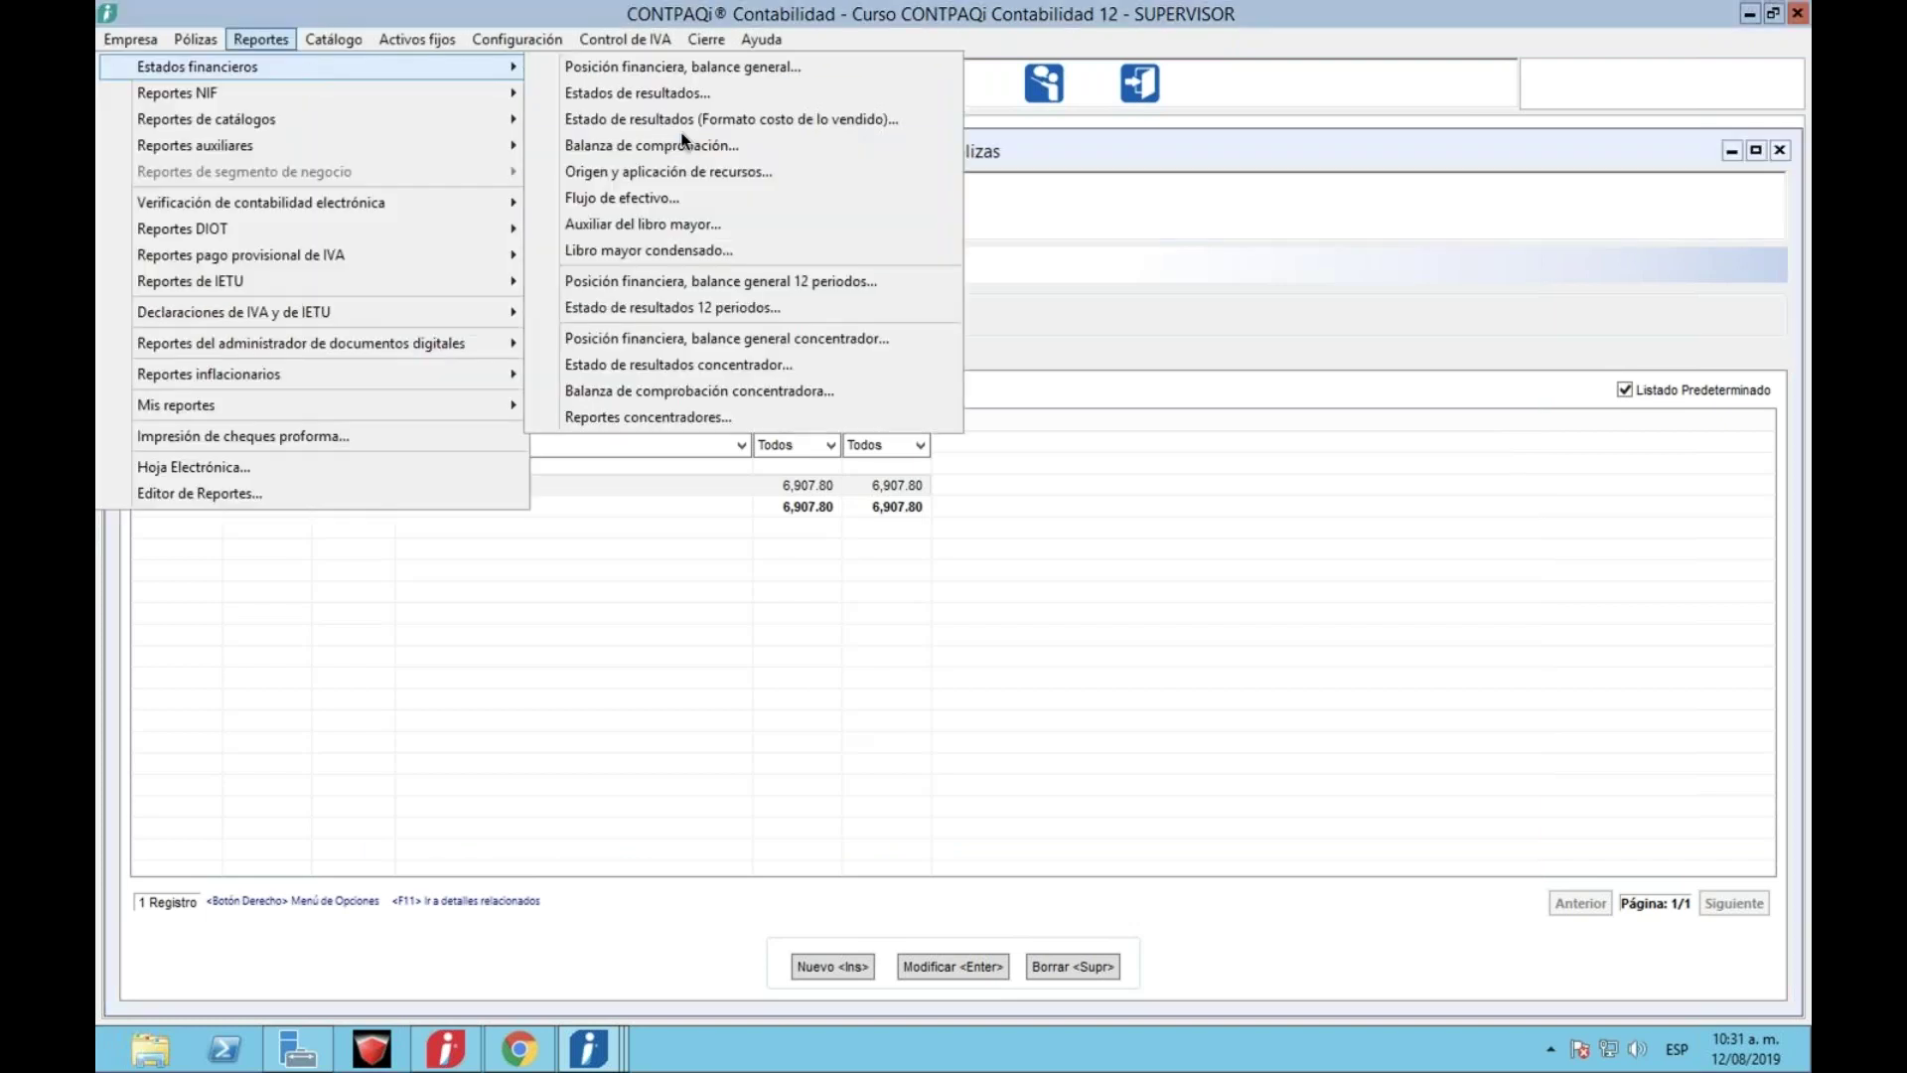
click(918, 354)
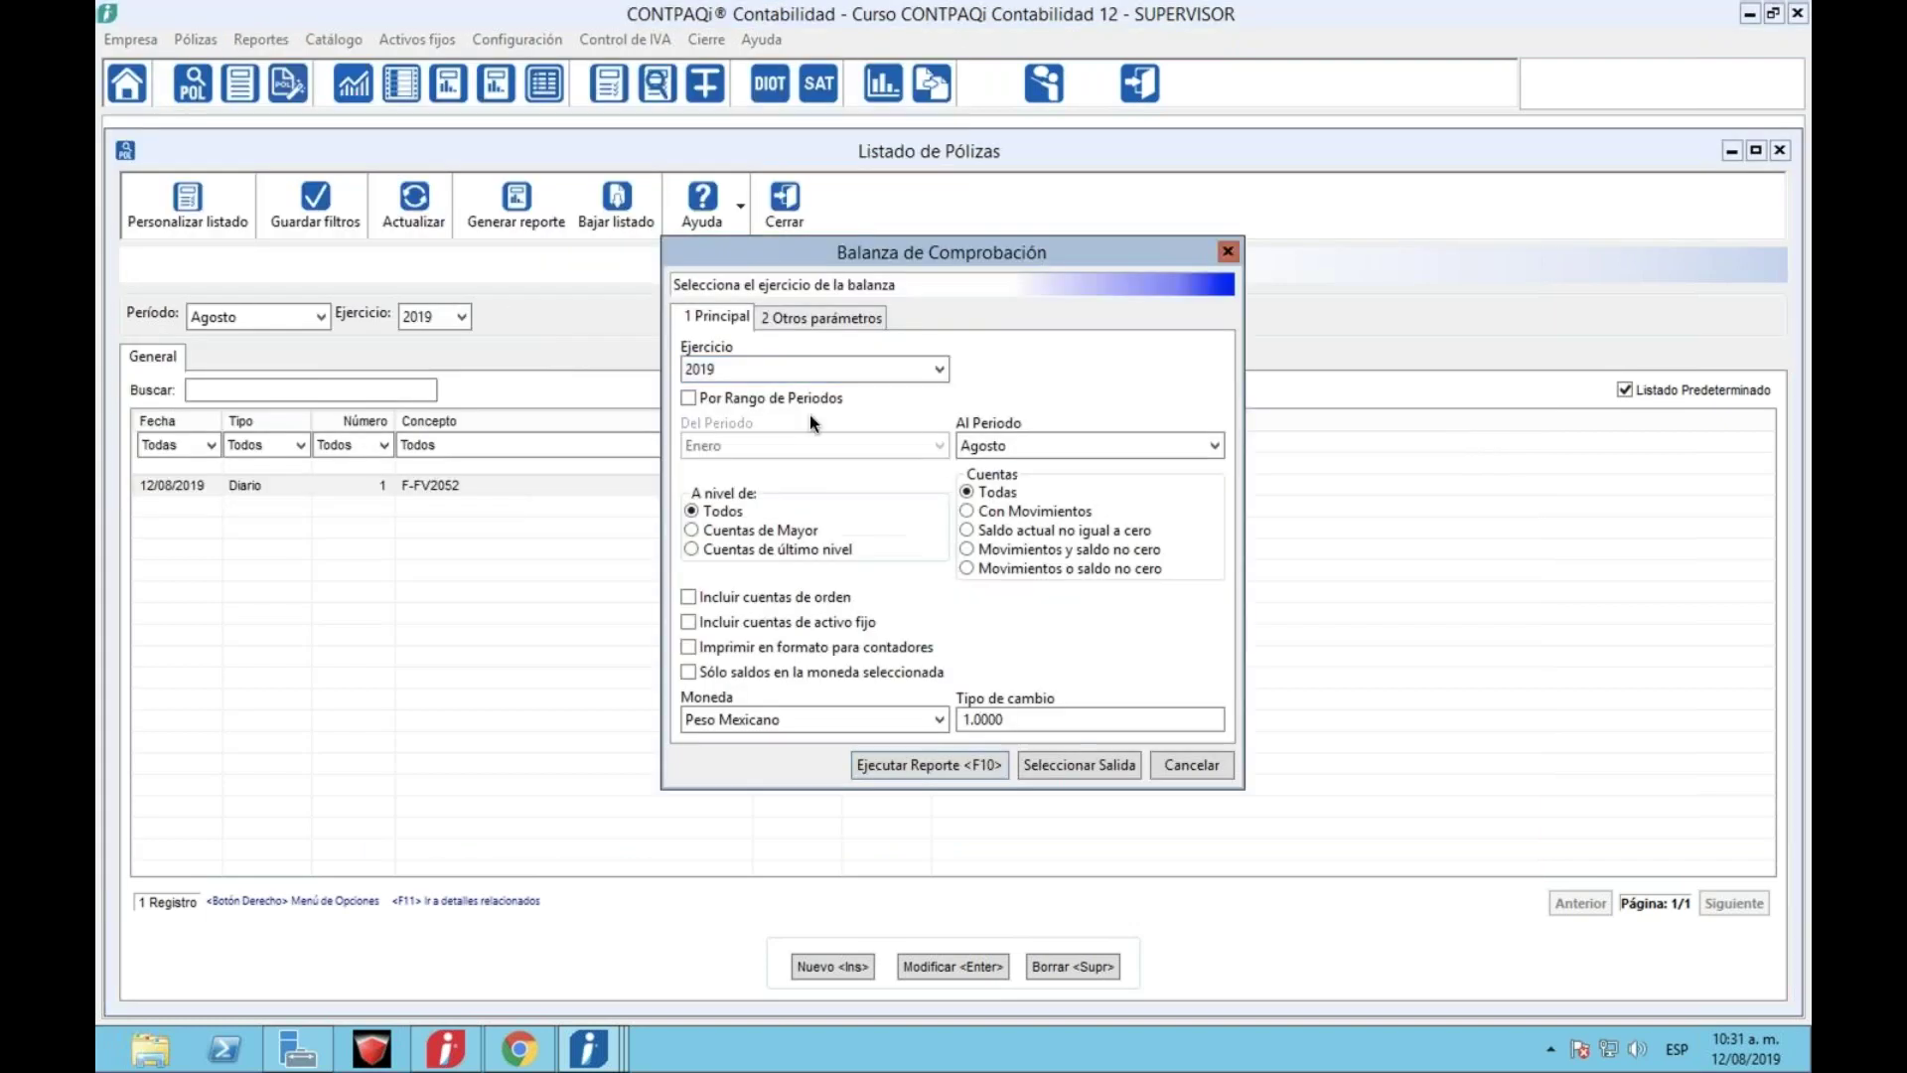
click(773, 397)
click(802, 445)
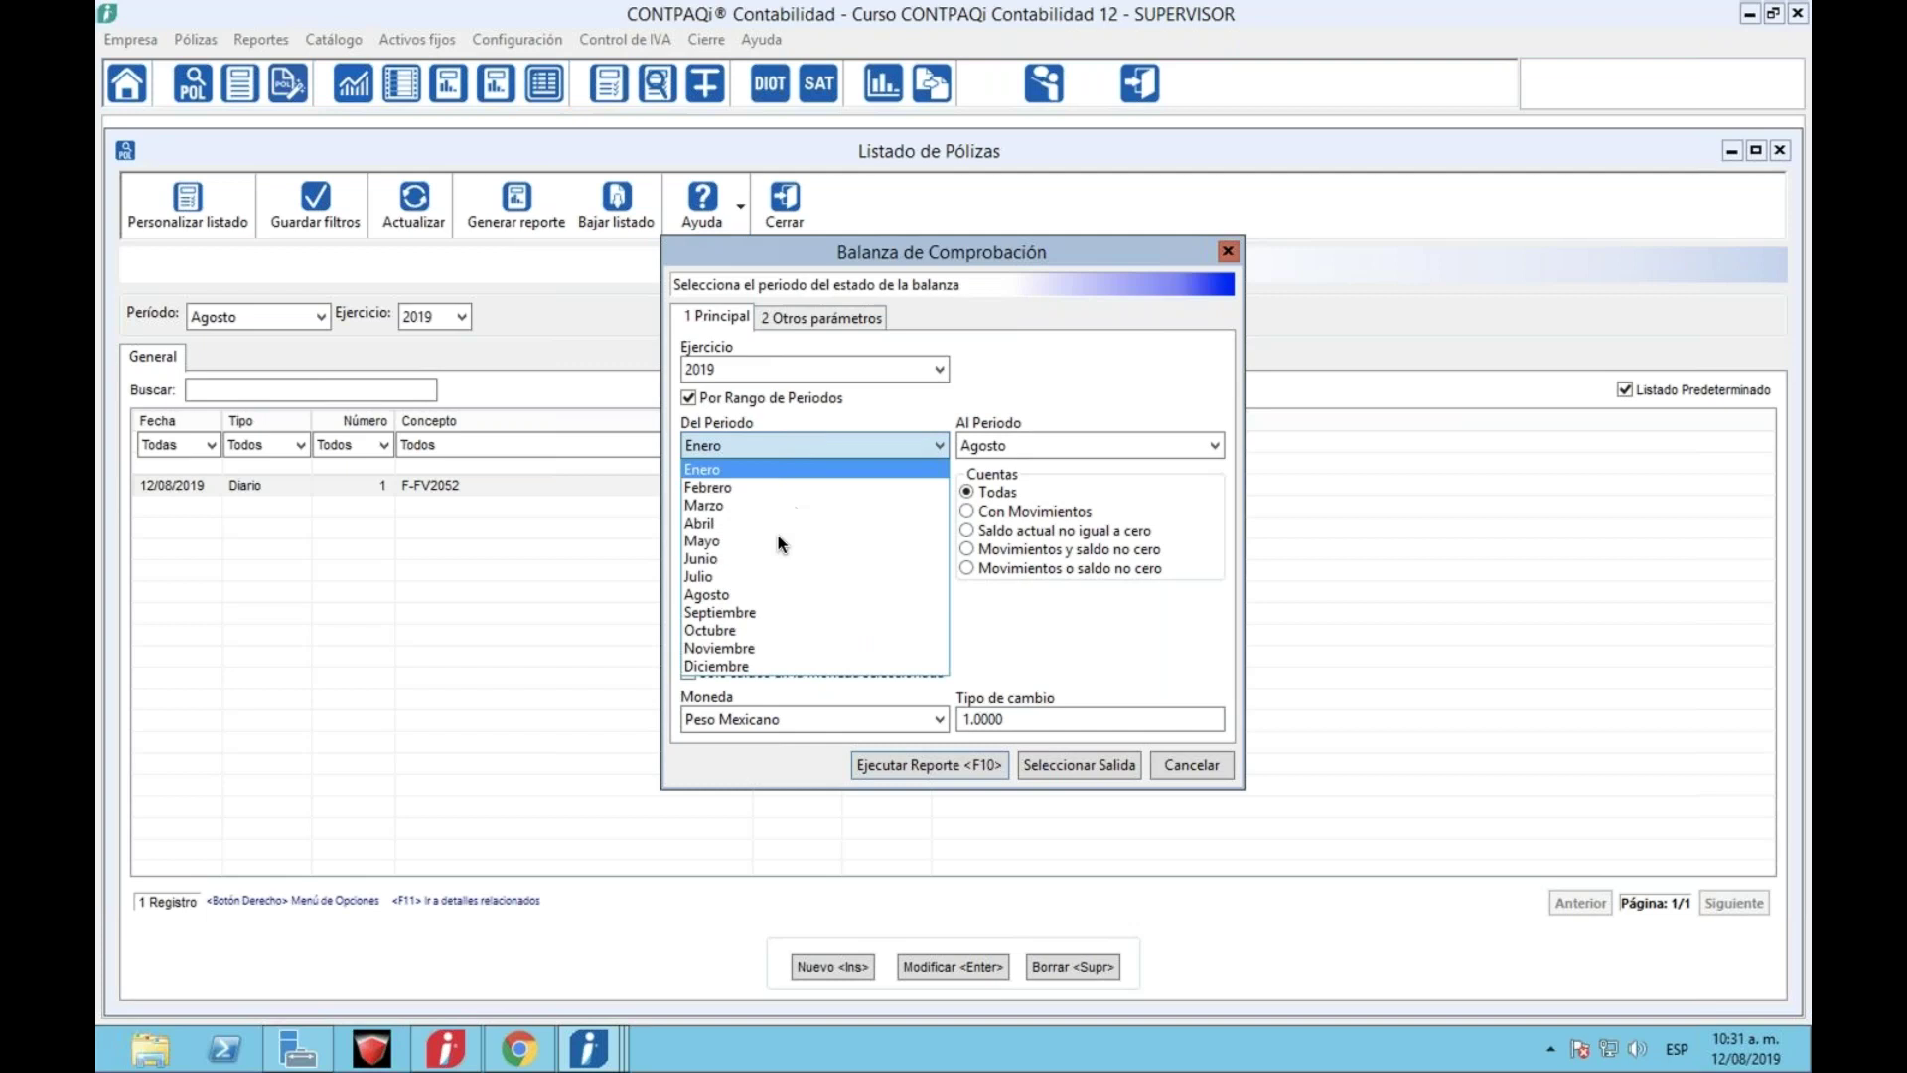
click(737, 594)
click(933, 763)
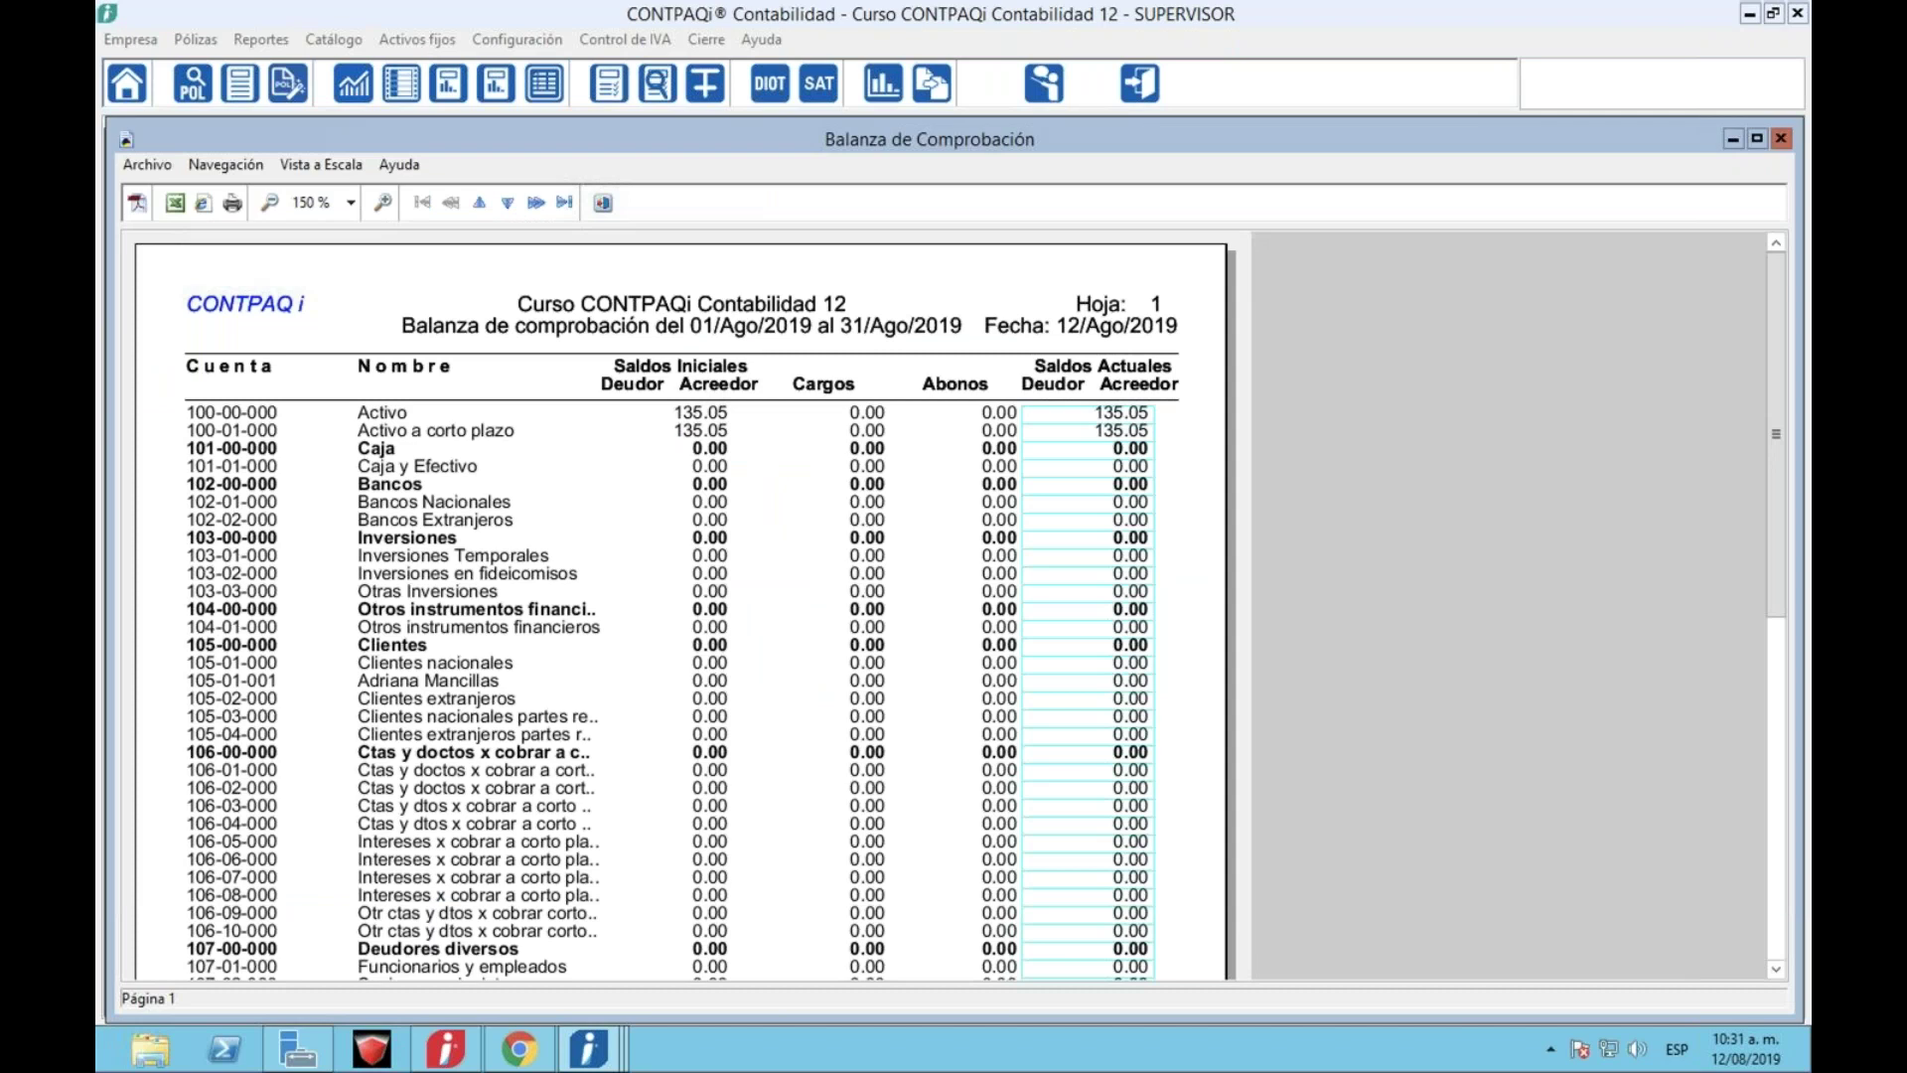
Uncheck Sin Afectar on póliza F-FV2052, save with Continuar, and close the editor.
click(603, 203)
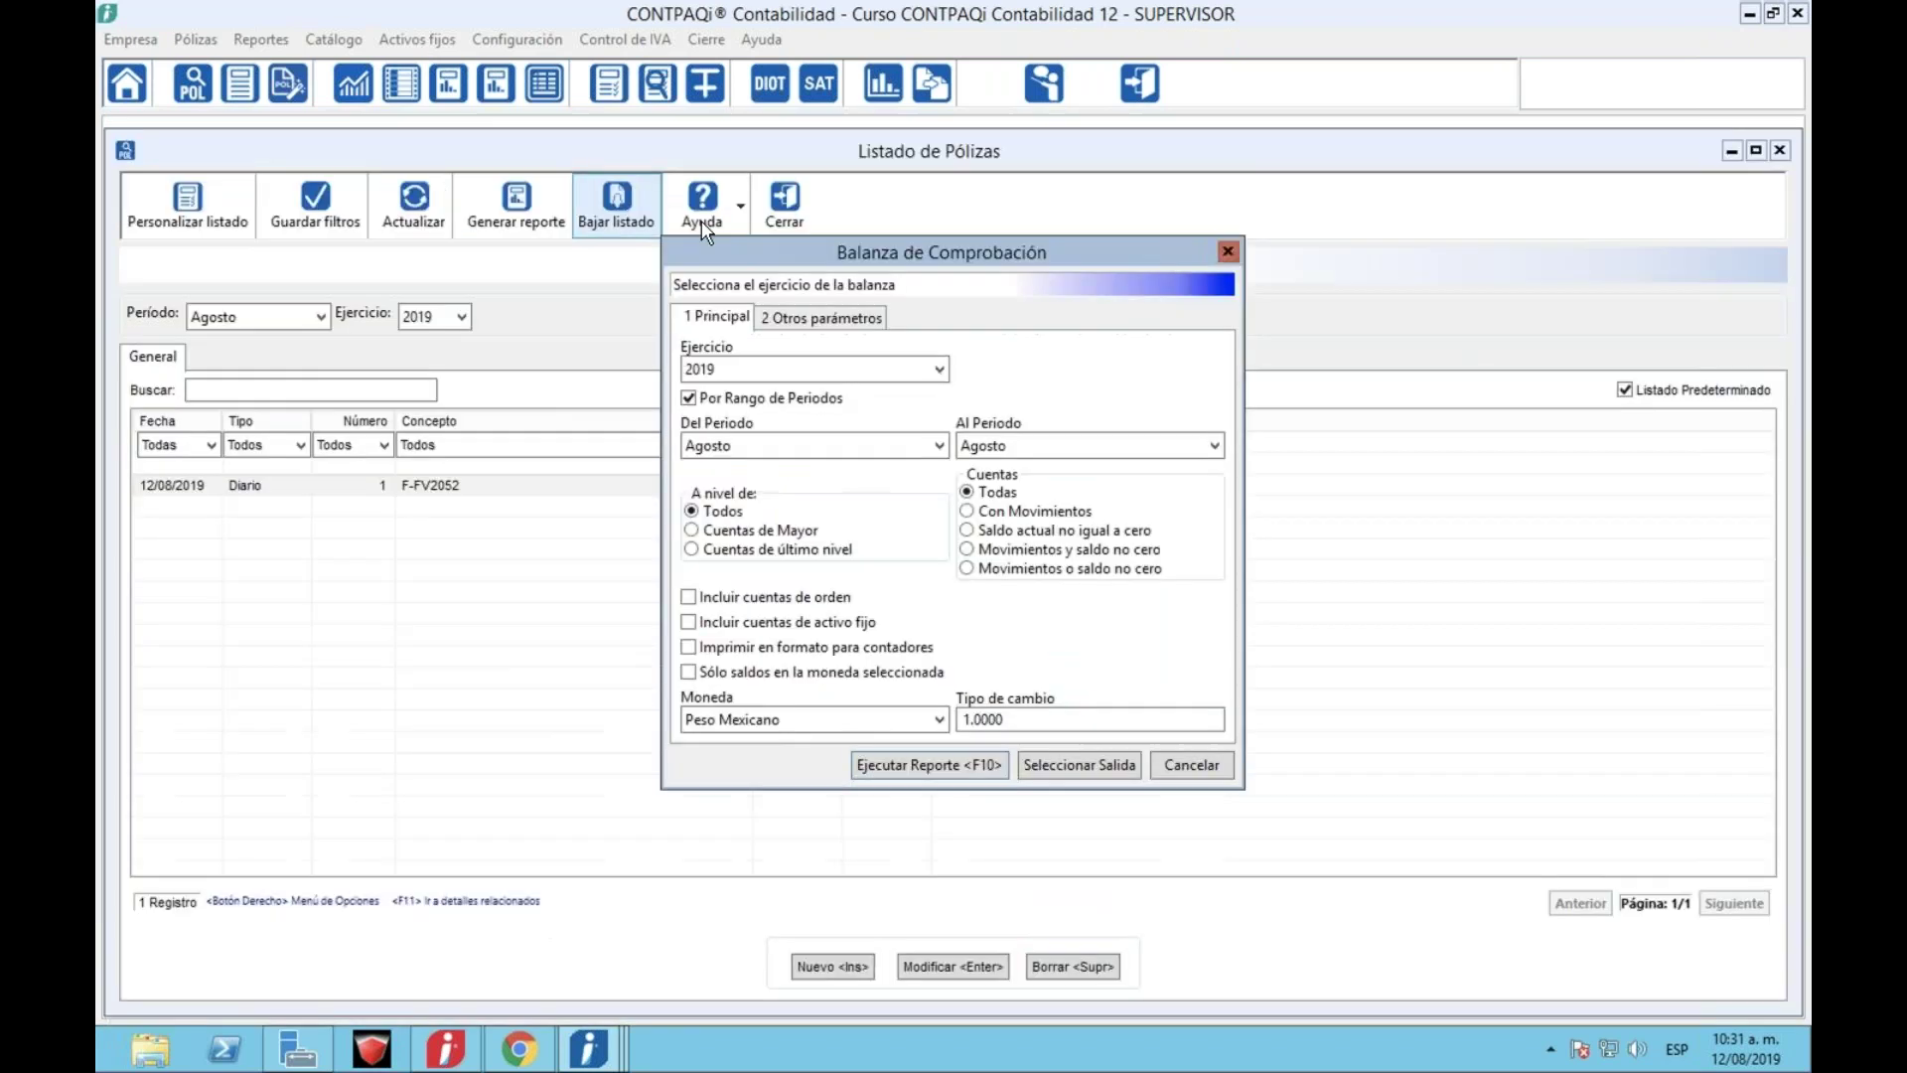
click(1228, 252)
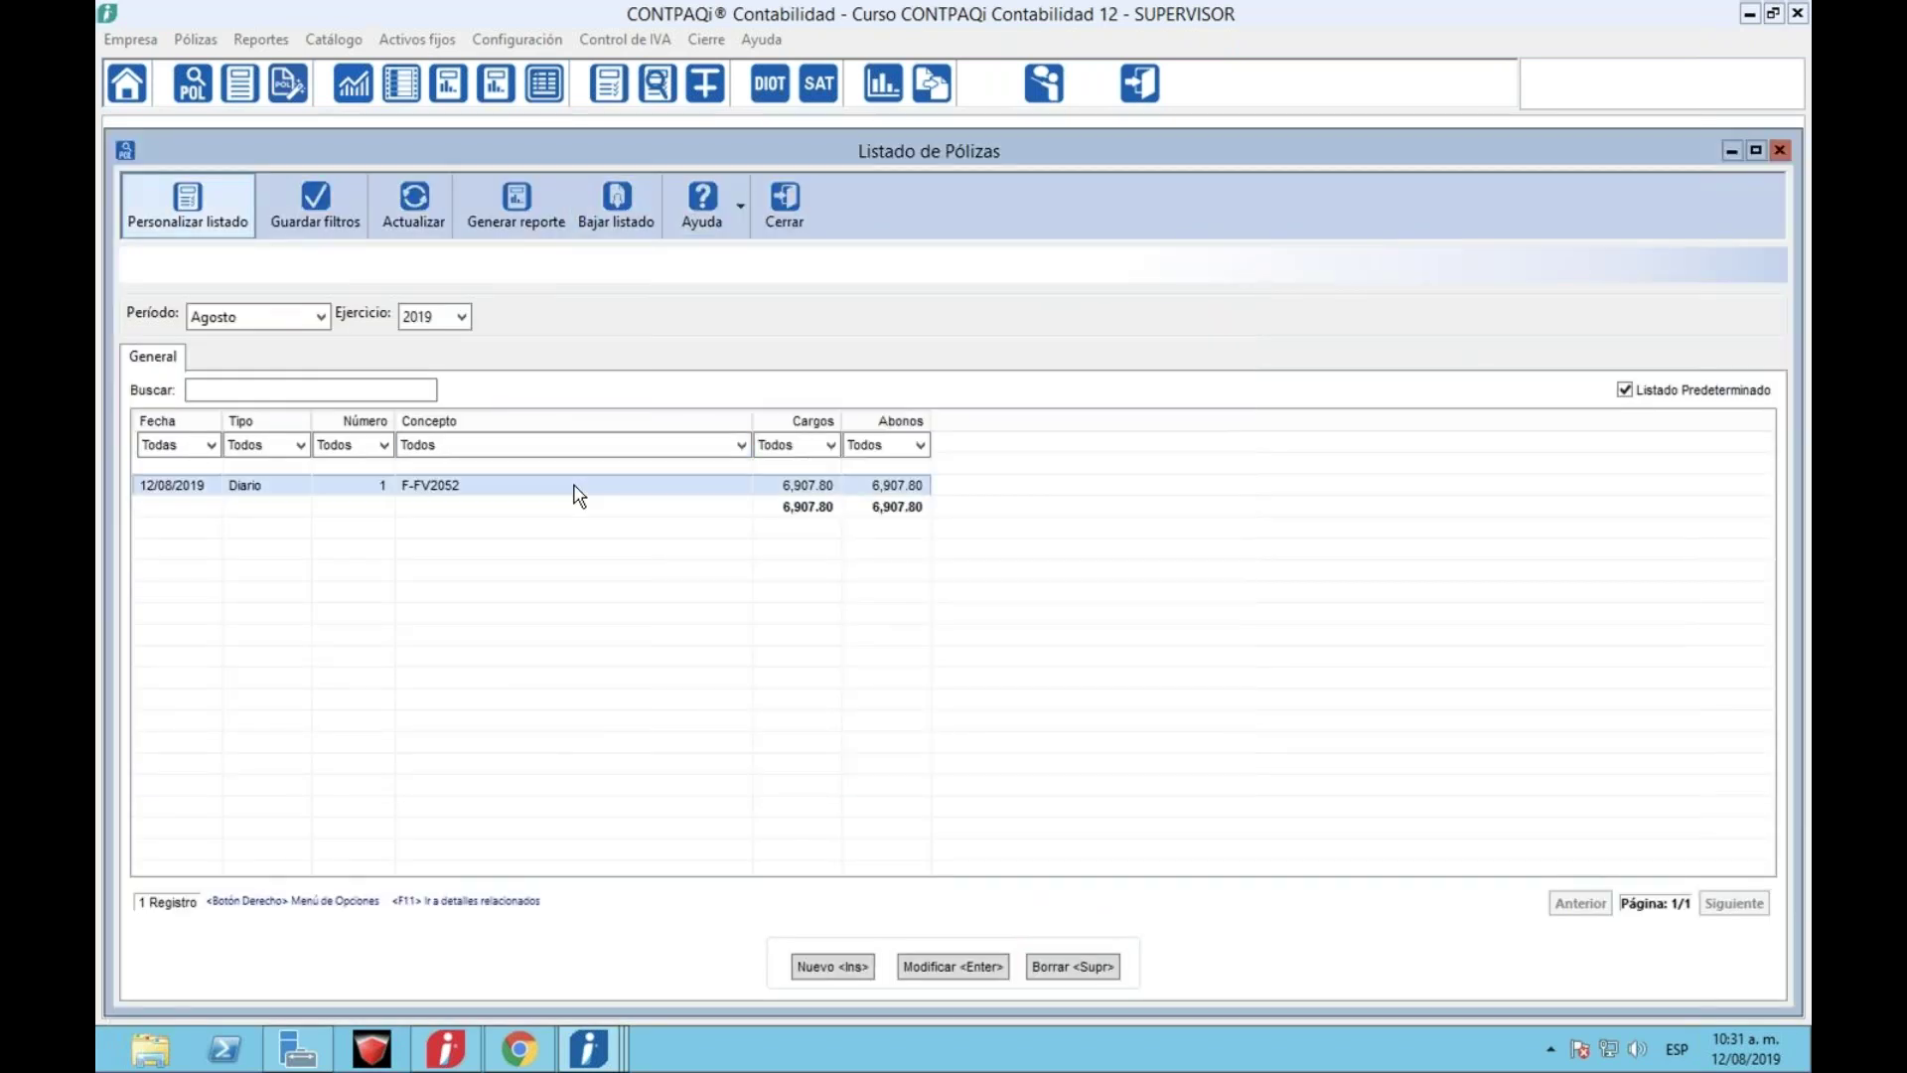
double_click(723, 483)
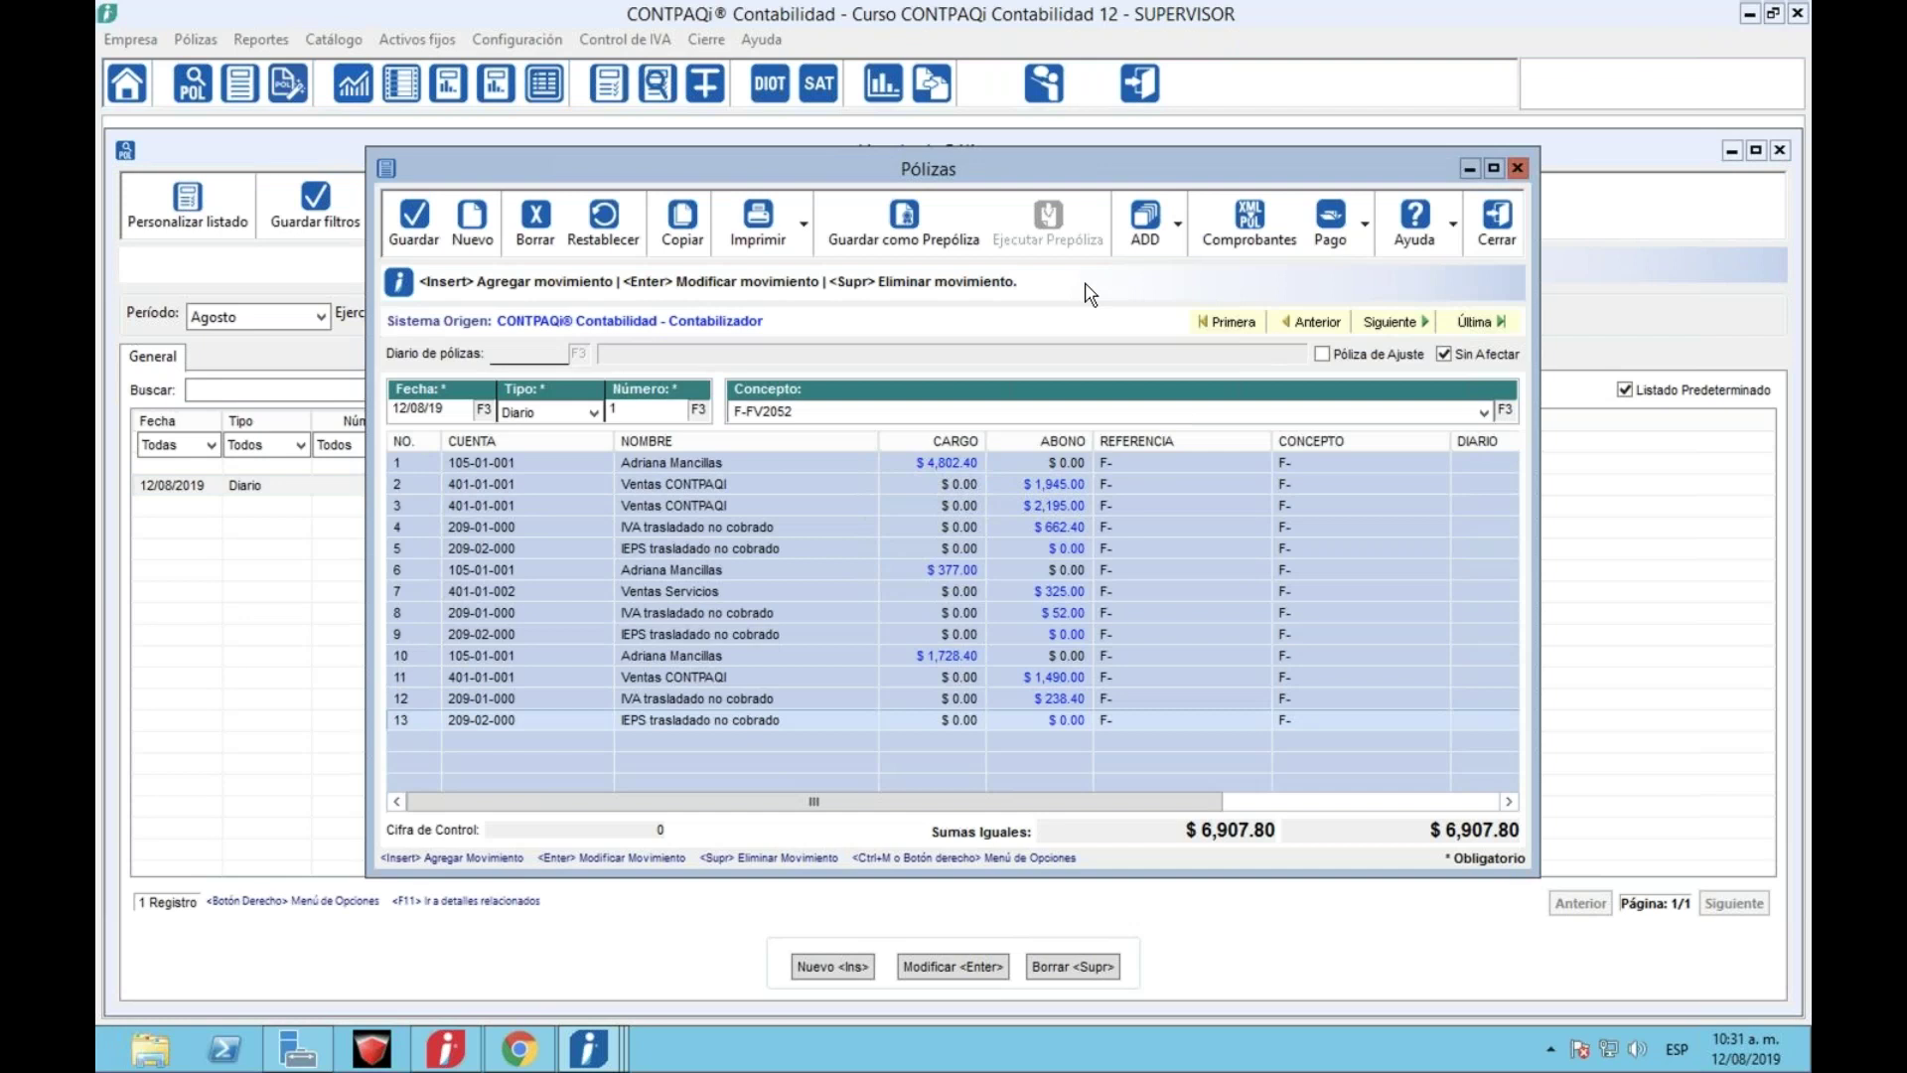
click(1480, 354)
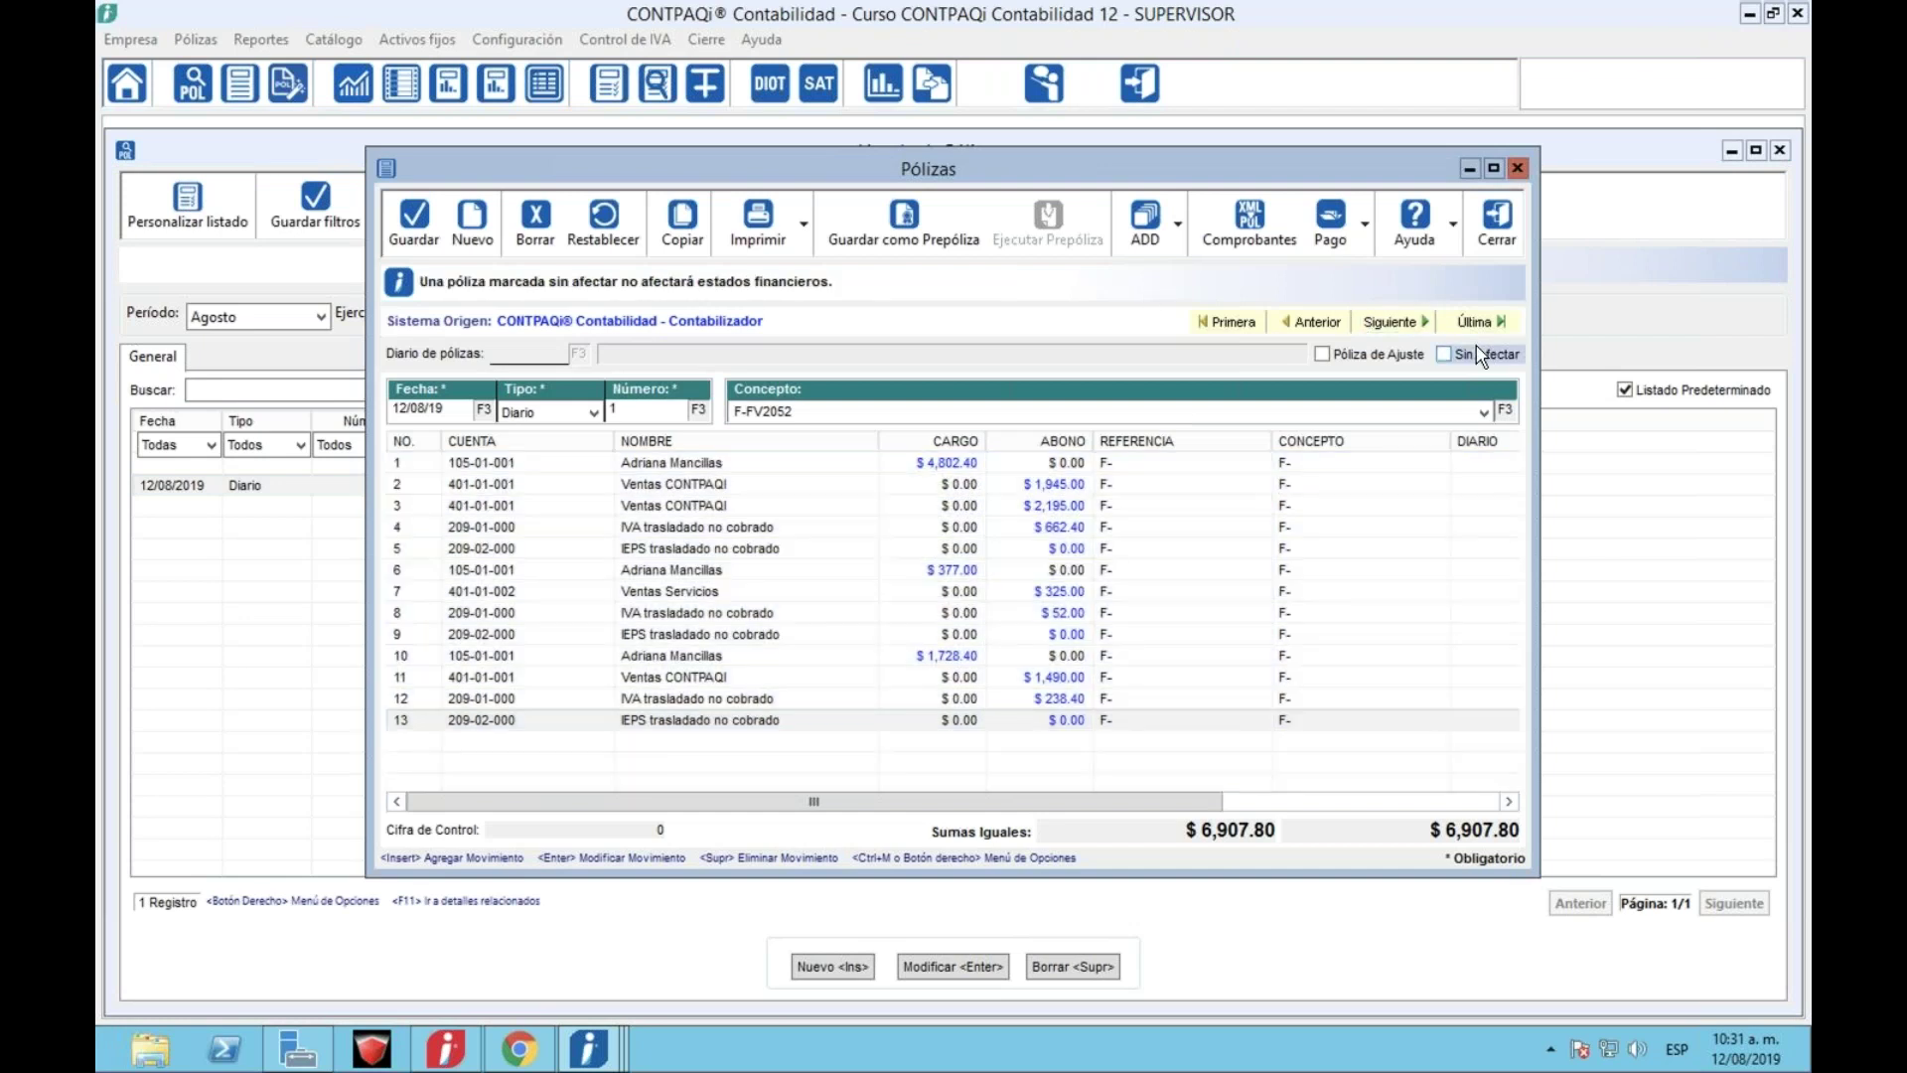
click(421, 222)
click(960, 558)
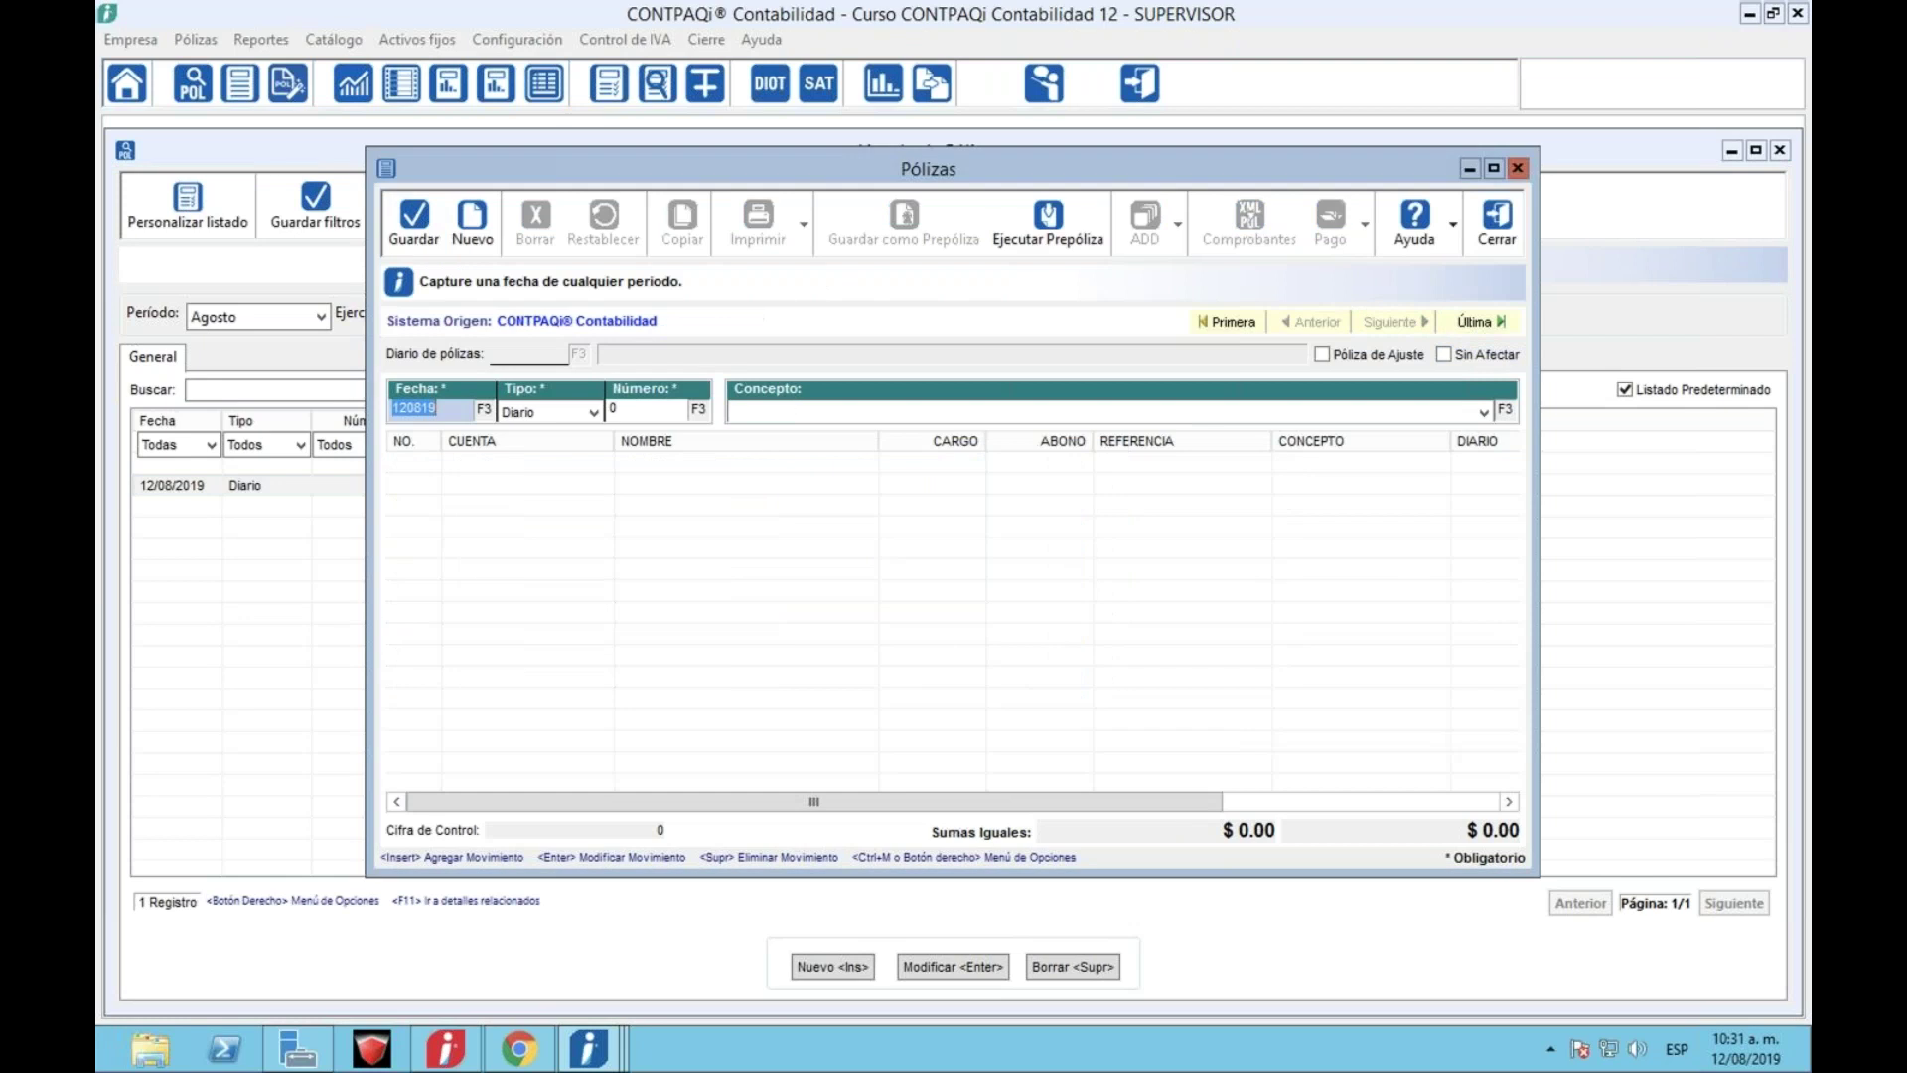
click(1498, 231)
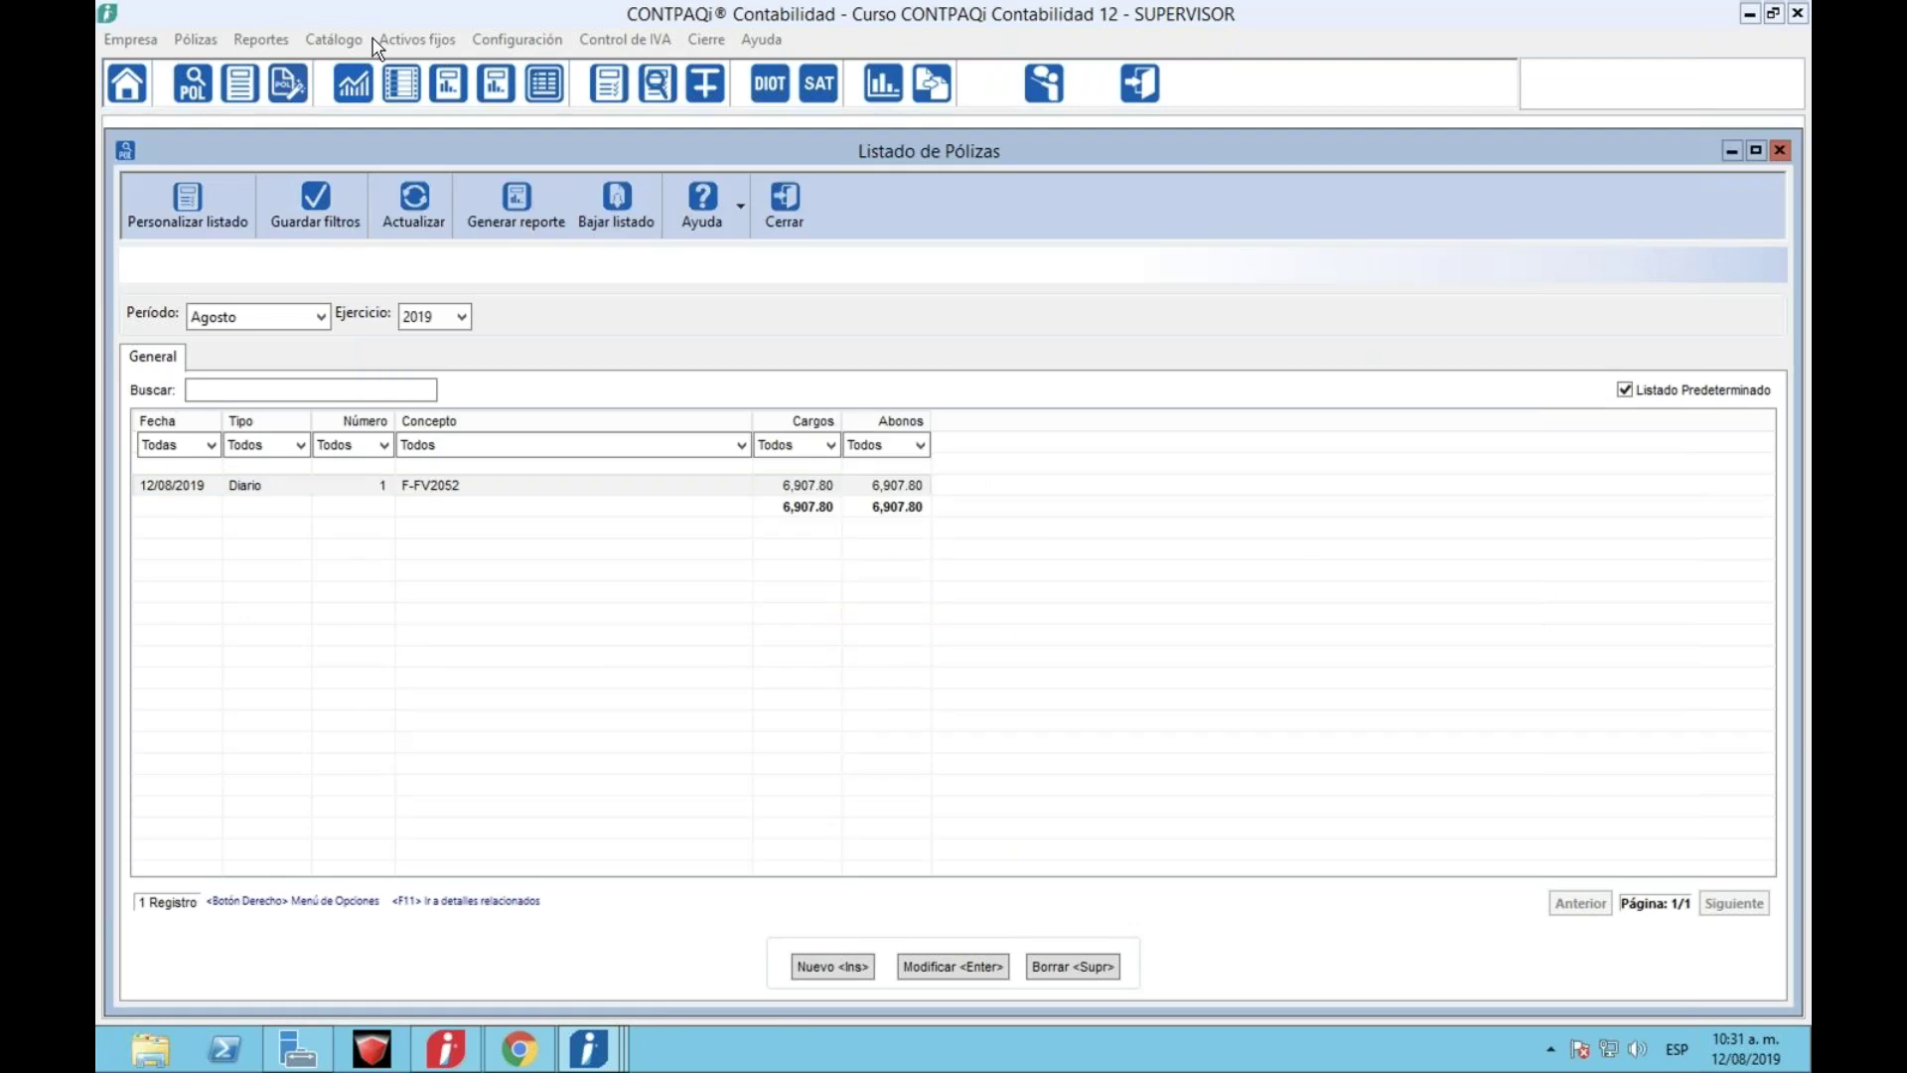
Run the Balanza de comprobación for the period range starting at Agosto, then close its preview.
click(273, 38)
mouse_move(323, 74)
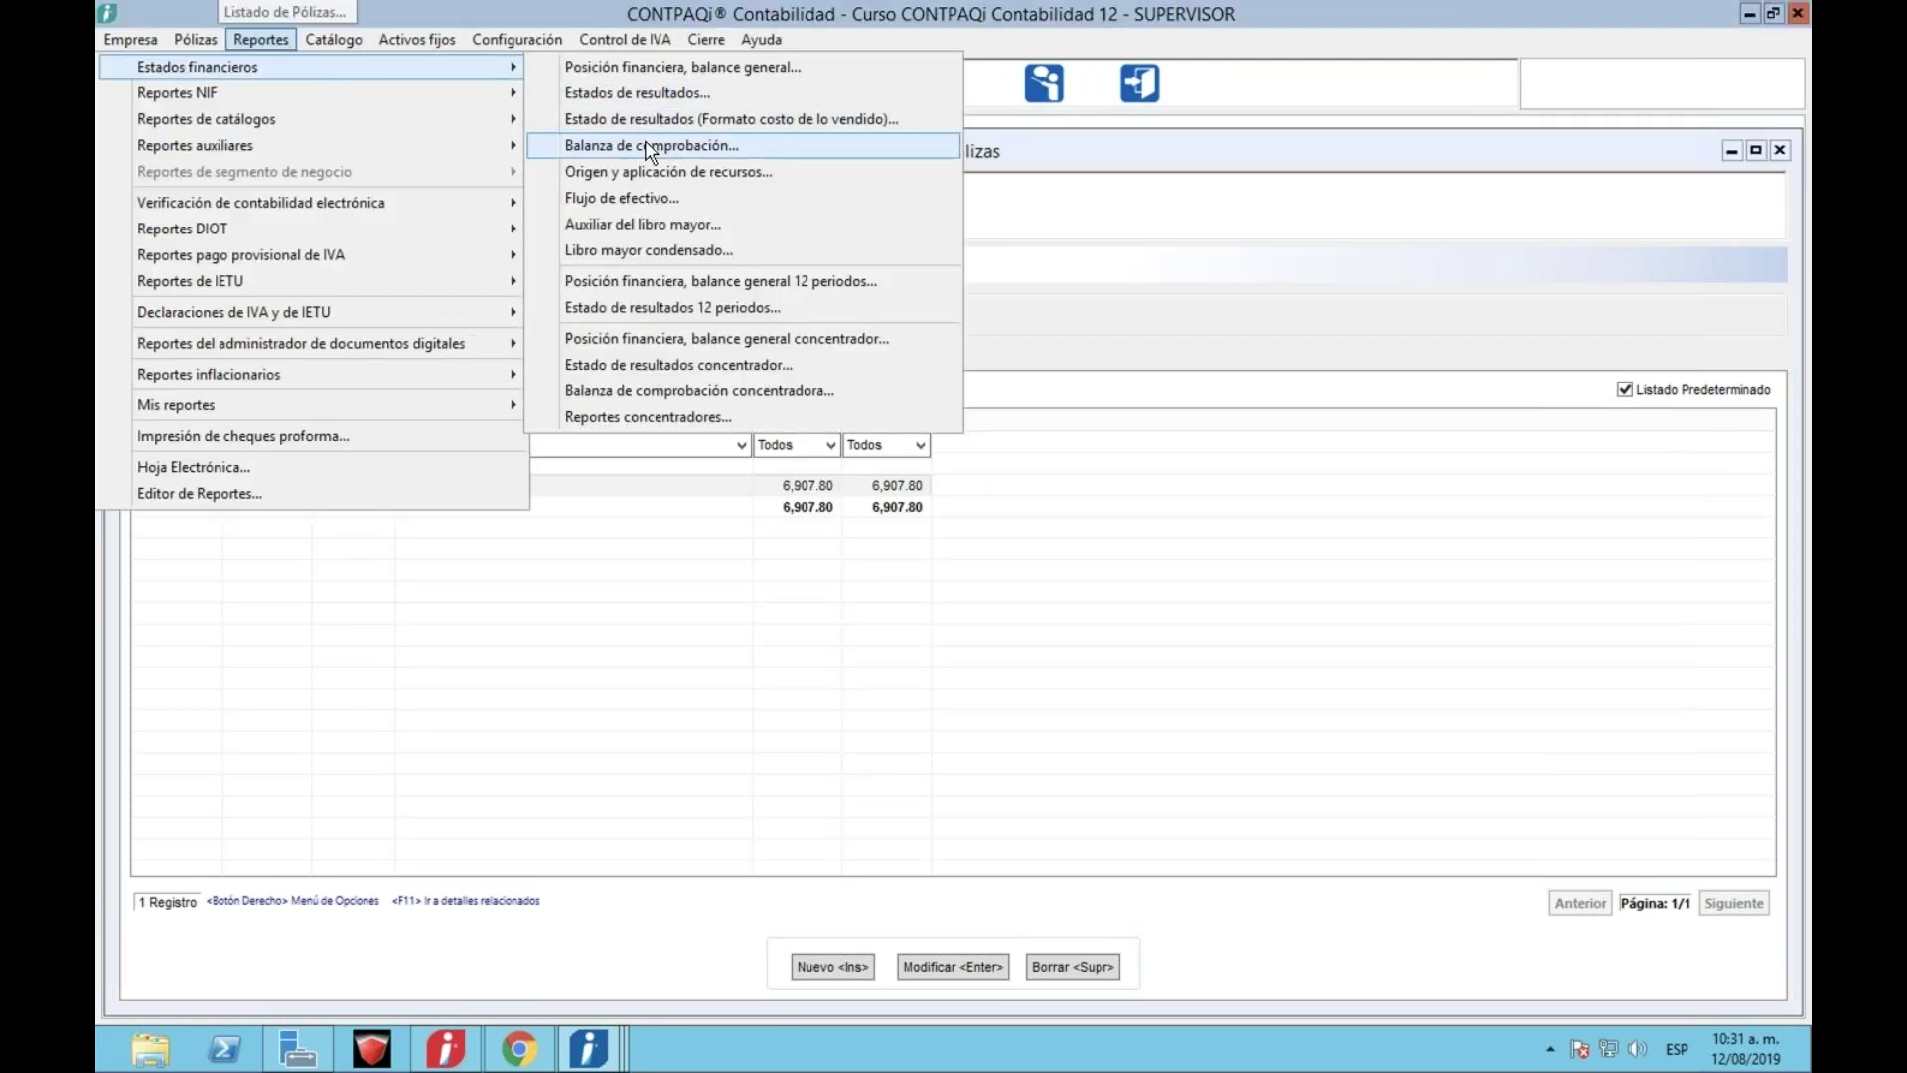
click(650, 146)
click(748, 399)
click(816, 446)
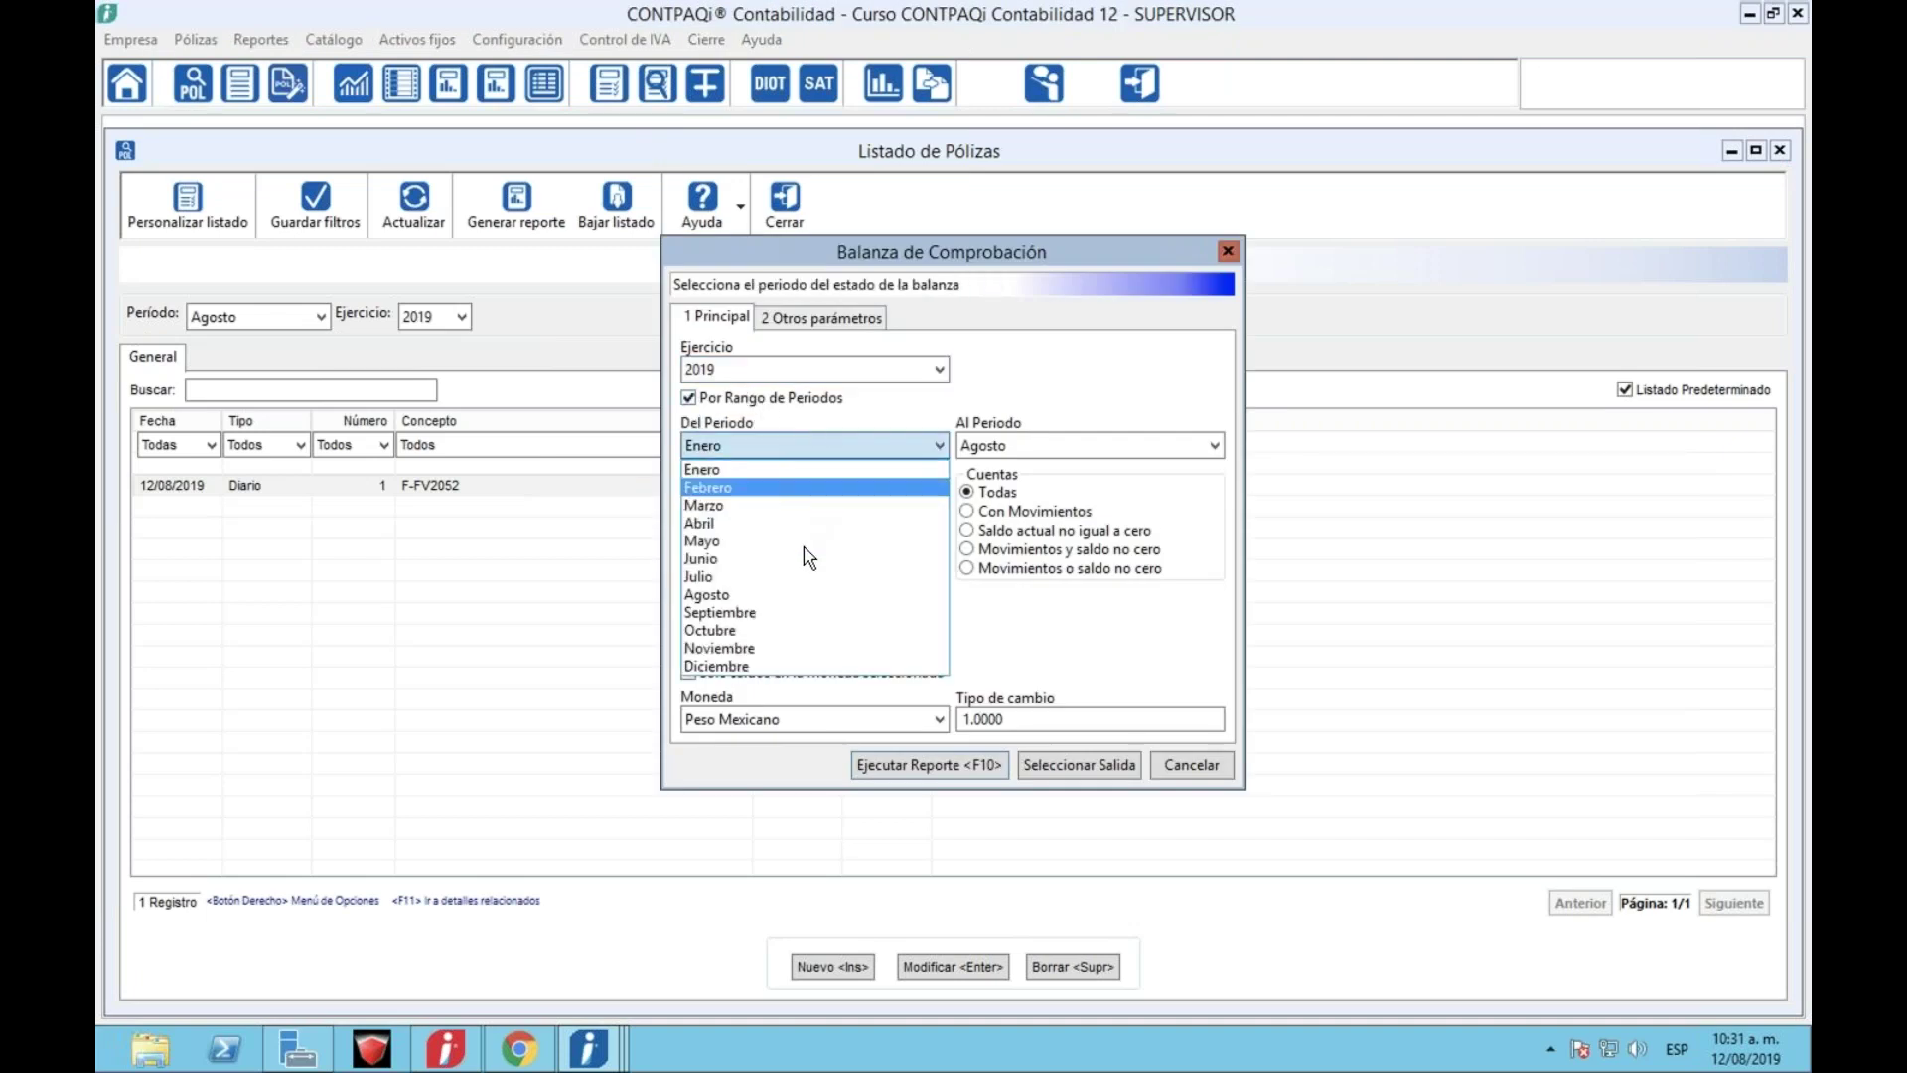
click(821, 594)
click(911, 765)
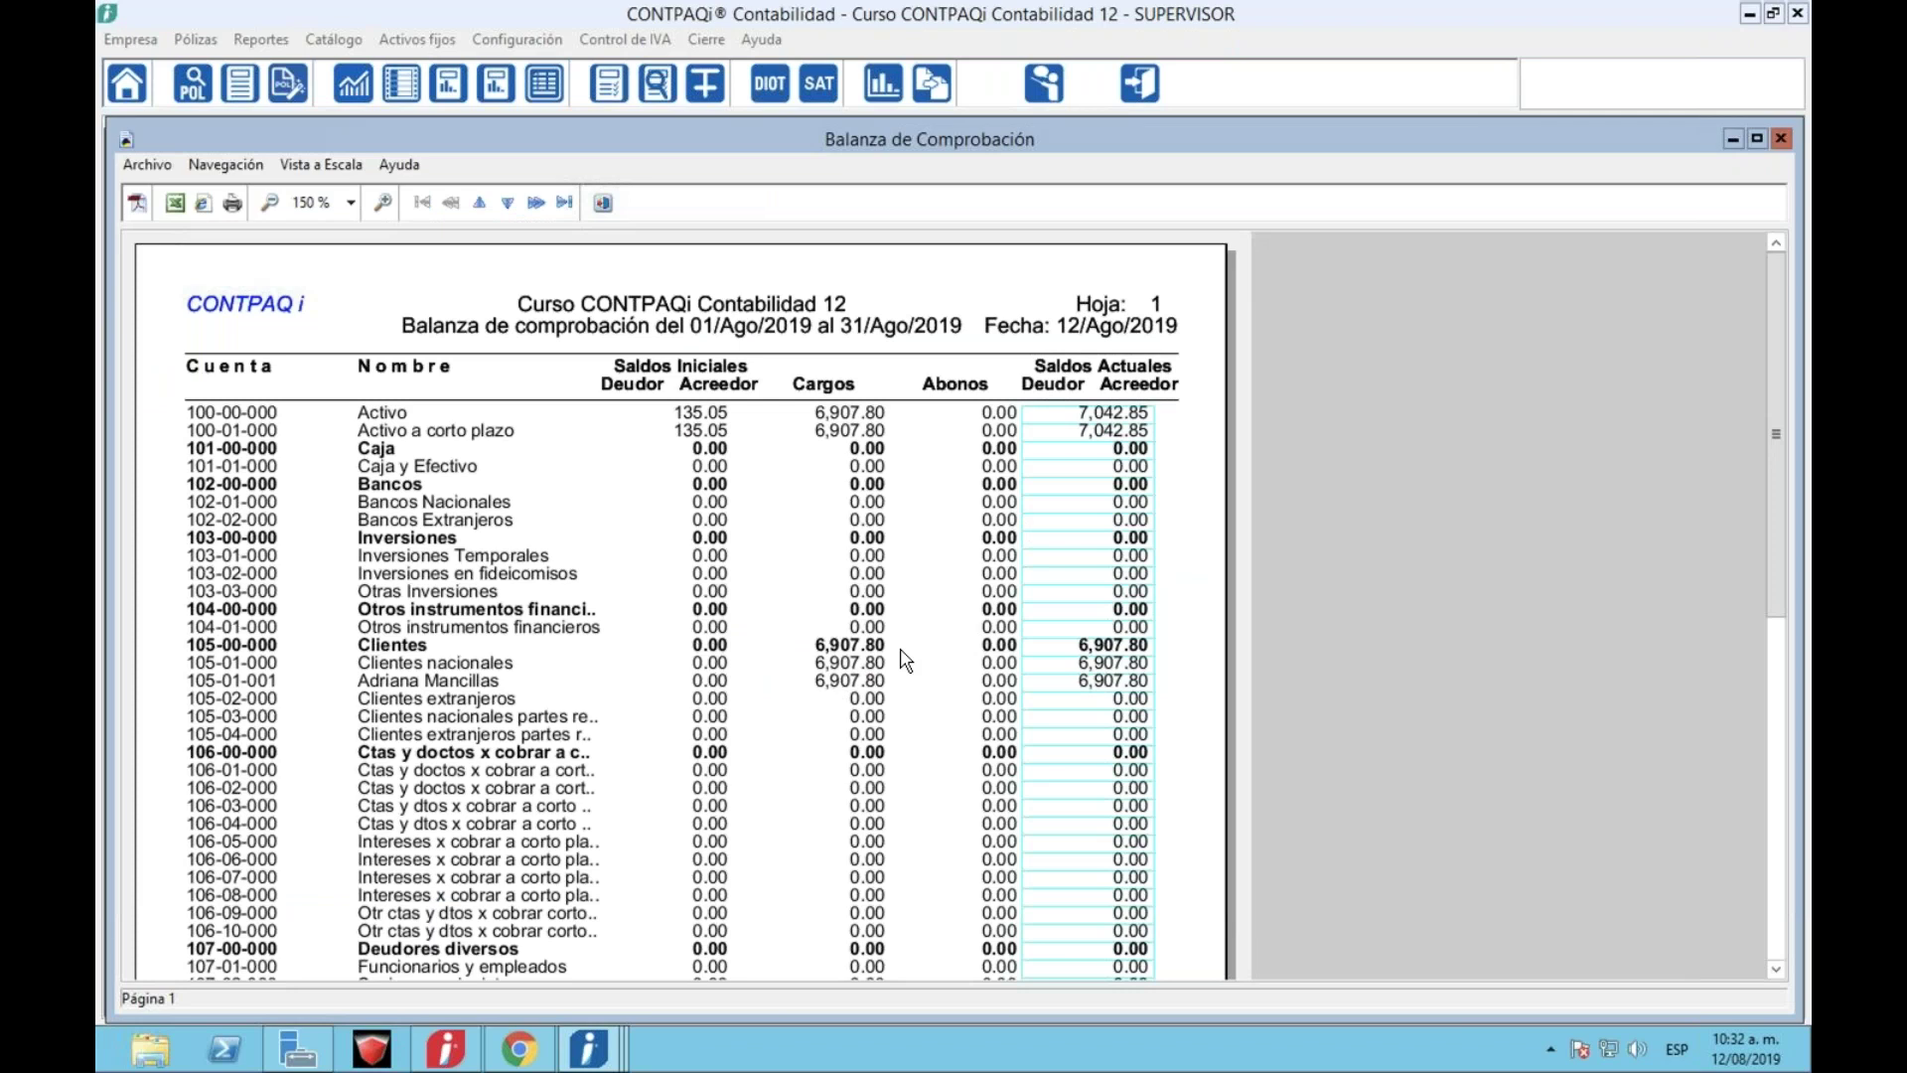
click(603, 203)
click(1222, 242)
Close the póliza listing and open the Configurador de asientos contables.
click(787, 205)
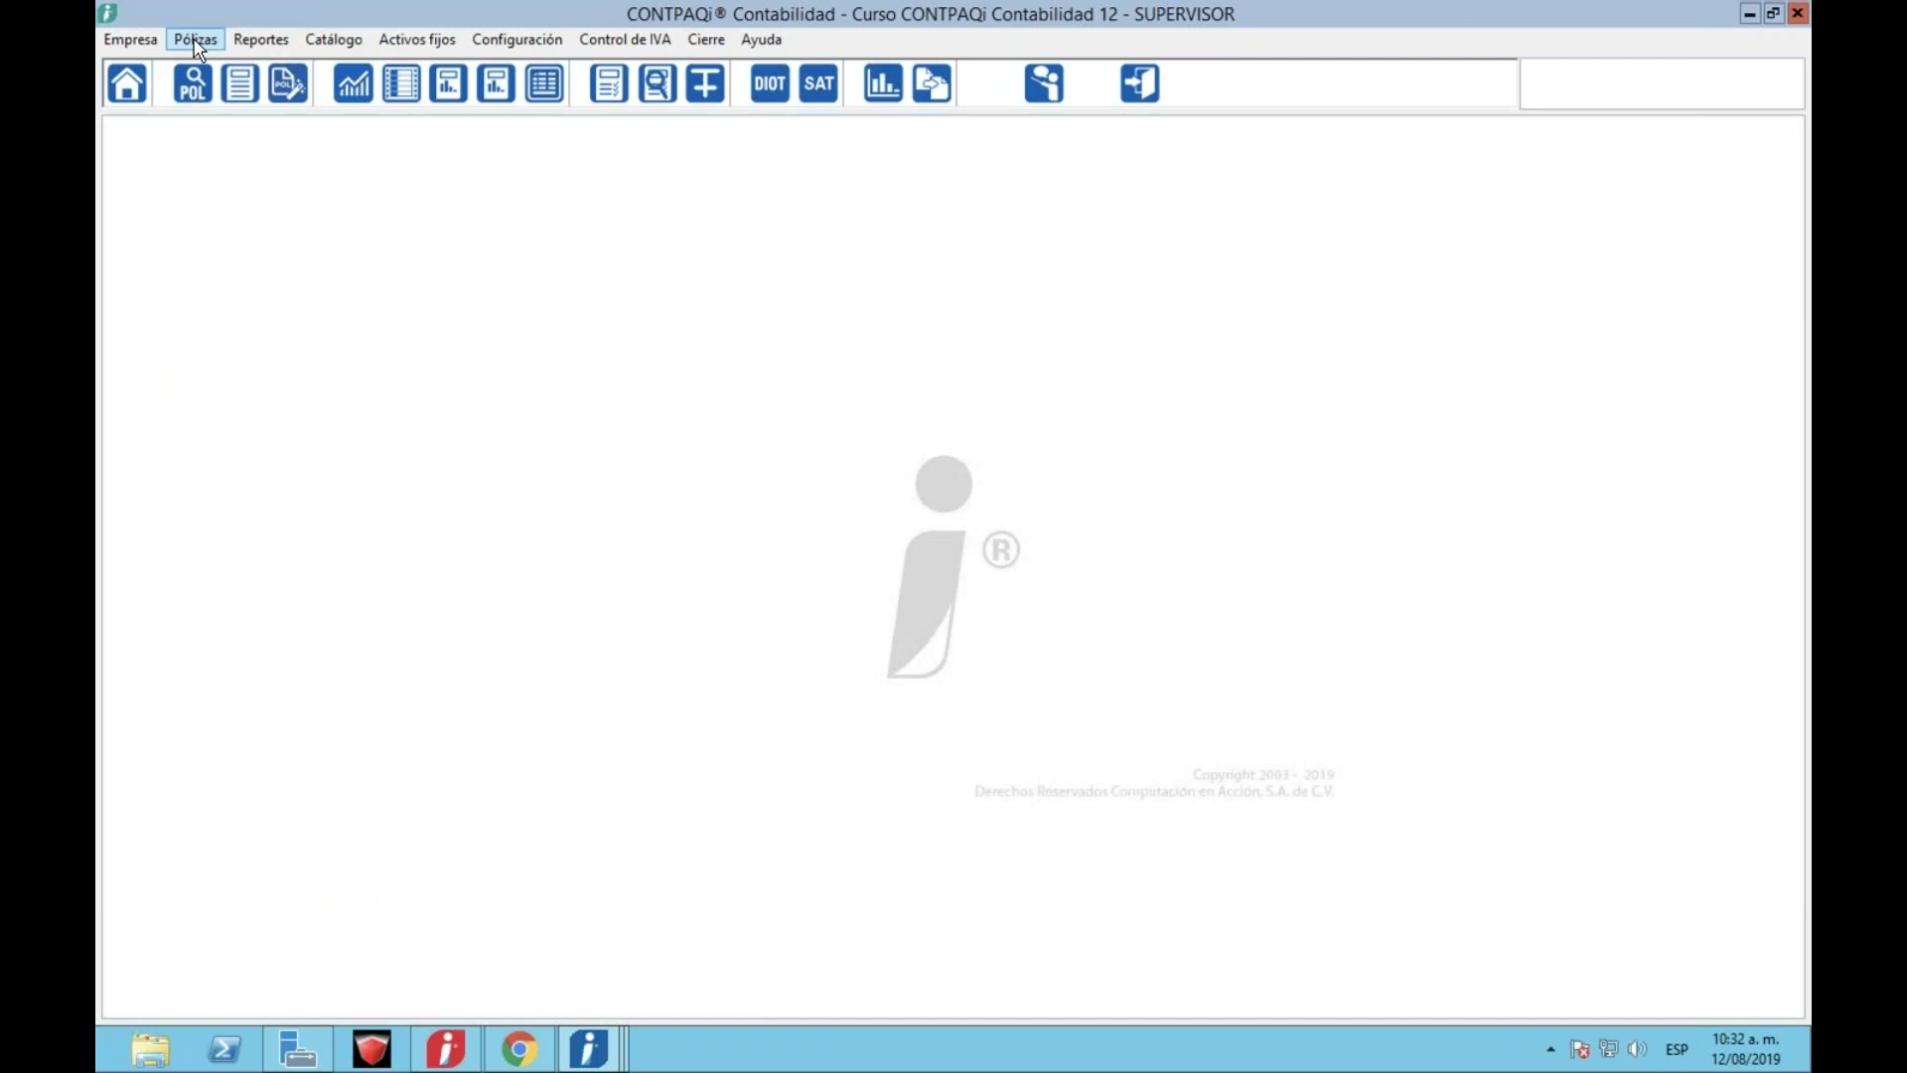
click(197, 41)
click(926, 300)
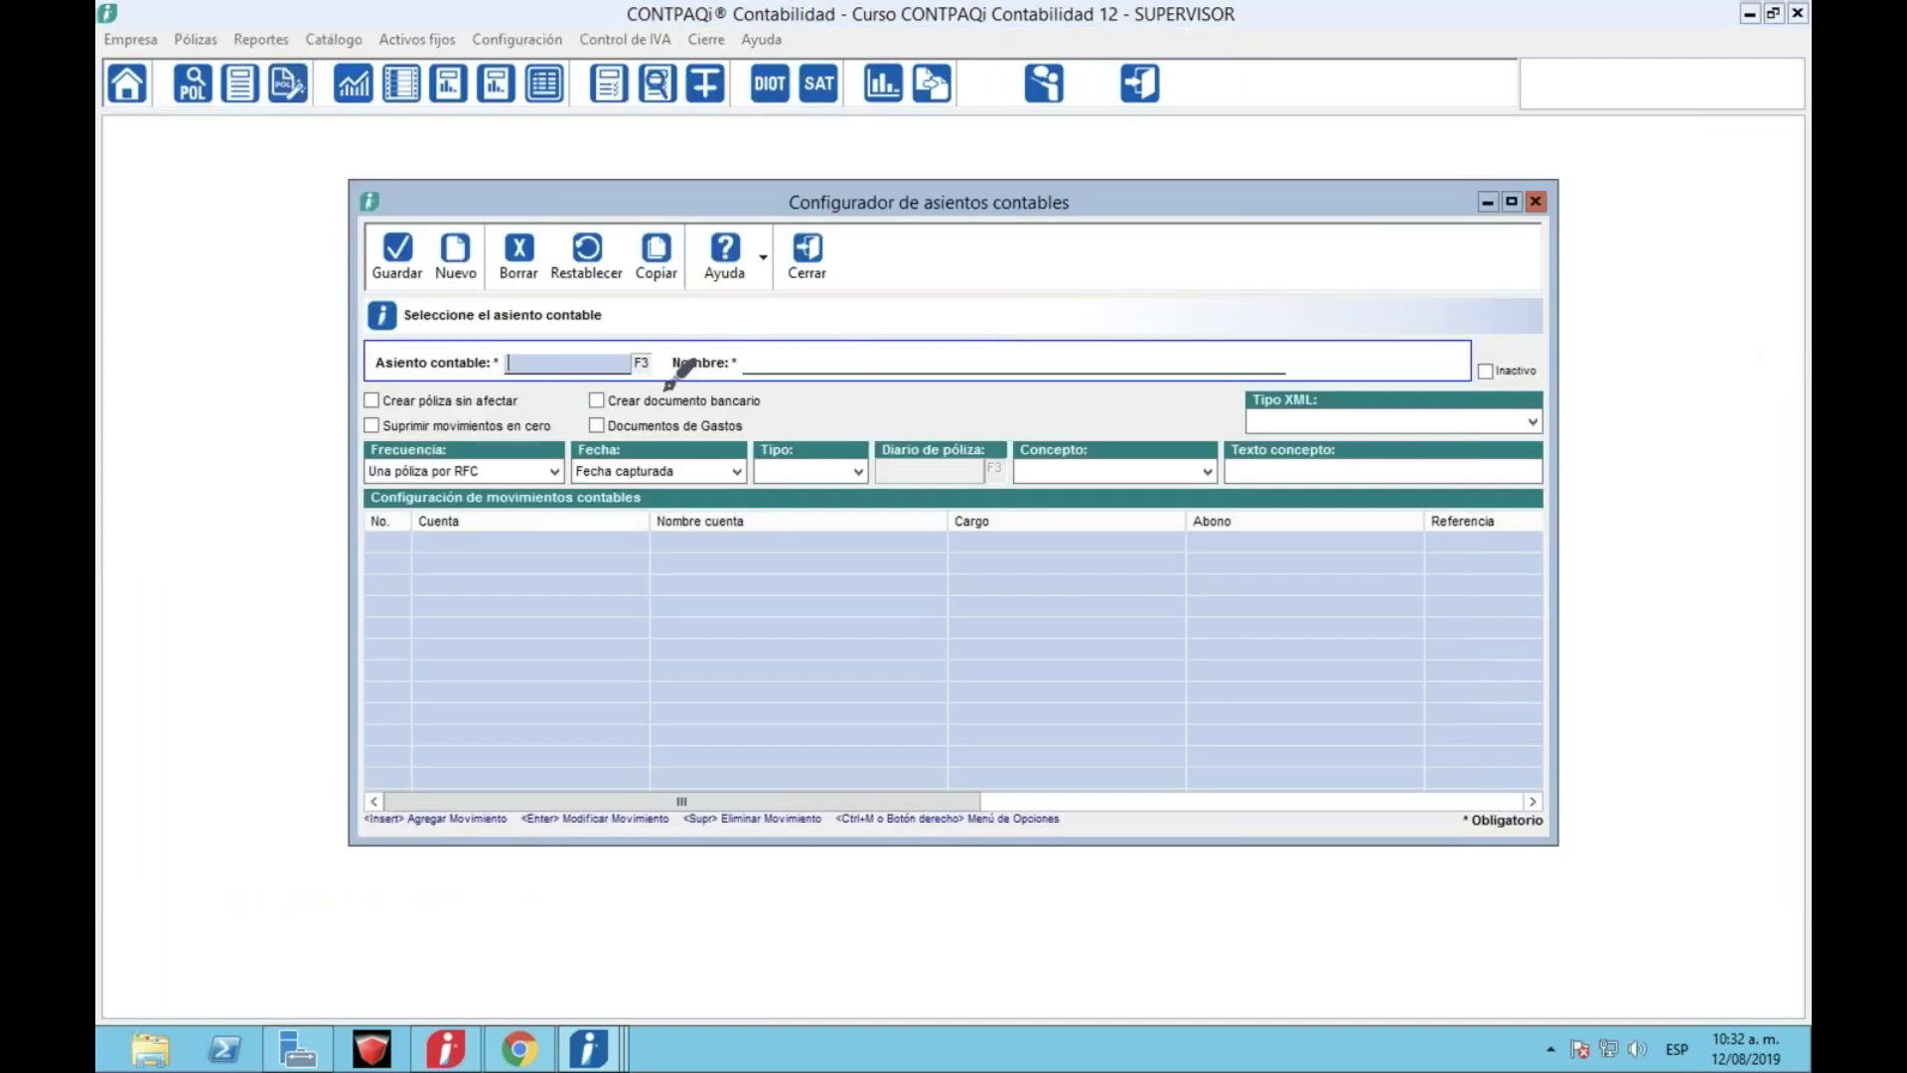
mouse_move(366, 378)
mouse_down()
mouse_move(390, 419)
mouse_move(367, 382)
mouse_up()
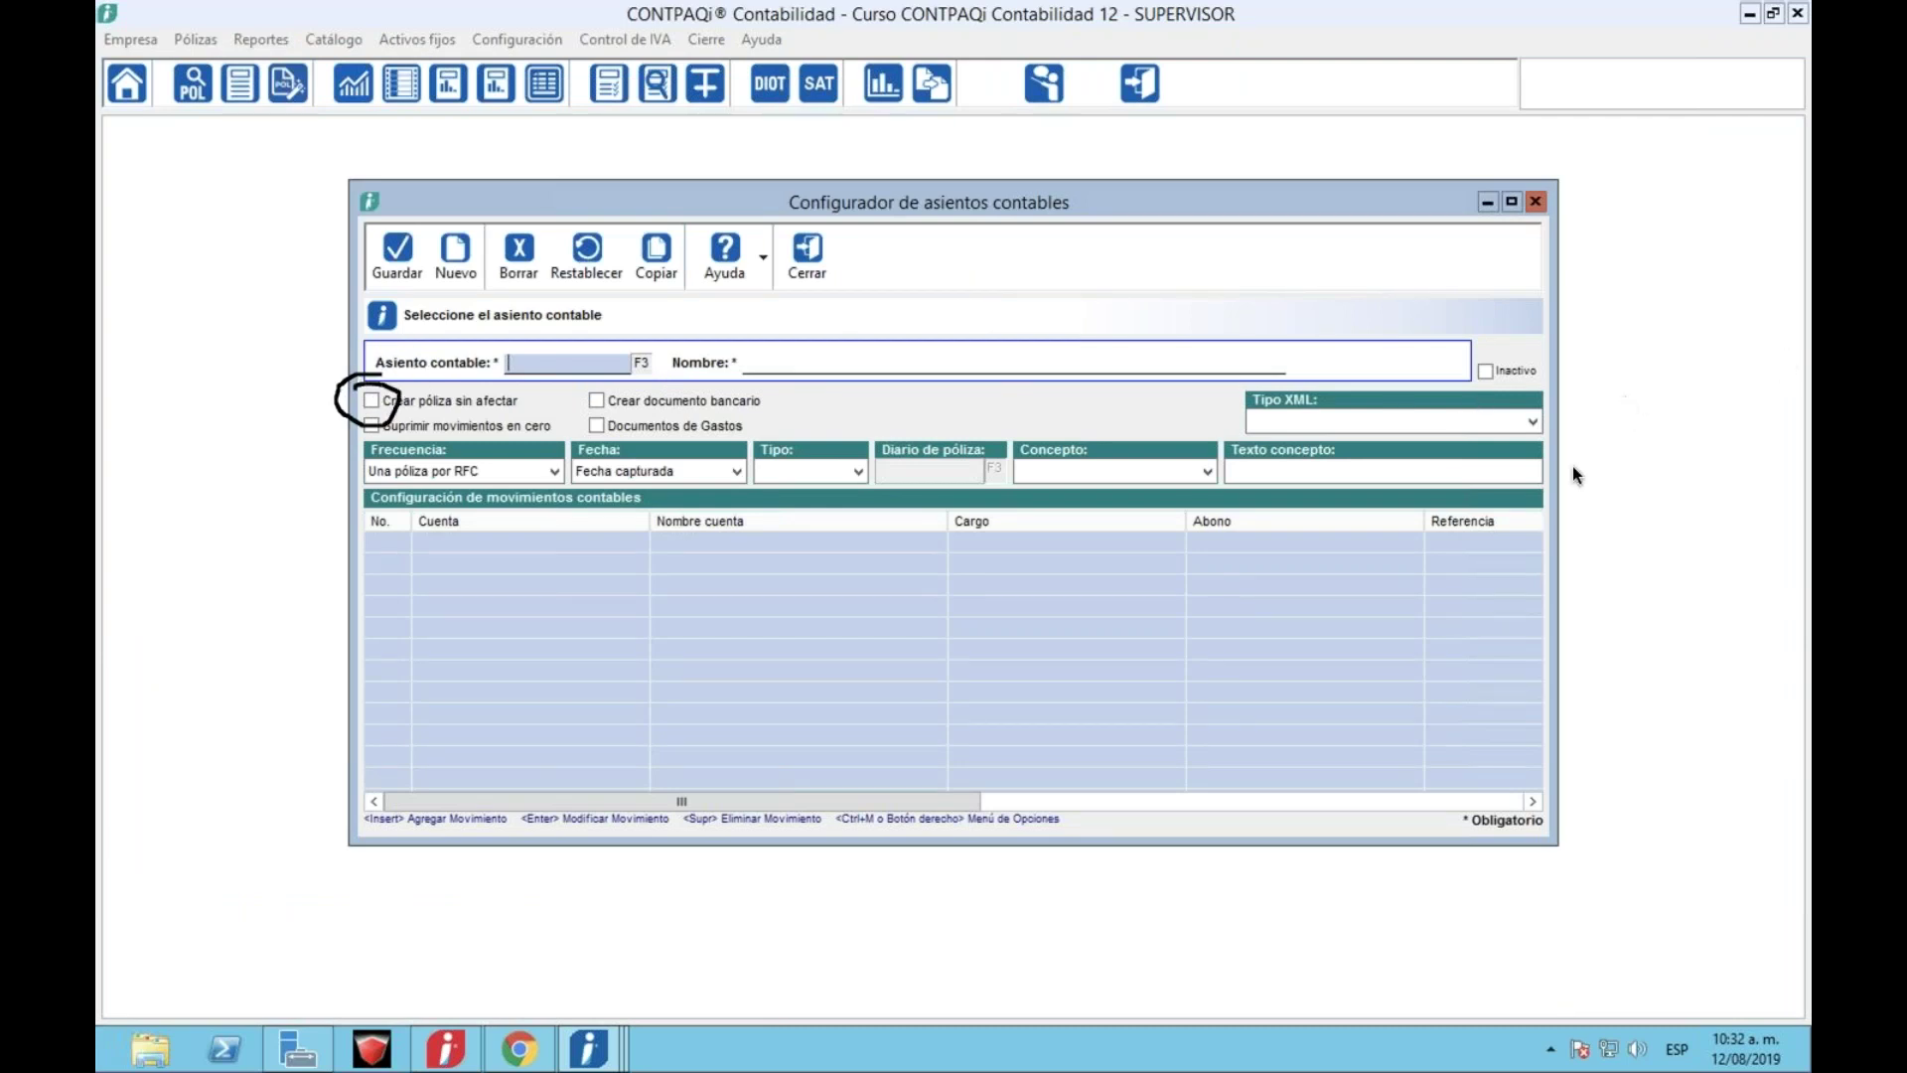
key(Escape)
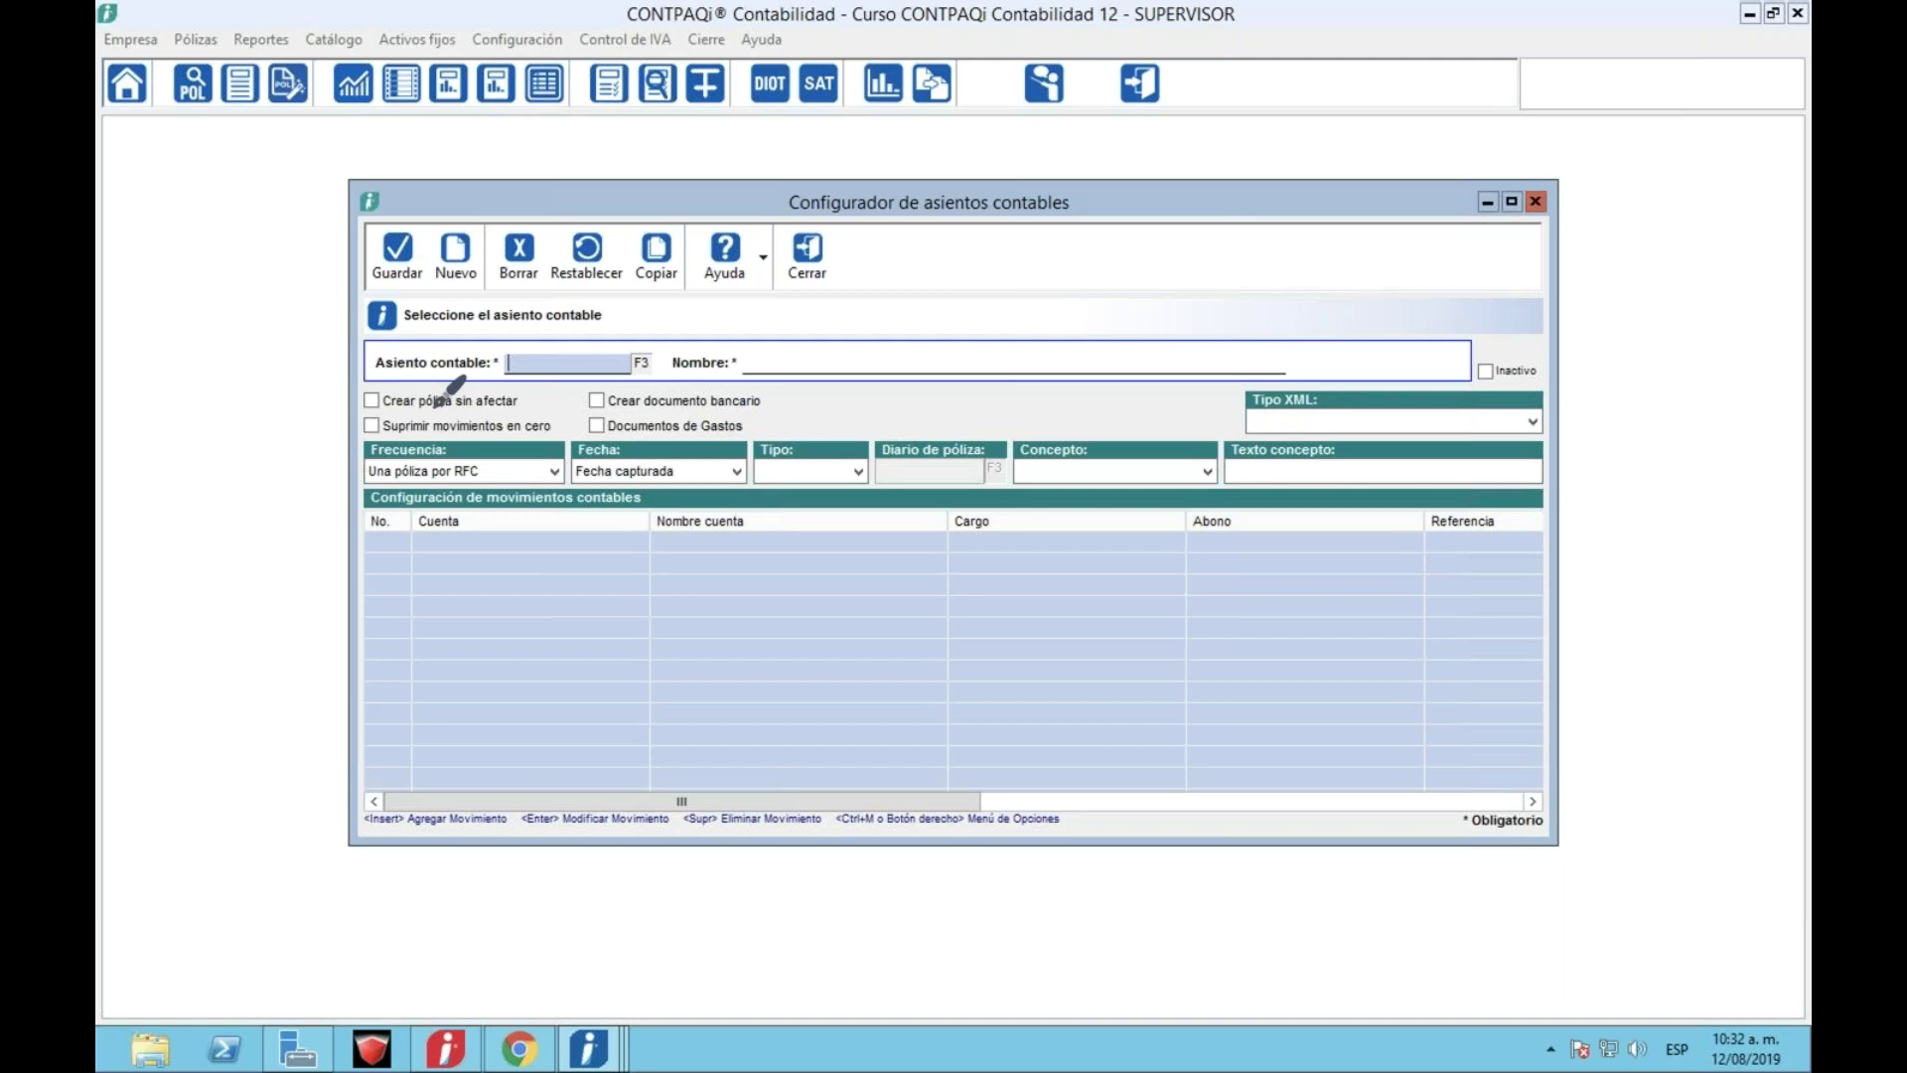
mouse_move(230, 425)
mouse_down()
mouse_move(347, 425)
mouse_move(295, 453)
mouse_up()
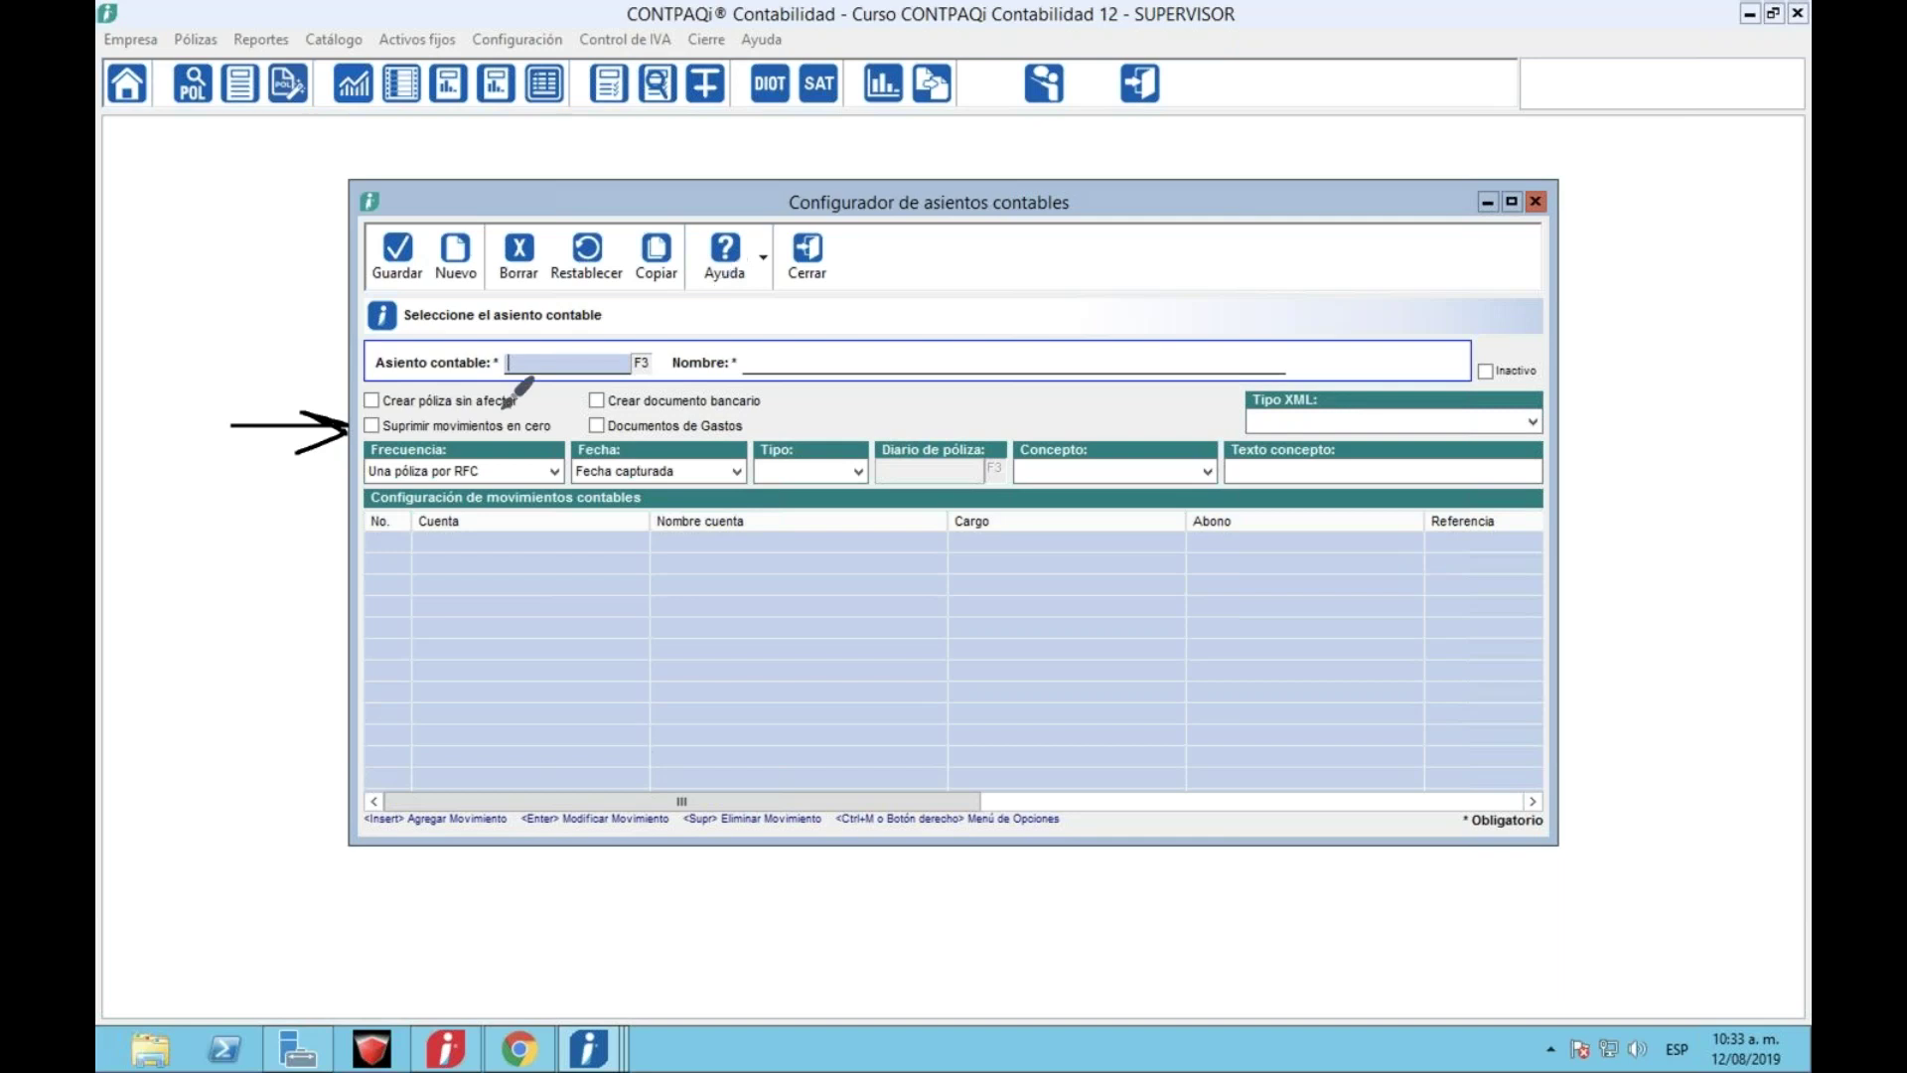
mouse_move(367, 438)
mouse_down()
mouse_move(549, 439)
mouse_move(547, 400)
mouse_move(382, 405)
mouse_move(364, 434)
mouse_up()
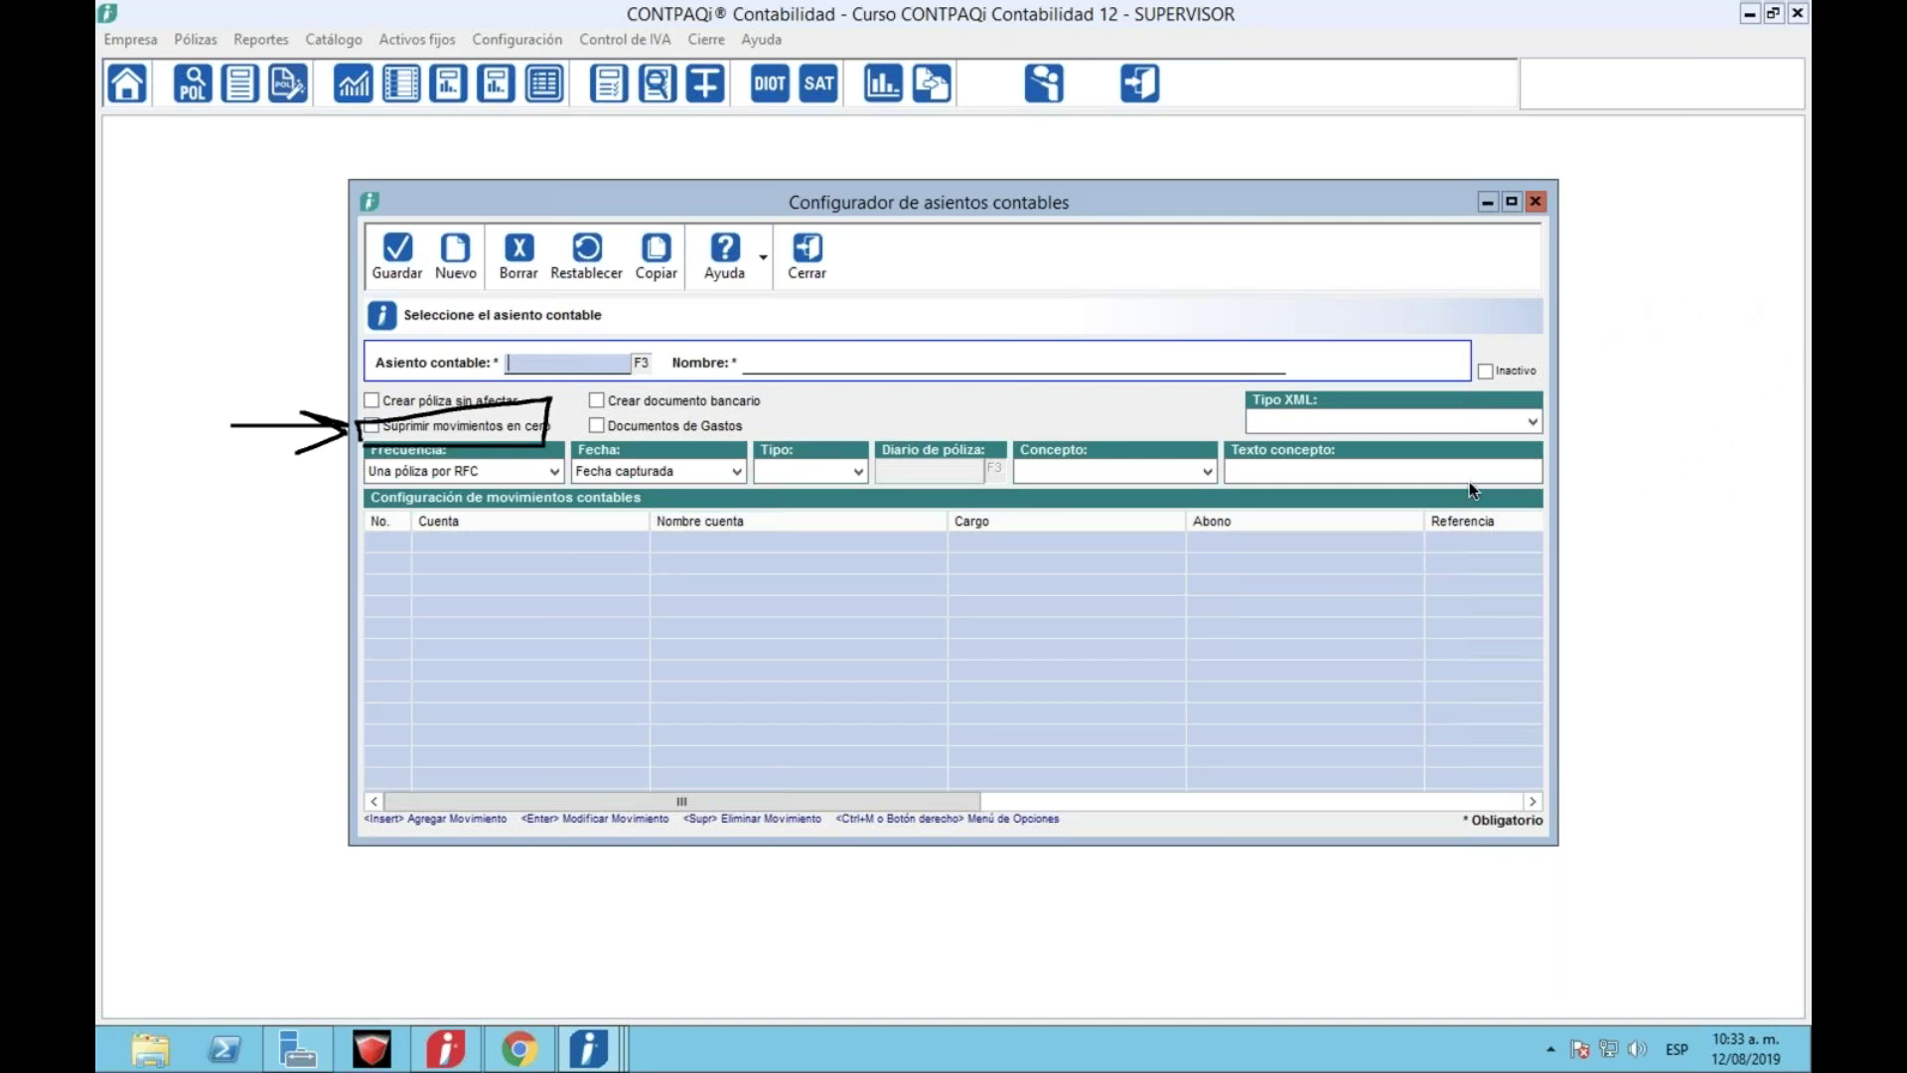
key(e)
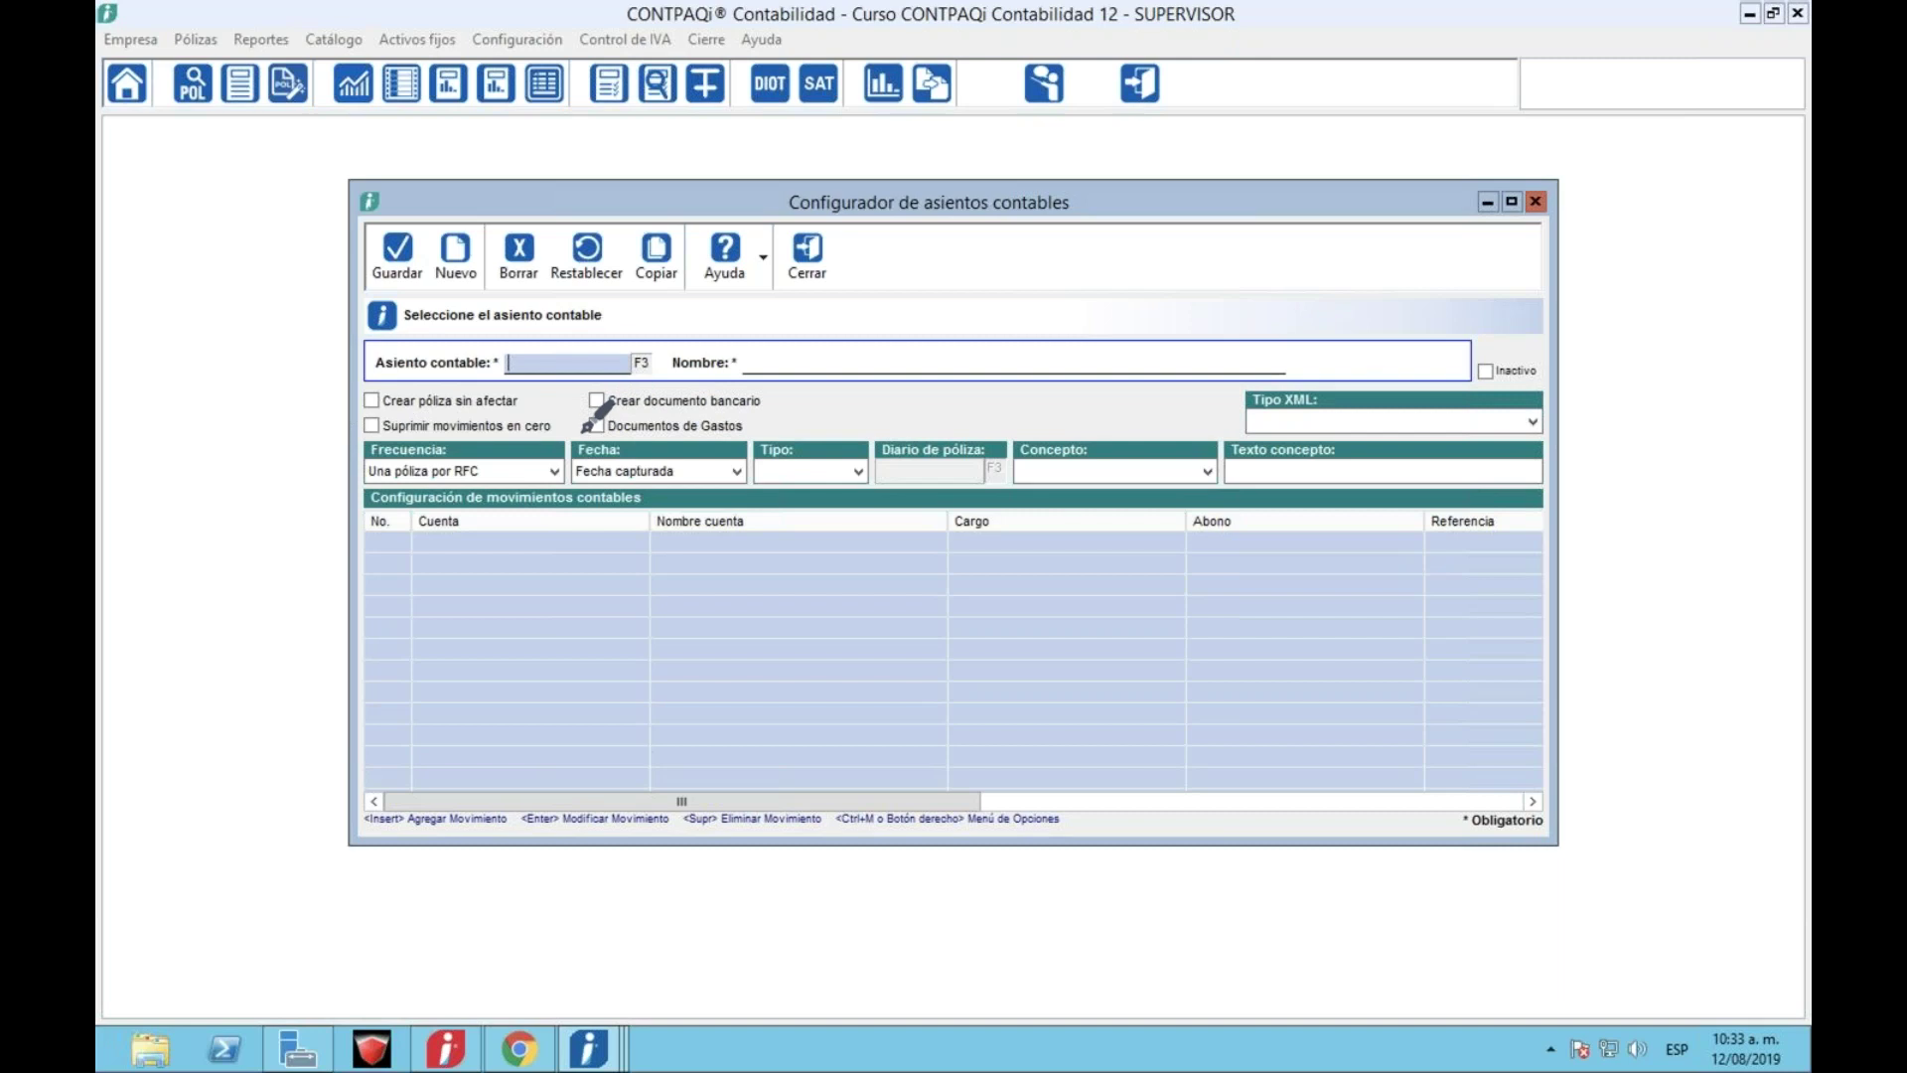
mouse_move(613, 437)
mouse_down()
mouse_move(696, 446)
mouse_move(769, 416)
mouse_up()
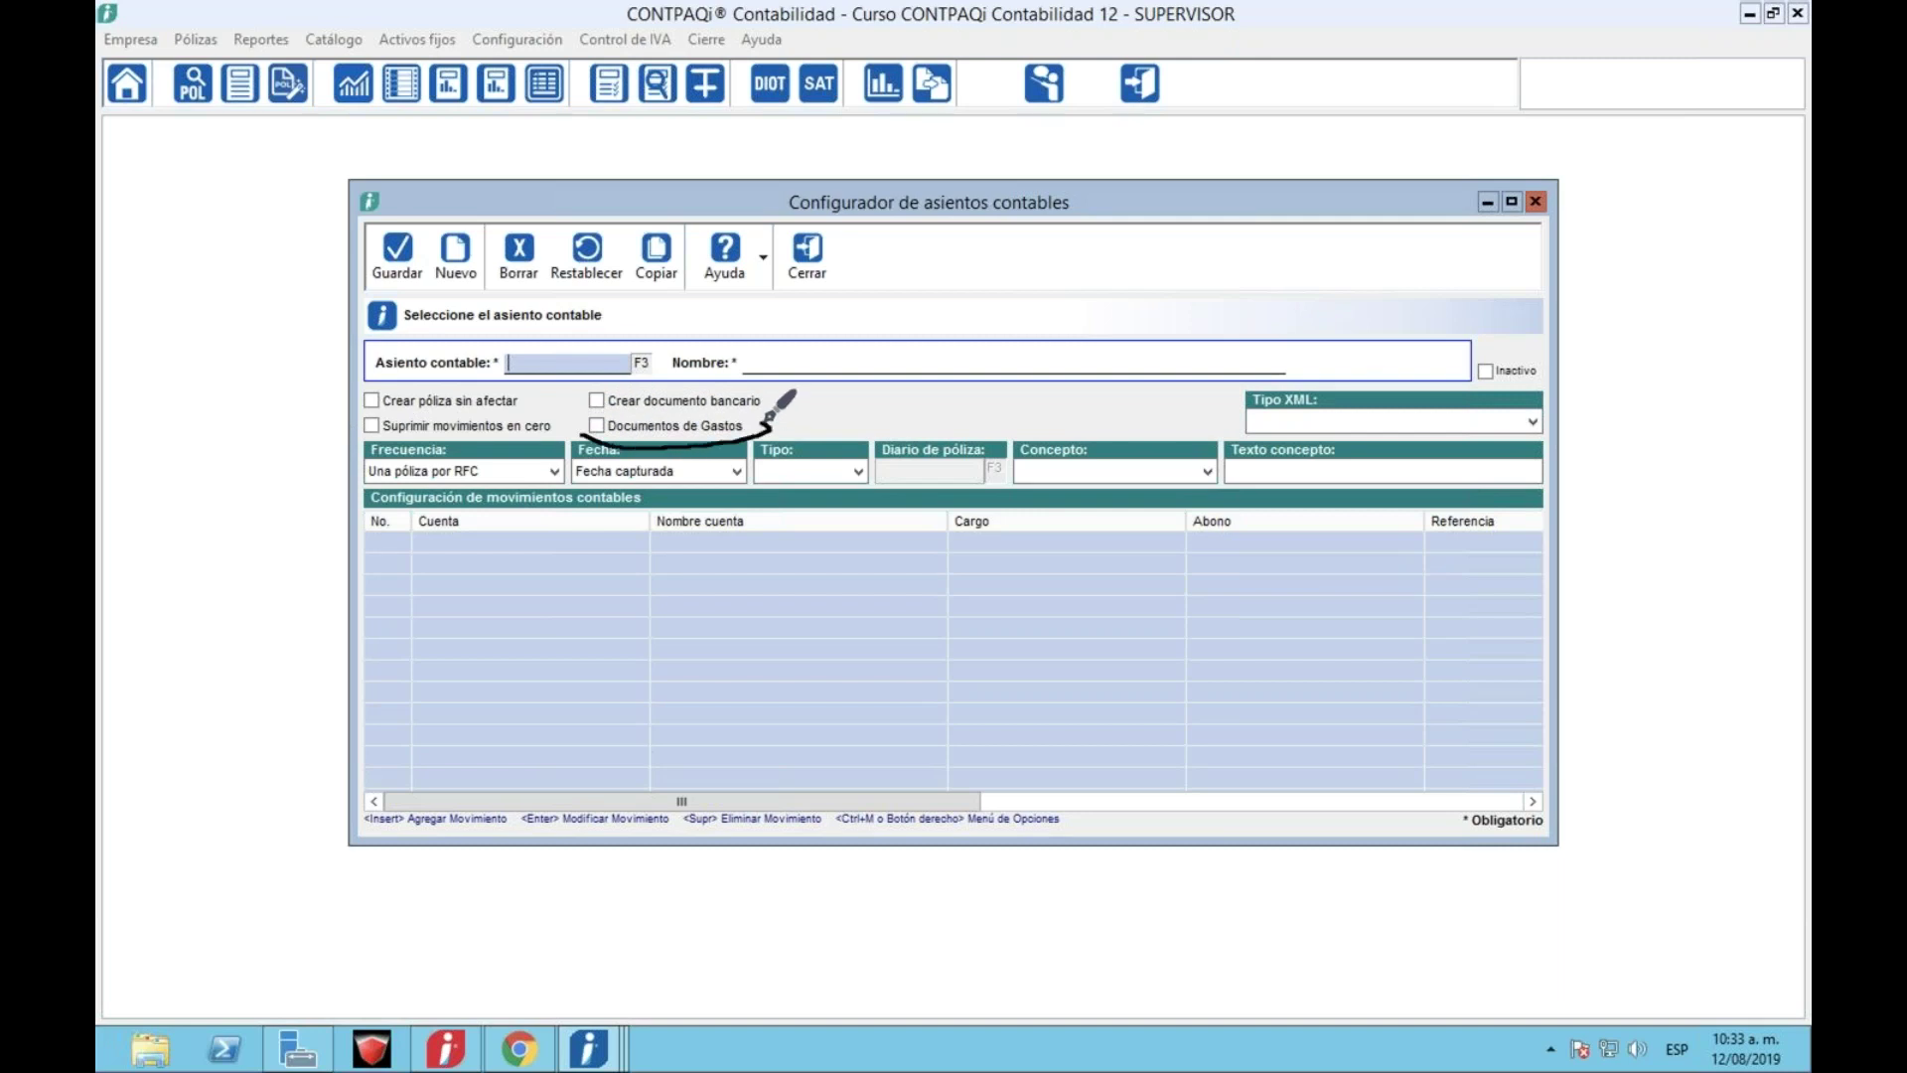
mouse_move(784, 403)
mouse_down()
mouse_move(617, 415)
mouse_move(572, 394)
mouse_move(596, 392)
mouse_up()
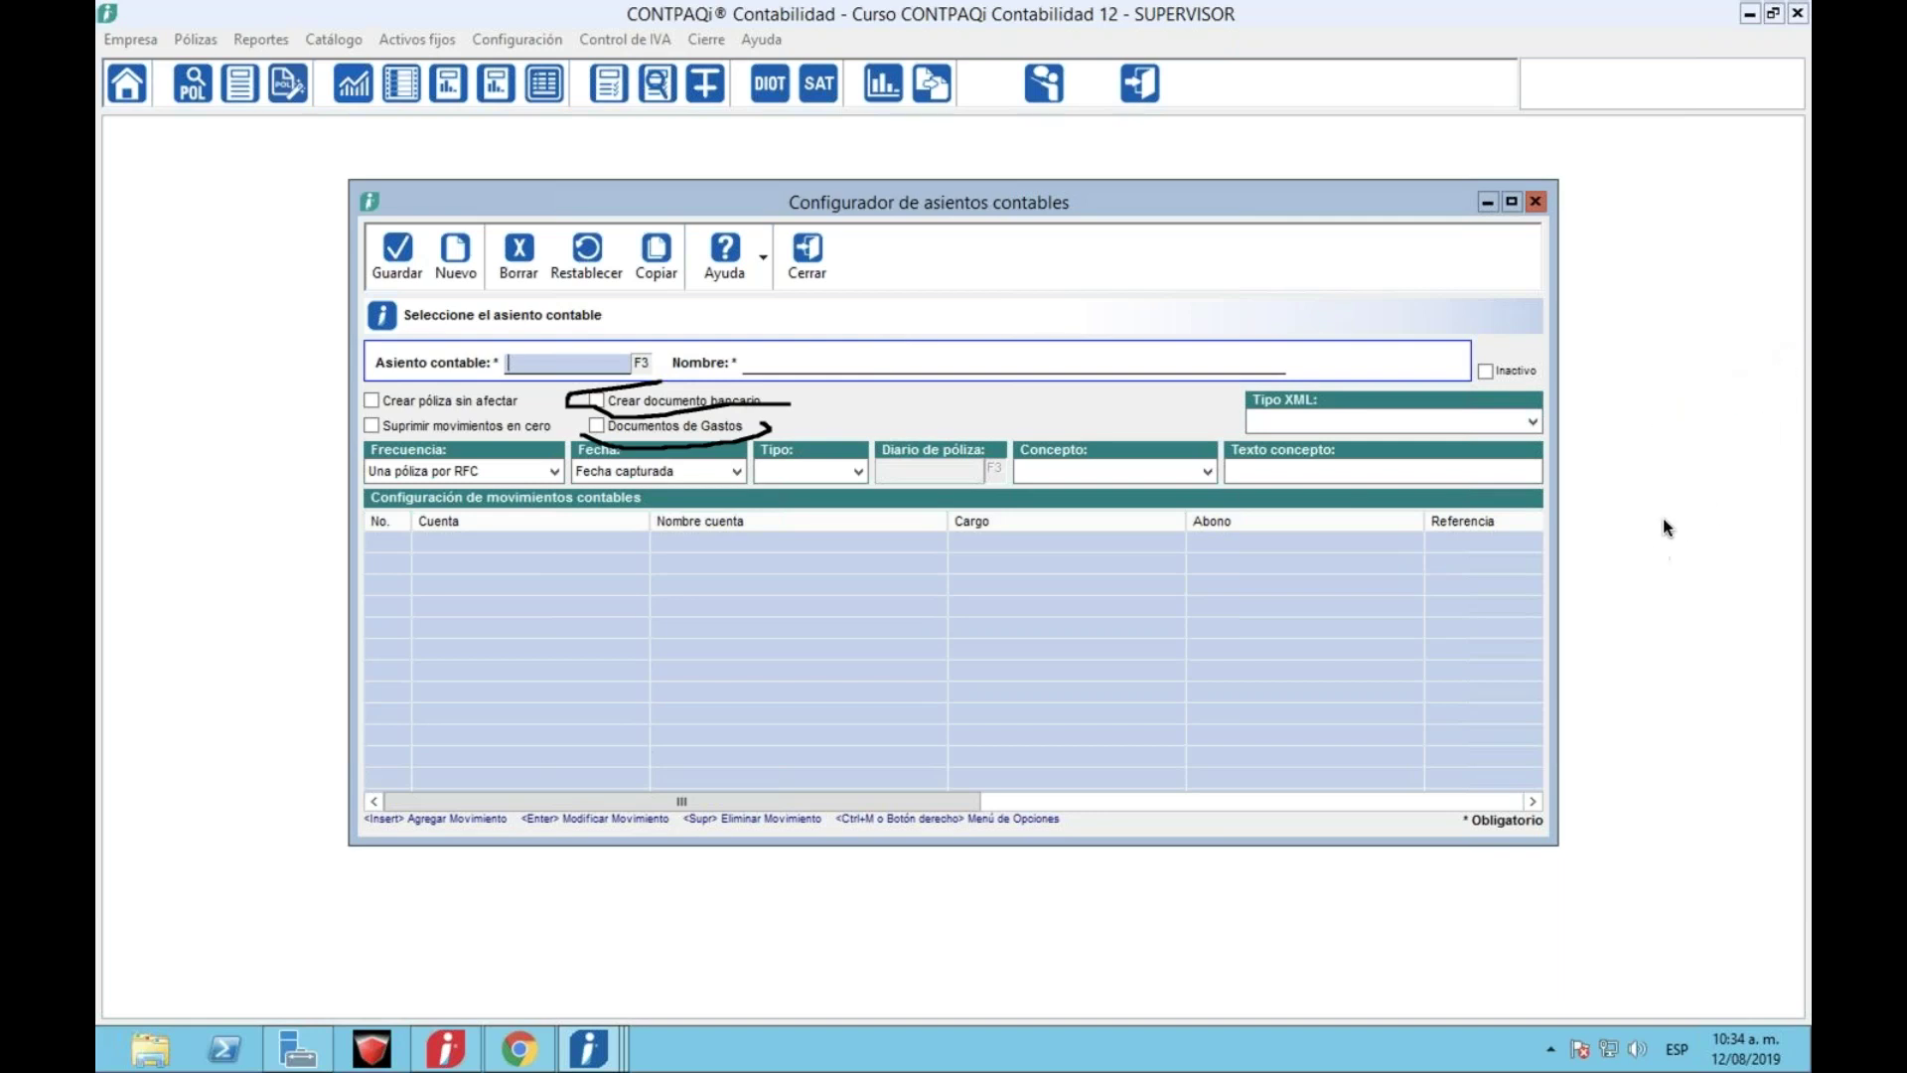
key(e)
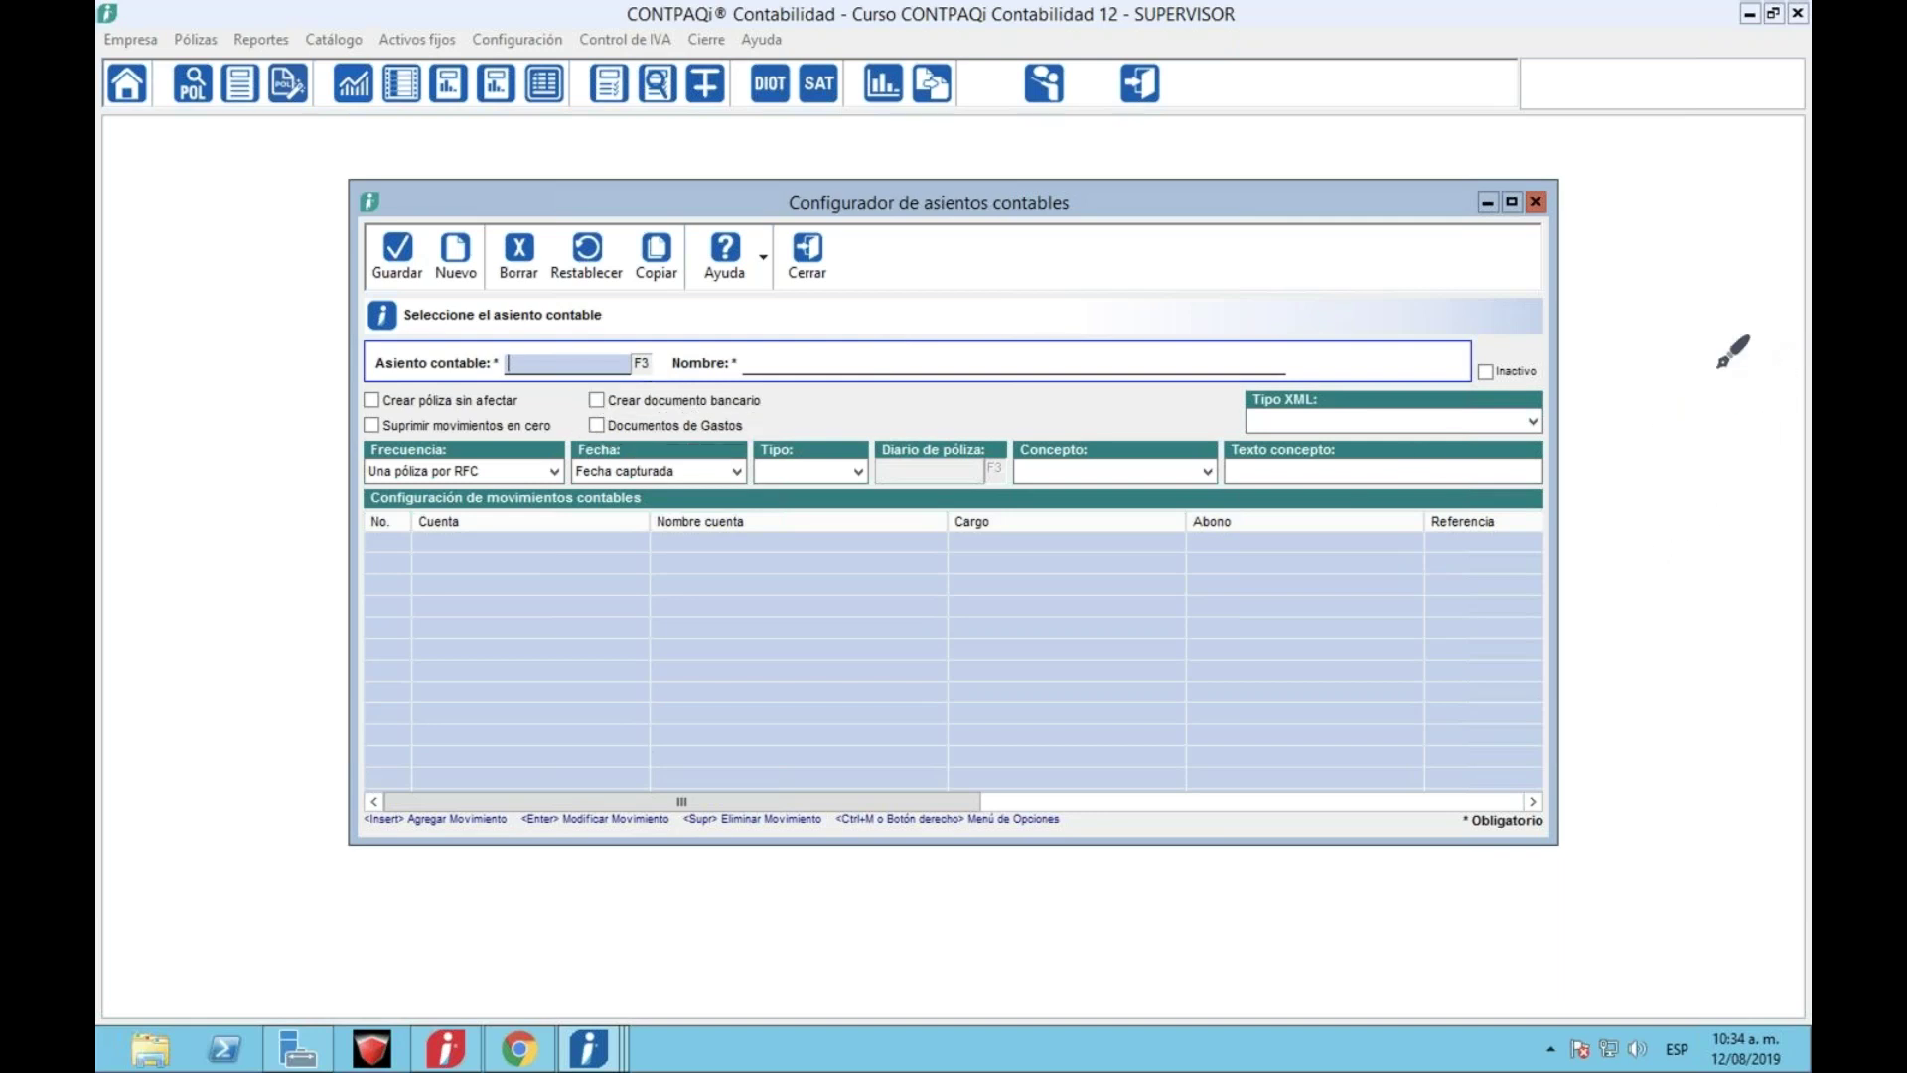
Load asiento 5 Provisión ventas, enlarge the window, and review movement 11, the Descuento abono using cuenta Ninguna.
key(Escape)
click(642, 364)
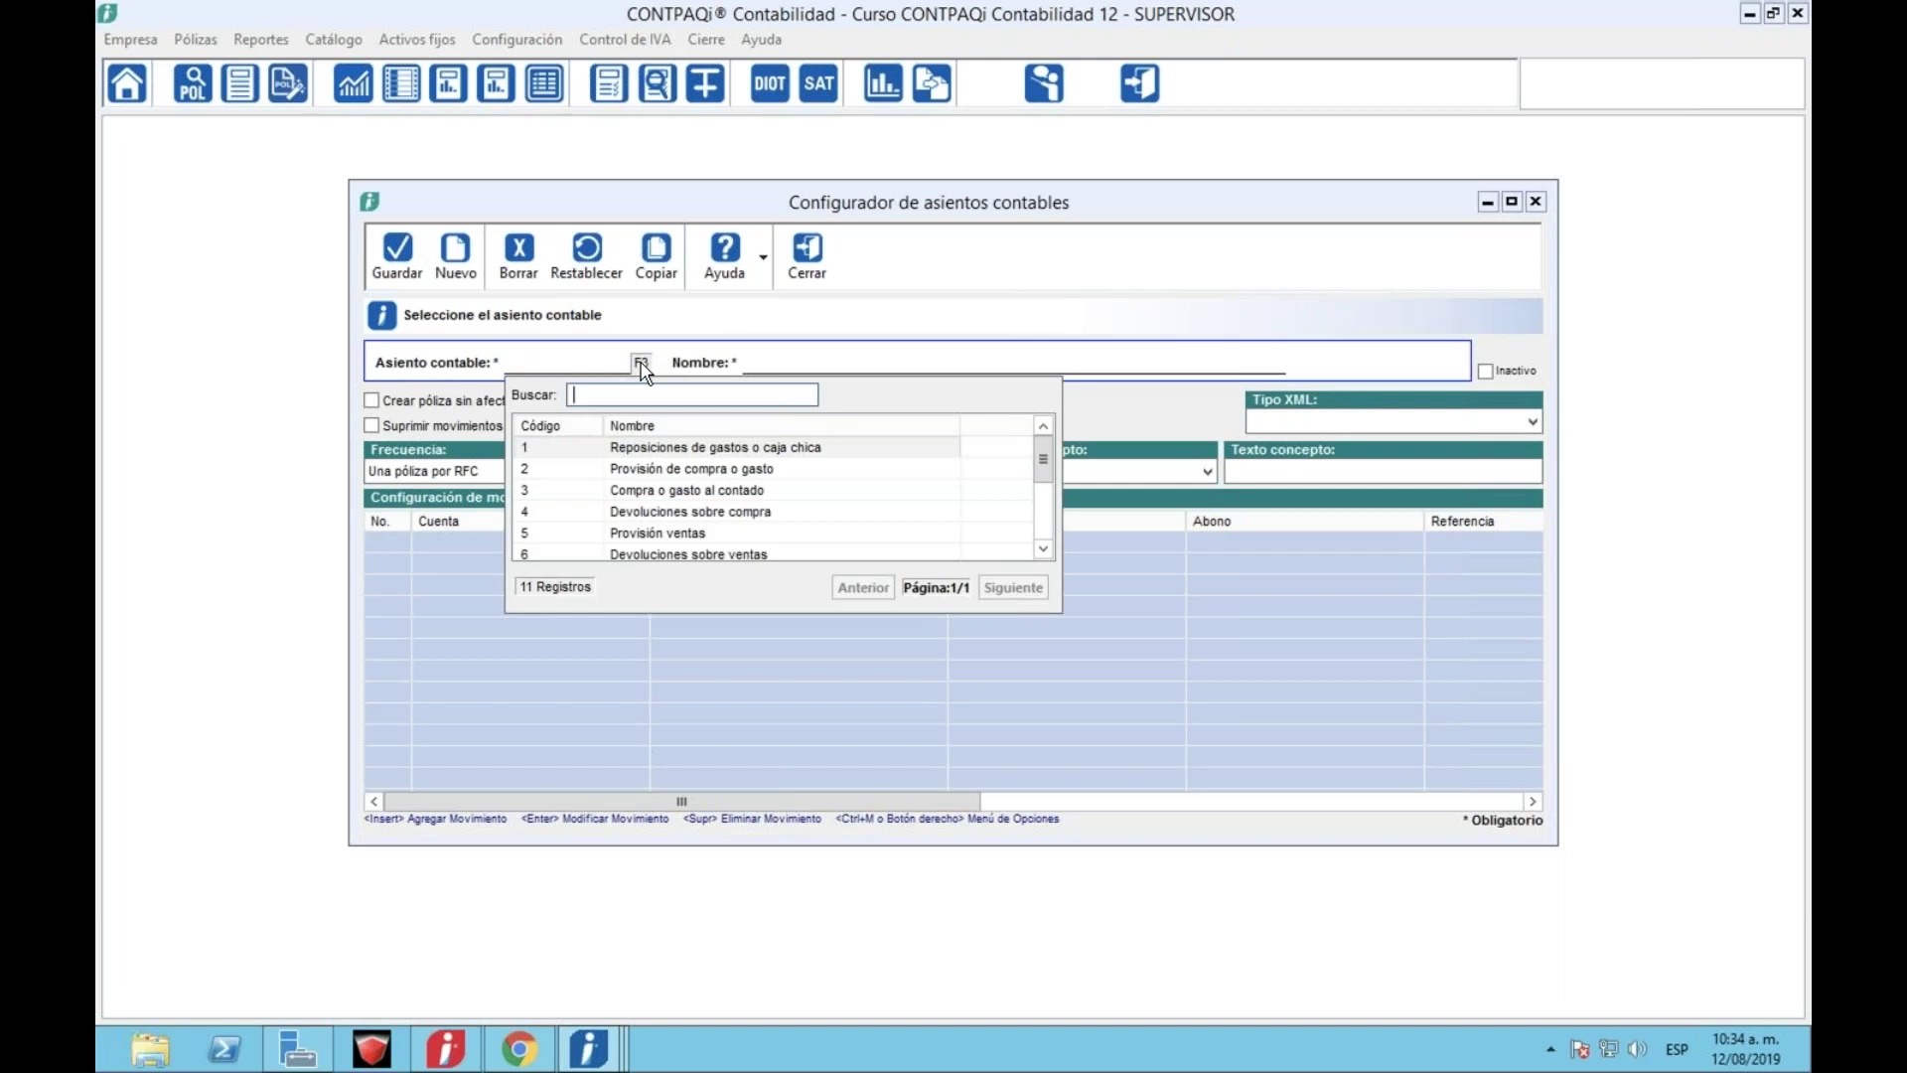
double_click(711, 536)
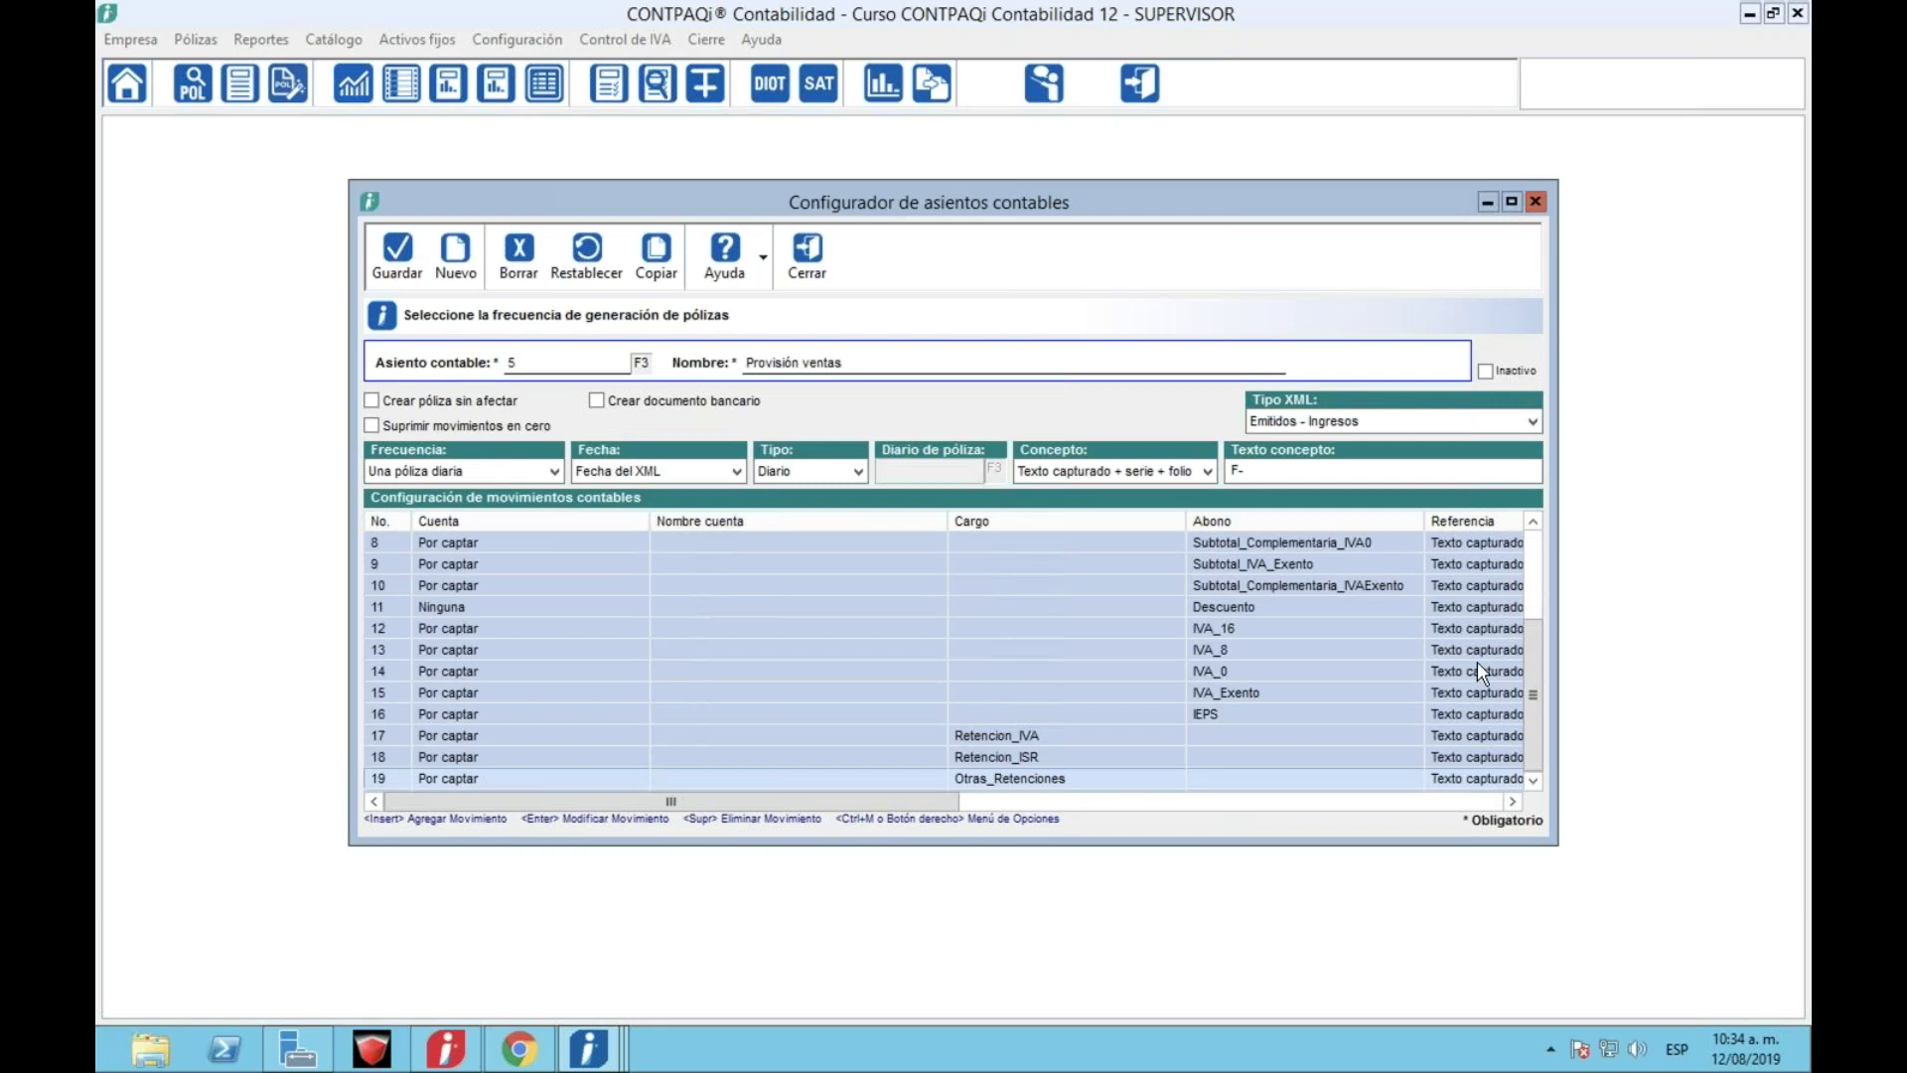
drag(1513, 839, 1515, 956)
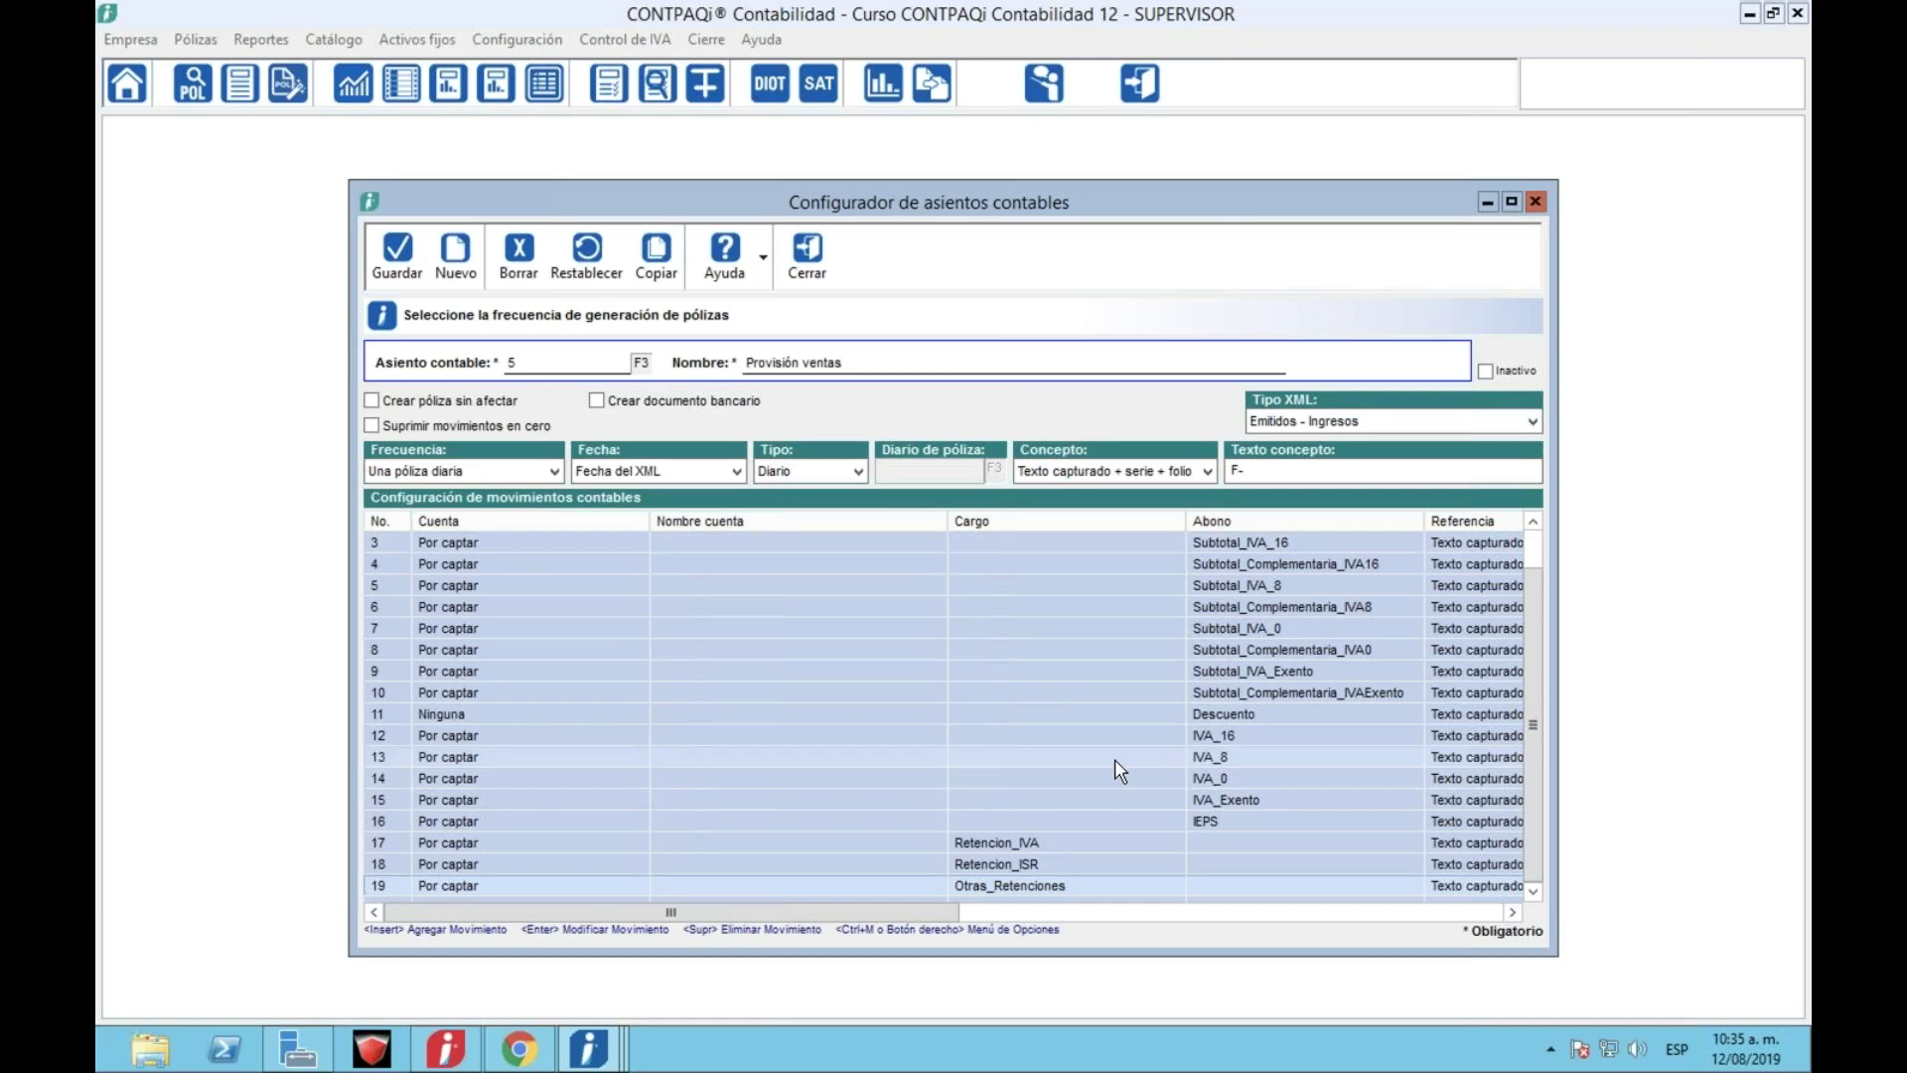
click(437, 777)
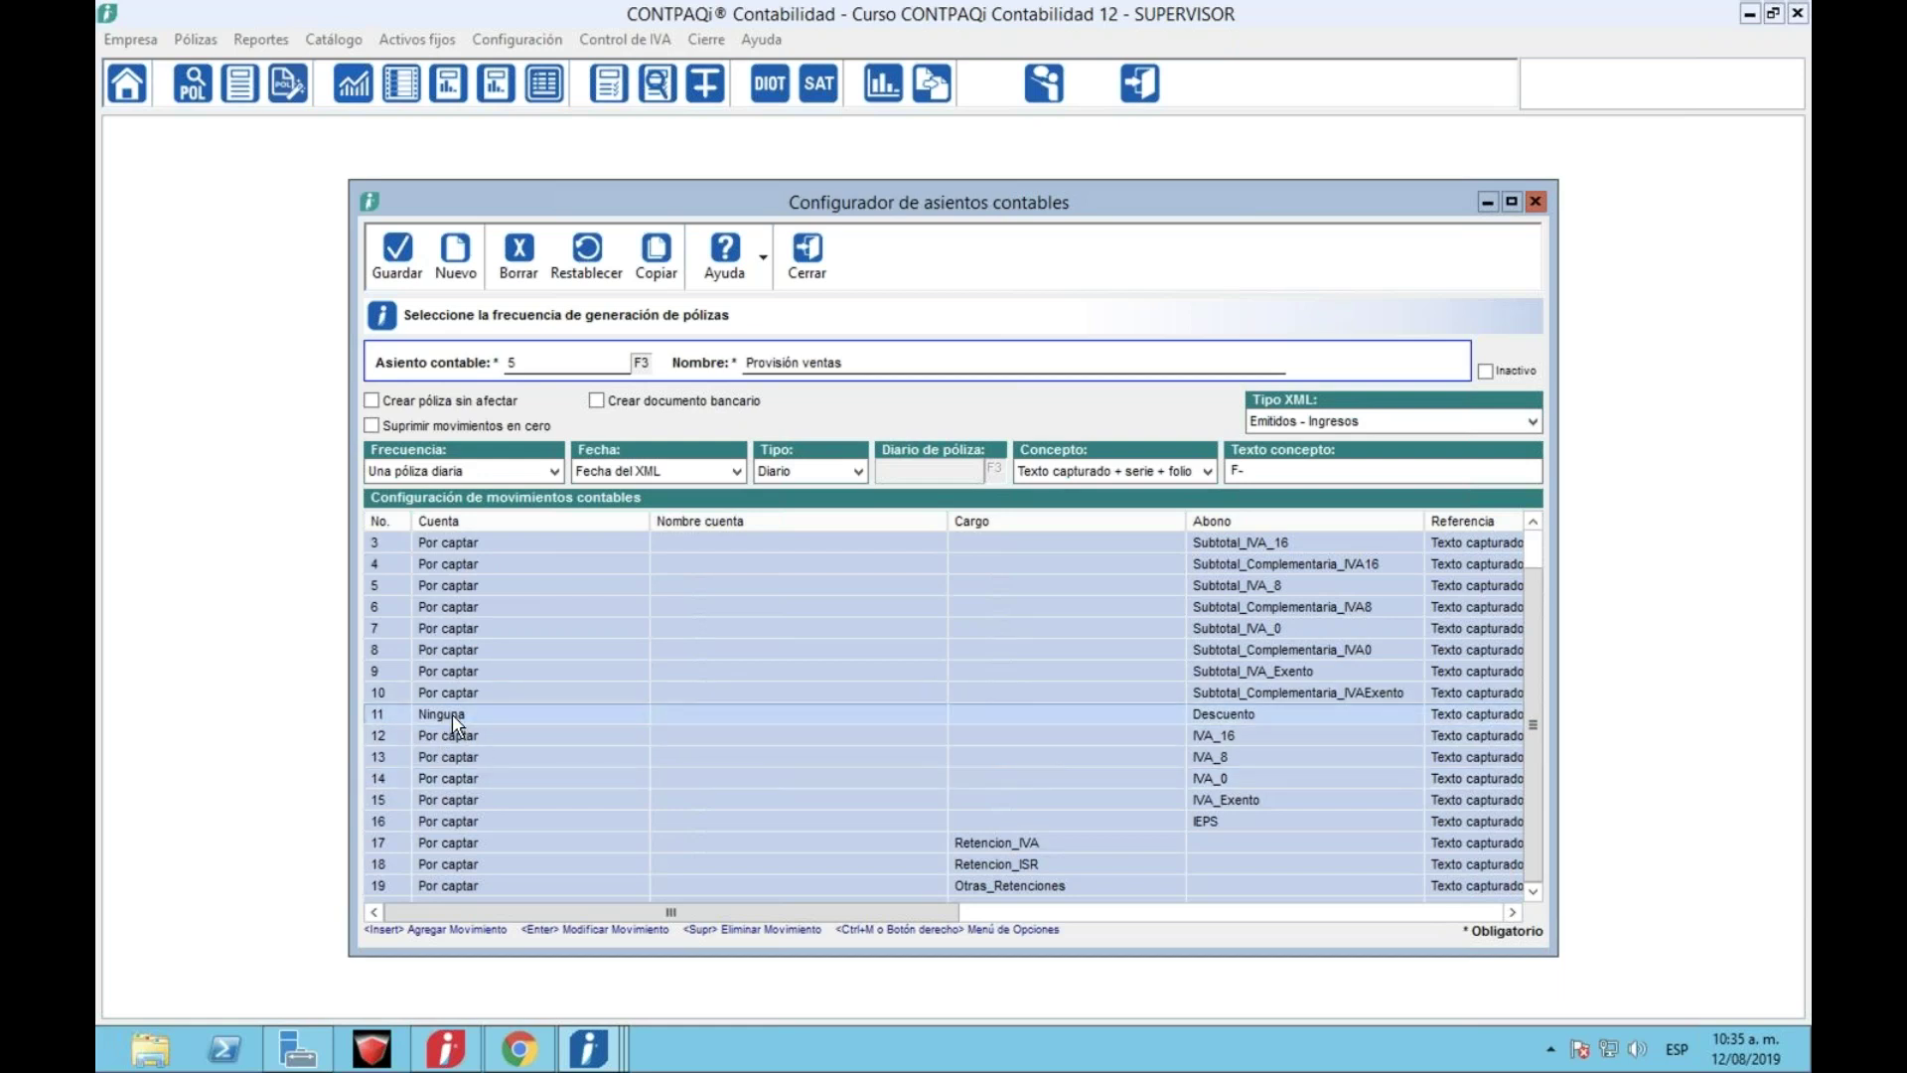
double_click(451, 714)
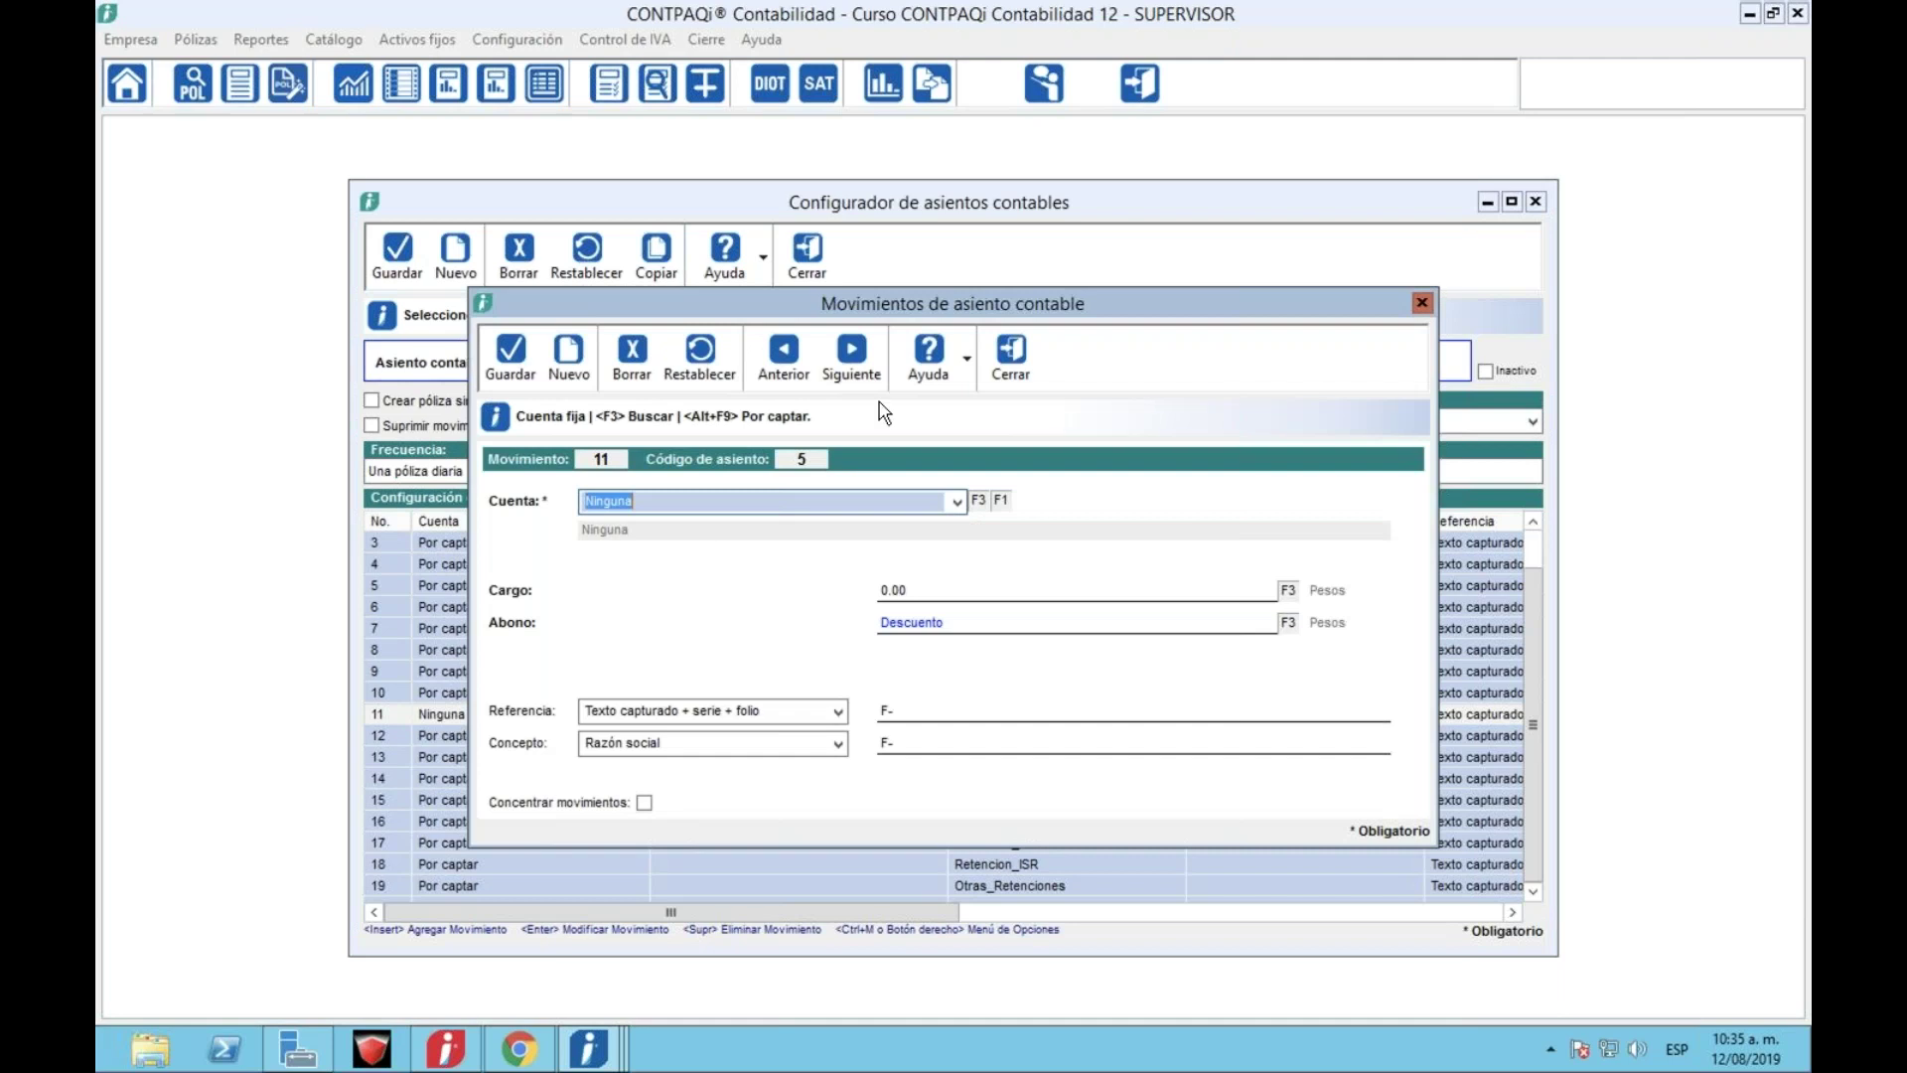
click(1007, 363)
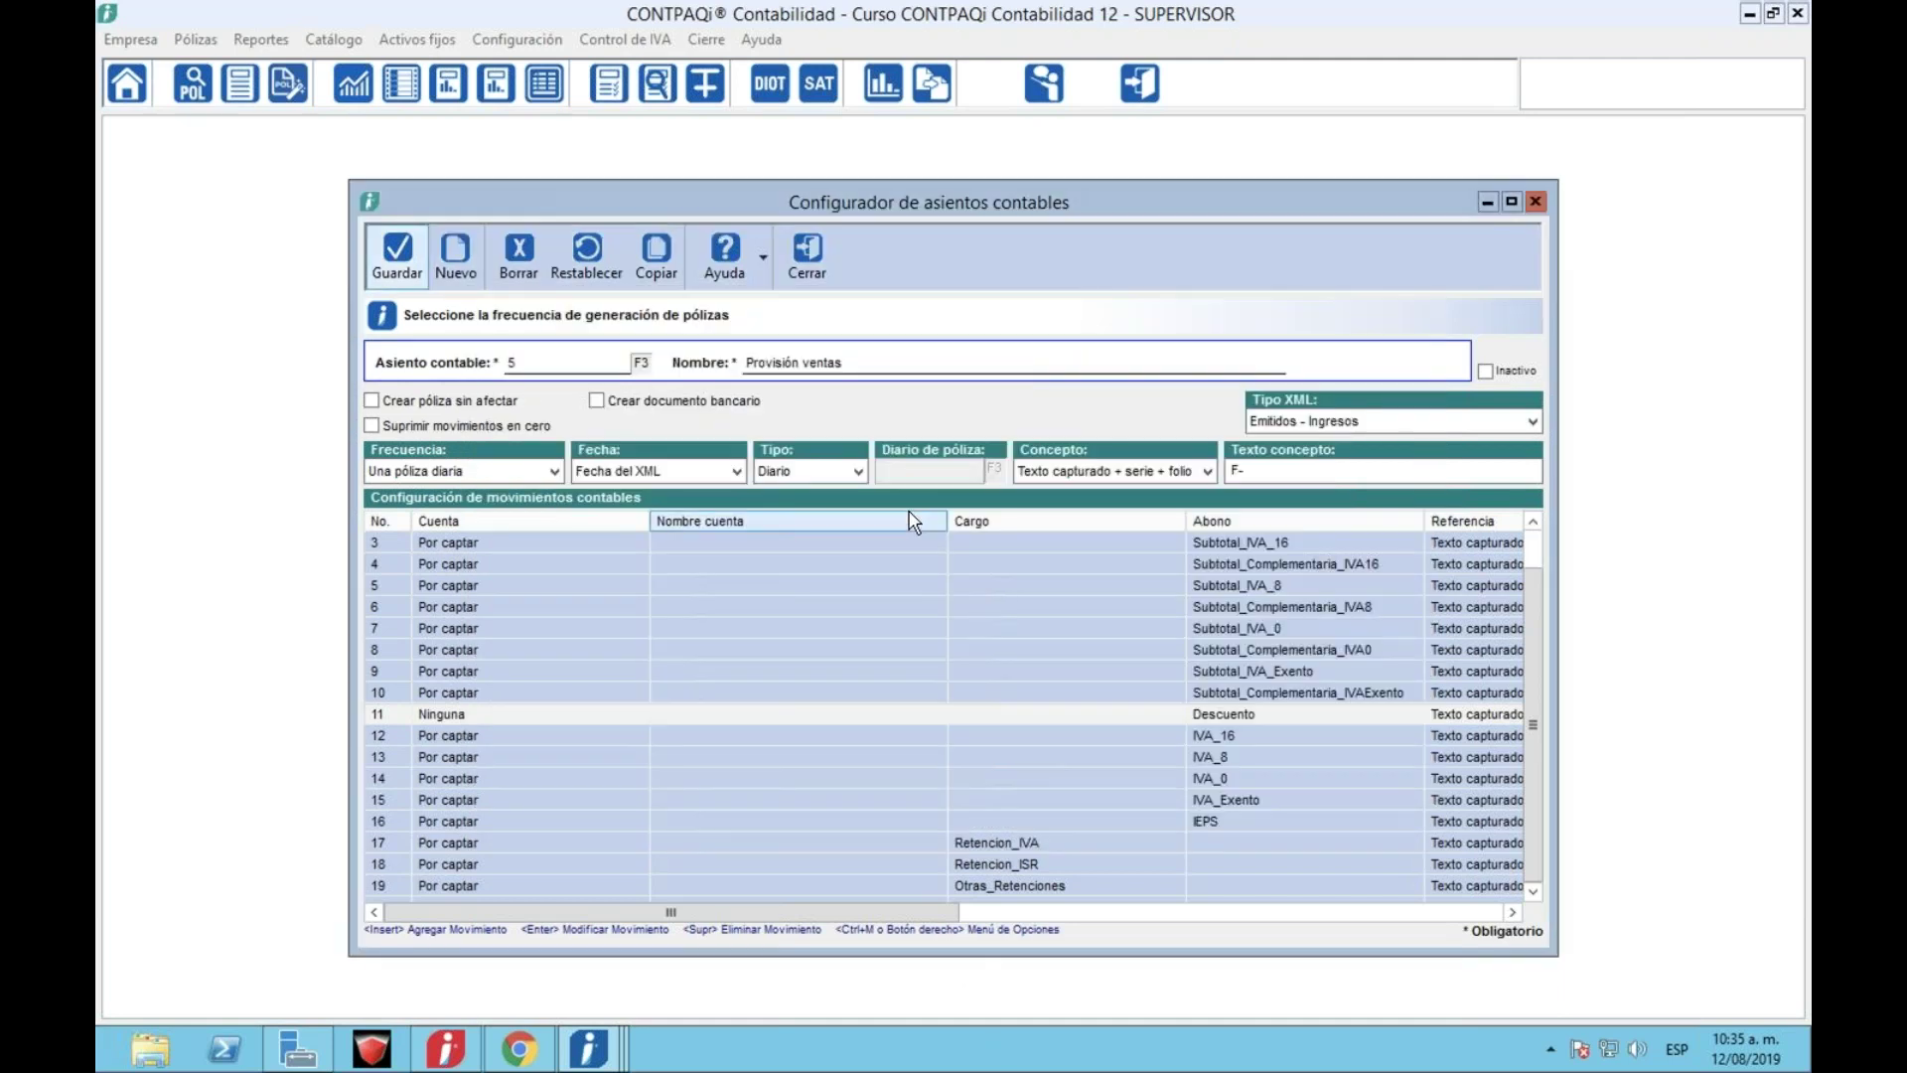
click(642, 363)
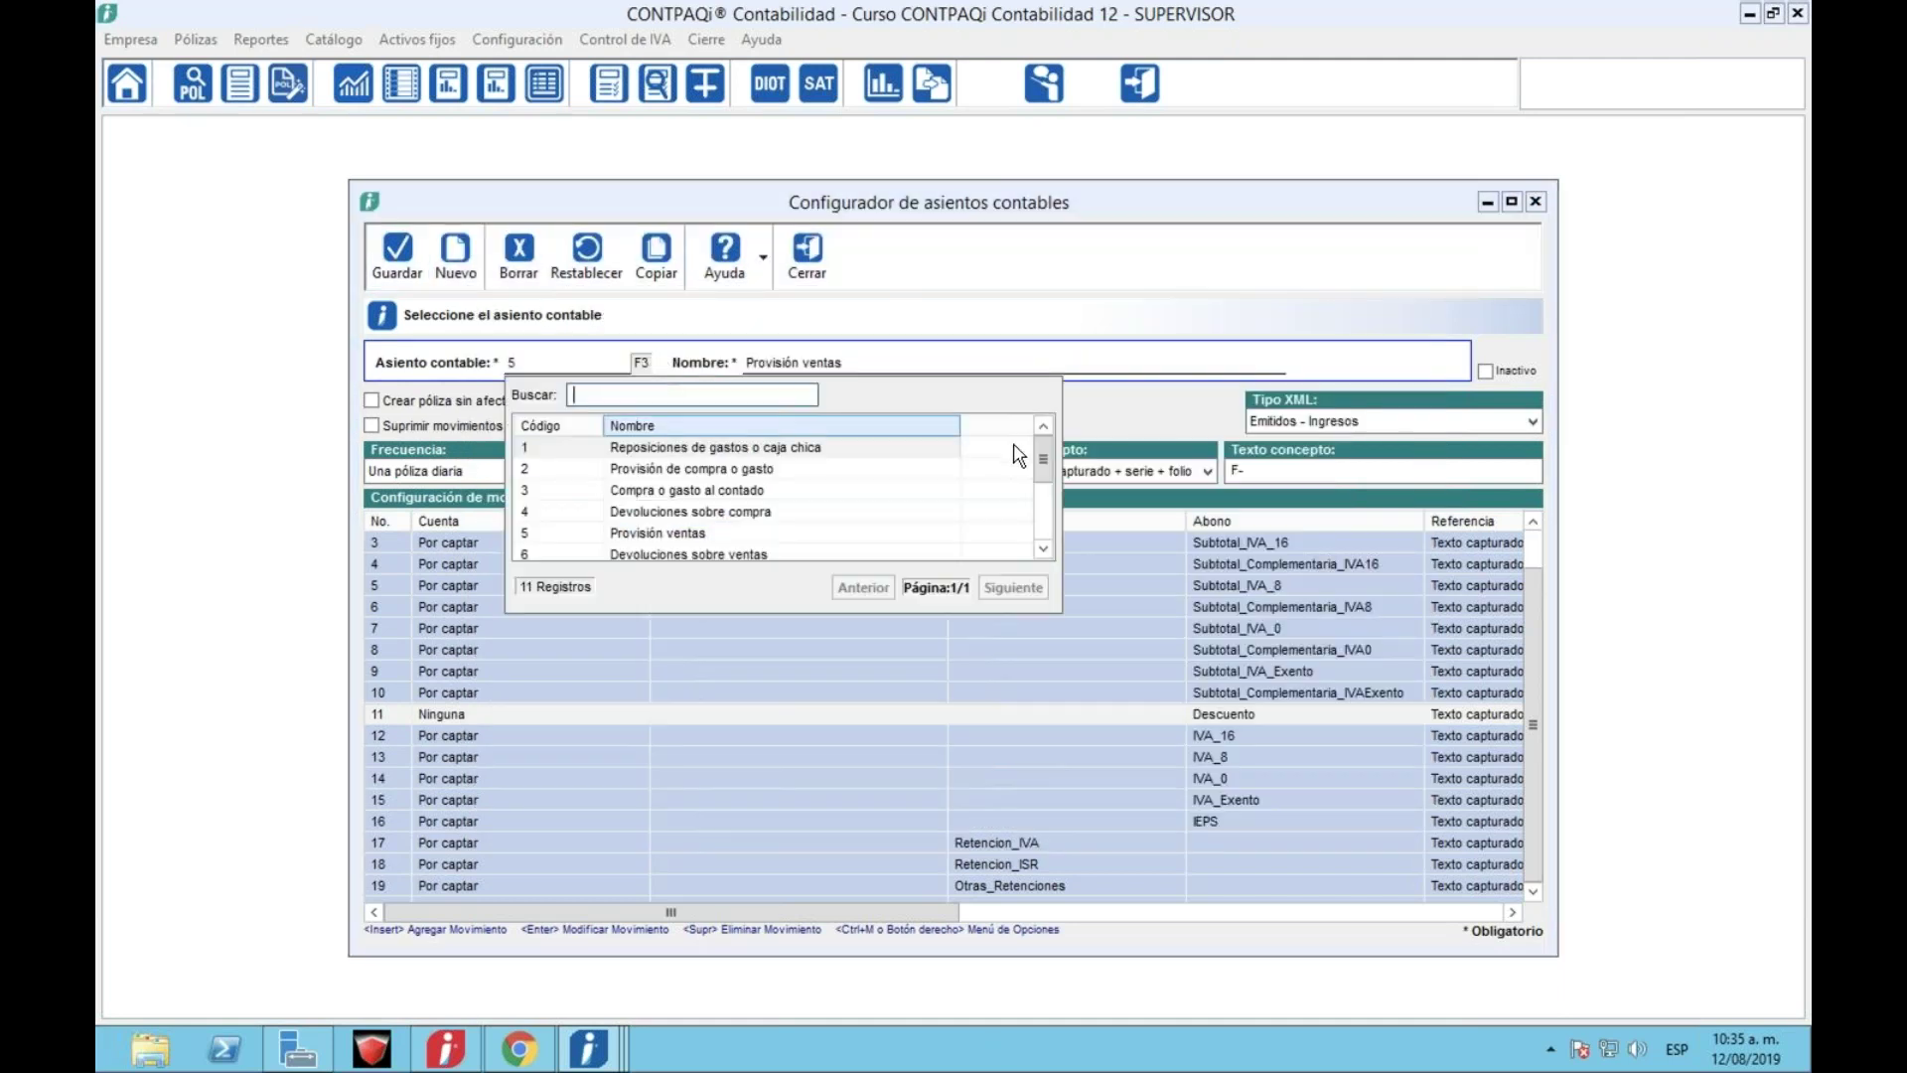
click(1049, 497)
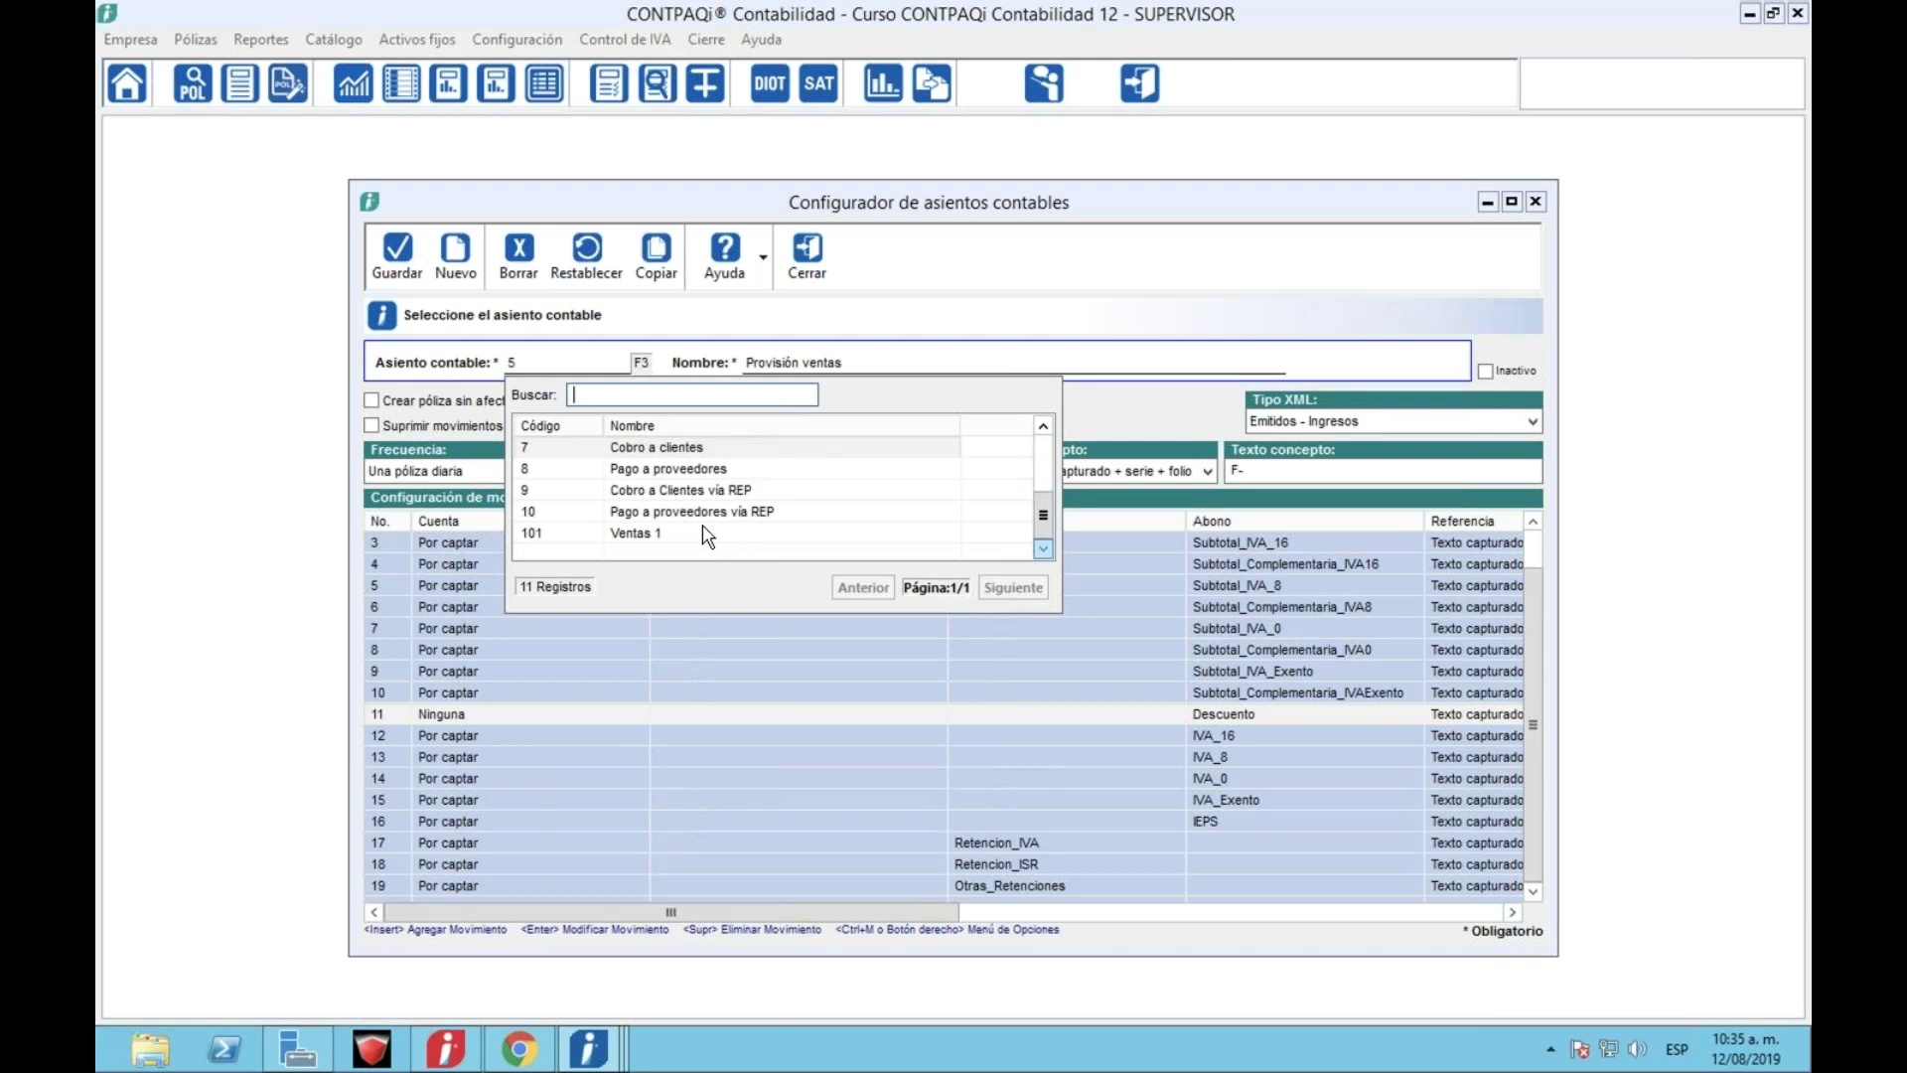
double_click(641, 533)
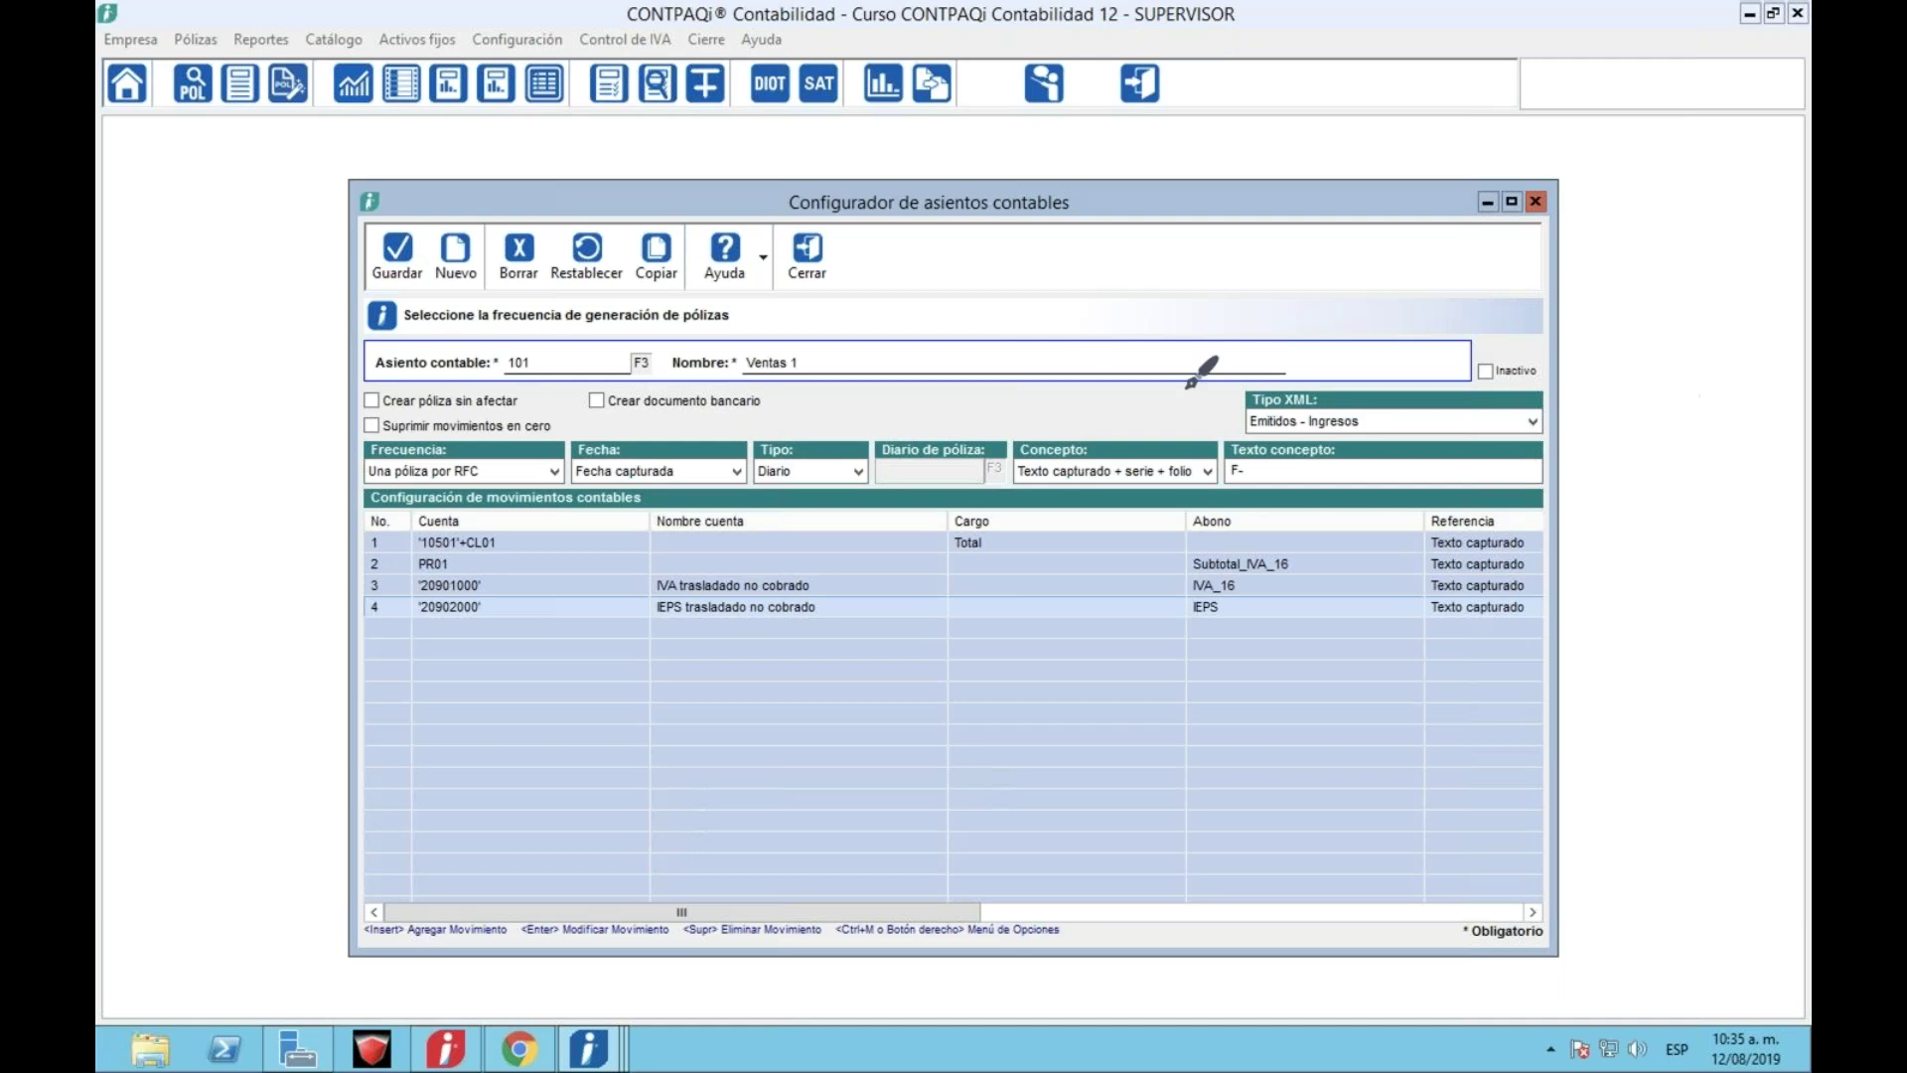
mouse_move(1090, 407)
mouse_down()
mouse_move(1217, 407)
mouse_move(1157, 434)
mouse_up()
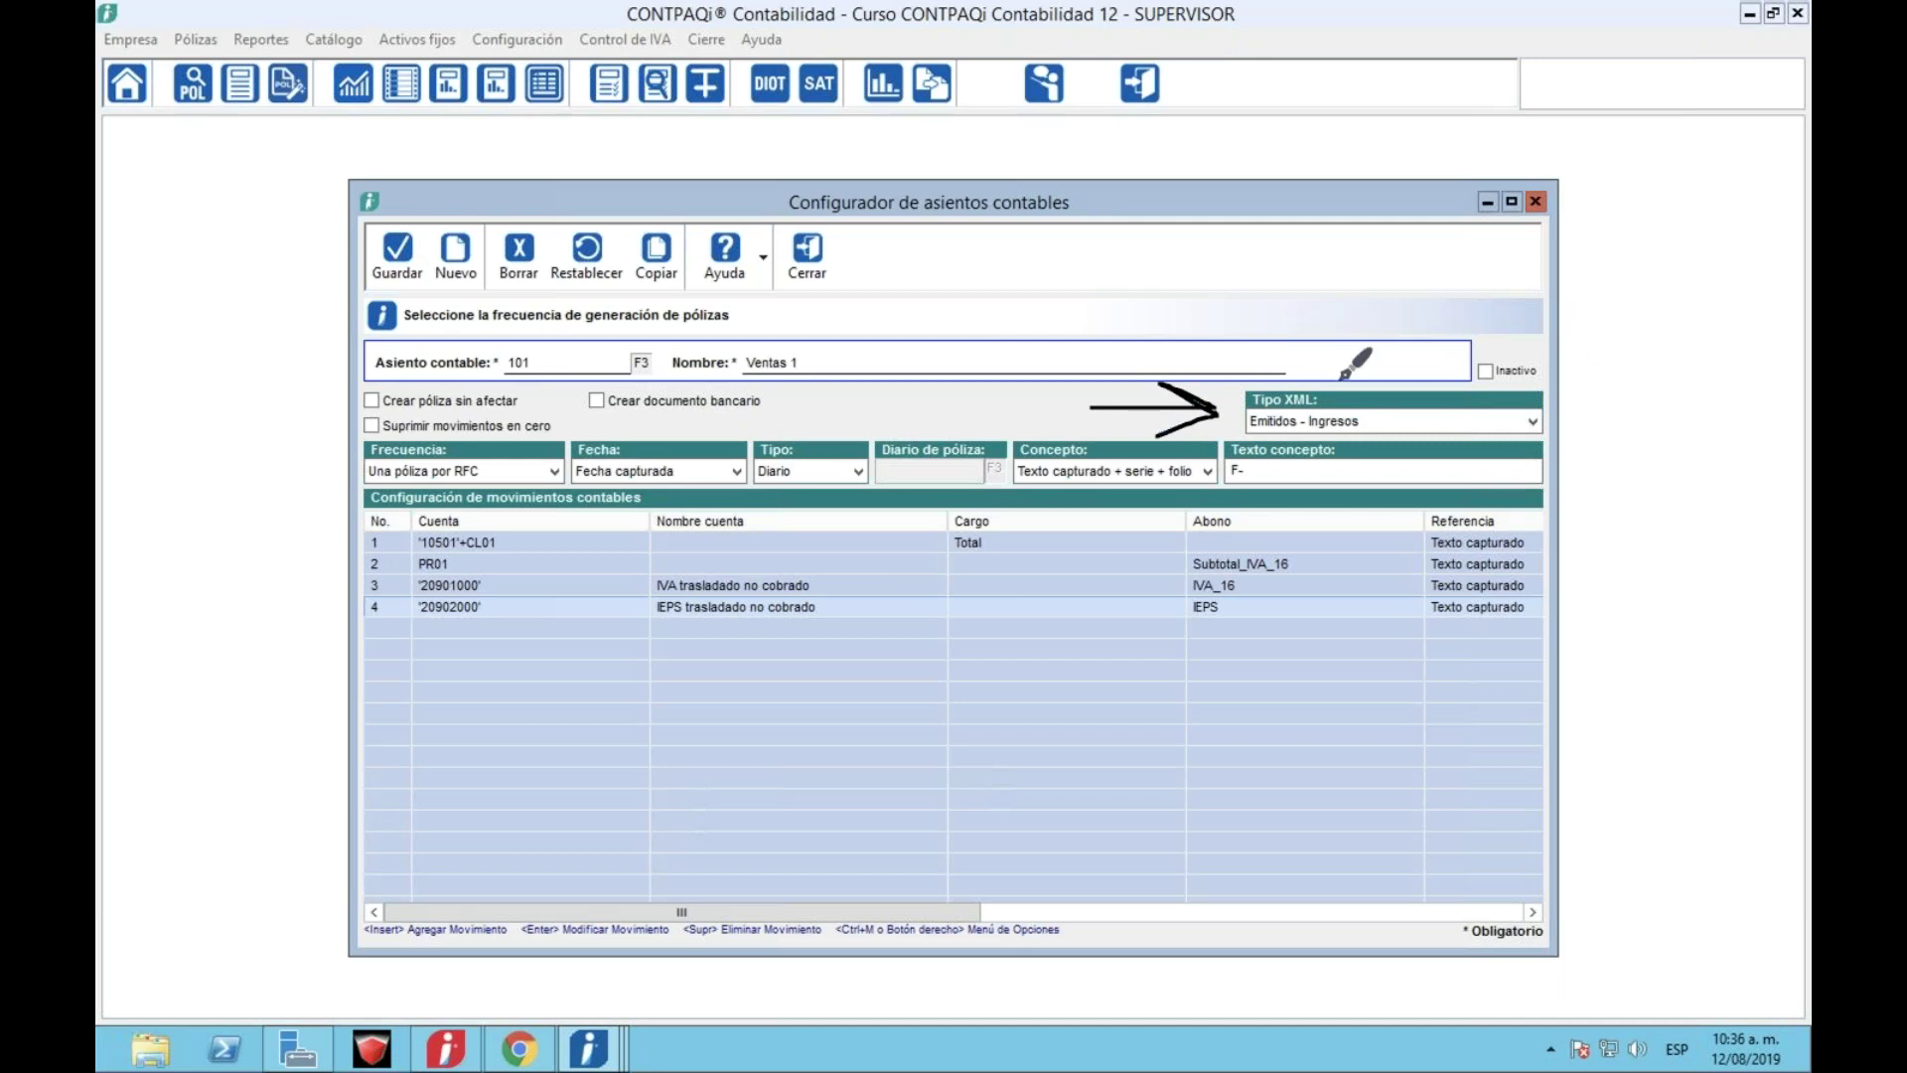
mouse_move(1344, 254)
mouse_down()
mouse_move(1363, 382)
mouse_move(1383, 300)
mouse_up()
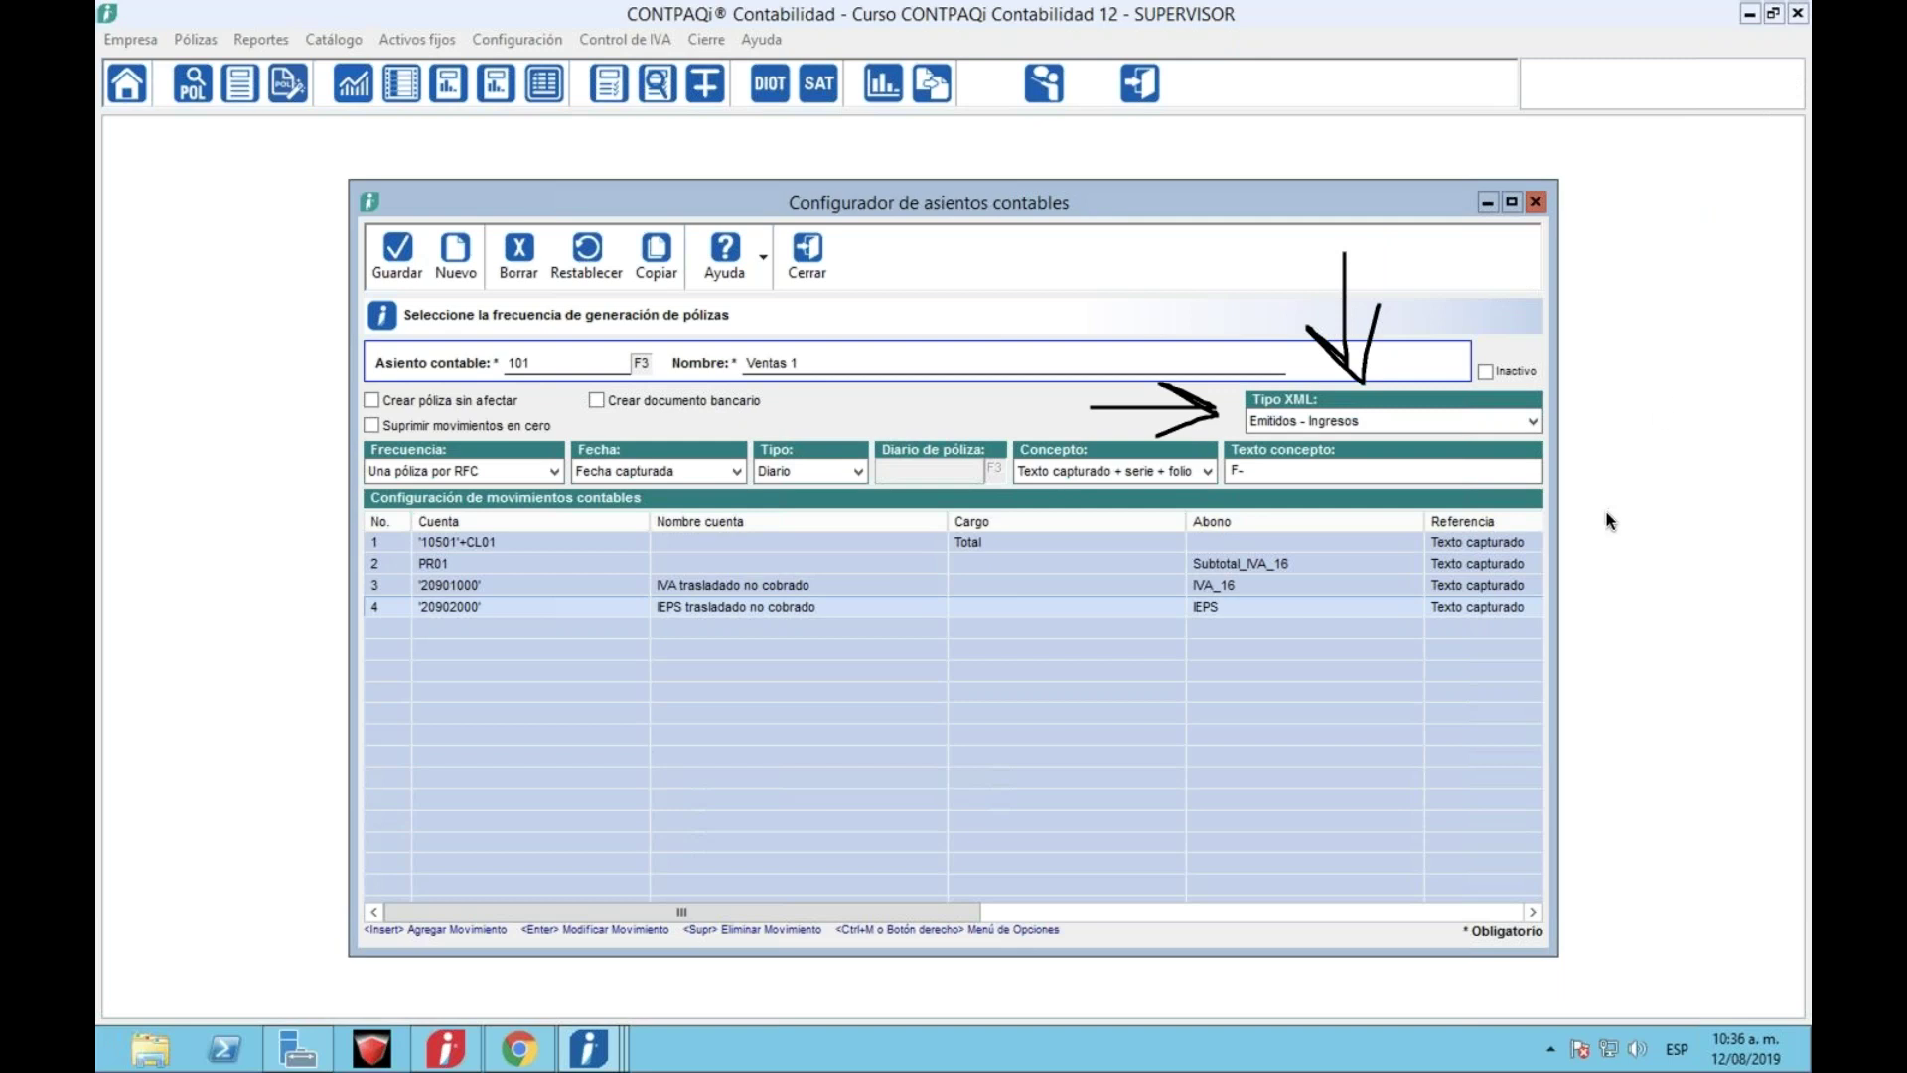
key(e)
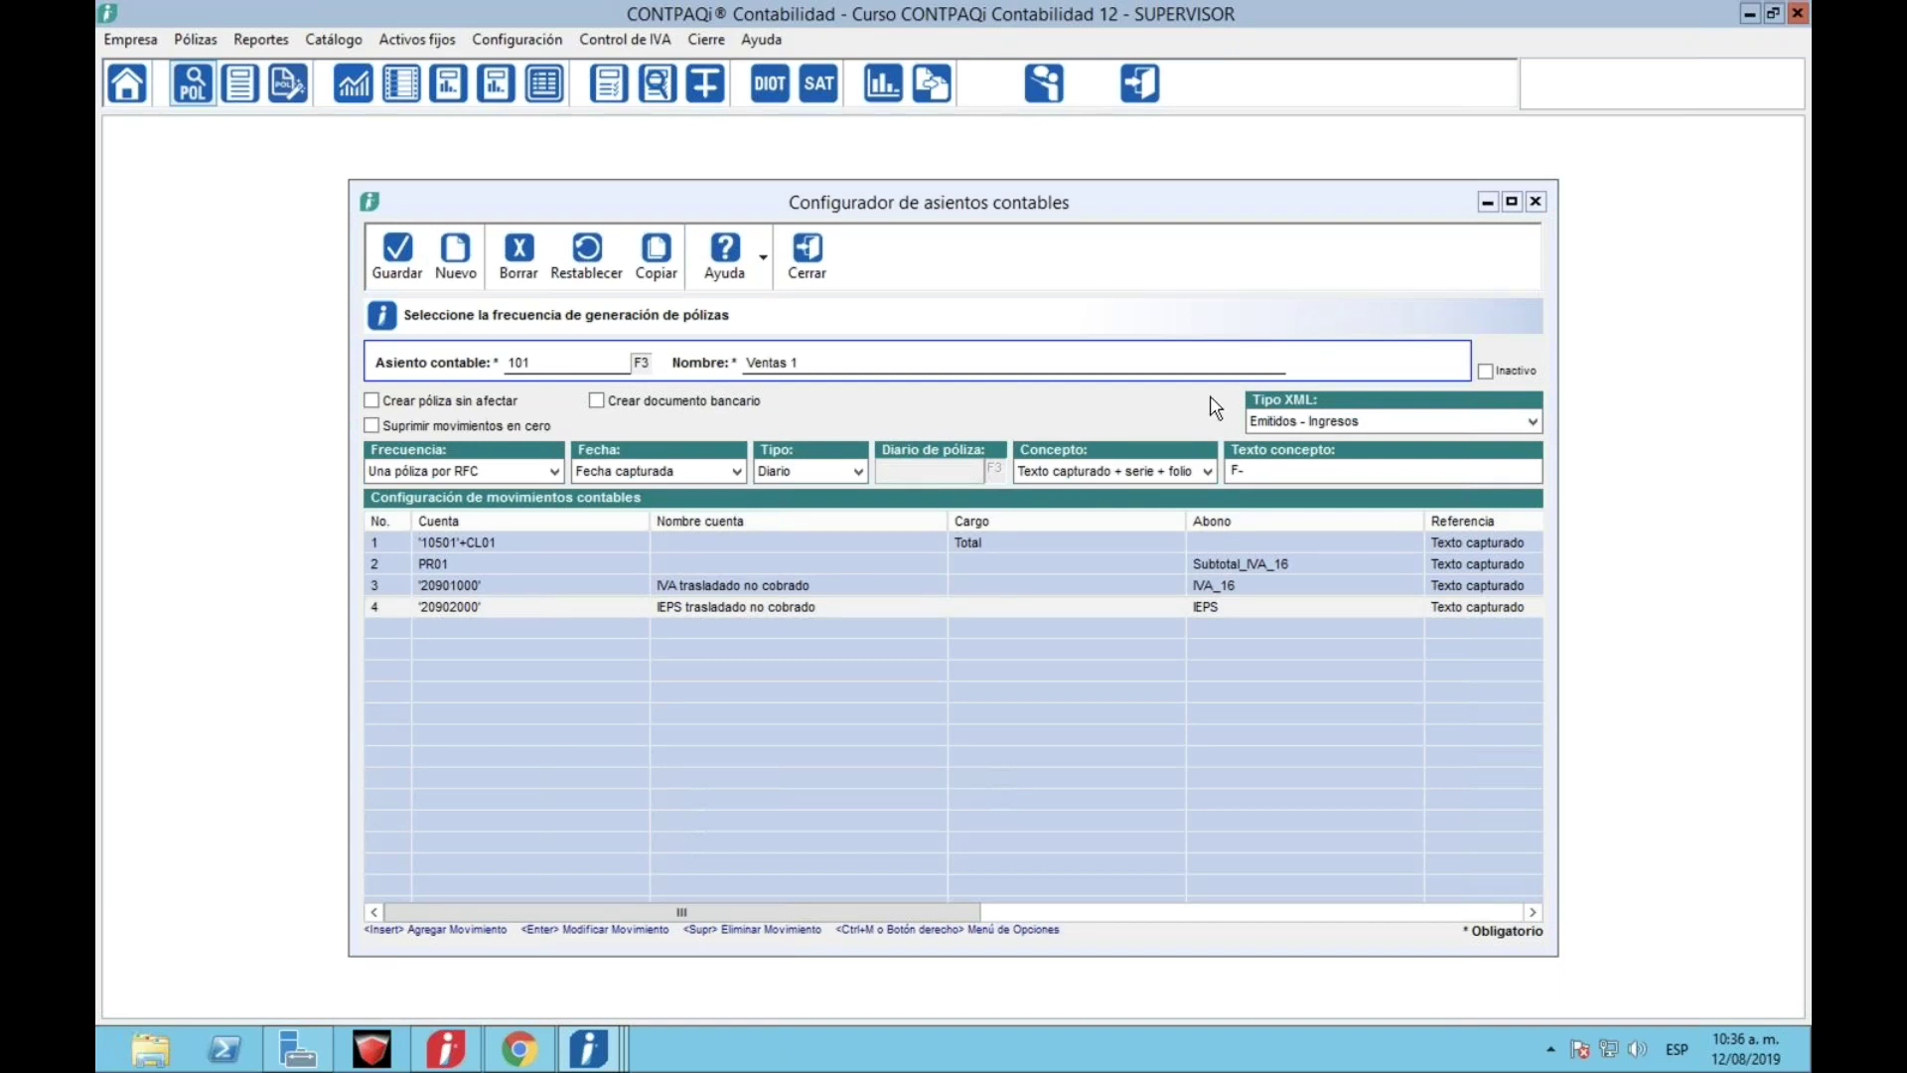
Review the Tipo XML options, keeping Emitidos - Ingresos, and display the Frecuencia choices.
click(1311, 422)
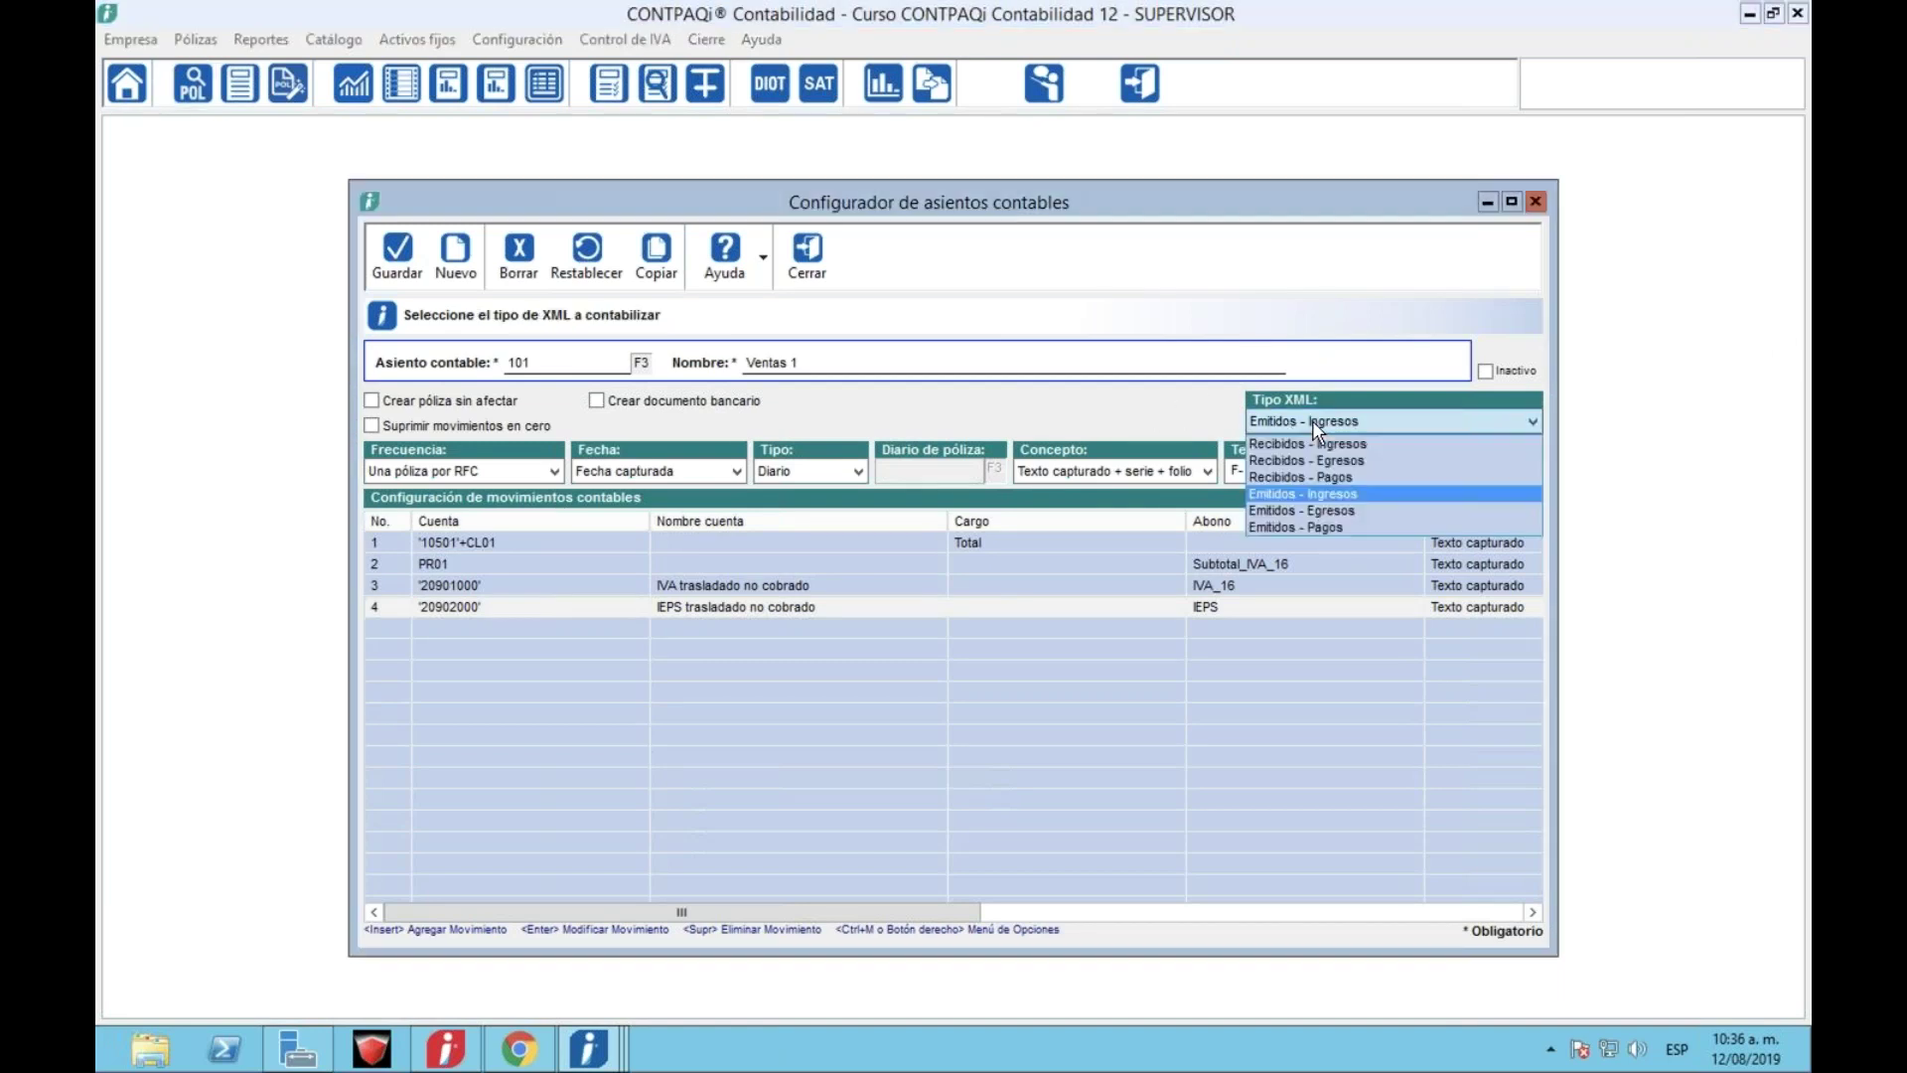
click(1313, 420)
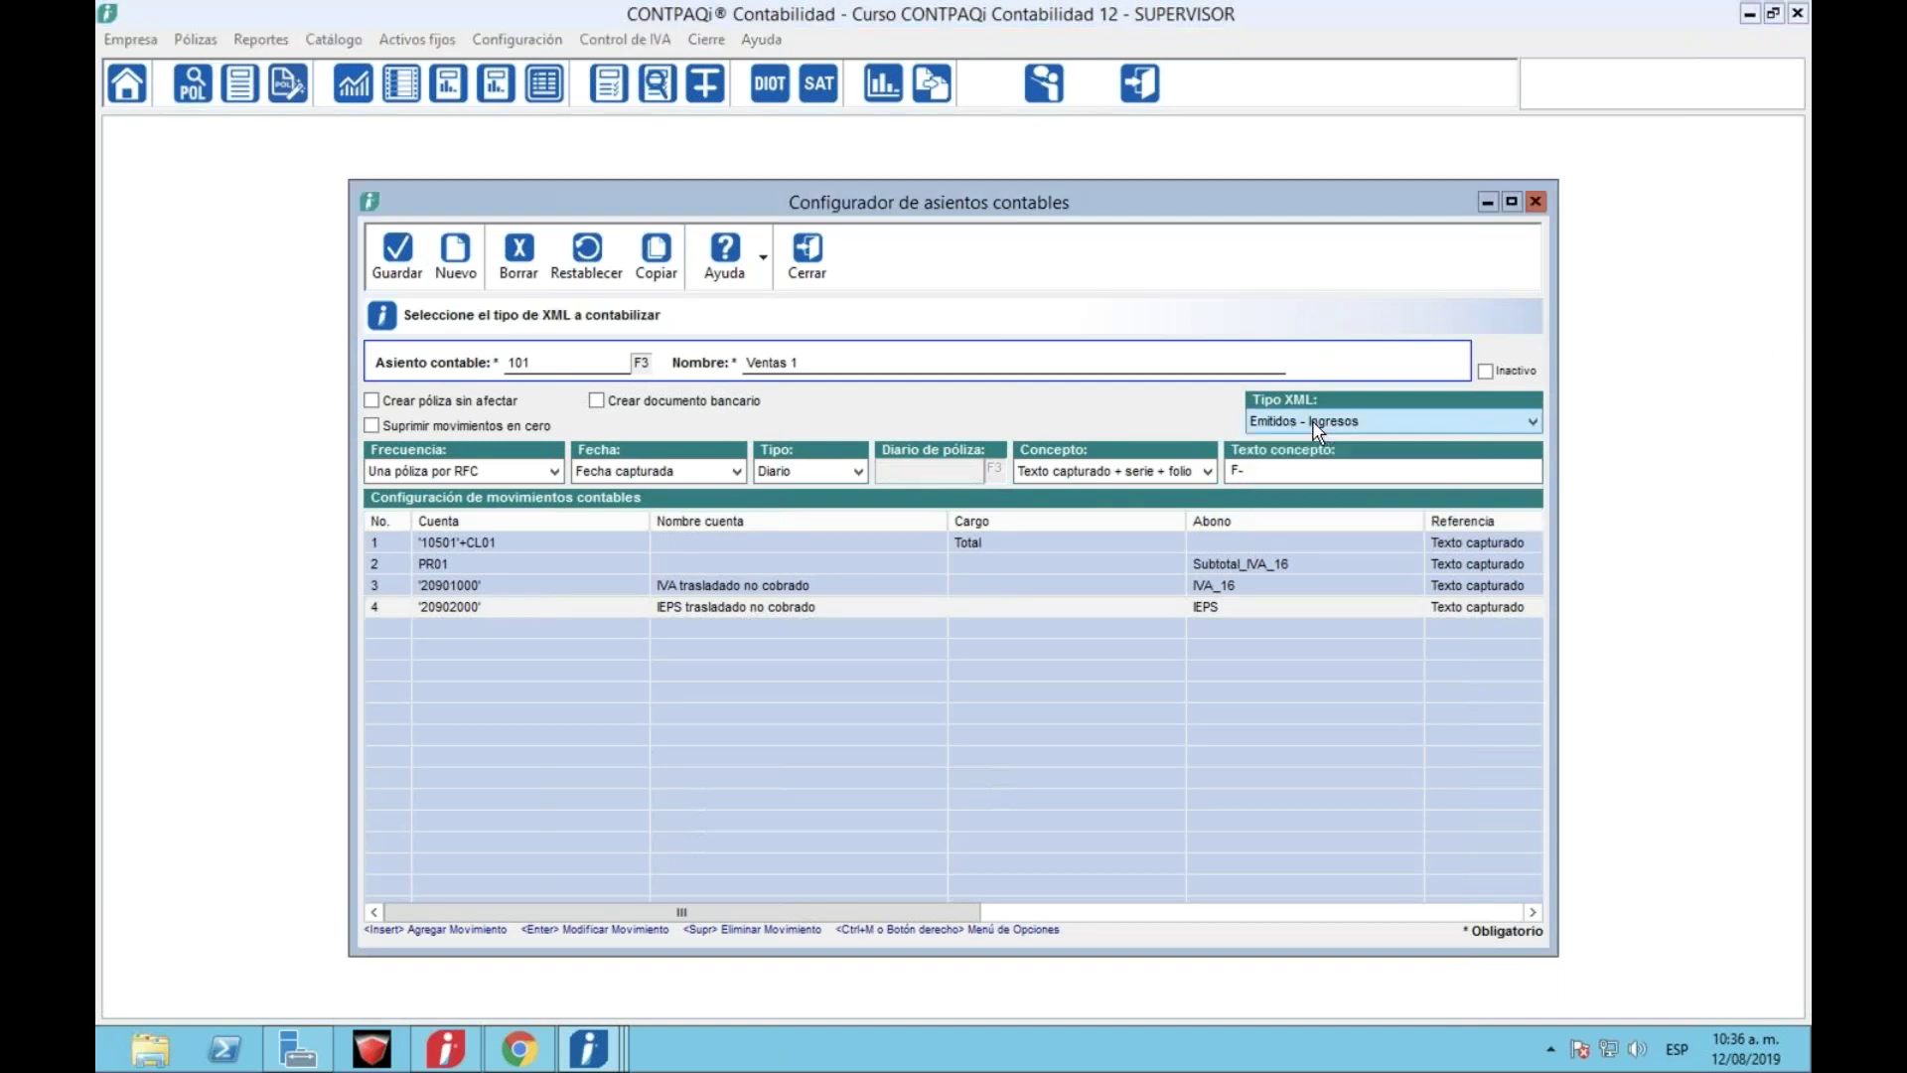
click(1313, 420)
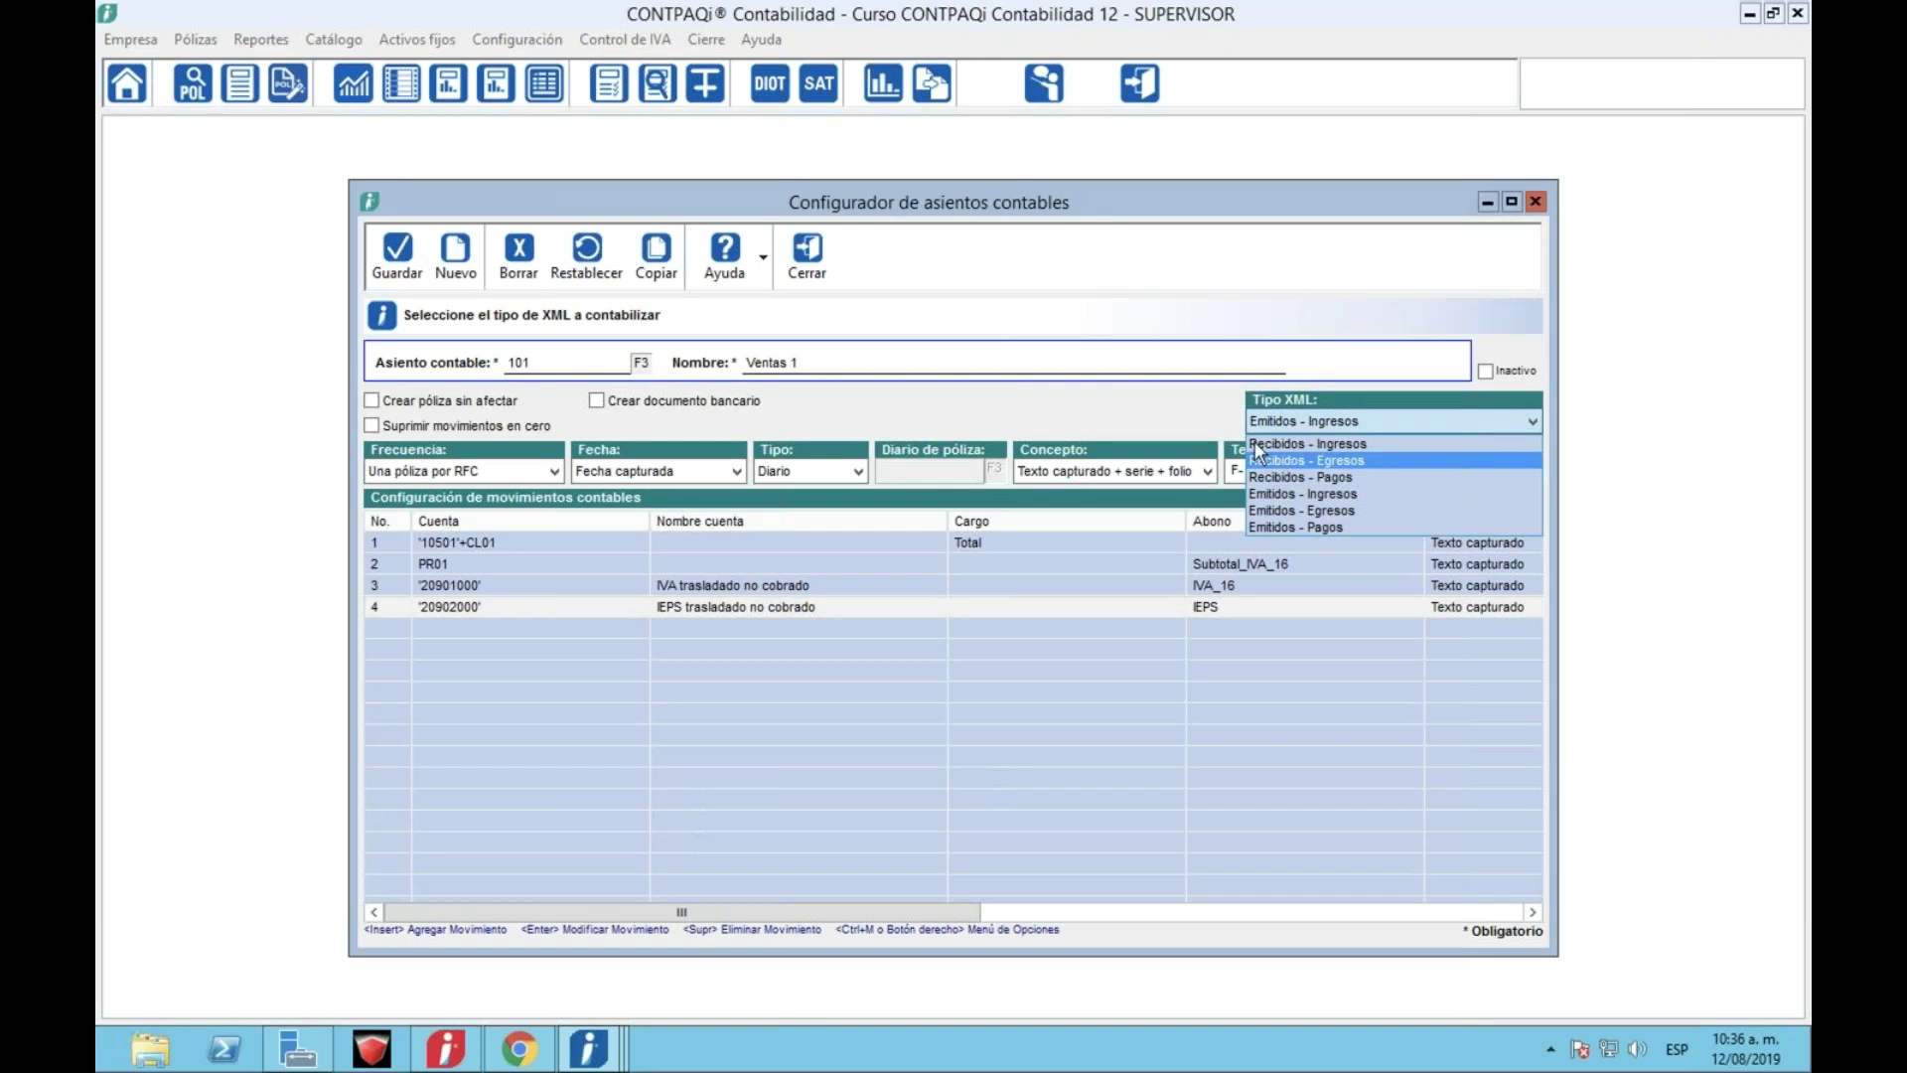
key(super)
key(super)
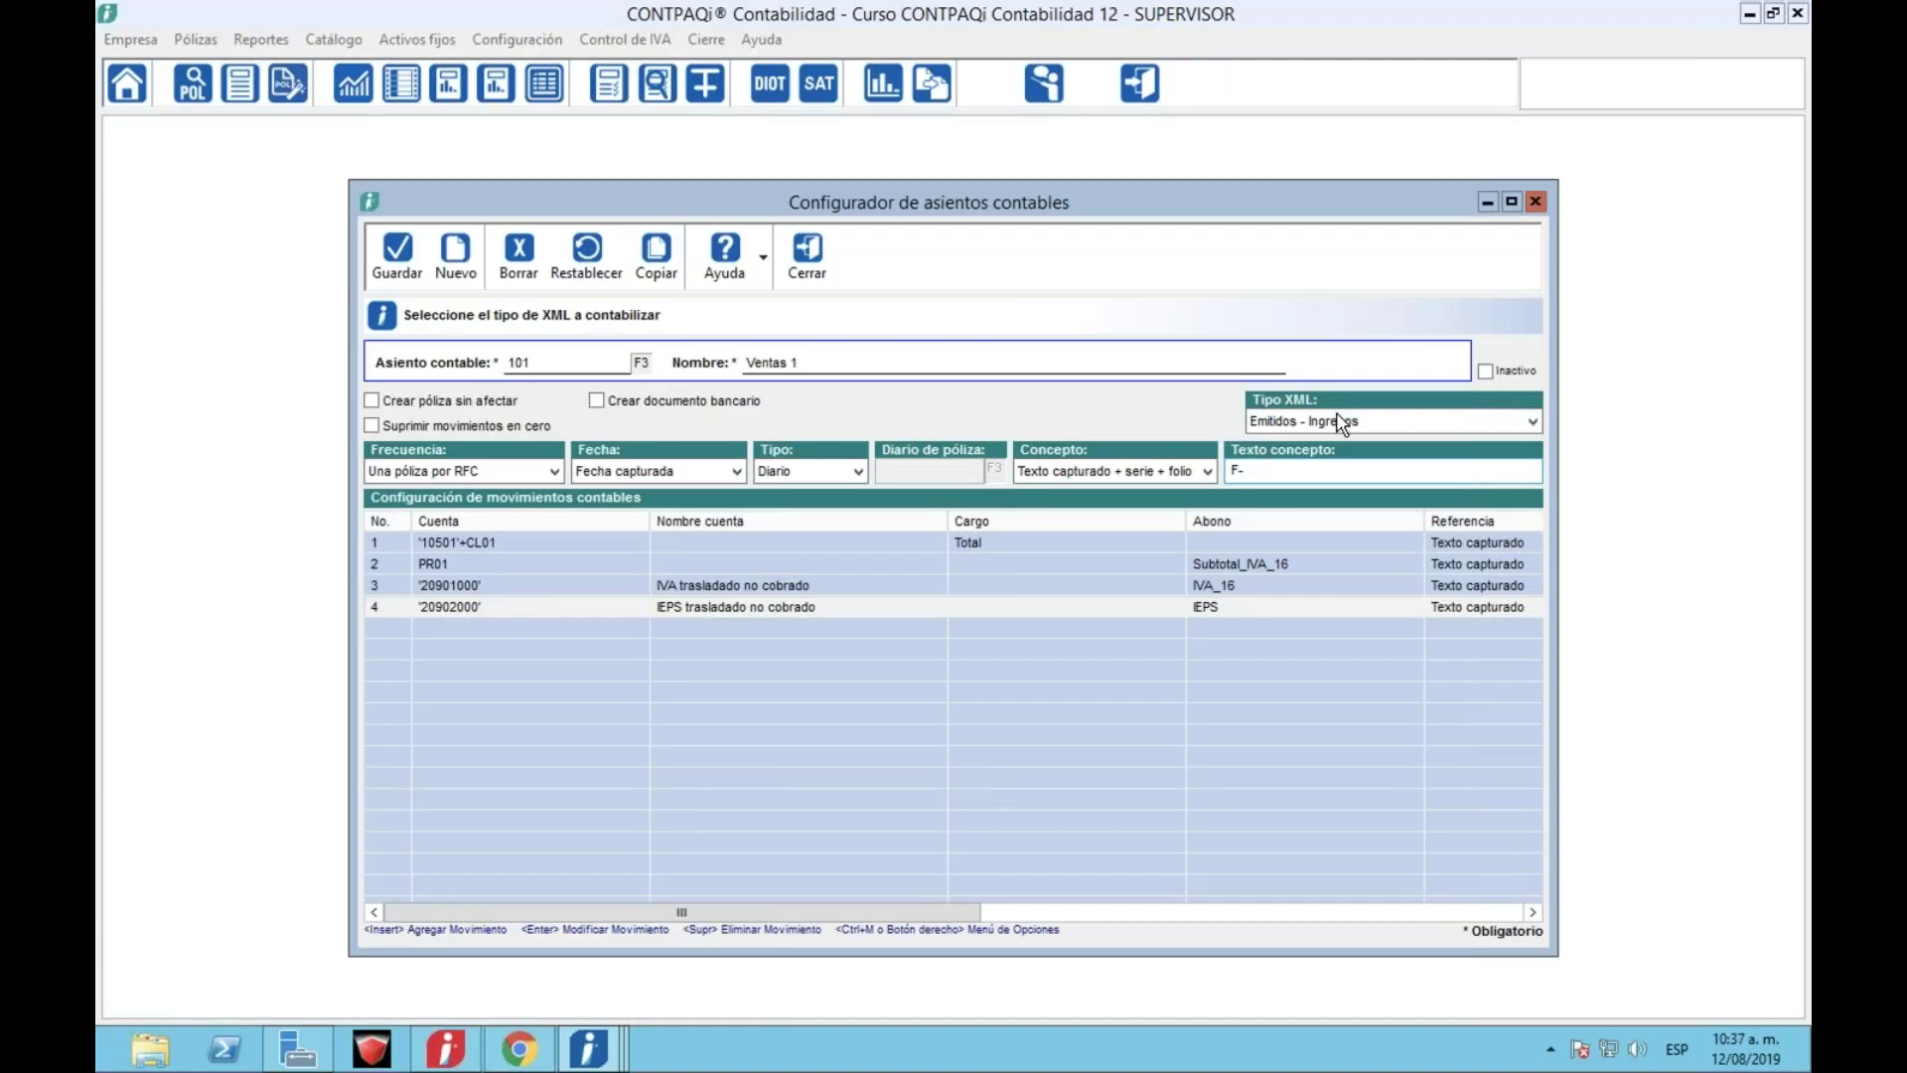
click(1341, 421)
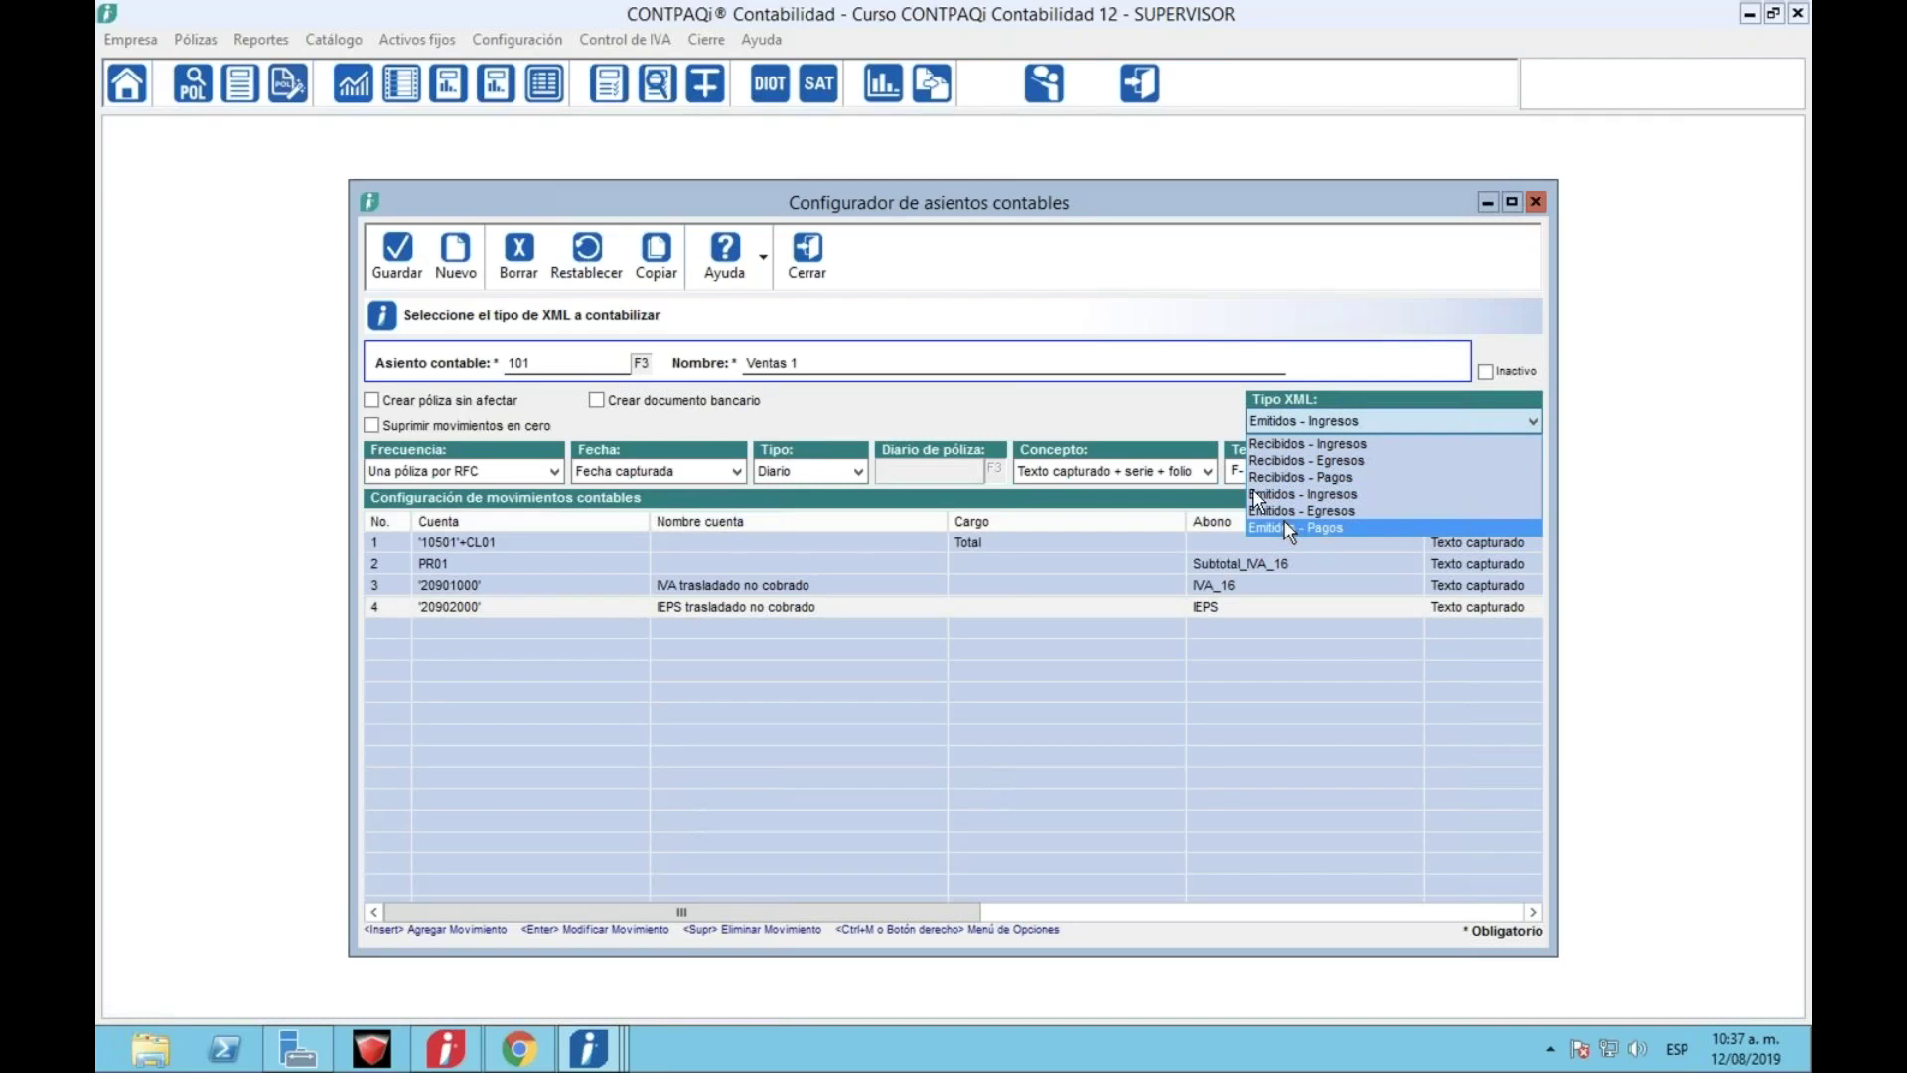
click(936, 379)
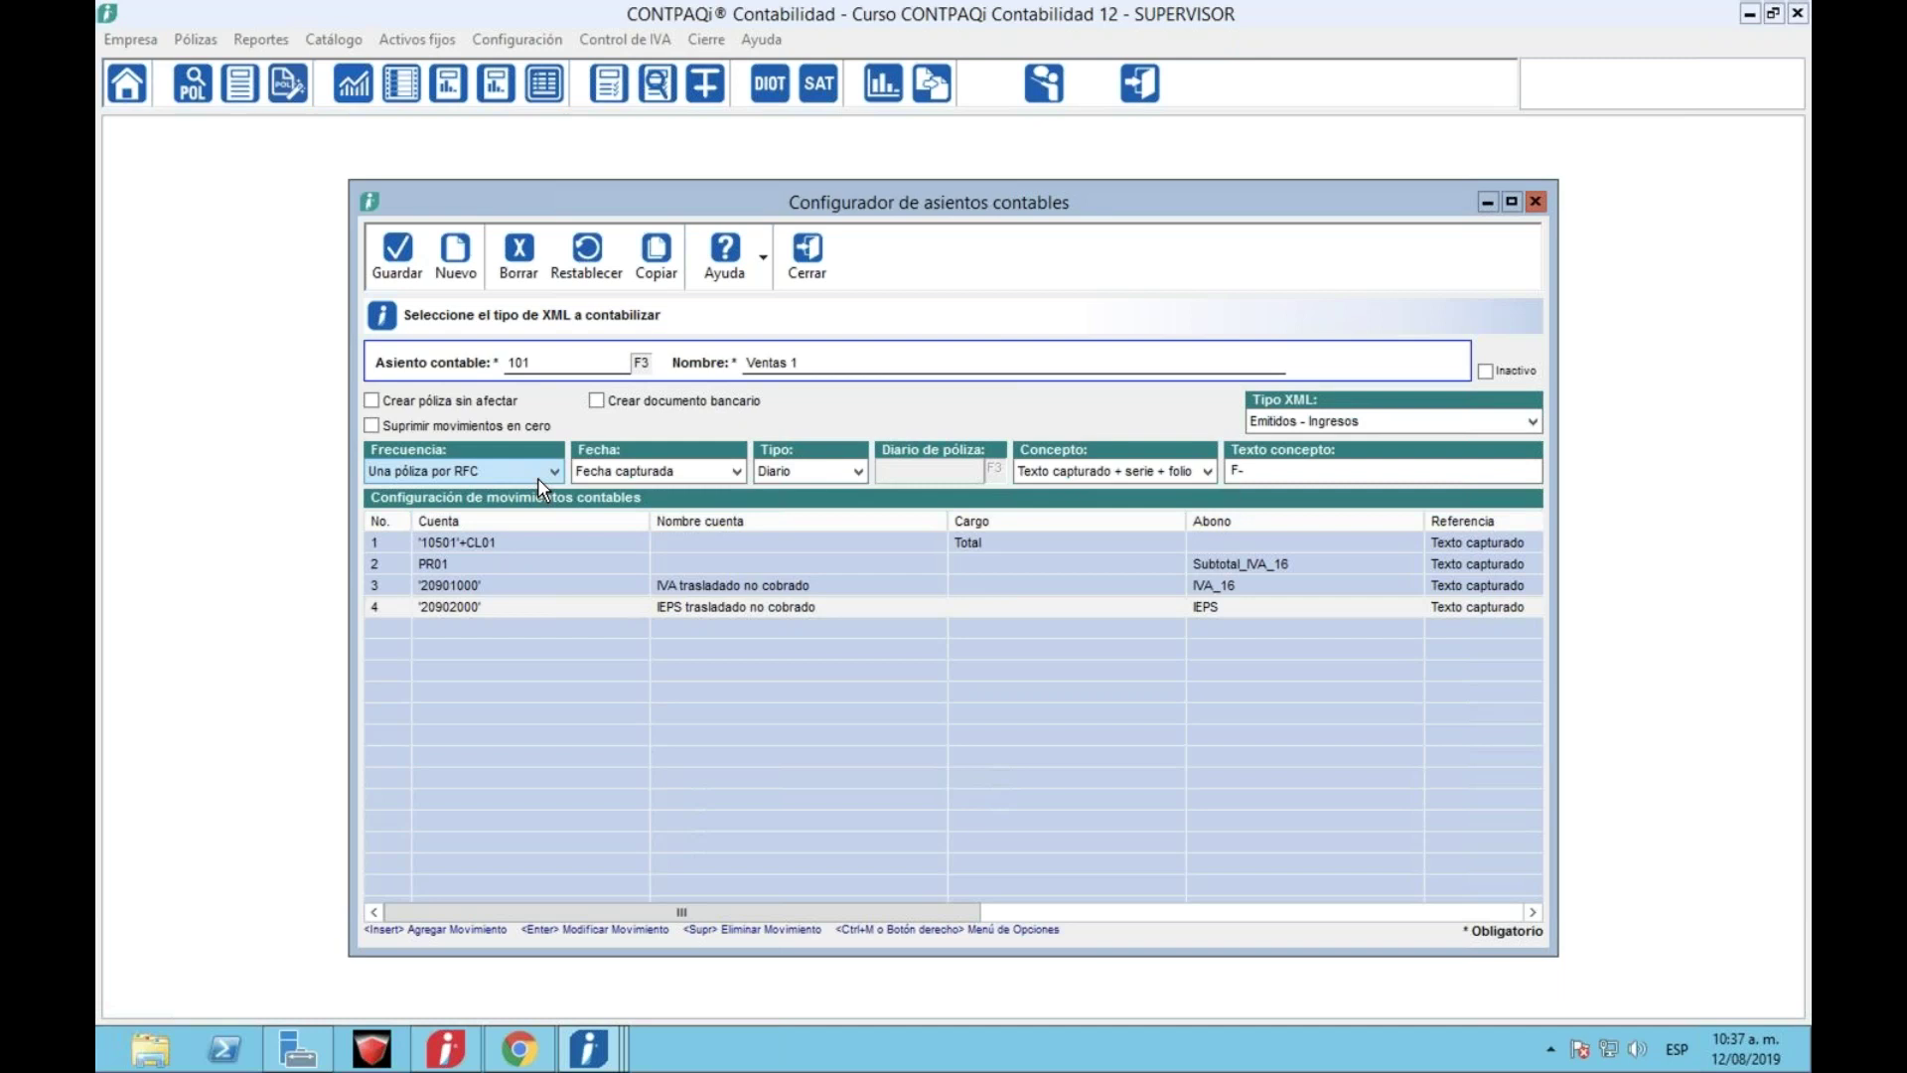
click(538, 479)
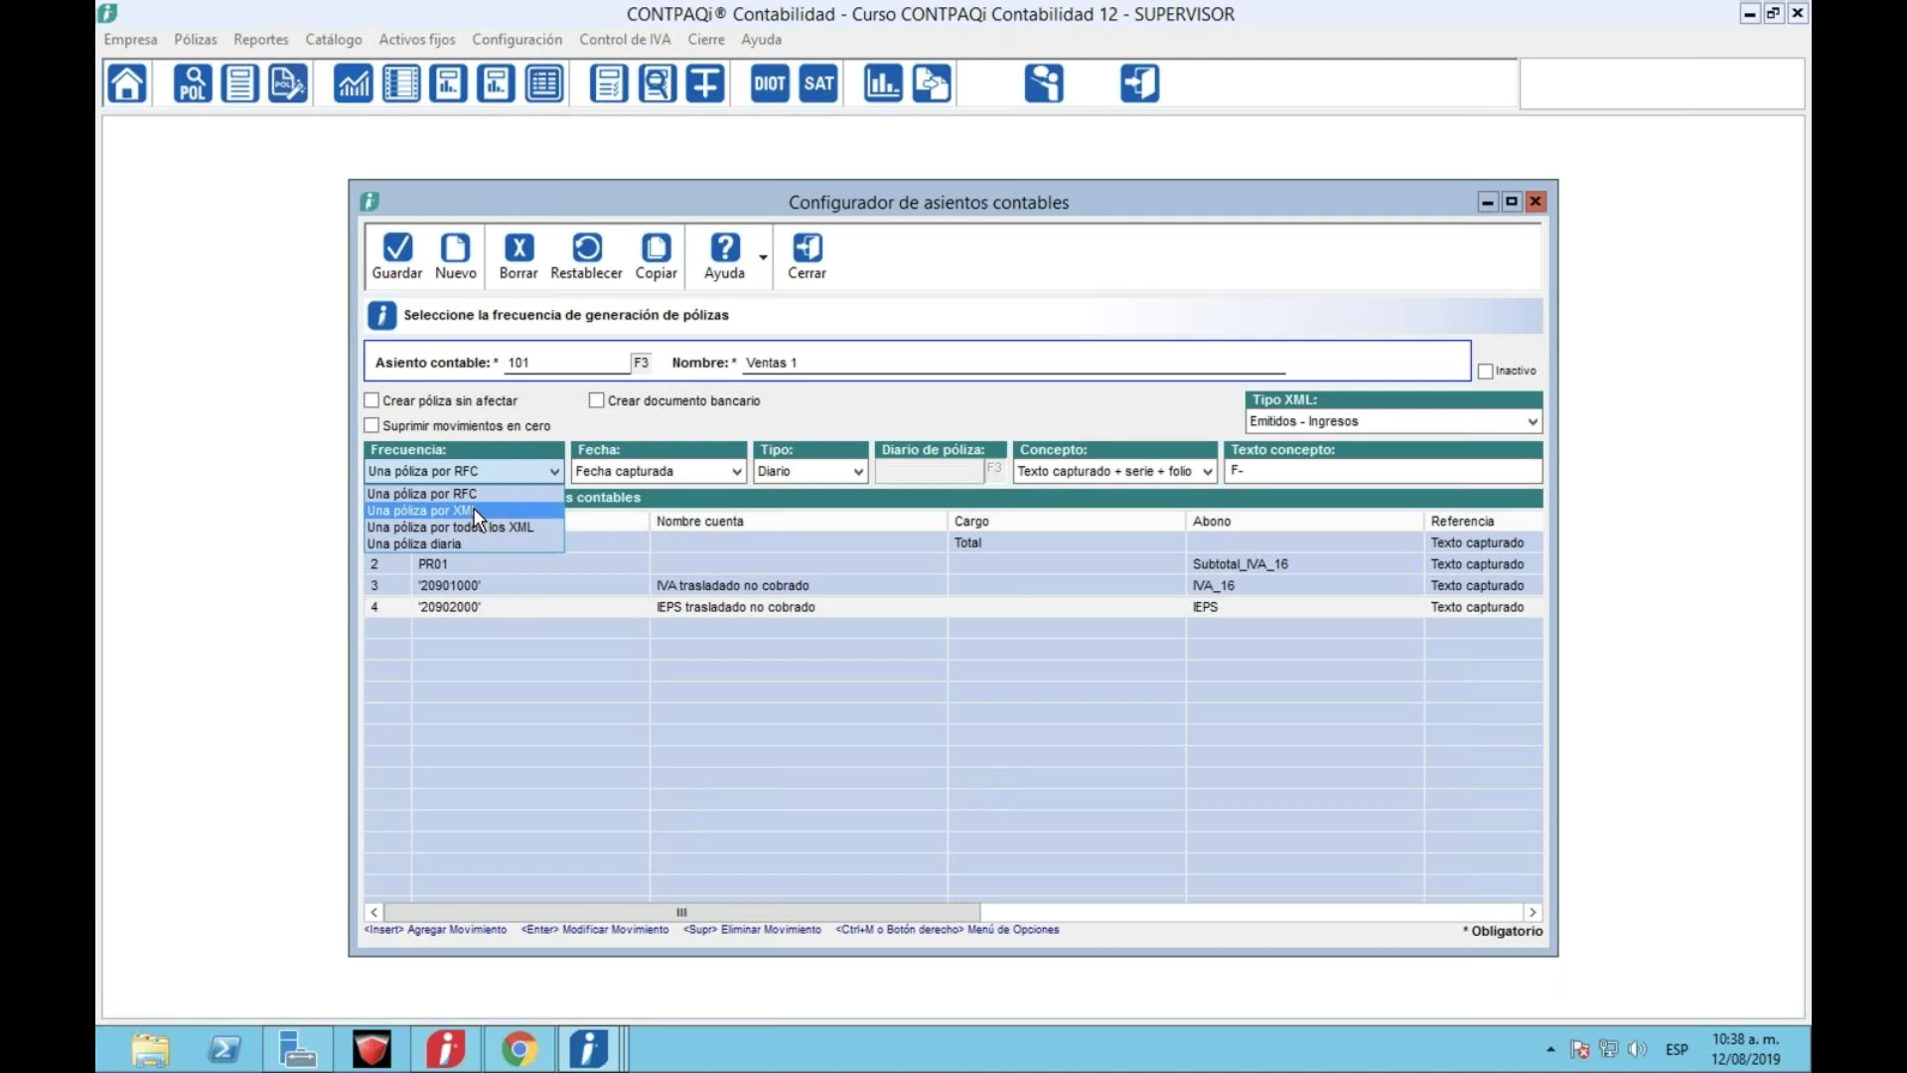
Set asiento 101's Frecuencia to Una póliza por XML and Fecha to Fecha del XML.
click(487, 511)
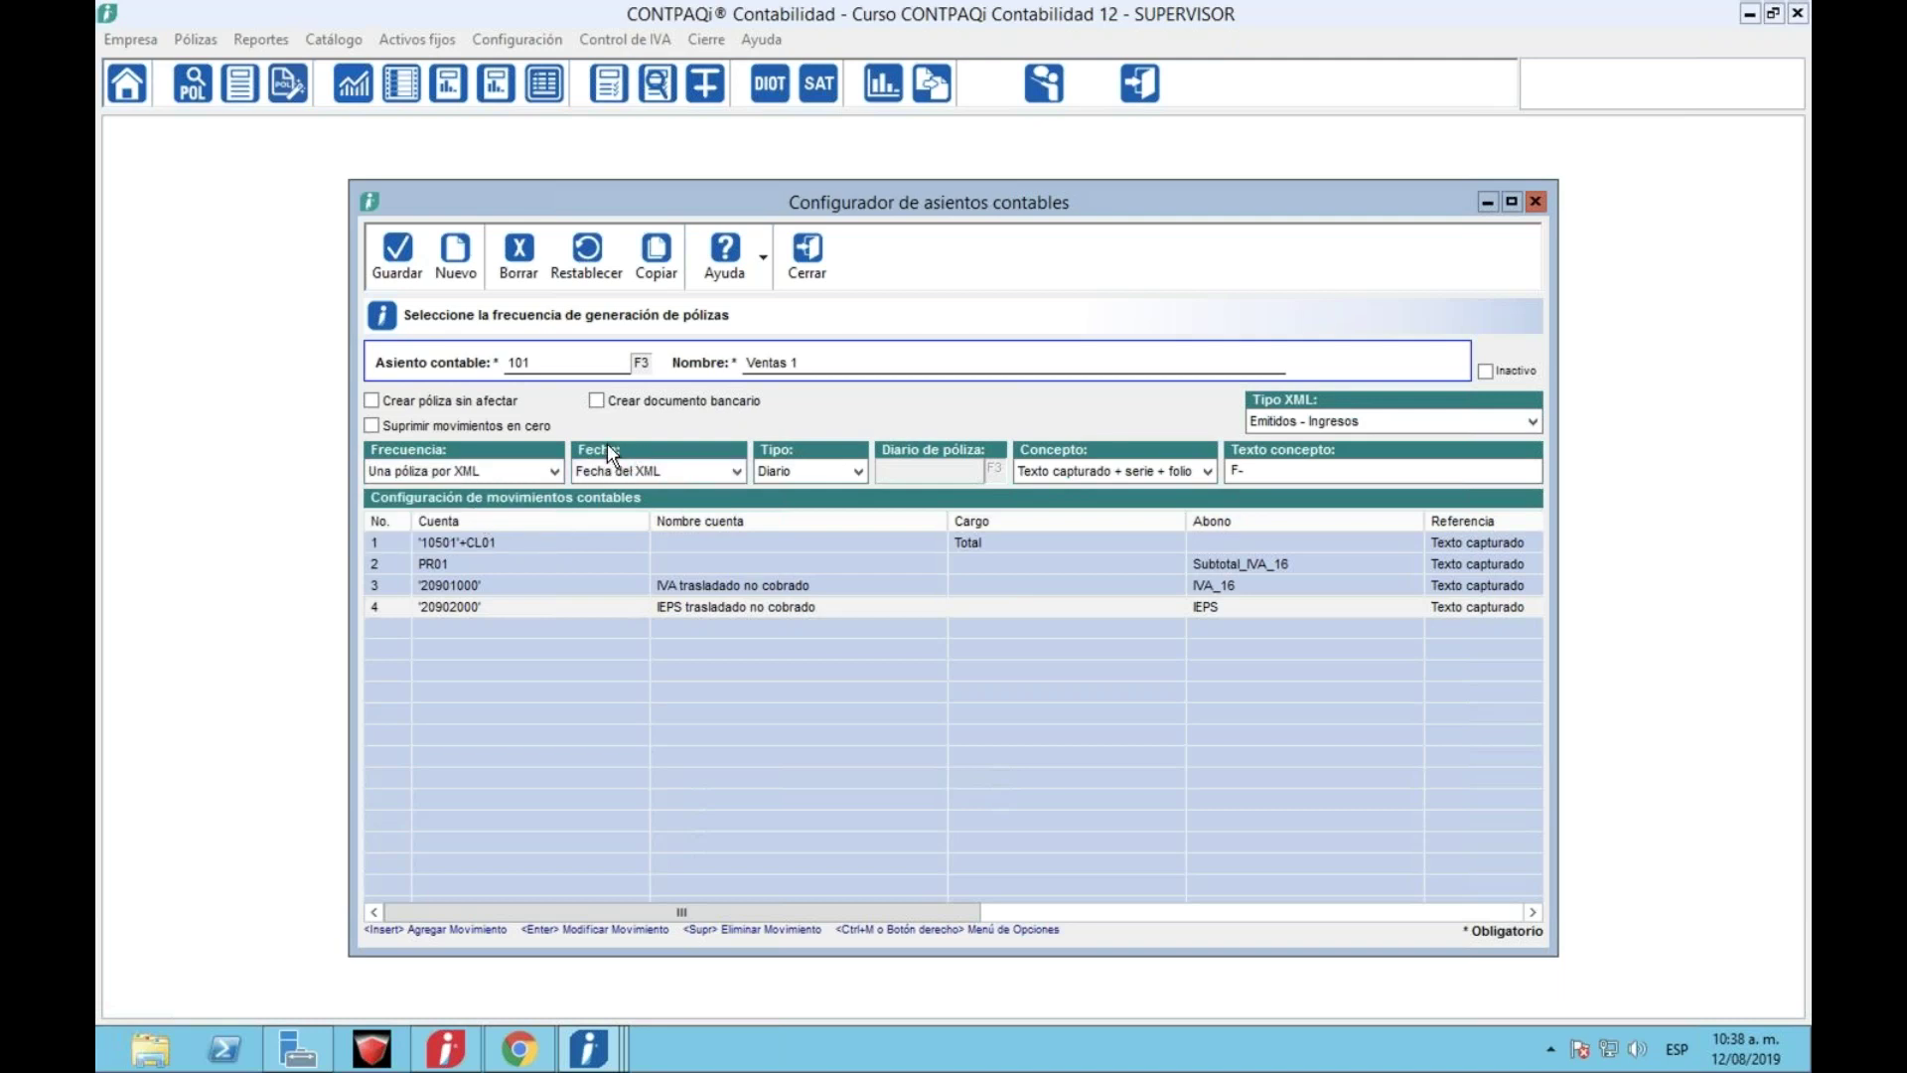
click(707, 467)
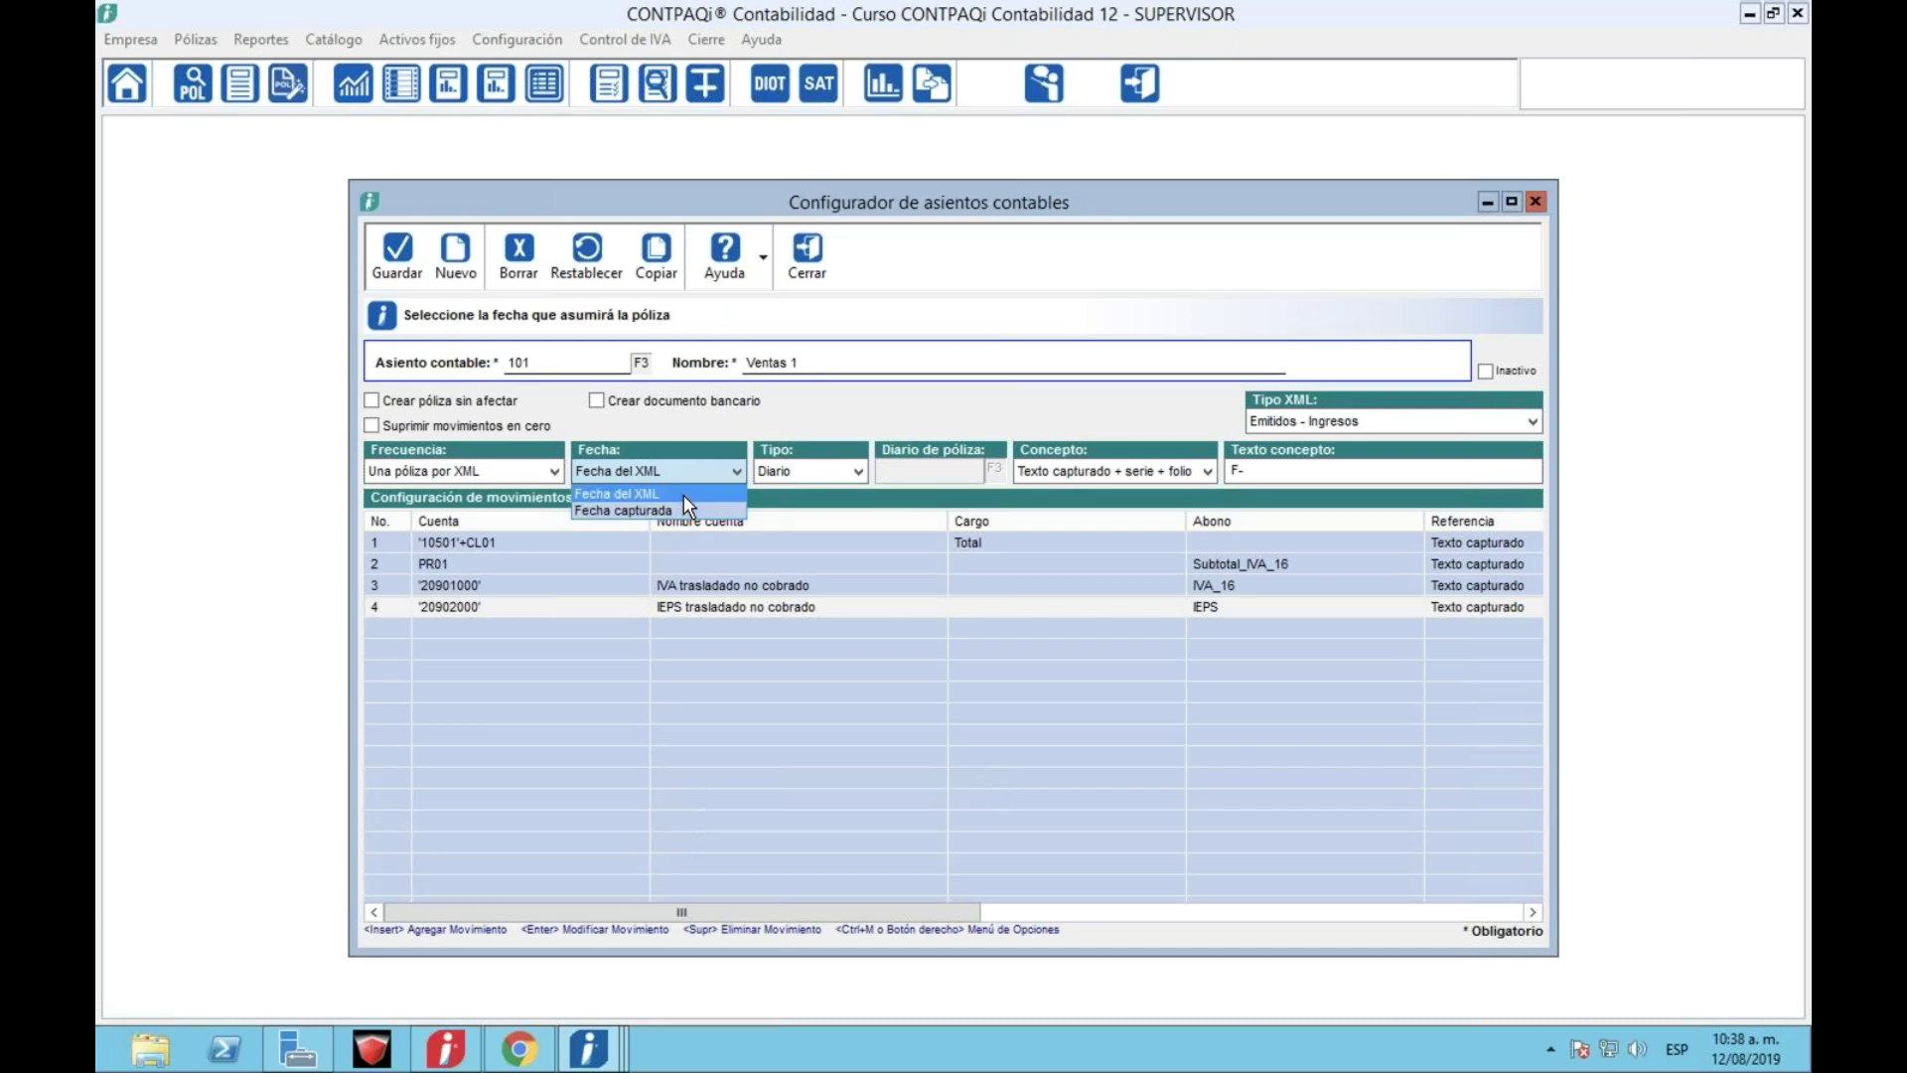
click(684, 494)
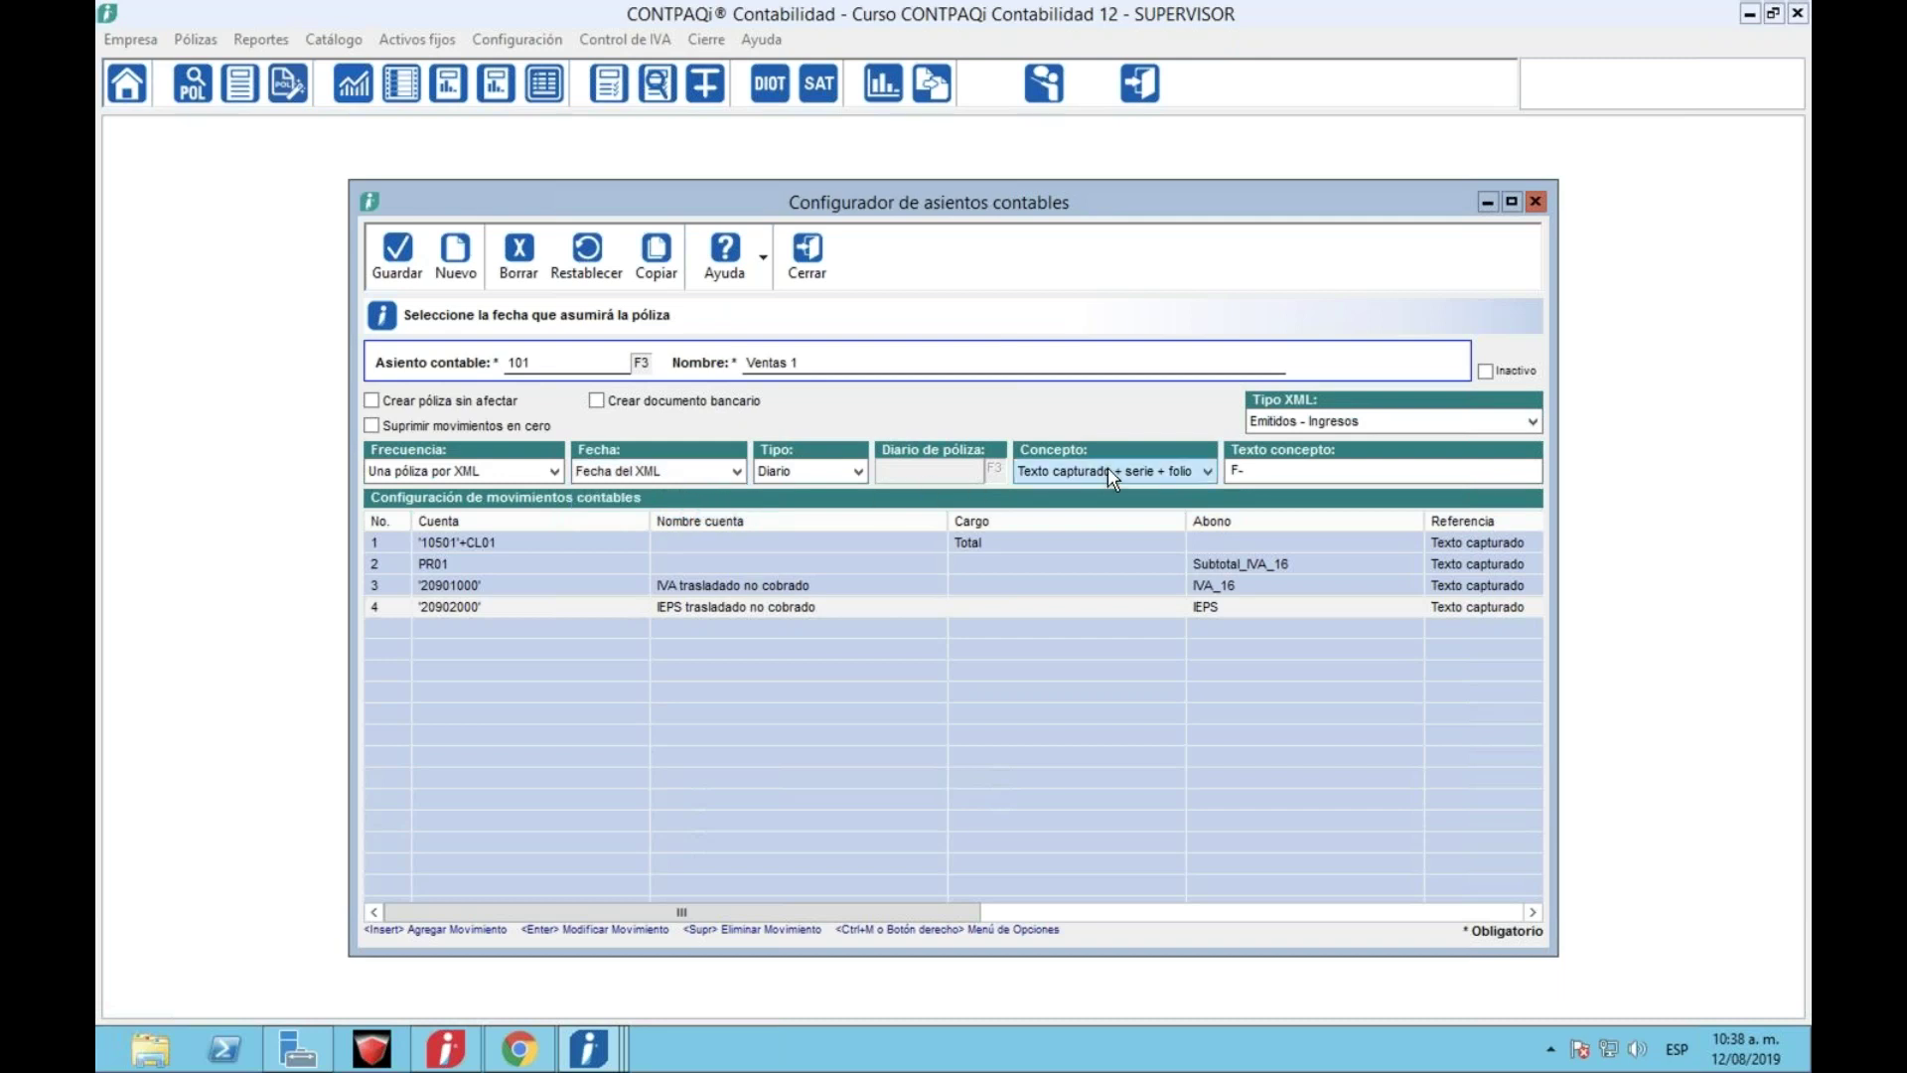
Keep the póliza Tipo as Diario and display the Concepto choices.
click(845, 473)
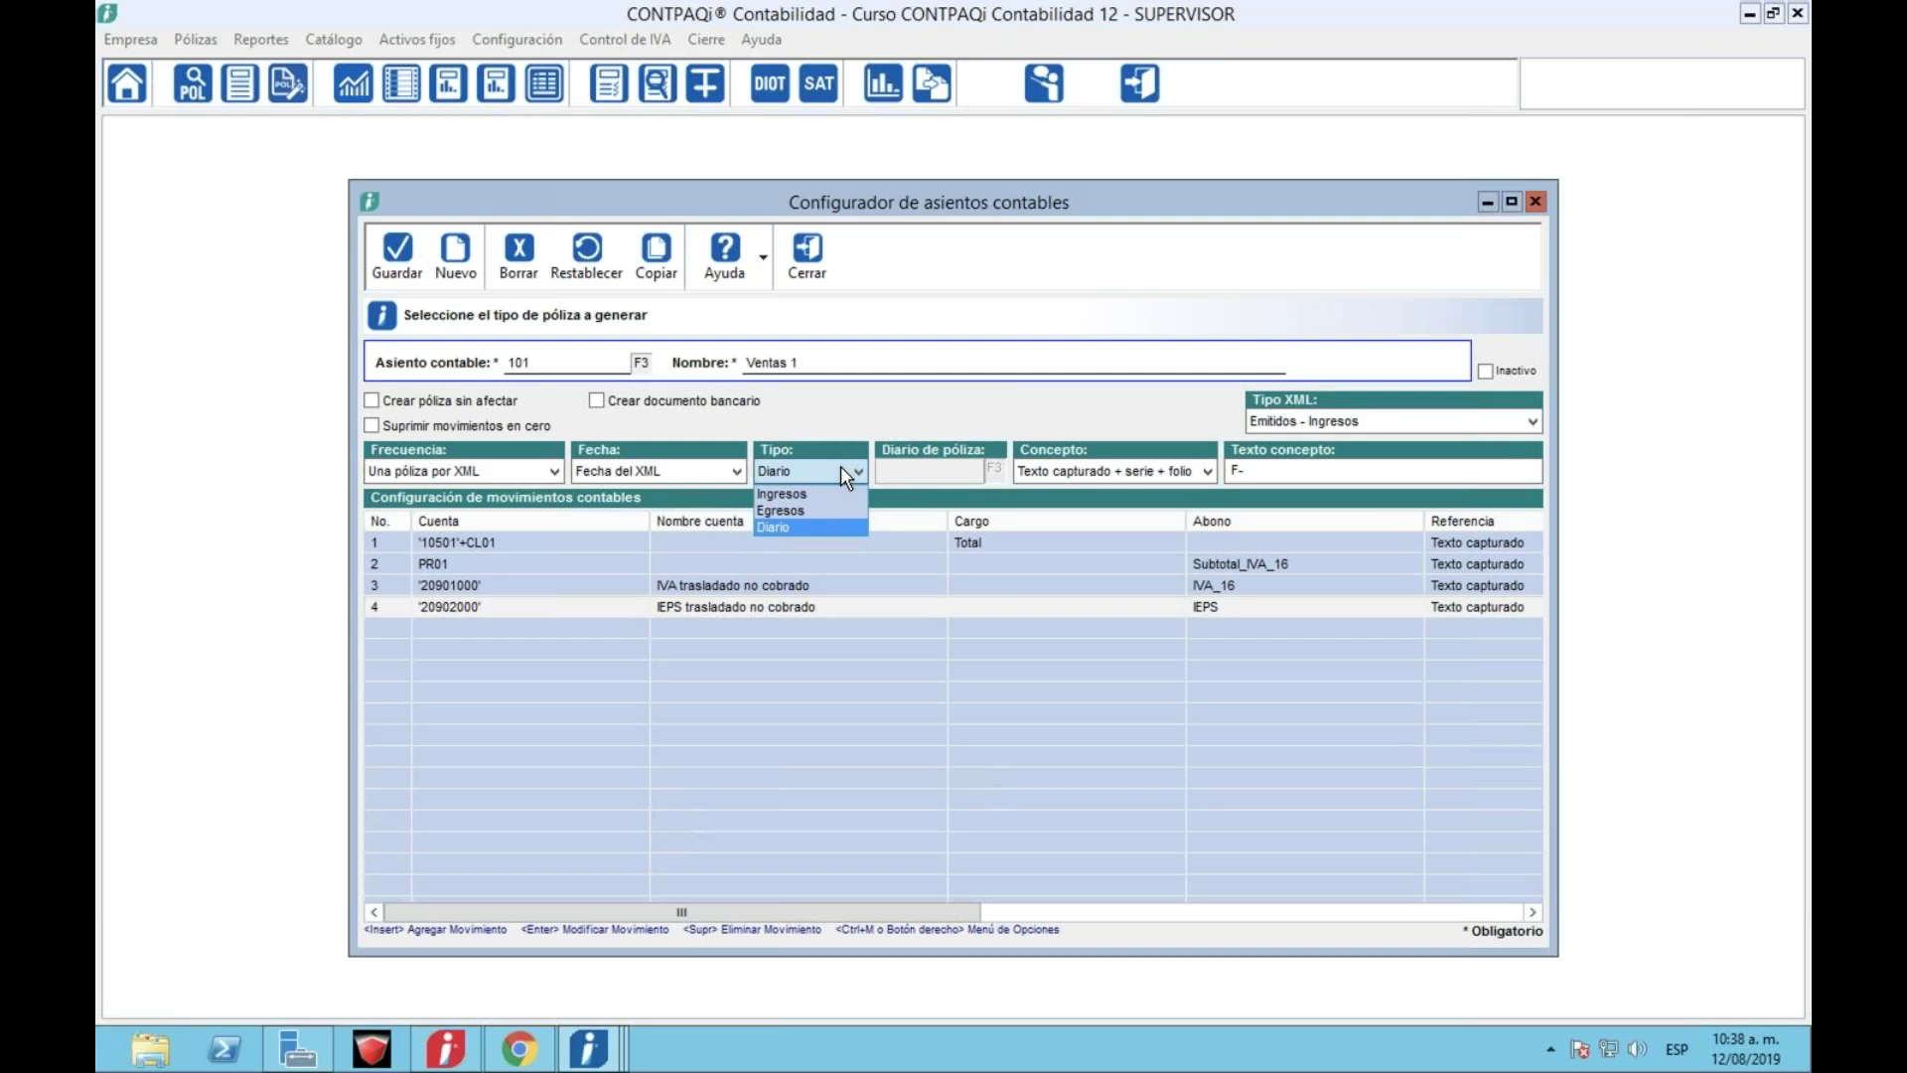
click(845, 475)
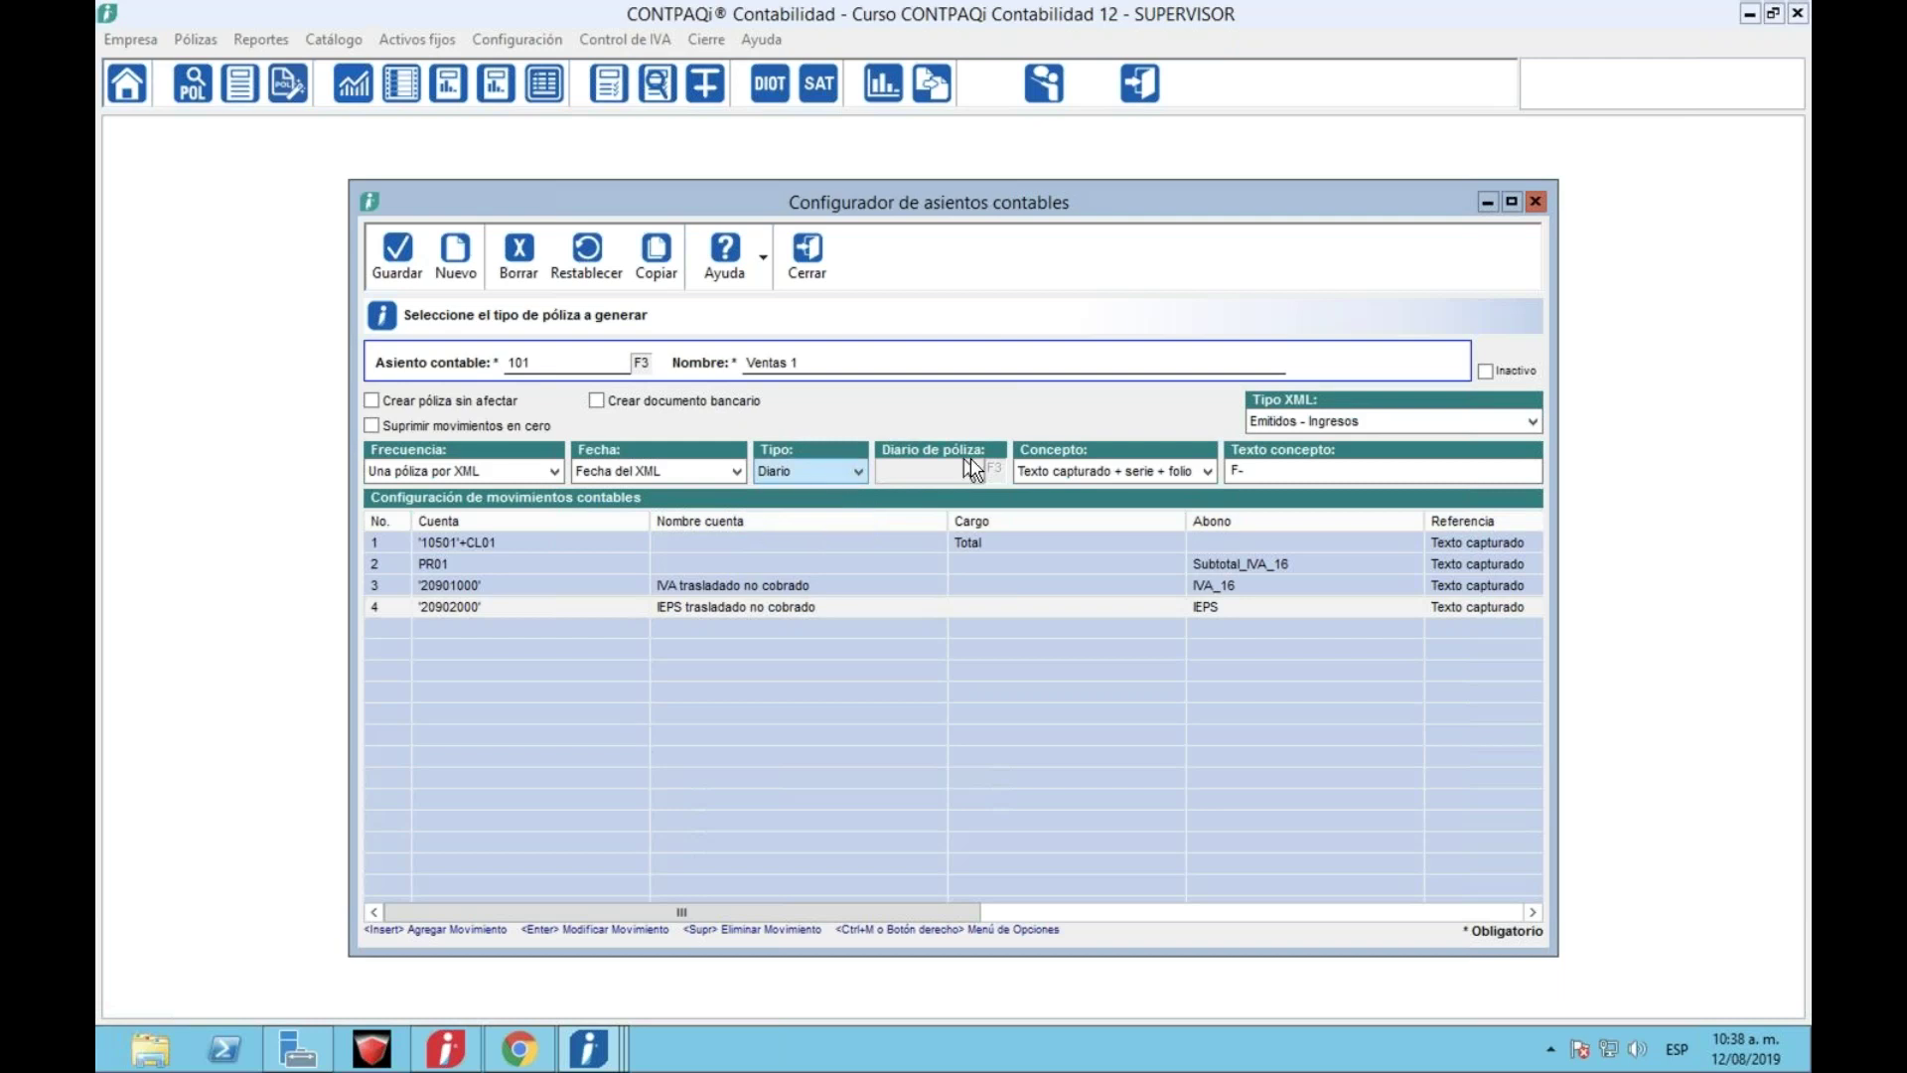
click(1206, 472)
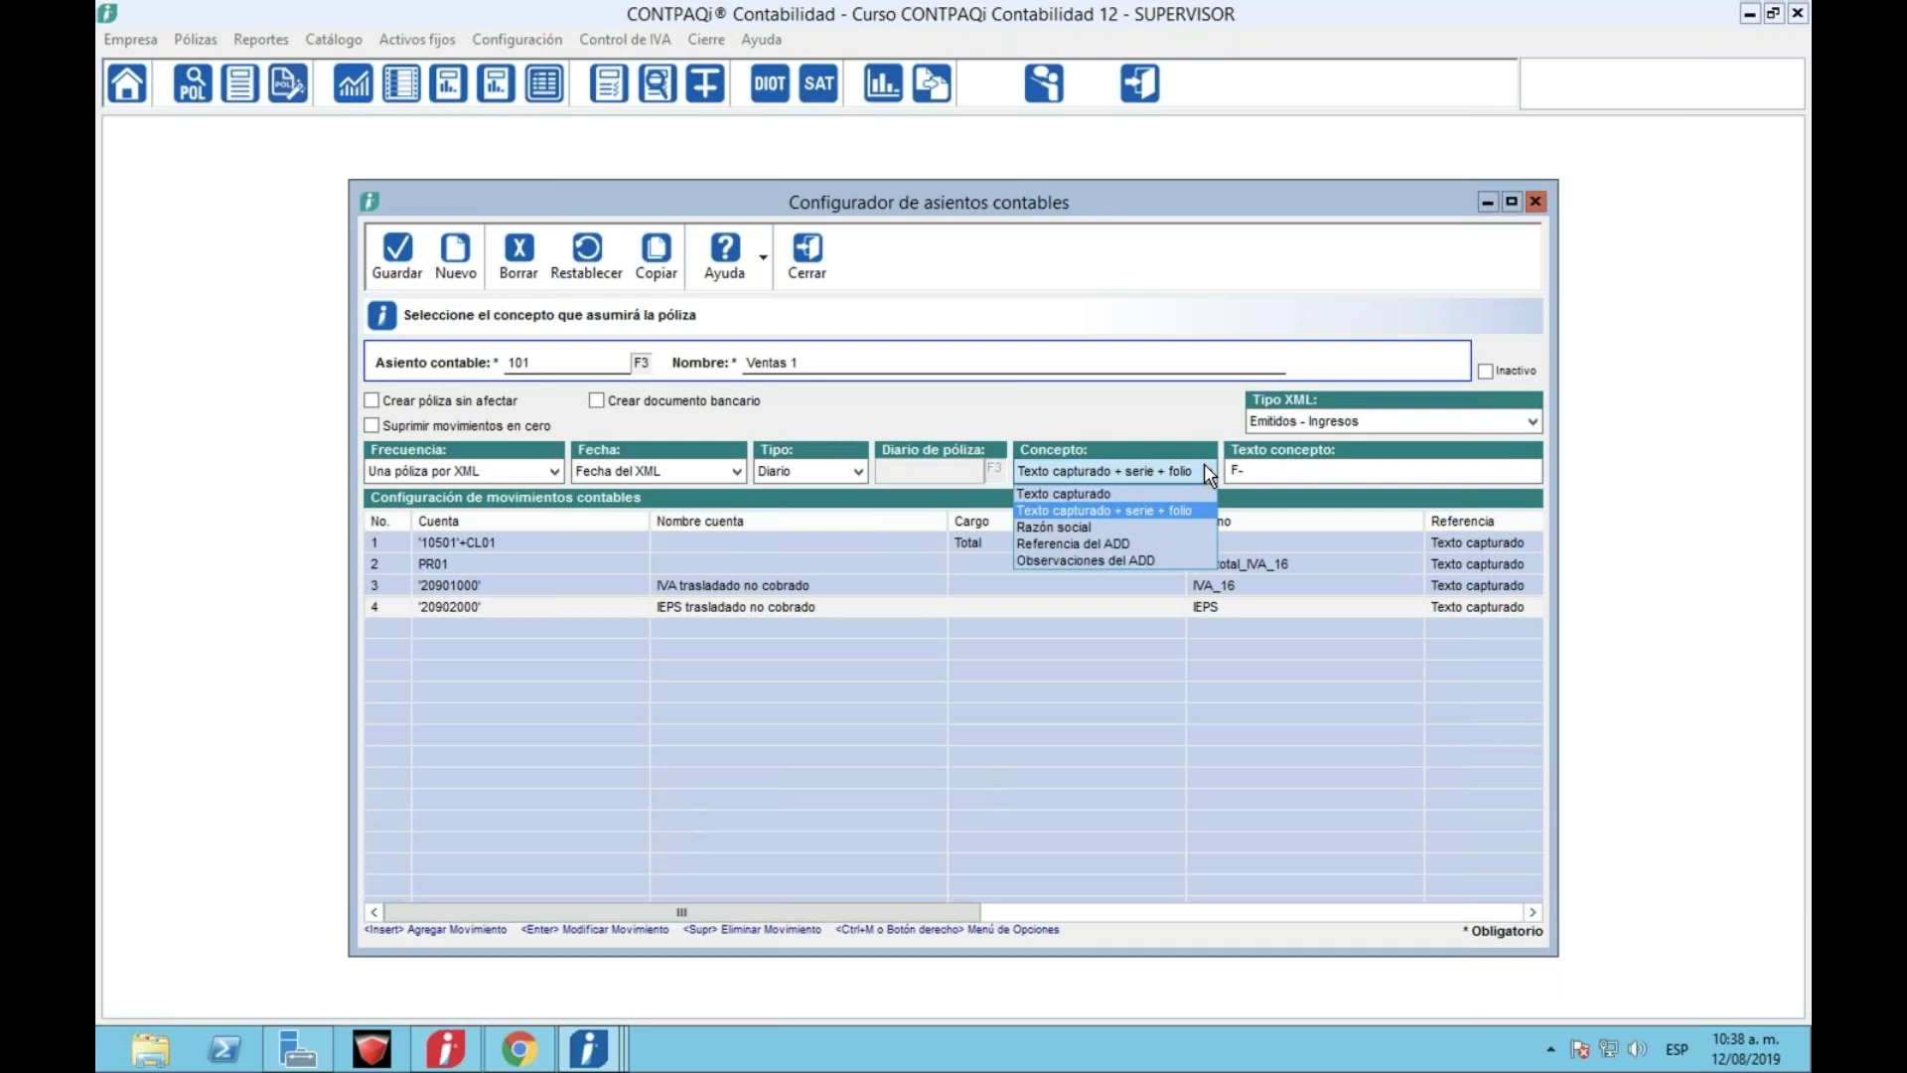
Keep Concepto as Texto capturado + serie + folio, erasing the stray text typed in the field.
click(1118, 490)
key(Tab)
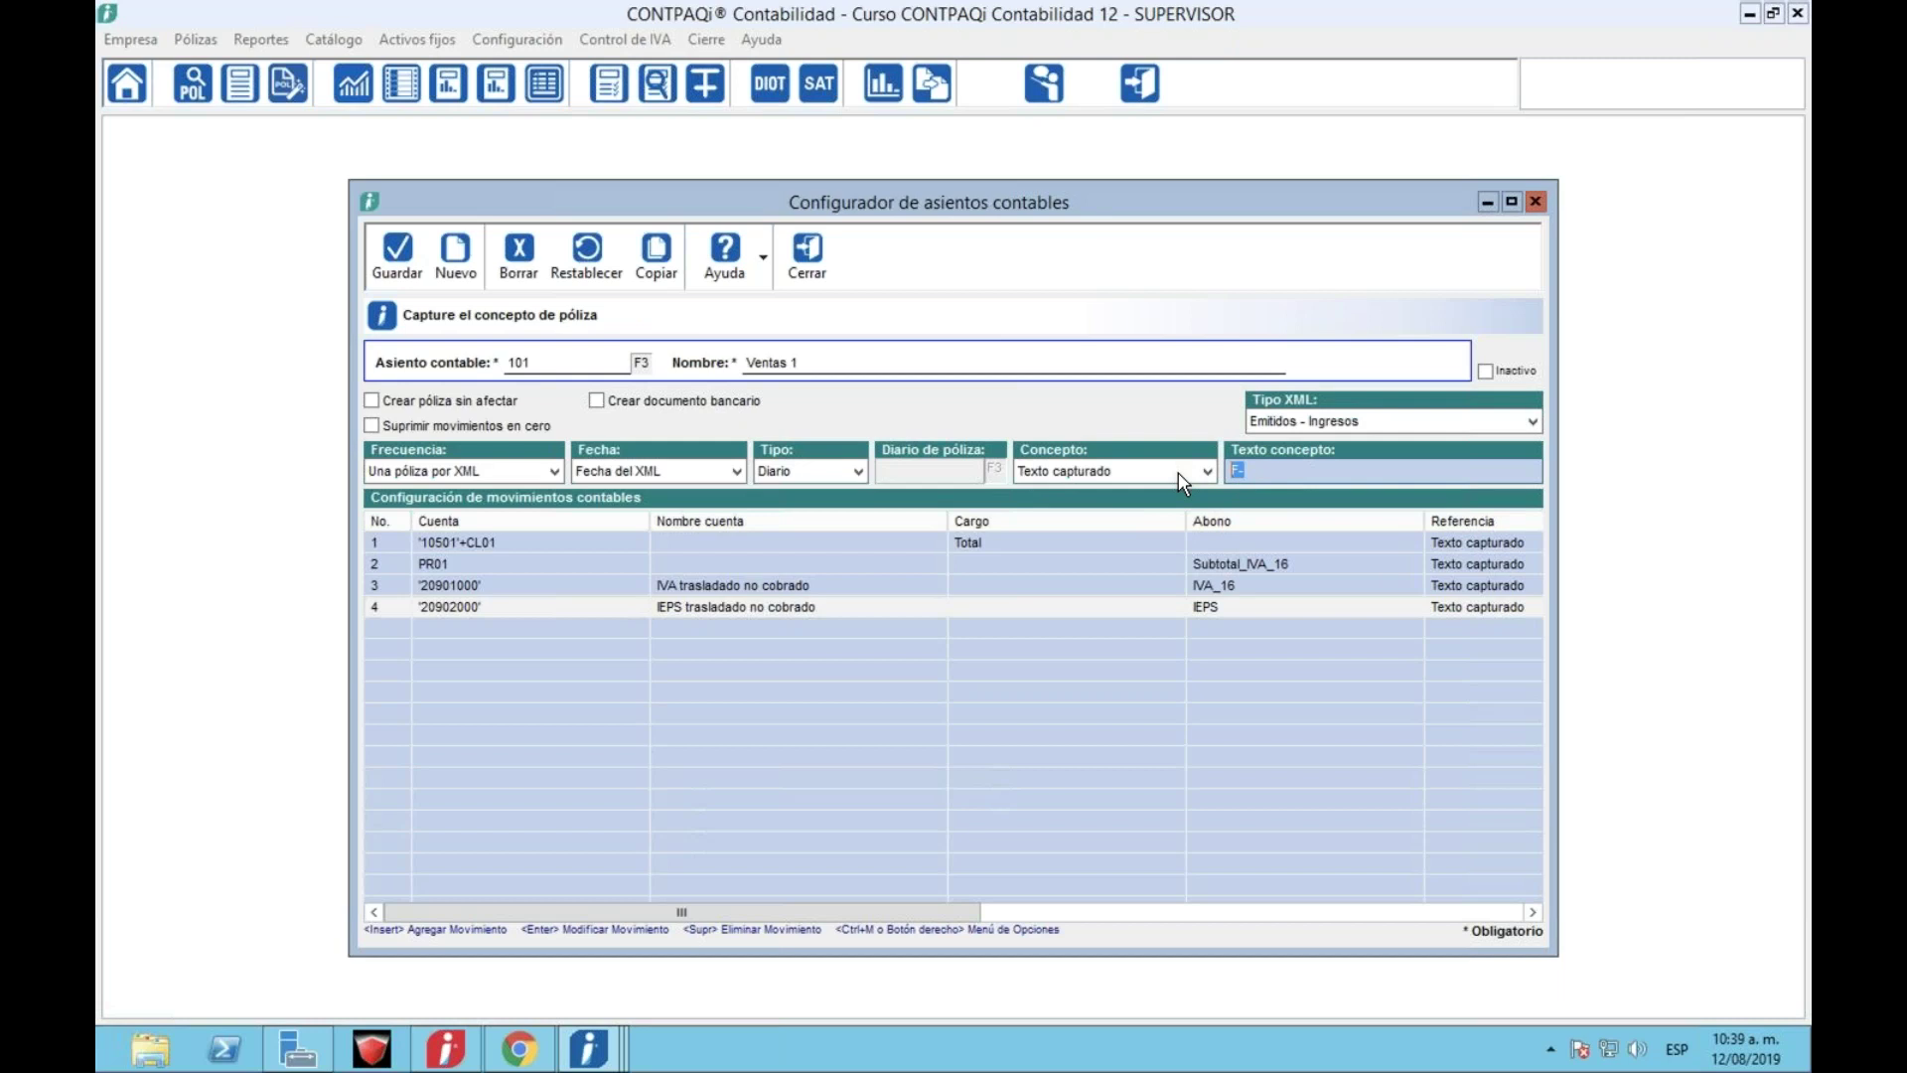
text(dfdfdfdfdfdf)
key(BackSpace)
key(BackSpace)
key(BackSpace)
key(BackSpace)
key(BackSpace)
key(BackSpace)
key(BackSpace)
key(BackSpace)
key(BackSpace)
key(BackSpace)
key(BackSpace)
key(BackSpace)
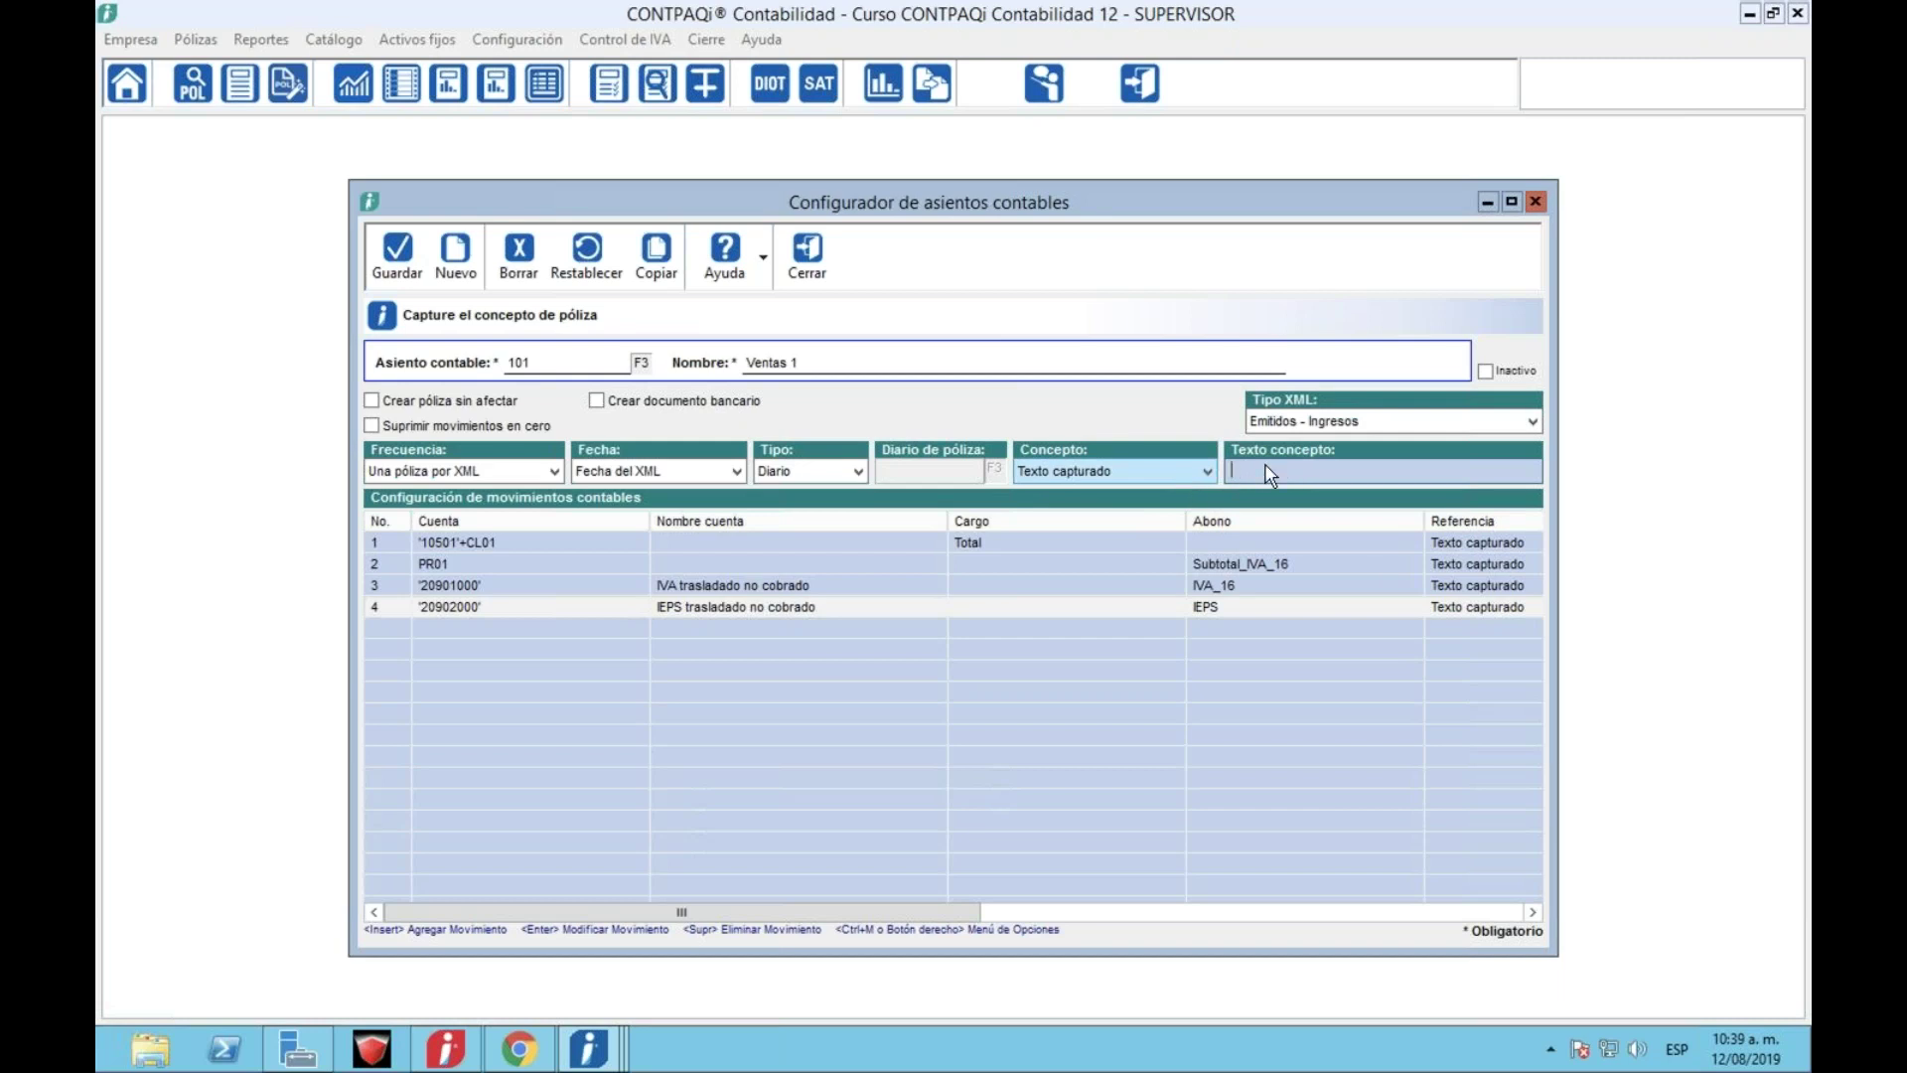
click(1179, 475)
click(1116, 517)
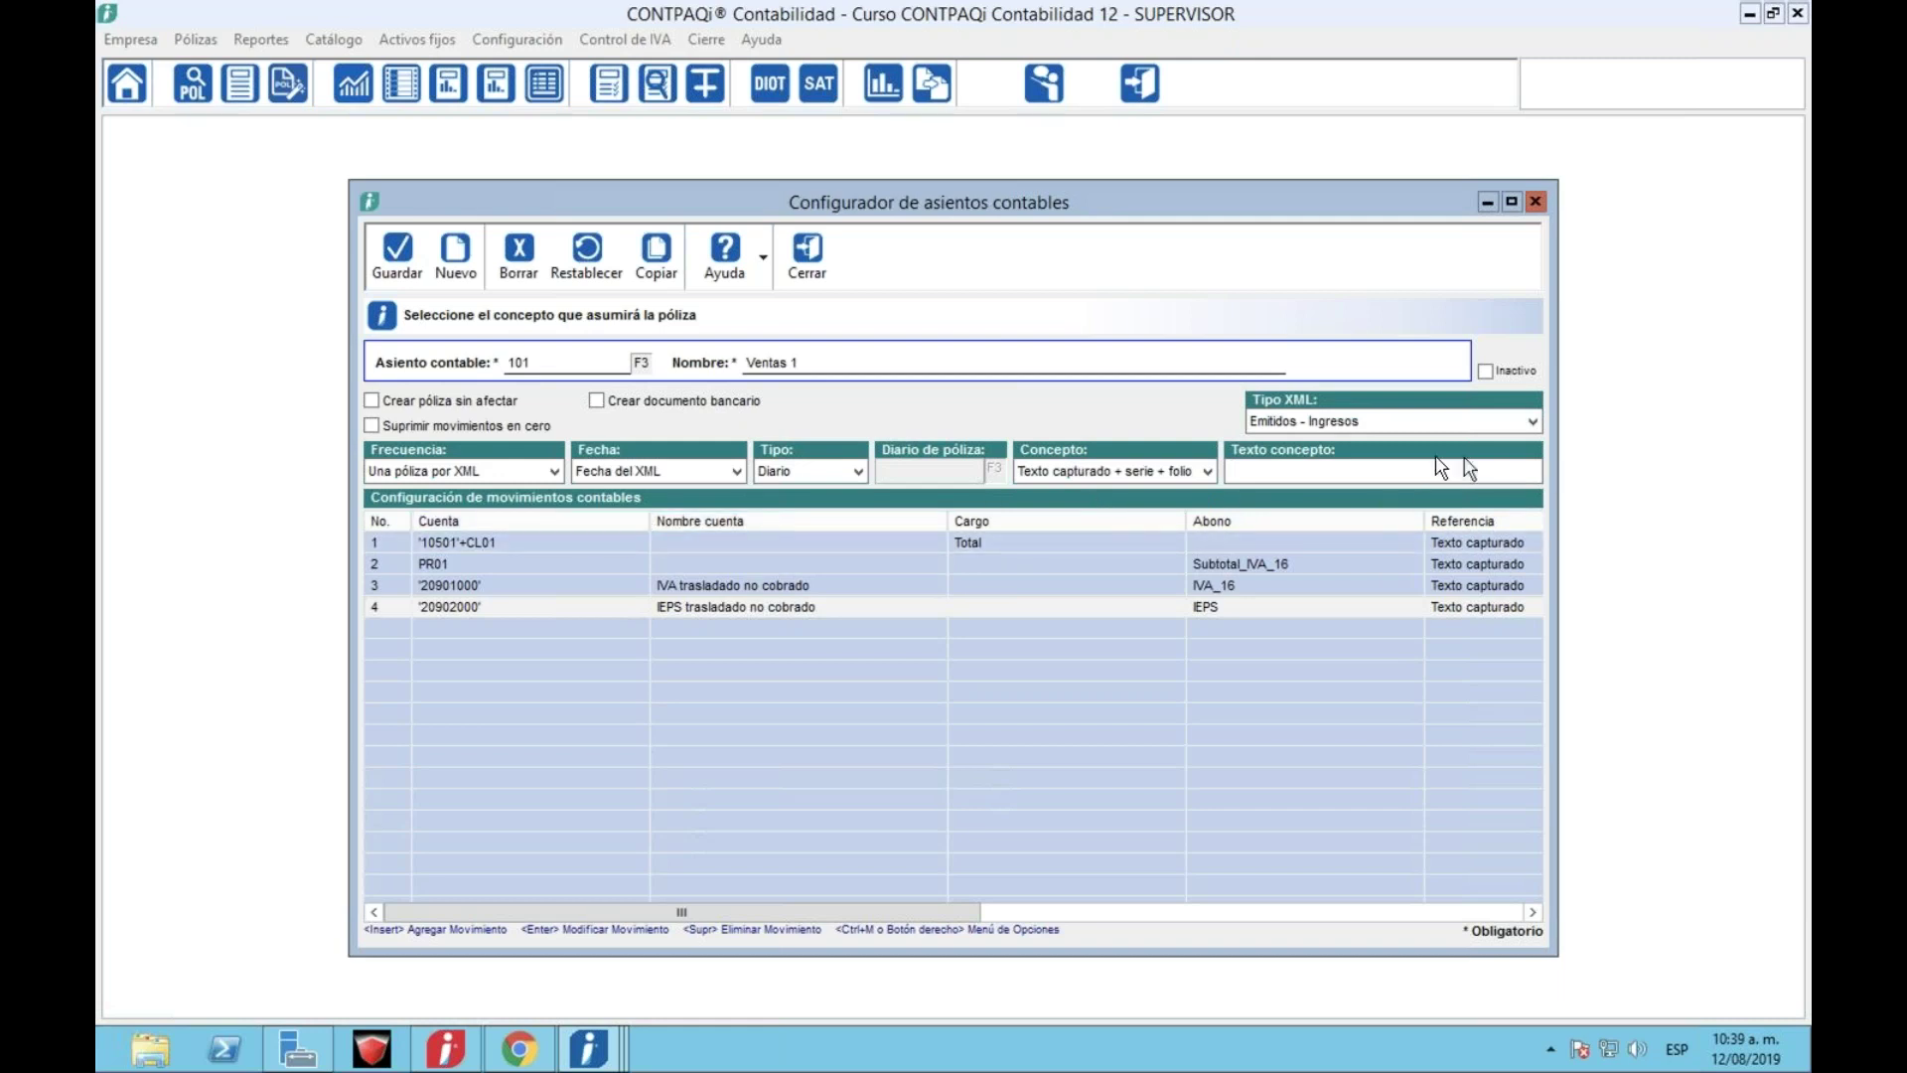
Enter 'Poliza de Ventas' as the Texto concepto and save asiento 101.
click(1401, 466)
text(Poliza de V)
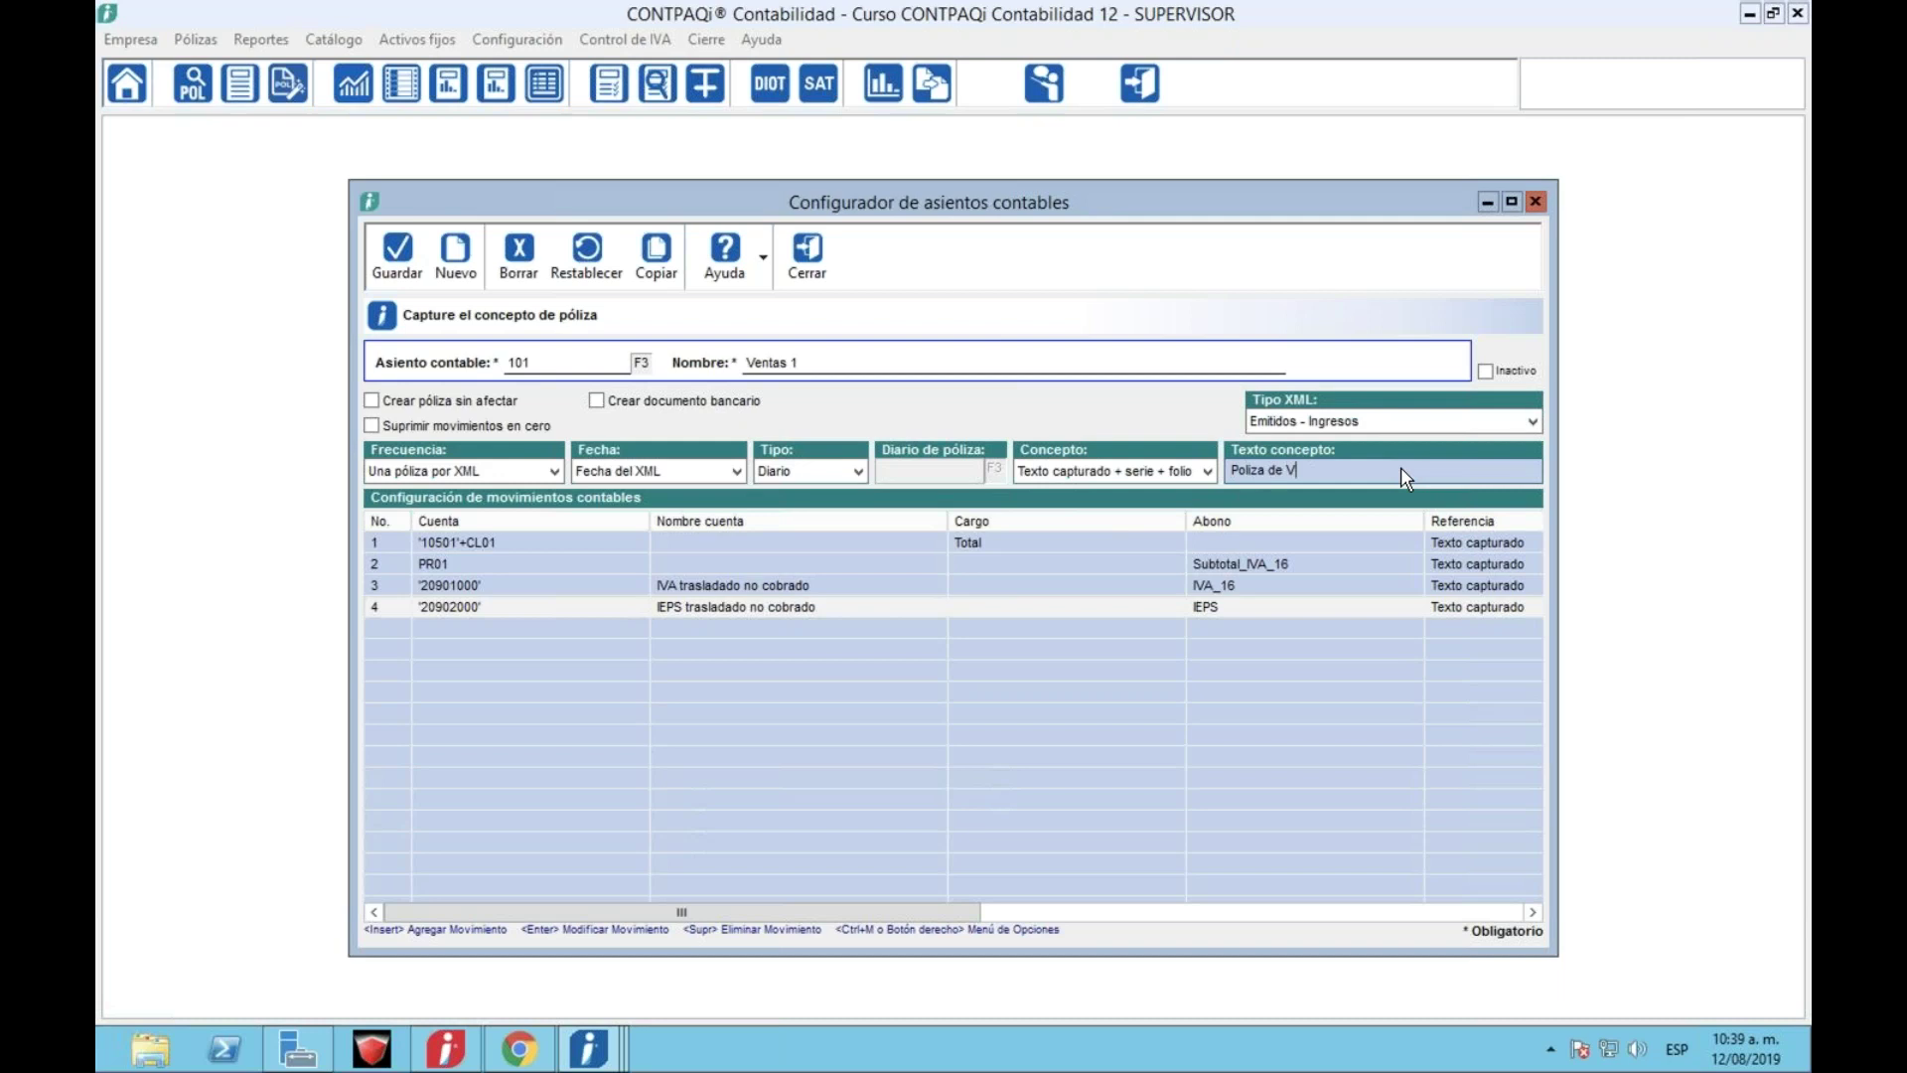
text(entas)
key(super)
key(super)
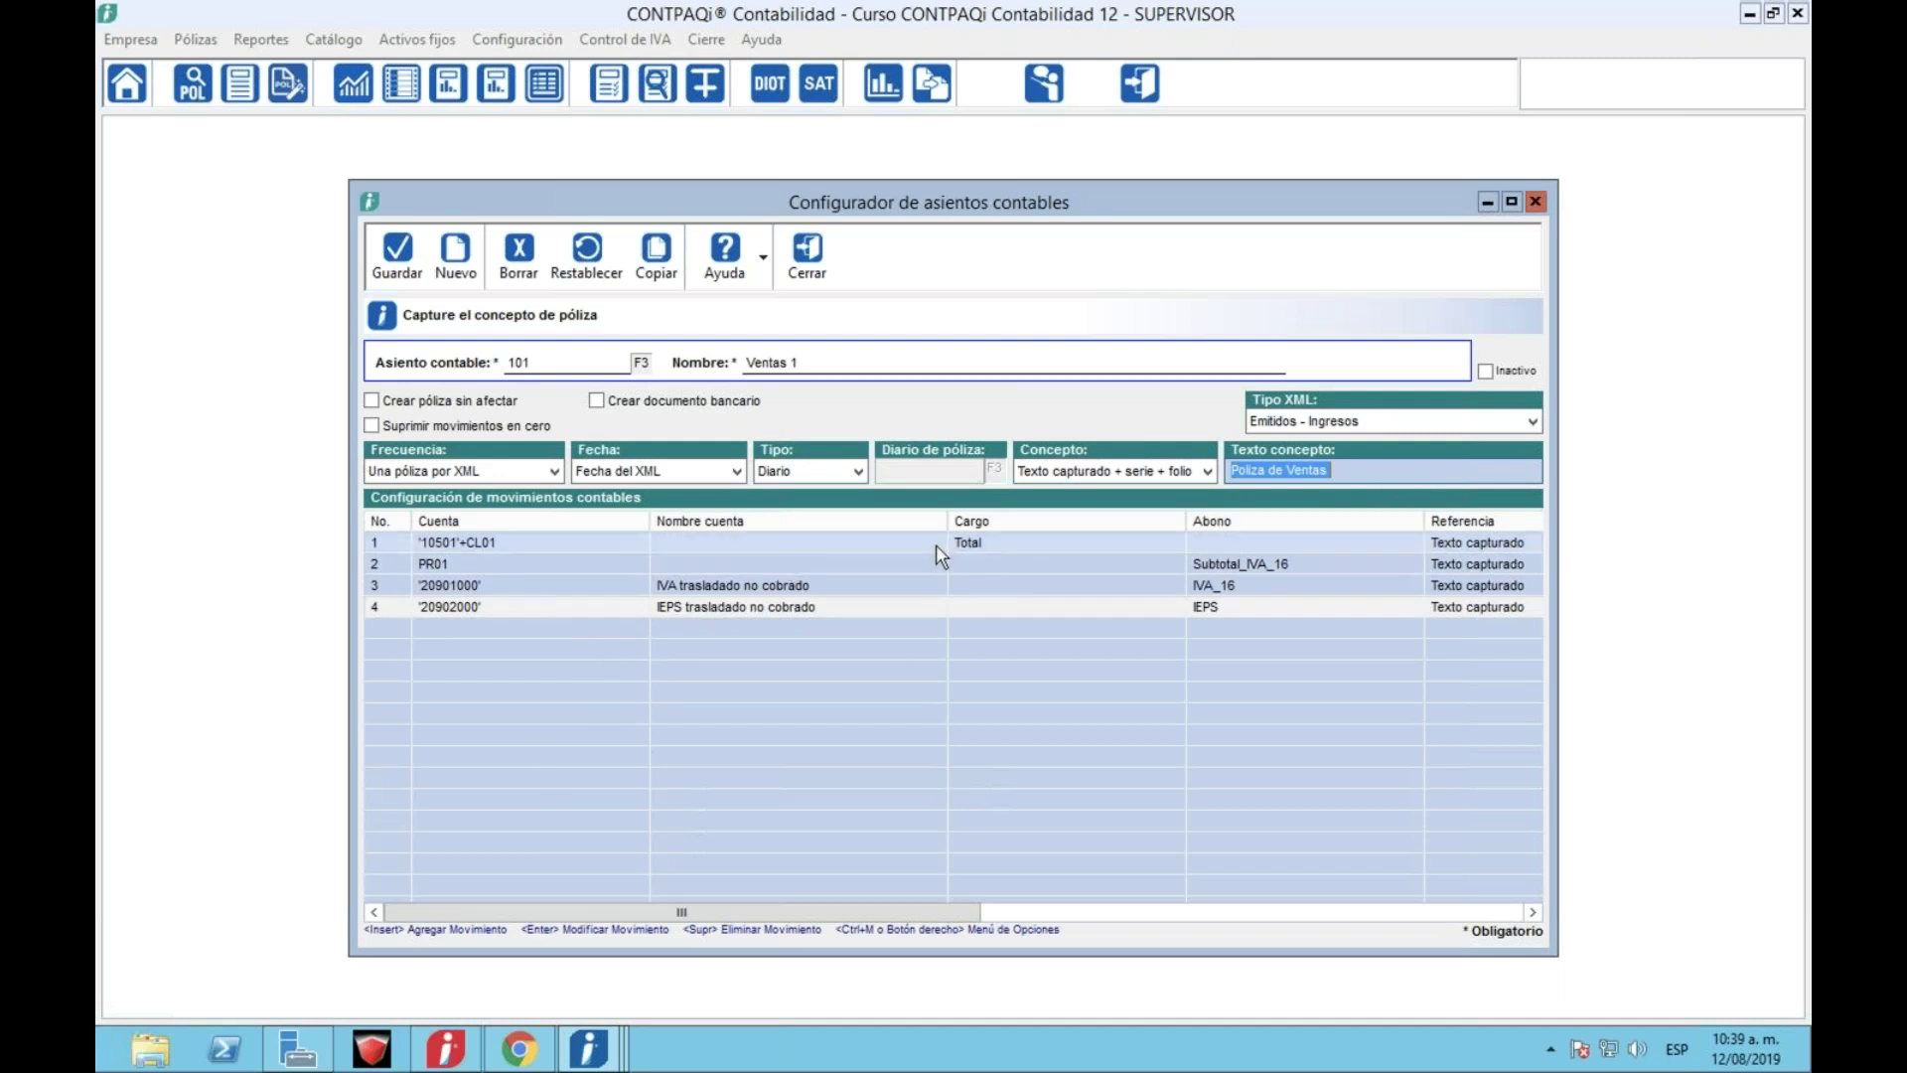
key(super)
key(super)
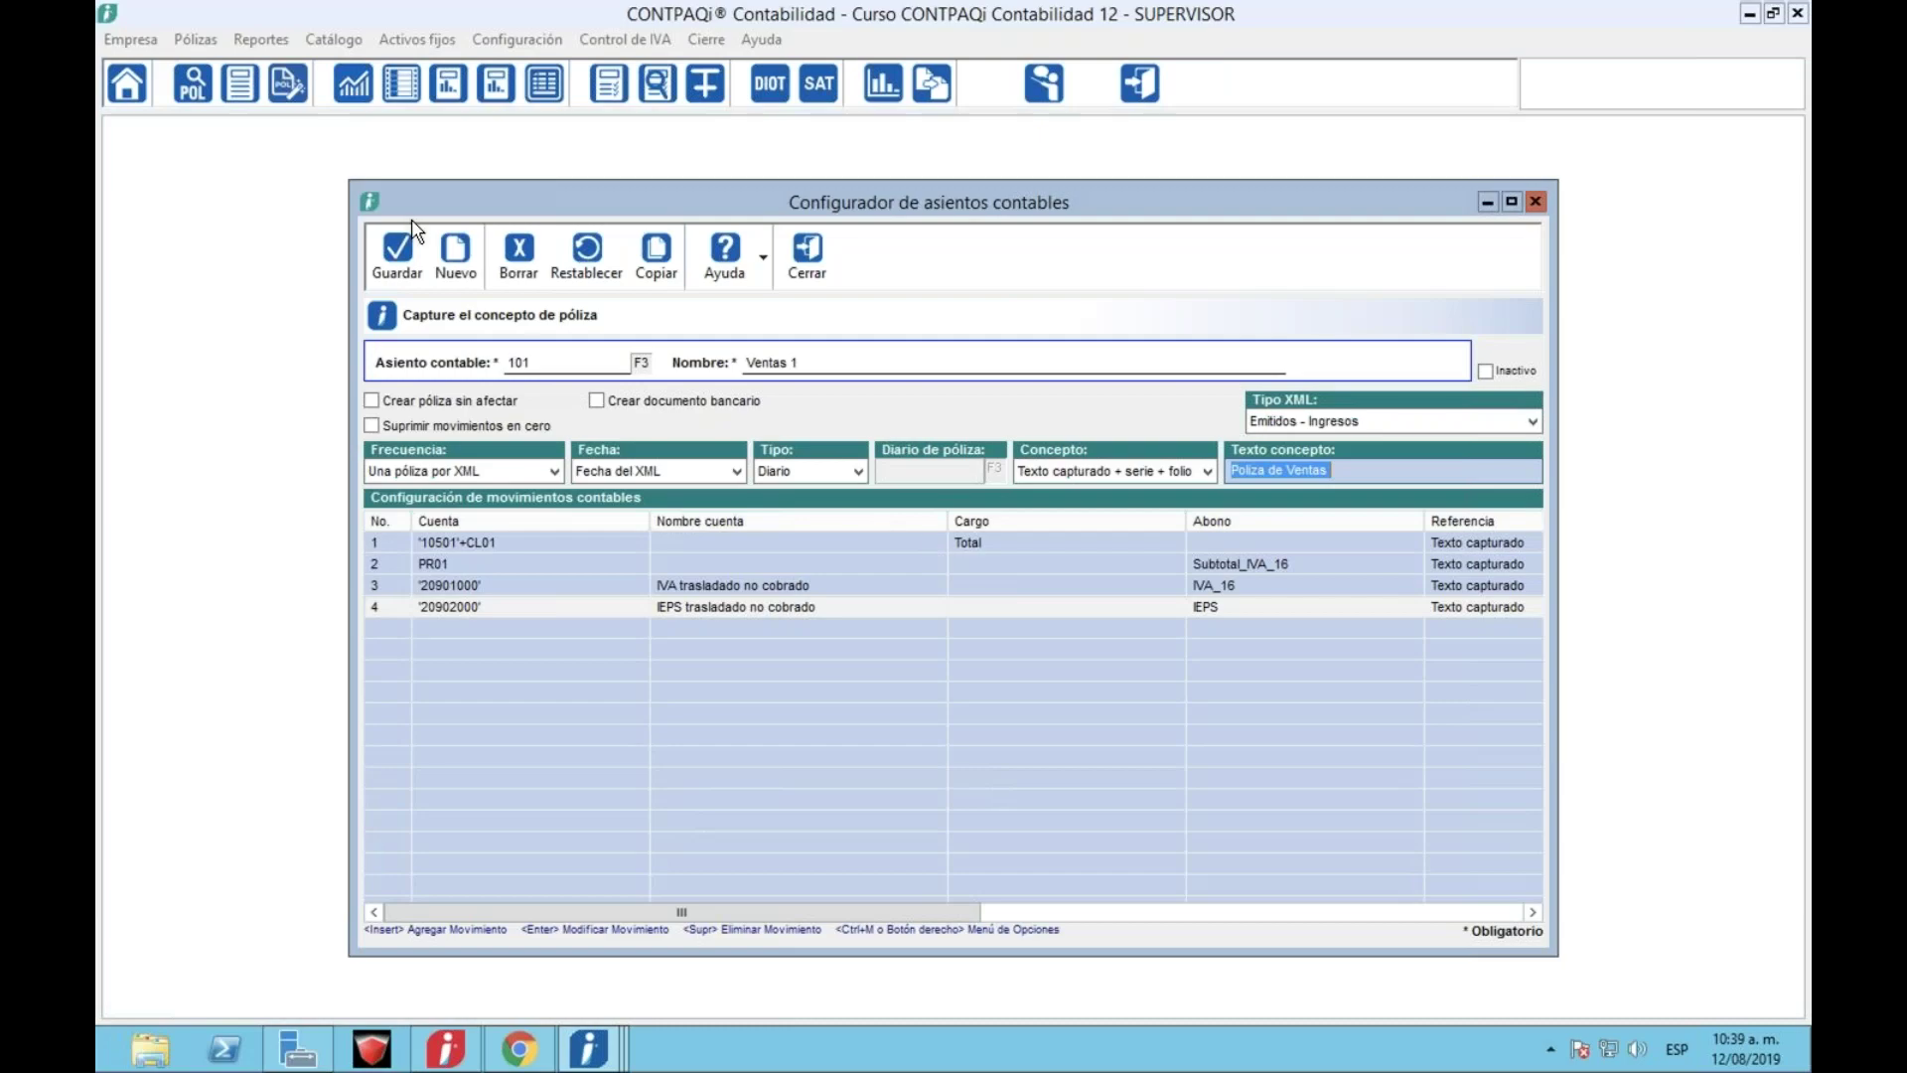
click(393, 256)
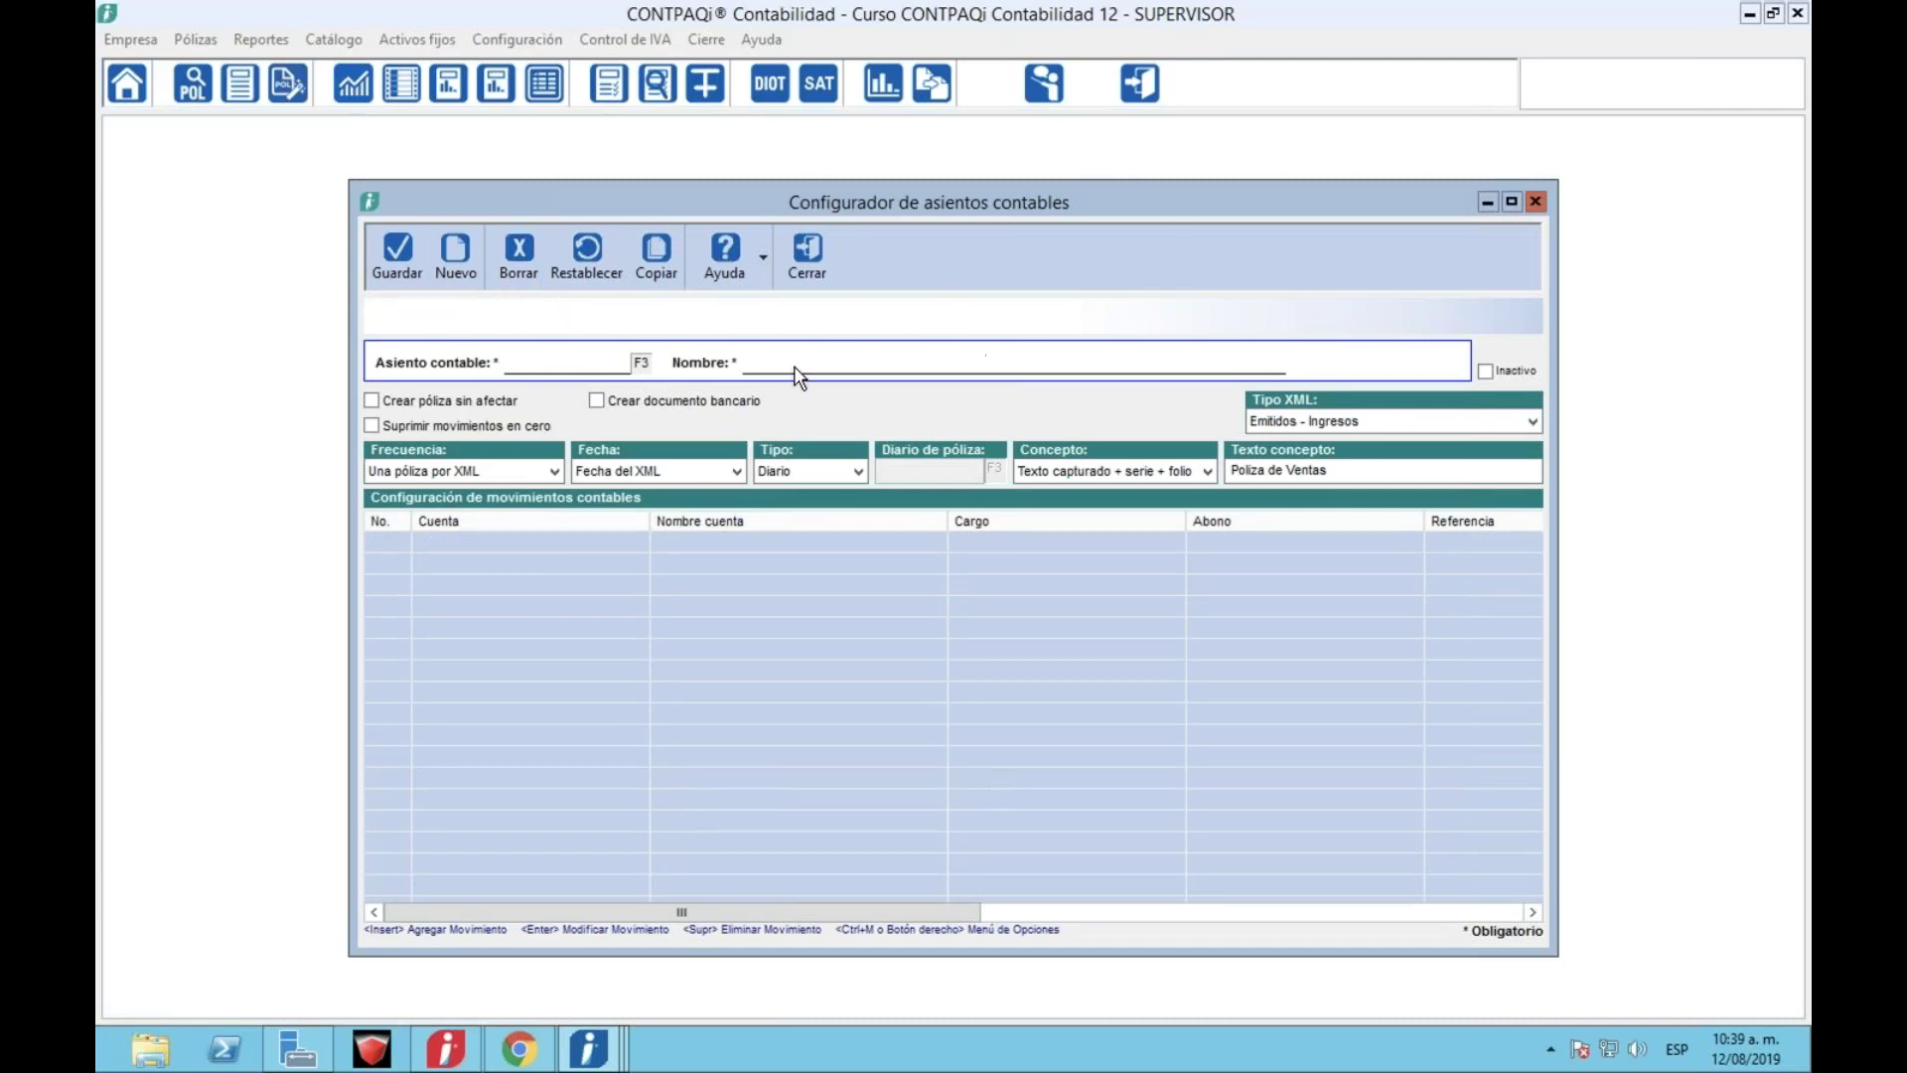
Reload asiento 5 Provisión ventas, browse the asiento list, and start a new asiento from a template.
click(641, 362)
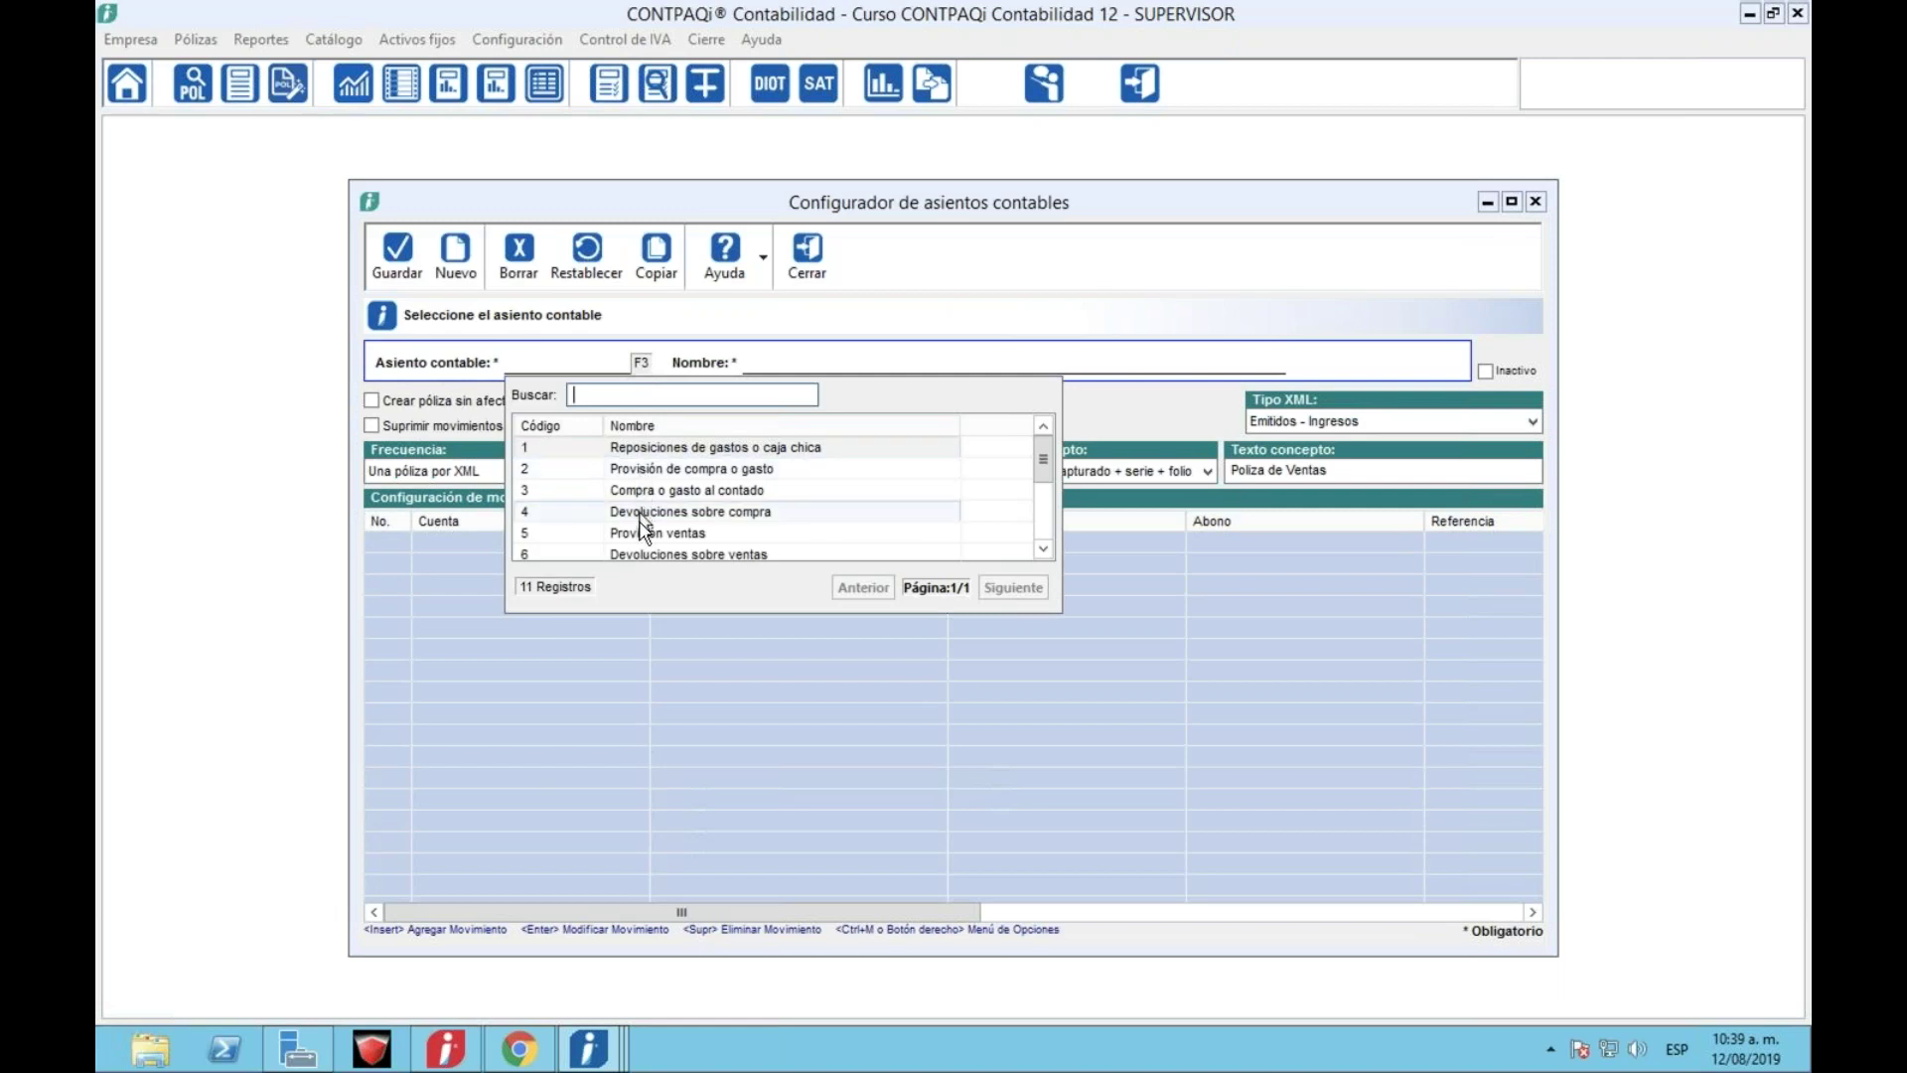
double_click(636, 533)
click(445, 719)
click(643, 364)
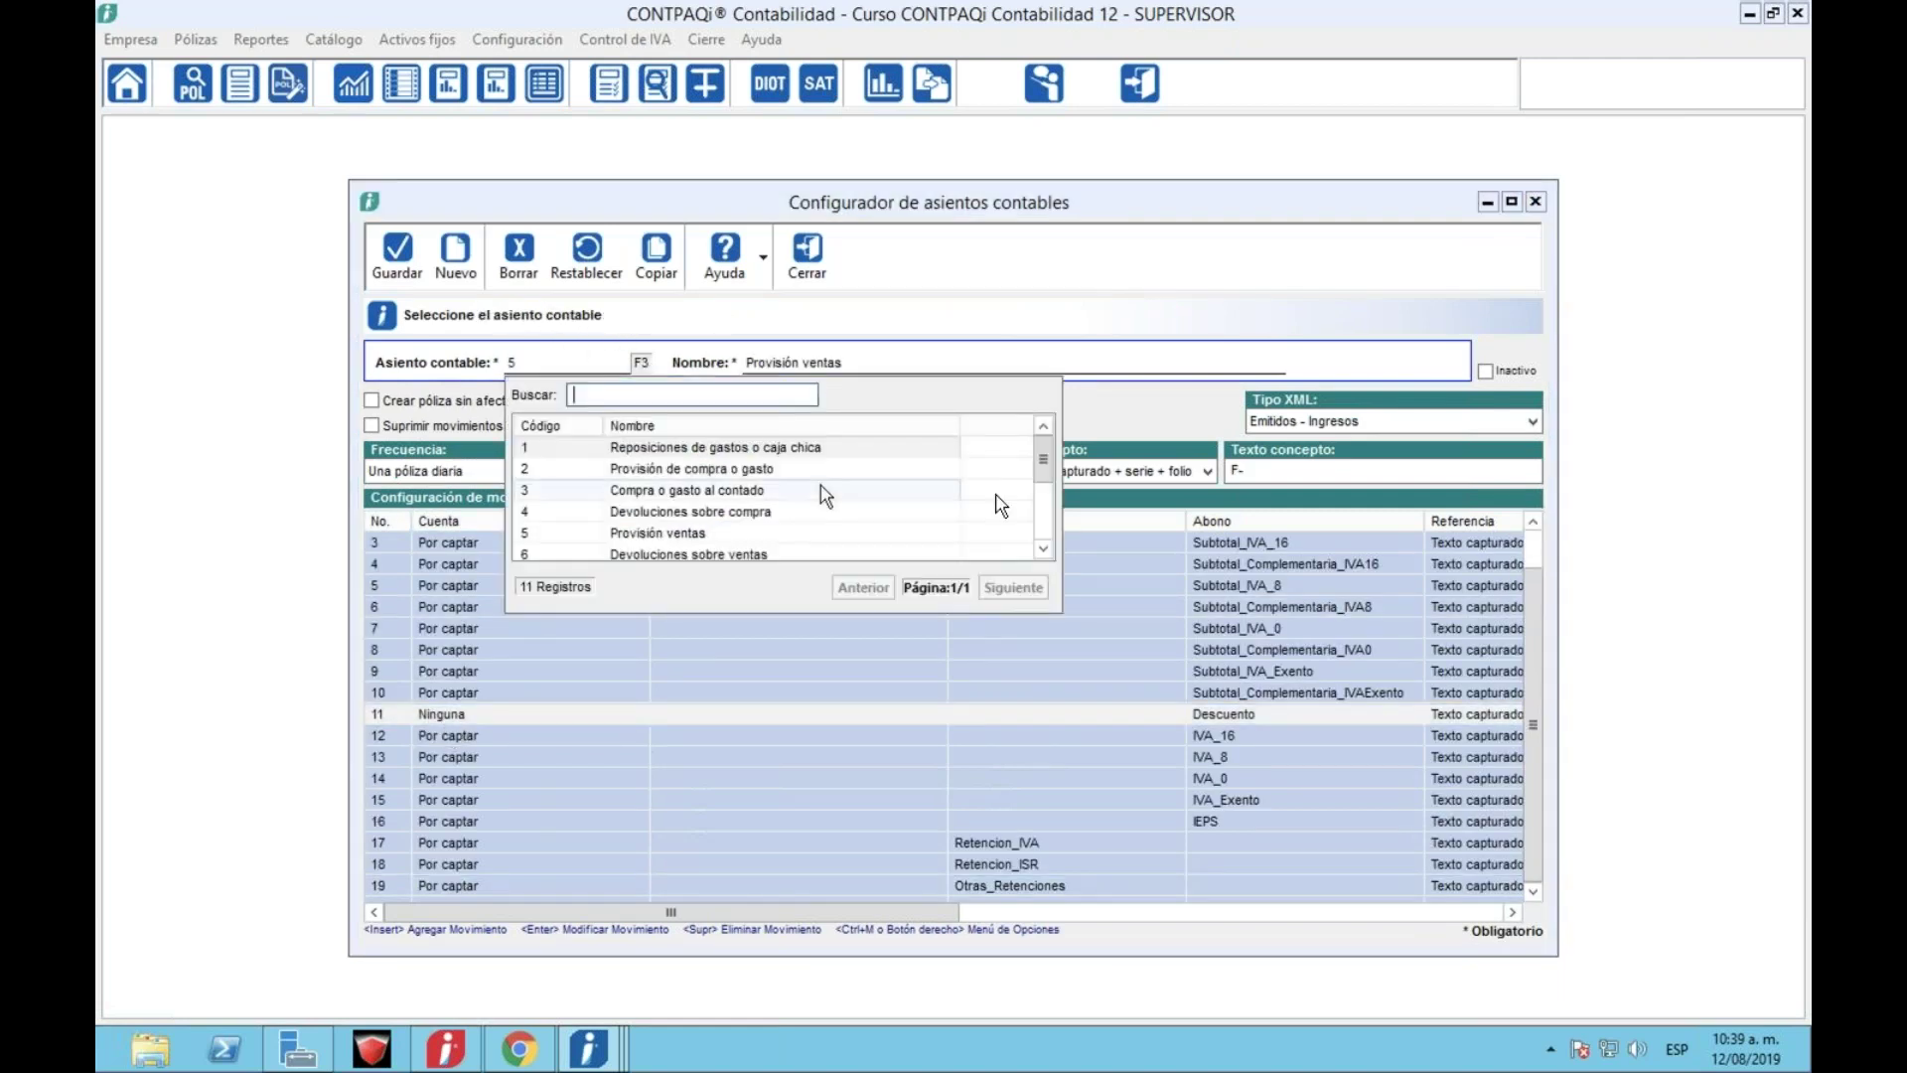
drag(1041, 463, 1045, 524)
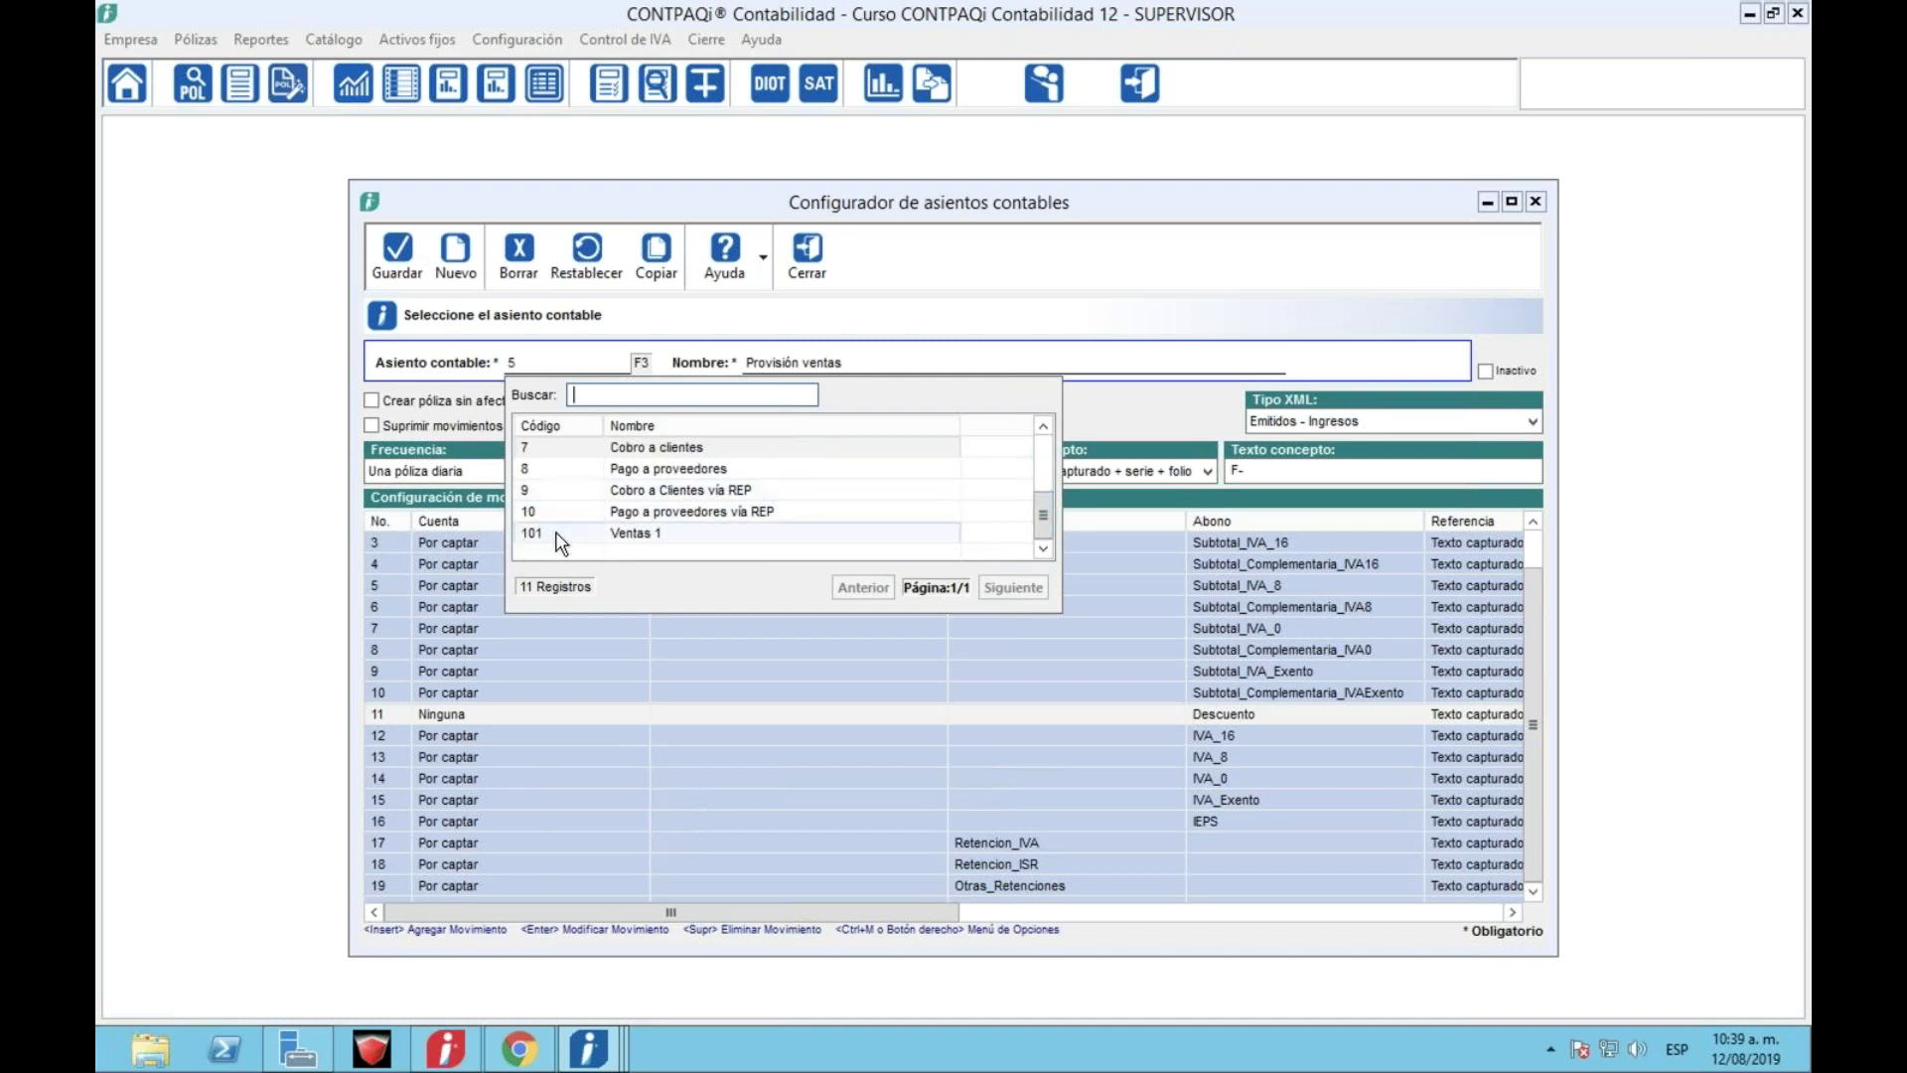
double_click(560, 534)
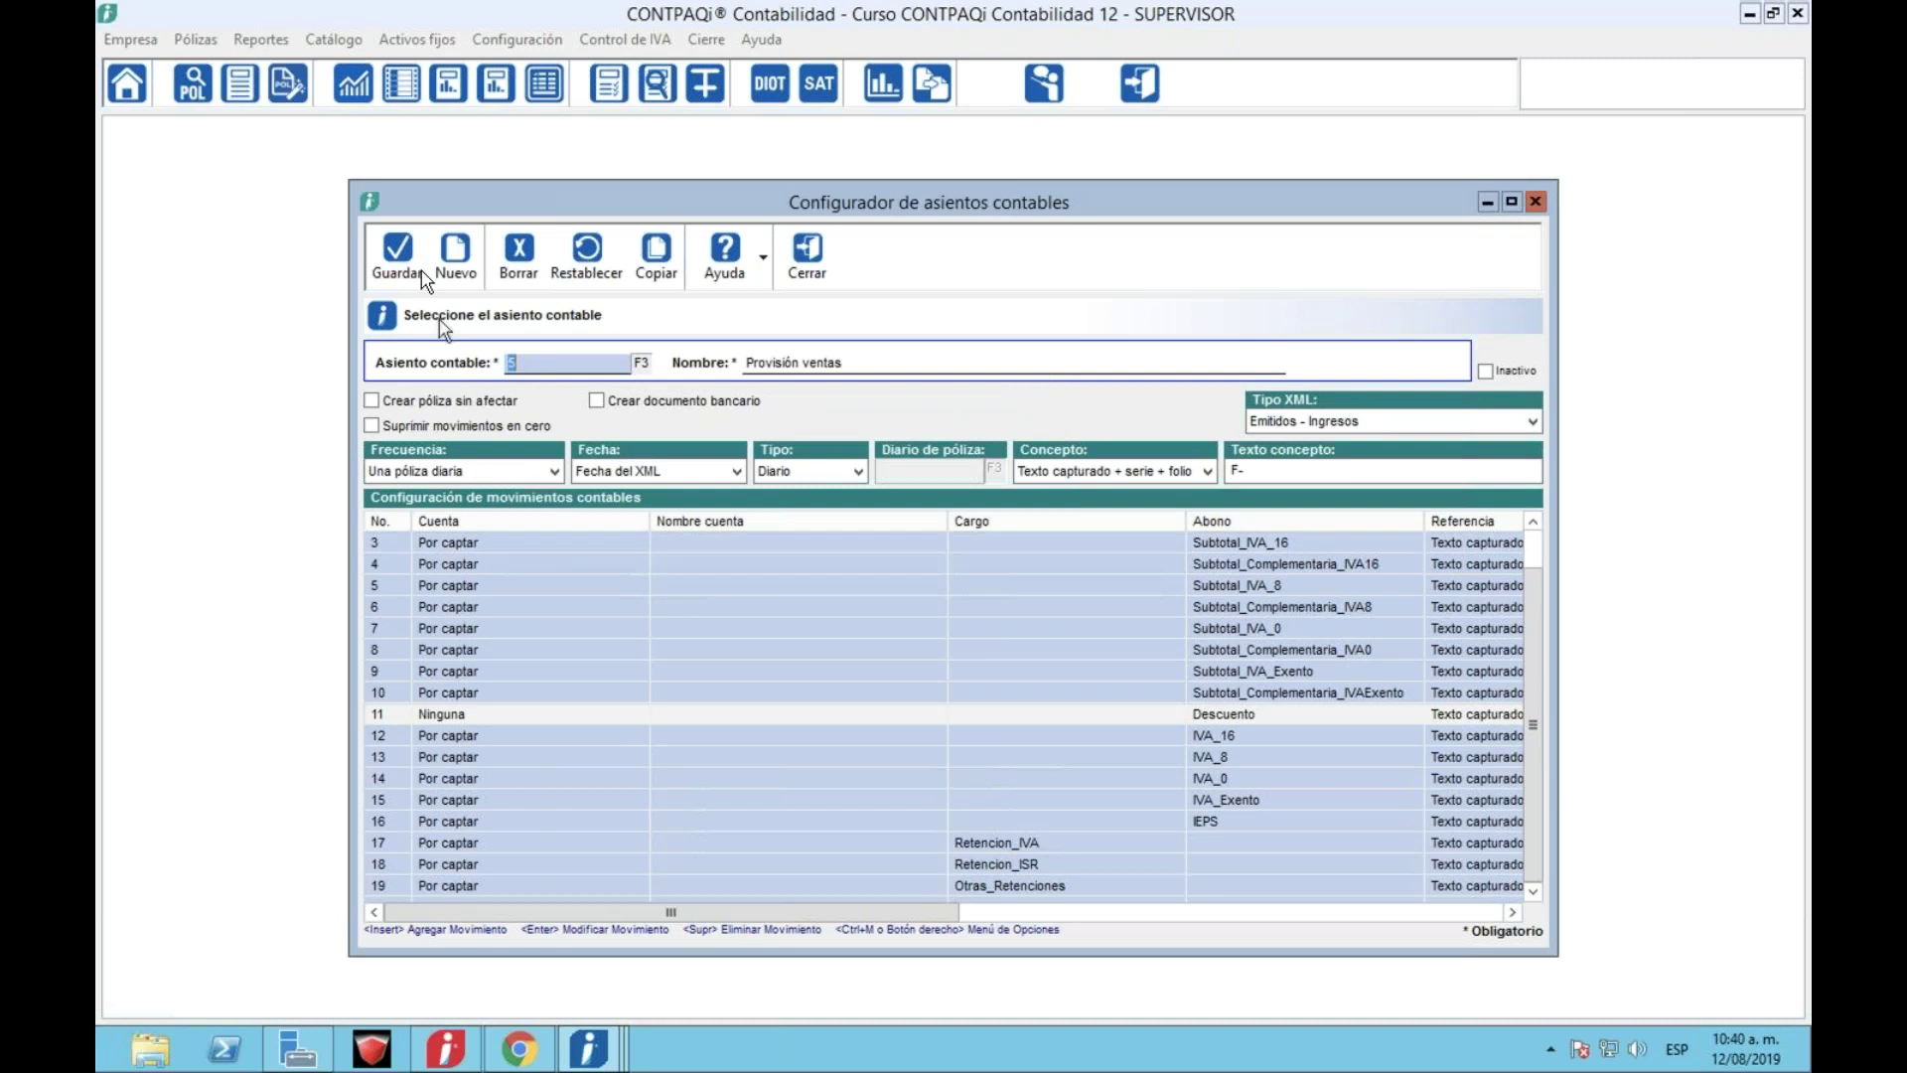
click(467, 253)
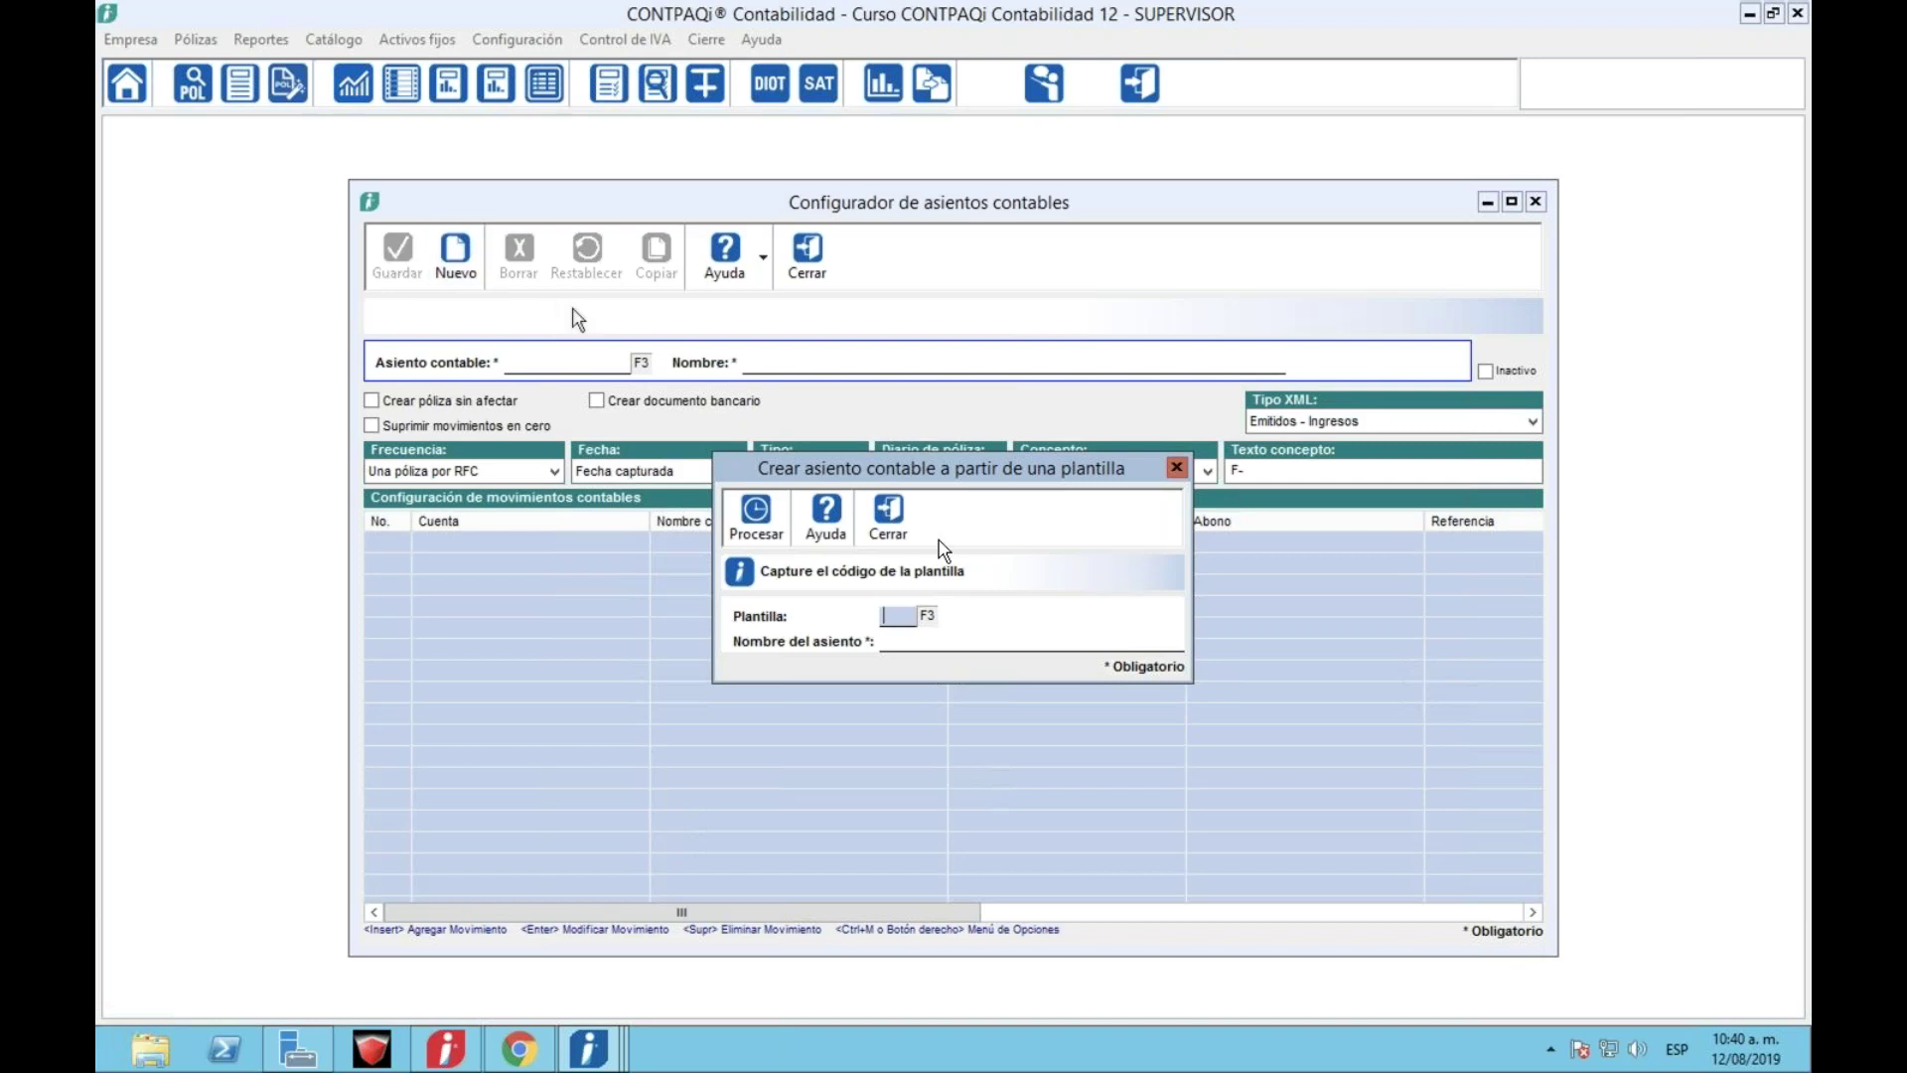
Create asiento 102 'Provisión de Ventas Curso en línea' from the template and open it.
click(926, 617)
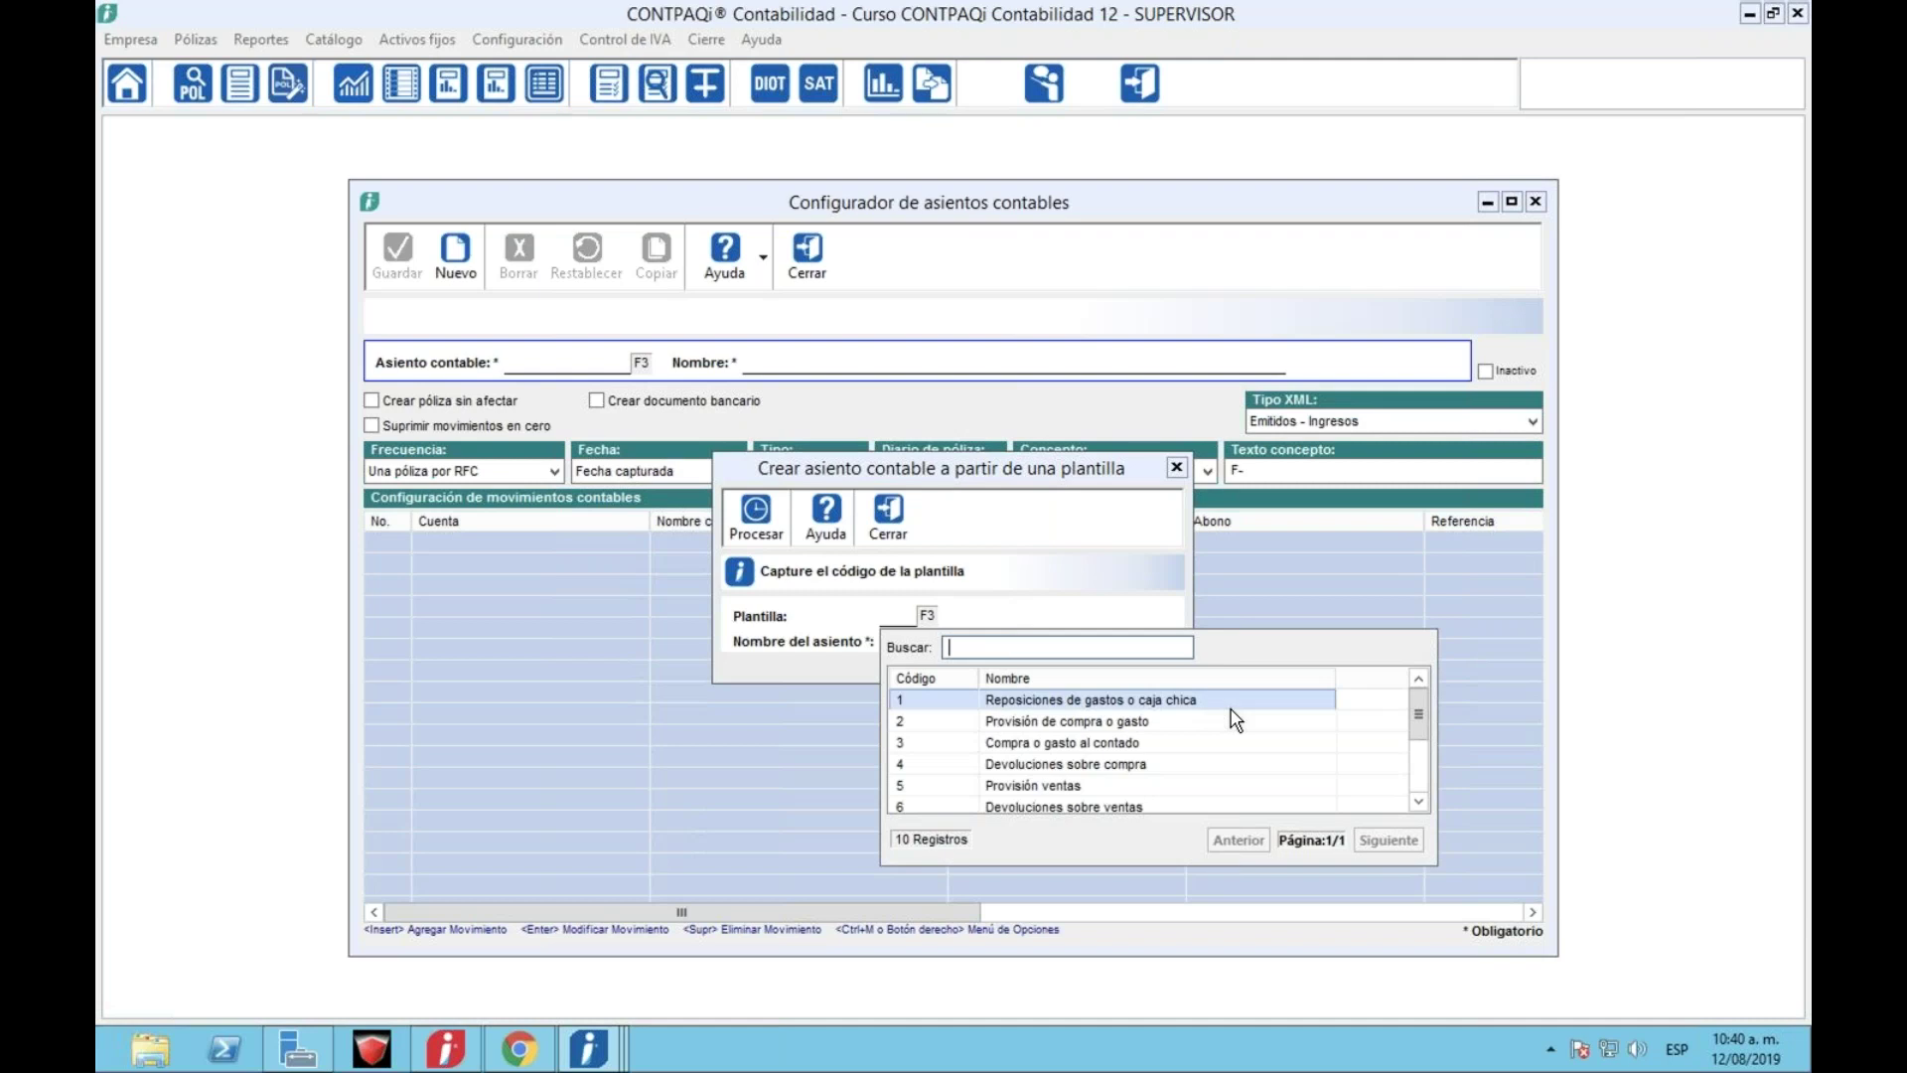
key(Escape)
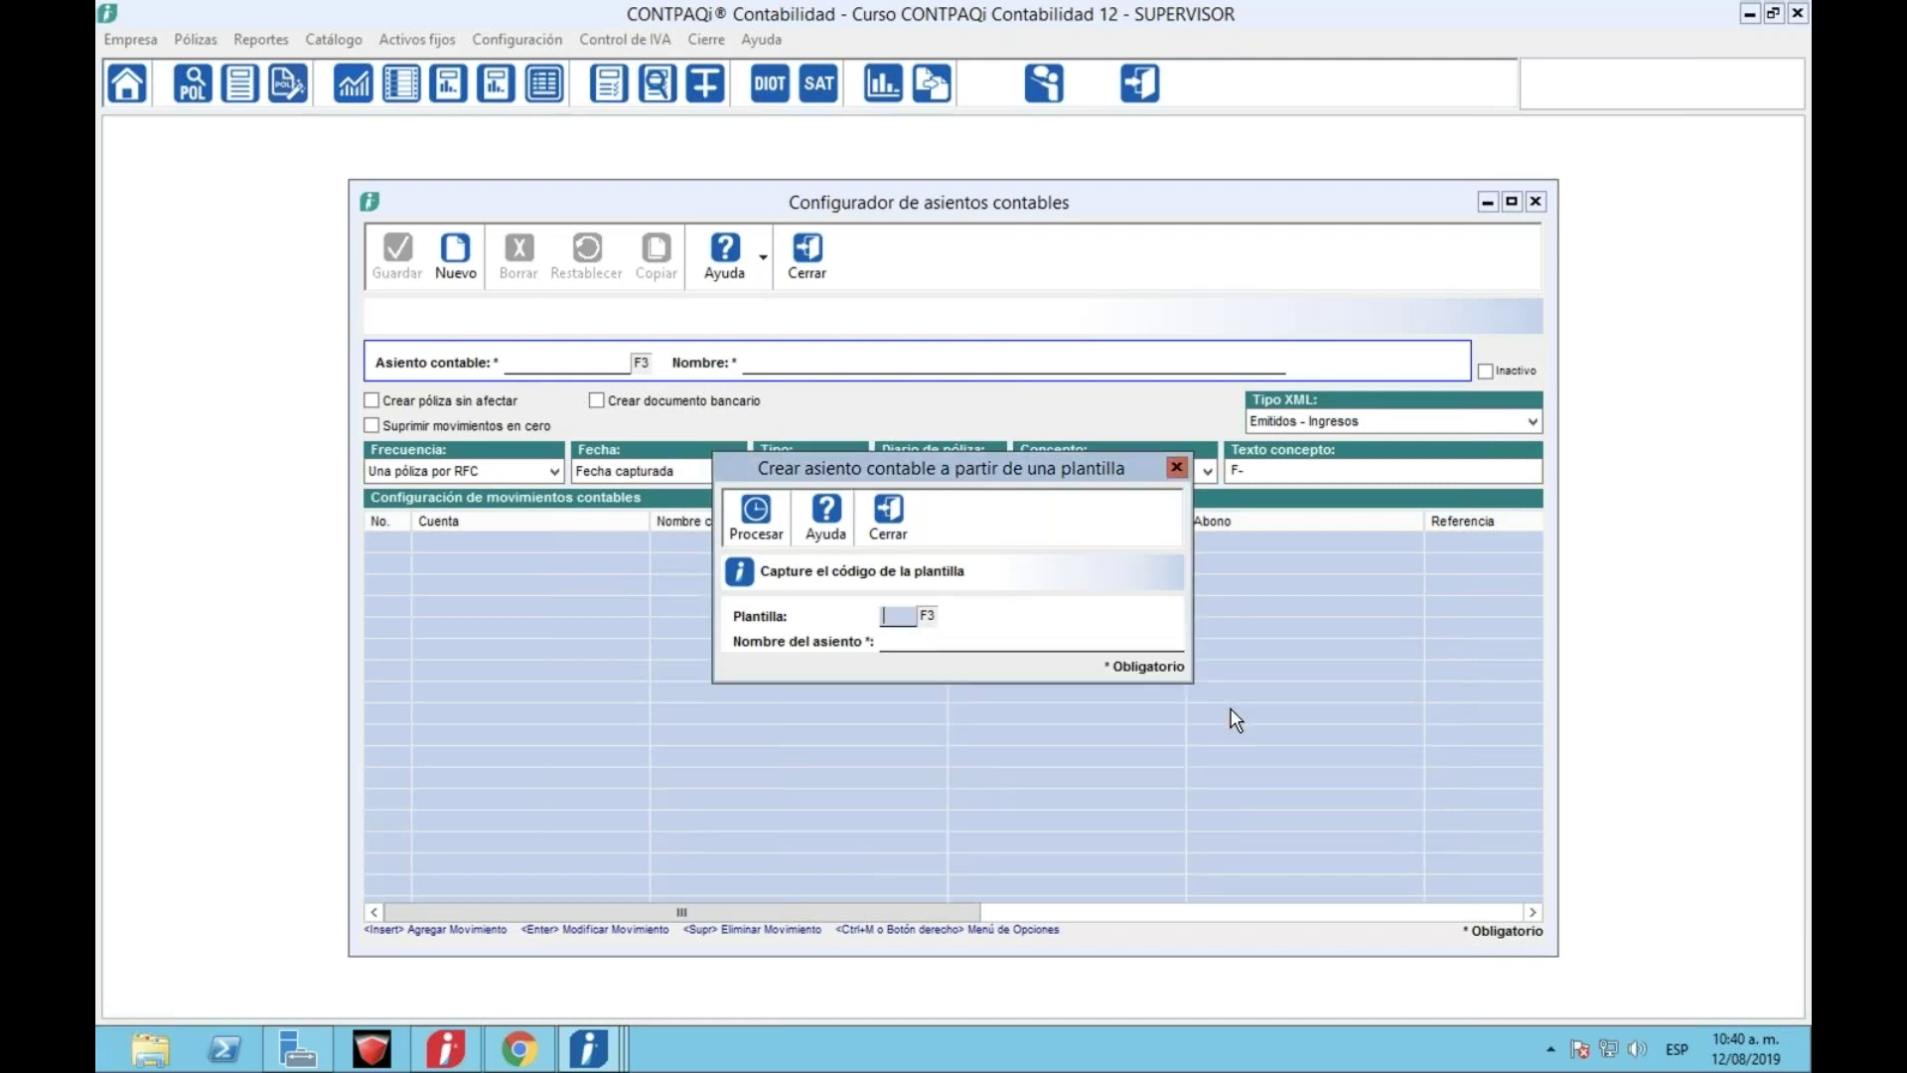
click(897, 644)
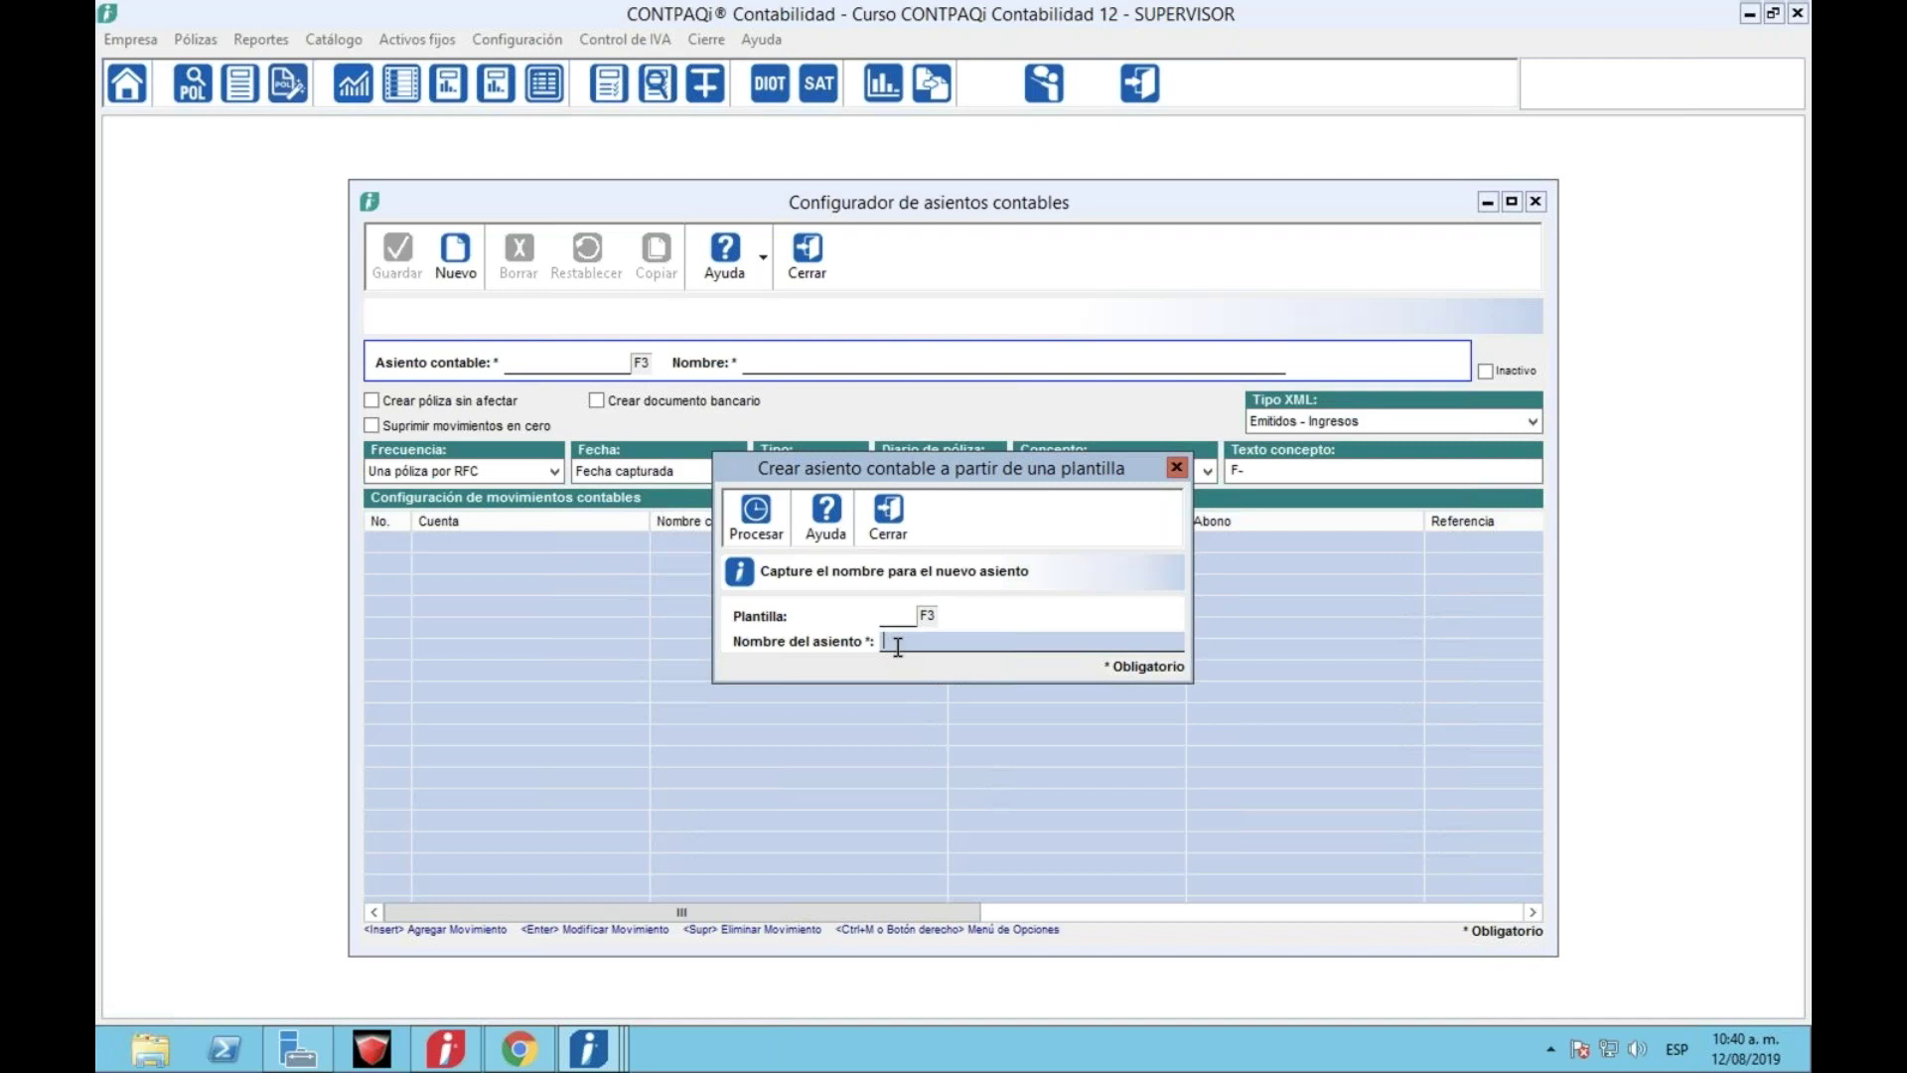
text(Provisión de Ventas Curso en línea)
click(757, 515)
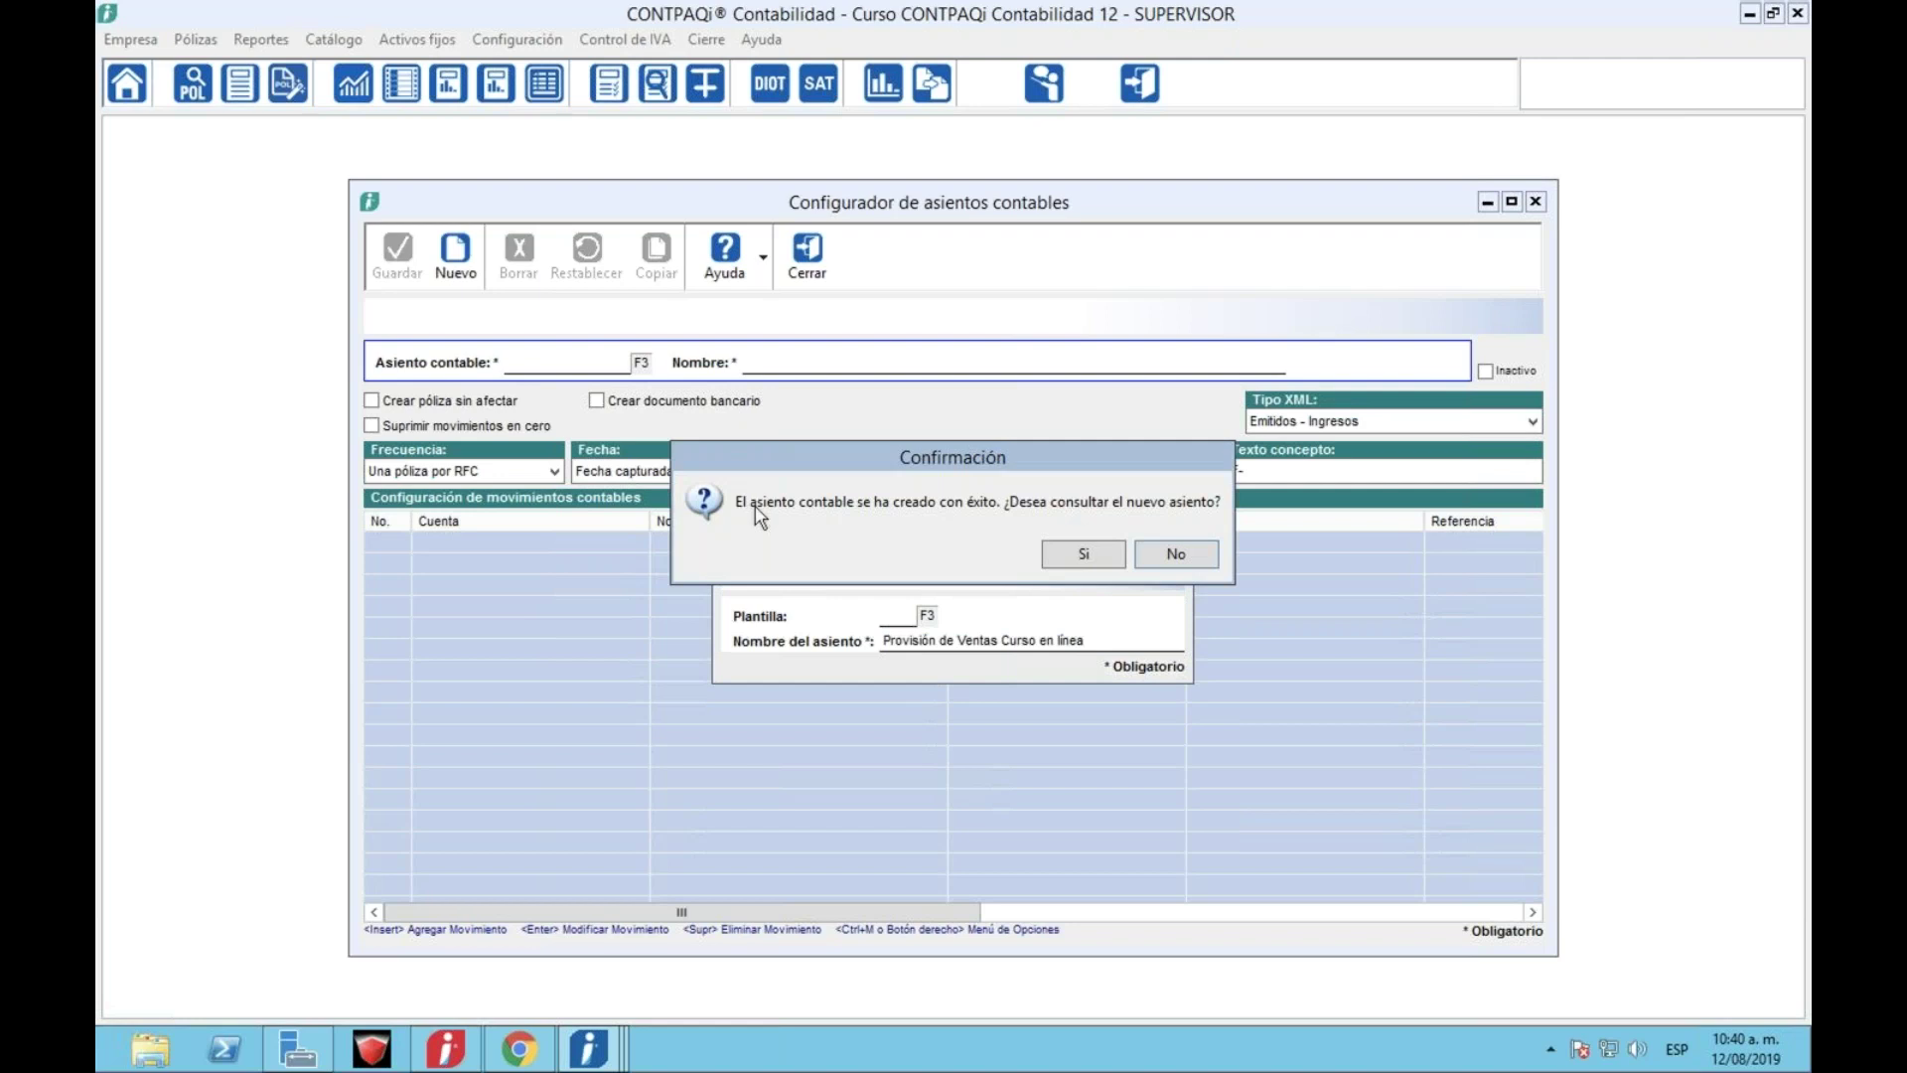
click(1083, 553)
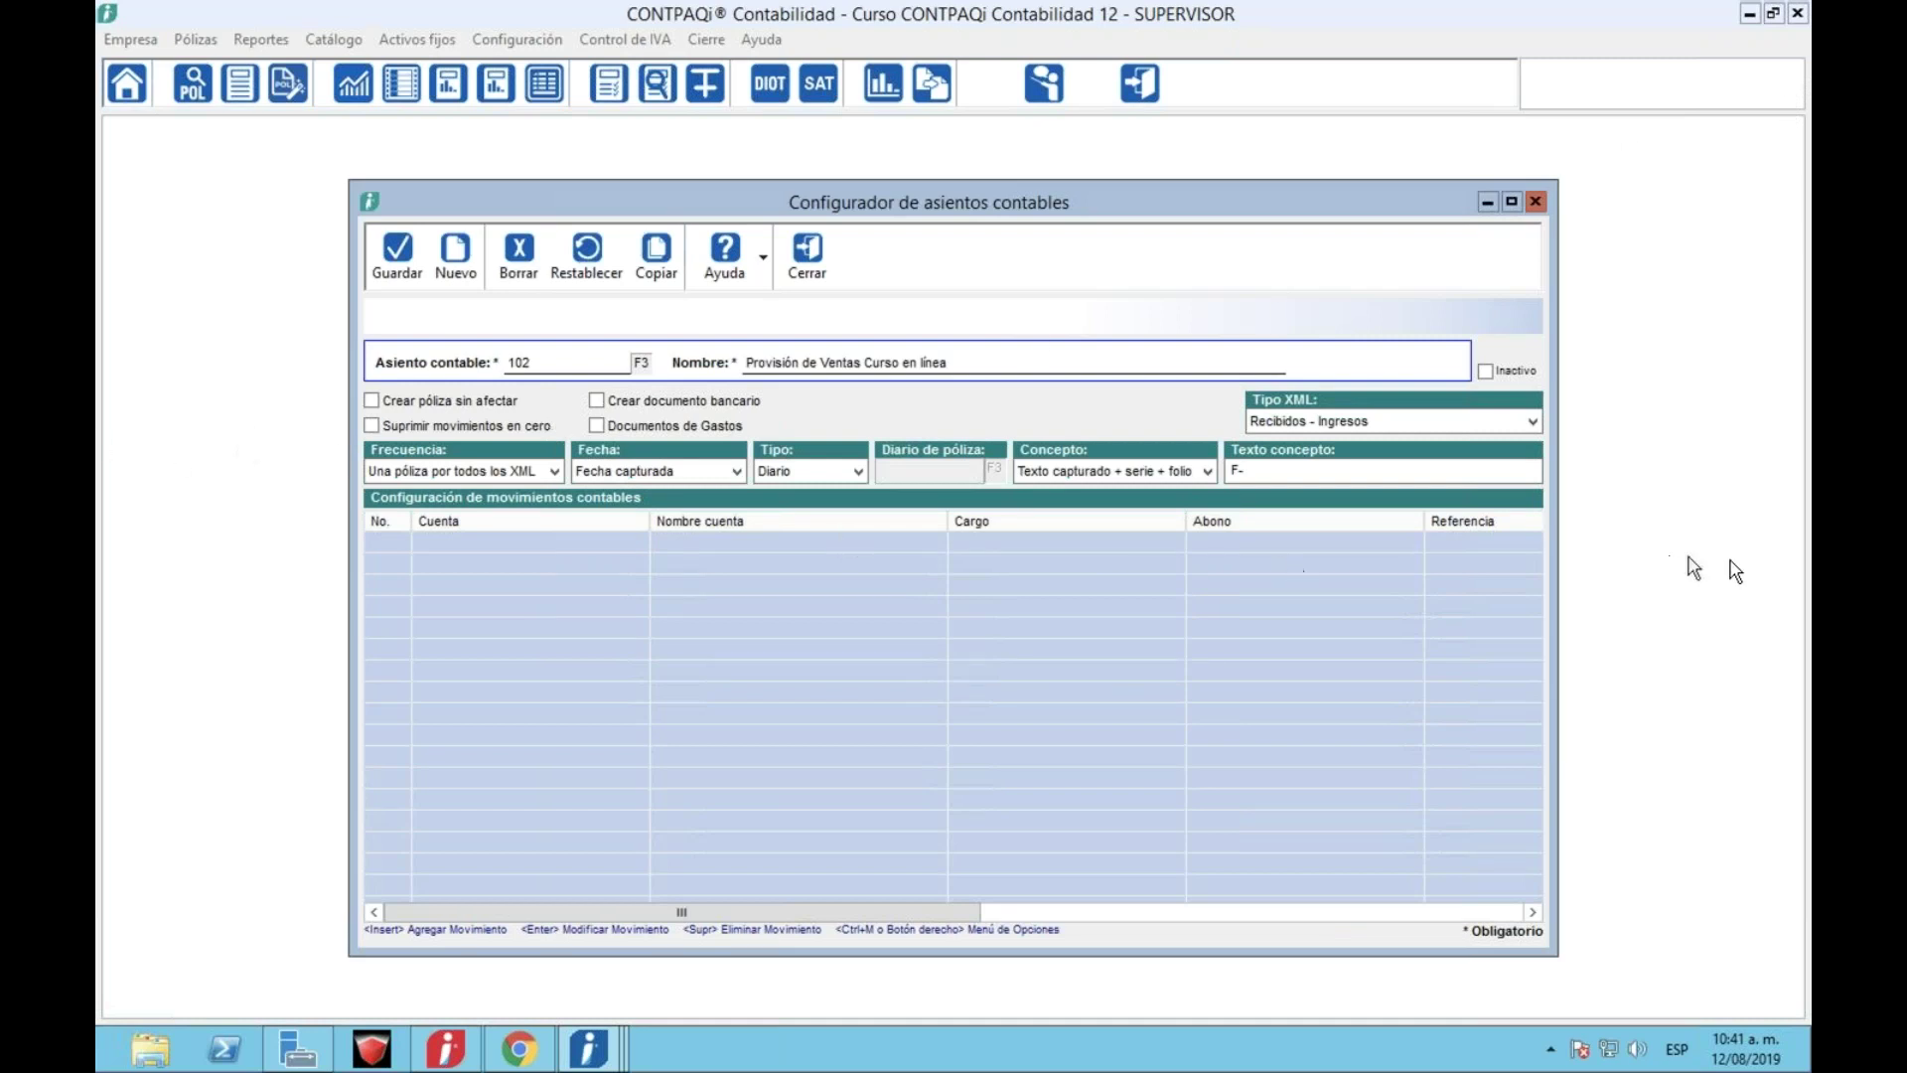
Give asiento 102 Una póliza por XML, Fecha del XML, Tipo Diario and concept 'Poliza de Ventas'.
click(503, 473)
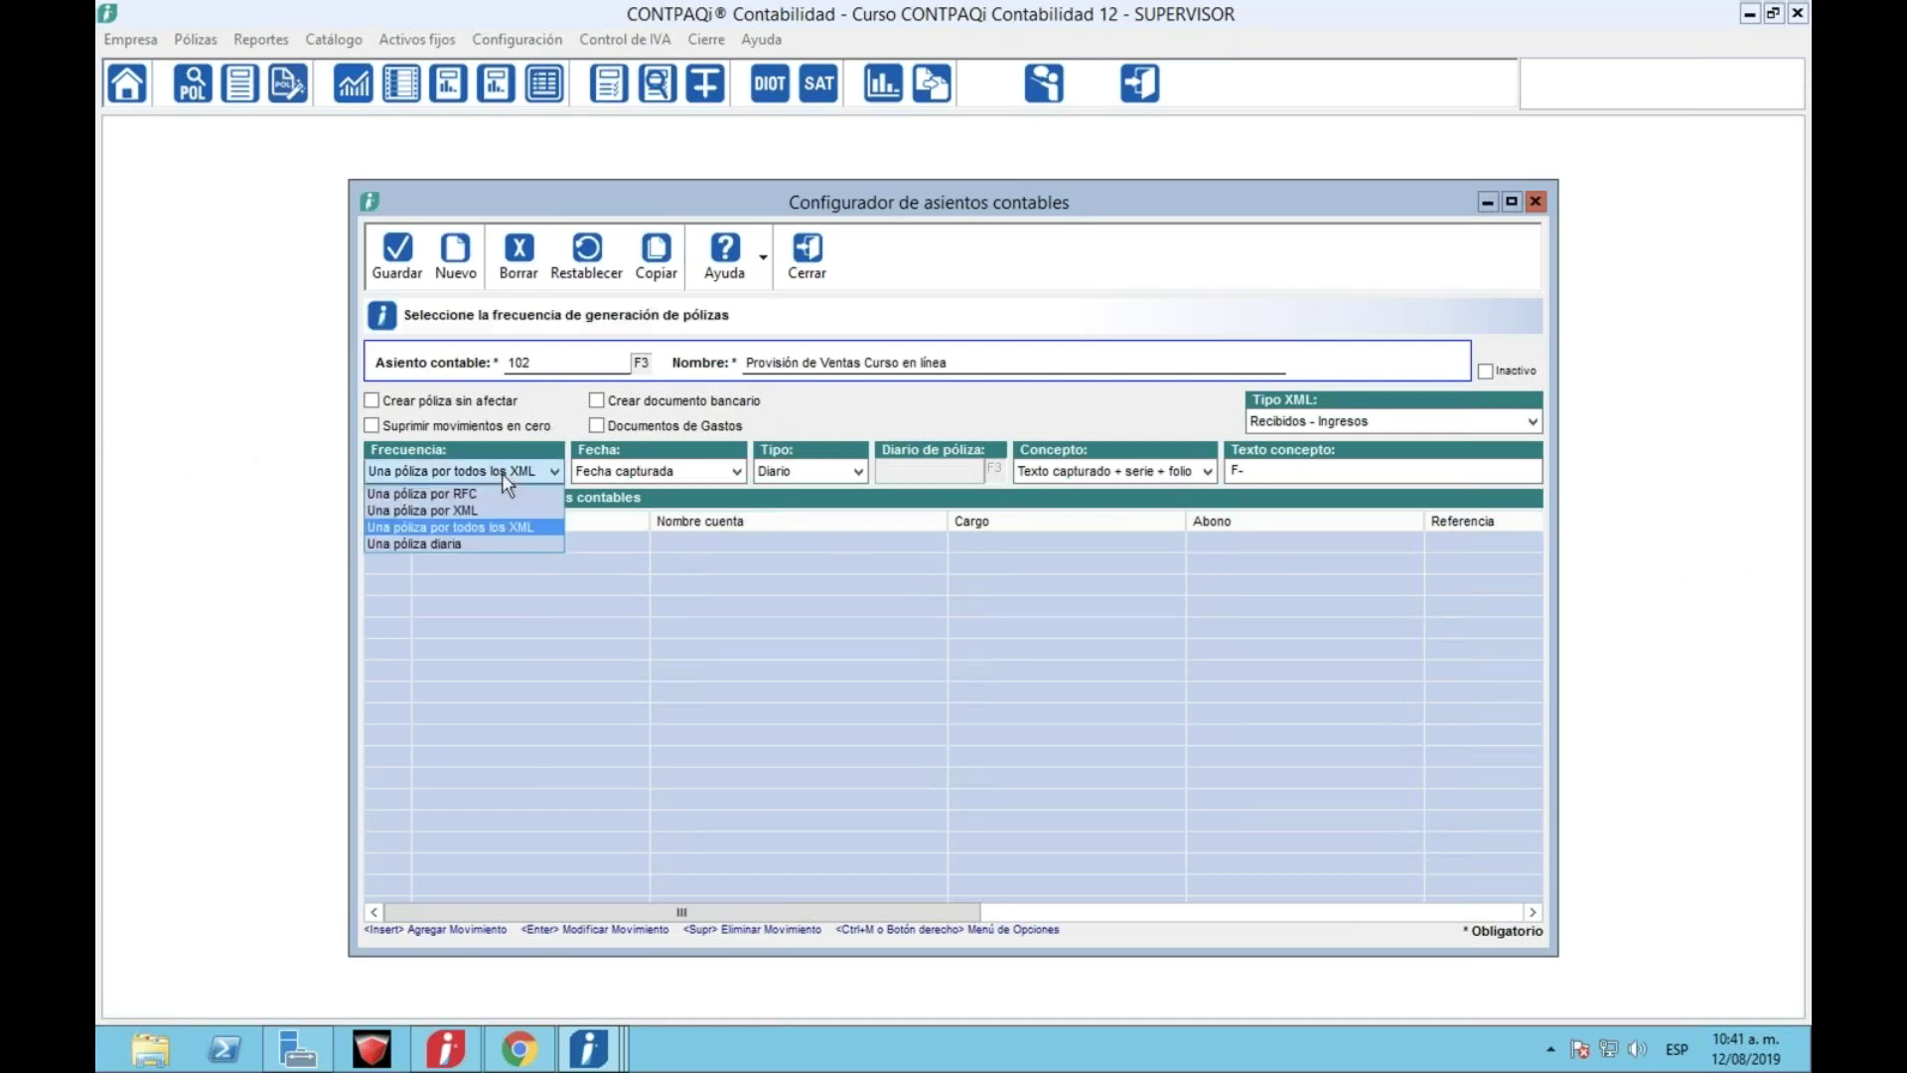
click(459, 513)
click(710, 469)
click(710, 471)
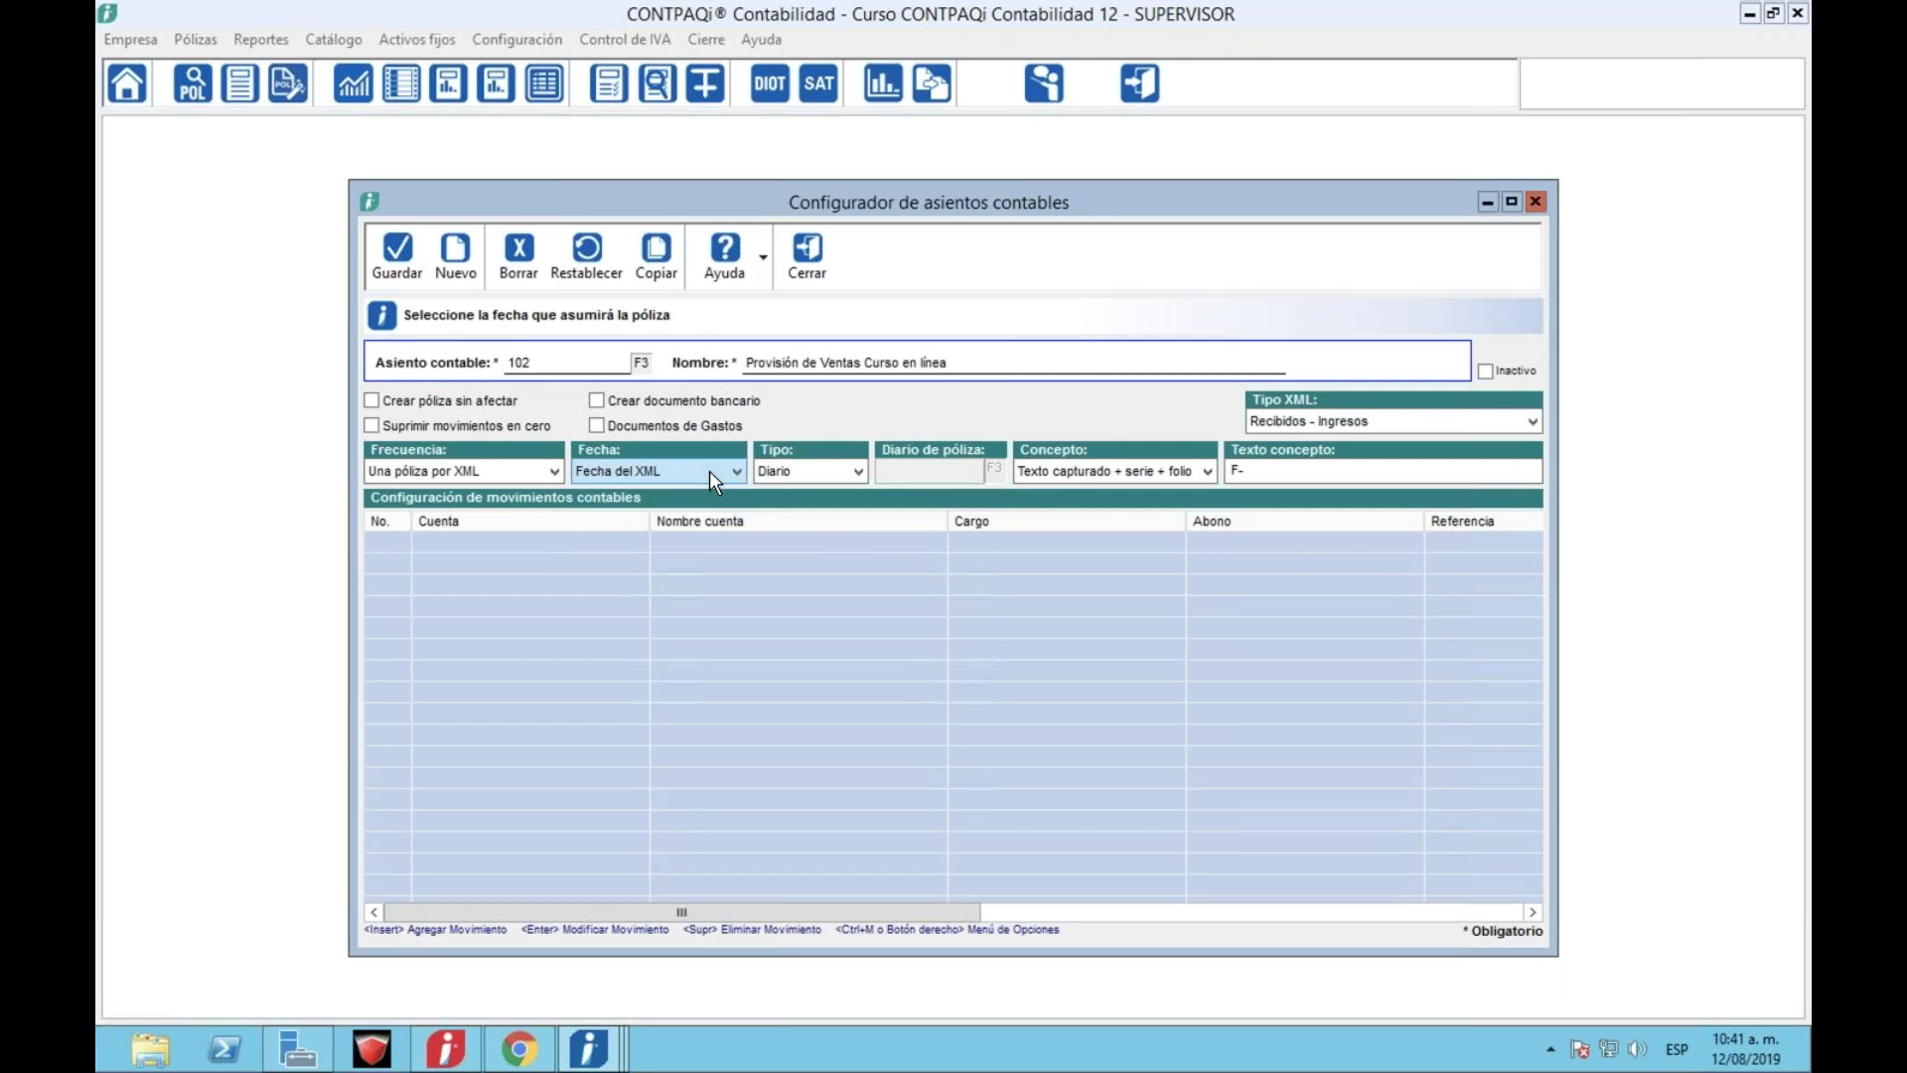
click(816, 467)
click(817, 468)
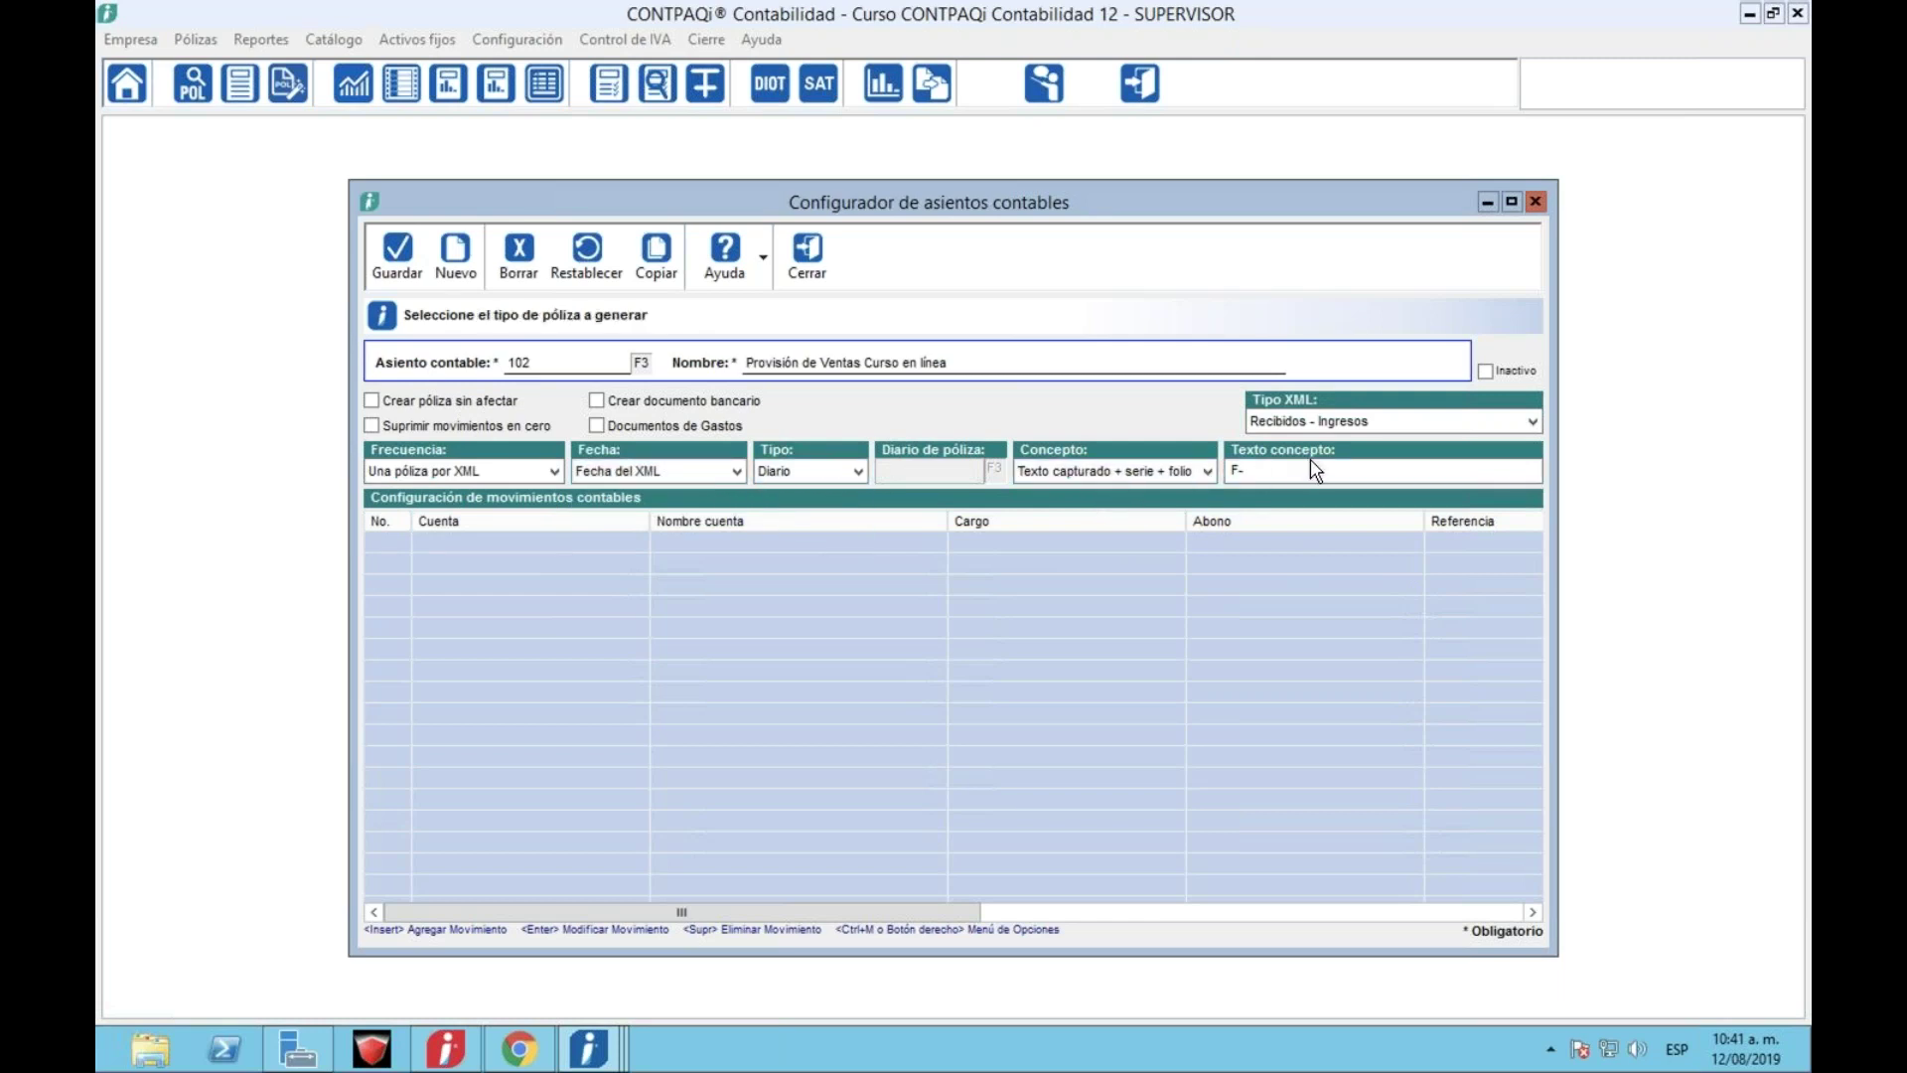
click(1291, 473)
text(Poliza de Ventas)
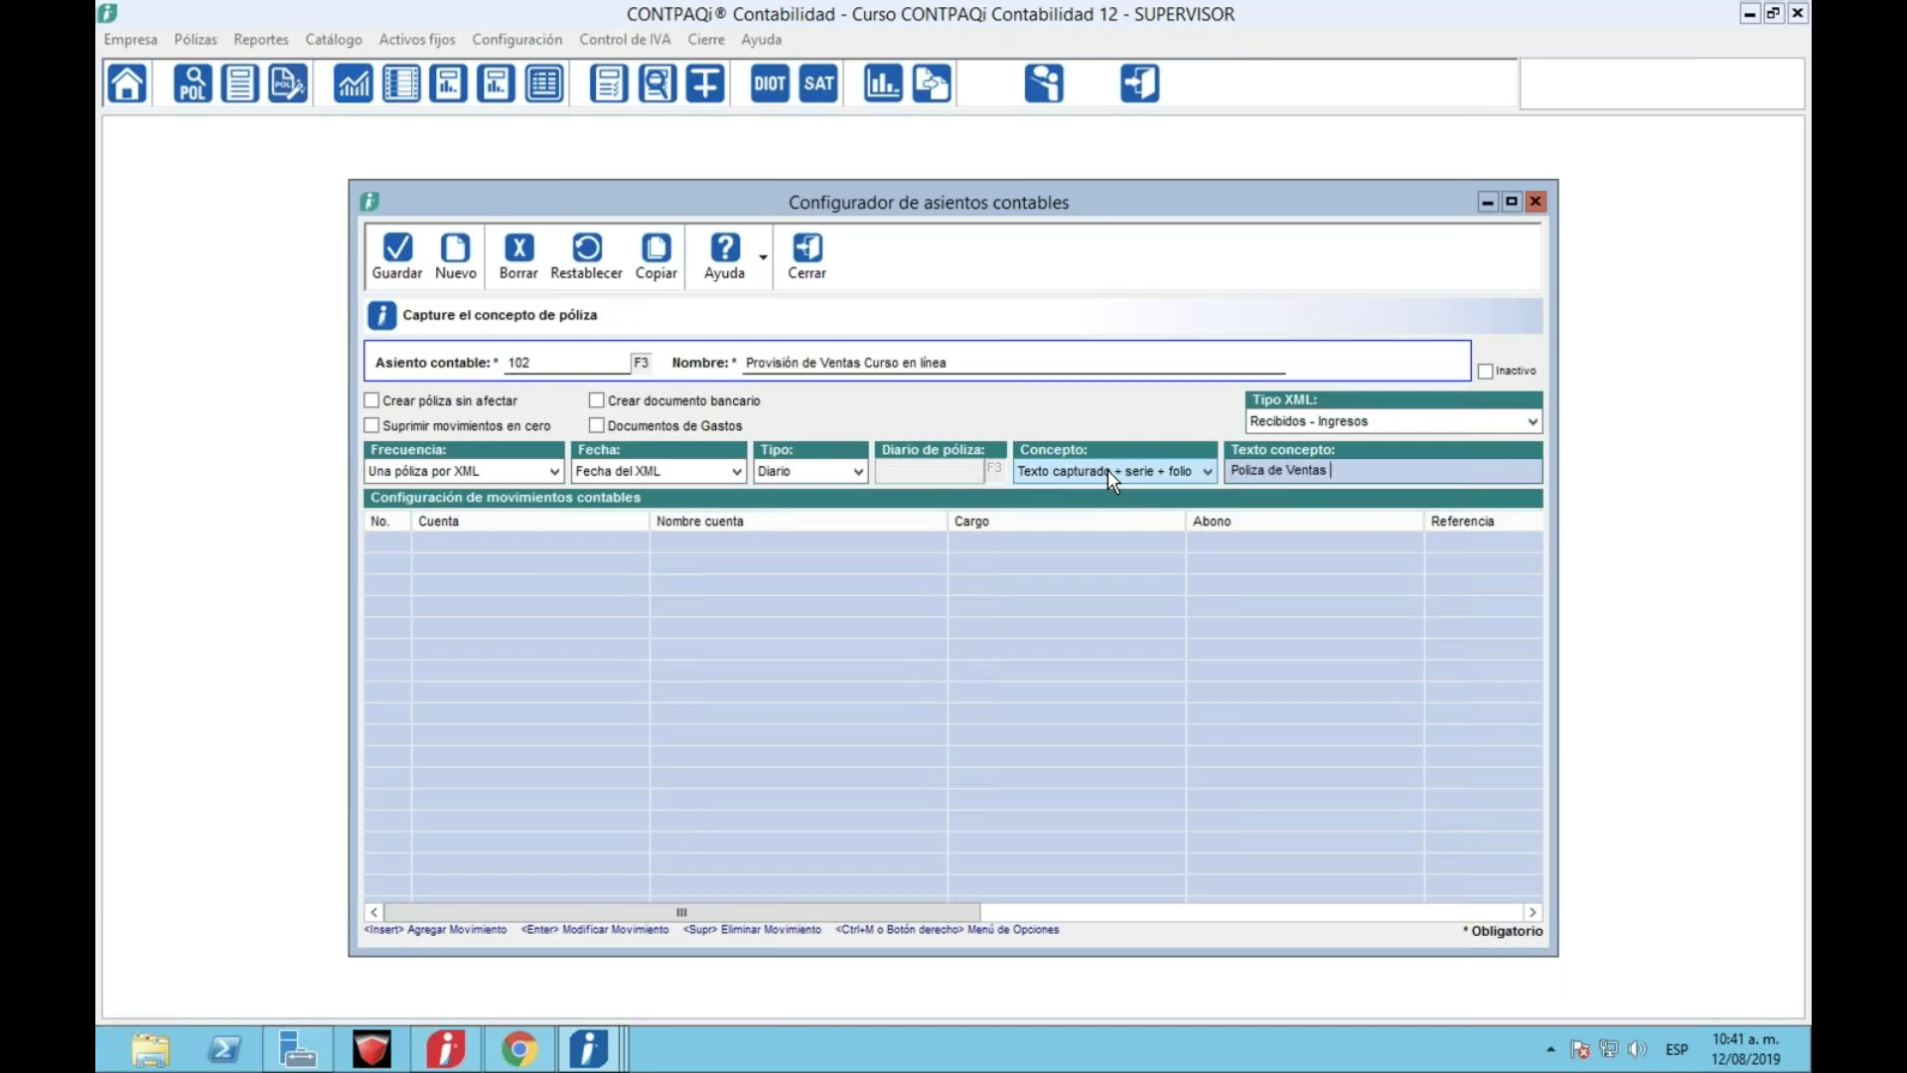
Keep asiento 102's Tipo XML as Recibidos - Ingresos.
click(1365, 429)
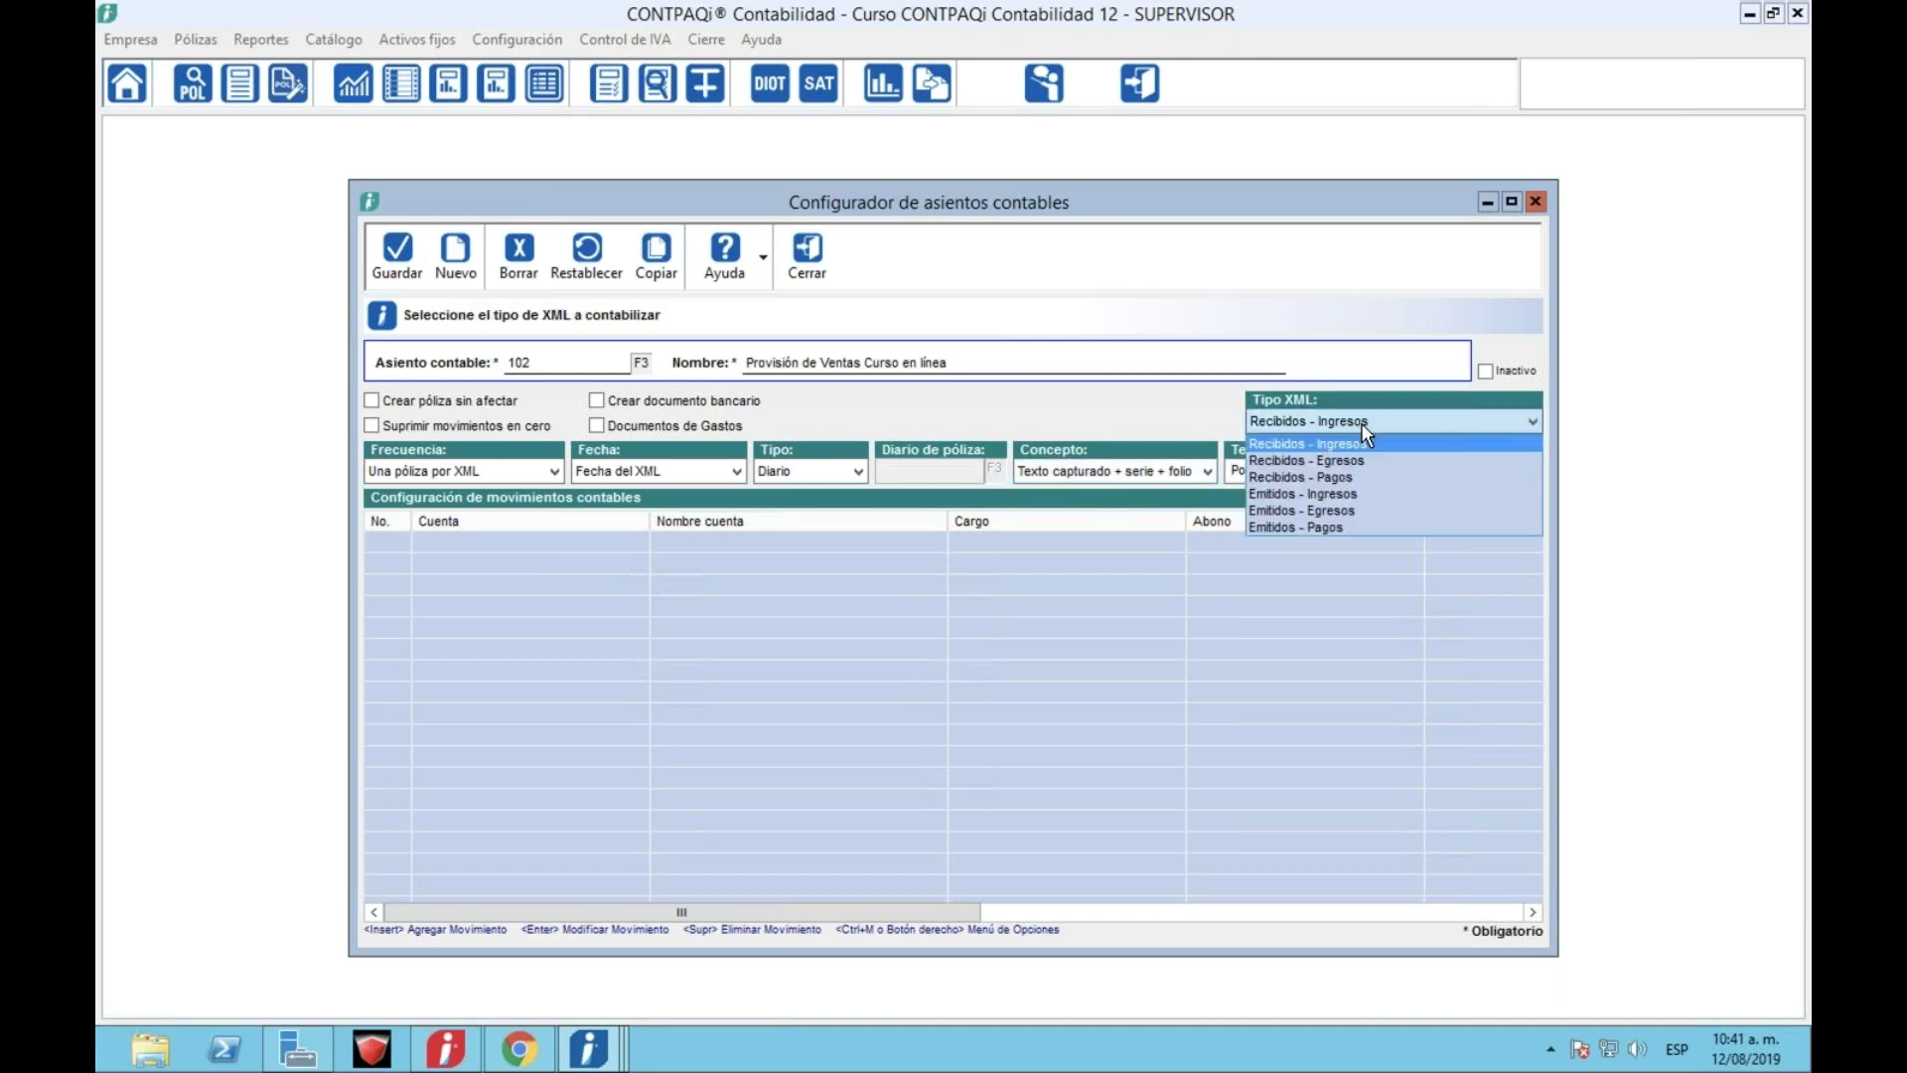
click(1367, 431)
click(1366, 432)
click(1364, 427)
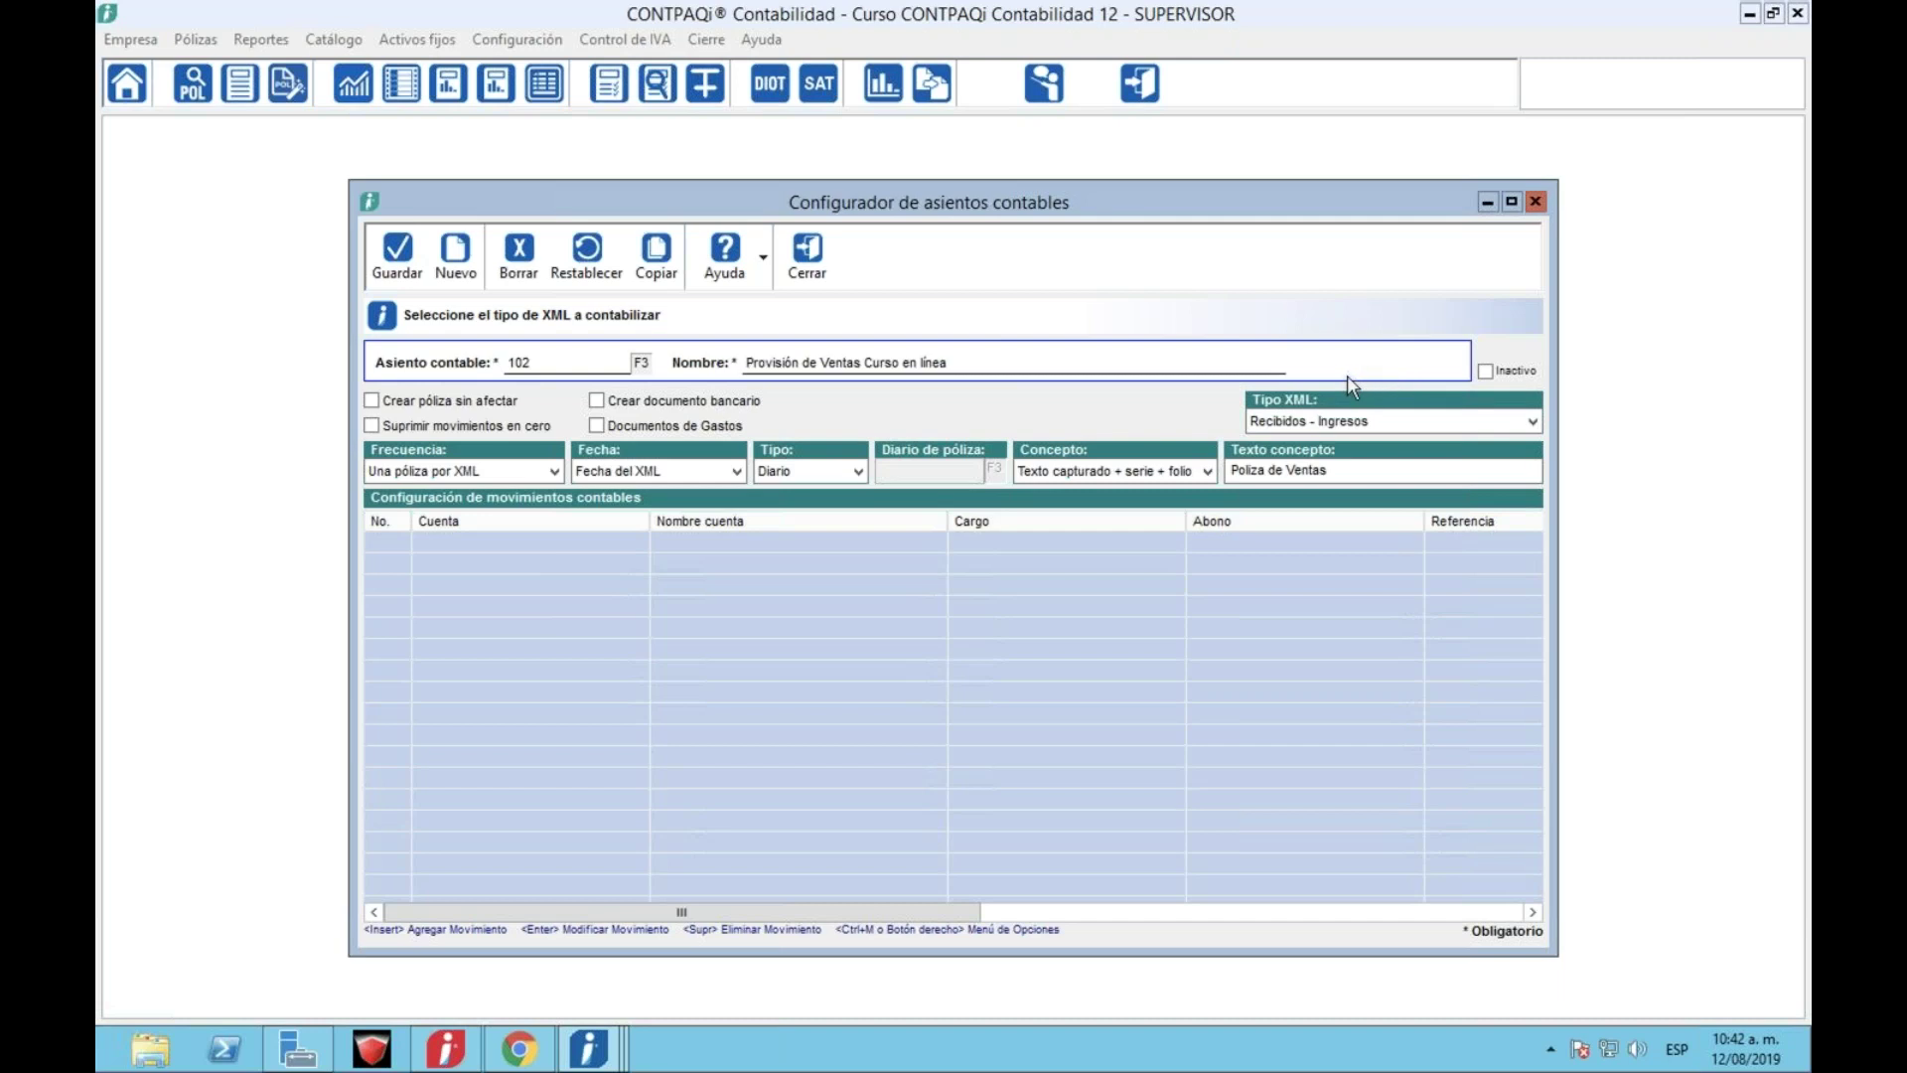
click(1336, 417)
Set asiento 102's Tipo XML to 'Emitidos - Ingresos'.
key(super)
key(super)
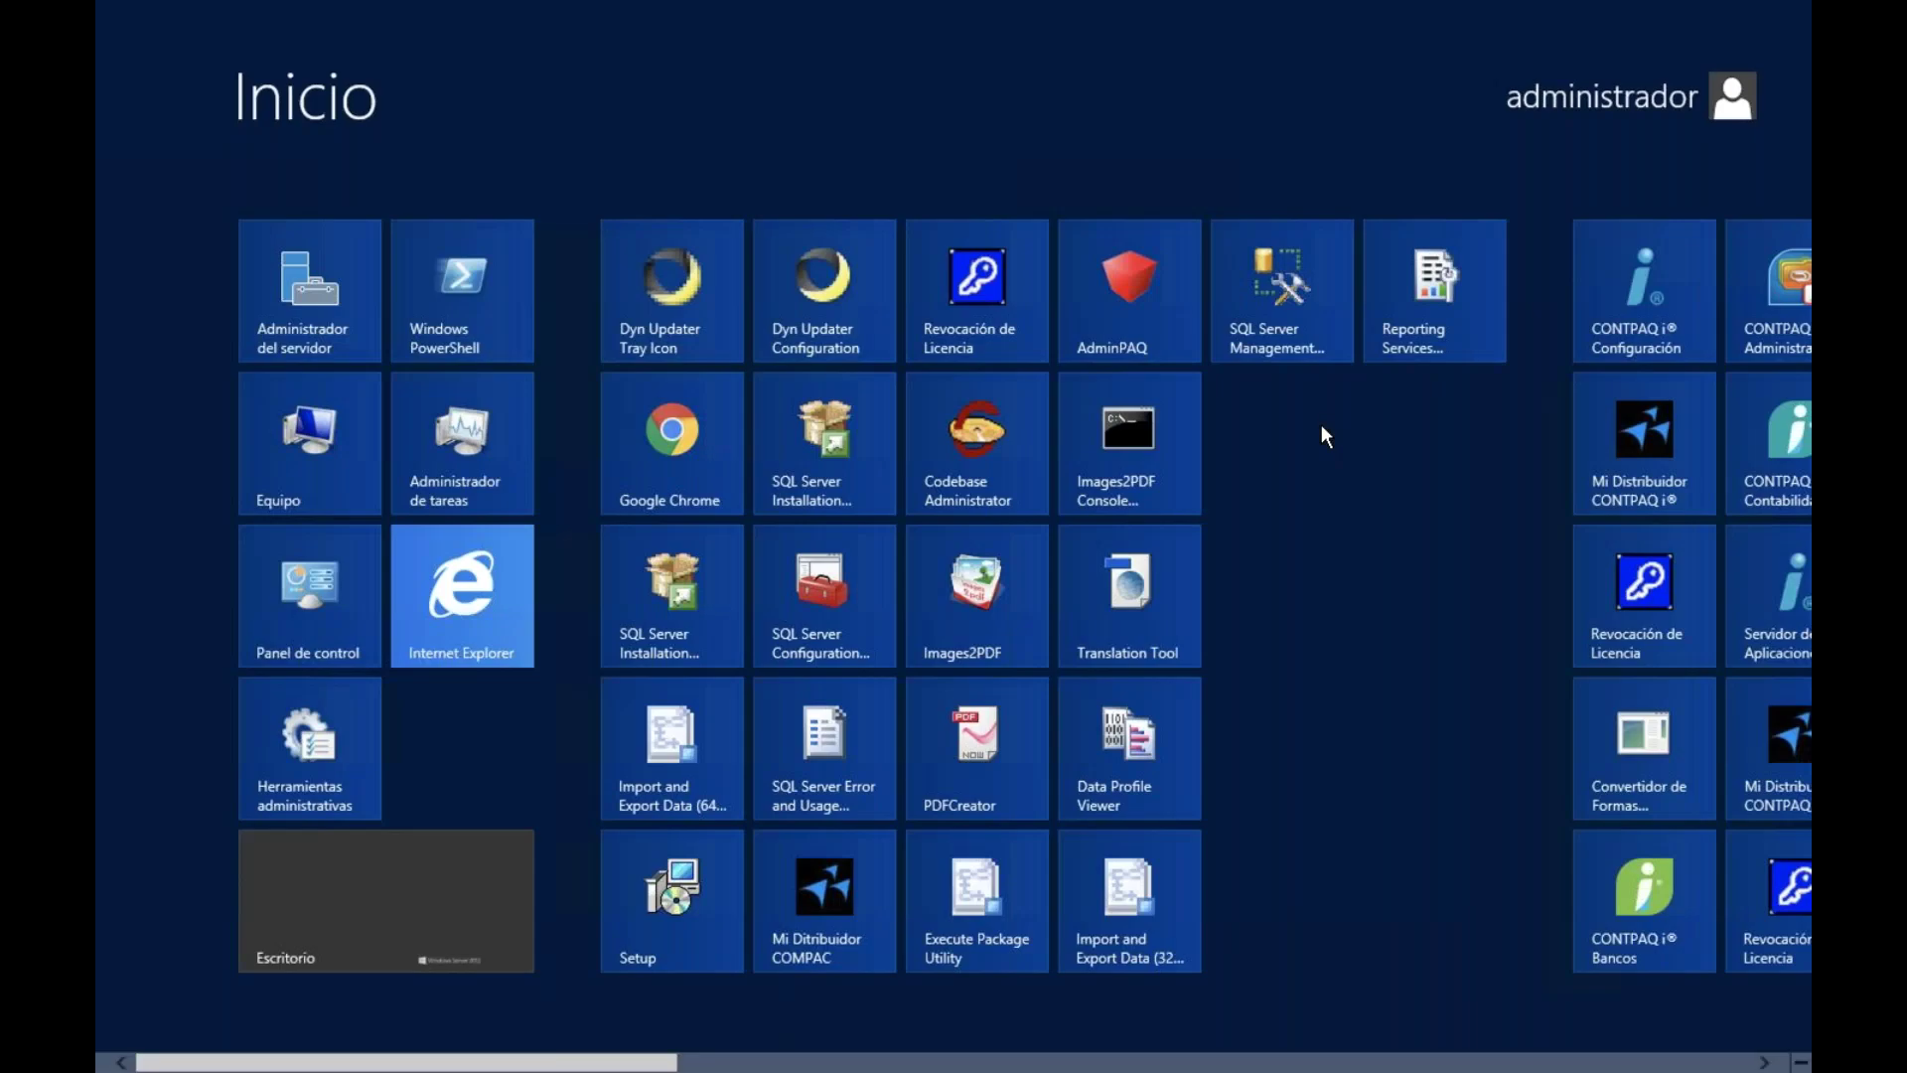
click(1337, 425)
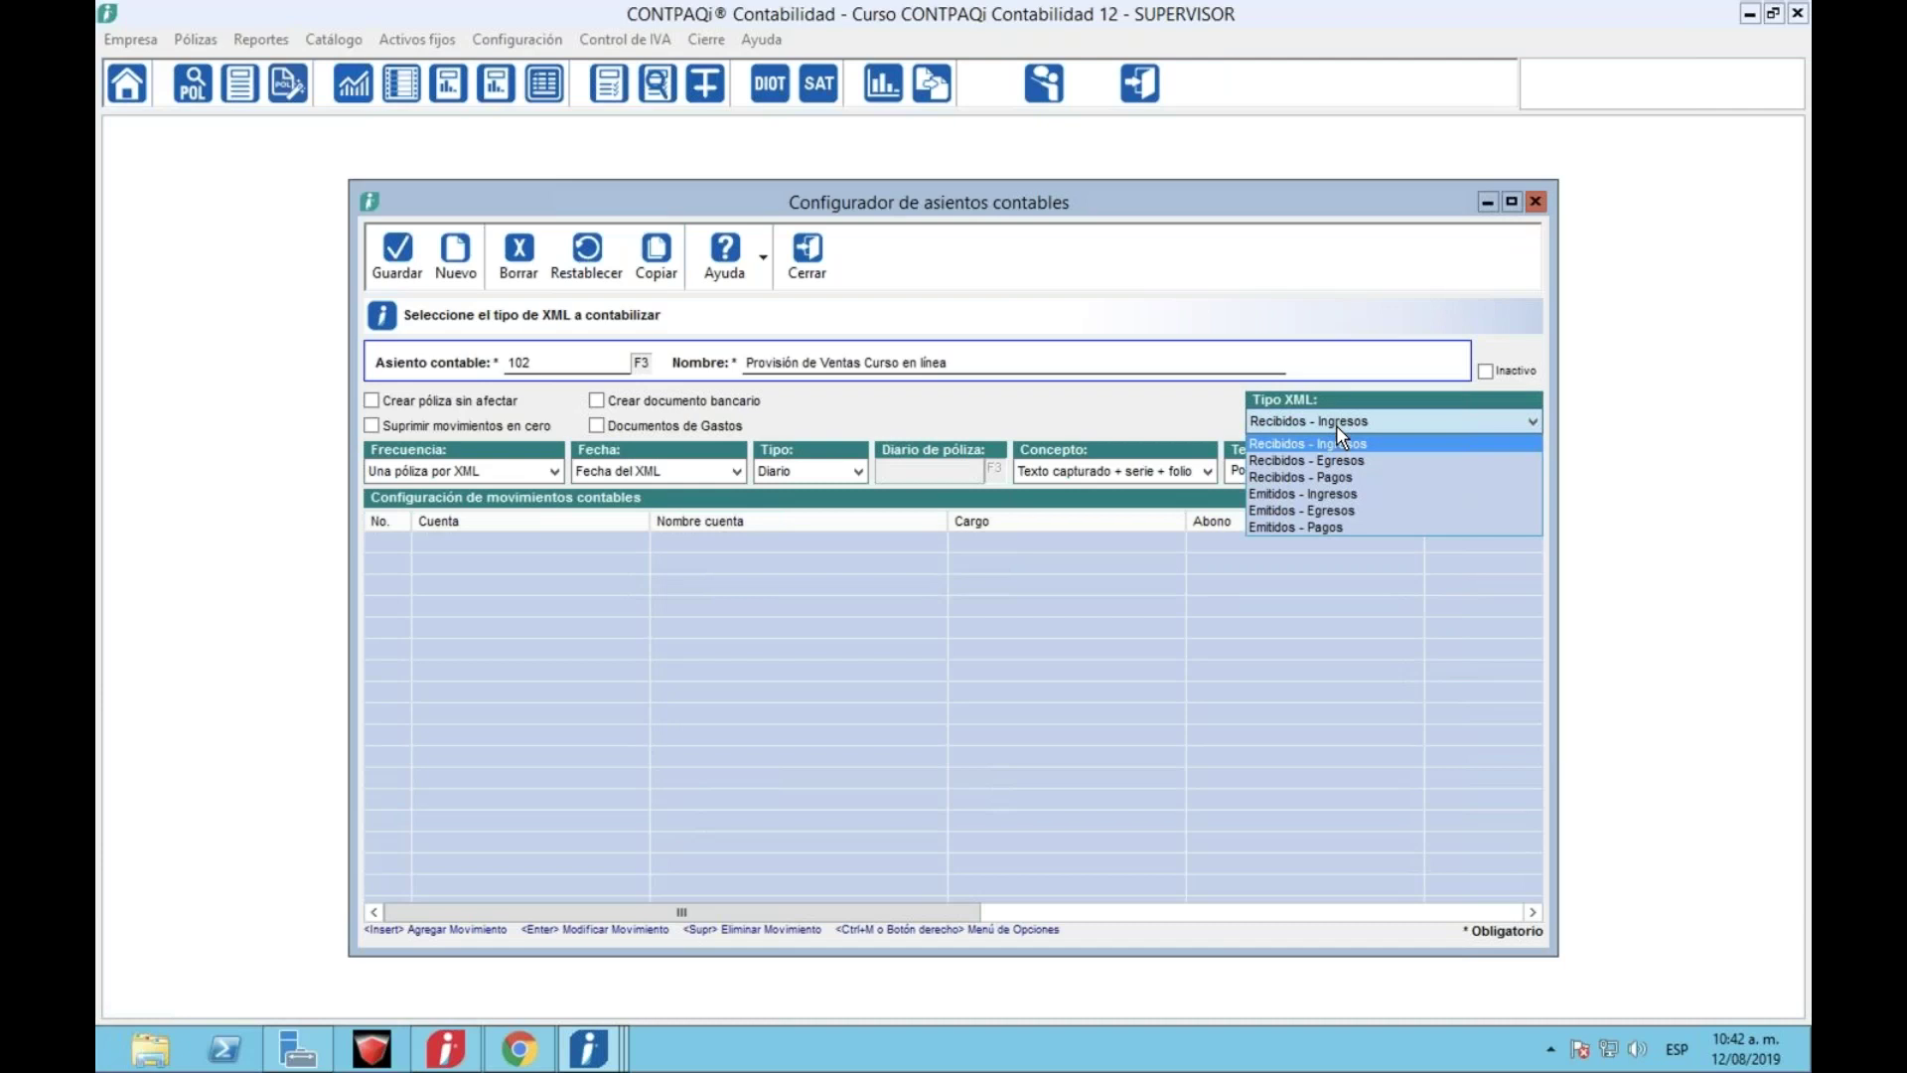
click(1304, 495)
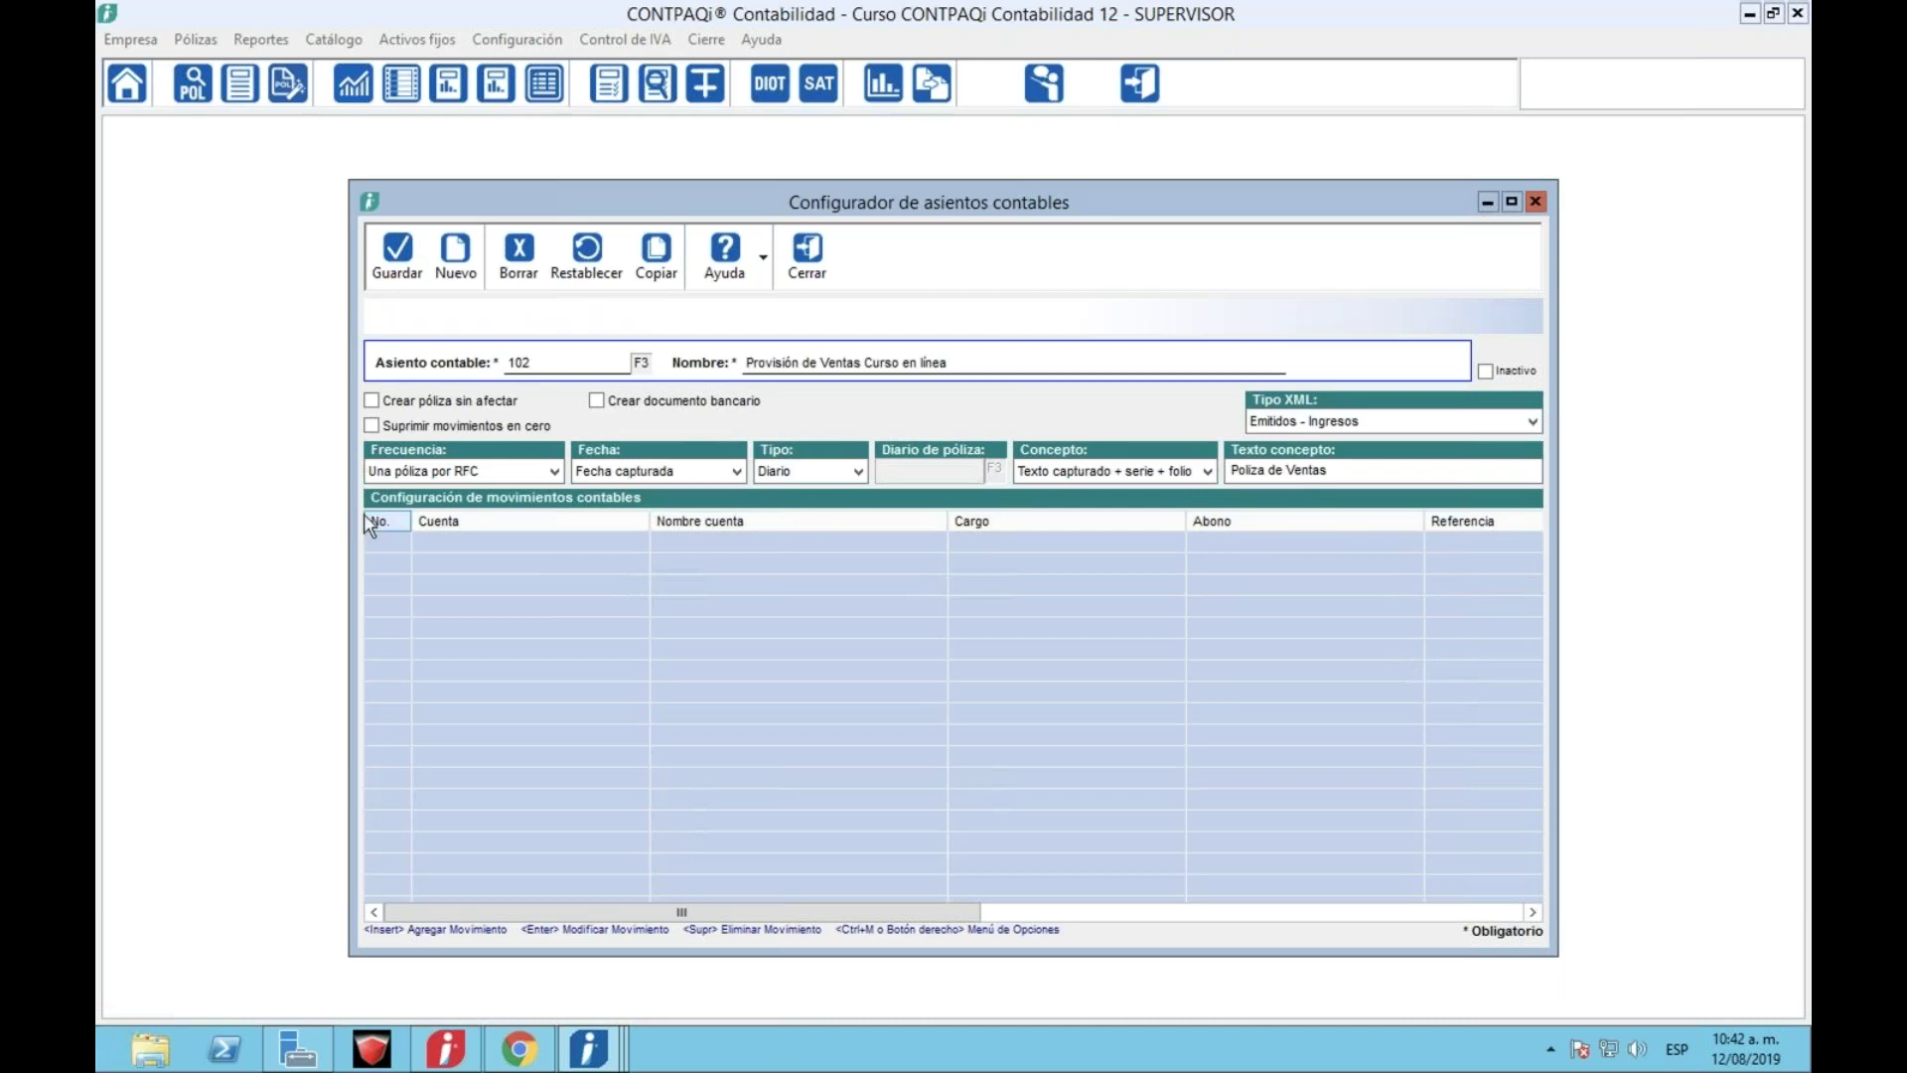
Open asiento 102's movement editor twice and close it without adding a movement.
double_click(473, 537)
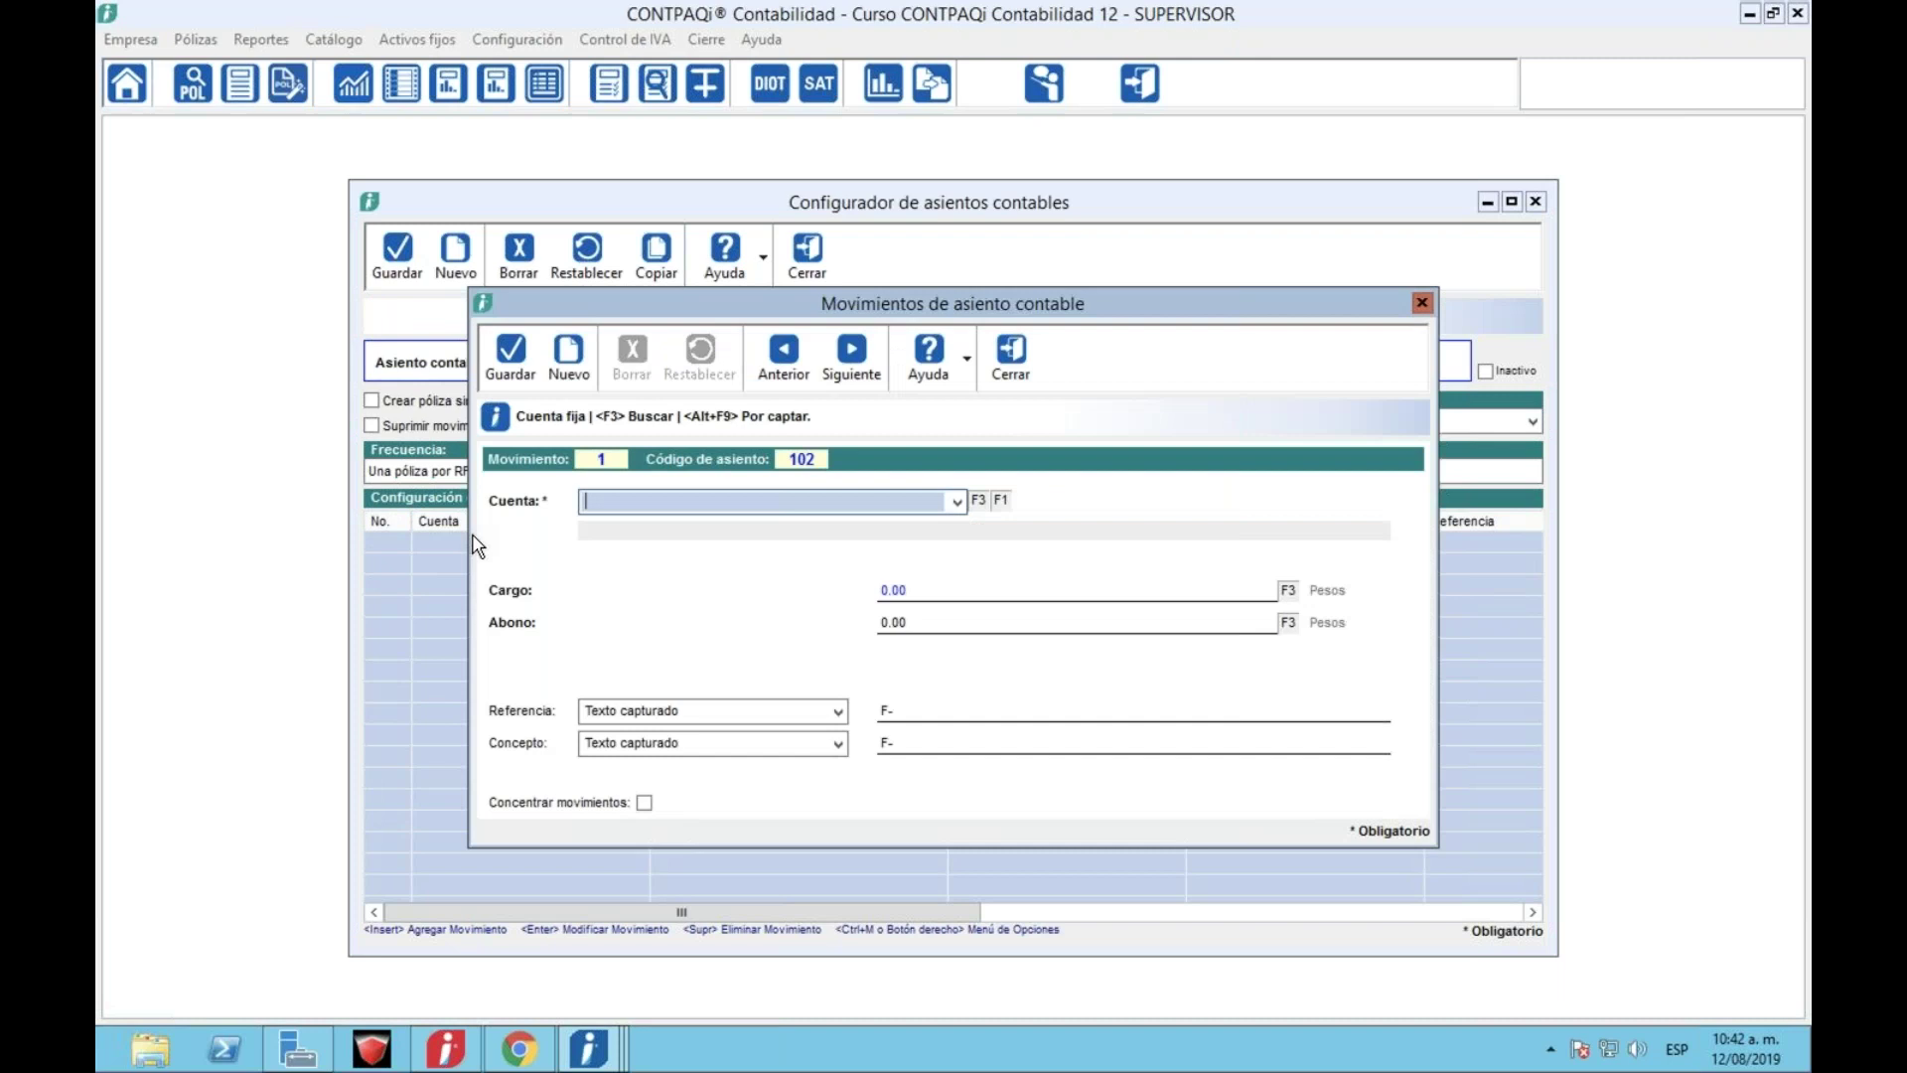
click(1015, 364)
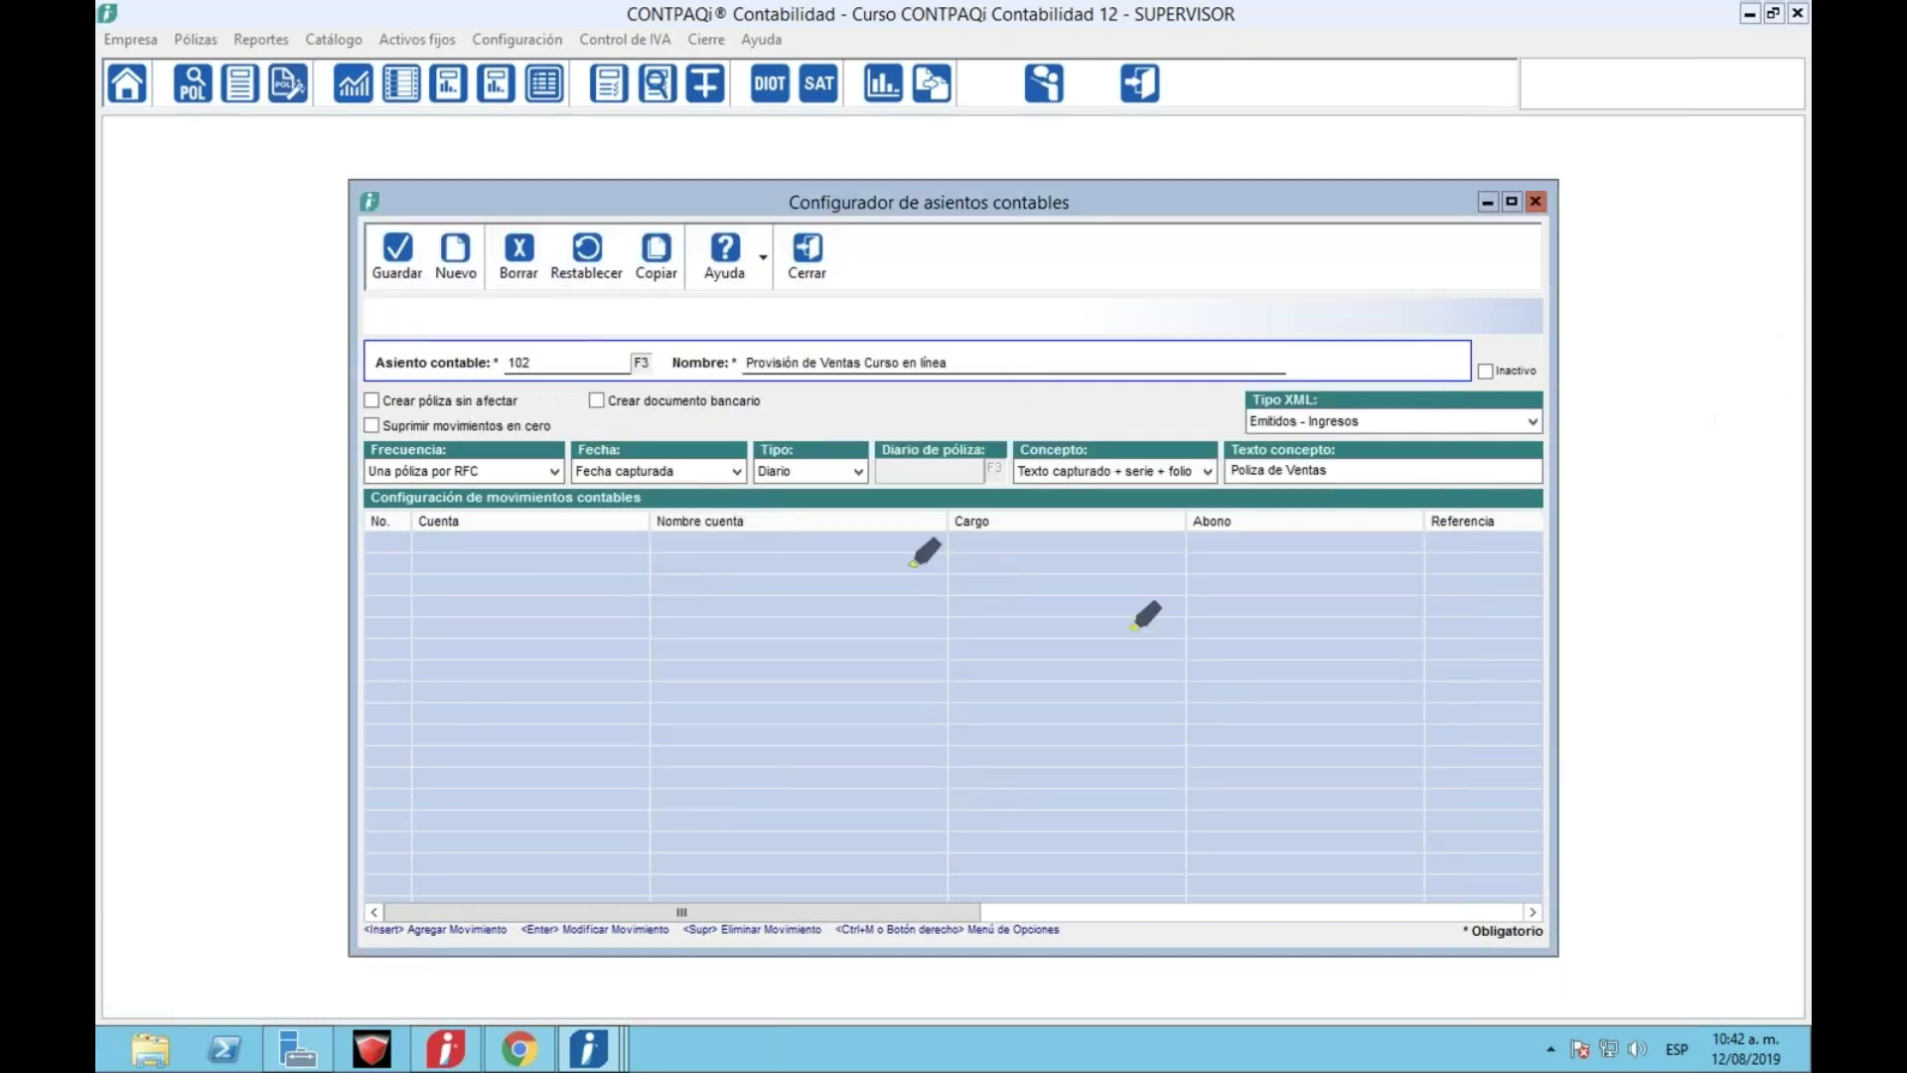
mouse_move(775, 624)
mouse_down()
mouse_move(1068, 685)
mouse_move(1399, 601)
mouse_up()
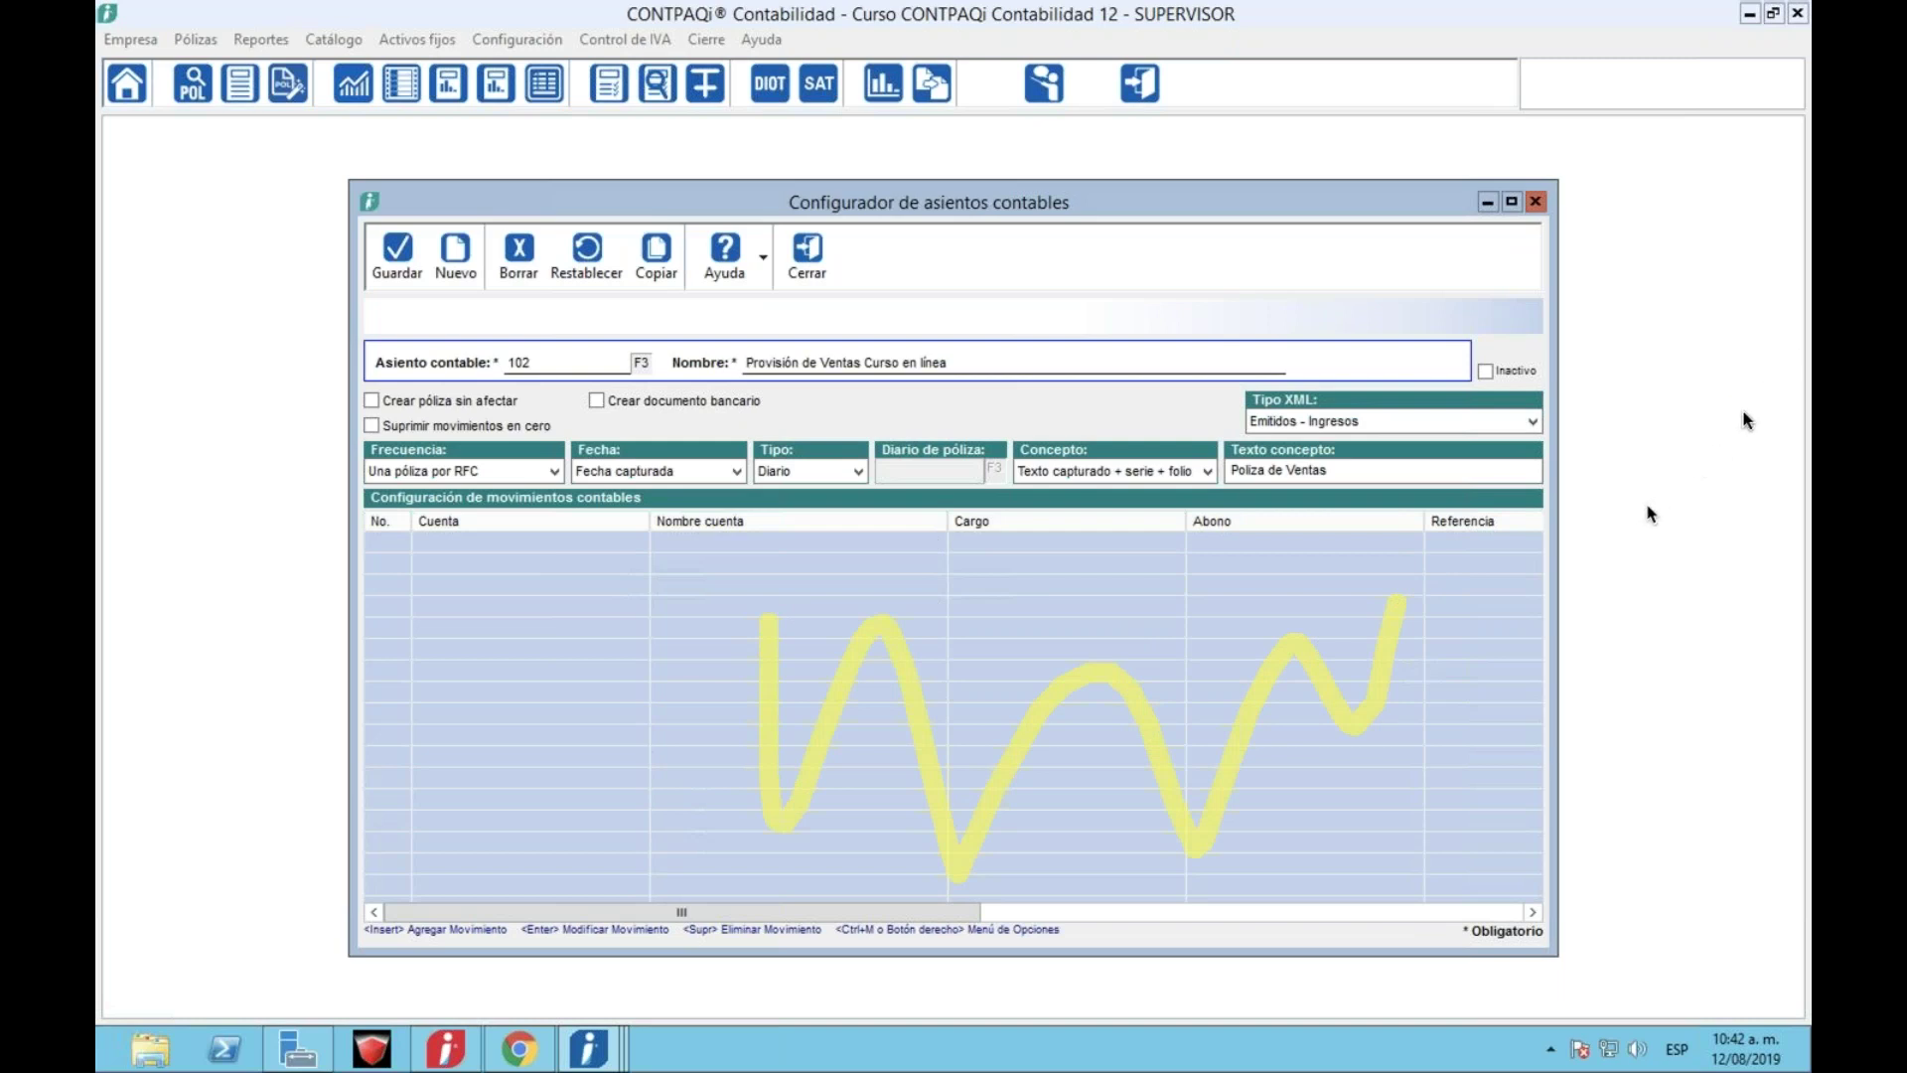
key(Escape)
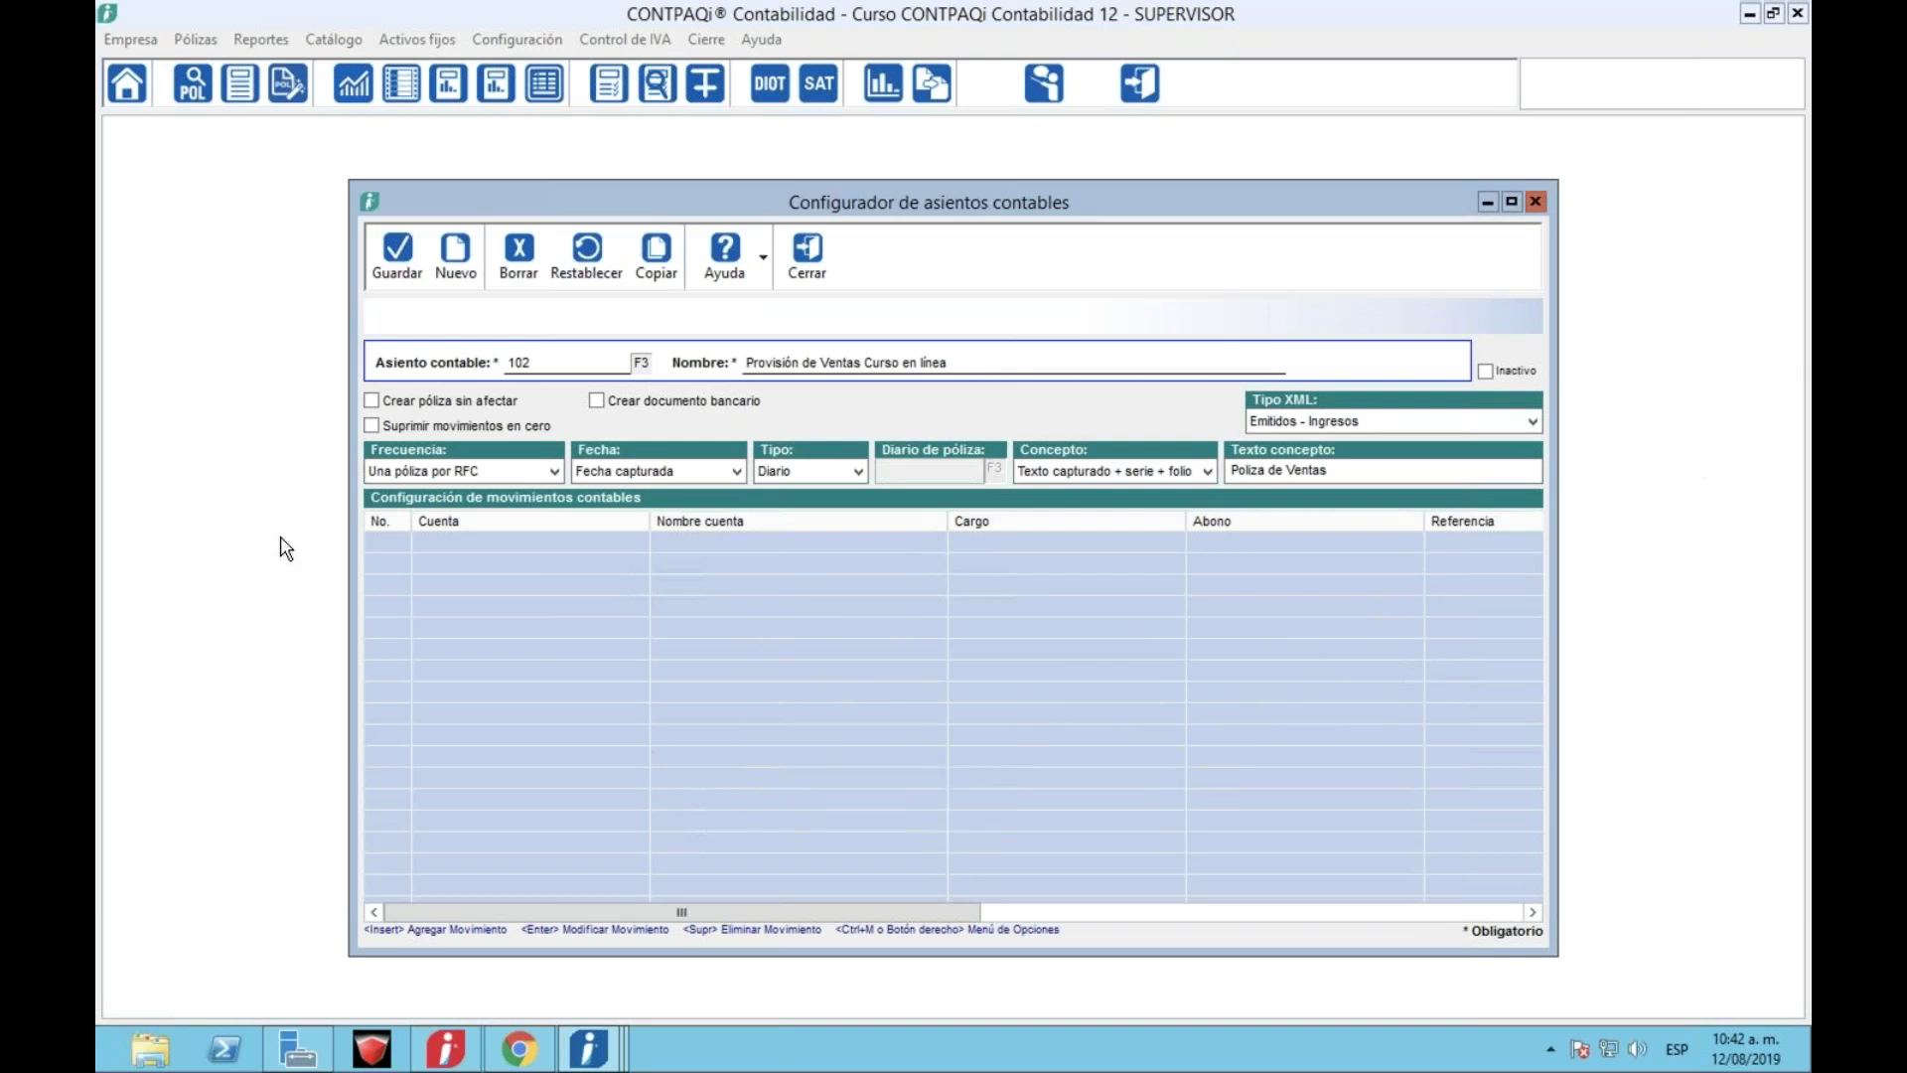
double_click(454, 556)
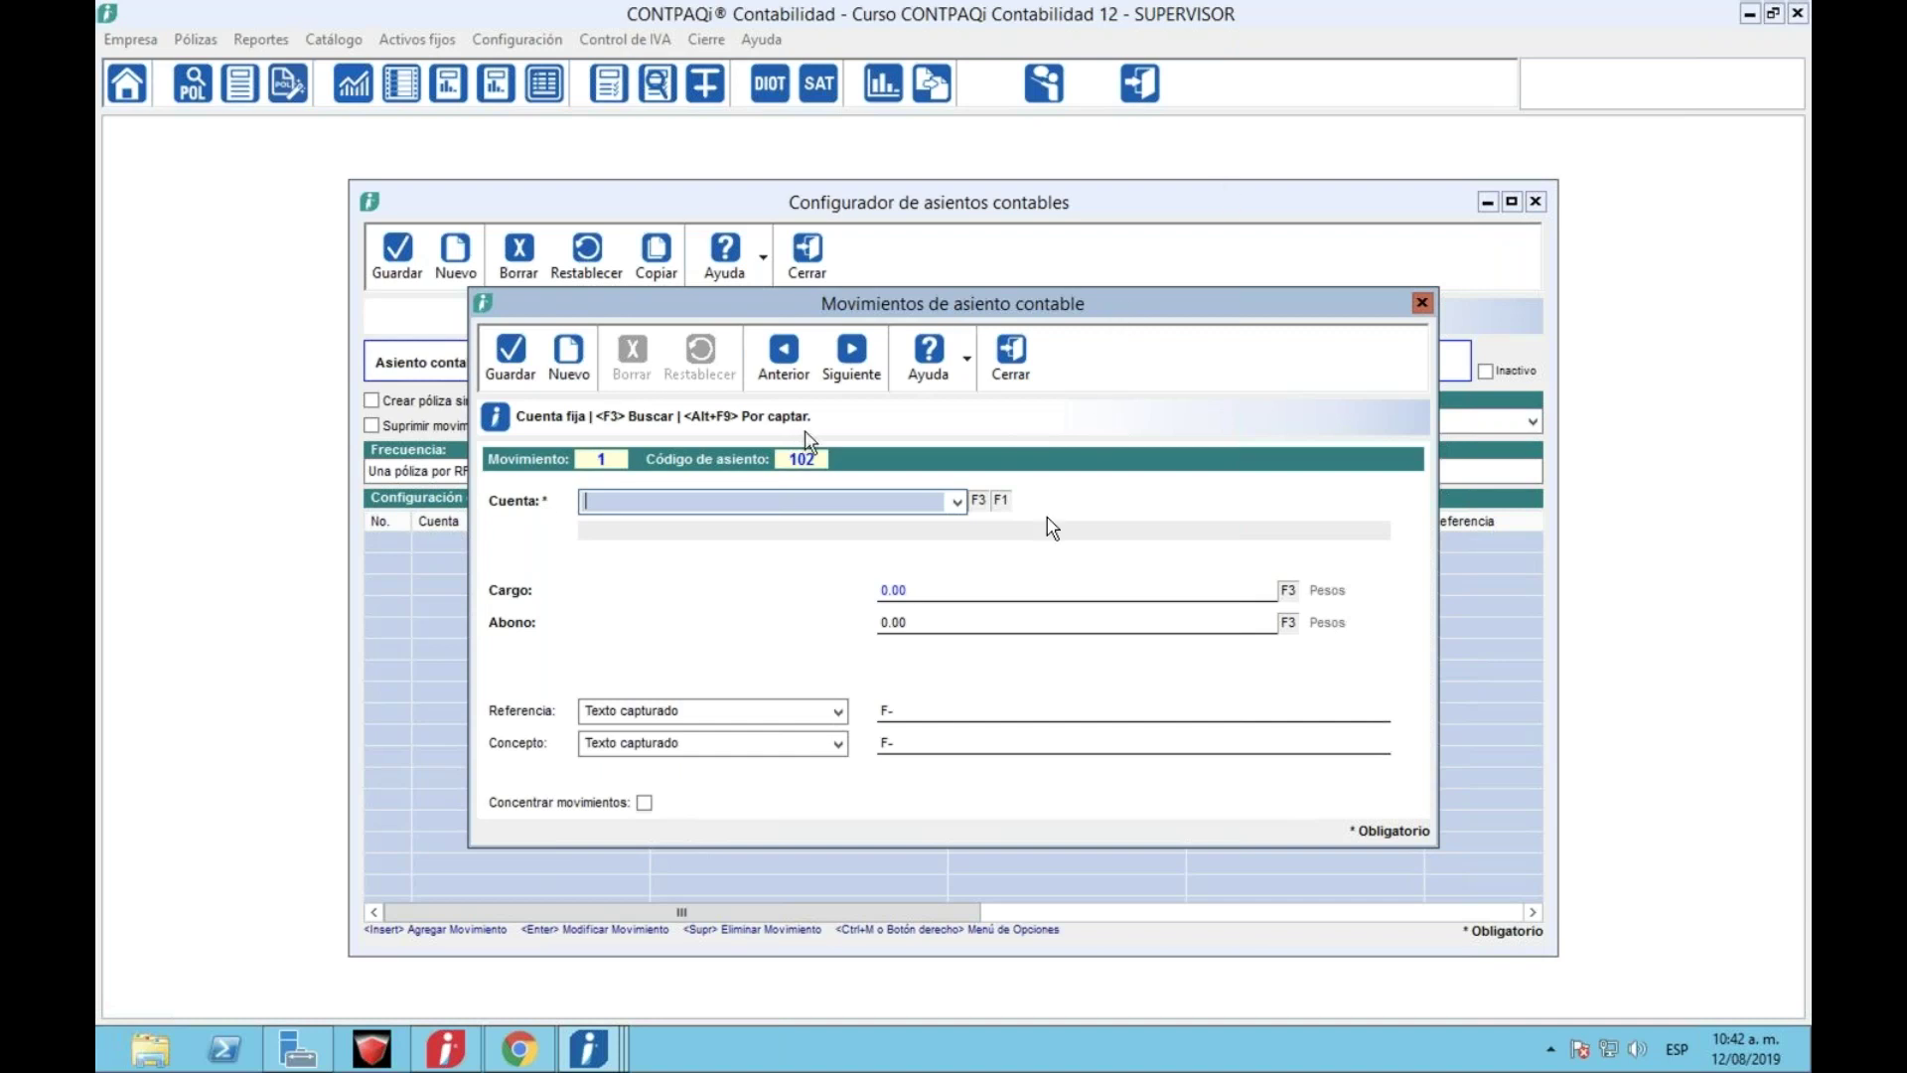
click(955, 502)
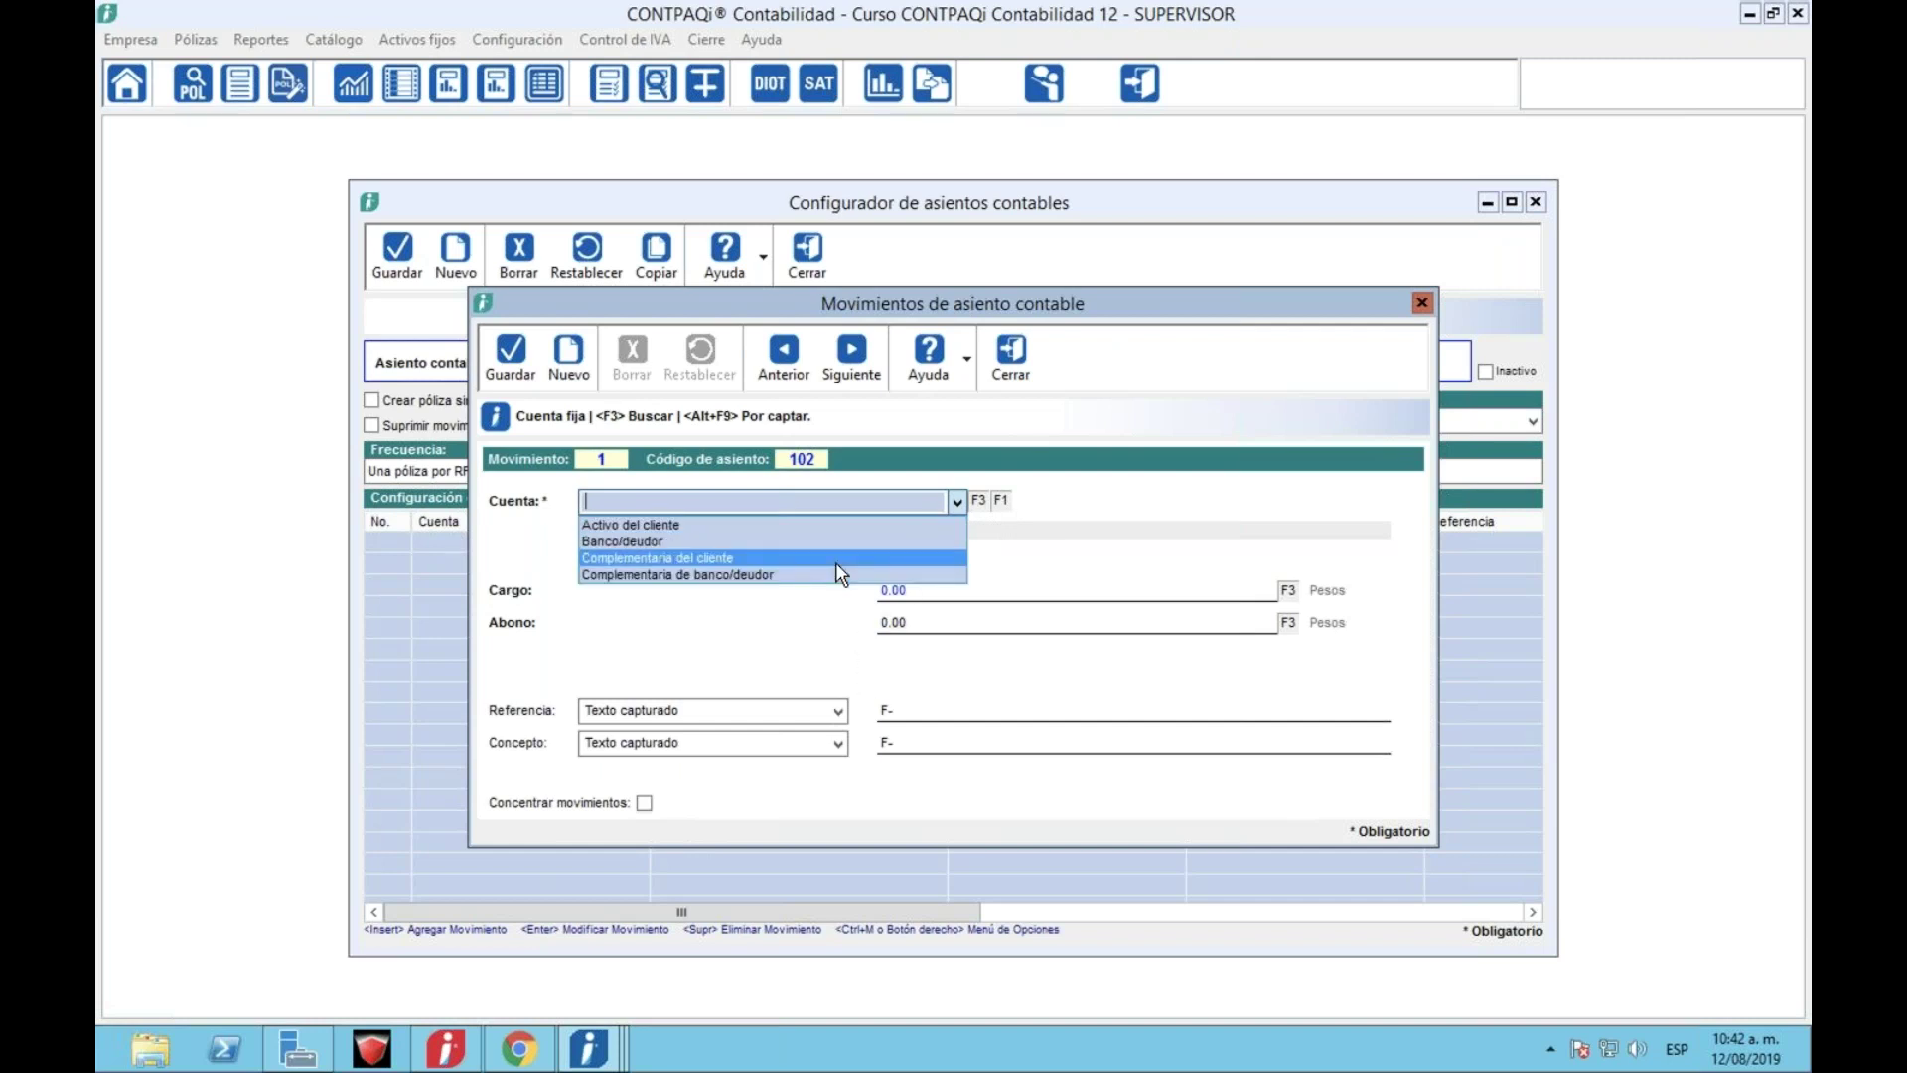
key(Escape)
key(Escape)
Start a new movement, browse its account options, then close it unsaved.
key(Insert)
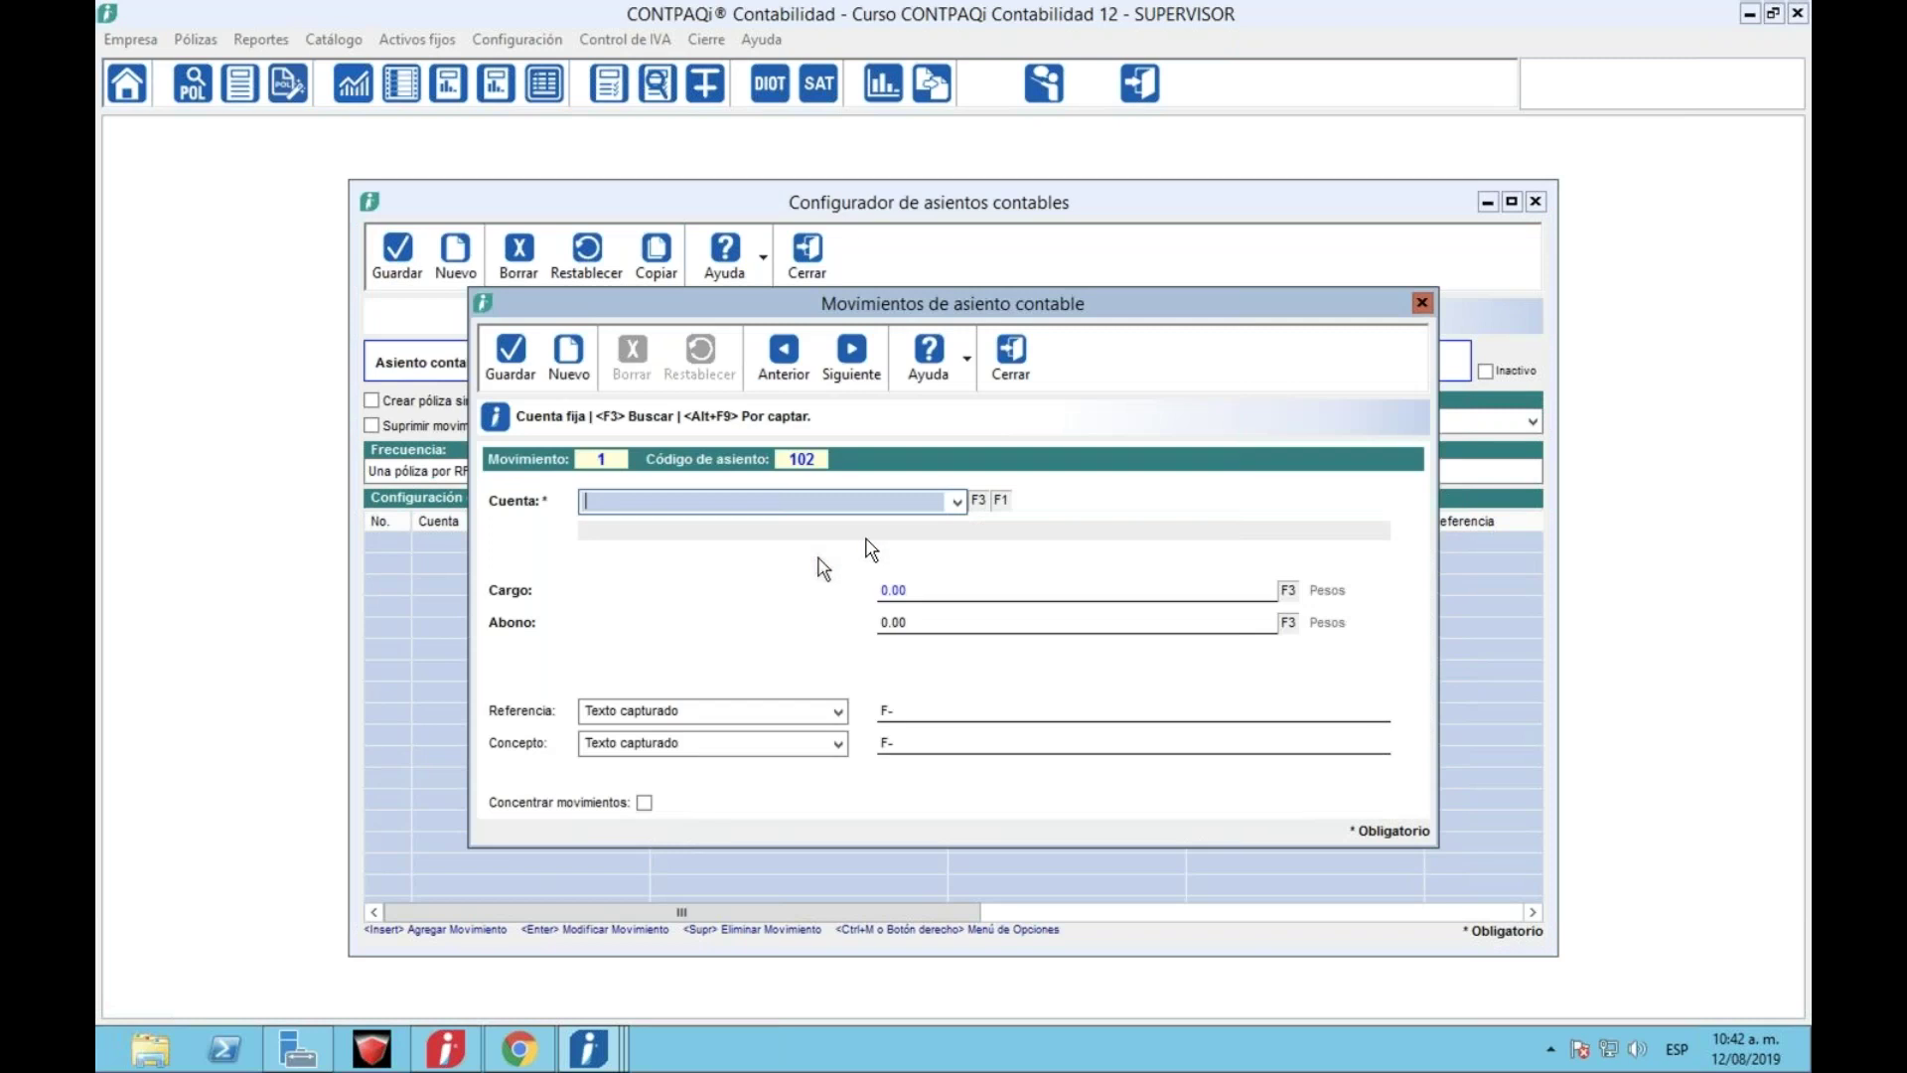
click(979, 503)
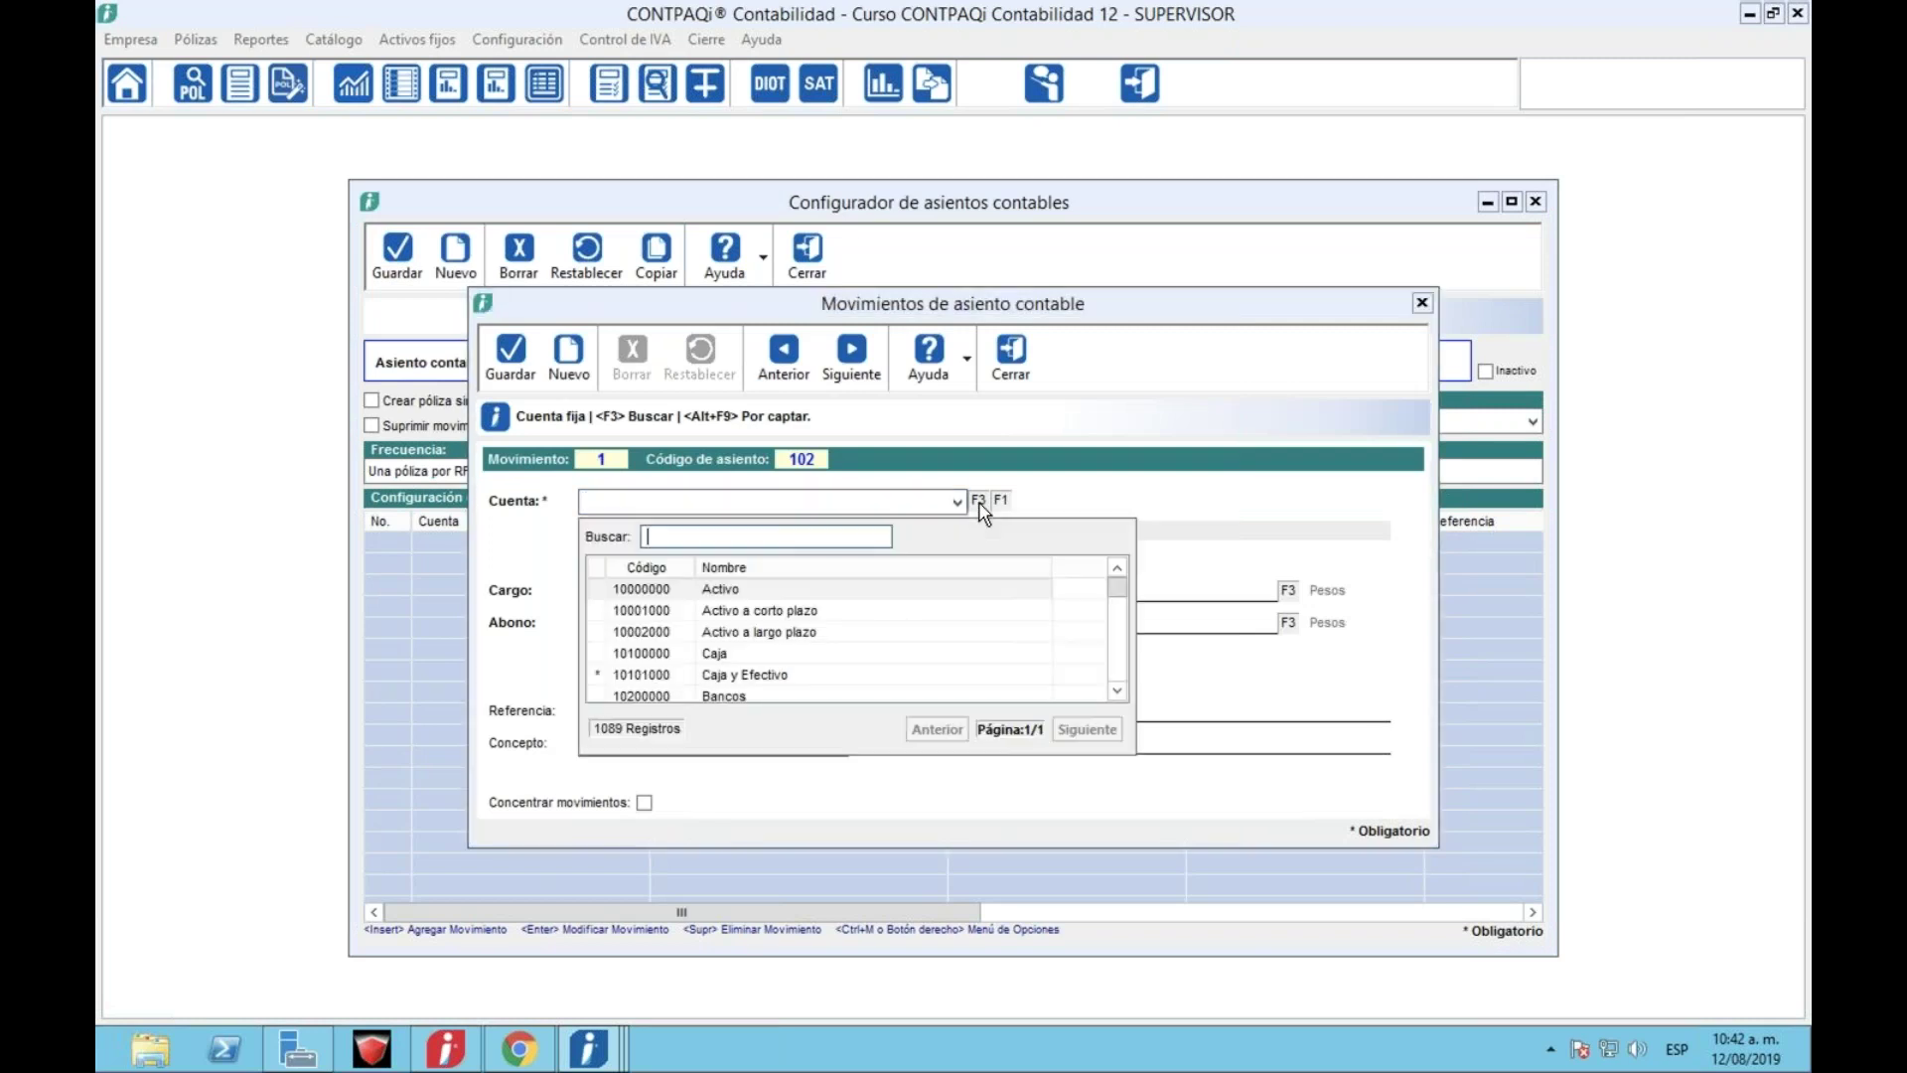
click(978, 503)
click(958, 502)
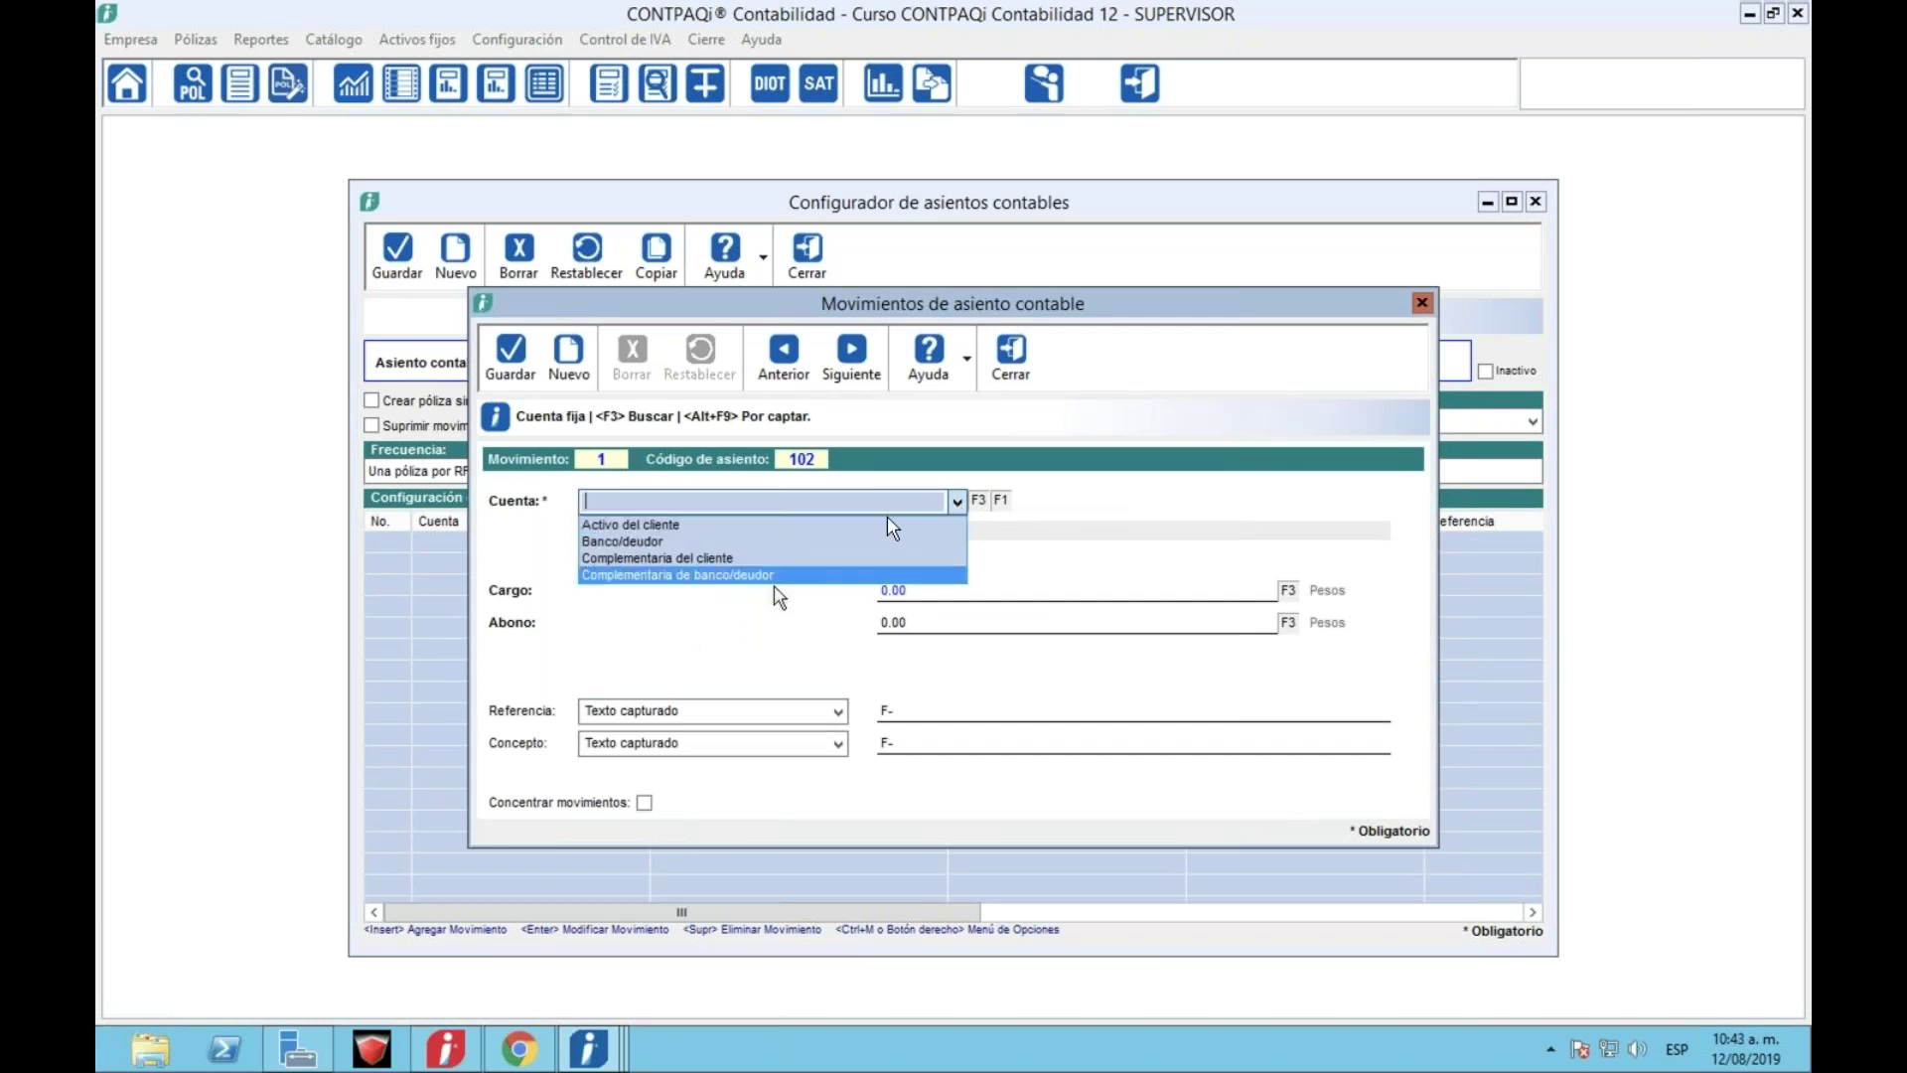
click(1004, 358)
click(1003, 358)
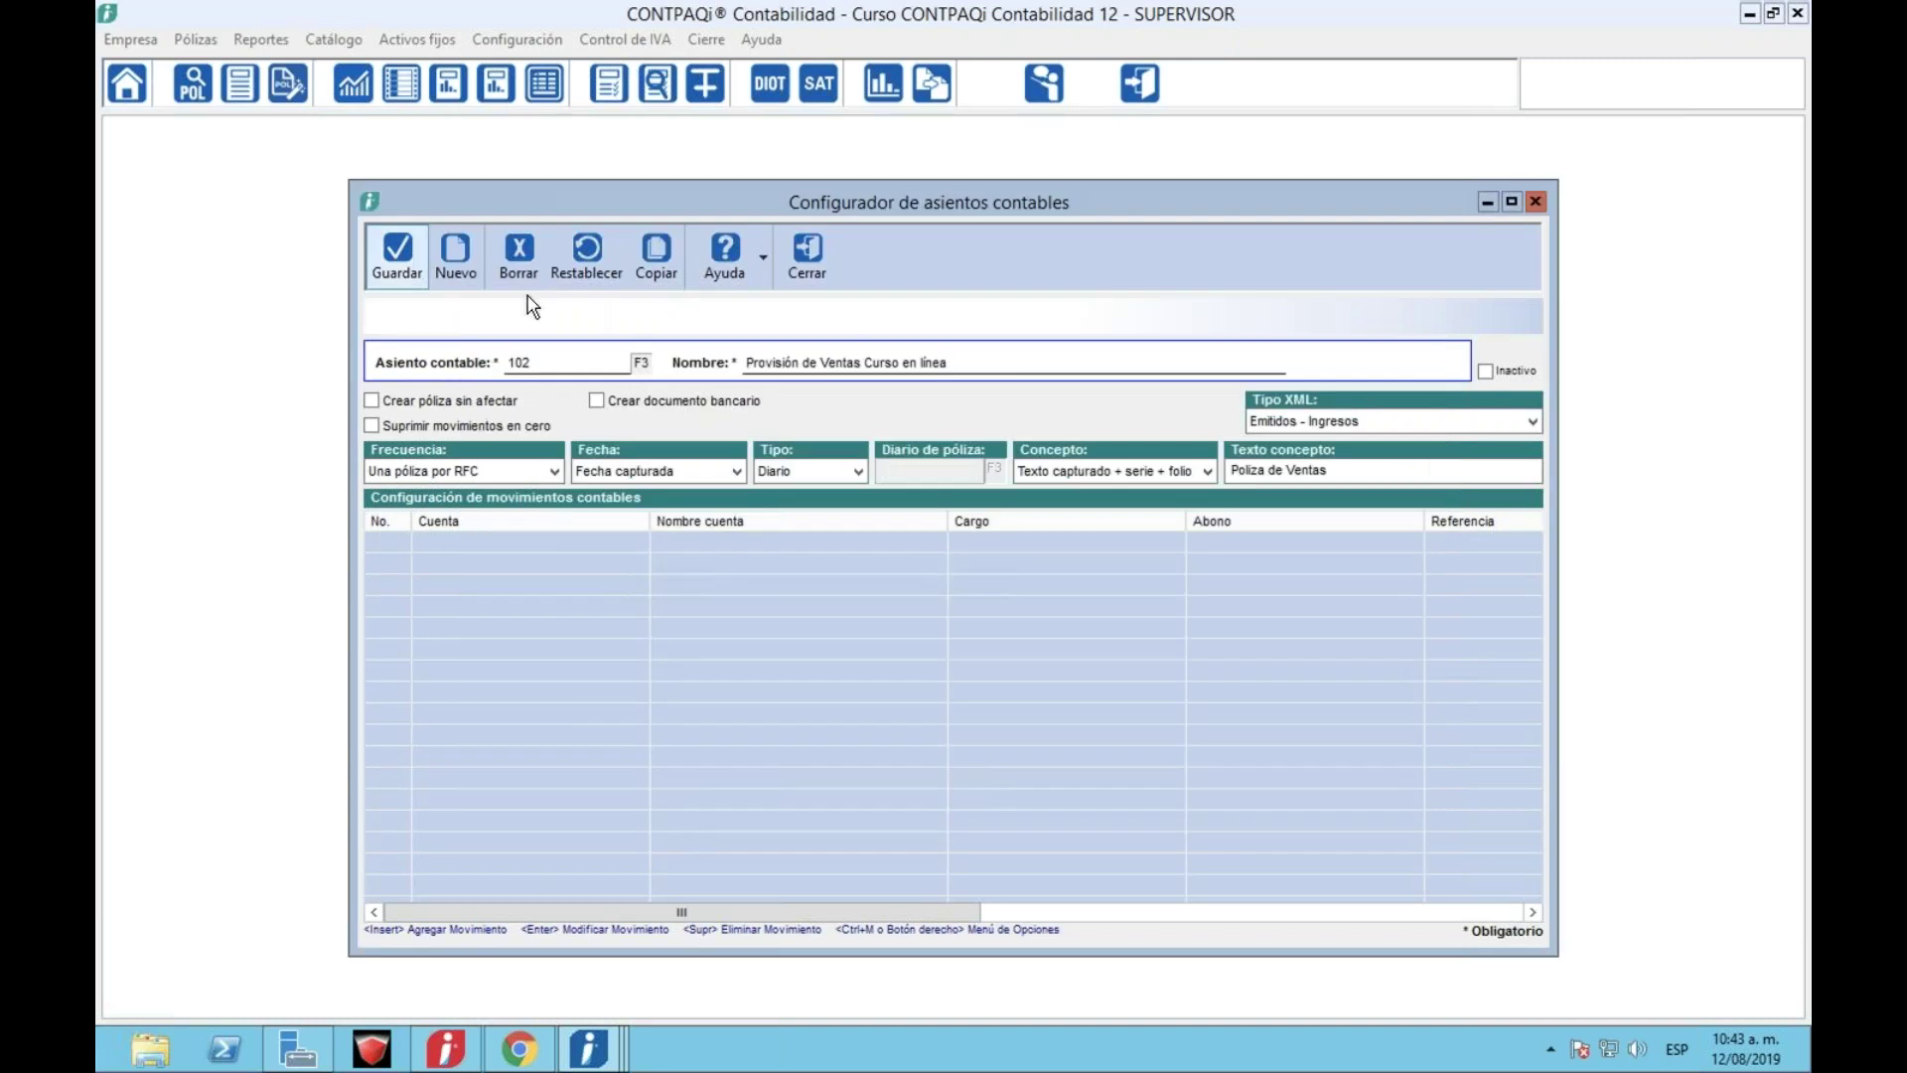
Save asiento 102 and load asiento 5 'Provisión ventas' from the asiento list.
click(402, 256)
click(642, 364)
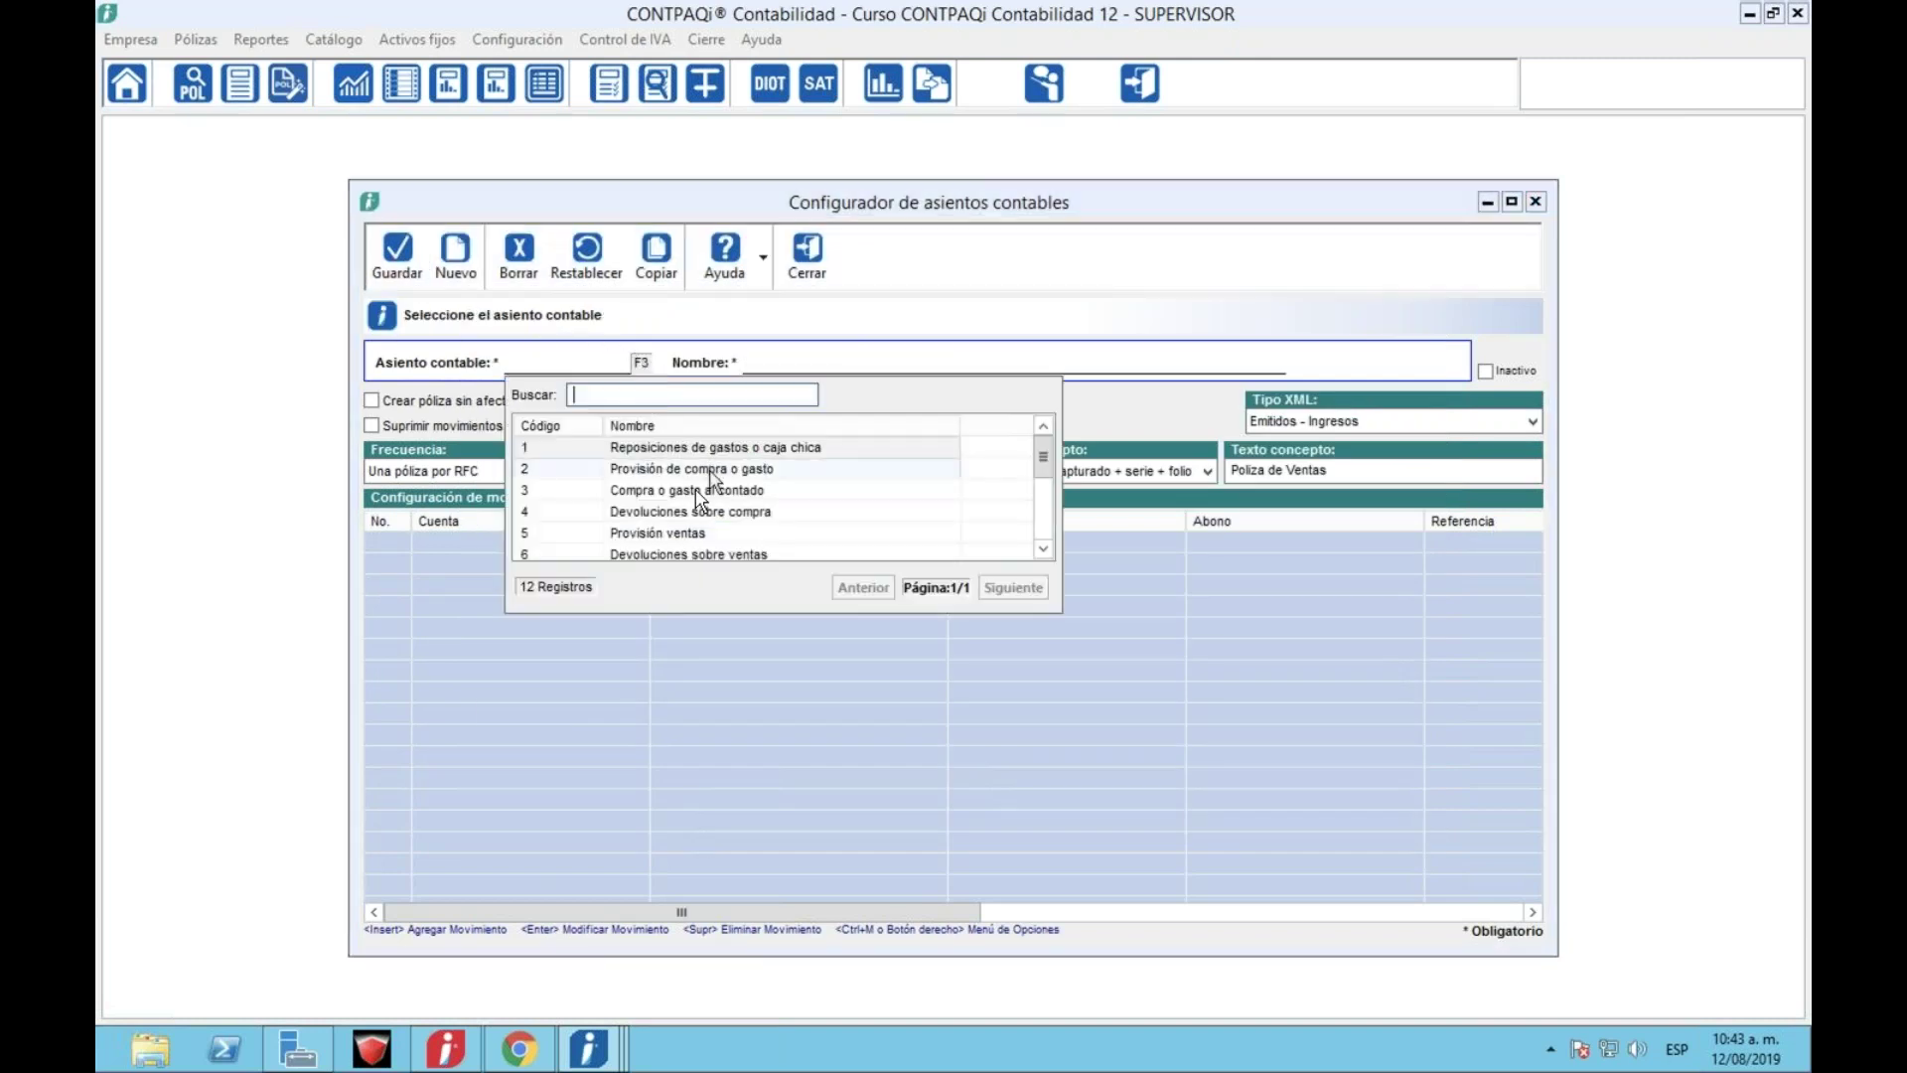
double_click(662, 537)
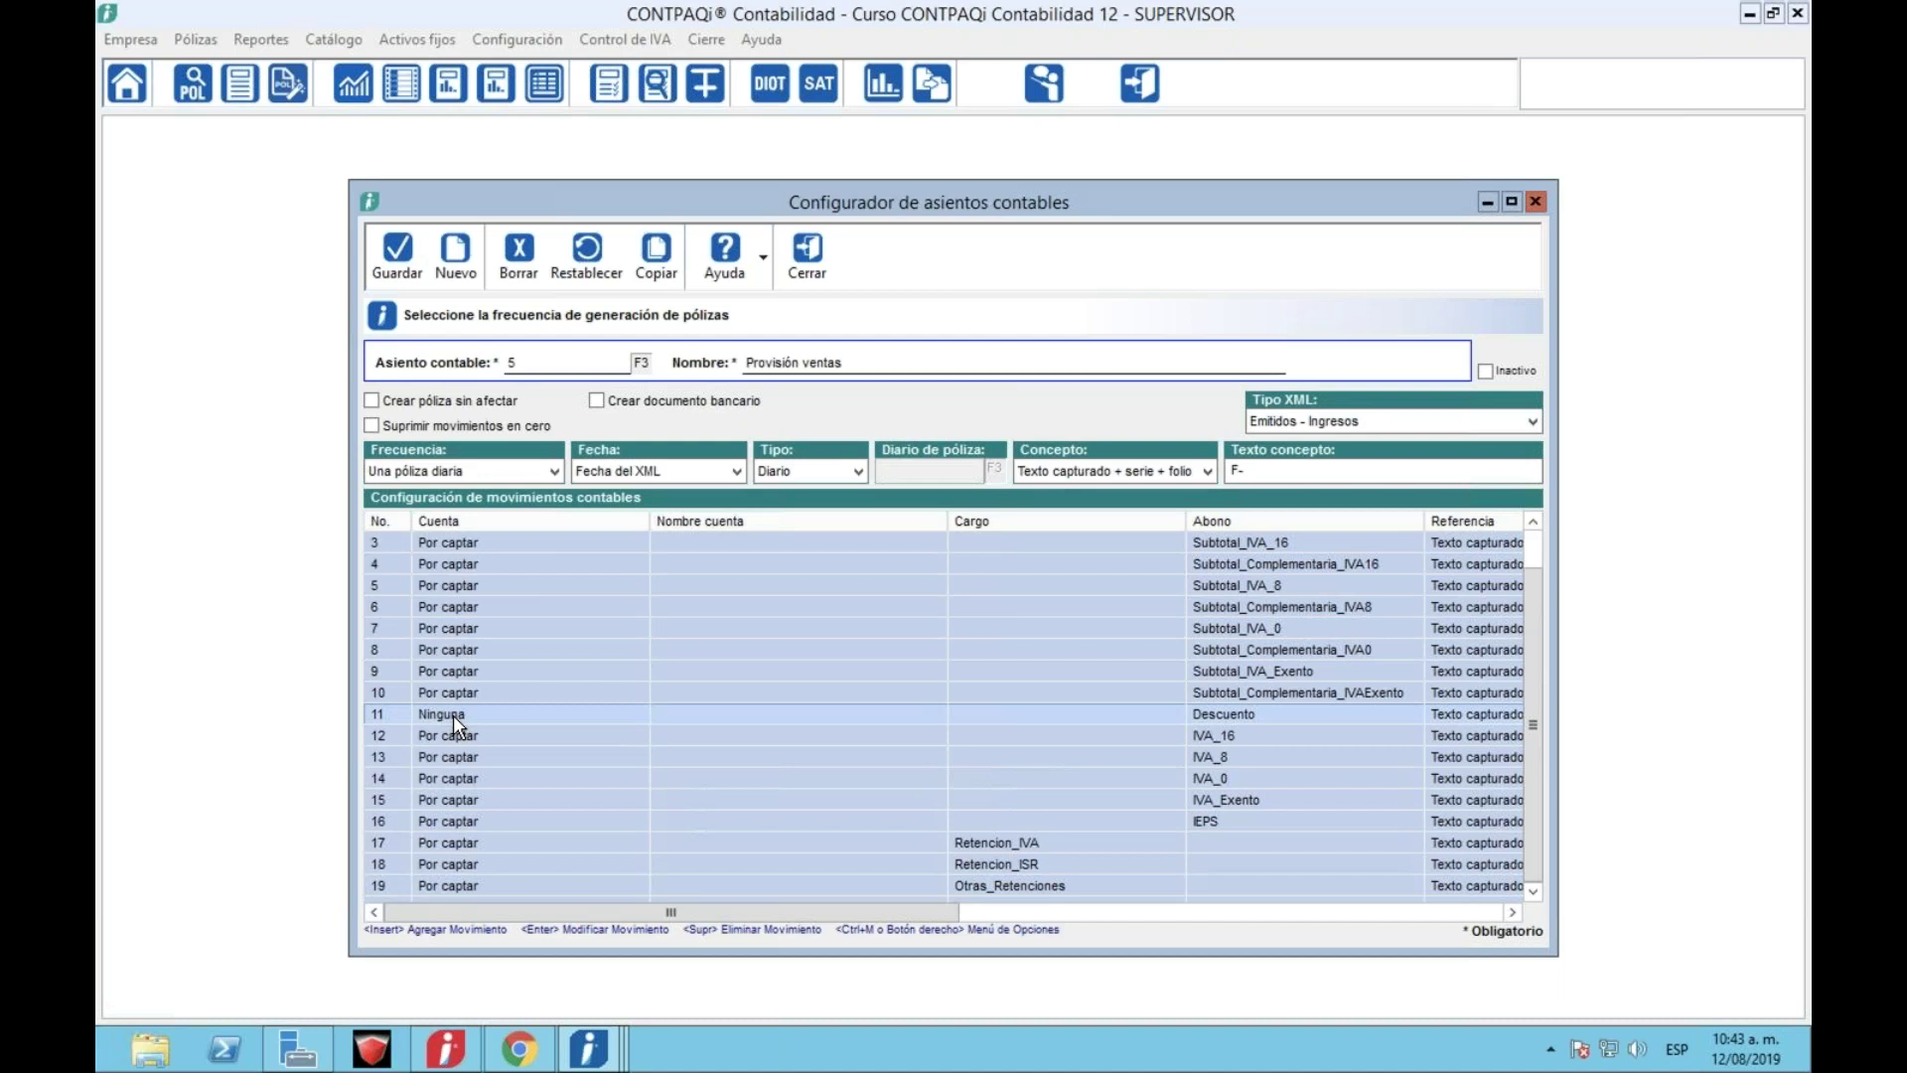
Review the accounts of movements 11 and 10, closing both without changes.
double_click(453, 716)
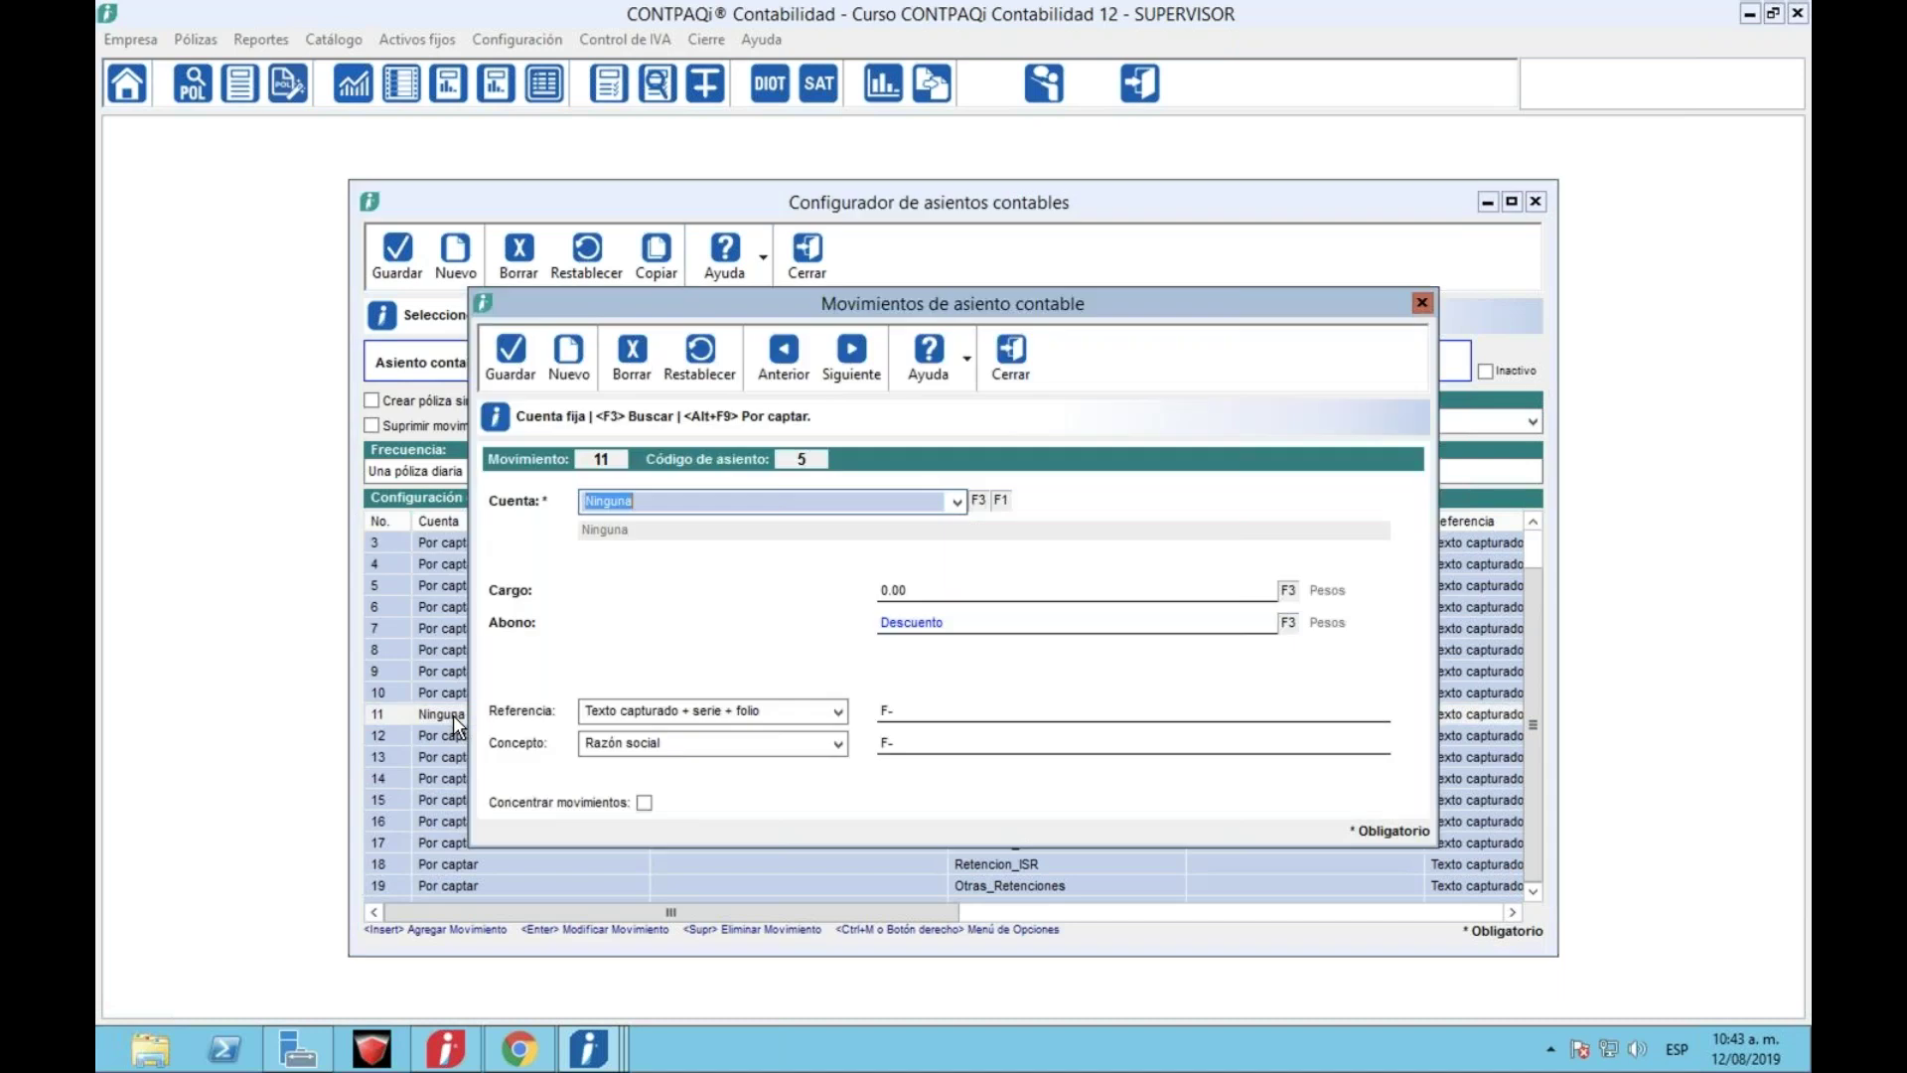
click(955, 503)
click(956, 503)
click(650, 501)
key(shift+Home)
click(1011, 363)
double_click(517, 693)
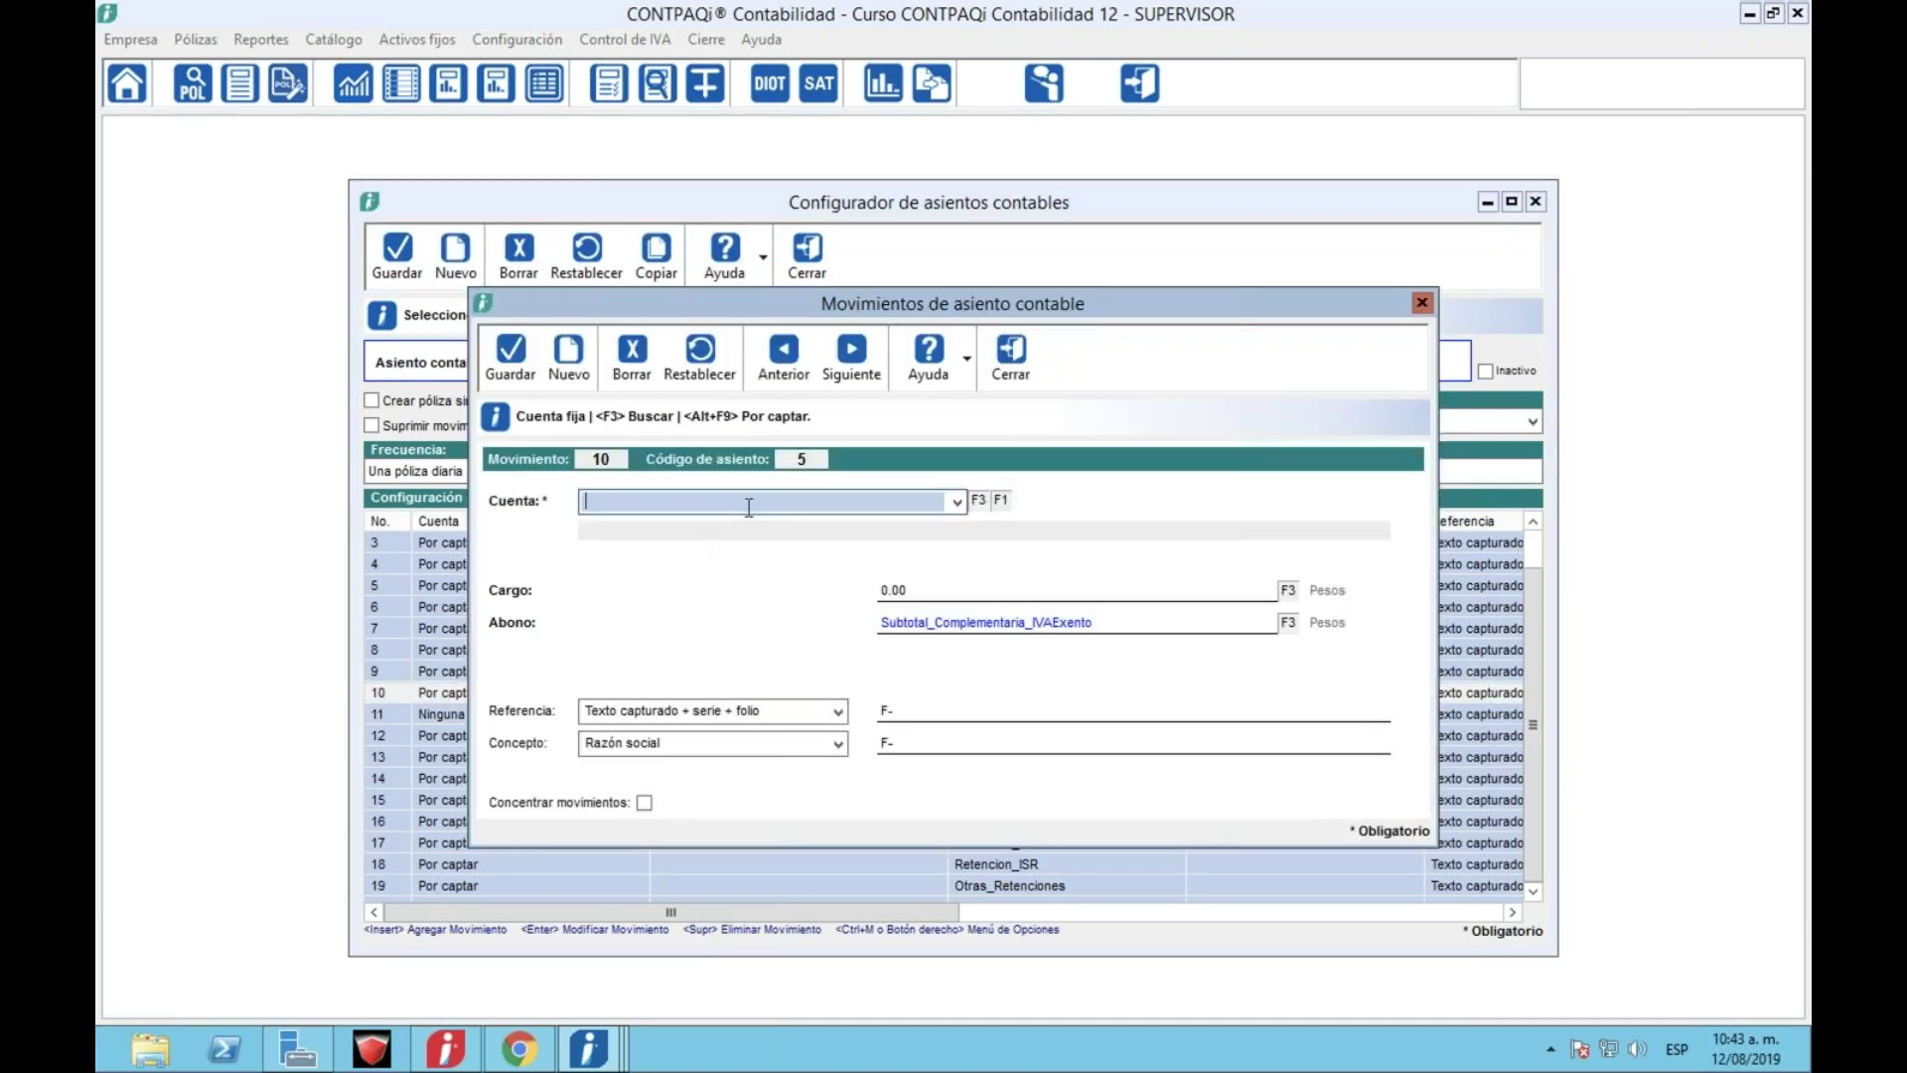
text(Ninguna)
key(Return)
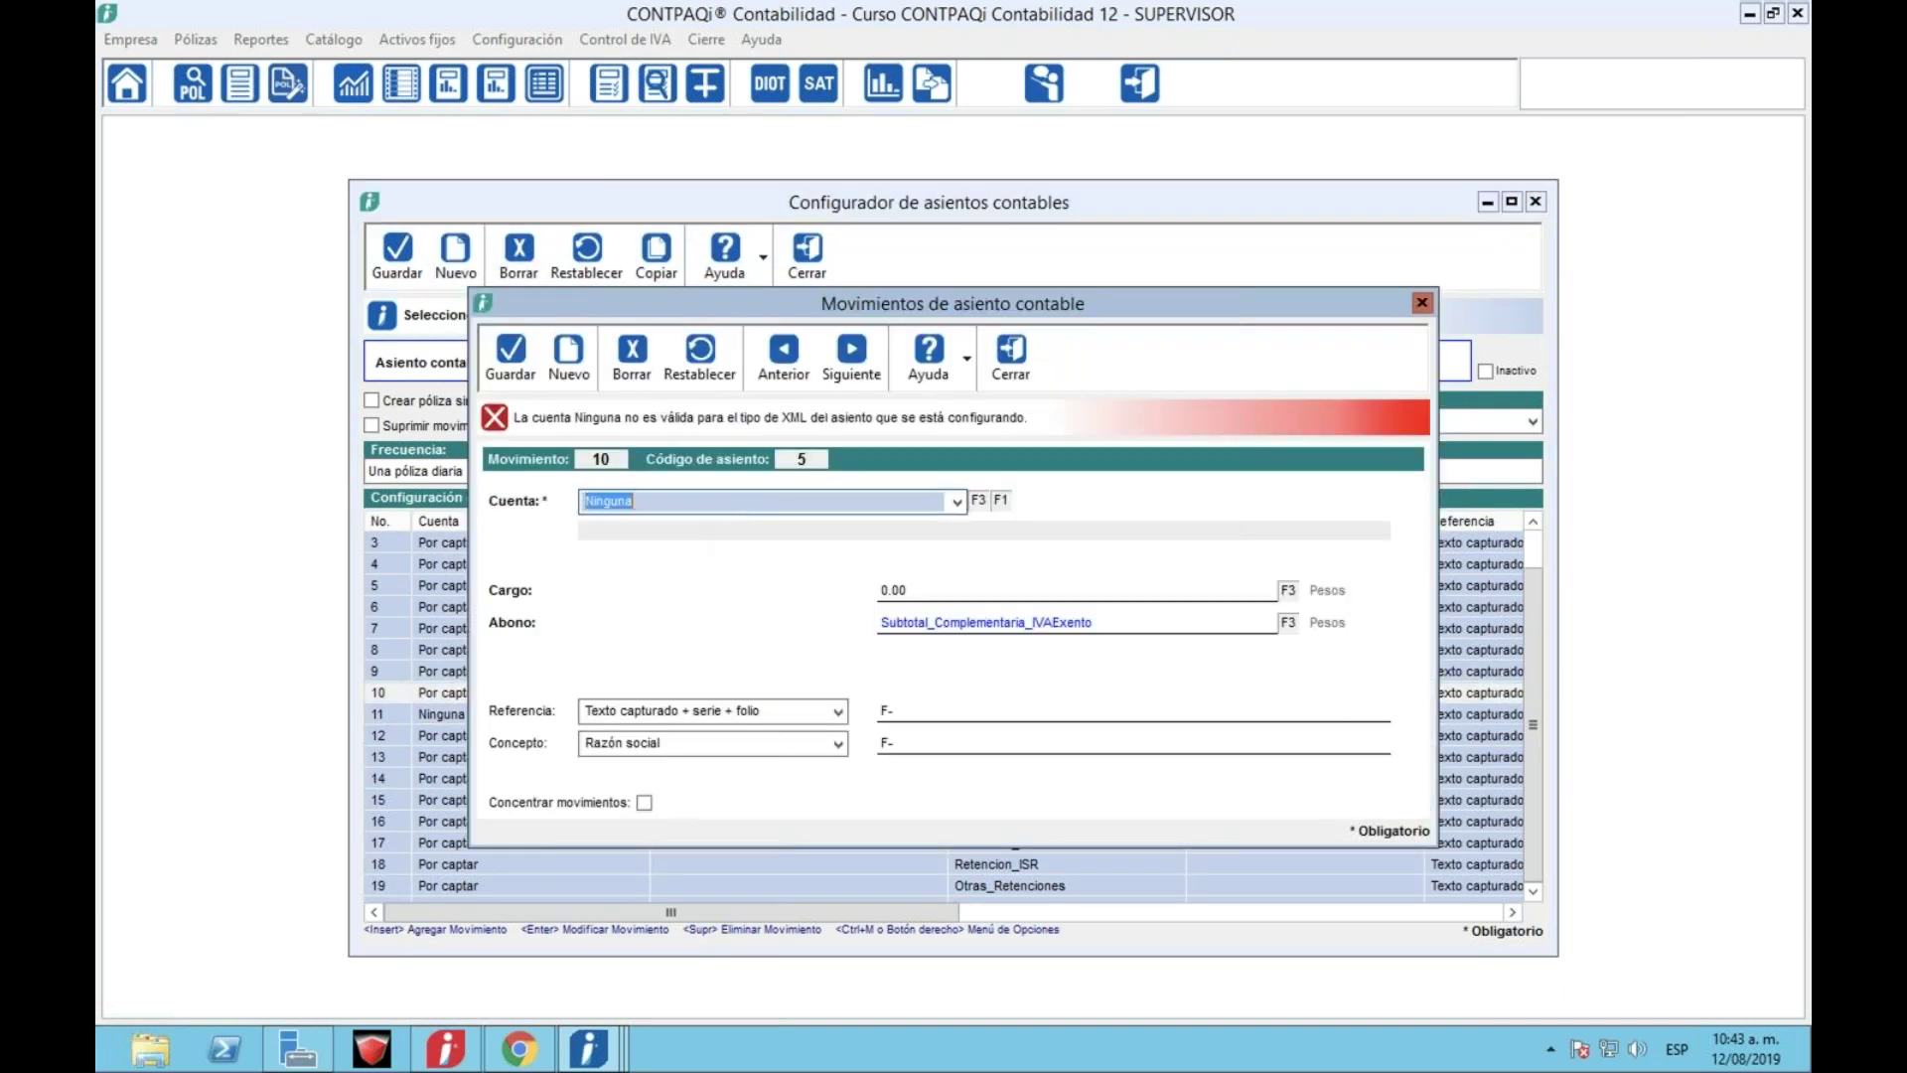
click(1011, 356)
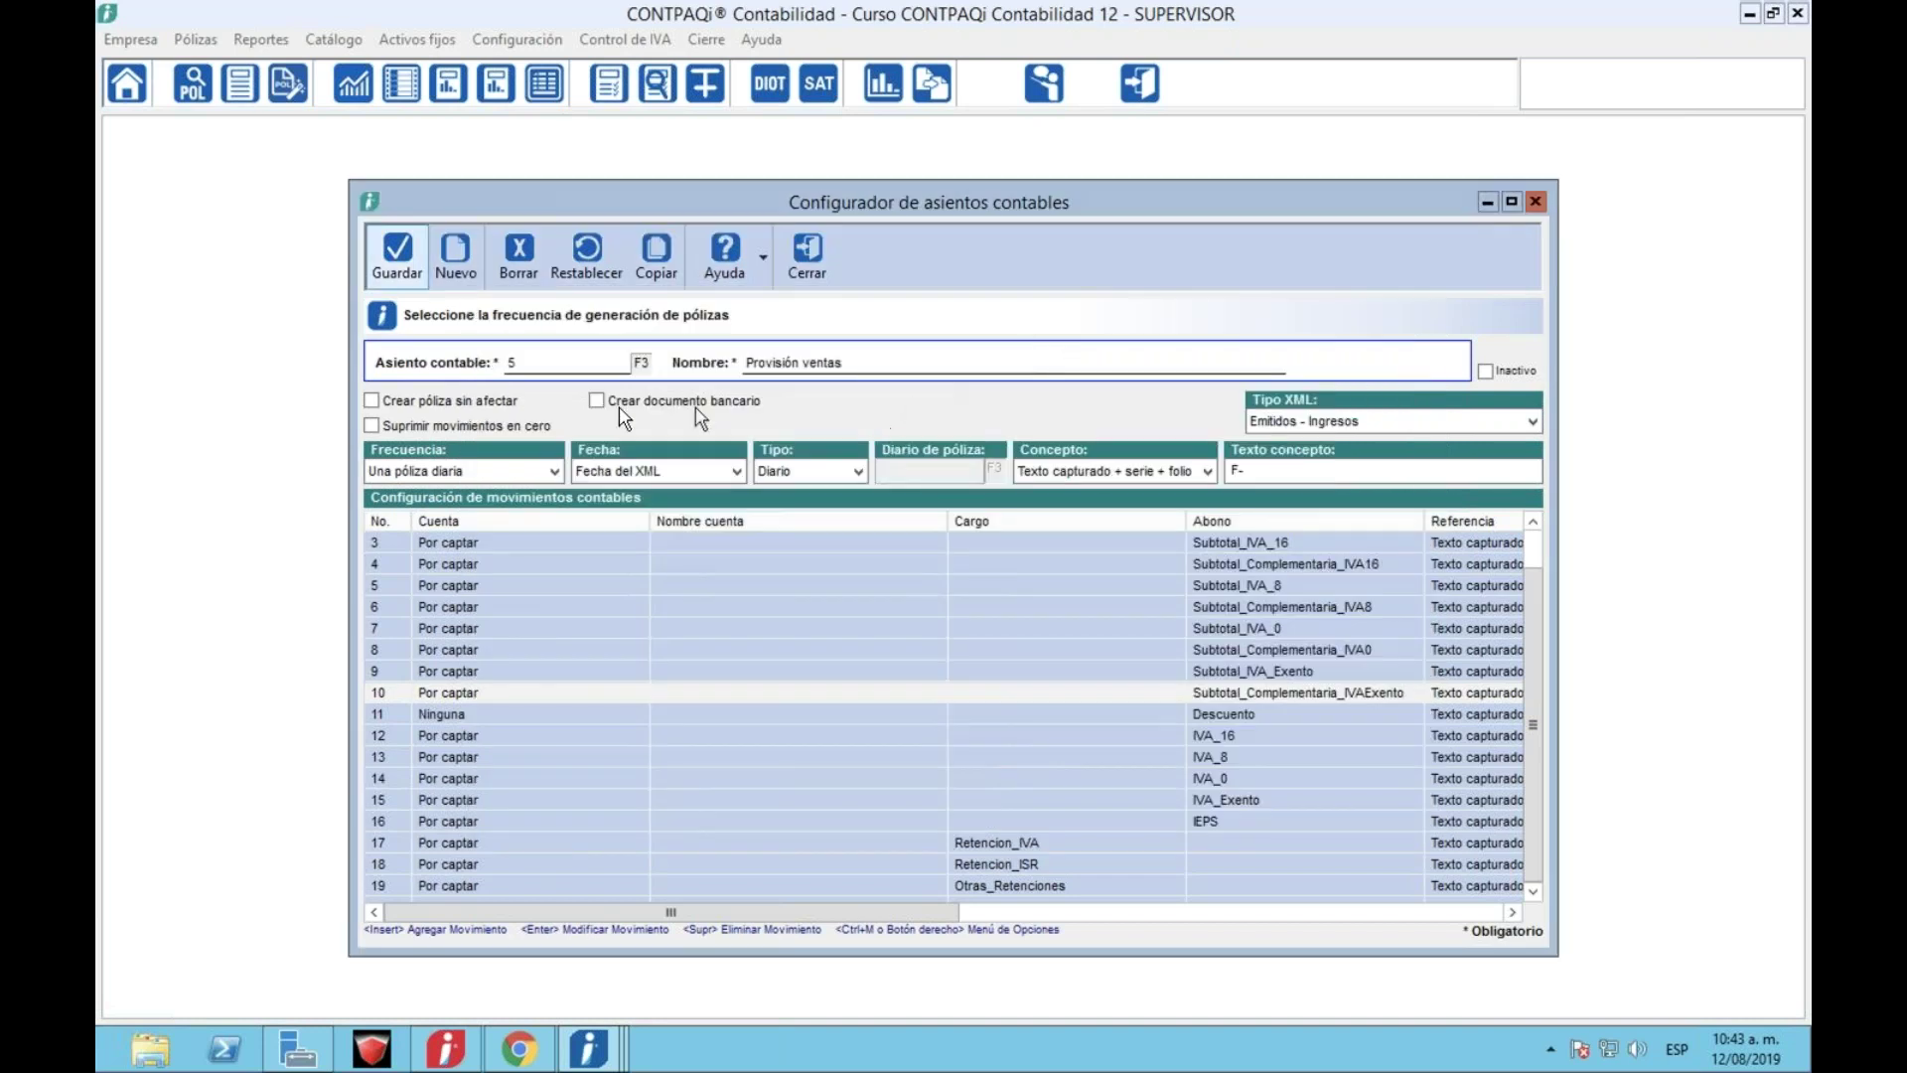
Dismiss the template dialog and load asiento 102 'Provisión de Ventas Curso en línea'.
click(449, 248)
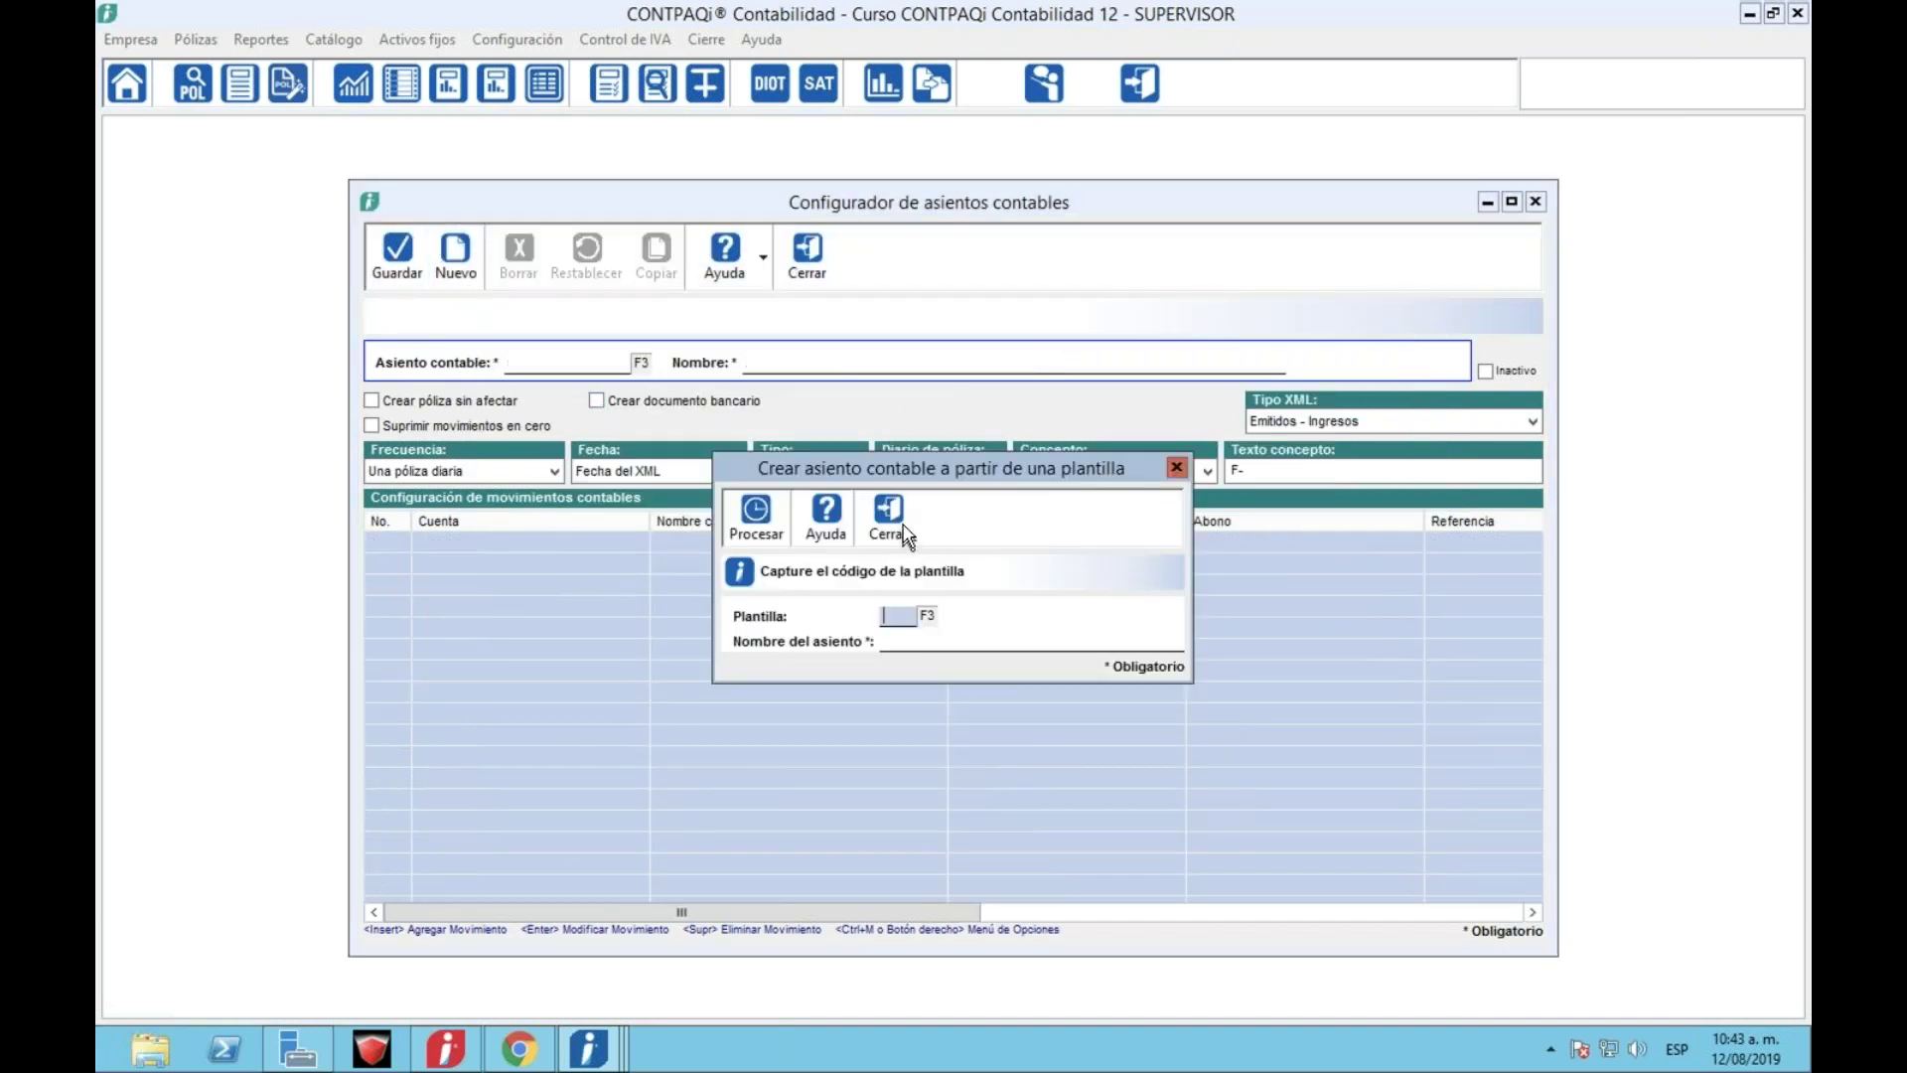
click(891, 511)
click(640, 362)
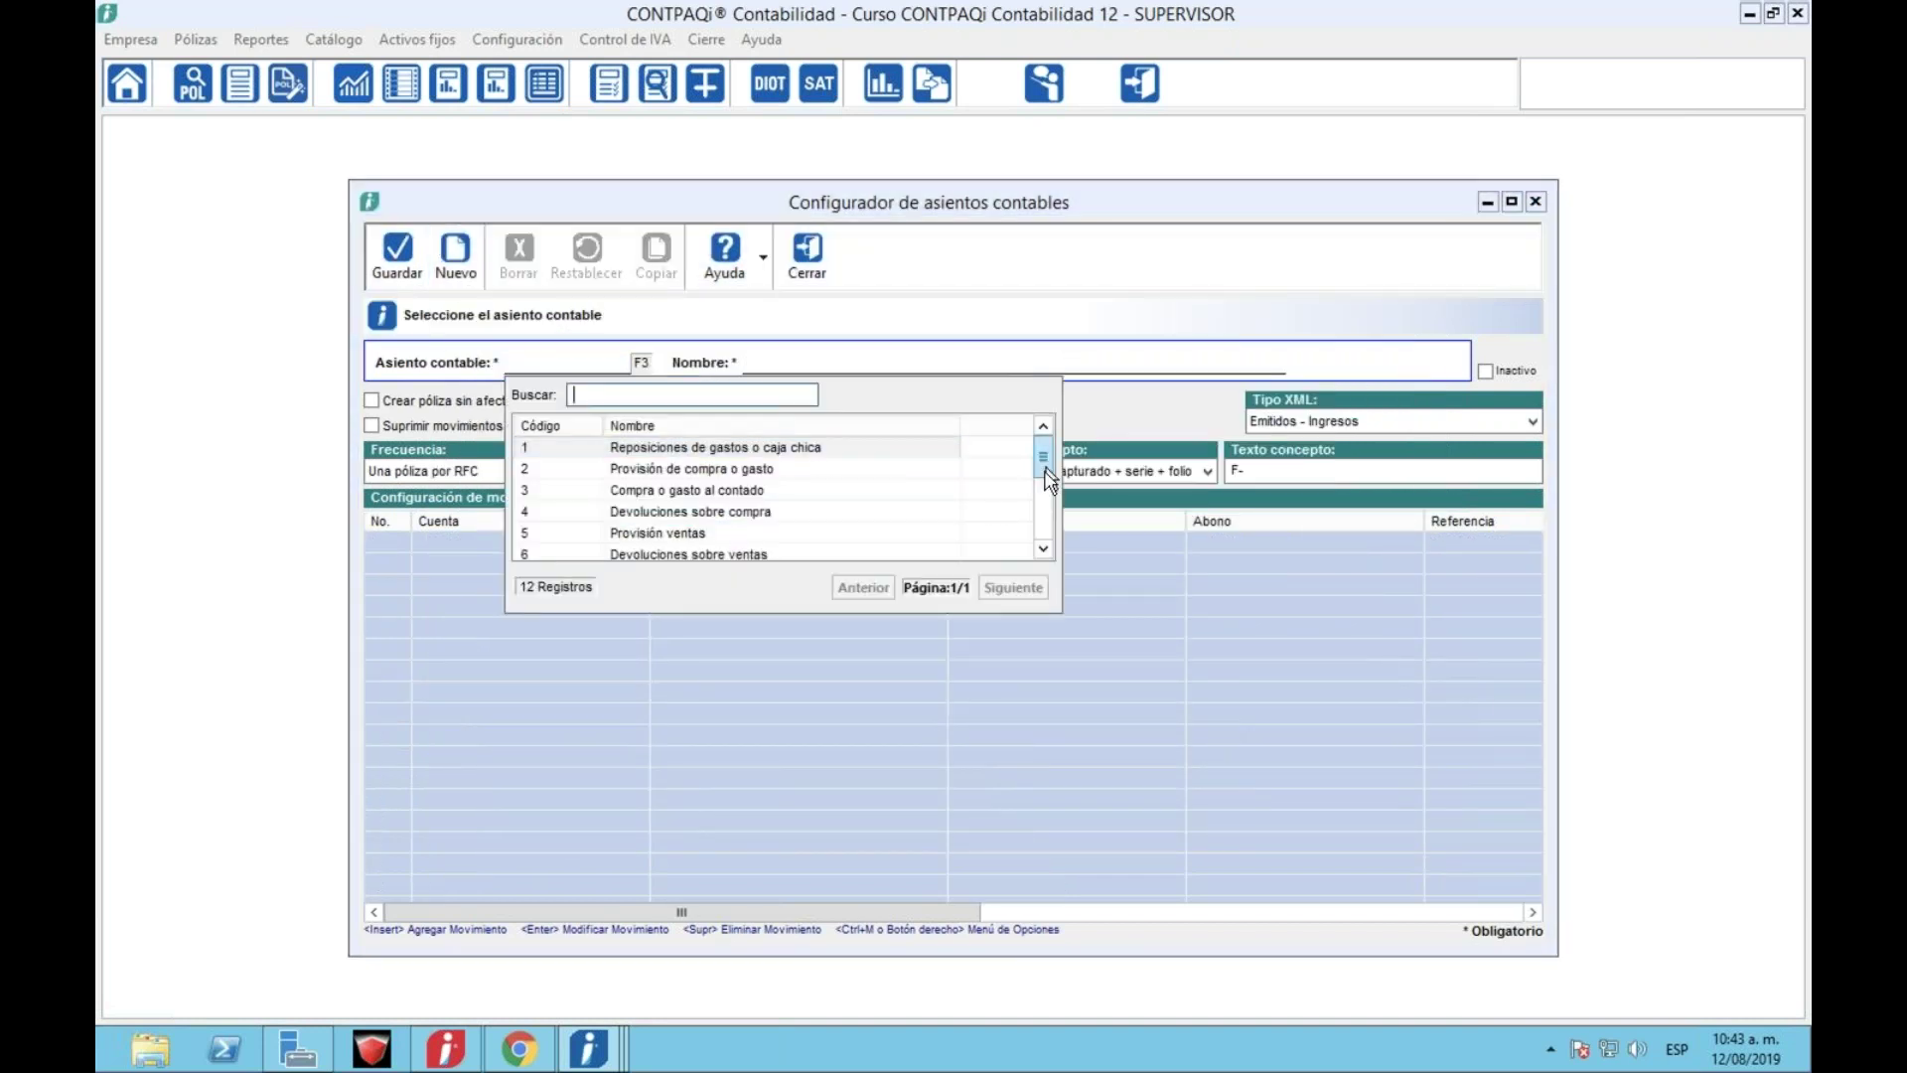
scroll(1043, 516, down, 3)
double_click(695, 536)
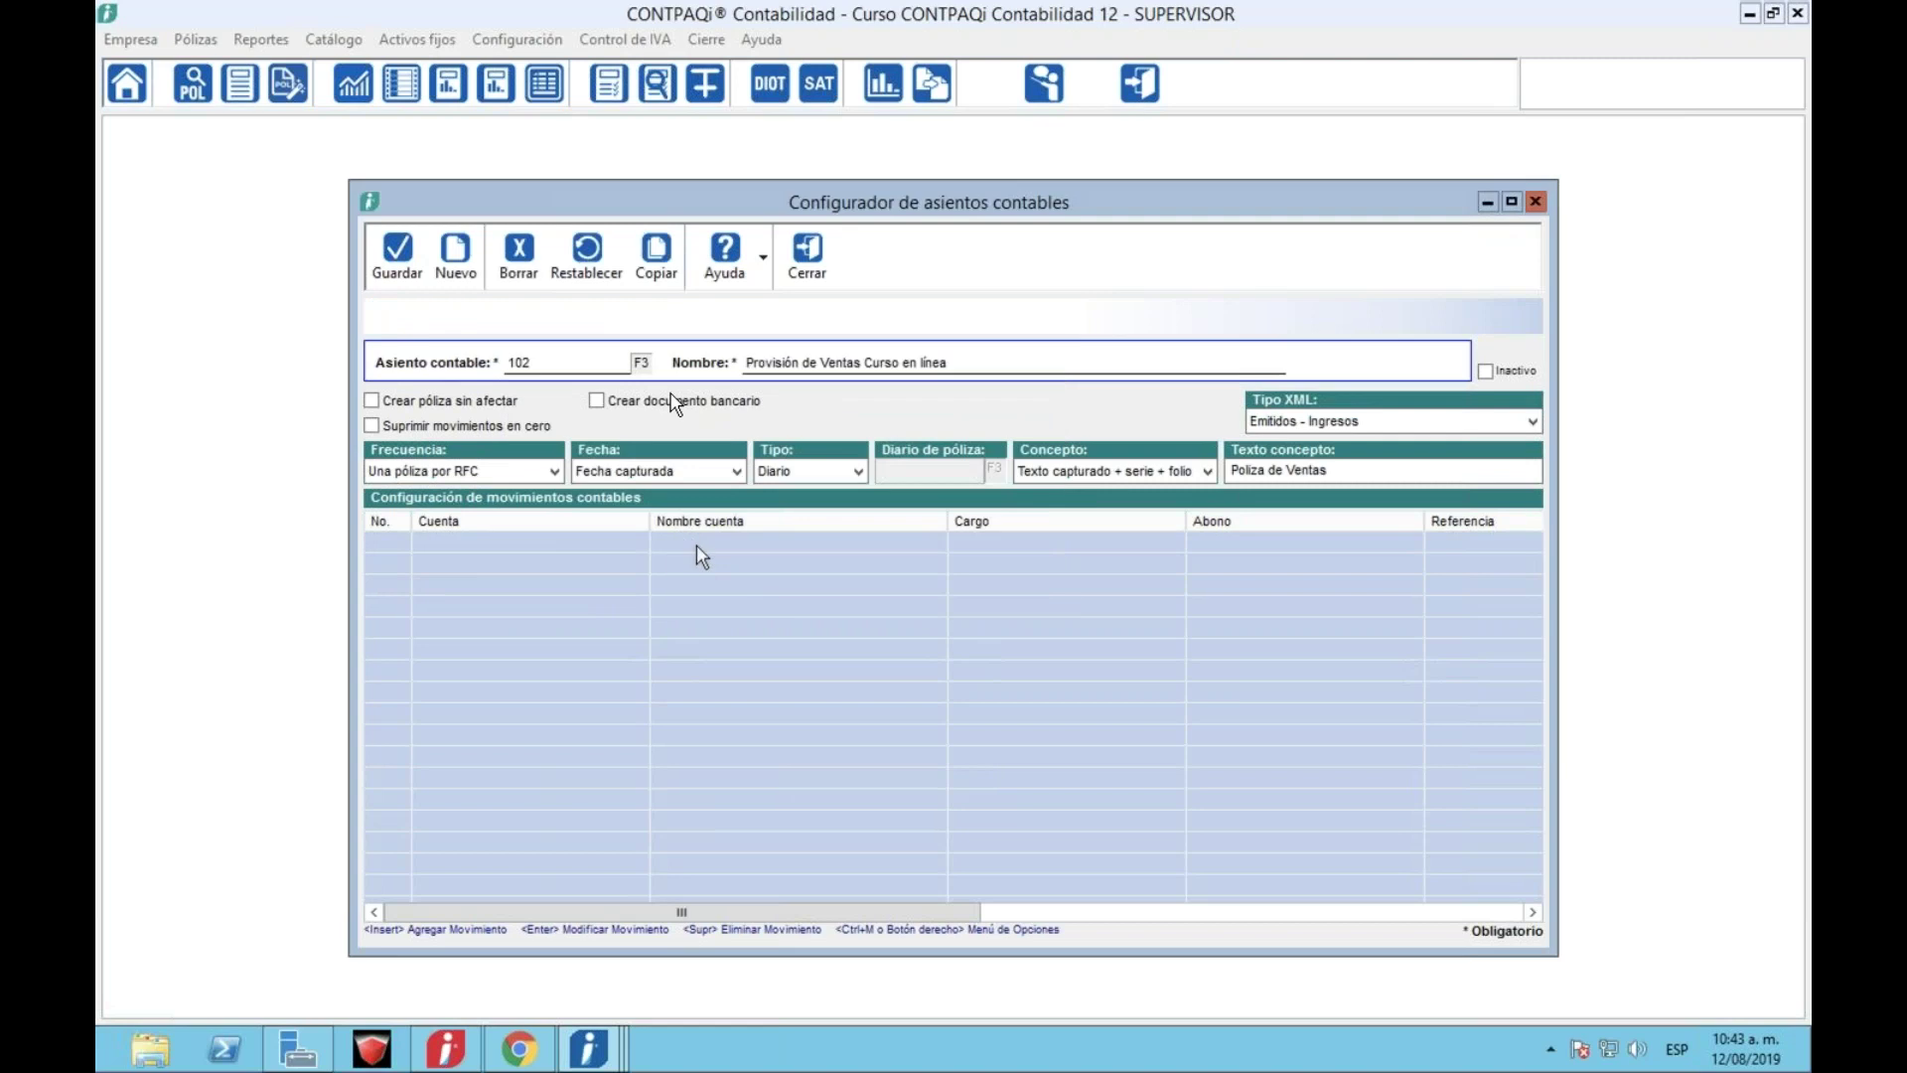
Reload asiento 5 'Provisión ventas', step through its movements and open movement 15.
click(640, 360)
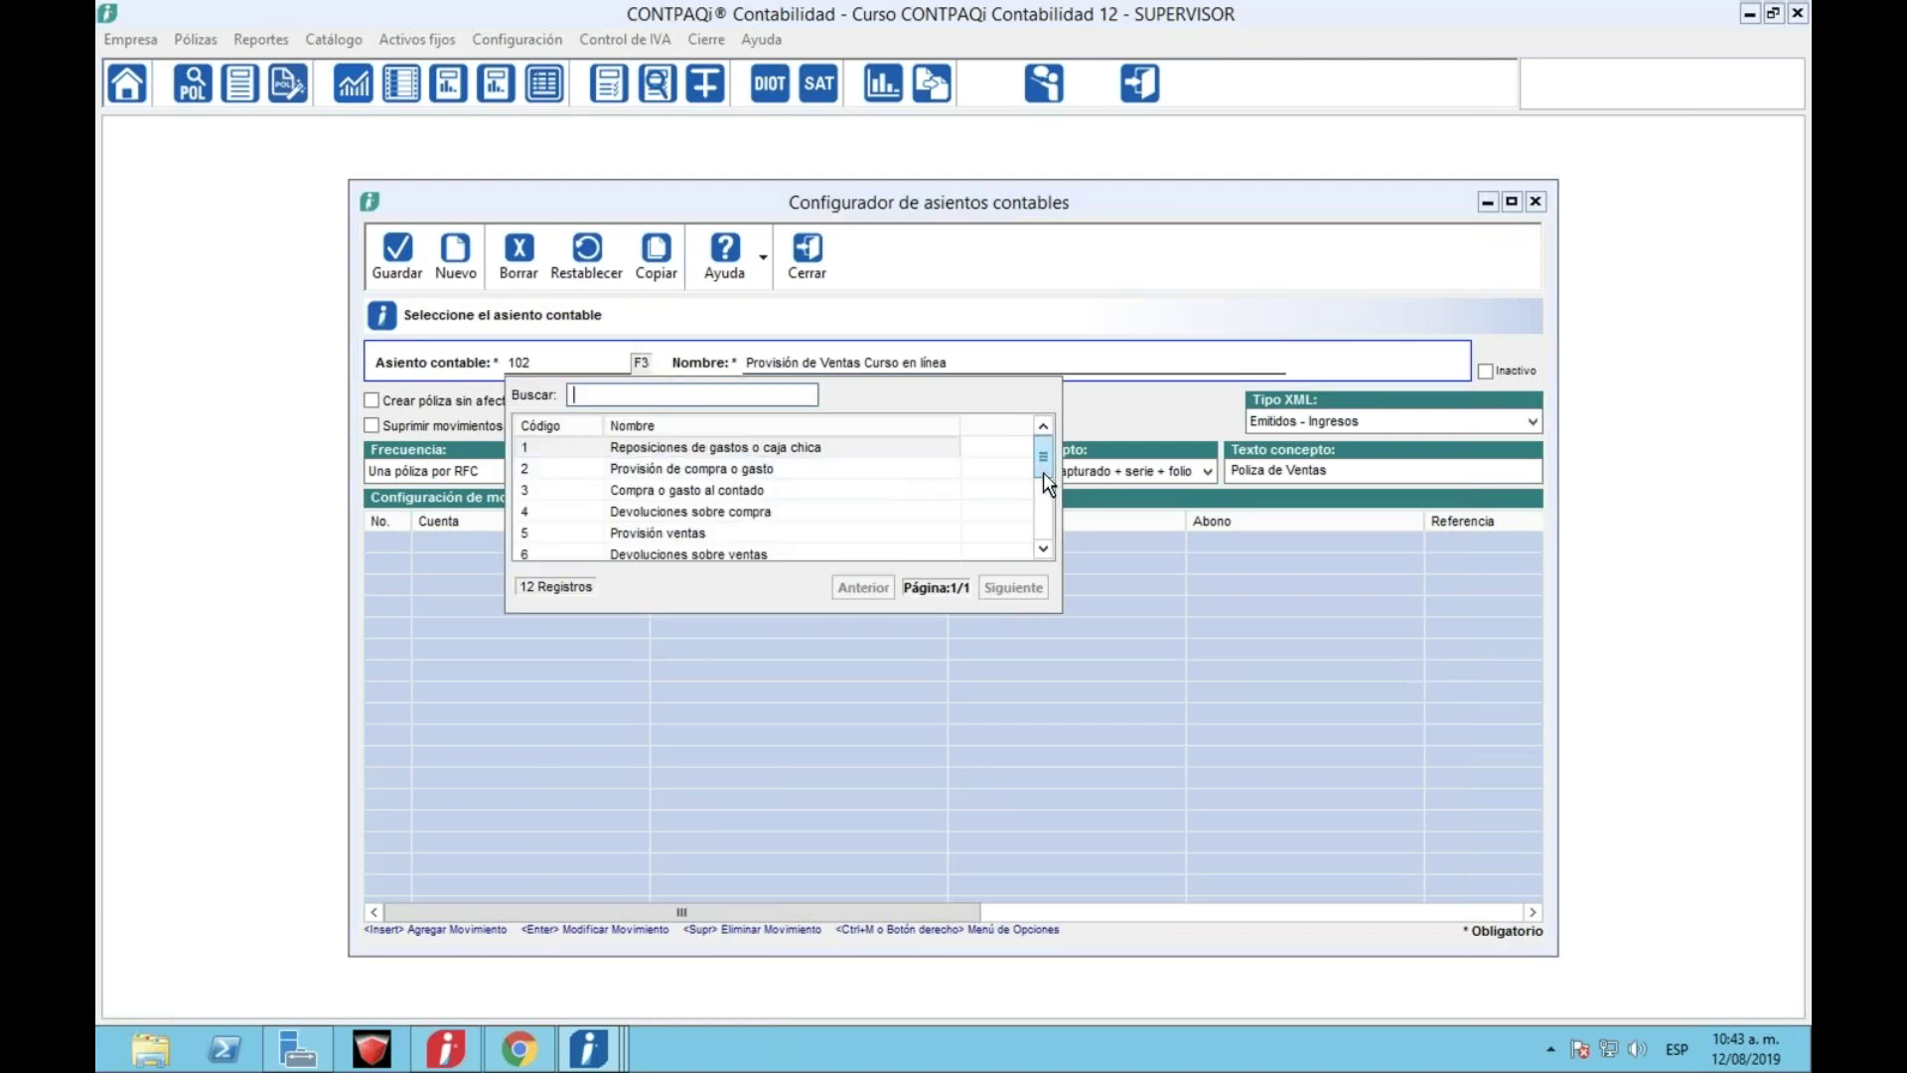
double_click(653, 534)
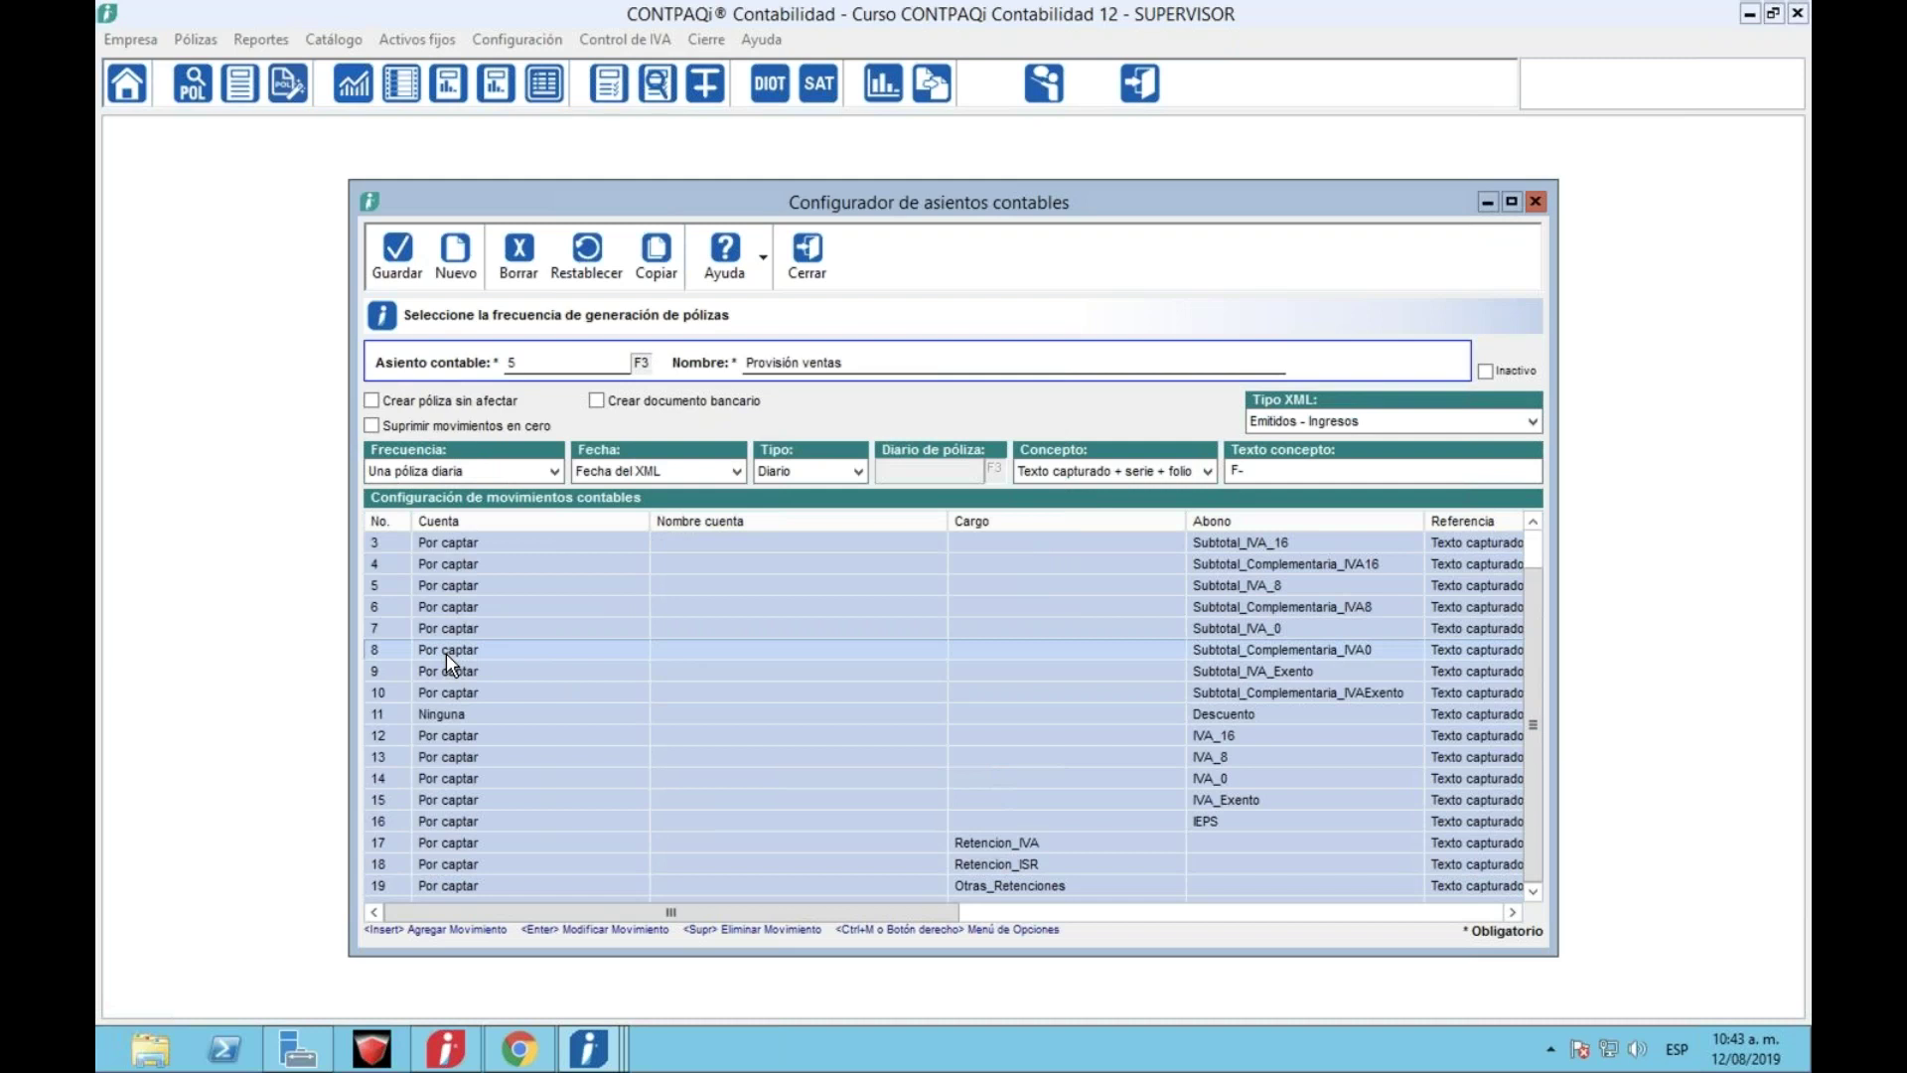
key(Down)
key(Down)
key(Down)
key(Down)
key(Down)
key(Down)
key(Up)
key(Up)
key(Up)
key(Up)
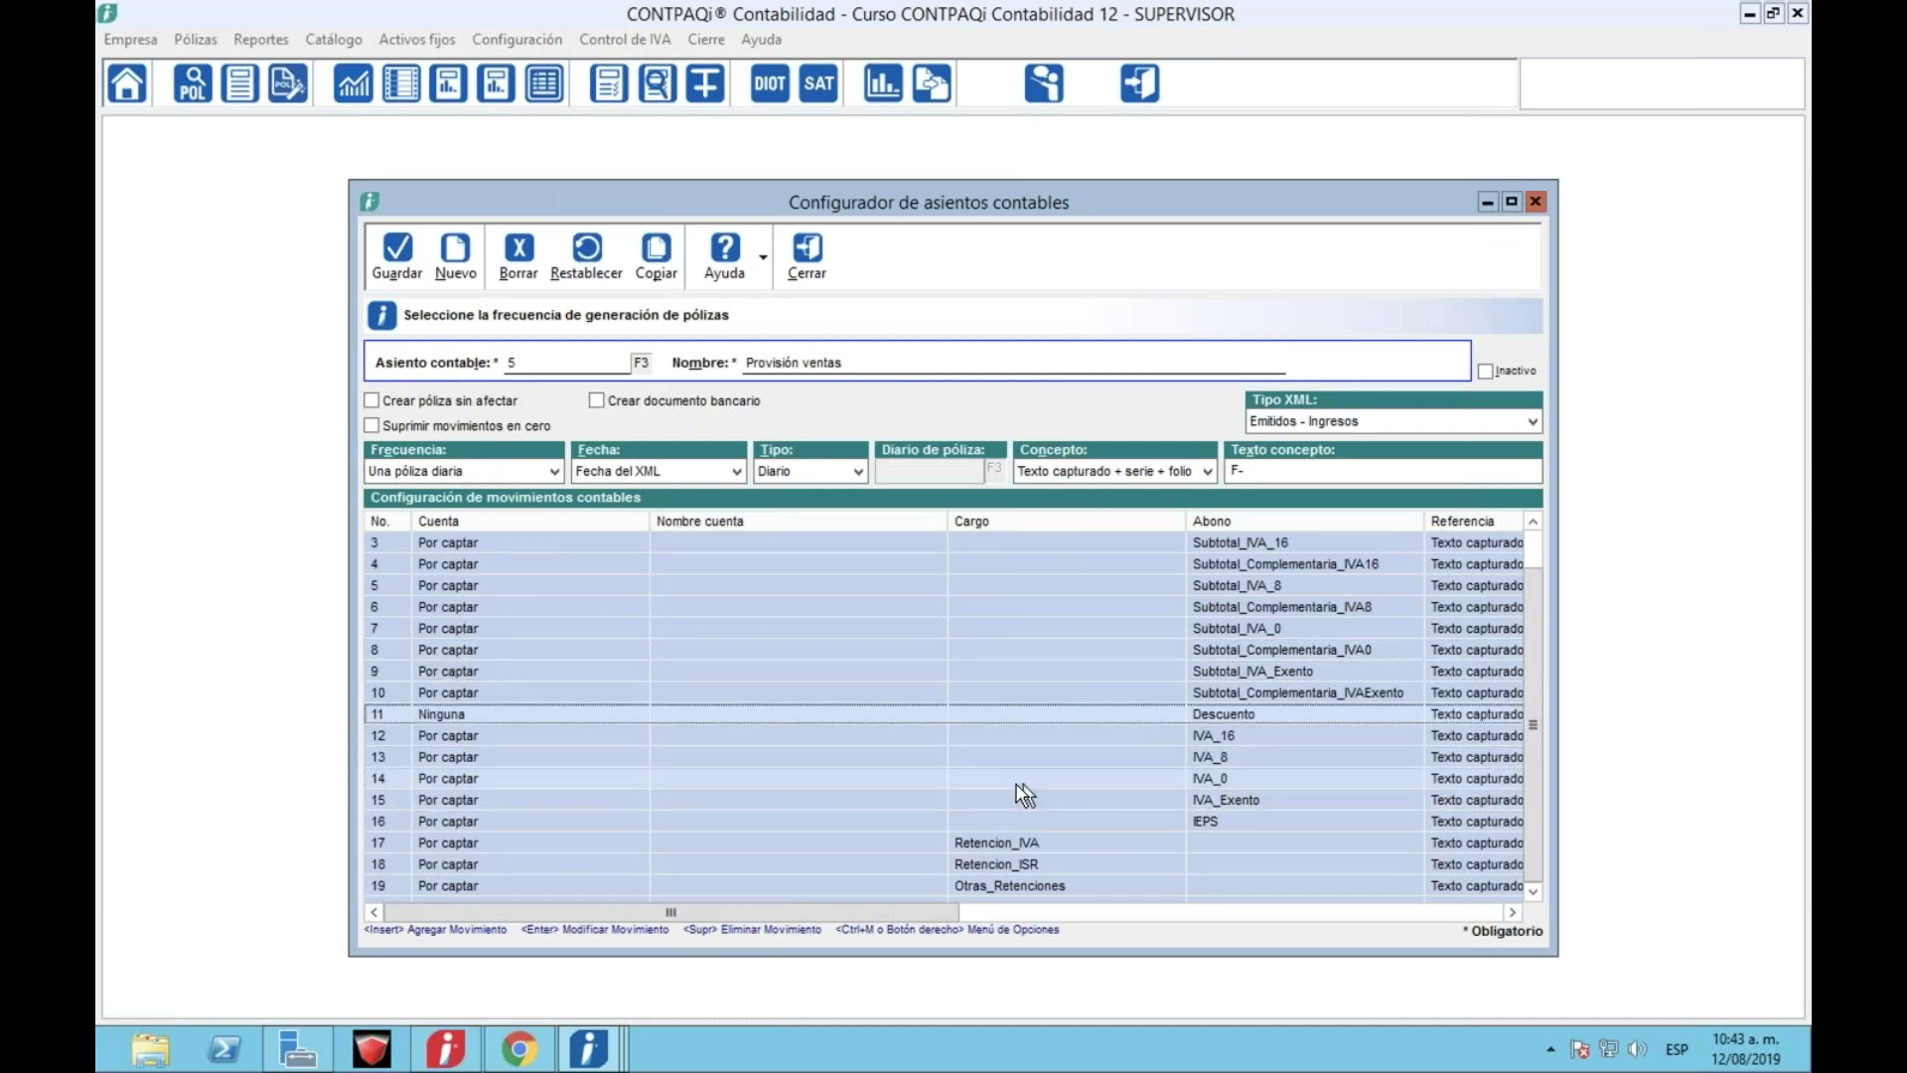
double_click(673, 801)
Delete movements 15, 14 (IVA_0) and 4 (Subtotal_Complementaria_IVA16) from asiento 5.
click(643, 364)
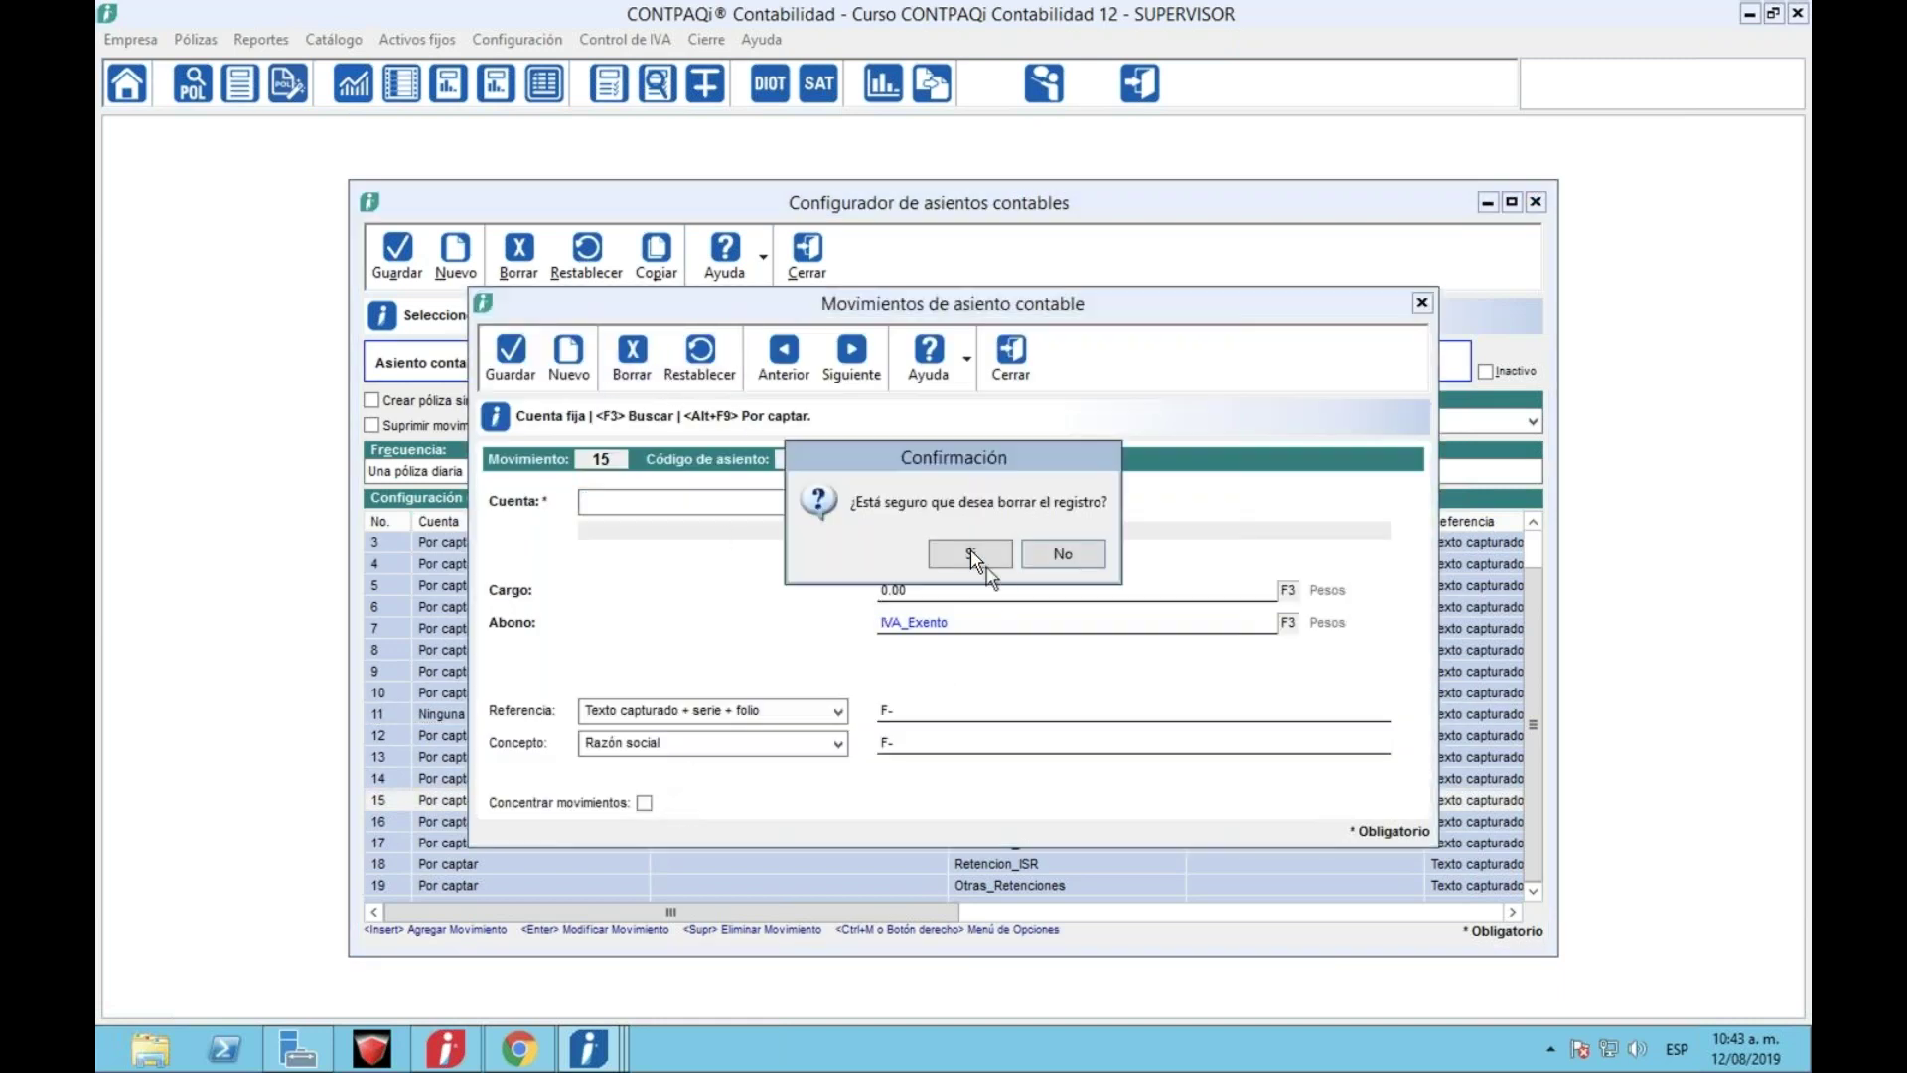
click(994, 554)
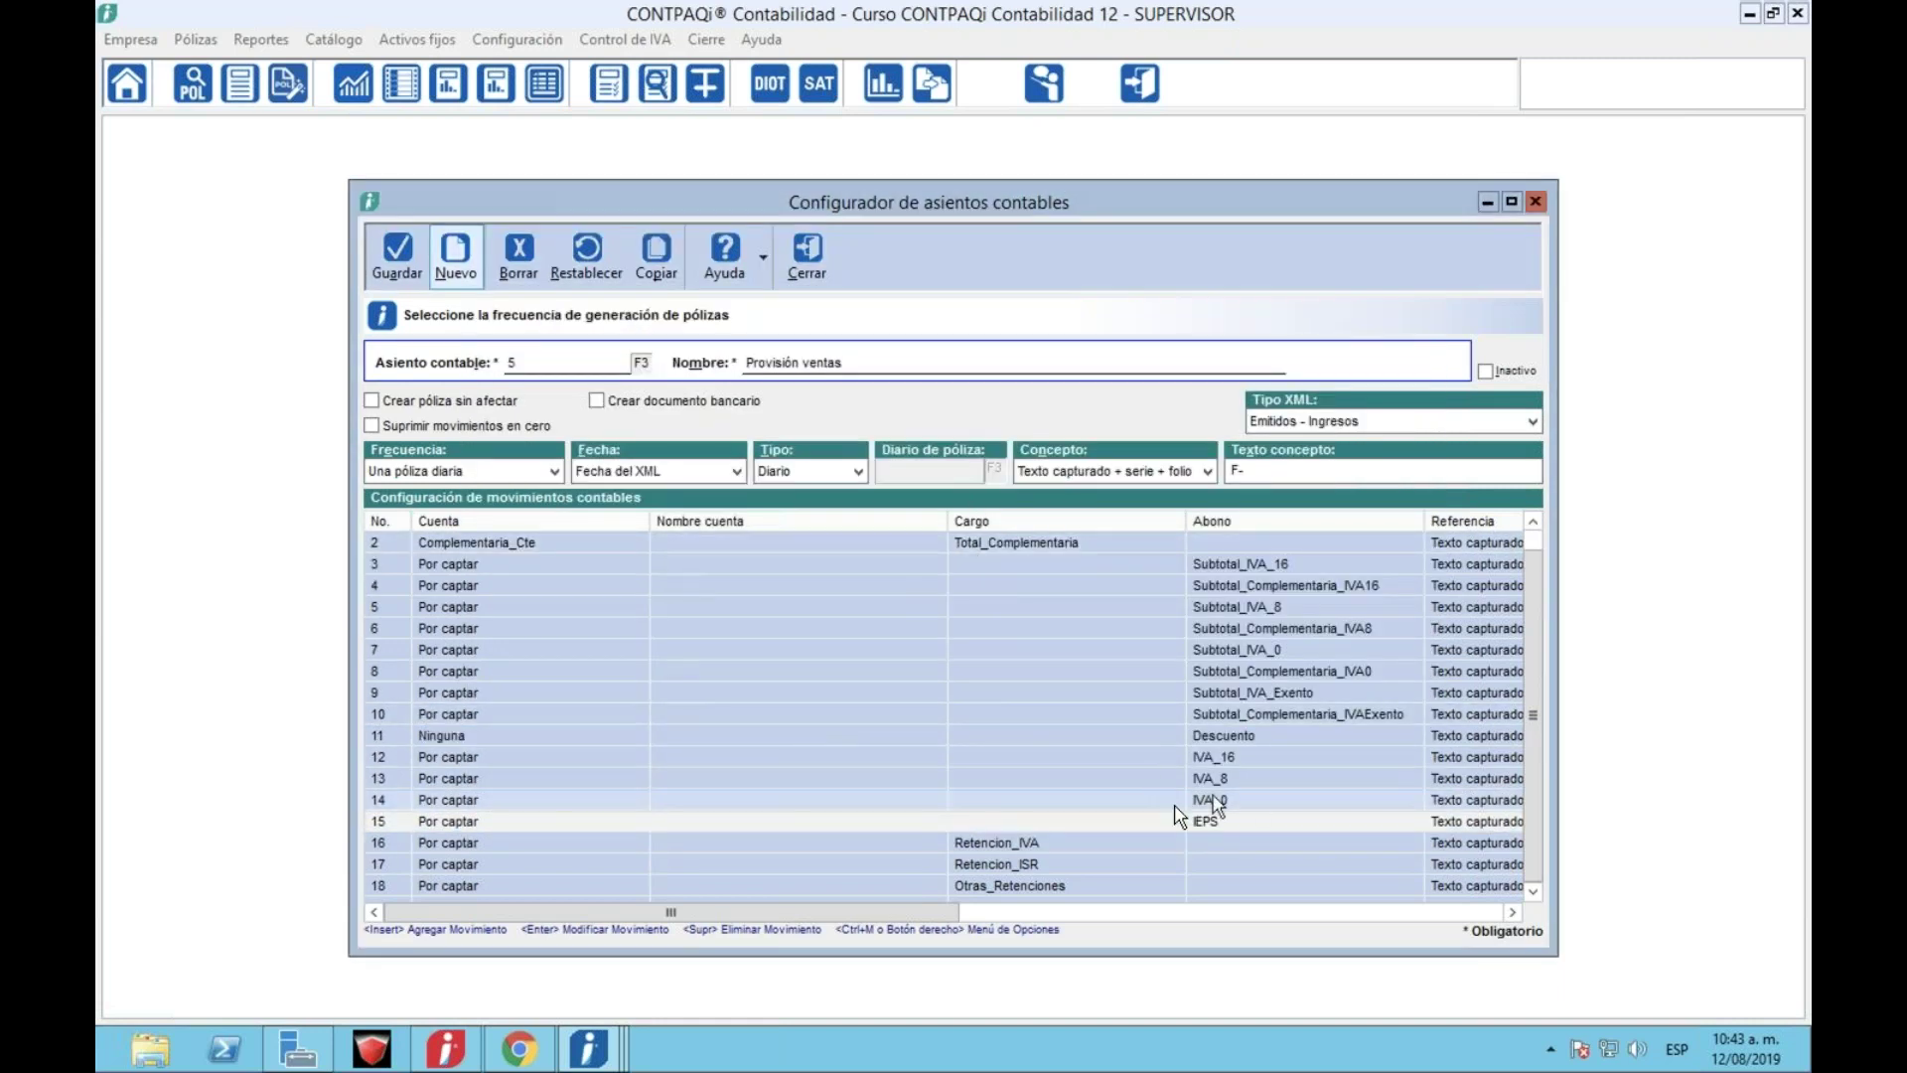
double_click(1064, 802)
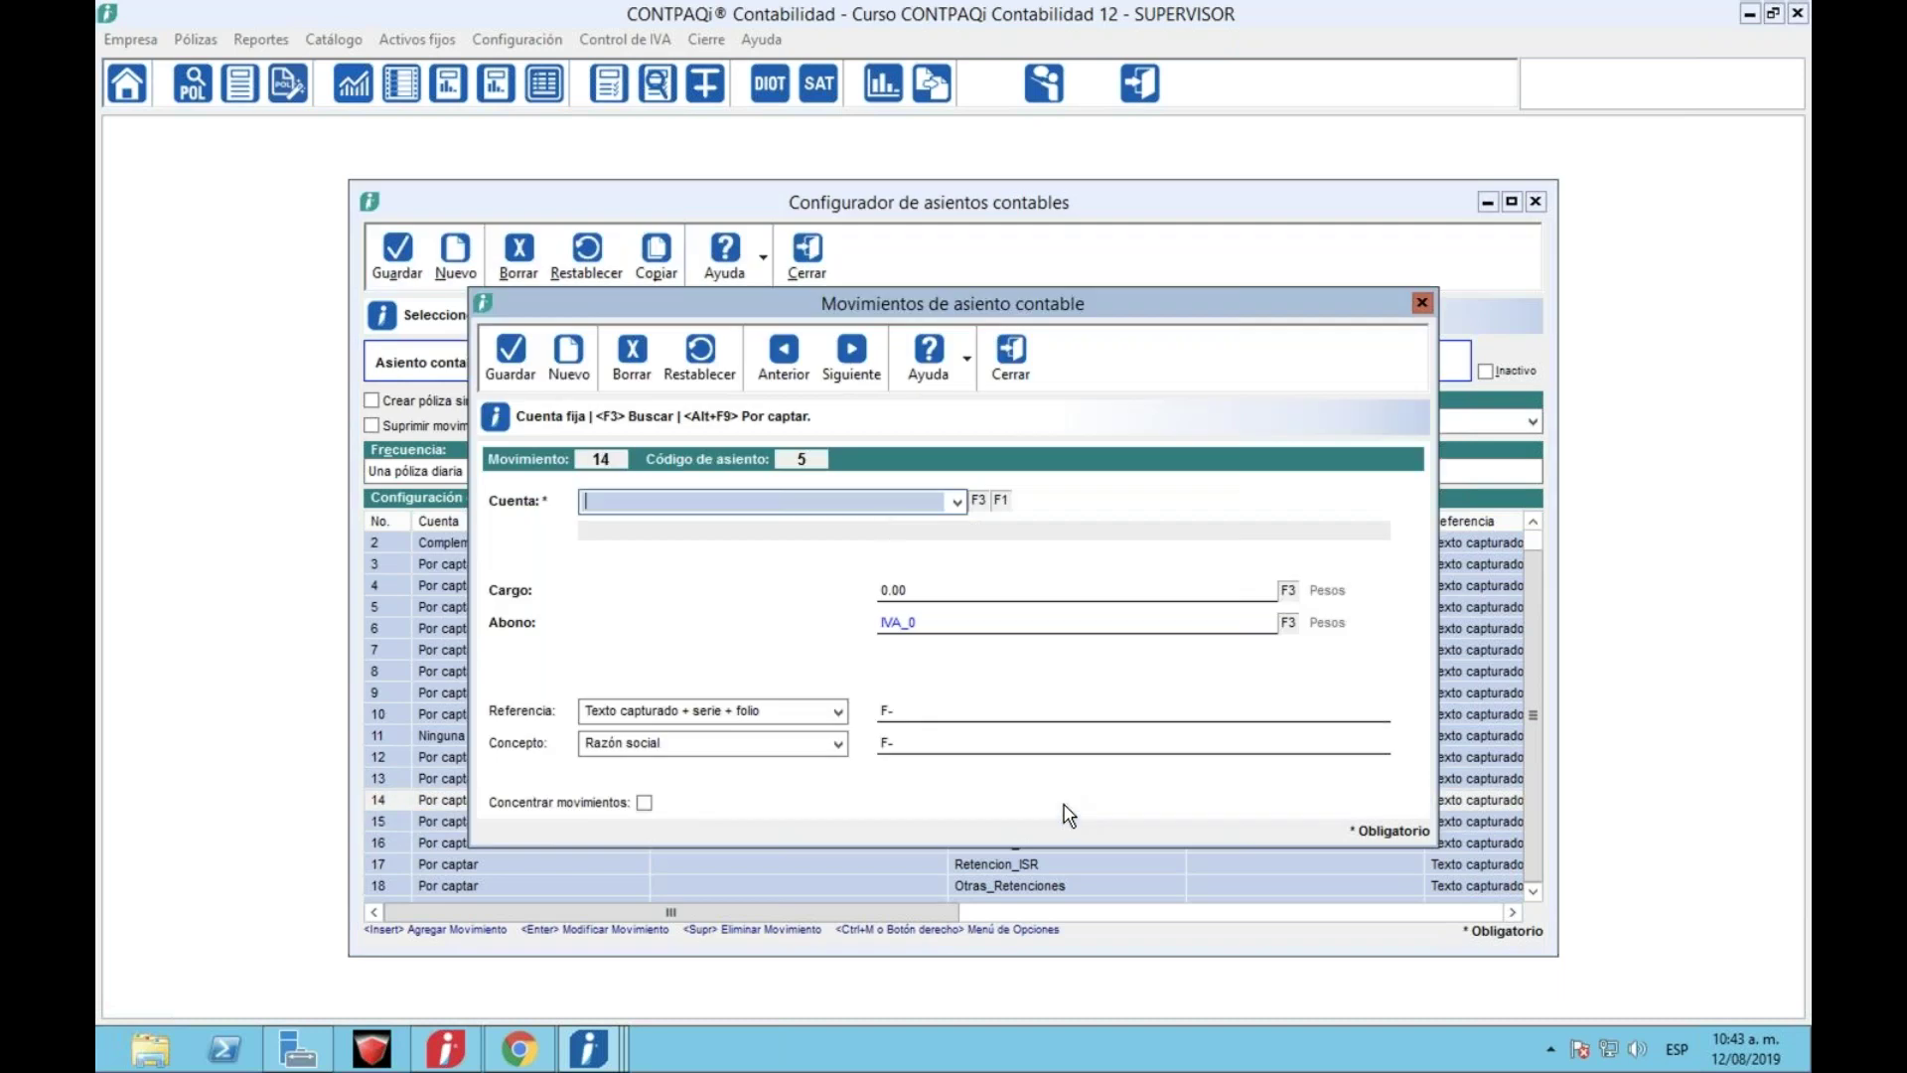
click(618, 355)
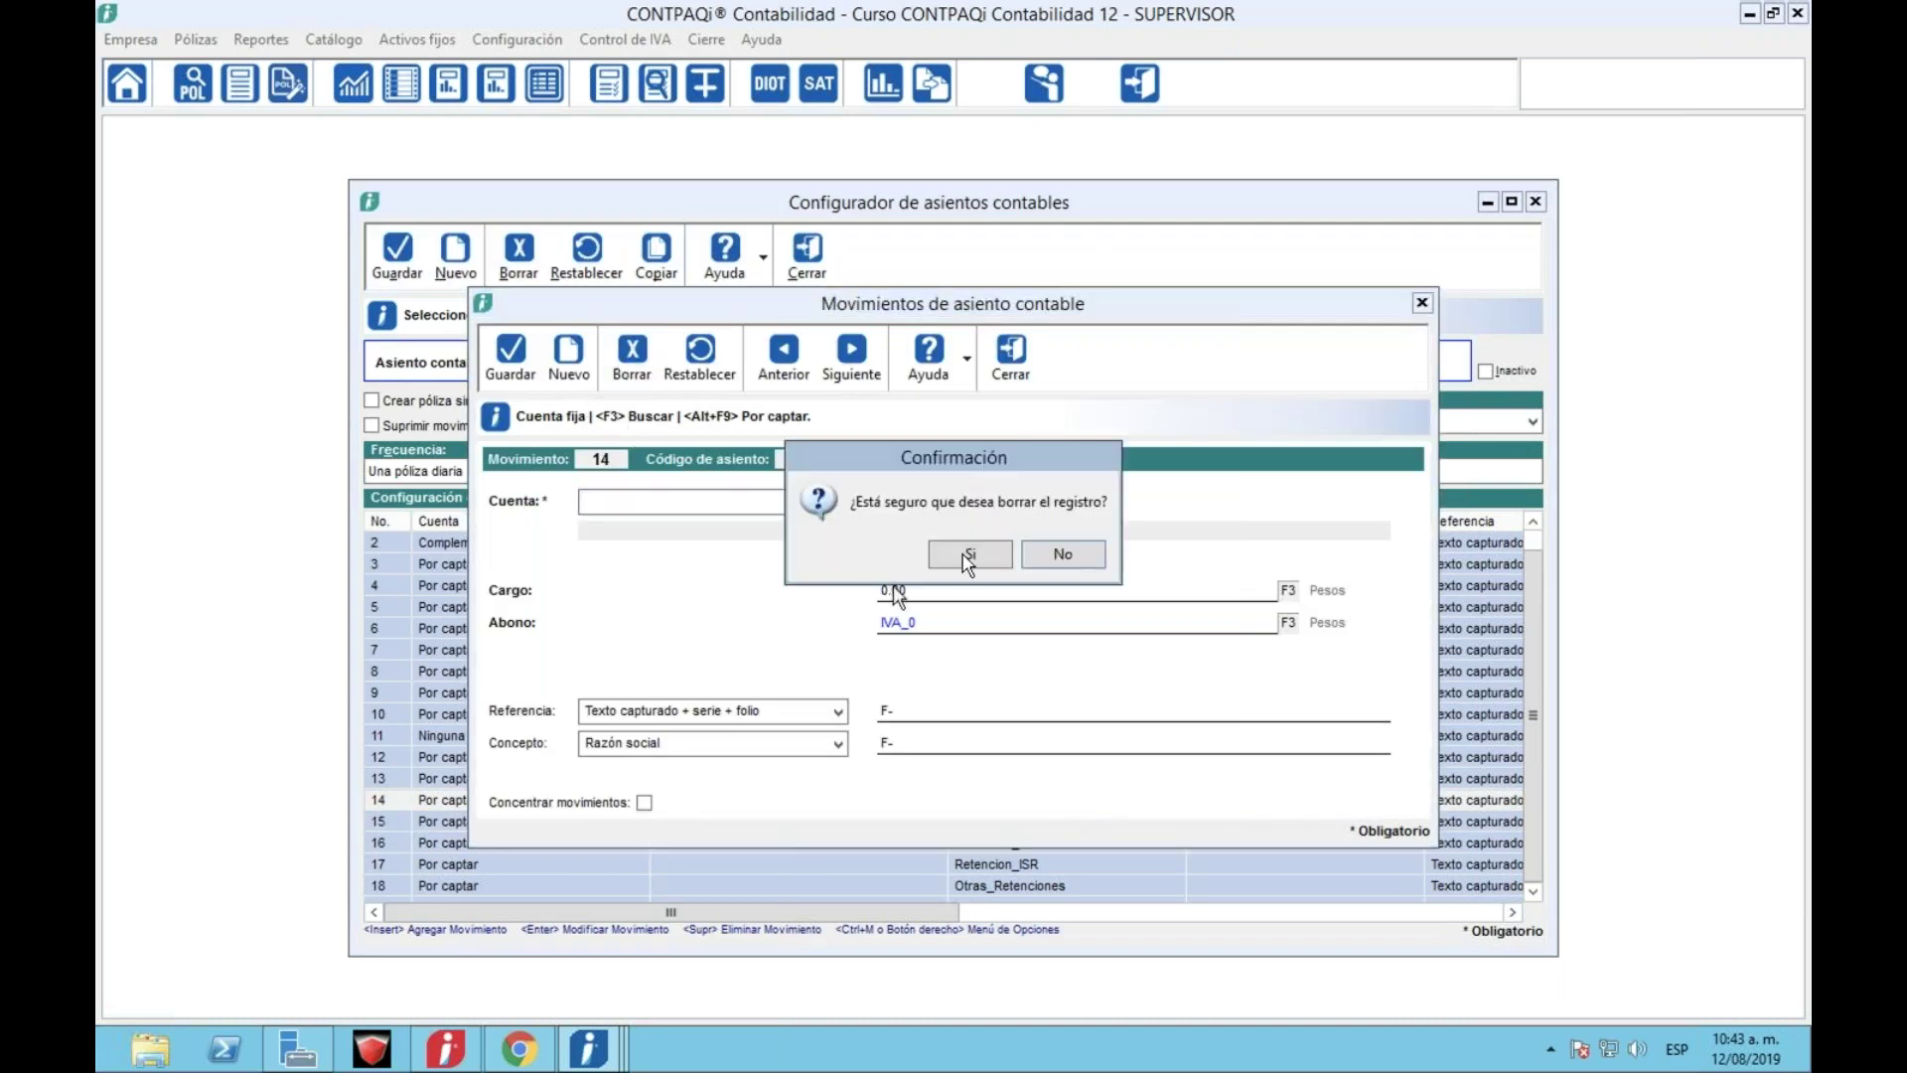
click(969, 556)
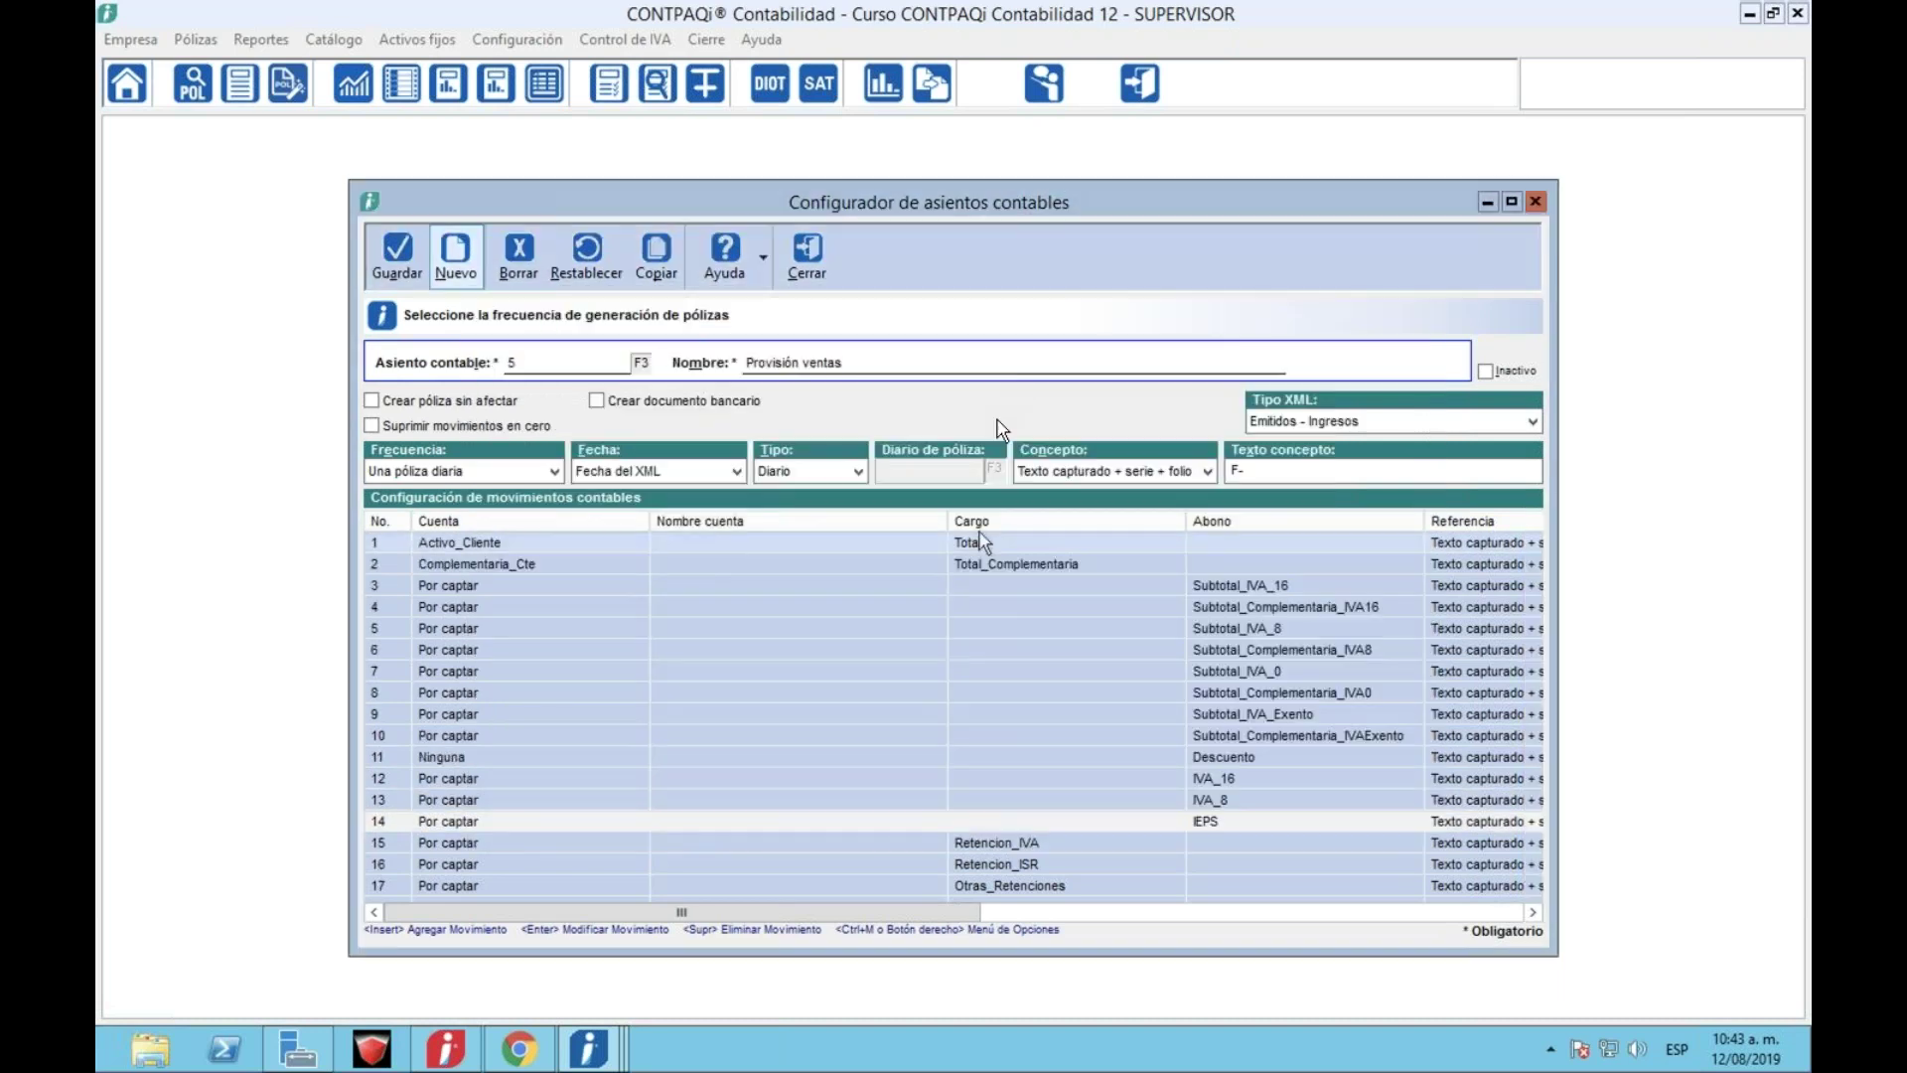
double_click(1102, 603)
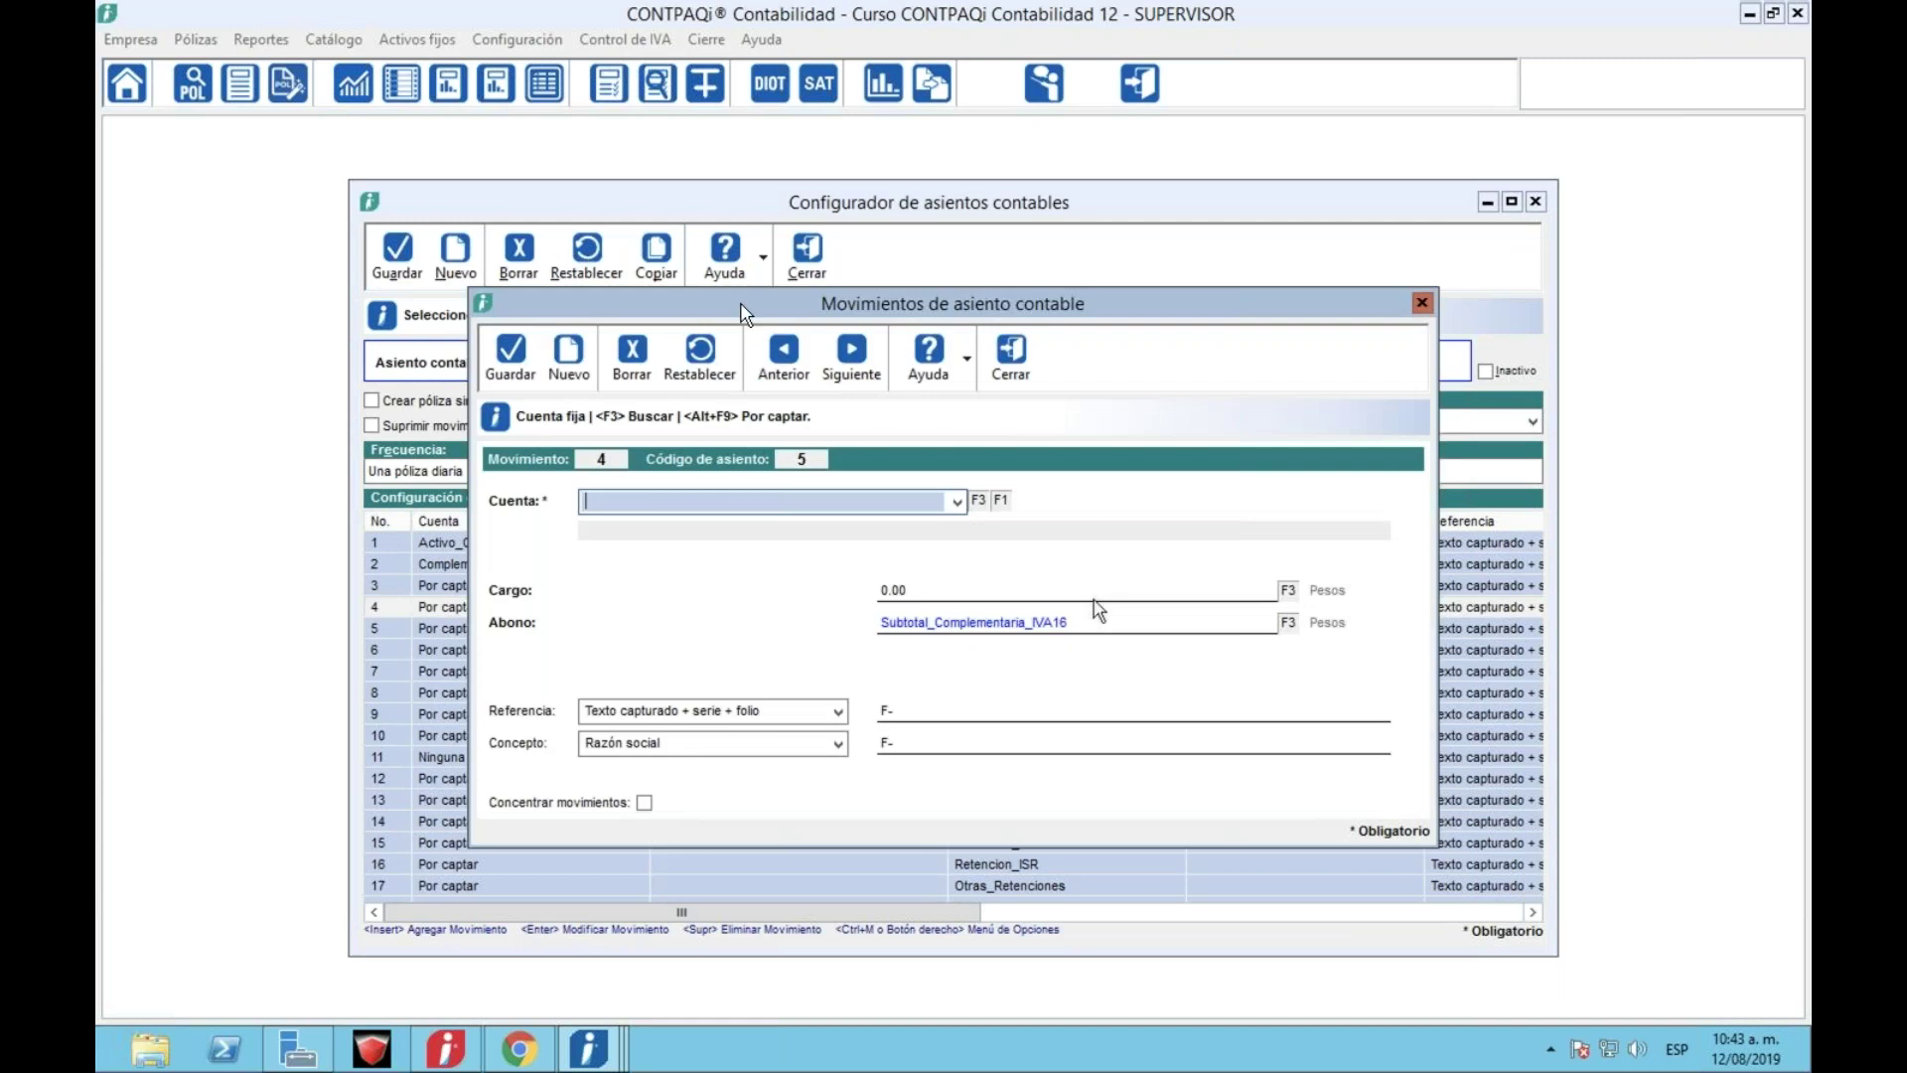
click(632, 349)
click(972, 563)
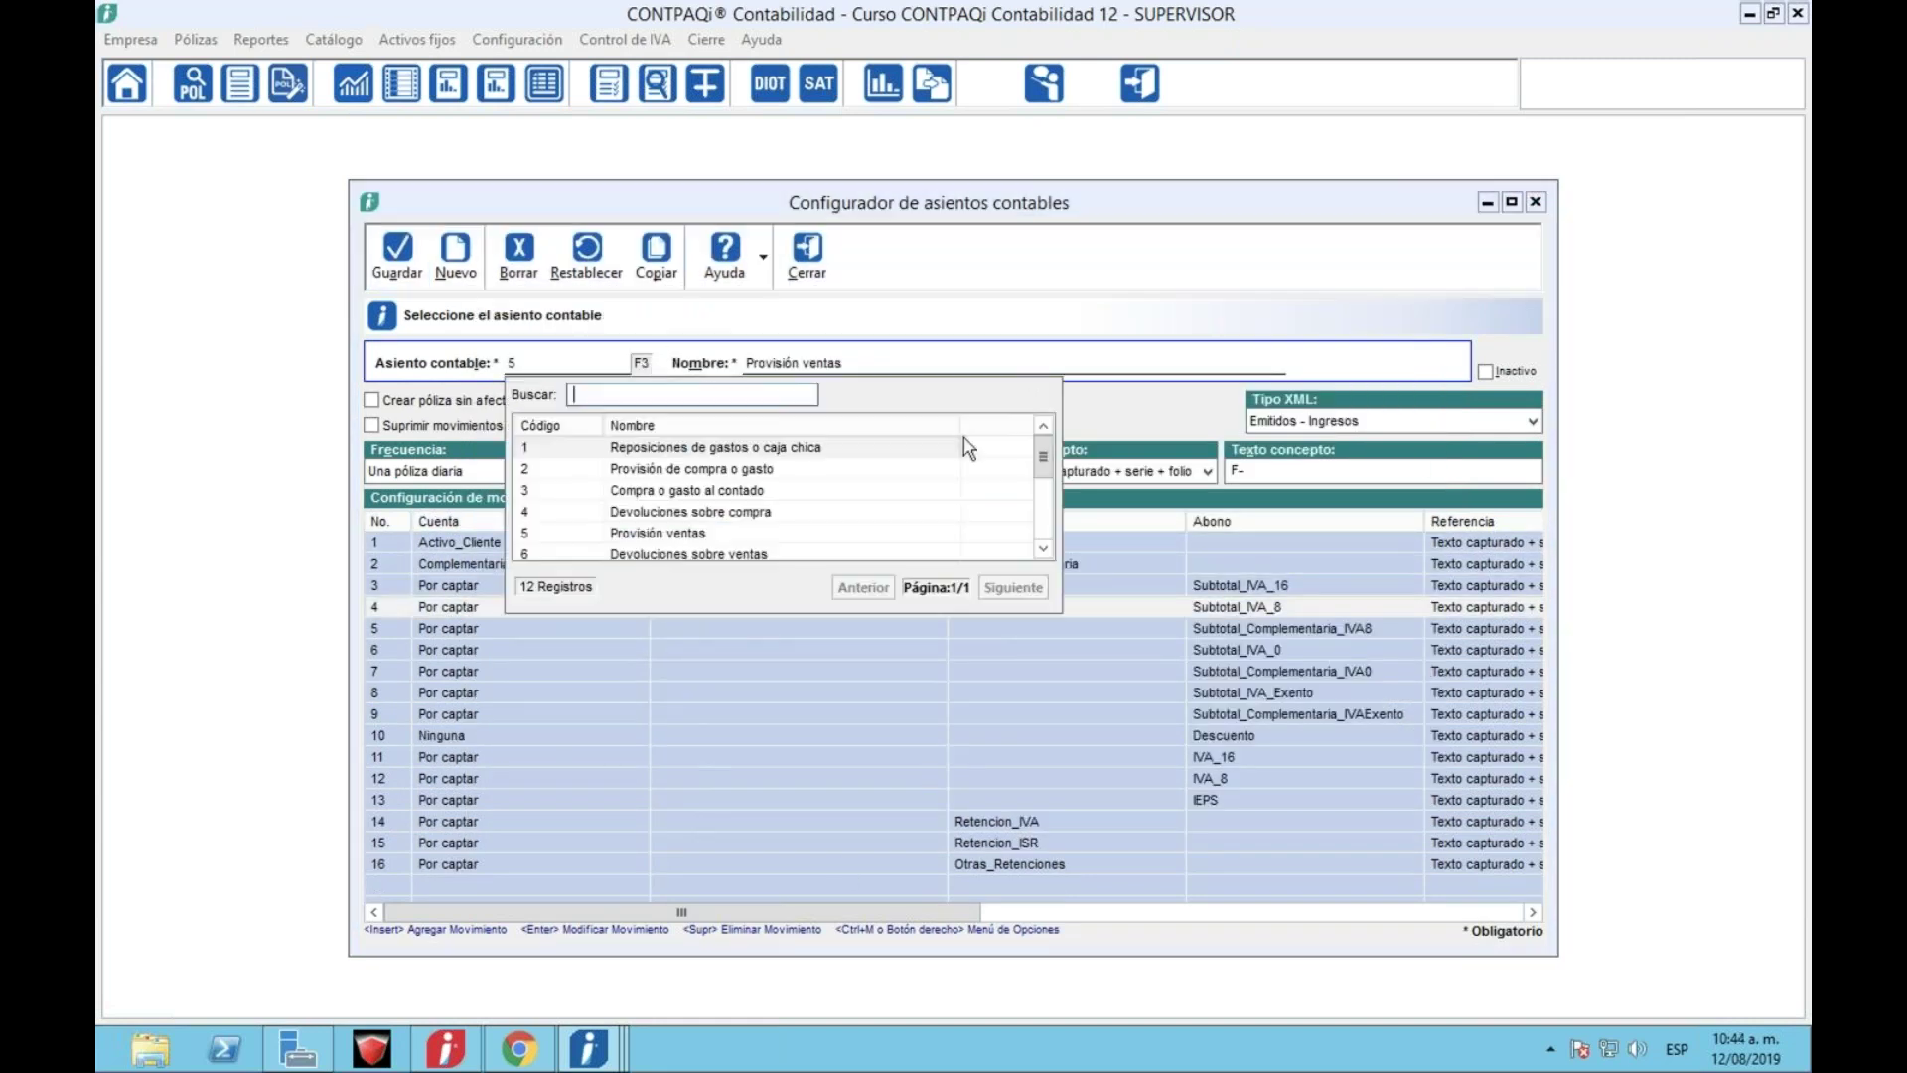
Load asiento 101 'Ventas 1' to review it.
drag(1049, 450, 1120, 520)
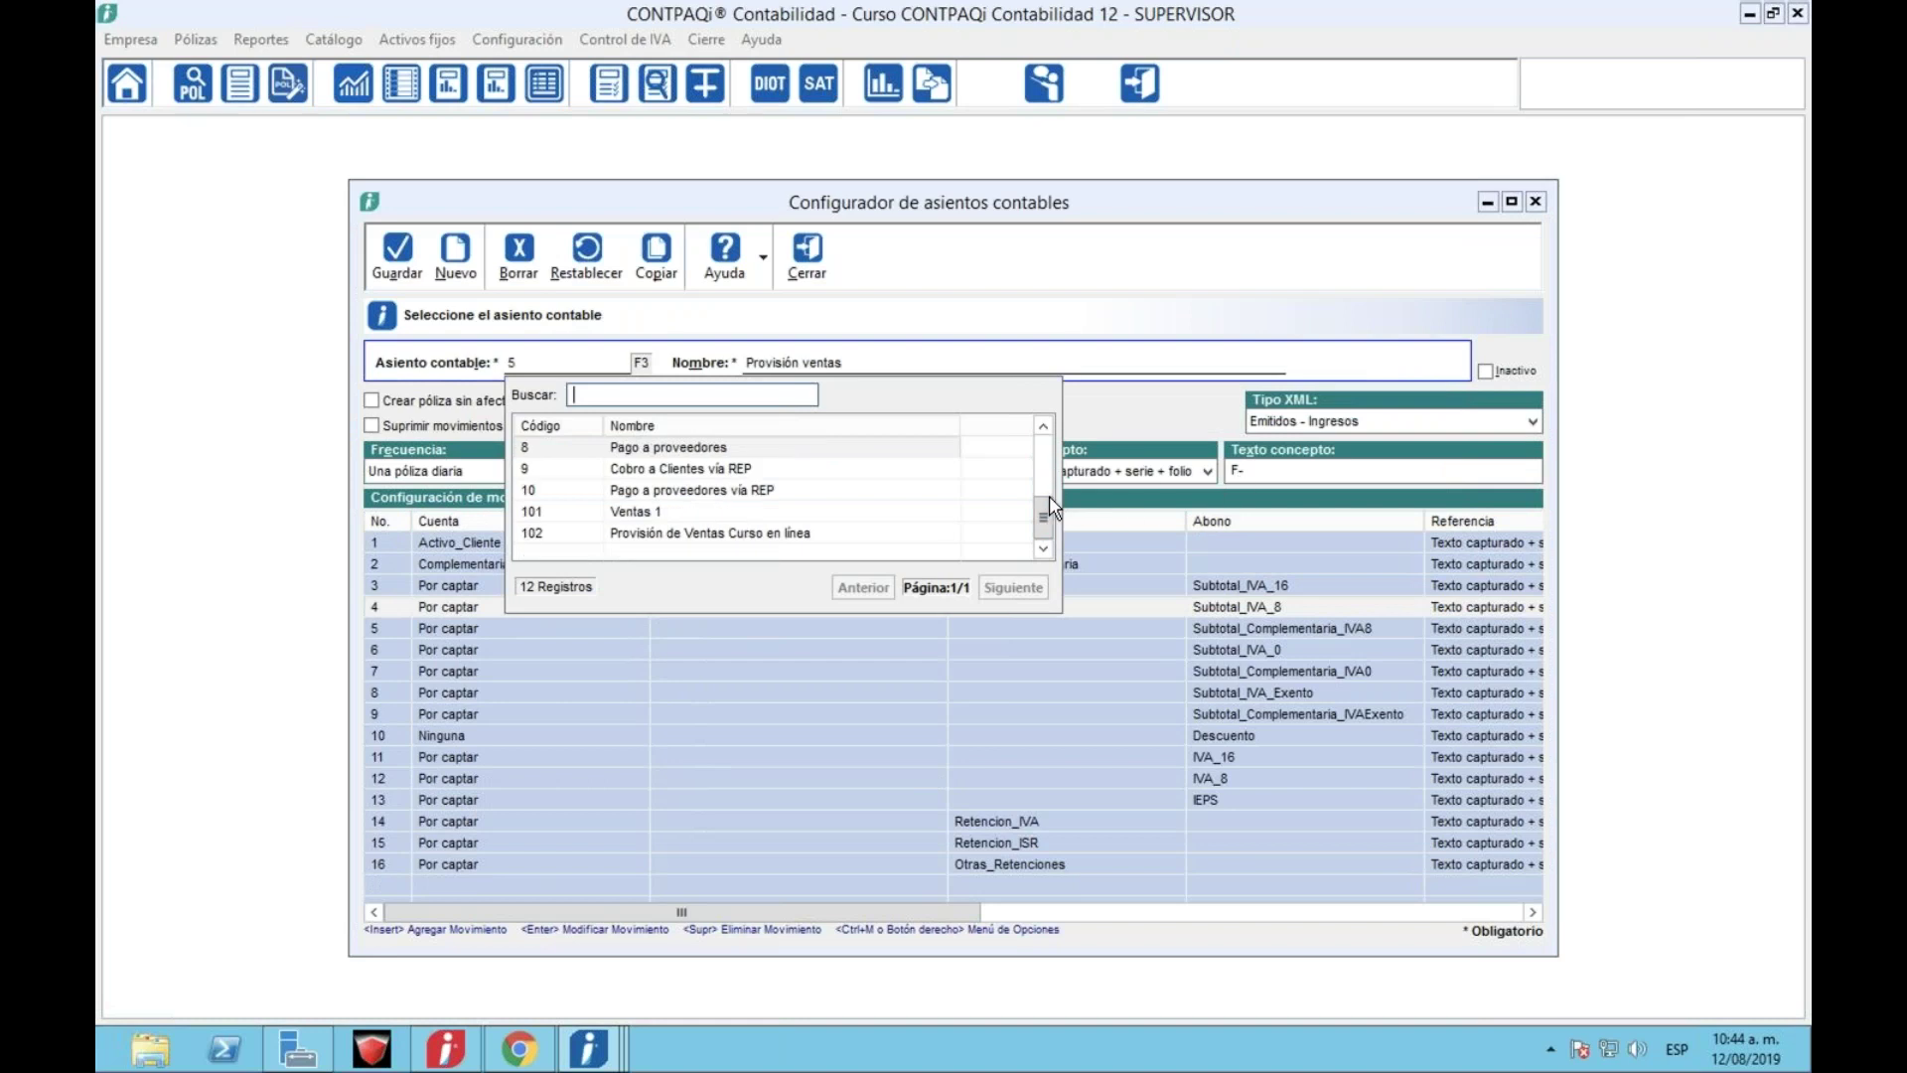
click(624, 511)
double_click(624, 510)
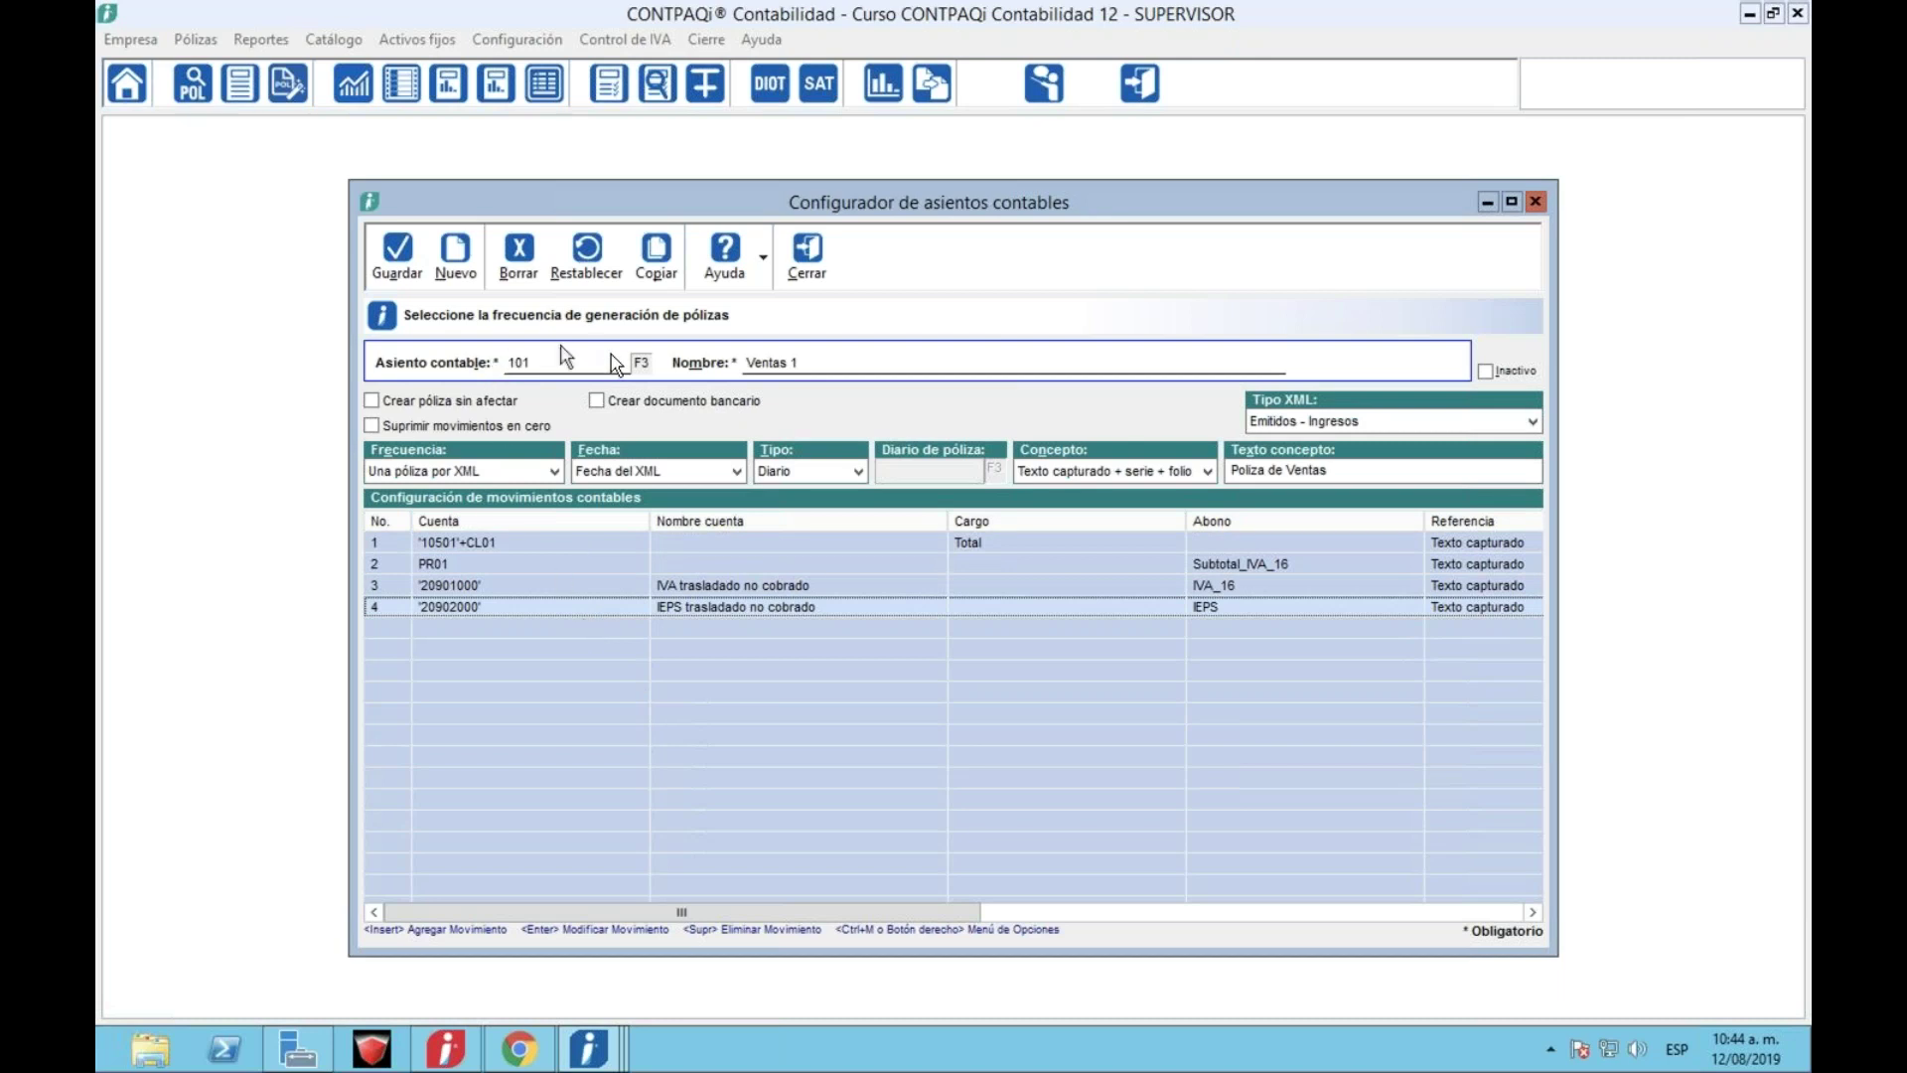
Load asiento 102 and start a blank movement 1, listing its account choices.
click(641, 361)
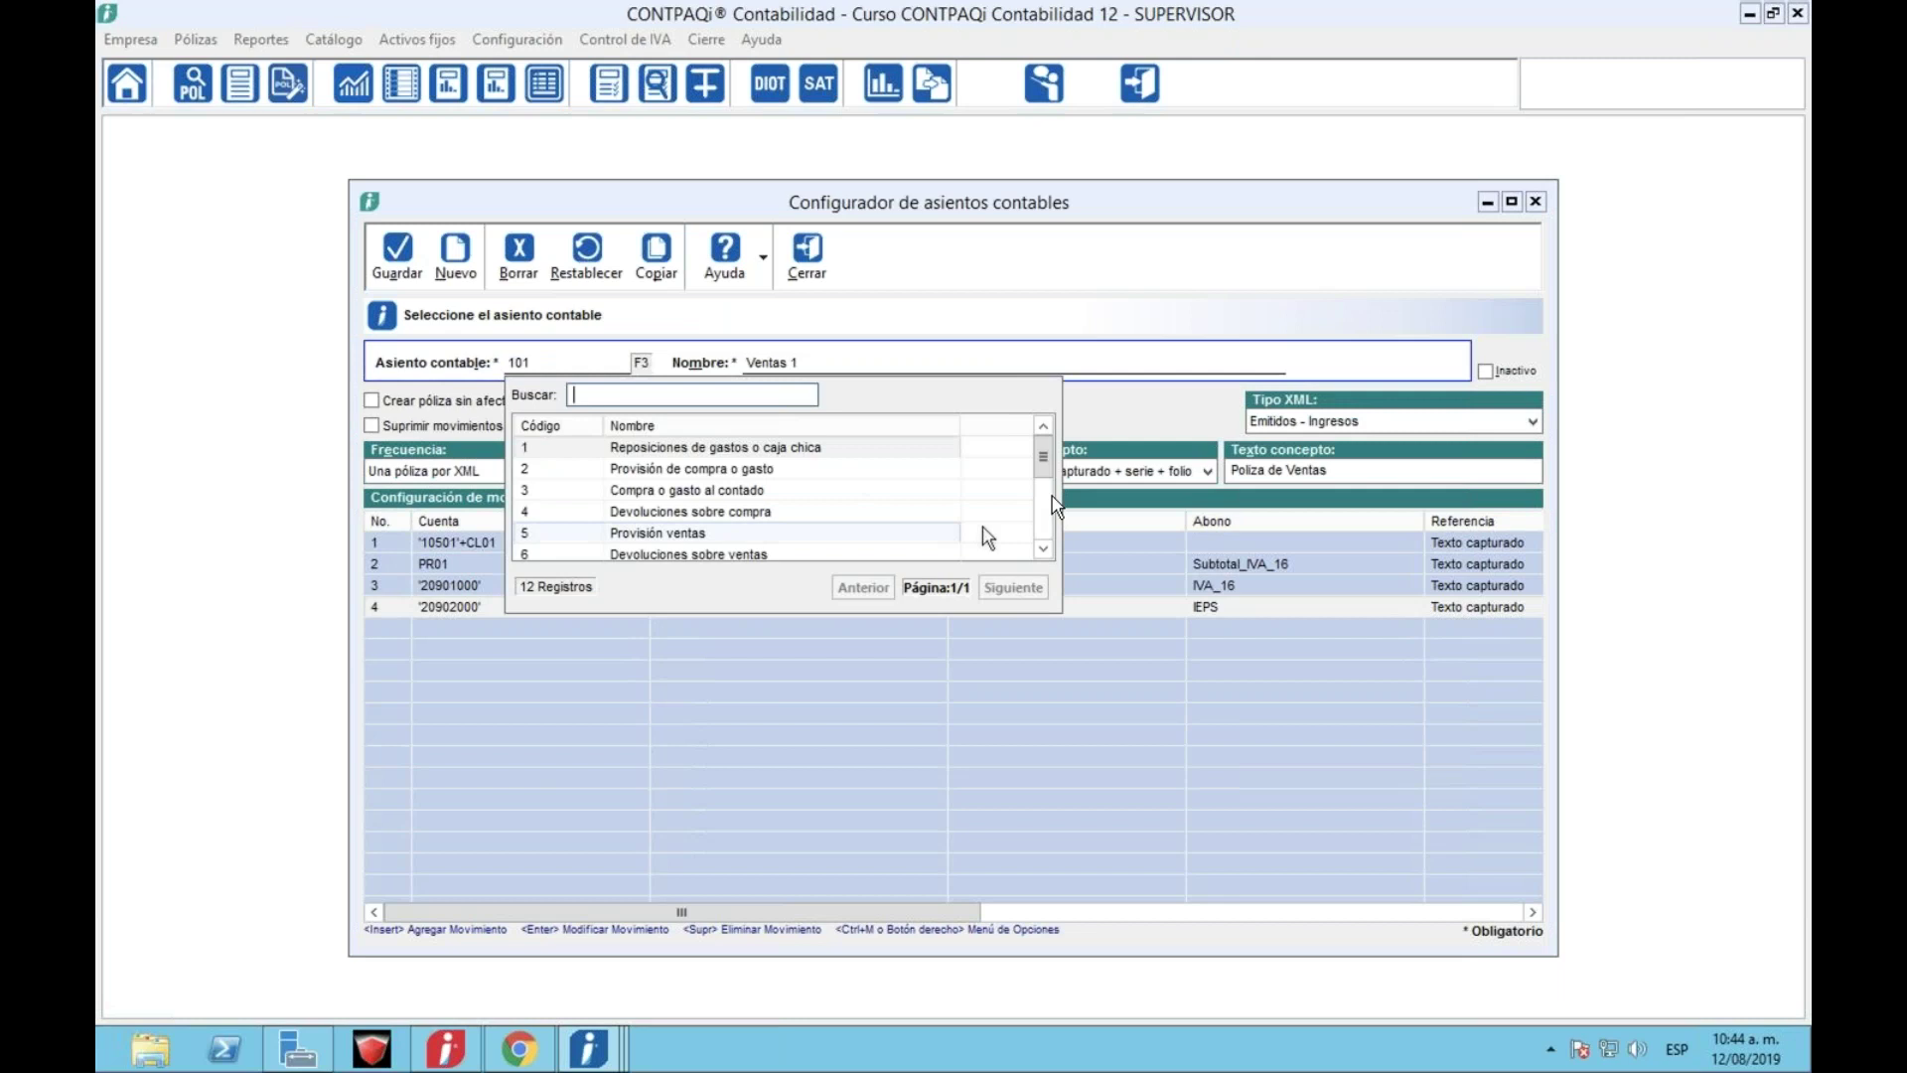
double_click(688, 533)
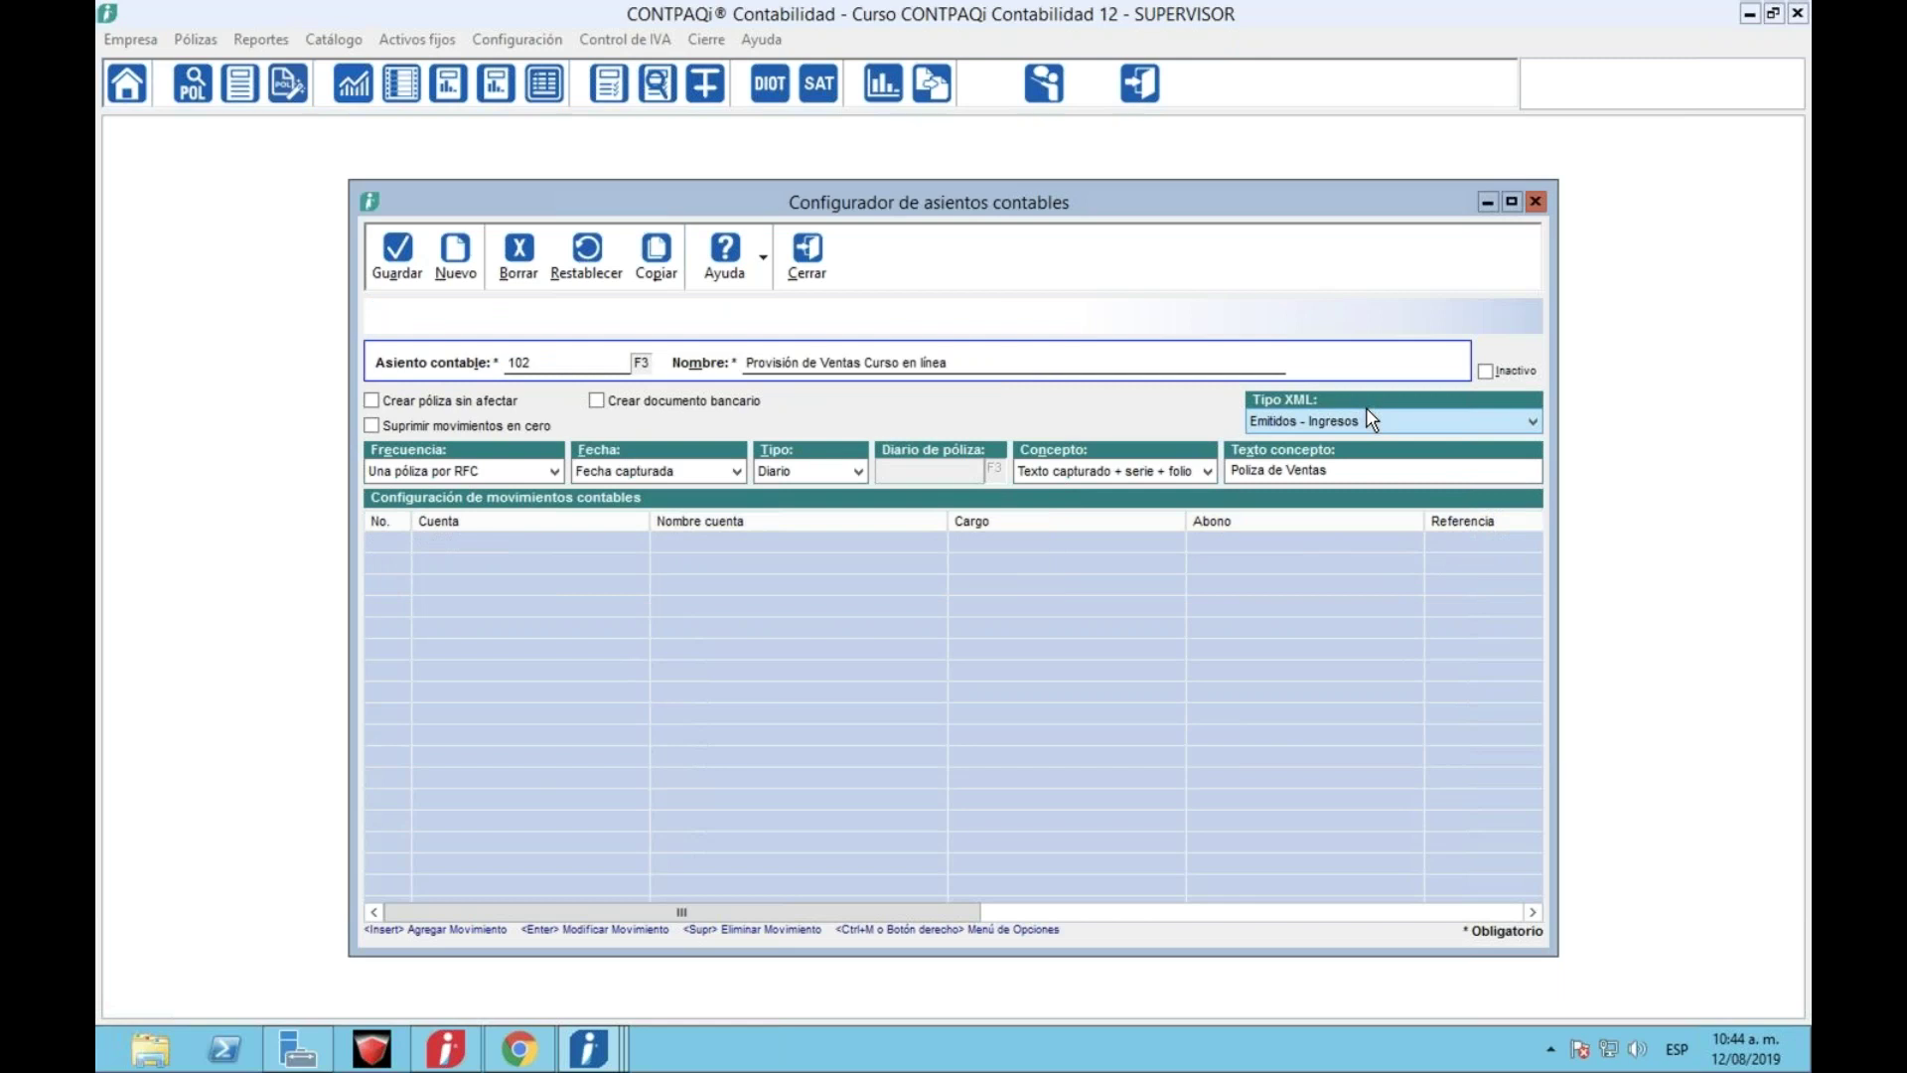
double_click(678, 577)
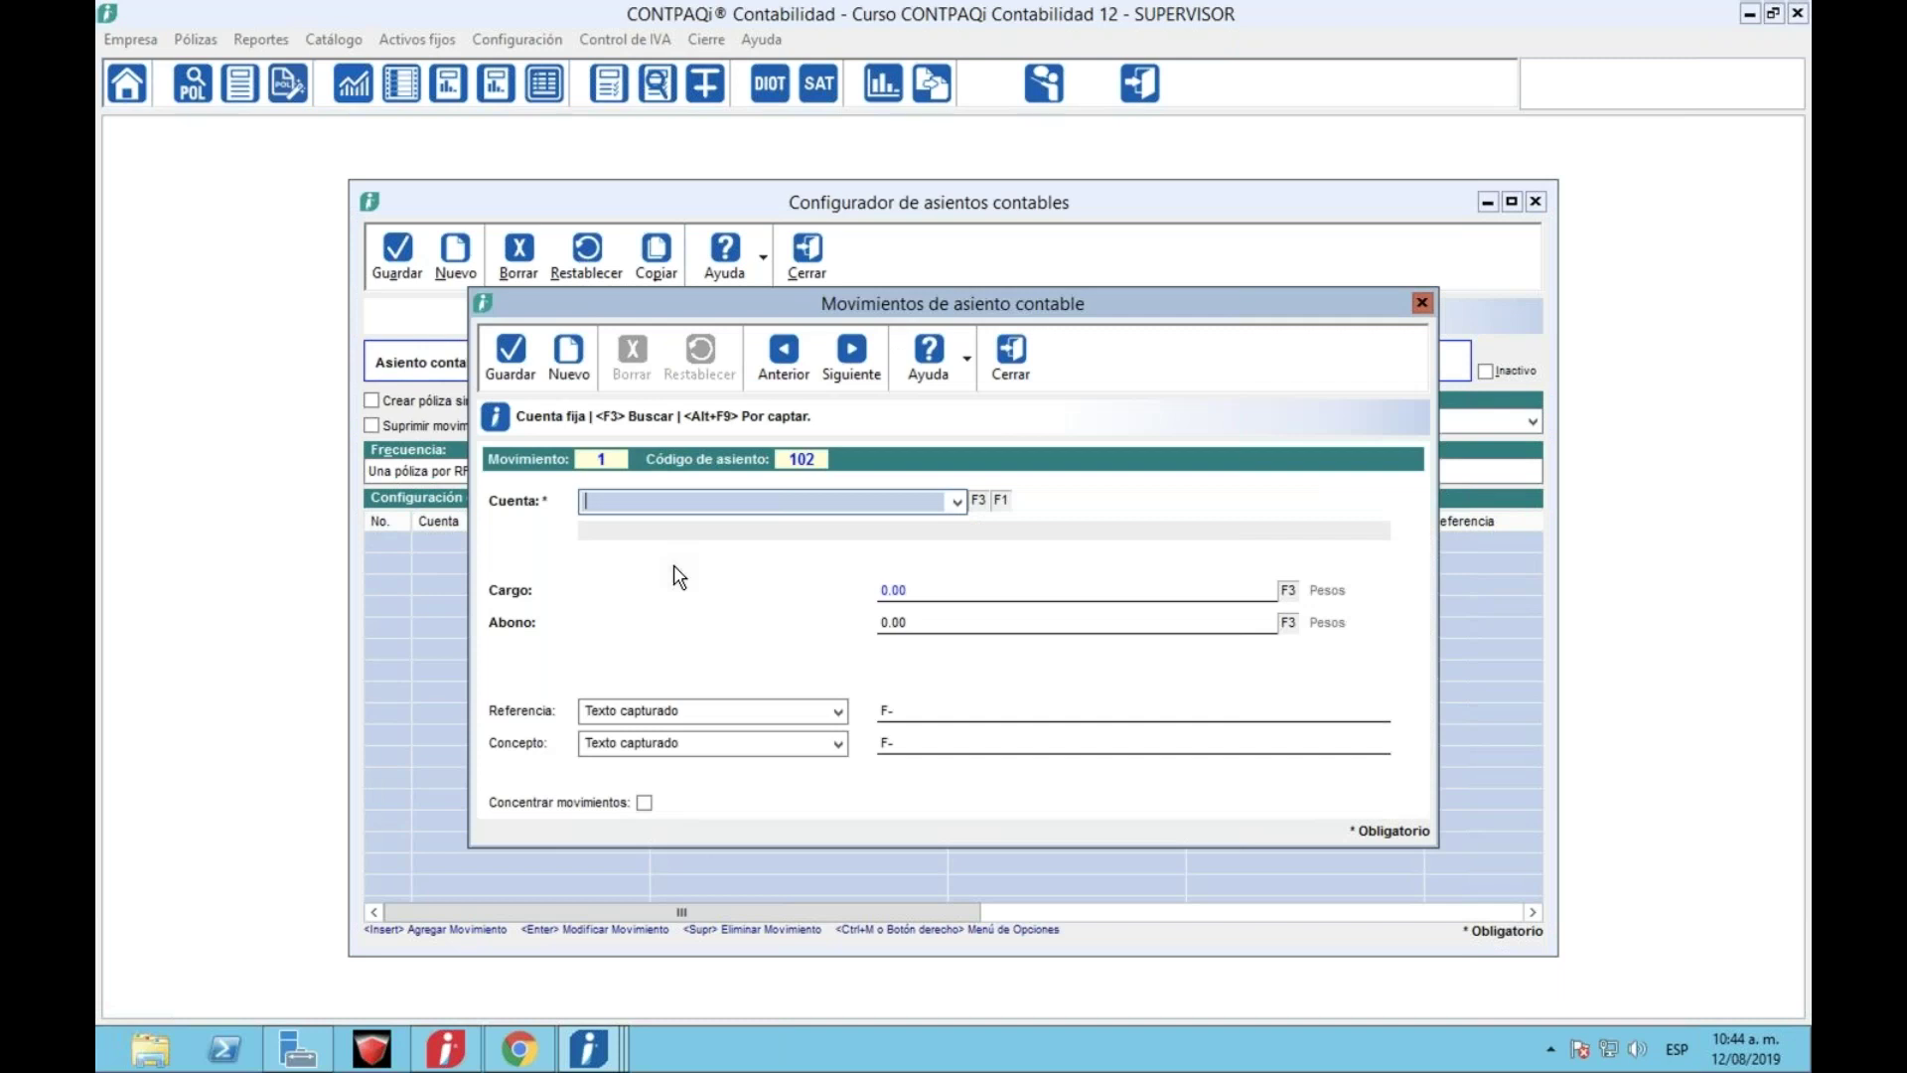
click(957, 502)
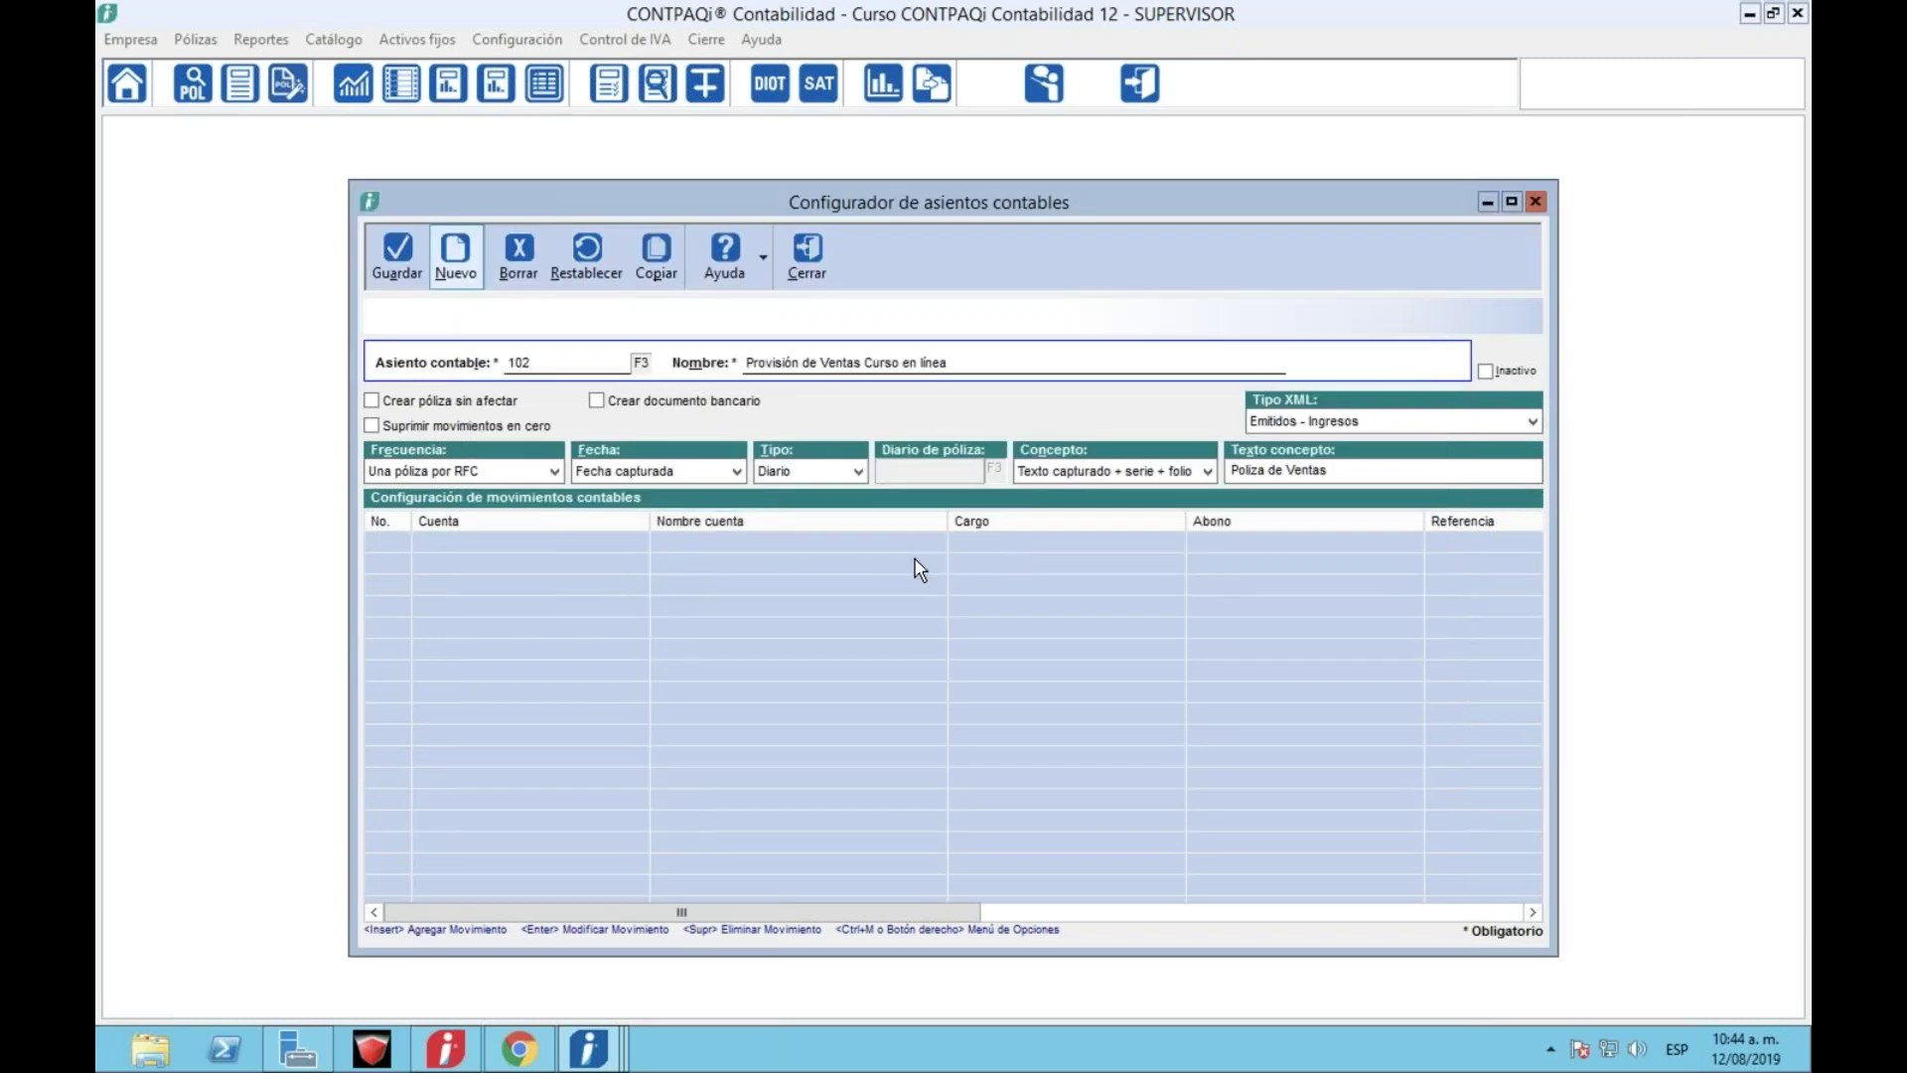
key(Insert)
click(981, 501)
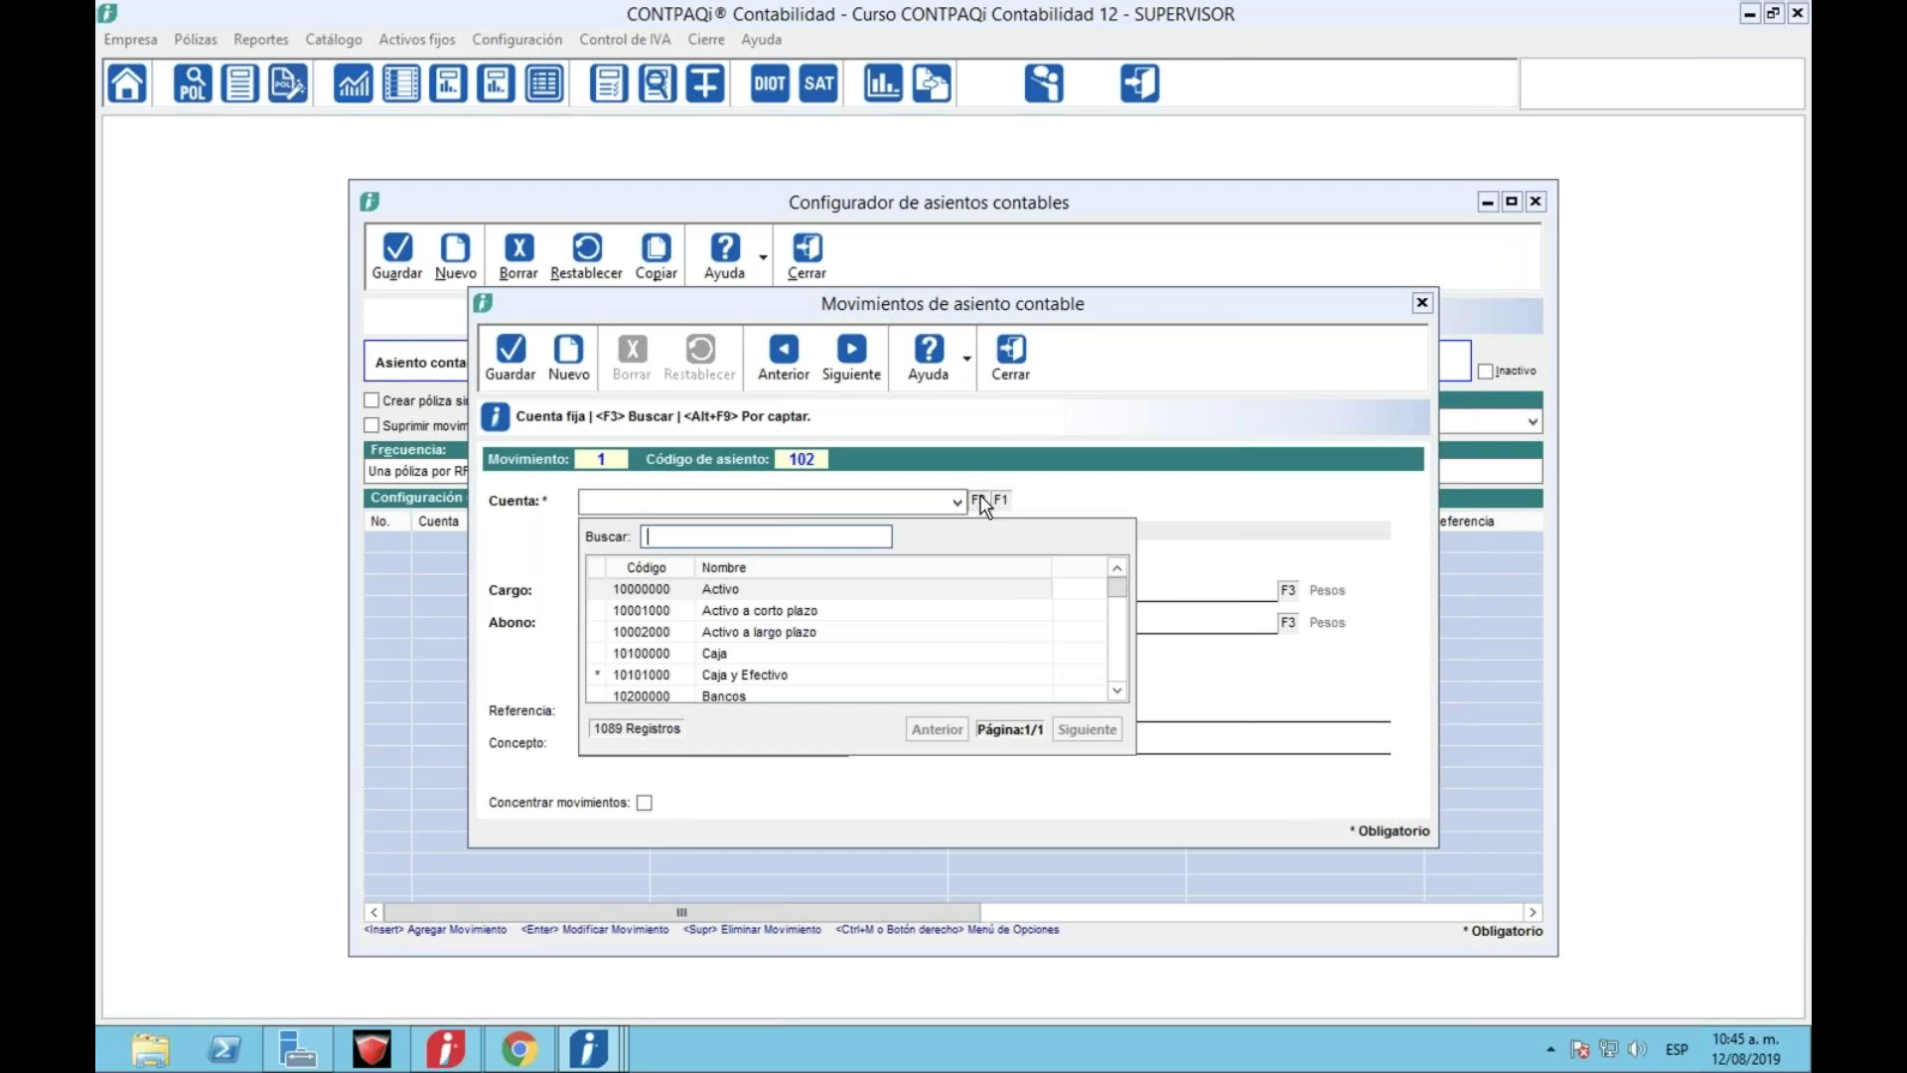
click(1060, 485)
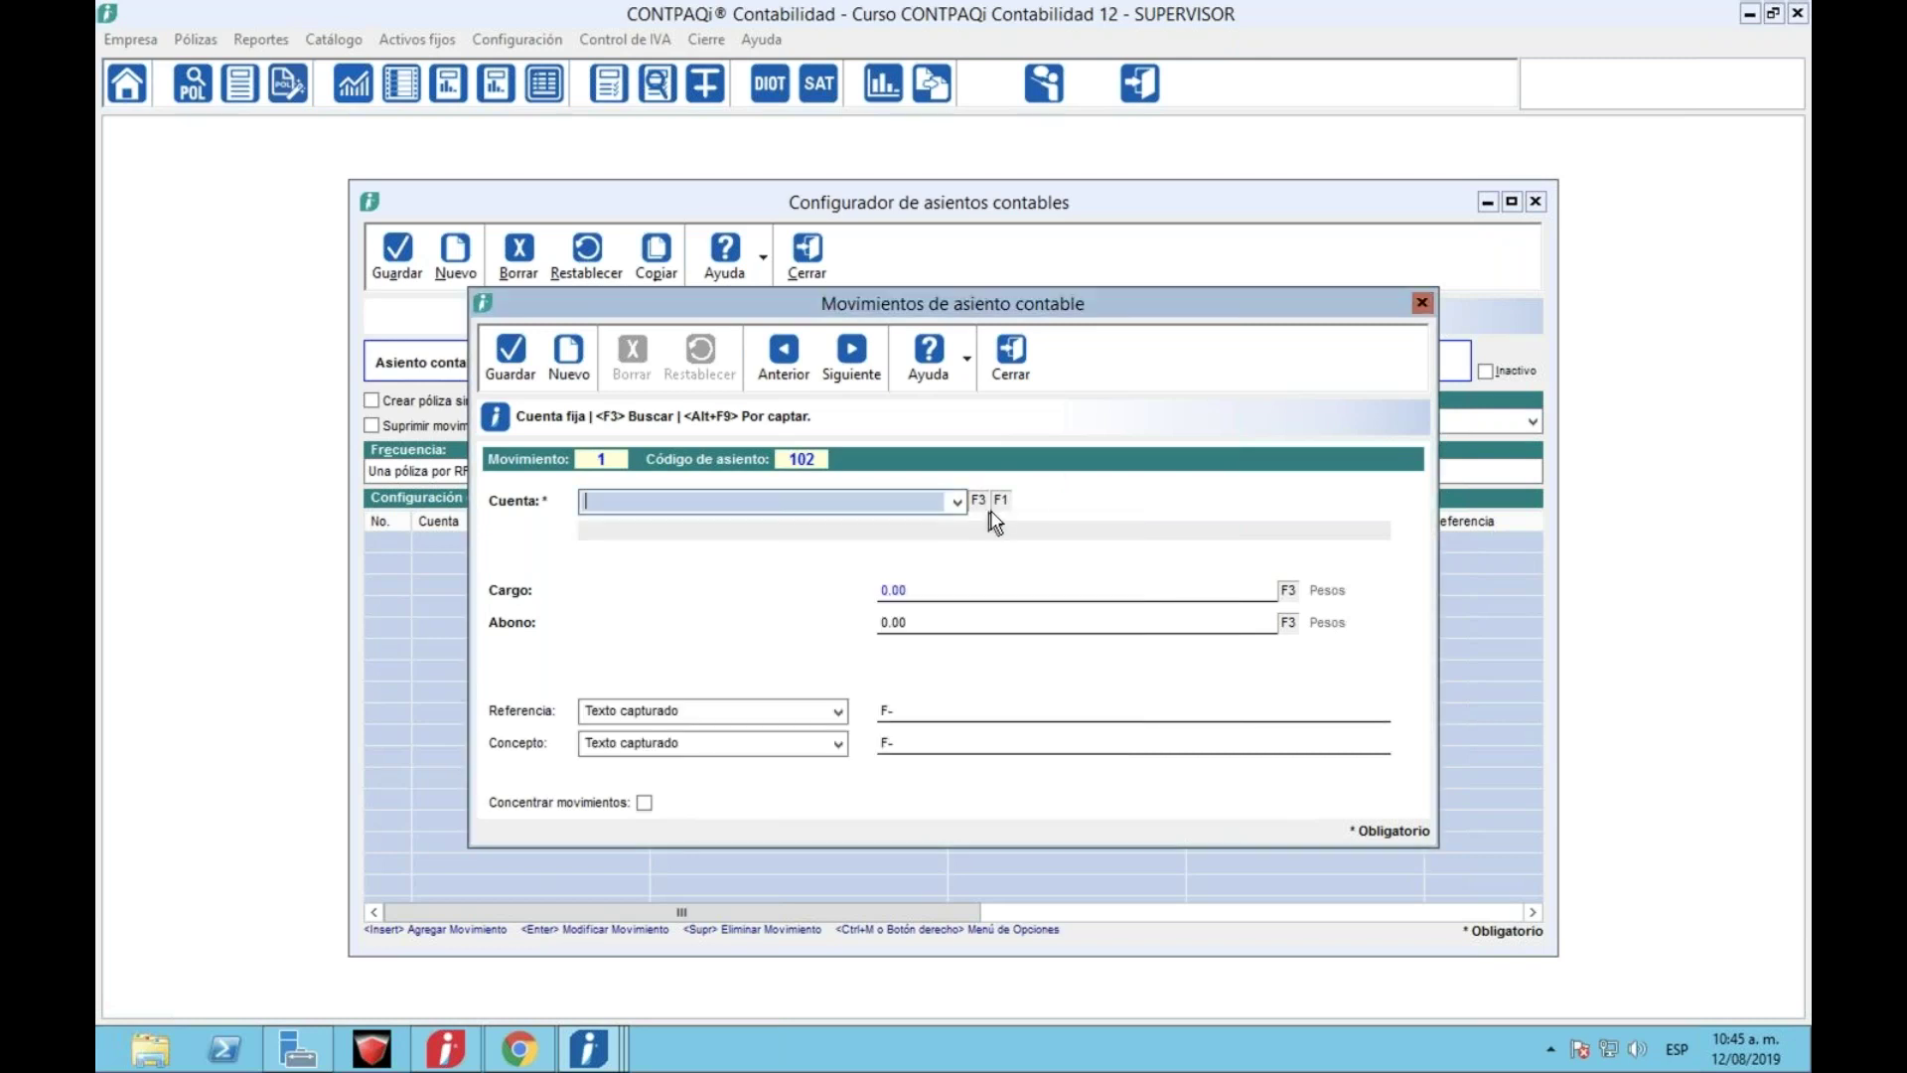
click(1001, 502)
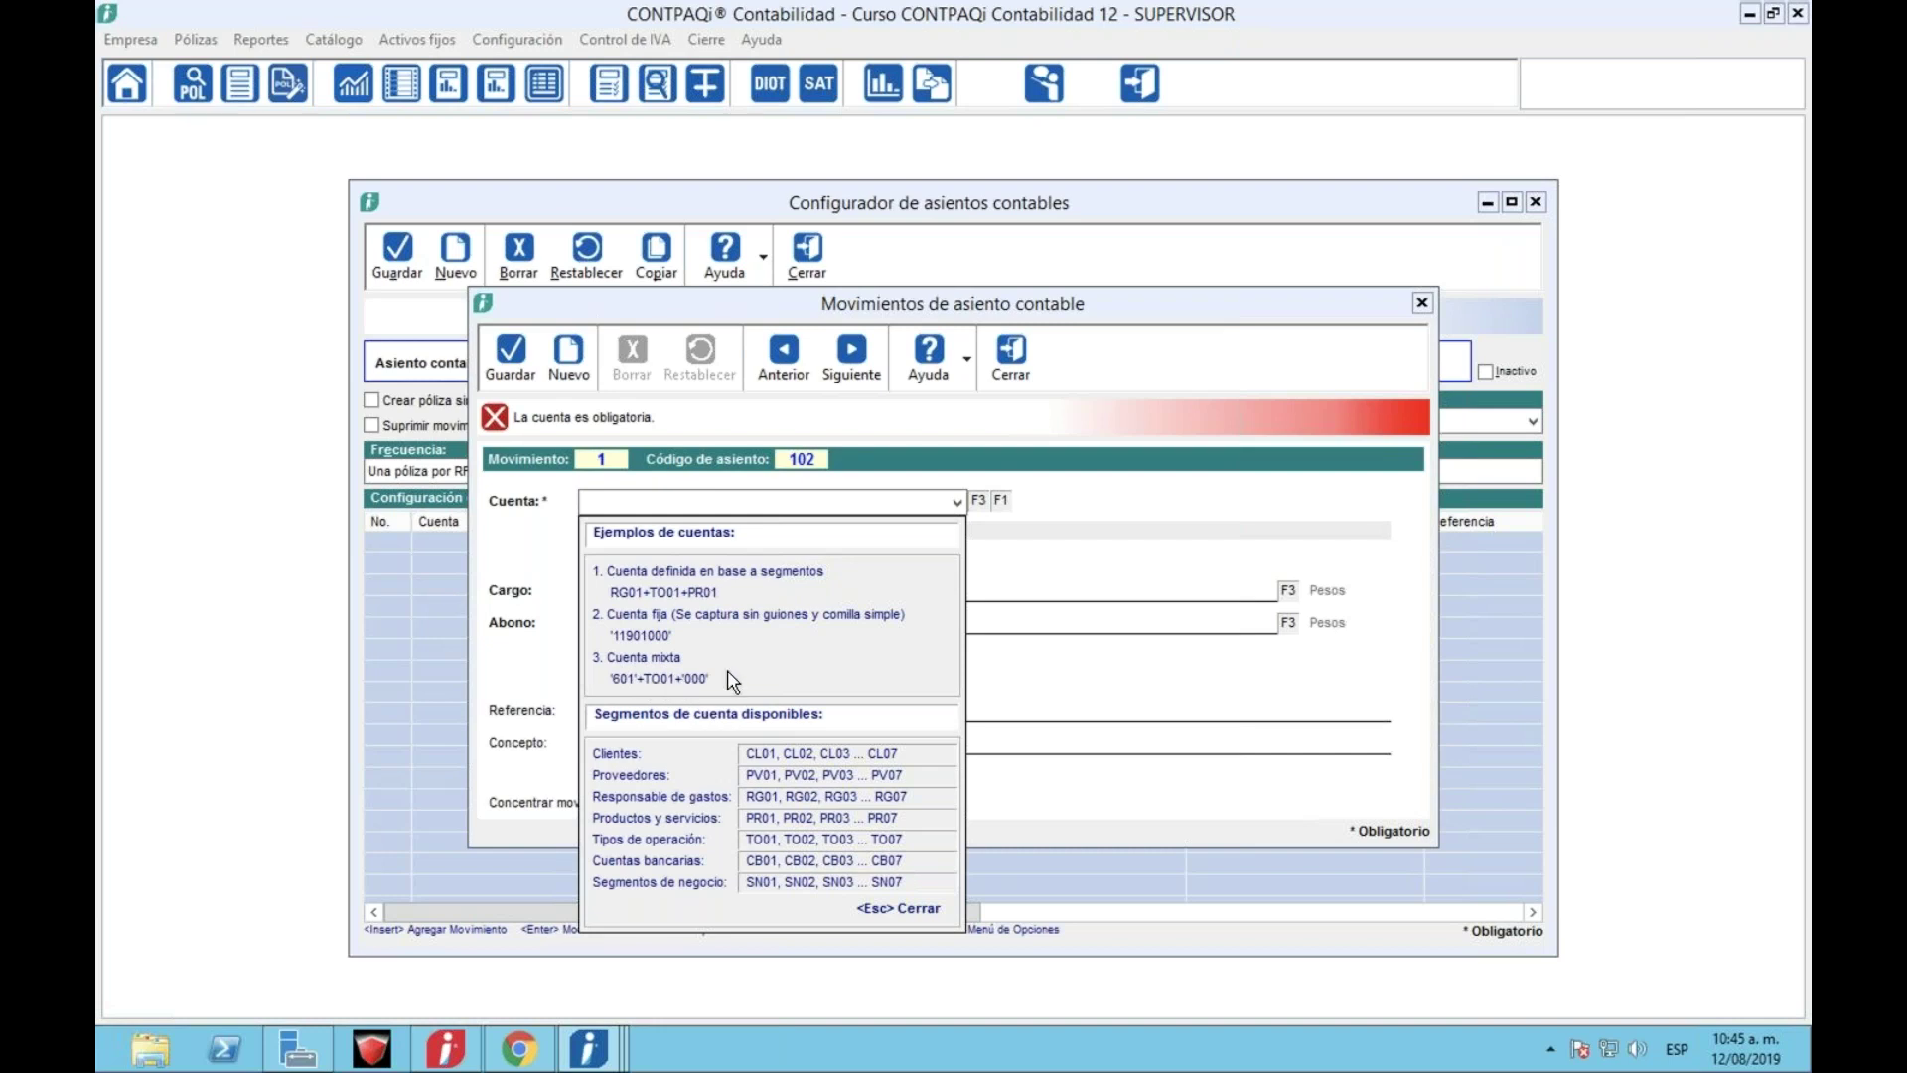
key(super)
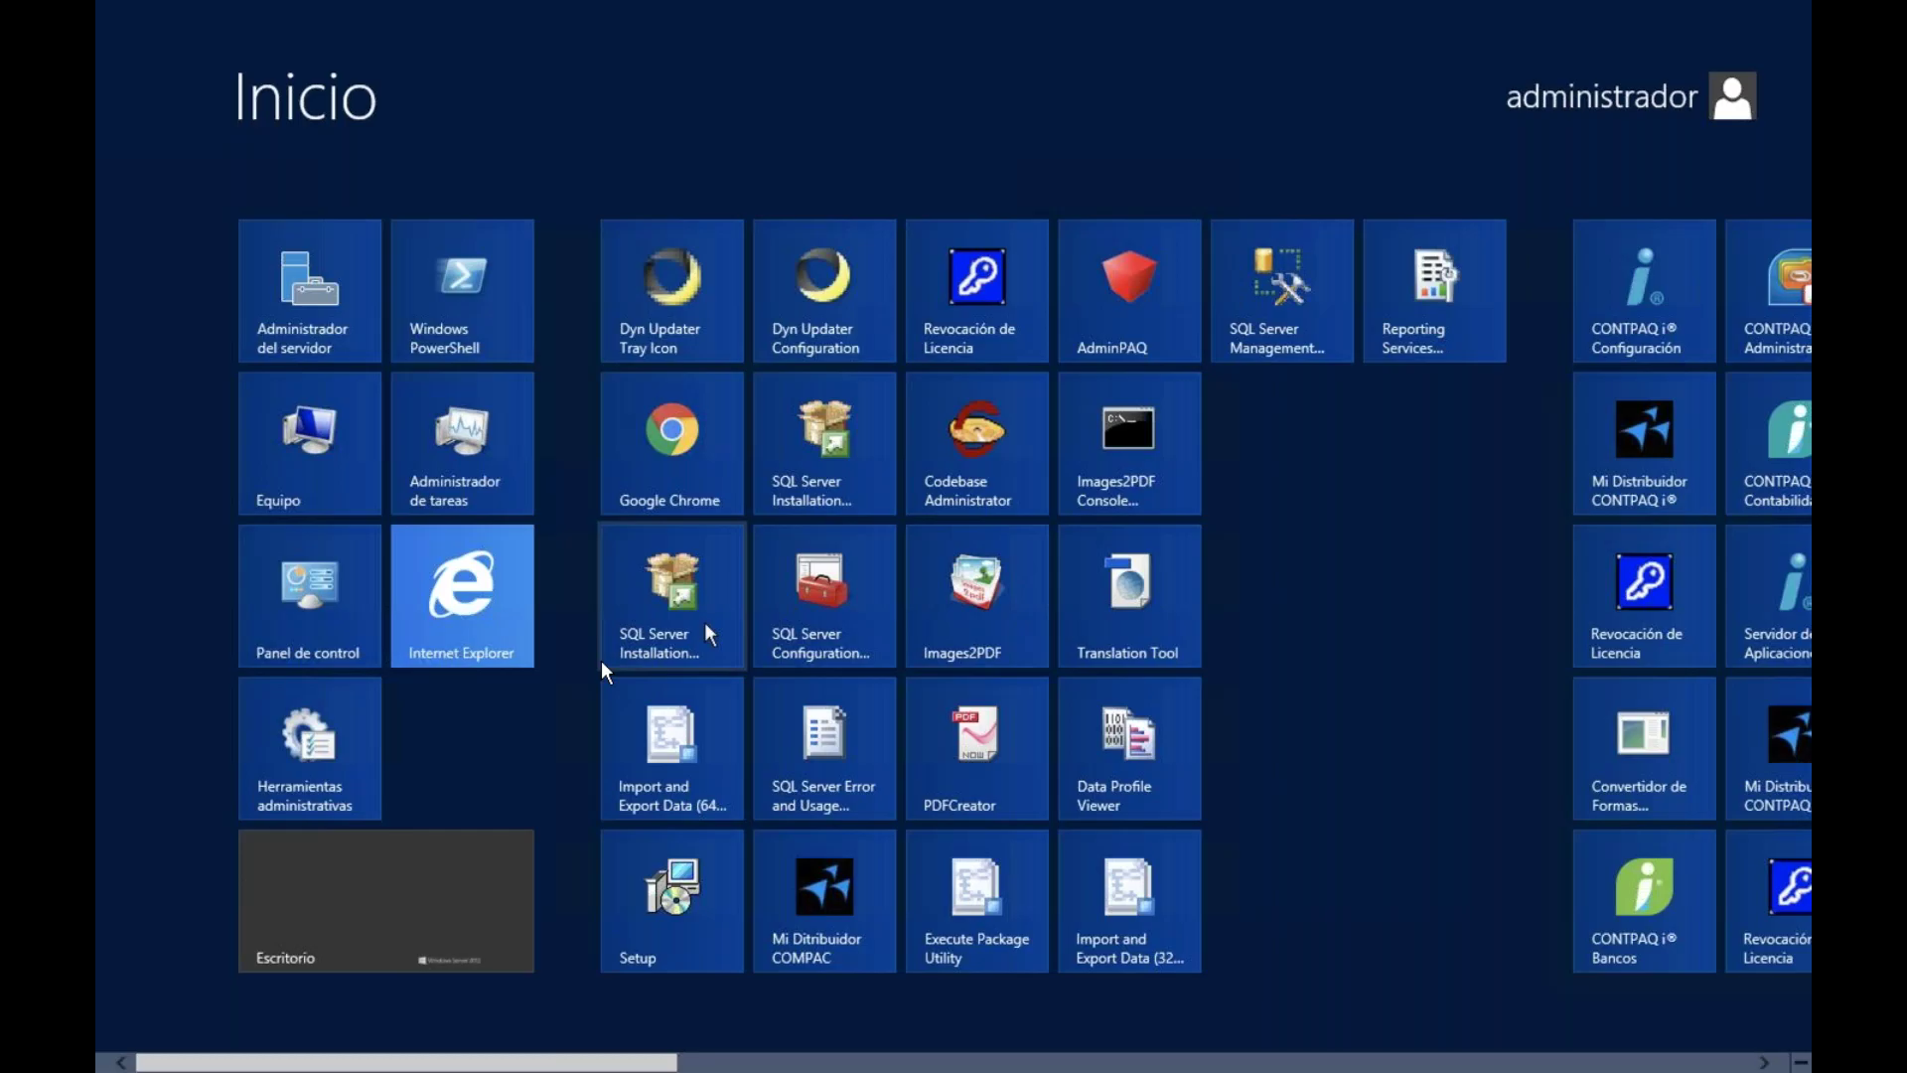
key(super)
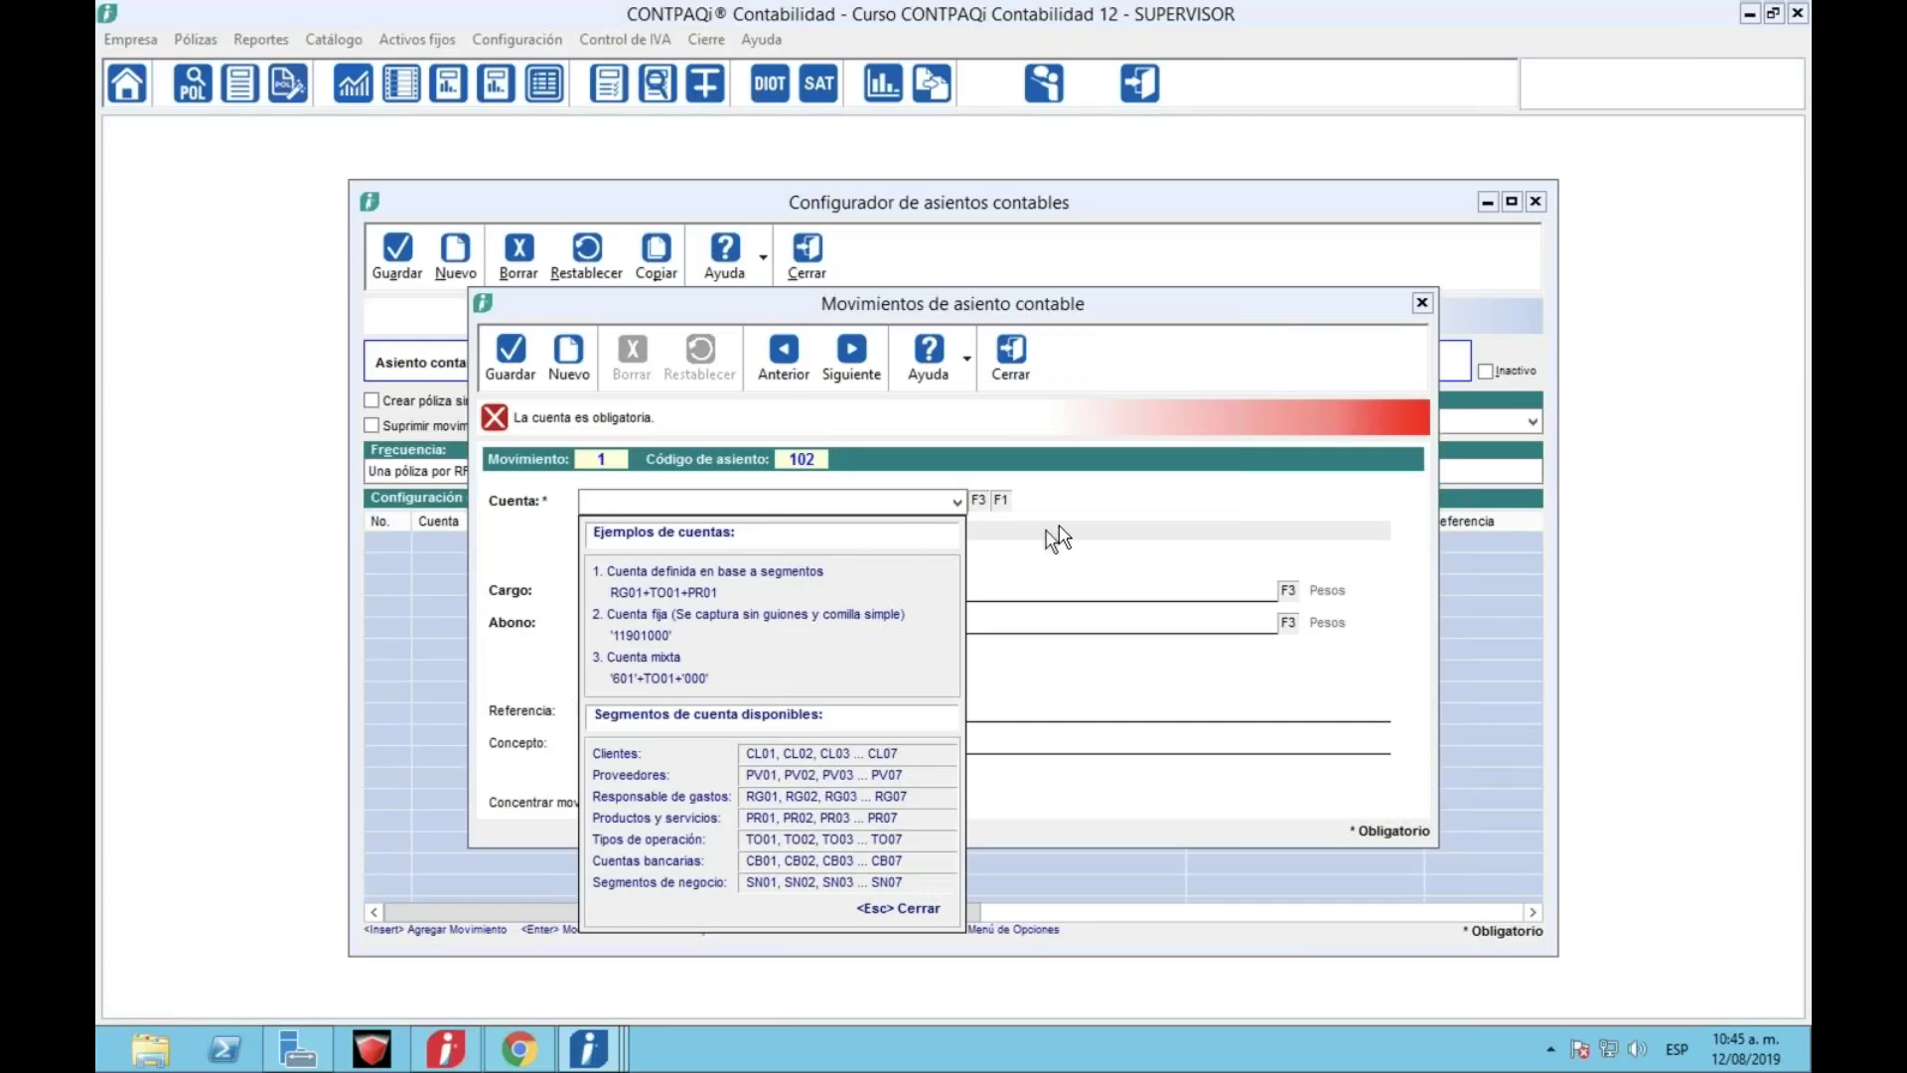
click(961, 630)
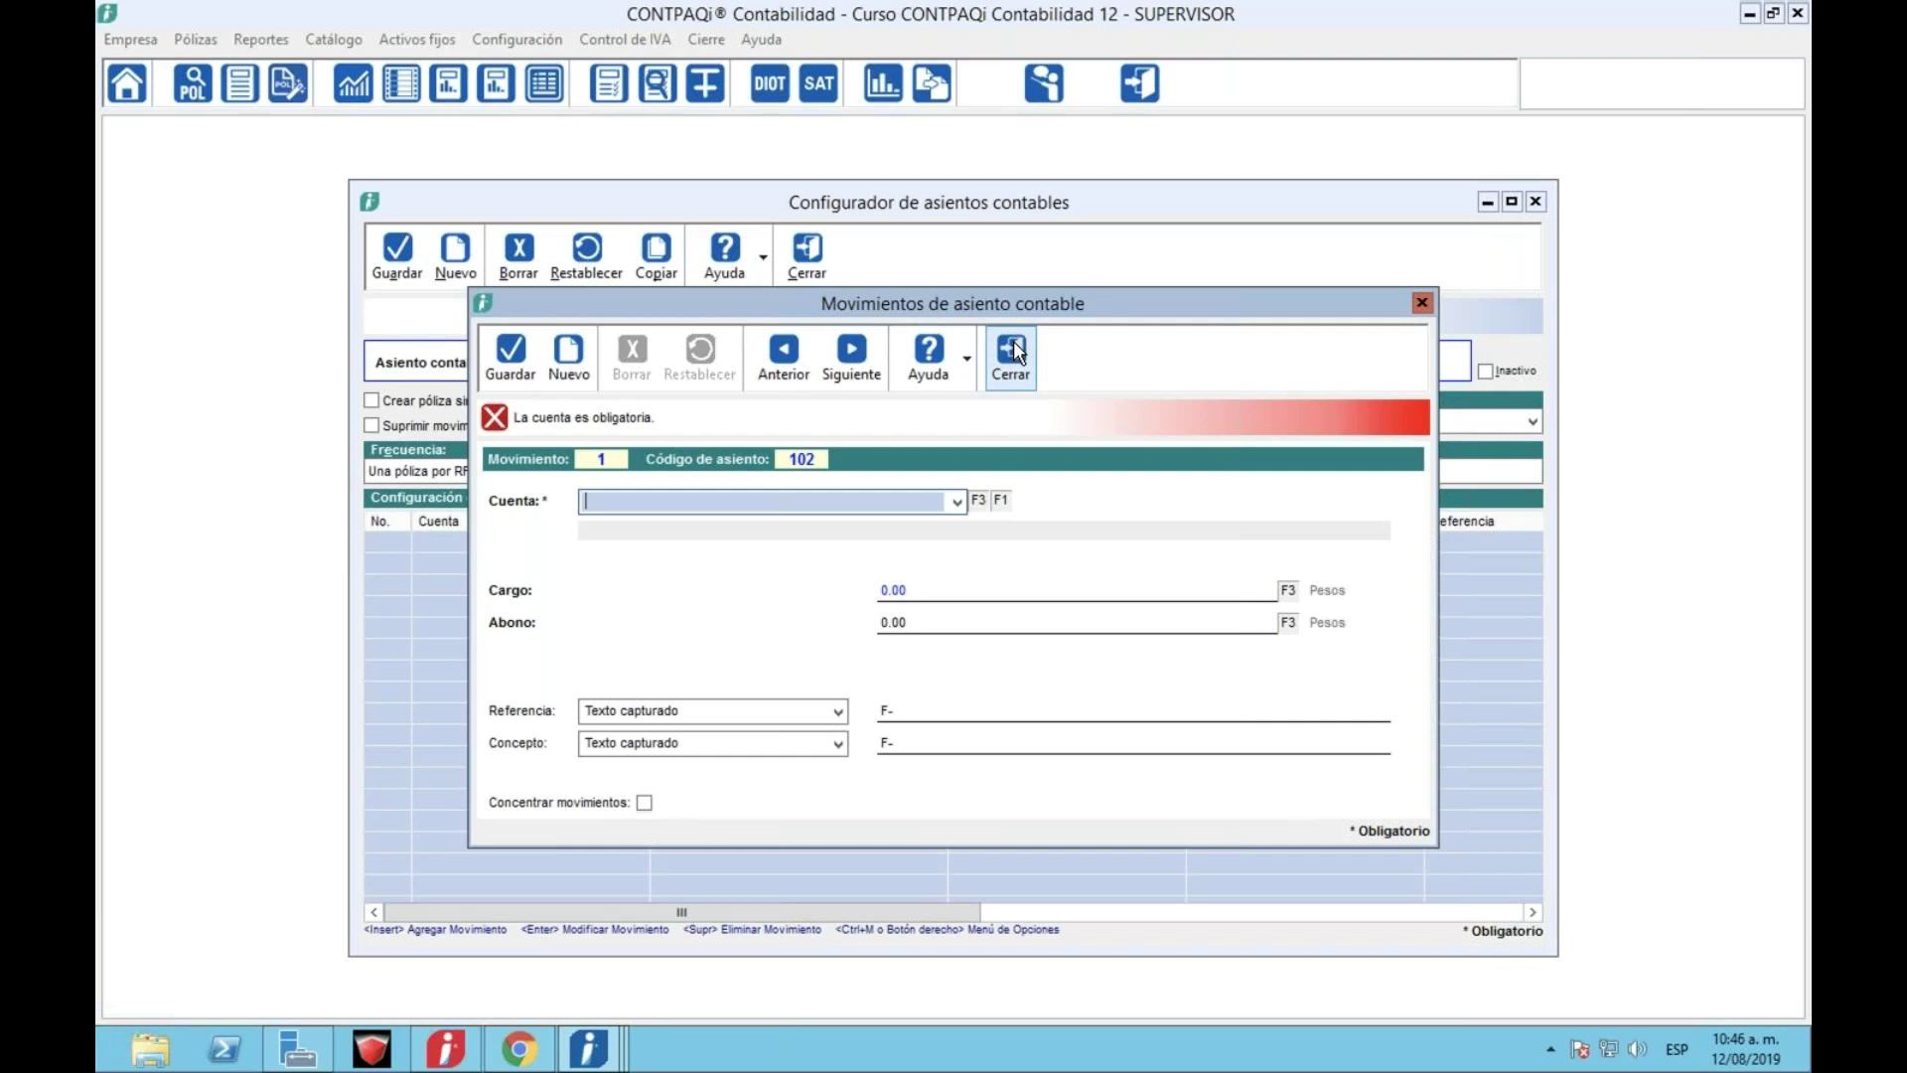
Close the empty movement form and bring up the Contabilizar CFDI options under Pólizas.
click(1005, 354)
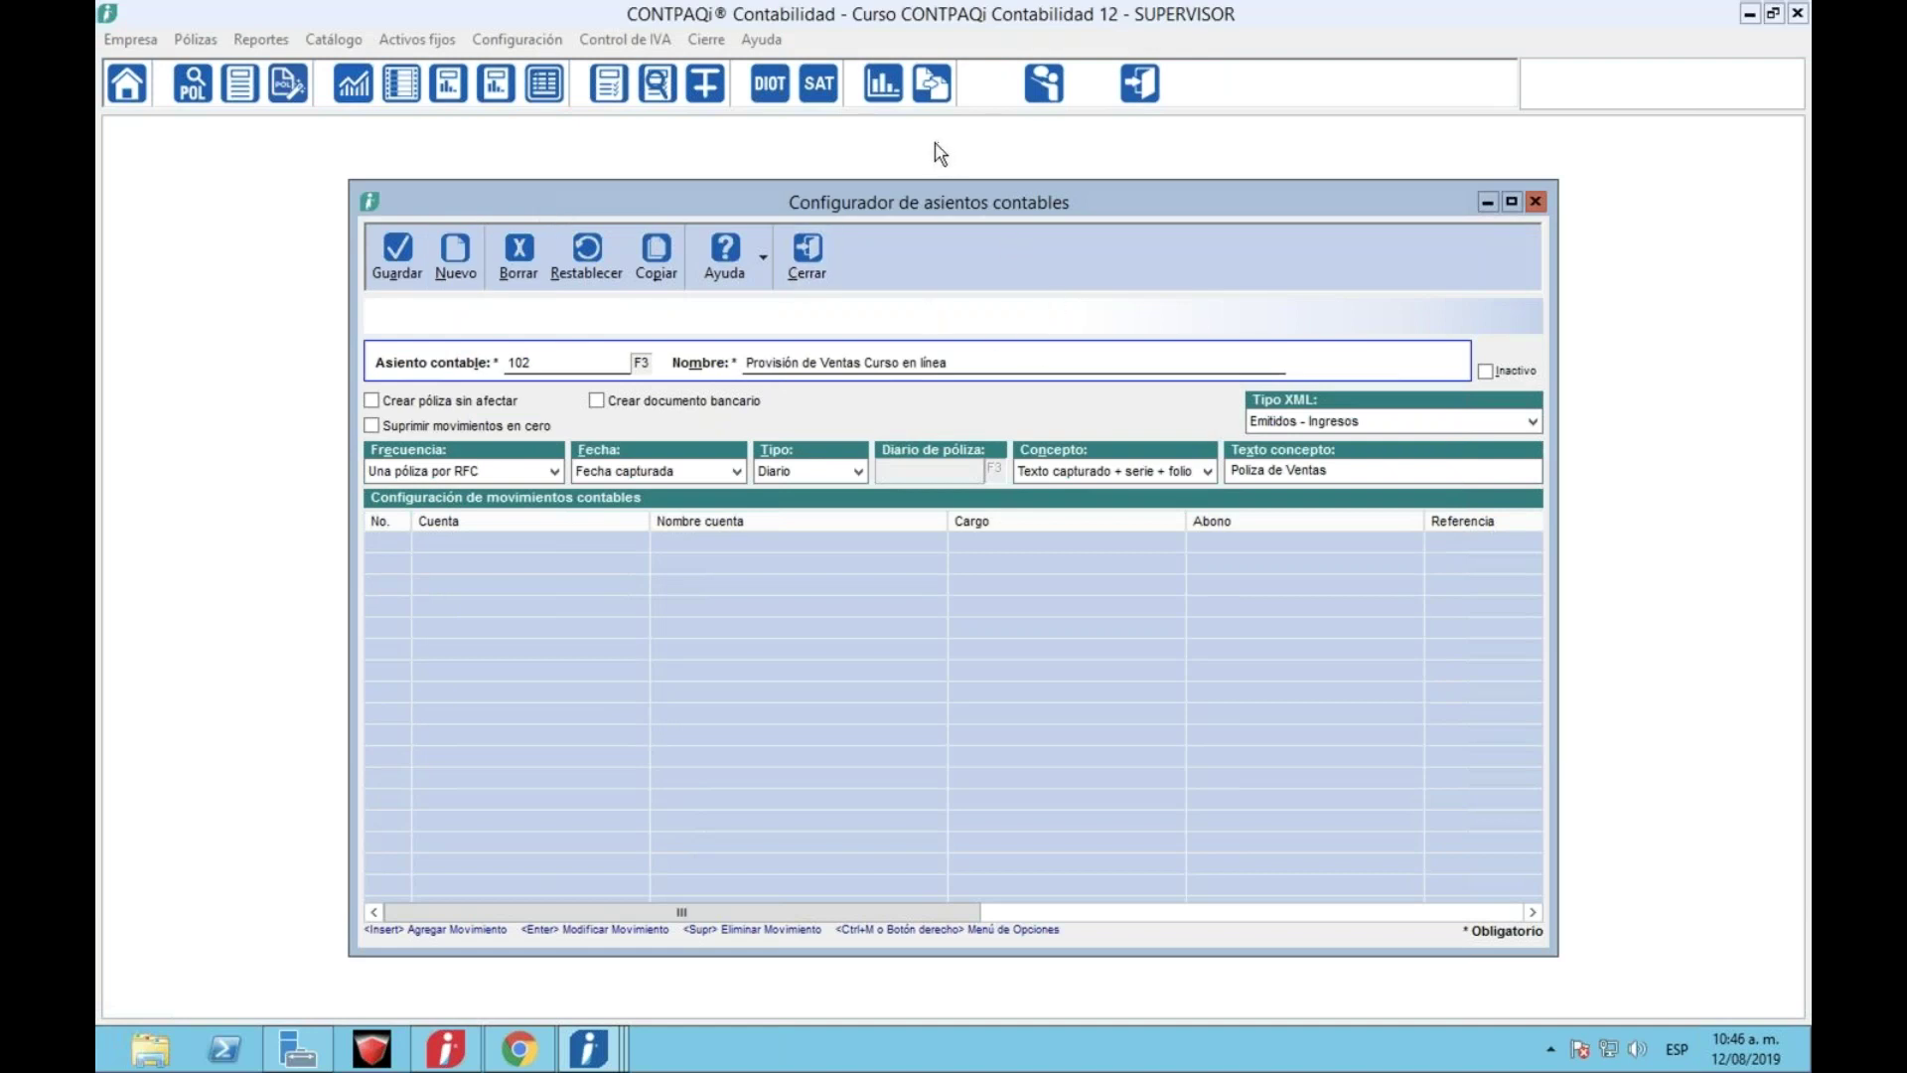
key(super)
key(super)
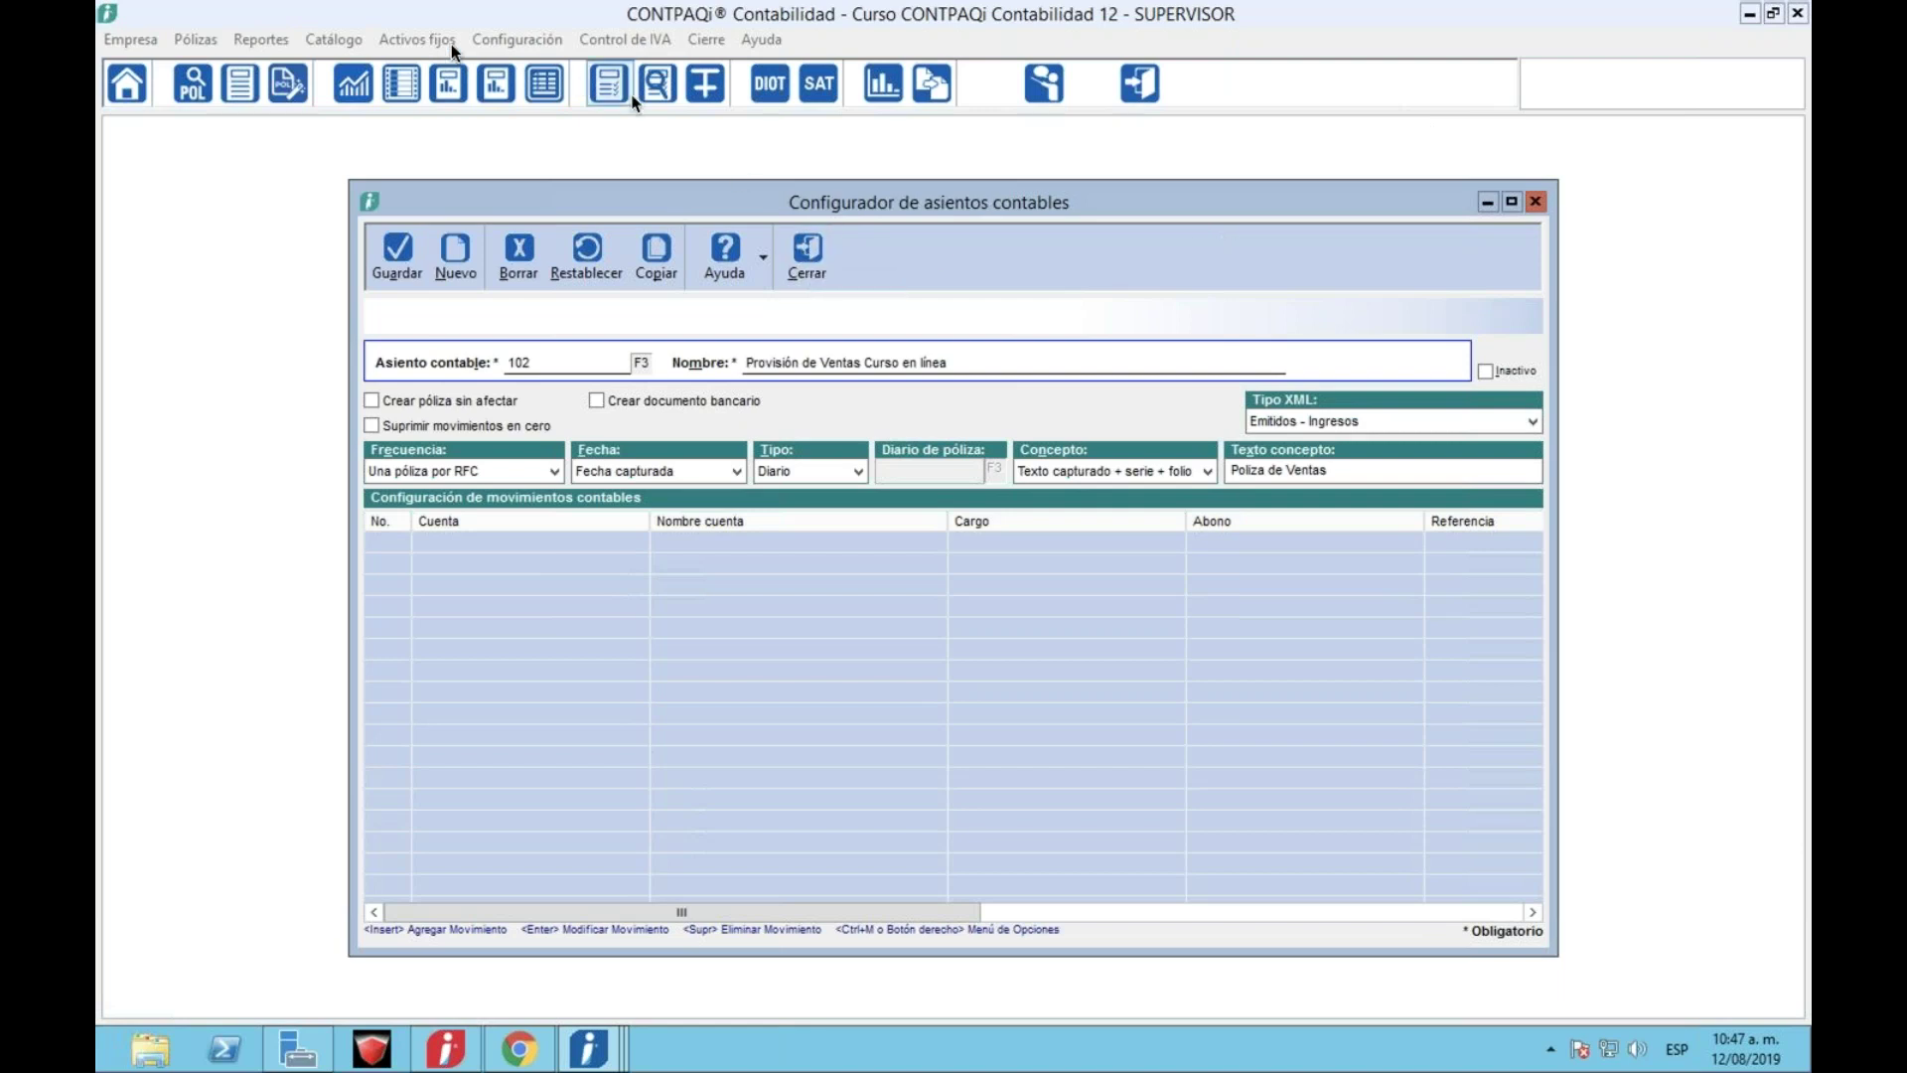
click(333, 38)
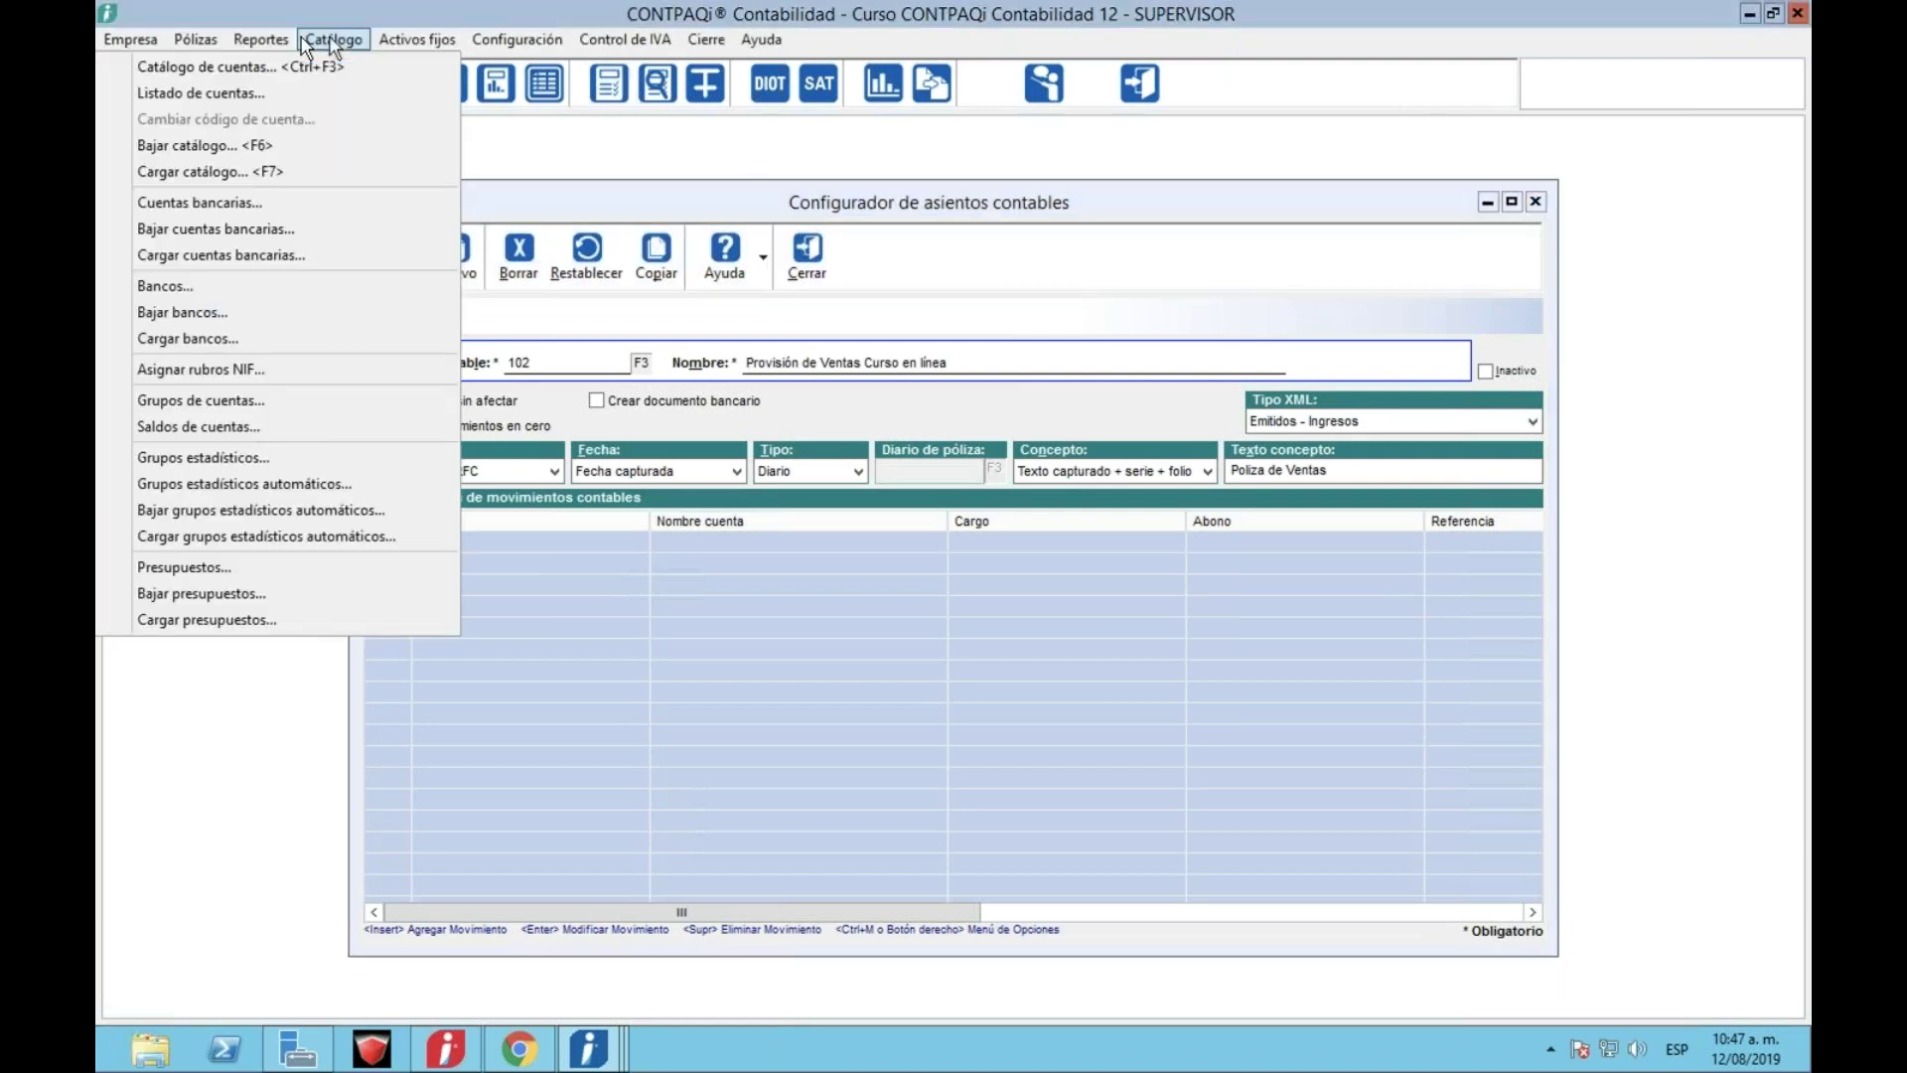
mouse_move(195, 39)
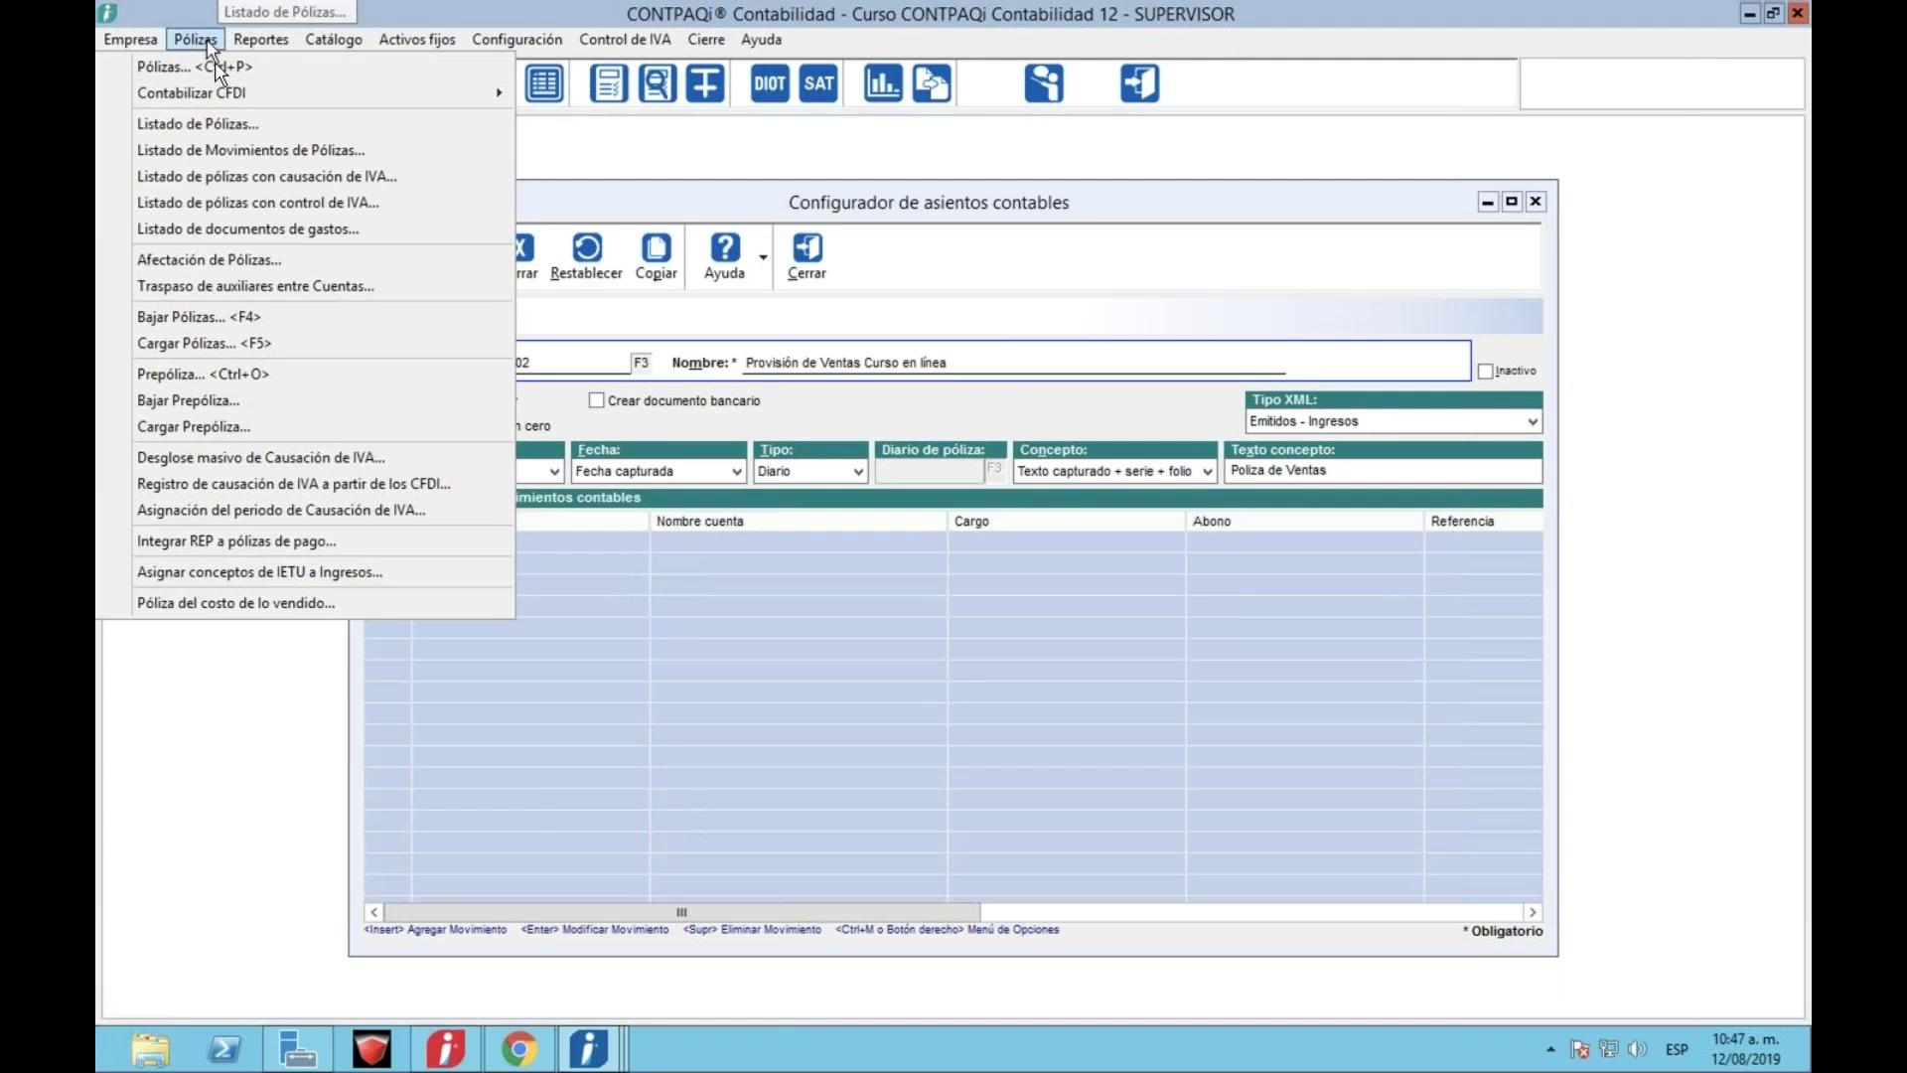
mouse_move(228, 97)
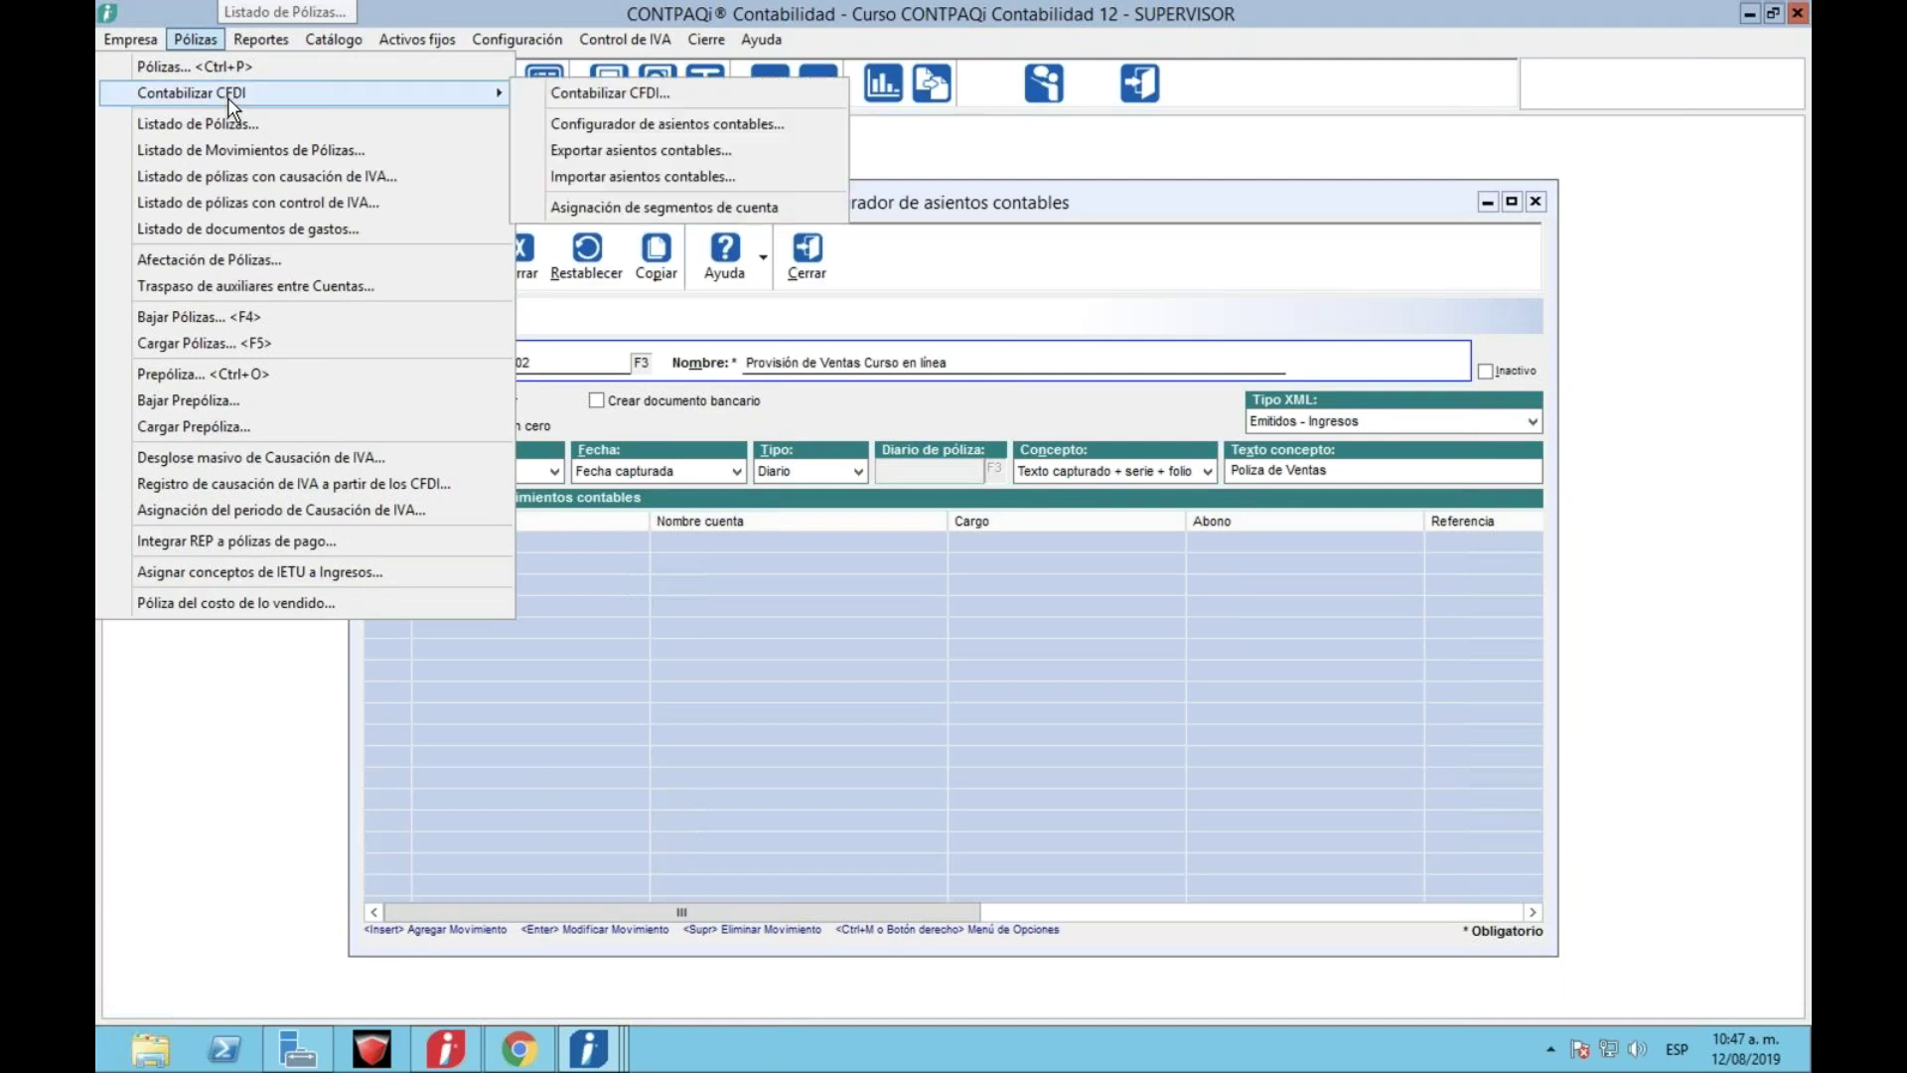
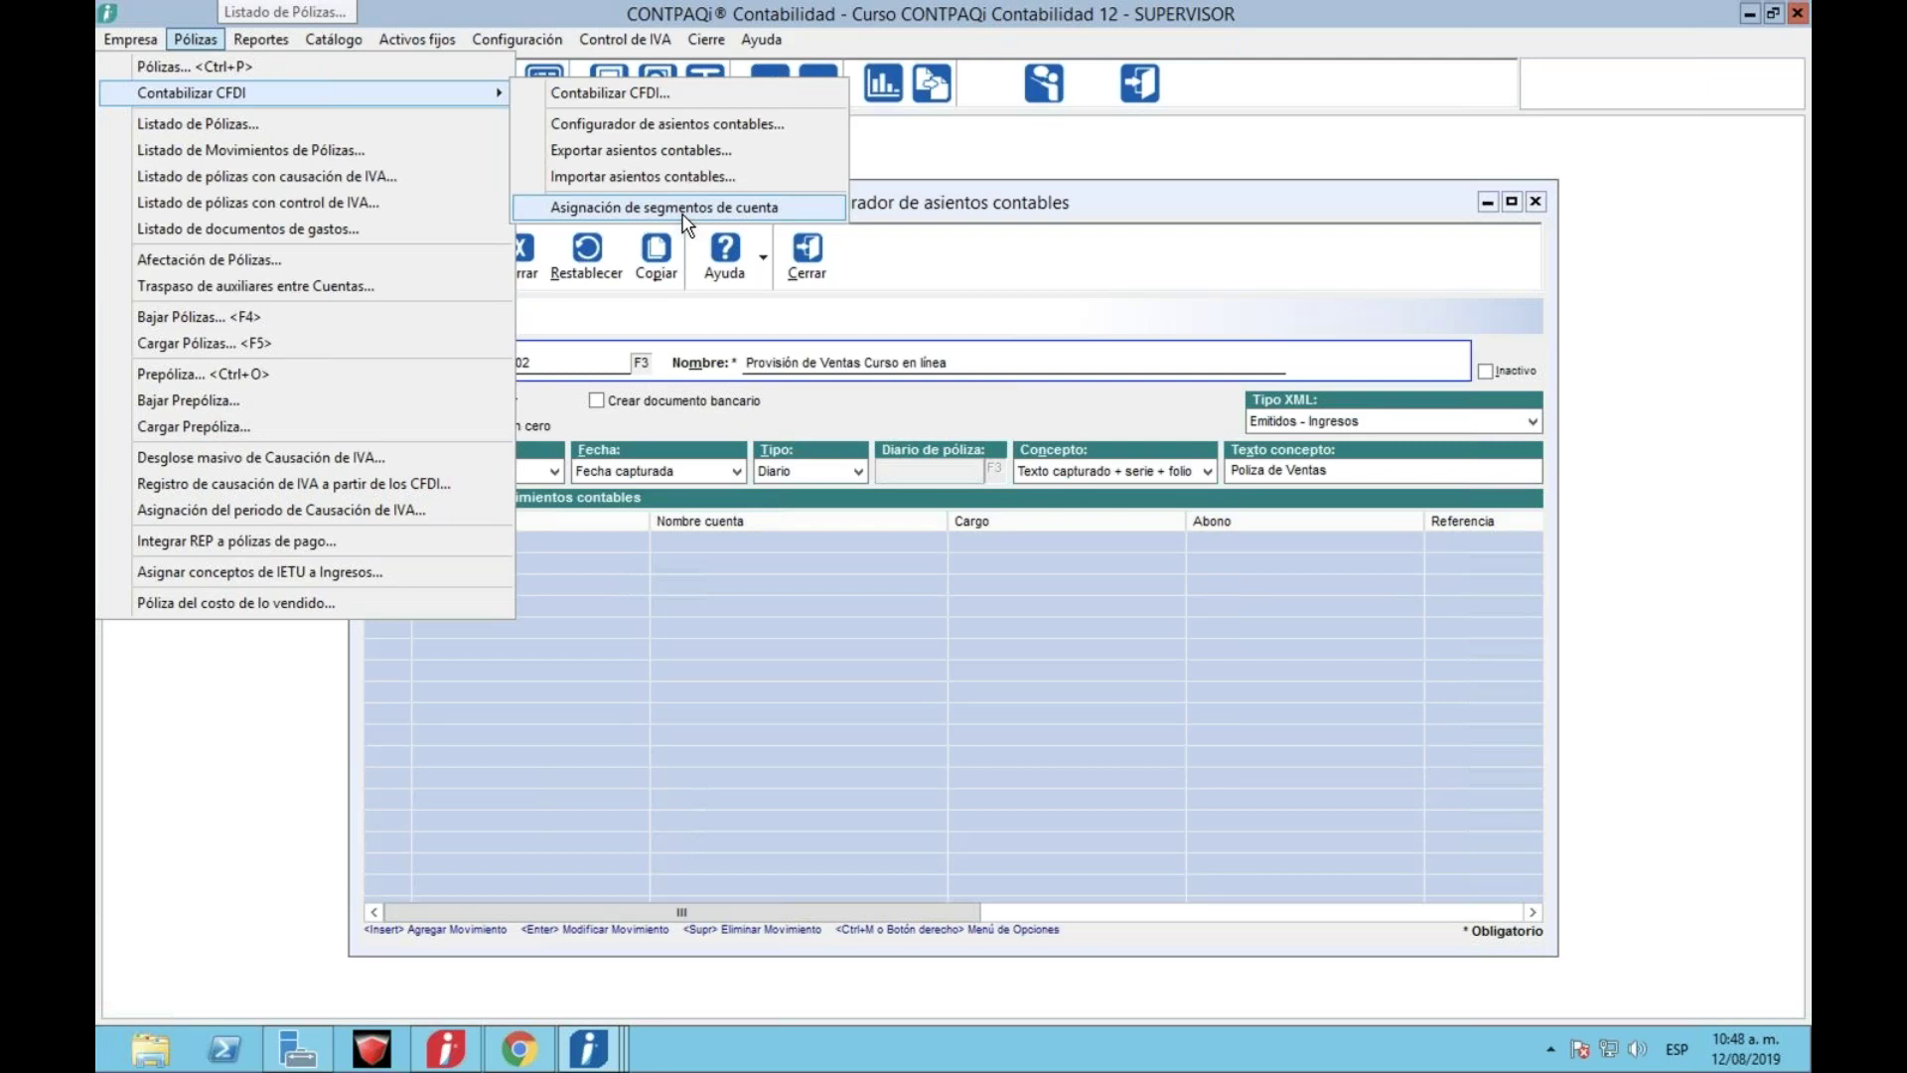
Open Asignación de segmentos de cuenta and show the Clientes catalogue, with Segmento CL01 at 001.
click(685, 209)
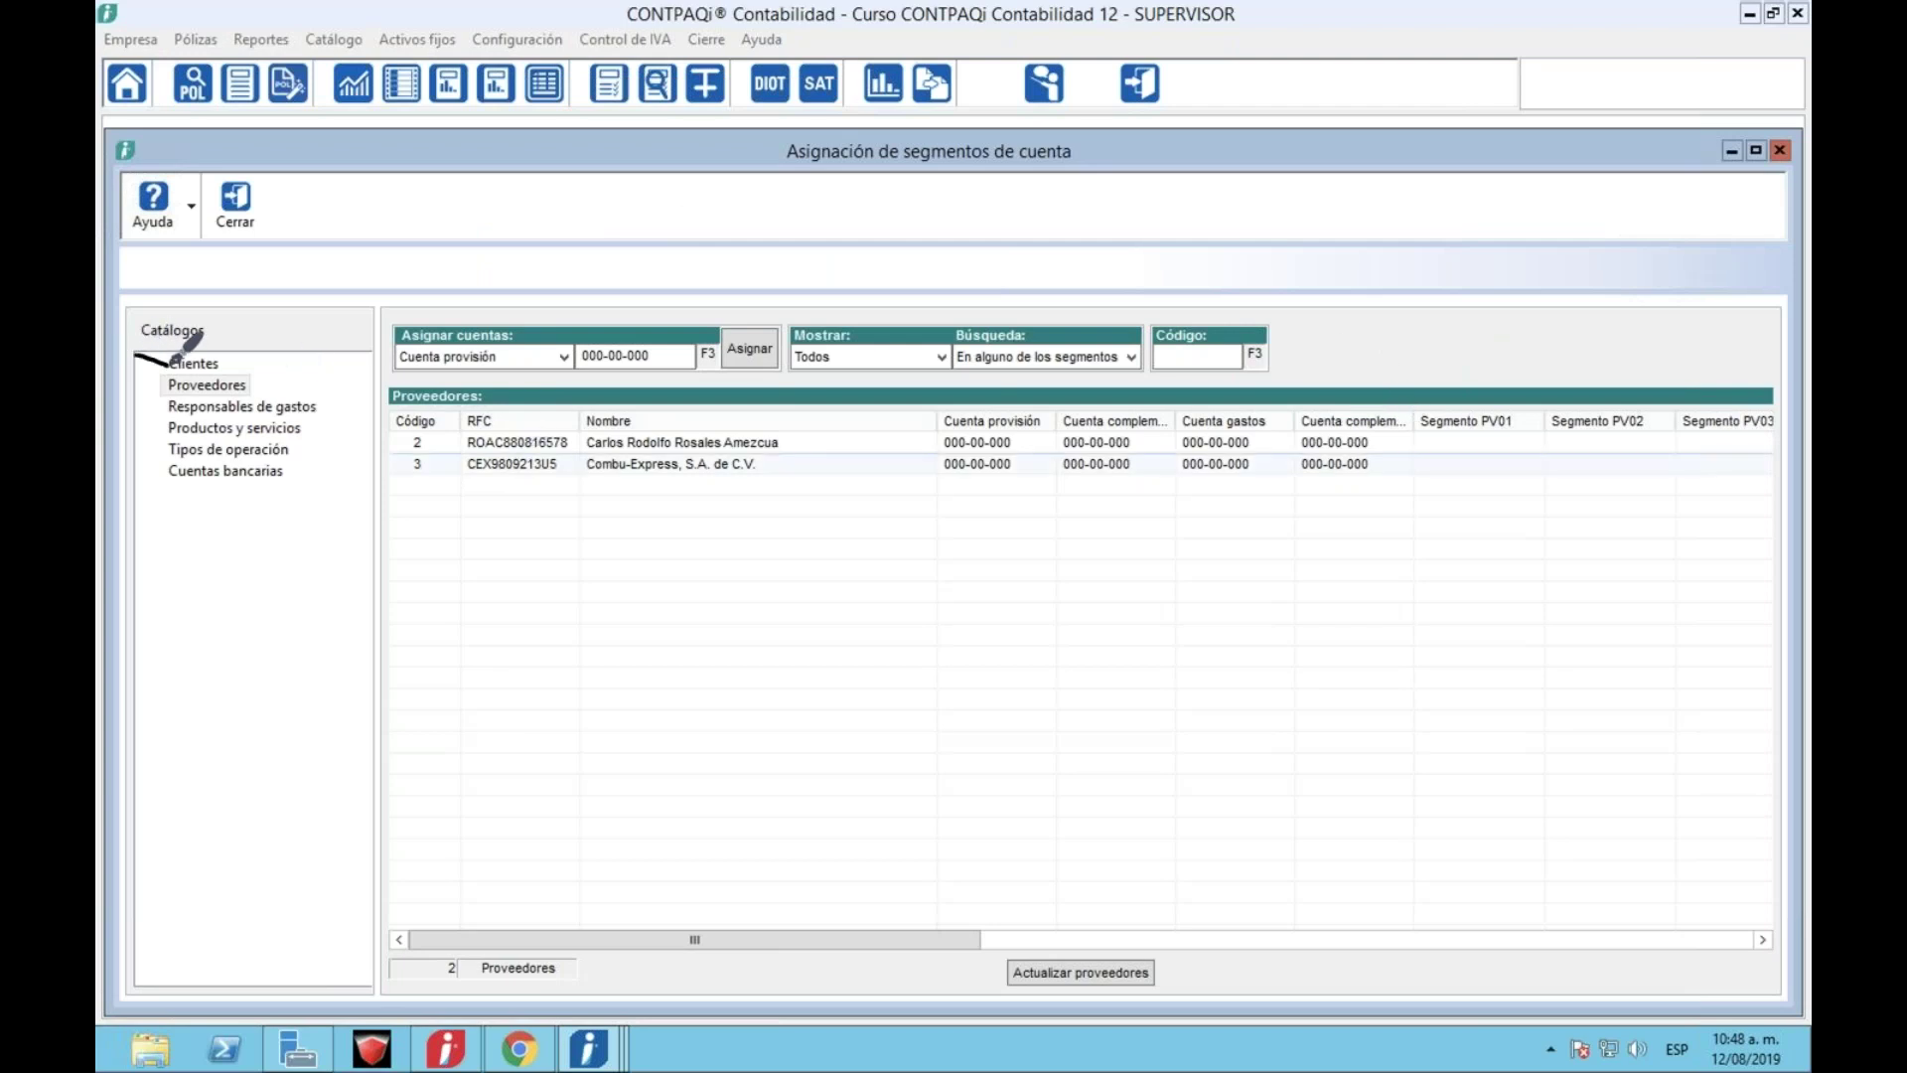
mouse_move(134, 355)
mouse_down()
mouse_move(159, 382)
mouse_move(119, 412)
mouse_move(159, 415)
mouse_move(117, 409)
mouse_move(177, 447)
mouse_up()
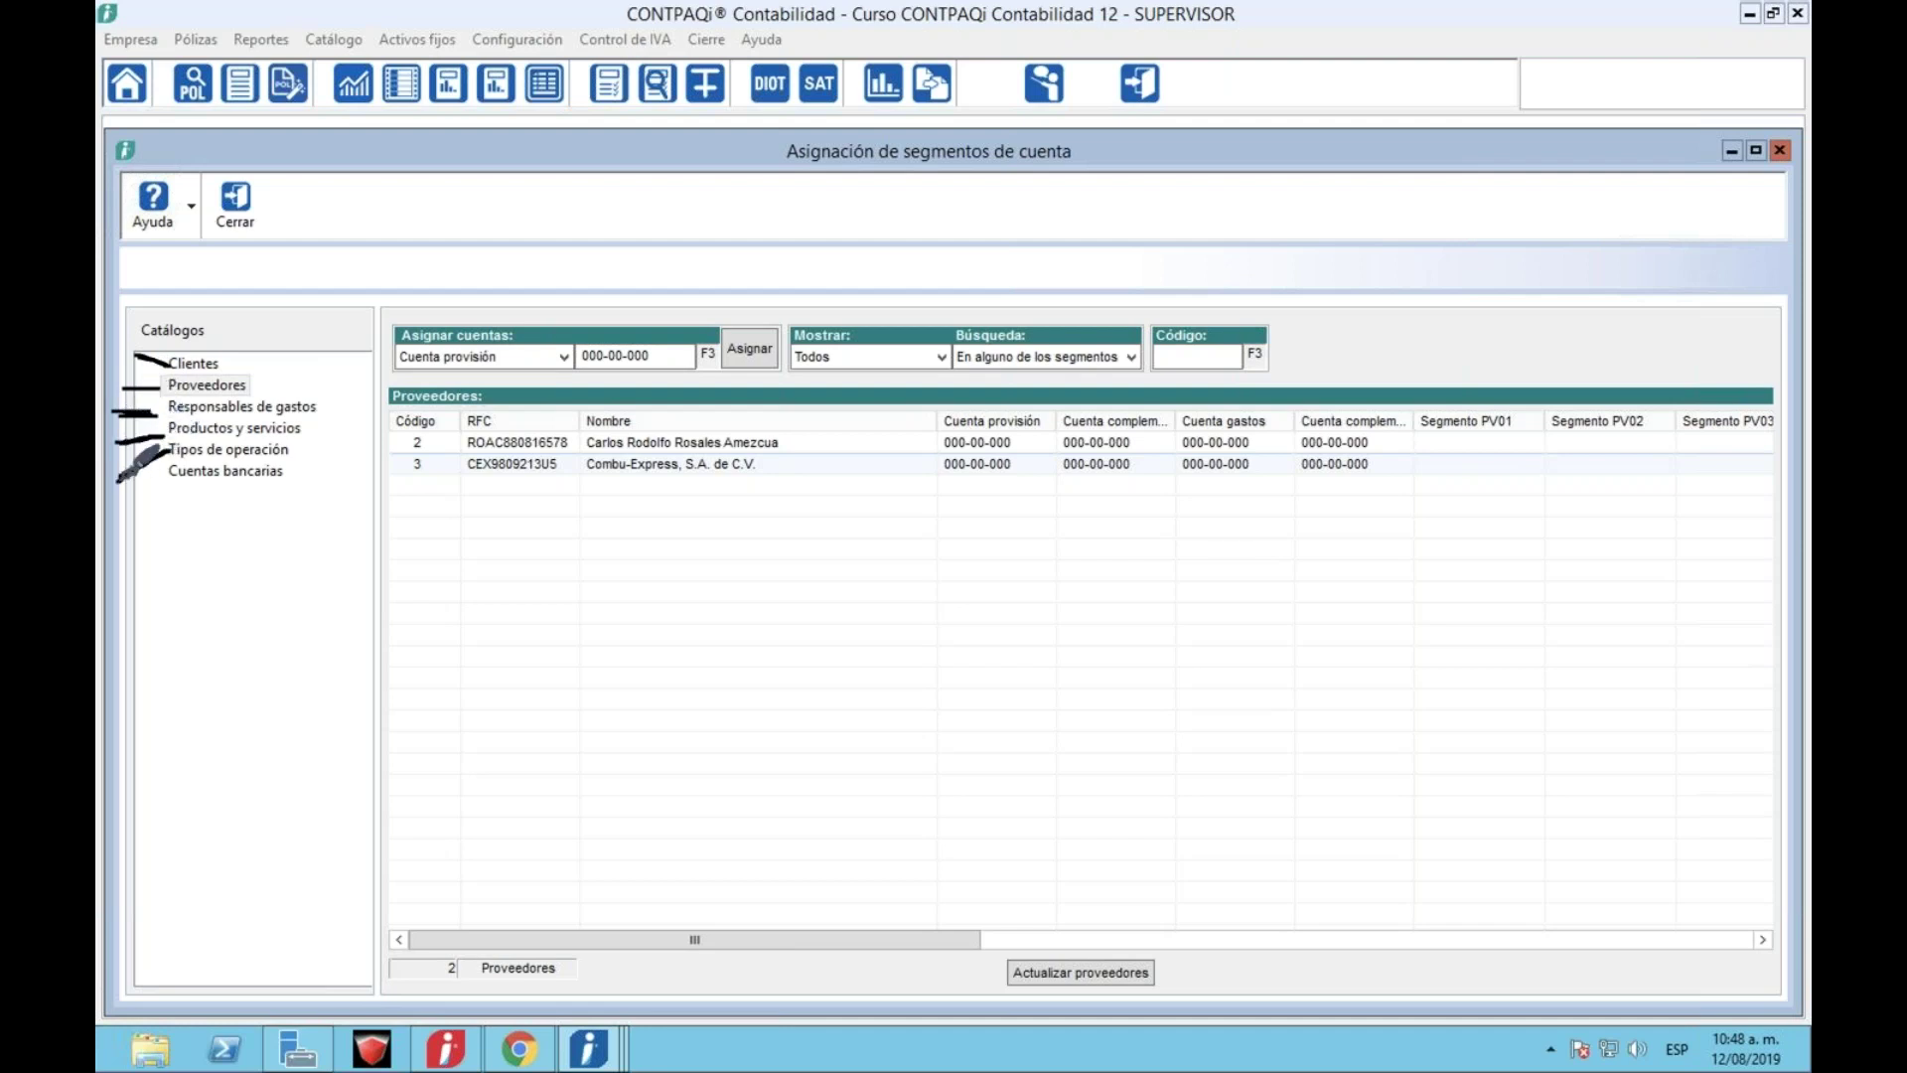
drag(115, 514, 167, 468)
key(e)
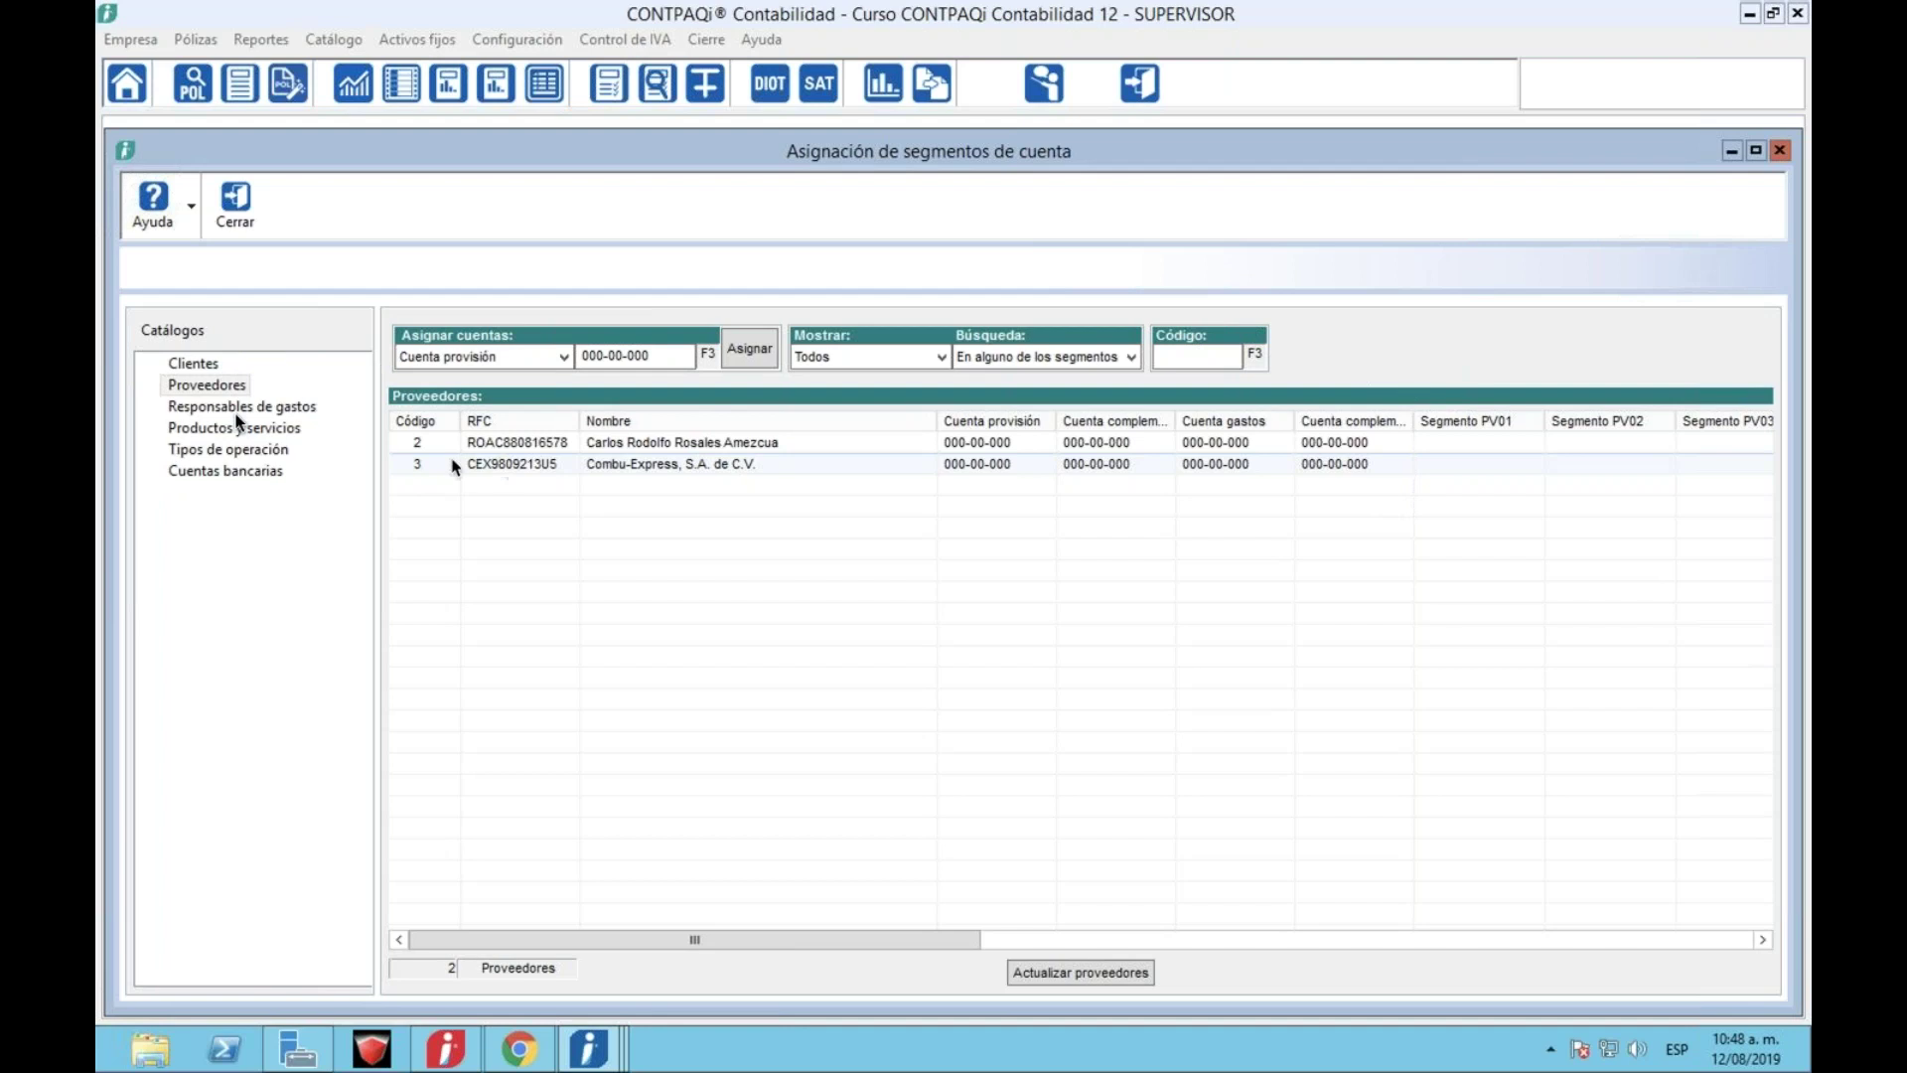
click(194, 364)
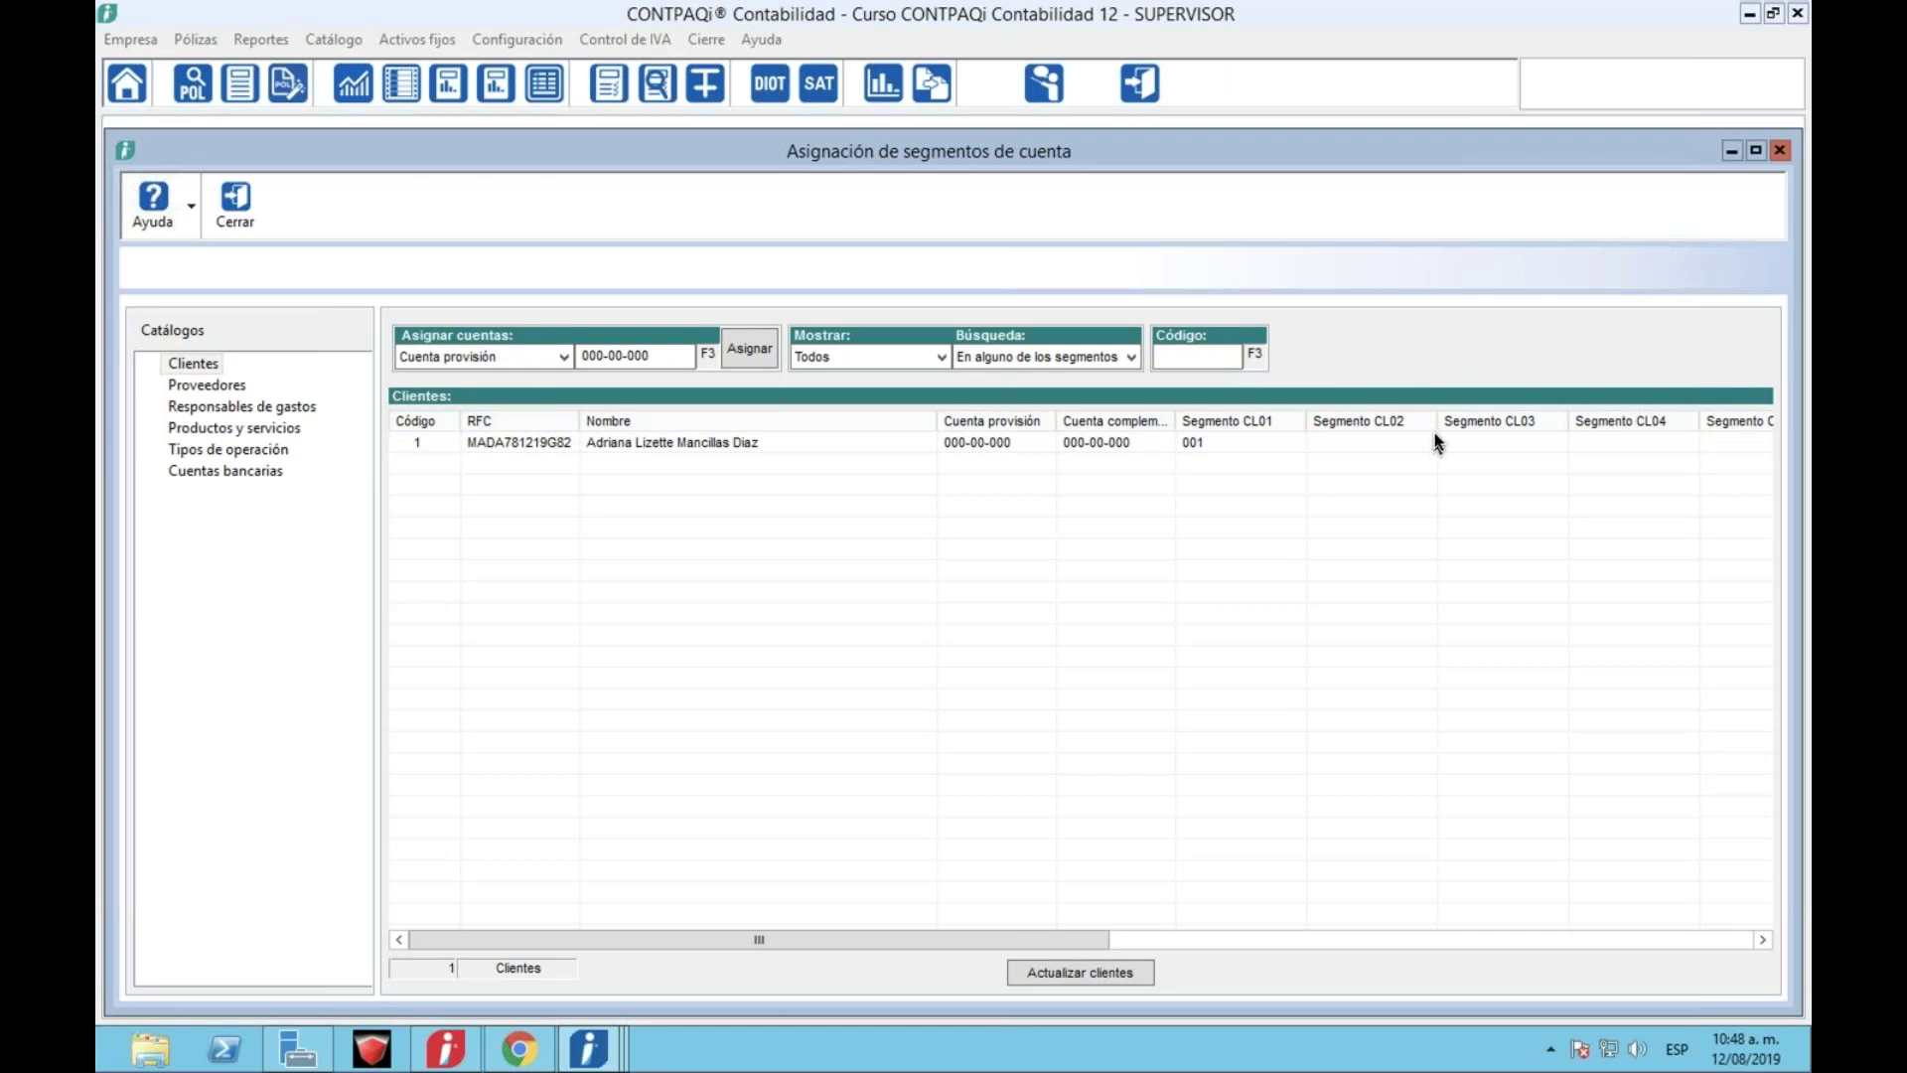
Open Catálogo de cuentas over the segment assignment window and move it down and left.
mouse_move(913, 395)
mouse_down()
mouse_move(959, 472)
mouse_move(1023, 397)
mouse_move(889, 398)
mouse_move(1097, 400)
mouse_move(1053, 467)
mouse_move(1147, 468)
mouse_move(1118, 383)
mouse_move(1187, 417)
mouse_move(1246, 359)
mouse_up()
mouse_move(1170, 422)
mouse_down()
mouse_move(1179, 462)
mouse_move(1252, 475)
mouse_move(1296, 417)
mouse_move(1213, 375)
mouse_up()
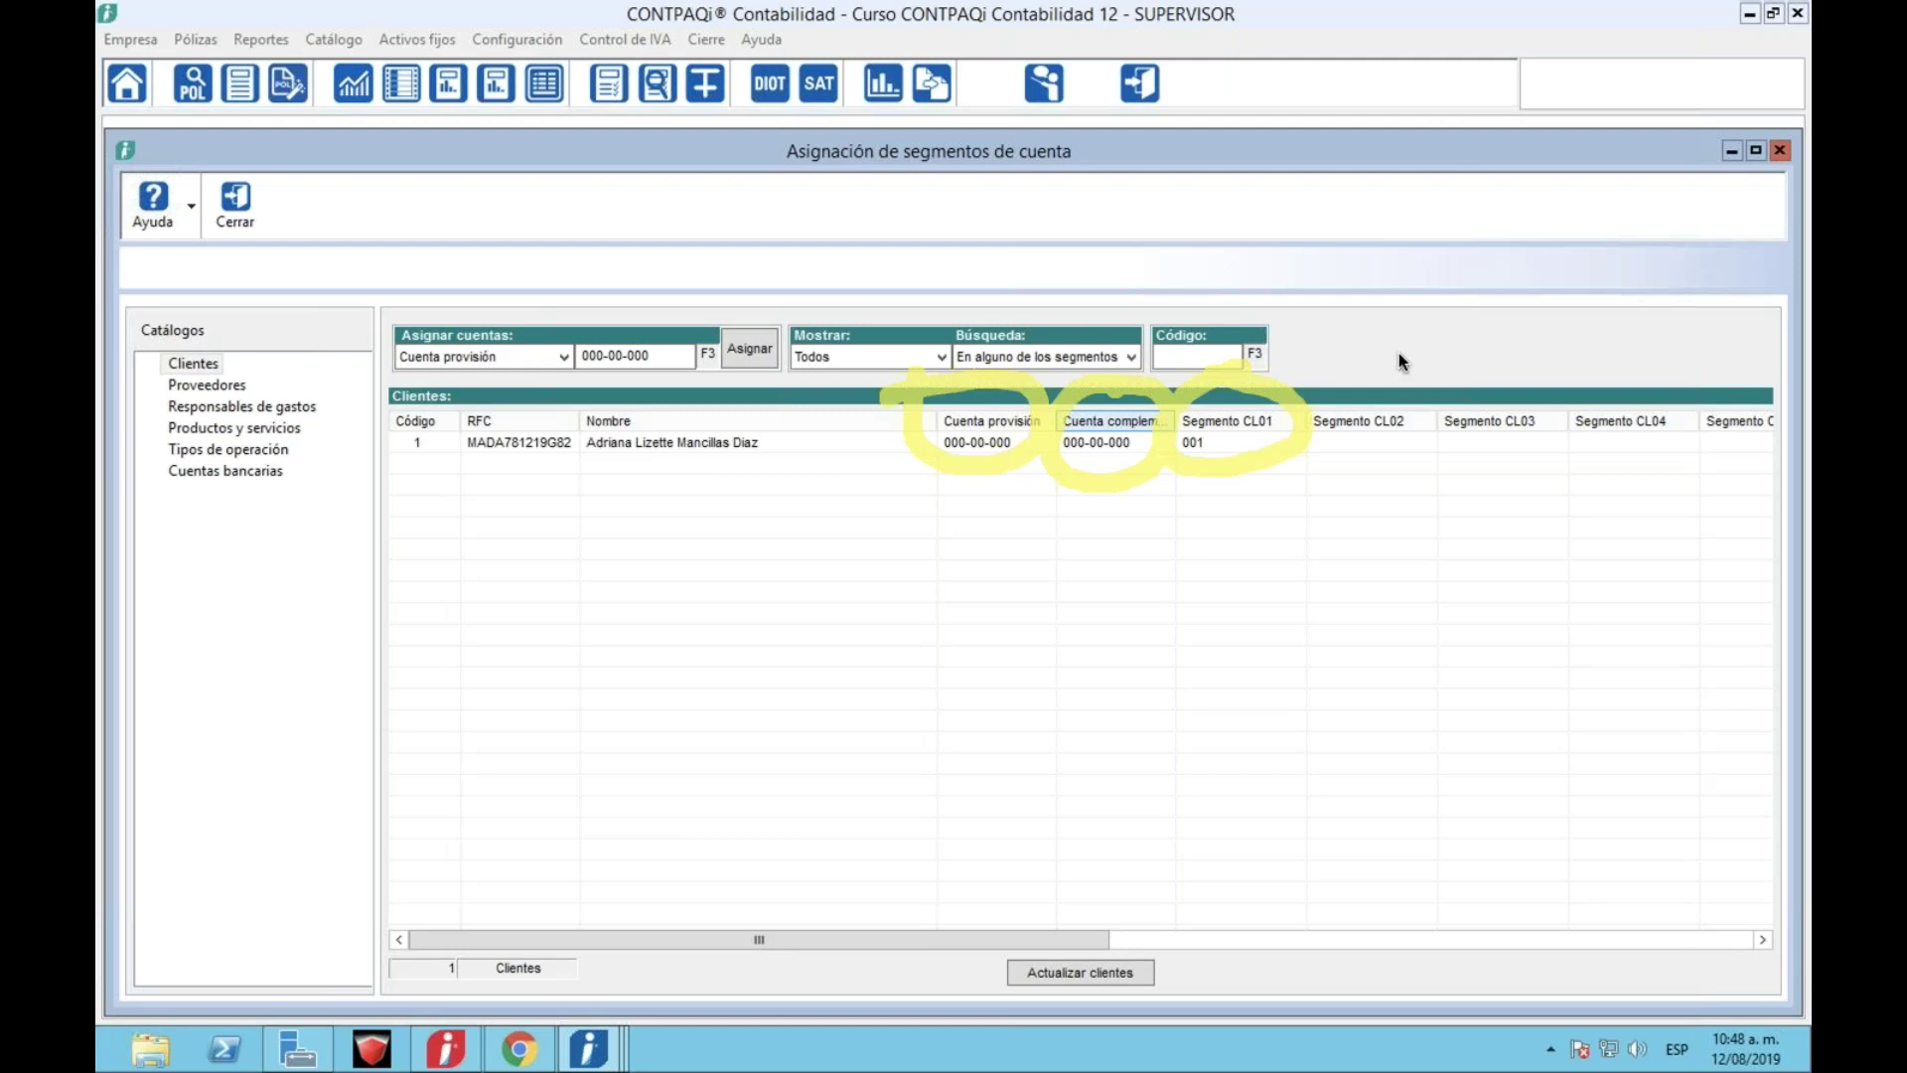
key(Escape)
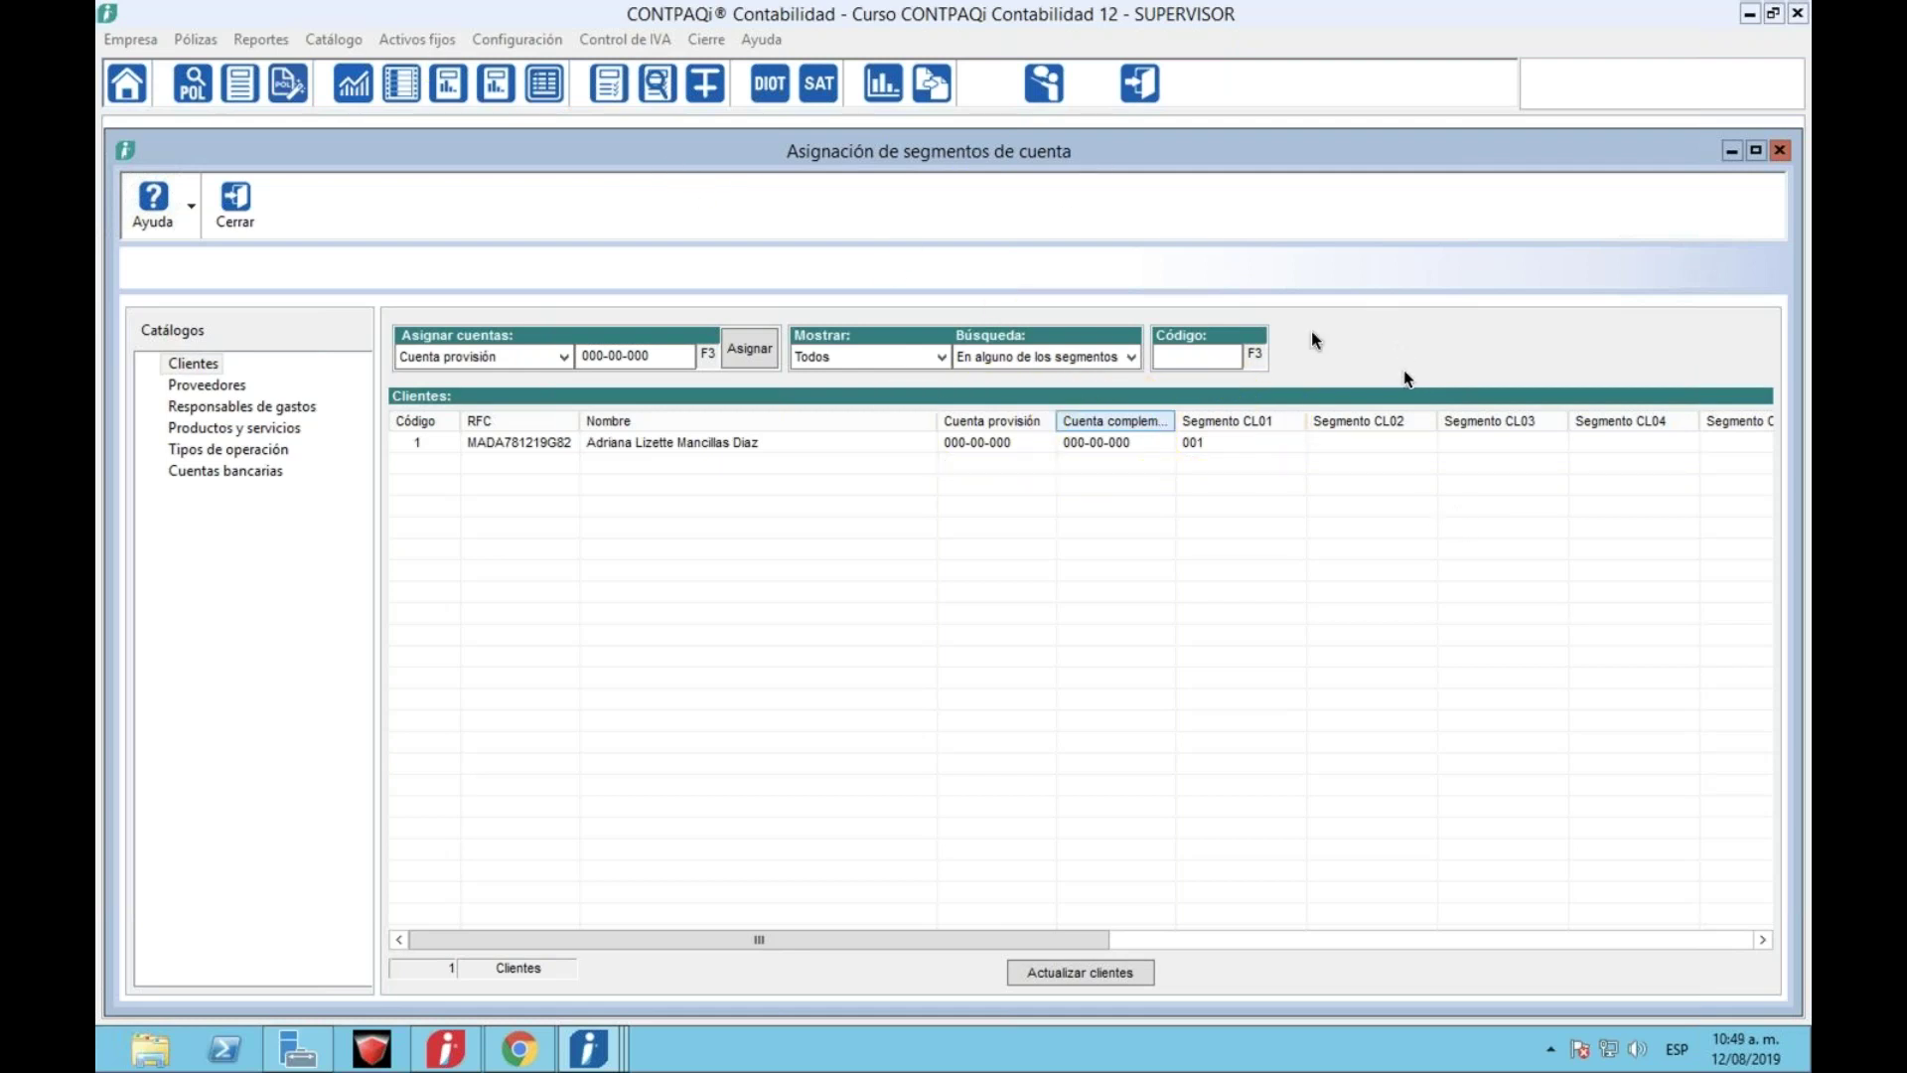
click(334, 40)
click(298, 61)
drag(915, 236, 672, 410)
Search the chart of accounts by the client's name, then minimise the catalogue.
click(430, 559)
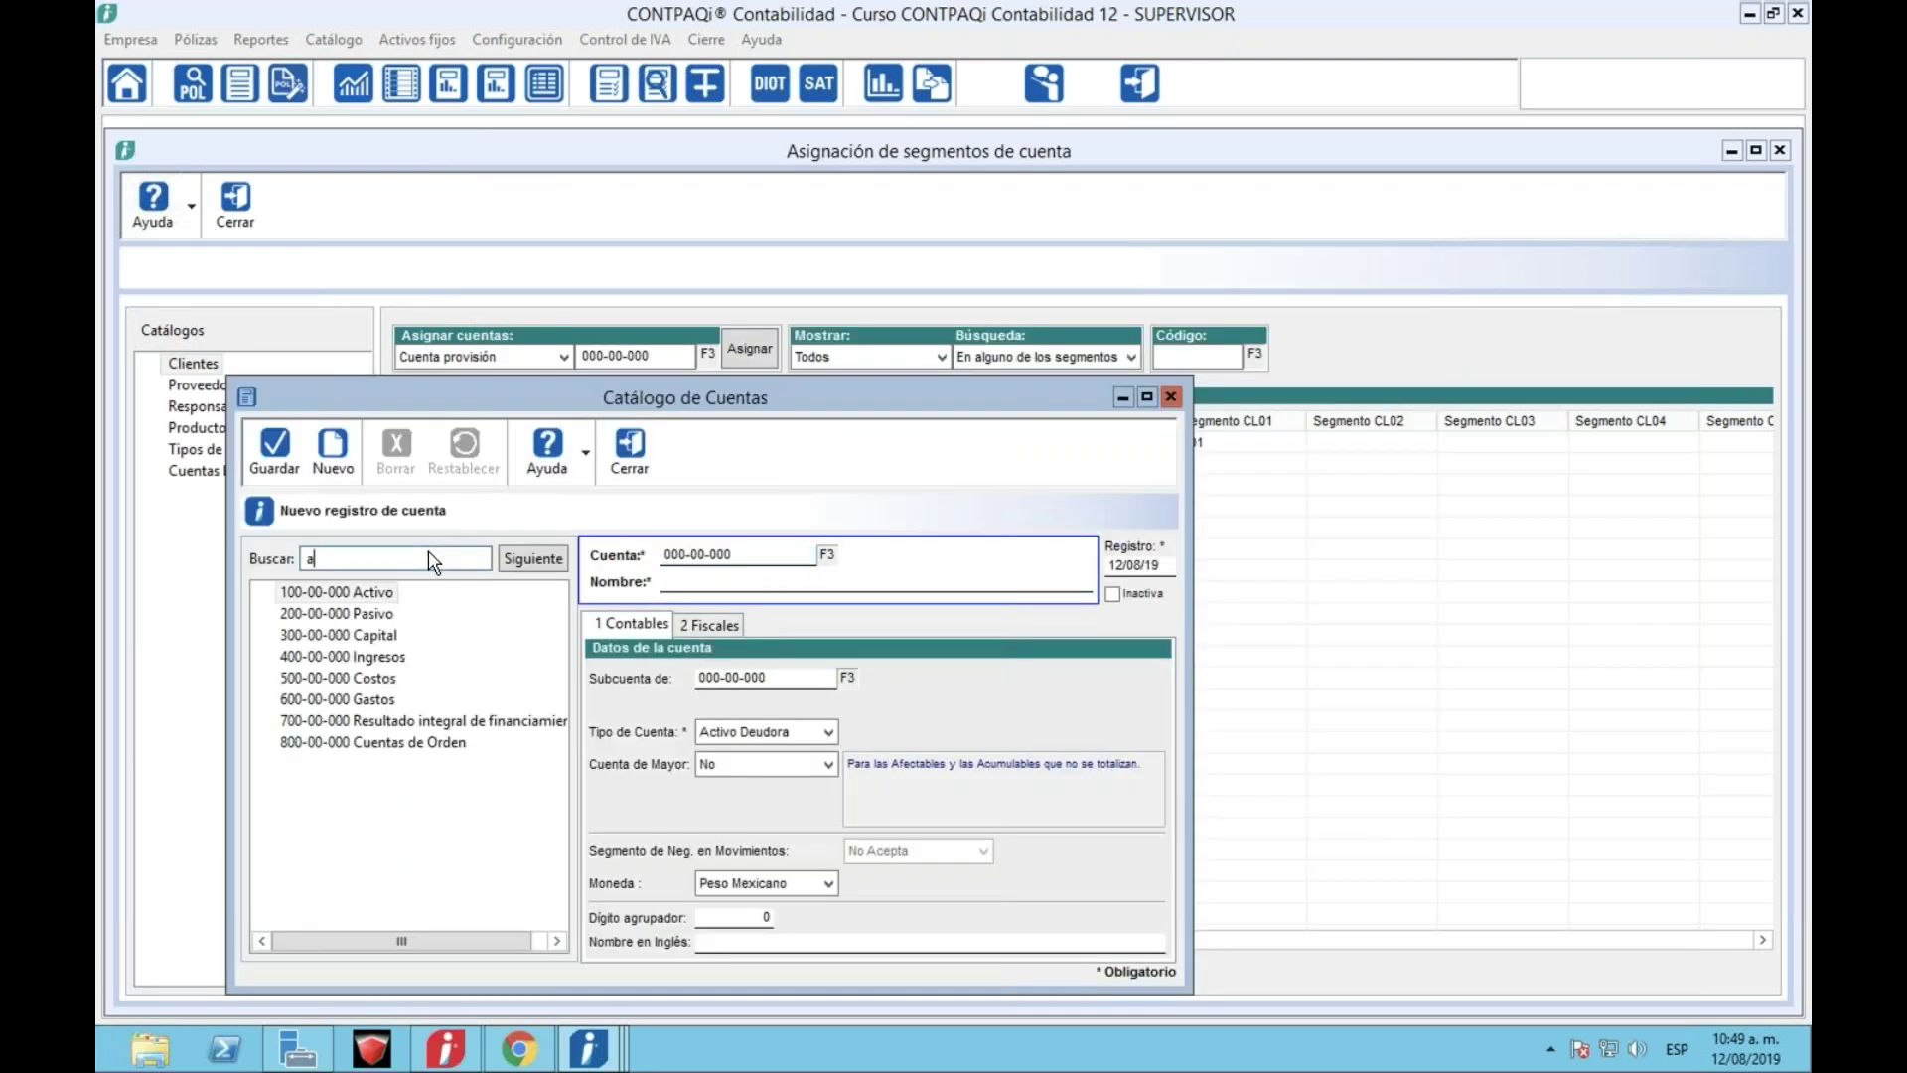
text(adriana)
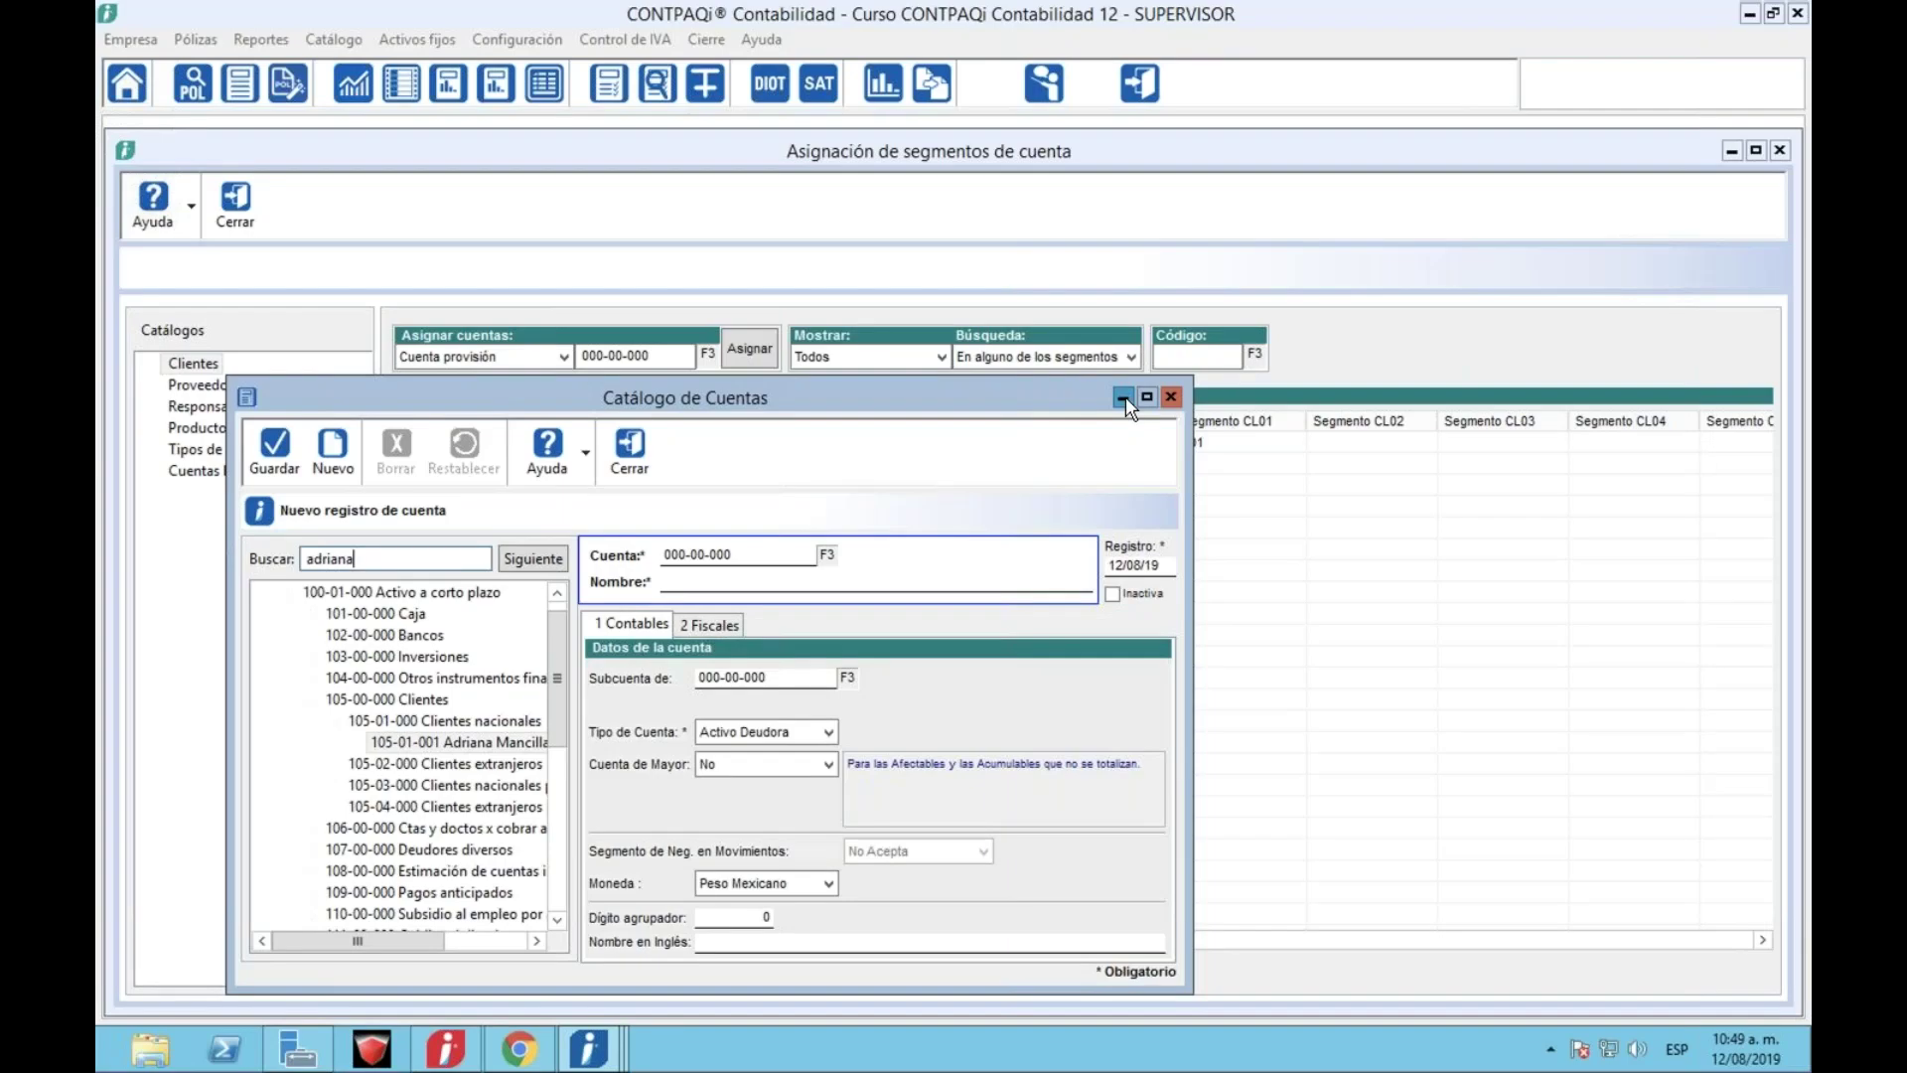
click(1123, 397)
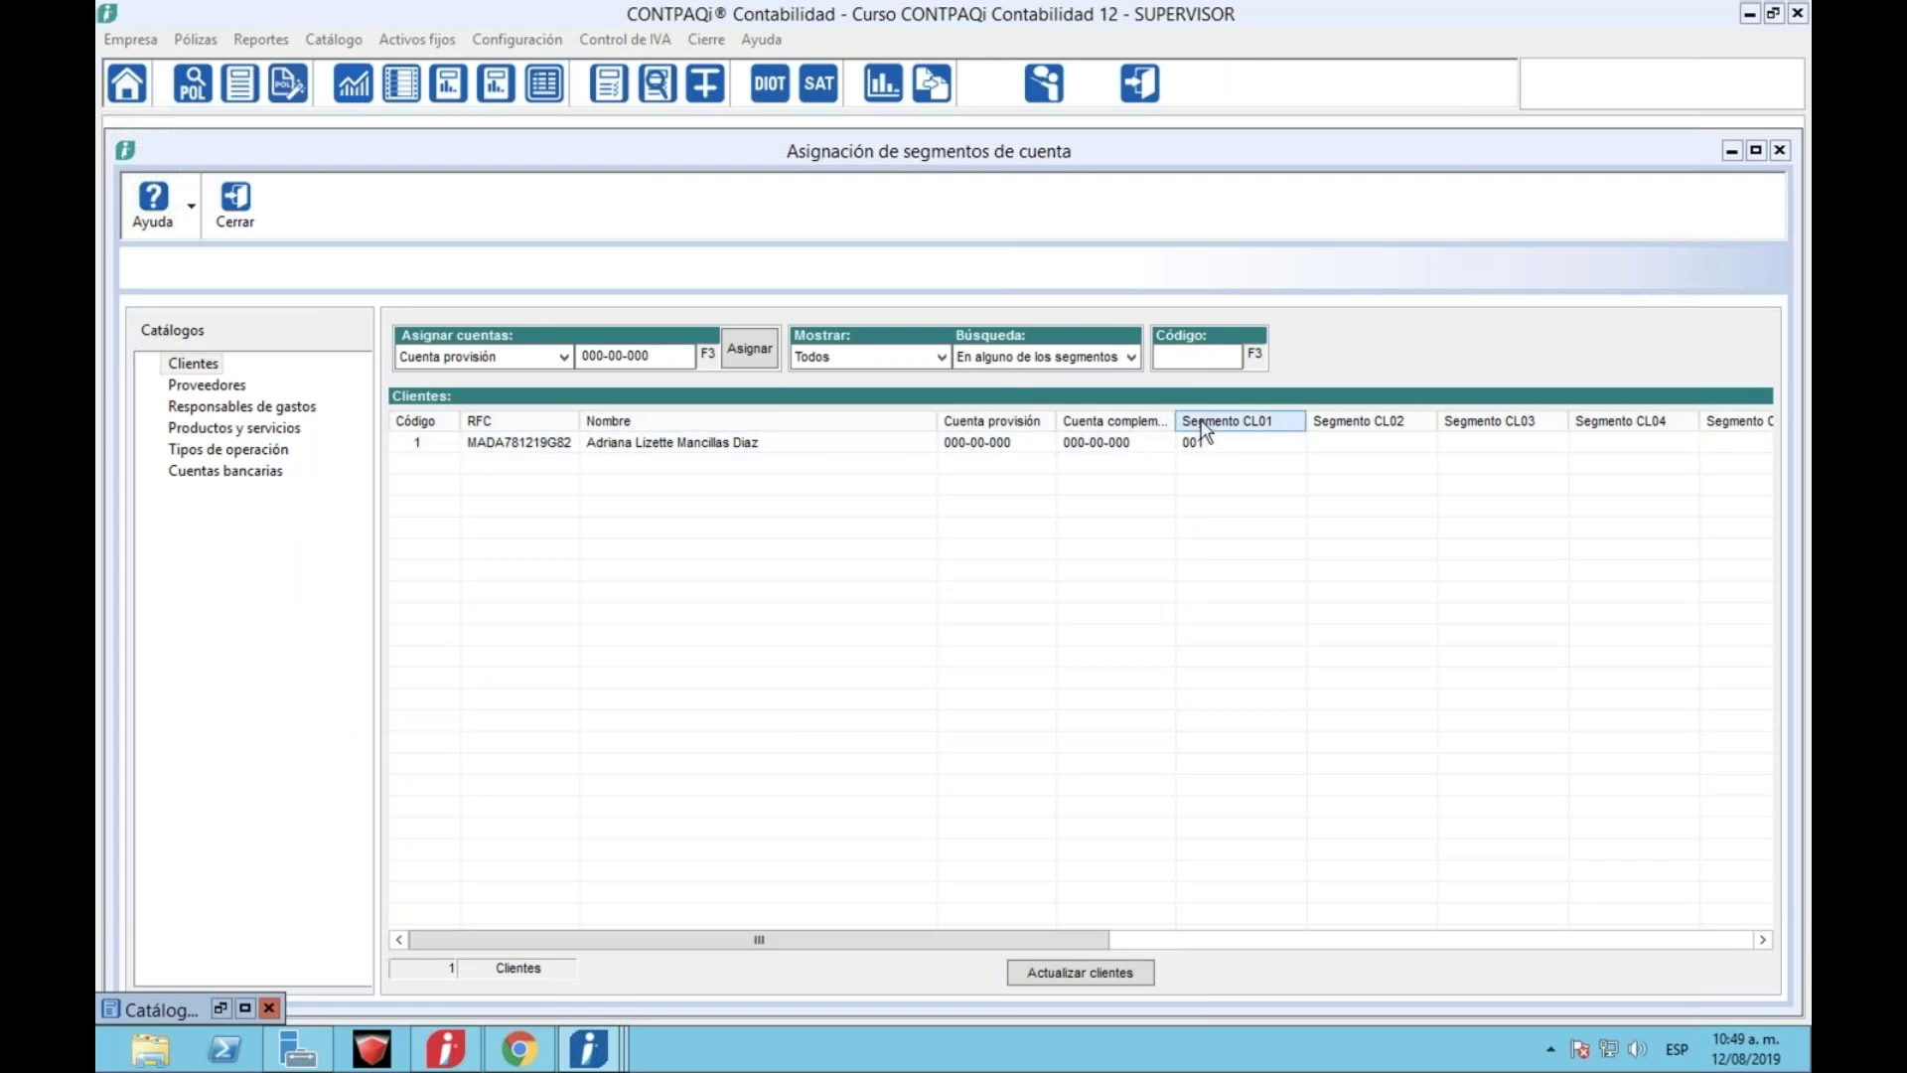
key(super)
key(super)
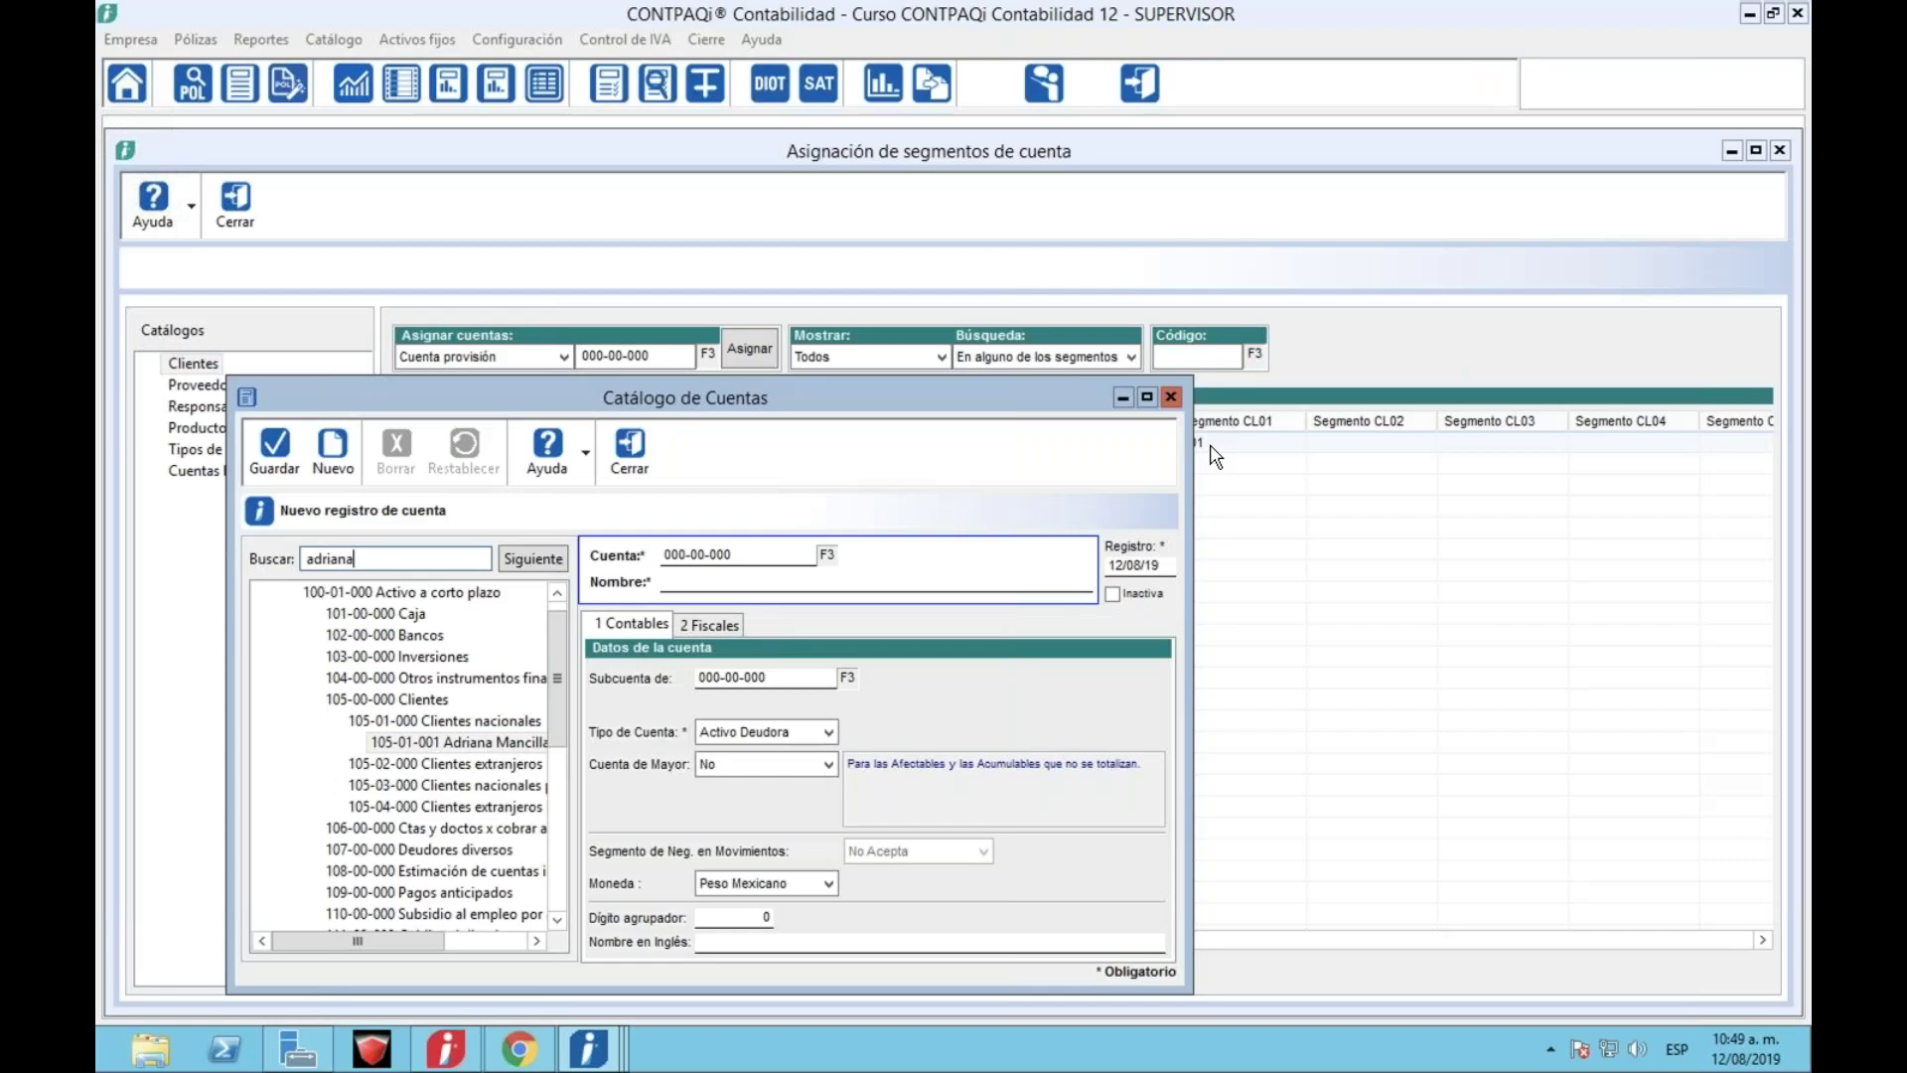
Try 10501001 as the client's Segmento CL01, then restore it to 001.
text(10501001)
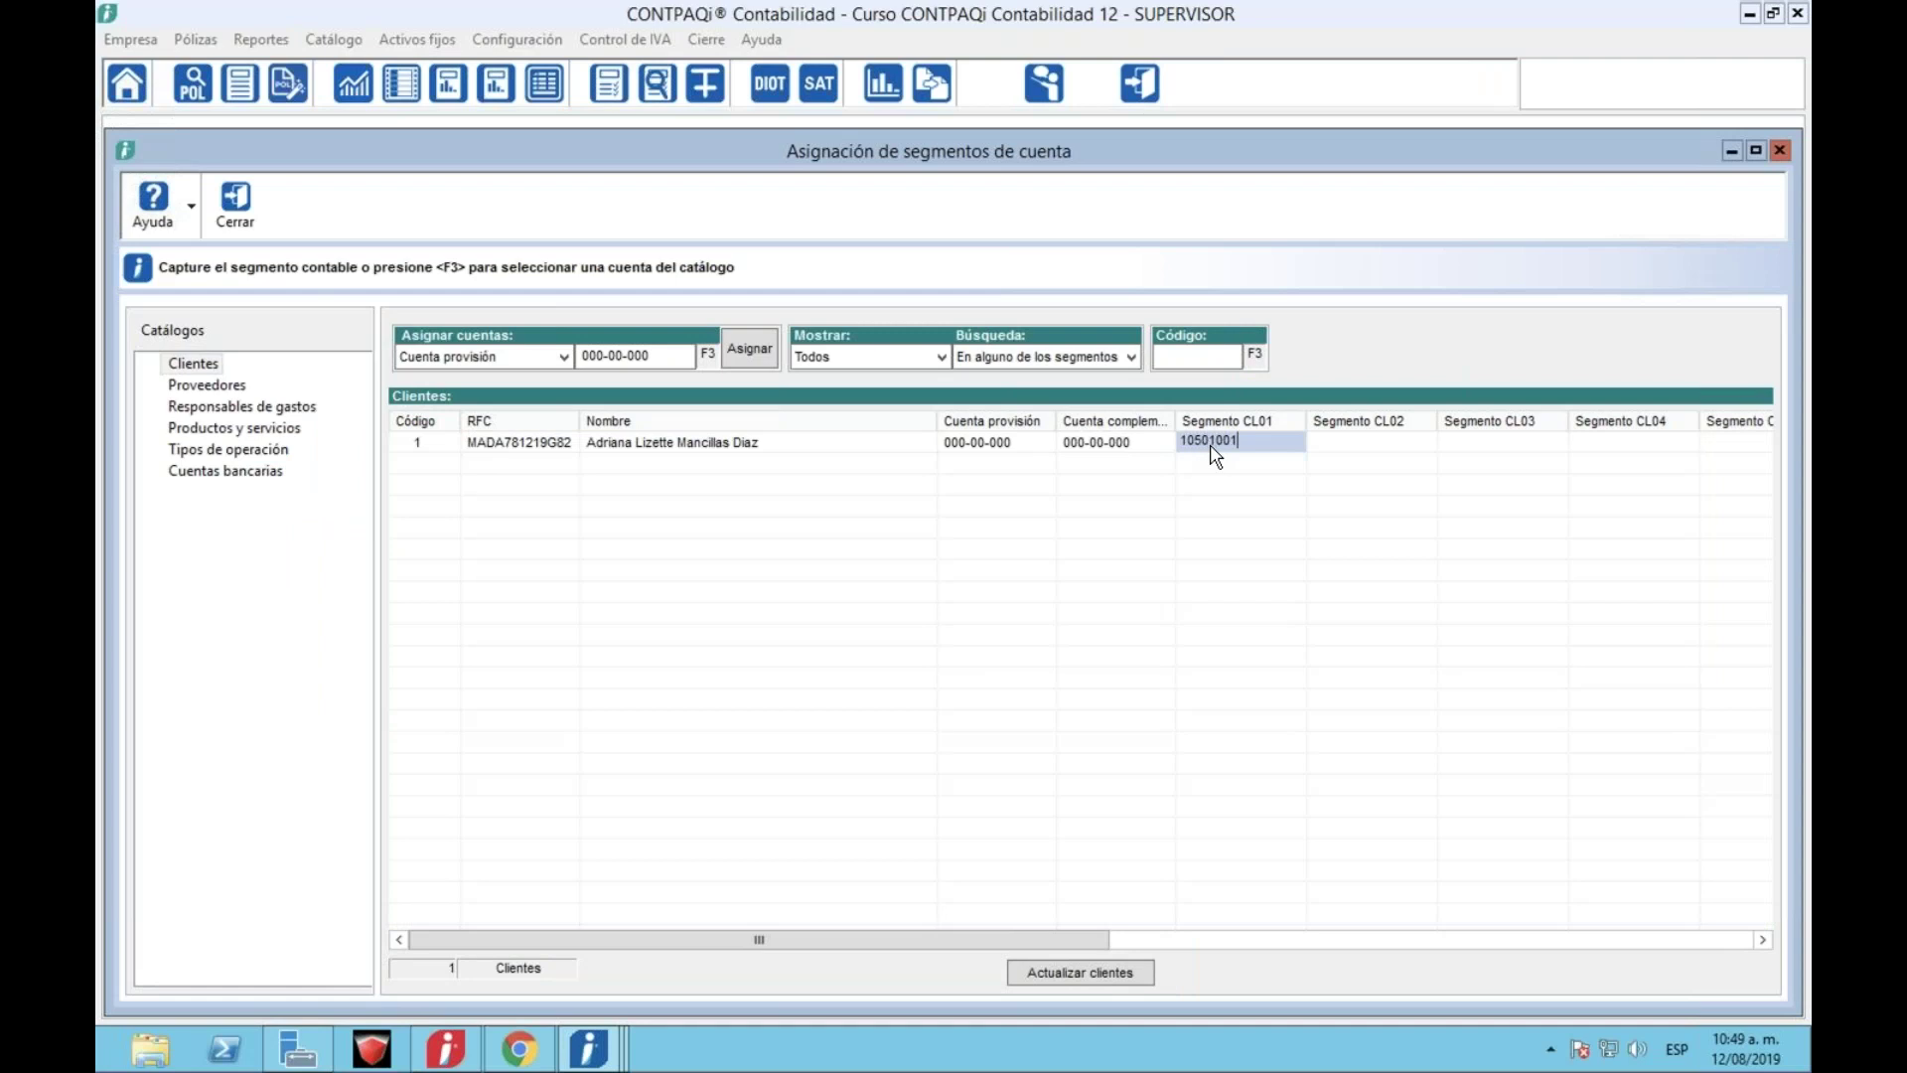
key(Tab)
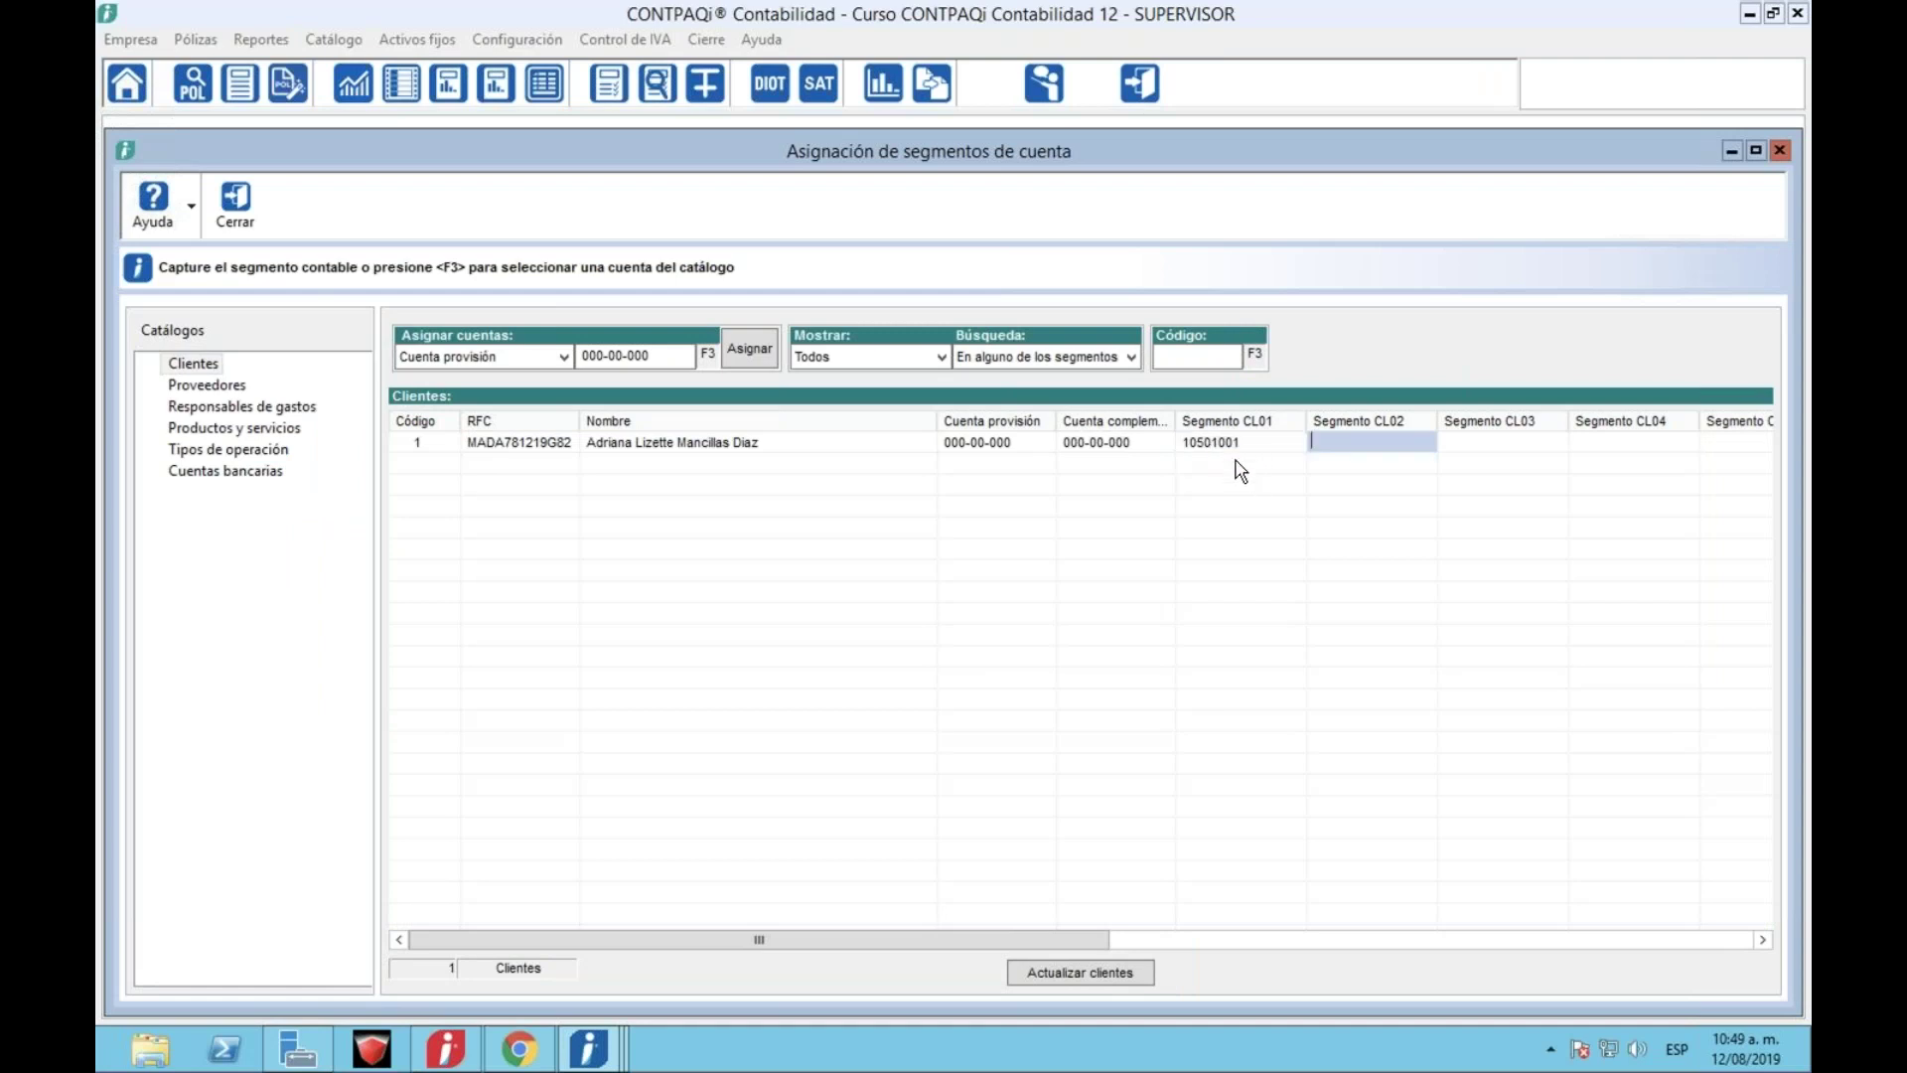
click(1239, 445)
text(001)
key(Tab)
click(1200, 452)
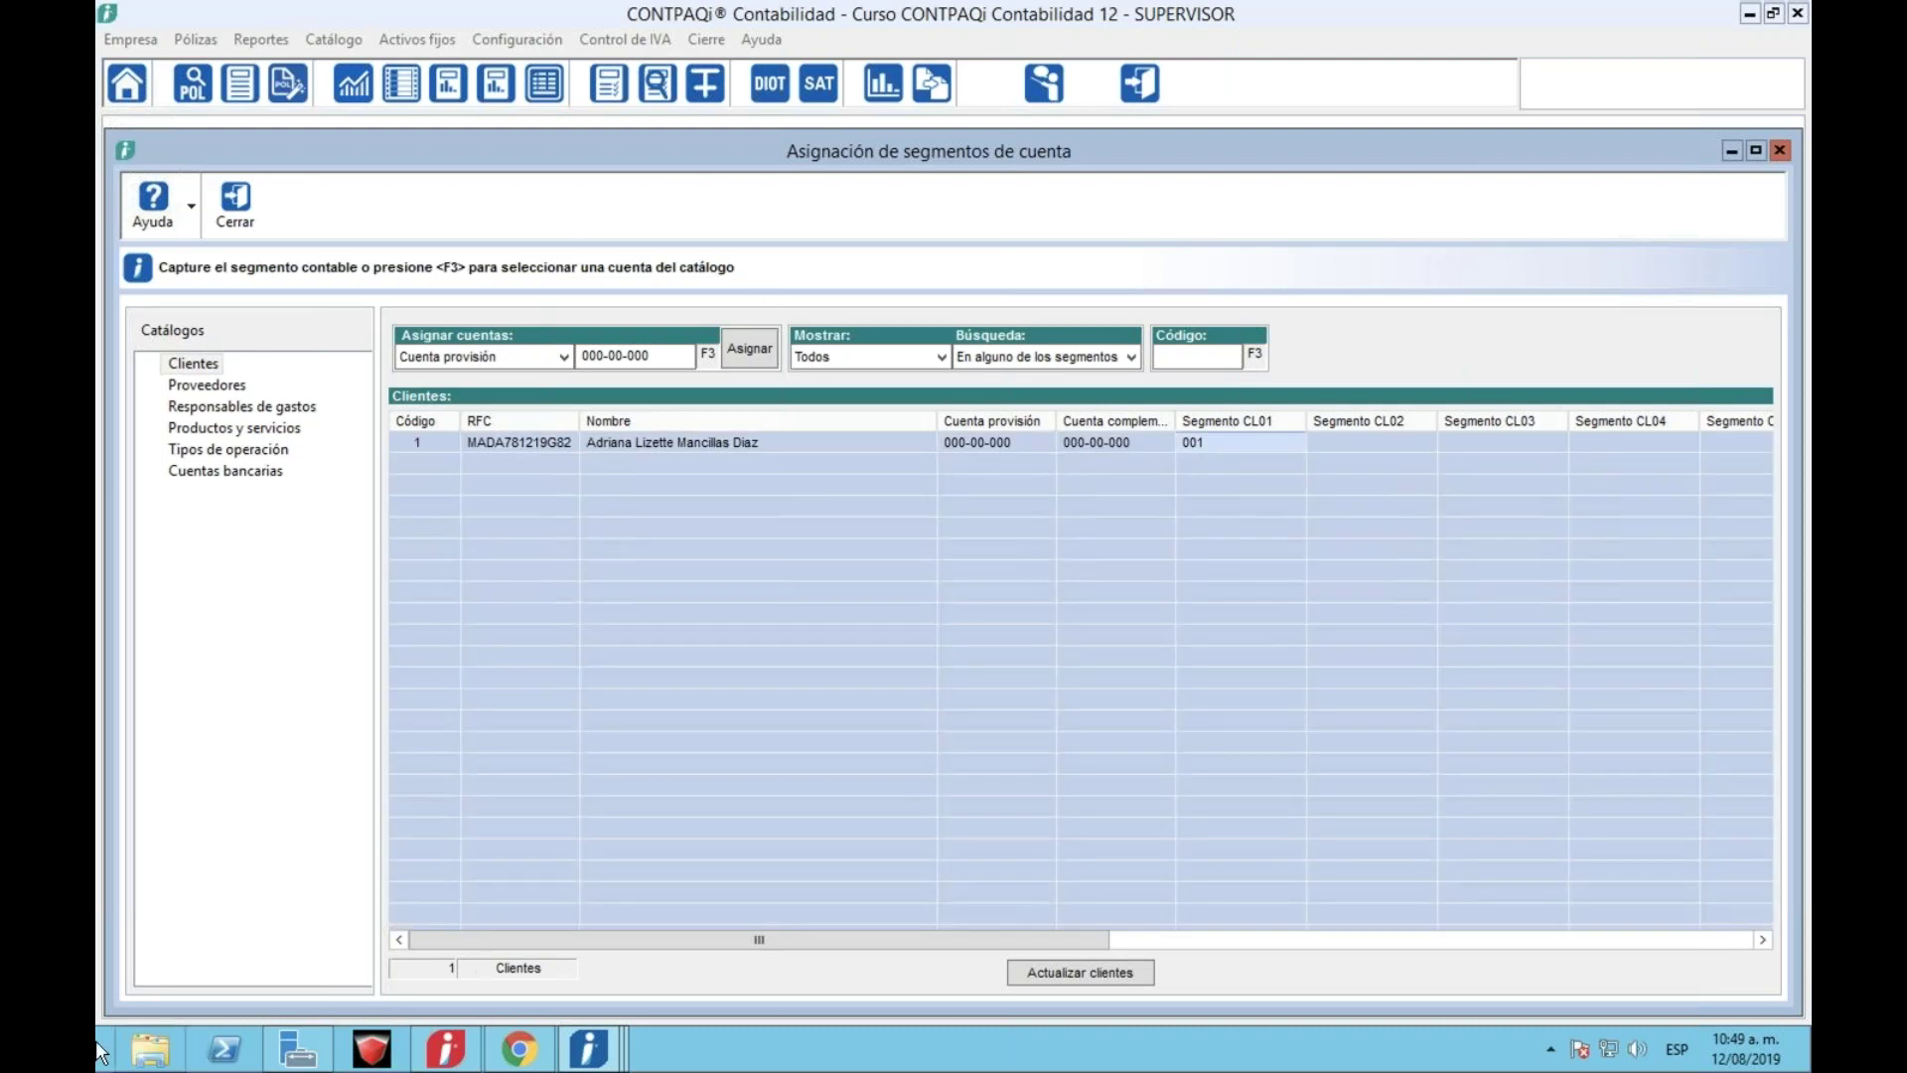
key(super)
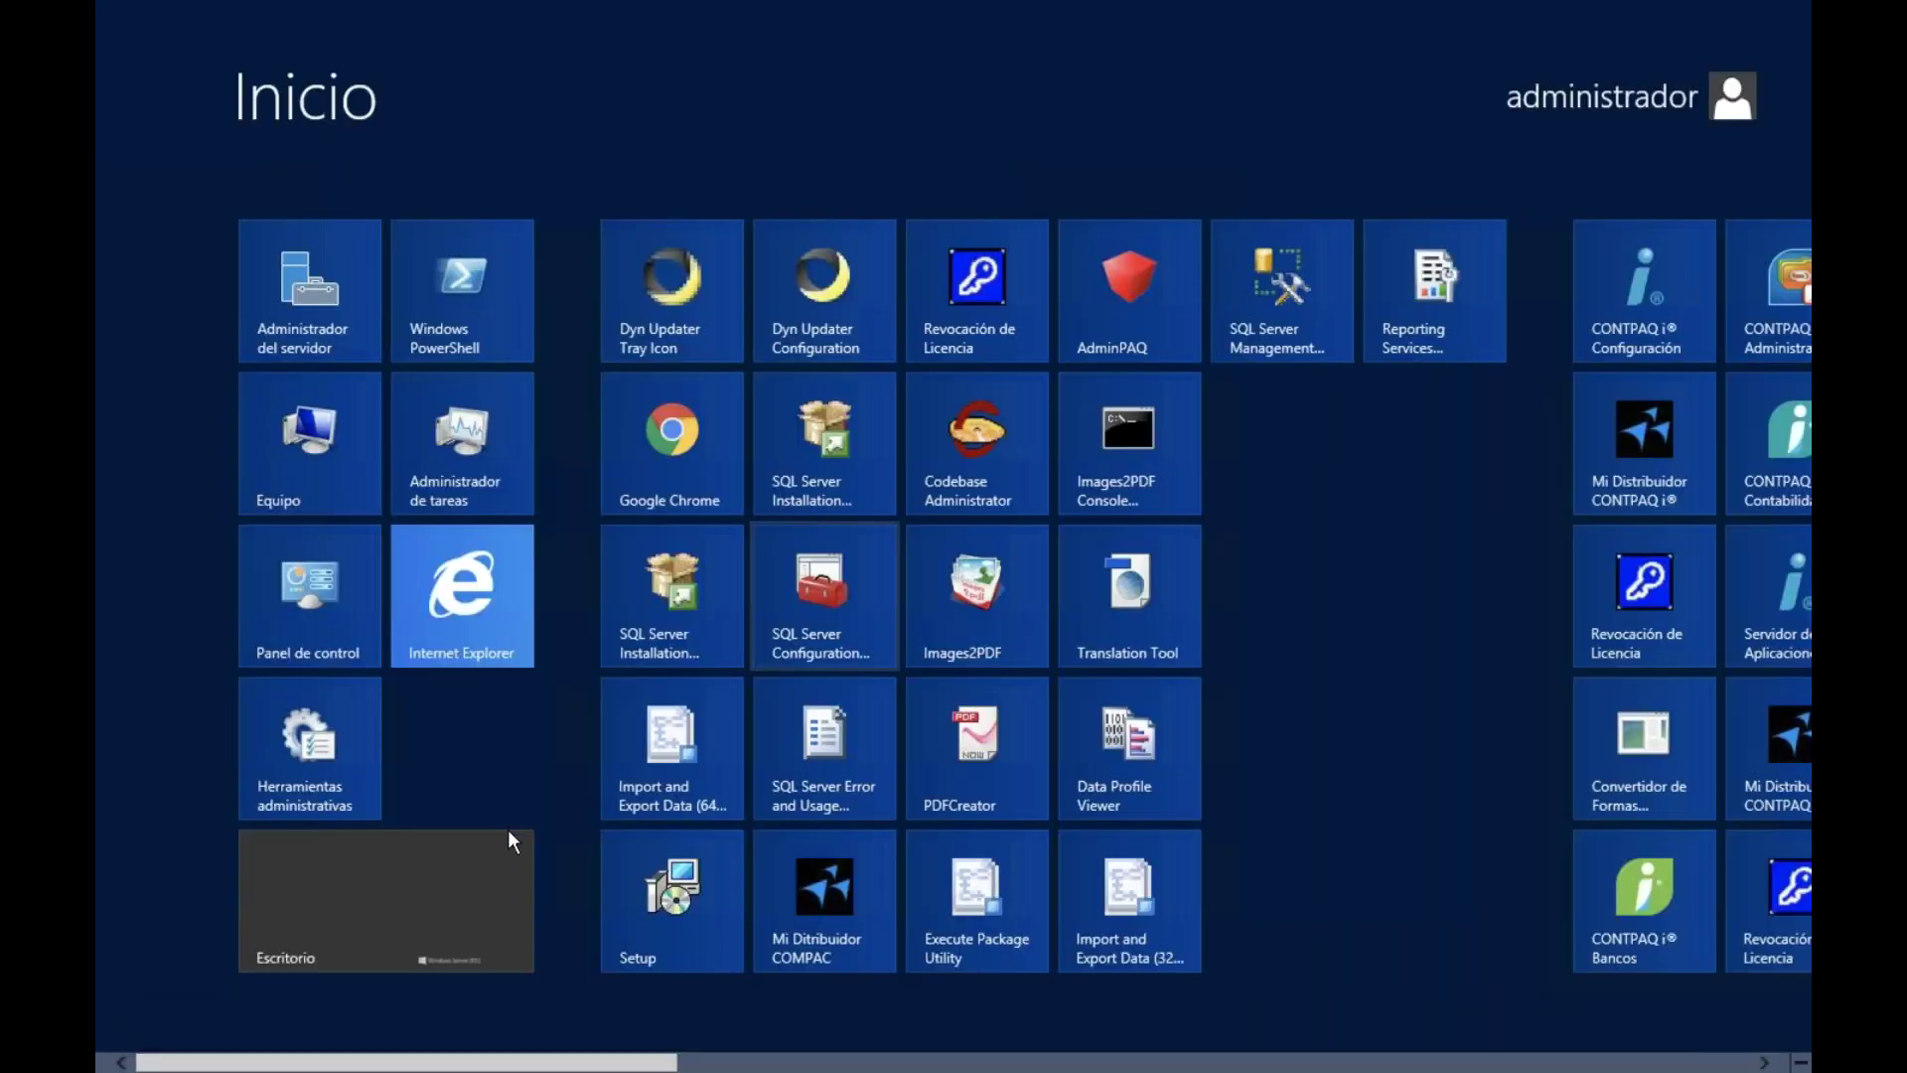
Search 'excel' from the Start screen and launch Microsoft Office Excel 2007 with blank Libro1.
click(425, 881)
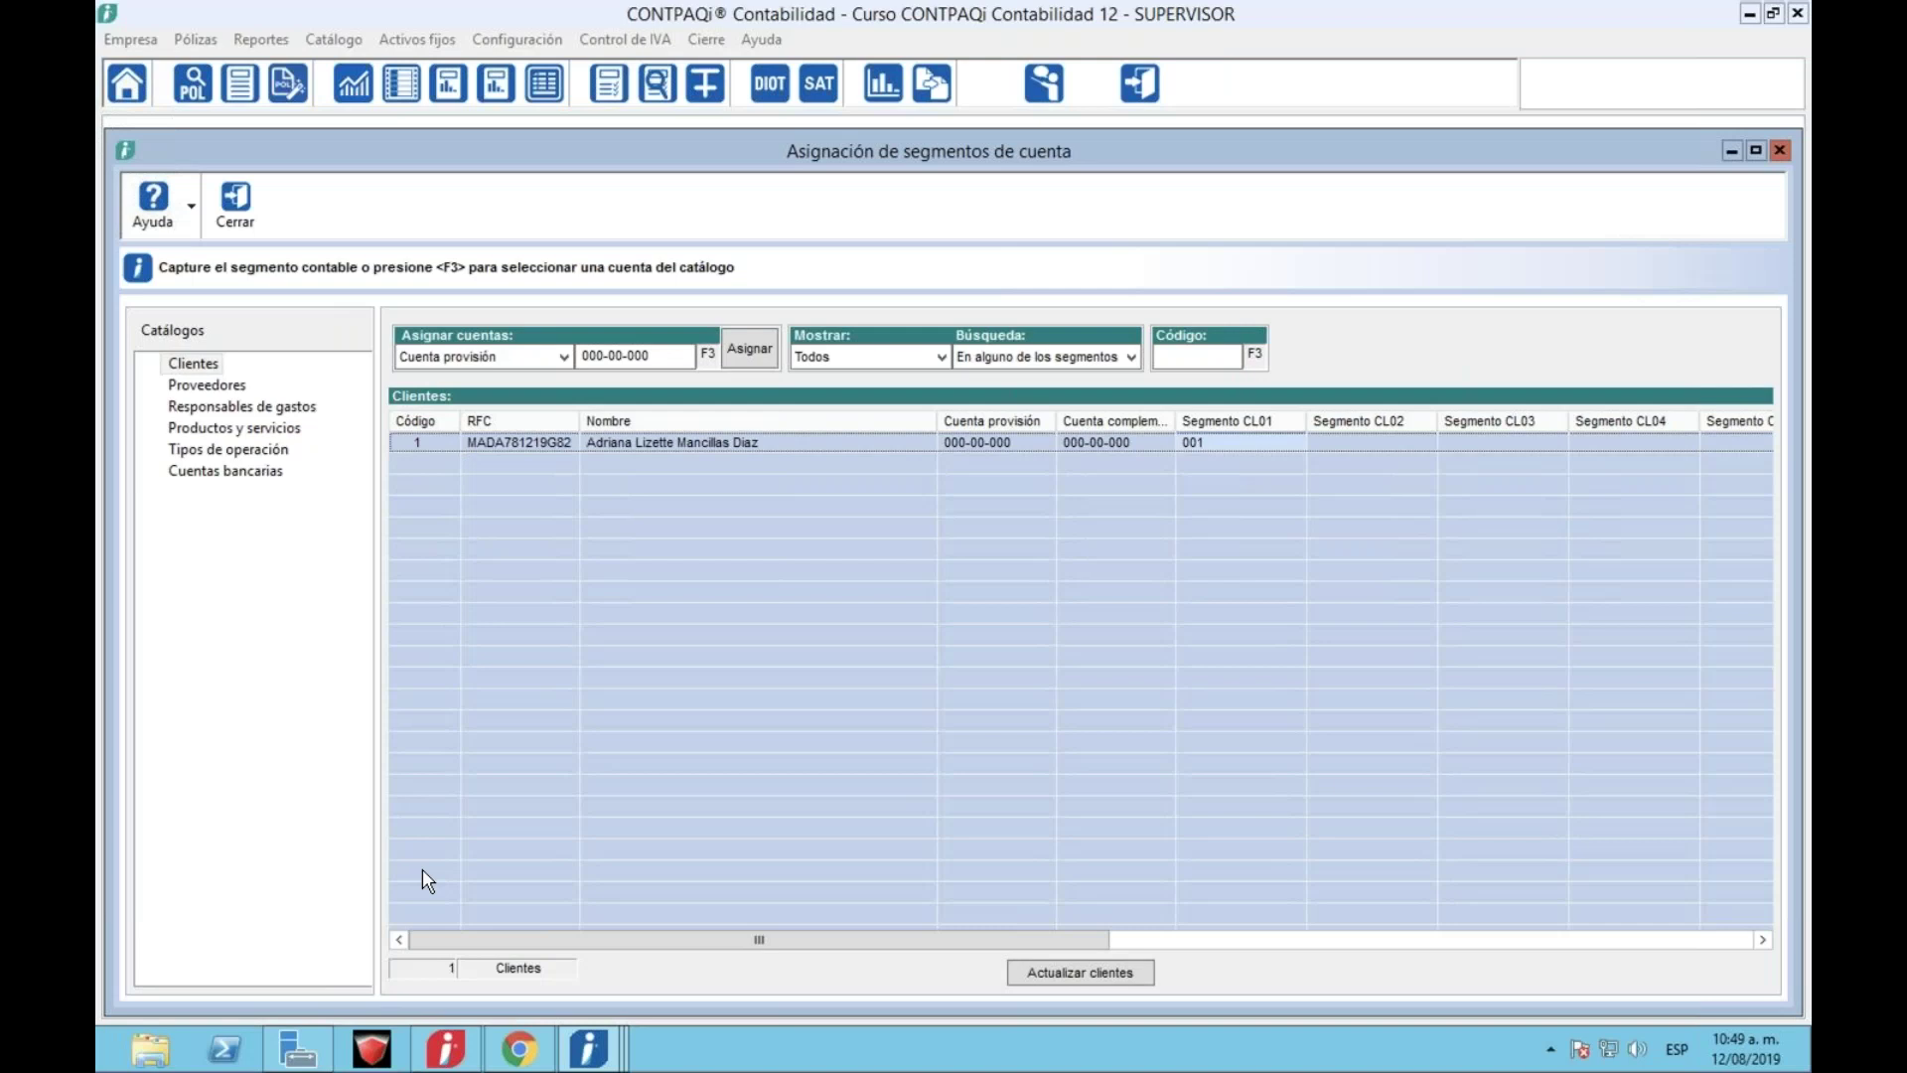
click(119, 1058)
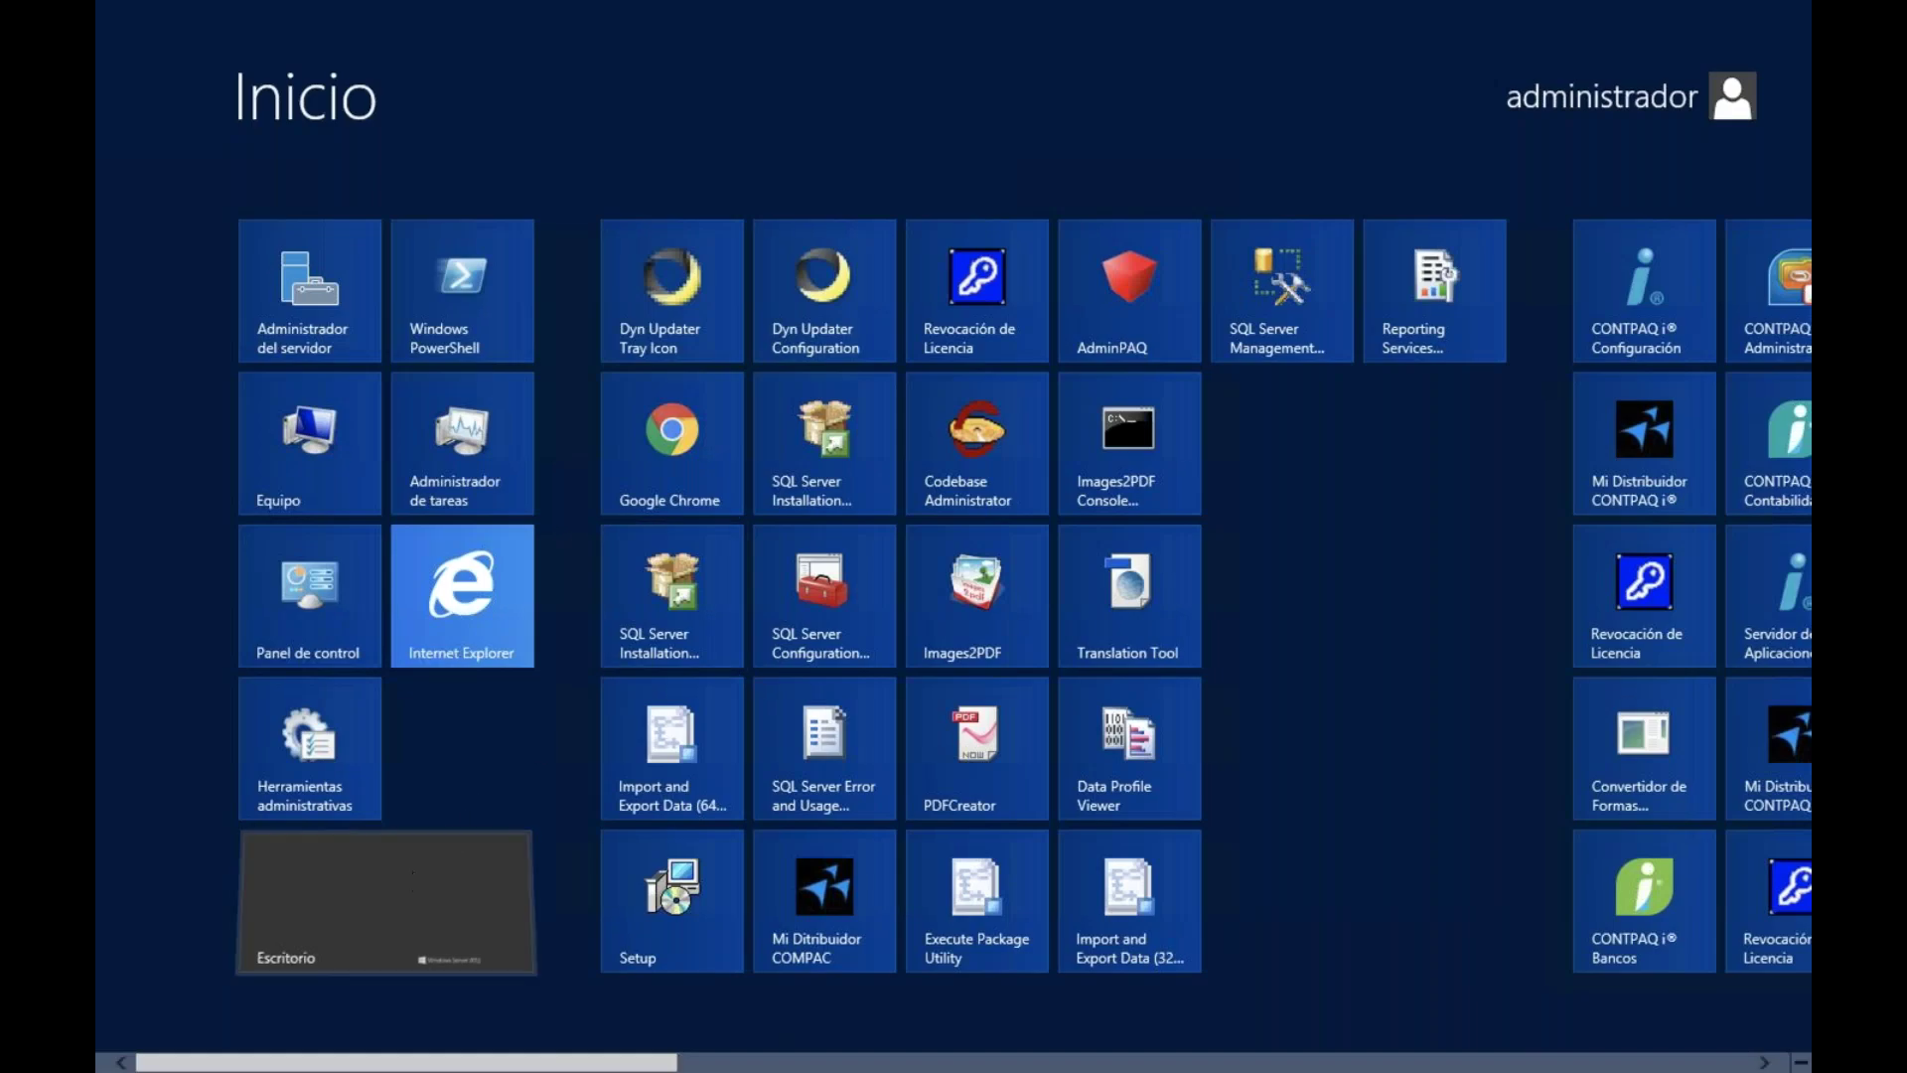
click(421, 874)
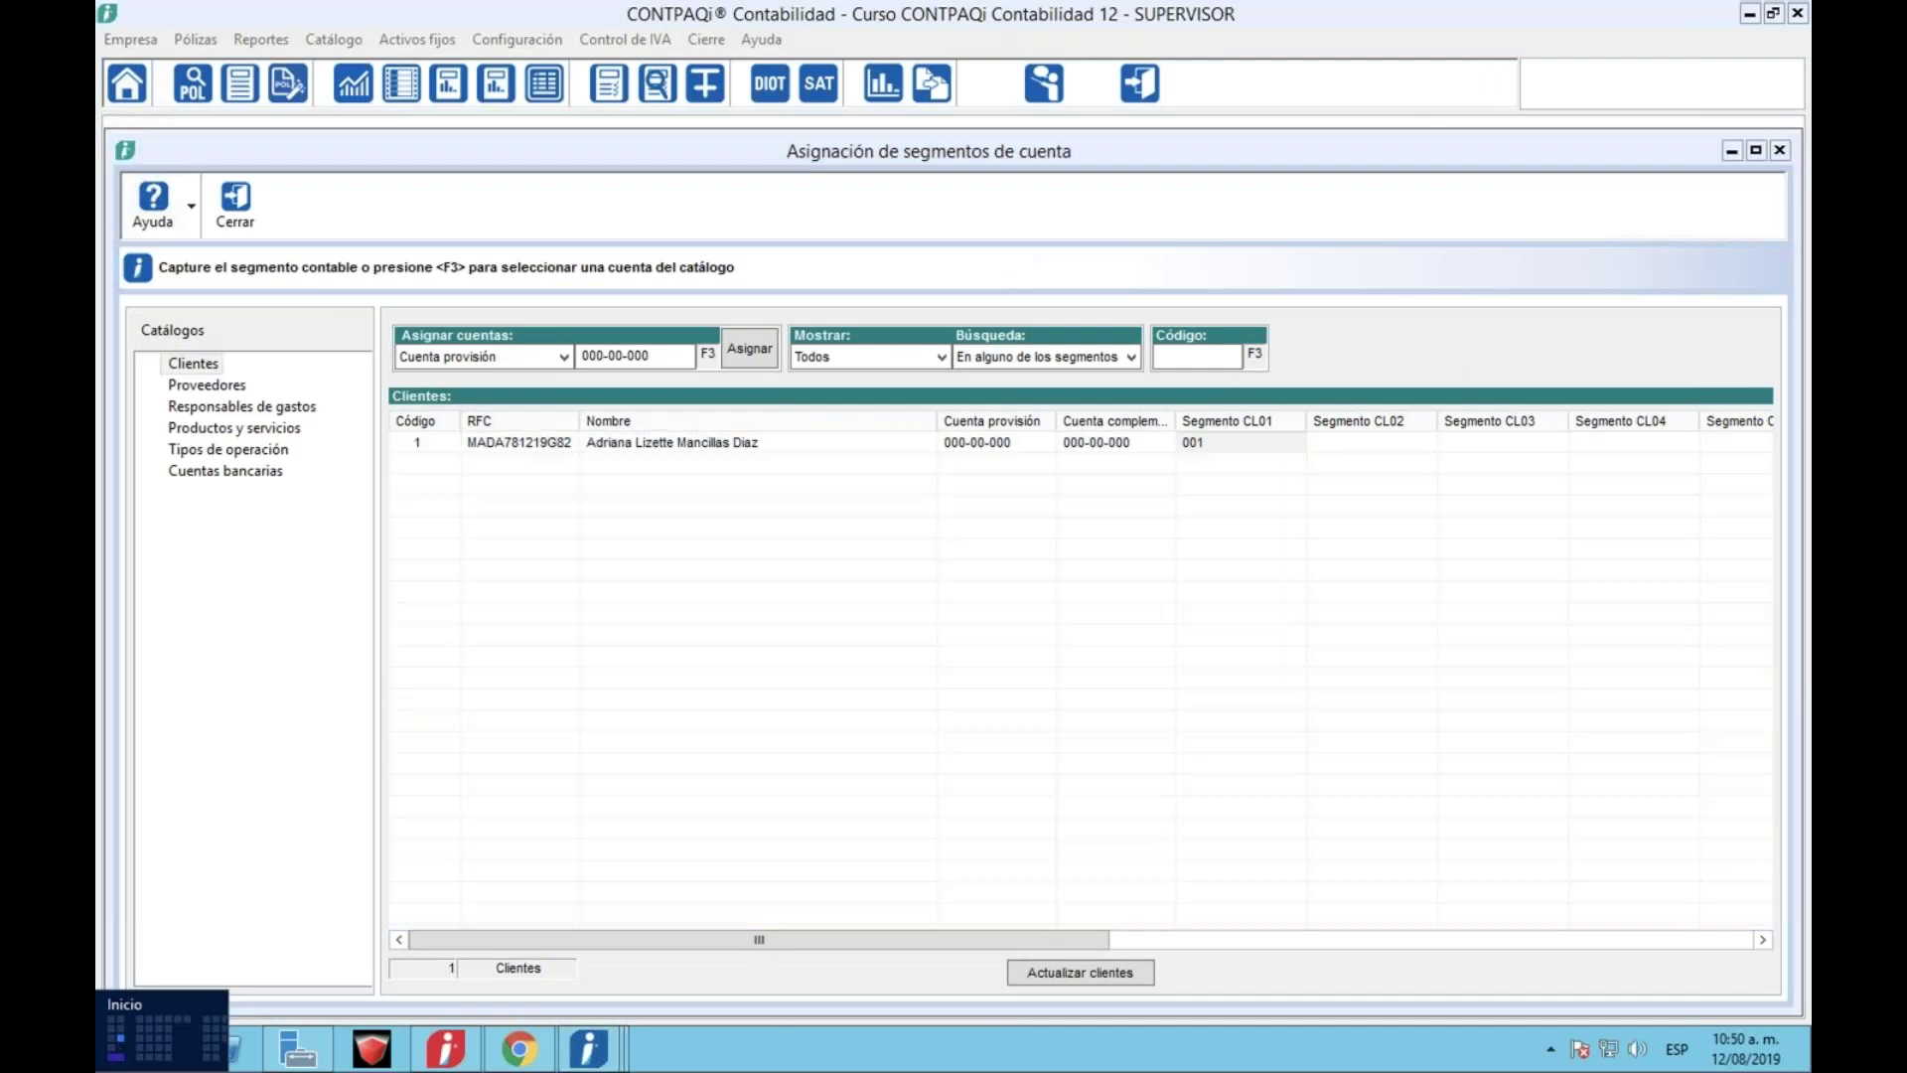
click(98, 1069)
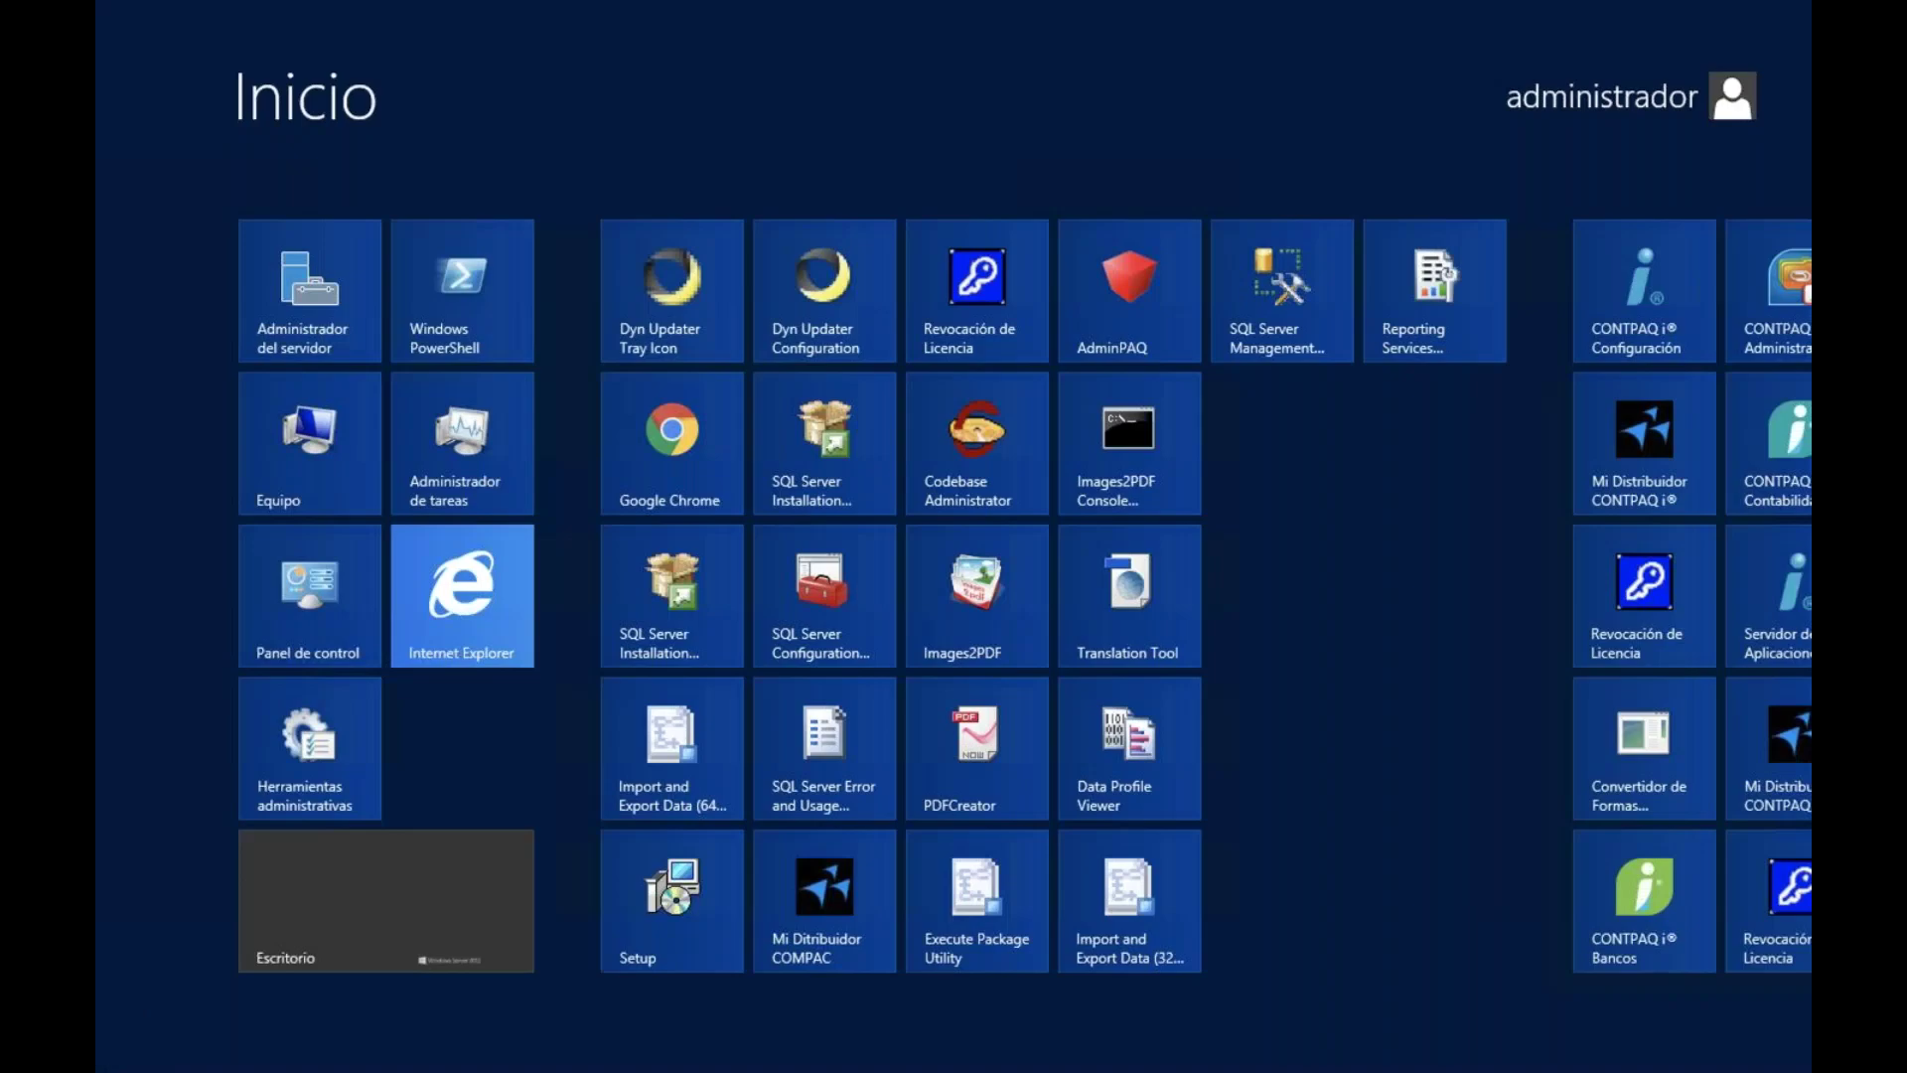
text(excel)
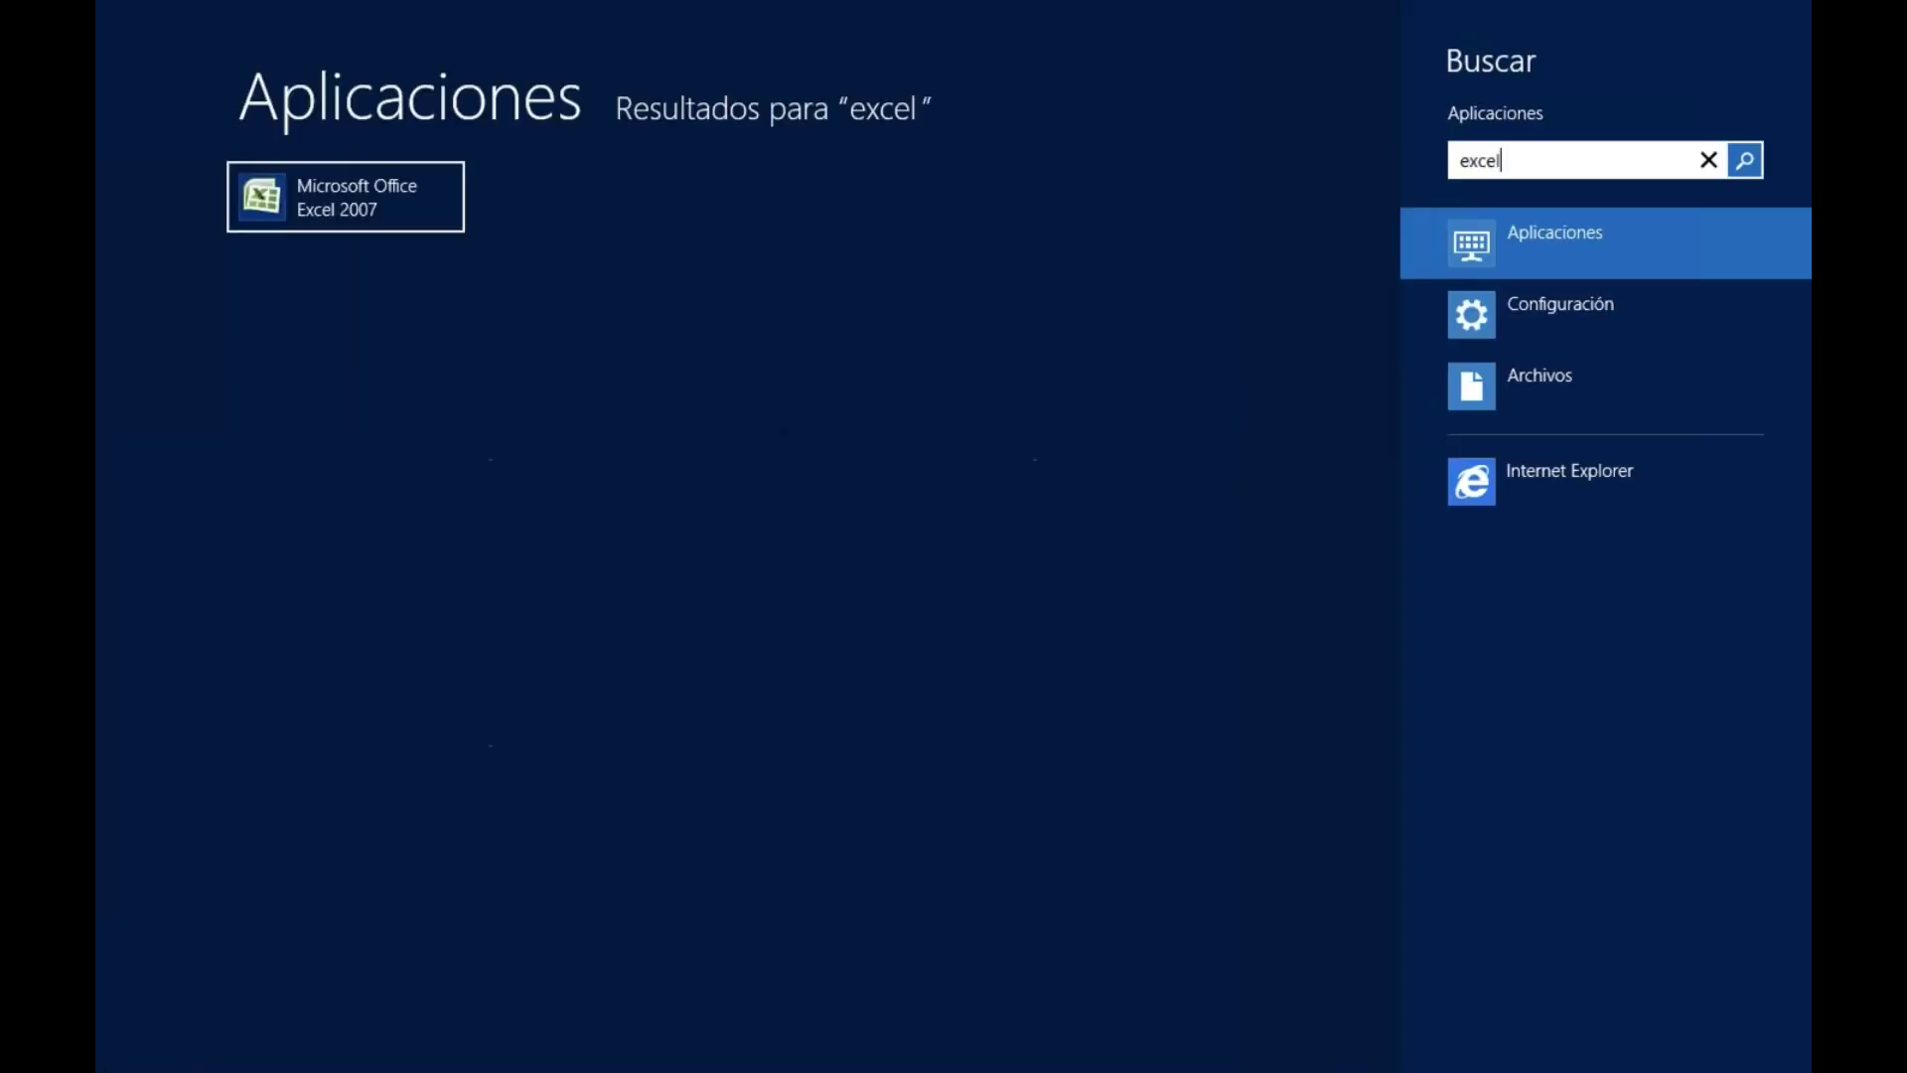
key(Escape)
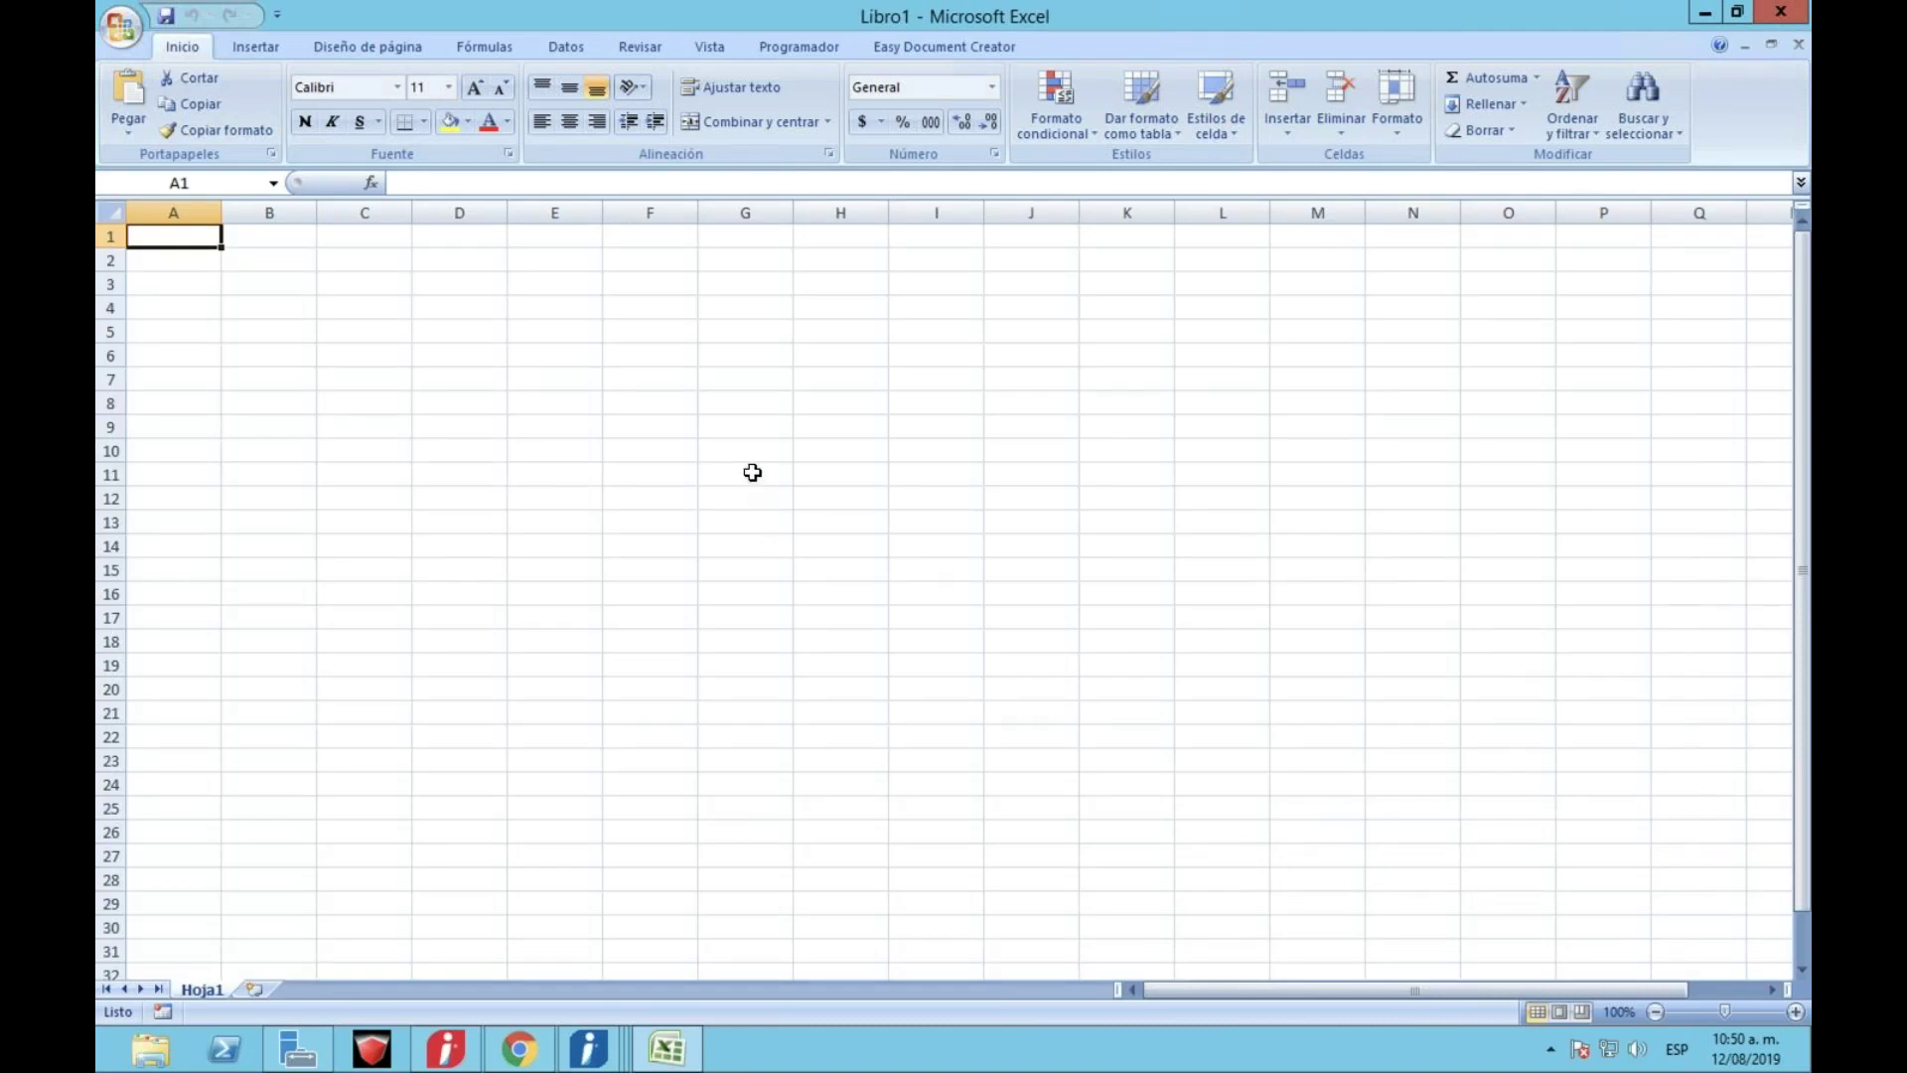
Enter the client's first name in G11, 10501001 in H11, 'Catalogo de ctas' in H10; auto-fit column H.
click(752, 471)
text(Adriana)
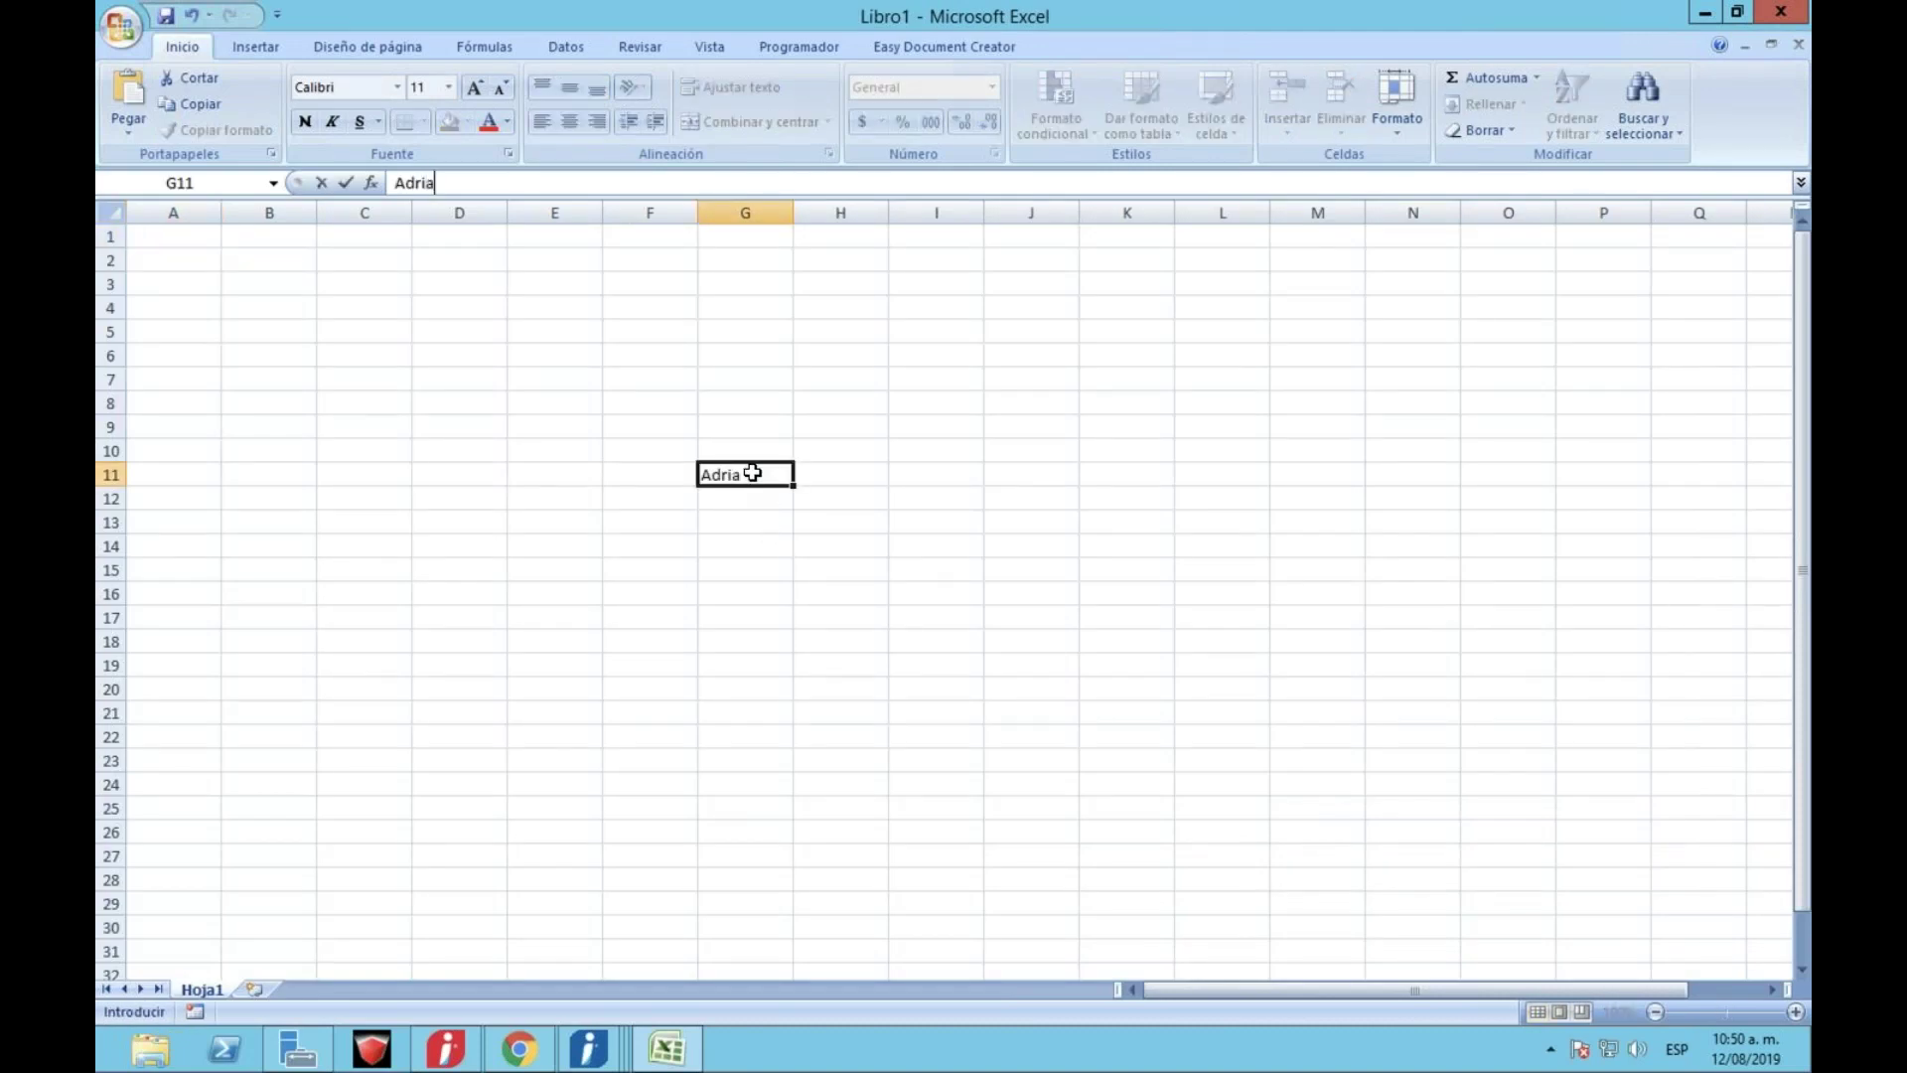
key(Return)
click(818, 476)
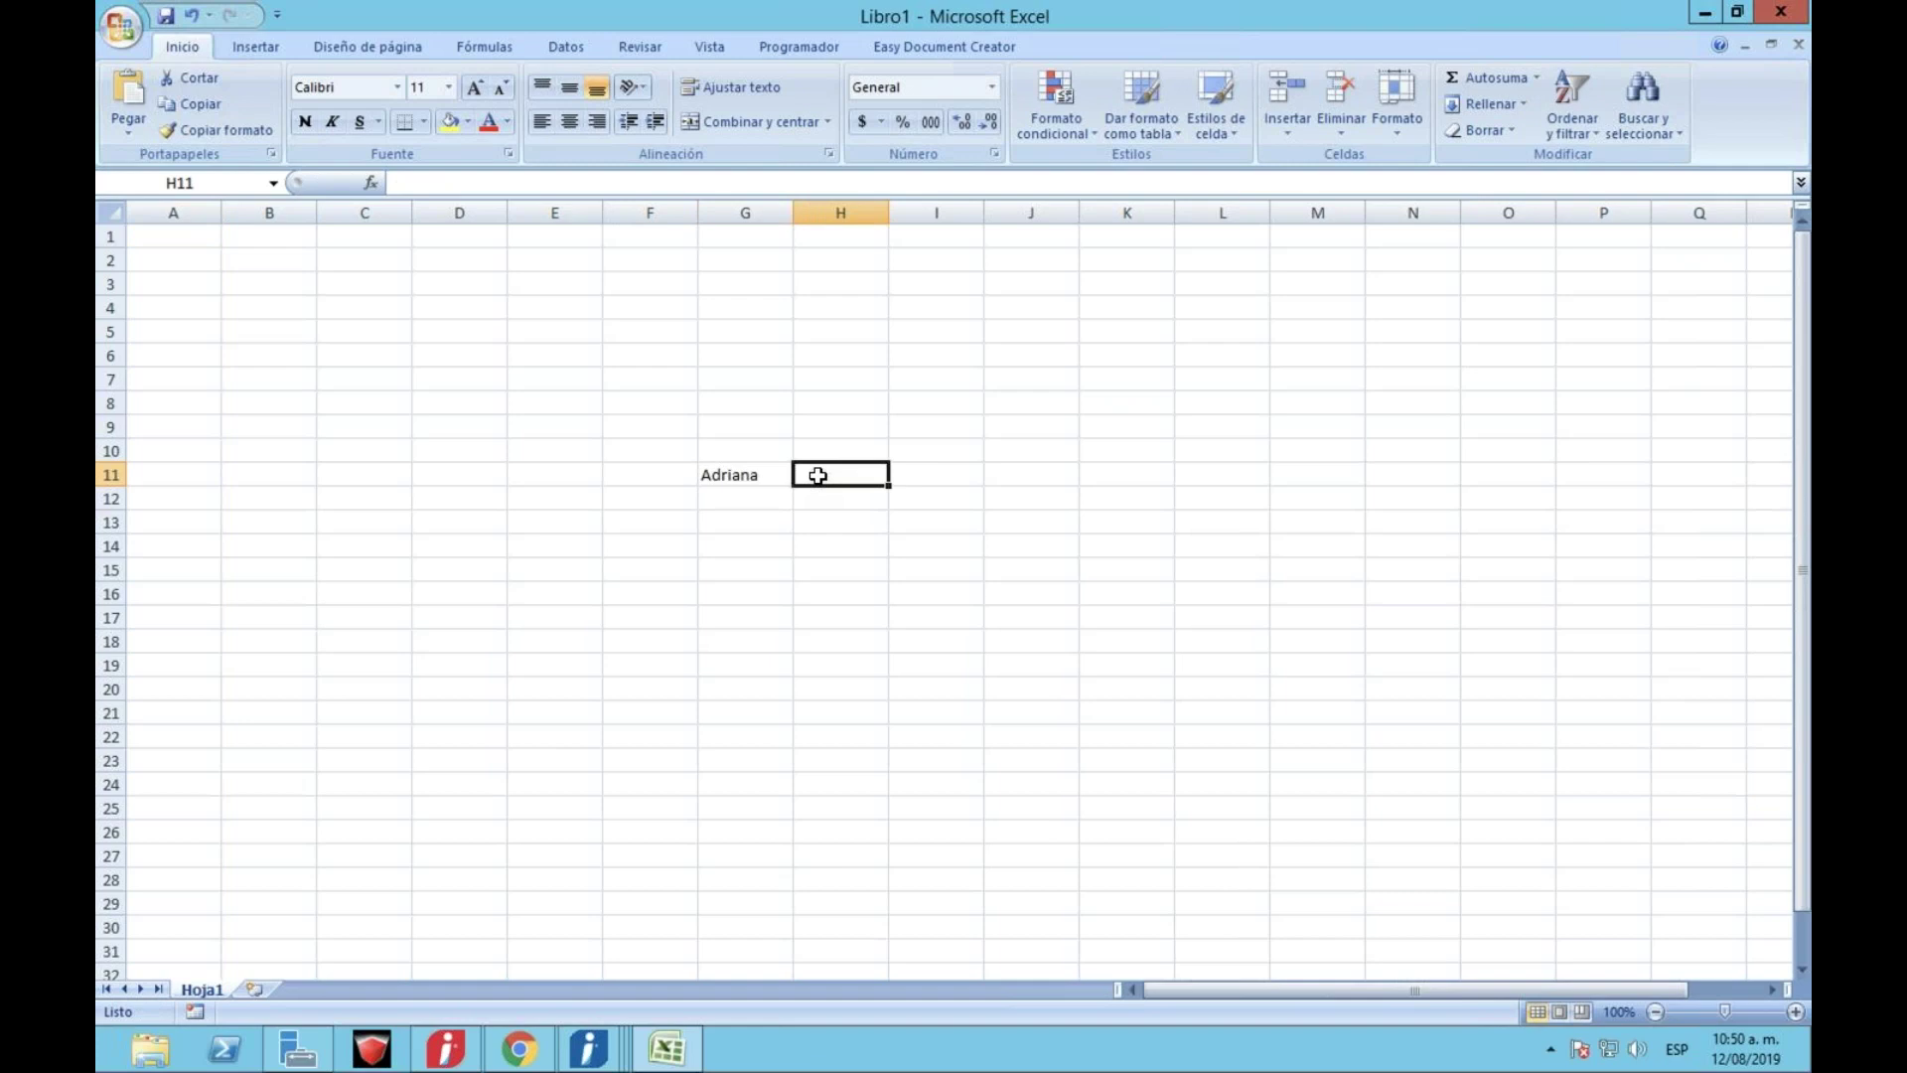
text(10501001)
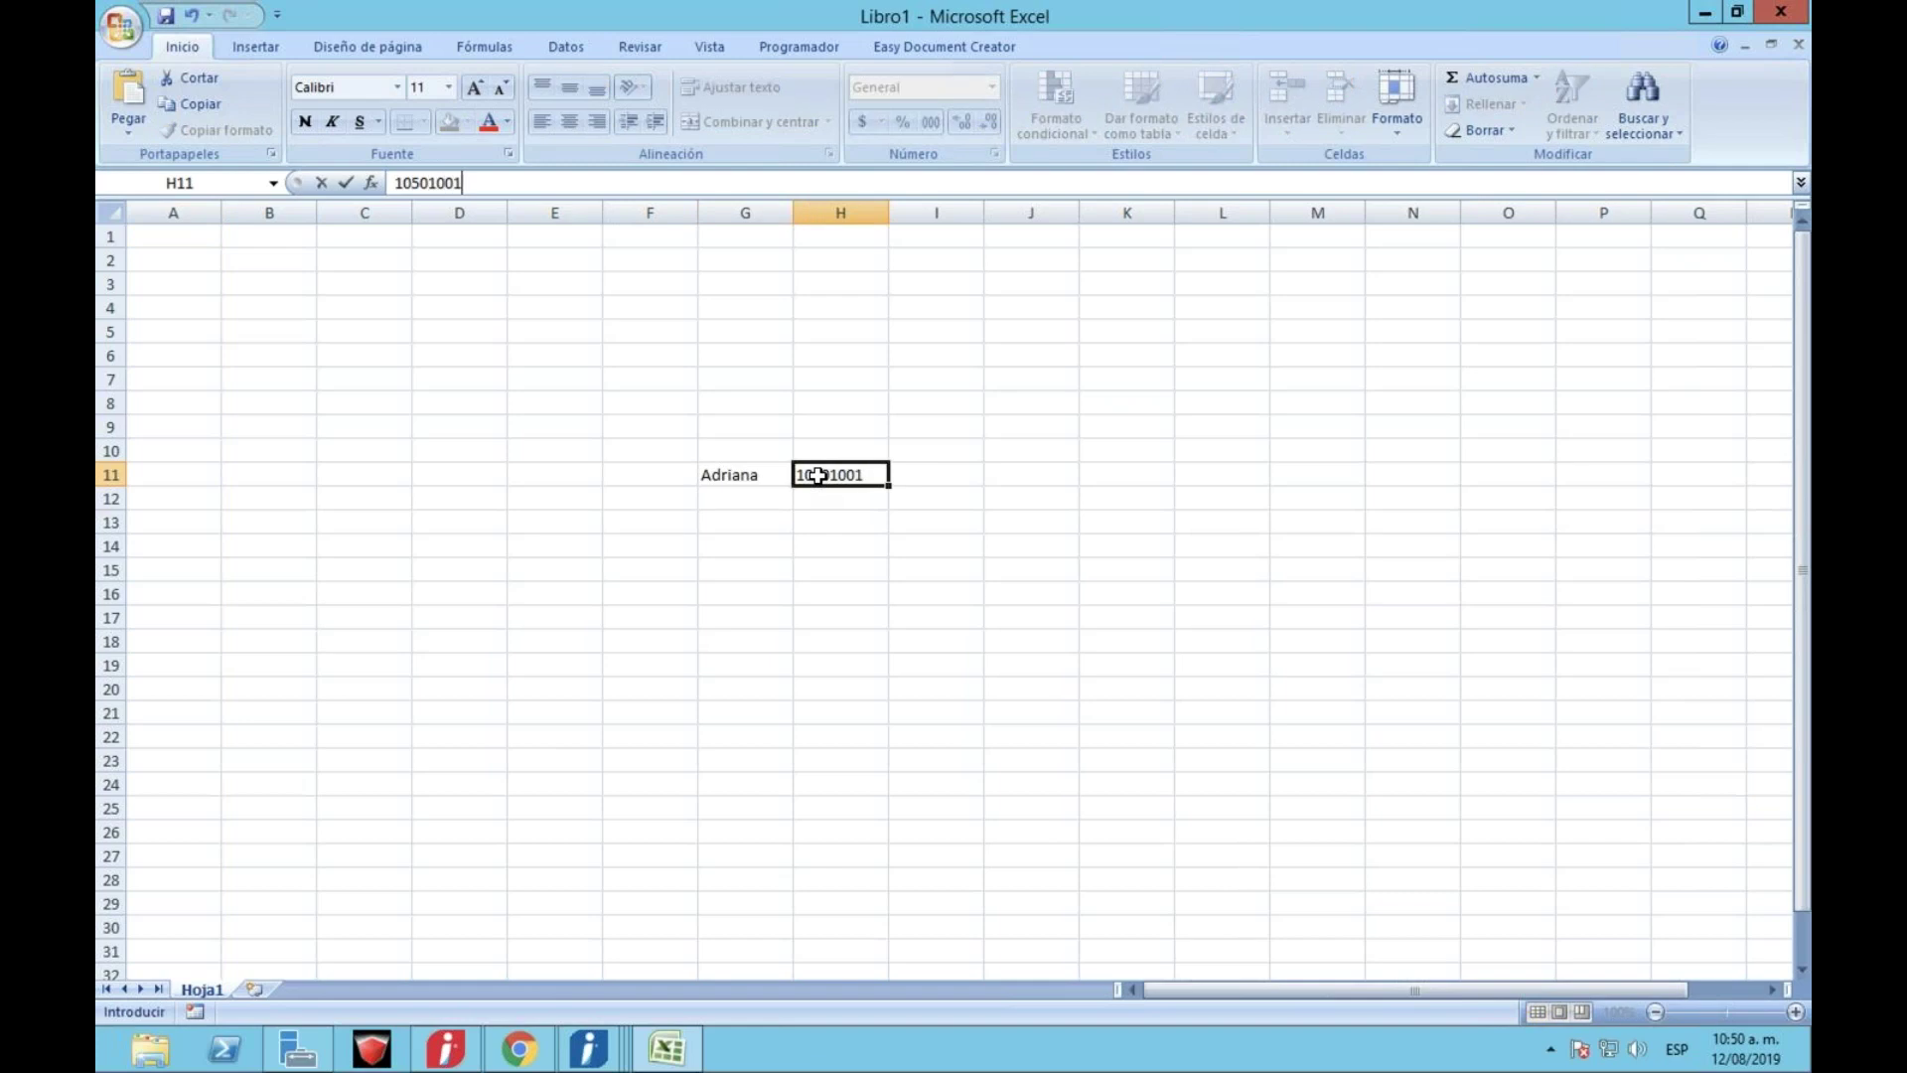
key(Up)
text(Cata)
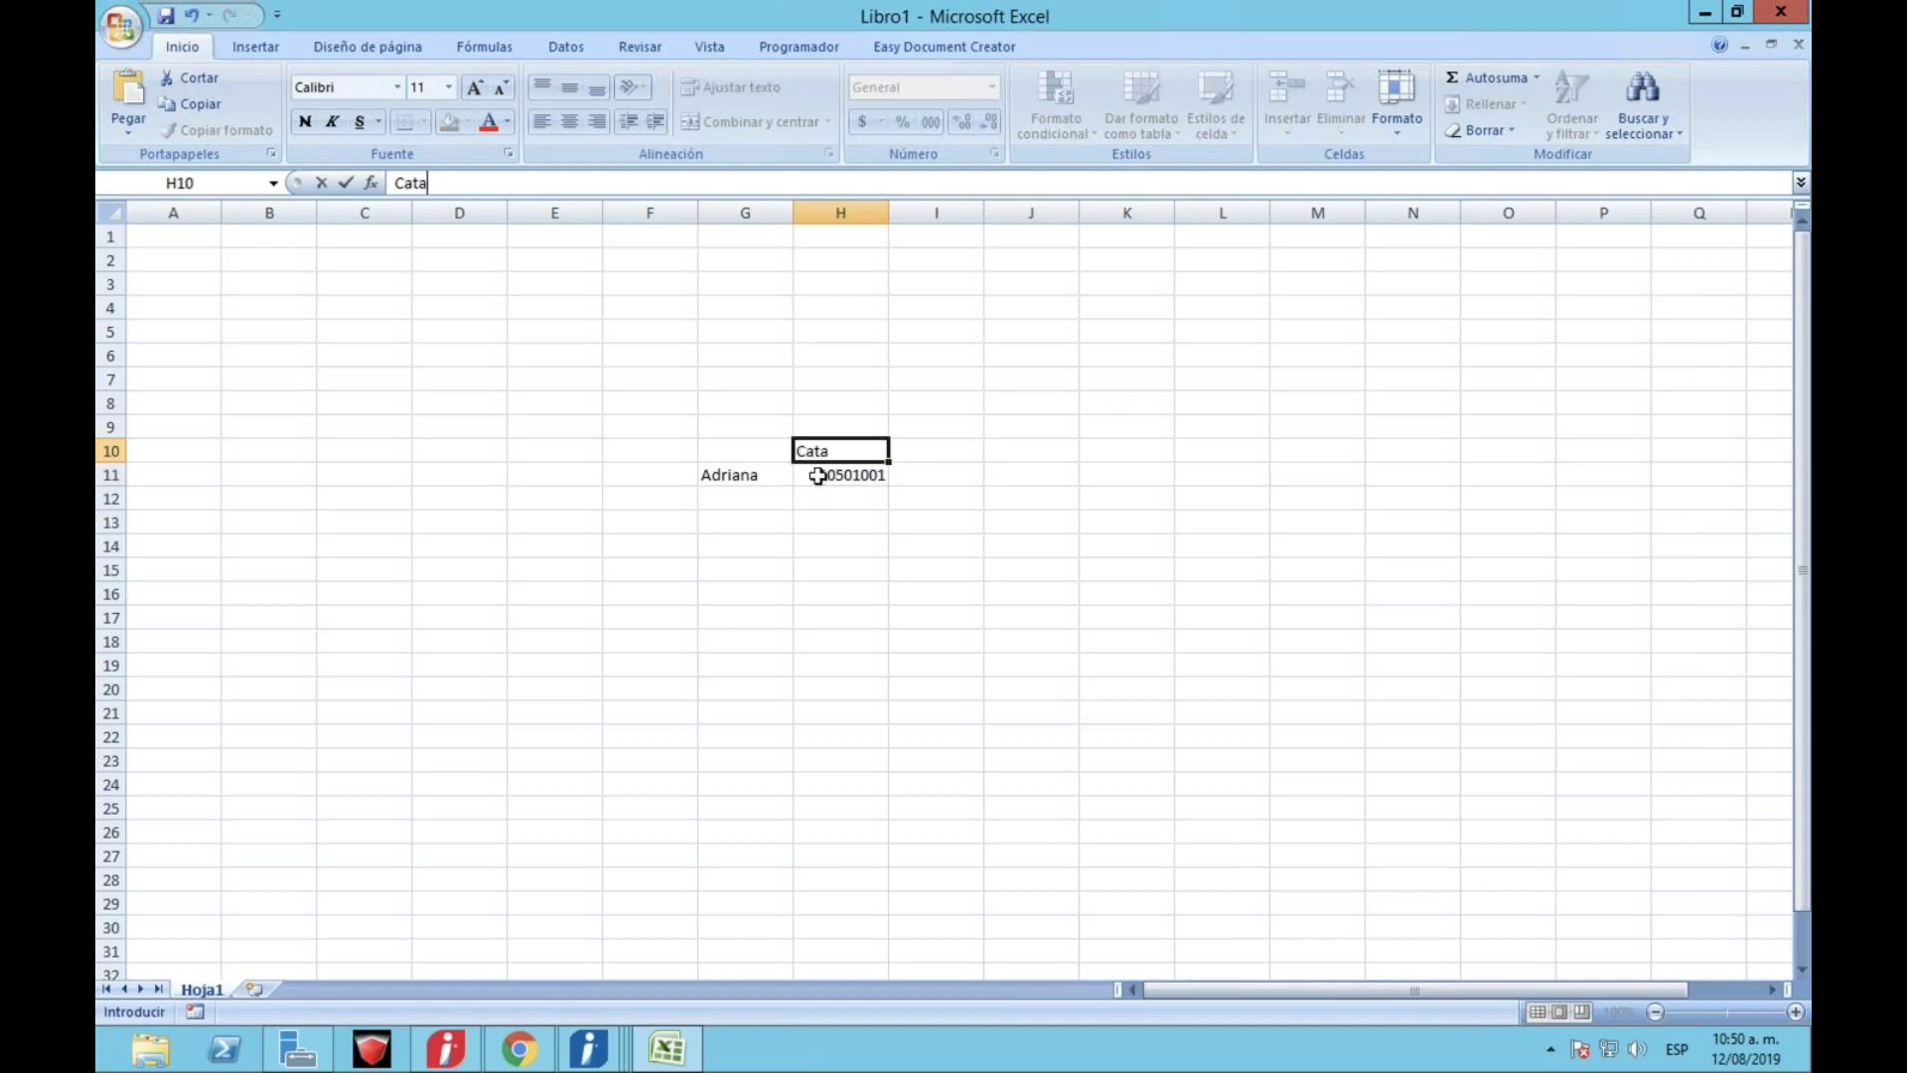
text(logo celu)
key(BackSpace)
key(BackSpace)
key(BackSpace)
key(BackSpace)
key(BackSpace)
text(de ctas)
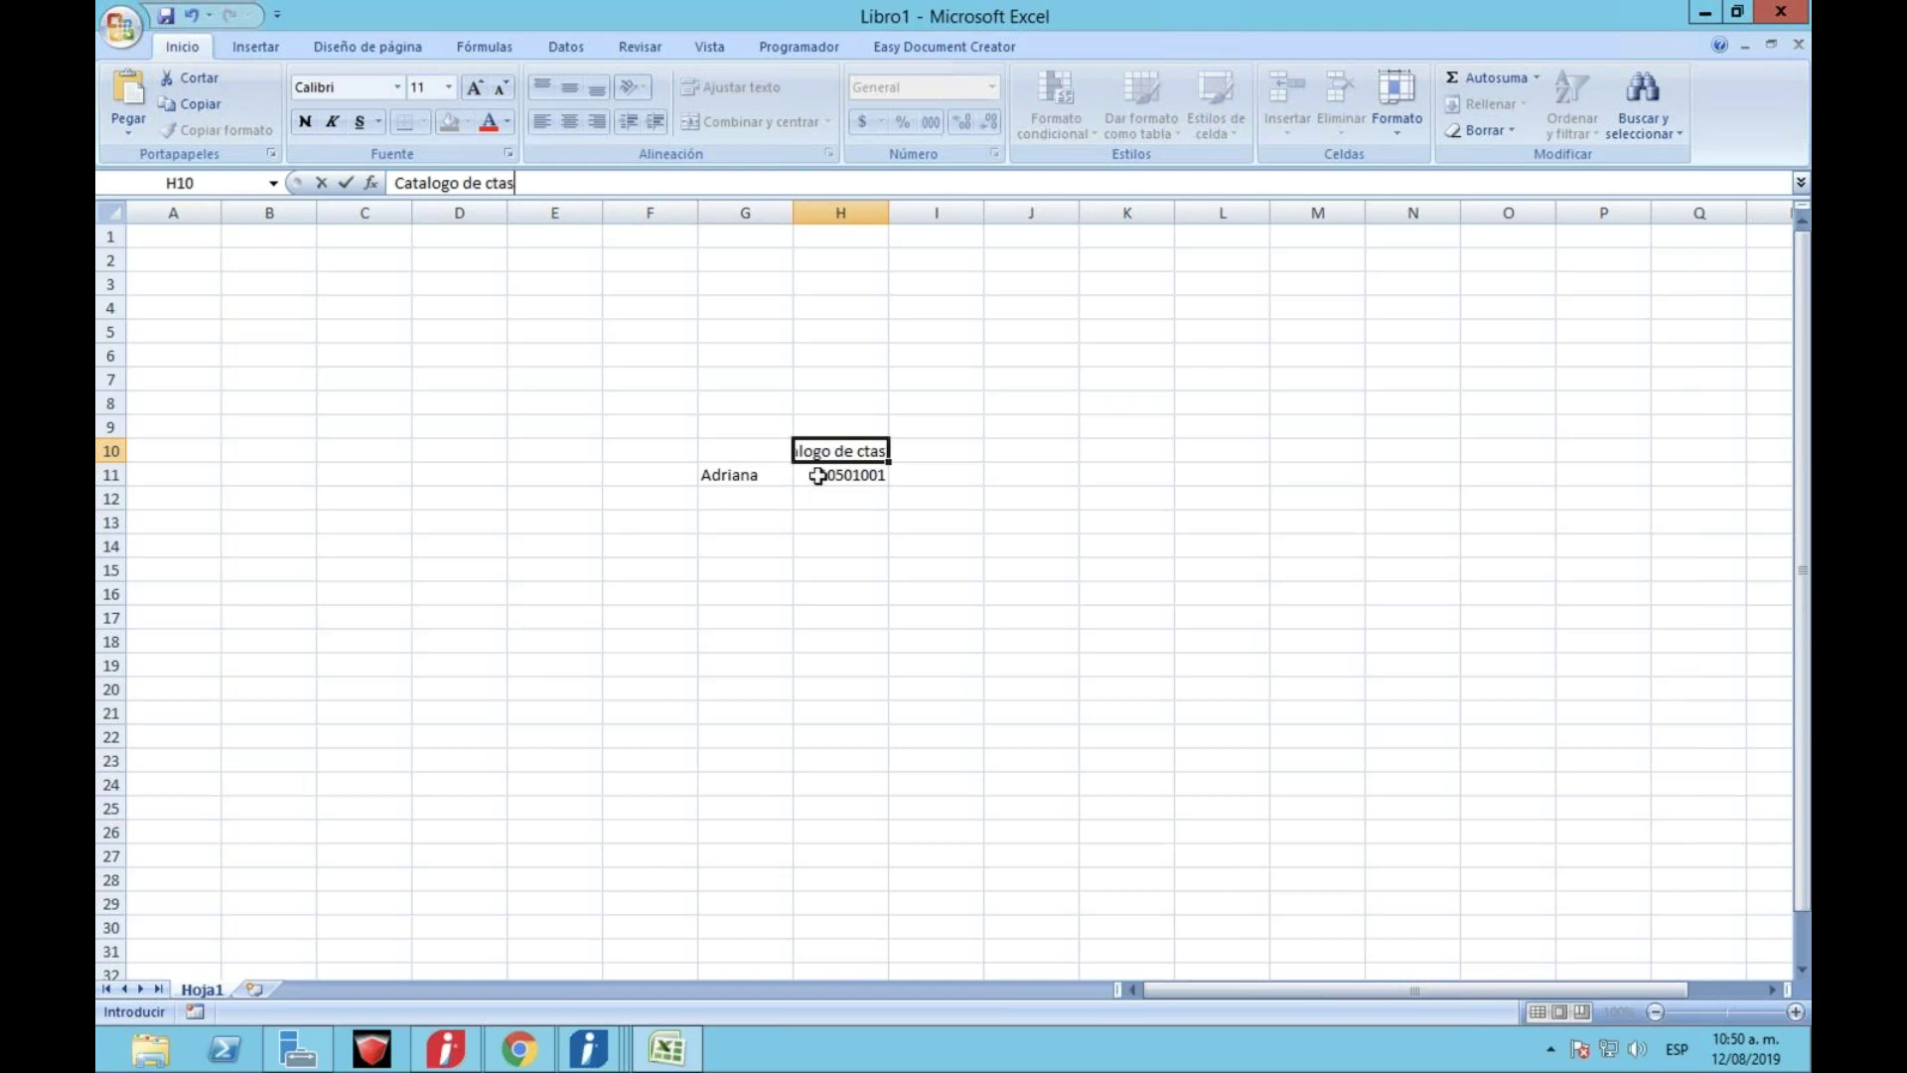
key(Return)
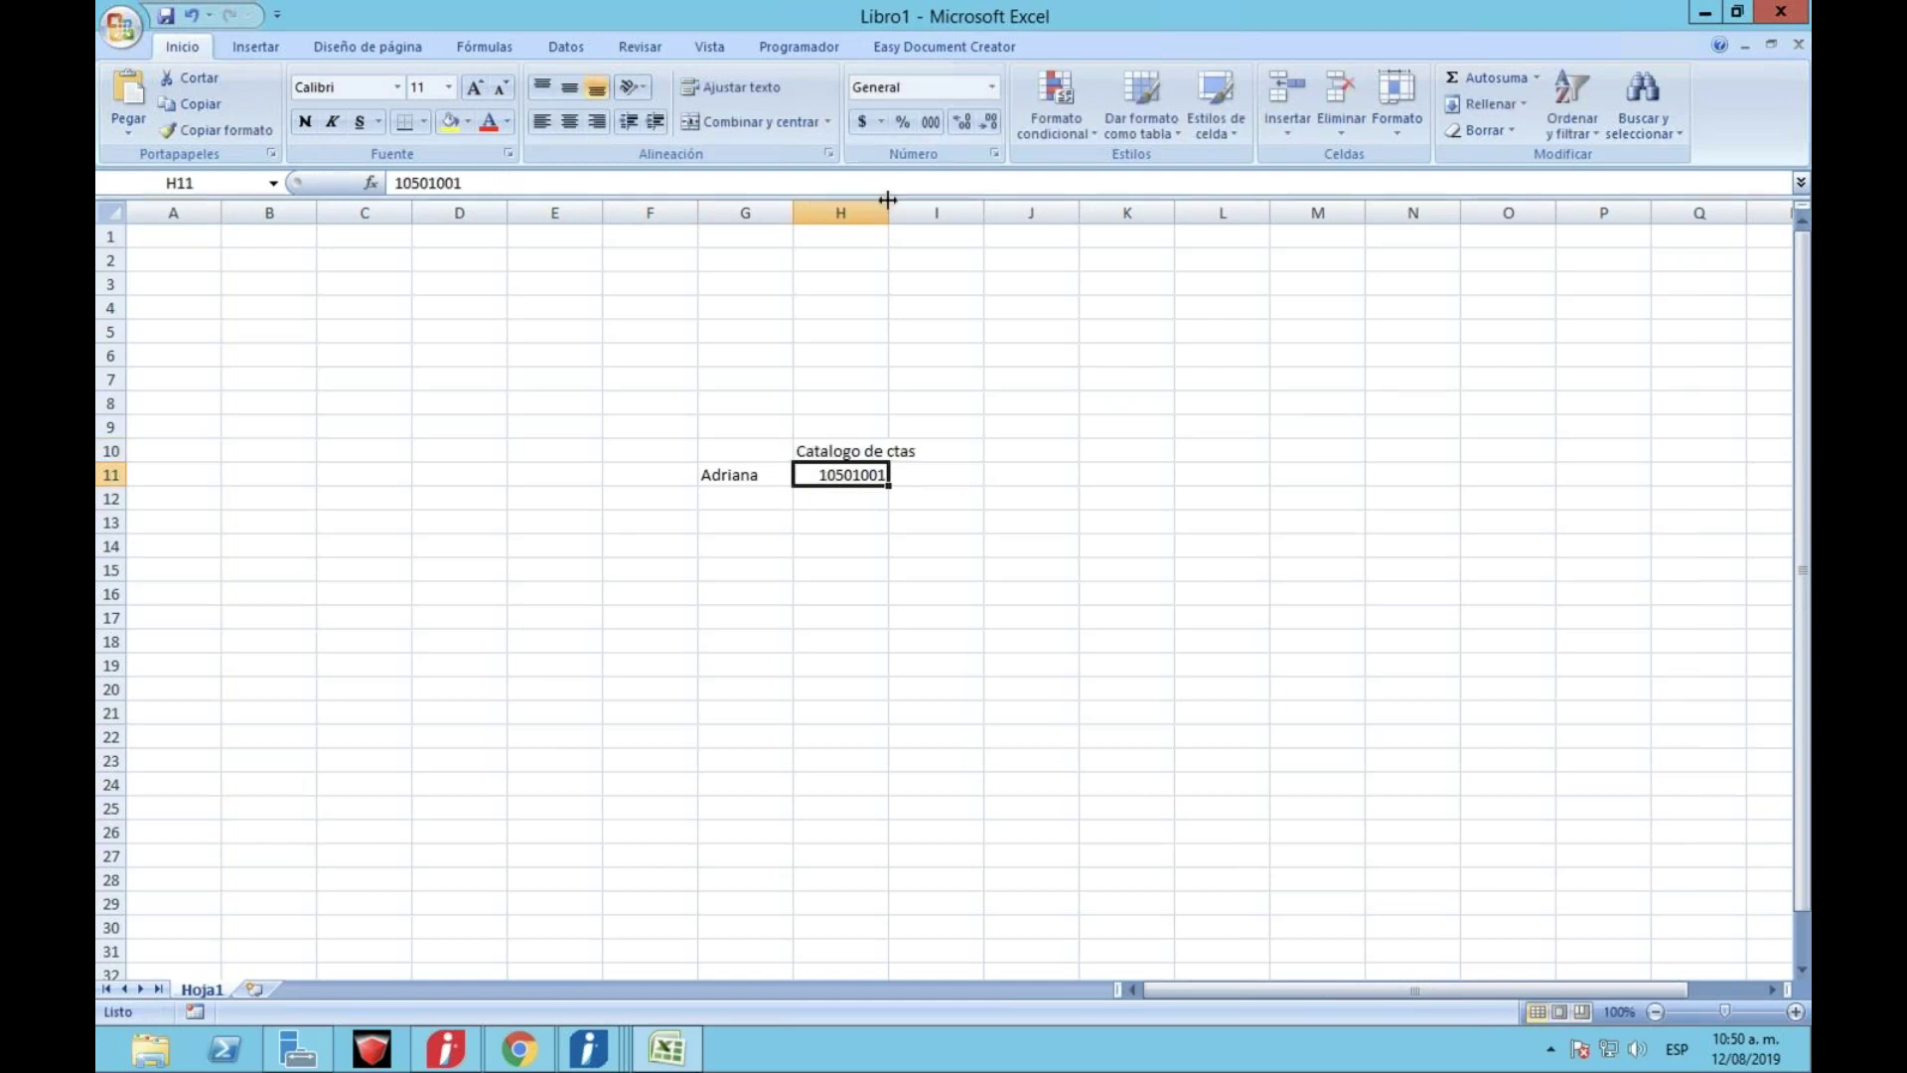
double_click(889, 211)
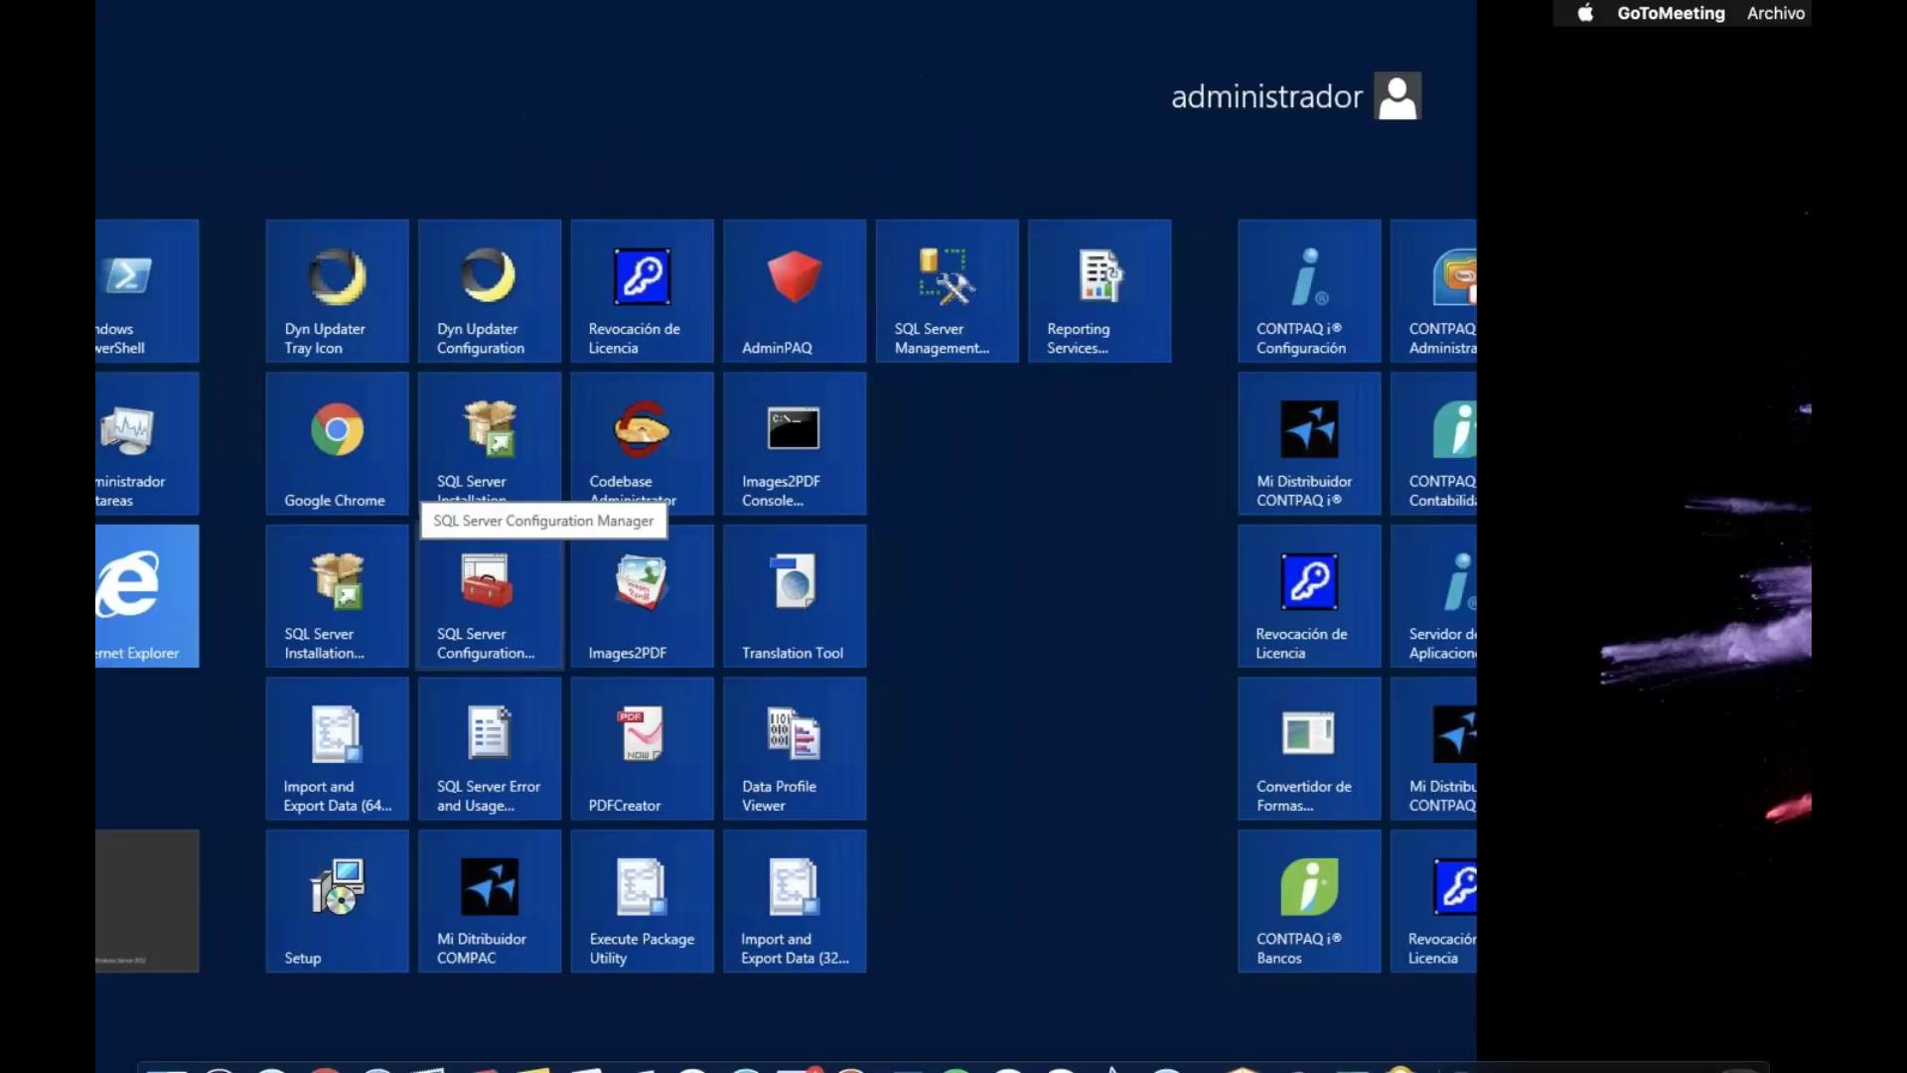
Switch from Excel back to CONTPAQi Contabilidad.
key(ctrl+Right)
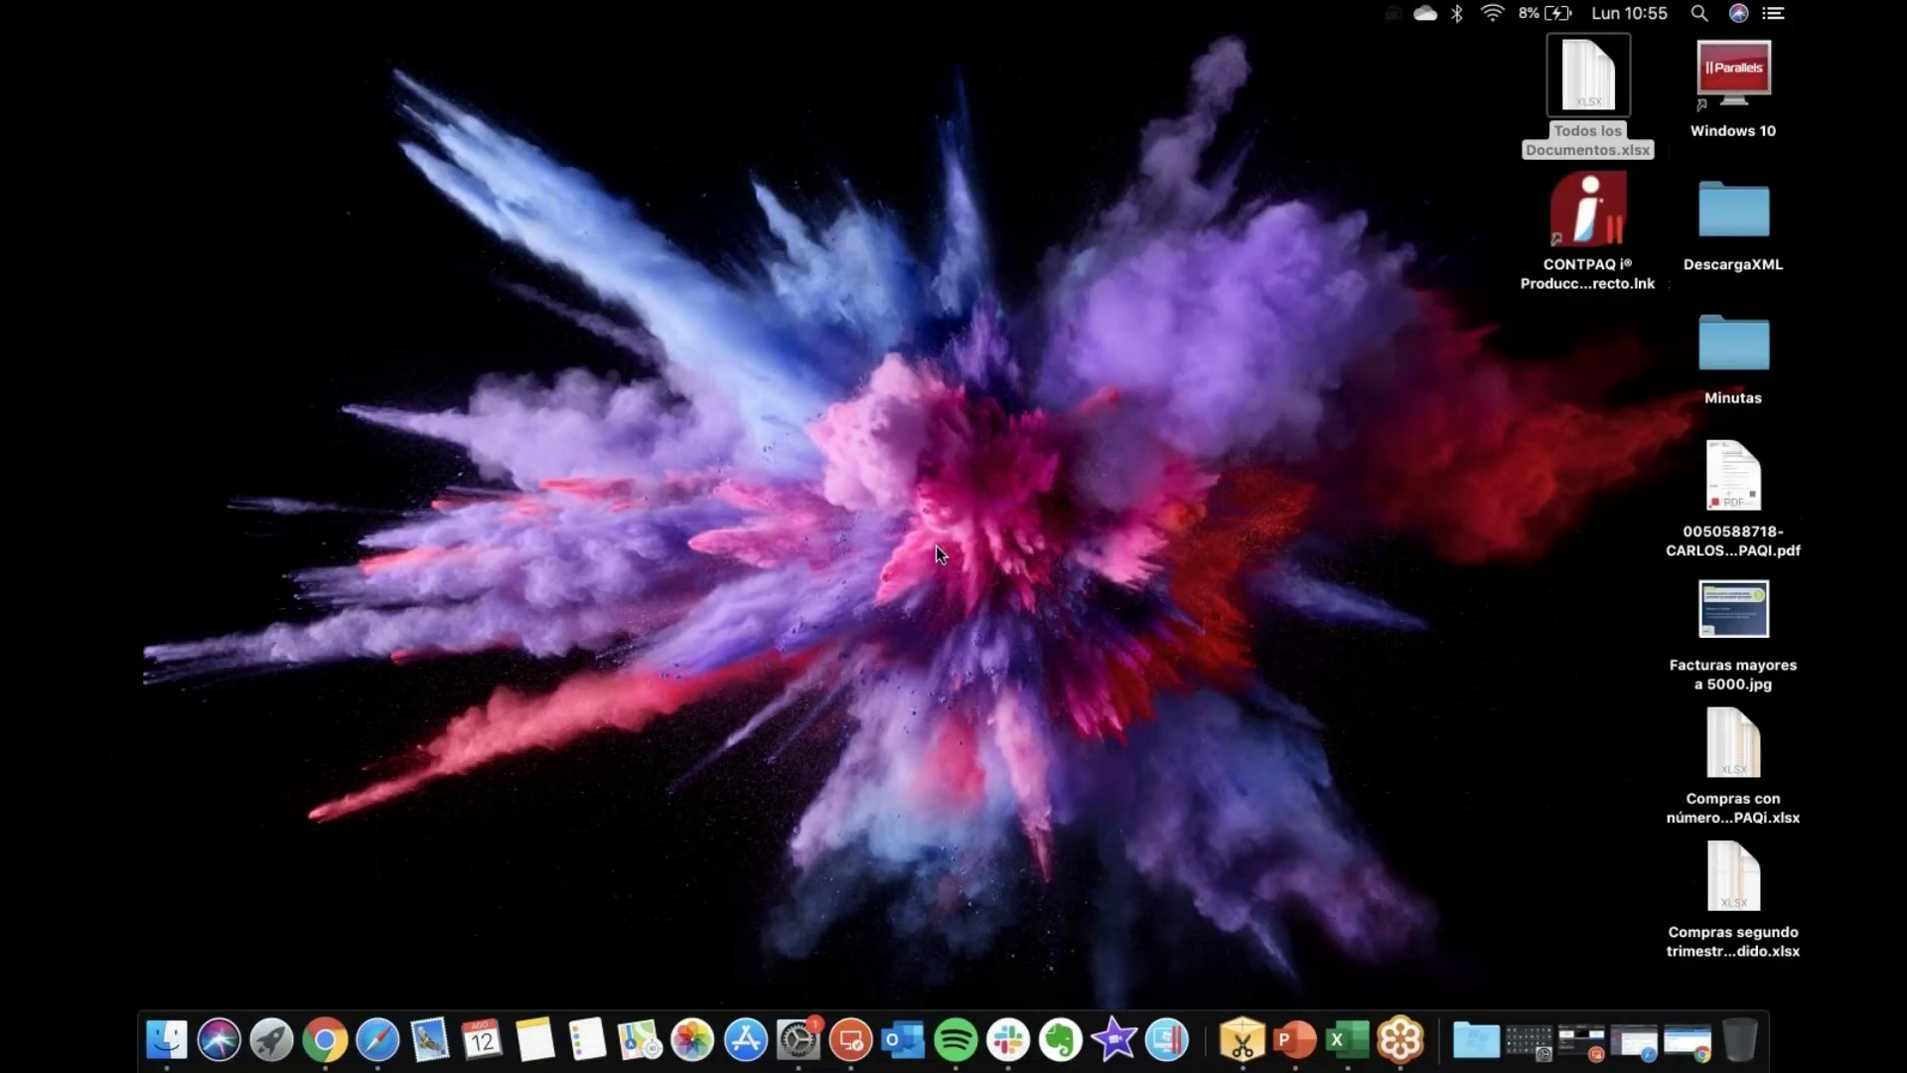
key(ctrl+Left)
key(super)
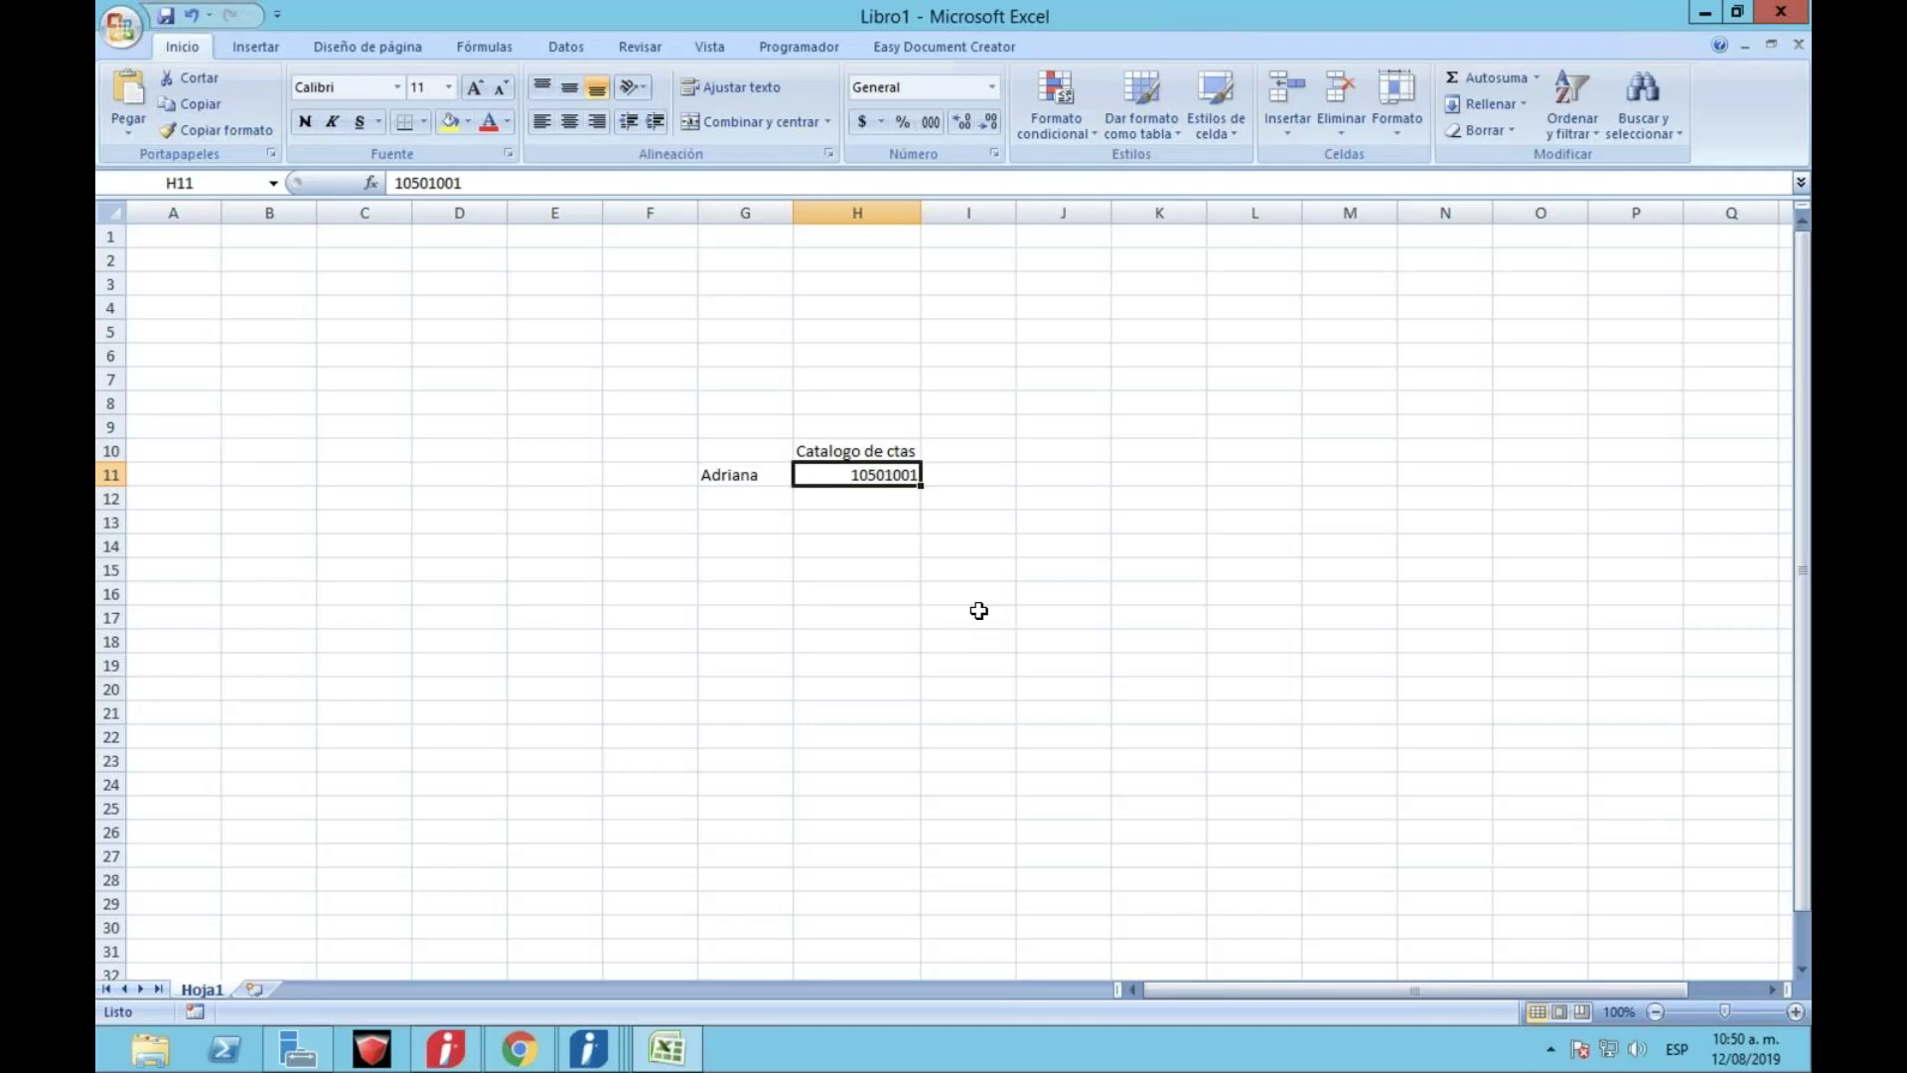
mouse_move(590, 1051)
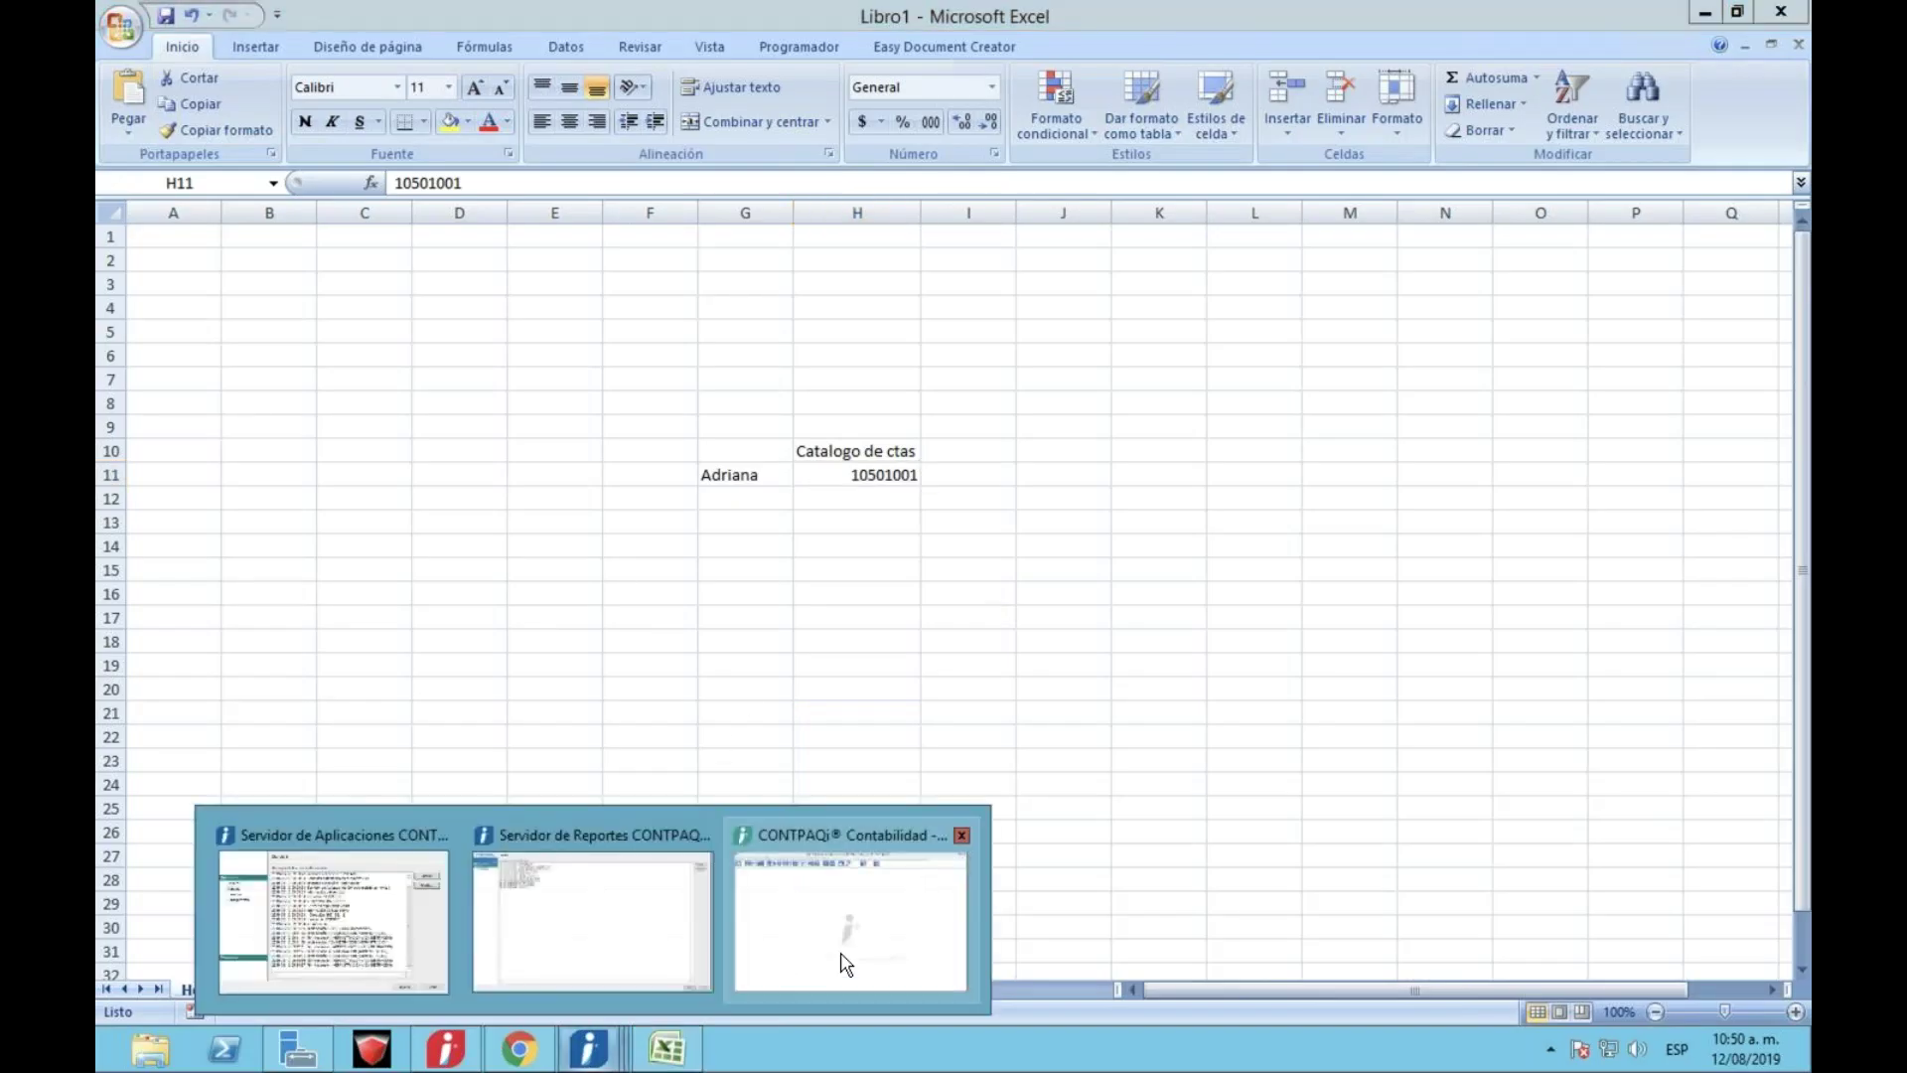
click(847, 966)
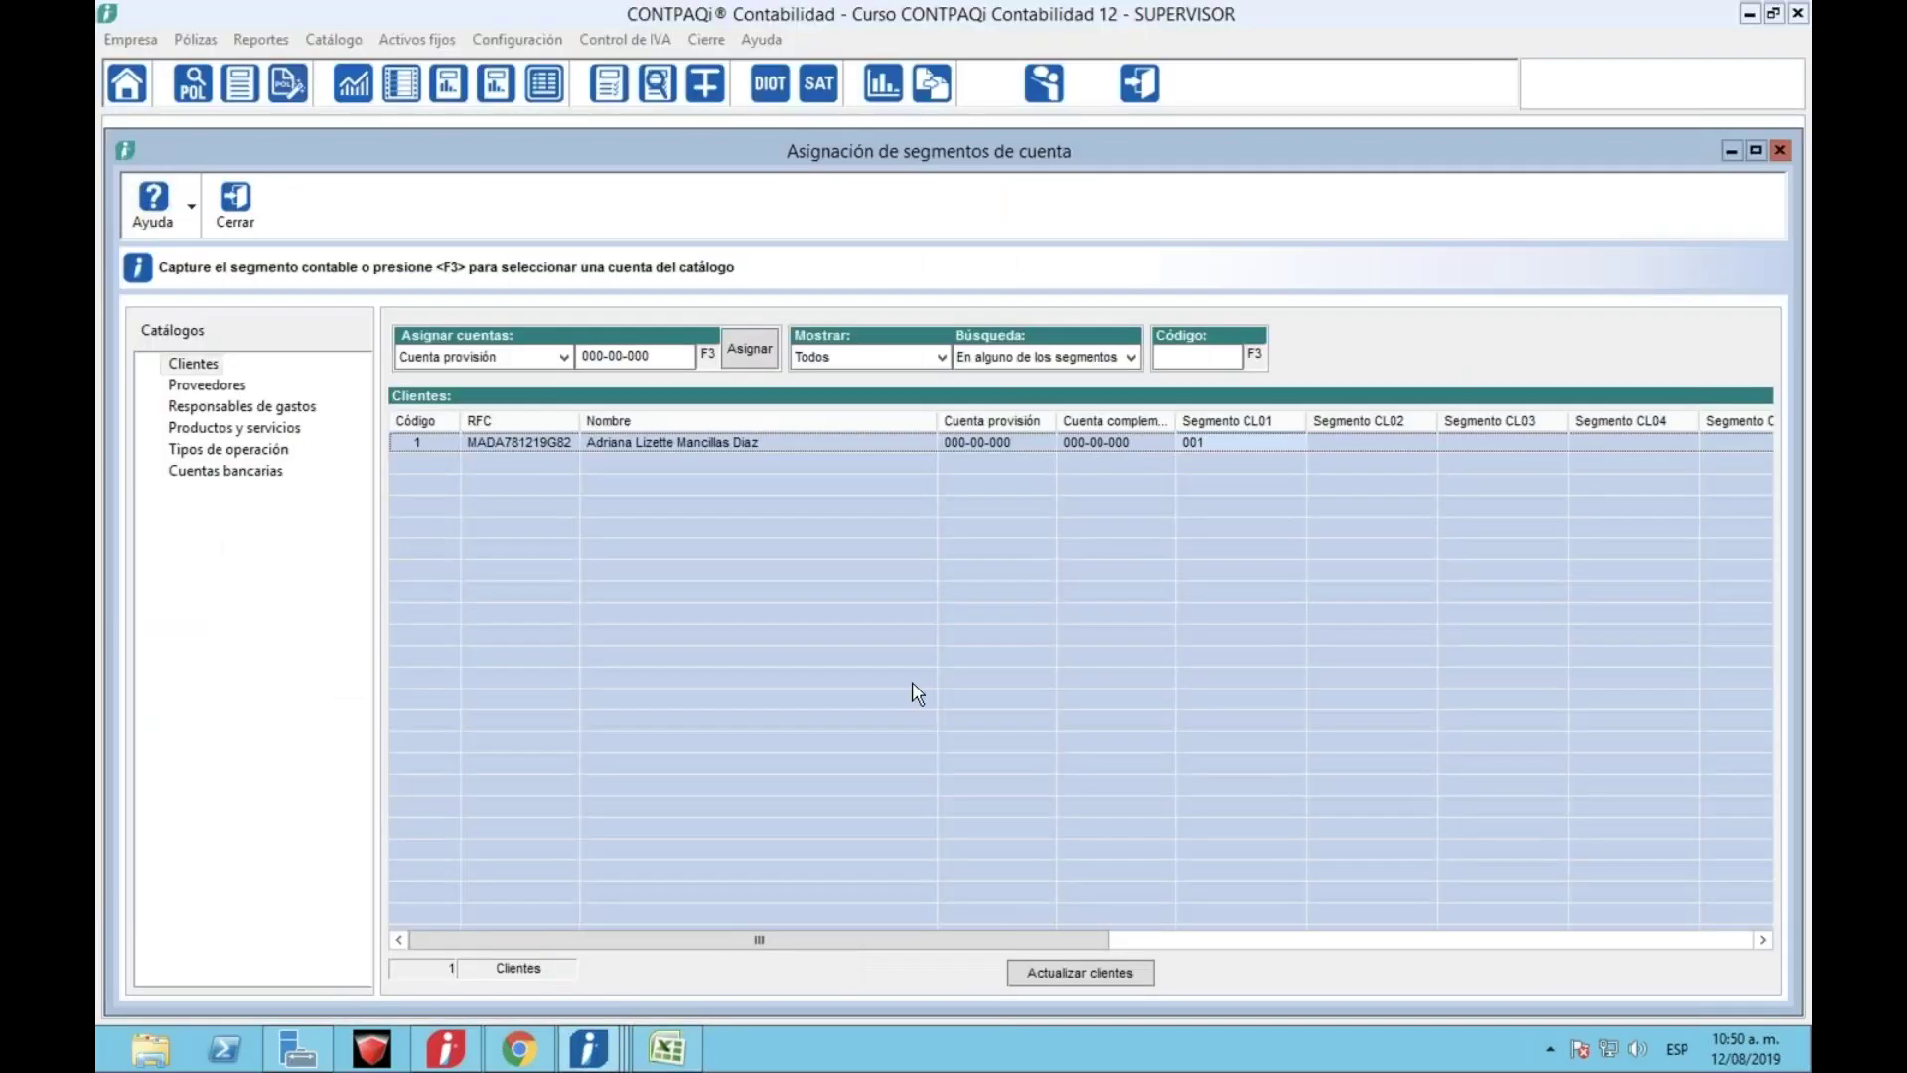
click(1232, 444)
text(10501001)
key(Return)
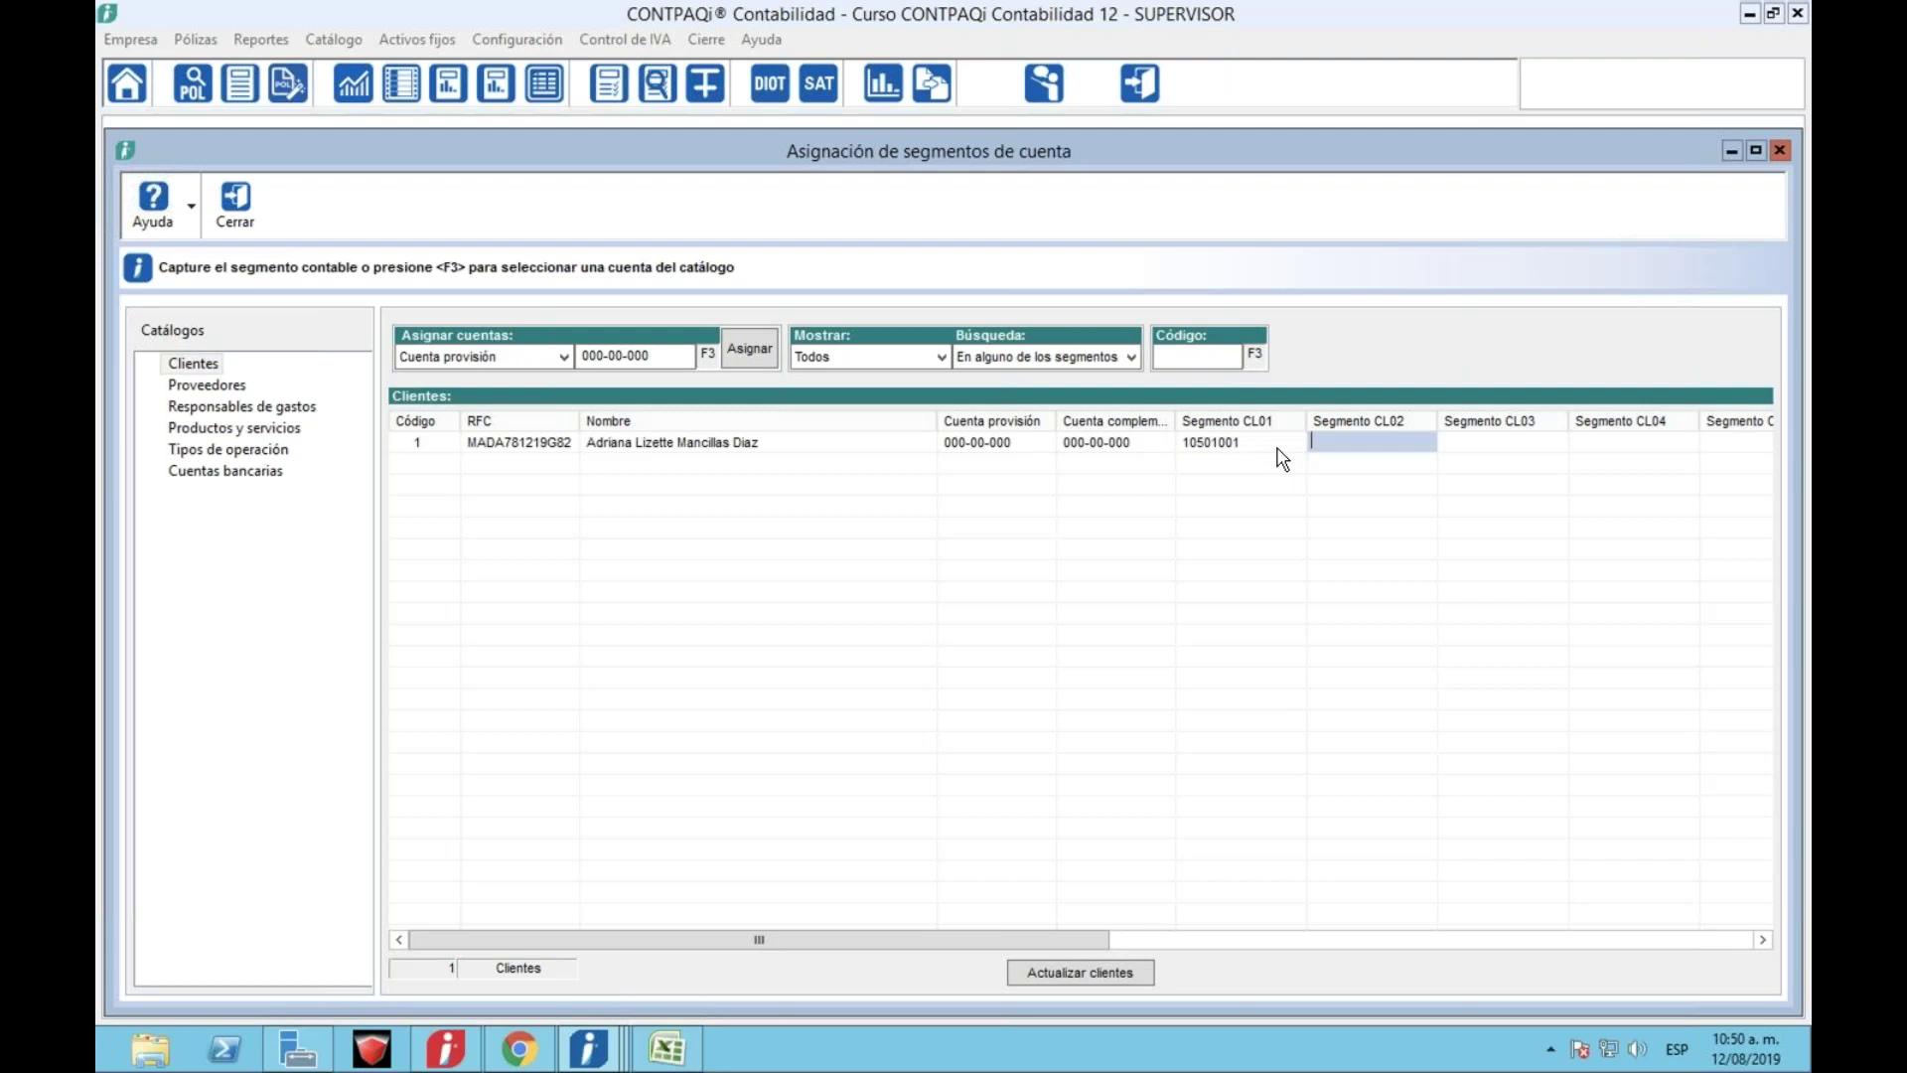
click(586, 444)
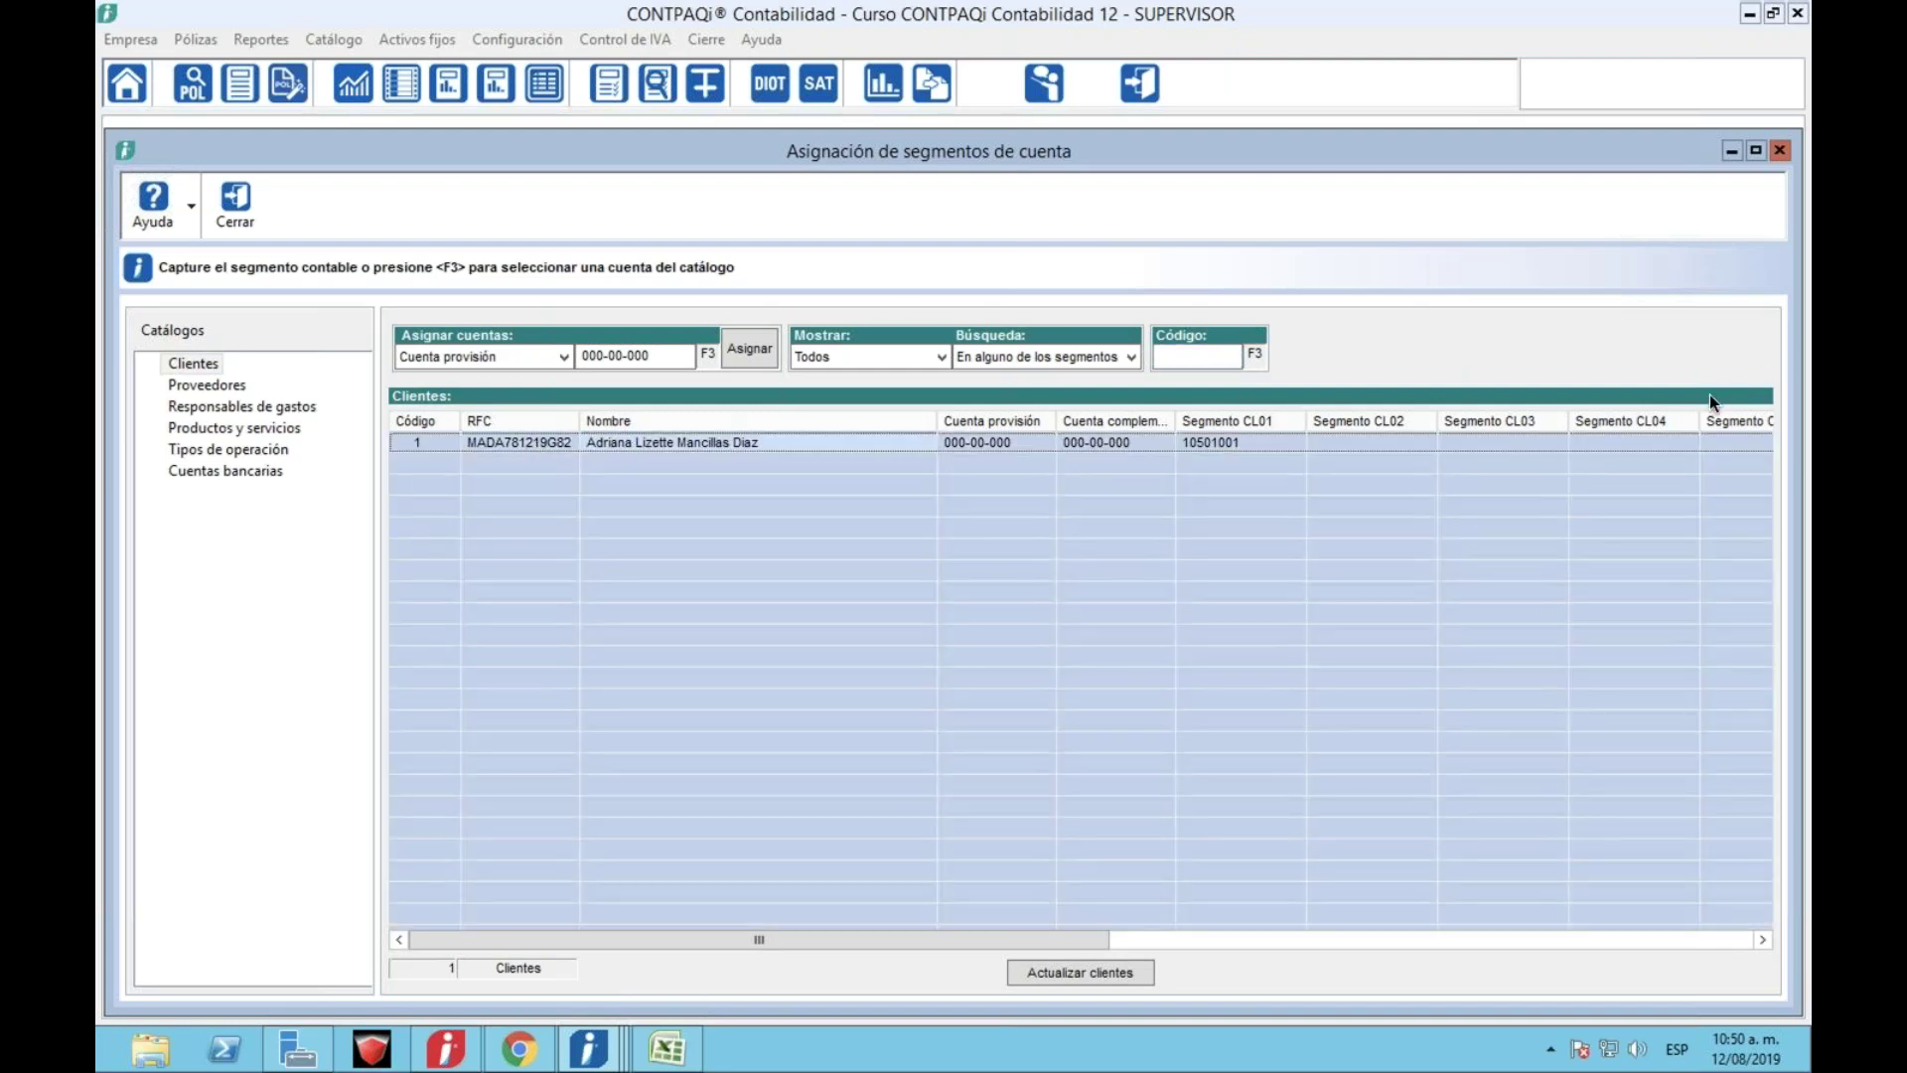
mouse_move(1249, 310)
mouse_down()
mouse_move(1249, 395)
mouse_move(1272, 429)
mouse_move(1291, 370)
mouse_up()
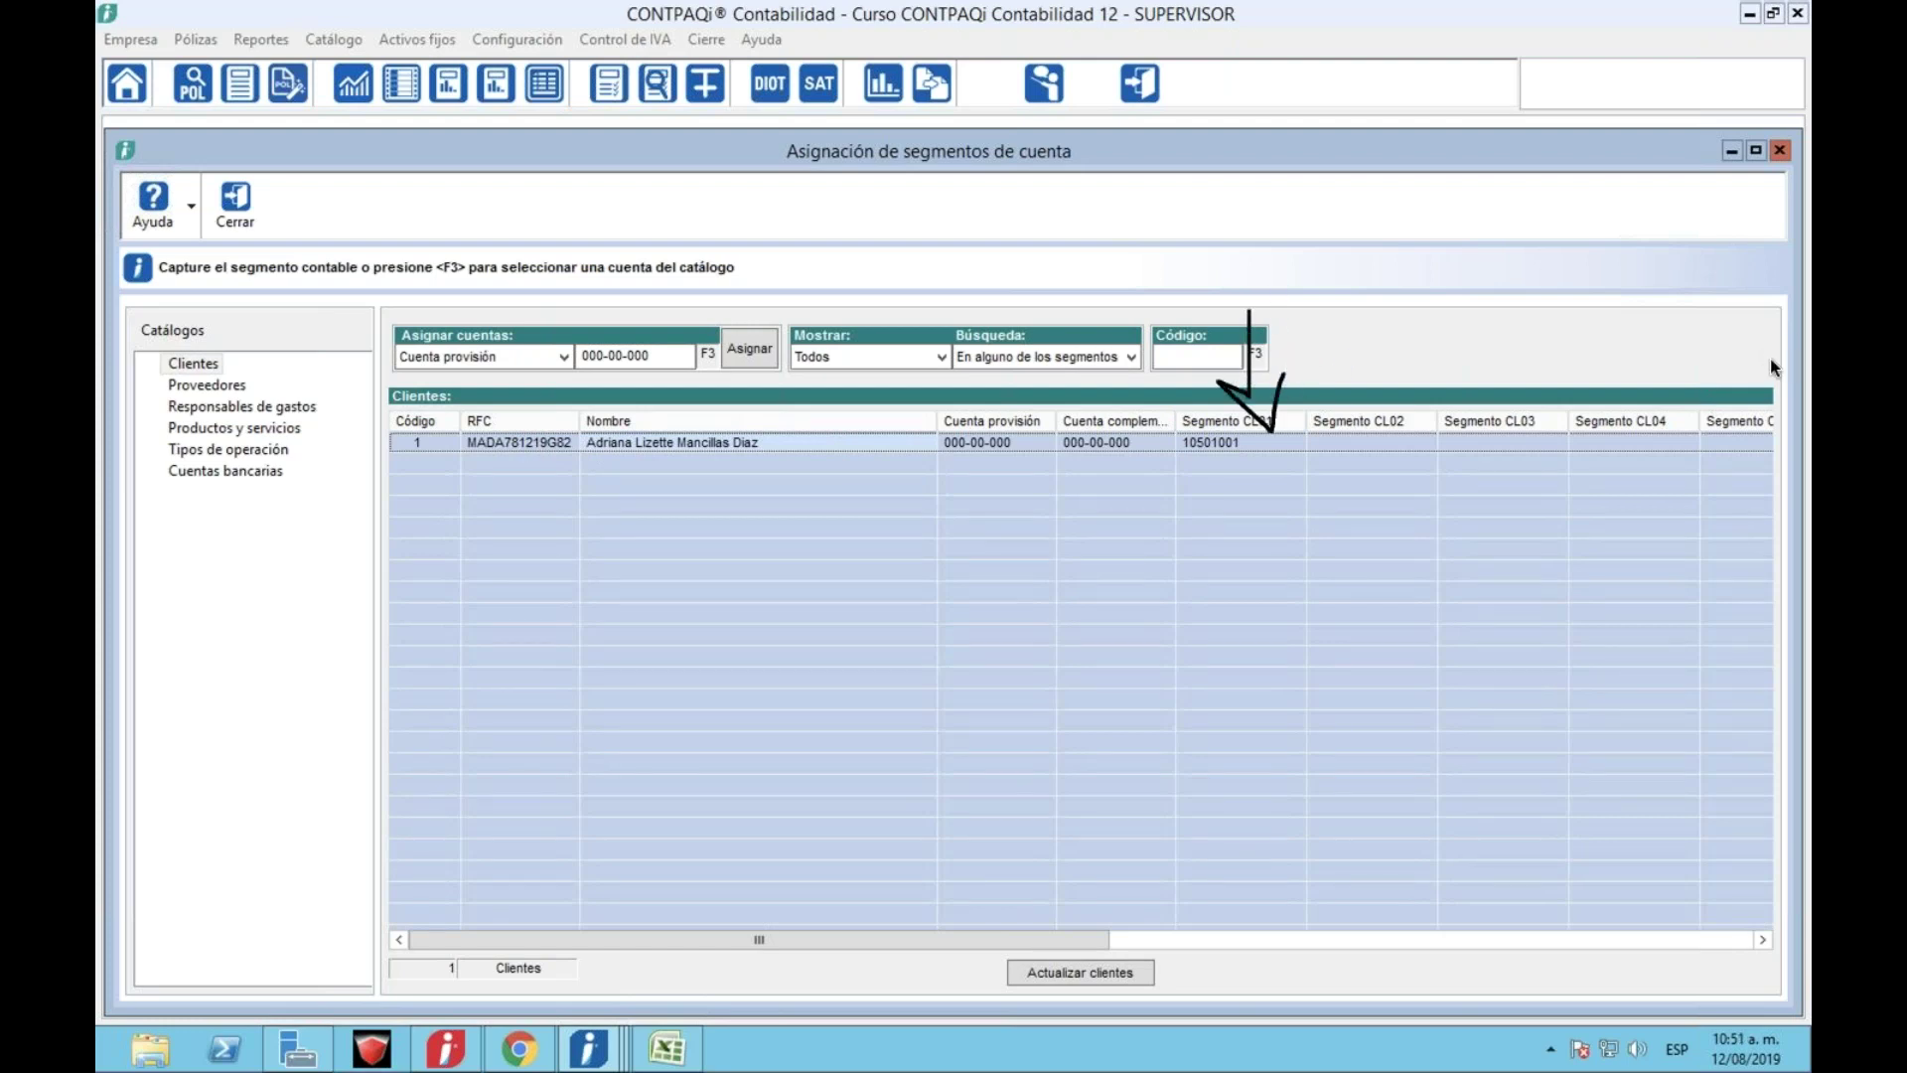
key(Escape)
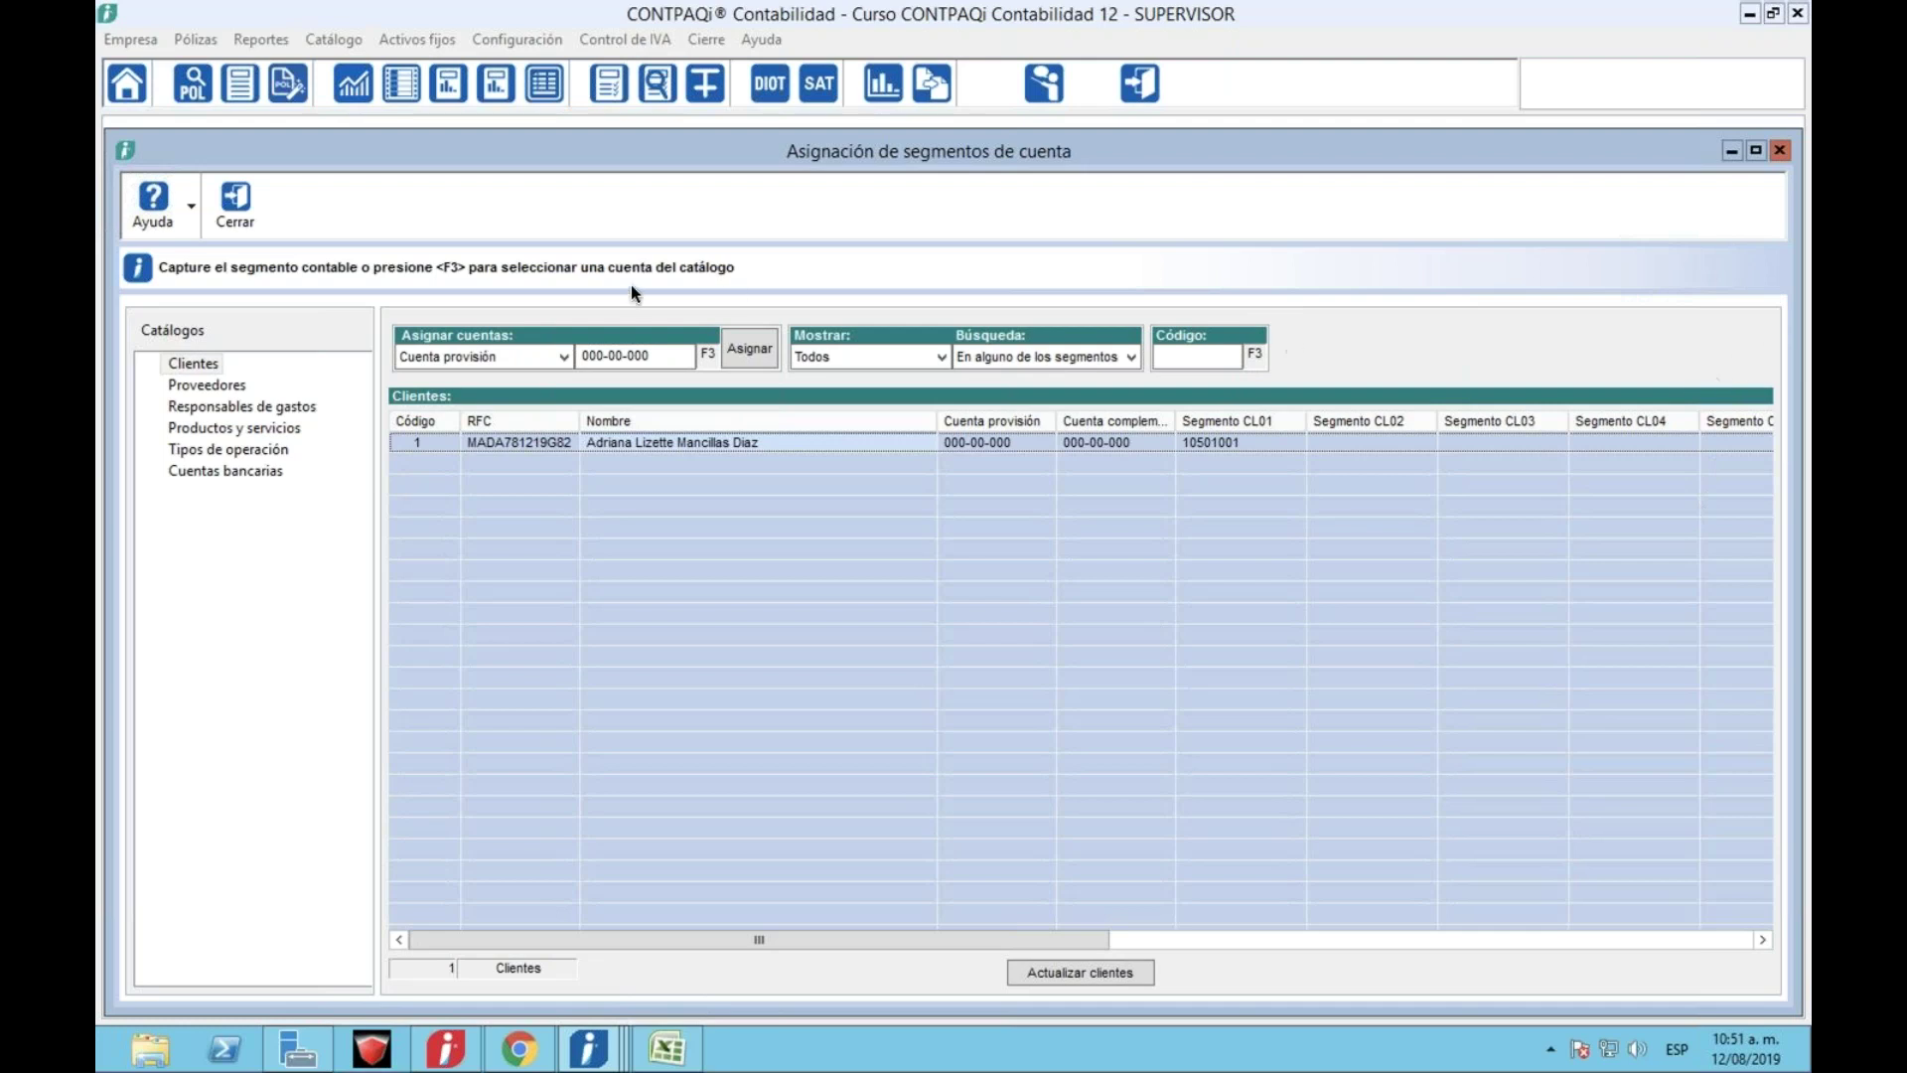
Close the segment and catalogue windows and start a new movement in template 102.
click(235, 207)
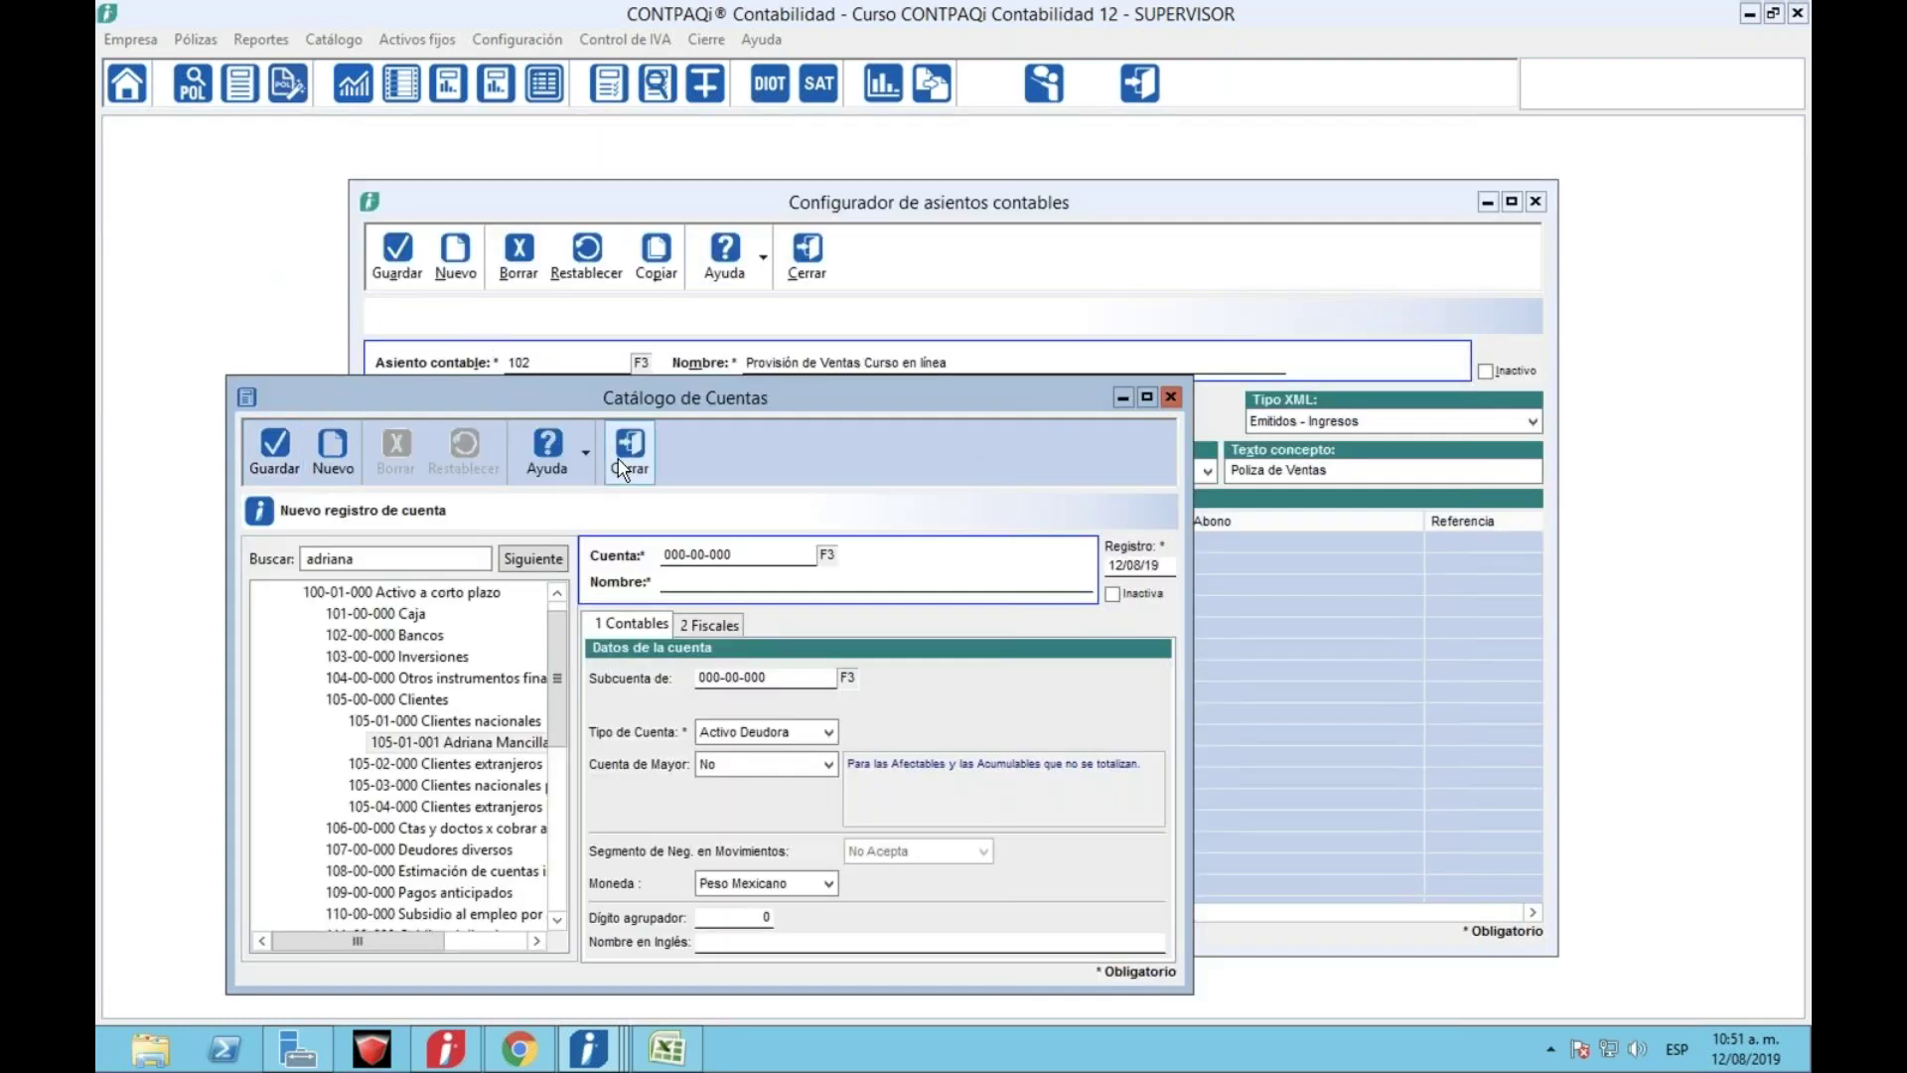
click(623, 467)
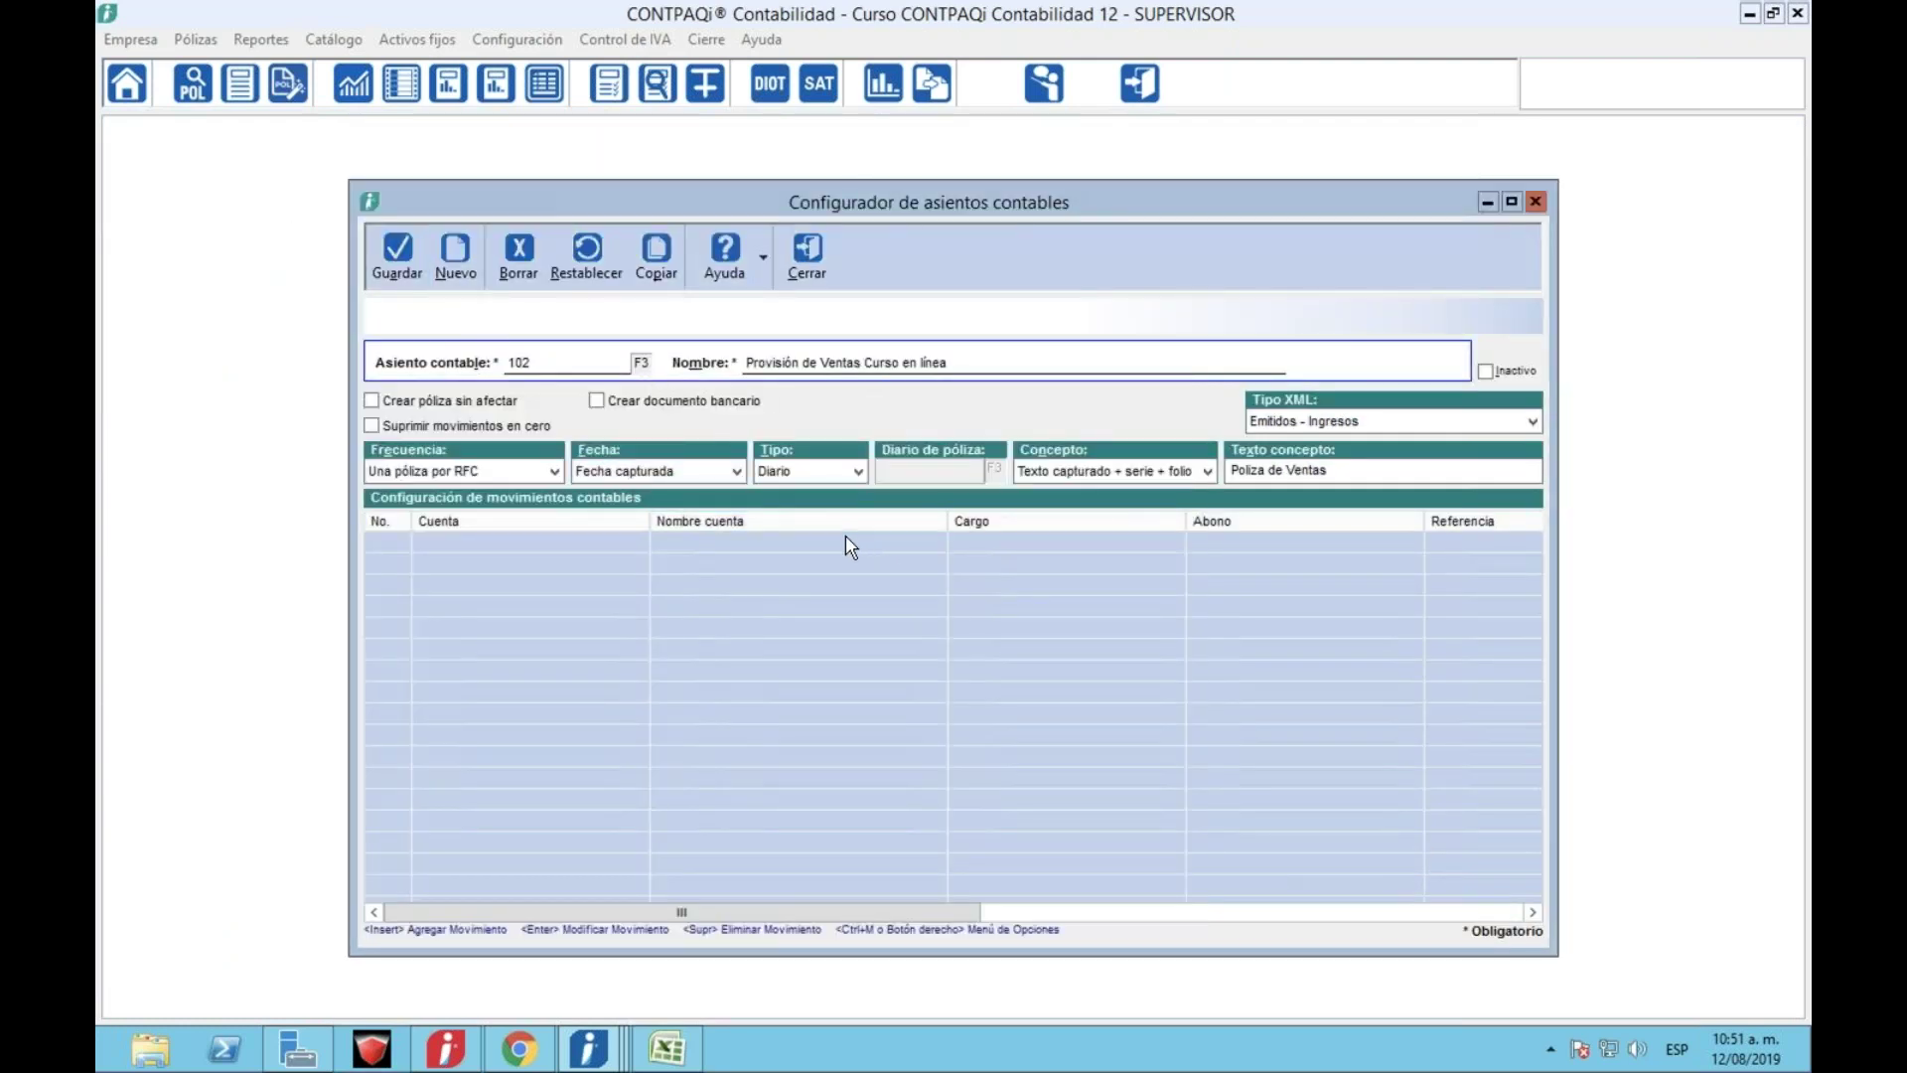
double_click(845, 537)
click(1004, 502)
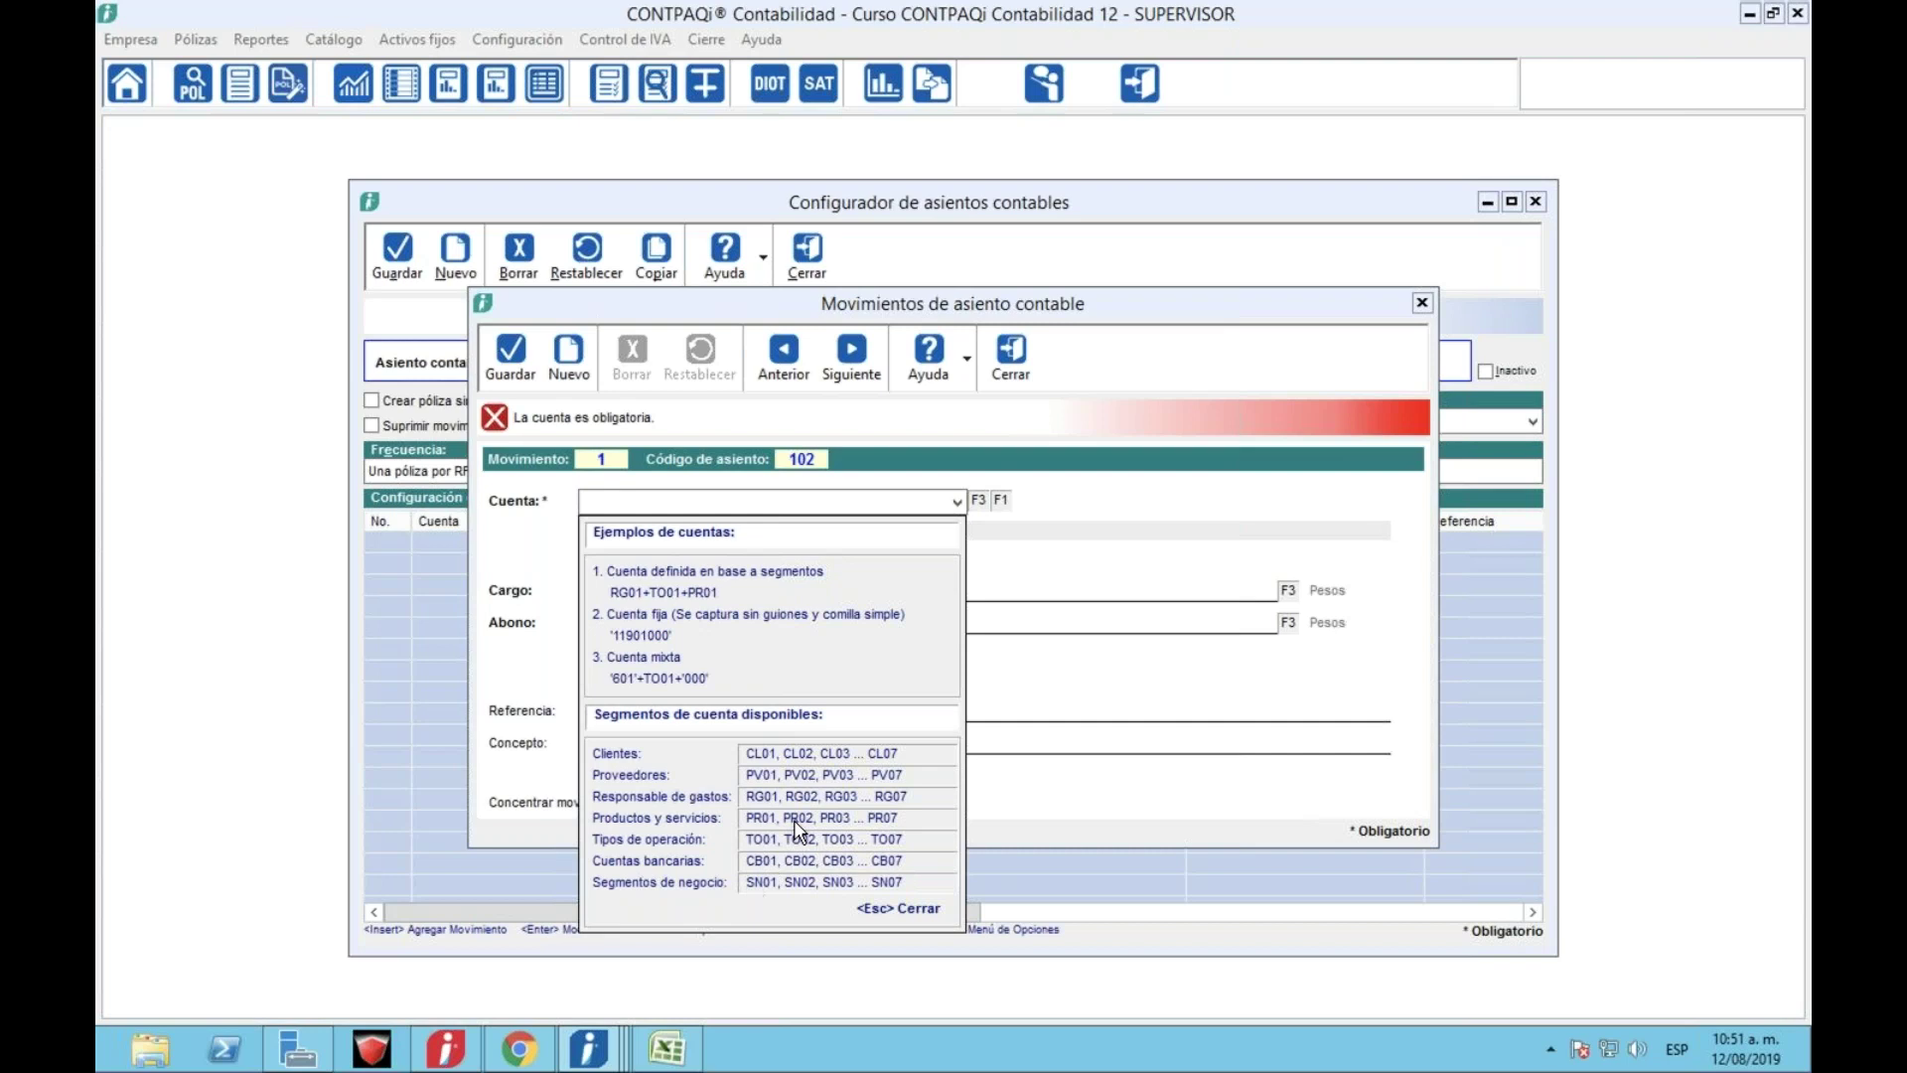
key(super)
key(super)
click(763, 506)
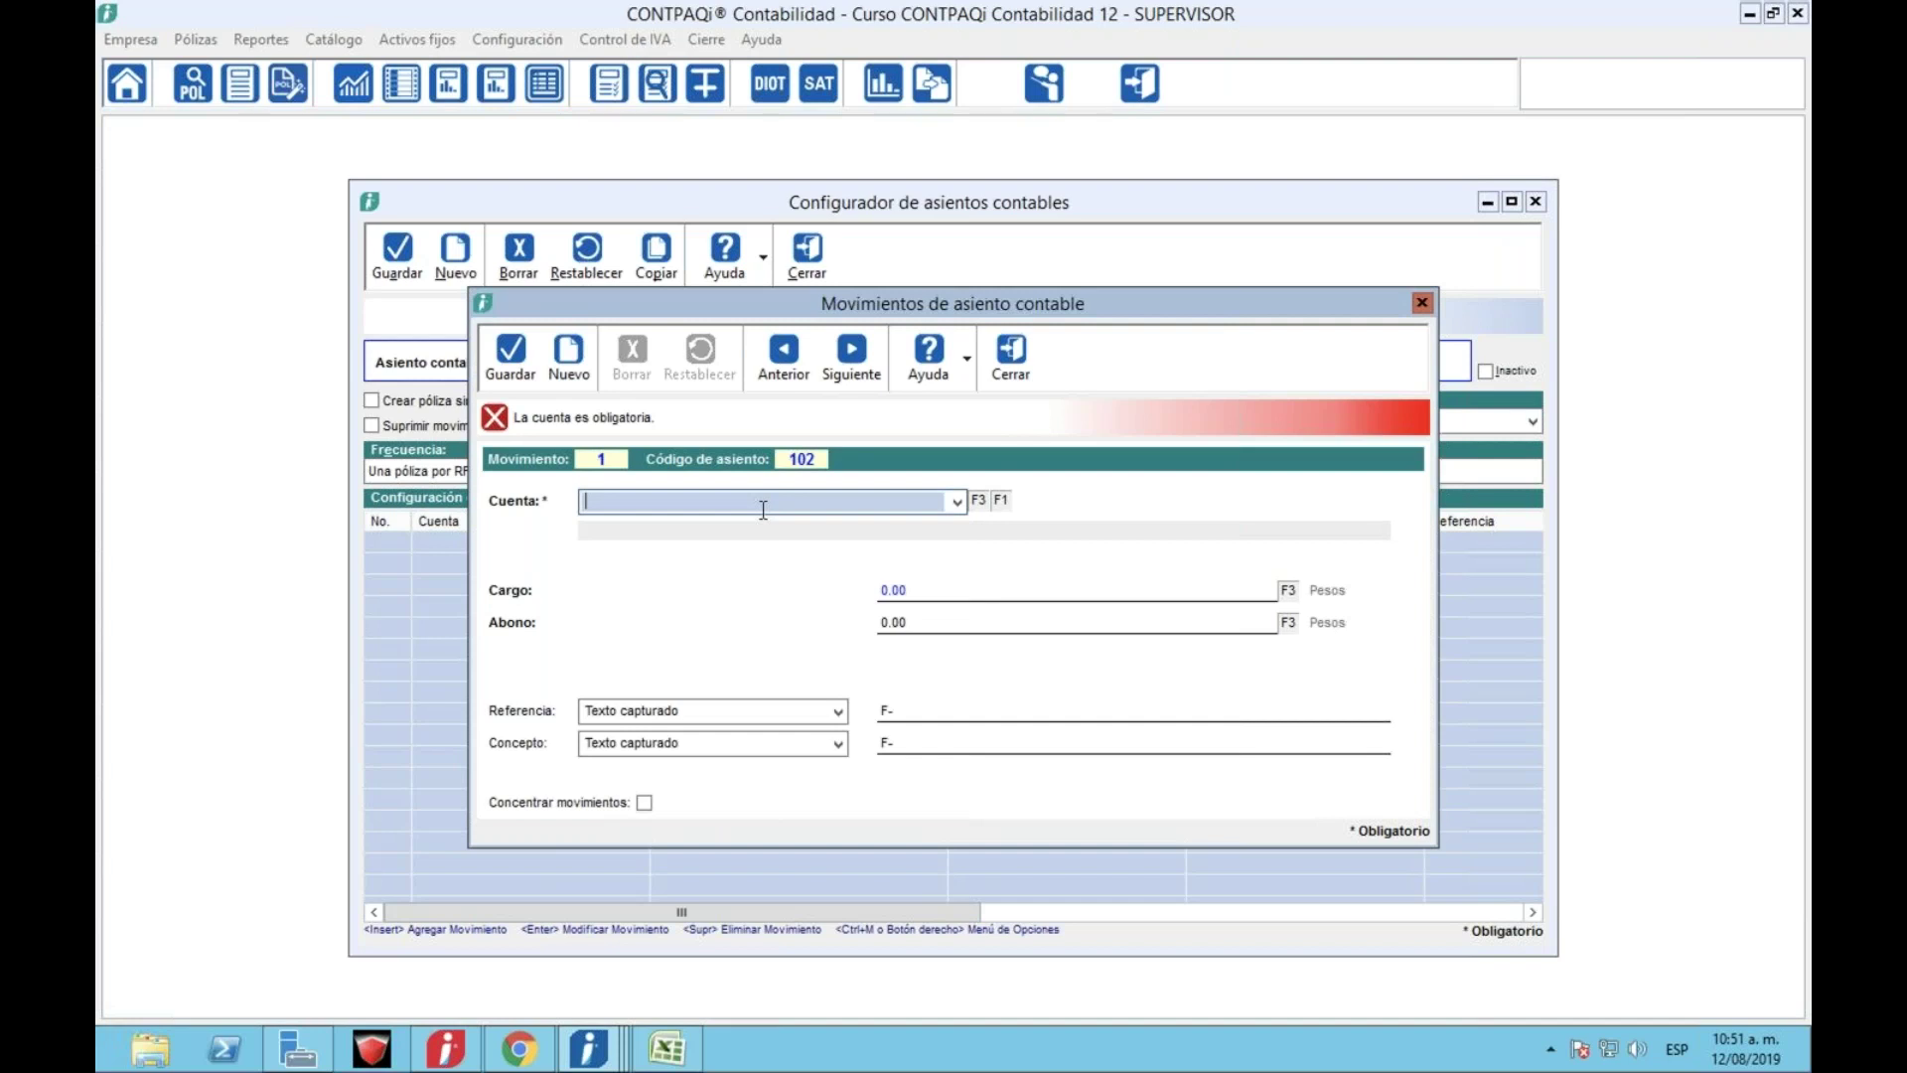
Give movement 1 account CL01 with the invoice Total as its Cargo.
text(C)
text(L'1)
key(BackSpace)
key(BackSpace)
text(01)
click(987, 594)
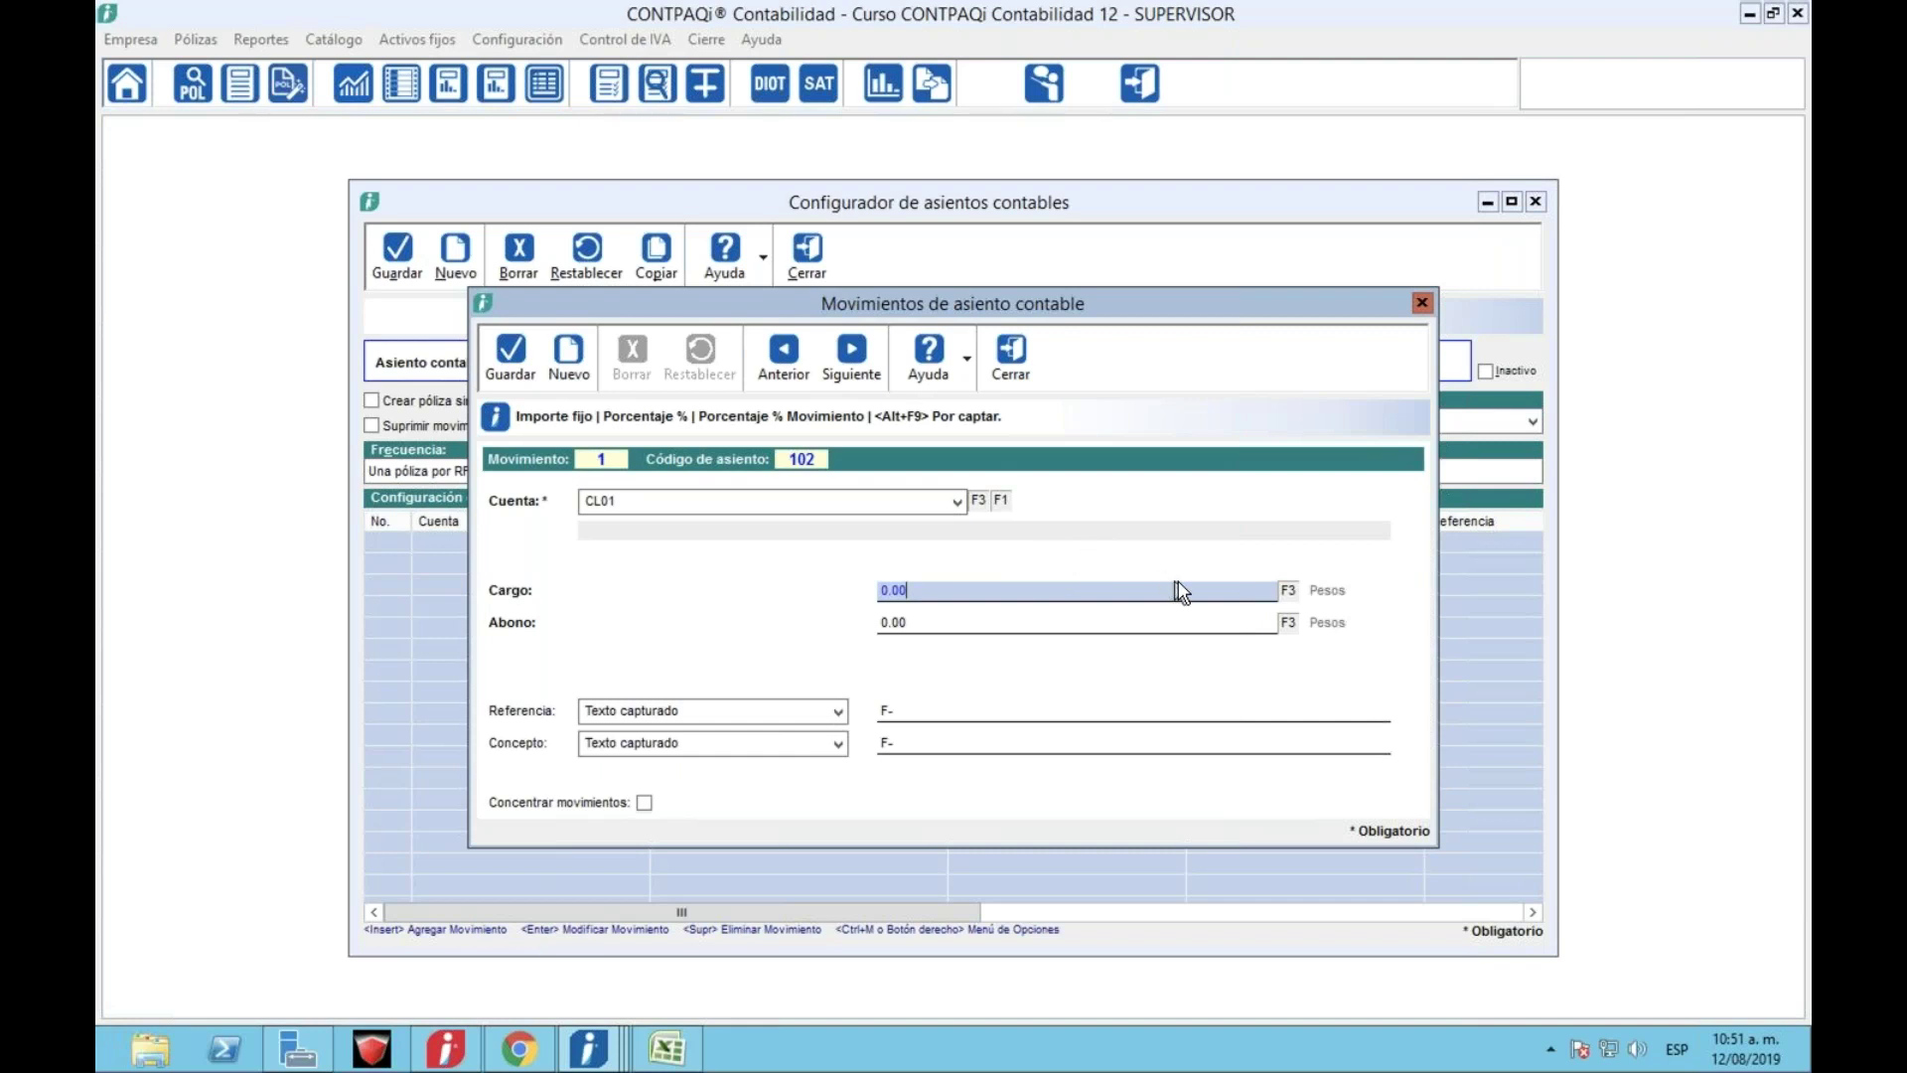
click(1287, 590)
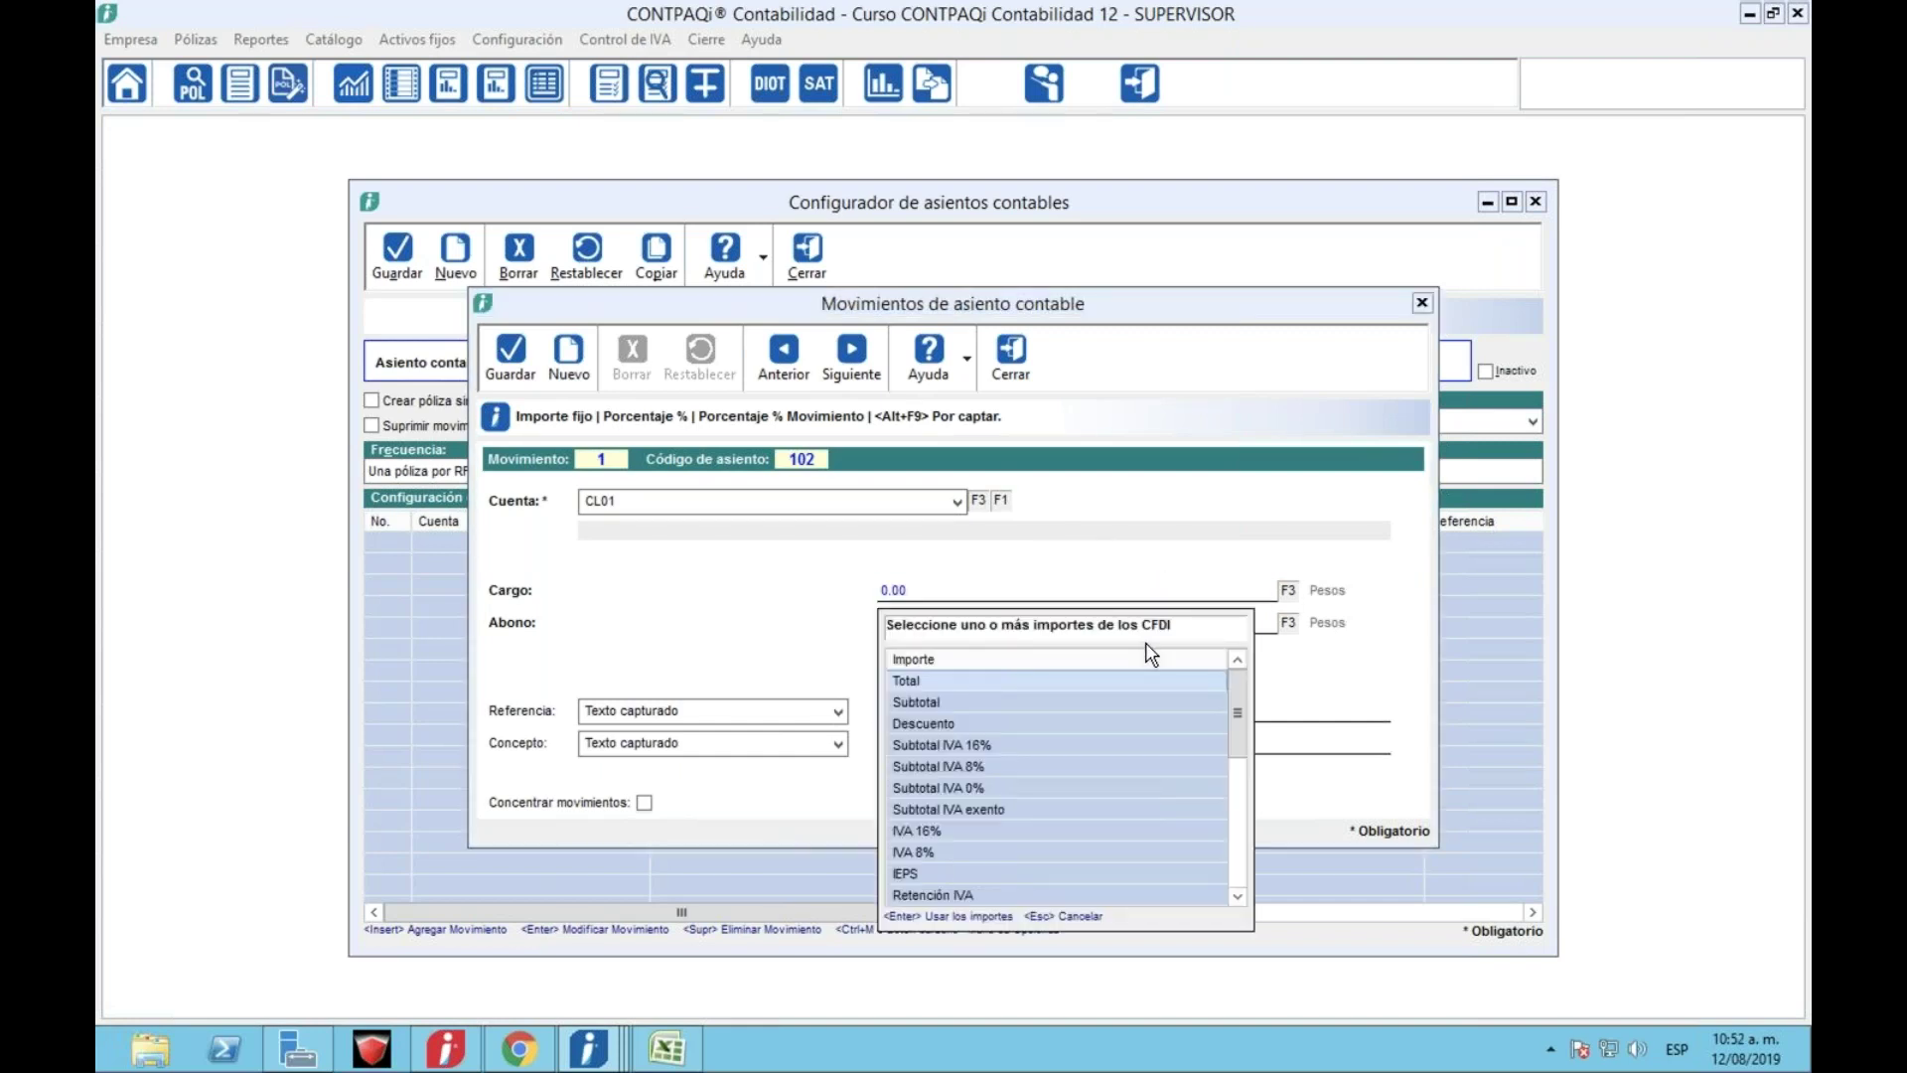
click(1251, 590)
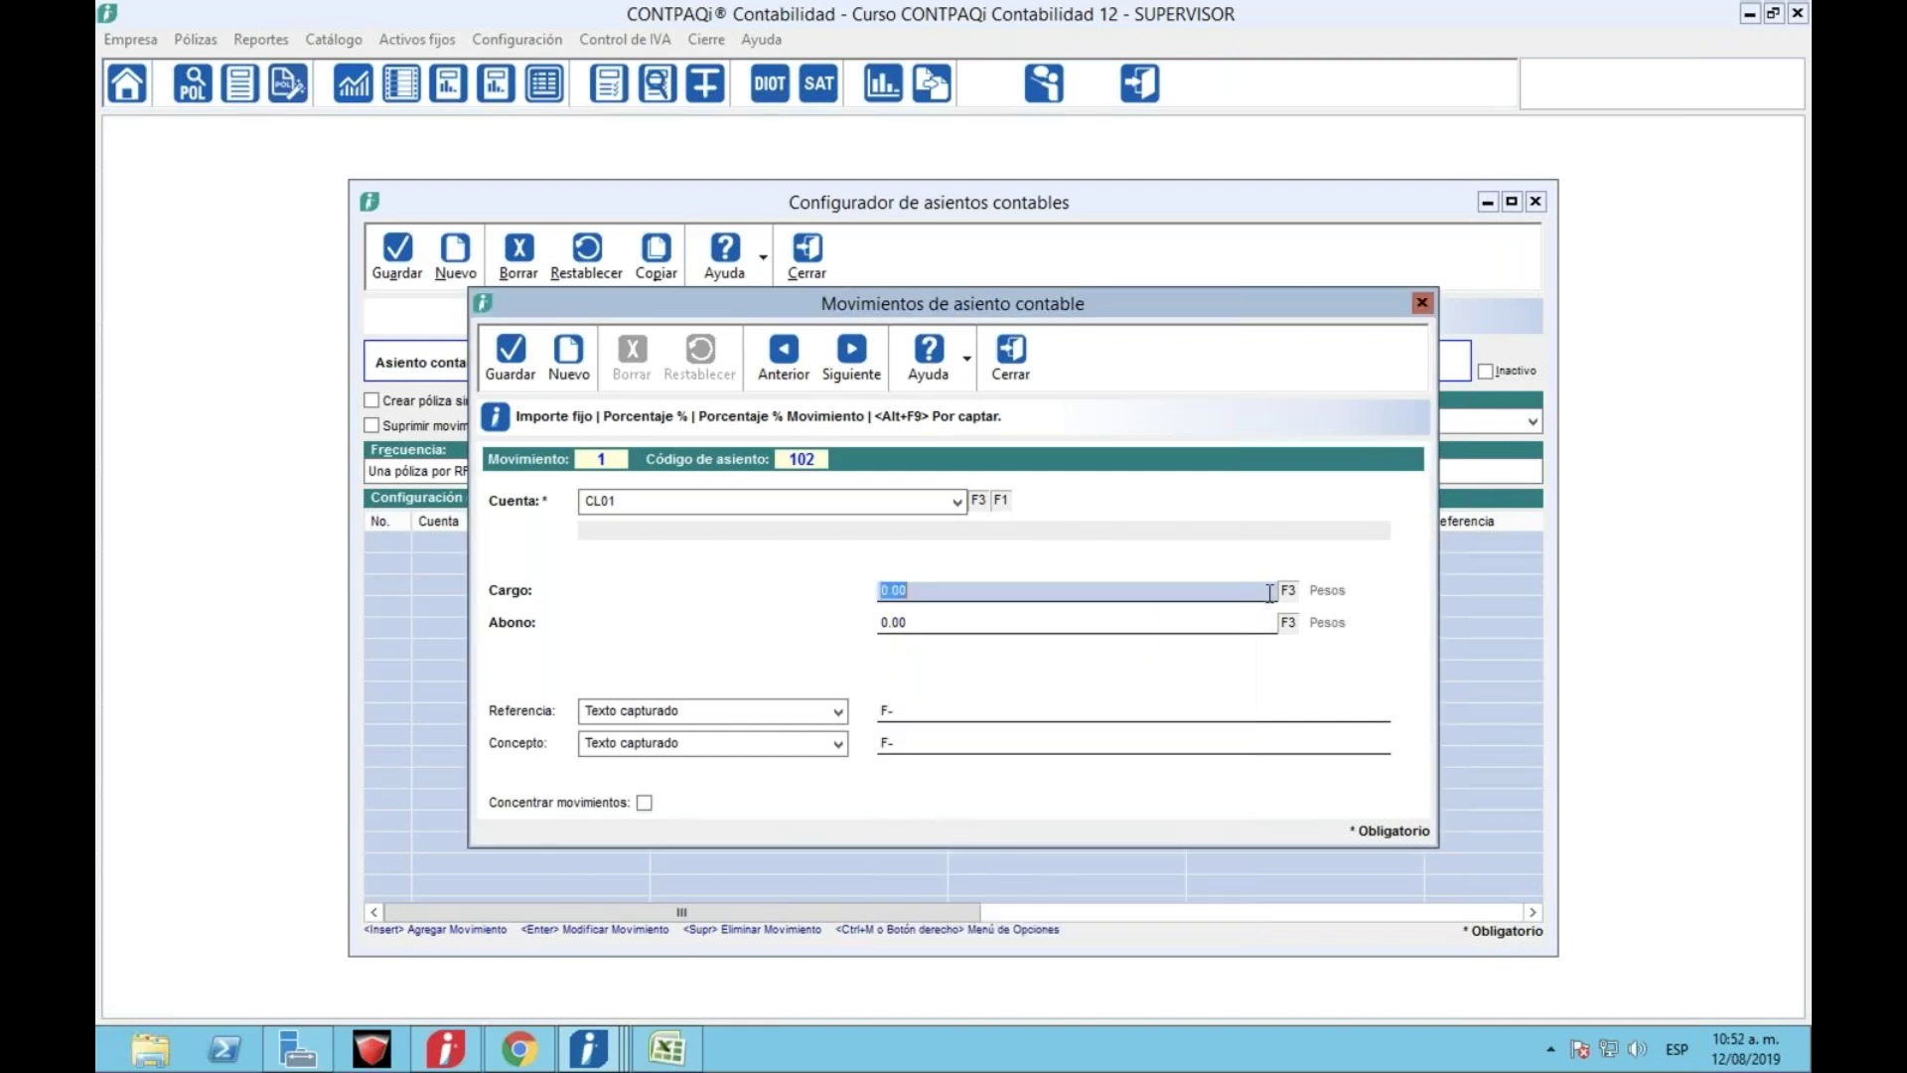
click(1289, 592)
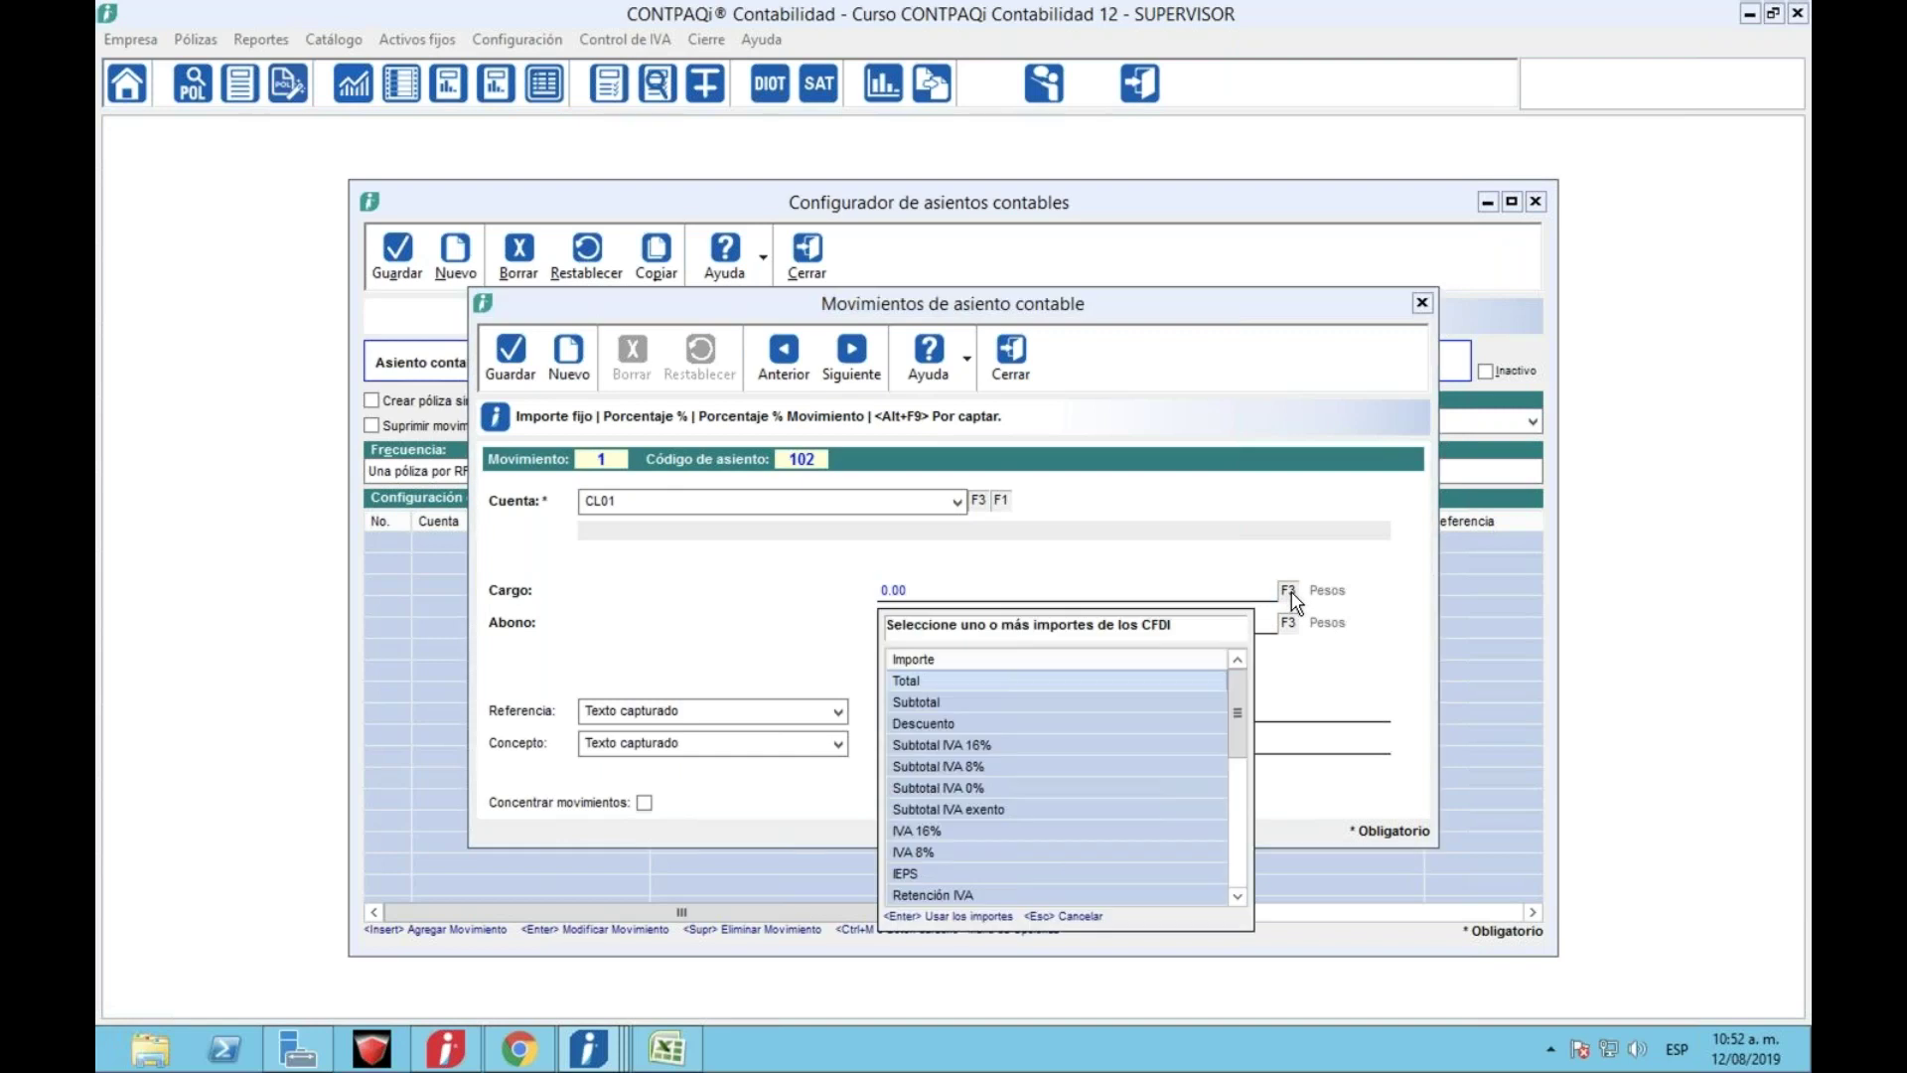
mouse_move(1241, 679)
mouse_down()
mouse_move(1237, 846)
mouse_move(1222, 653)
mouse_move(1251, 855)
mouse_move(1228, 671)
mouse_up()
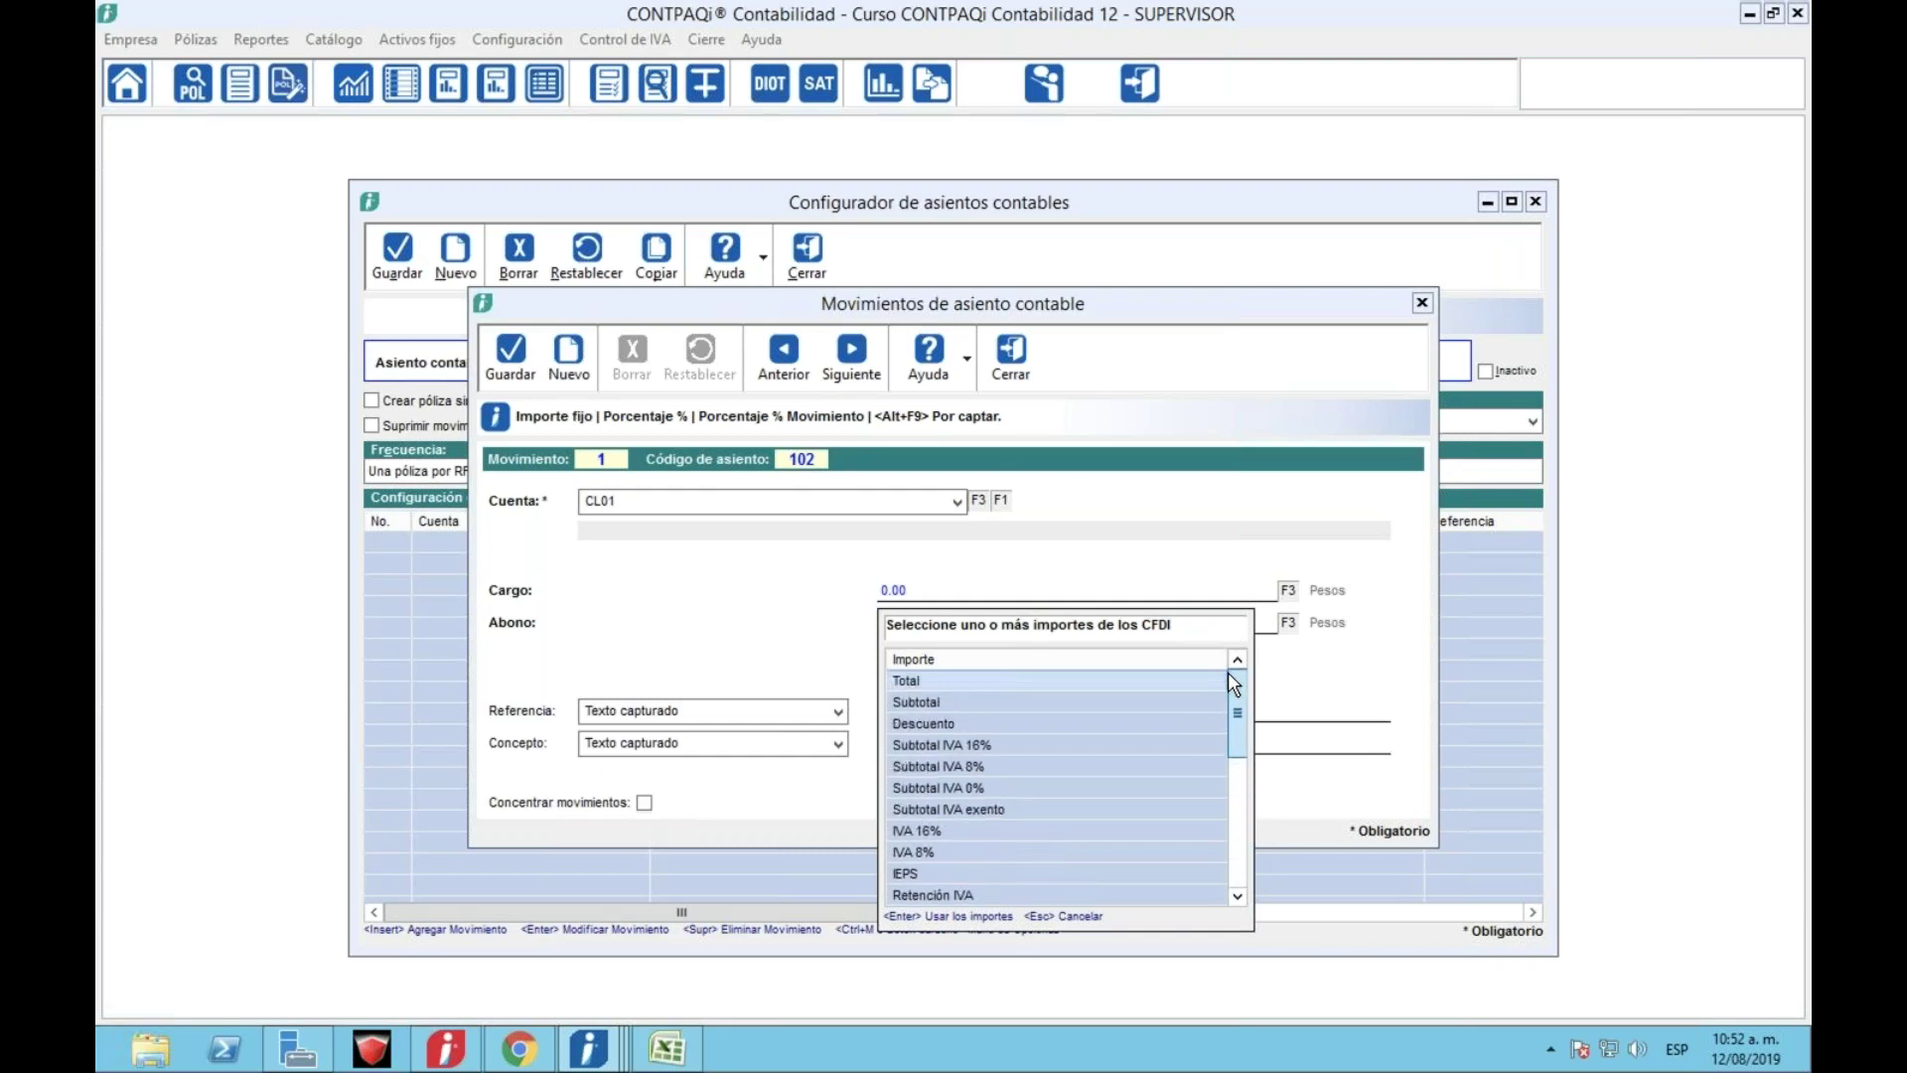
double_click(945, 682)
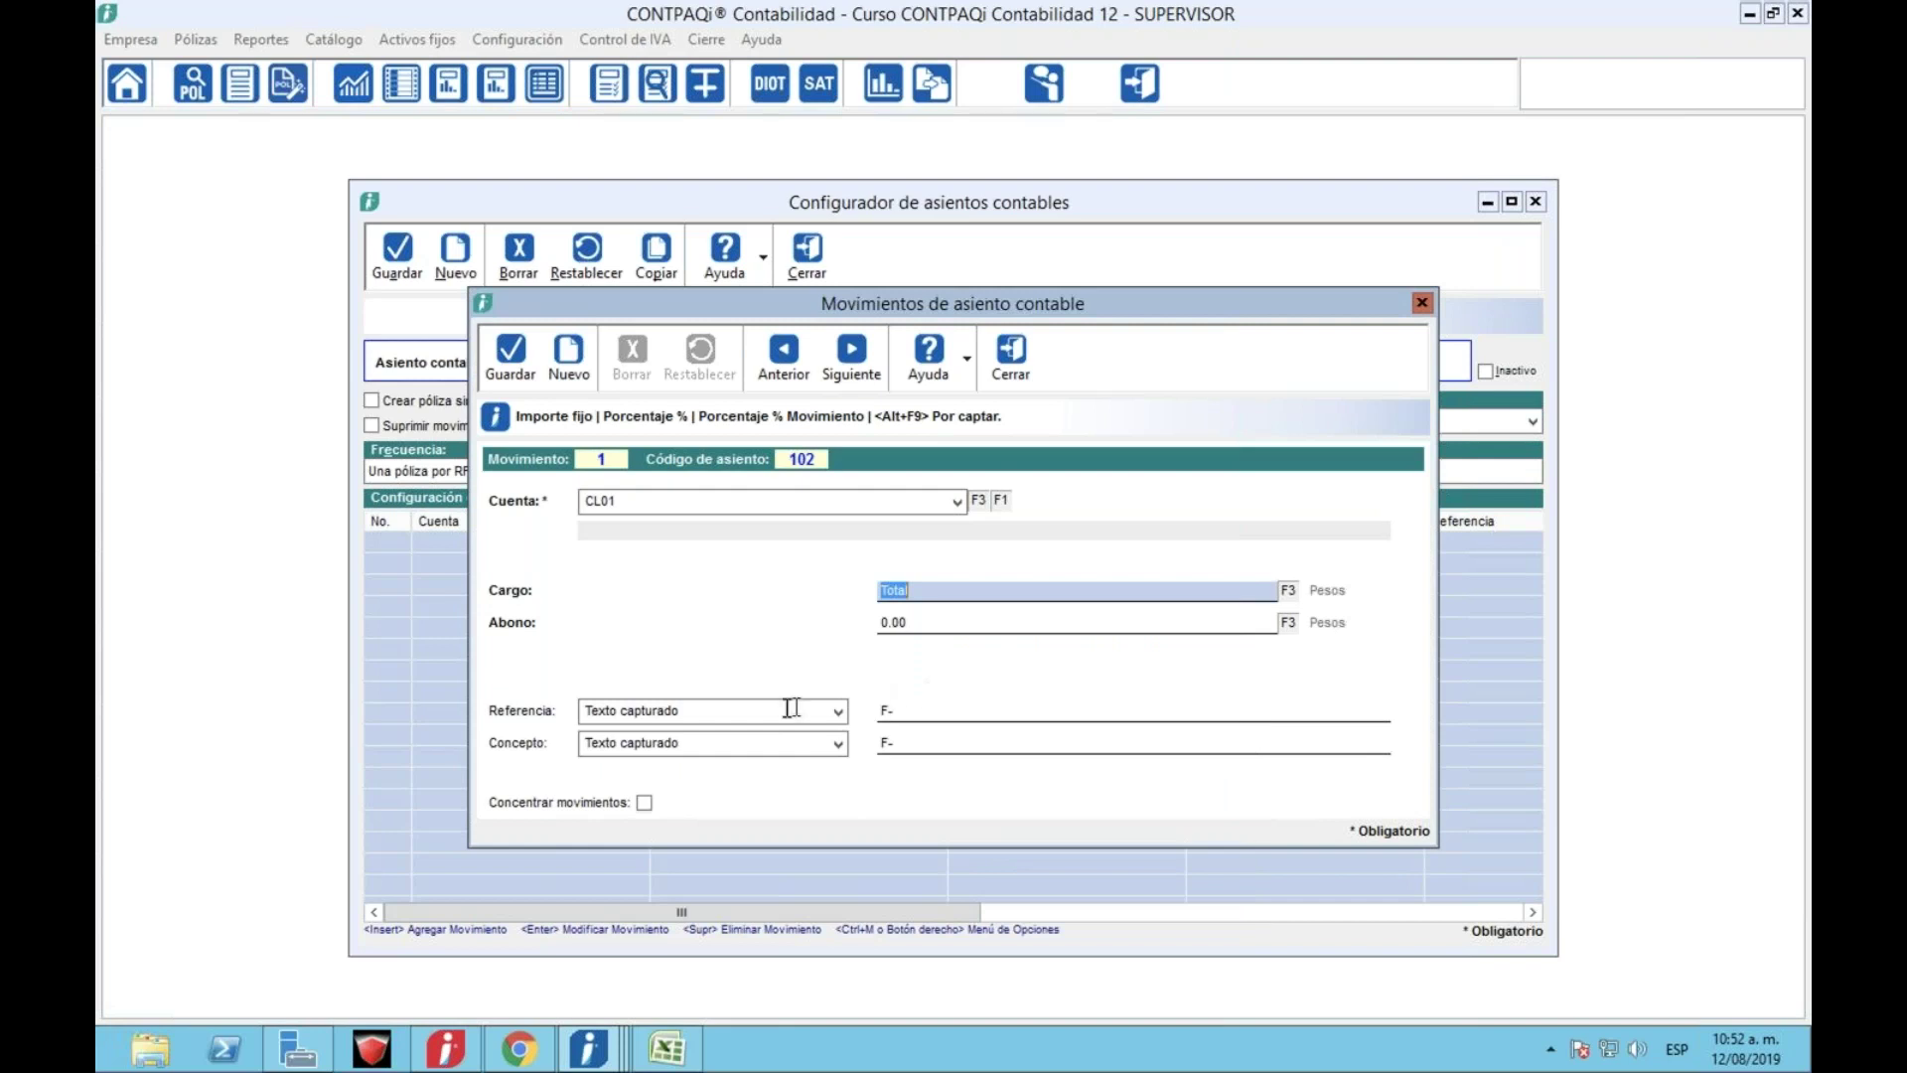
Set Referencia to 'Texto capturado + serie + folio', keeping Concepto as Texto capturado.
click(727, 713)
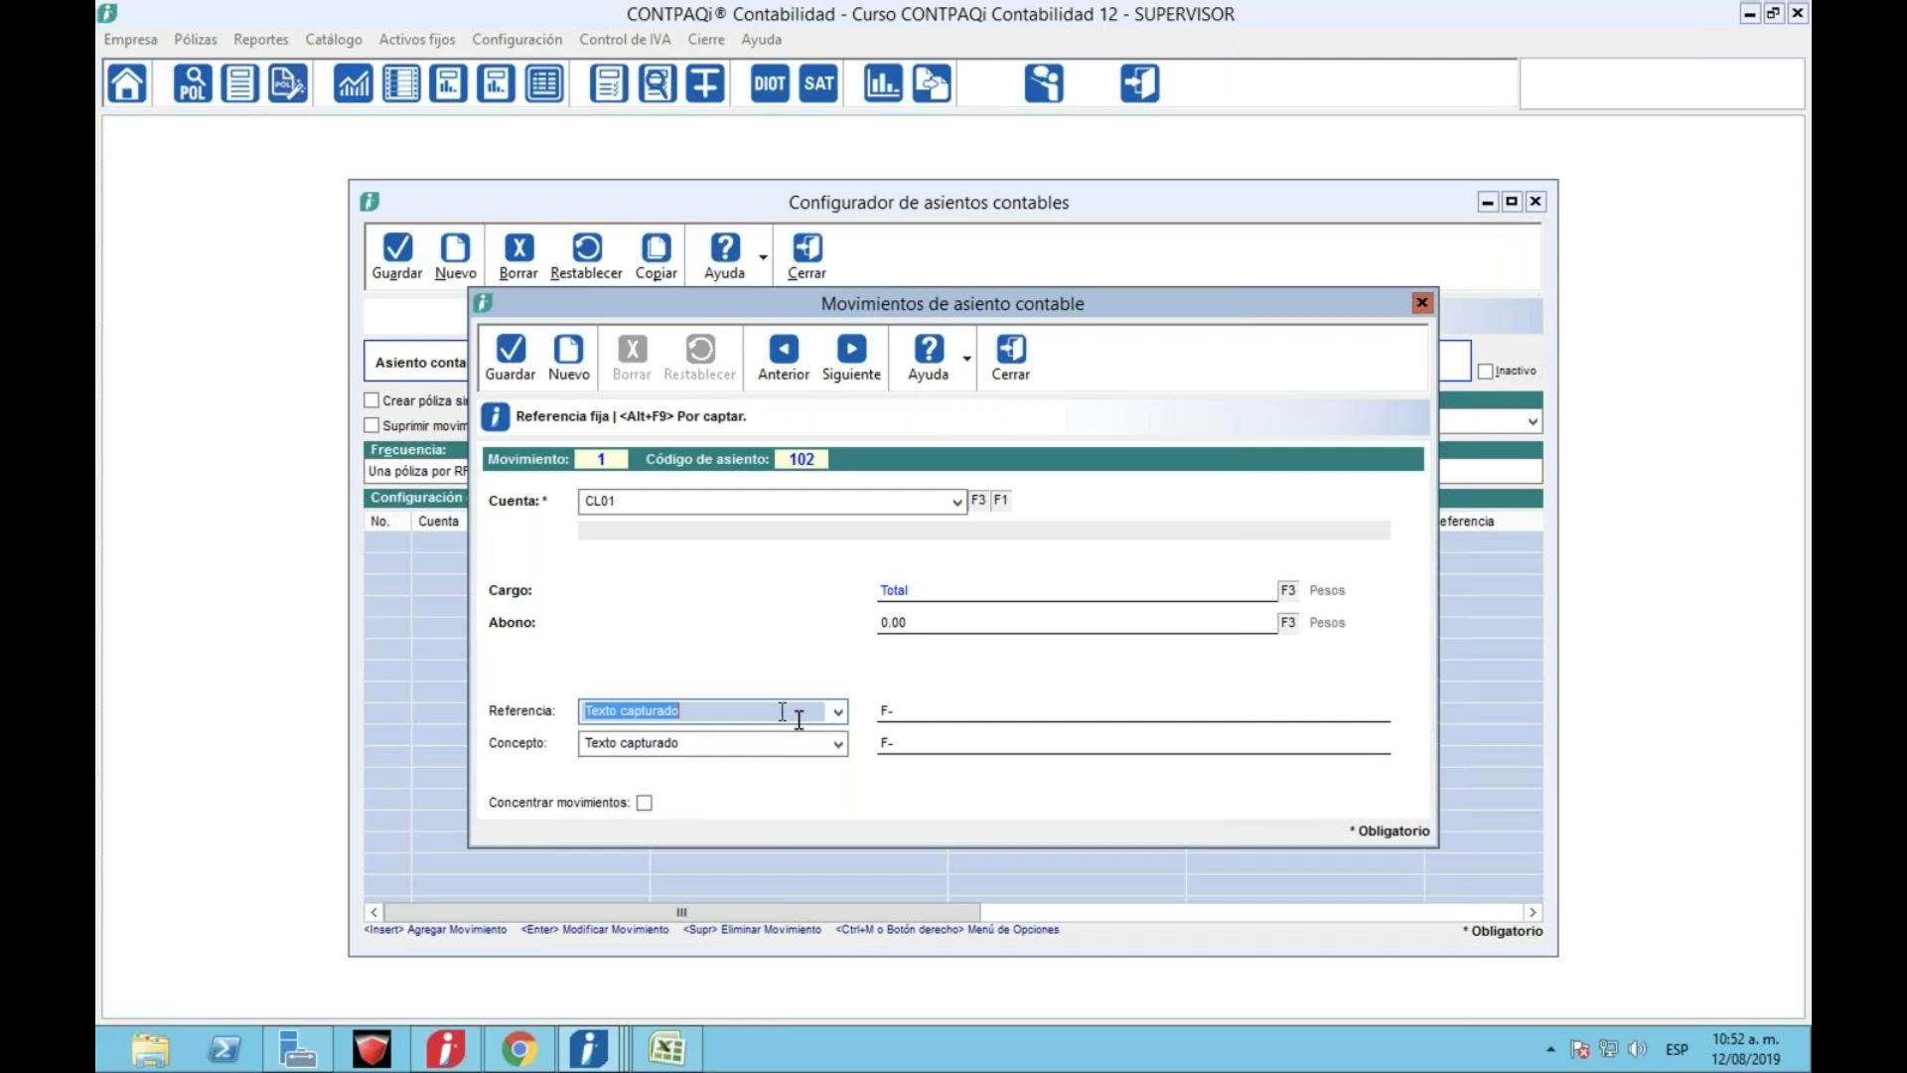
click(838, 711)
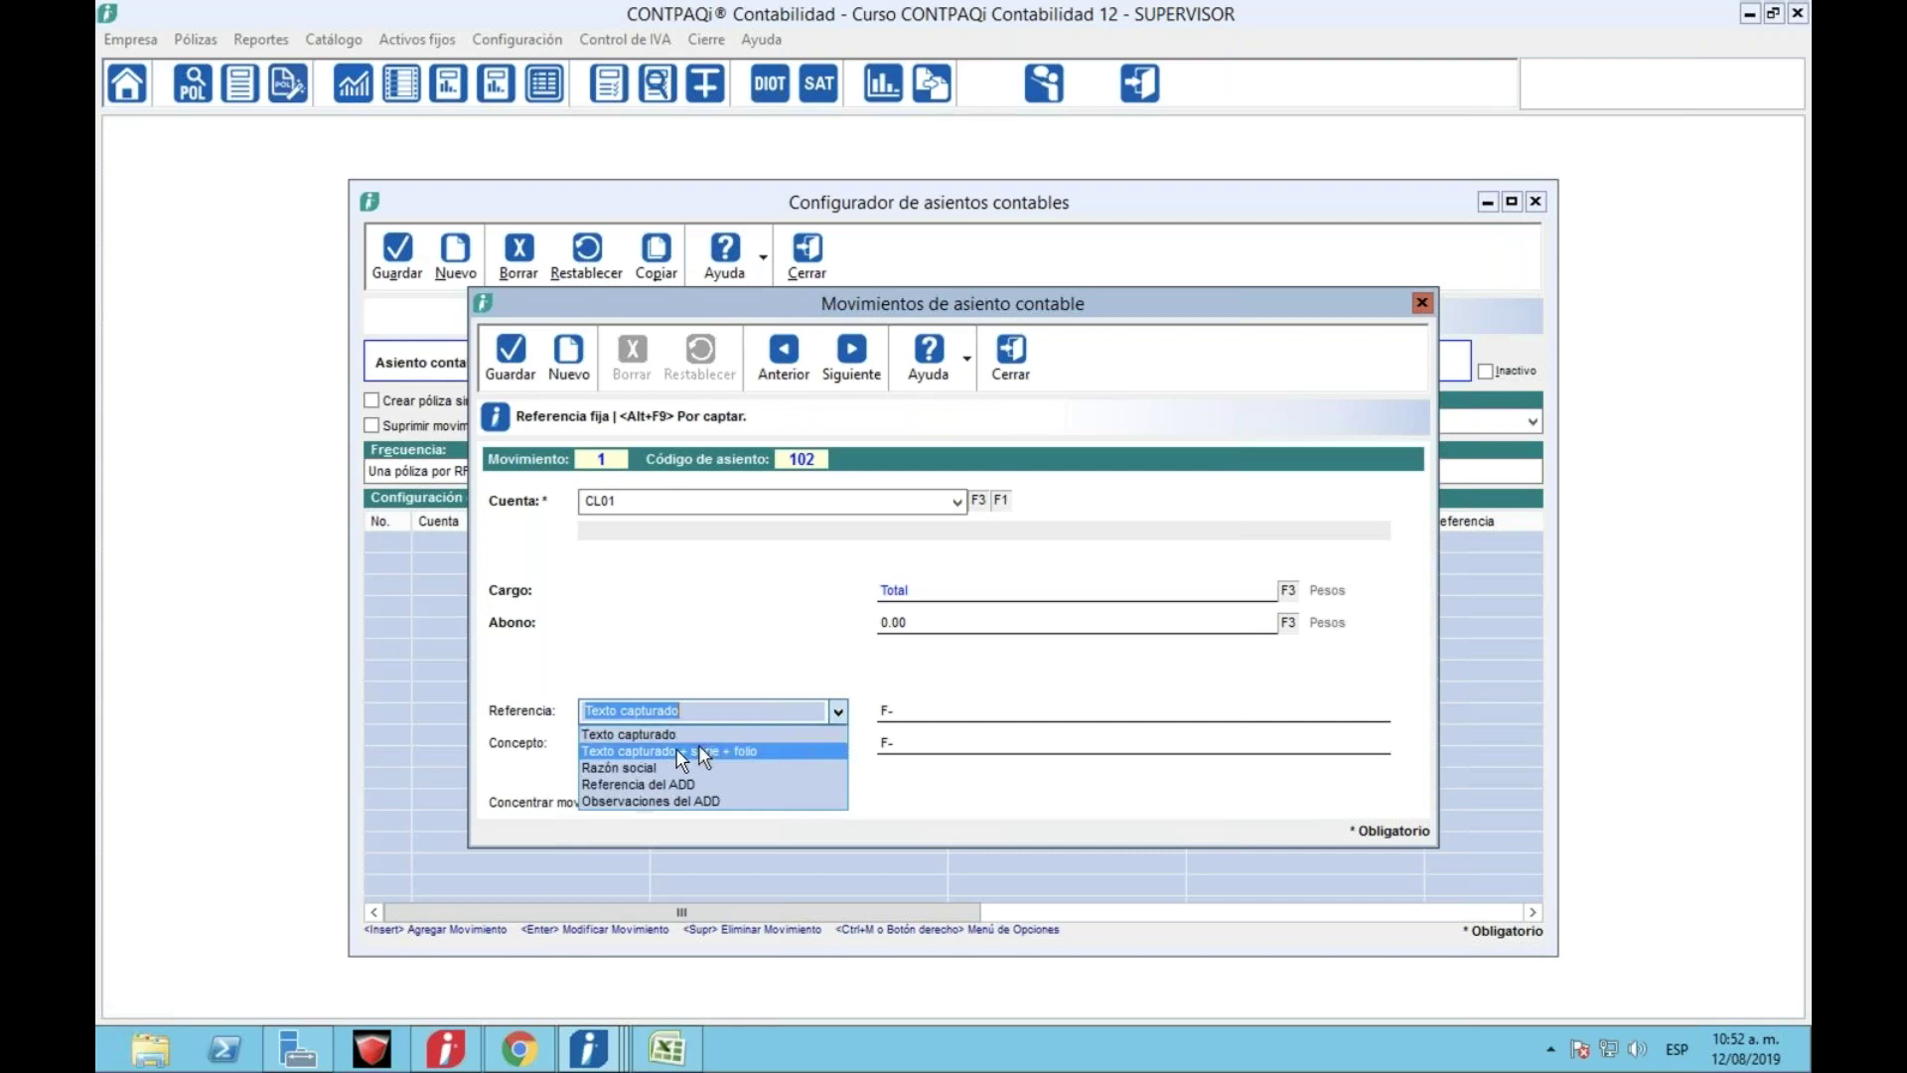
click(648, 767)
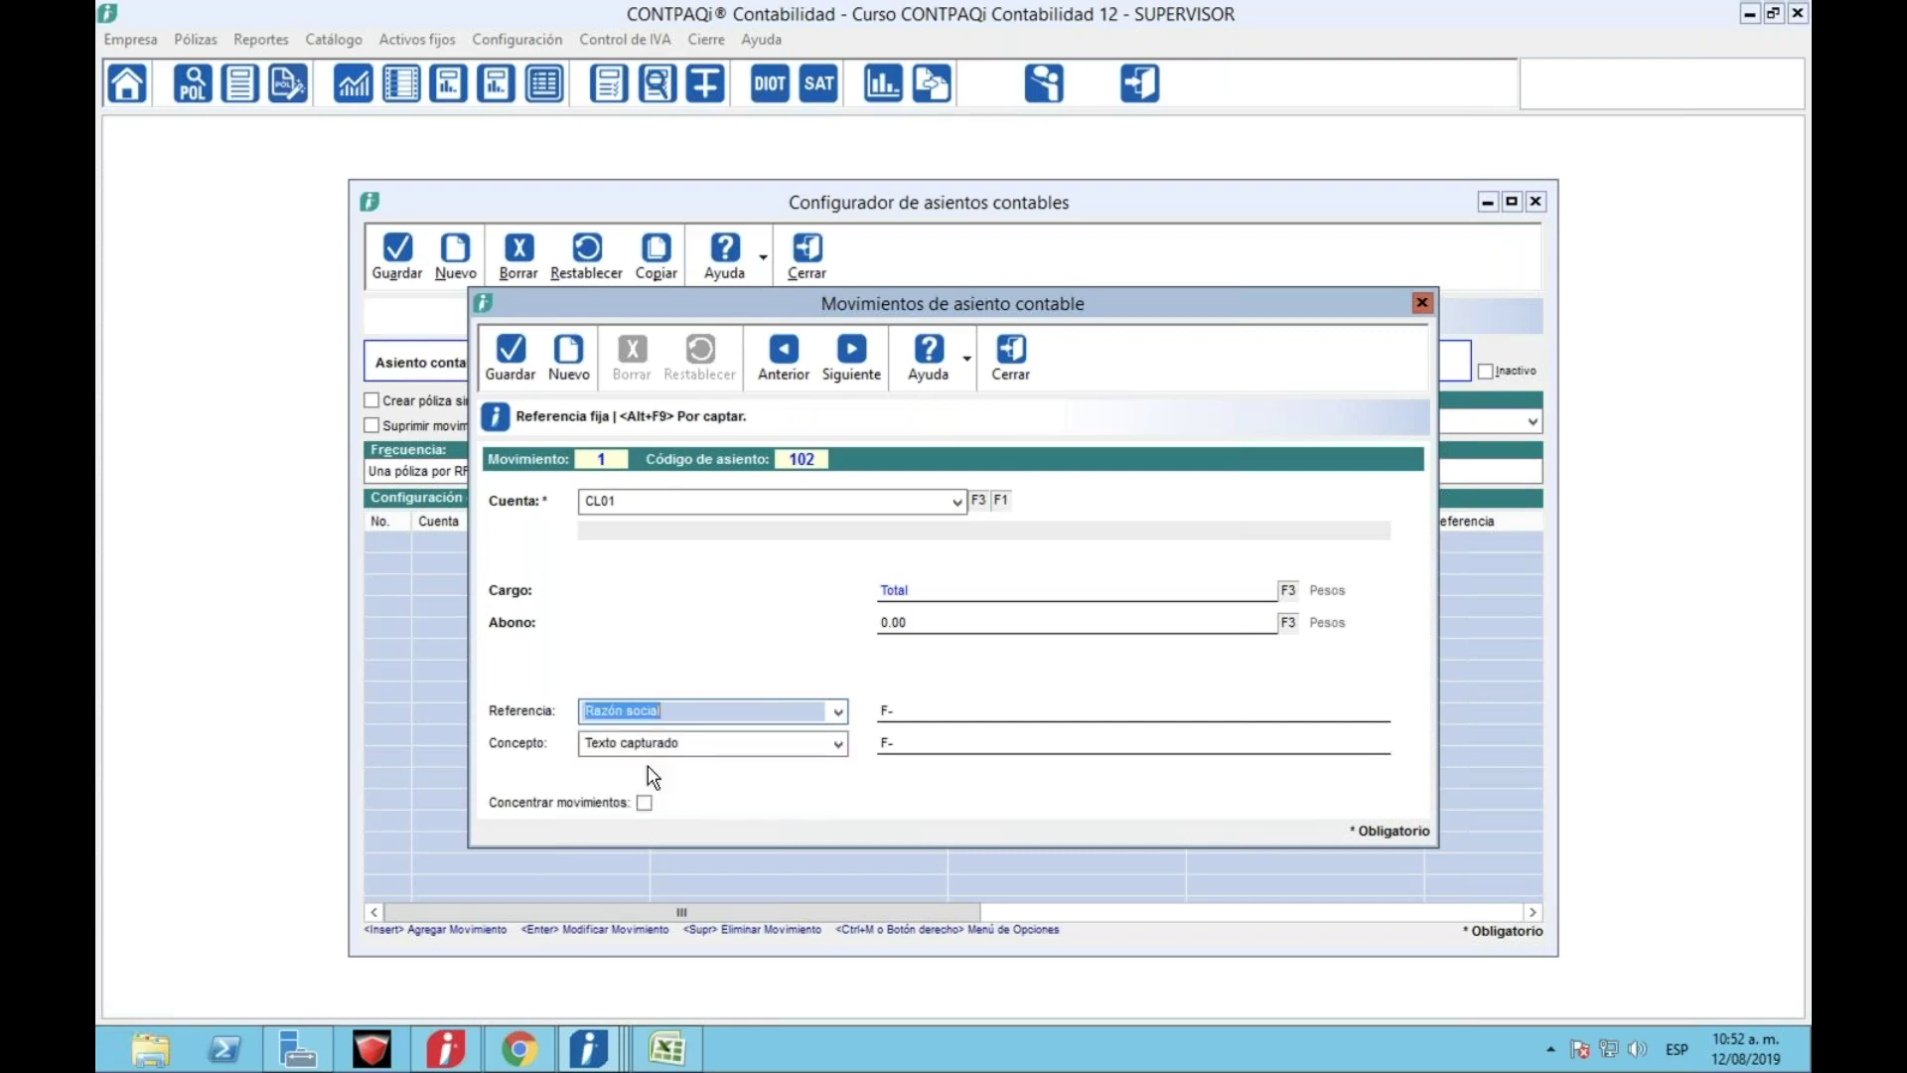
click(836, 715)
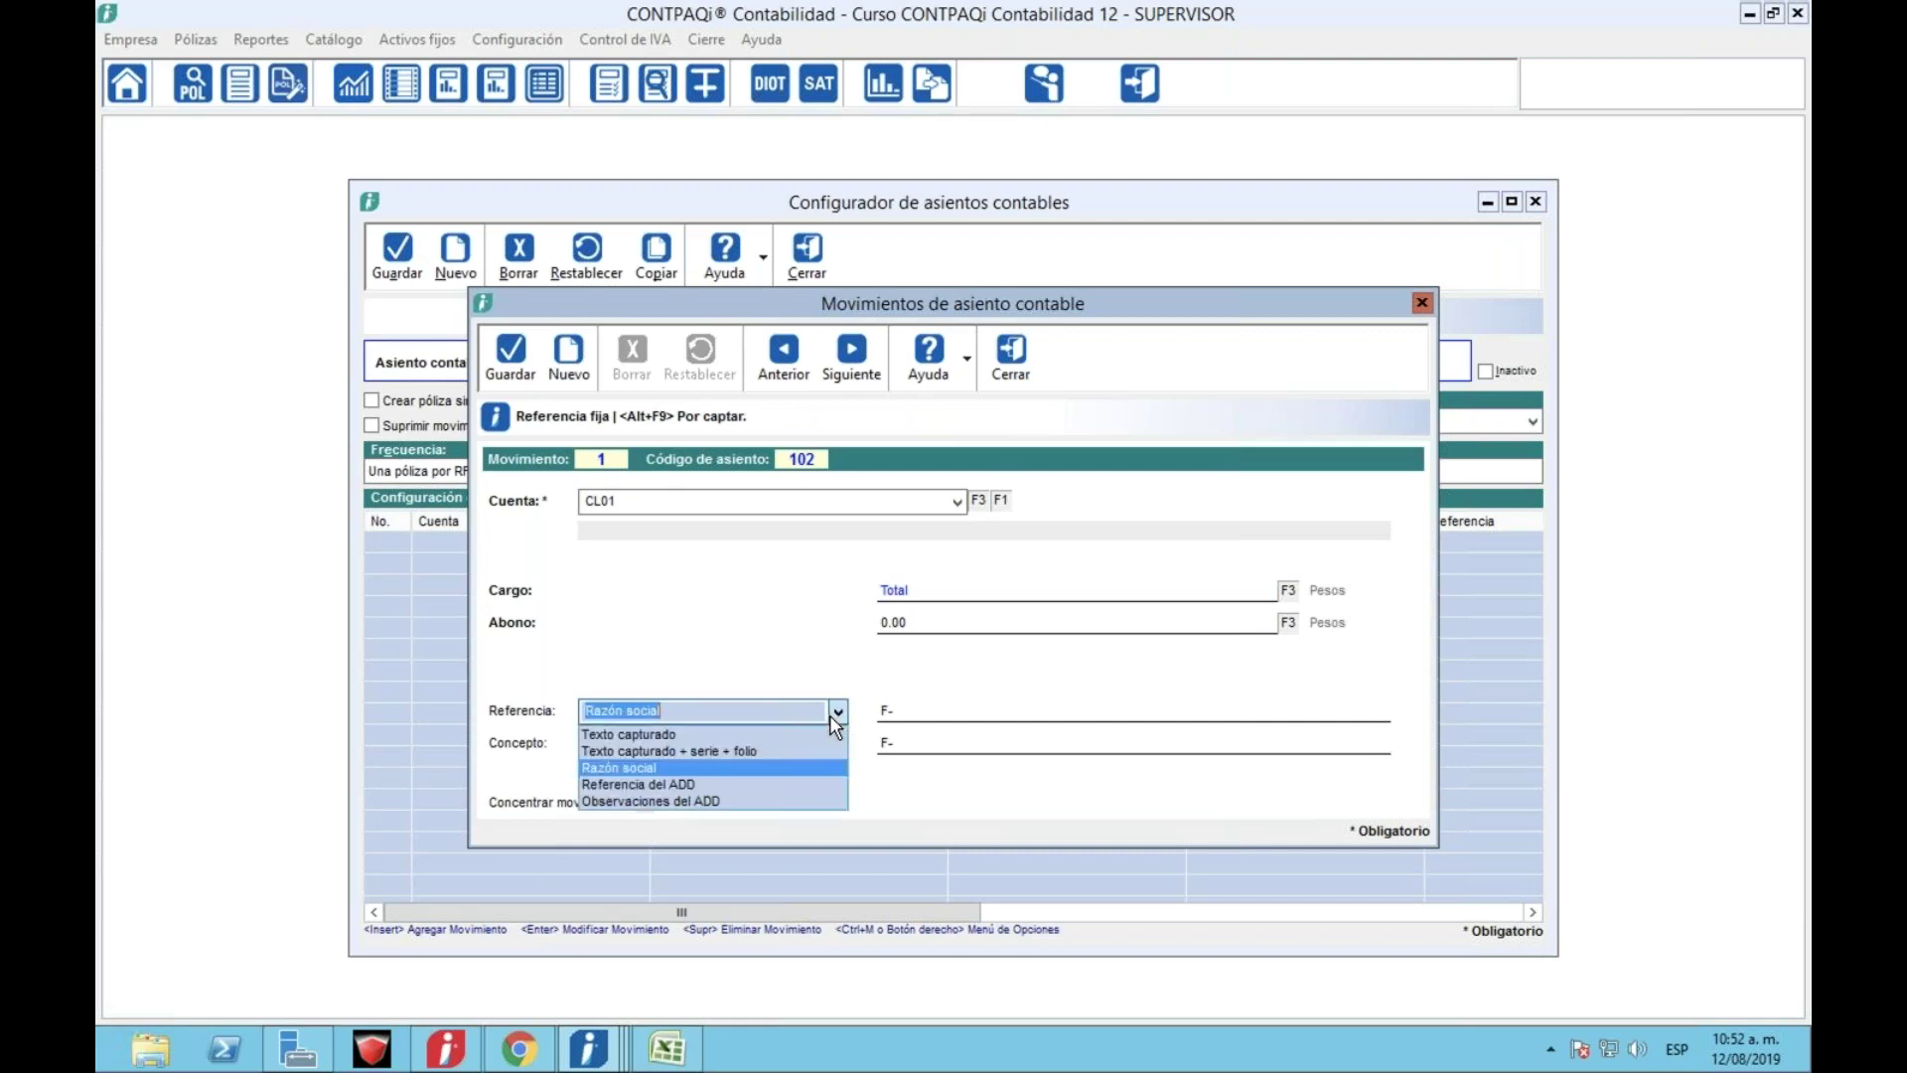
click(695, 752)
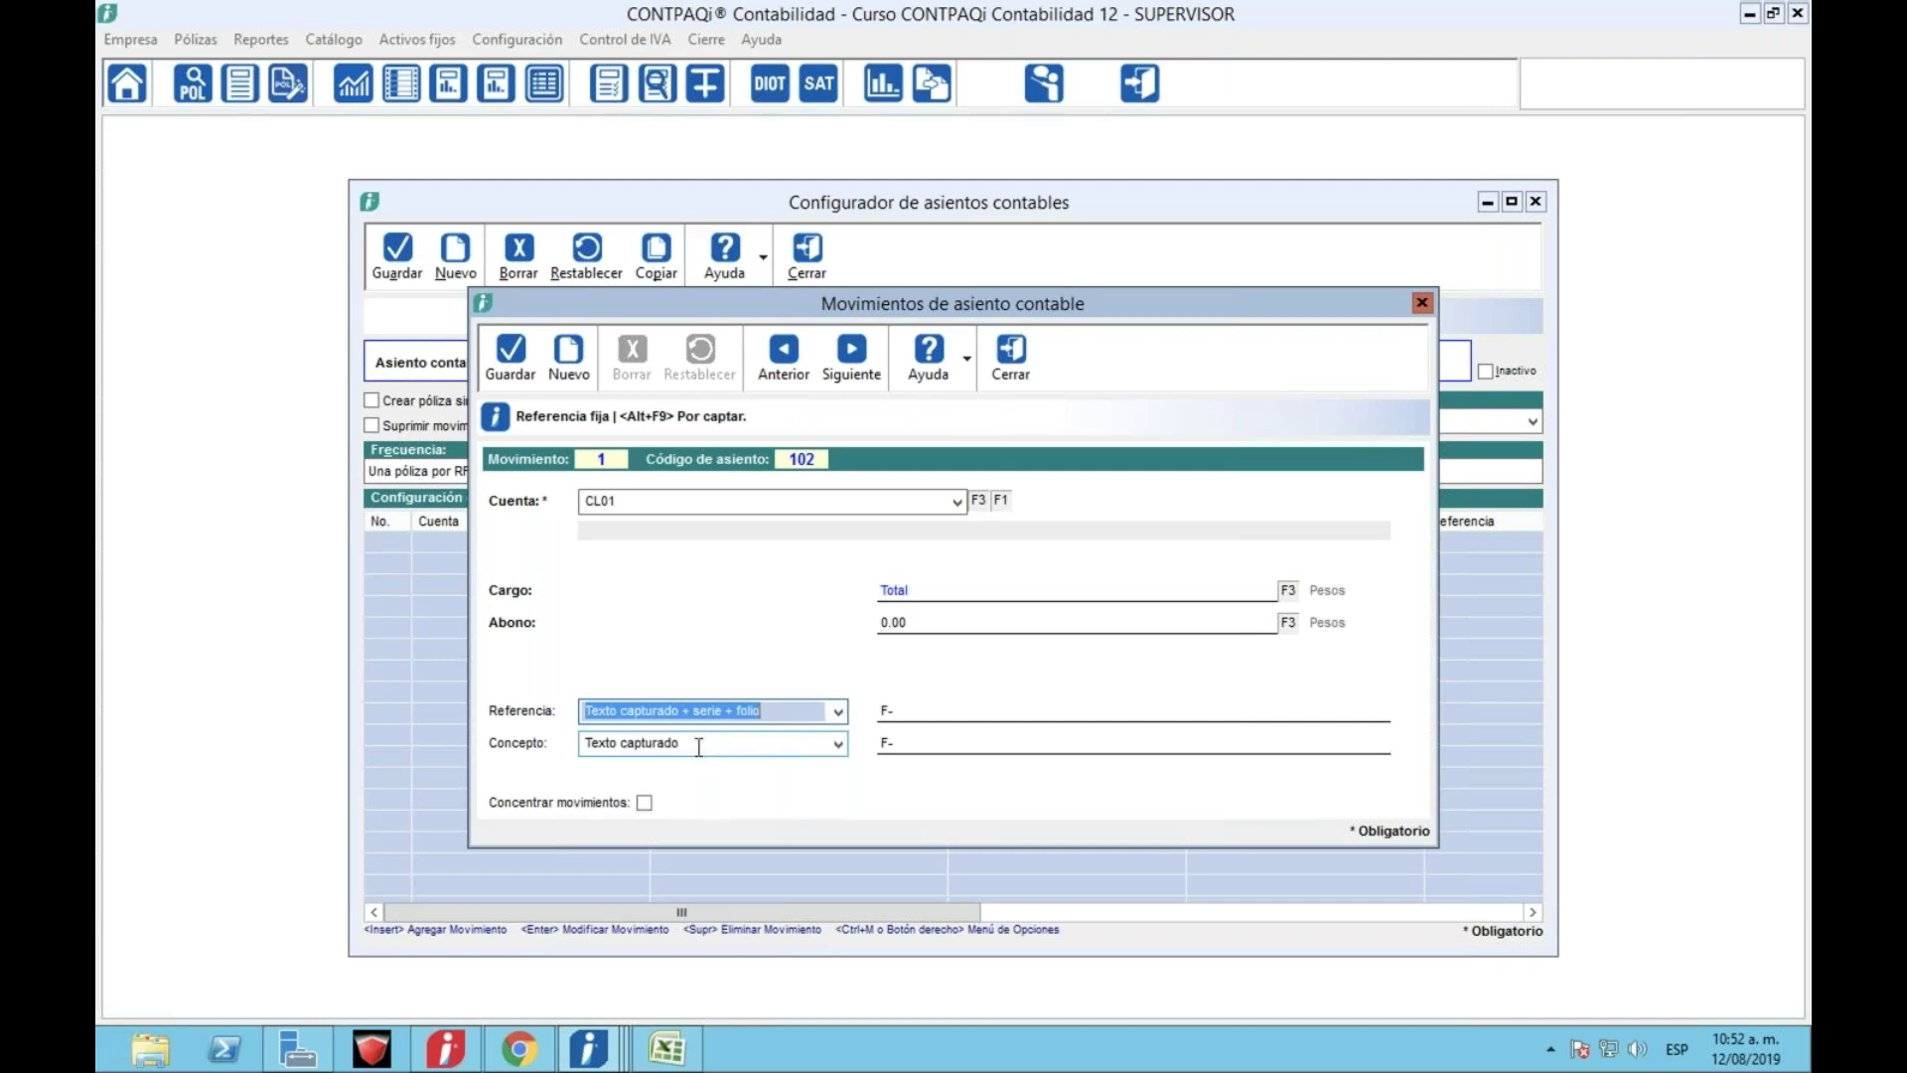
click(838, 745)
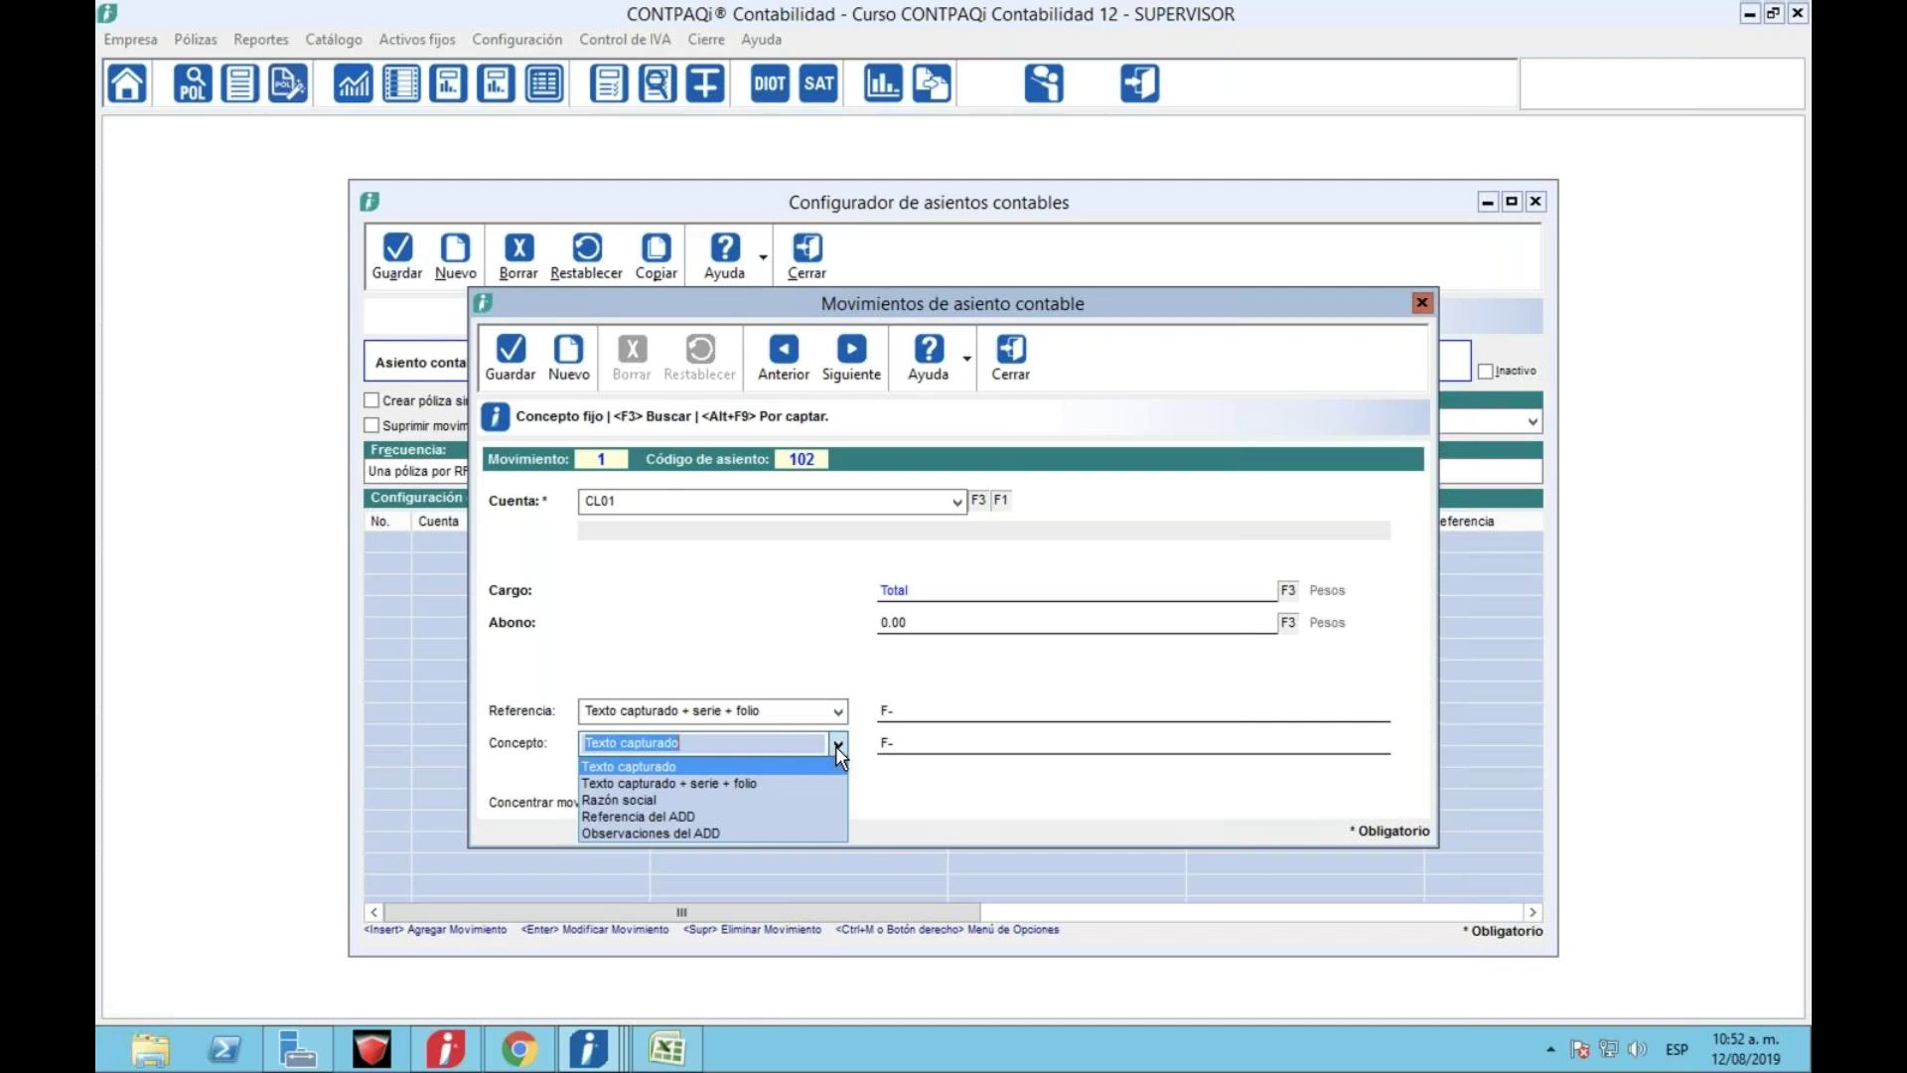
click(837, 747)
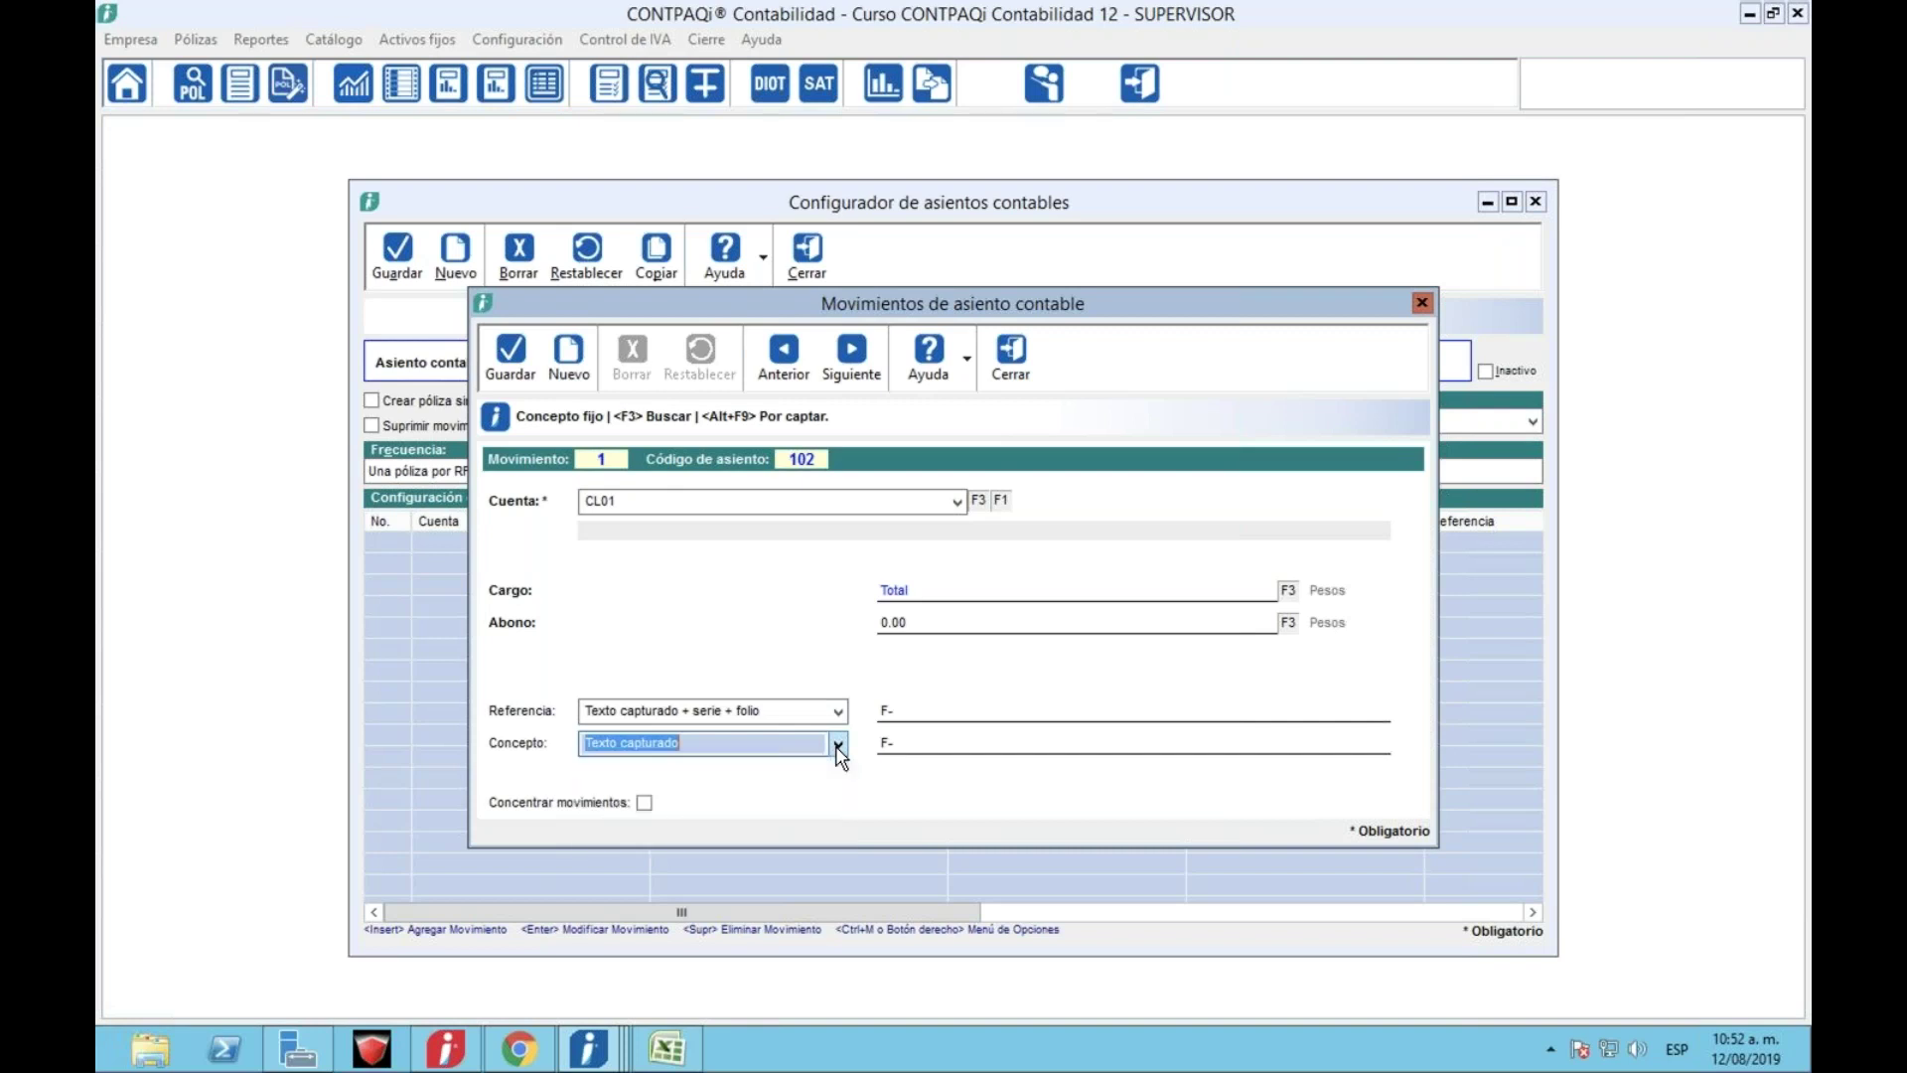
click(921, 745)
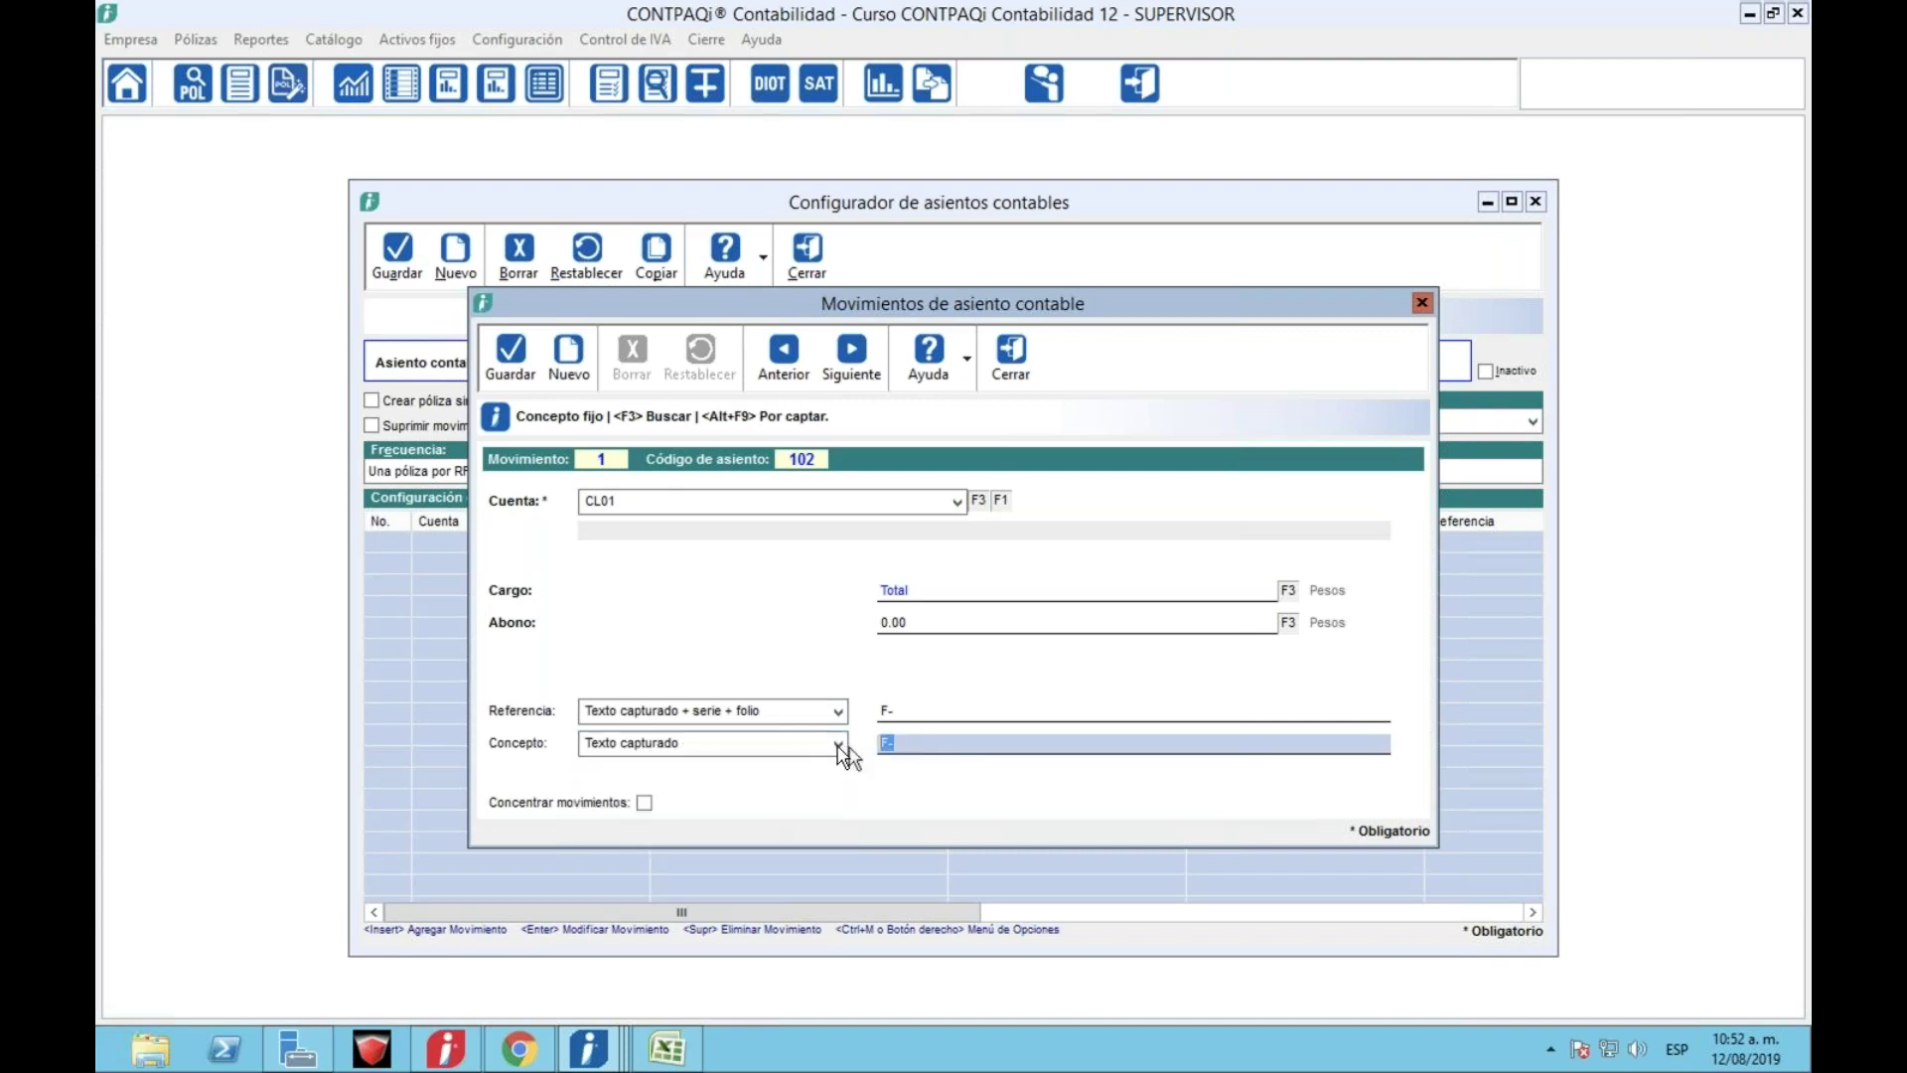
click(837, 745)
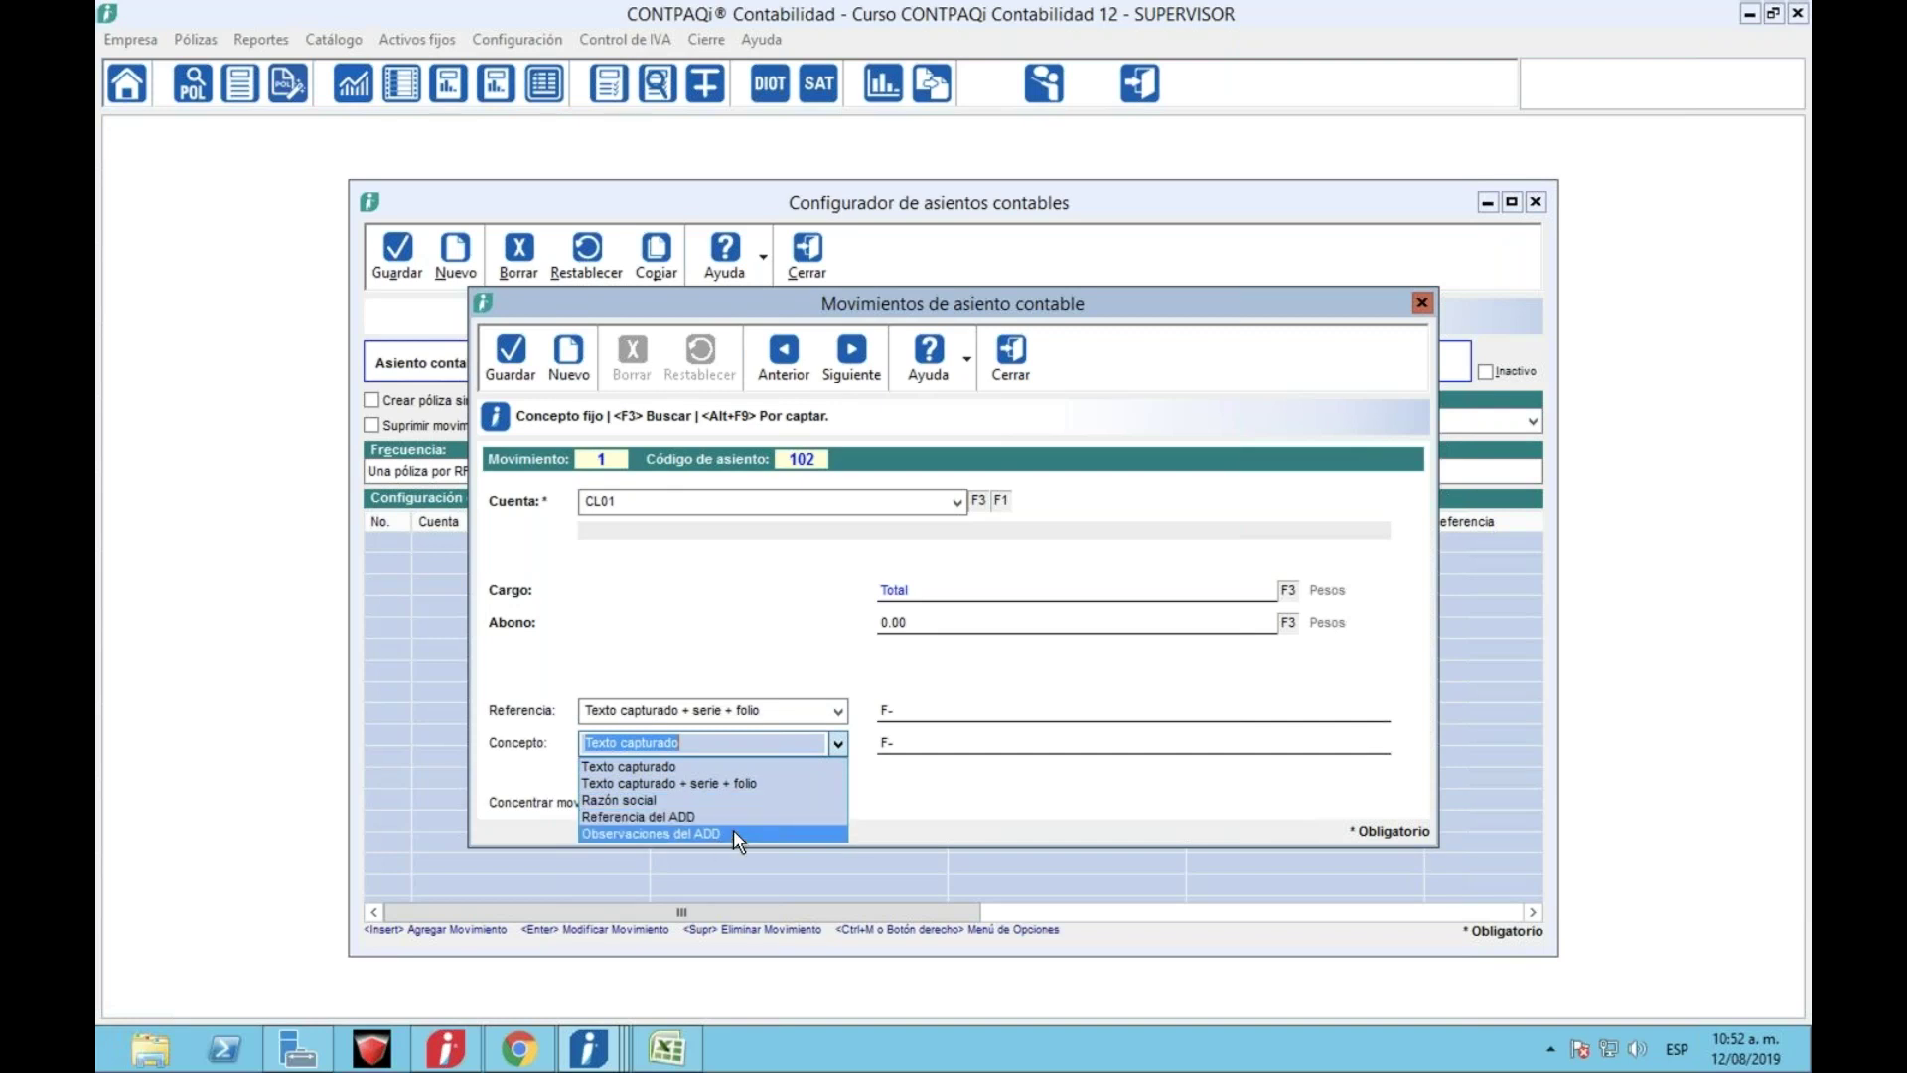
click(889, 687)
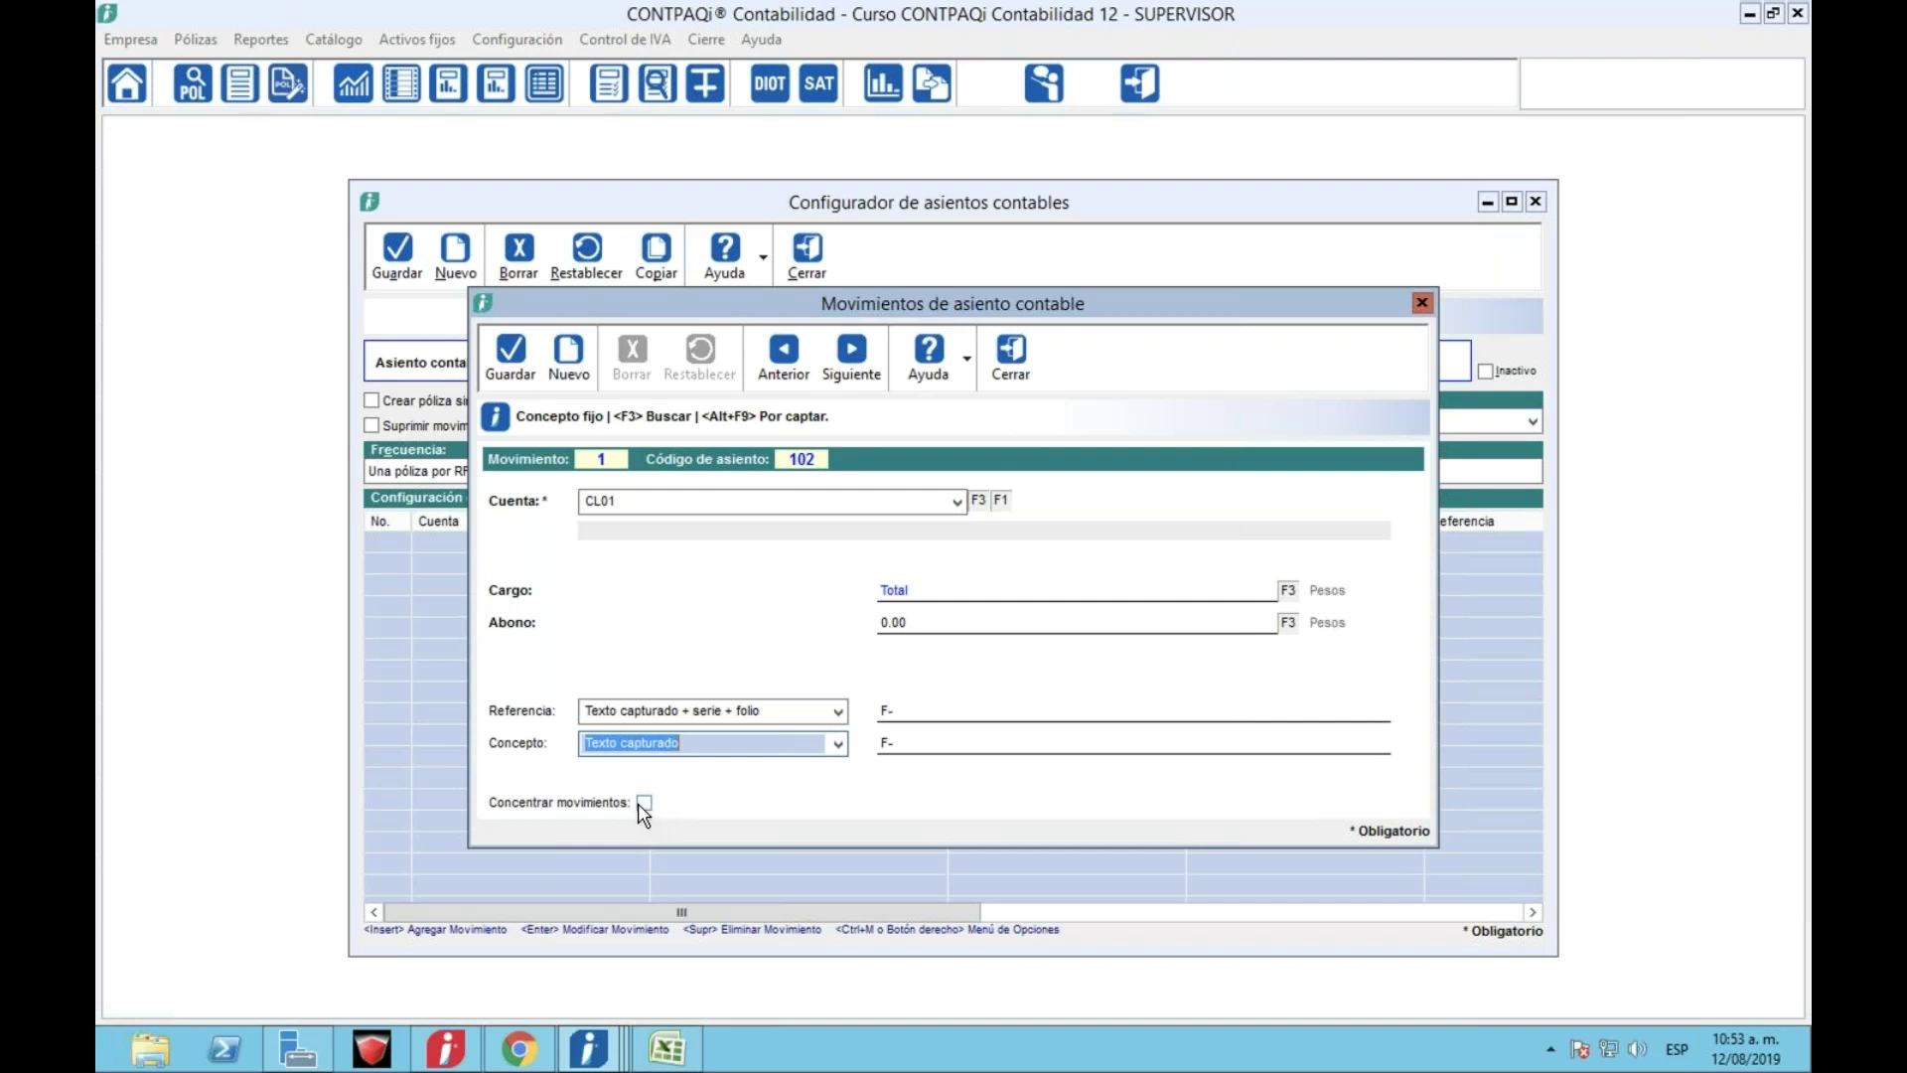
Toggle Concentrar movimientos on and back off, then save movement 1 to template 102.
click(642, 803)
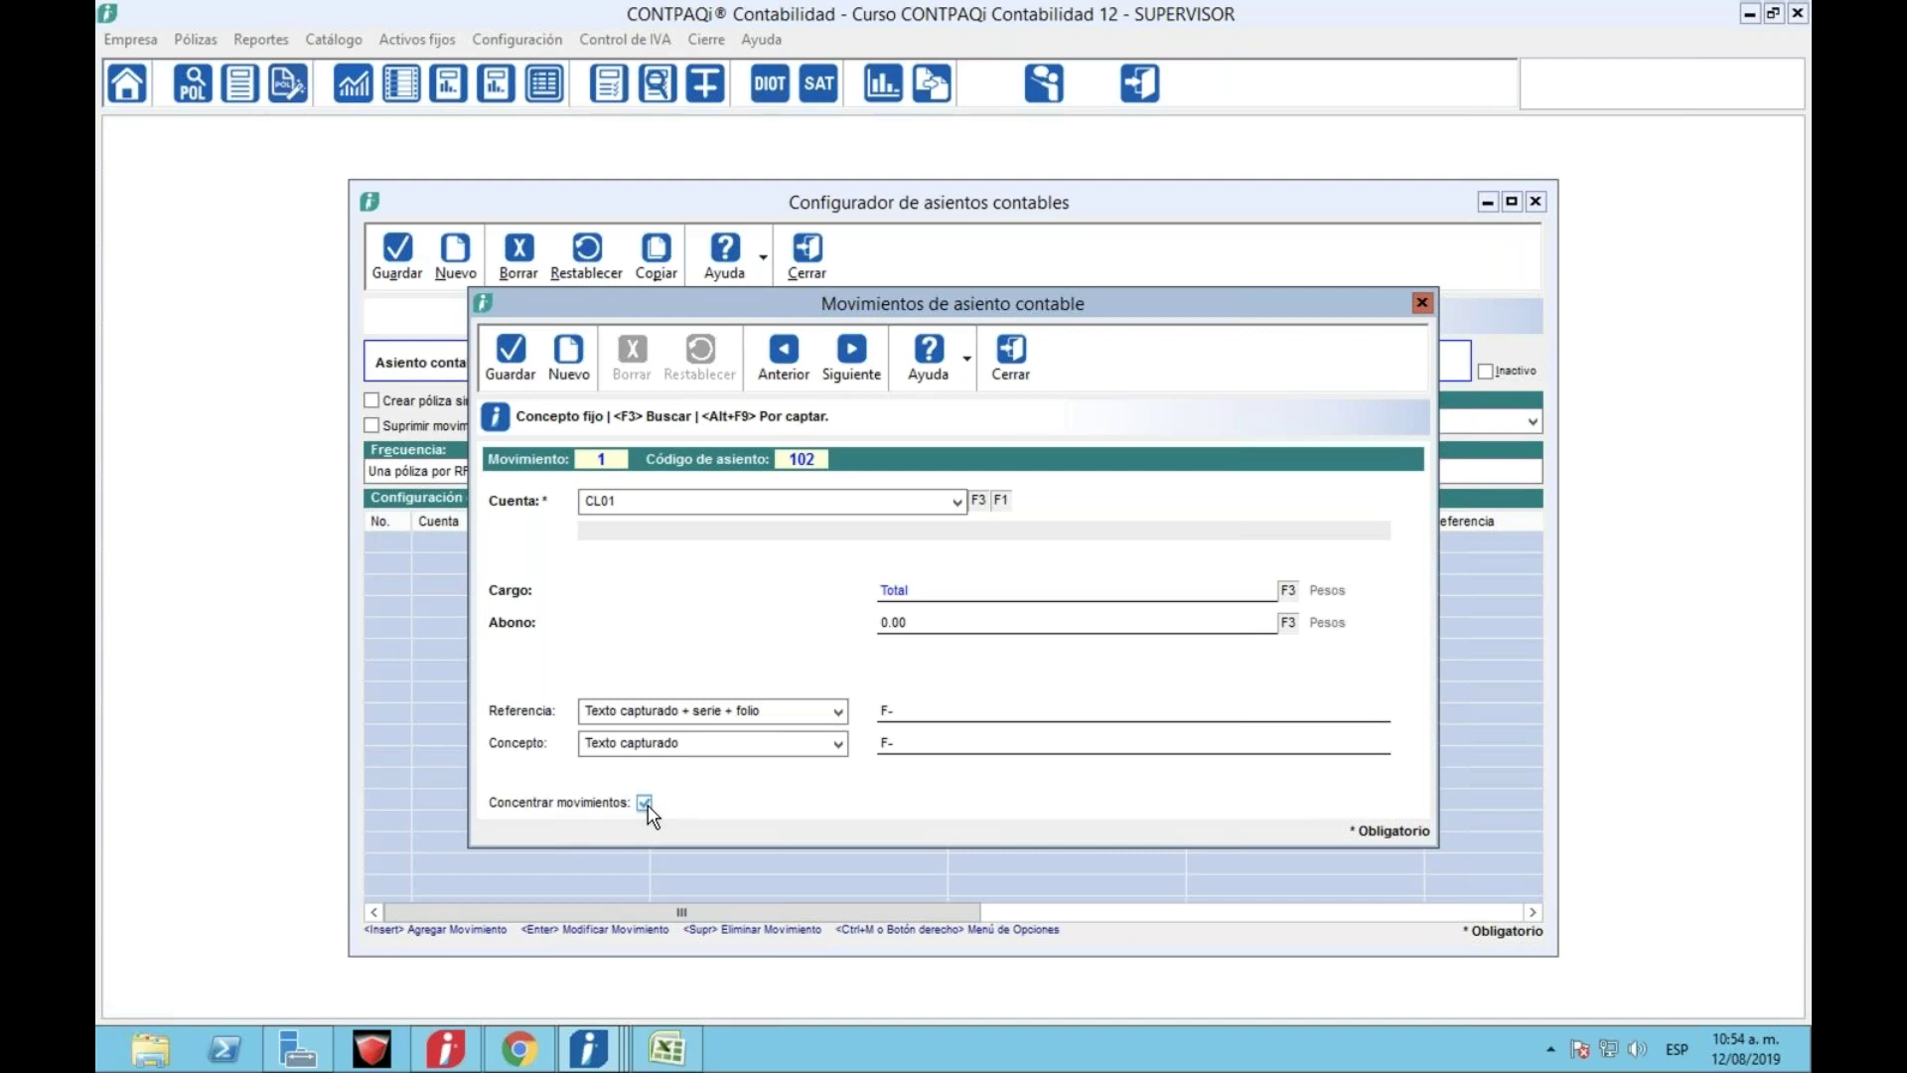
click(645, 803)
click(511, 354)
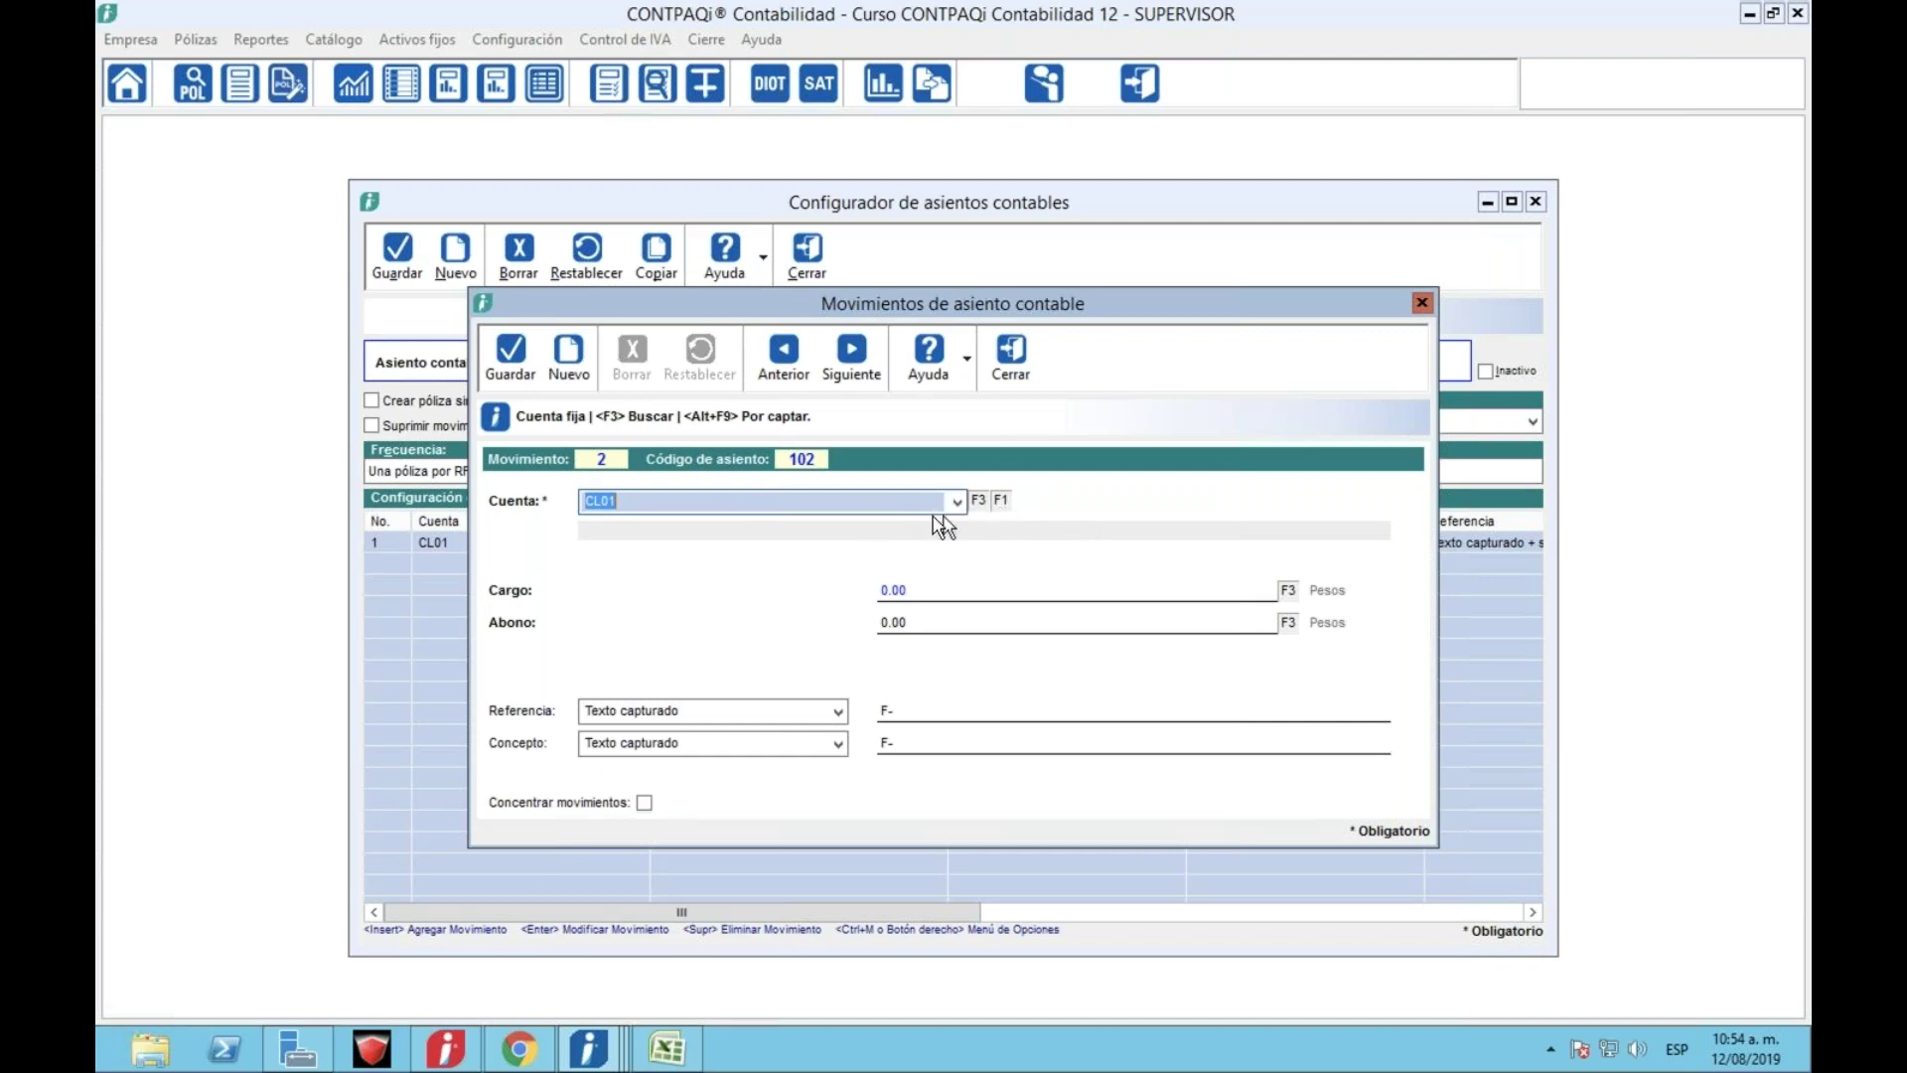
Look up account 40101 in the account search, then cancel and clear movement 2's Cuenta.
click(1001, 499)
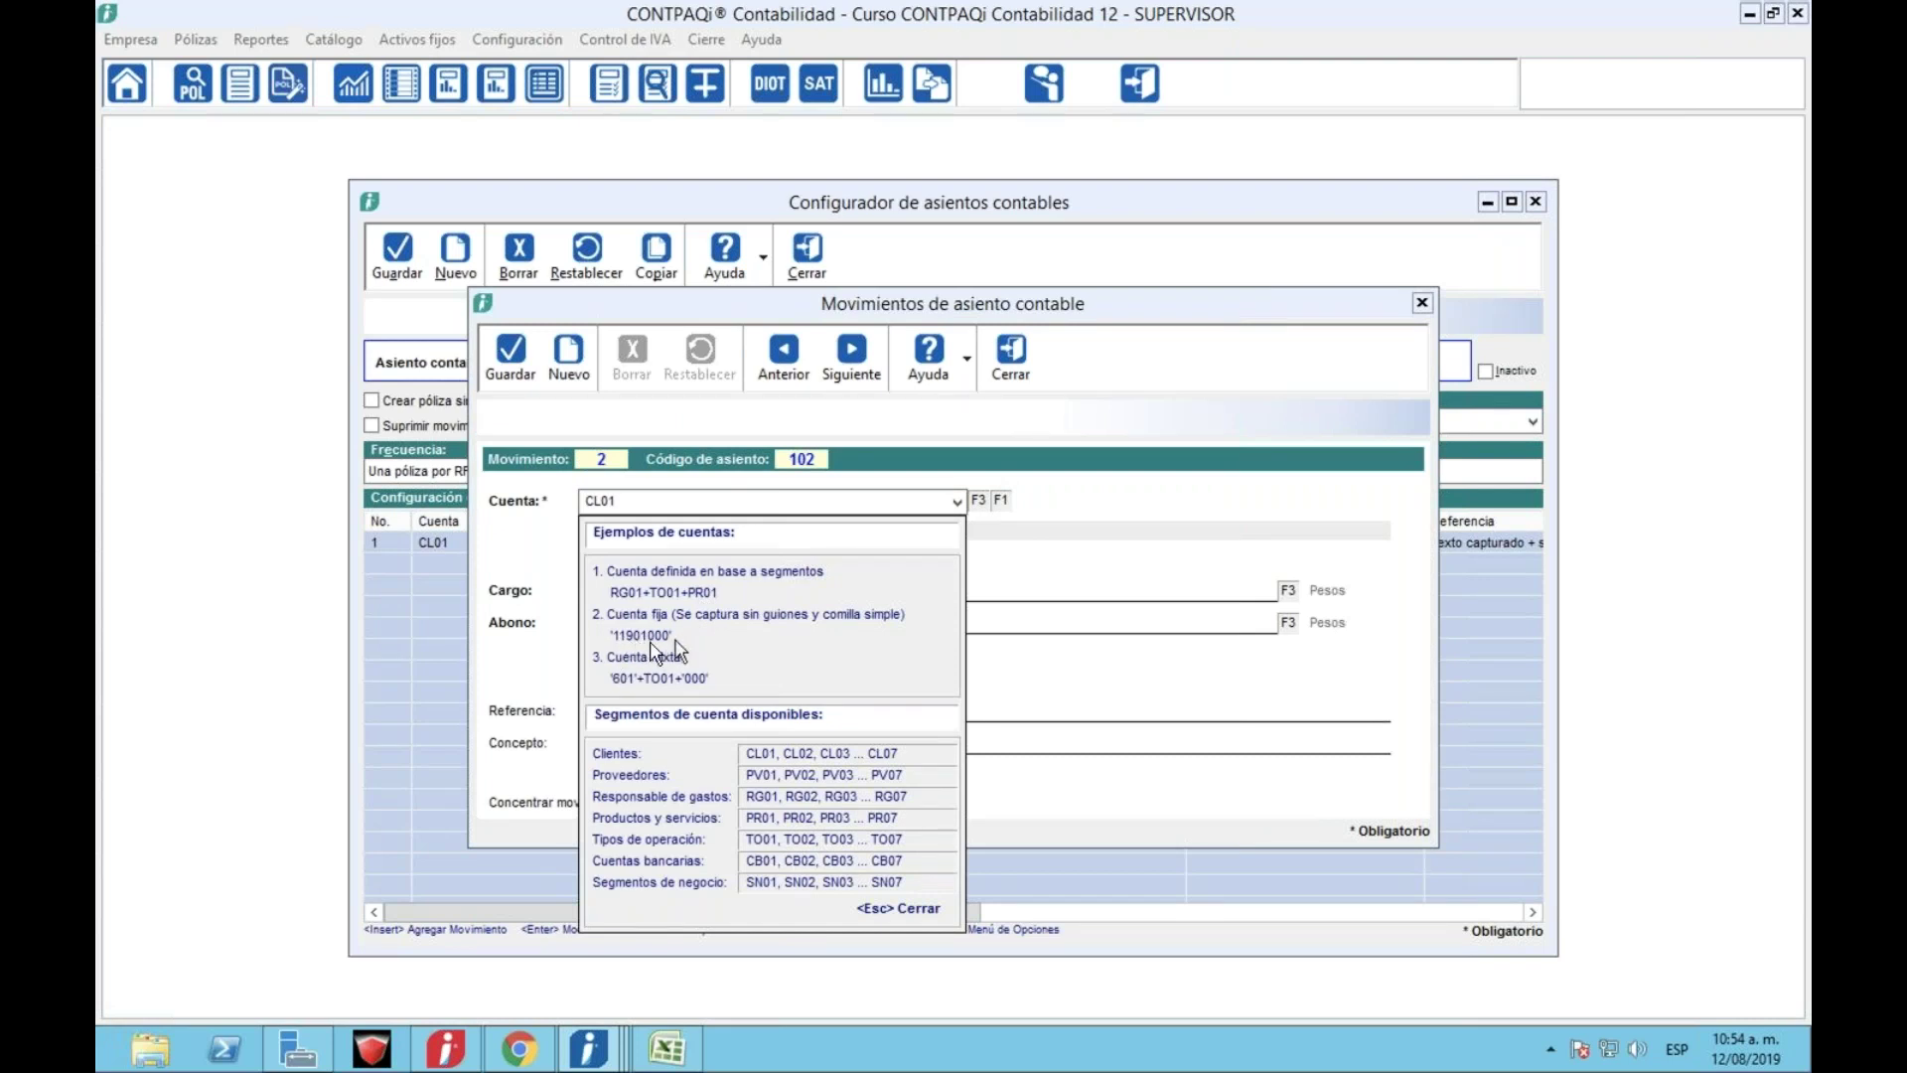
click(611, 651)
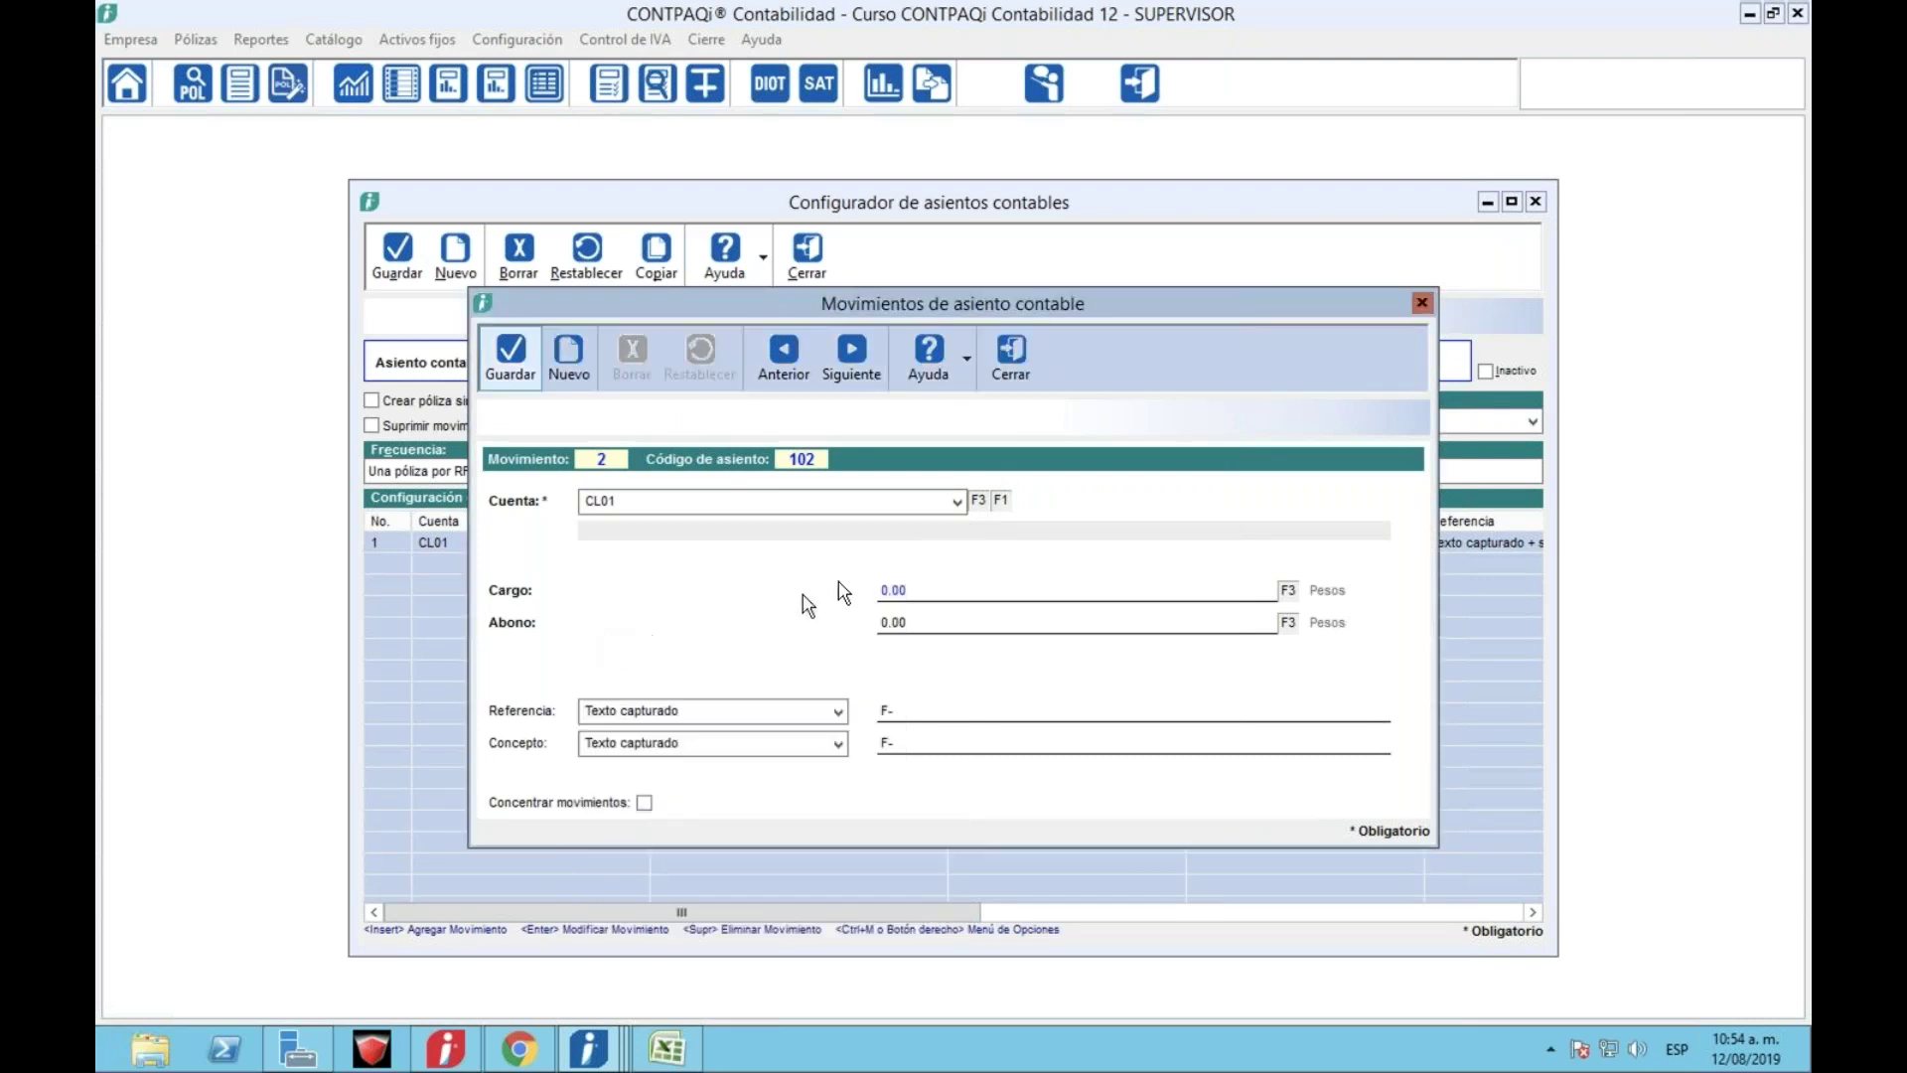
click(980, 504)
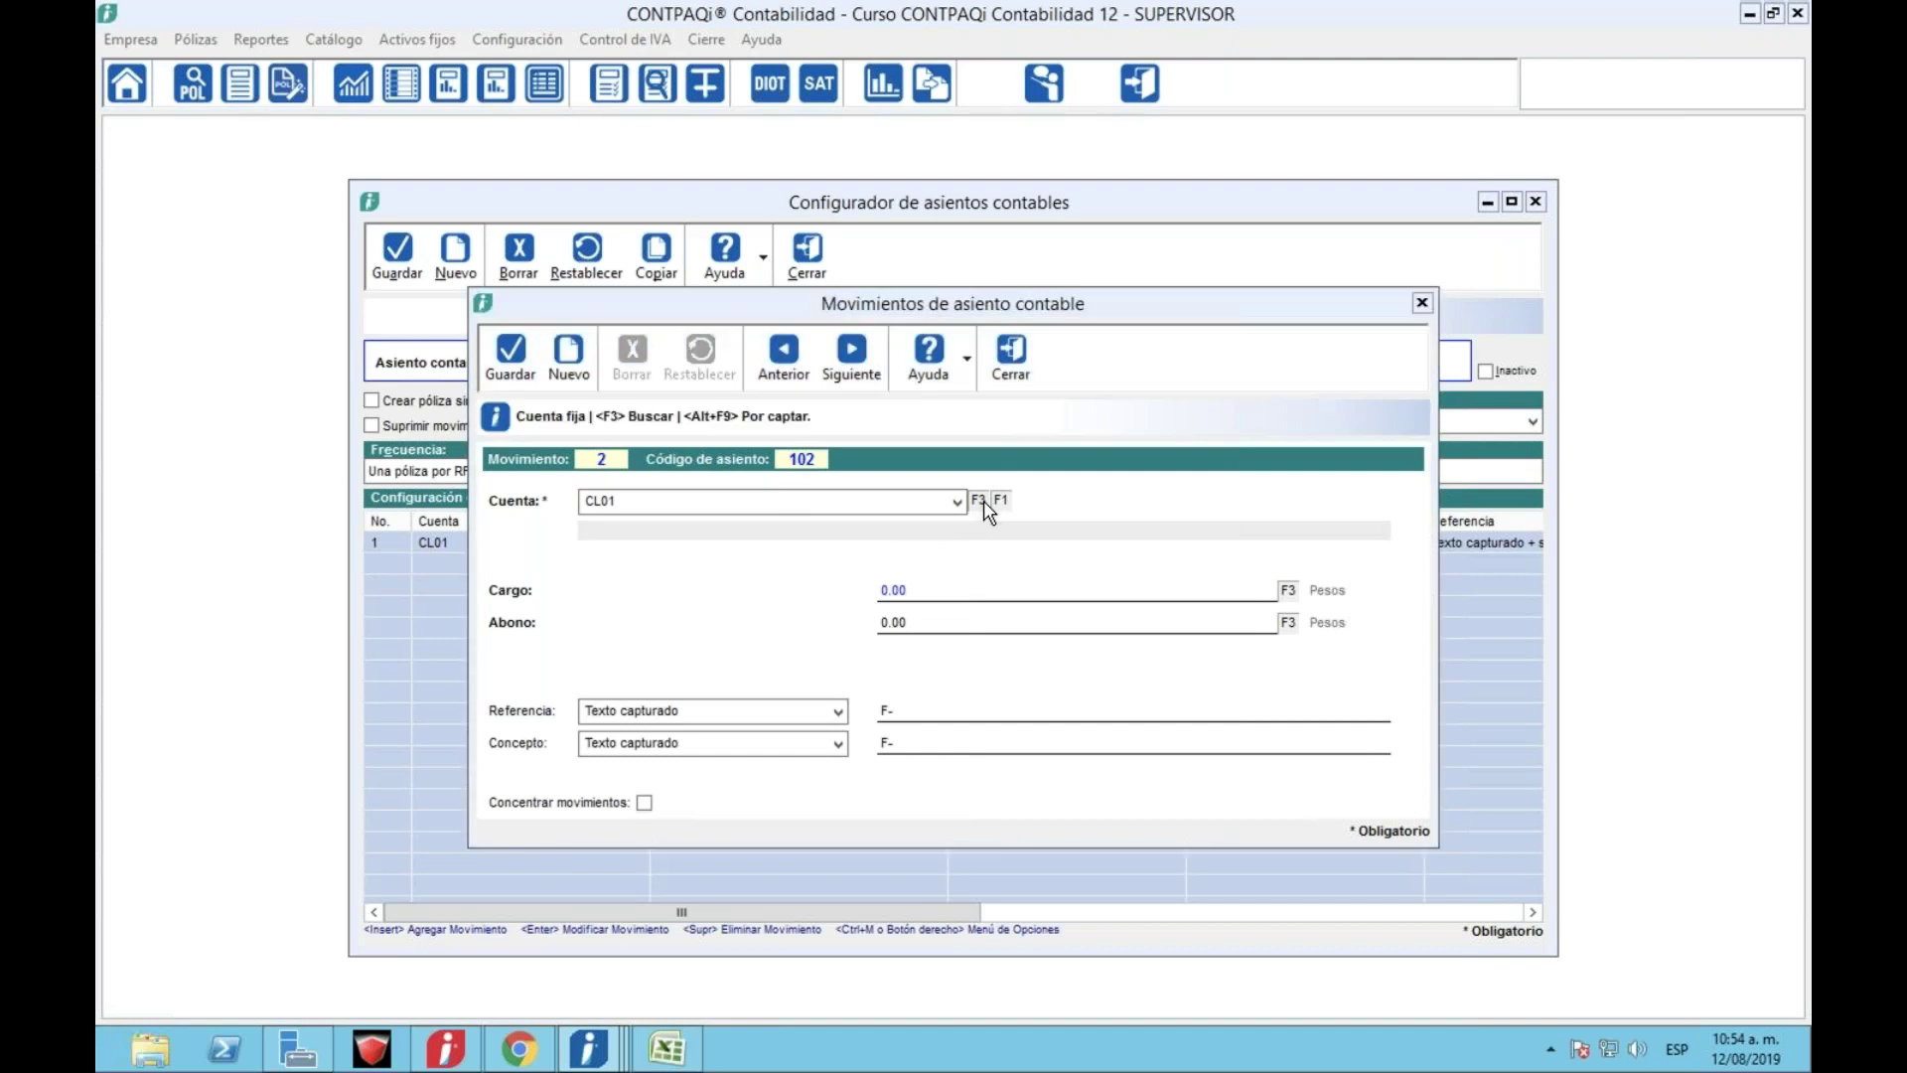
text(401)
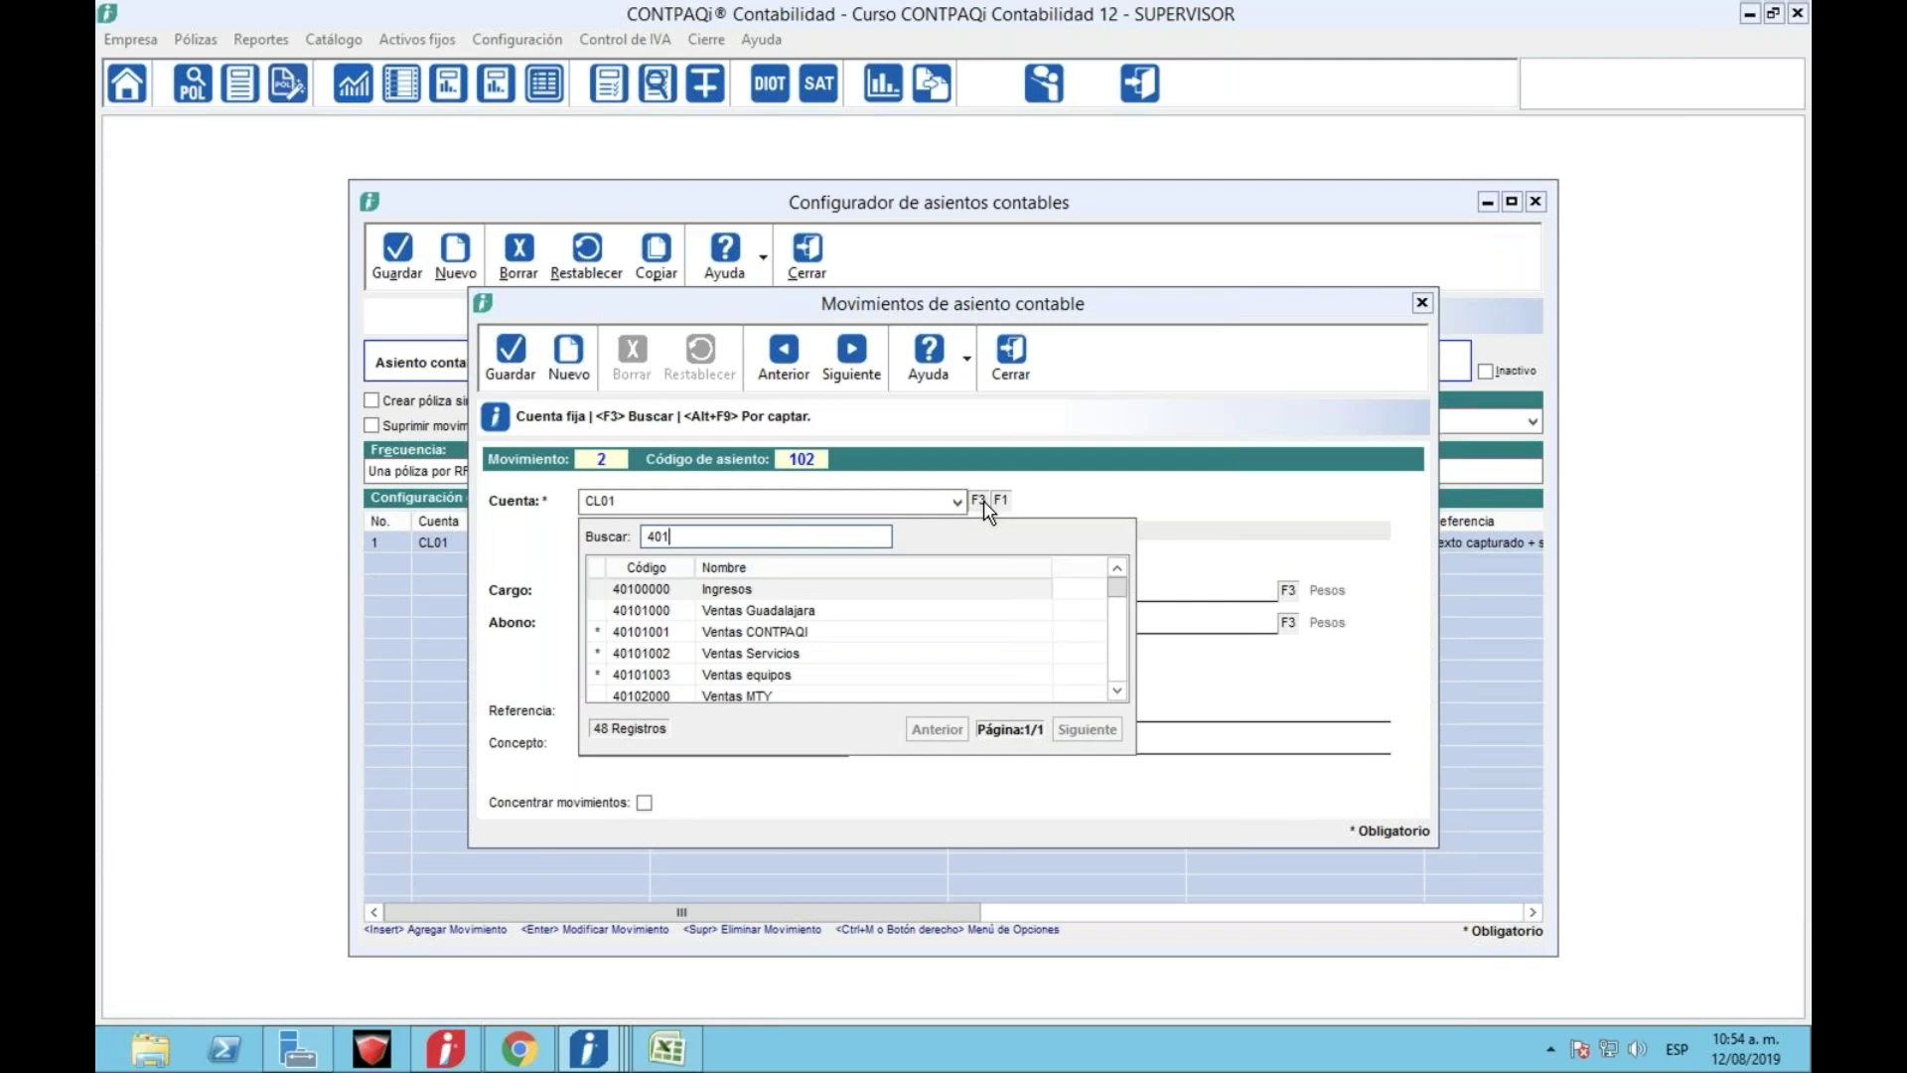
text(01)
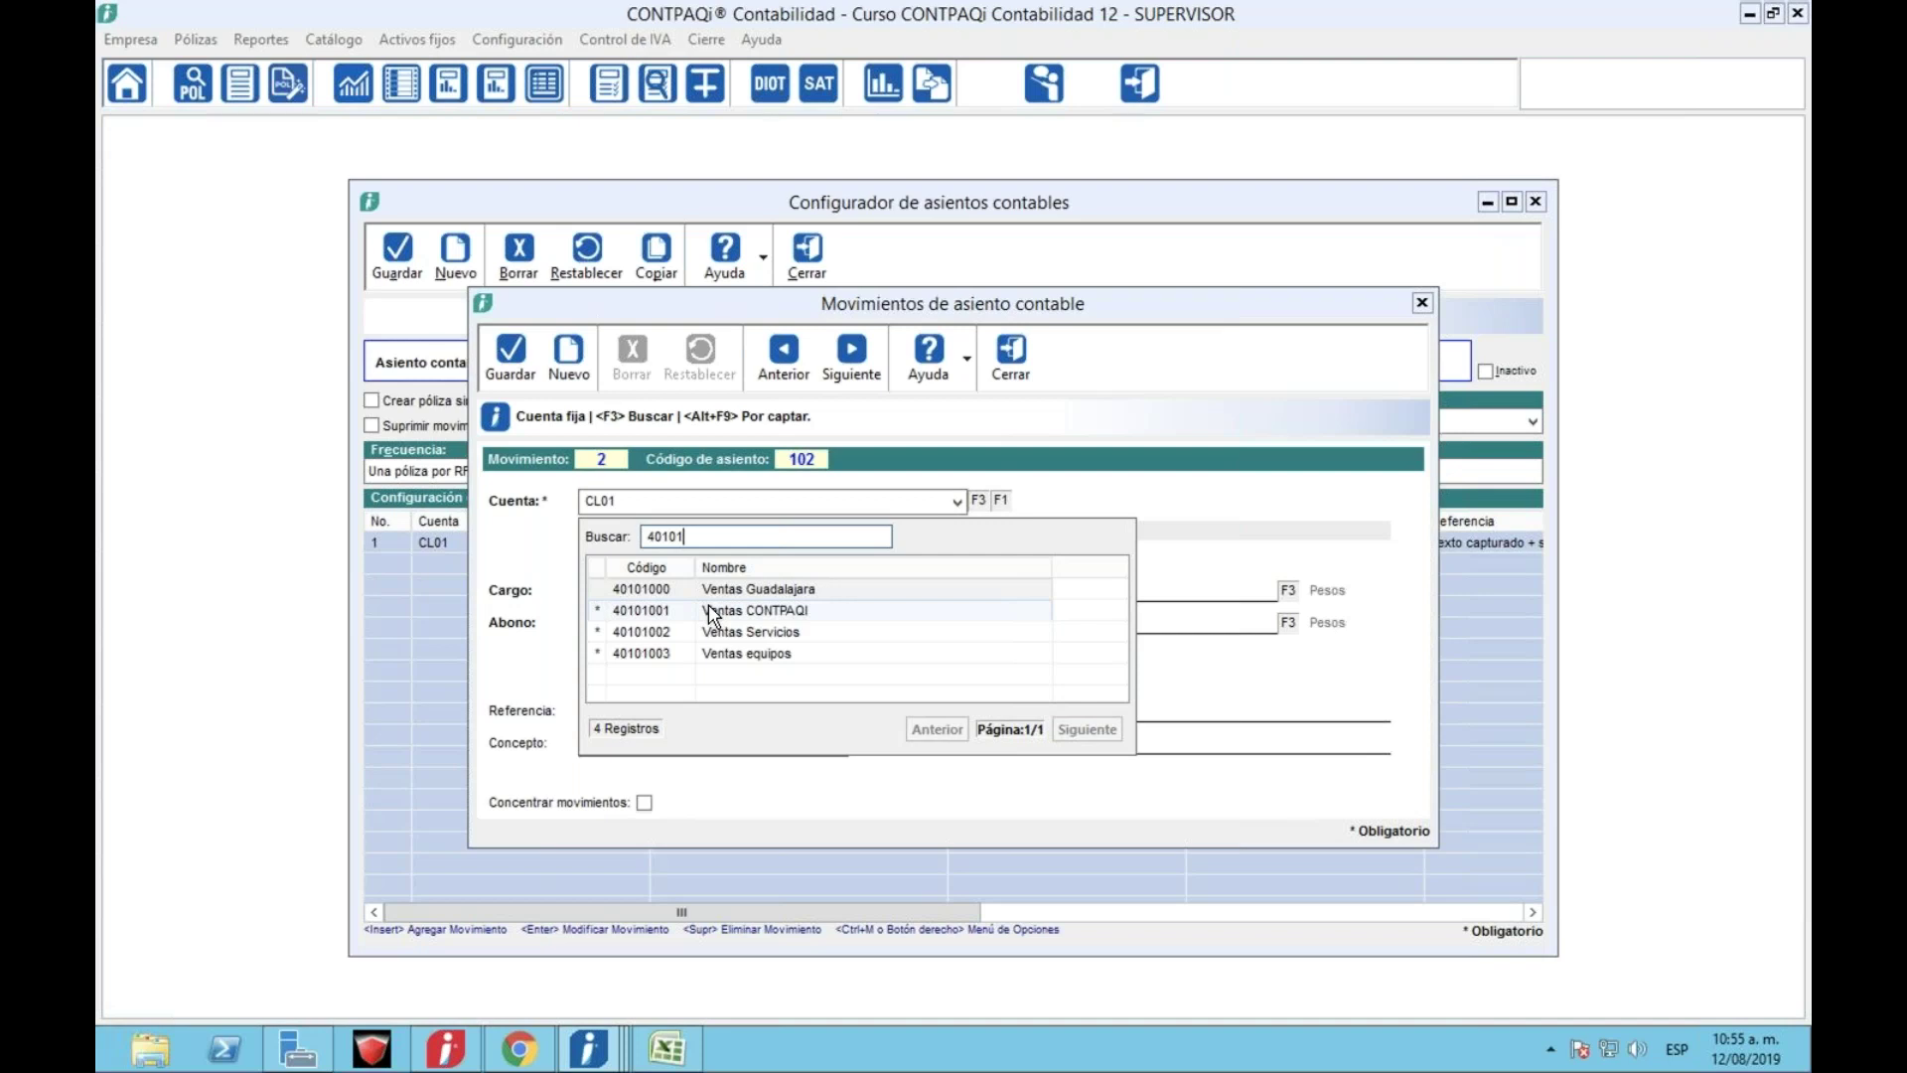
key(Escape)
key(BackSpace)
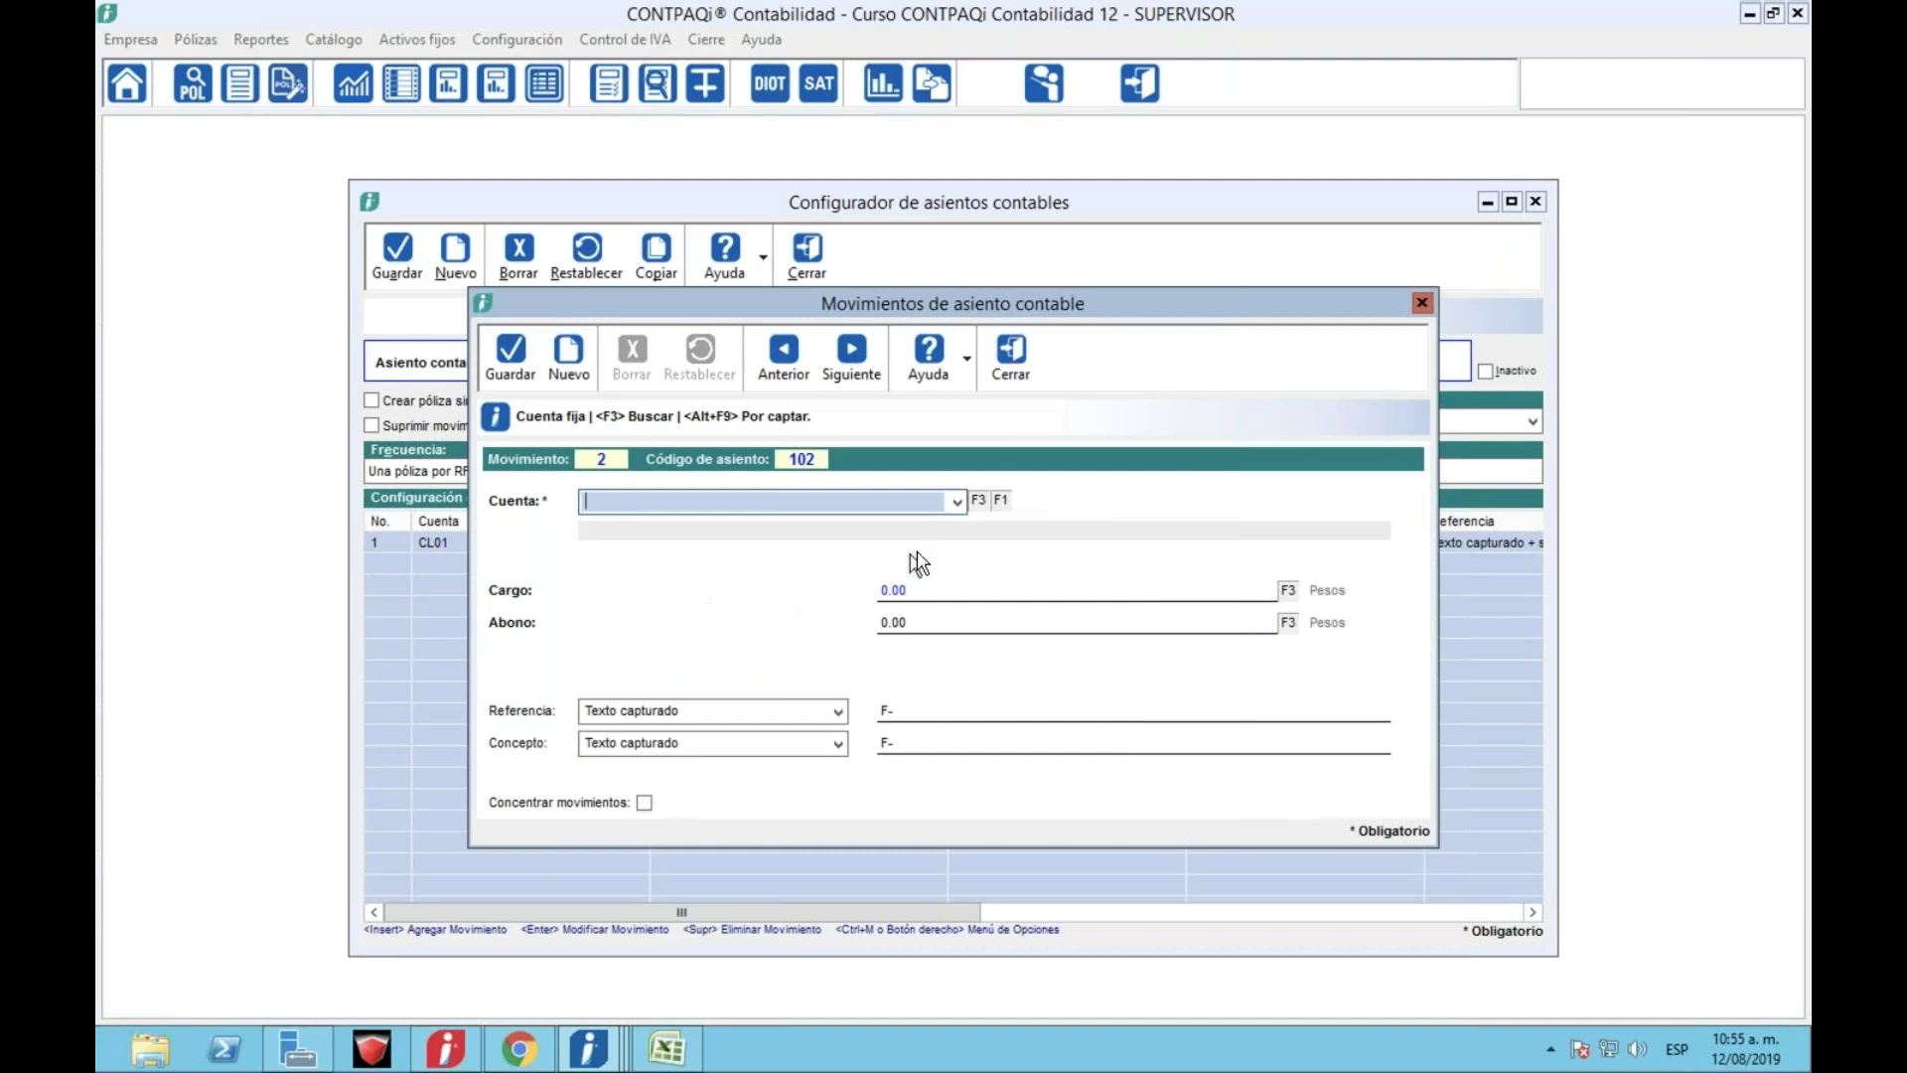
Enter PR01 as movement 2's account and move to the Abono amount.
click(1001, 501)
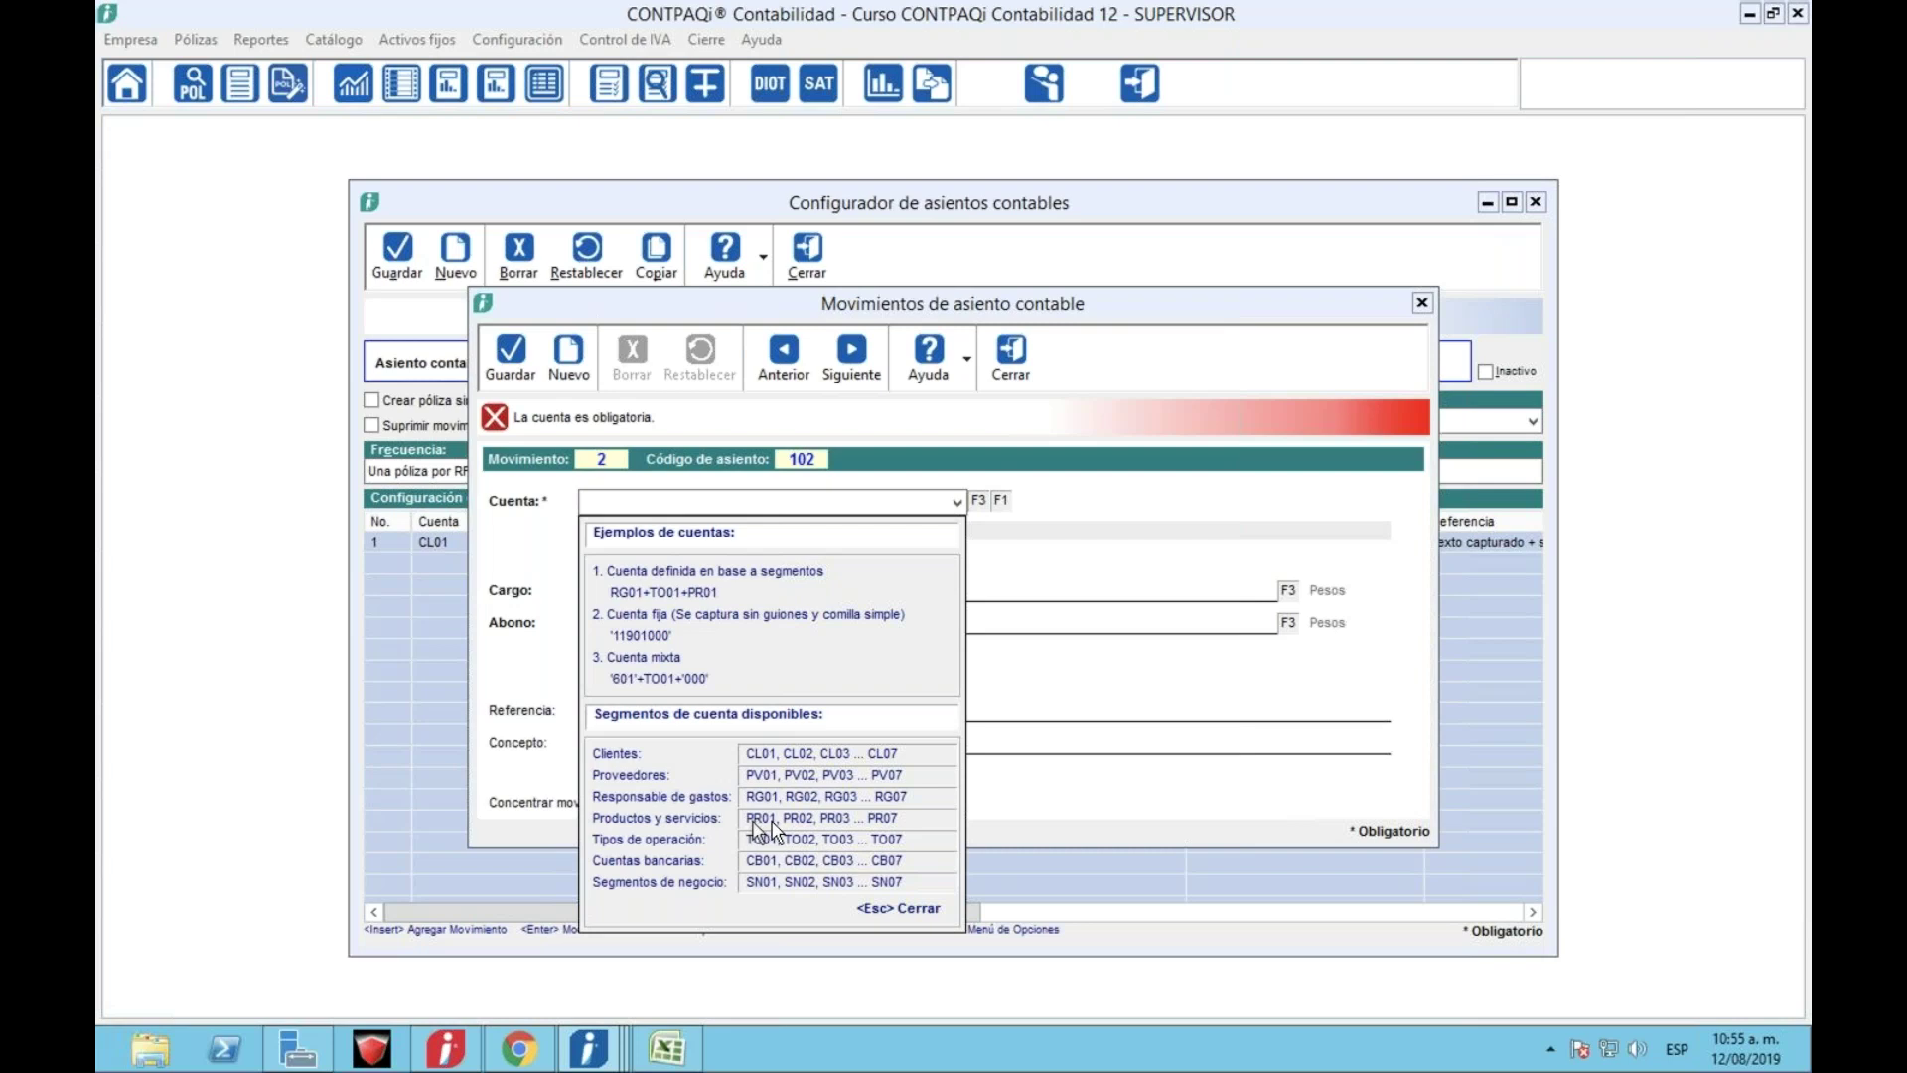
click(765, 819)
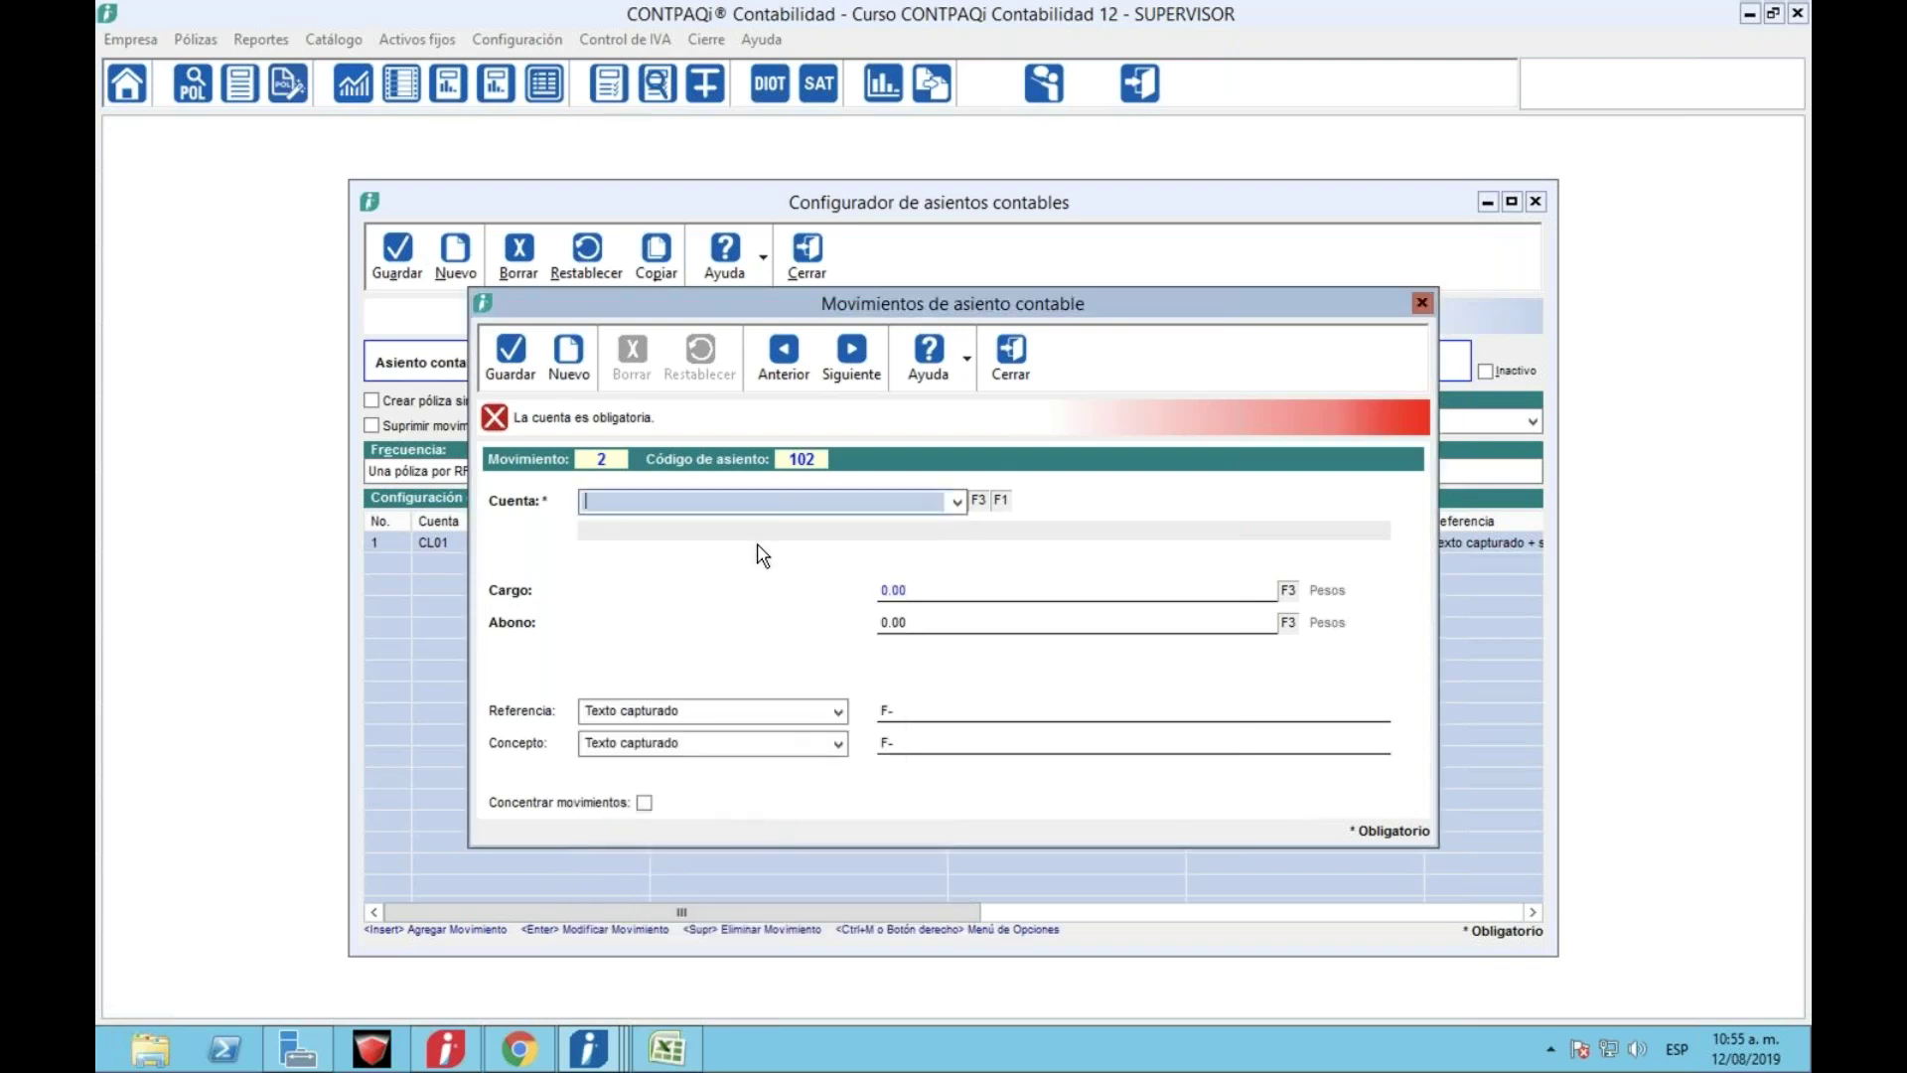
text(PR01)
key(Tab)
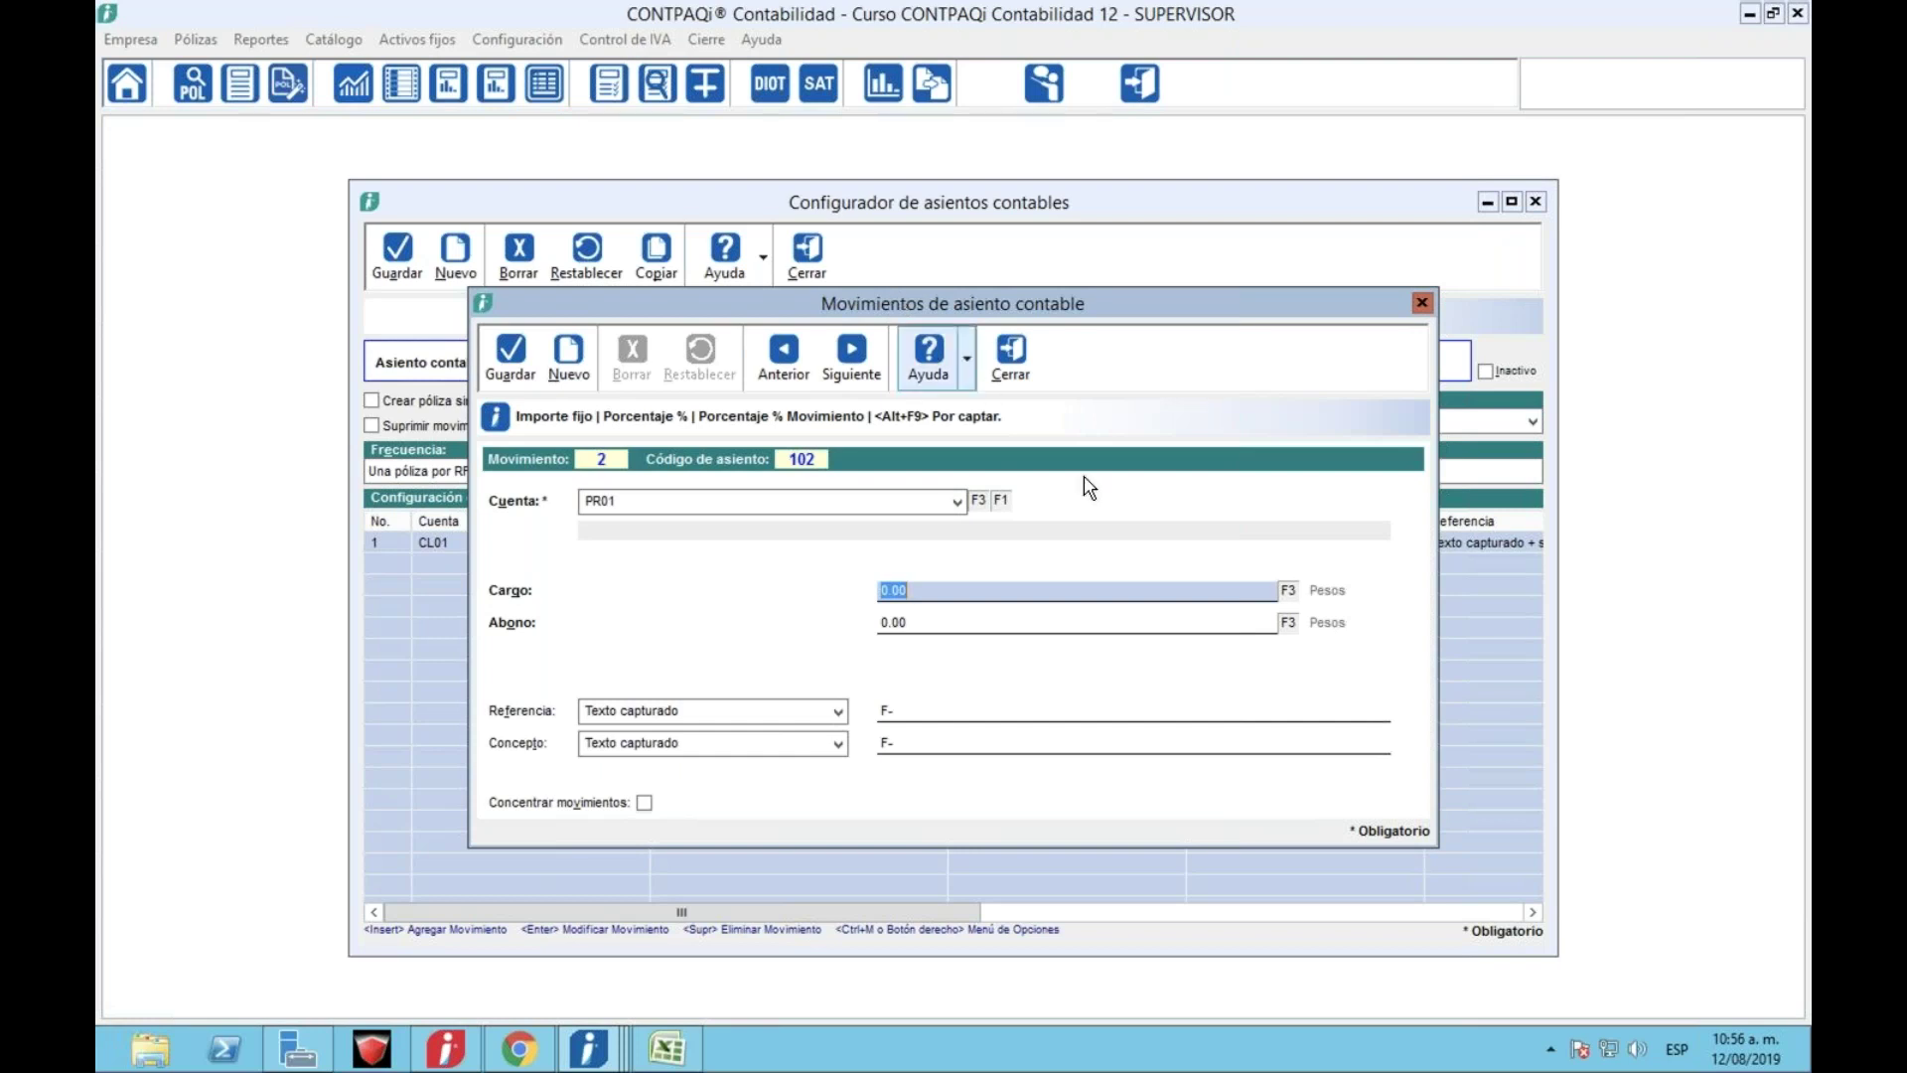
click(923, 628)
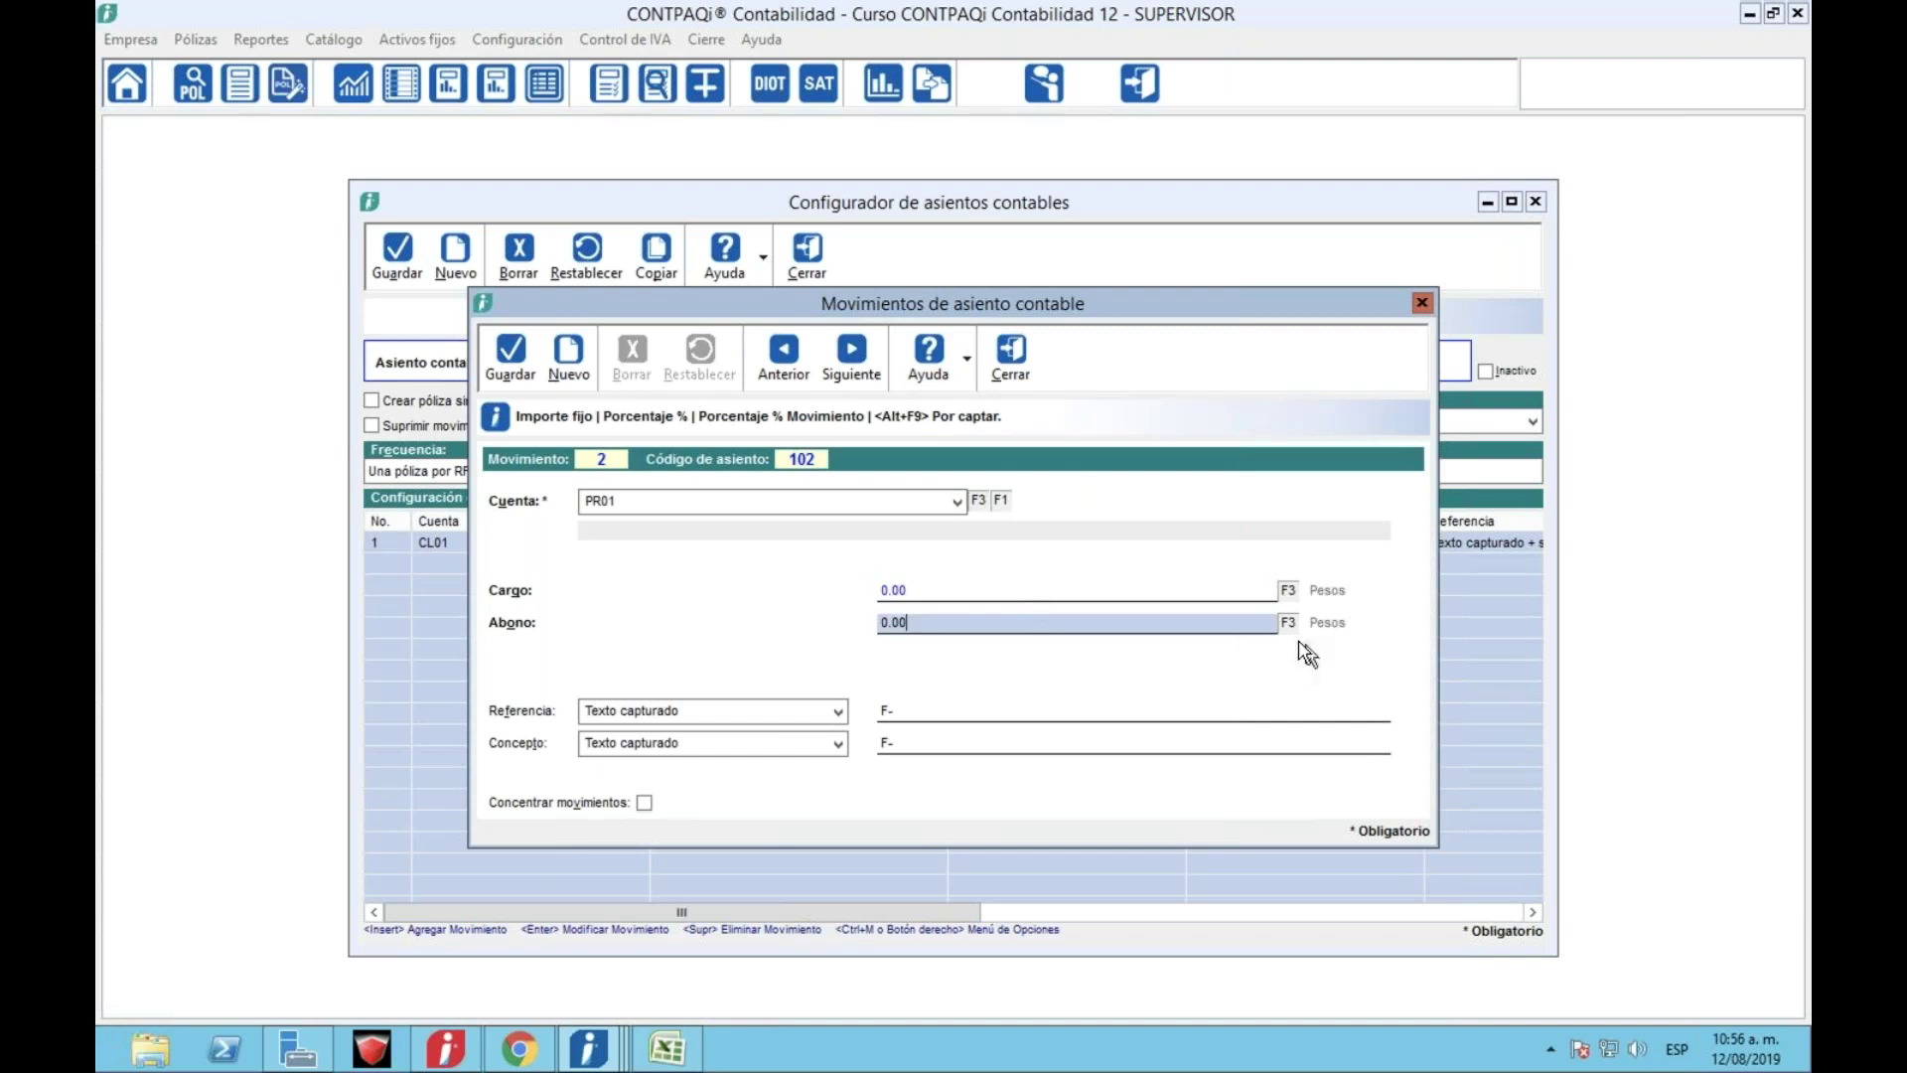
Credit Subtotal_IVA_16, Referencia 'Texto capturado + serie + folio', Concepto Razón social; save movement 2.
click(1289, 622)
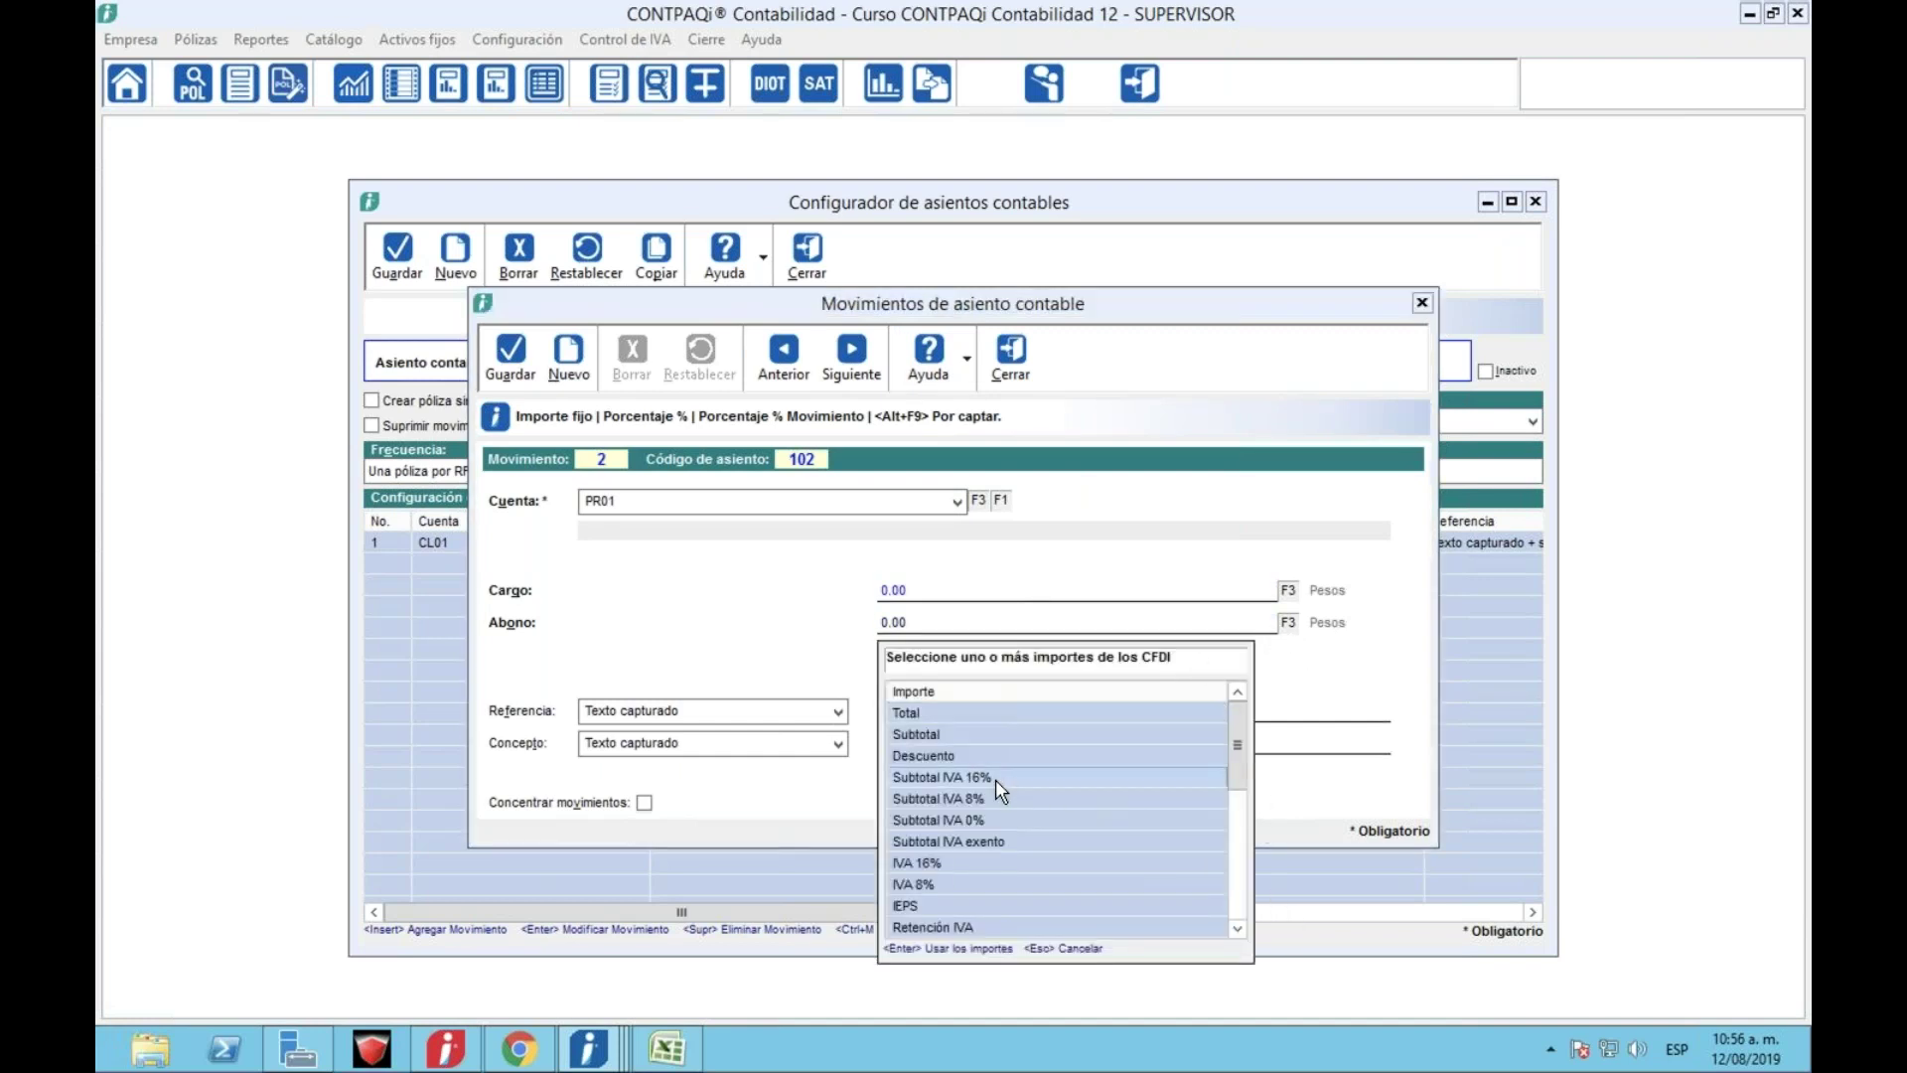
key(Return)
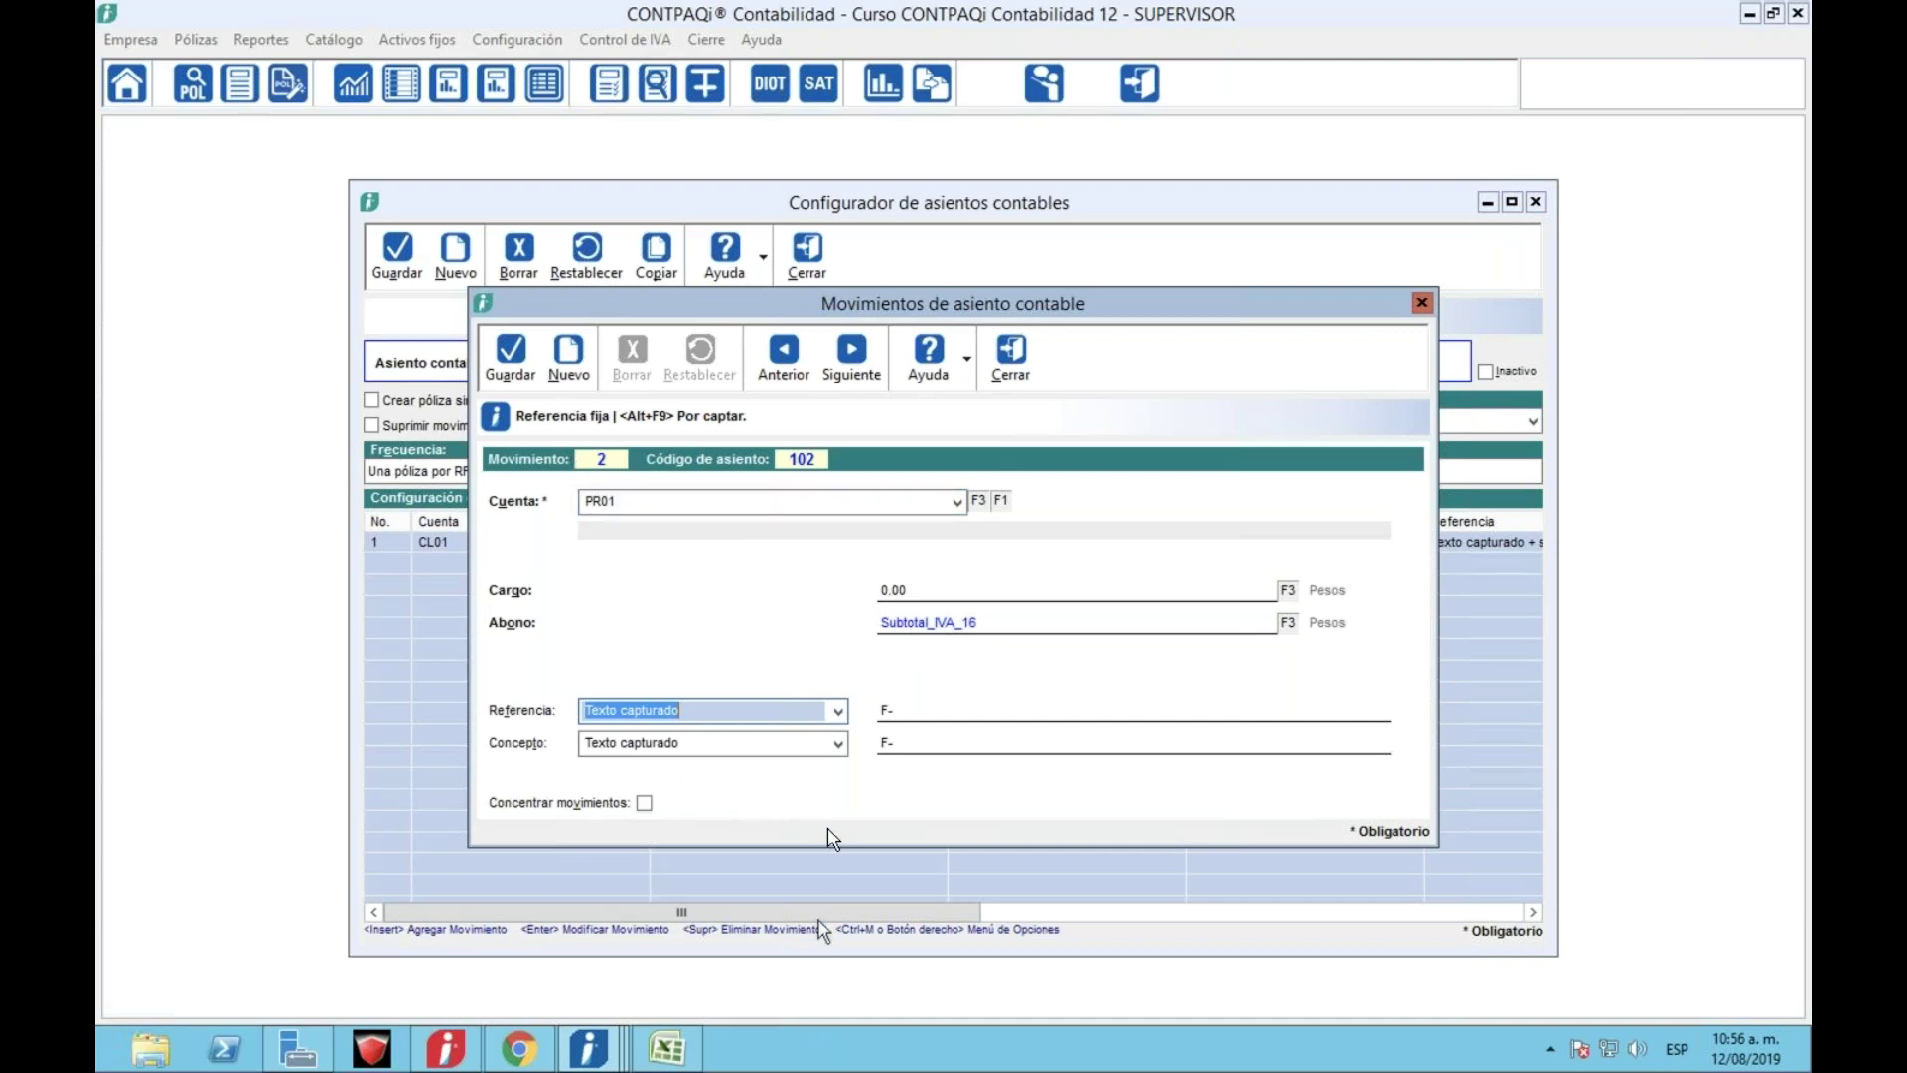
click(838, 712)
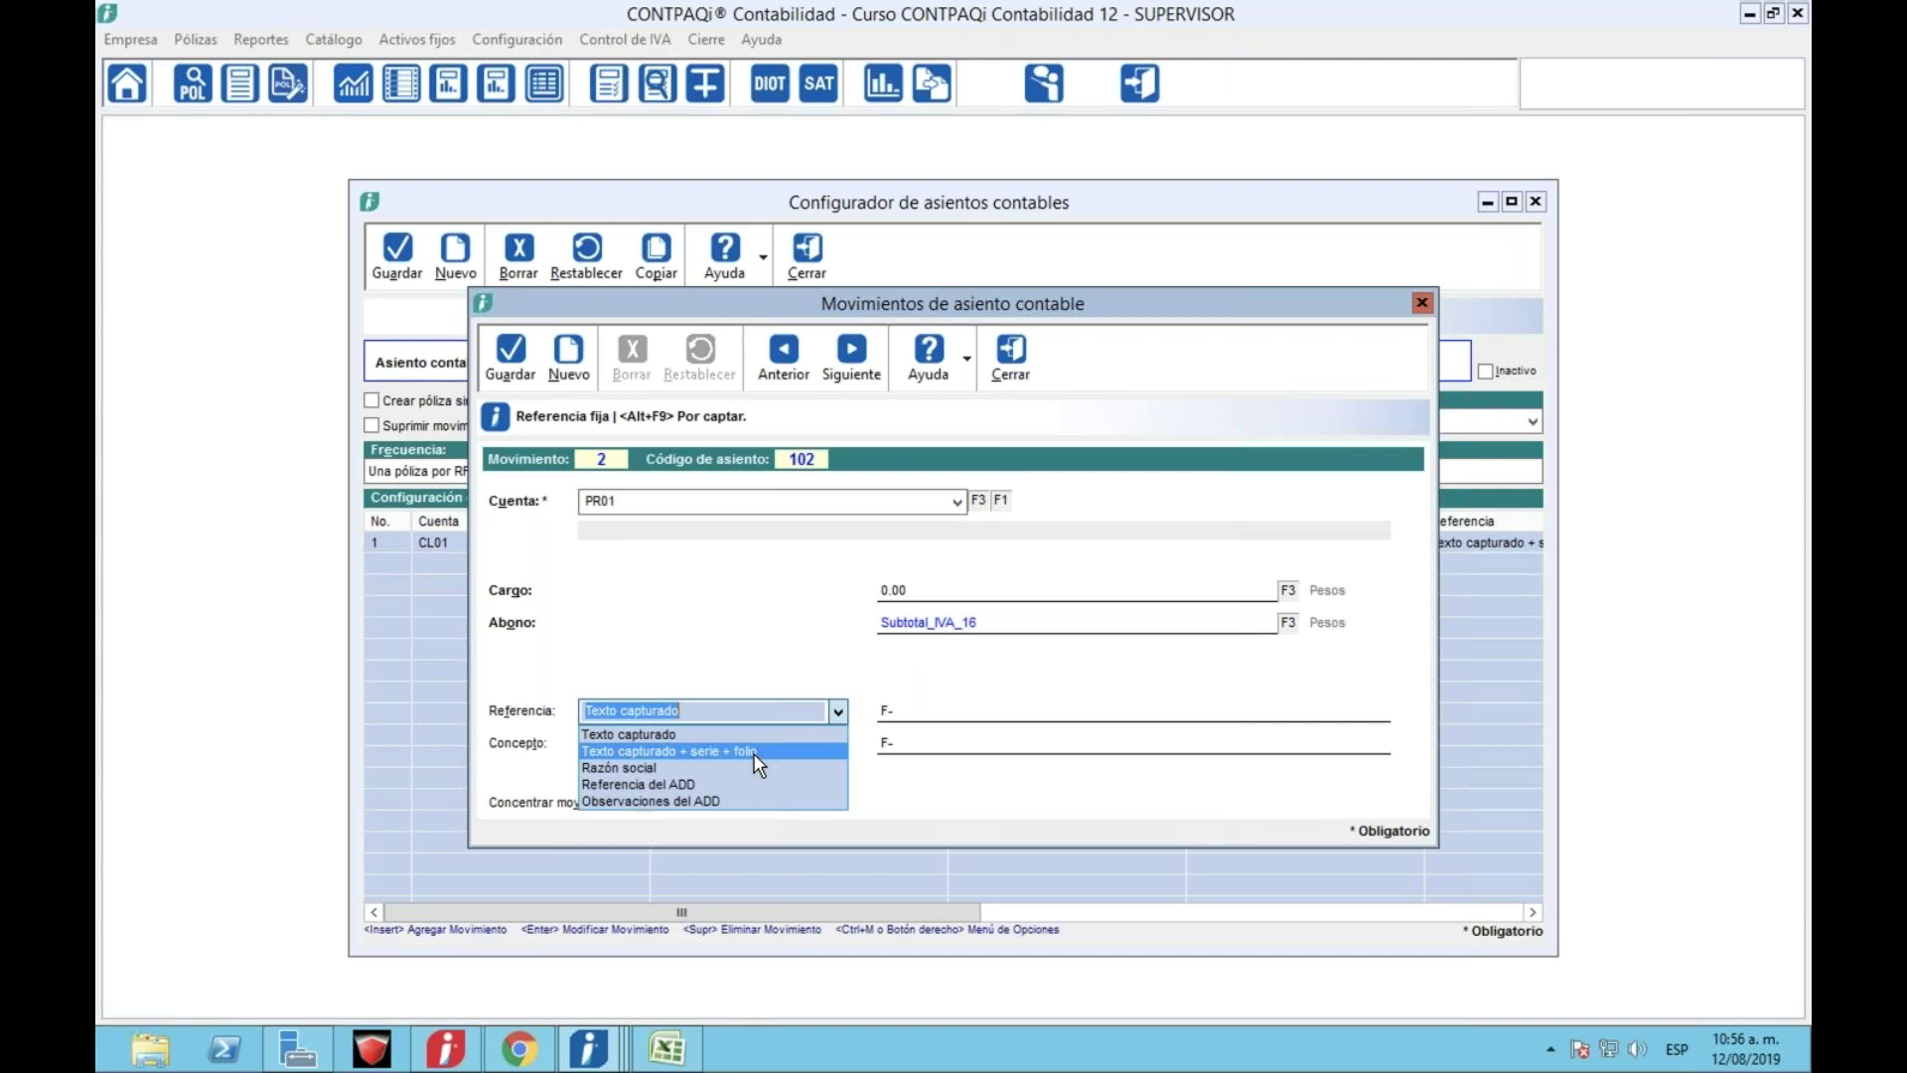
click(761, 750)
click(837, 744)
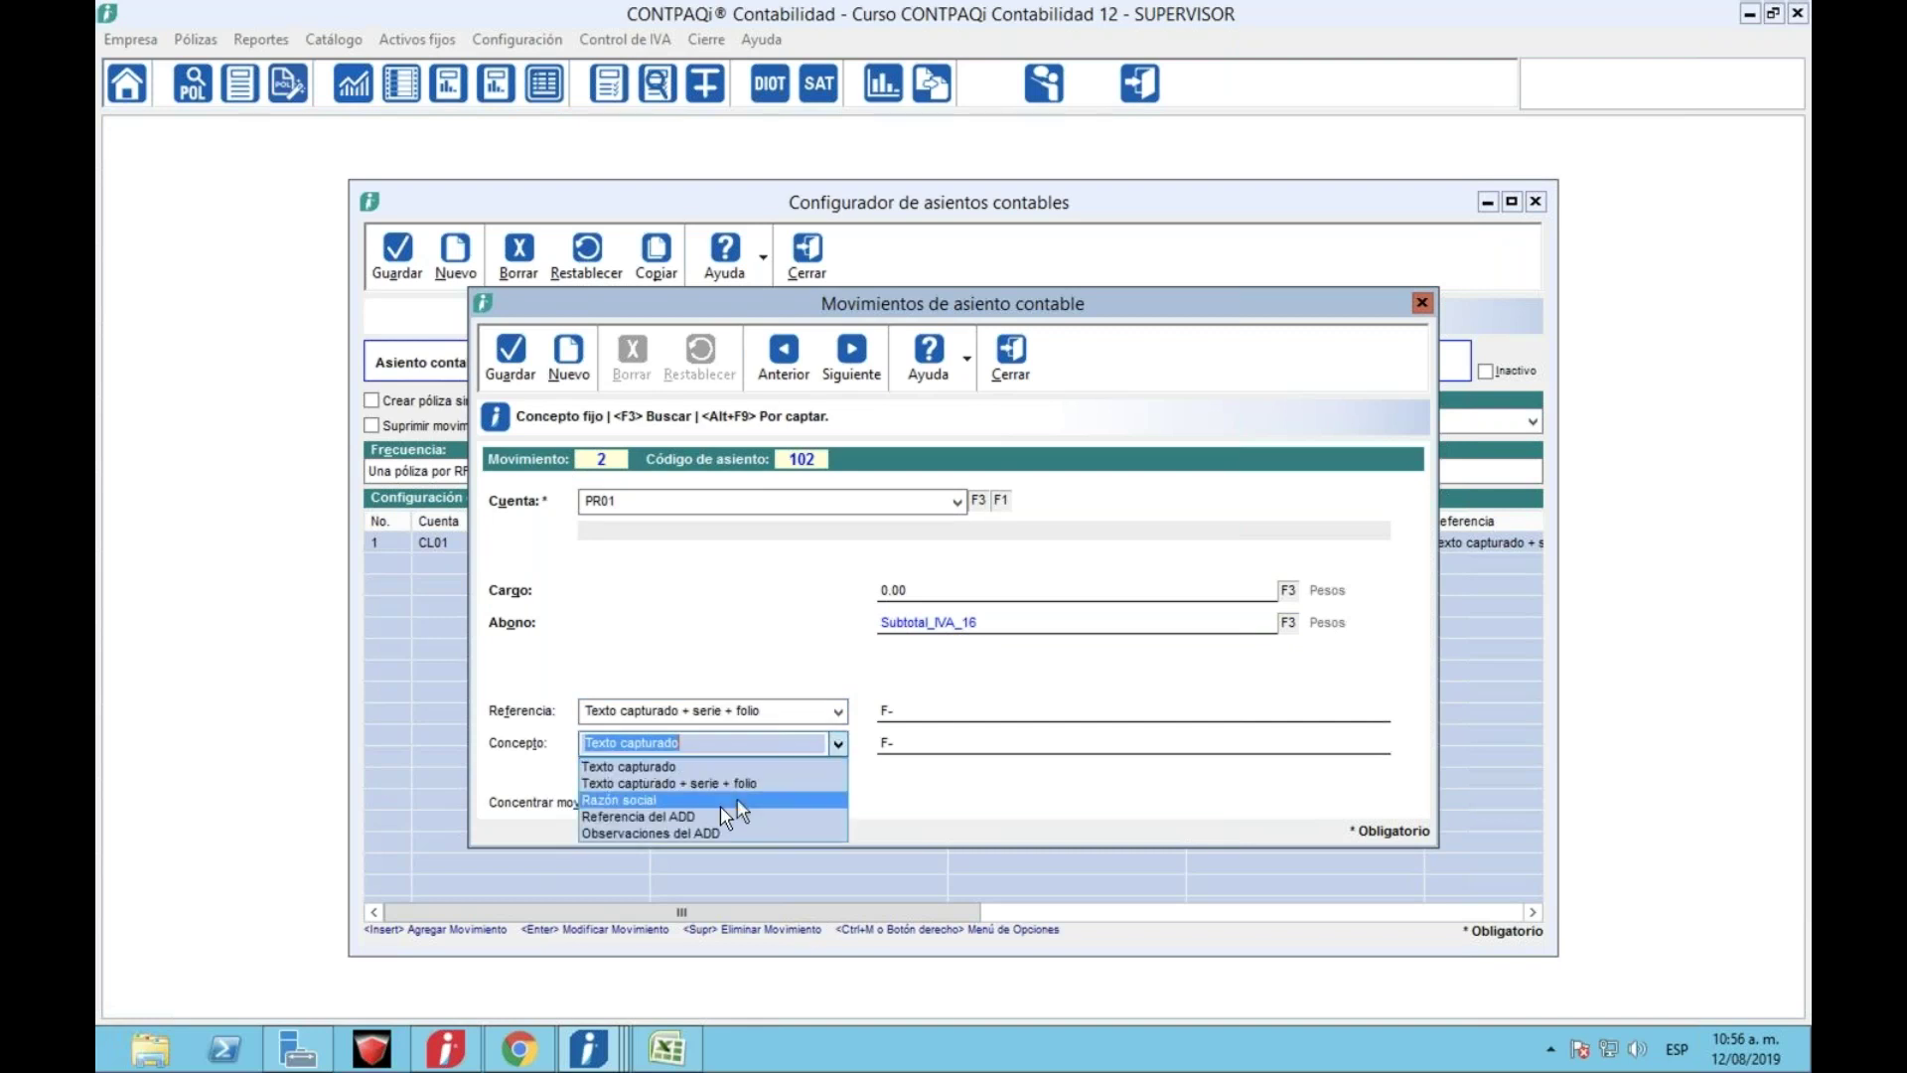
click(704, 798)
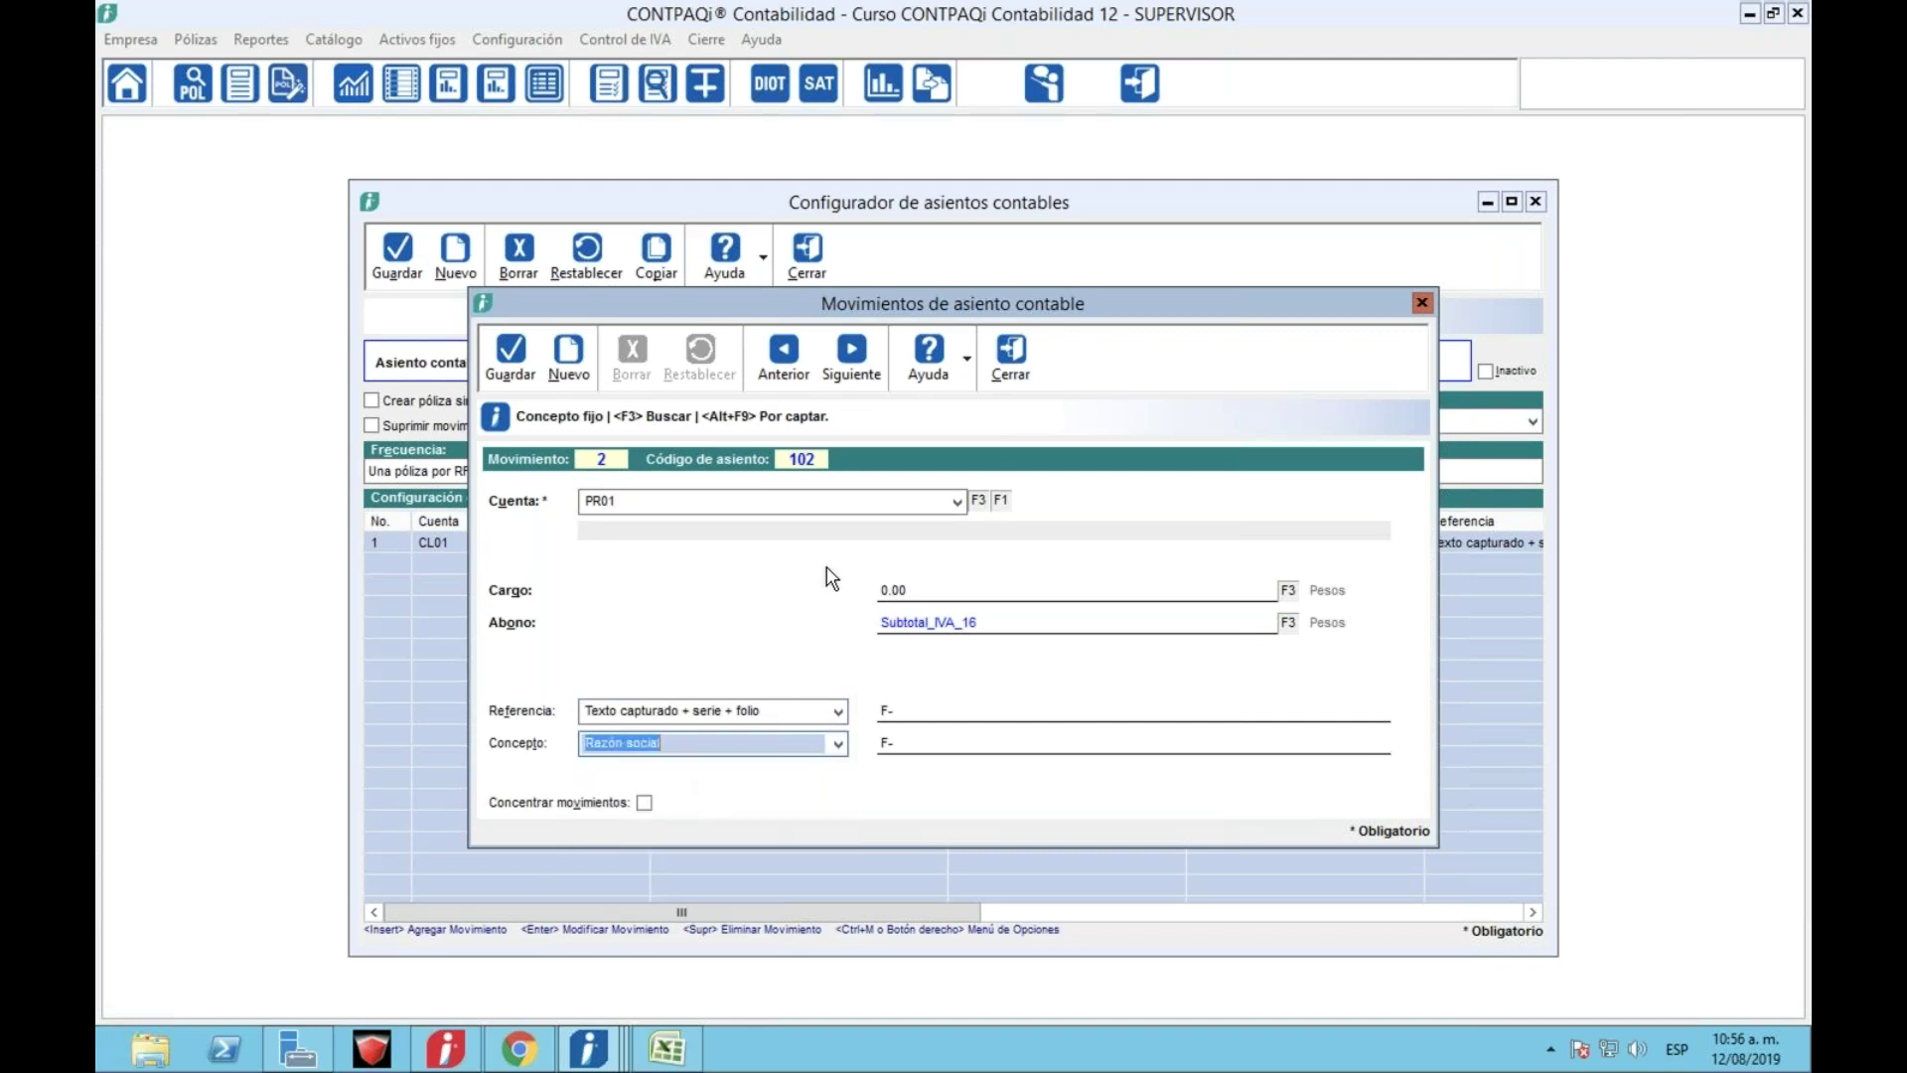
click(513, 351)
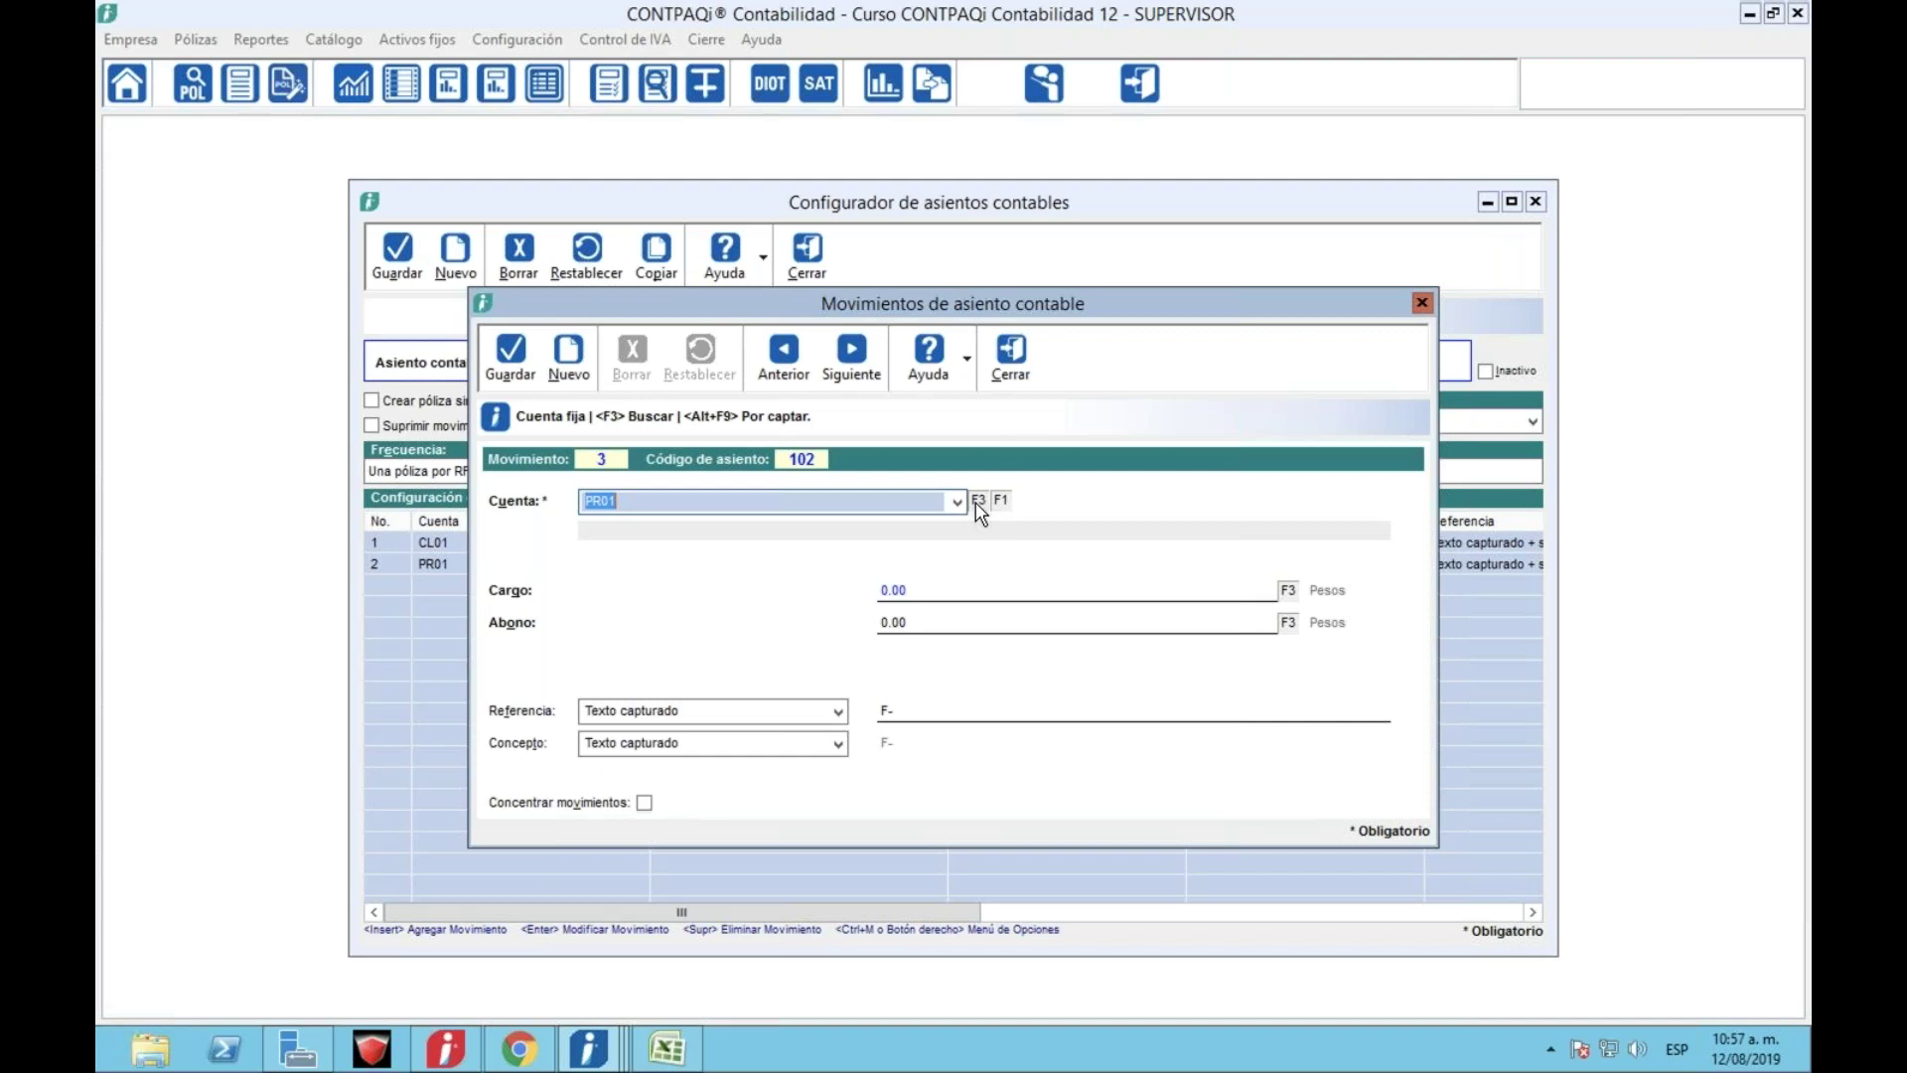
Search accounts for 209, assign 20901000 IVA trasladado no cobrado to movement 3, and save it.
click(1000, 502)
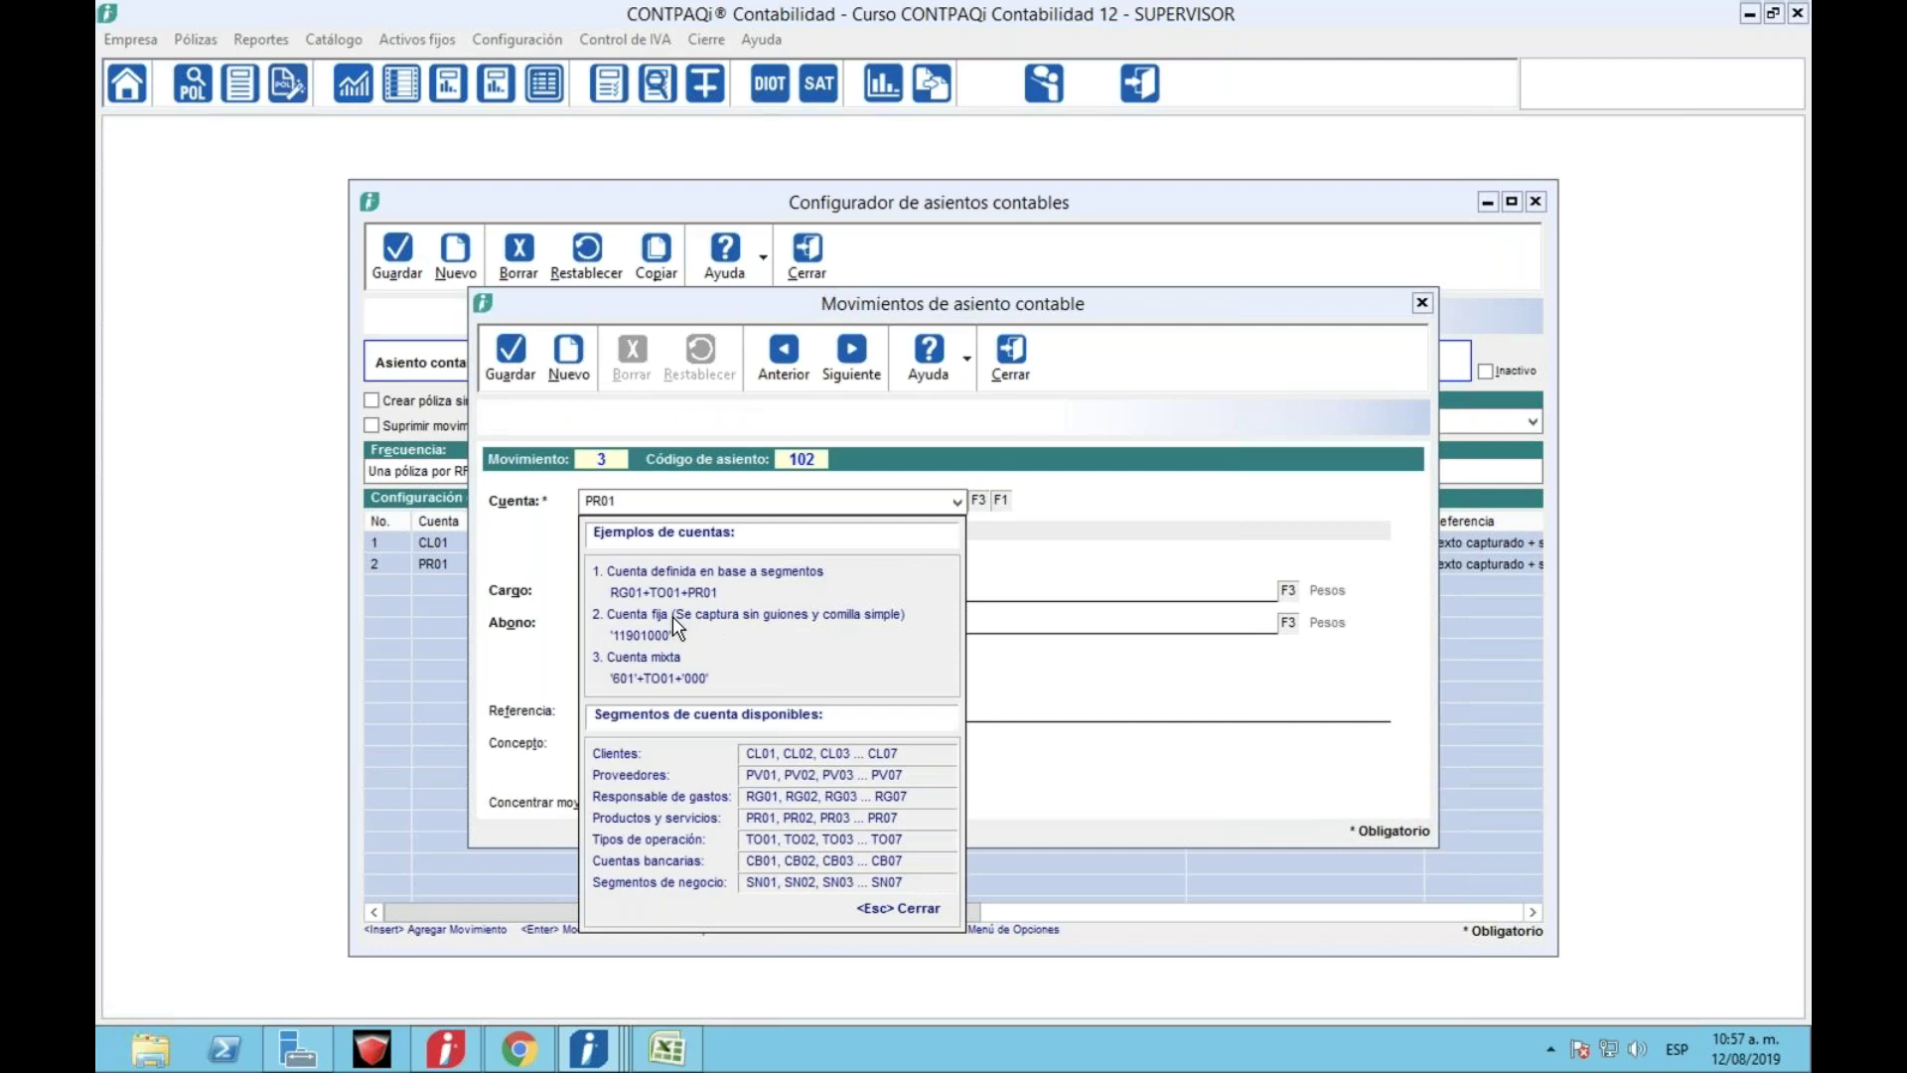
key(Escape)
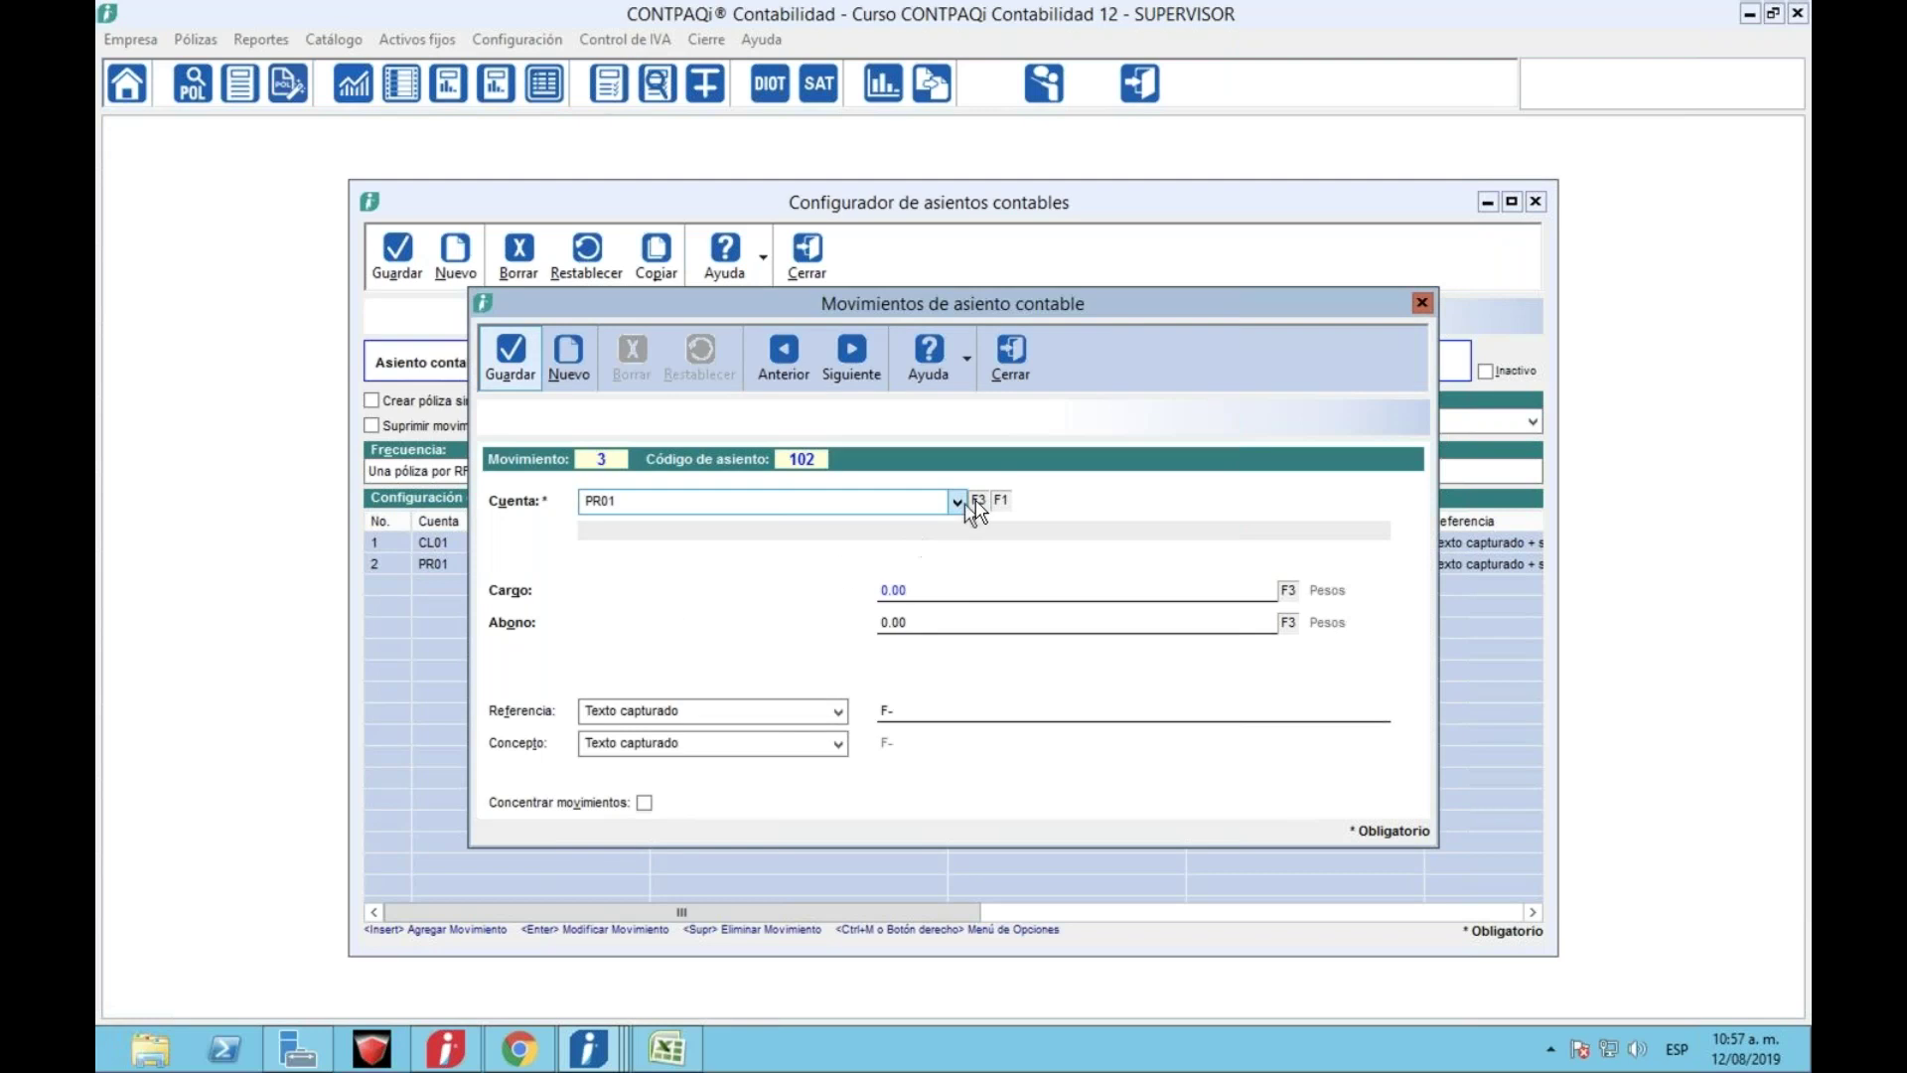
click(977, 499)
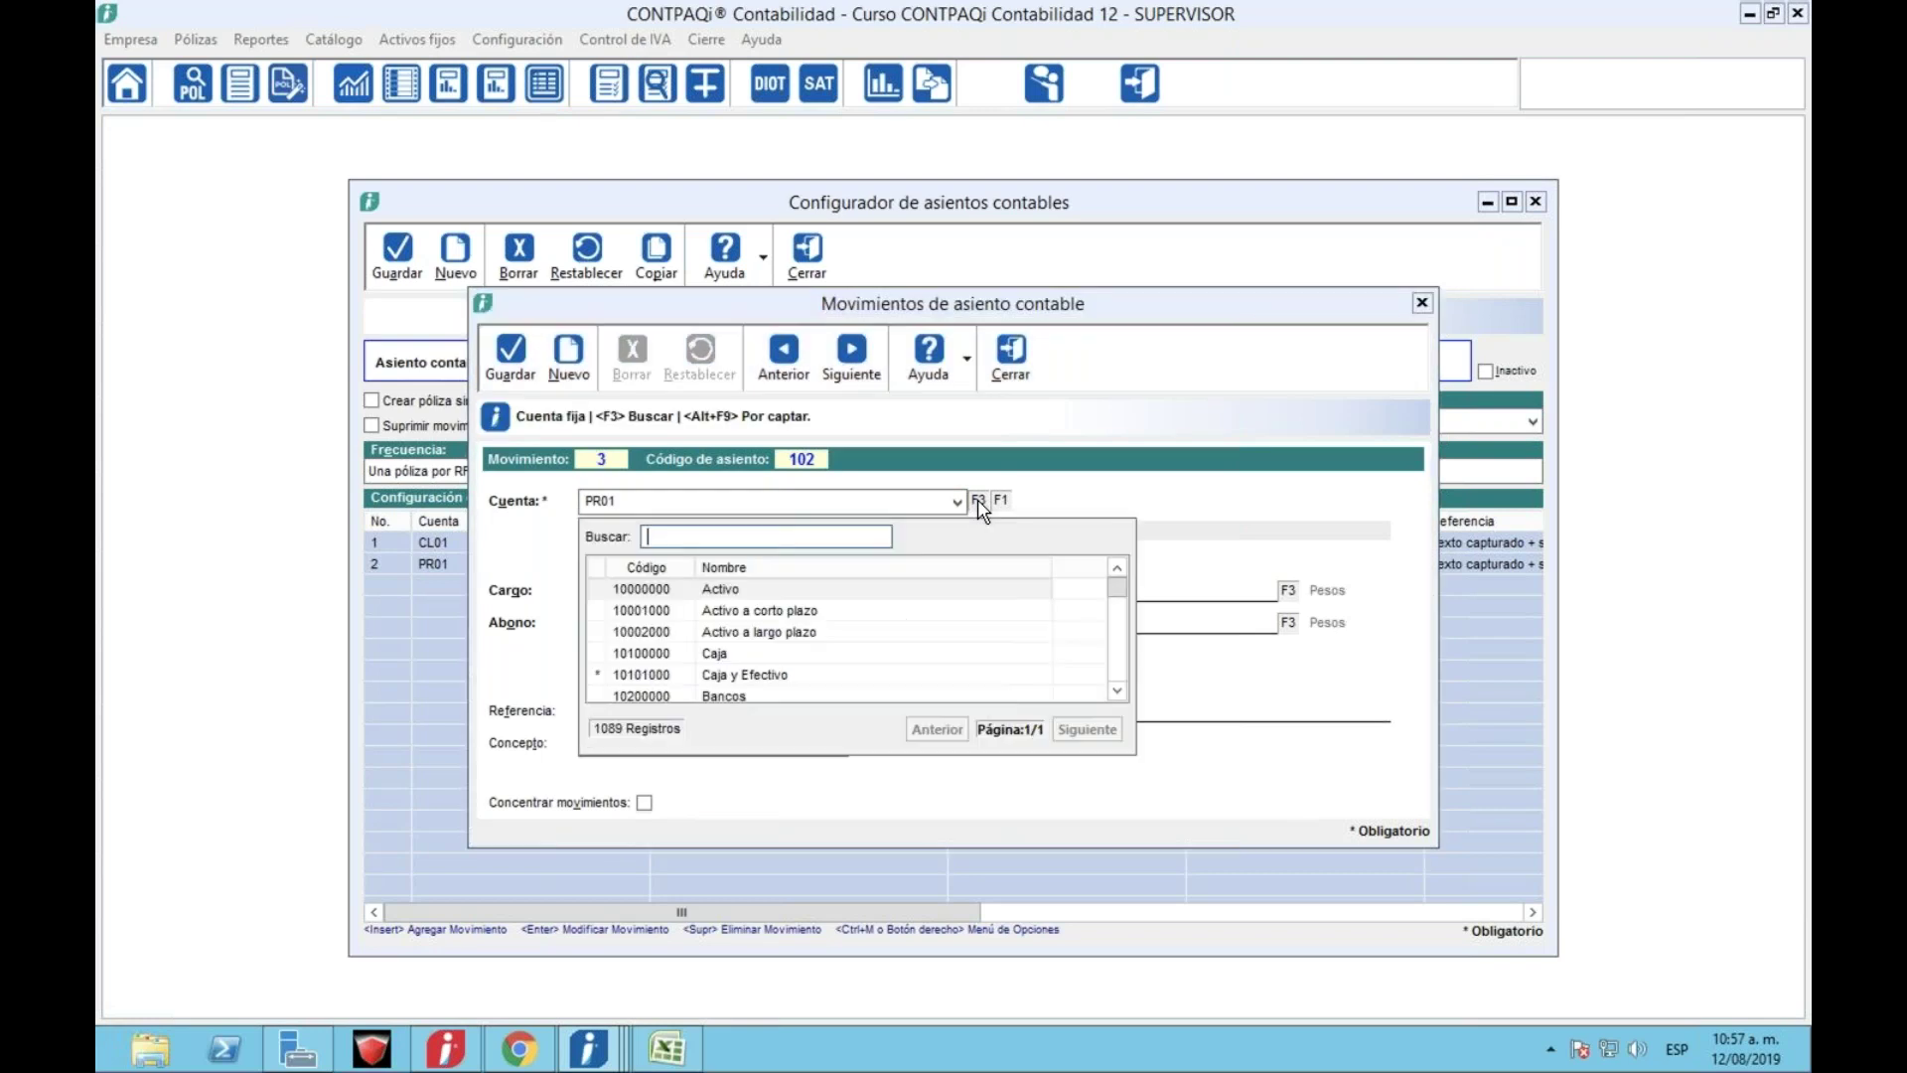
text(I)
key(BackSpace)
text(iva)
key(BackSpace)
key(BackSpace)
key(BackSpace)
text(209)
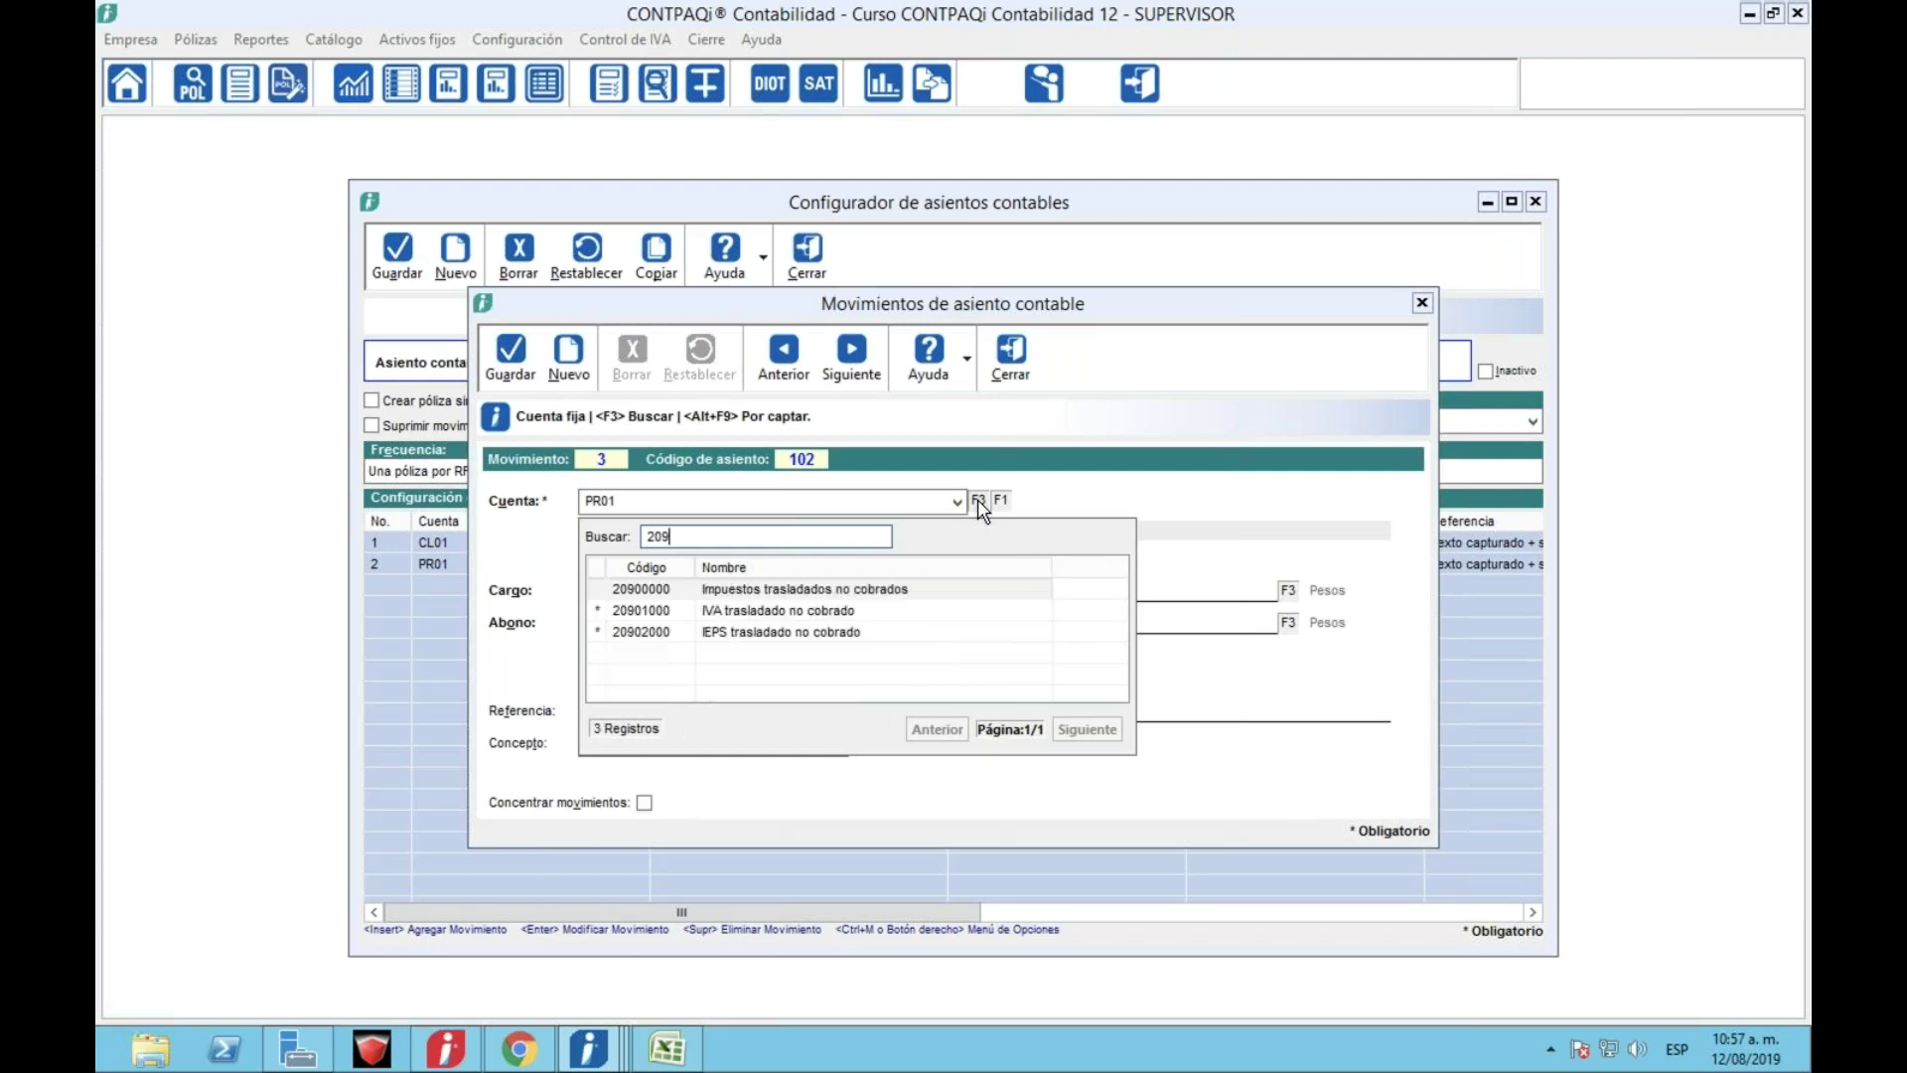
double_click(704, 617)
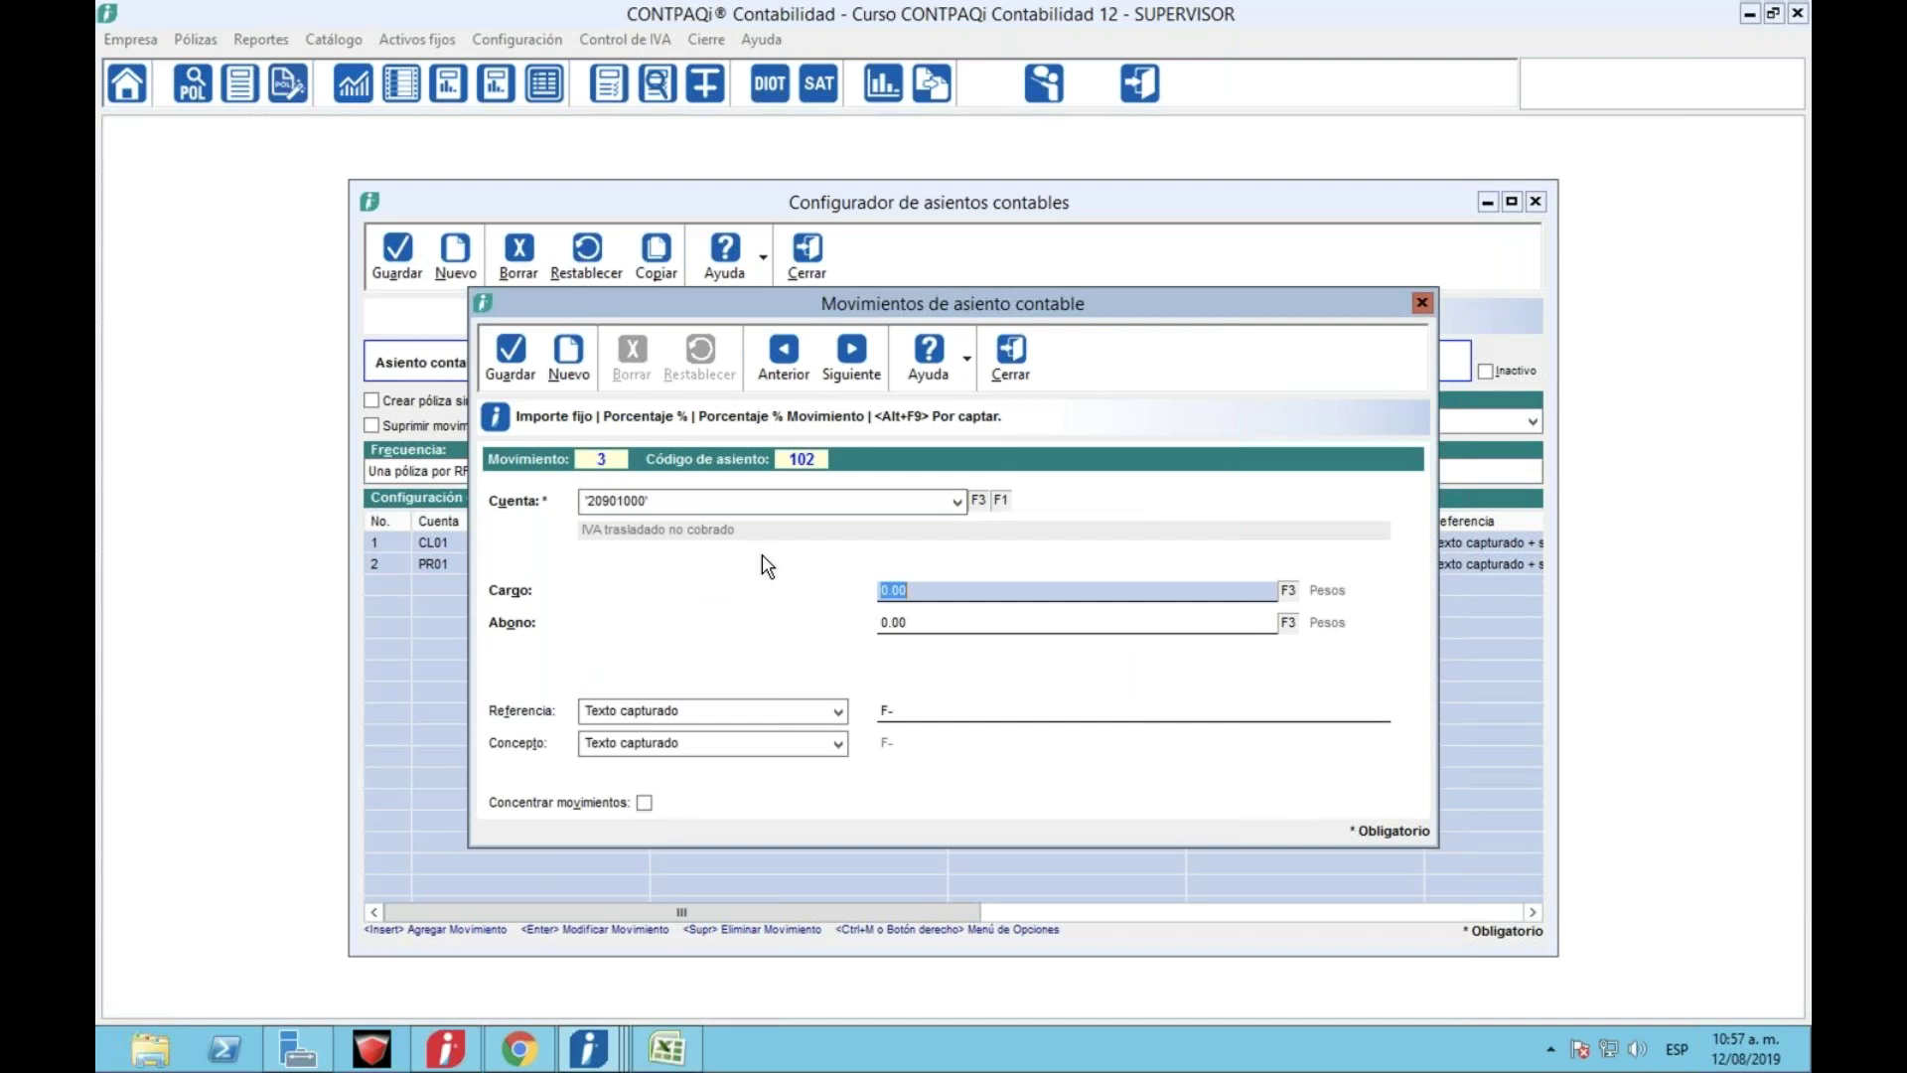
click(646, 506)
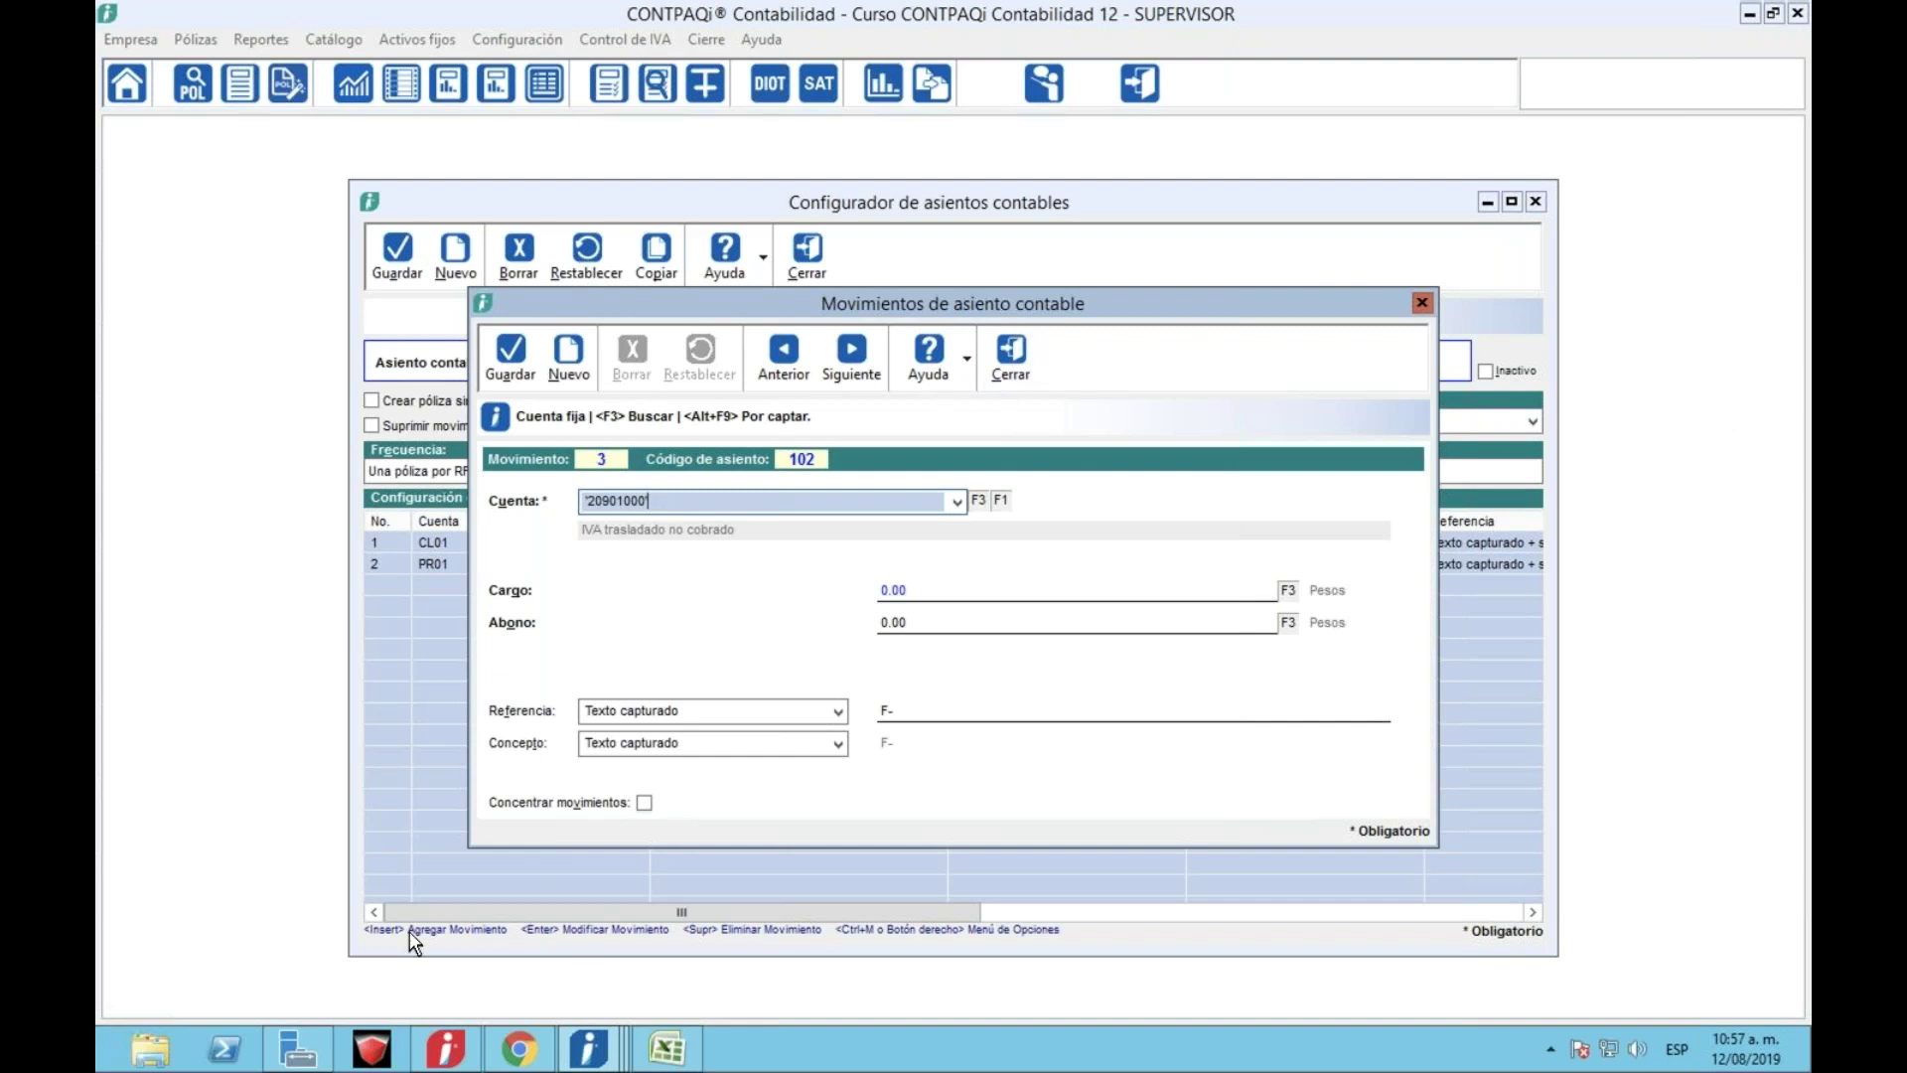
click(516, 367)
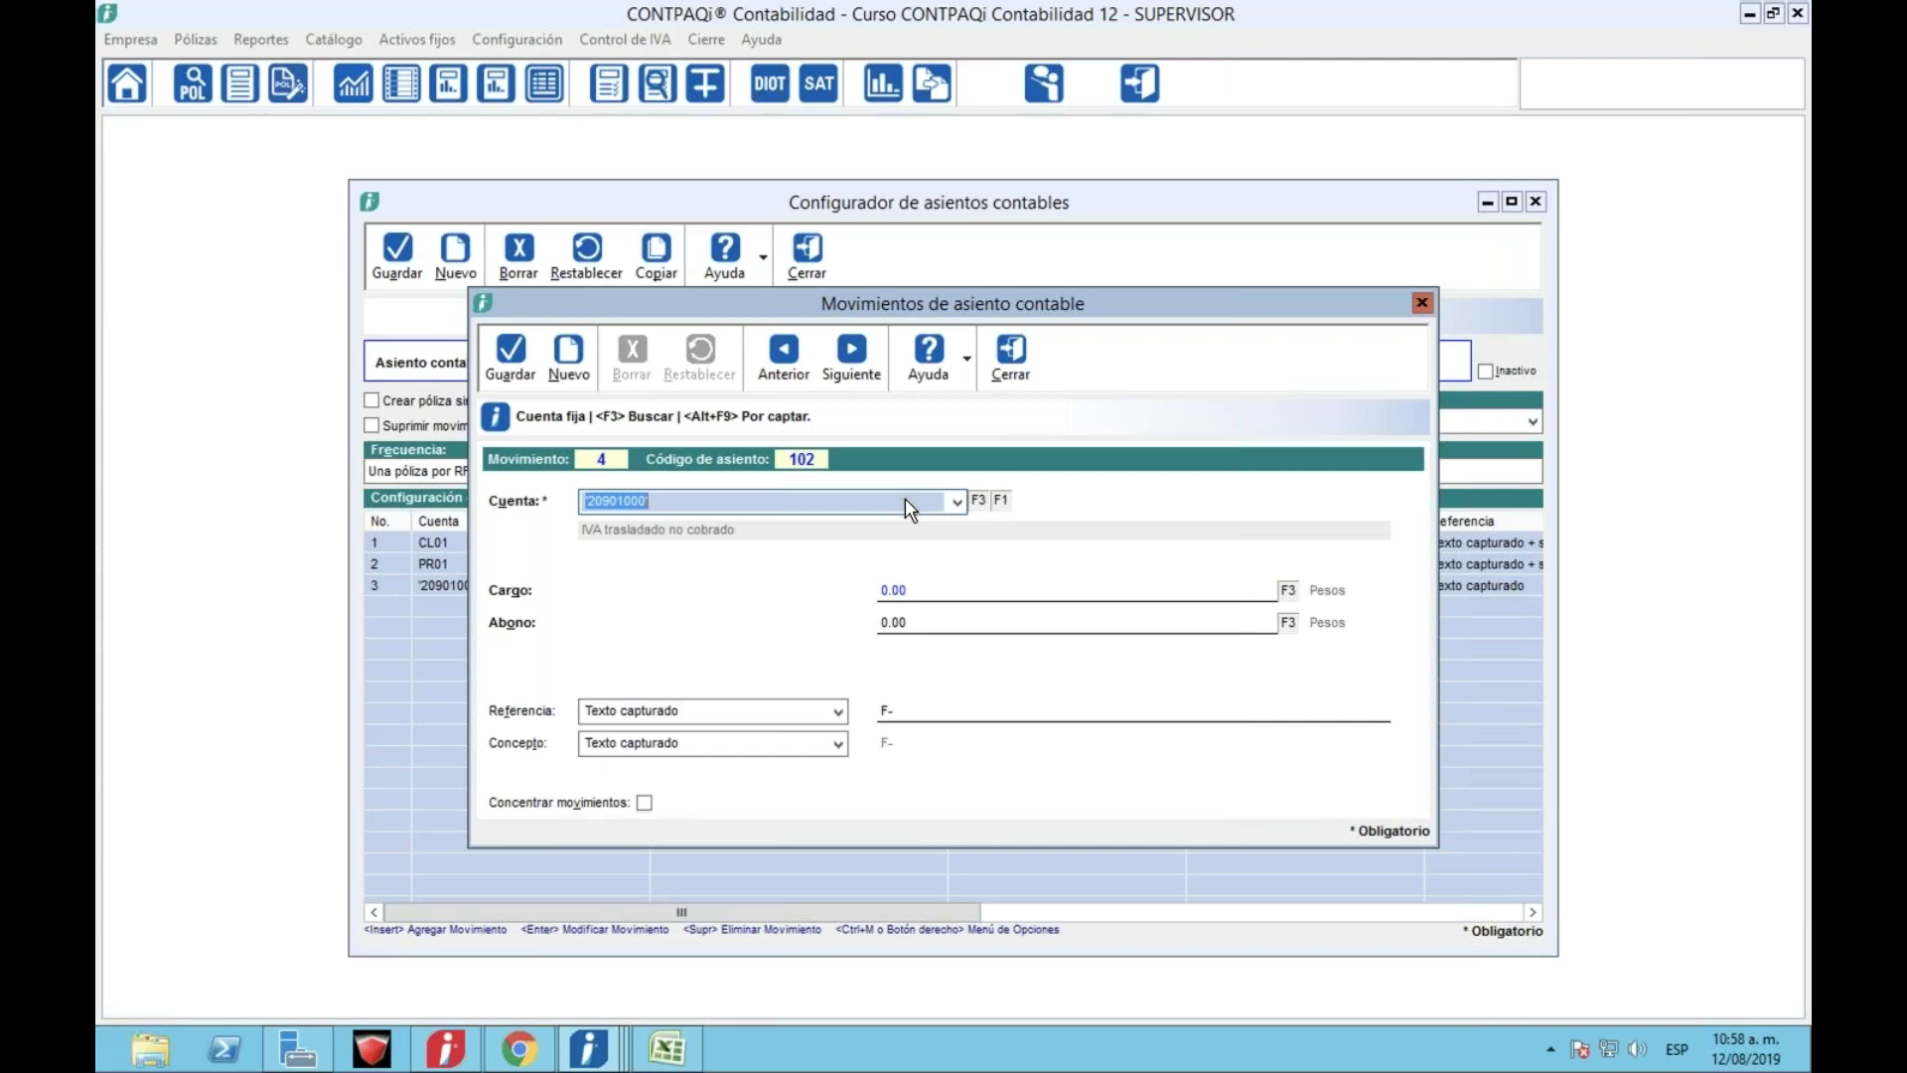
Search 902 and select account 20902000 IEPS trasladado no cobrado for movement 4.
click(978, 499)
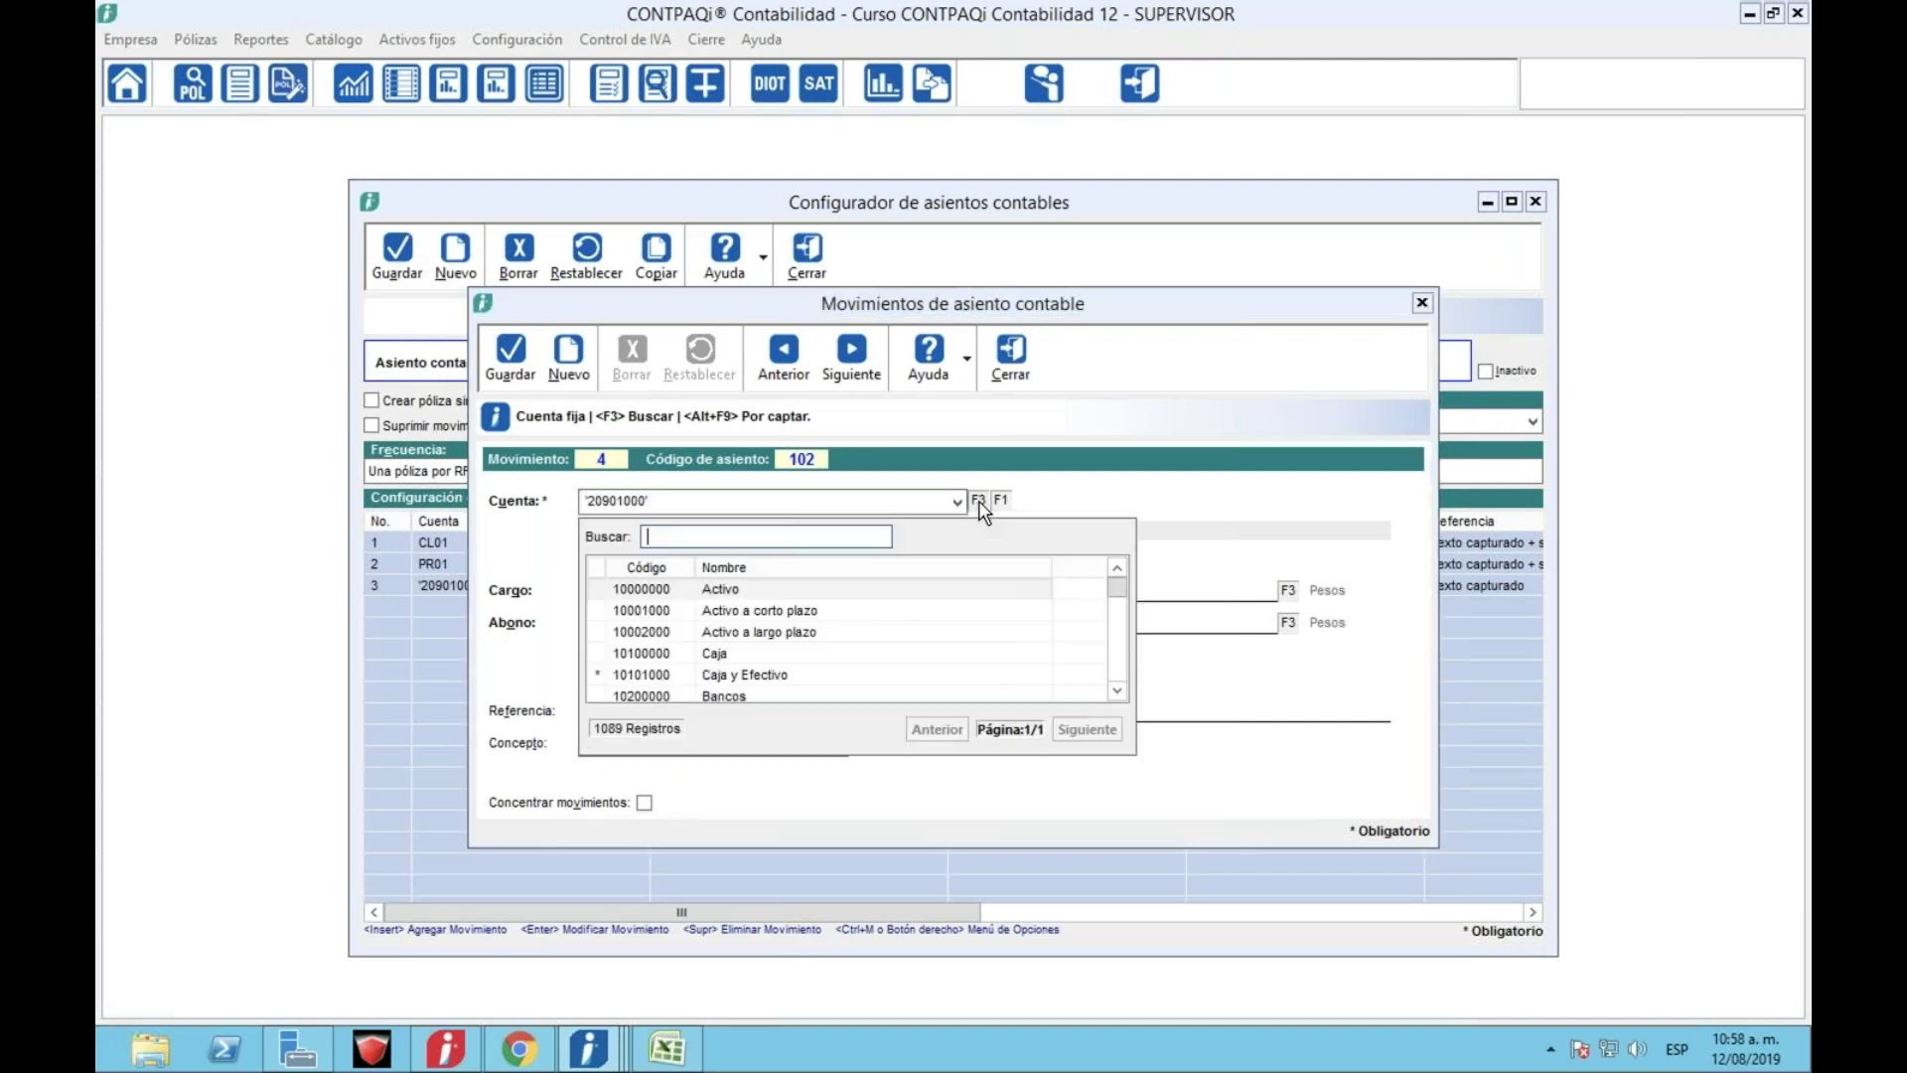
text(20902)
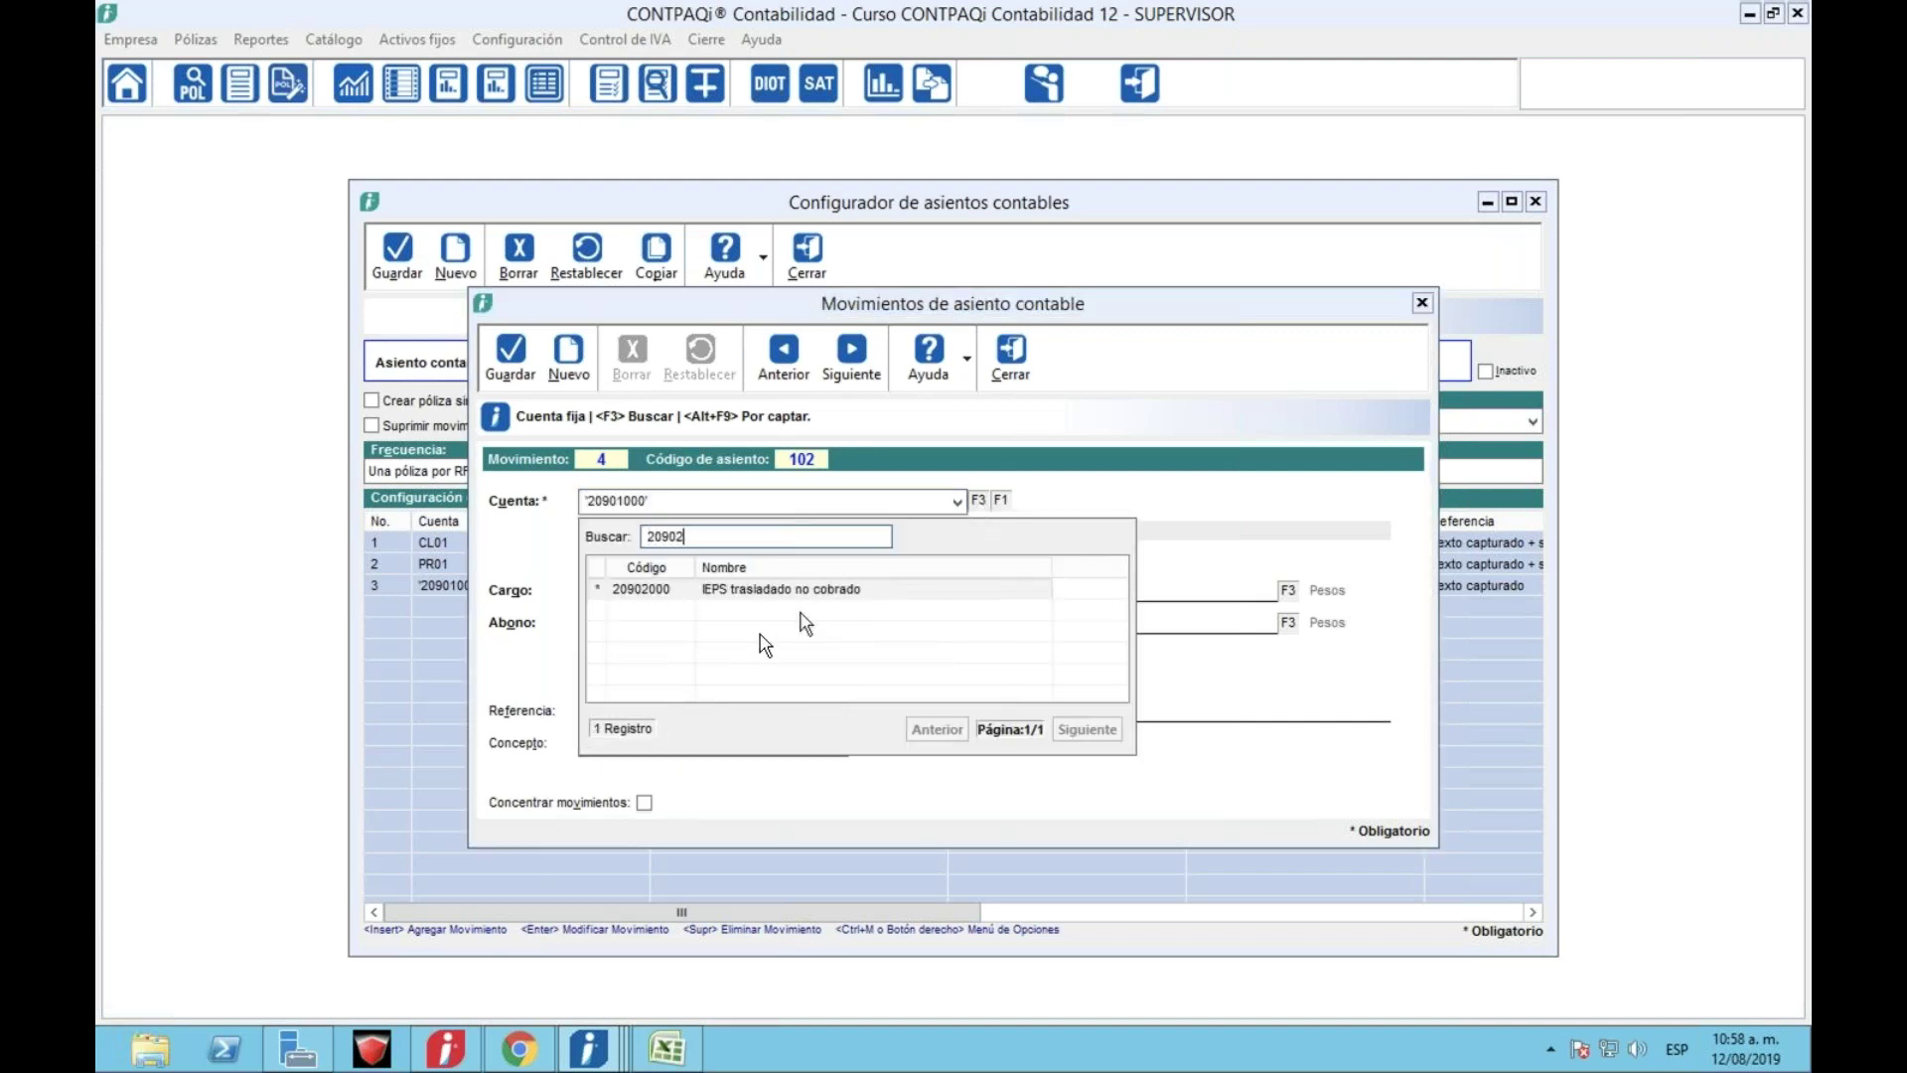
click(764, 594)
double_click(784, 594)
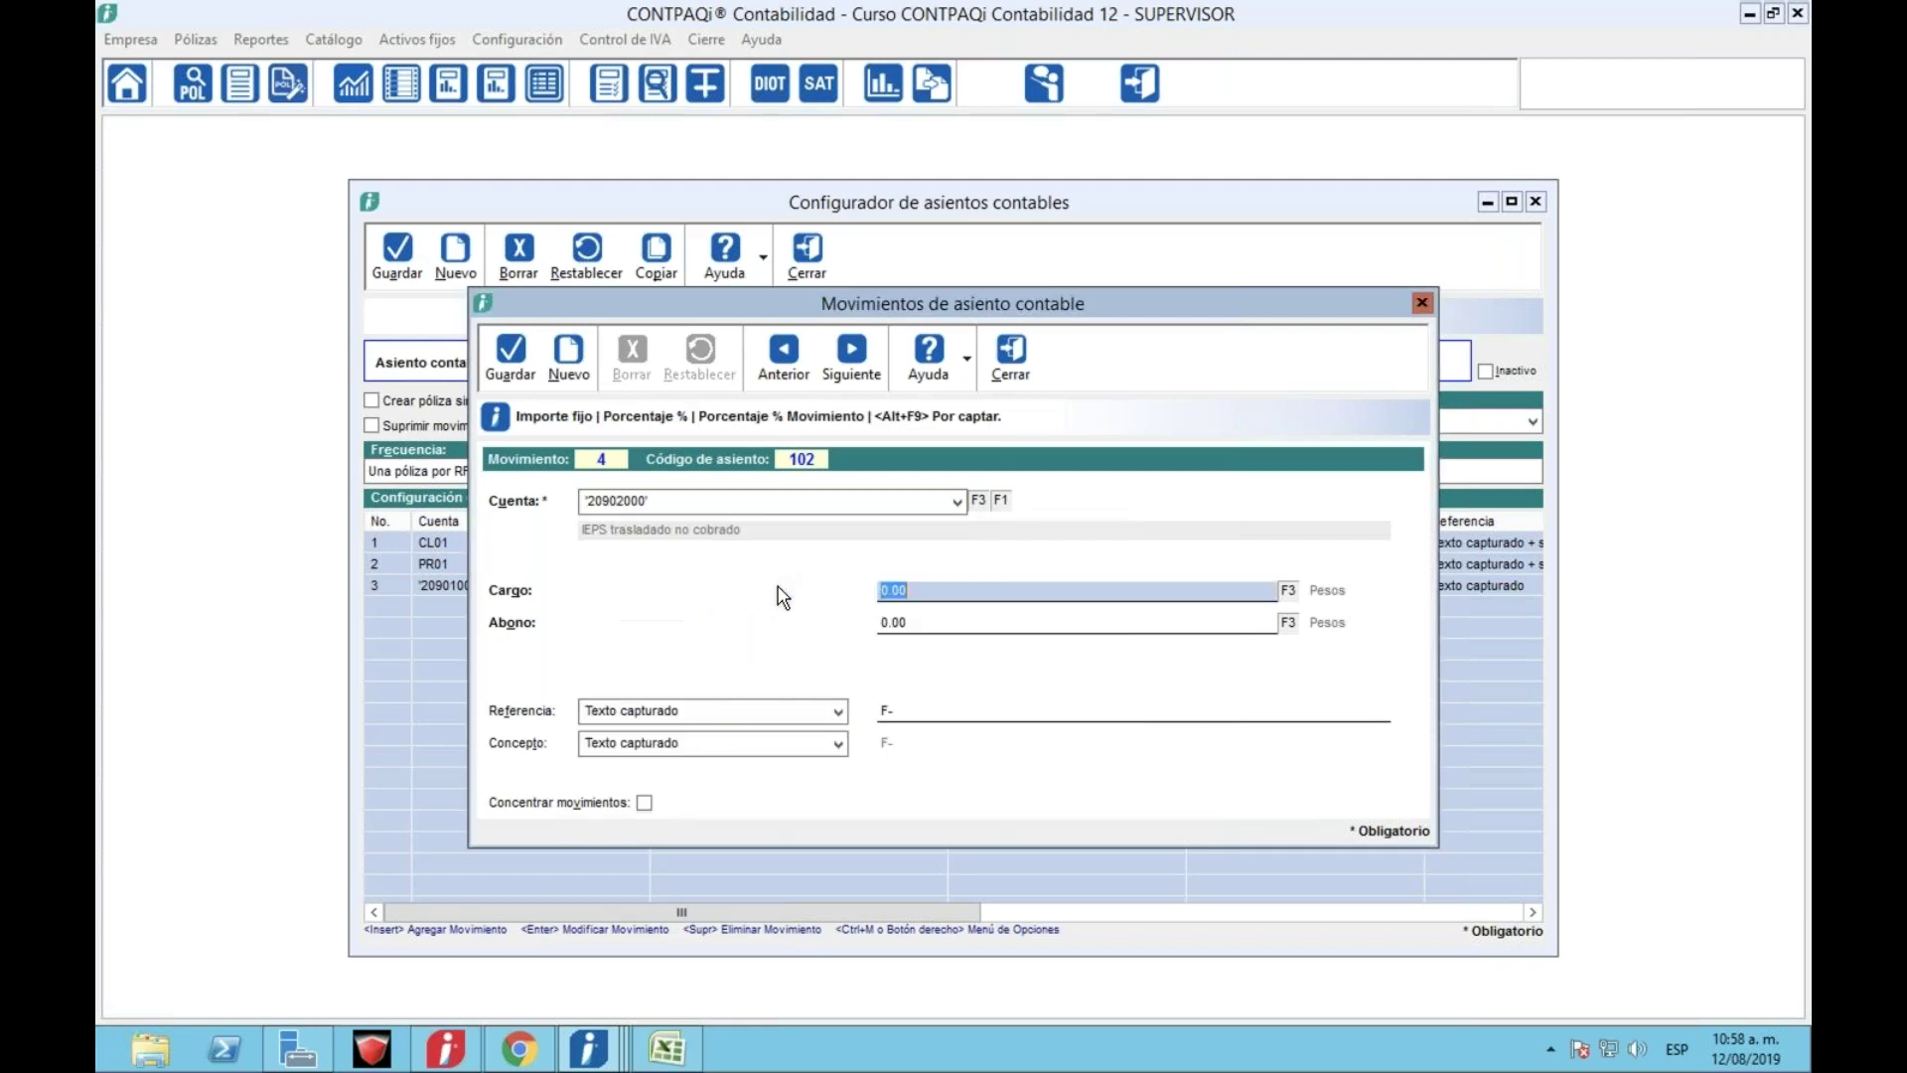
Credit the IEPS amount with a serie + folio reference and Razón social concept, then save.
click(993, 624)
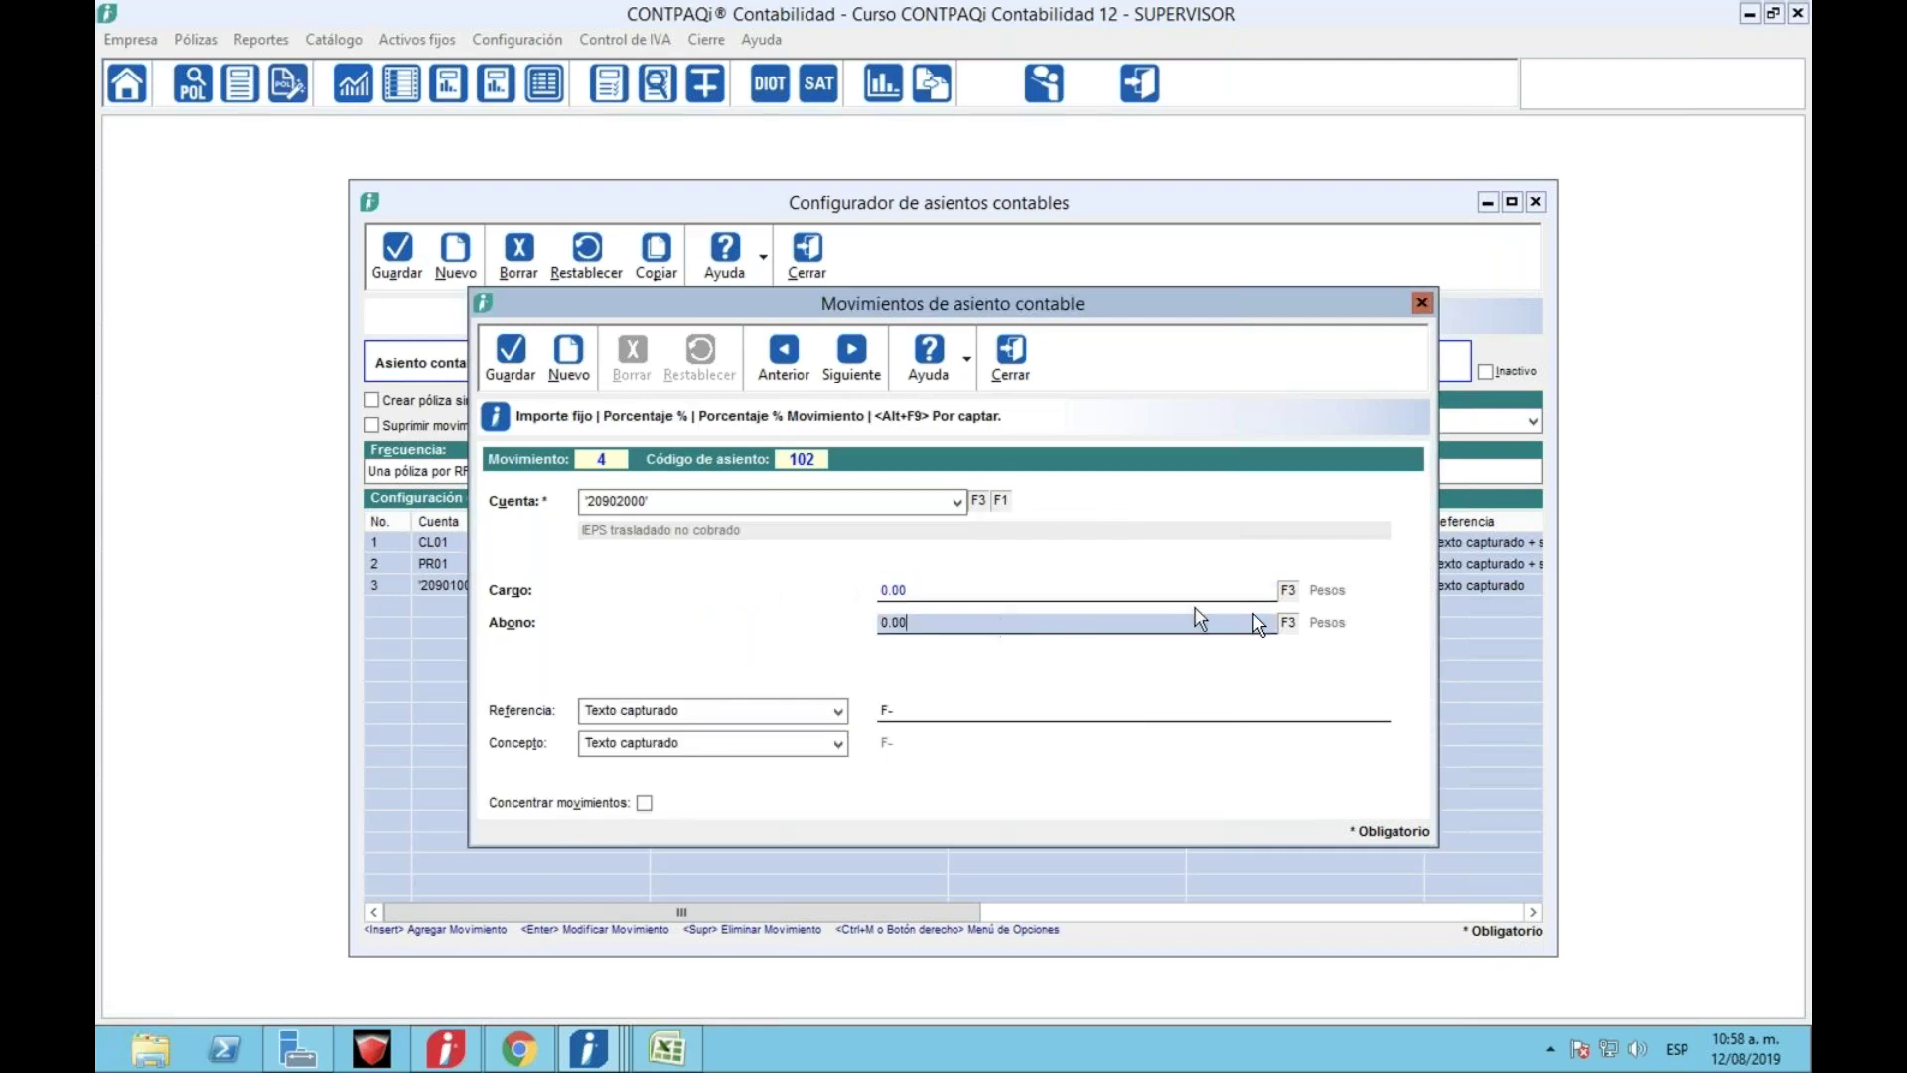
click(1289, 622)
drag(1243, 741, 1240, 830)
click(933, 711)
key(Return)
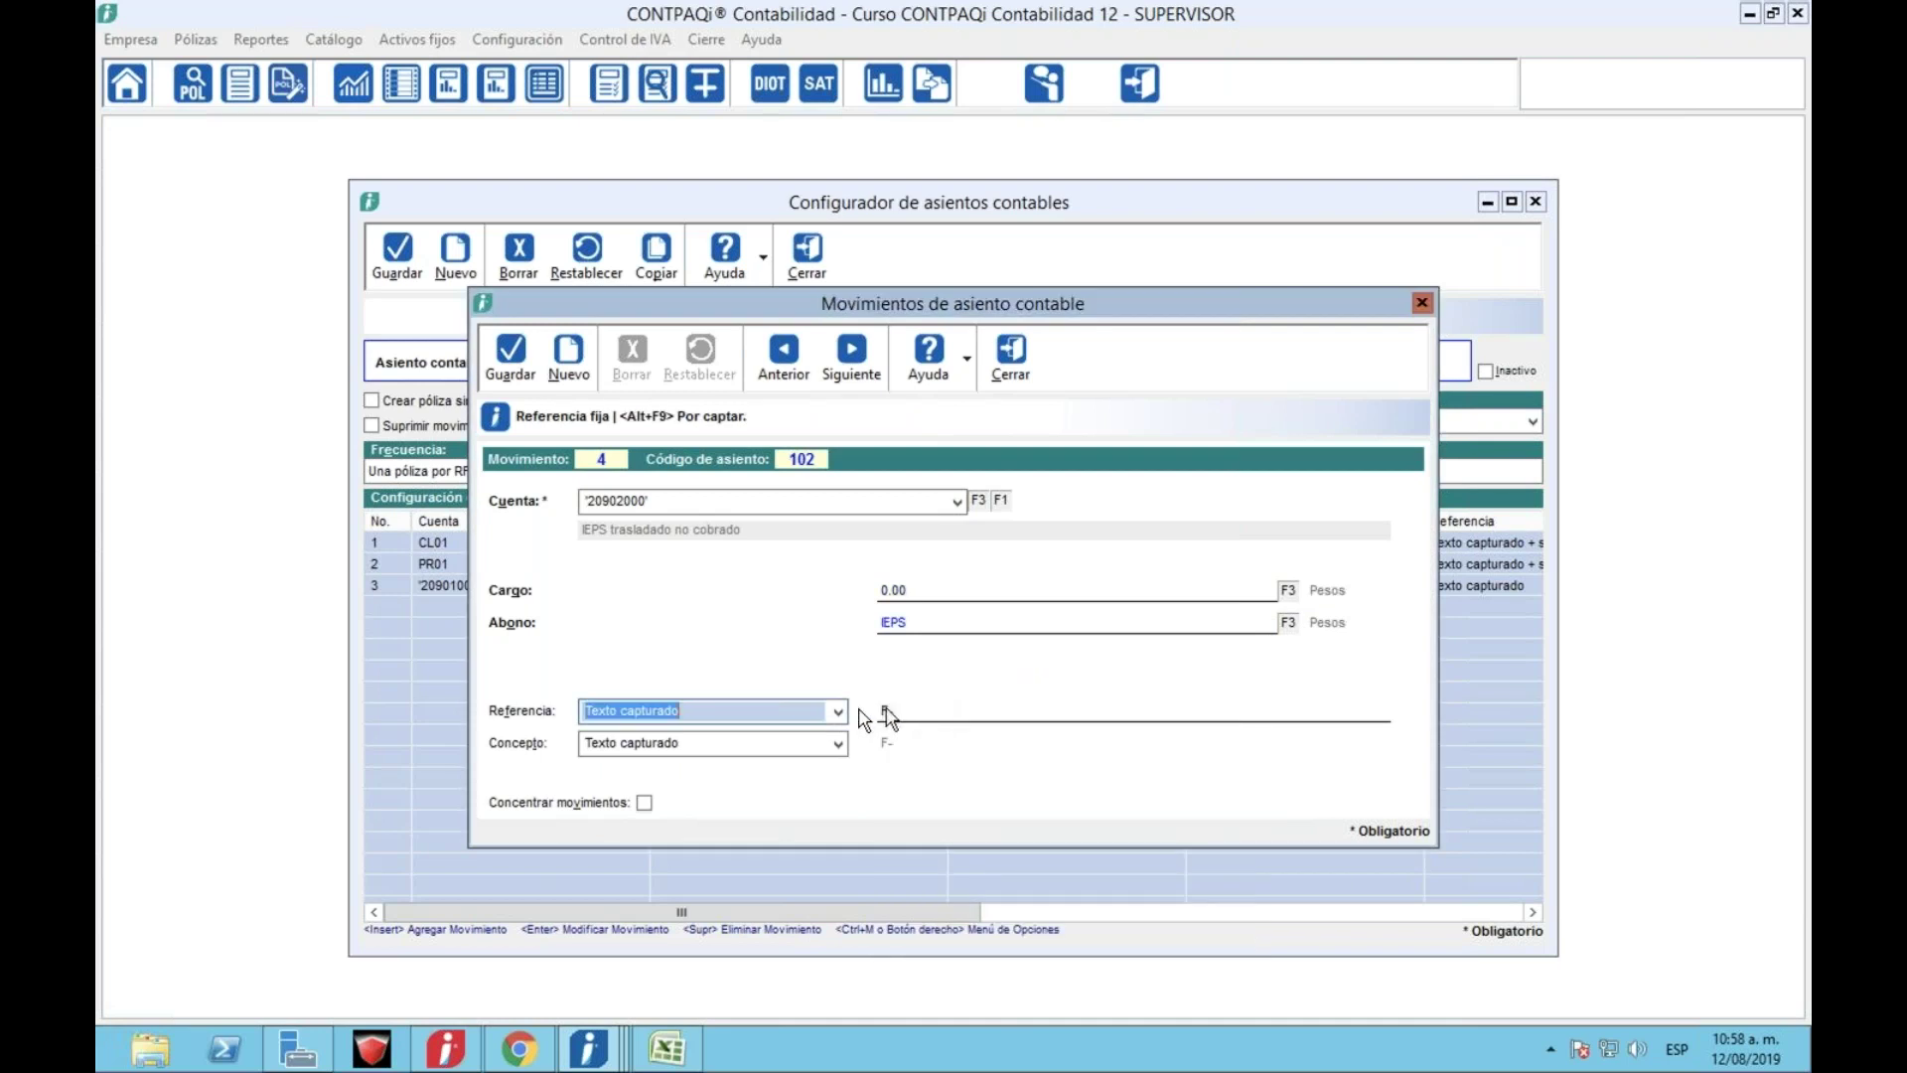
click(839, 711)
click(743, 755)
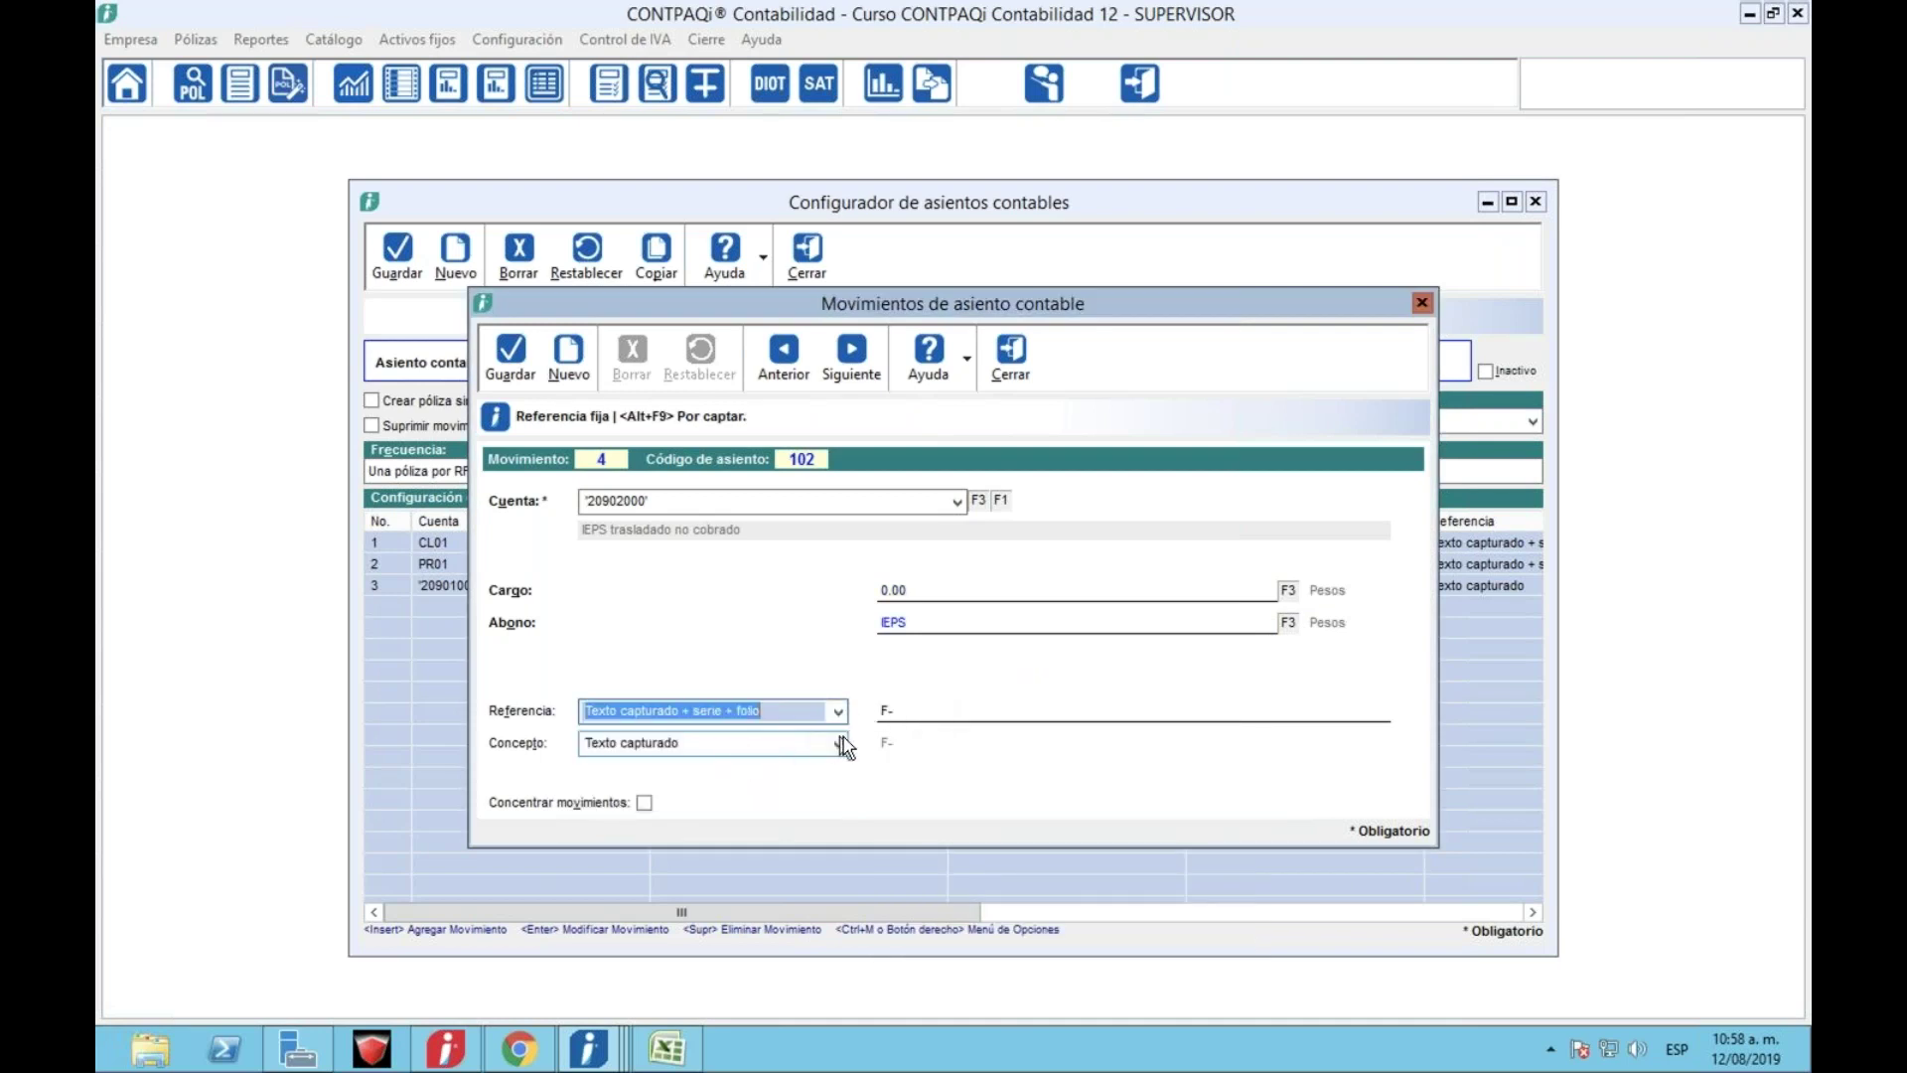
click(838, 743)
click(653, 800)
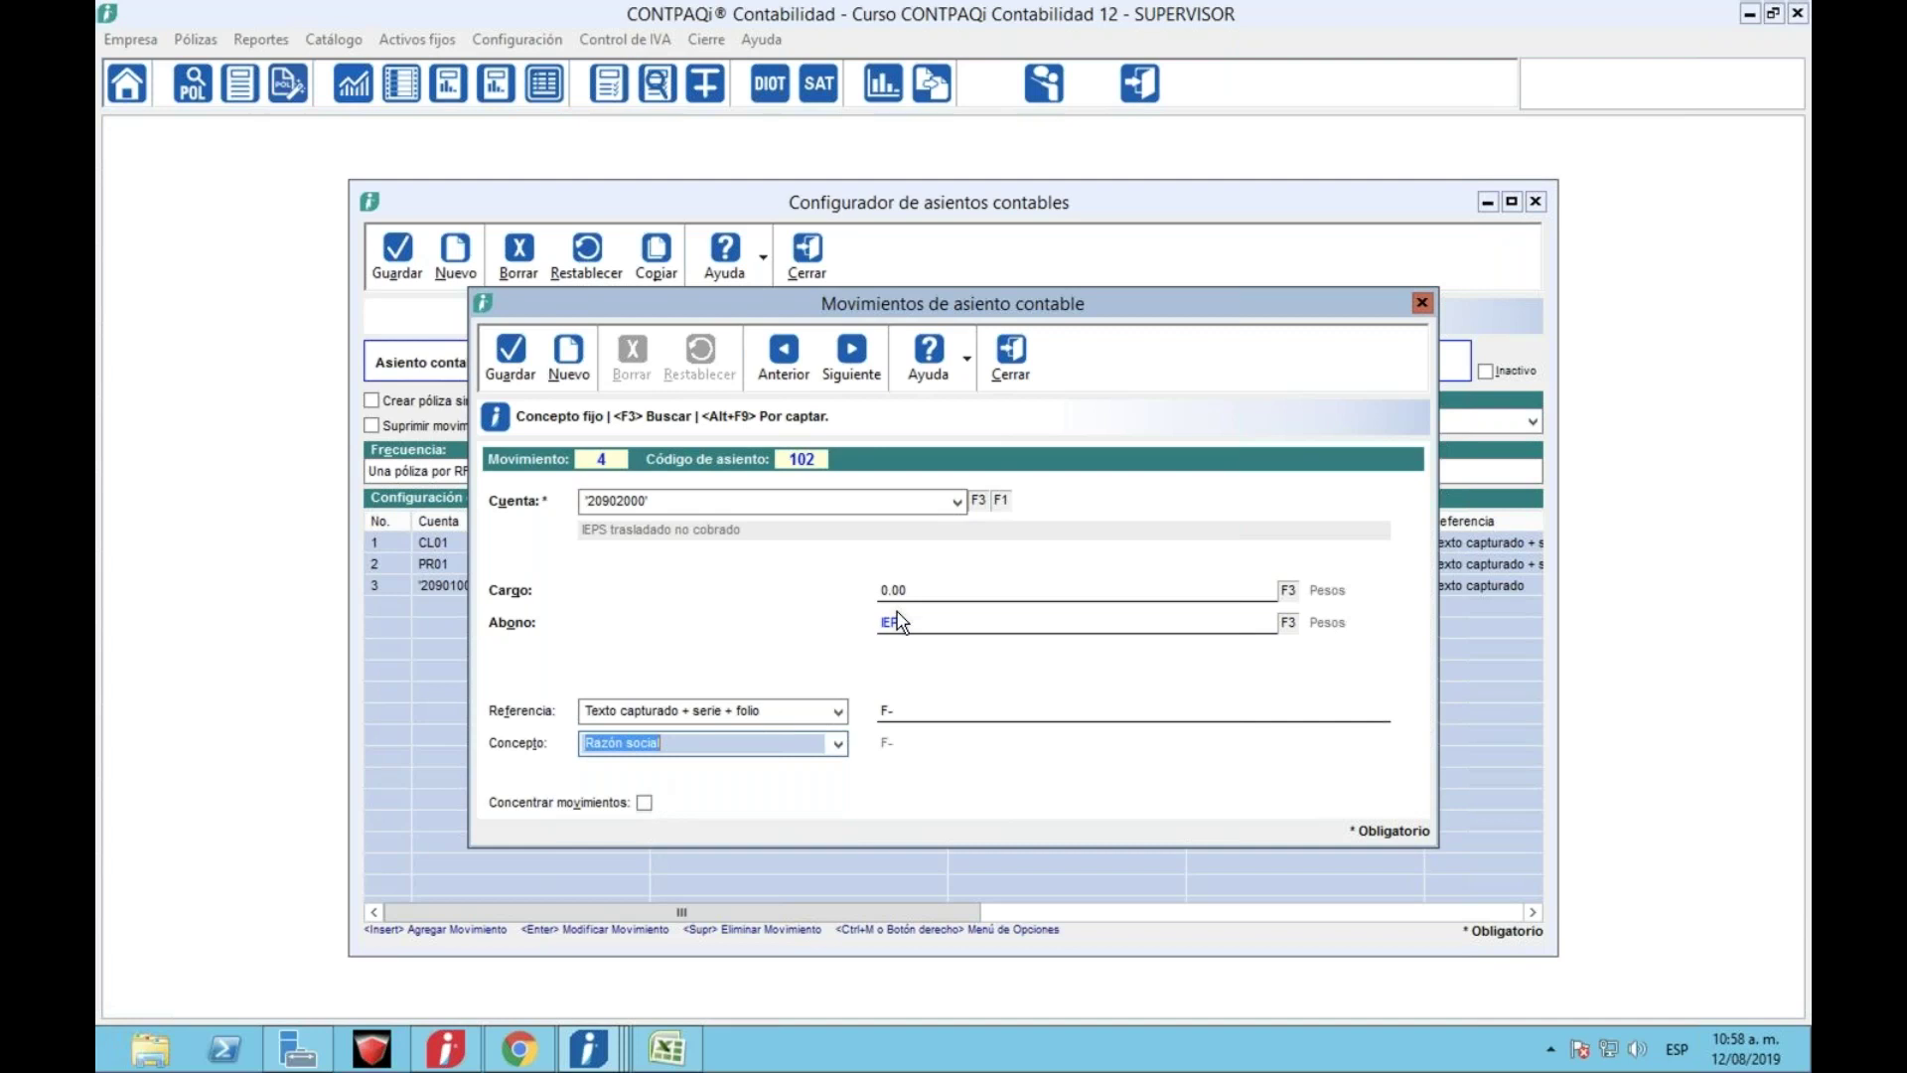
click(513, 359)
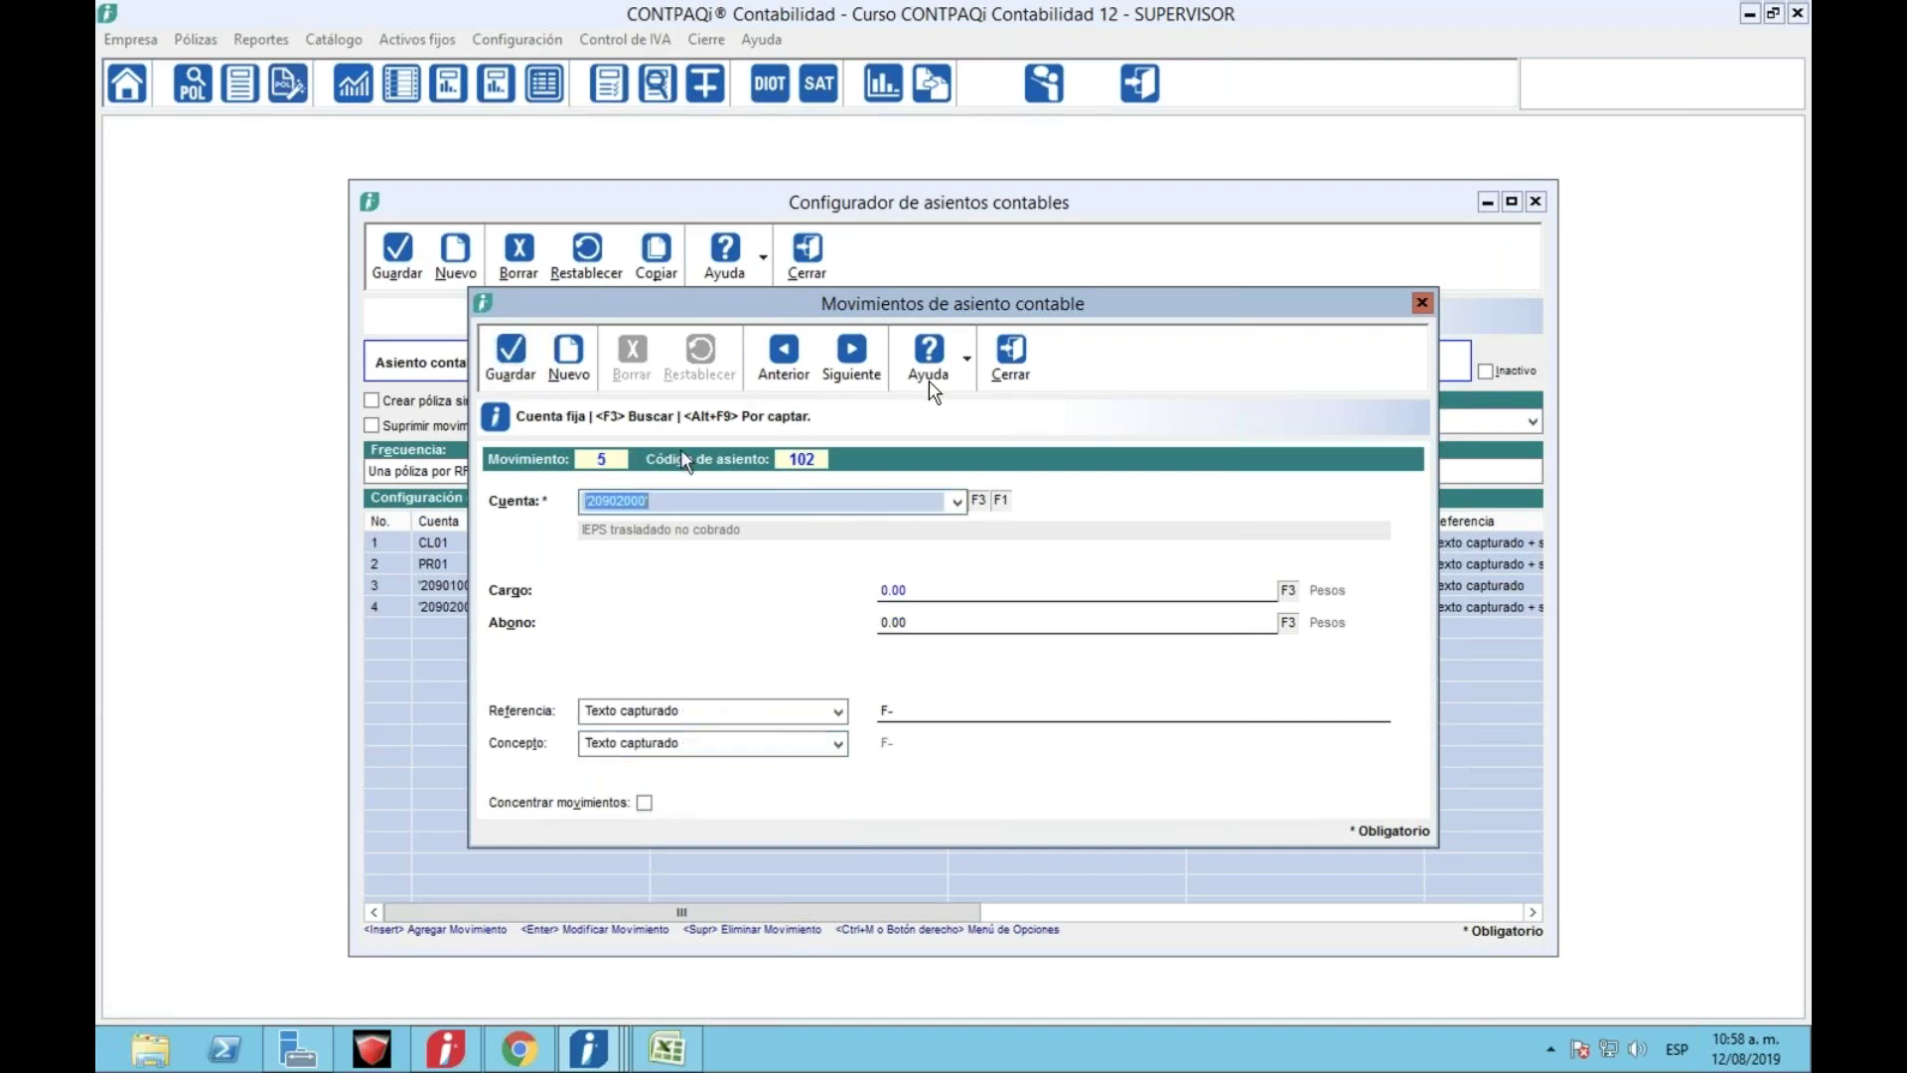
Close the movements editor and review template 102's four movements: CL01, PR01, 20901000, 20902000.
click(1001, 360)
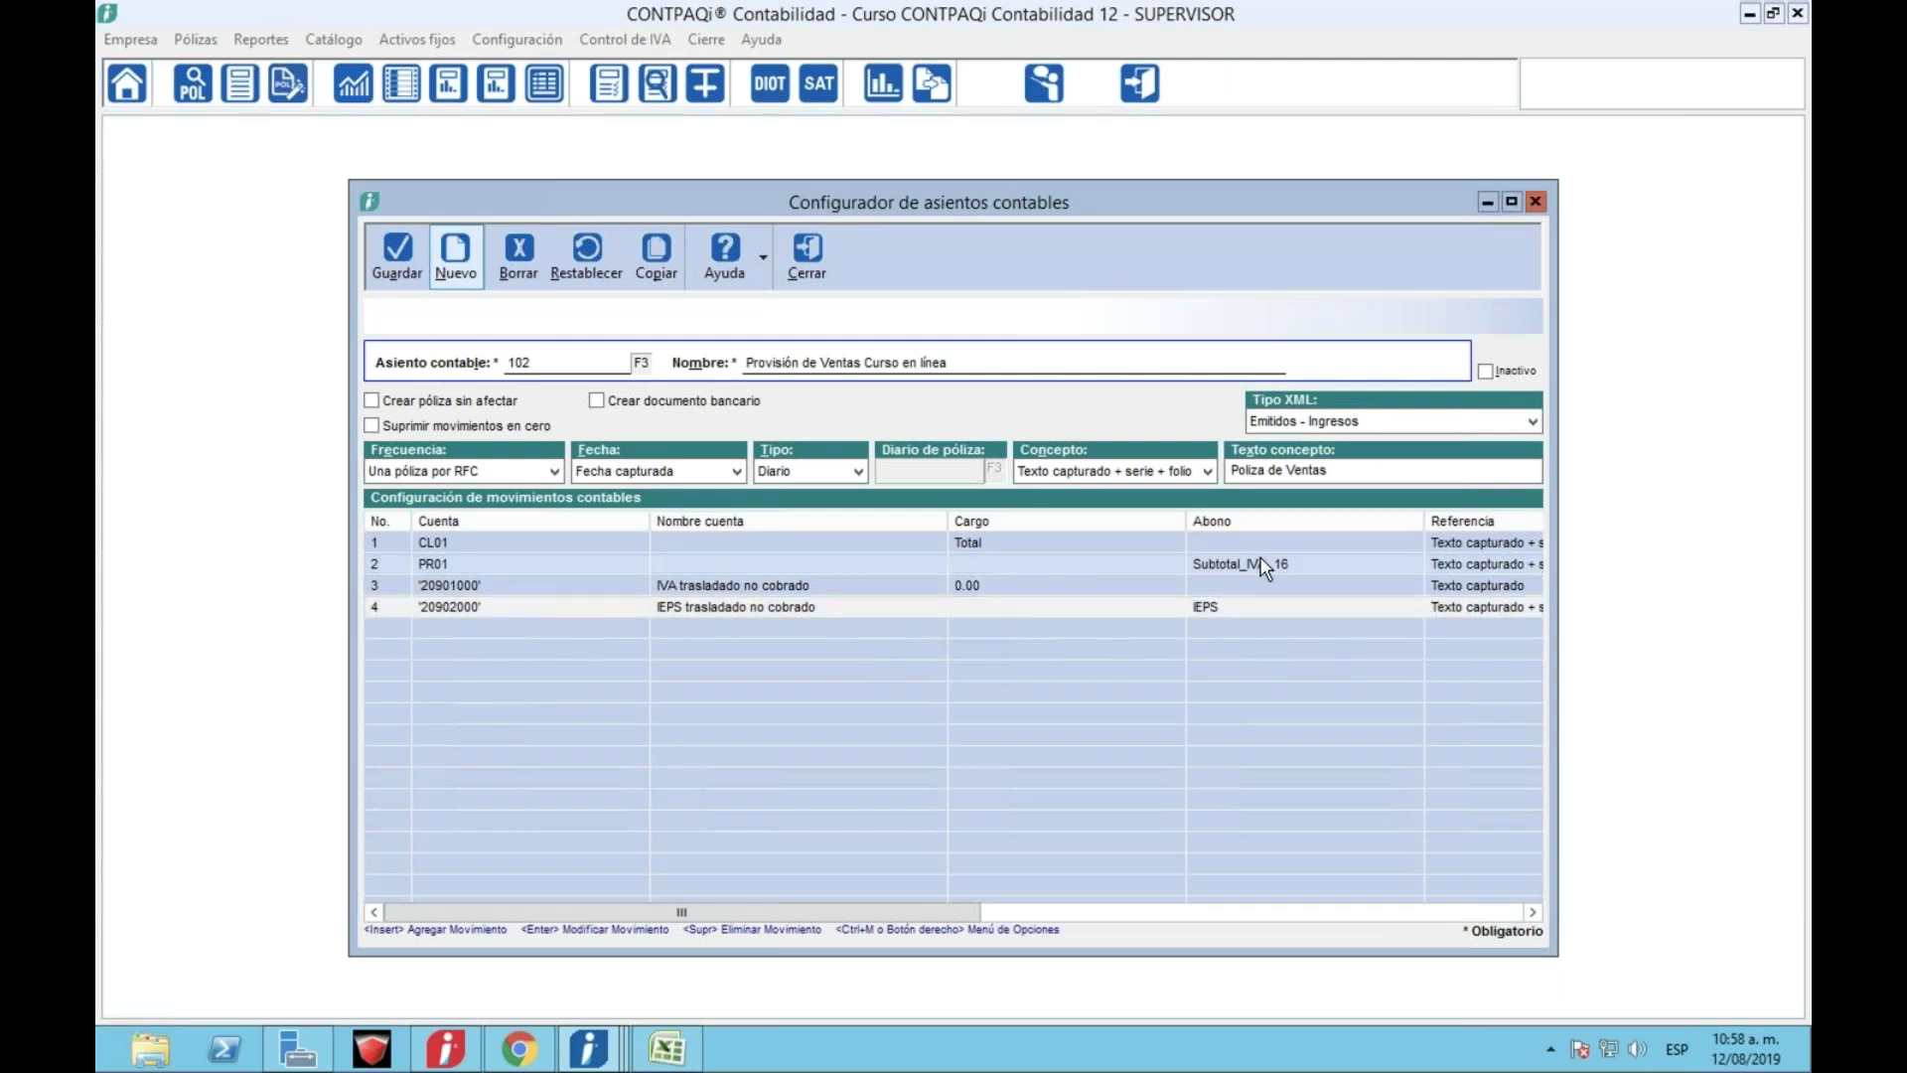
click(1018, 588)
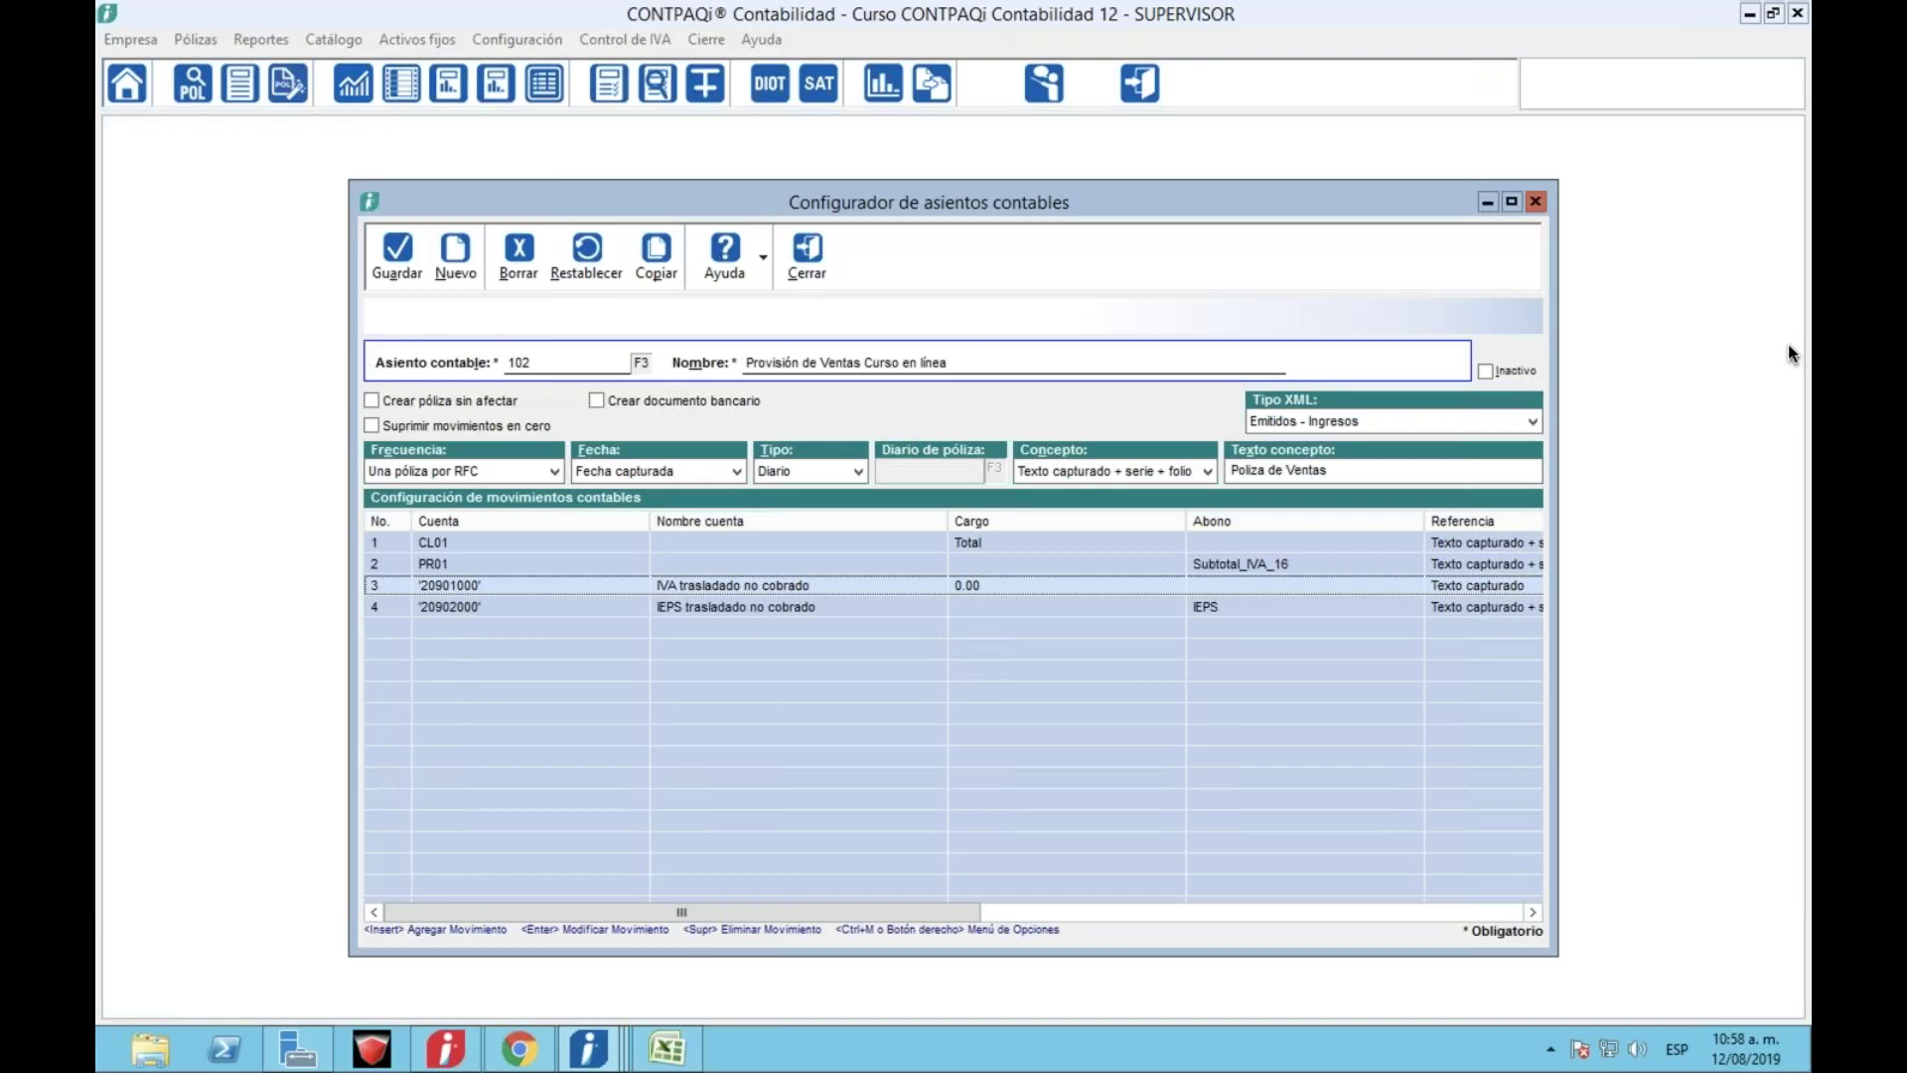
mouse_move(945, 516)
mouse_down()
mouse_move(964, 554)
mouse_move(993, 521)
mouse_up()
mouse_move(1220, 502)
mouse_down()
mouse_move(1200, 534)
mouse_move(1230, 513)
mouse_up()
mouse_move(1303, 564)
mouse_down()
mouse_move(1366, 562)
mouse_move(1301, 611)
mouse_move(1365, 611)
mouse_move(1316, 590)
mouse_move(1372, 590)
mouse_up()
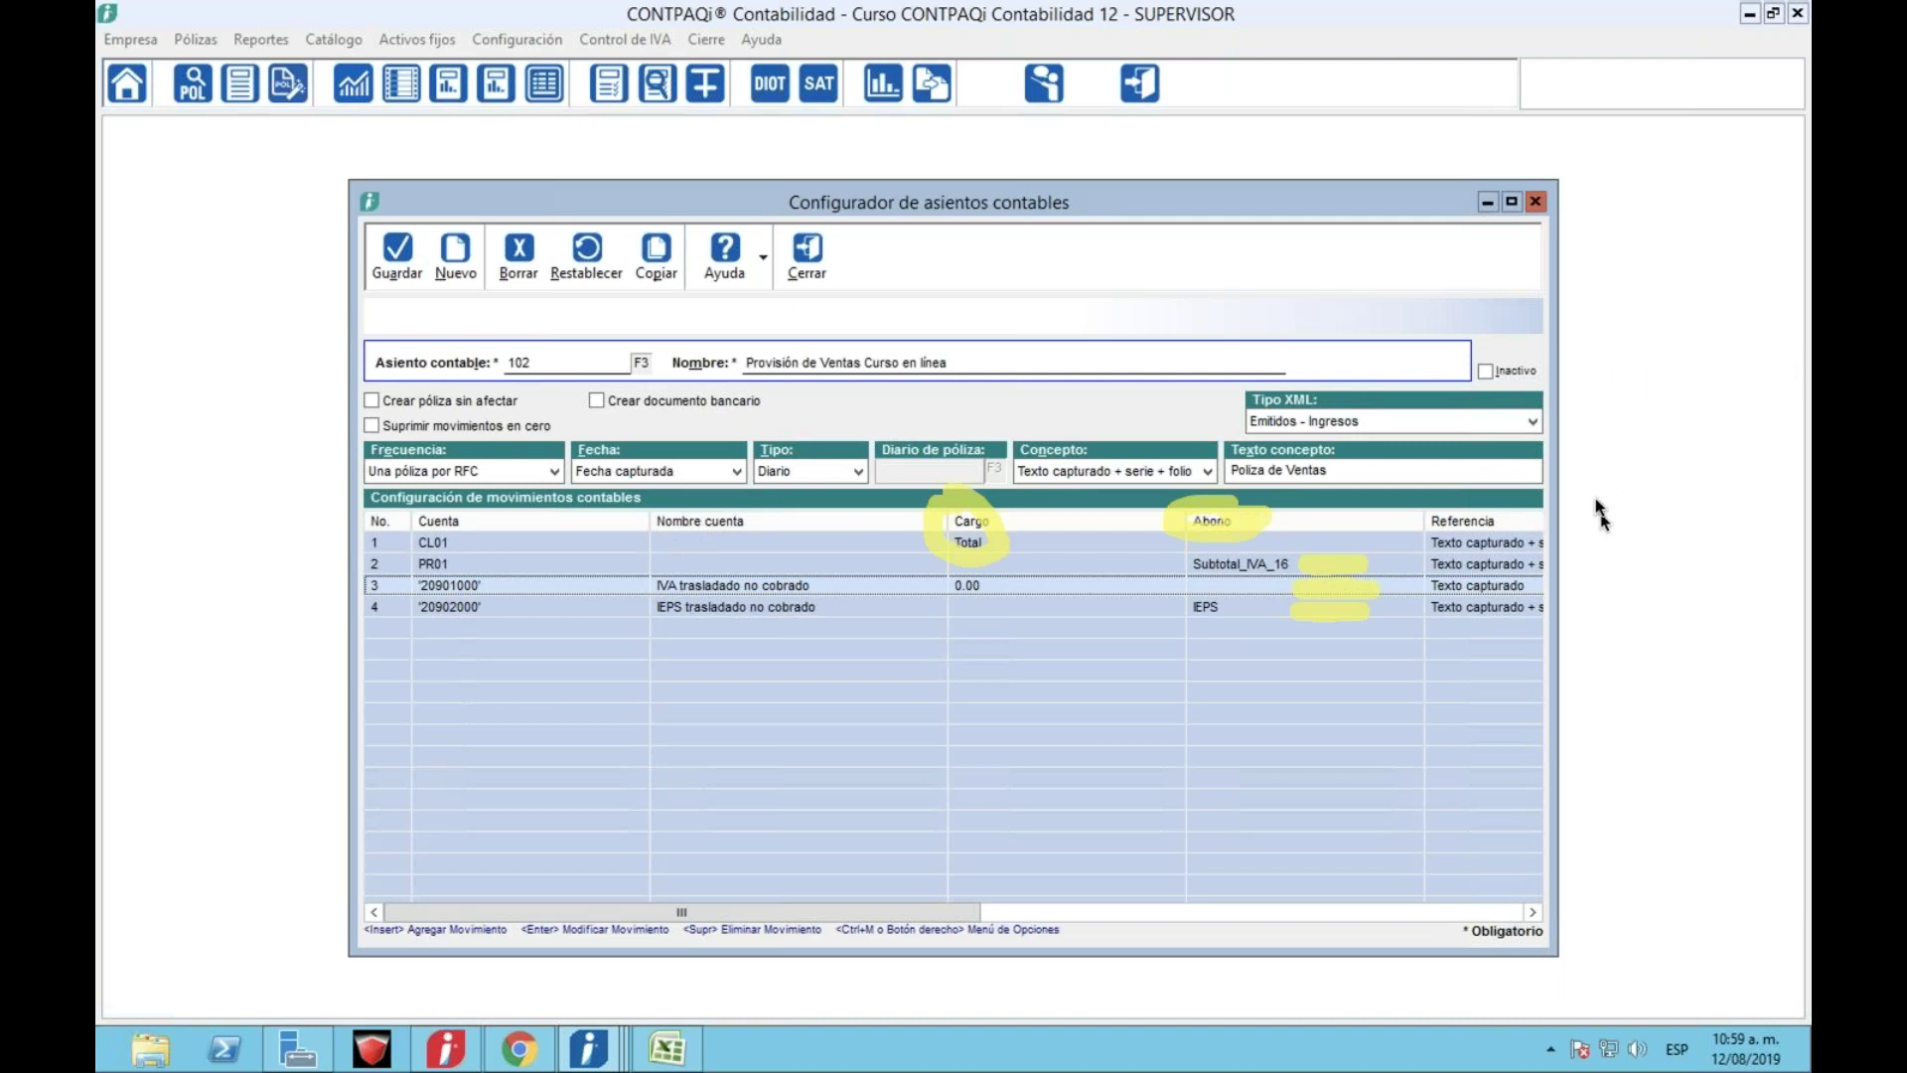
key(e)
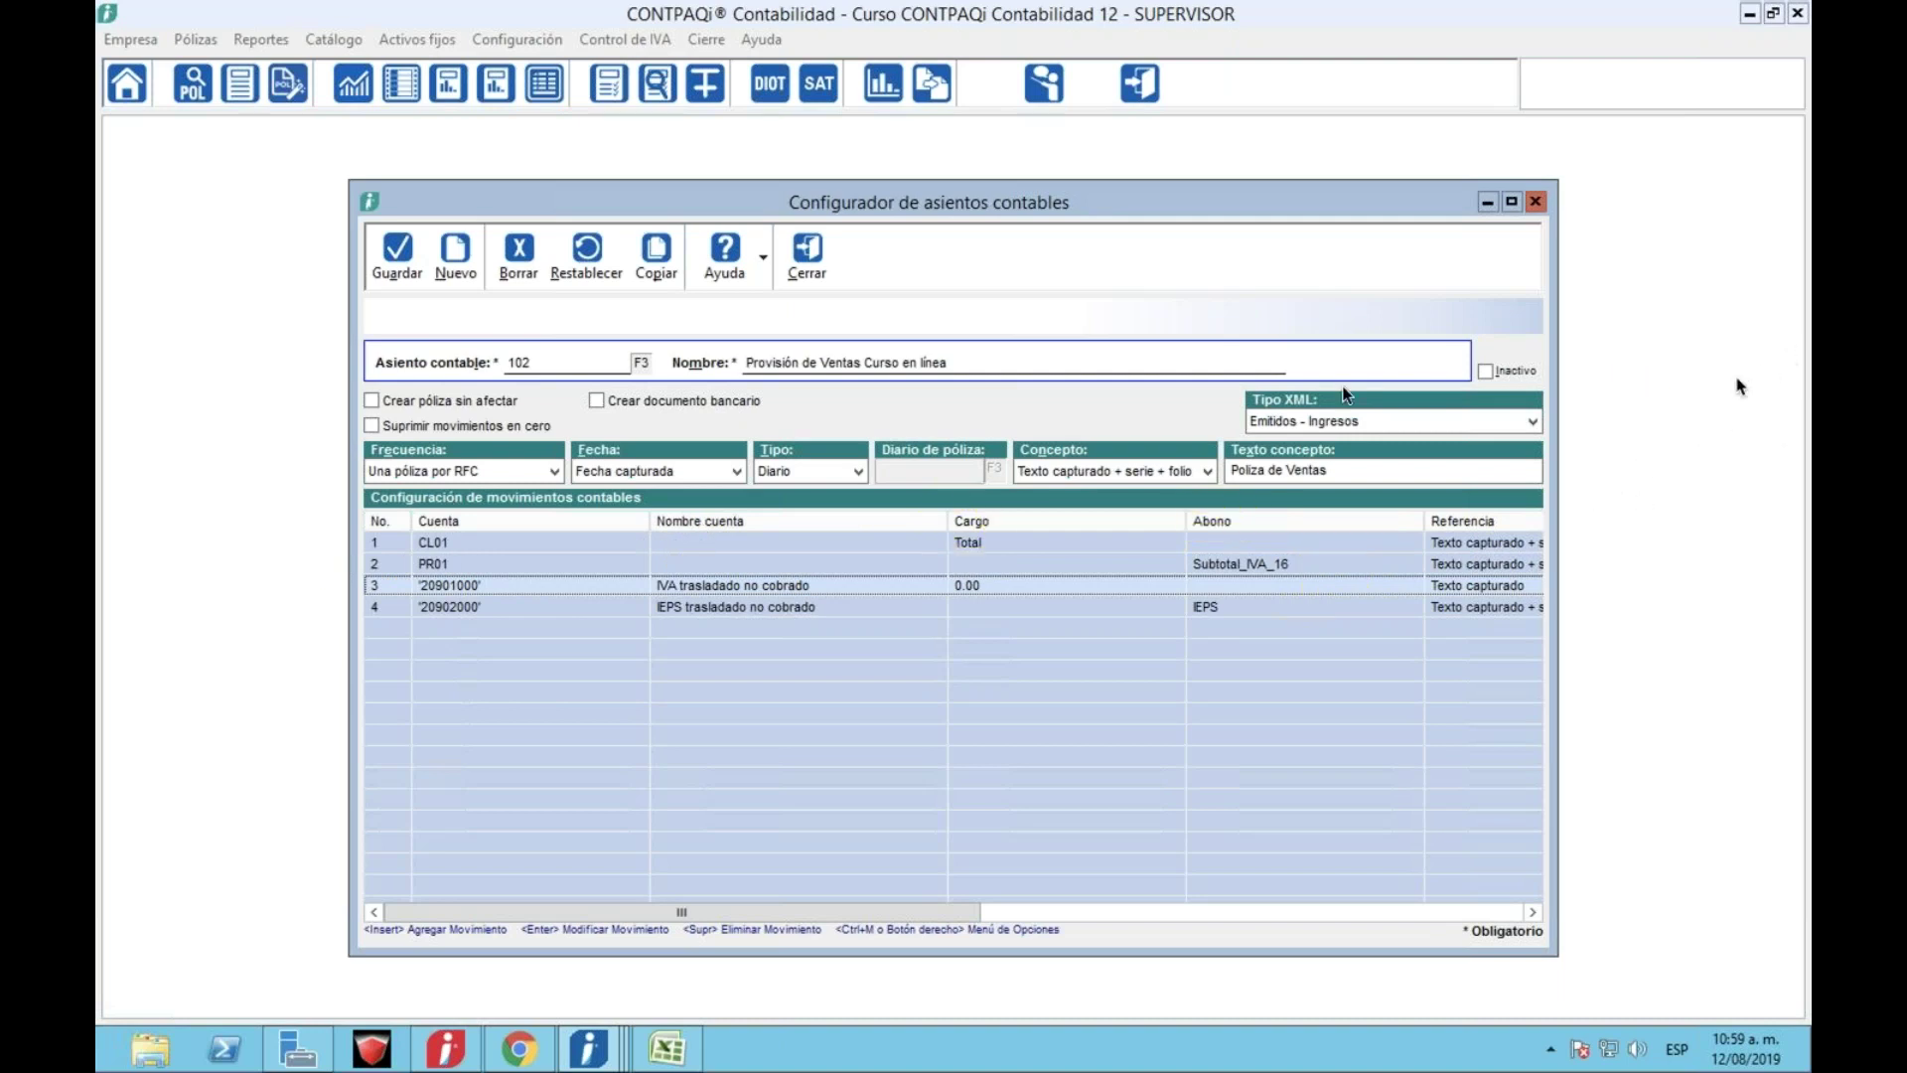
Edit movement 3 to credit IVA 16% with a serie + folio reference and Razón social concept, then save.
double_click(745, 584)
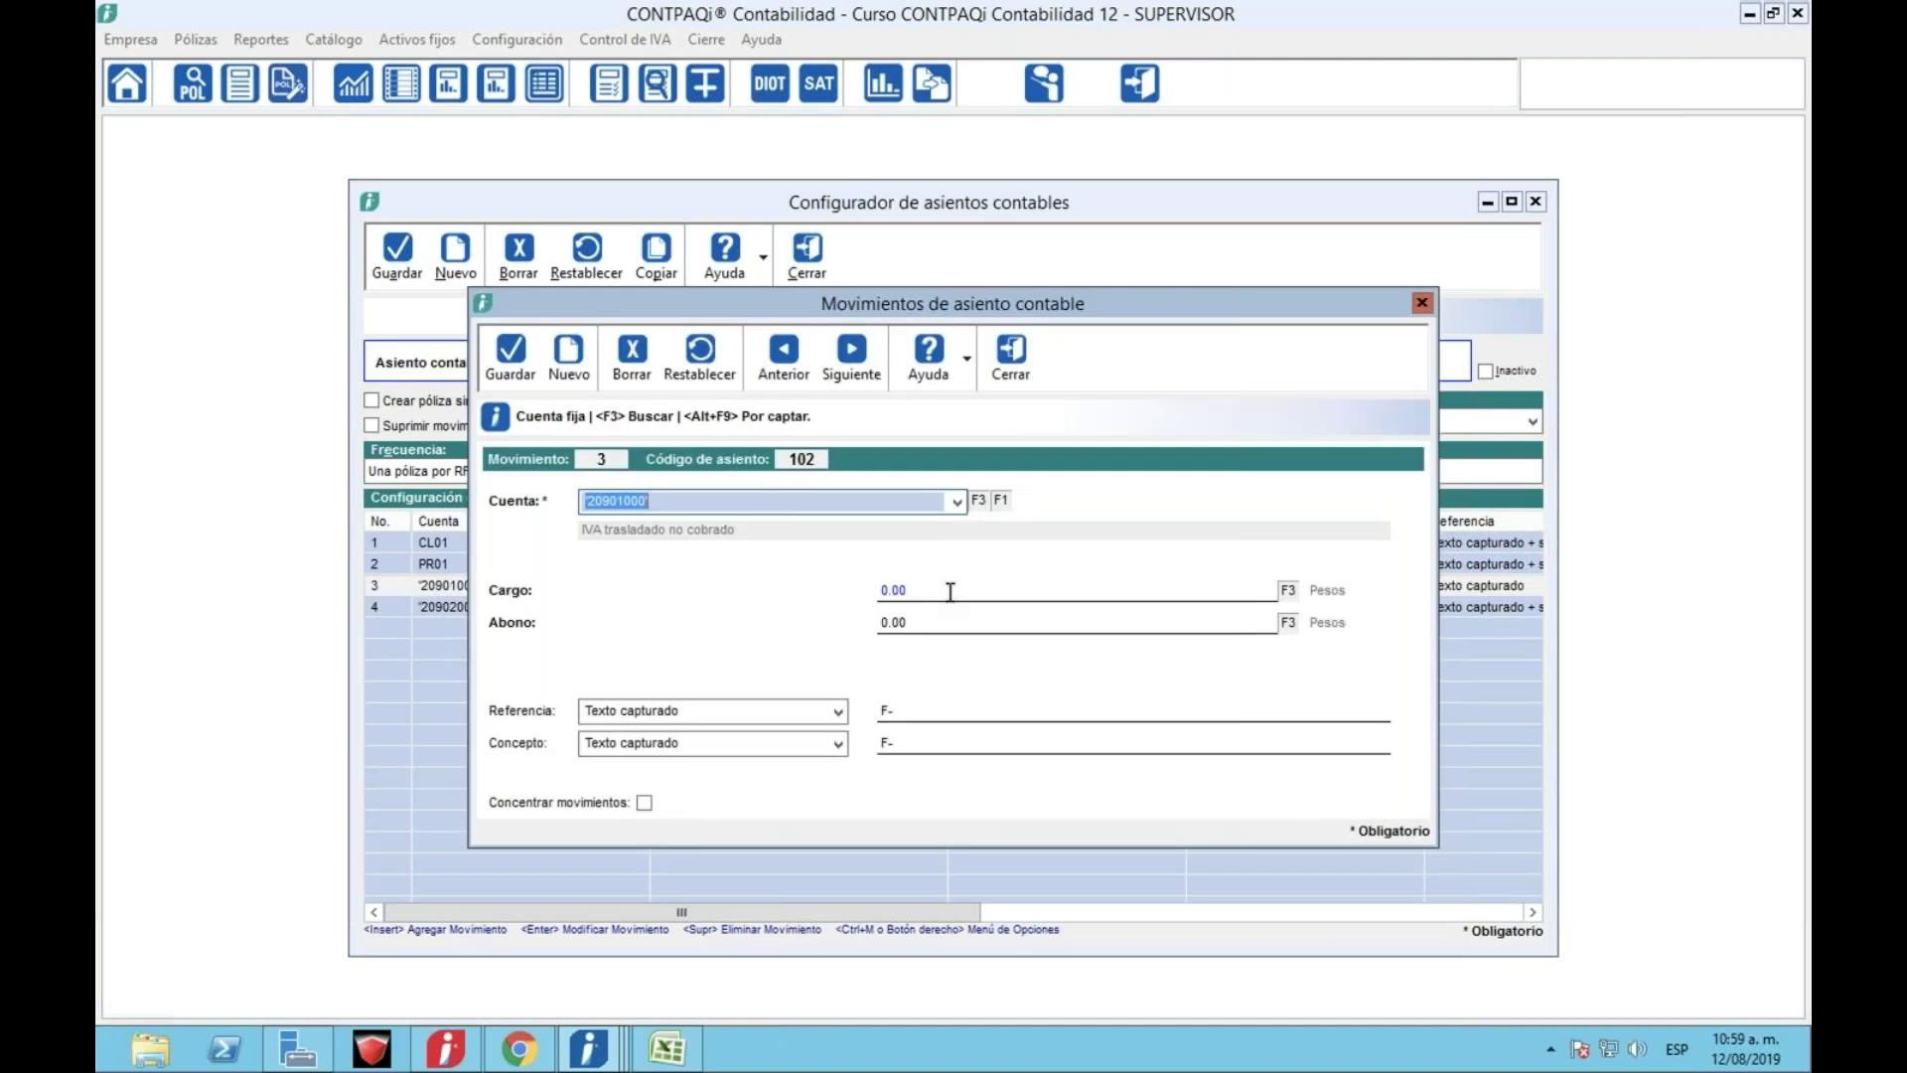
click(1153, 627)
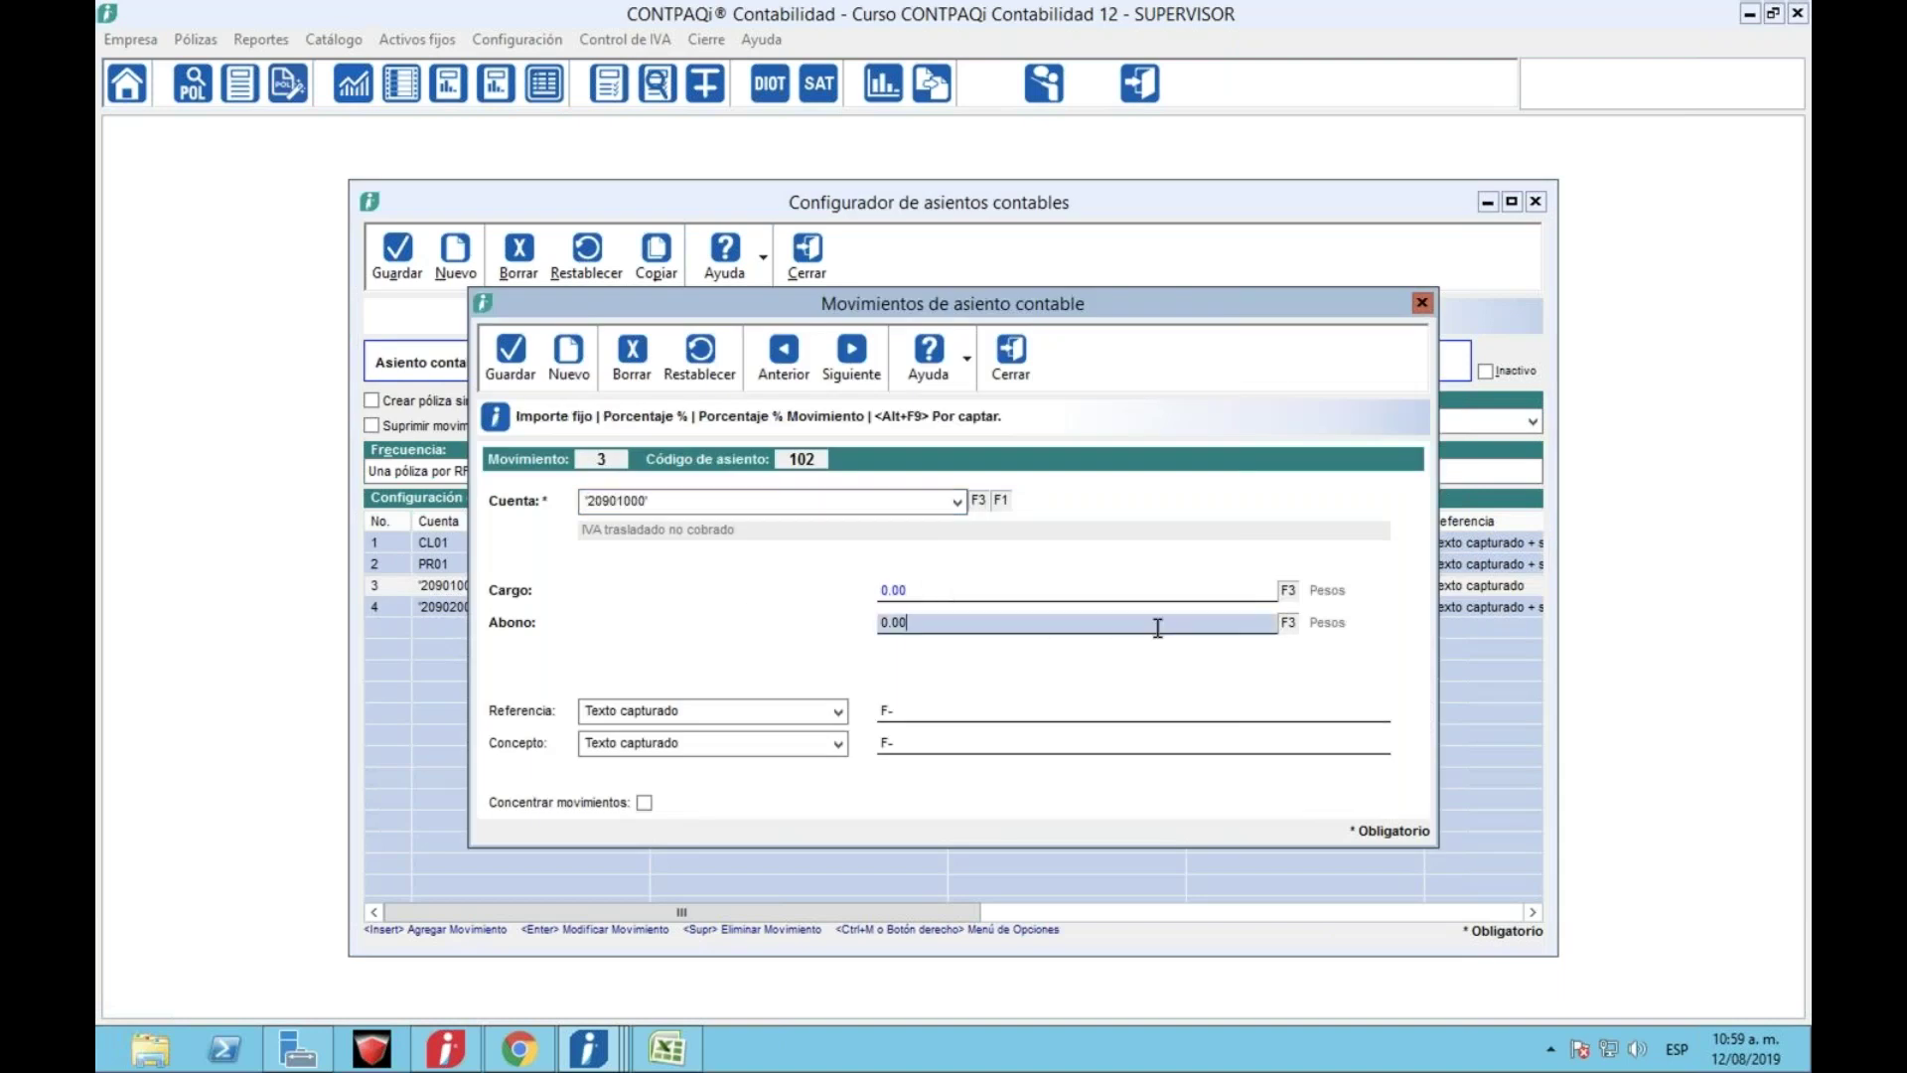
click(1287, 622)
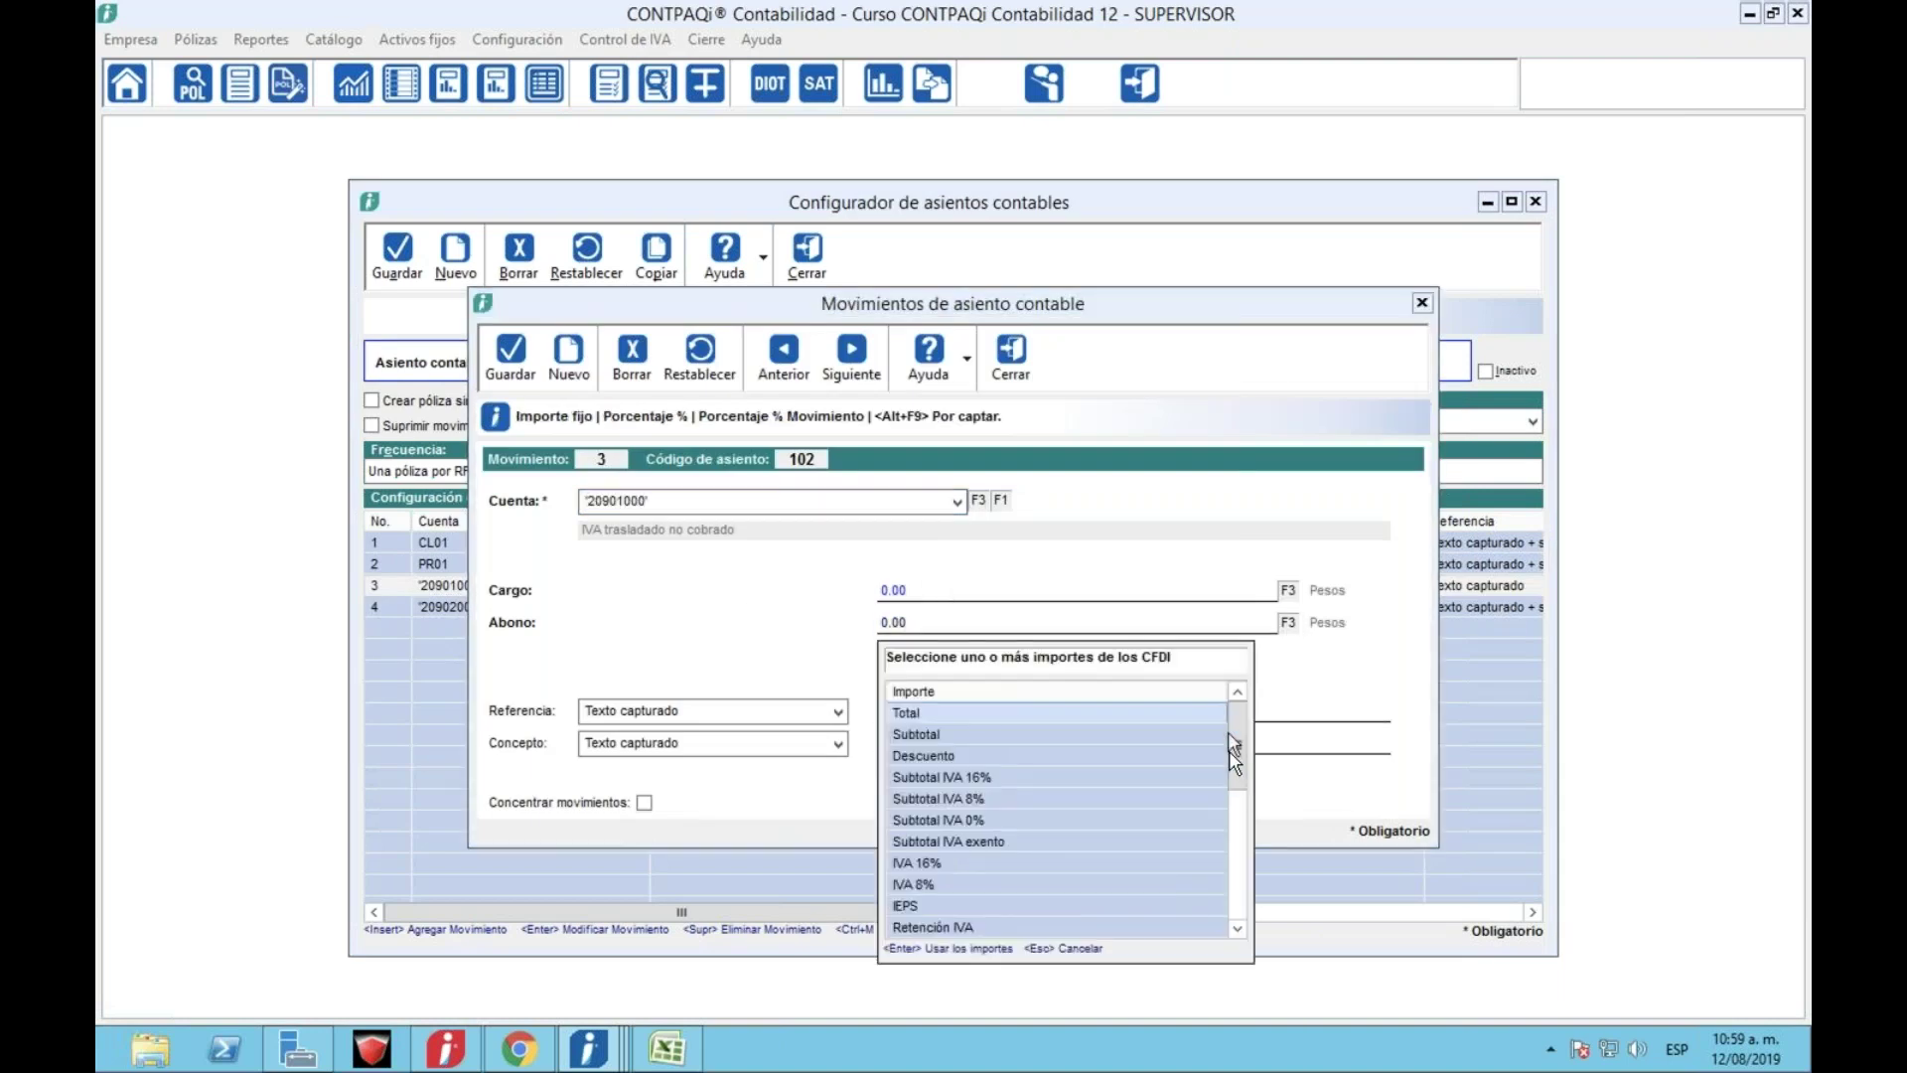
double_click(910, 863)
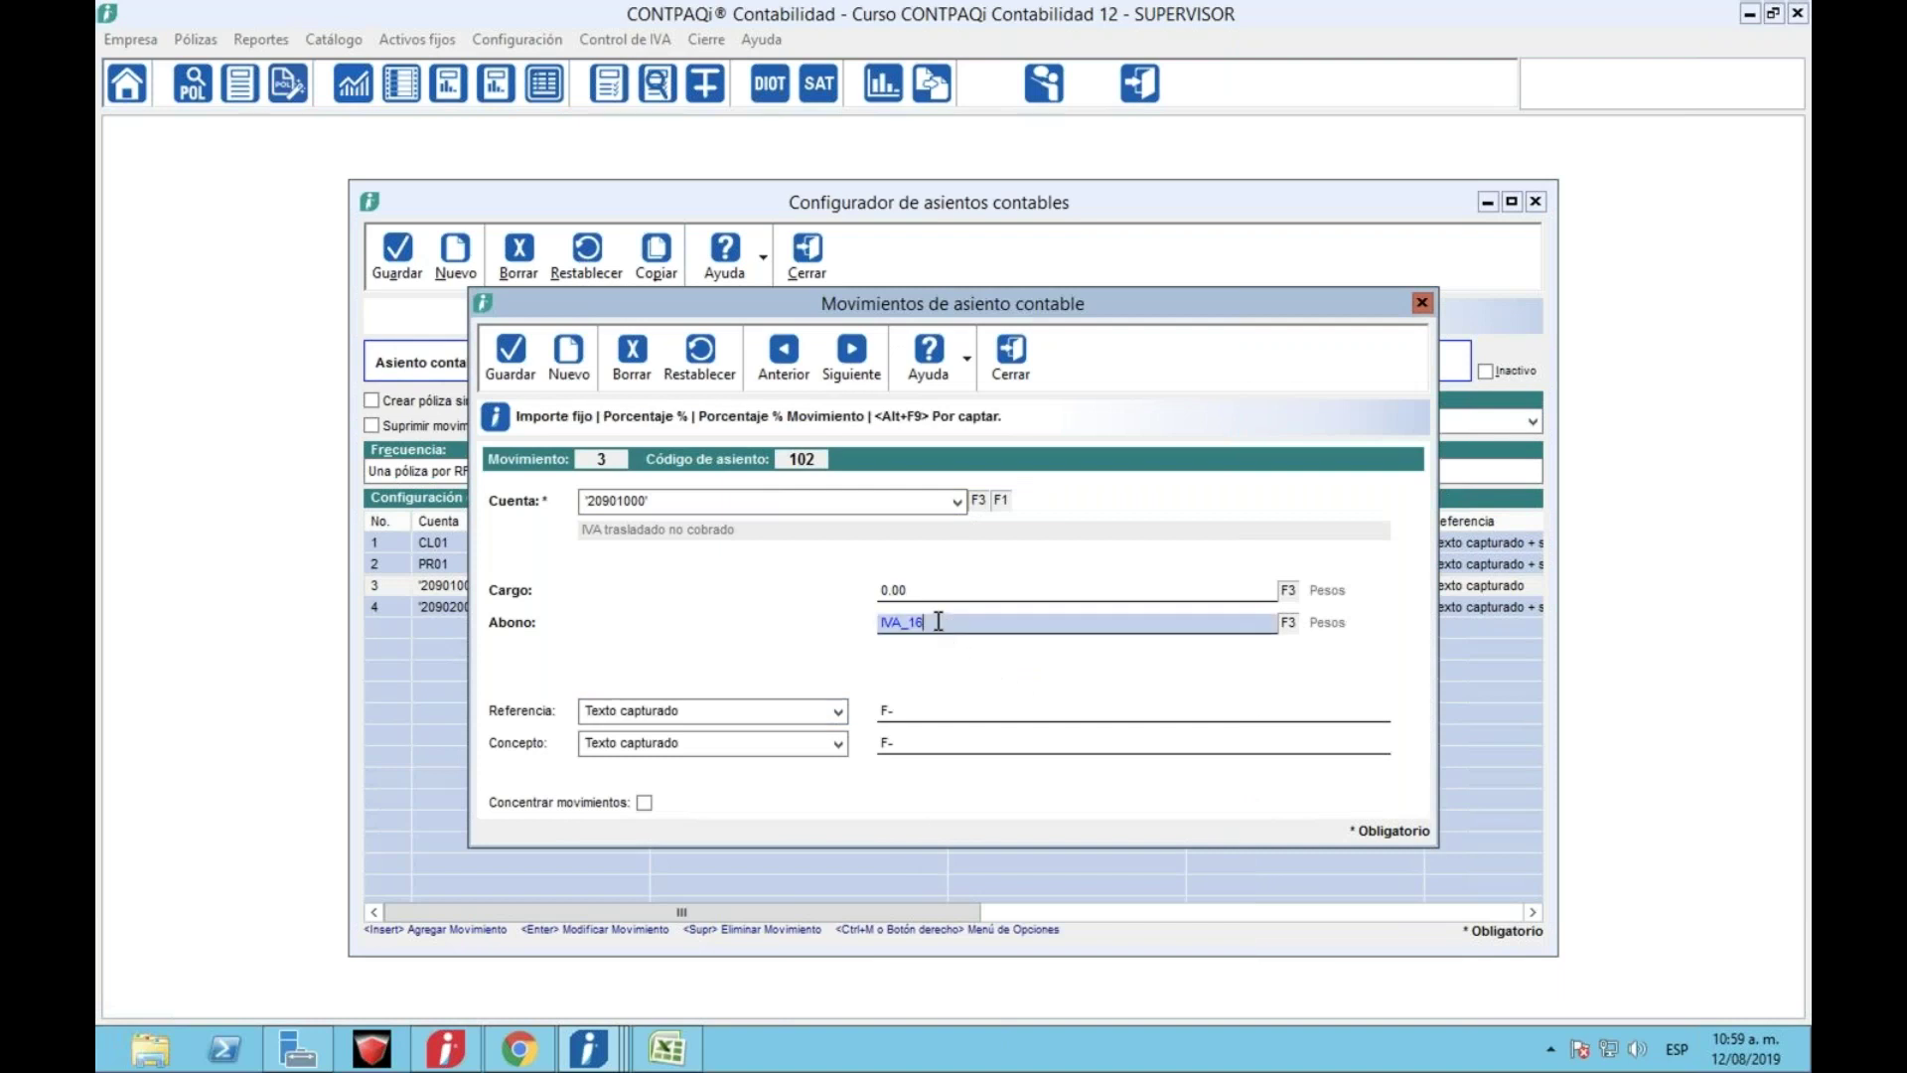
key(Tab)
click(838, 712)
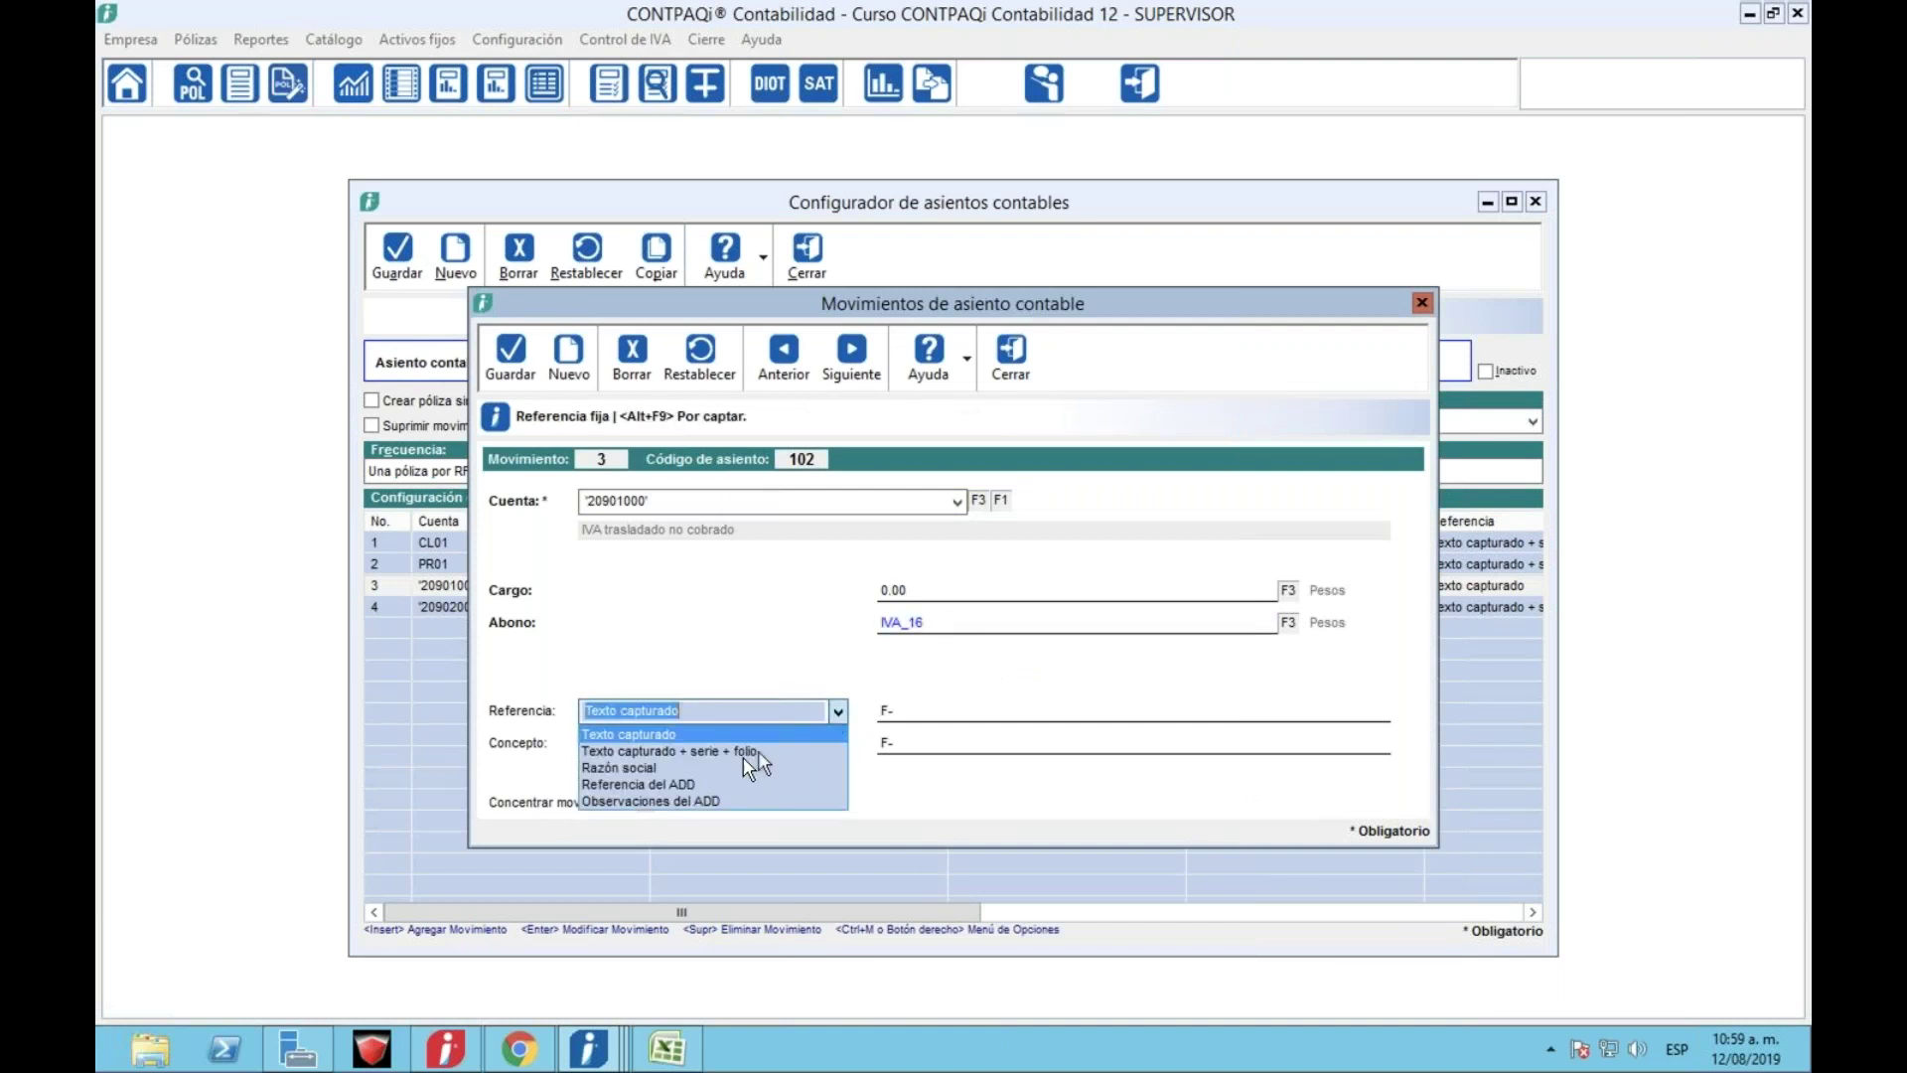
click(724, 752)
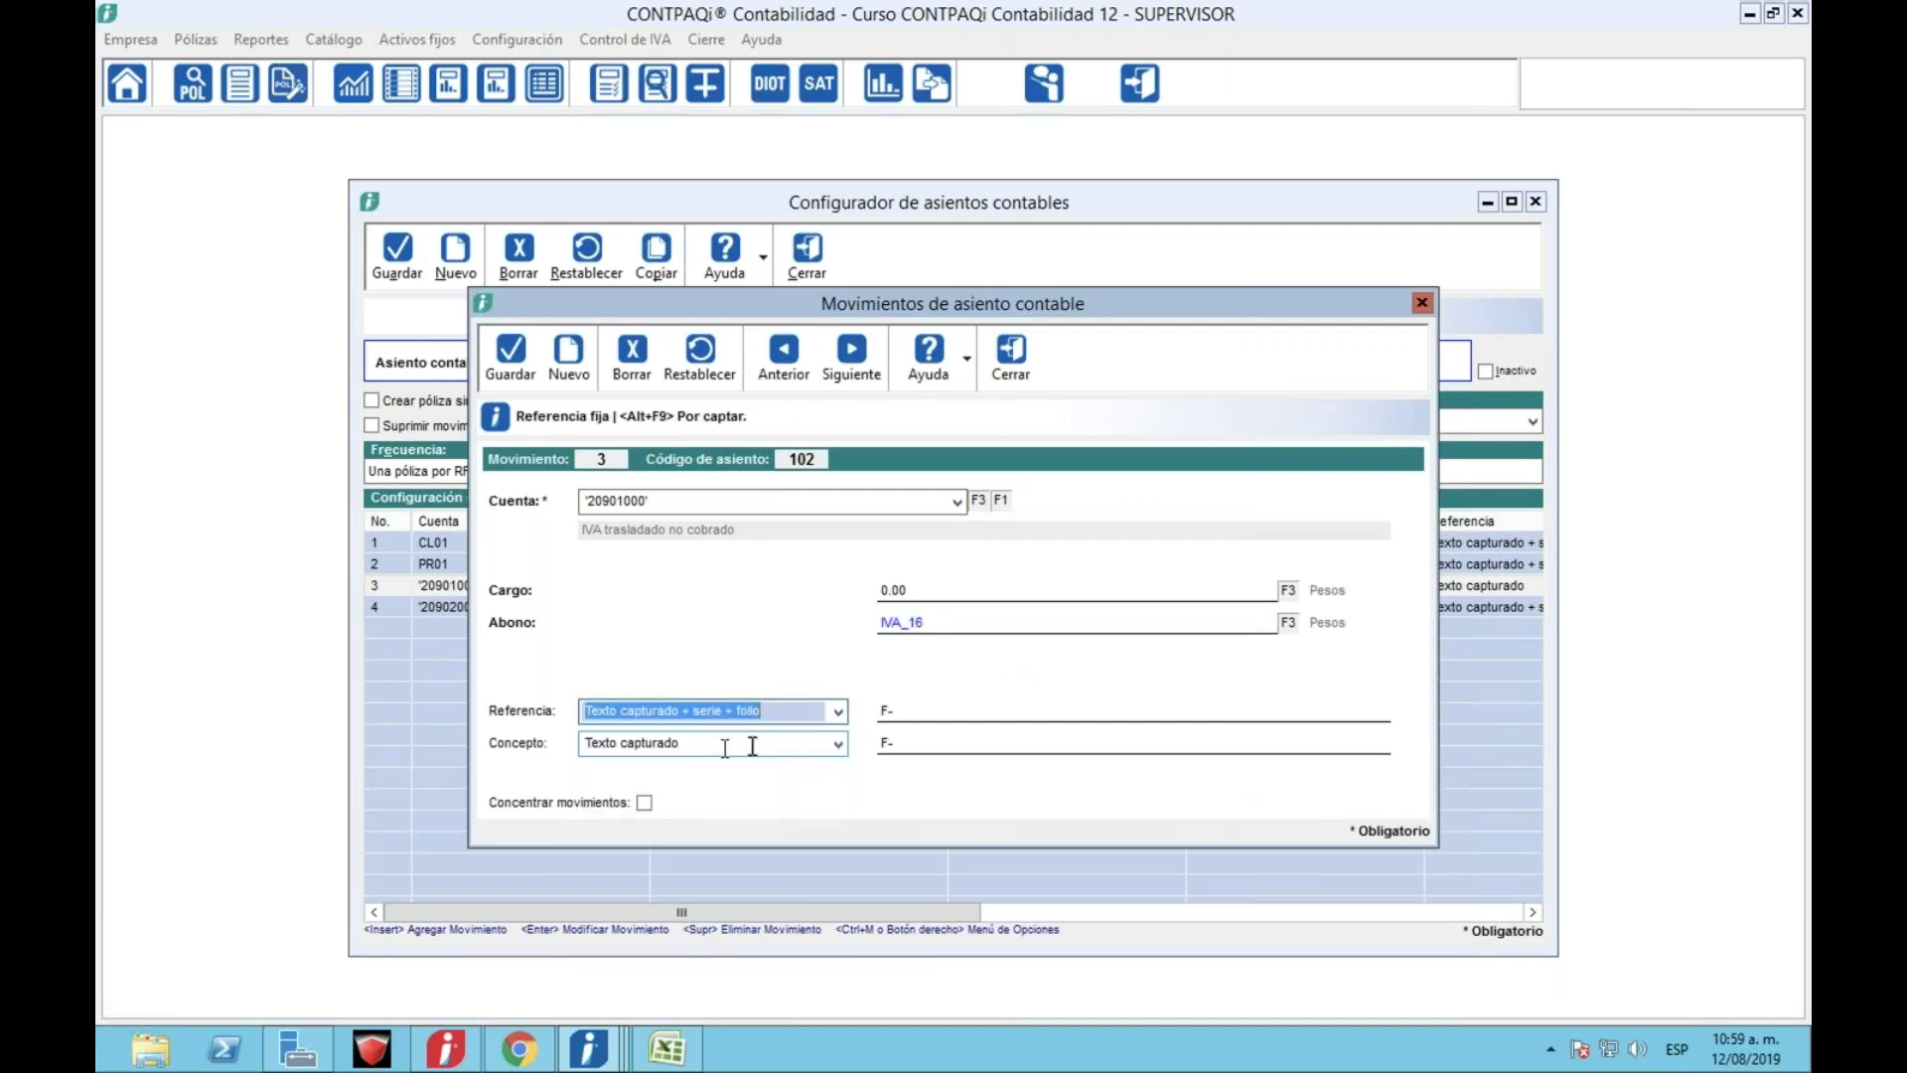
click(839, 744)
click(692, 801)
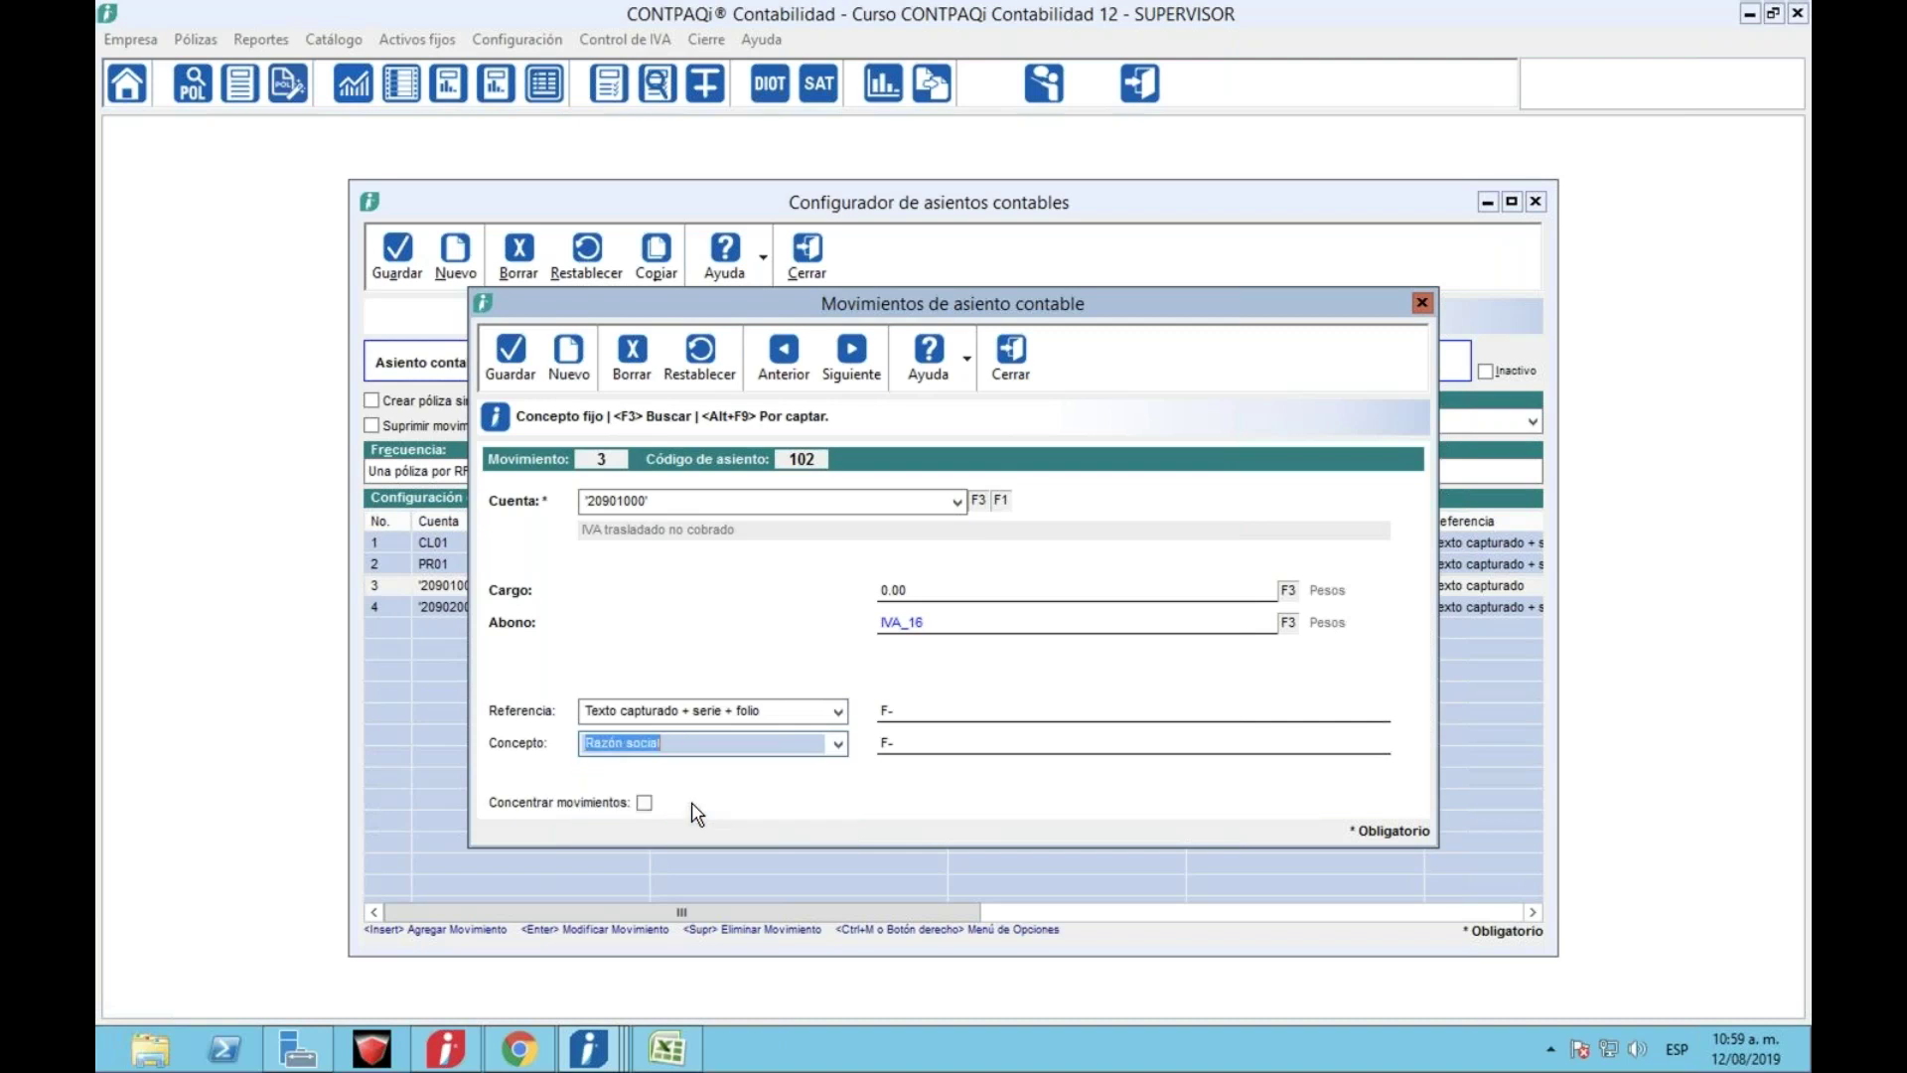
click(510, 355)
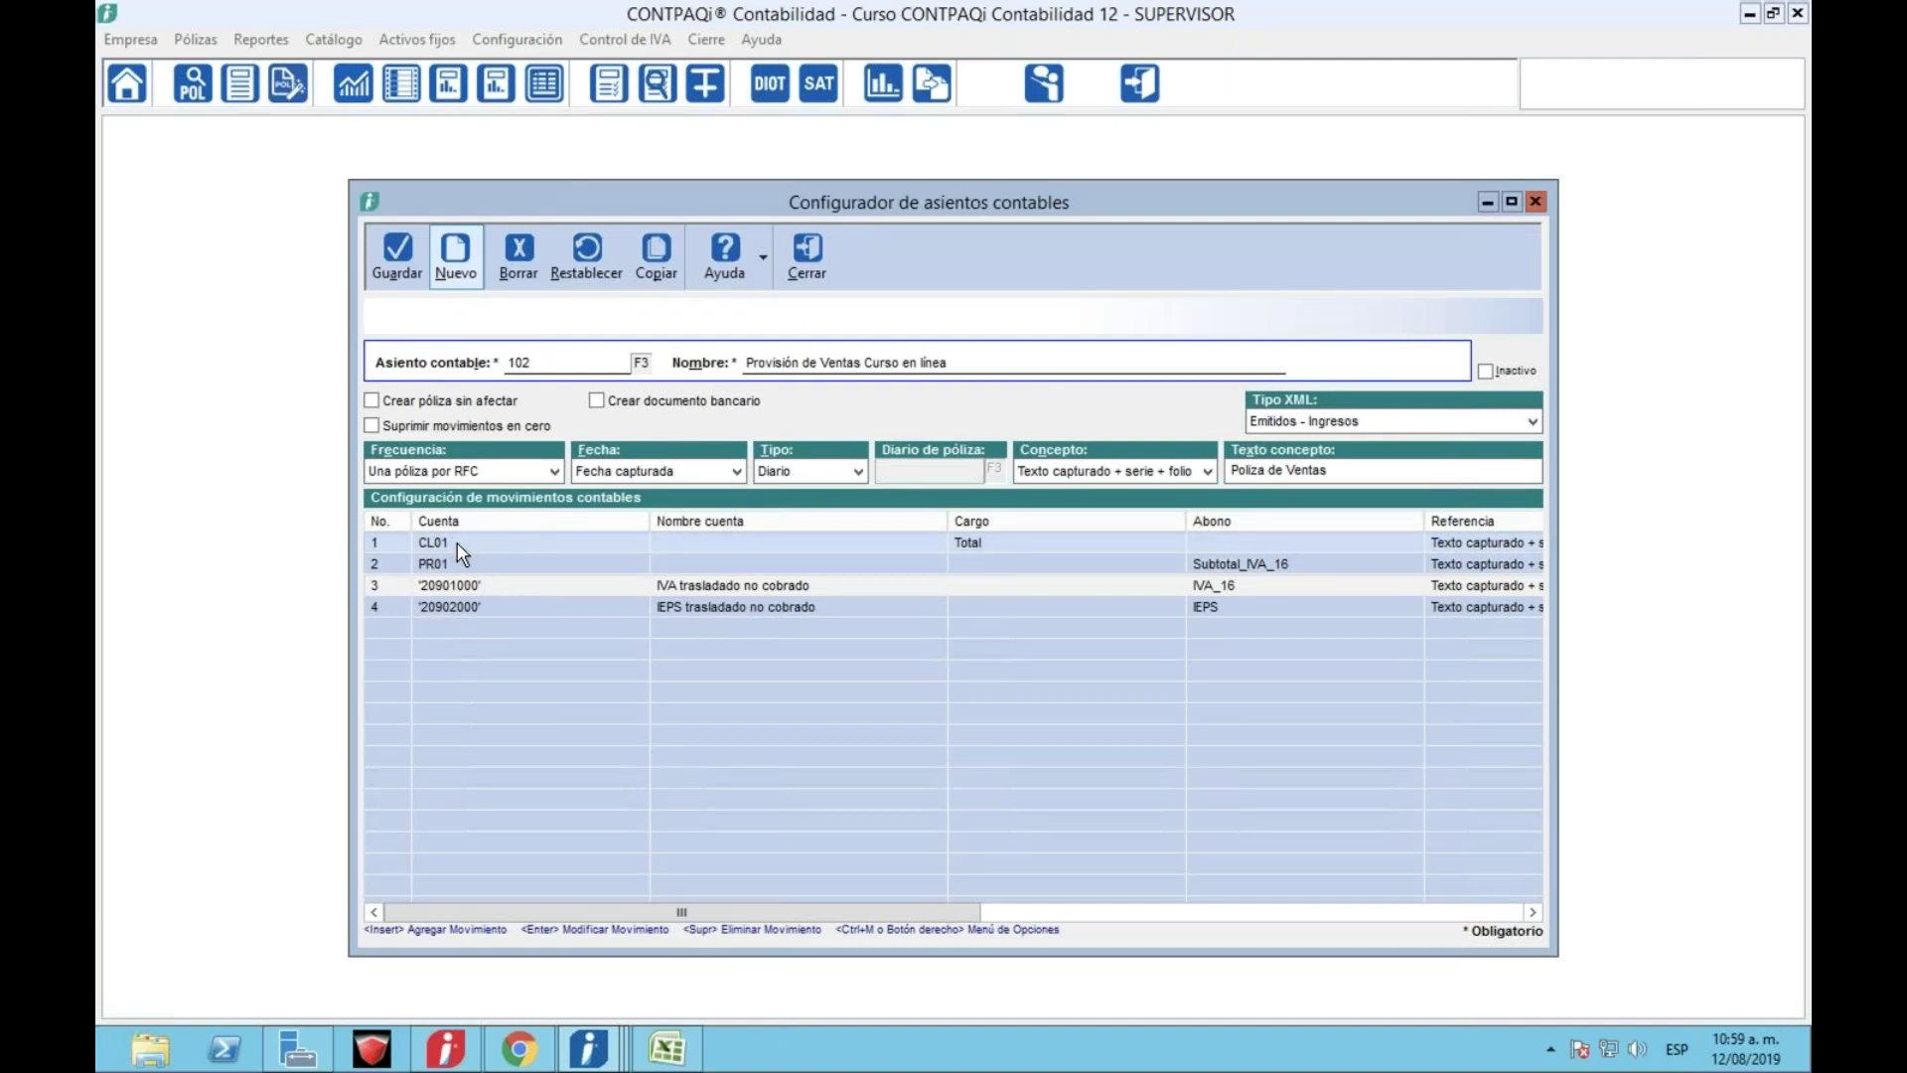
Review the movement rows including movement 4, then enable 'Suprimir movimientos en cero'.
click(1239, 565)
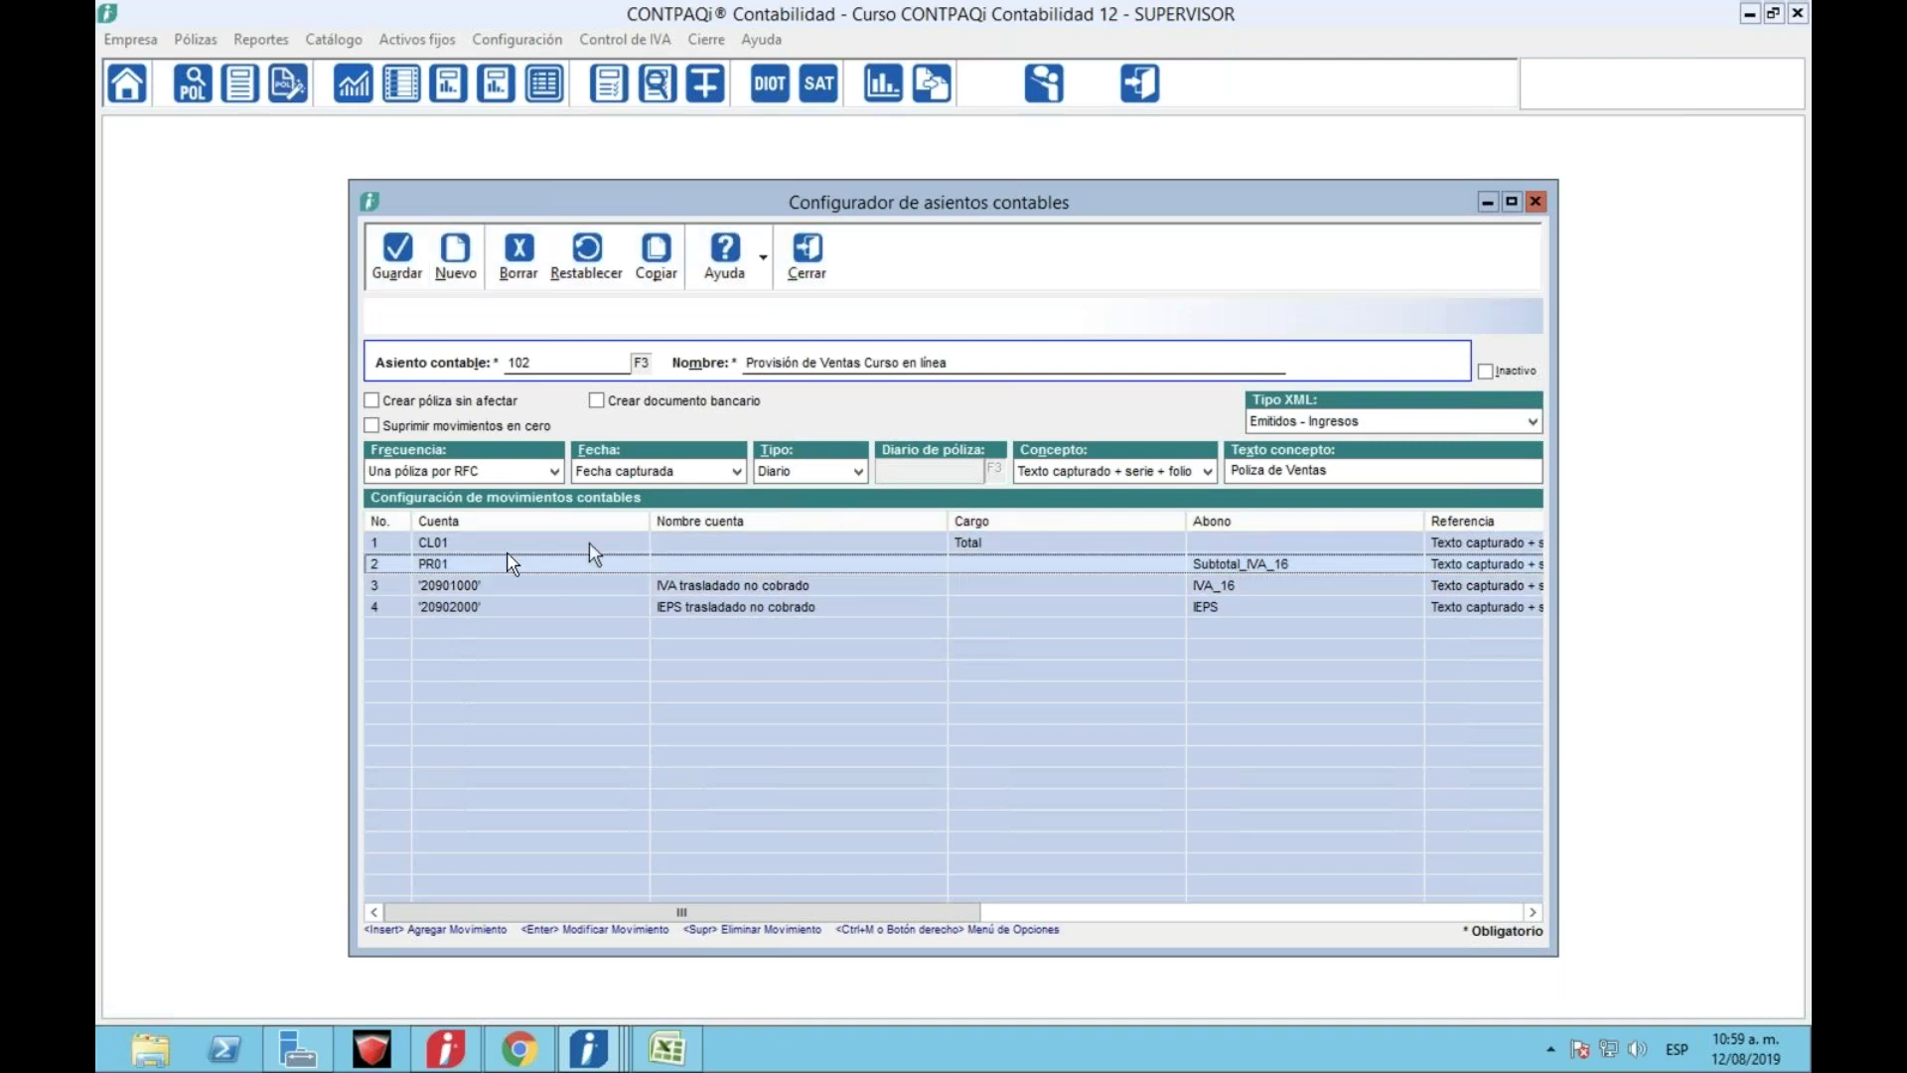
click(1232, 586)
click(1220, 604)
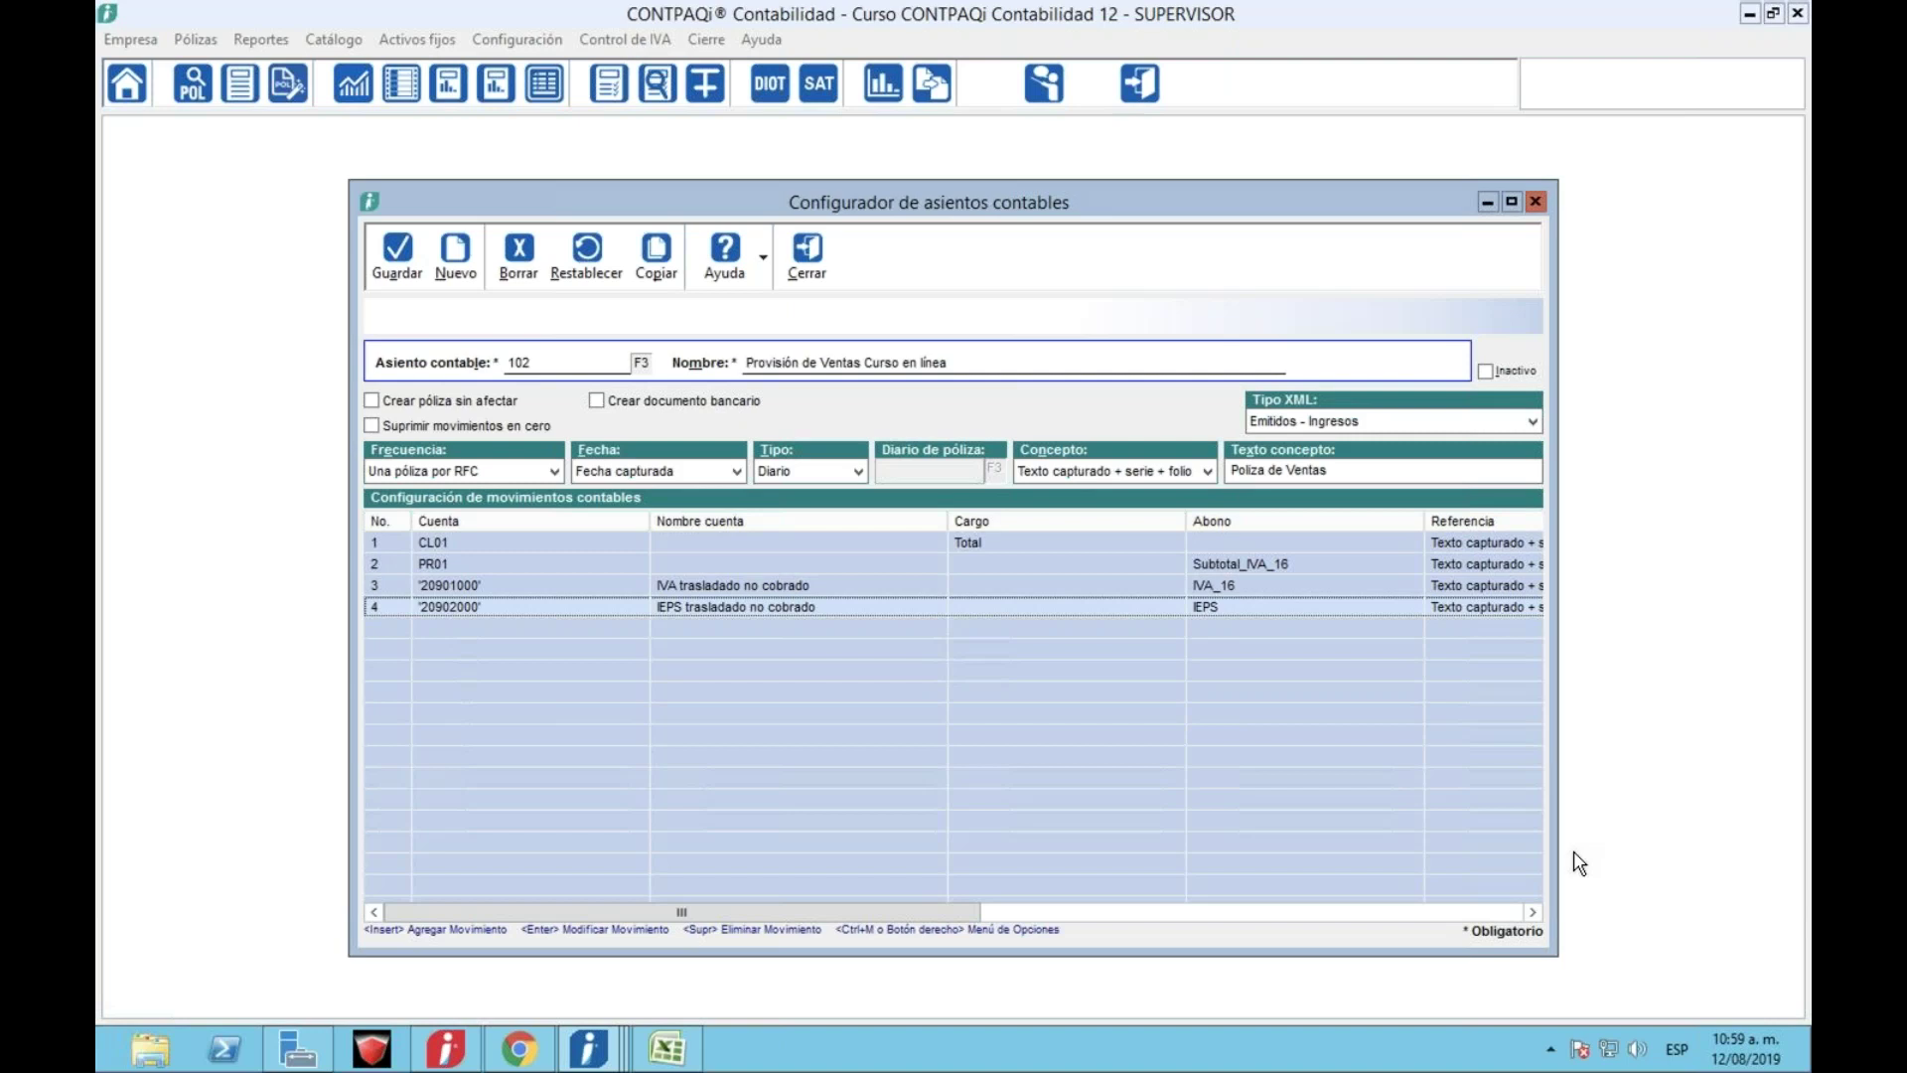
double_click(707, 607)
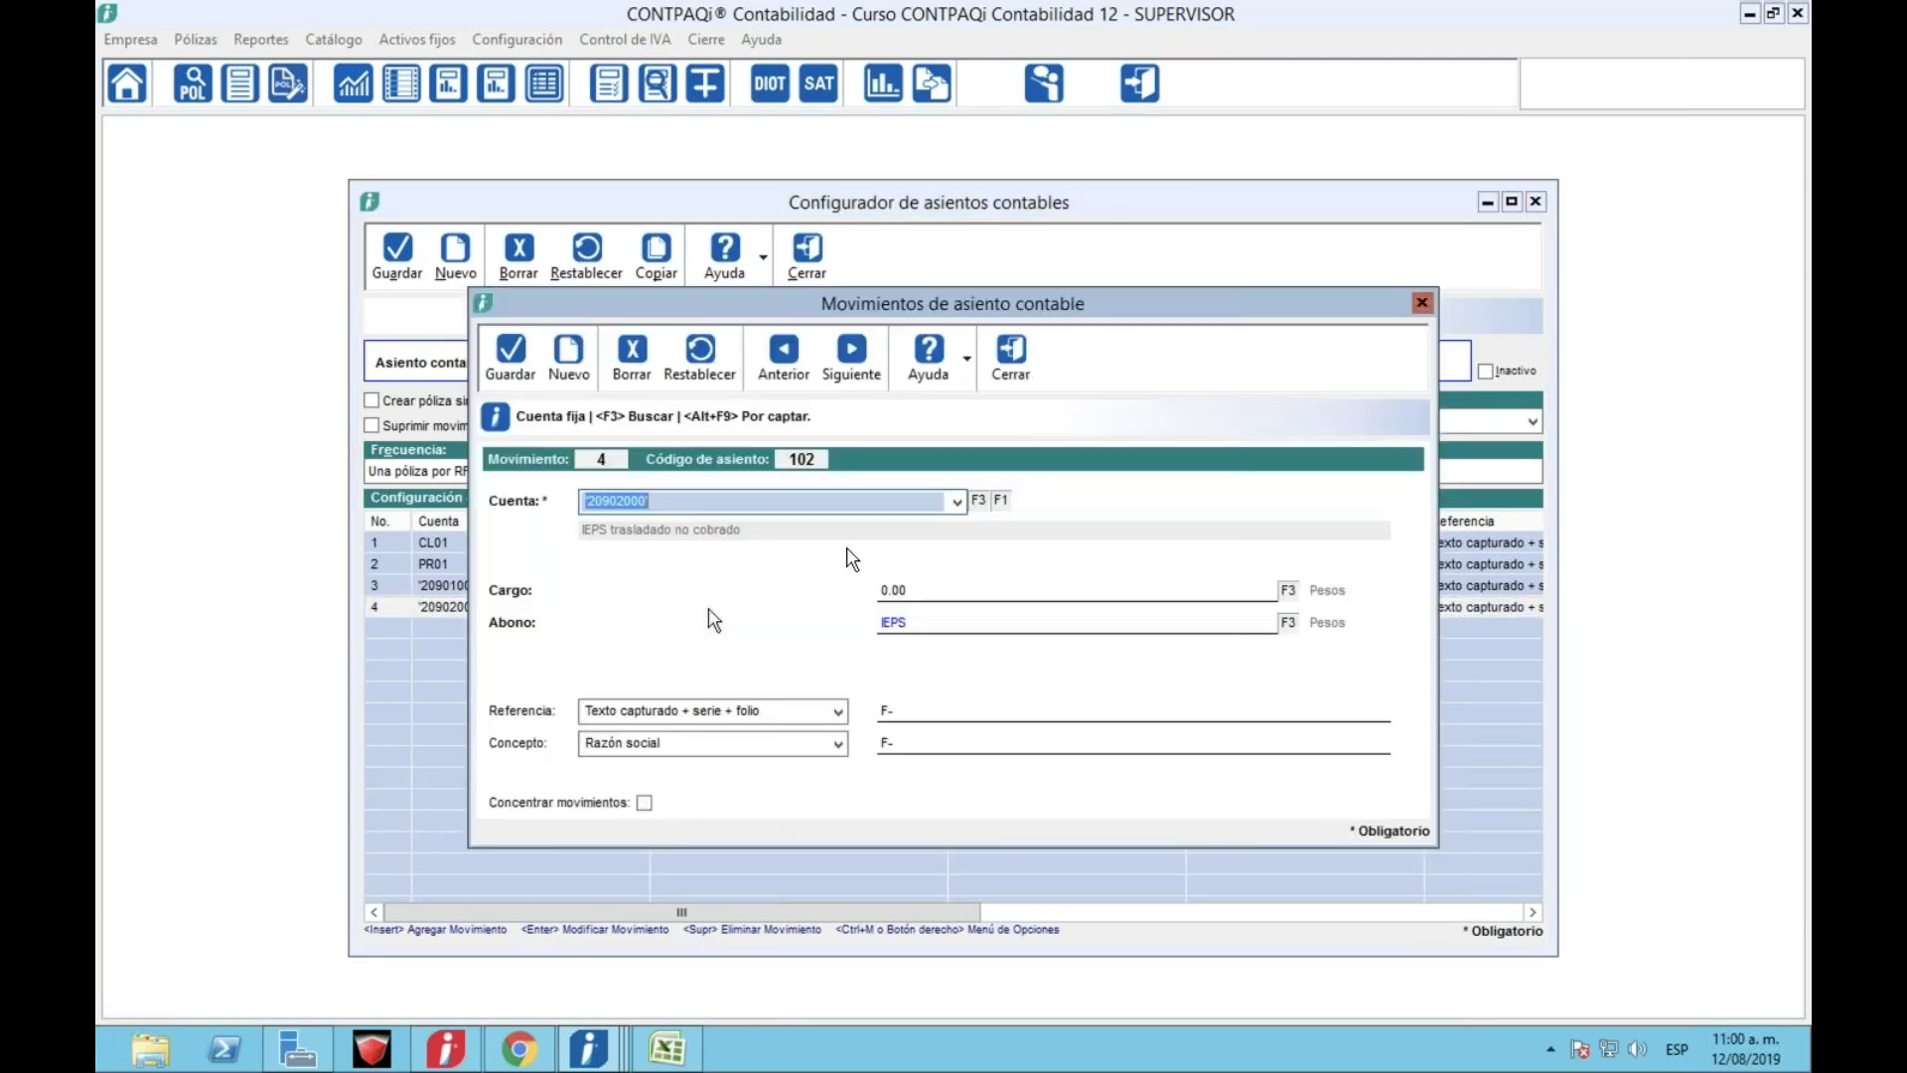
click(1012, 360)
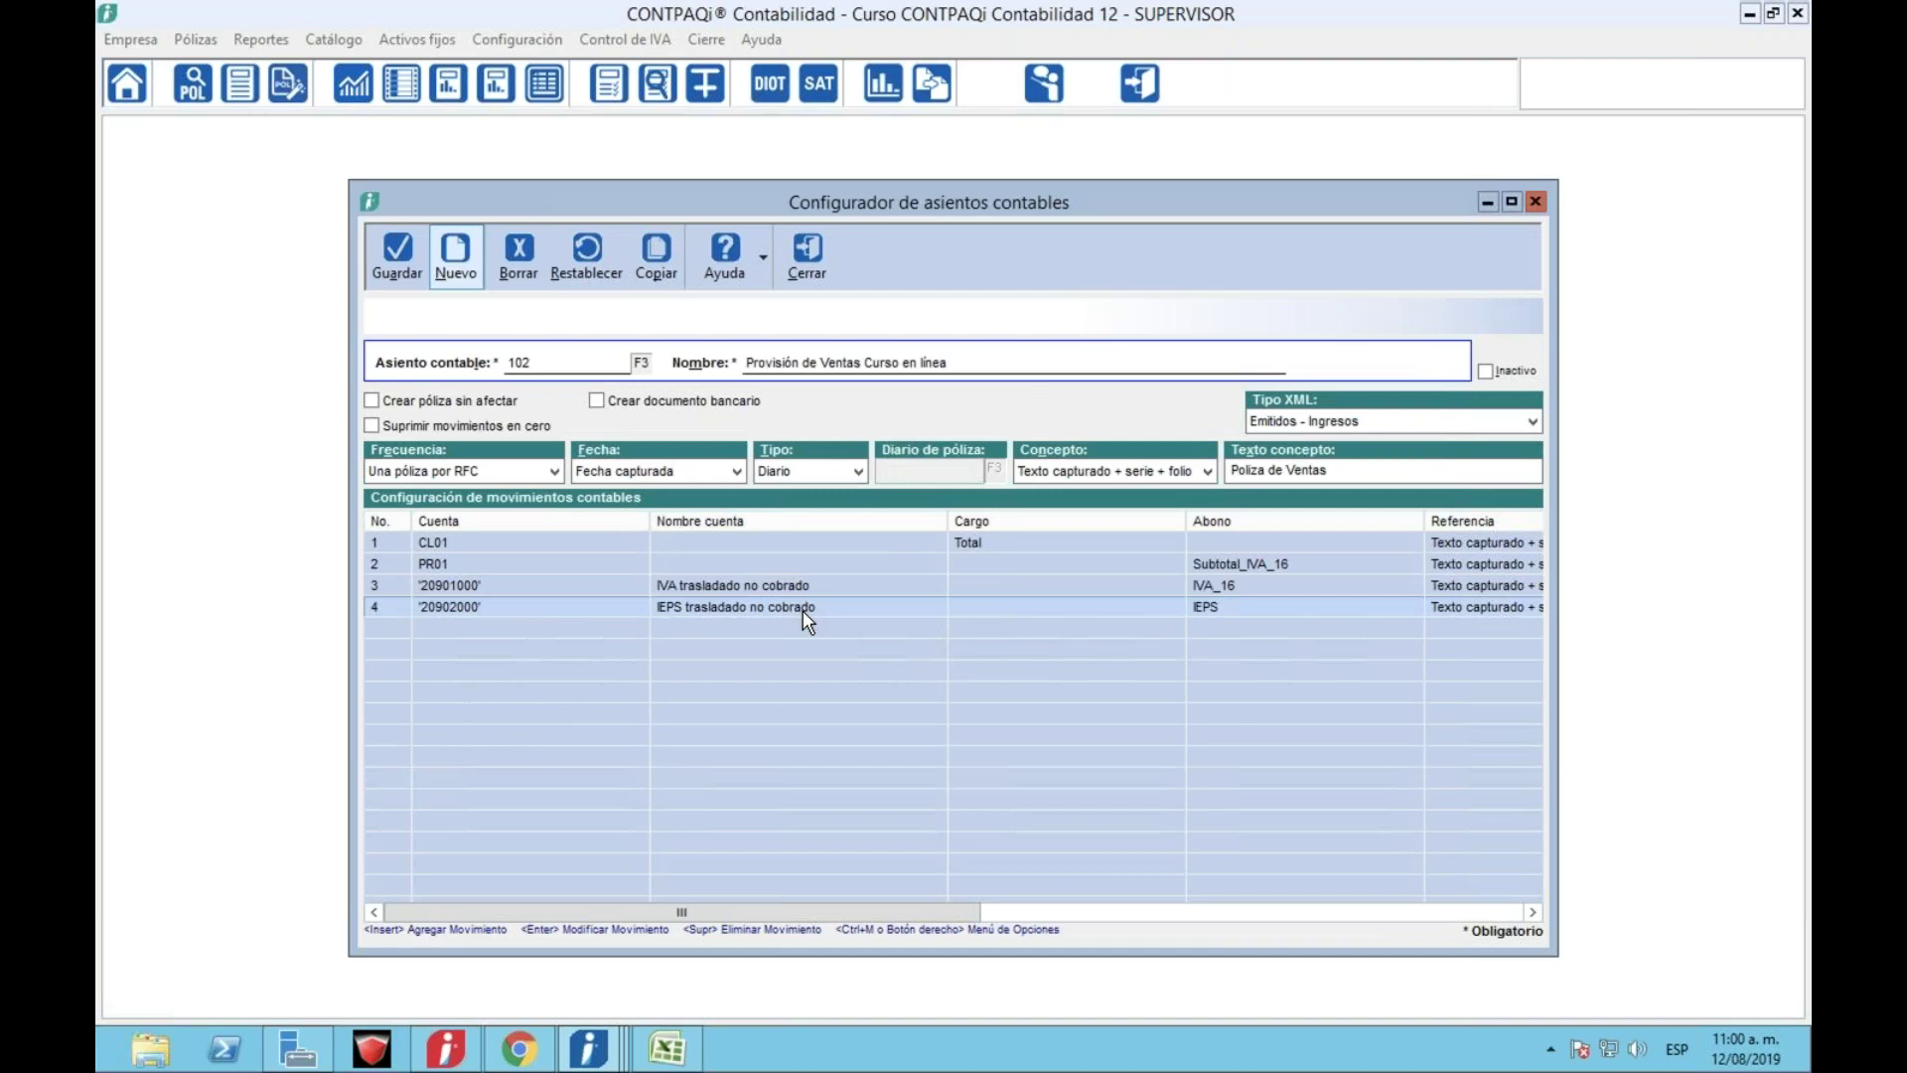
click(373, 426)
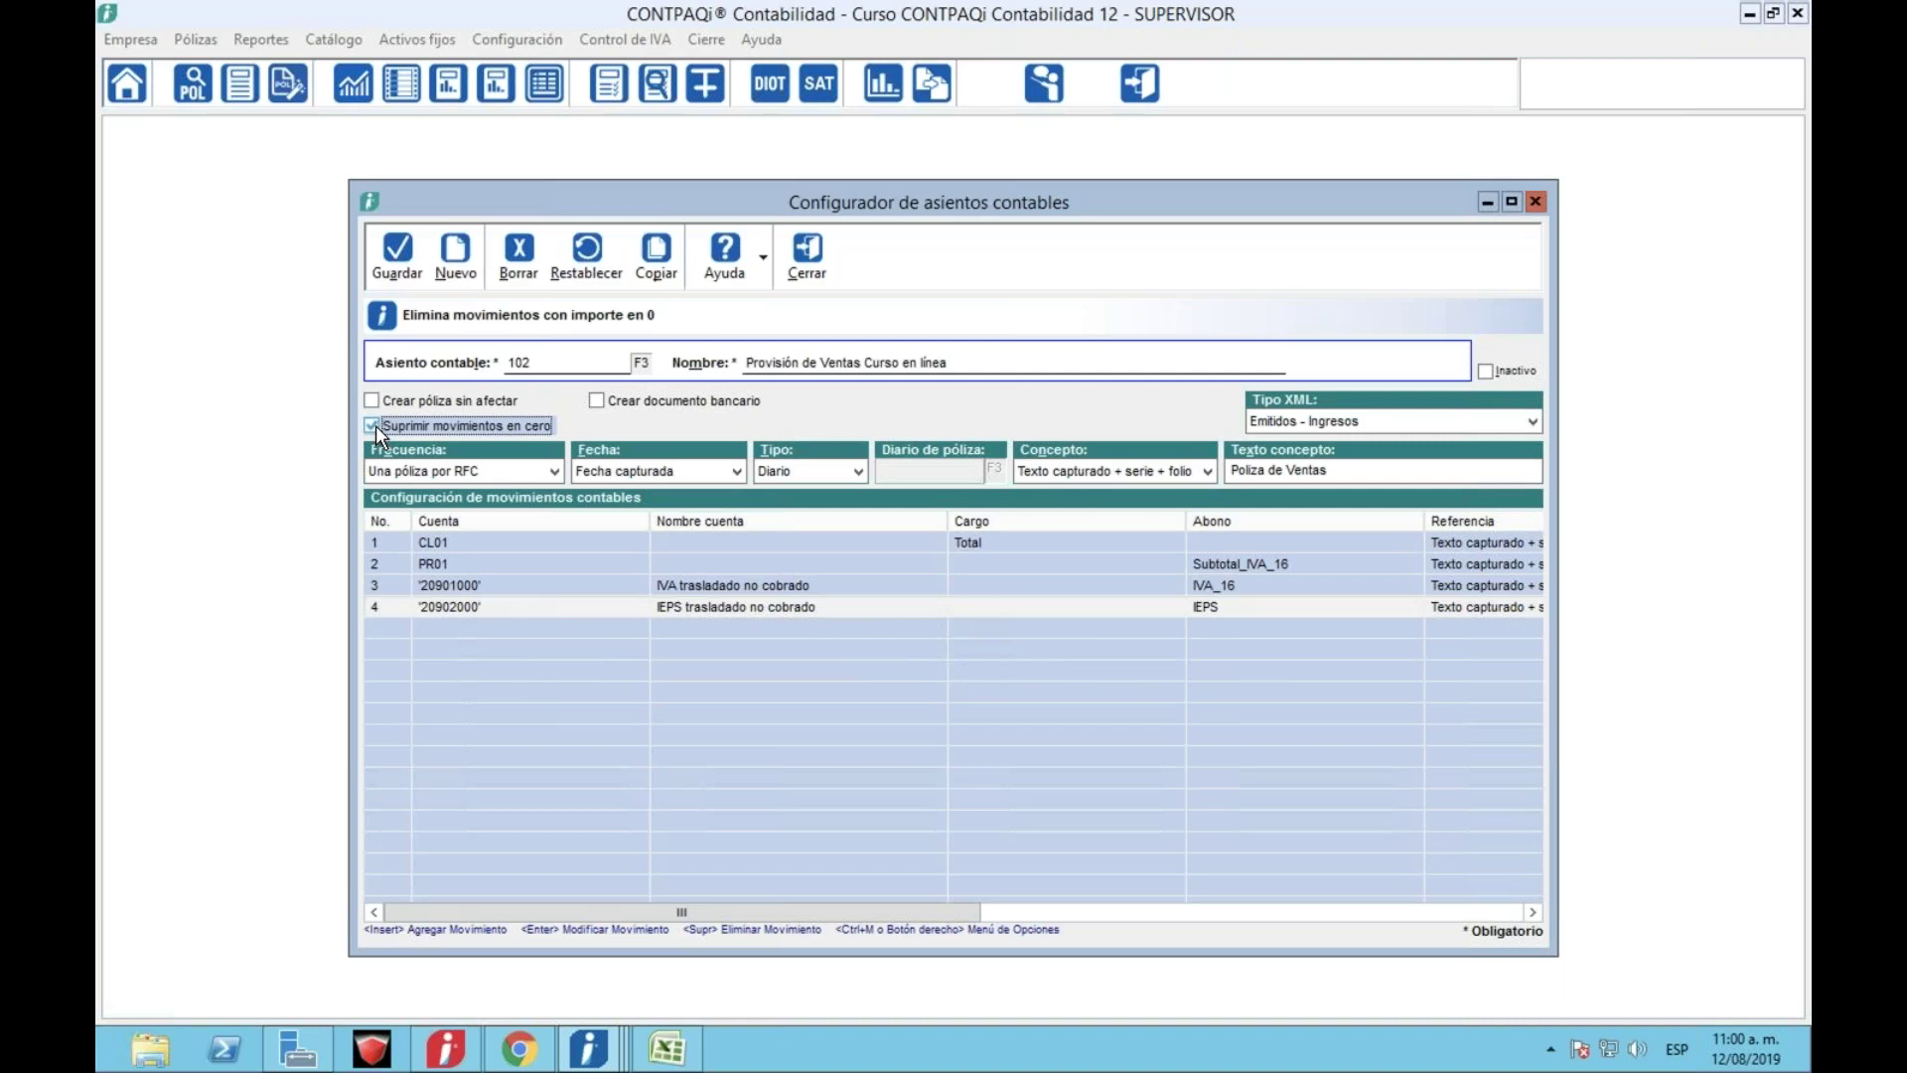
Save template 102 and reload 'Provisión de Ventas Curso en línea' from the template list.
click(398, 254)
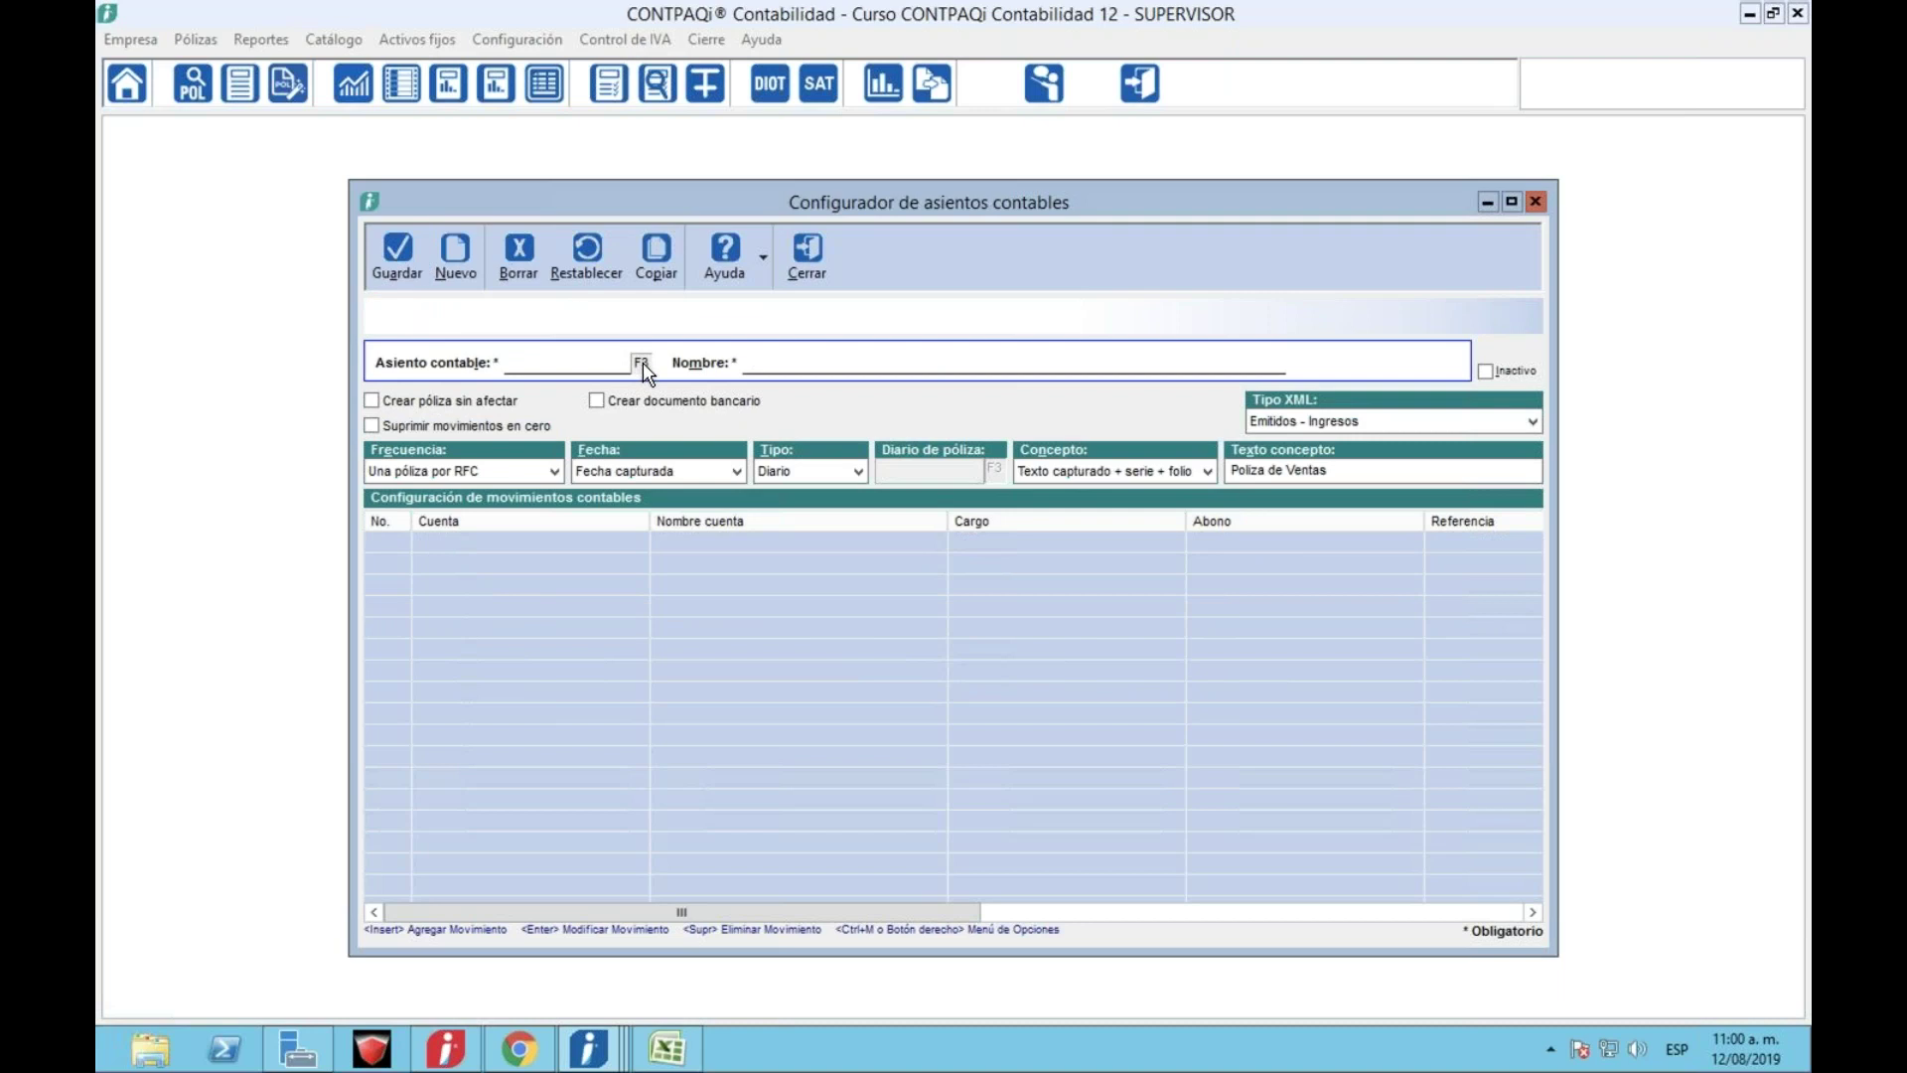
click(644, 364)
scroll(1047, 455, down, 3)
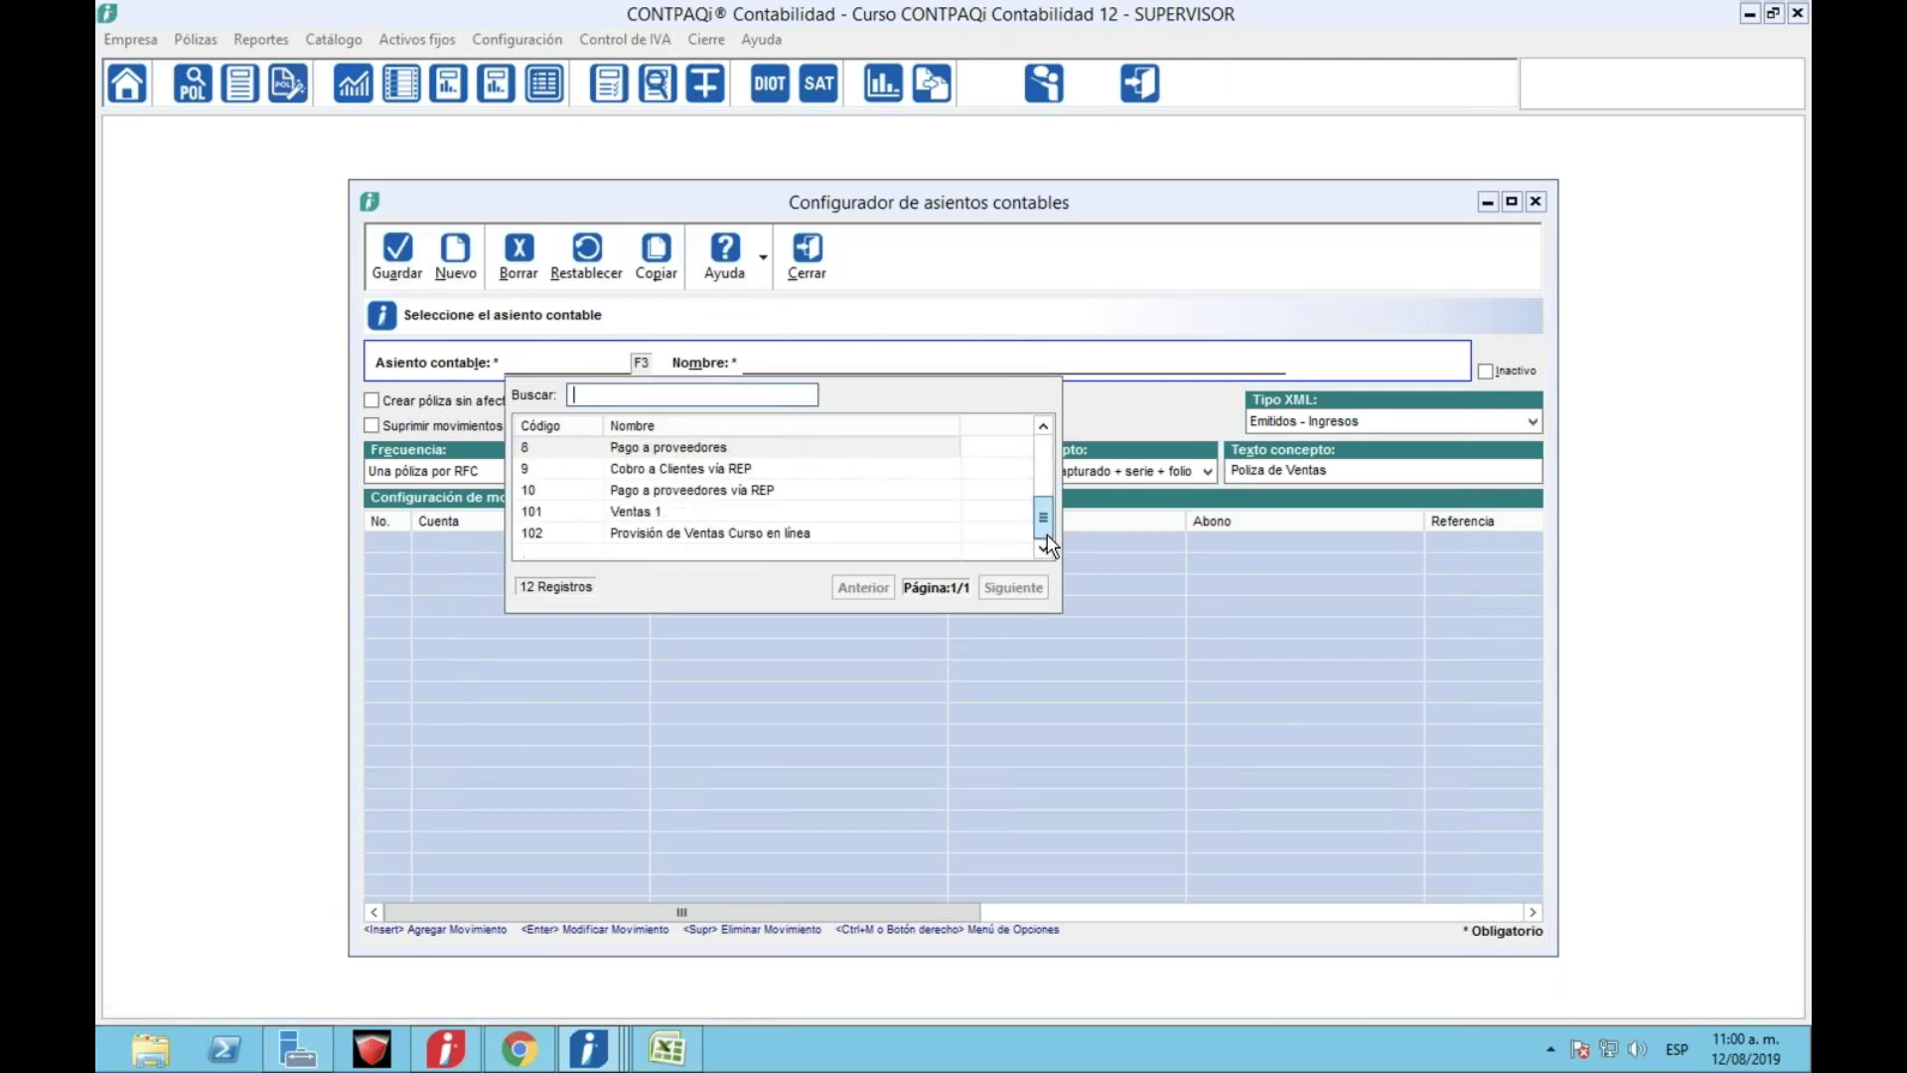
double_click(661, 534)
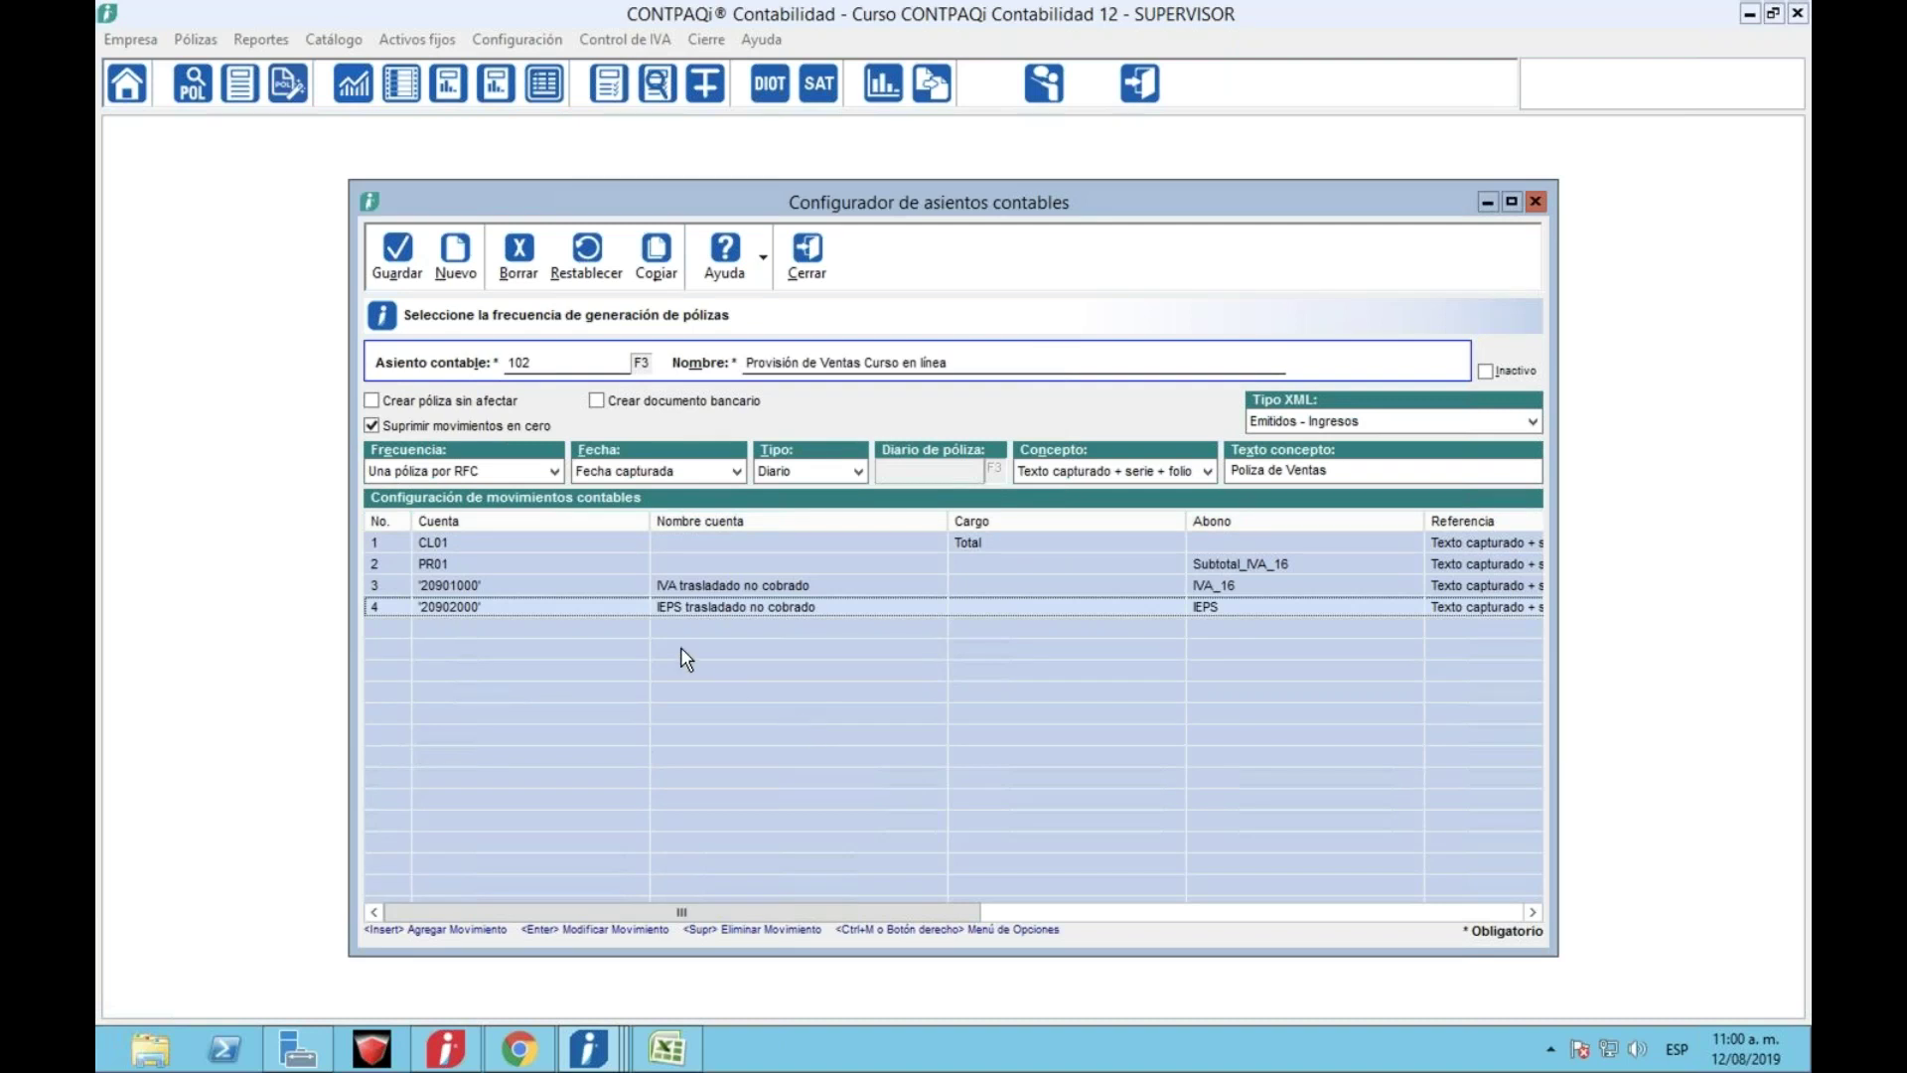
Review movement 4, discard the blank movement 5, and close the accounting-entry configurator.
double_click(586, 603)
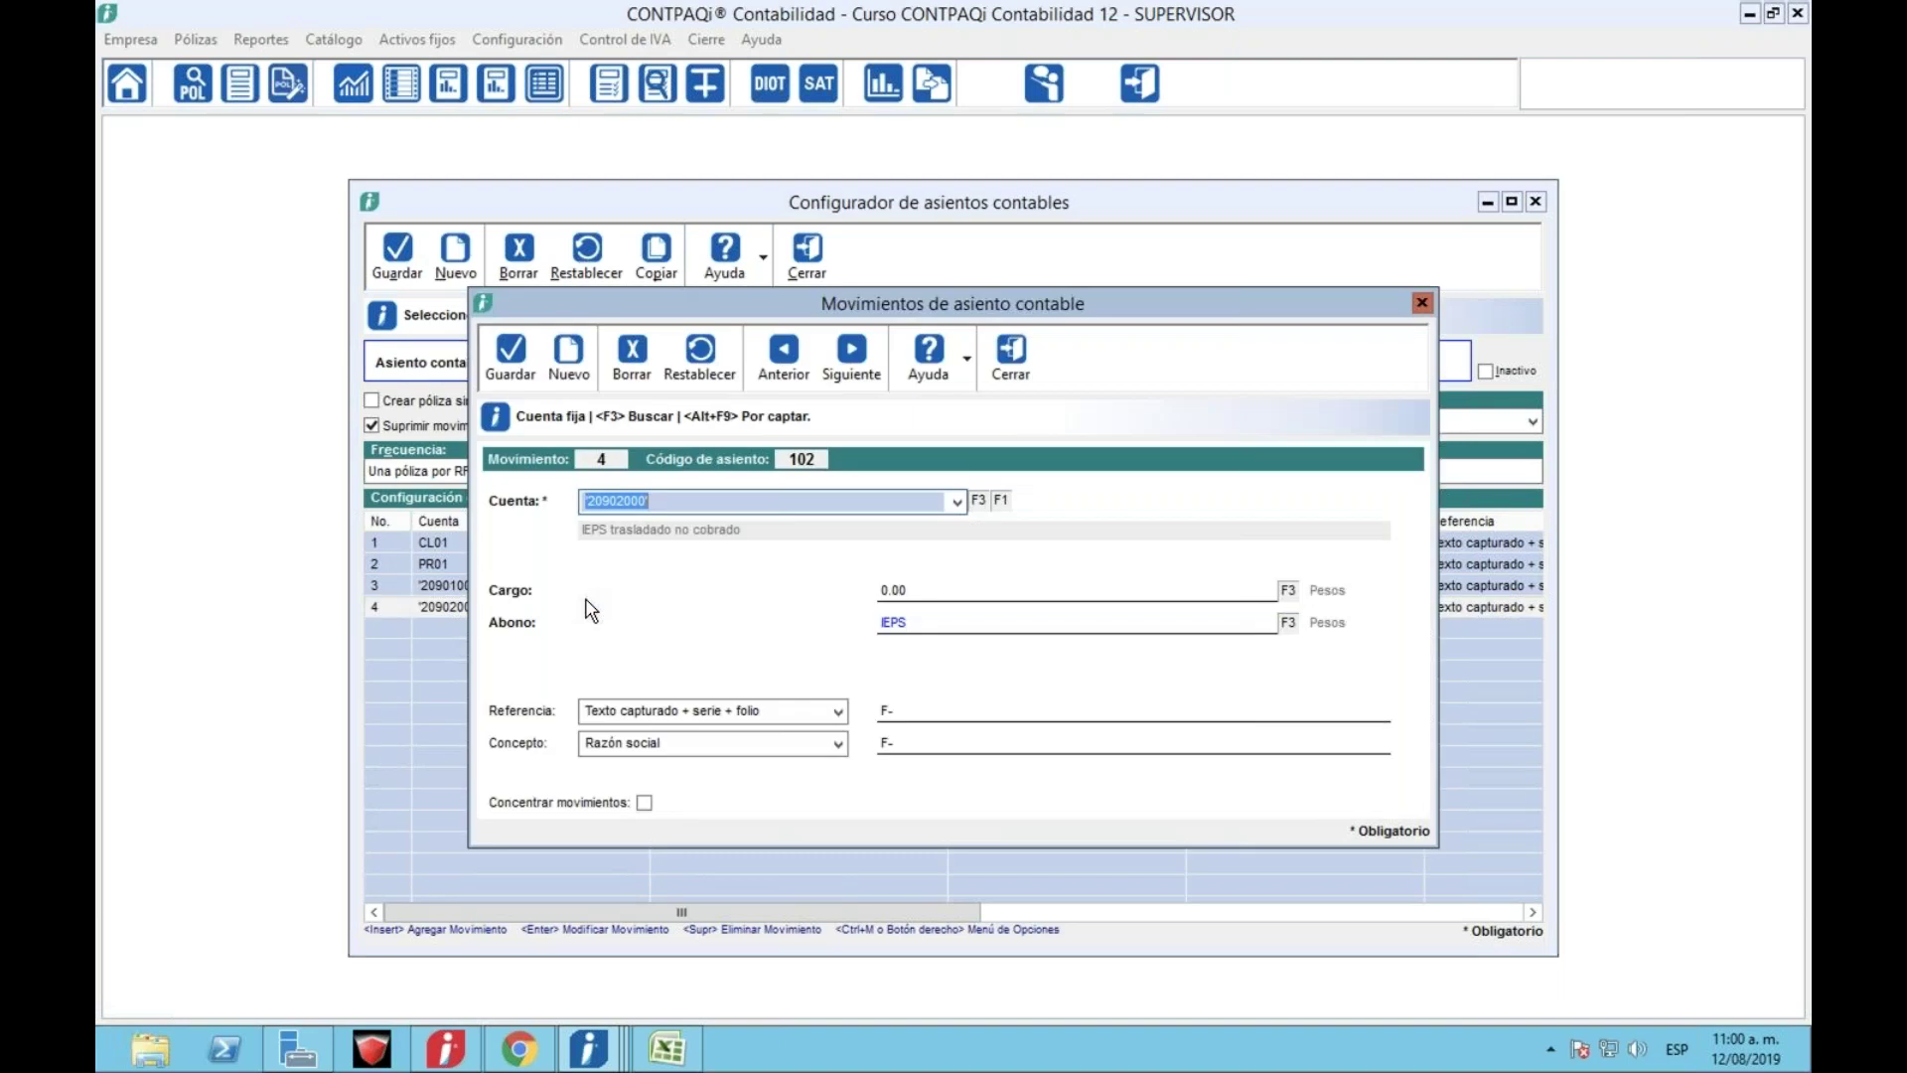
click(576, 366)
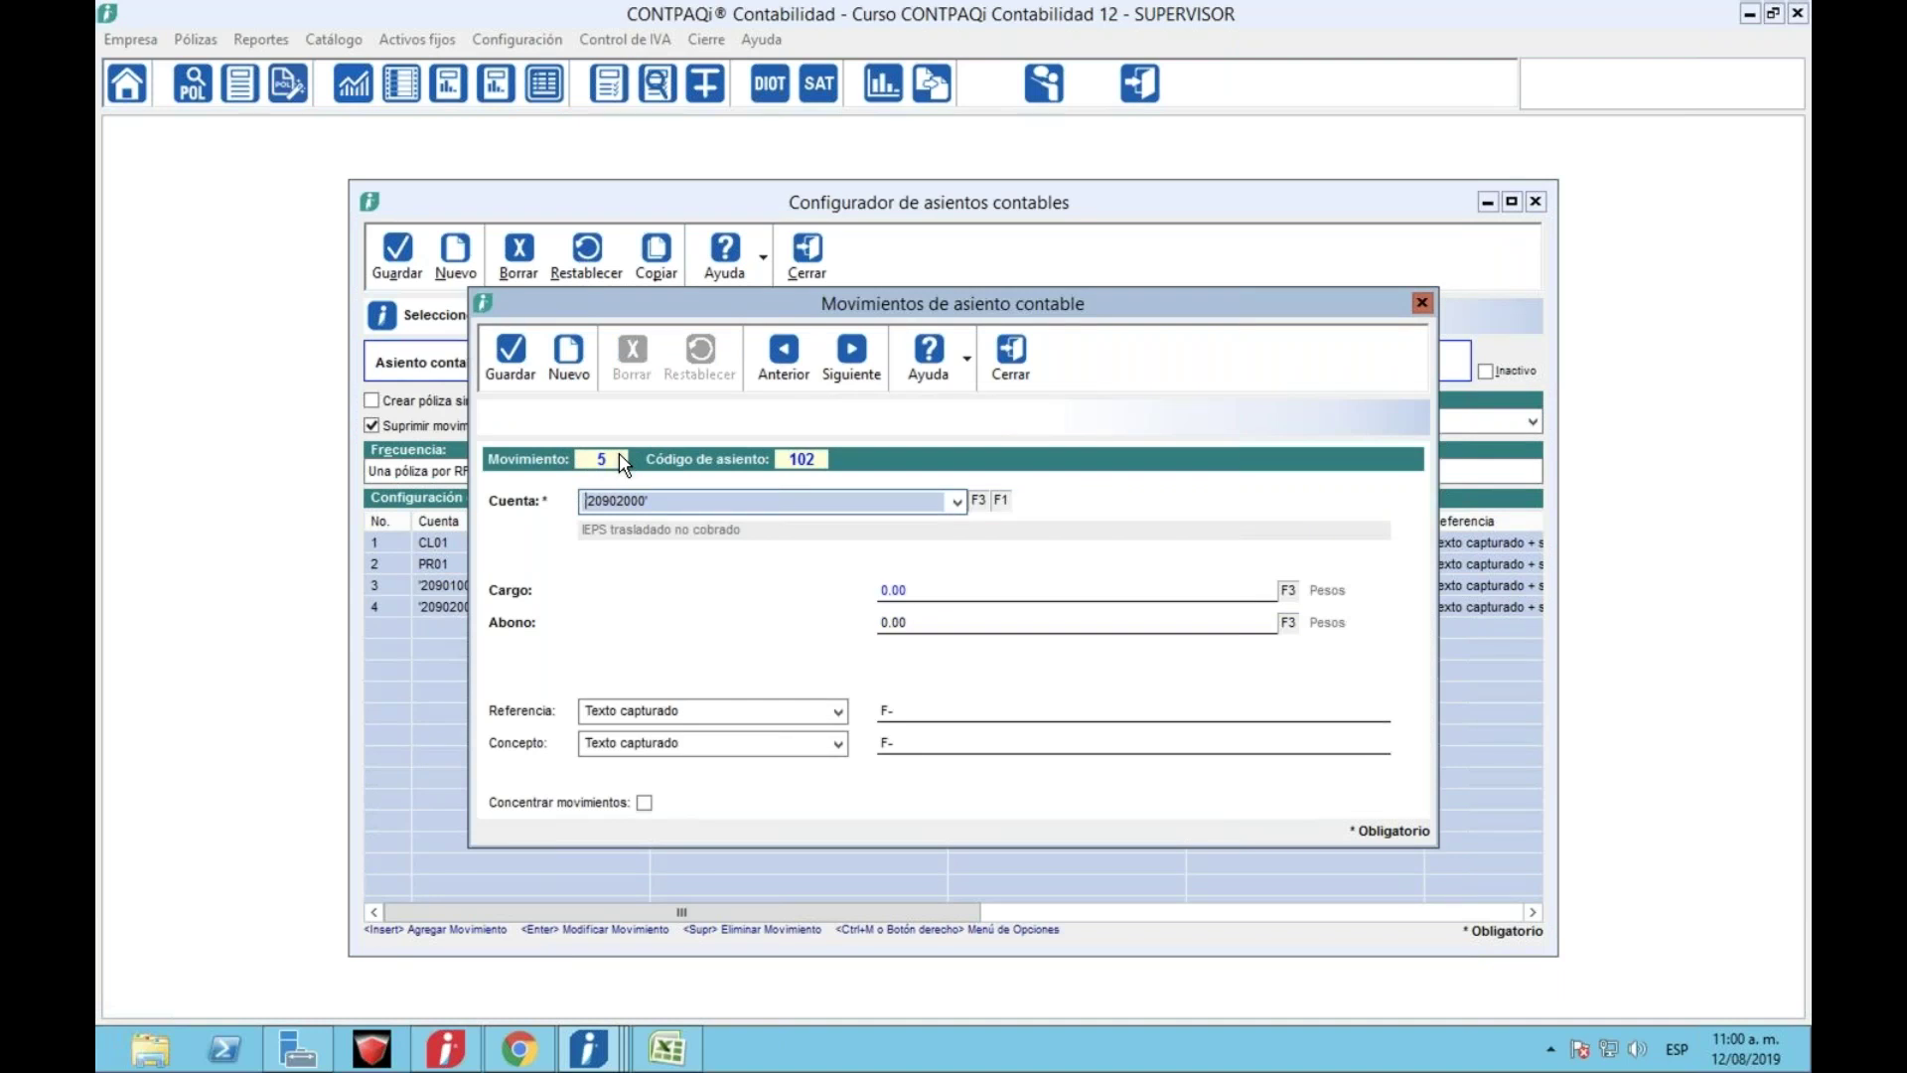
click(1028, 382)
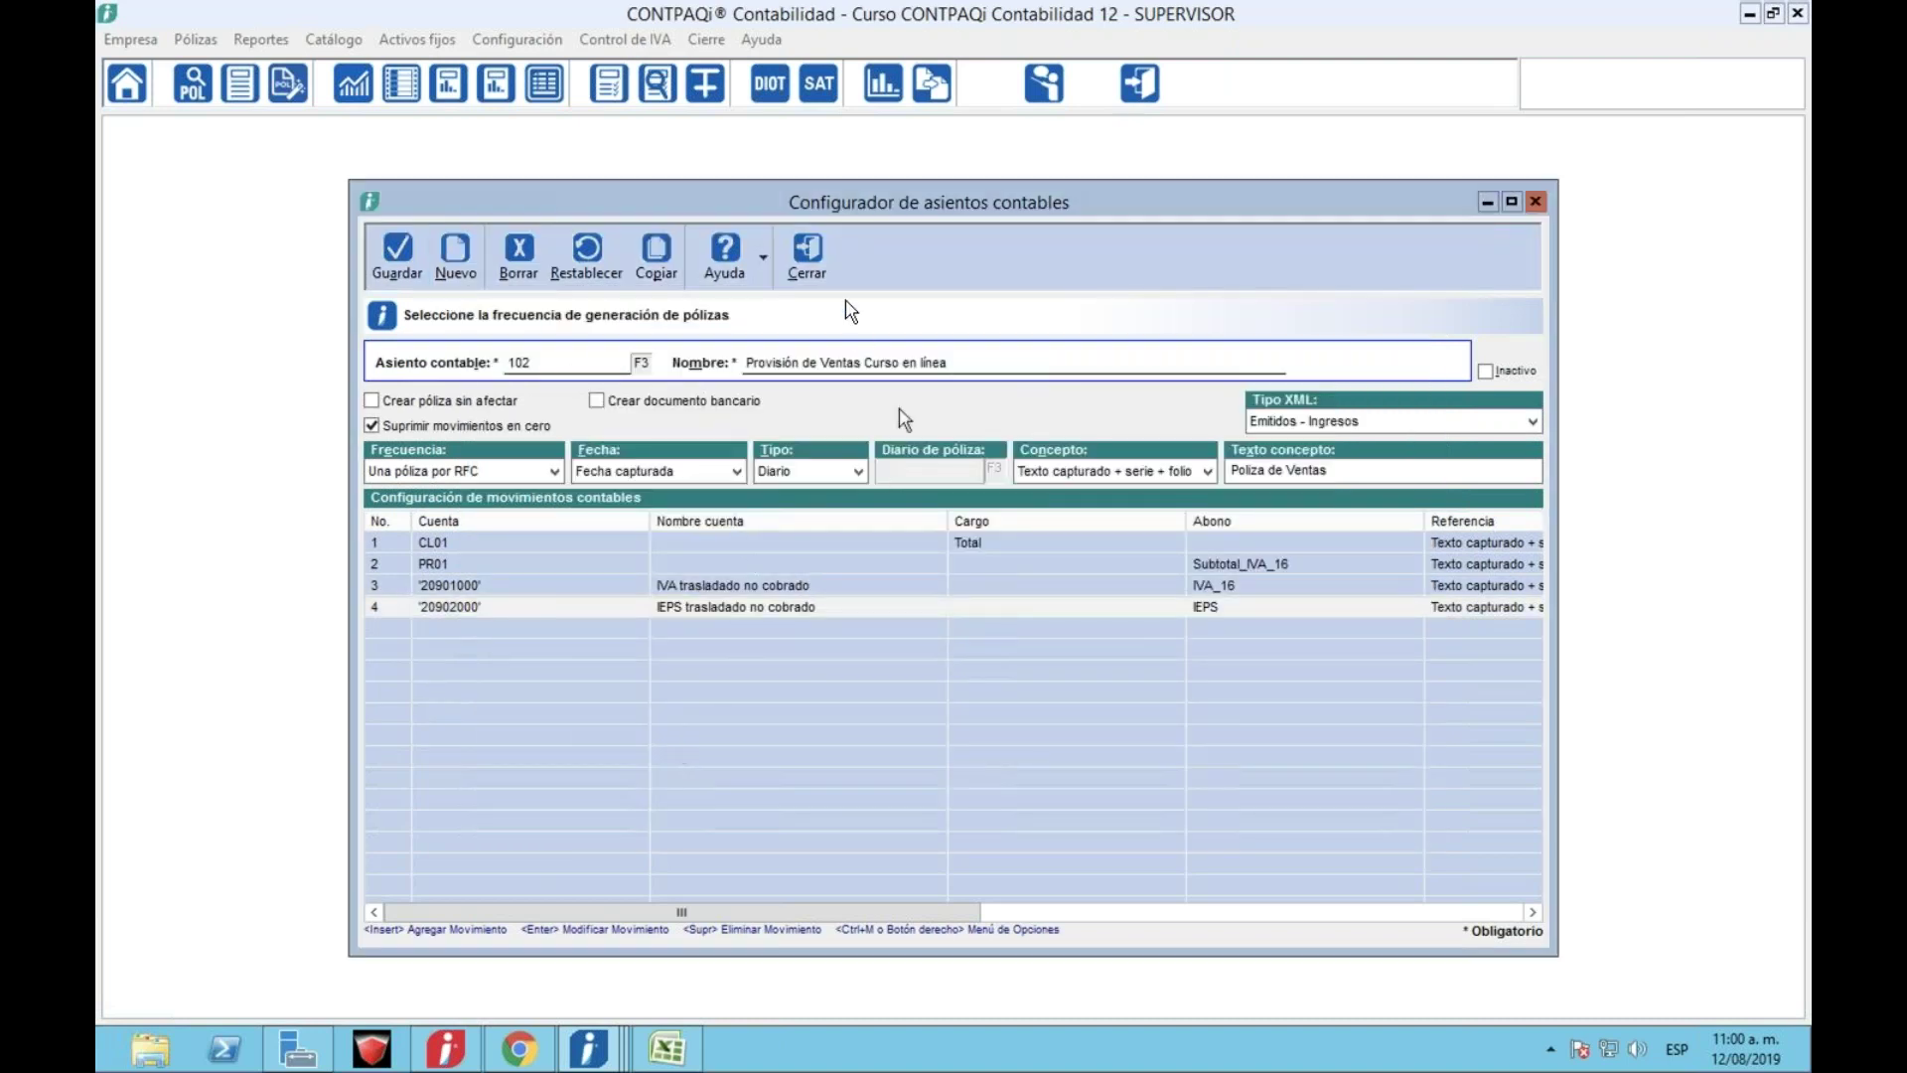
click(808, 259)
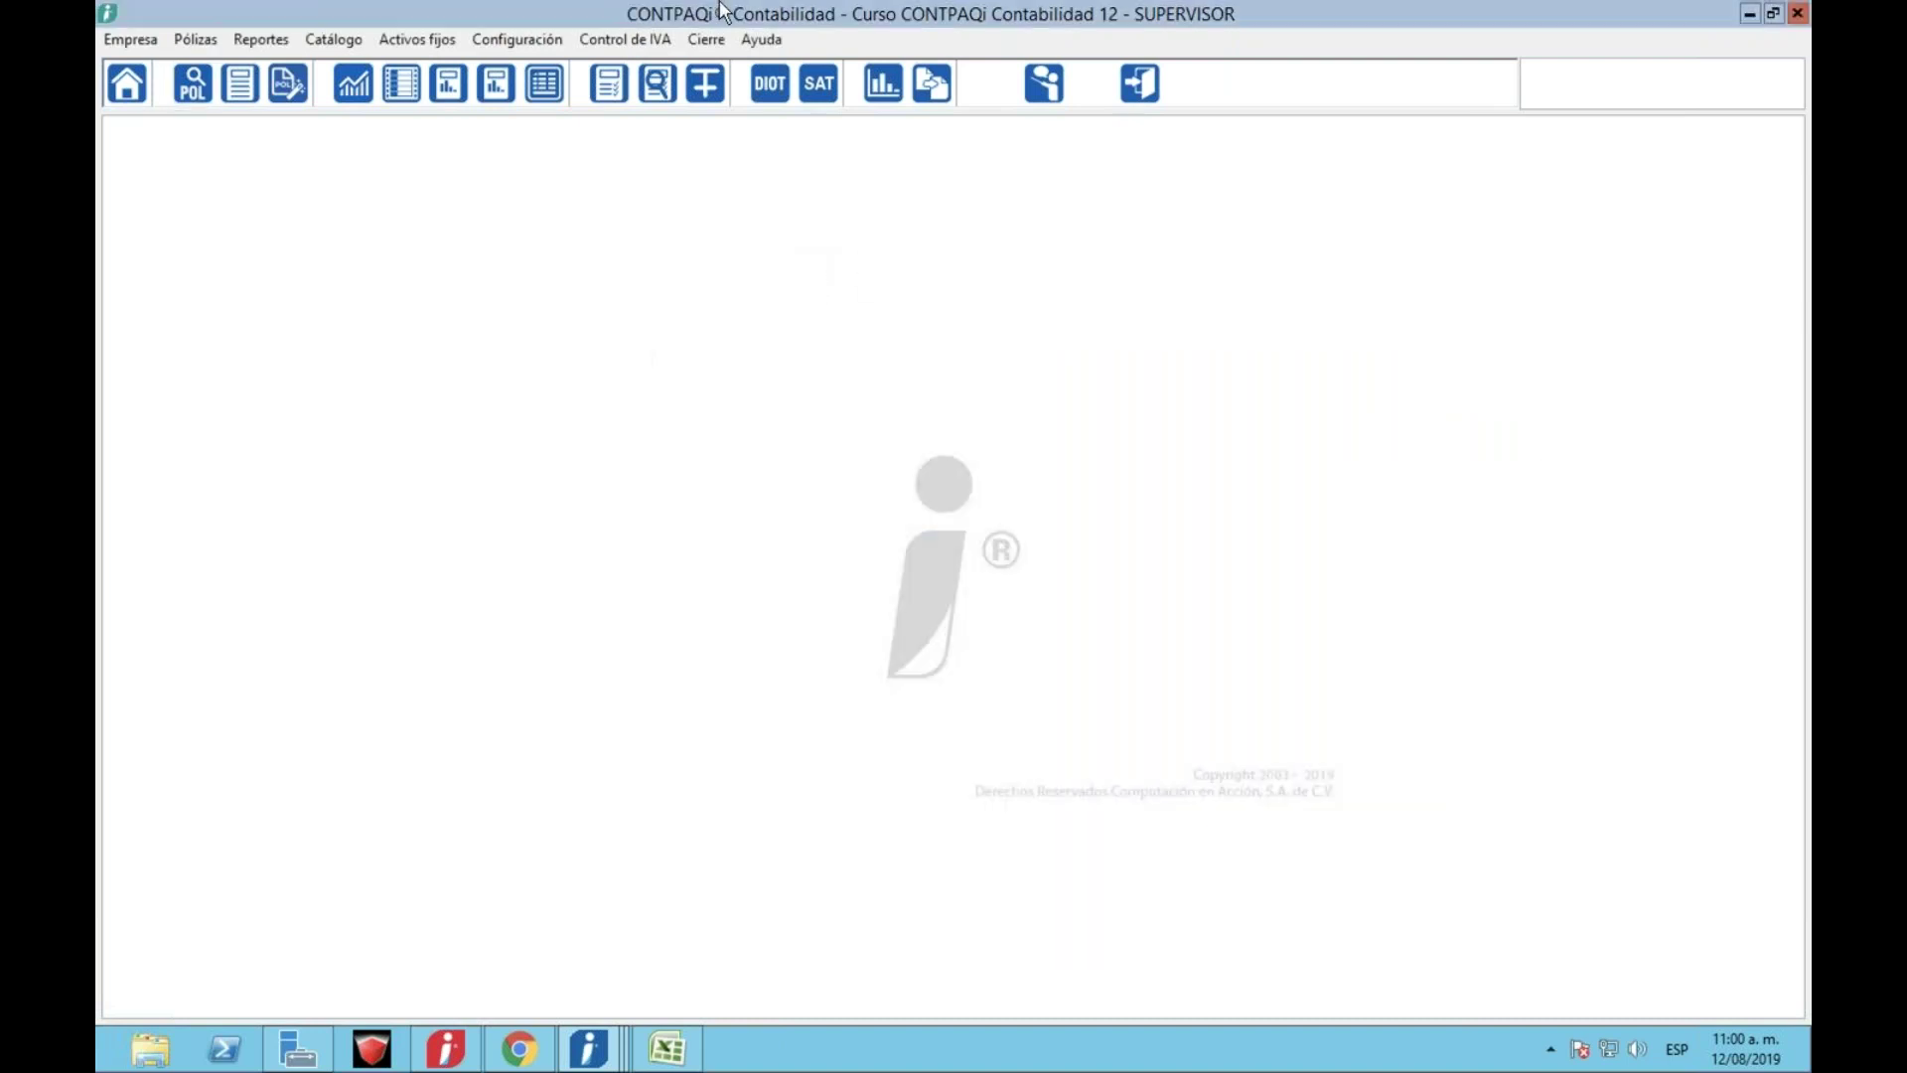
Bring up the Contabilizar CFDI window with its empty Documentos list.
mouse_move(100, 10)
click(203, 43)
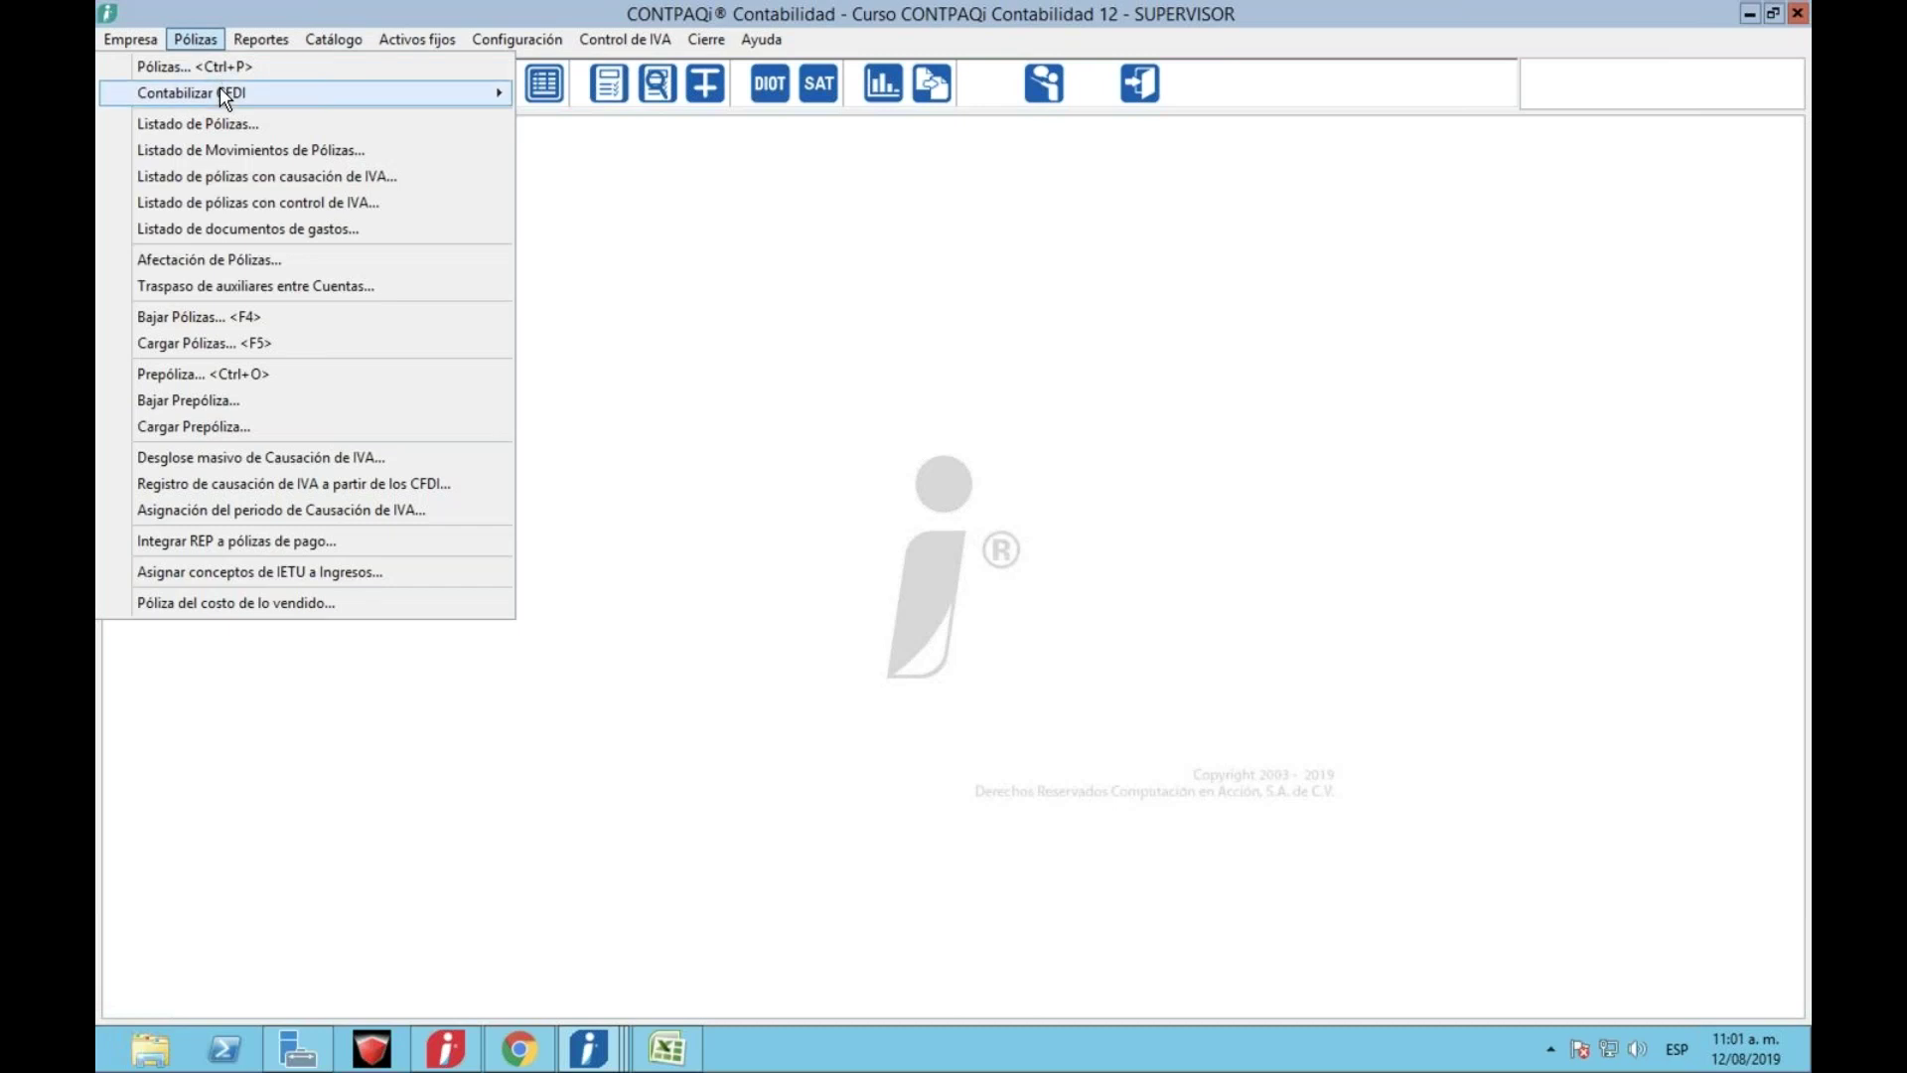
mouse_move(225, 95)
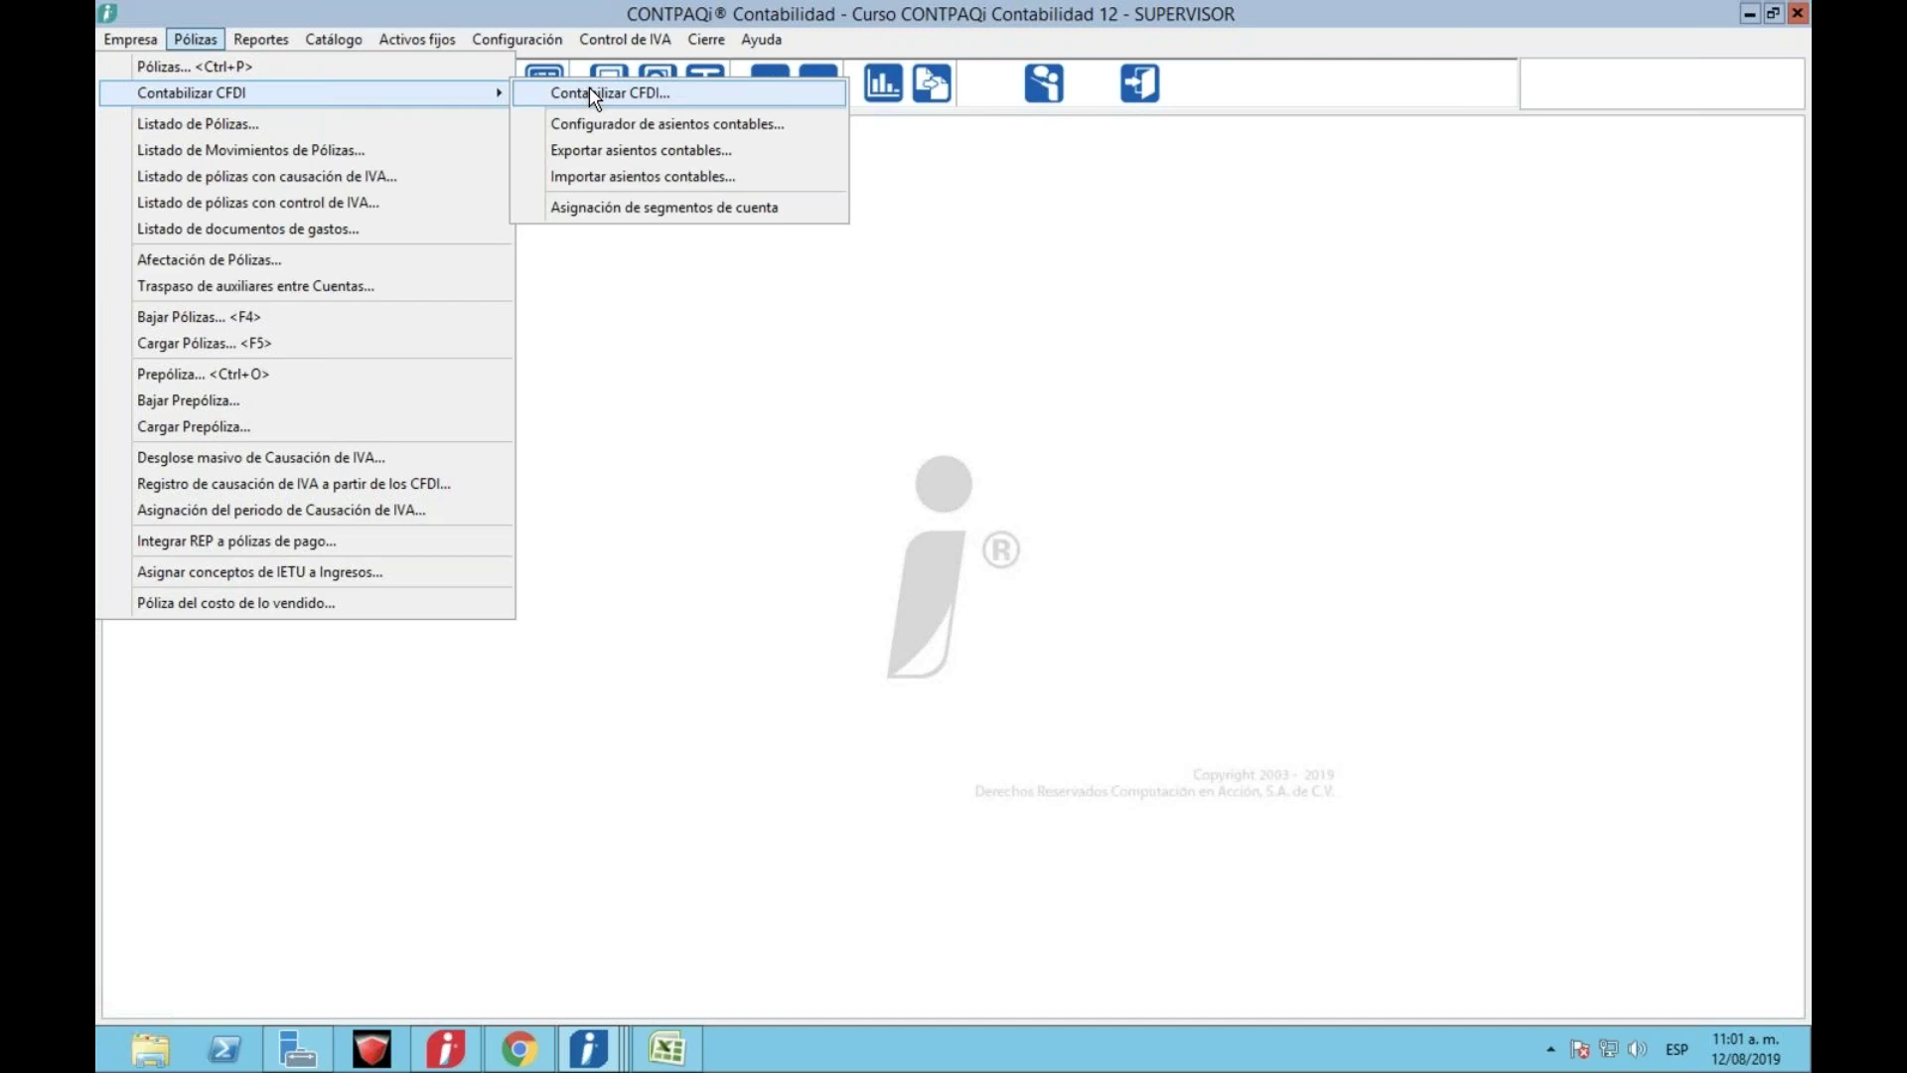
click(640, 273)
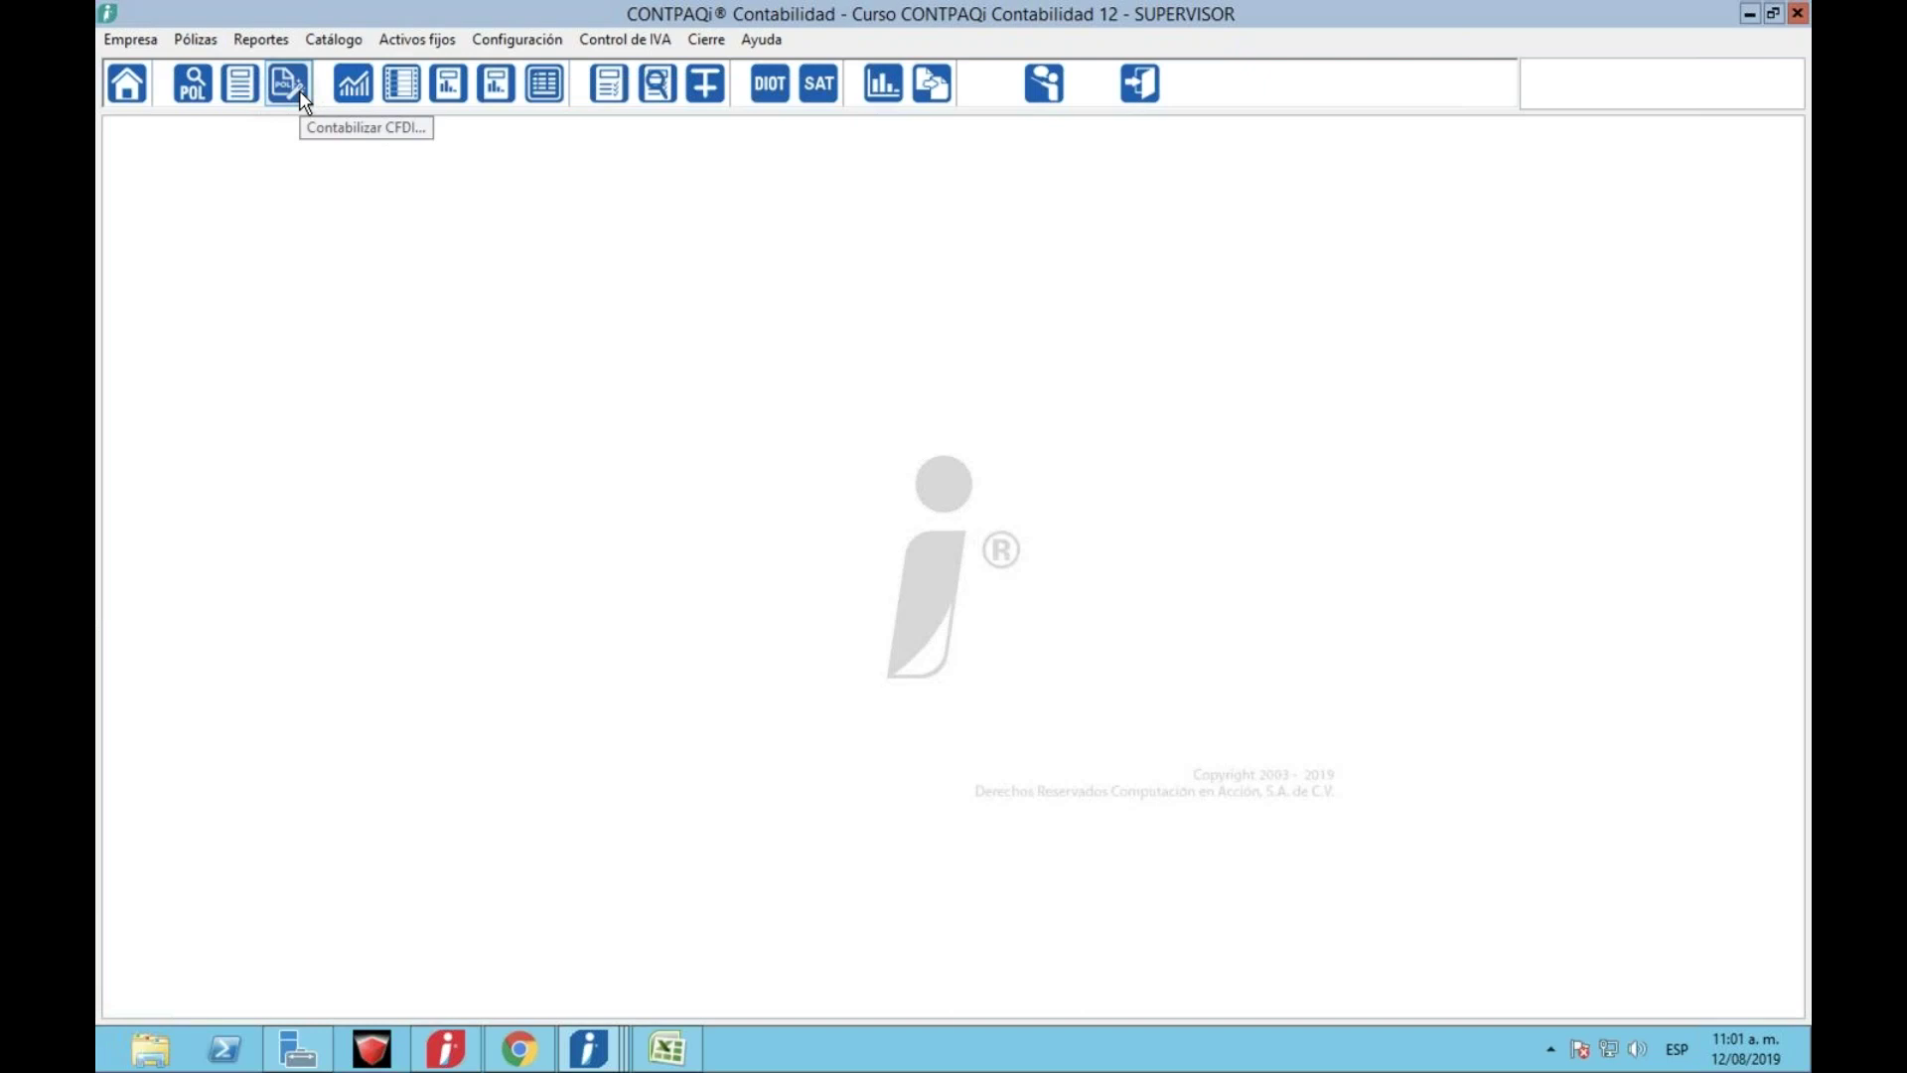
click(300, 92)
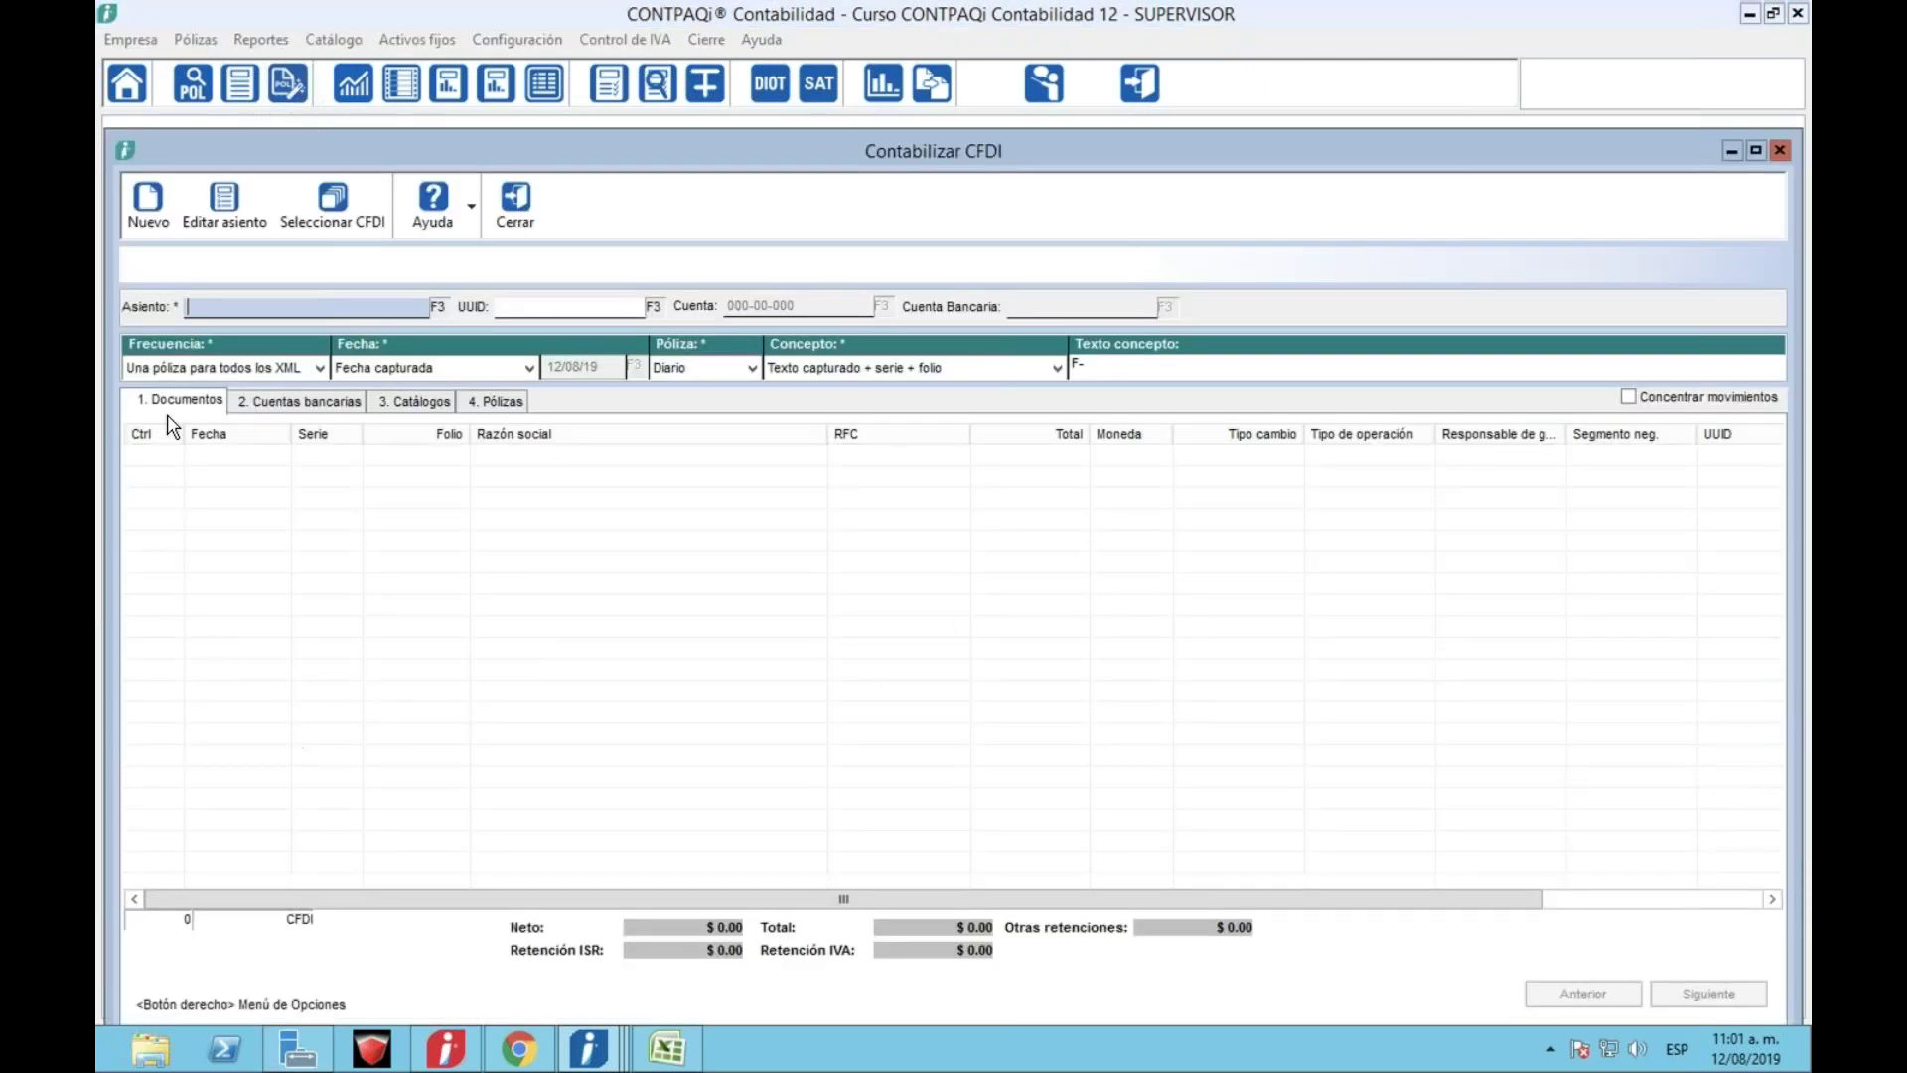
Set Contabilizar CFDI to asiento 102 'Provisión de Ventas Curso en línea' and dismiss XML Emitidos.
click(434, 308)
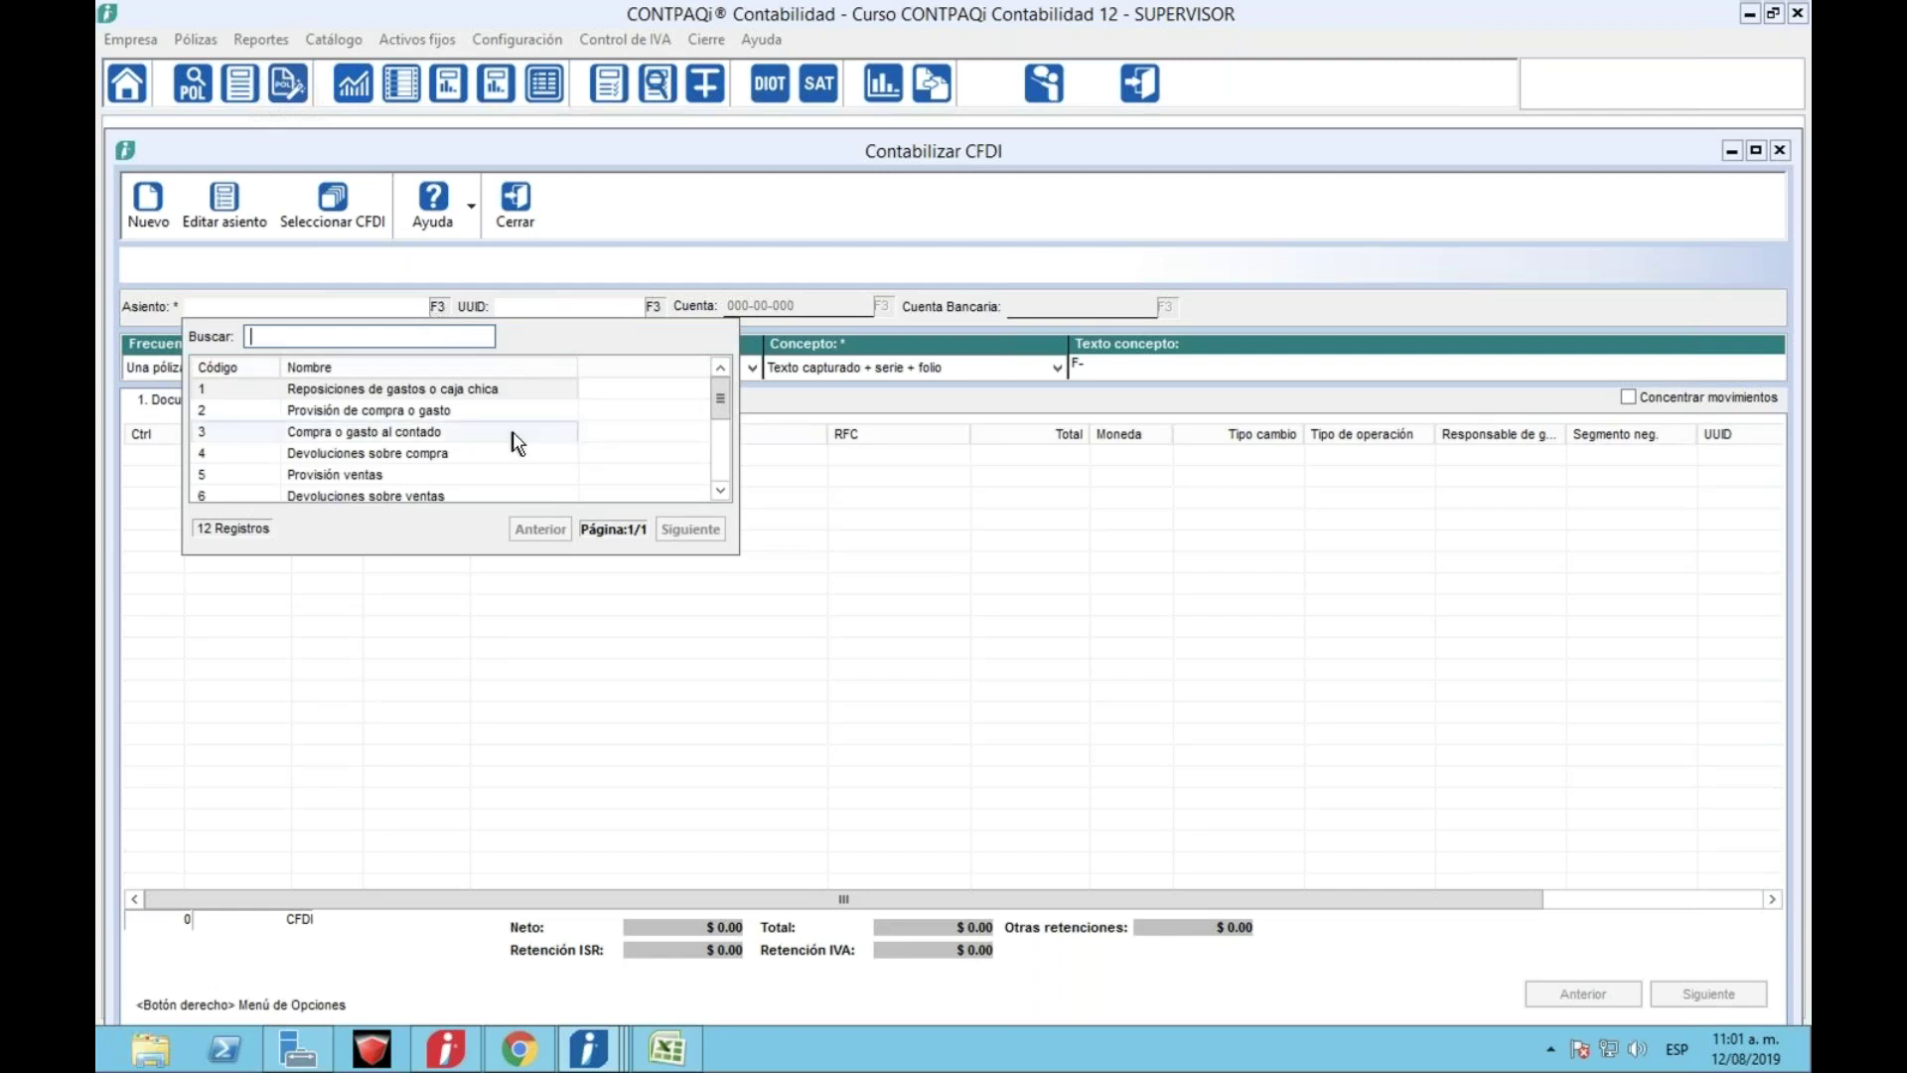
scroll(713, 477, down, 3)
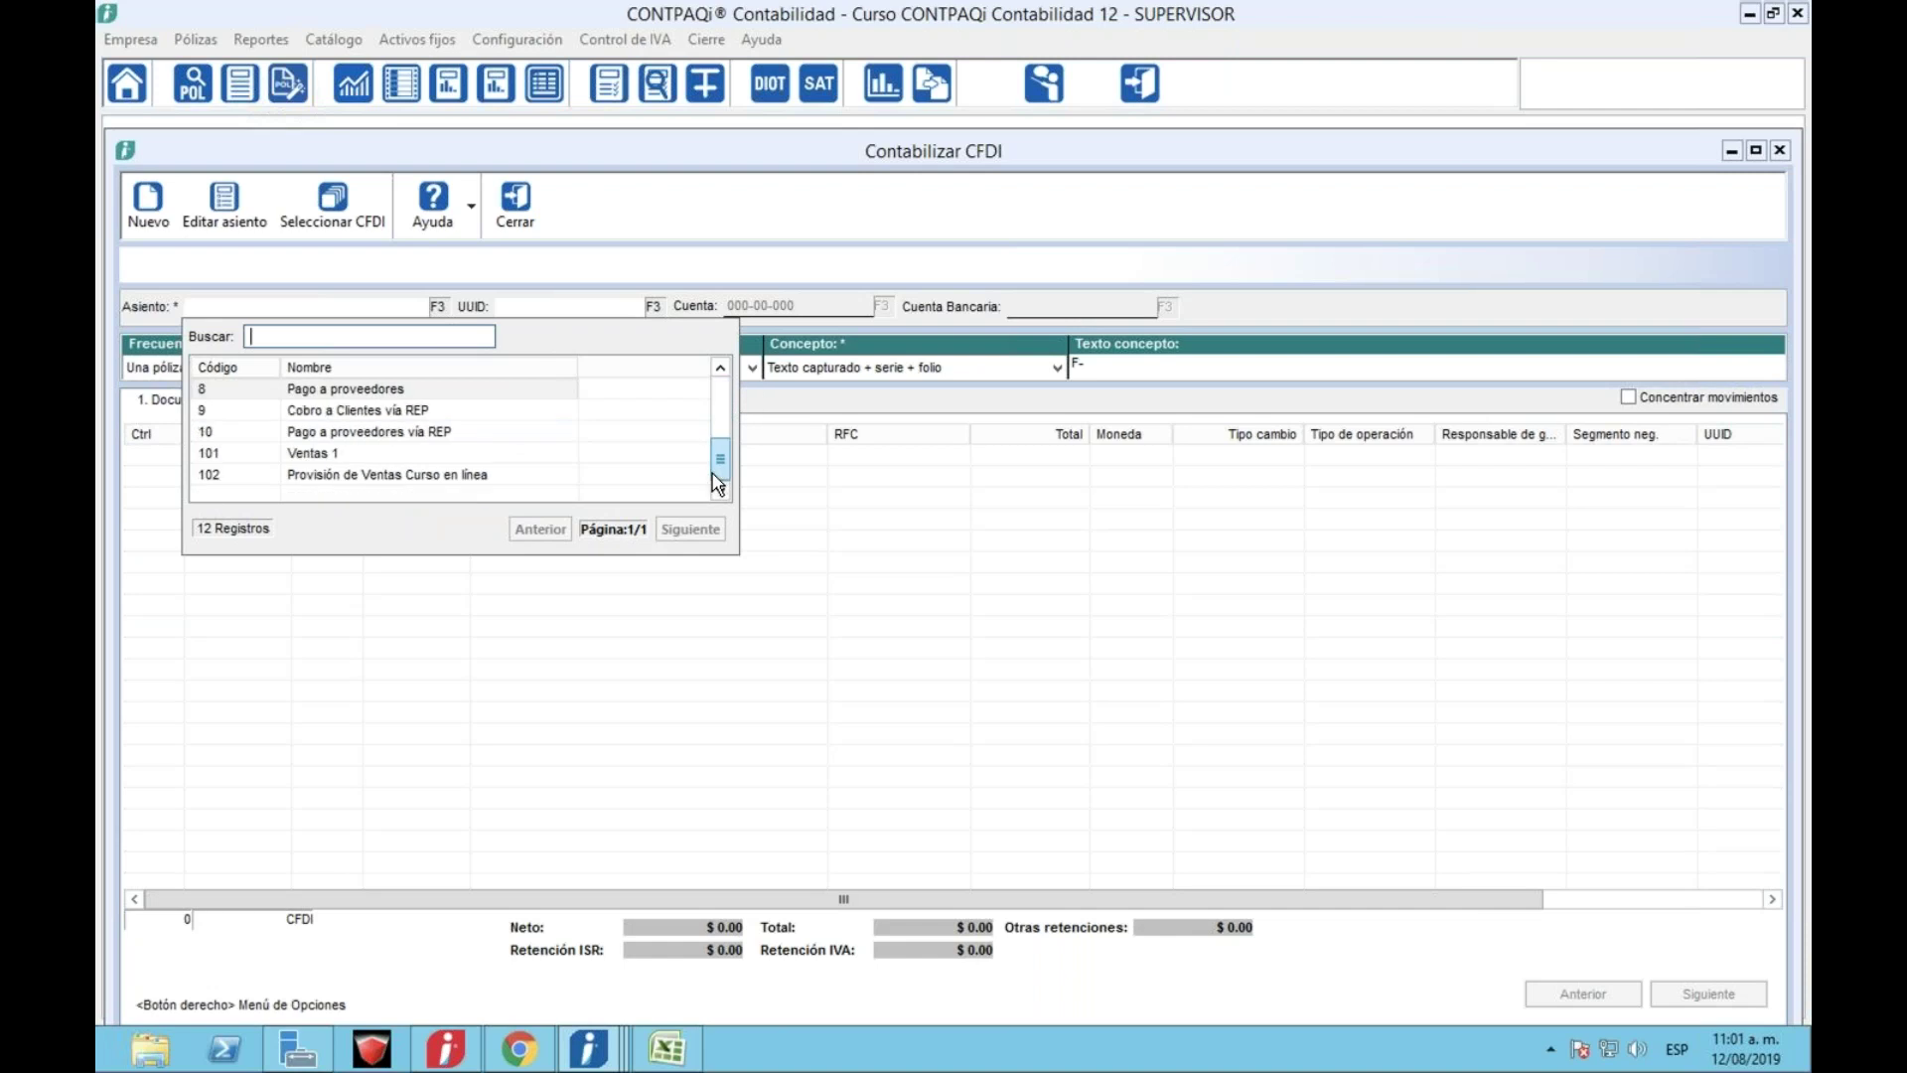
double_click(350, 475)
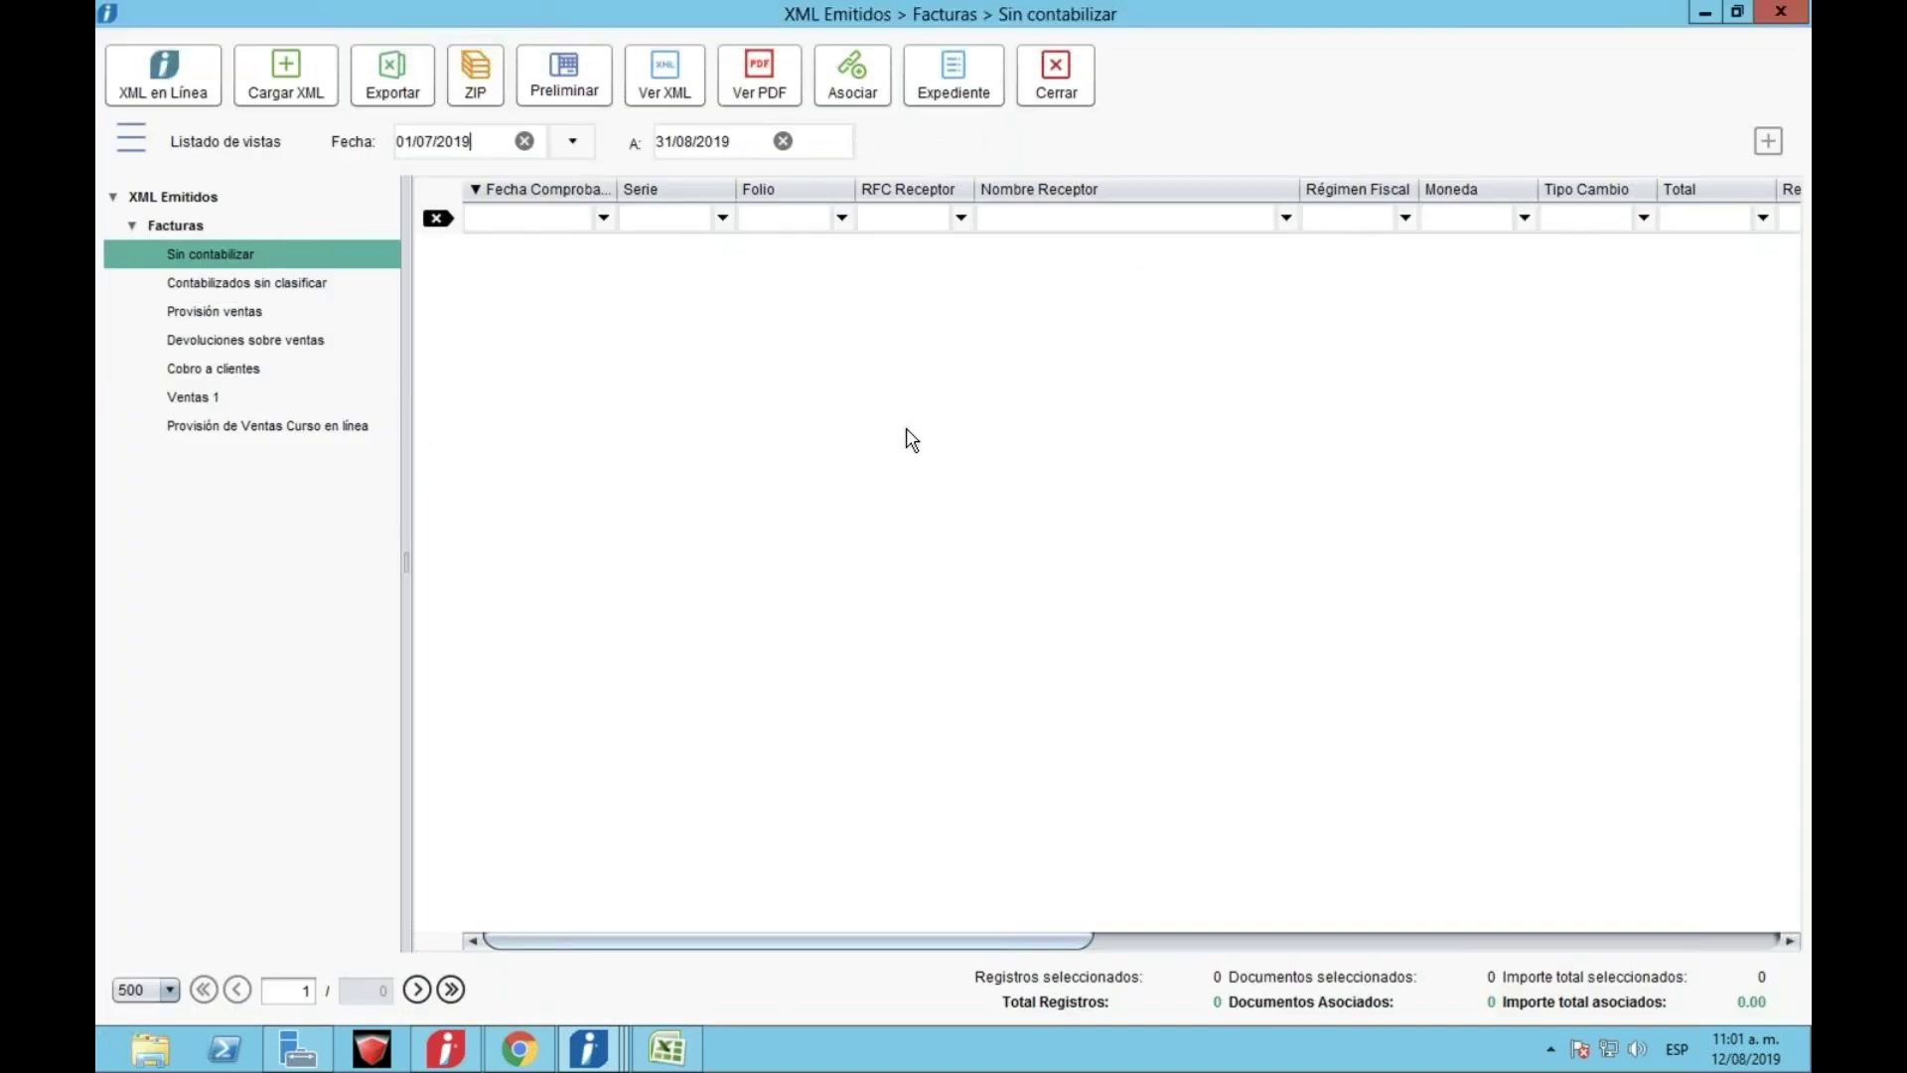
click(1055, 74)
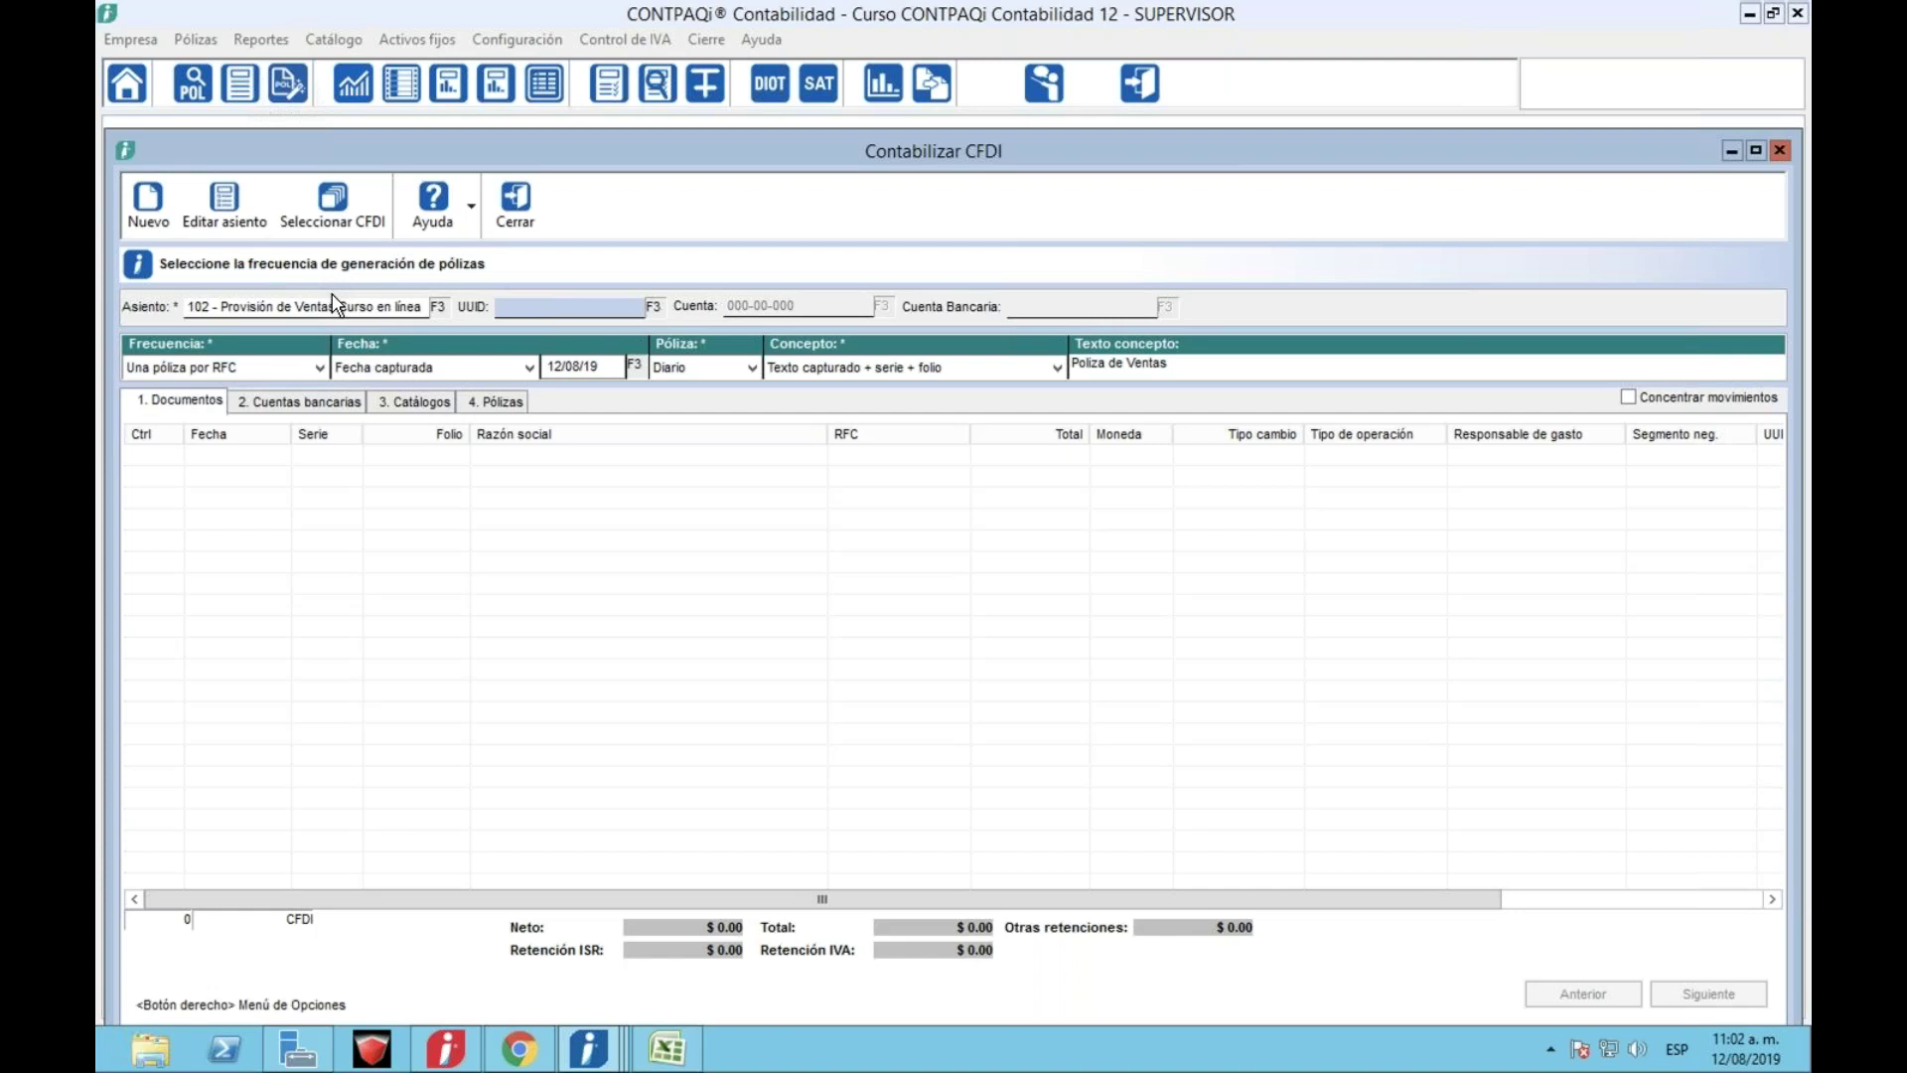
Browse the emitted-invoice views (Provisión ventas, Ventas 1, Curso en línea), ending on Sin contabilizar.
click(326, 215)
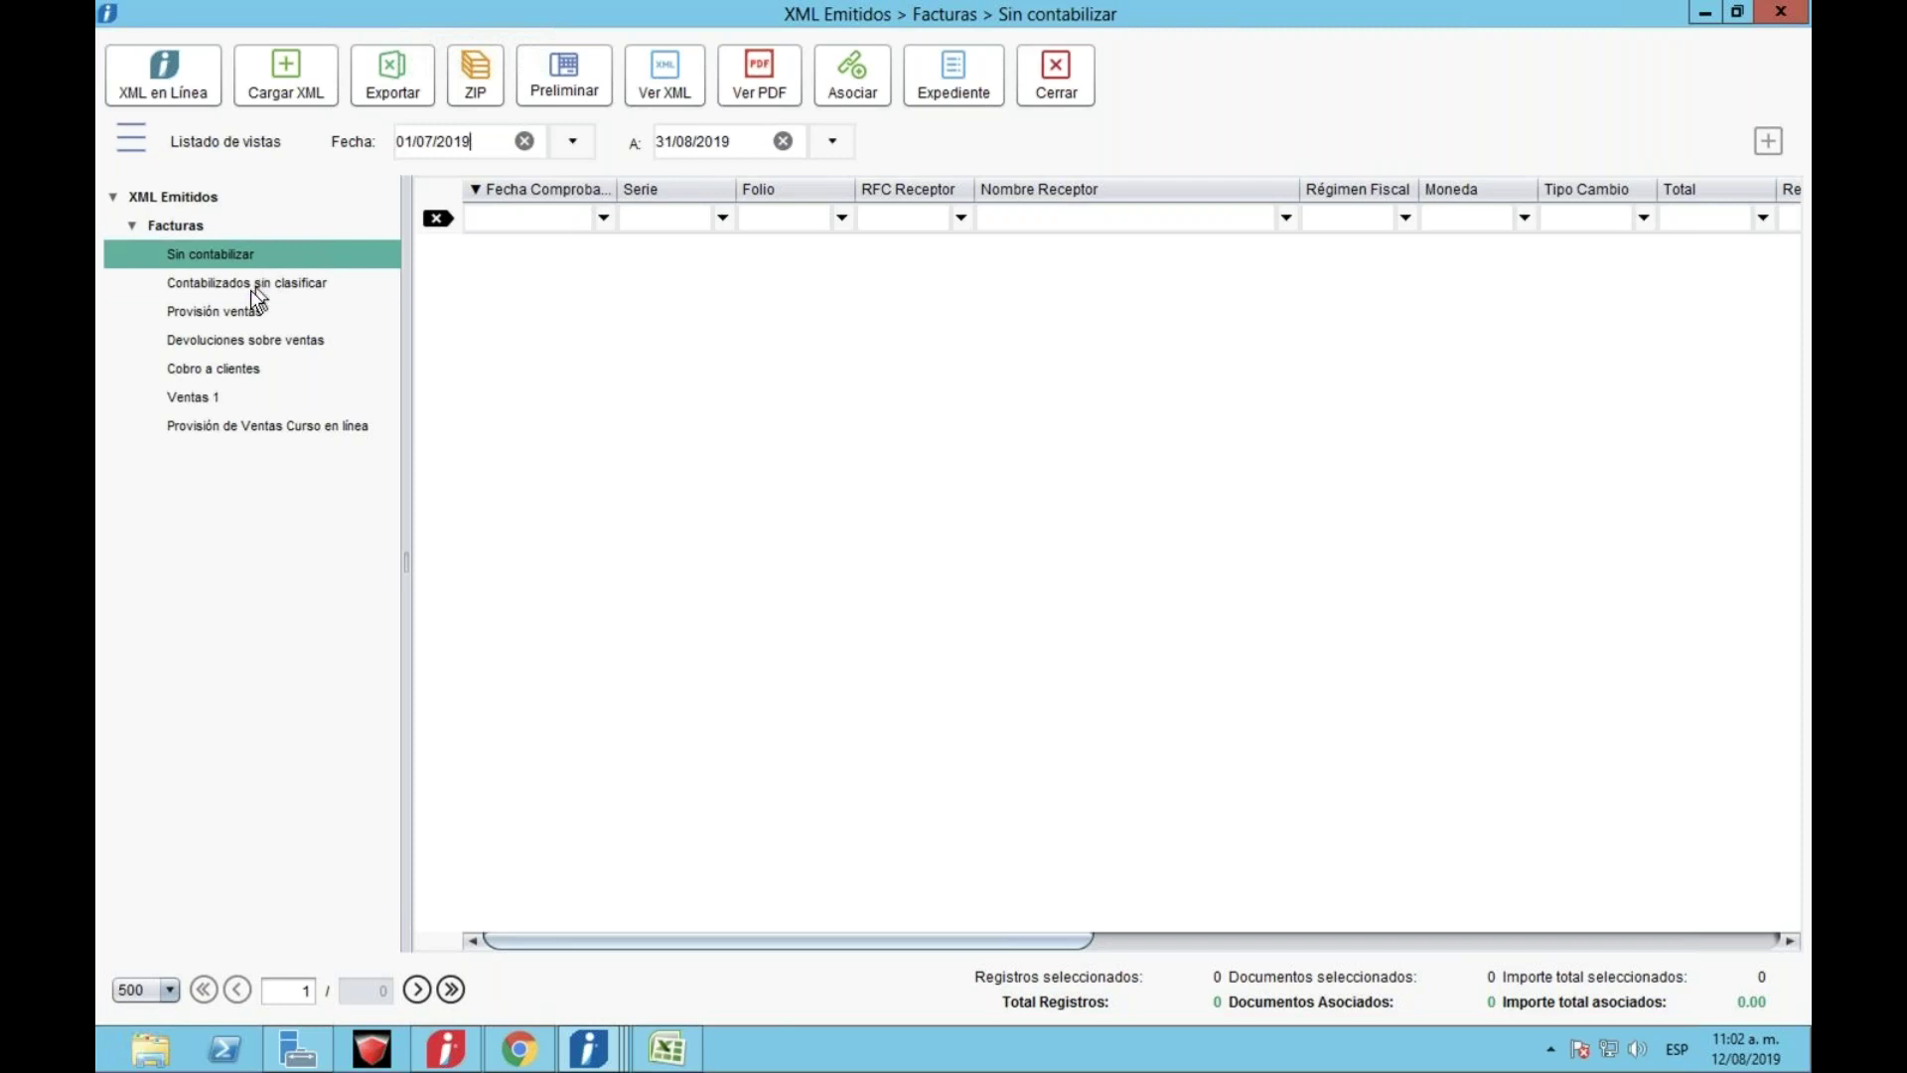
click(250, 287)
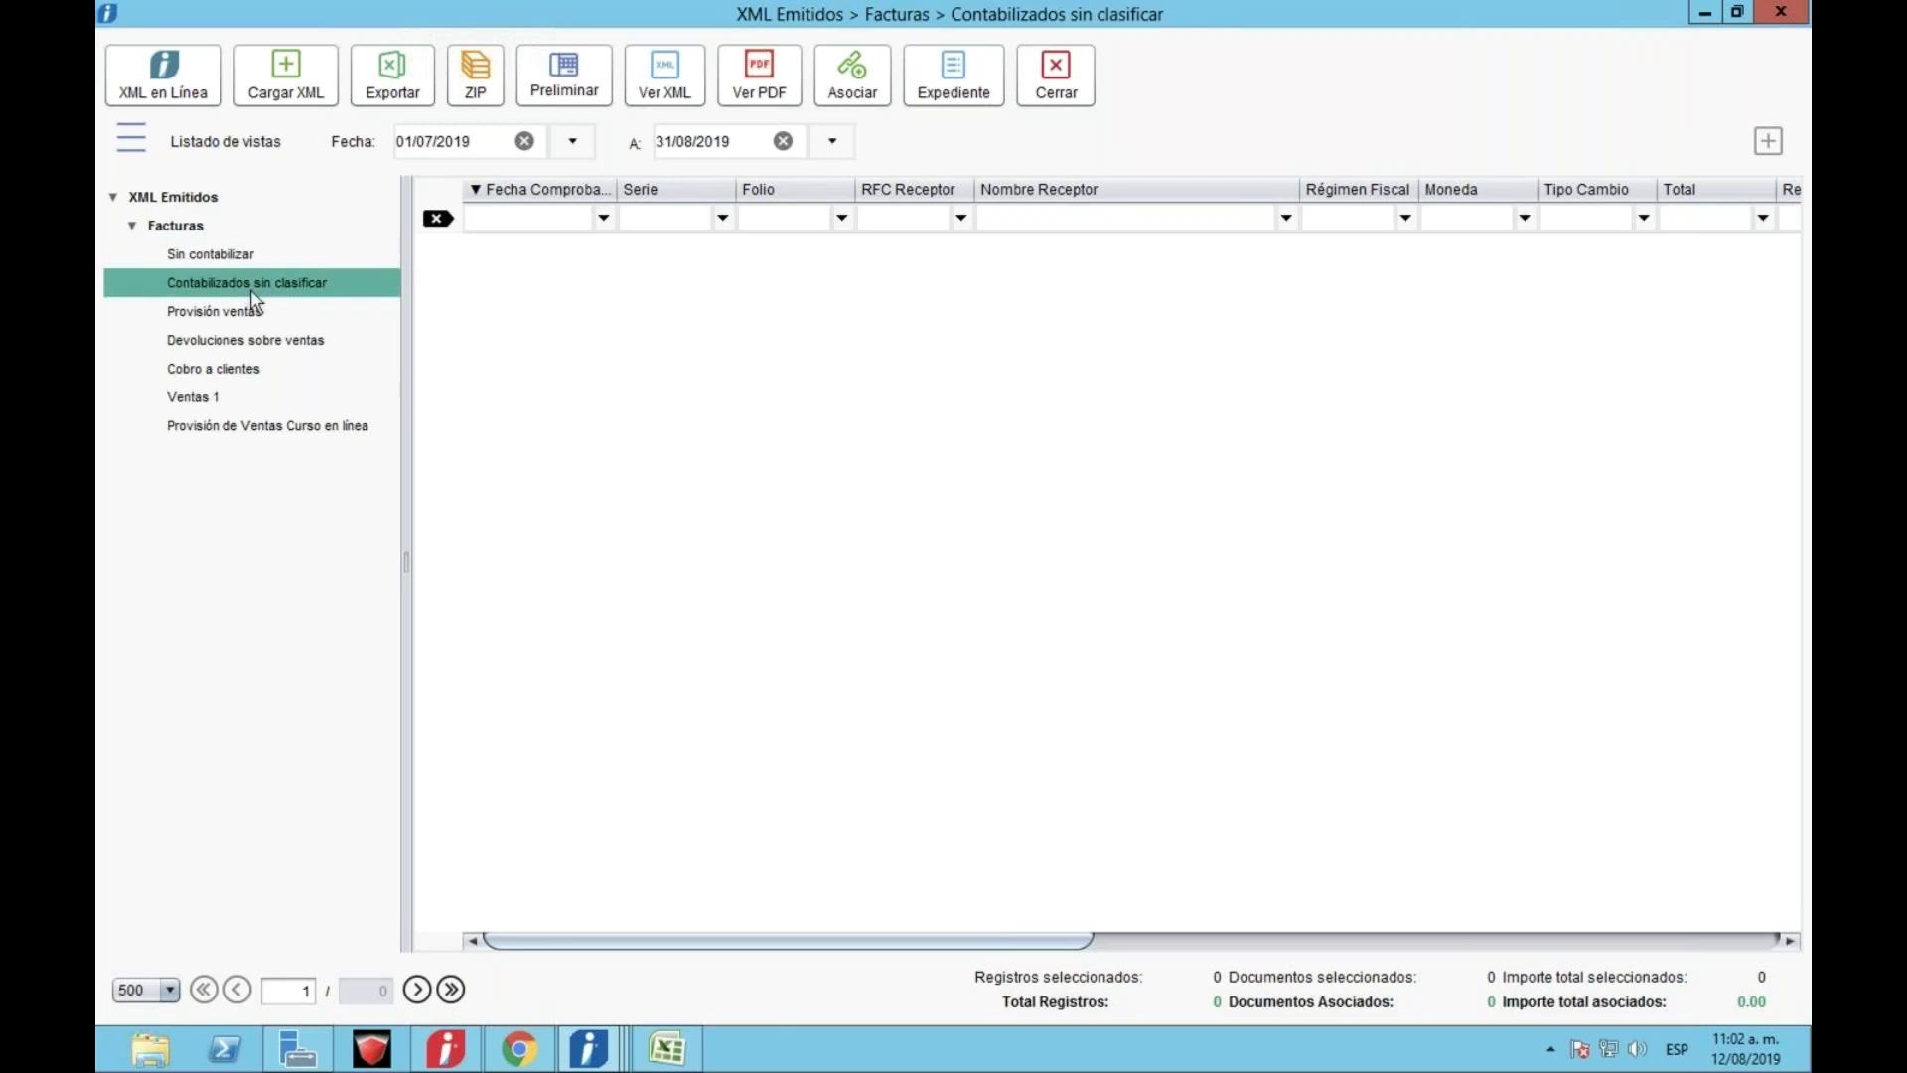
click(246, 311)
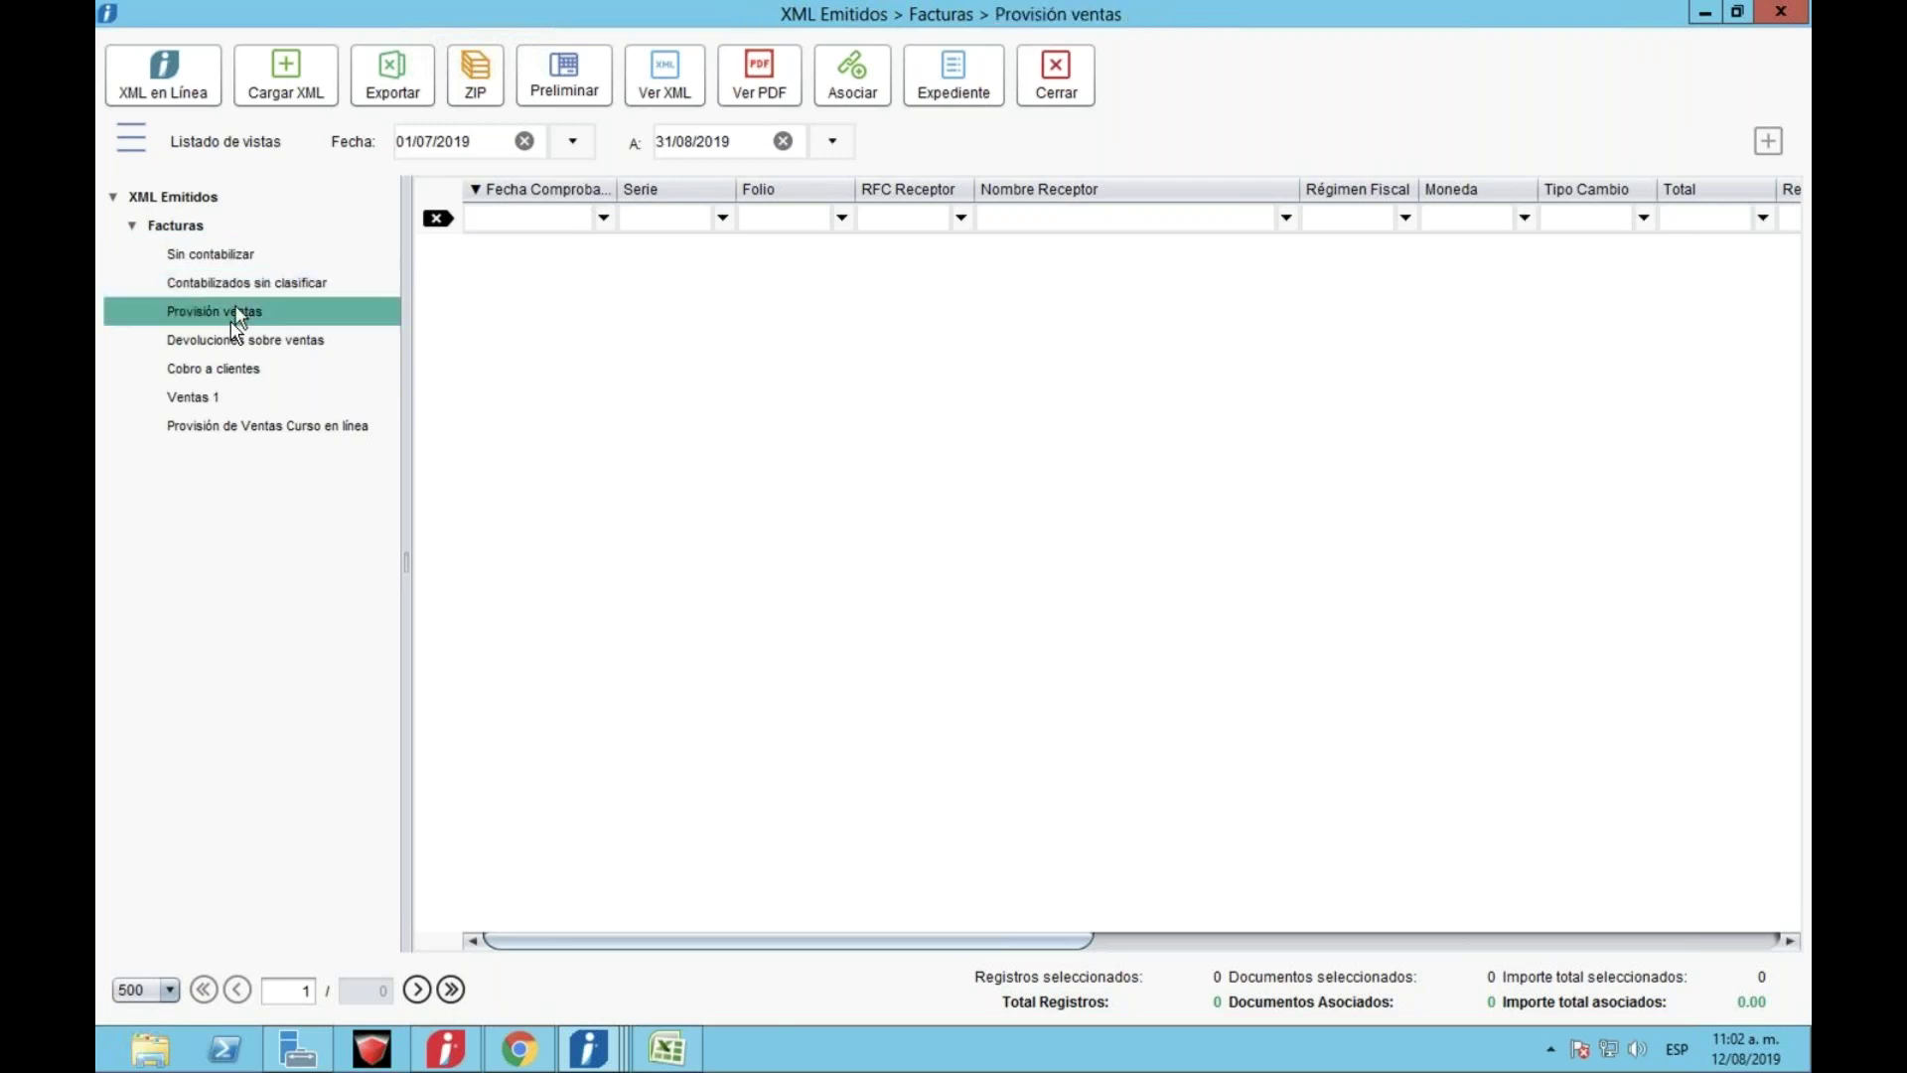
click(227, 341)
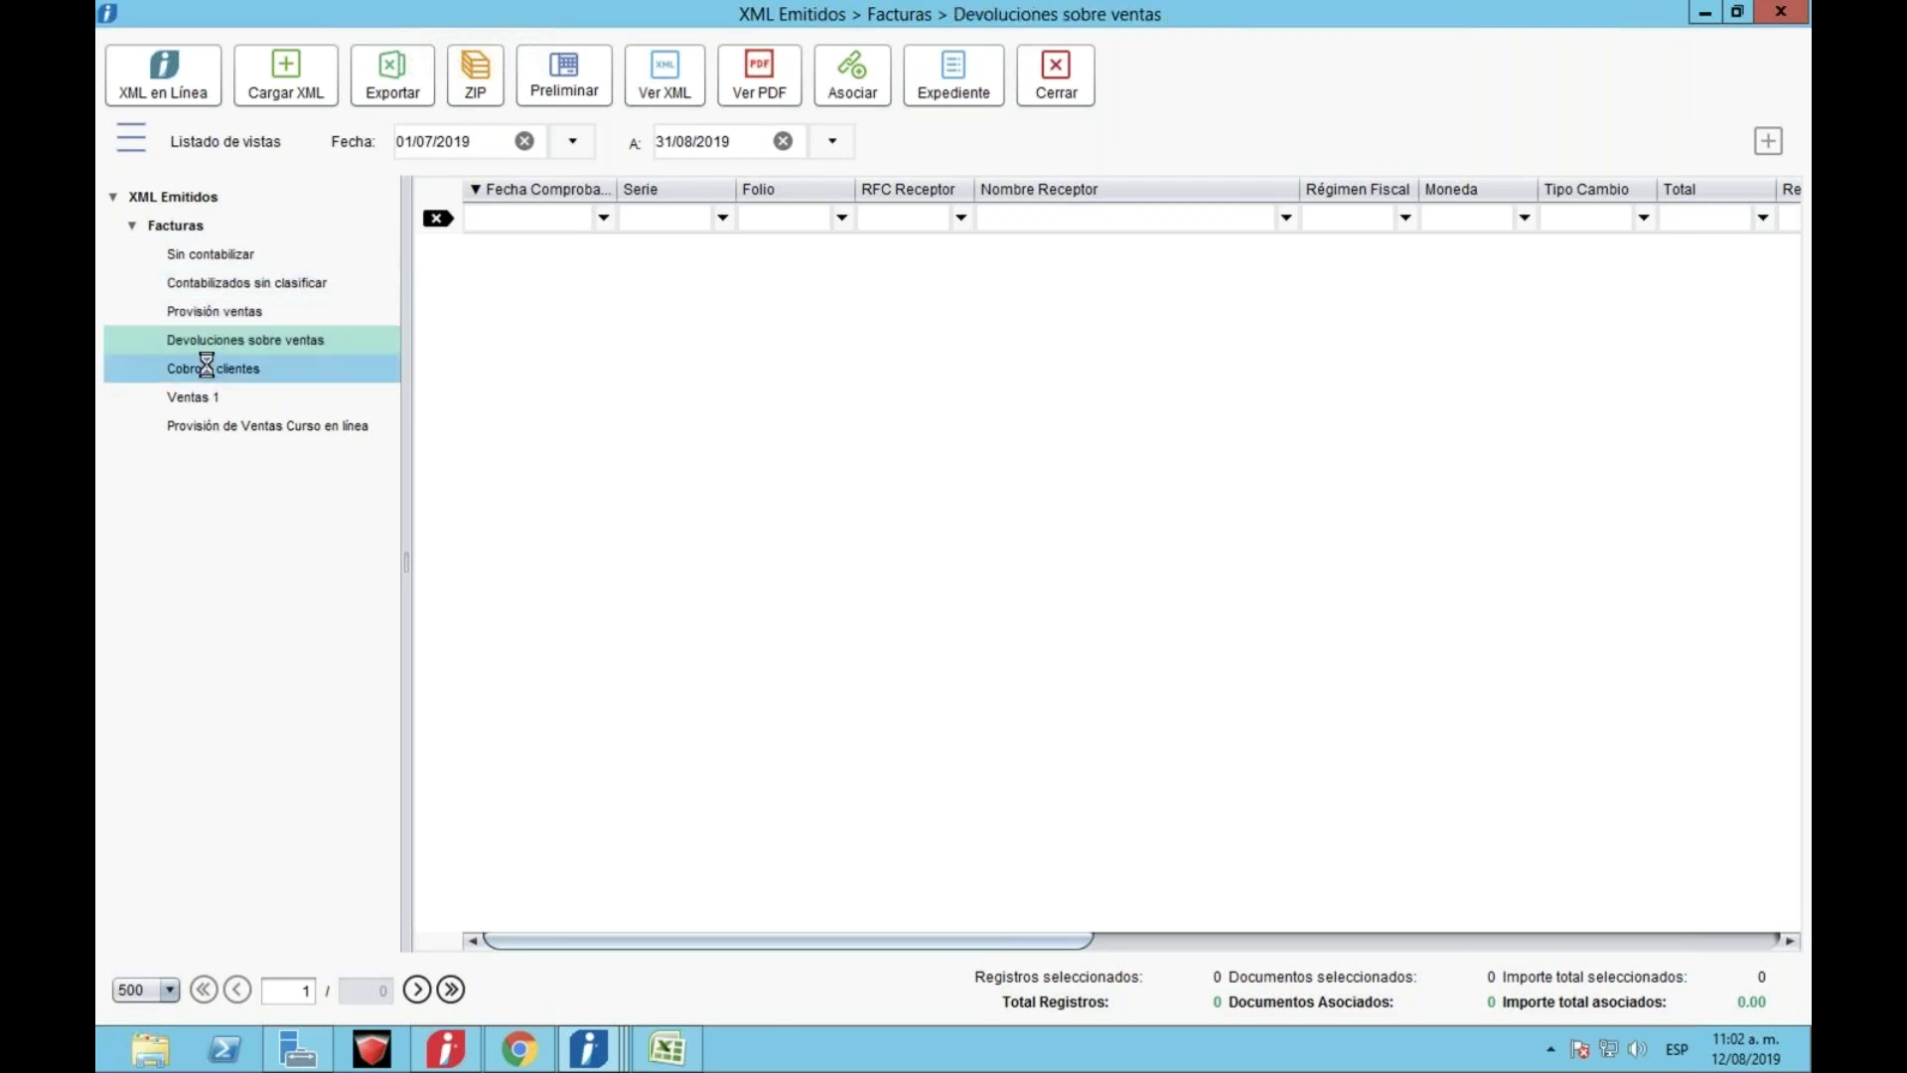
click(206, 366)
click(197, 393)
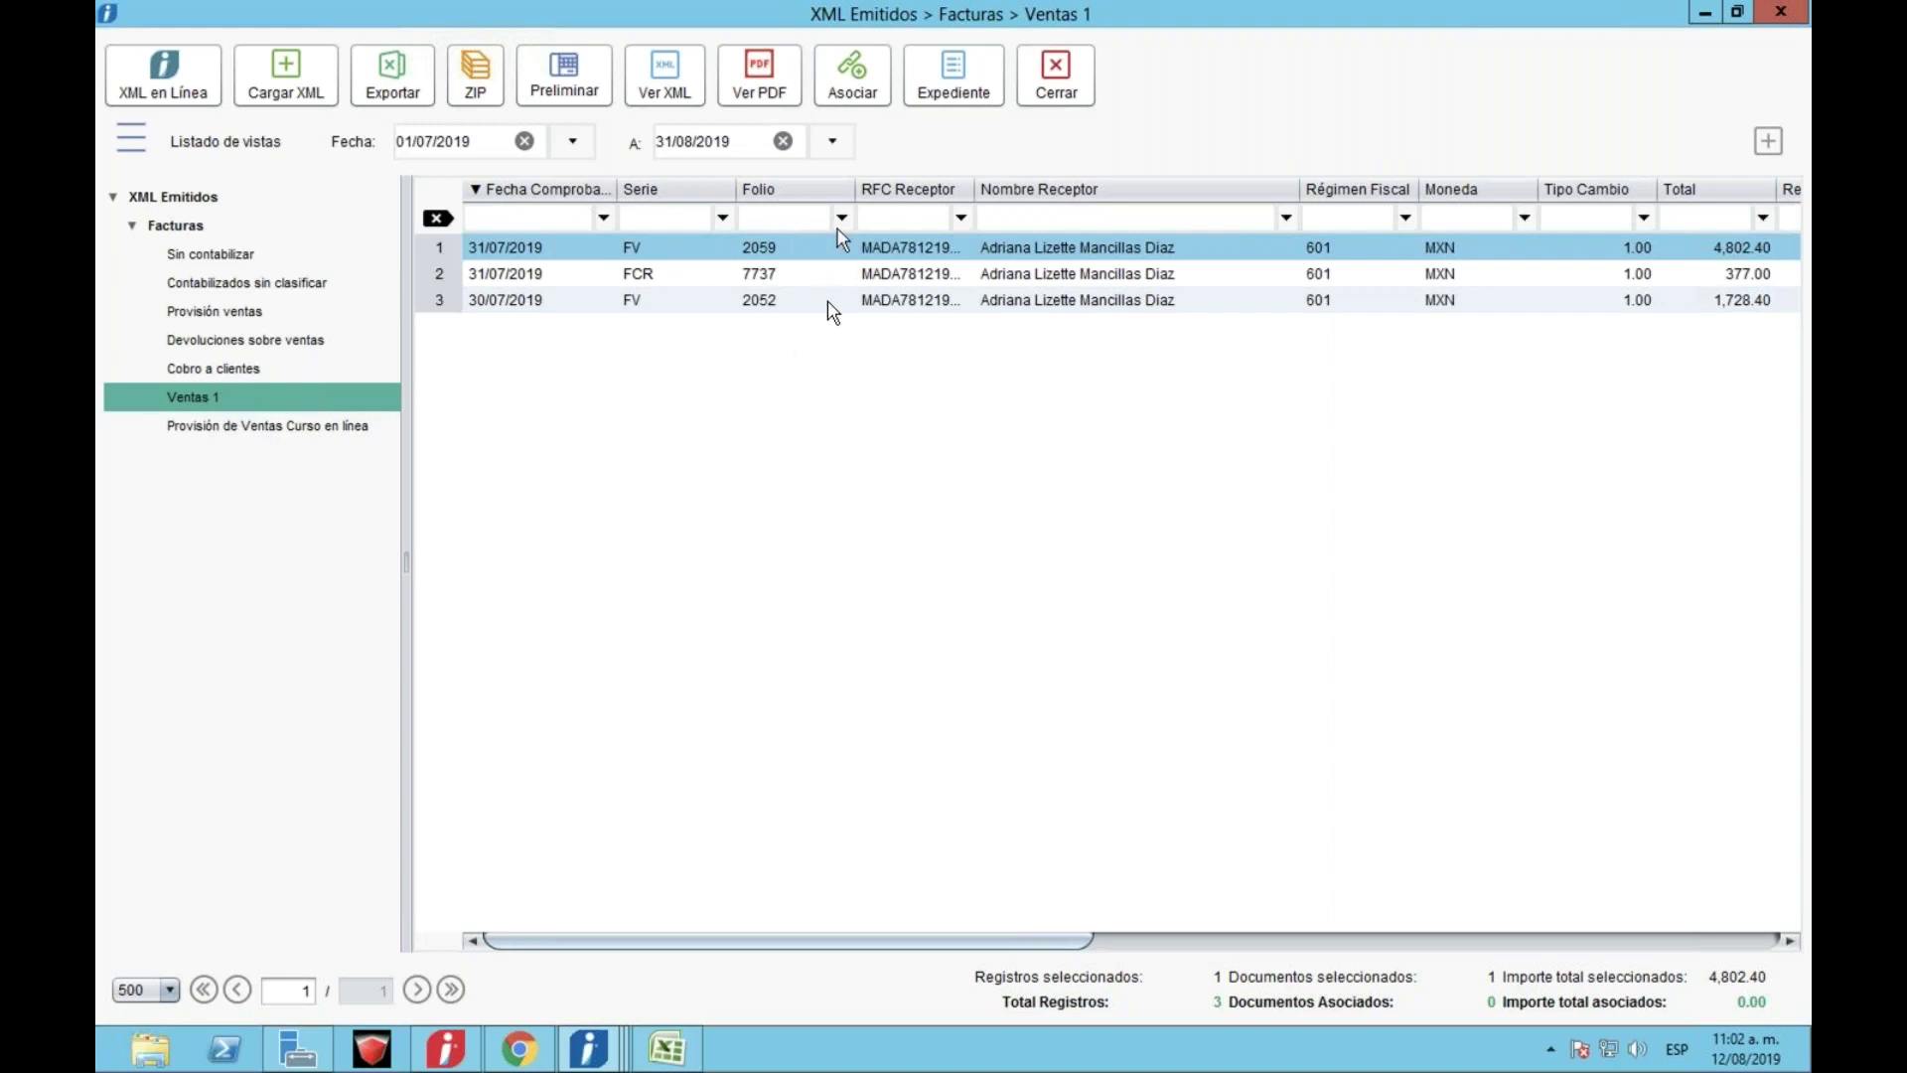
click(184, 427)
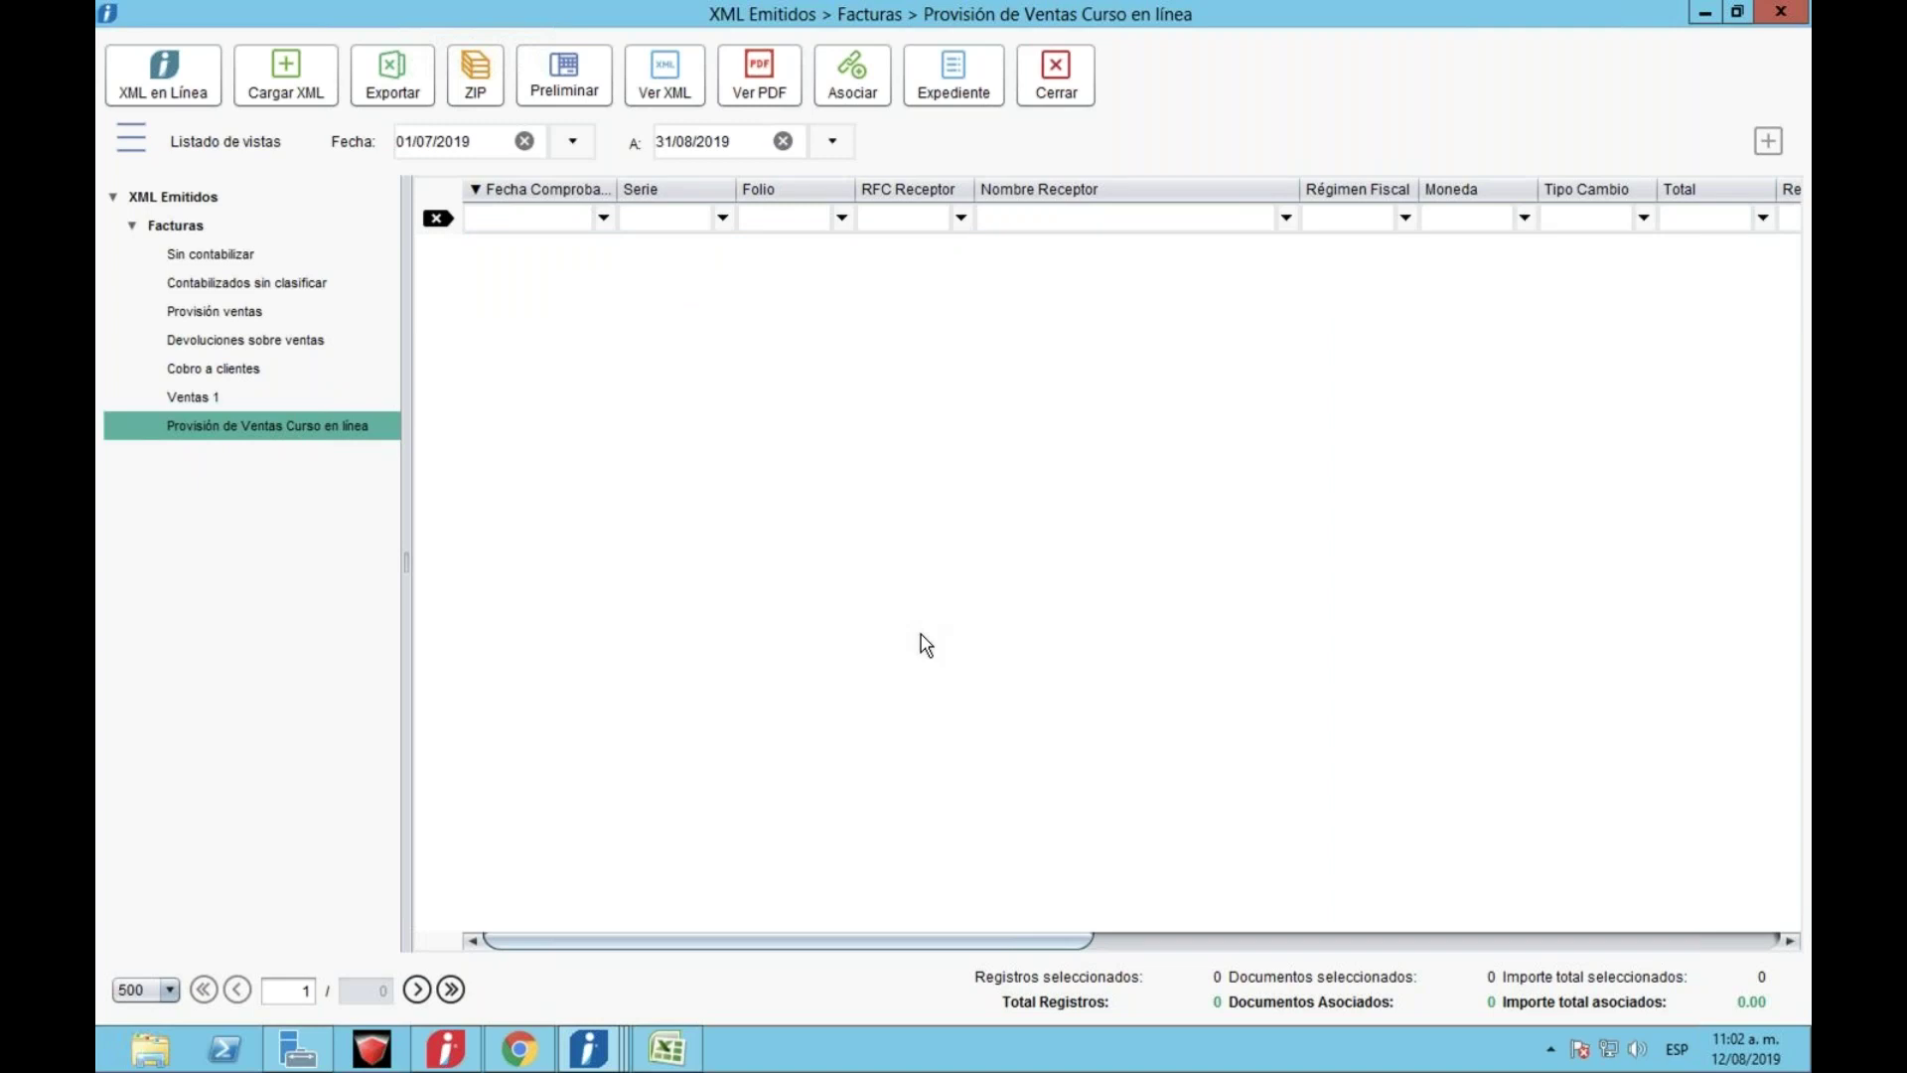
click(264, 402)
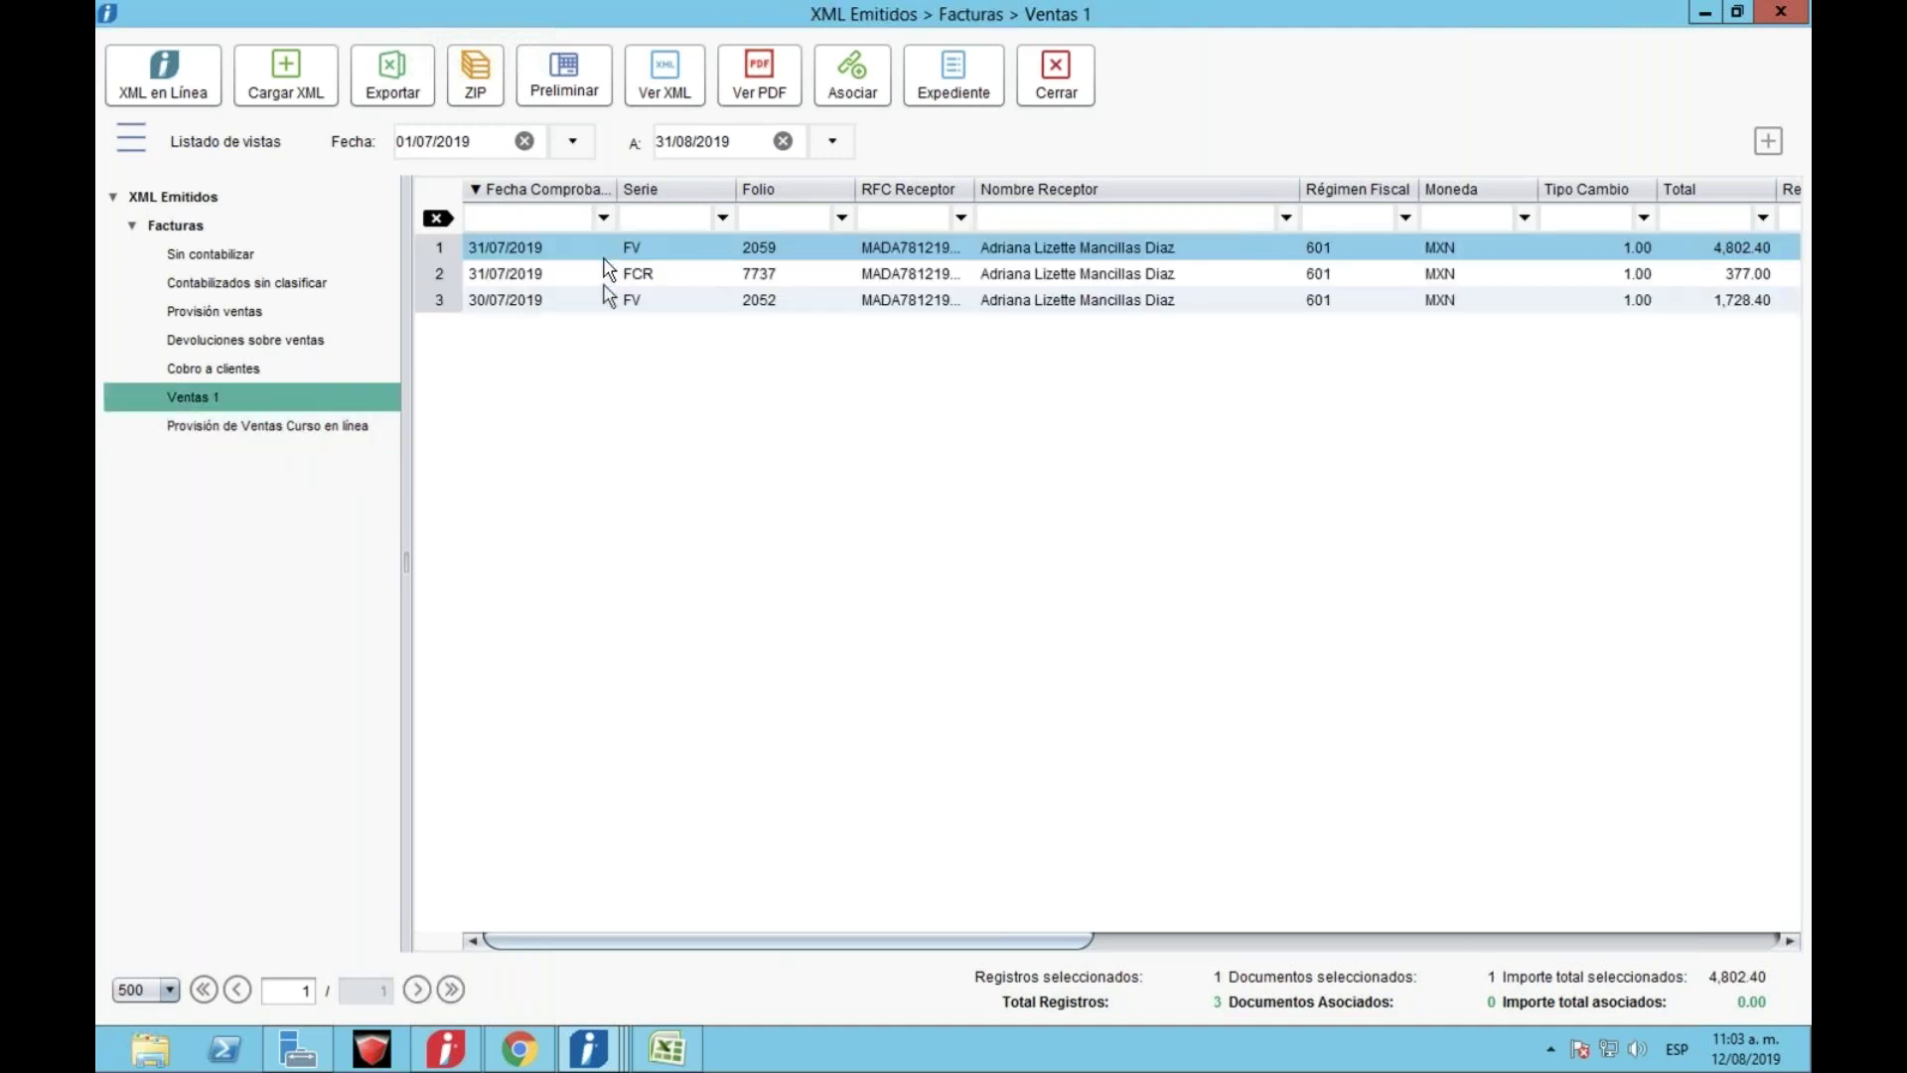
click(224, 427)
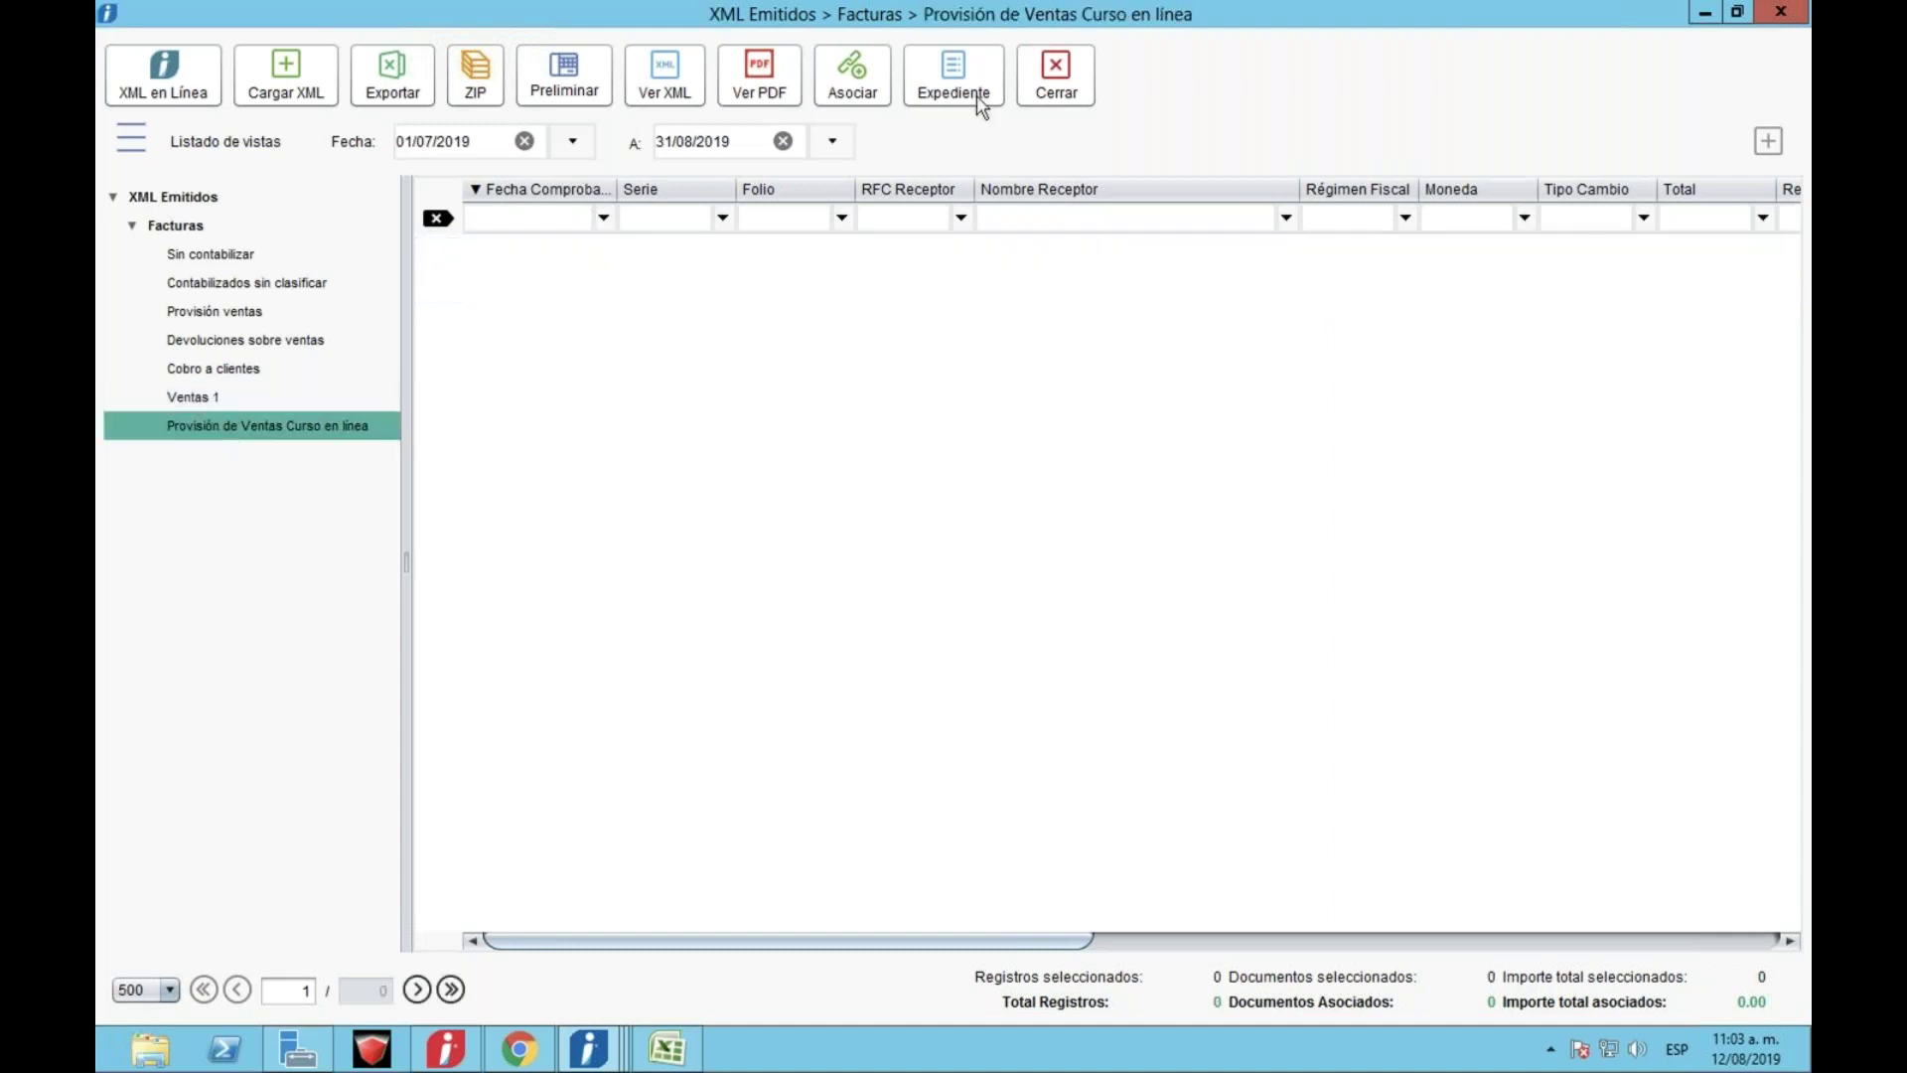
click(219, 255)
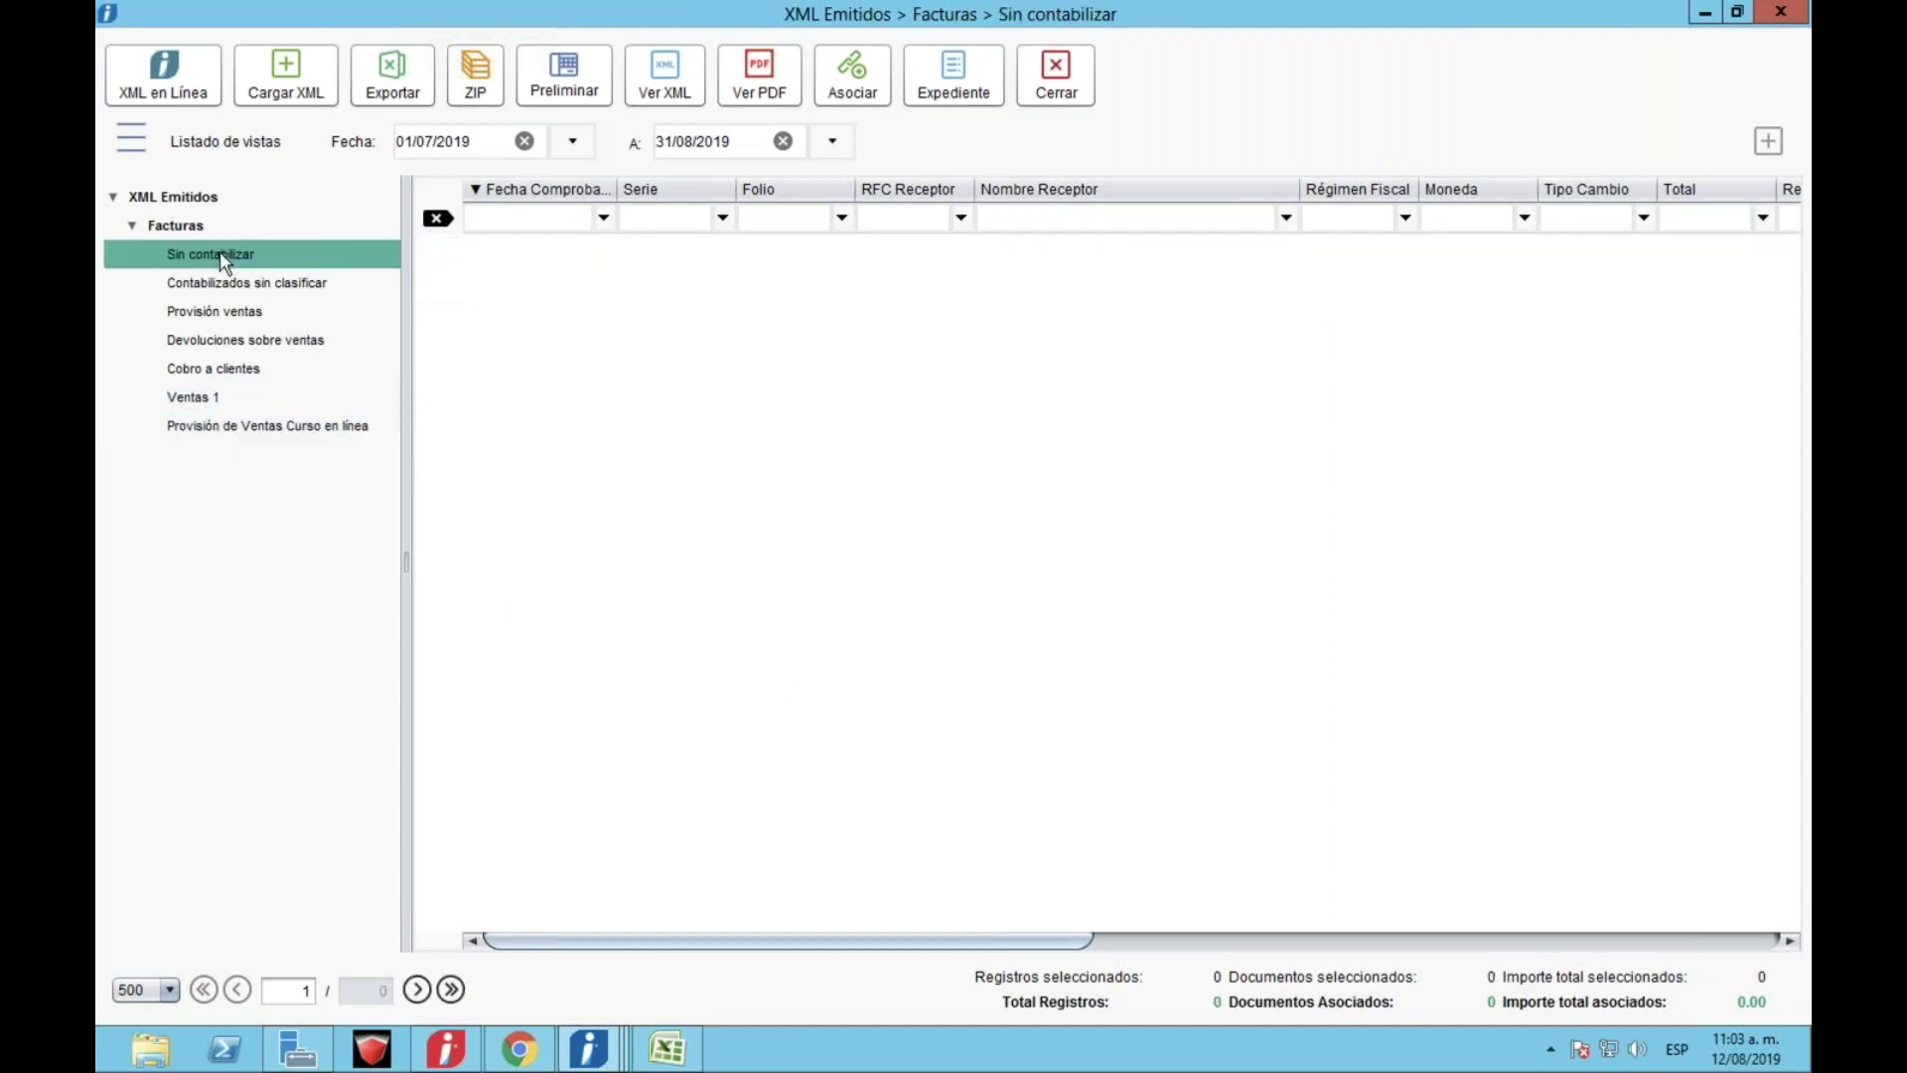
Clear the Fecha start date and re-expand XML Emitidos > Facturas to Sin contabilizar.
click(525, 141)
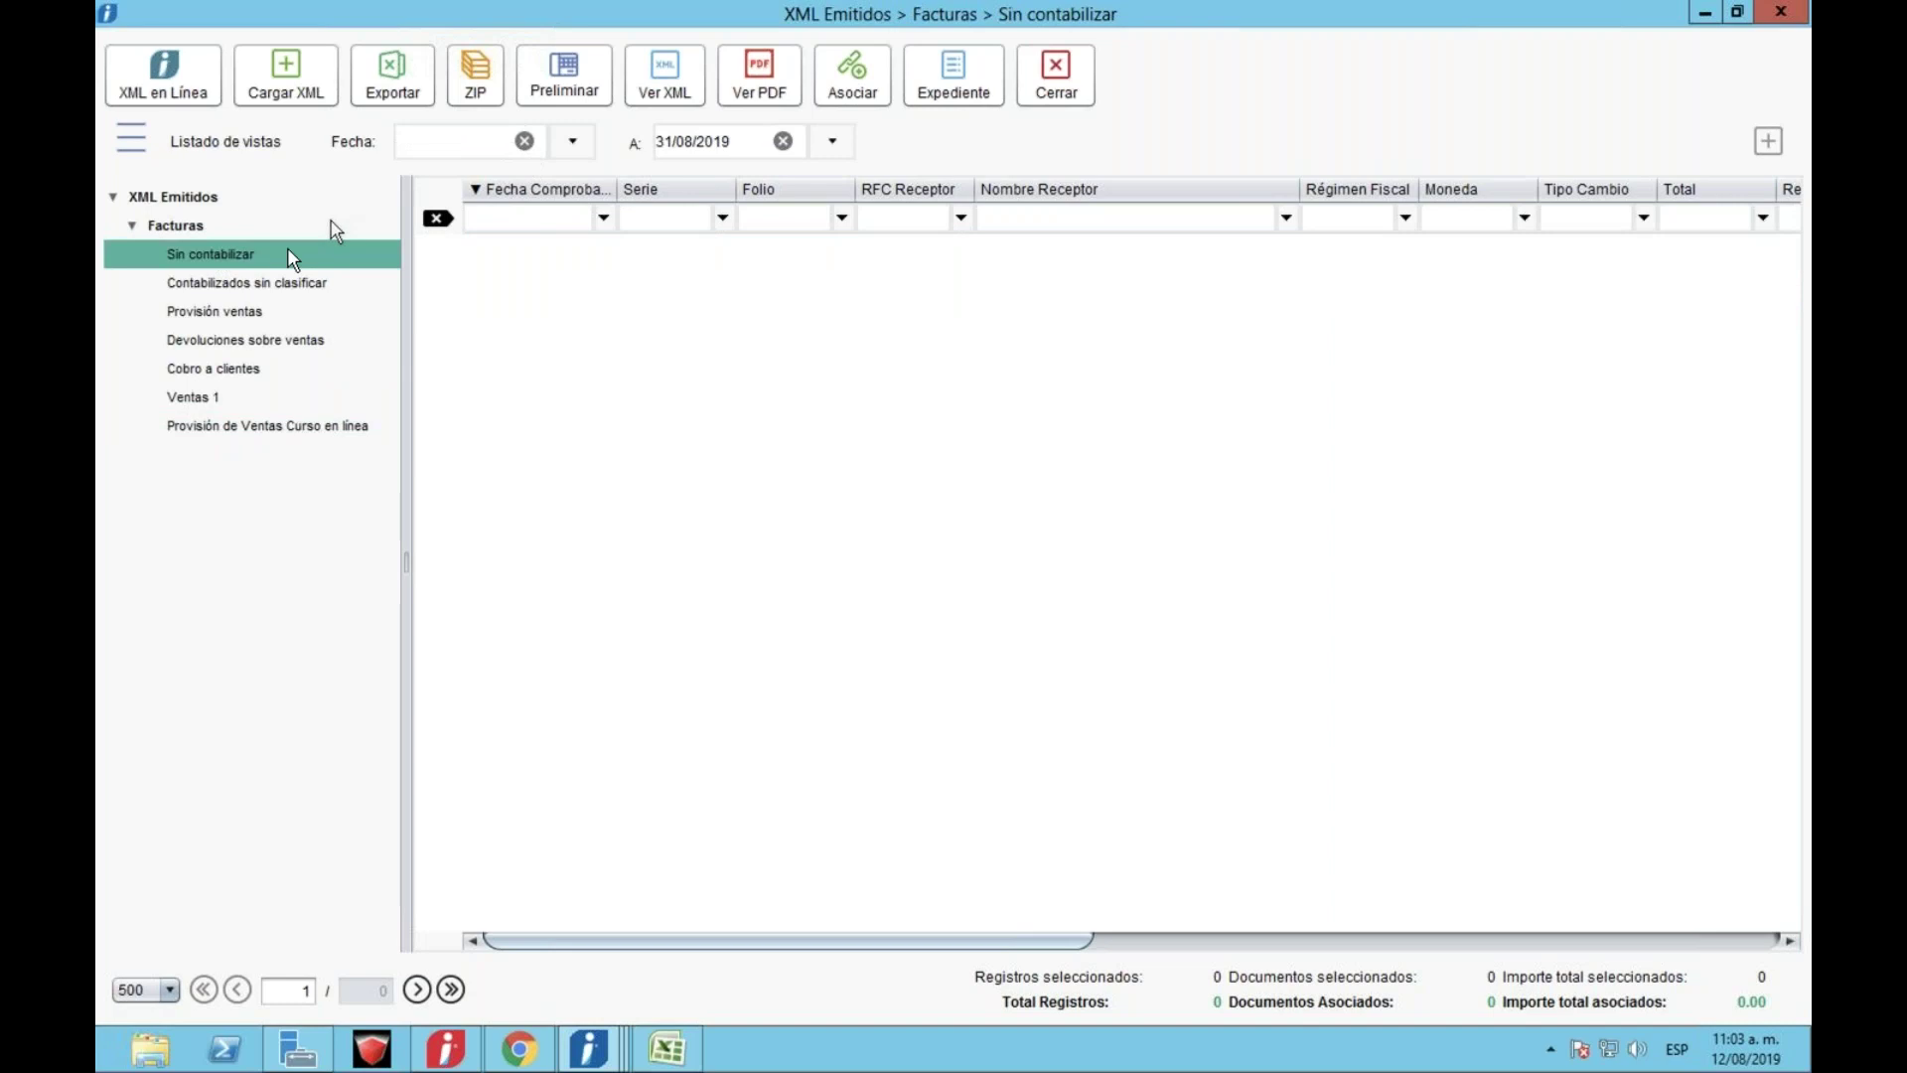
double_click(169, 220)
key(Left)
key(Left)
double_click(137, 205)
double_click(147, 229)
click(198, 253)
Check the Ventas 1 view, return to Sin contabilizar, and launch the Cargar XML loader.
click(207, 395)
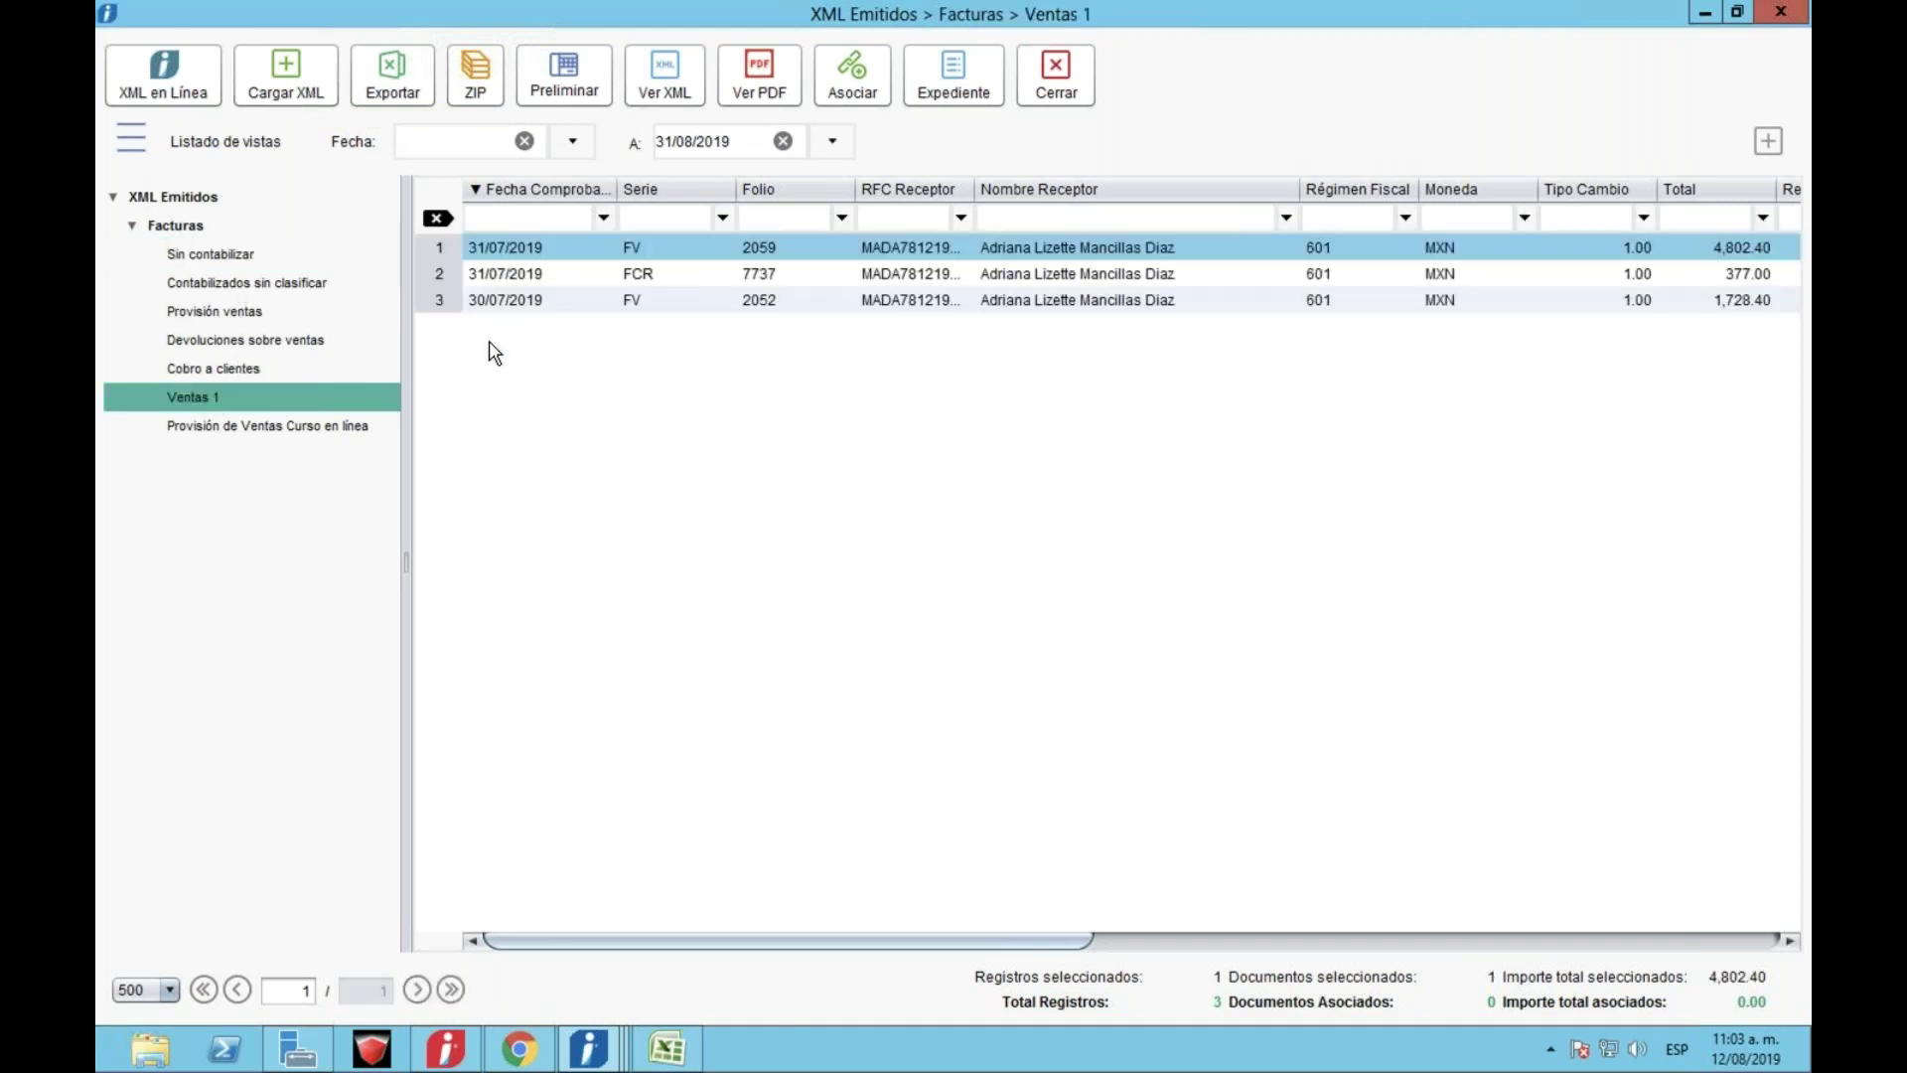
click(225, 255)
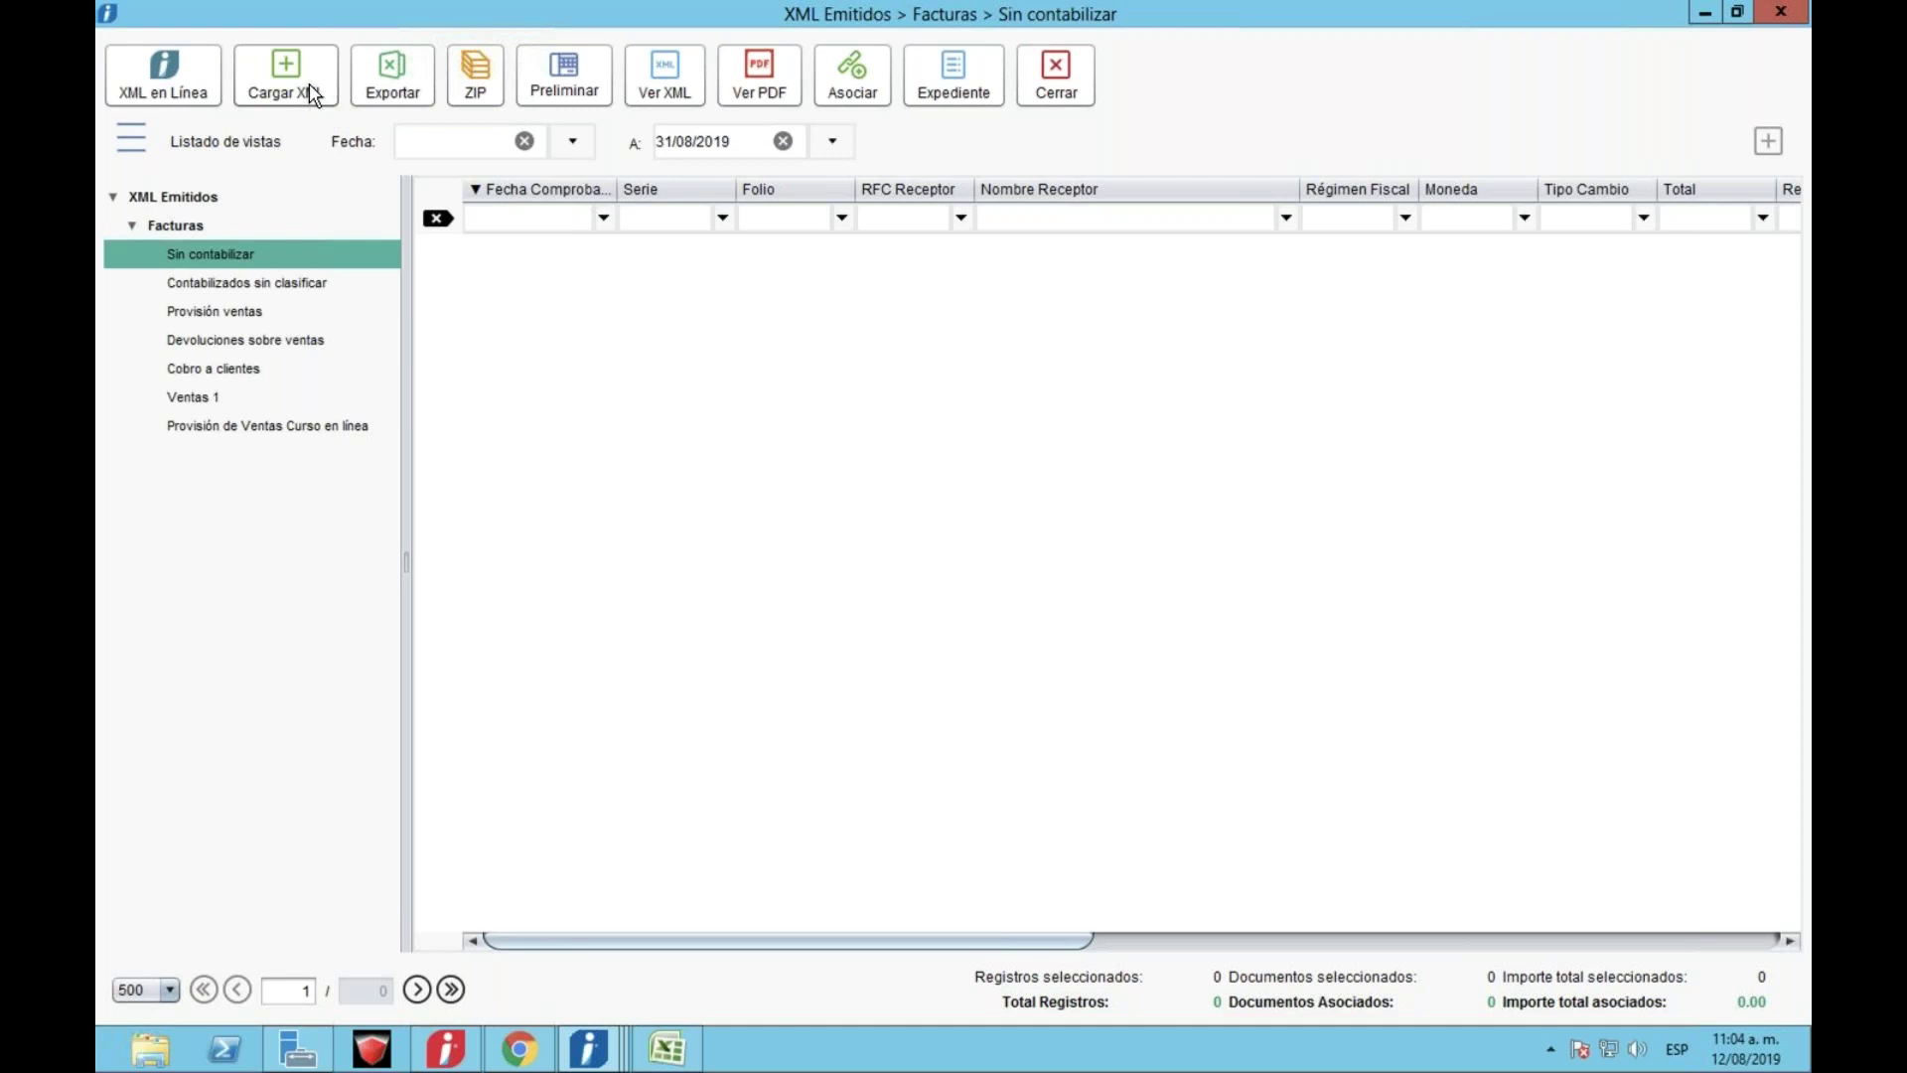
click(308, 84)
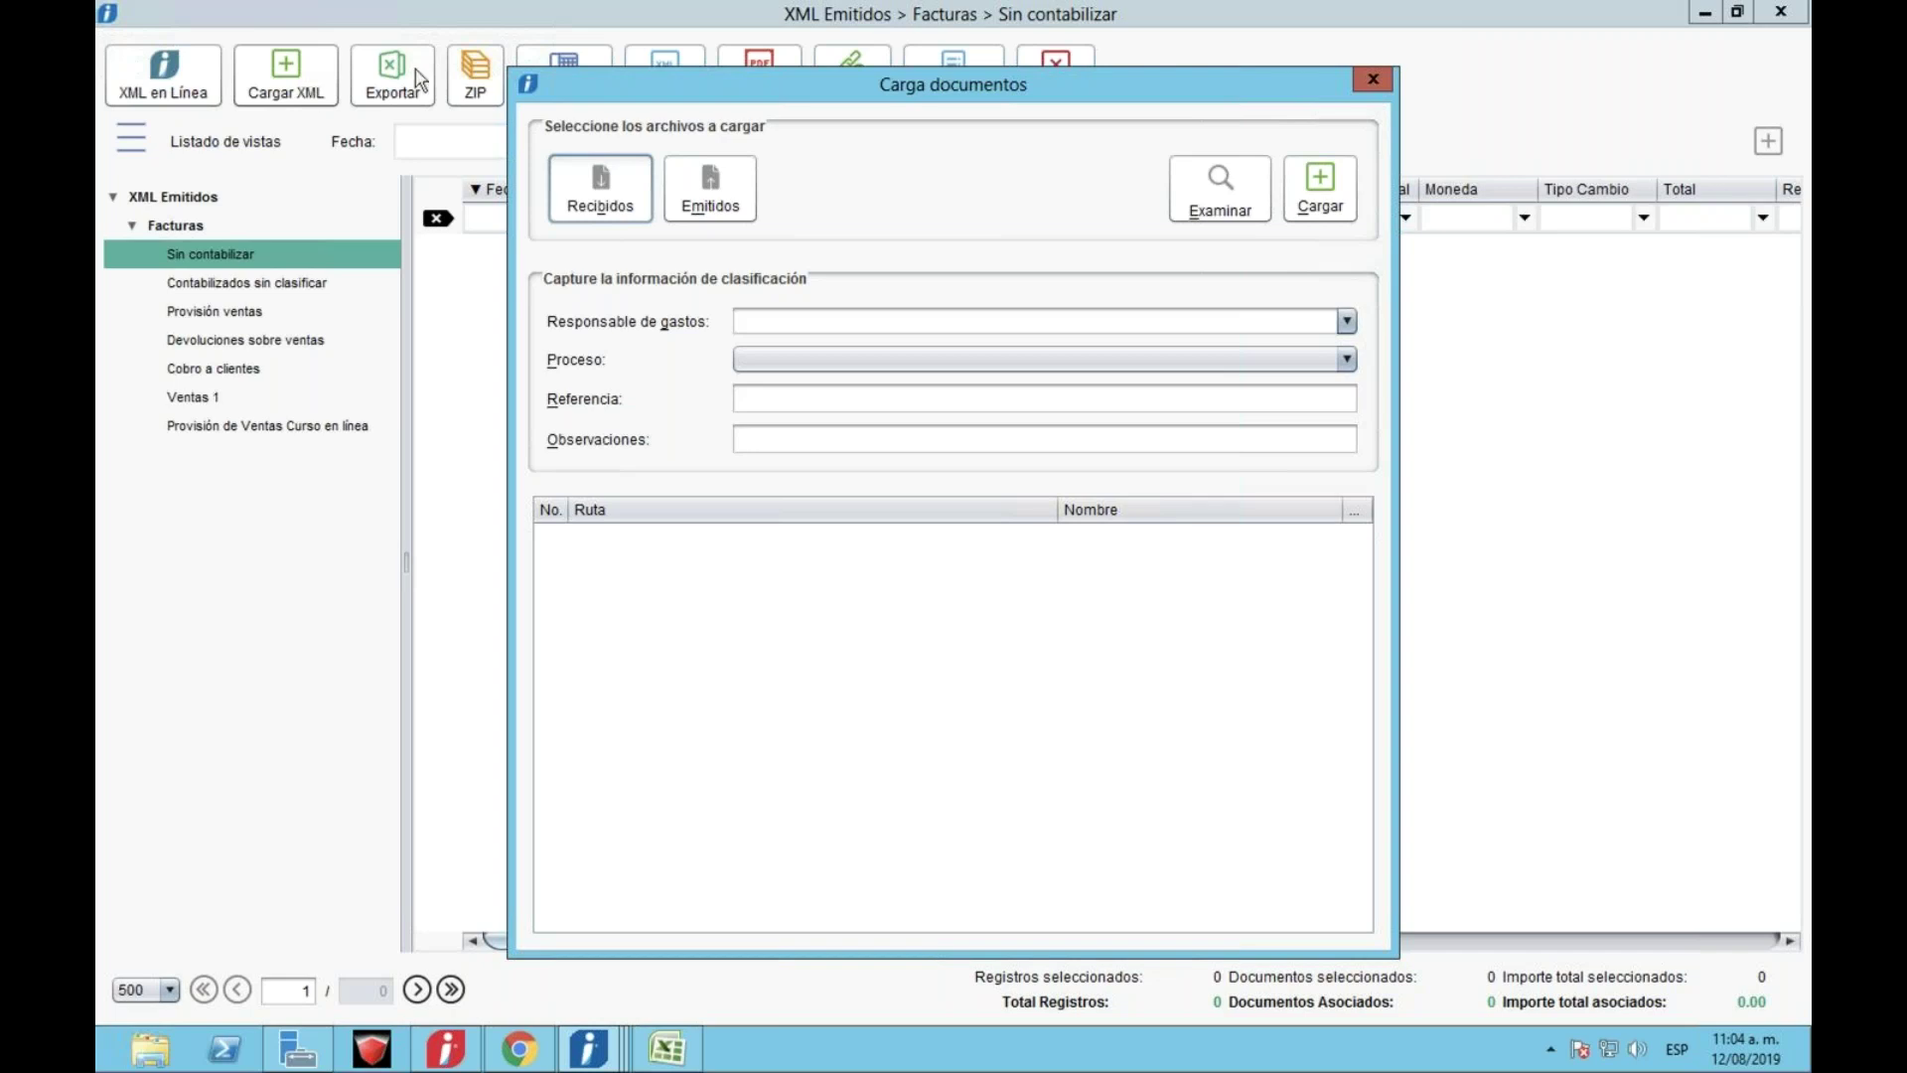
Choose Emitidos documents and browse the file picker through C: > Compac > Empresas.
click(739, 200)
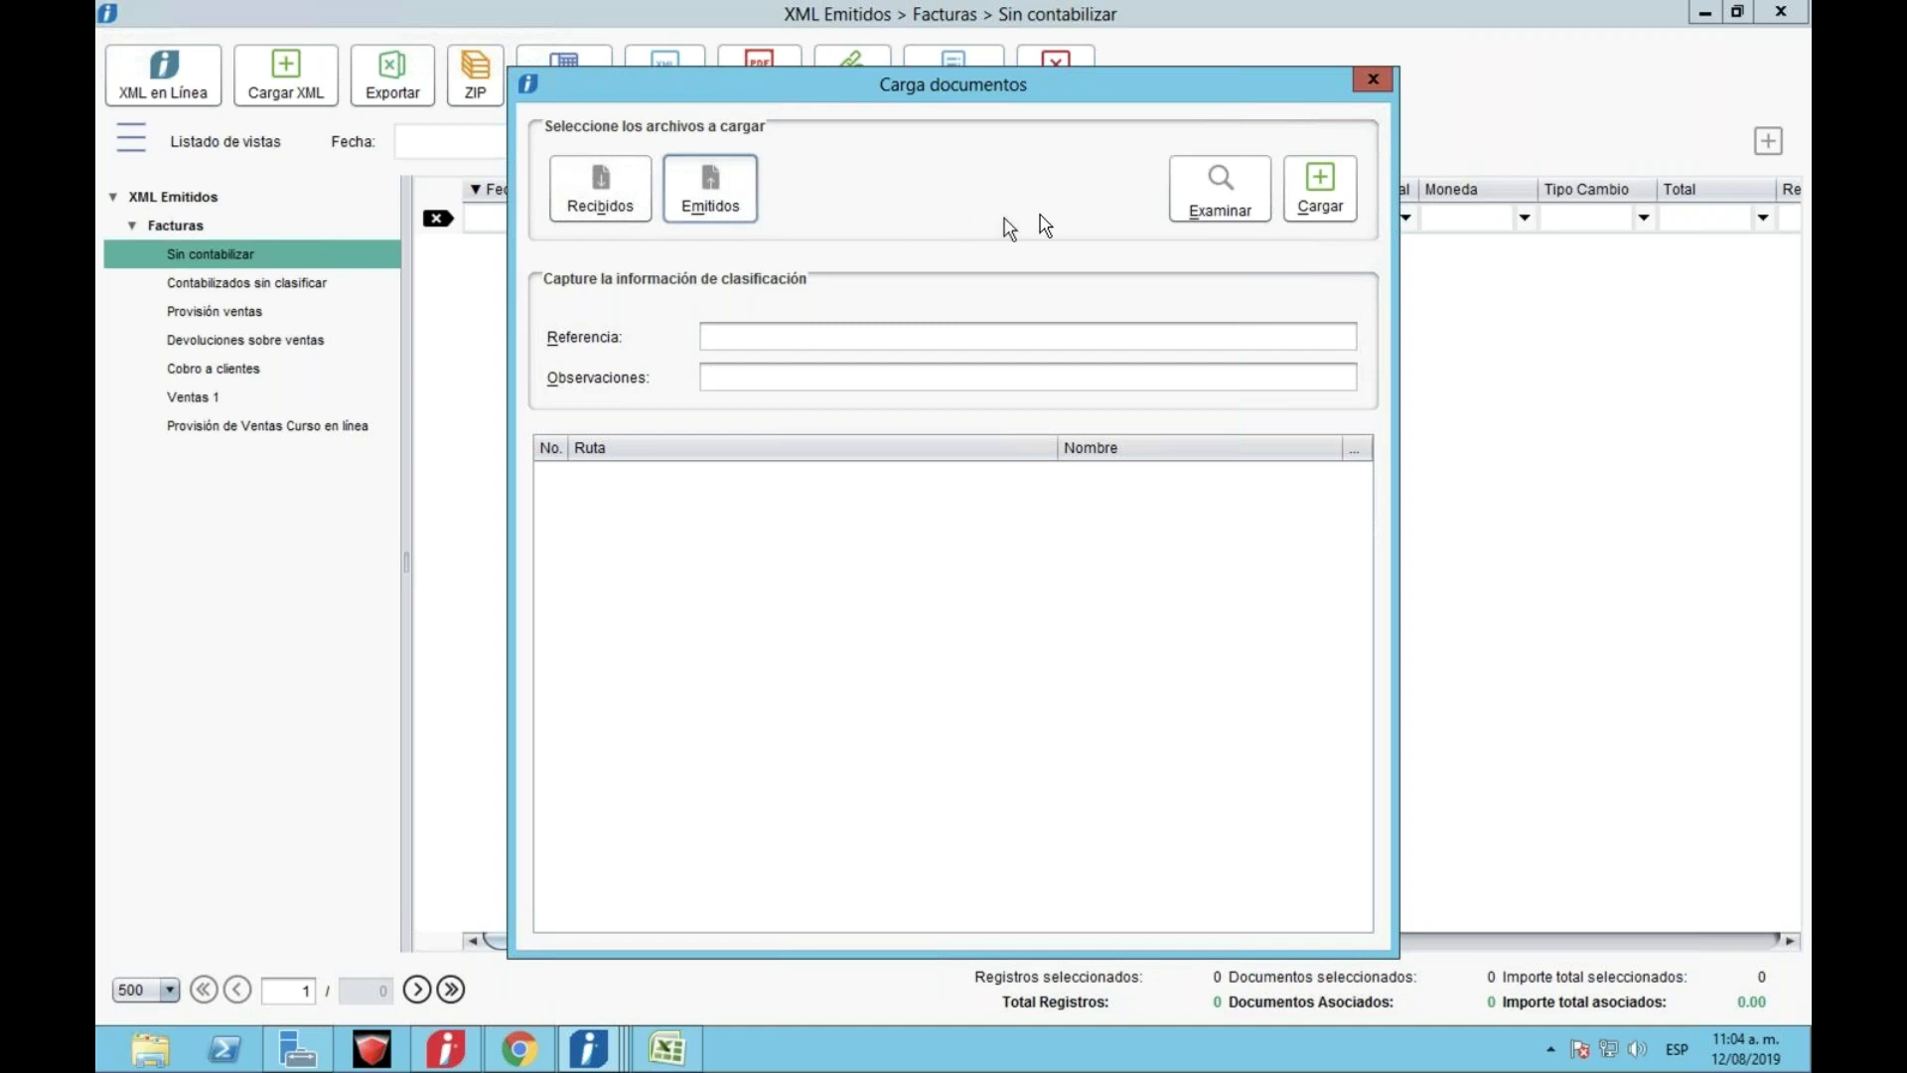
click(1210, 198)
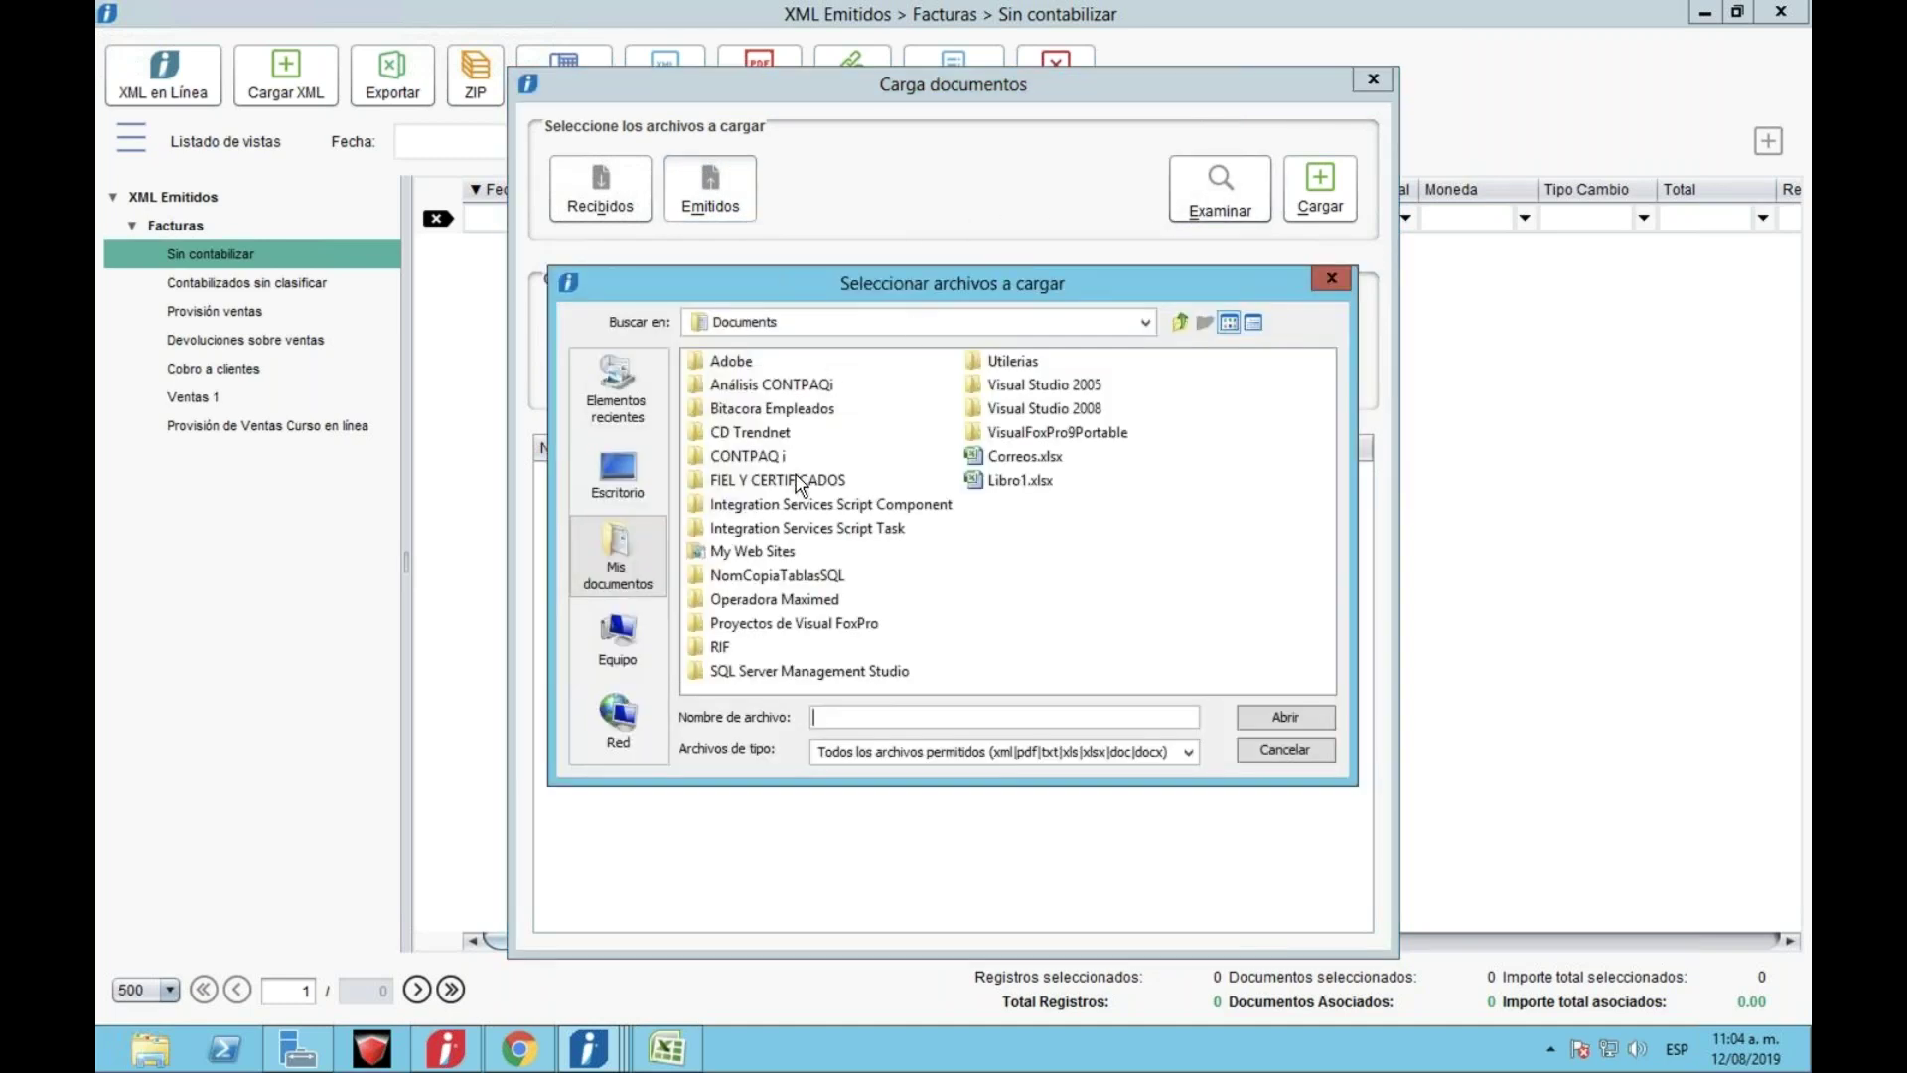
click(602, 632)
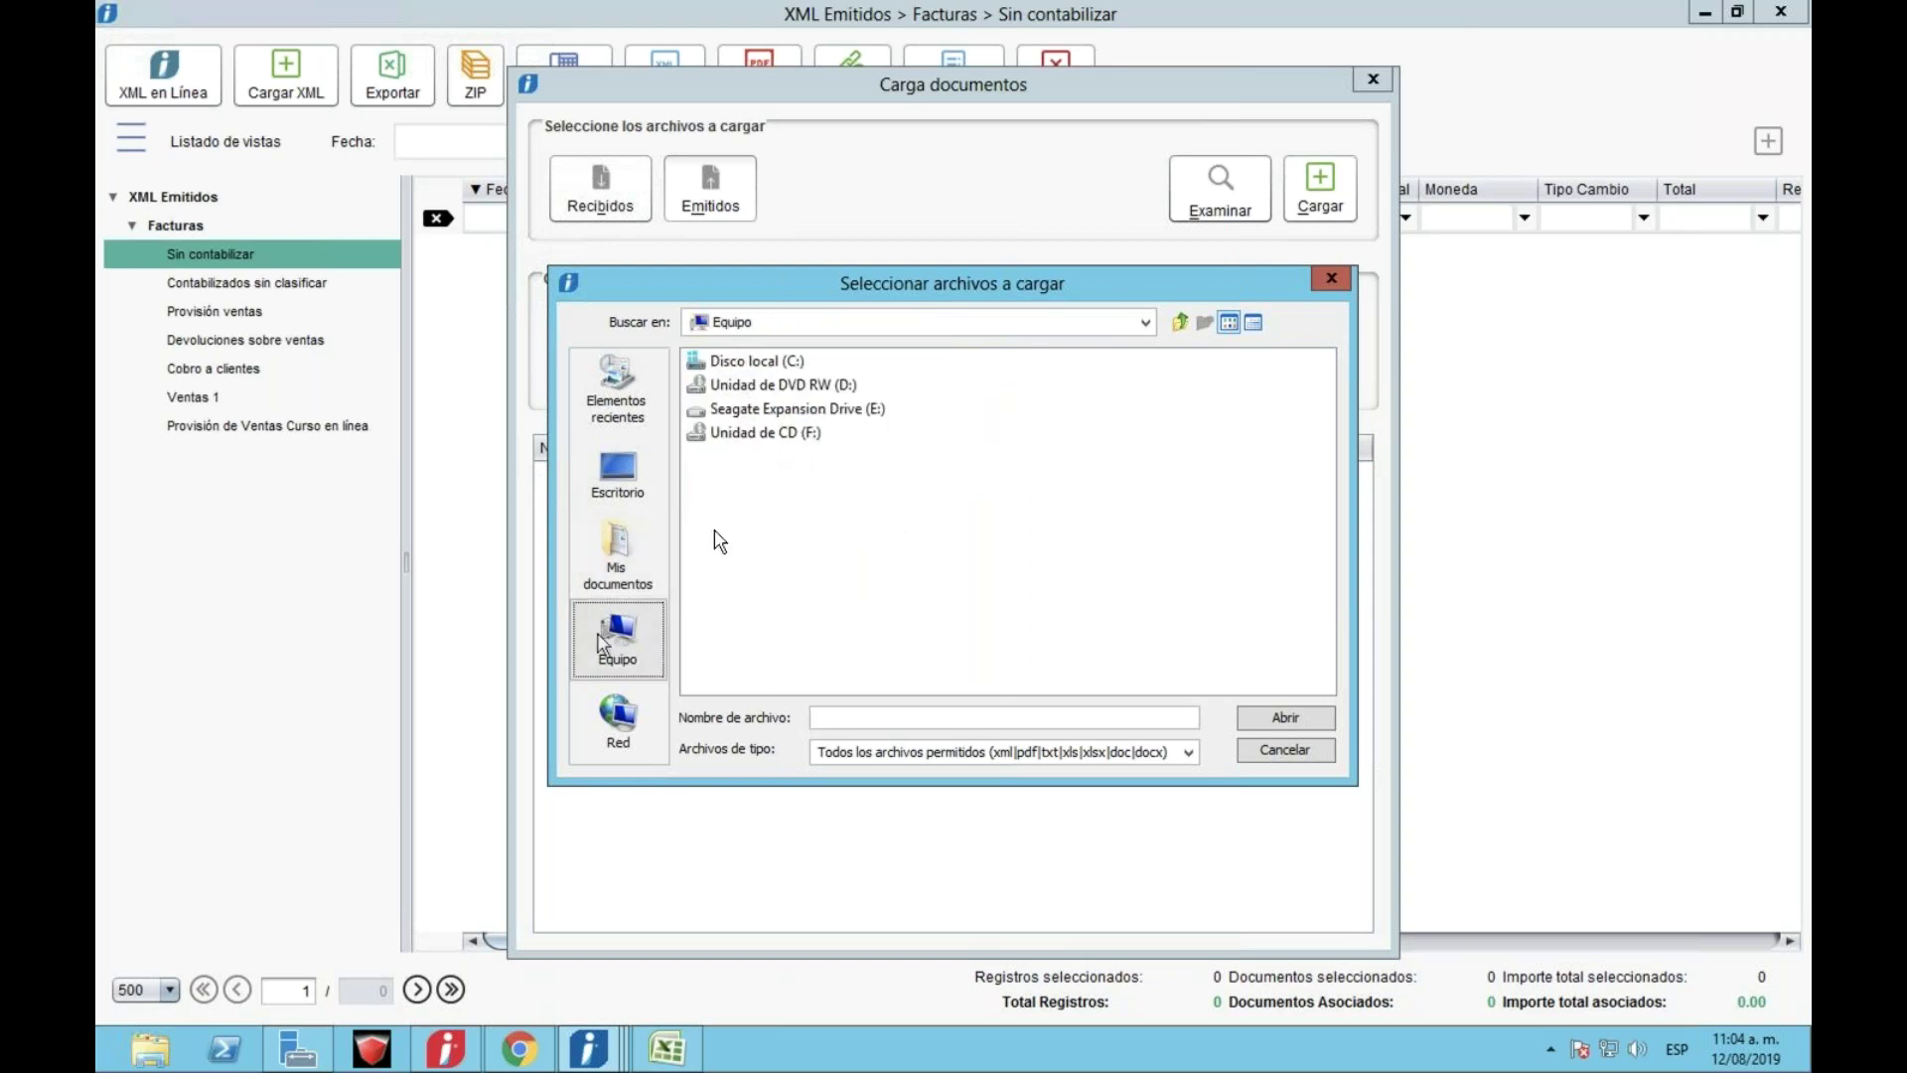
click(767, 361)
double_click(767, 360)
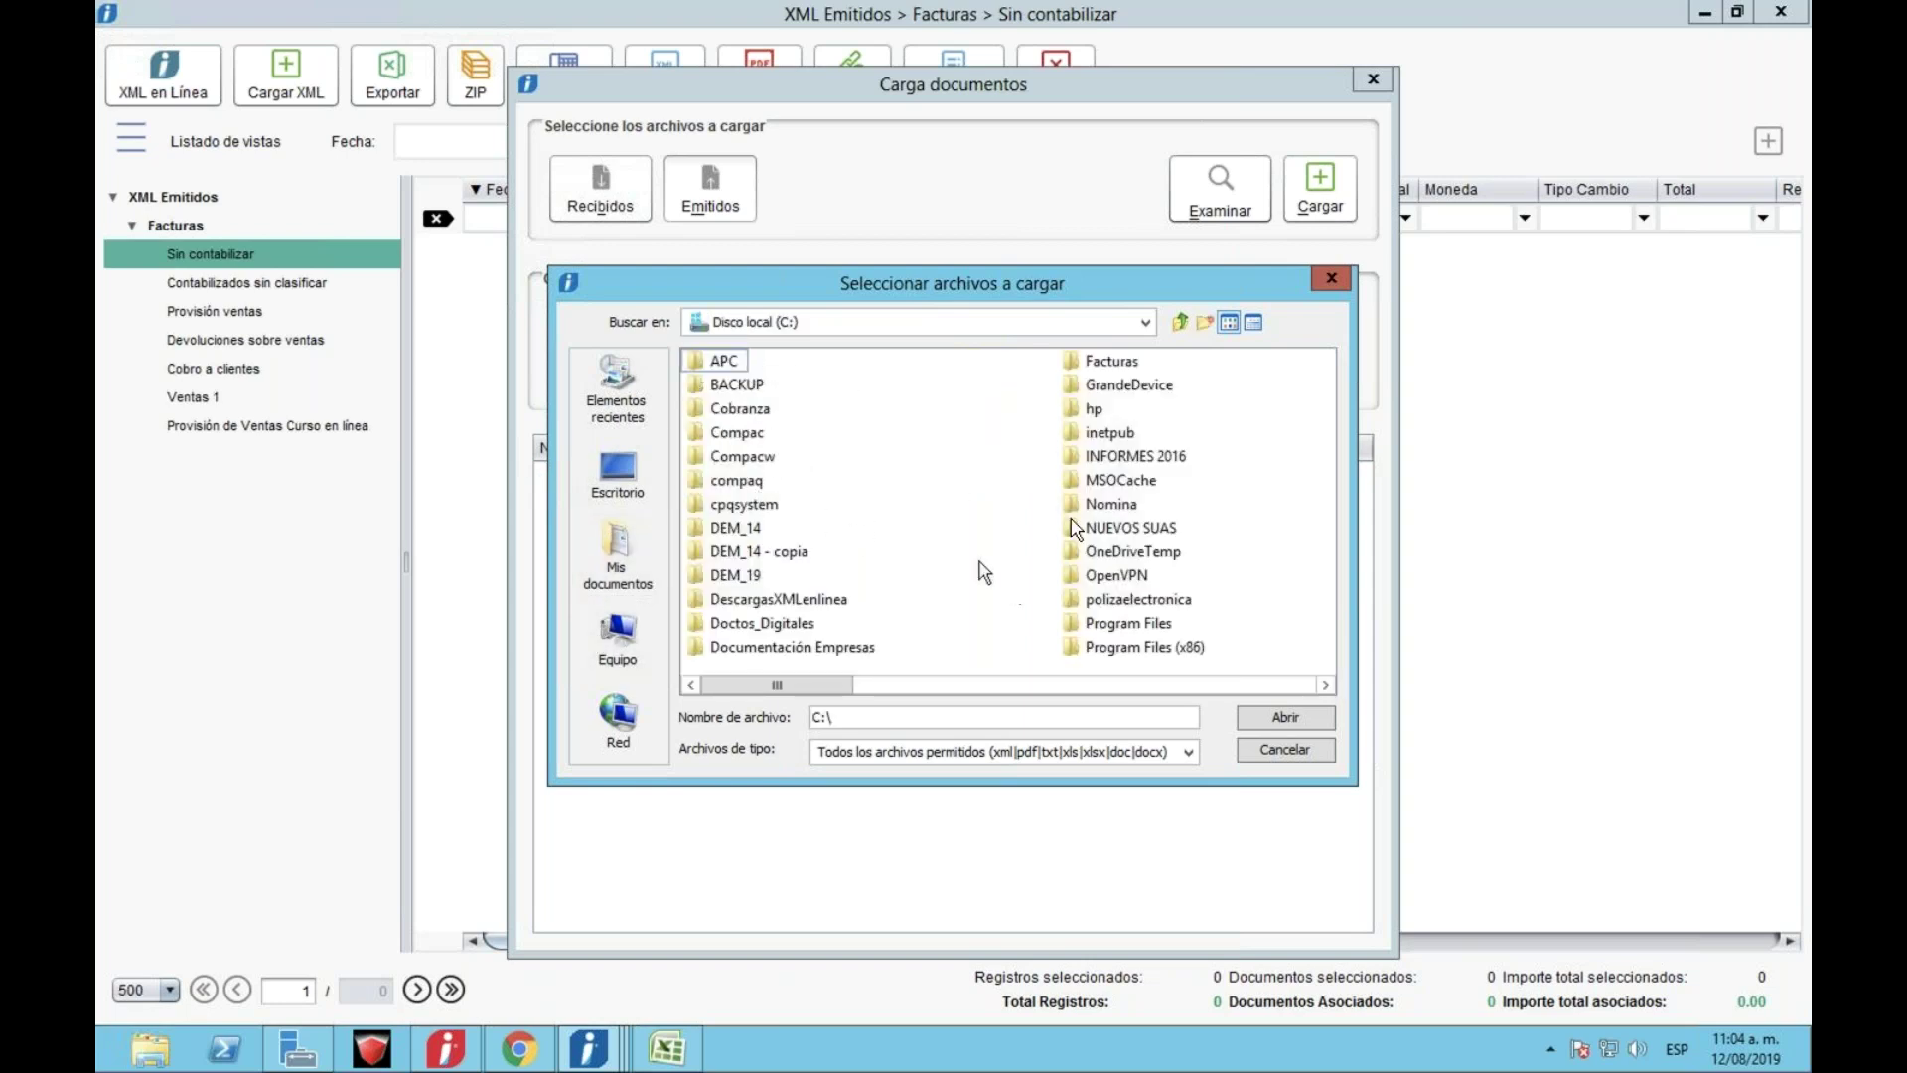
click(1102, 504)
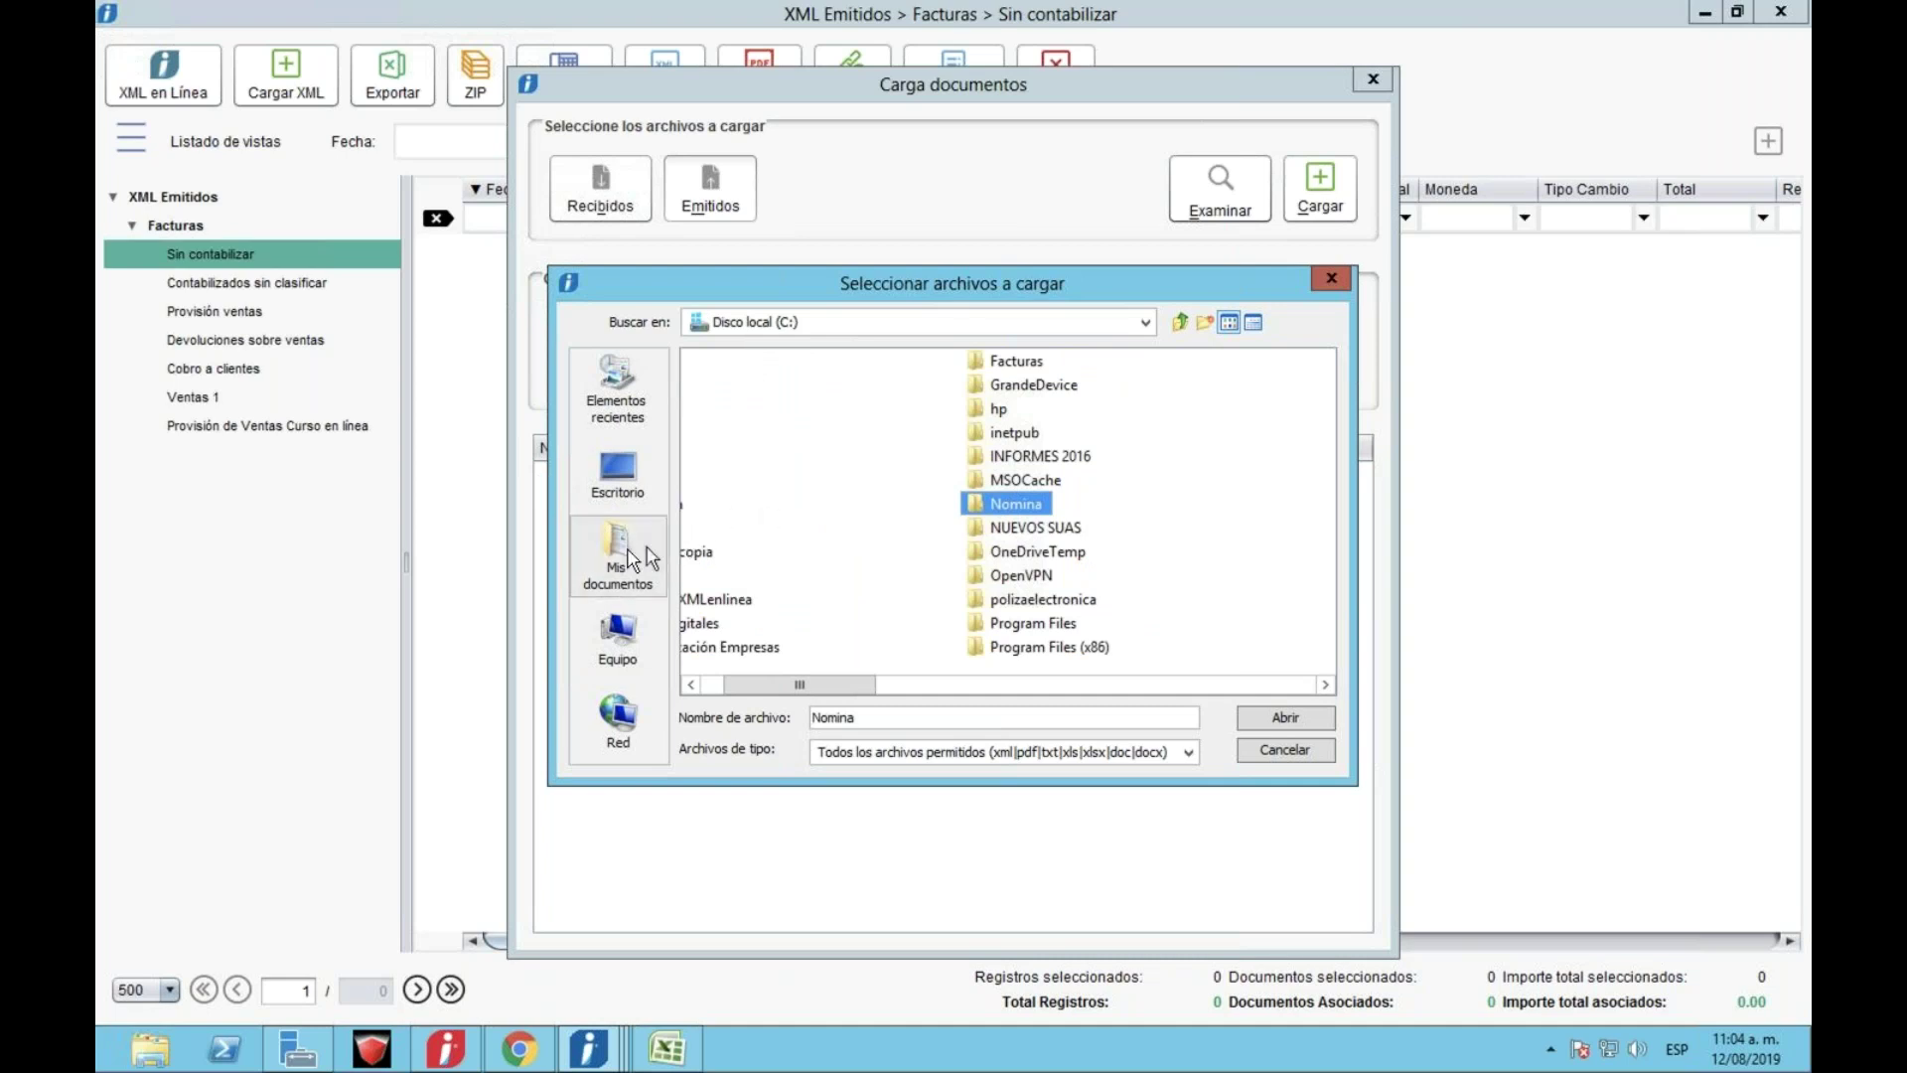
click(625, 631)
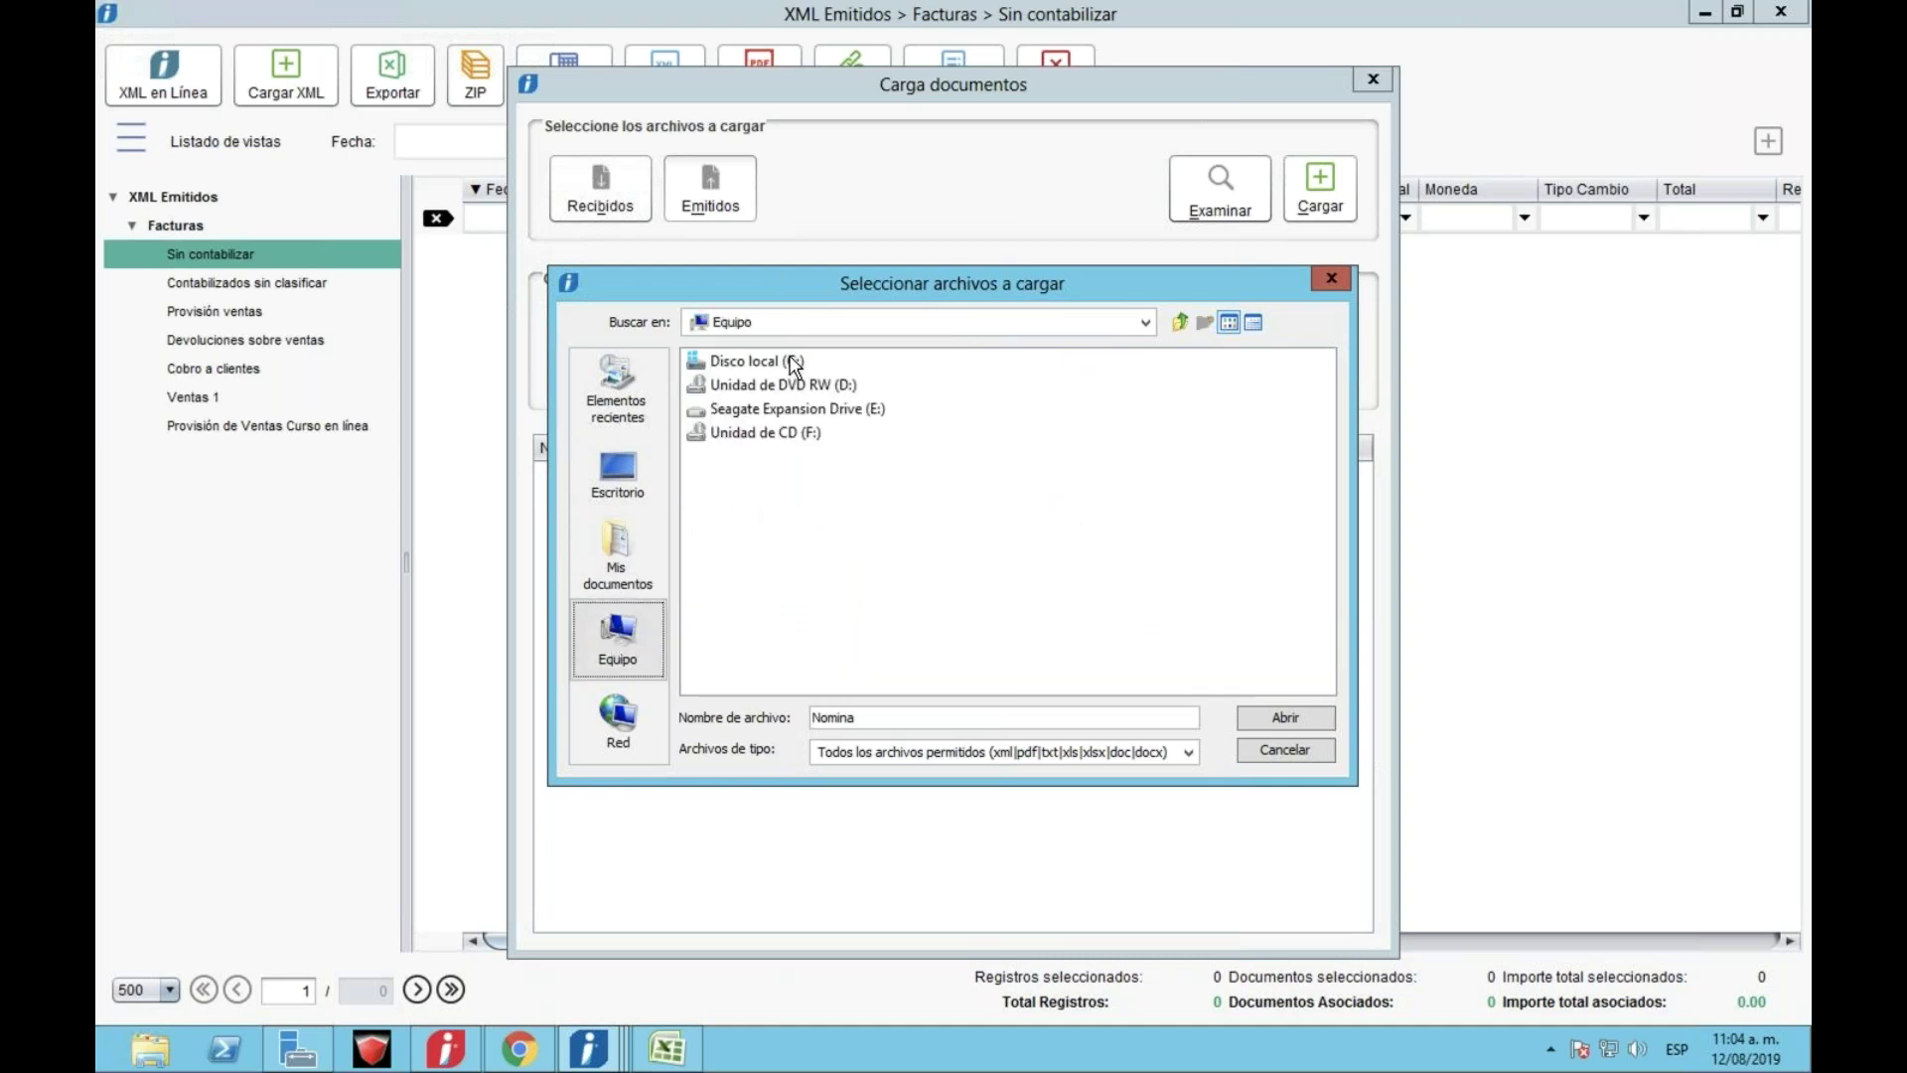
double_click(790, 363)
double_click(746, 430)
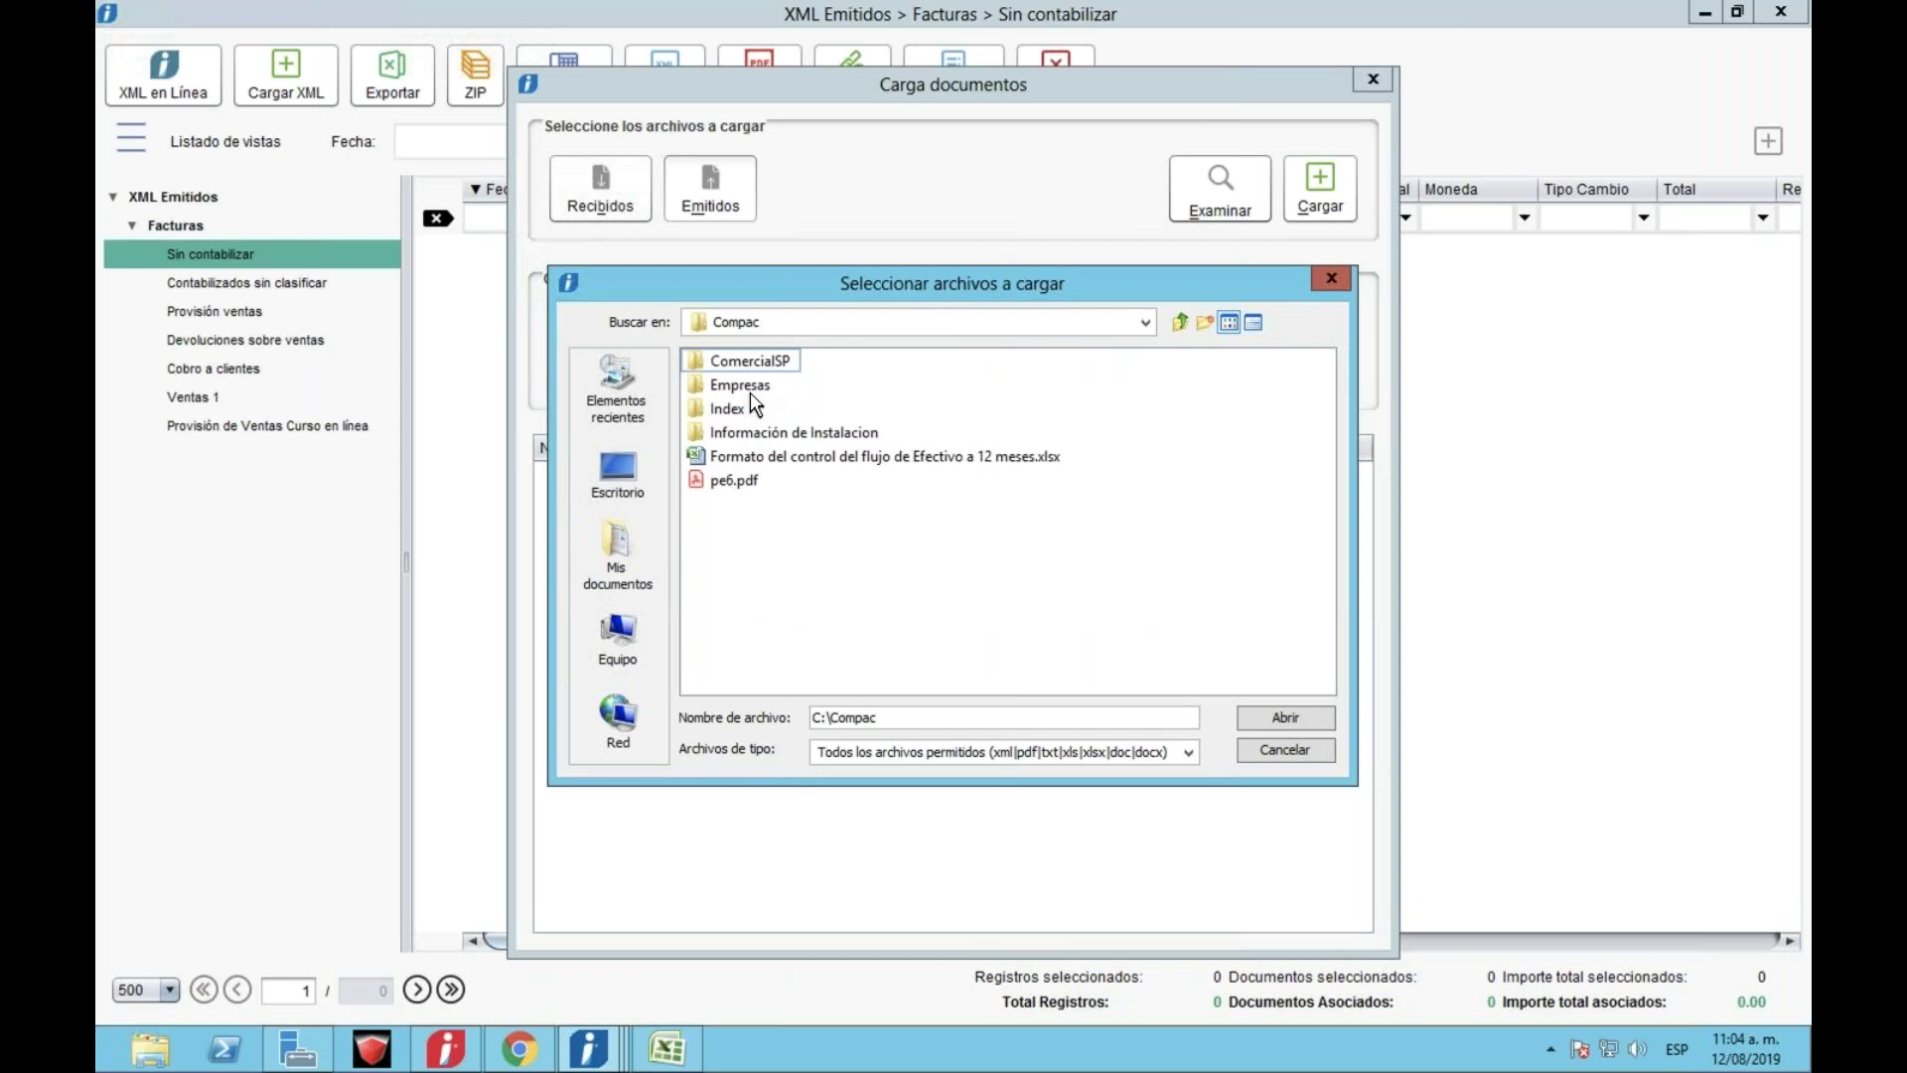
double_click(755, 387)
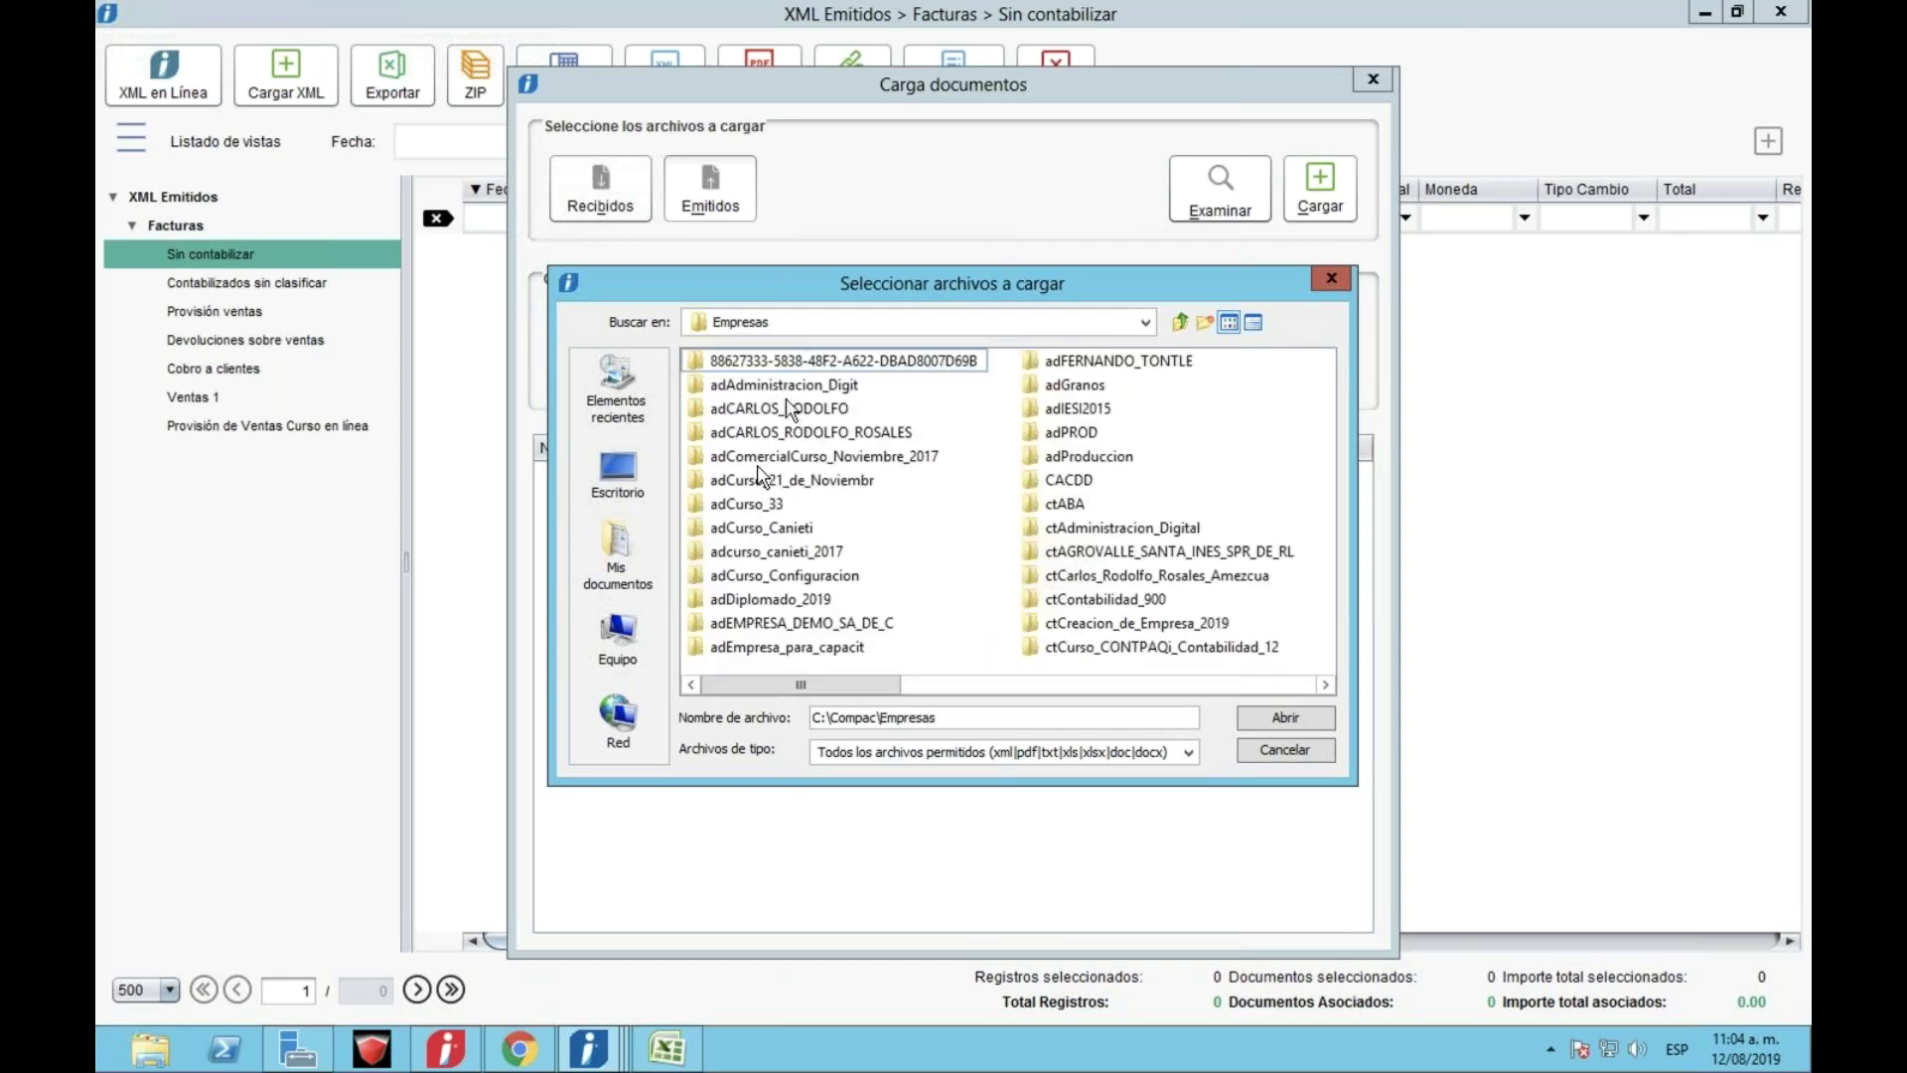
click(750, 484)
click(751, 485)
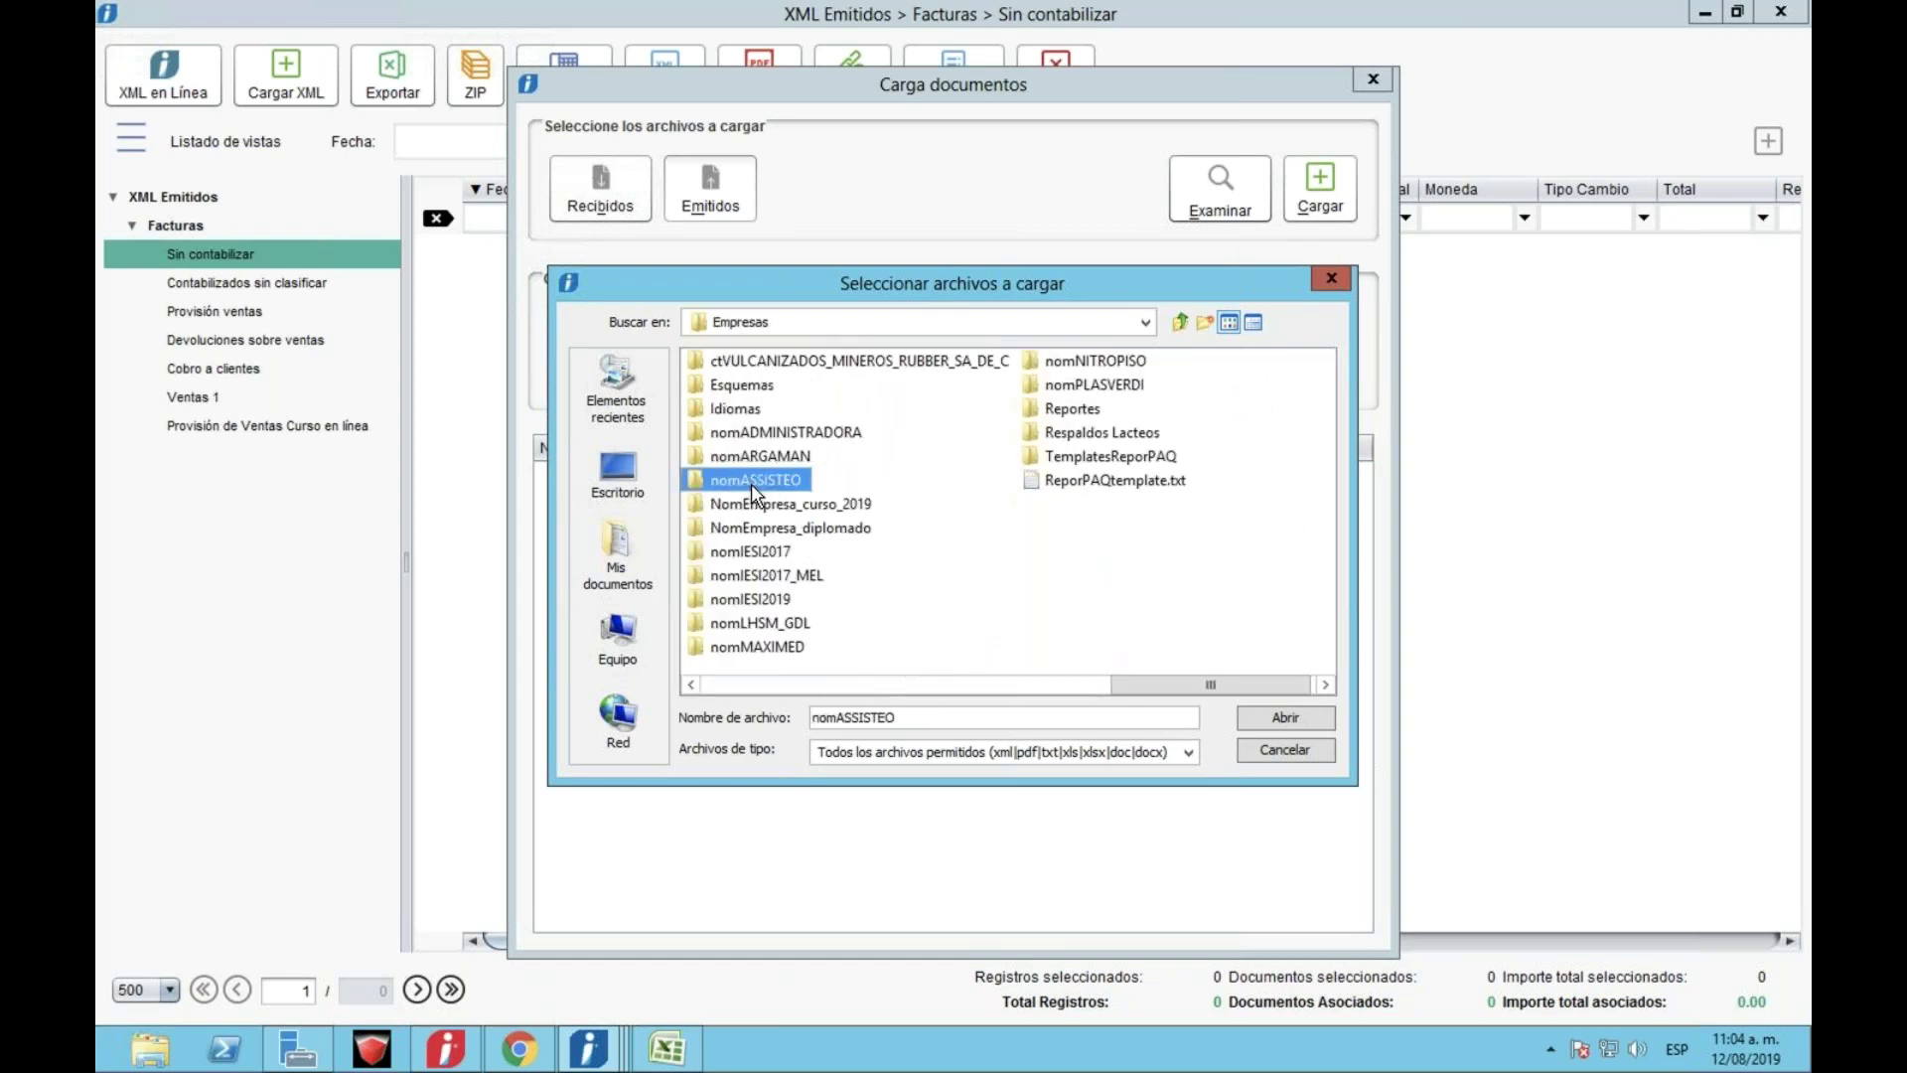
key(Left)
key(Down)
key(Down)
key(Down)
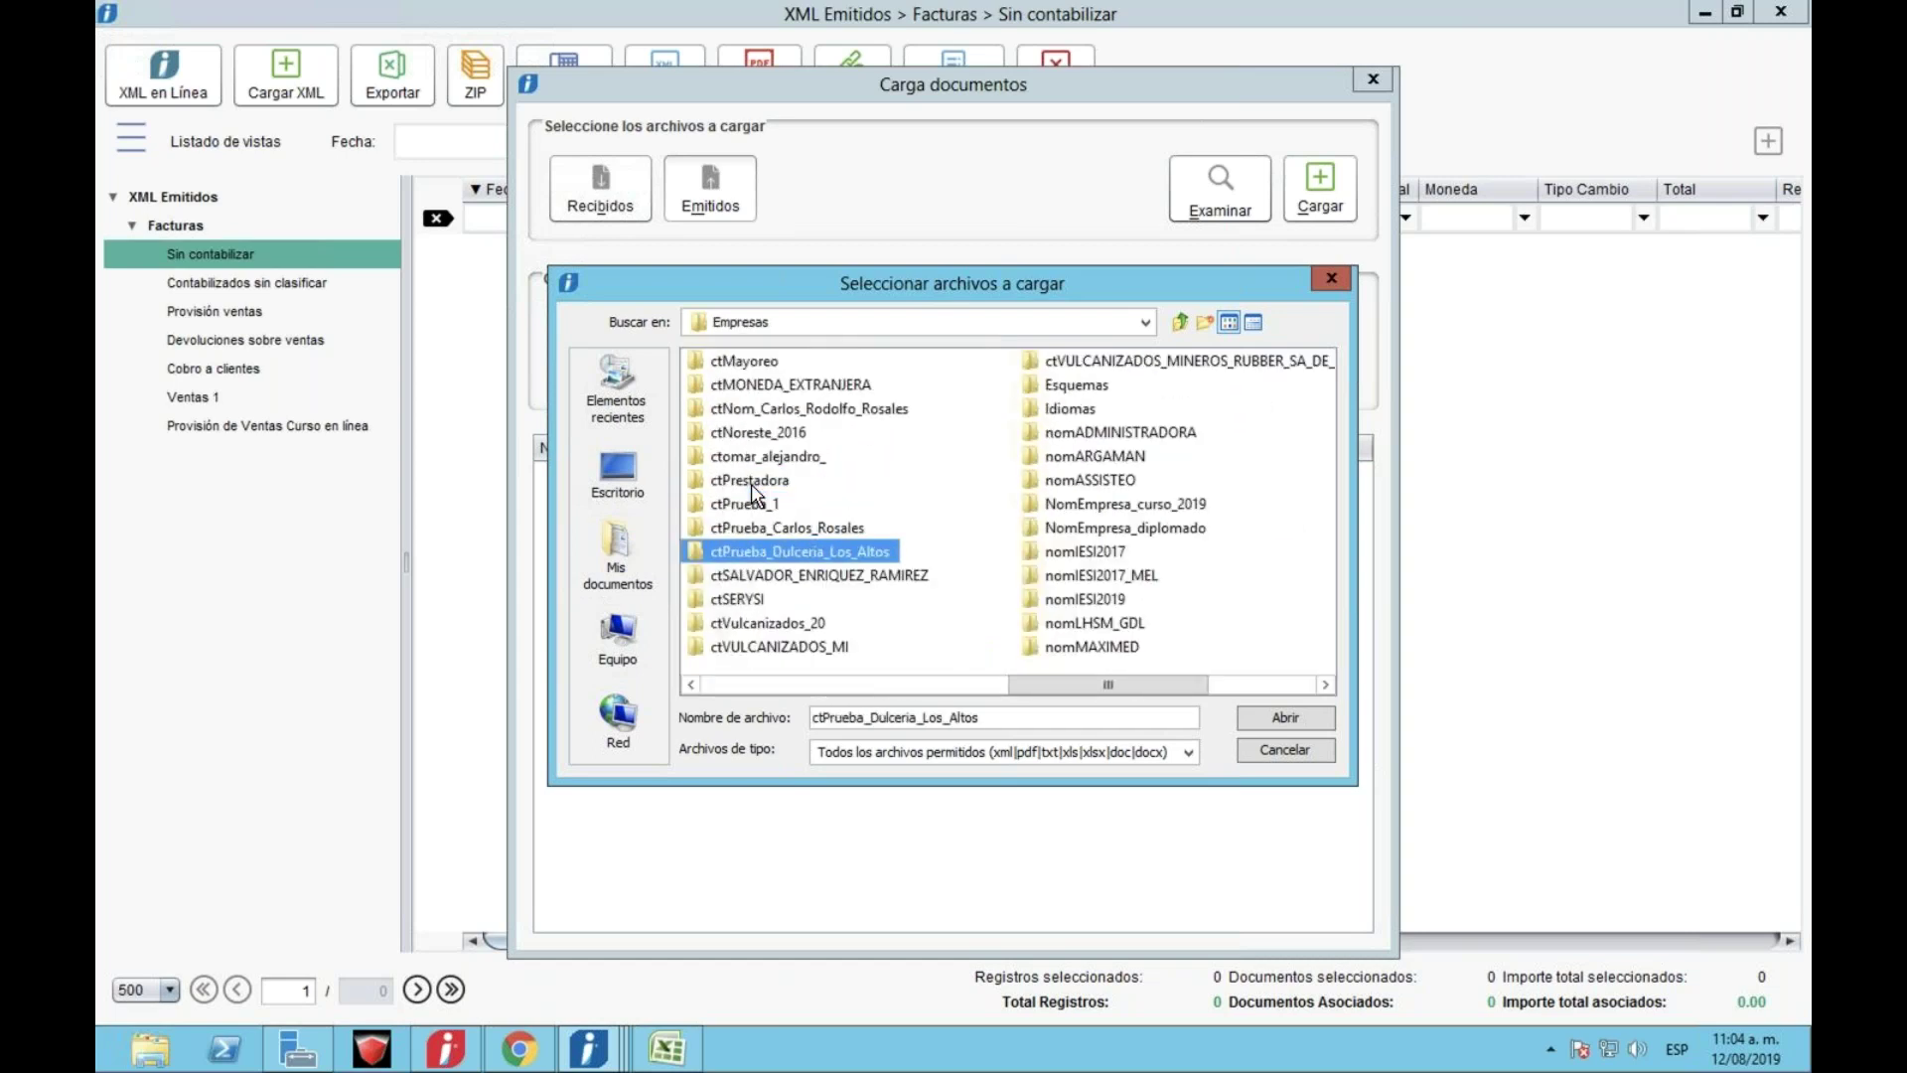
key(Left)
key(Escape)
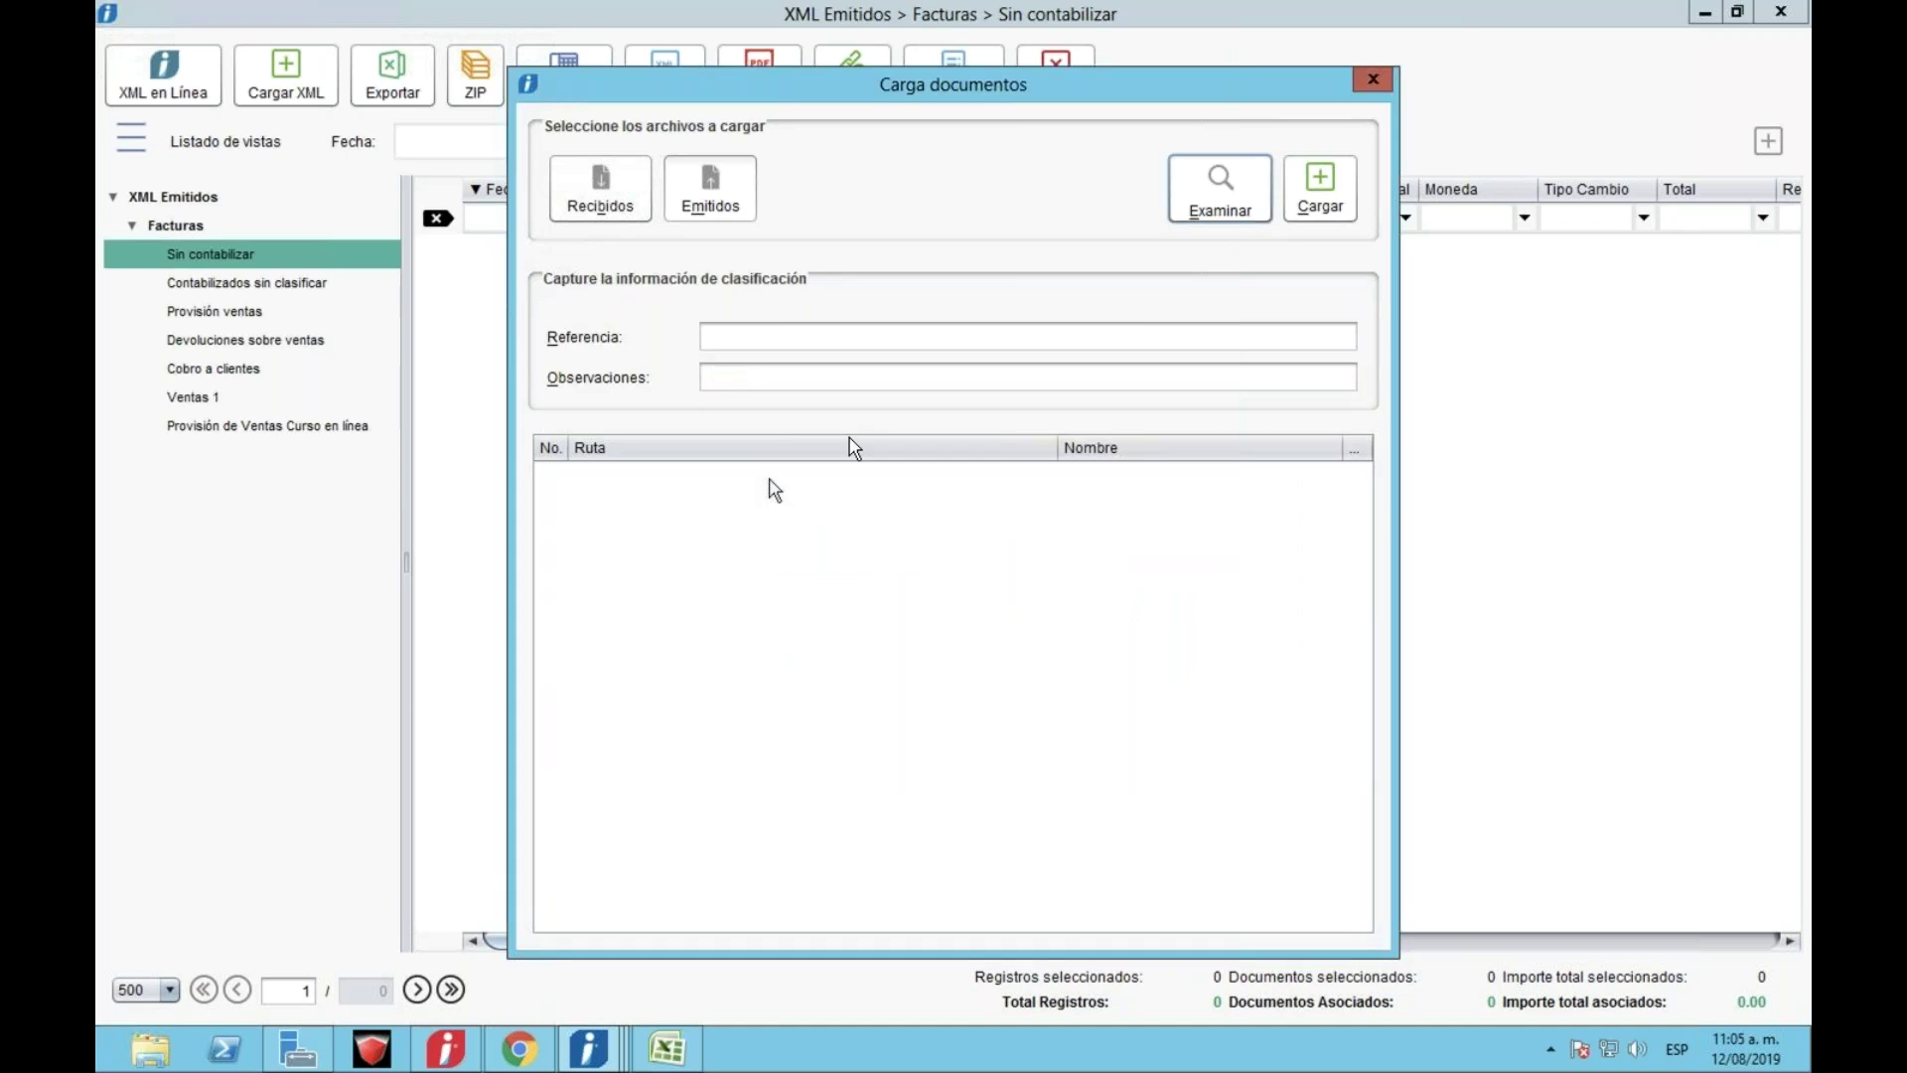
key(Return)
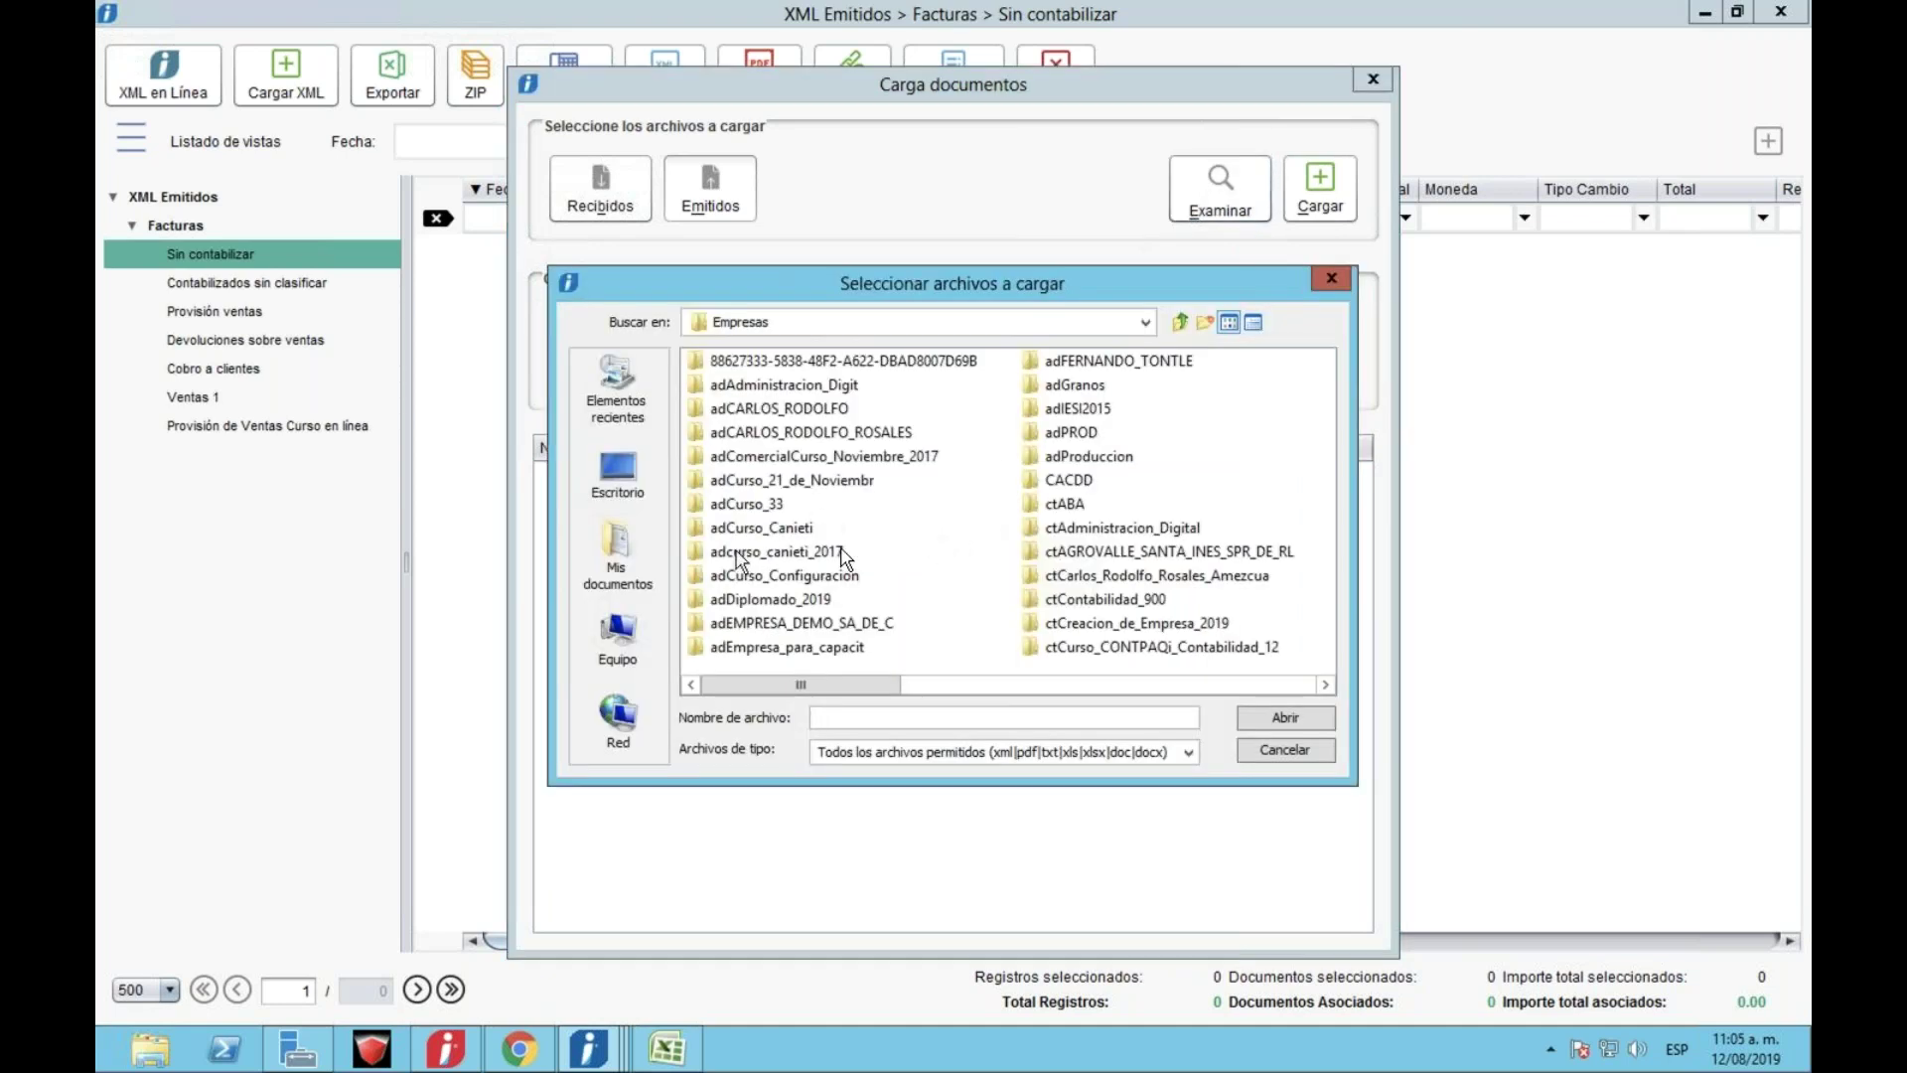
Open the ctIESI2015 company folder and select the VENTA 2 folder.
drag(837, 684, 968, 685)
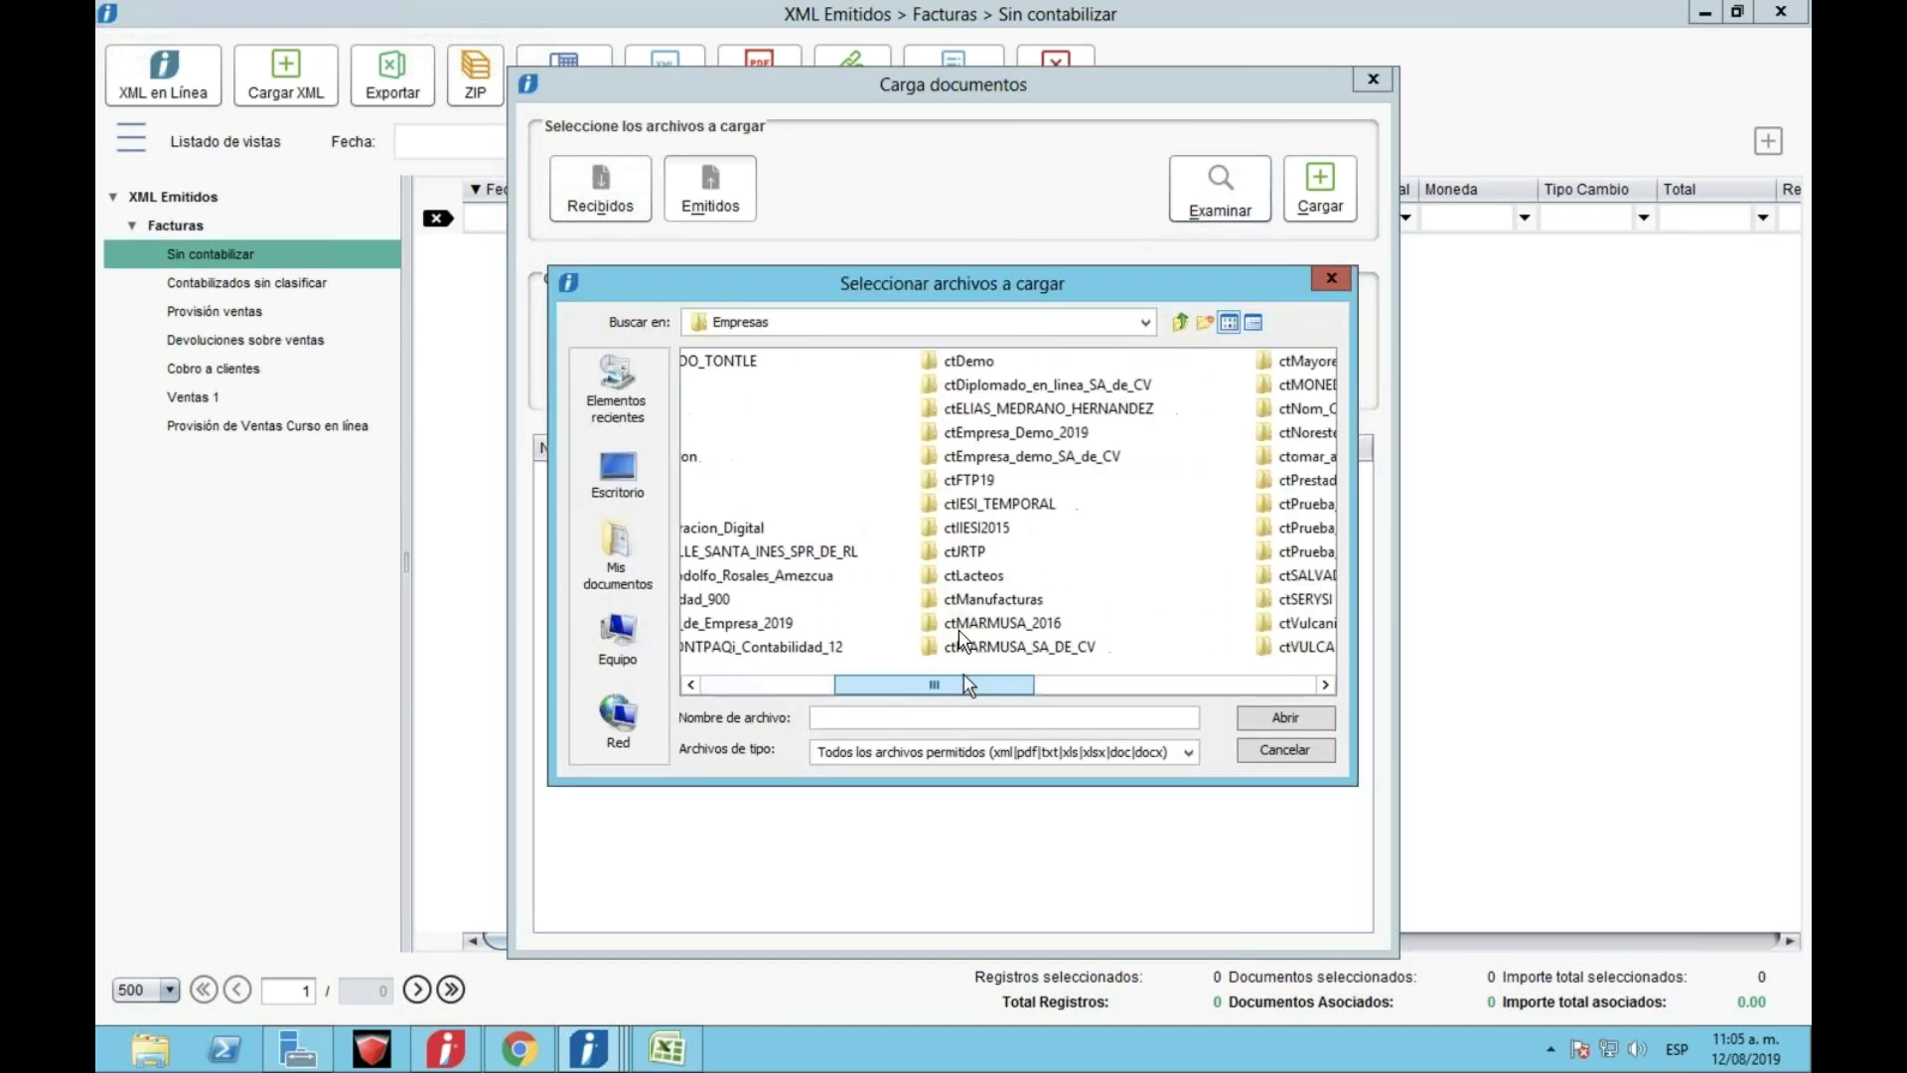
click(960, 527)
double_click(958, 523)
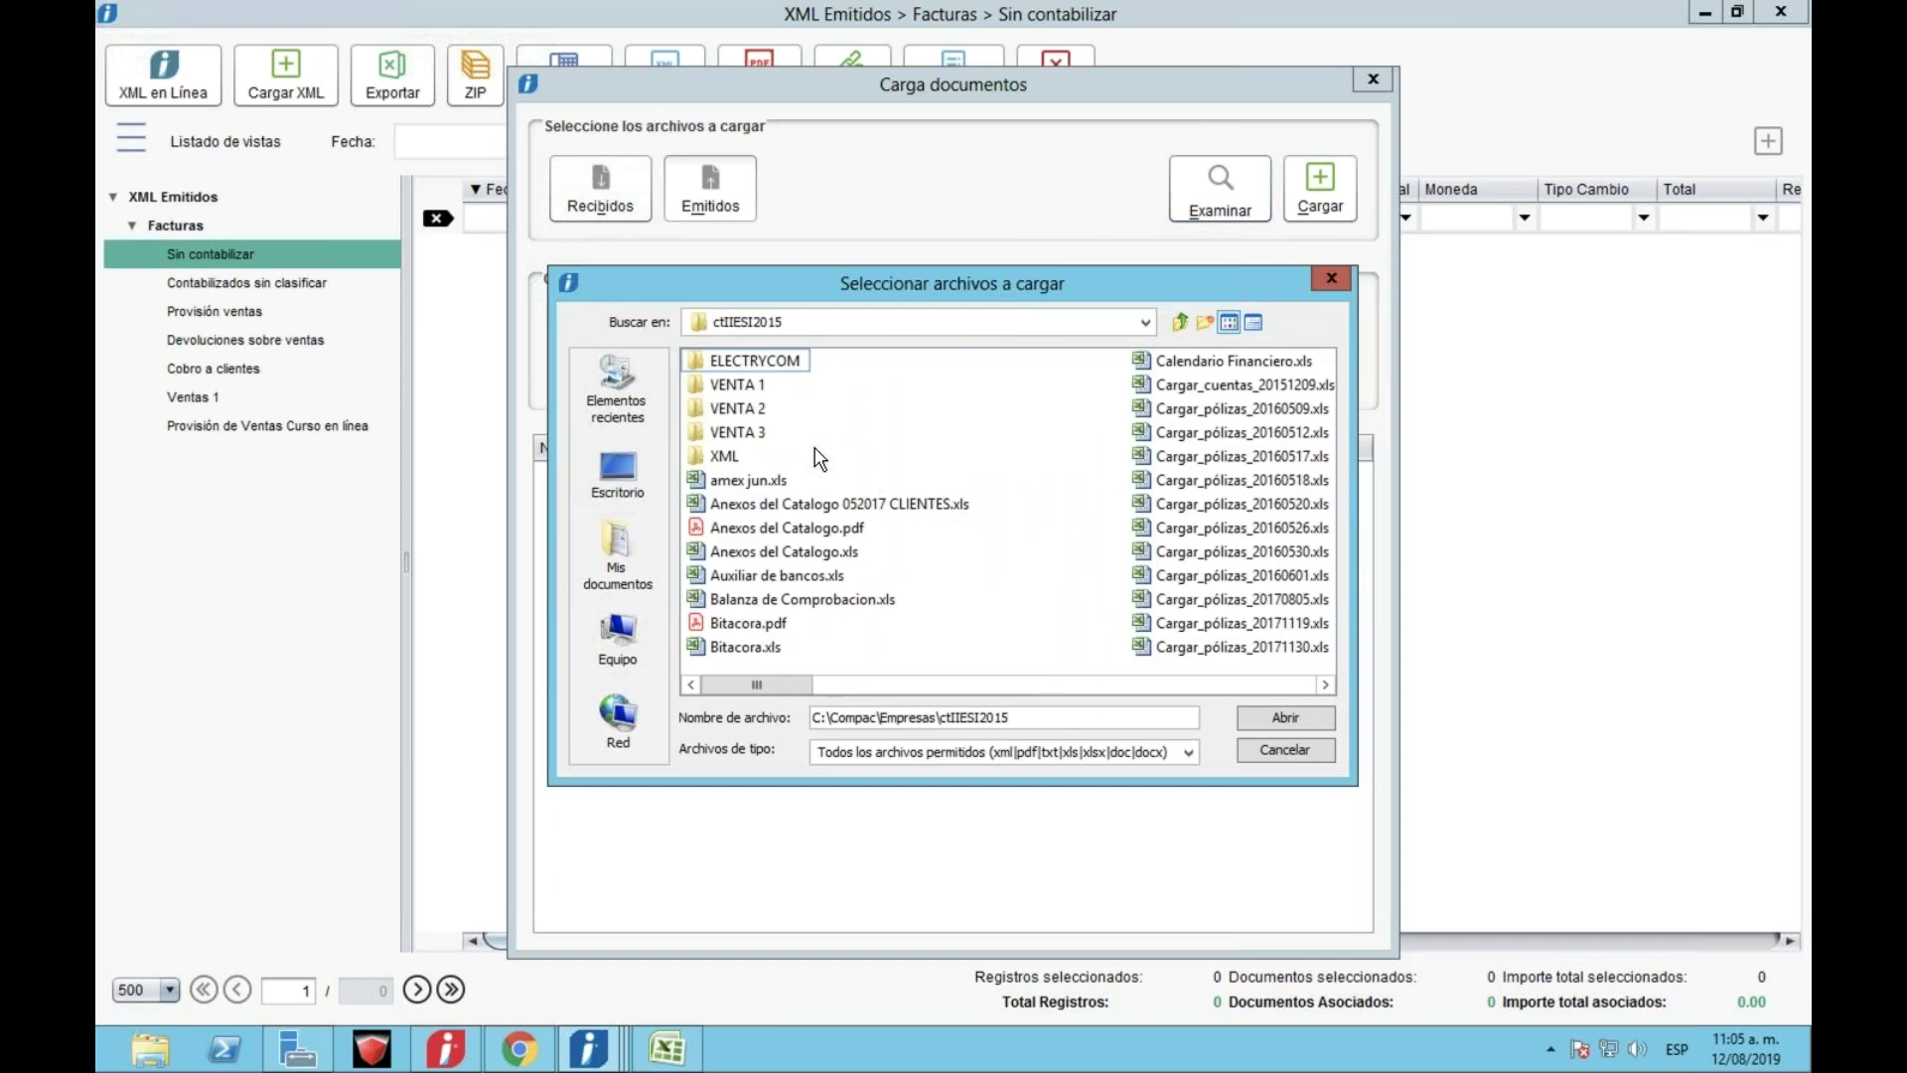
click(745, 408)
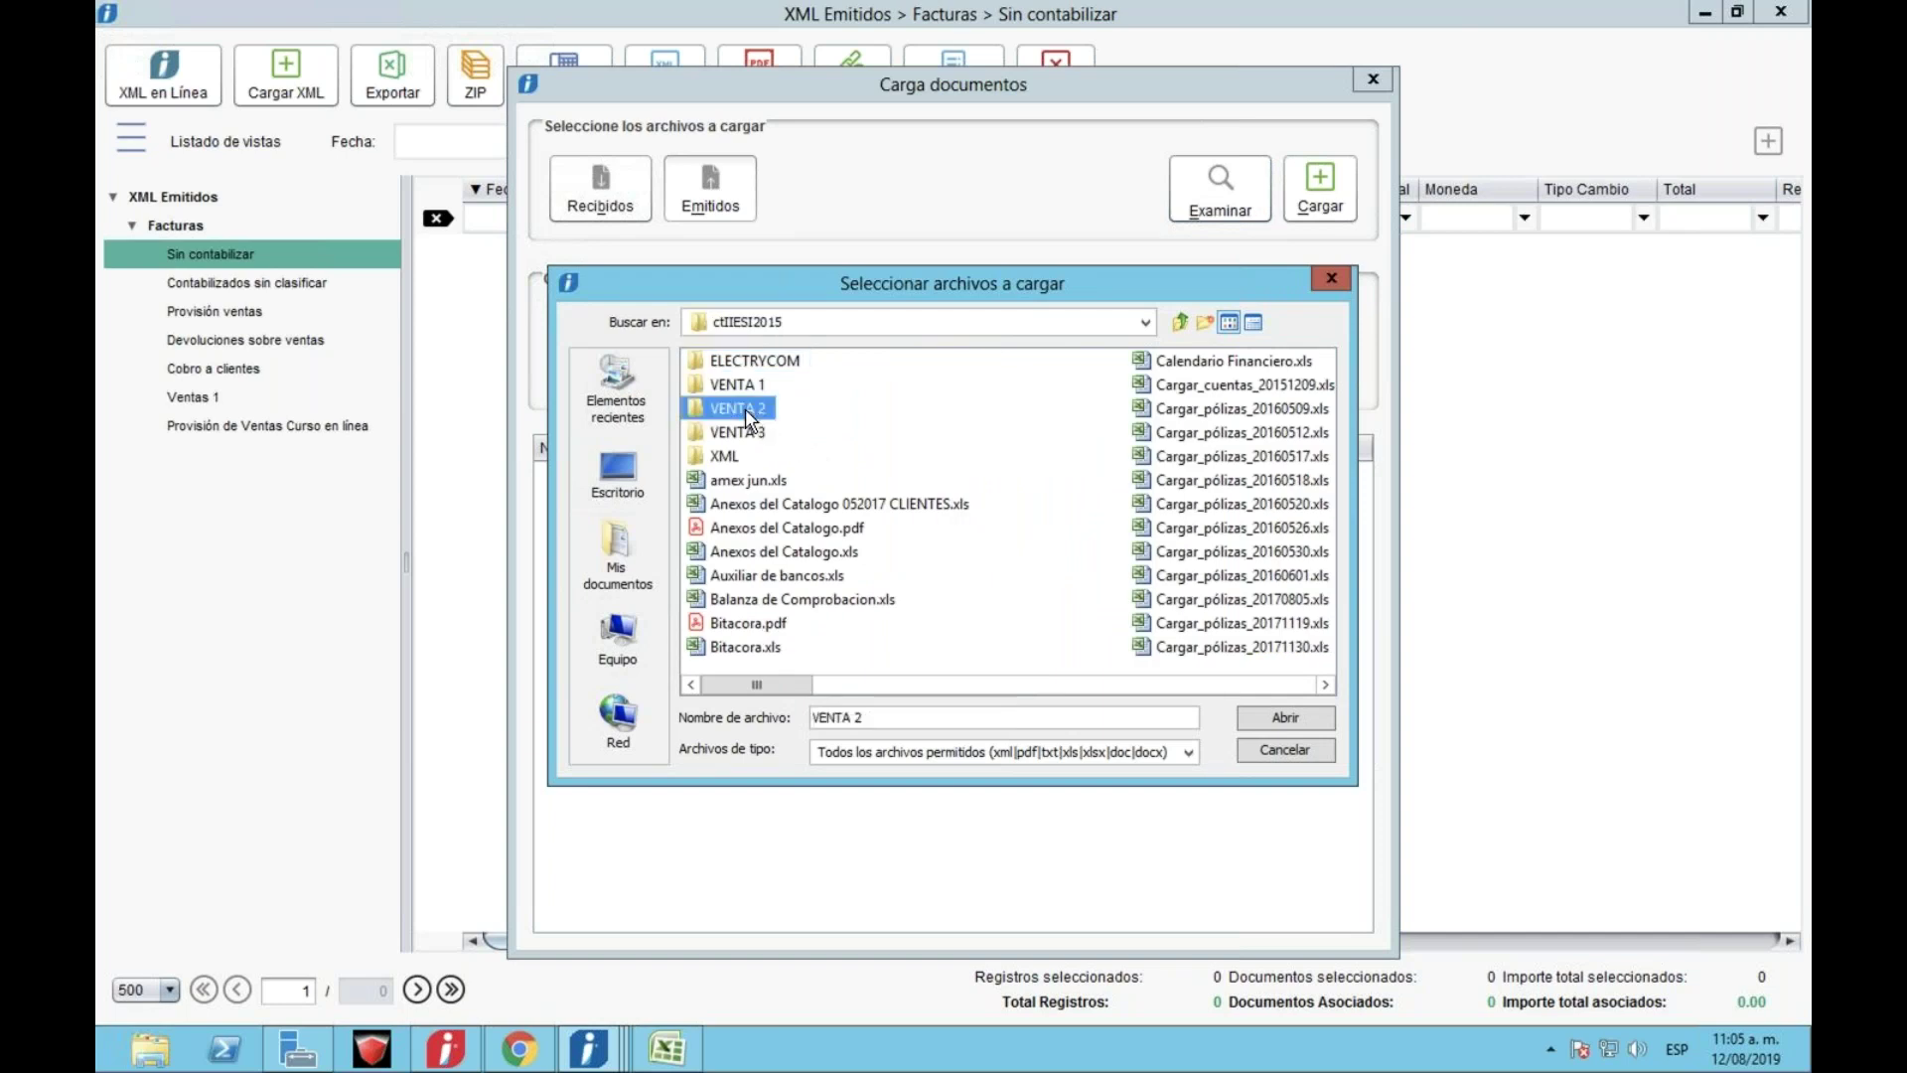
click(745, 408)
double_click(764, 408)
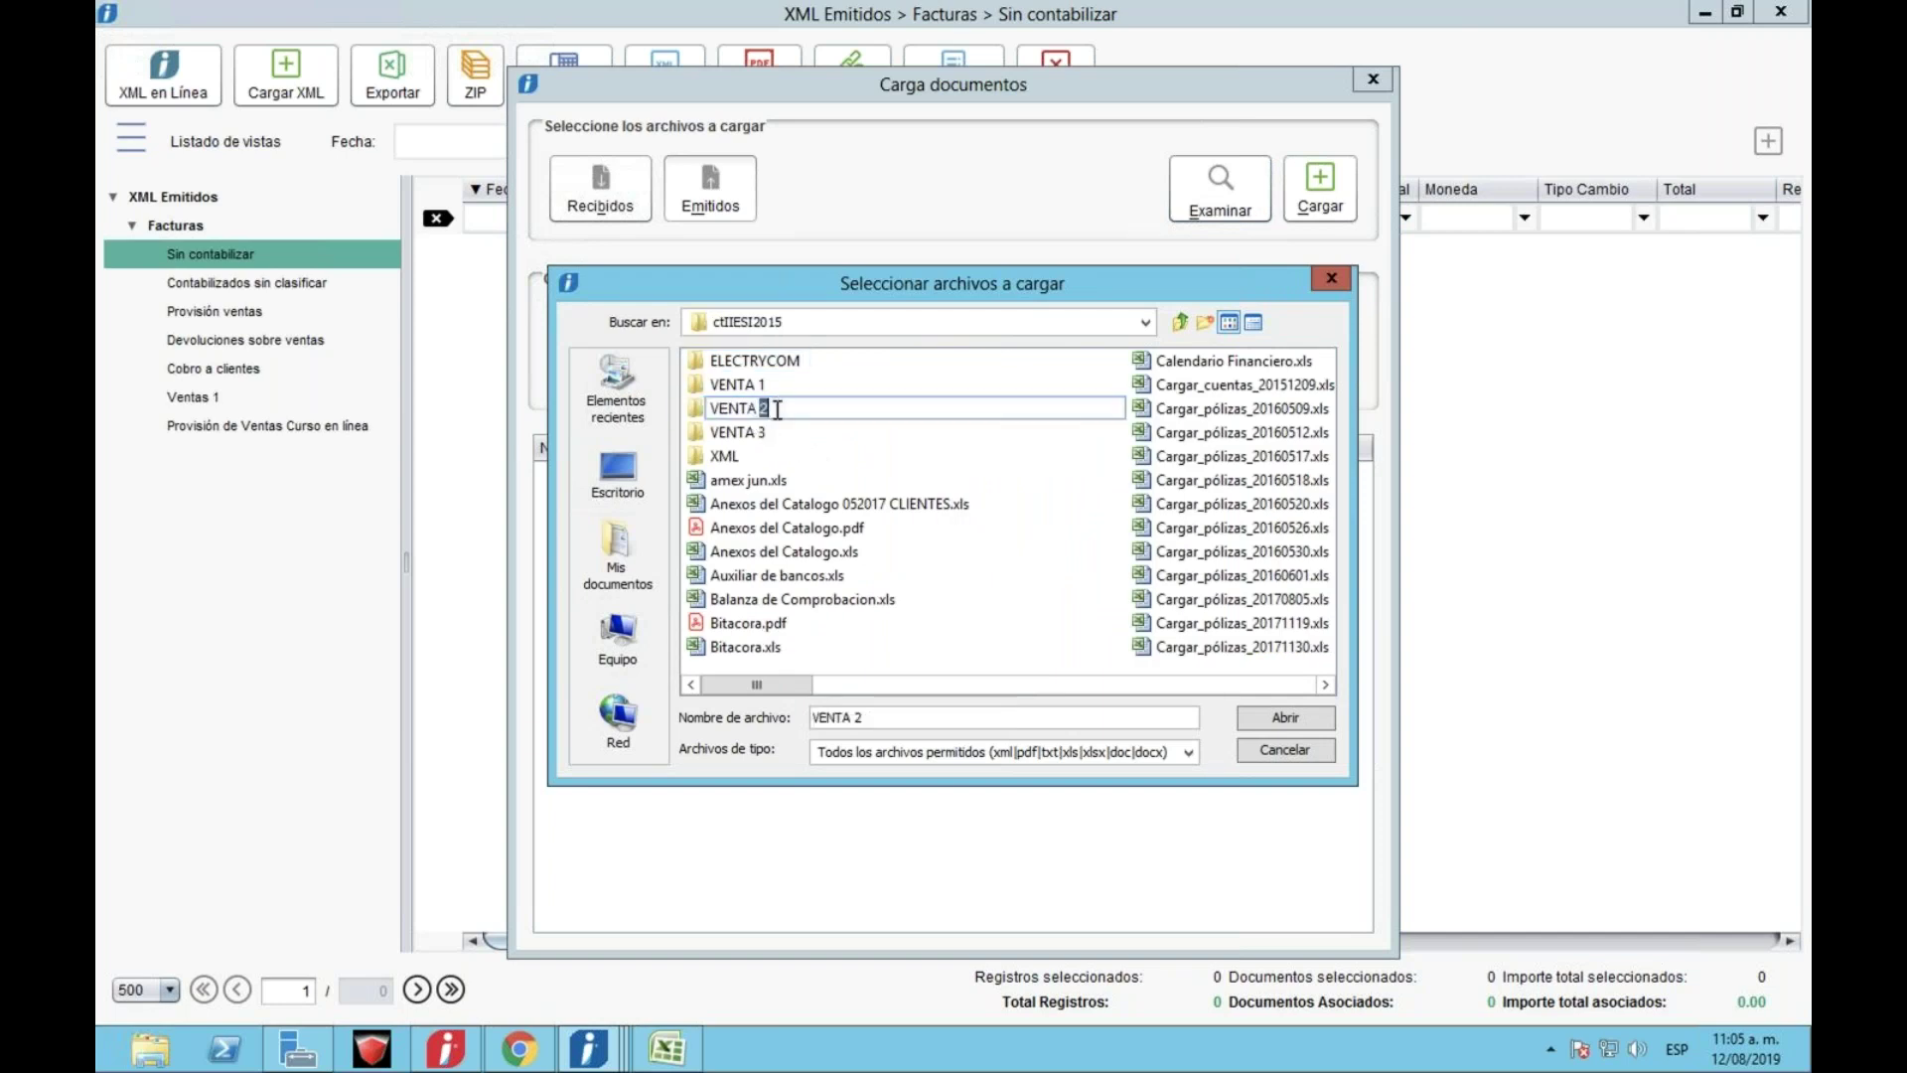
key(Escape)
click(756, 409)
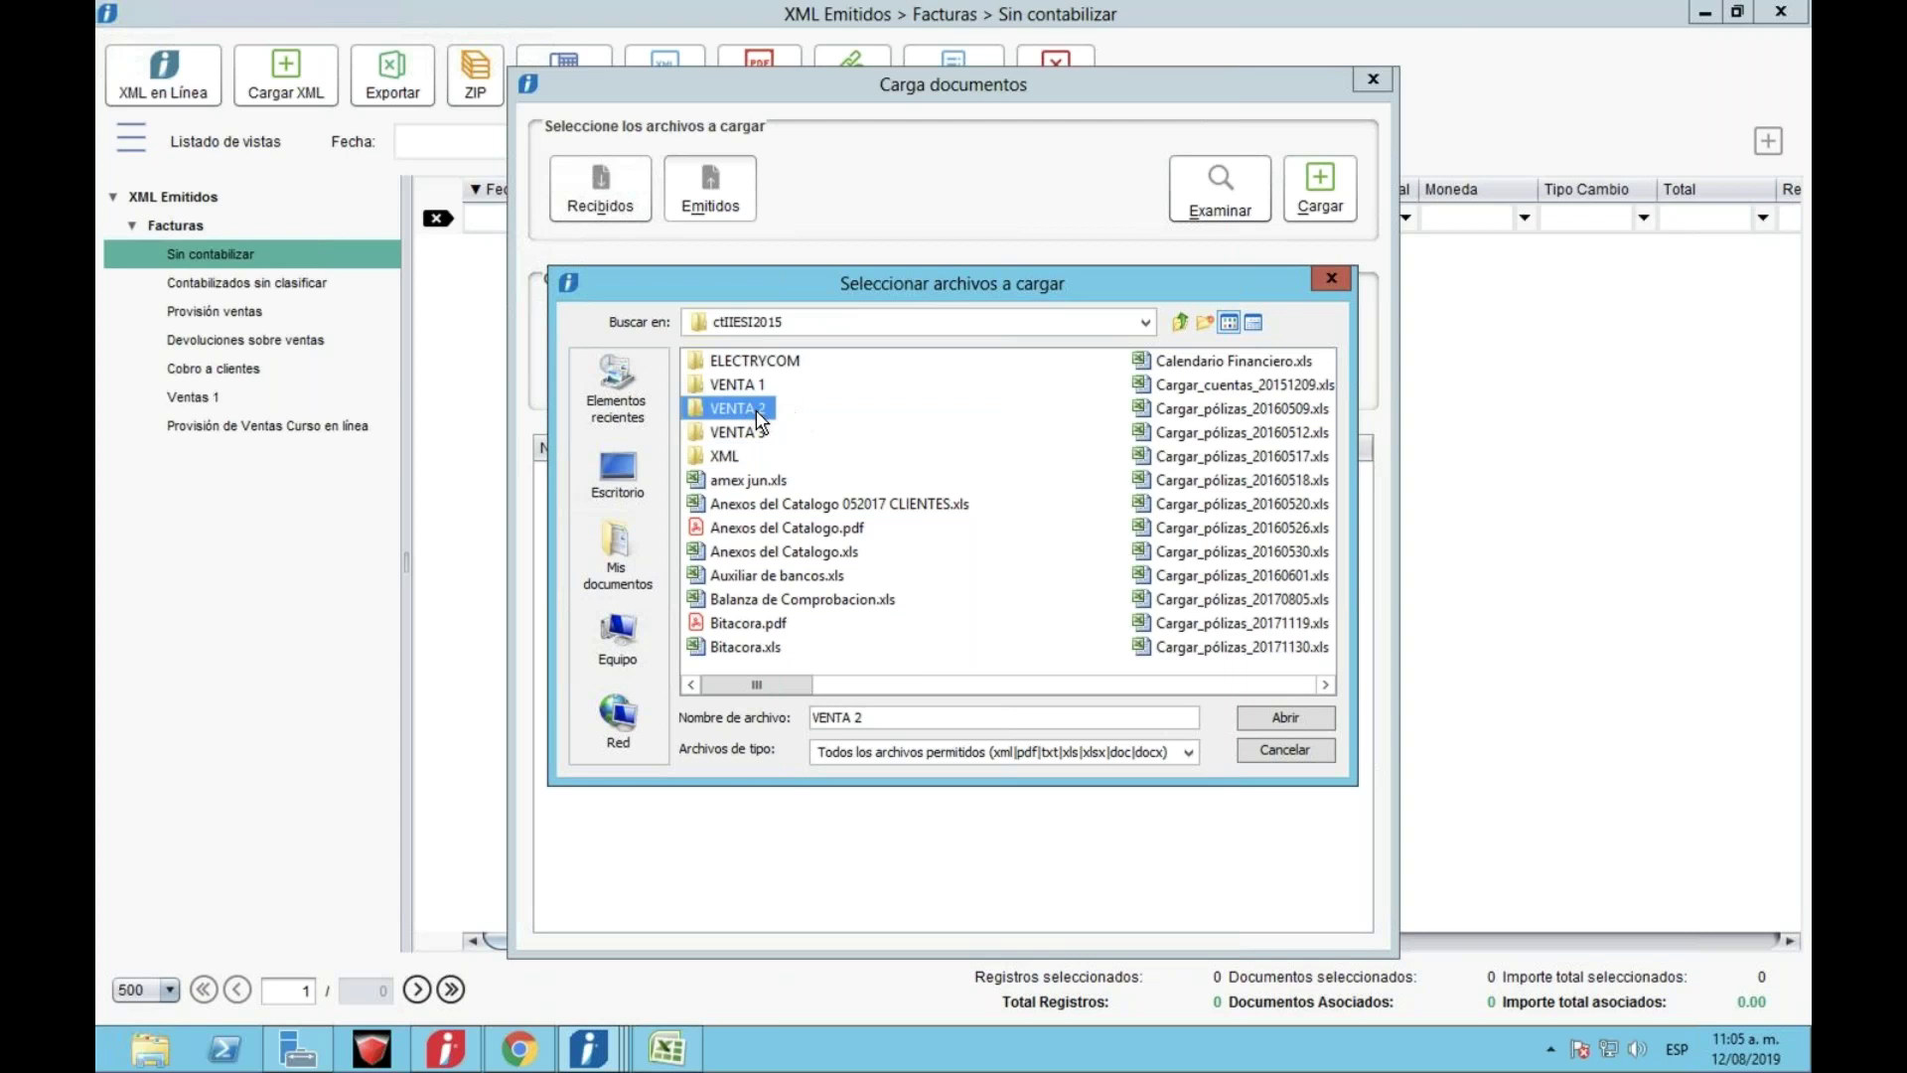
click(755, 431)
click(755, 431)
click(785, 414)
click(749, 408)
click(1281, 725)
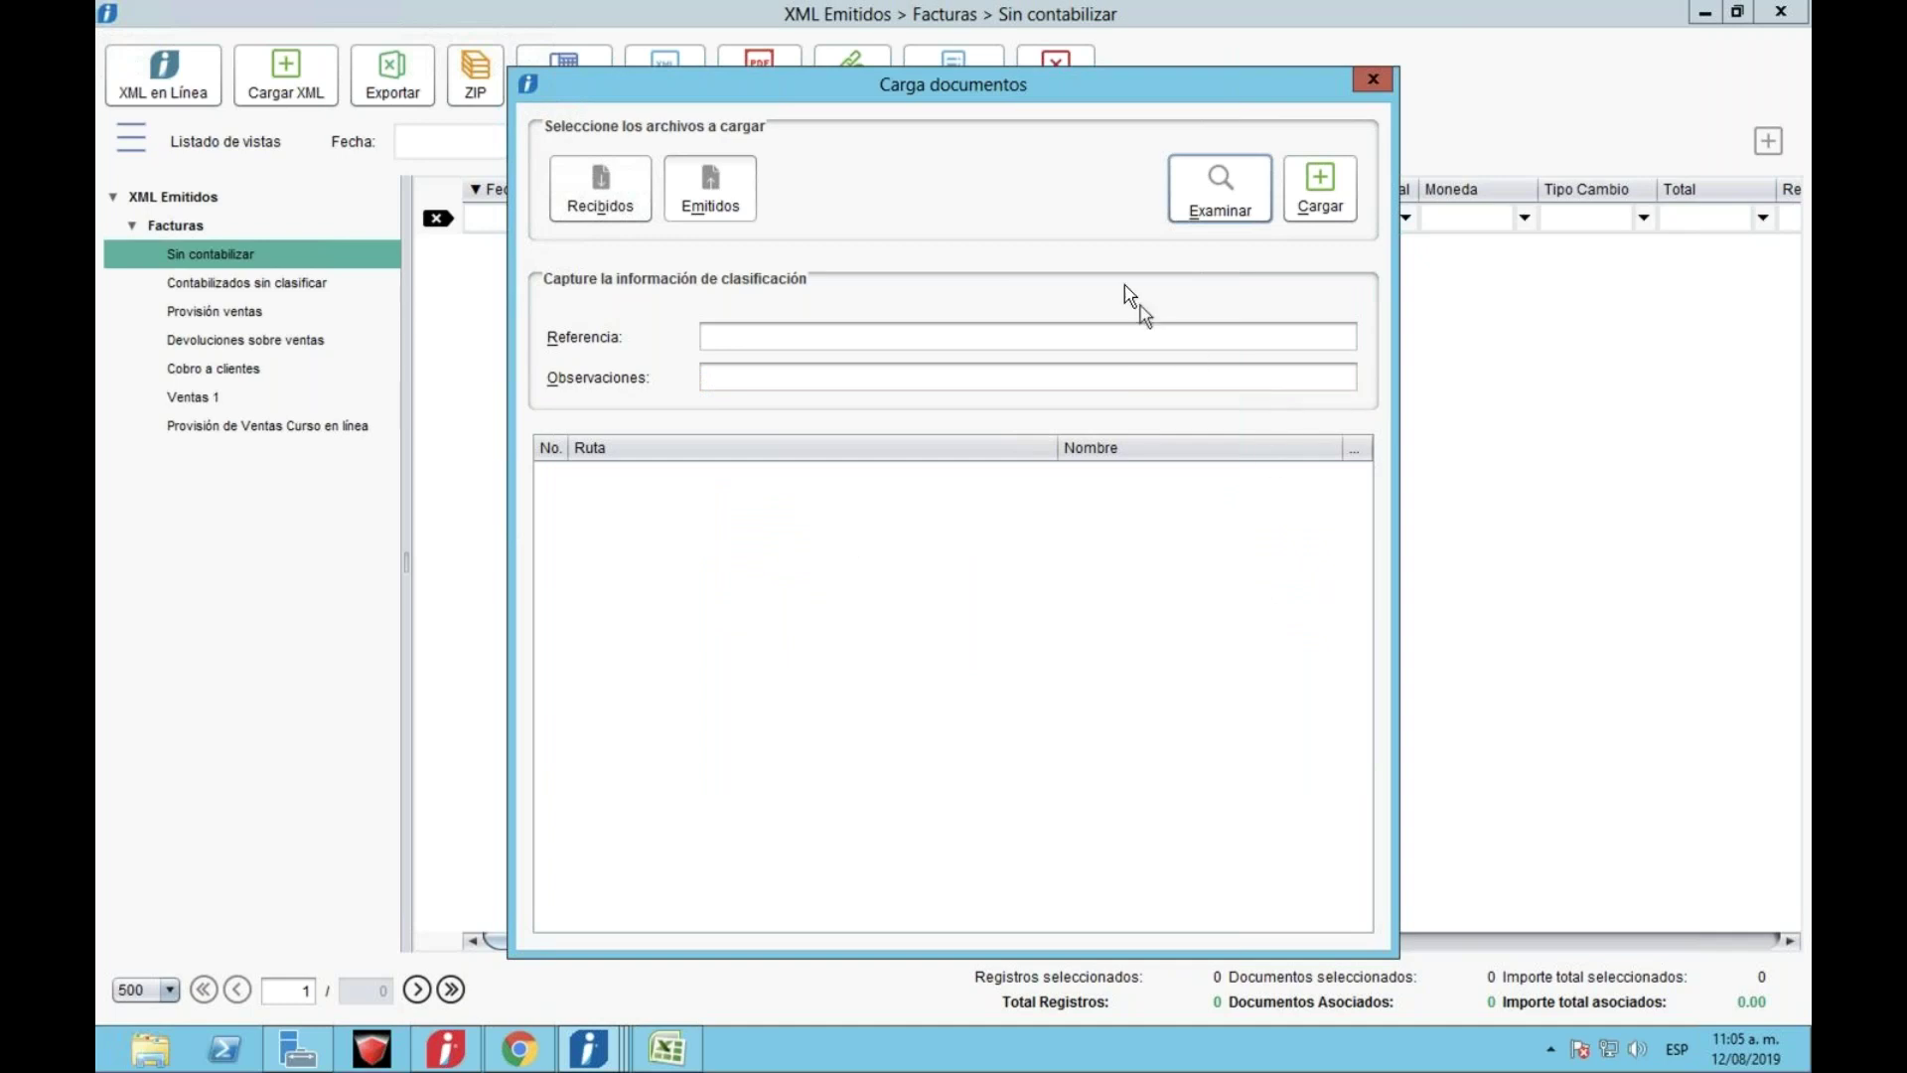
Reselect Emitidos and browse again into the VENTA 2 folder.
click(972, 328)
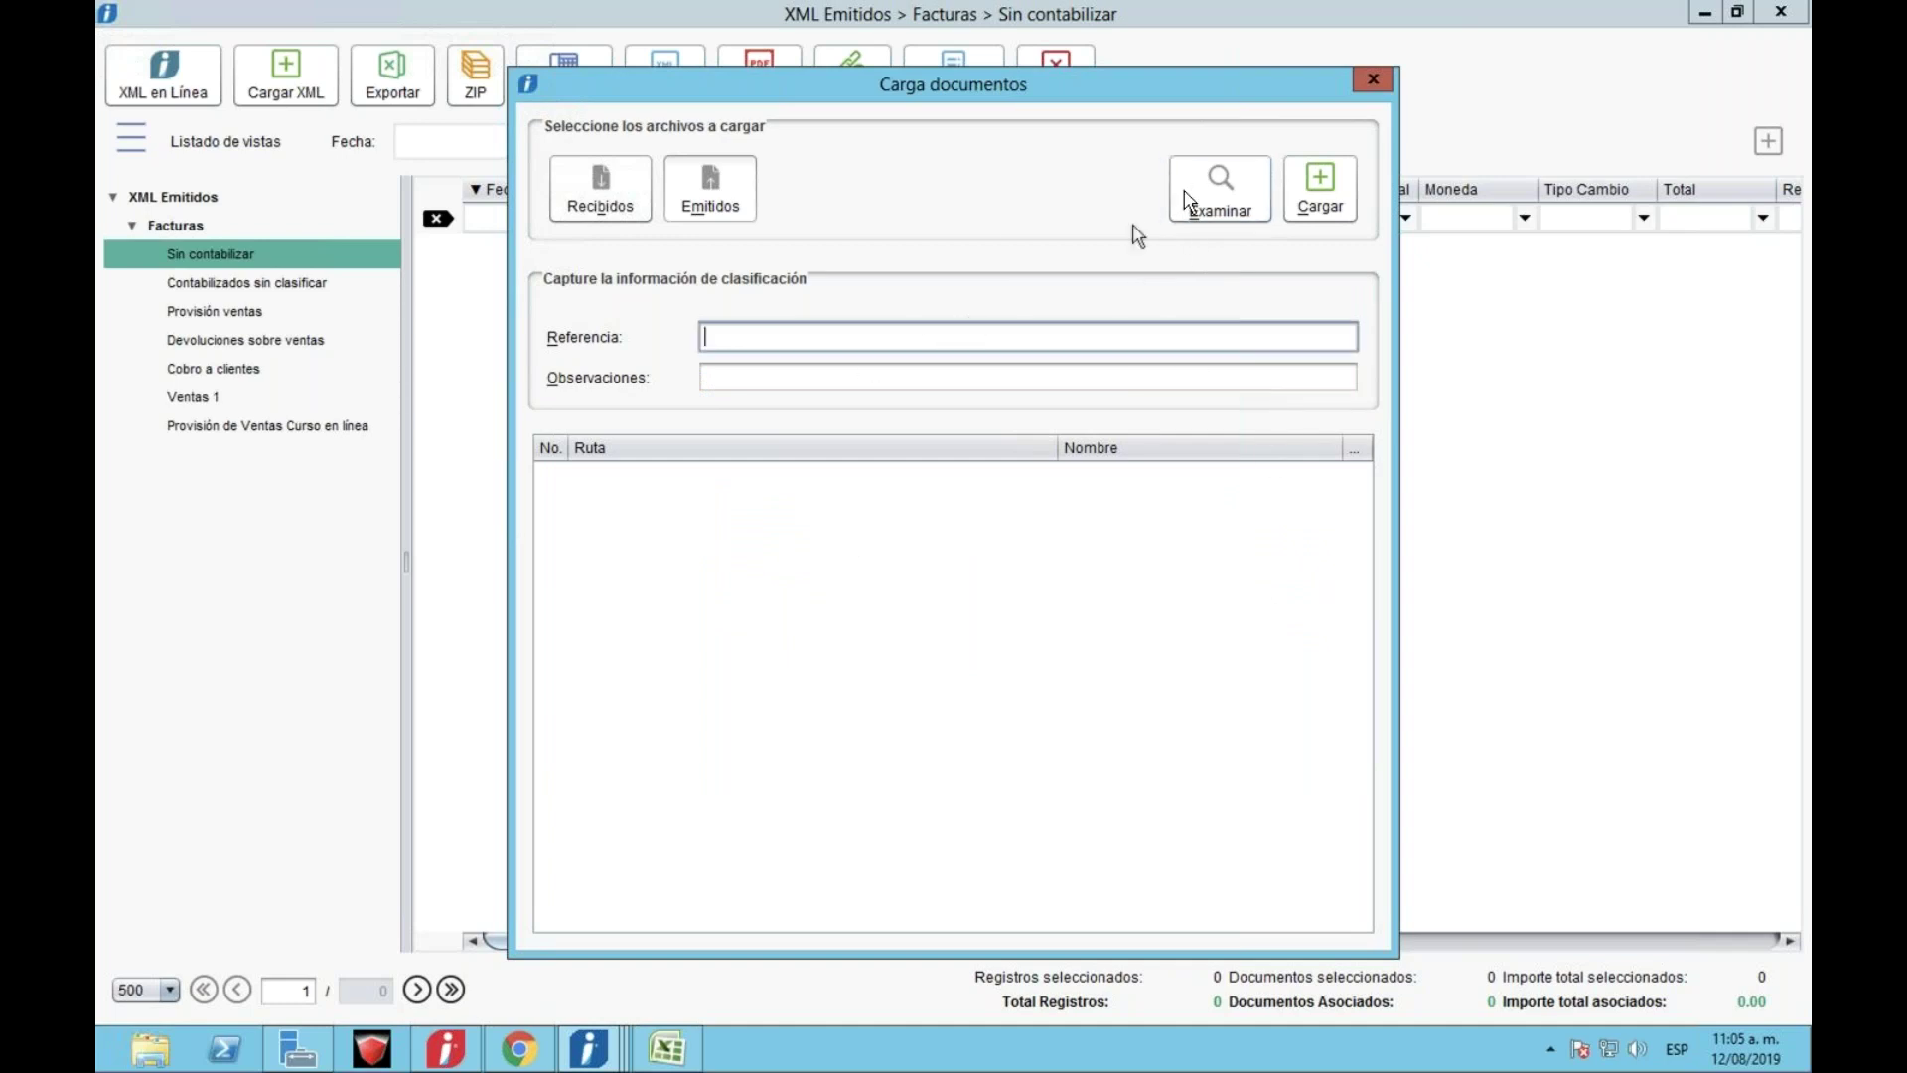
click(710, 189)
click(1218, 191)
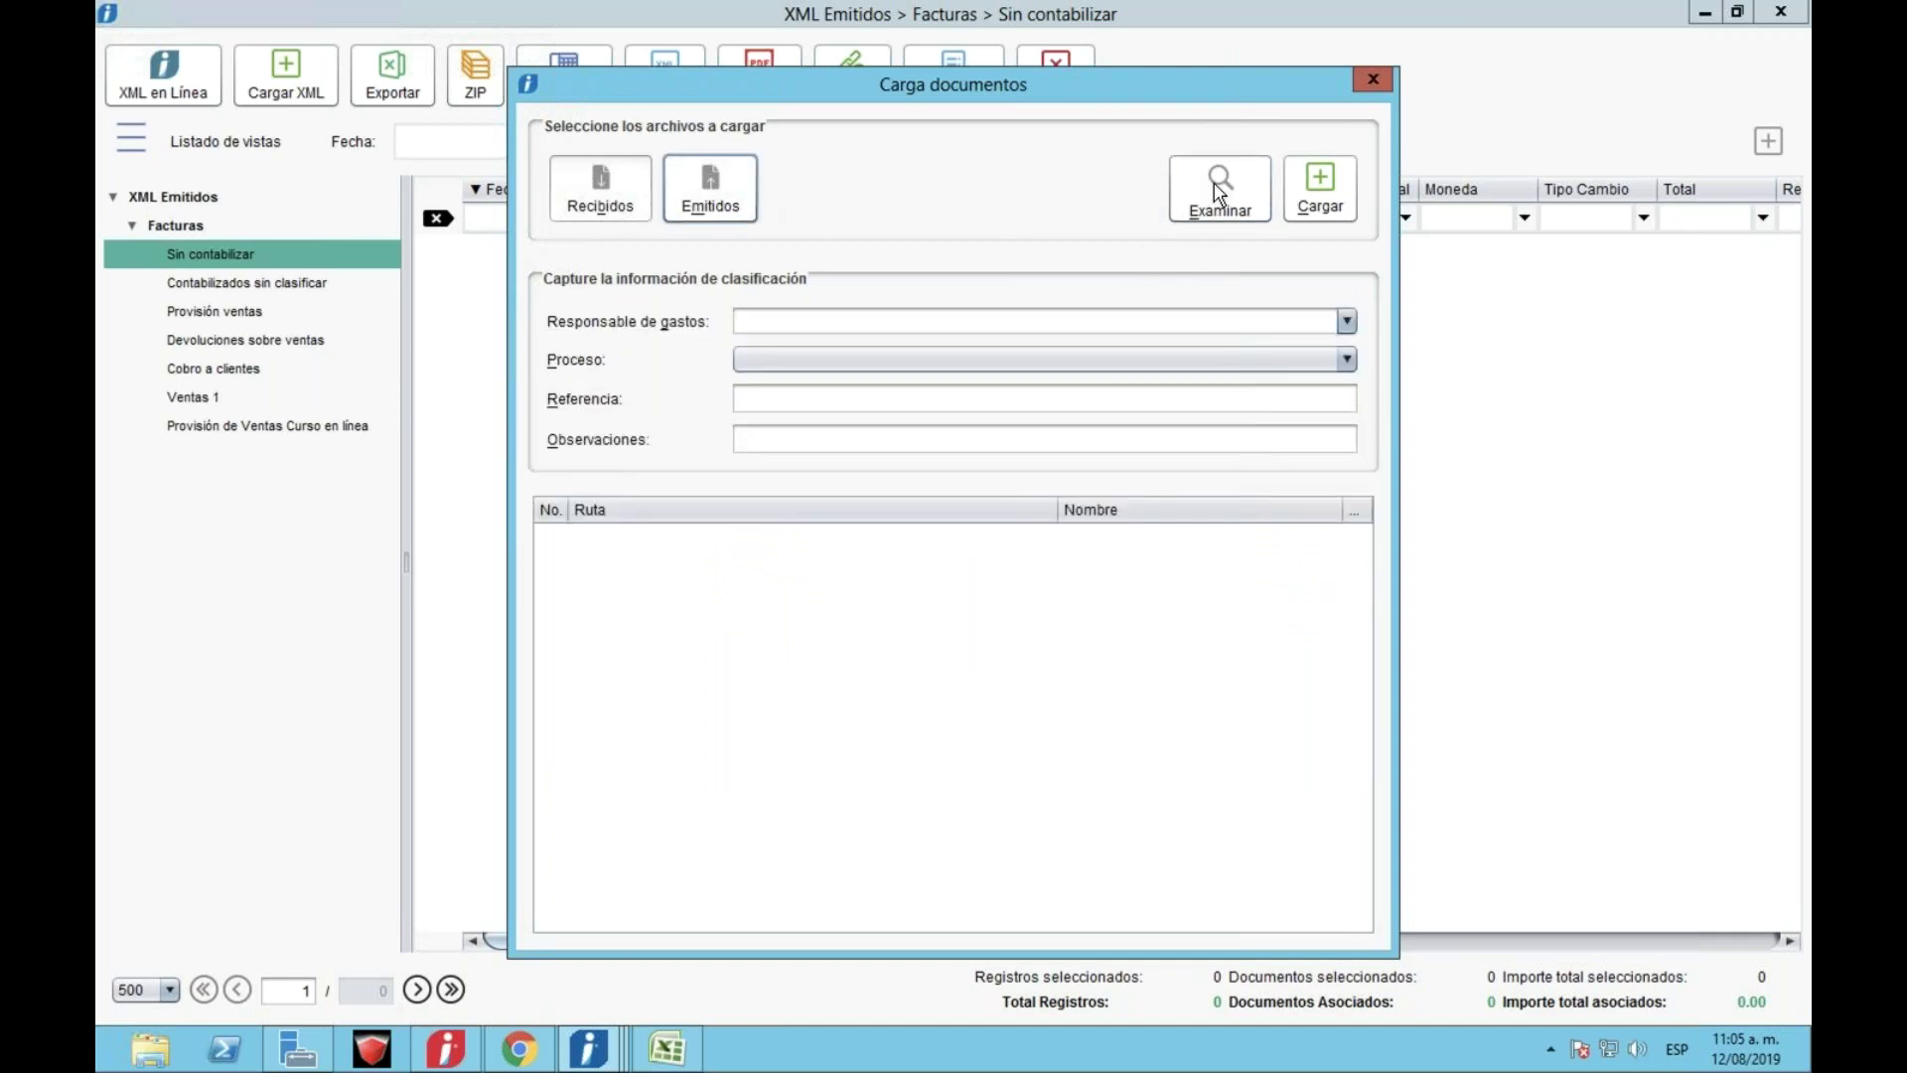
click(1331, 279)
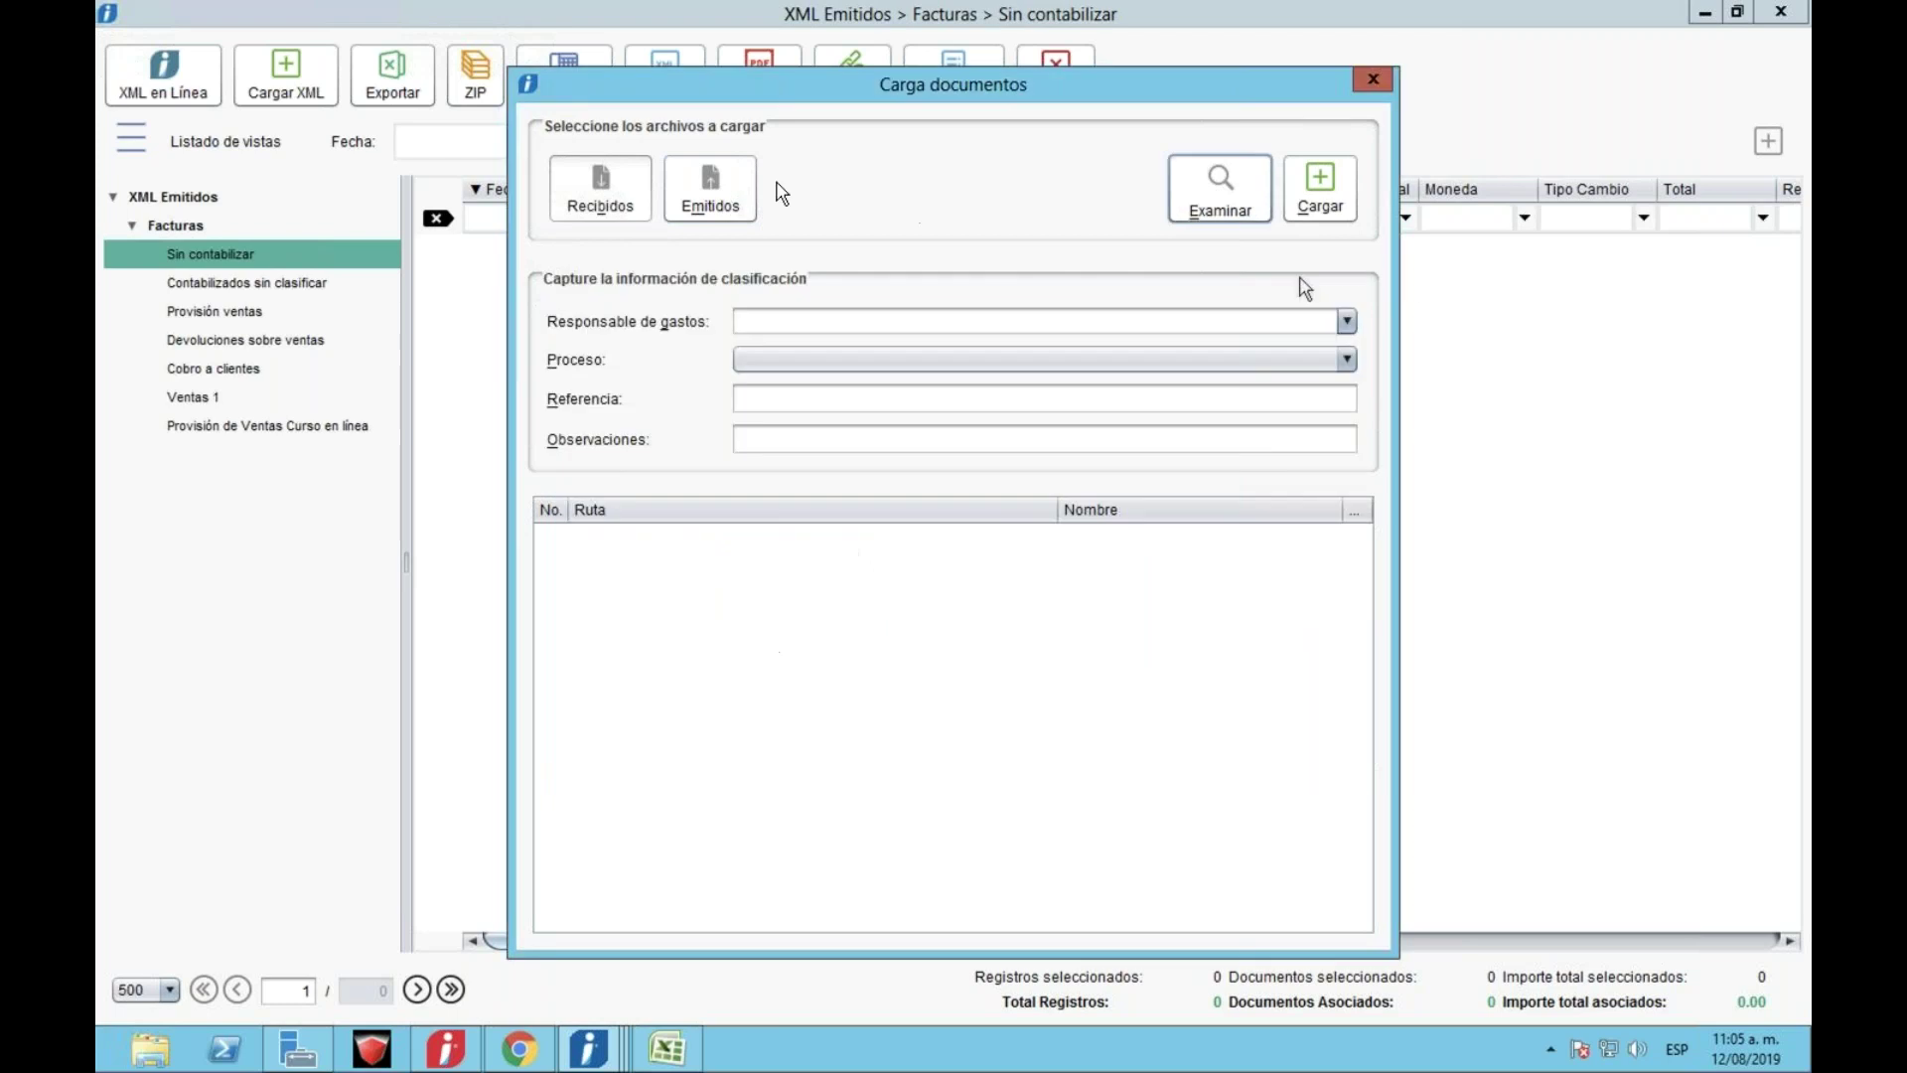
click(740, 192)
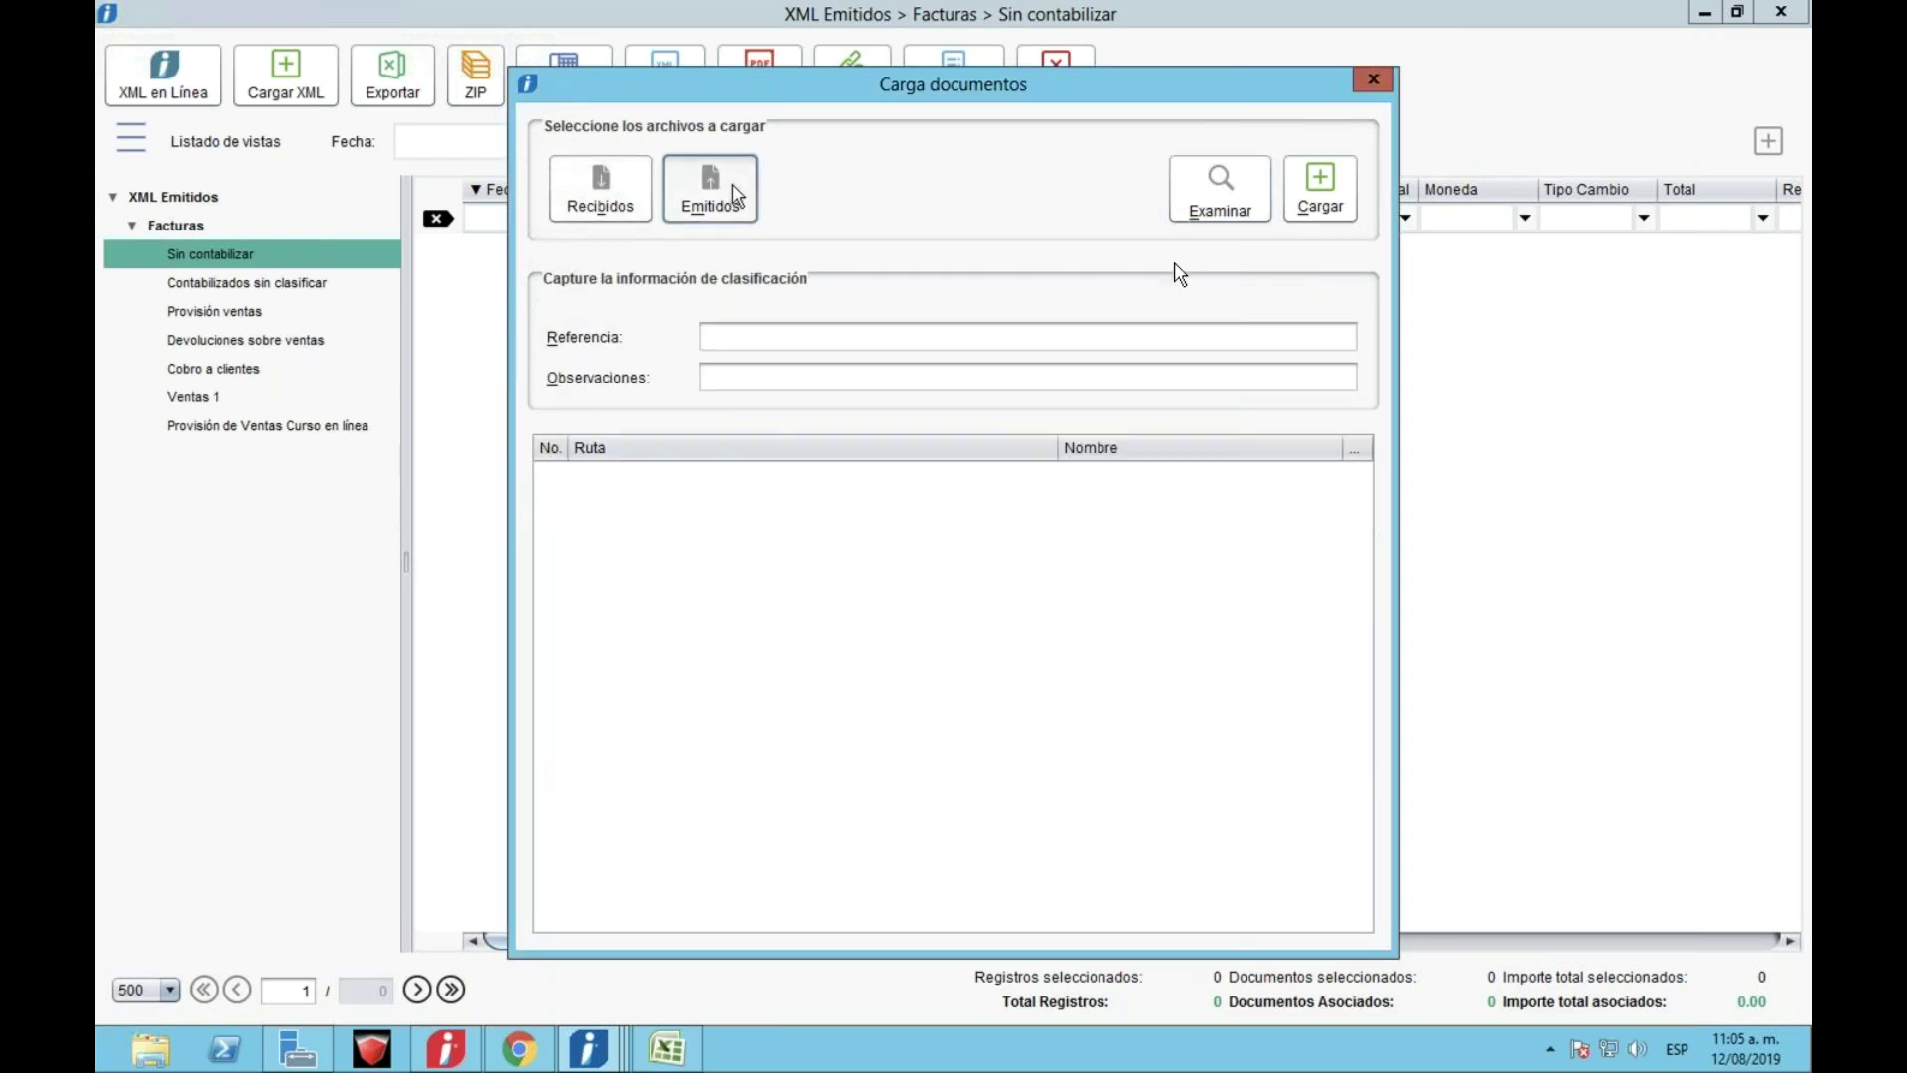
click(1250, 193)
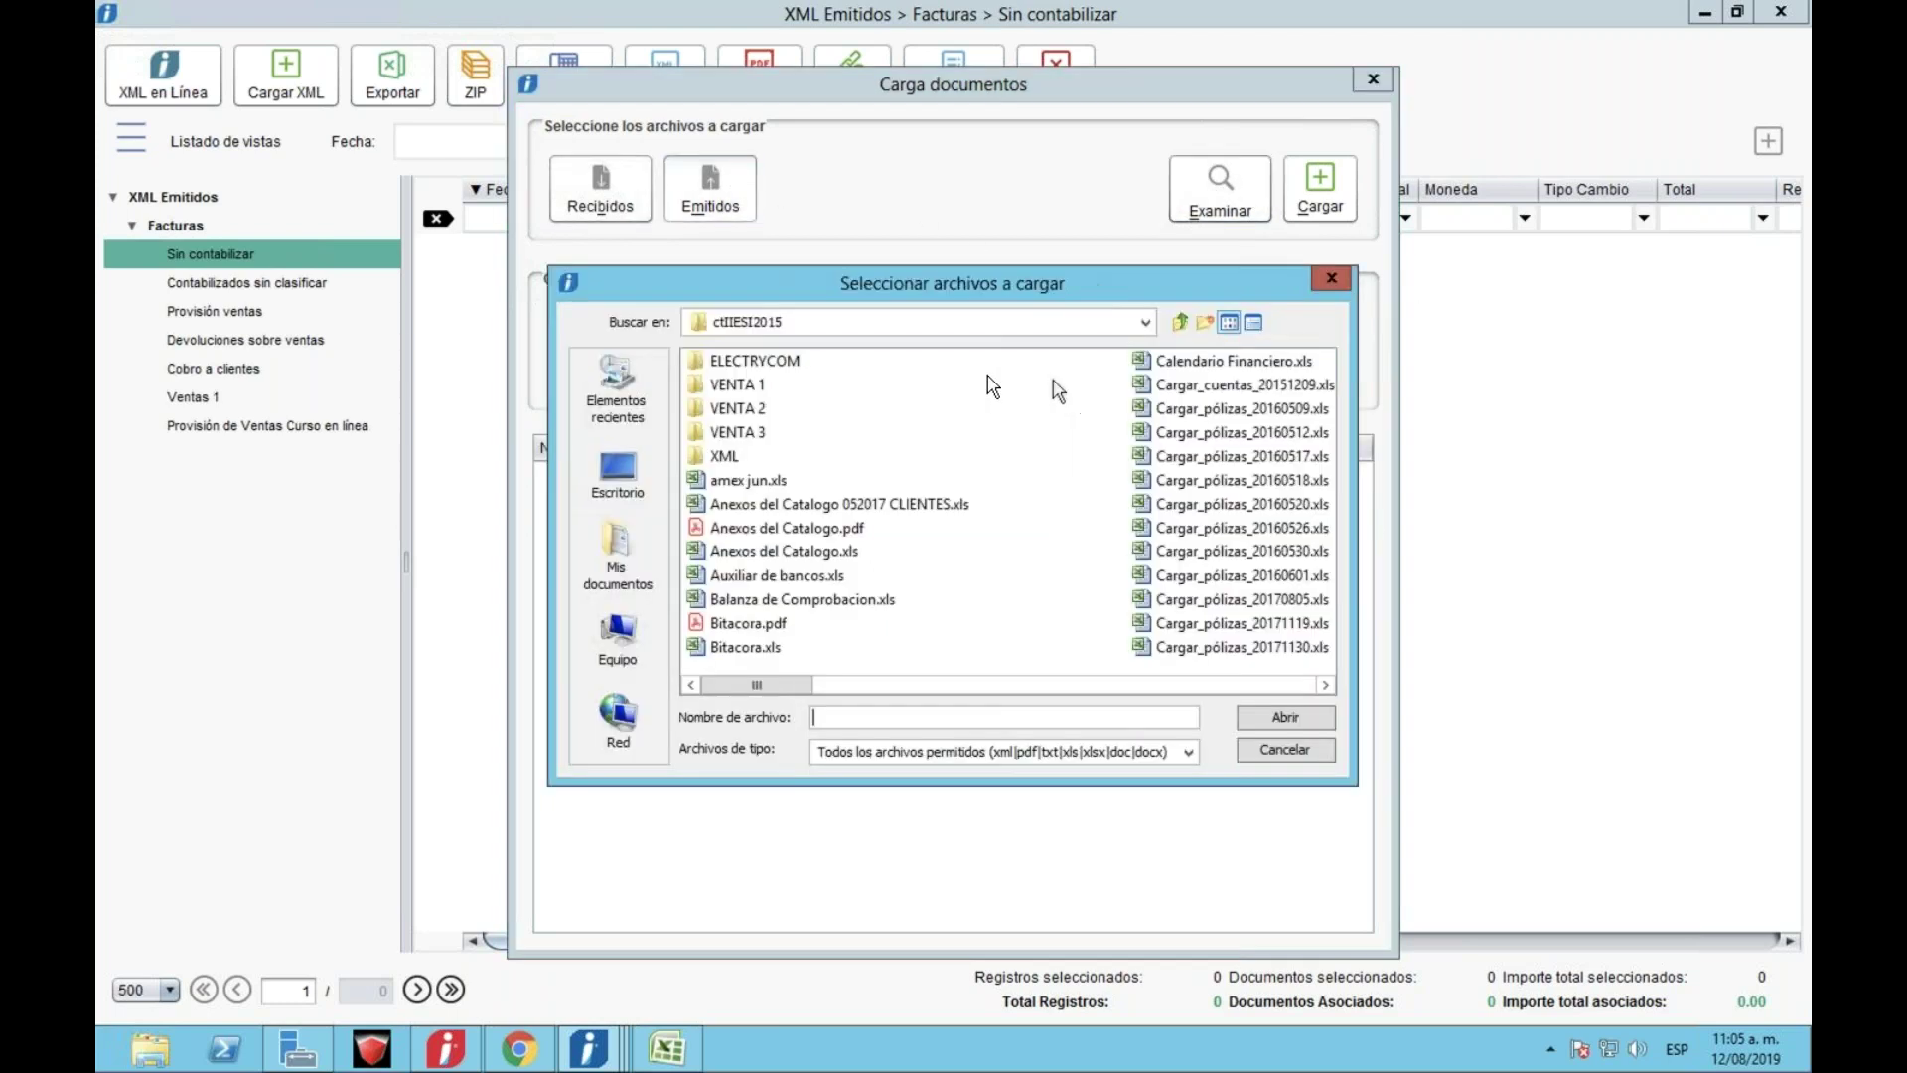
double_click(732, 410)
Add the three XML invoices from the inner VENTA 2 folder to the load list.
double_click(730, 360)
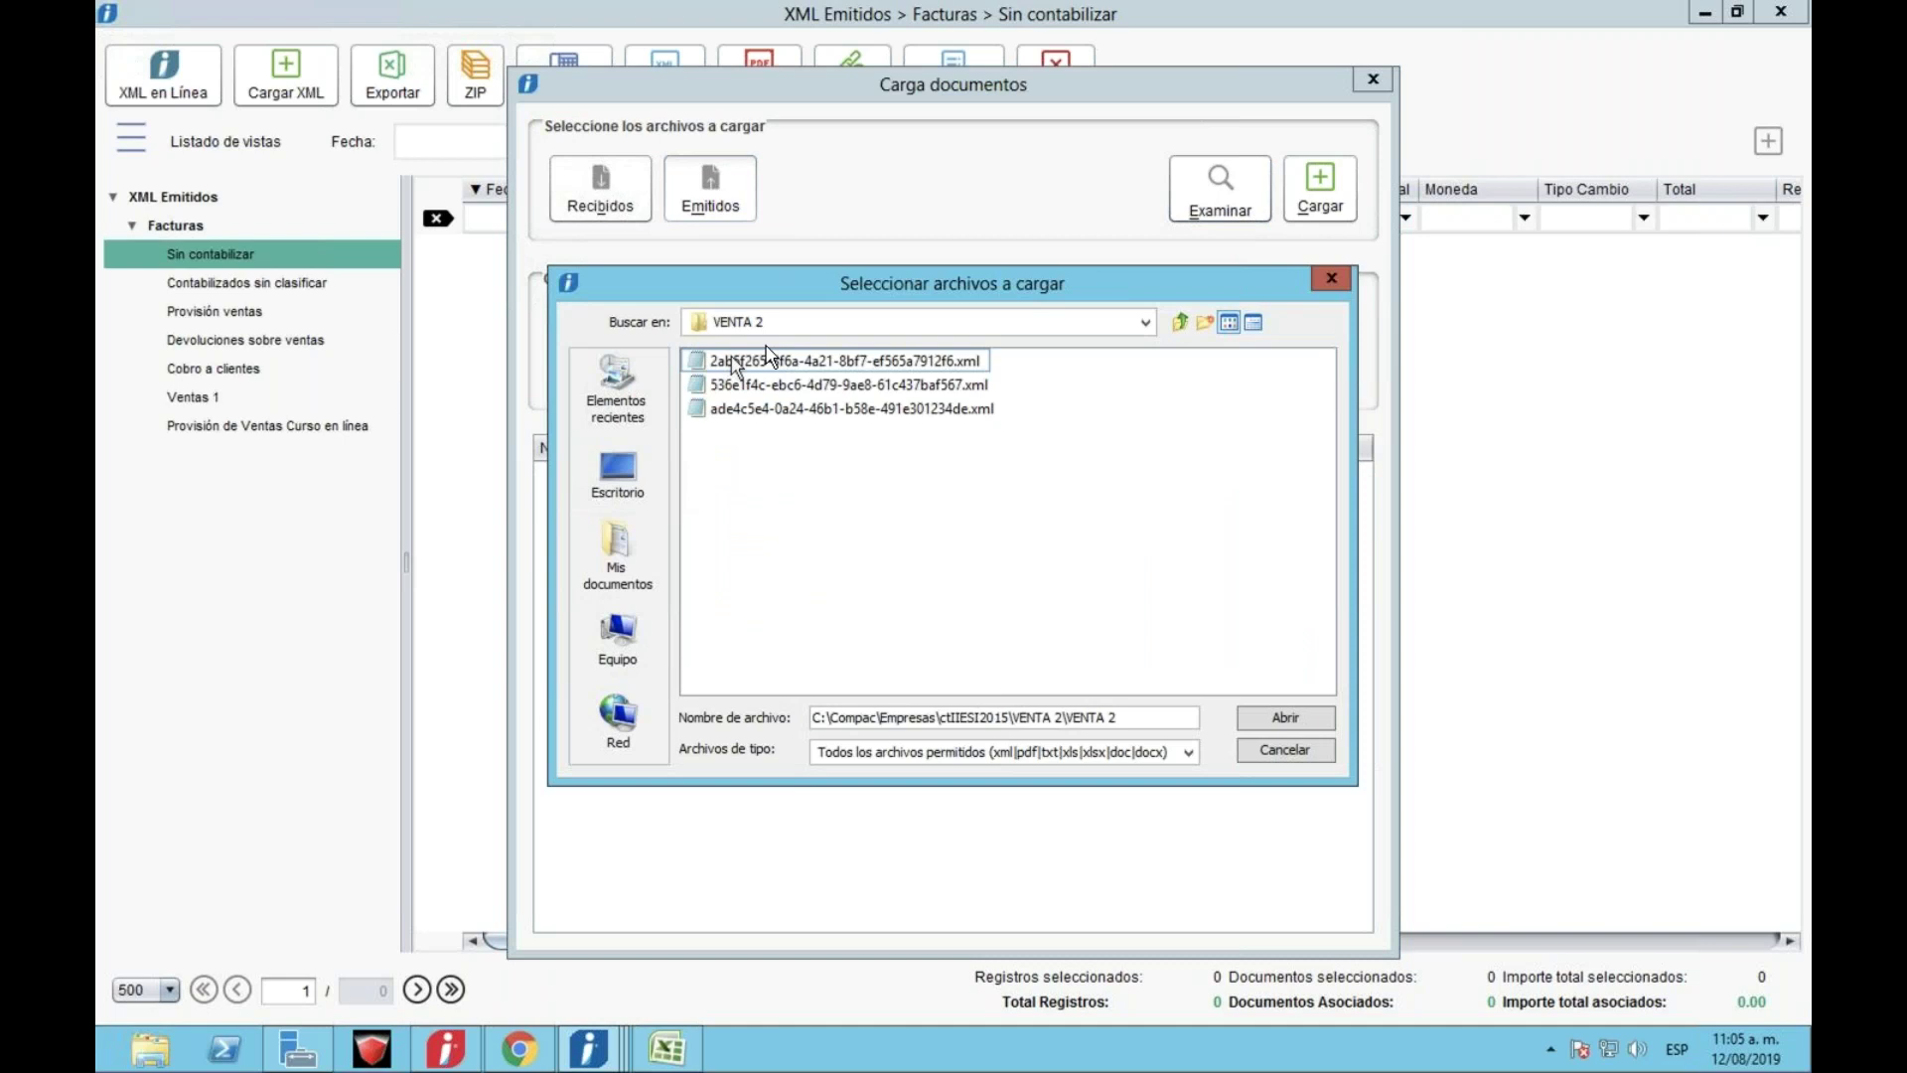
click(842, 361)
shift+click(848, 410)
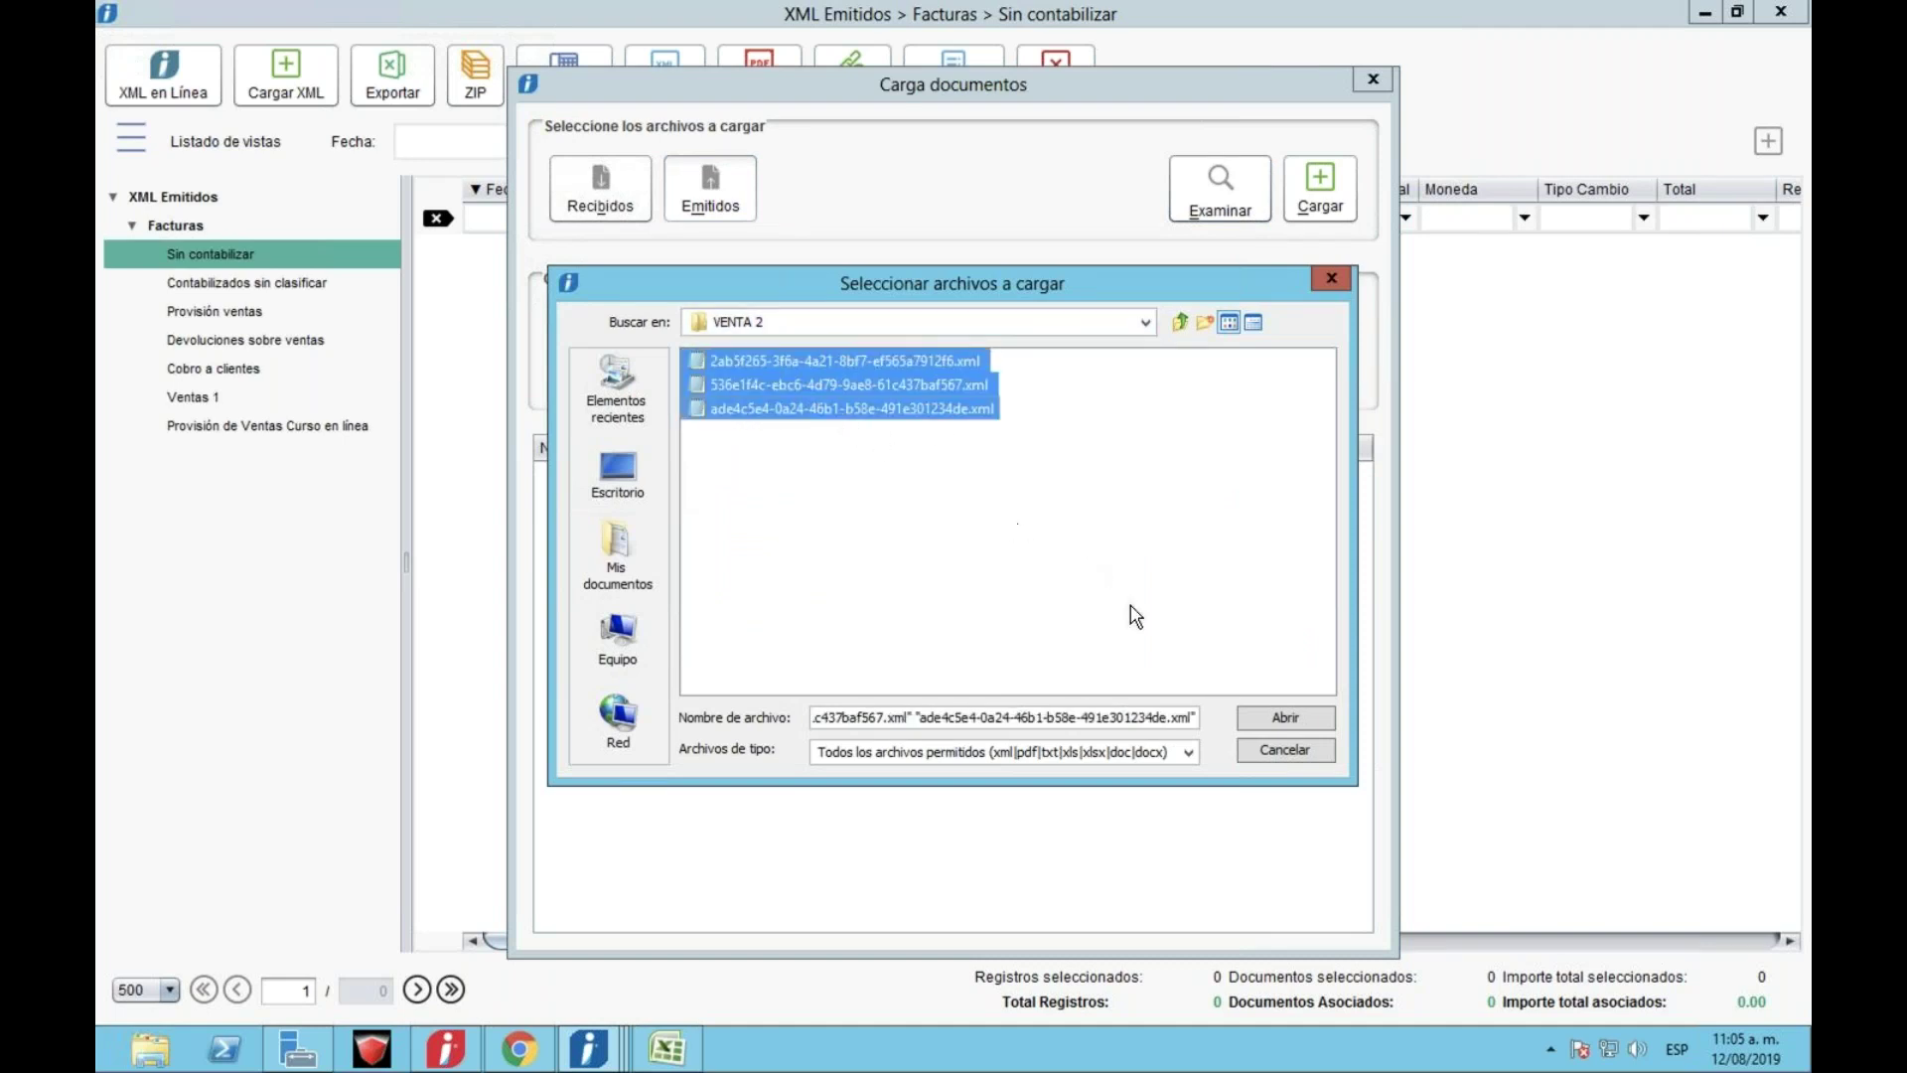
click(1289, 719)
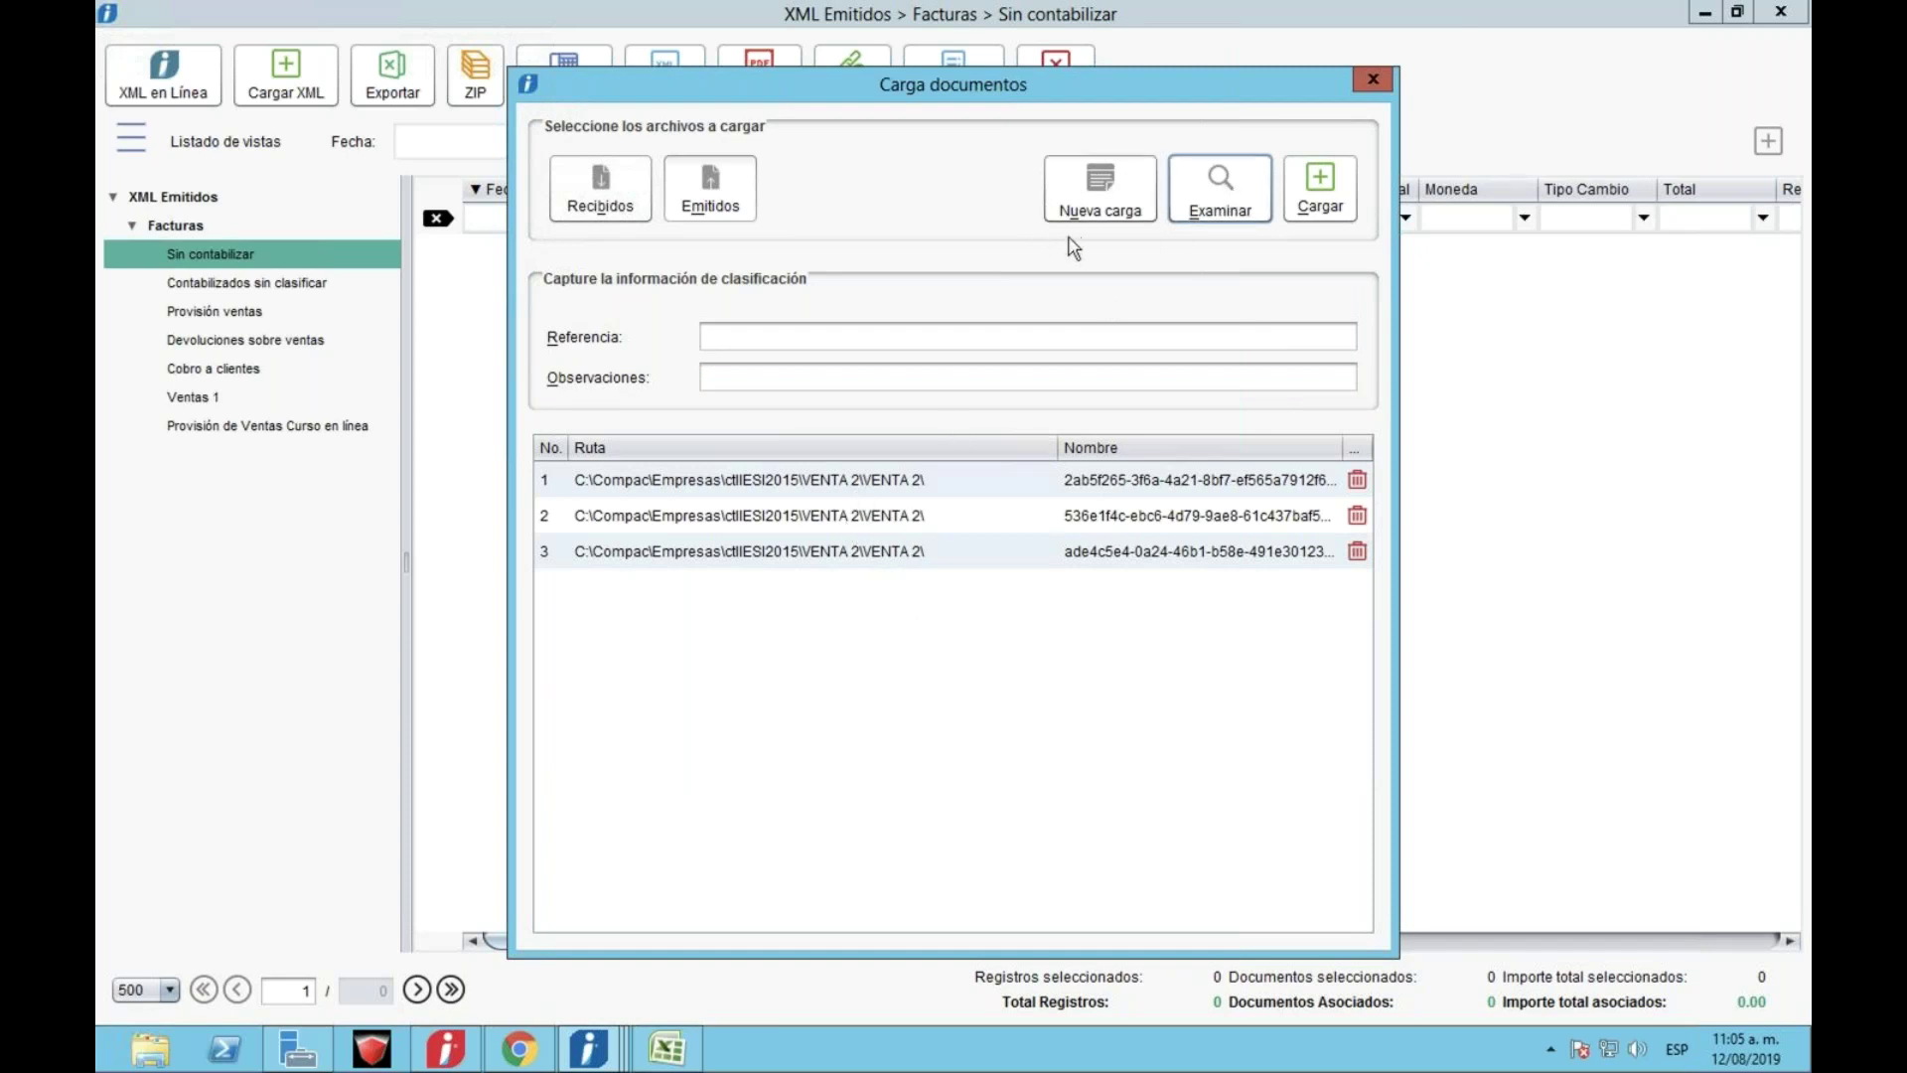
Add all seven XML invoices from VENTA 3 > VENTA 3 to the load list.
click(1214, 198)
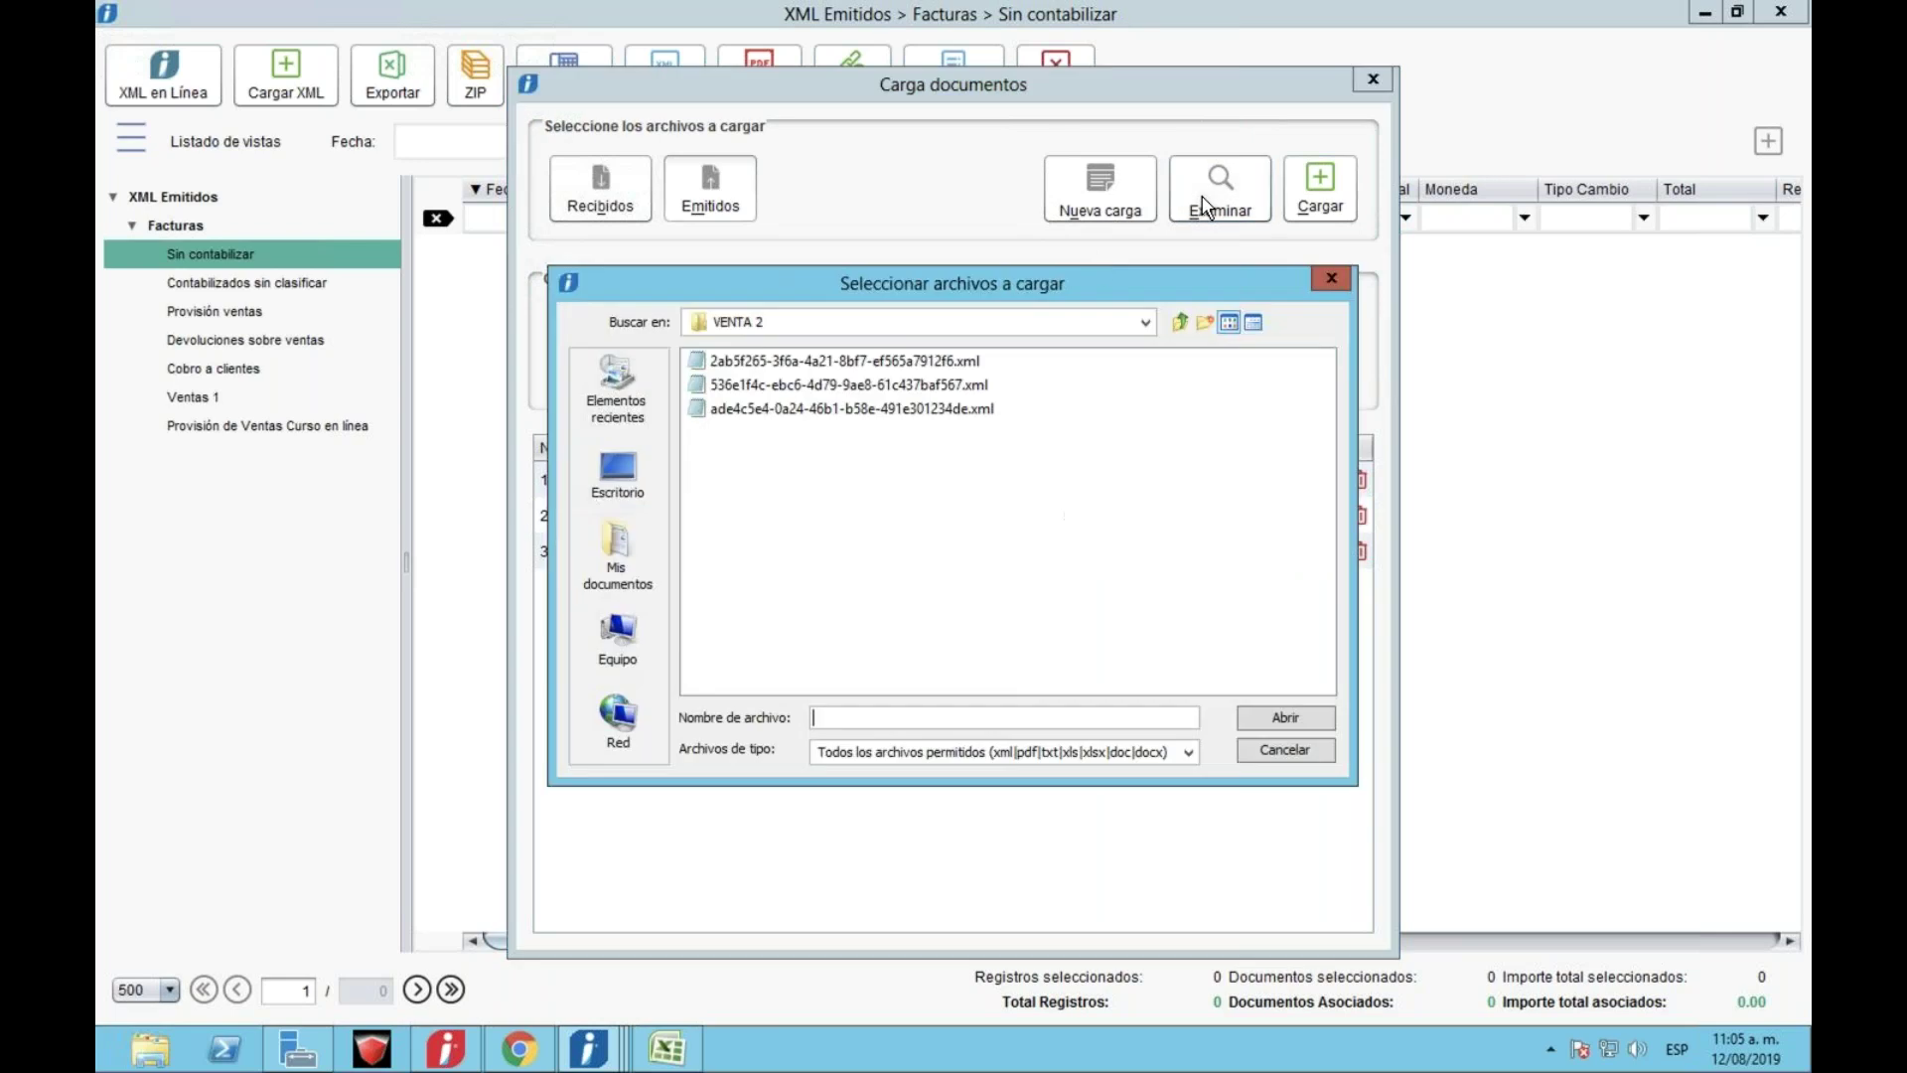
click(1181, 322)
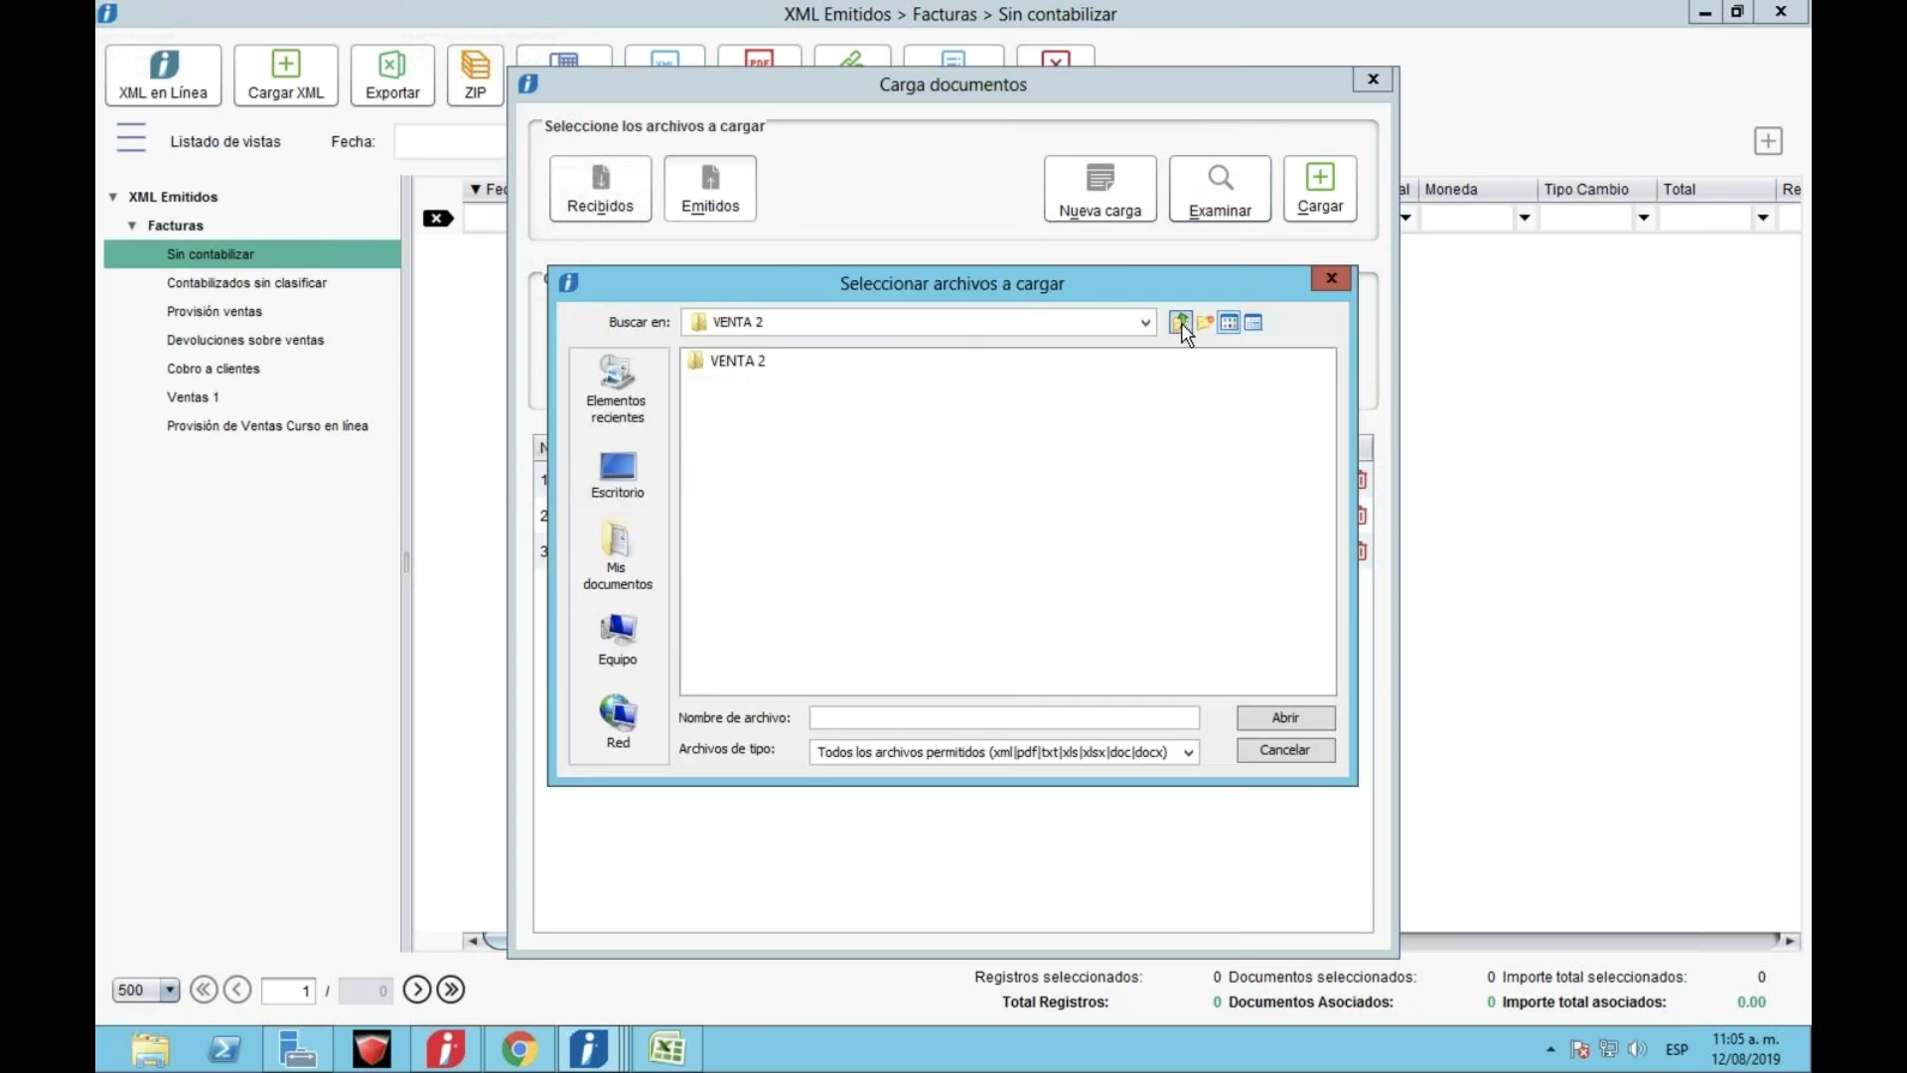
double_click(747, 434)
double_click(735, 363)
click(767, 364)
shift+click(784, 505)
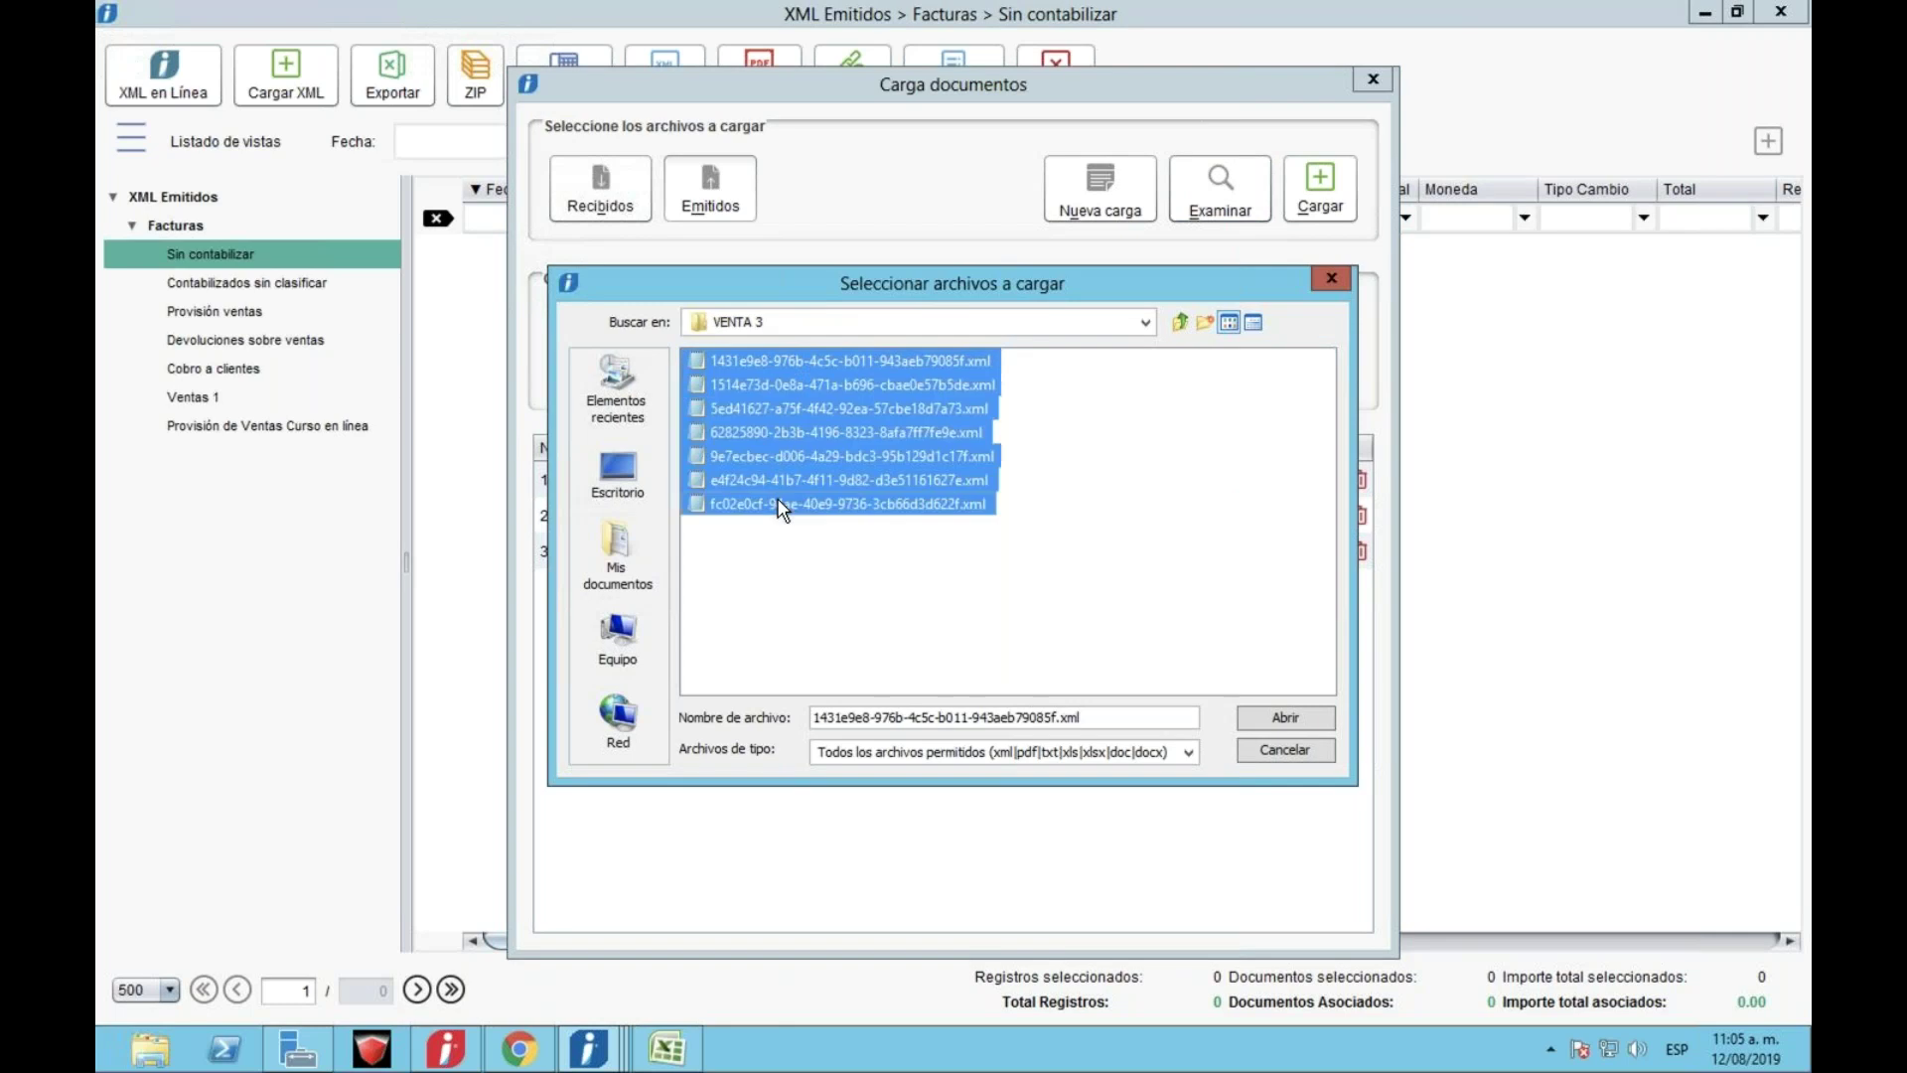
click(1278, 715)
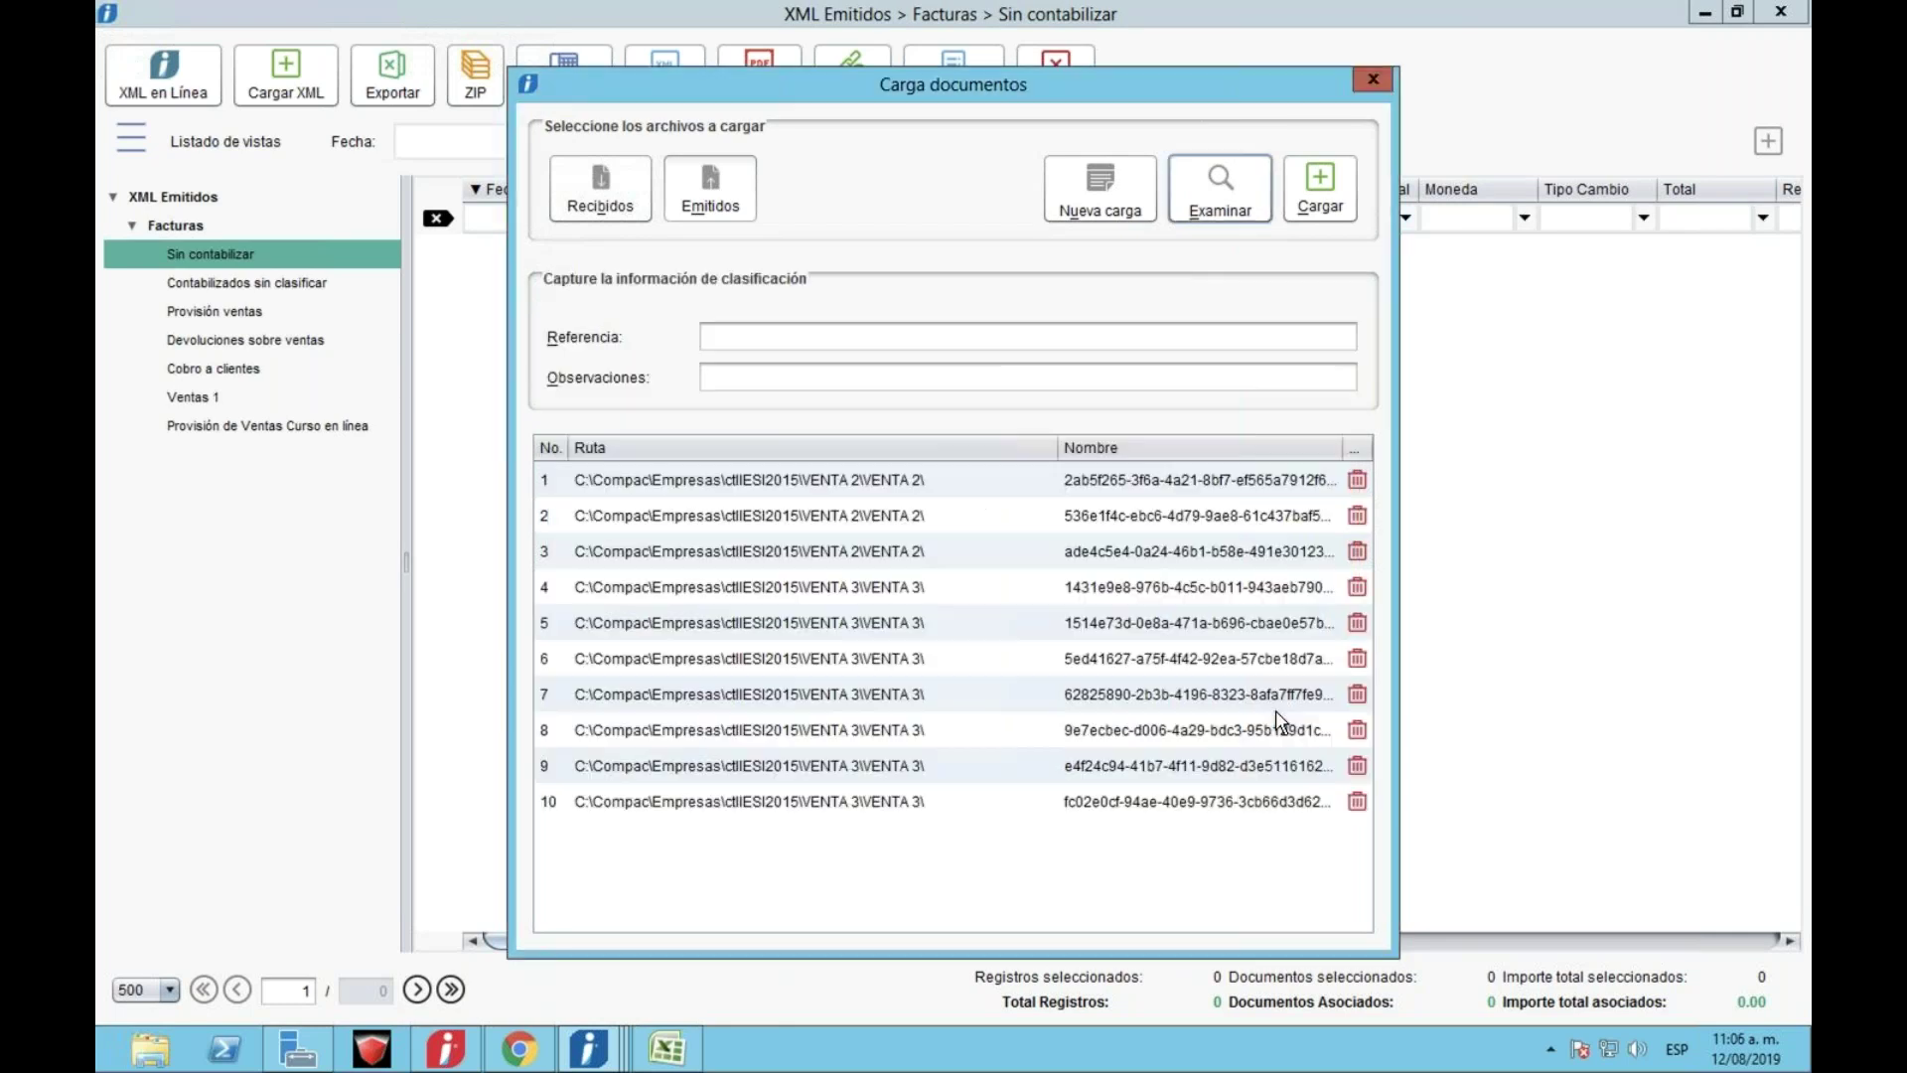
Review the ten listed files and shift the Carga documentos window slightly left.
click(992, 510)
key(Down)
key(Down)
key(Down)
key(Down)
key(Down)
key(Down)
key(Down)
key(Down)
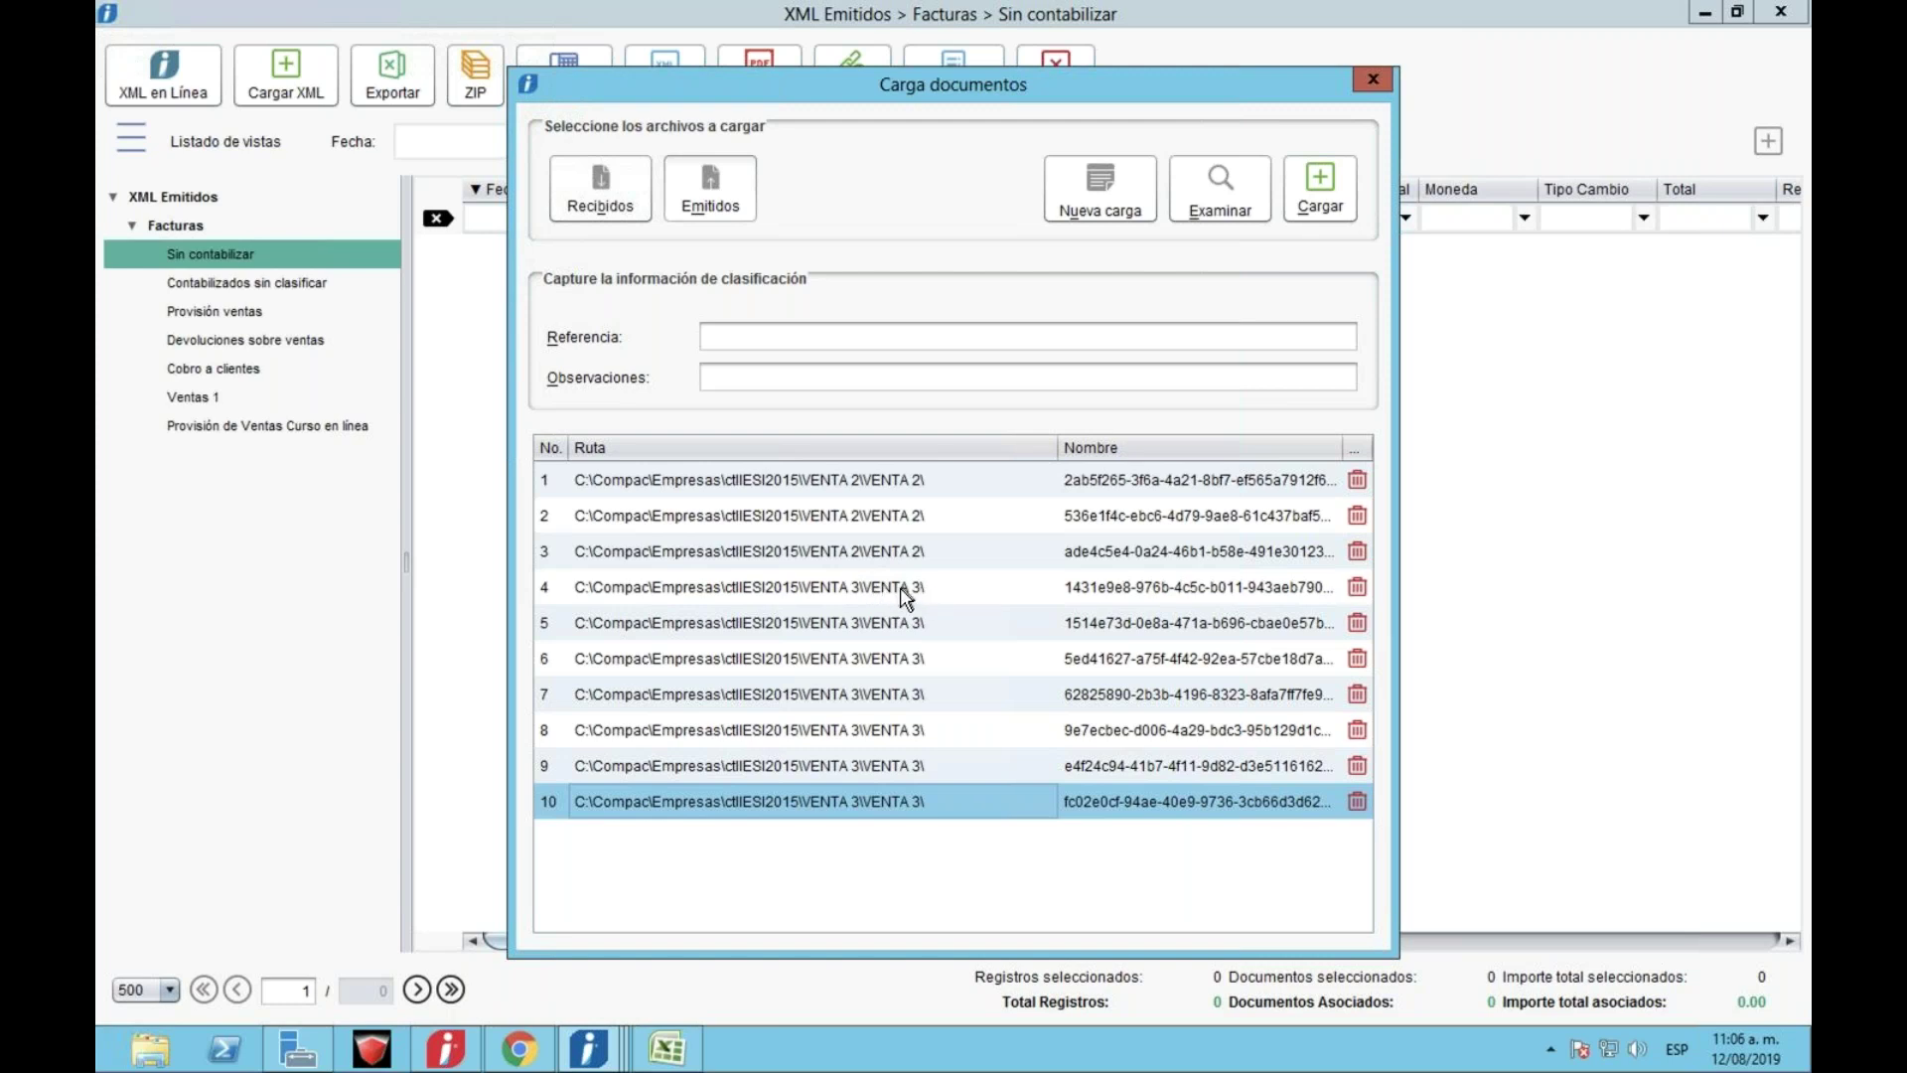
key(super)
key(super)
drag(1005, 91, 932, 81)
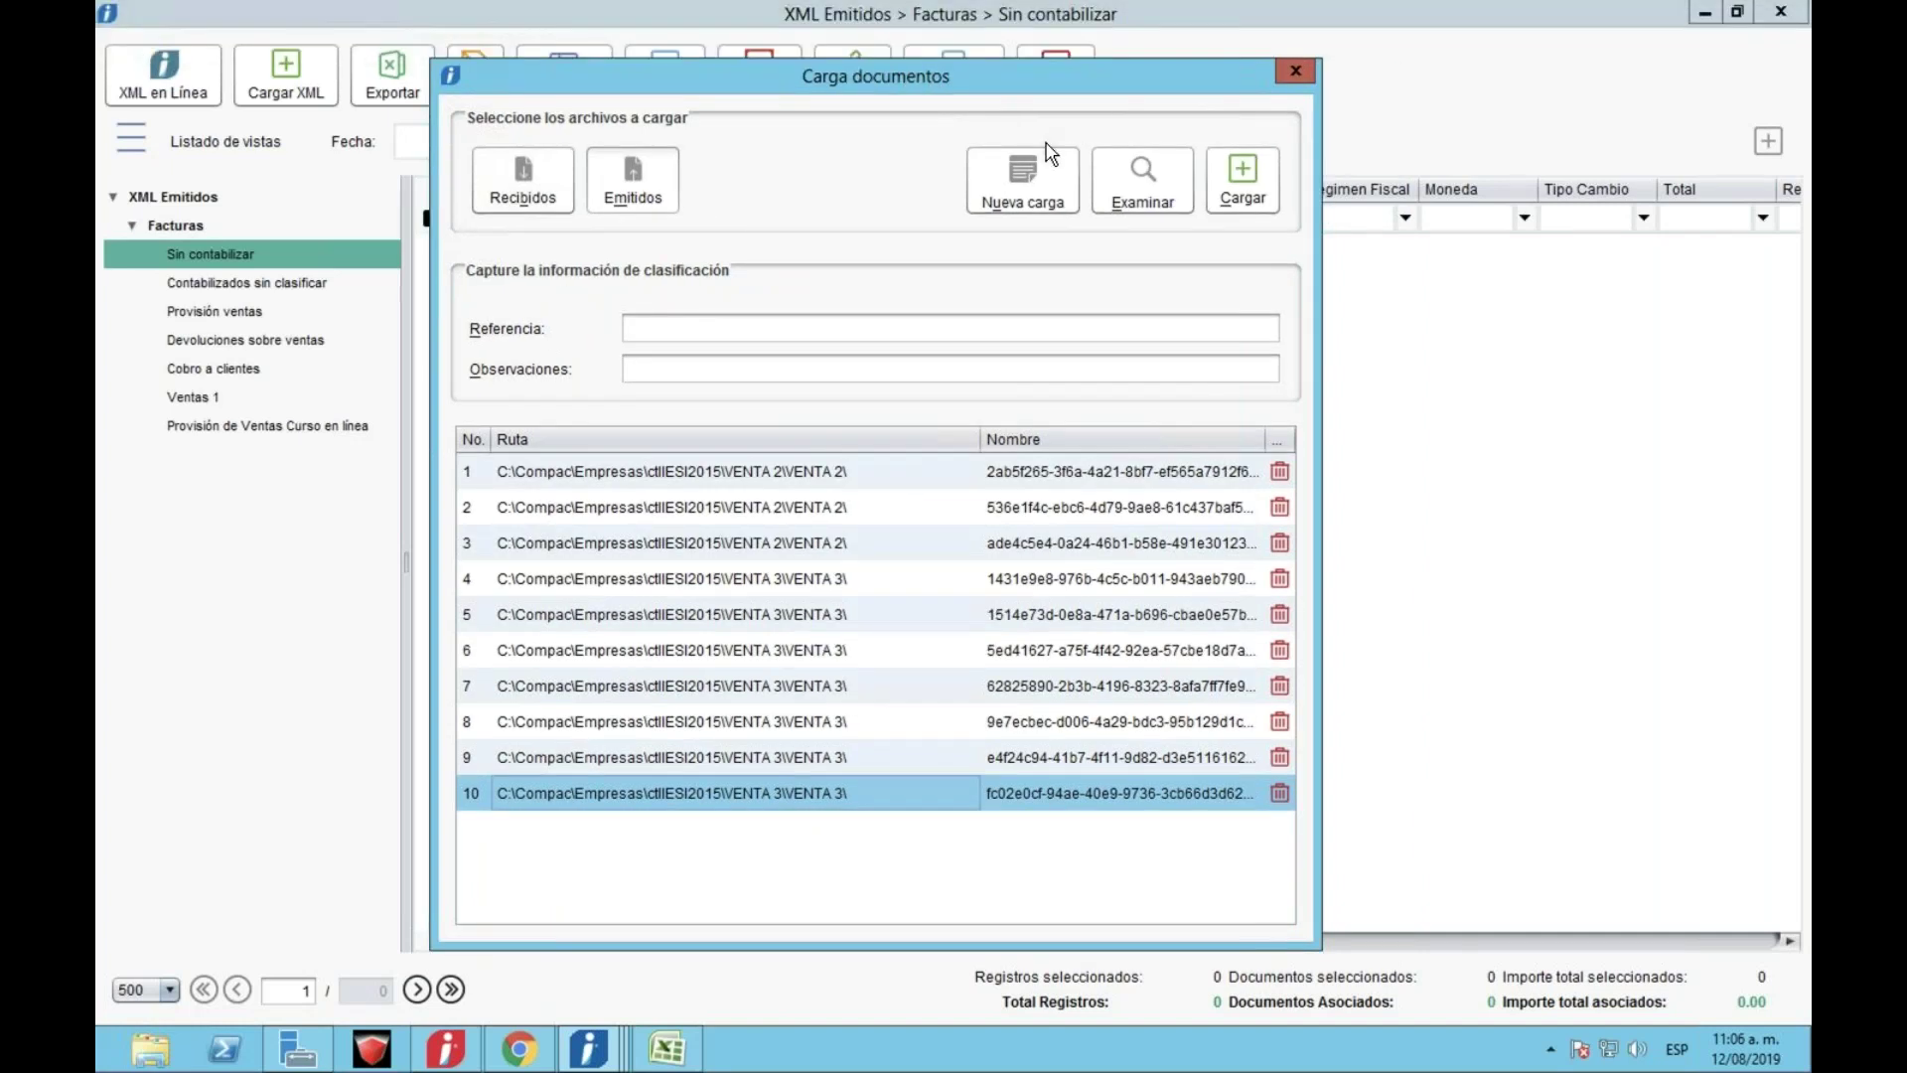
key(super)
key(super)
Load the ten XML files, check the first file's Detalle validation, then close Carga documentos.
click(1236, 179)
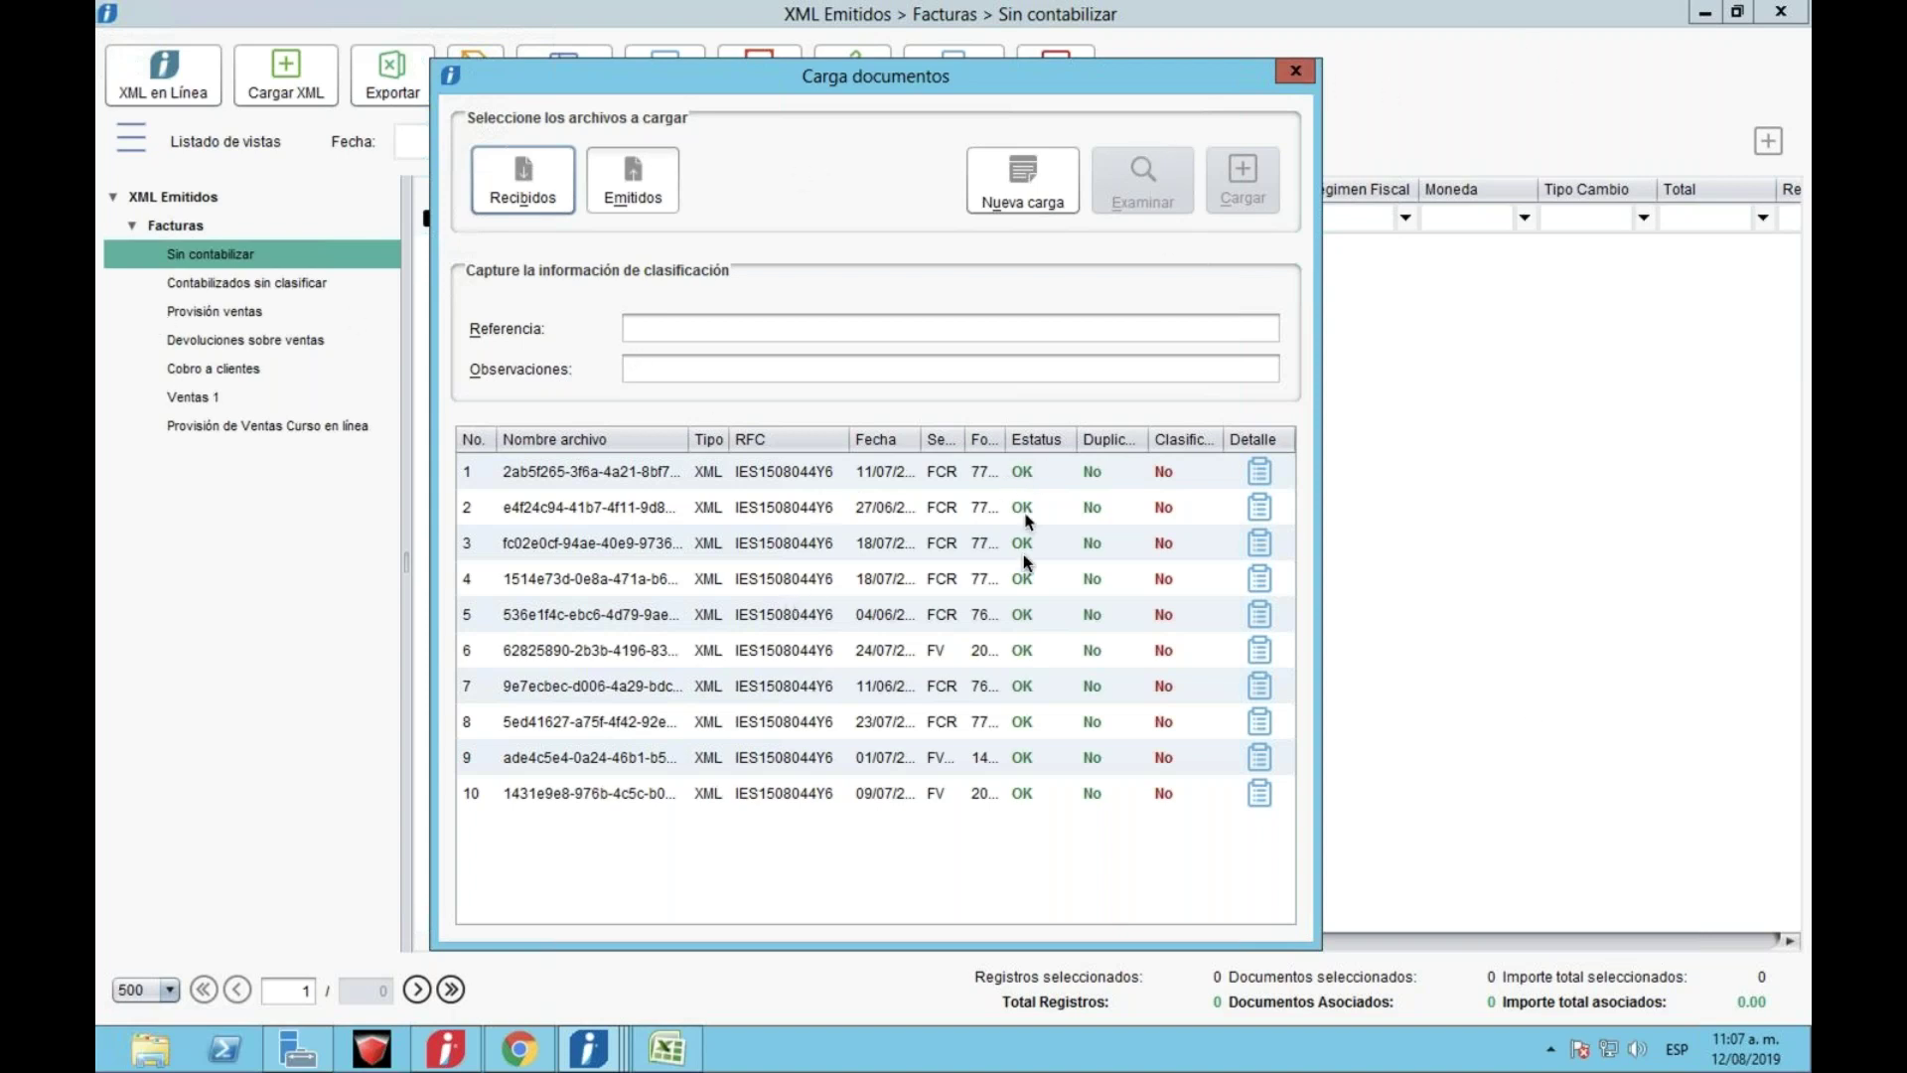
click(1258, 465)
click(1260, 467)
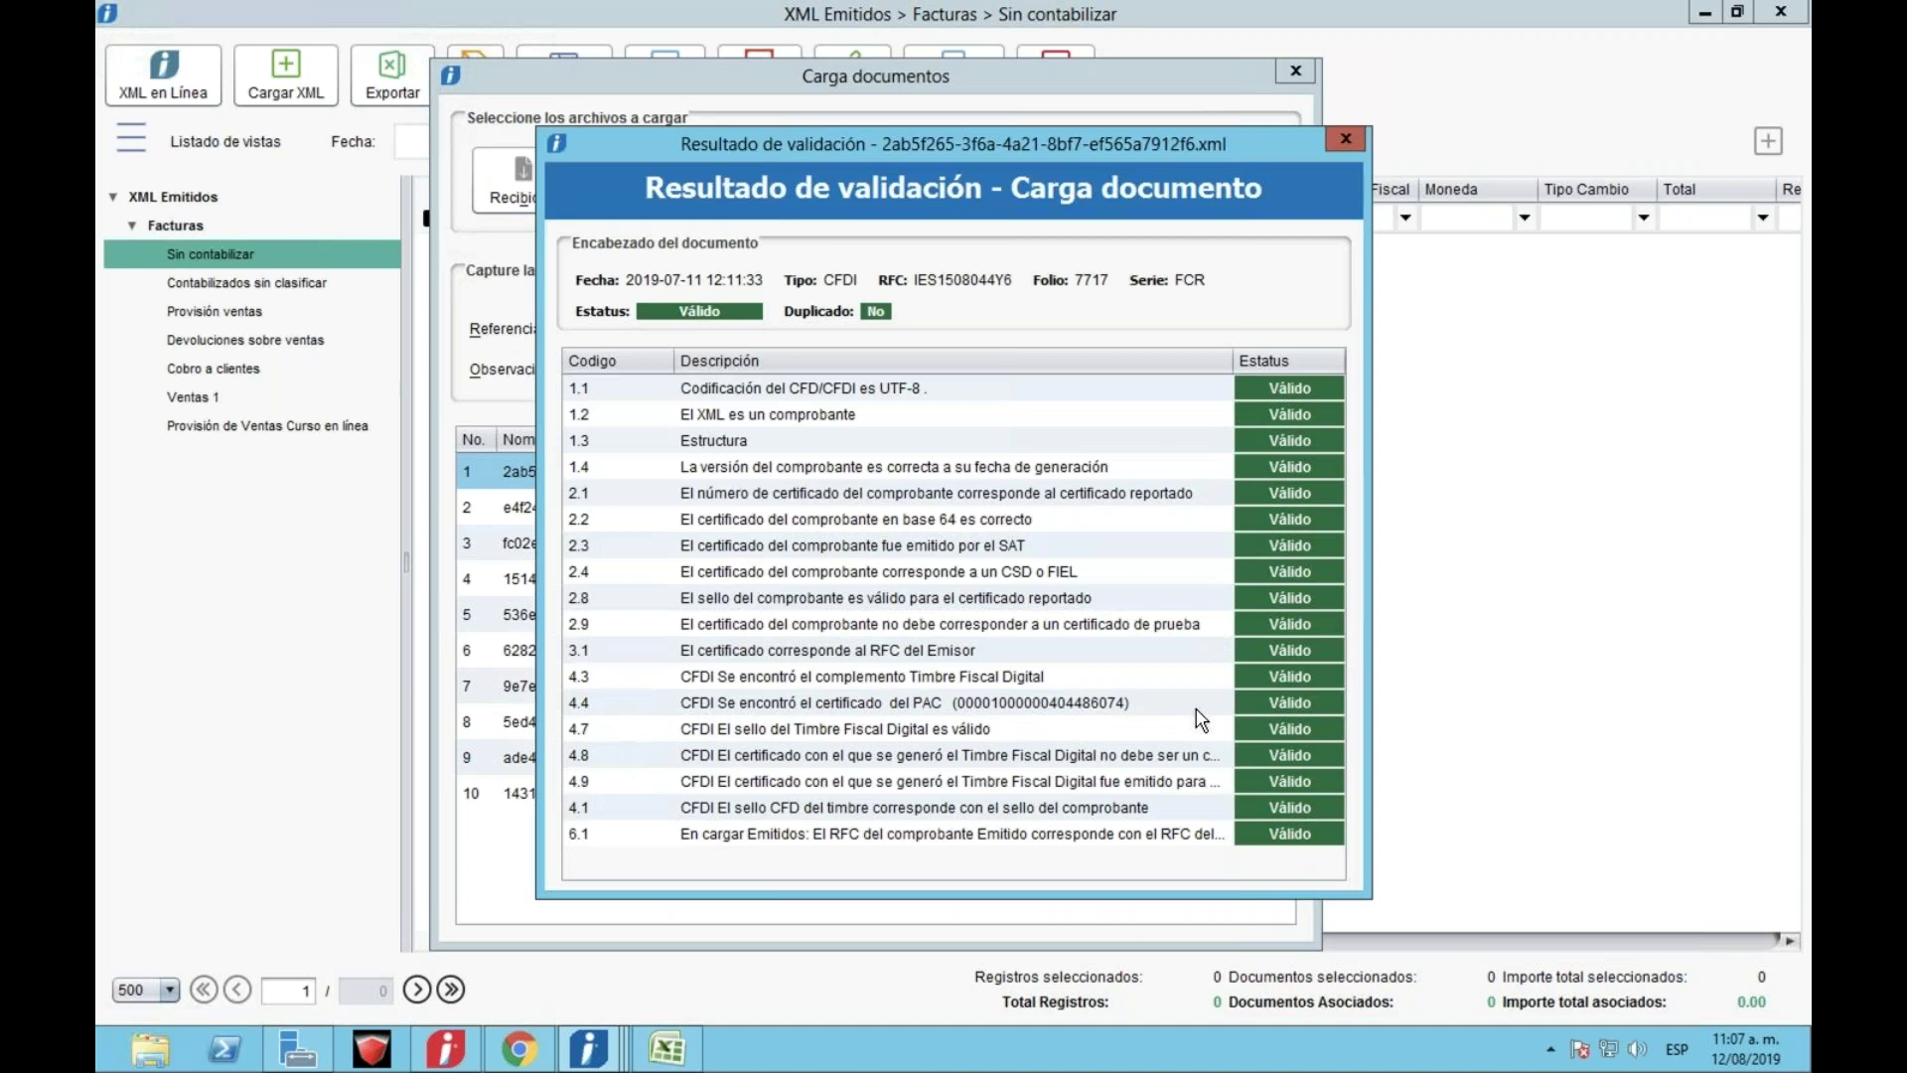
click(1342, 140)
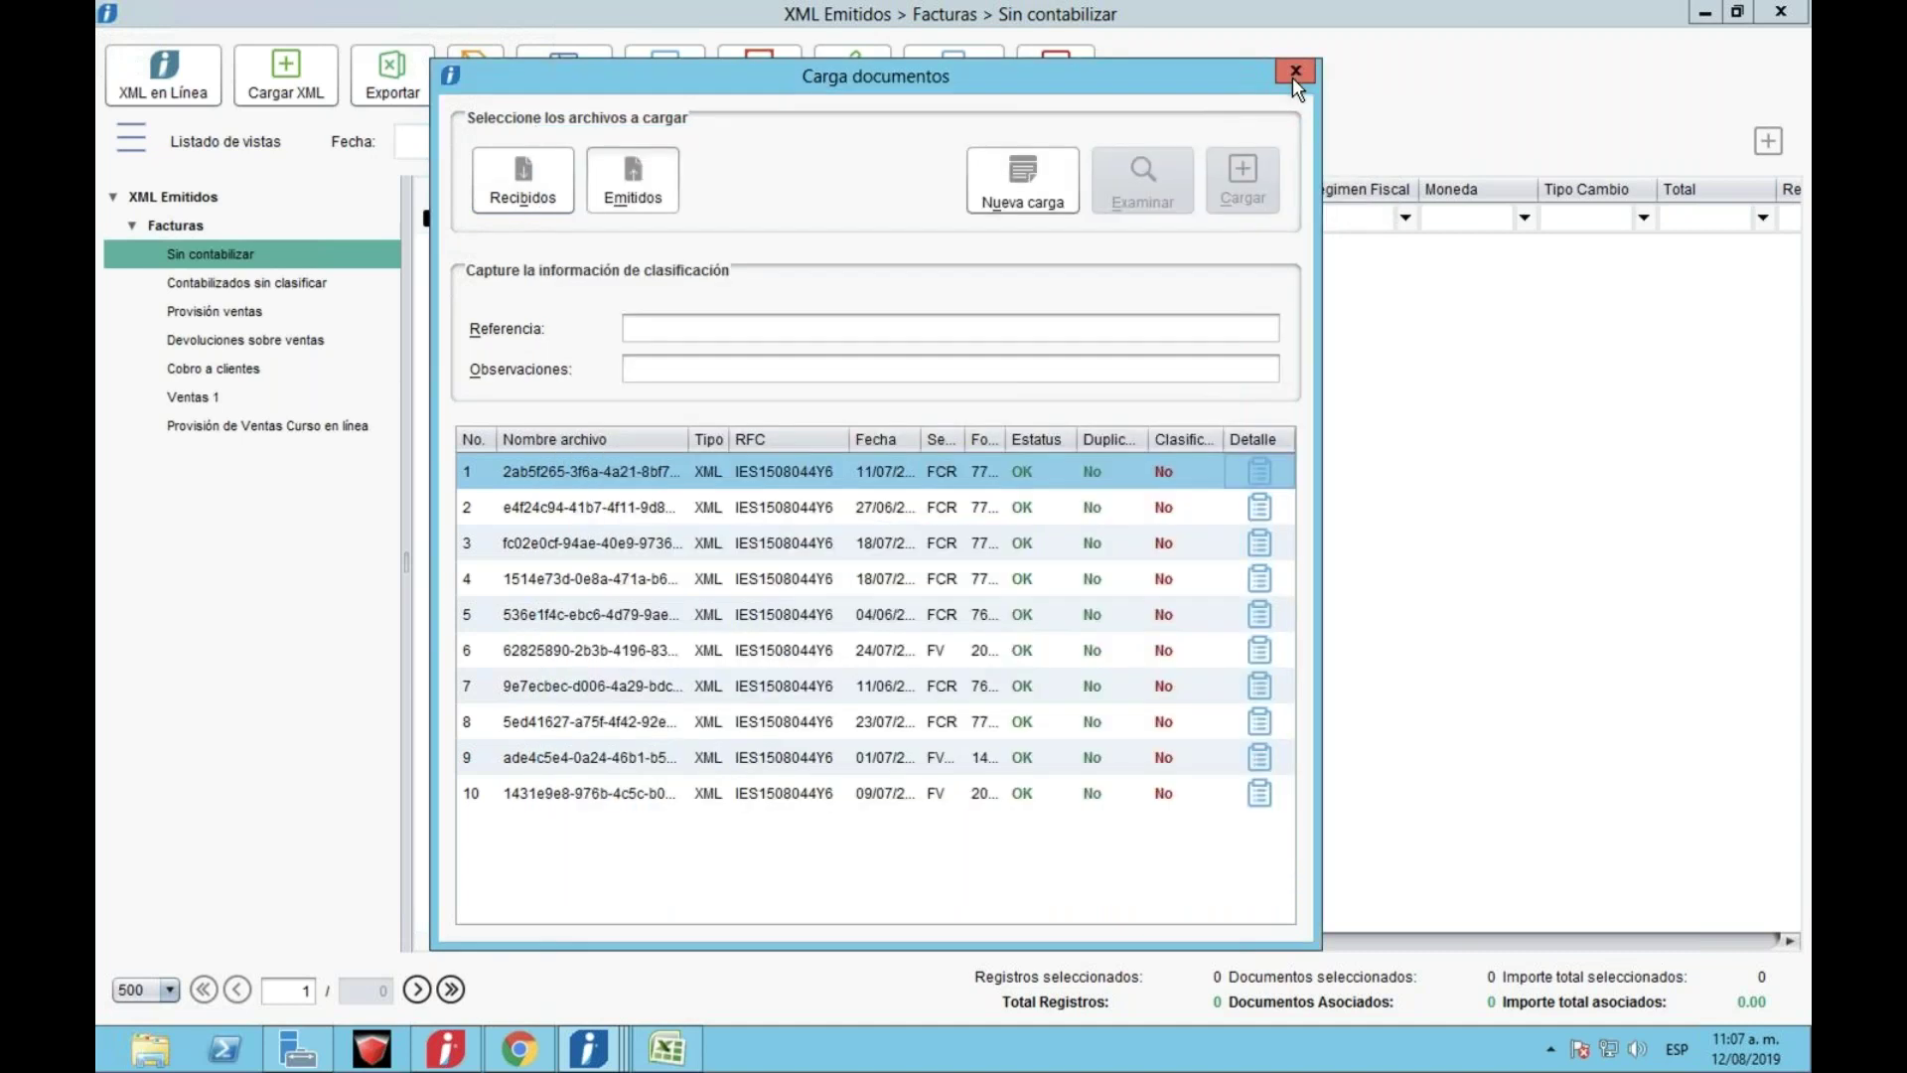
click(1295, 72)
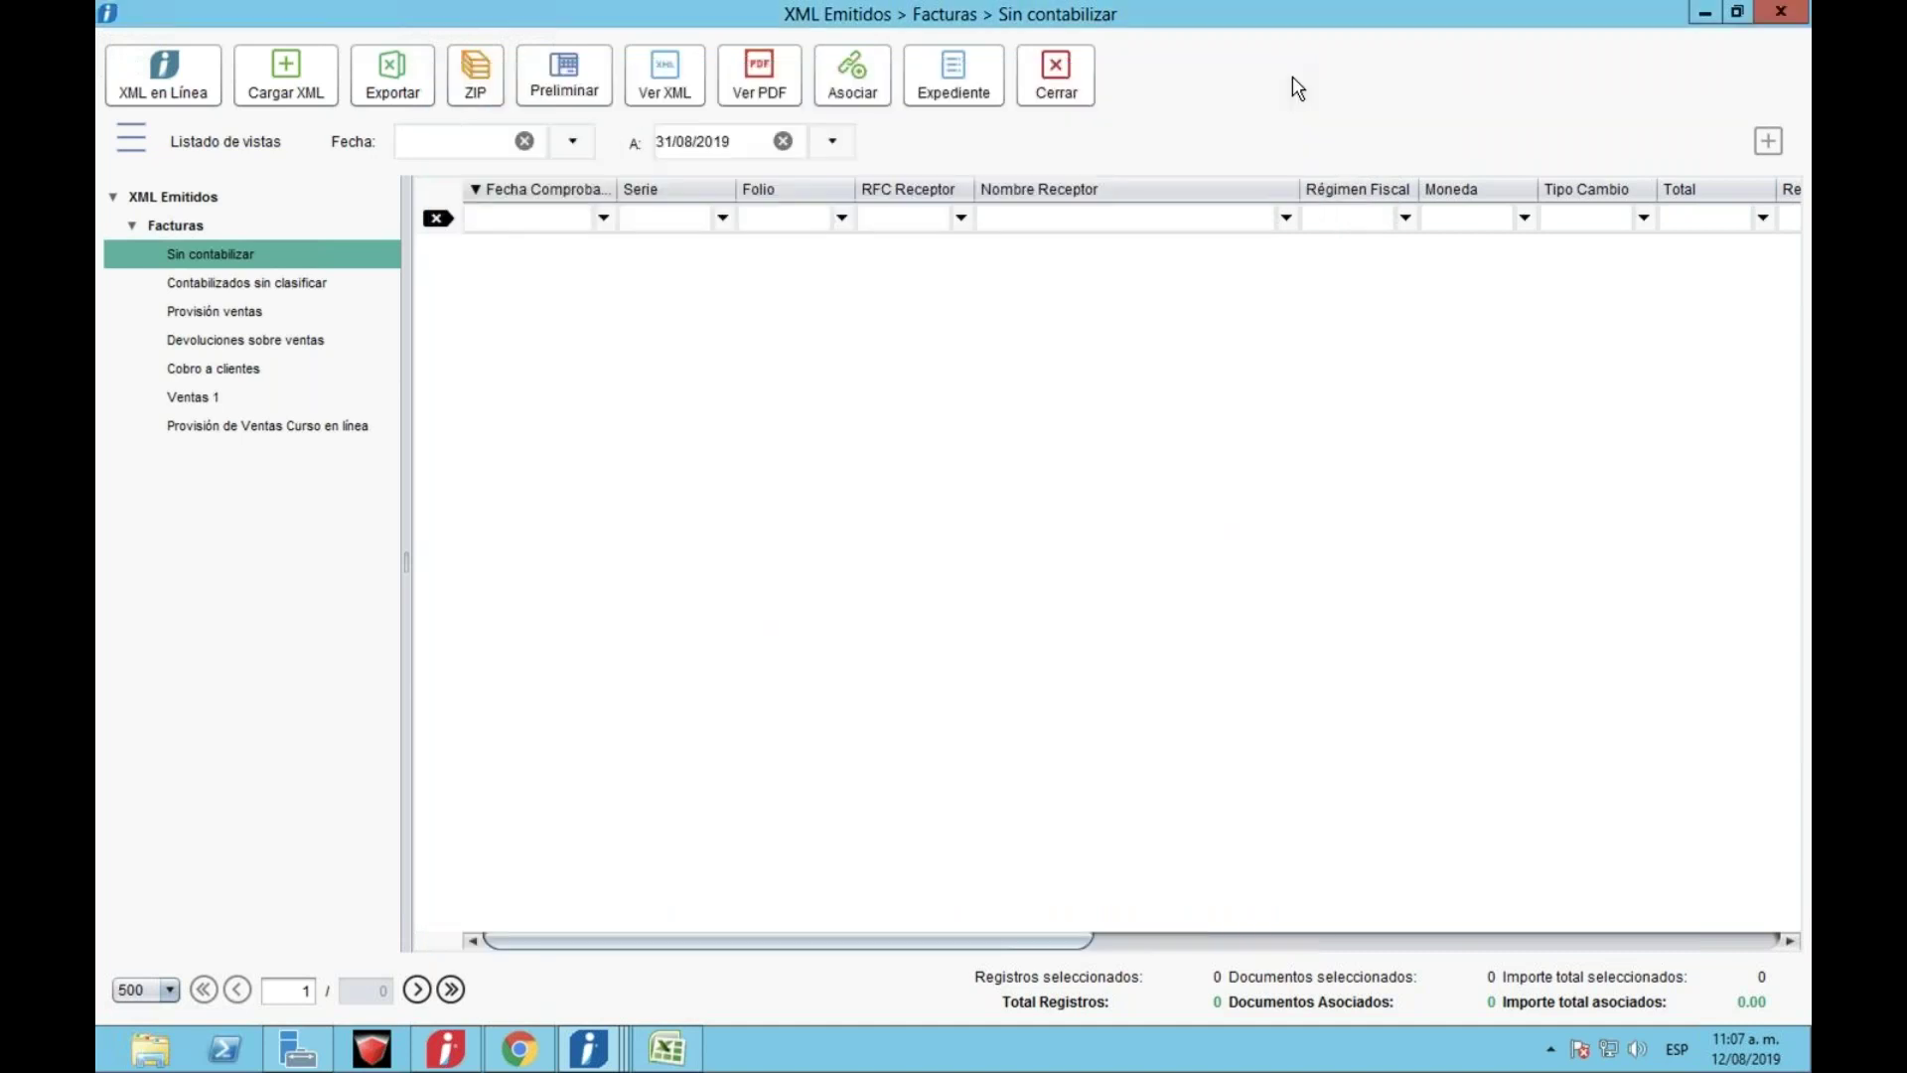
Refresh the Sin contabilizar list, browse invoices 2014 and 7728, and close XML Emitidos.
click(224, 284)
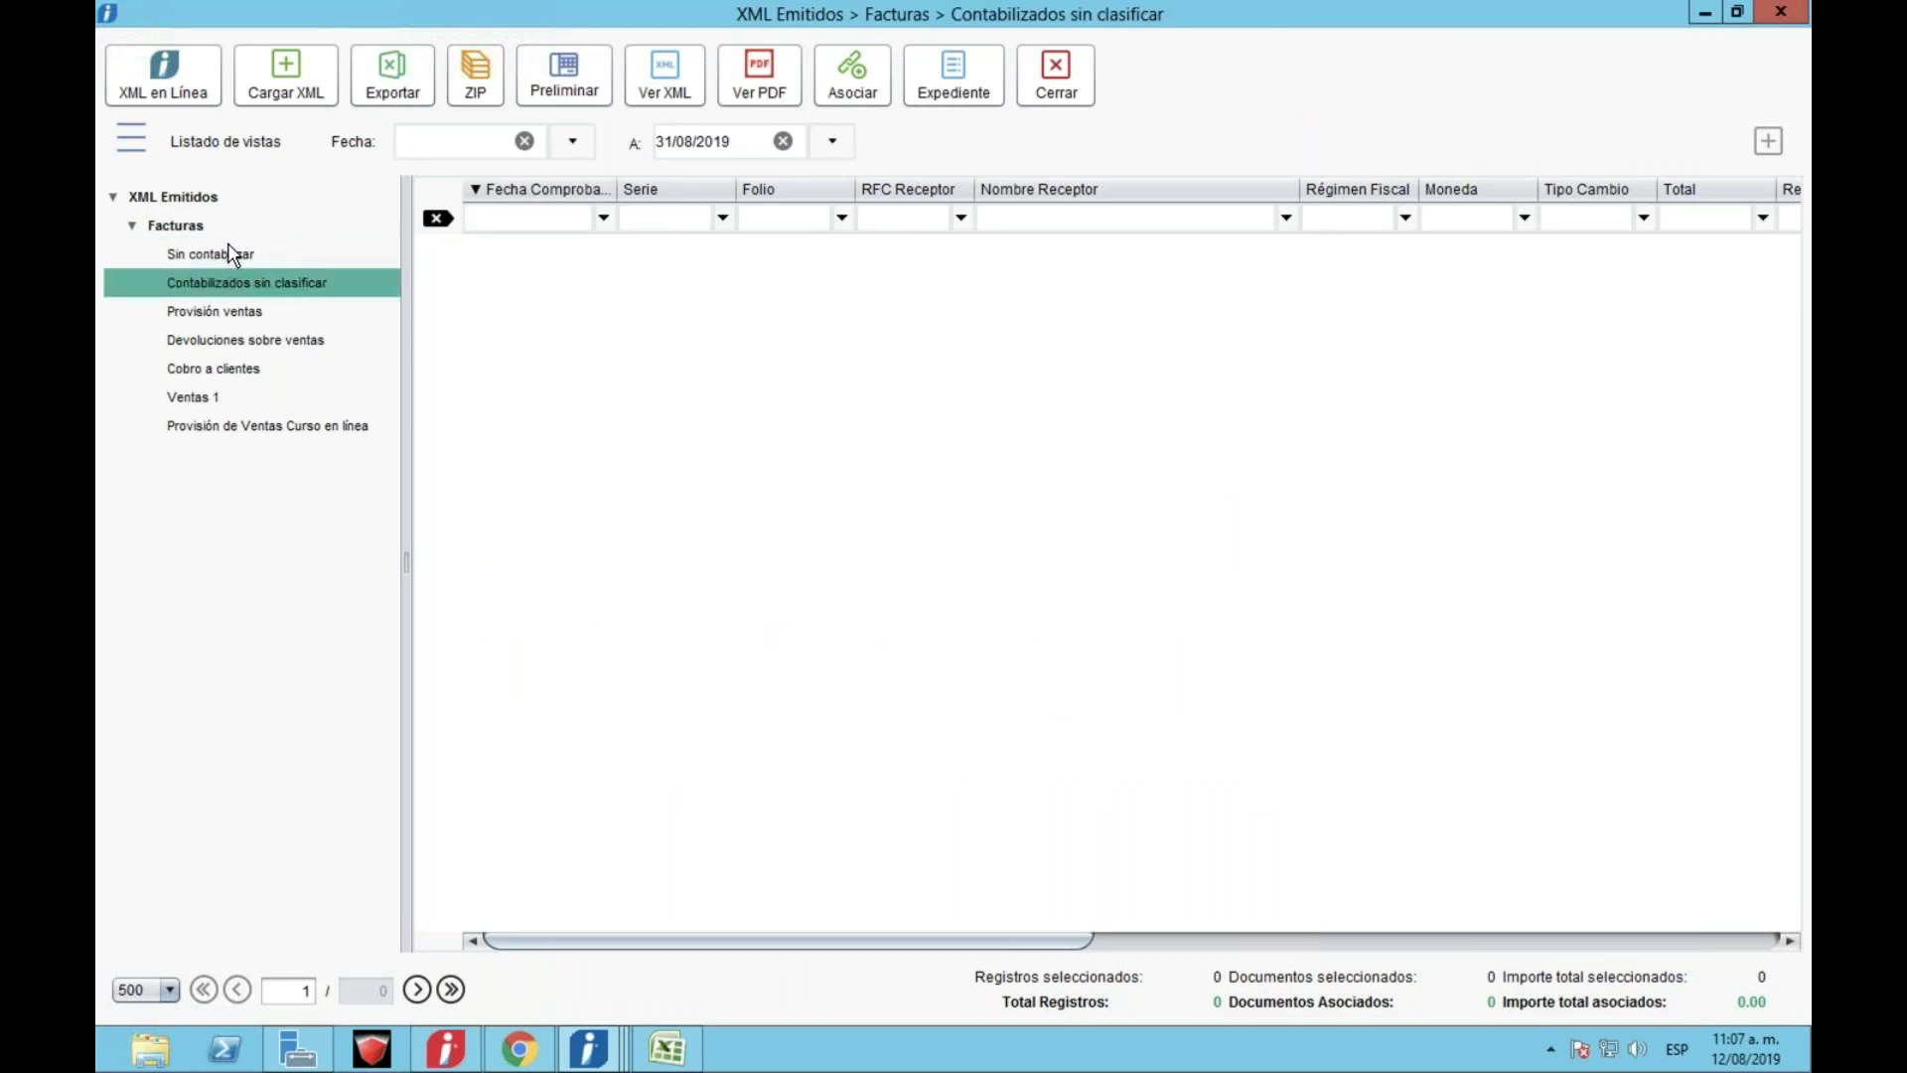
click(228, 250)
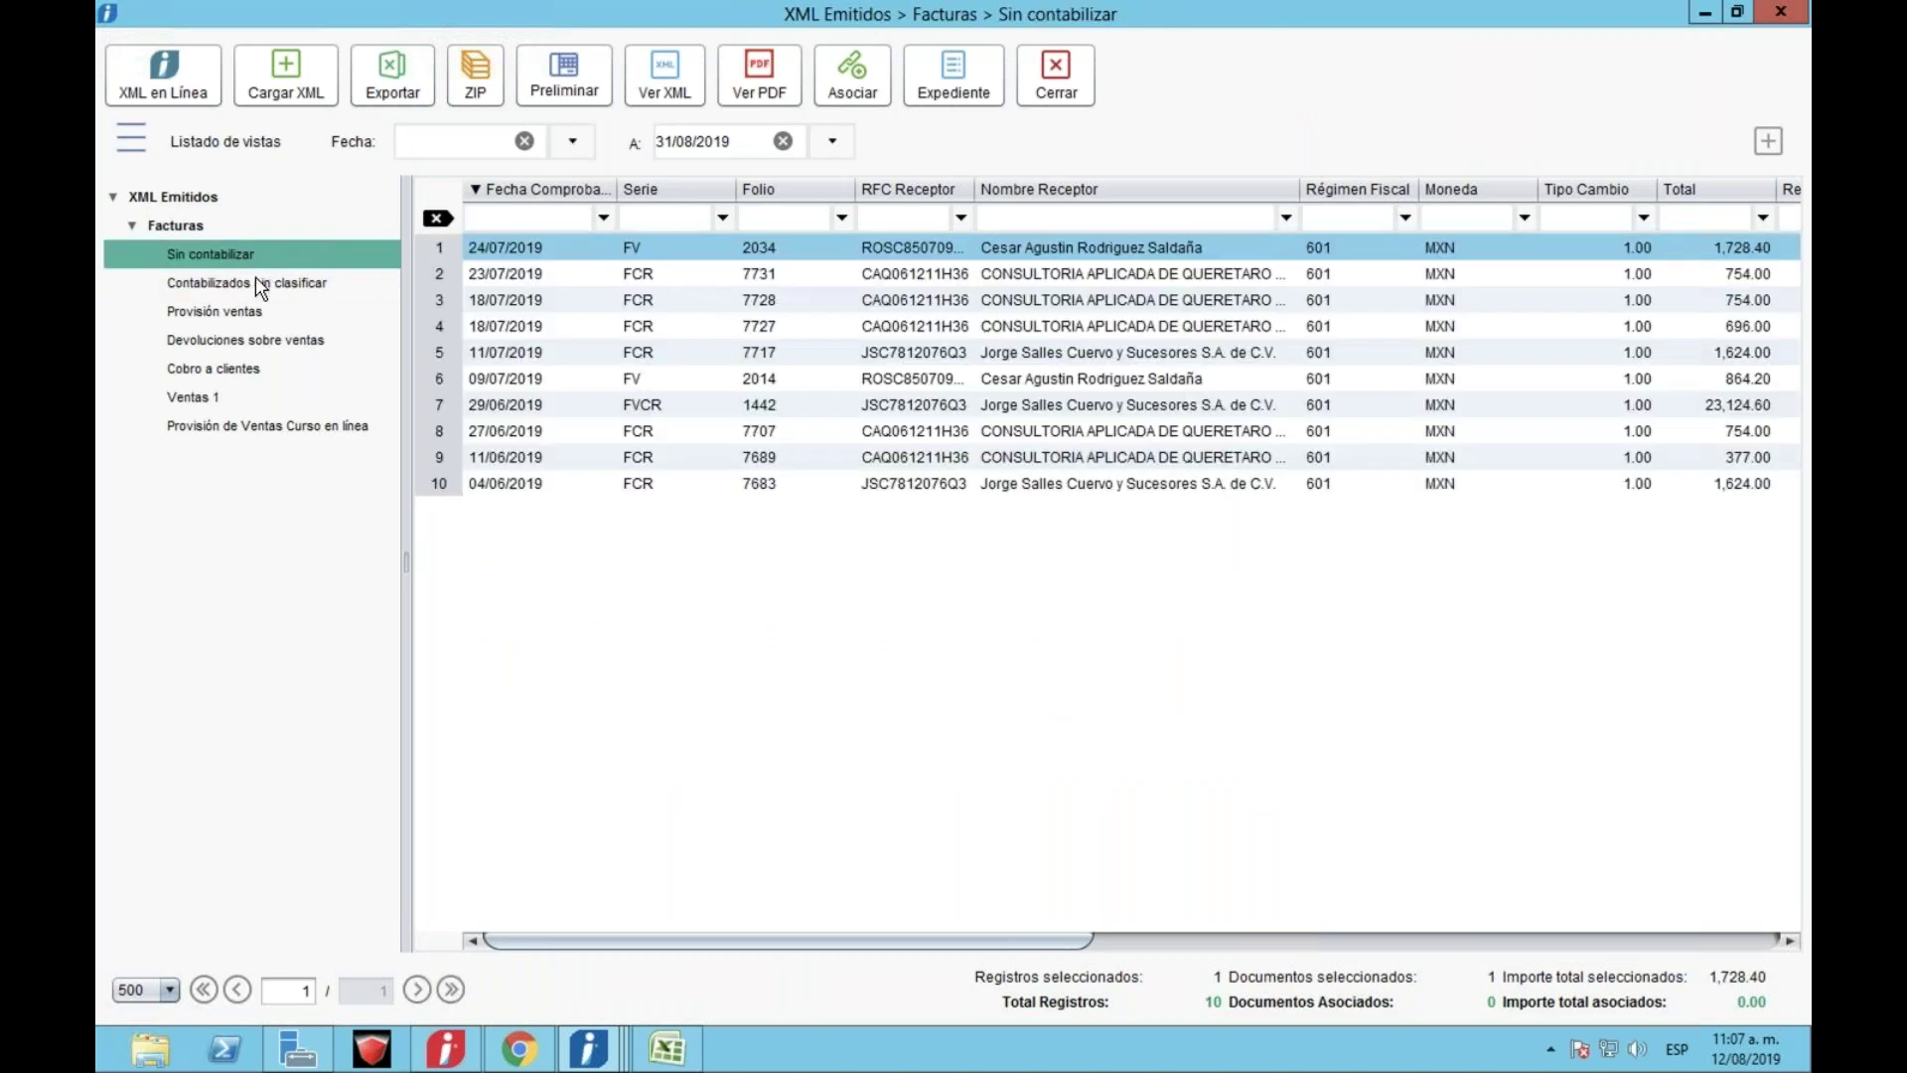
click(698, 485)
click(675, 458)
click(667, 431)
click(666, 378)
click(660, 302)
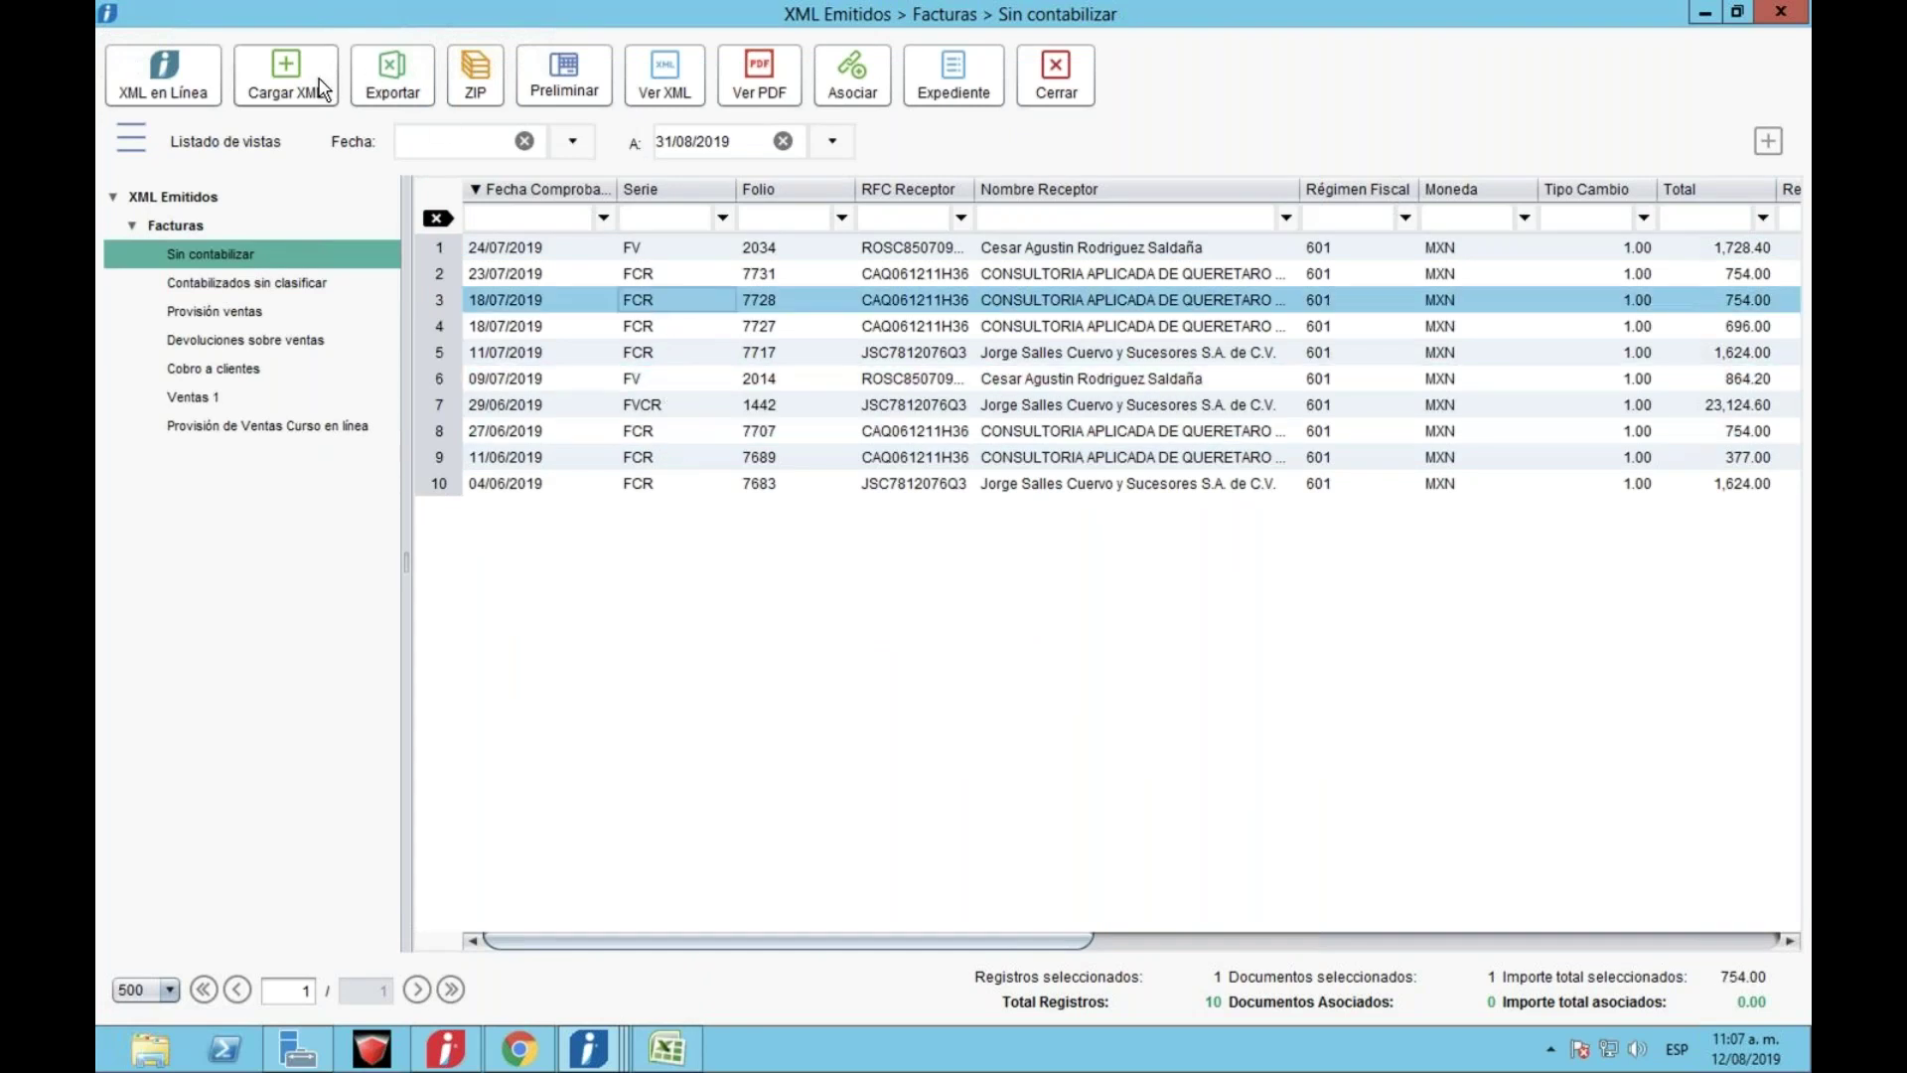
click(1056, 77)
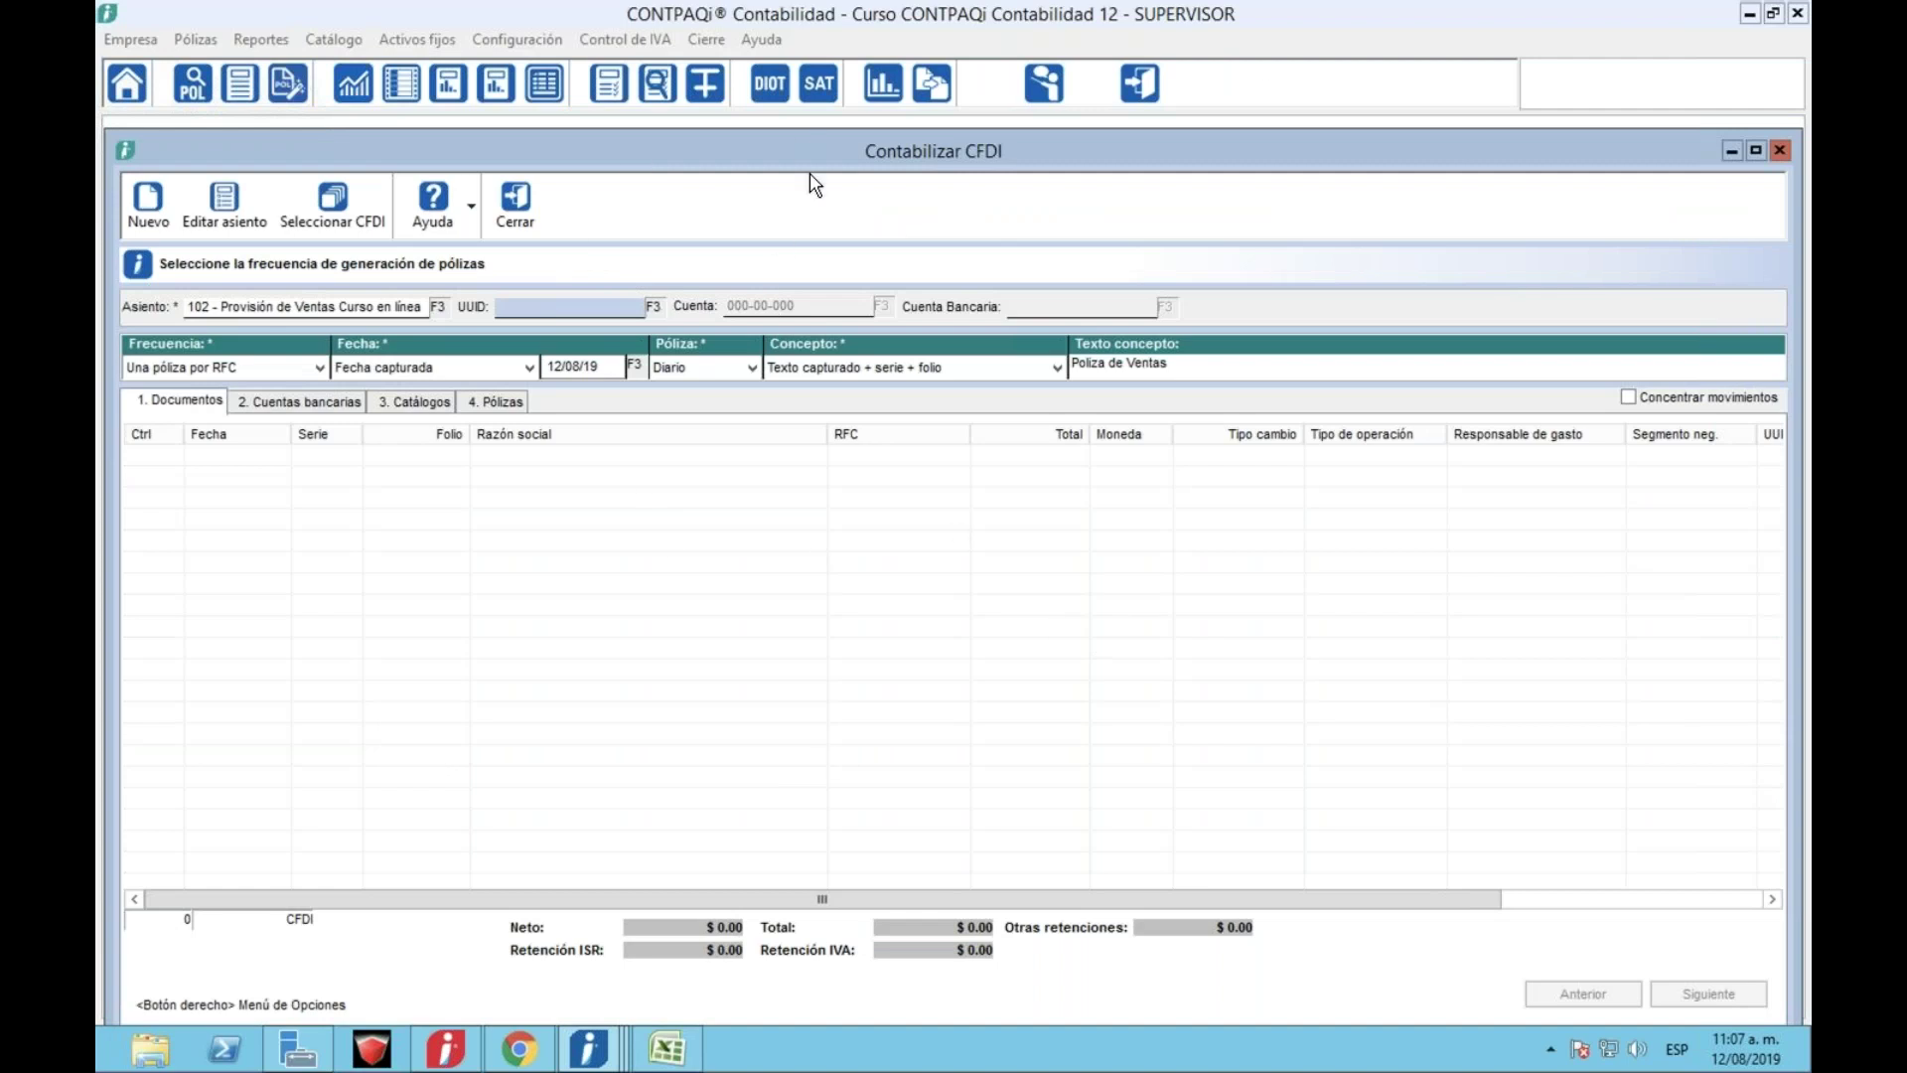
Associate invoice 7717 for 1,624.00 with Contabilizar CFDI and go to the Catálogos step.
click(337, 206)
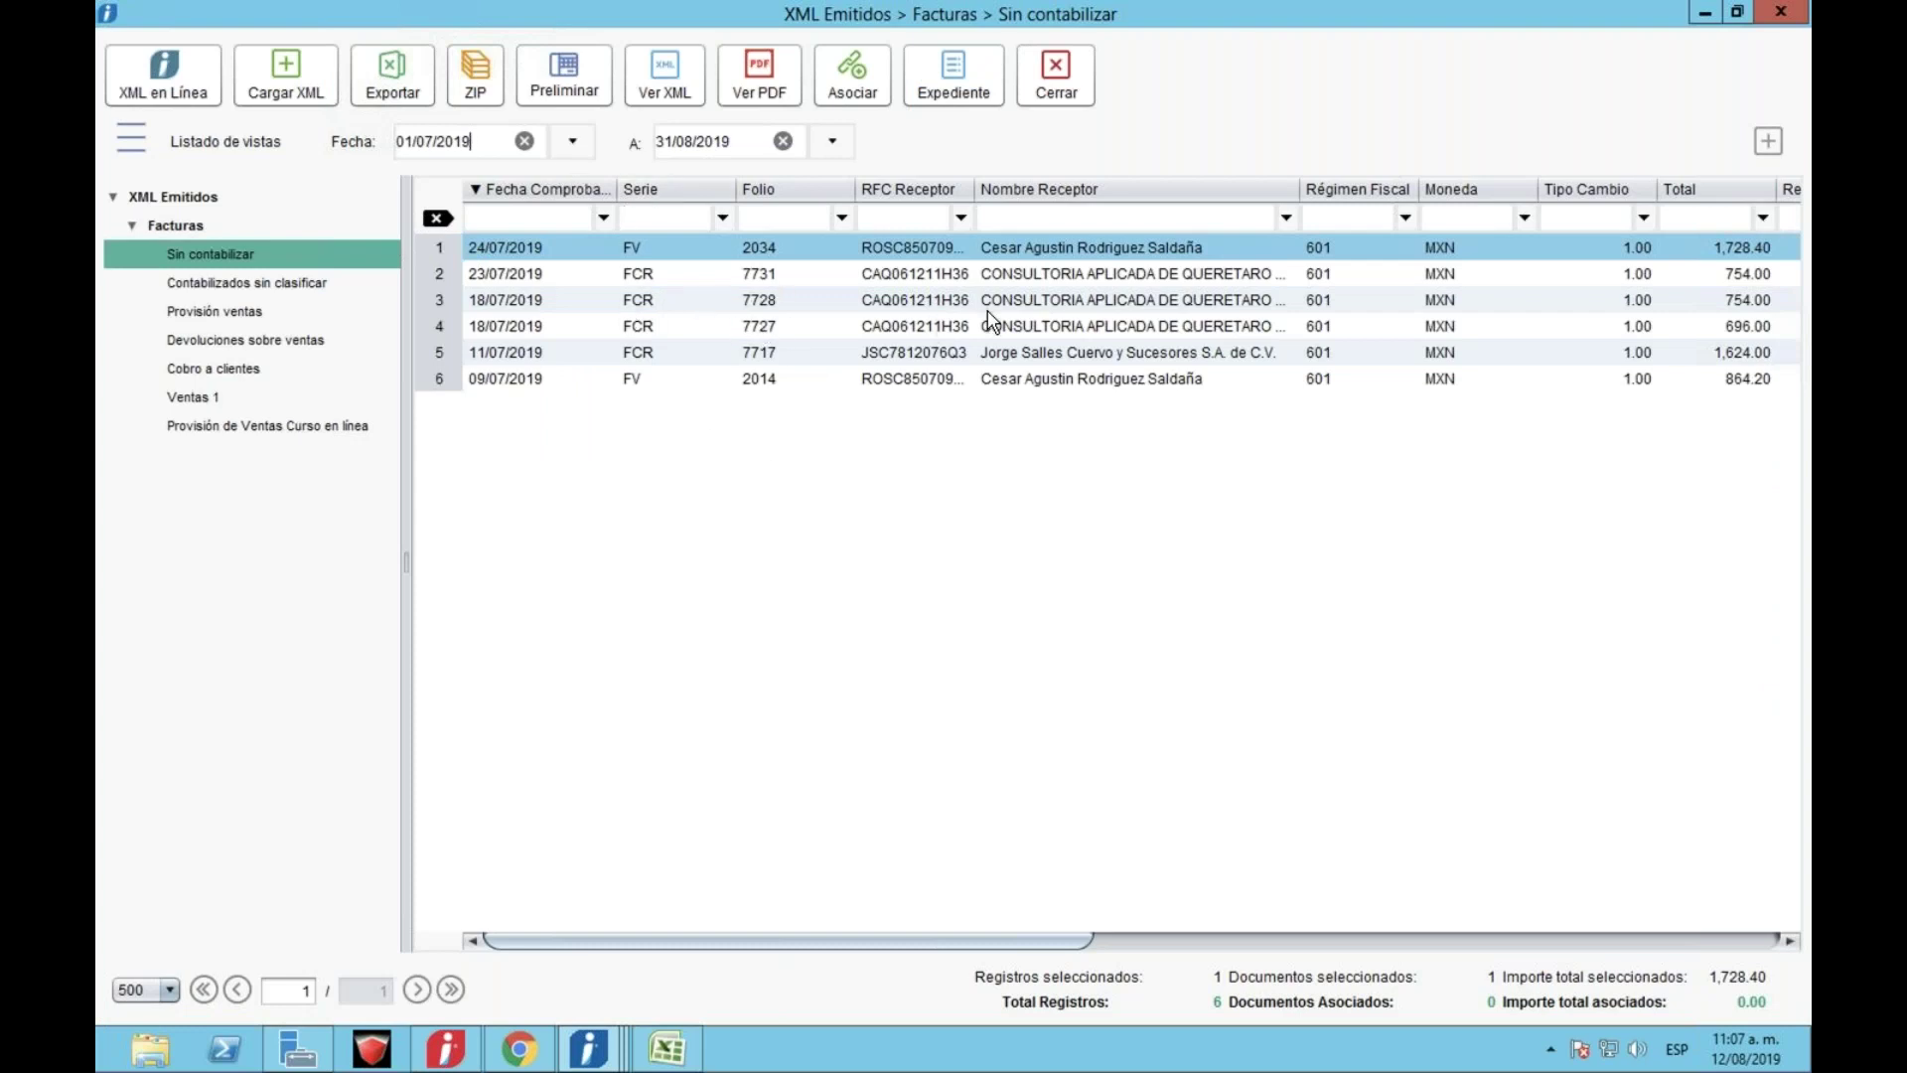
click(558, 354)
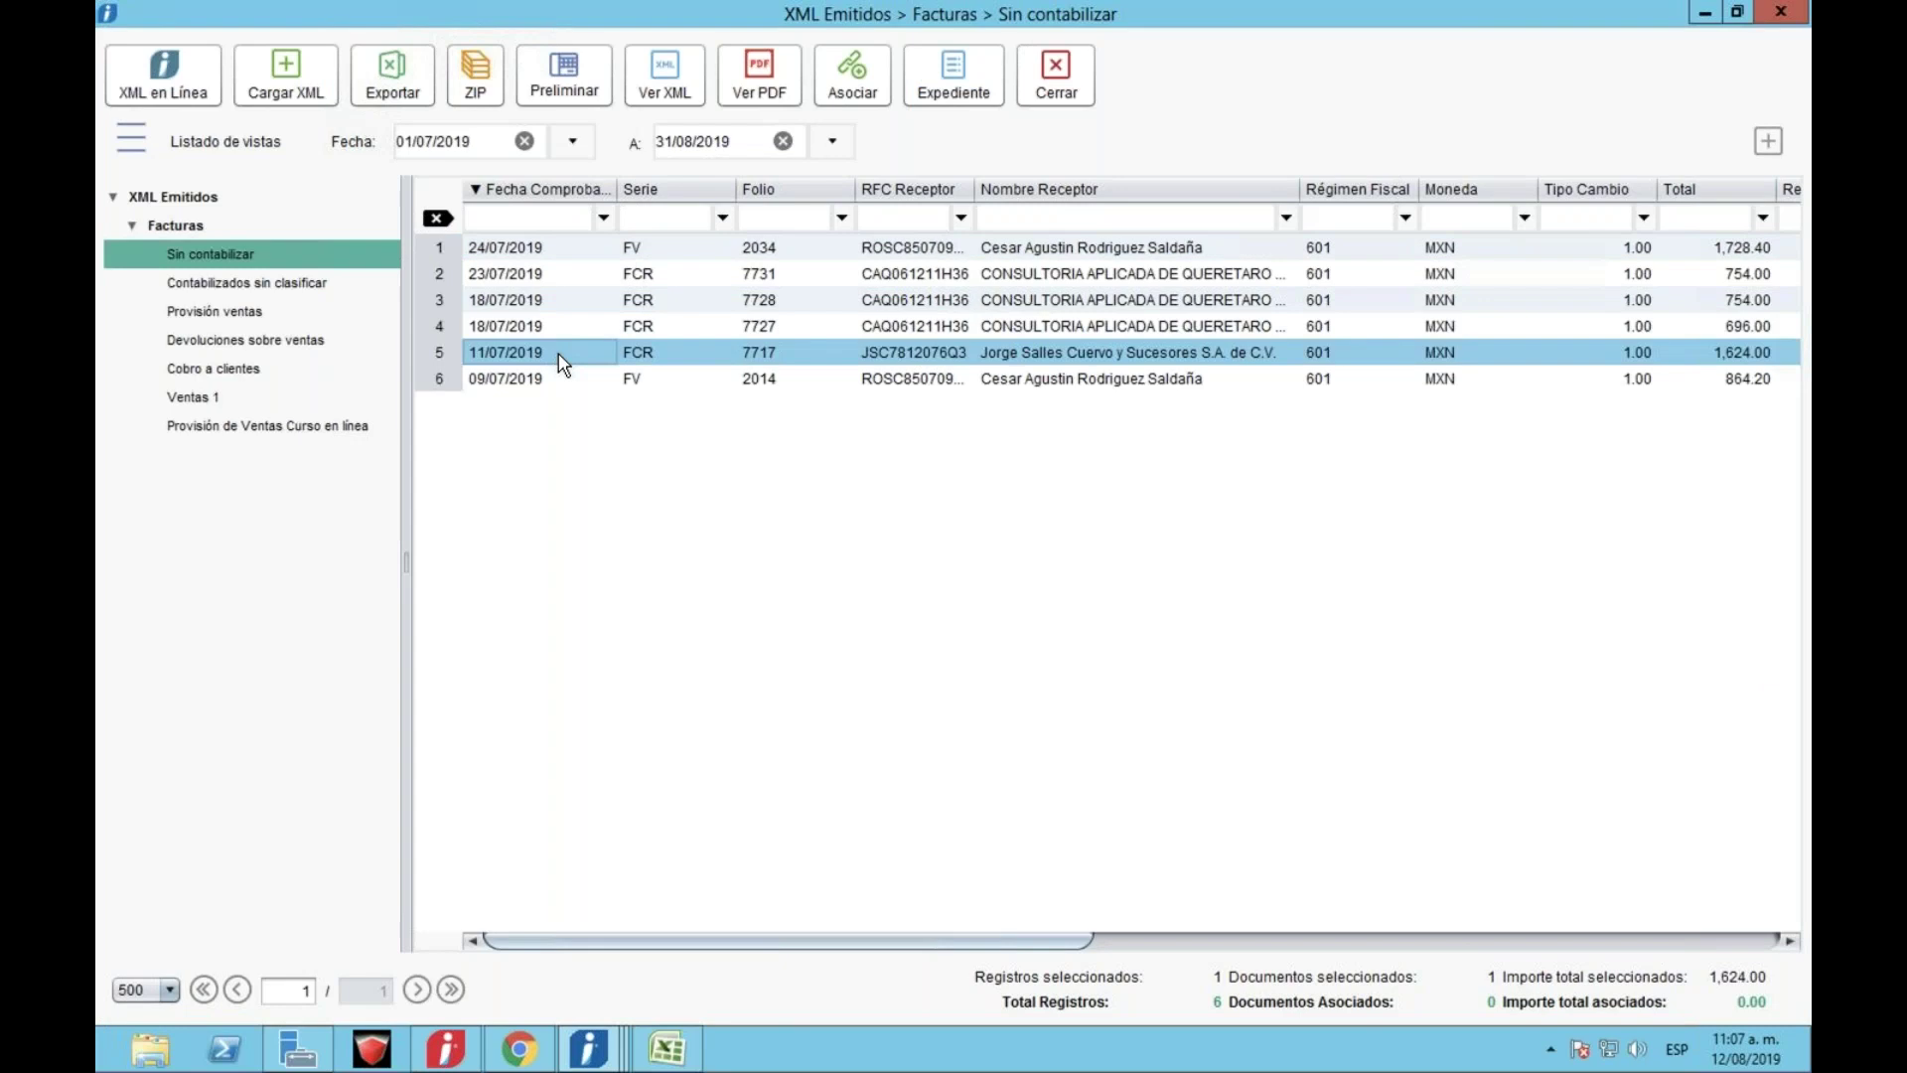
click(855, 71)
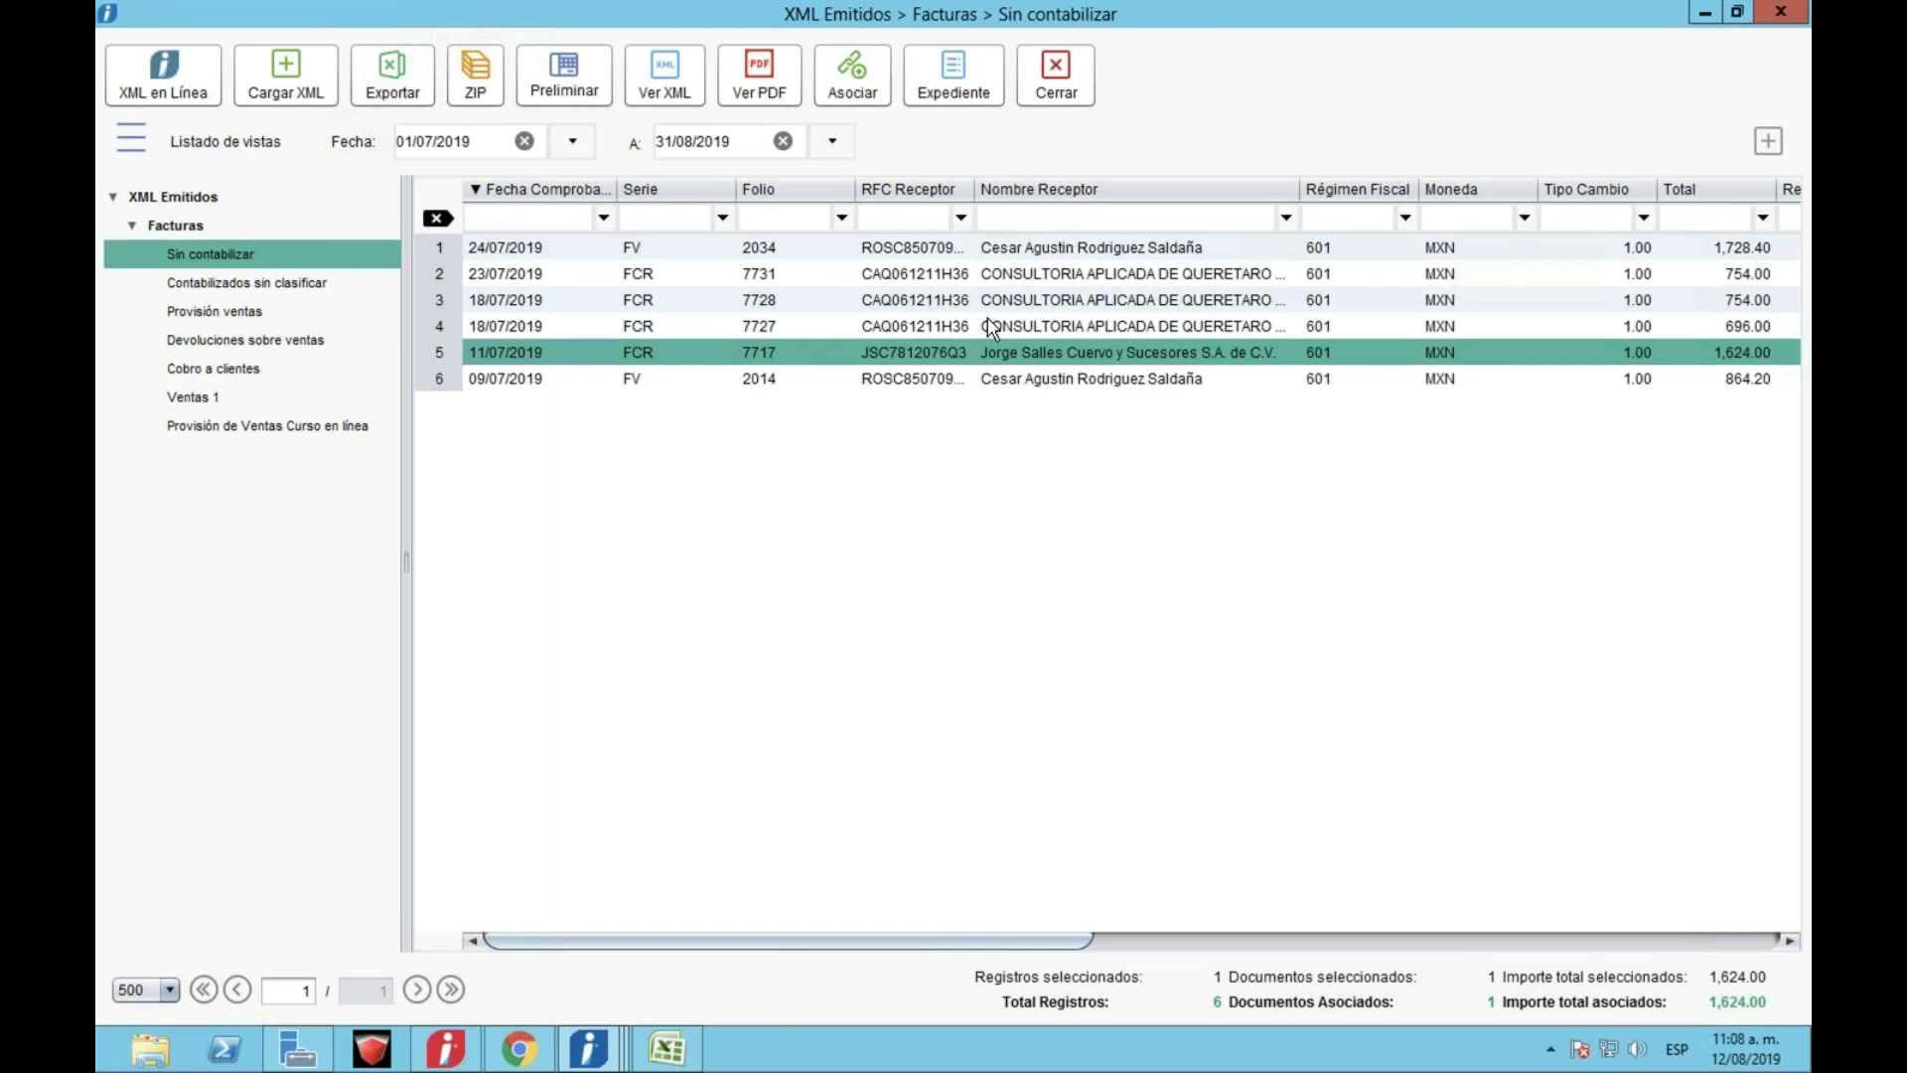
click(1078, 89)
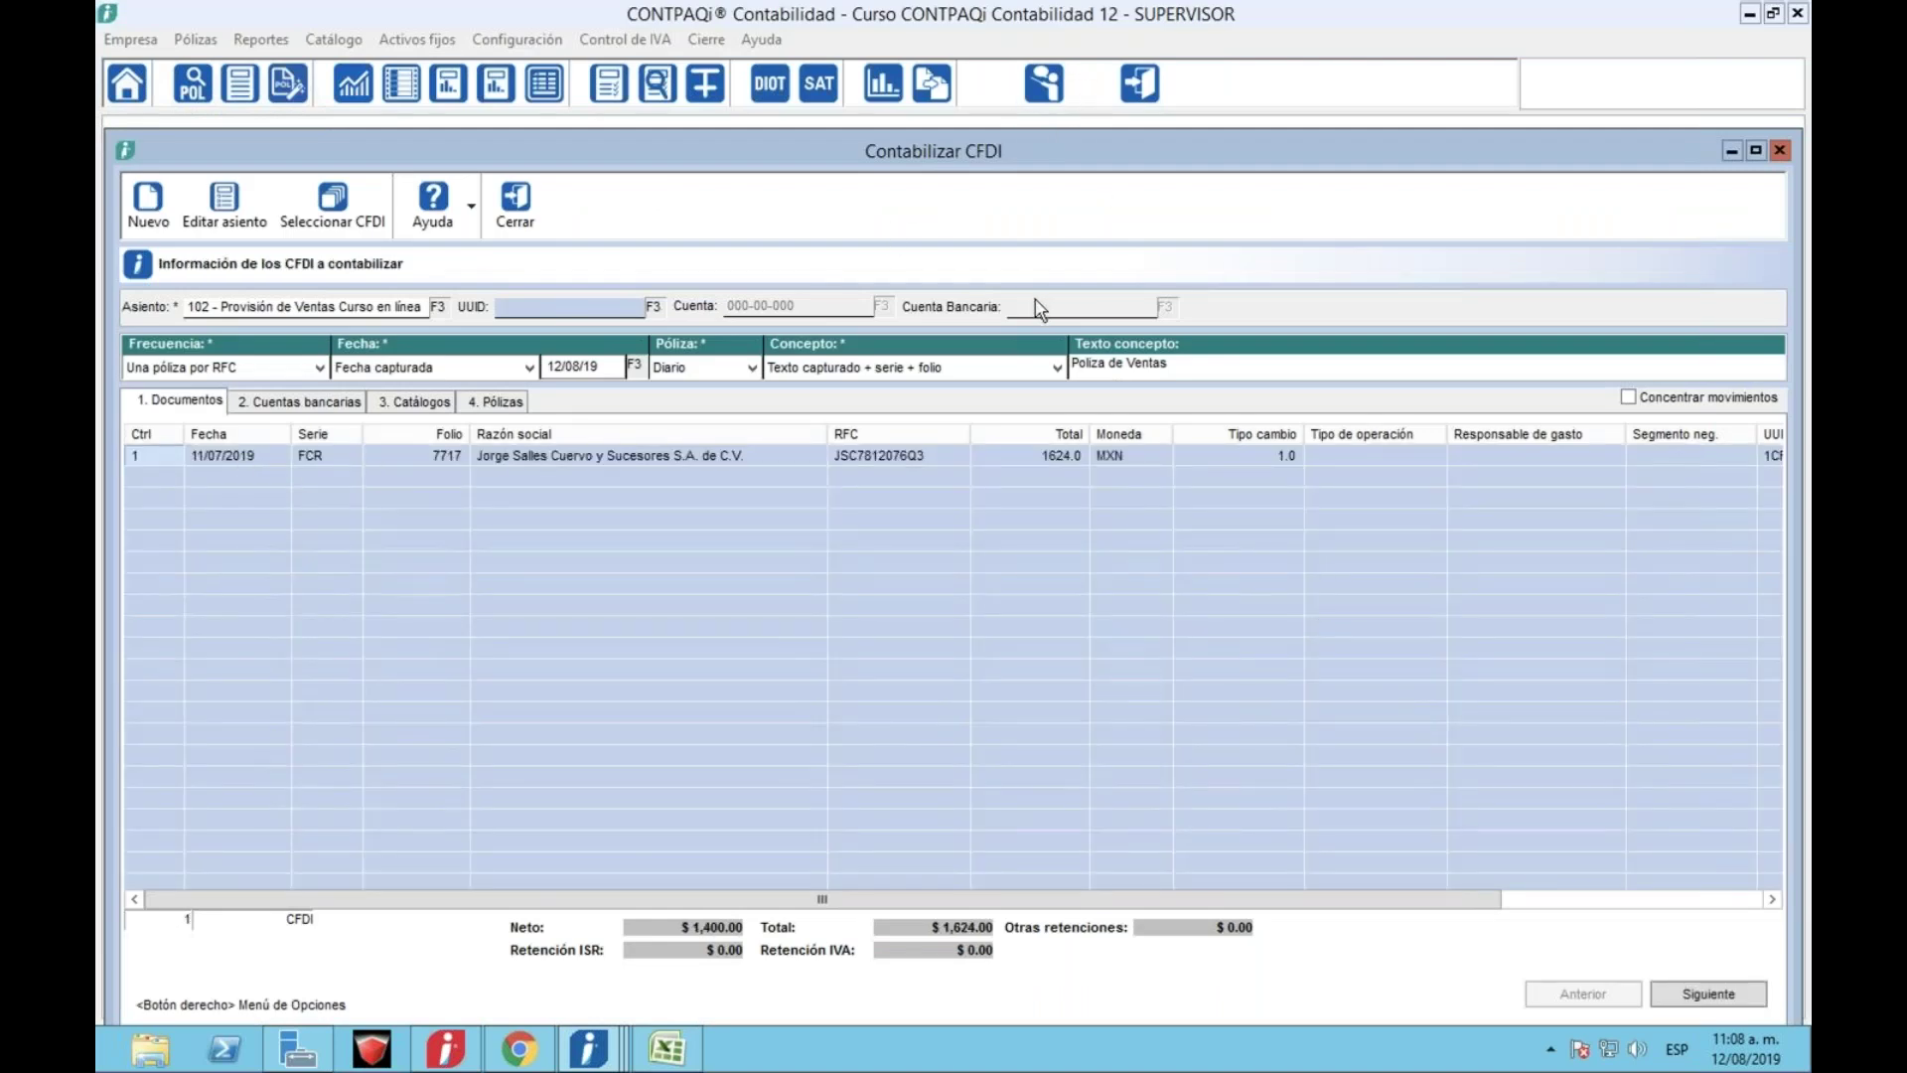
key(super)
key(super)
click(430, 409)
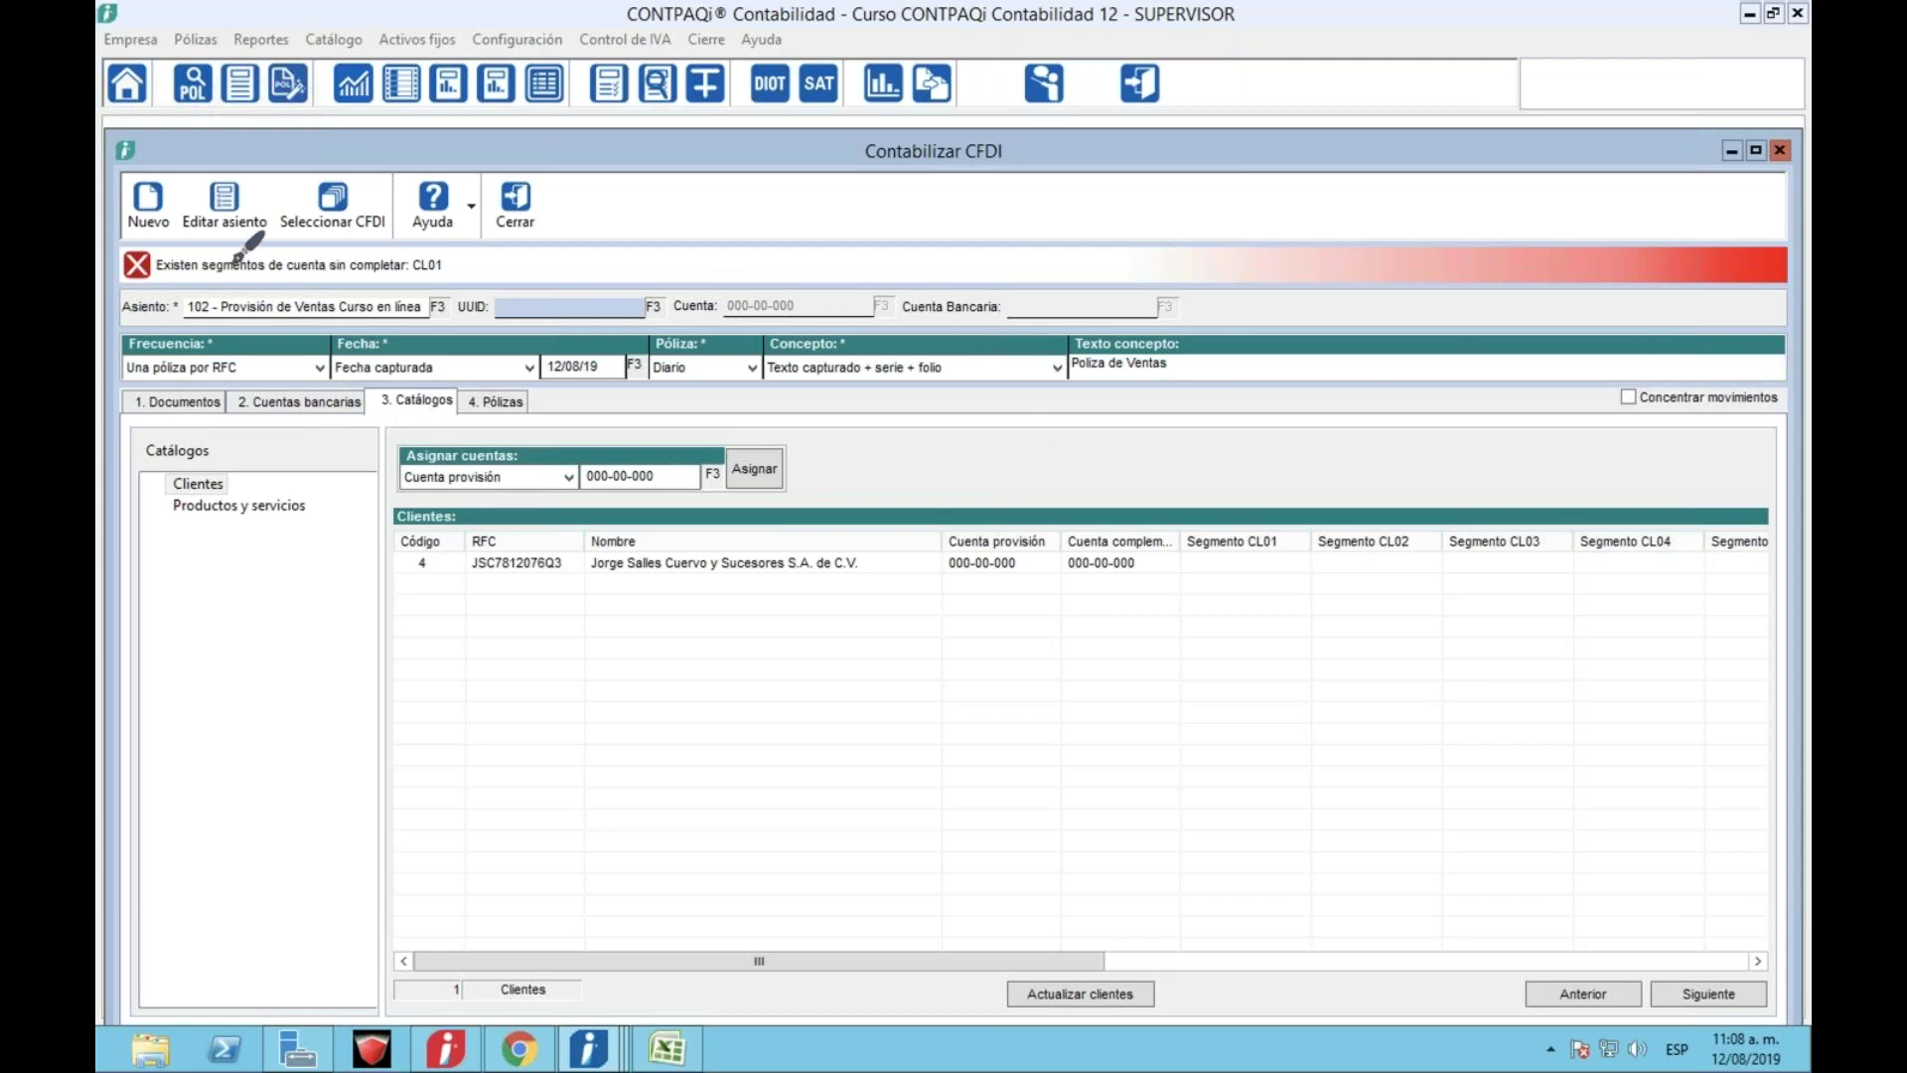
Review the 'segmentos de cuenta sin completar: CL01' warning and the client's 000-00-000 account.
mouse_move(241, 242)
mouse_down()
mouse_move(106, 224)
mouse_move(149, 304)
mouse_move(496, 268)
mouse_move(288, 188)
mouse_up()
drag(164, 199, 149, 226)
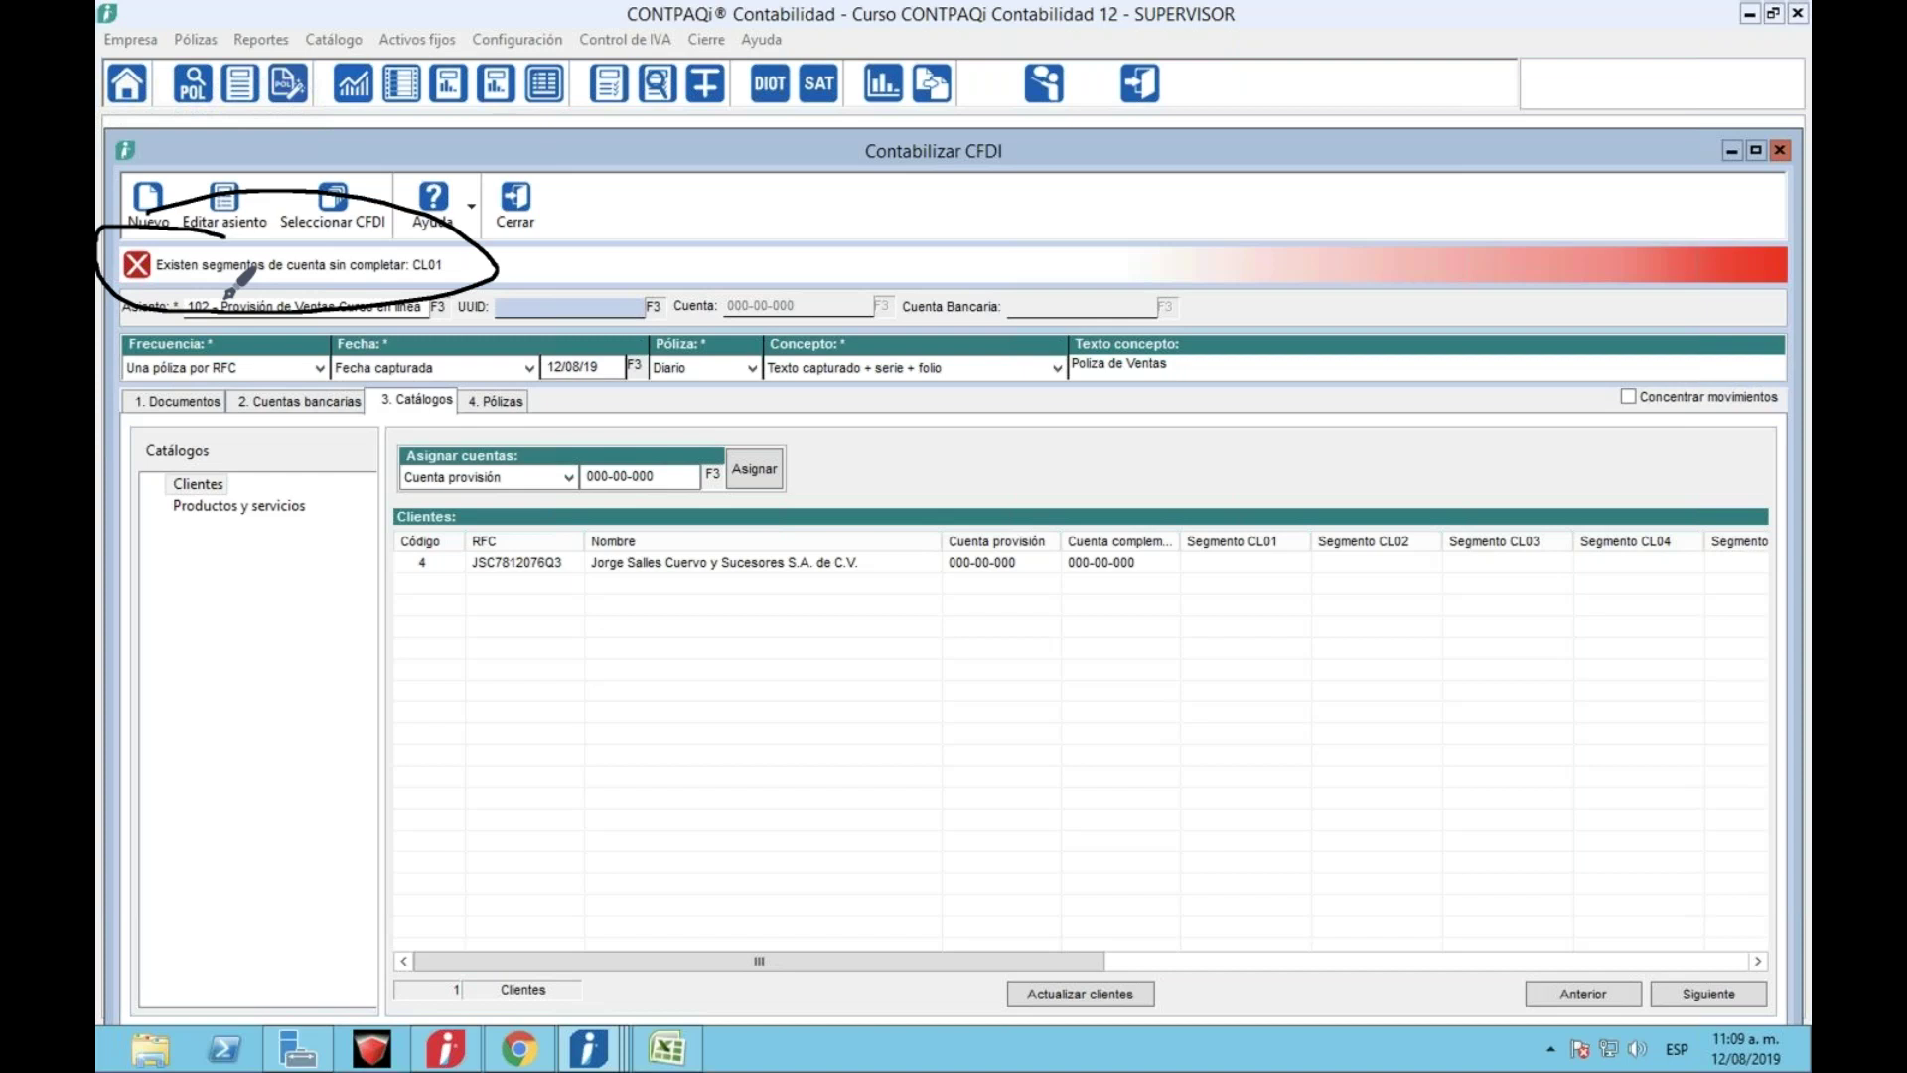
drag(398, 274, 463, 283)
mouse_move(1257, 417)
mouse_down()
mouse_move(1259, 621)
mouse_move(1279, 619)
mouse_up()
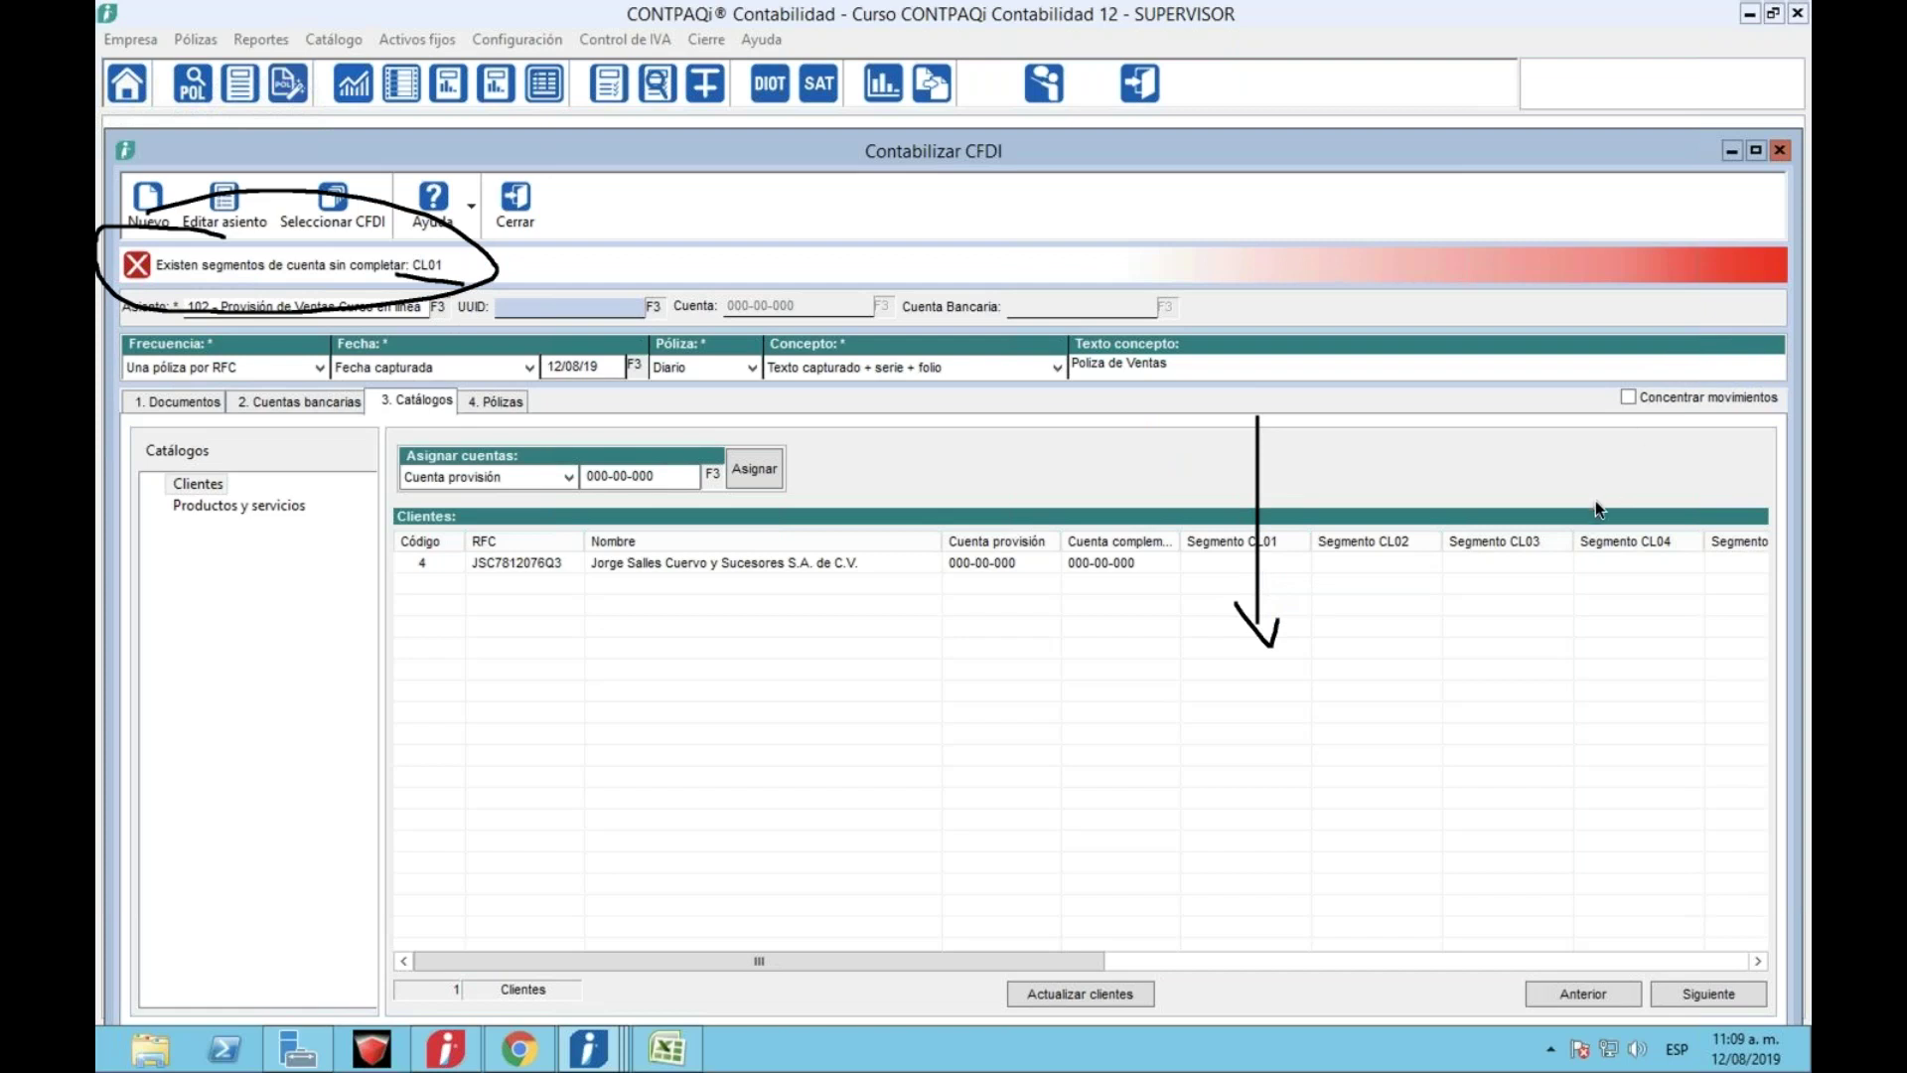
key(e)
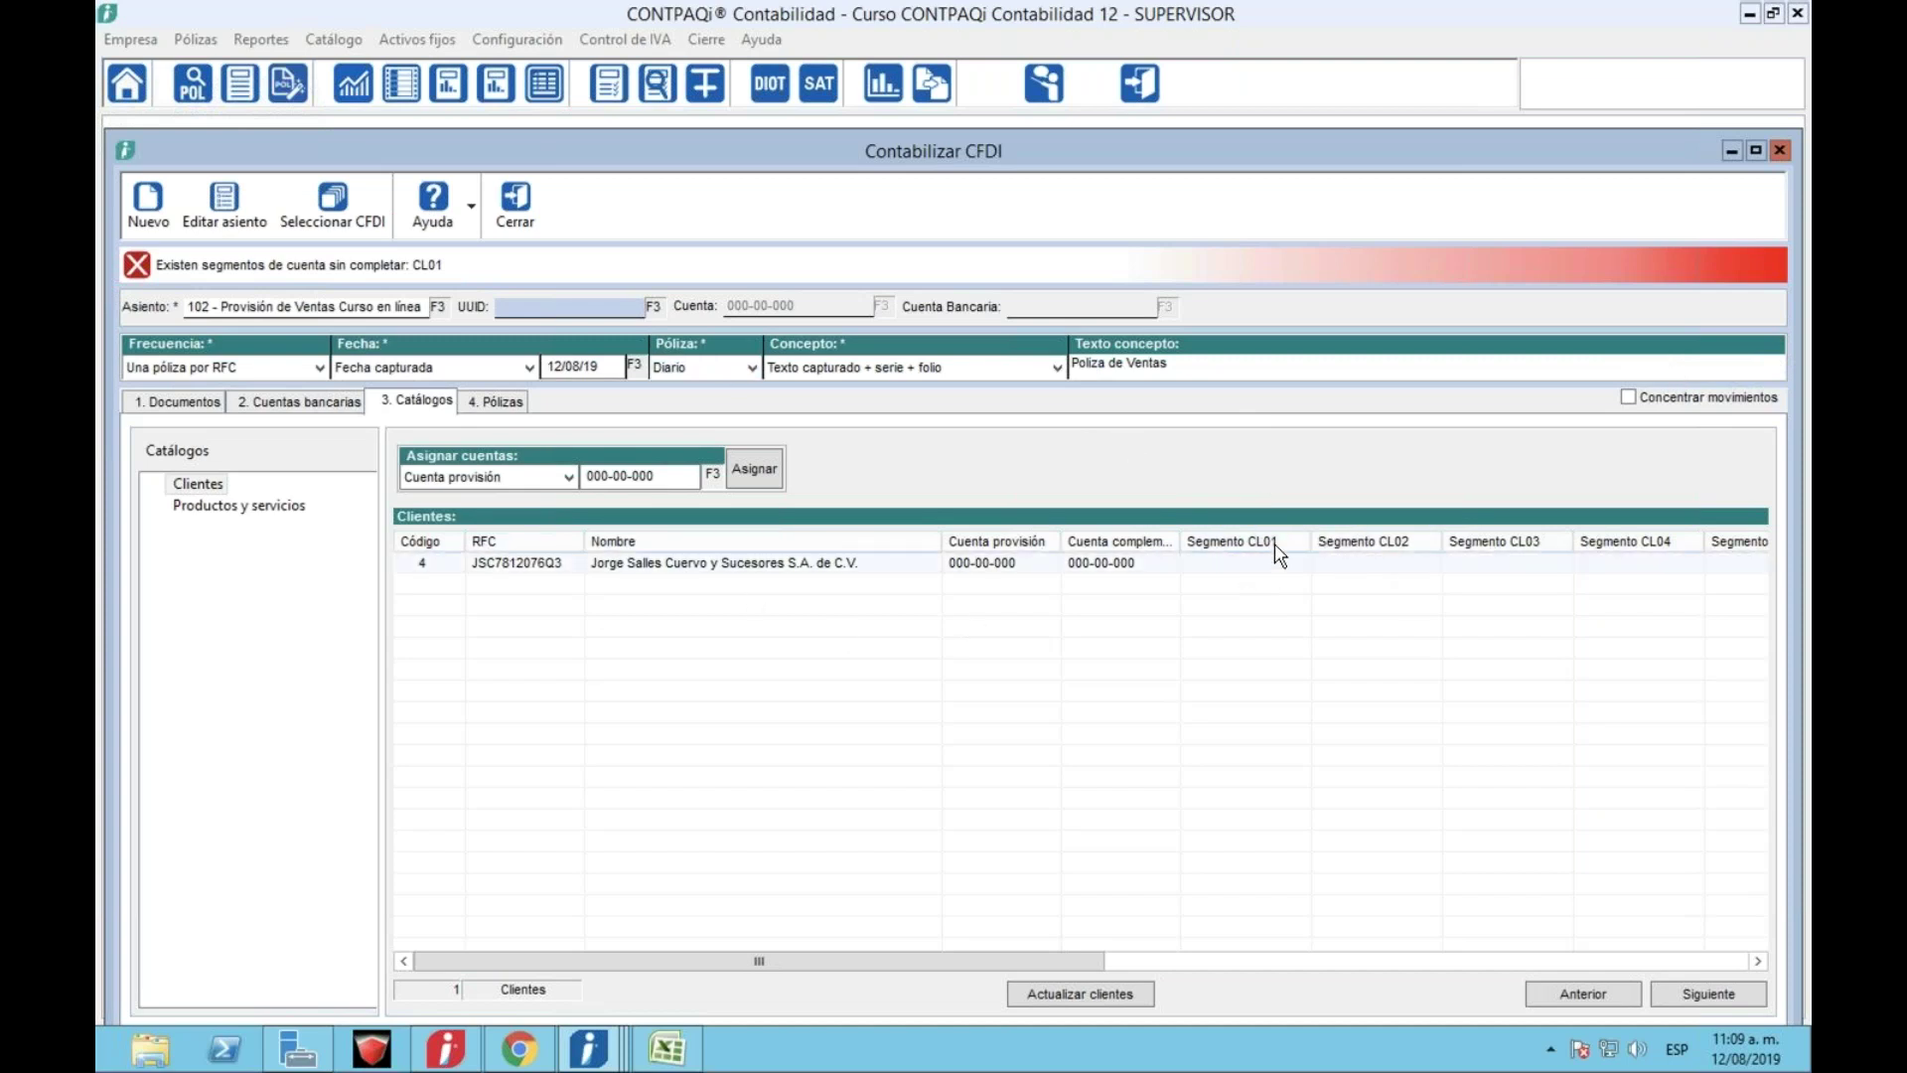
Search the chart of accounts for CLIENTE and insert a subaccount under 105-01-000 Clientes nacionales.
click(333, 39)
click(338, 67)
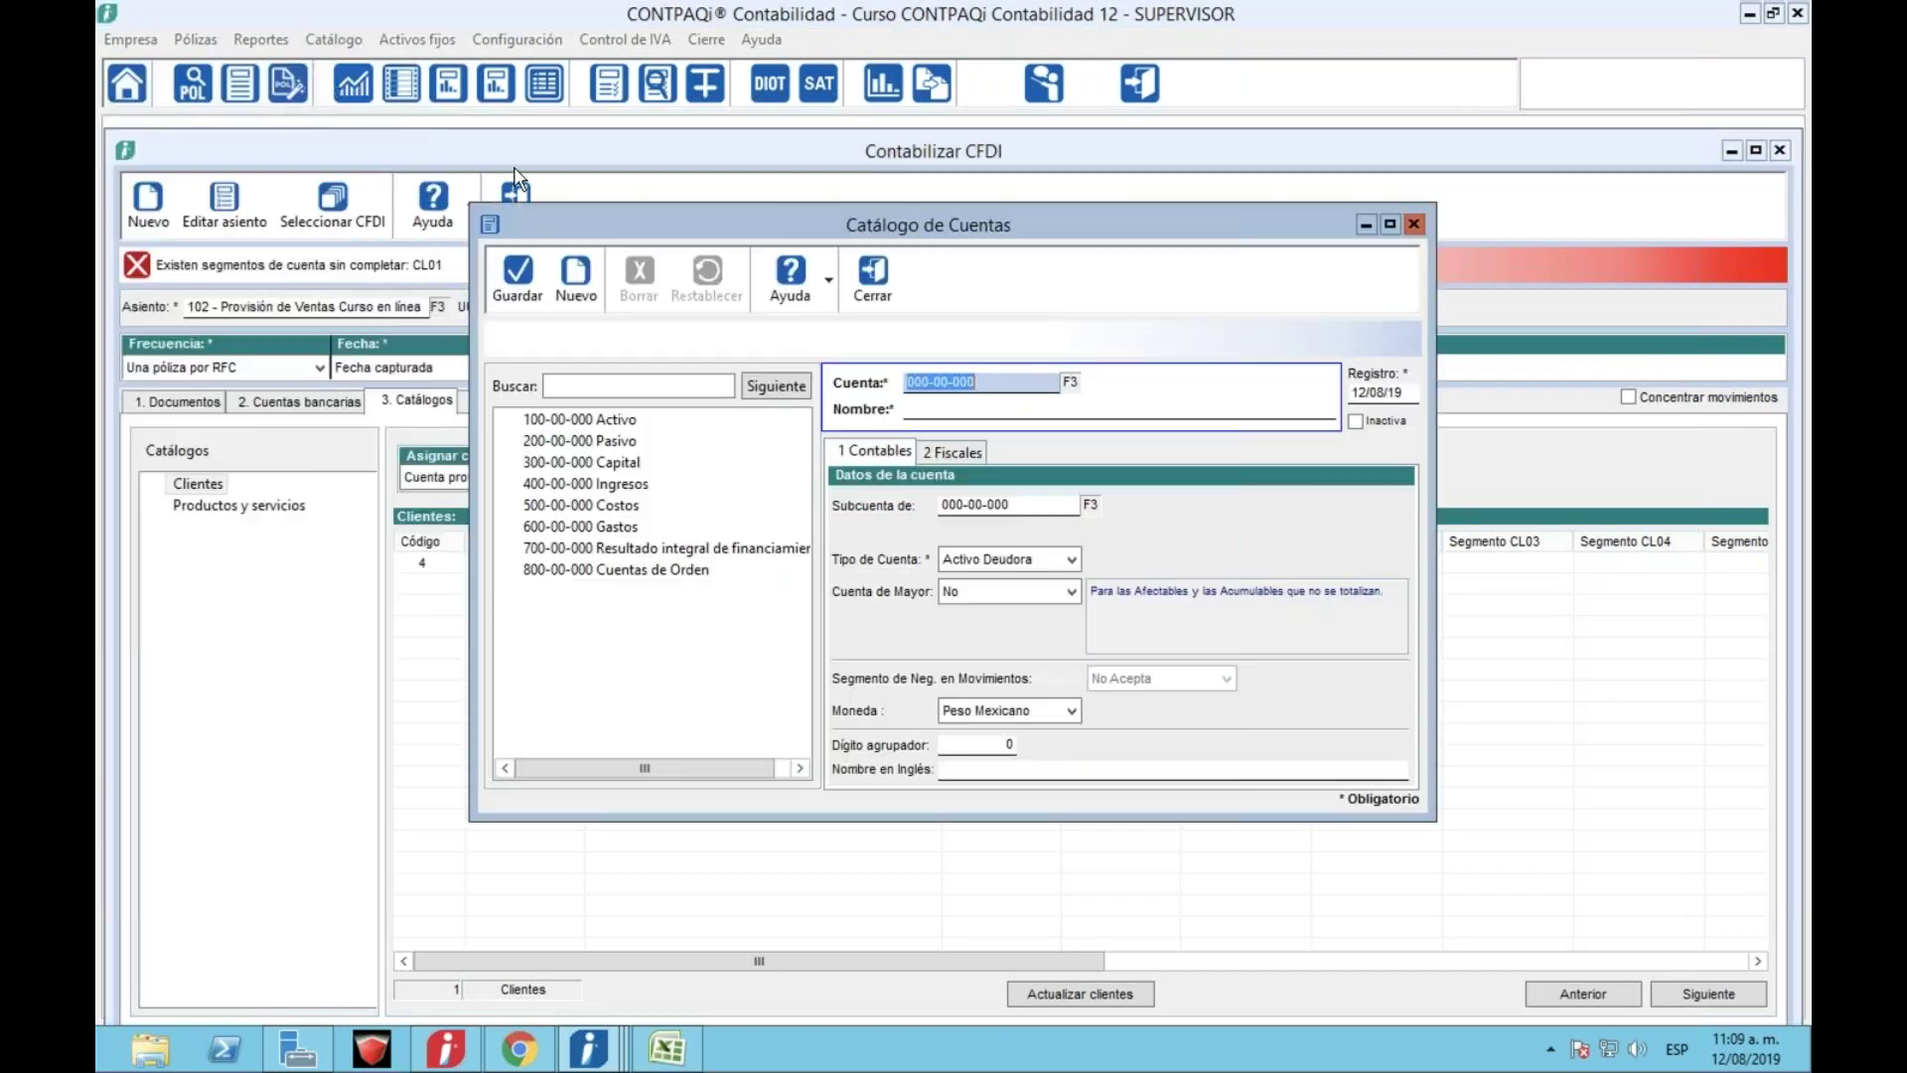
click(601, 391)
text(CLIENTE)
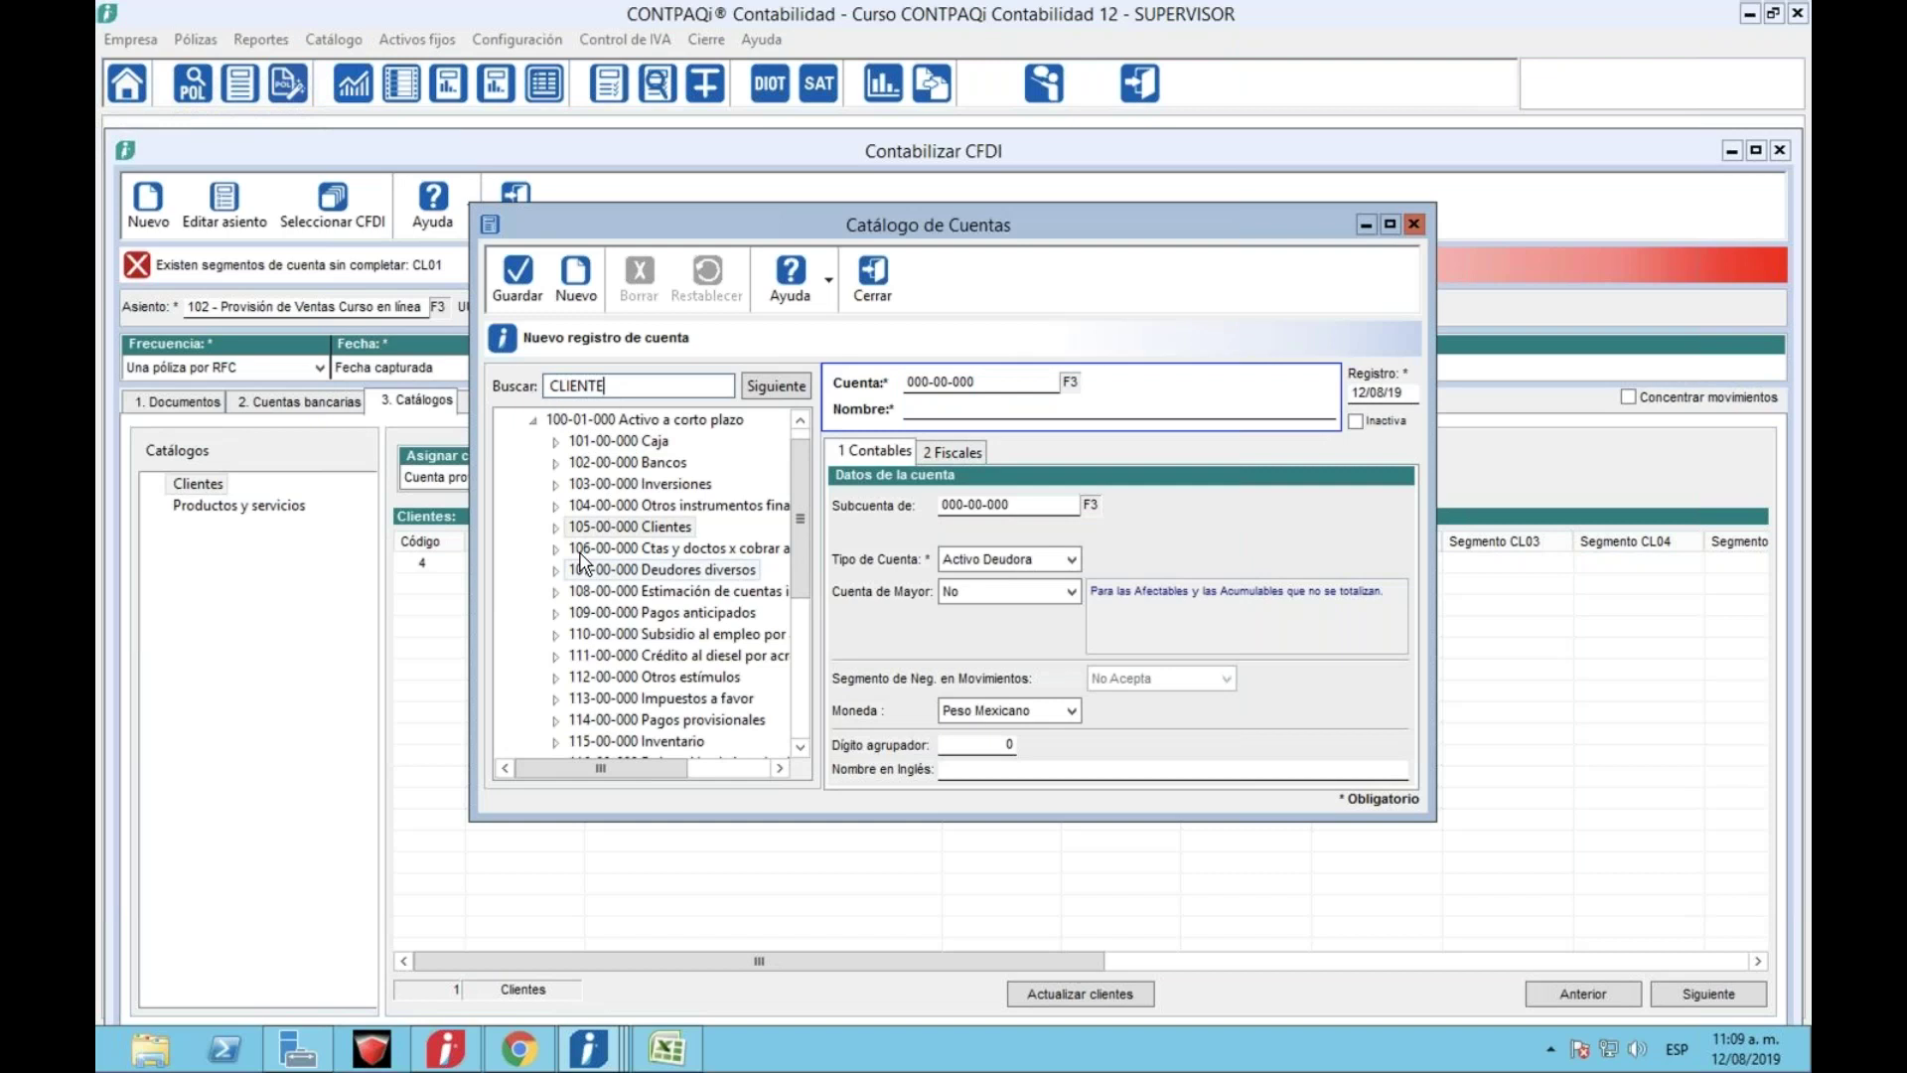
double_click(601, 548)
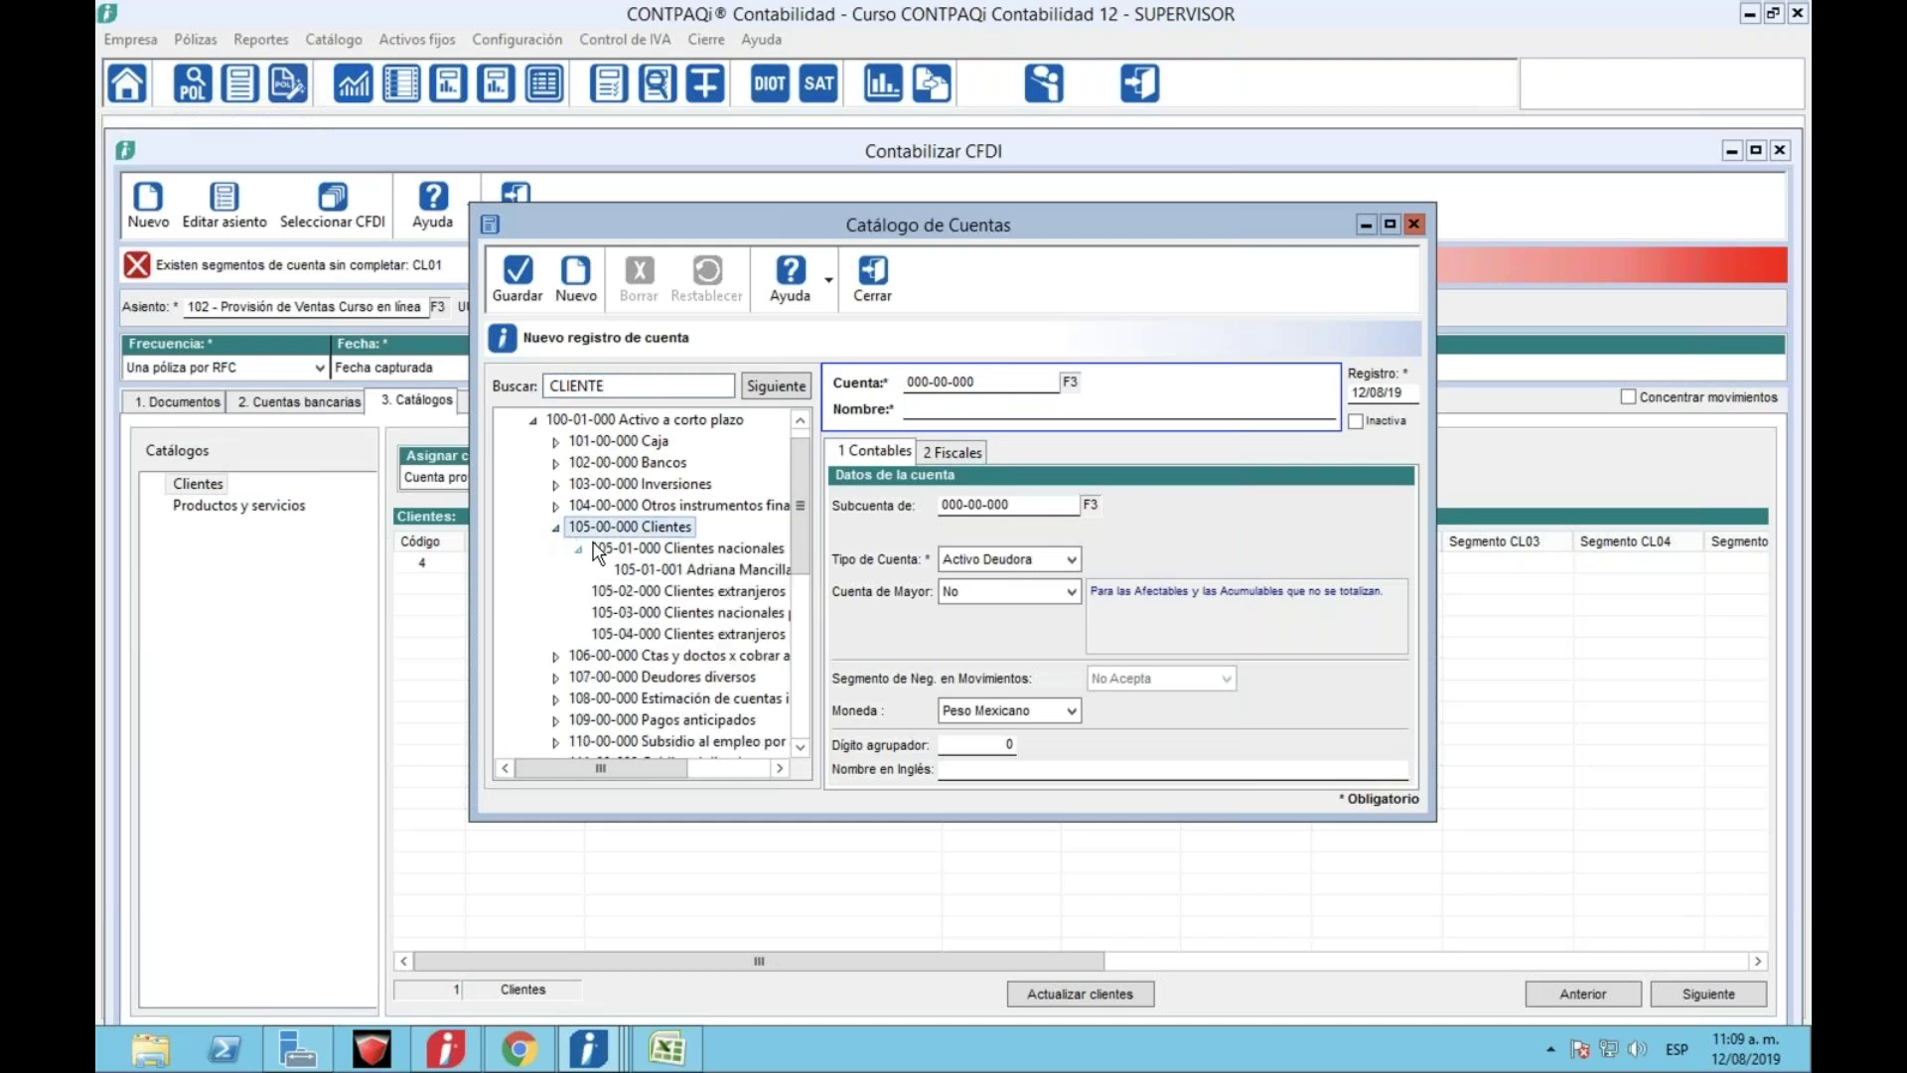
right_click(671, 547)
click(732, 562)
Create subaccount 105-01-002 named after the client with SAT code 105.01, save it, and close.
text(105-01-002)
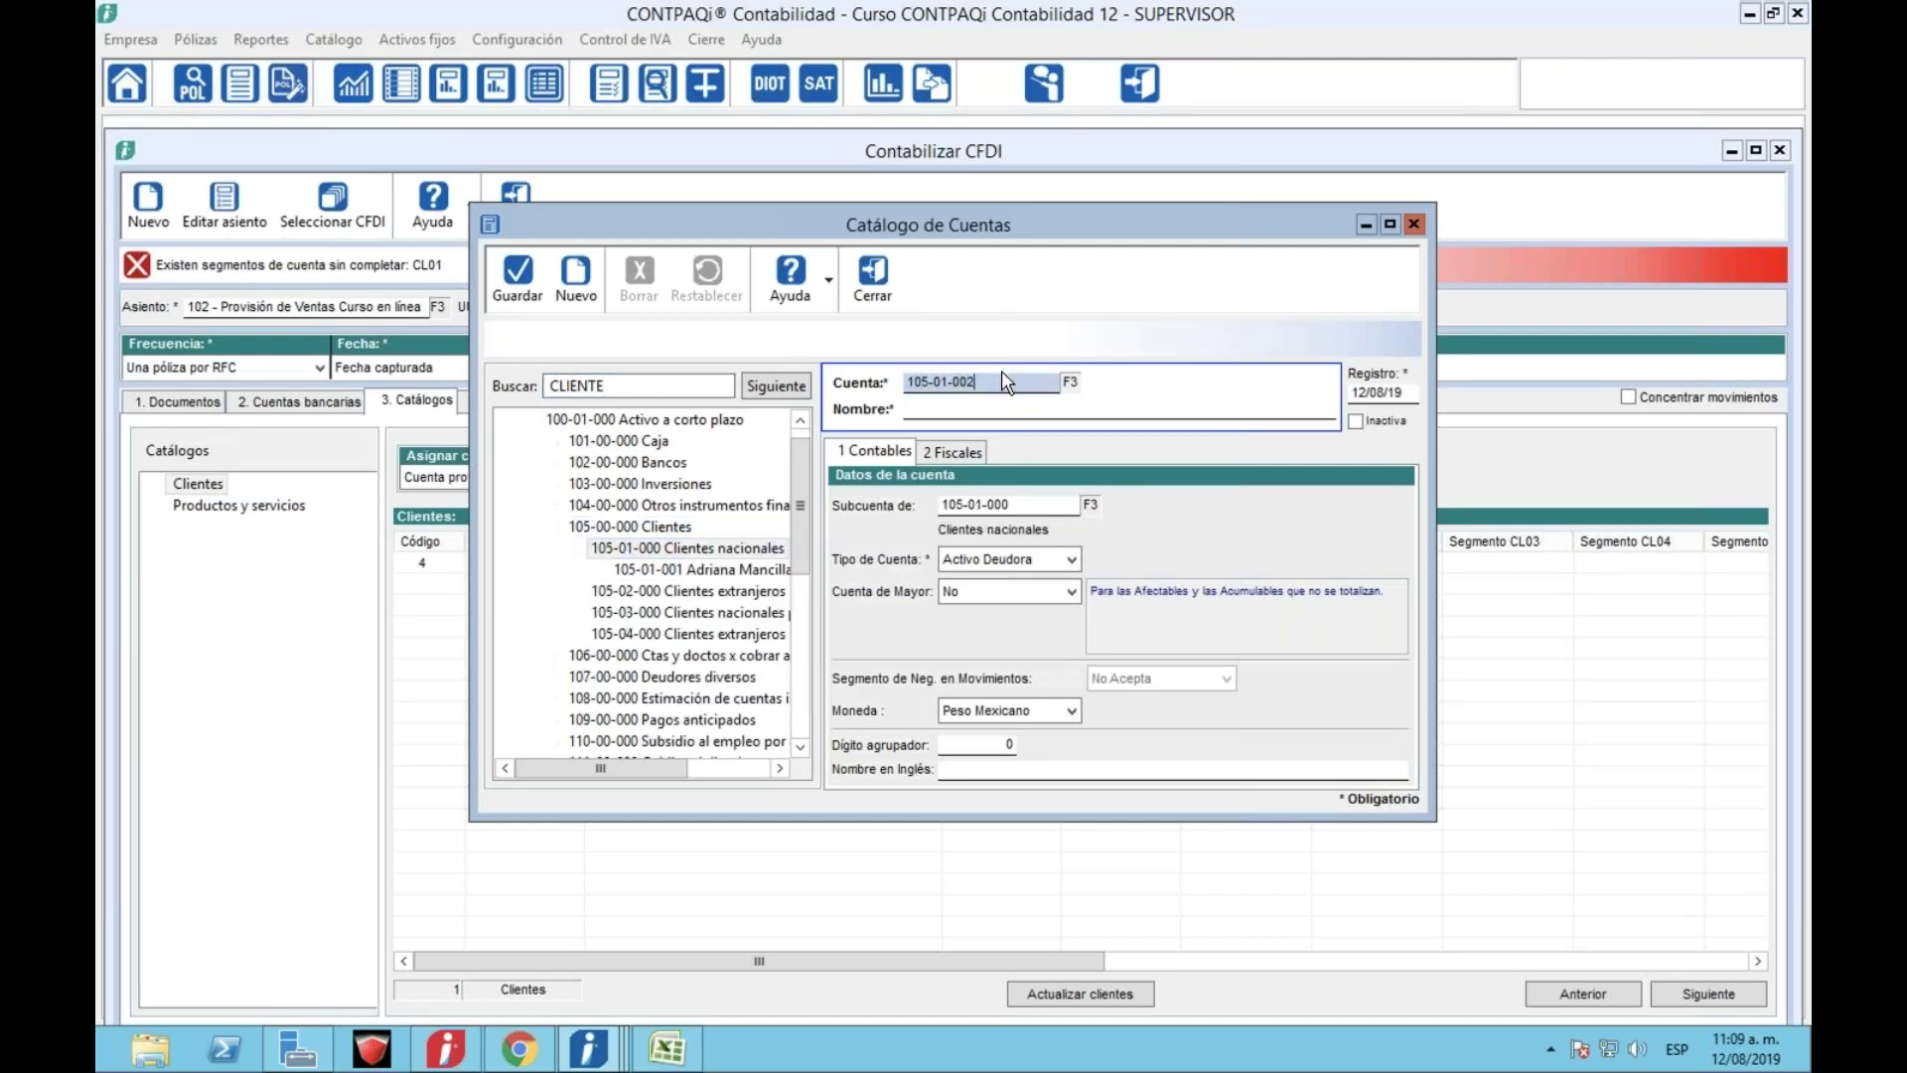
key(Tab)
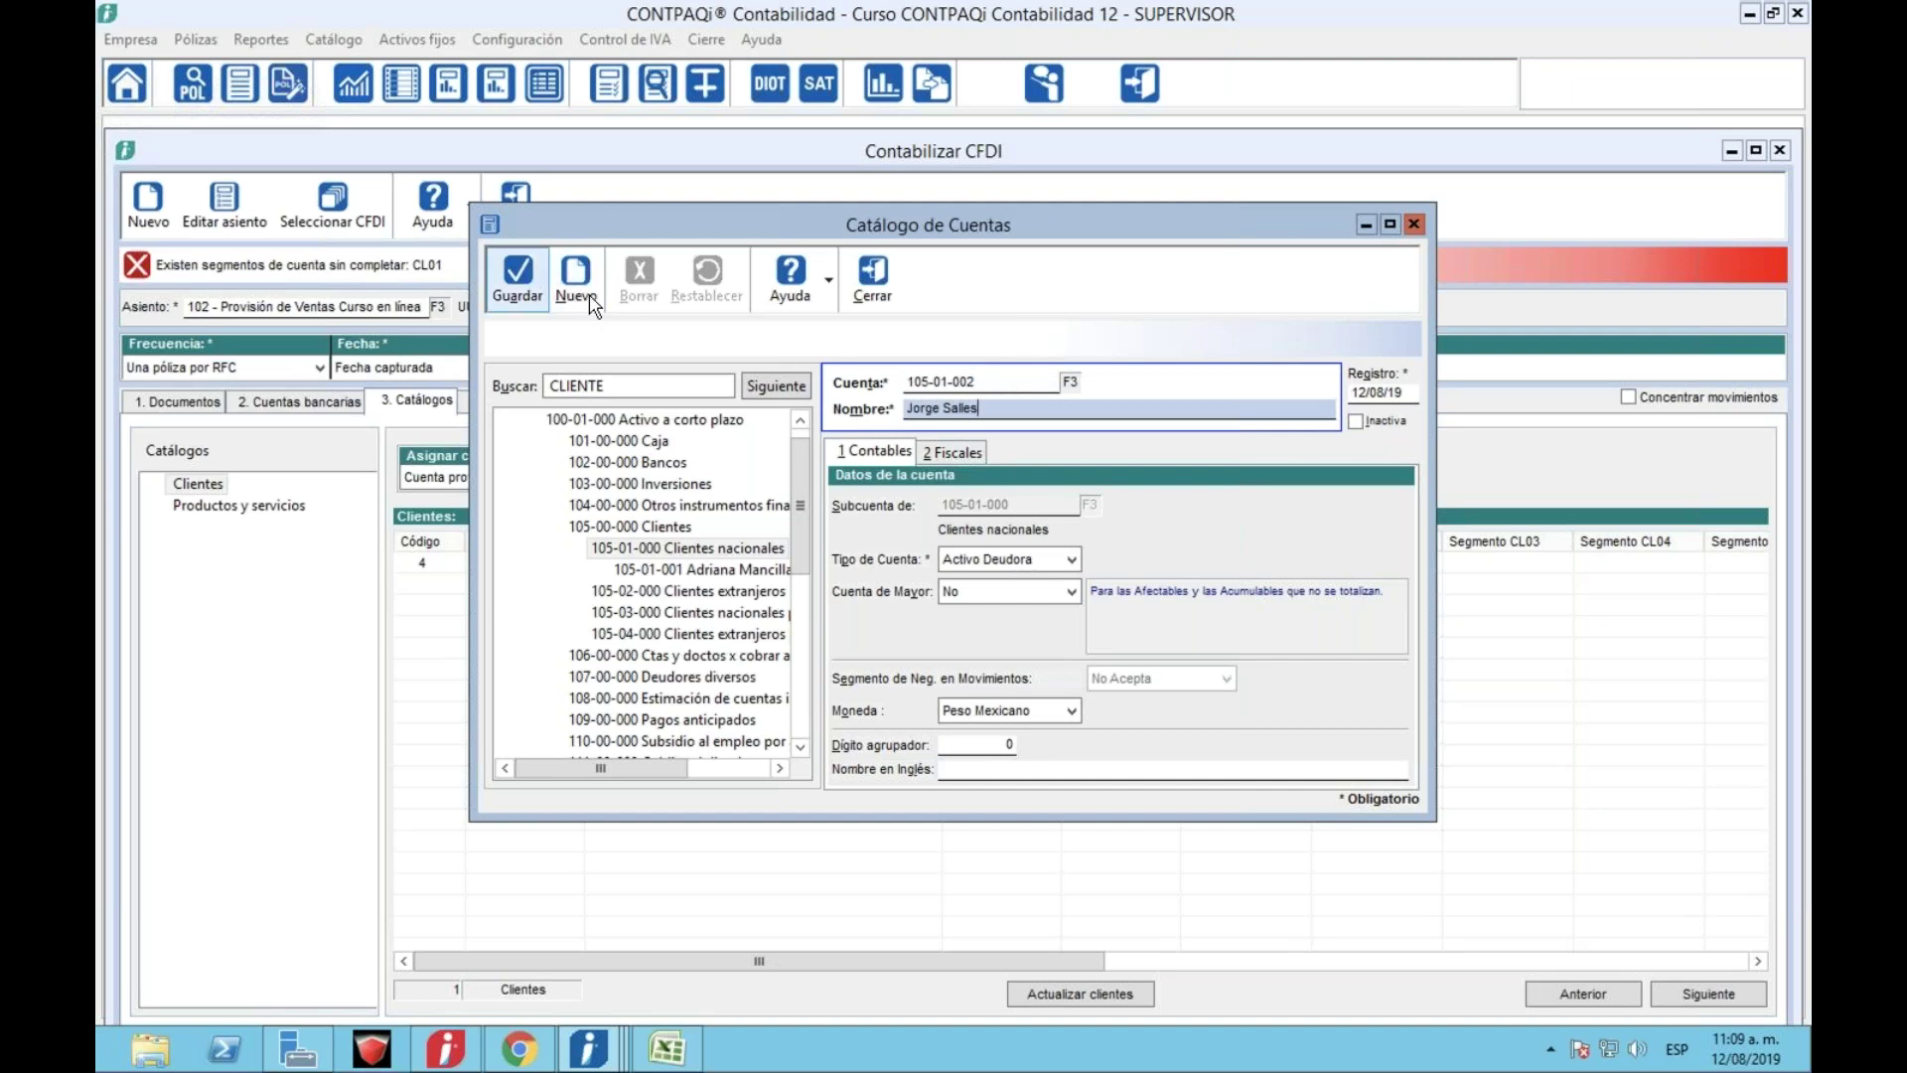
click(957, 452)
click(1011, 516)
text(105.01)
key(Tab)
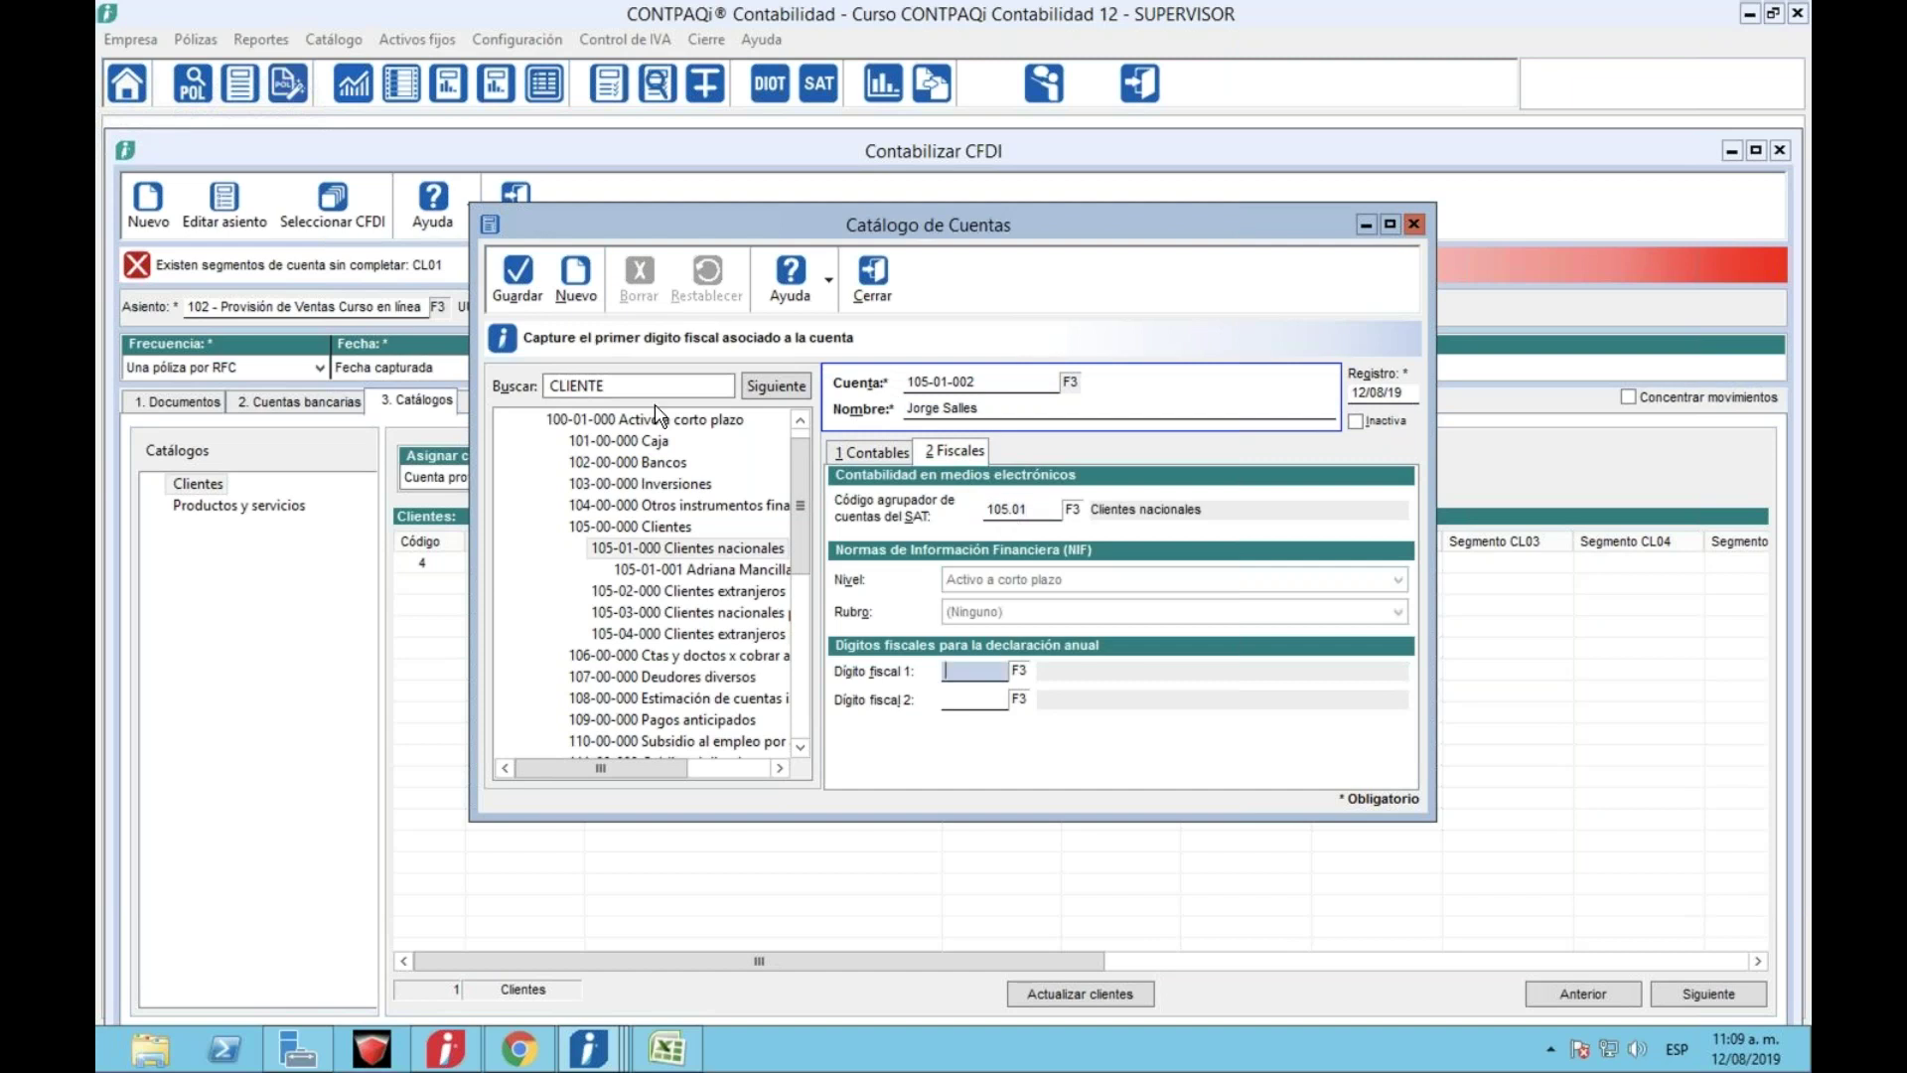
click(518, 276)
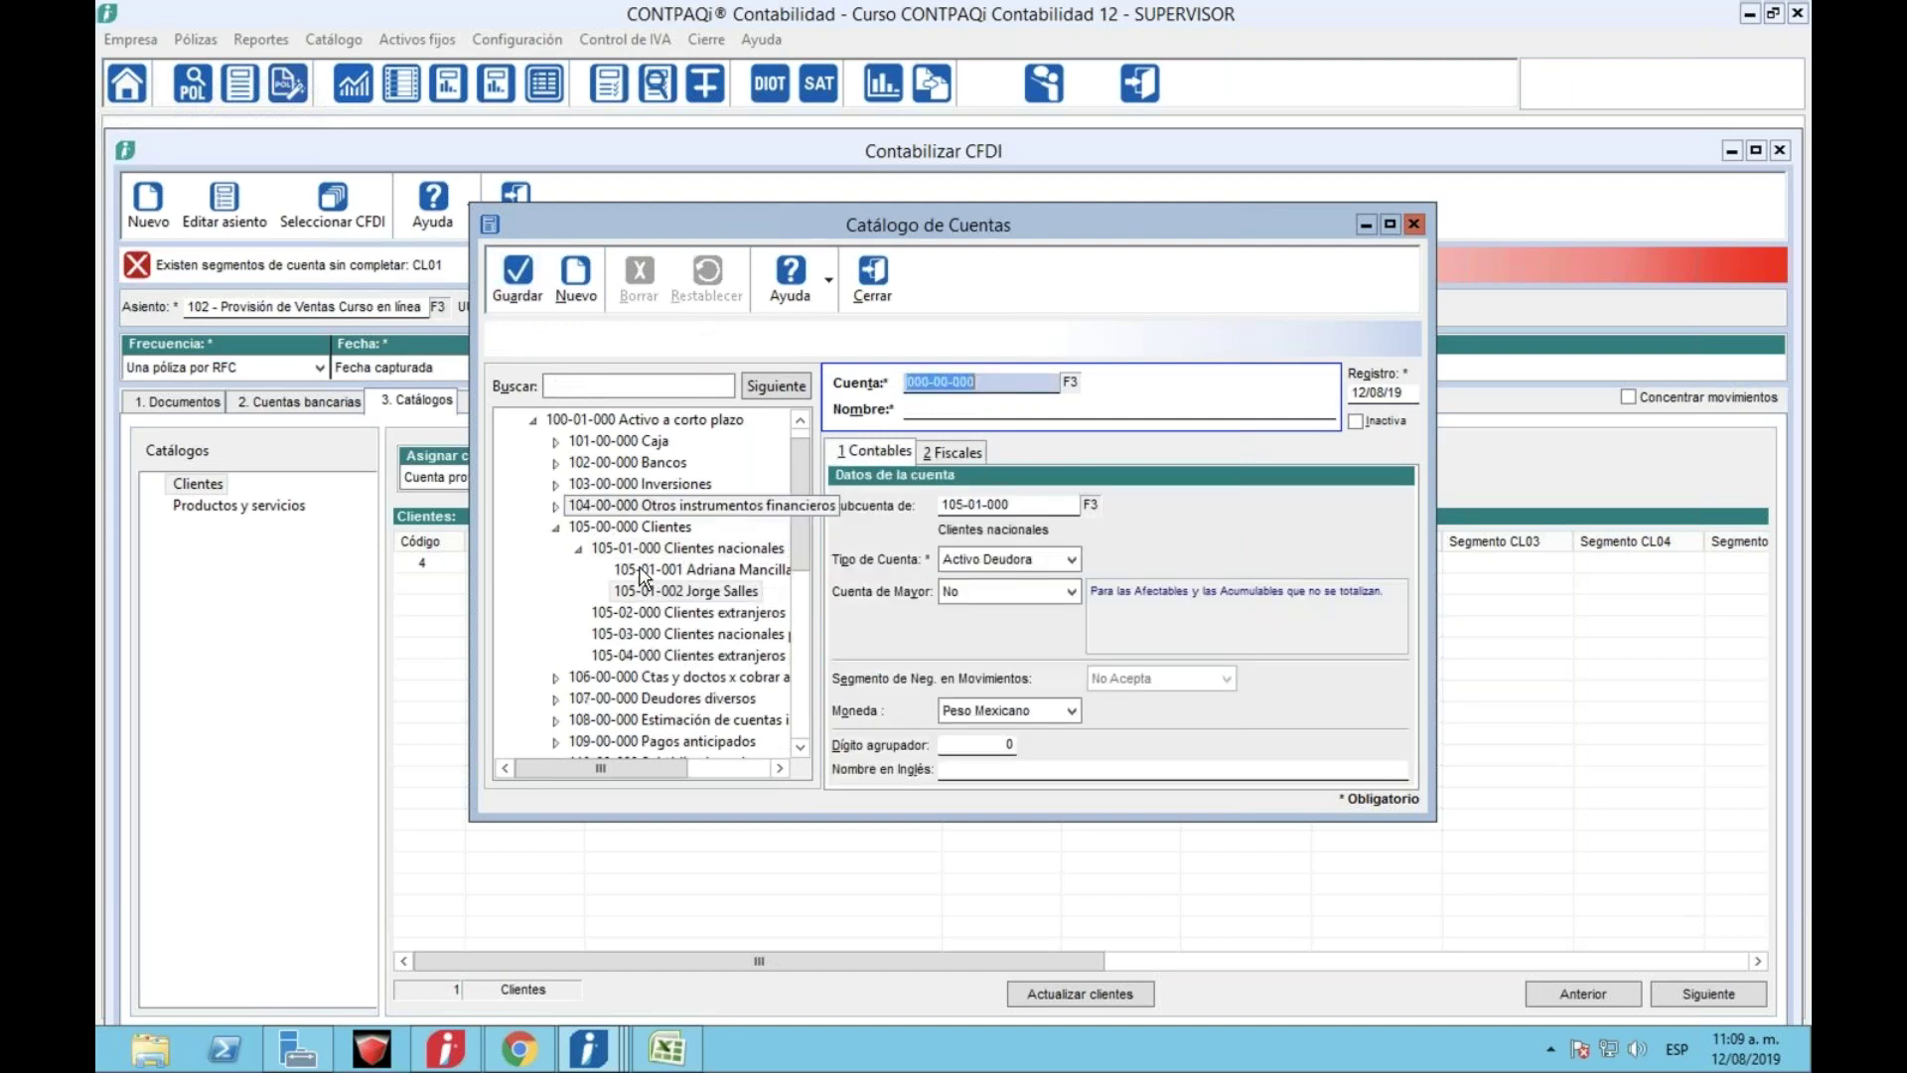
click(868, 296)
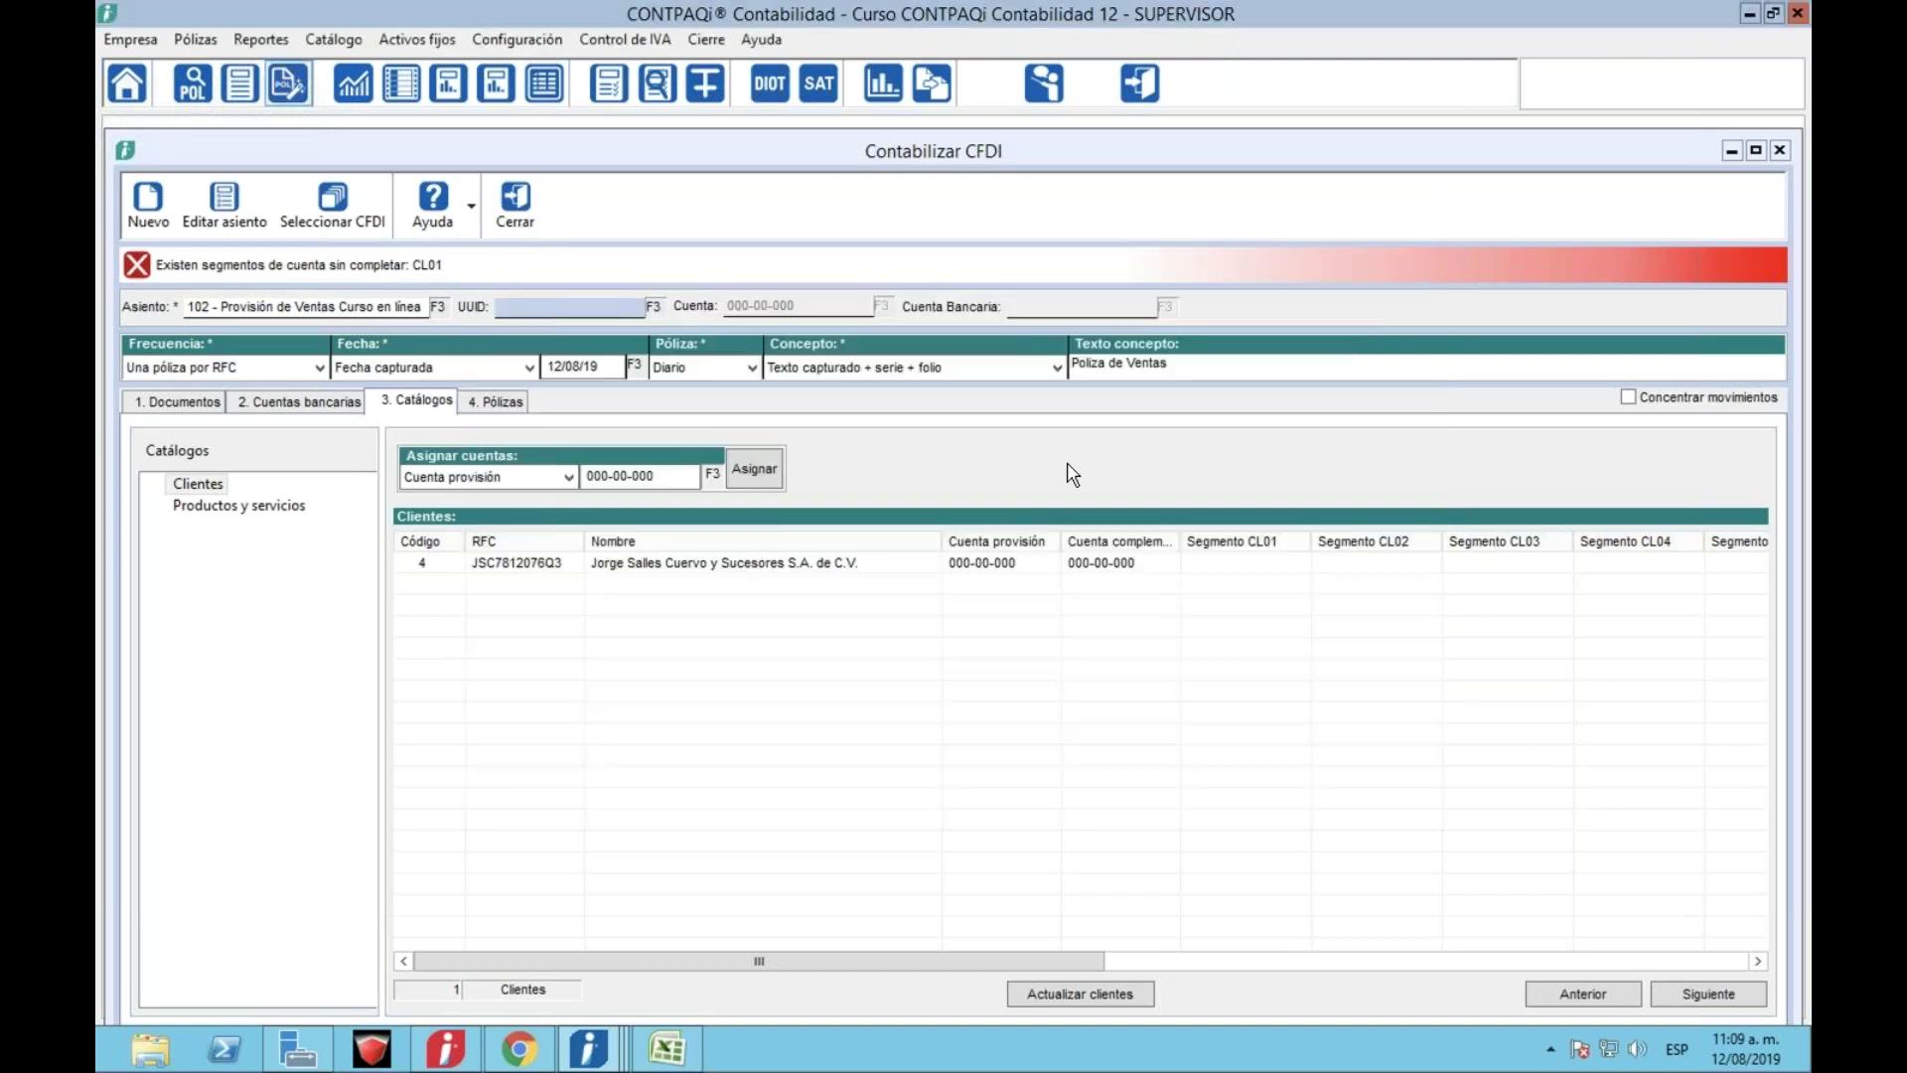
Look up the client's account and set its Segmento CL01 to 10501002.
click(1214, 563)
click(1243, 563)
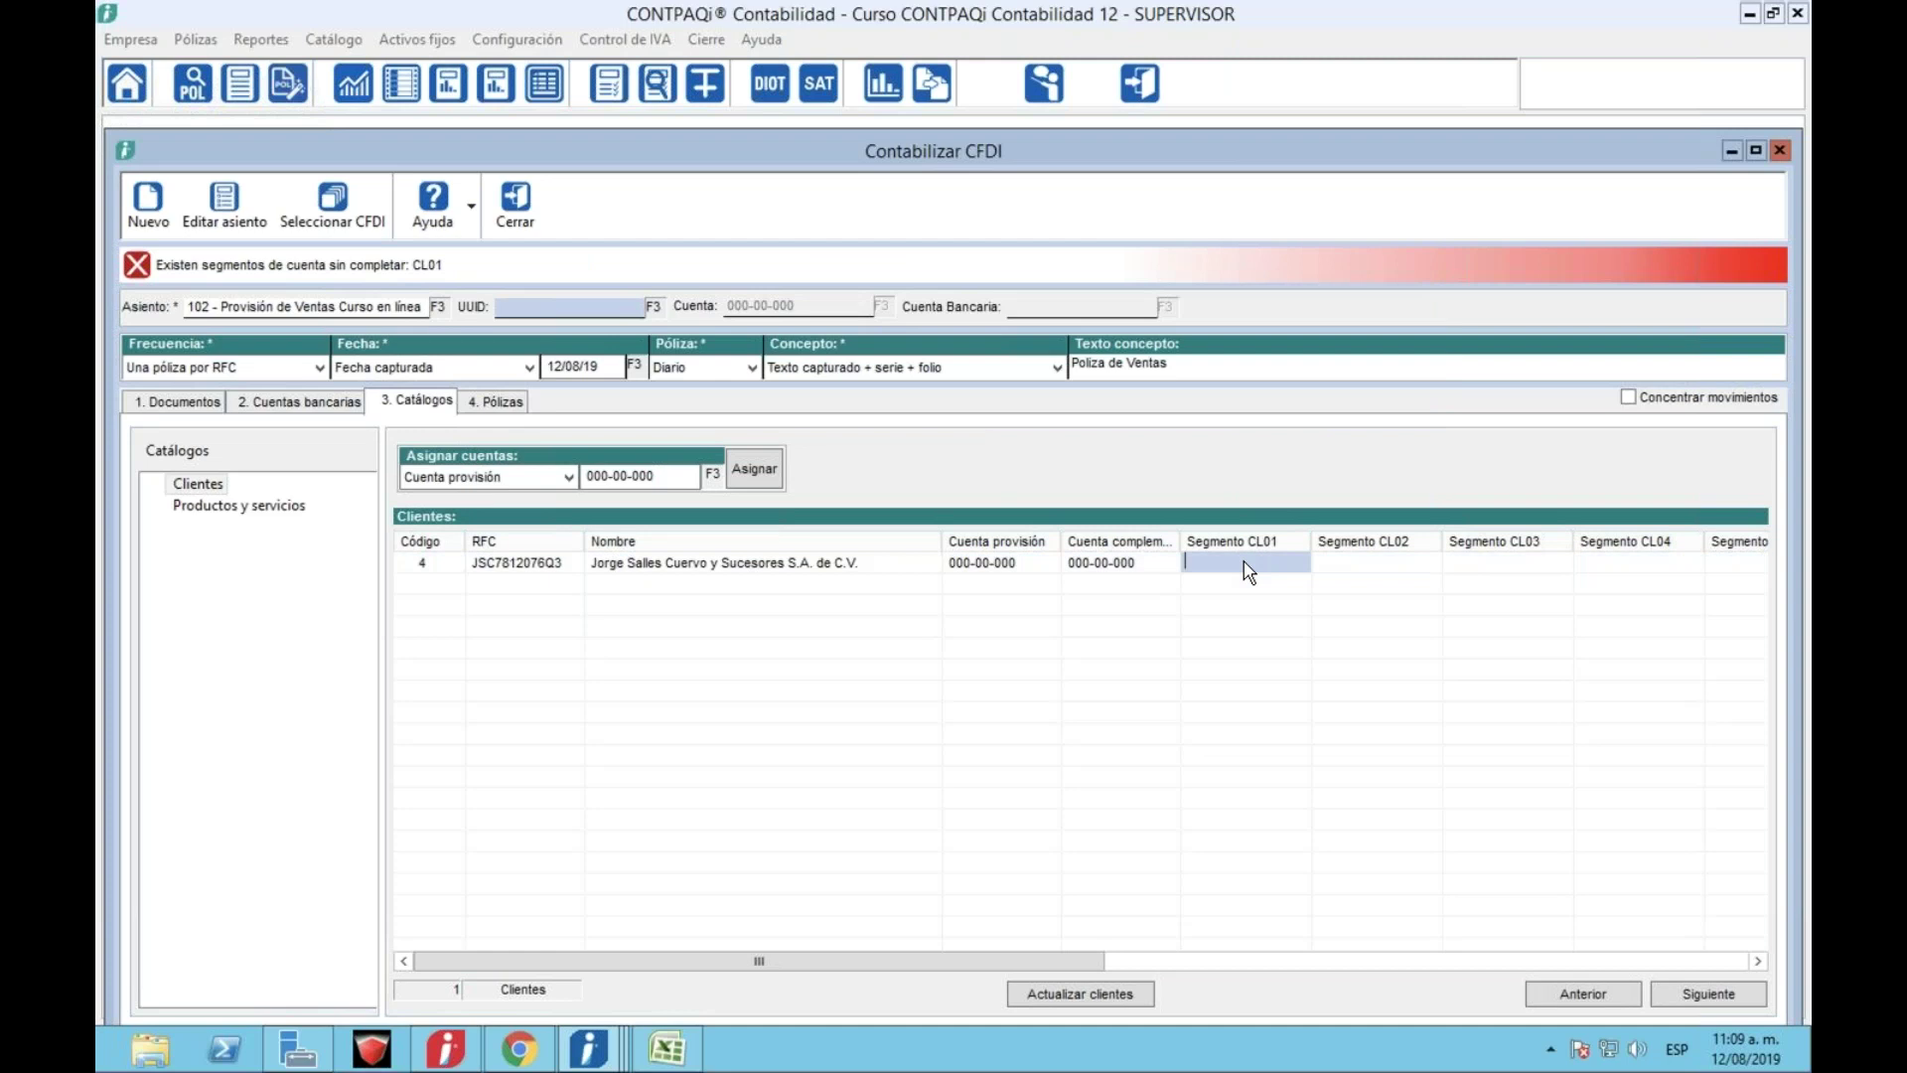
click(1243, 564)
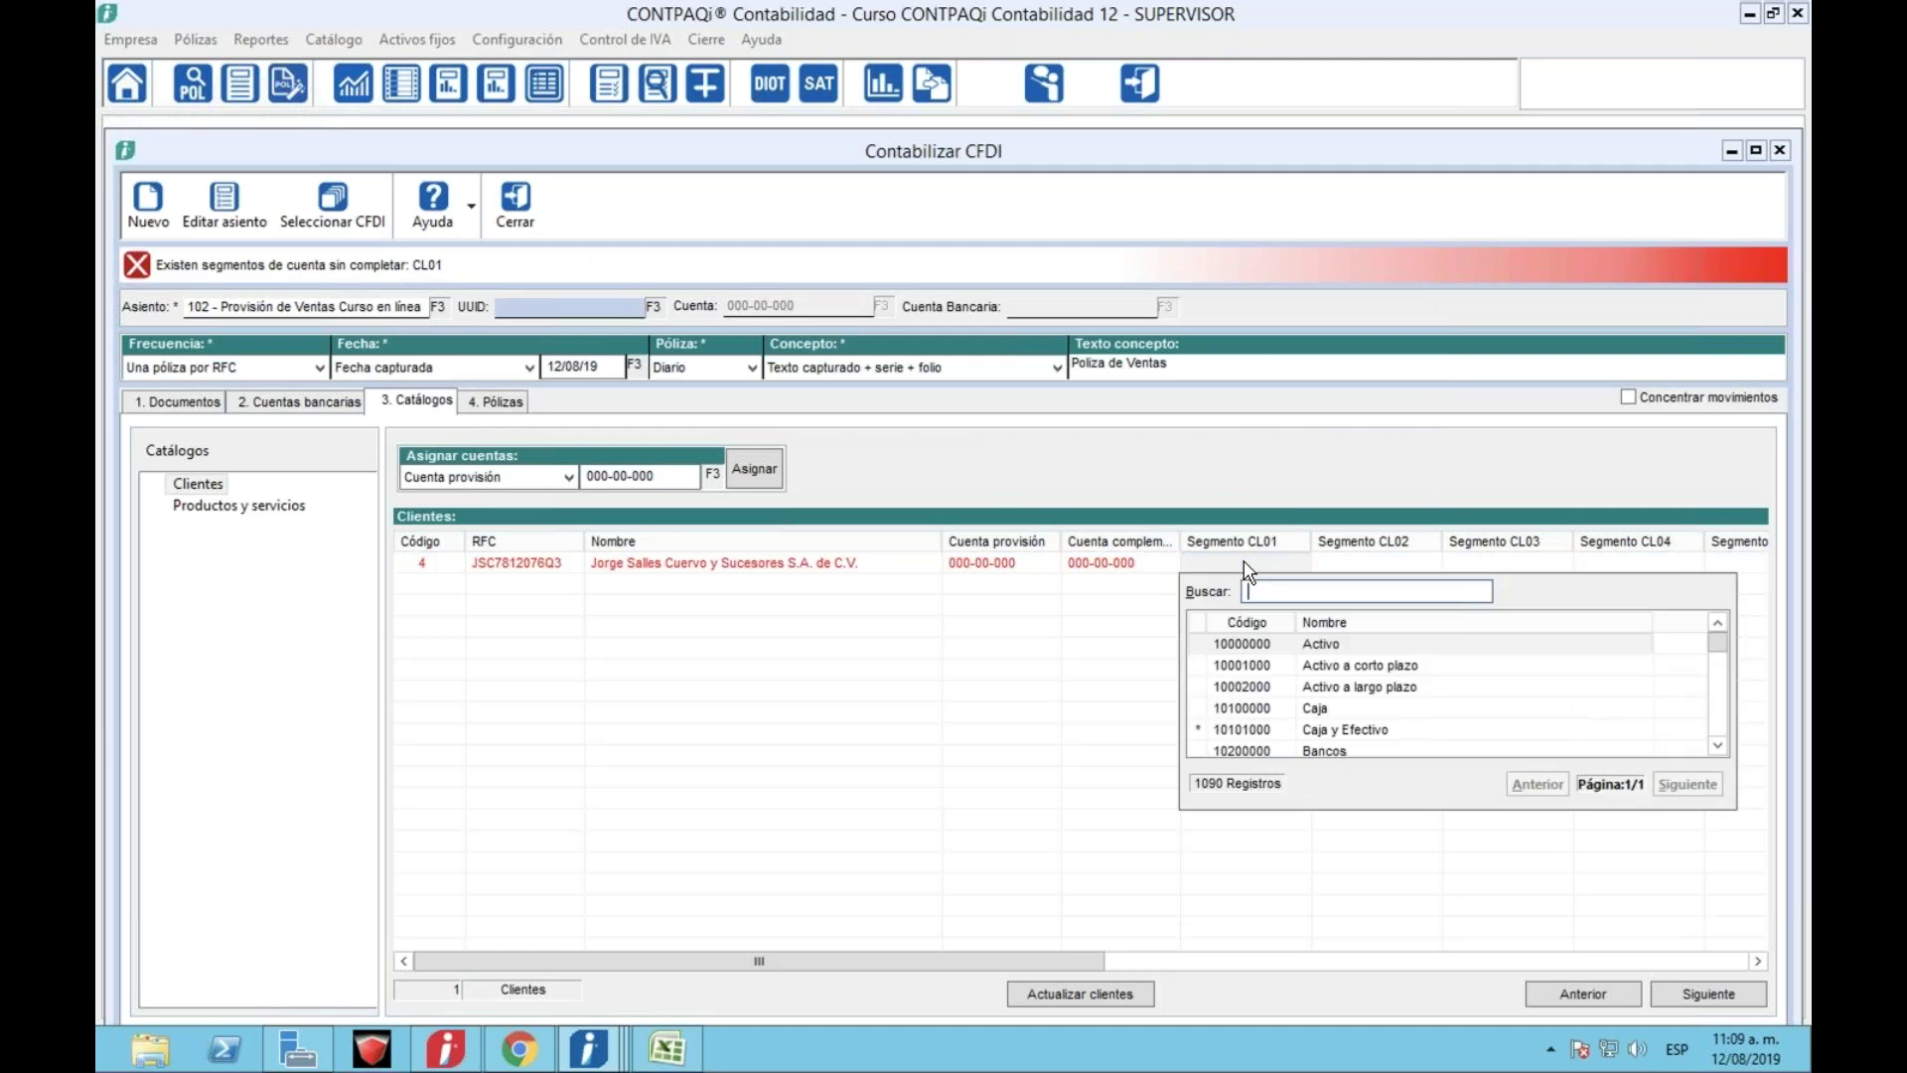
text(jorge)
click(1259, 644)
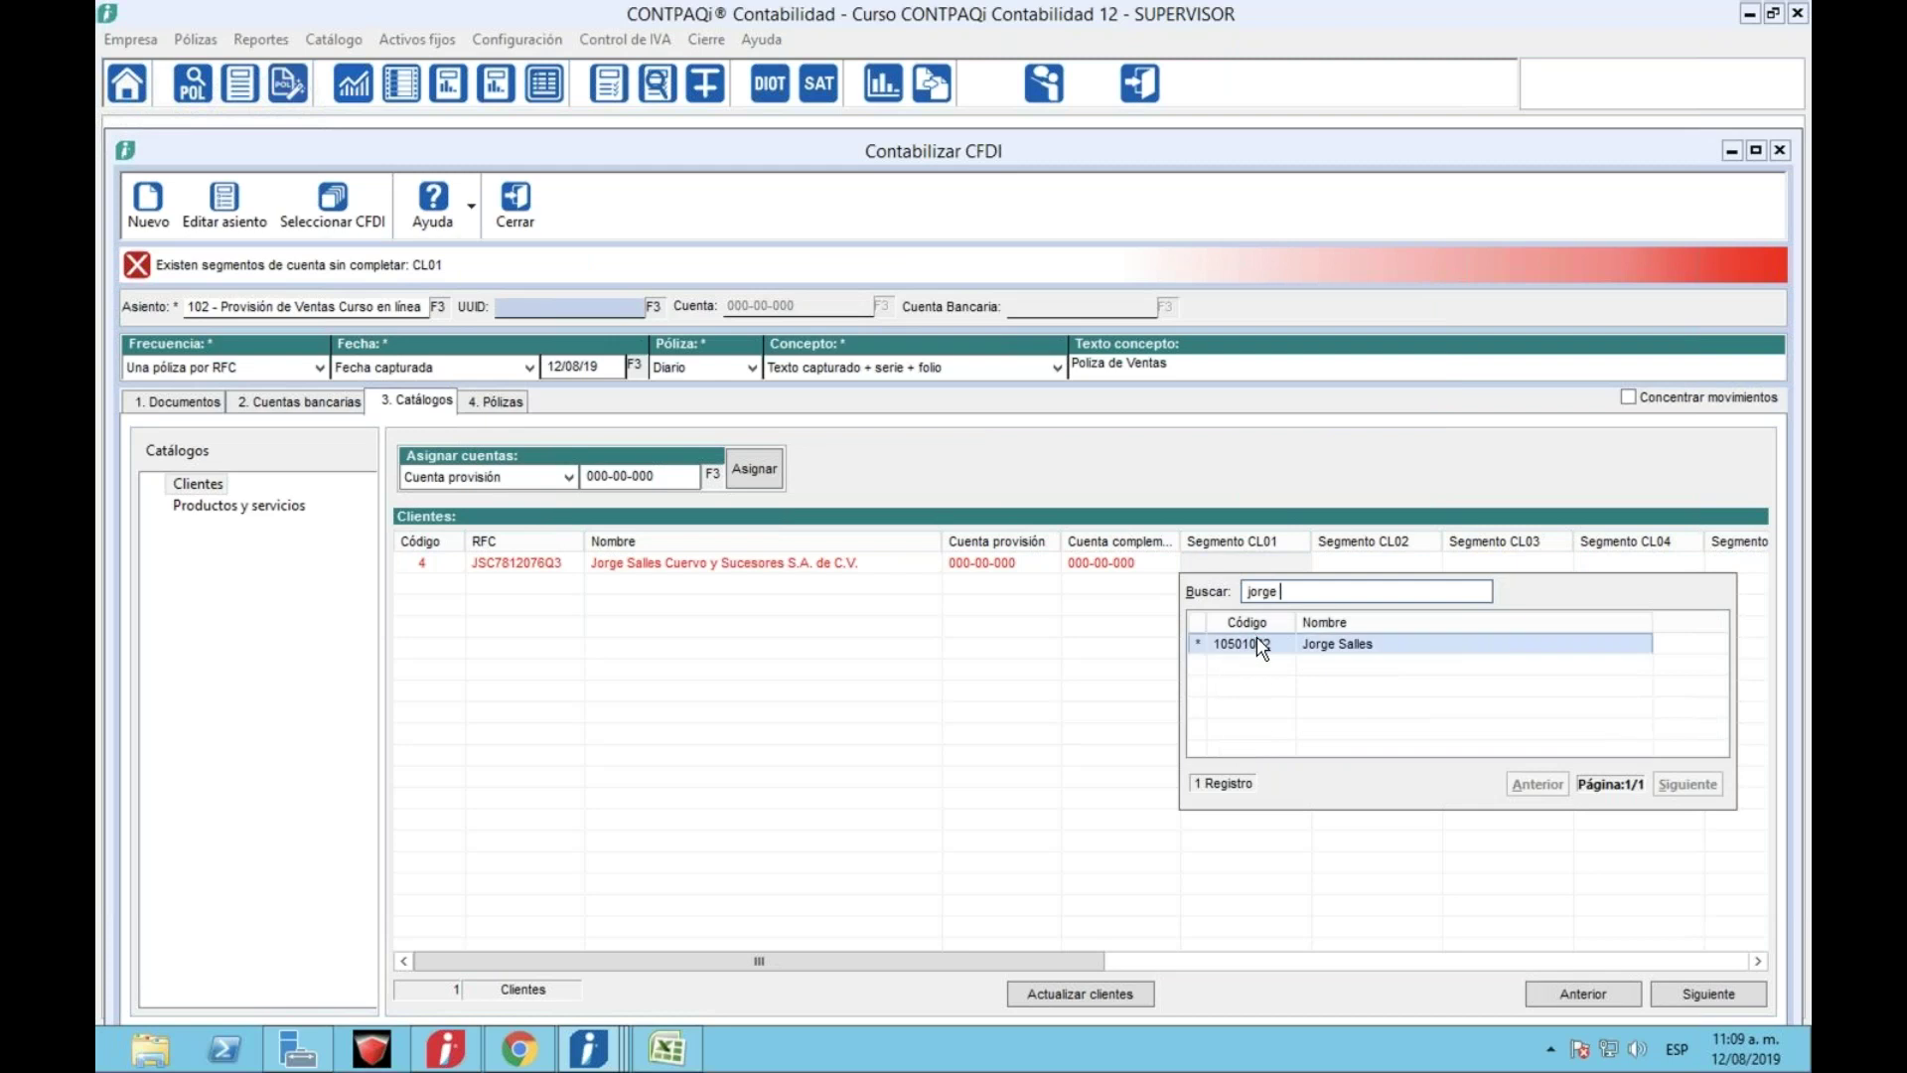
double_click(1259, 643)
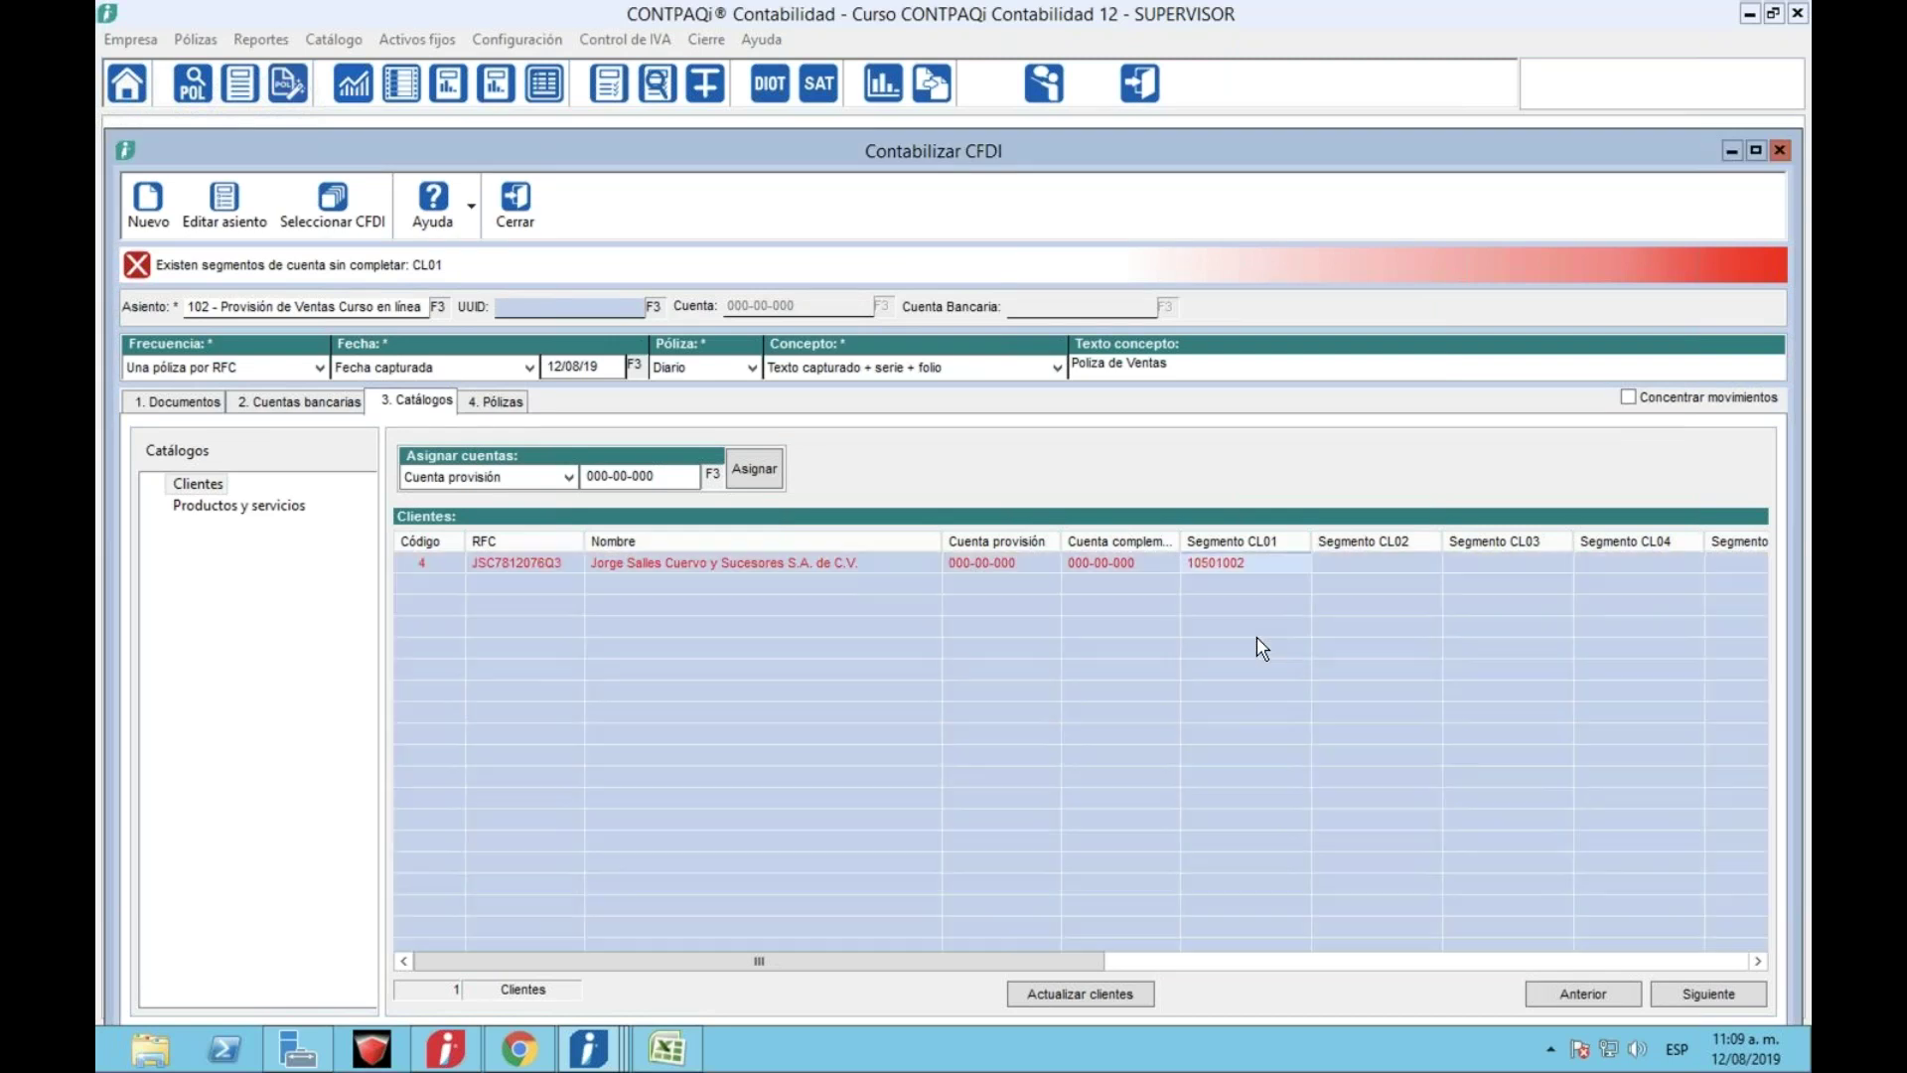
click(1250, 563)
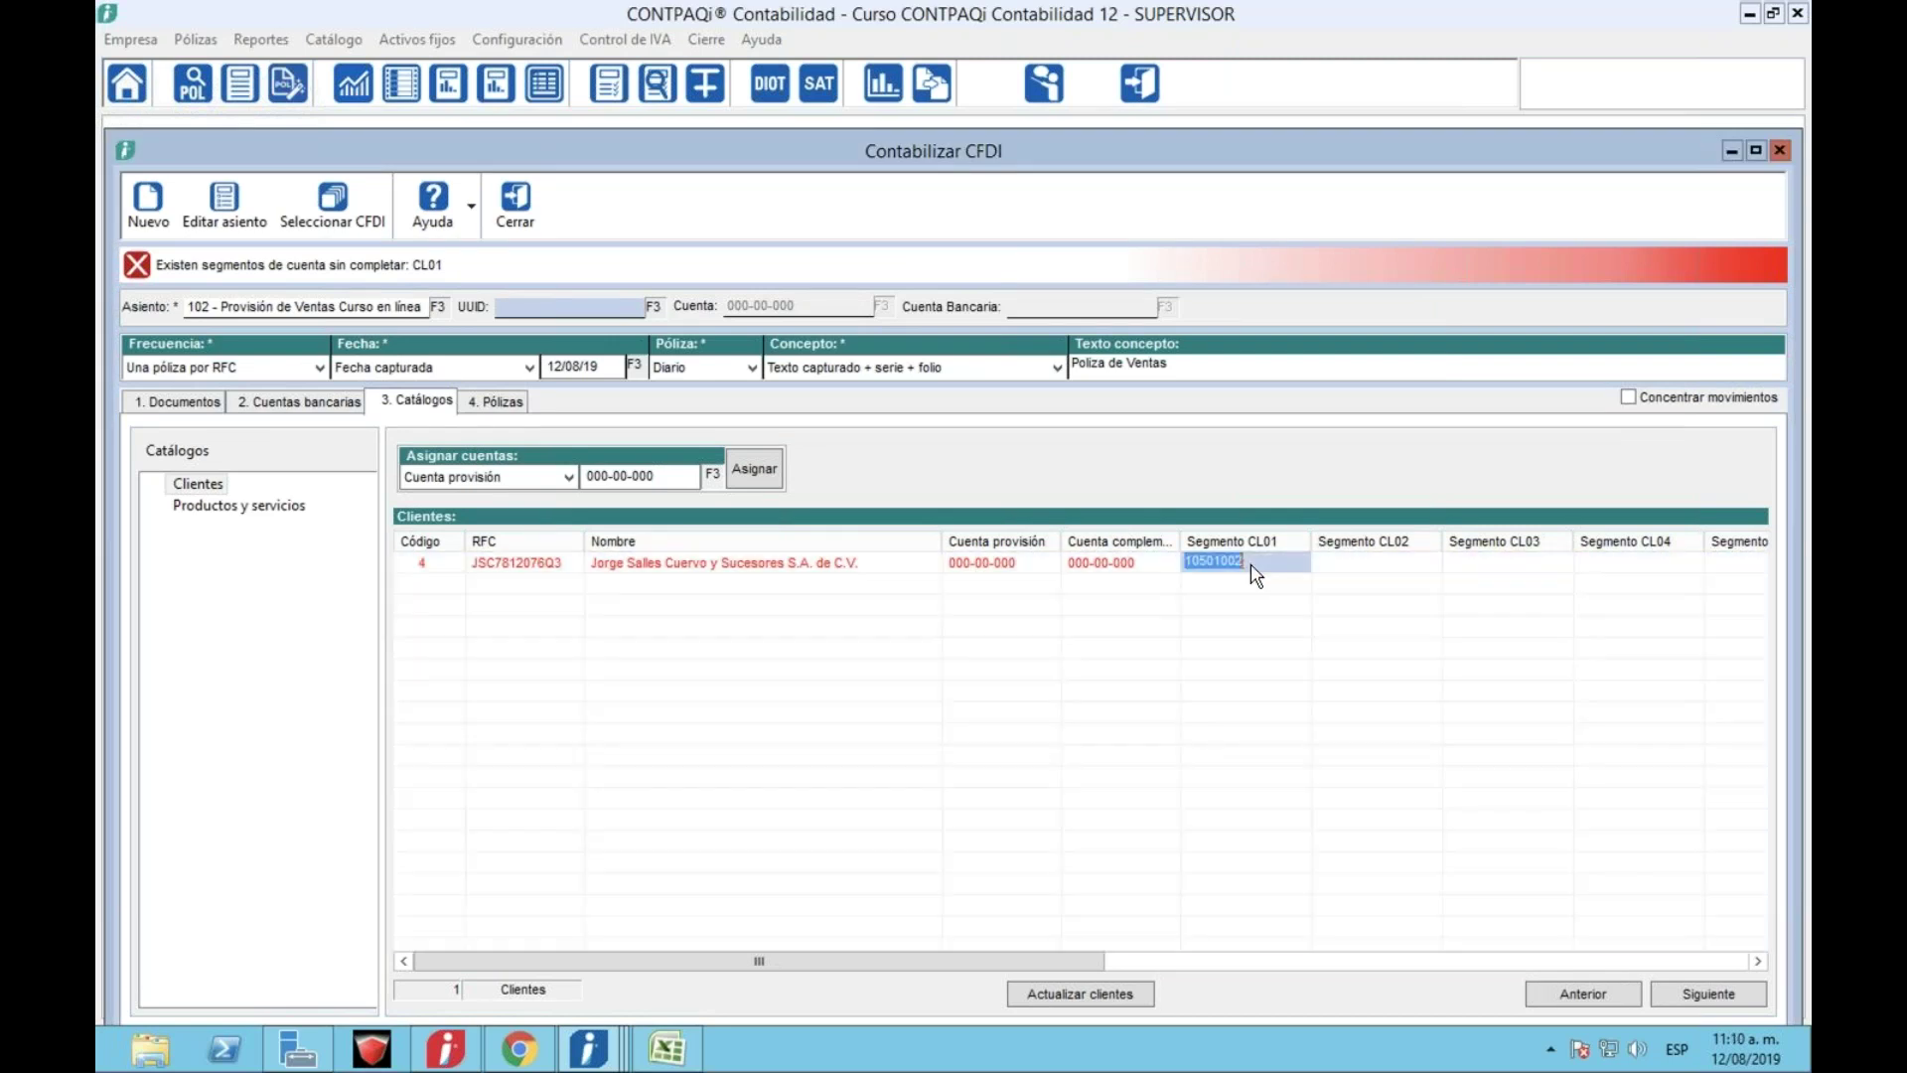
key(Tab)
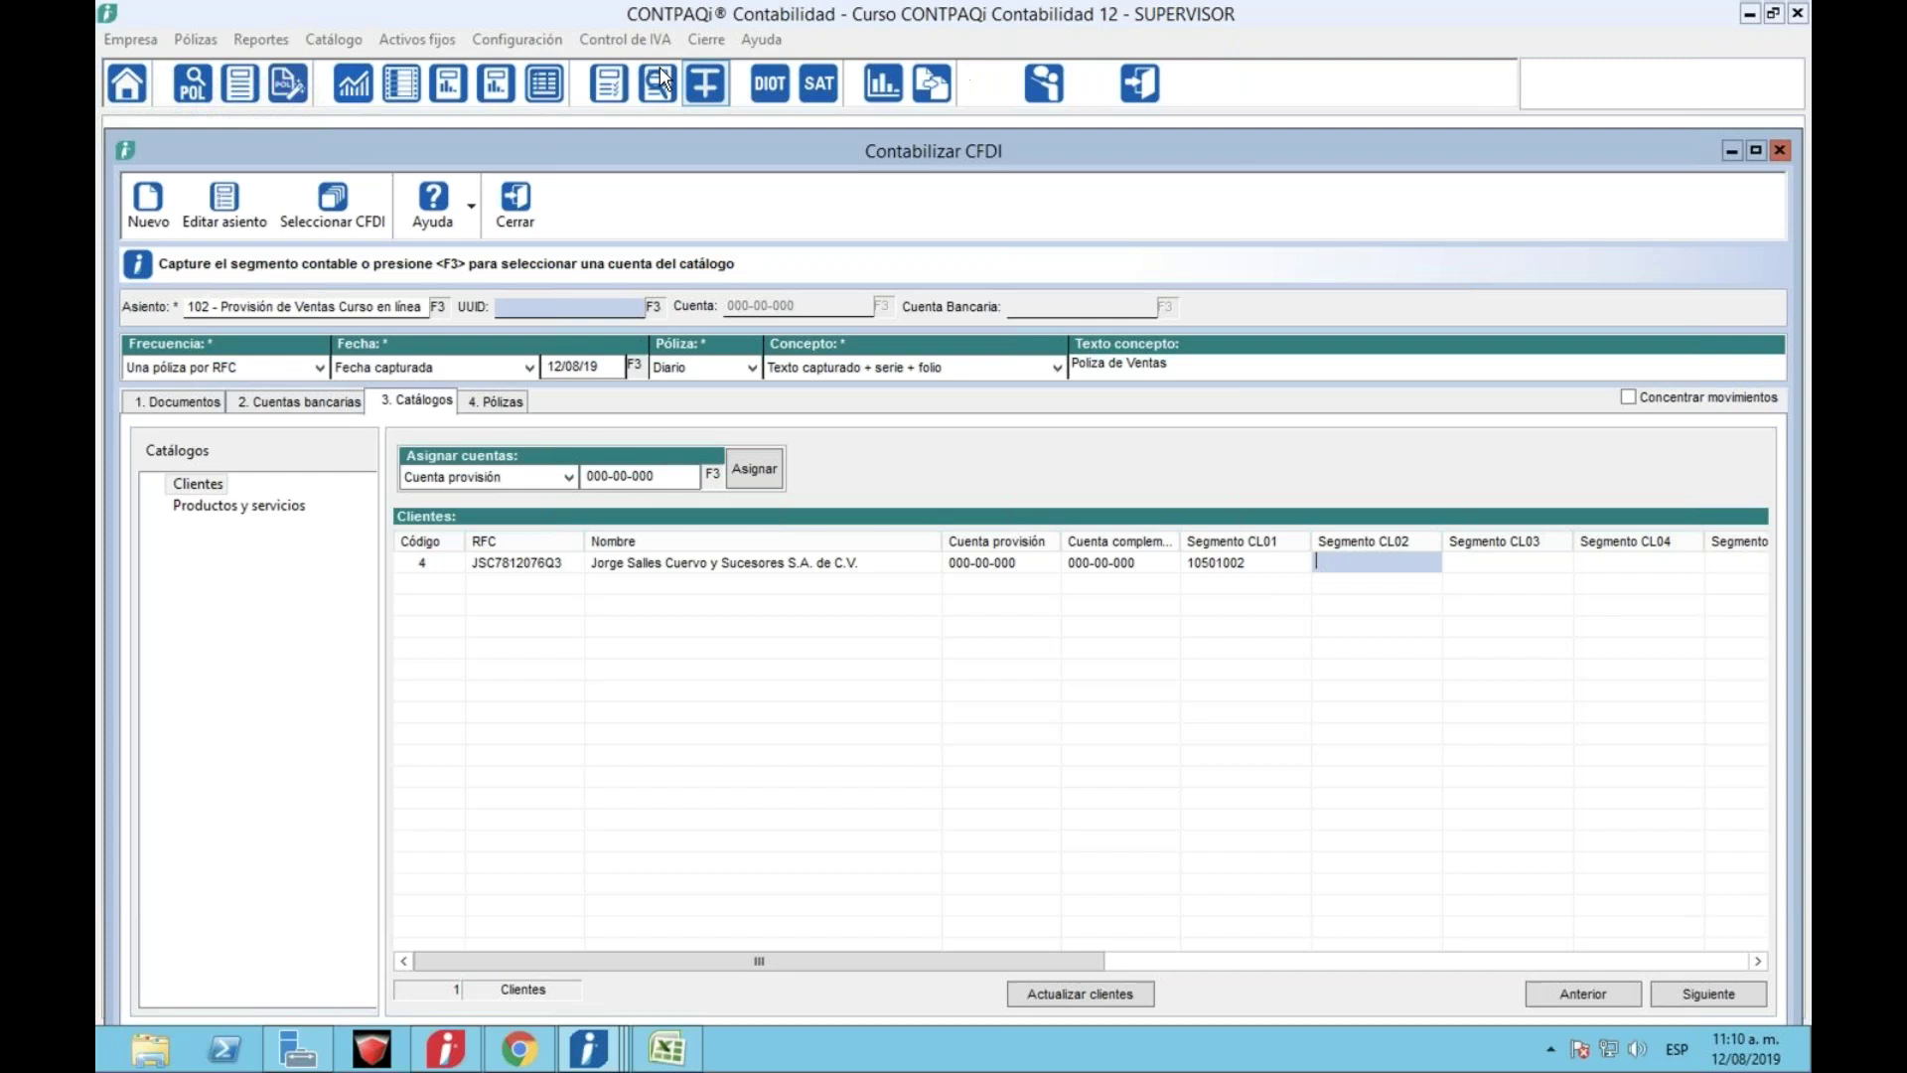
click(632, 45)
click(612, 71)
click(843, 266)
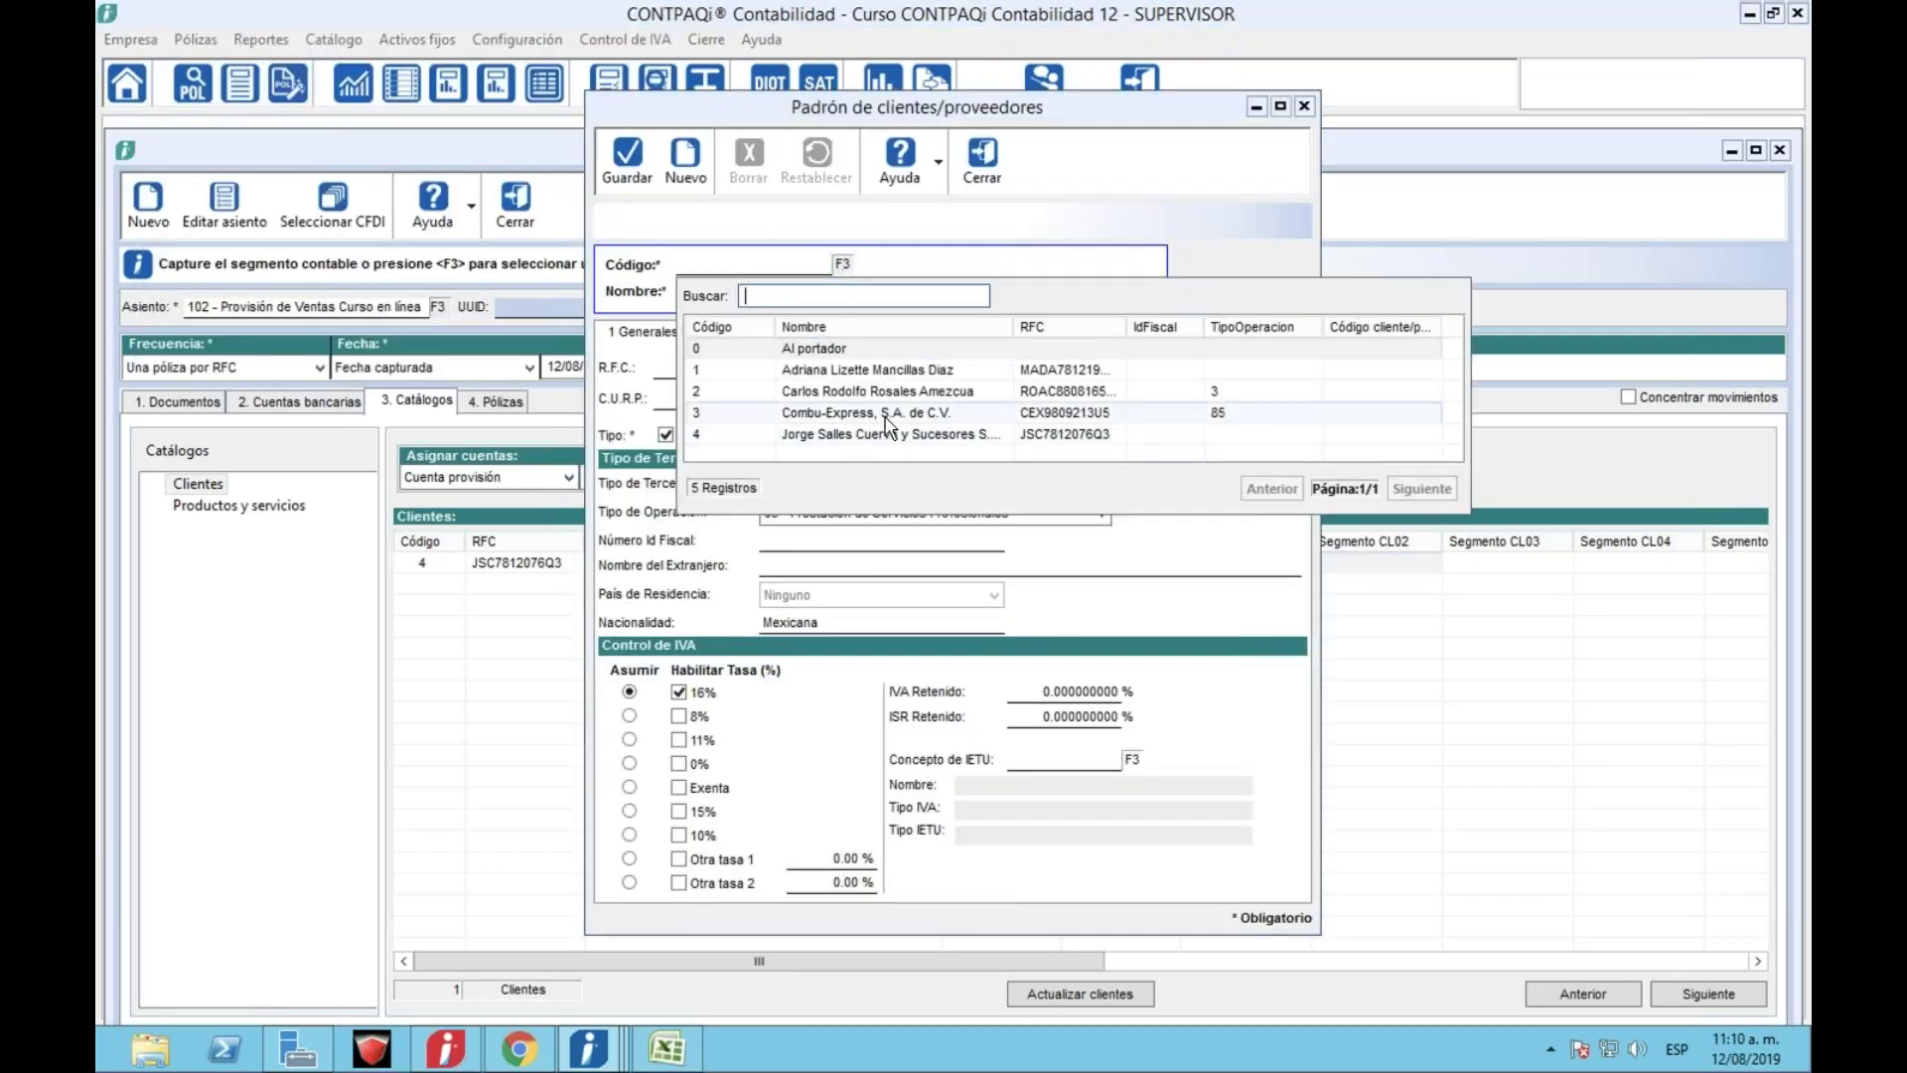
double_click(844, 434)
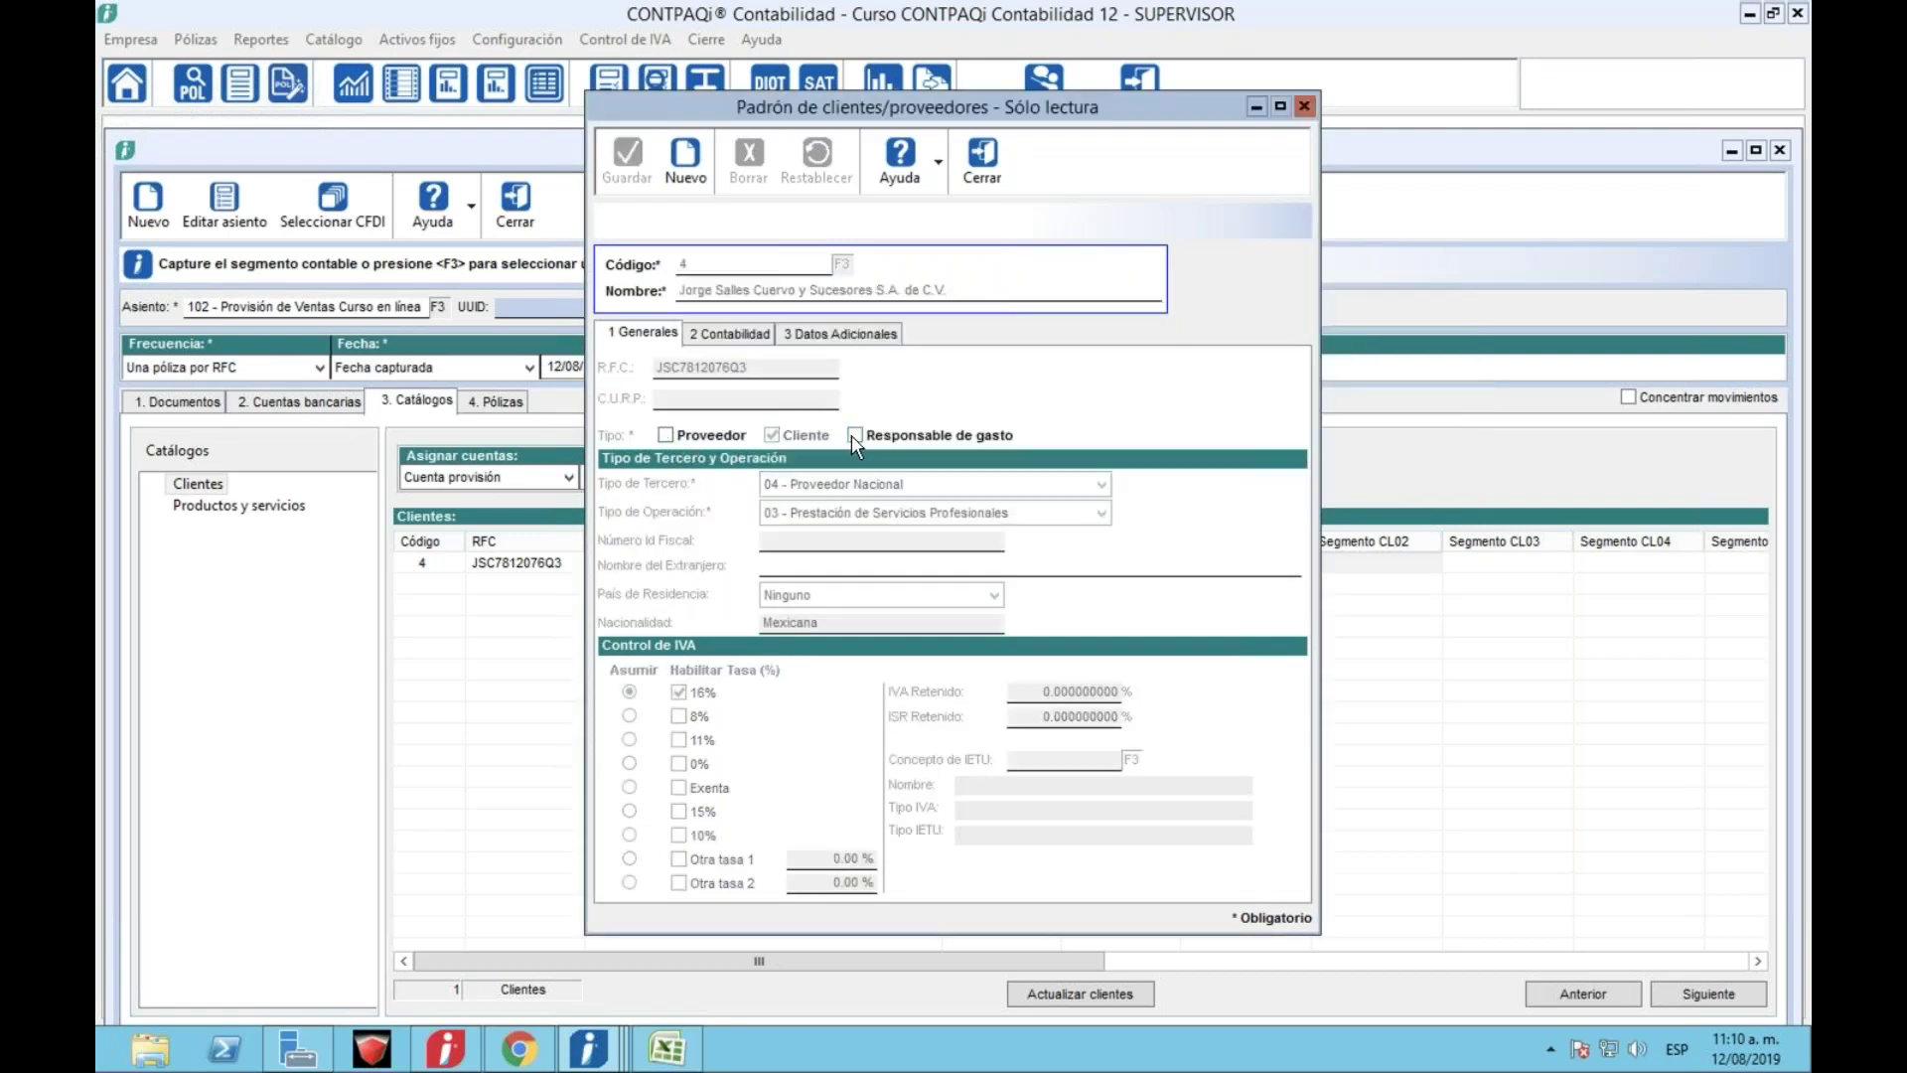
click(753, 337)
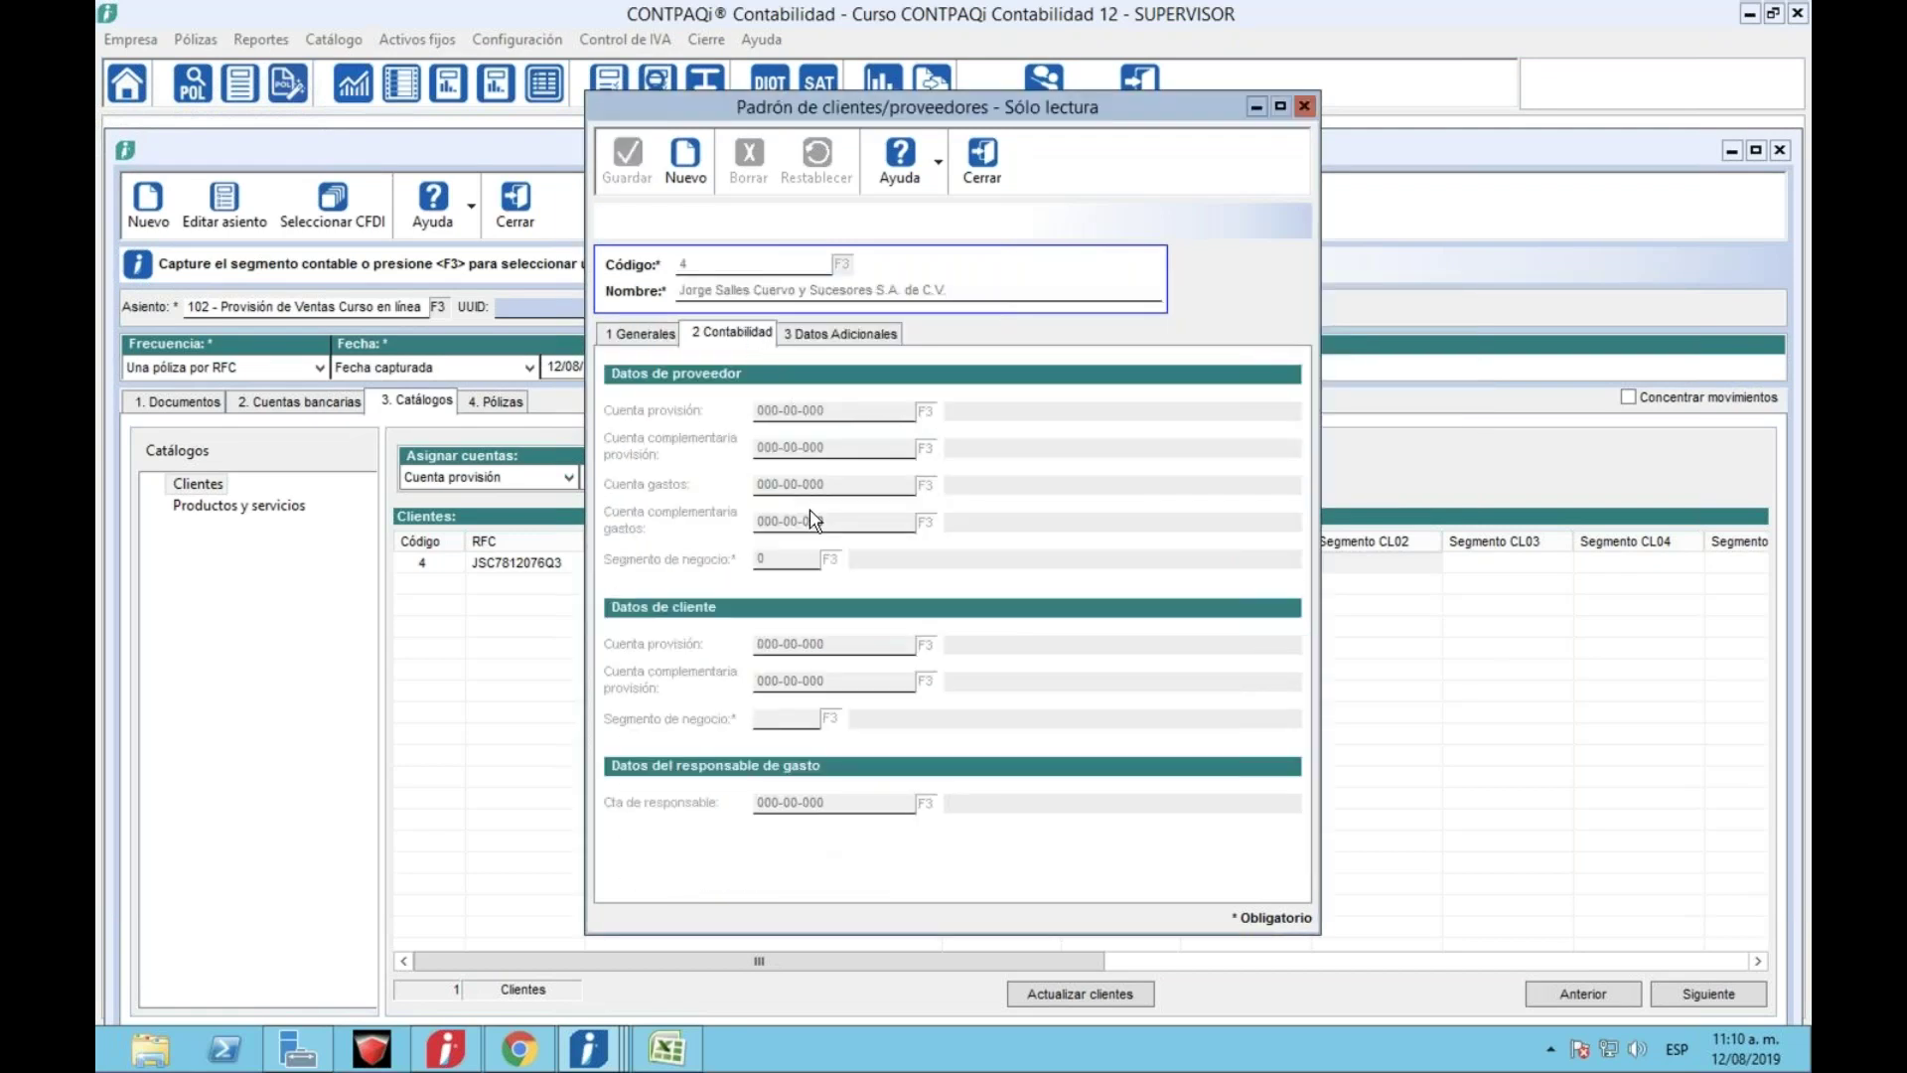
click(981, 154)
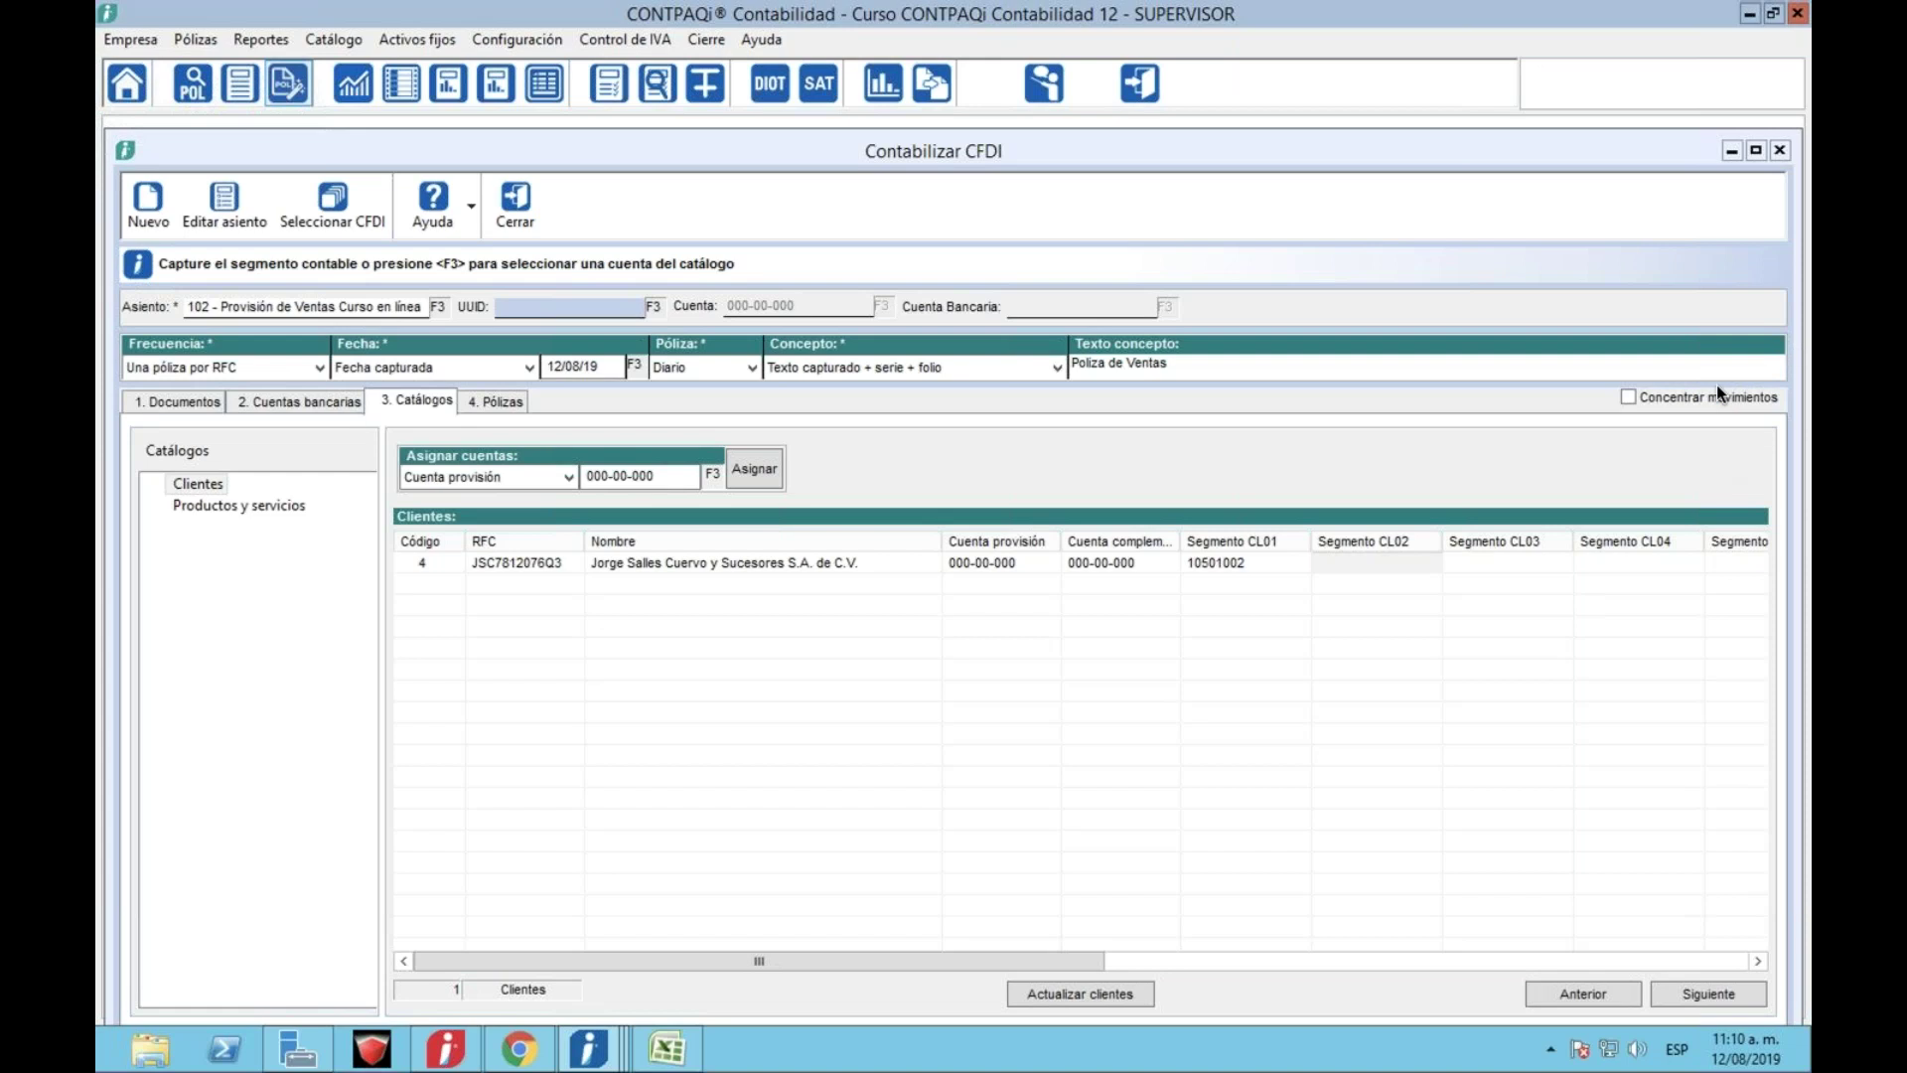
mouse_move(1146, 753)
mouse_down()
mouse_move(1074, 1005)
mouse_move(1164, 932)
mouse_up()
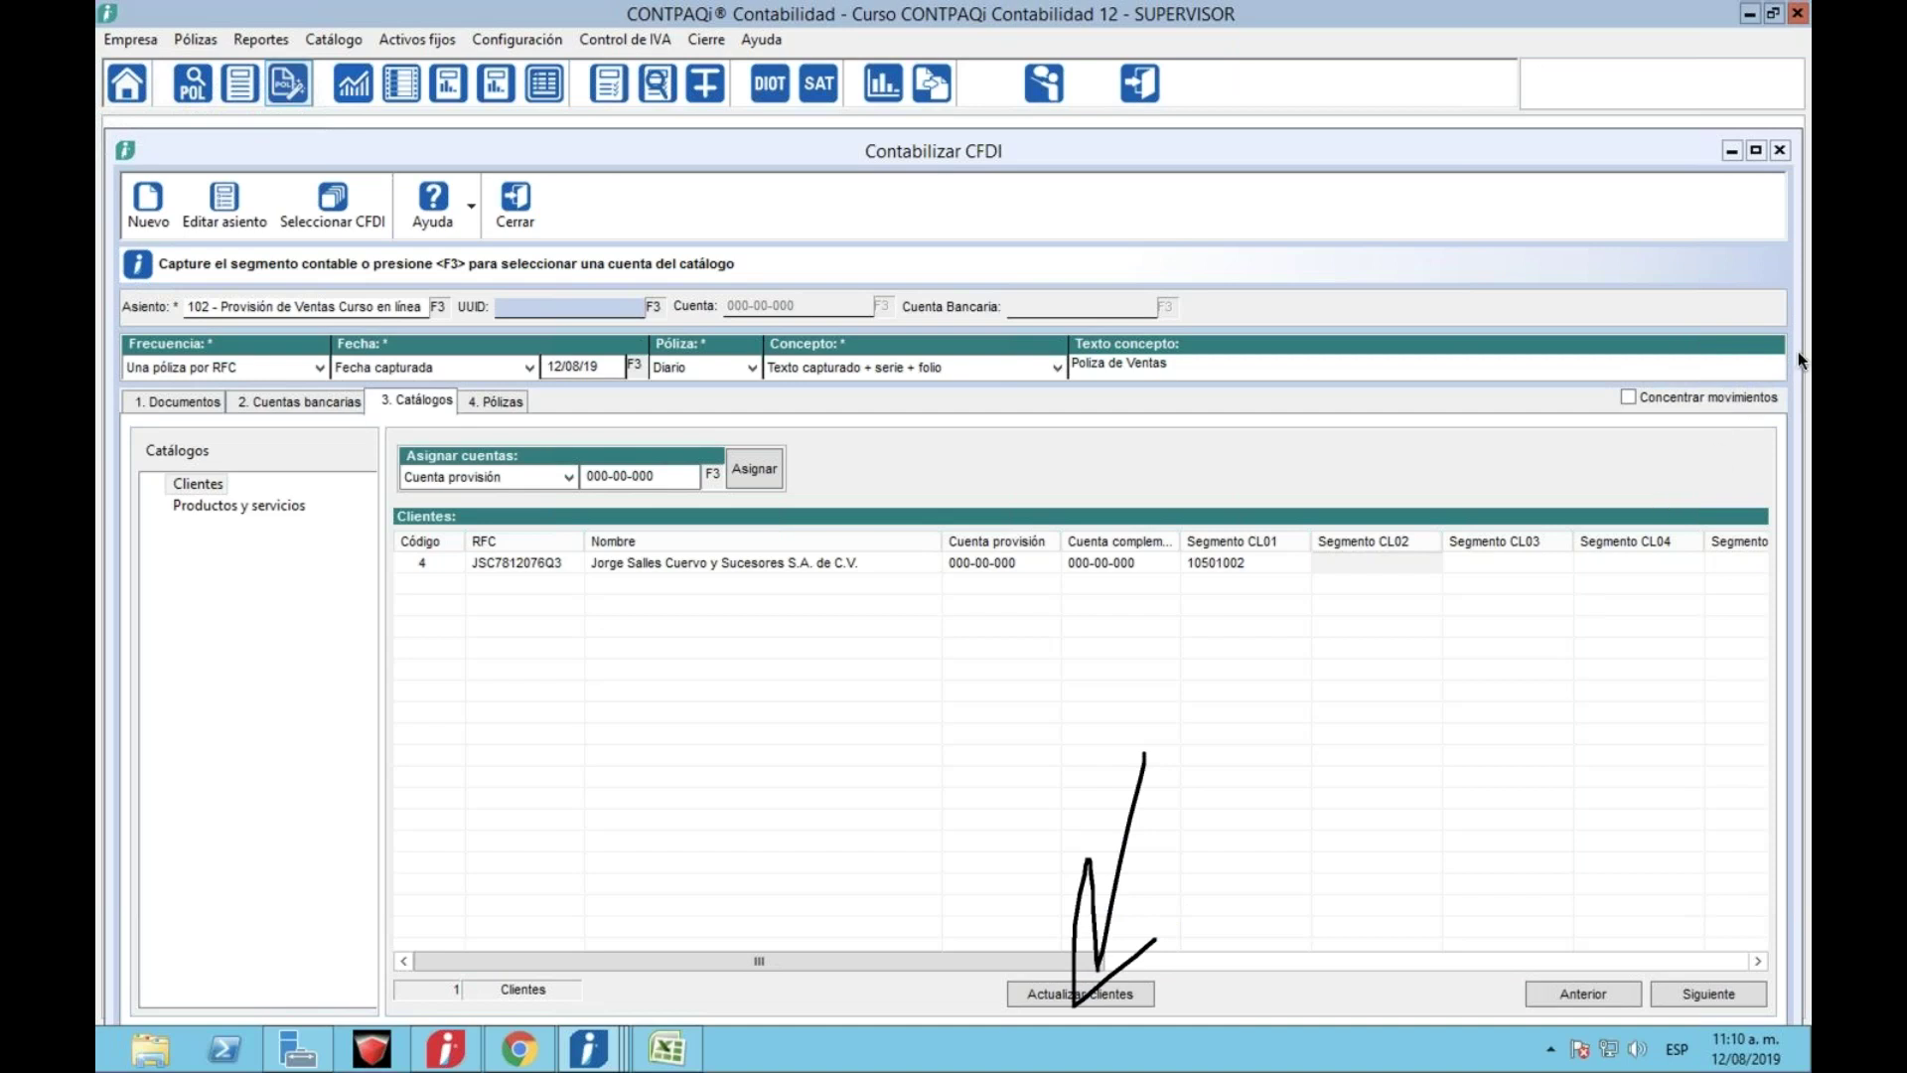
click(1091, 988)
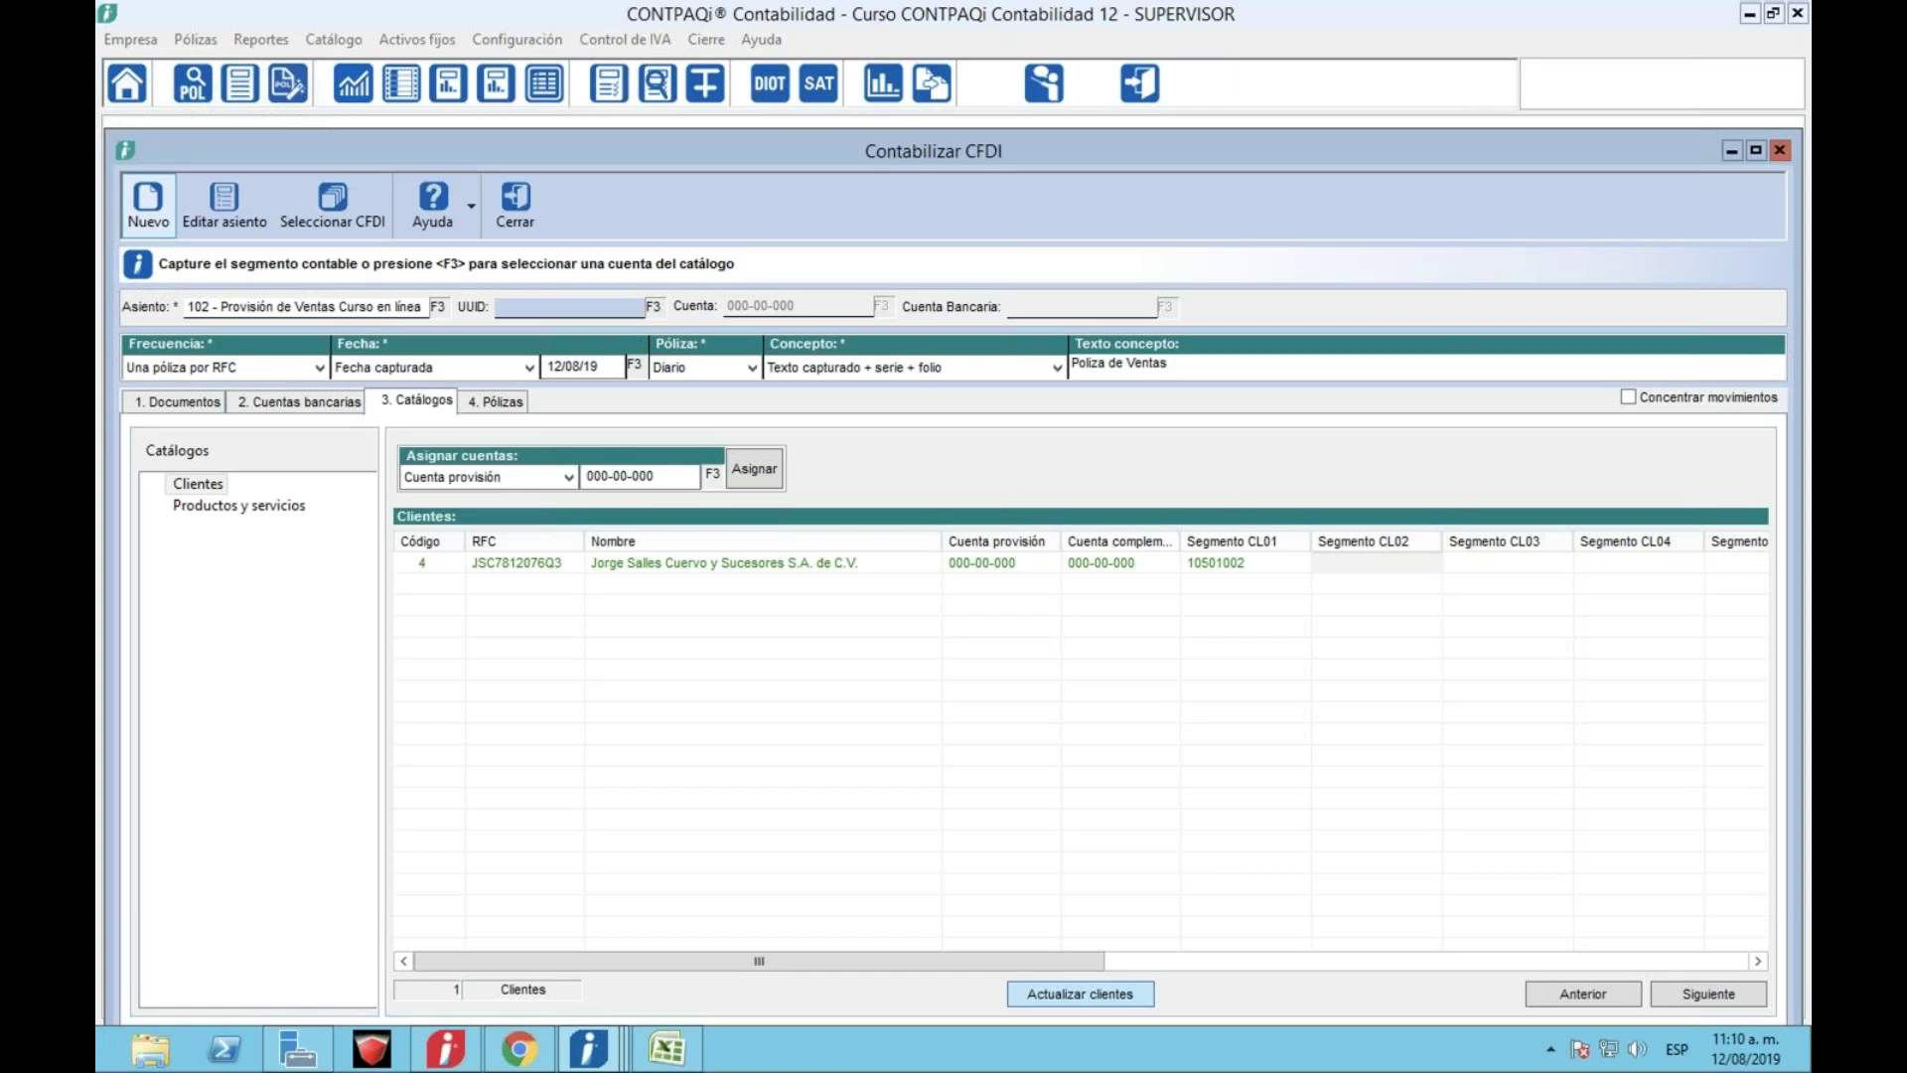
click(259, 509)
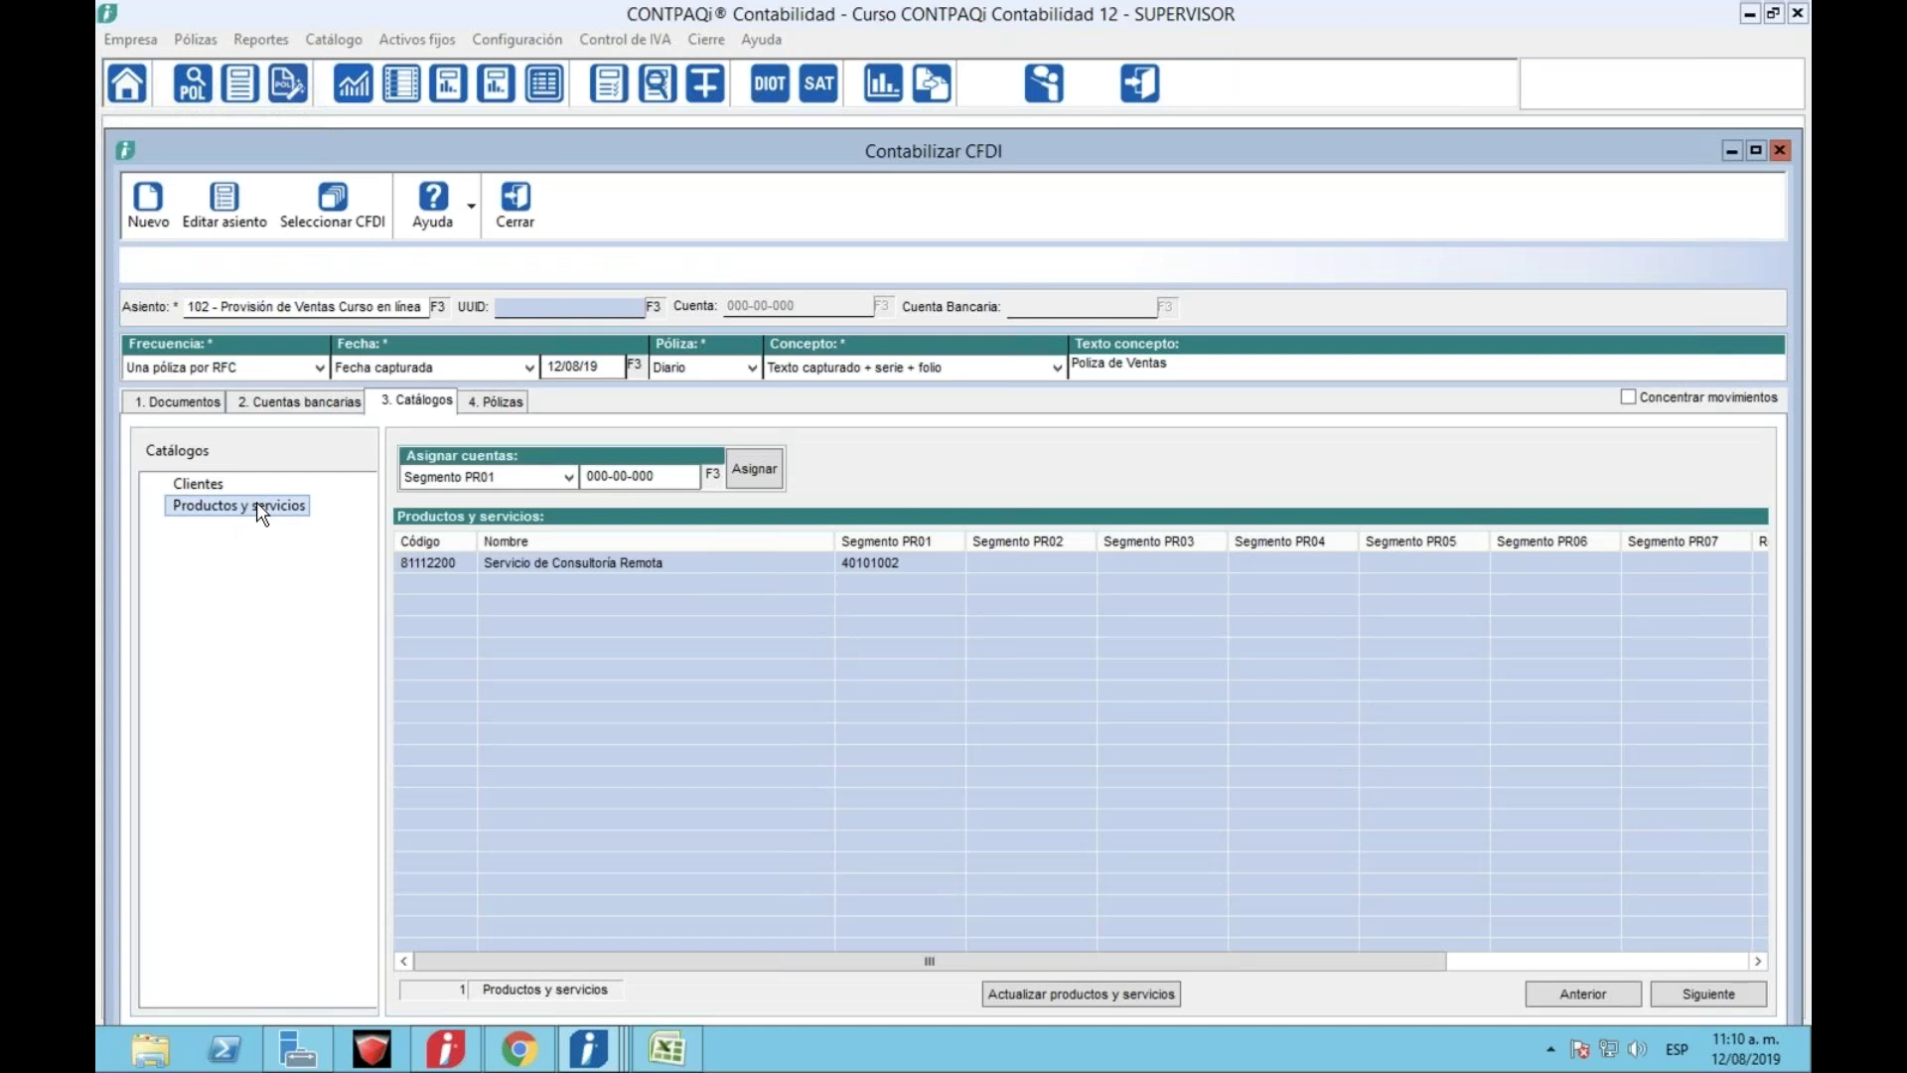
click(645, 562)
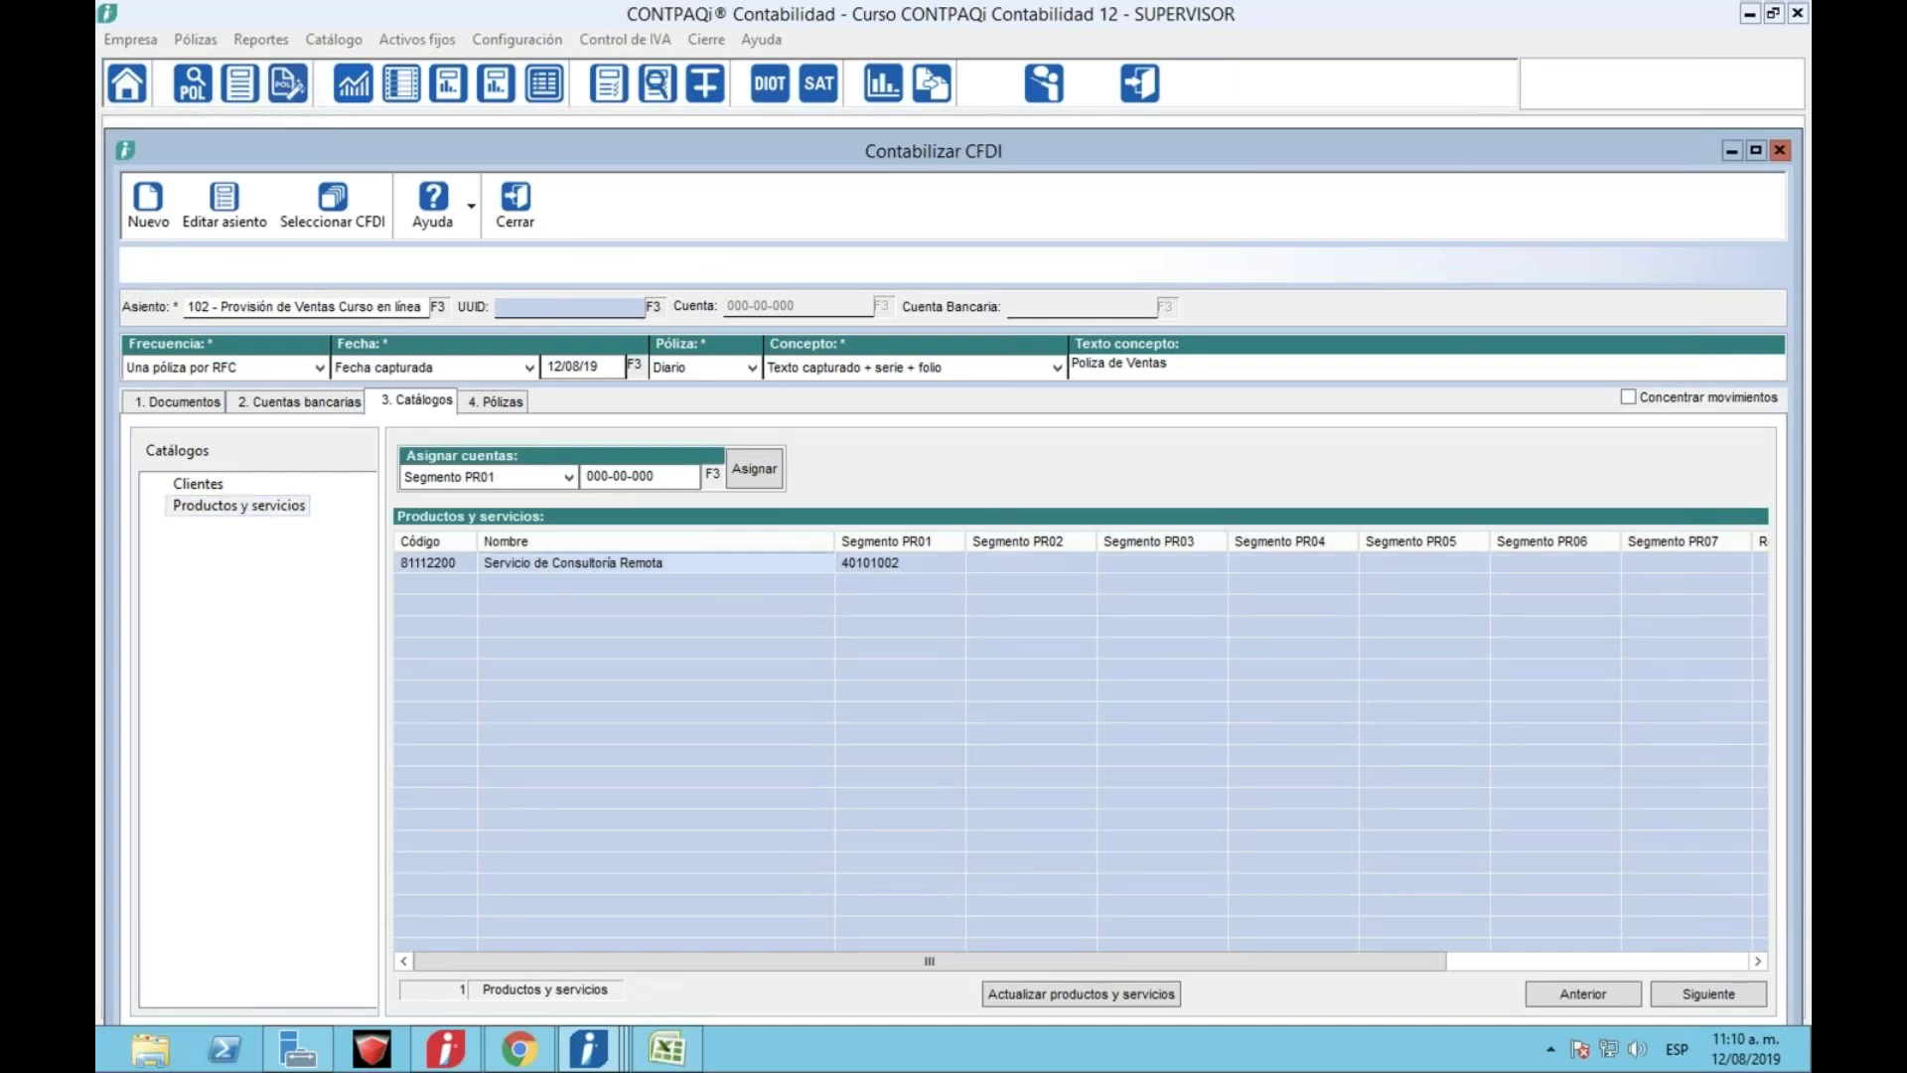
click(857, 564)
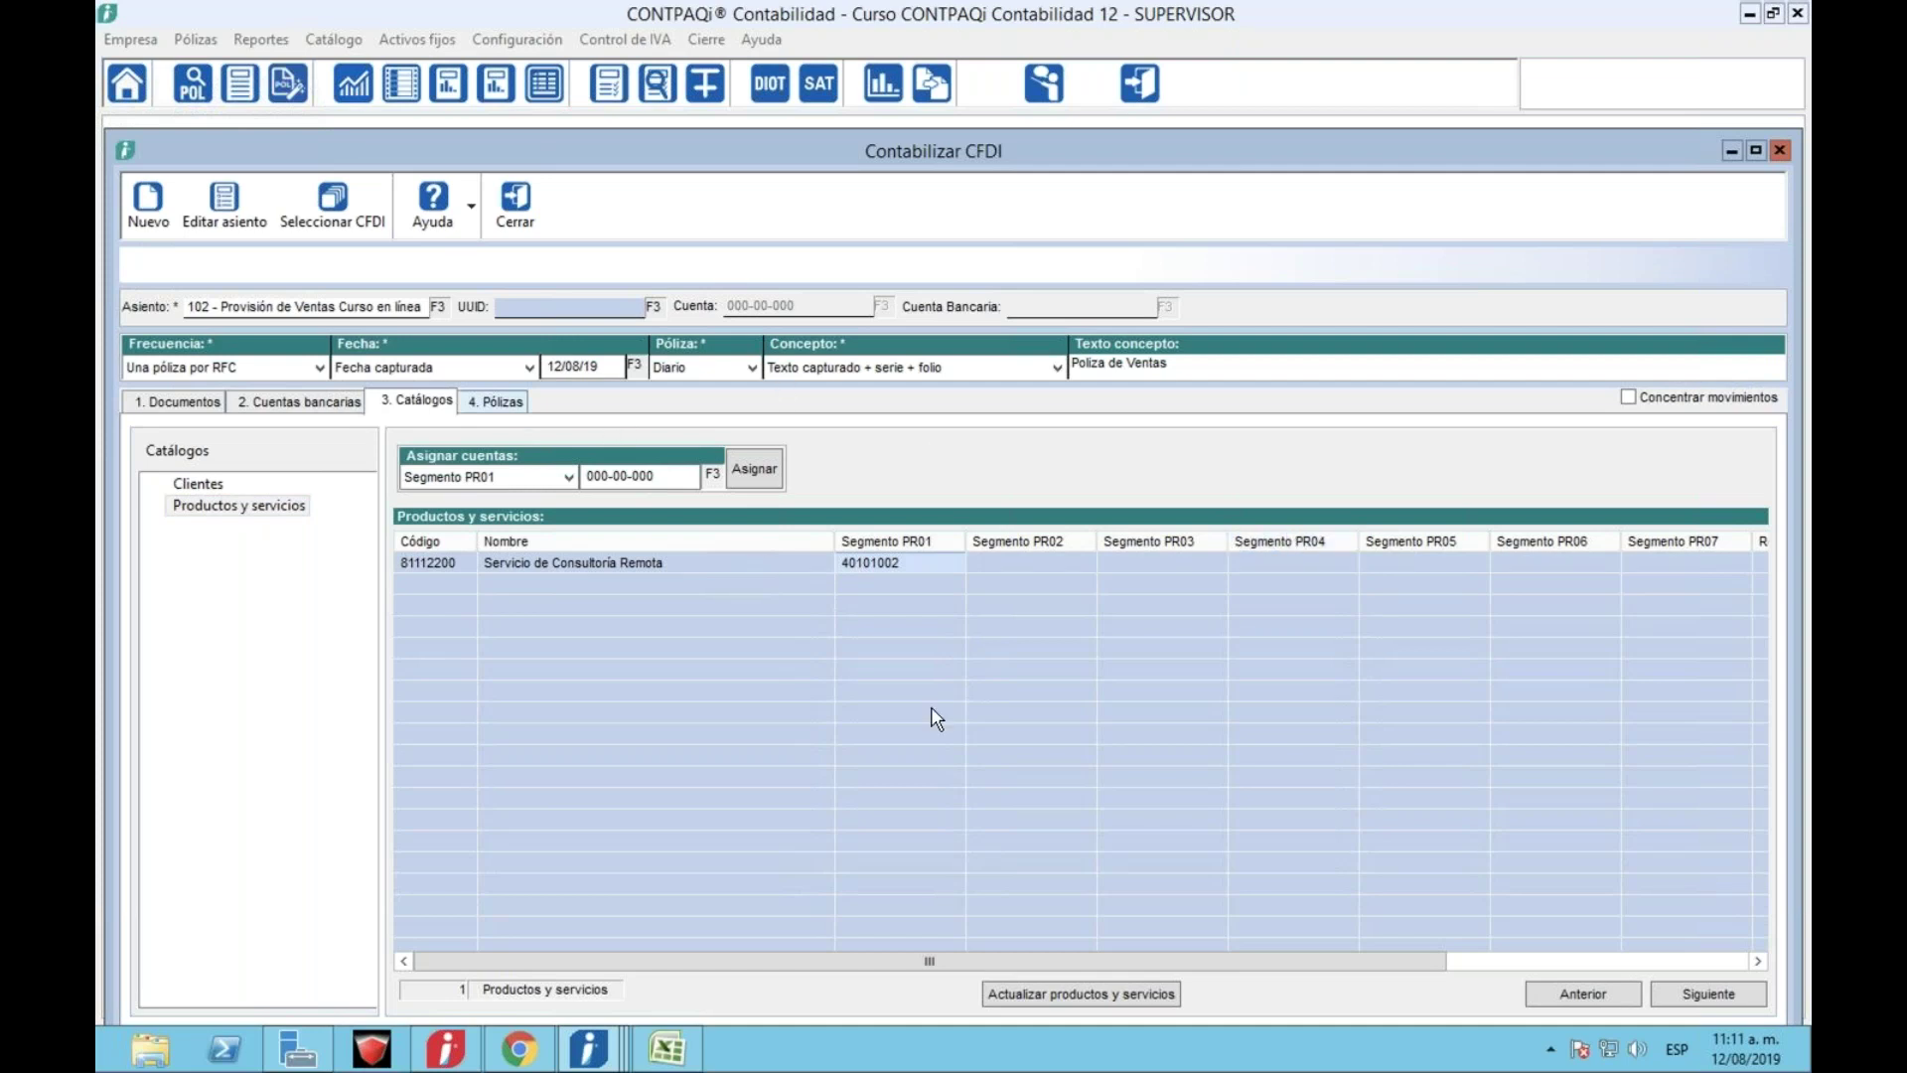
Generate Diario póliza 3 for invoice FCR7717 and reset Contabilizar CFDI for a new document.
click(1675, 992)
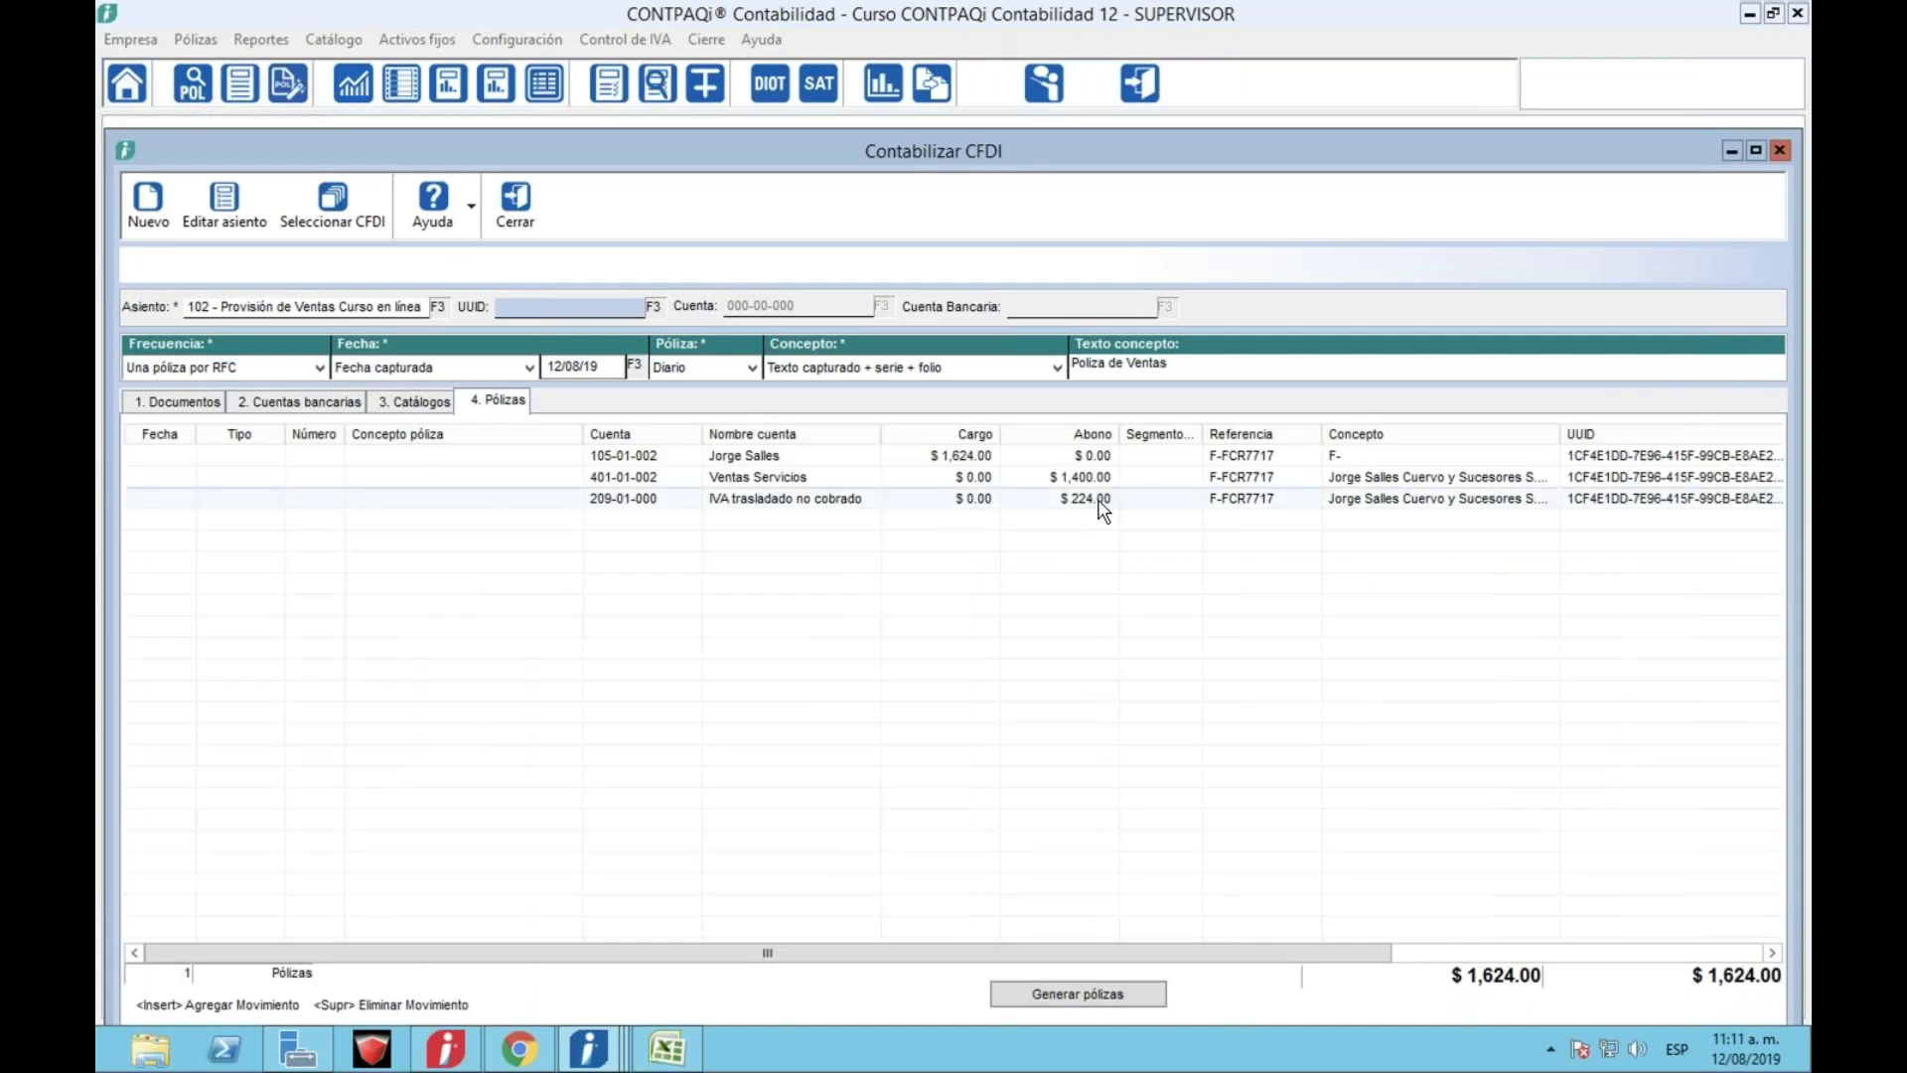
click(766, 455)
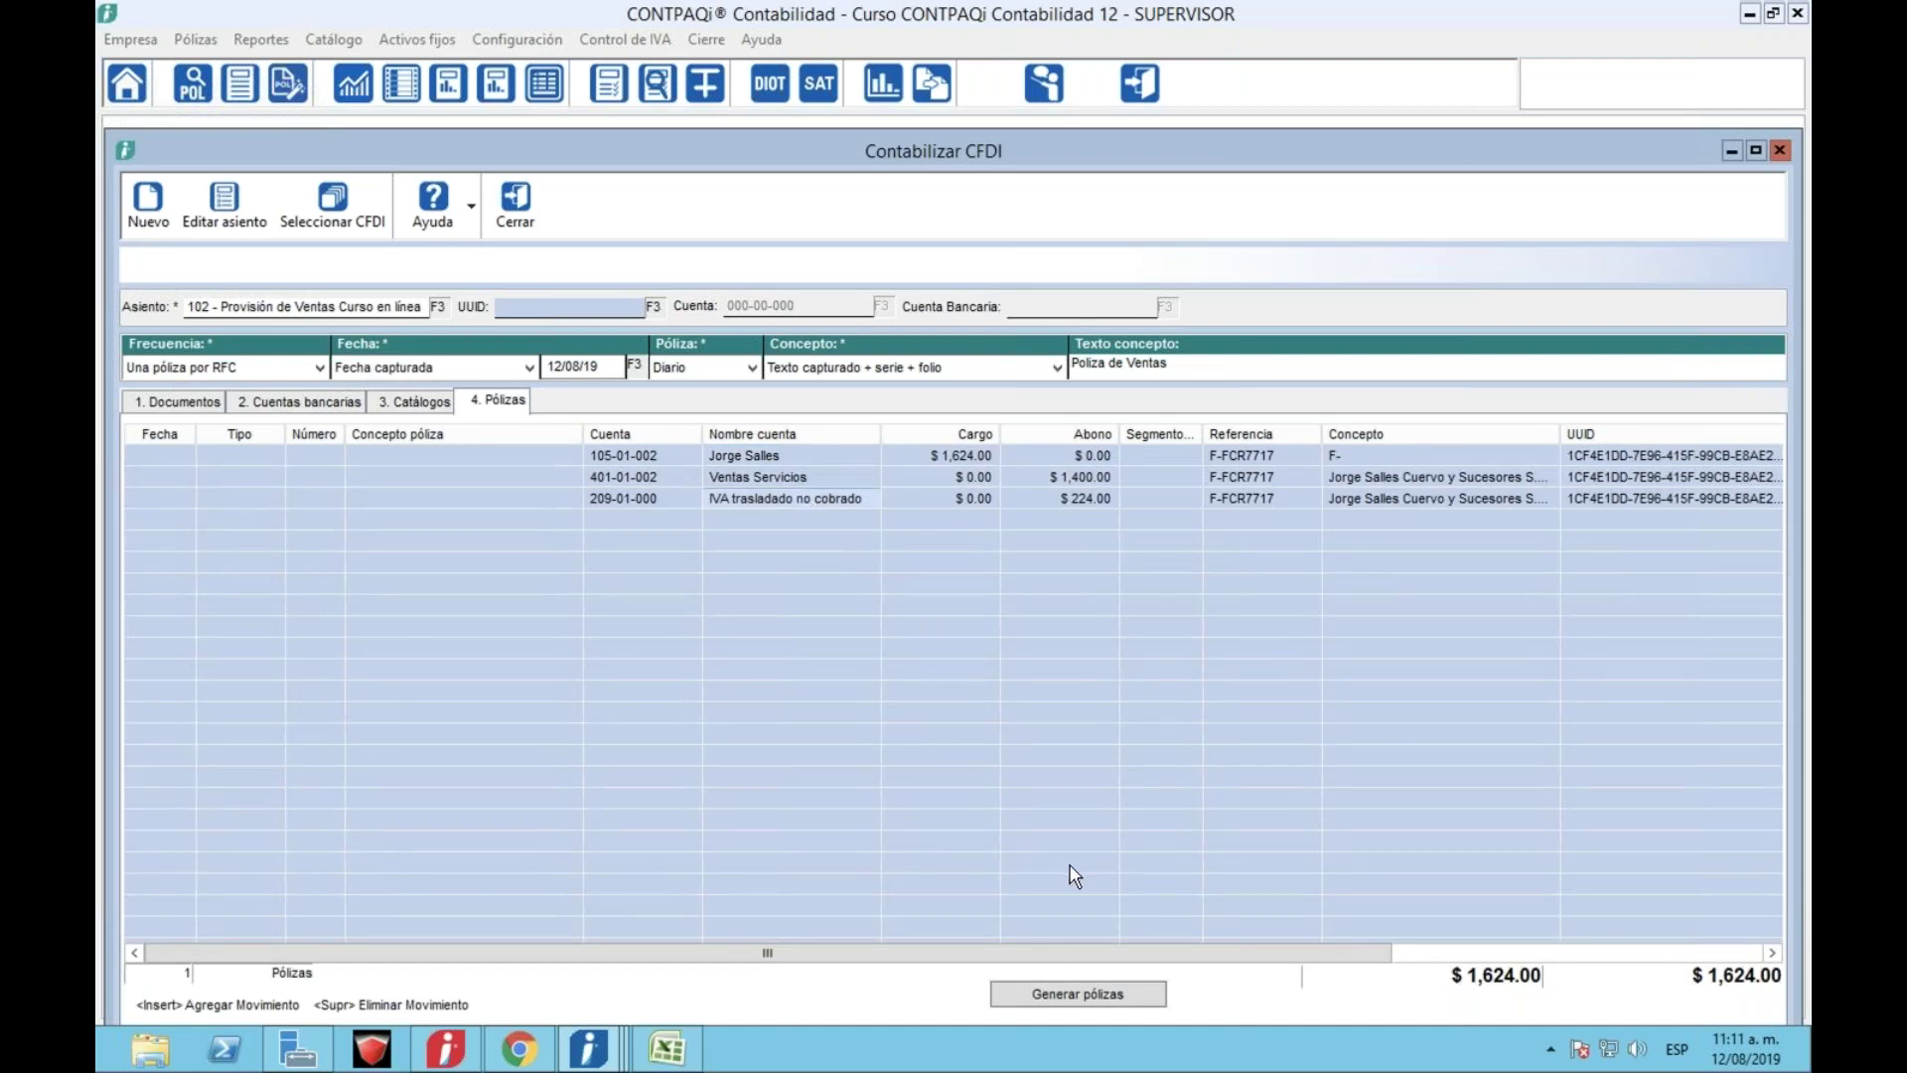
click(1029, 994)
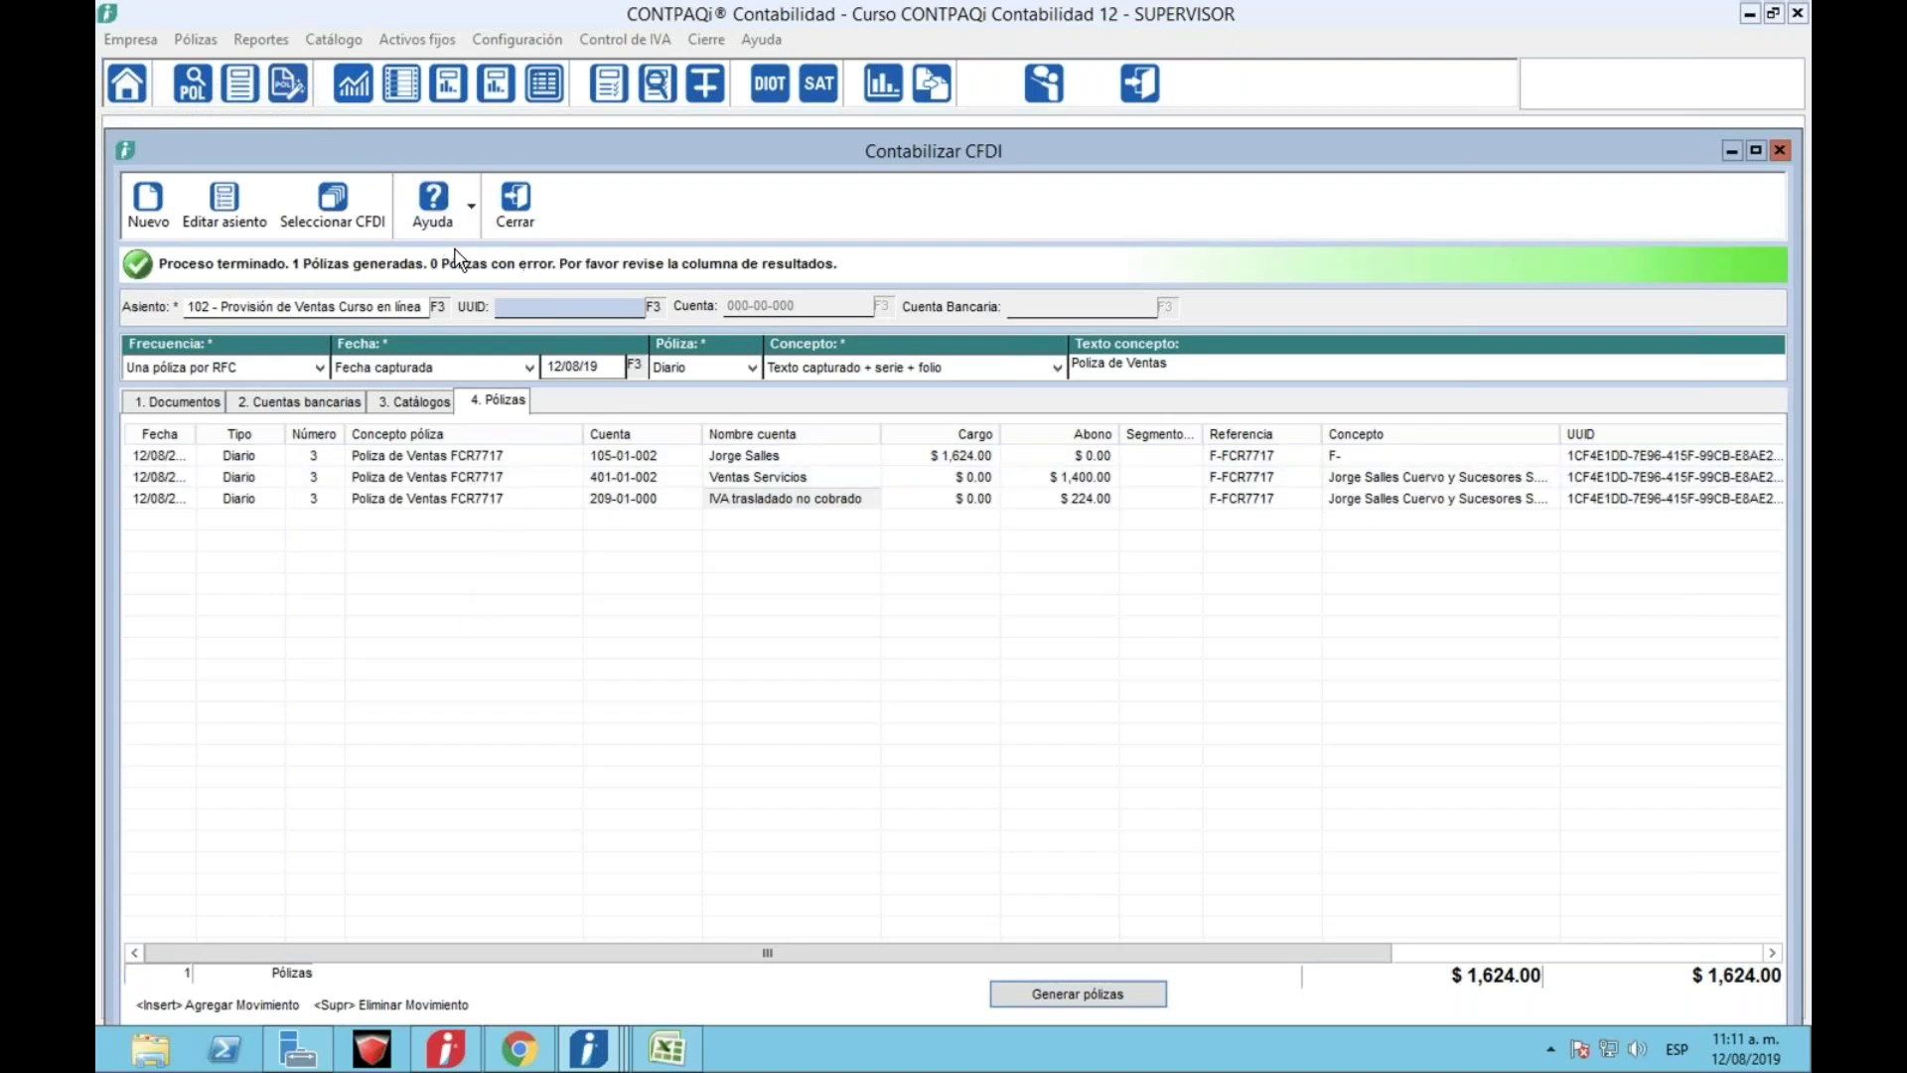
click(155, 208)
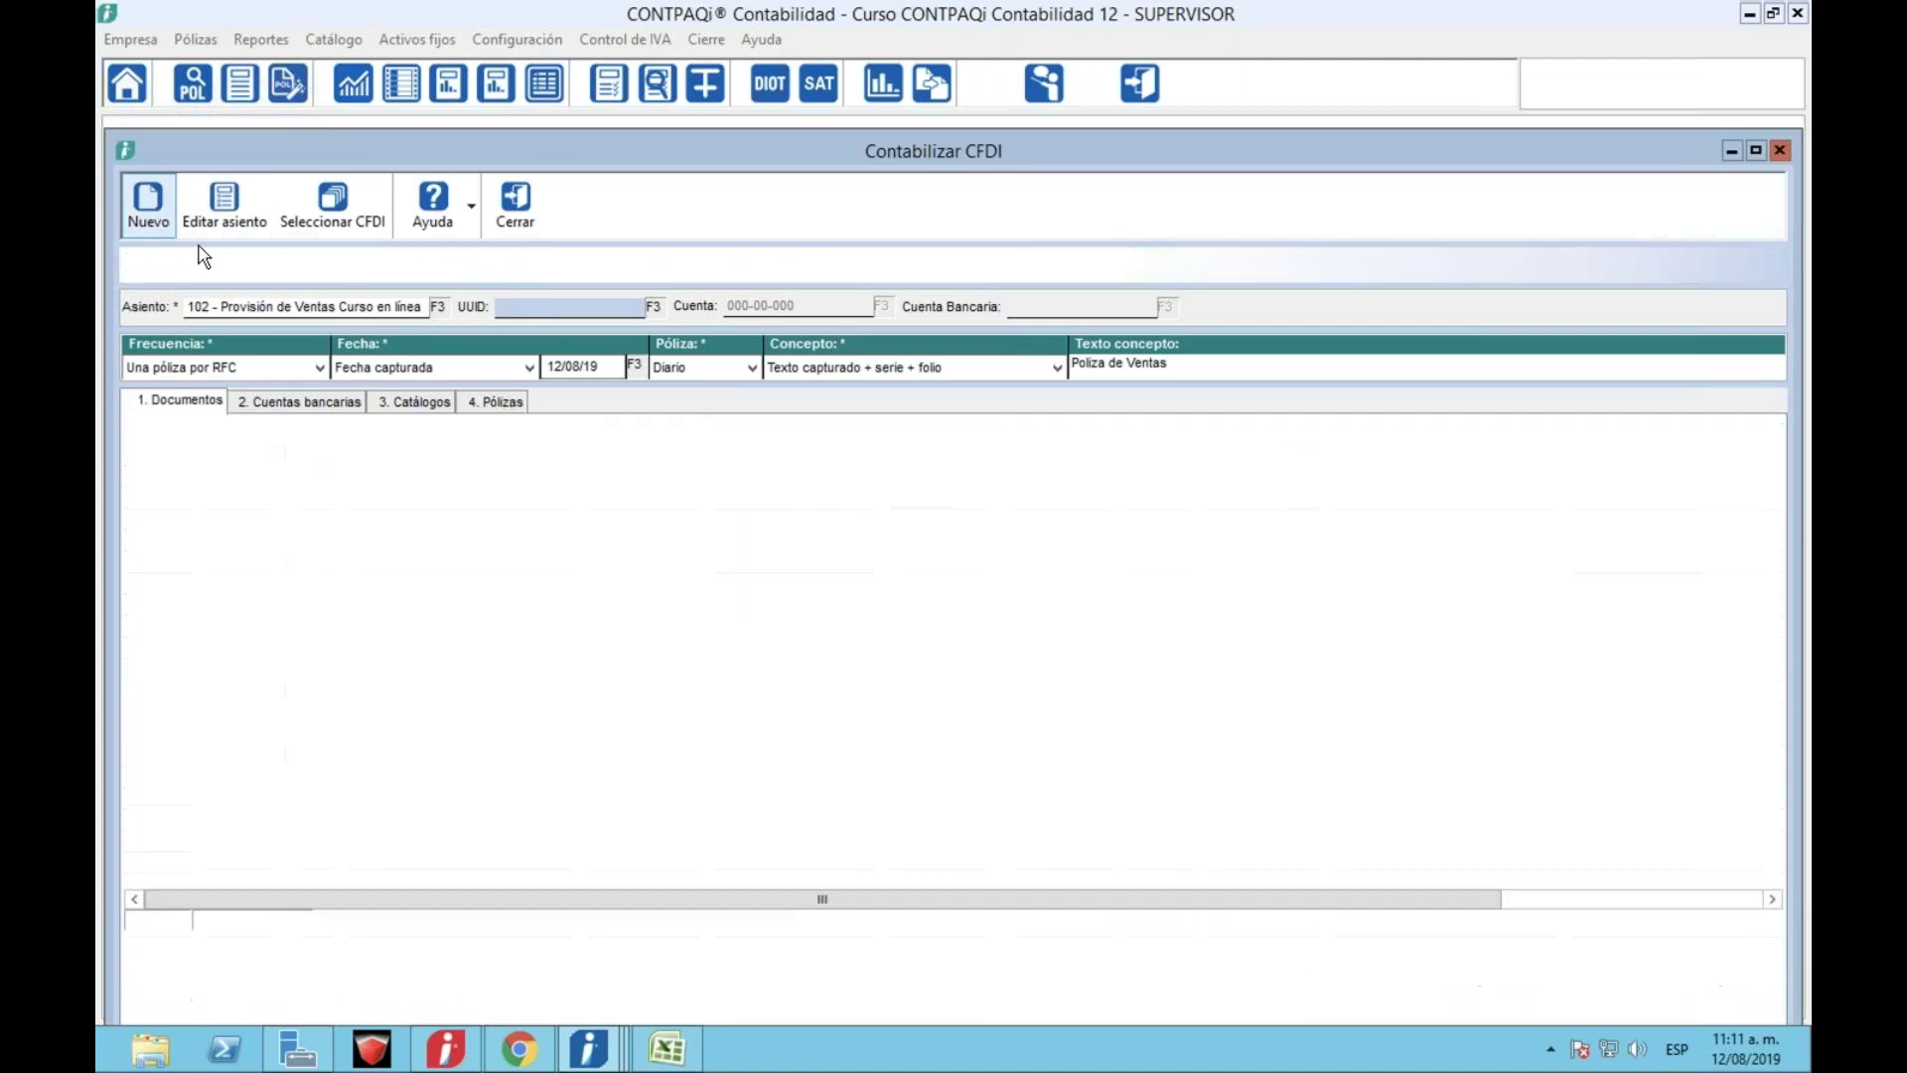
click(333, 199)
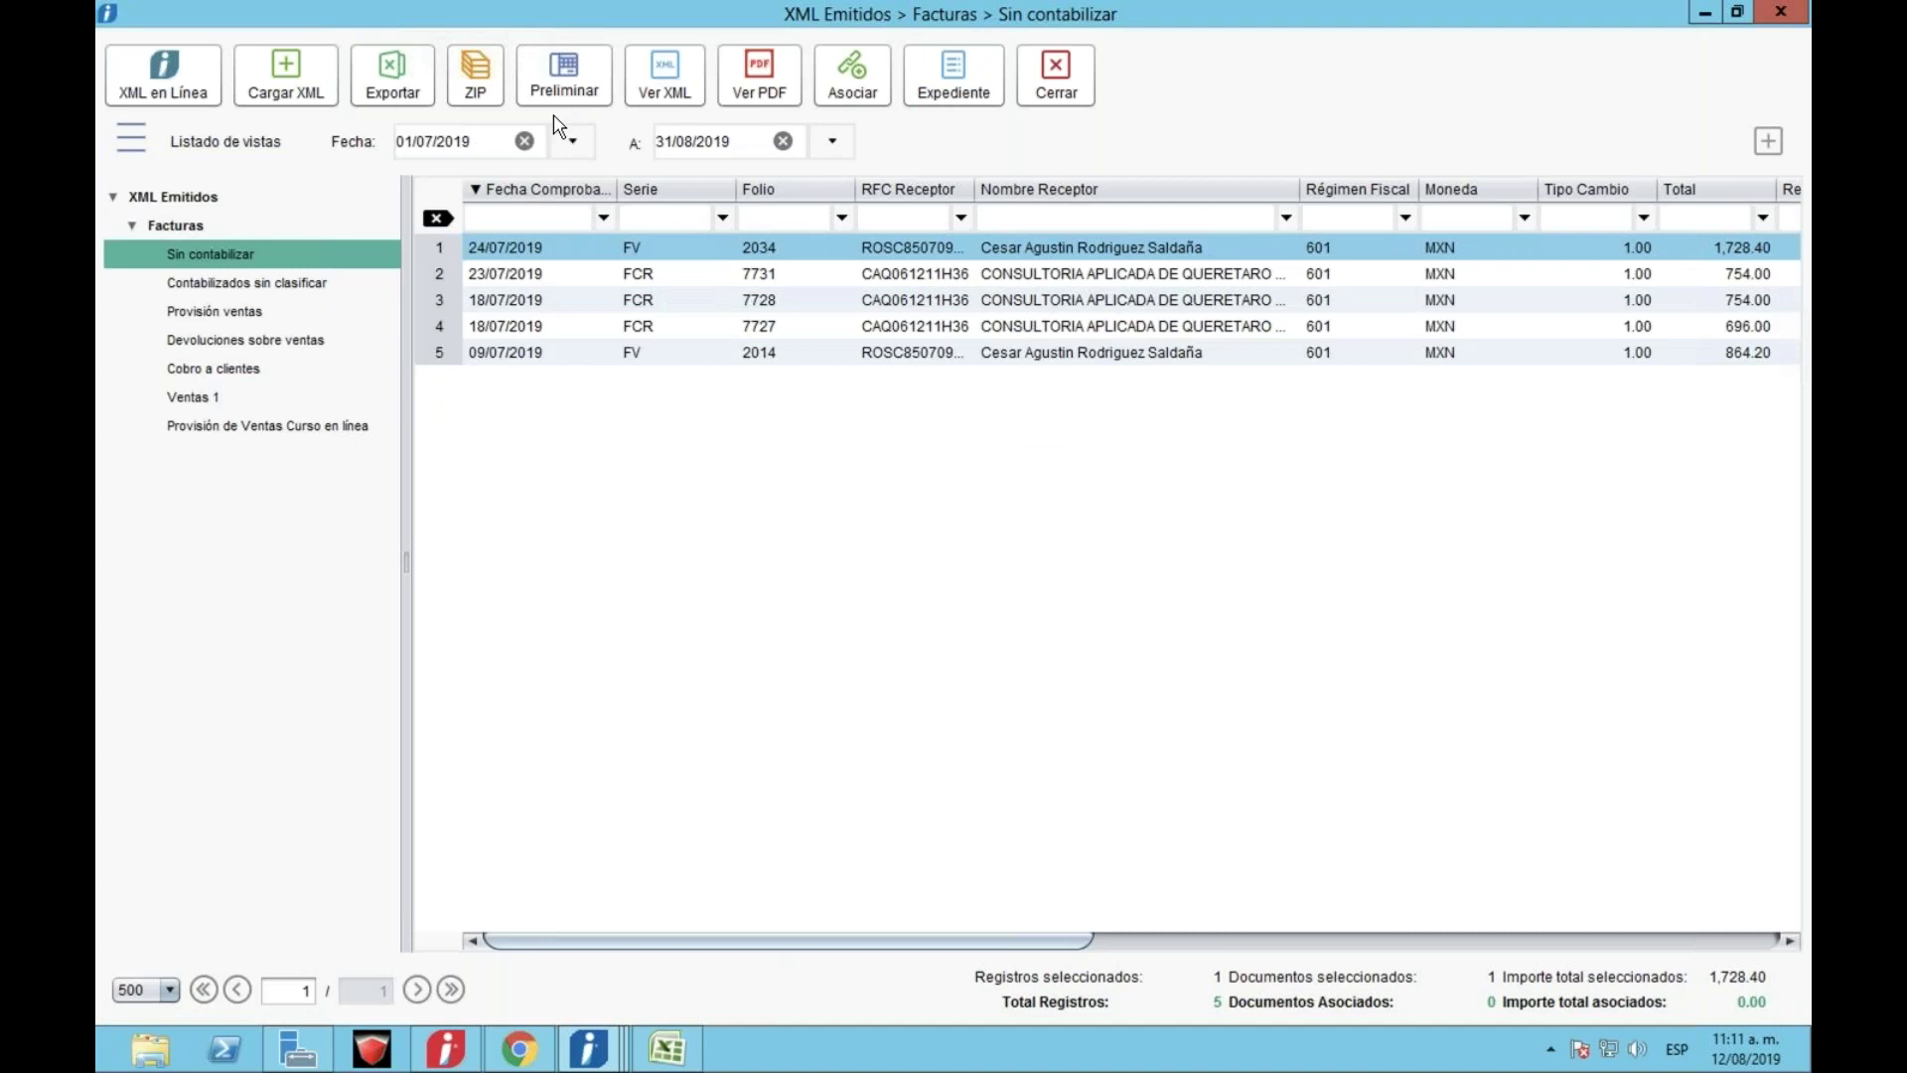
Clear the start-date filter and associate invoice FVCR 1442 for 23,124.60 dated 29/06/2019.
click(525, 143)
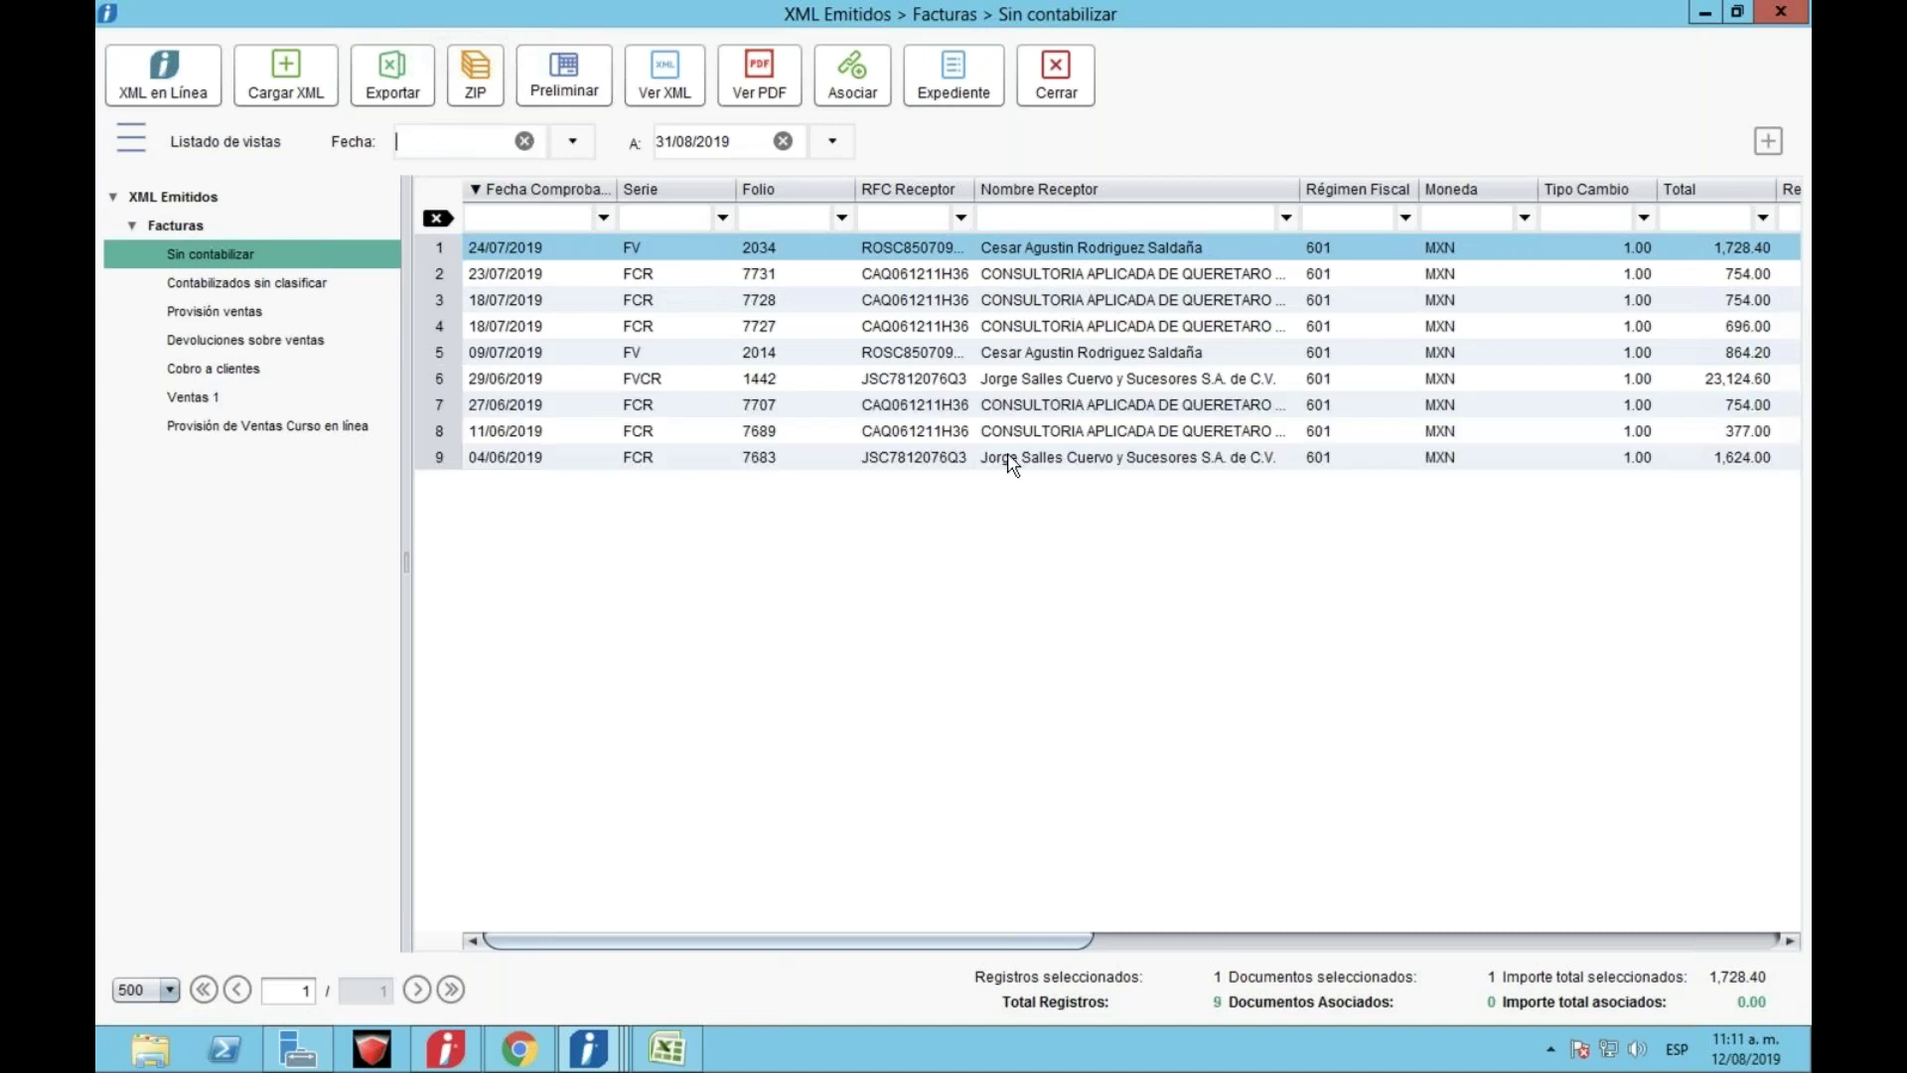
click(1089, 386)
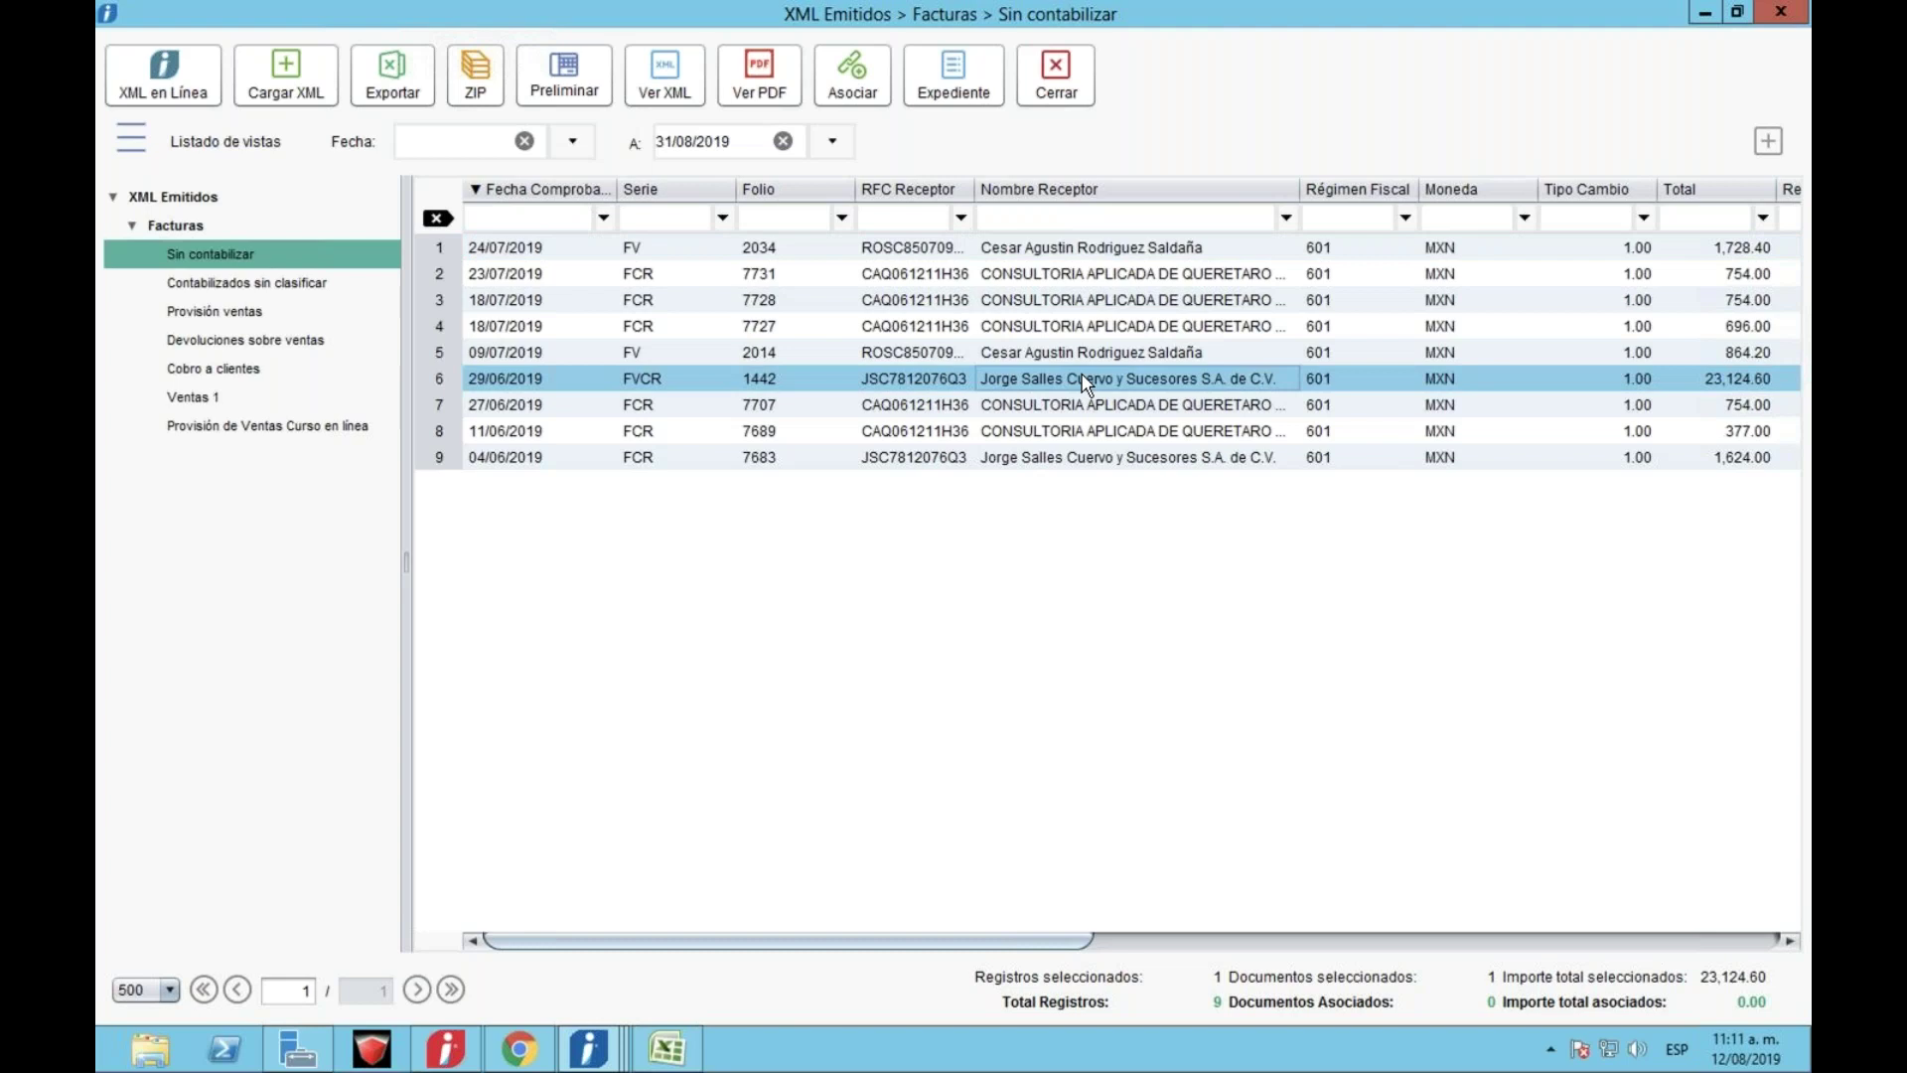
click(857, 78)
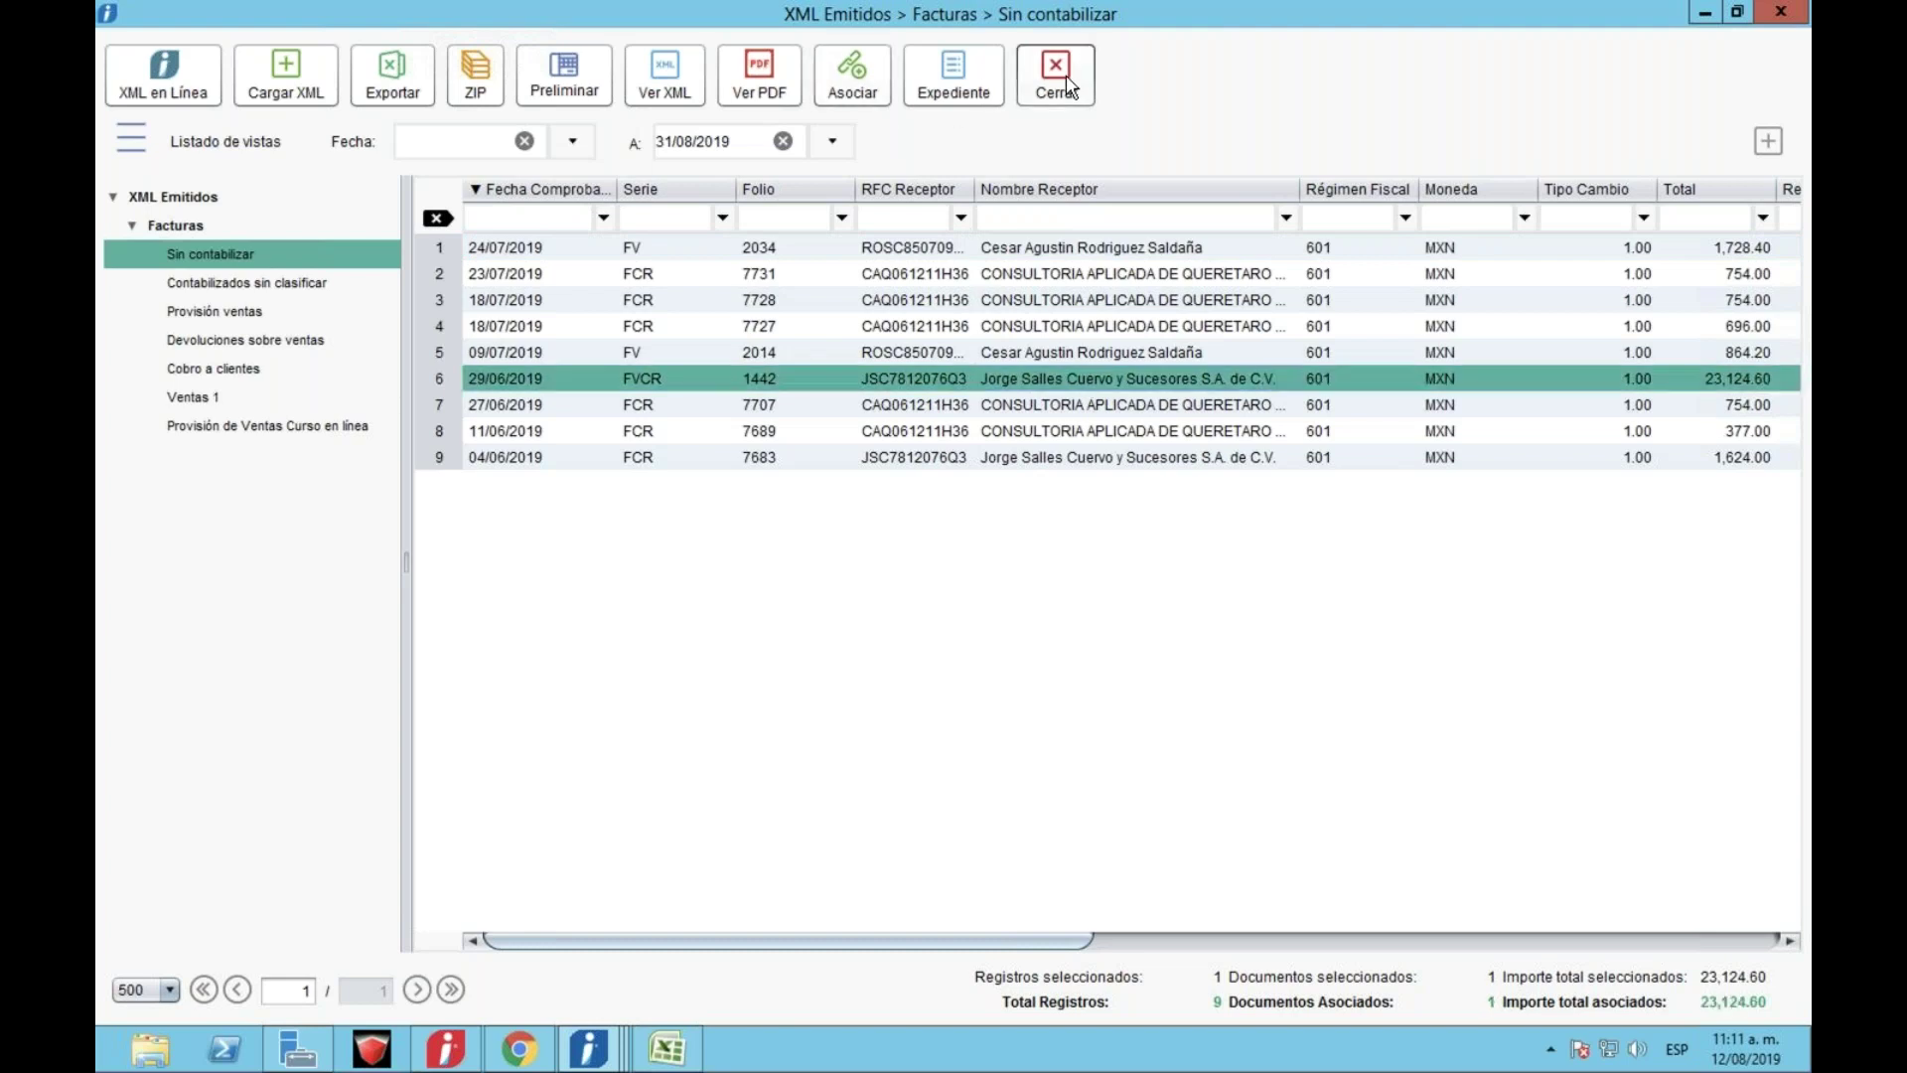
click(1070, 87)
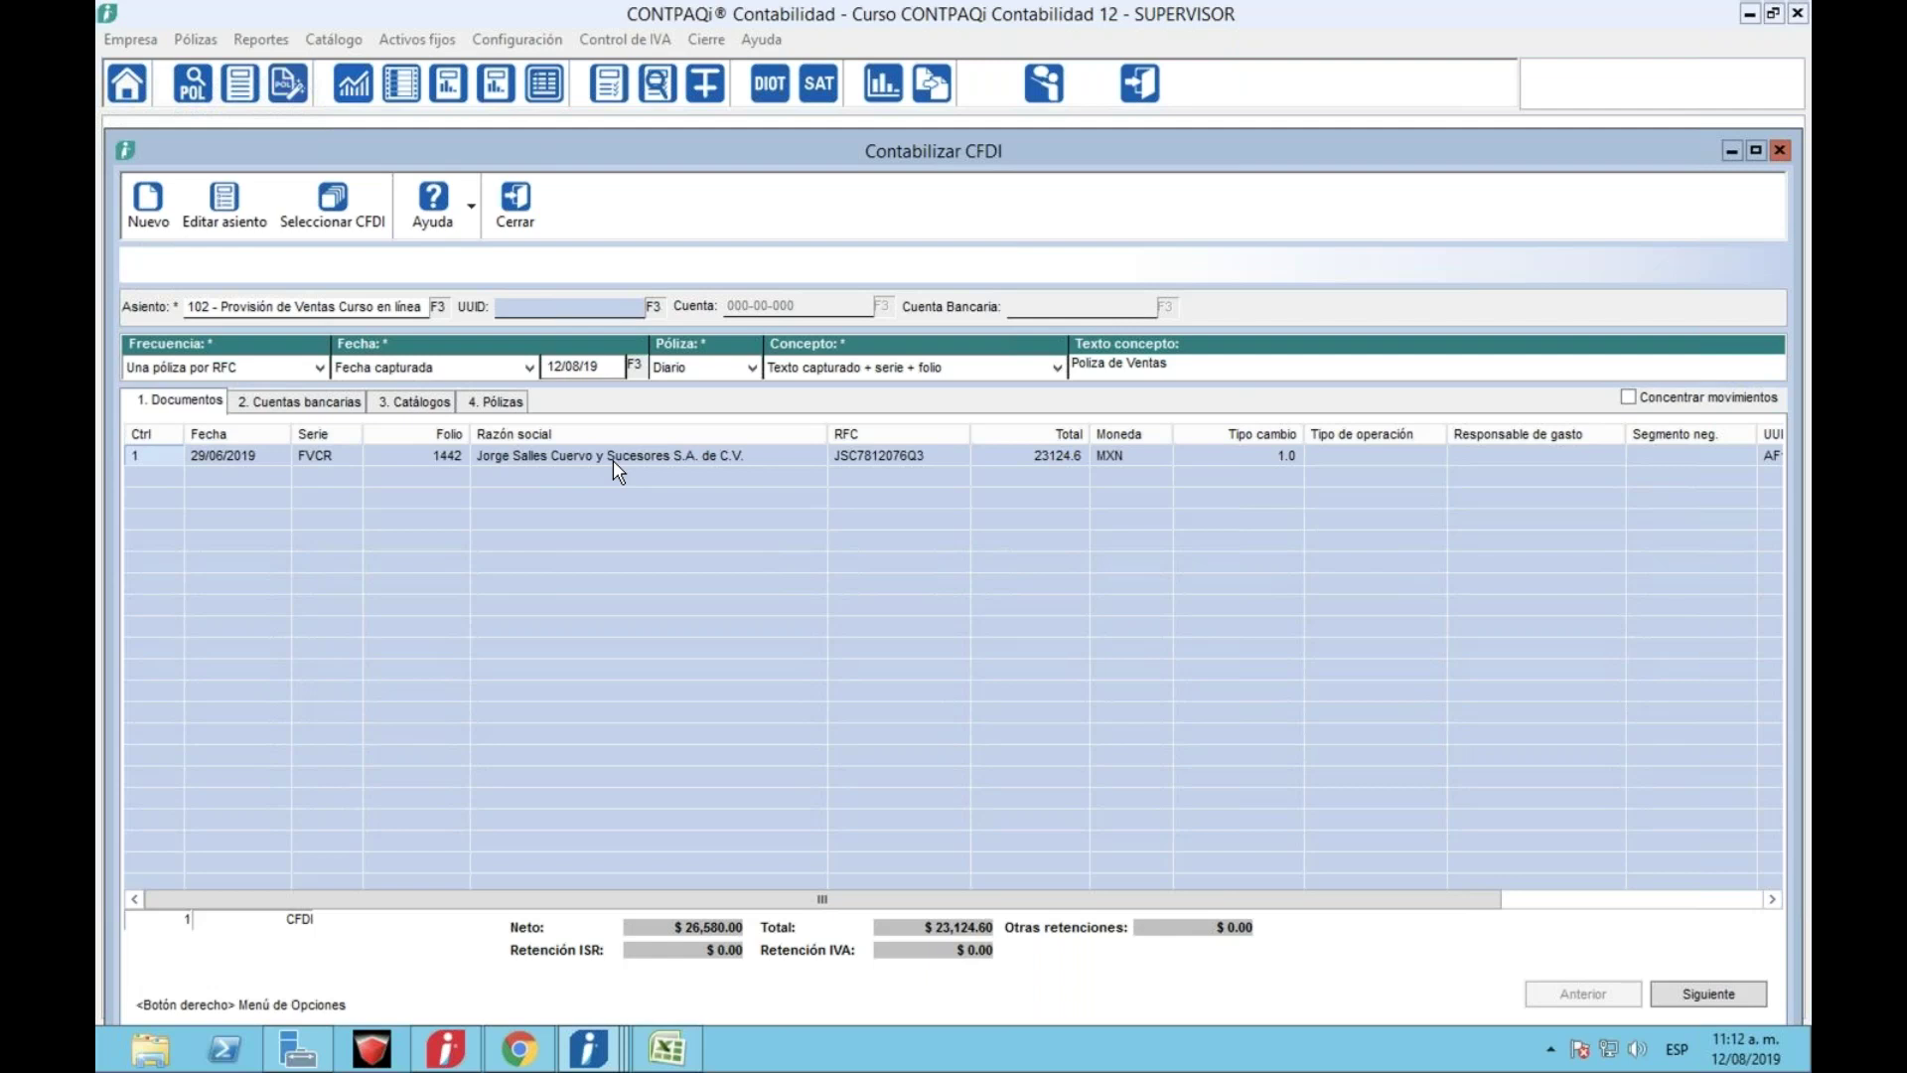
Open invoice FVCR 1442's Documento administrativo, widen Descripción, and go to Tipo de Operación.
click(492, 452)
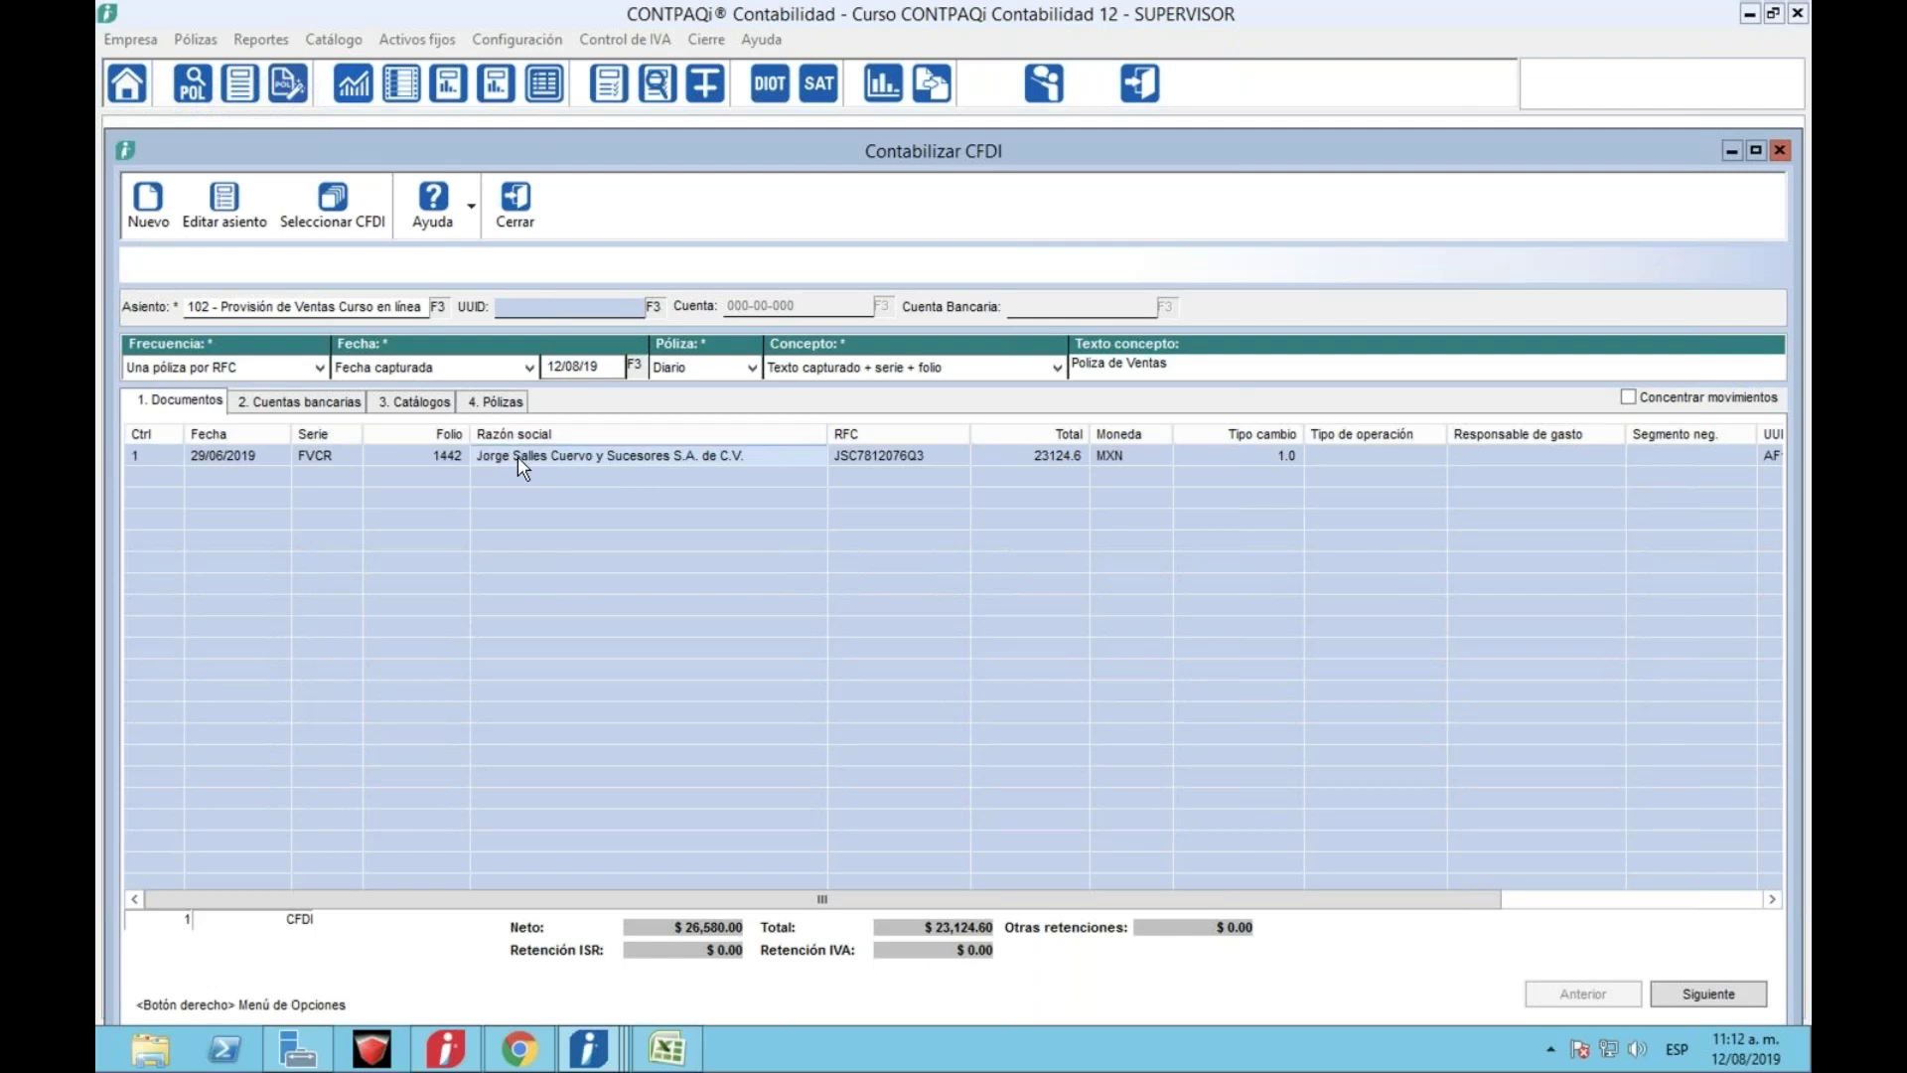
double_click(517, 456)
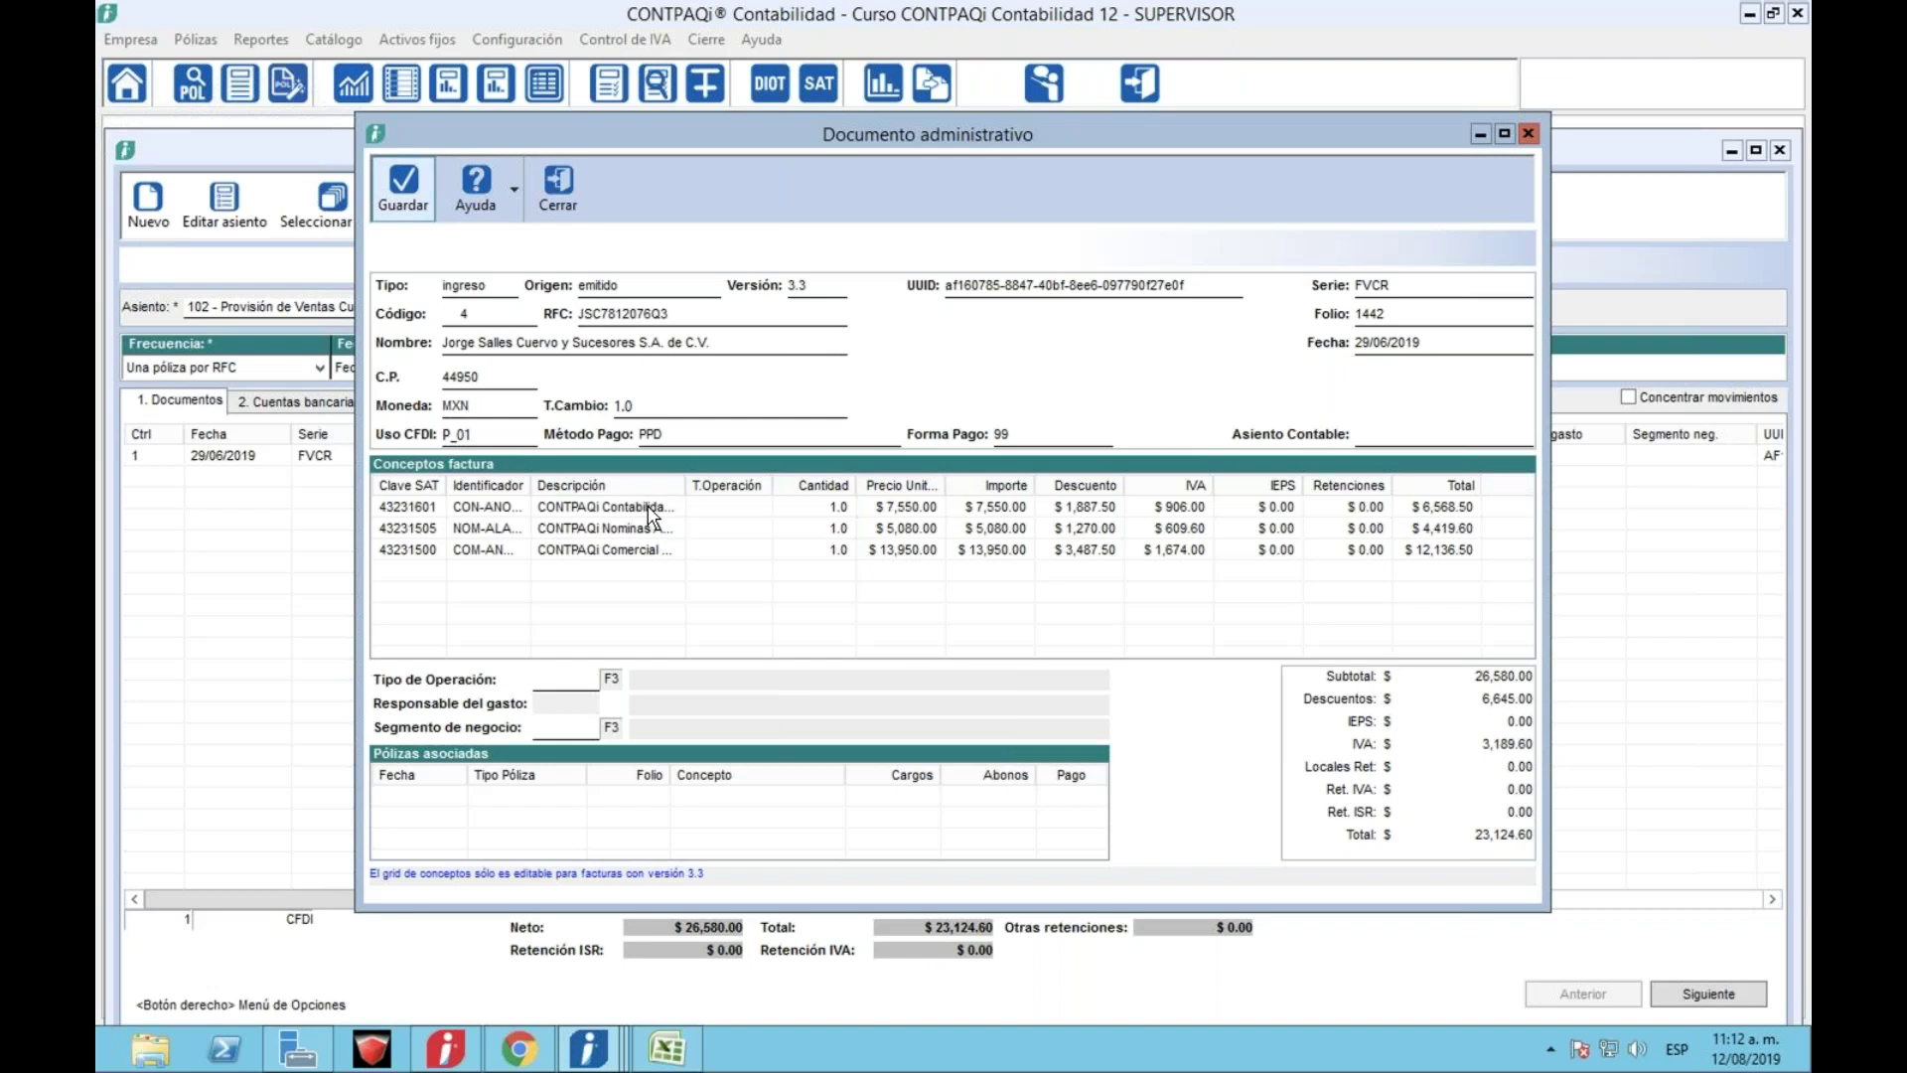
click(679, 519)
drag(685, 485, 791, 484)
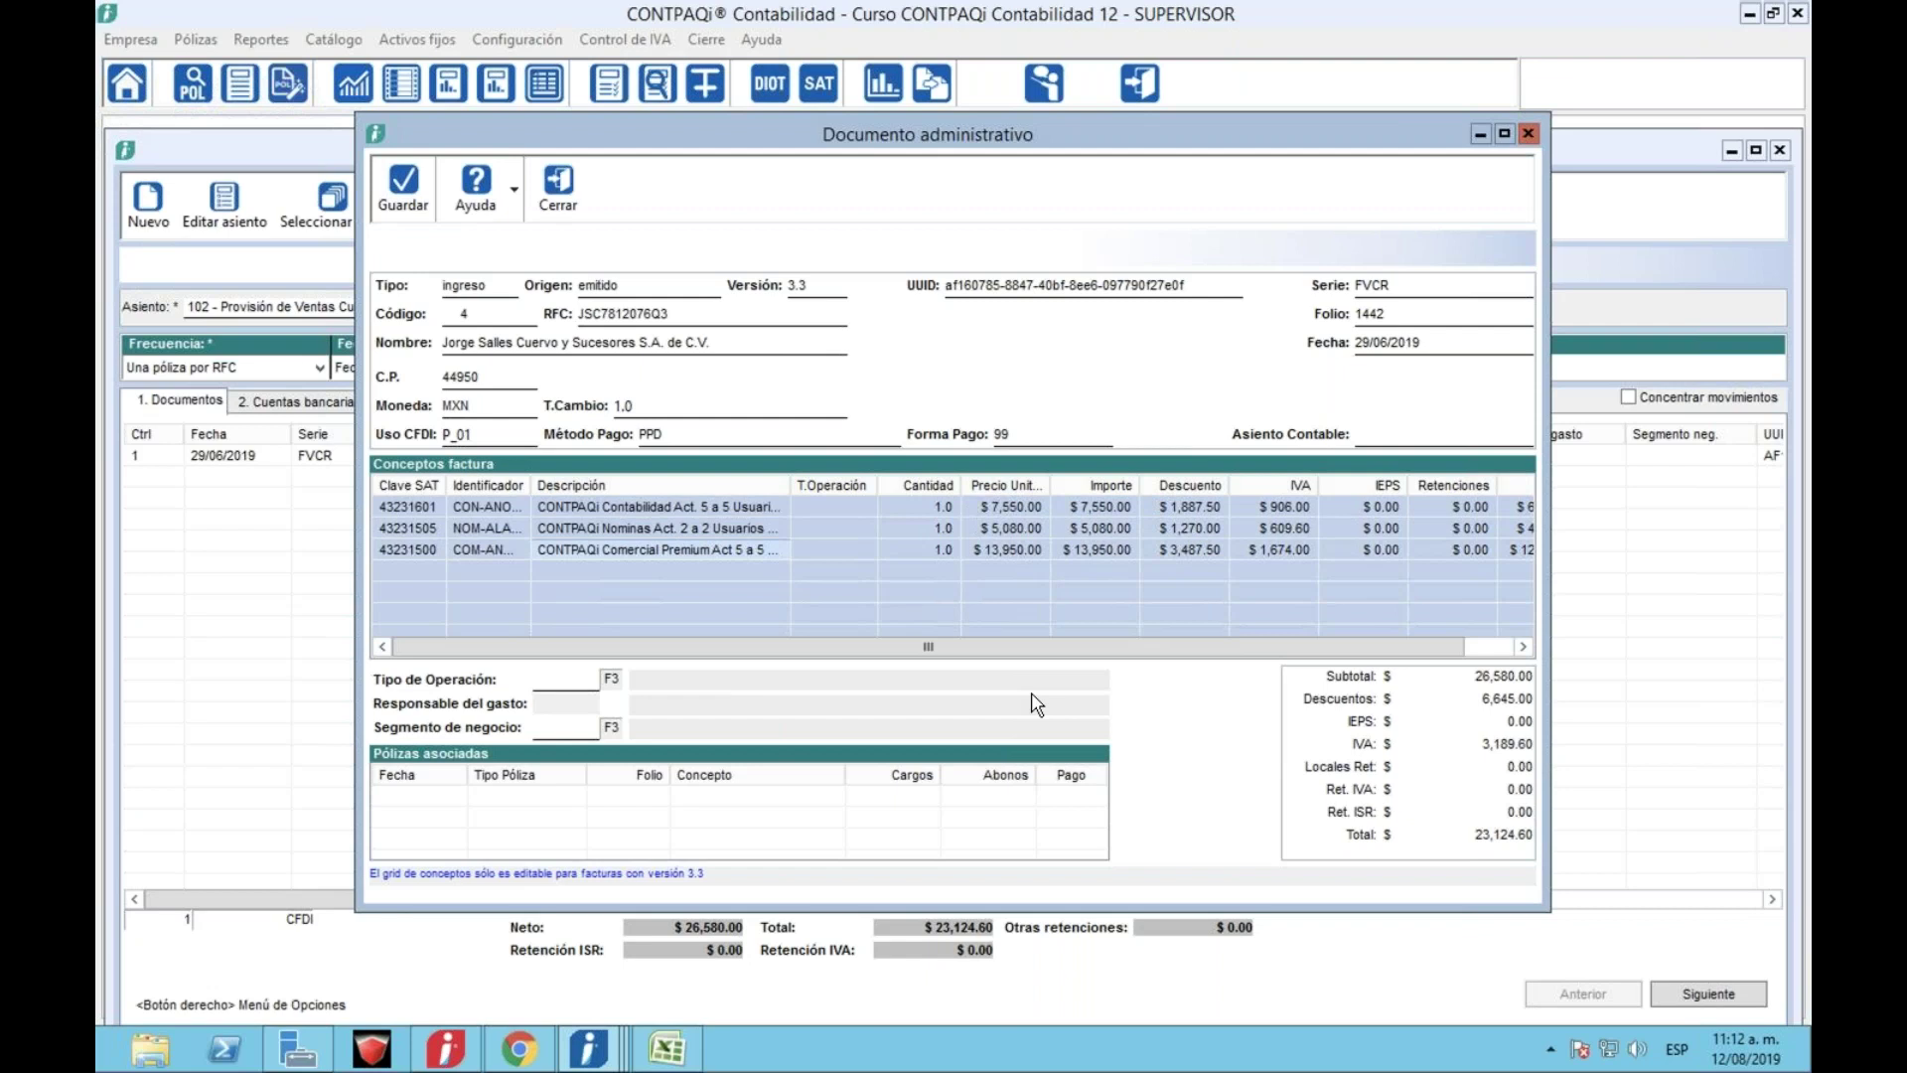
click(562, 678)
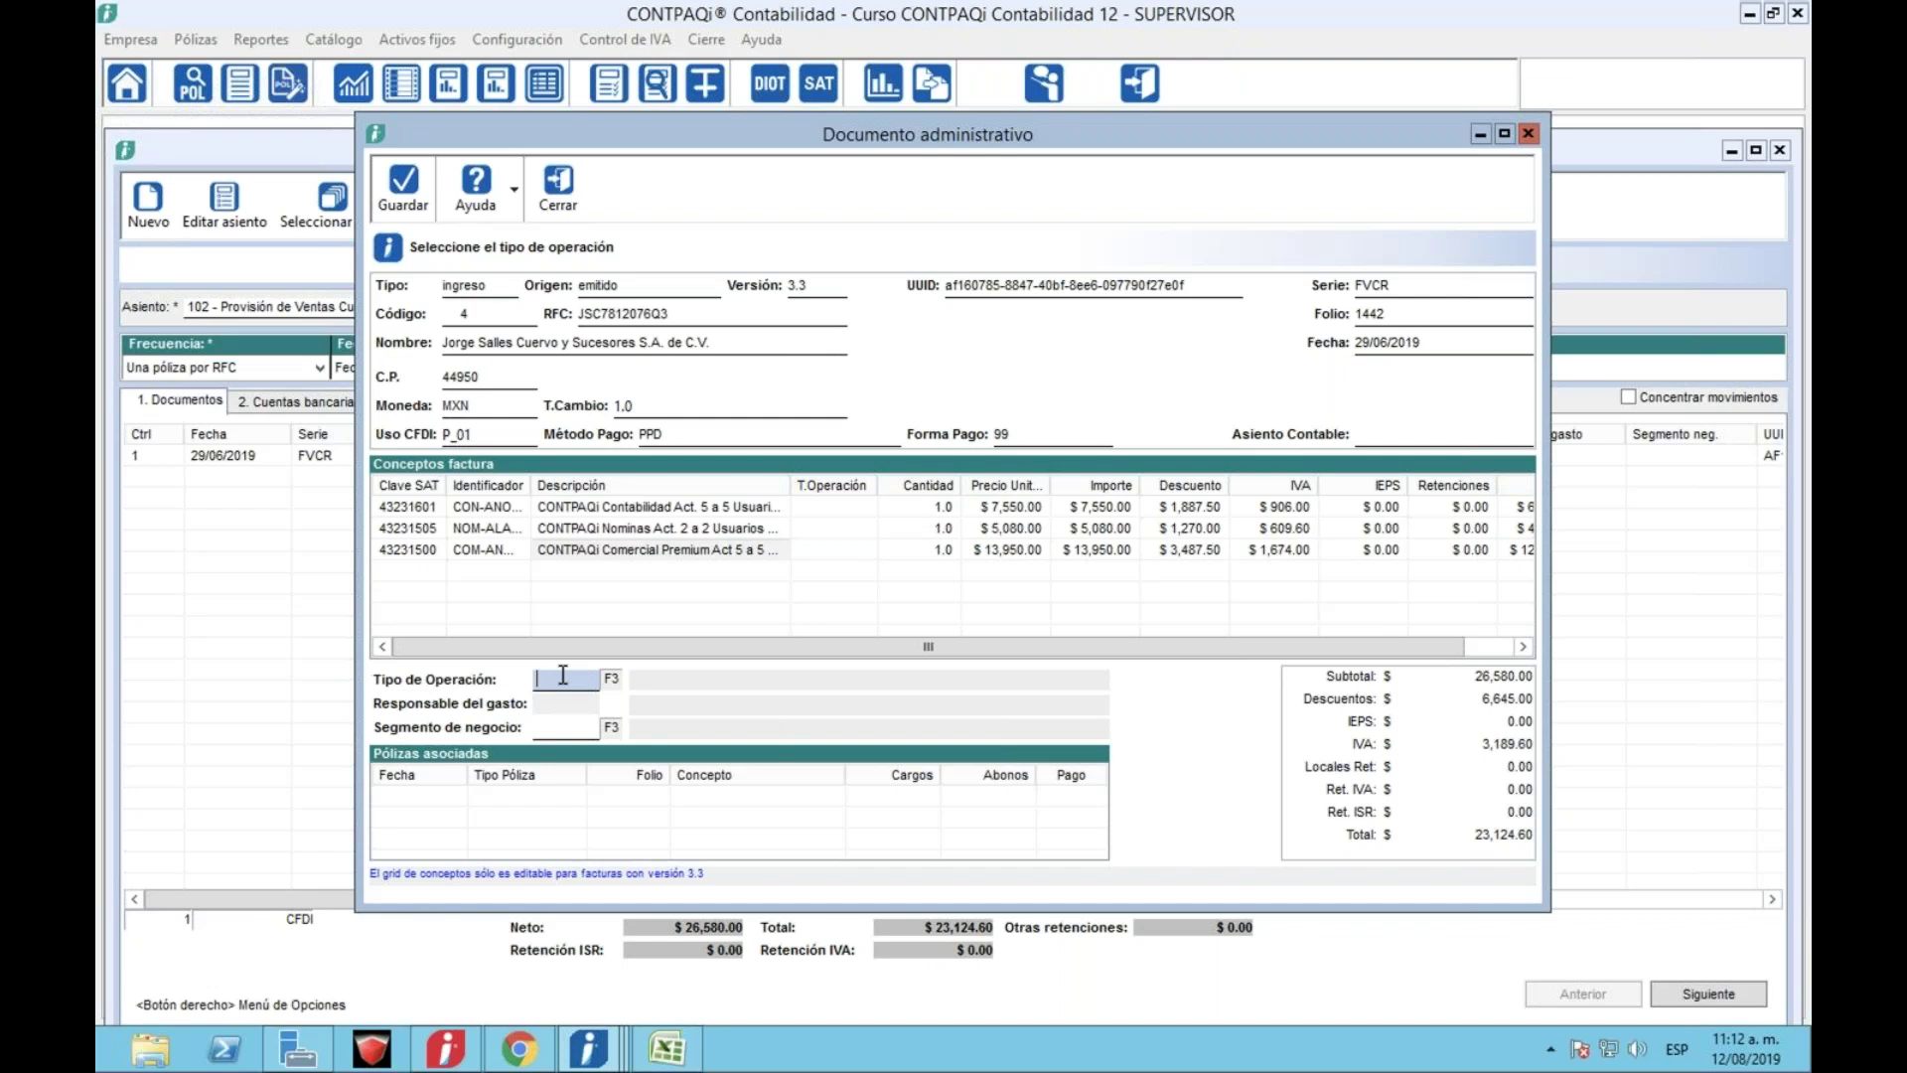
click(565, 728)
click(558, 684)
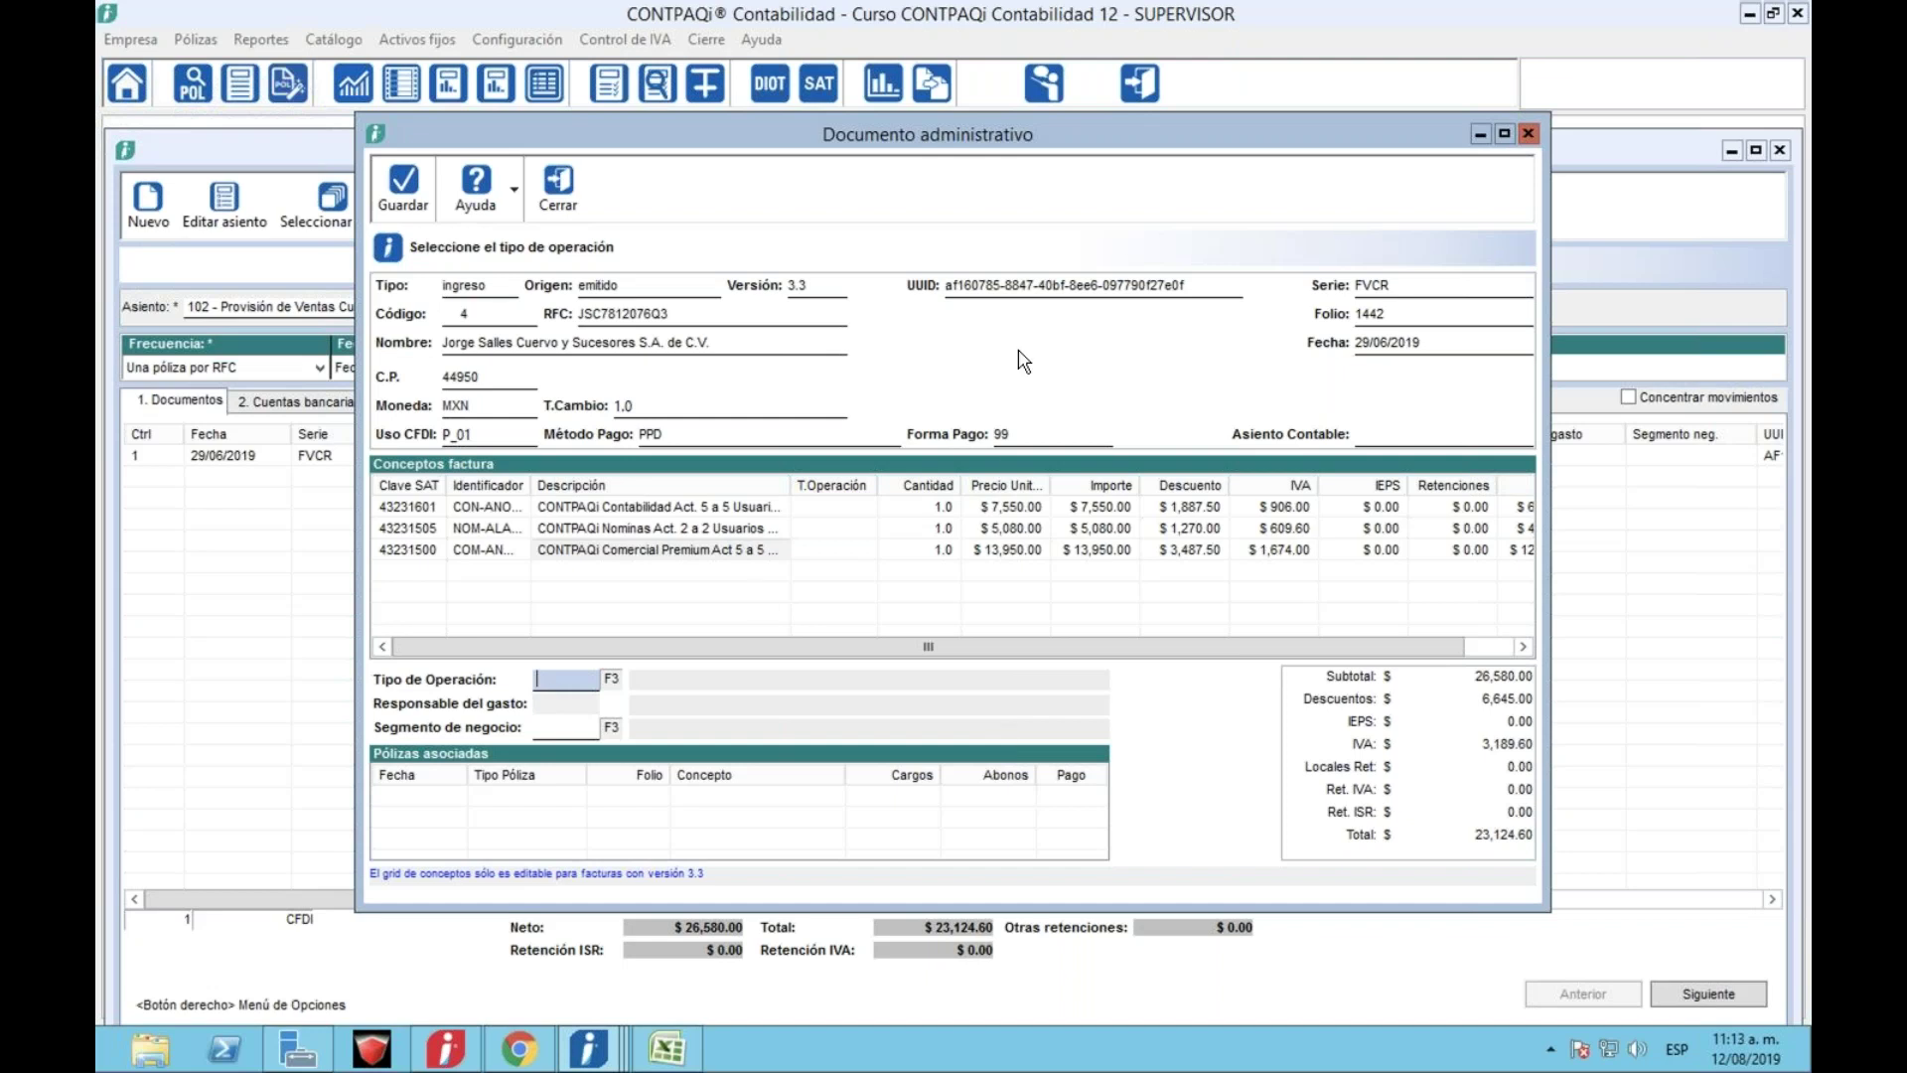
Close the administrative document without saving and review the entry lines for the Ventas CONTPAQI movement.
click(565, 200)
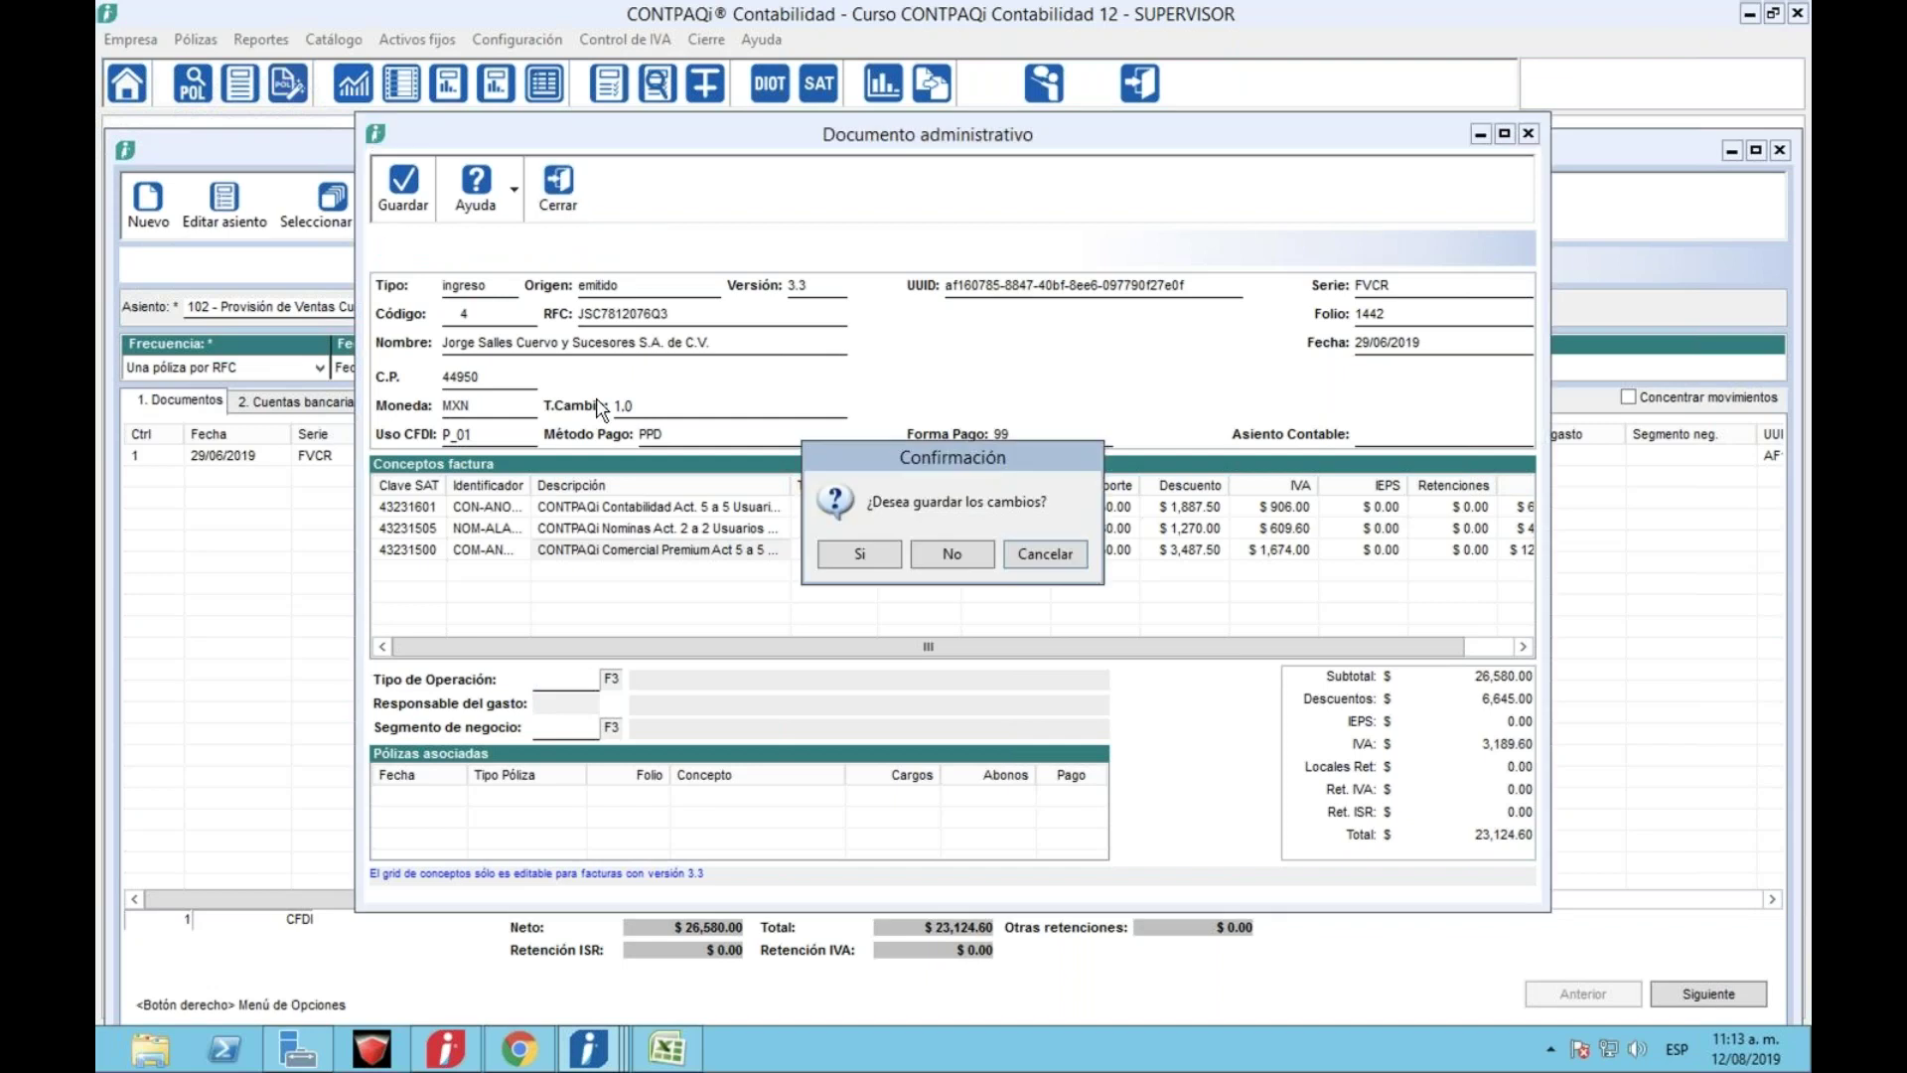
click(939, 549)
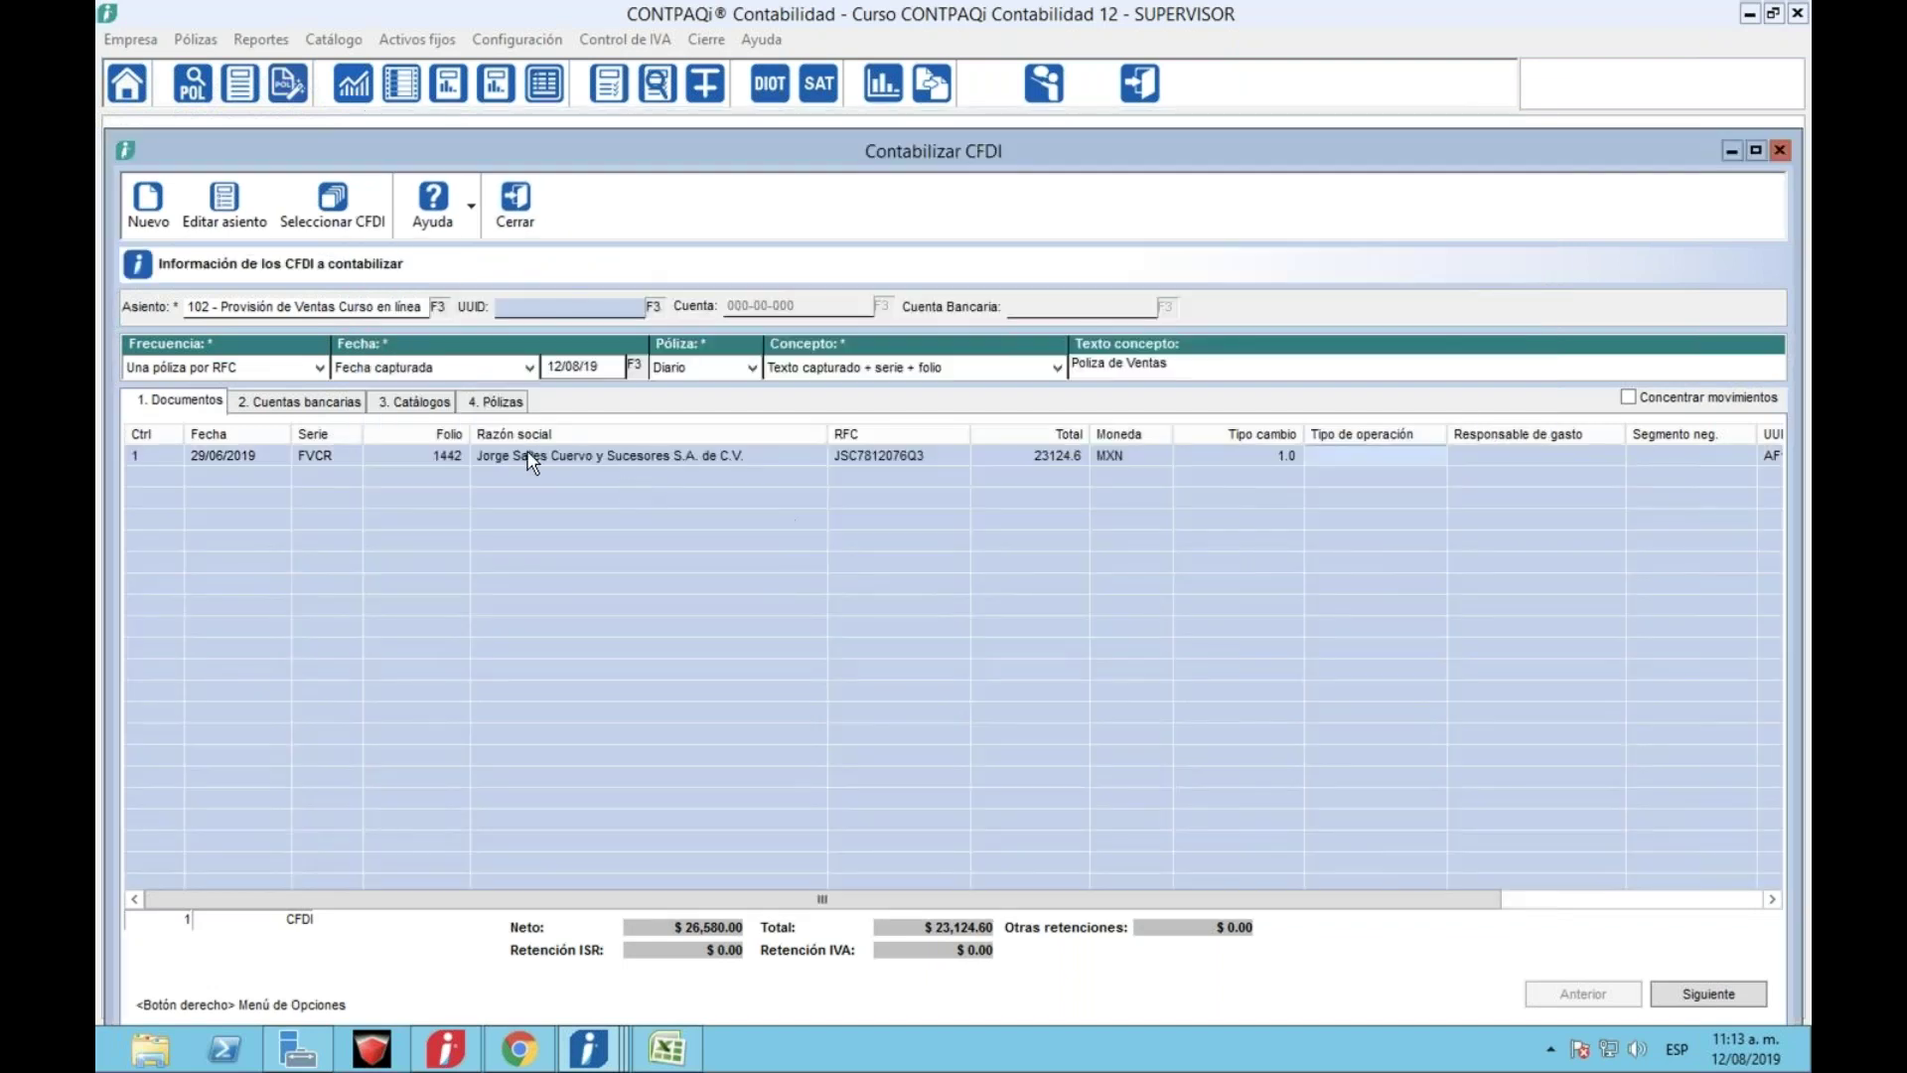
click(1717, 998)
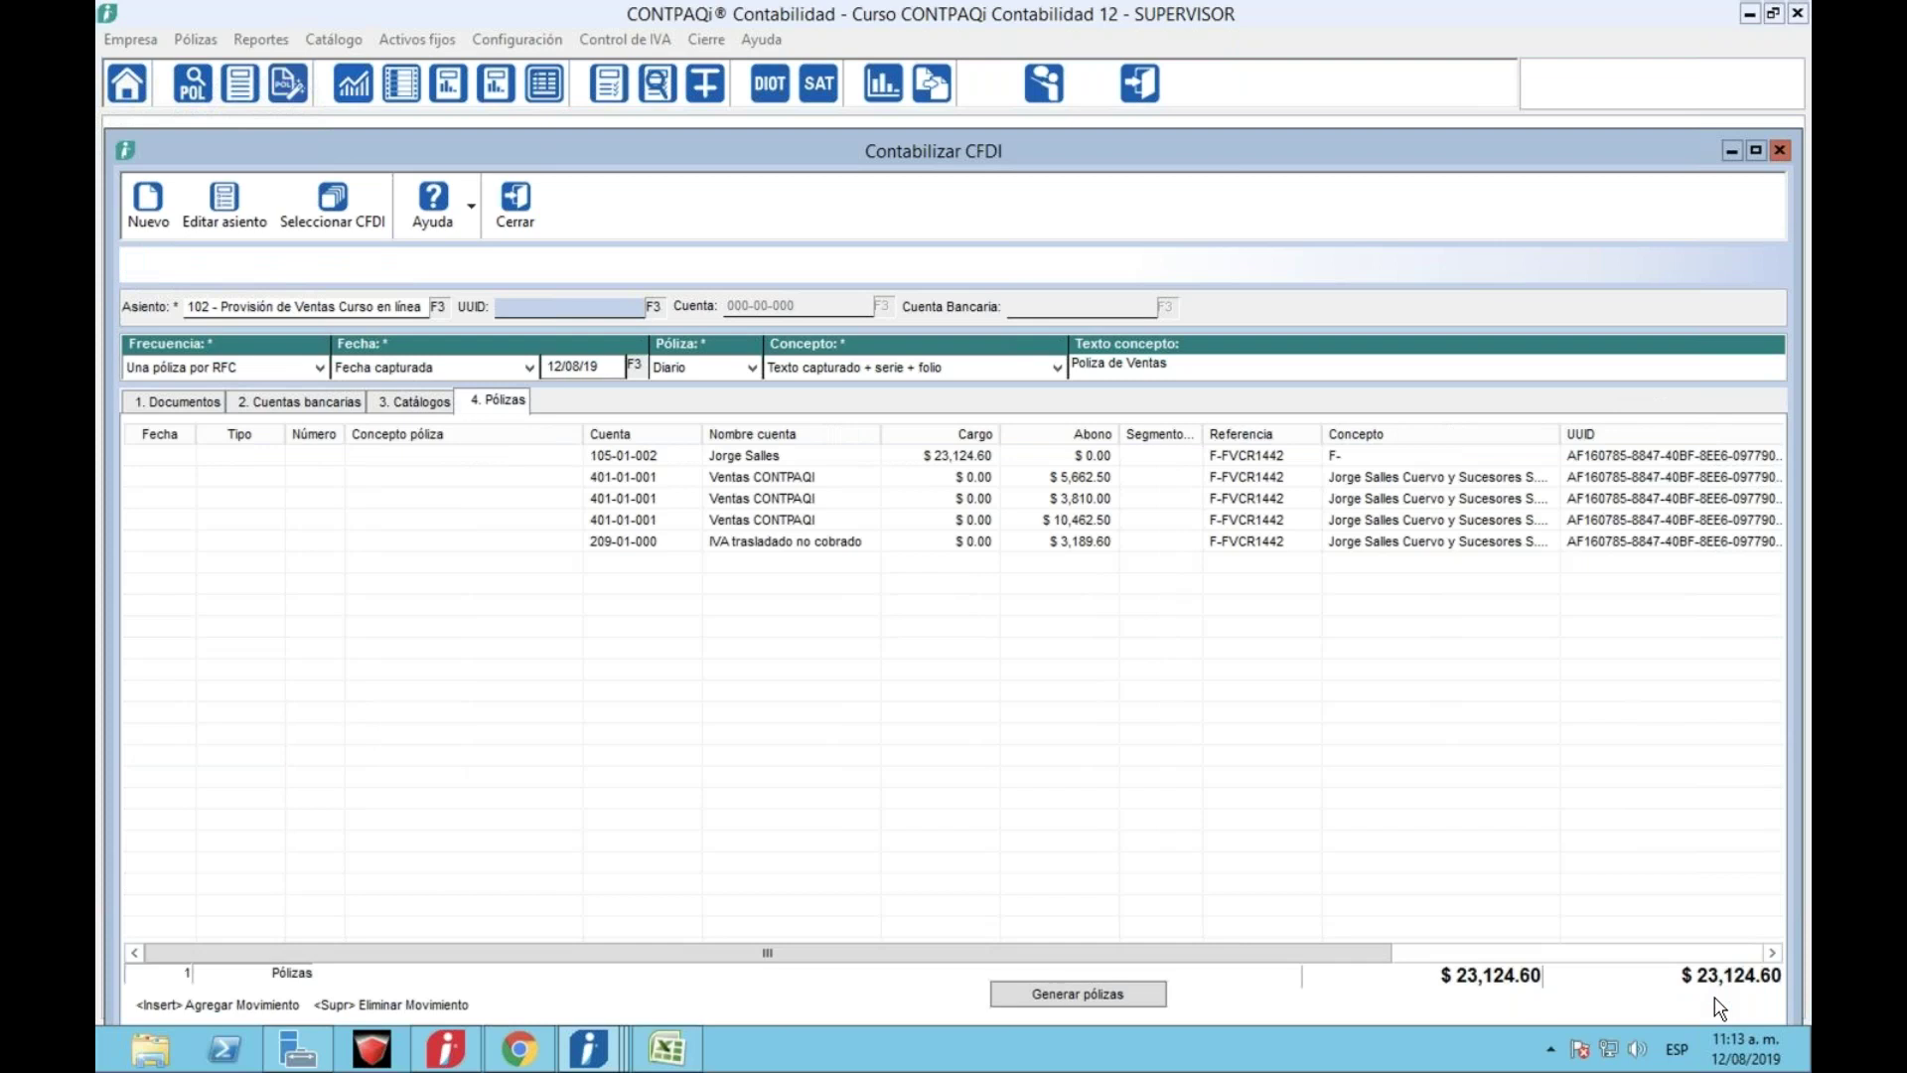
click(803, 497)
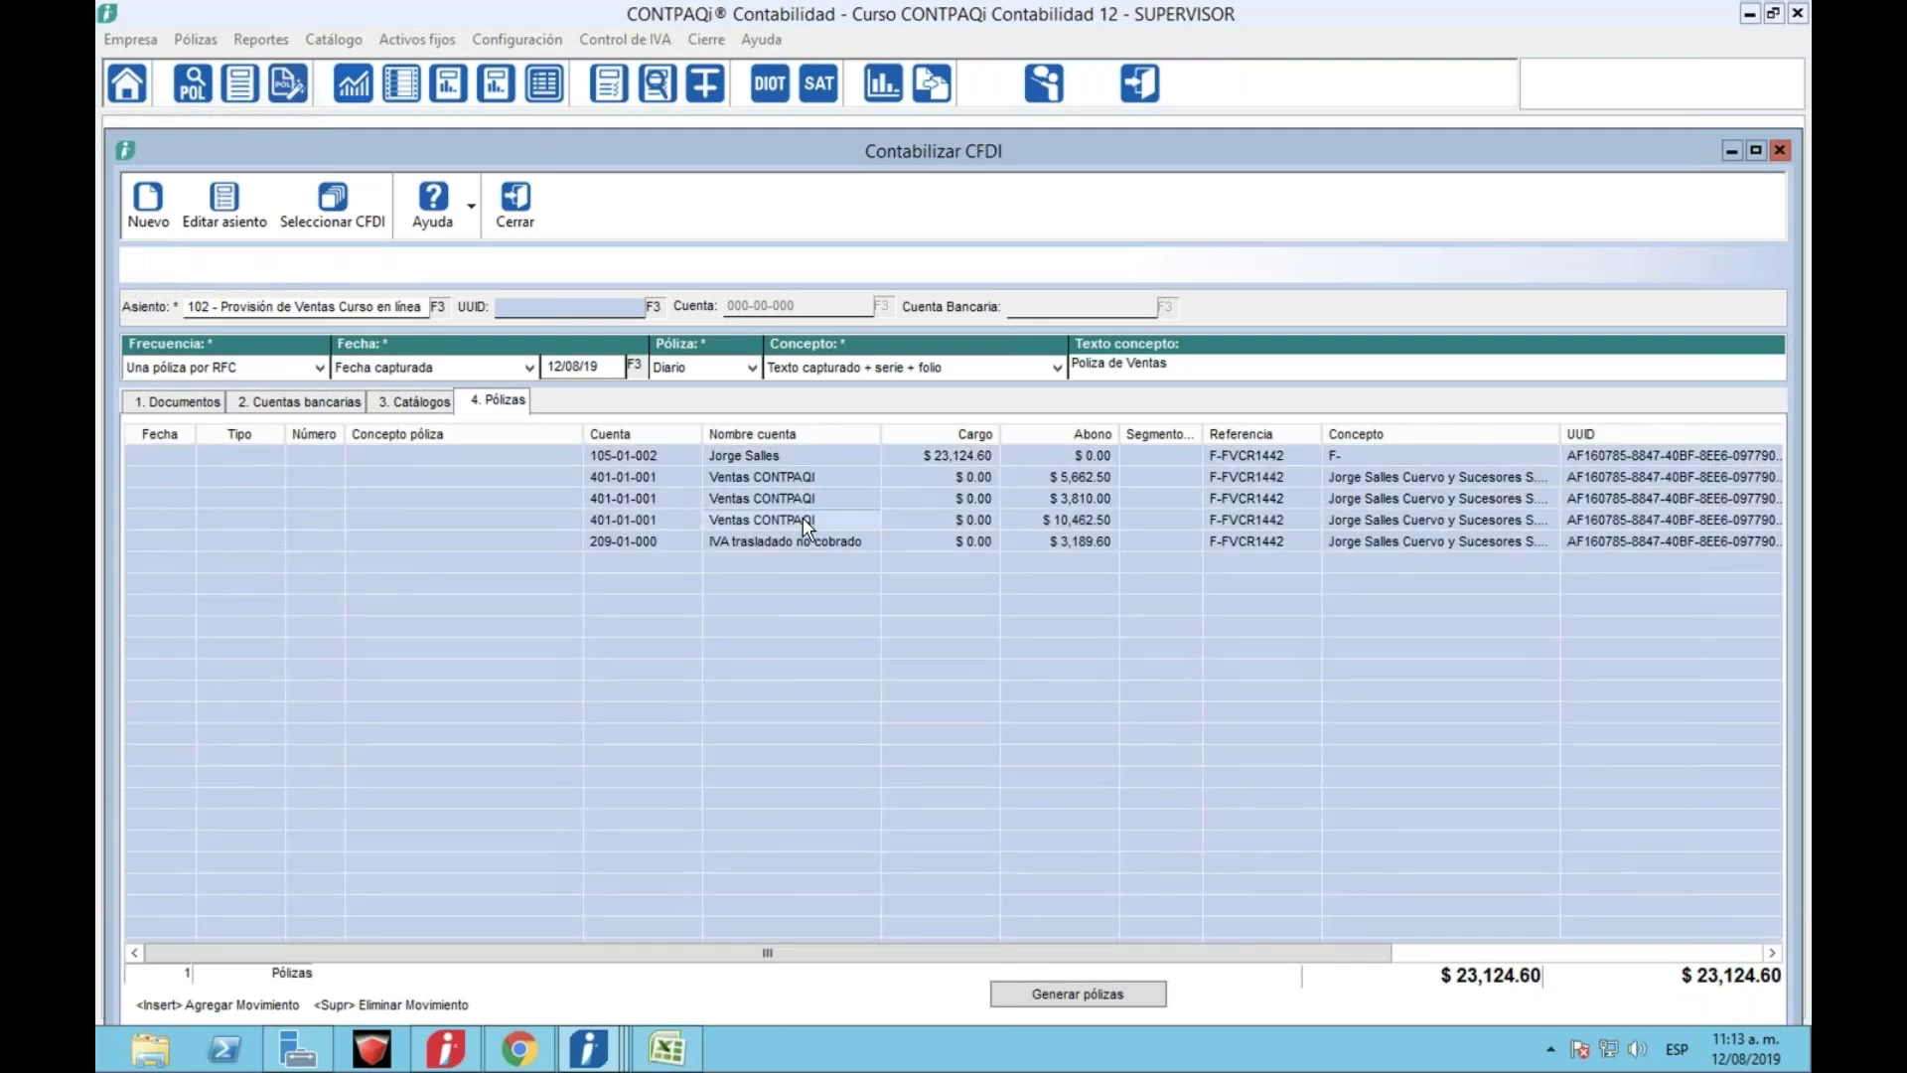
click(328, 407)
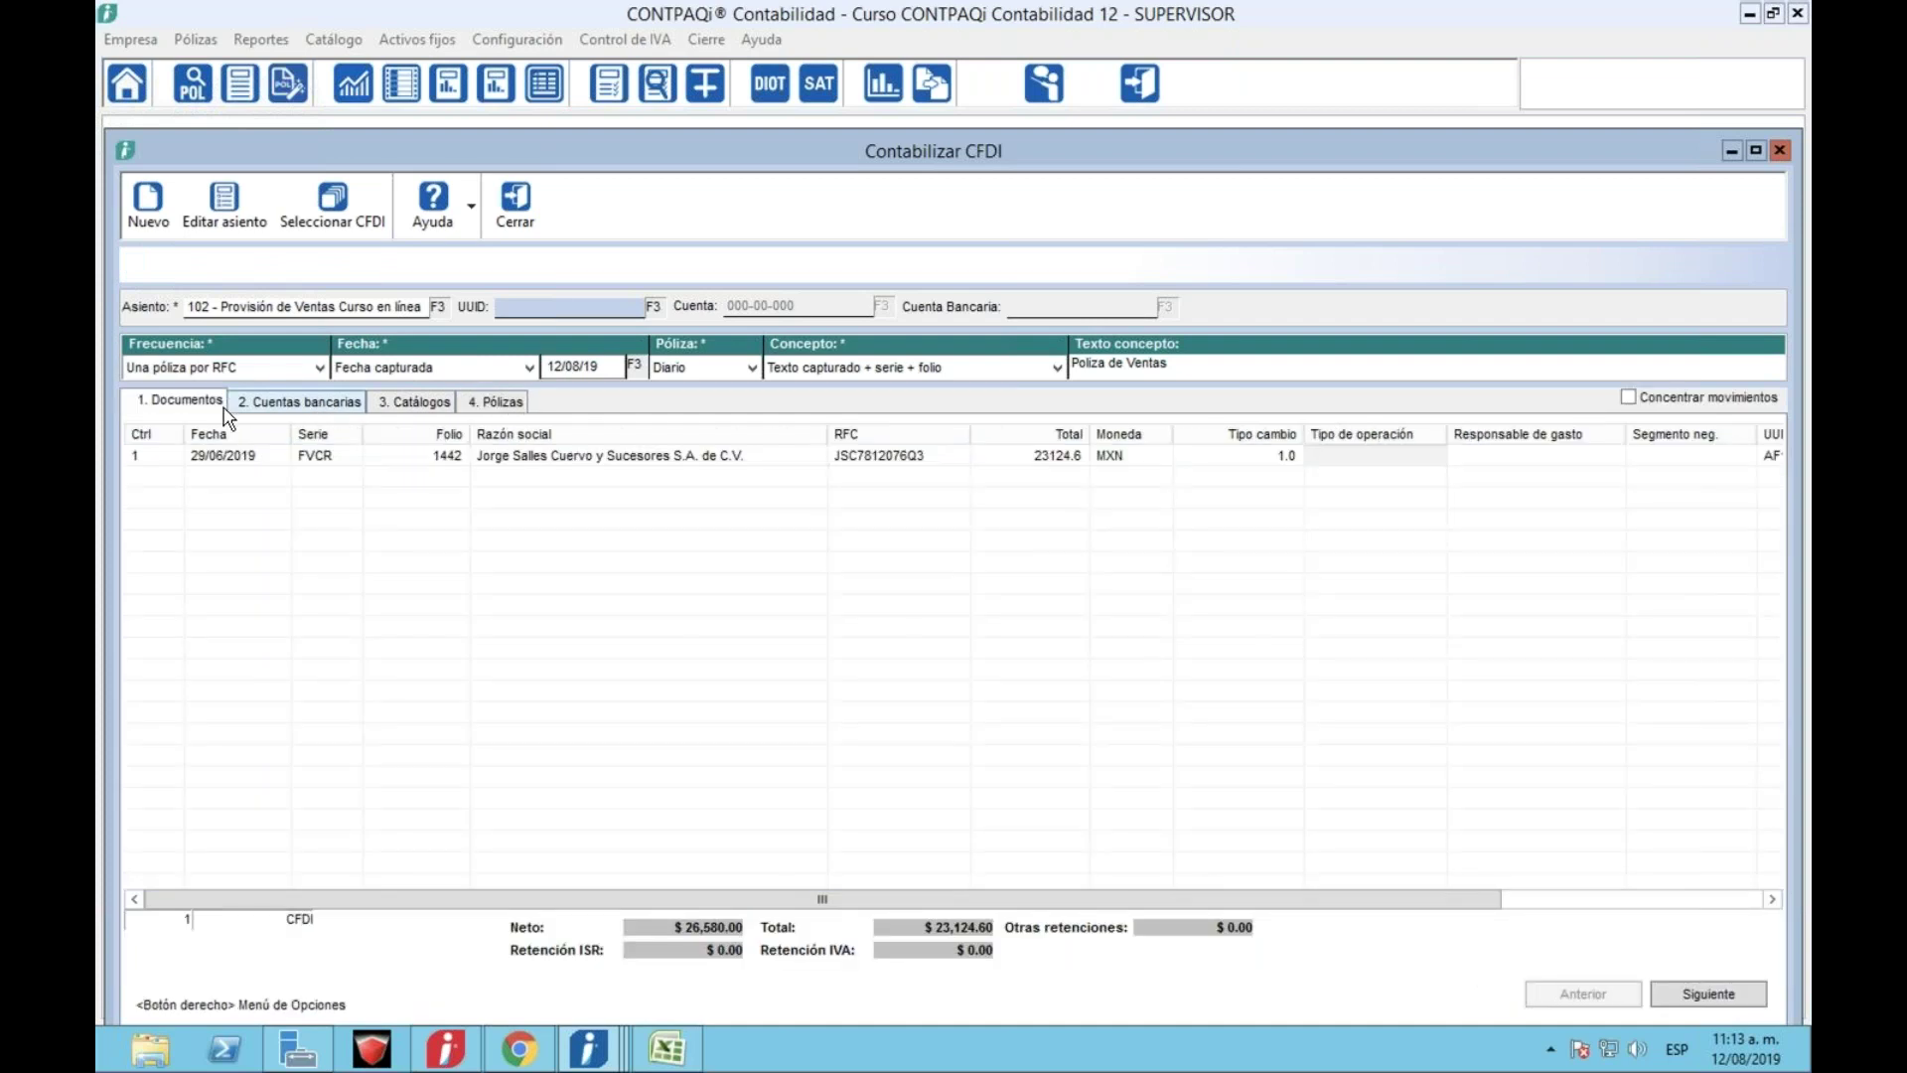
Check the product and service account catalog, generate póliza 4 for 23,124.60, and open Listado de Pólizas.
click(402, 400)
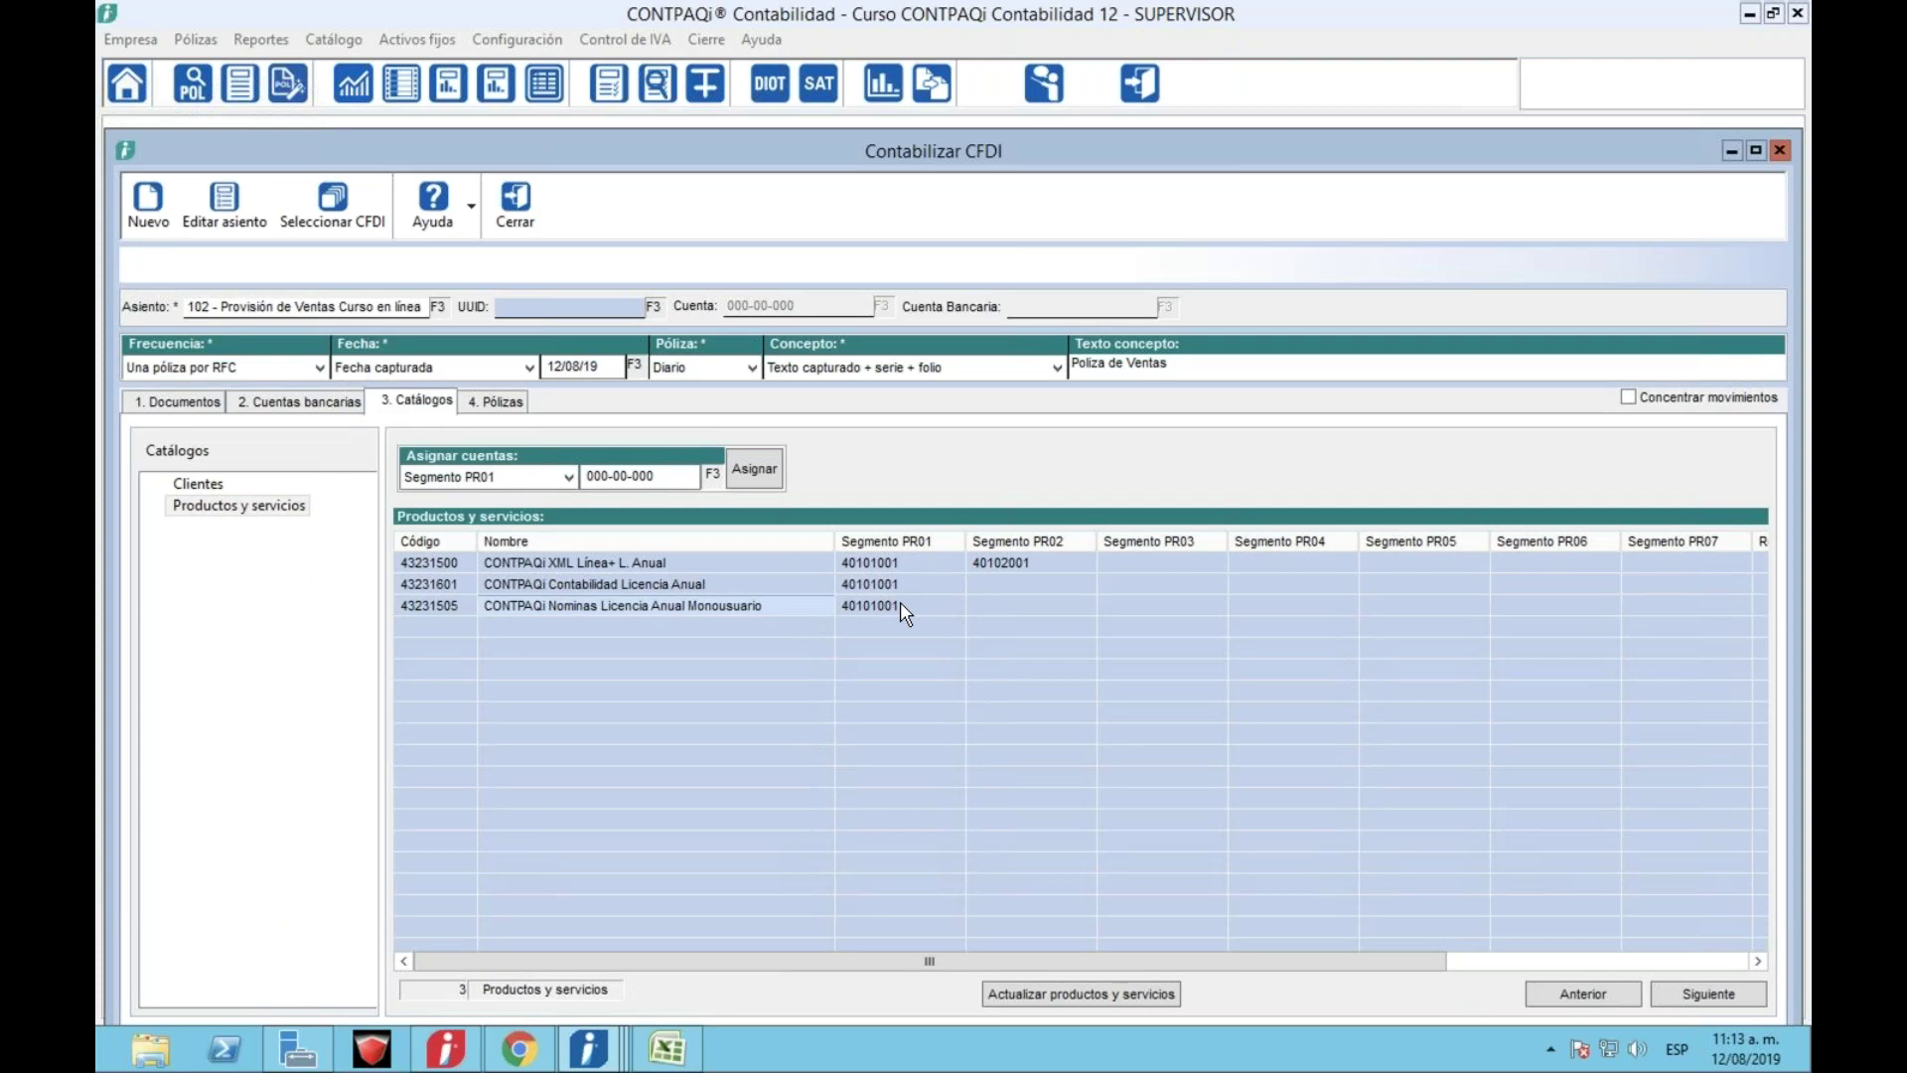
click(1677, 990)
click(1078, 994)
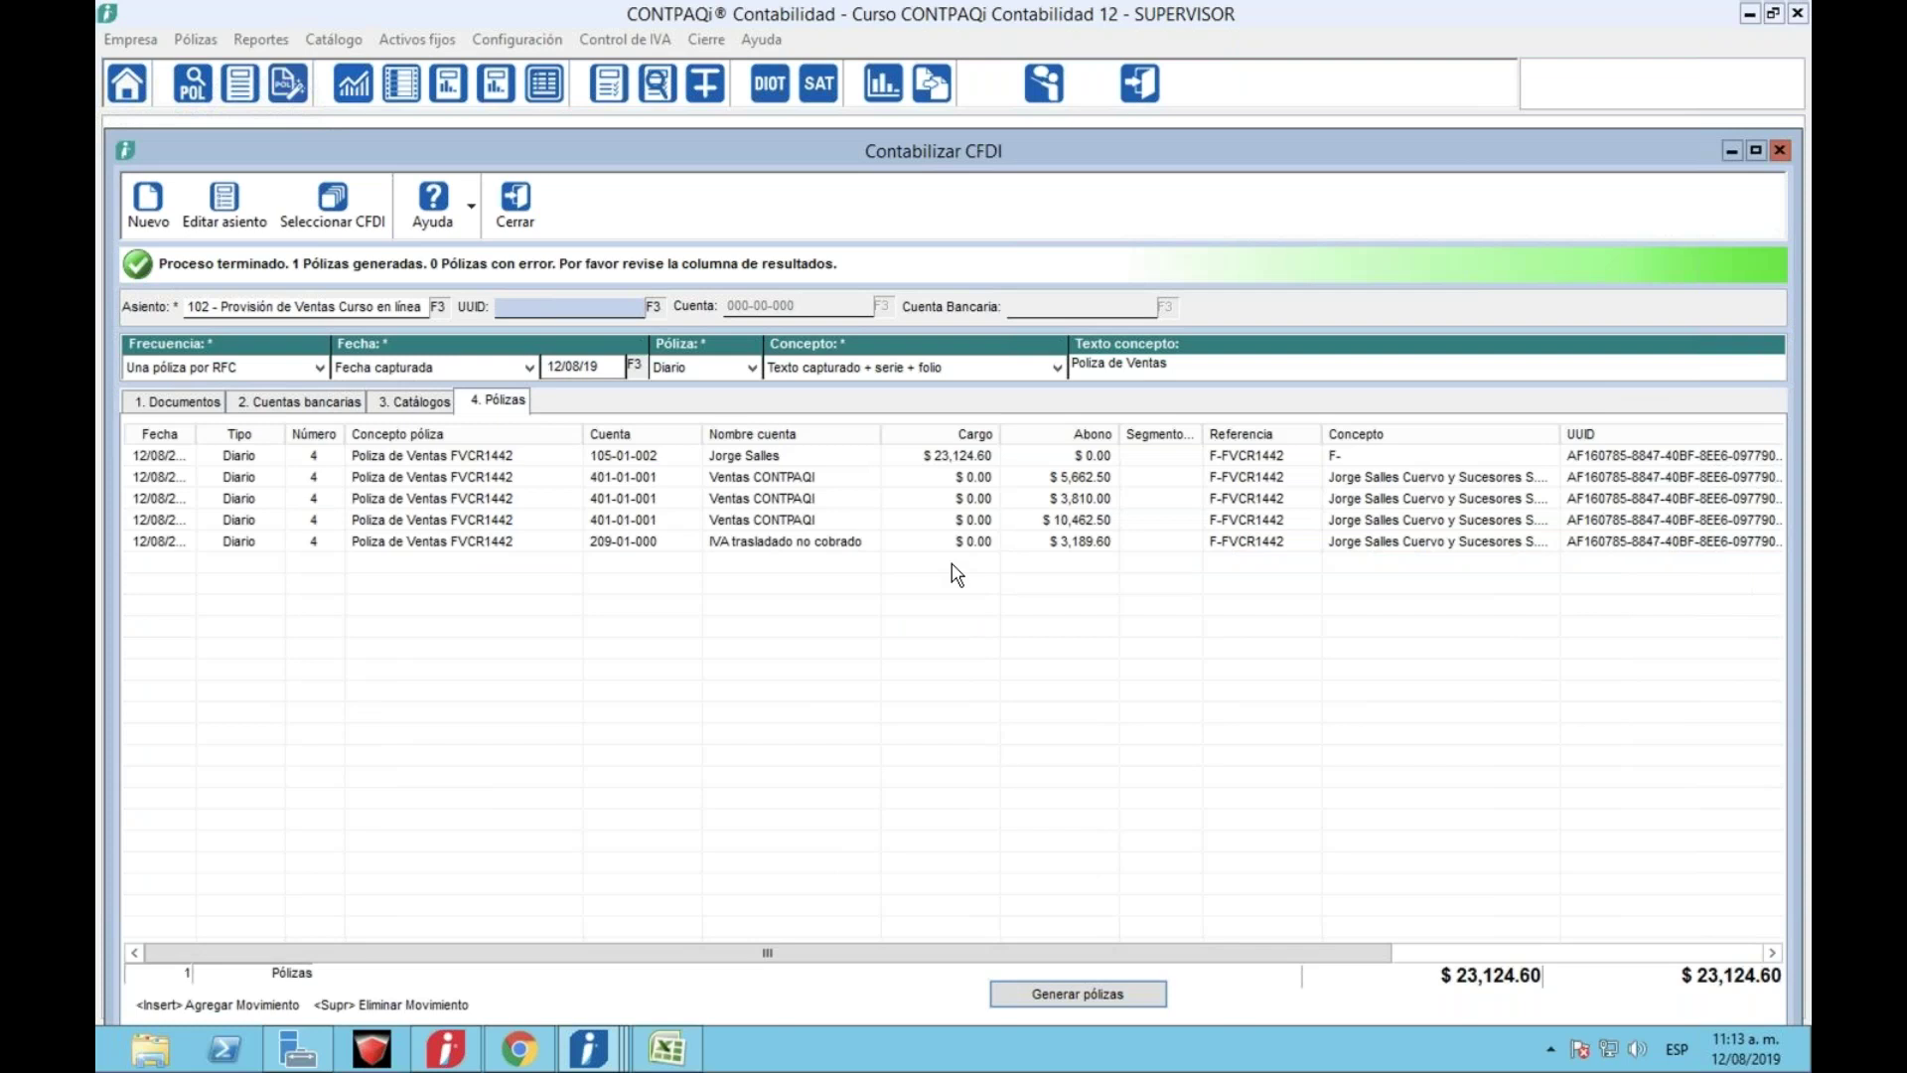
click(515, 203)
click(192, 84)
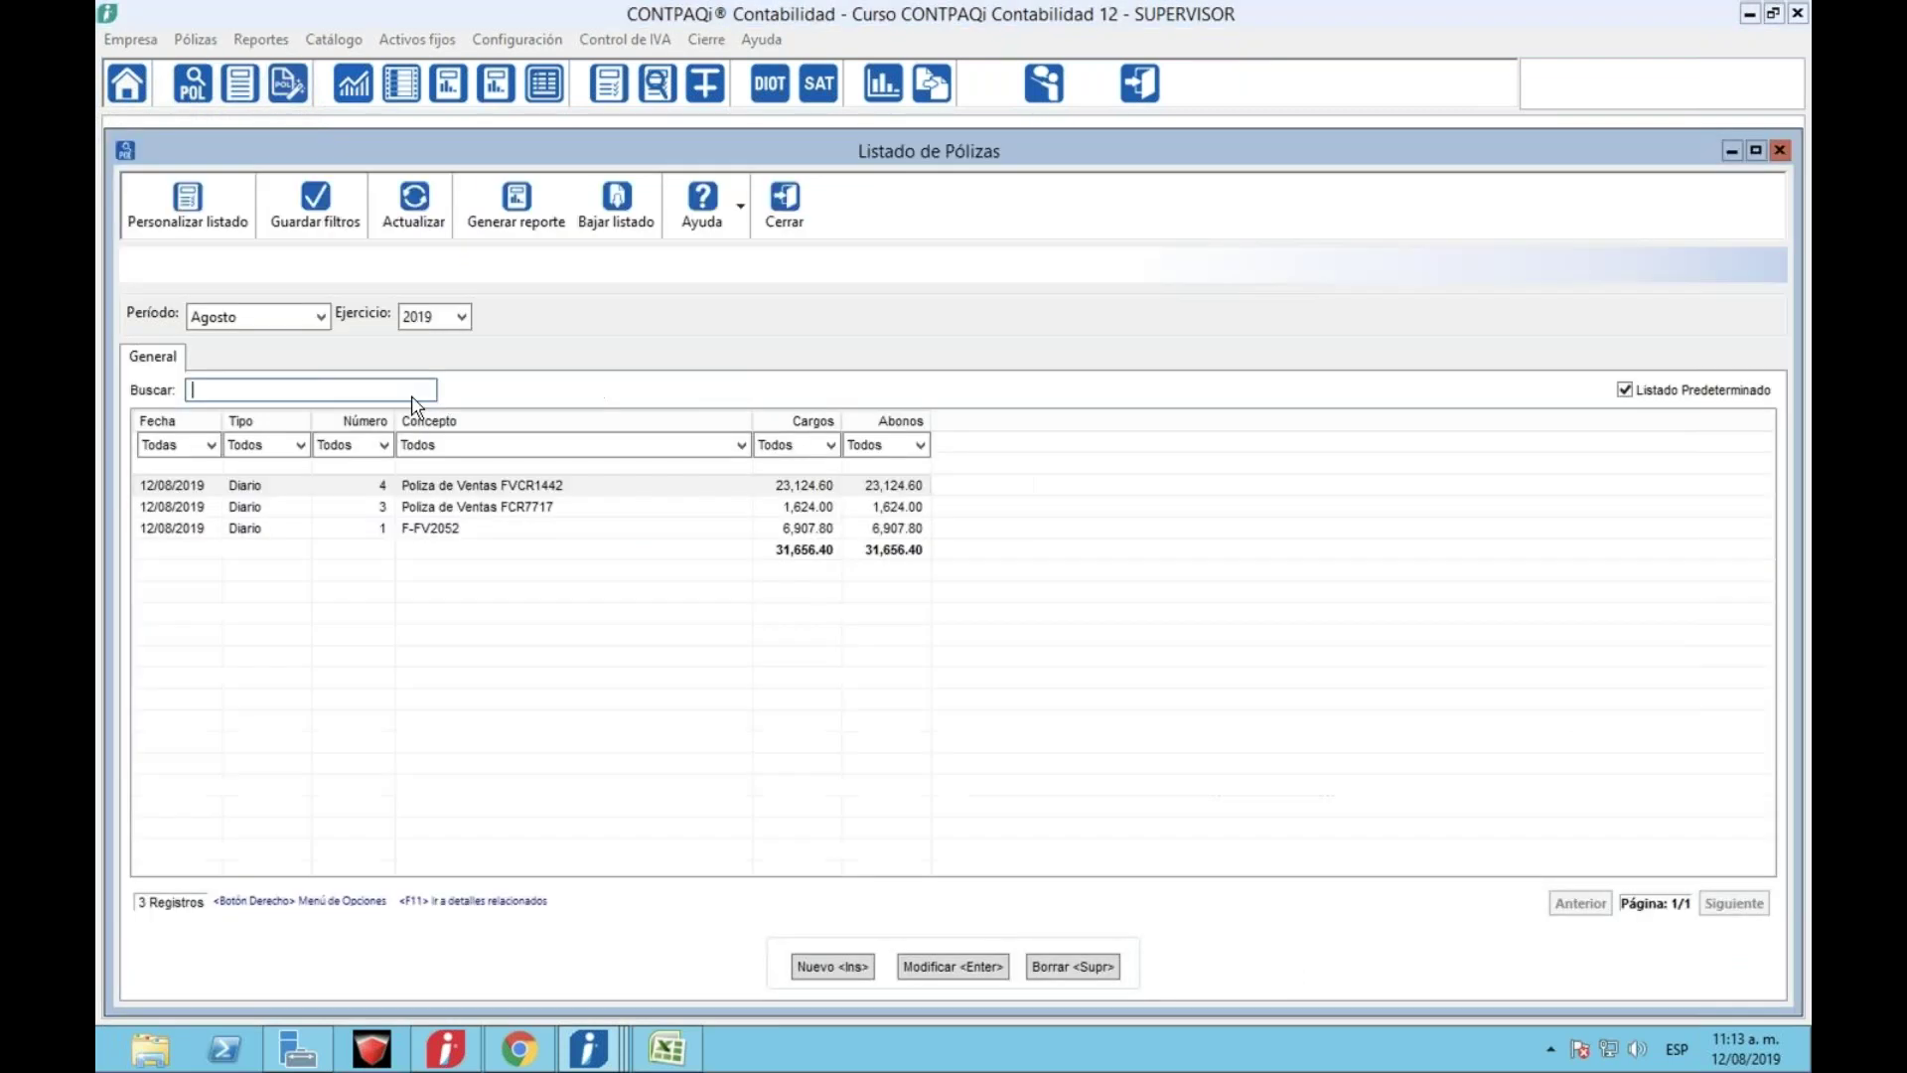
double_click(439, 509)
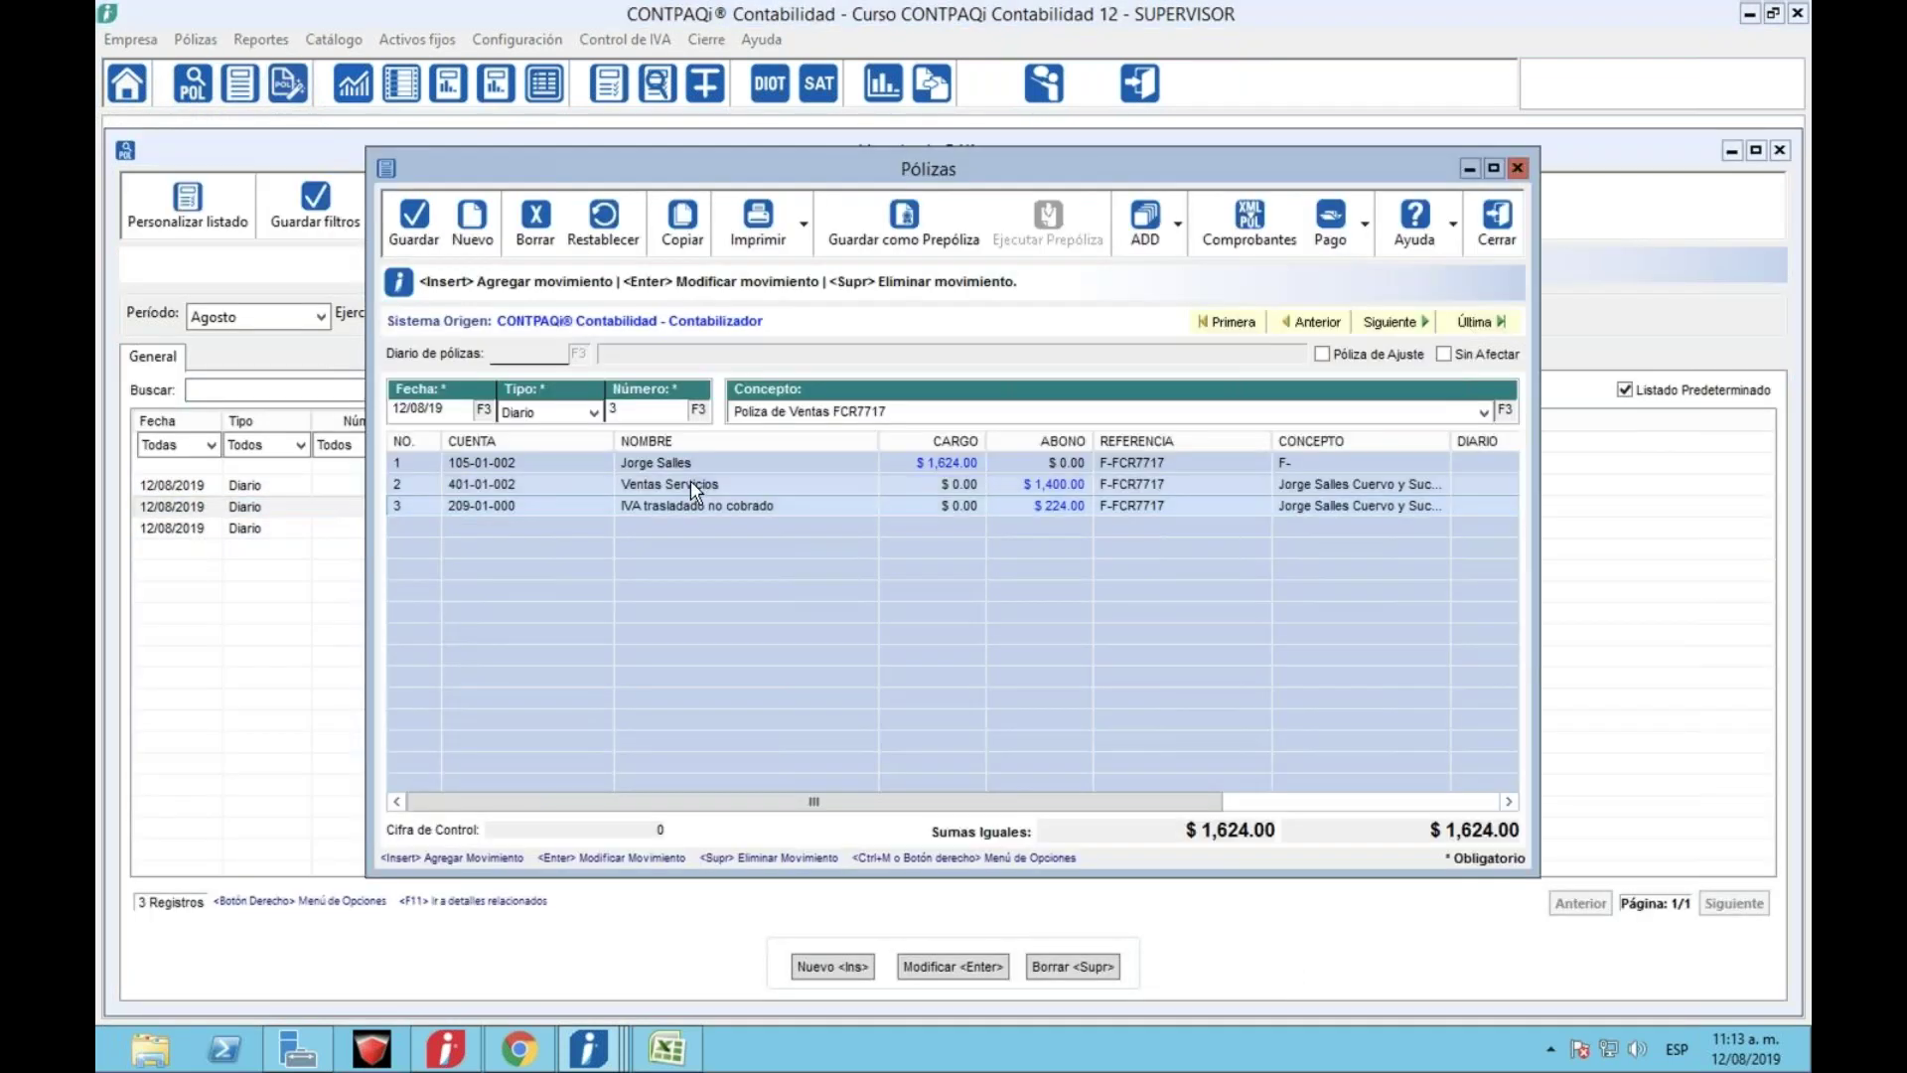
click(1497, 220)
double_click(611, 487)
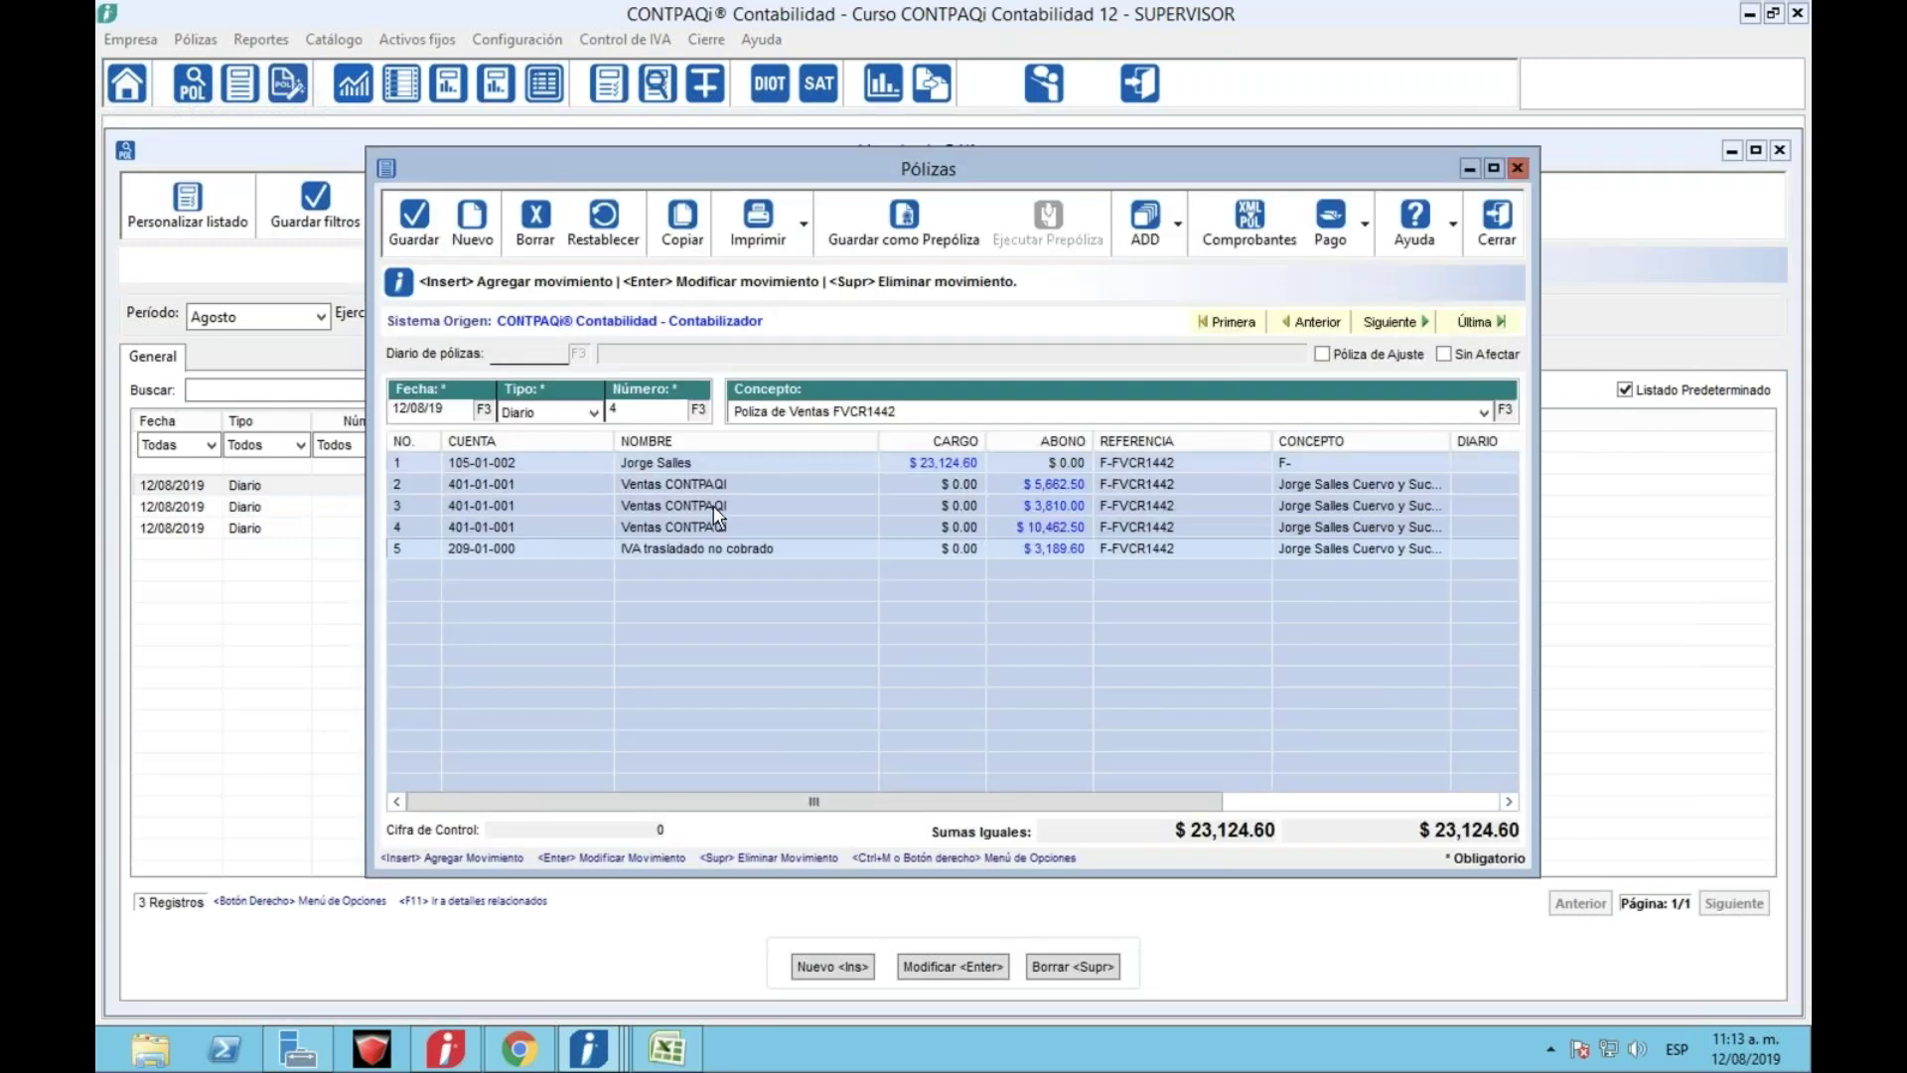
click(1497, 224)
double_click(553, 503)
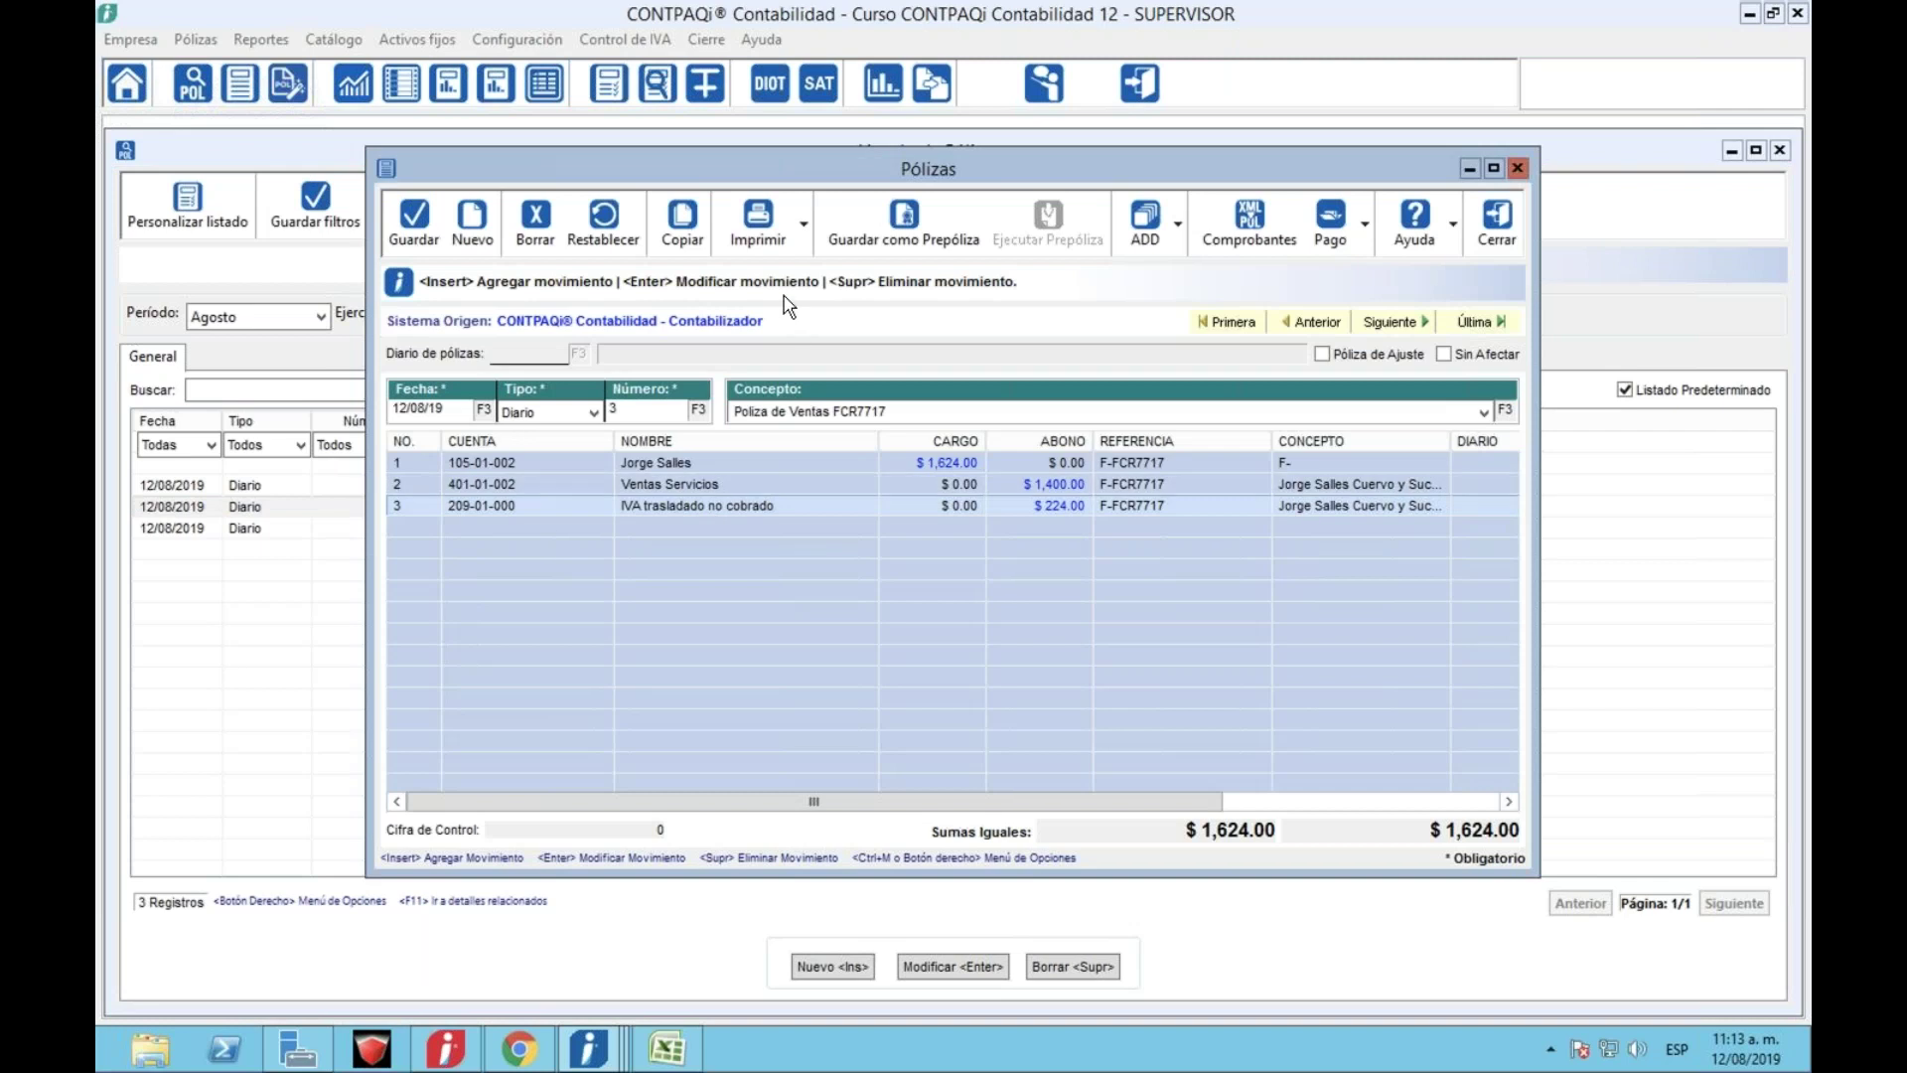
click(1178, 224)
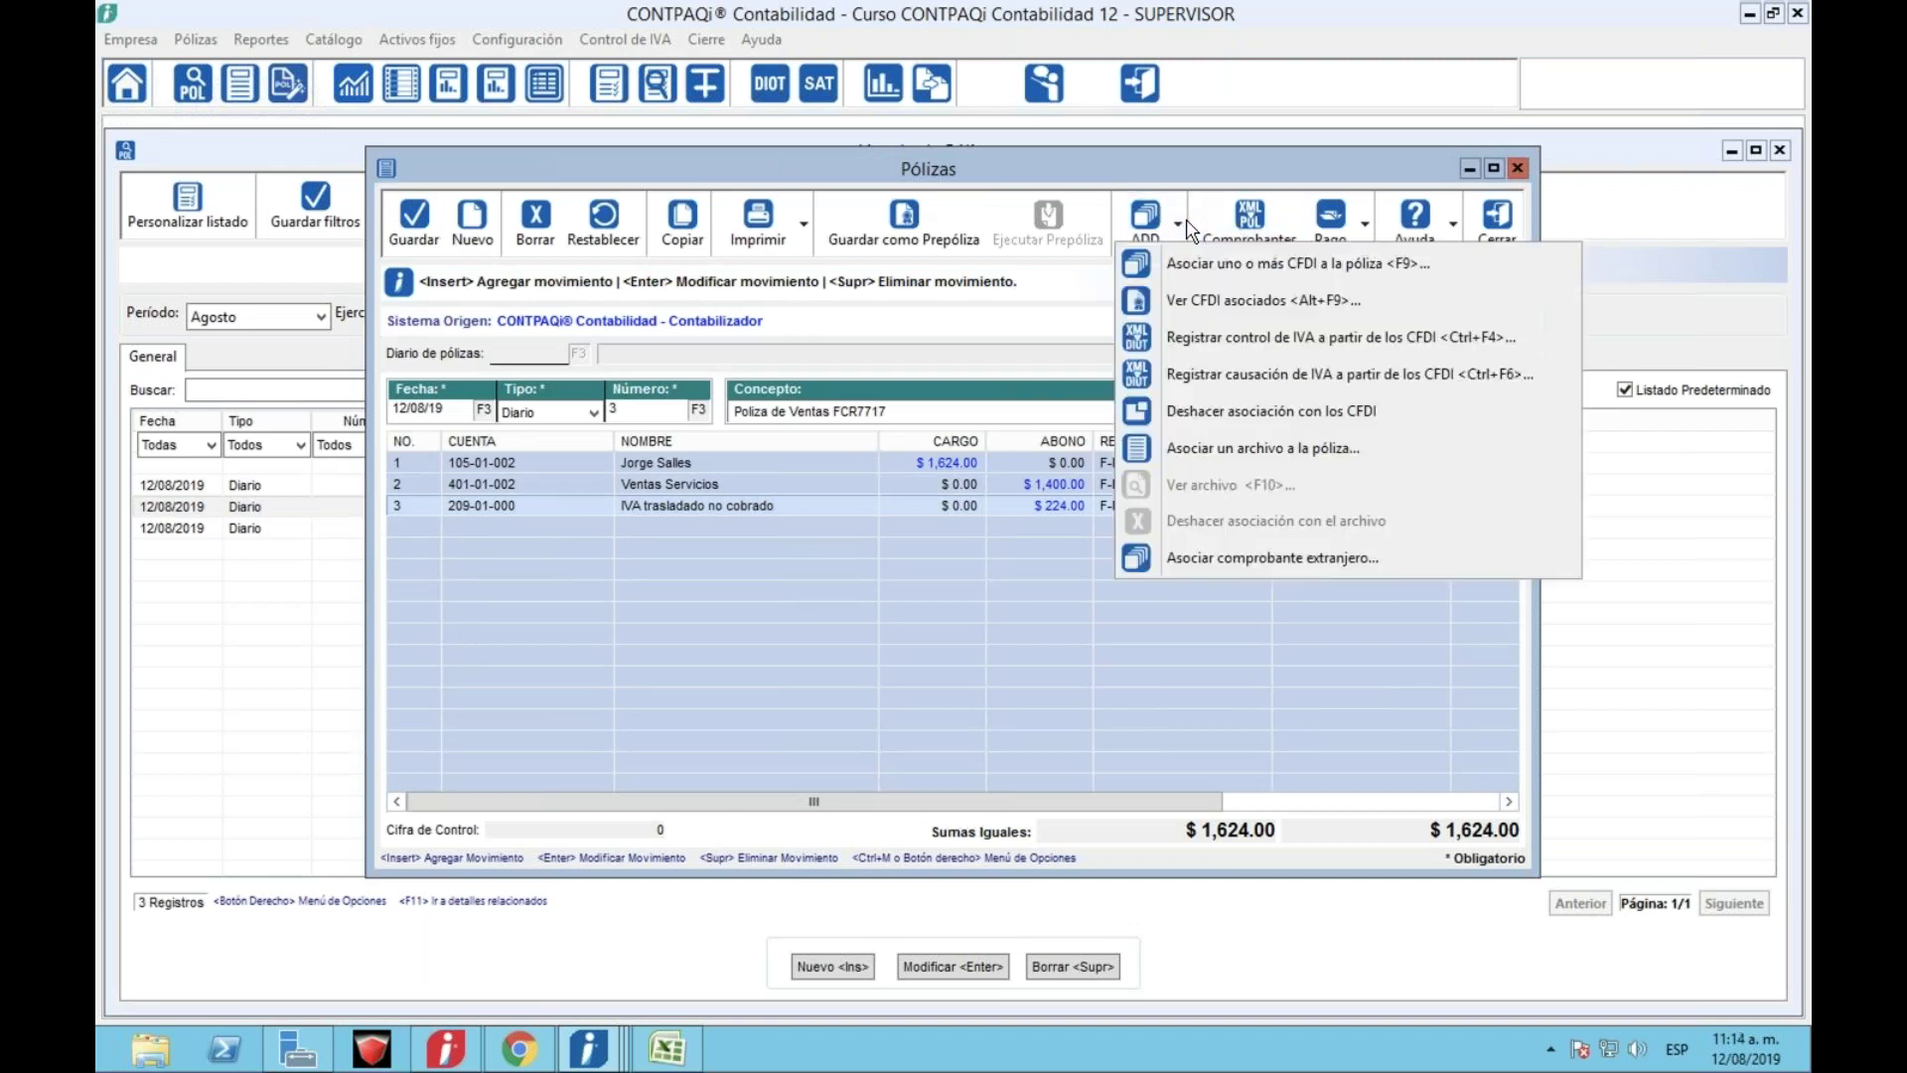
click(1182, 300)
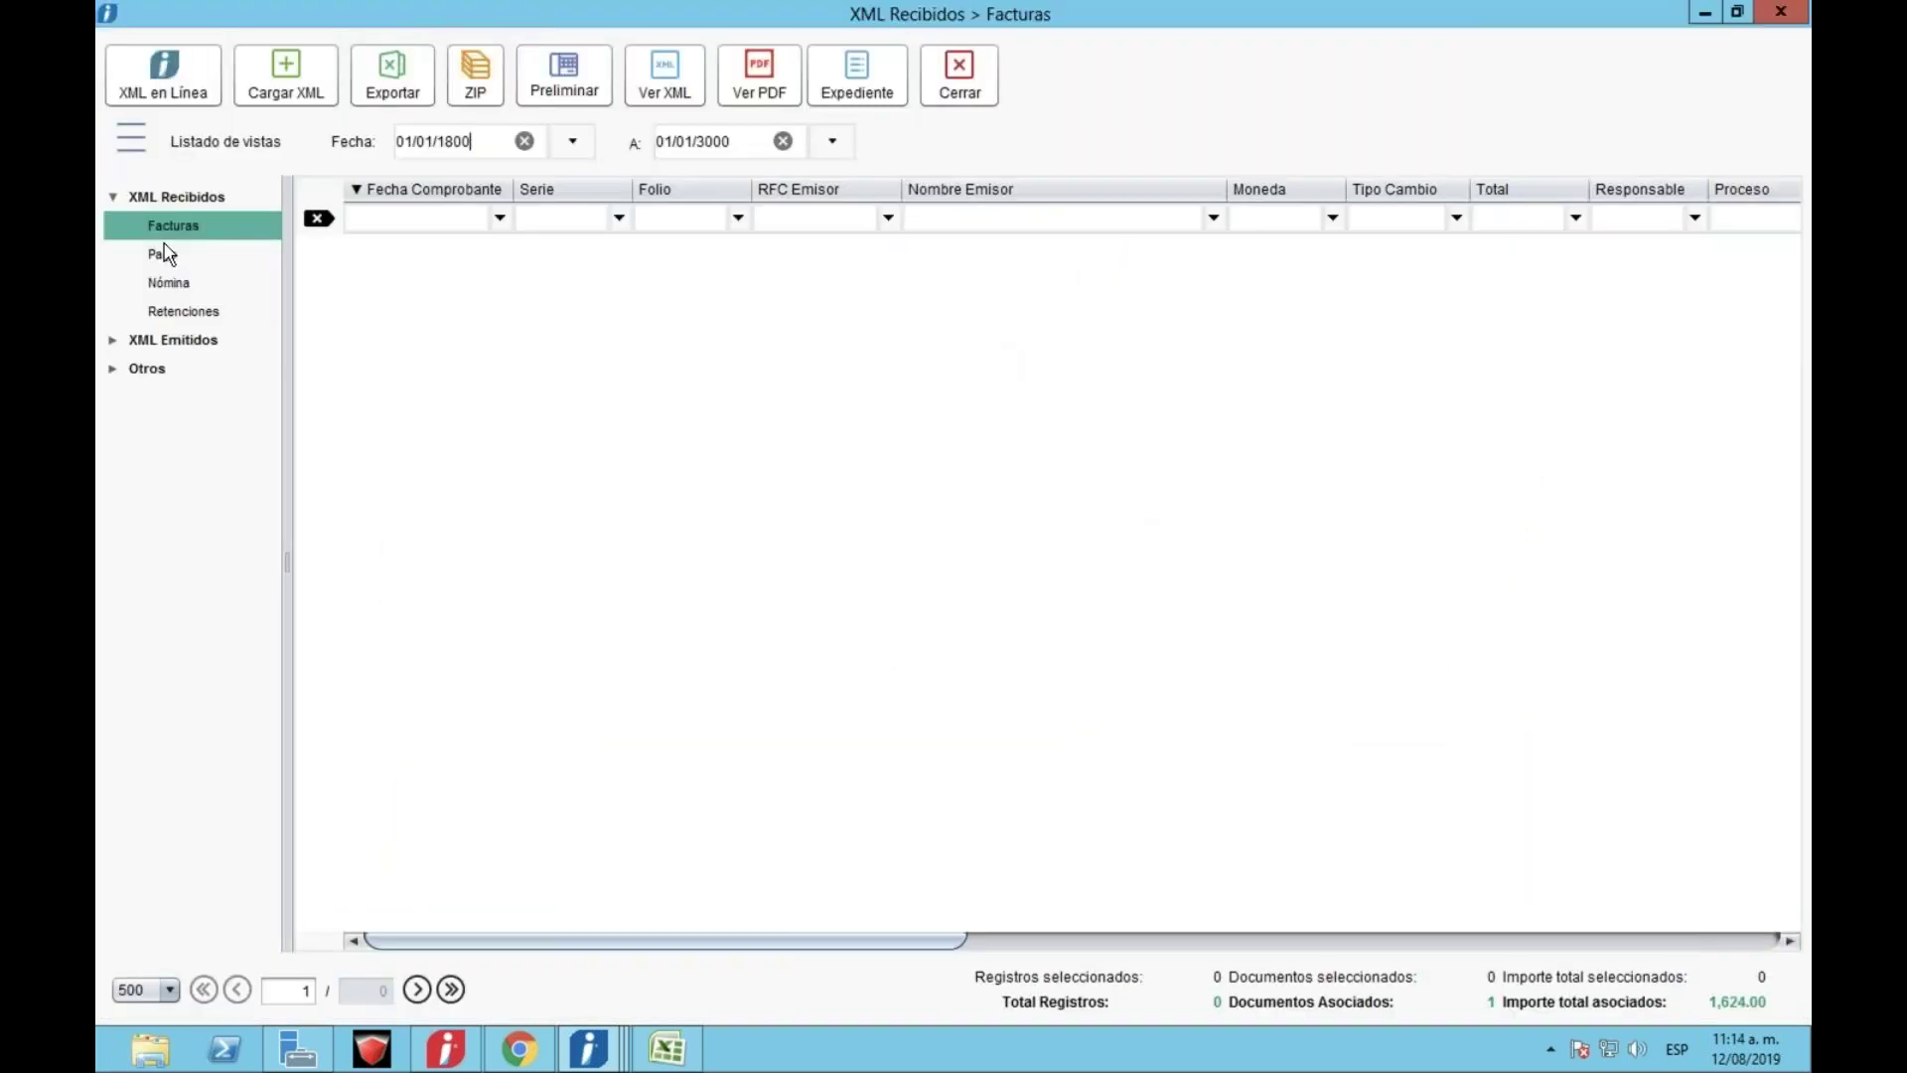
click(112, 340)
click(173, 369)
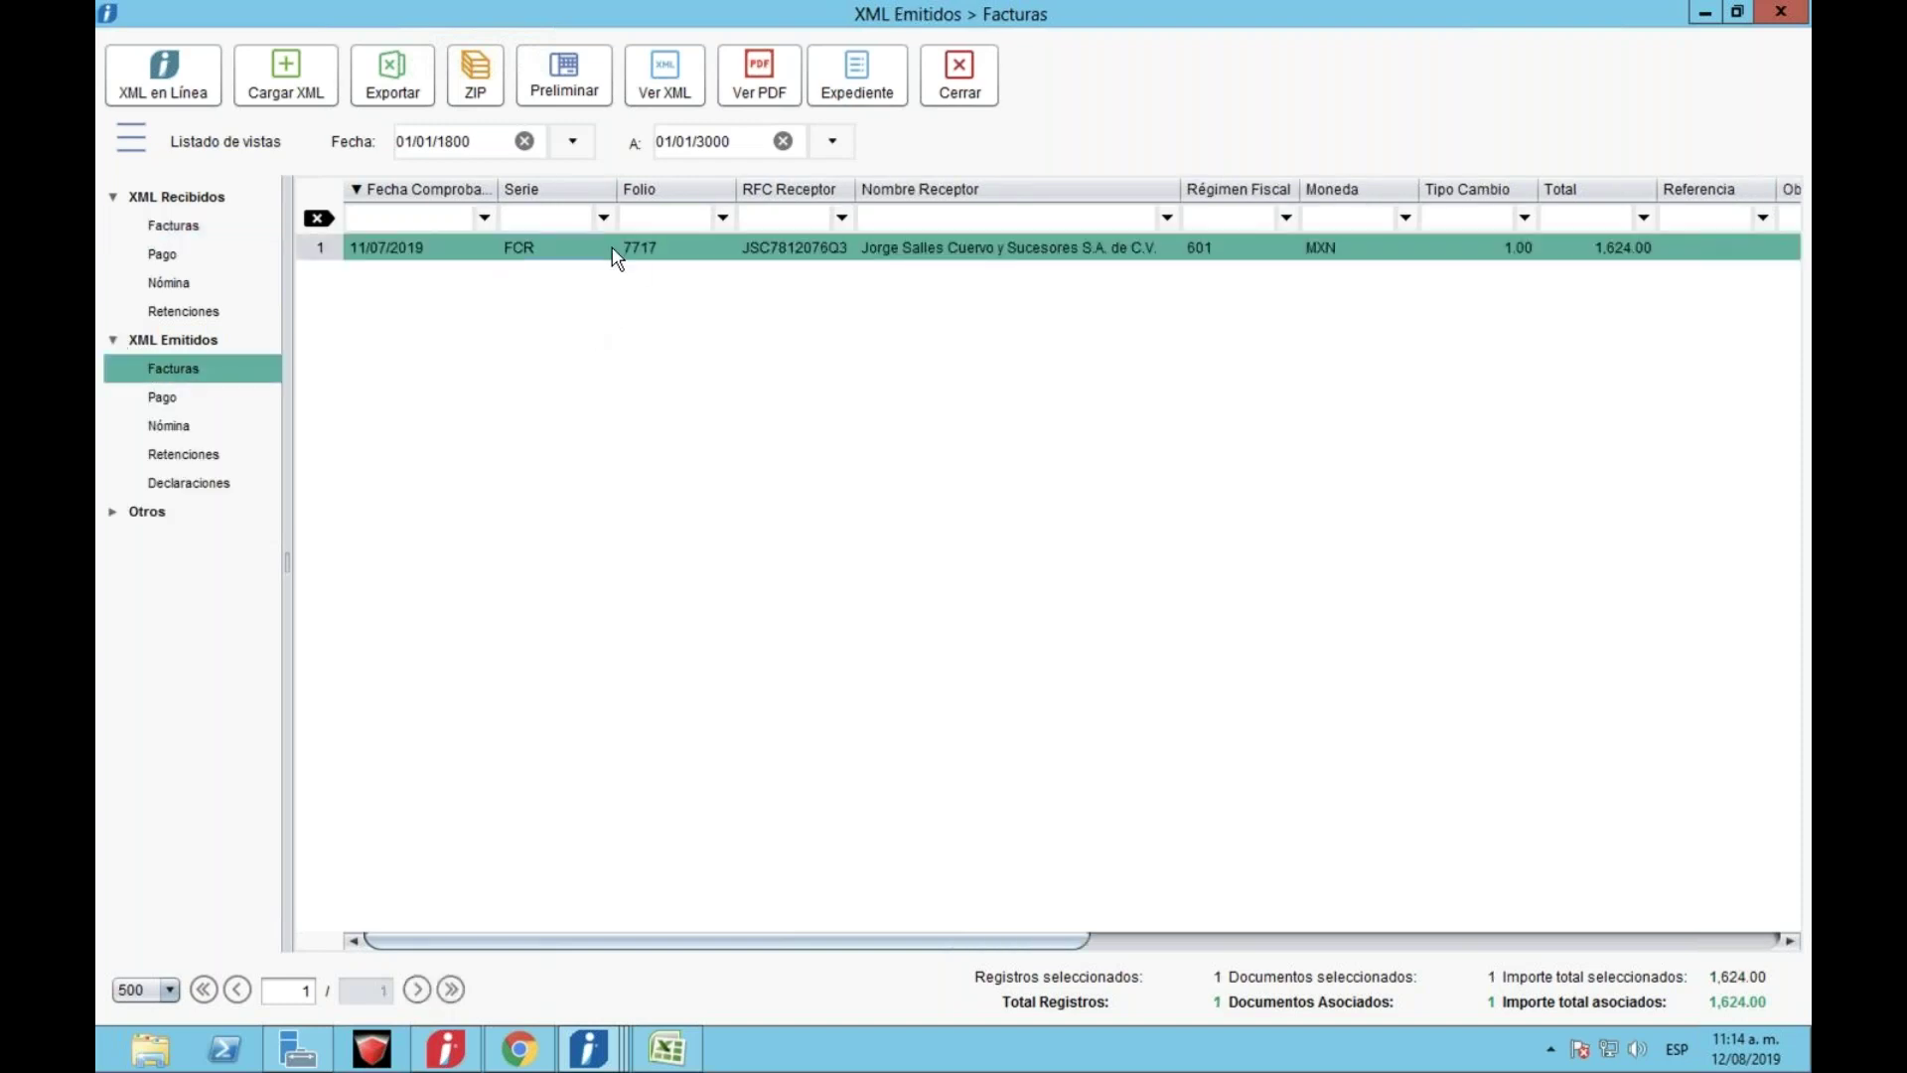
double_click(616, 249)
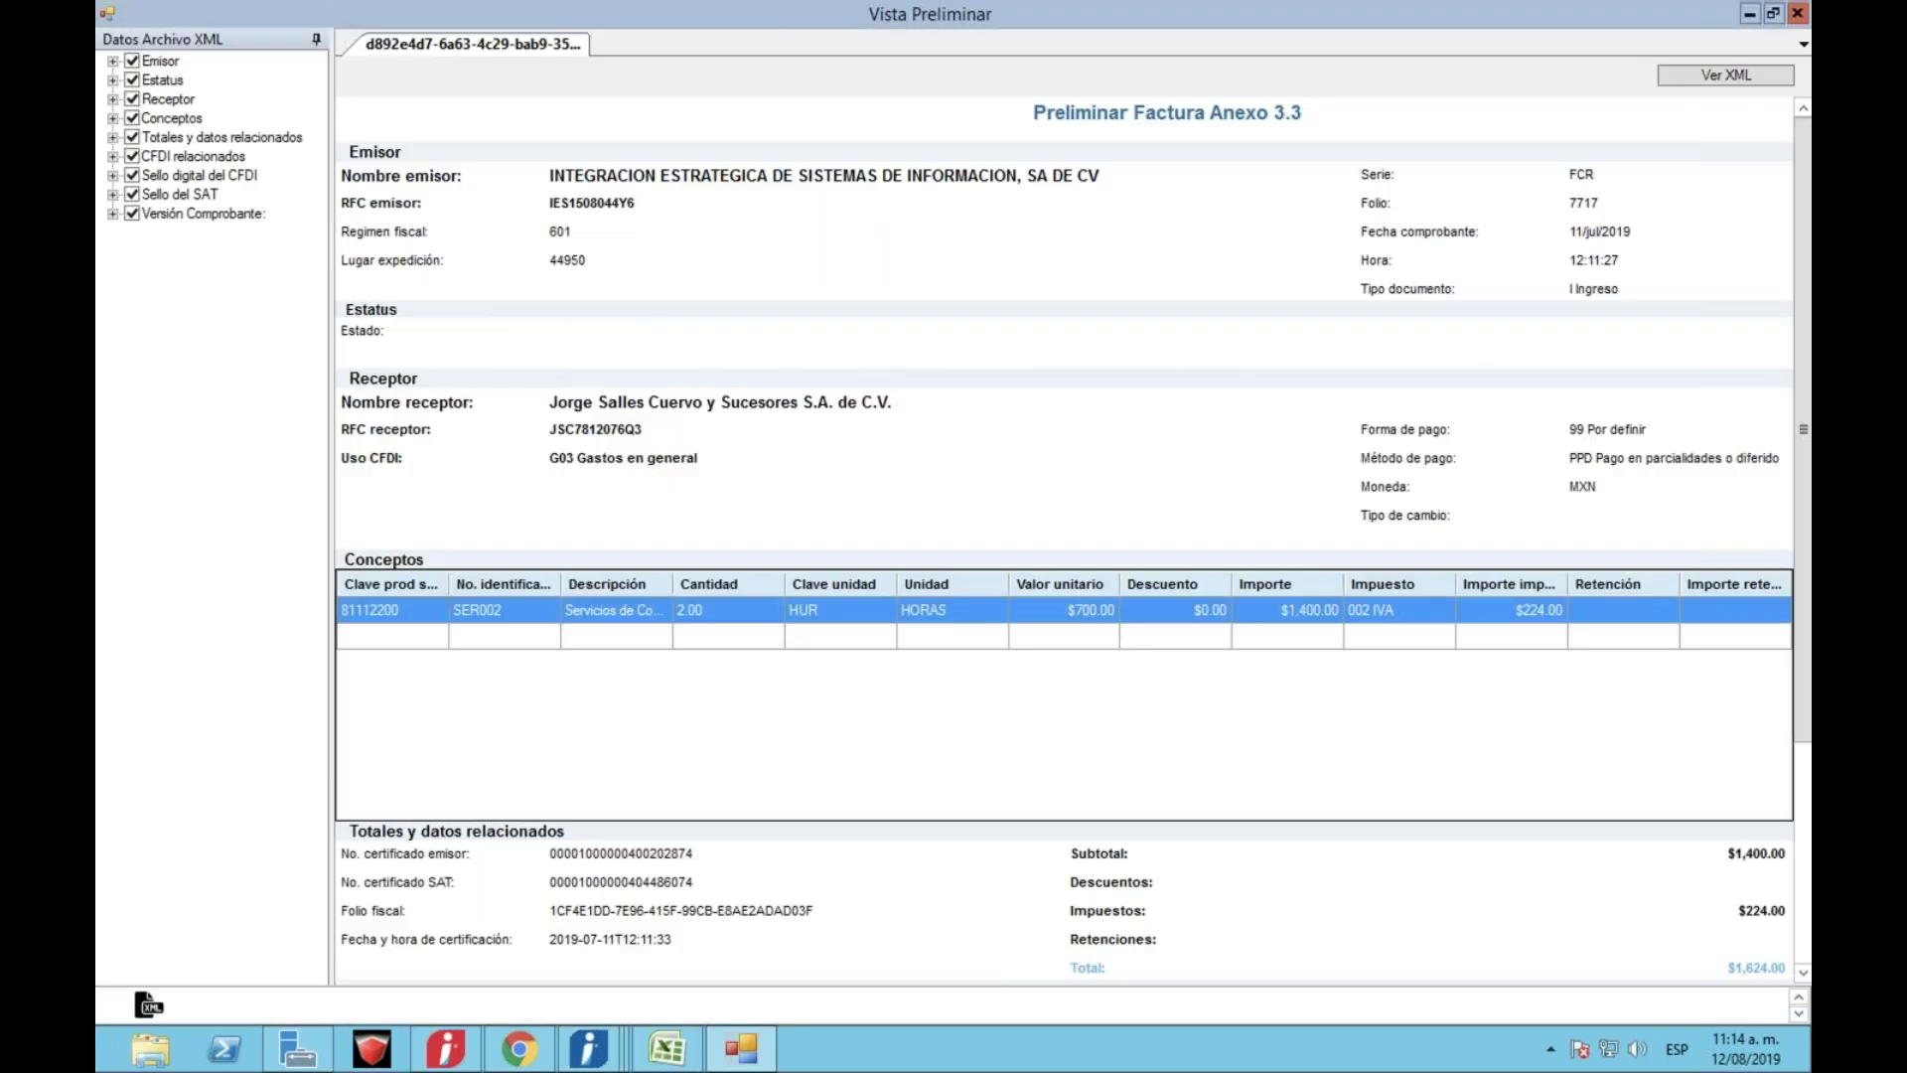
drag(672, 577, 861, 579)
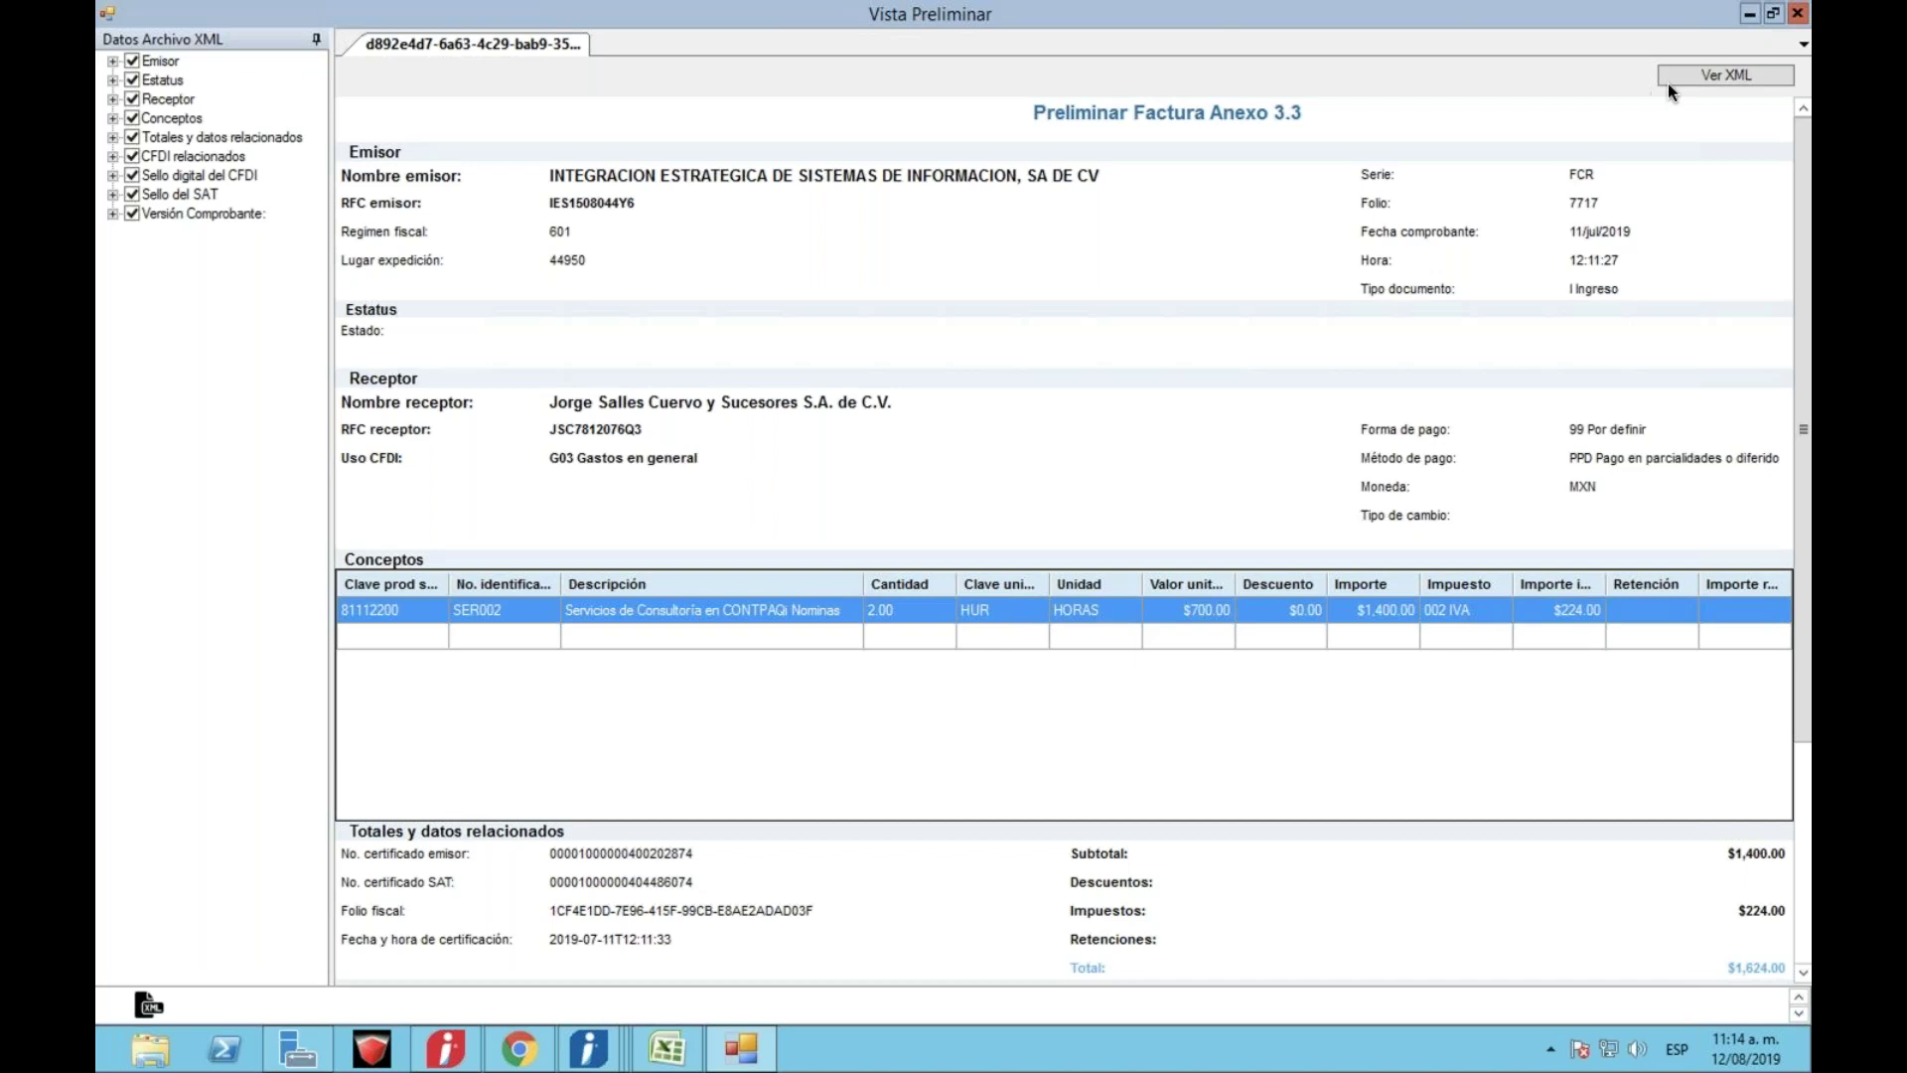
click(1798, 13)
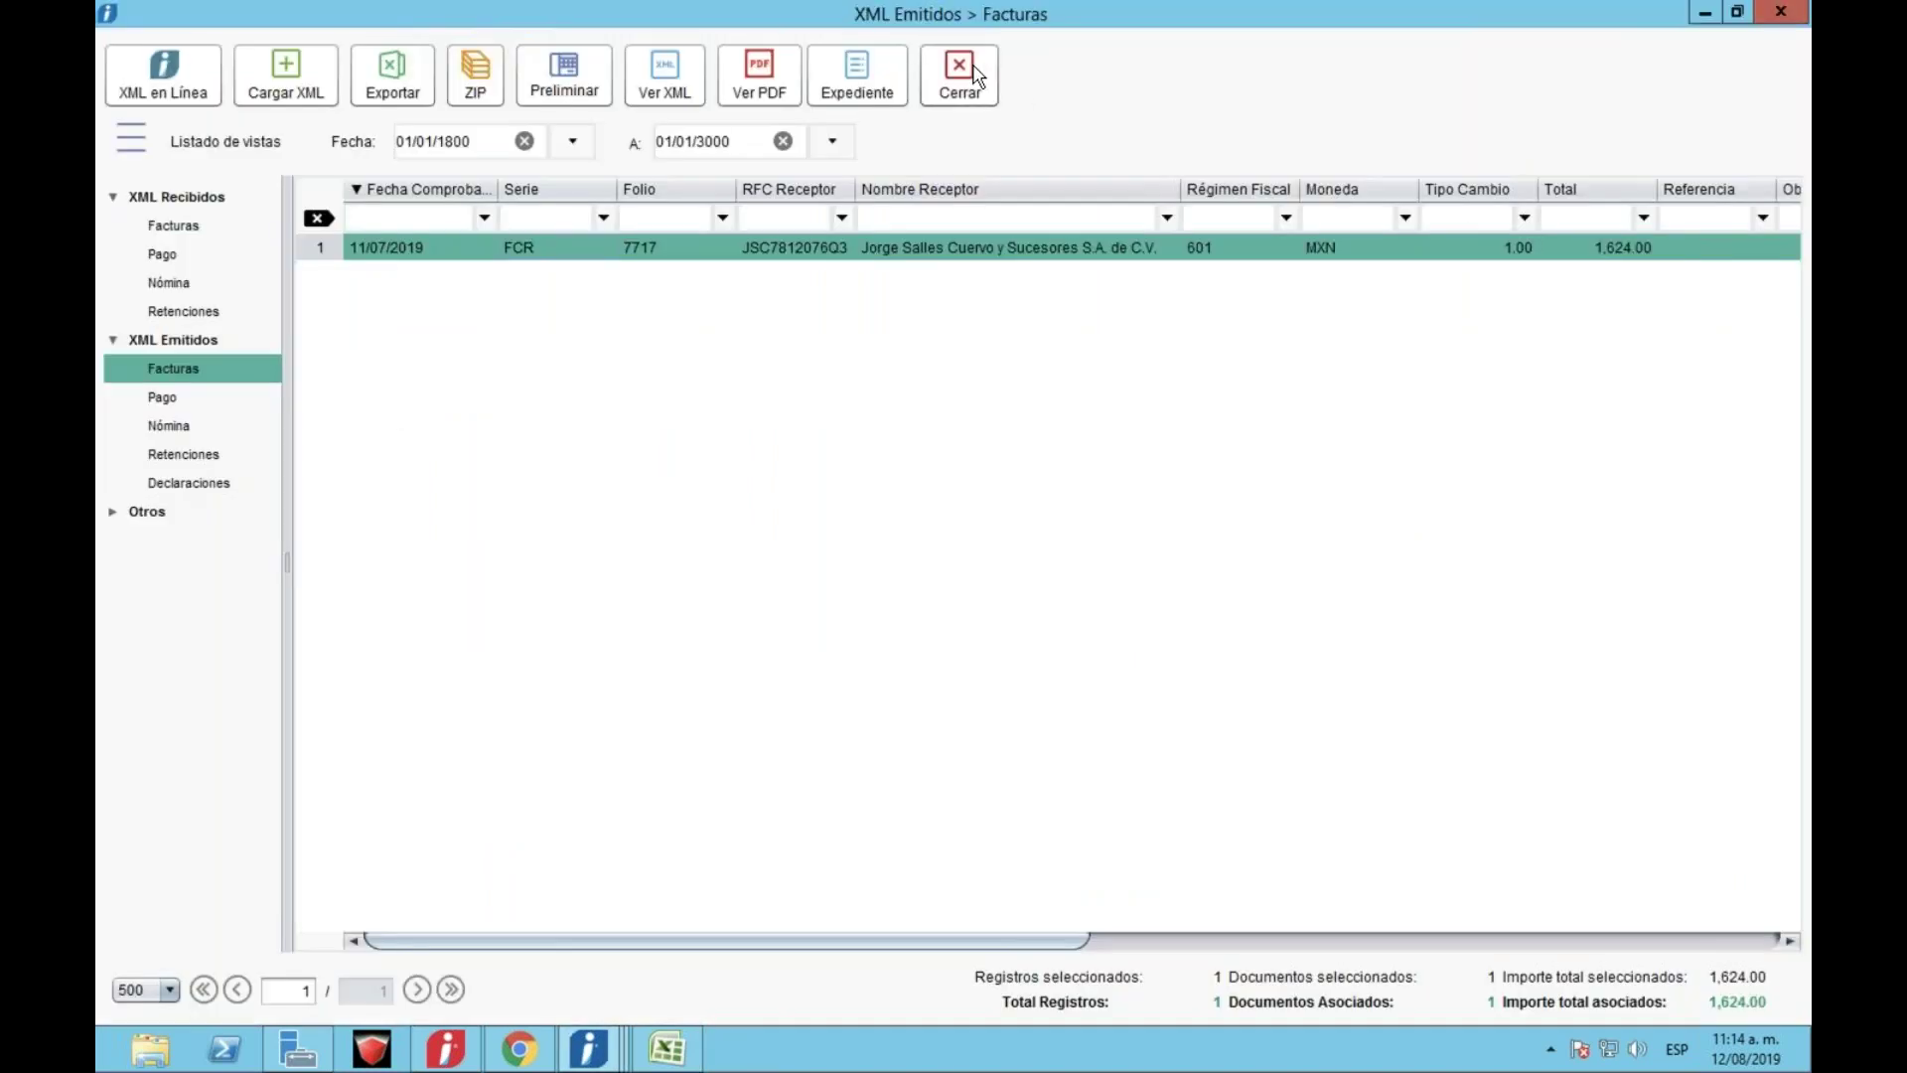
click(958, 79)
click(1495, 217)
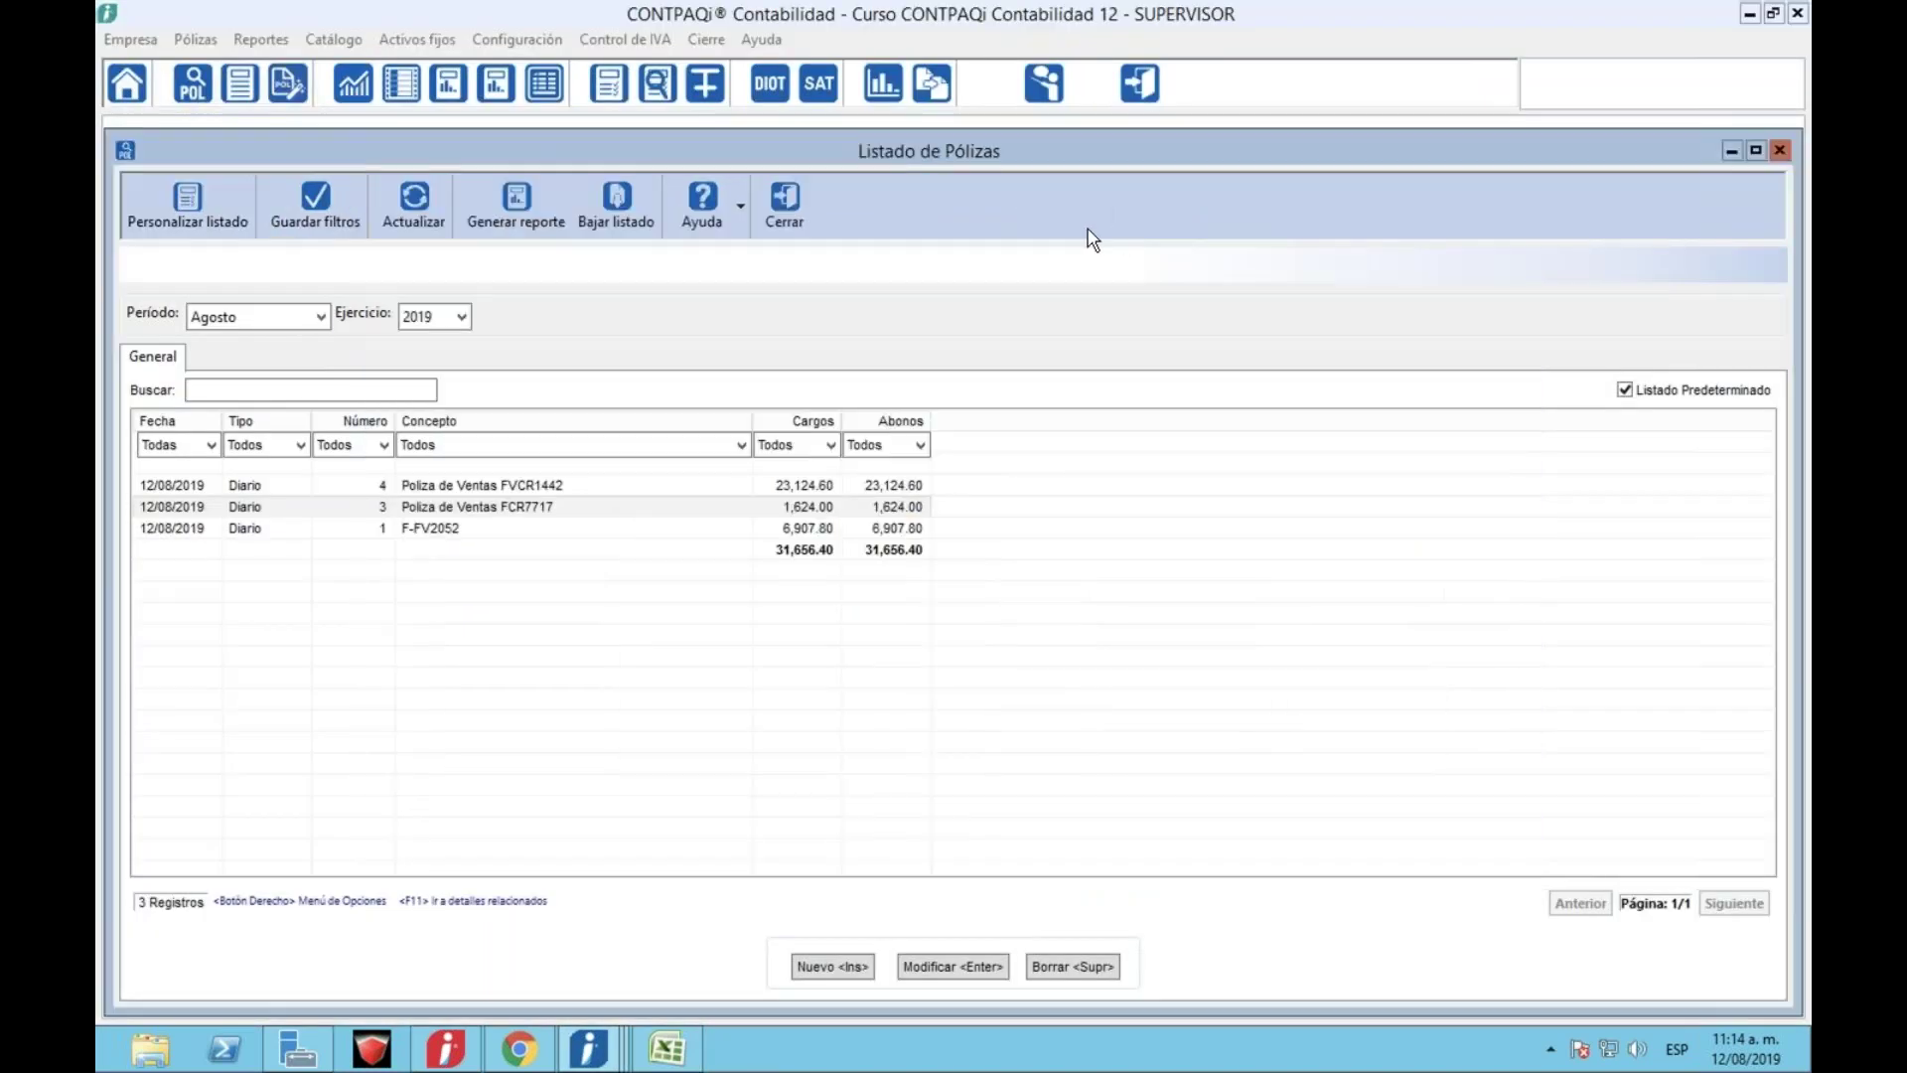
Close the pólizas list and open Contabilizar CFDI with asiento 102 Provisión de Ventas Curso en línea.
click(808, 214)
click(195, 39)
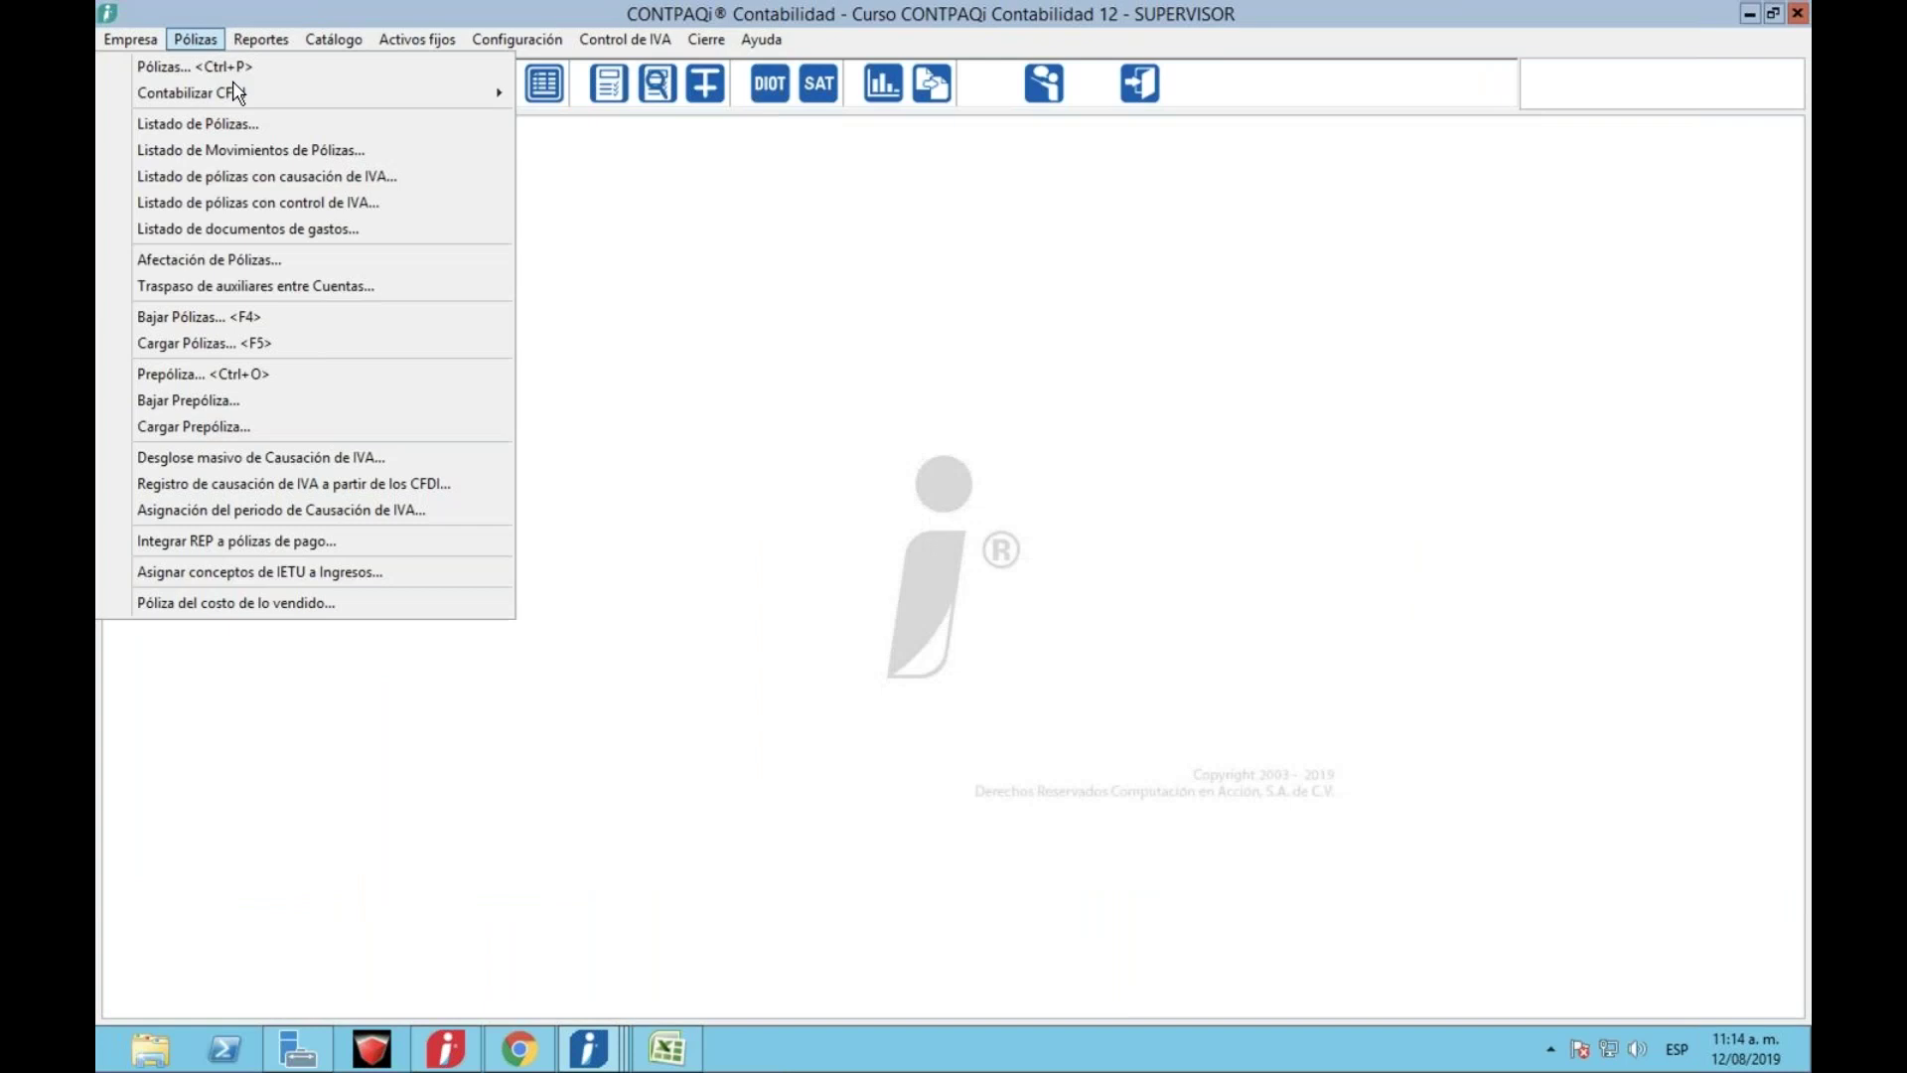
mouse_move(221, 93)
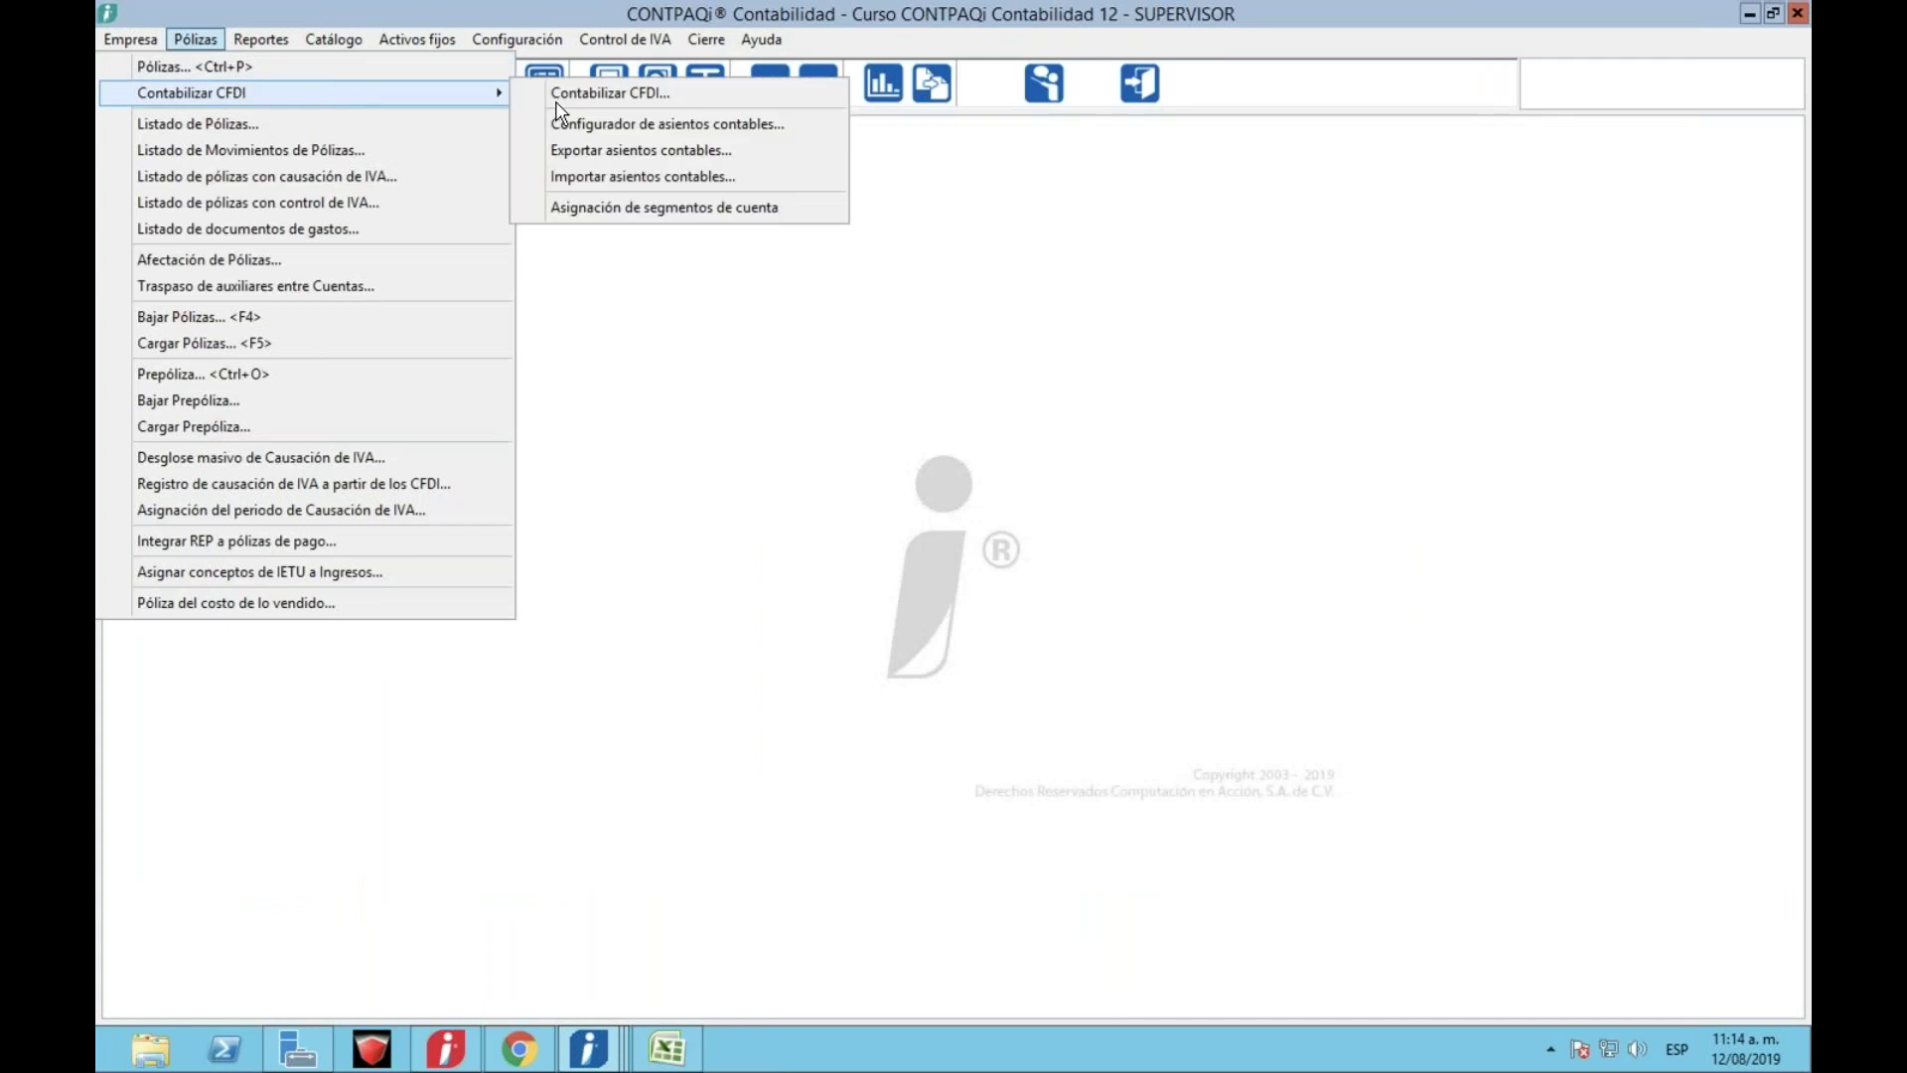
click(689, 97)
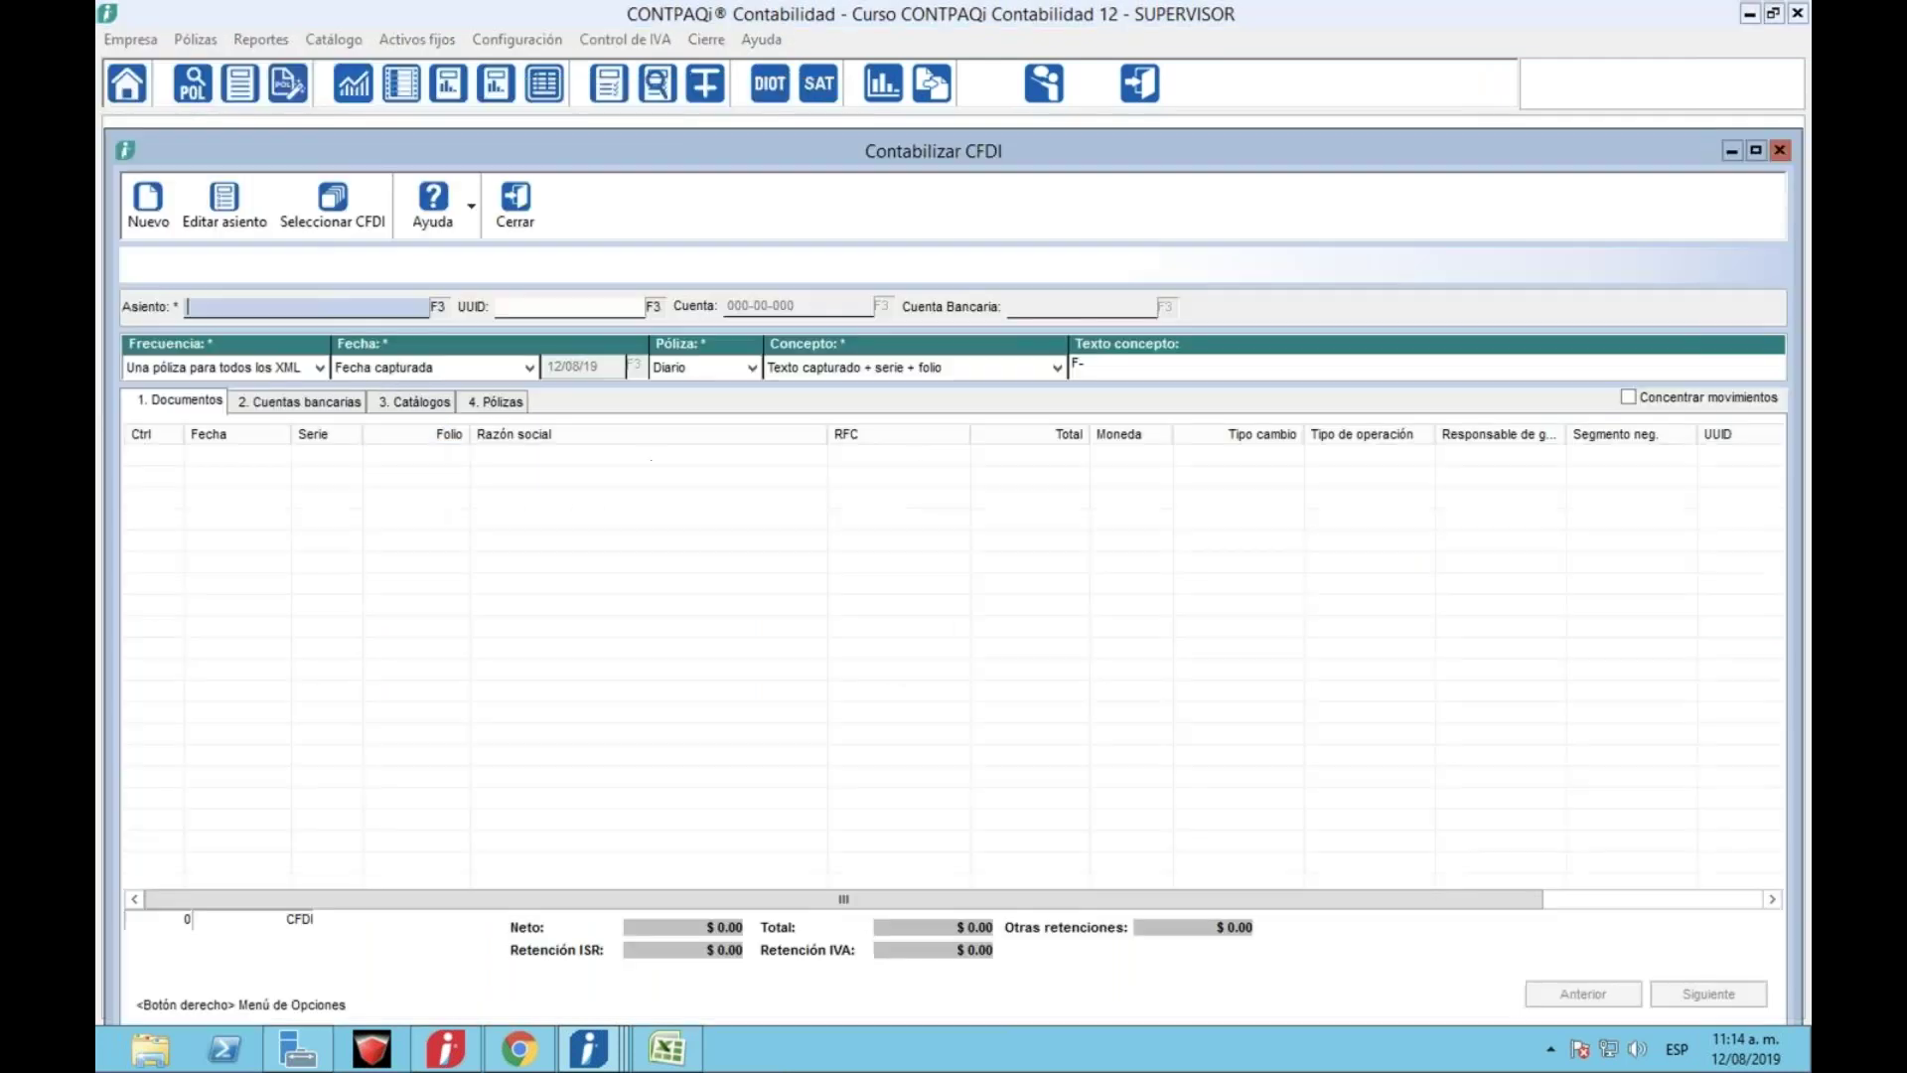
click(437, 306)
click(722, 483)
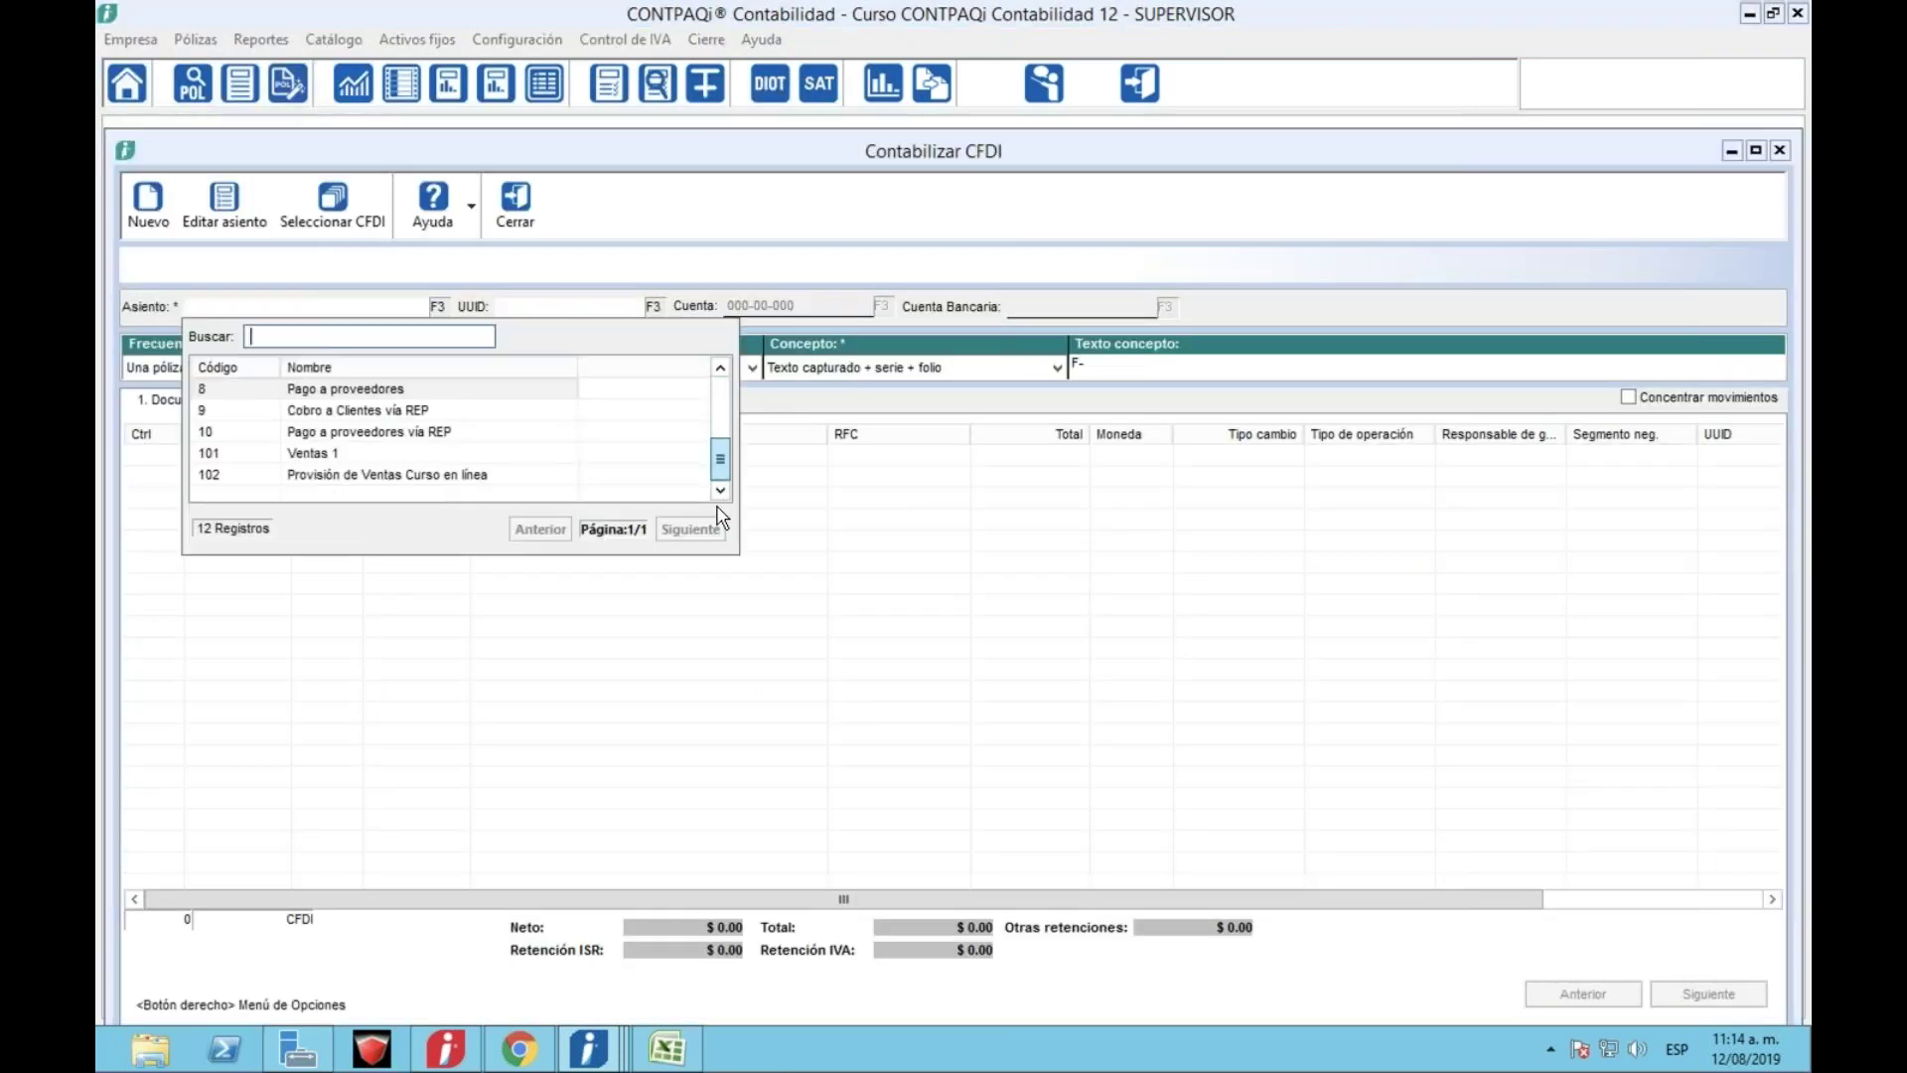
double_click(395, 476)
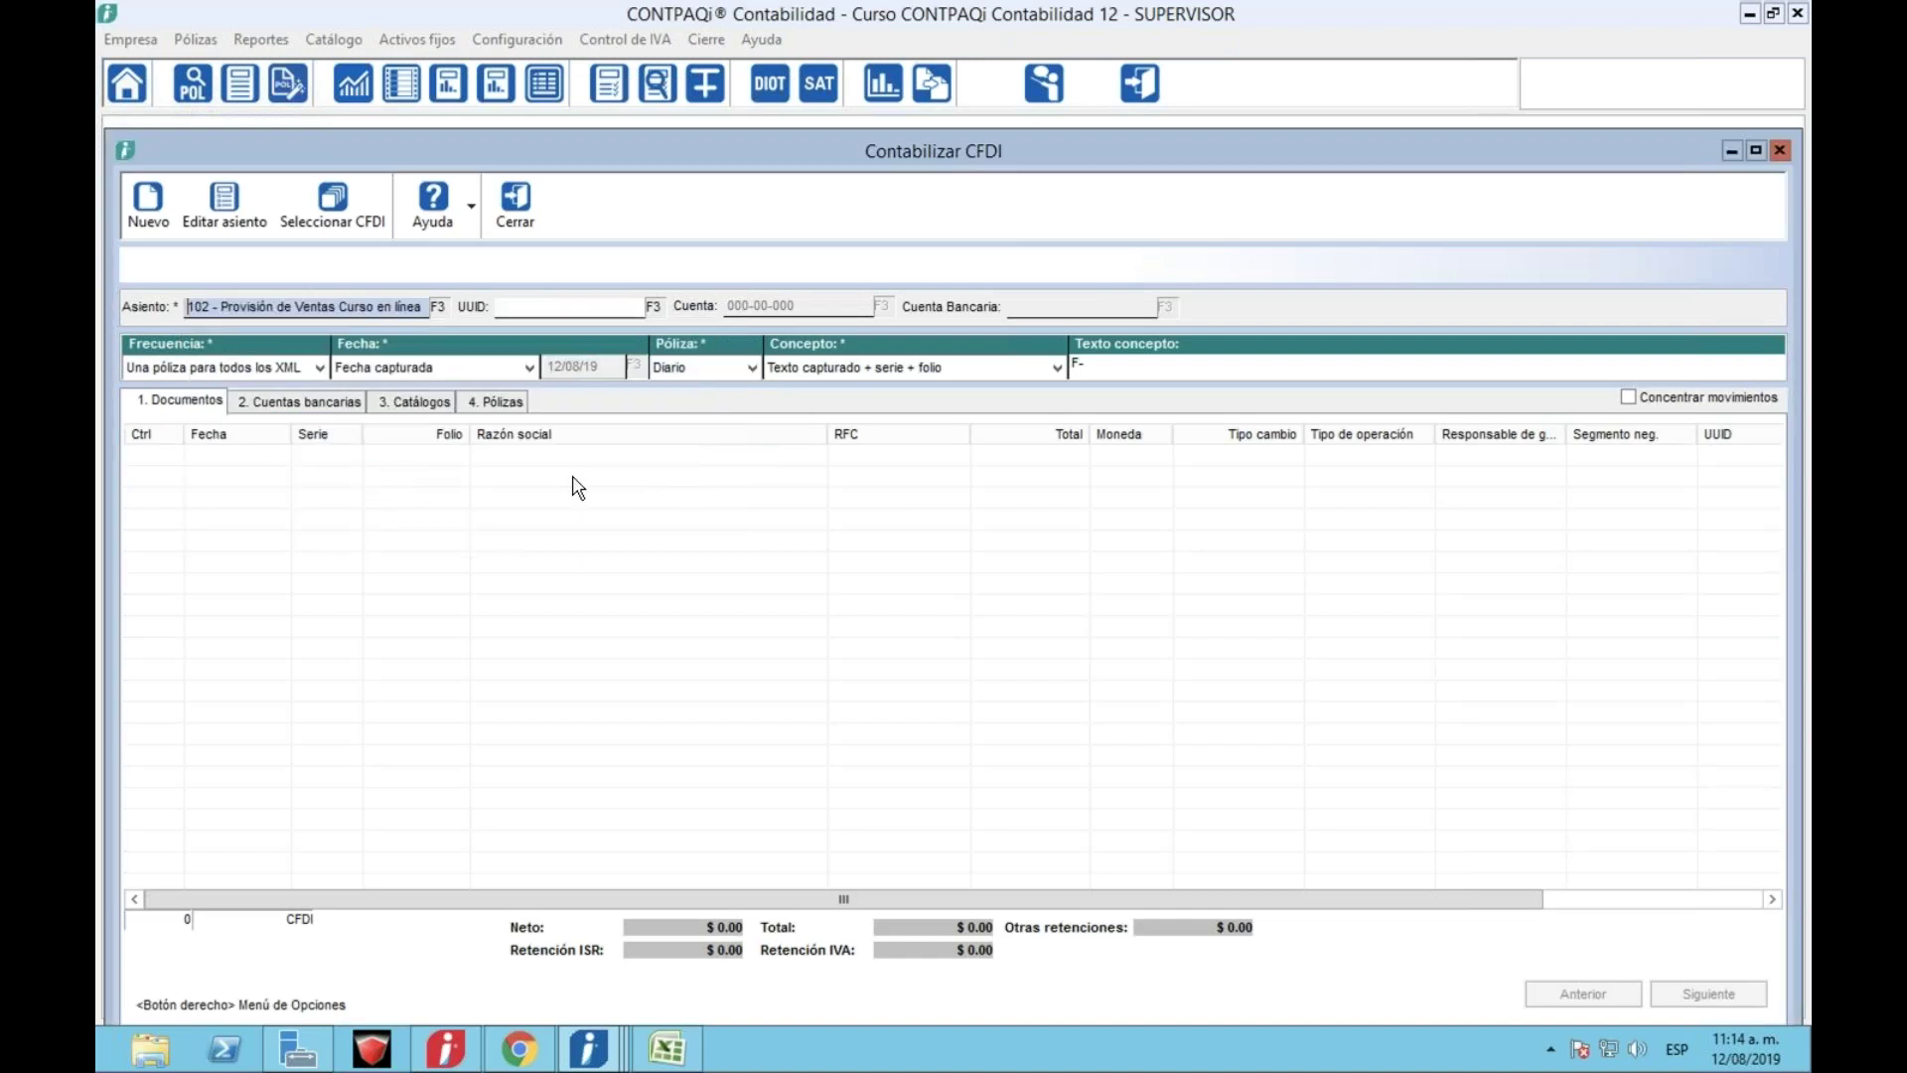
Browse the unposted issued invoice list without choosing one.
click(314, 200)
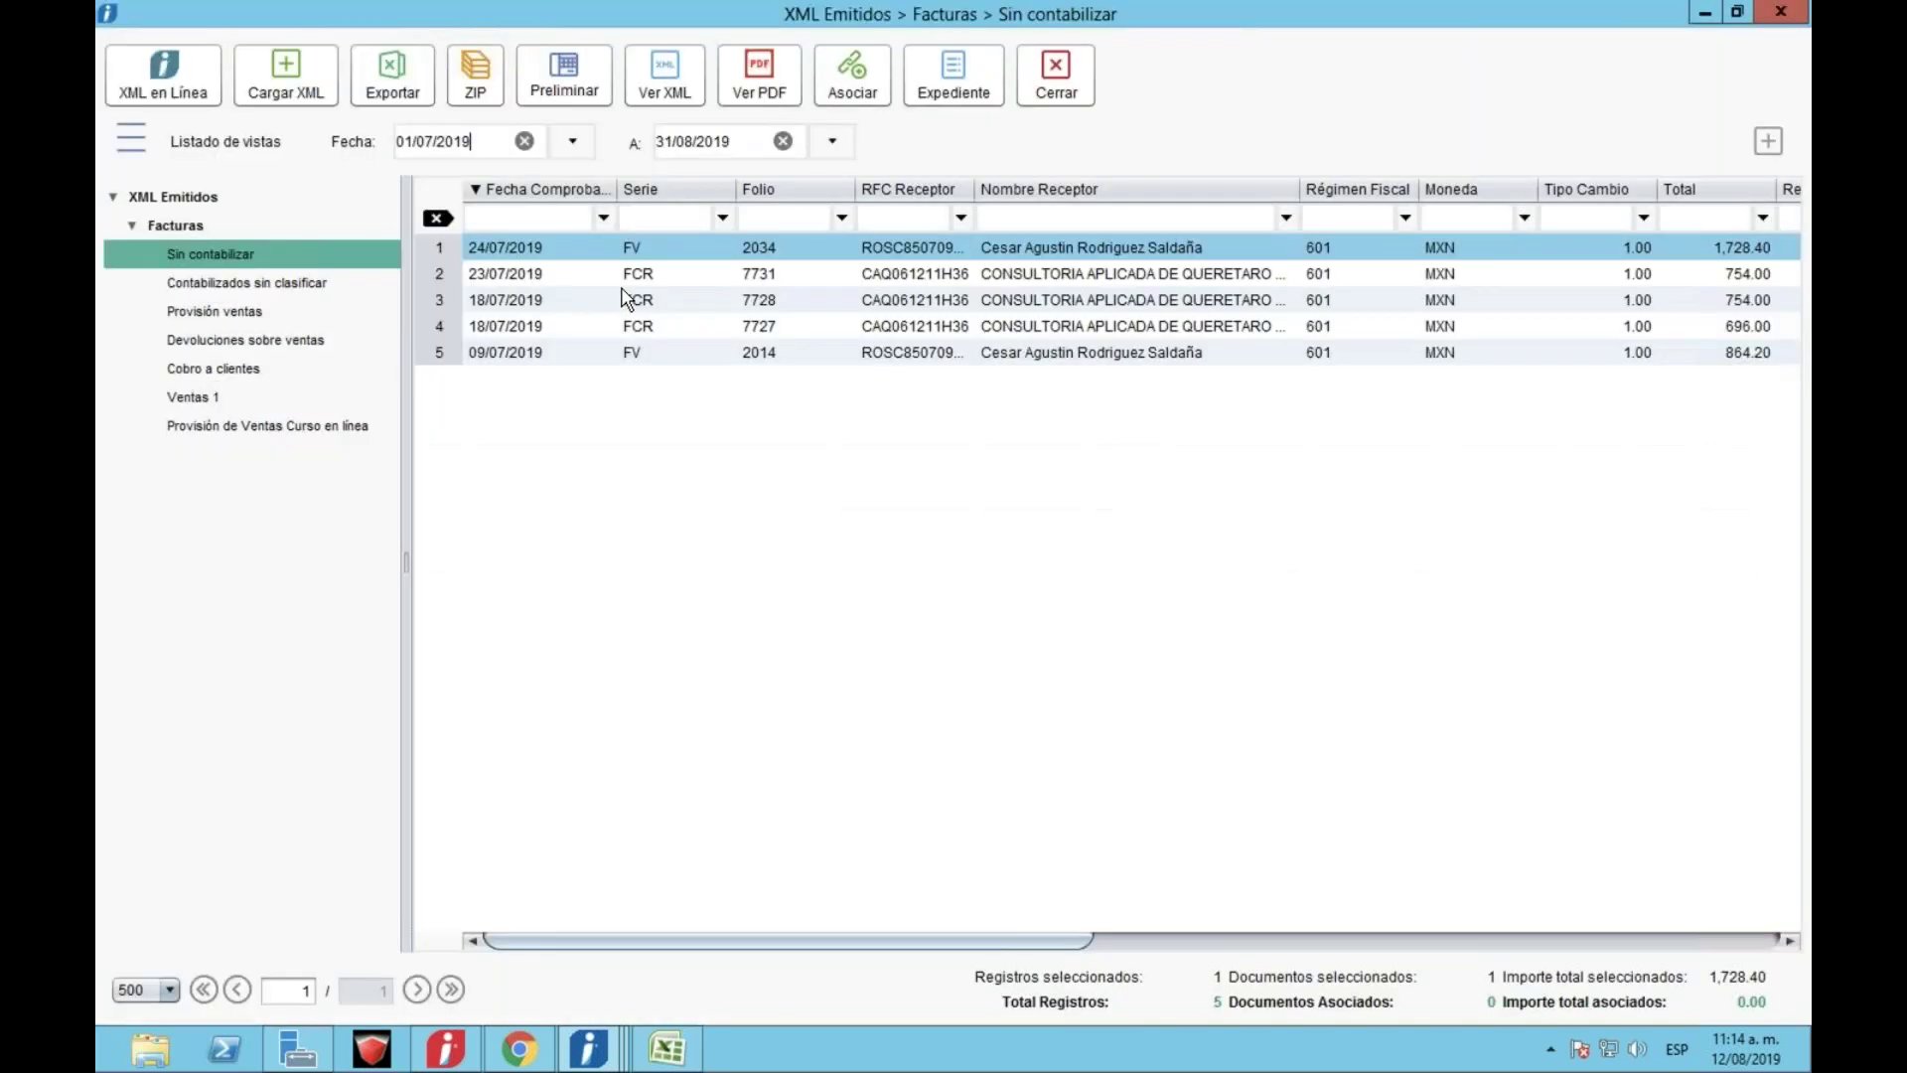
click(1056, 74)
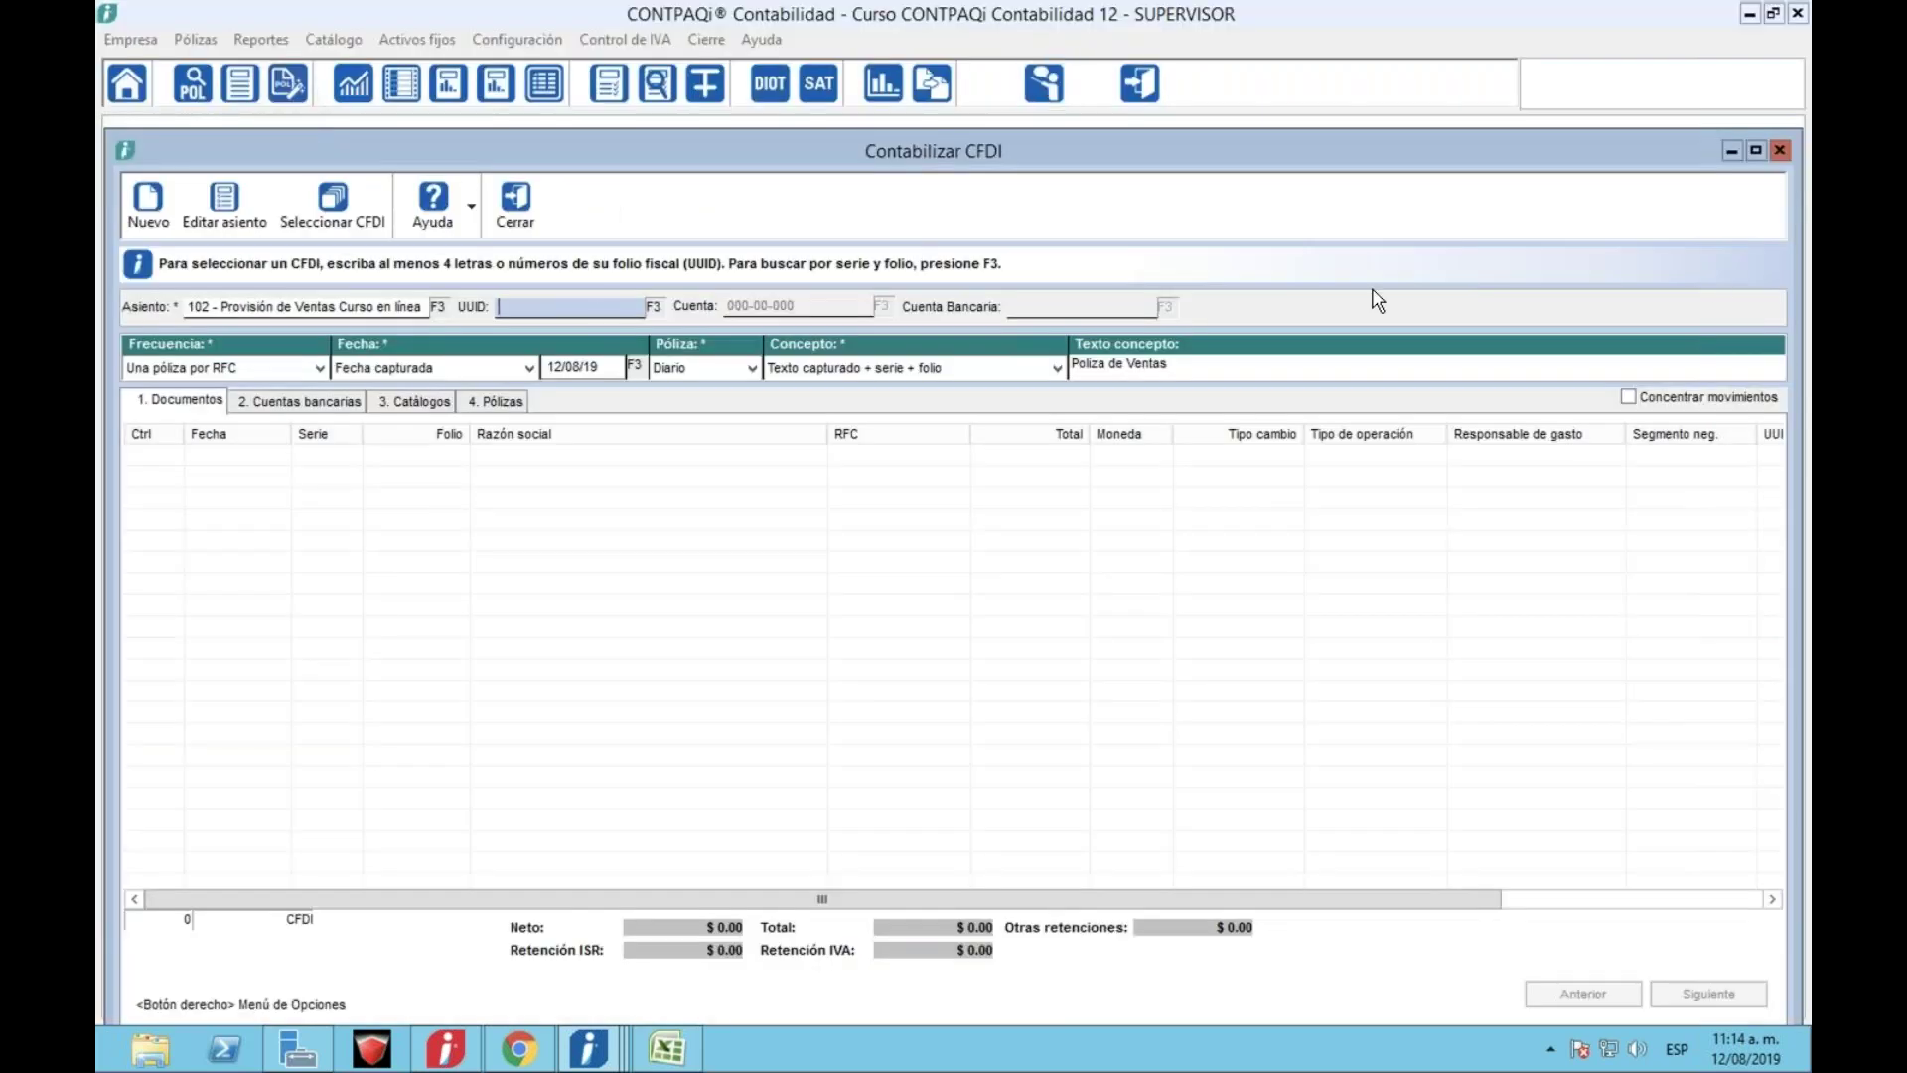
key(ctrl+2)
mouse_move(599, 258)
mouse_down()
mouse_move(631, 338)
mouse_move(576, 257)
mouse_move(636, 260)
mouse_up()
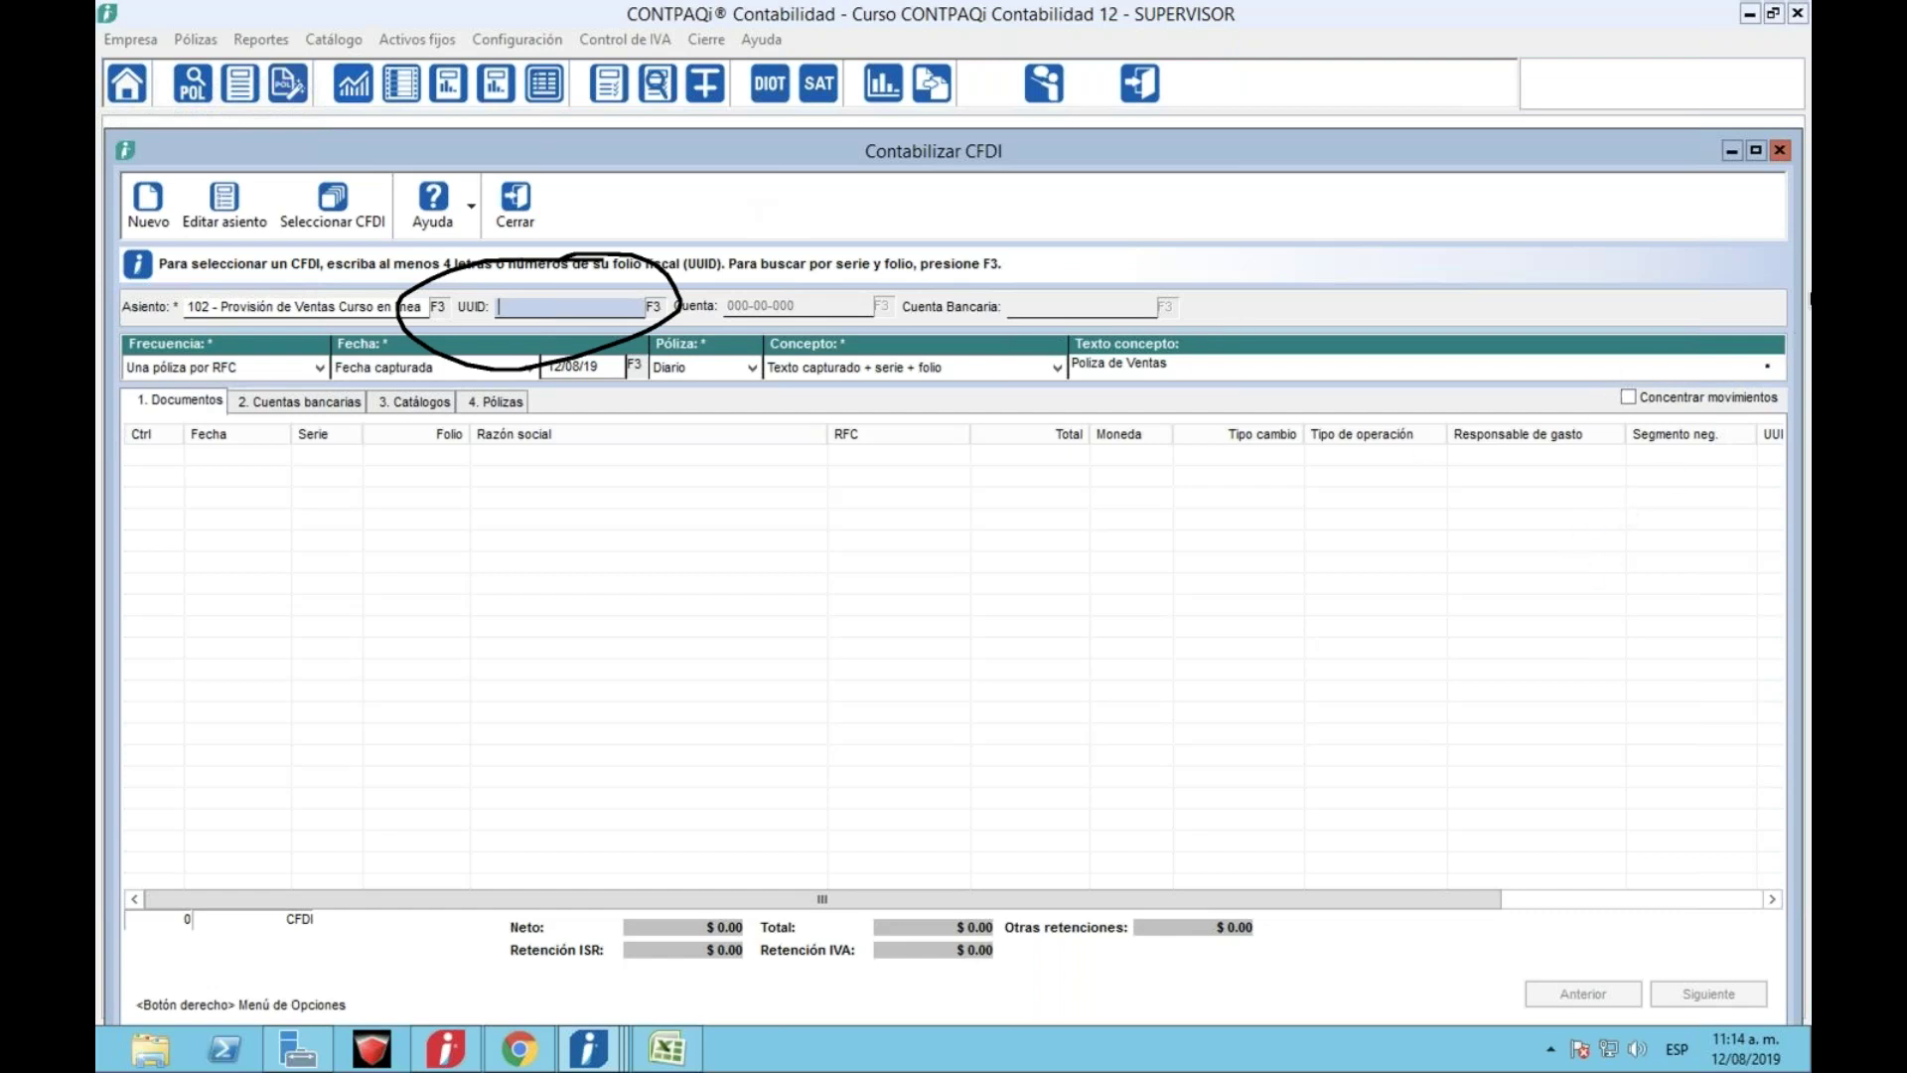
Search for the CFDI with serie FV, folio 2041, which finds none, then close the posting window.
click(658, 308)
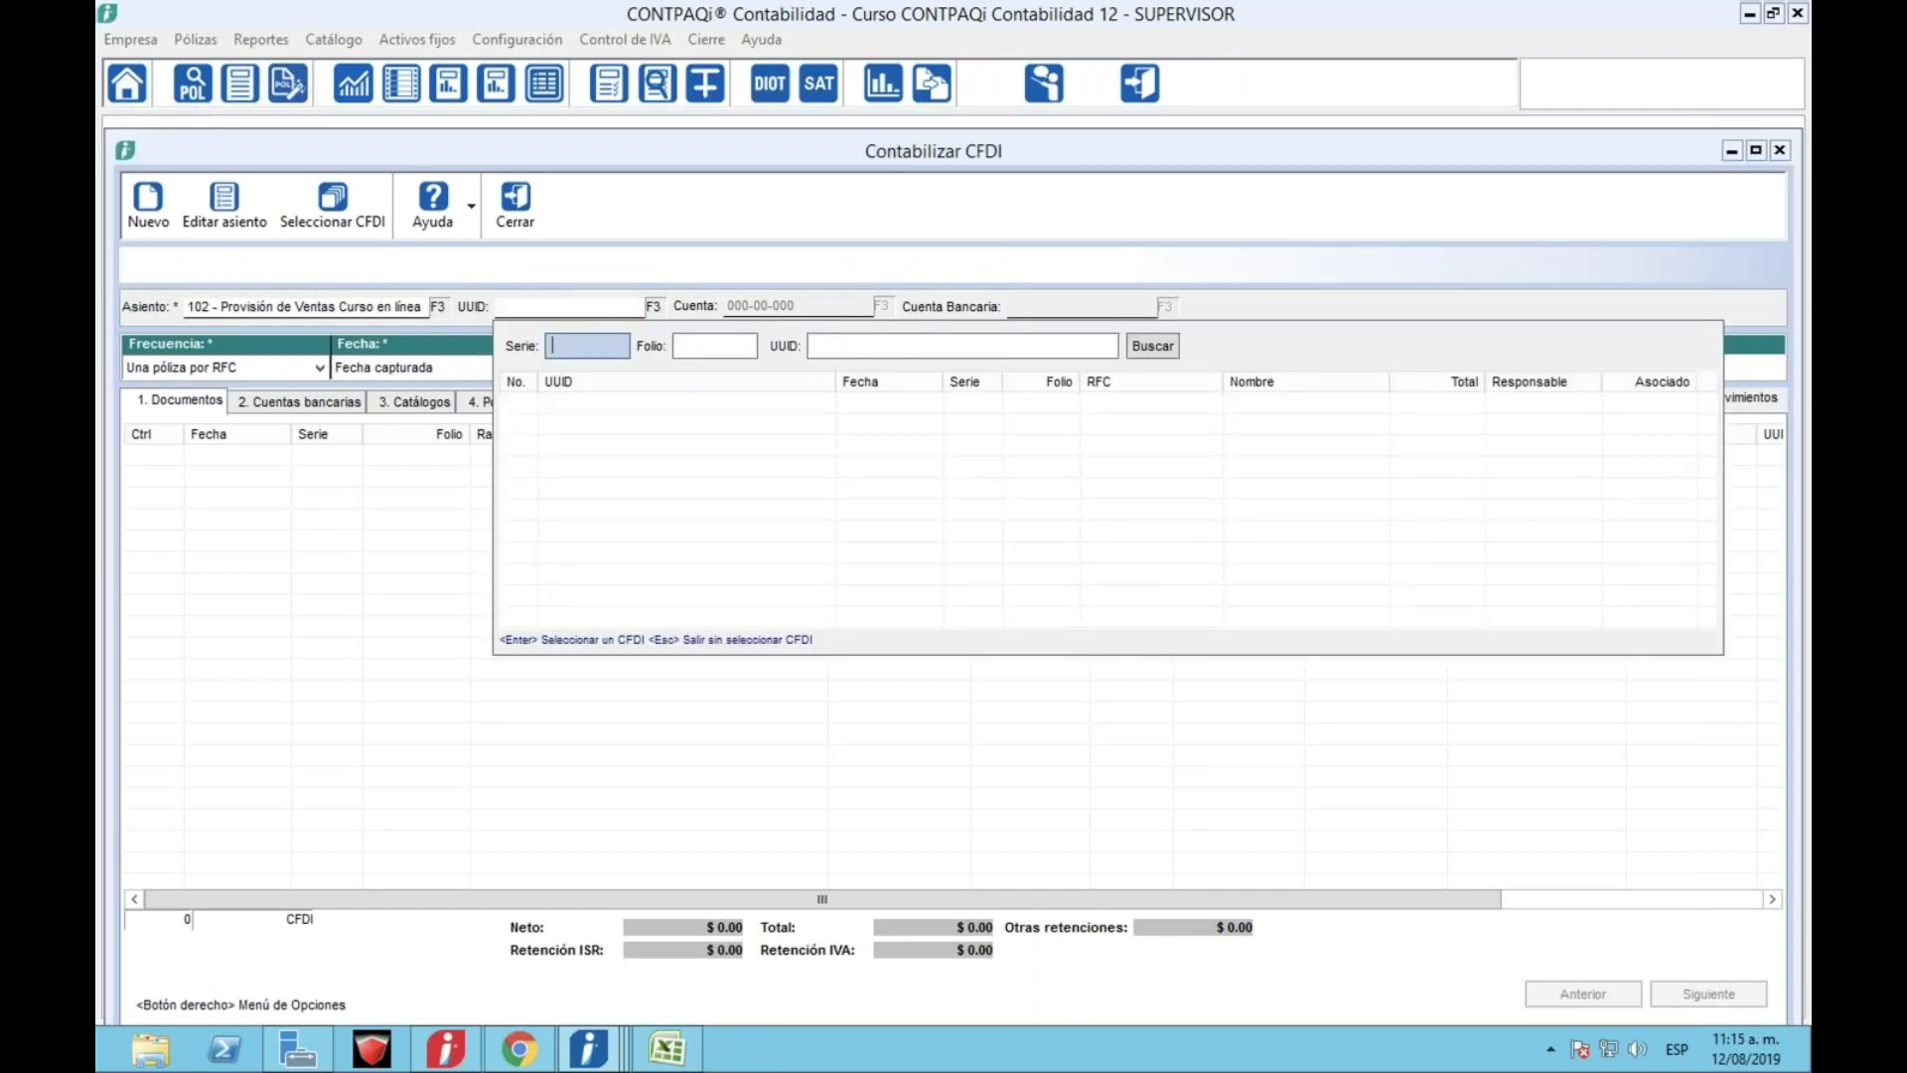
text(FV)
key(Tab)
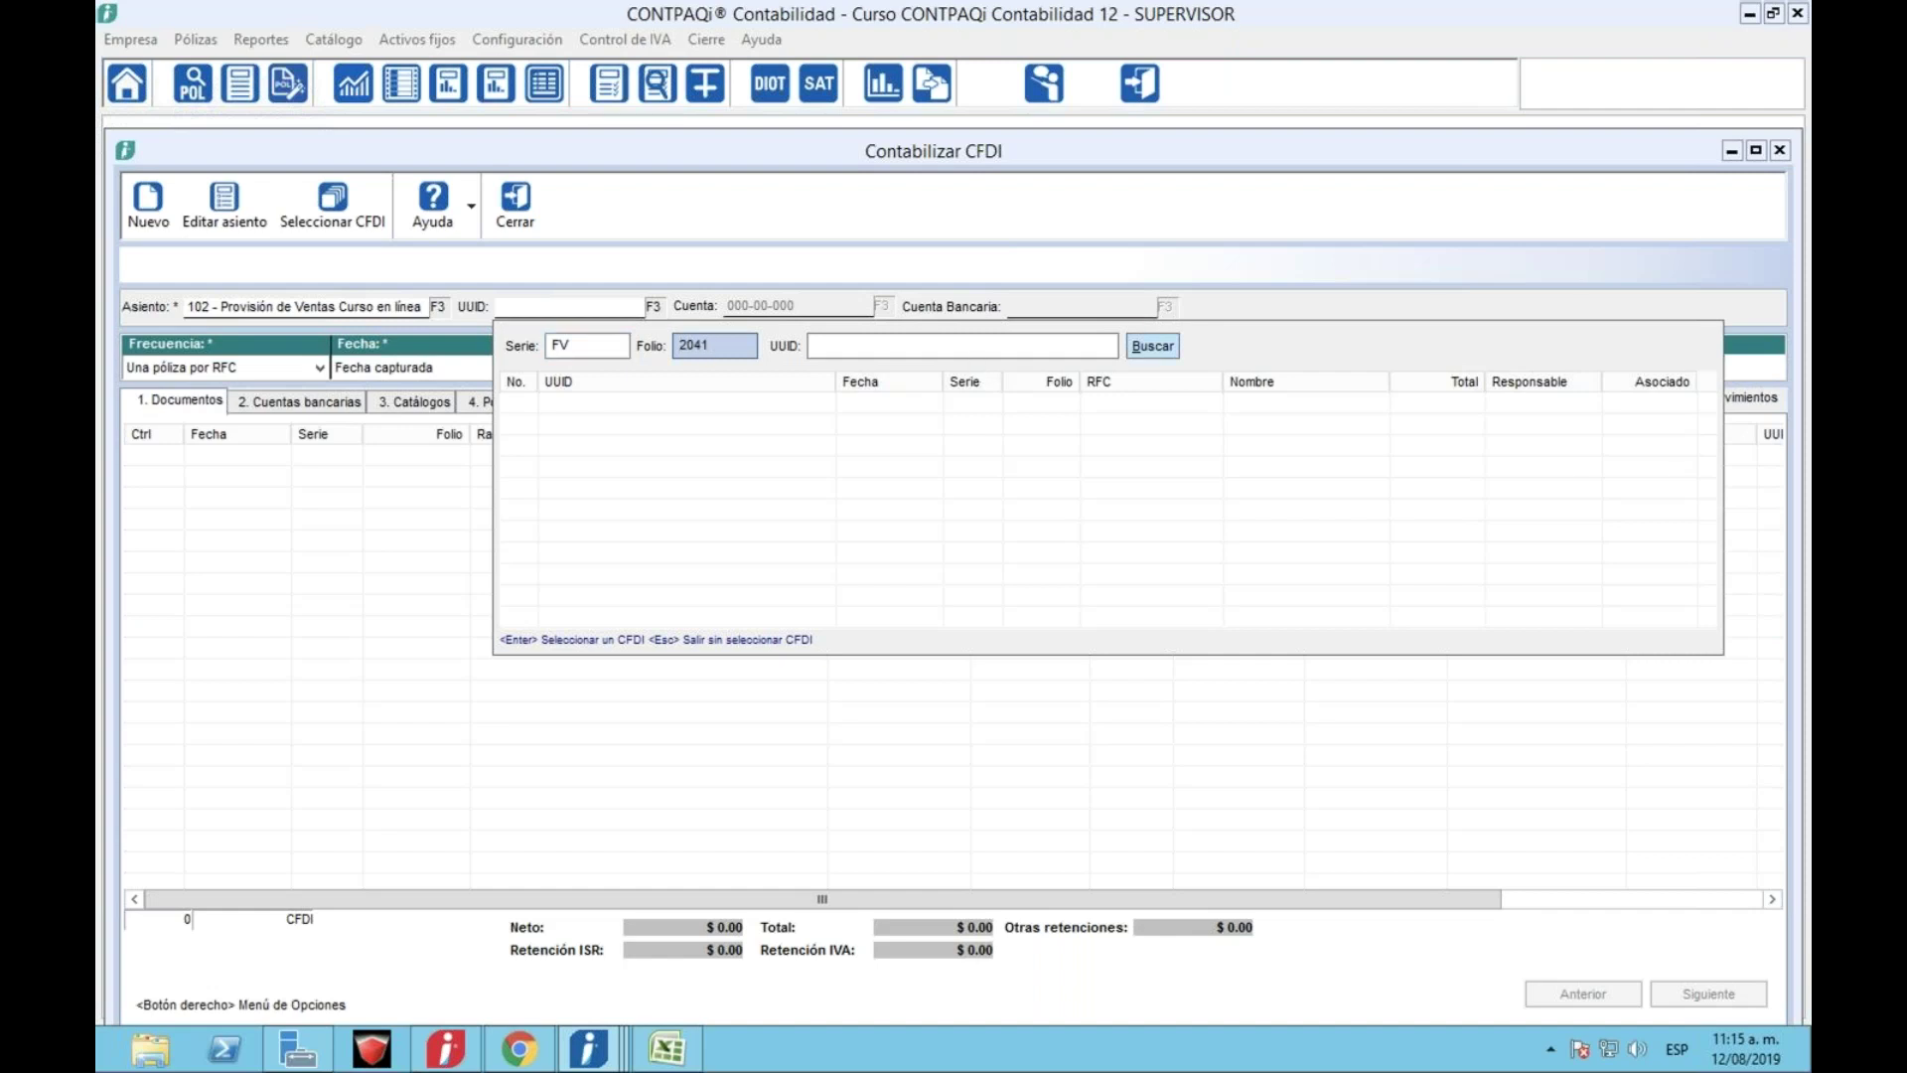
click(1153, 345)
click(725, 349)
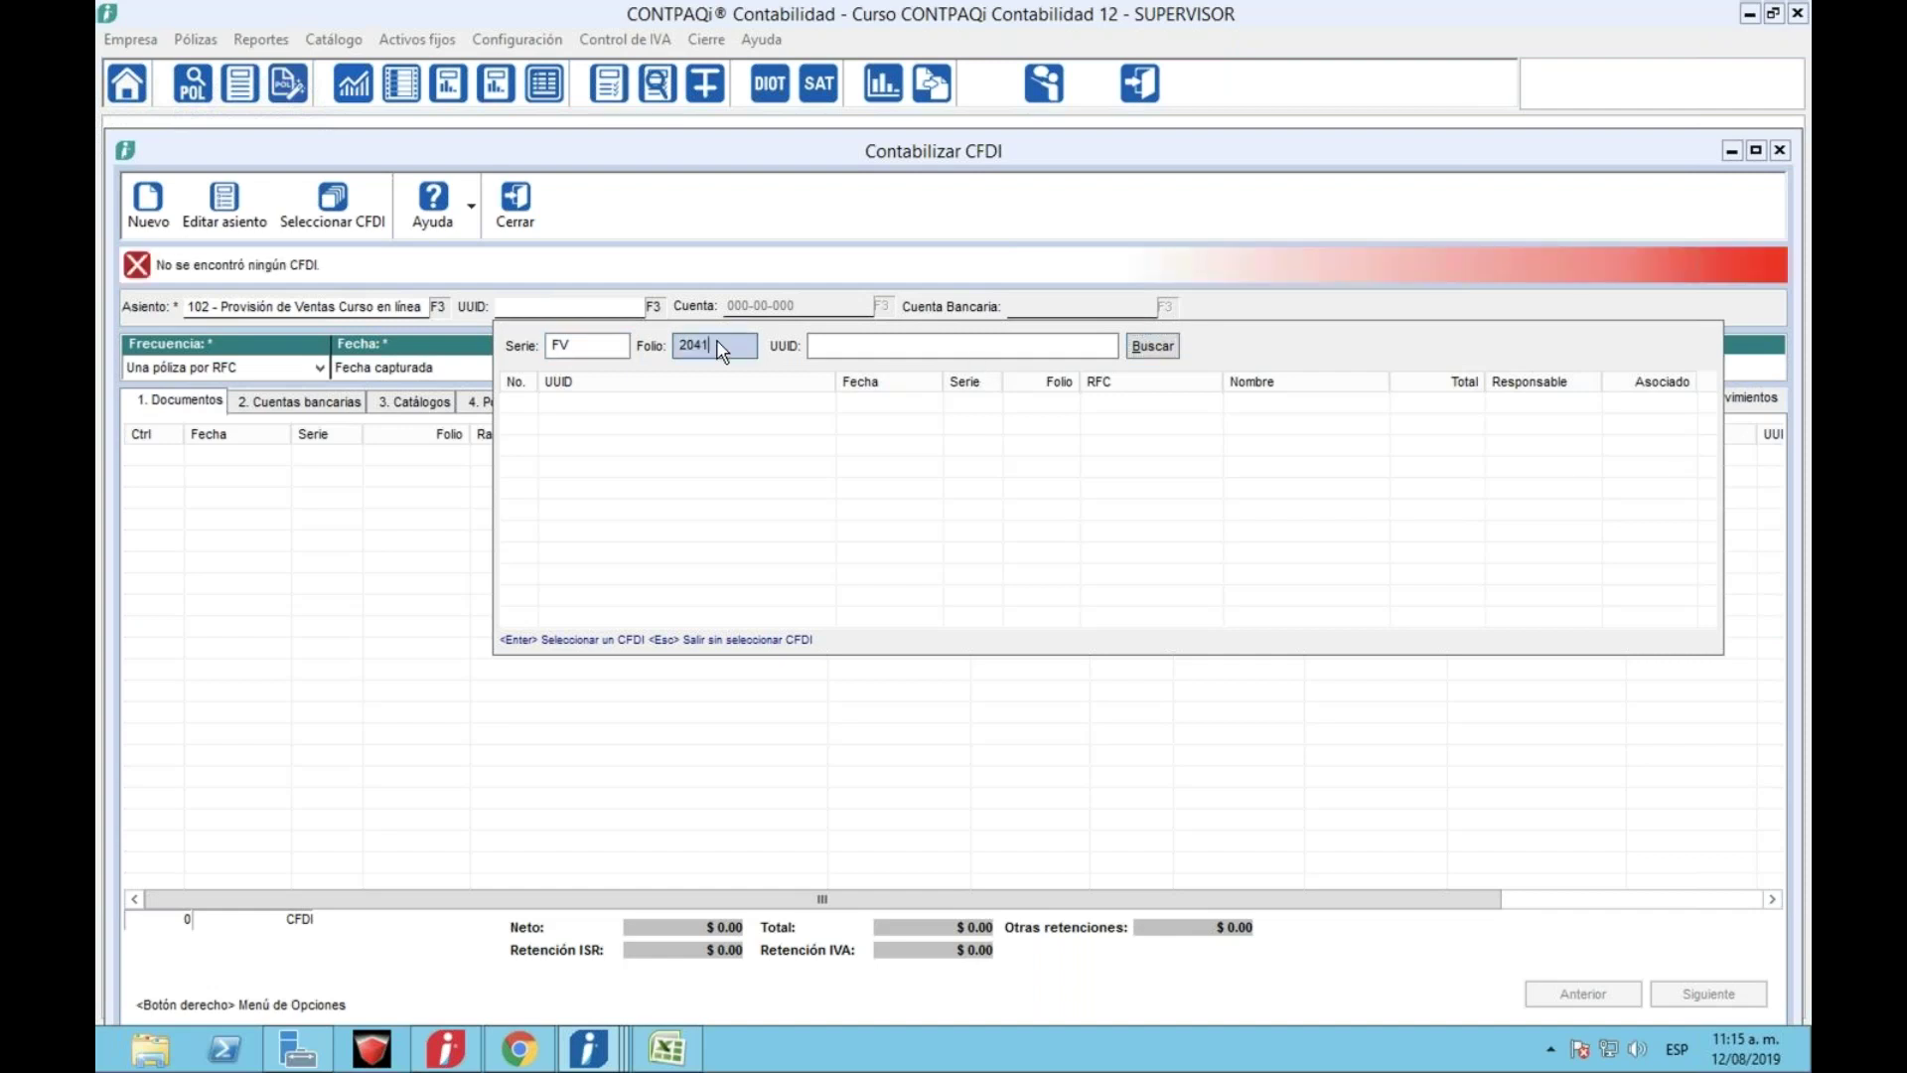
key(Tab)
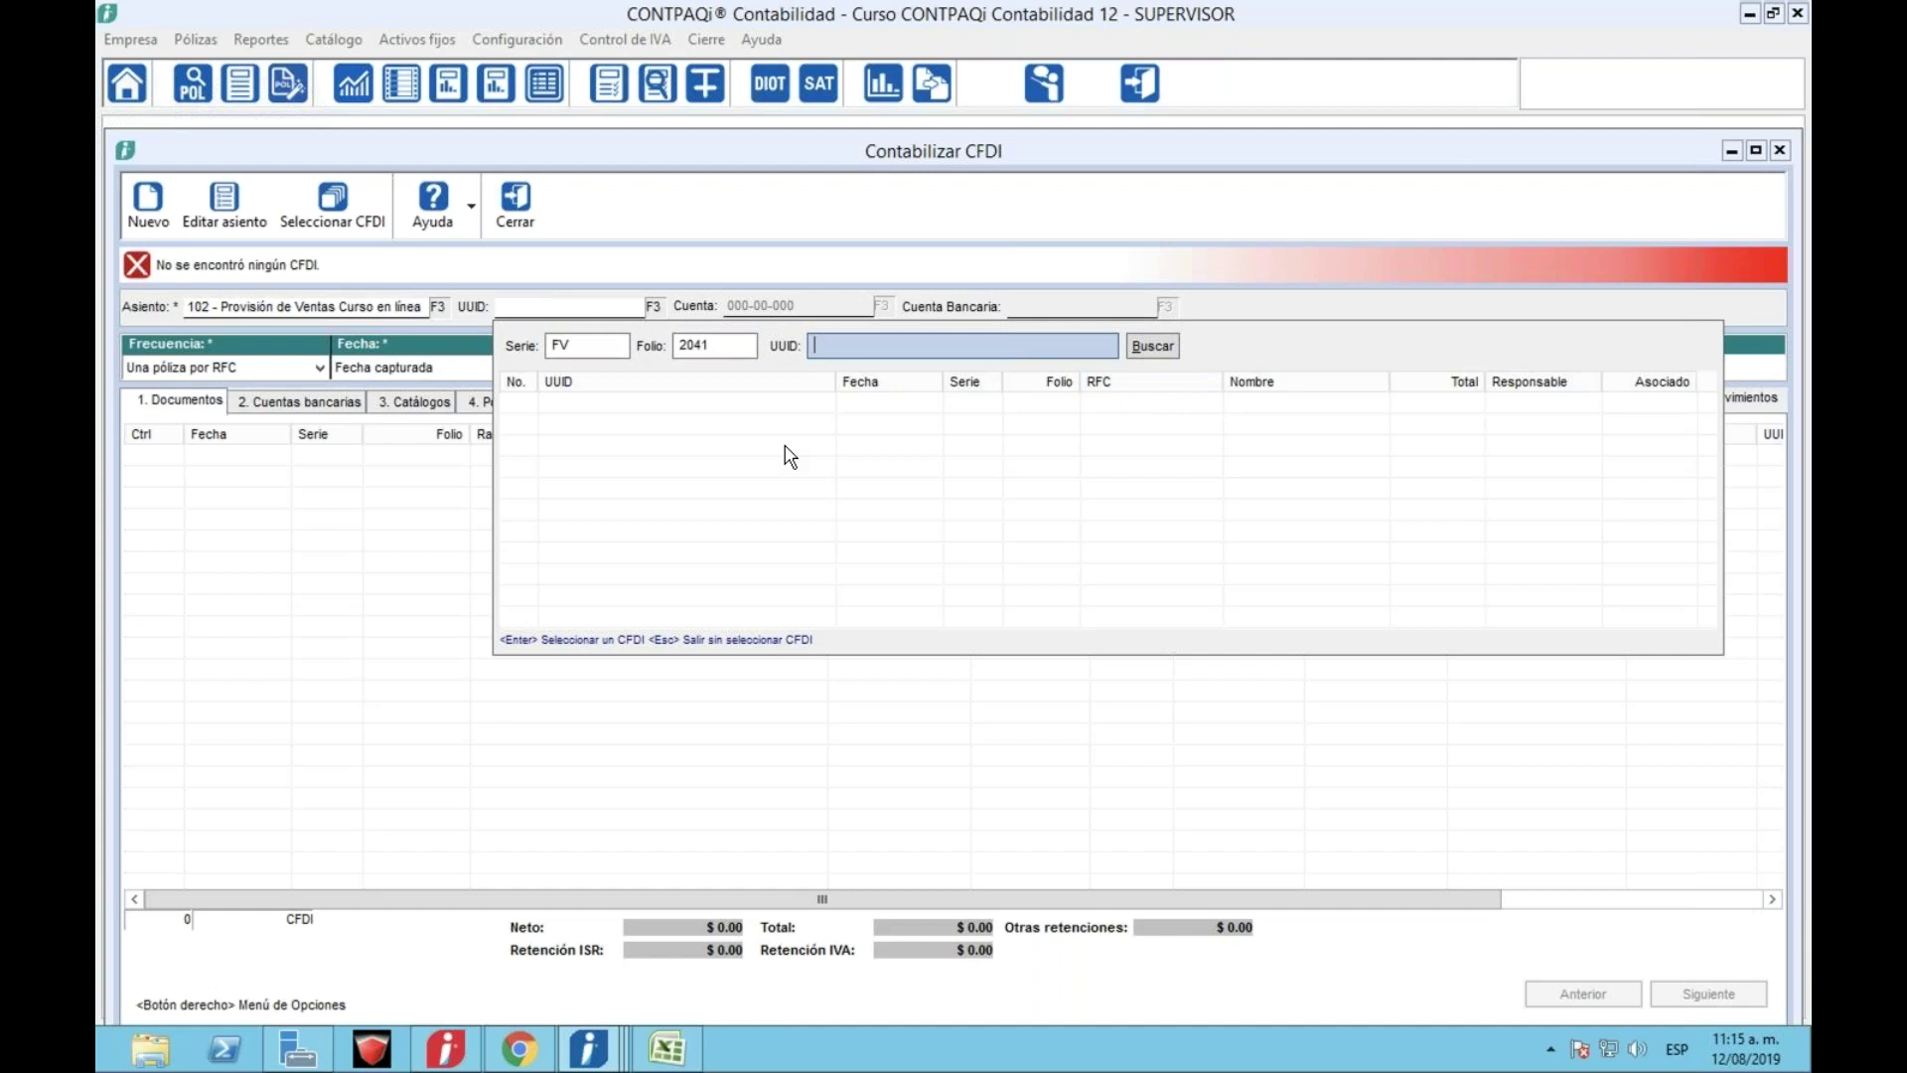
key(Escape)
click(516, 203)
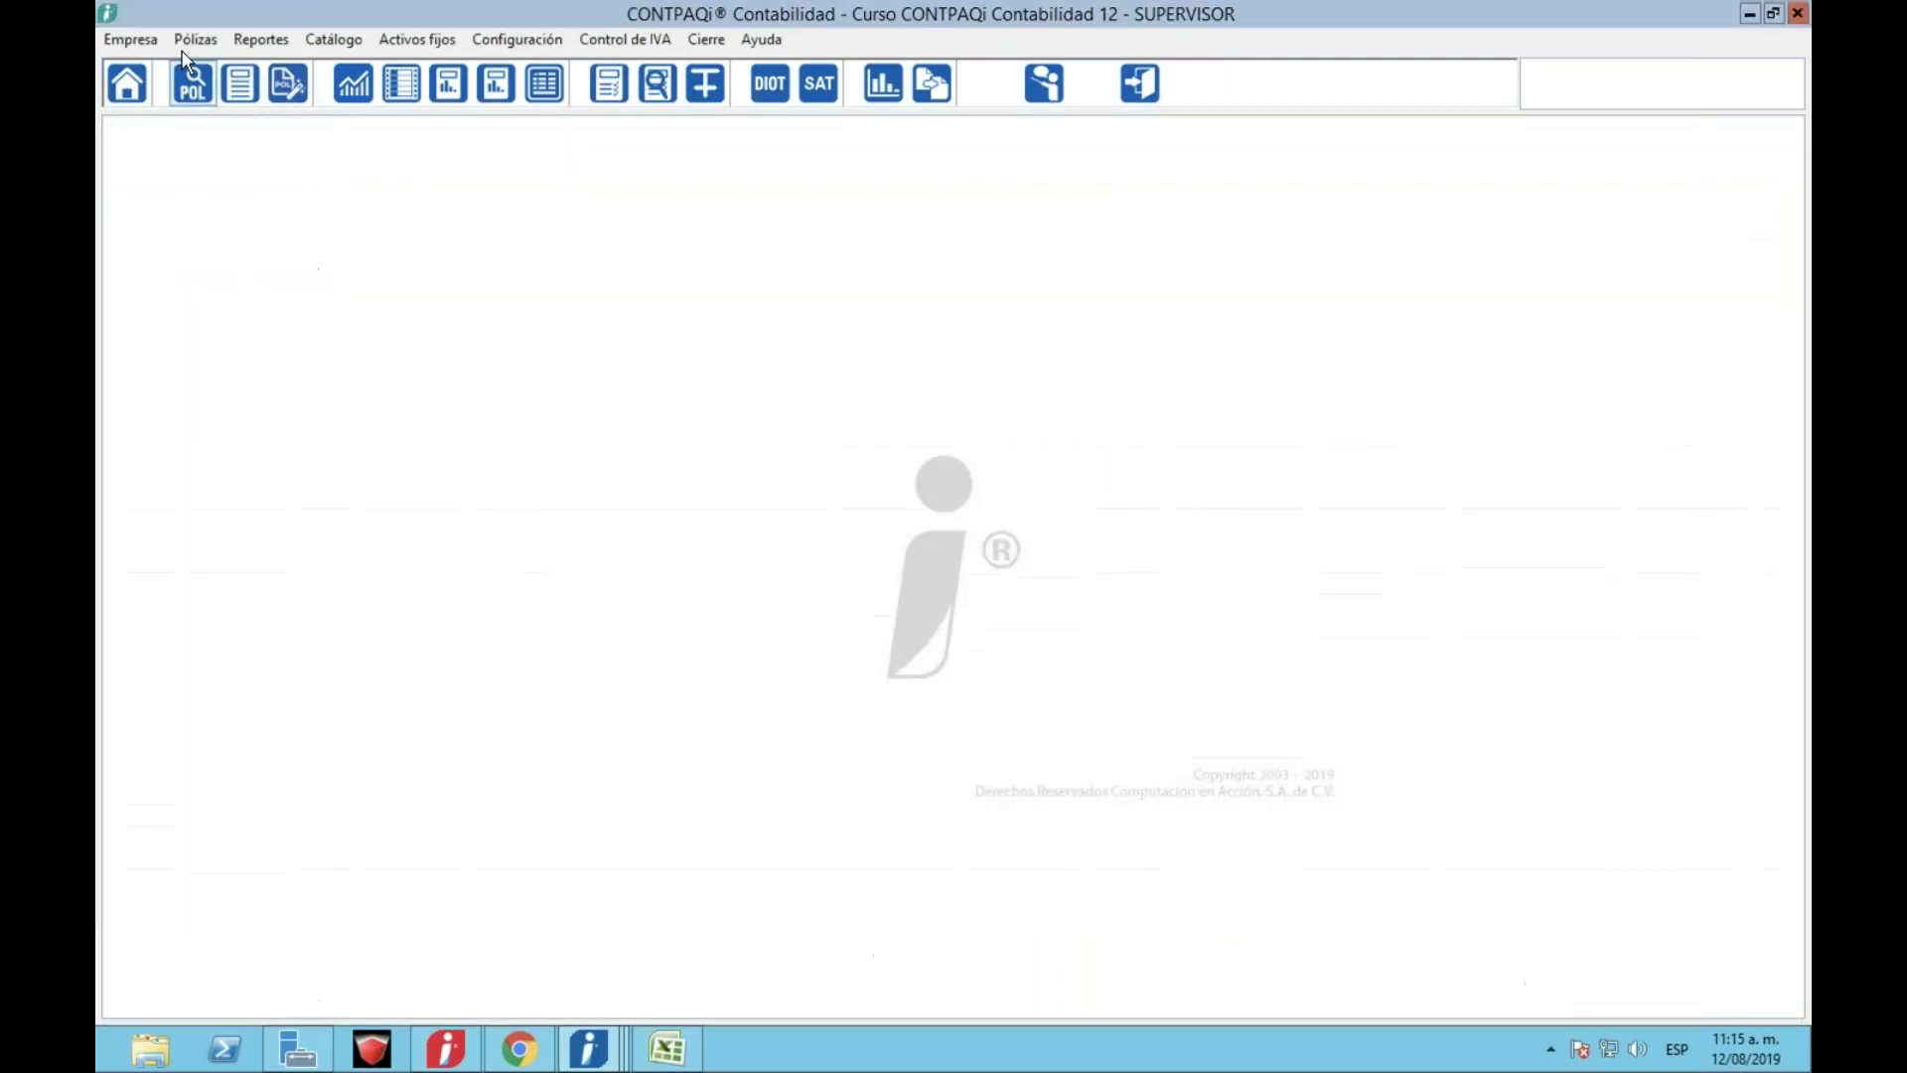
In File Explorer, browse to C:\Compac\Empresas\adIESI2015 and sort by modification date.
click(150, 1049)
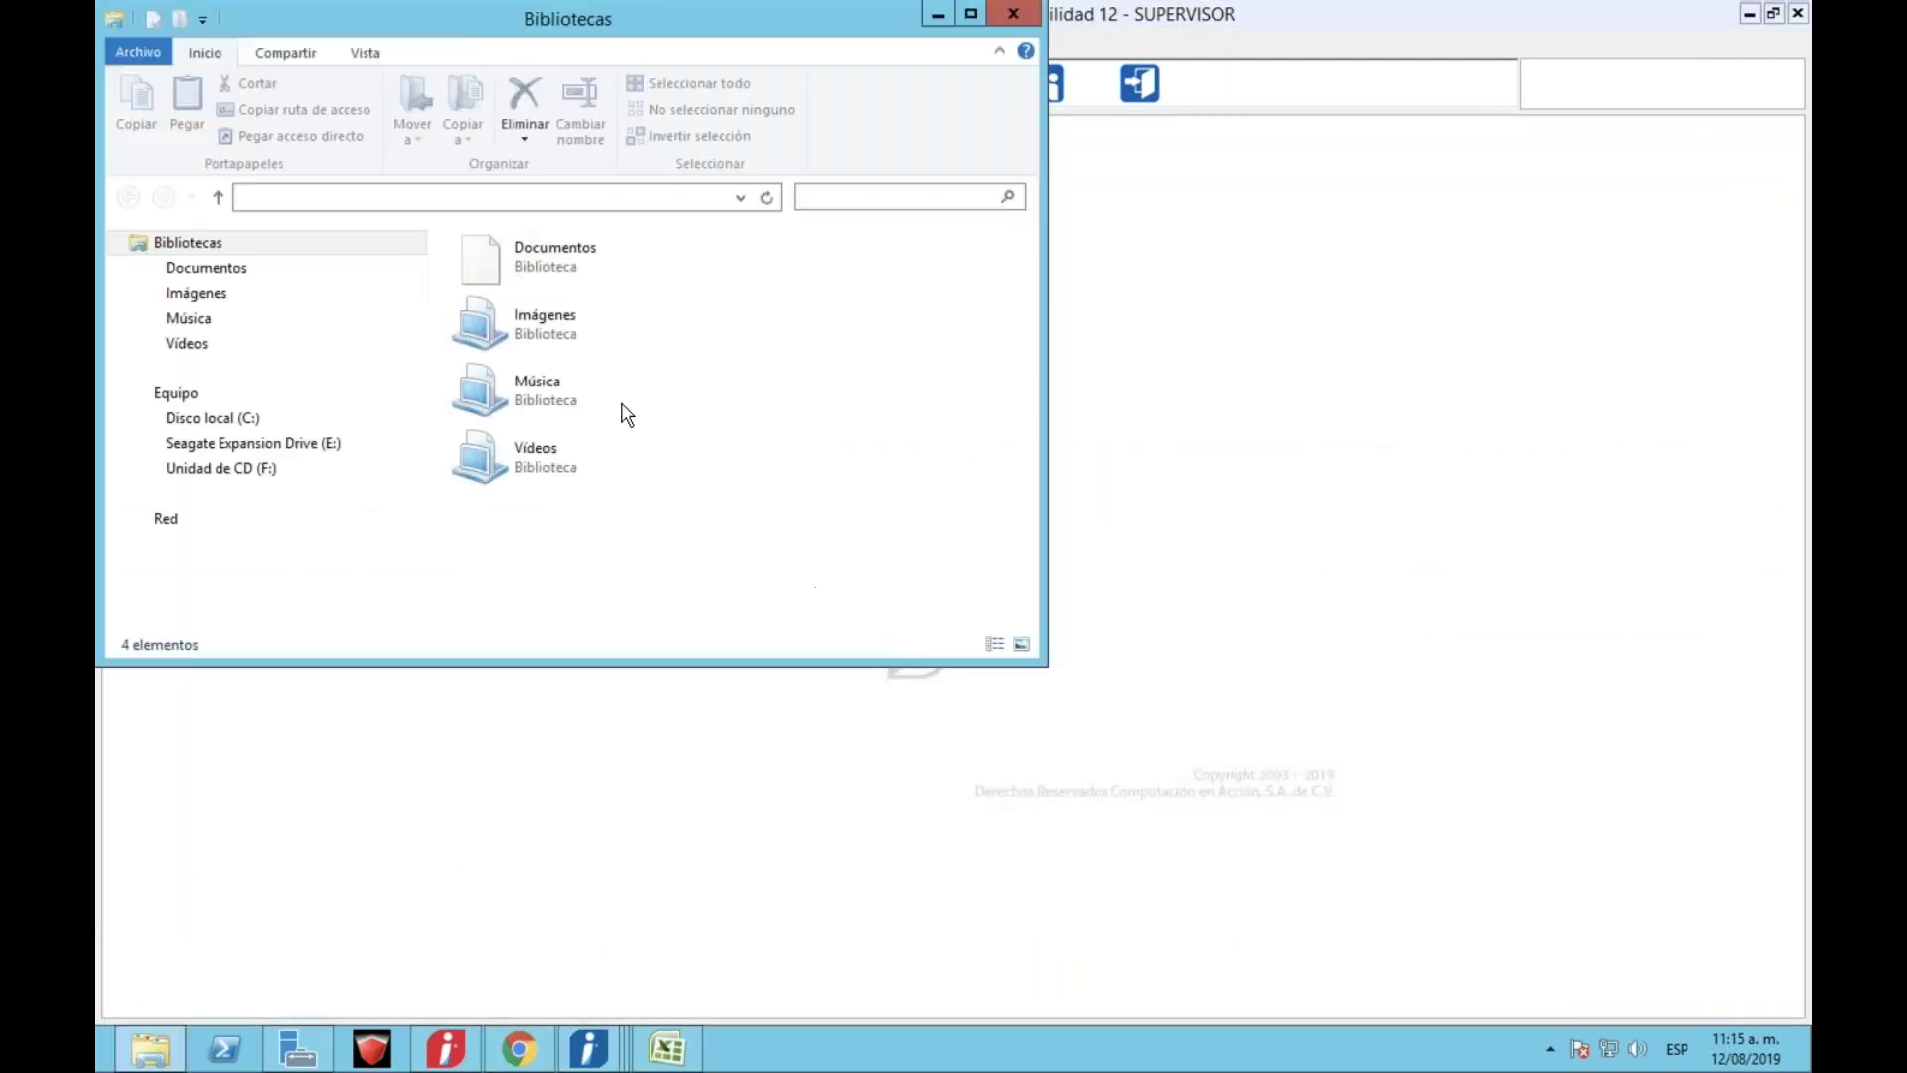
click(199, 418)
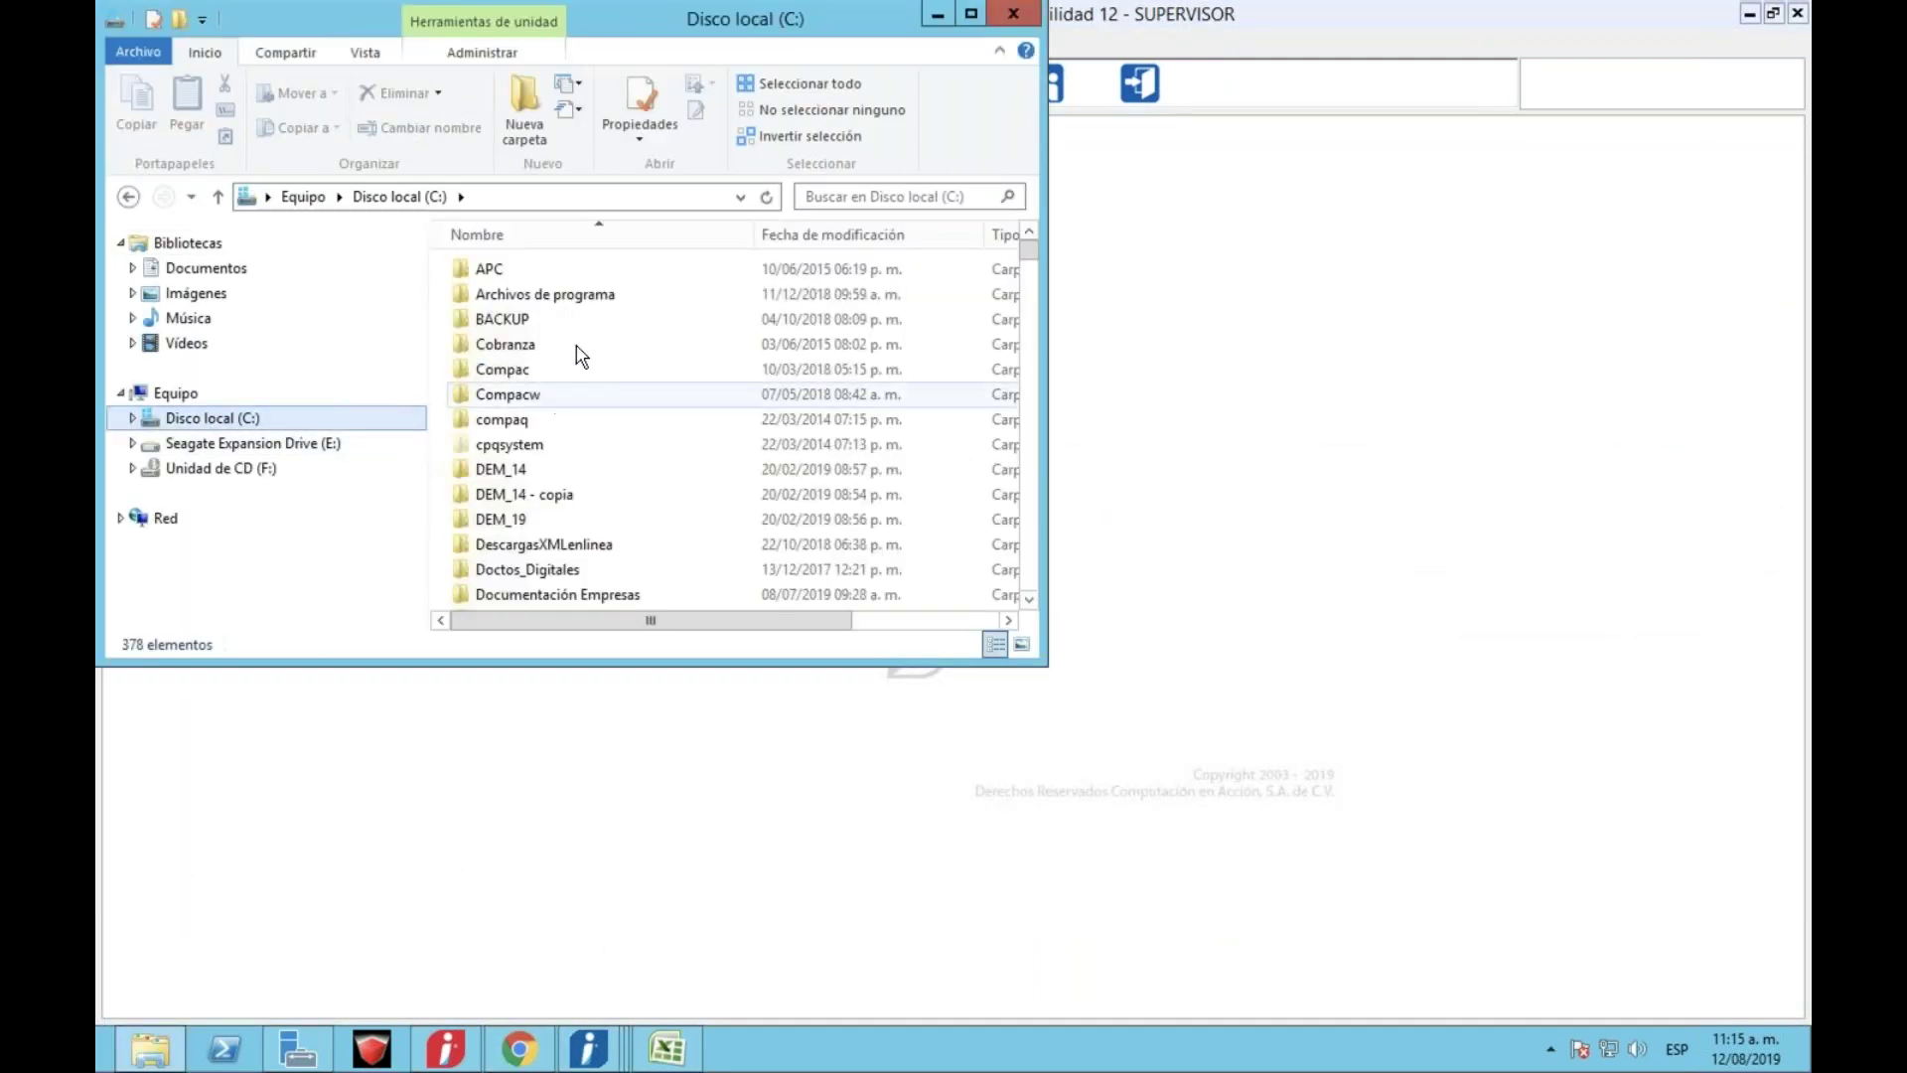
double_click(502, 369)
click(523, 297)
double_click(524, 297)
click(529, 394)
scroll(532, 402, down, 4)
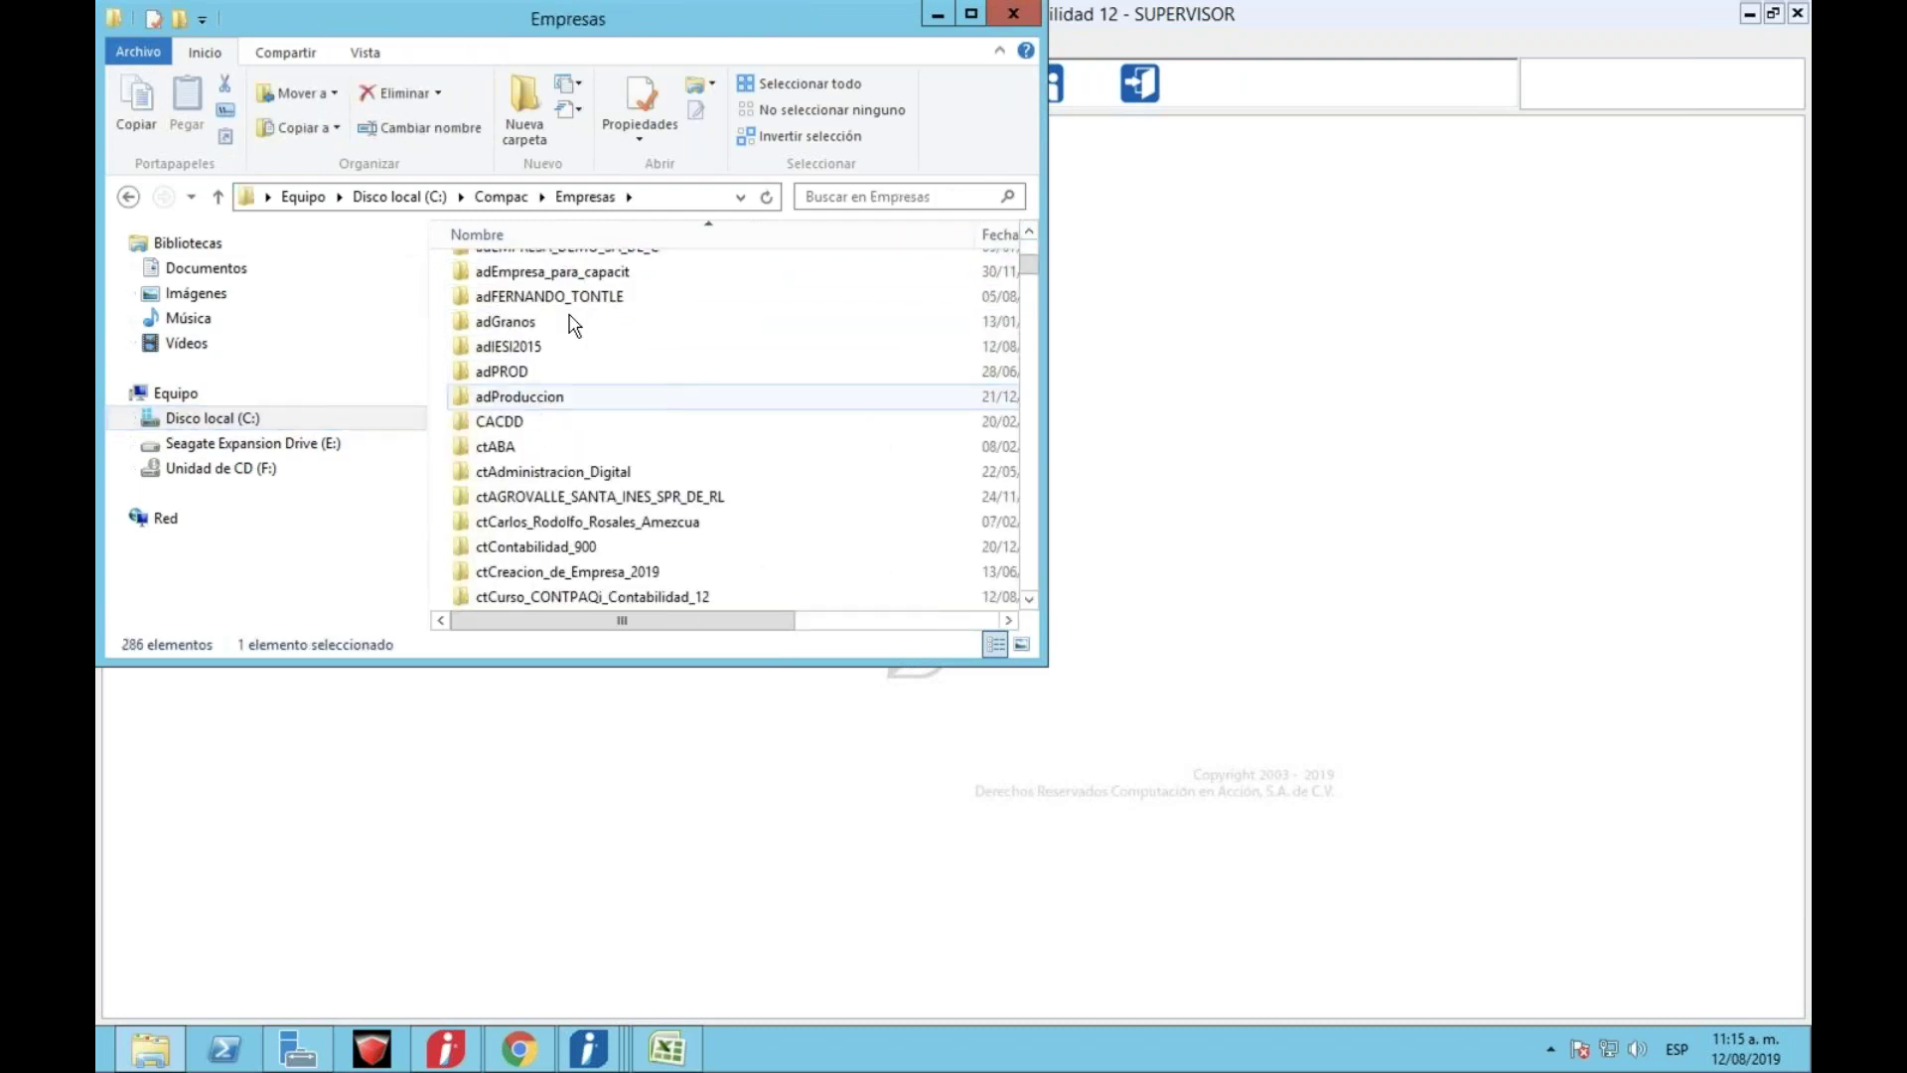
double_click(552, 347)
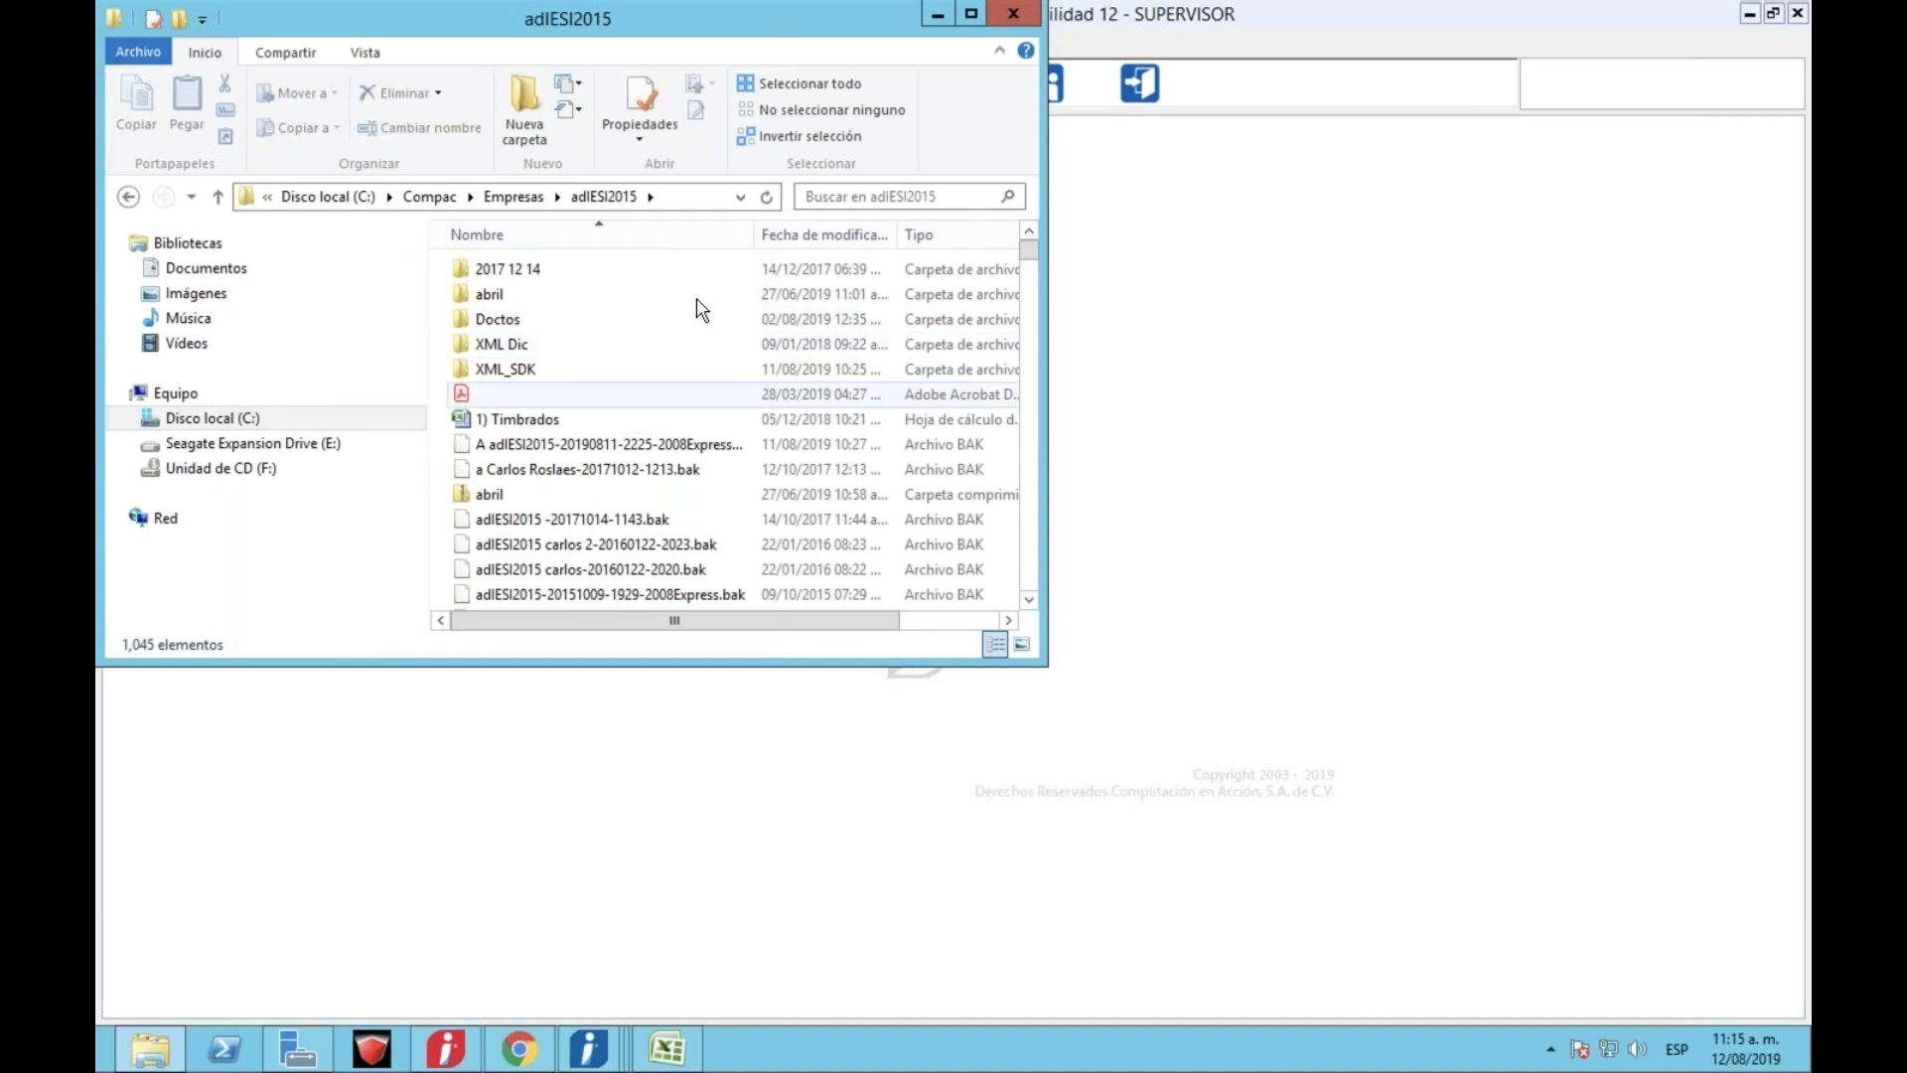
click(824, 239)
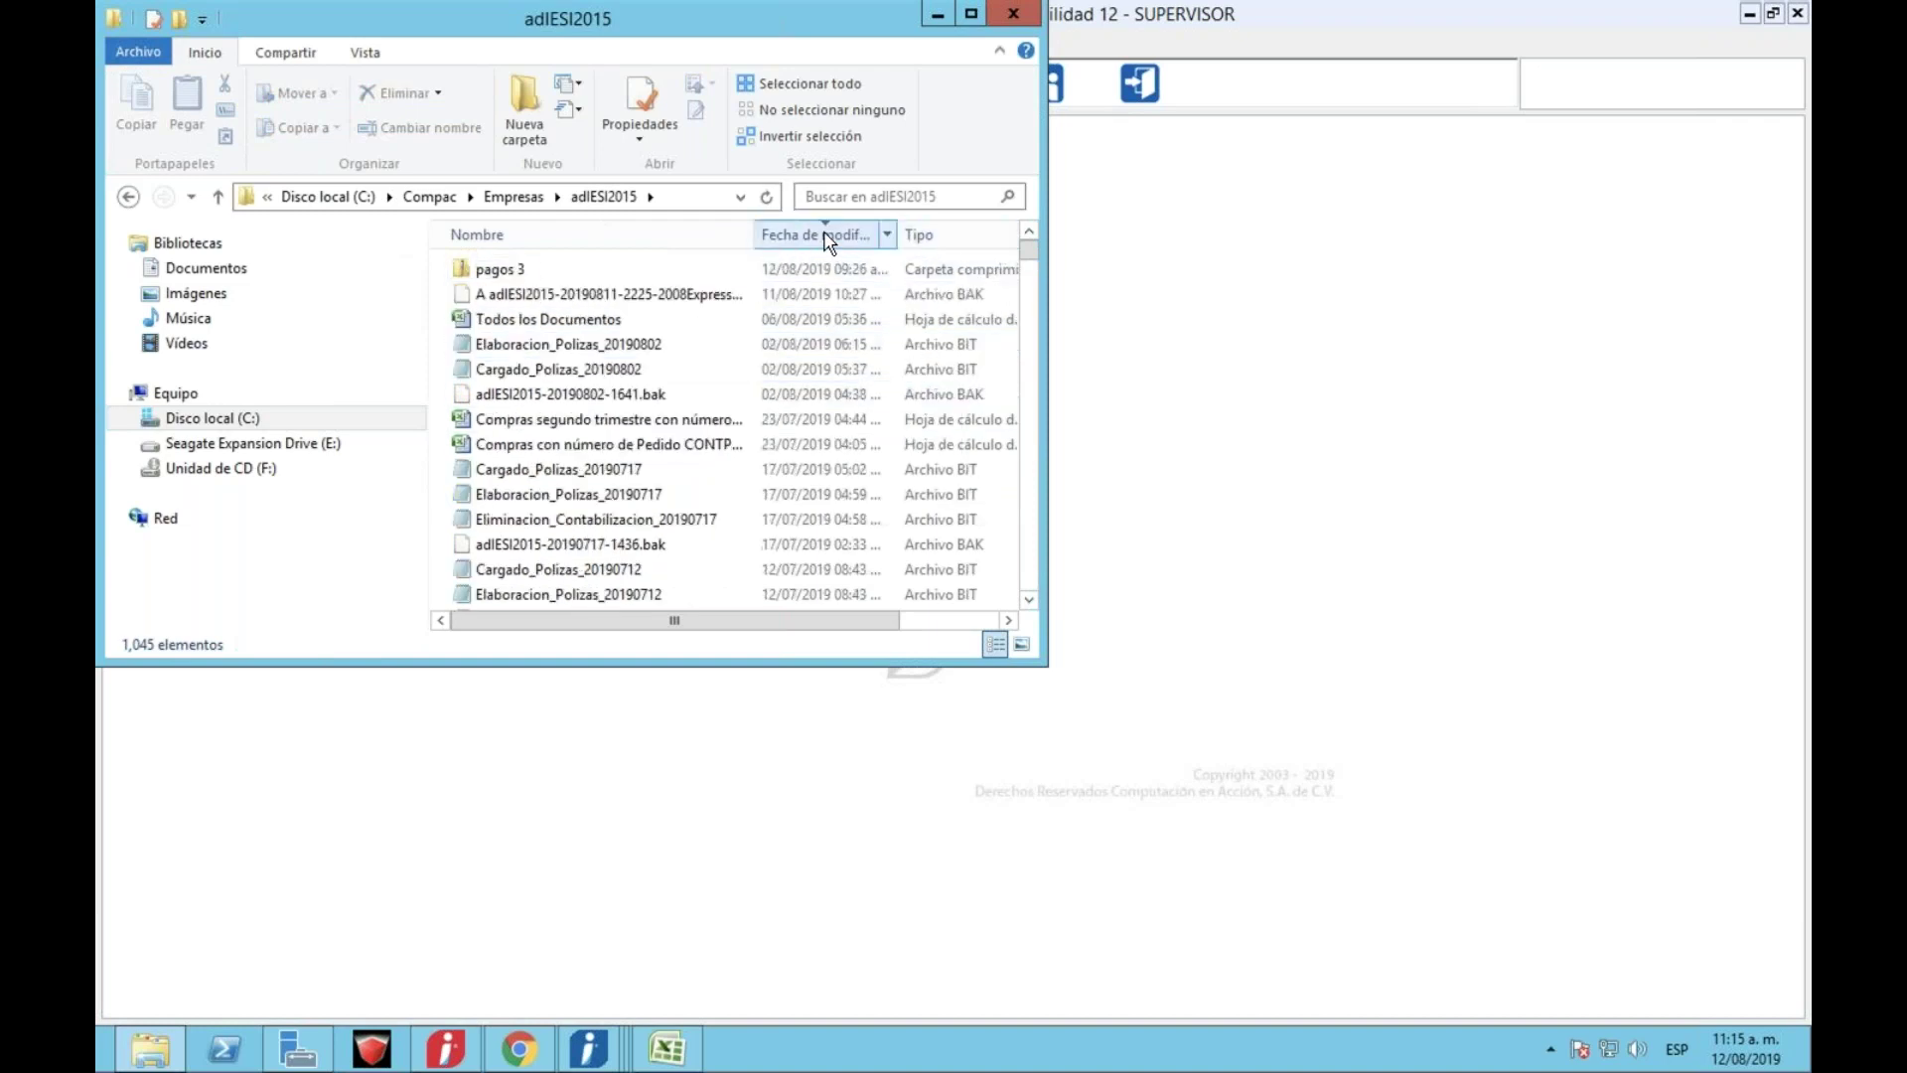
Switch to the ctIIESI2015 company folder and sort its files by date, newest first.
click(514, 198)
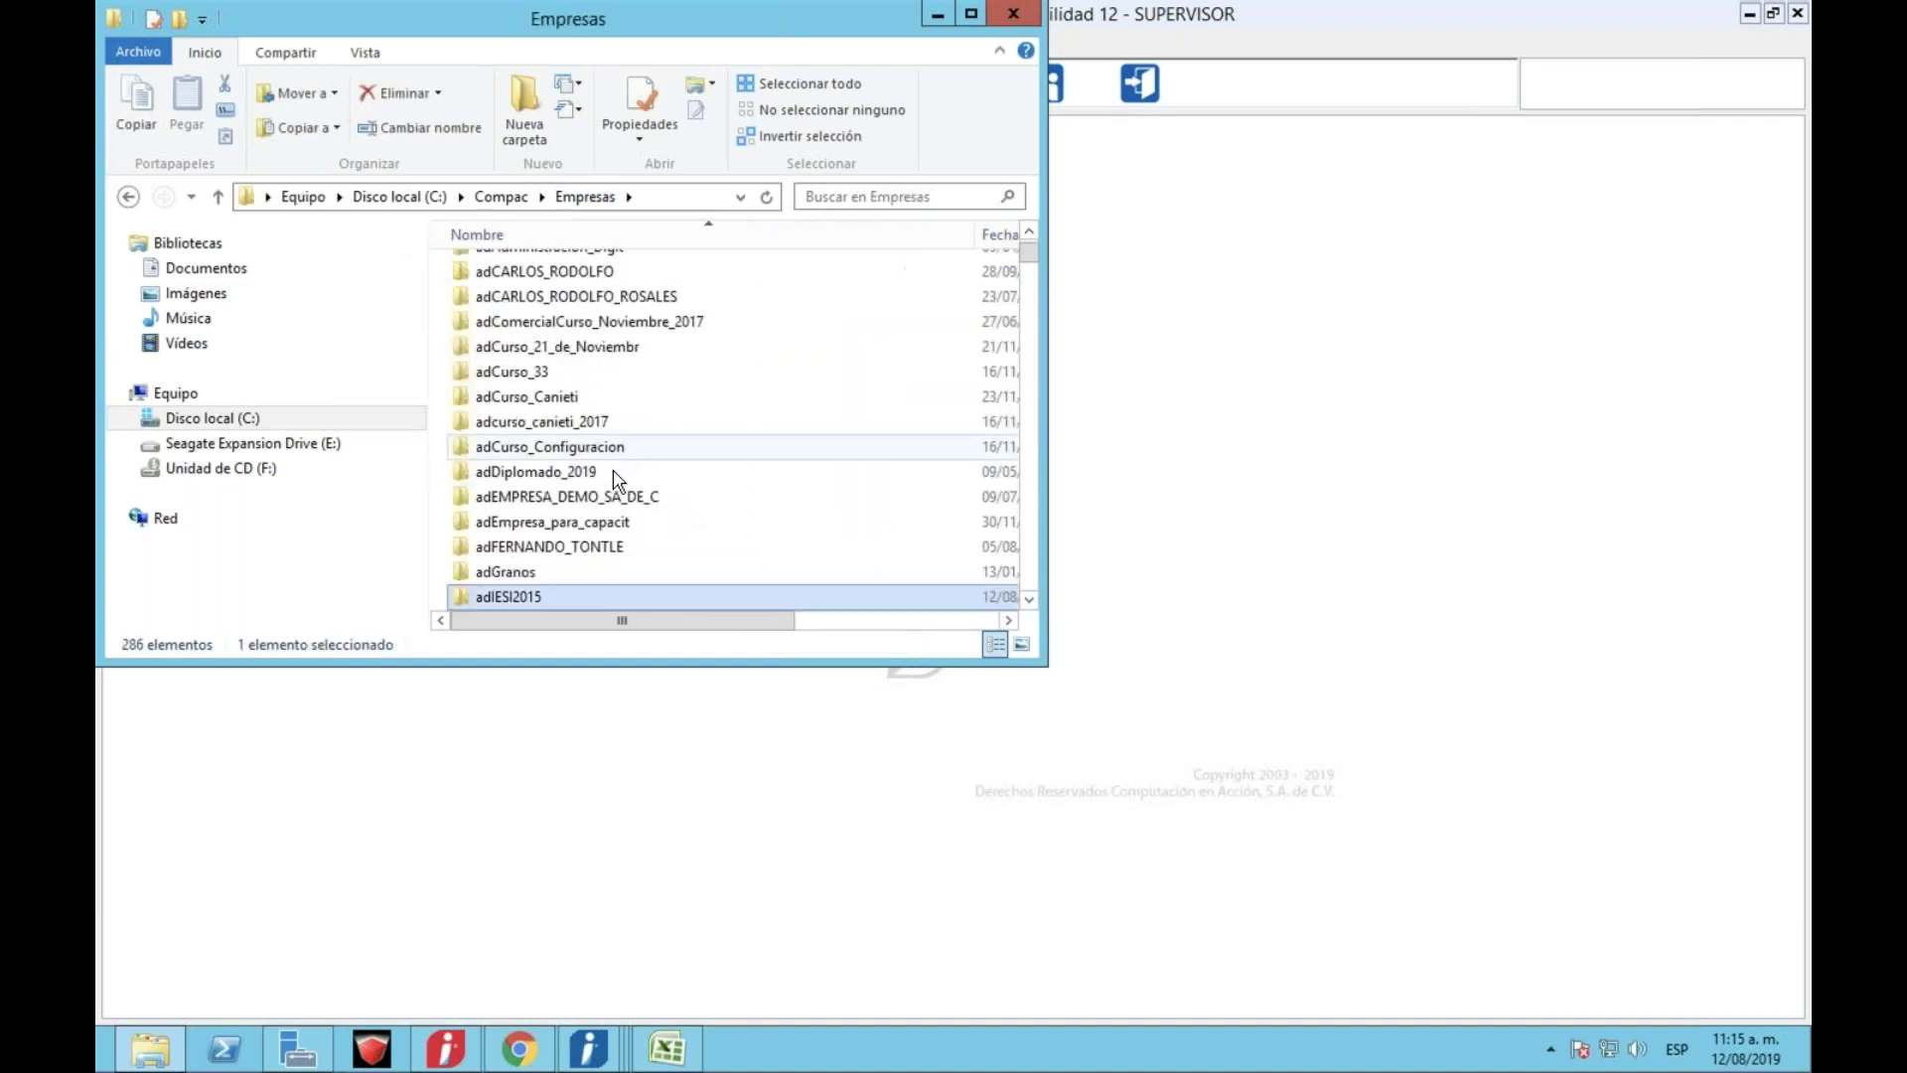
key(Down)
key(Down)
key(Down)
key(Down)
key(Down)
key(Down)
key(Down)
key(Down)
key(Down)
key(Down)
key(Down)
key(Down)
key(Down)
key(Down)
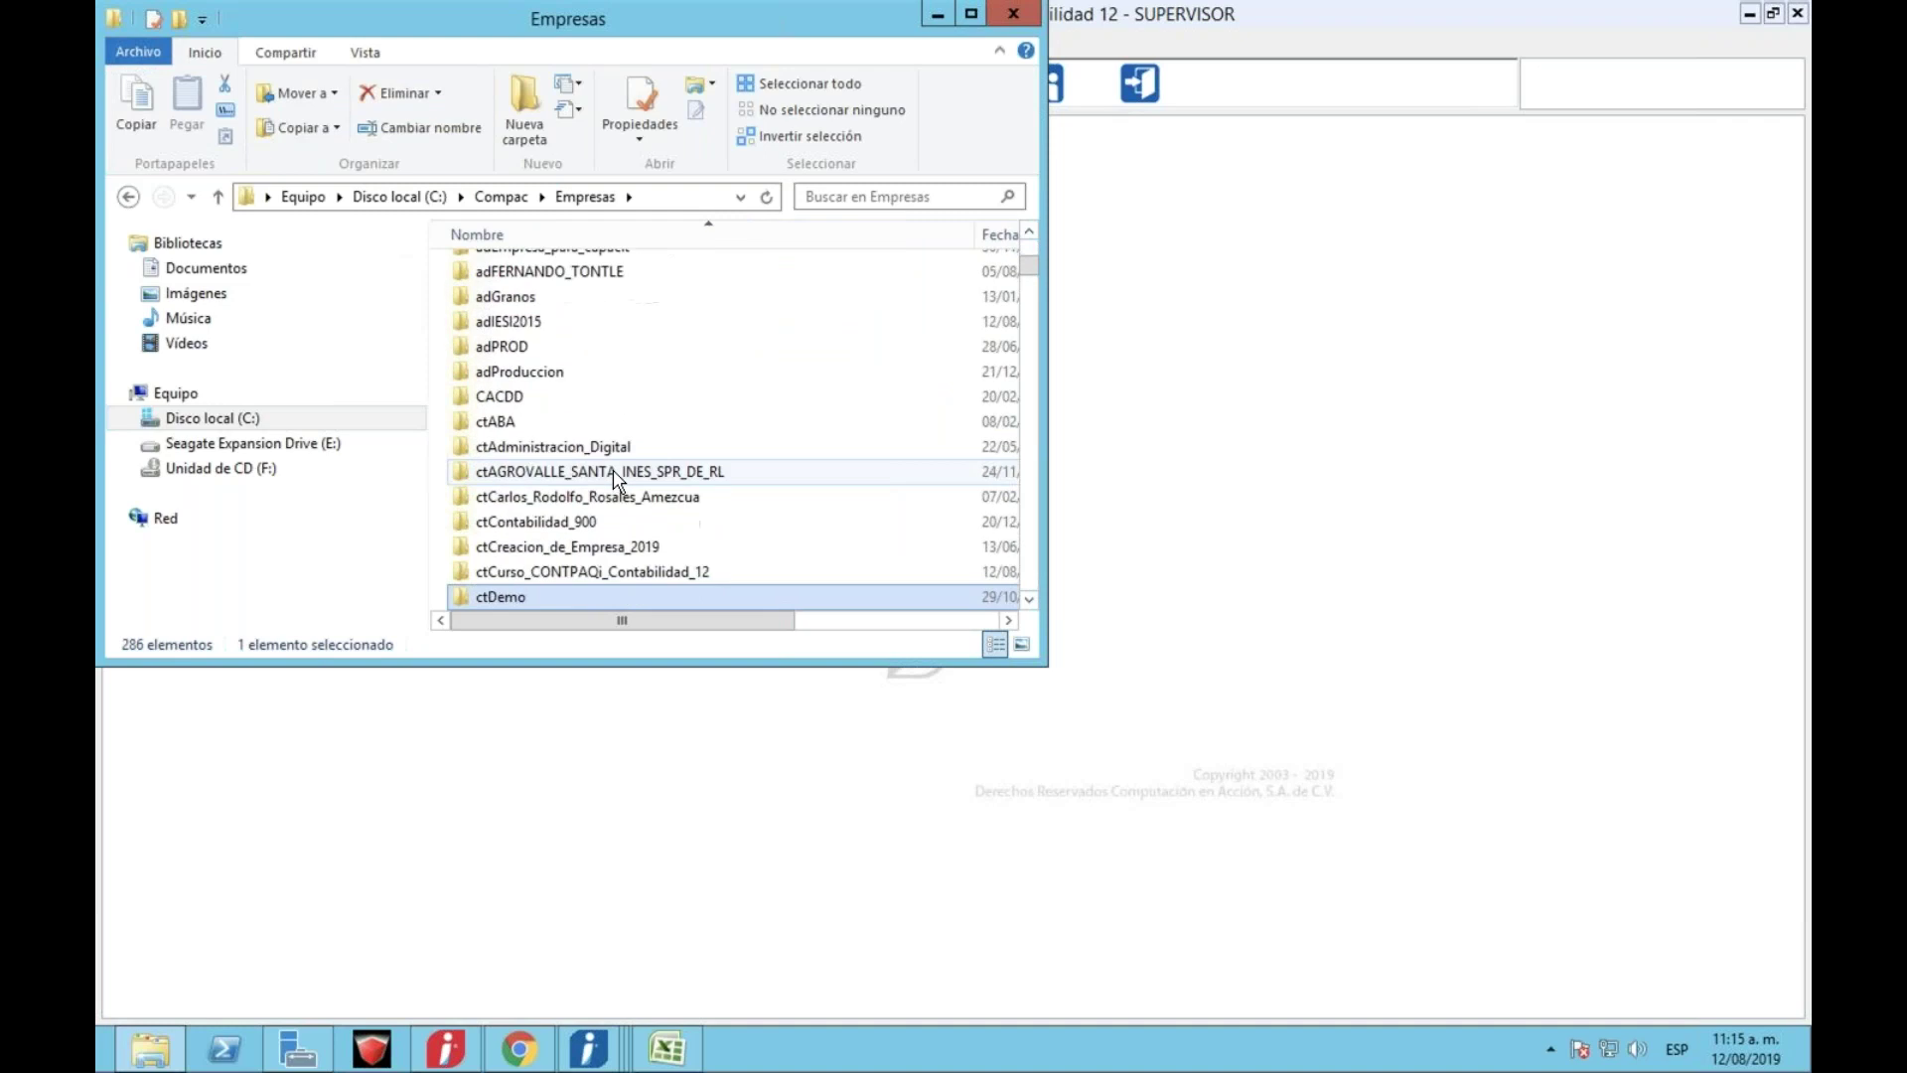
key(Down)
key(Down)
key(Down)
key(Down)
key(Down)
key(Down)
key(Down)
key(Down)
key(Up)
key(Up)
key(Up)
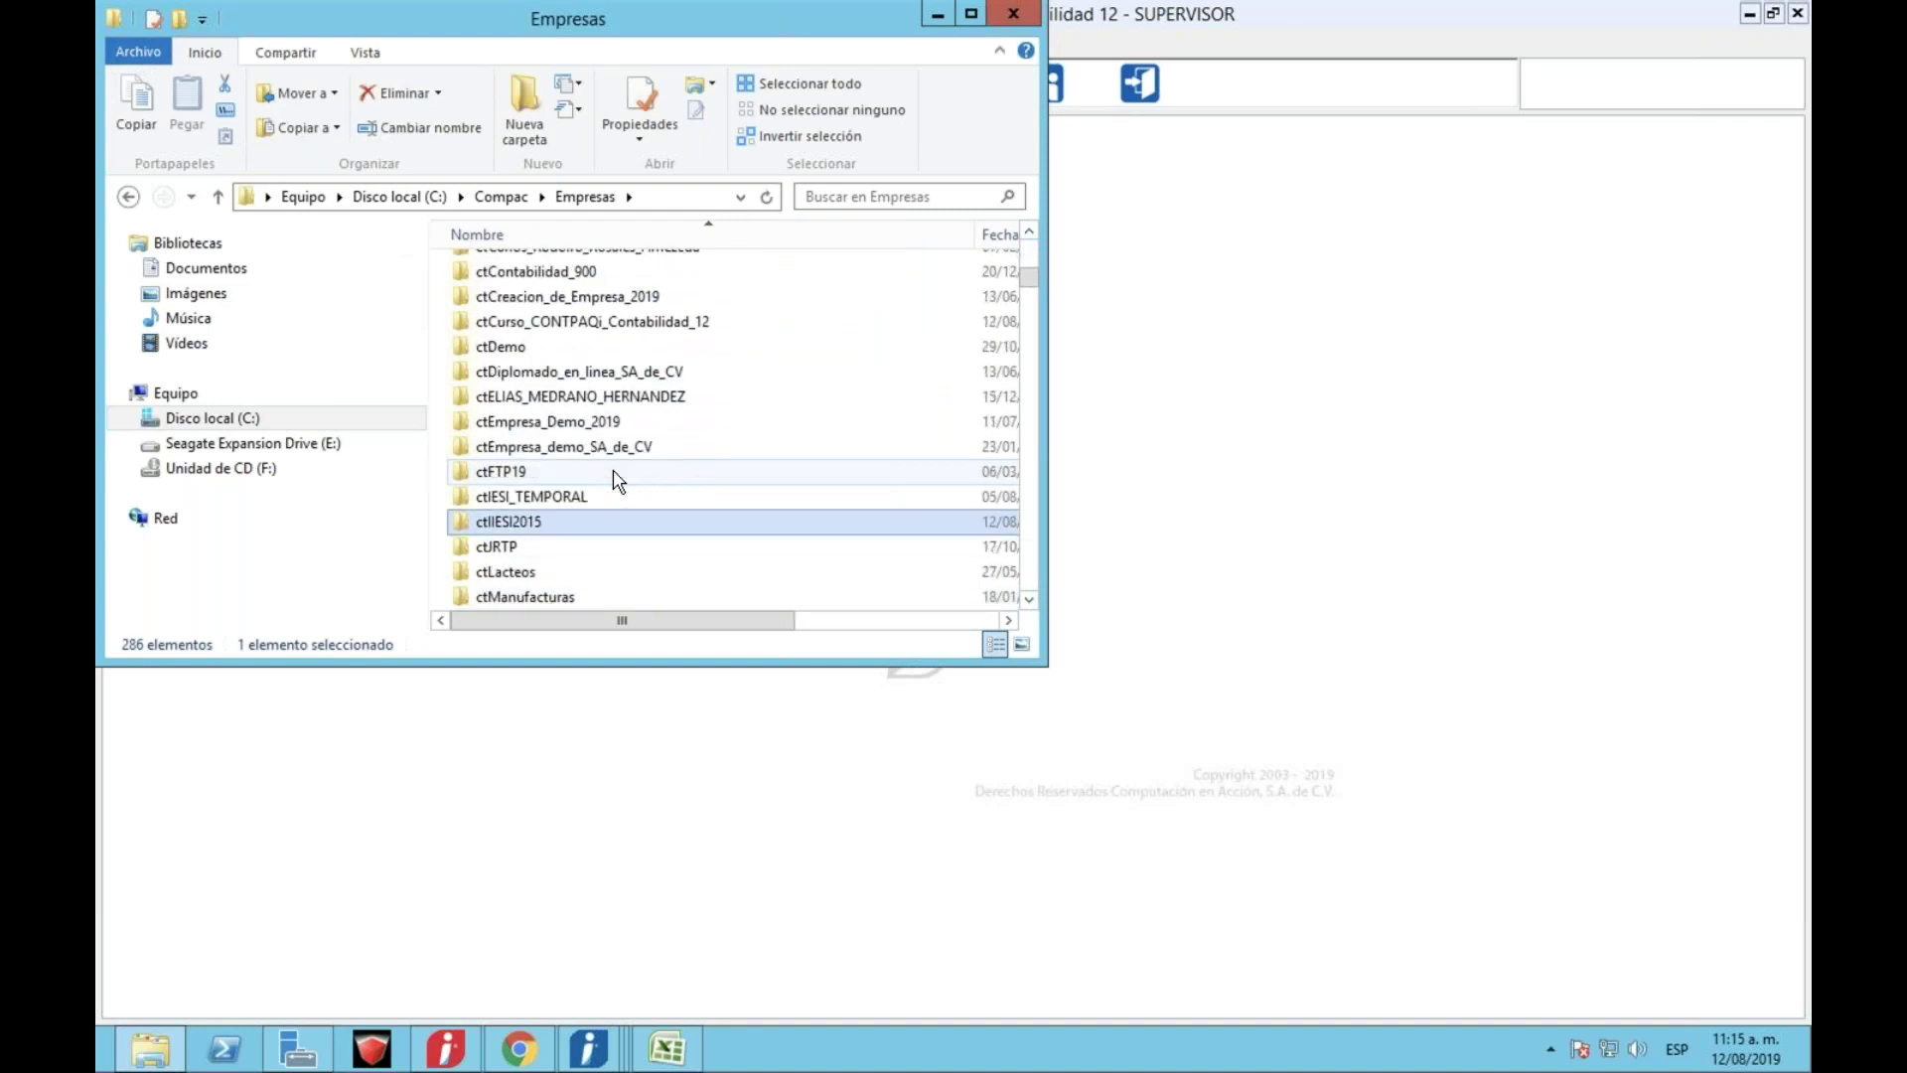
key(Return)
scroll(724, 452, down, 7)
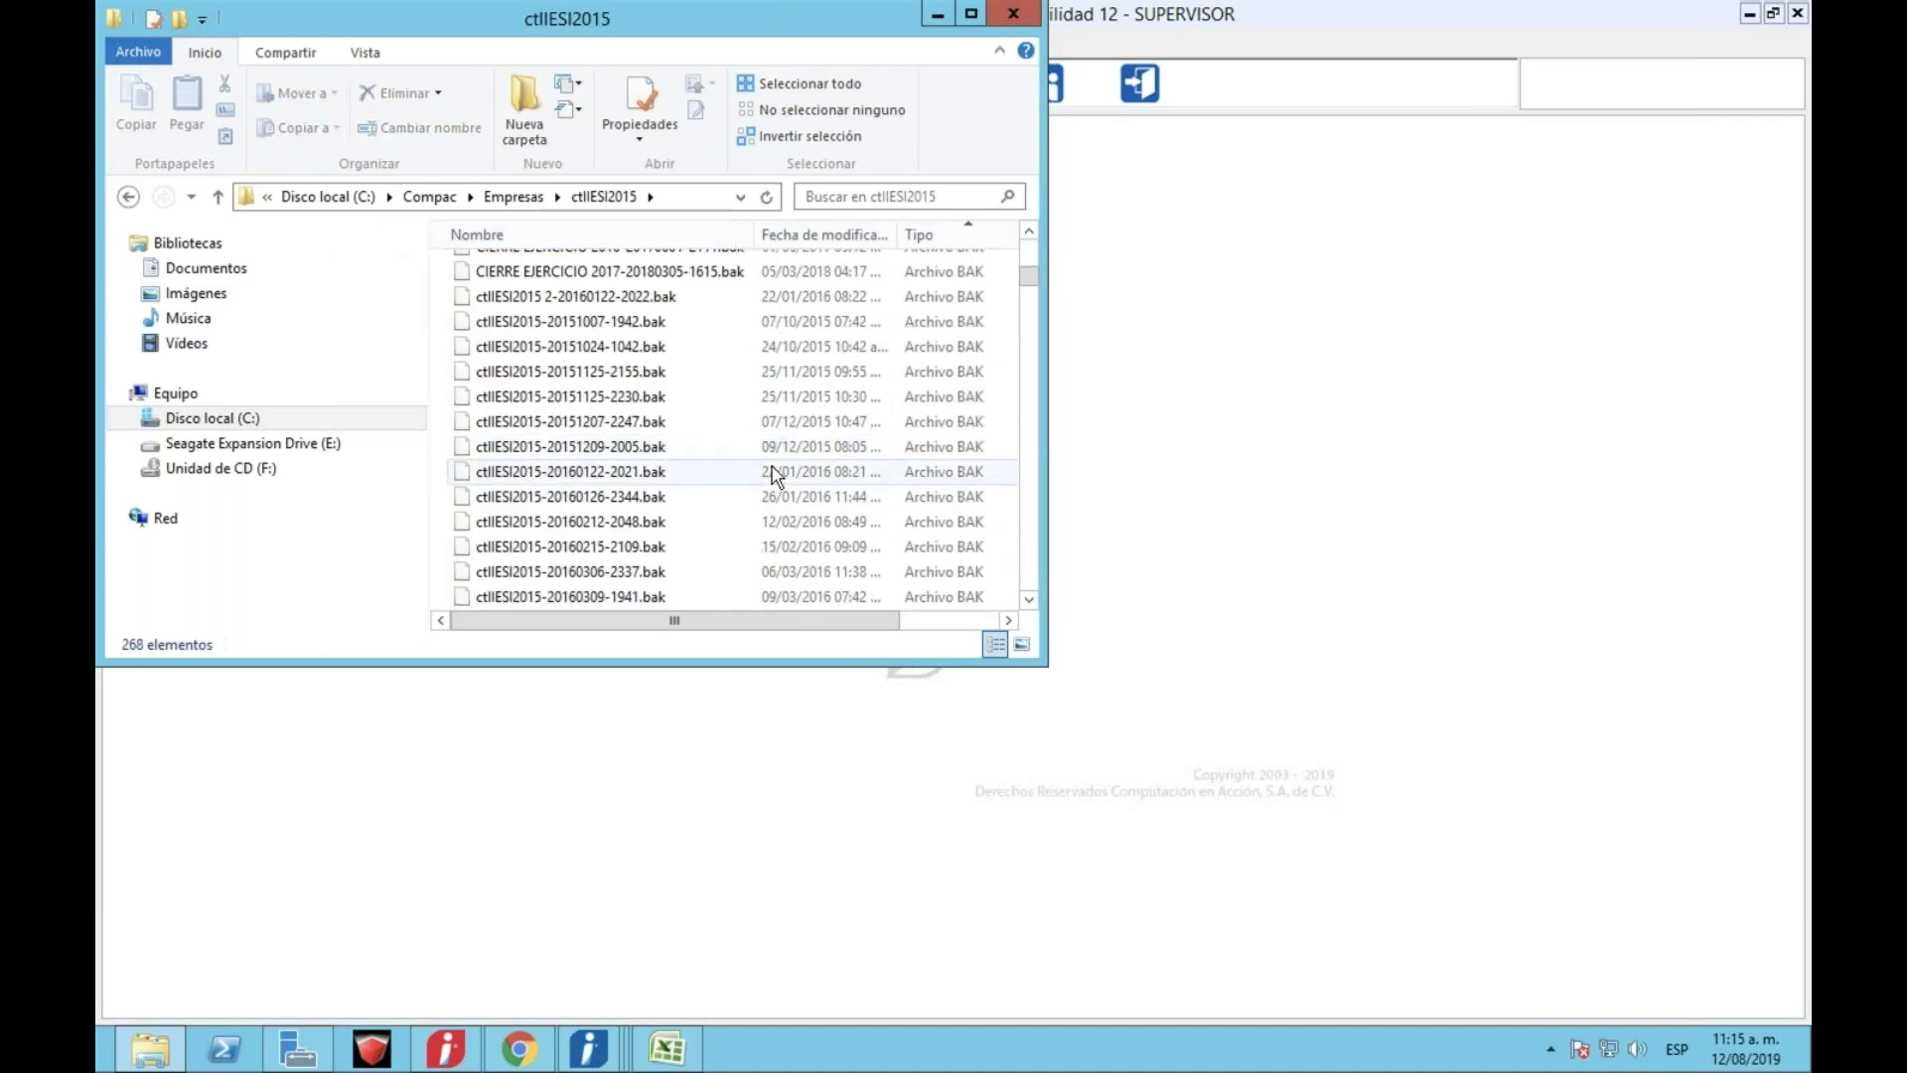
scroll(795, 397, up, 7)
click(819, 235)
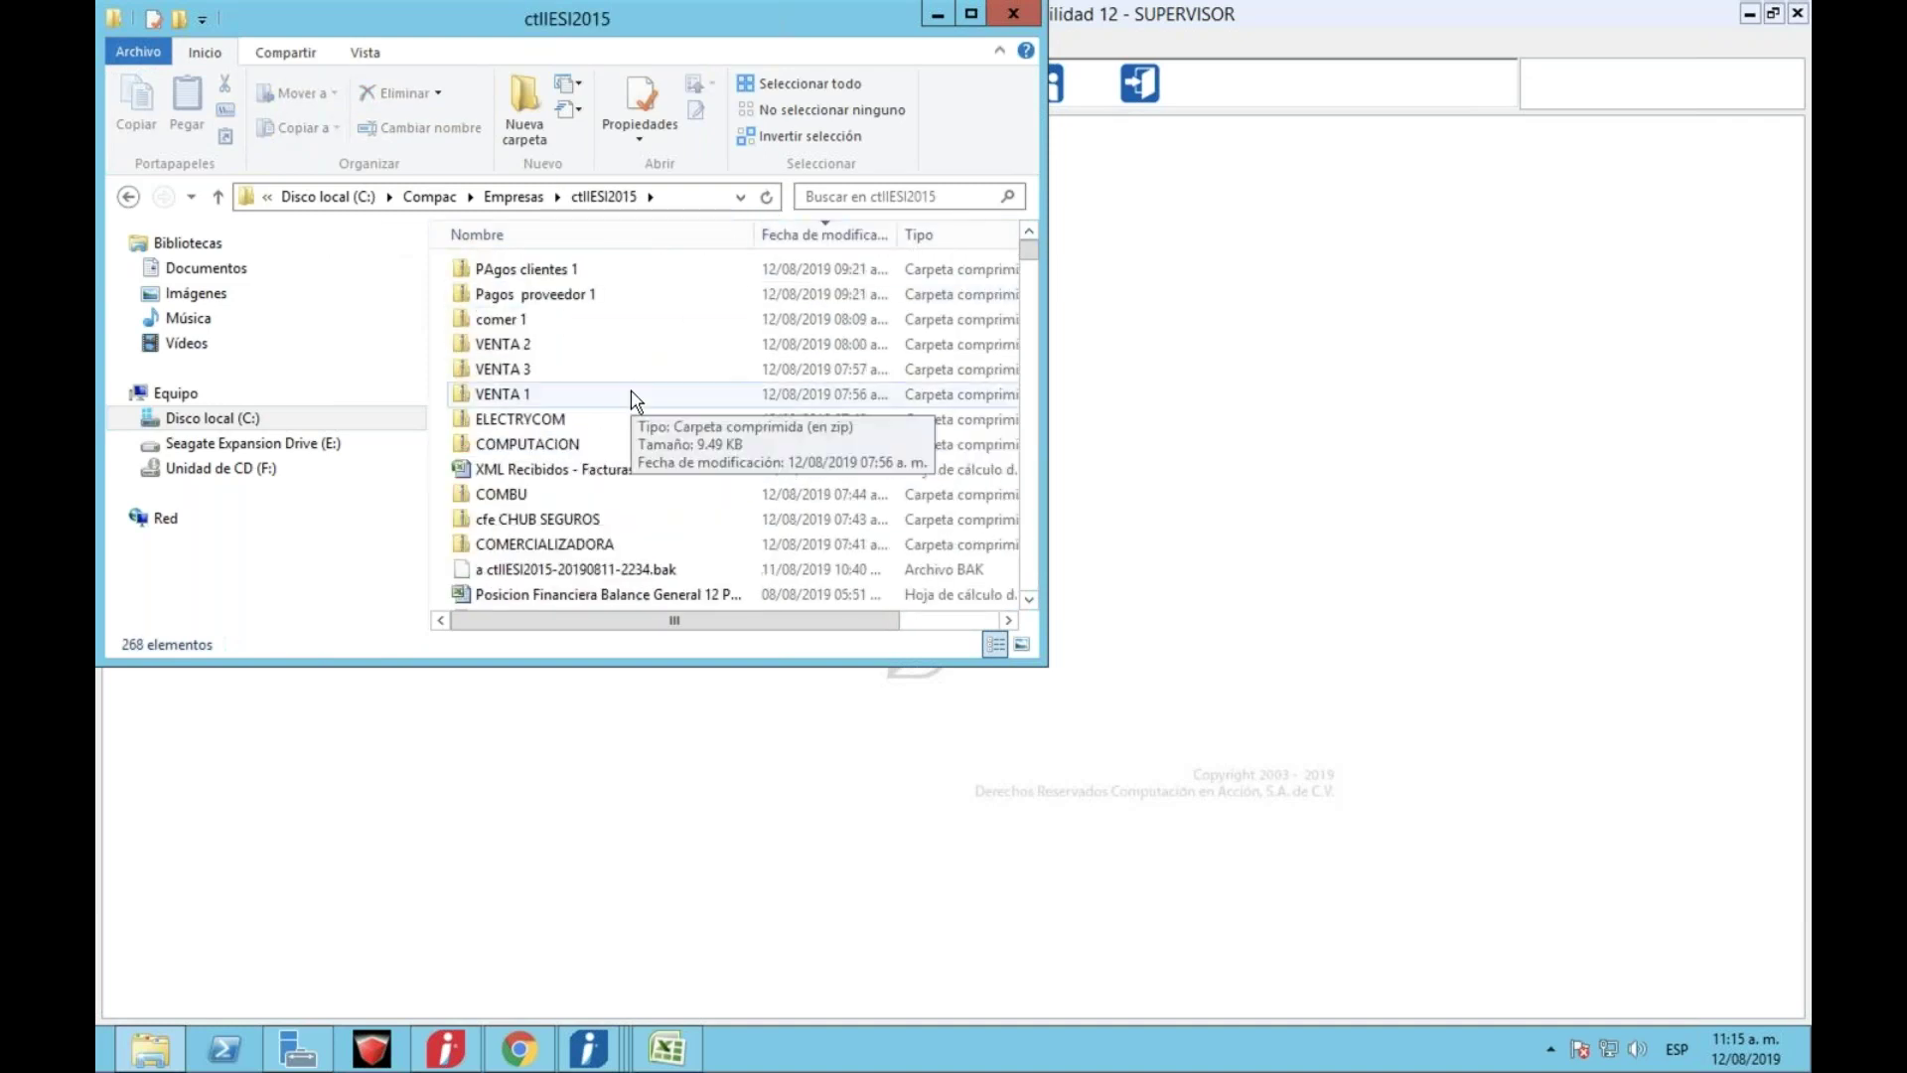
Extract all contents of the comer 1 zip into its own folder.
click(533, 318)
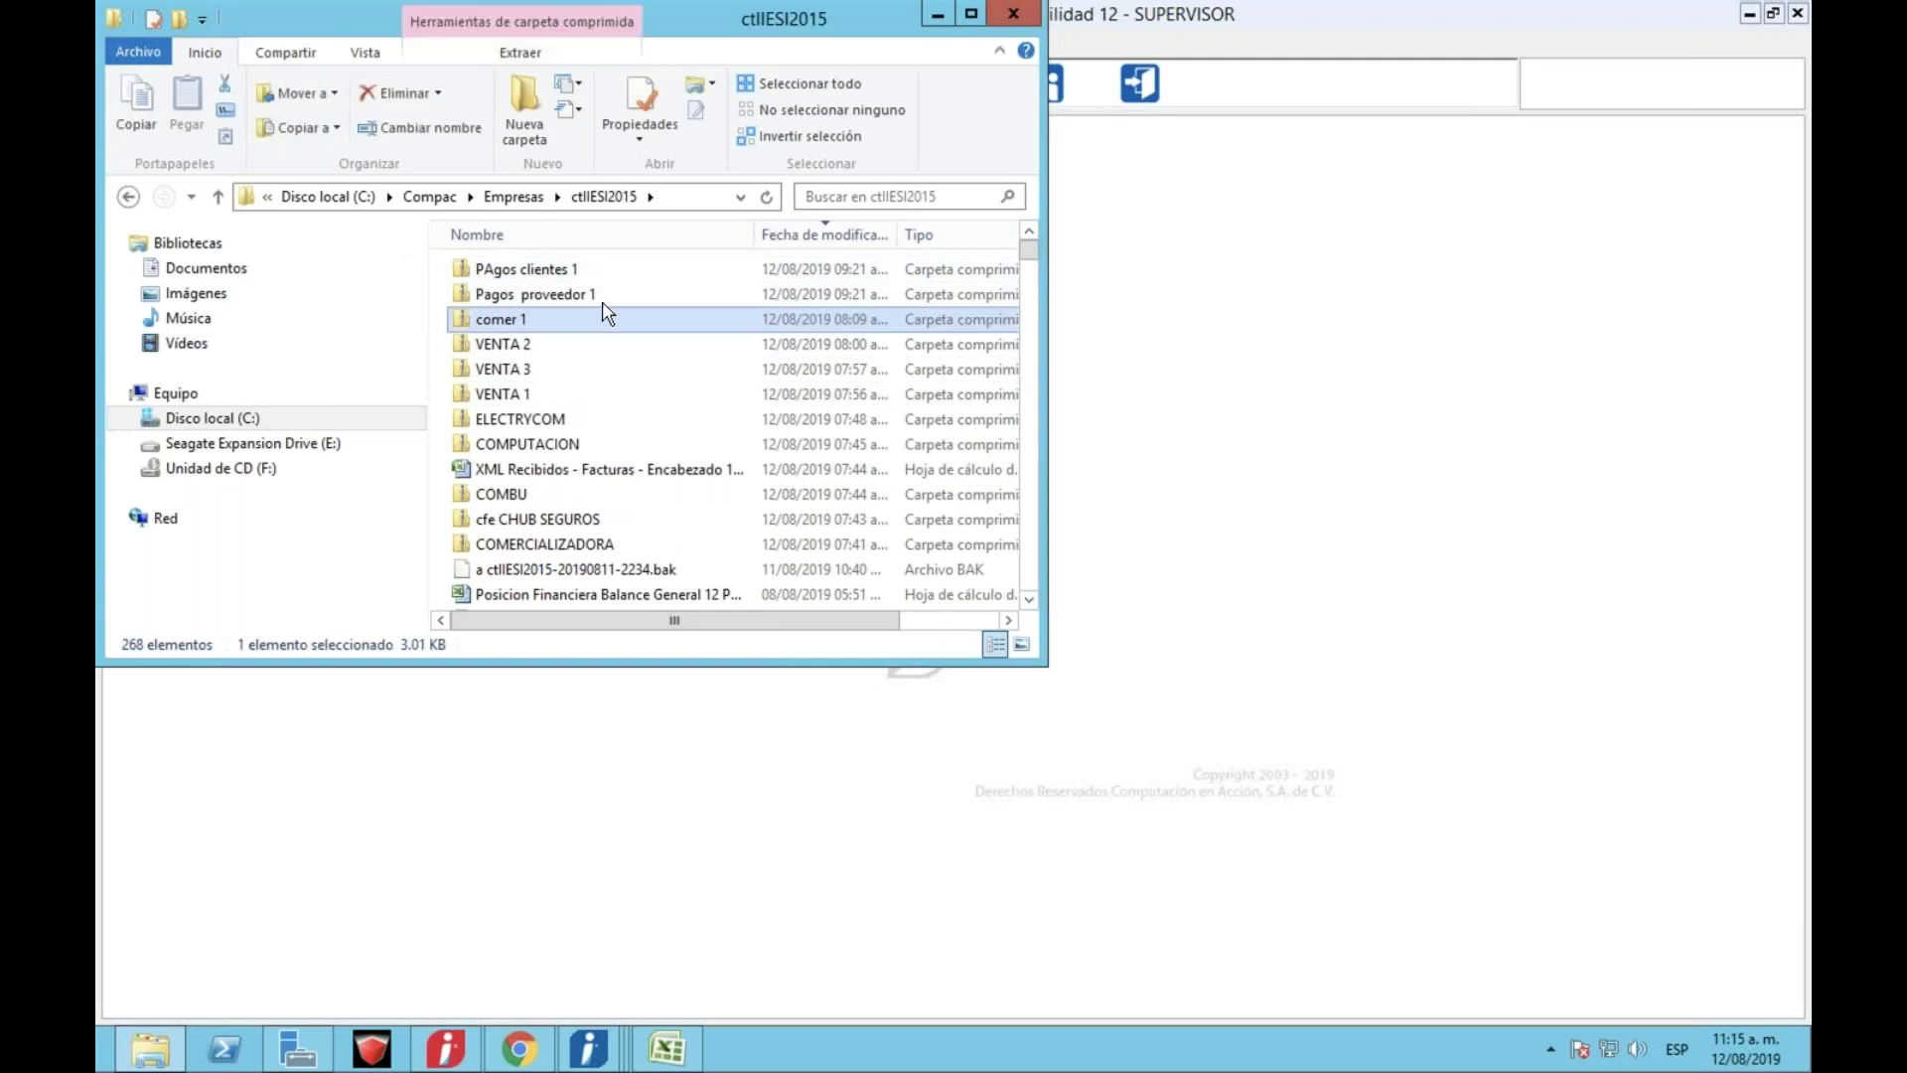
right_click(538, 314)
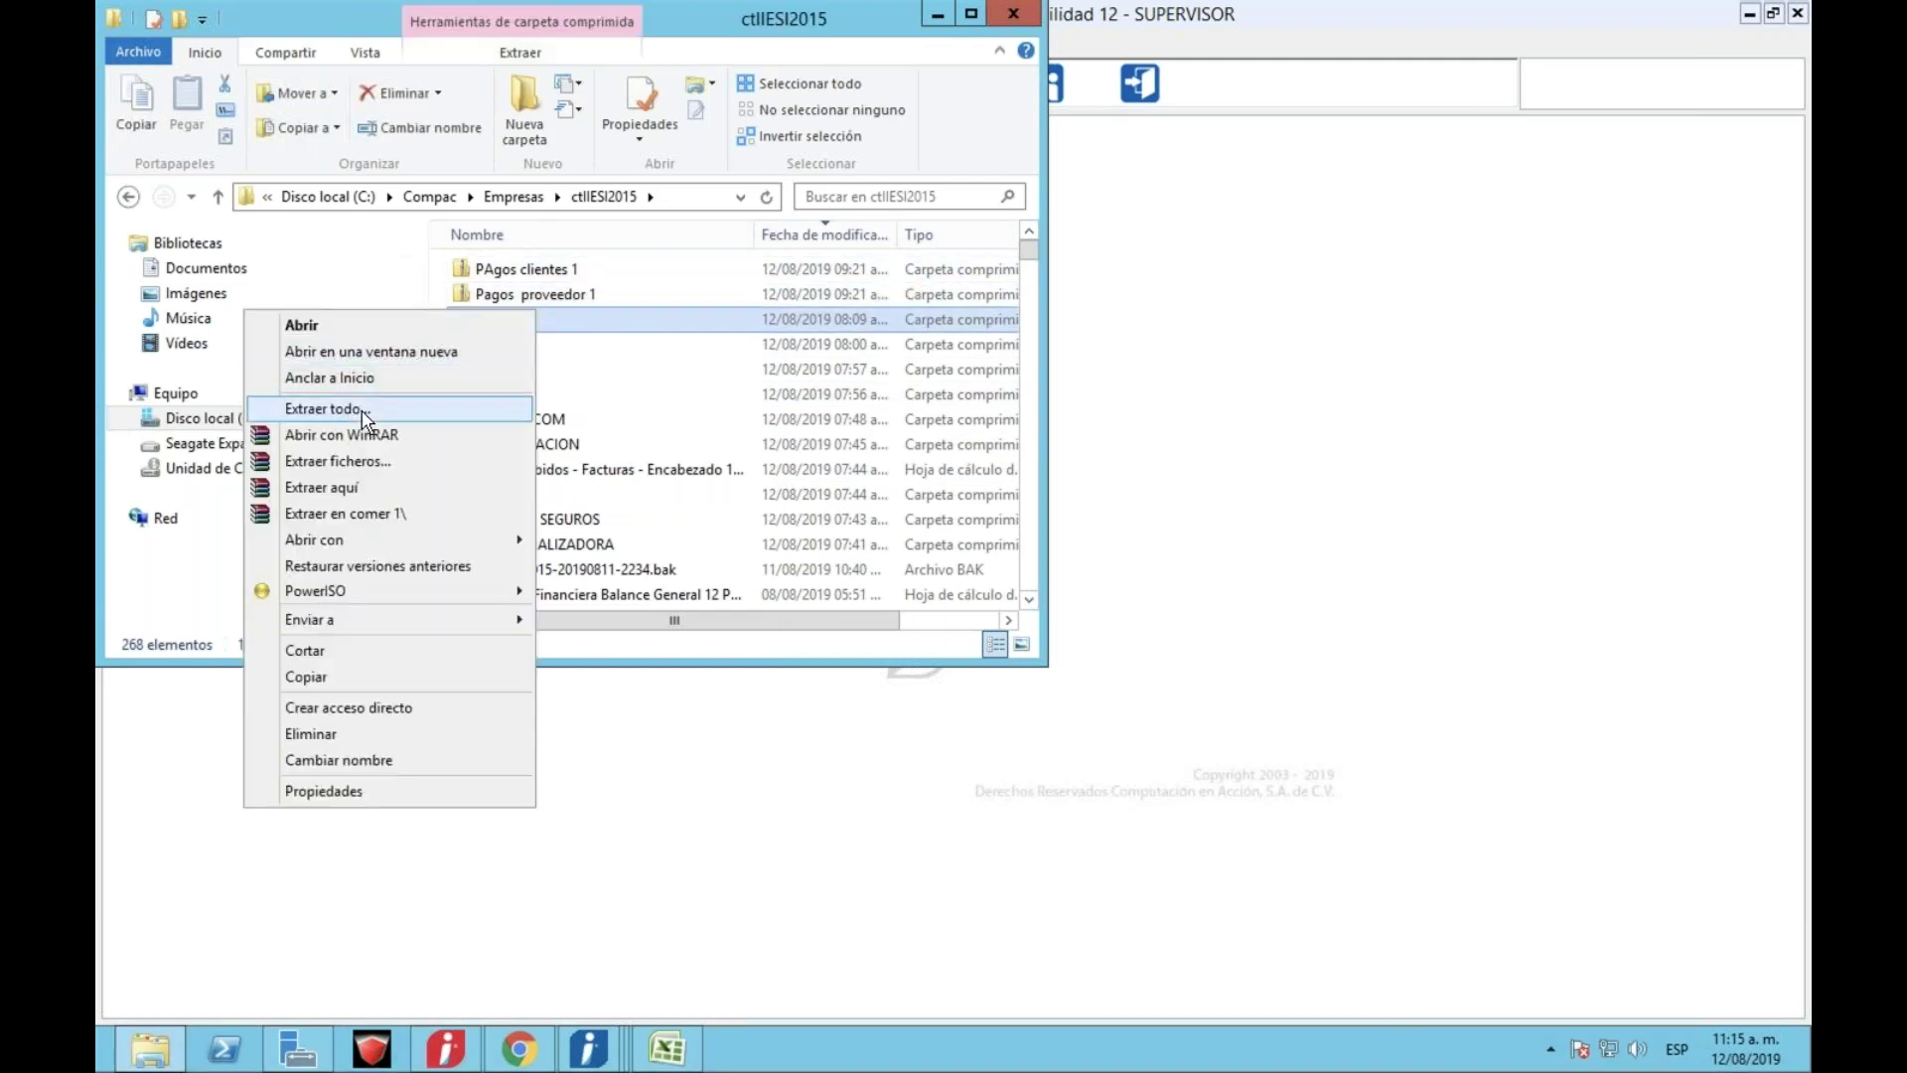
click(324, 409)
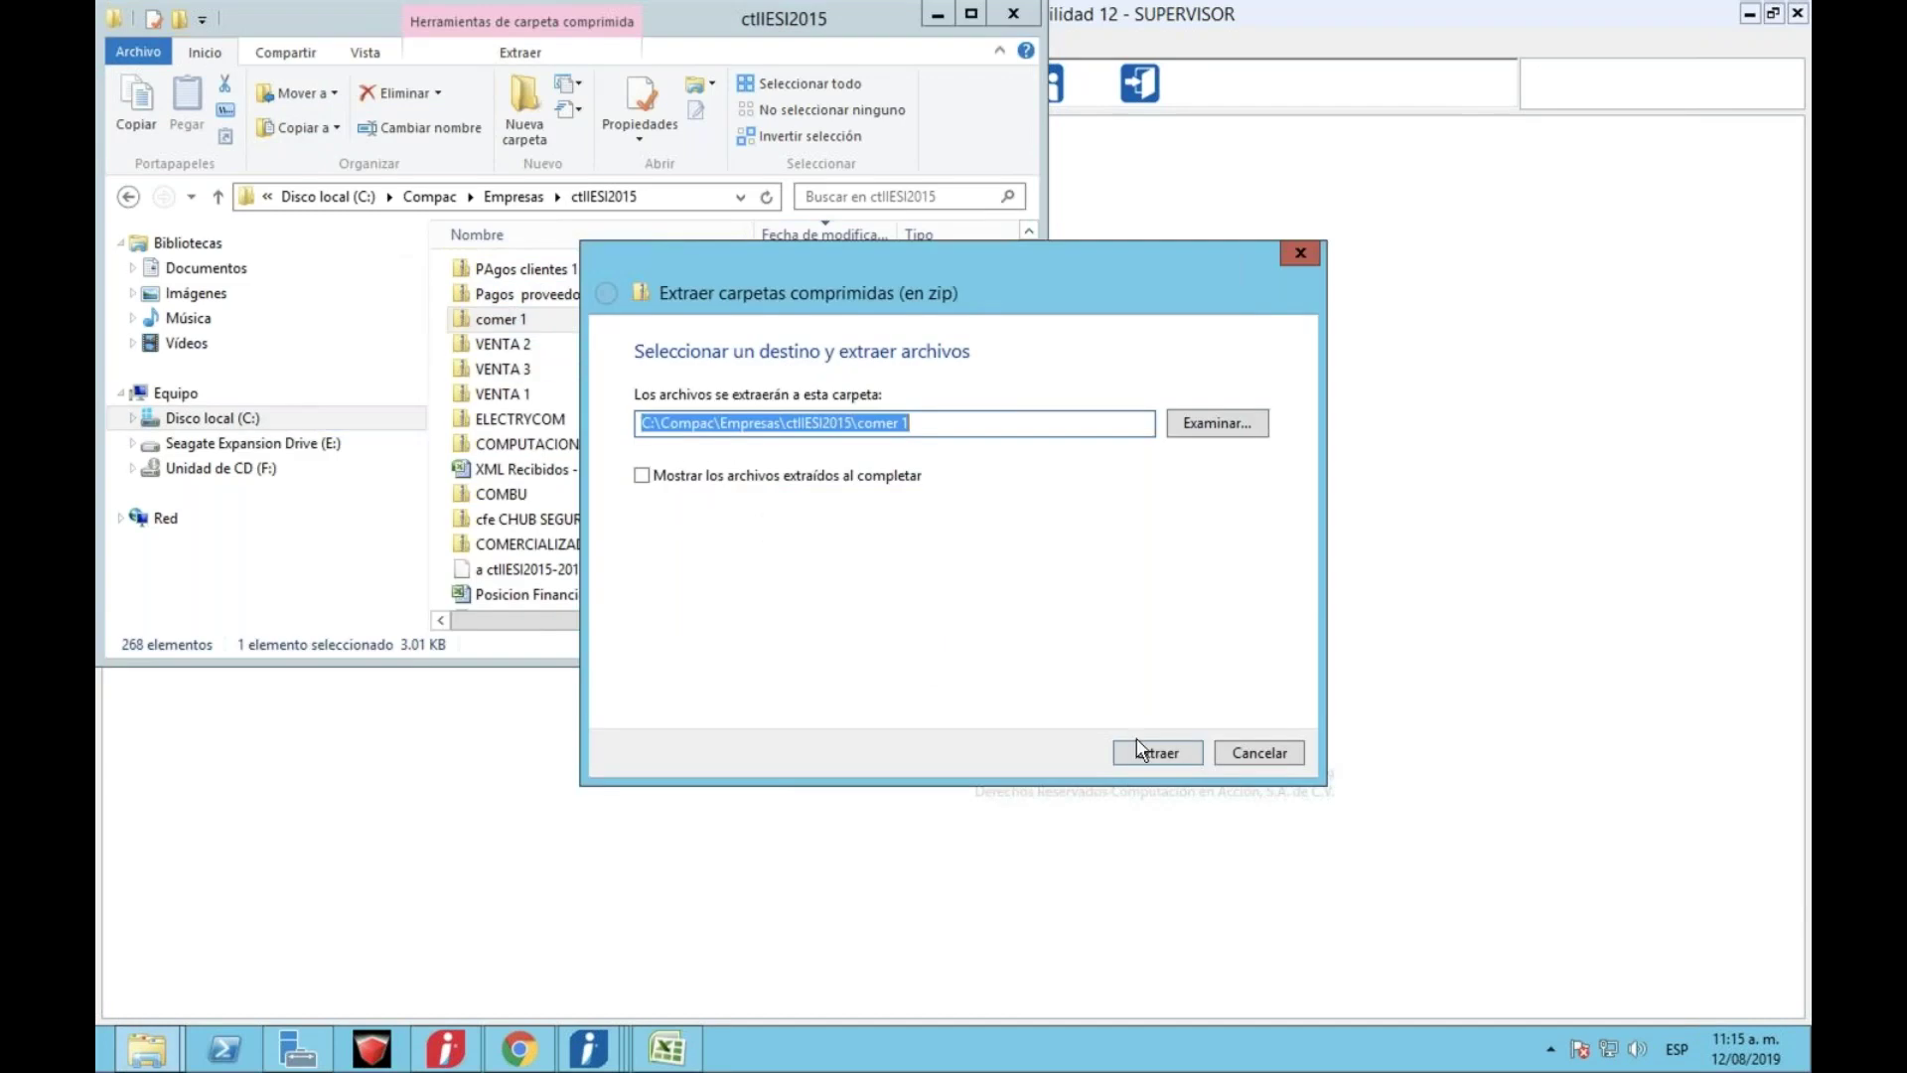
click(1172, 758)
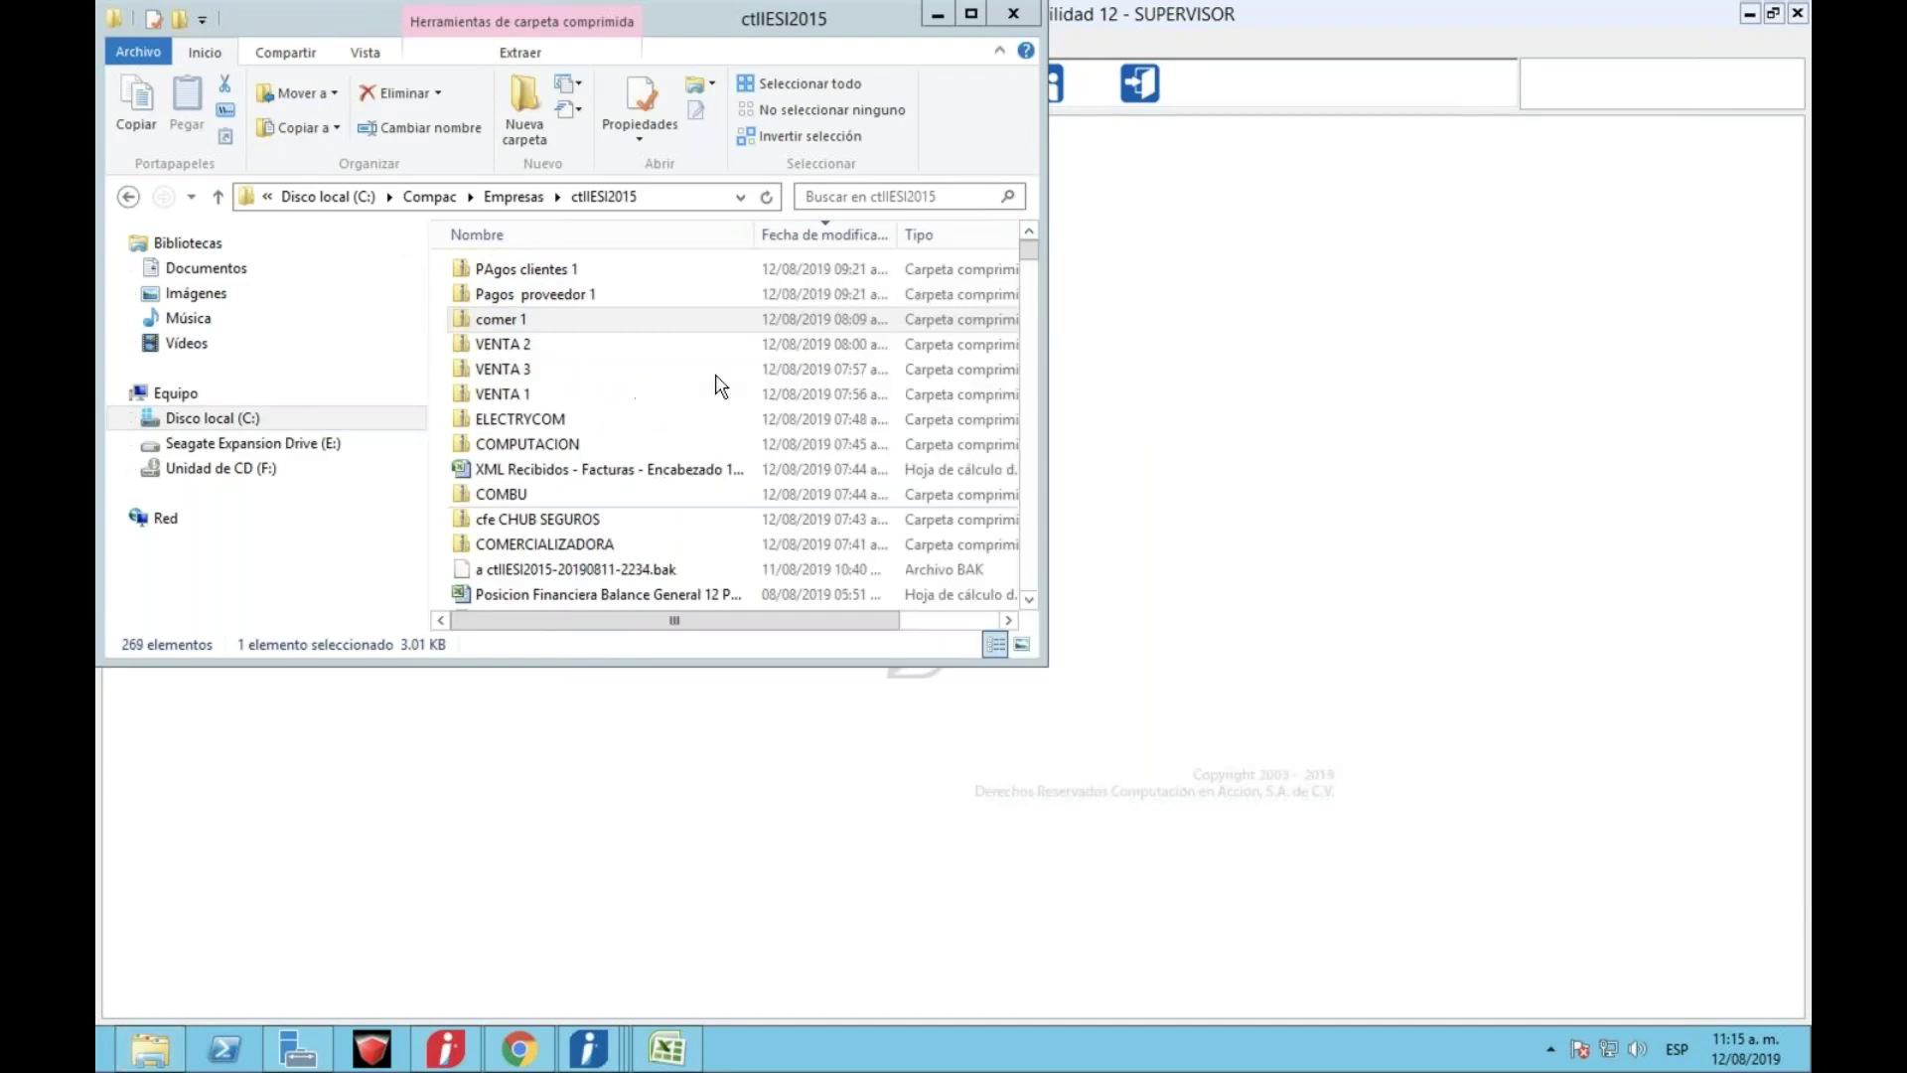
Extract the Pagos proveedor 1 and PAgos clientes 1 zips, then close File Explorer.
right_click(597, 294)
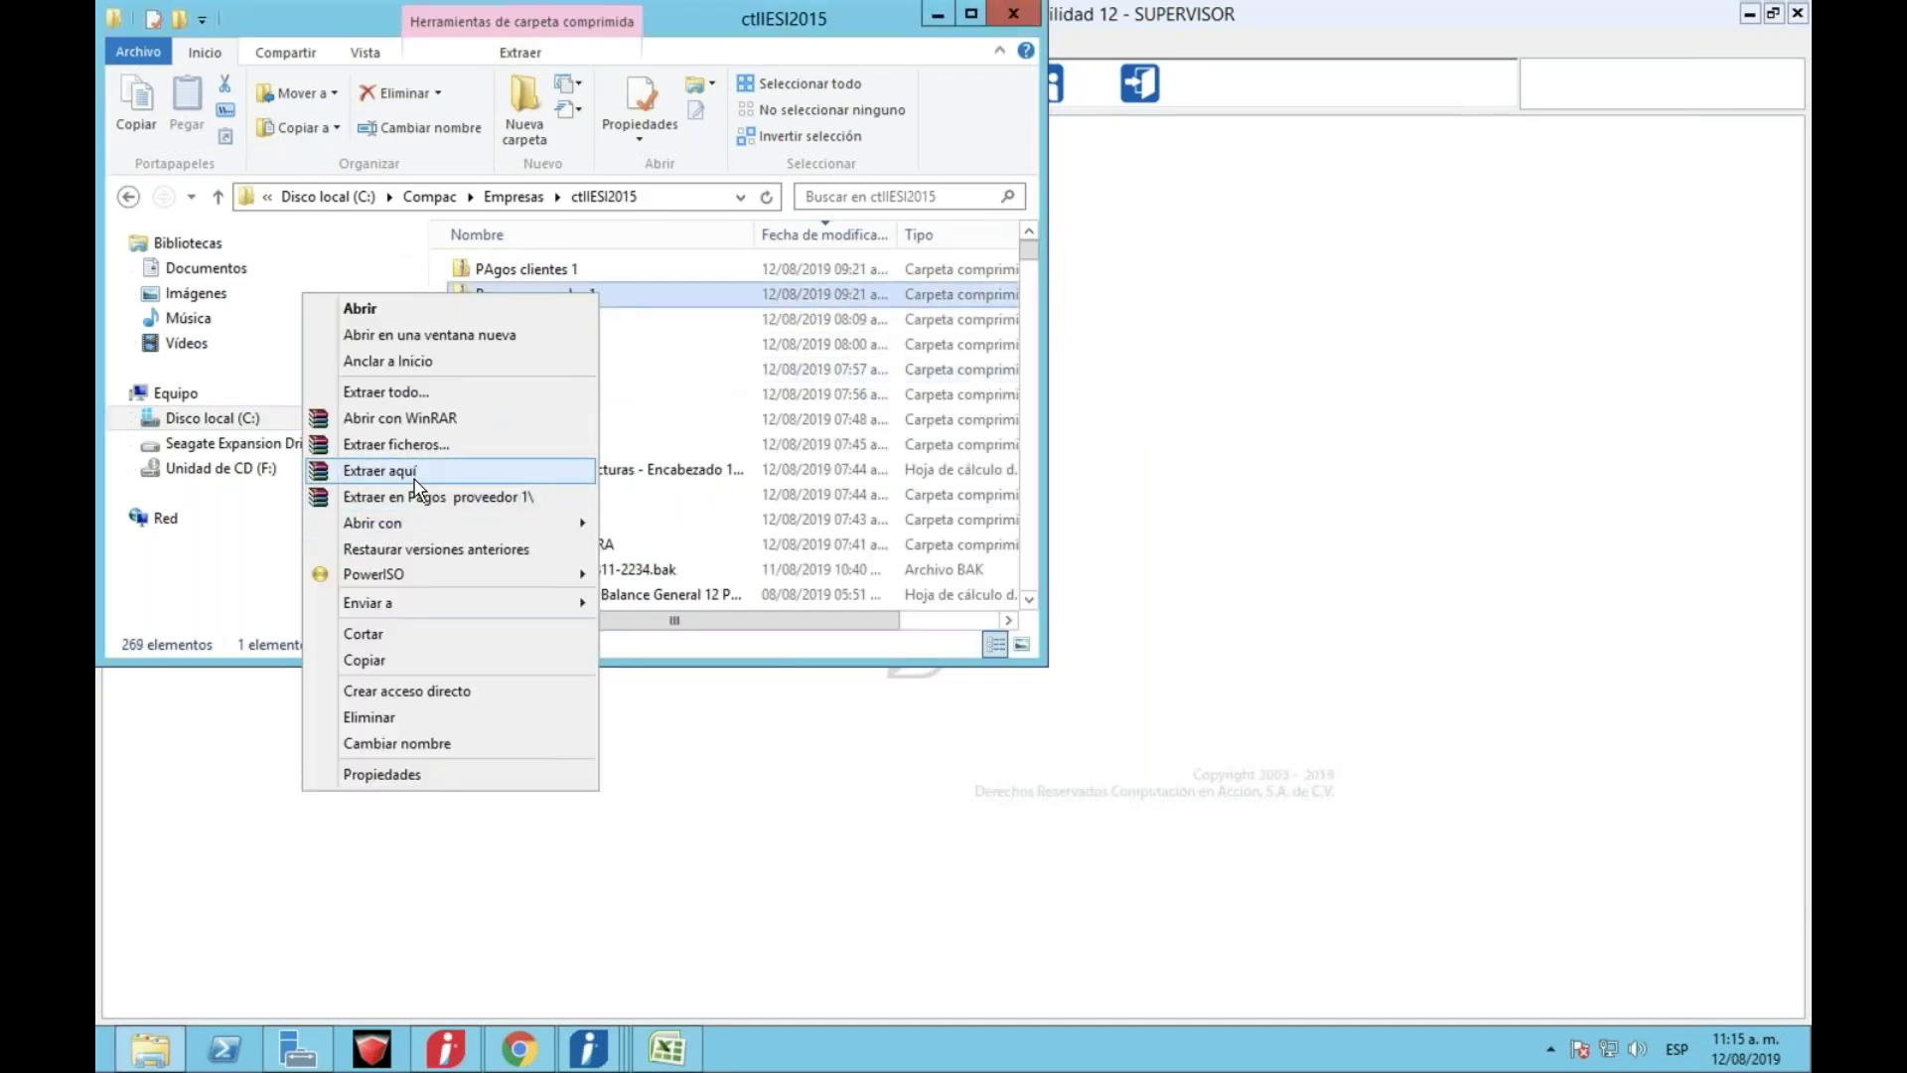
click(477, 496)
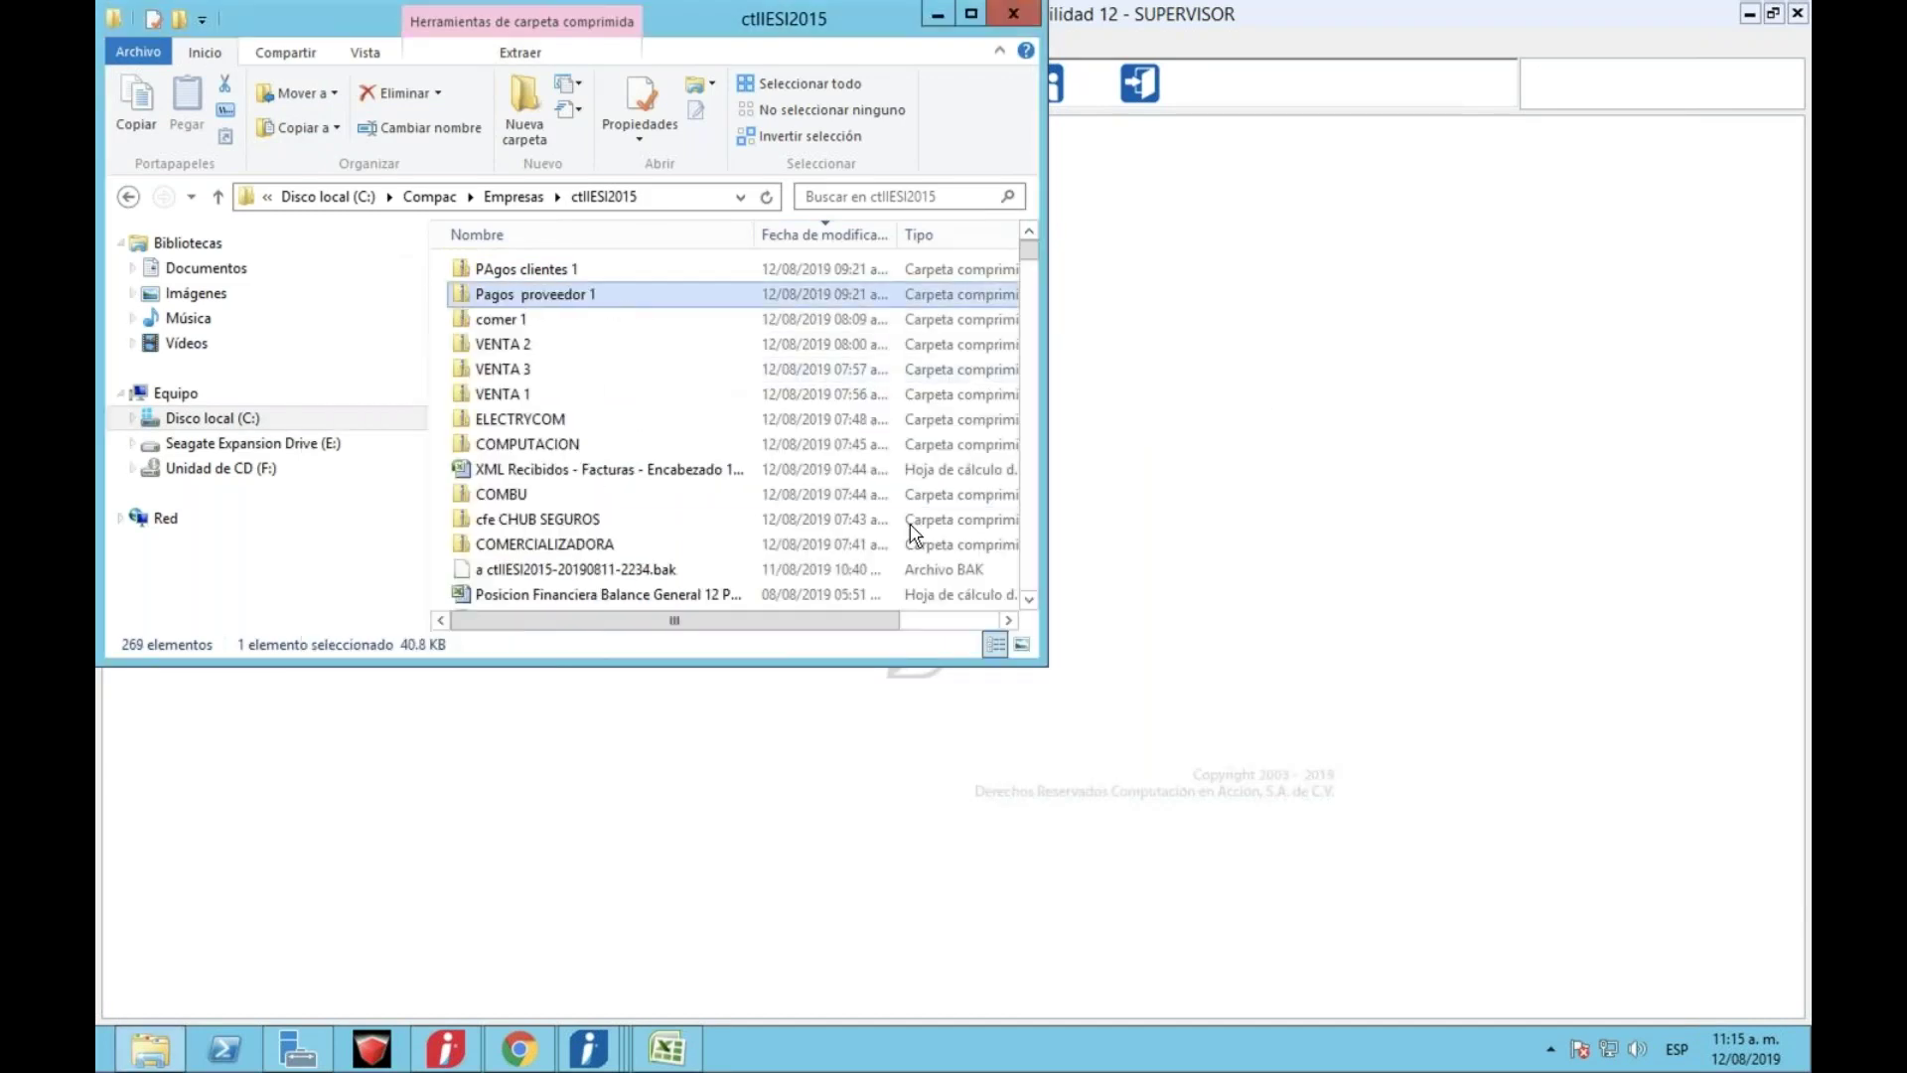
click(579, 273)
right_click(579, 270)
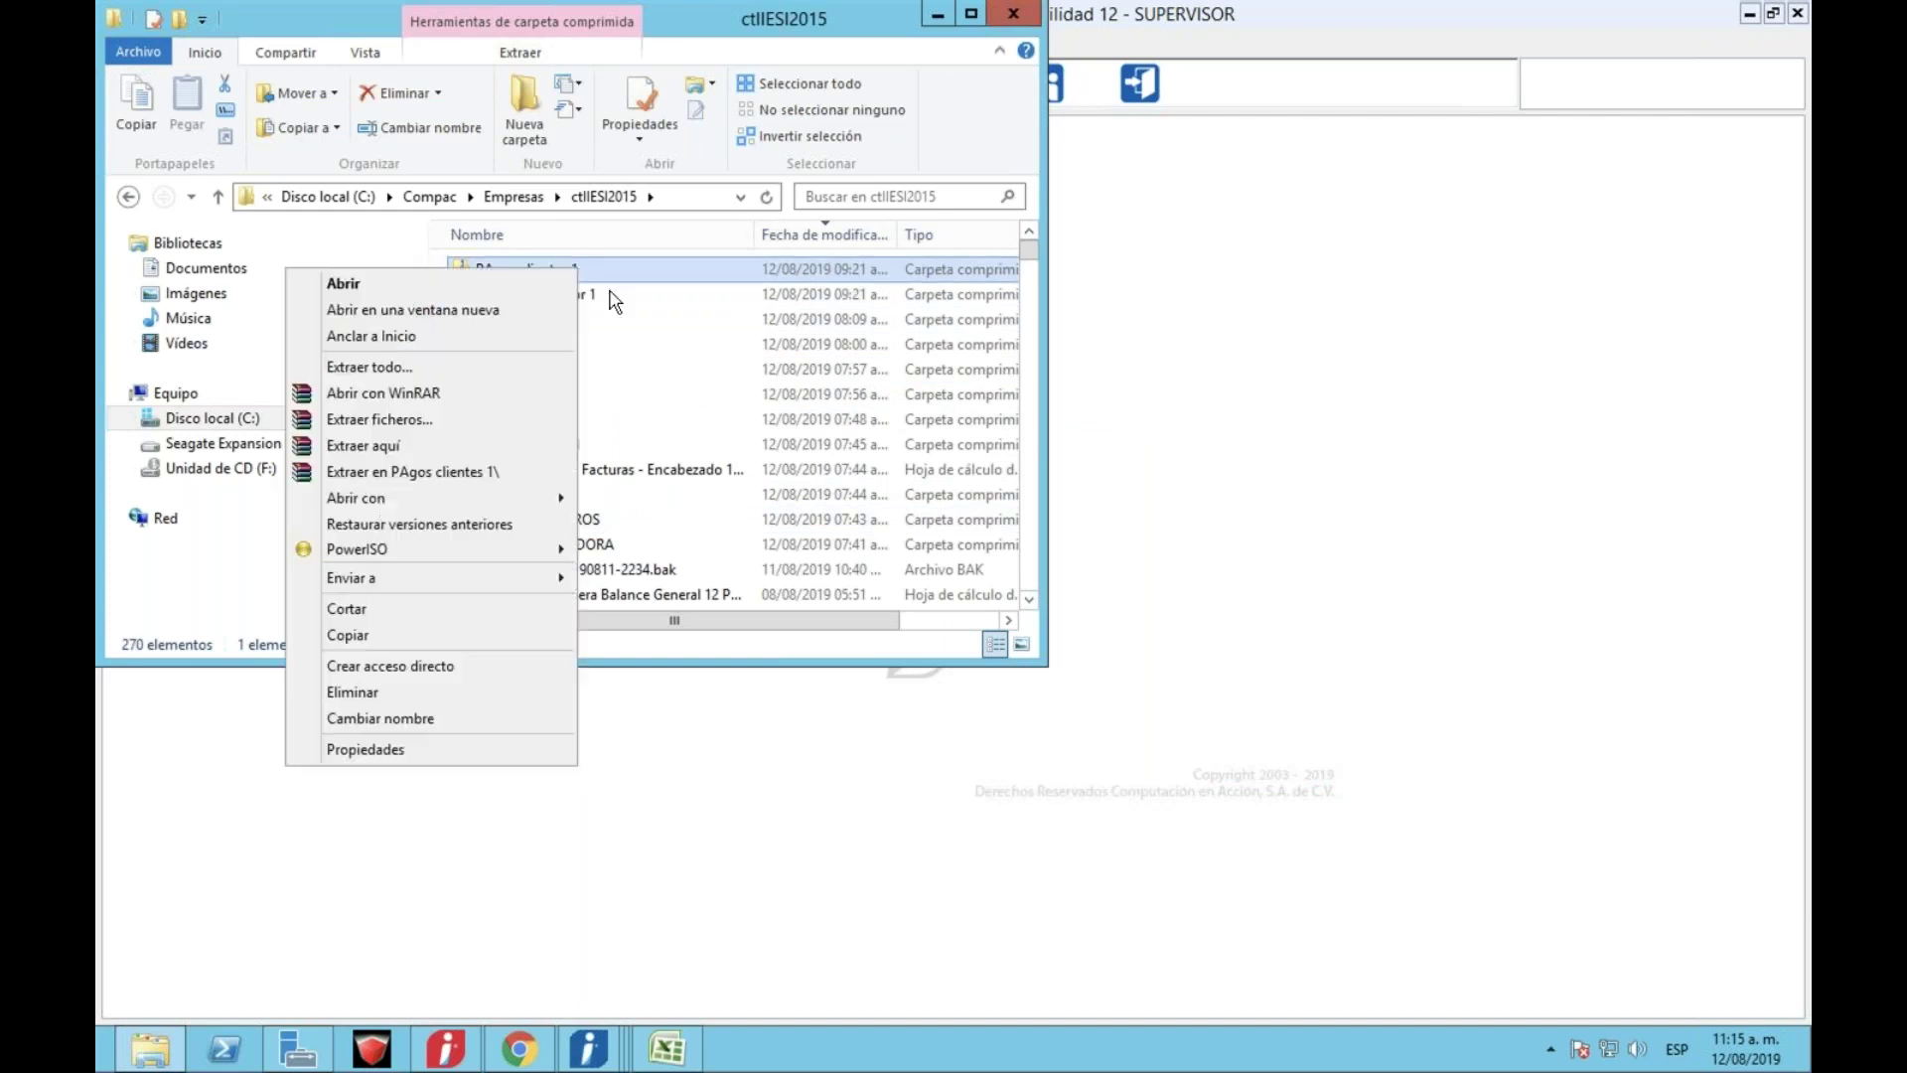
click(455, 483)
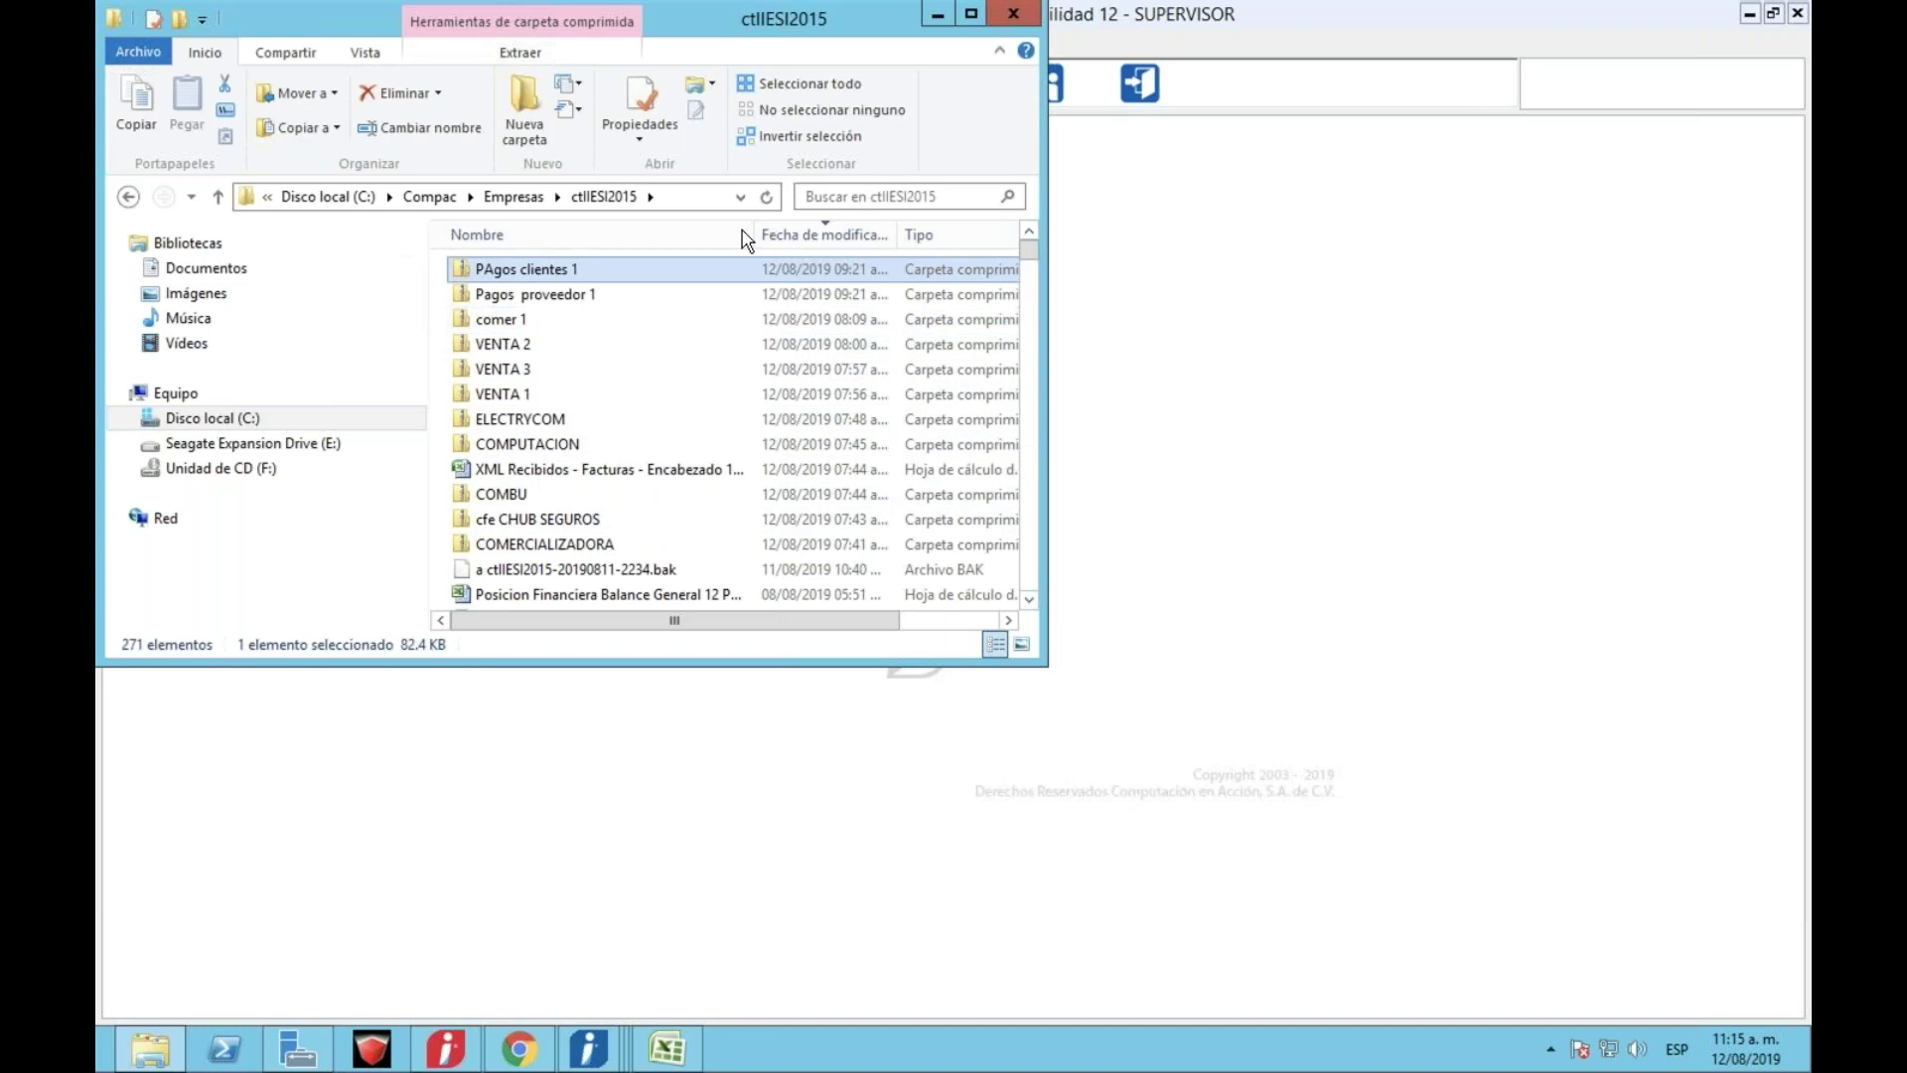
click(1013, 14)
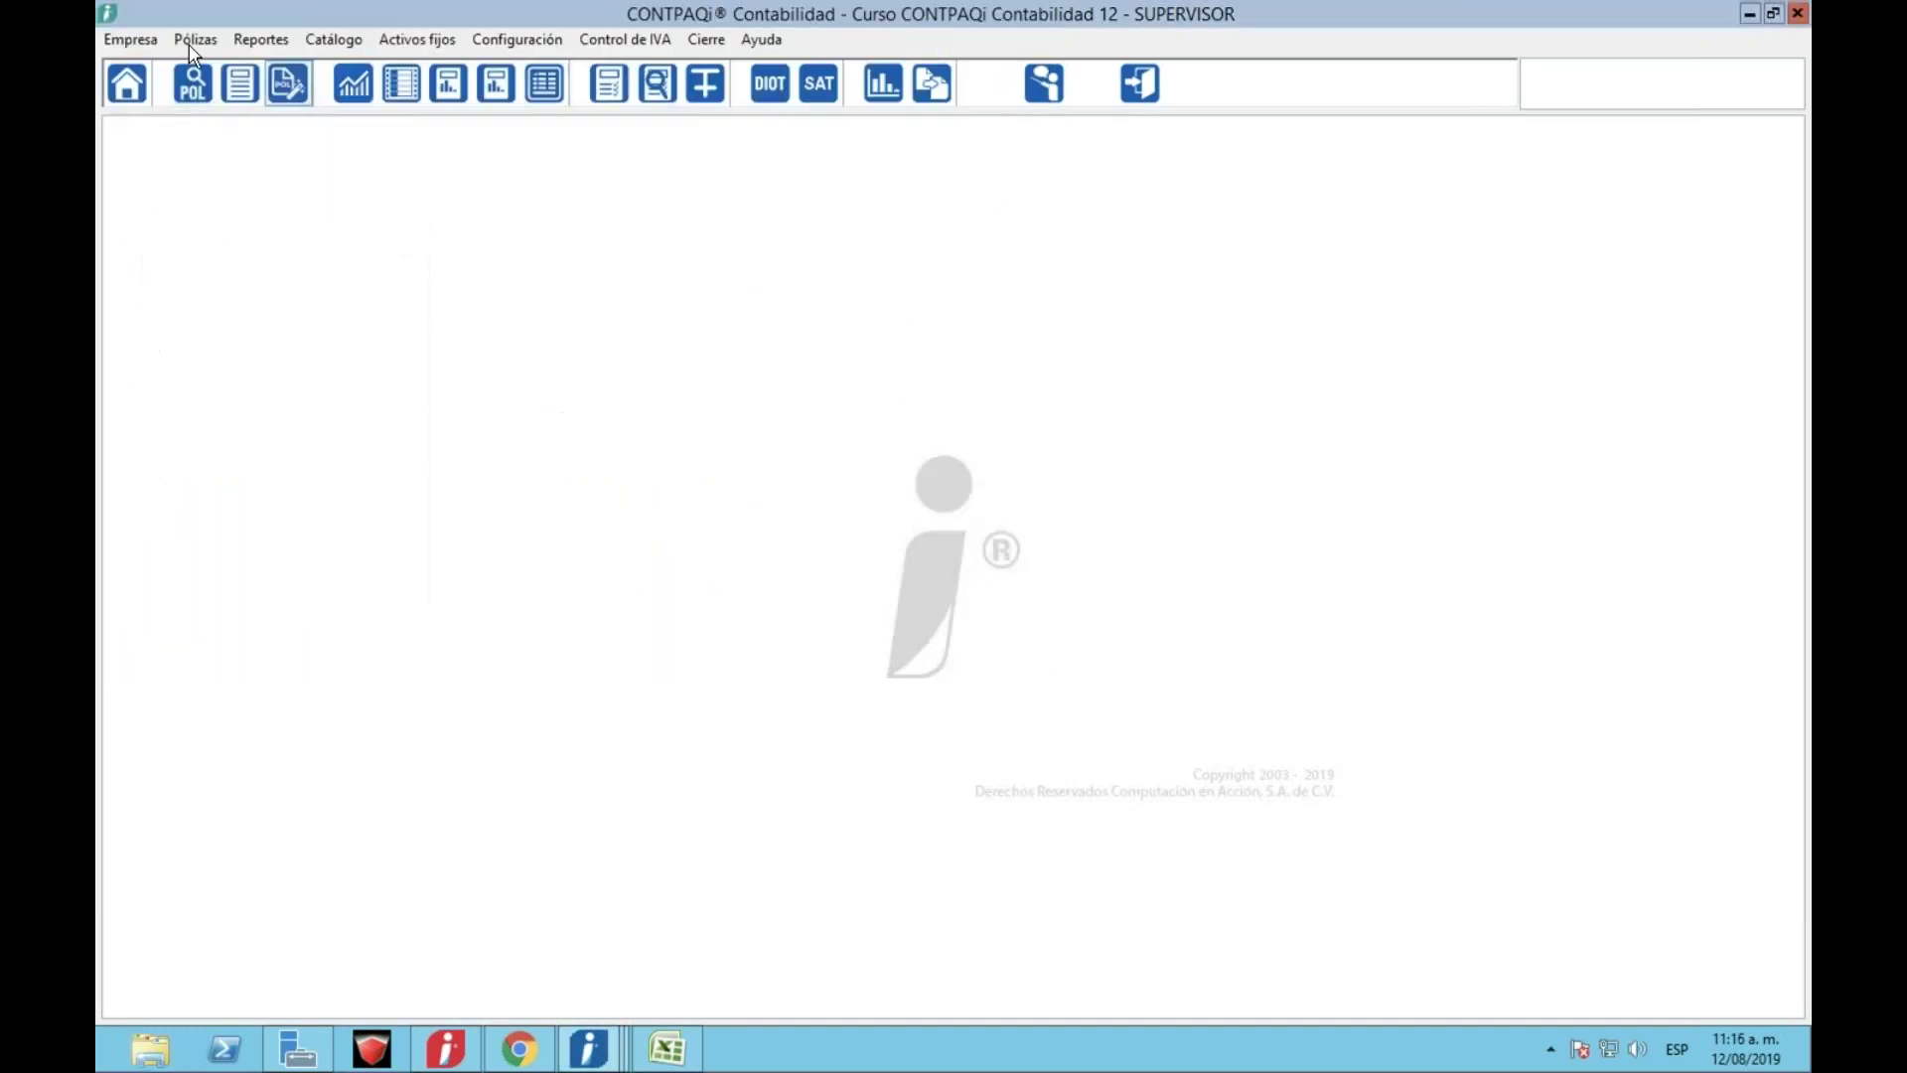
Open Carga documentos in the digital documents viewer and add the comer 1 XML file.
click(130, 39)
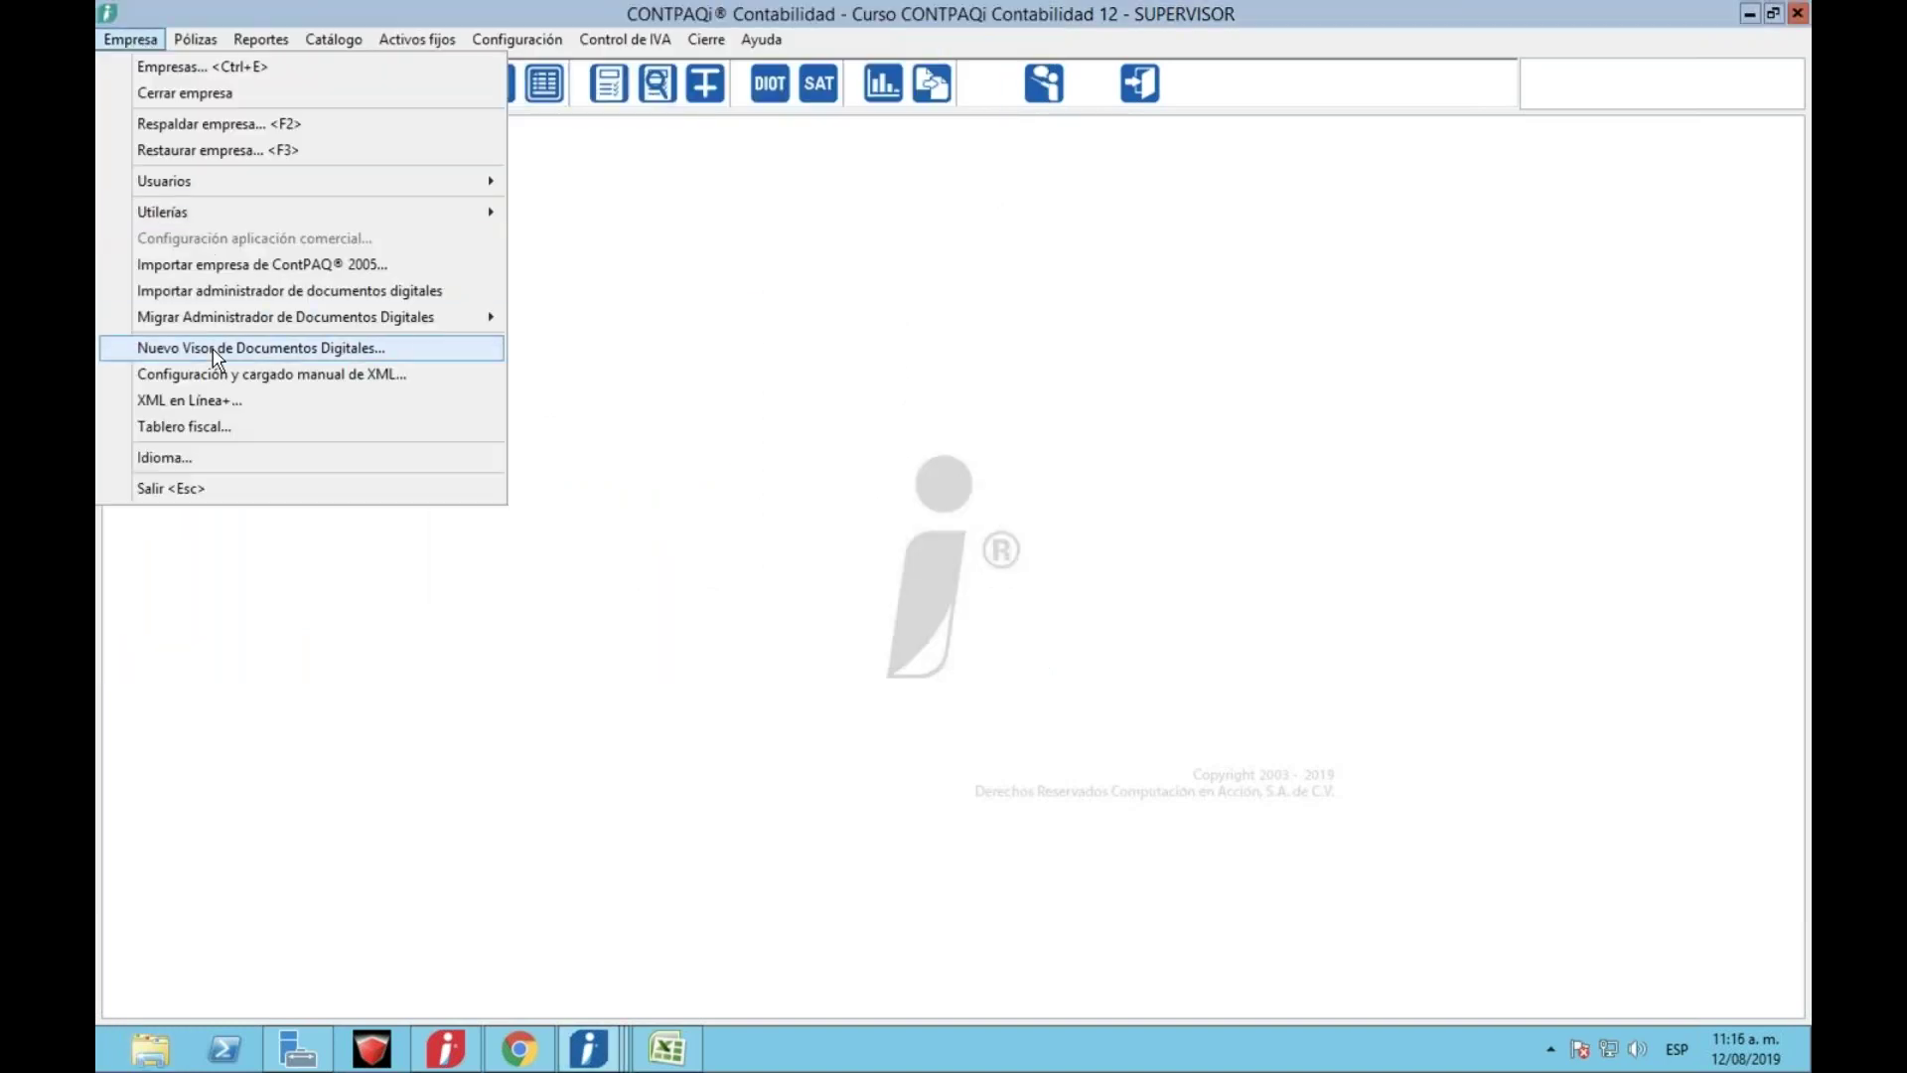
click(214, 350)
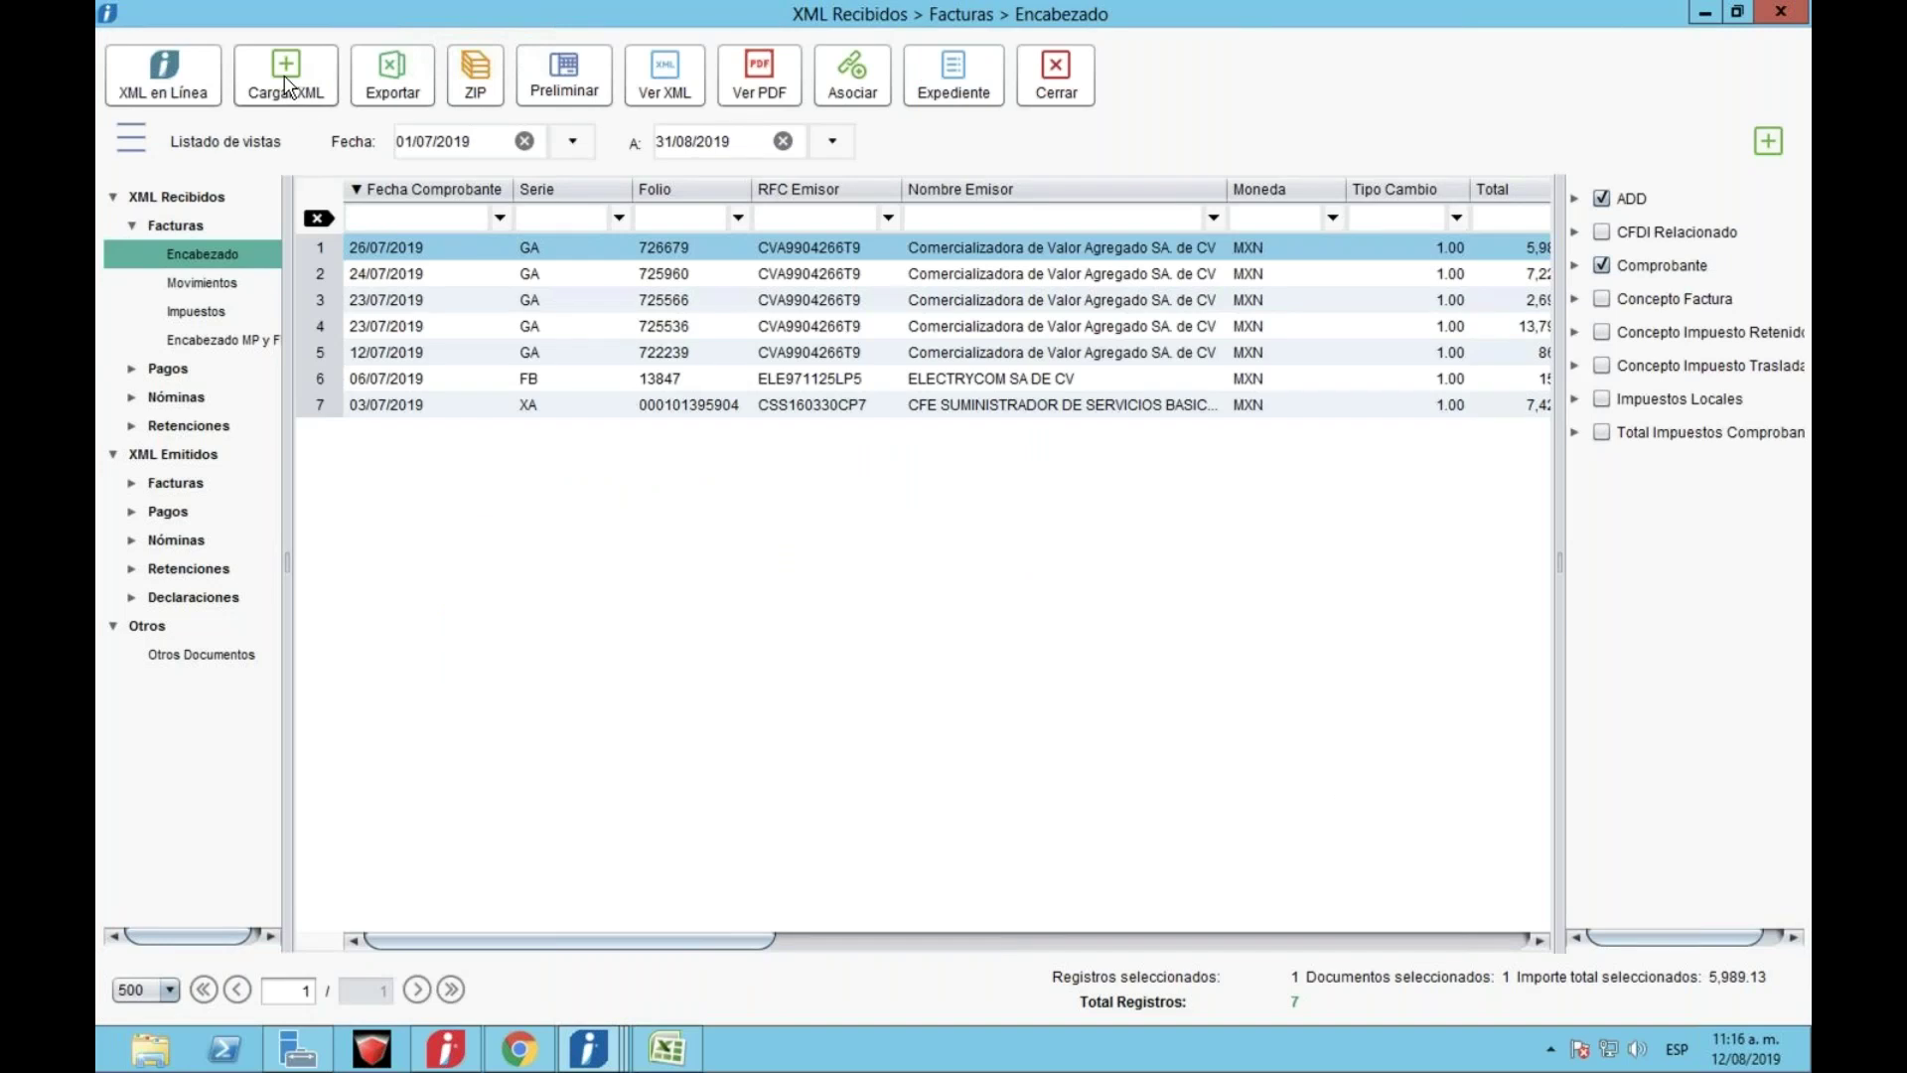
click(285, 86)
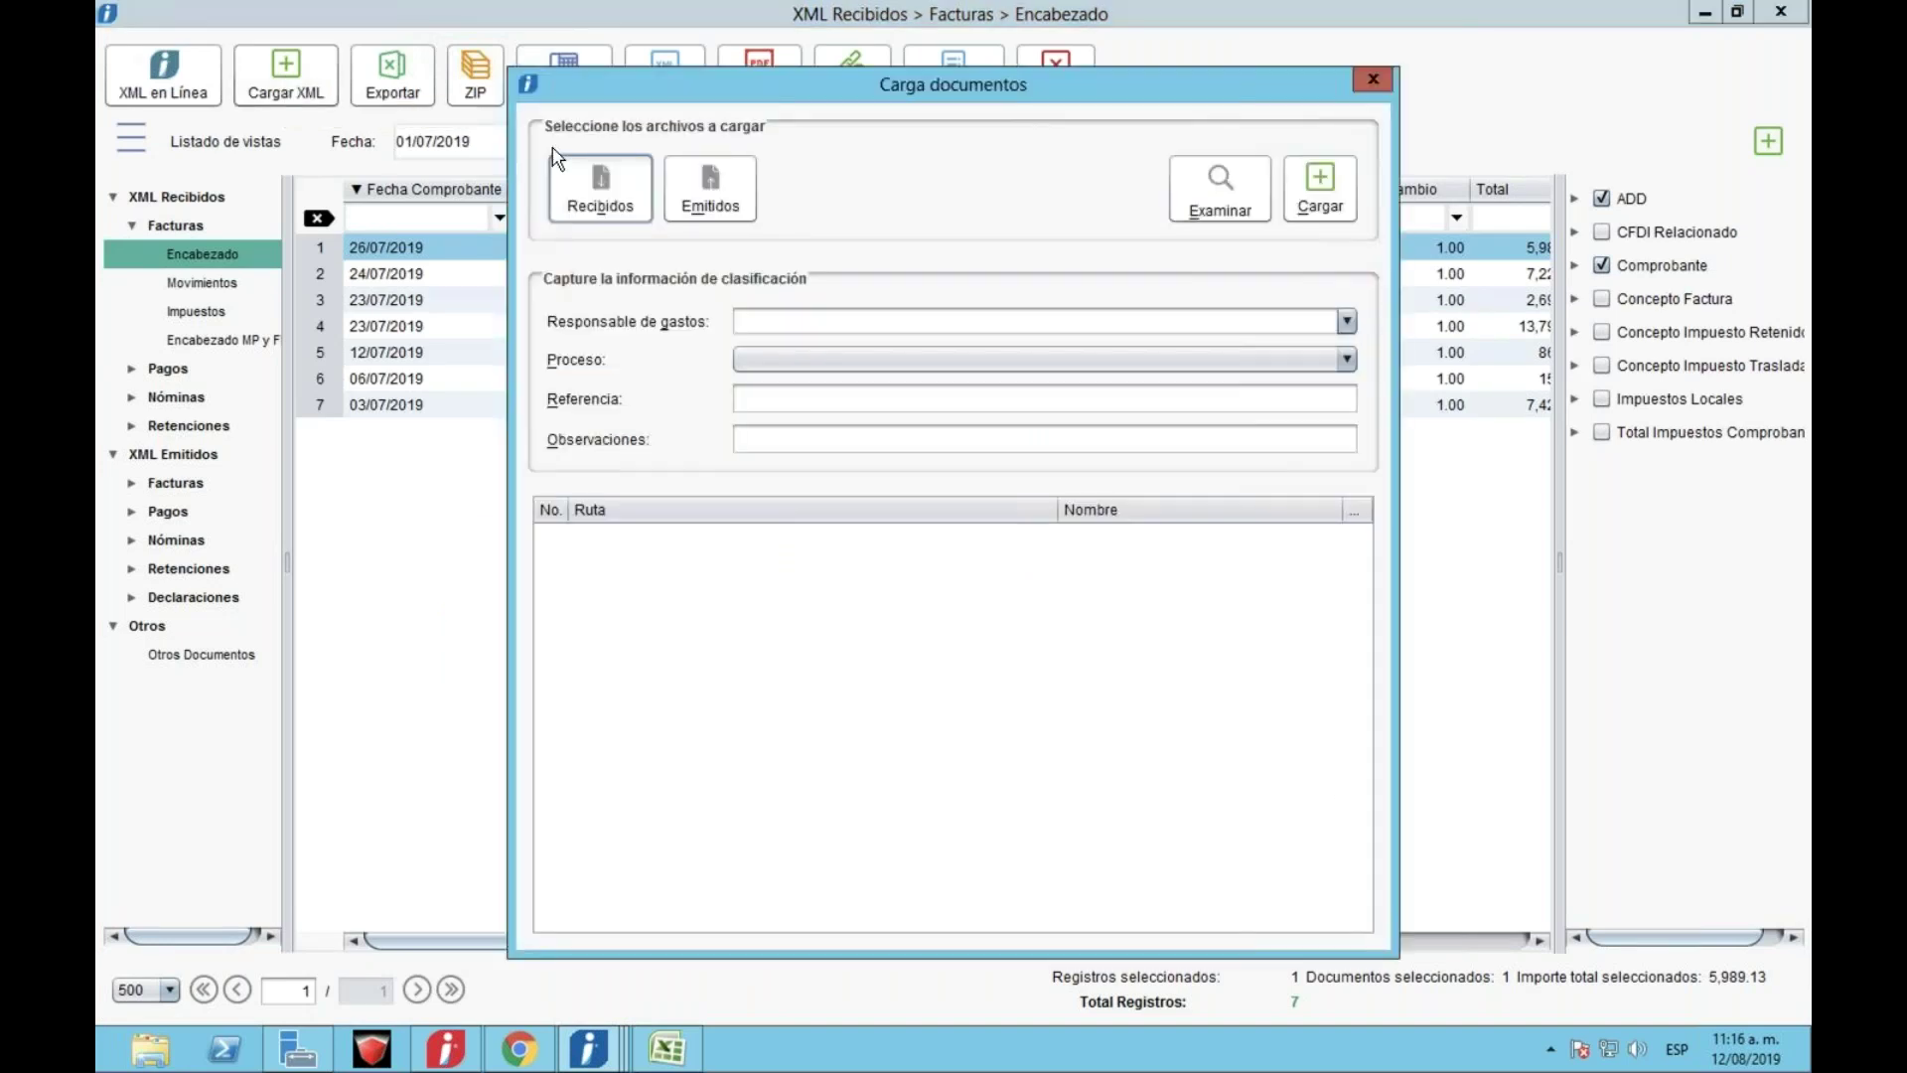
click(725, 206)
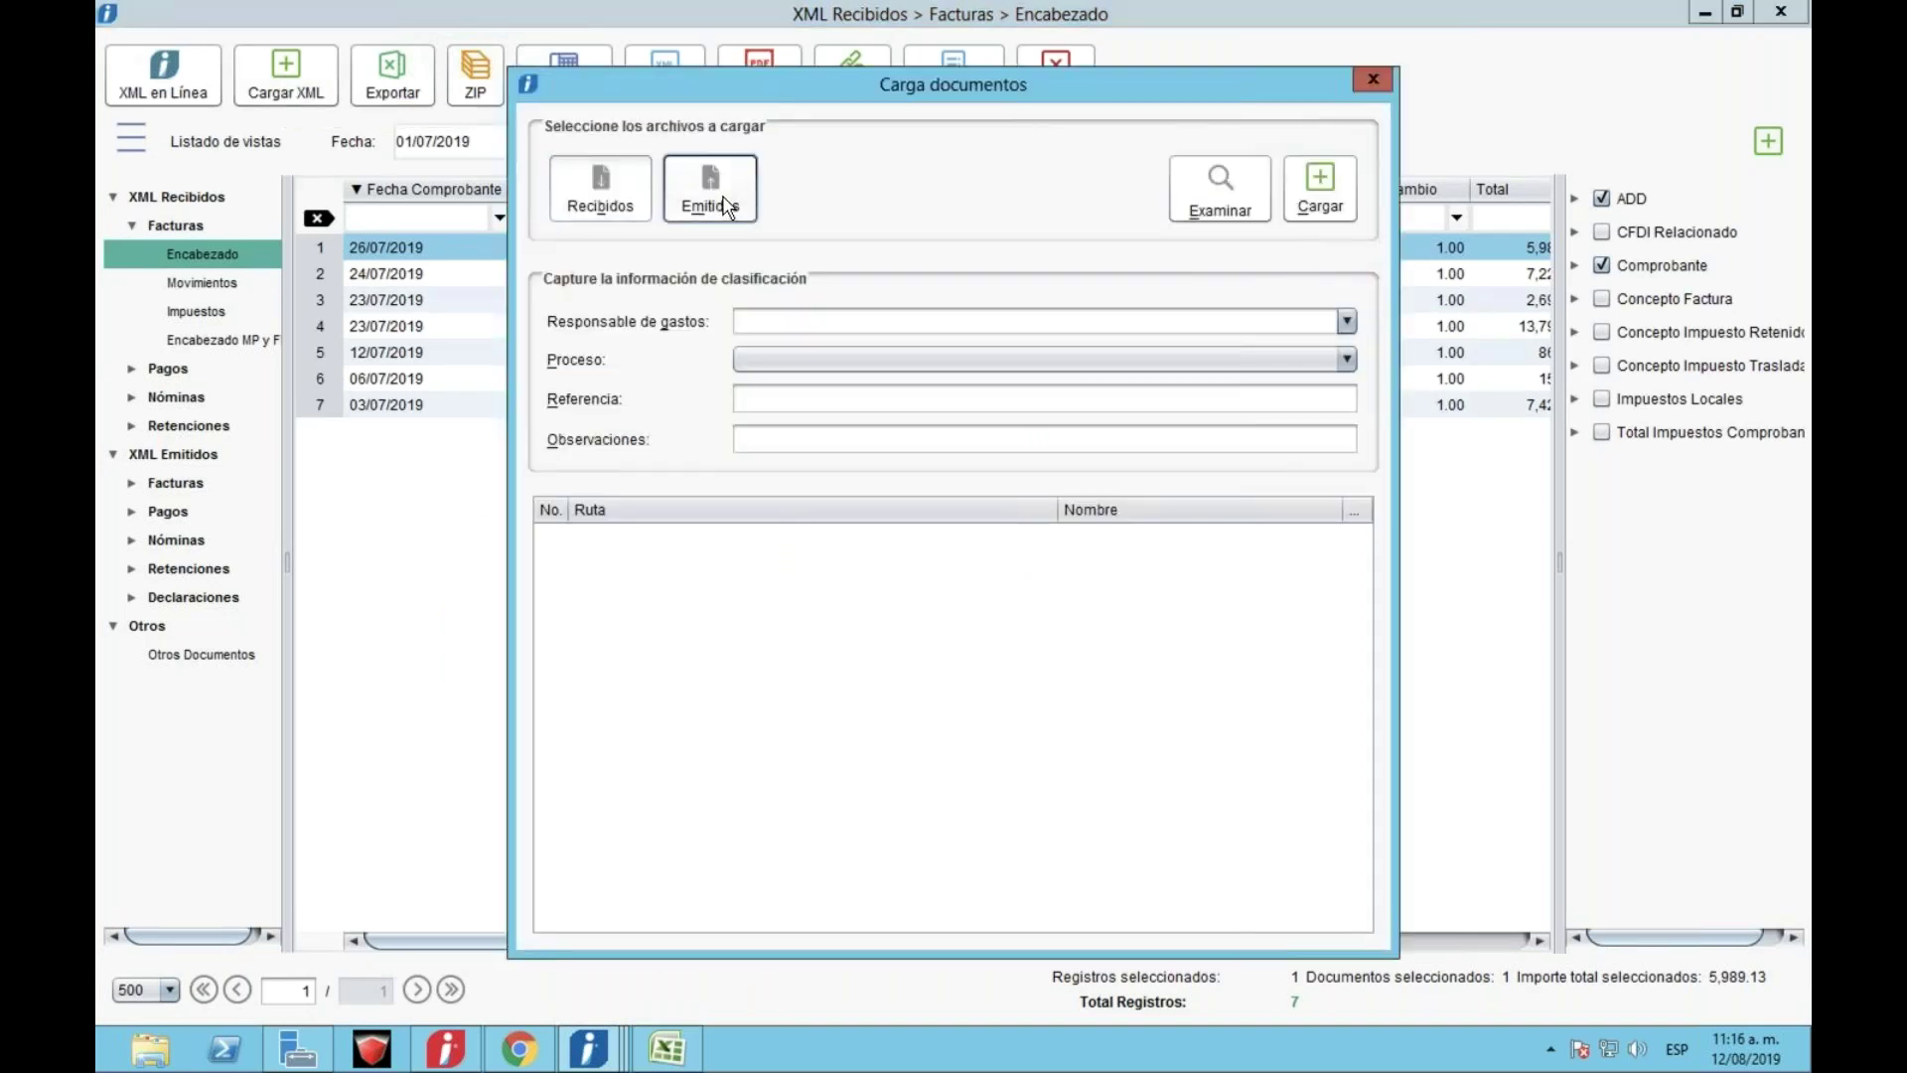
click(1213, 206)
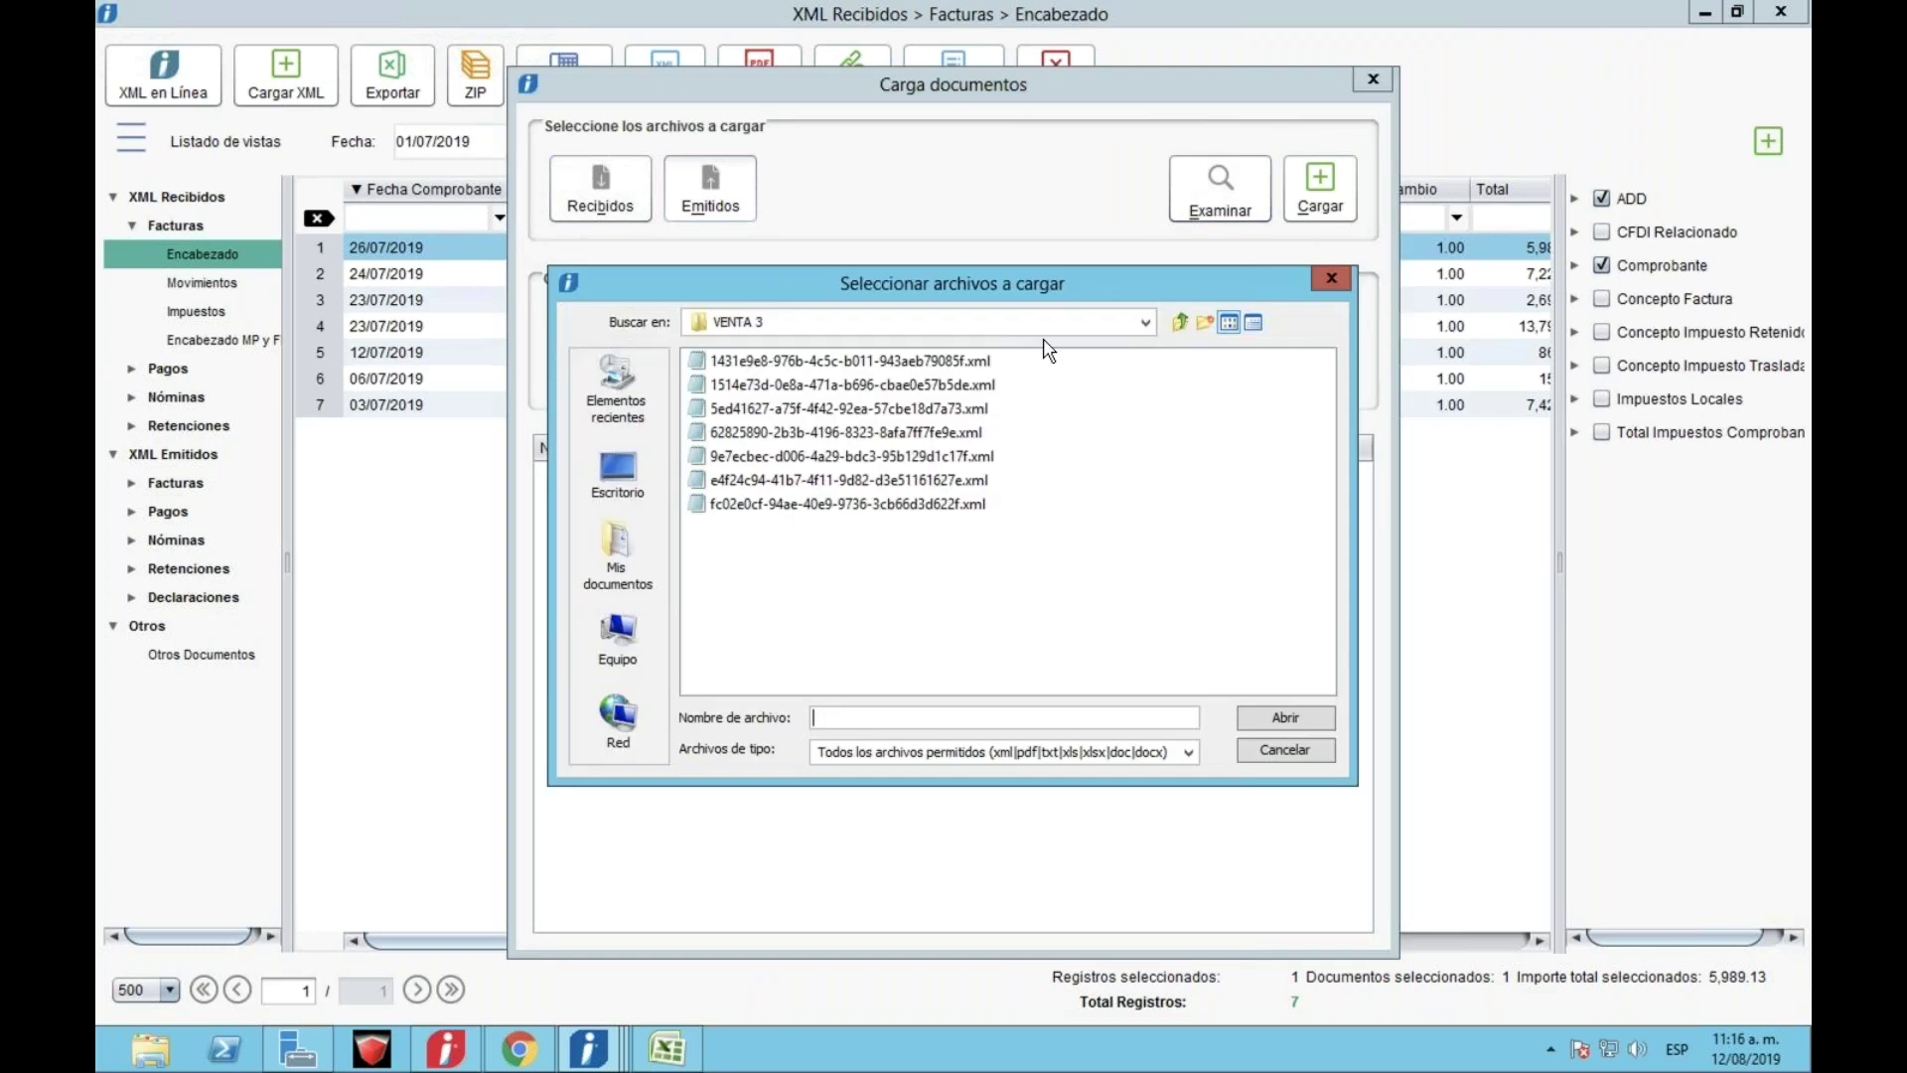
click(1180, 322)
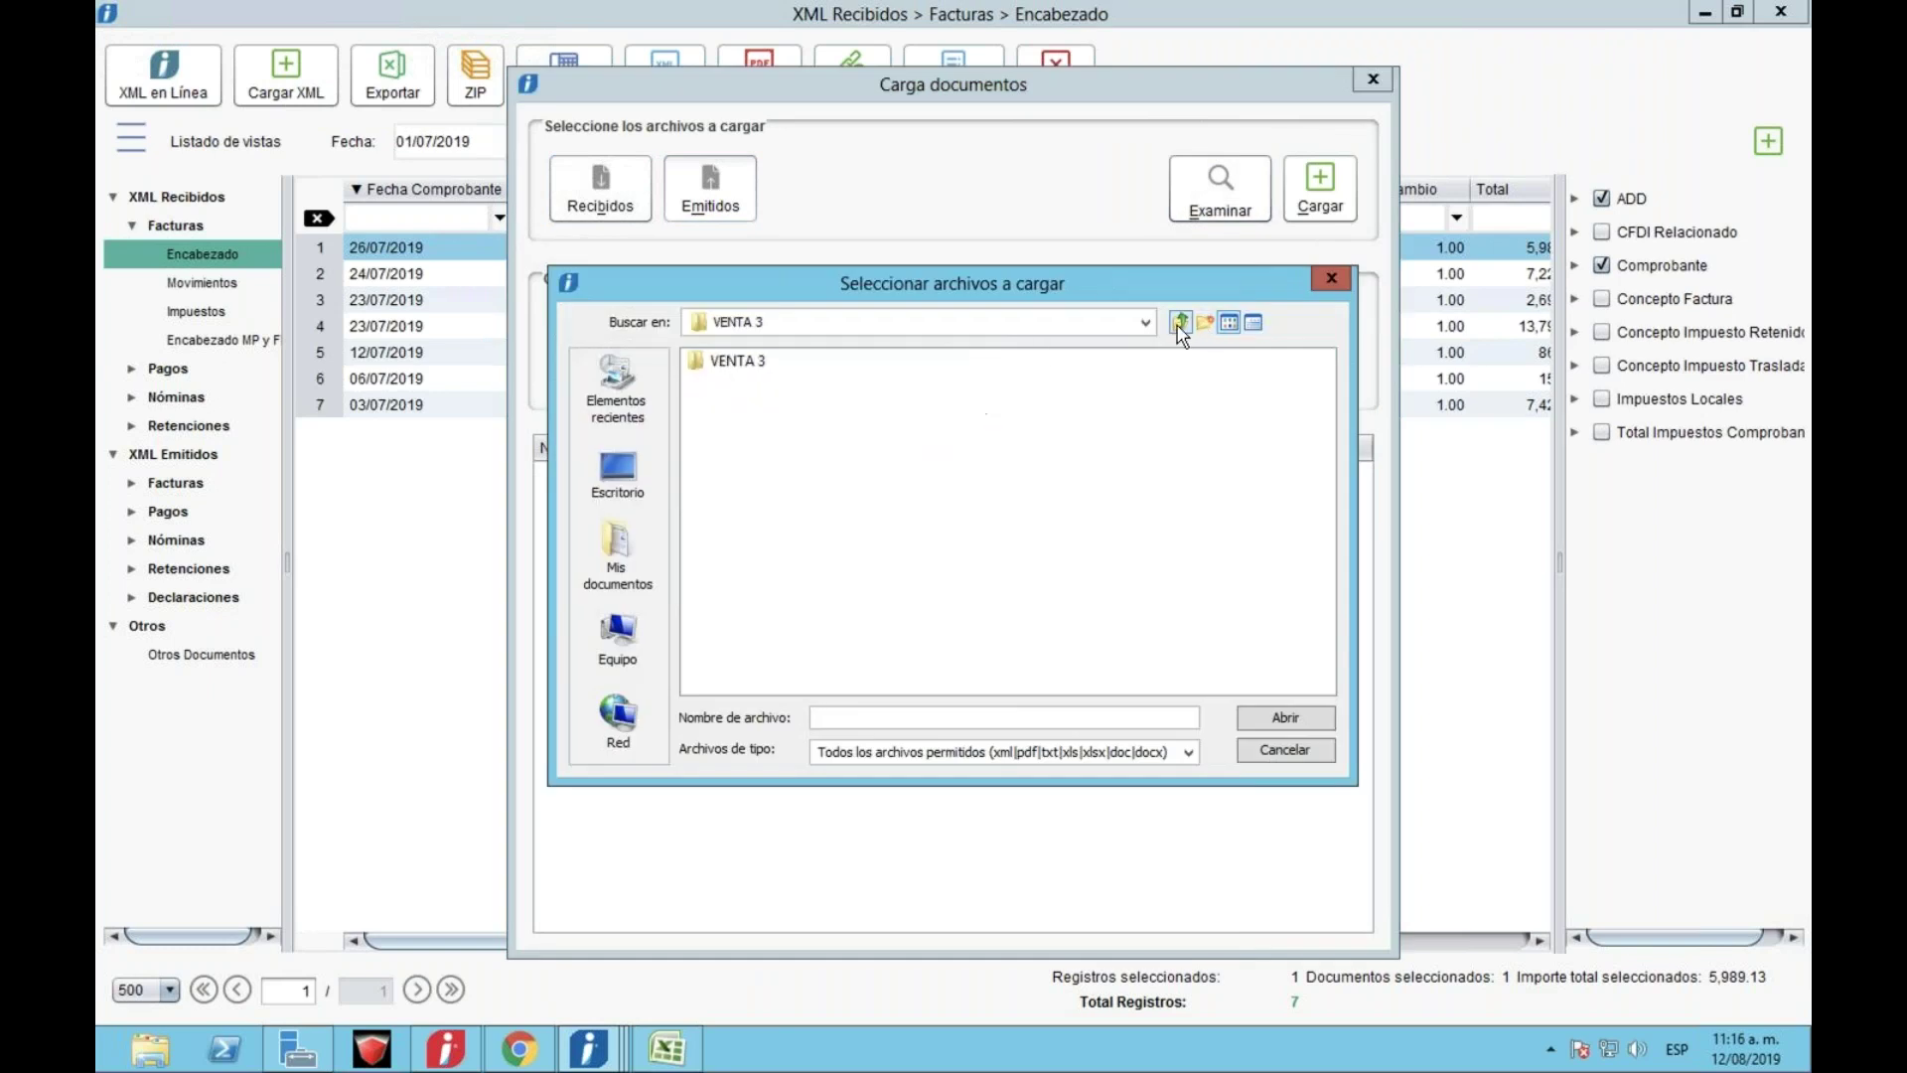
double_click(736, 362)
double_click(717, 360)
click(812, 361)
click(1272, 717)
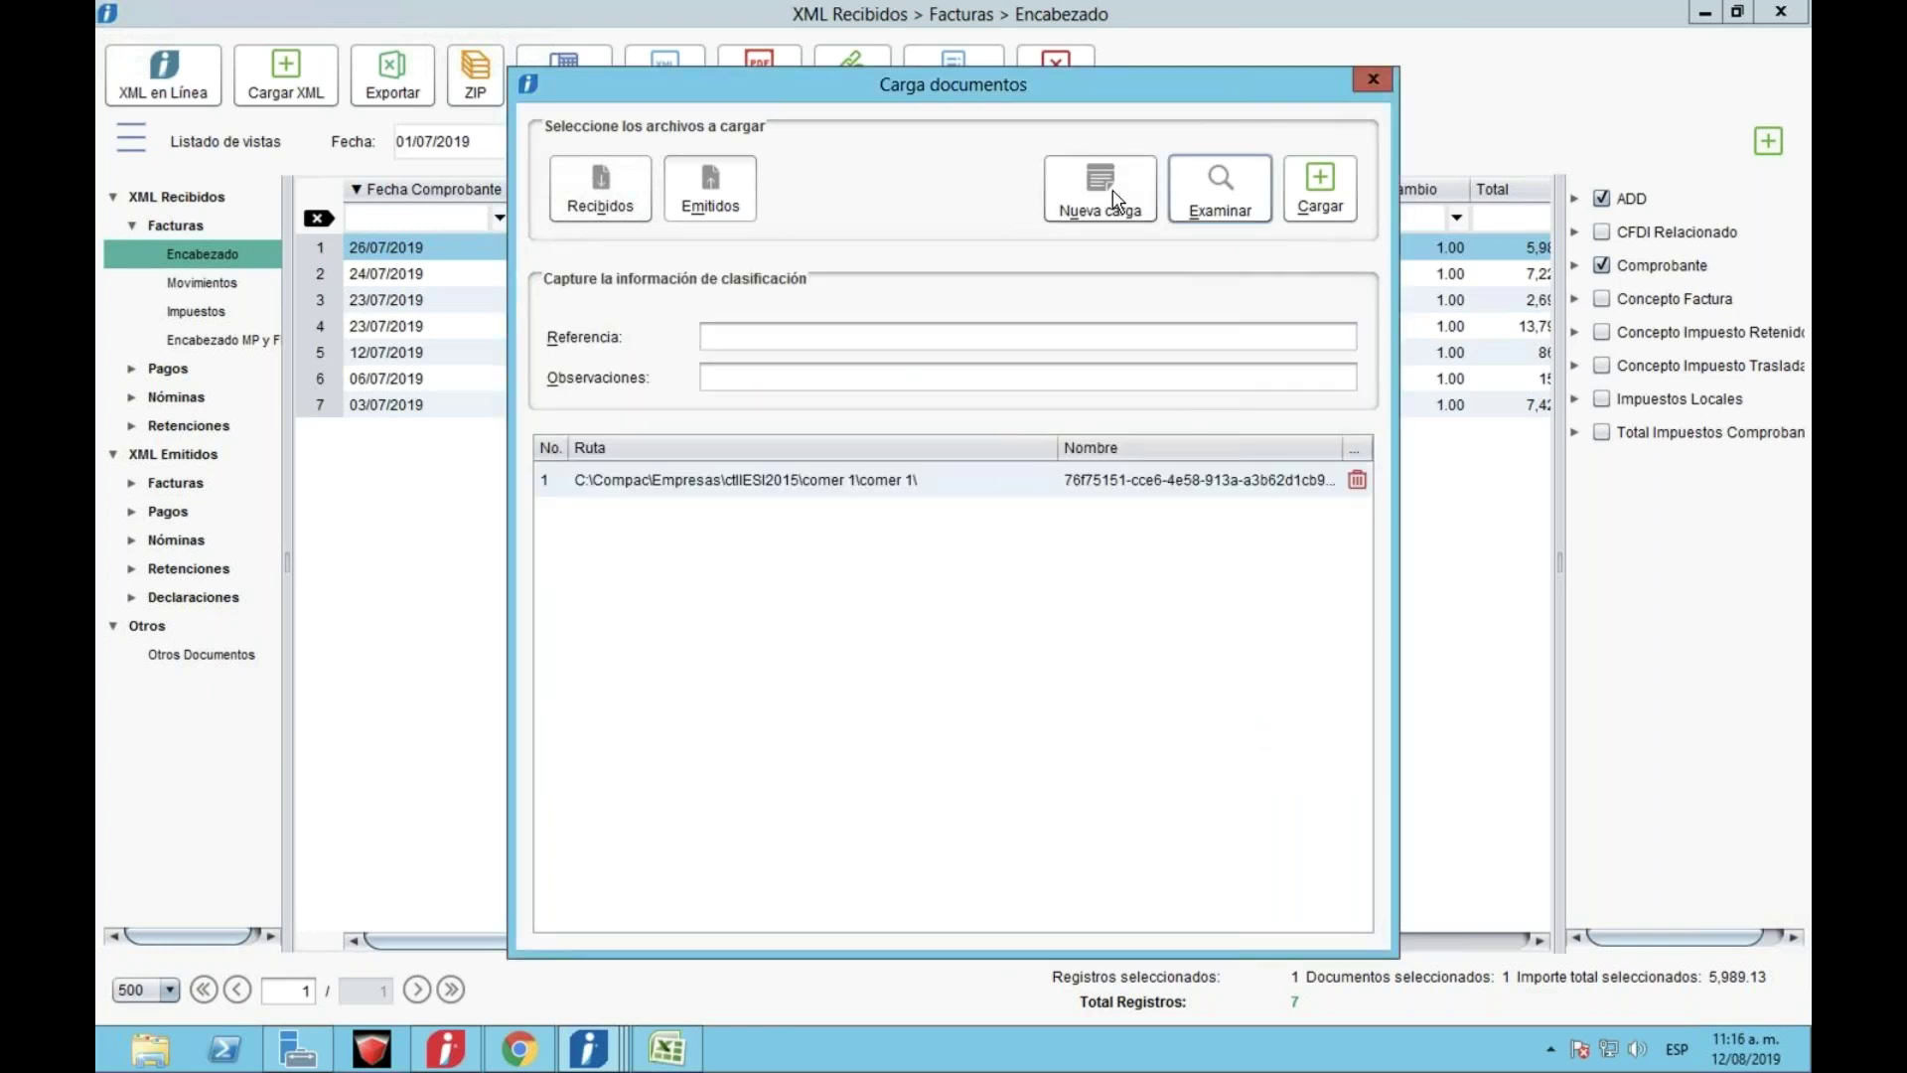
Add all 13 XML files from the Pagos proveedor 1 folder to the load list.
click(1224, 197)
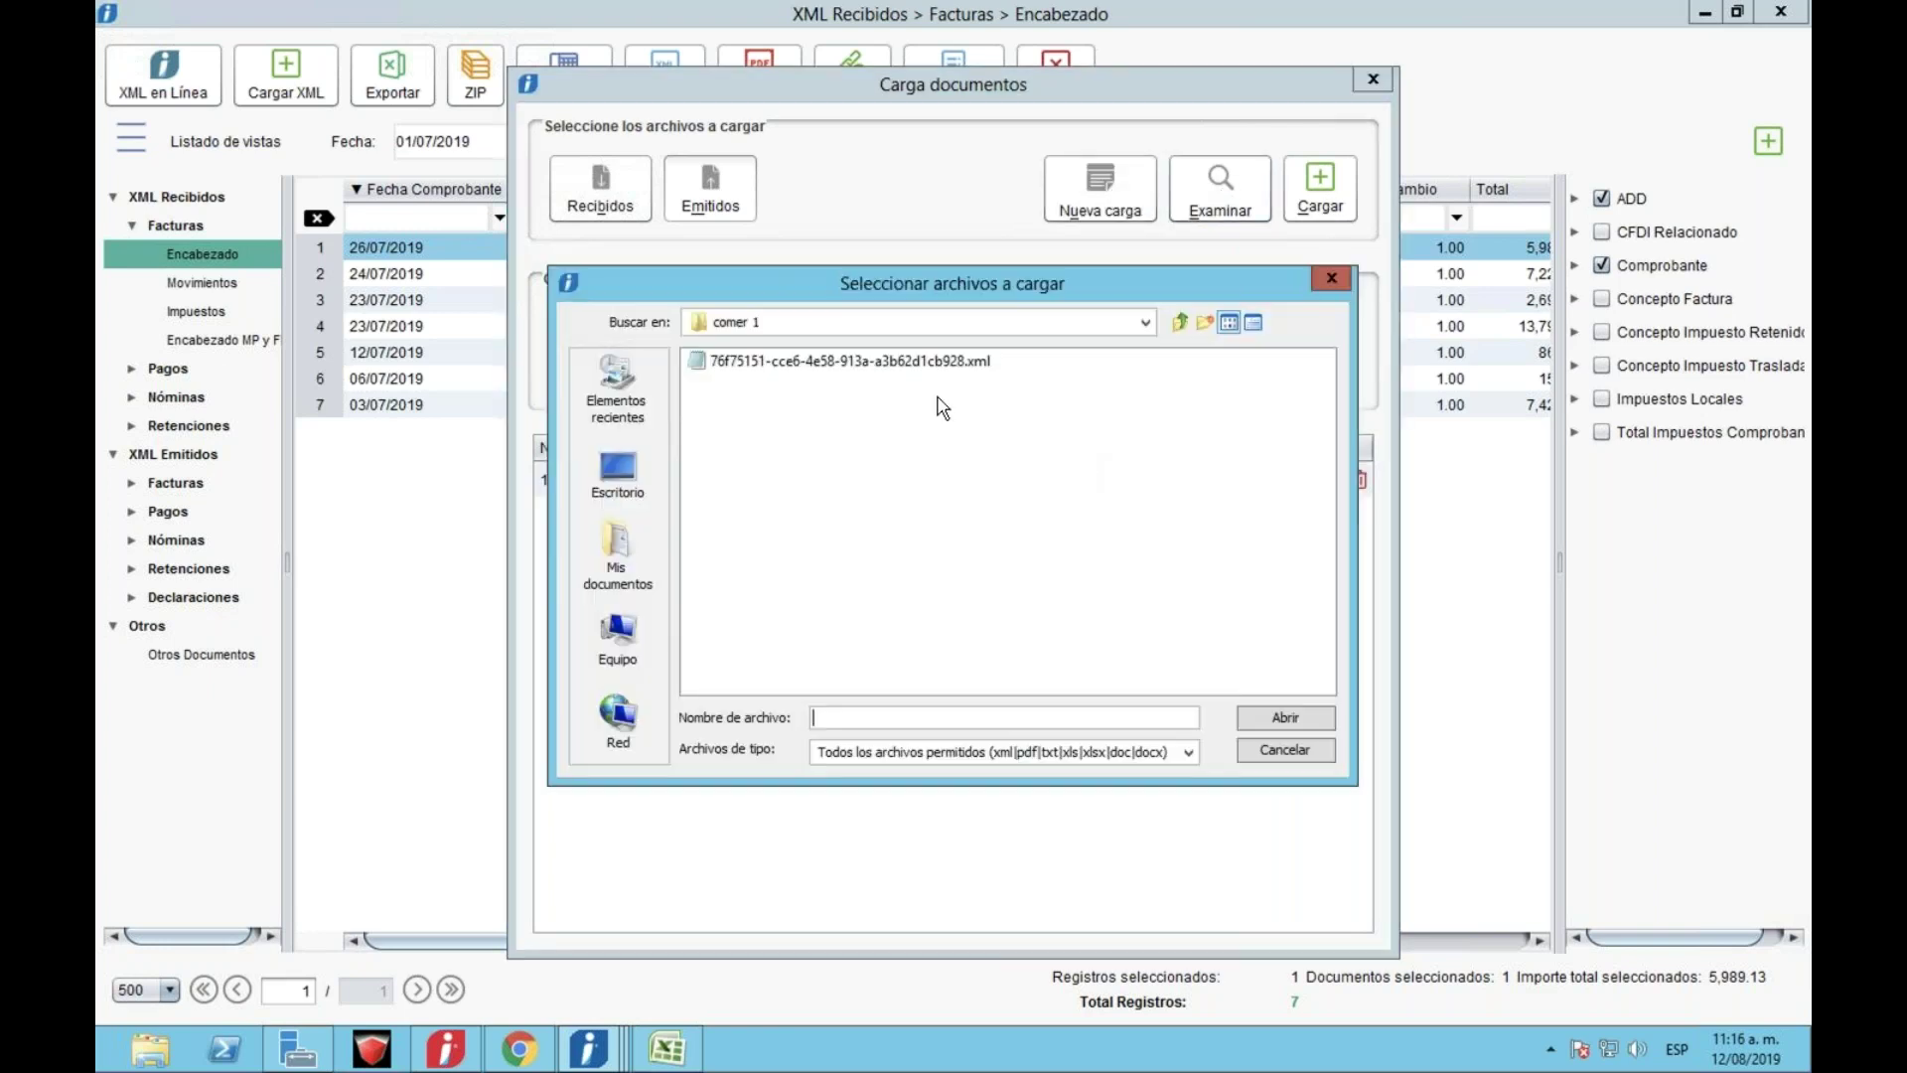
click(1181, 322)
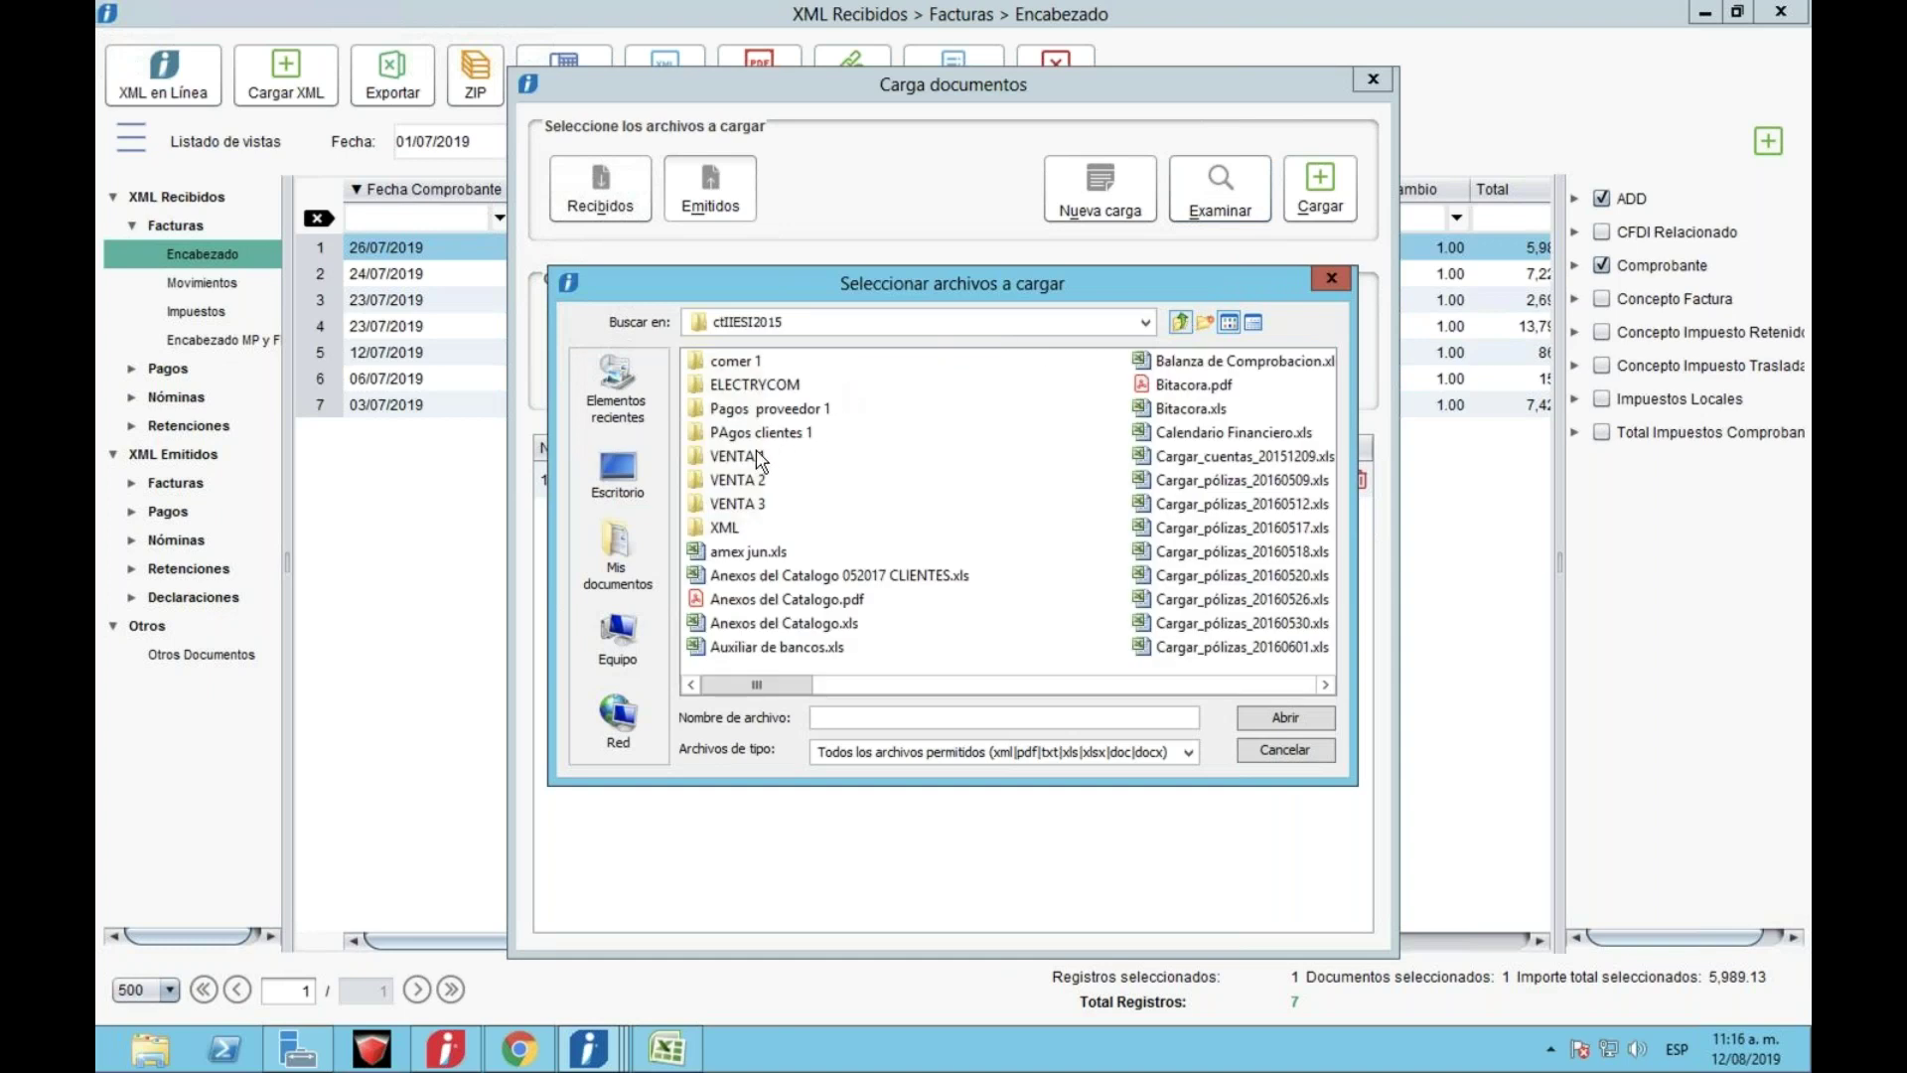
double_click(773, 409)
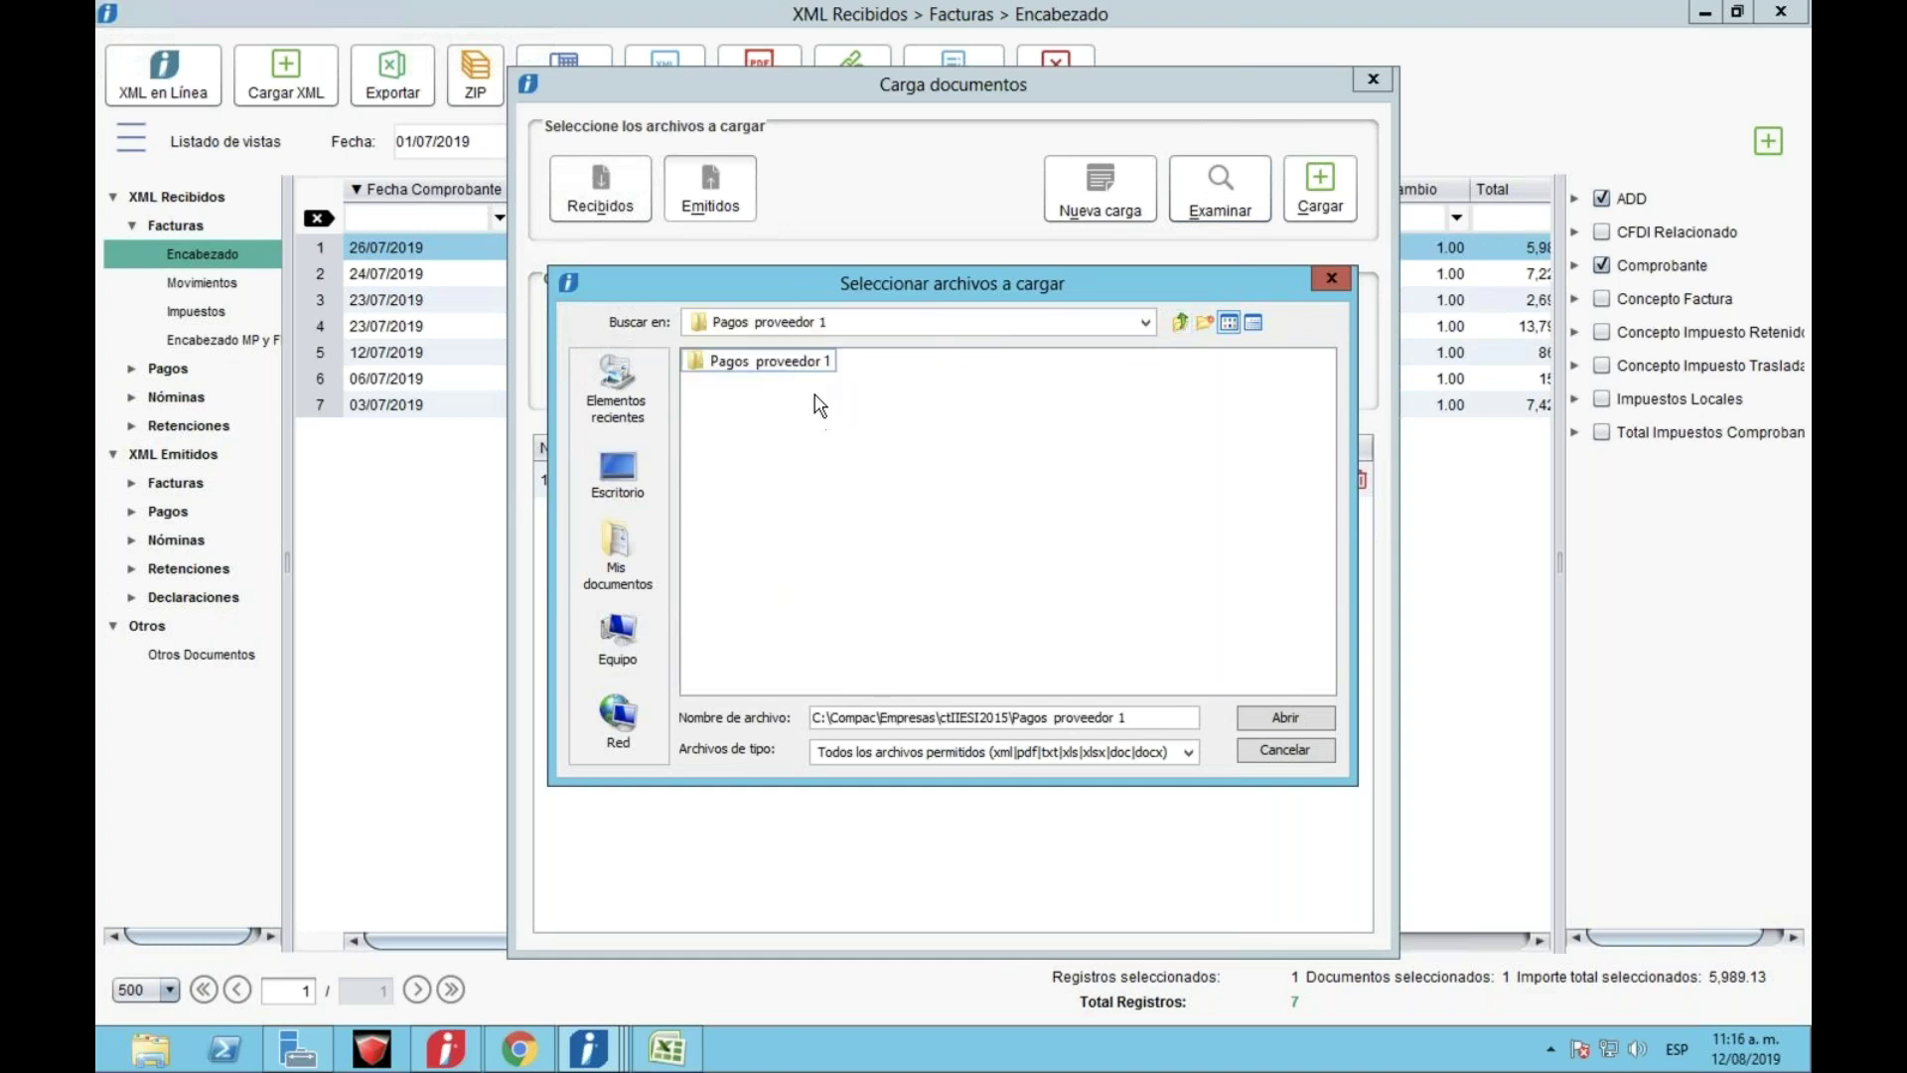
double_click(789, 363)
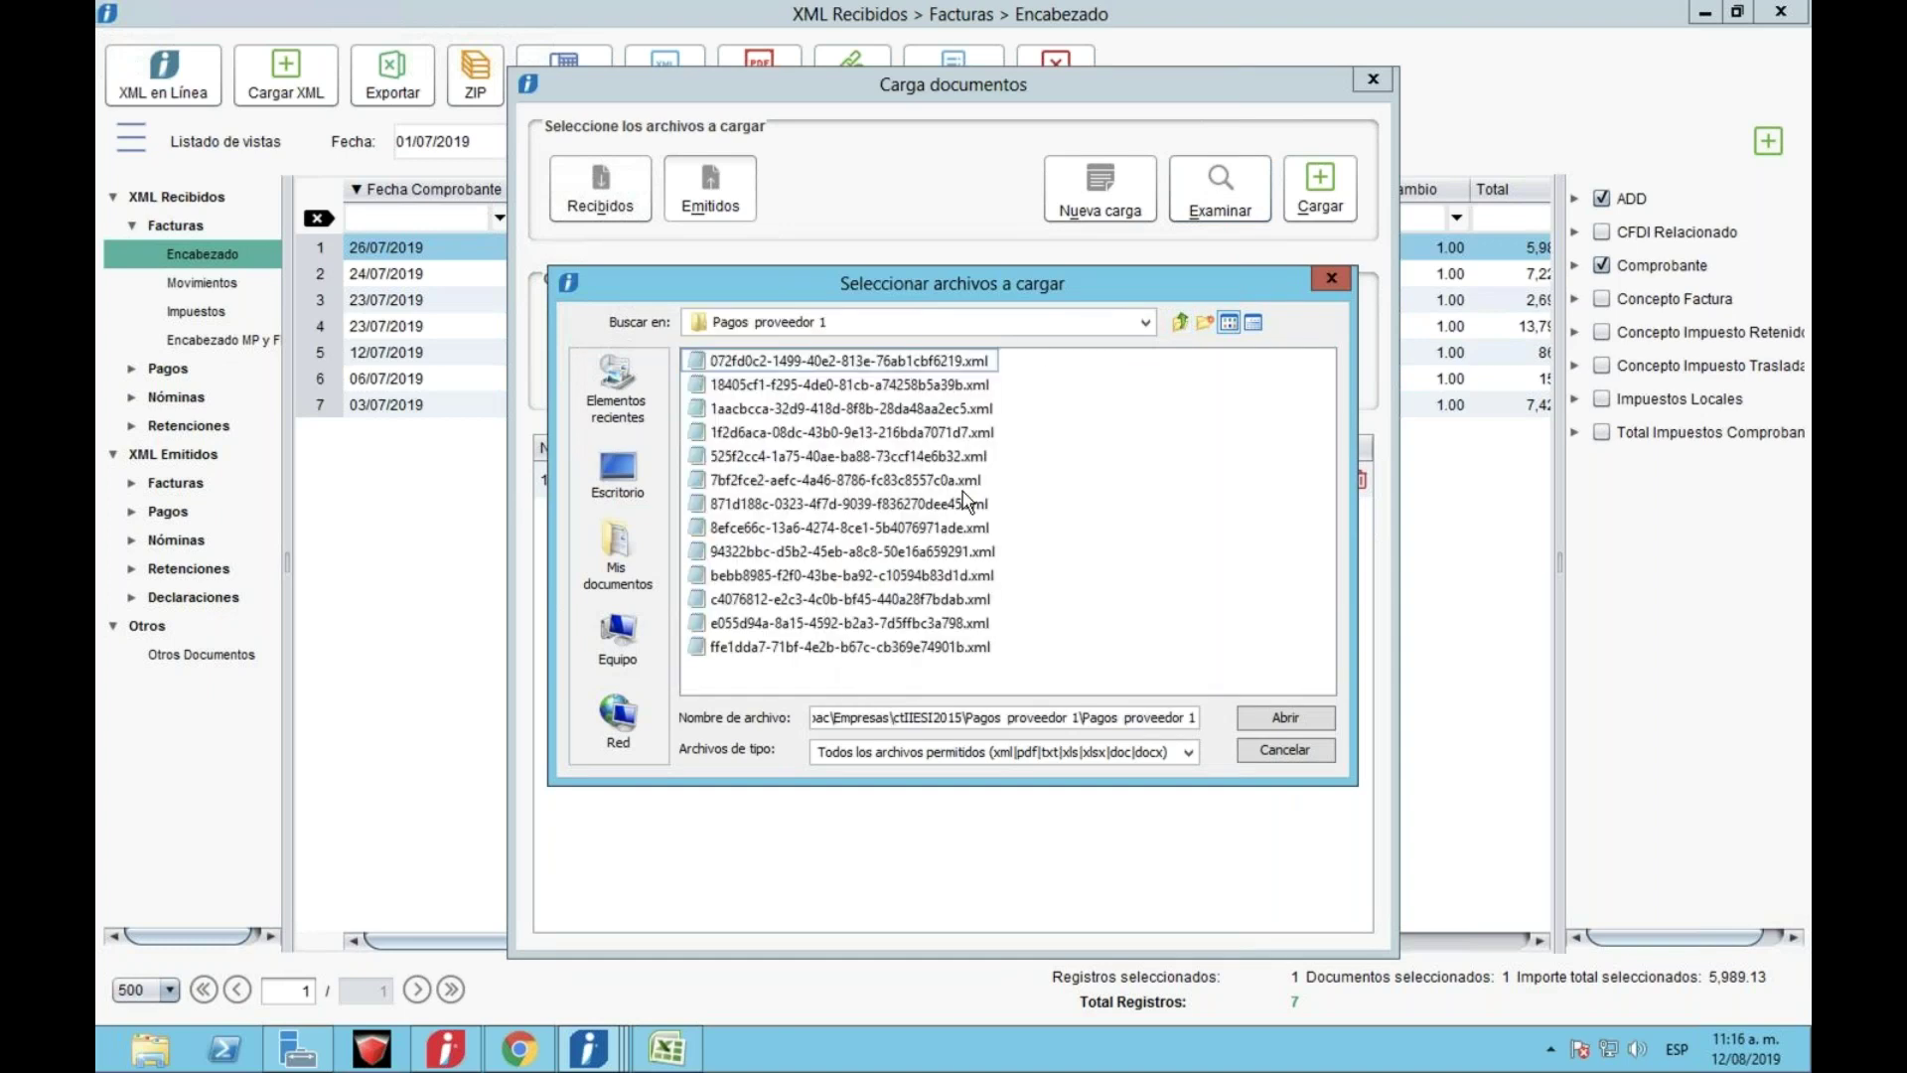
click(878, 359)
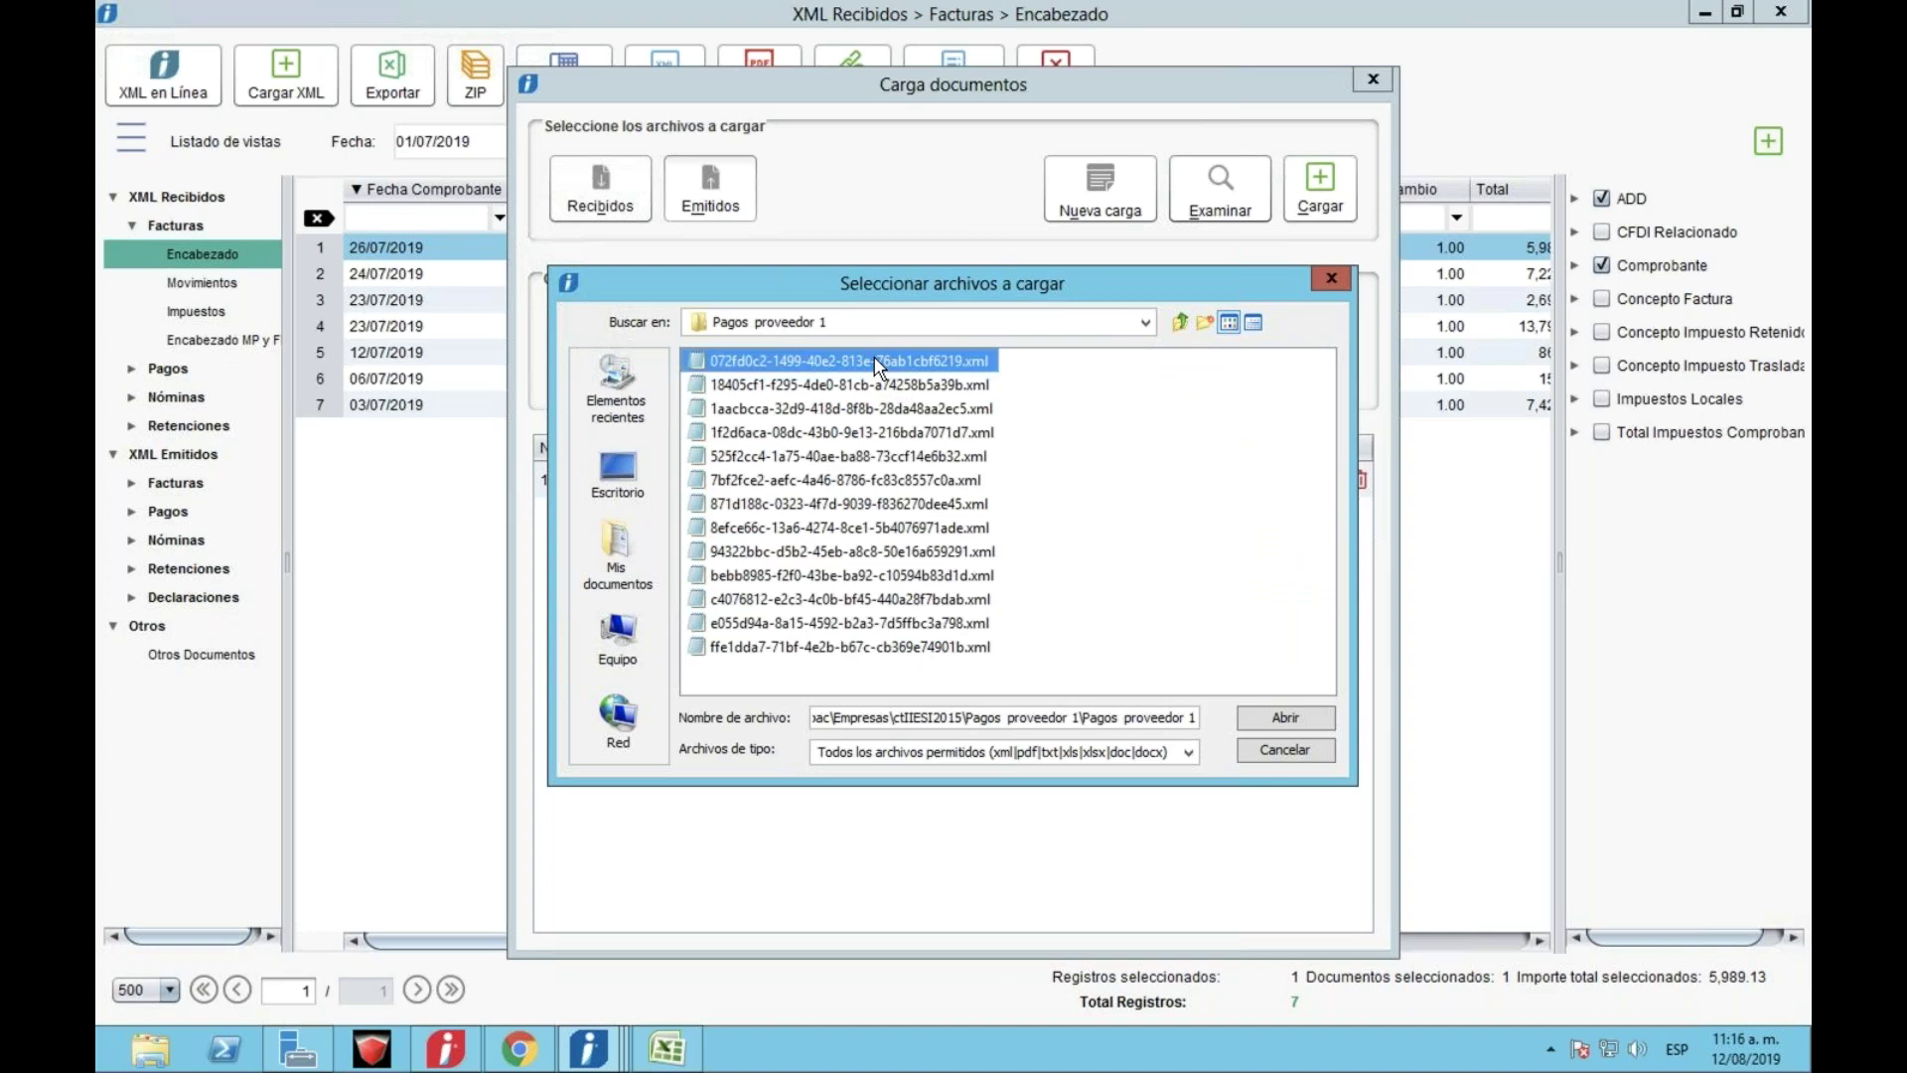
shift+click(900, 647)
click(1269, 721)
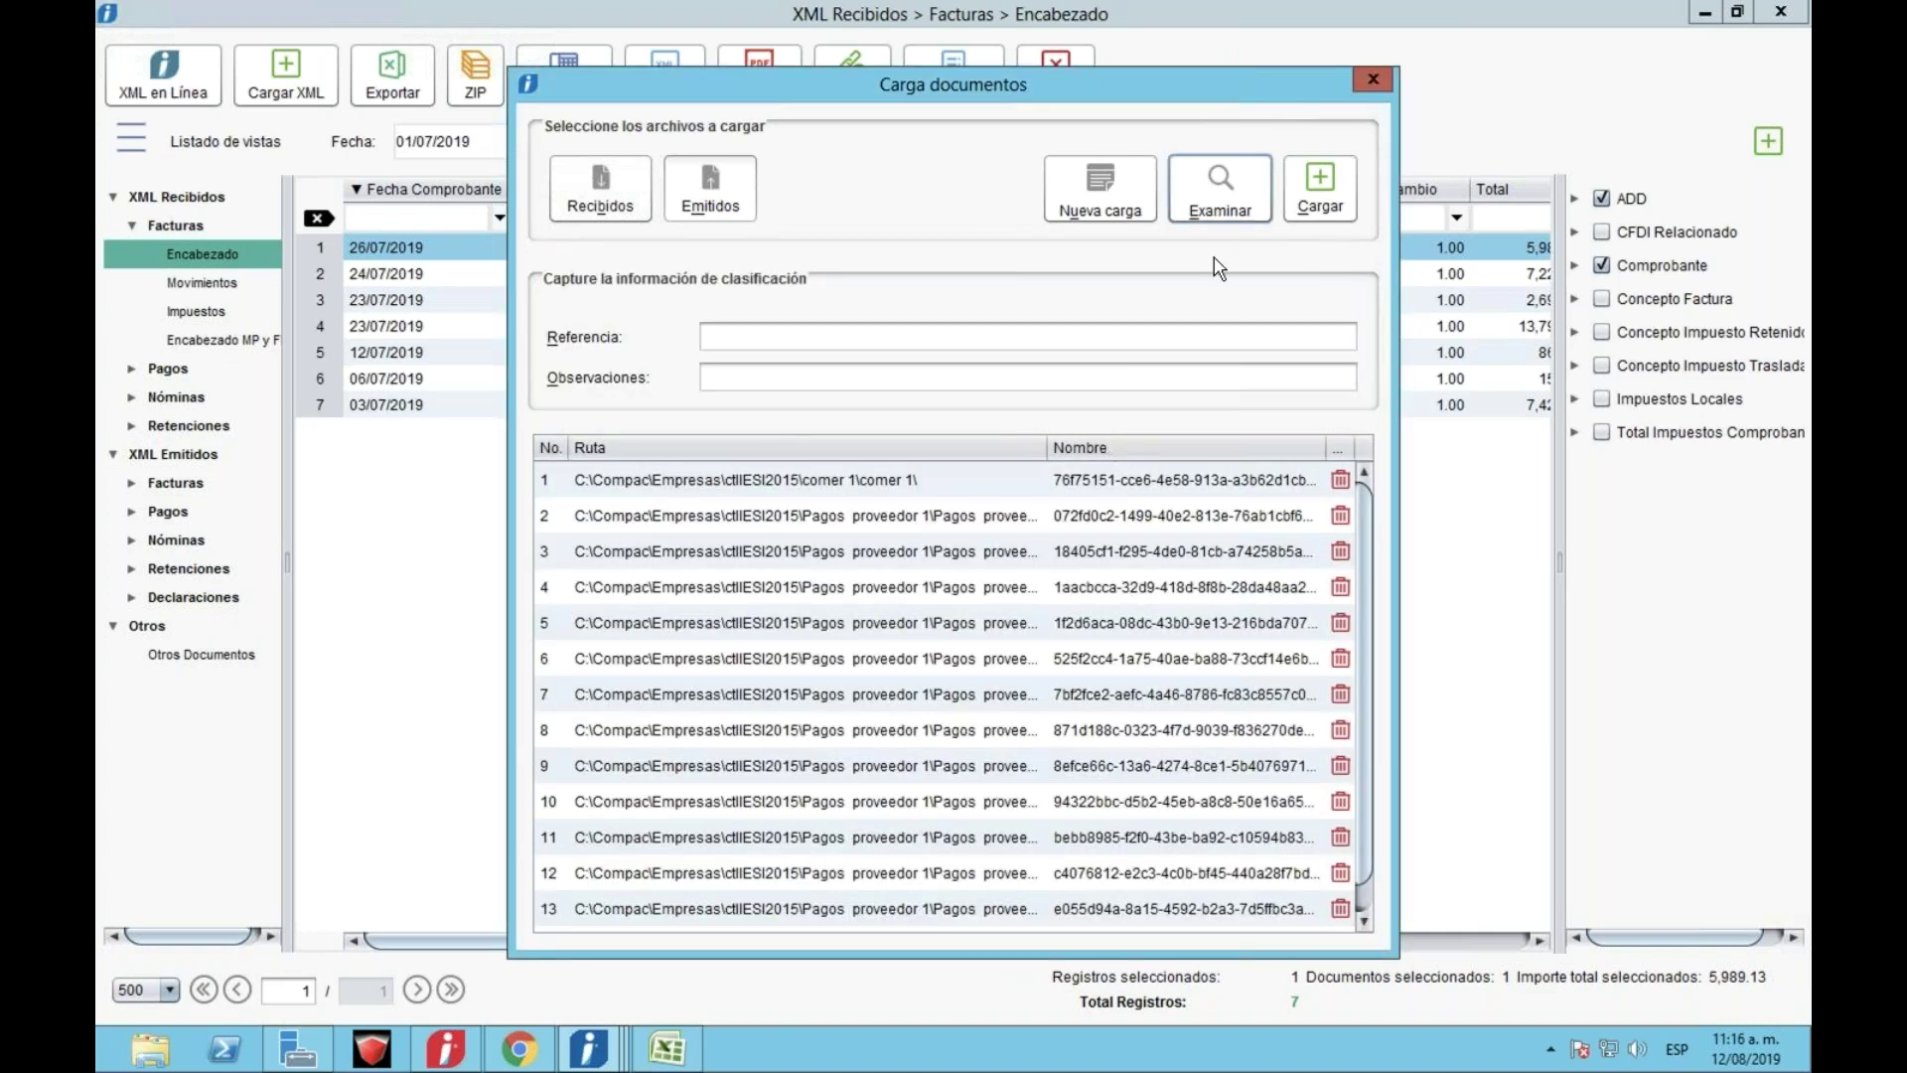
Load the listed XML files without adding more; every result shows ERROR status.
click(1229, 202)
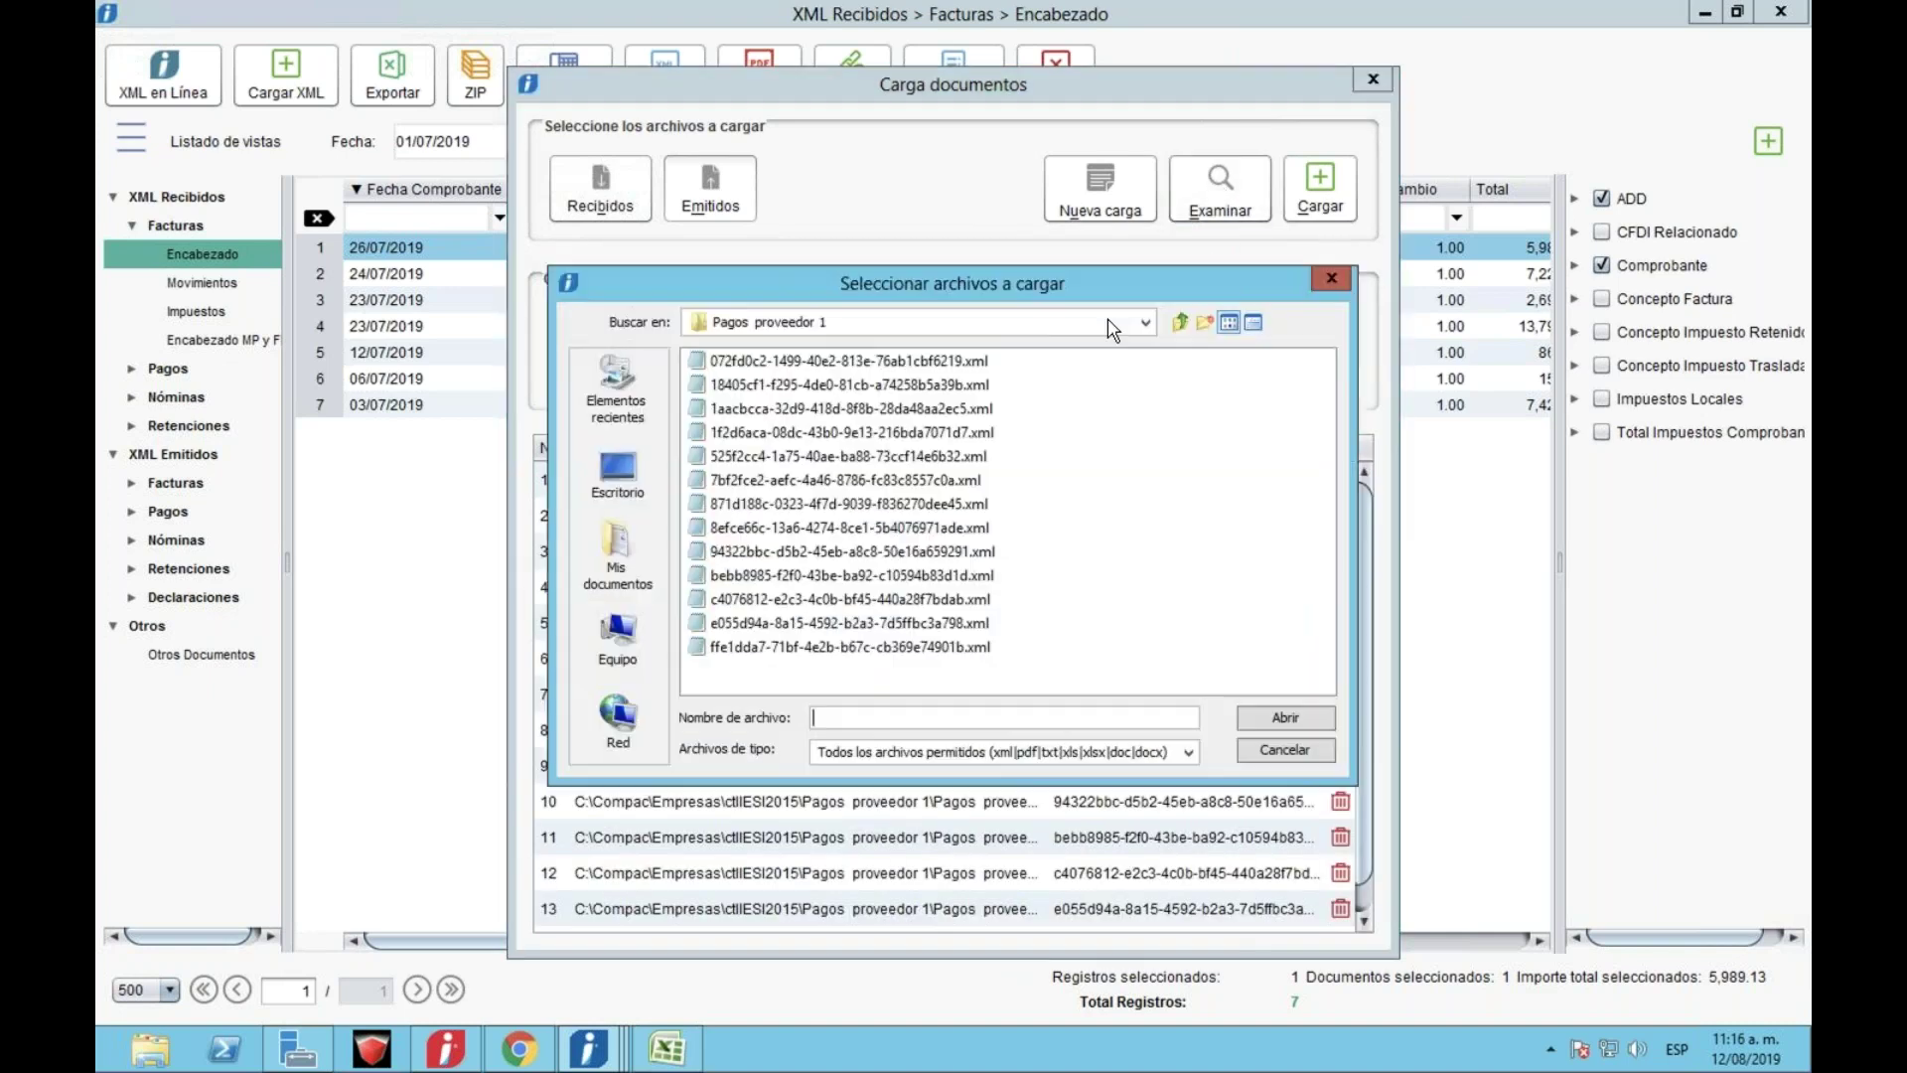
click(1181, 322)
click(1181, 321)
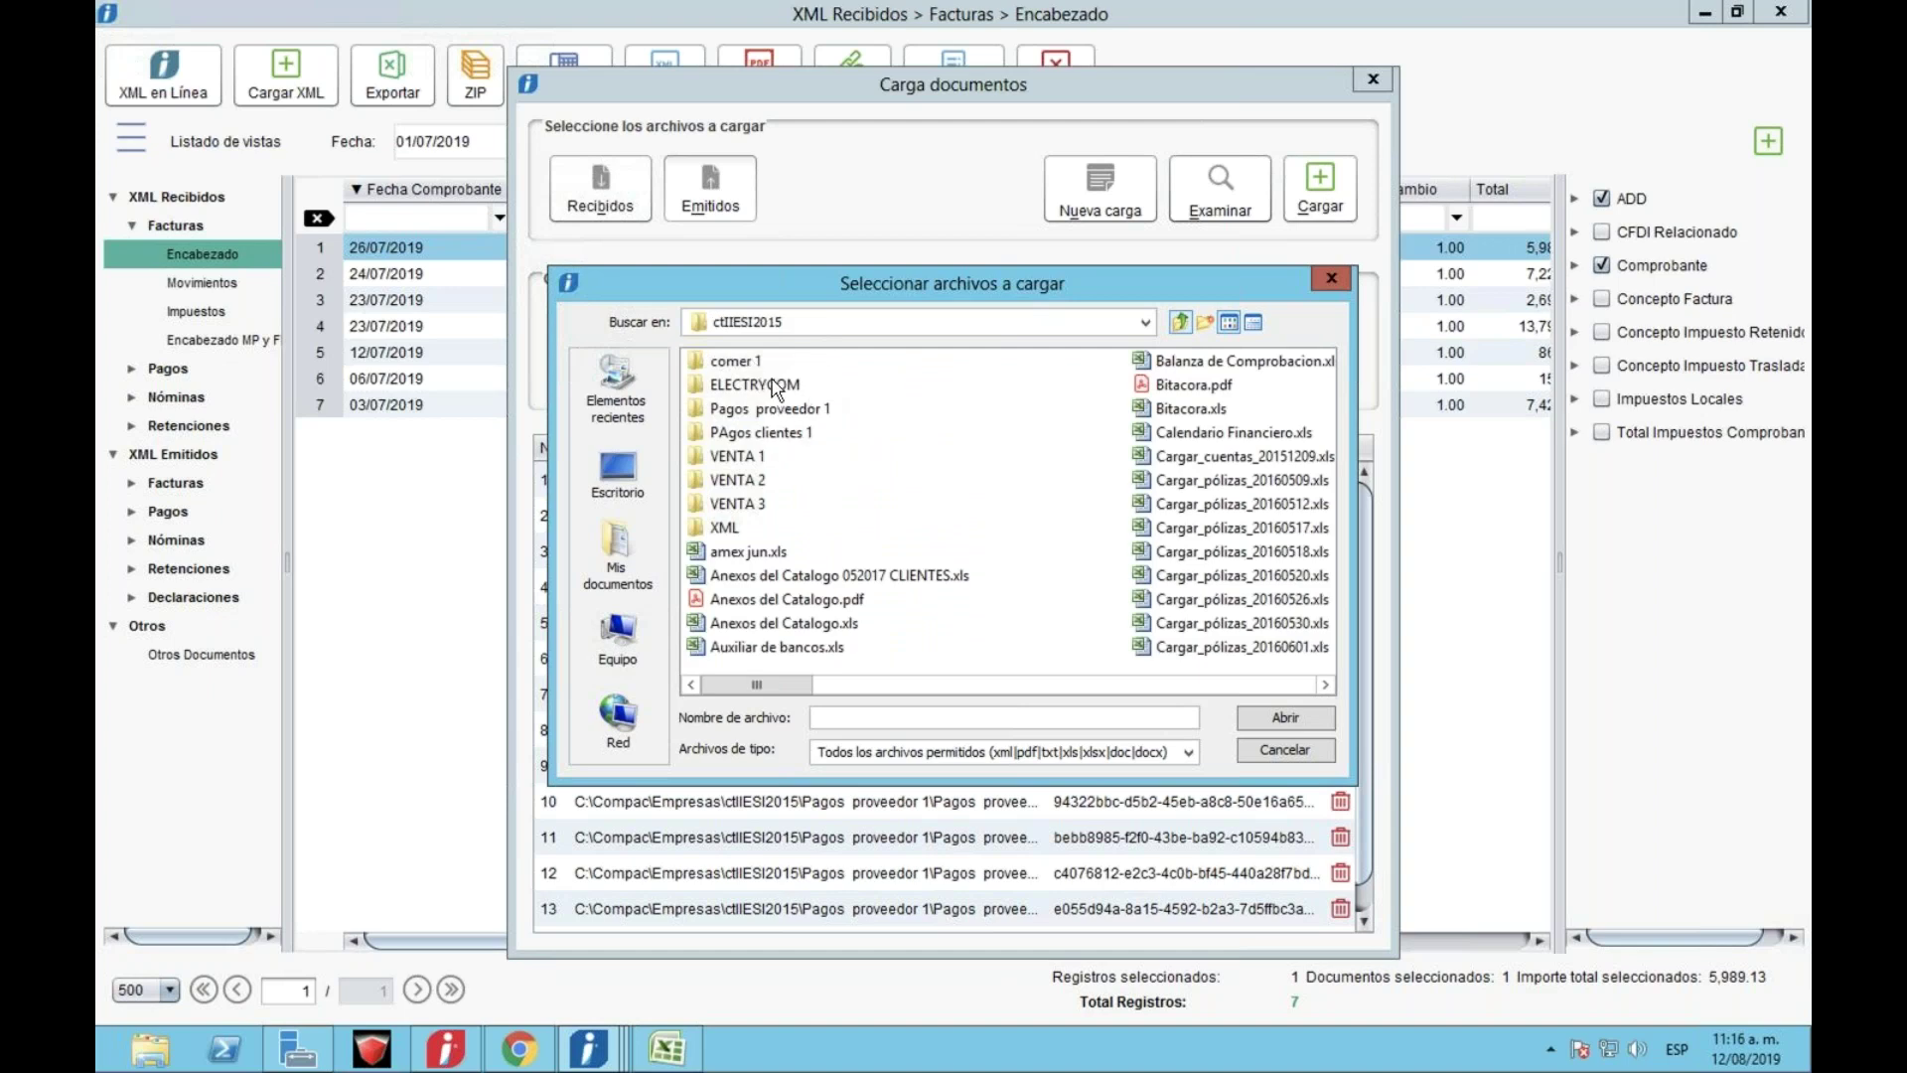
click(1328, 278)
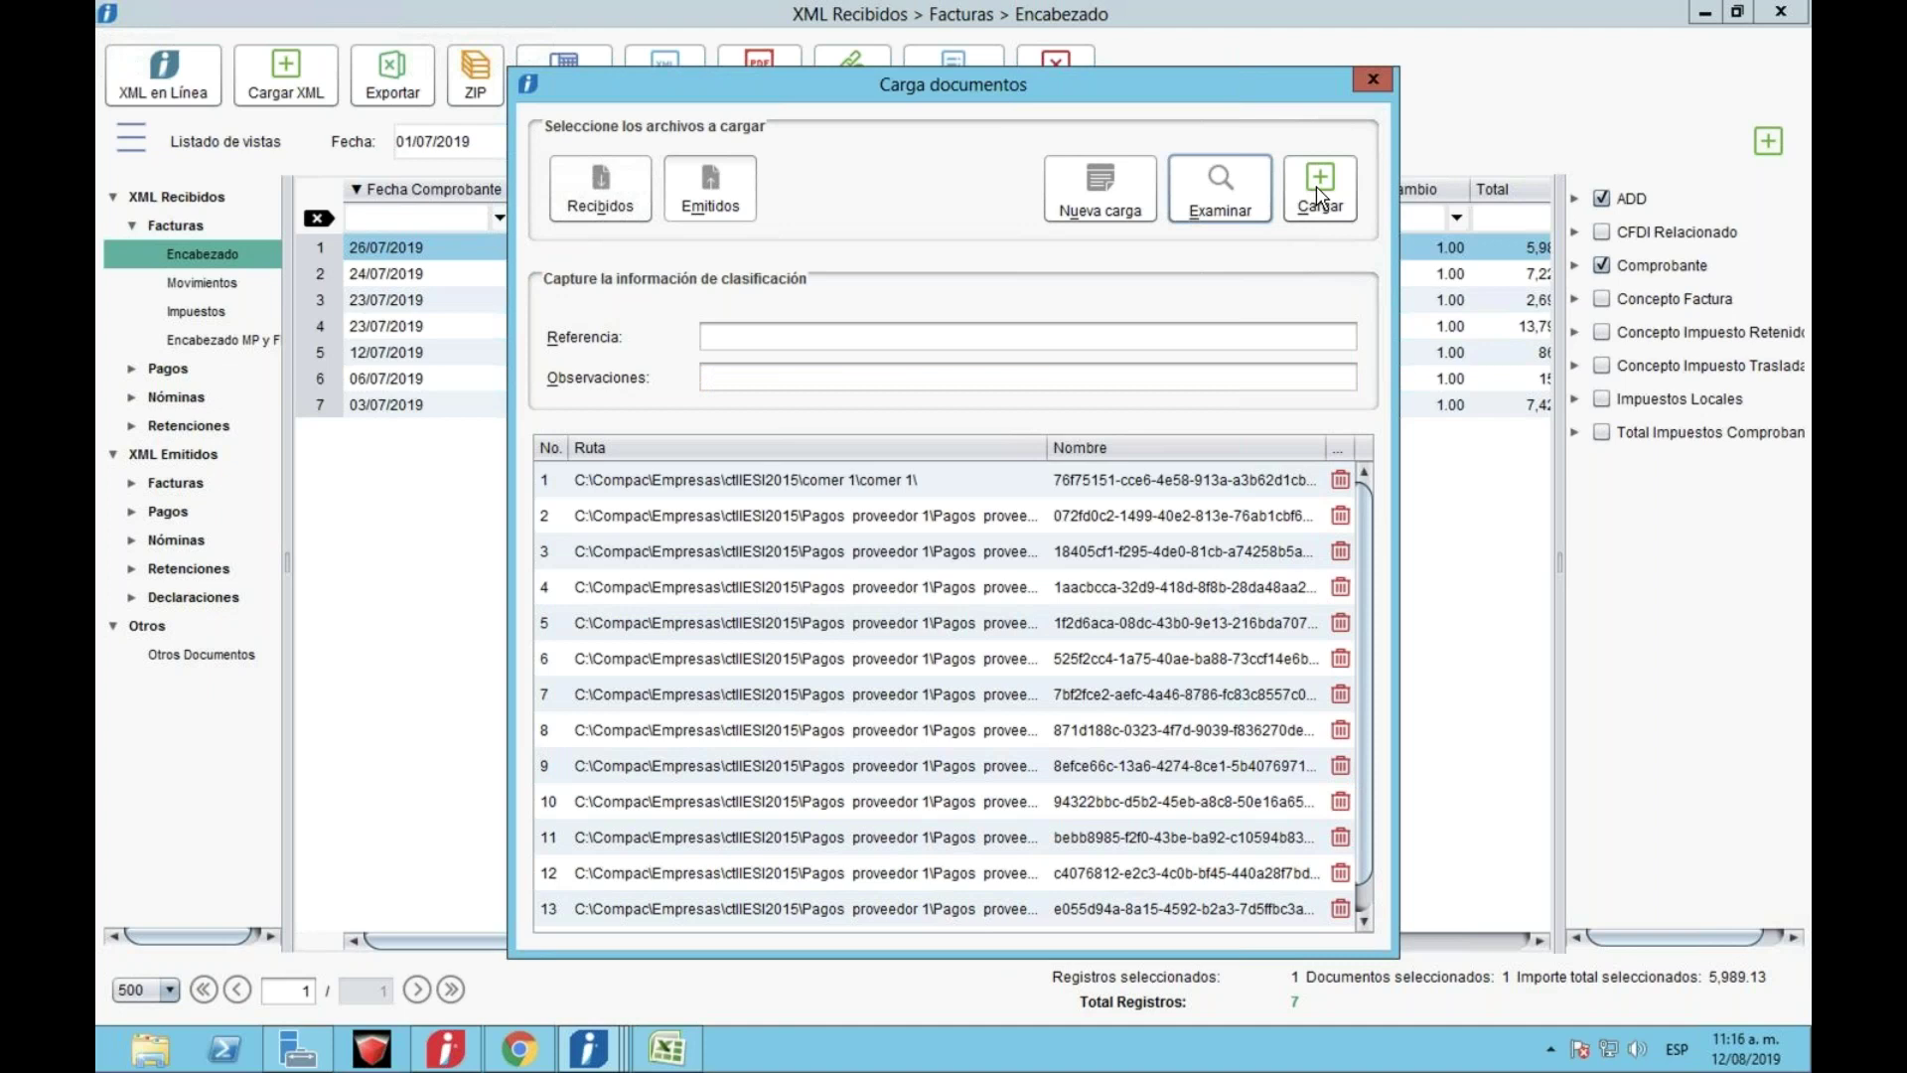
click(1317, 190)
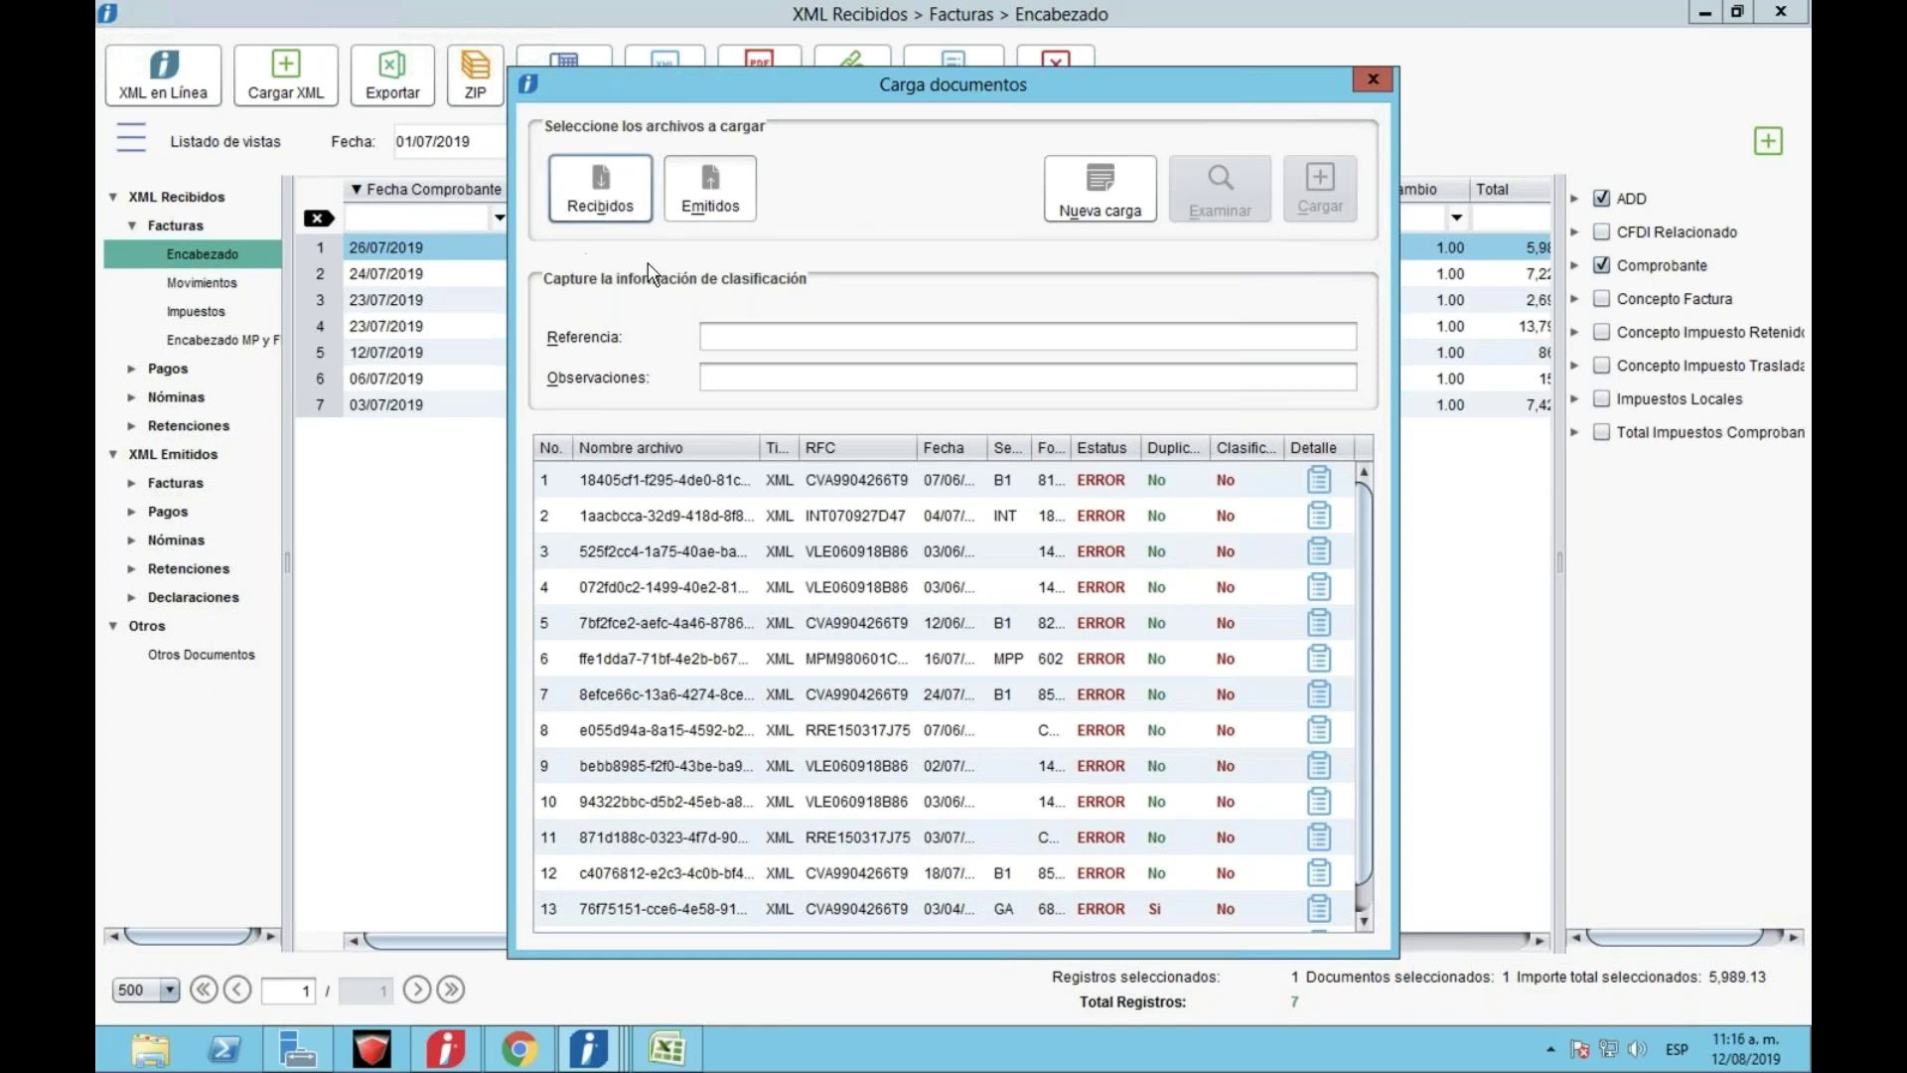
Set the upload type to issued documents and browse into the PAgos clientes 1 folder.
click(710, 210)
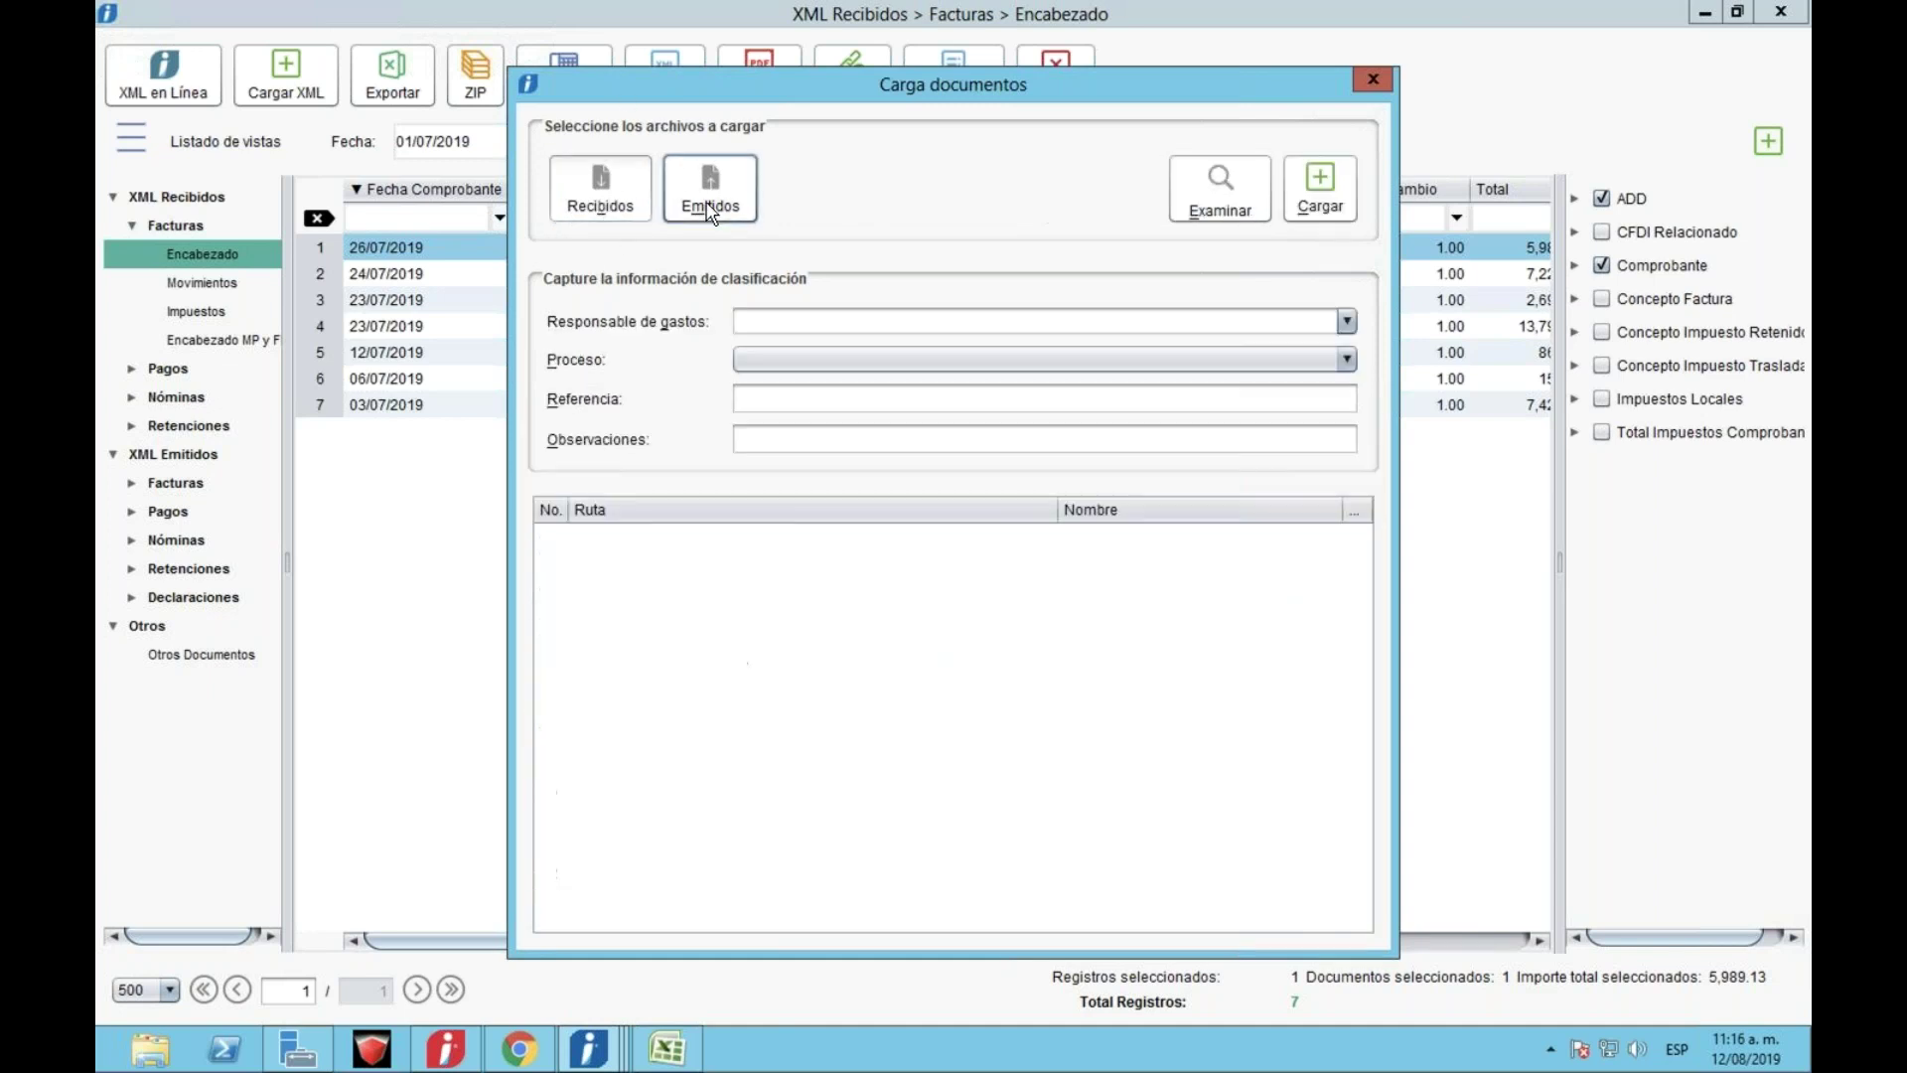
click(710, 209)
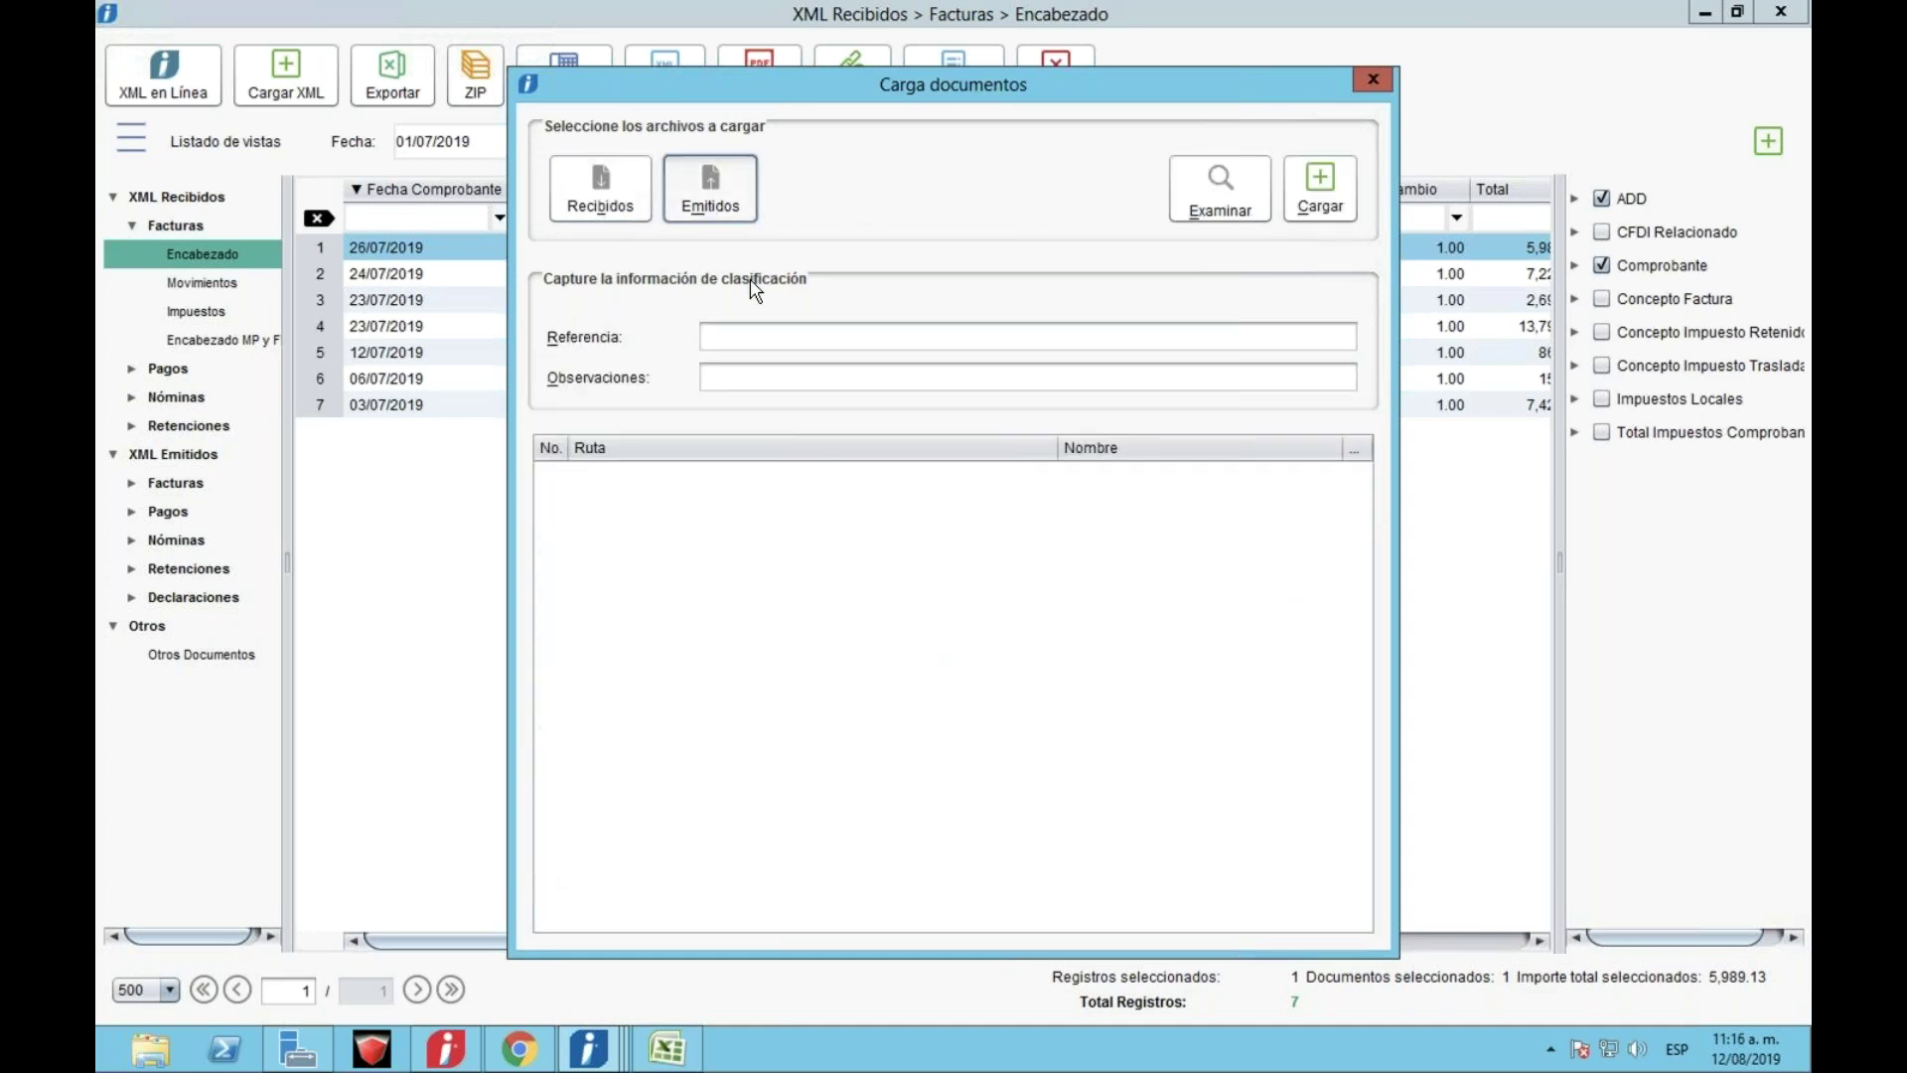
click(1245, 196)
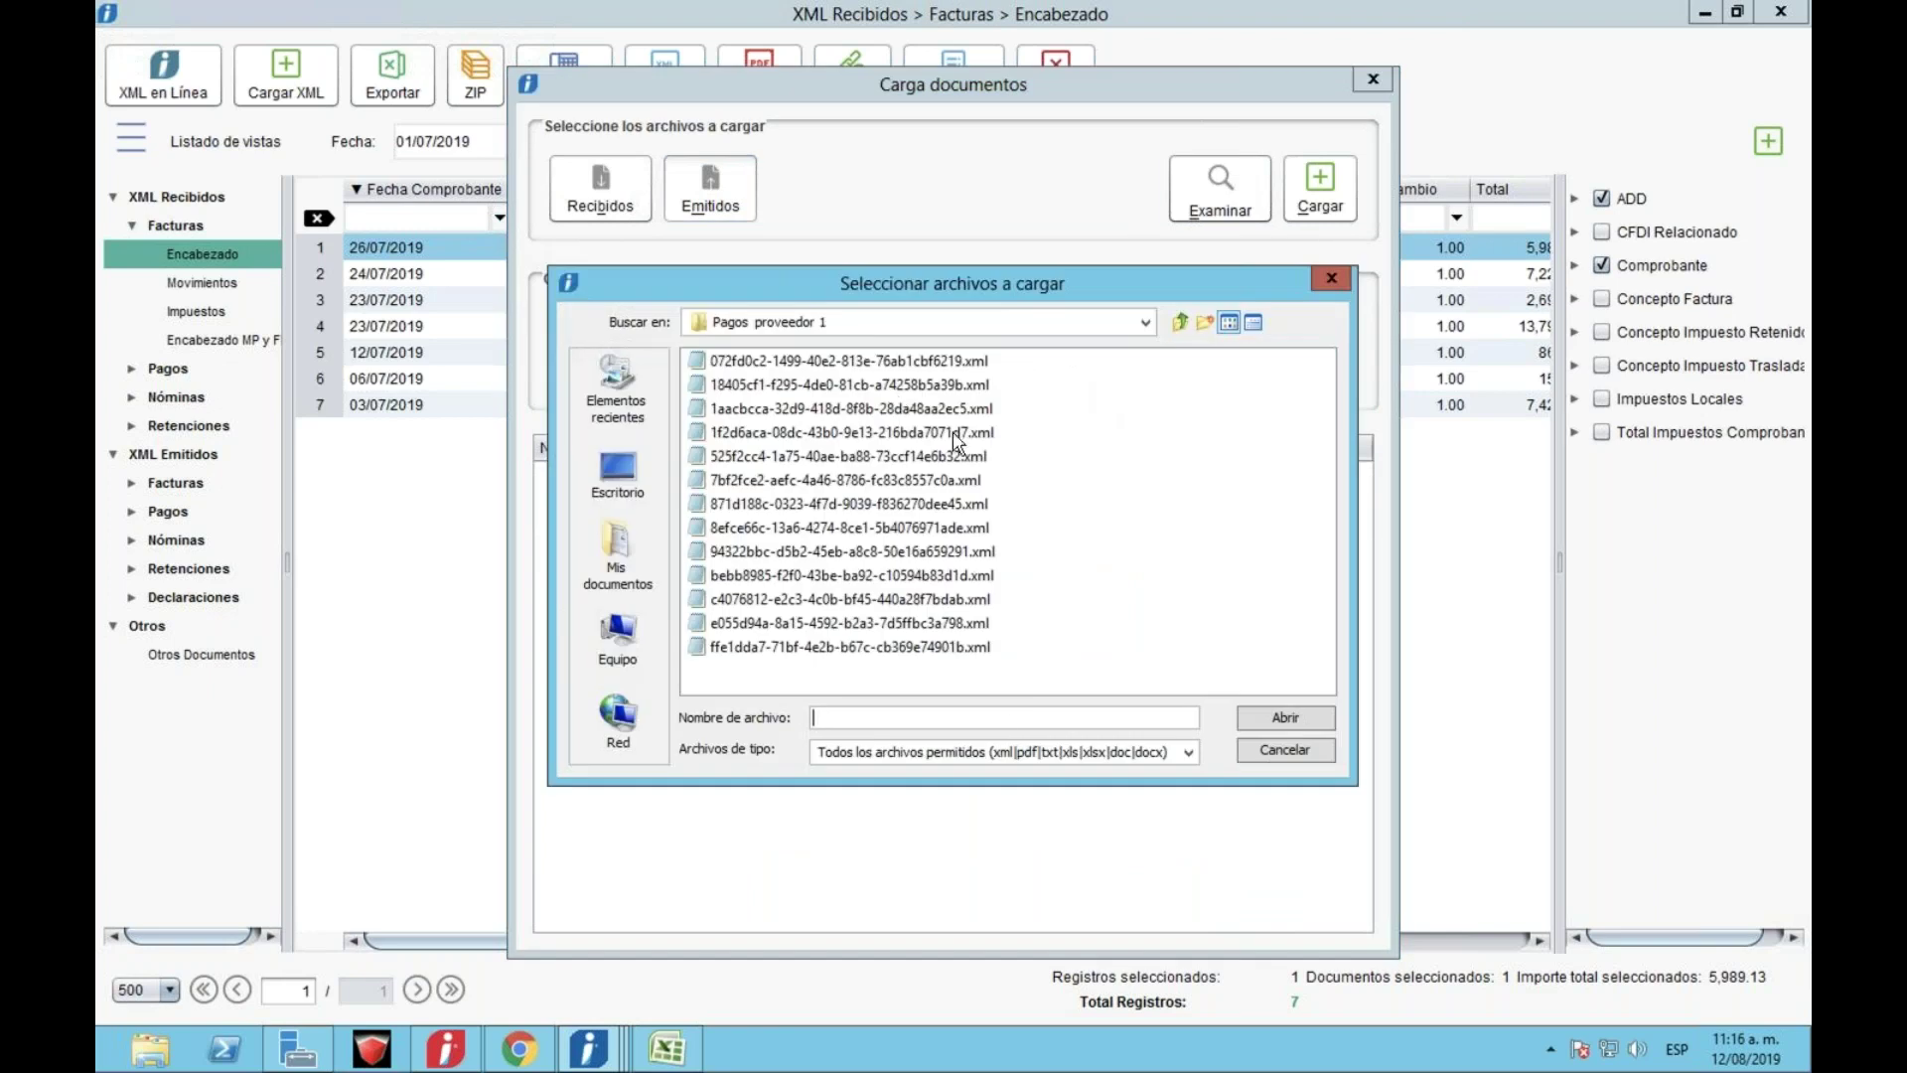
click(1181, 323)
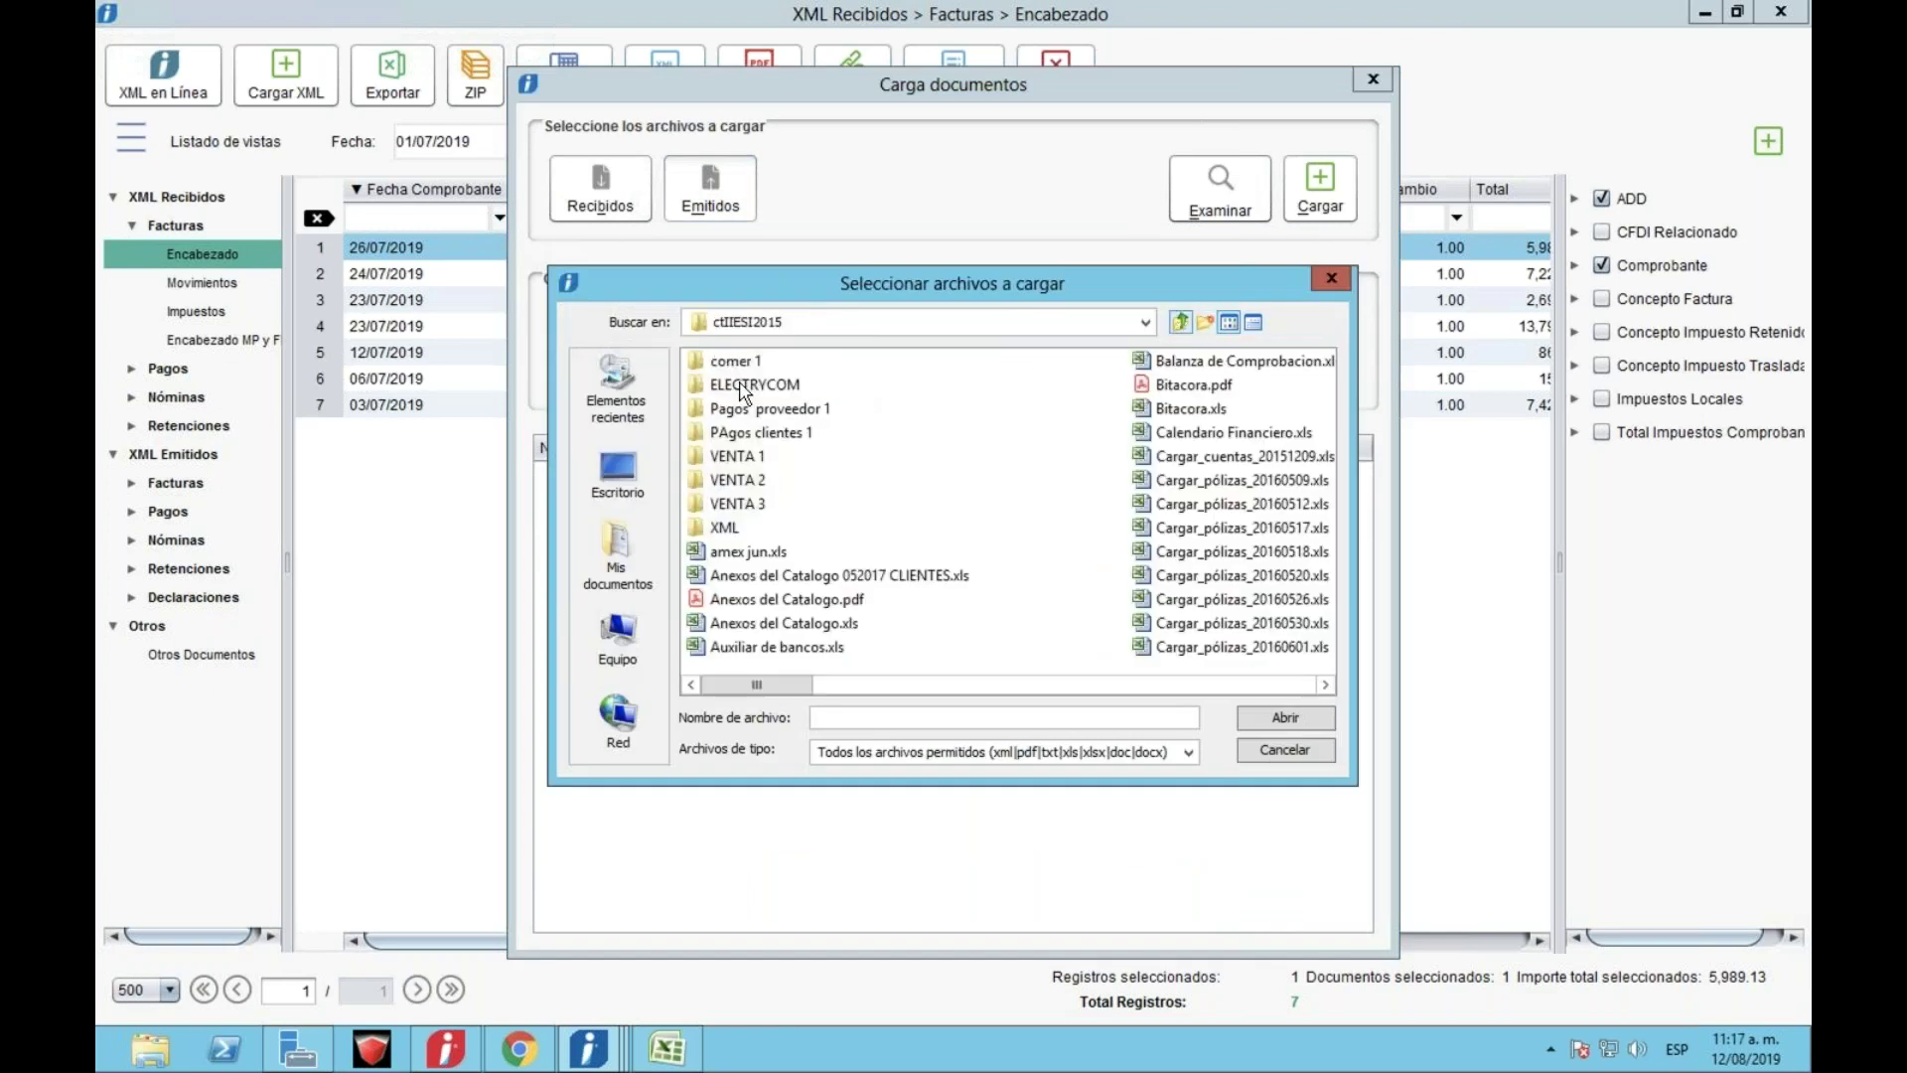
click(776, 411)
click(781, 435)
double_click(781, 435)
Load all 26 PAgos clientes 1 XML files, each returning OK, then start a new upload.
click(745, 362)
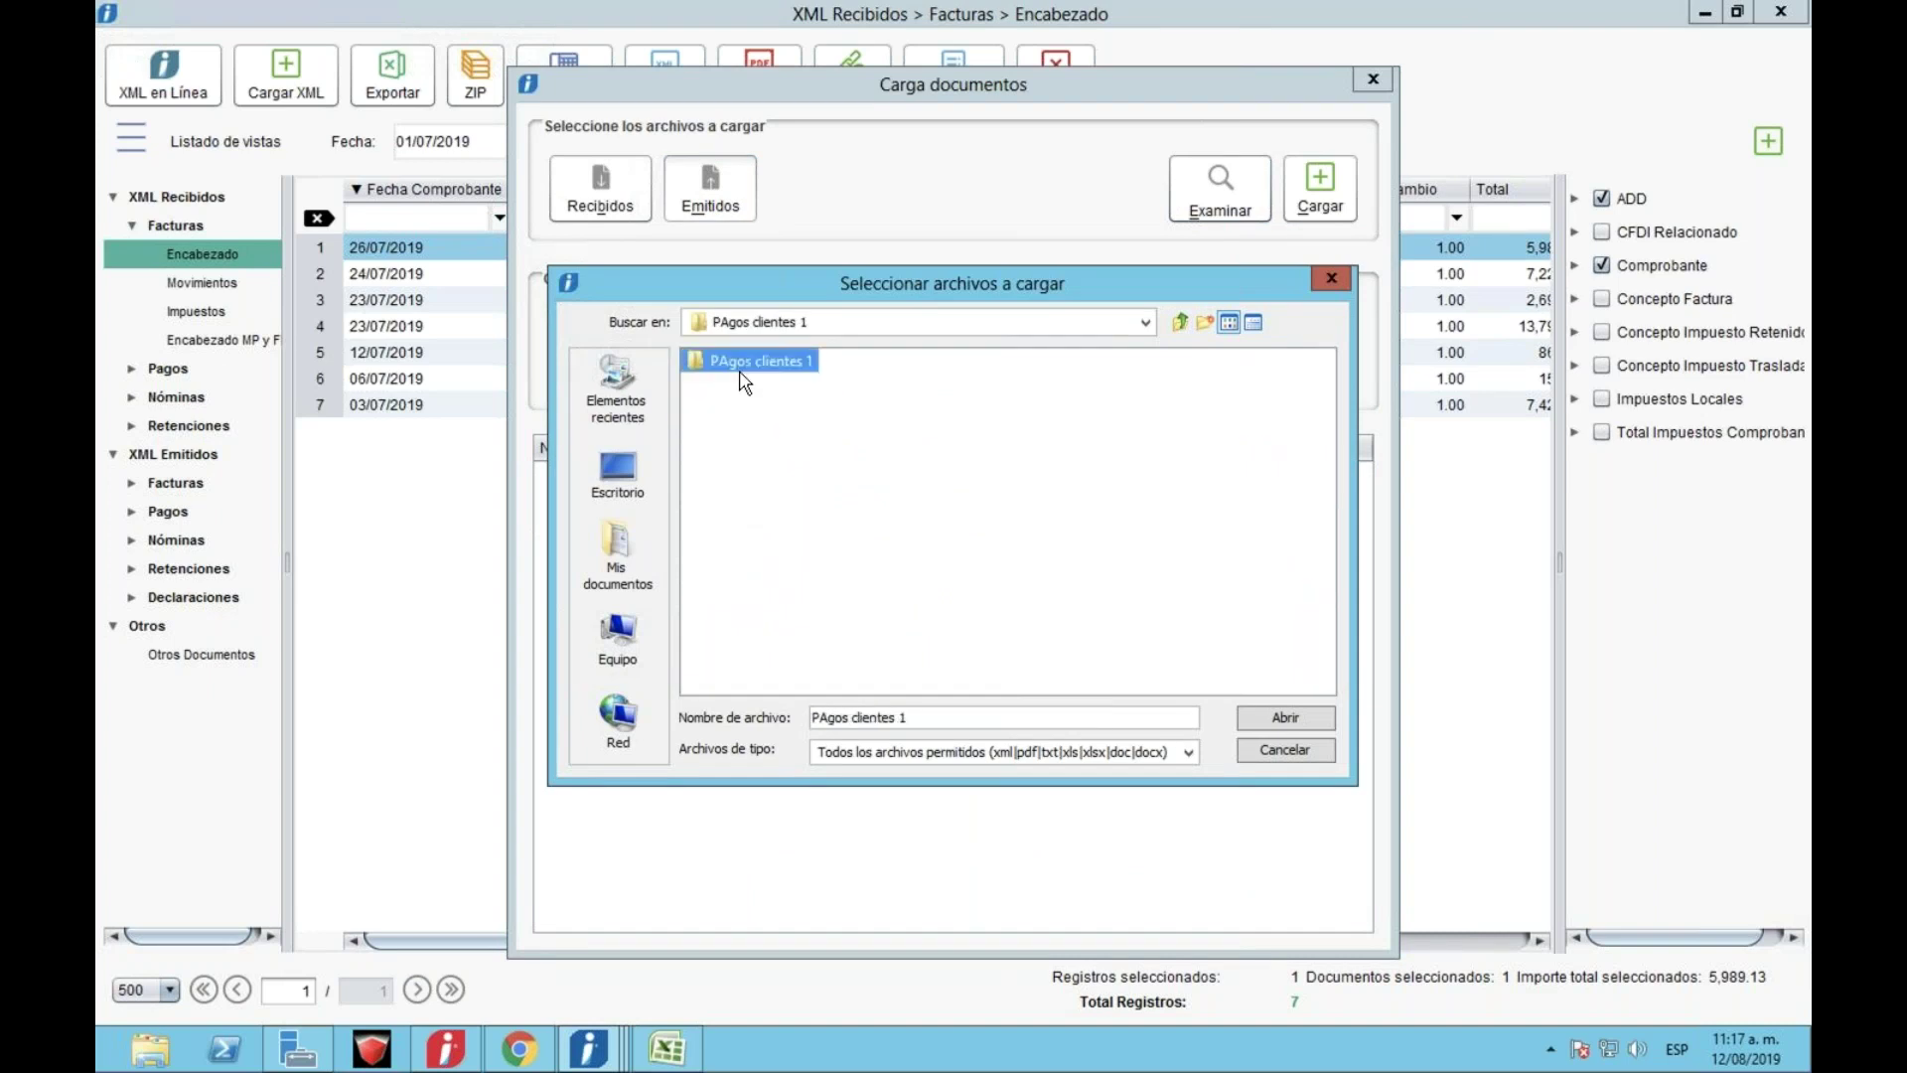
double_click(745, 363)
click(770, 363)
shift+click(1065, 626)
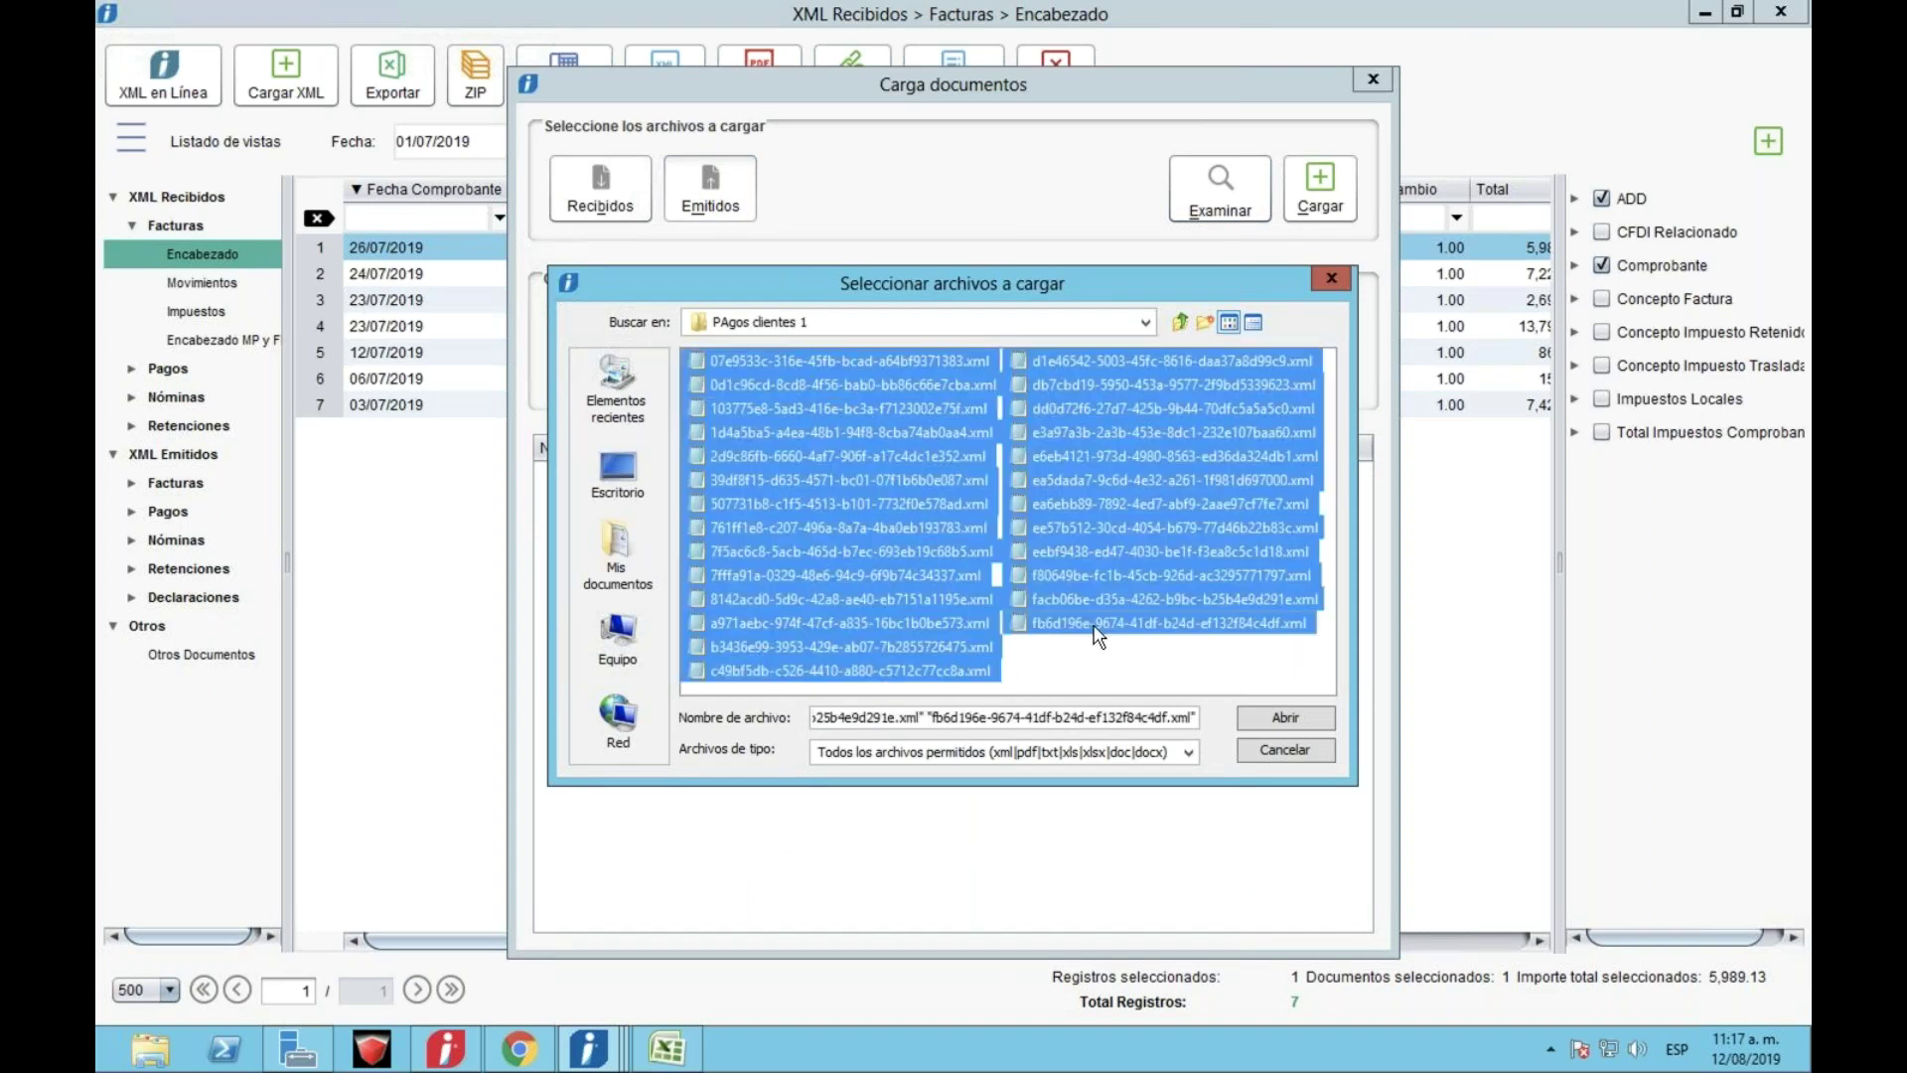
click(1285, 717)
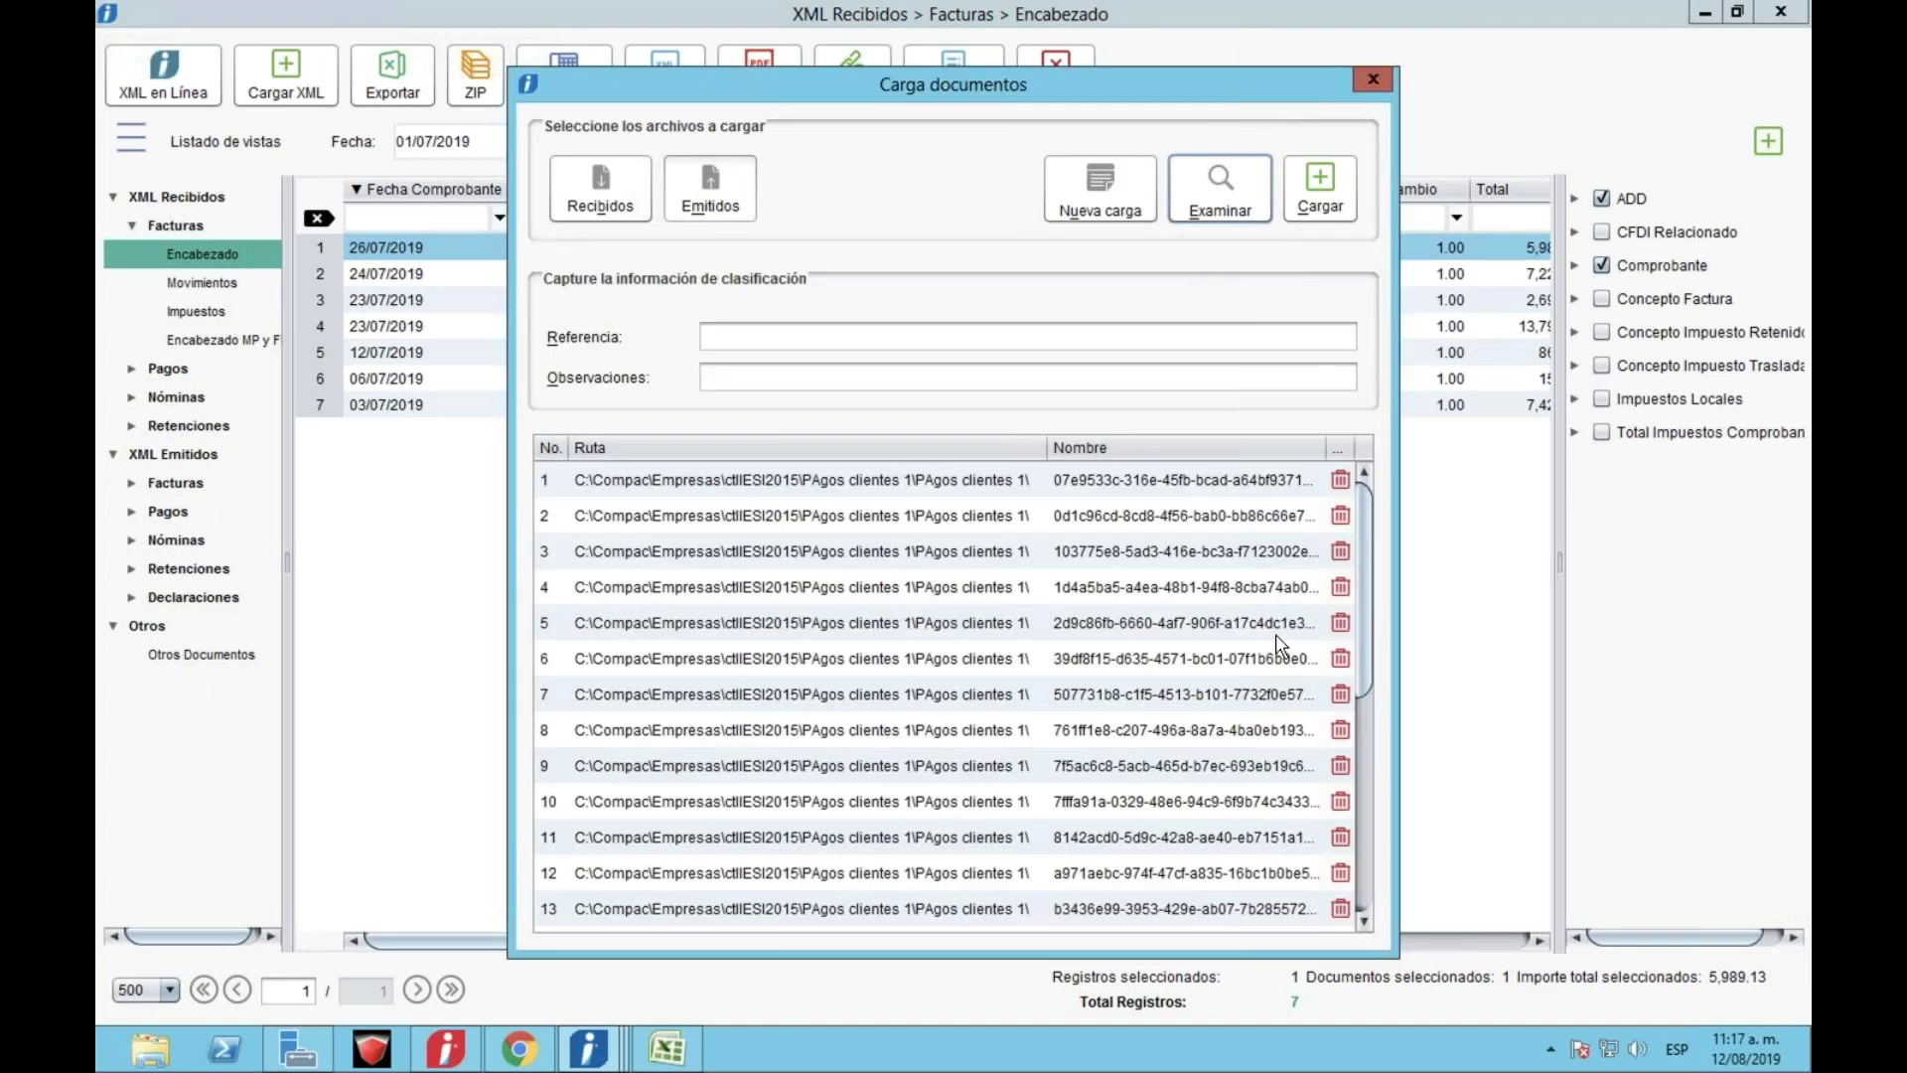
click(1317, 195)
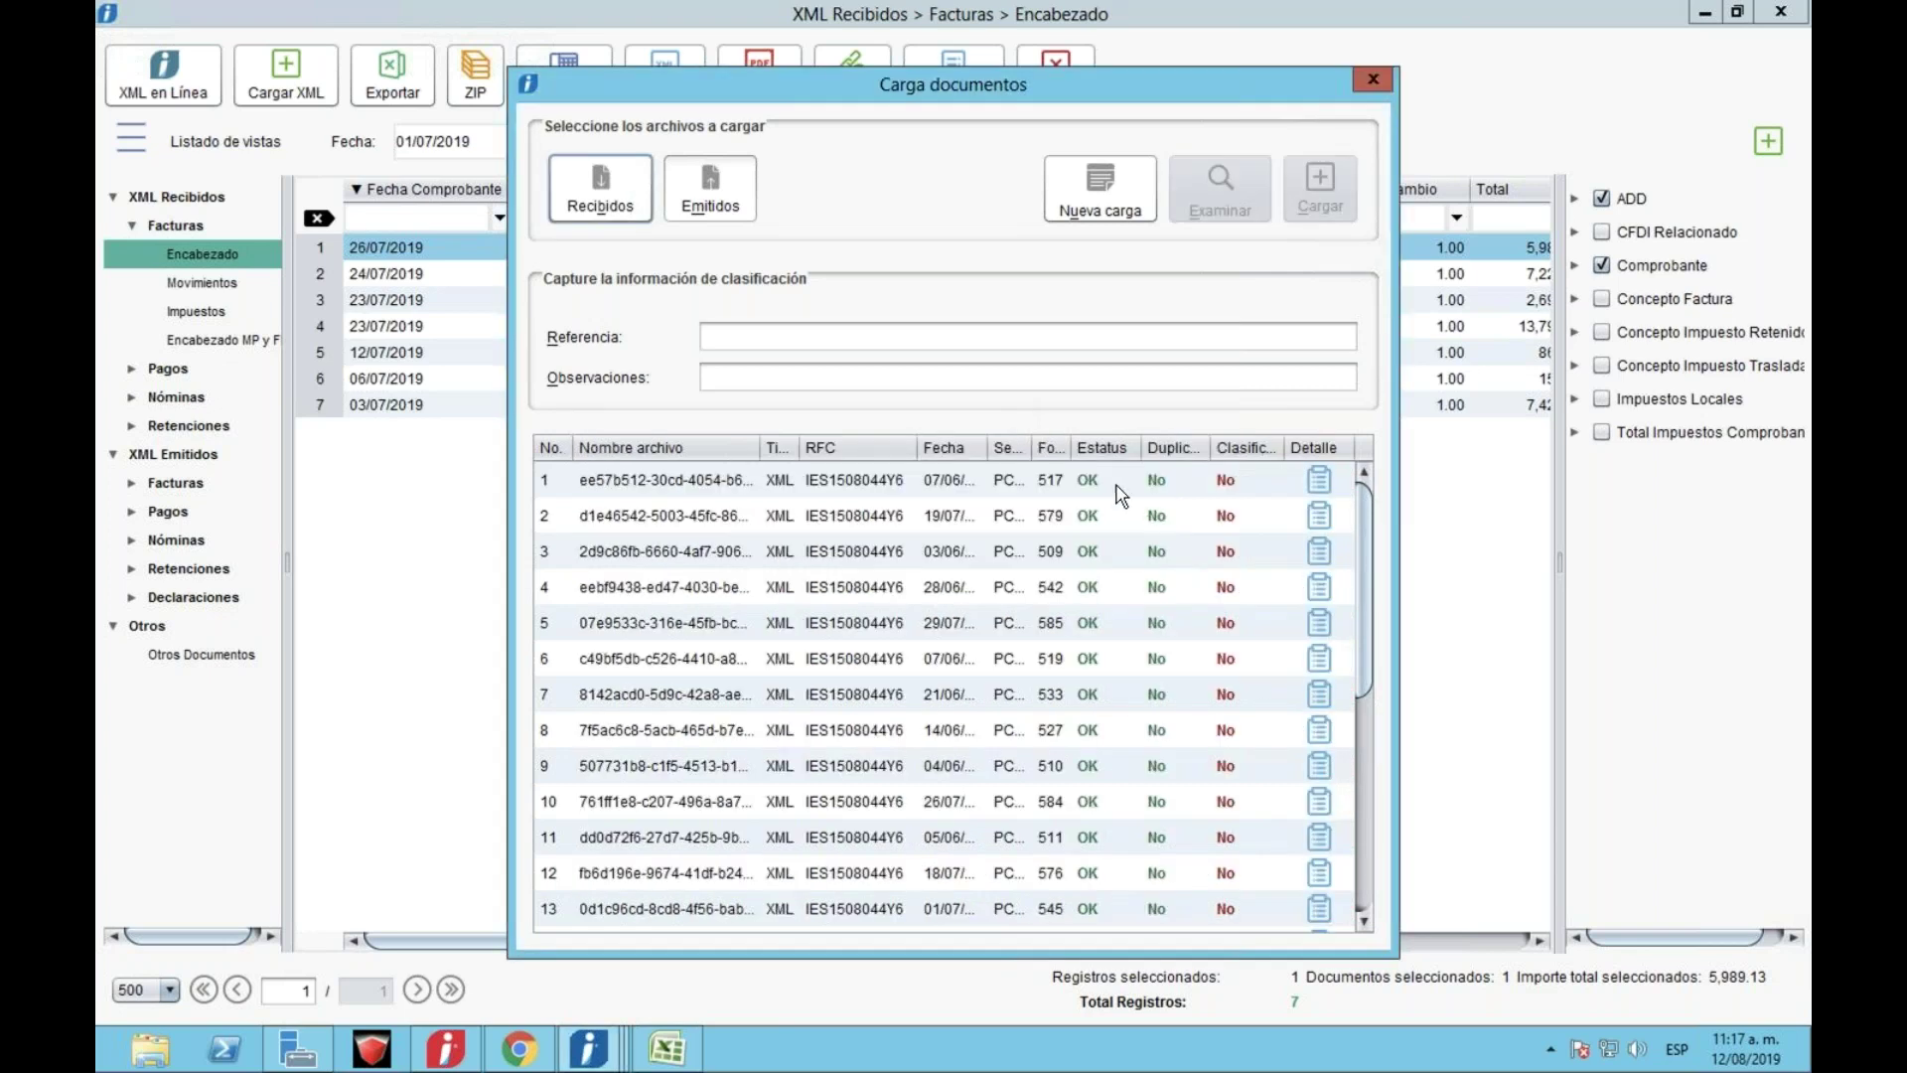
click(1098, 202)
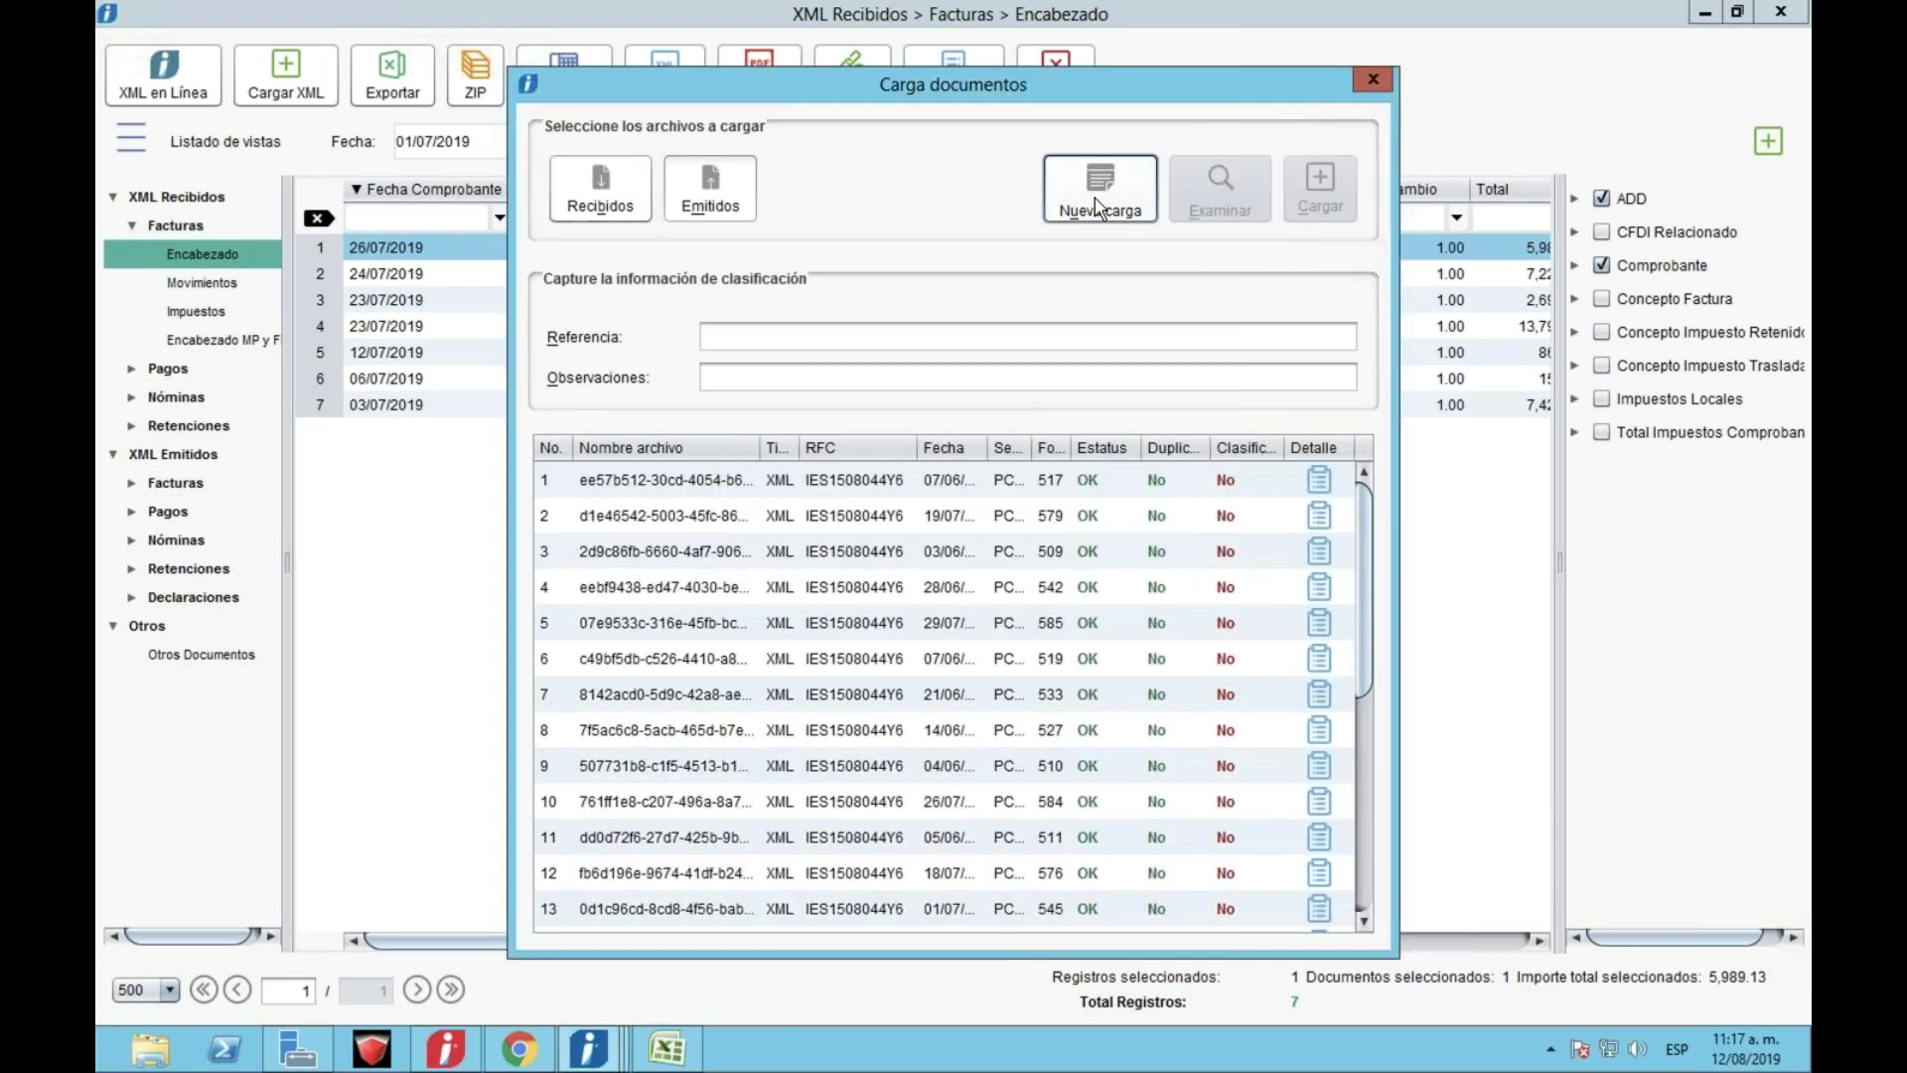
Load the single comer 1 XML file, then clear the results for a new upload.
click(1212, 198)
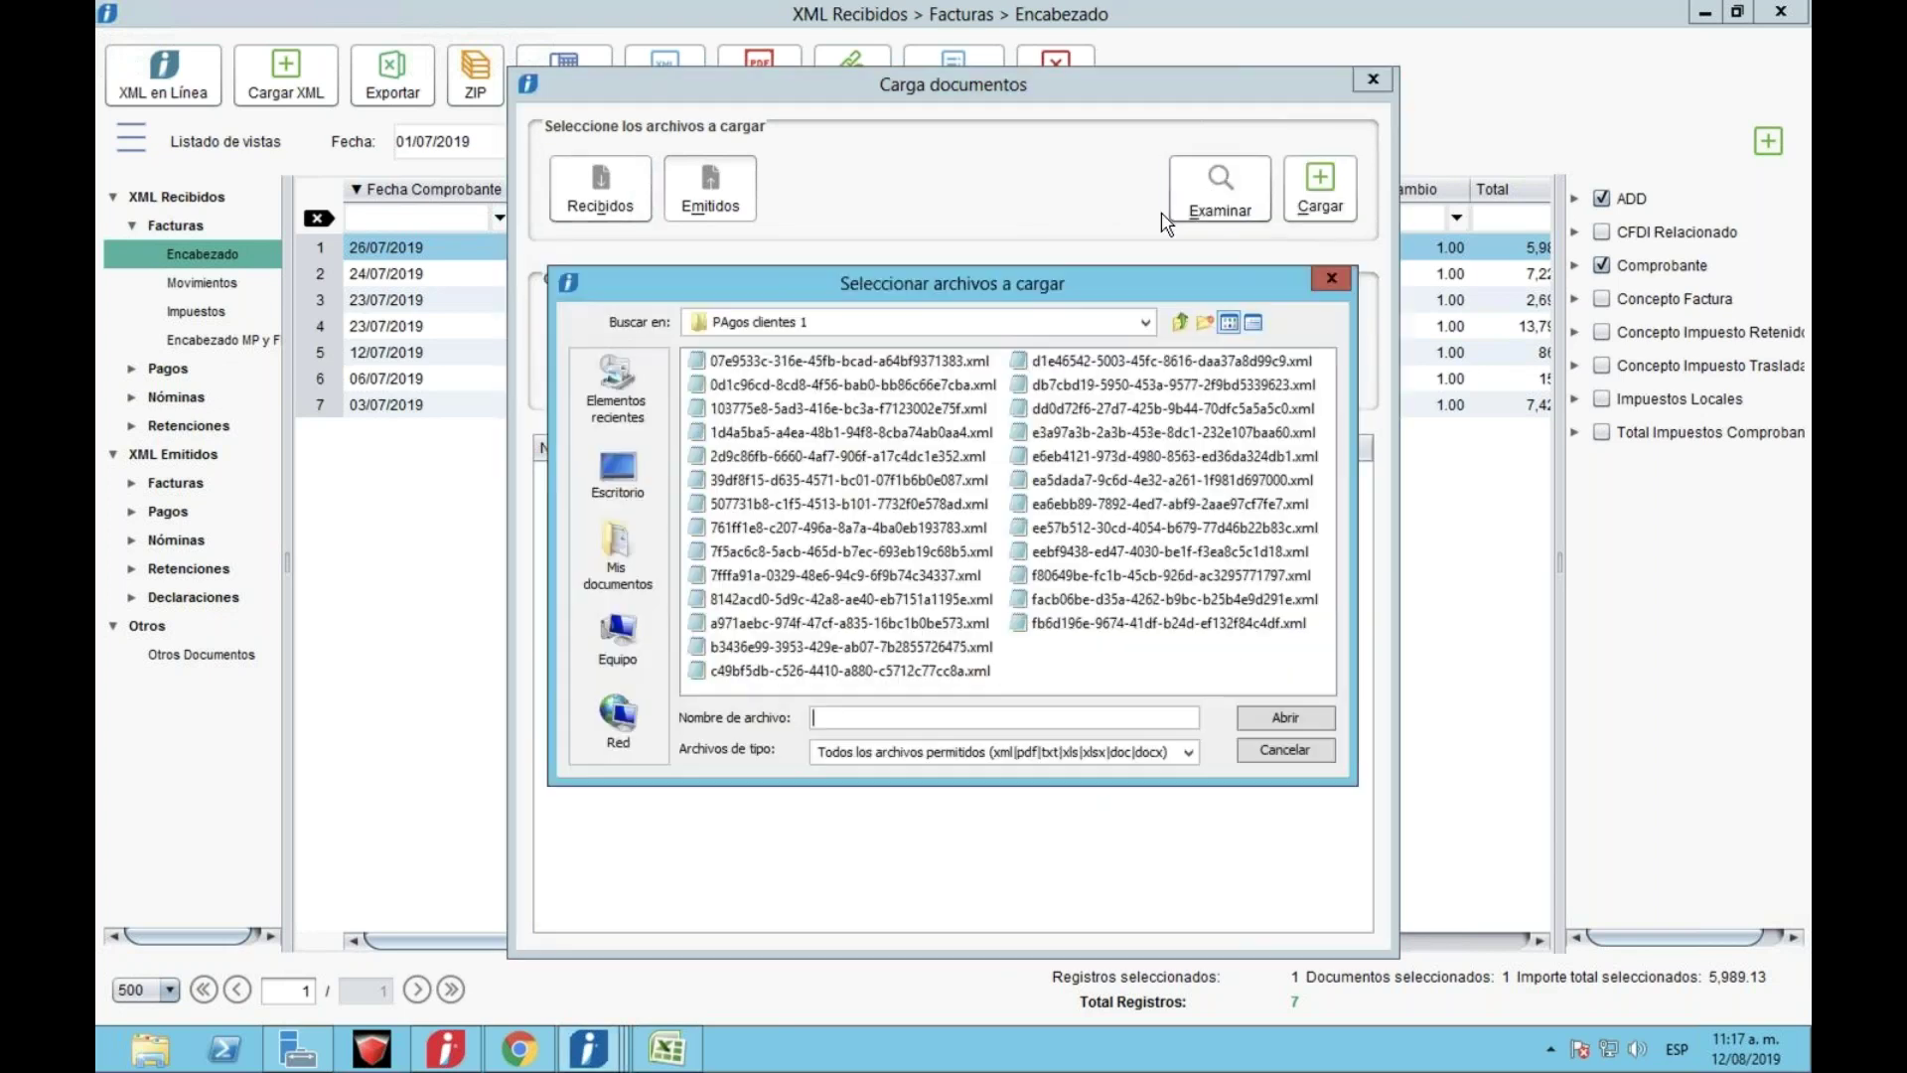
click(1182, 323)
click(755, 360)
click(737, 360)
click(792, 388)
double_click(752, 363)
click(765, 361)
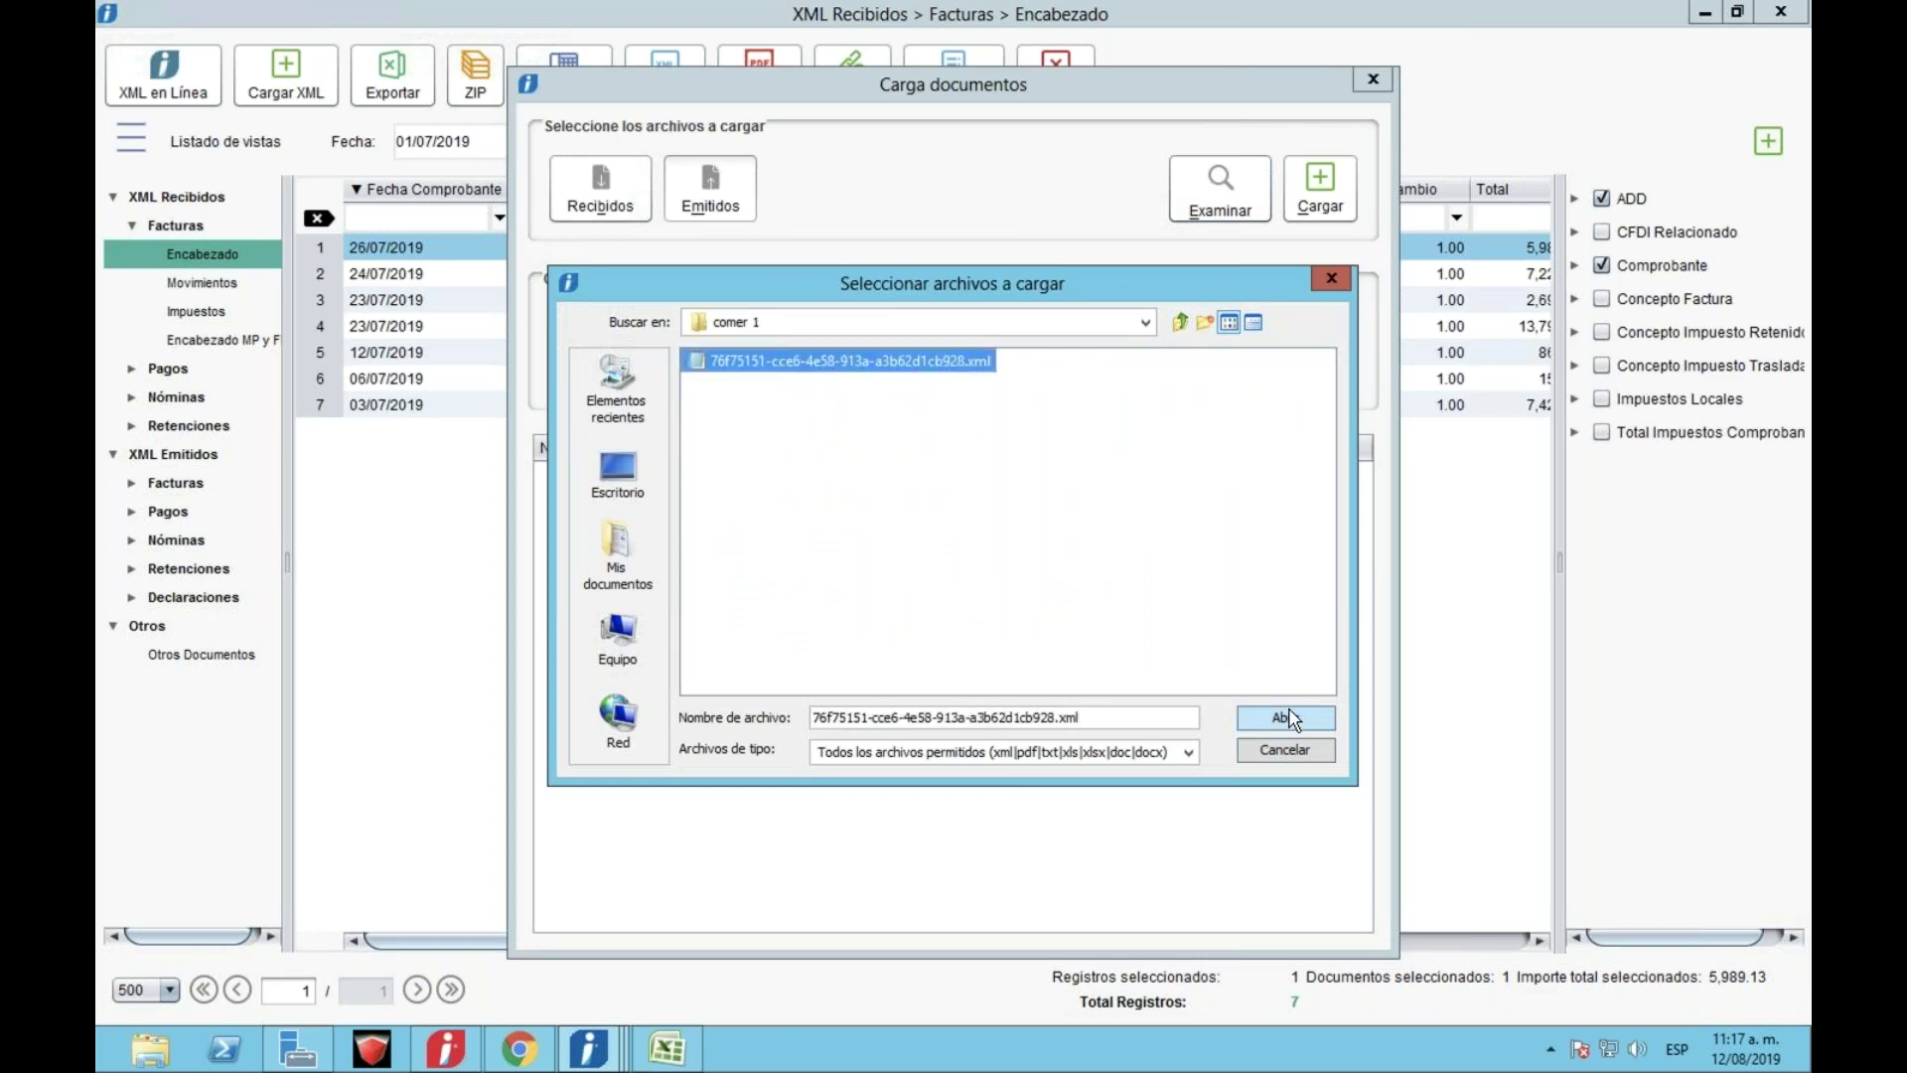
click(1288, 719)
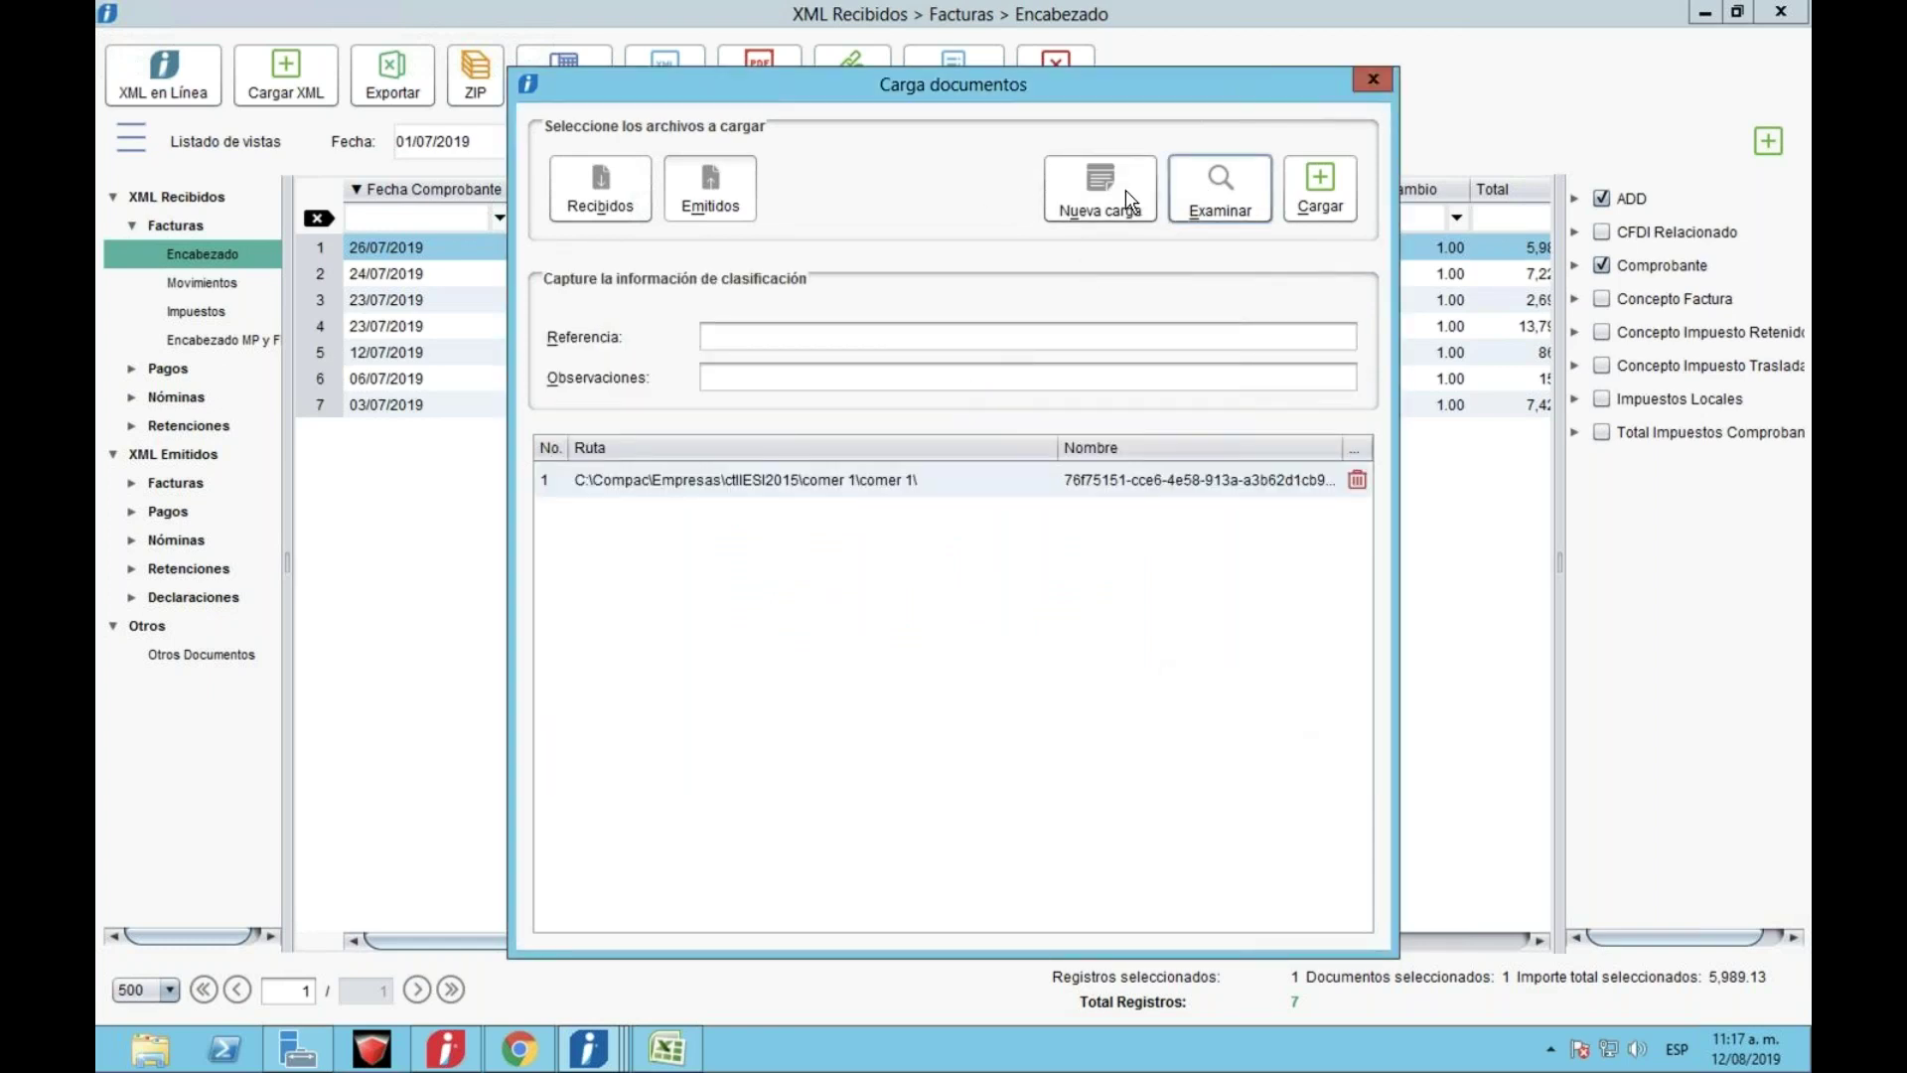
click(1329, 192)
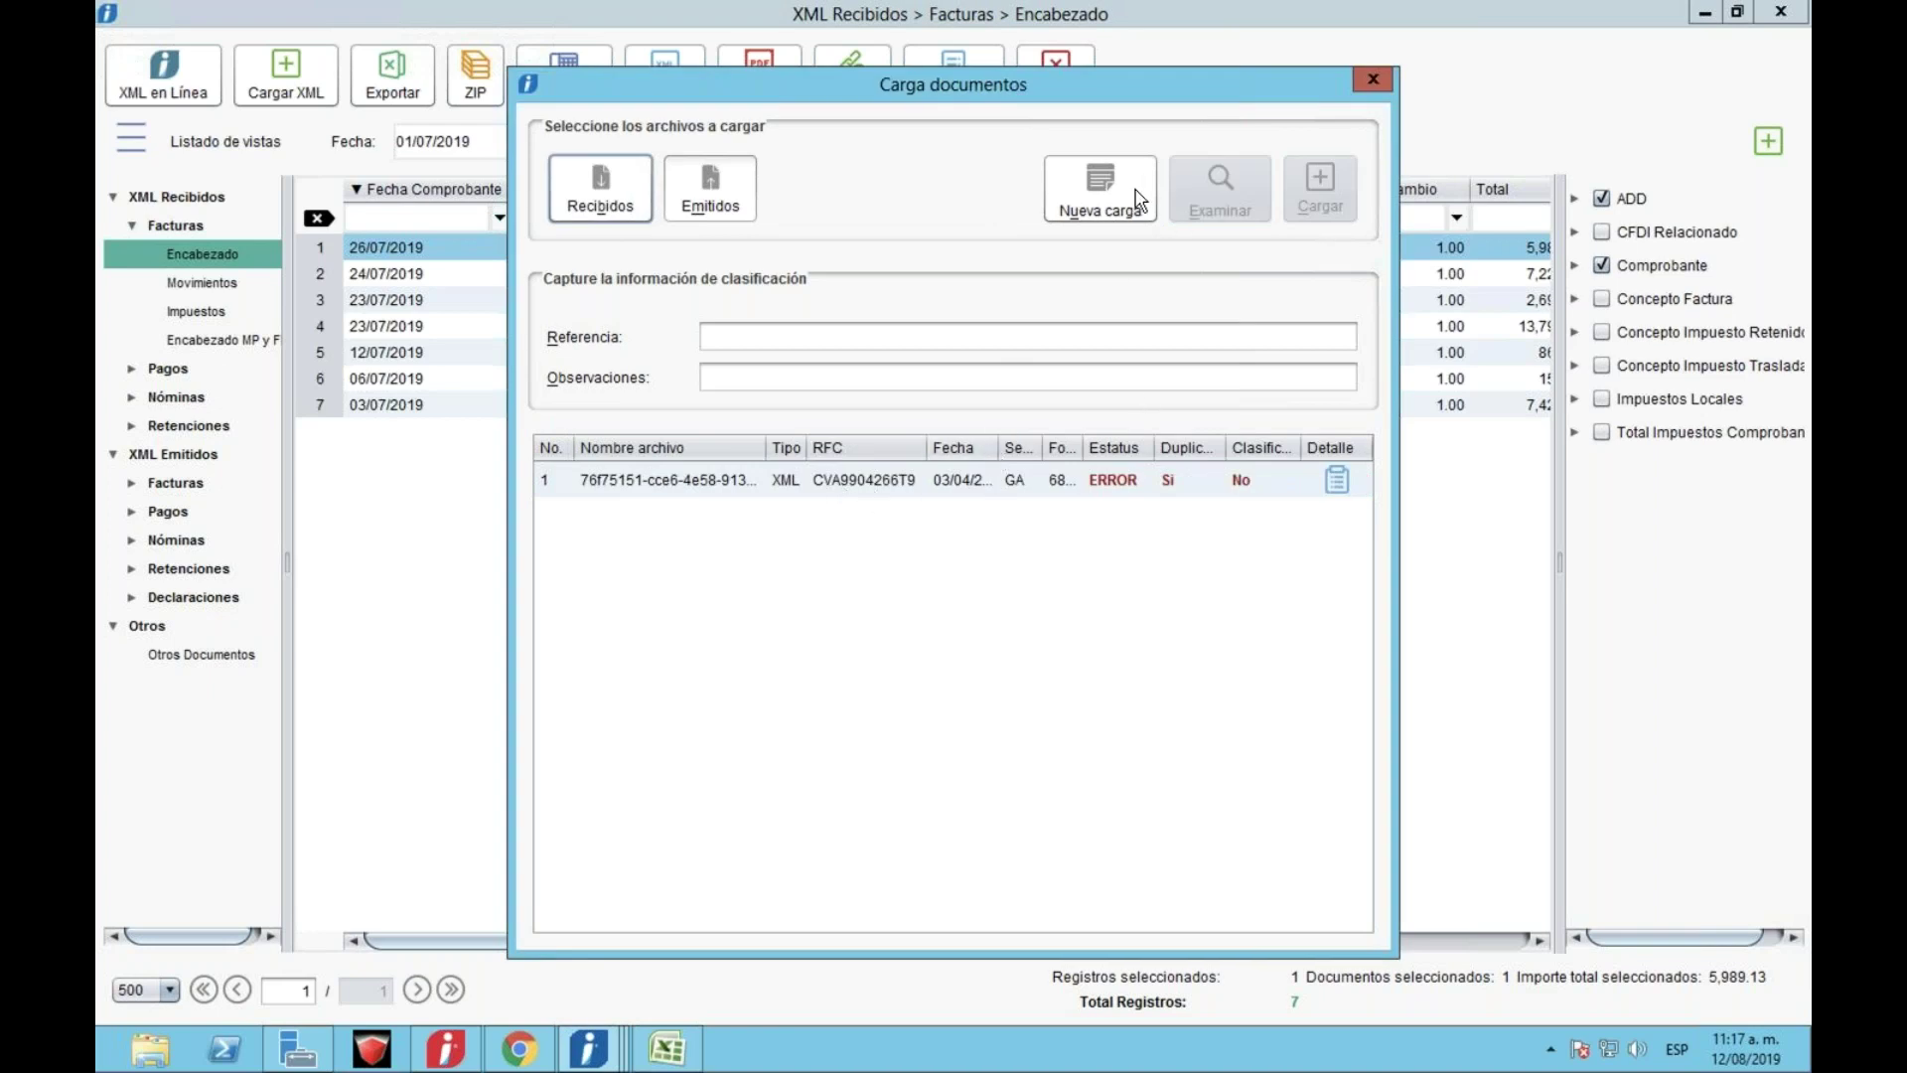
click(1085, 208)
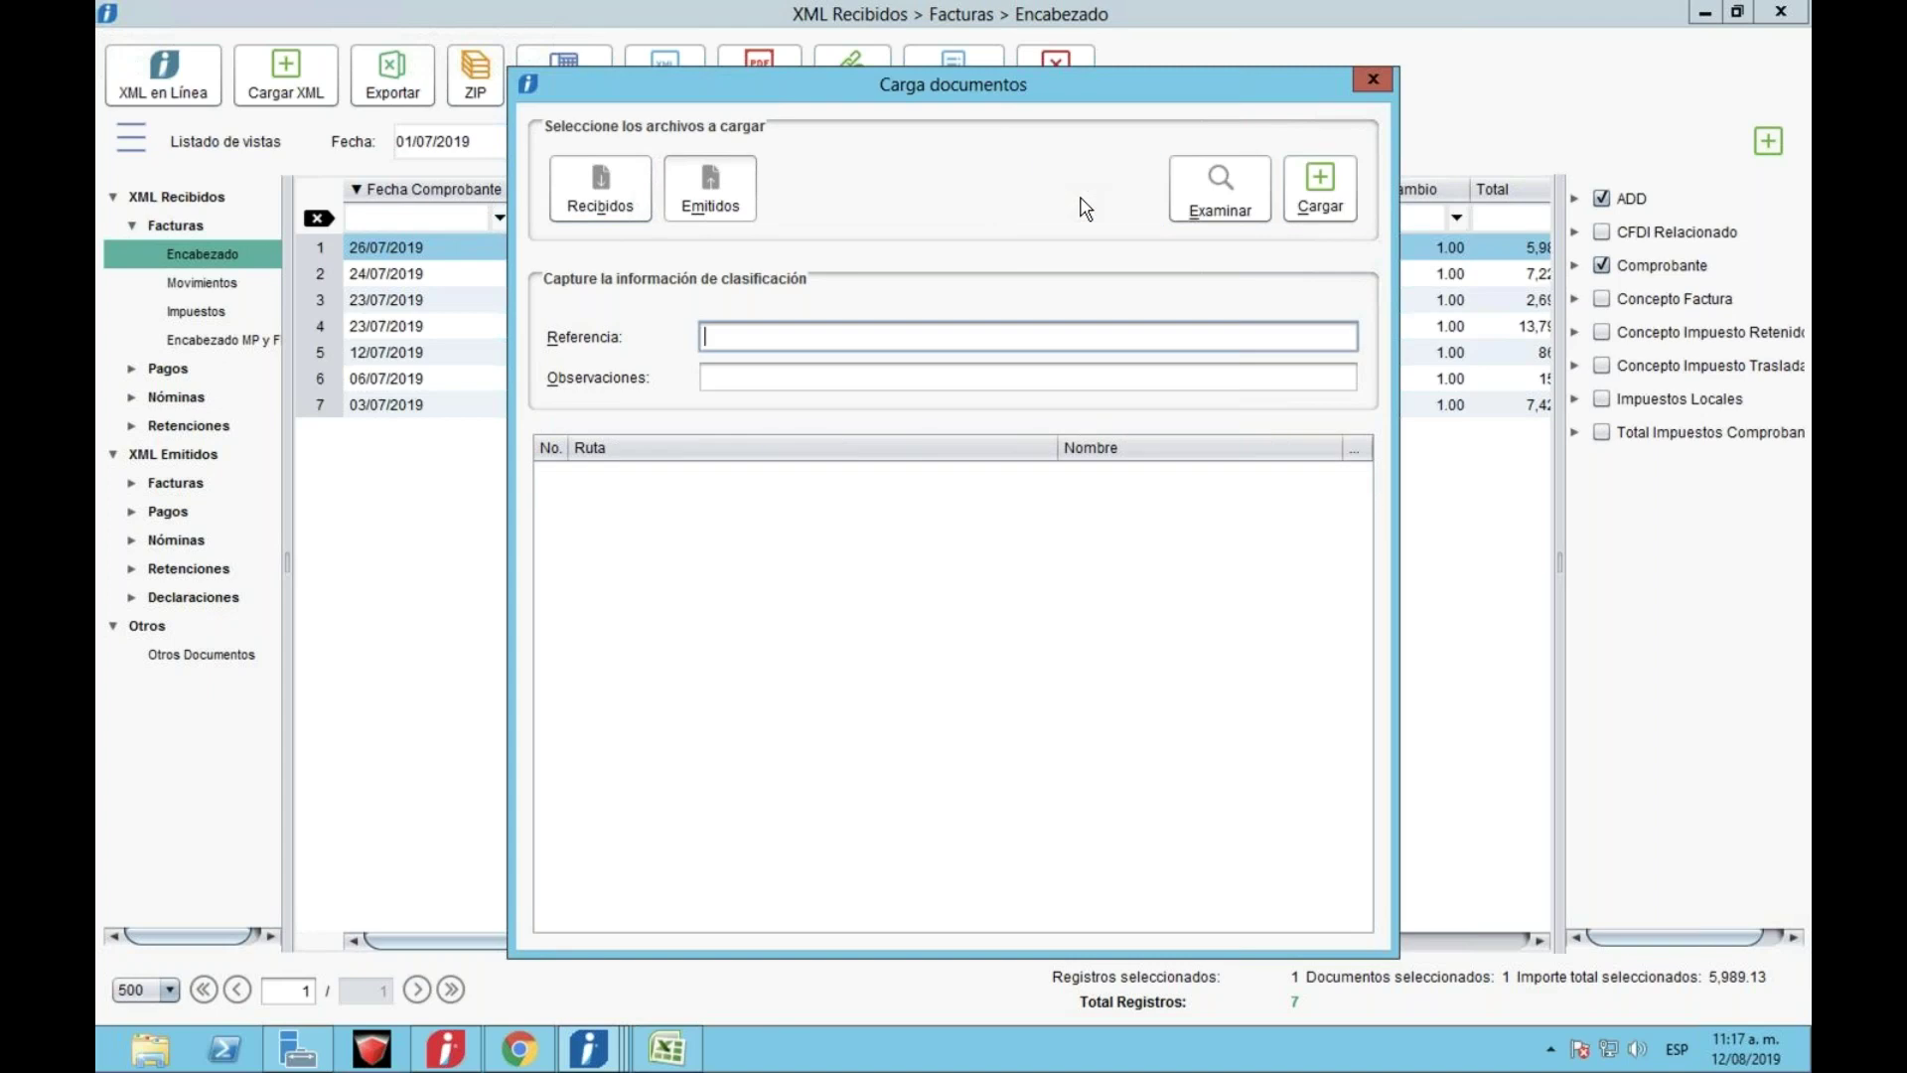
Switch the upload to received documents and add the comer 1 XML file.
click(583, 216)
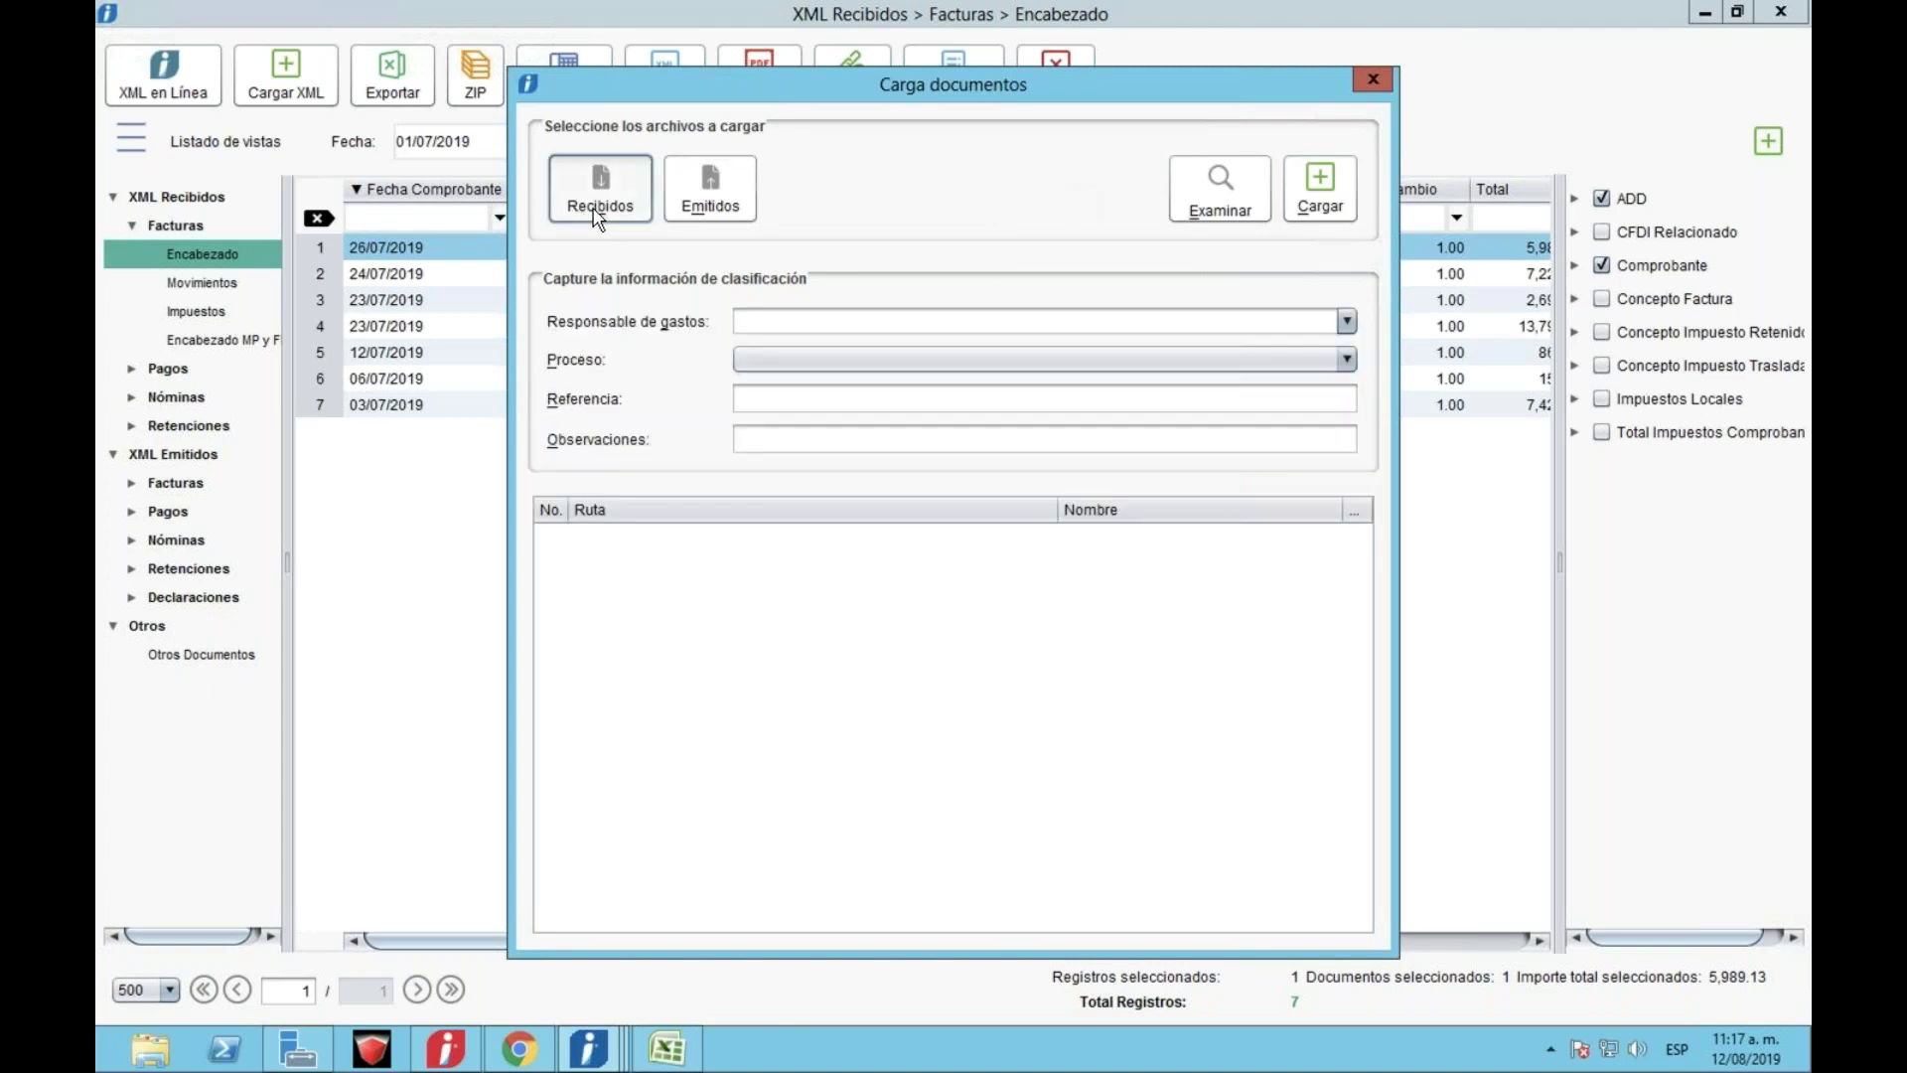
click(1220, 191)
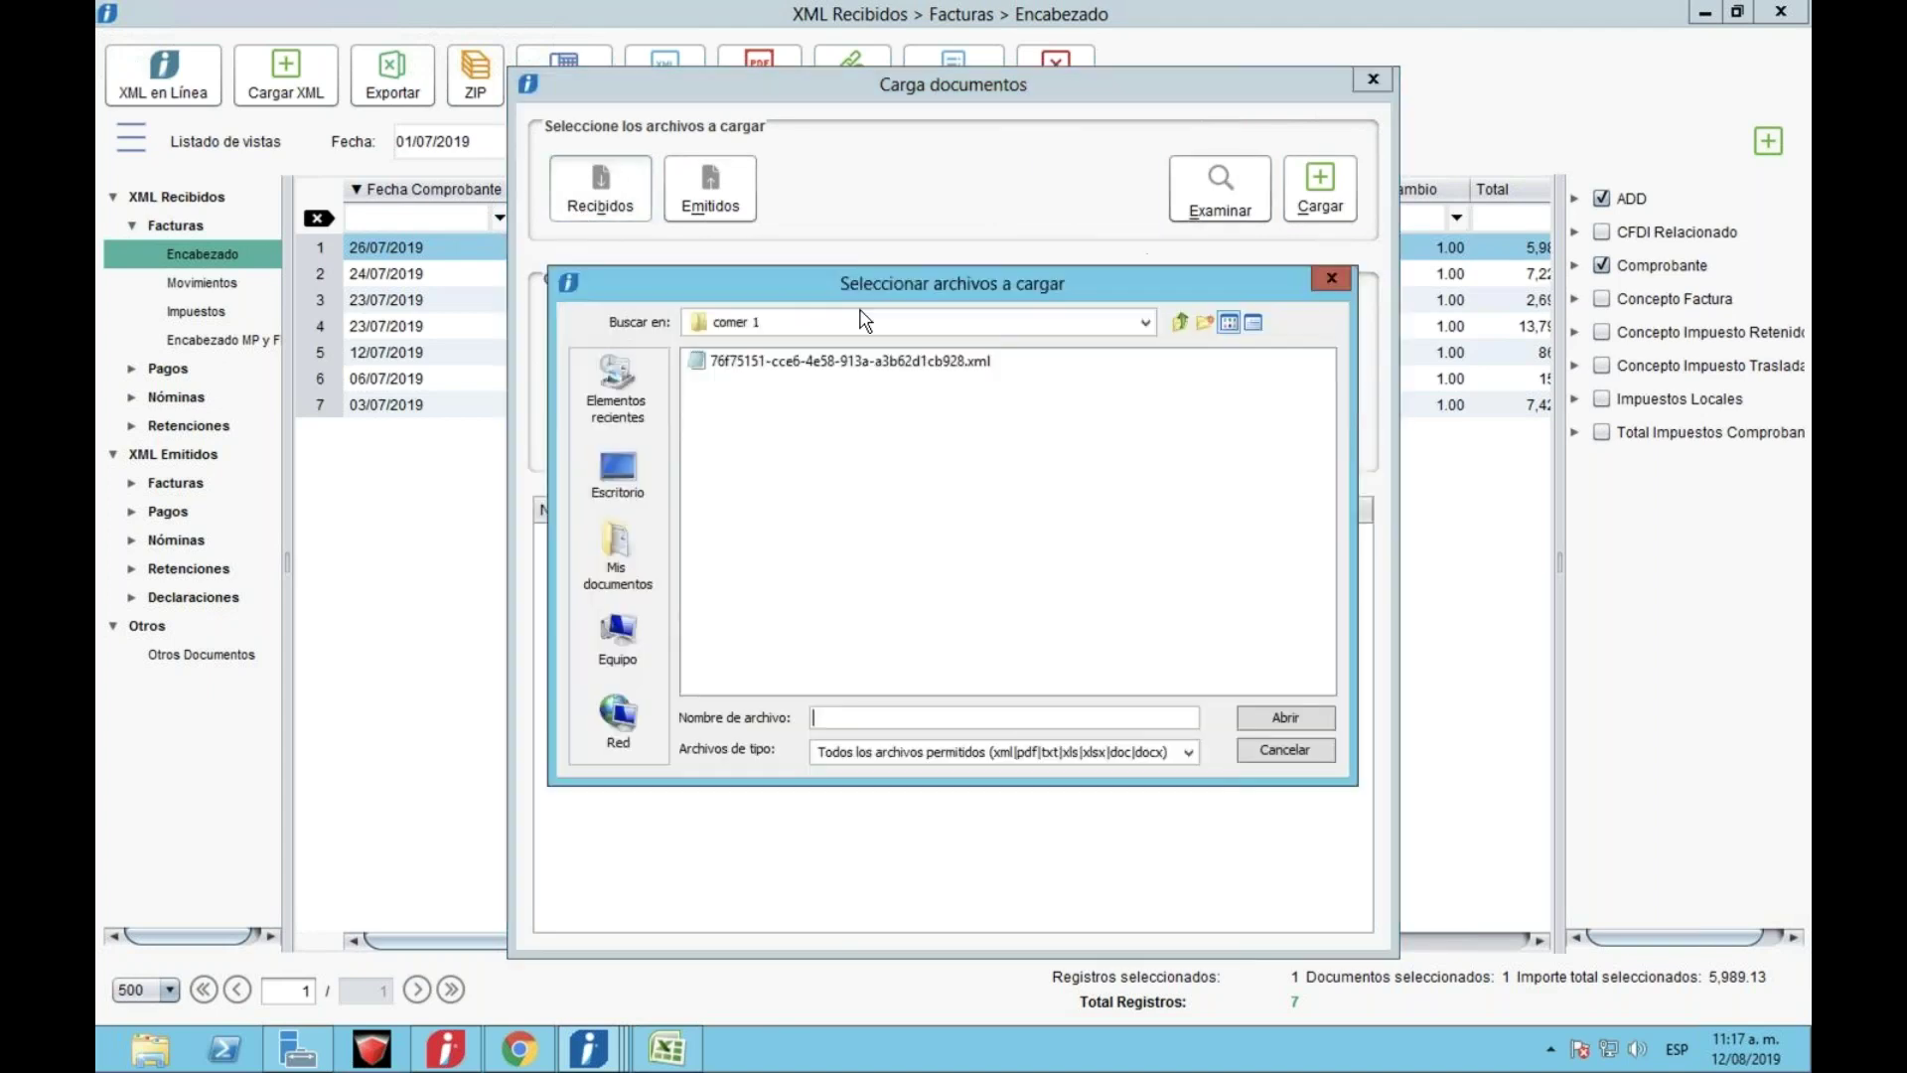
double_click(809, 363)
click(1222, 194)
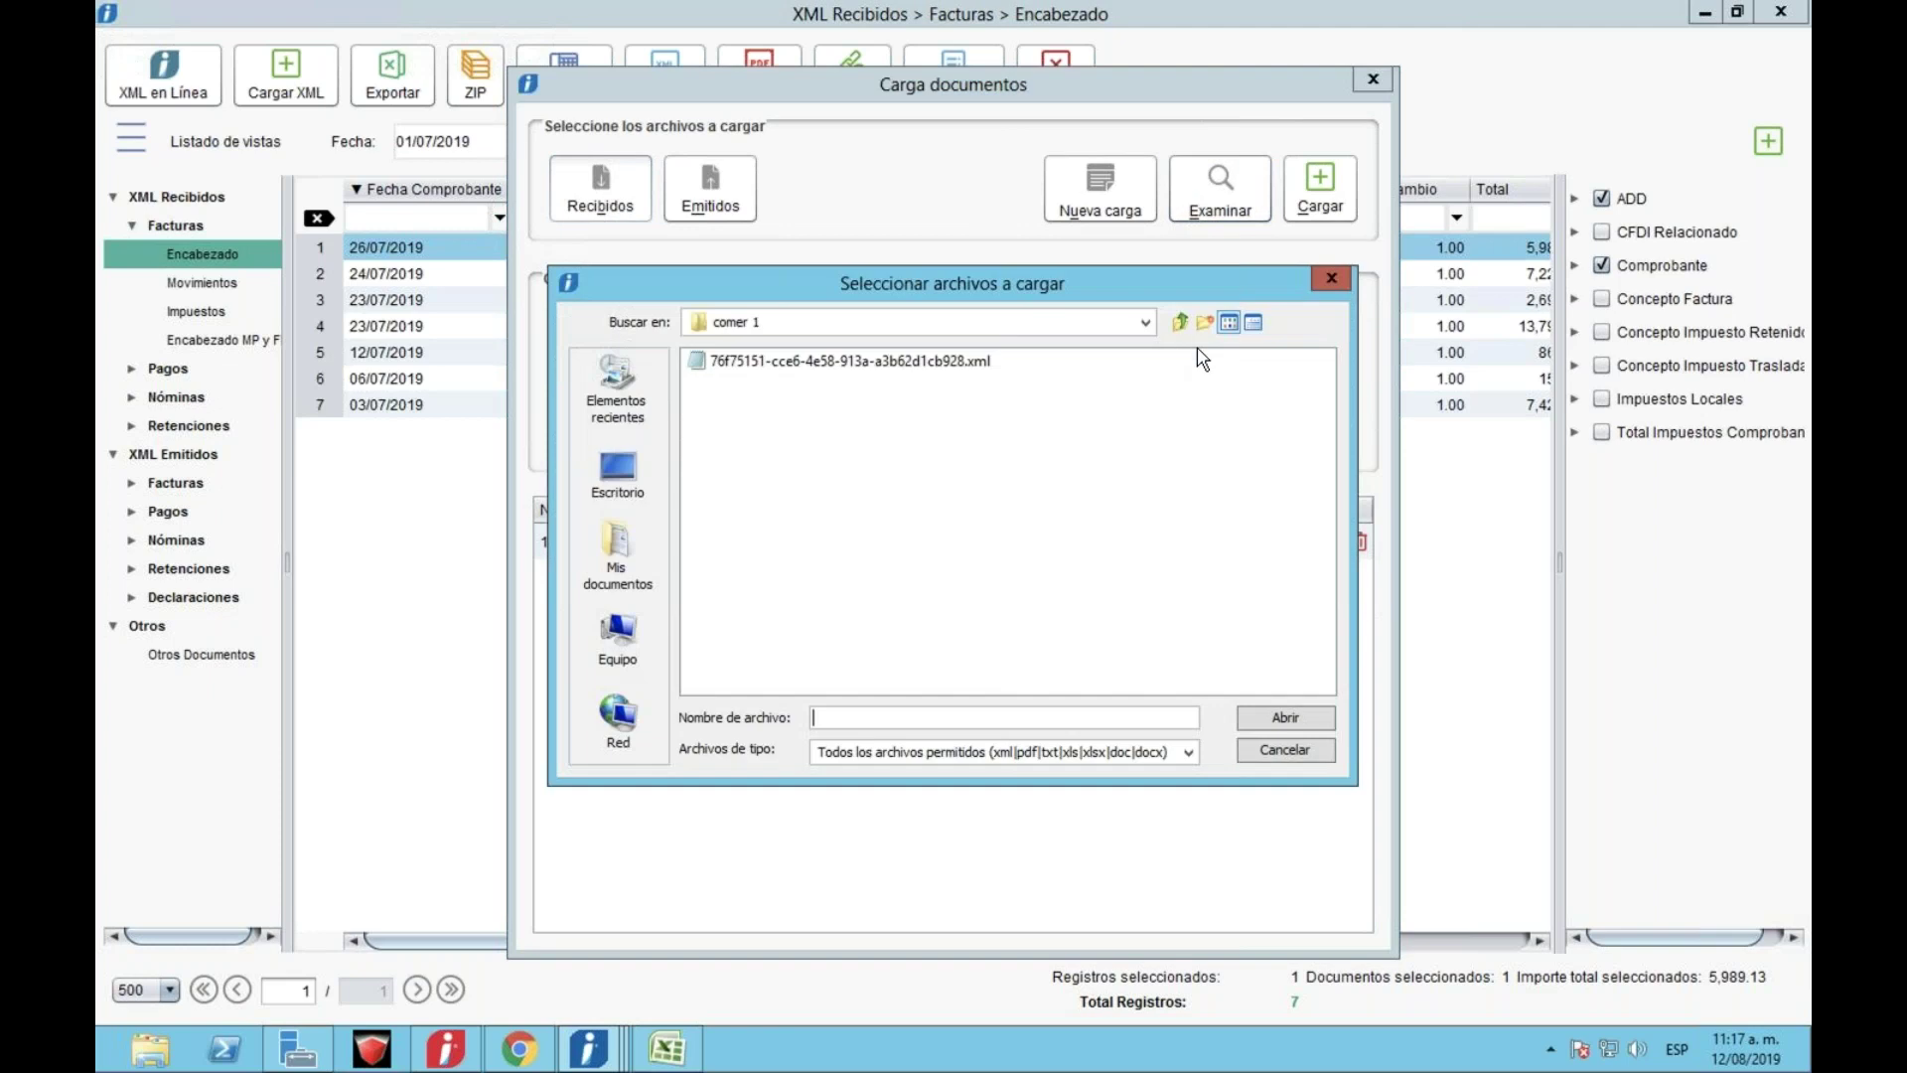
click(1152, 327)
click(1205, 322)
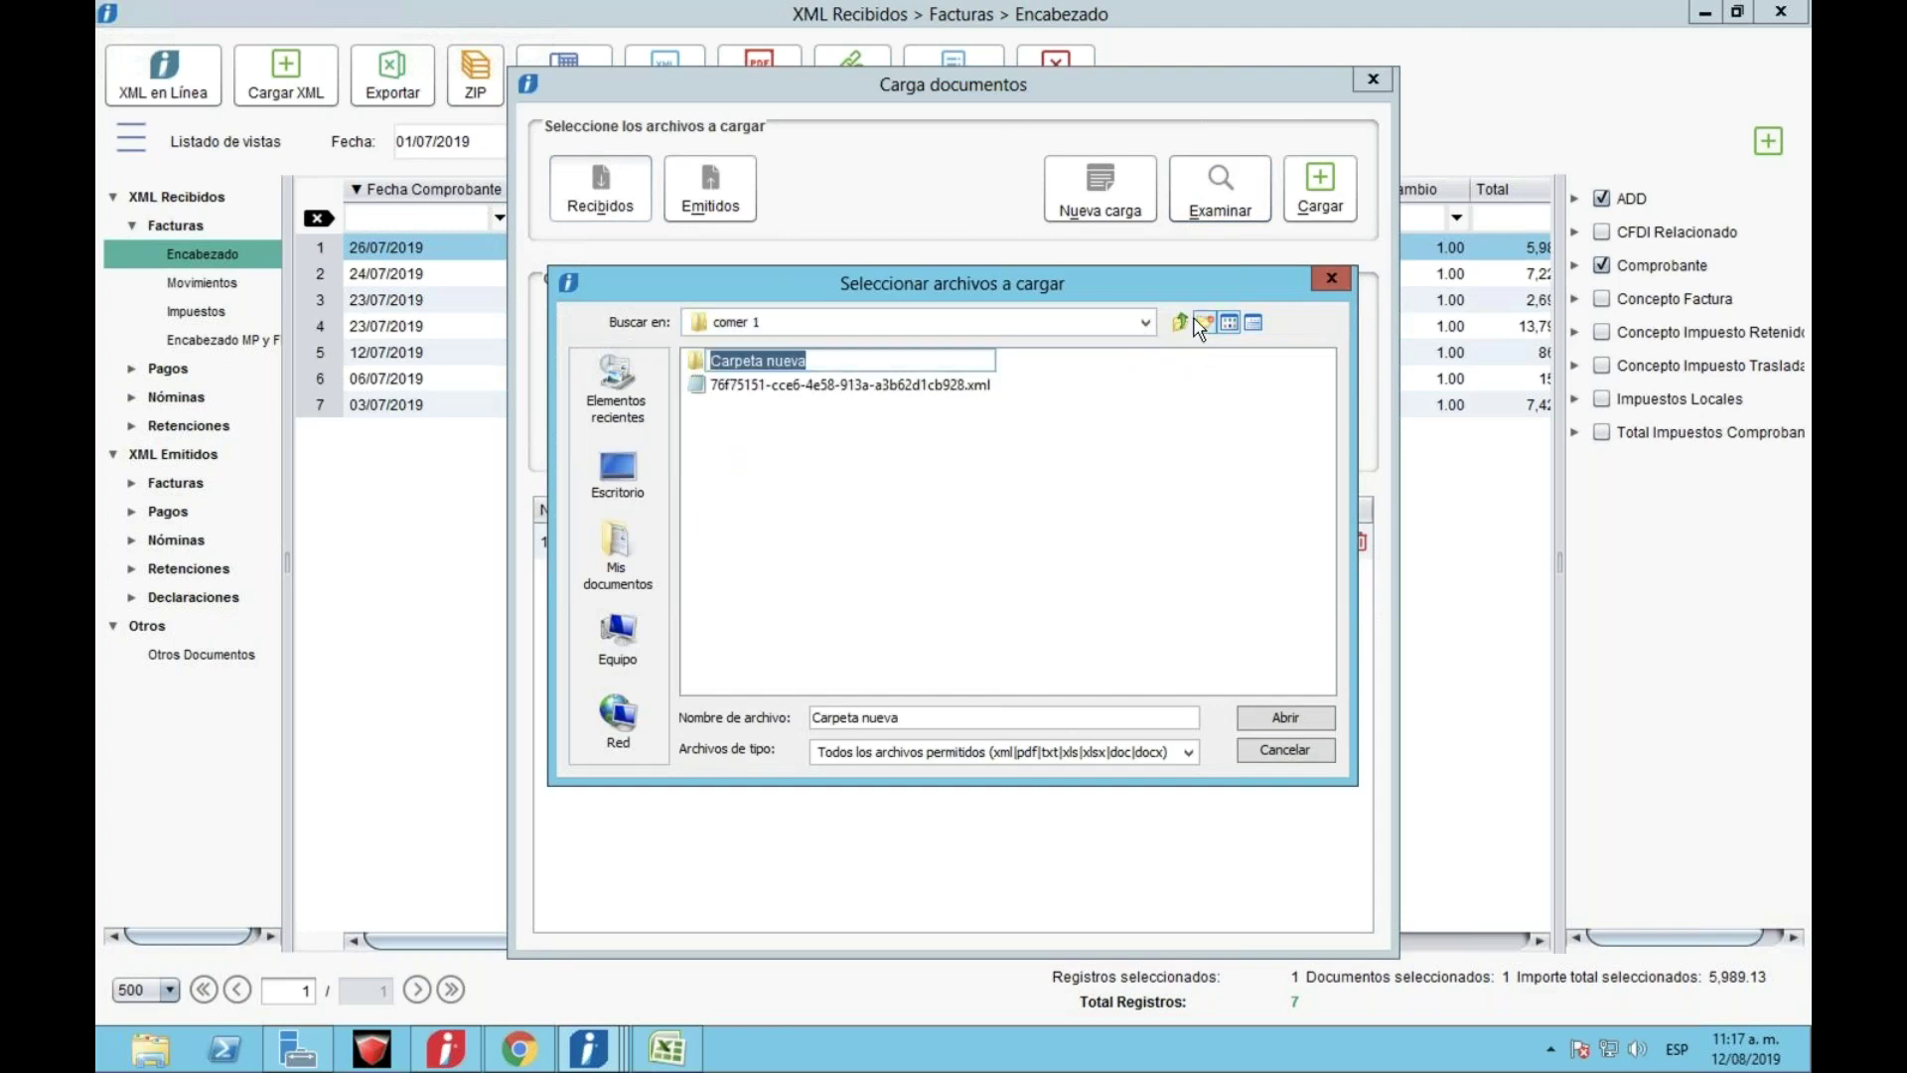
Add the 13 Pagos proveedor 1 XMLs, load all 14 with OK status, and close Carga documentos.
click(1180, 320)
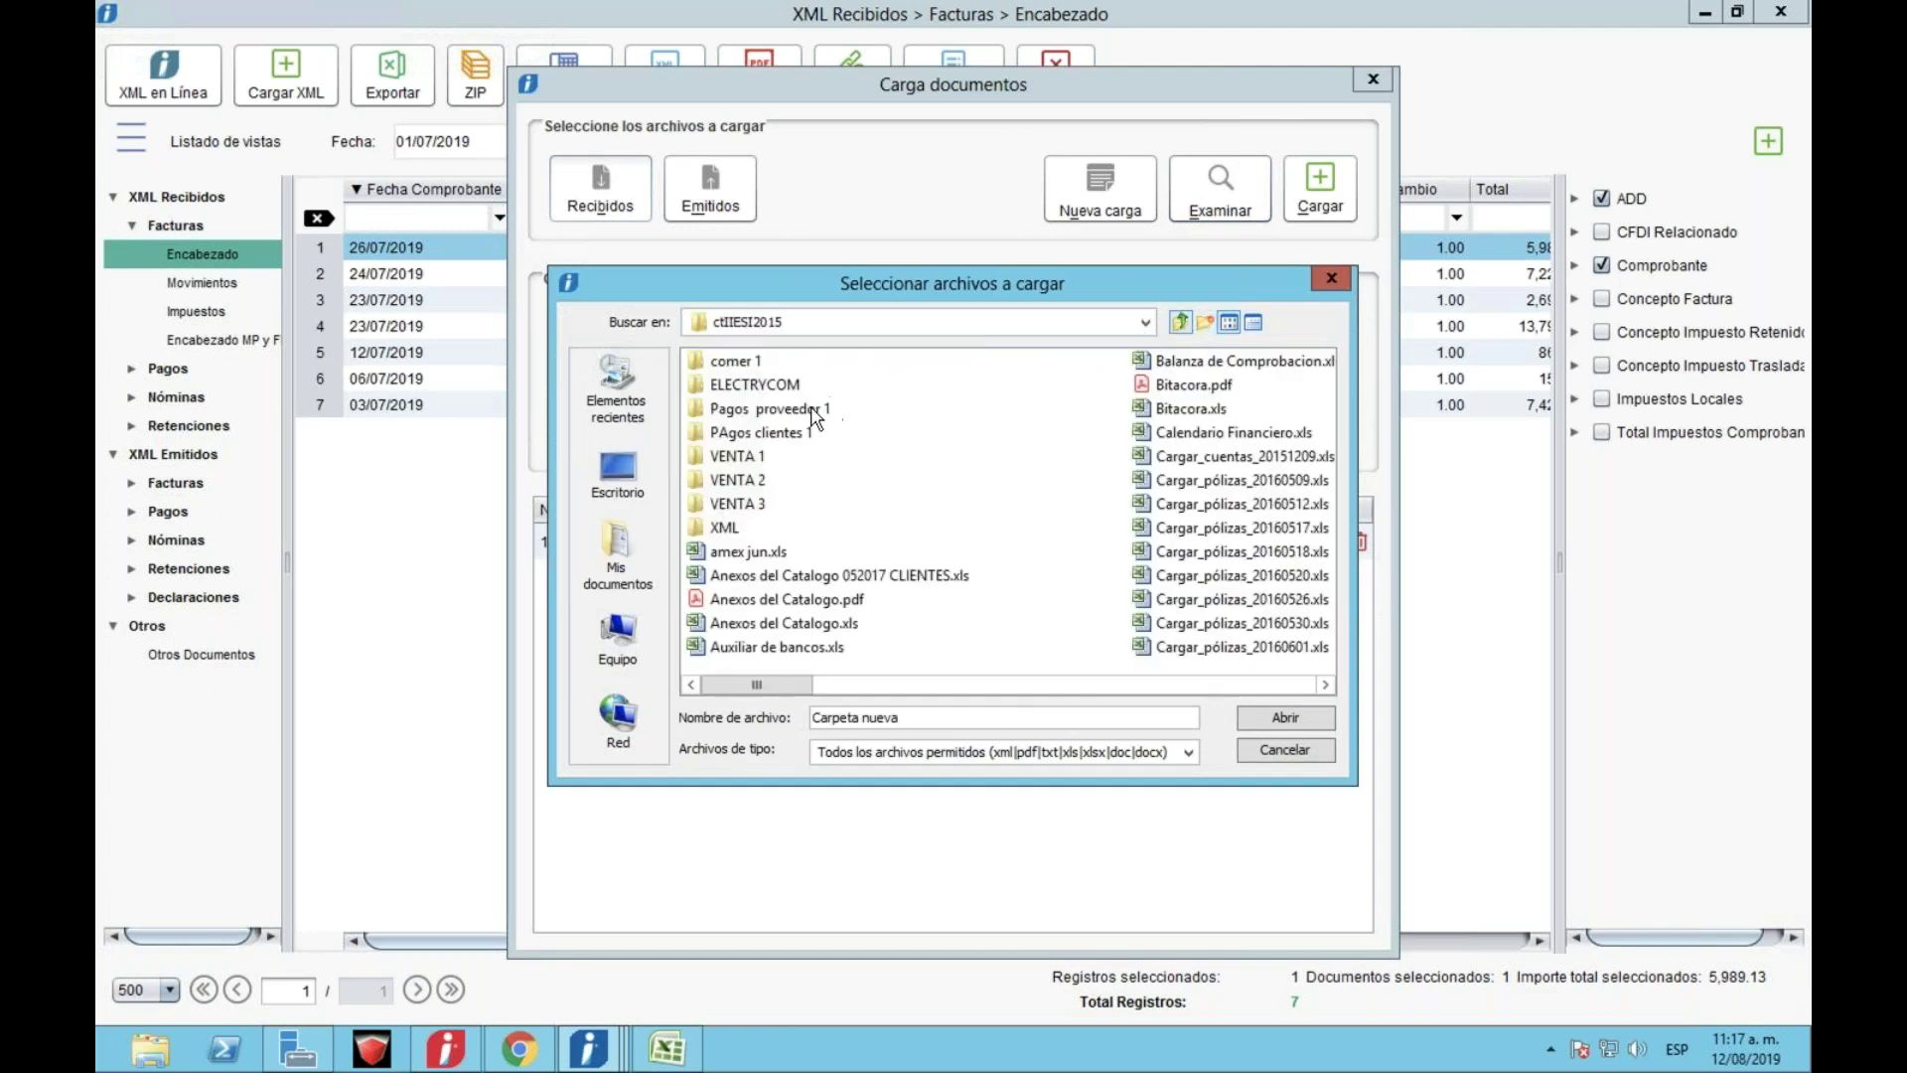
double_click(800, 410)
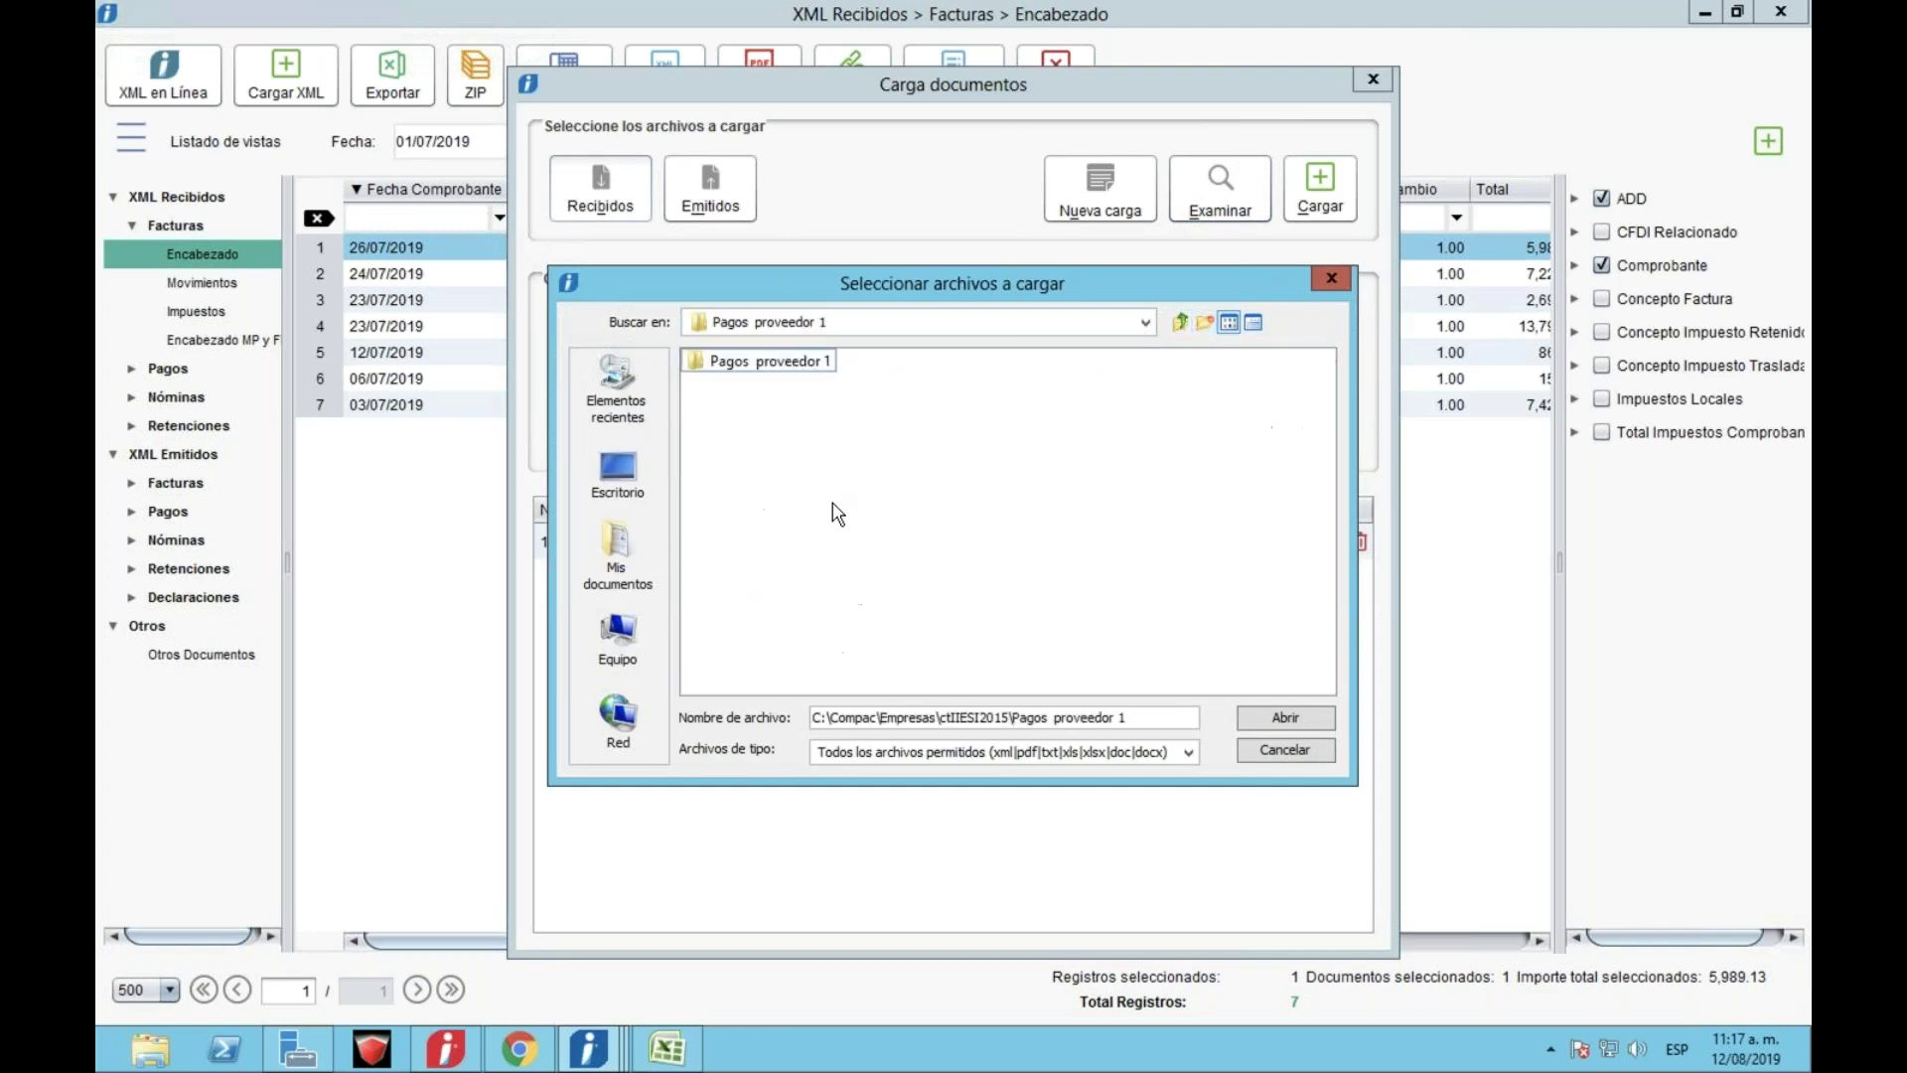
double_click(775, 360)
click(781, 360)
shift+click(850, 647)
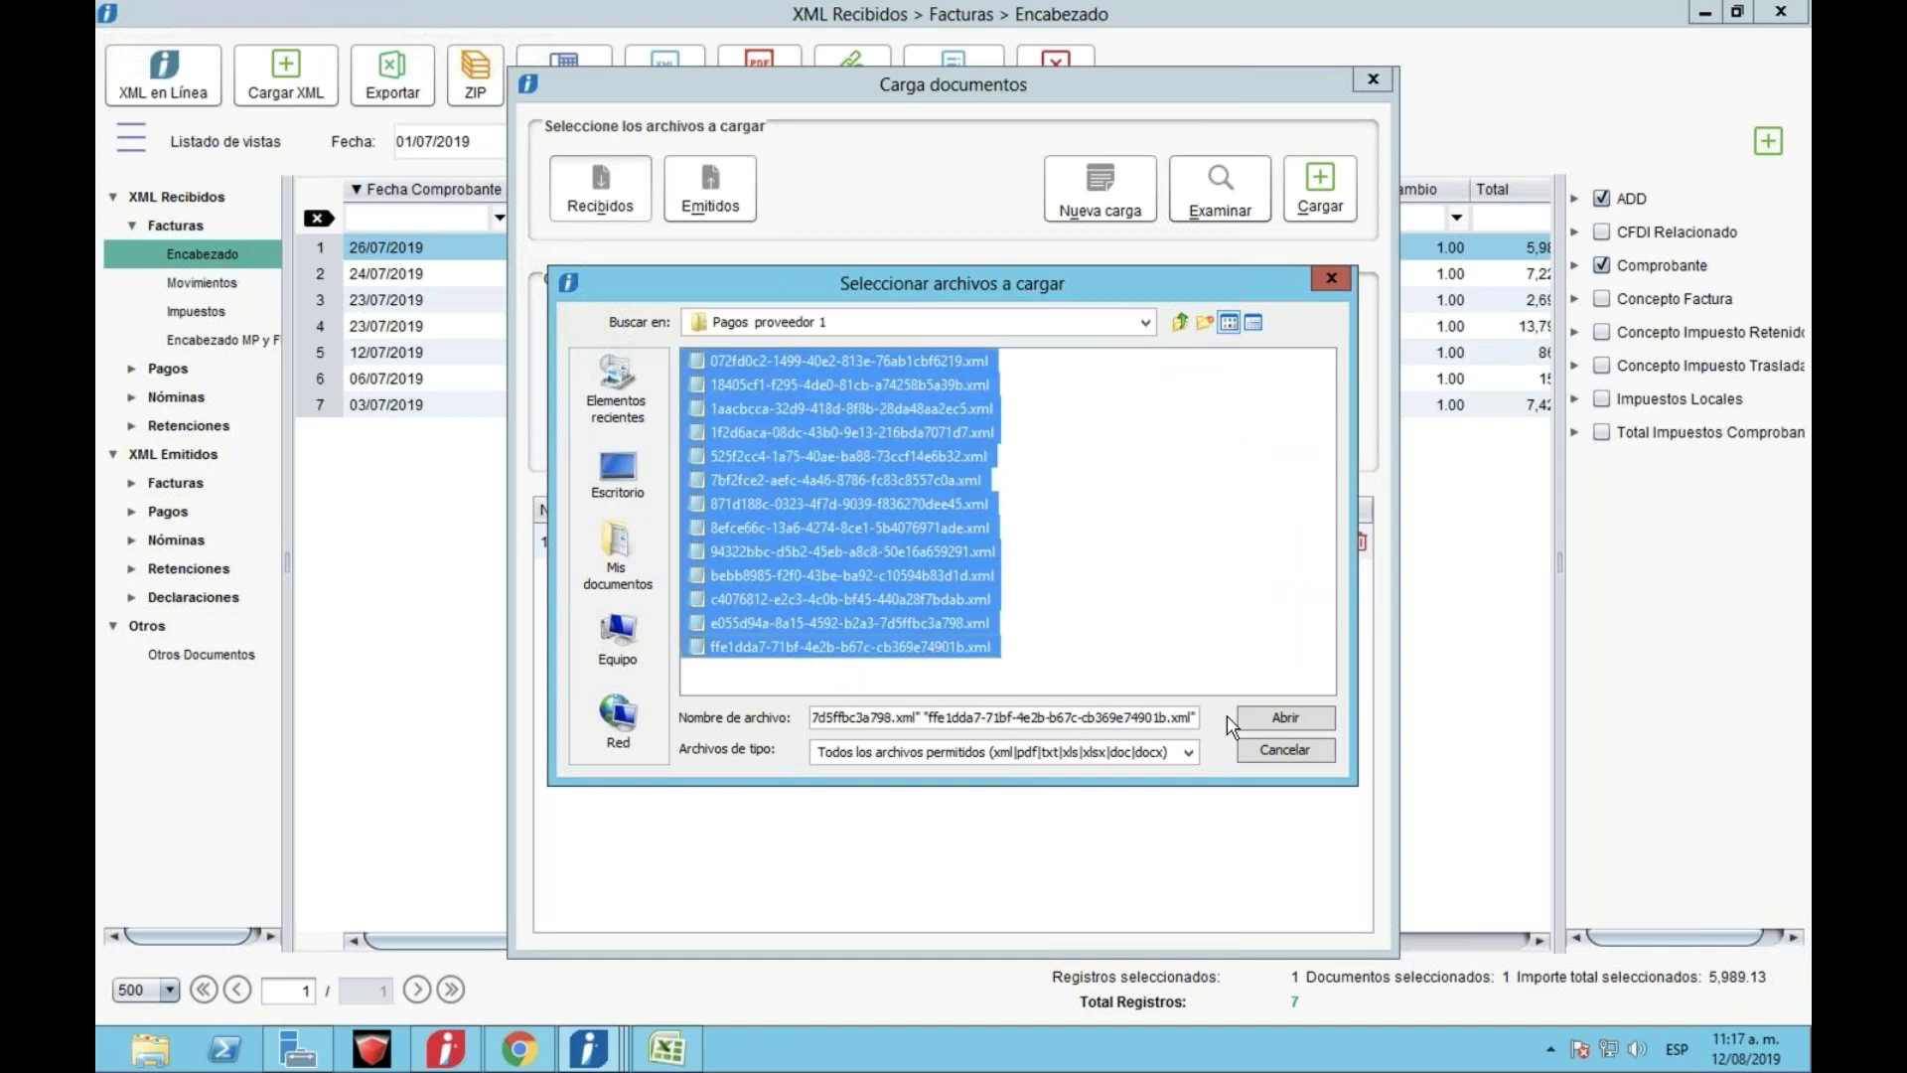
click(1254, 723)
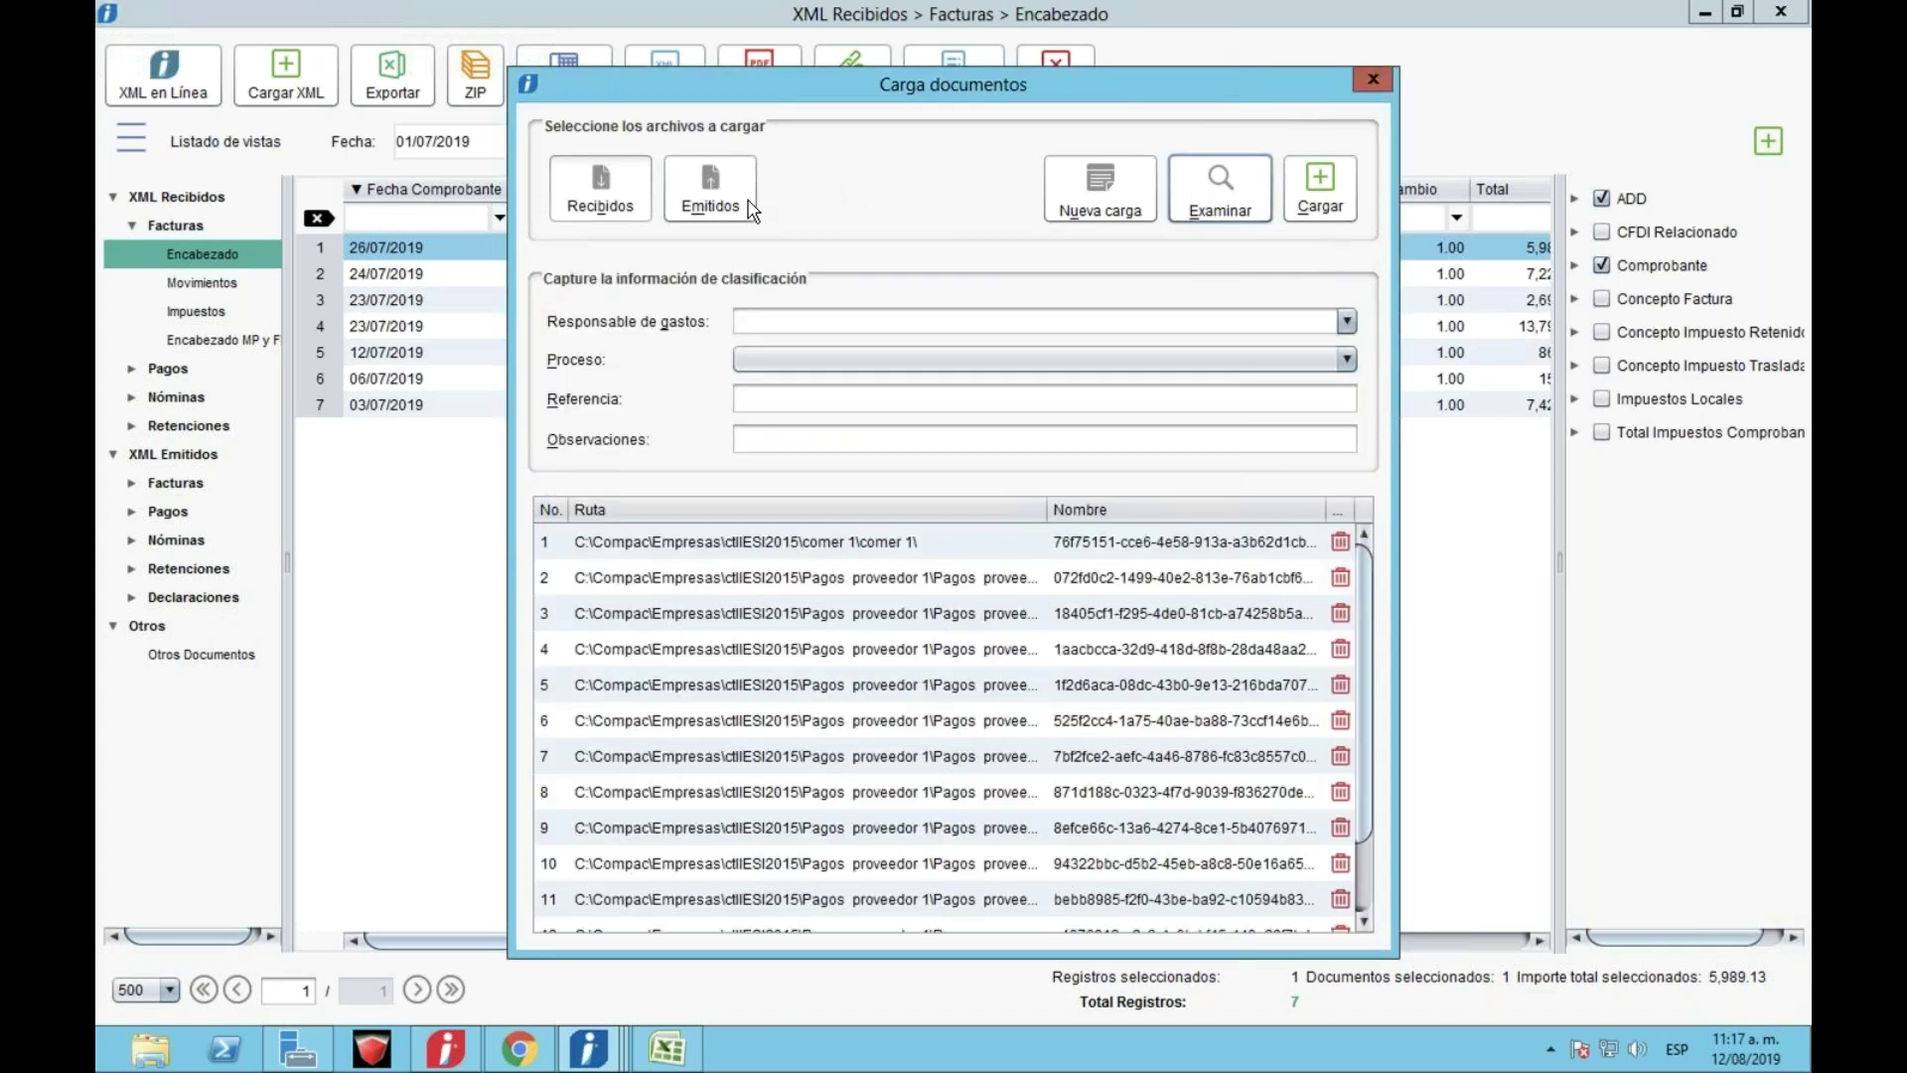
click(1308, 208)
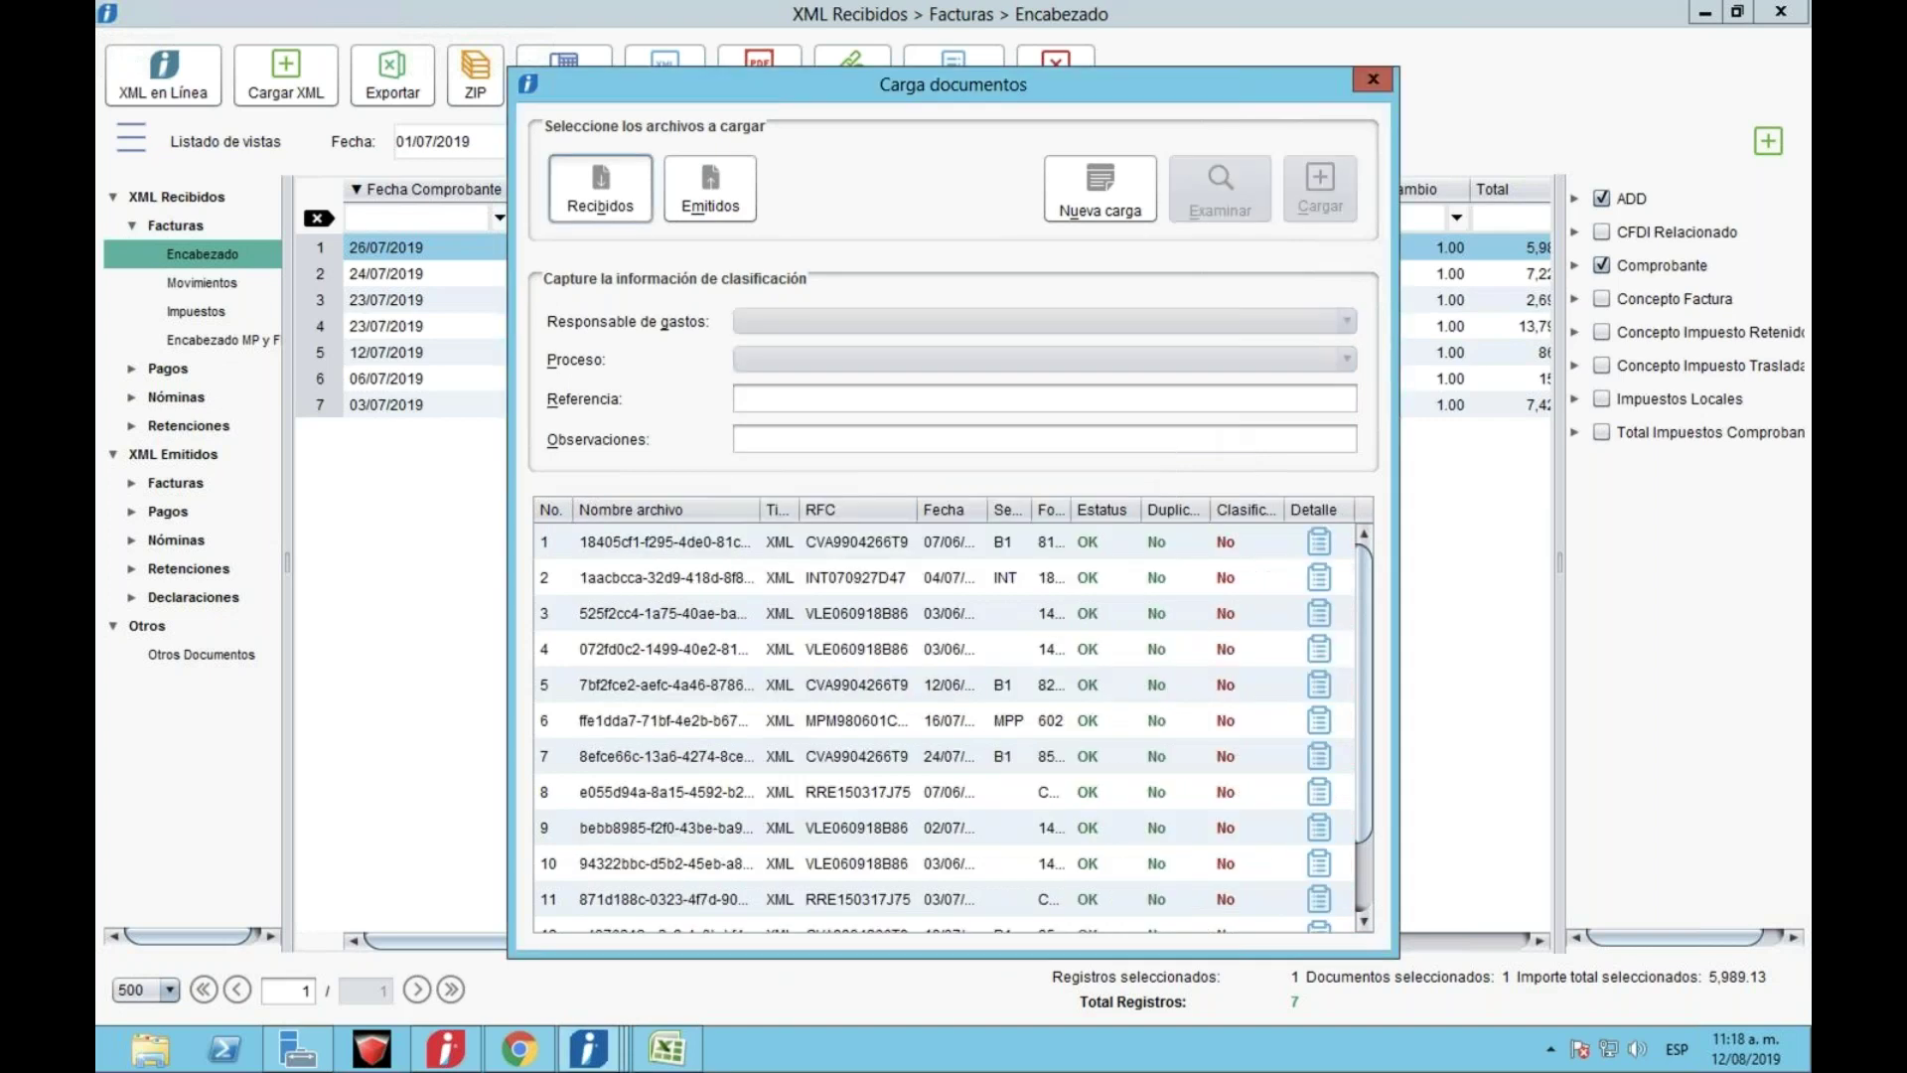
click(1363, 83)
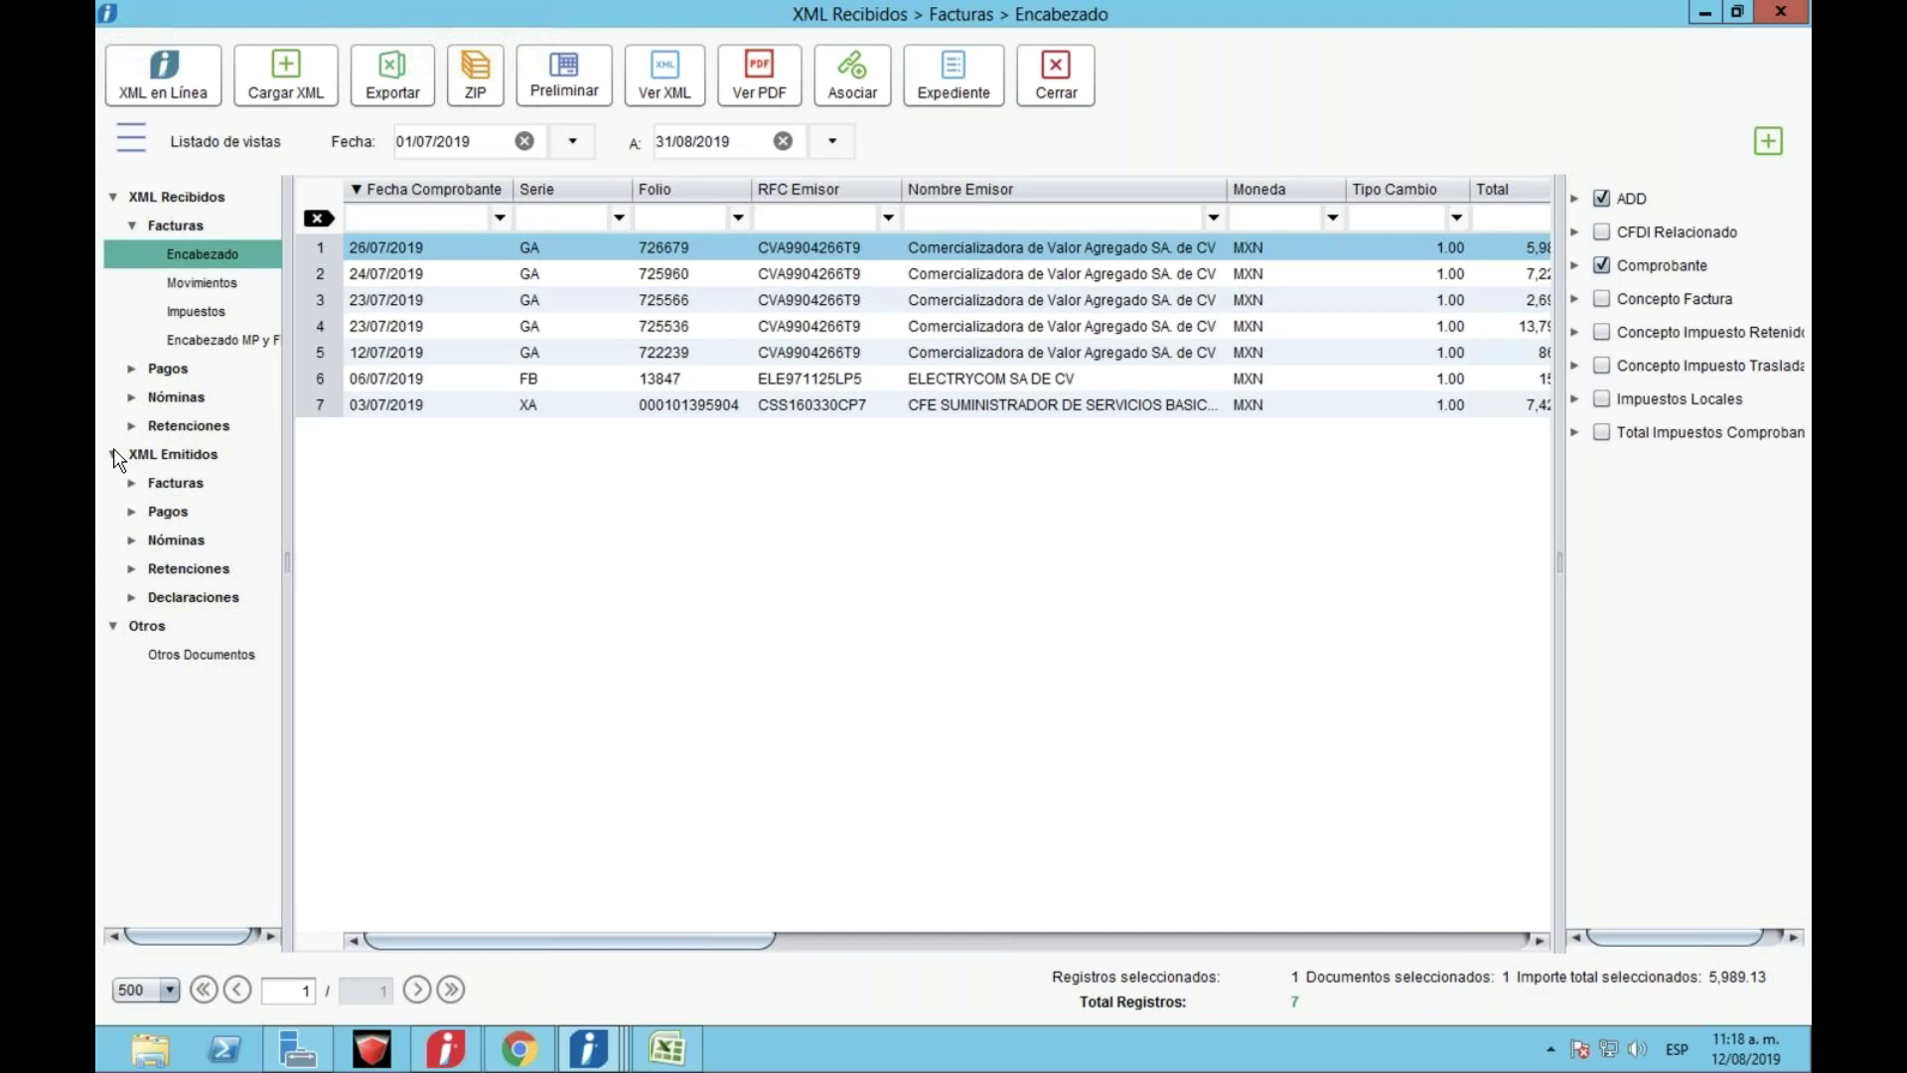
Inspect the issued invoice headers, selecting the 24/07/2019 folio 2034 invoice, then close the XML Emitidos viewer.
click(133, 484)
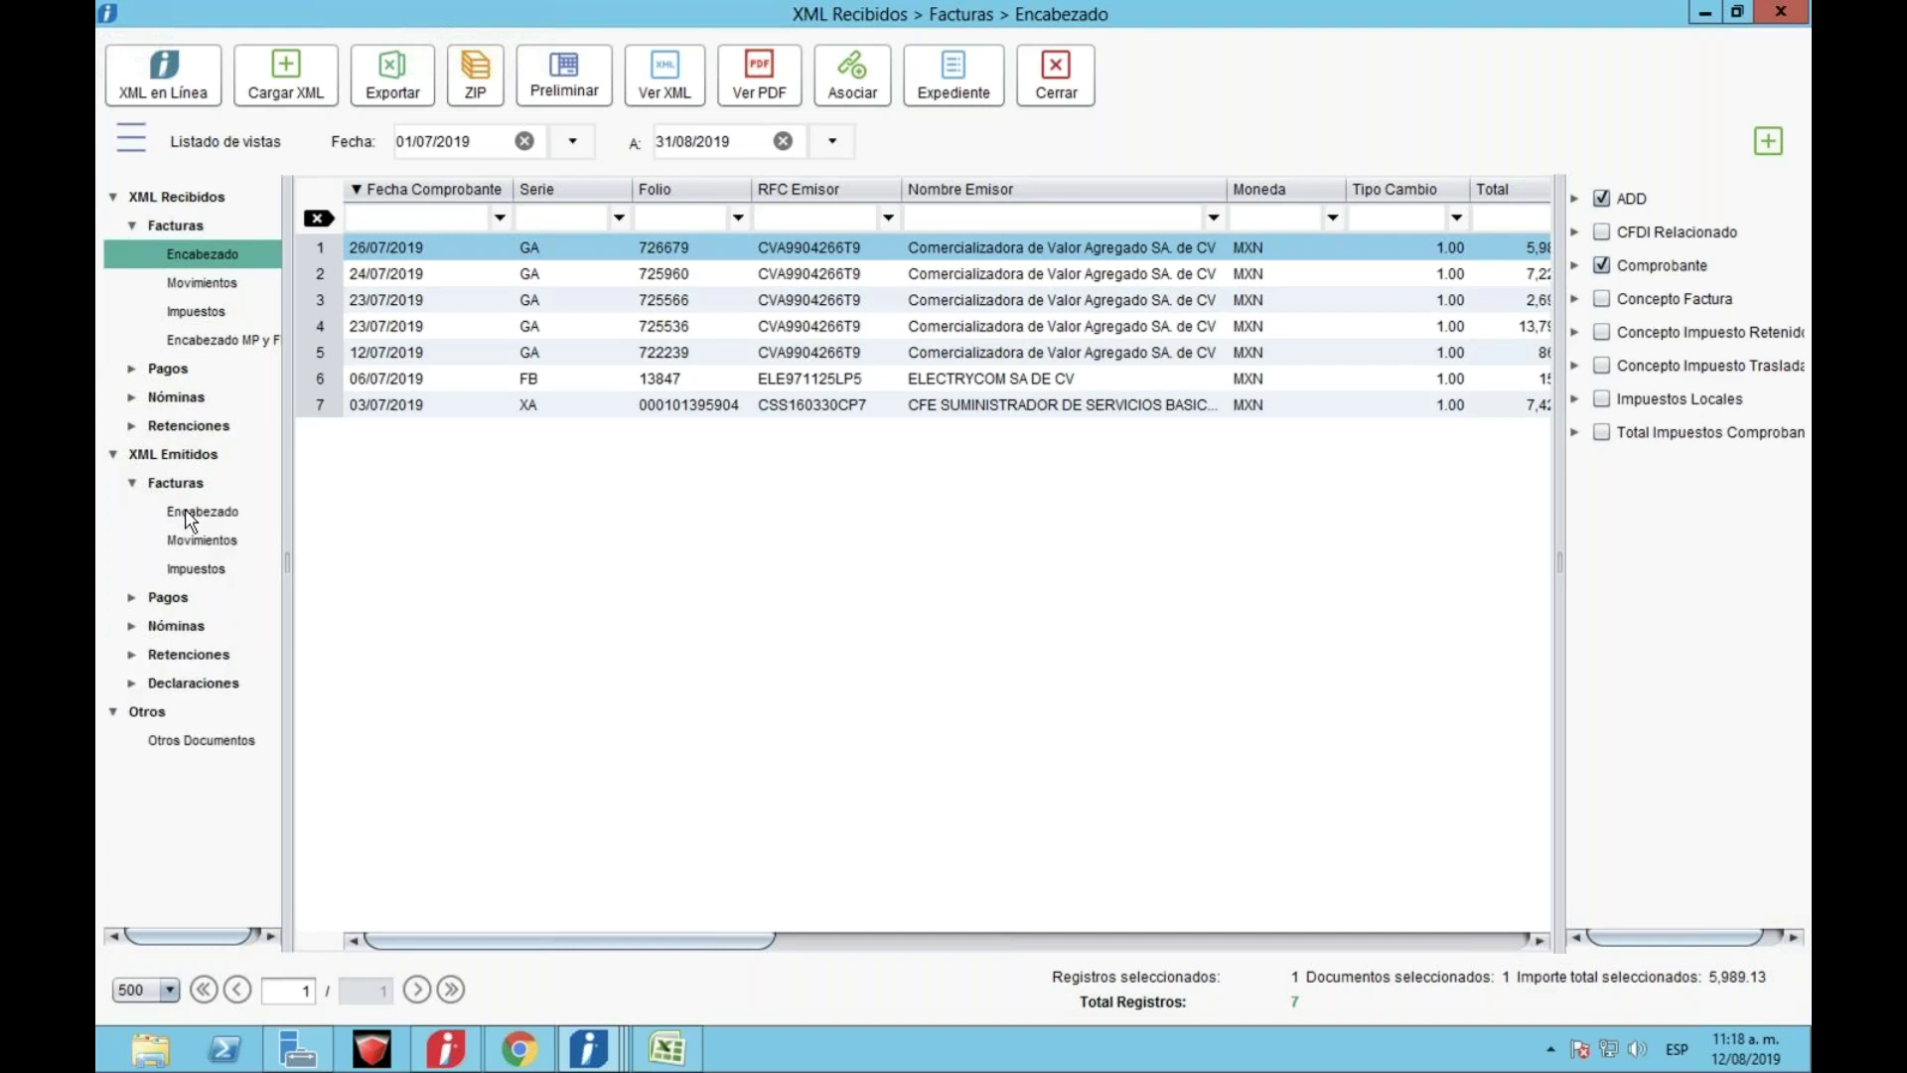
click(194, 512)
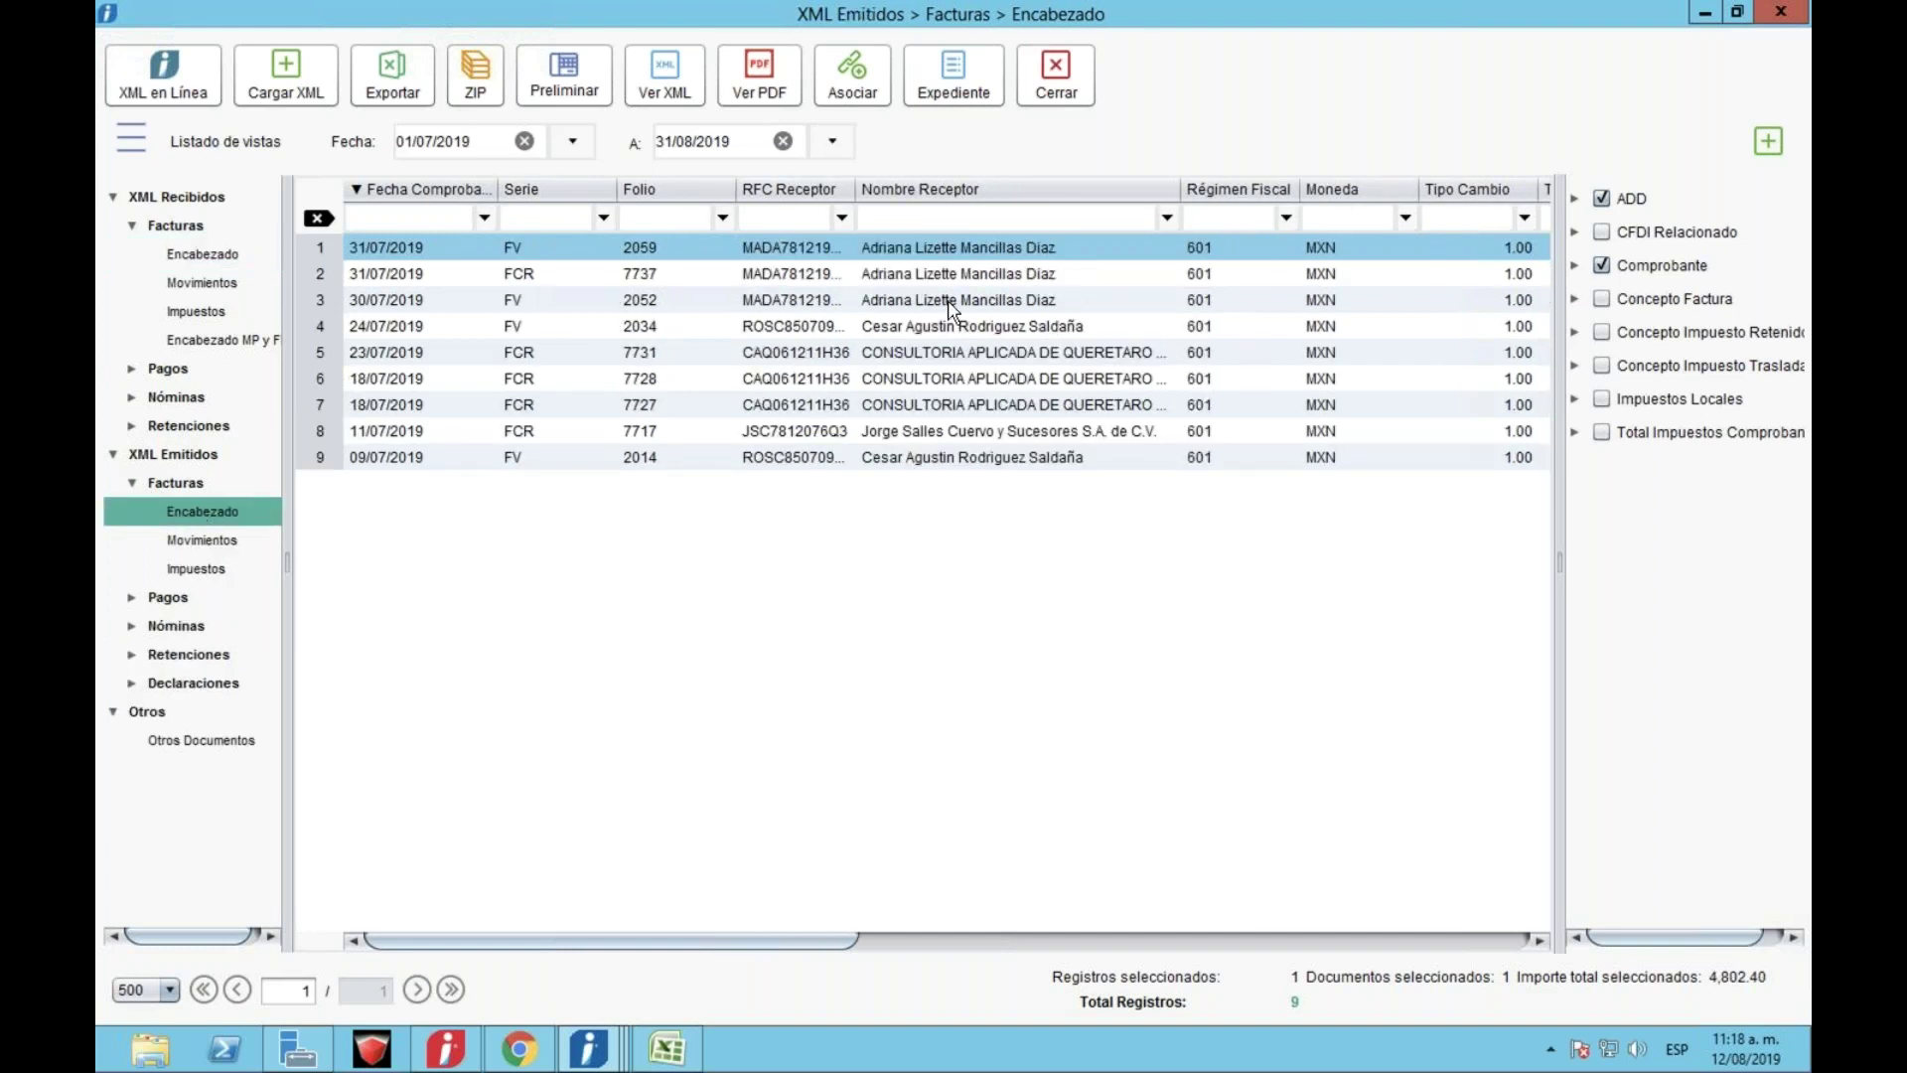
click(562, 330)
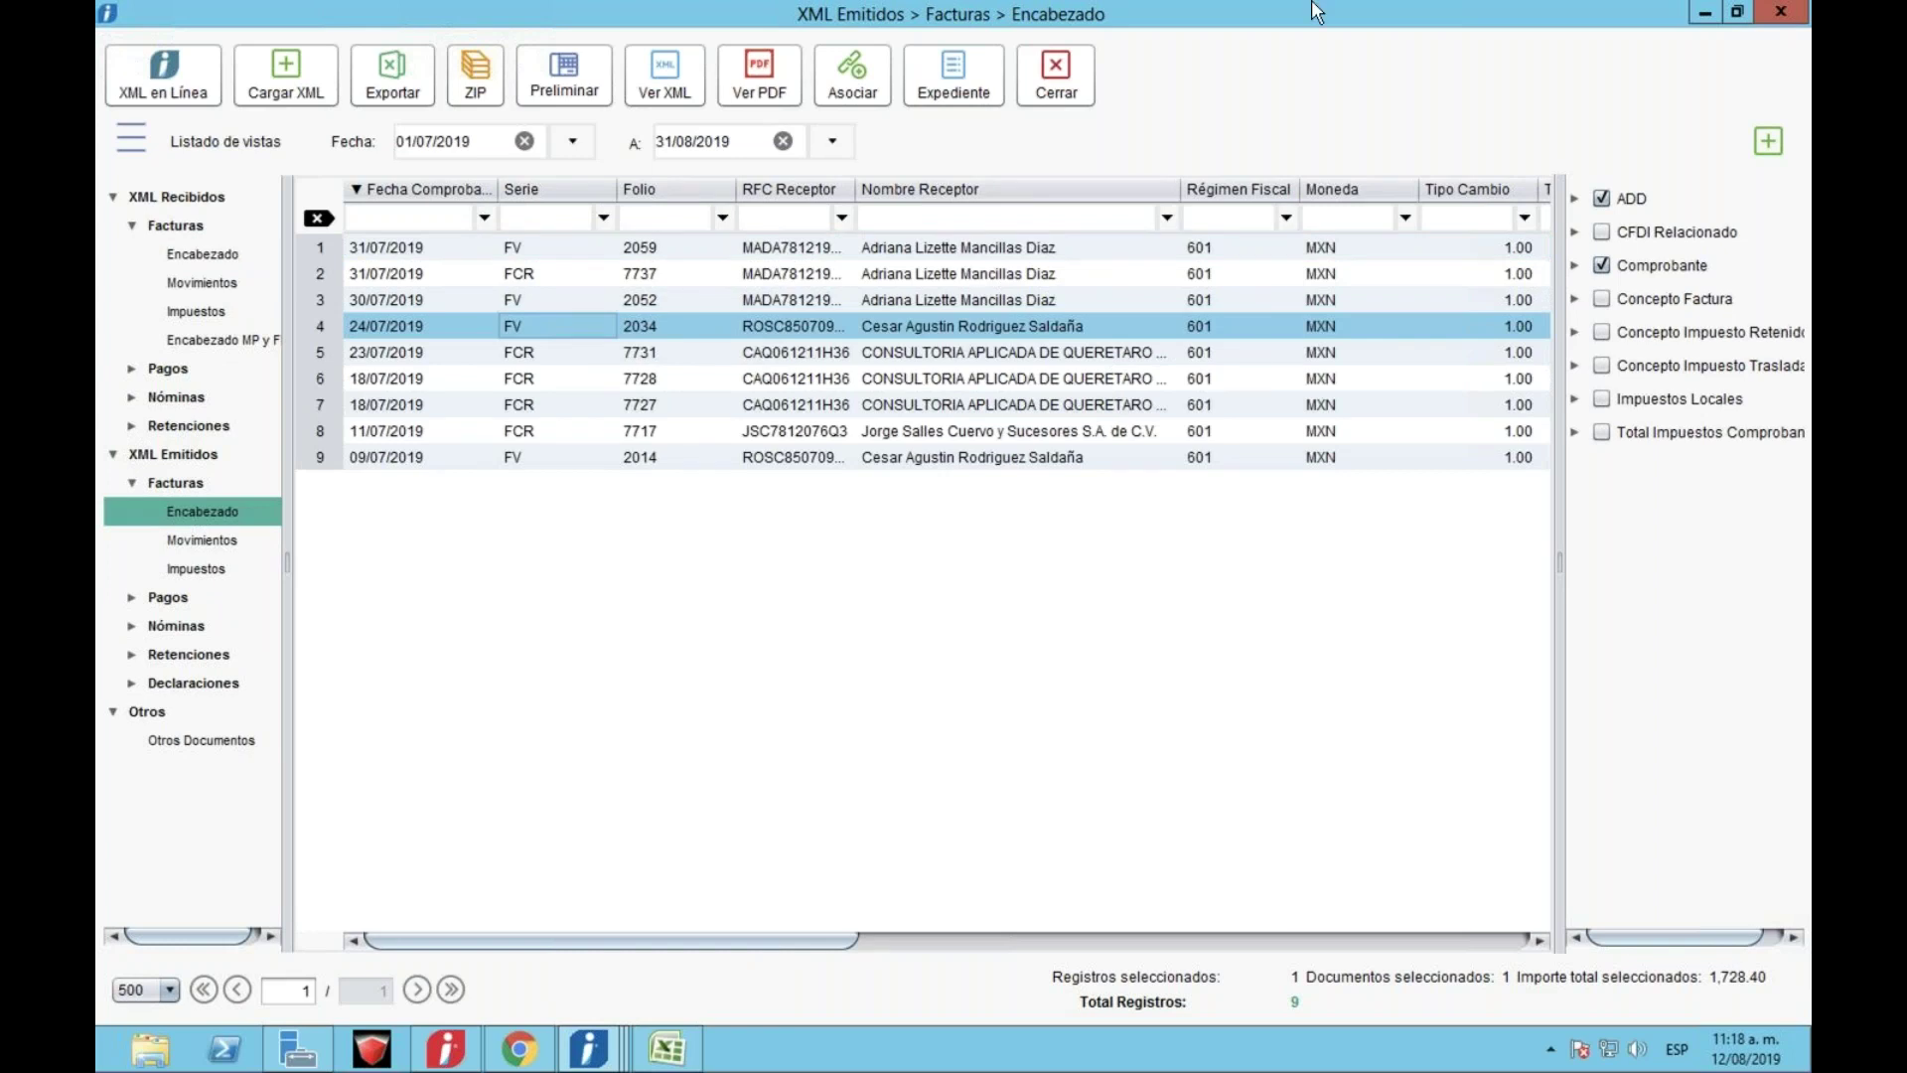
click(1781, 12)
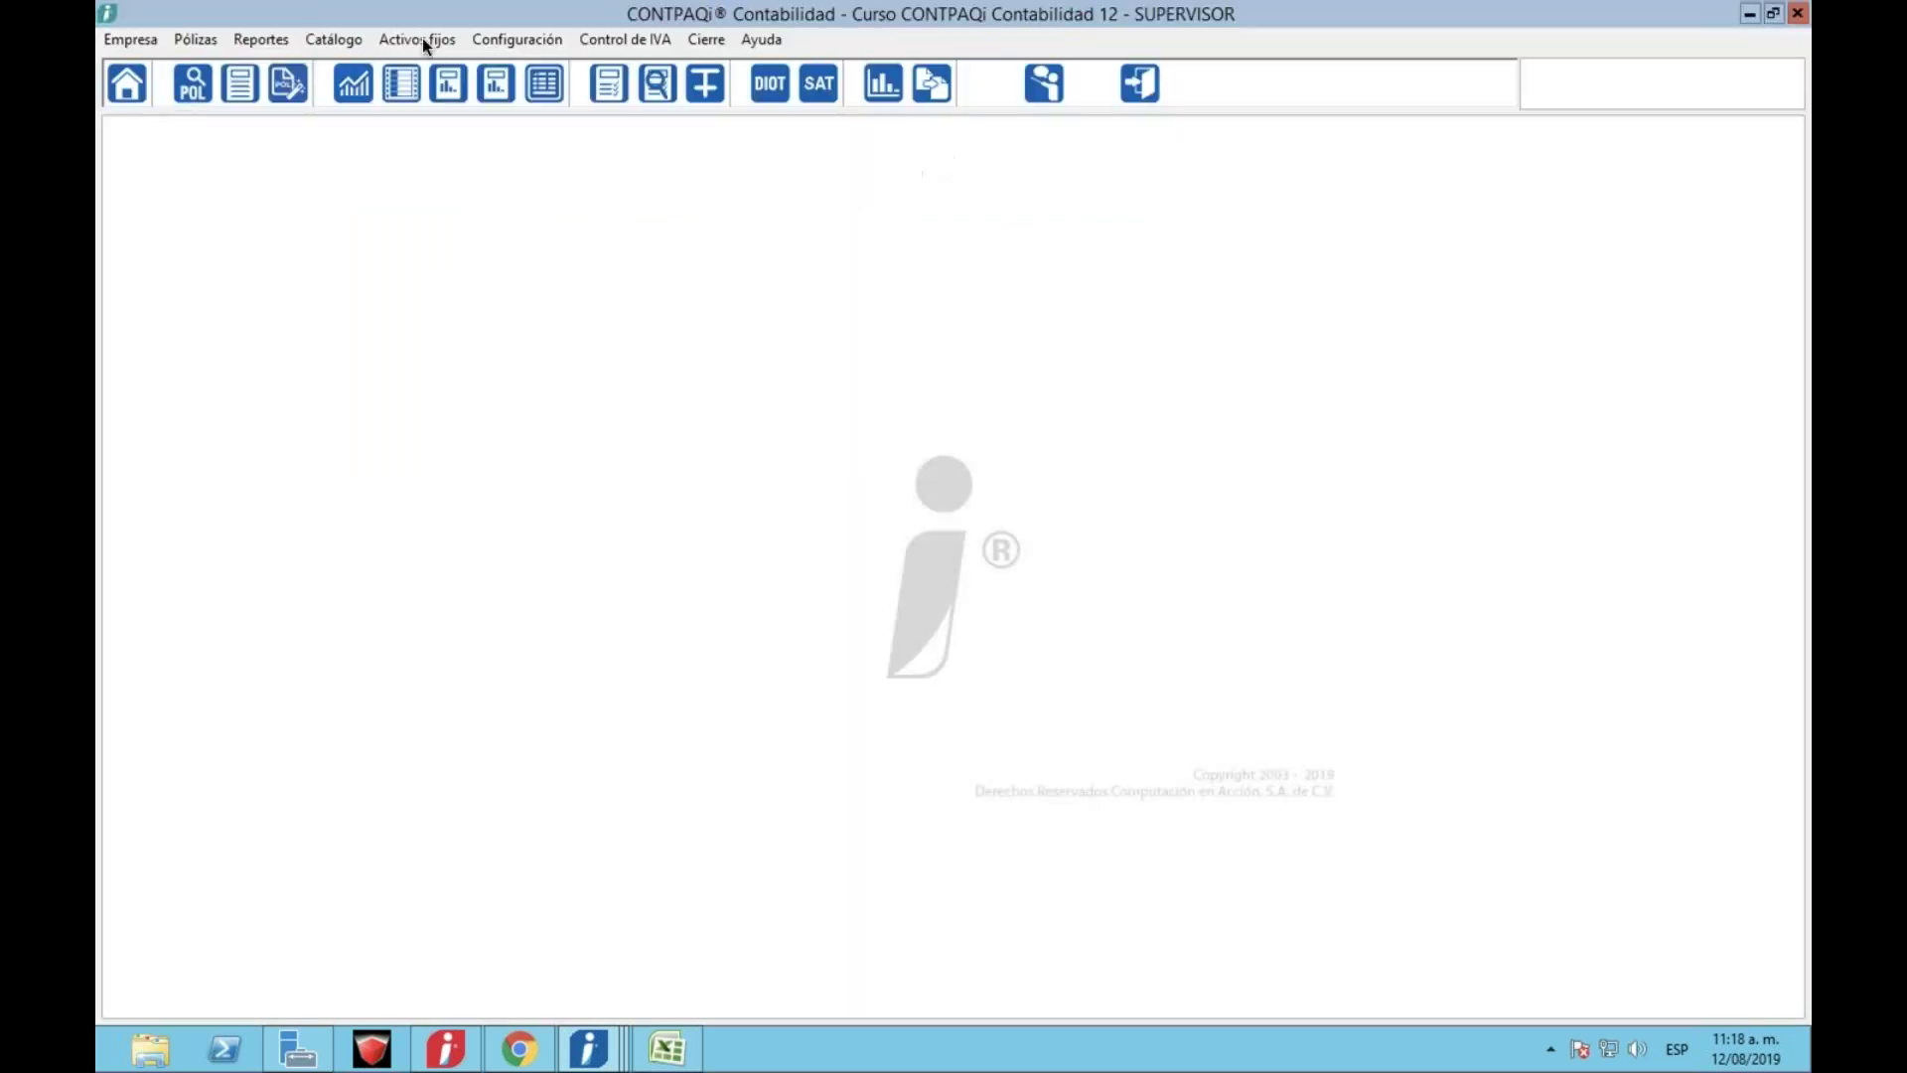
Open Contabilizar CFDI and choose asiento 102, Provisión de Ventas Curso en línea.
click(196, 39)
mouse_move(264, 92)
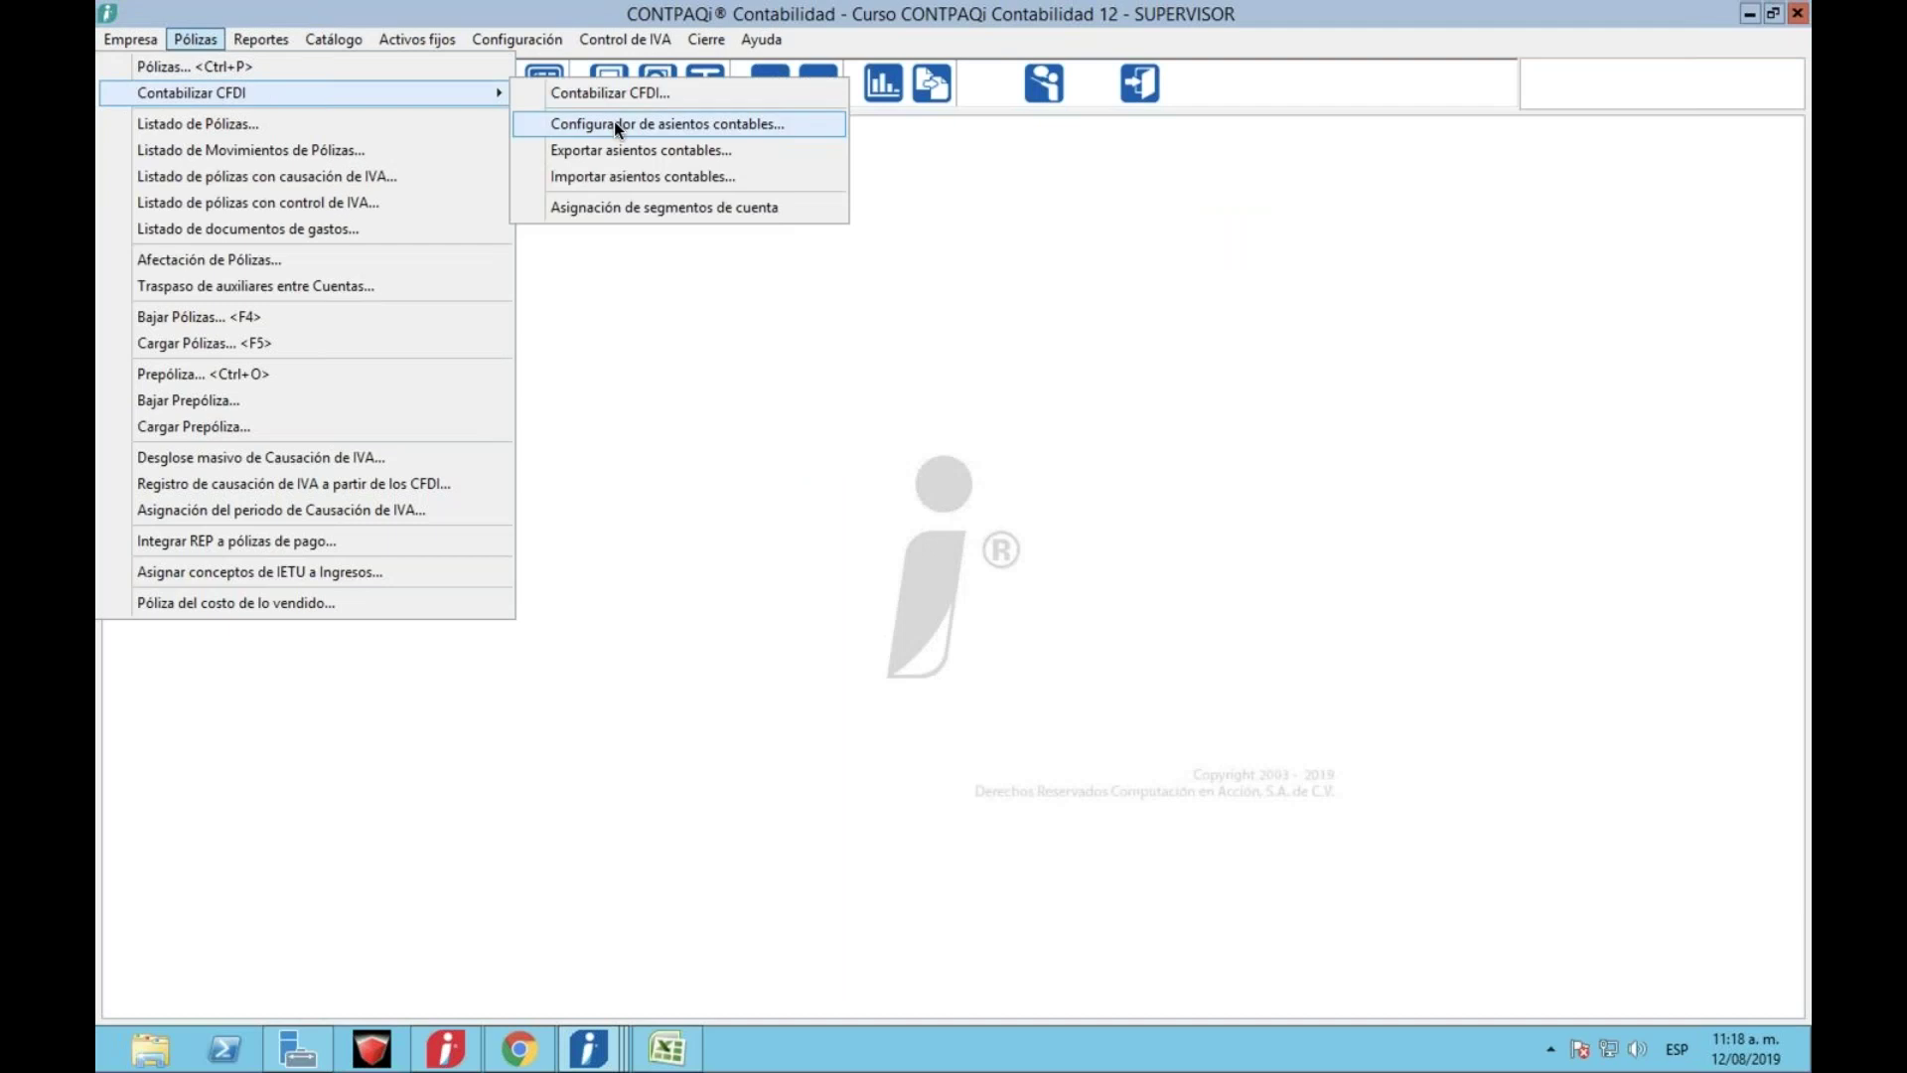
click(634, 94)
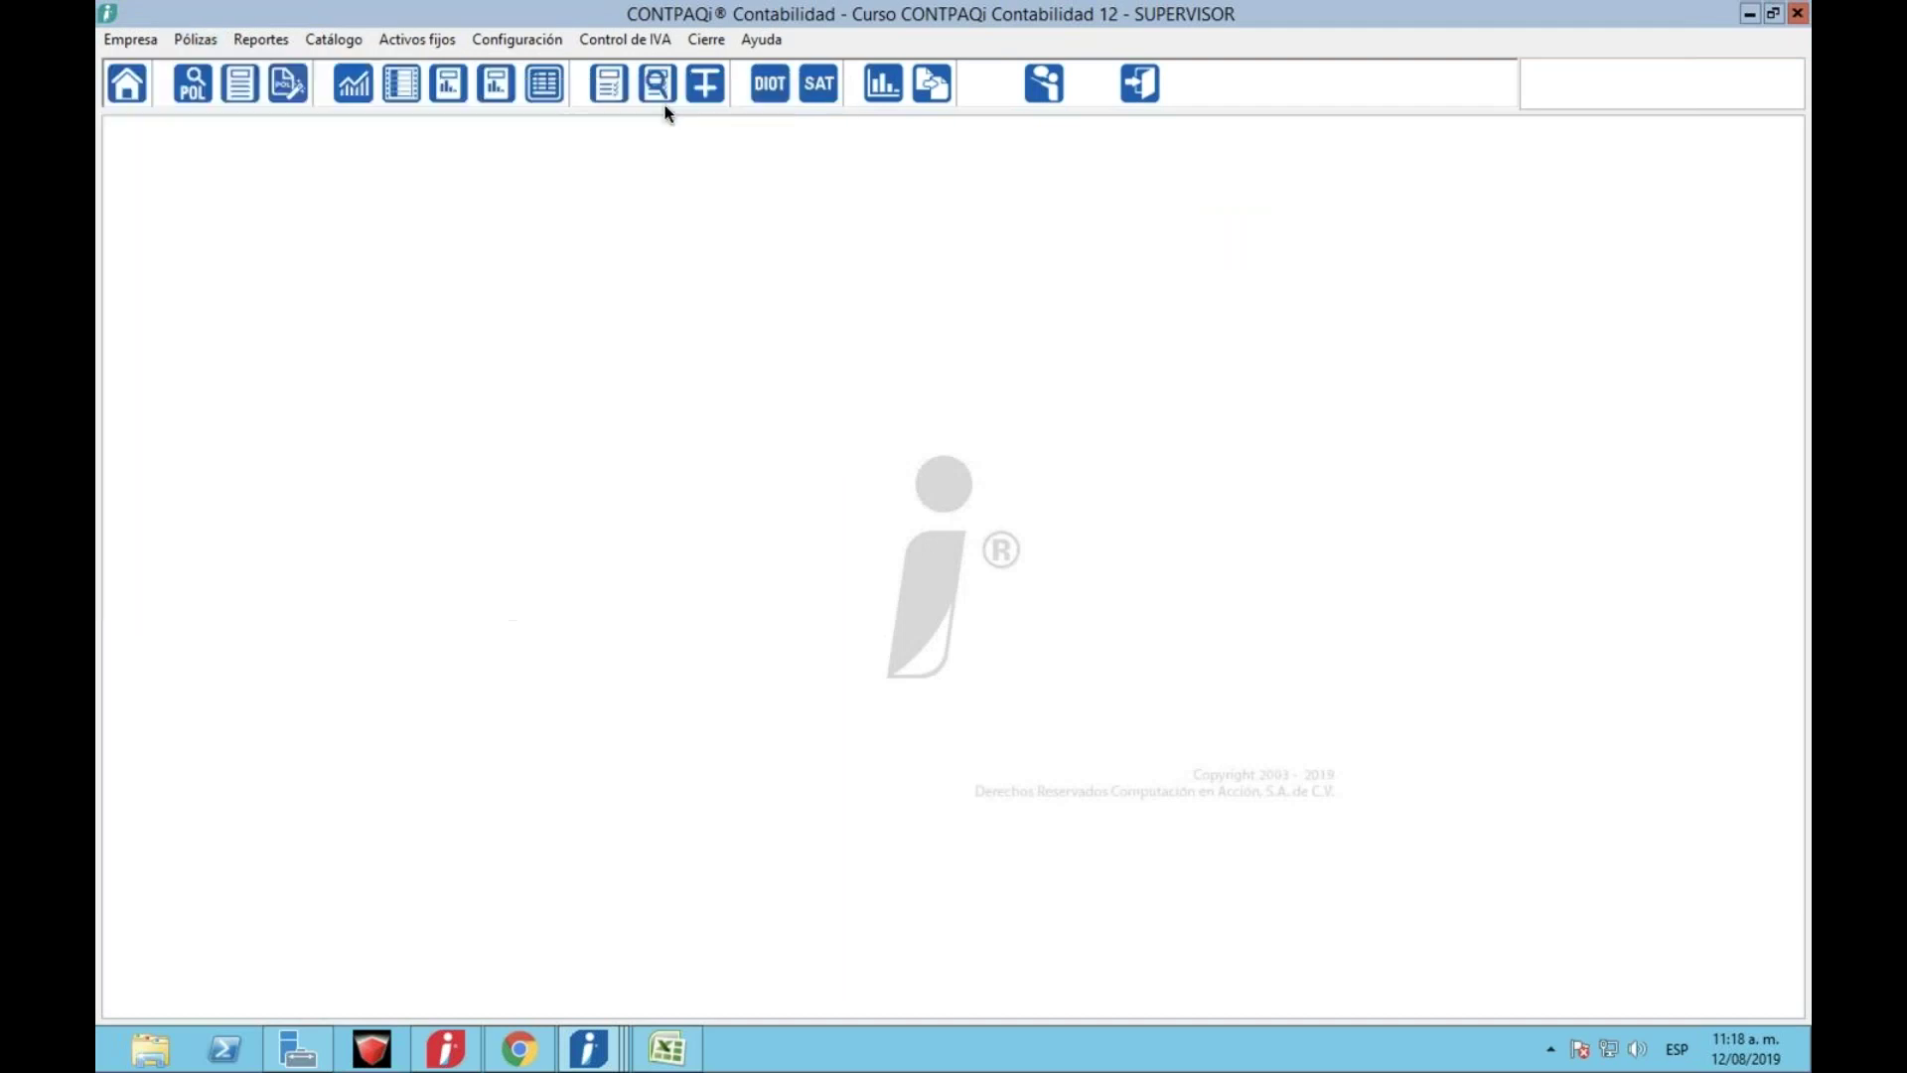
click(437, 306)
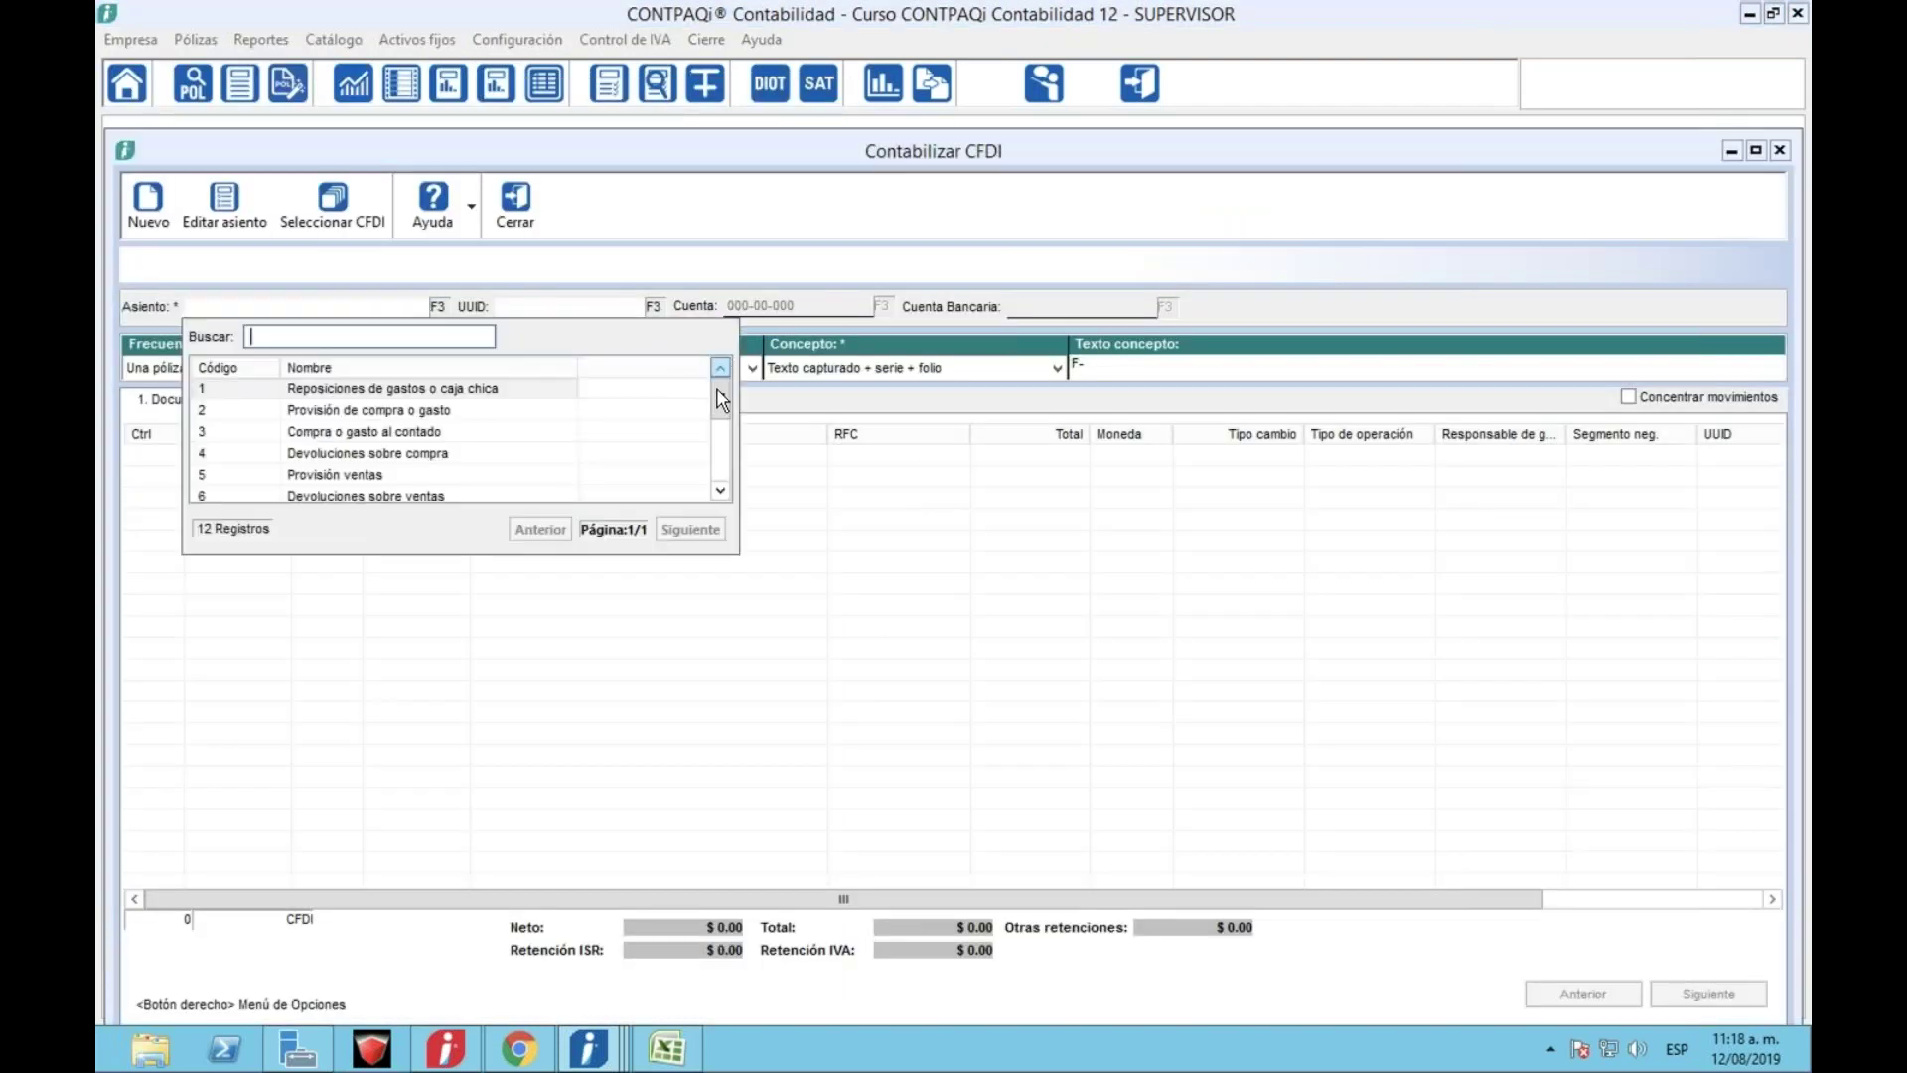
drag(724, 400, 722, 492)
click(492, 487)
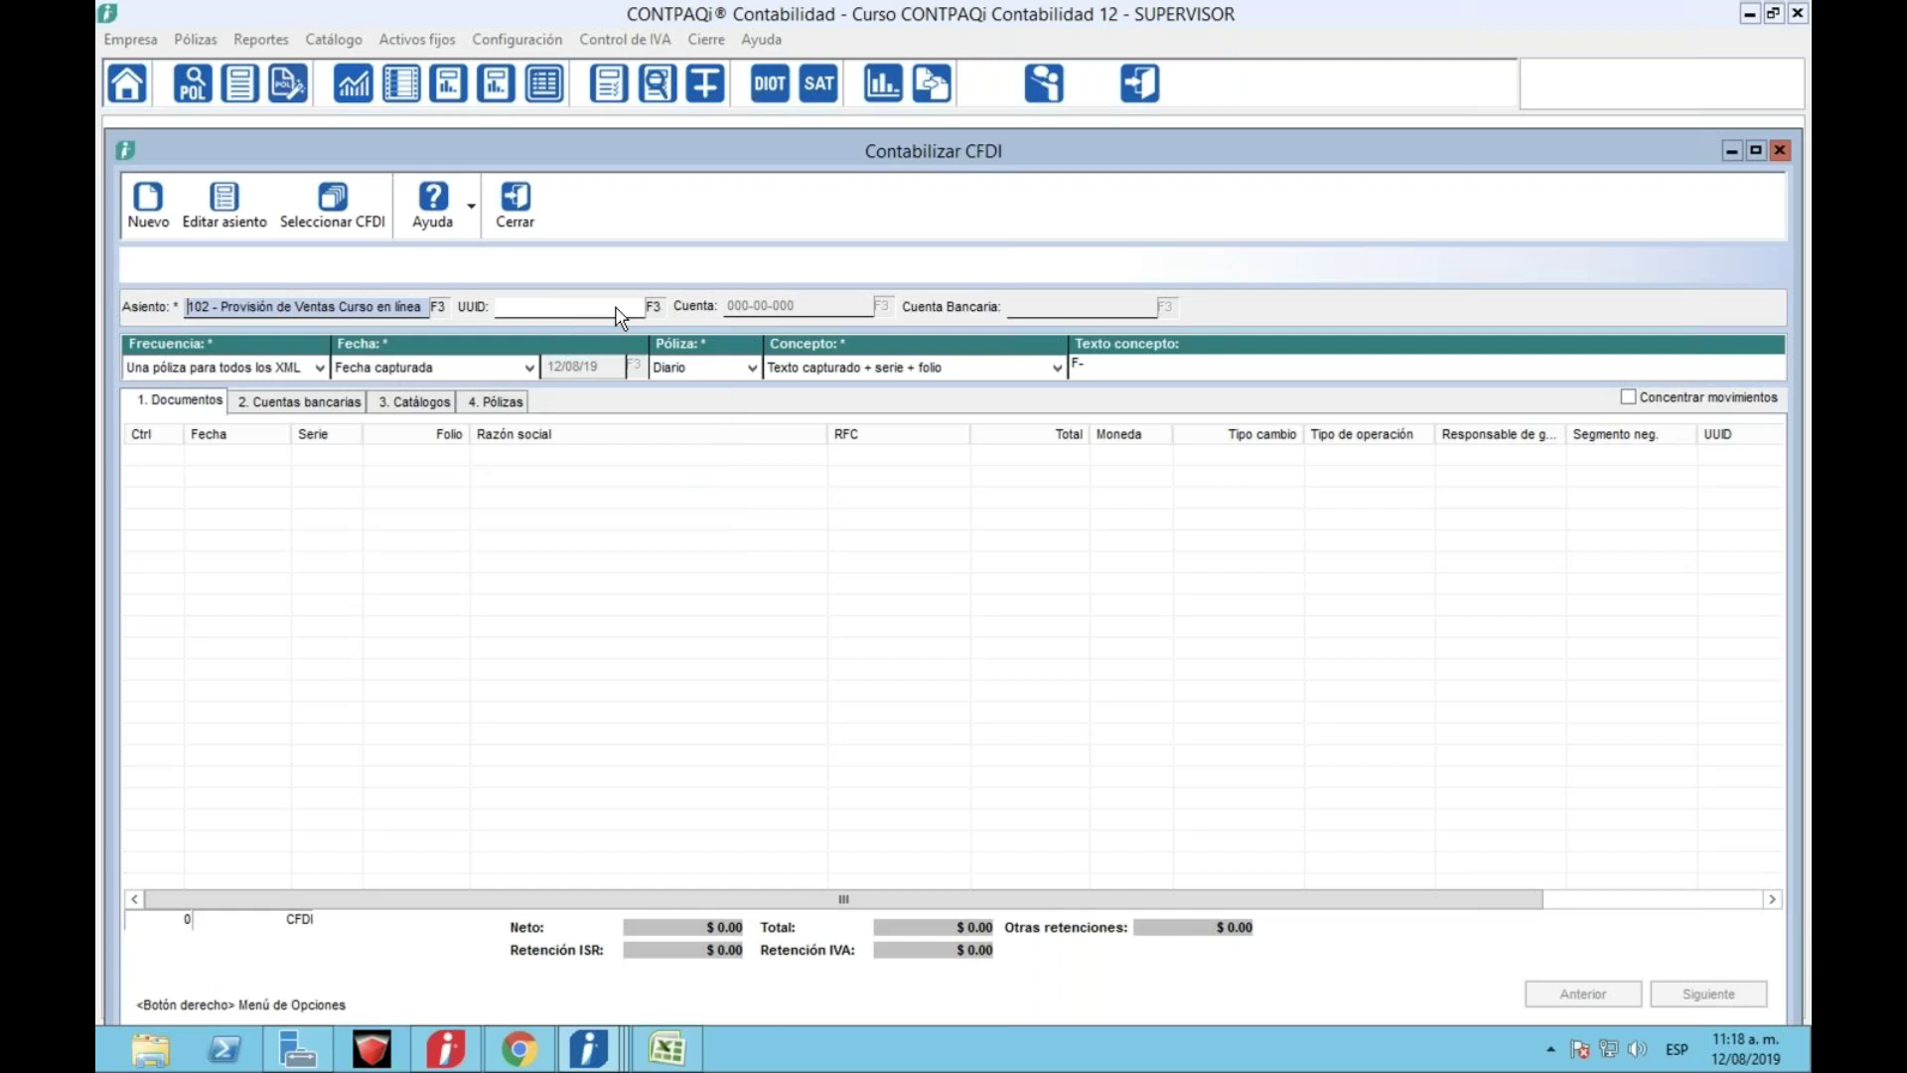
Search for the CFDI with serie FV, folio 2034, which returns no result.
click(651, 307)
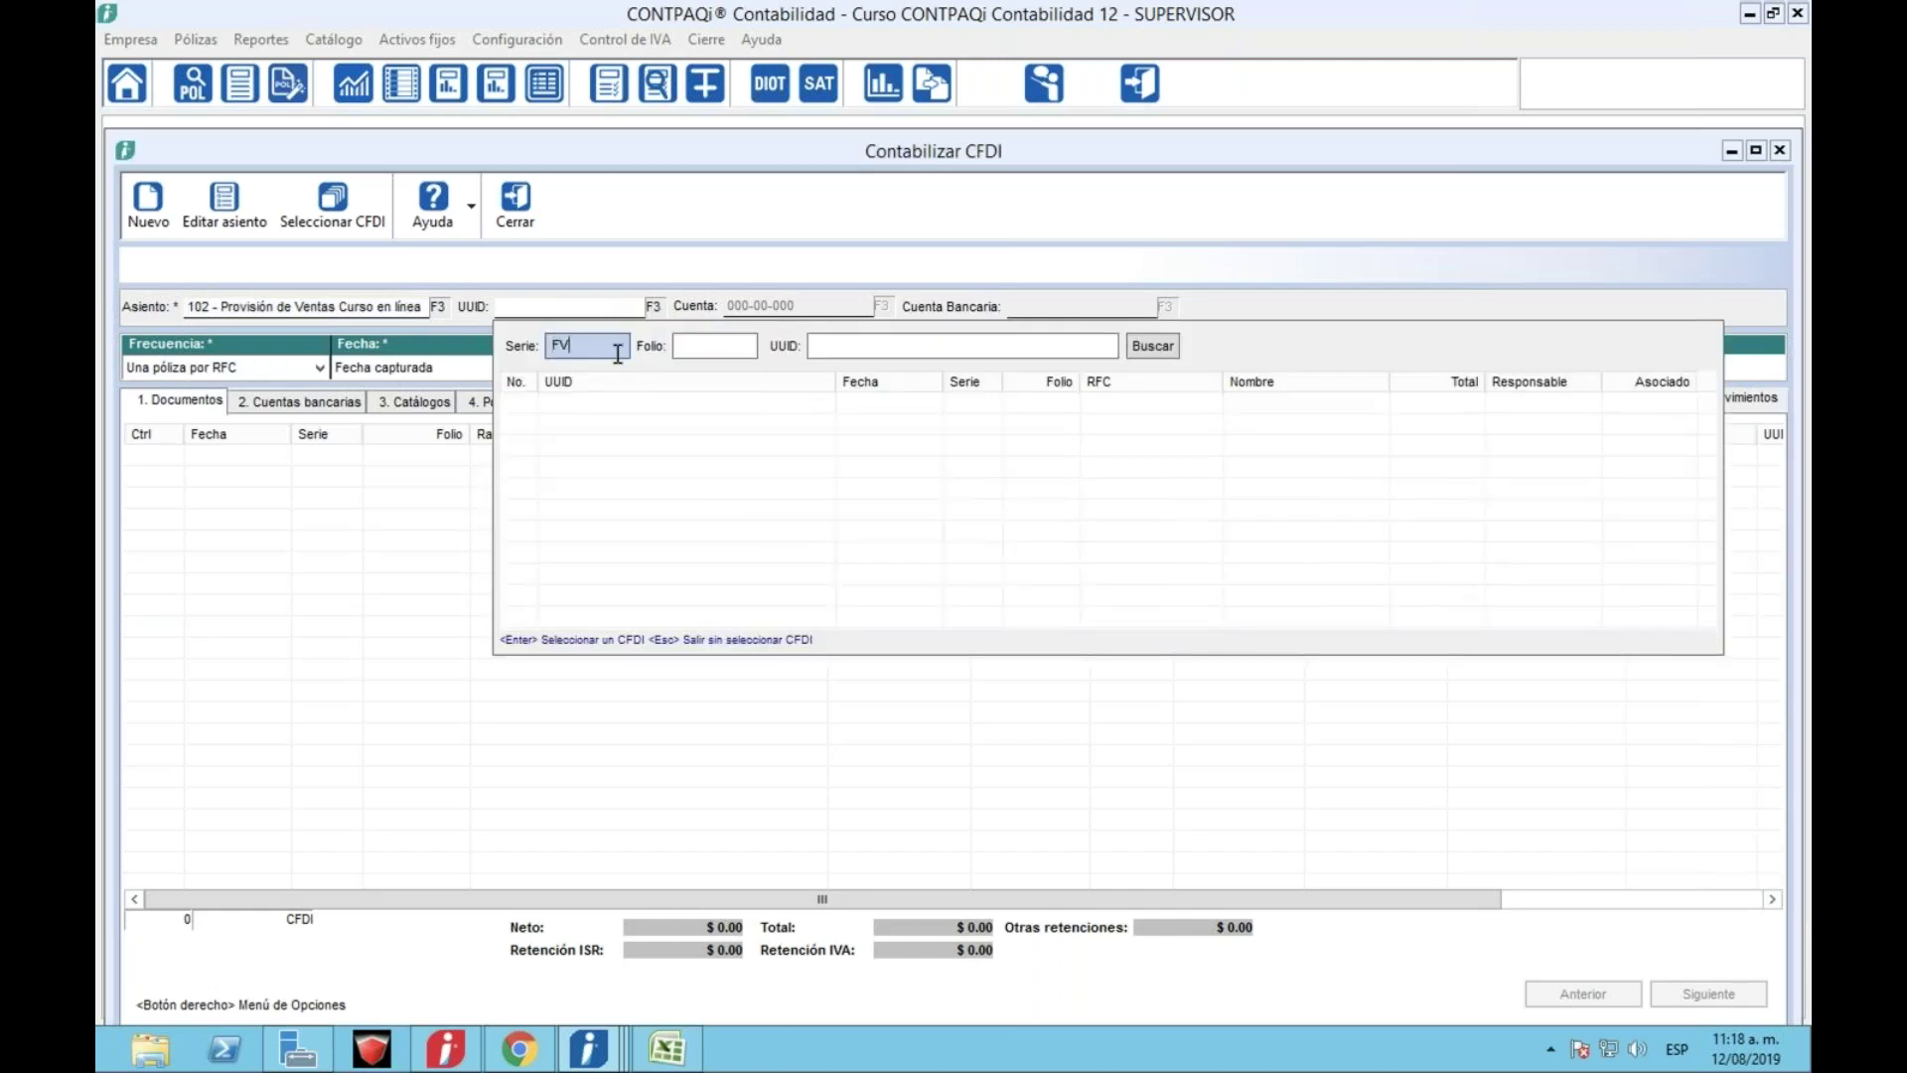
text(FV)
key(Tab)
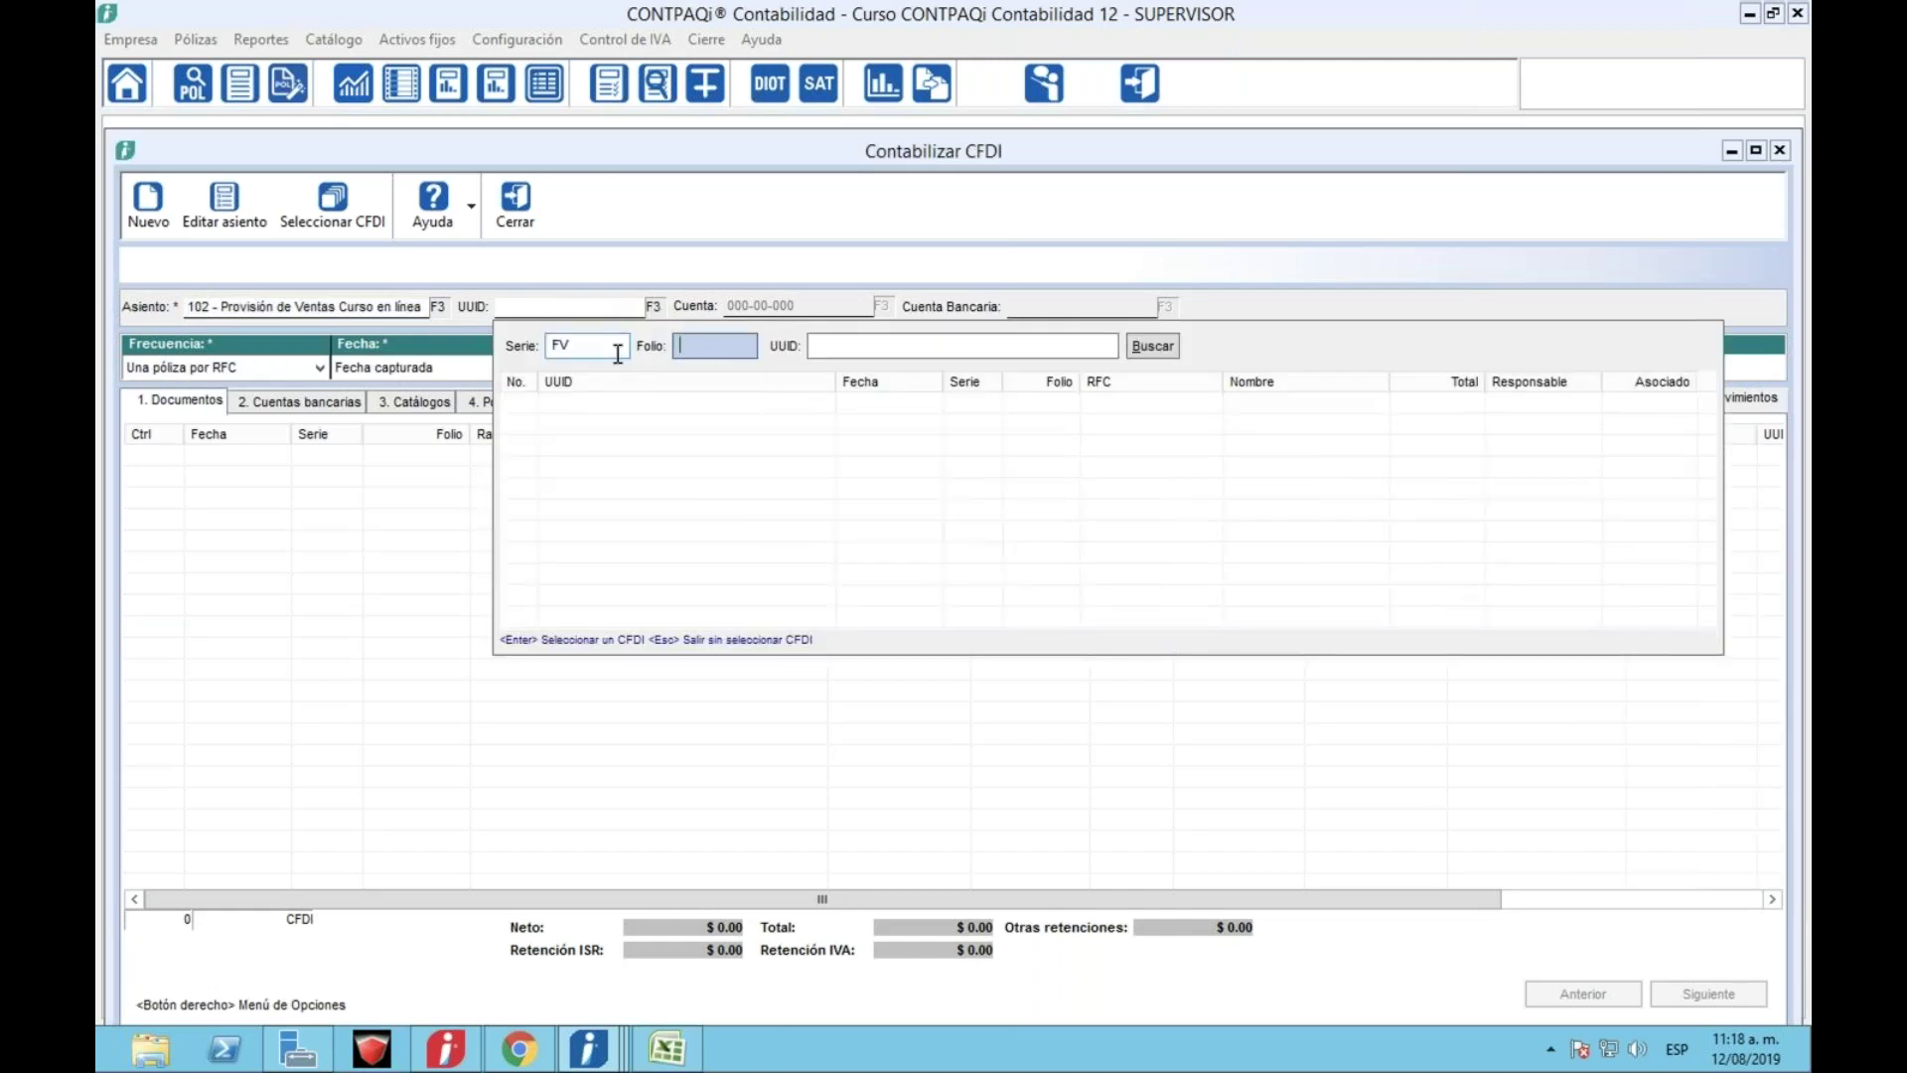
text(2034)
key(Return)
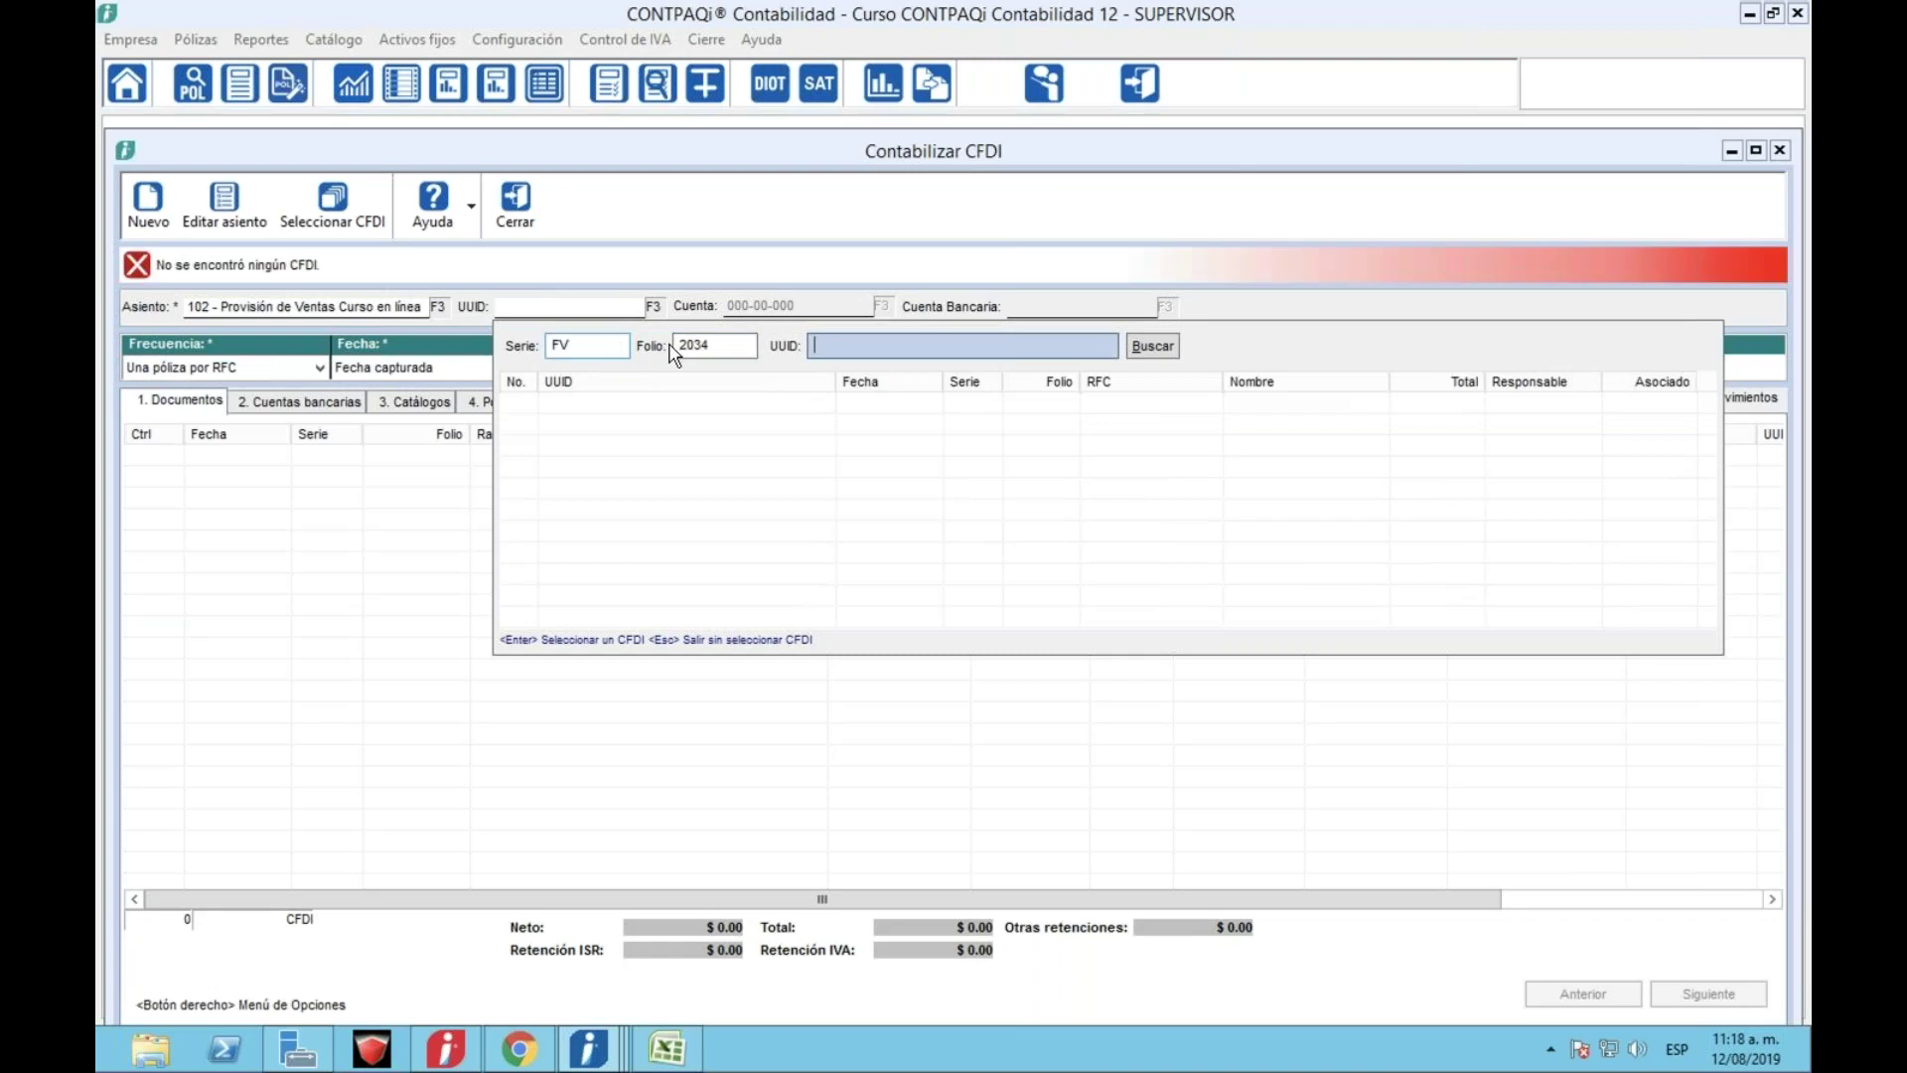
click(1152, 346)
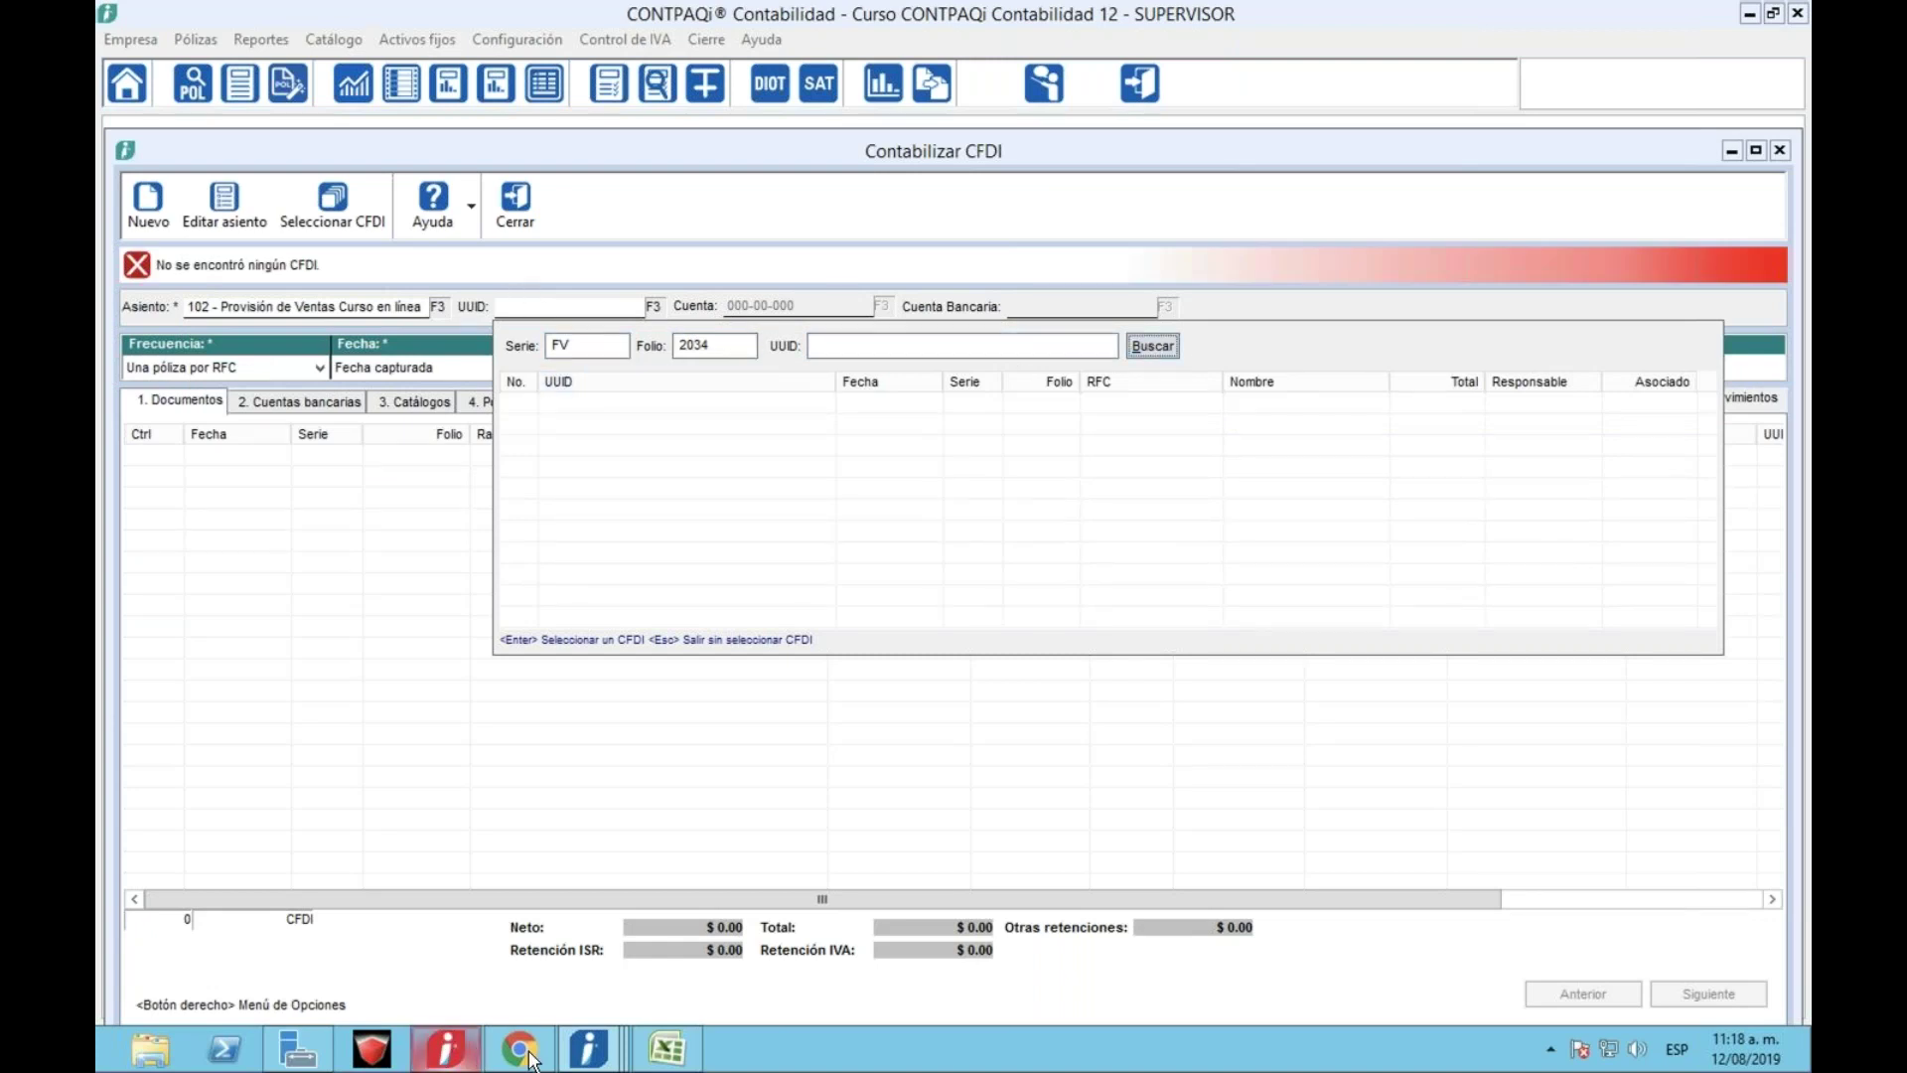
click(530, 1055)
click(596, 1053)
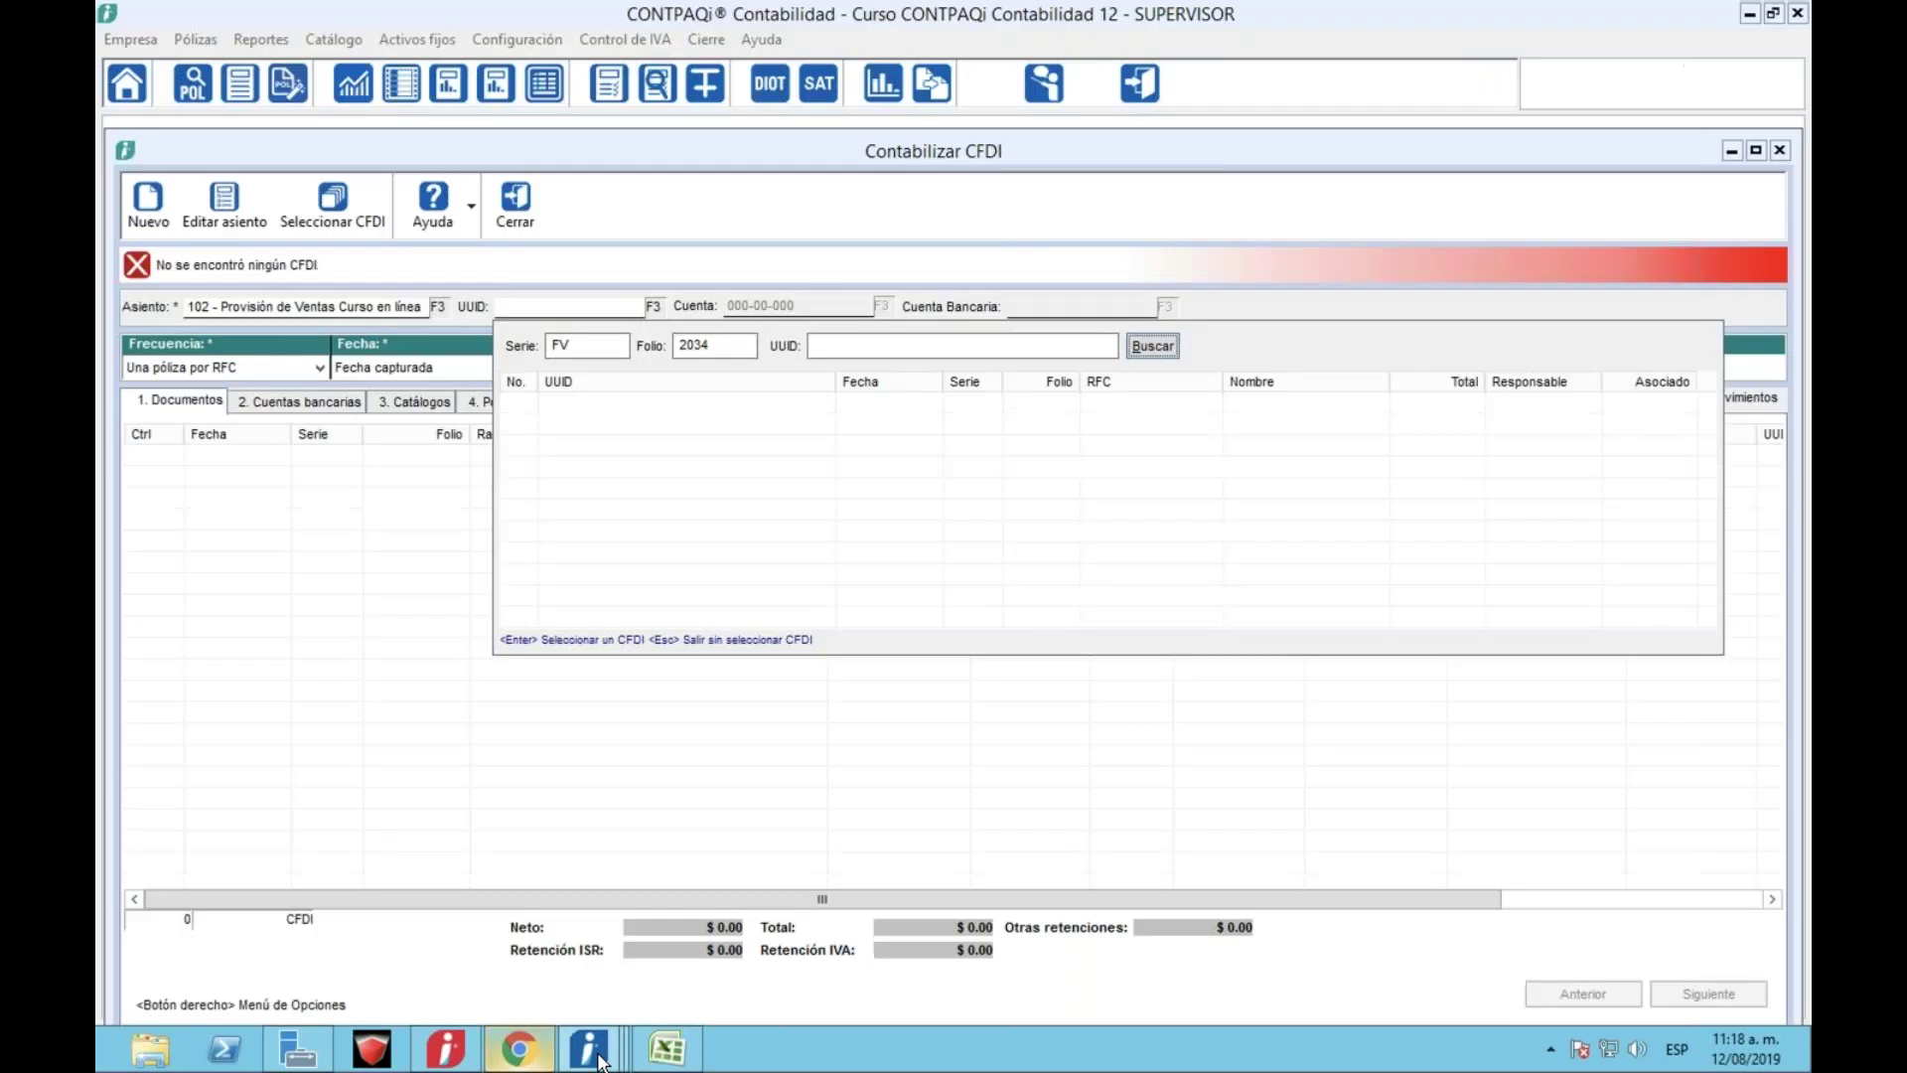
click(130, 39)
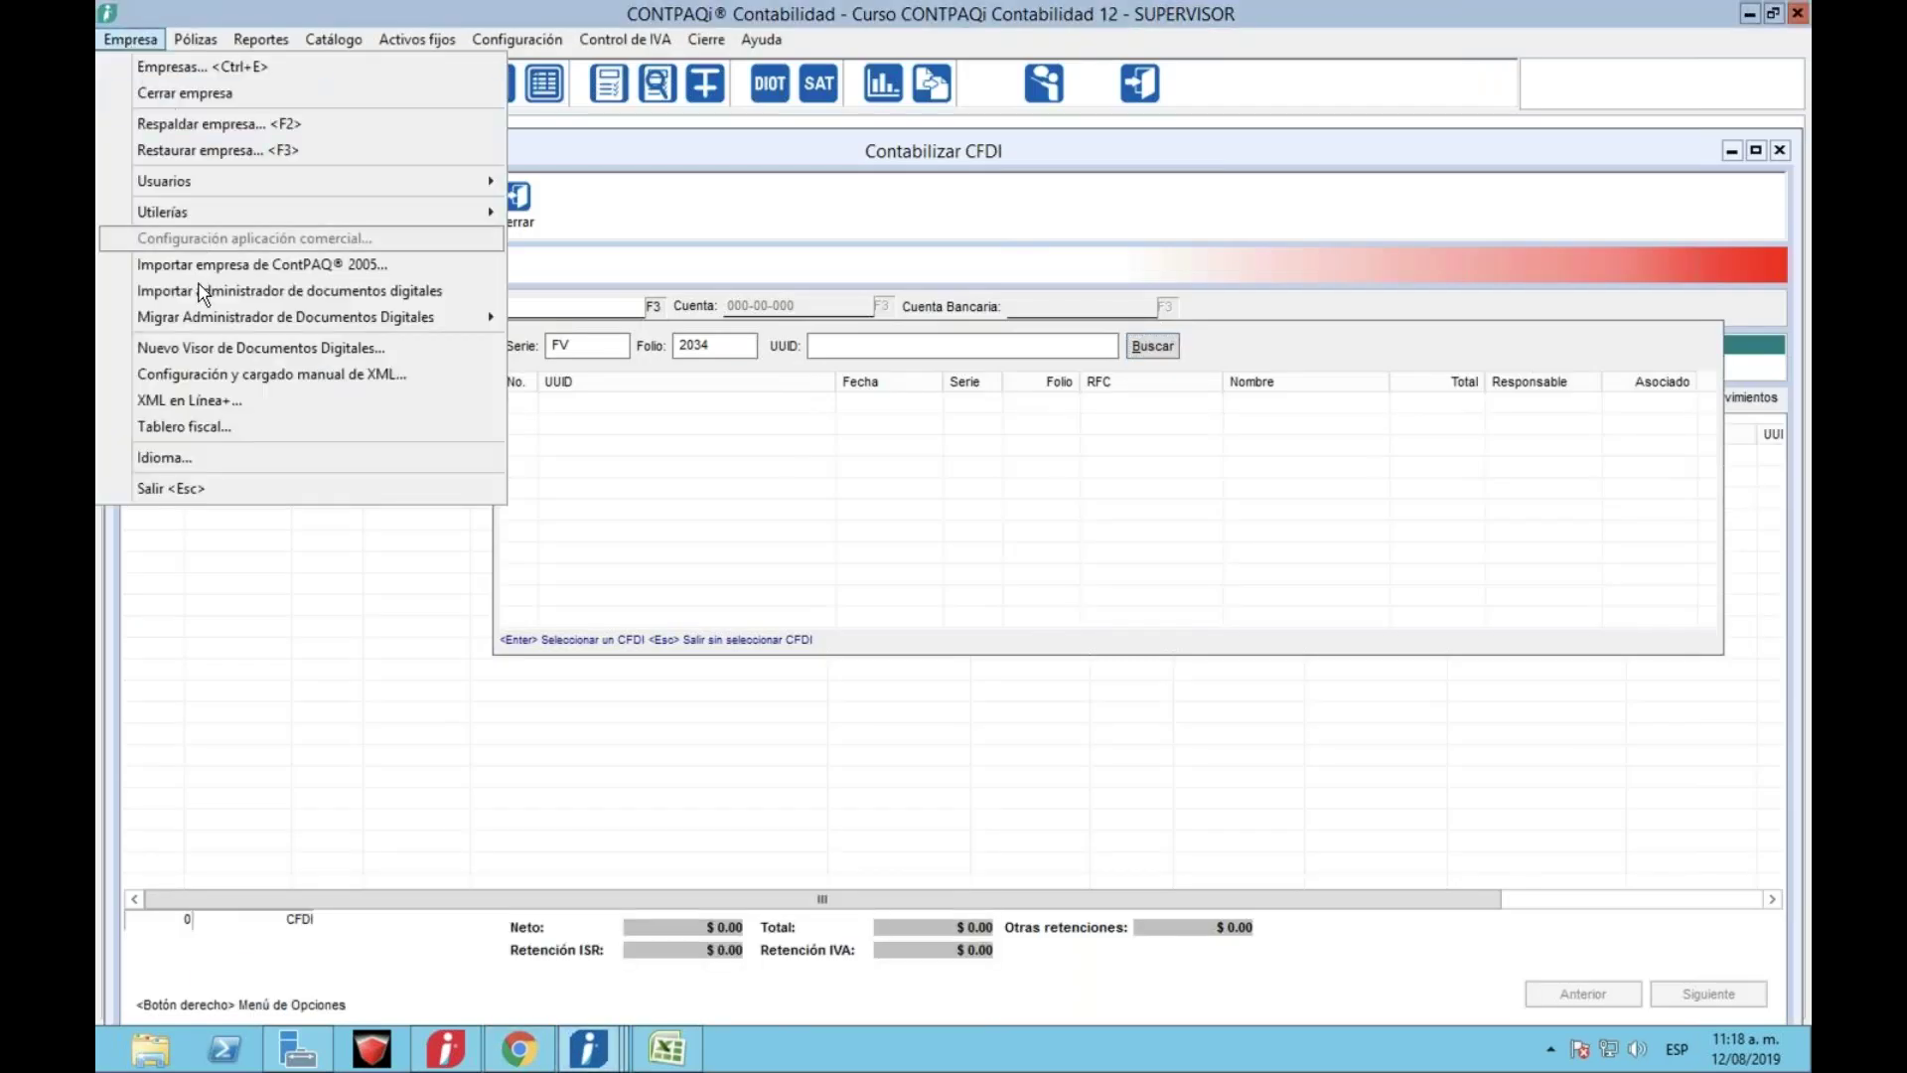
In the new digital documents viewer, list all issued invoice headers with no start date.
click(221, 350)
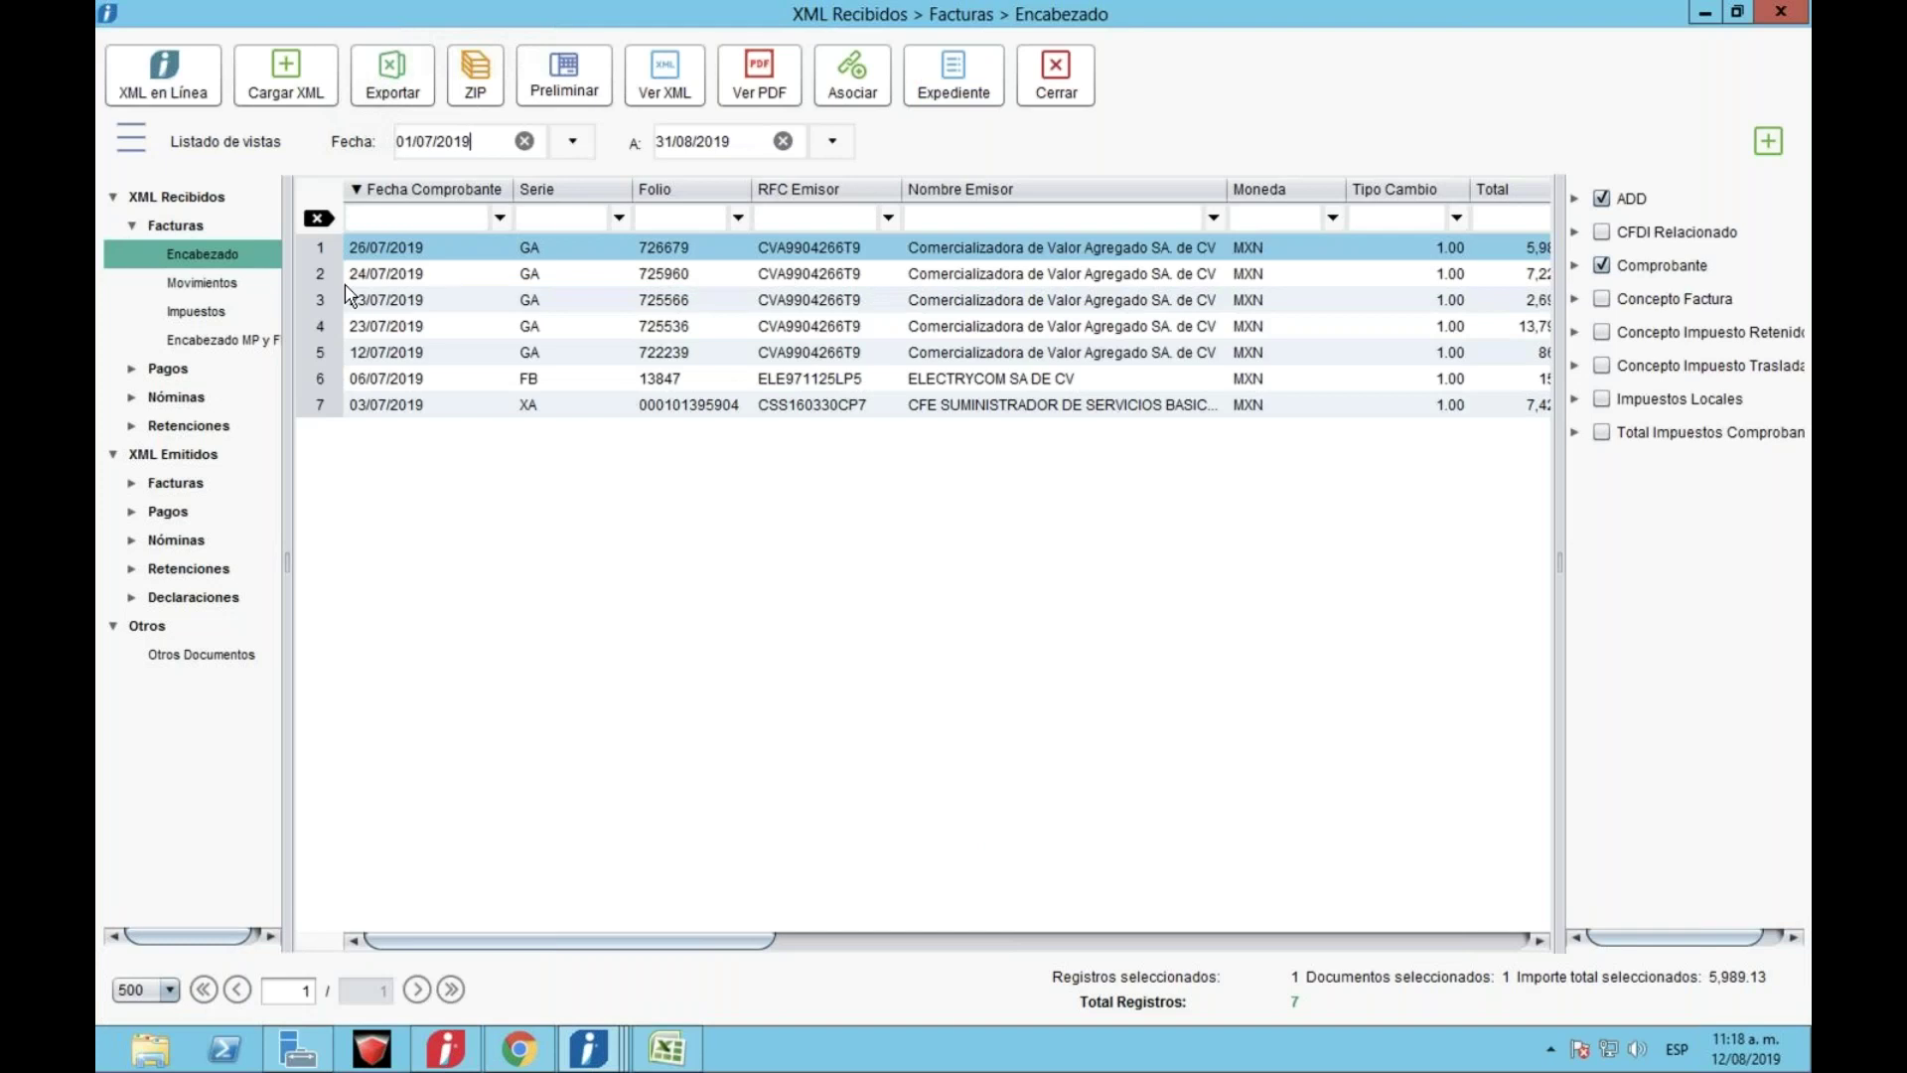
click(171, 485)
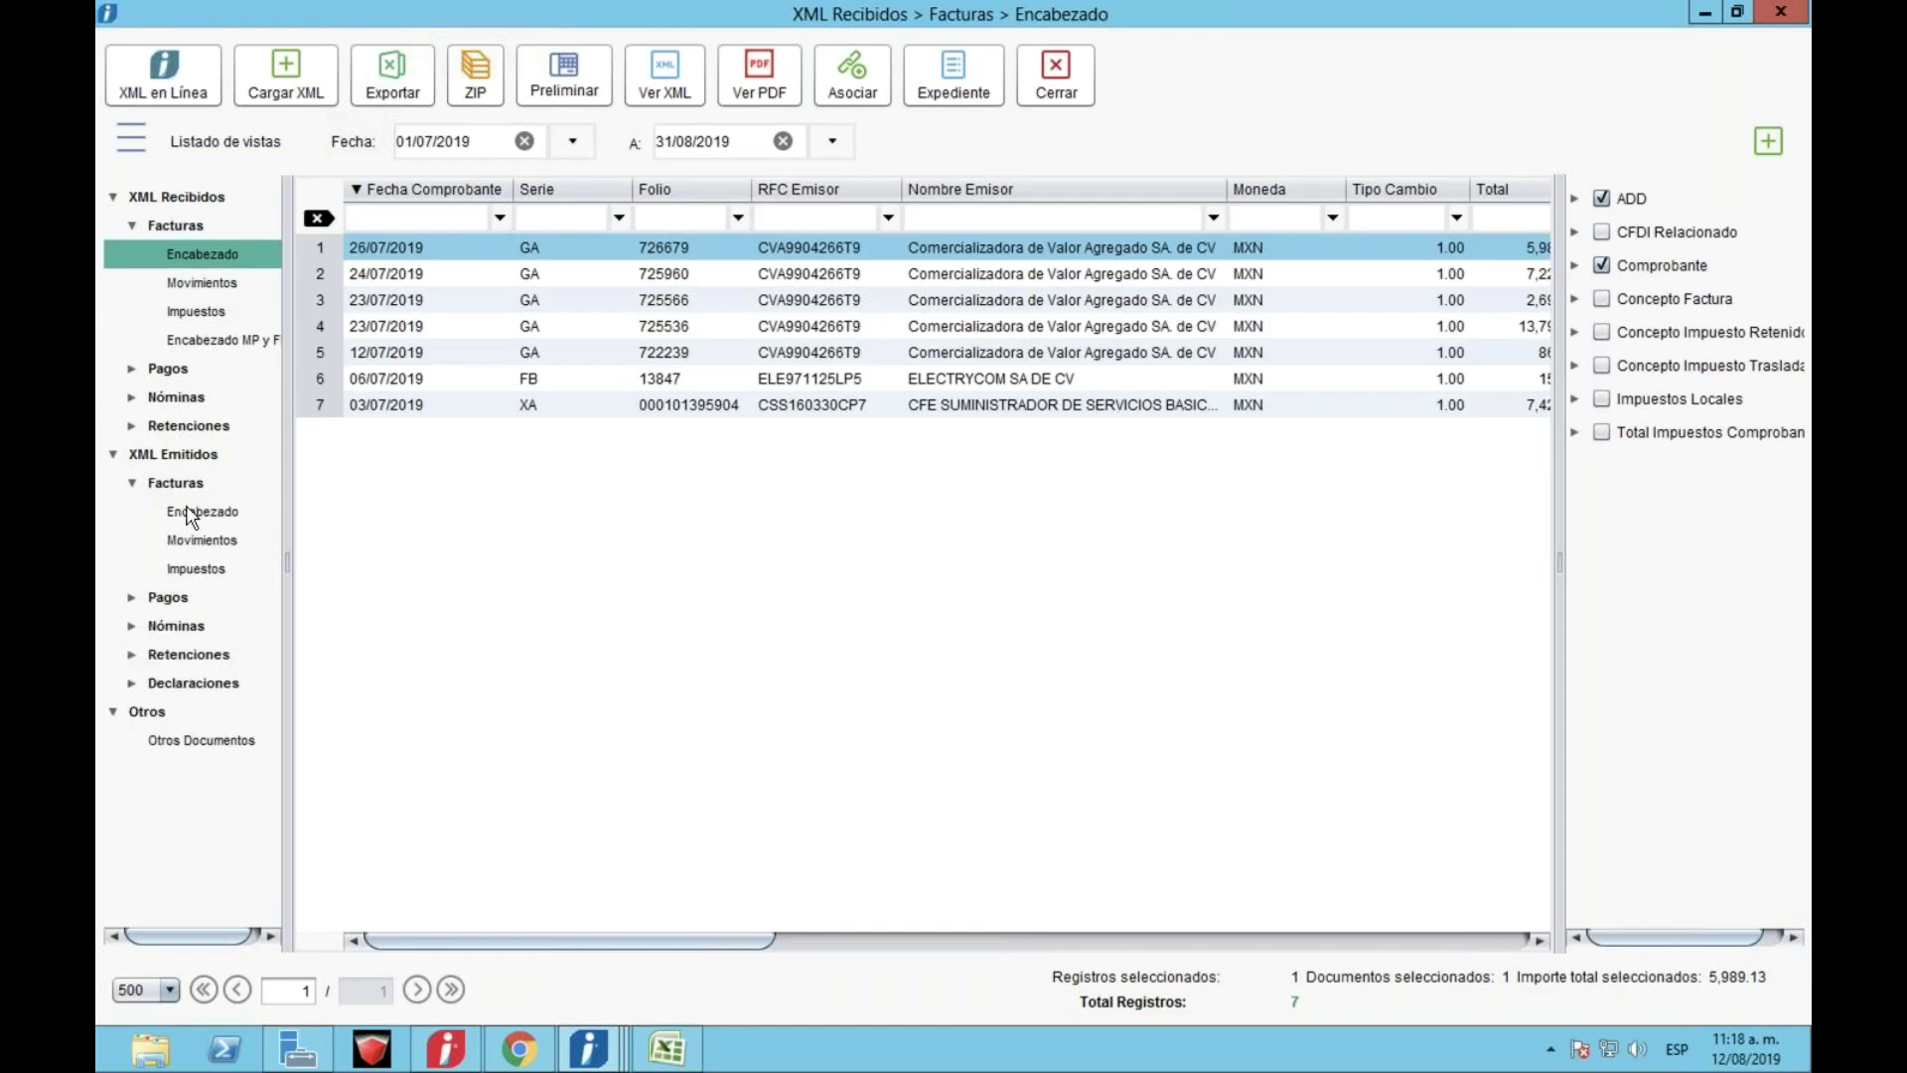
click(194, 511)
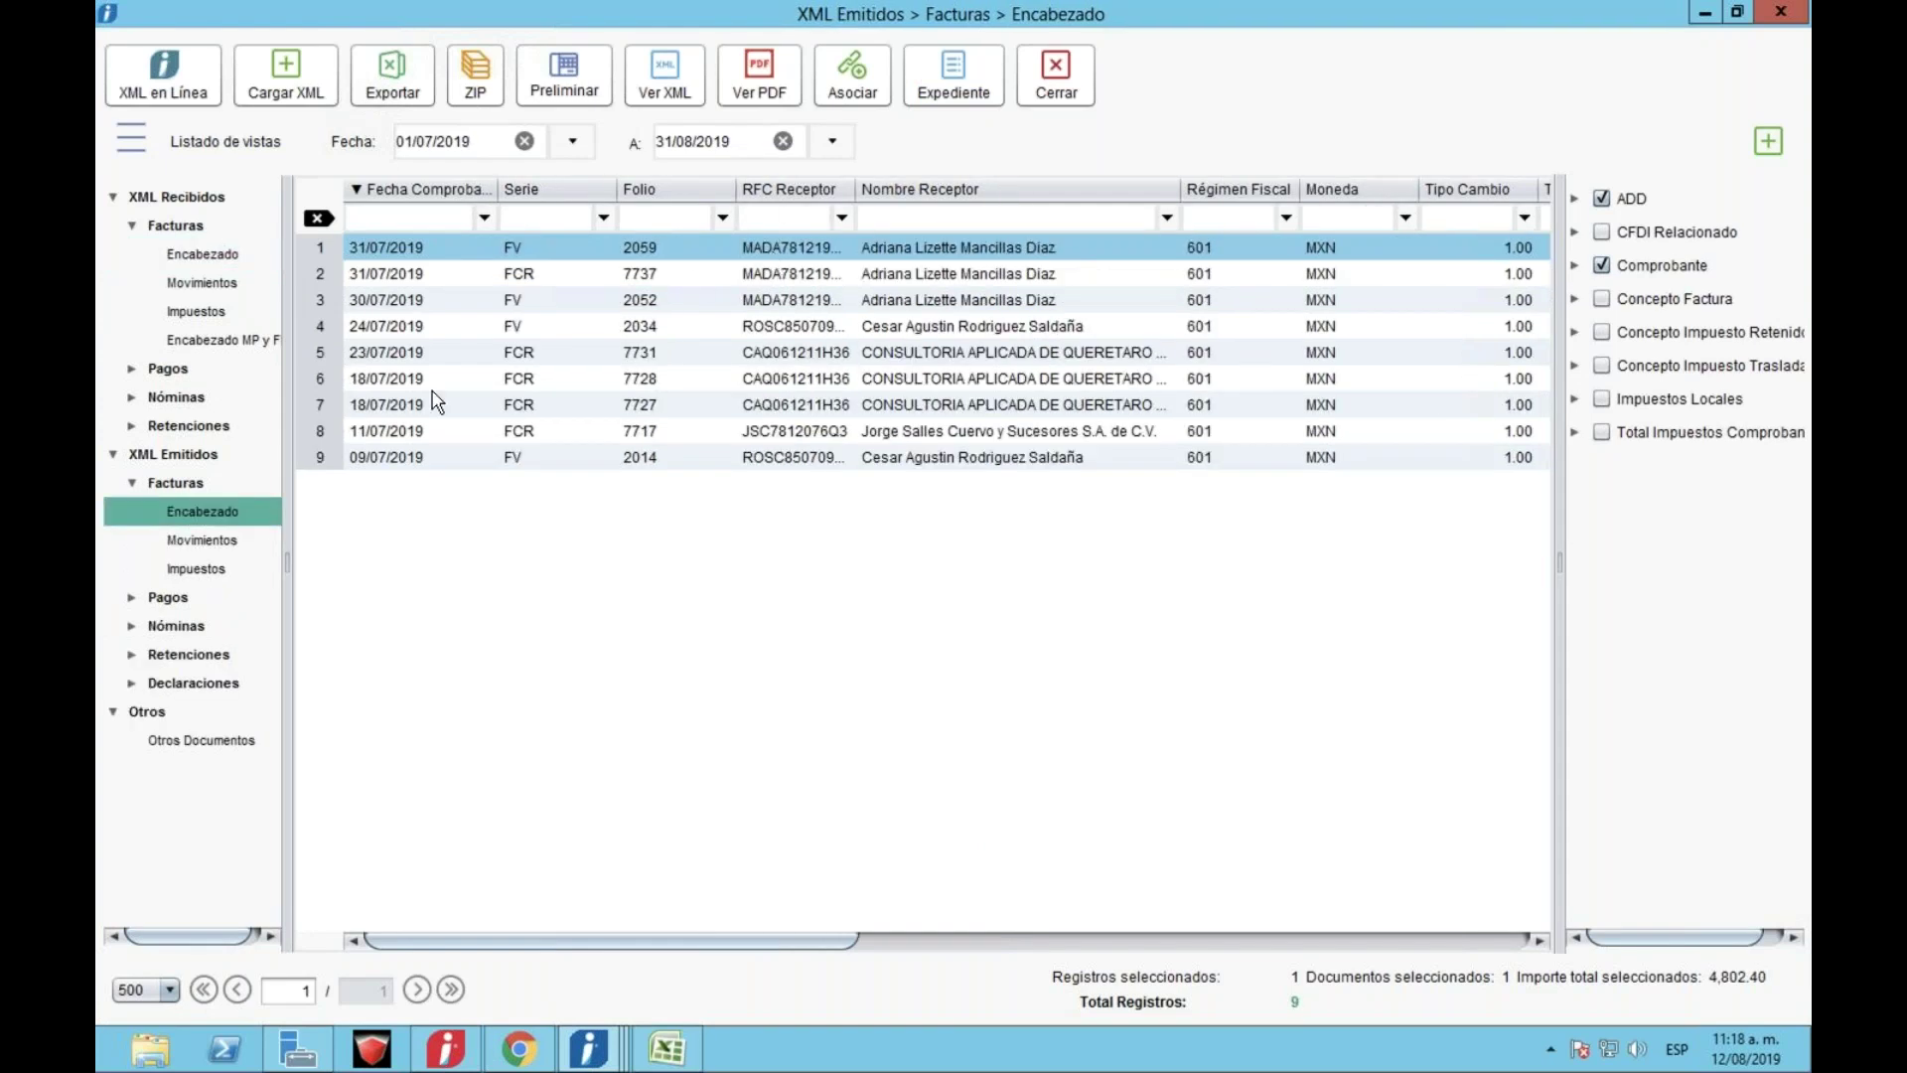
click(525, 141)
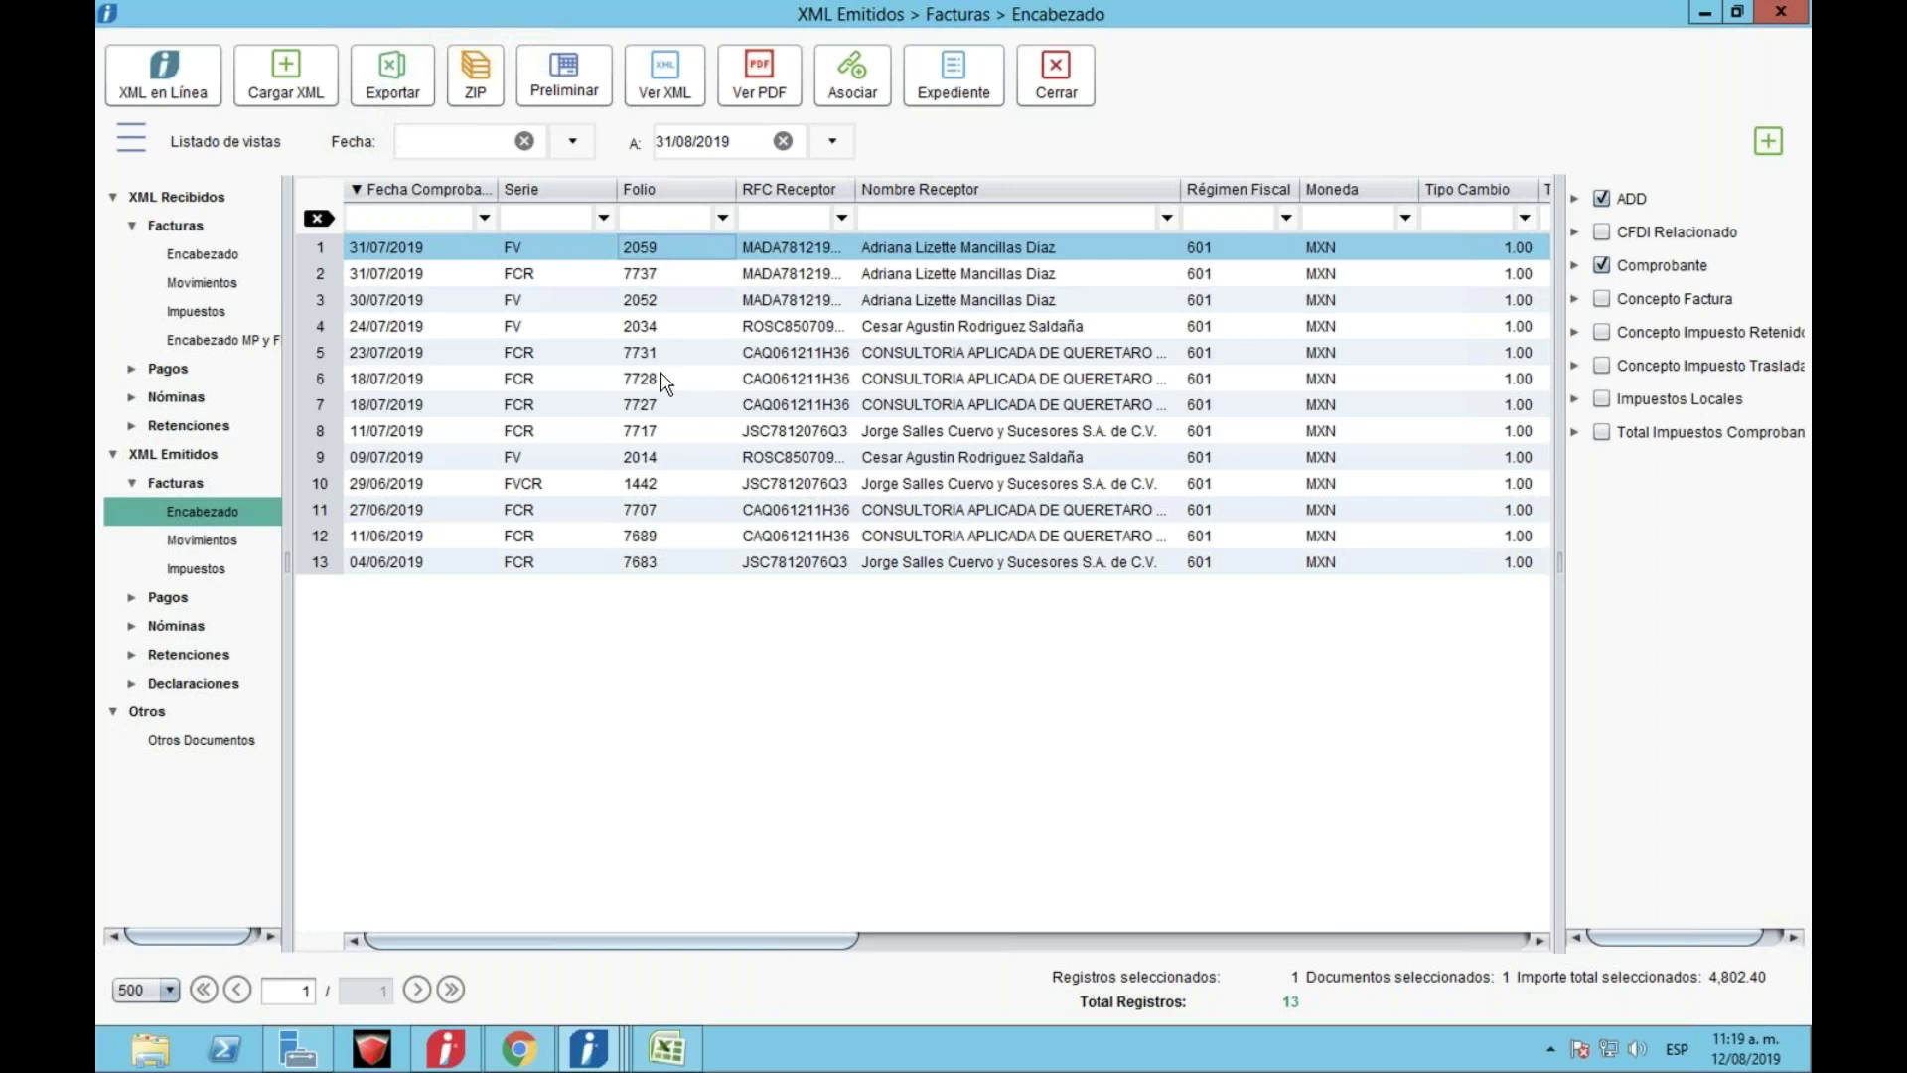
Preview invoice FV 2034, highlighting the start of its folio fiscal, then close the preview.
click(671, 331)
double_click(819, 335)
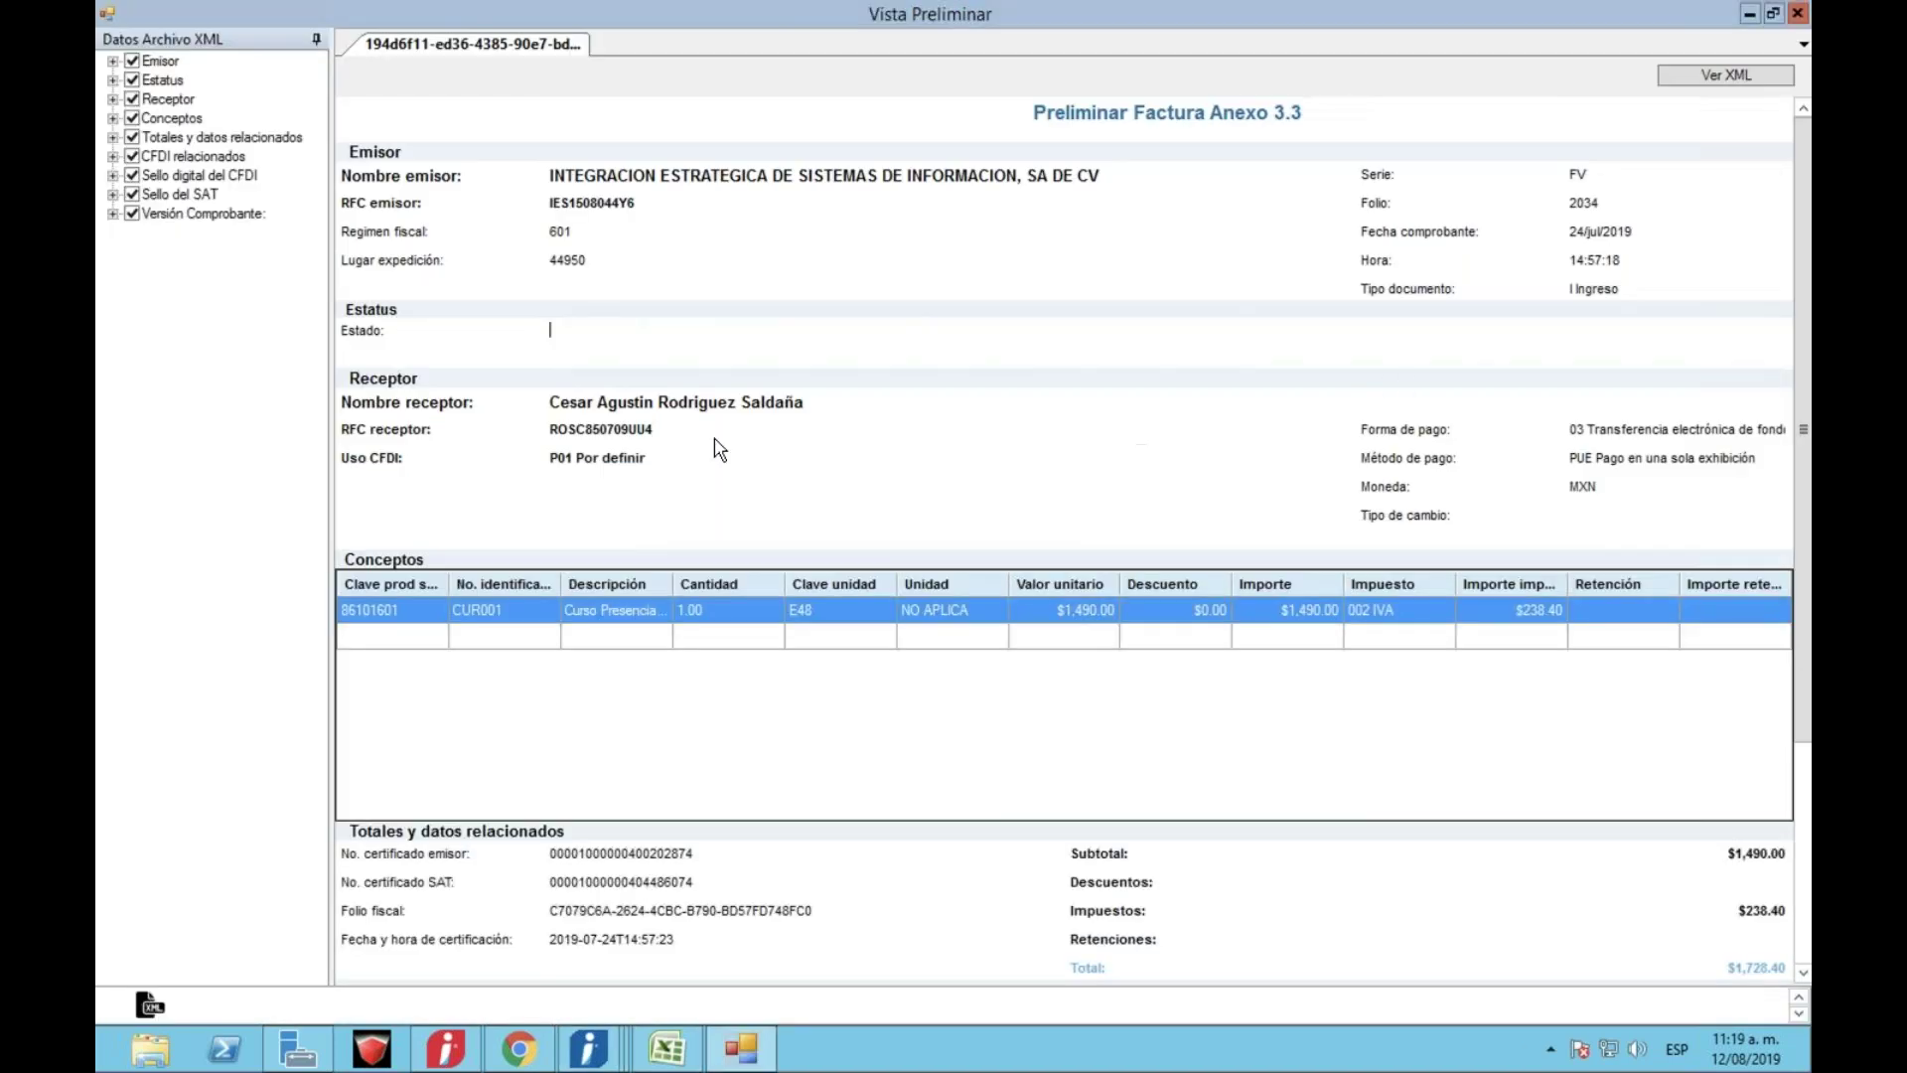
scroll(879, 497, down, 2)
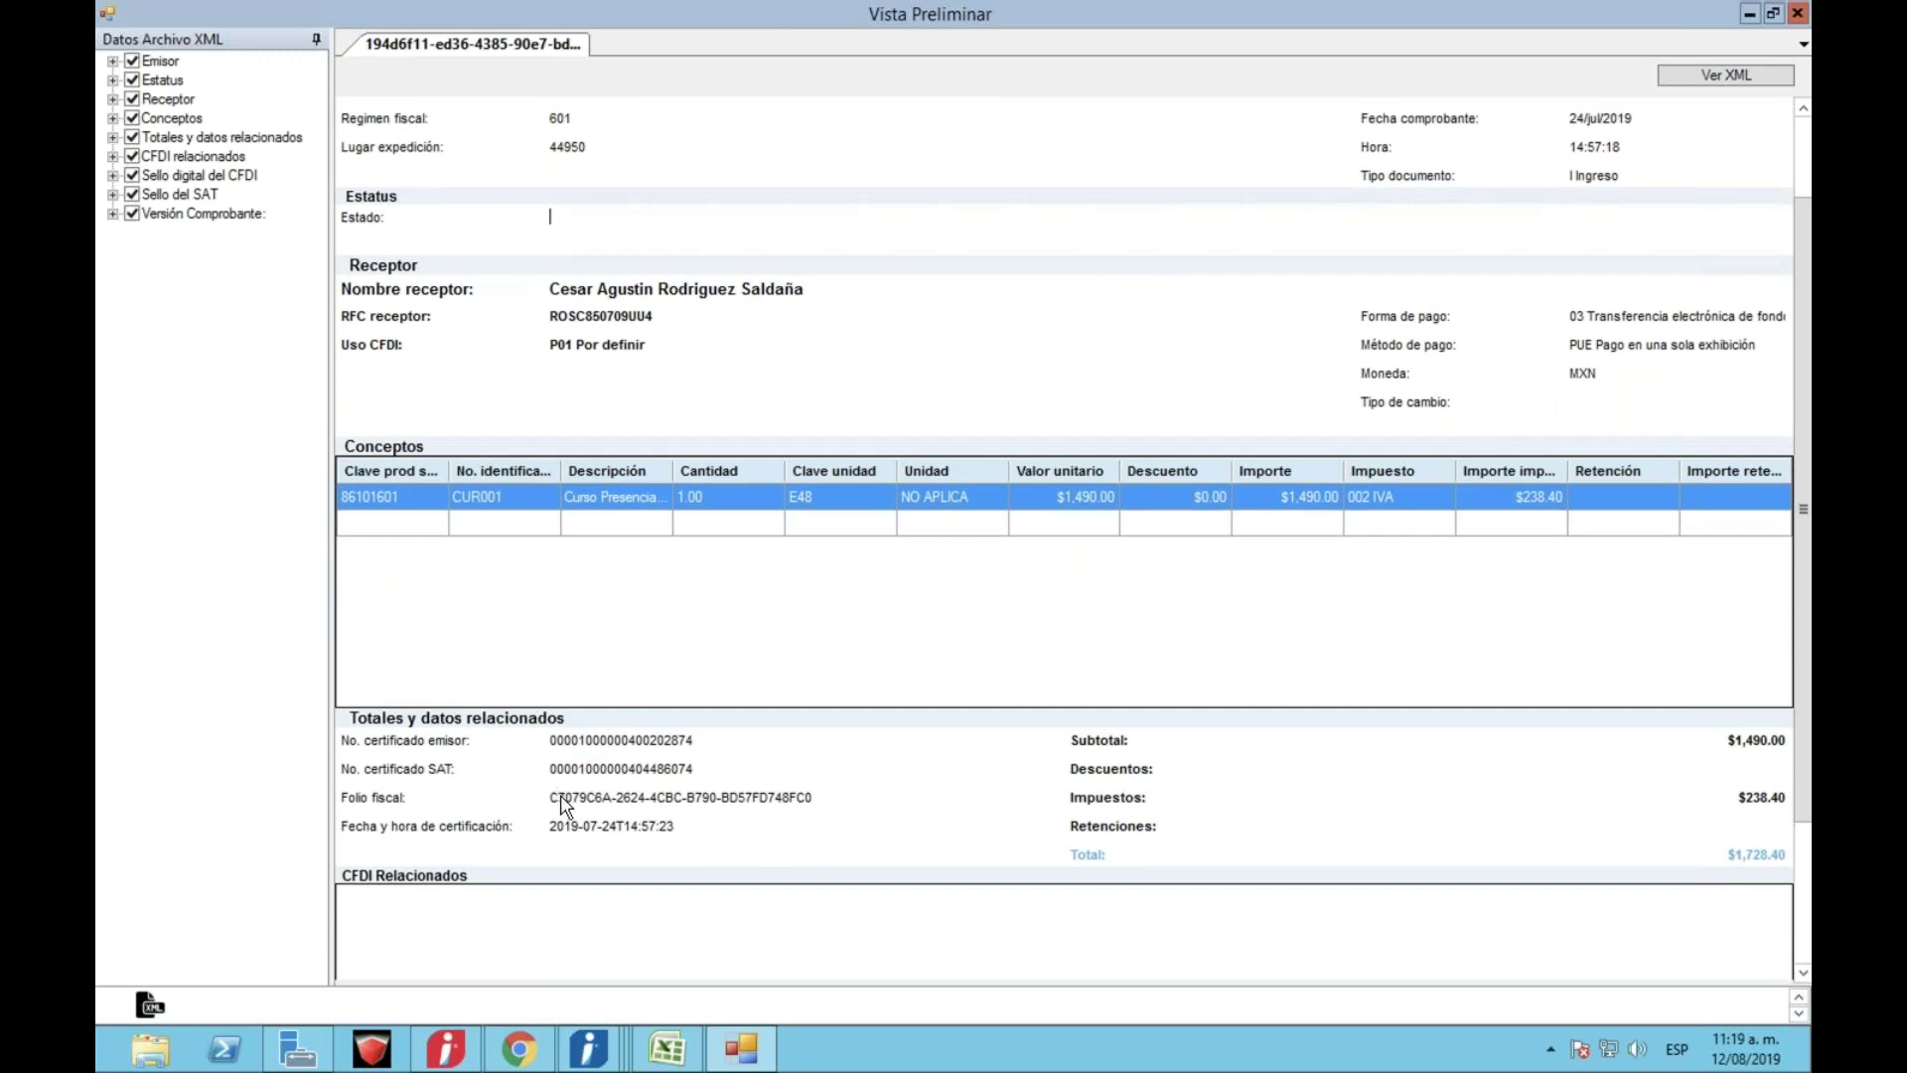
drag(550, 796, 586, 798)
click(1798, 15)
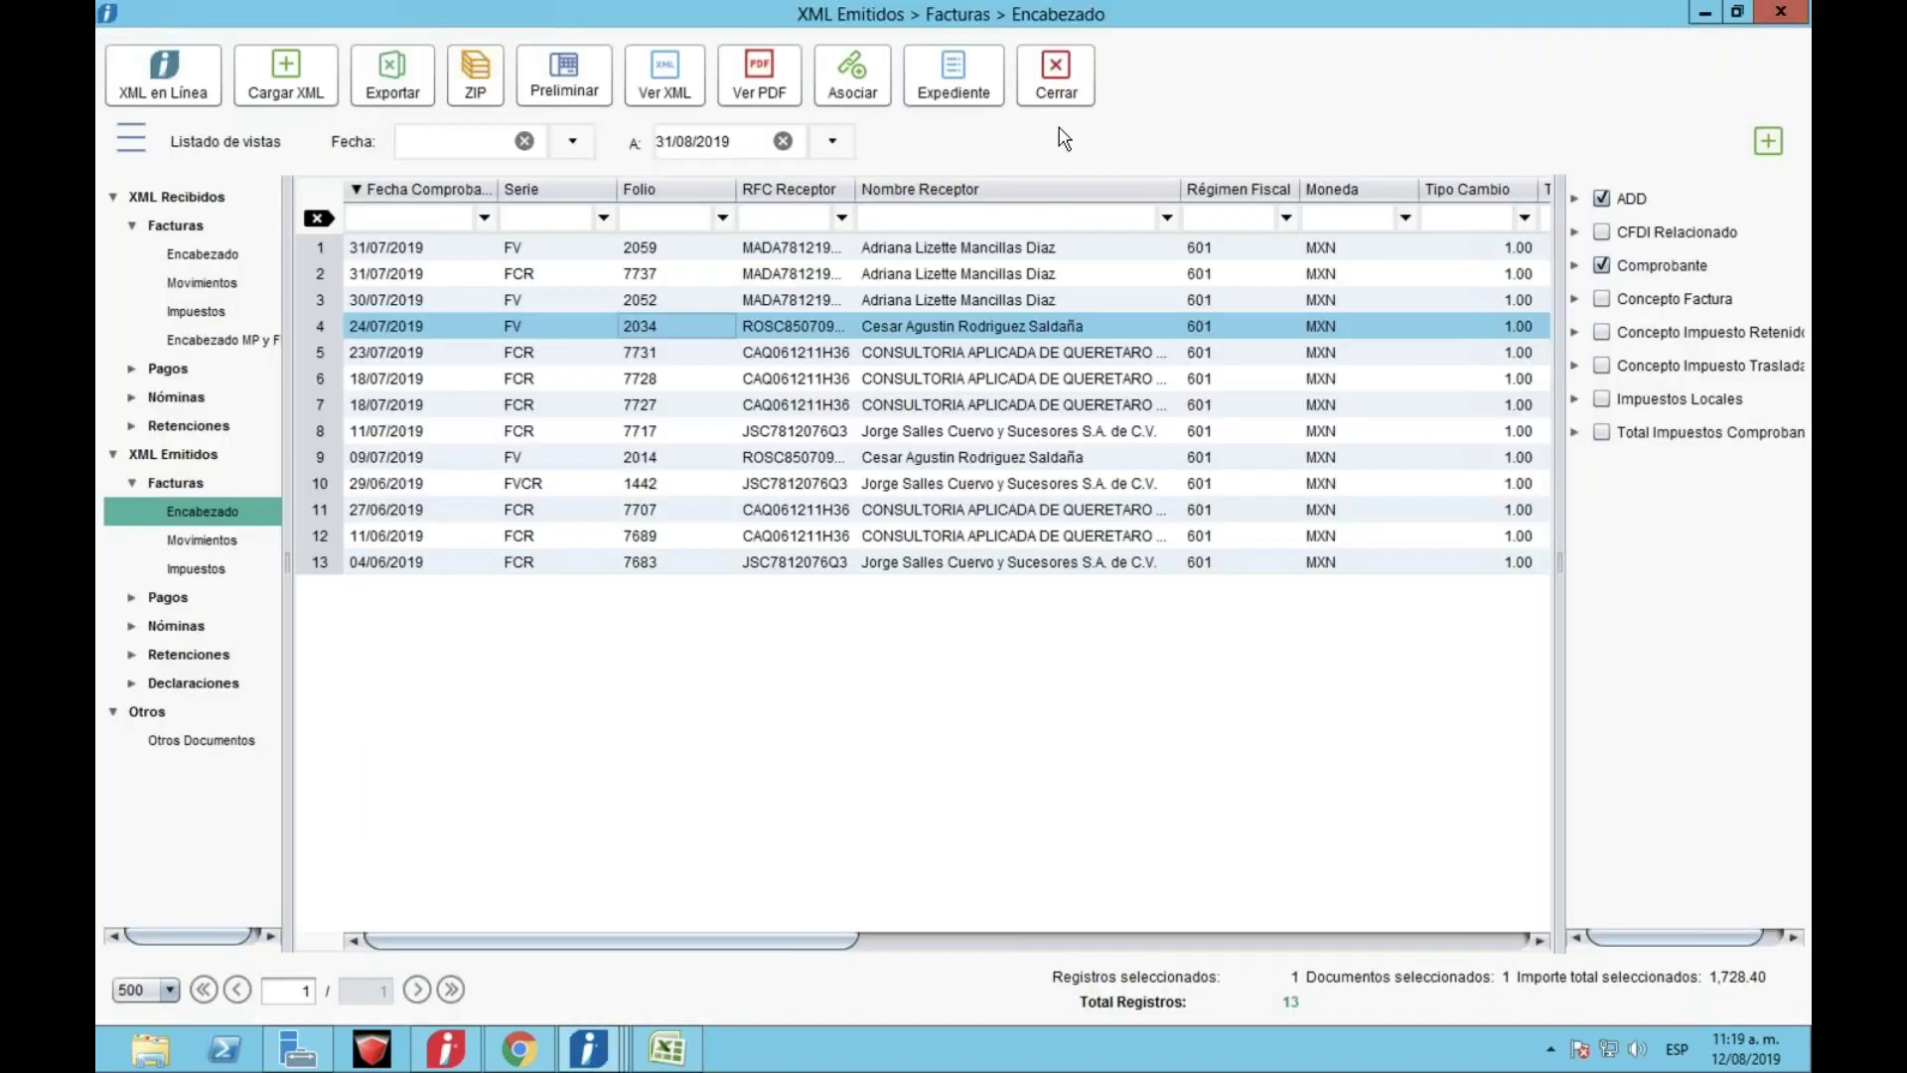
Close the documents viewer without exiting the program, and abandon the CFDI search popup.
click(1056, 80)
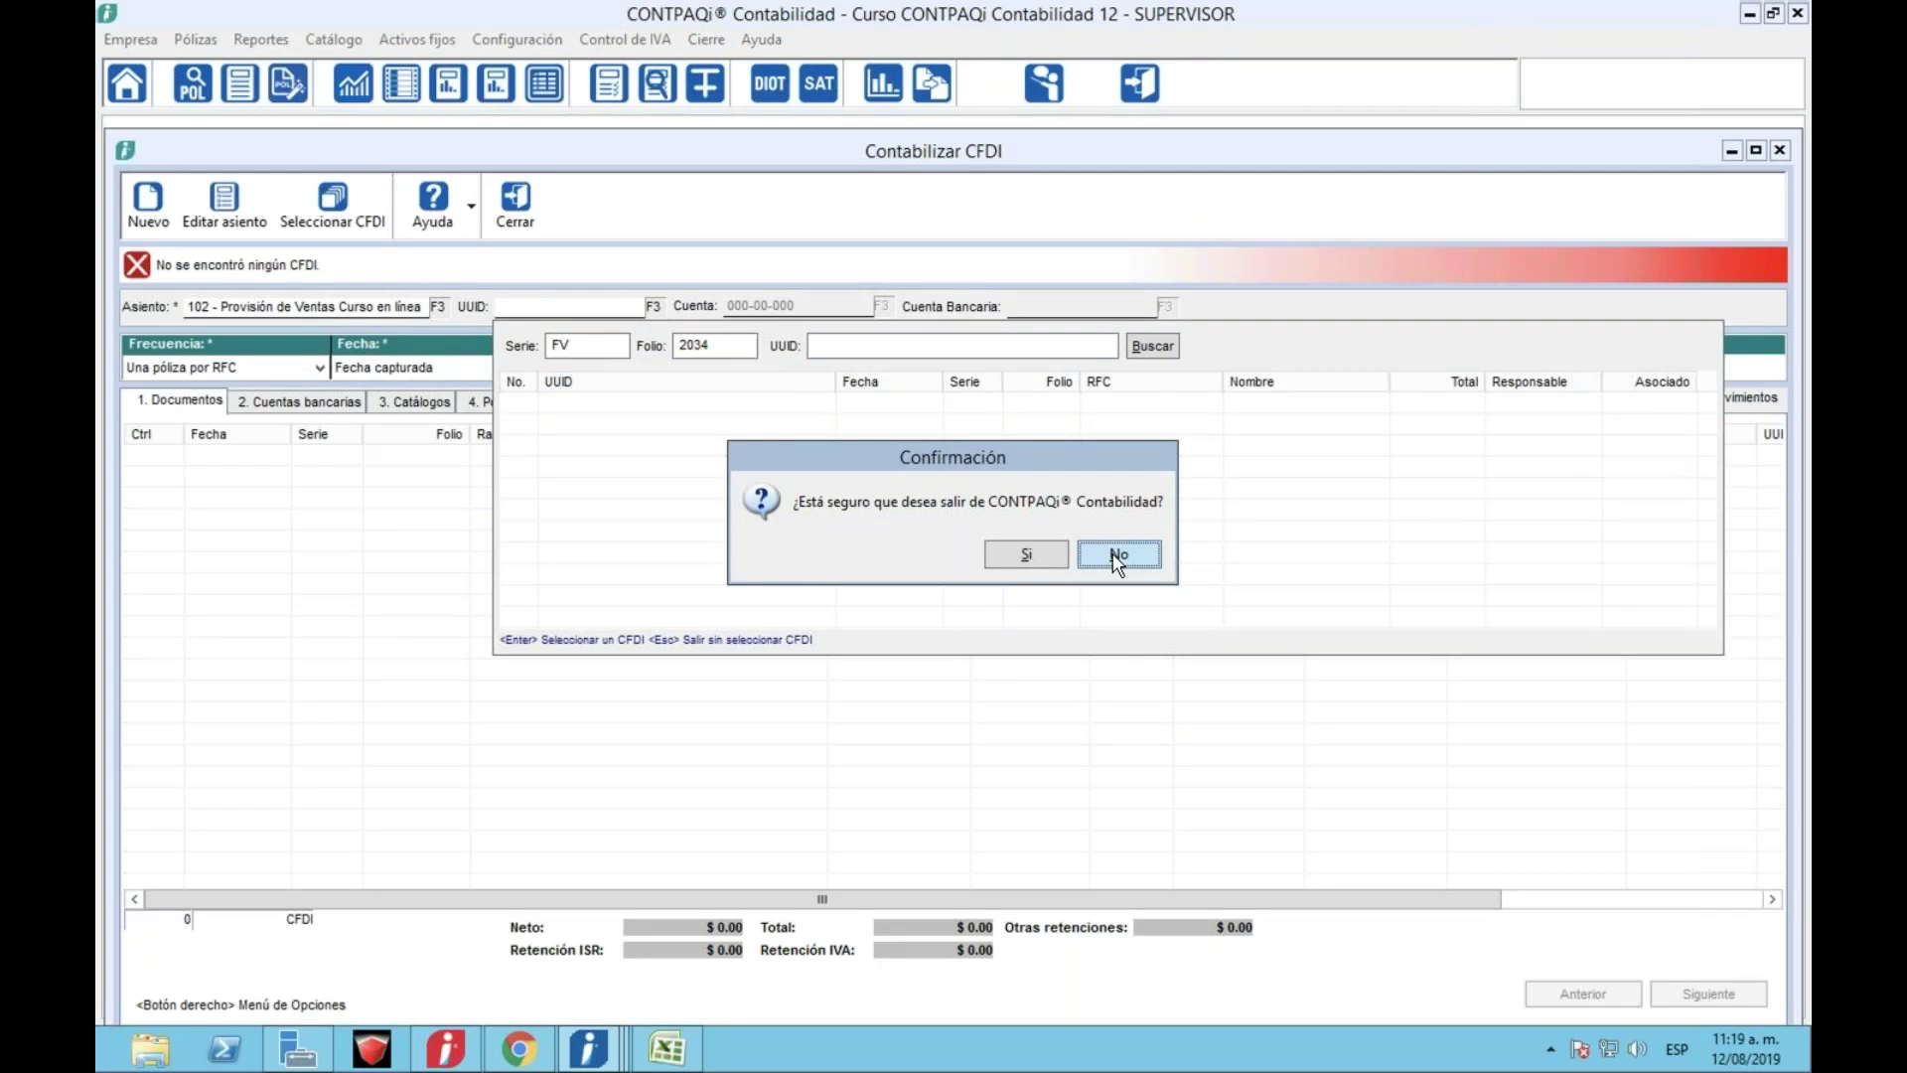
click(1116, 556)
click(1101, 562)
click(866, 349)
text(C7079)
key(Tab)
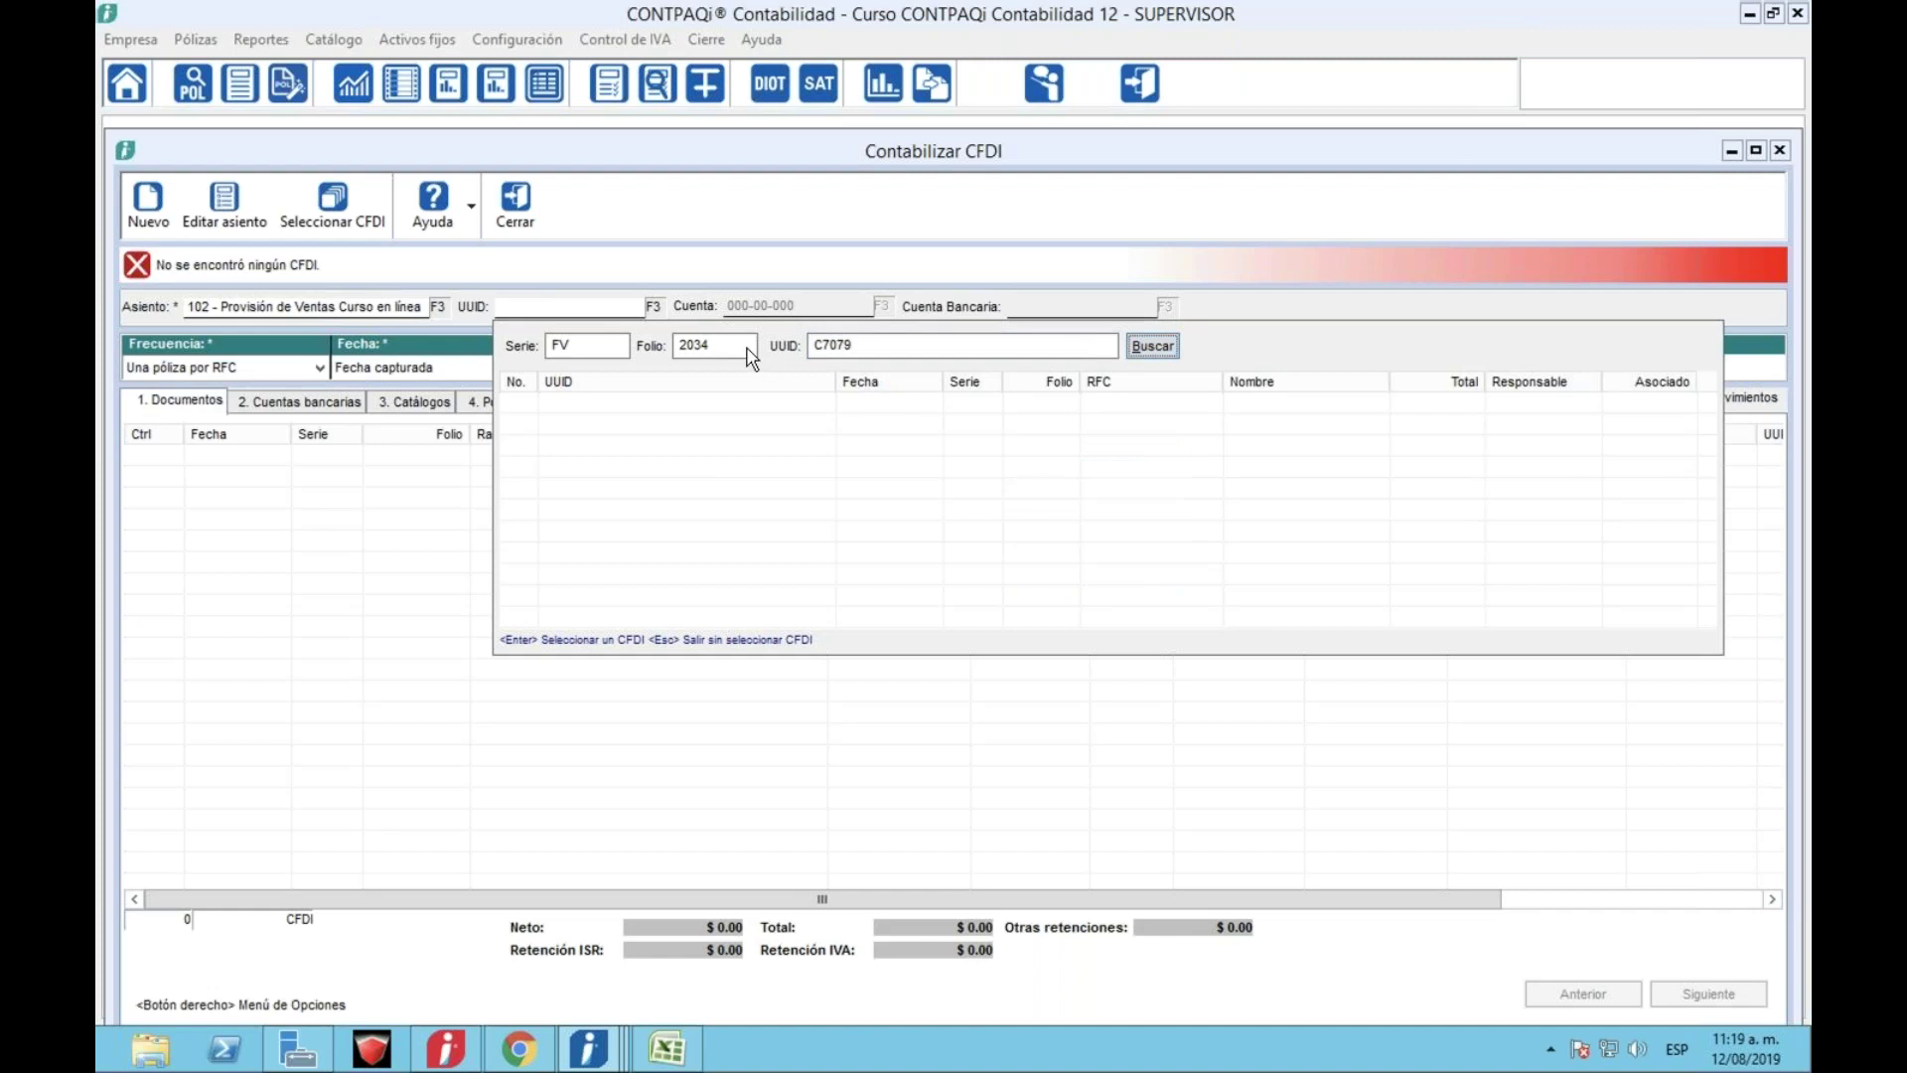
click(740, 353)
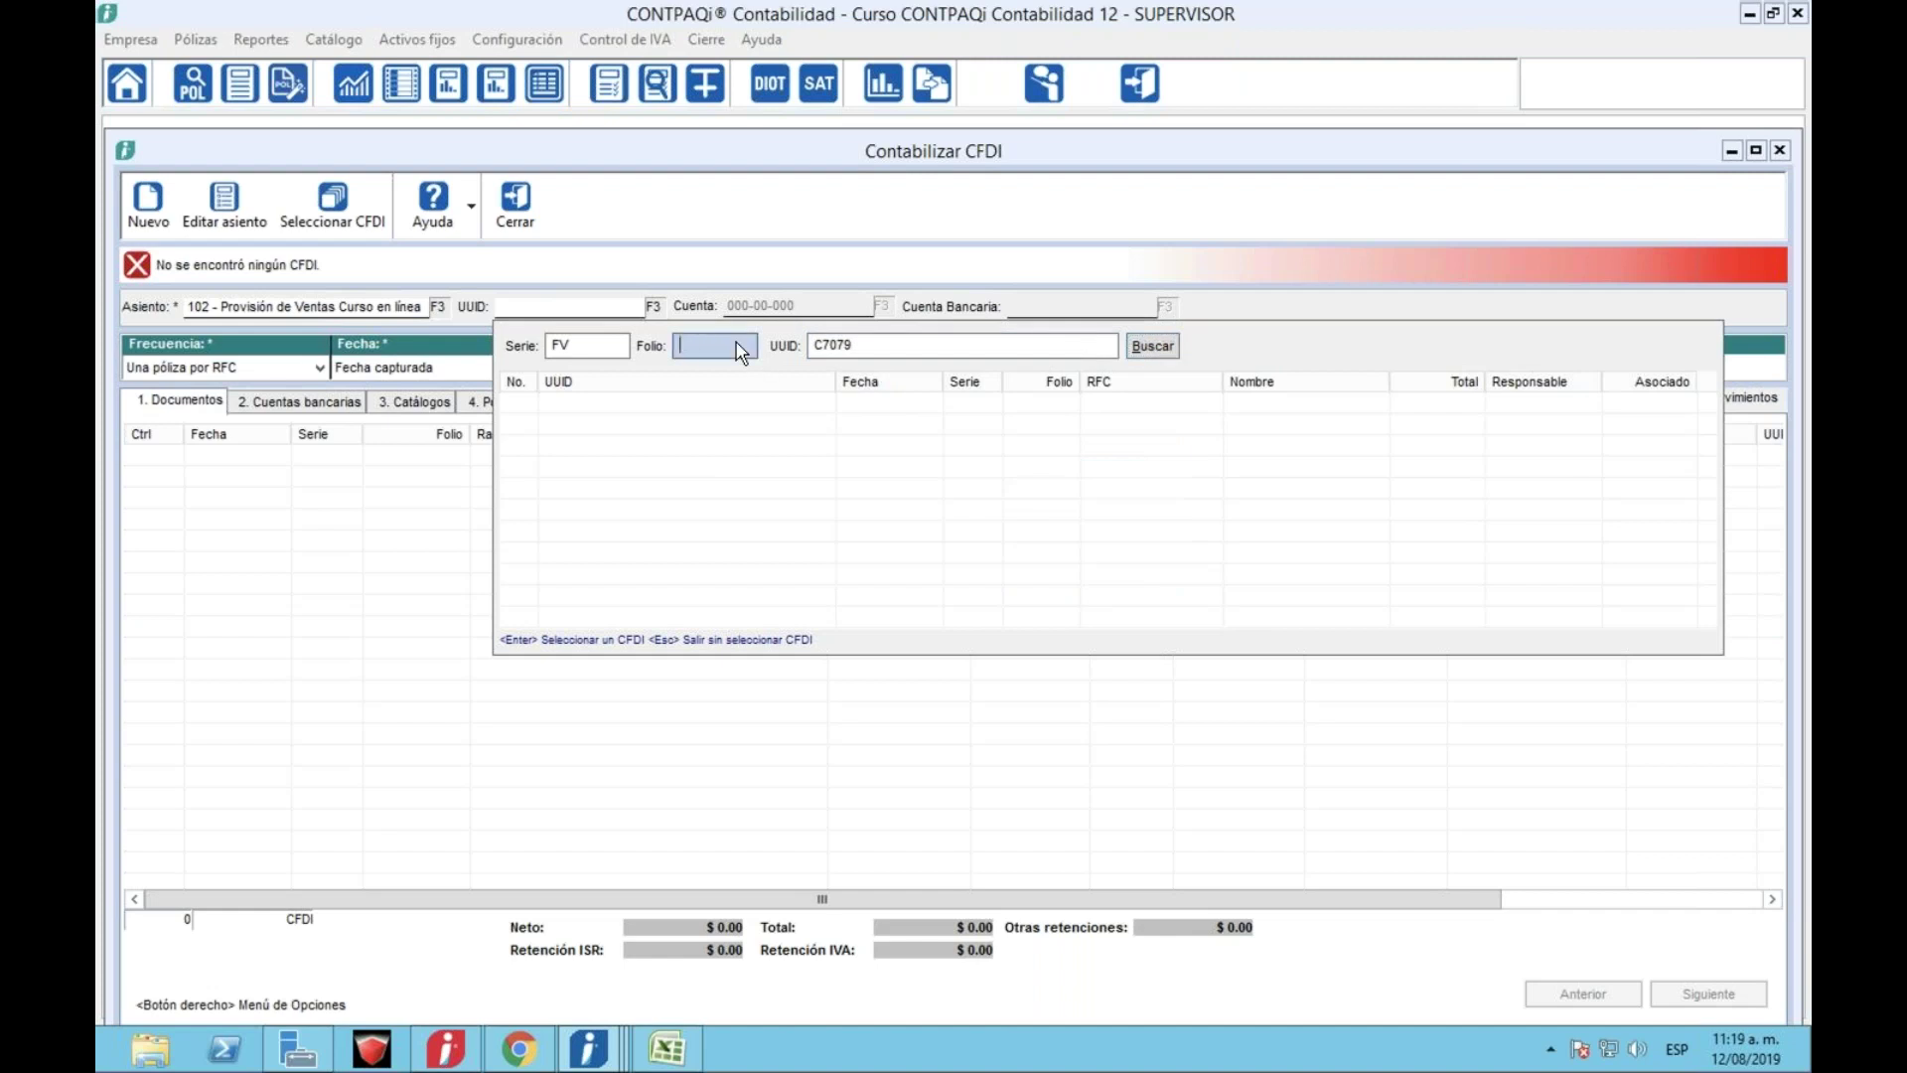
click(590, 349)
key(Tab)
key(Tab)
key(Tab)
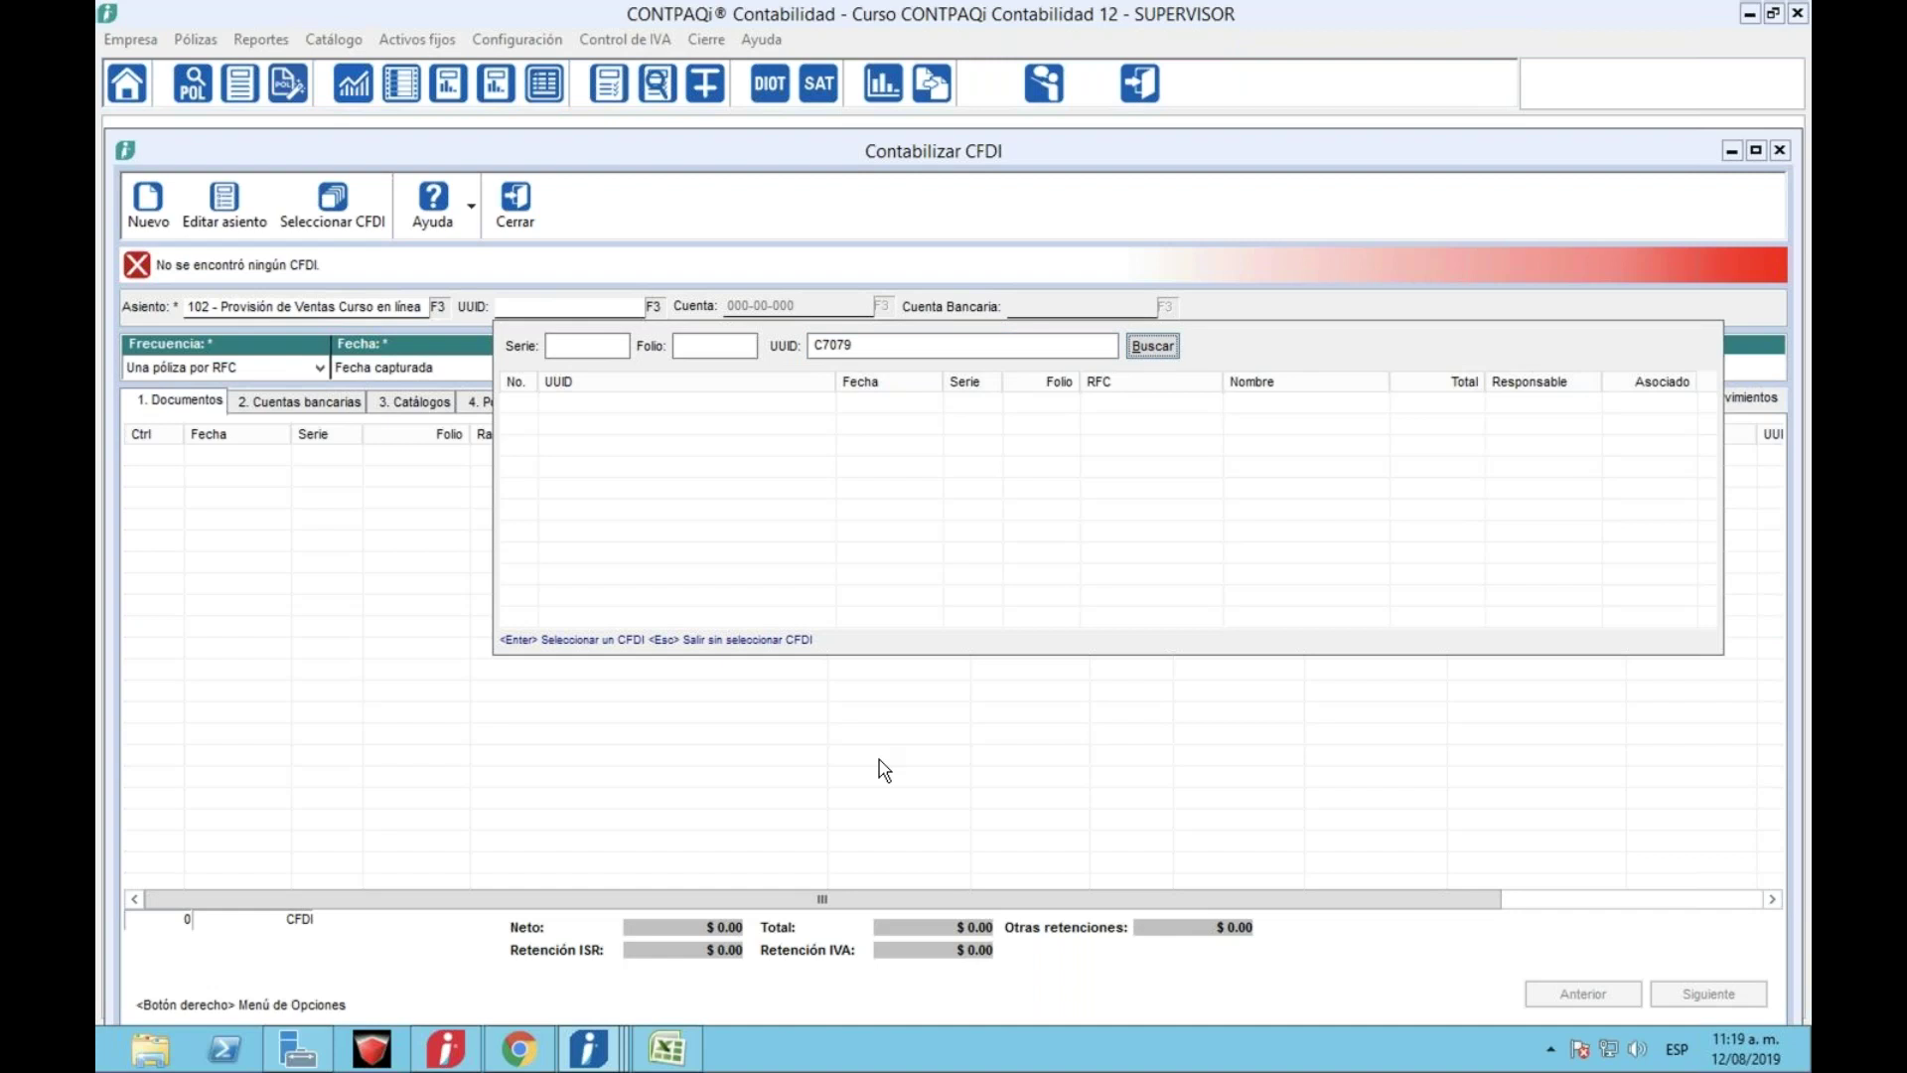
key(Escape)
key(Escape)
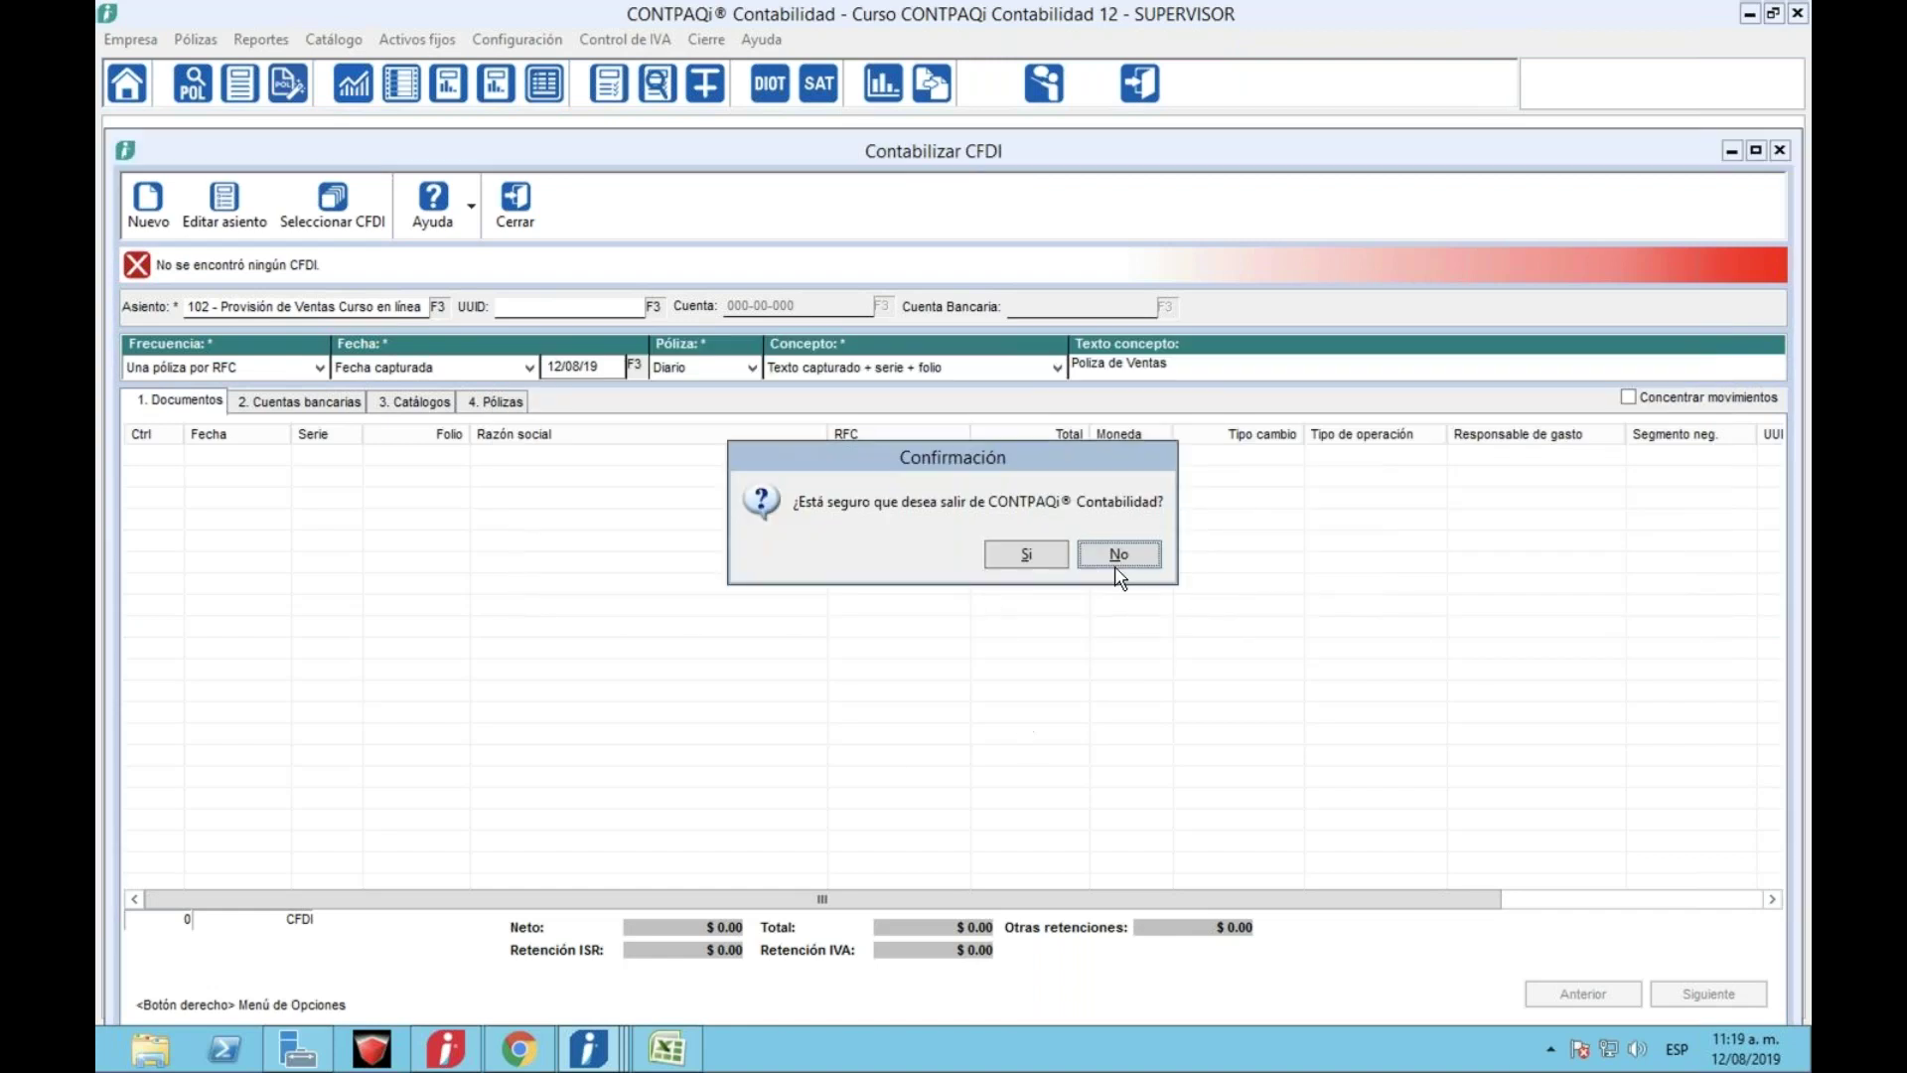
click(1116, 553)
Add invoice FV 2034 to the Contabilizar CFDI list by UUID fragment C7079.
click(602, 306)
text(C7079)
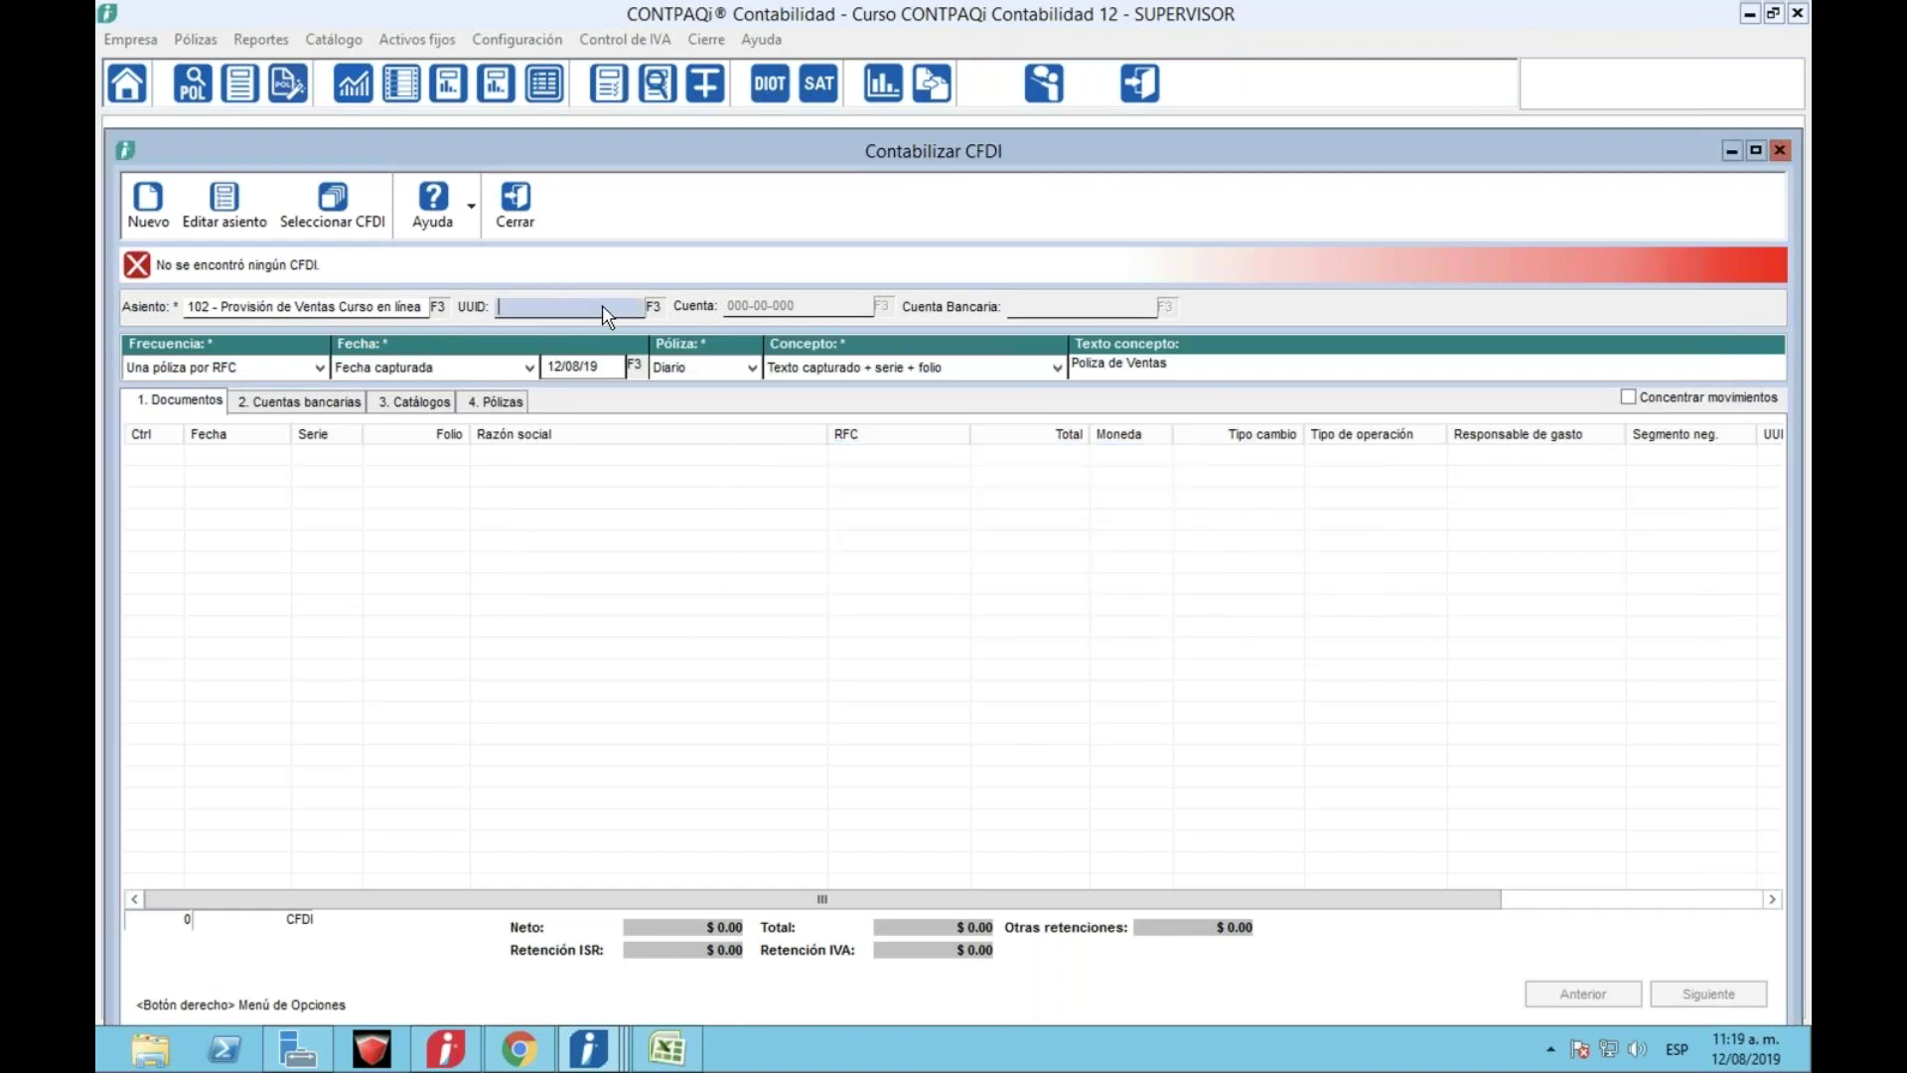
key(Return)
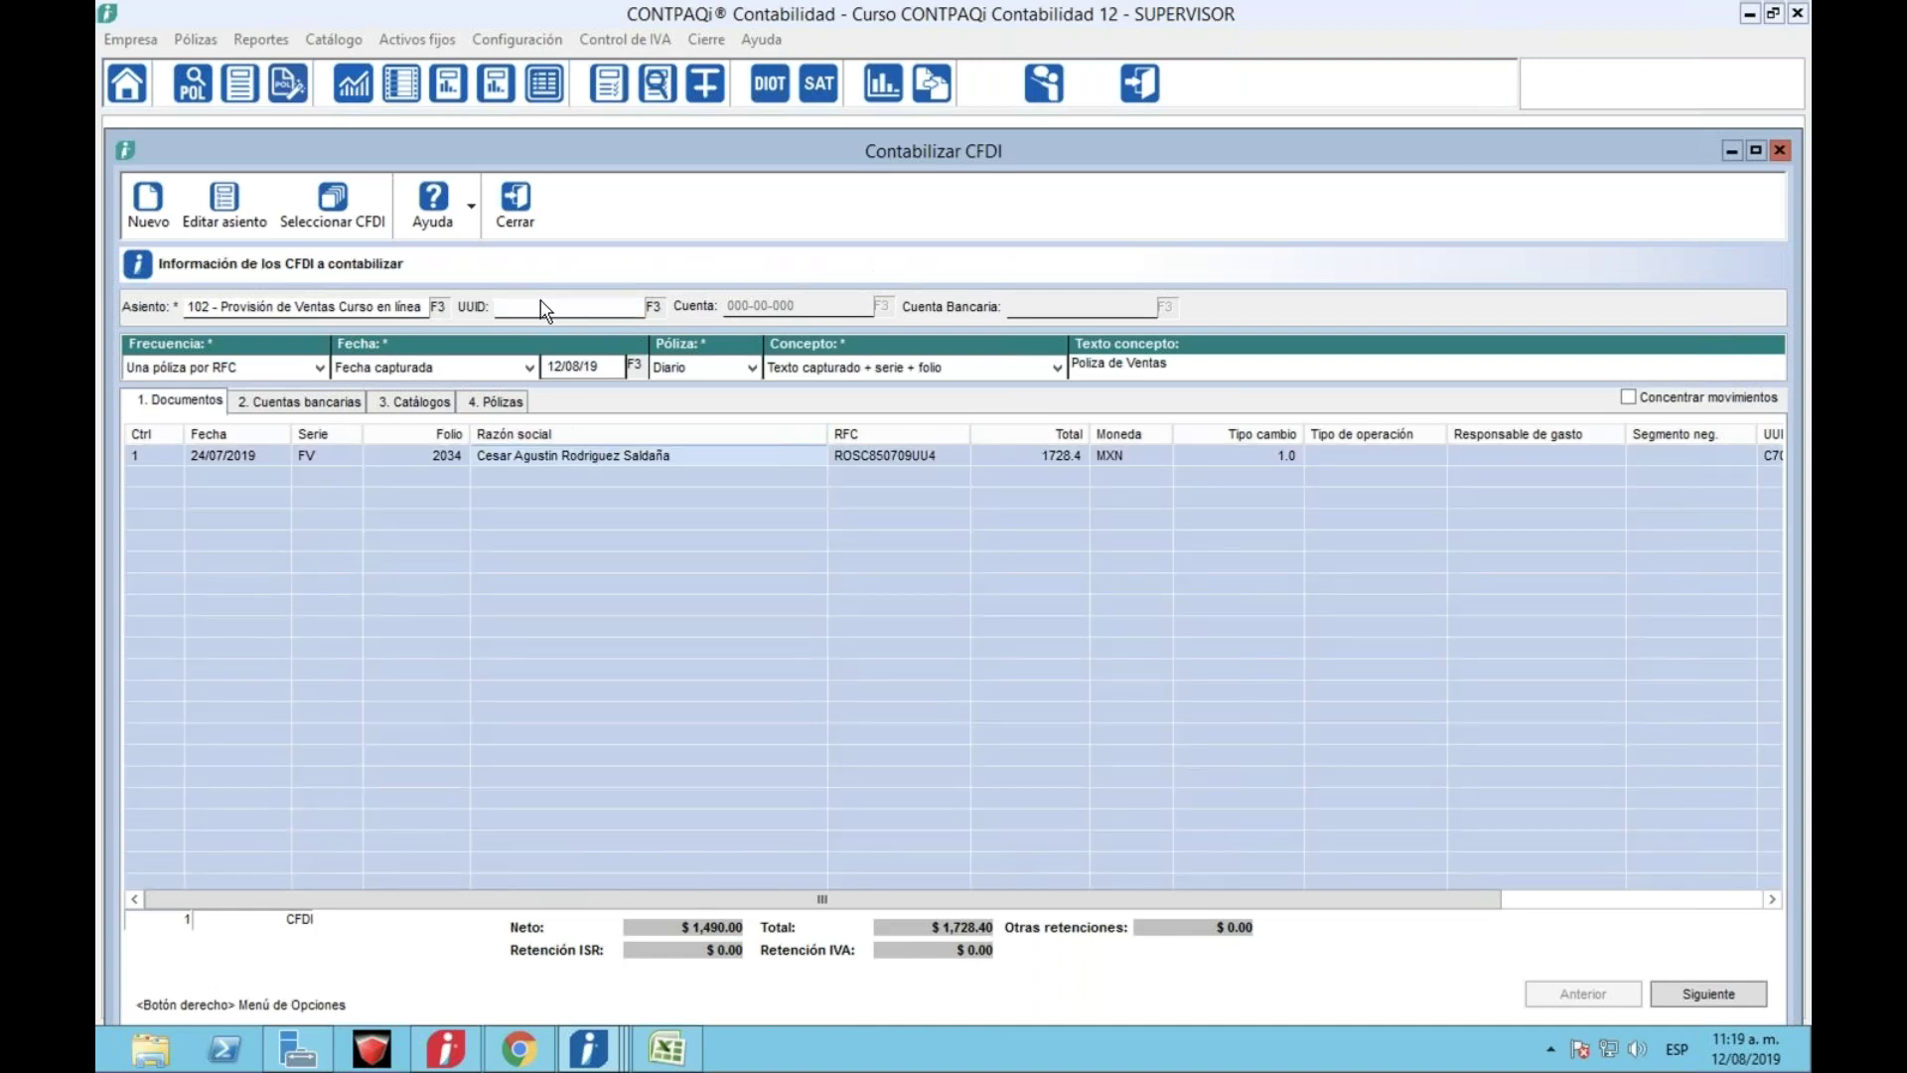
text(C7079)
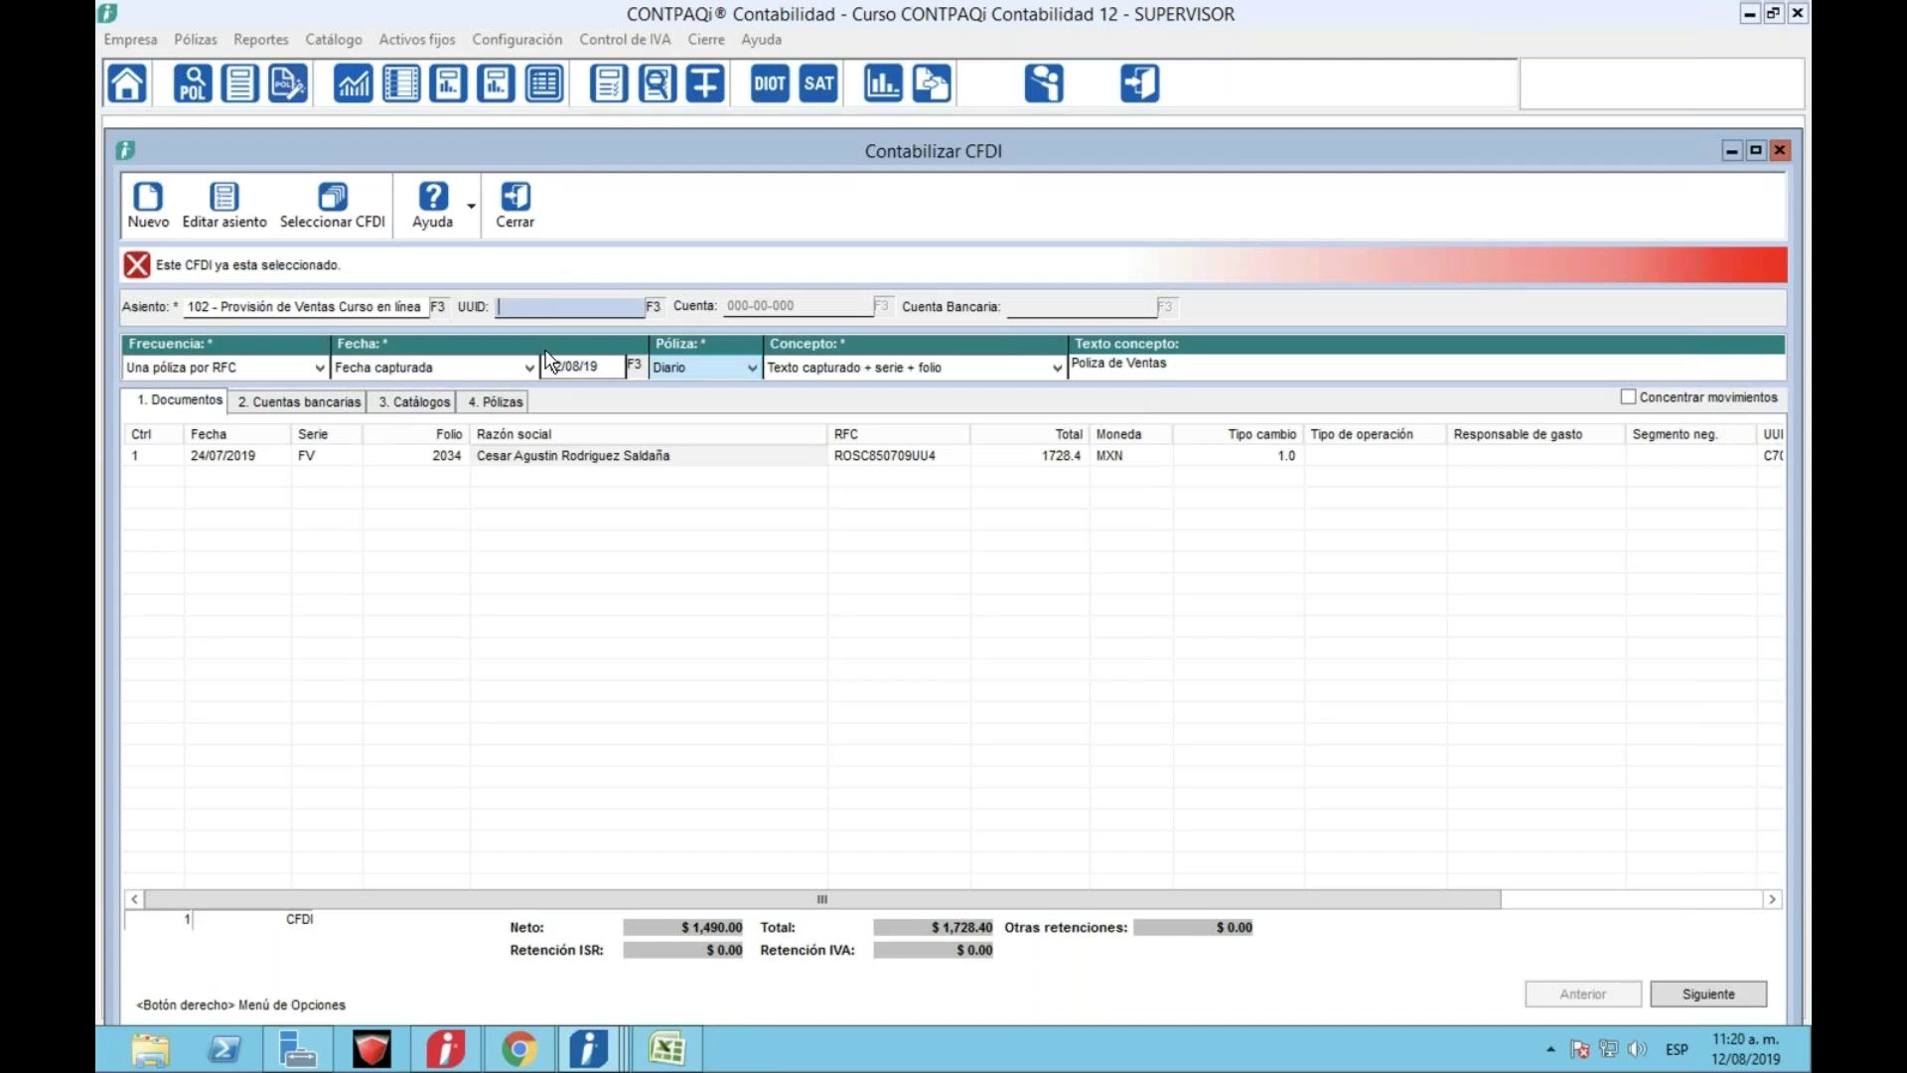
Review the added invoice's full details, widening the concepts description column, then continue the posting.
click(608, 459)
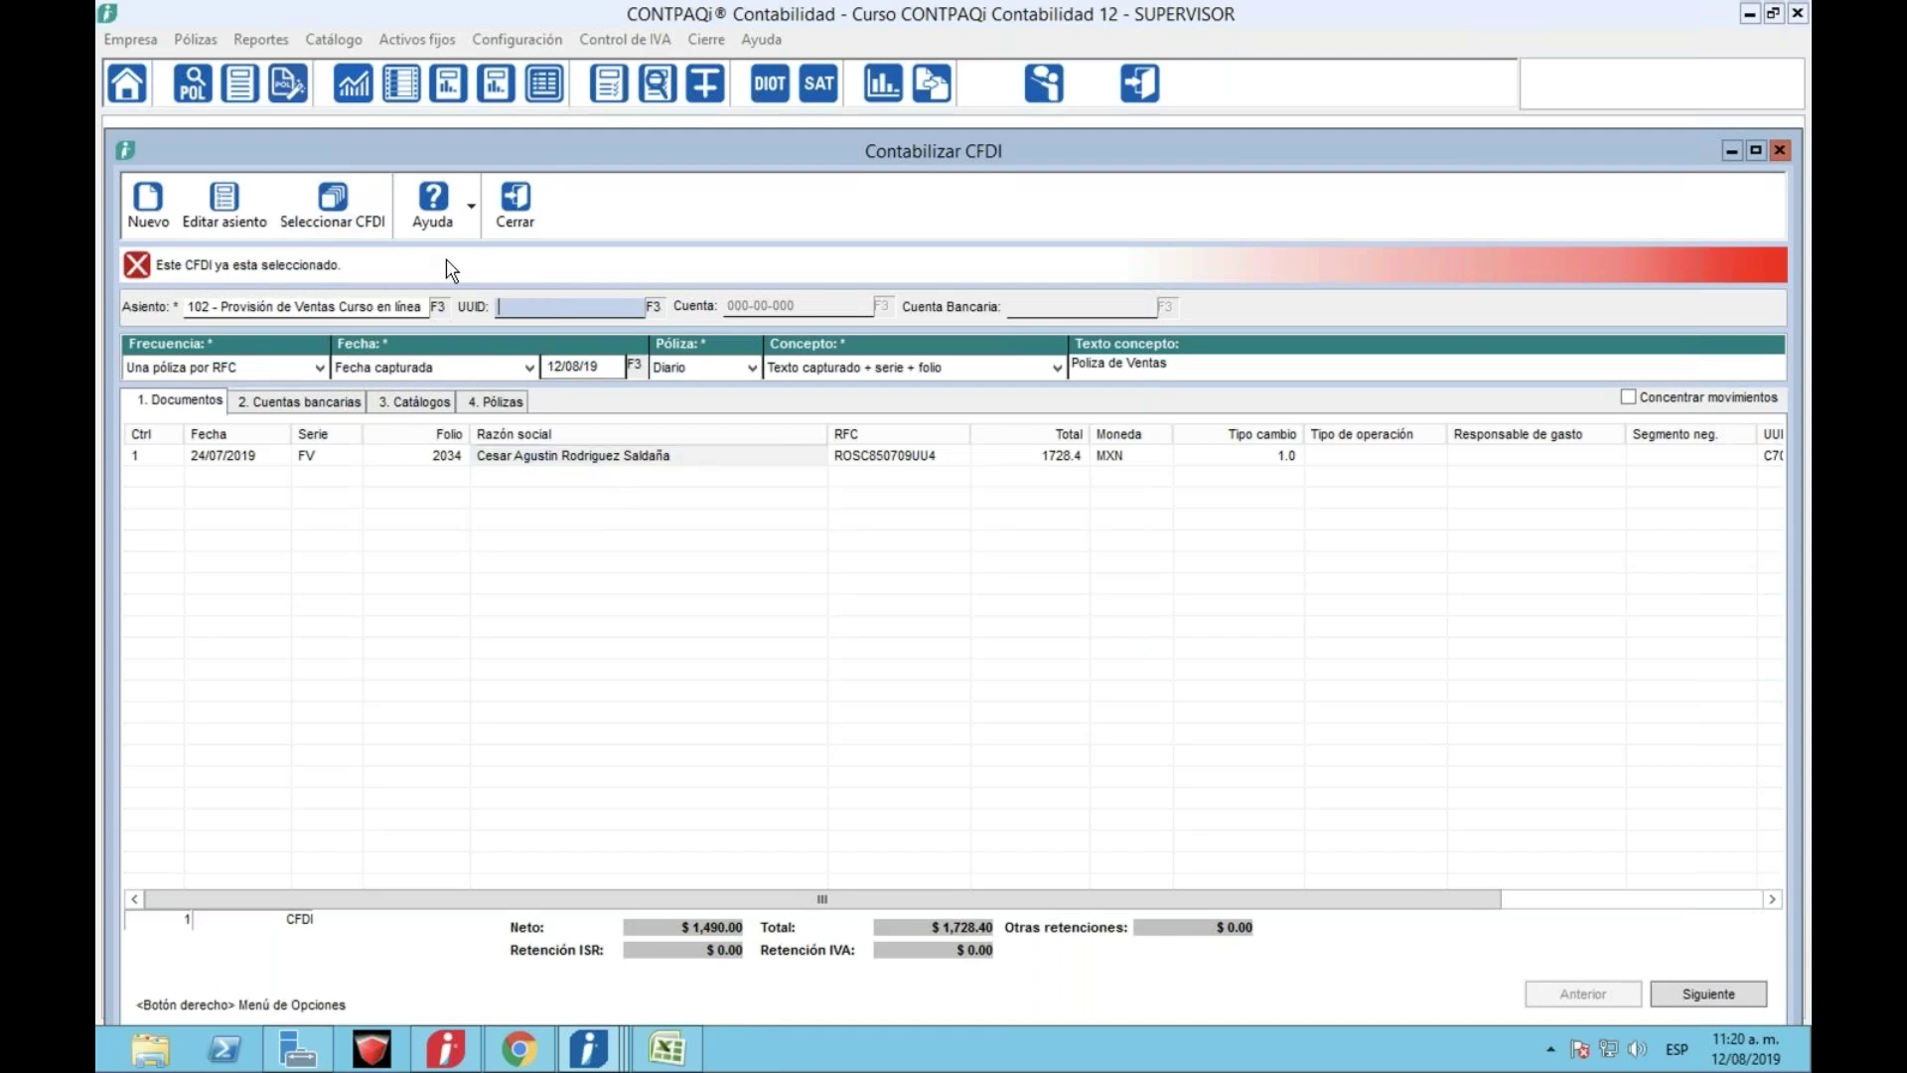
double_click(534, 455)
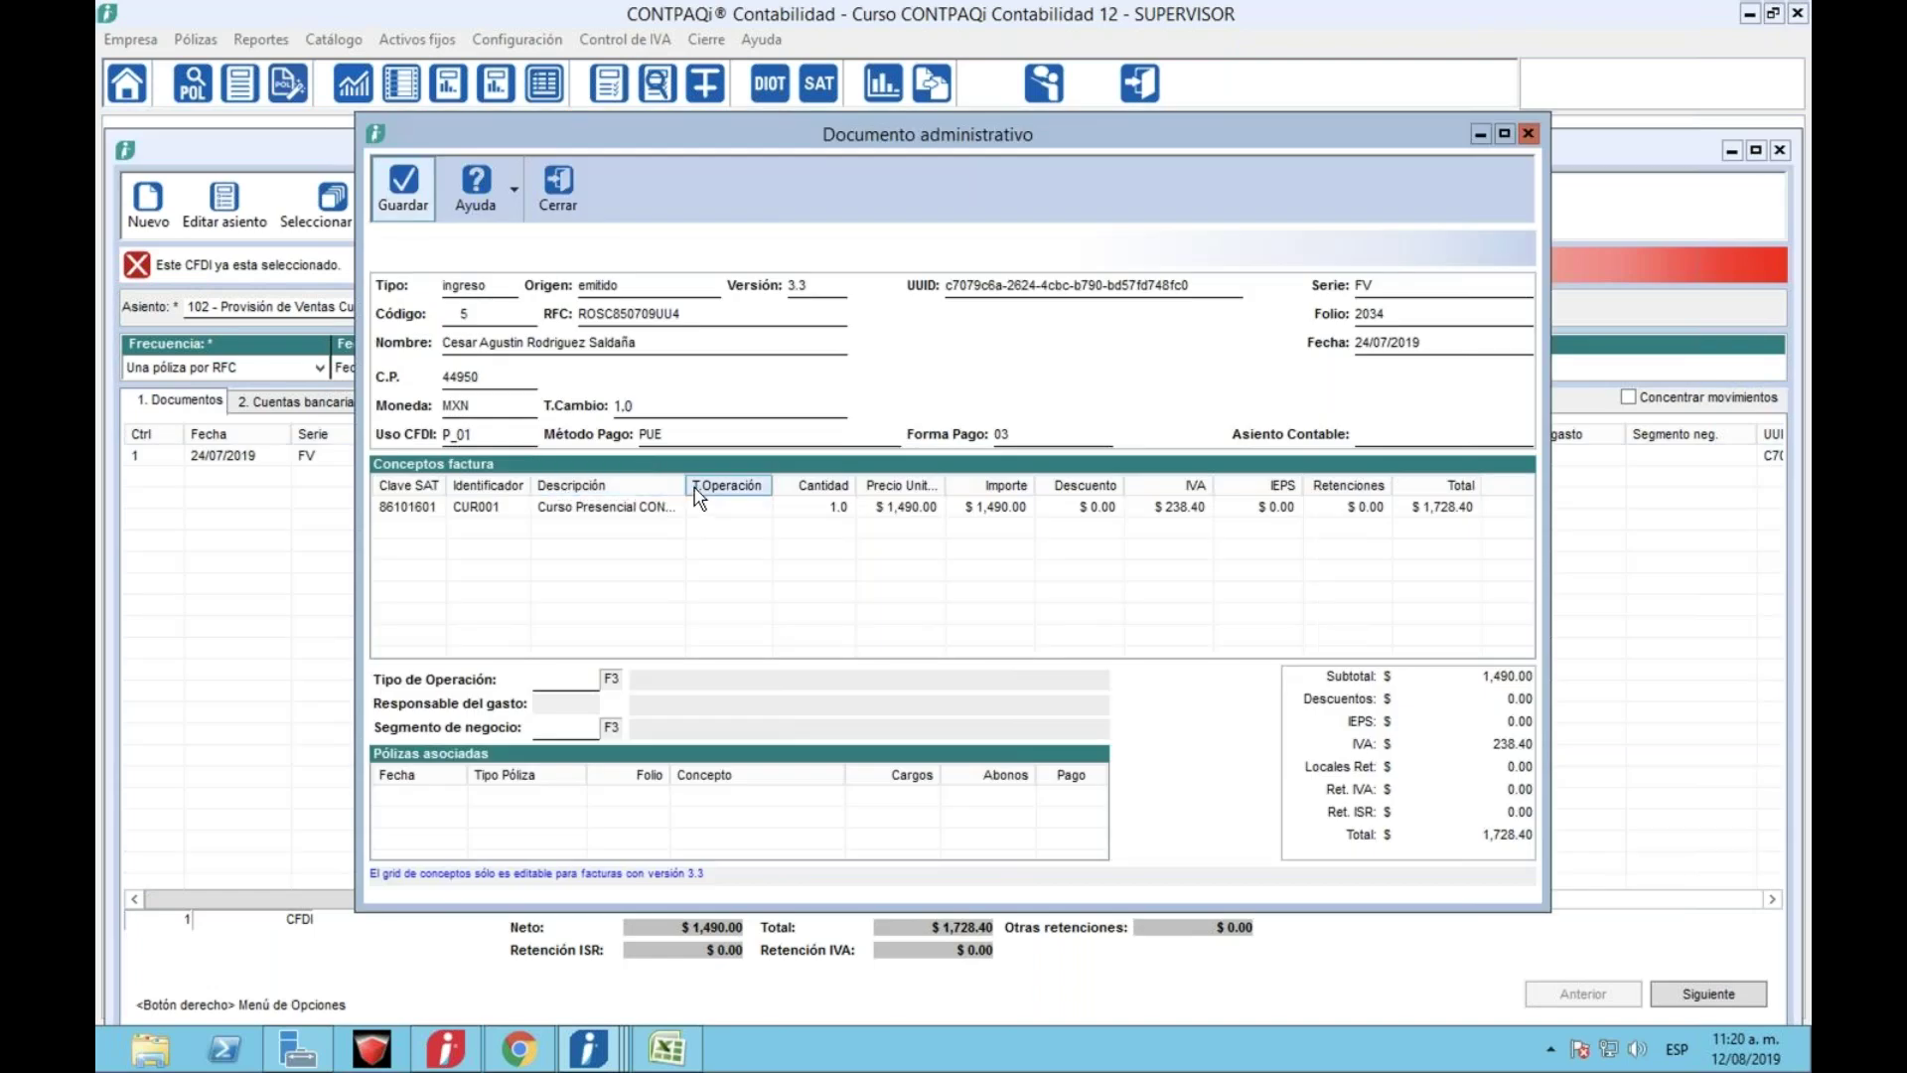
drag(687, 485, 752, 483)
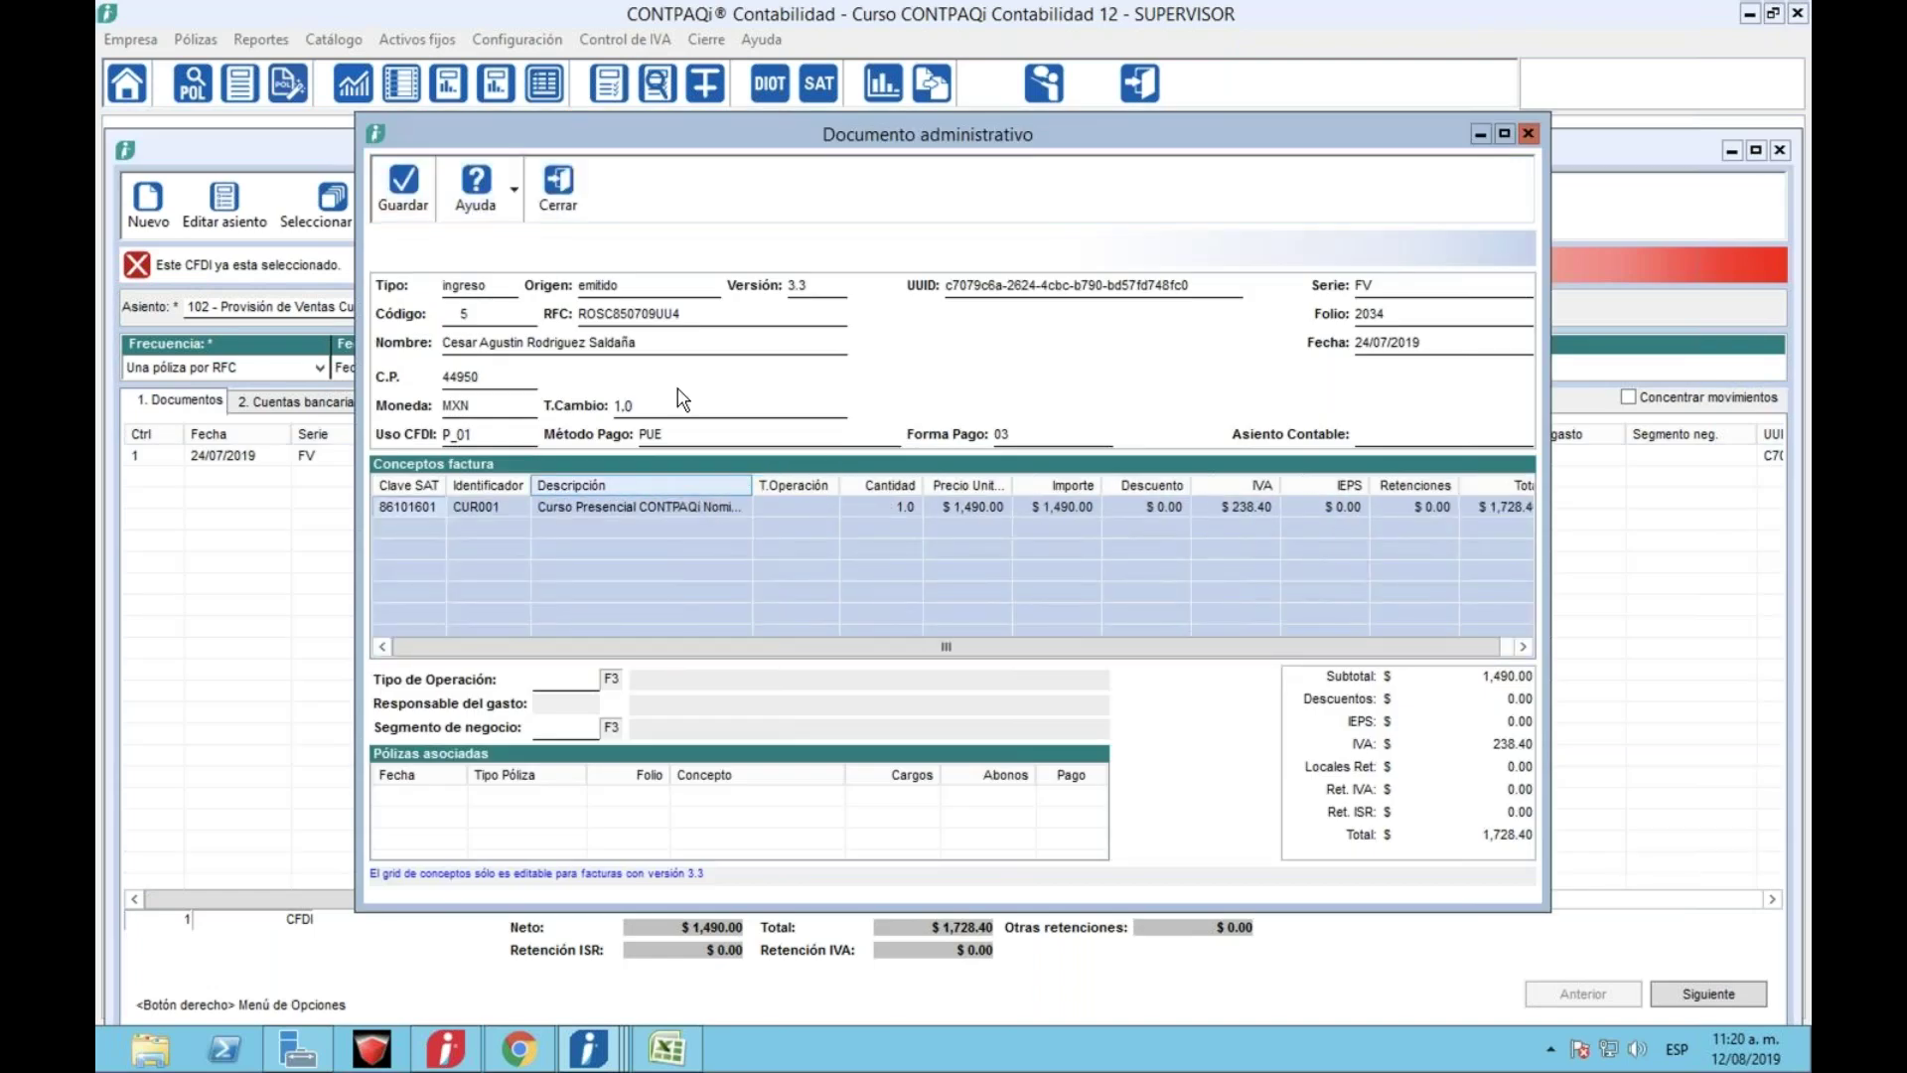
click(562, 187)
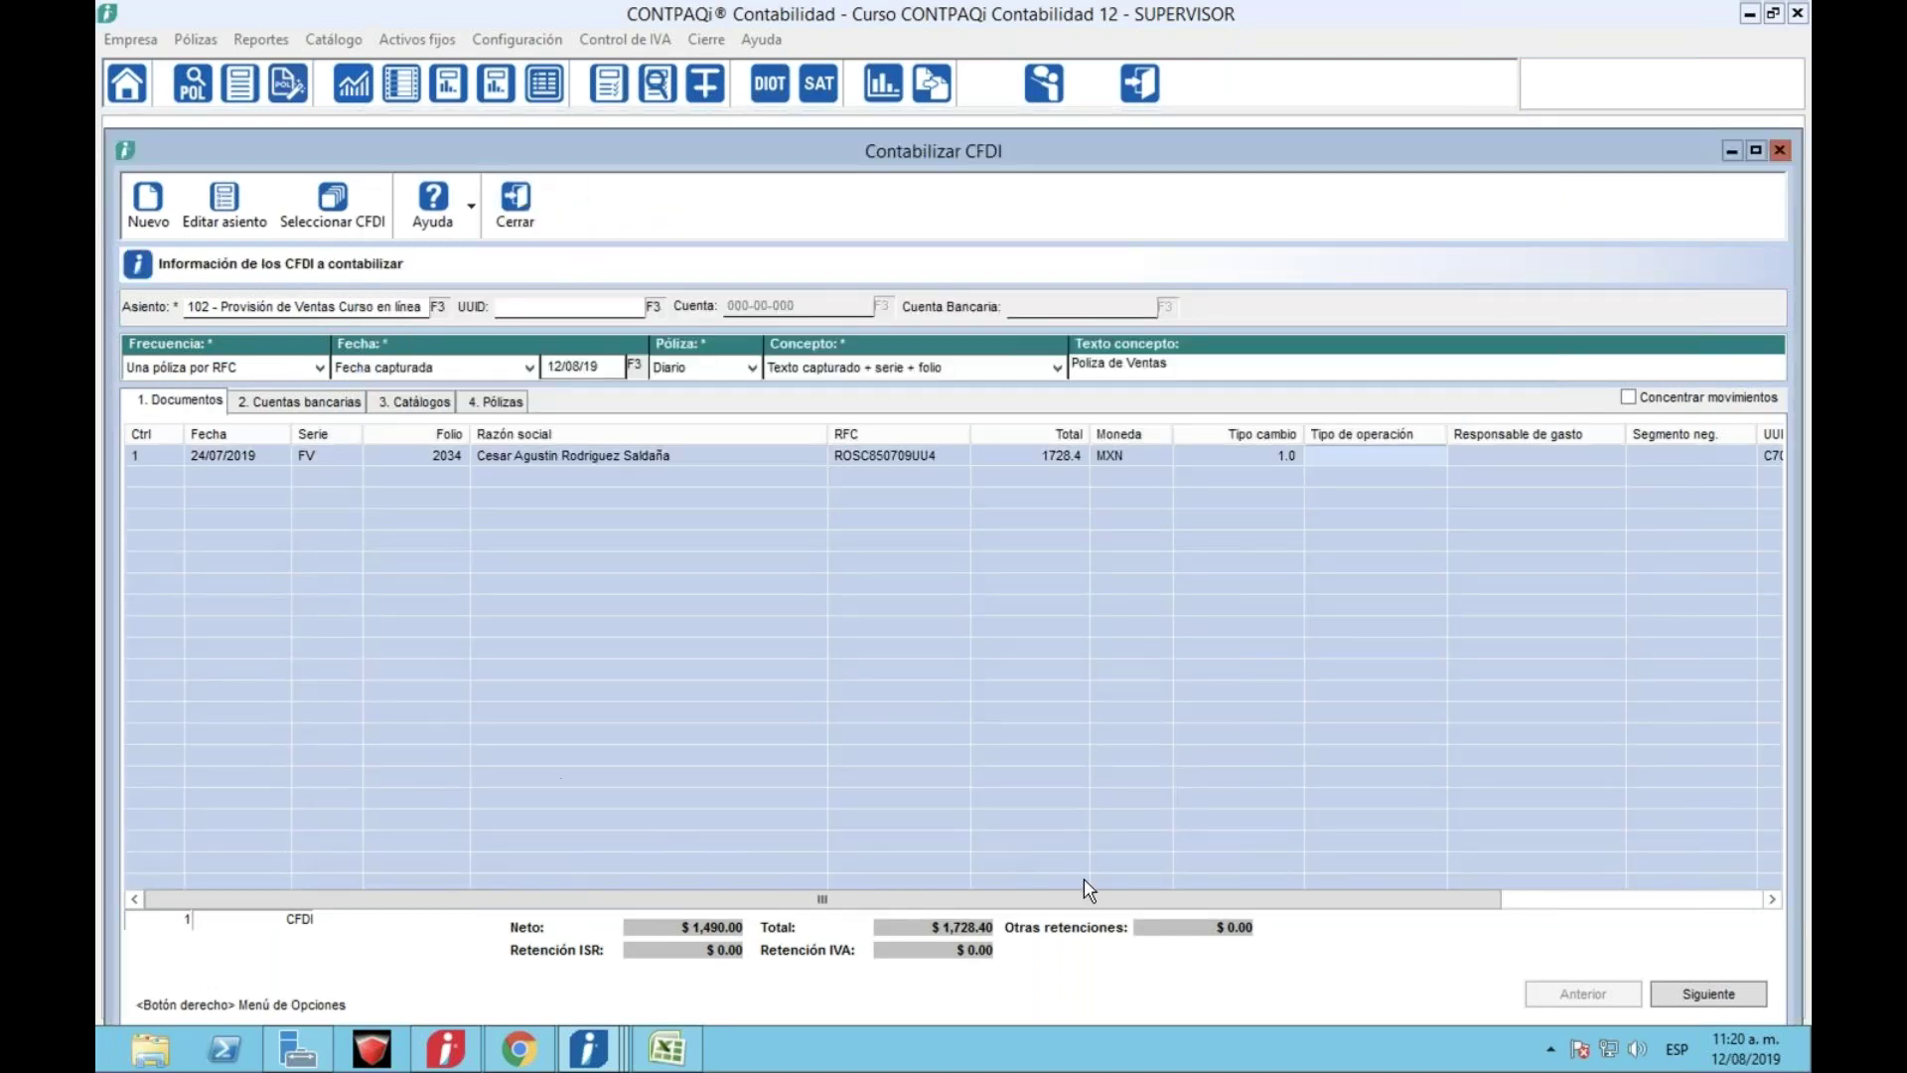
click(1732, 991)
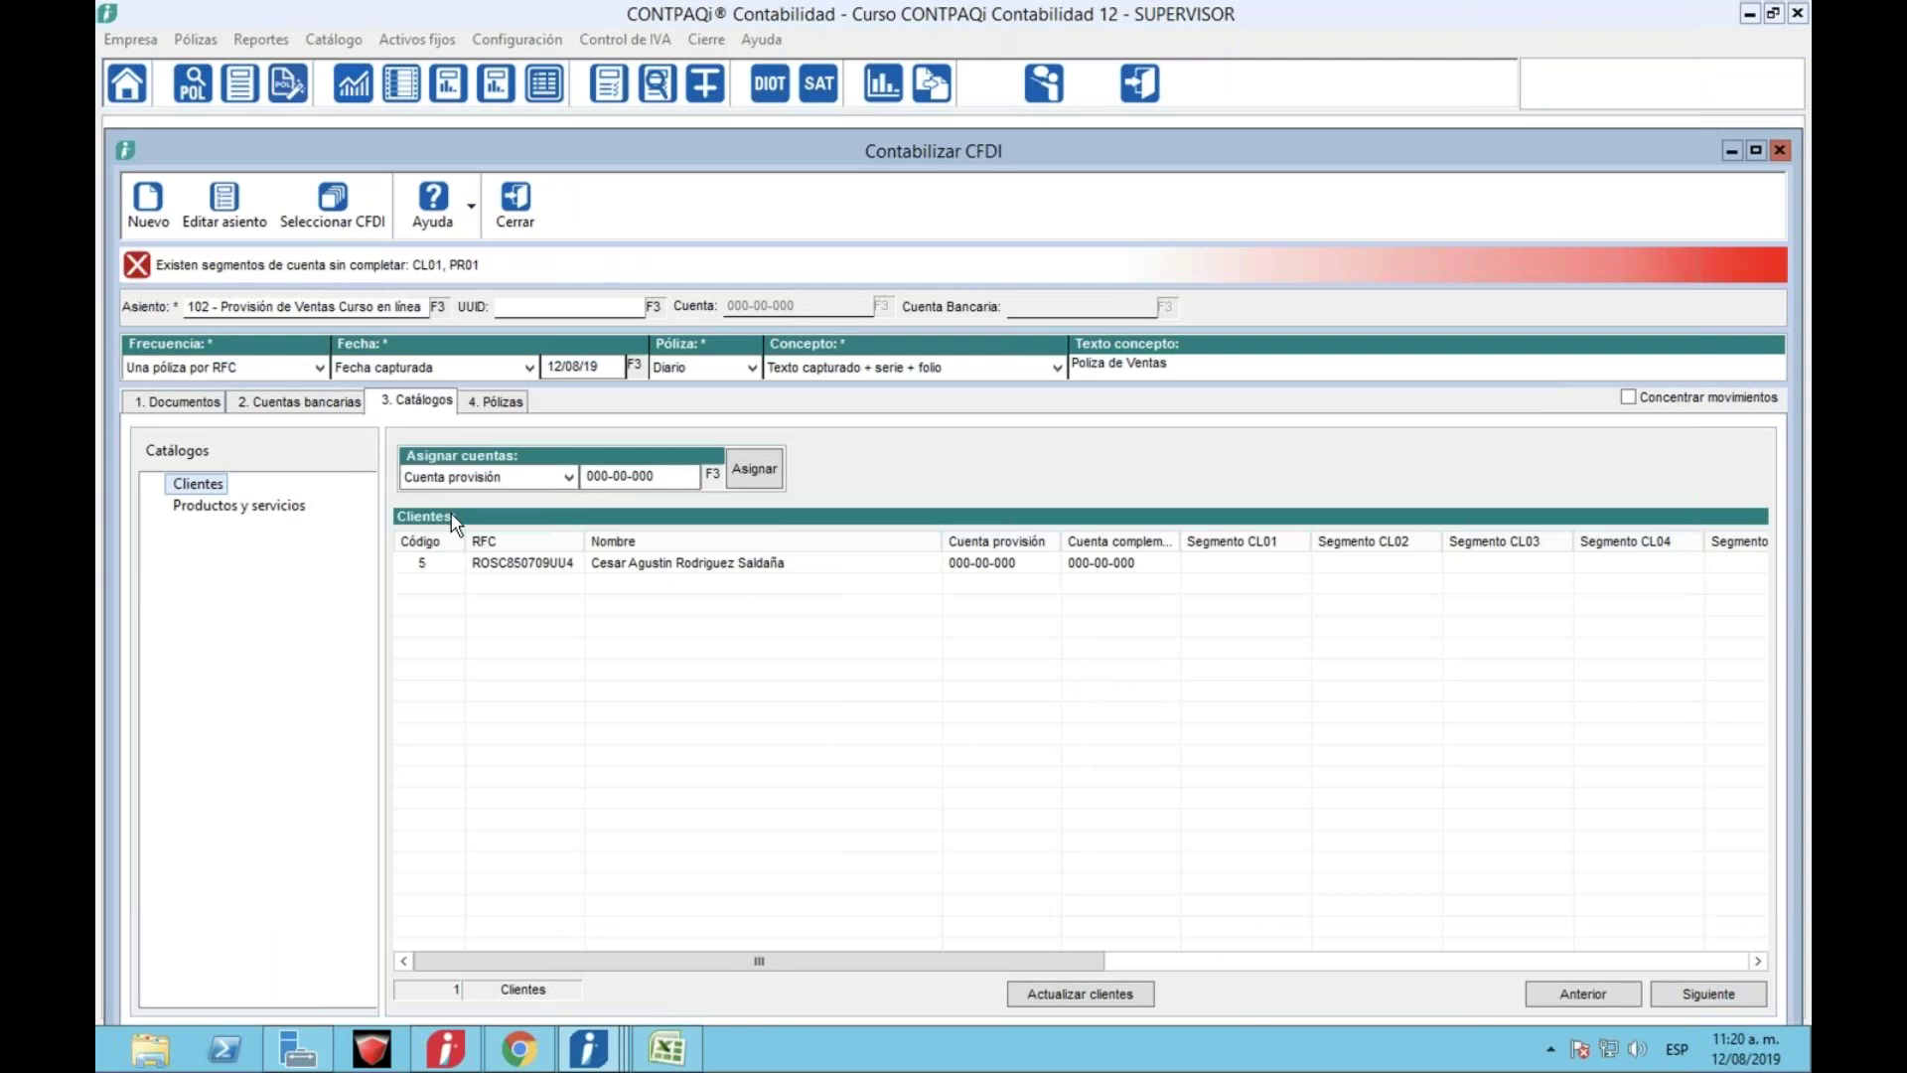
click(250, 509)
click(465, 562)
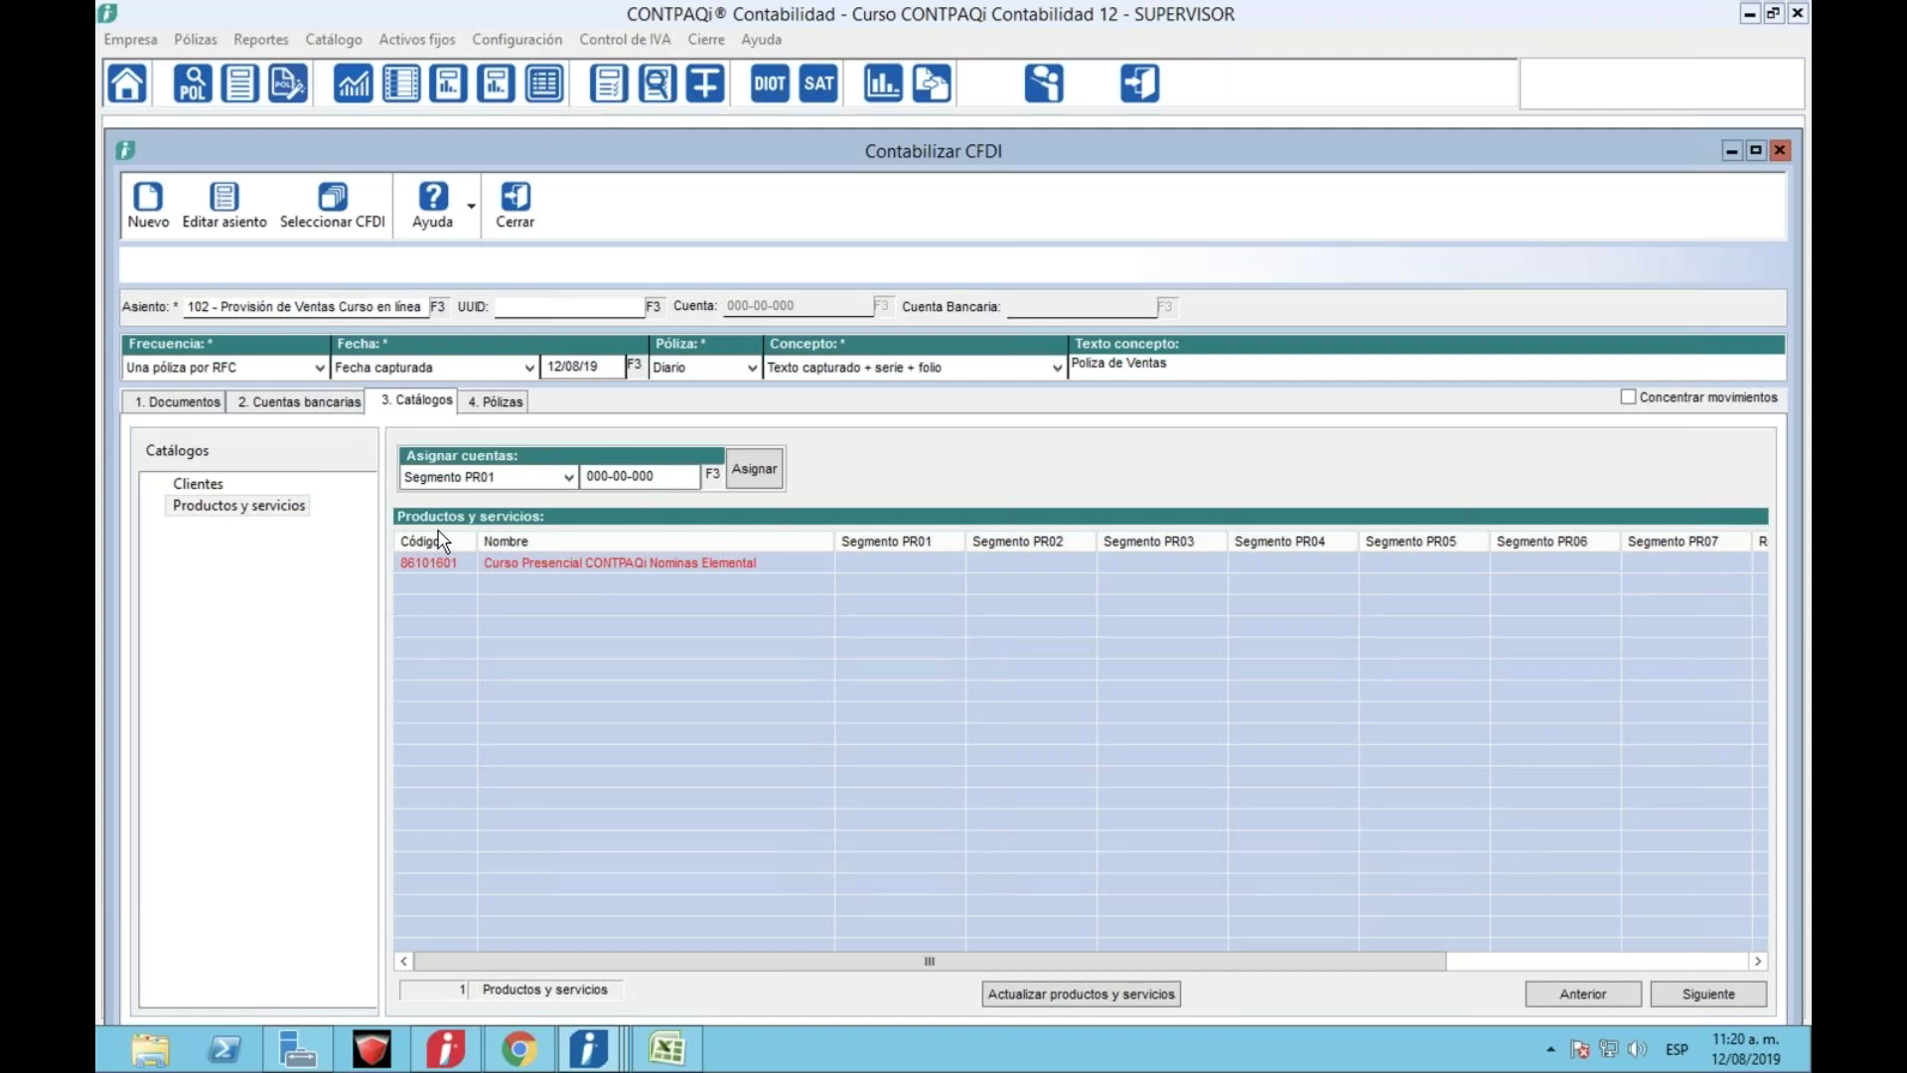
click(198, 484)
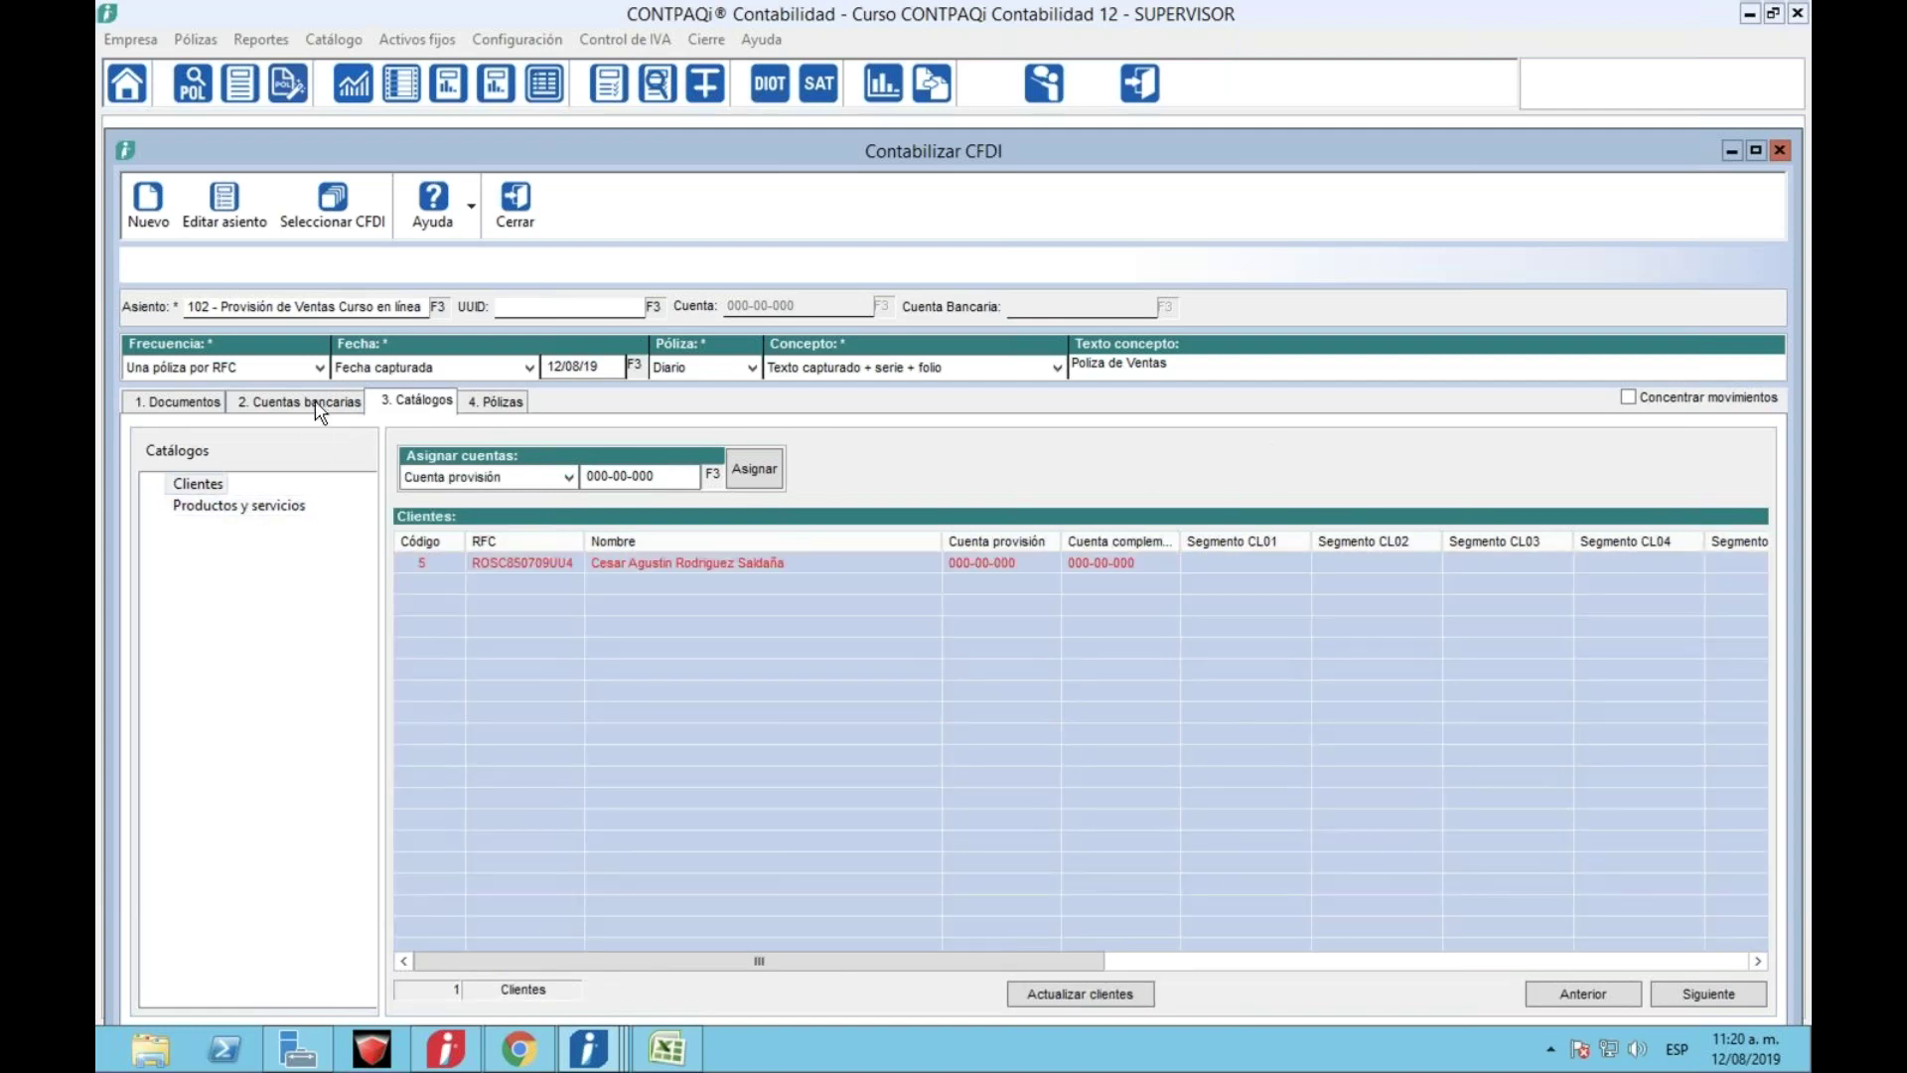
click(345, 45)
Search the chart of accounts for CLIEN and expand 105-01-000 Clientes nacionales.
click(398, 67)
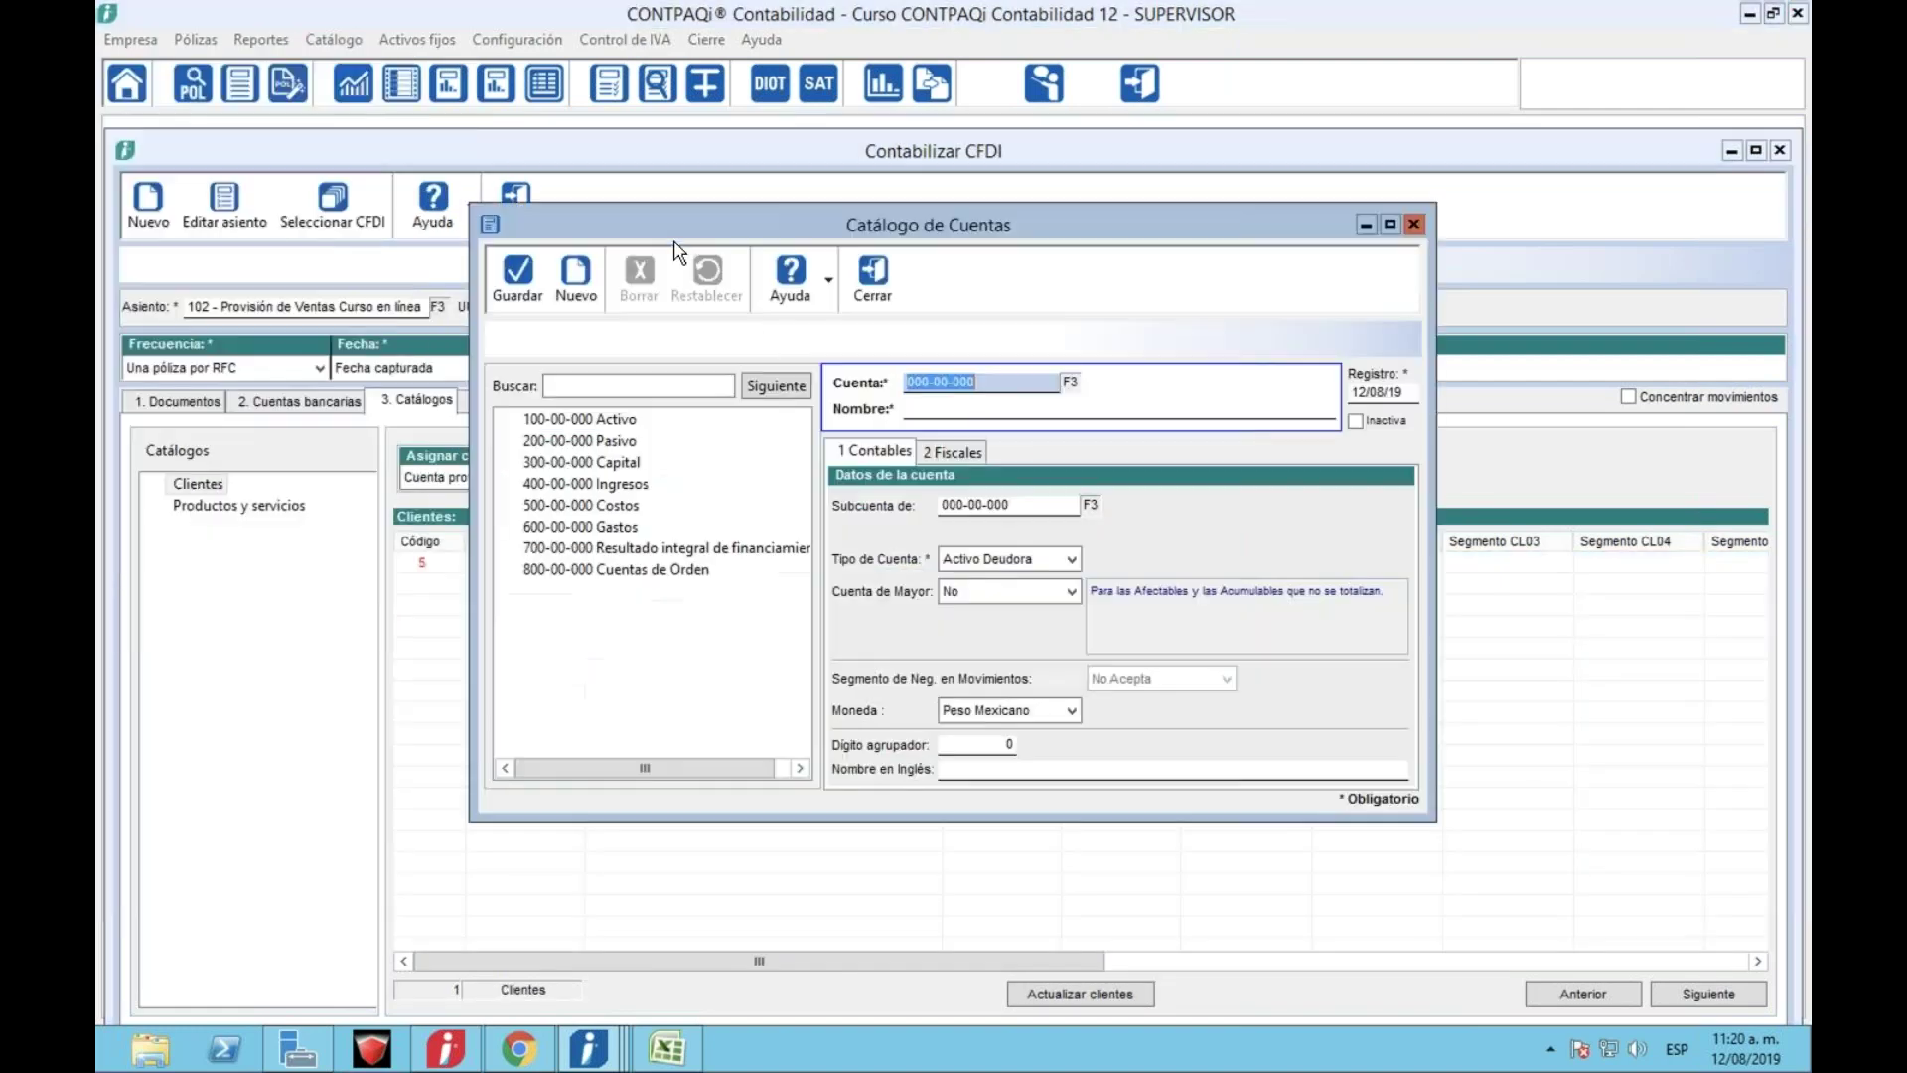
text(CLIEN)
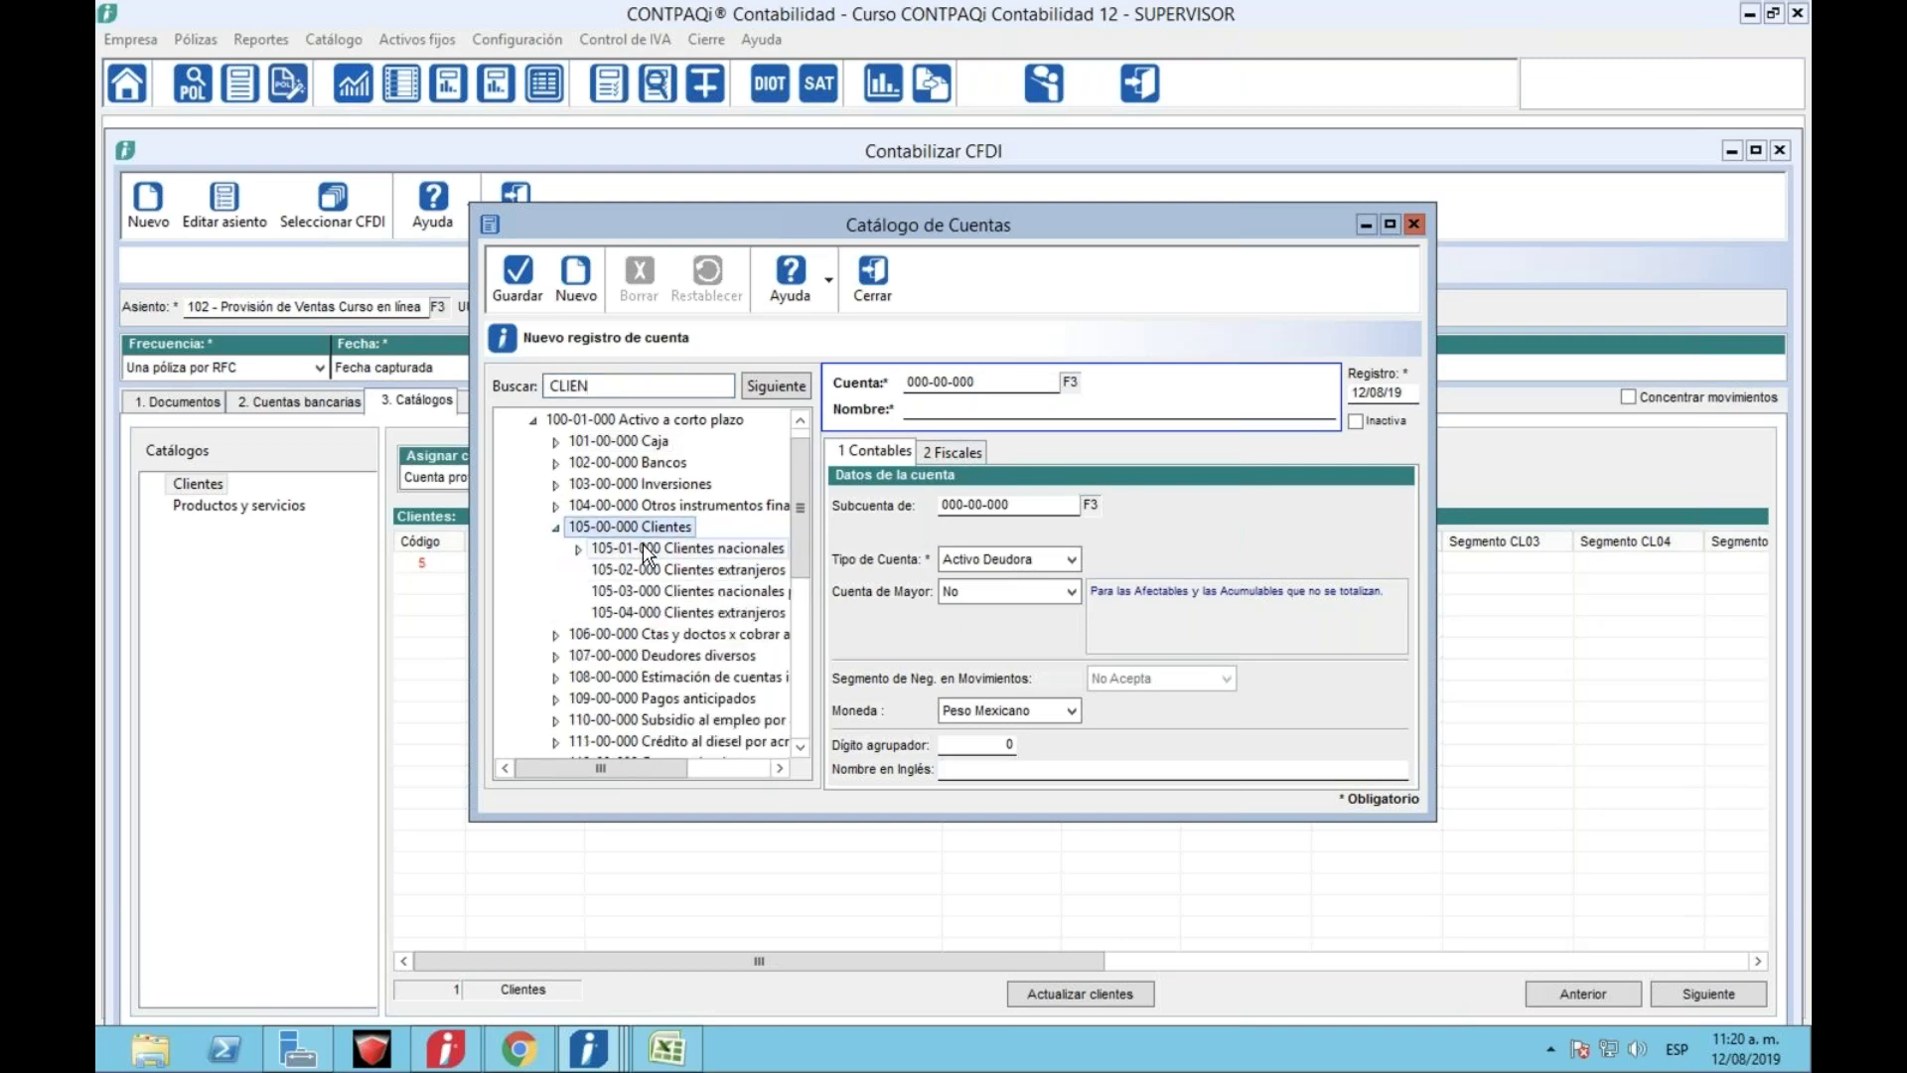
click(580, 548)
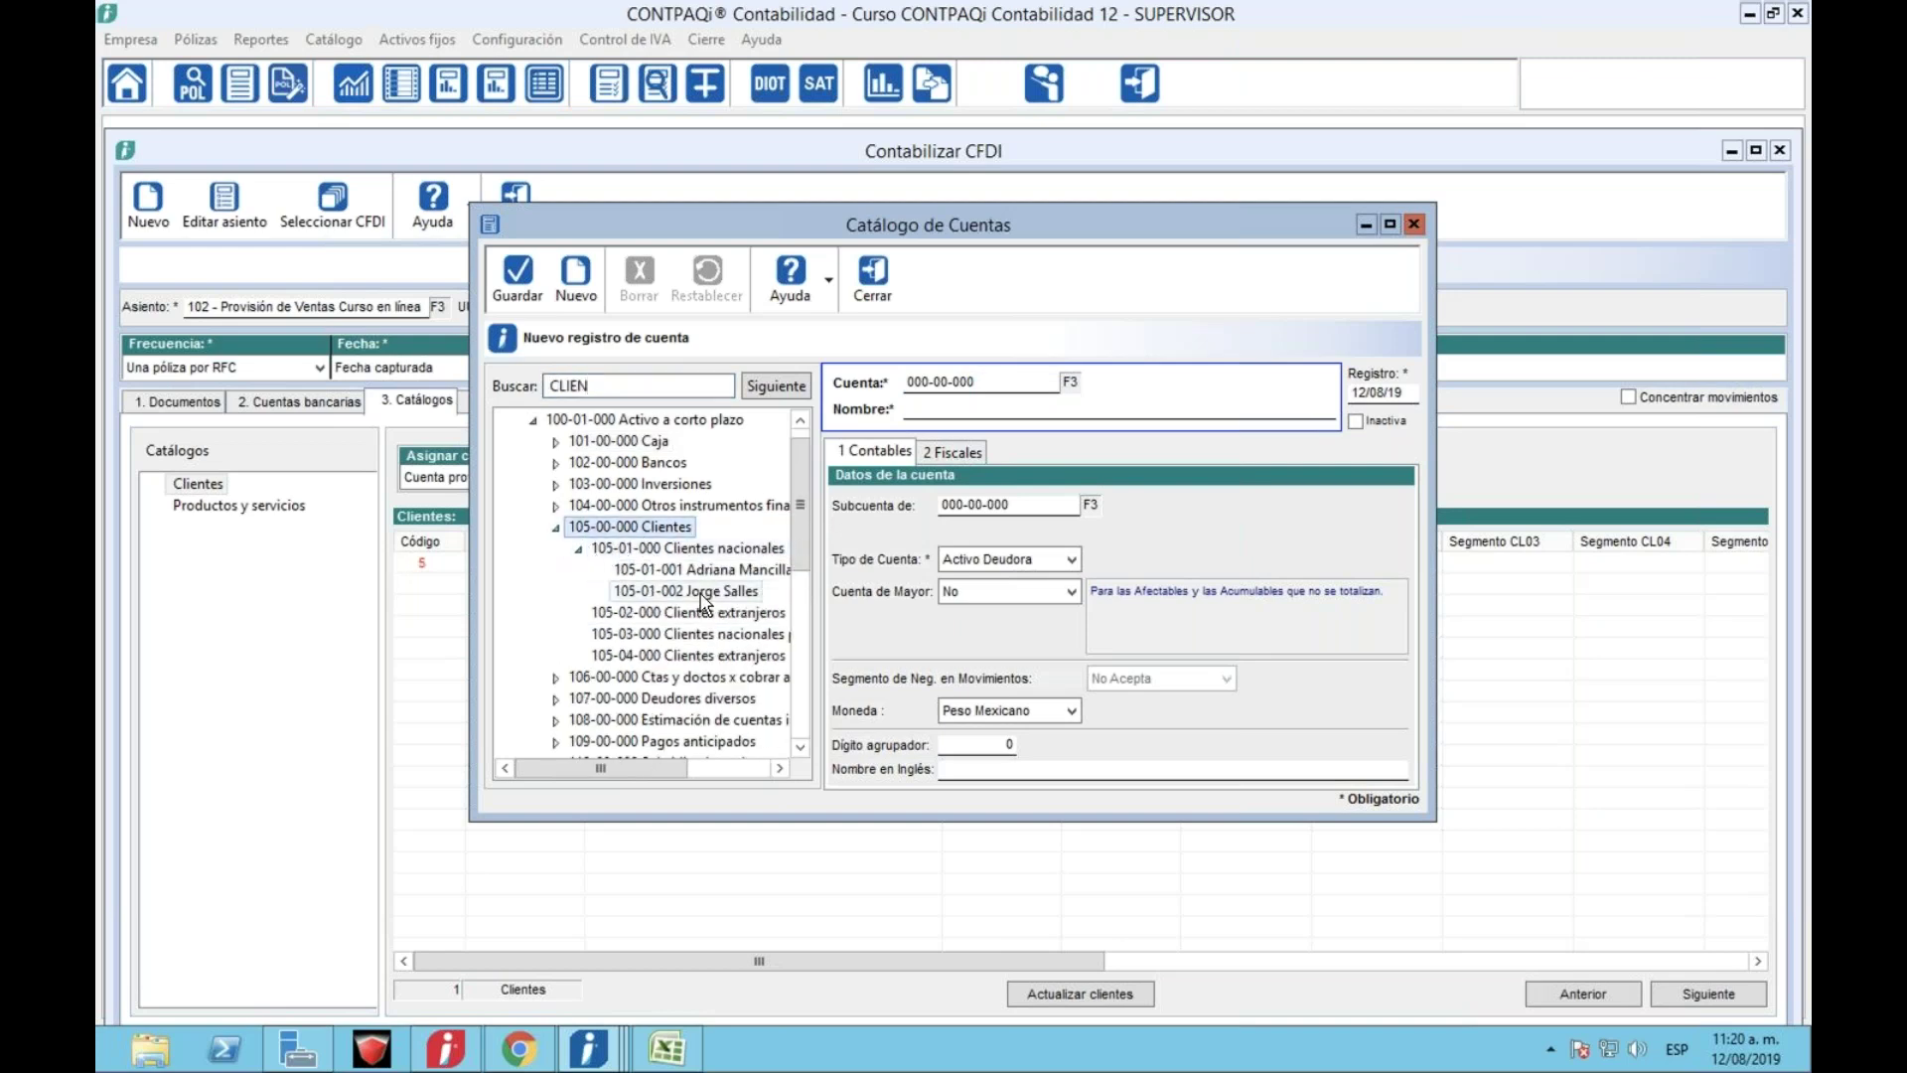
Create account 105-01-003 with the client's name and SAT grouping code 105.01, and save it.
click(1011, 389)
text(1)
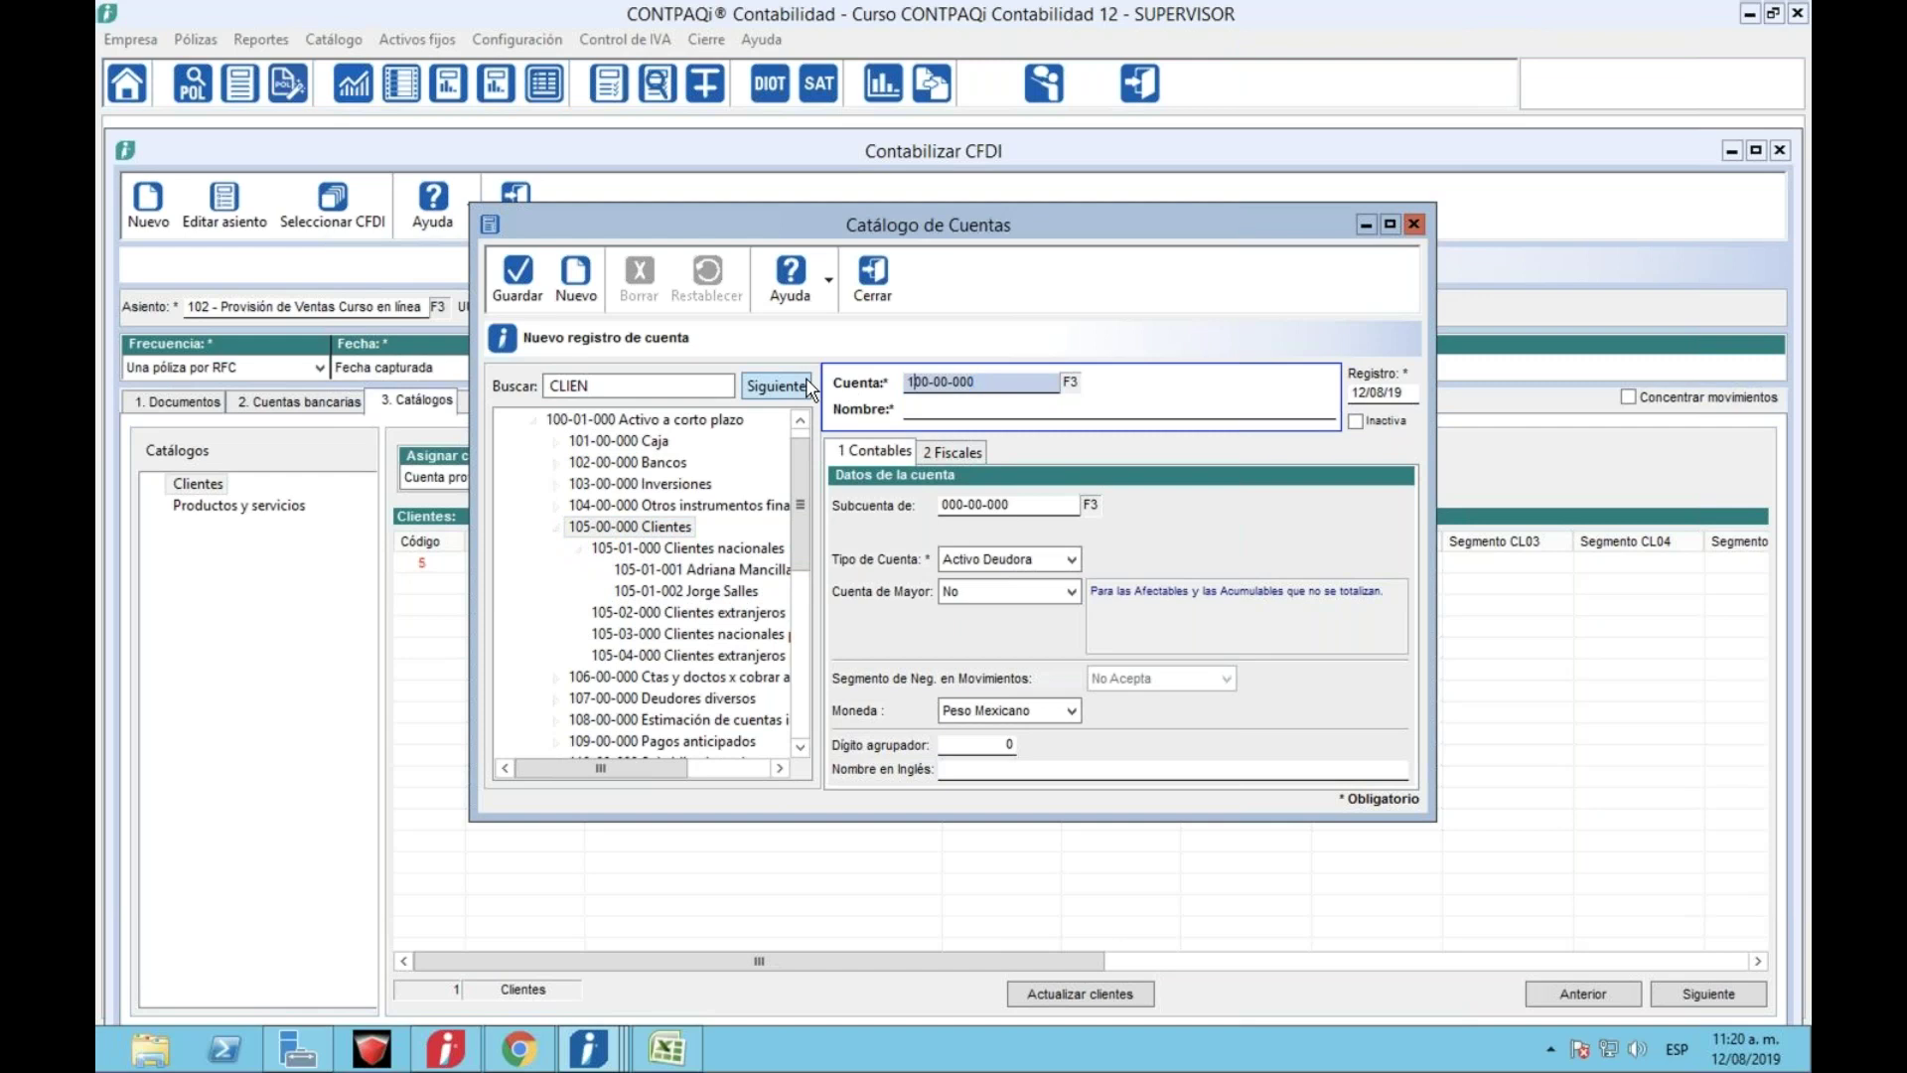
text(05-01-003)
key(Return)
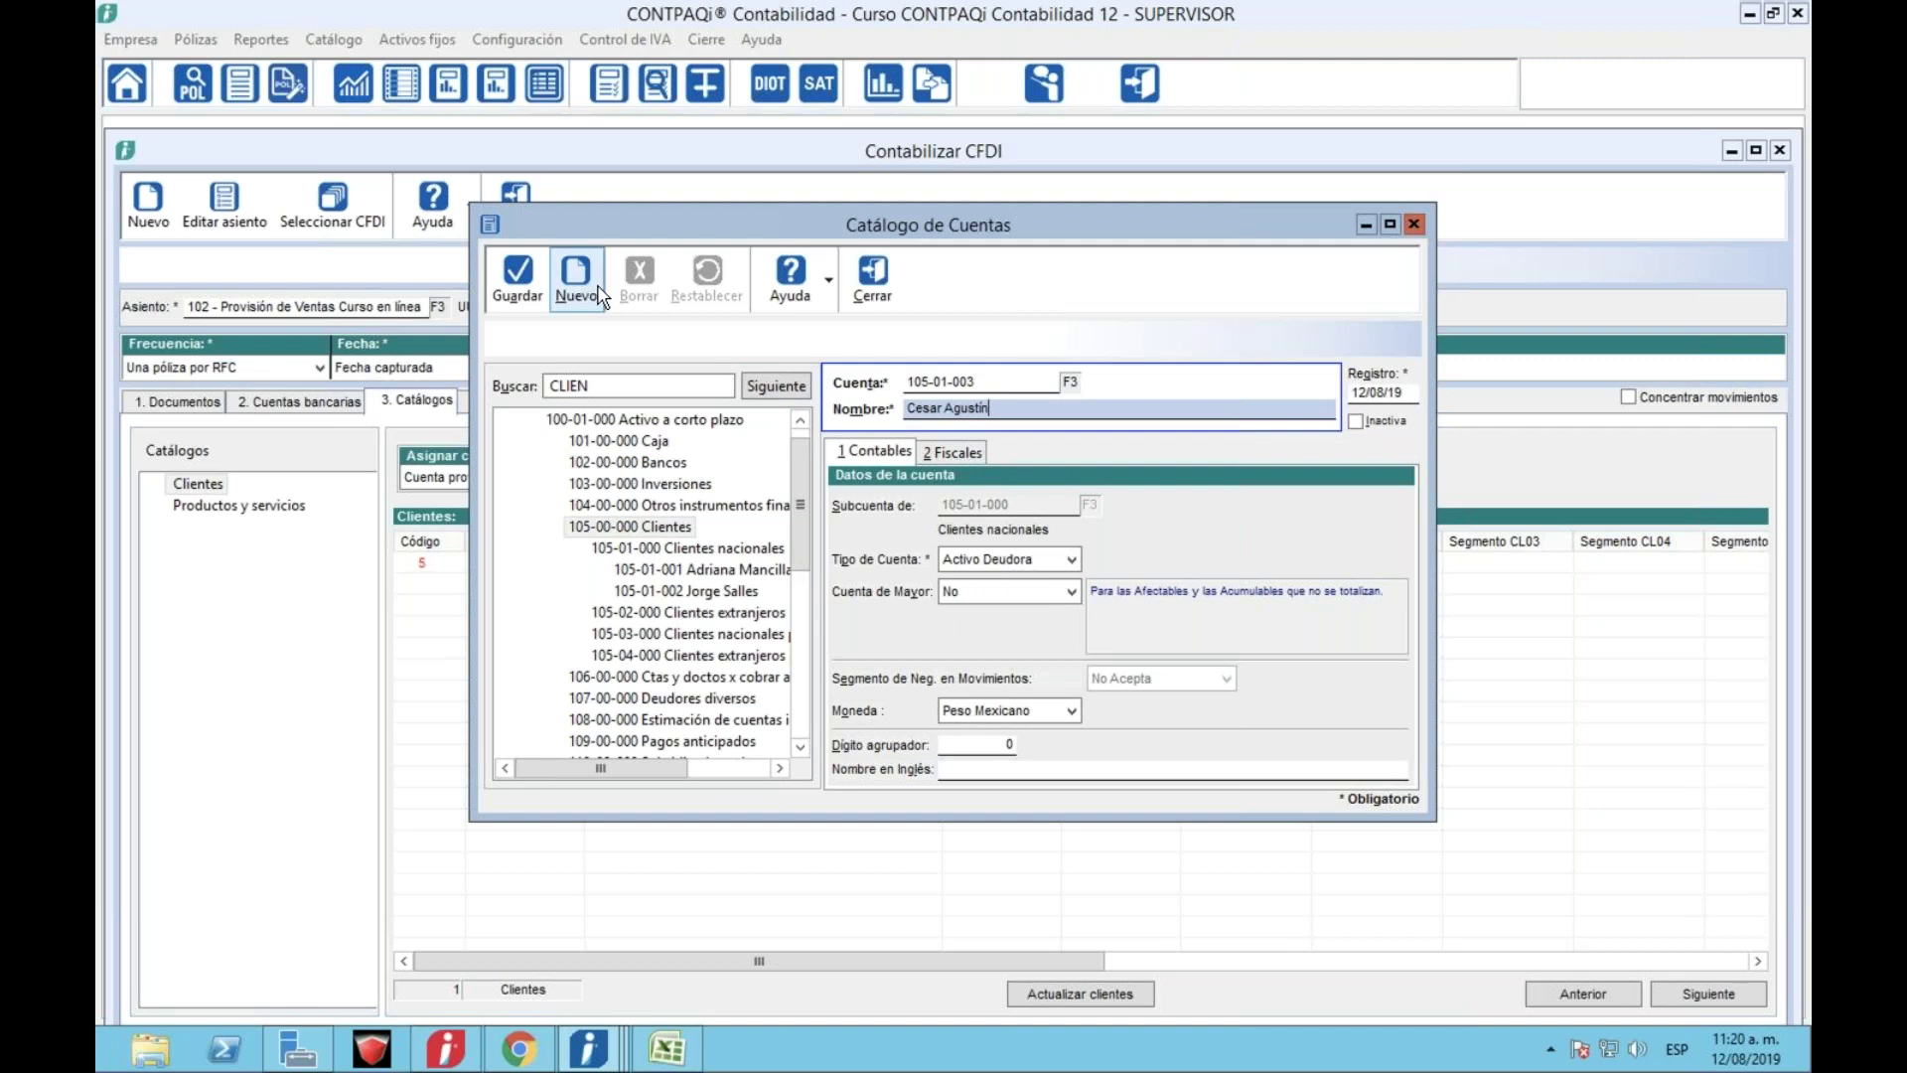
click(948, 454)
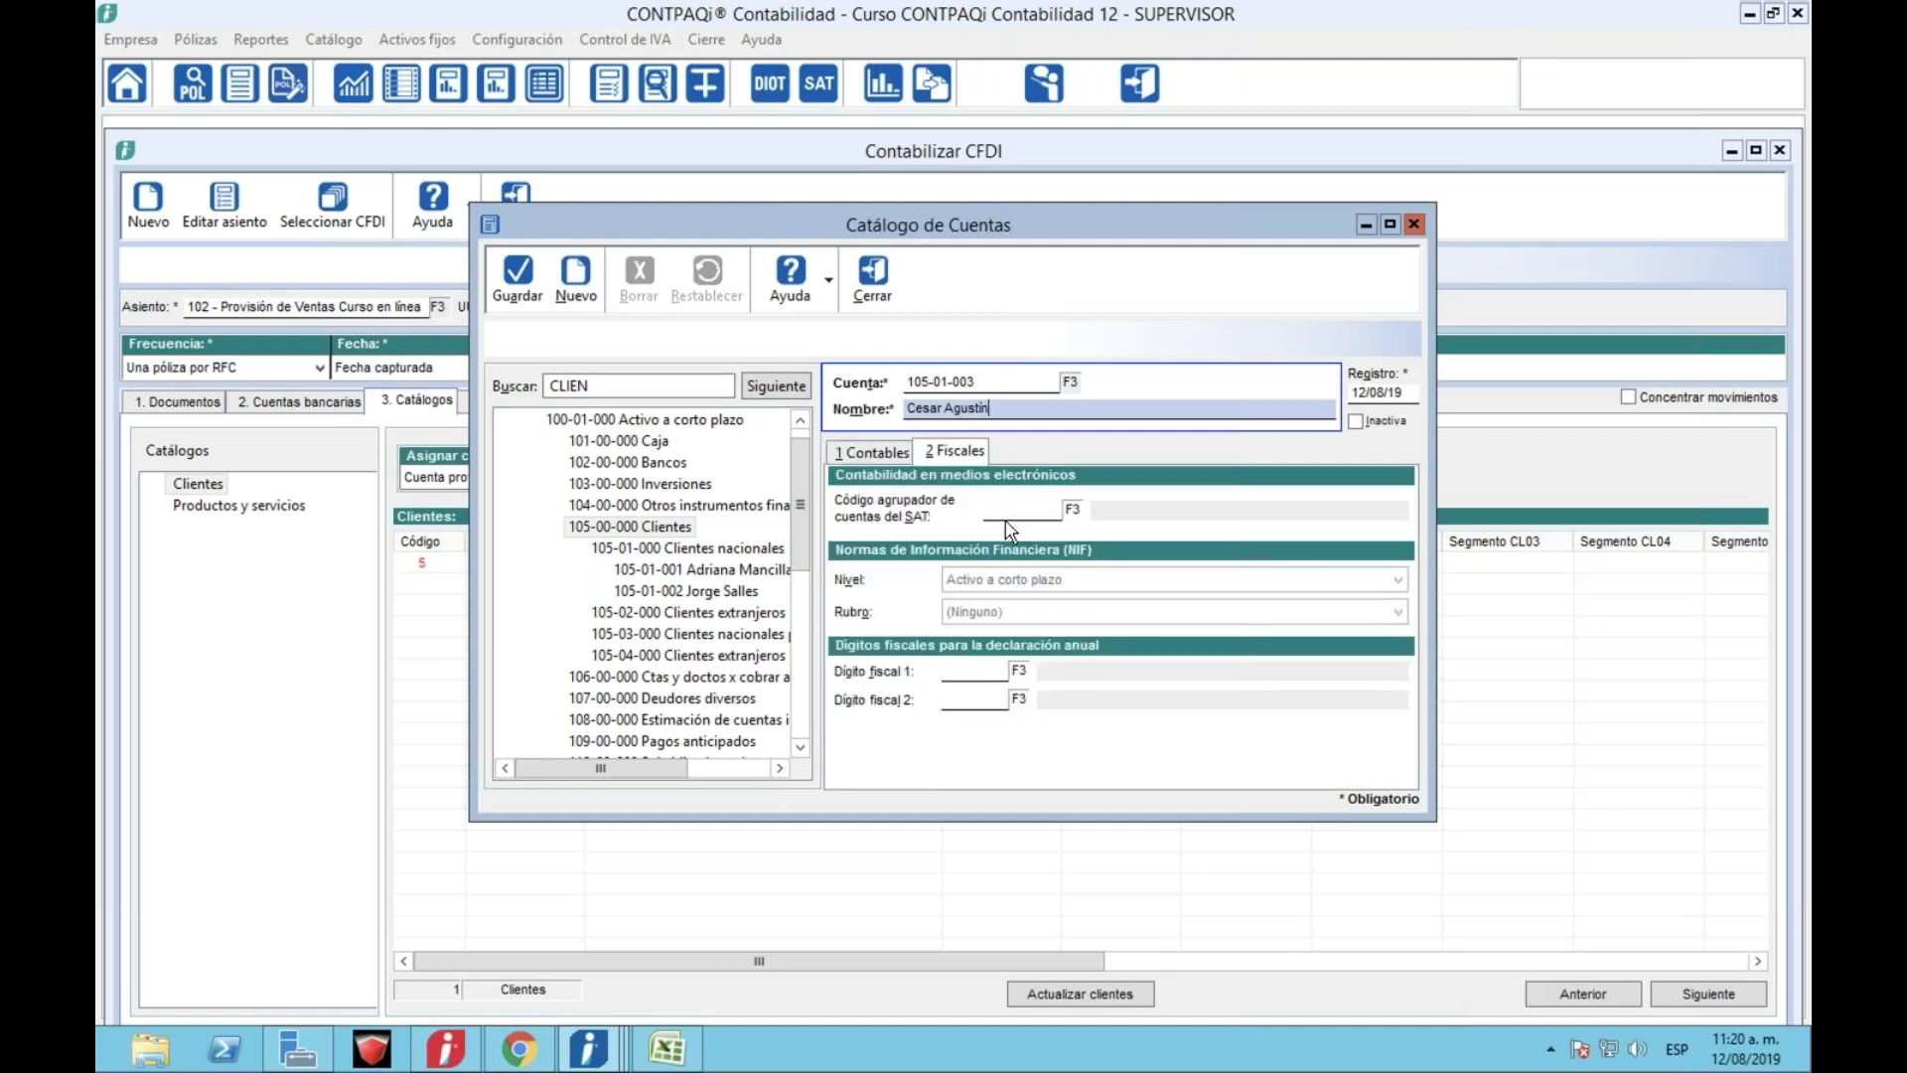
click(1016, 514)
text(105.01)
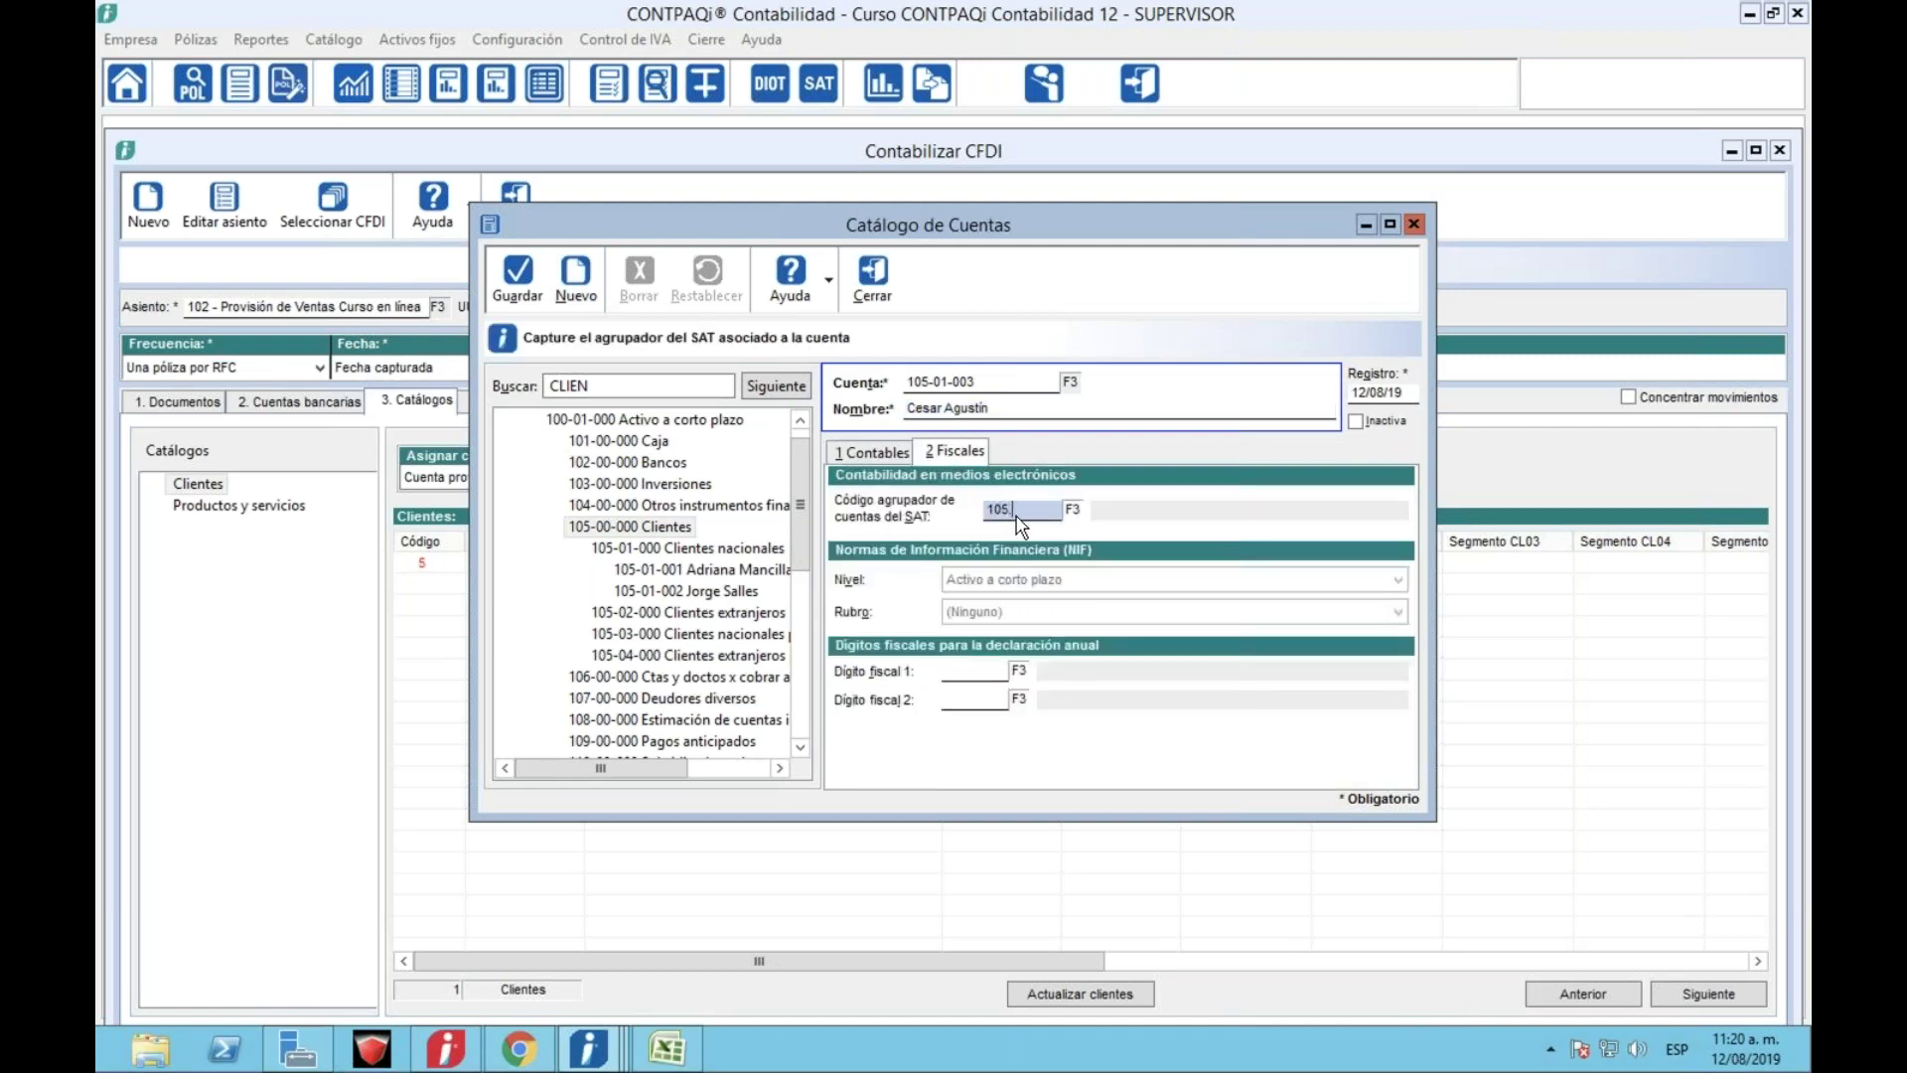
click(519, 288)
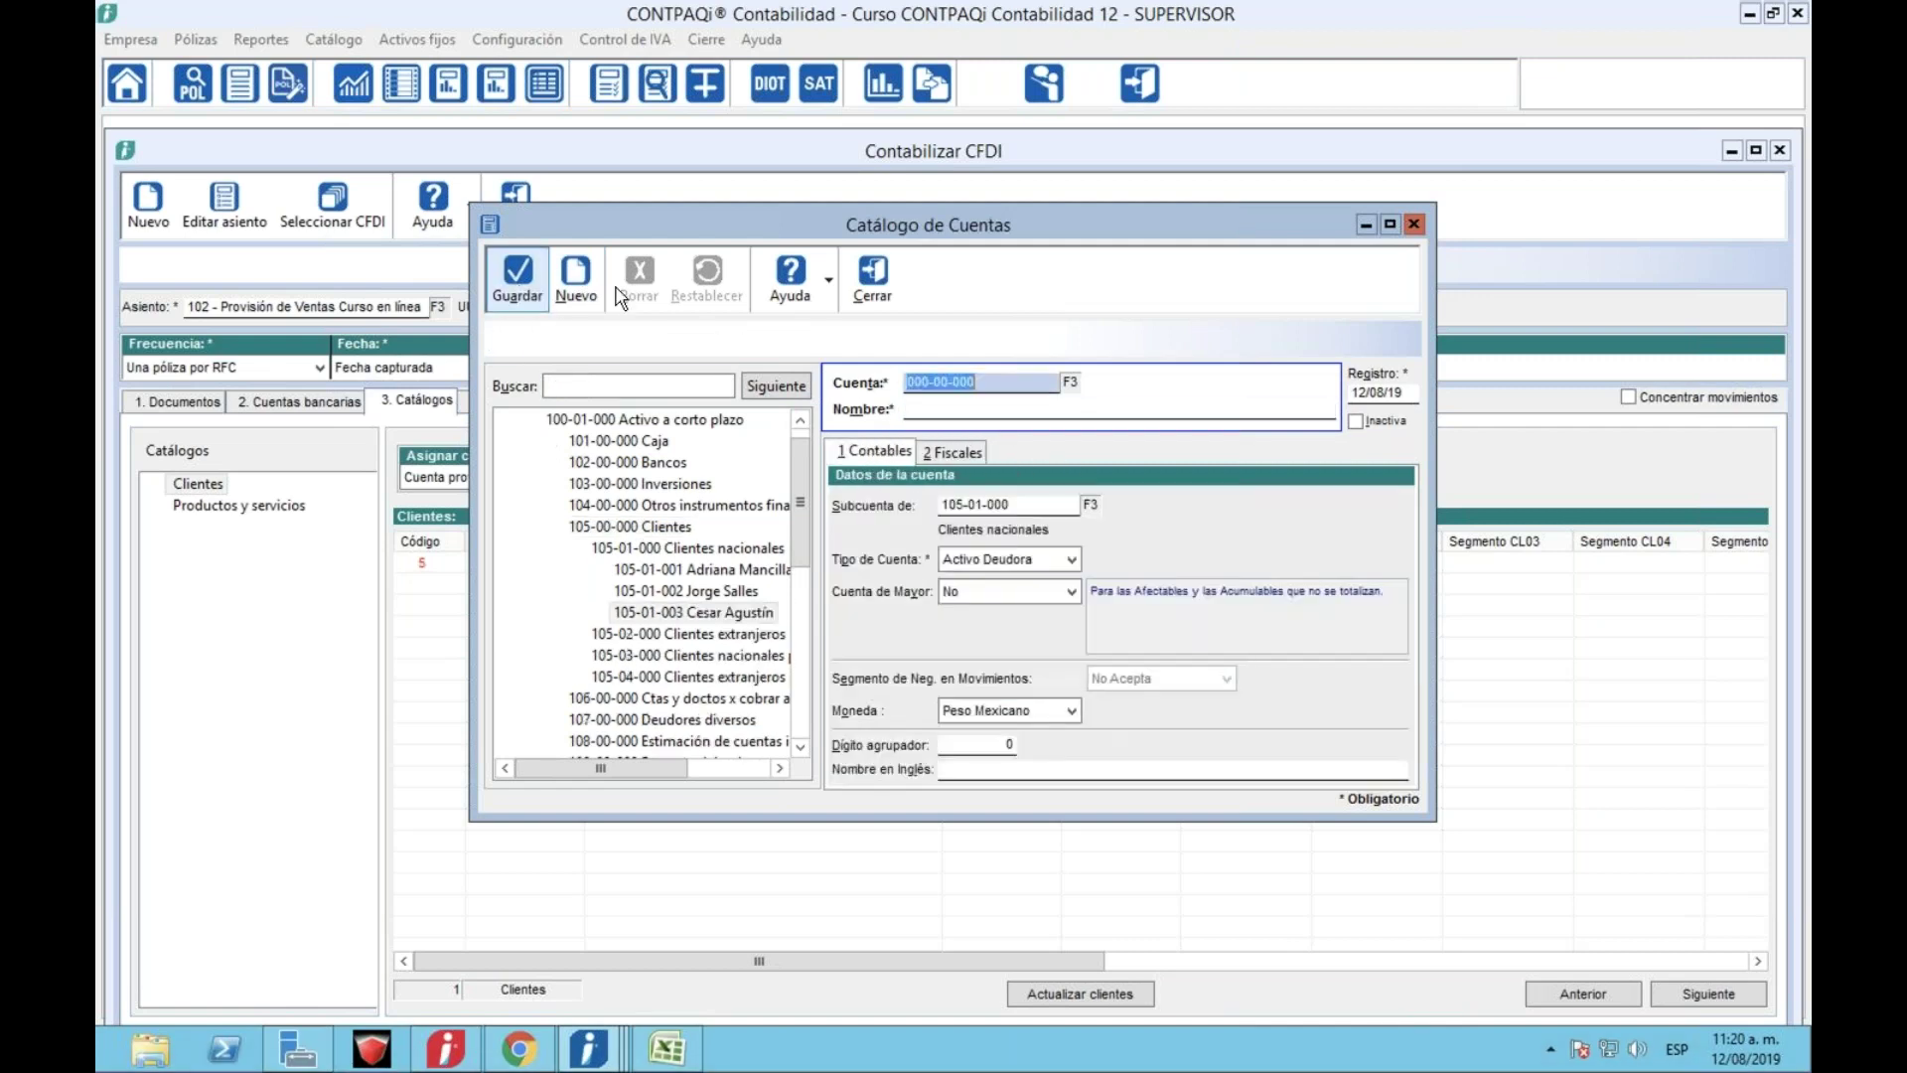
Give the client segment CL01 the value 10501003 and update the clients catalog.
click(871, 287)
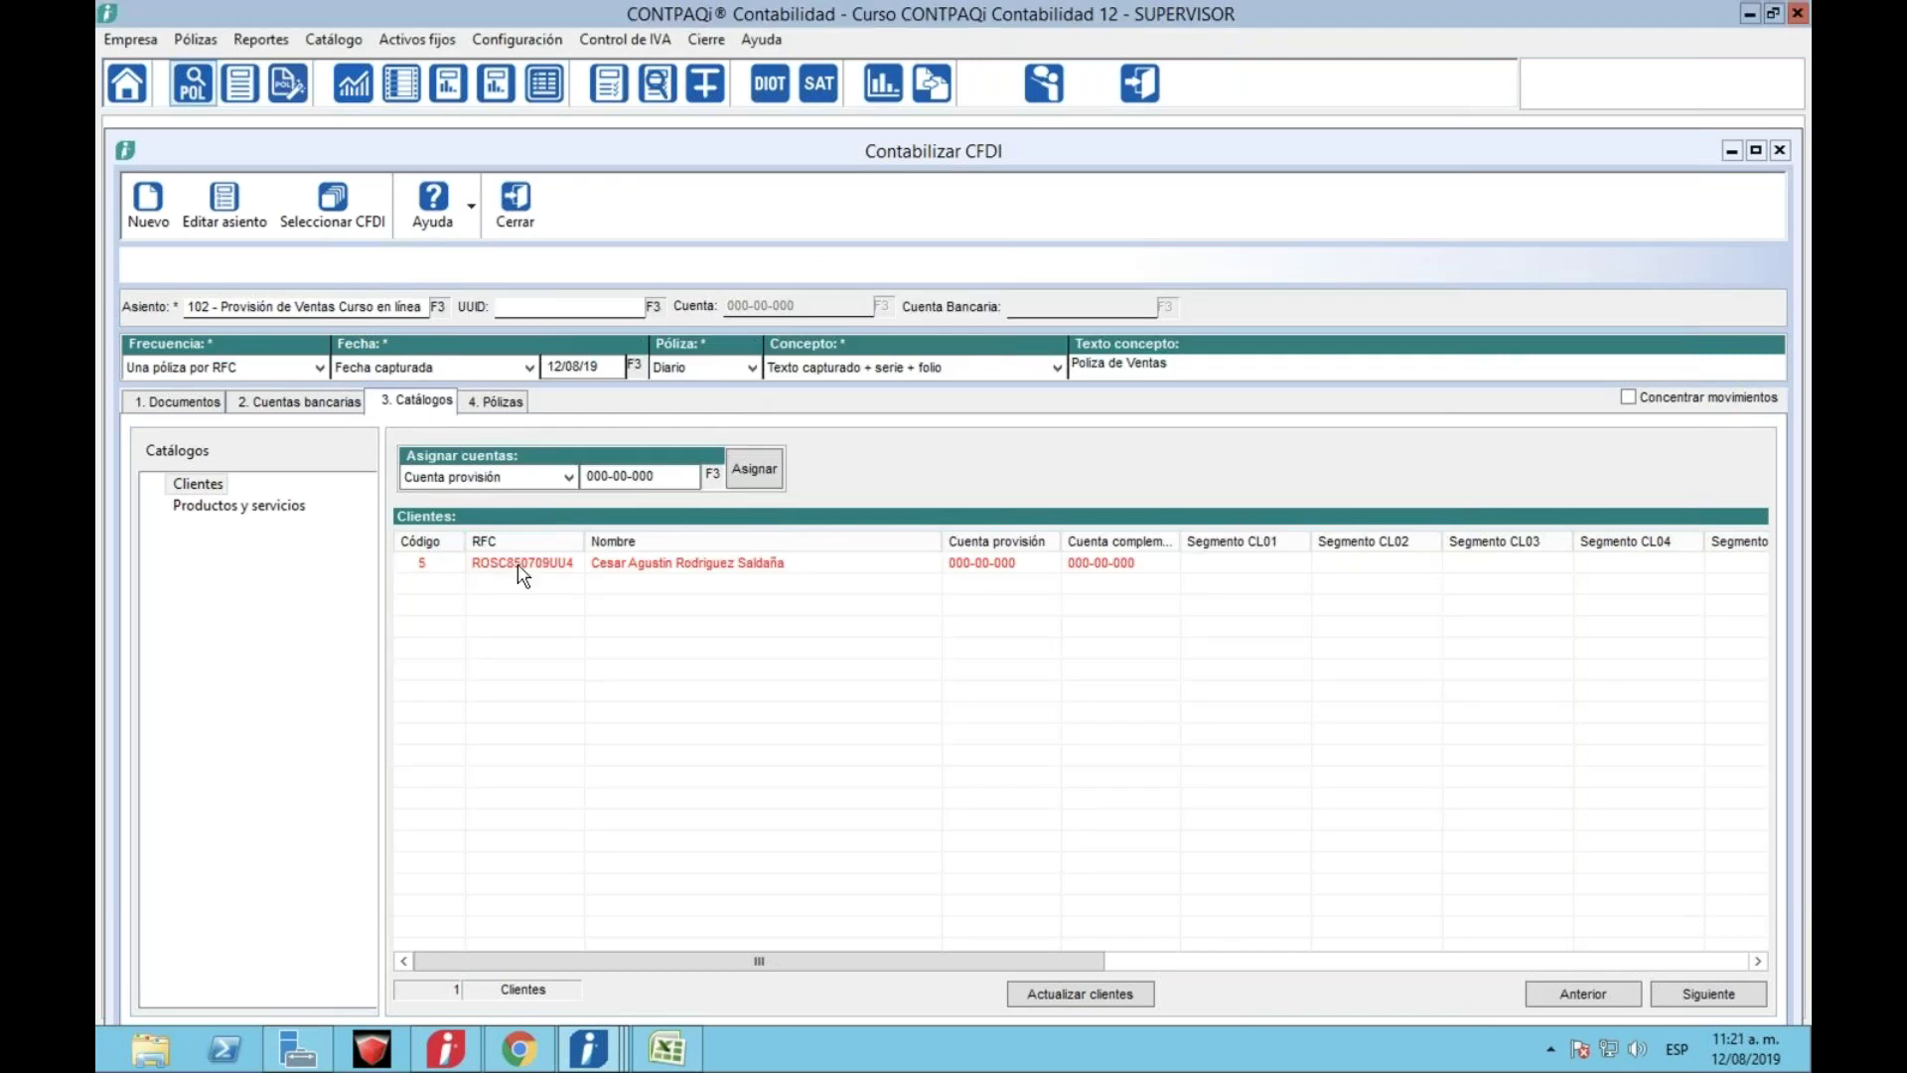
click(1253, 563)
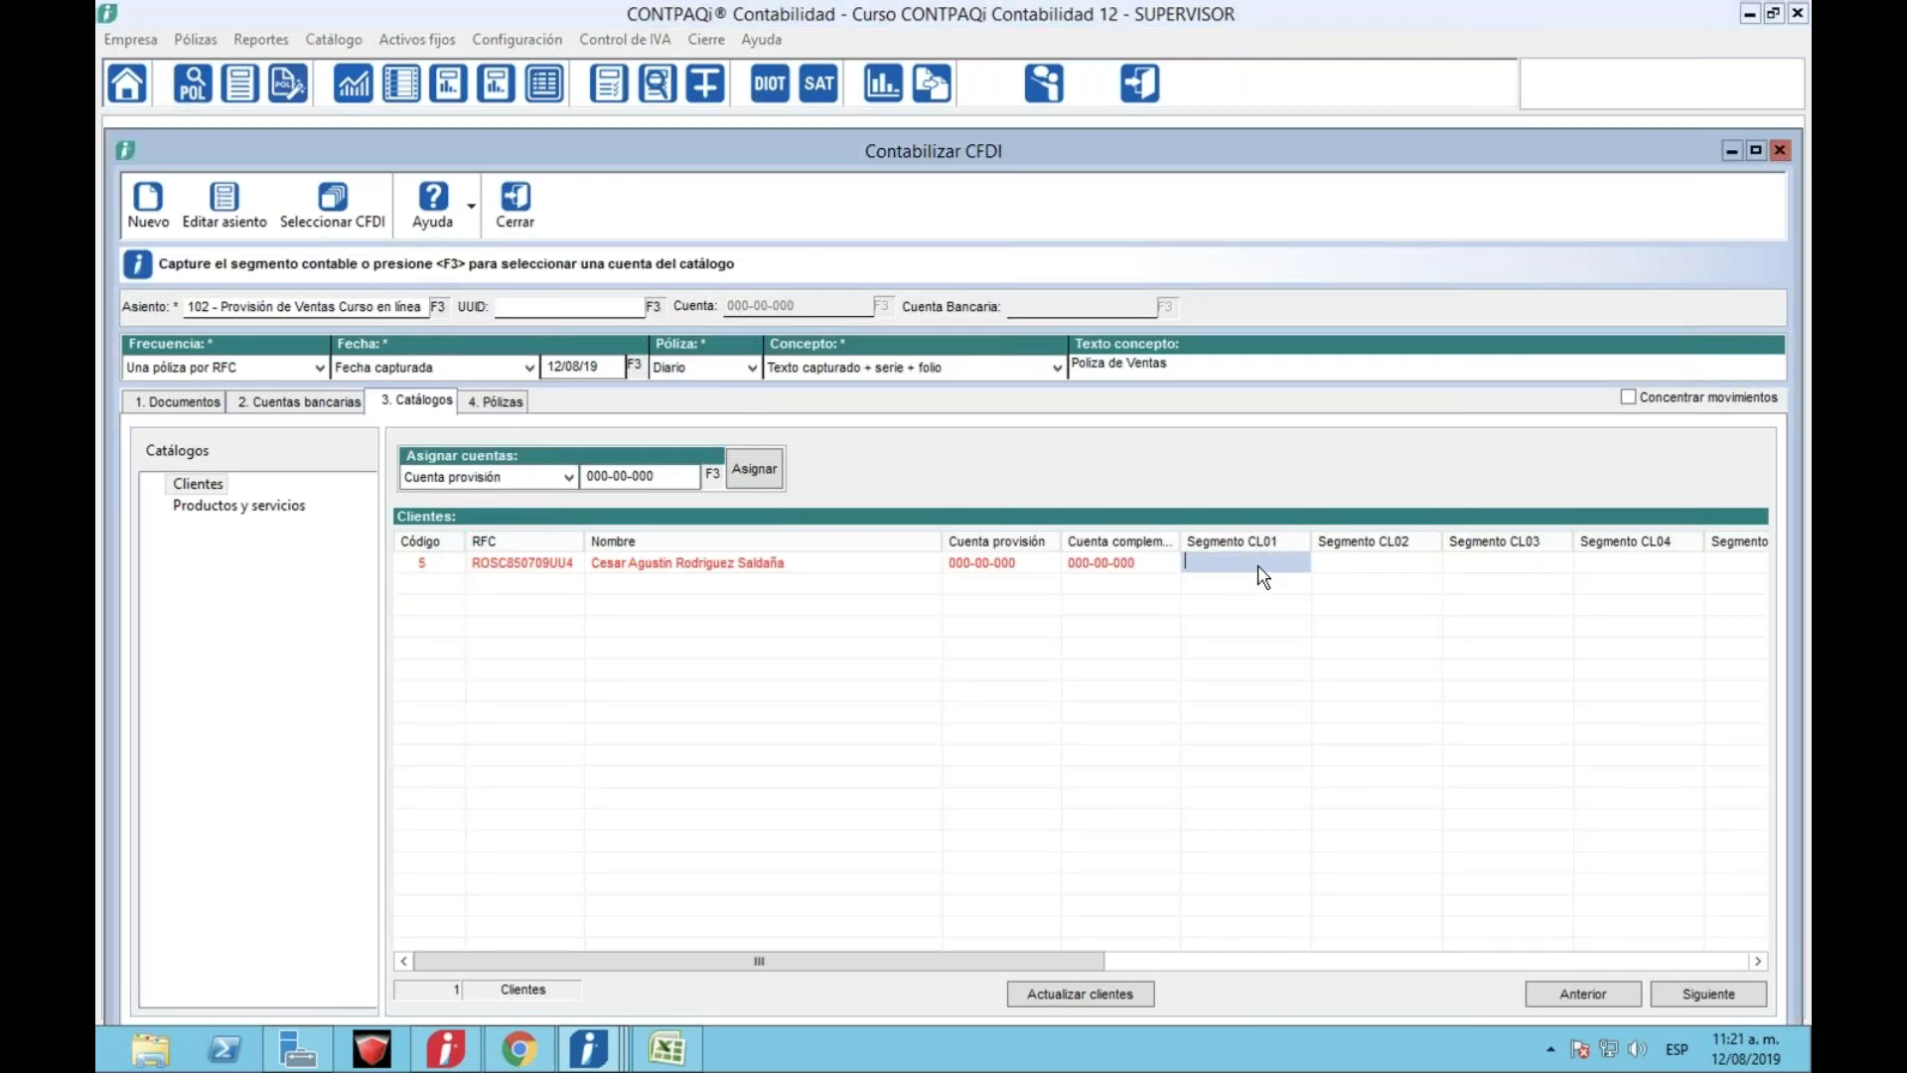
text(10501003)
key(Return)
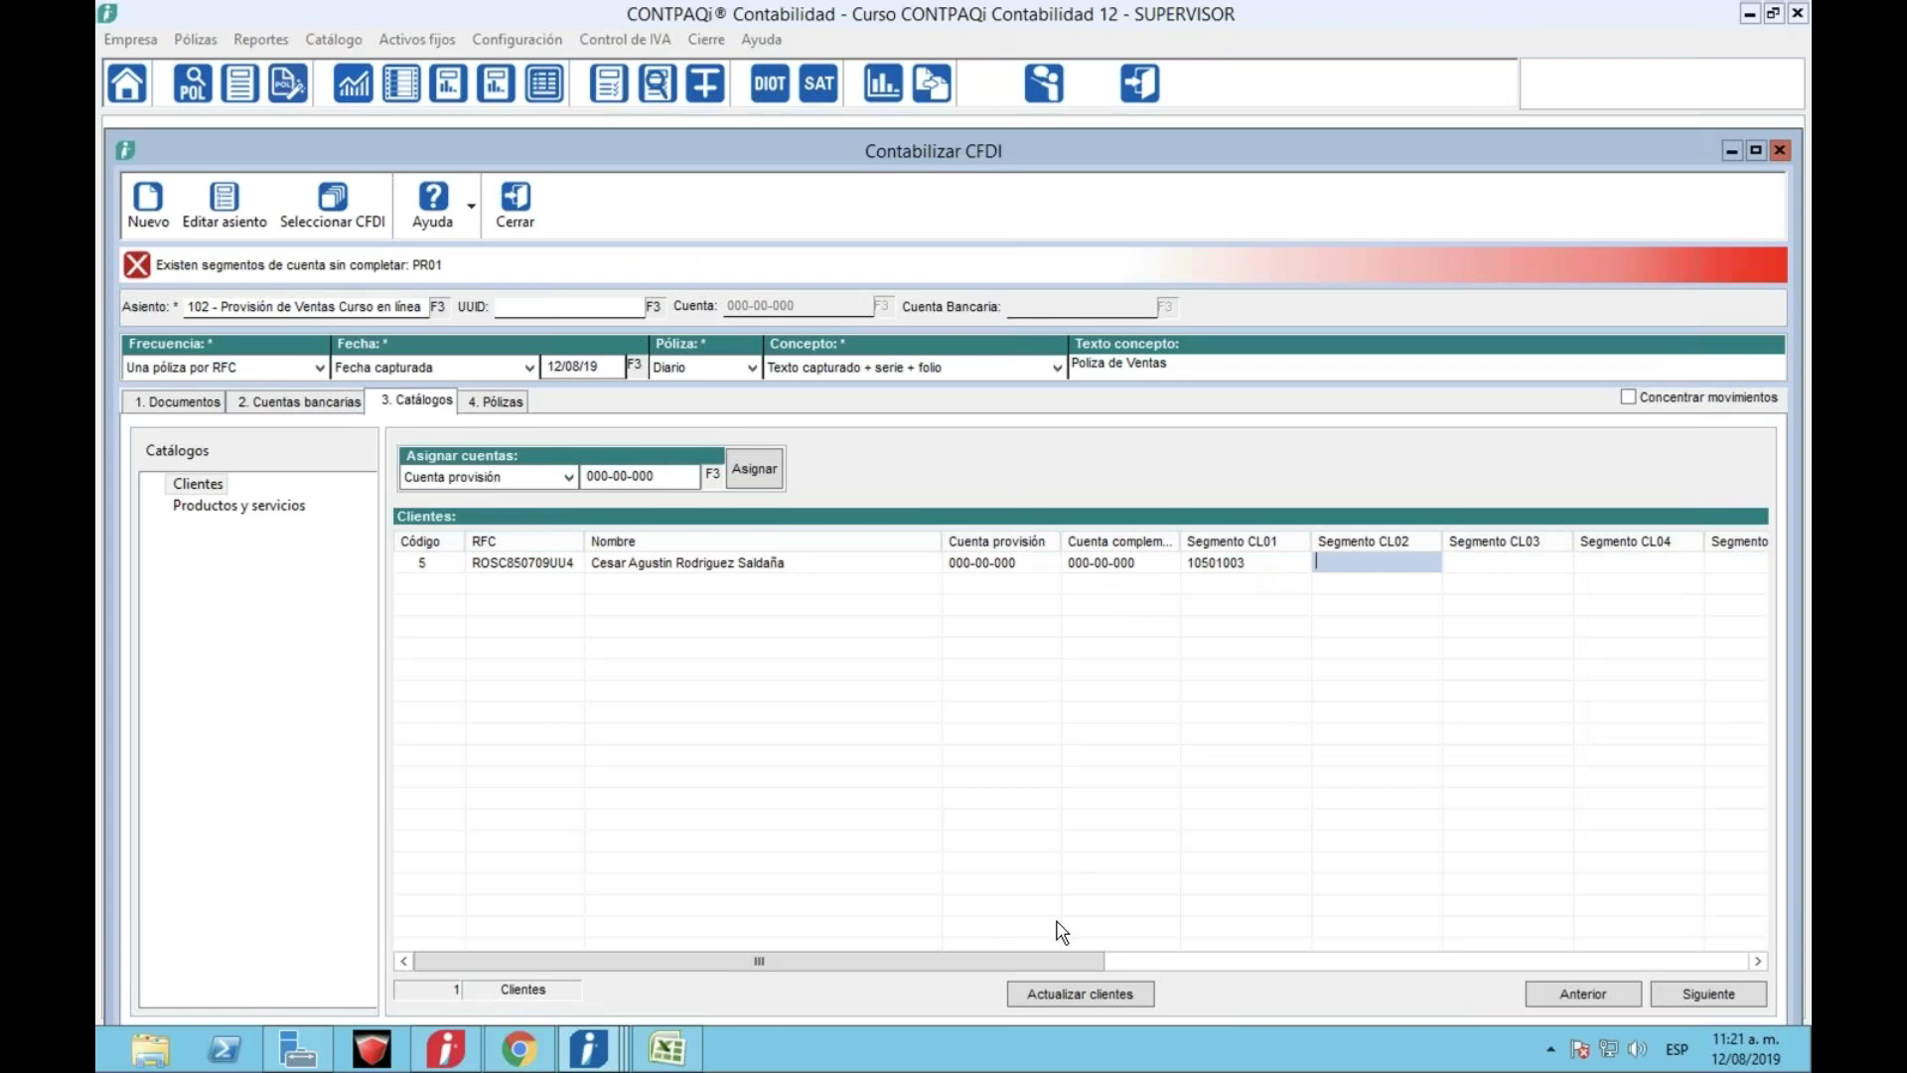
click(1077, 996)
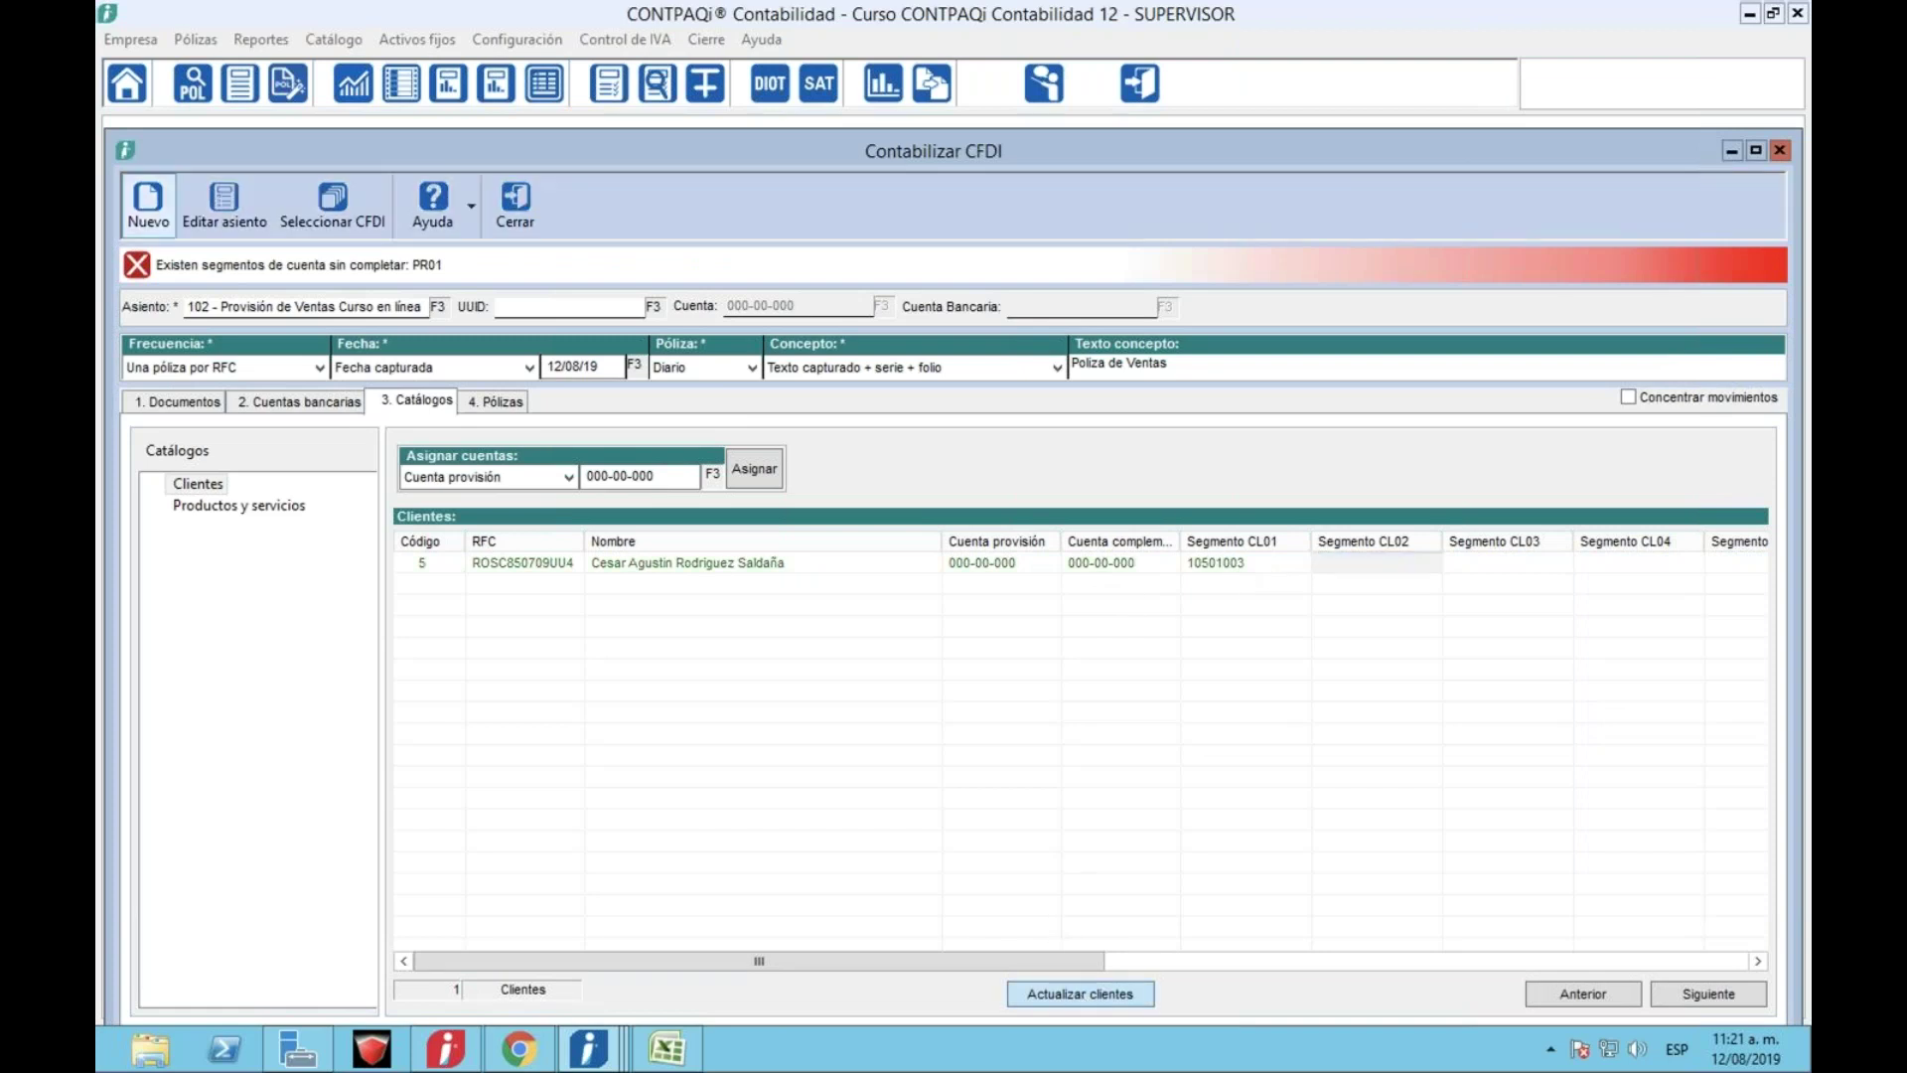
Give the product segment PR01 the value 40101002, update products and services, then continue to Pólizas.
click(290, 509)
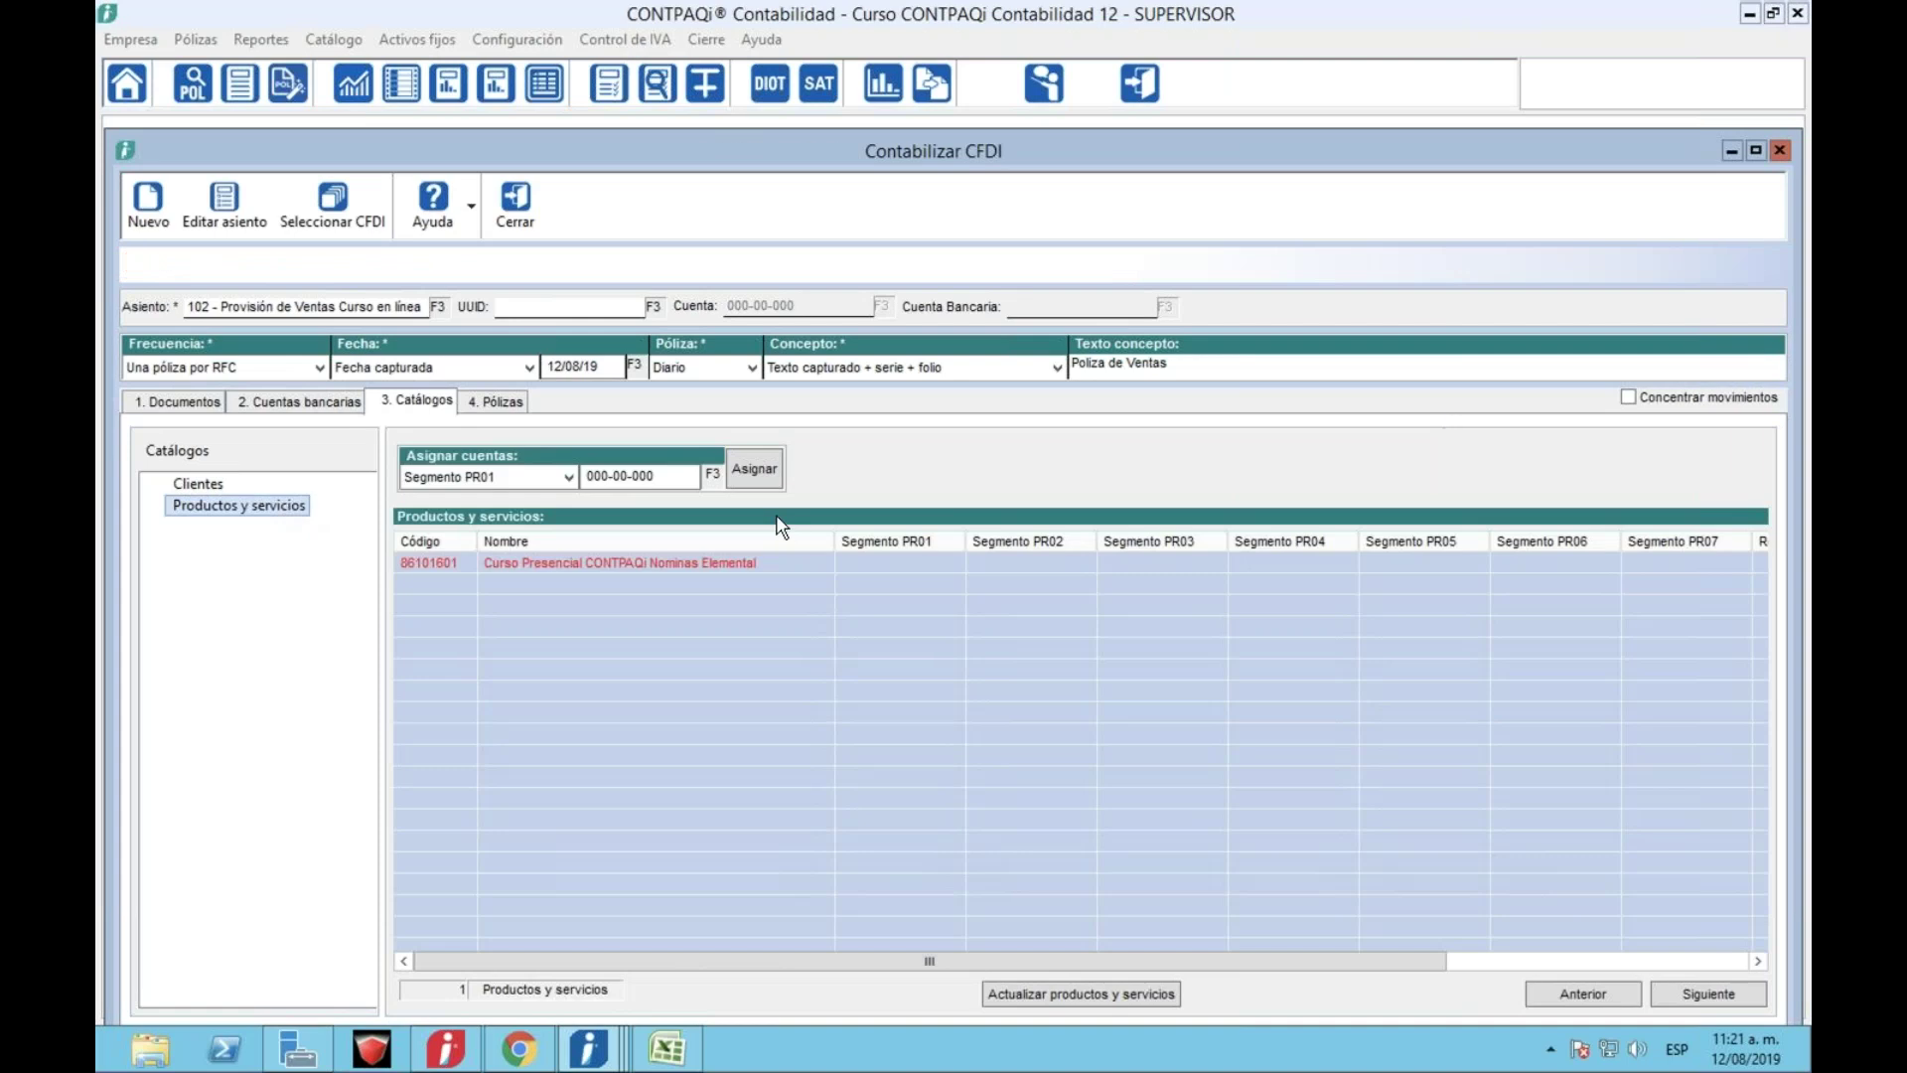
click(914, 568)
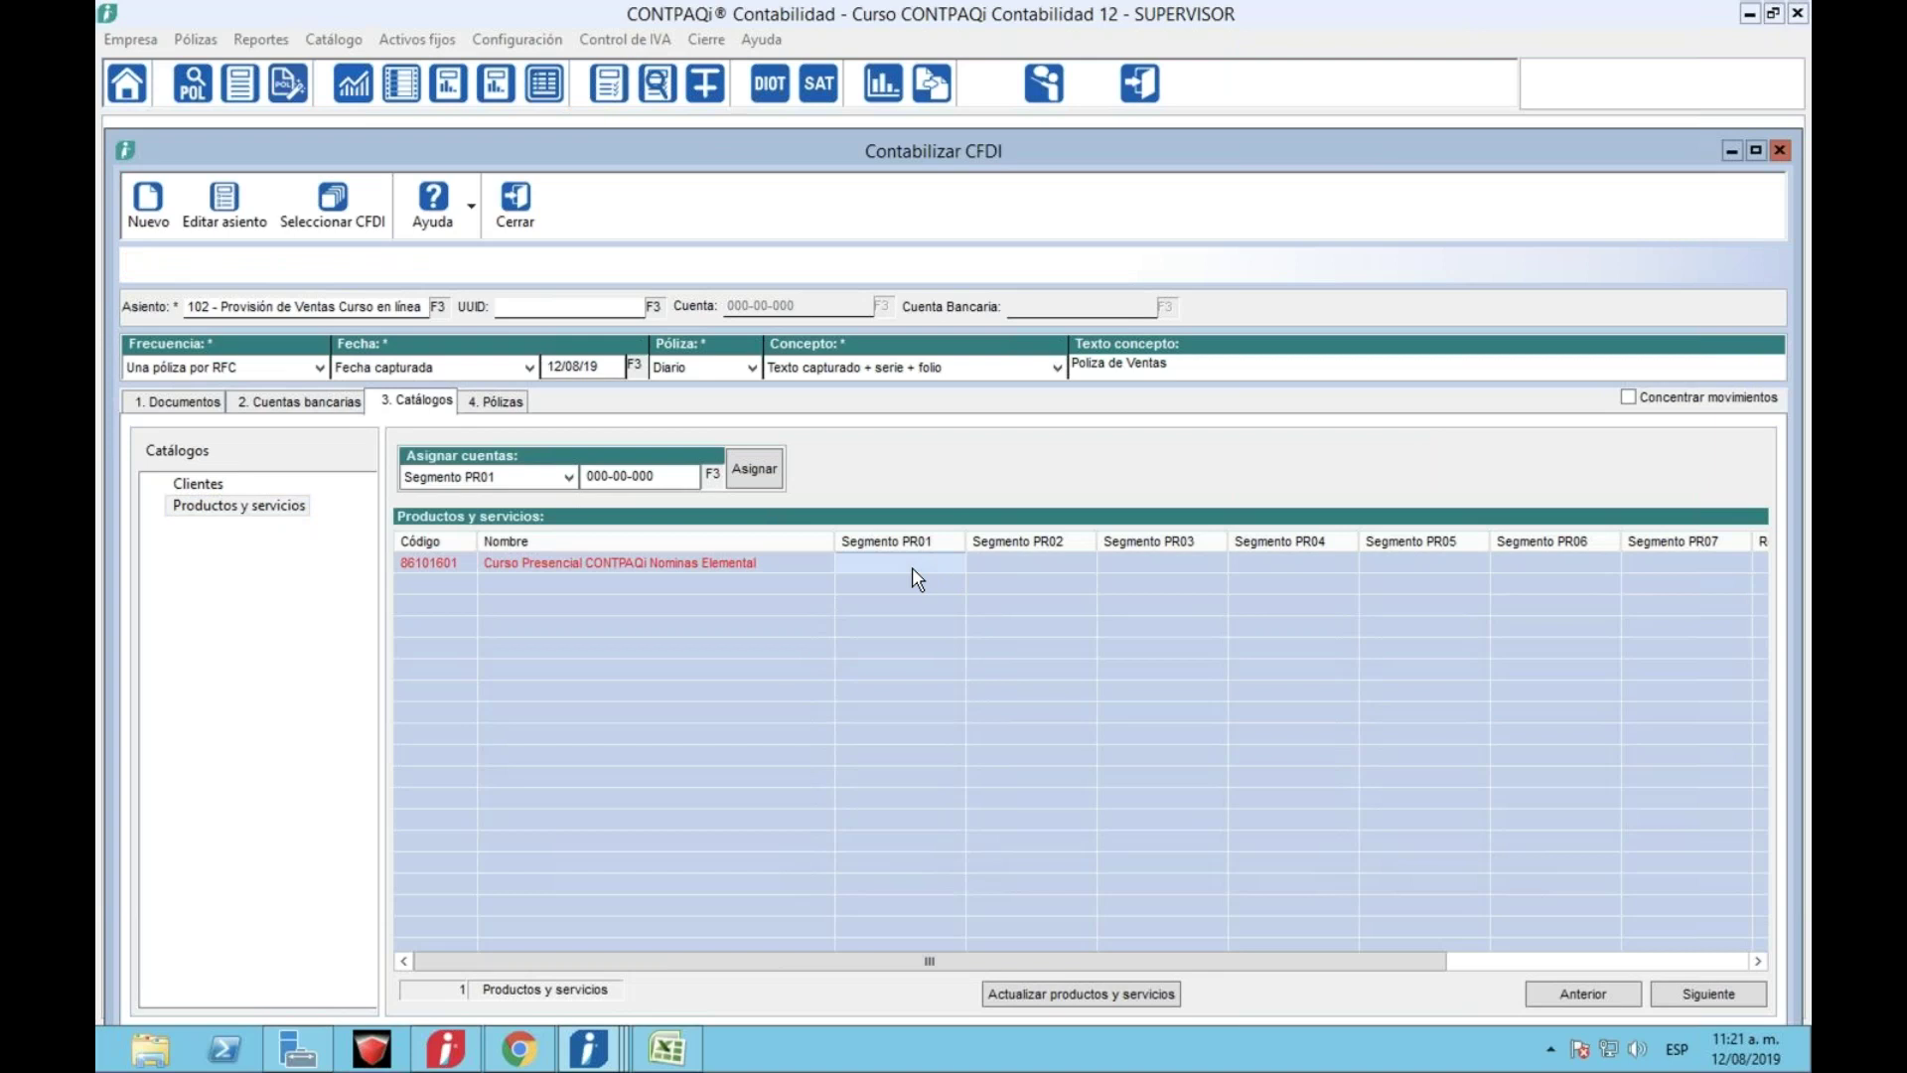
click(912, 568)
text(40101002)
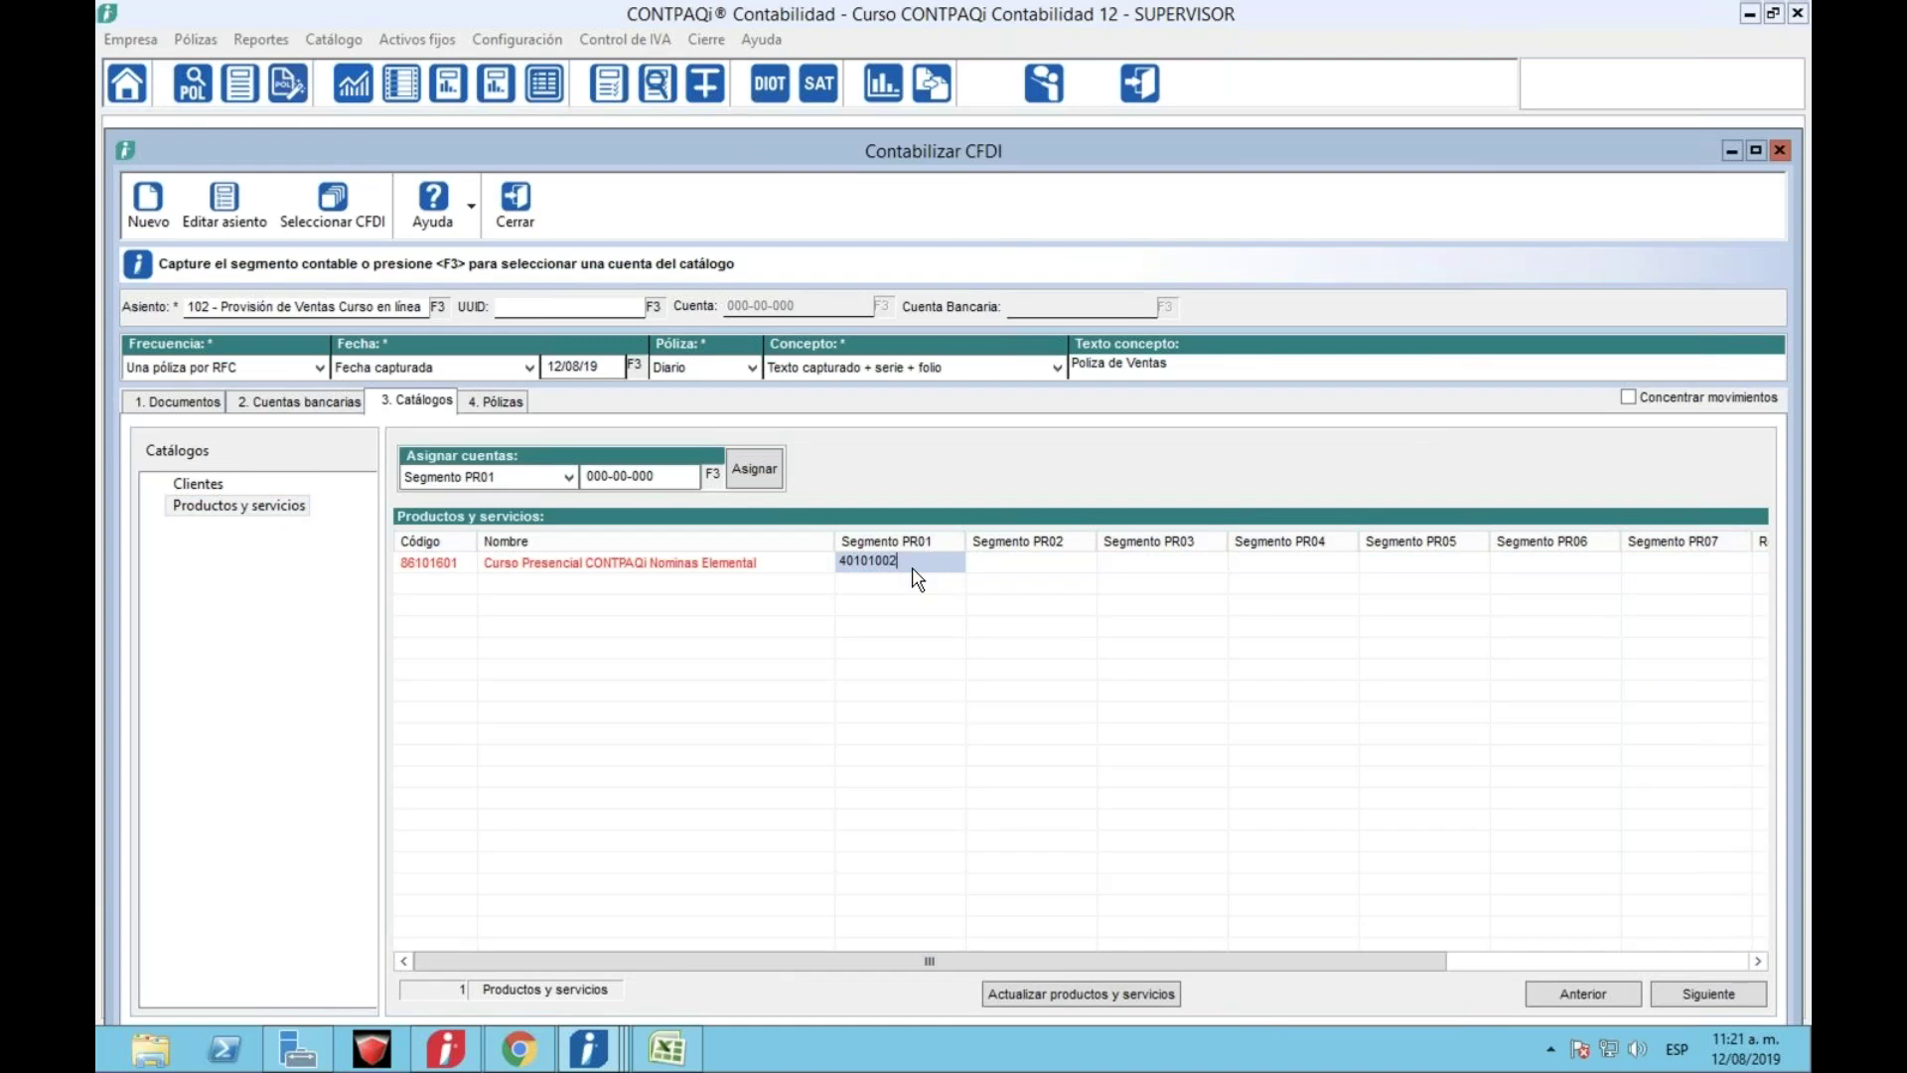
click(1051, 996)
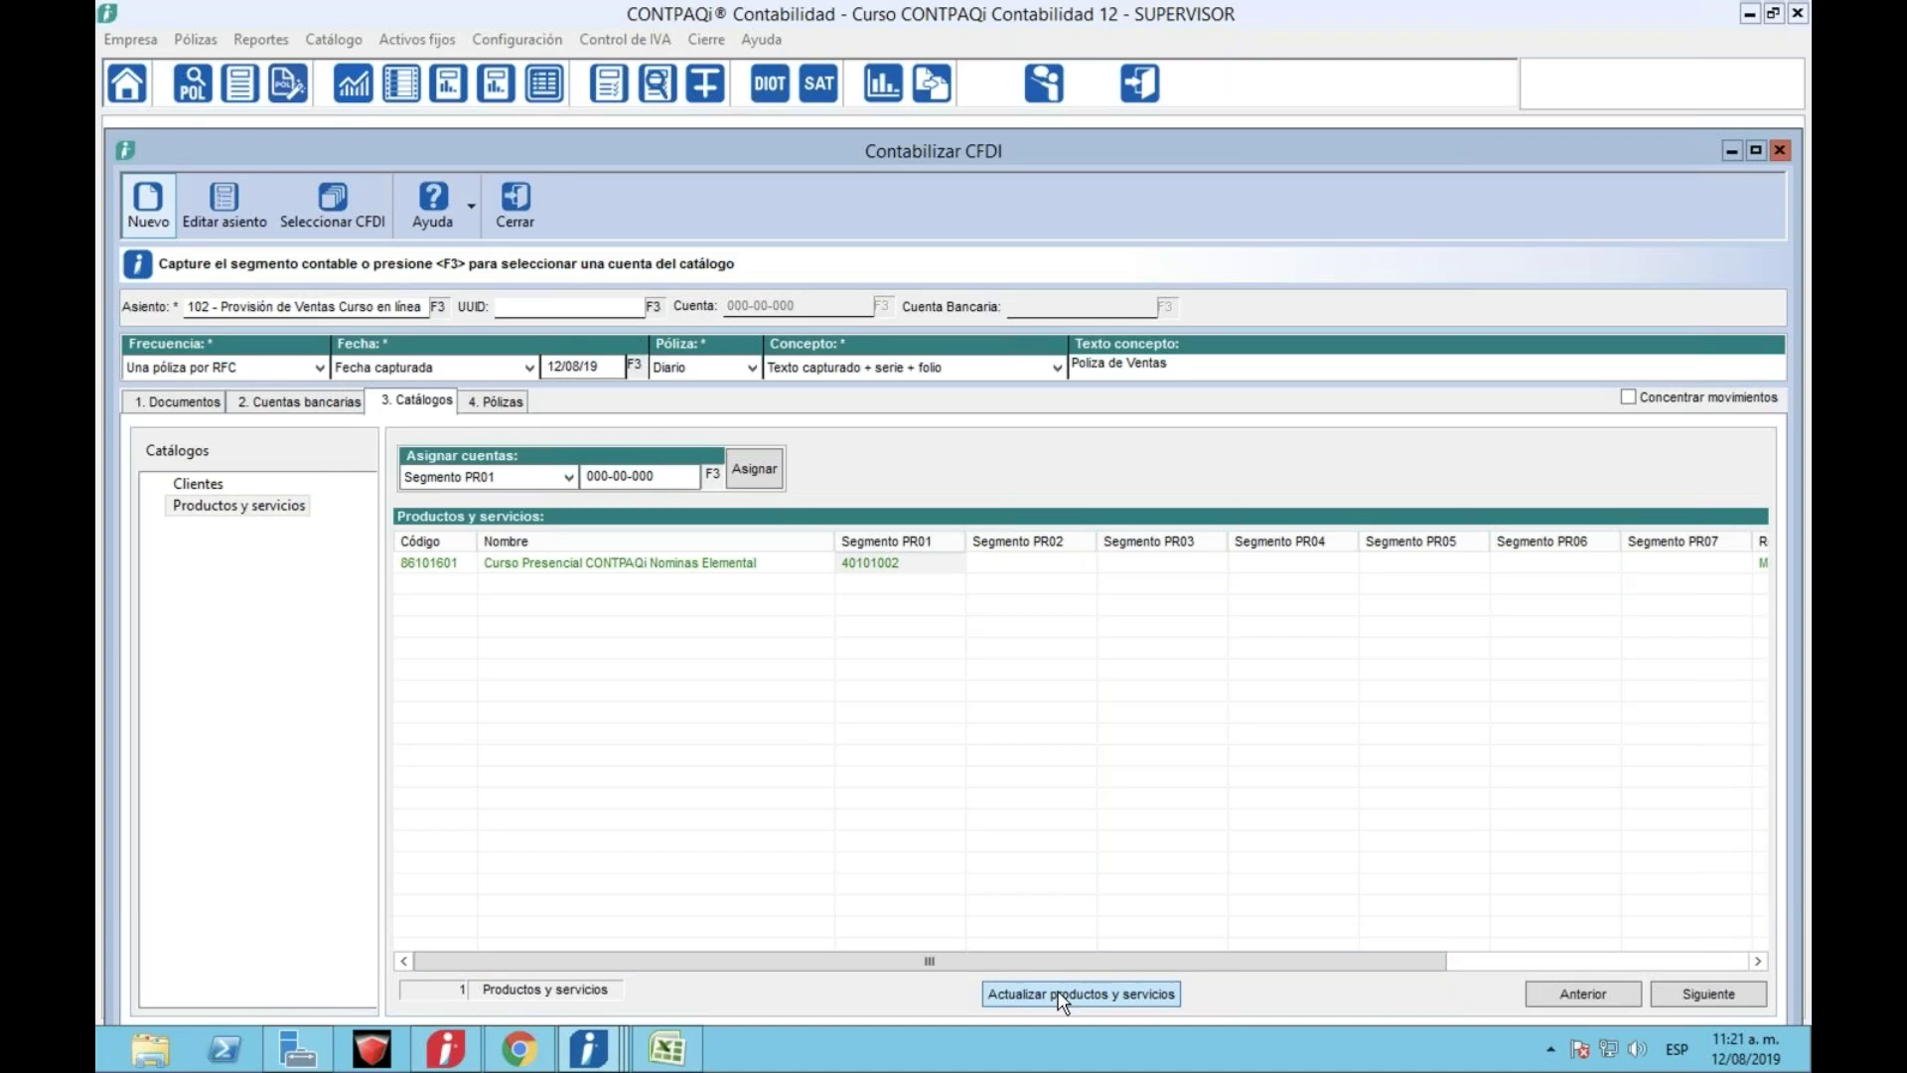
click(1718, 992)
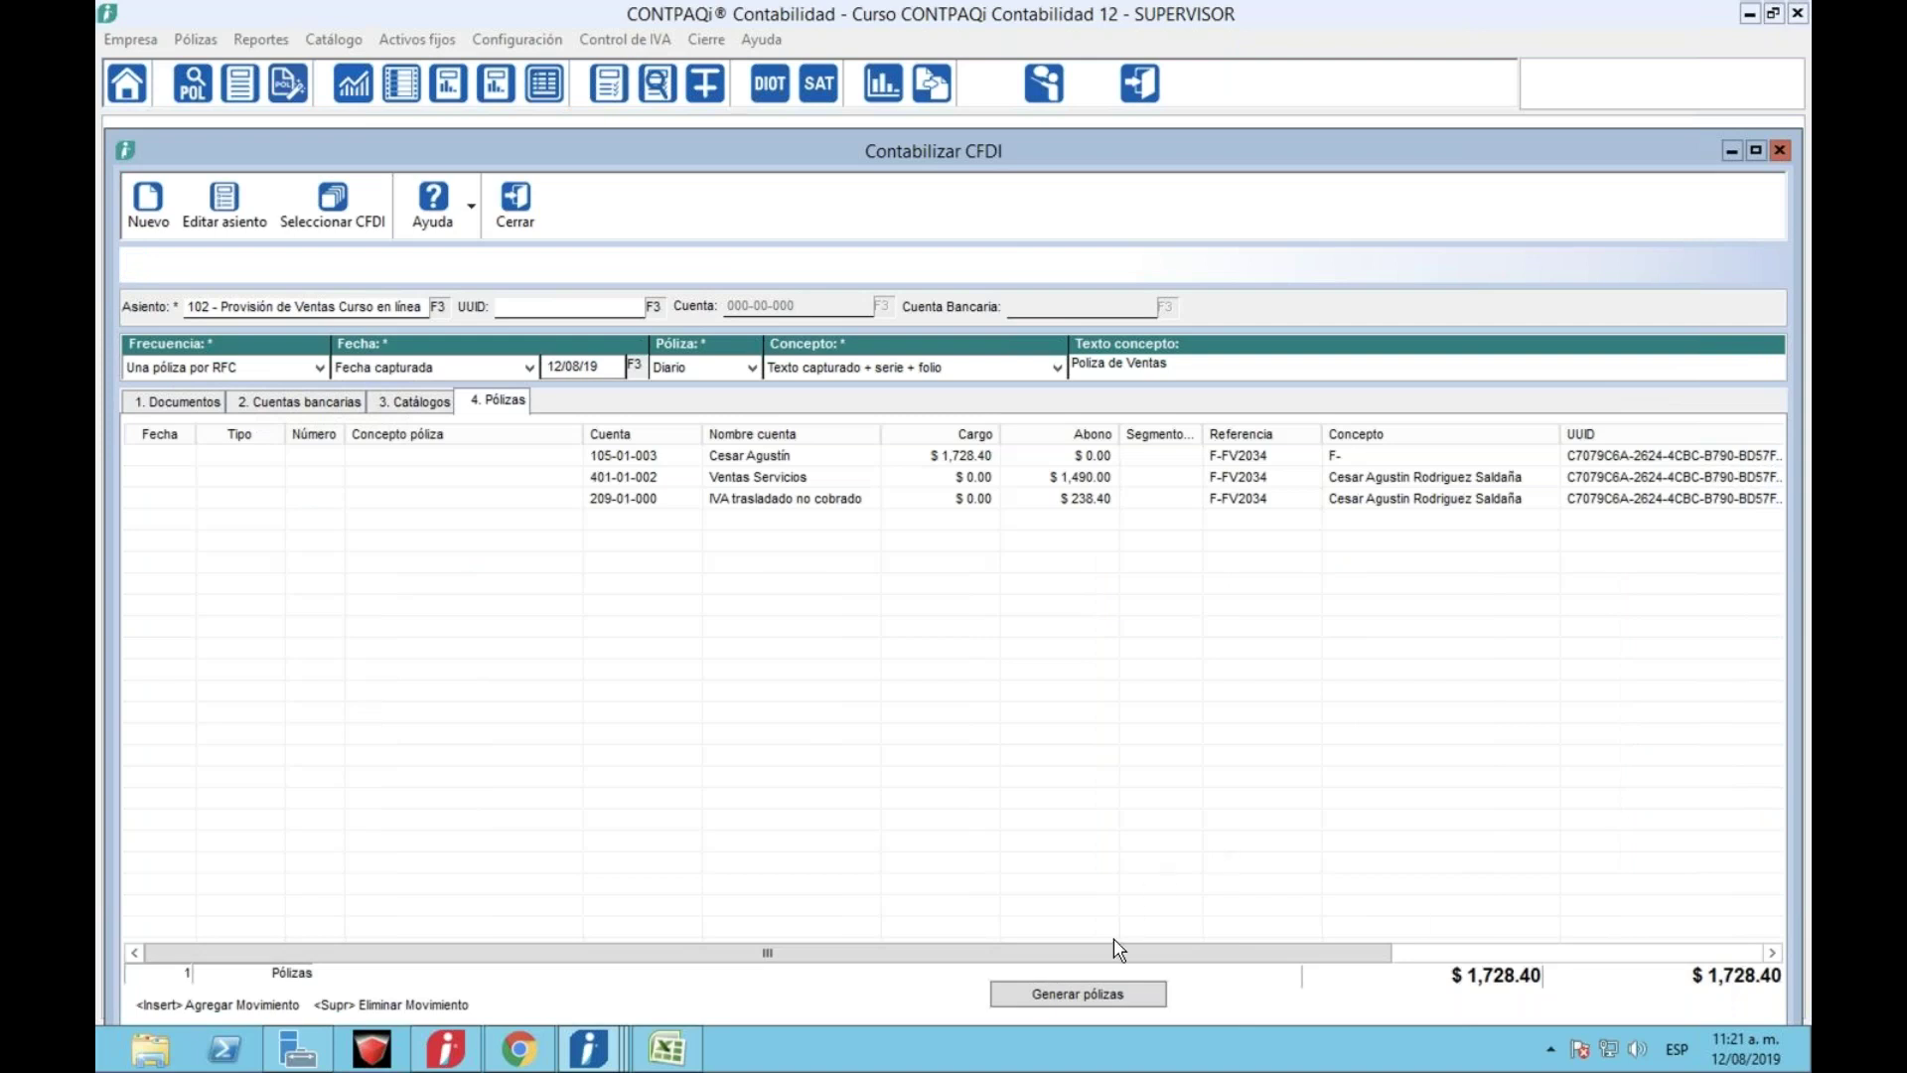
Generate Poliza de Ventas FV2034 for $1,728.40 and close the Contabilizar CFDI window.
click(1080, 994)
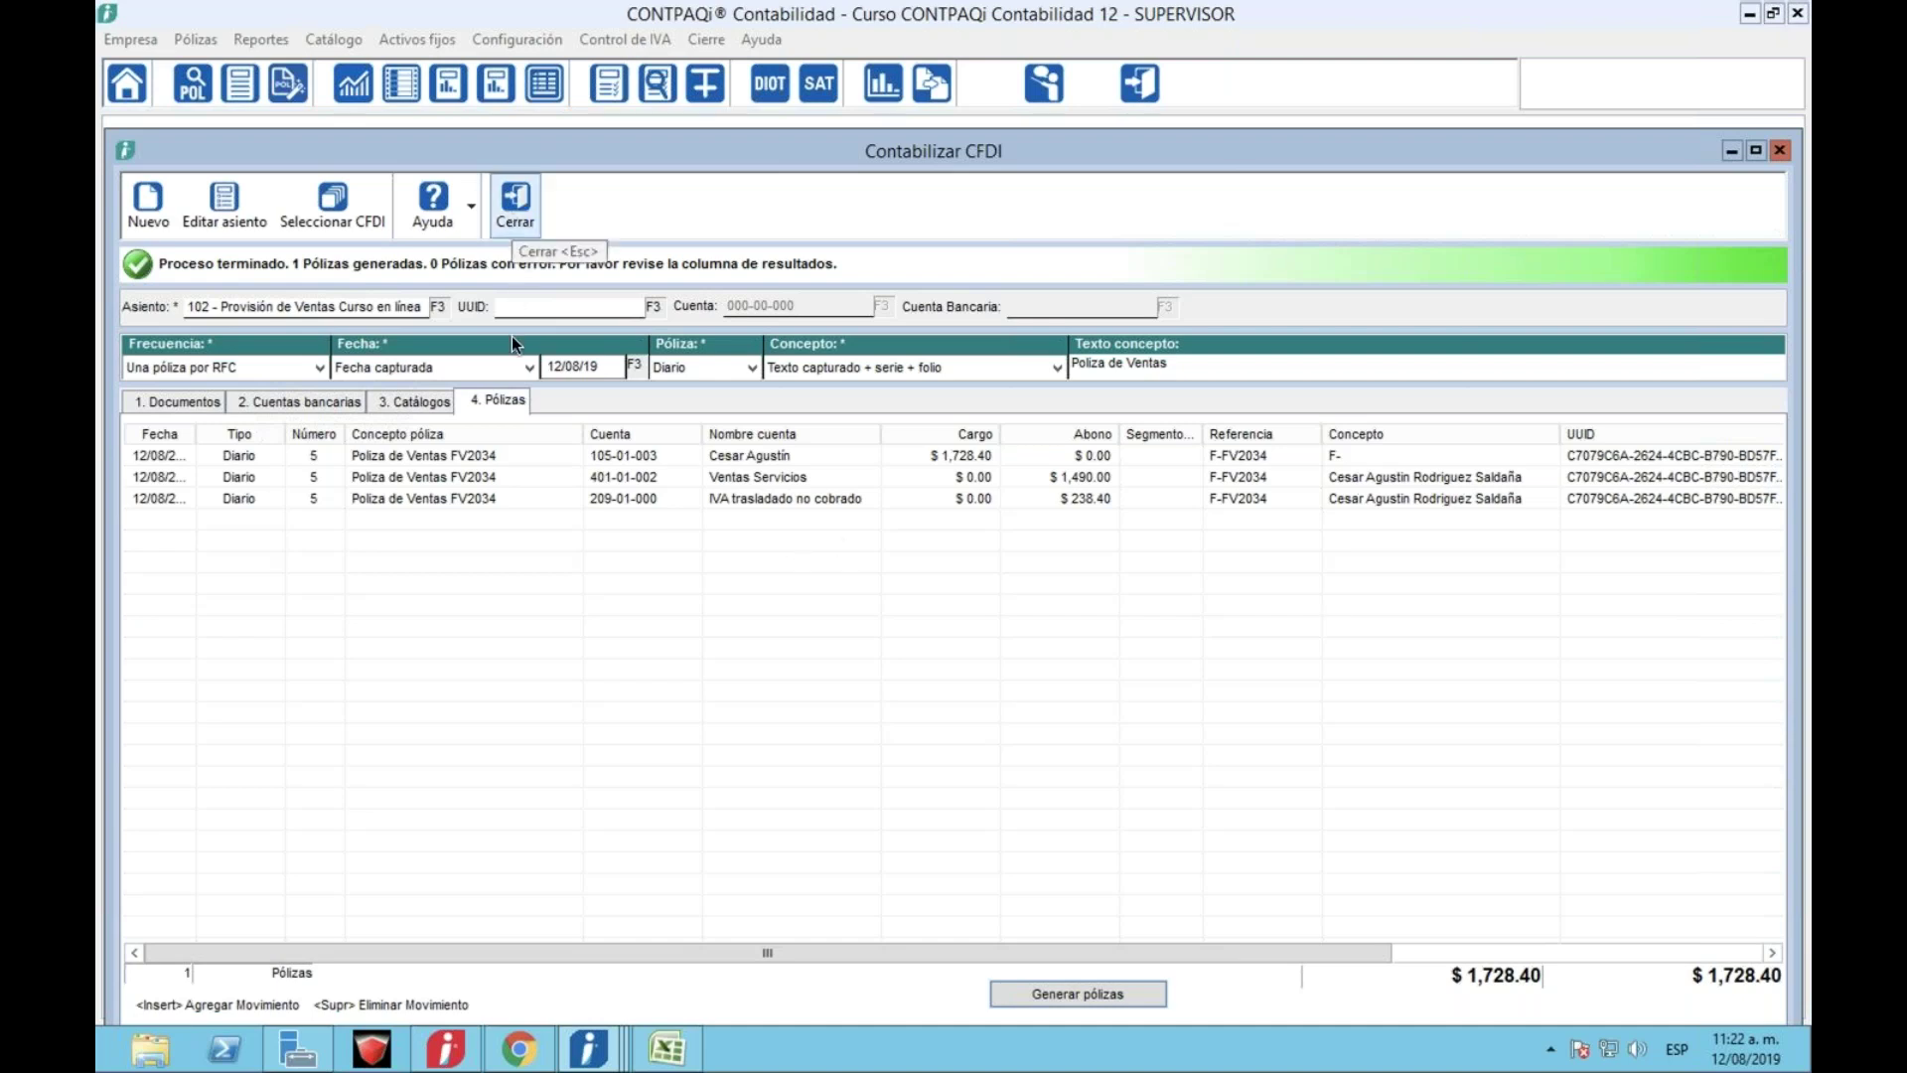
click(517, 198)
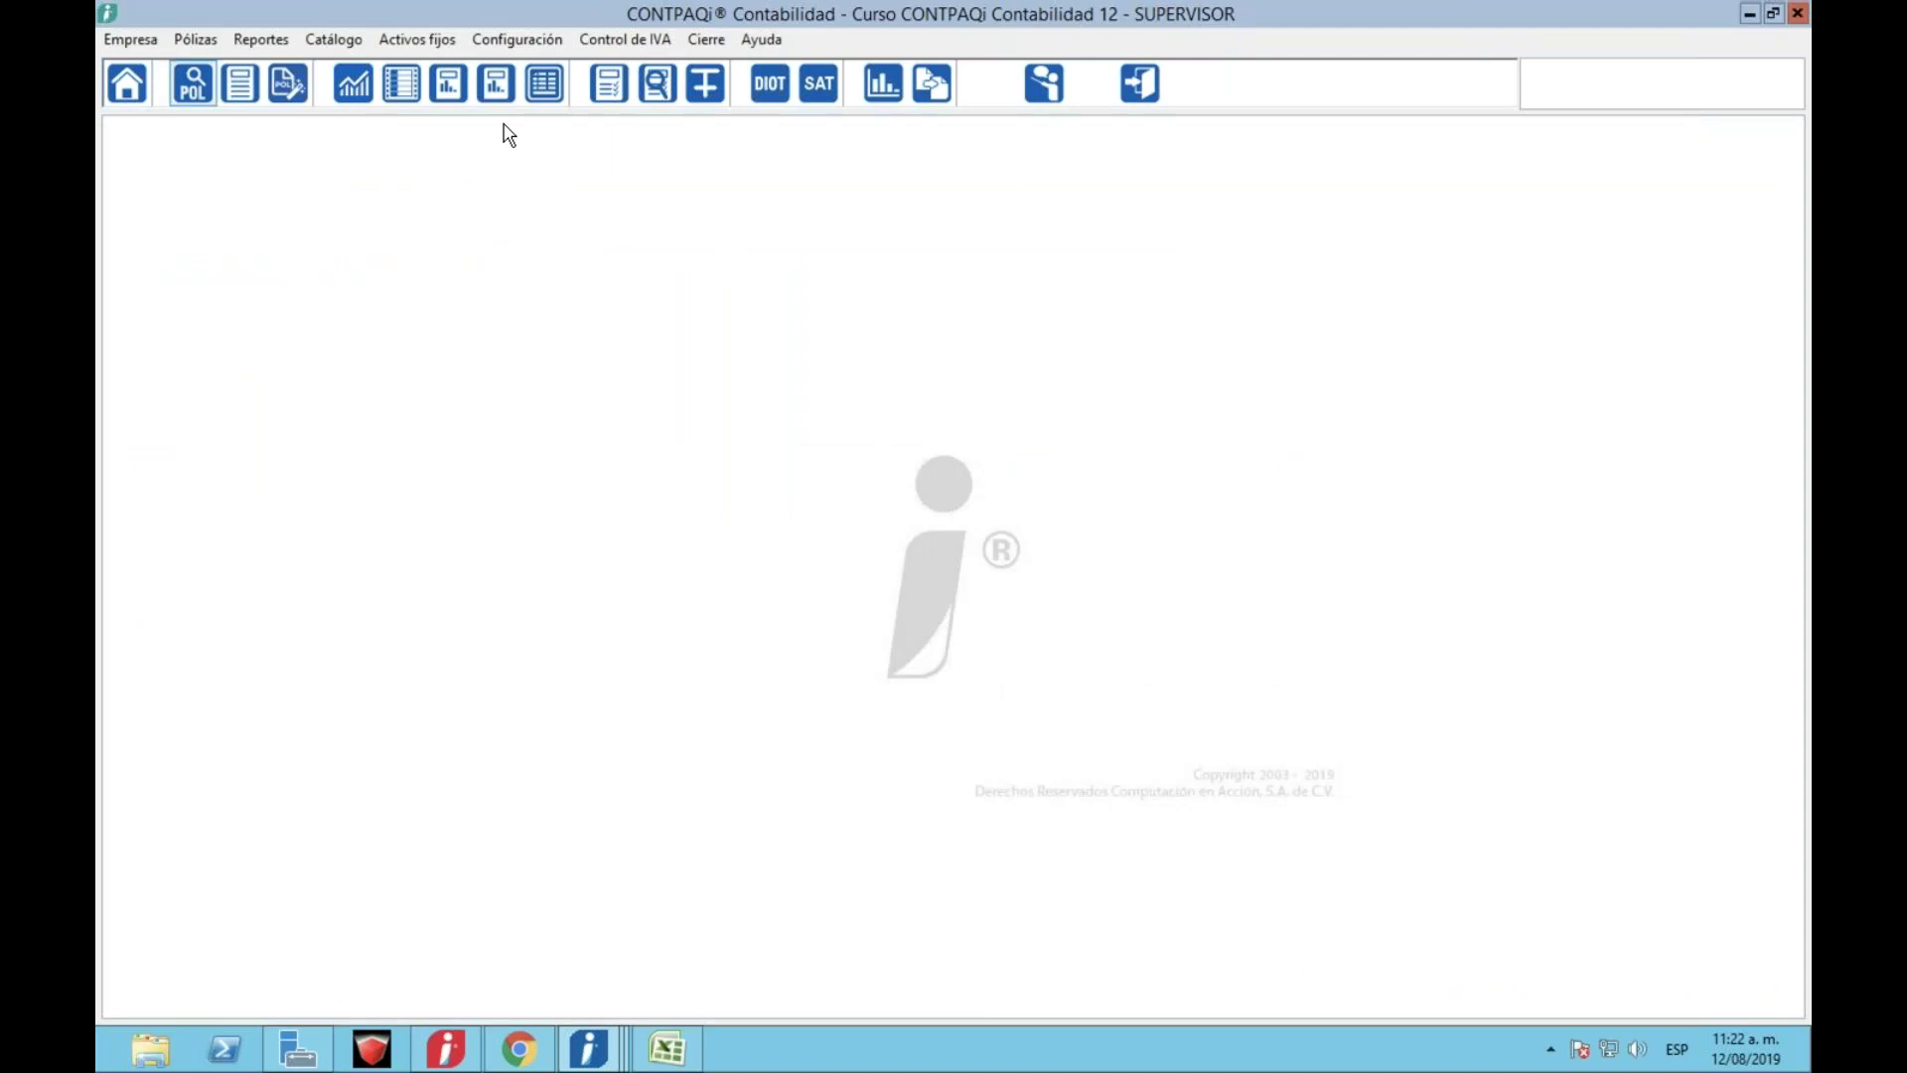
Load asiento 102 Provisión de Ventas Curso en línea in the Configurador de asientos contables.
click(217, 39)
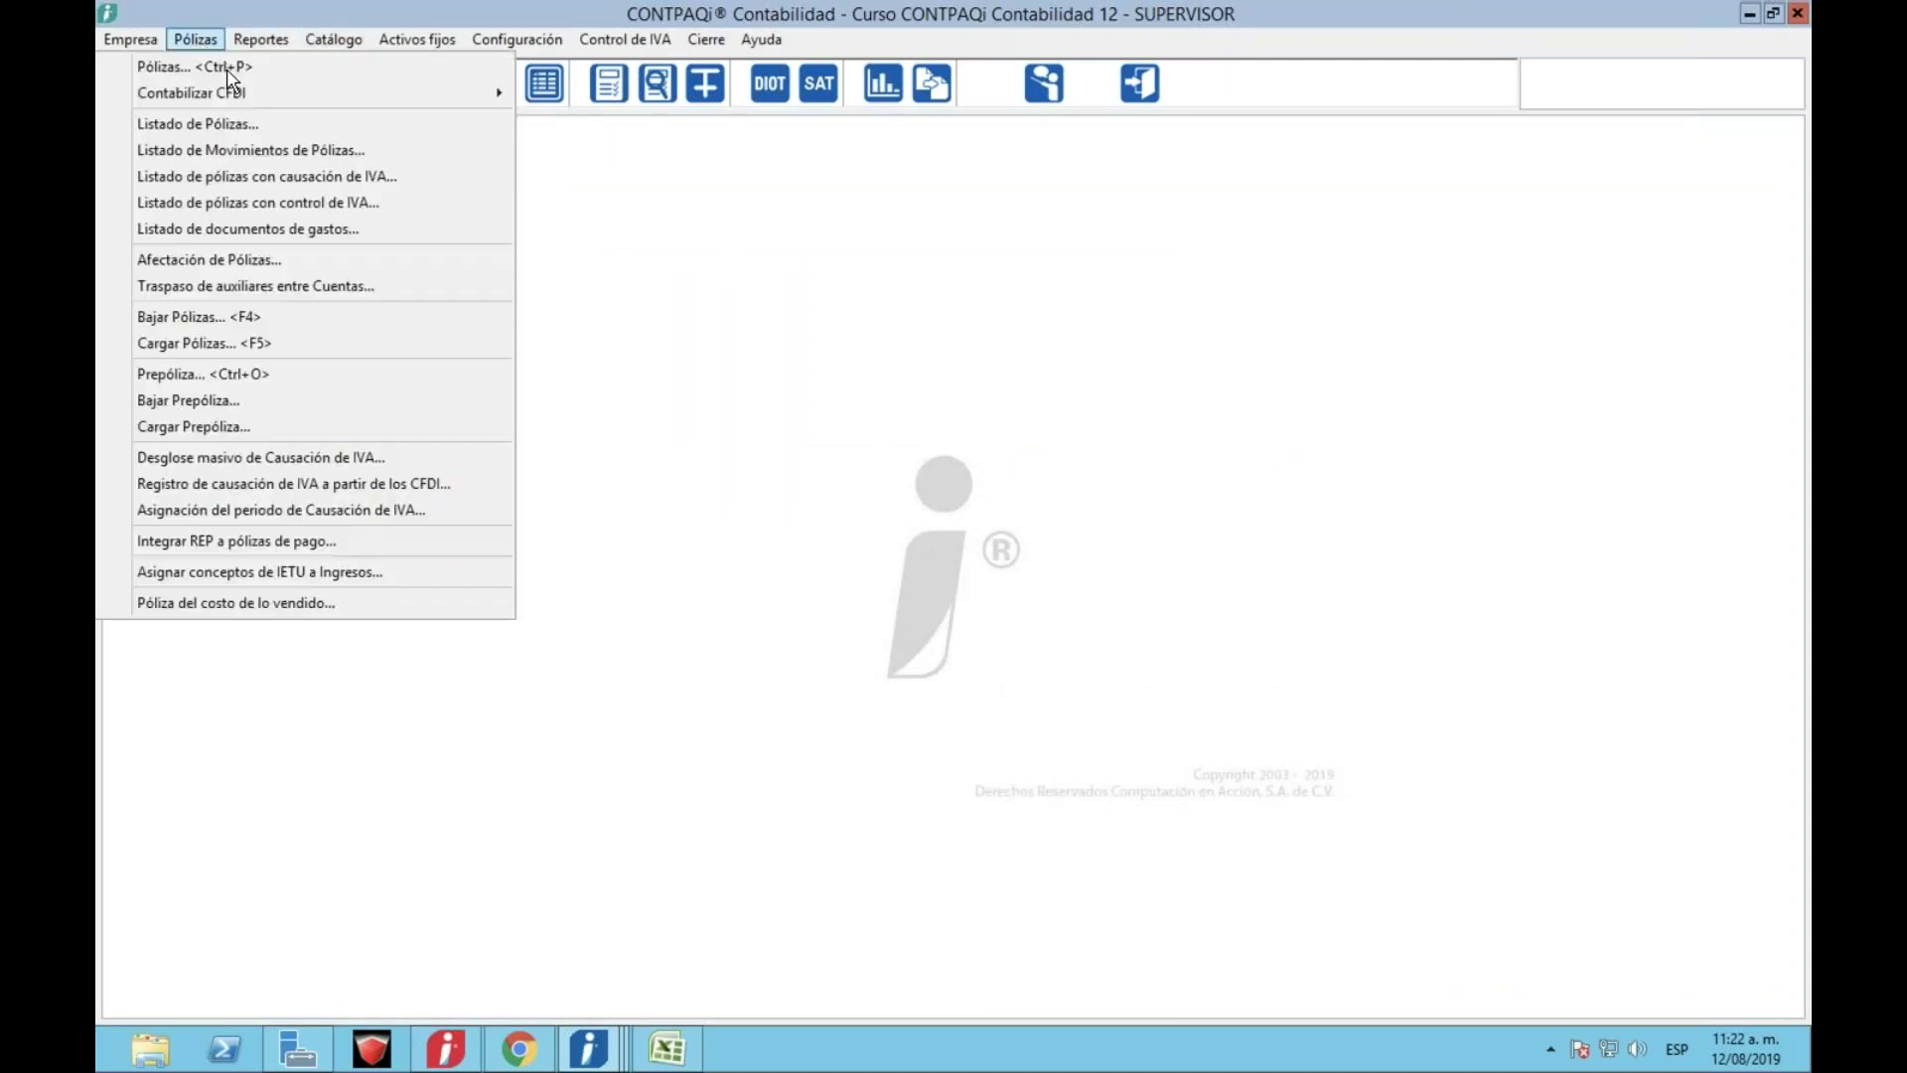
mouse_move(248, 100)
click(632, 125)
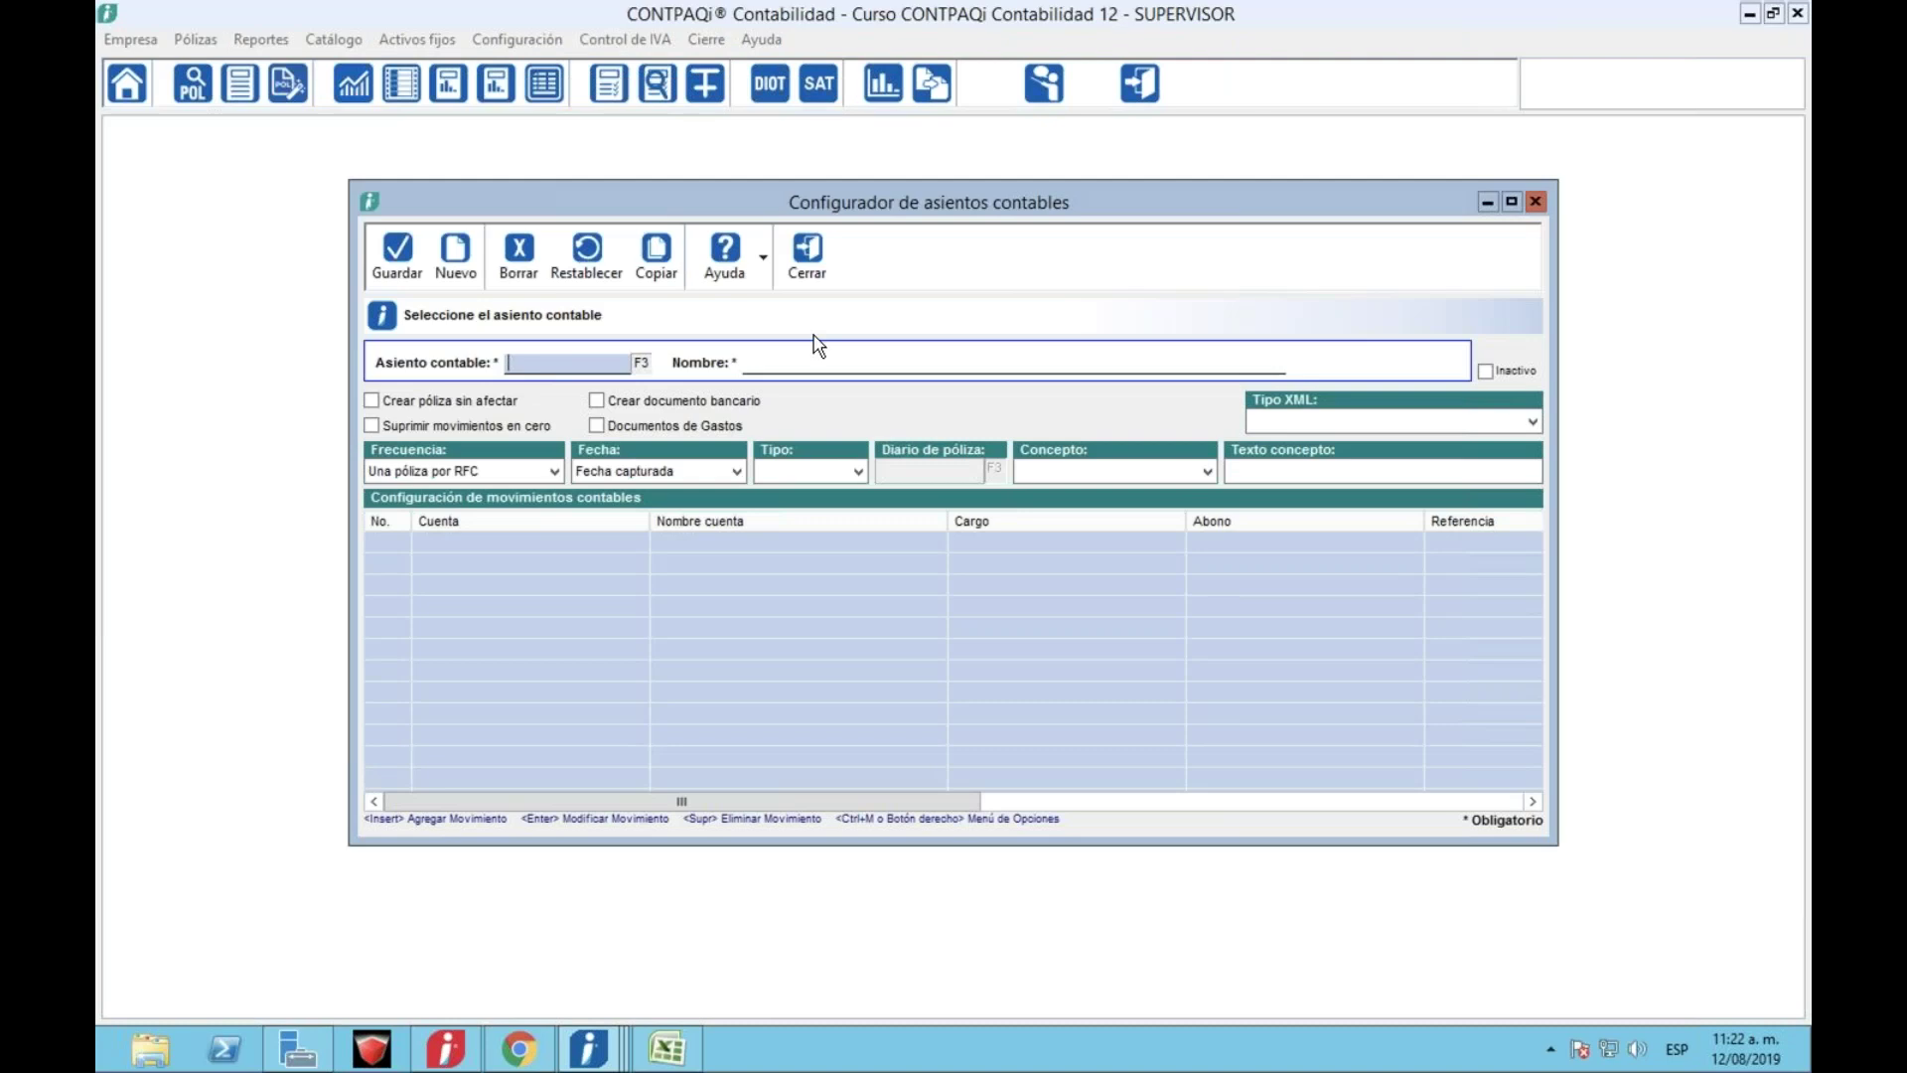
click(642, 363)
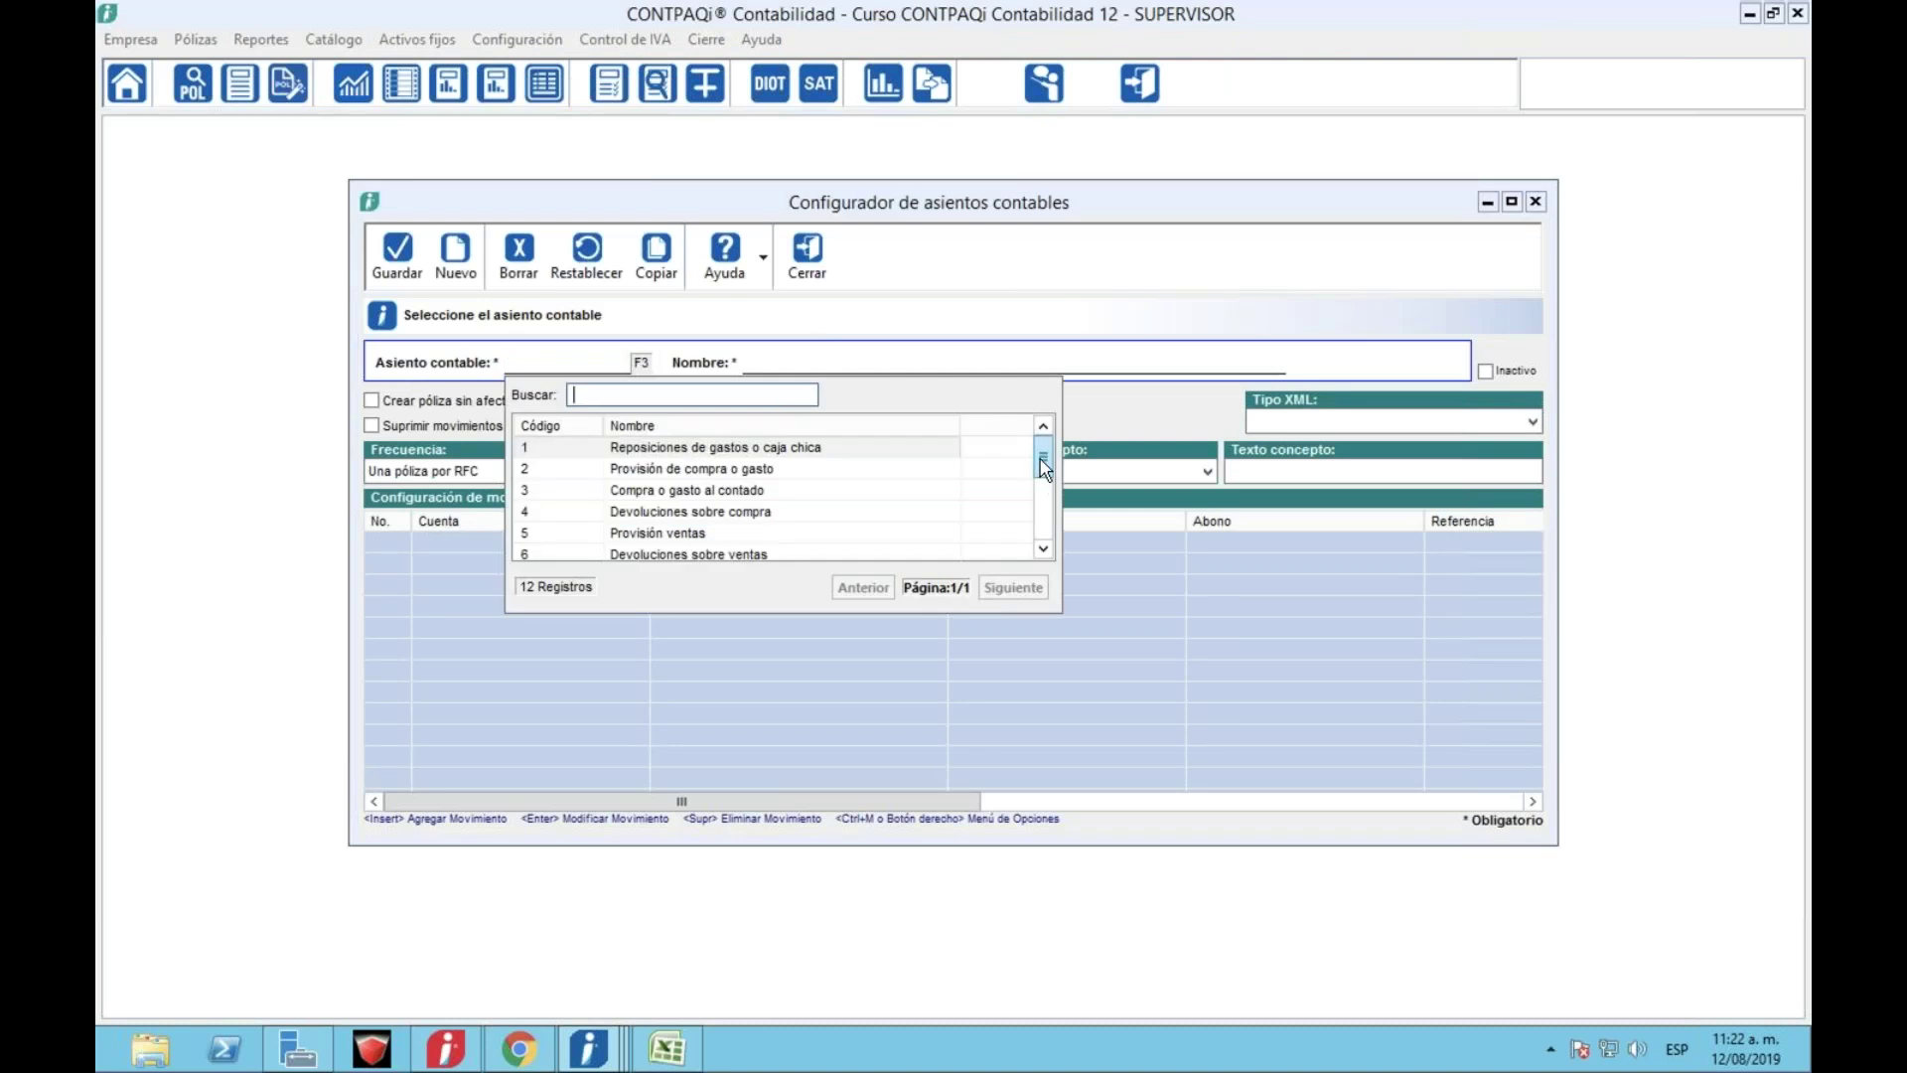
scroll(1004, 546, down, 3)
double_click(731, 534)
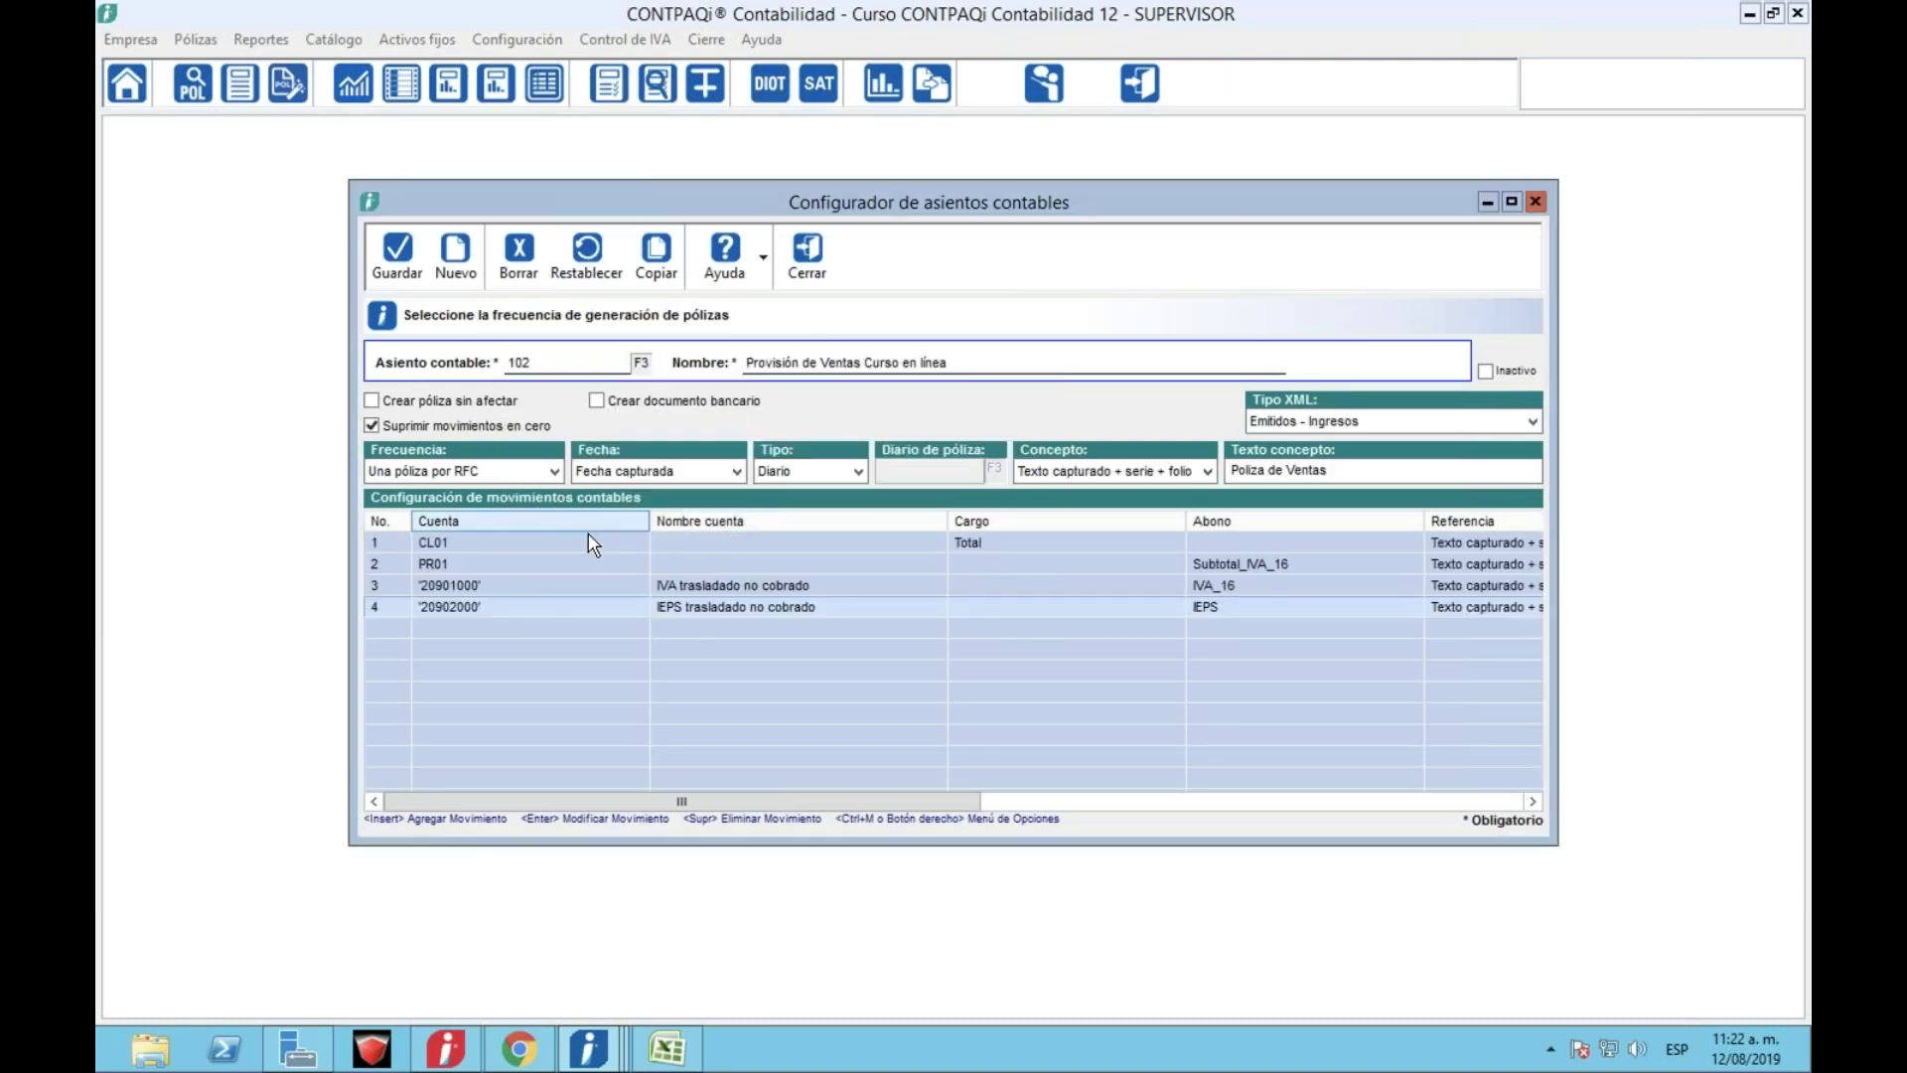
Set movement 1's account to Activo del cliente and close the movement details.
double_click(565, 542)
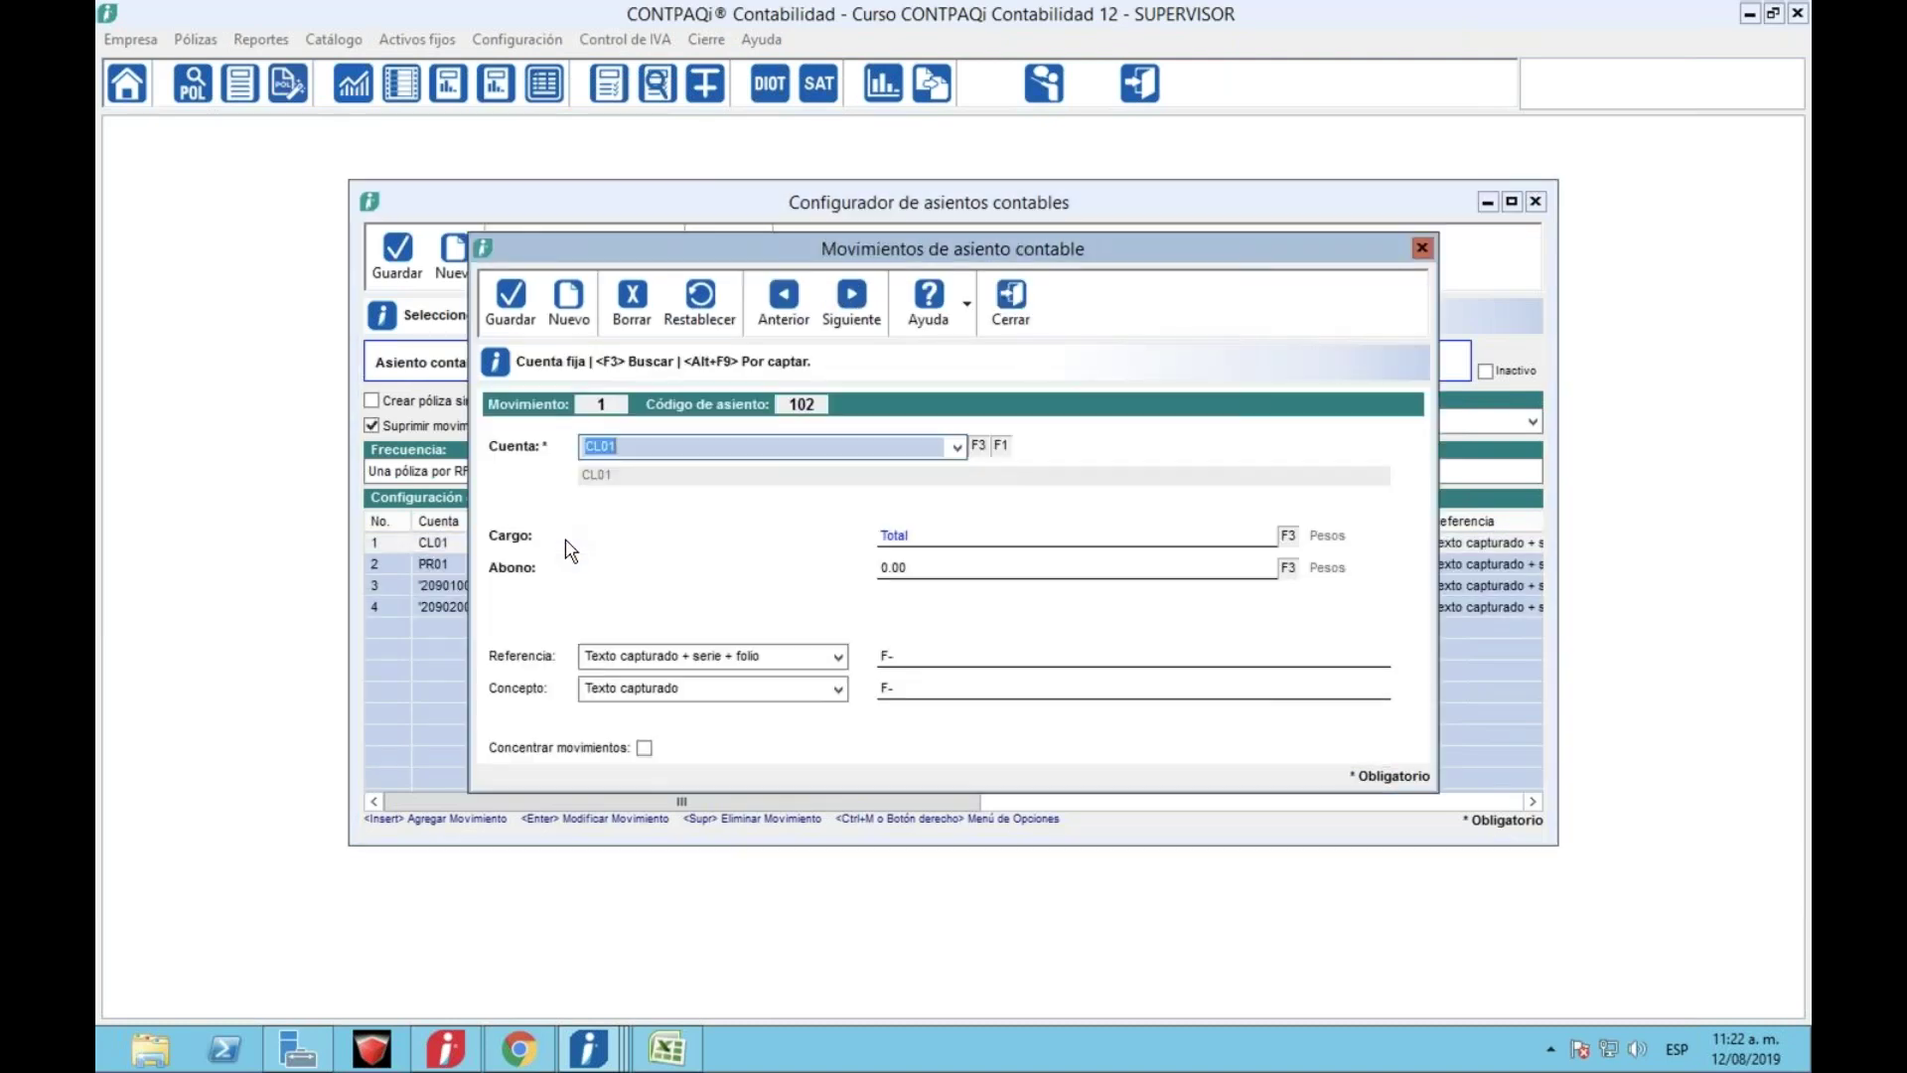
click(956, 447)
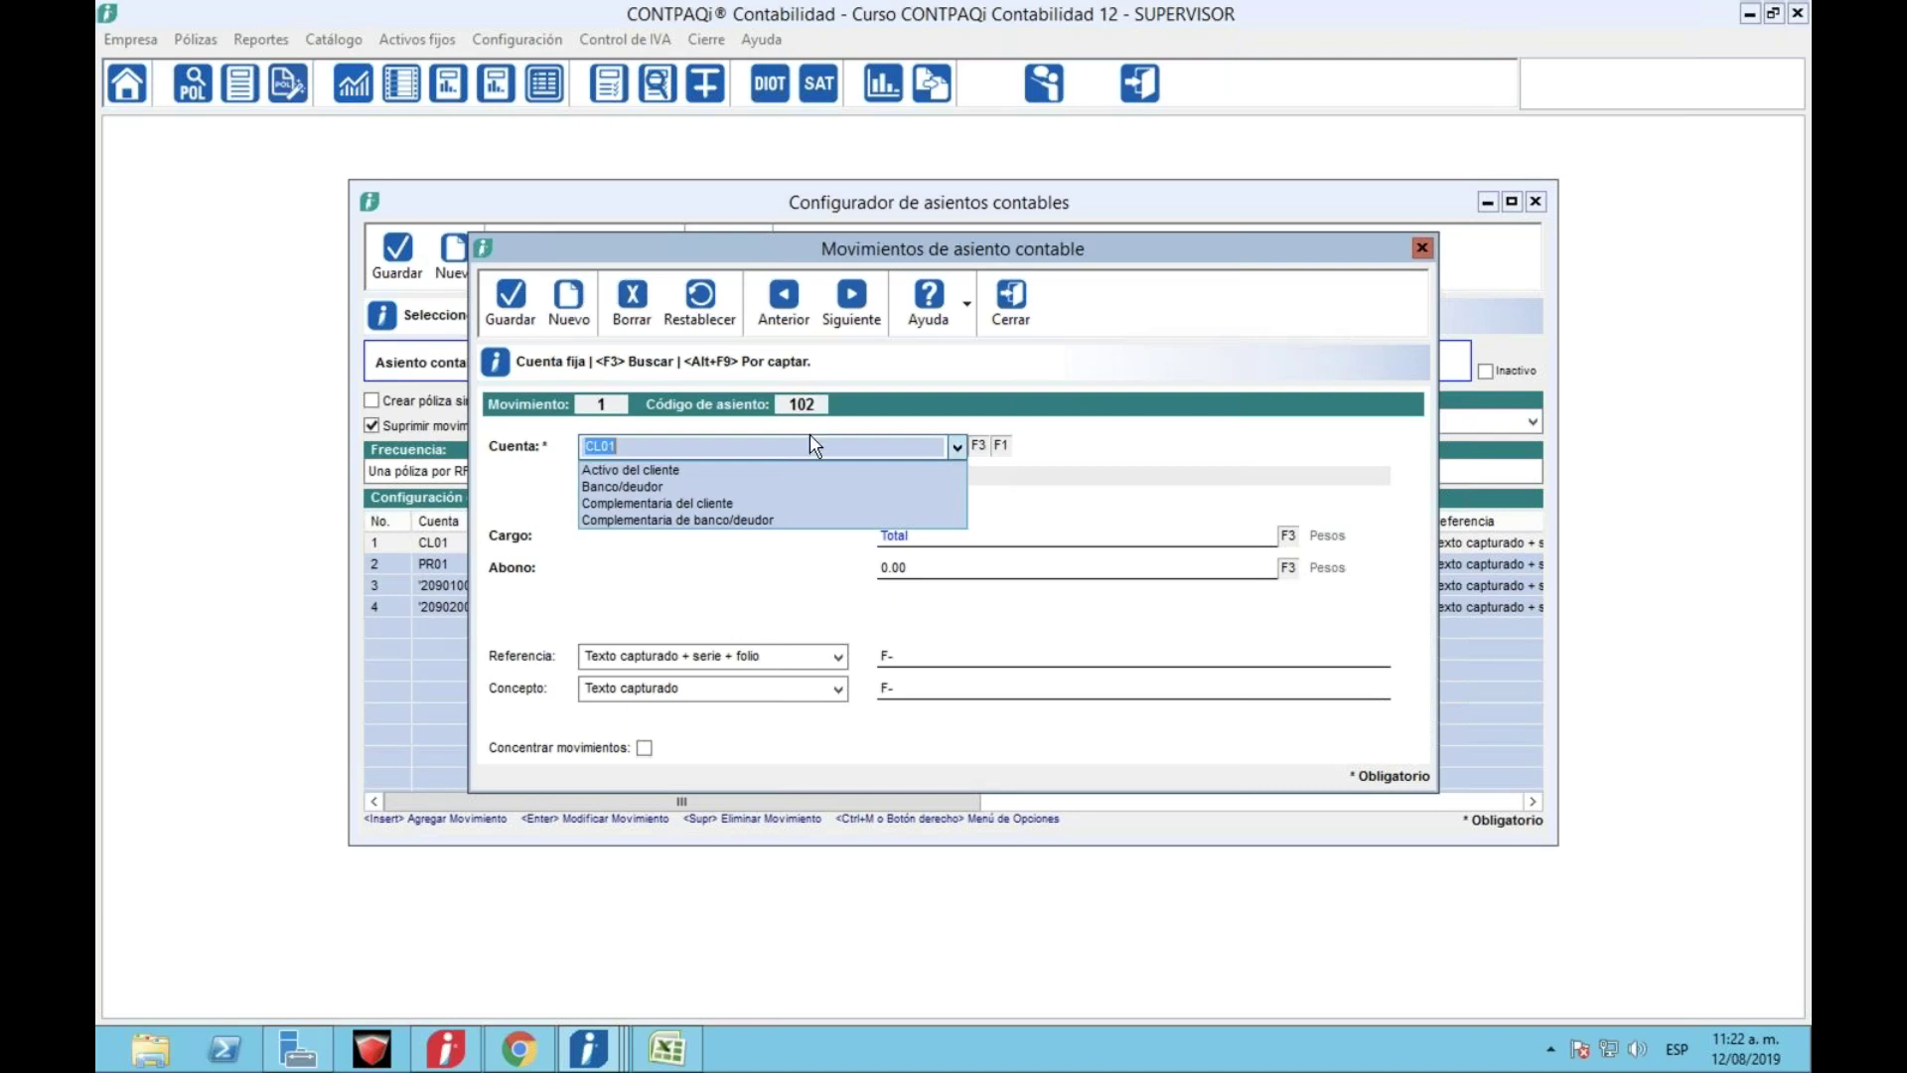
click(656, 469)
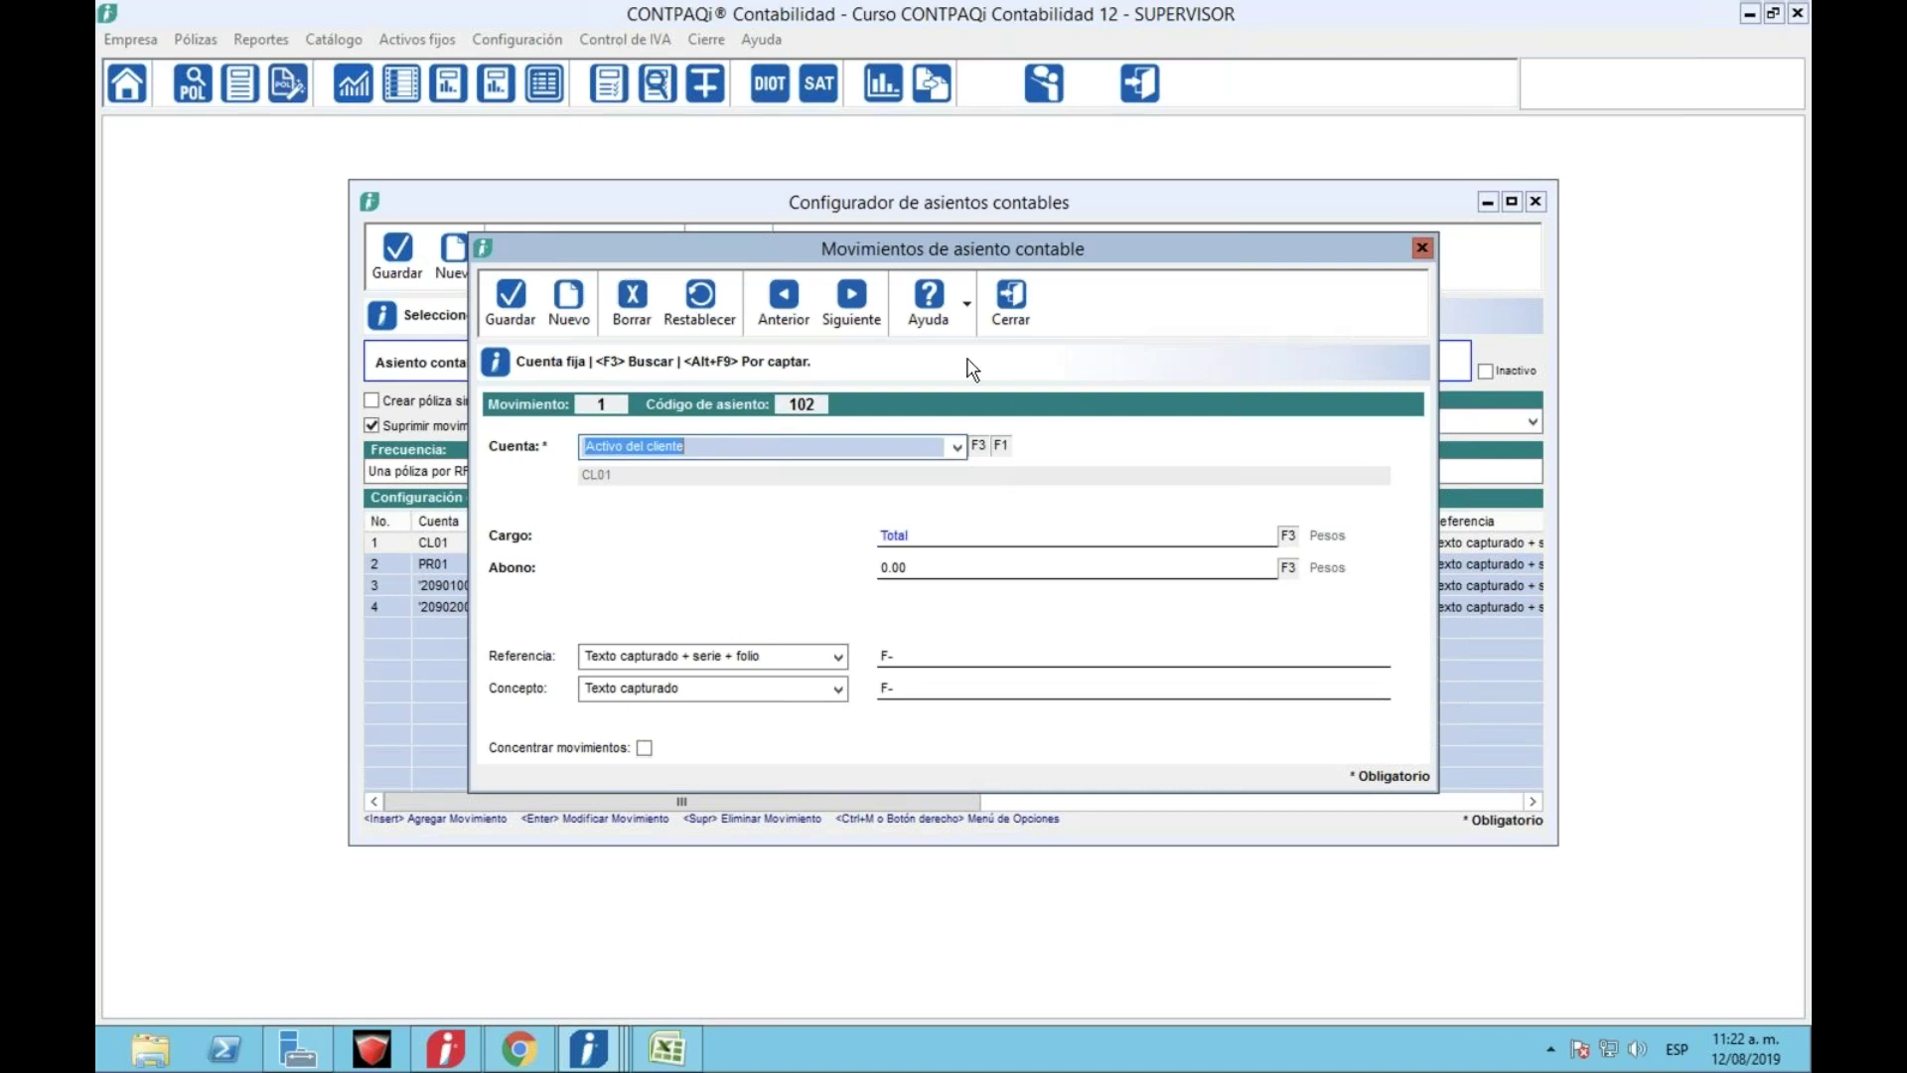
click(1011, 298)
click(650, 48)
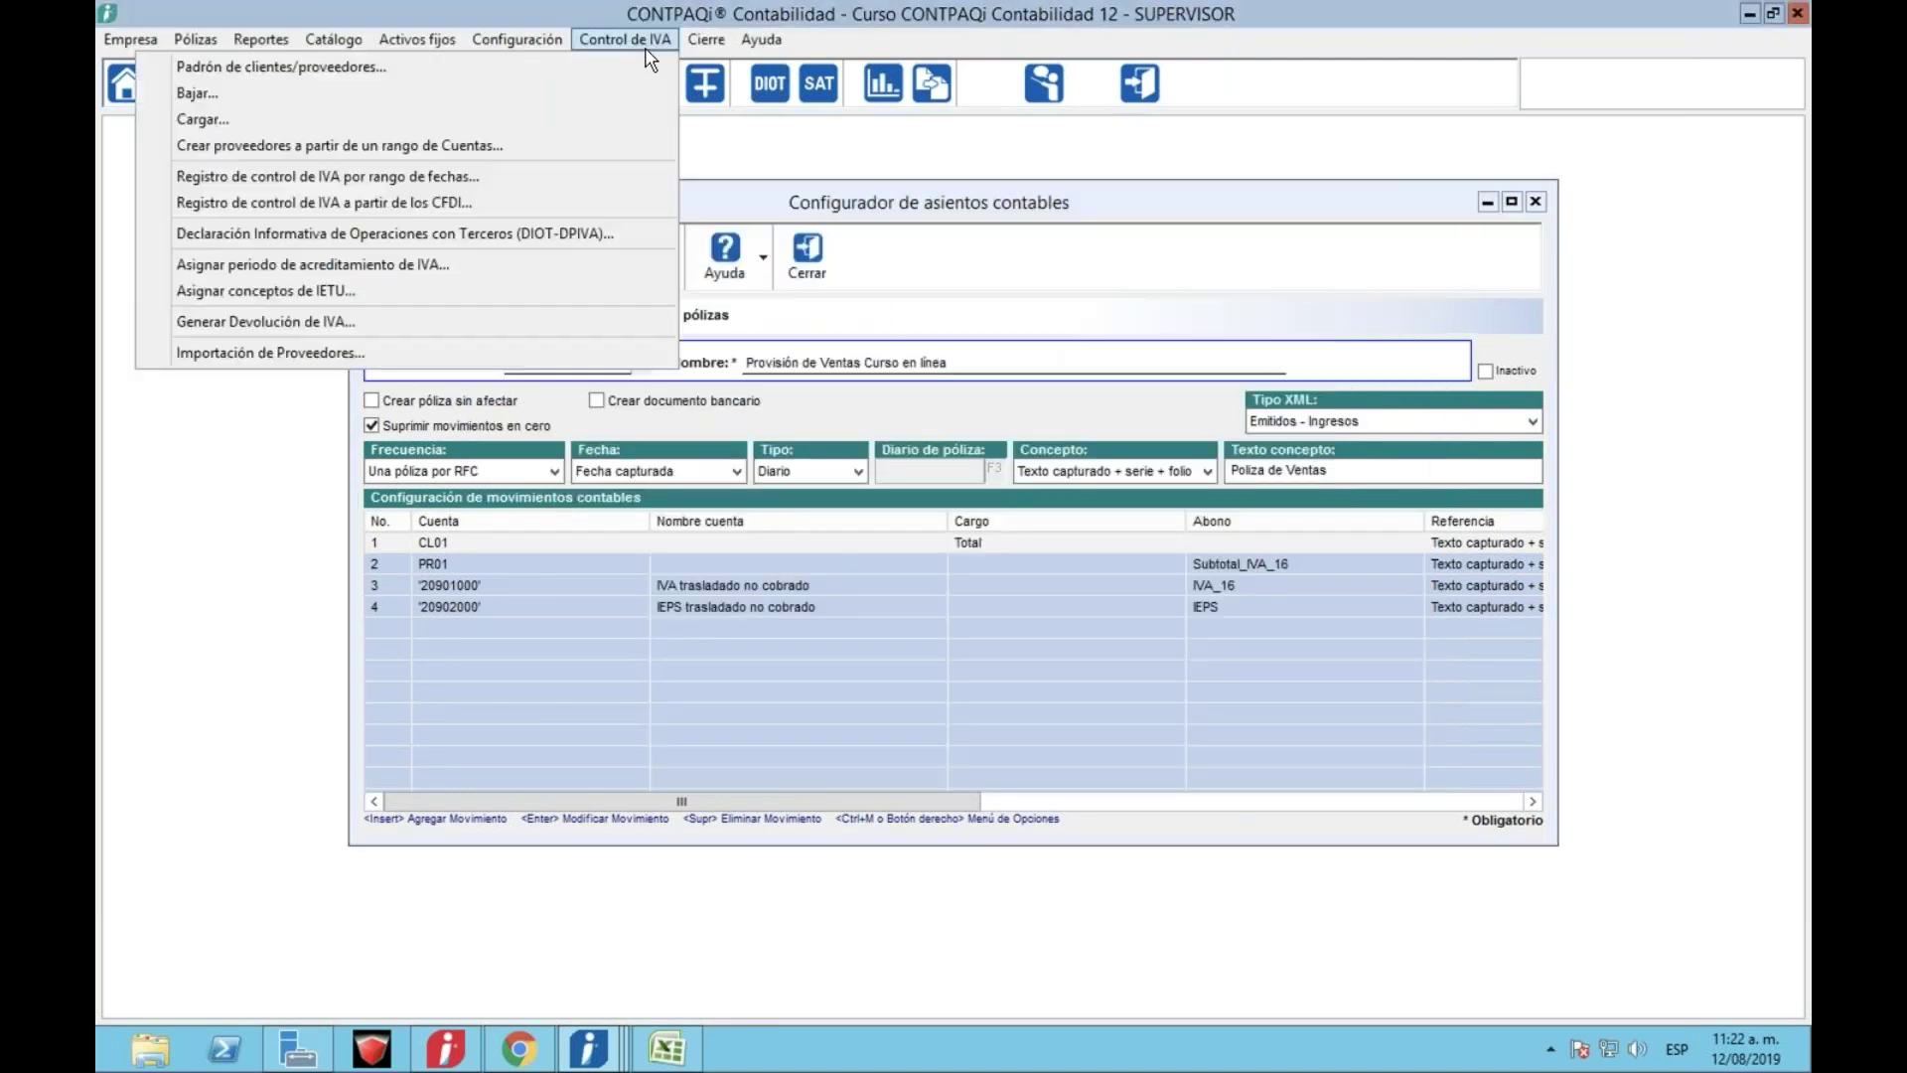
Check the first client's accounting data in the client/supplier registry, then reopen movement 1 (CL01).
click(636, 69)
click(845, 277)
double_click(851, 366)
click(767, 337)
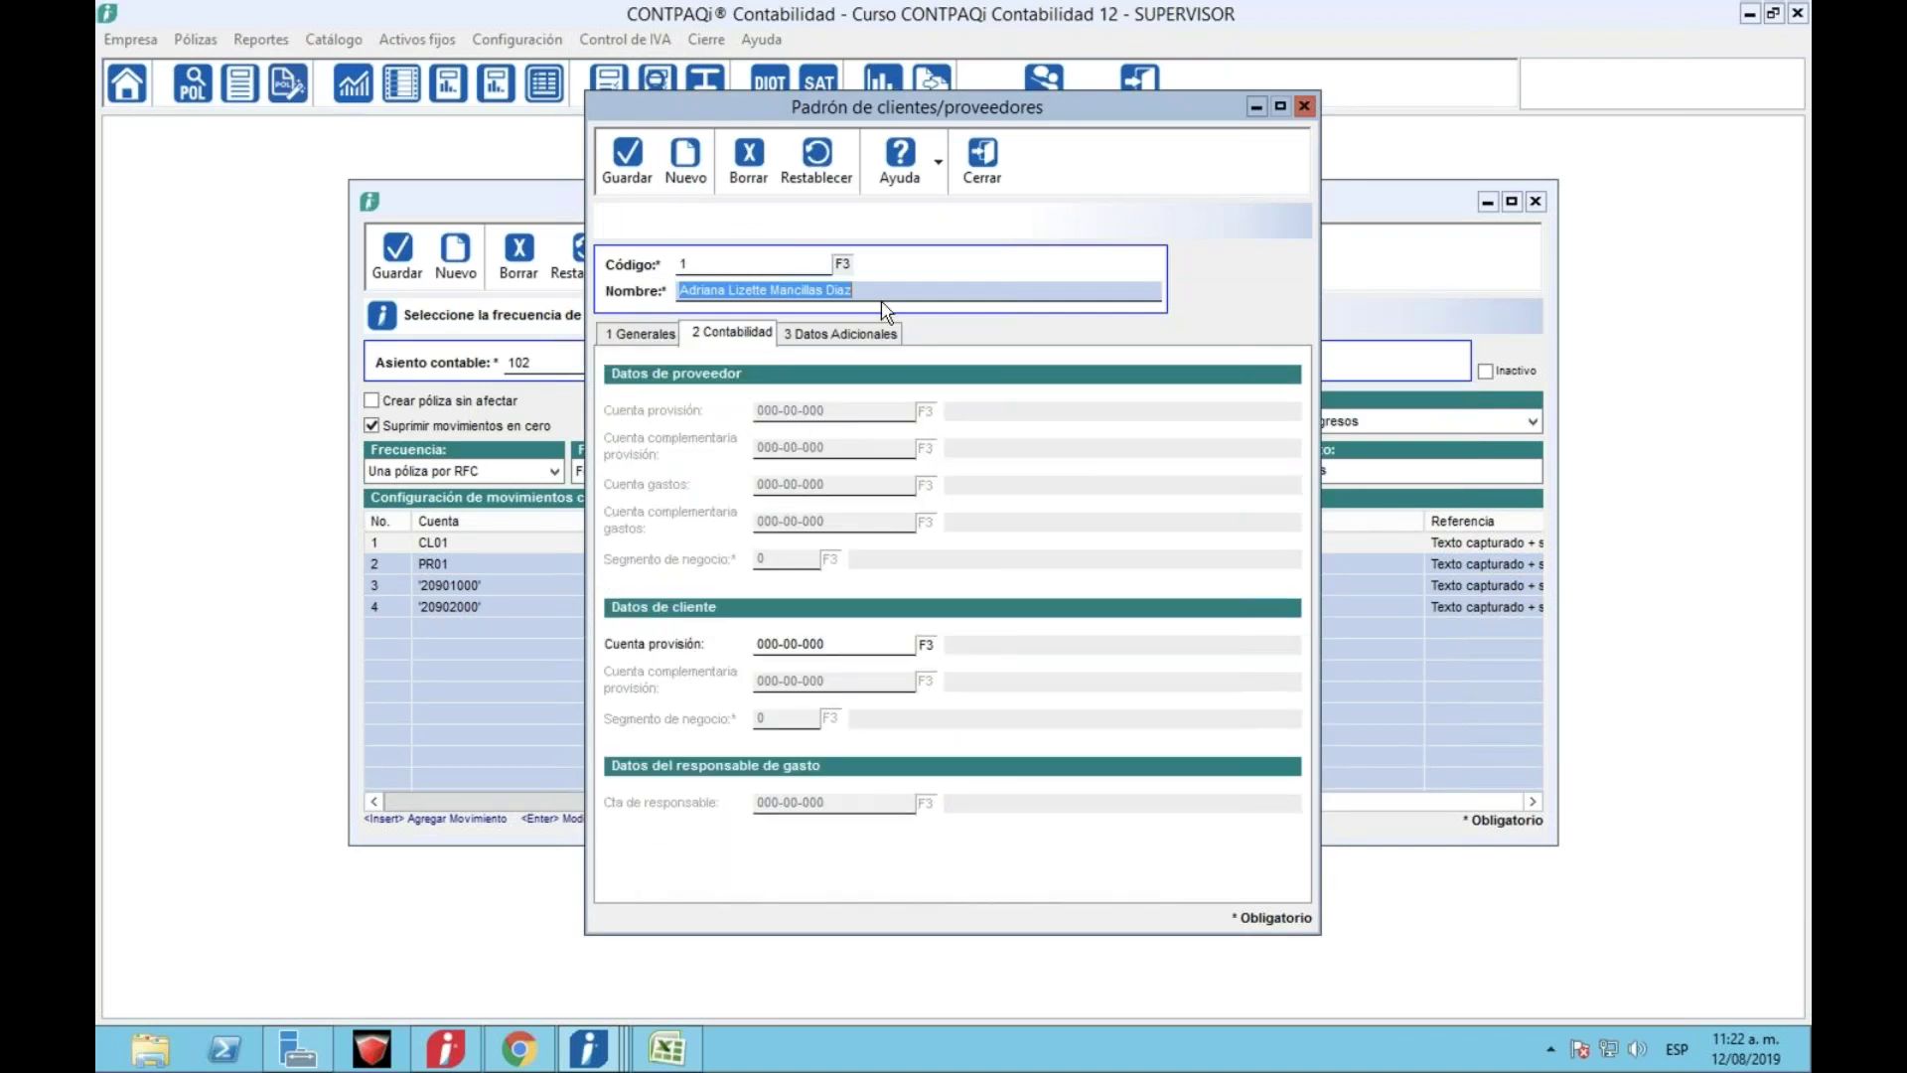
click(982, 159)
double_click(563, 545)
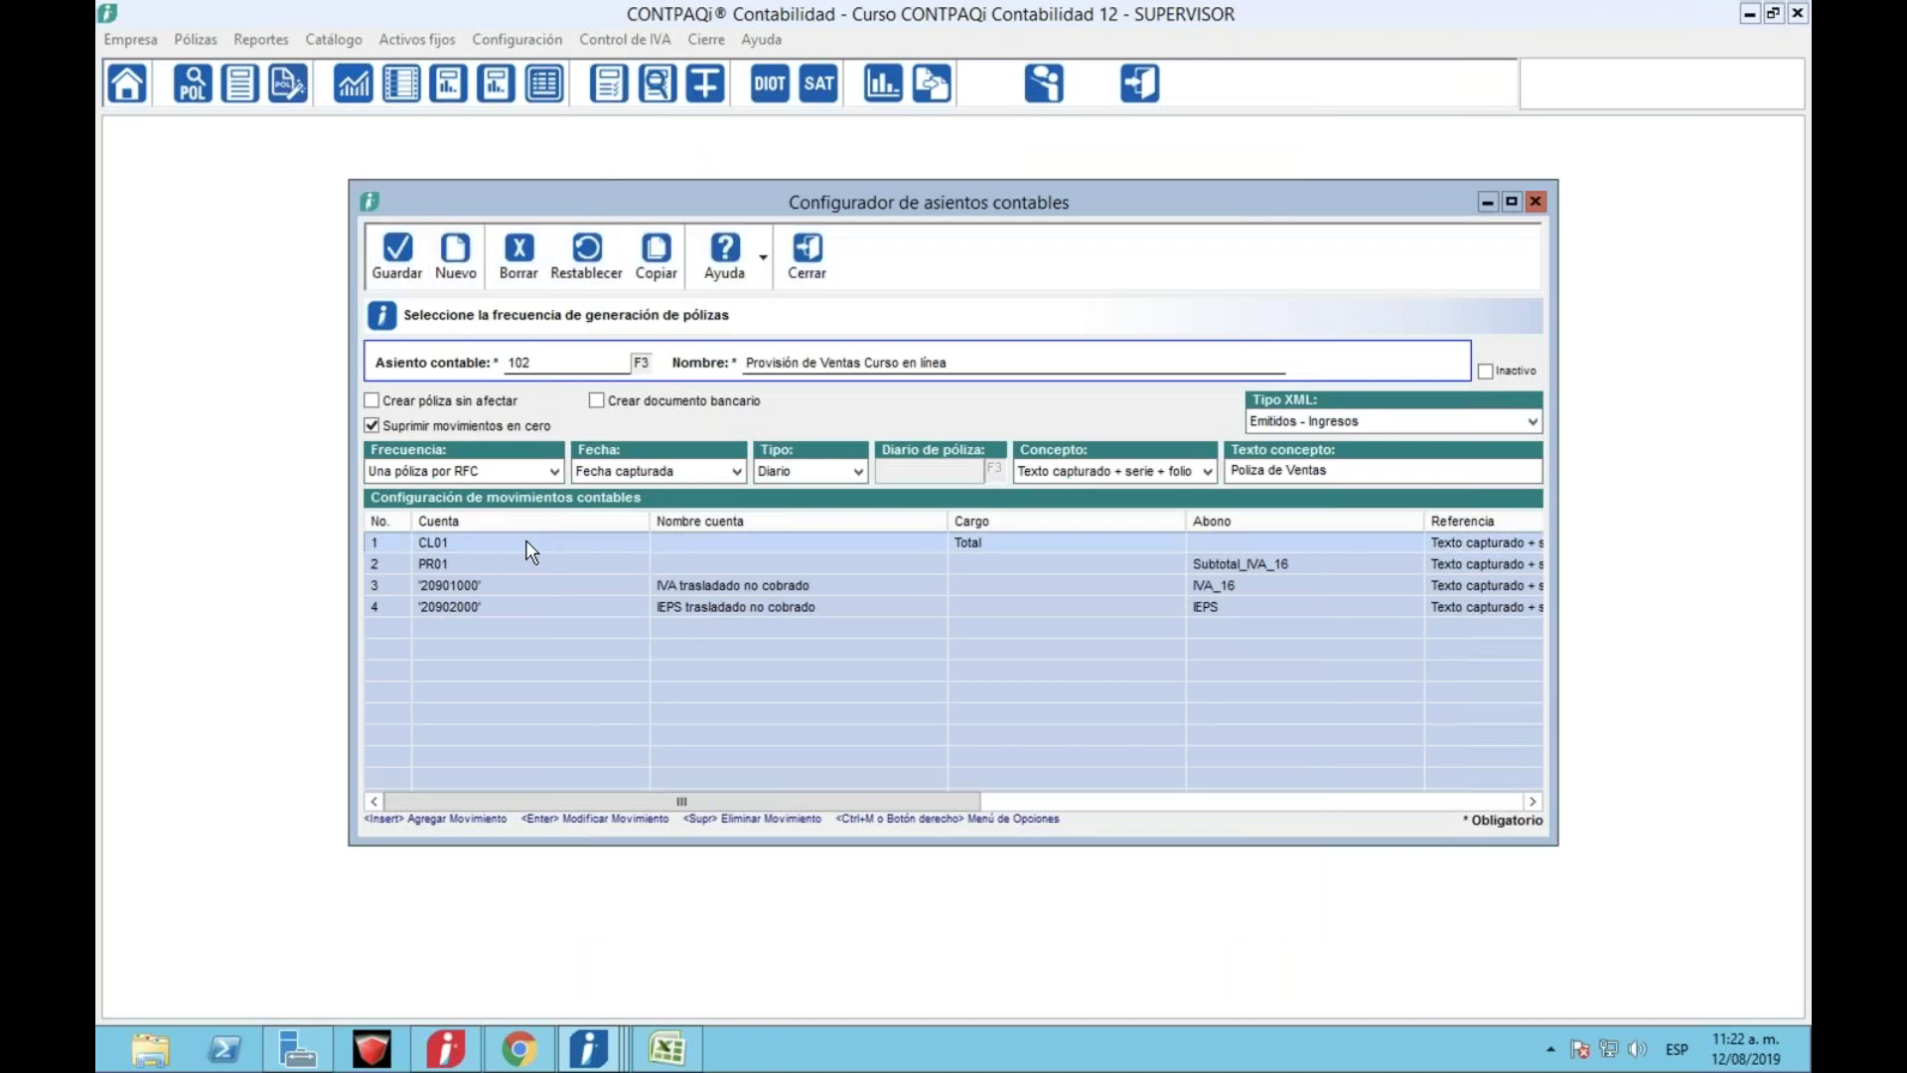
Close movement 1's details unchanged and move the Configurador window up and left.
click(958, 449)
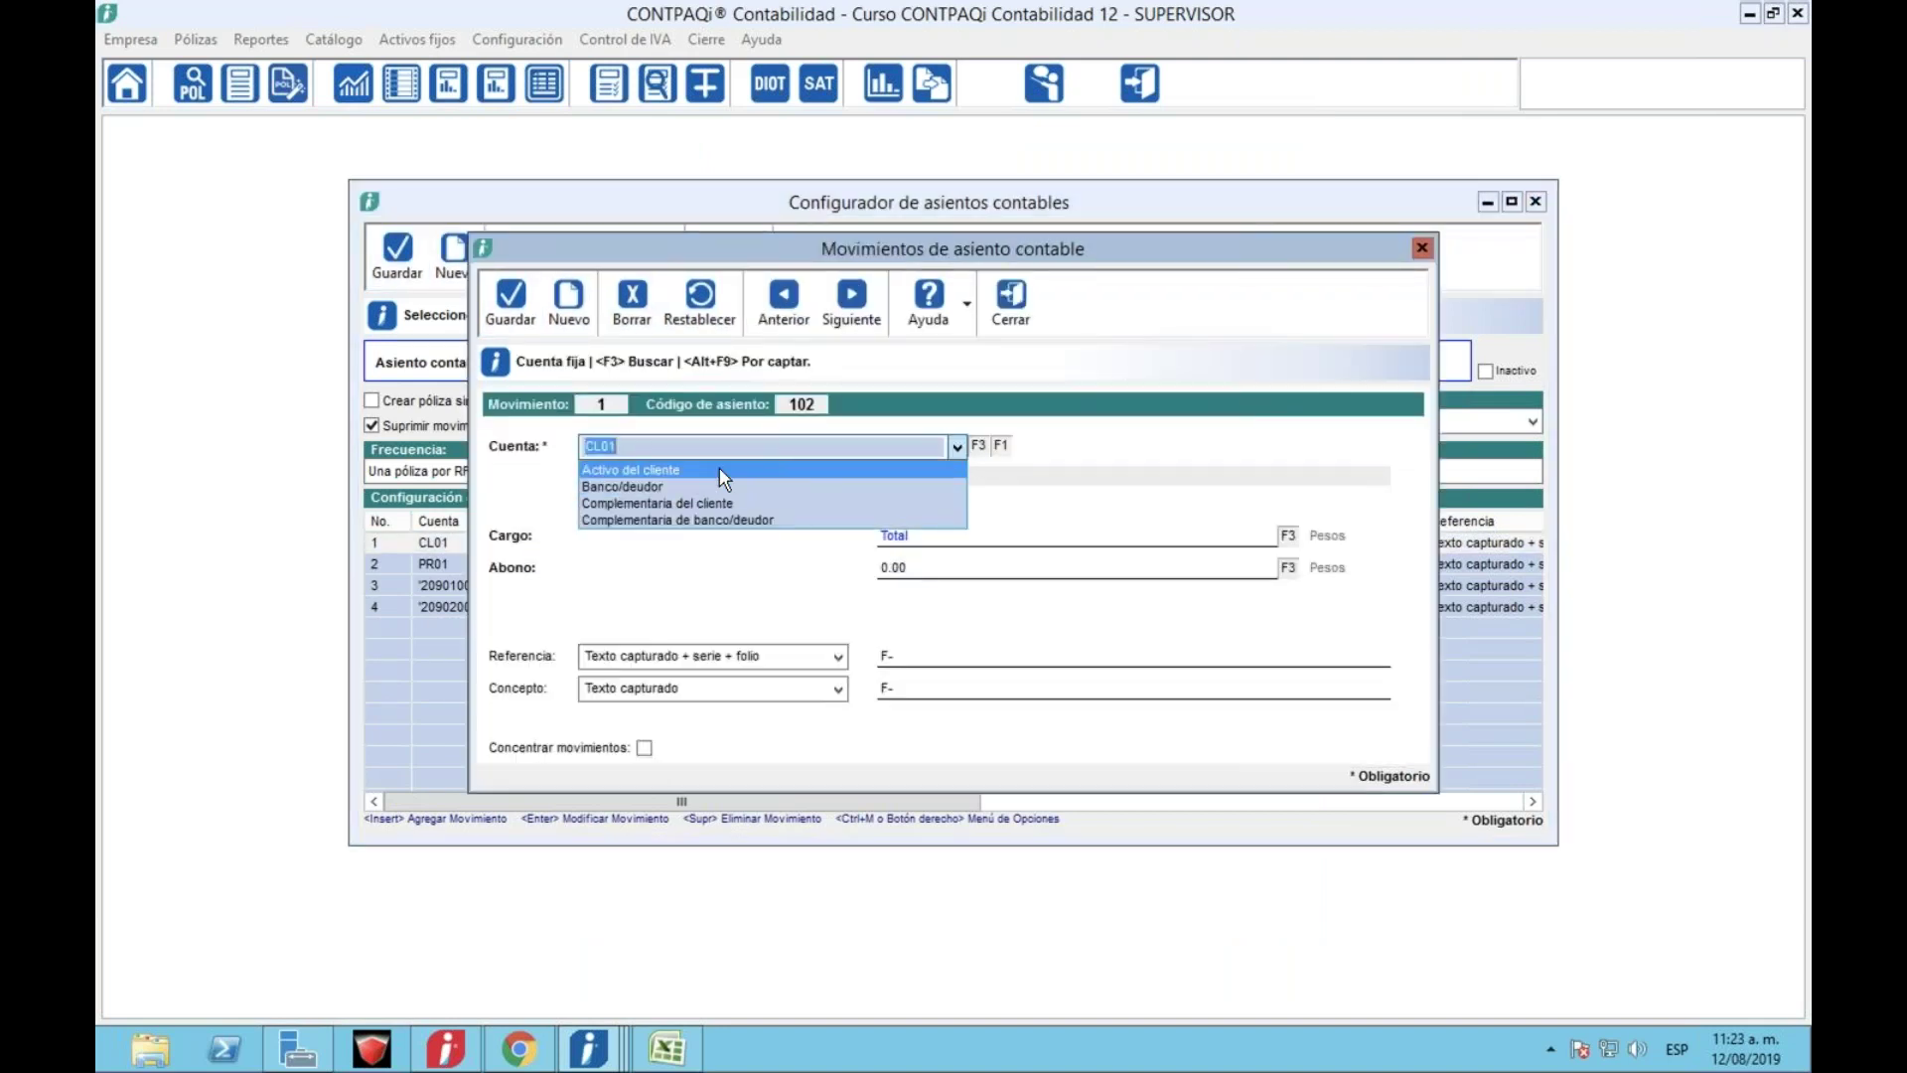
click(1011, 308)
click(1010, 298)
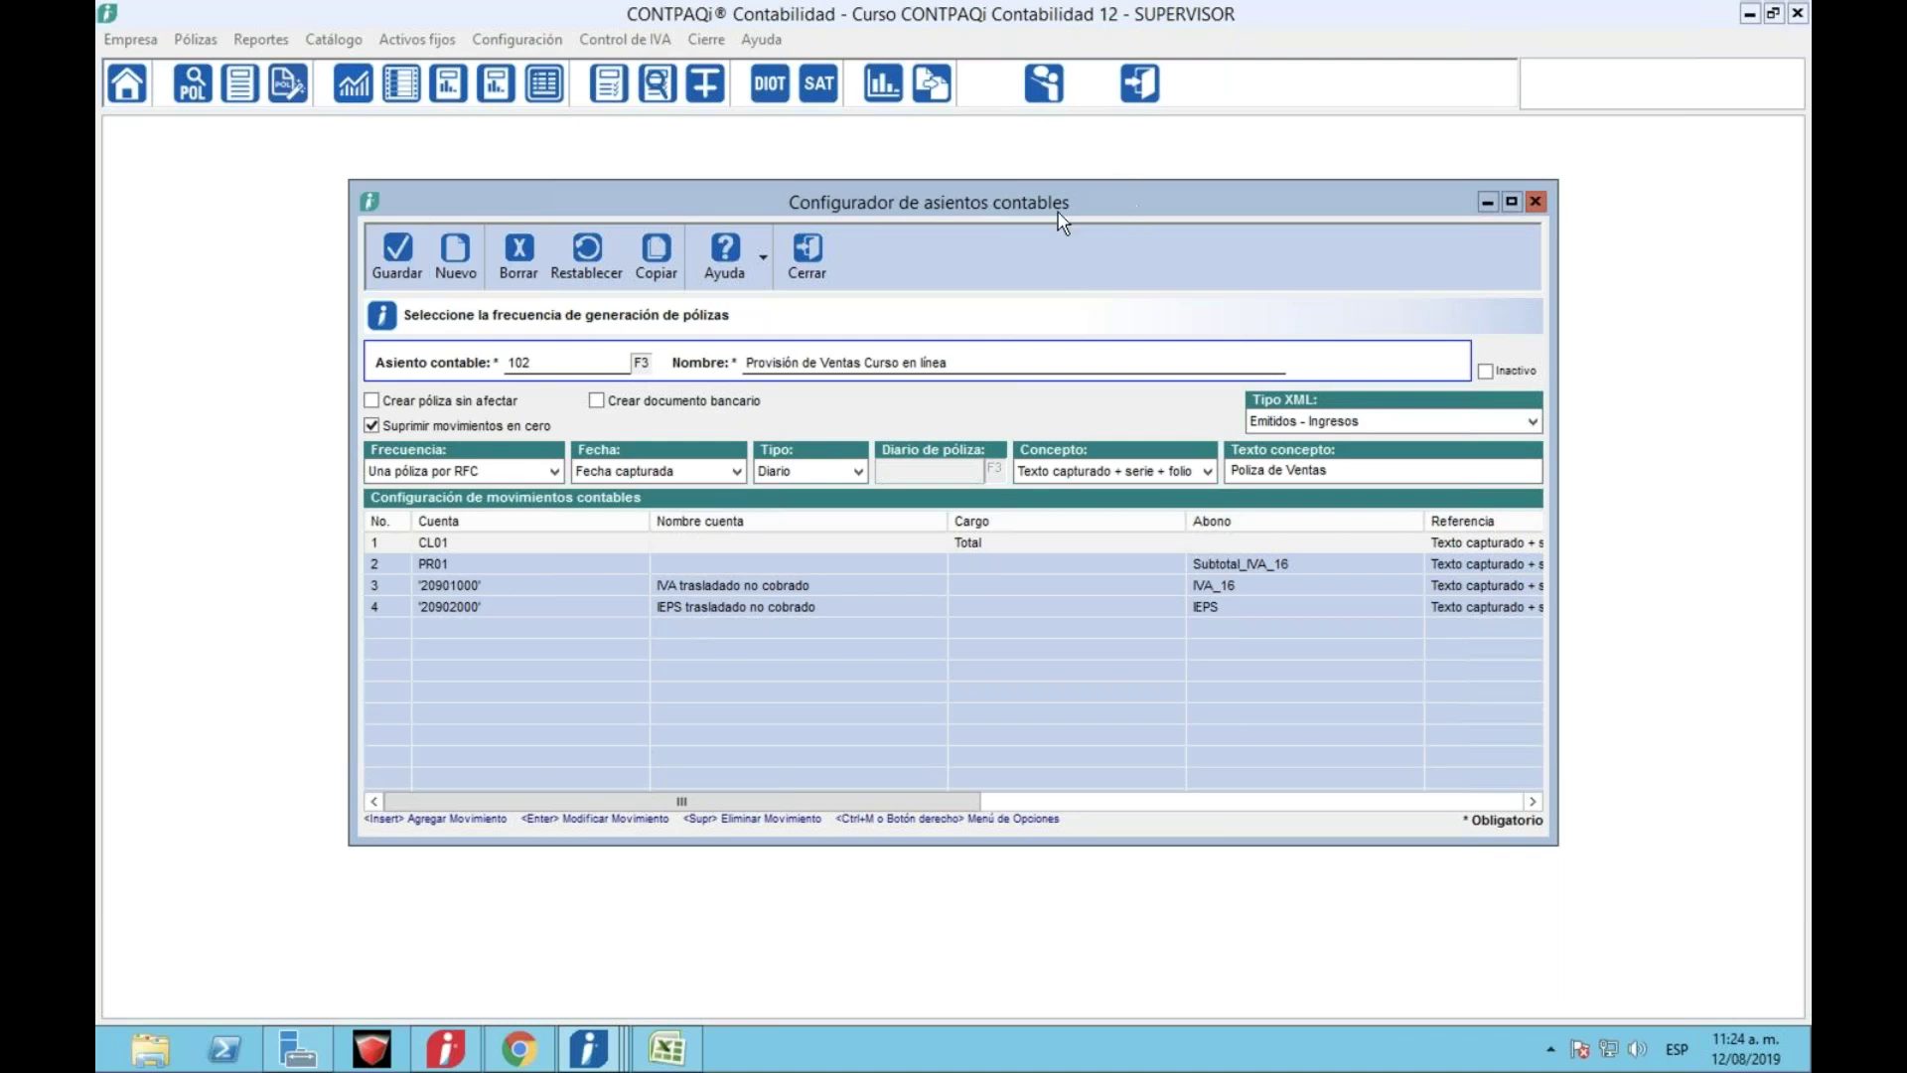
drag(1131, 210, 1049, 208)
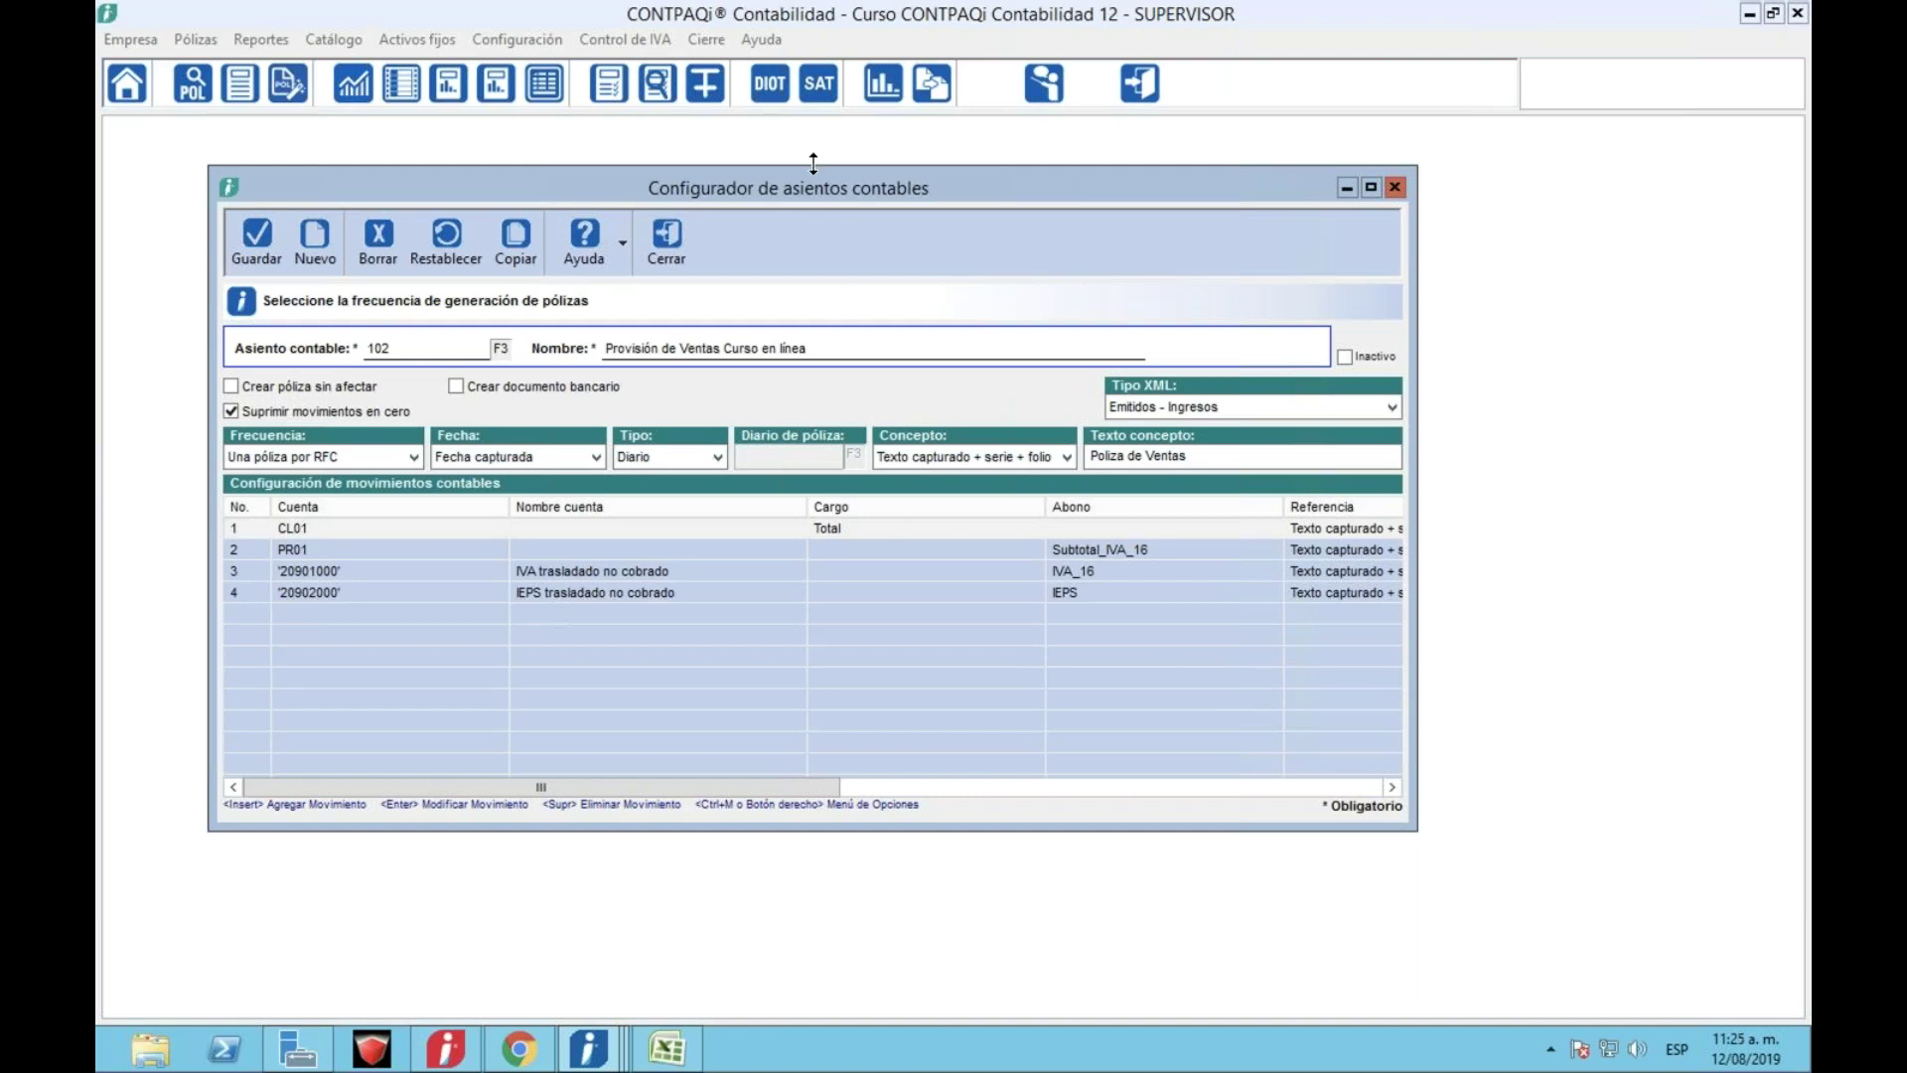
click(625, 40)
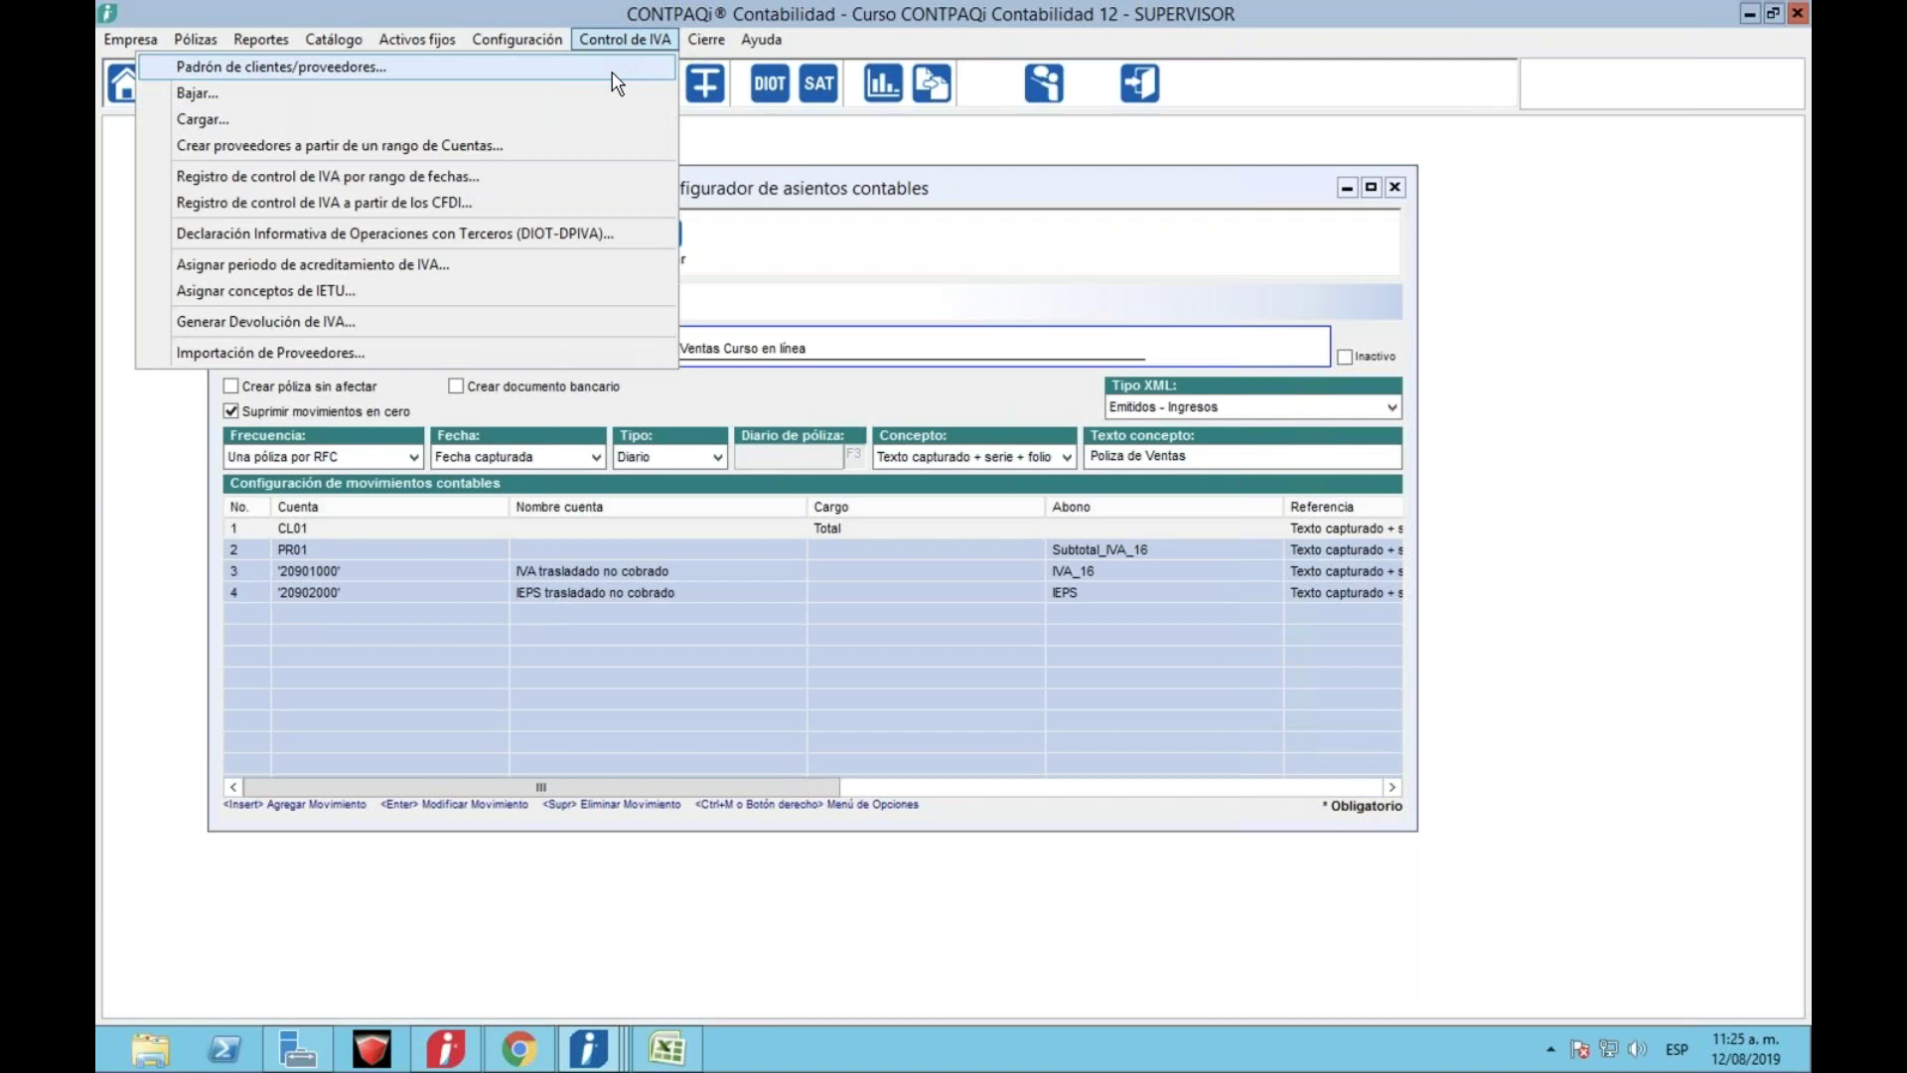
click(613, 73)
click(842, 263)
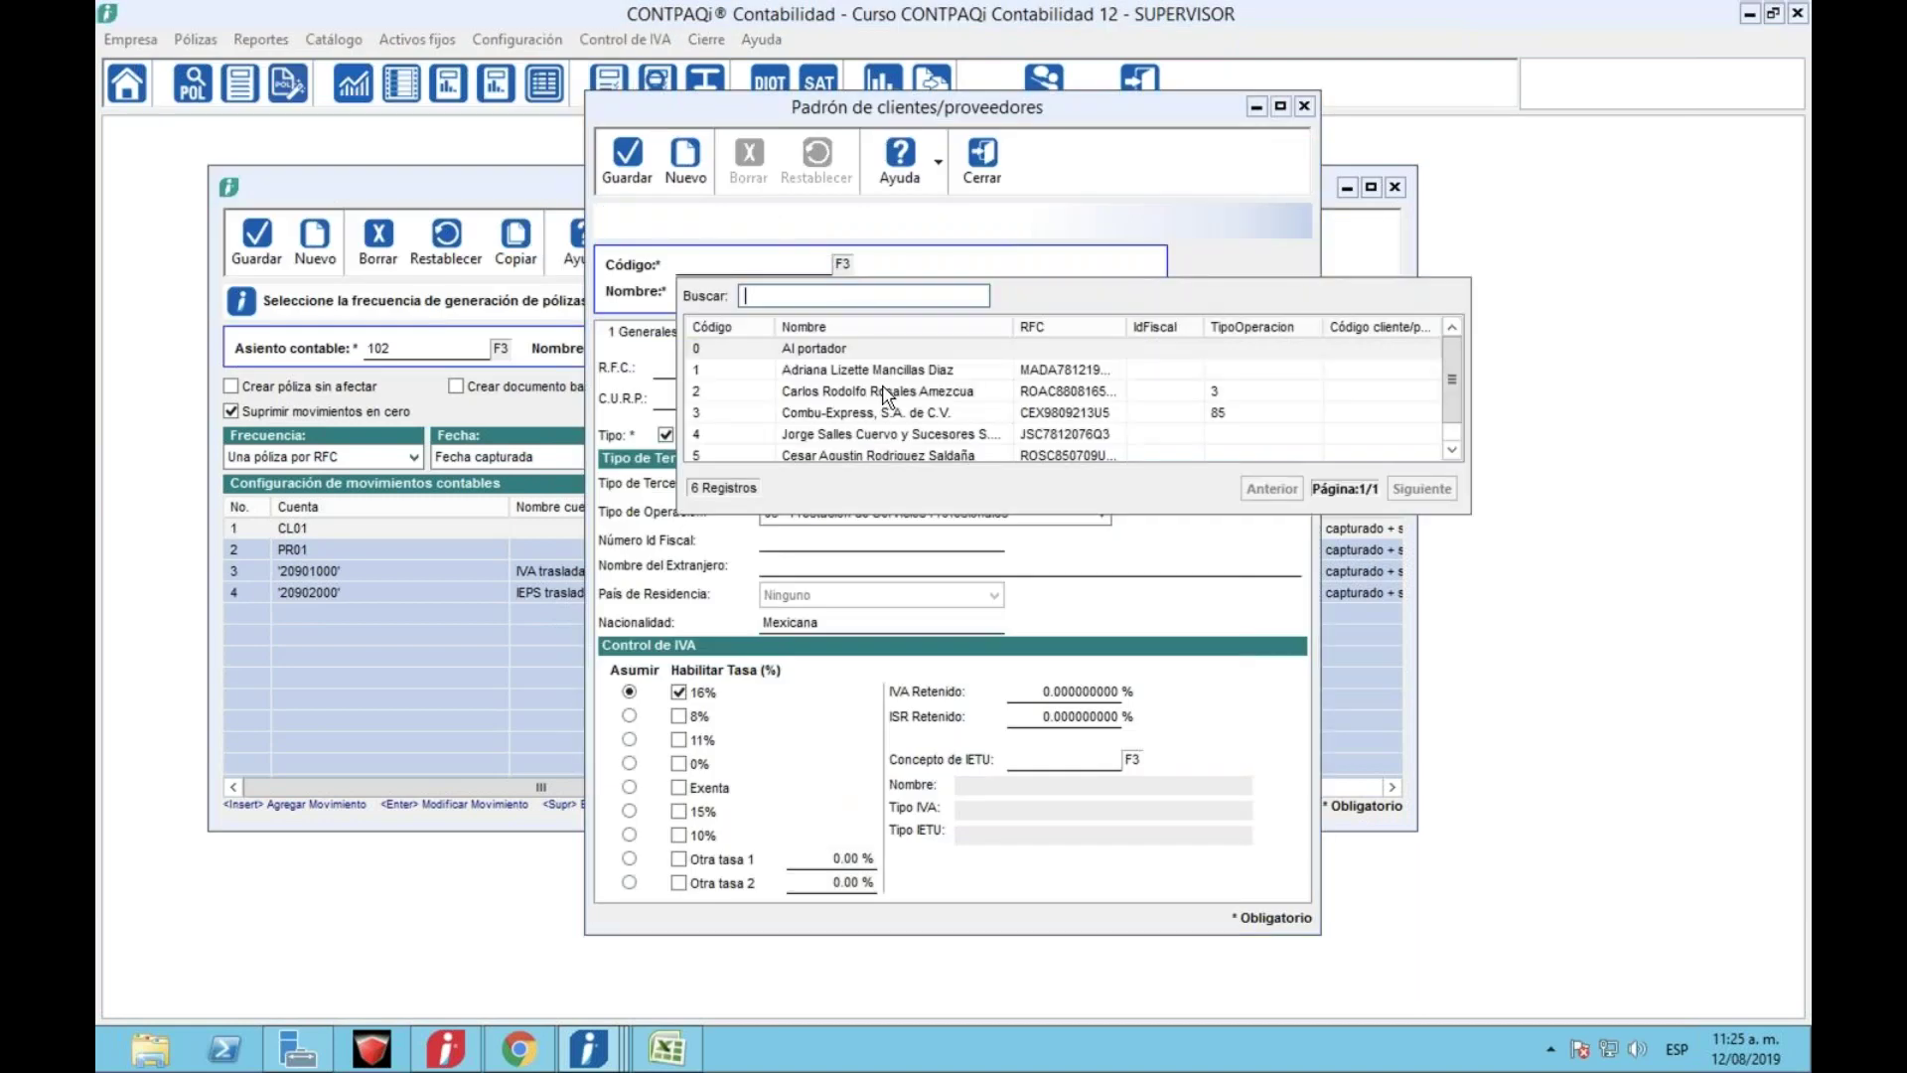
click(916, 420)
double_click(919, 420)
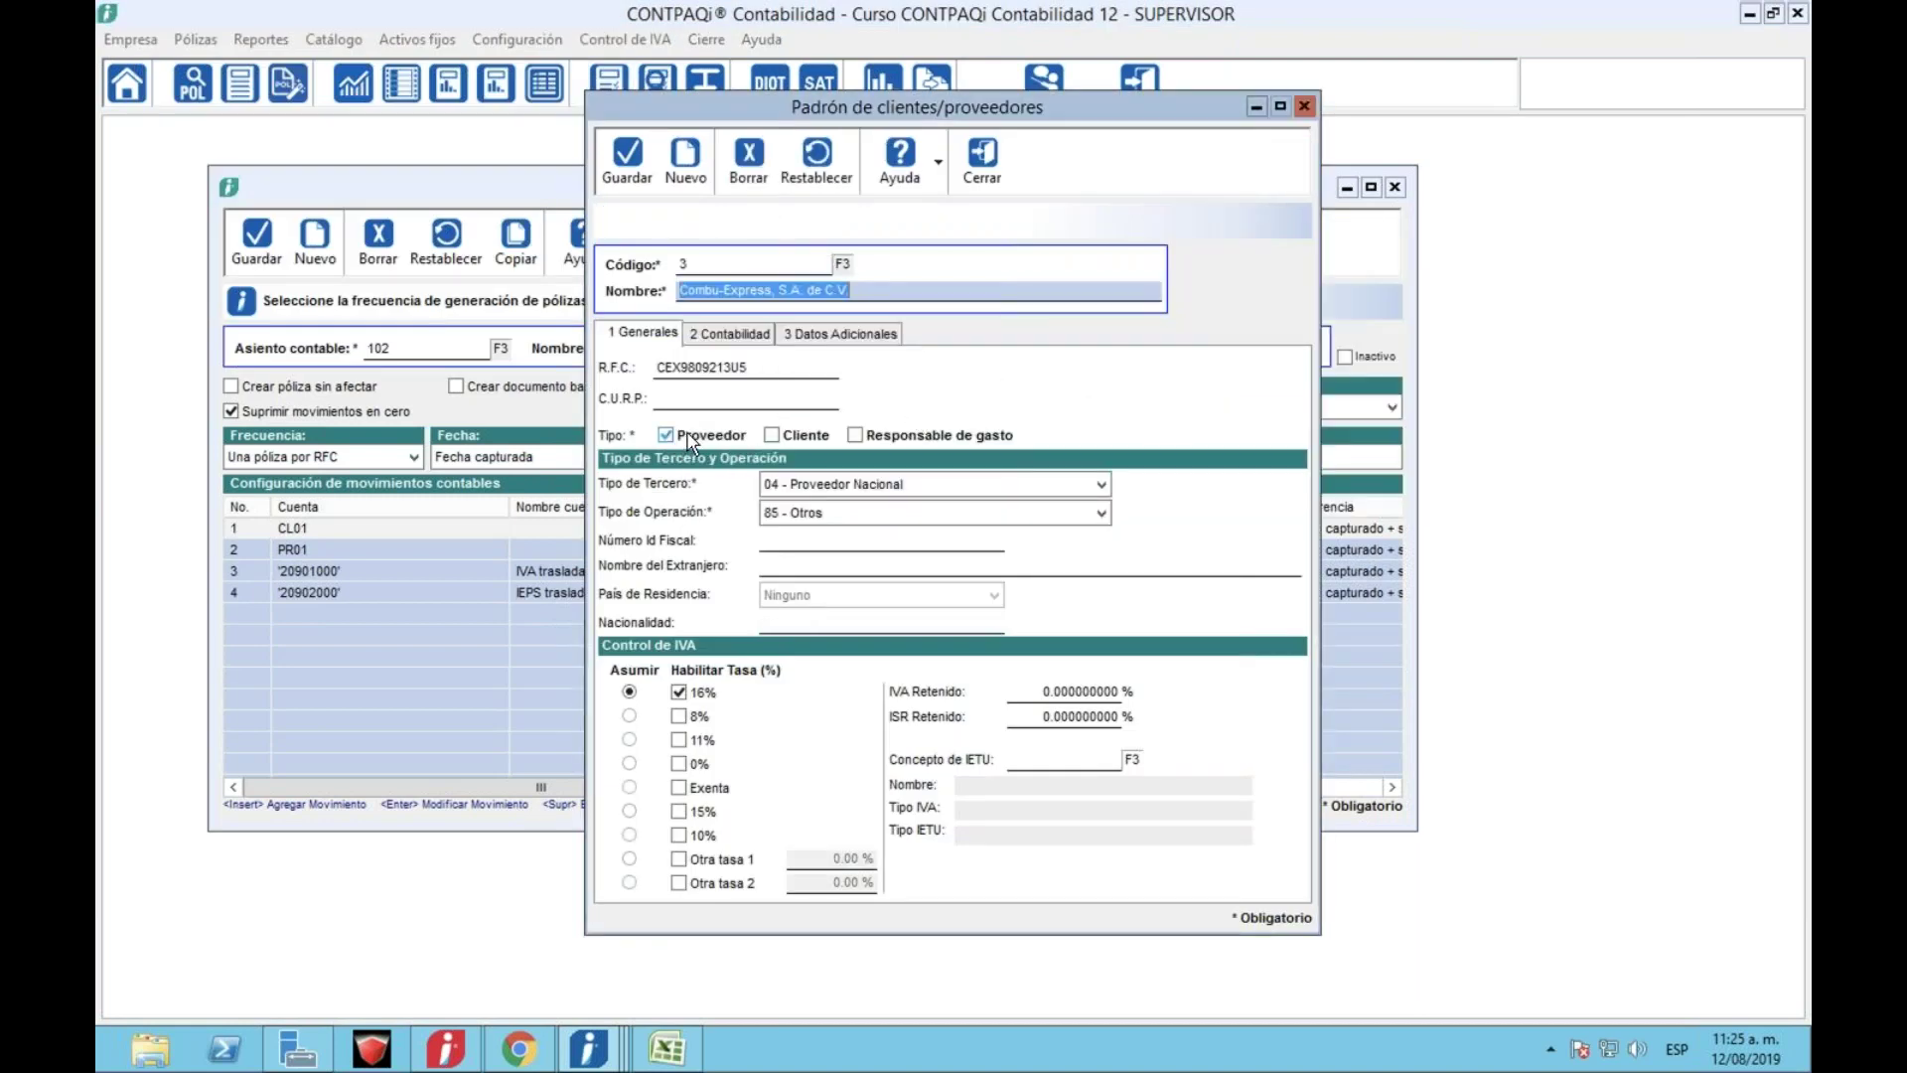
click(757, 334)
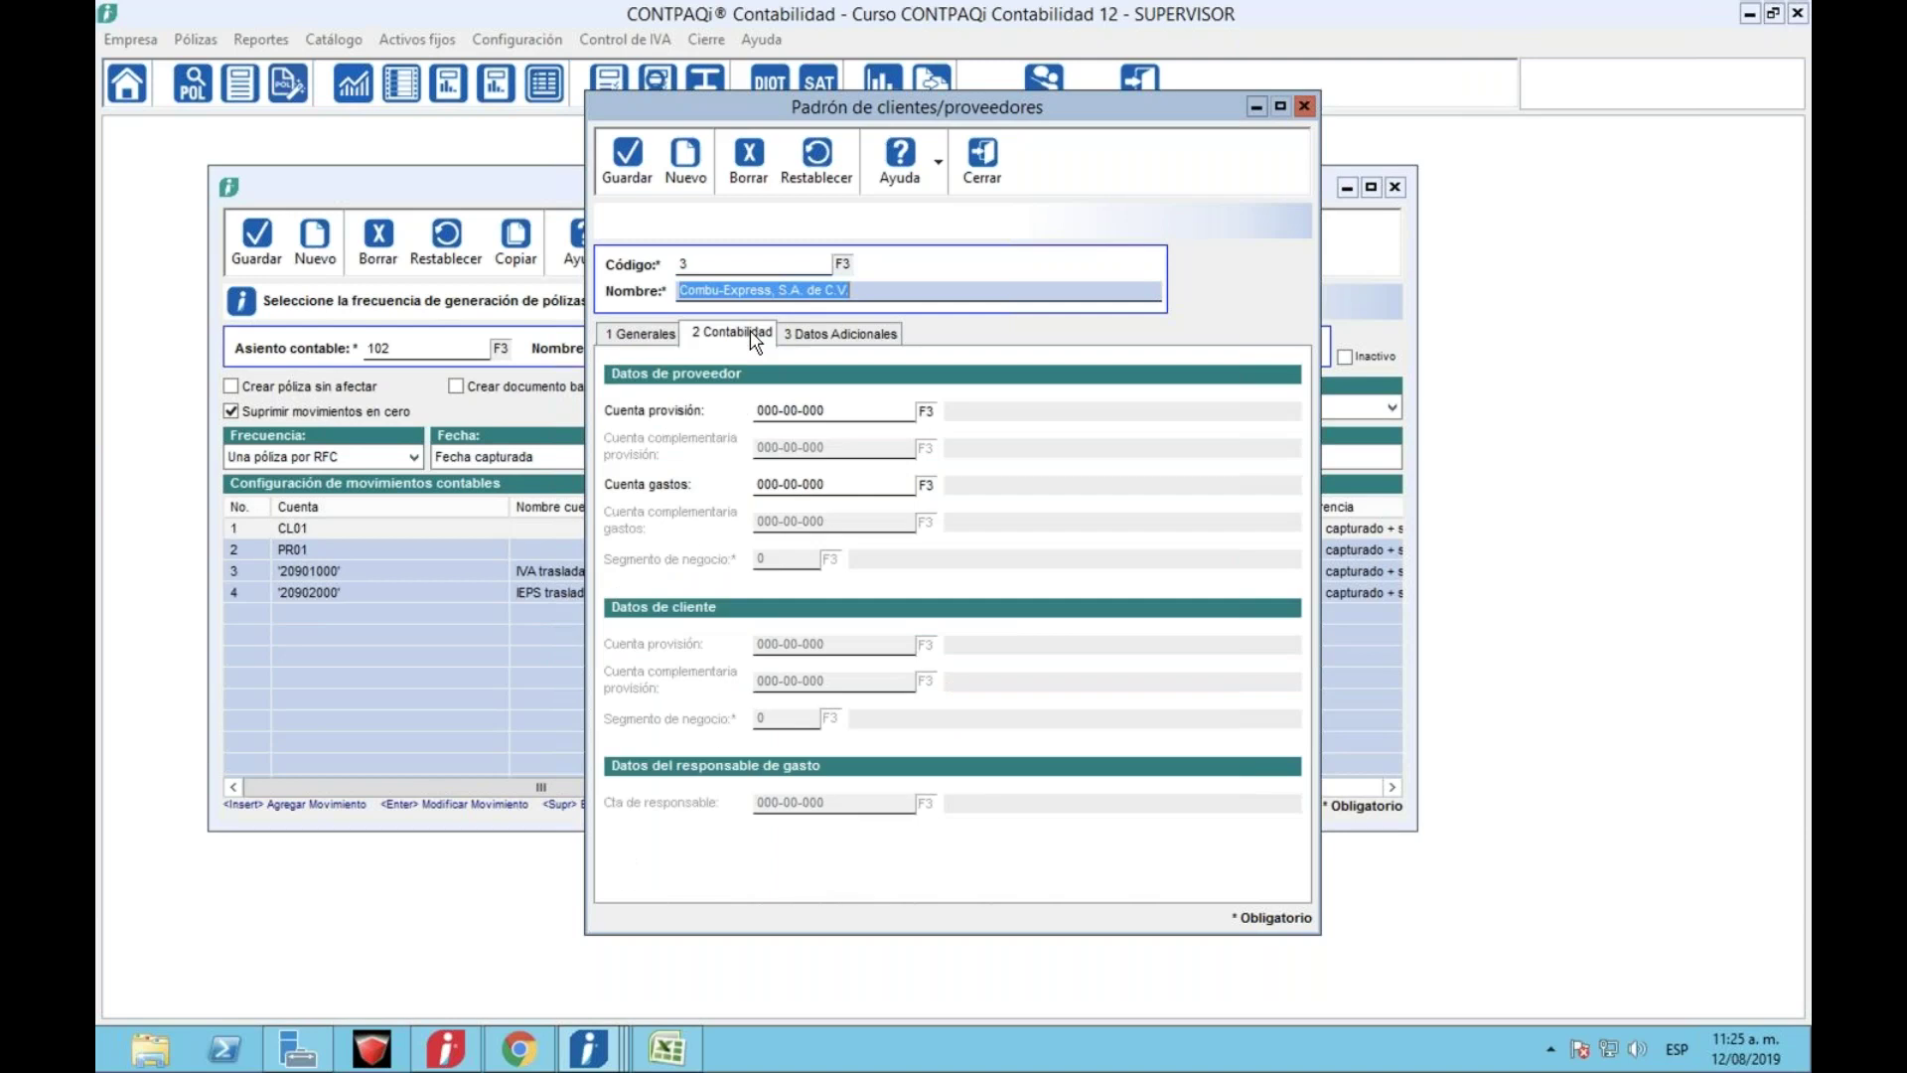
click(808, 408)
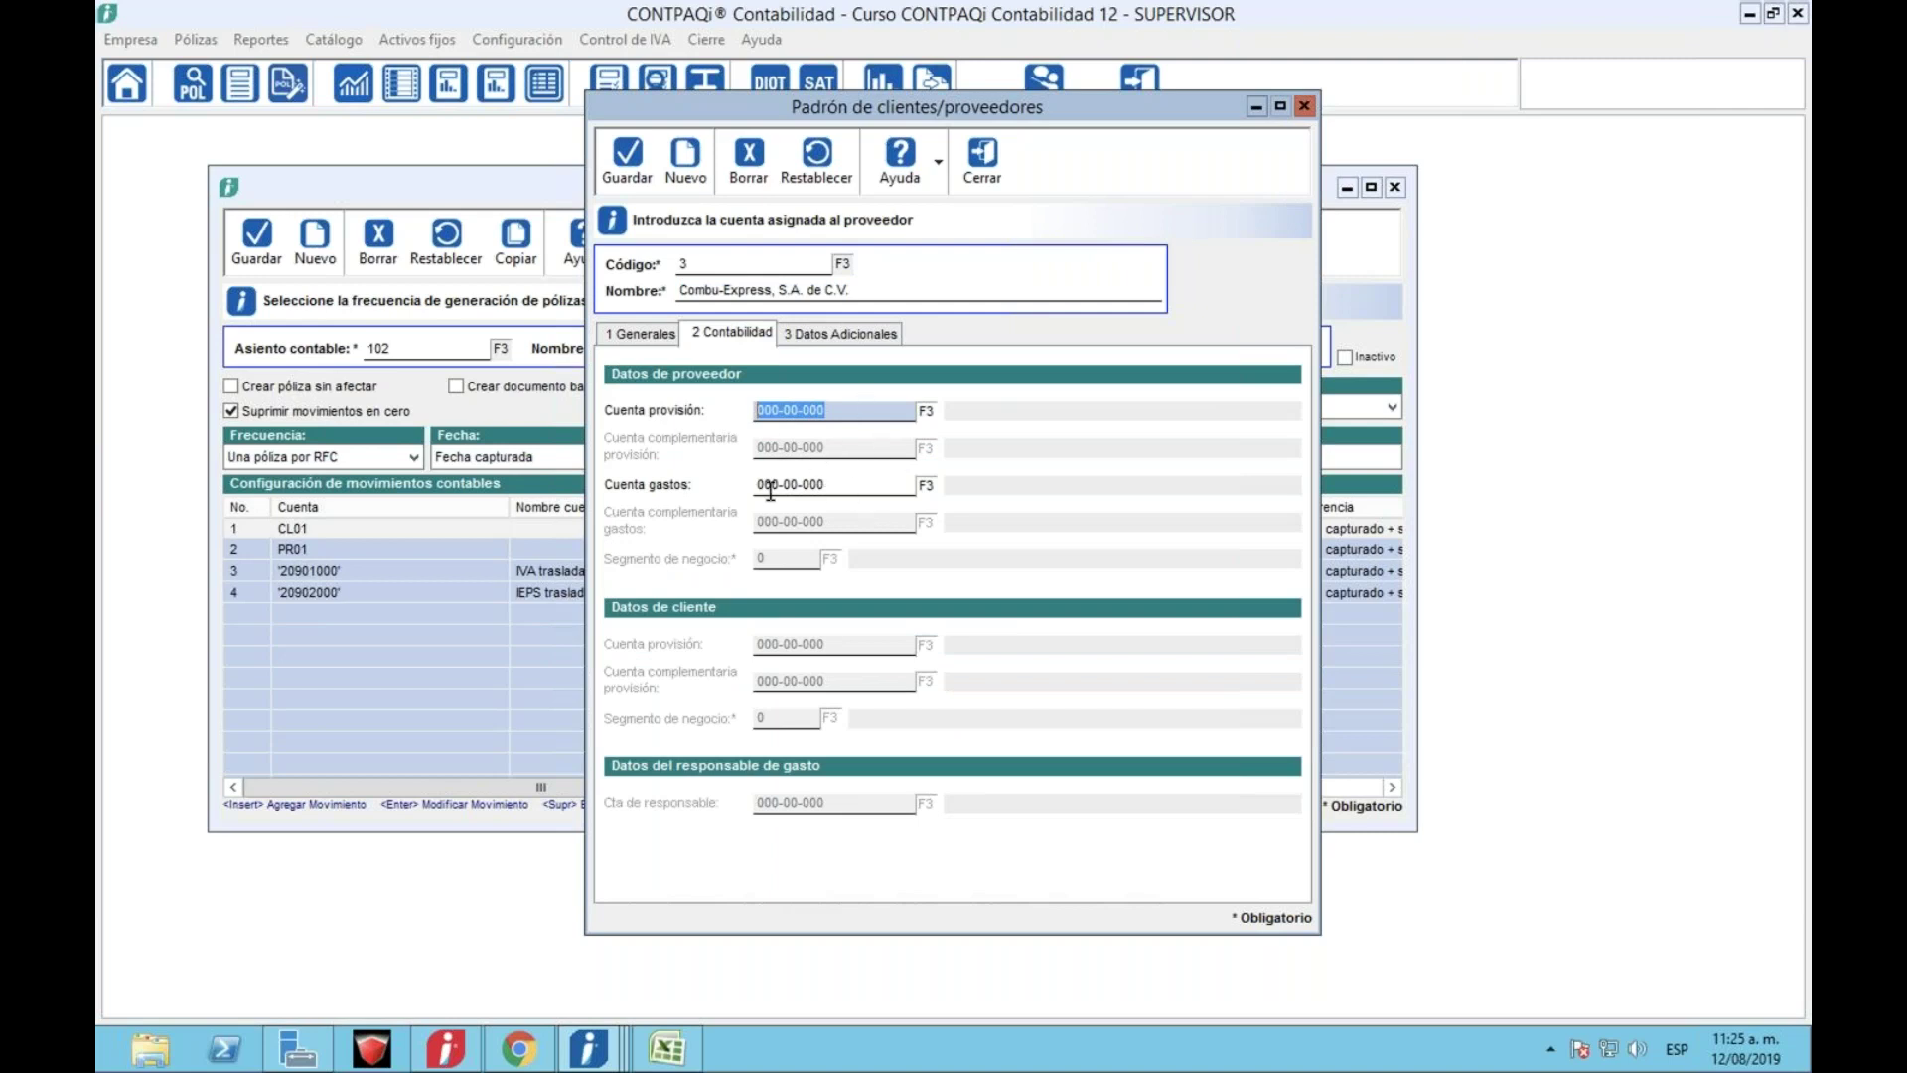
click(873, 487)
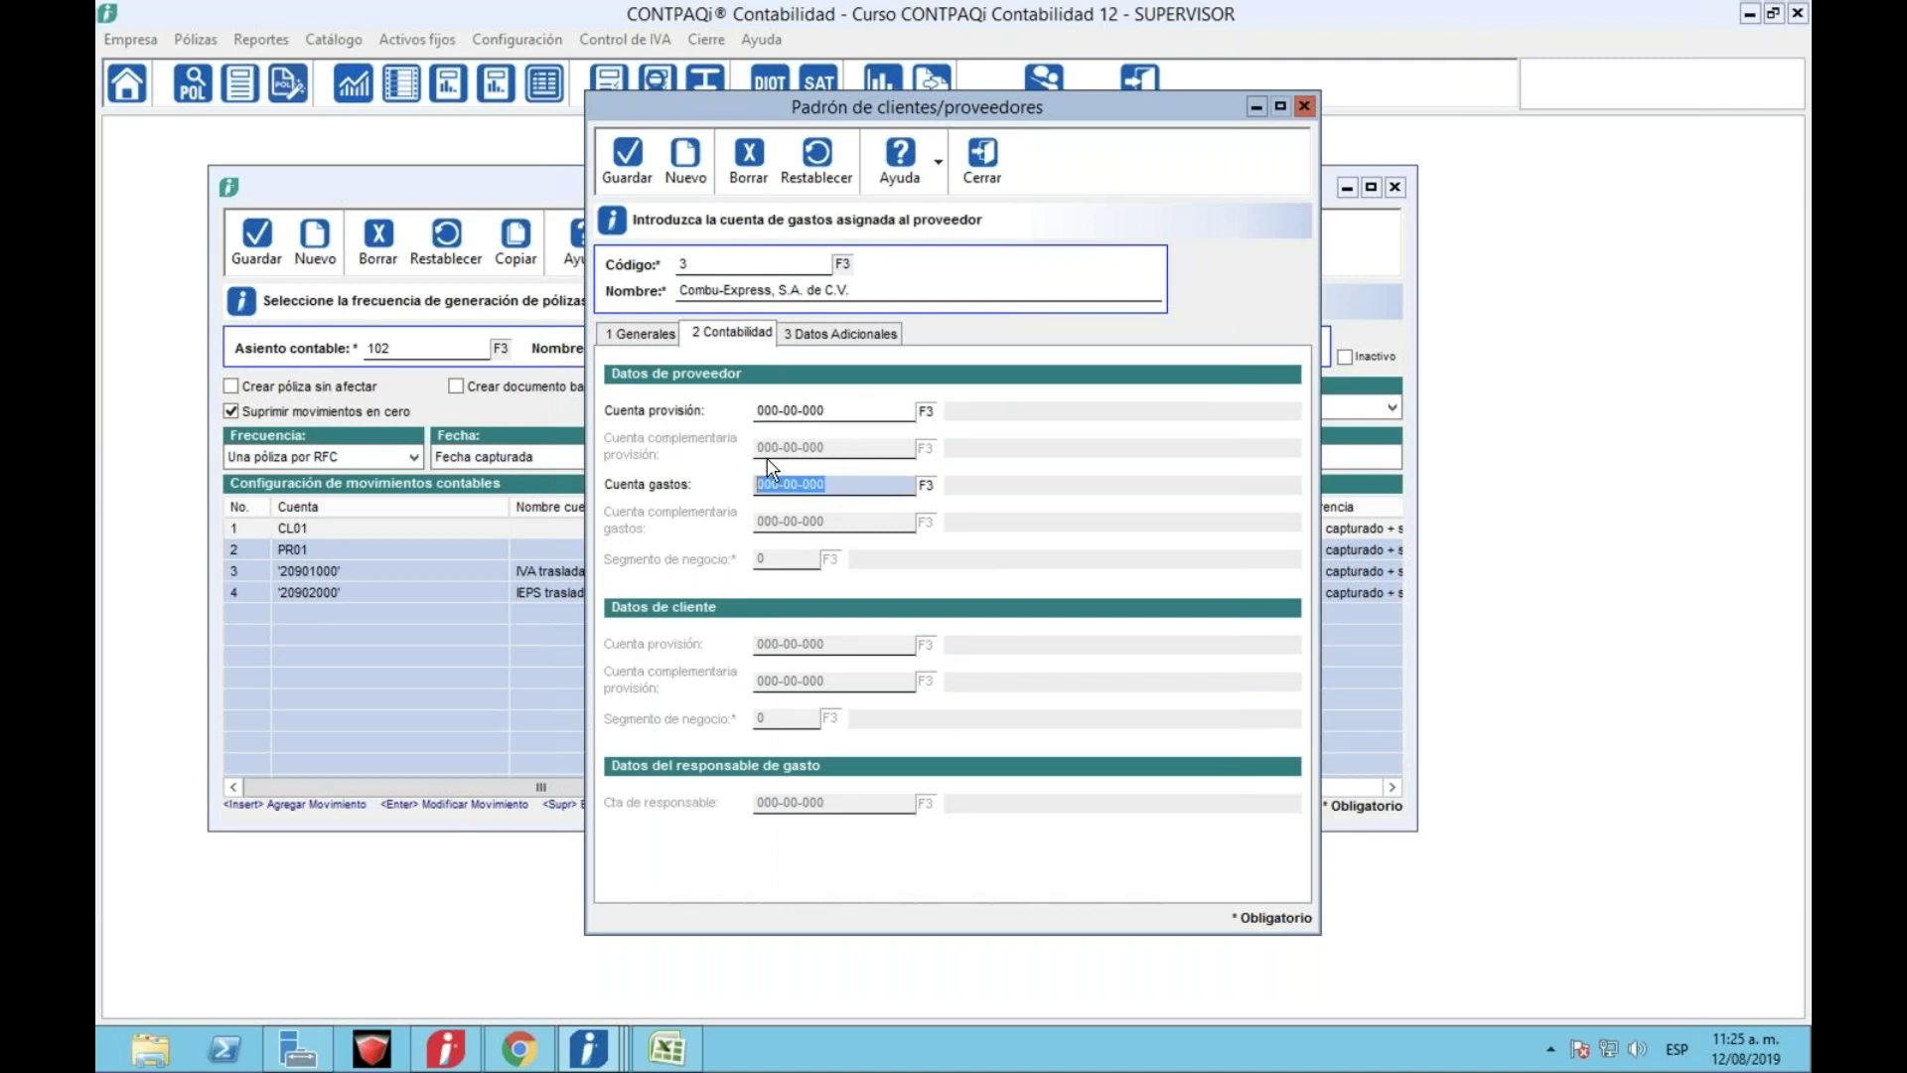
click(986, 164)
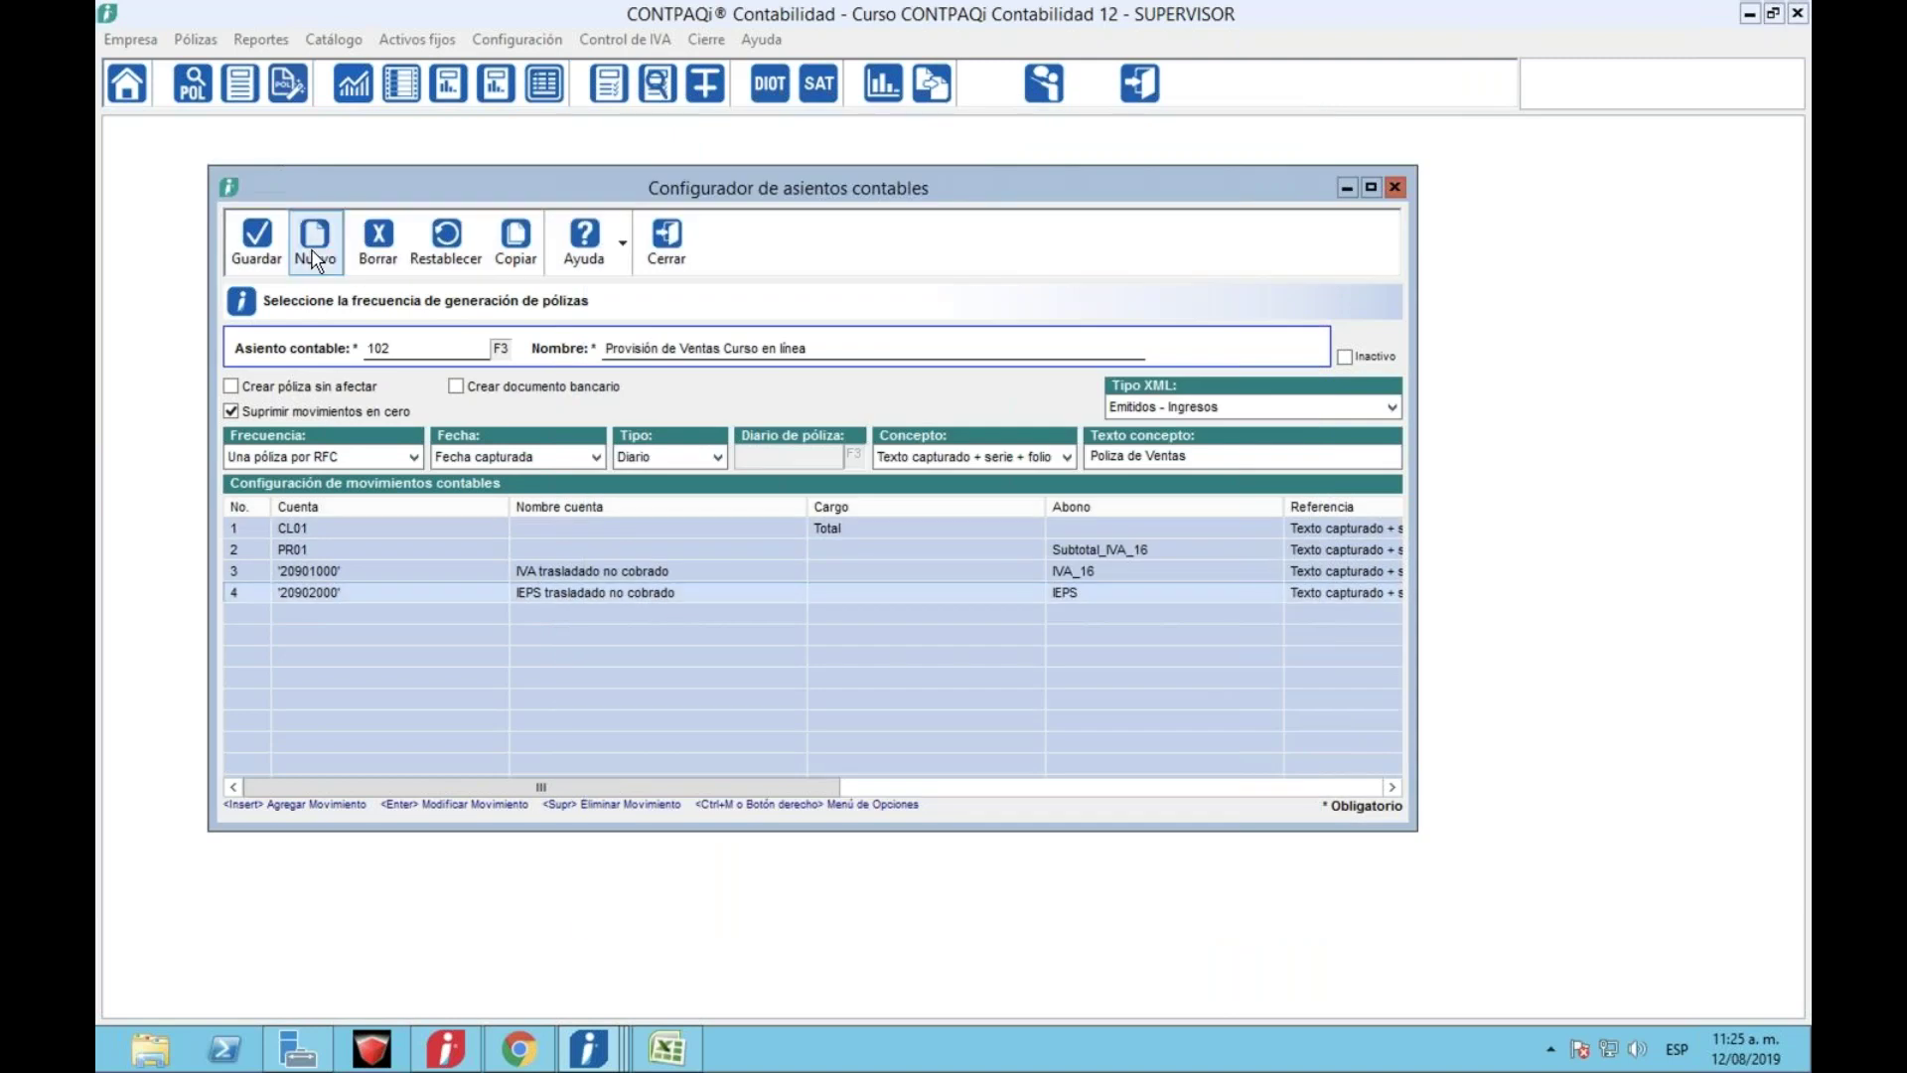
click(314, 249)
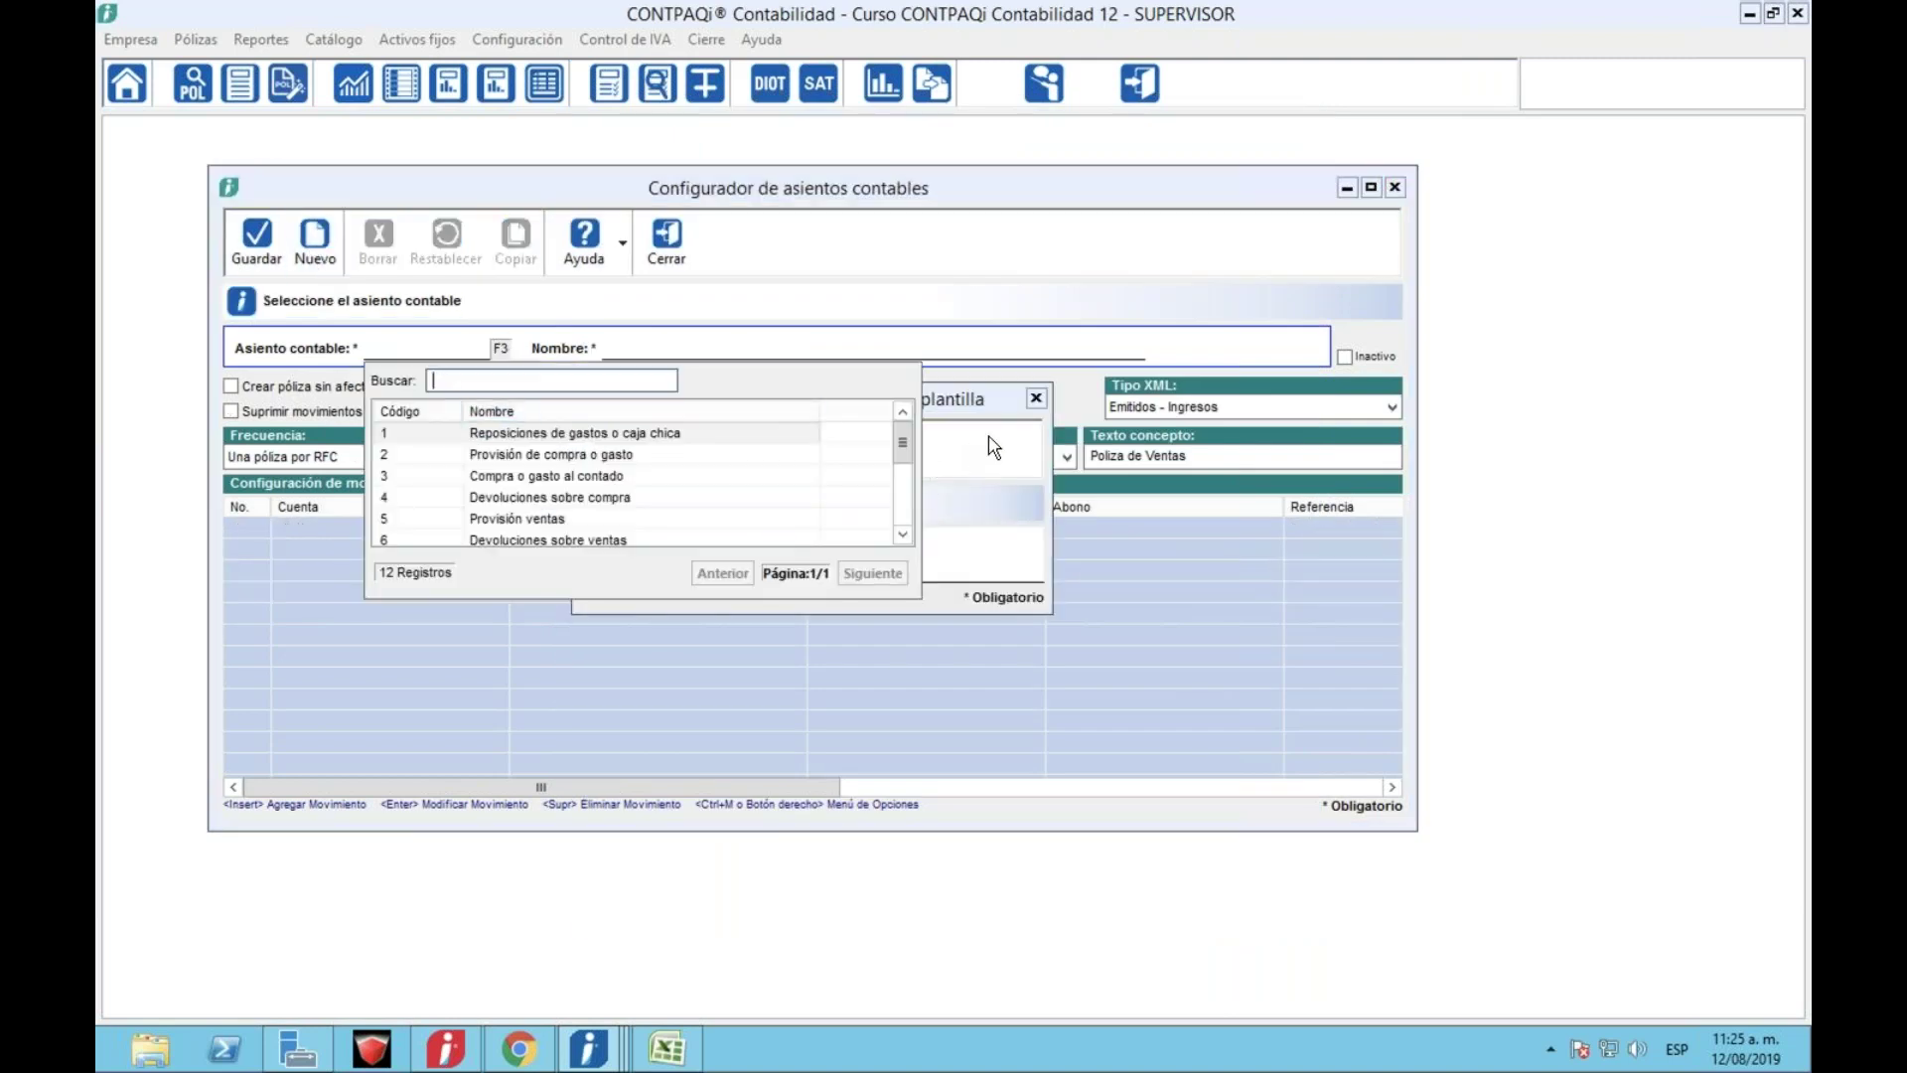
Load asiento 2 Provisión de compra o gasto into the configurator, discarding a started new movement.
click(990, 450)
click(1035, 400)
click(503, 350)
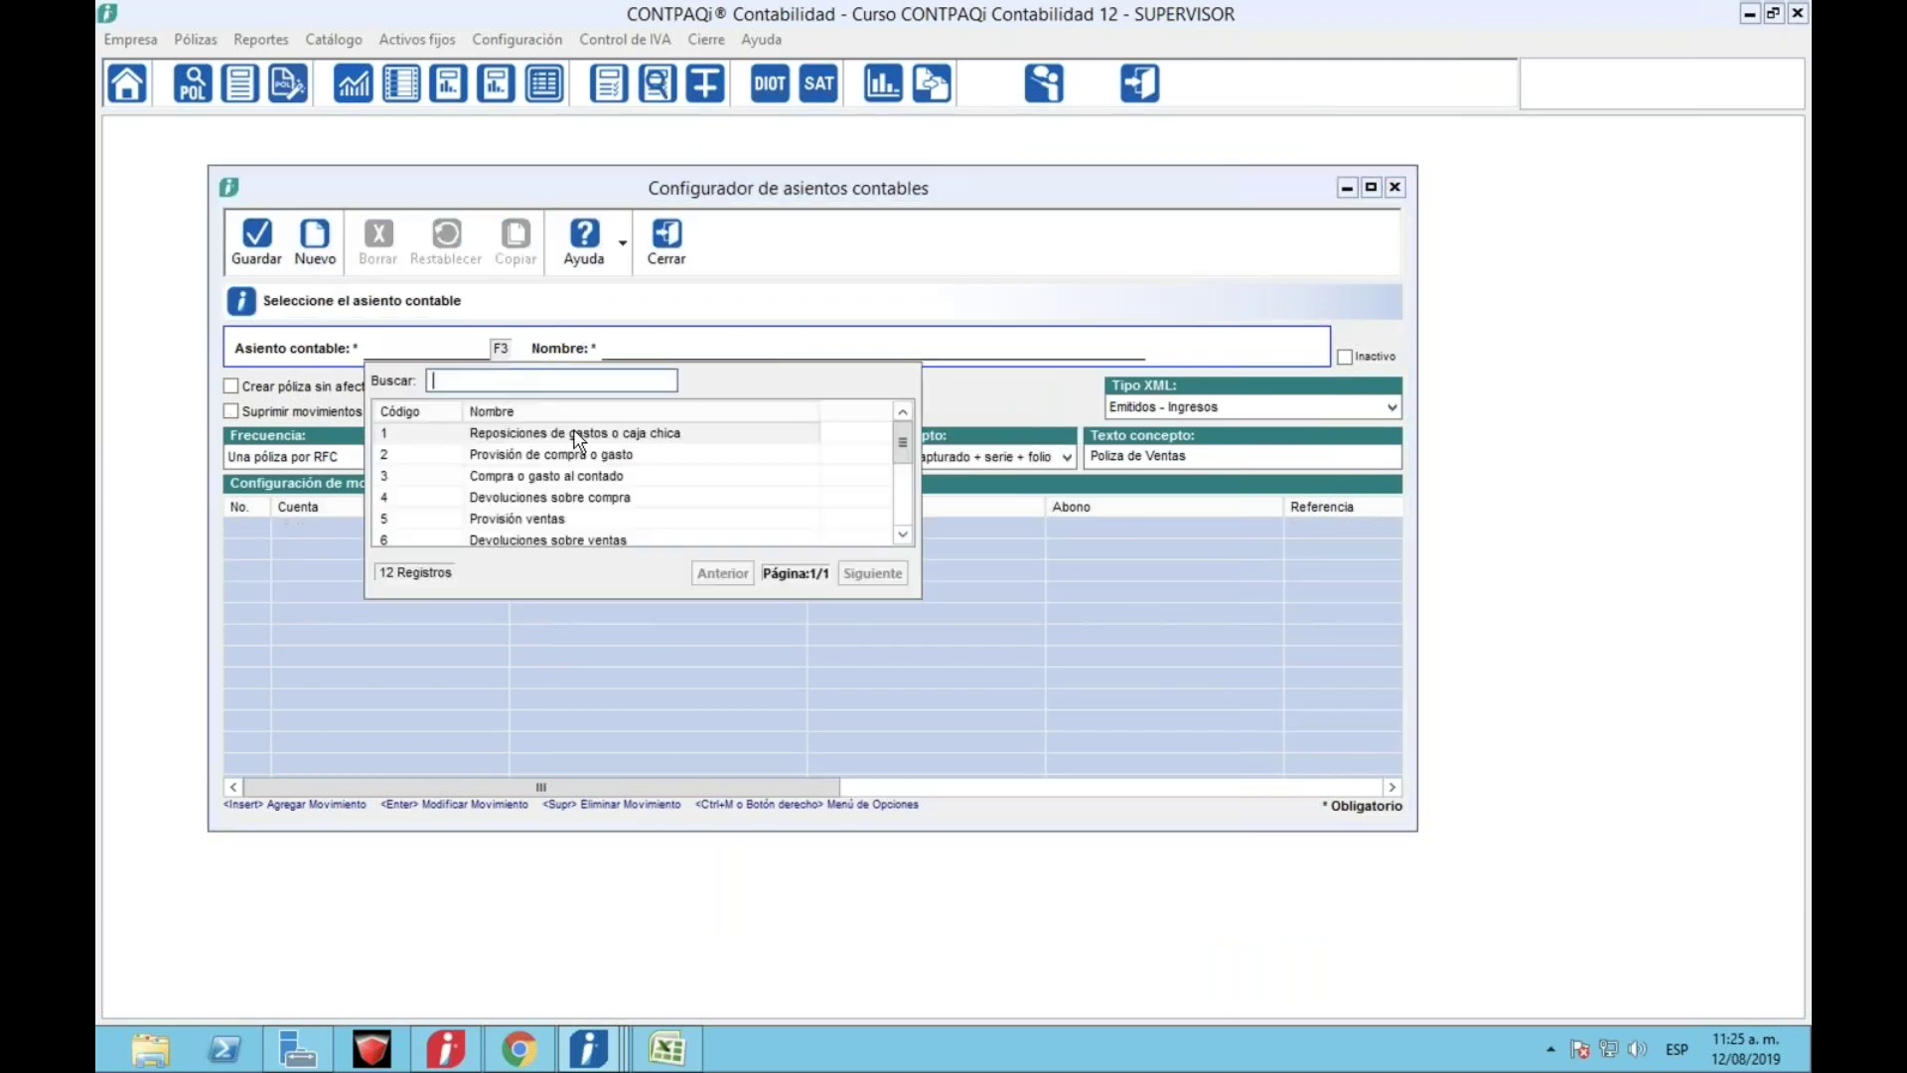
click(536, 524)
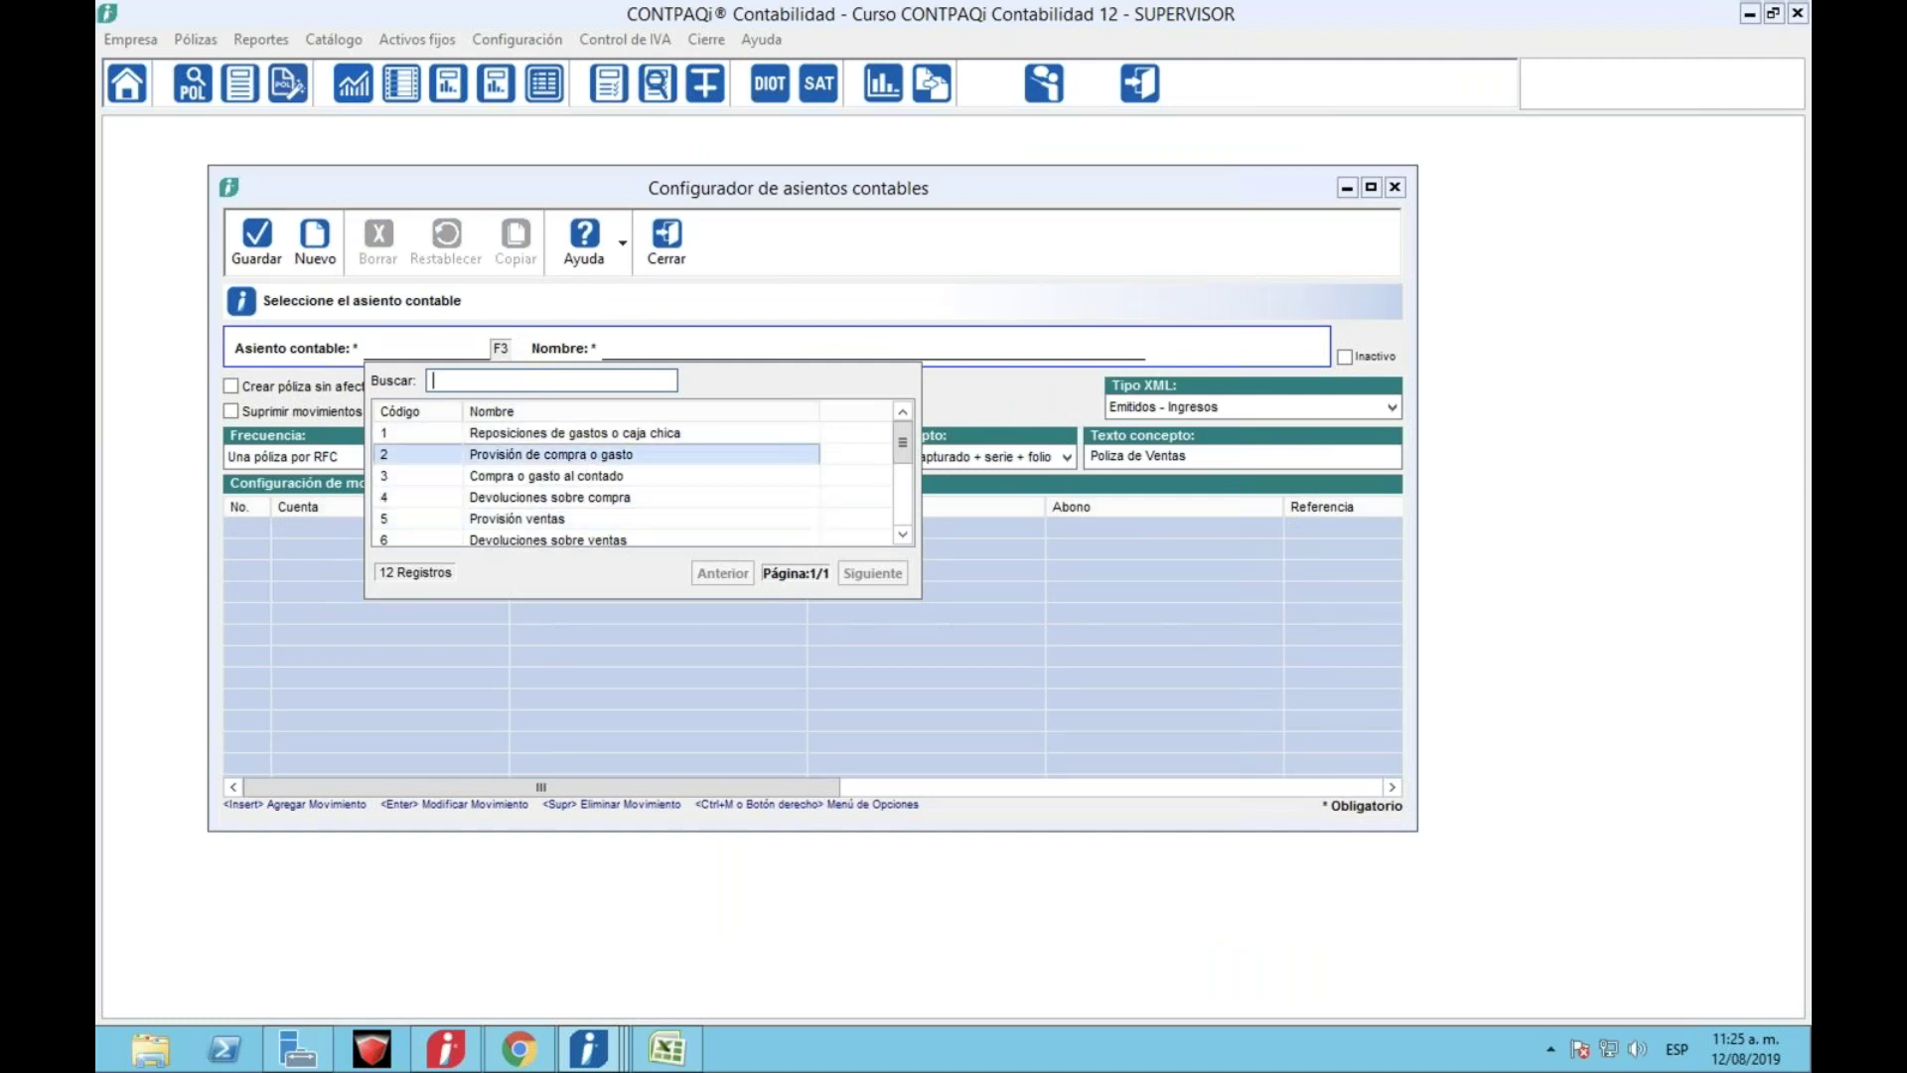
double_click(537, 454)
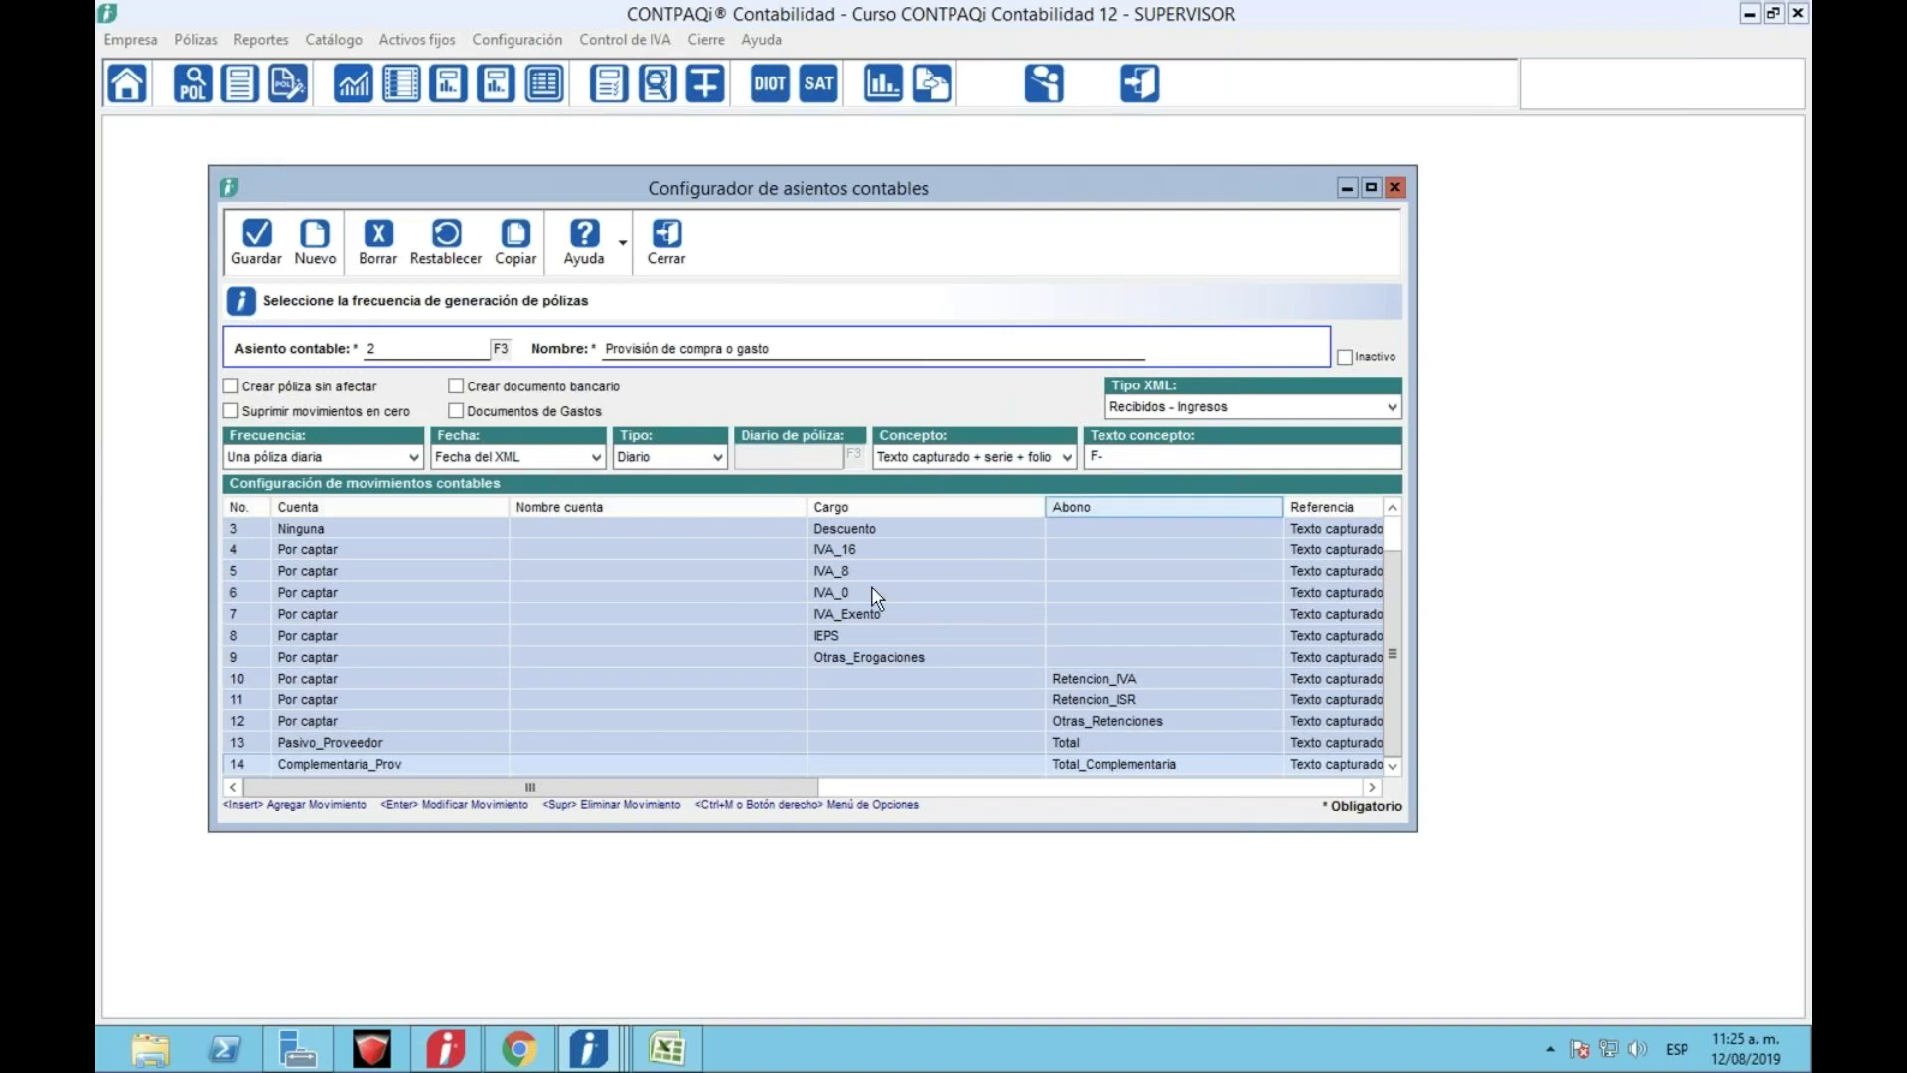
key(Down)
key(Down)
key(Down)
key(Down)
key(Down)
key(Down)
key(Down)
key(Down)
key(Insert)
click(870, 288)
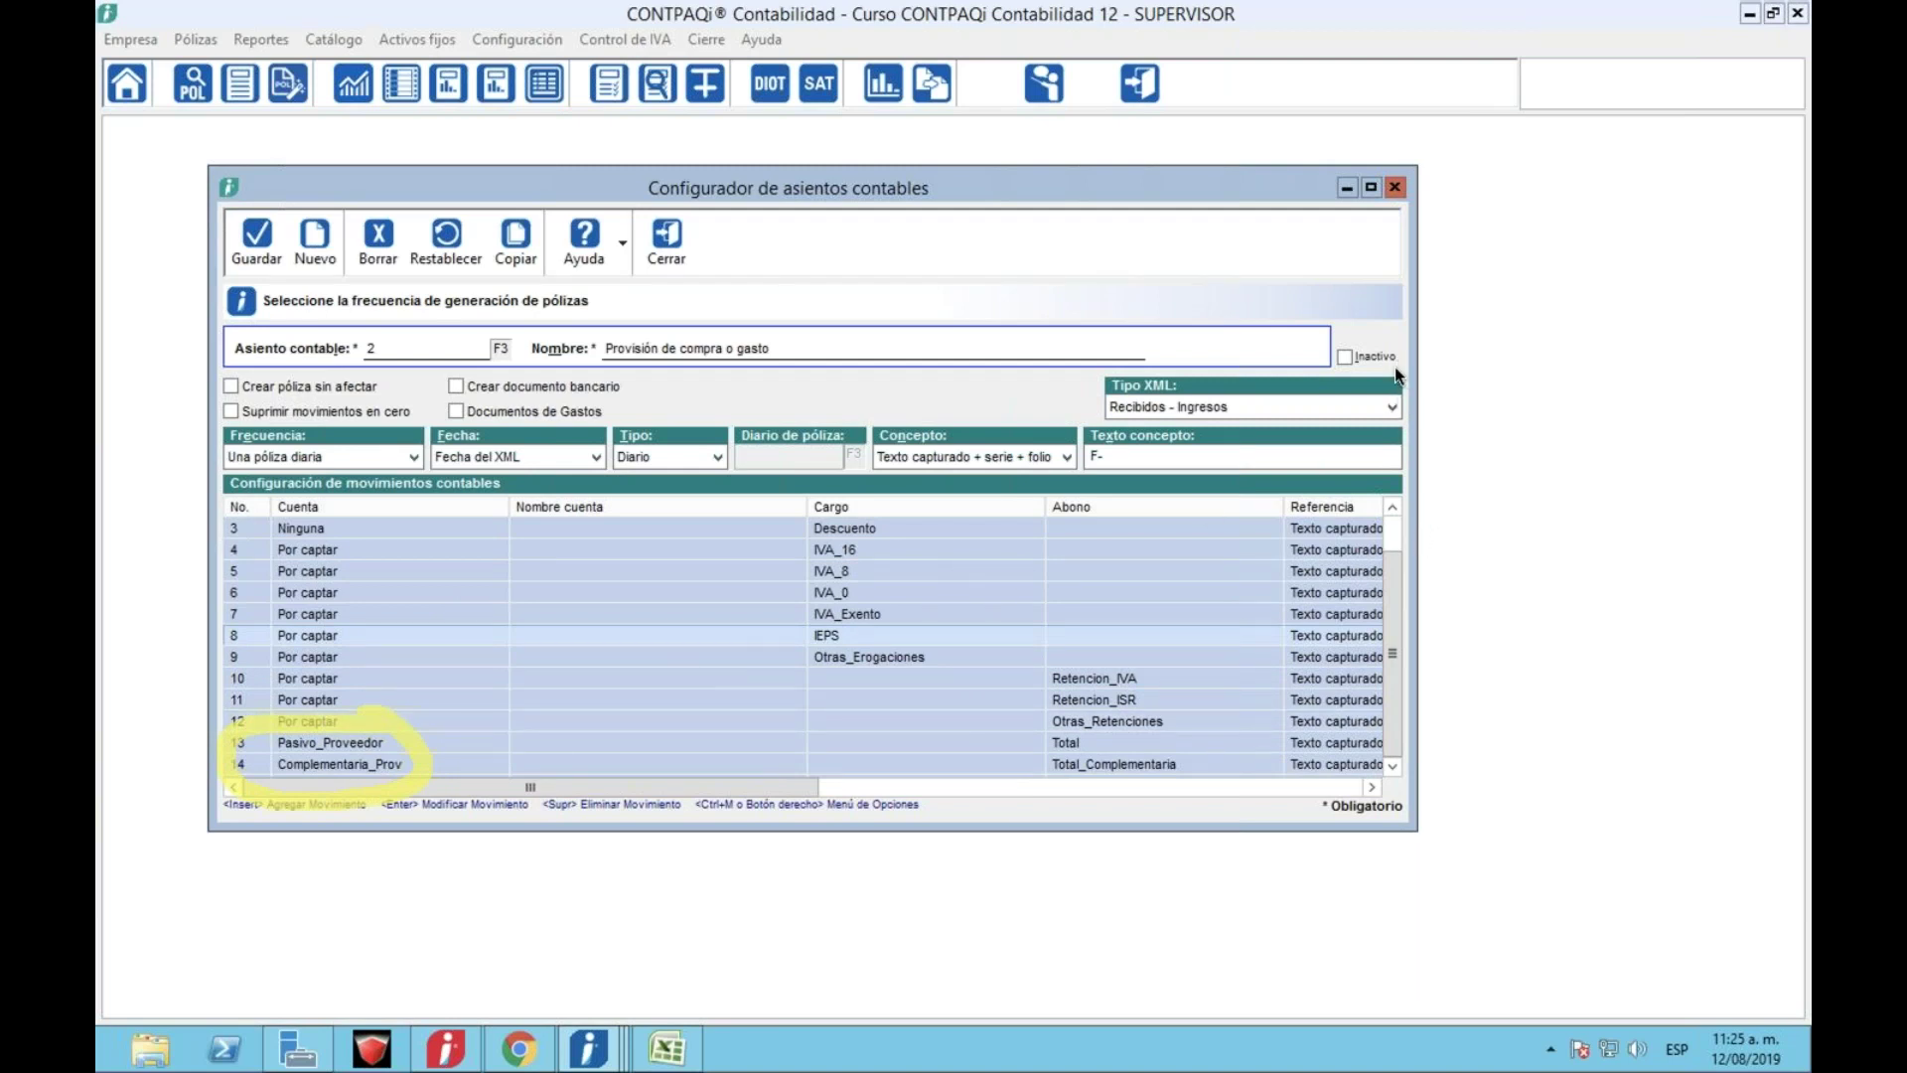
Inspect the account type options of movements 14 and 3, closing both without changes.
double_click(338, 763)
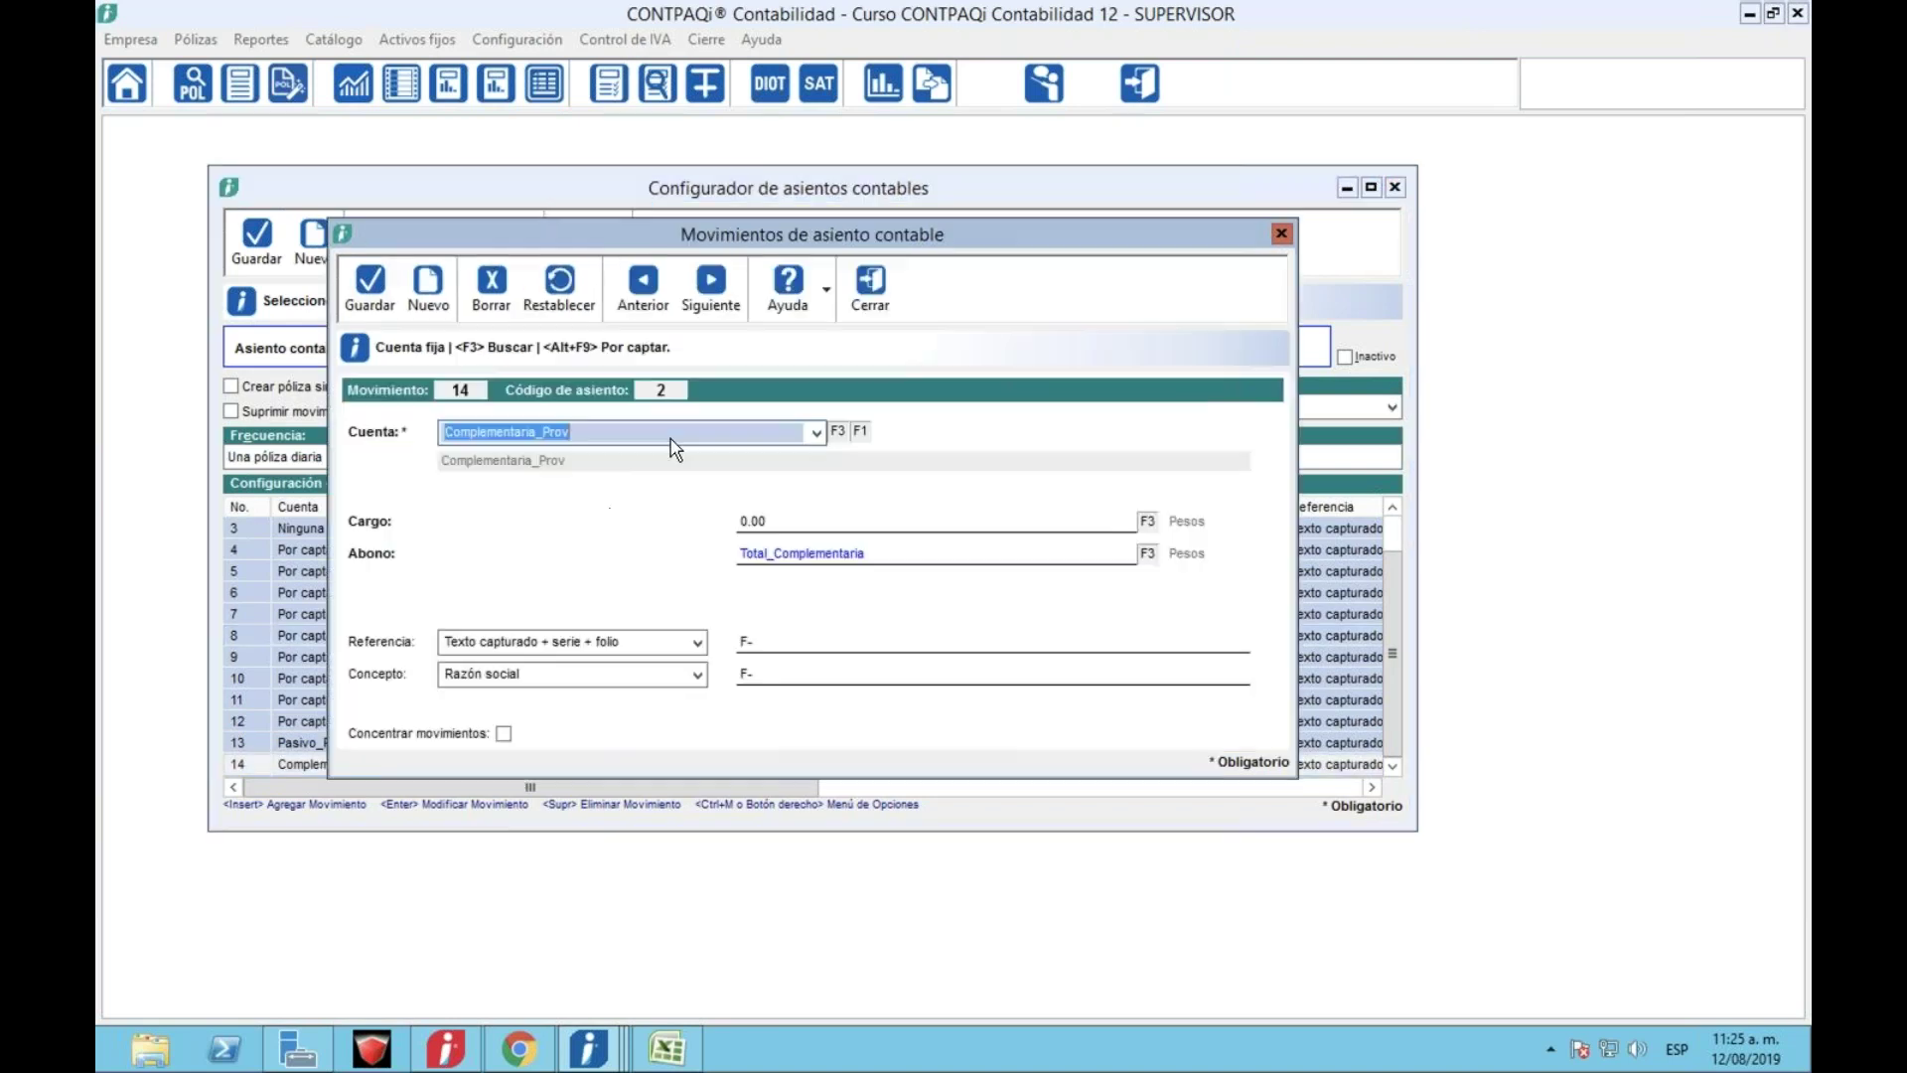
click(815, 431)
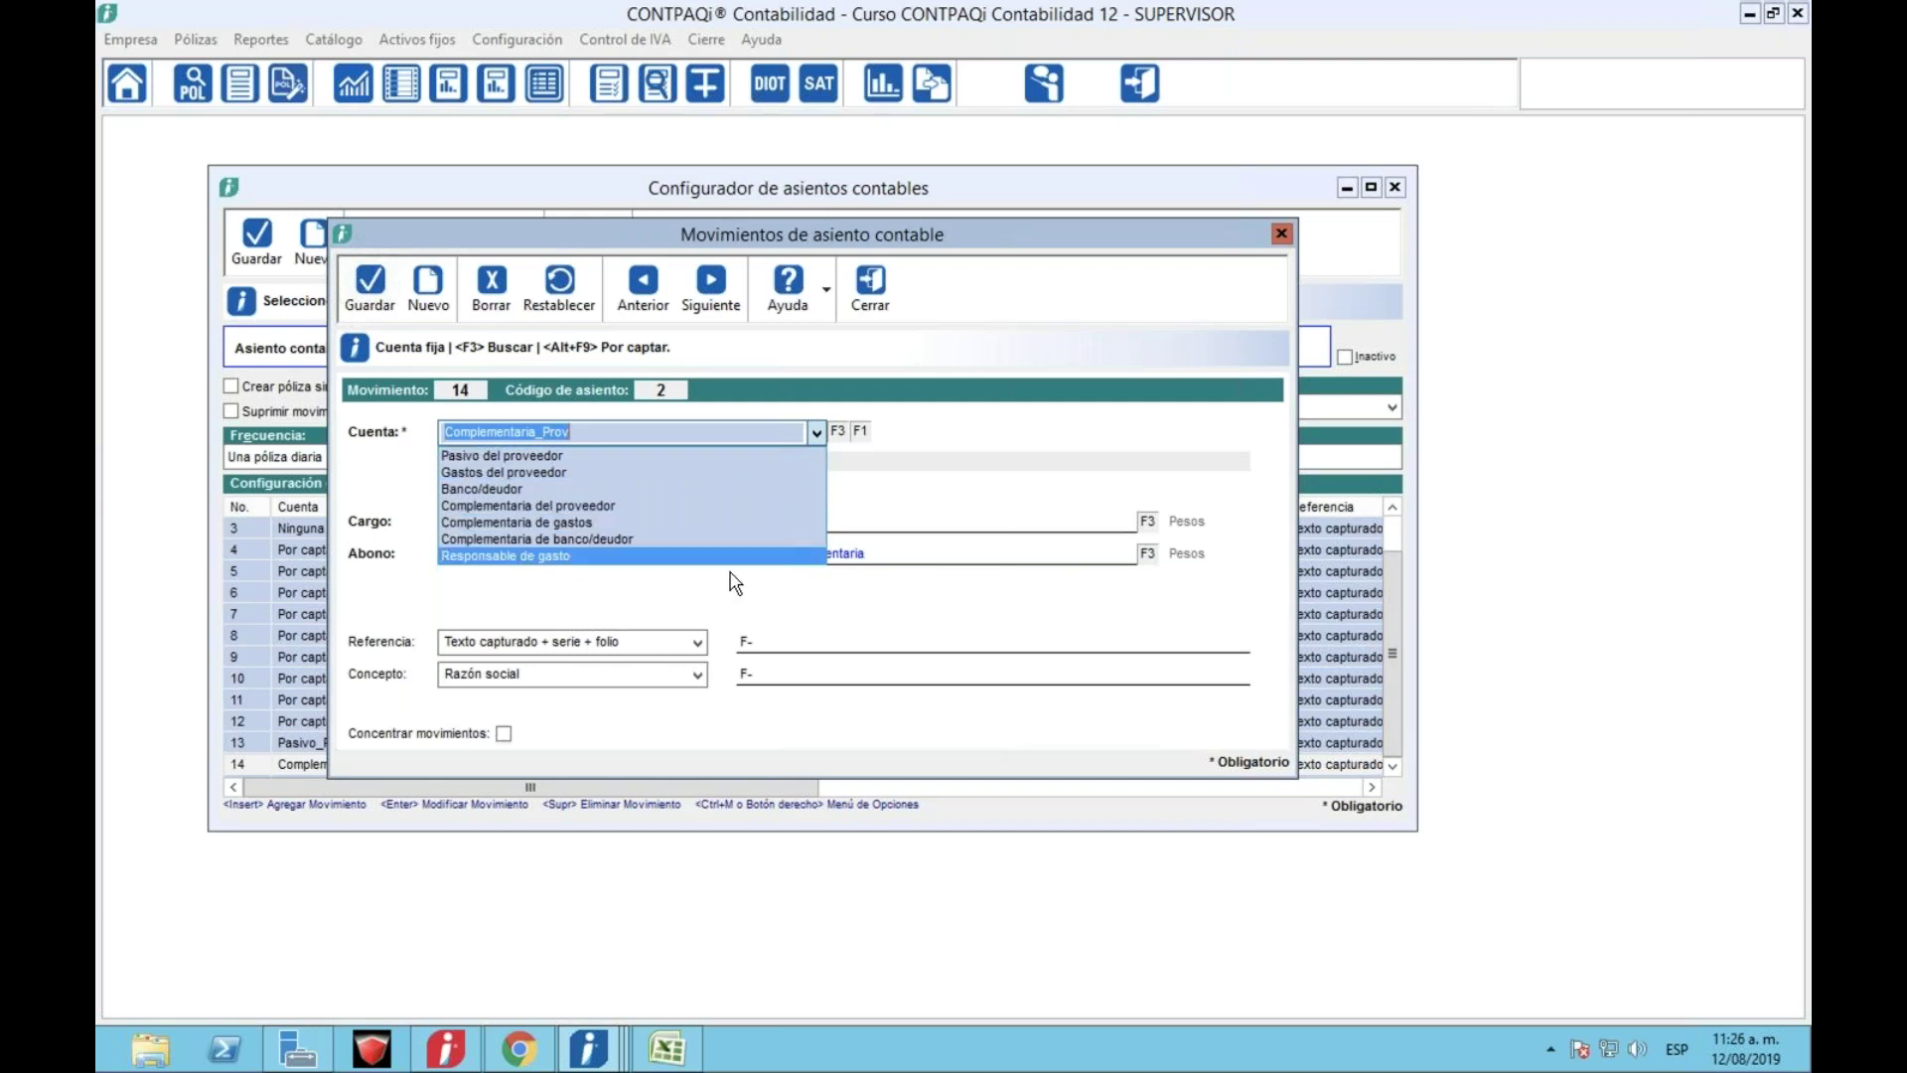
key(Escape)
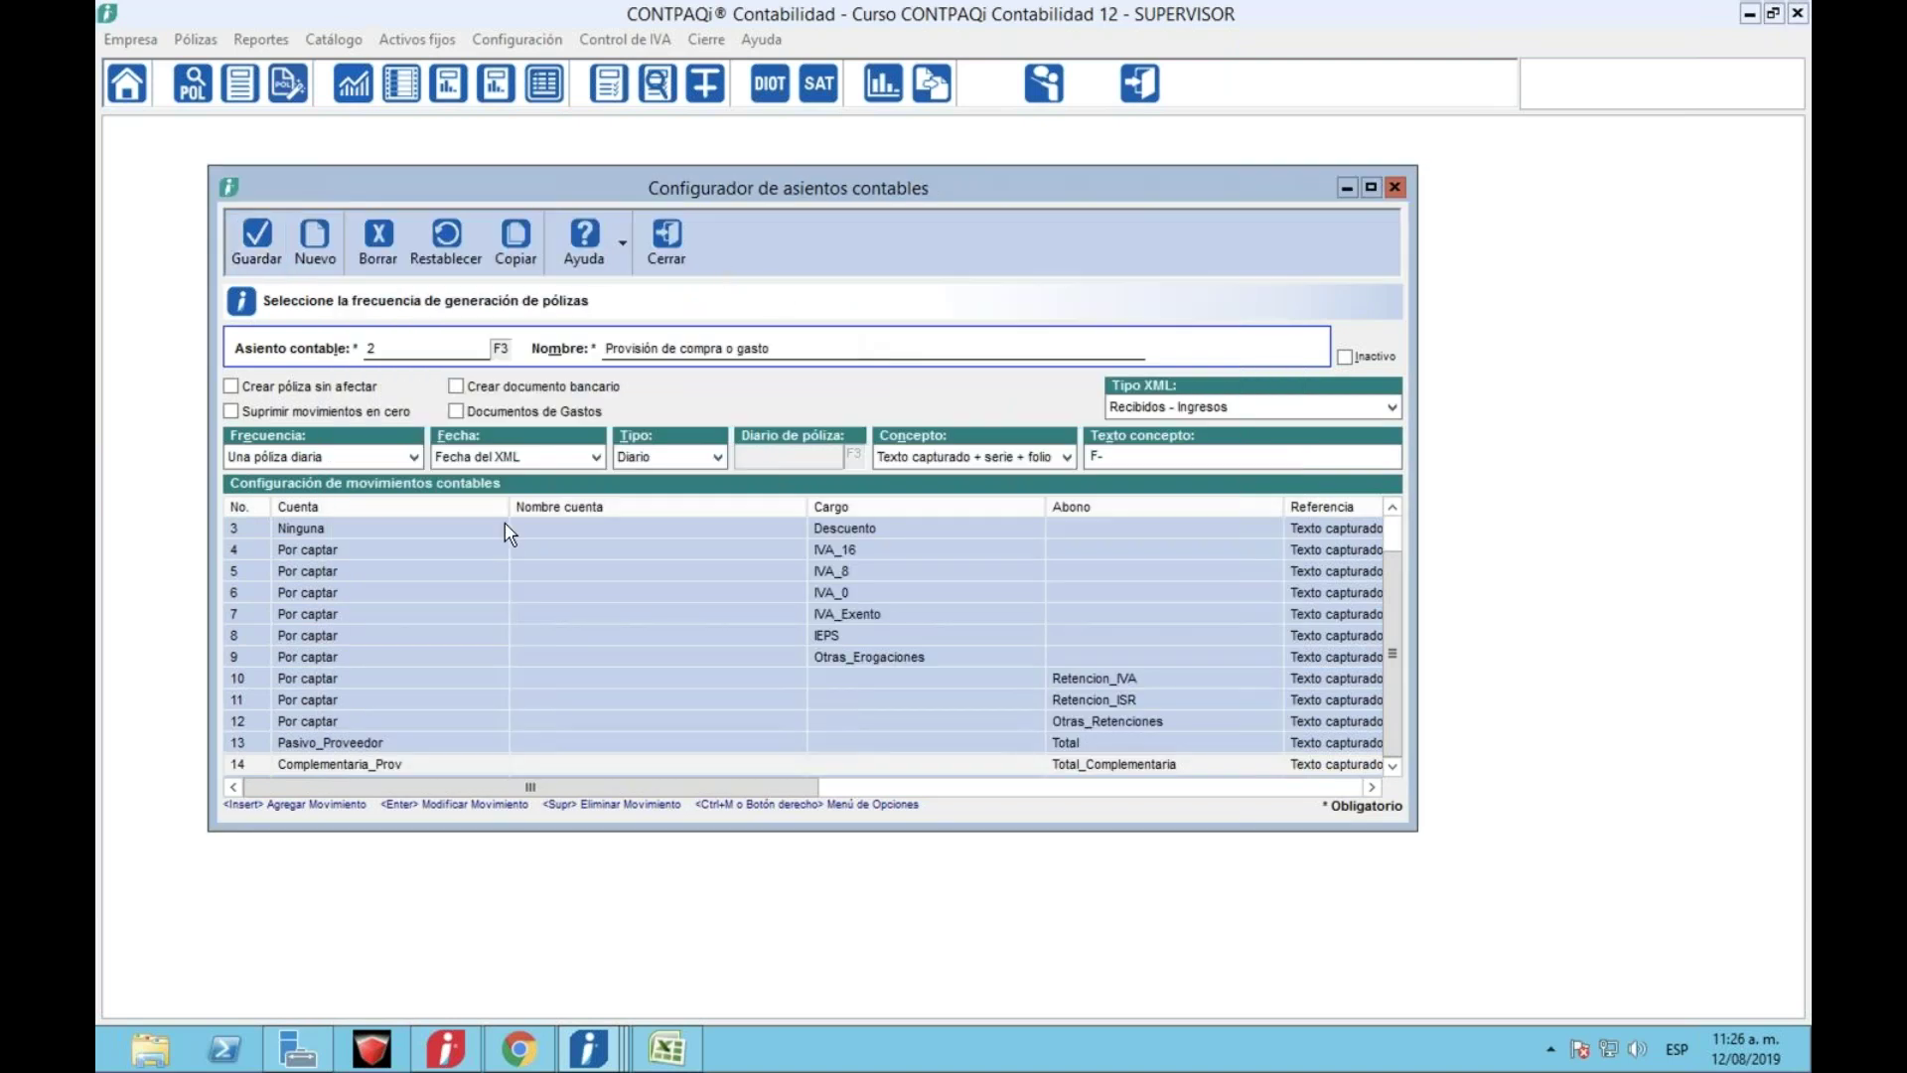
double_click(376, 531)
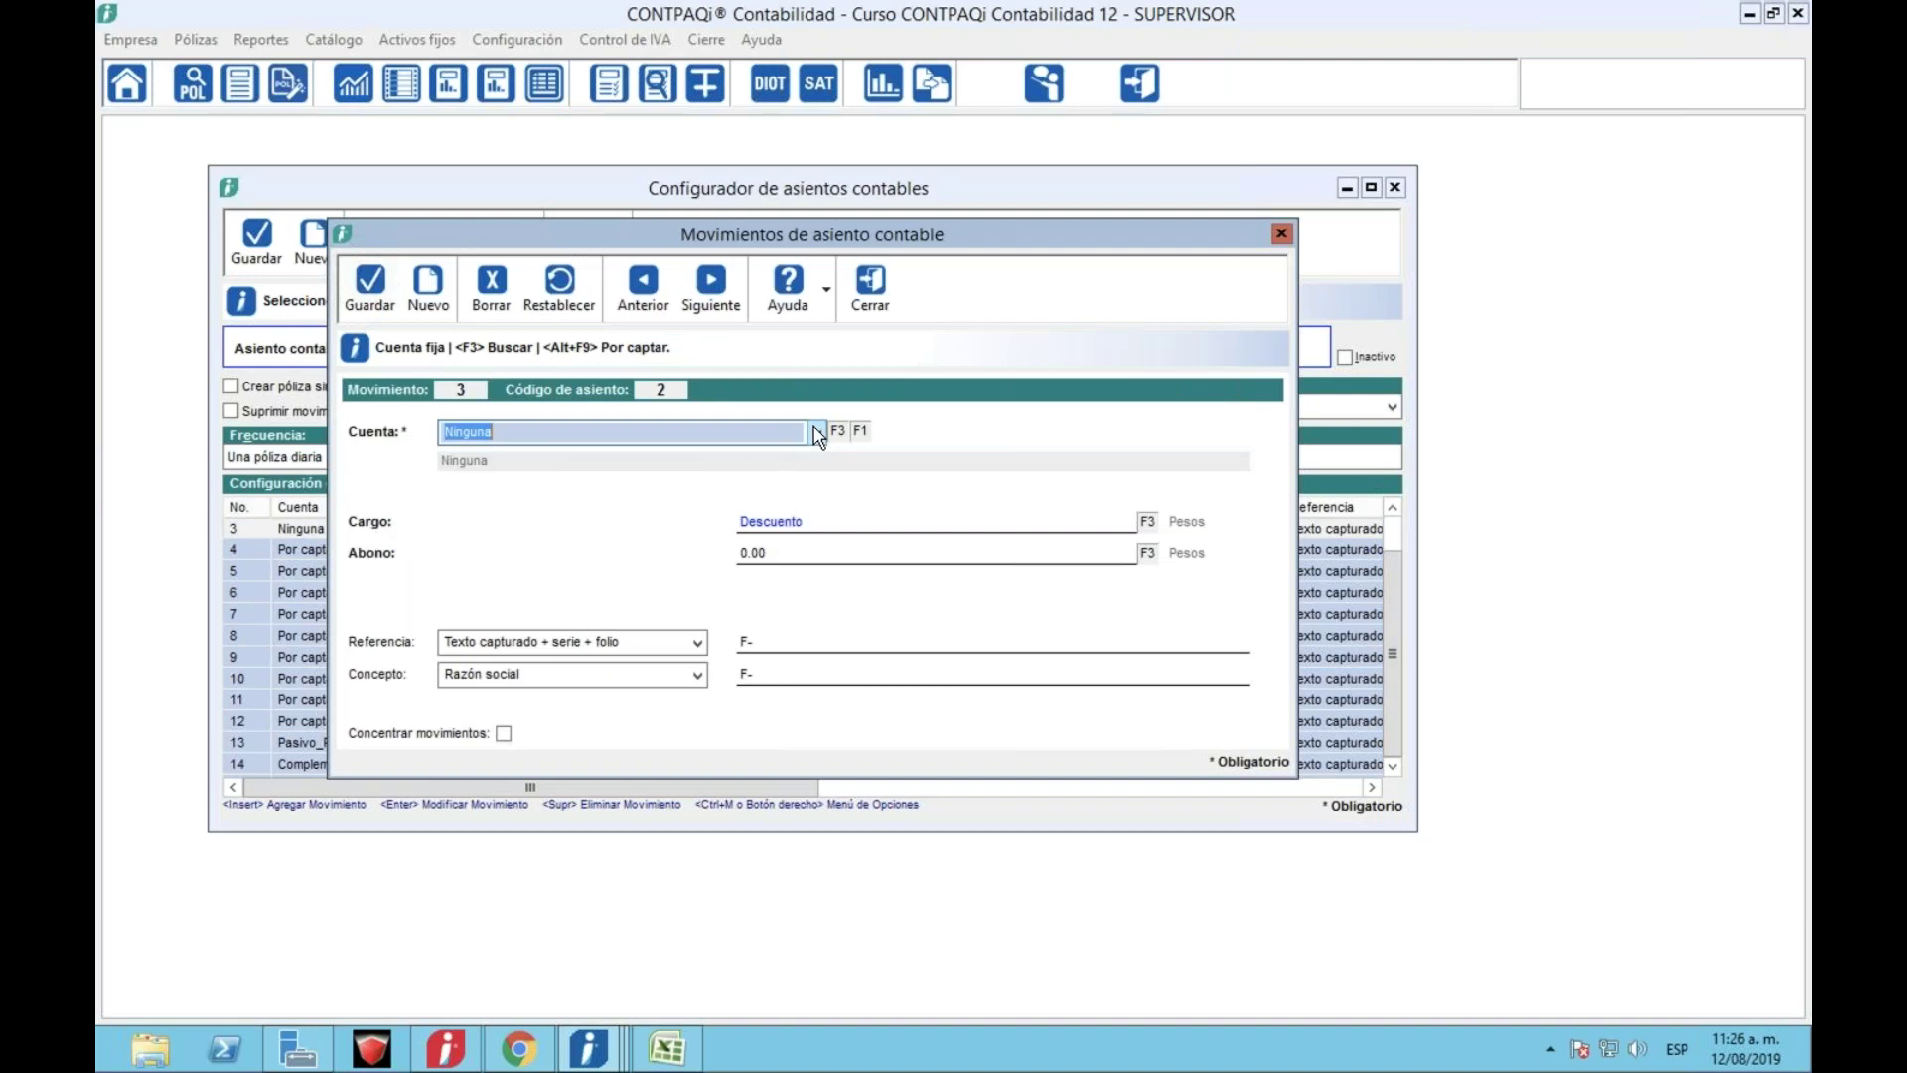
click(816, 433)
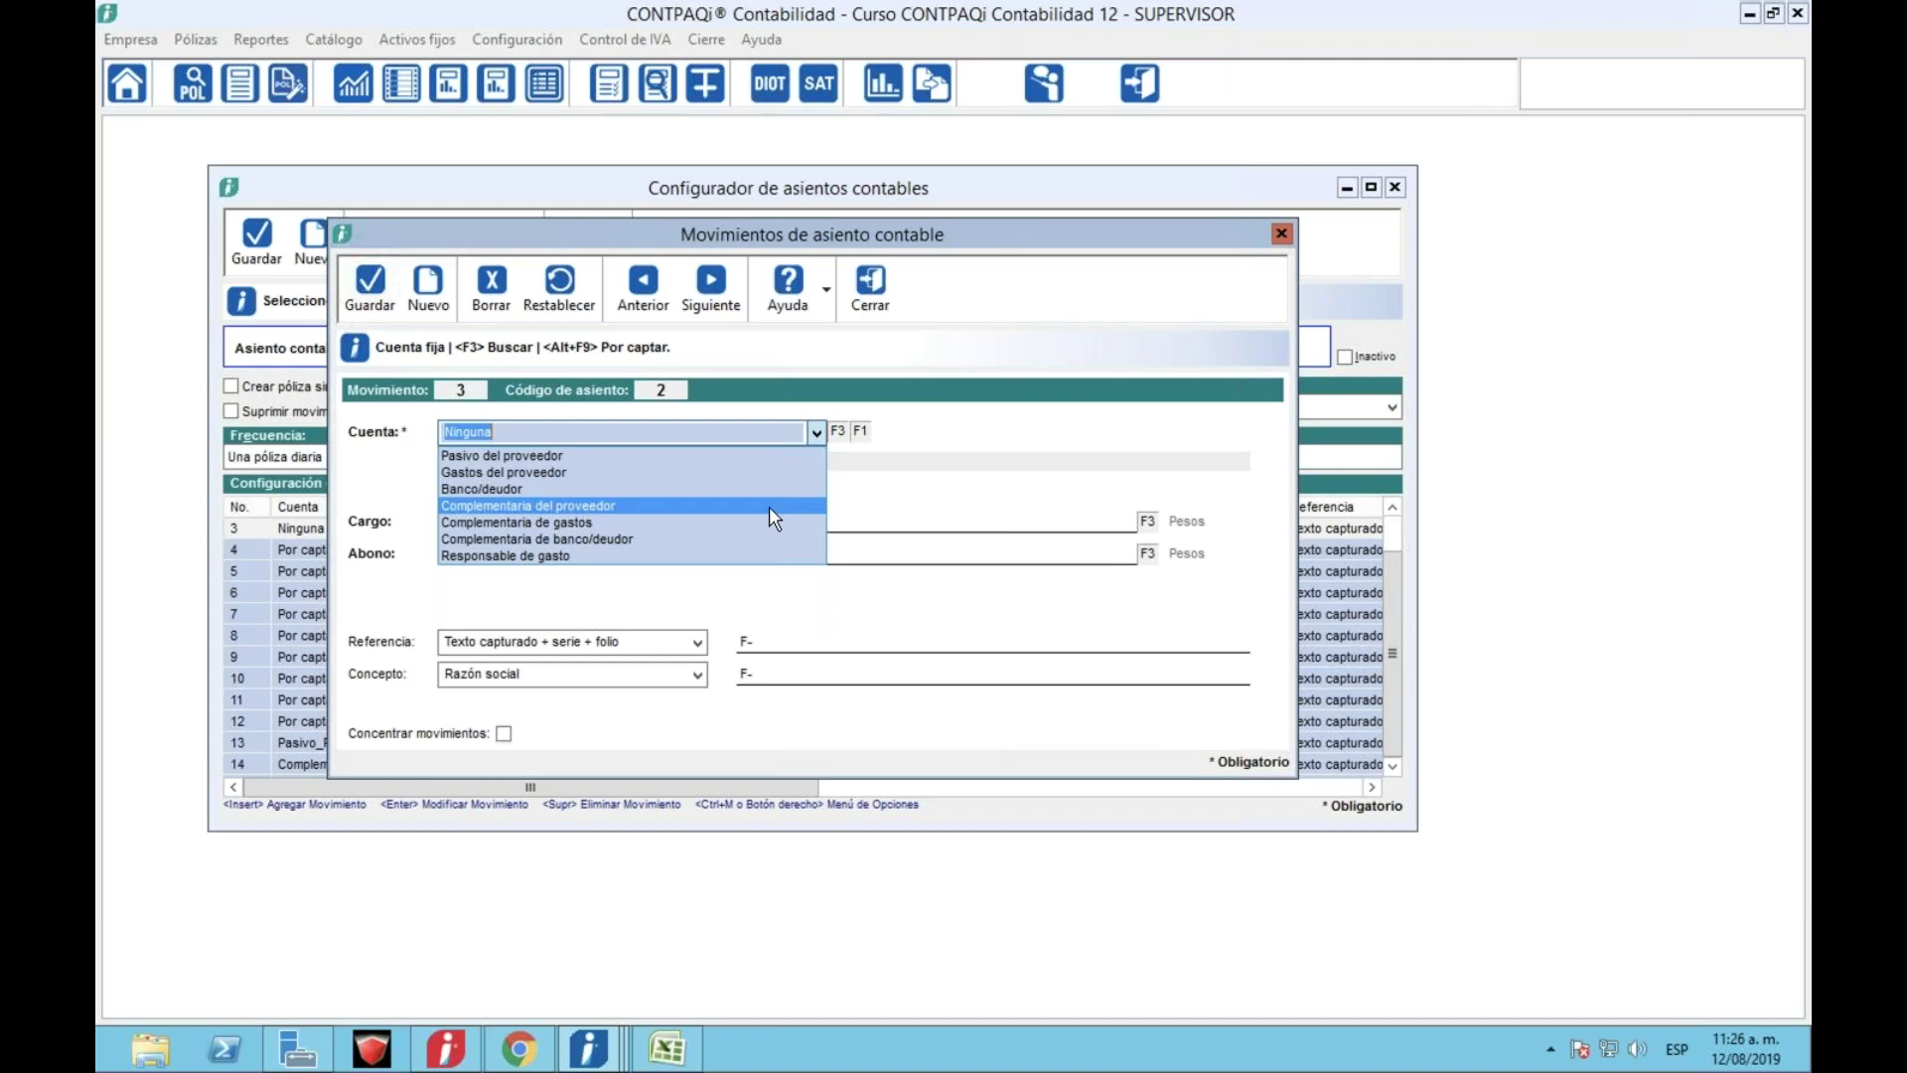
key(Escape)
key(Escape)
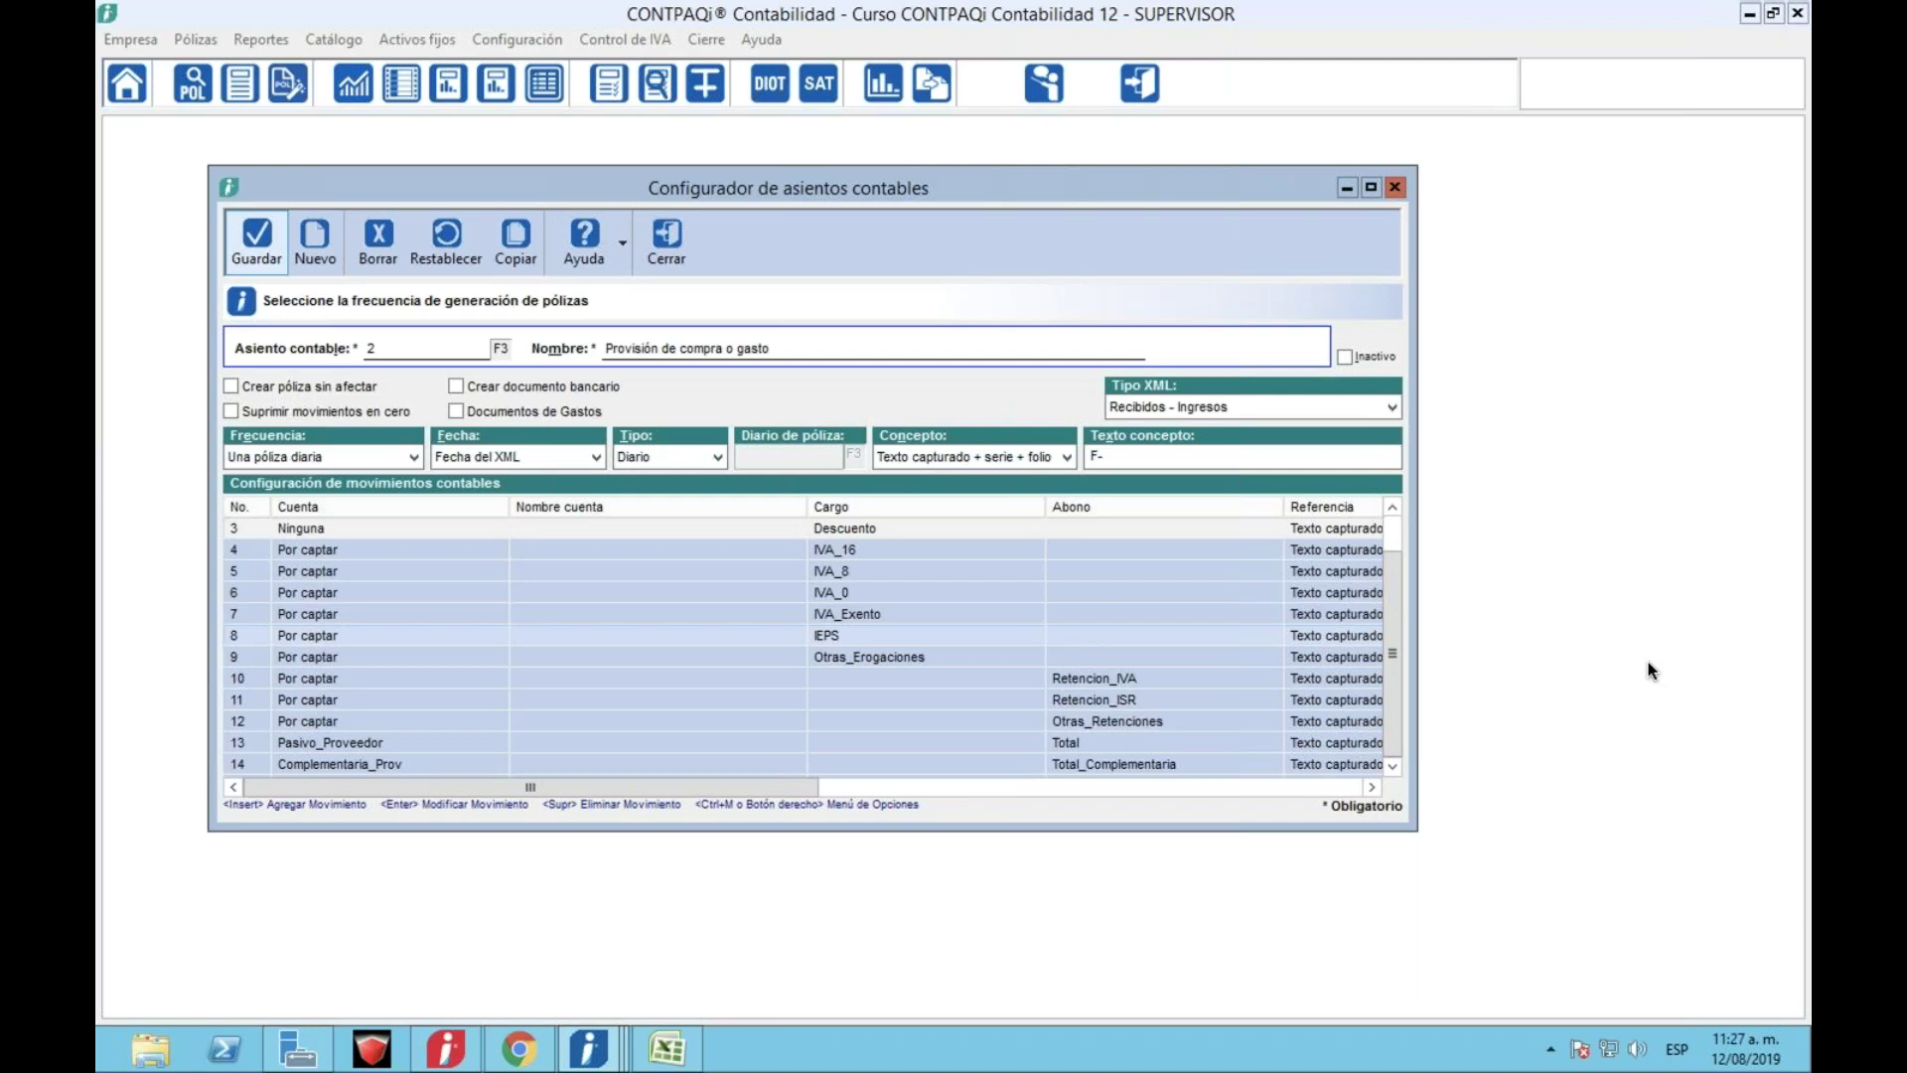
Close the configurator, browse the Catálogo menu, and show the Pólizas > Contabilizar CFDI submenu.
click(680, 235)
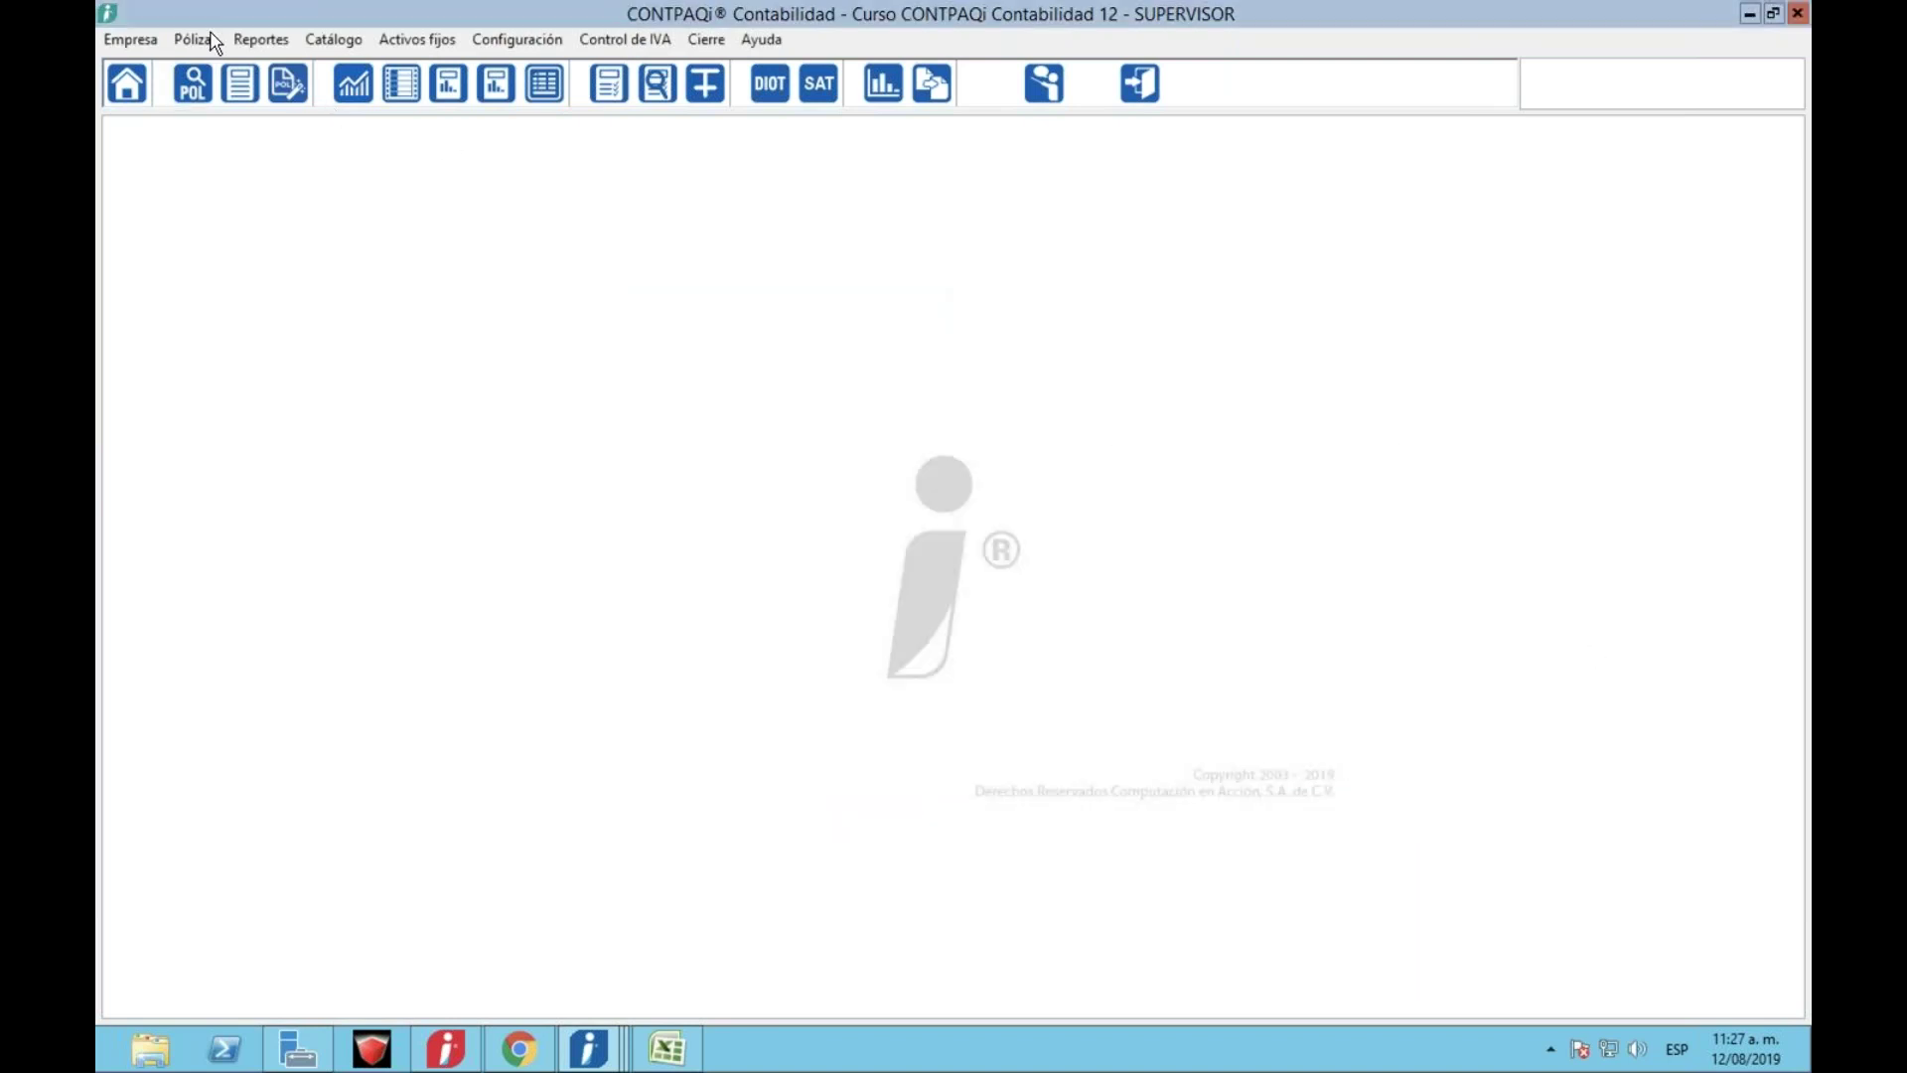
click(202, 45)
mouse_move(260, 44)
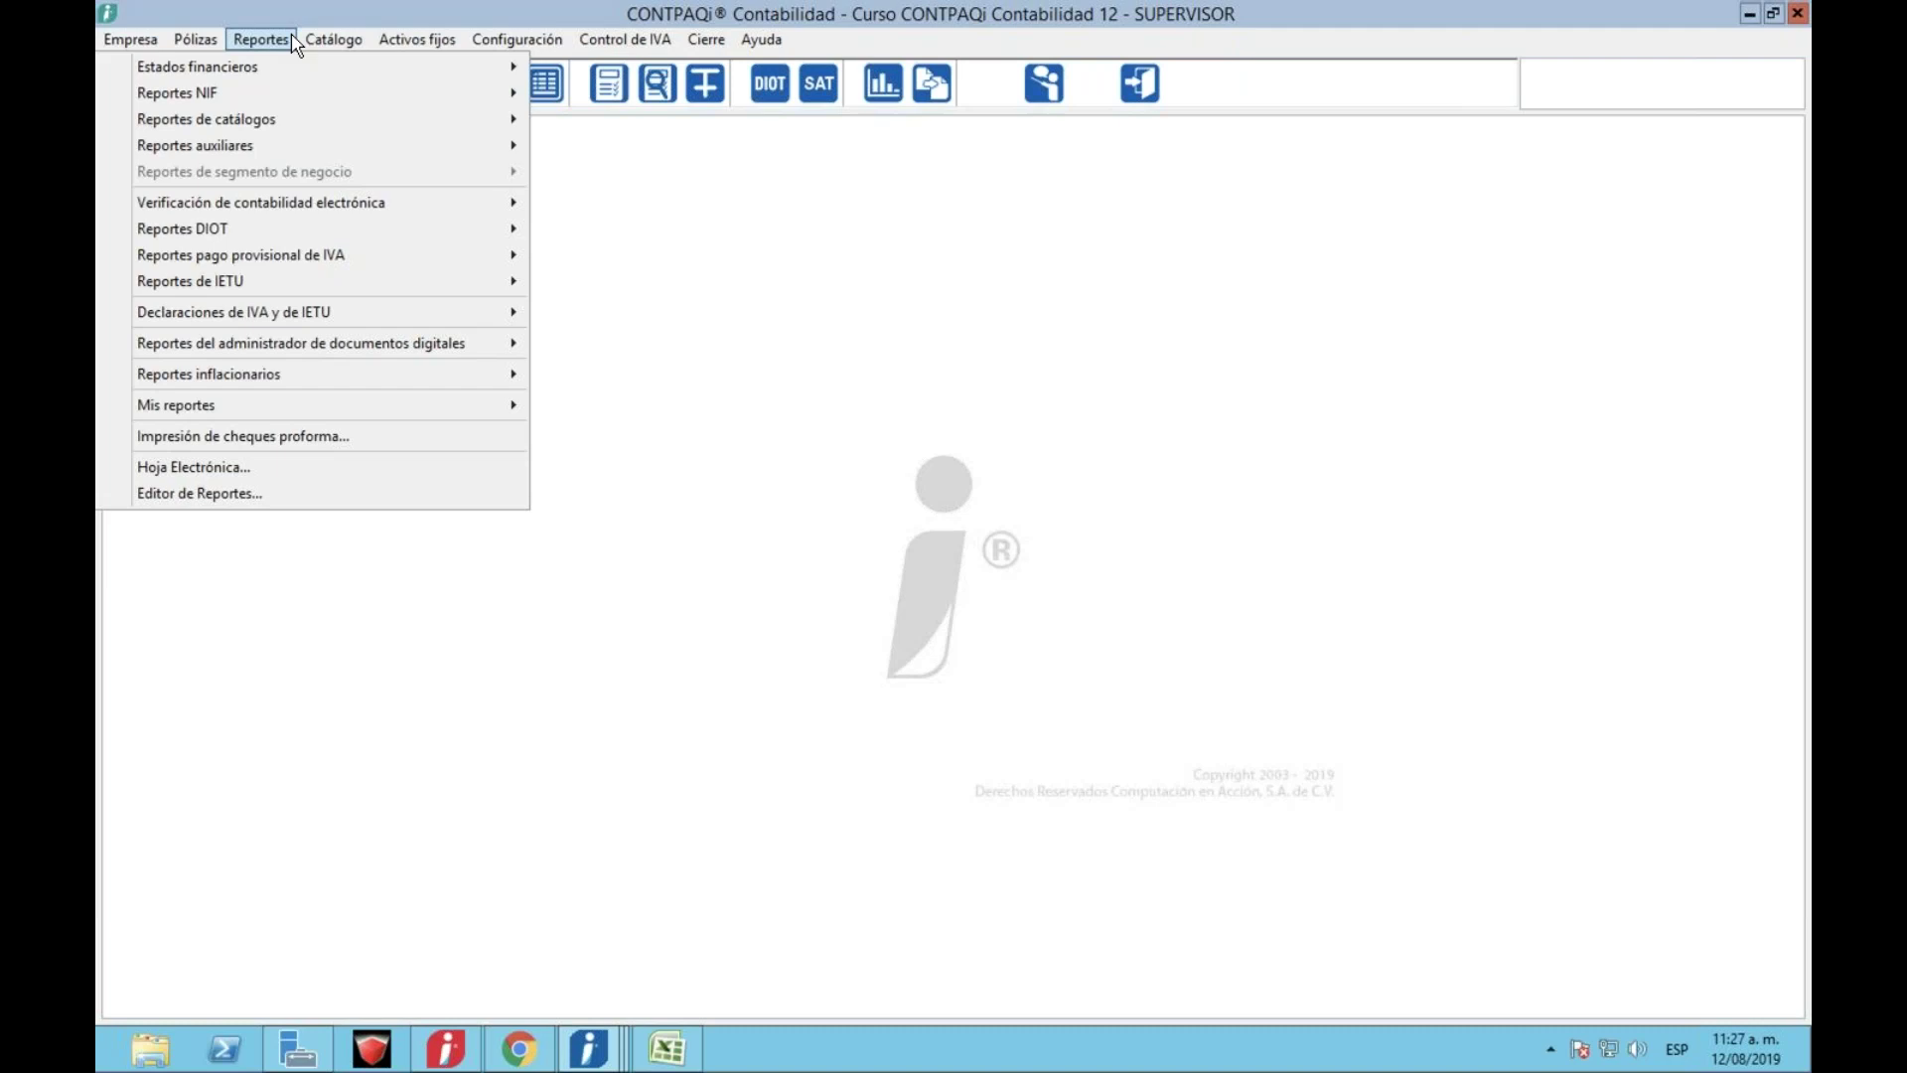
click(332, 42)
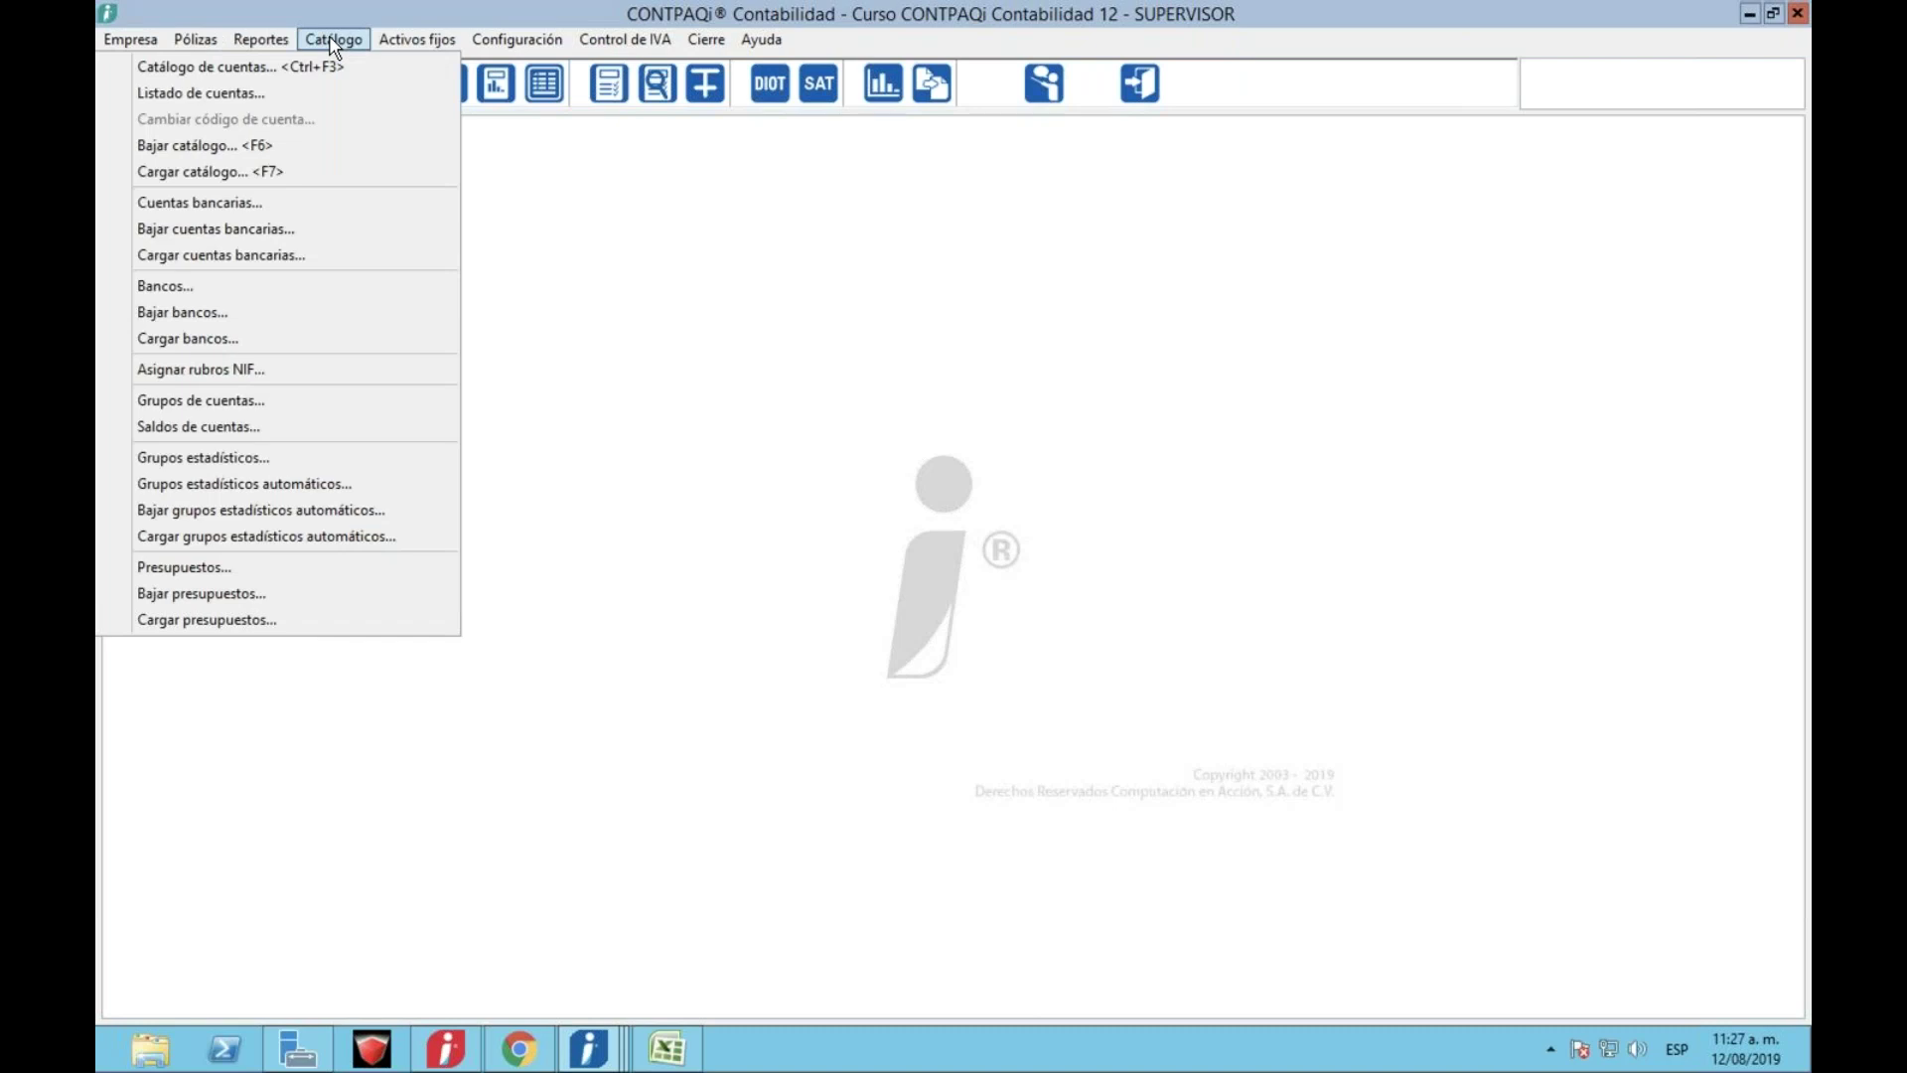
click(328, 41)
click(211, 42)
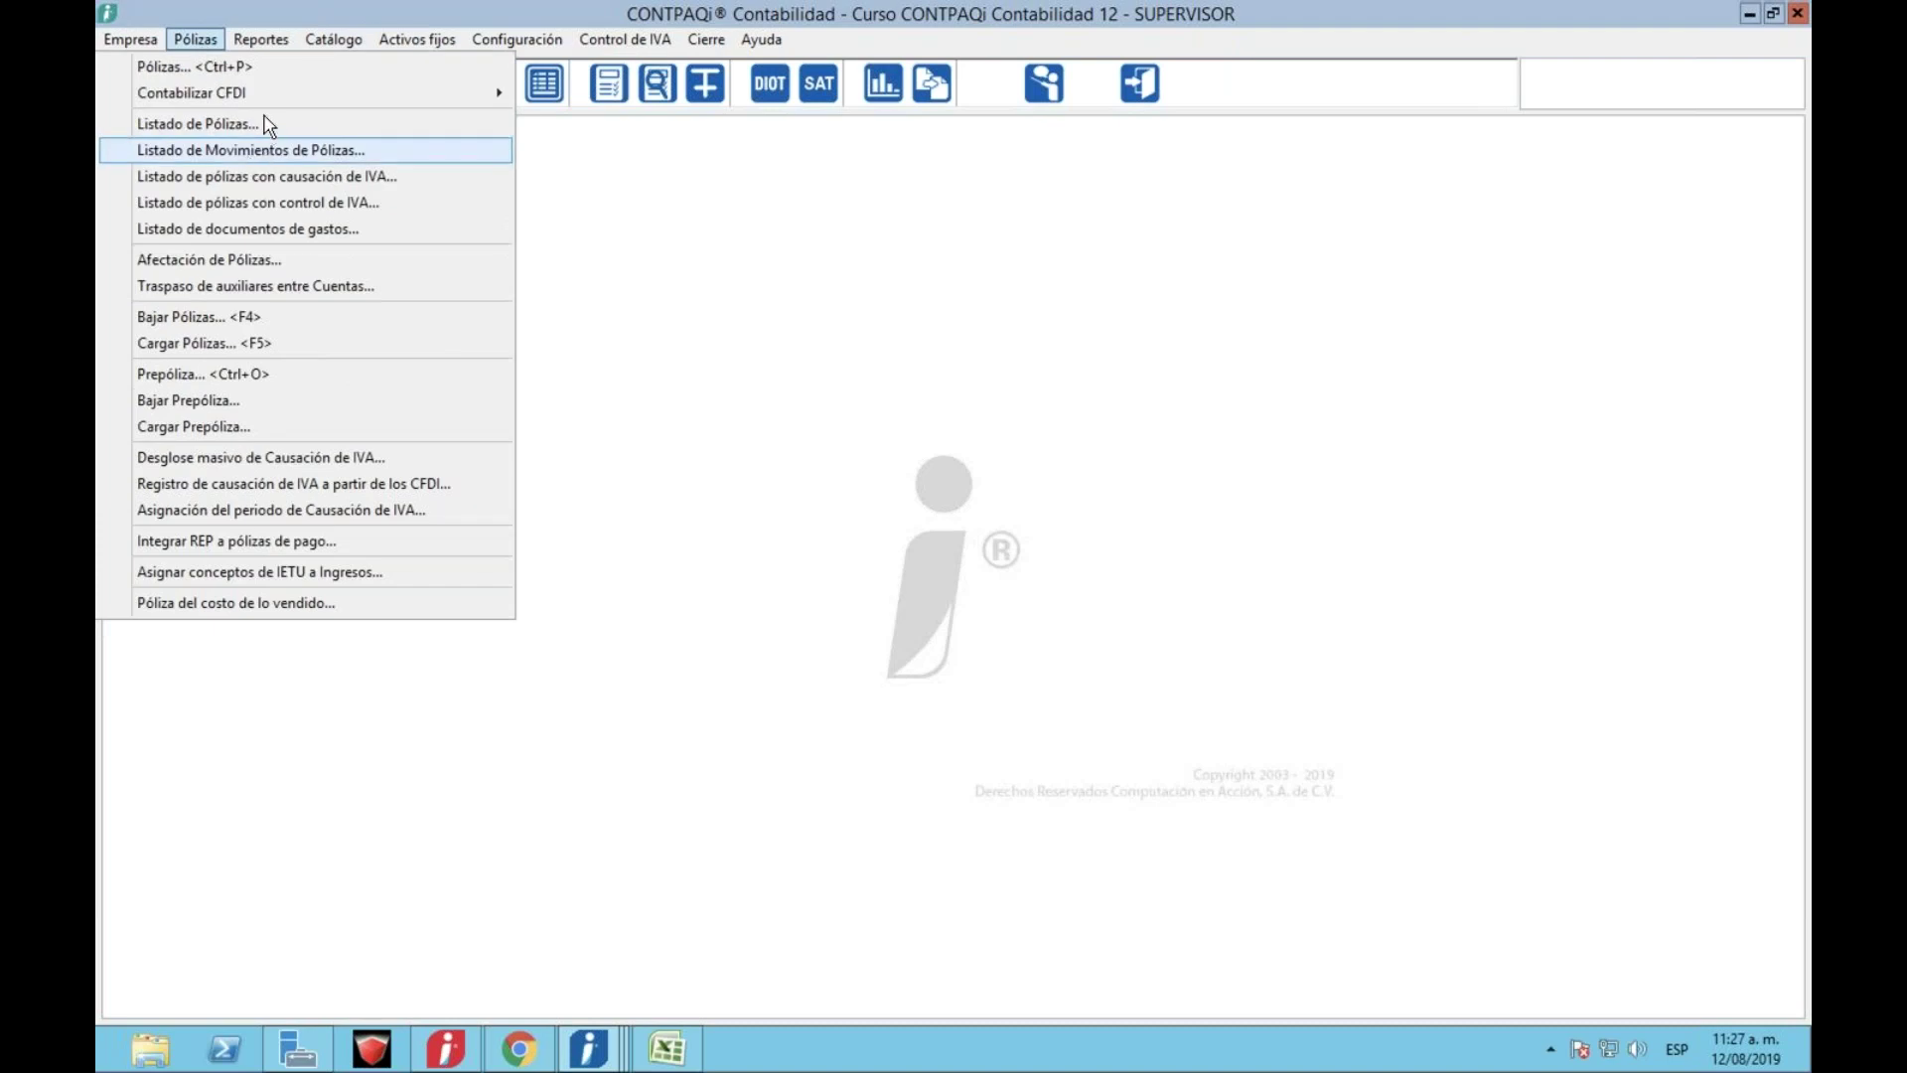
mouse_move(264, 99)
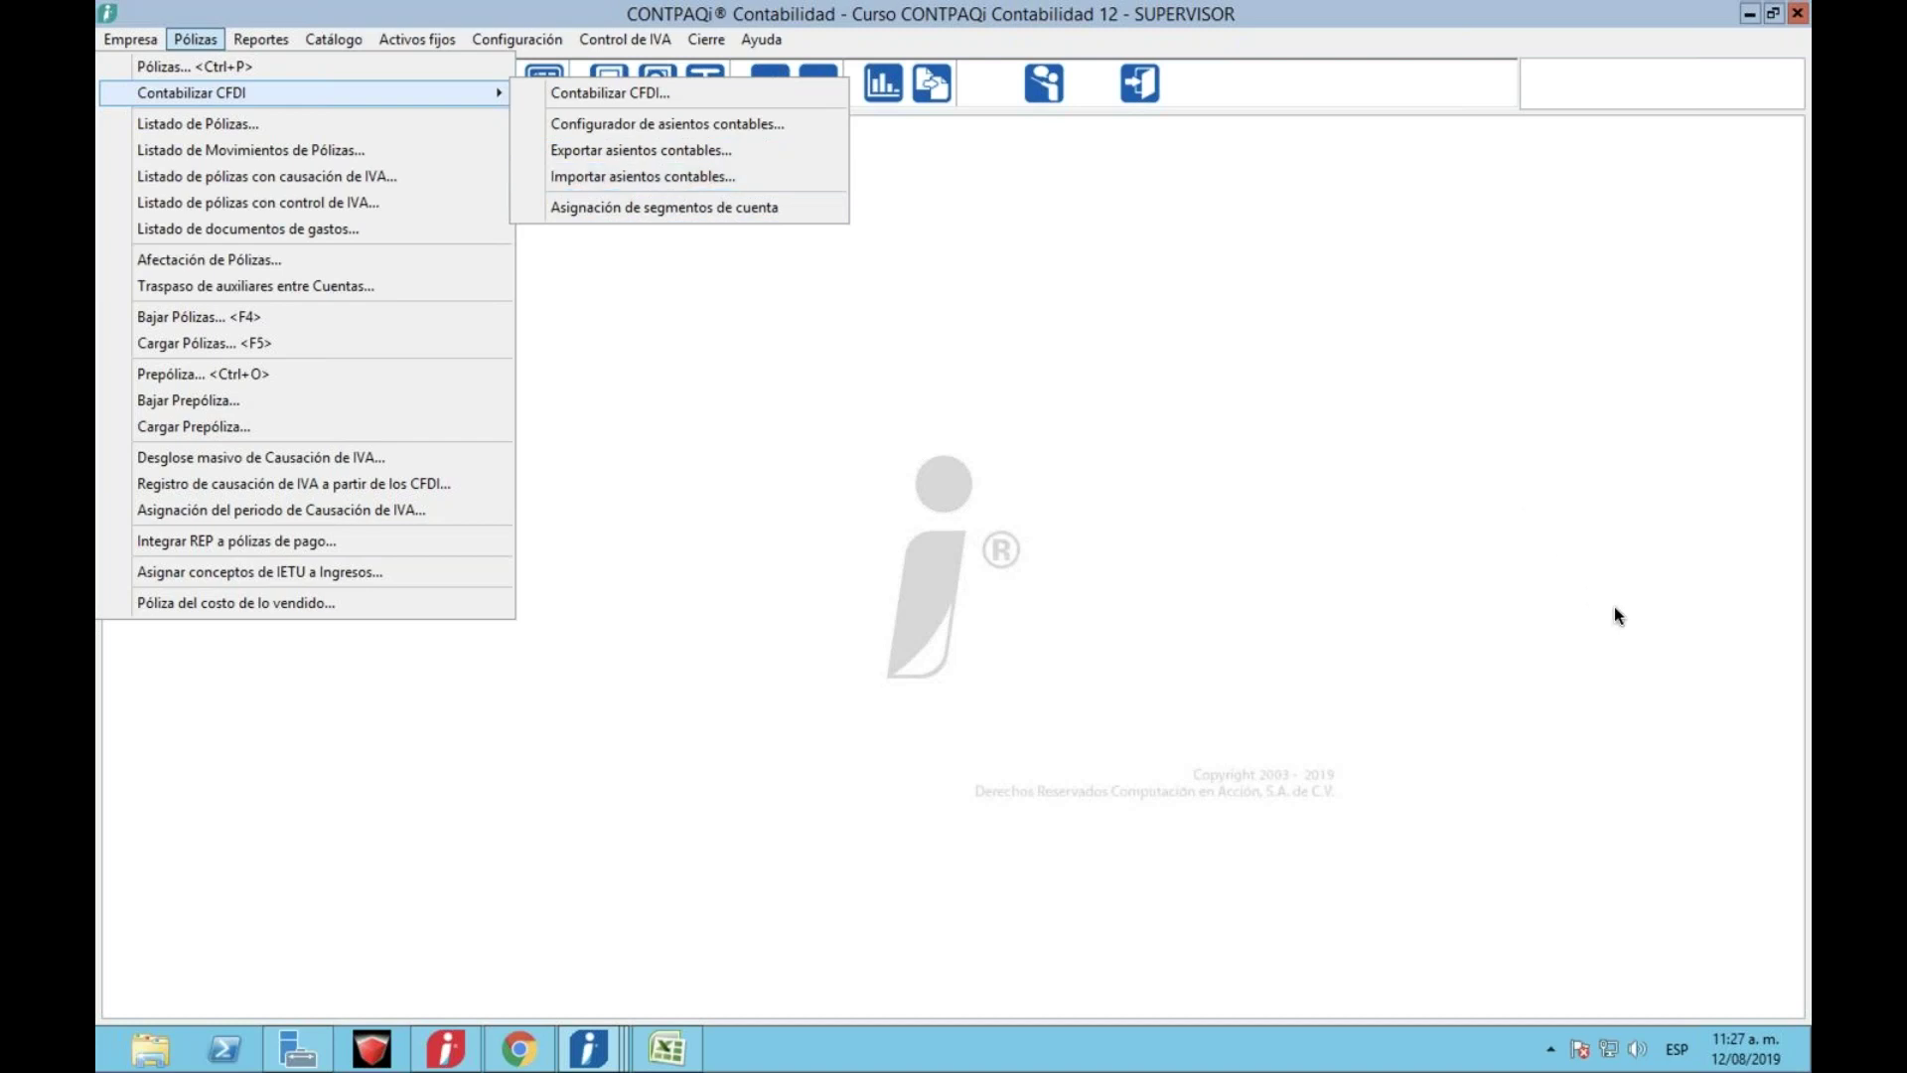
click(943, 210)
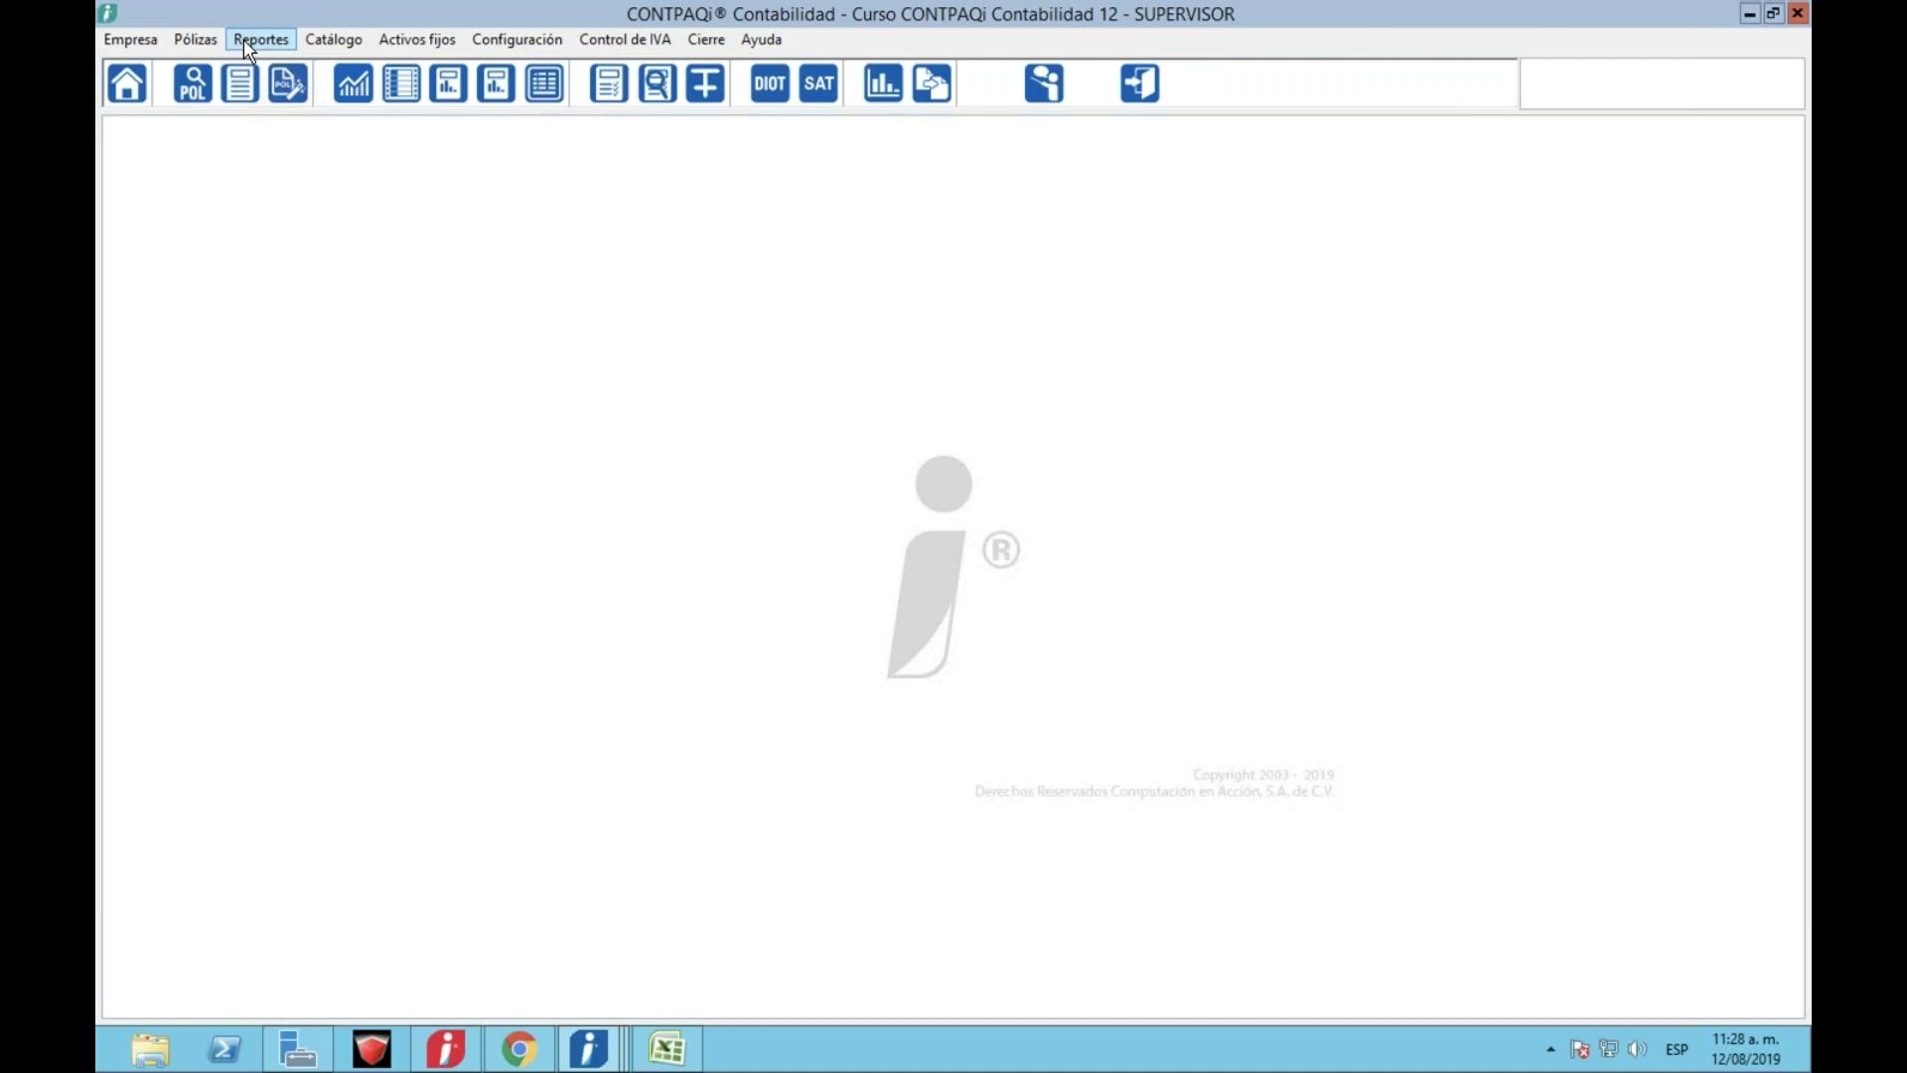
click(323, 42)
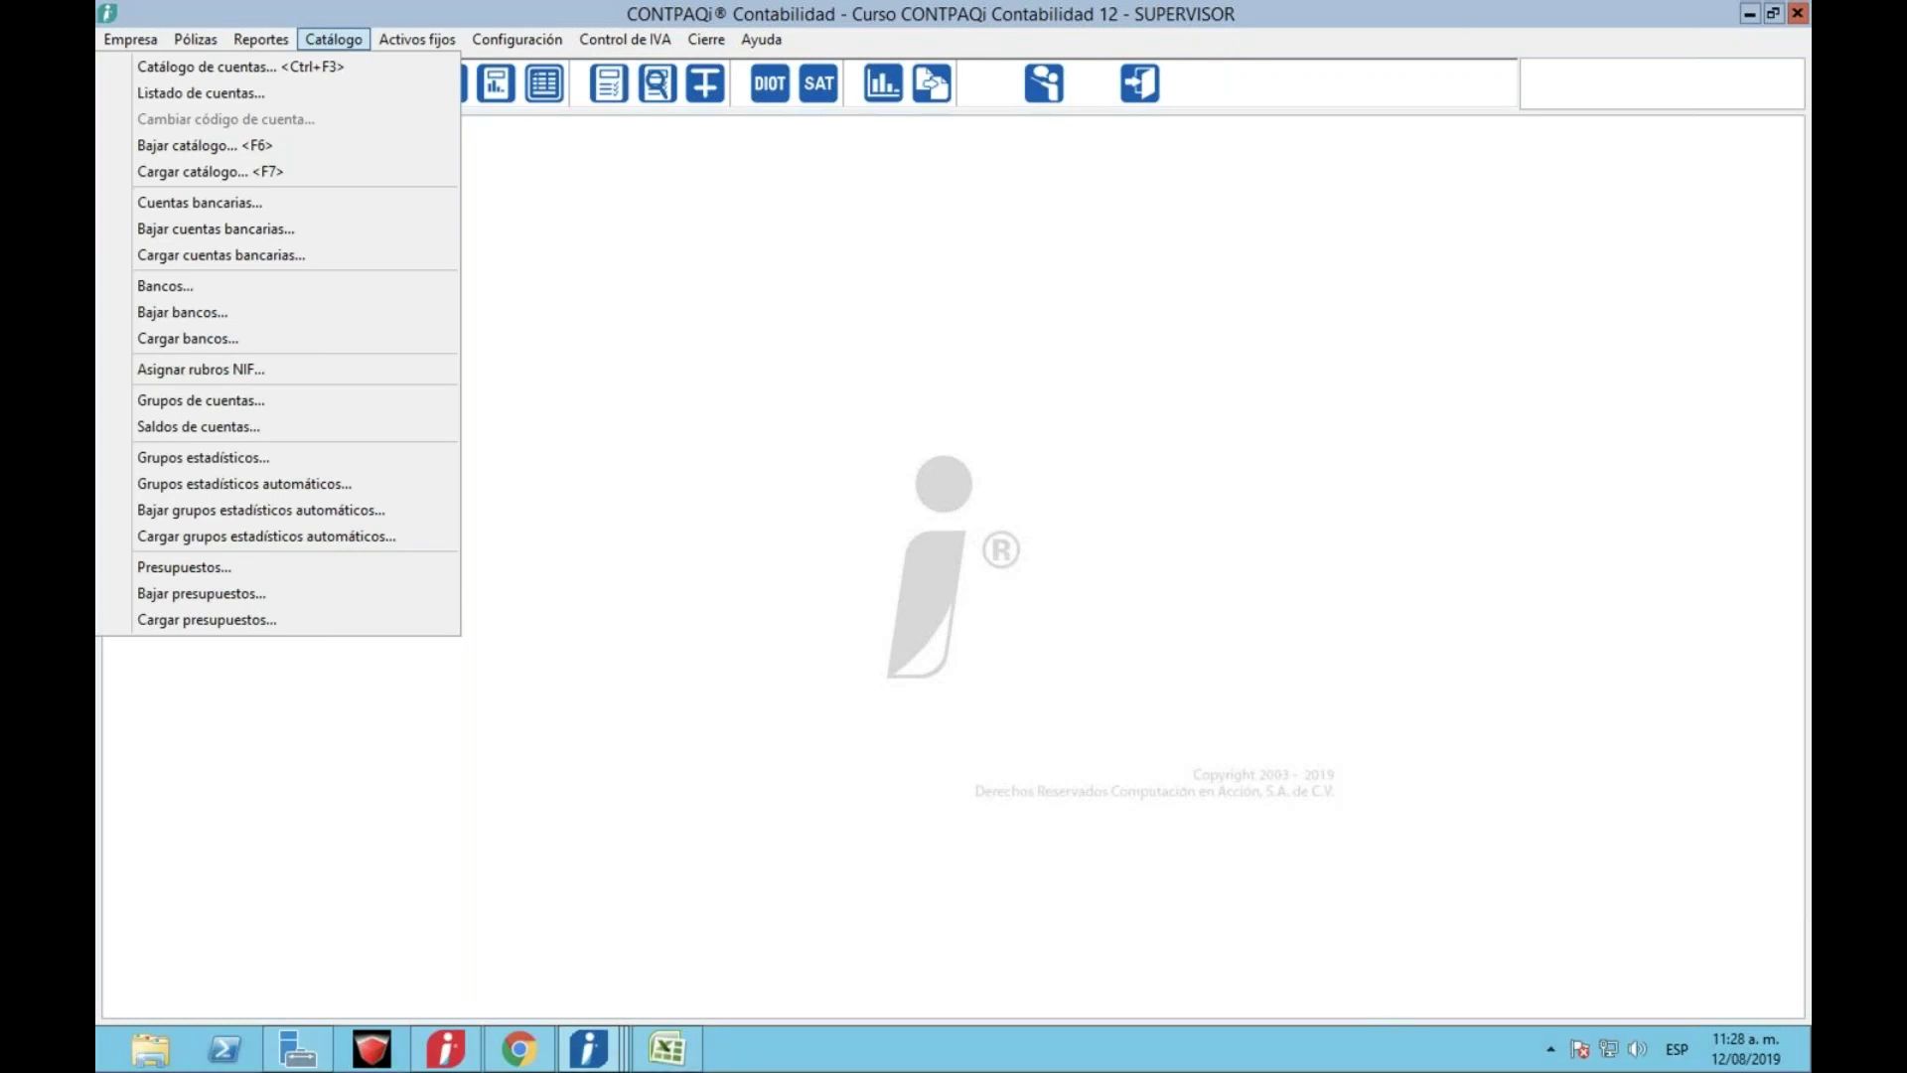
key(Escape)
key(Right)
key(Right)
key(Right)
key(Down)
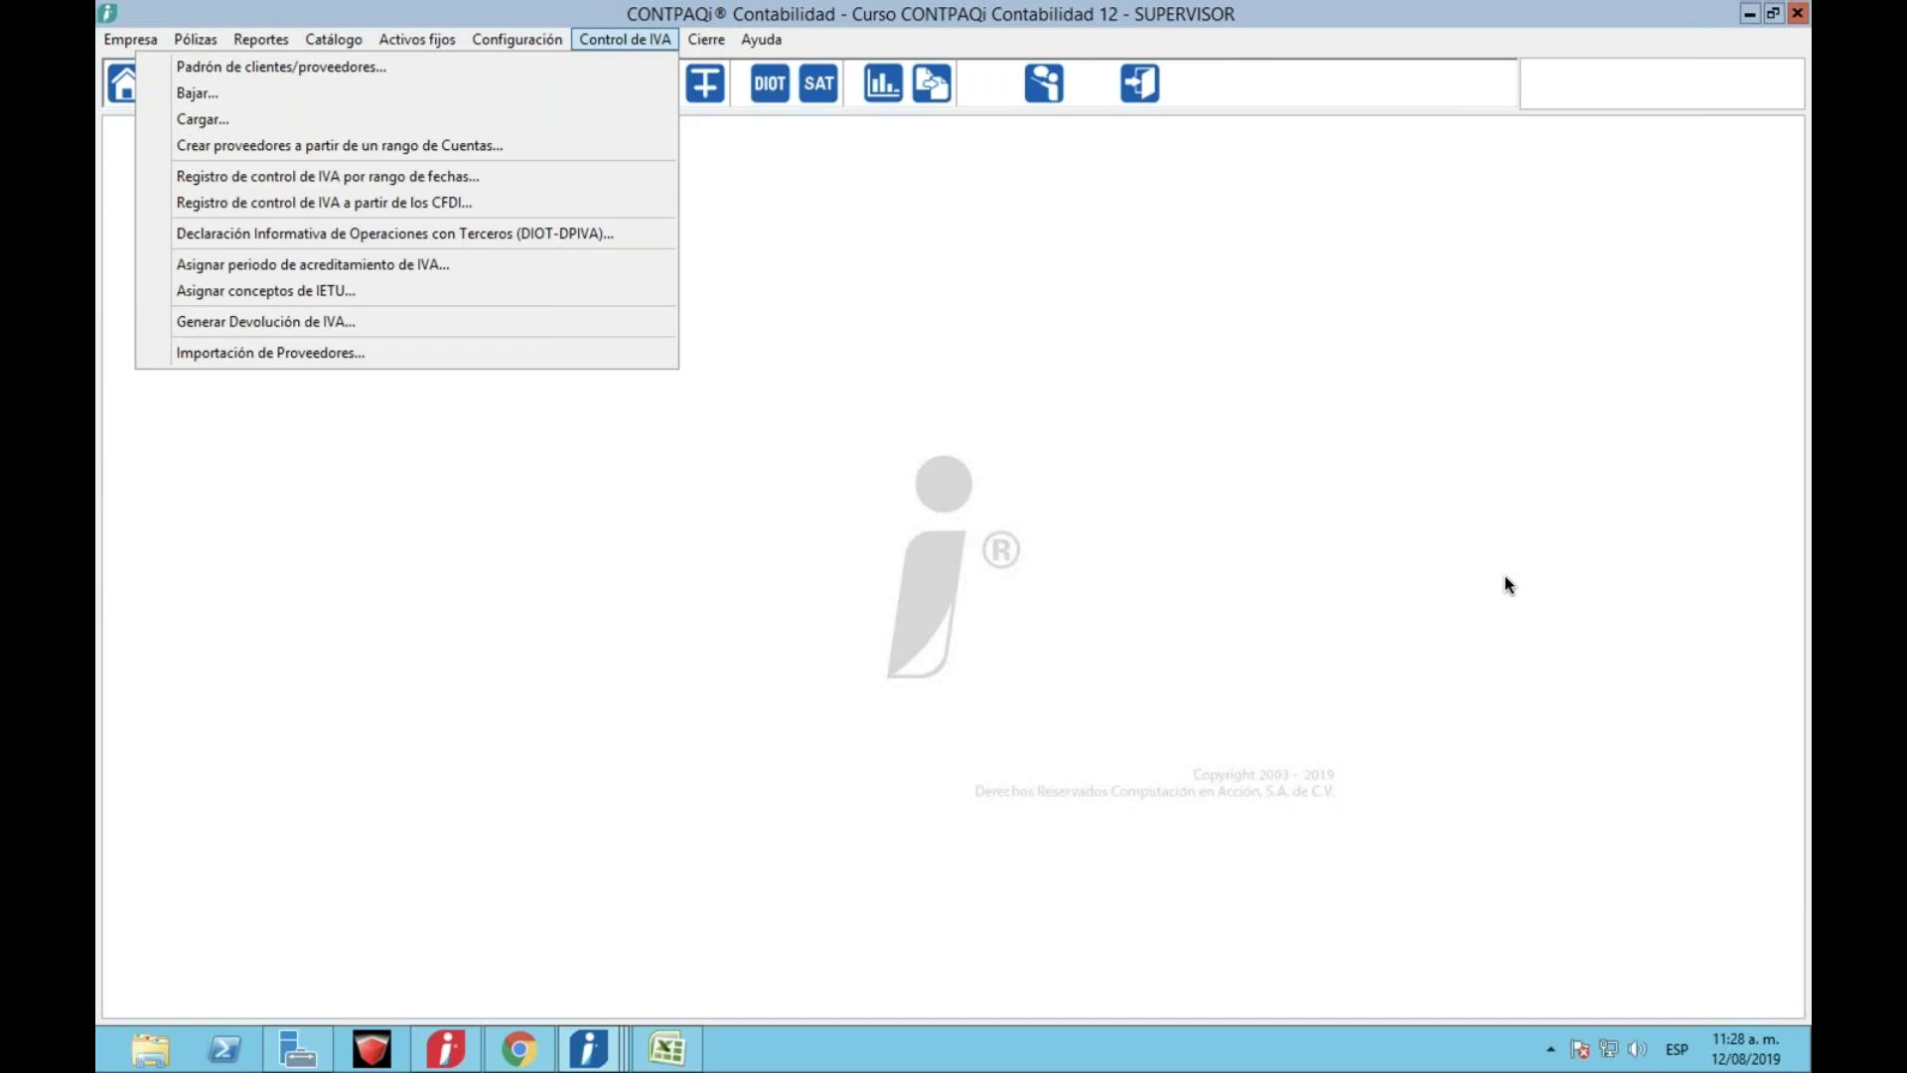
click(942, 412)
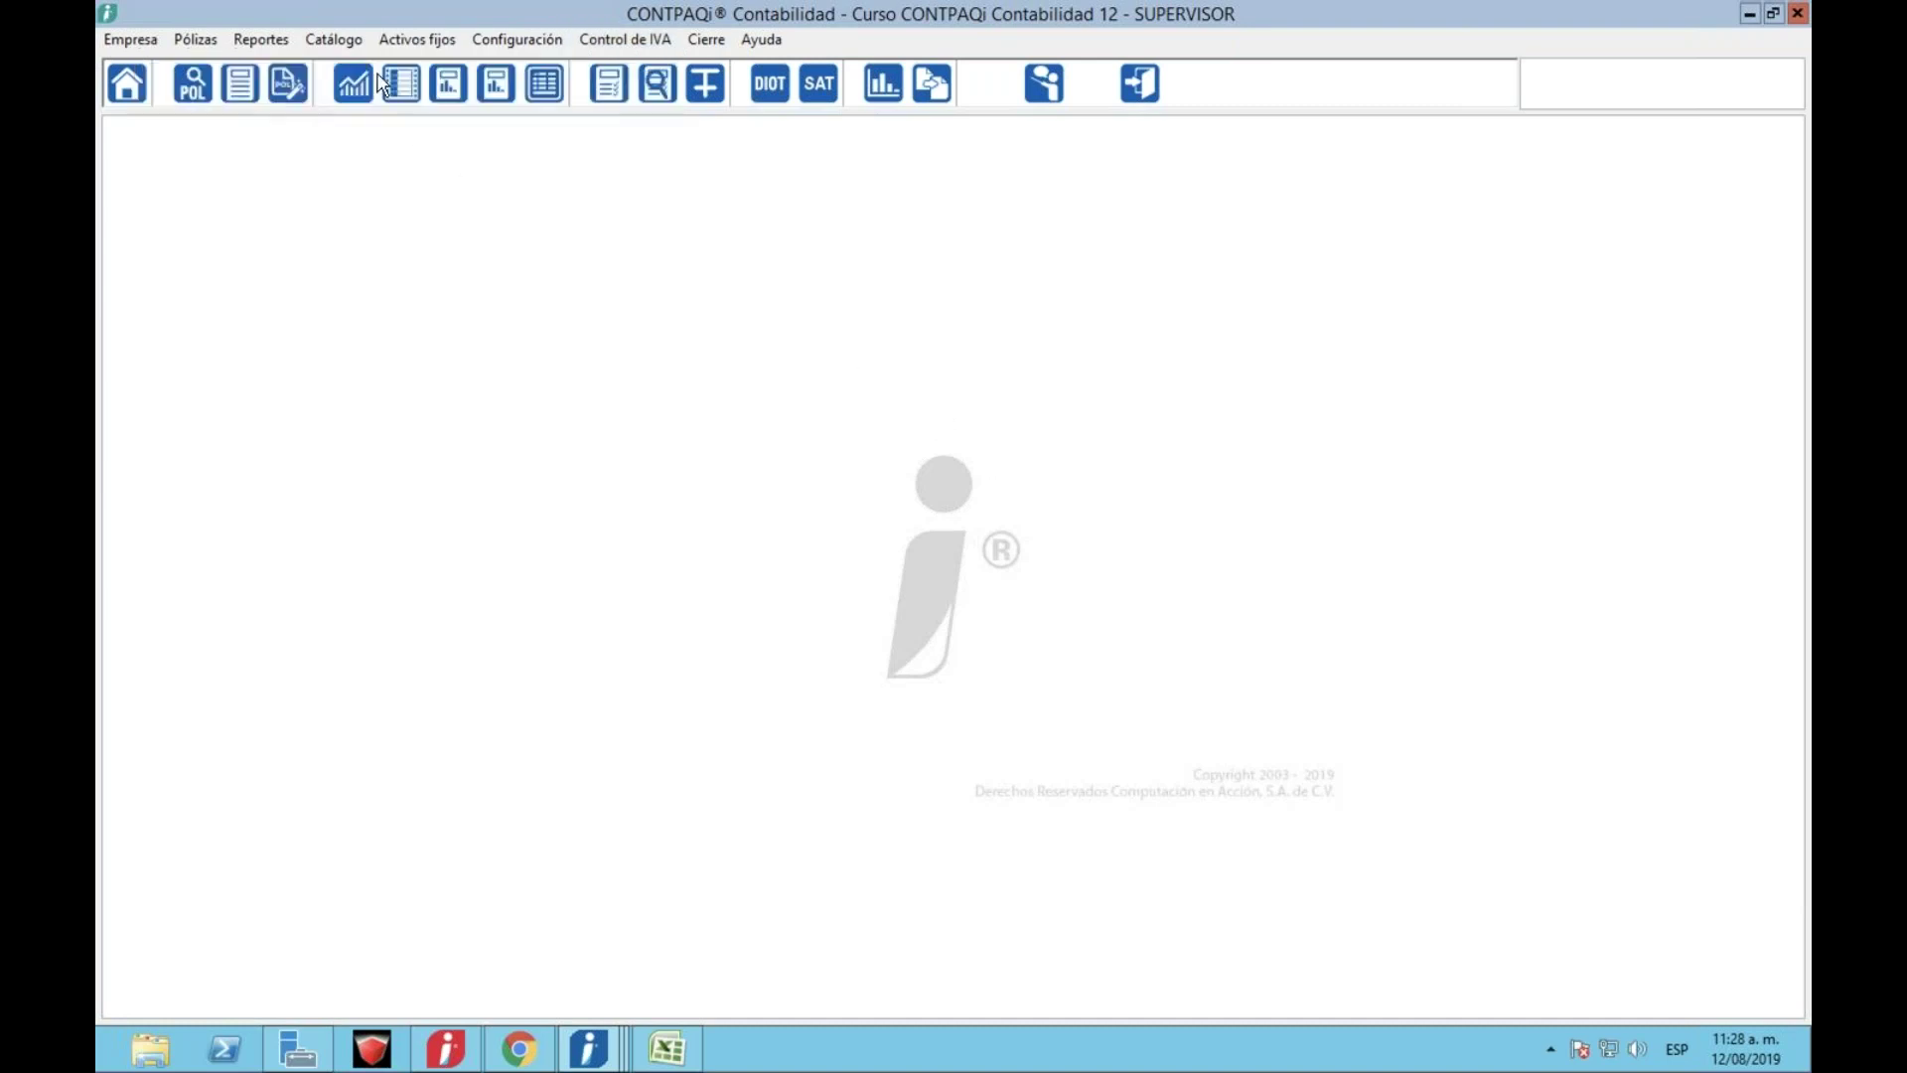
click(356, 48)
In the chart of accounts, search CLIENTE and expand the 105-00-000 Clientes account.
click(351, 71)
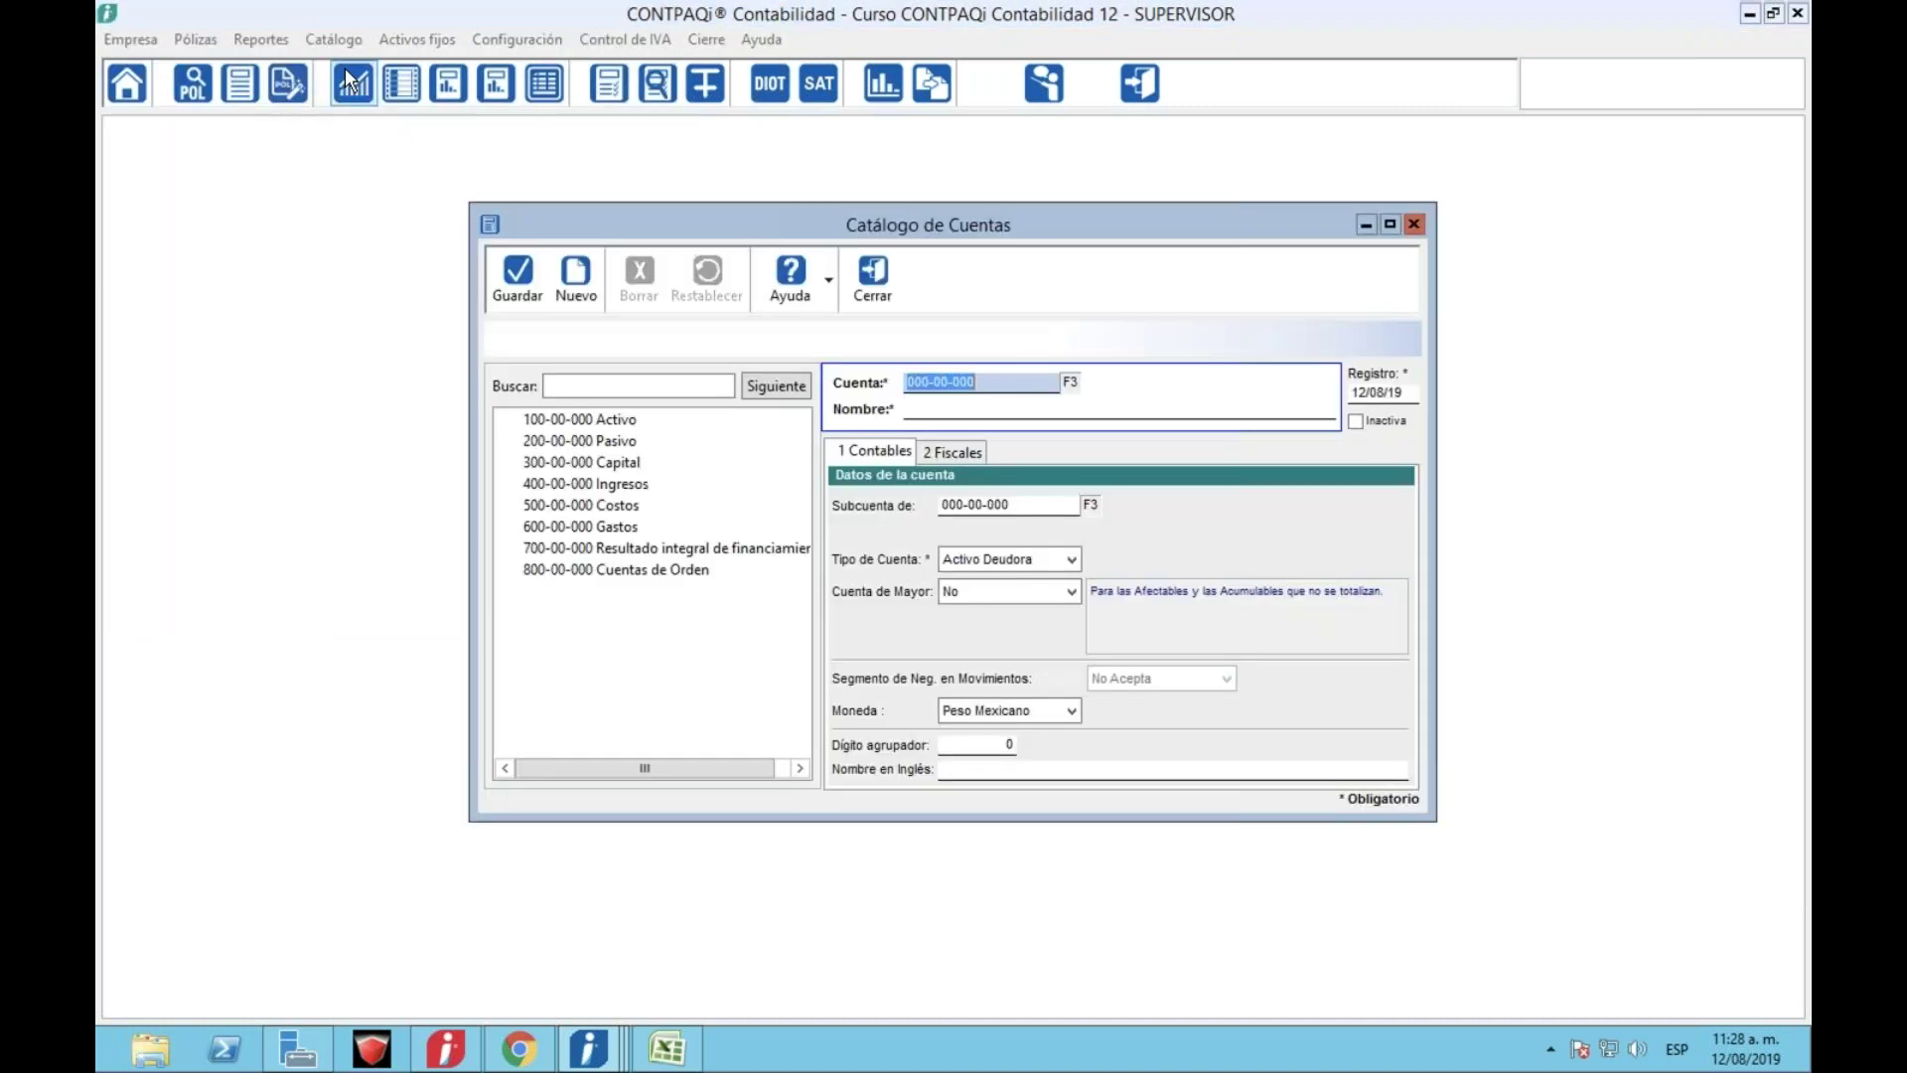
click(621, 389)
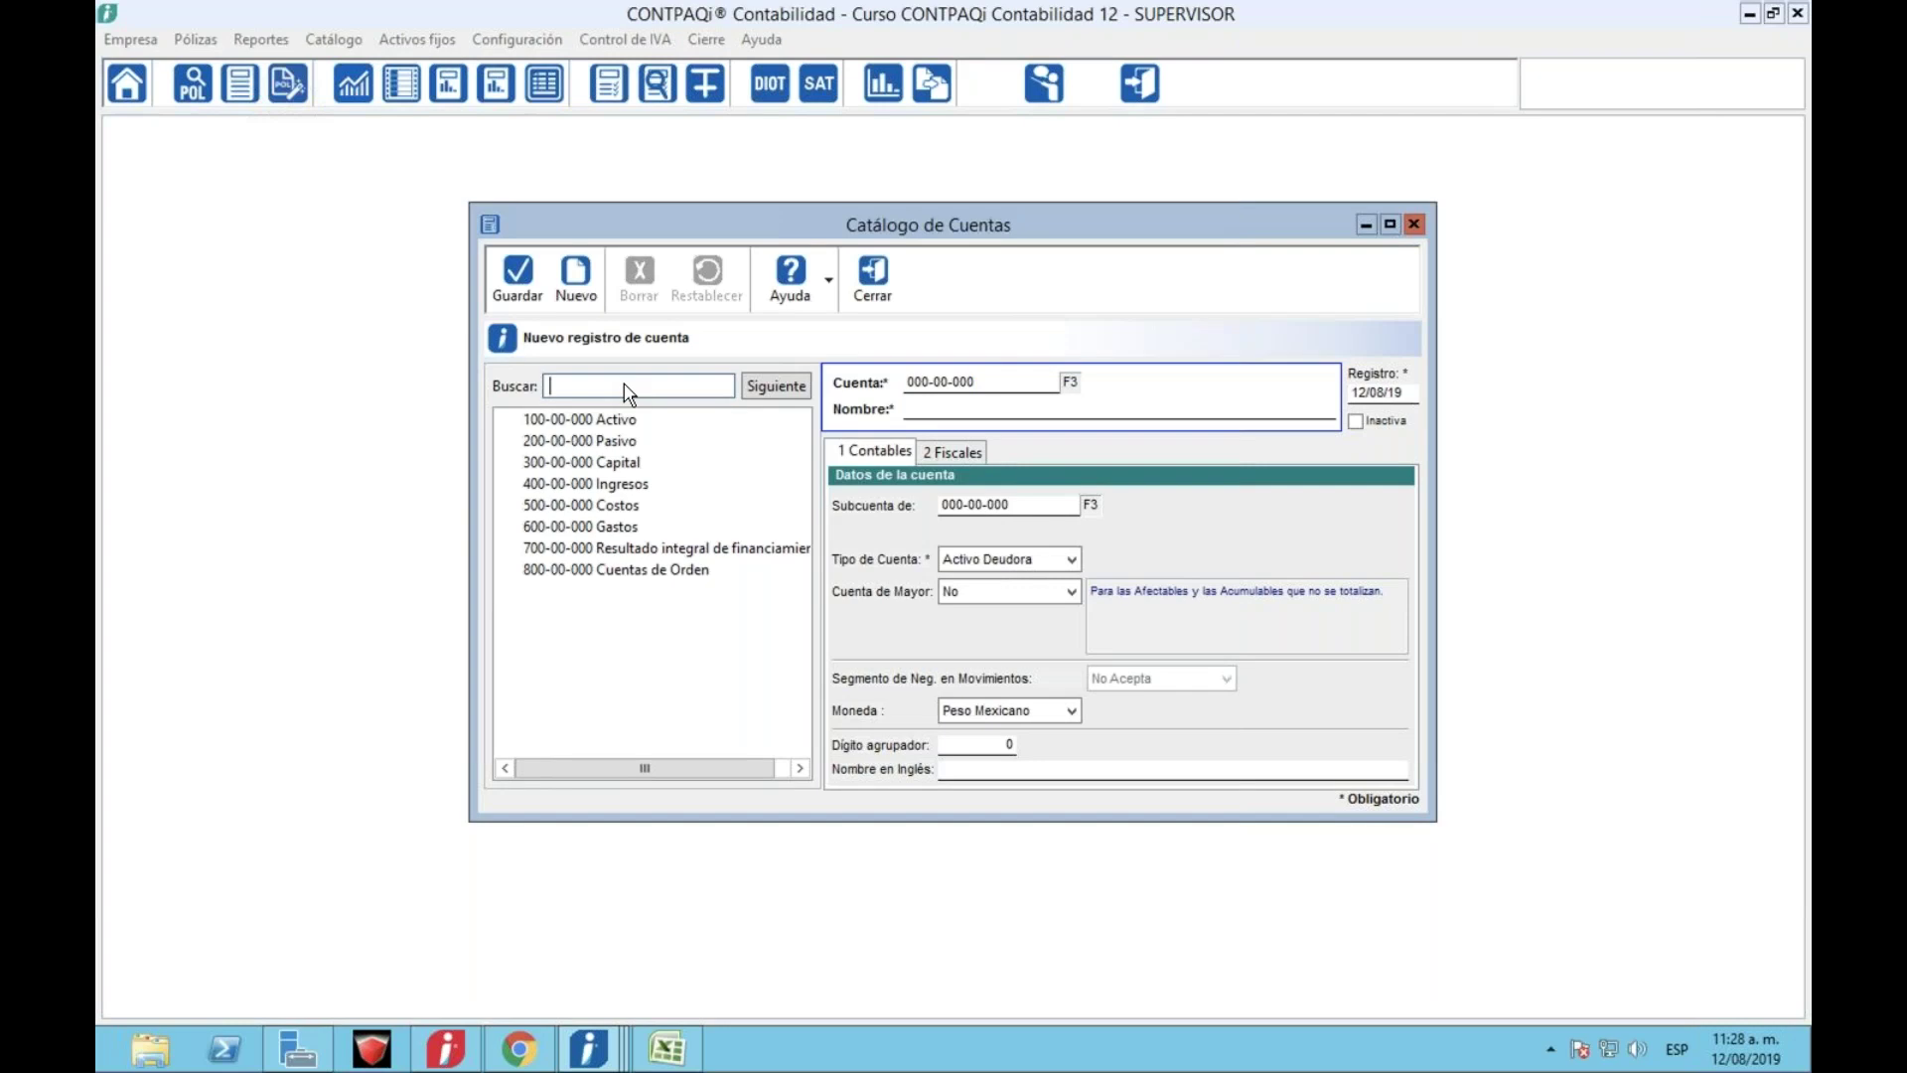
text(CLIENTE)
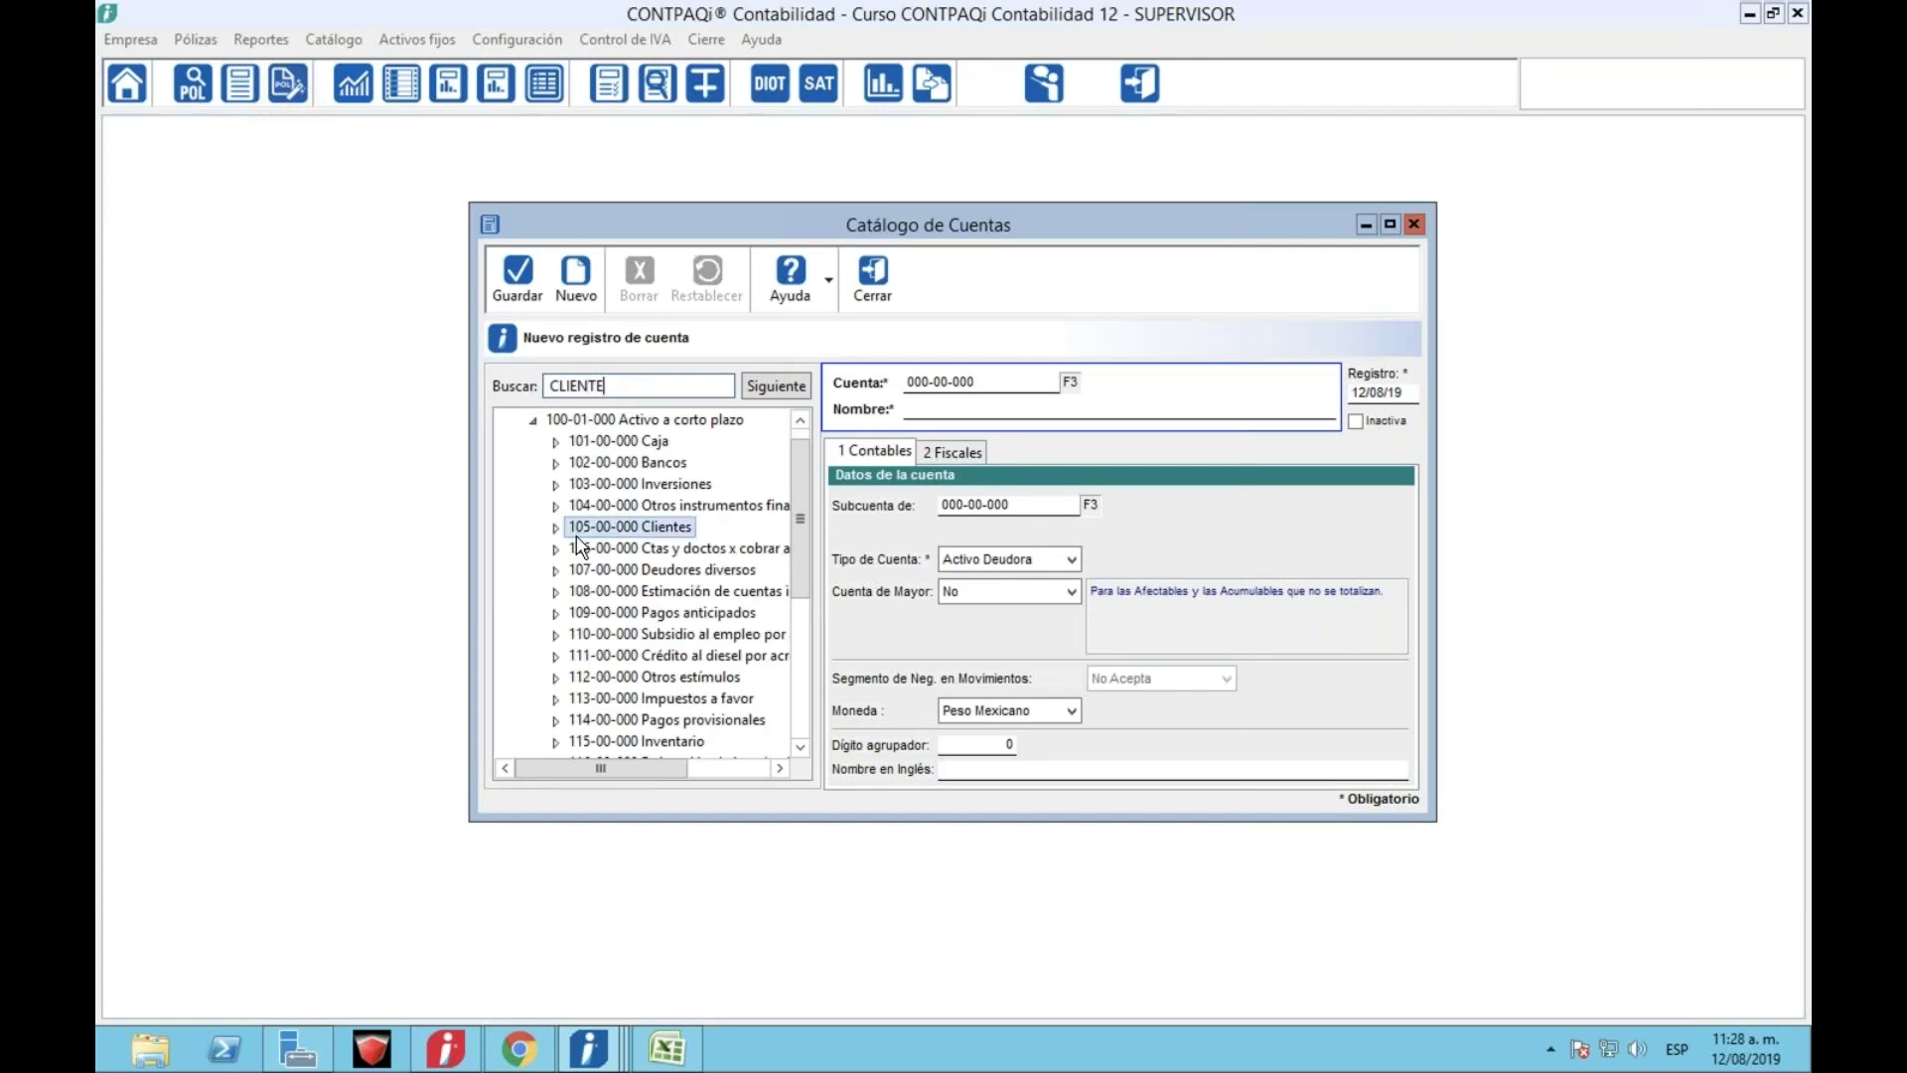
click(556, 529)
click(555, 528)
click(556, 528)
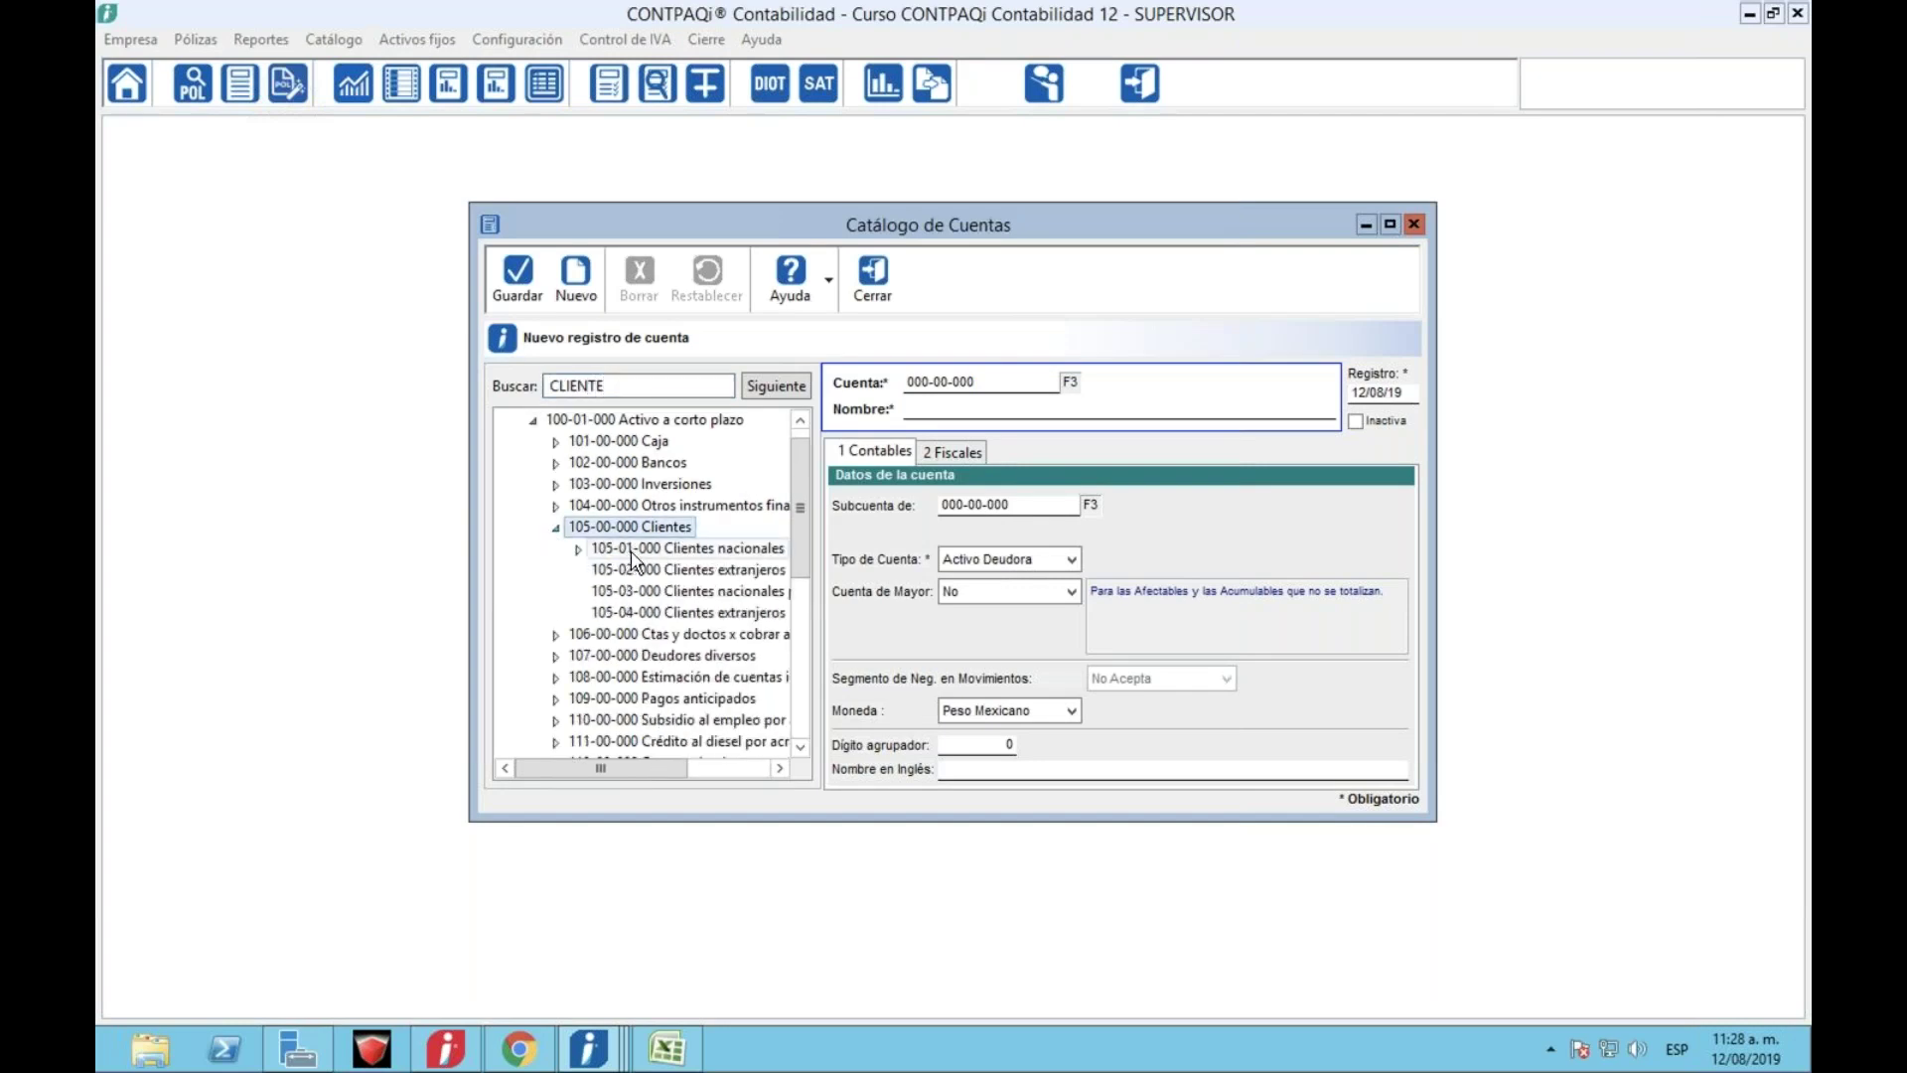
Rename subaccount 105-01-000 from Clientes nacionales to Clientes Guadalajara and save it.
key(Down)
key(BackSpace)
key(BackSpace)
key(BackSpace)
key(BackSpace)
key(BackSpace)
key(BackSpace)
key(BackSpace)
key(BackSpace)
key(BackSpace)
key(BackSpace)
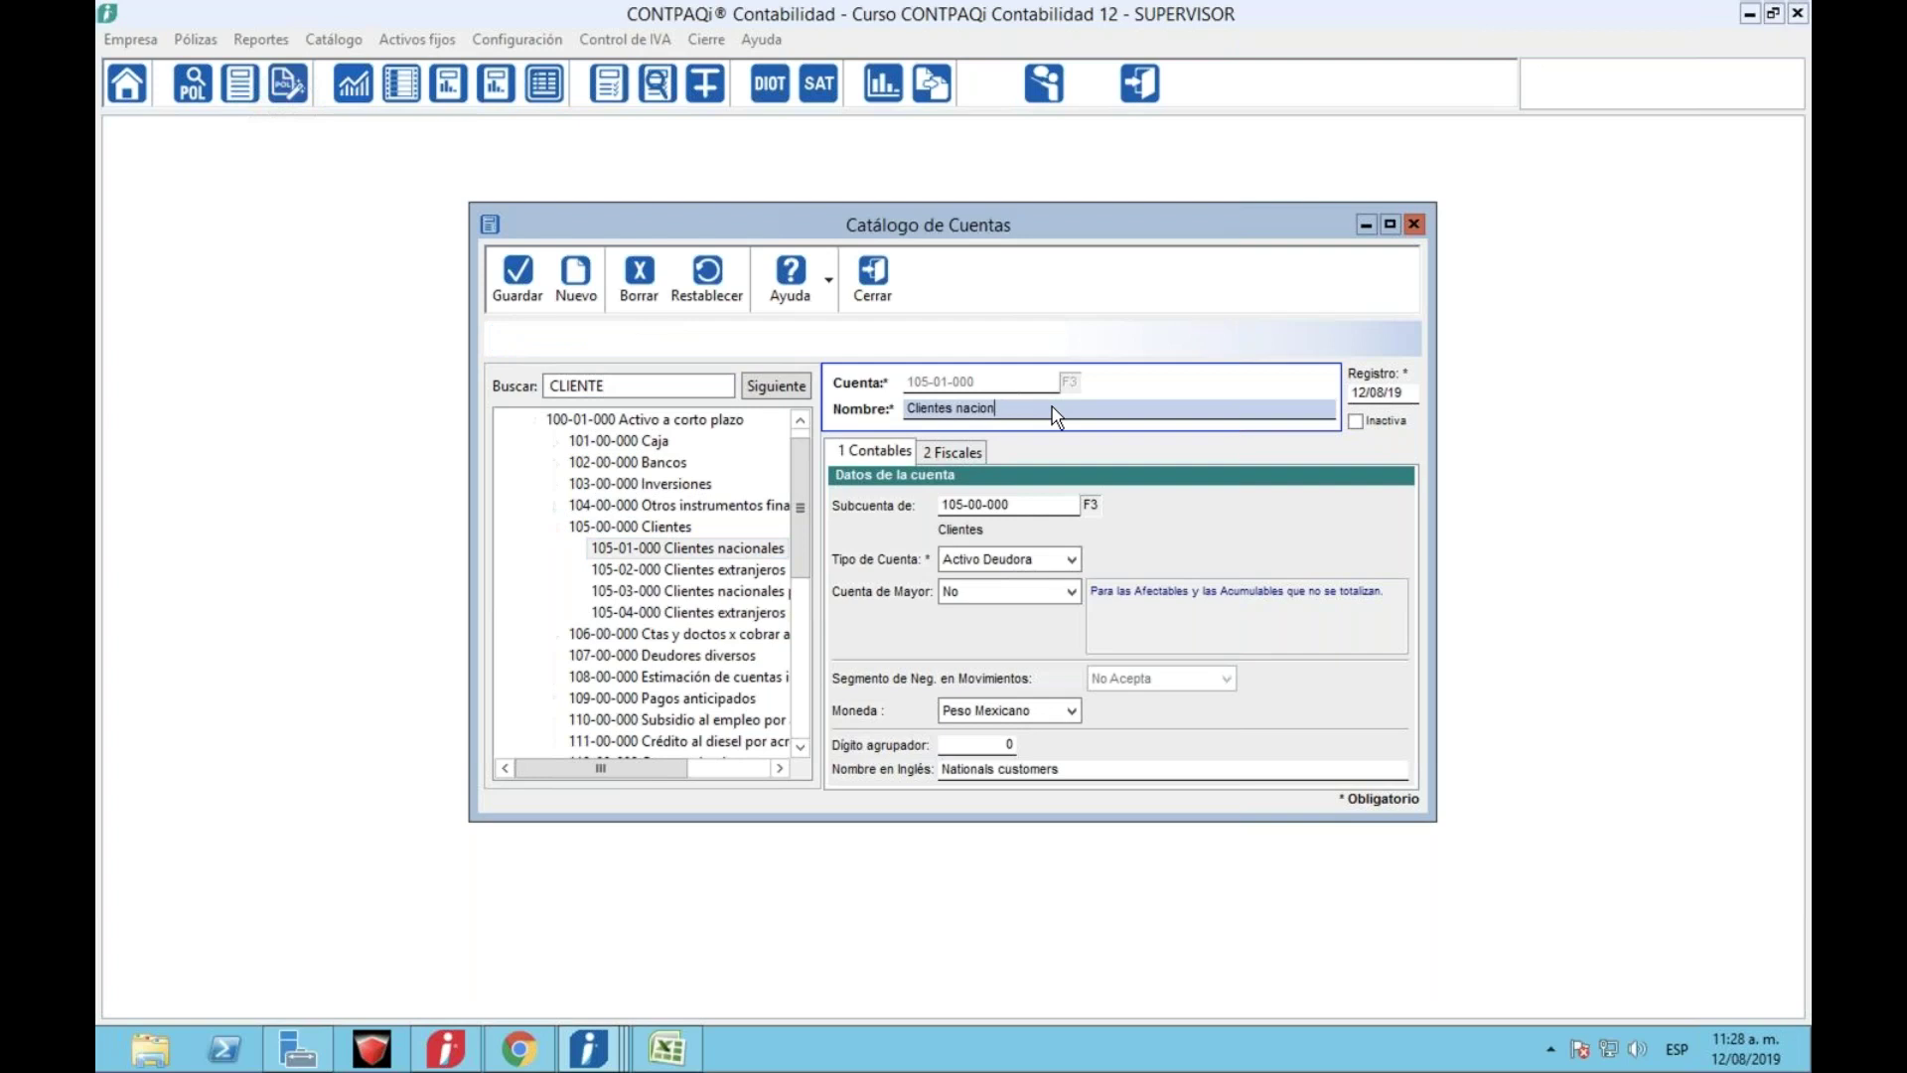
text(gUARDA)
key(BackSpace)
key(BackSpace)
key(BackSpace)
key(BackSpace)
key(BackSpace)
key(BackSpace)
text(Guadalajara)
key(Tab)
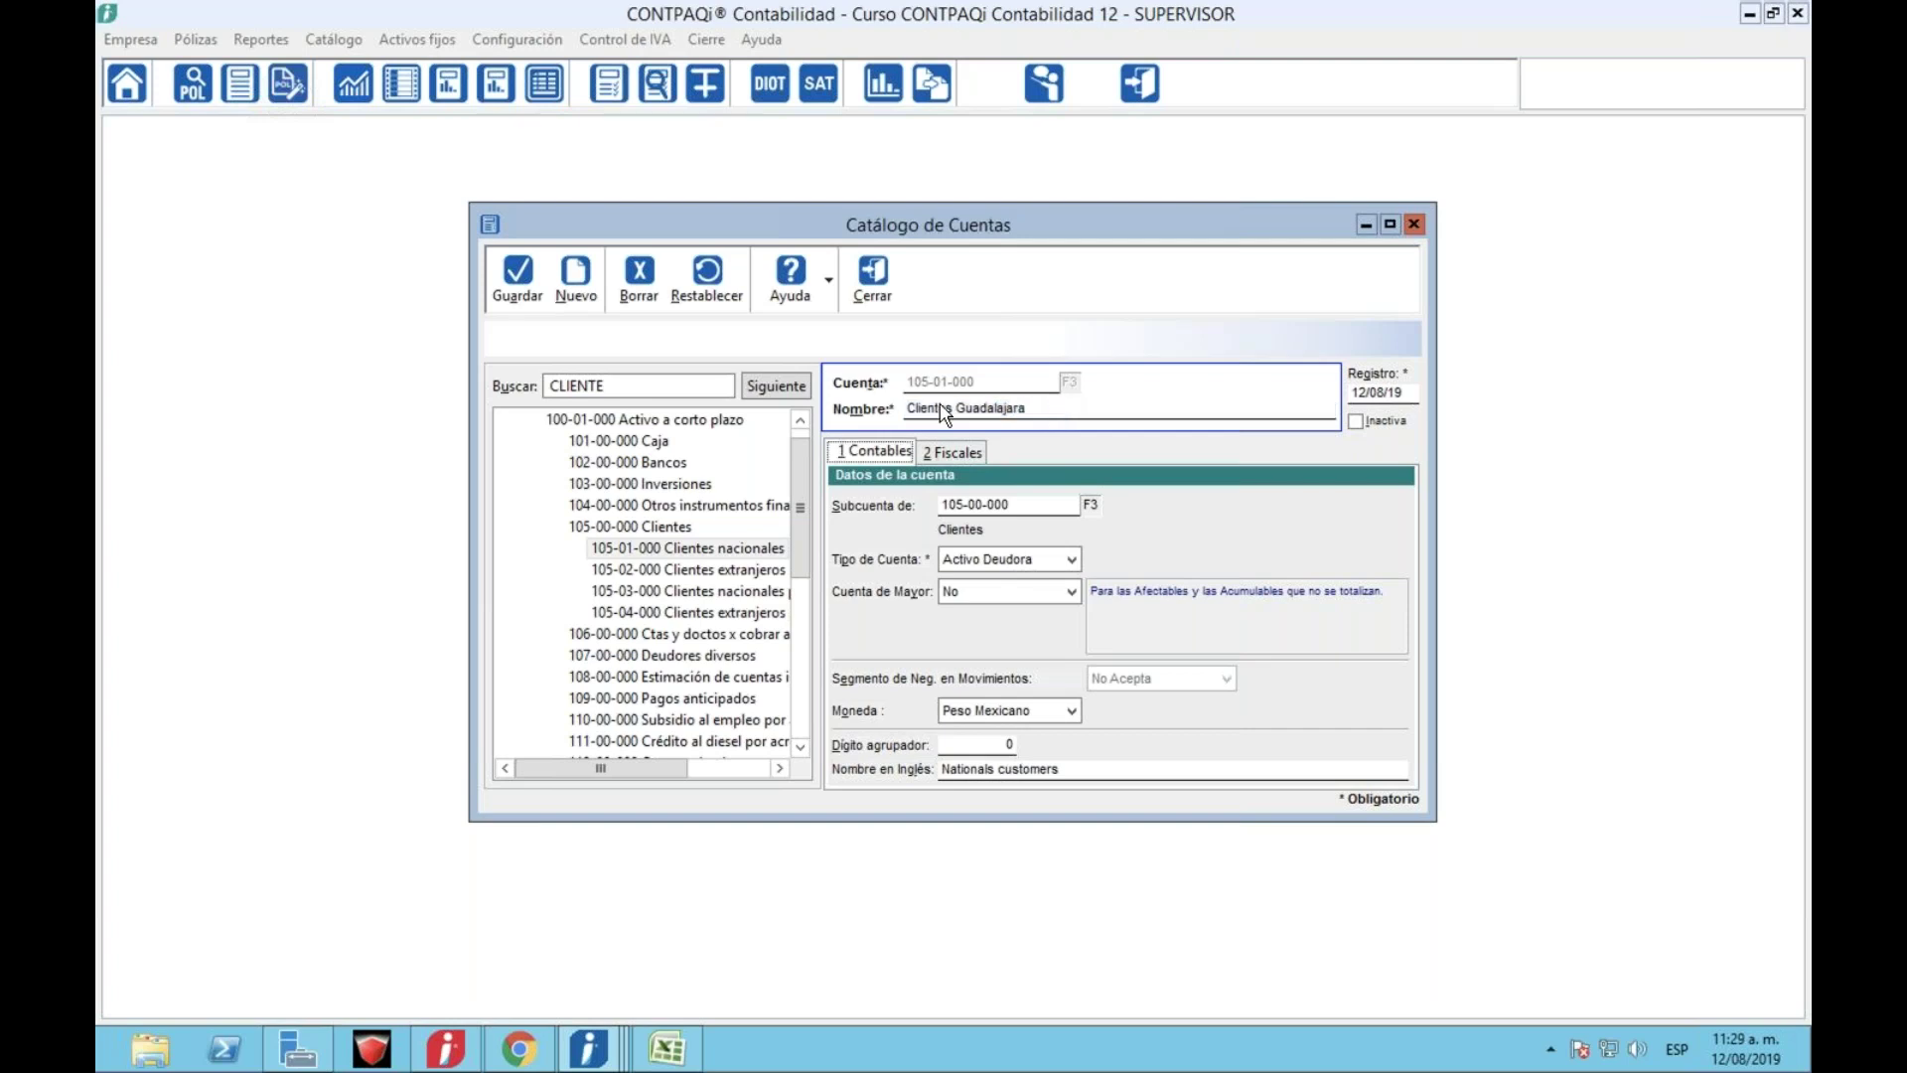
click(519, 284)
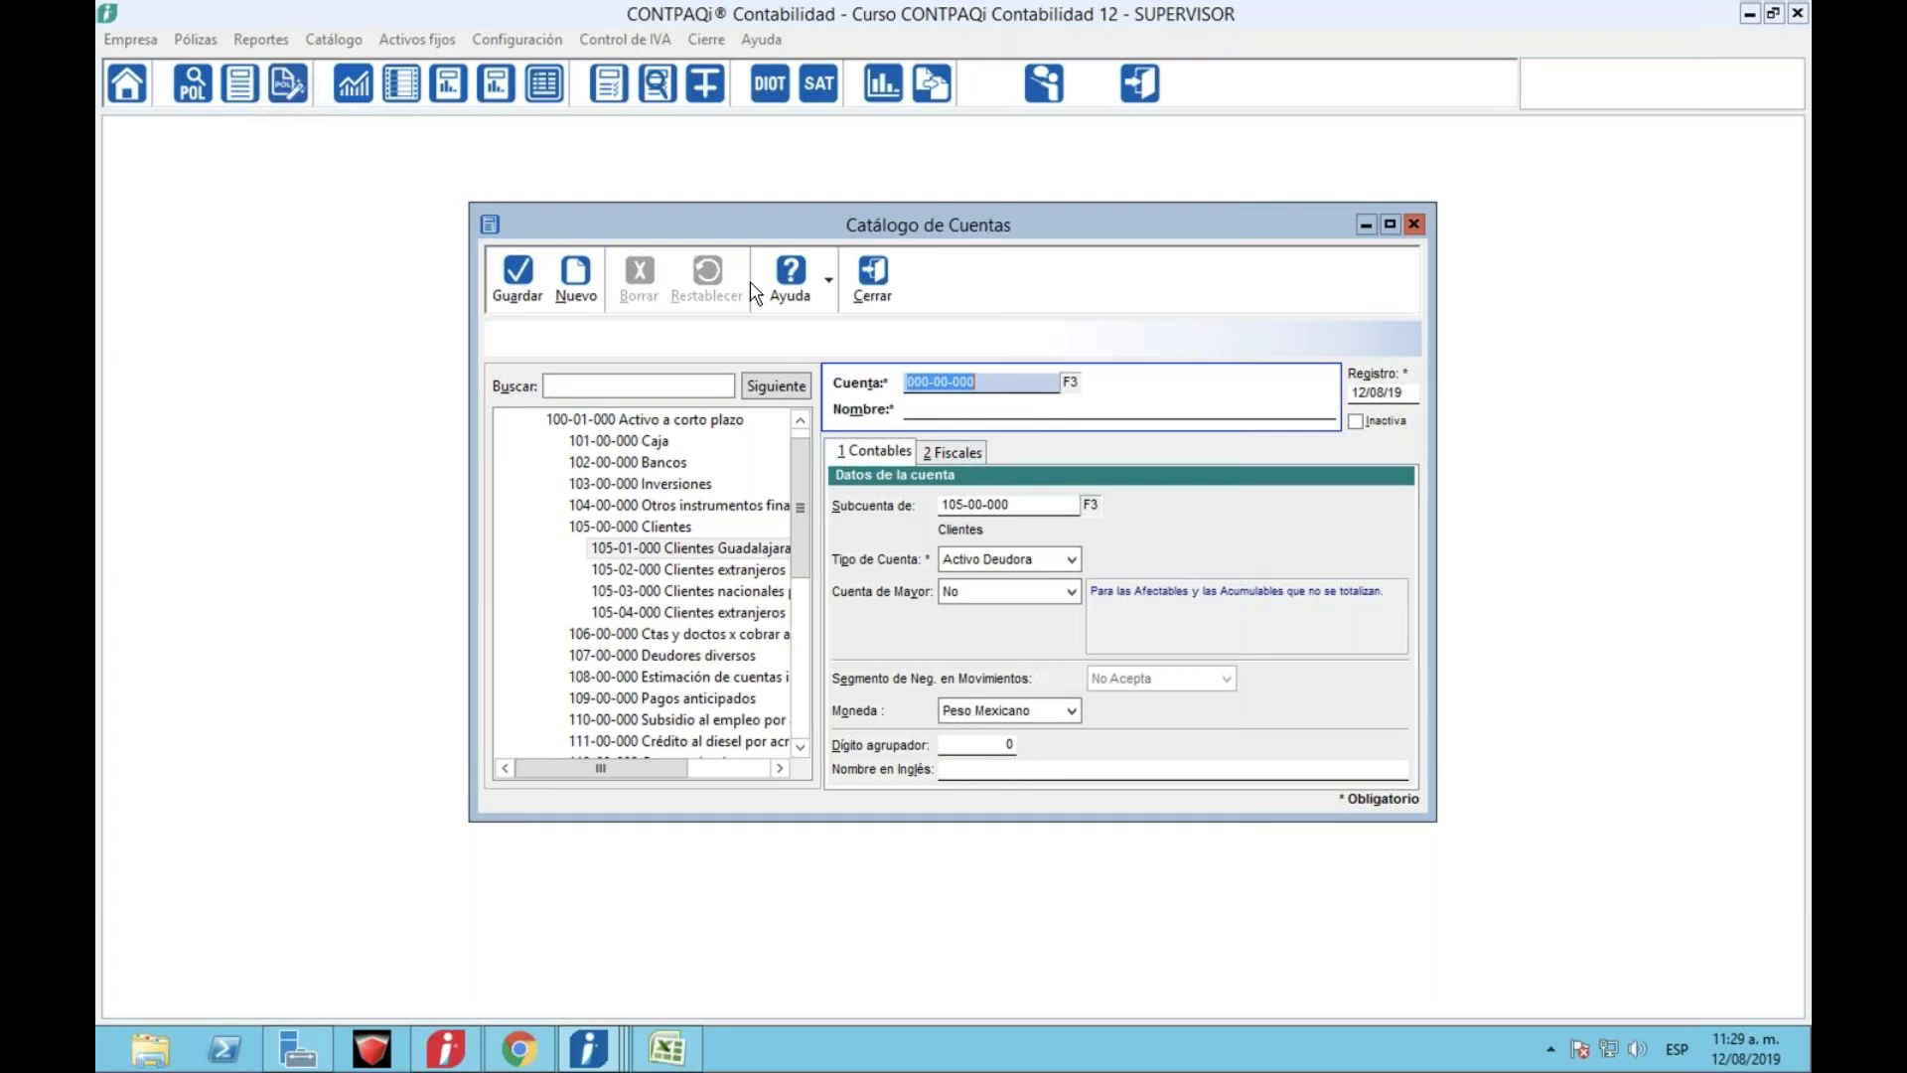
drag(884, 227, 731, 227)
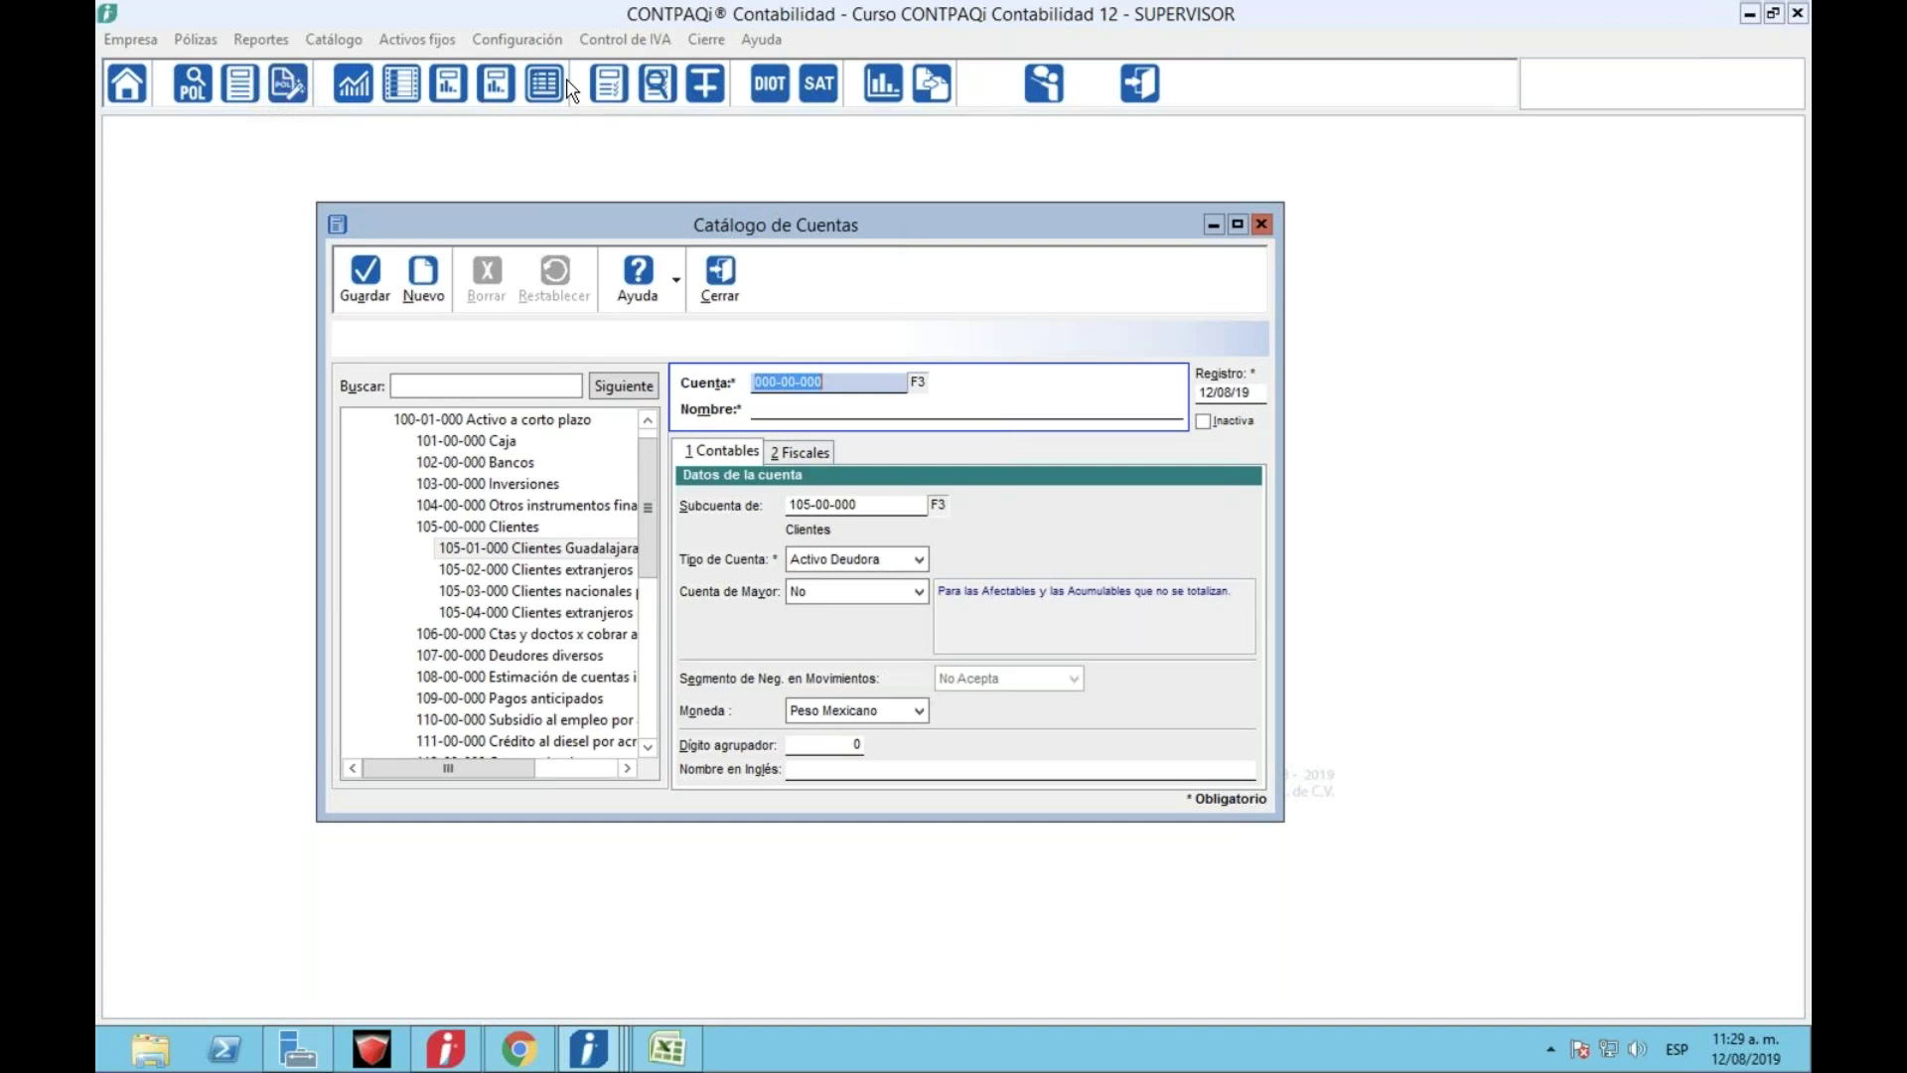
click(331, 40)
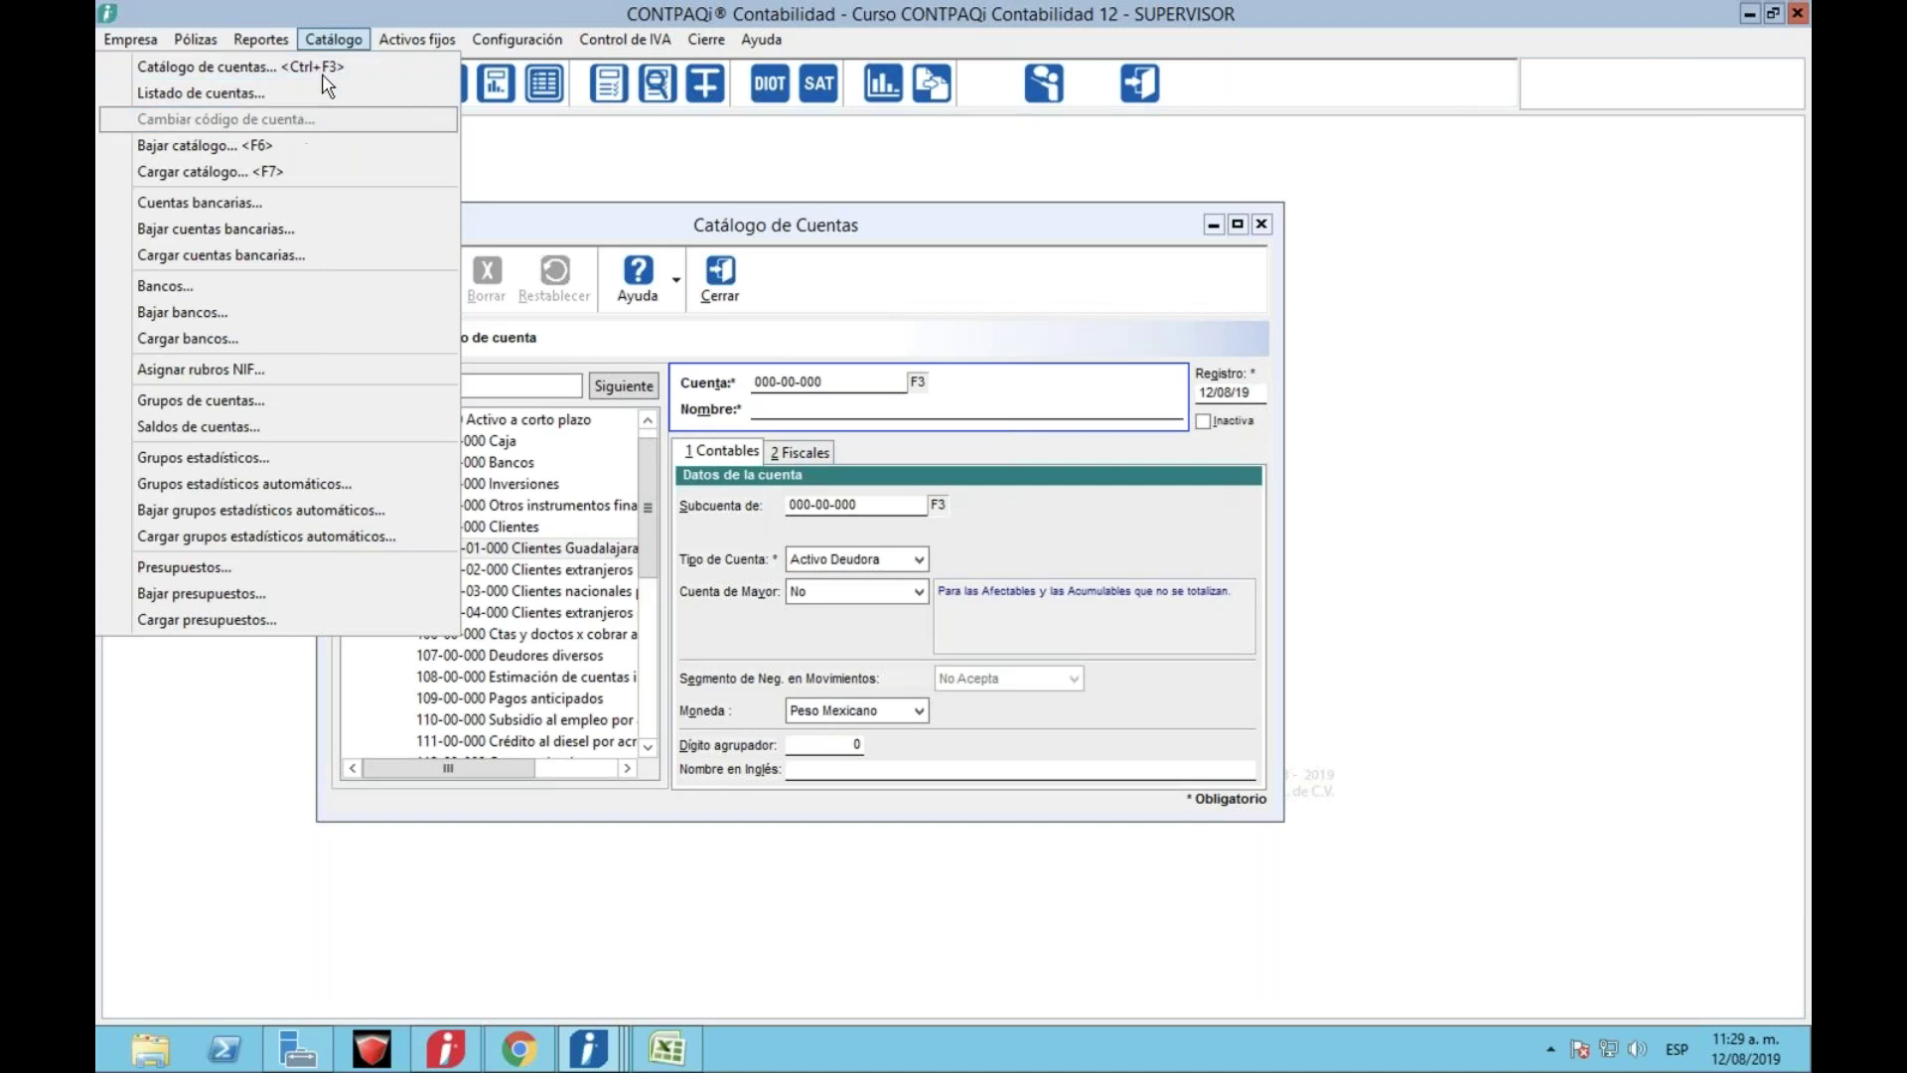
mouse_move(239, 92)
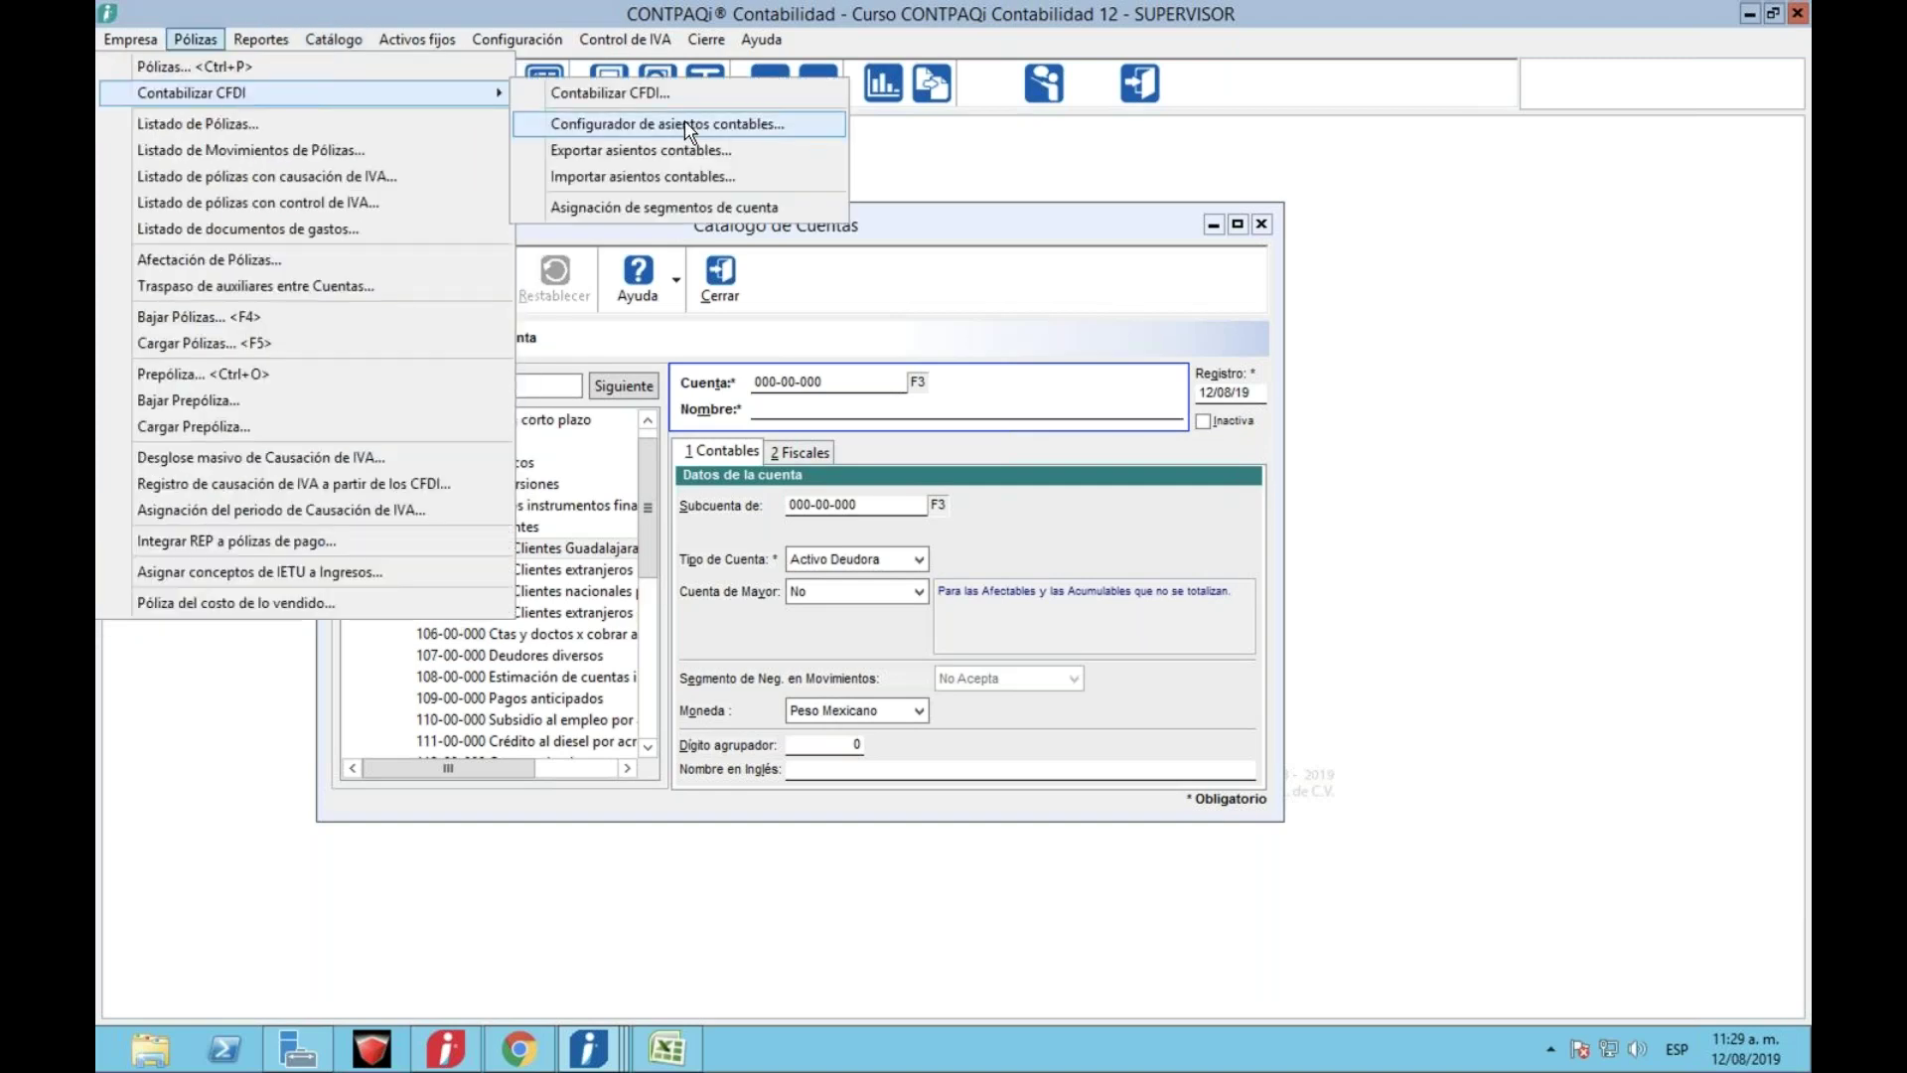
click(673, 205)
click(250, 437)
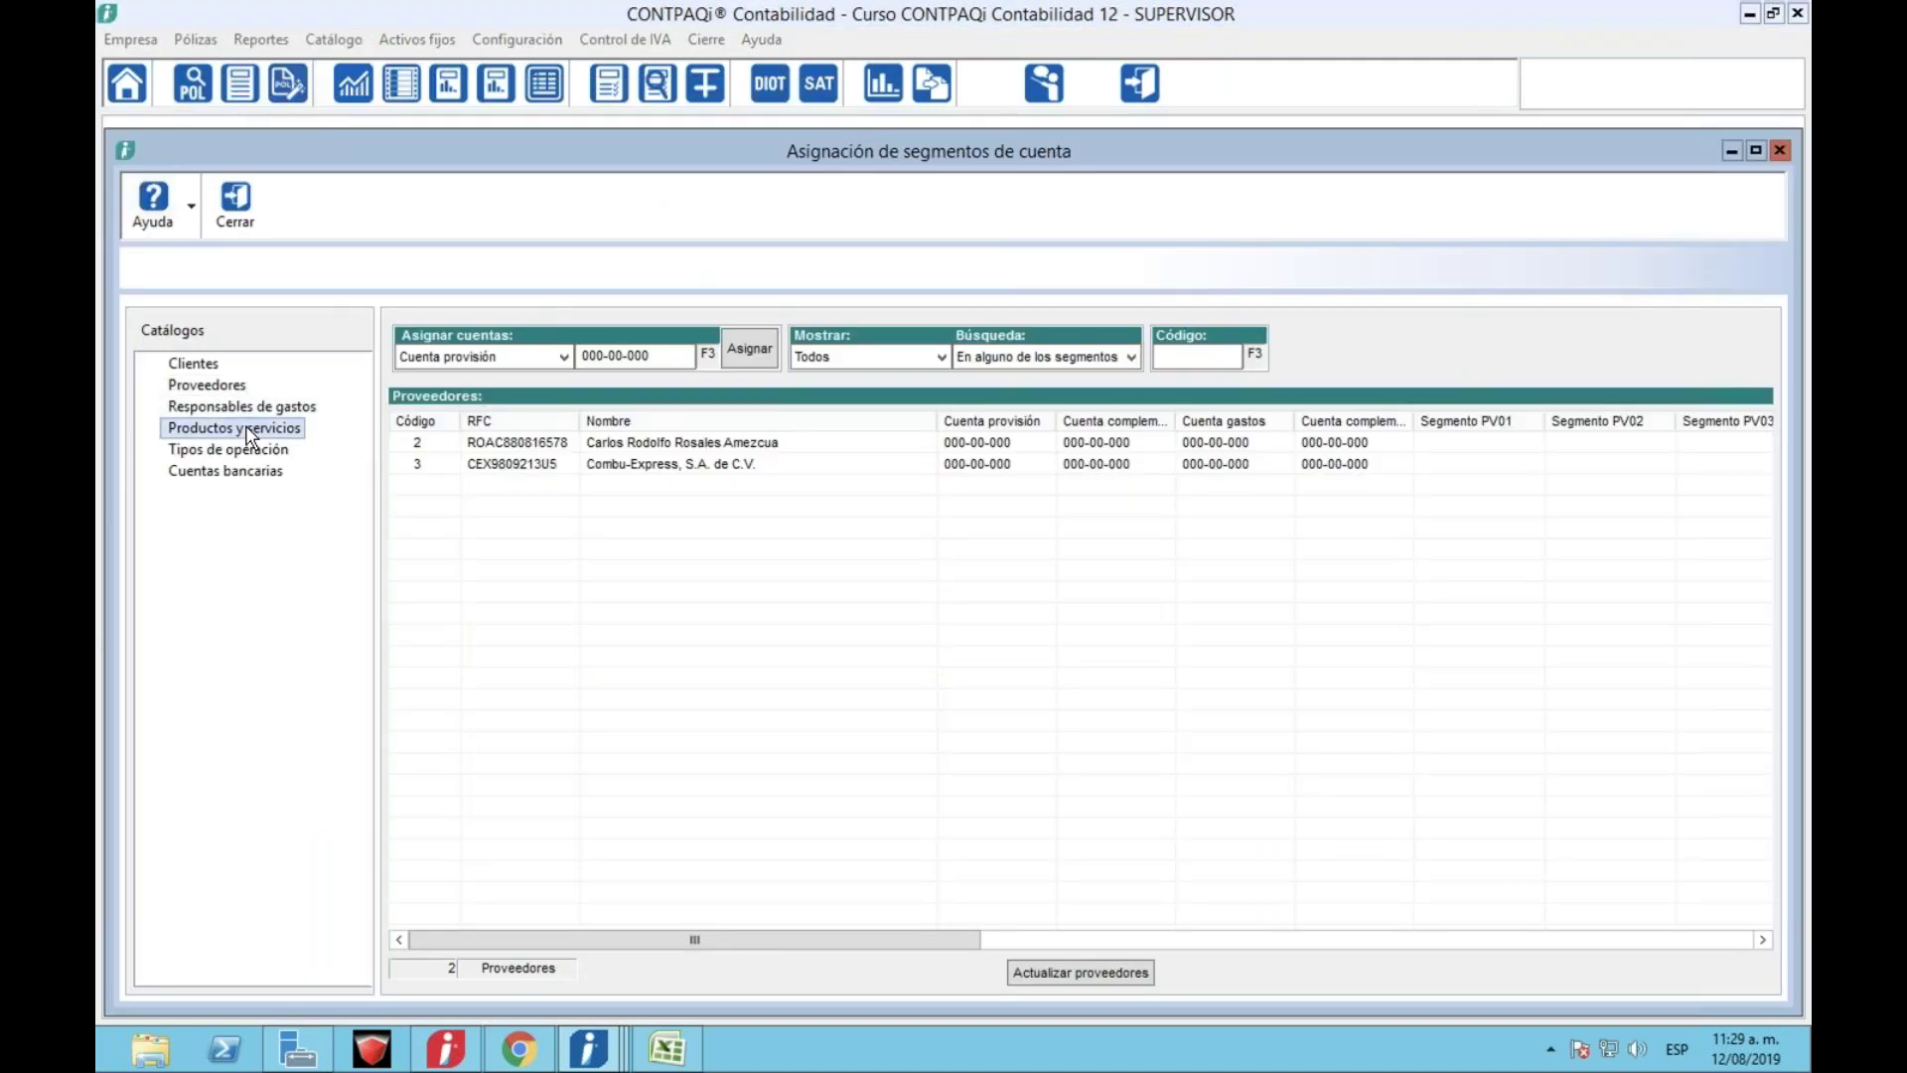
click(535, 558)
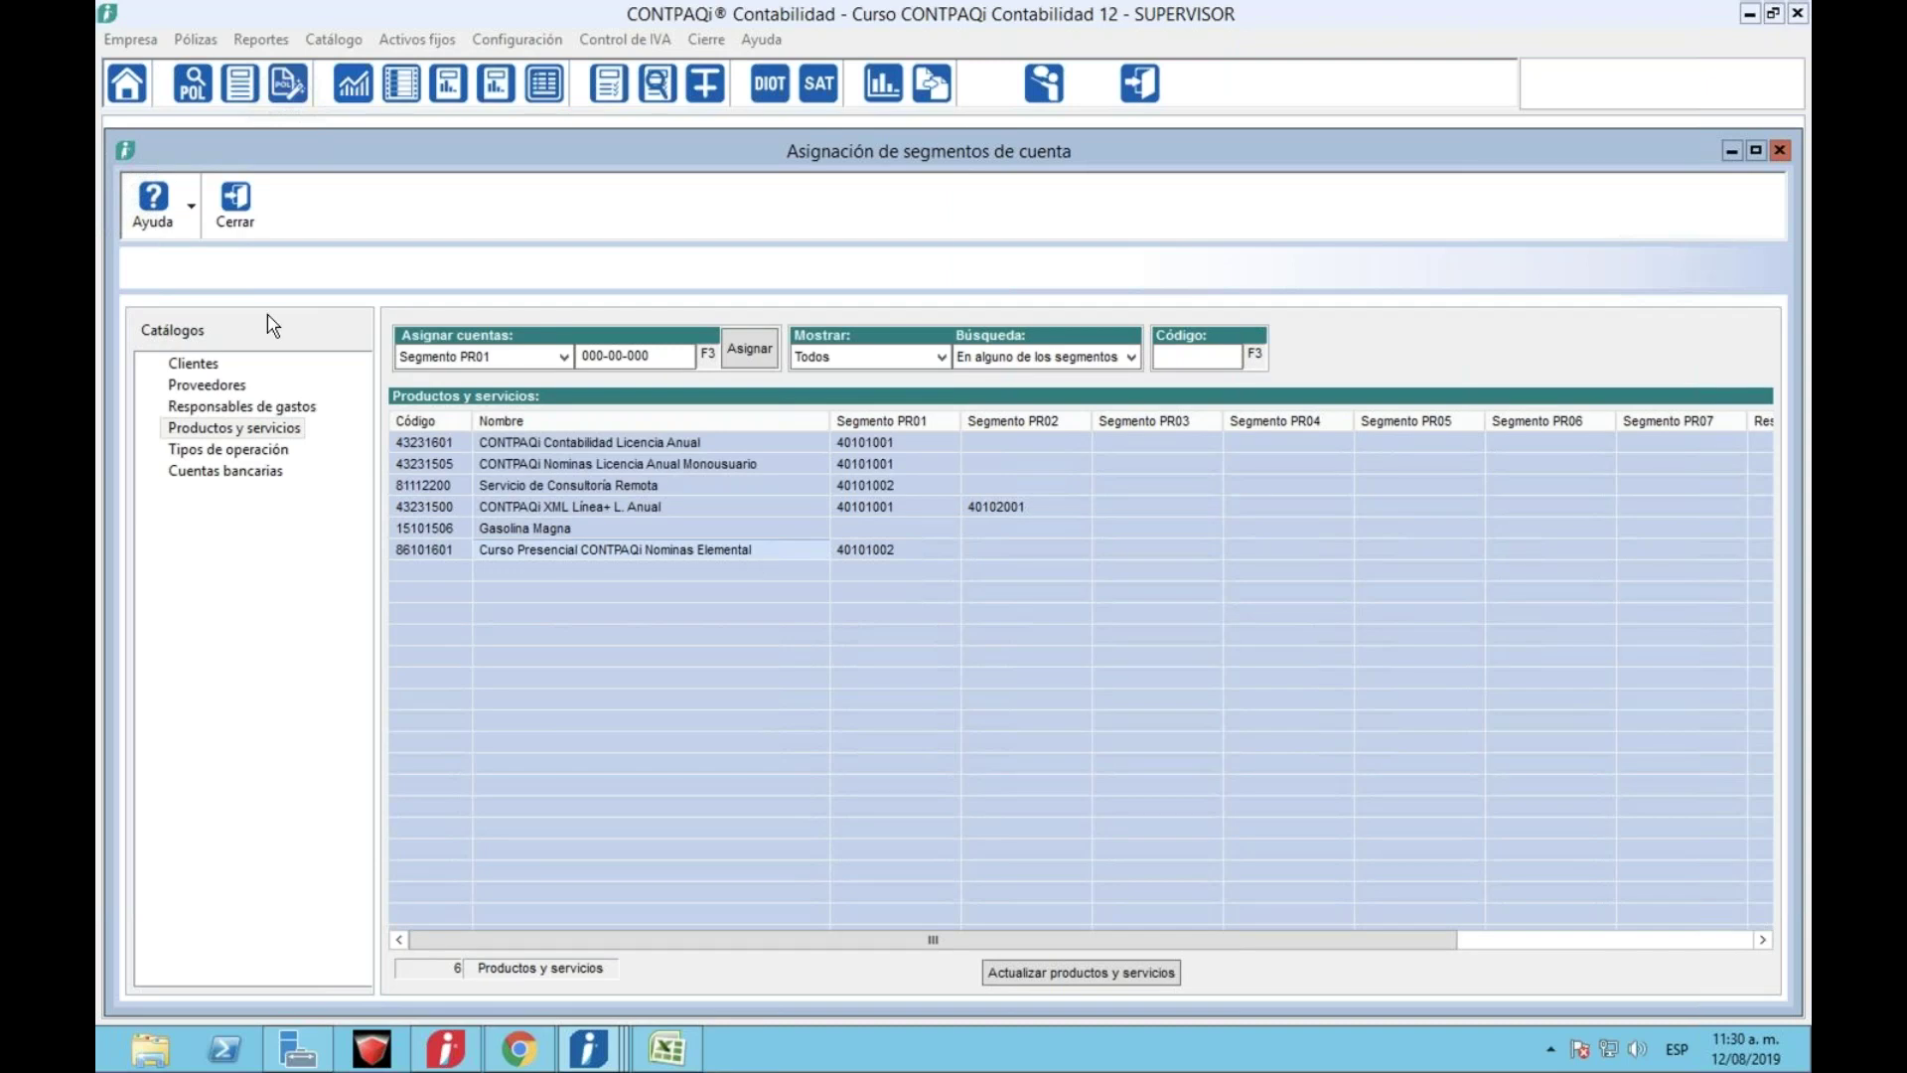
click(241, 219)
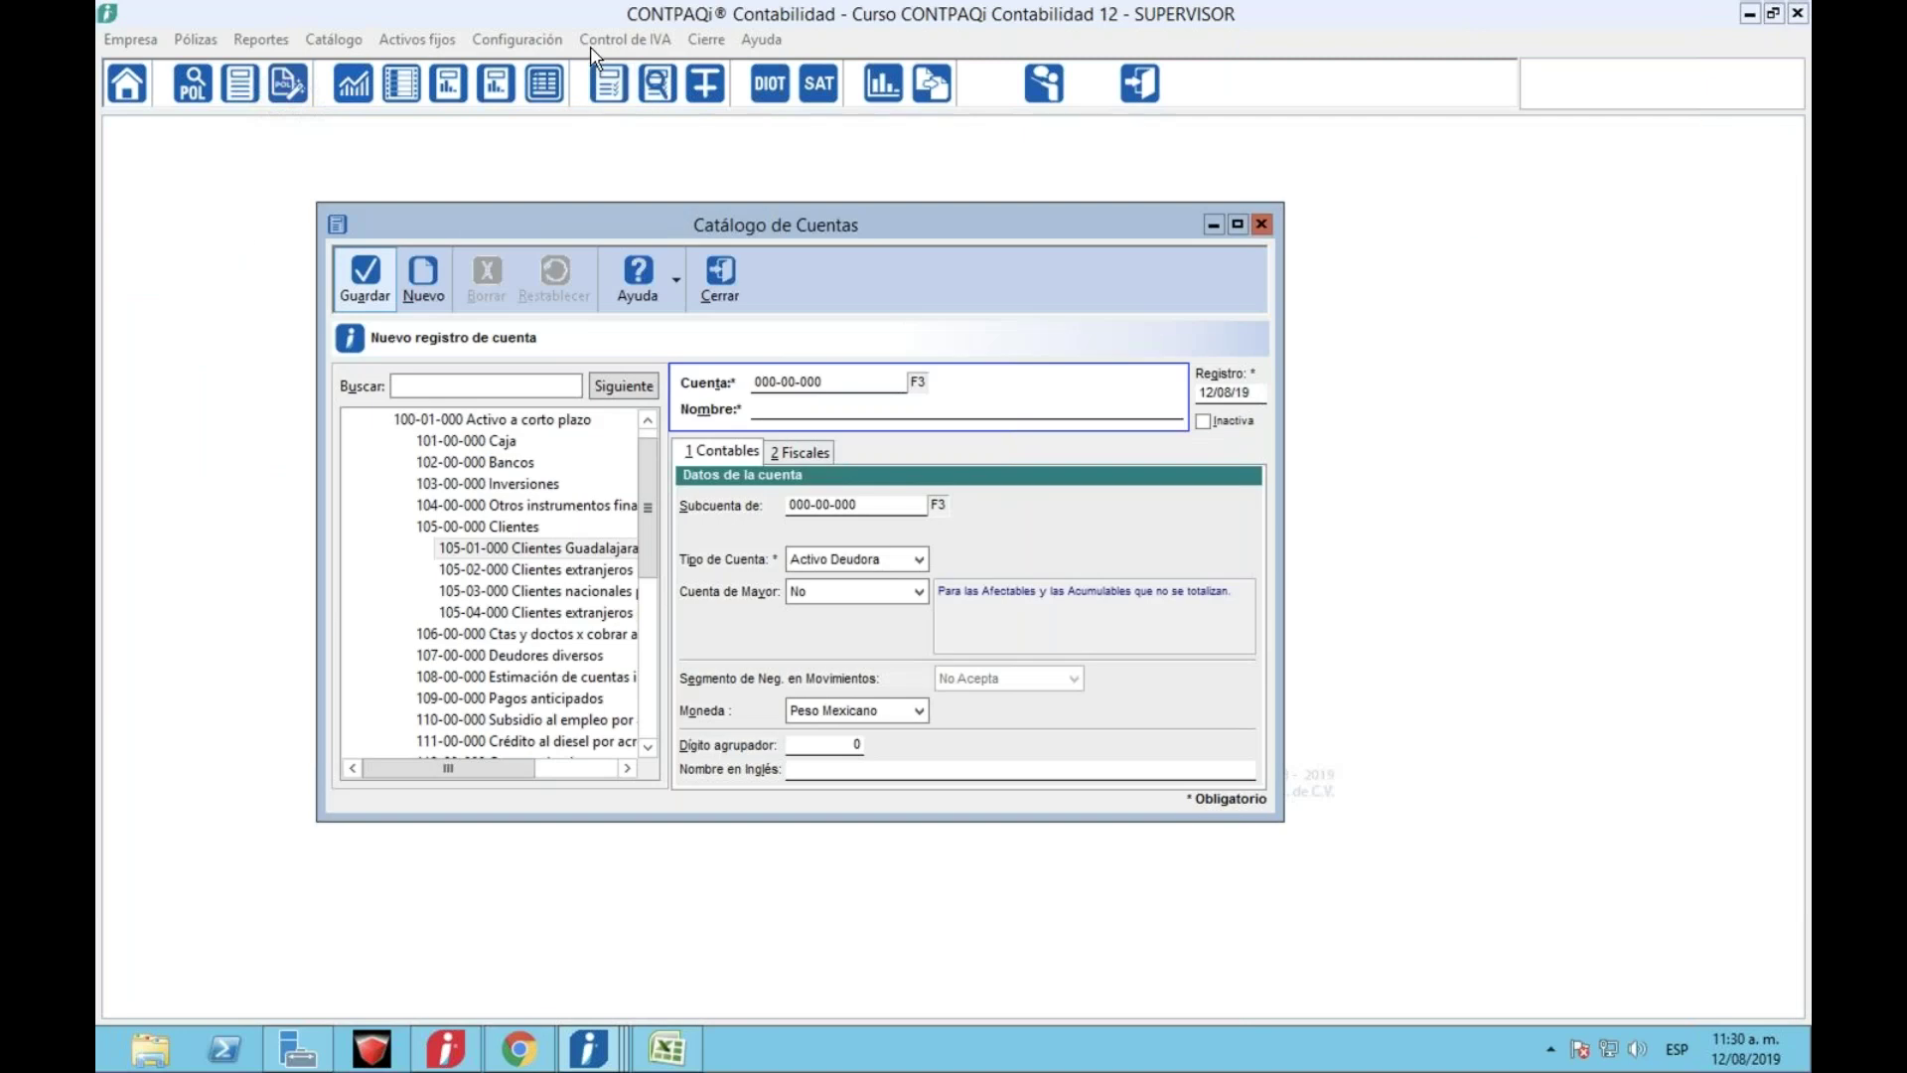
click(545, 45)
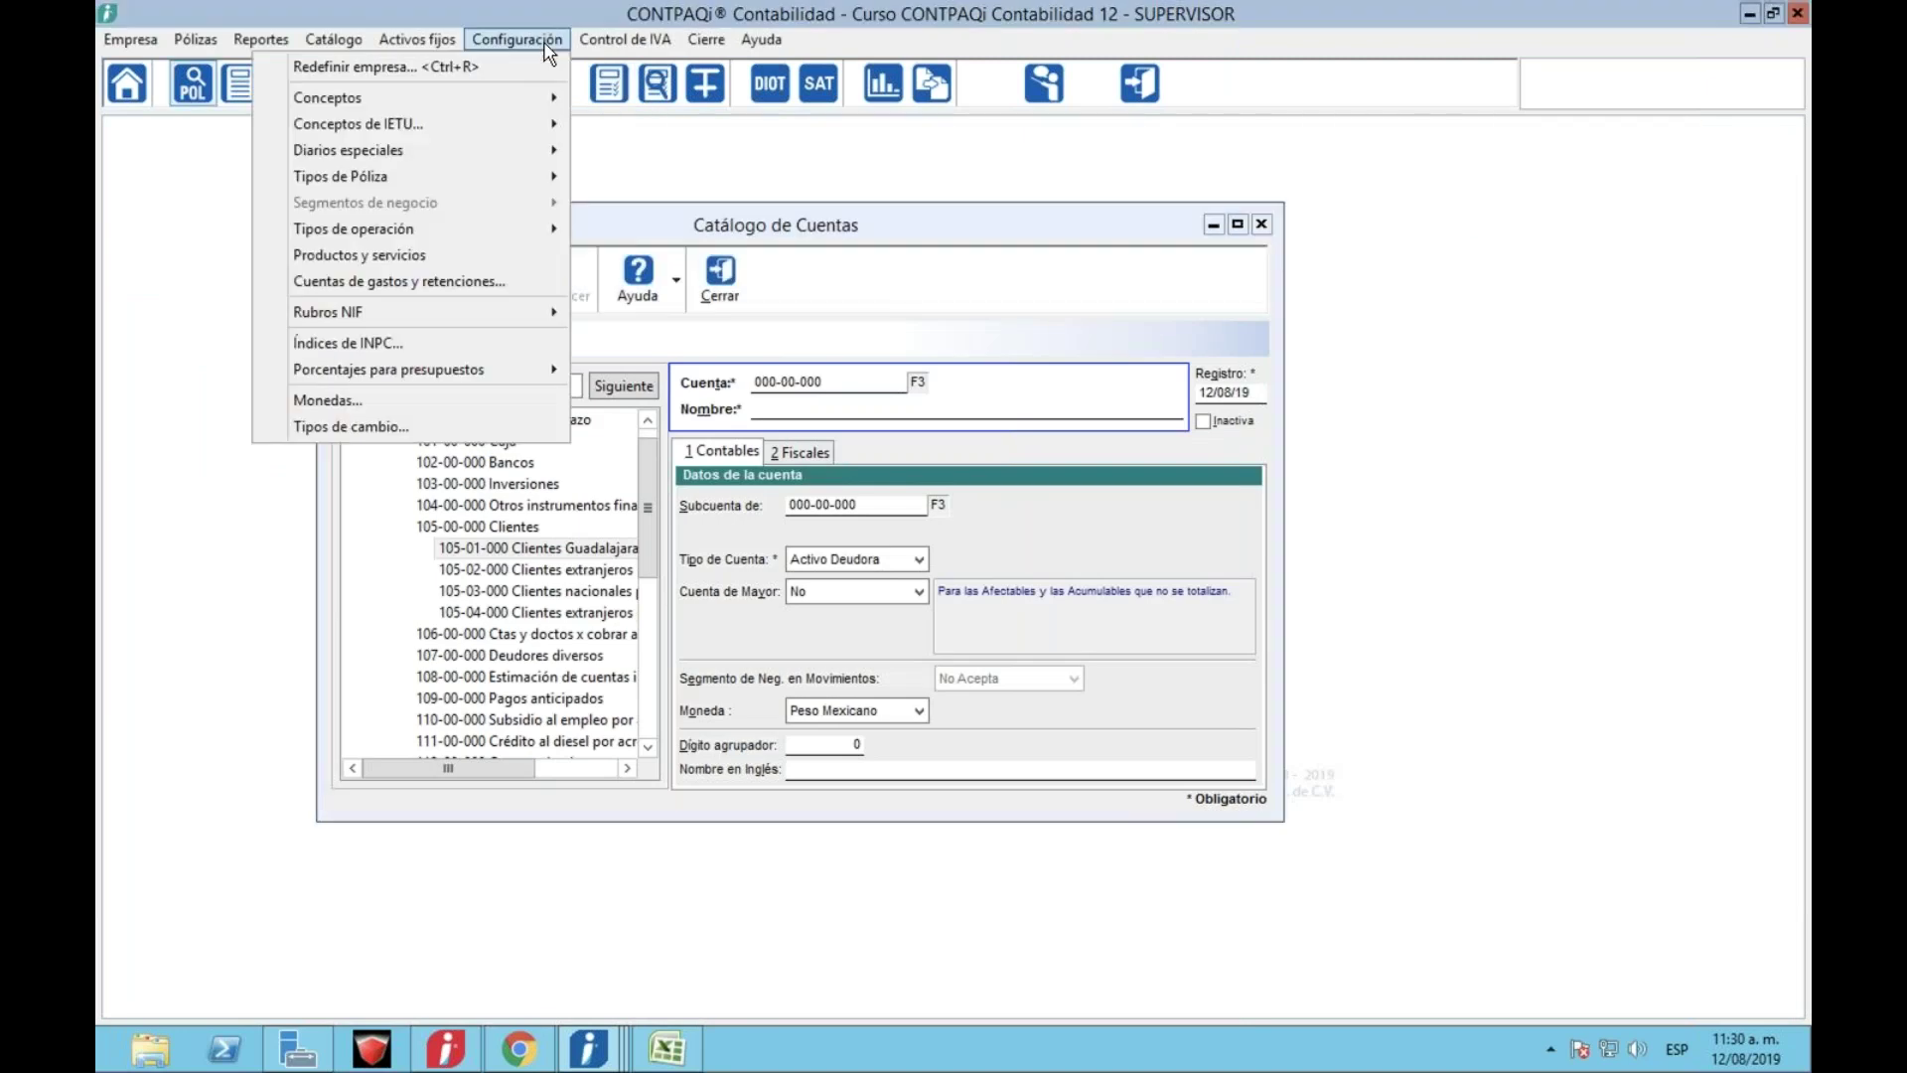
click(430, 255)
click(861, 431)
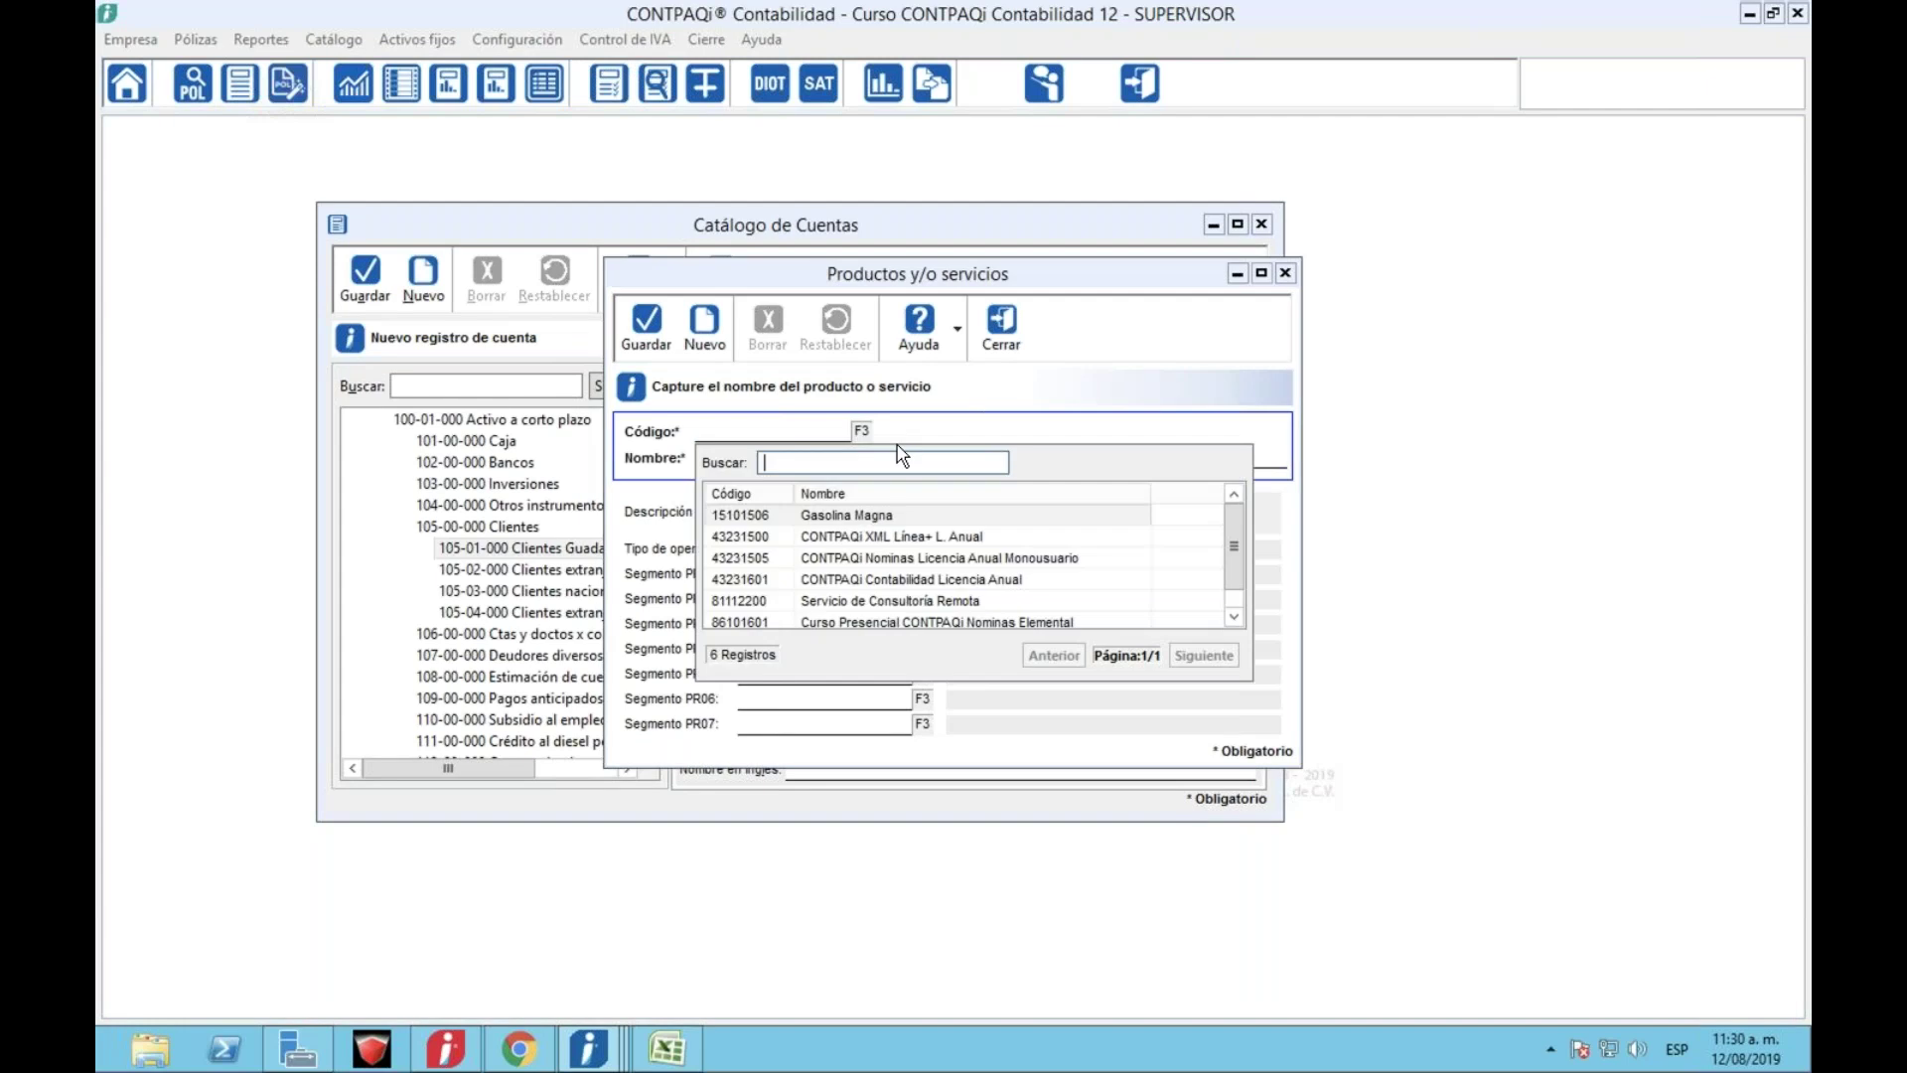
click(879, 601)
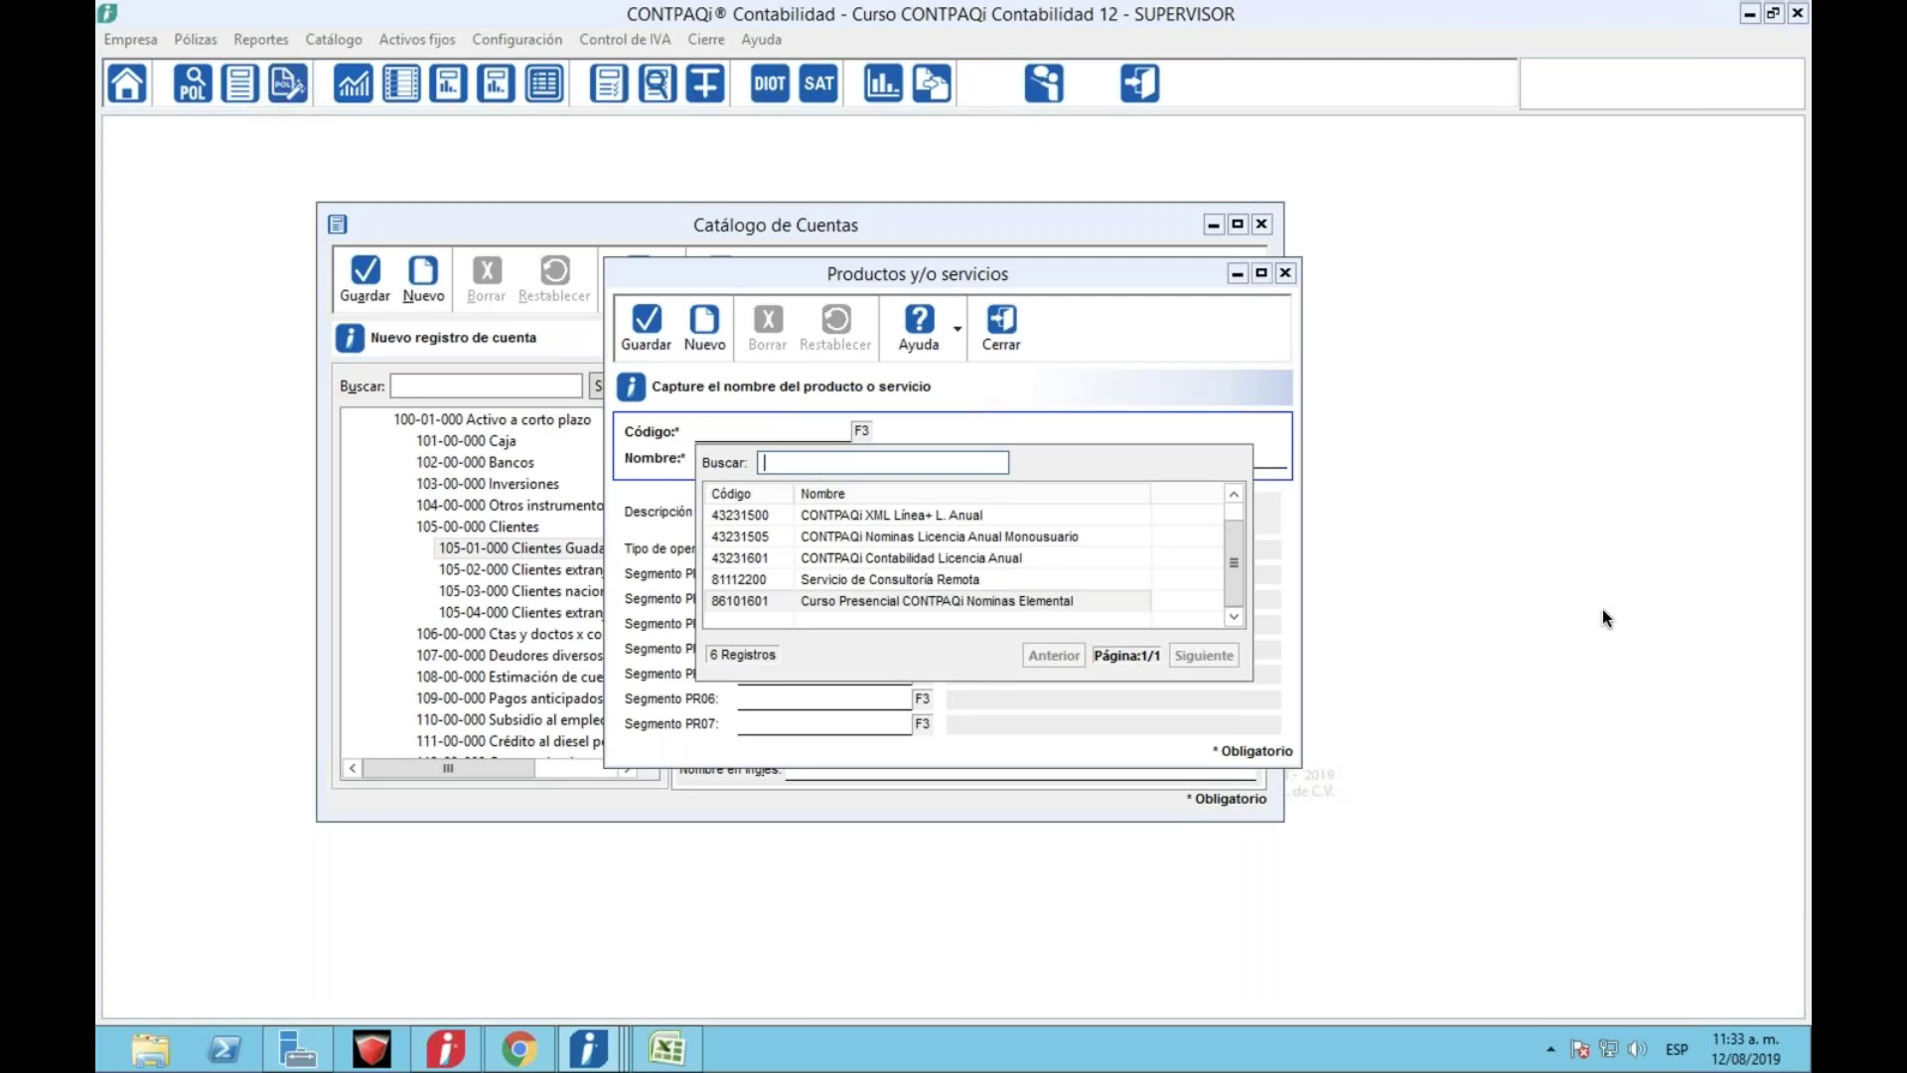
click(993, 405)
click(1005, 340)
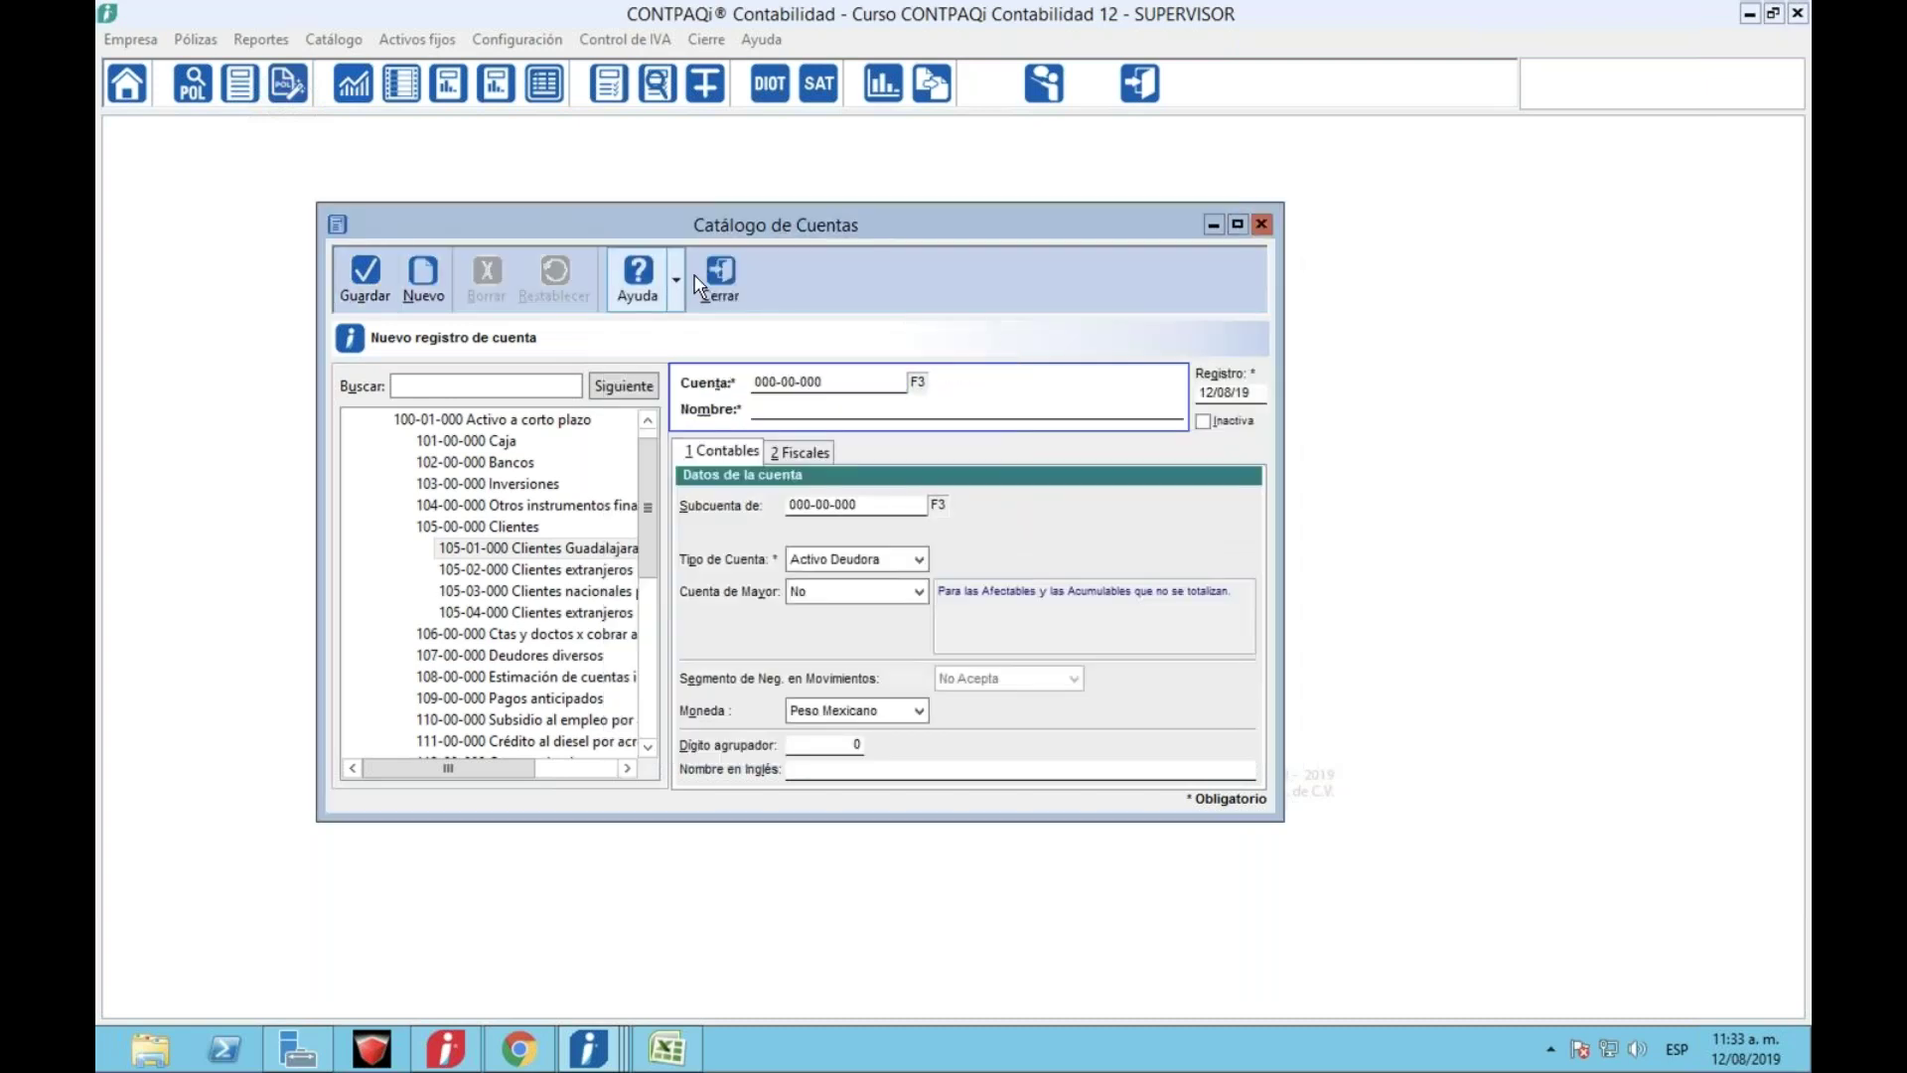
Close the accounts catalog and open the Contabilizar CFDI window from Pólizas.
click(725, 274)
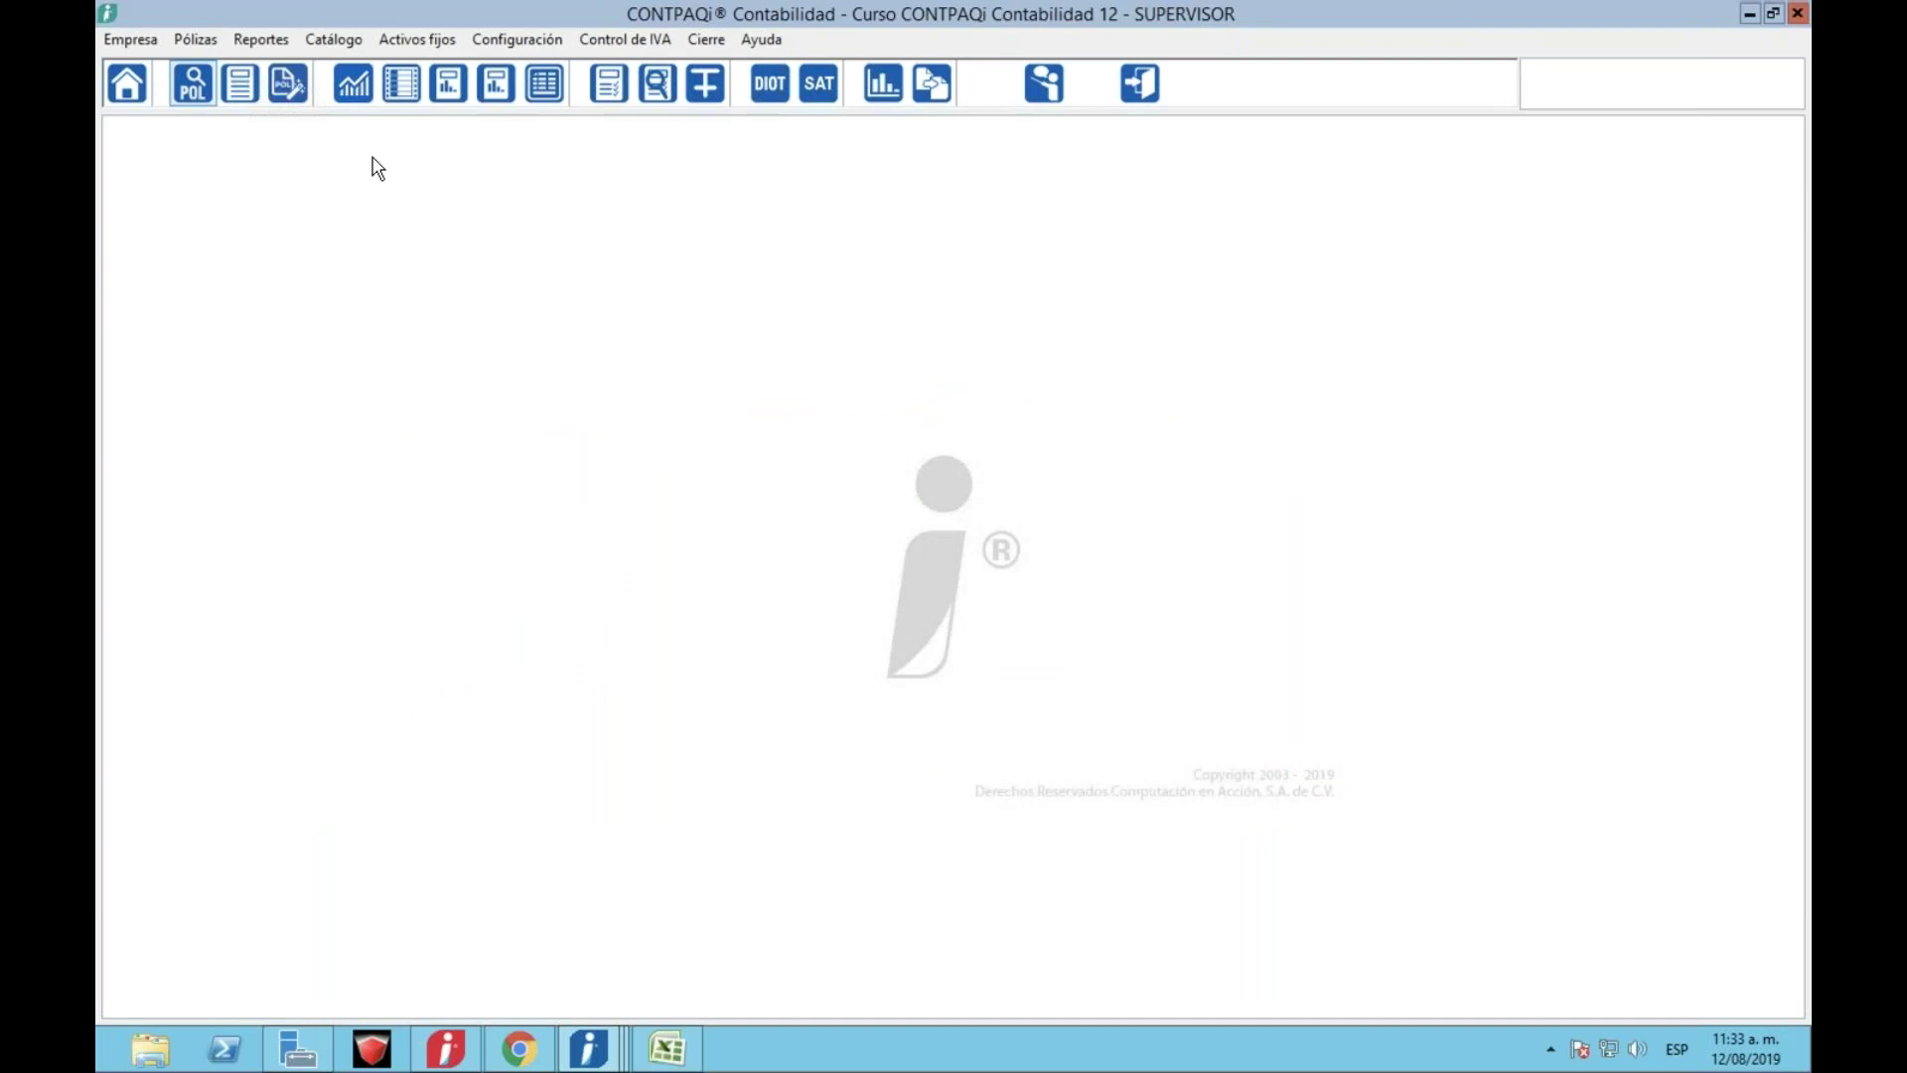
click(211, 42)
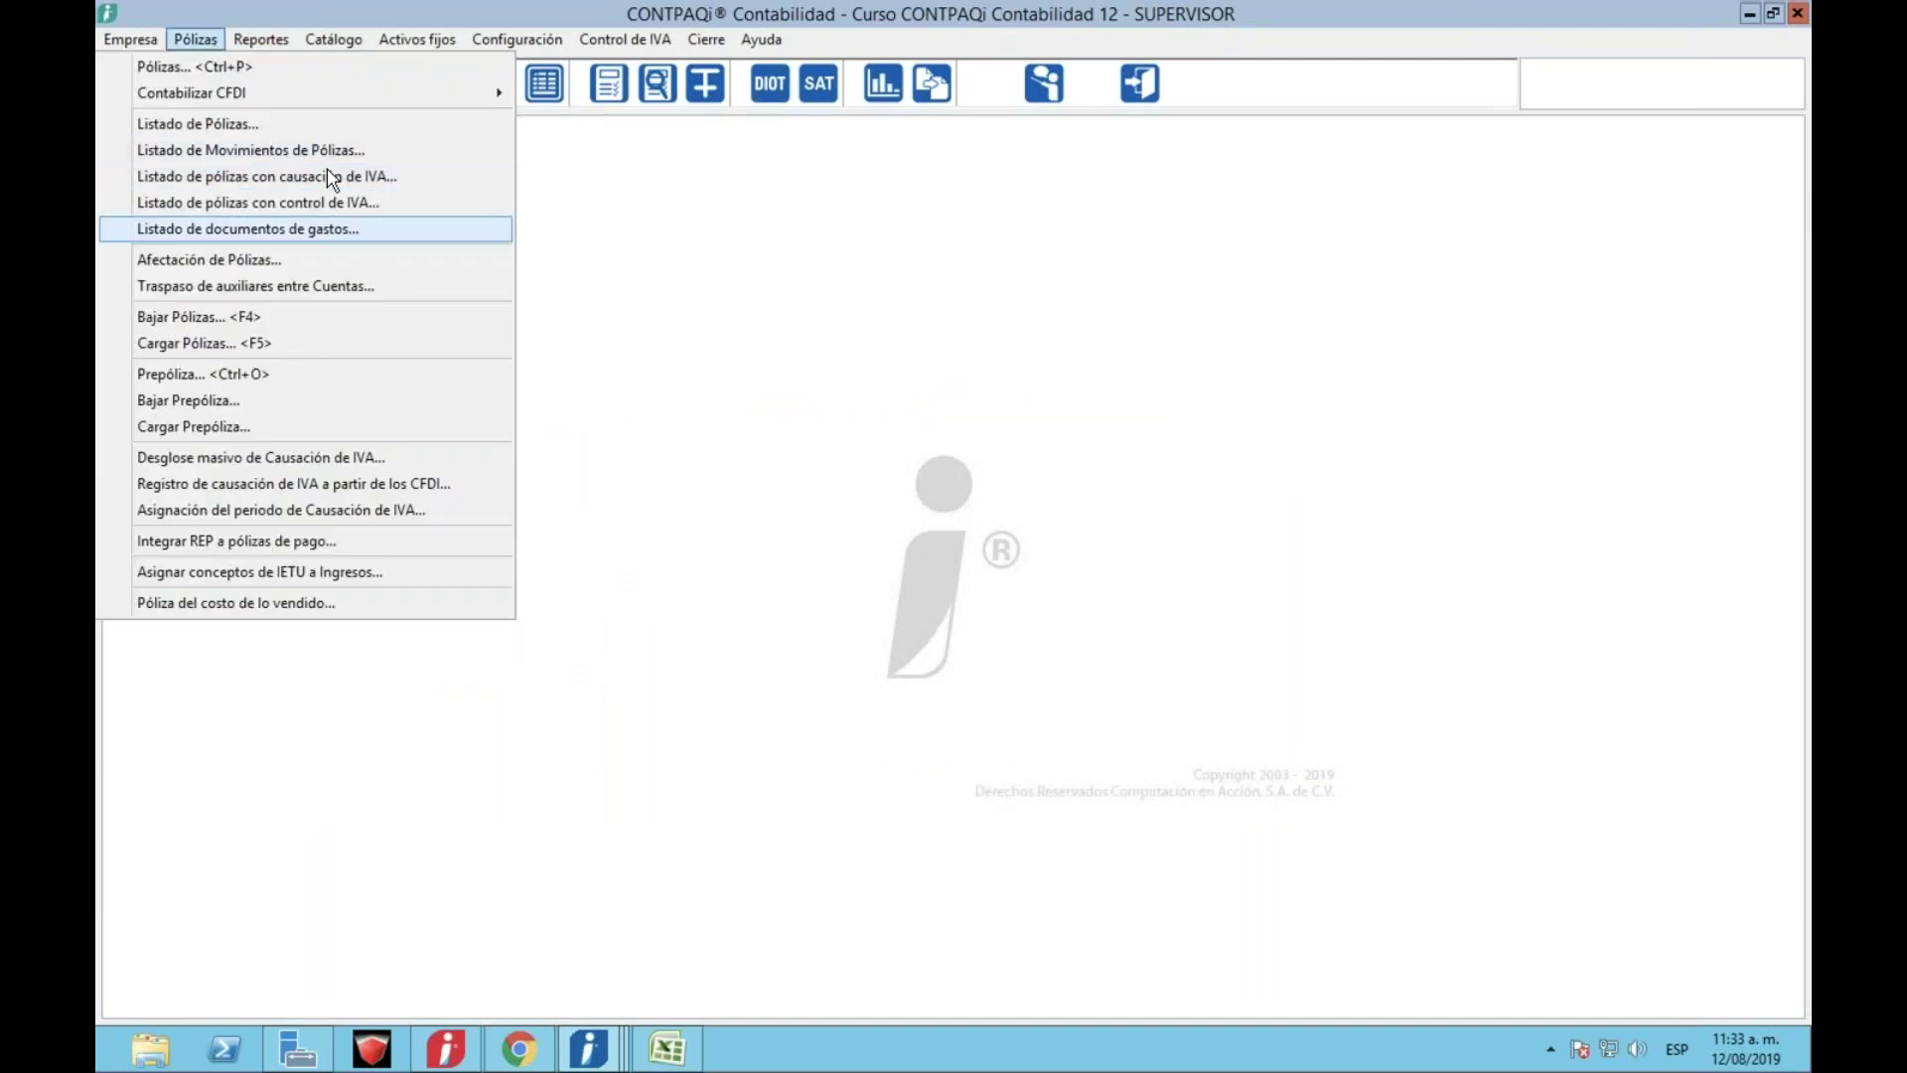
click(730, 238)
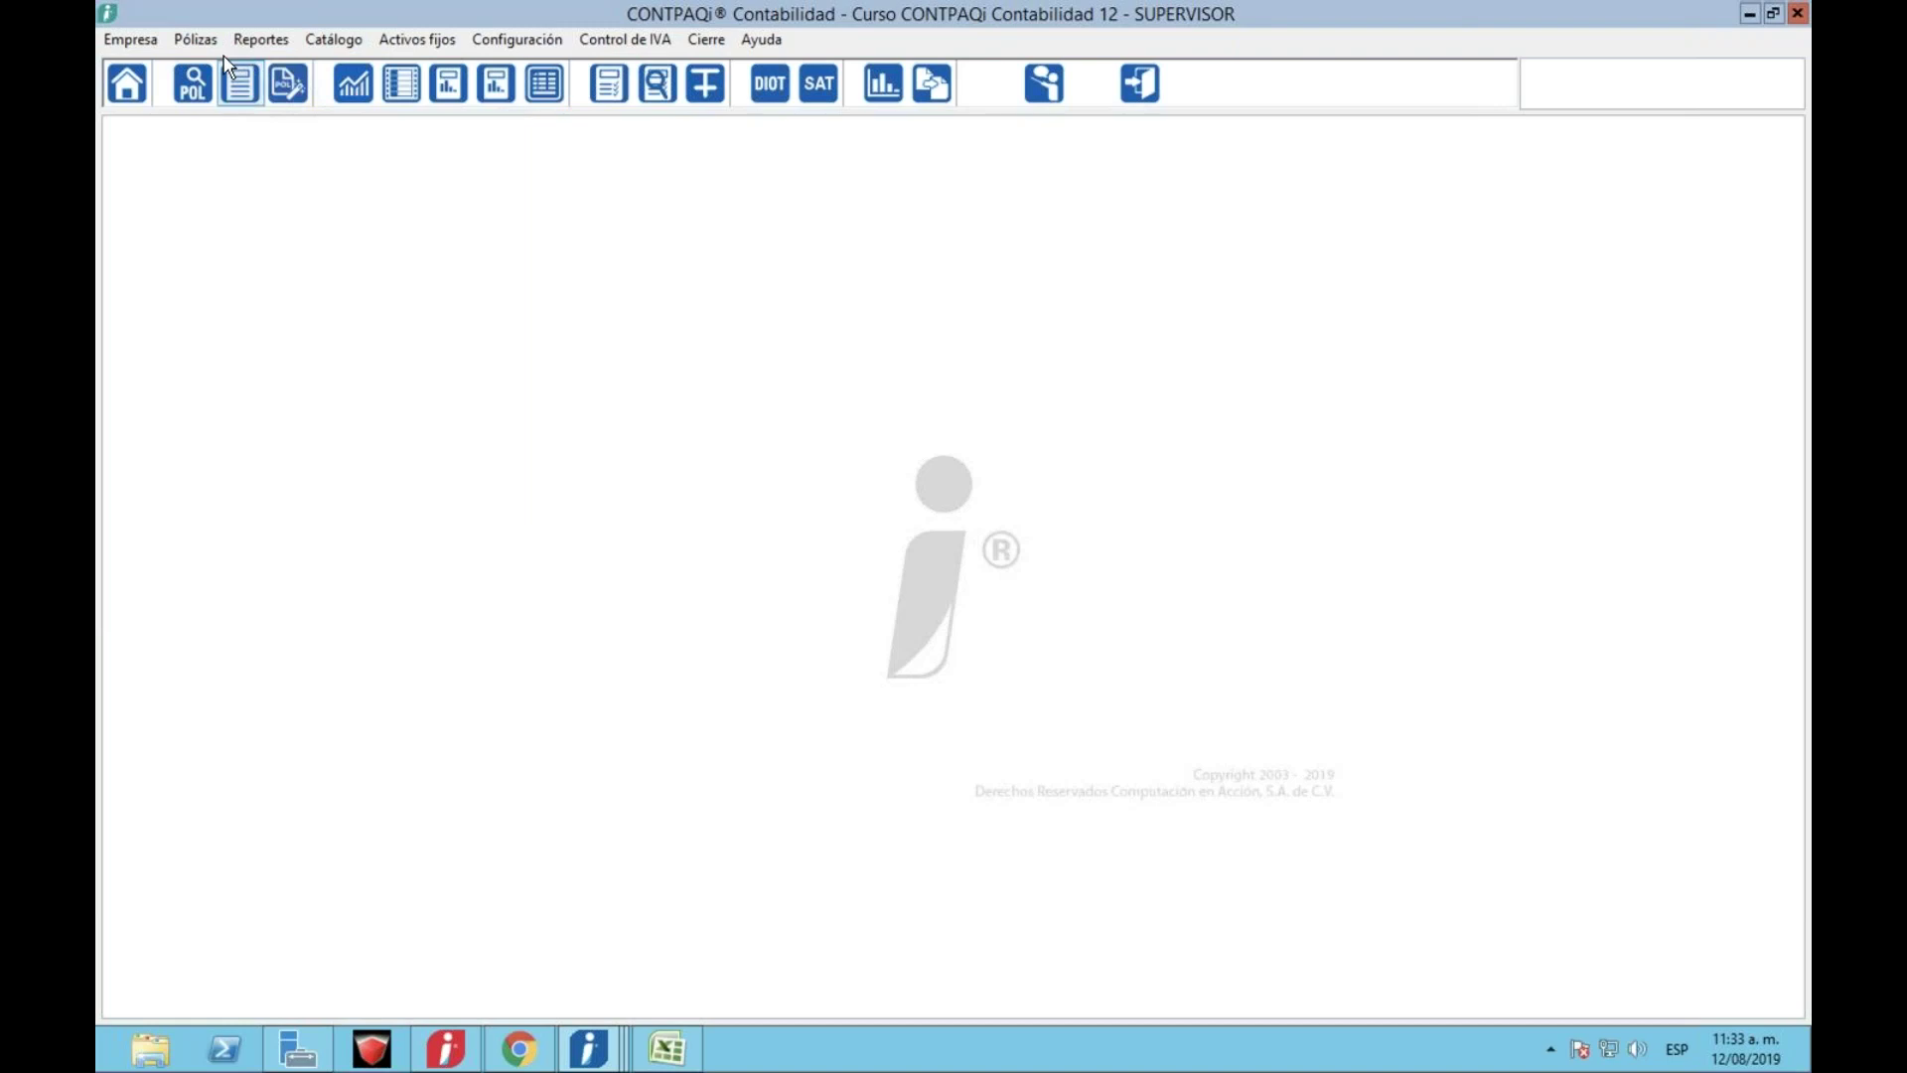
click(199, 38)
mouse_move(219, 95)
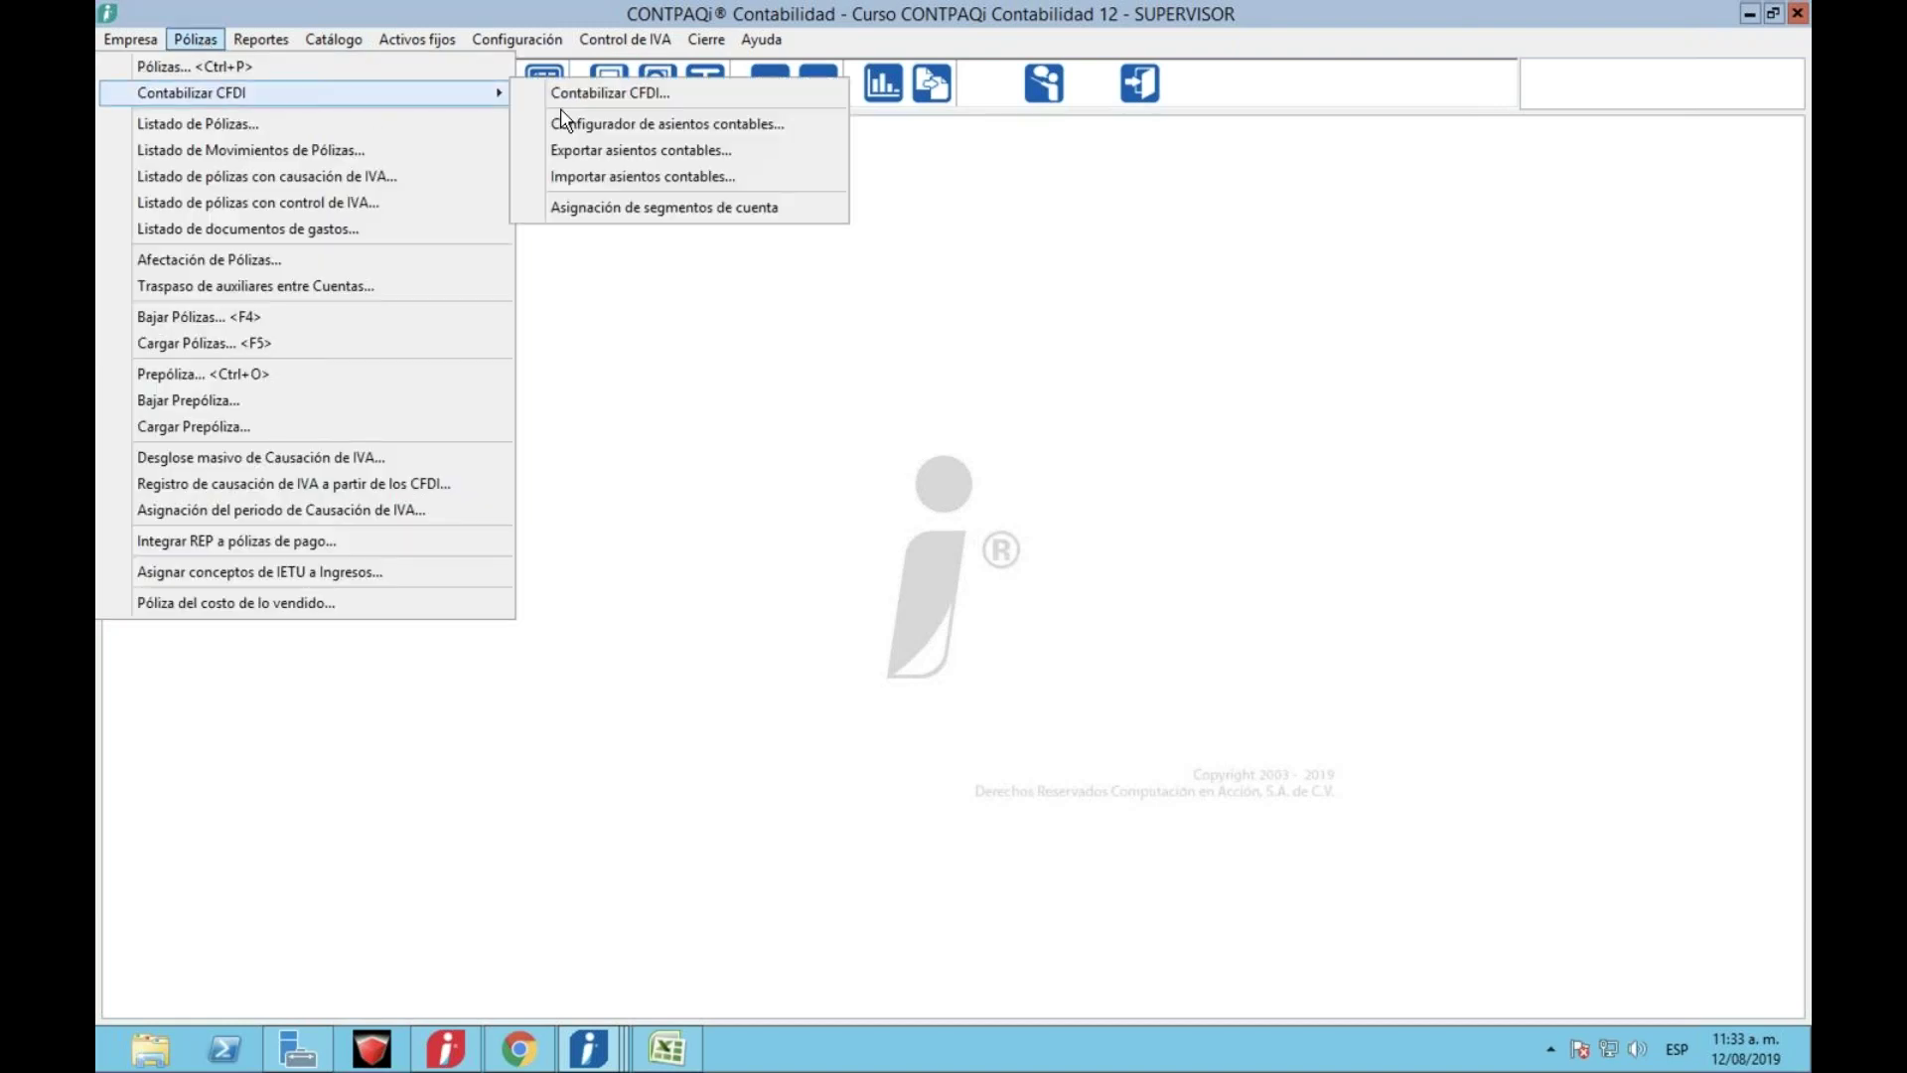
click(586, 91)
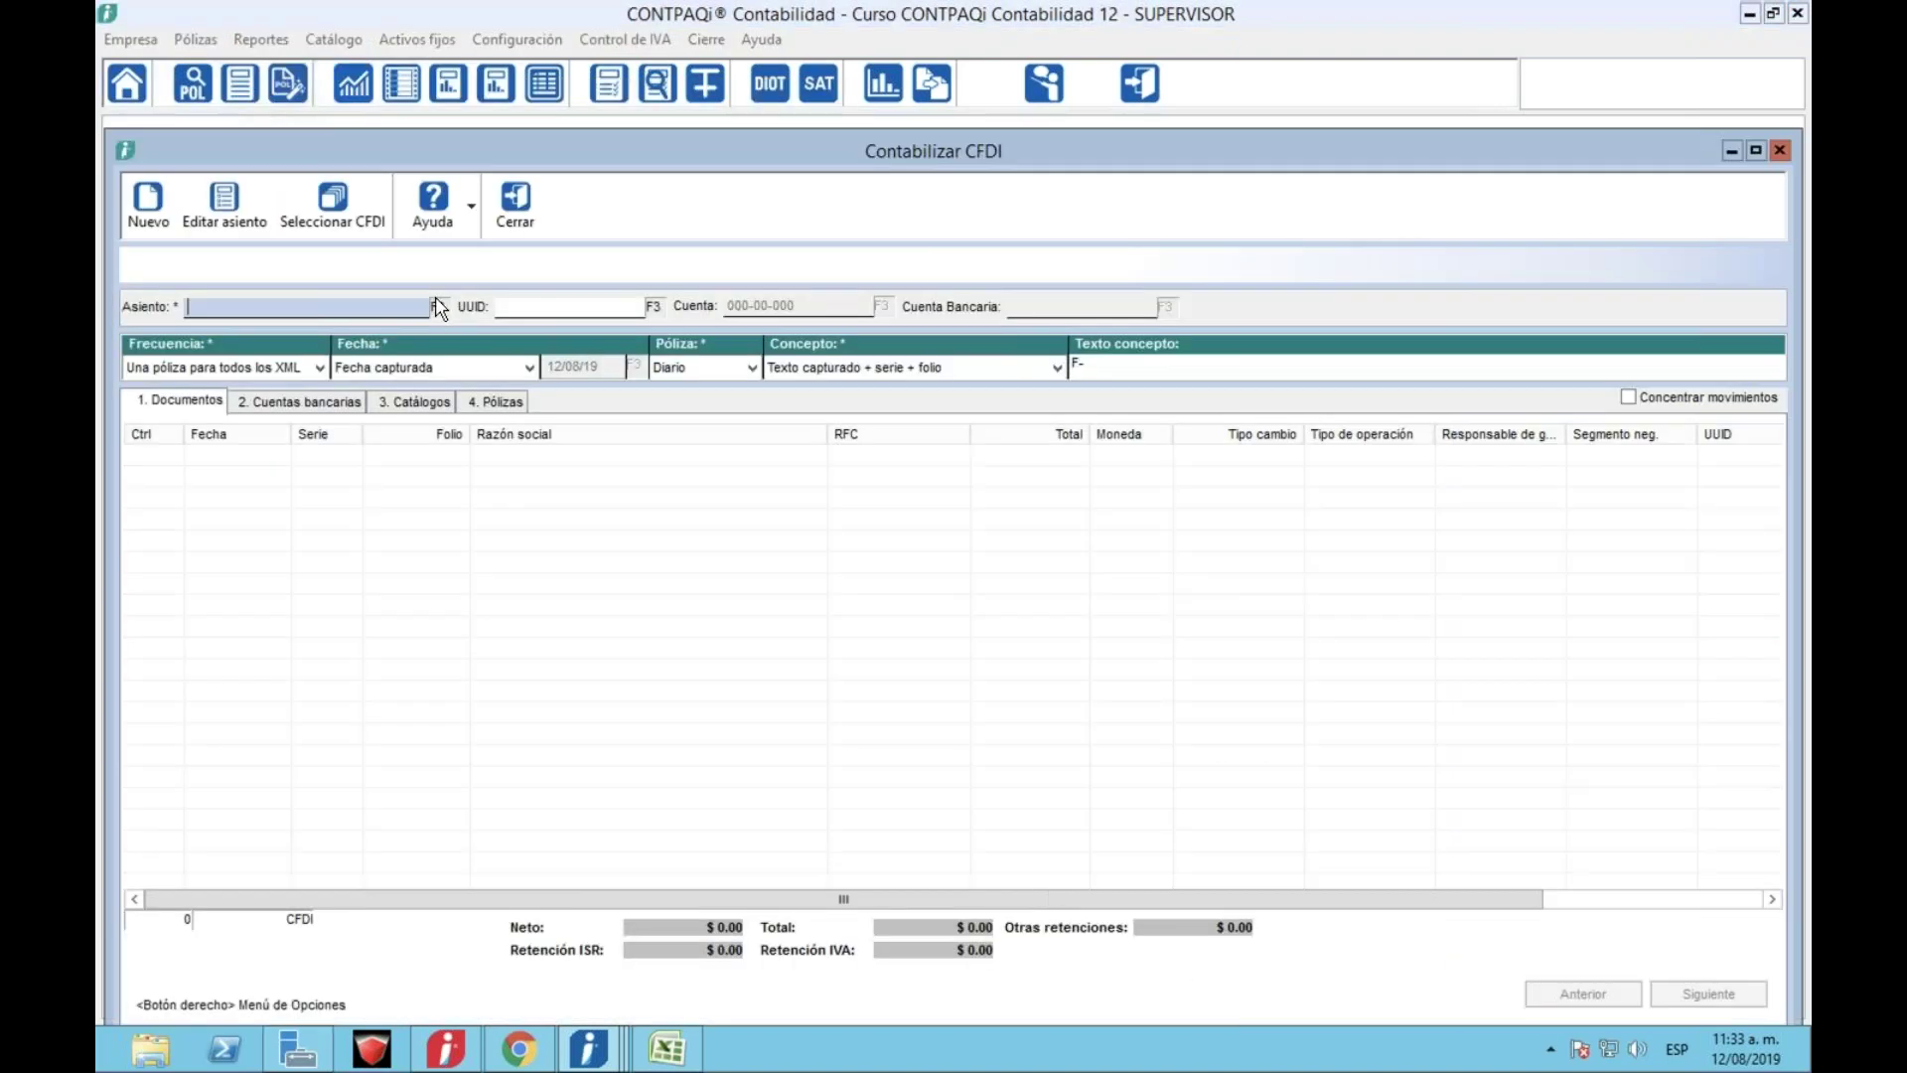
Show the Asiento template list and pick the 7 Cobro a clientes template.
click(440, 306)
scroll(726, 471, down, 3)
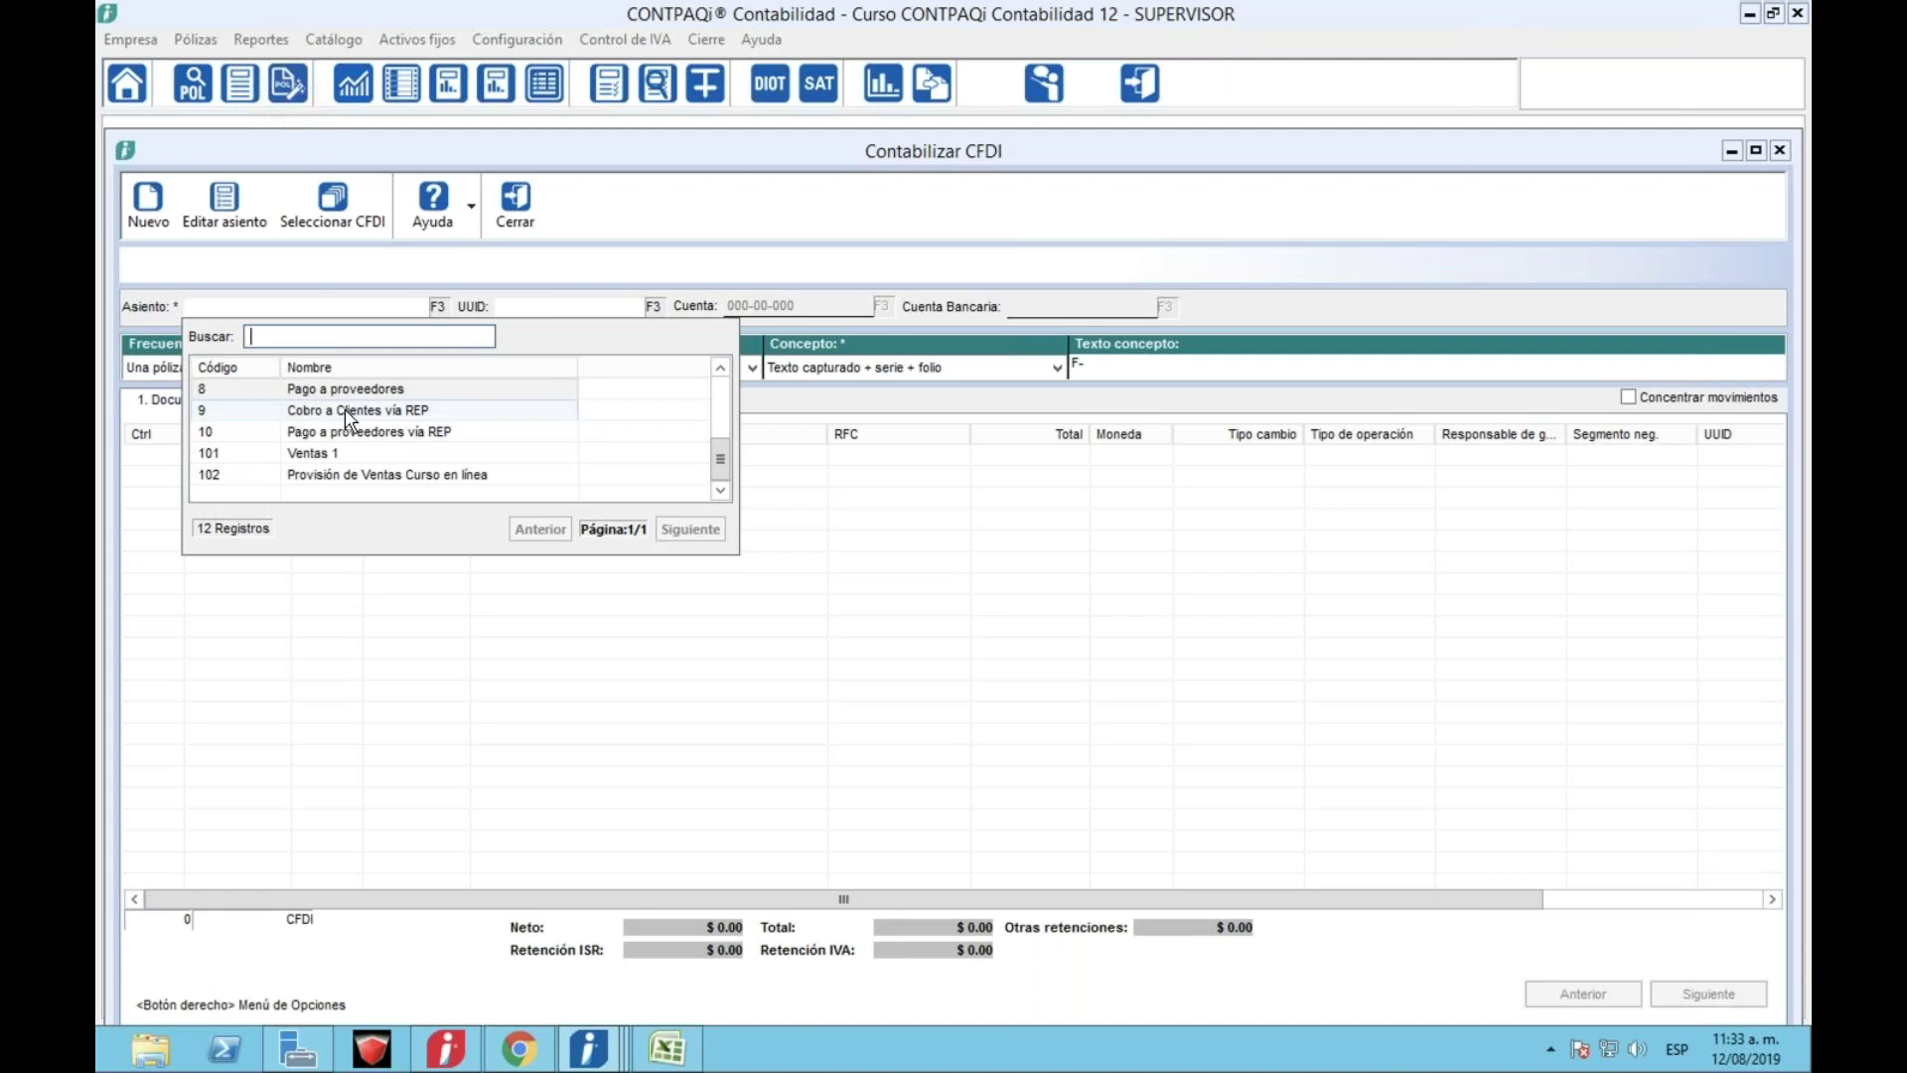
click(719, 370)
click(719, 370)
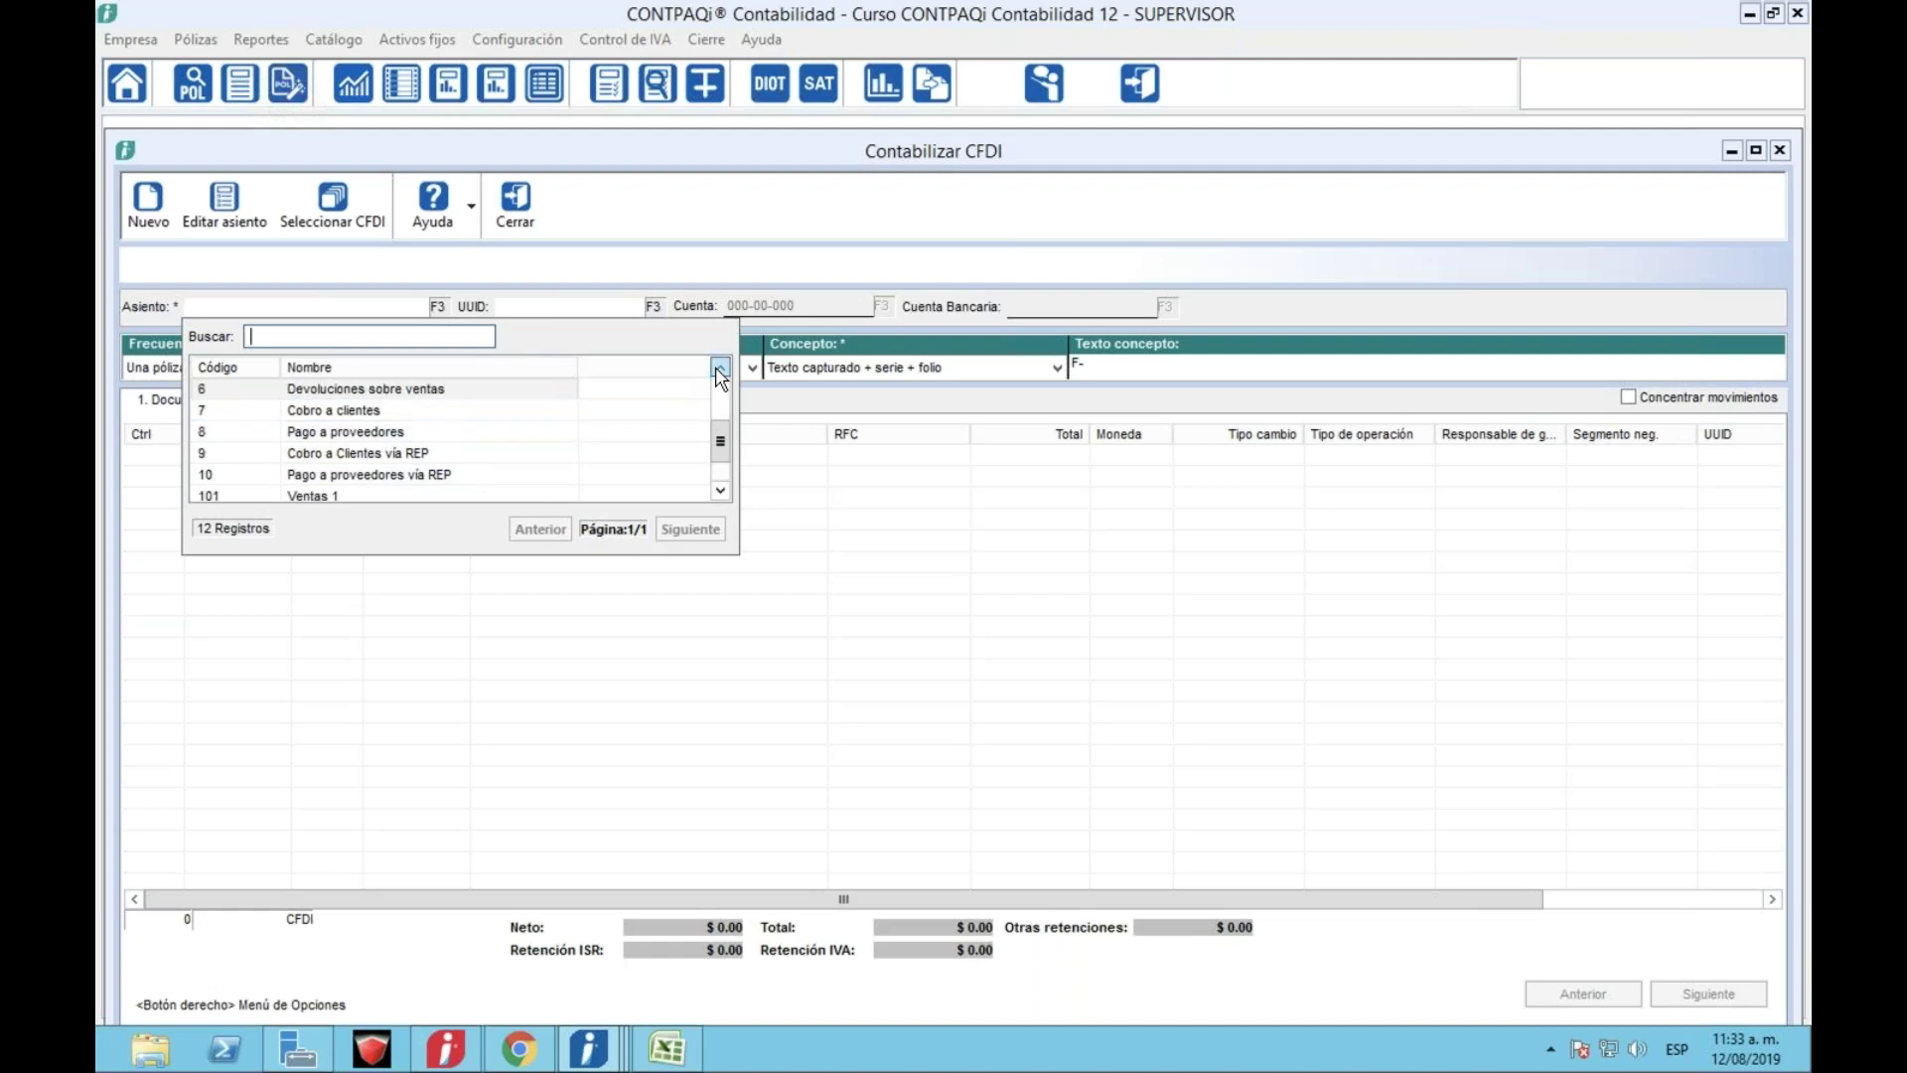
click(376, 413)
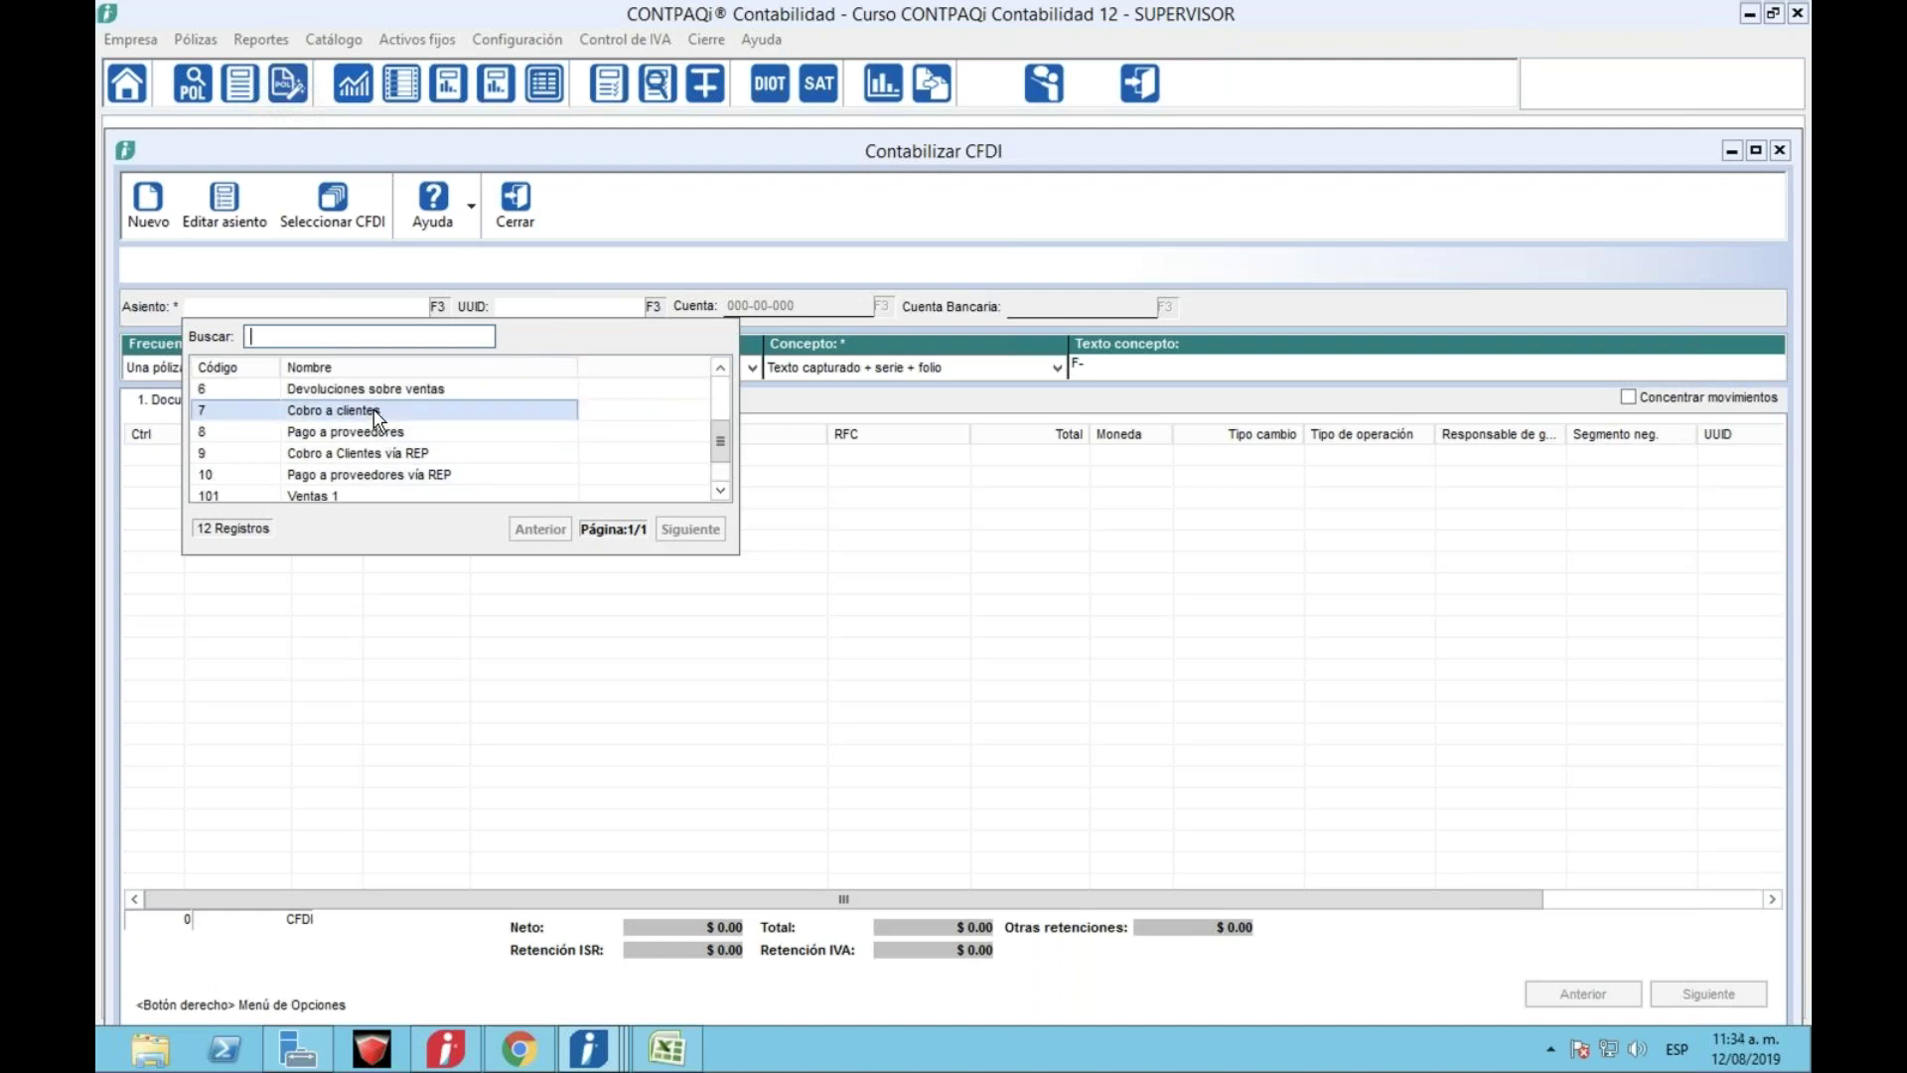
click(720, 490)
click(720, 490)
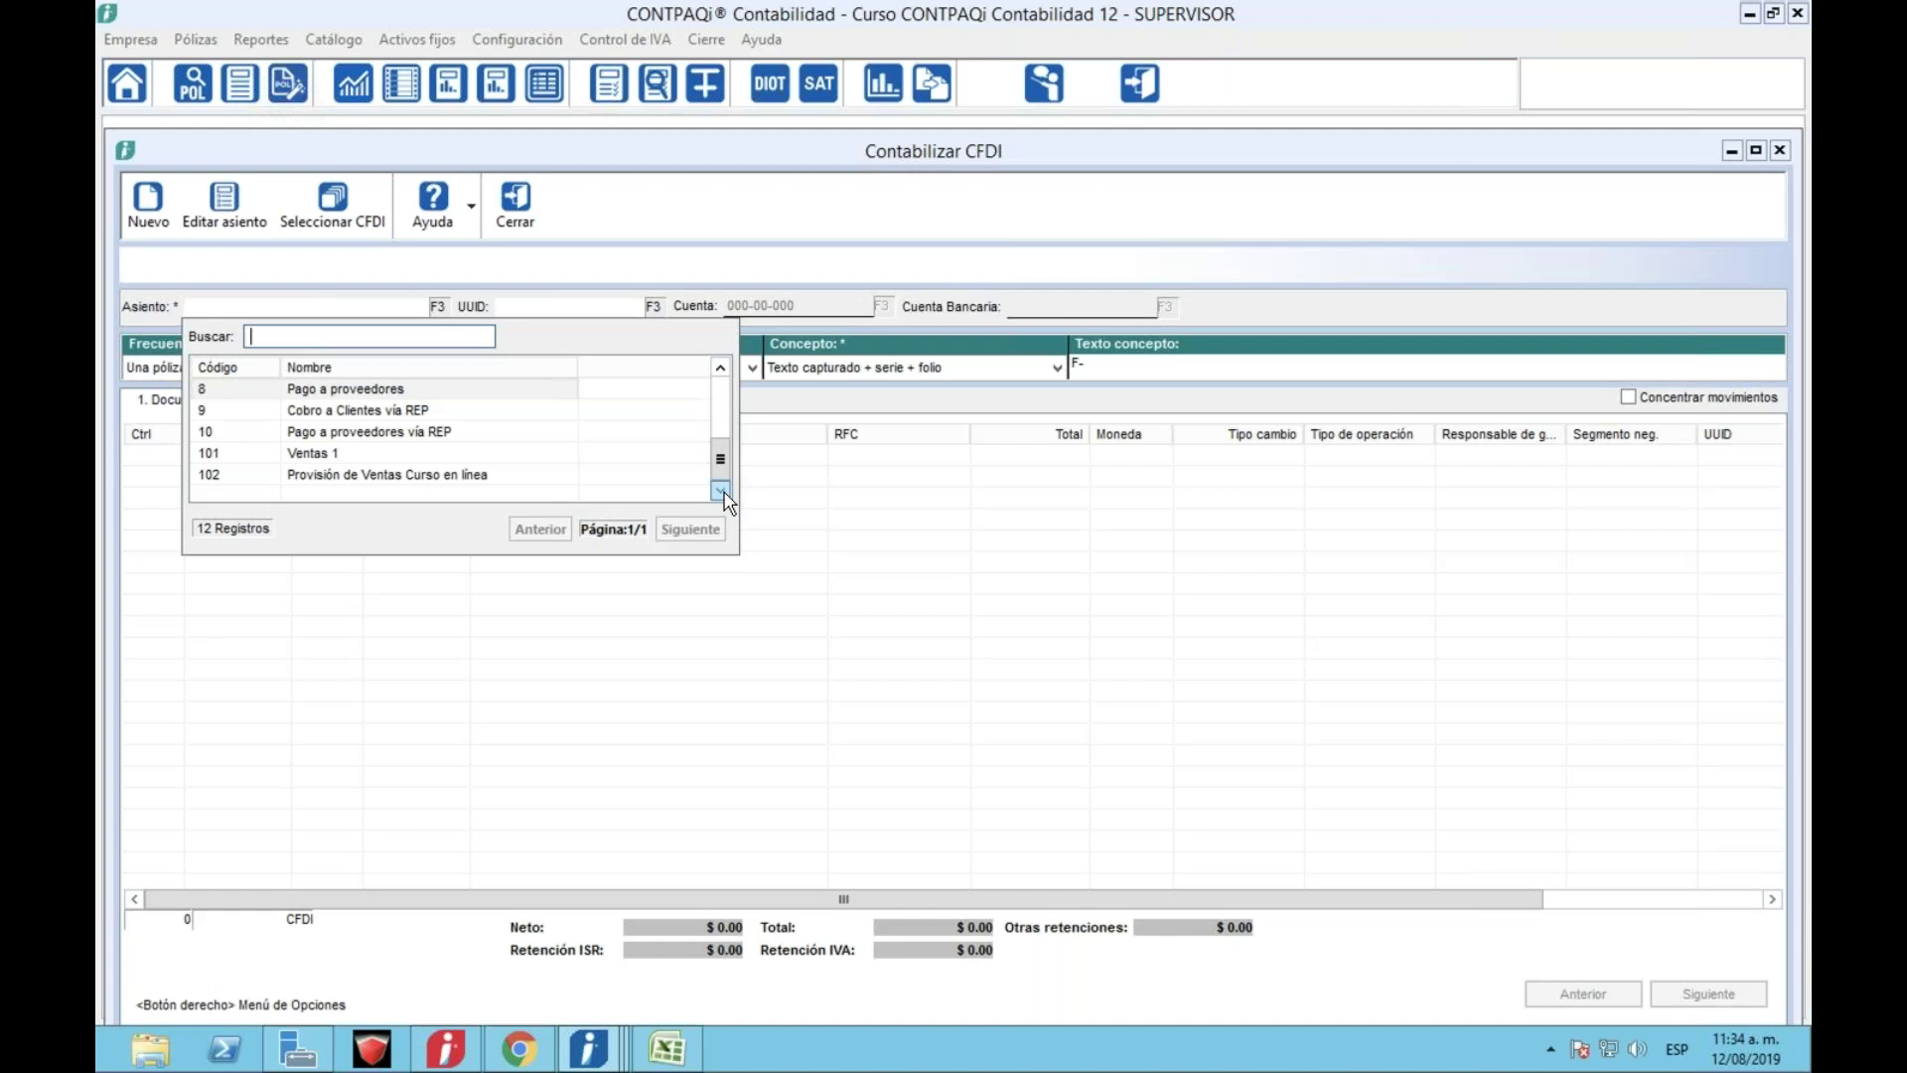
Choose asiento 102 Provisión de Ventas Curso en línea from the asiento template list.
key(Escape)
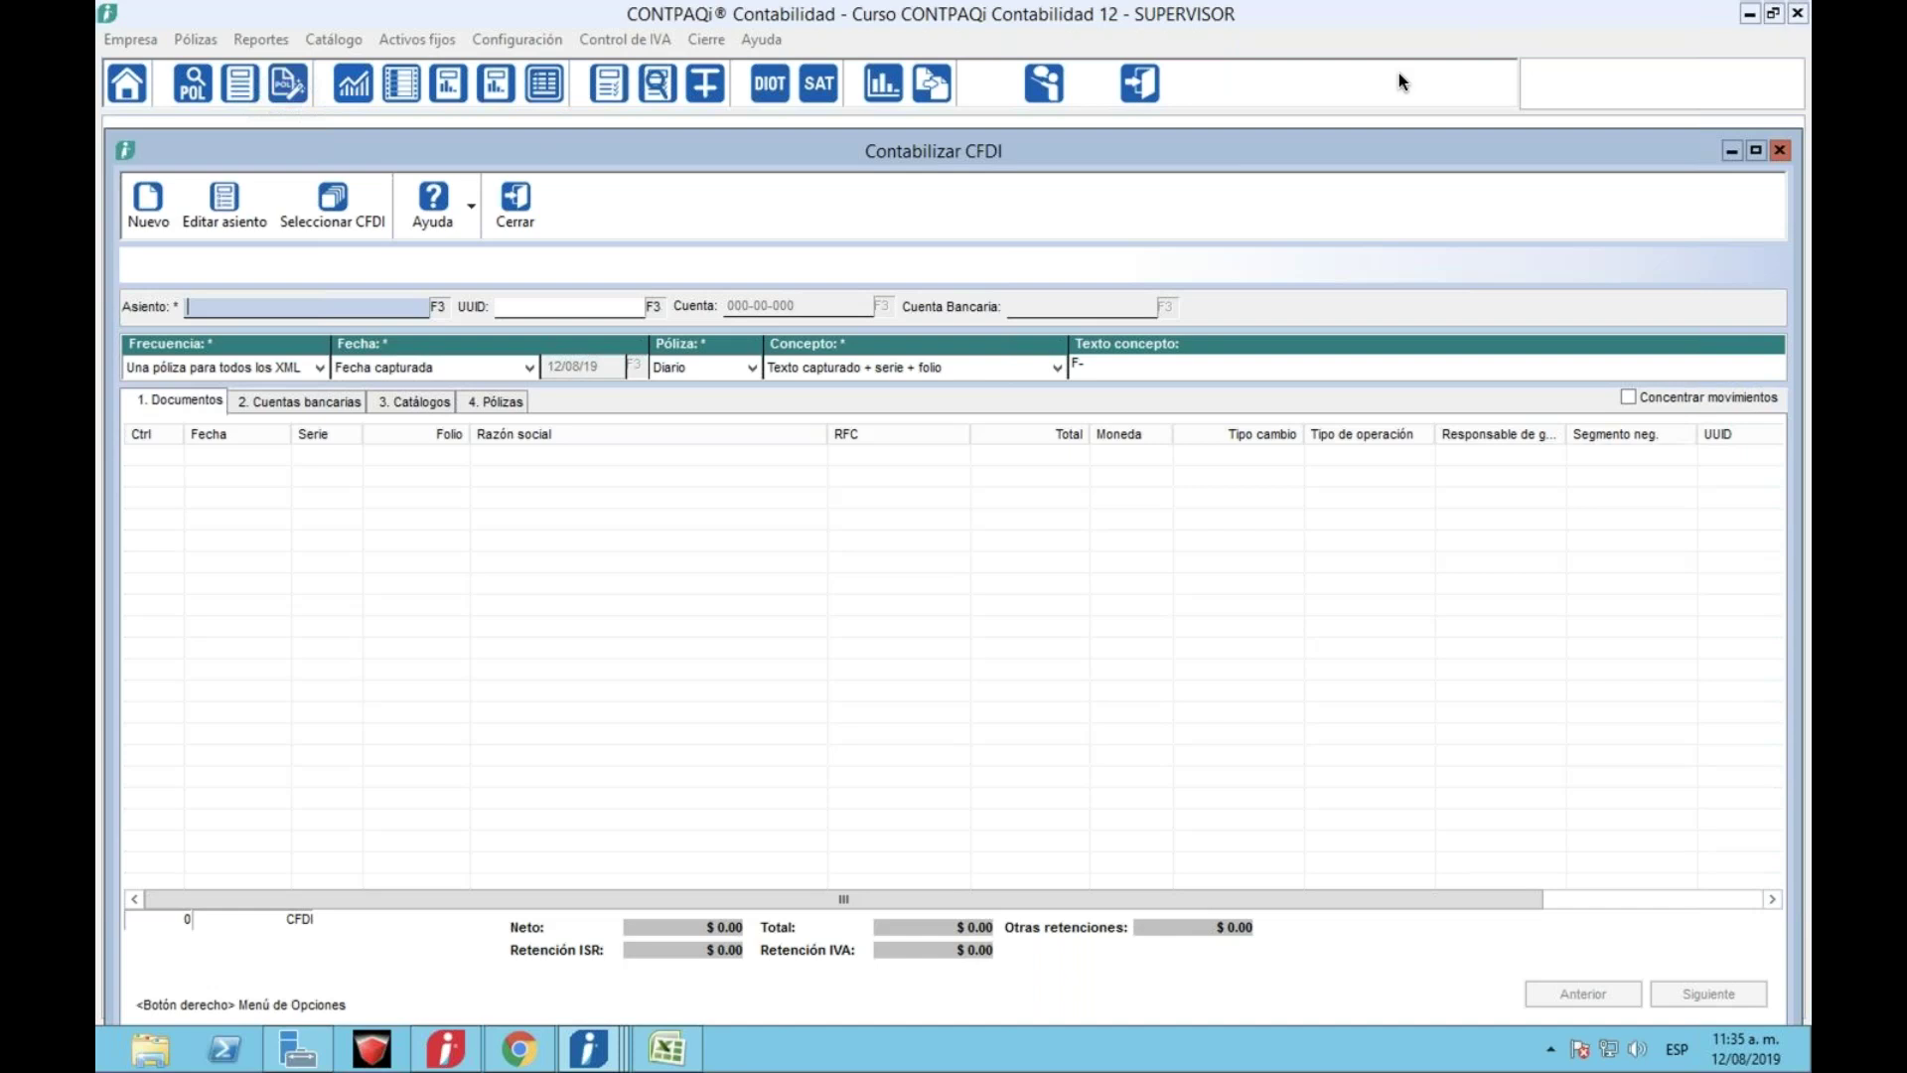
click(438, 306)
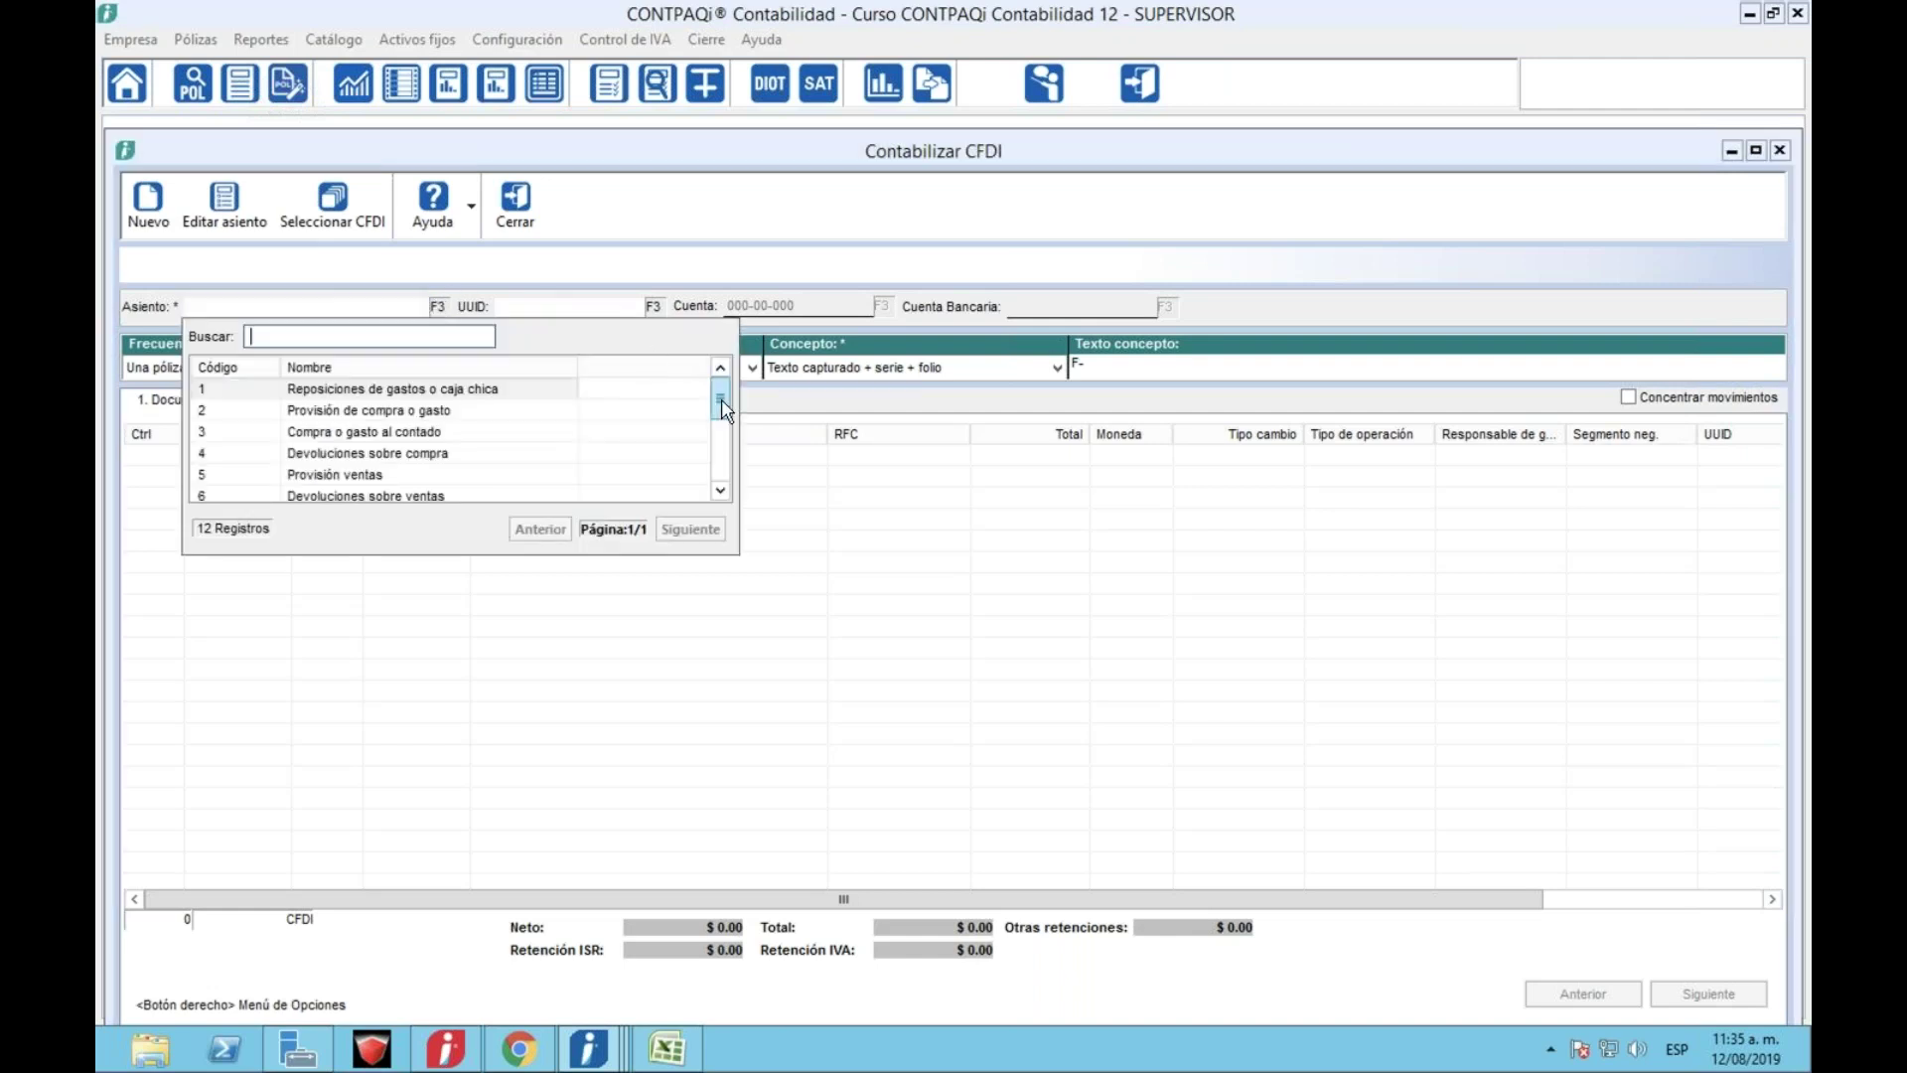
drag(721, 402, 720, 489)
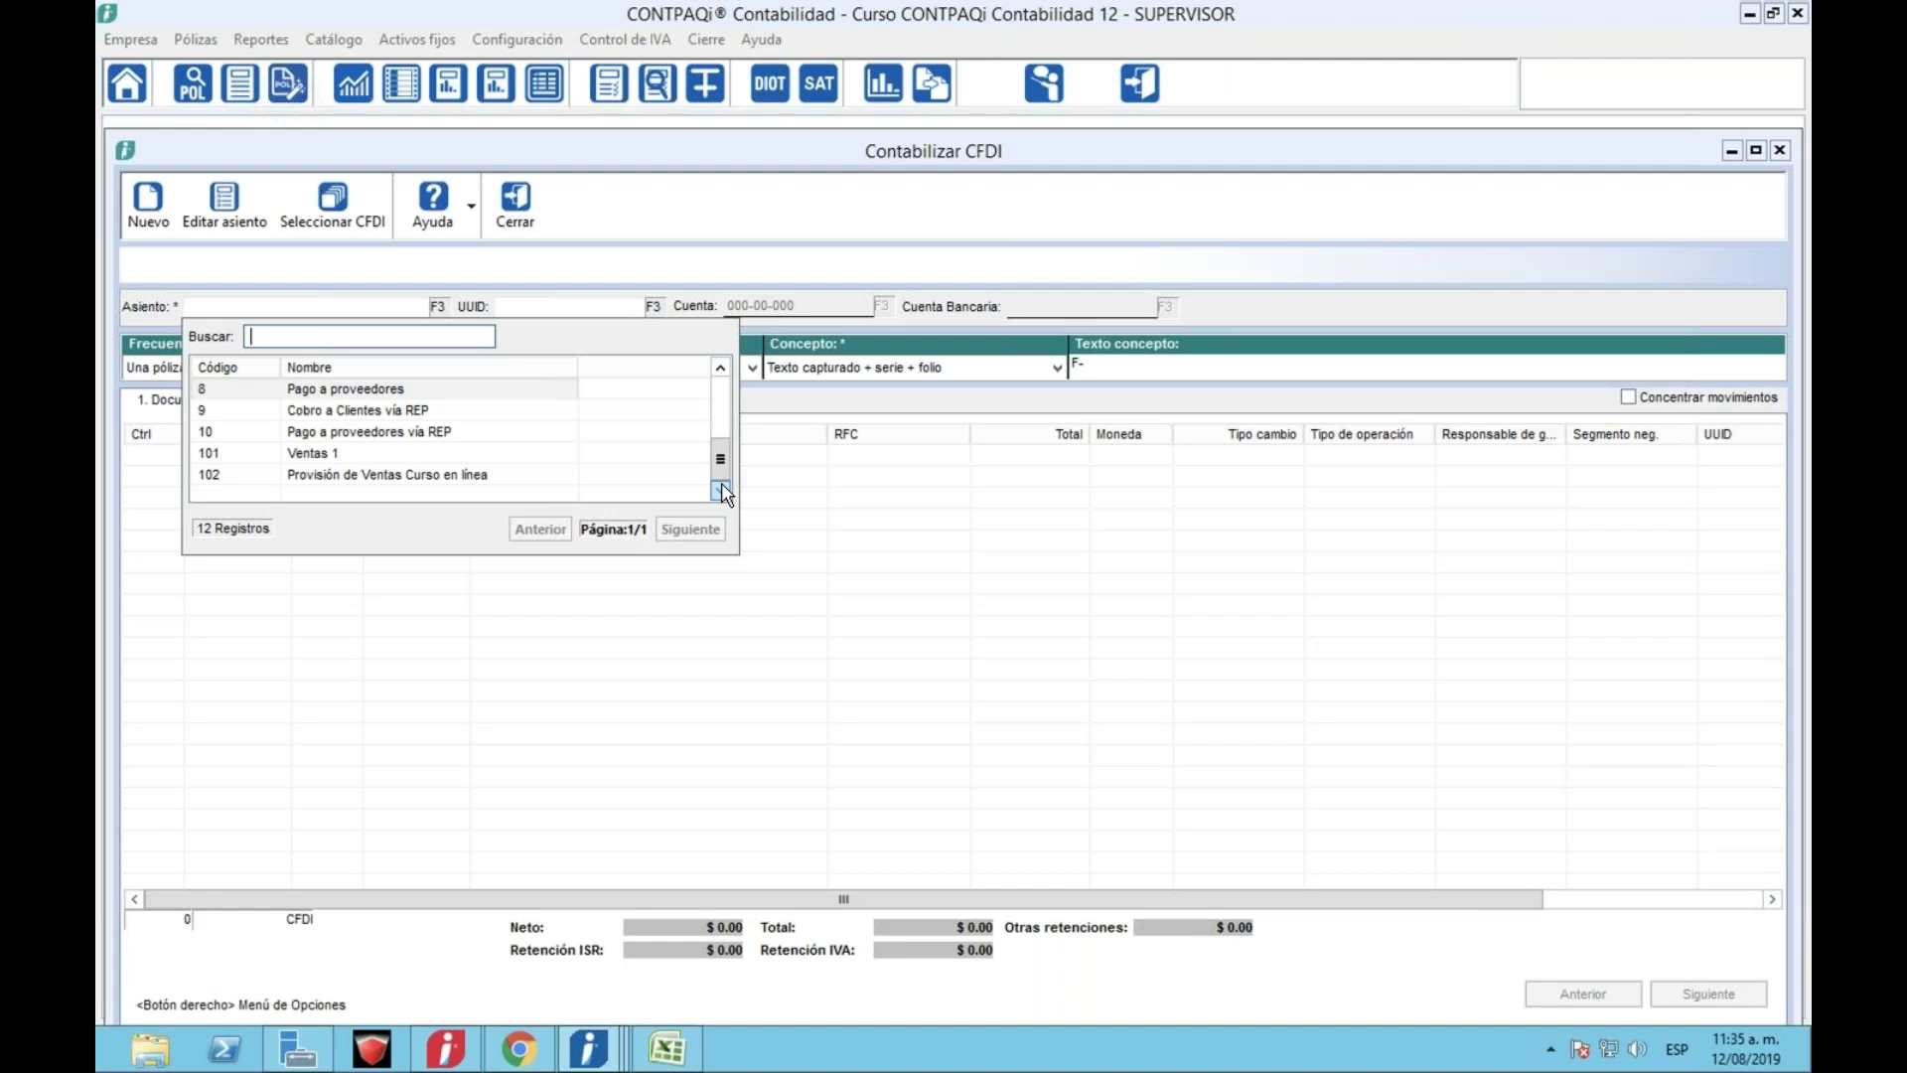
double_click(374, 475)
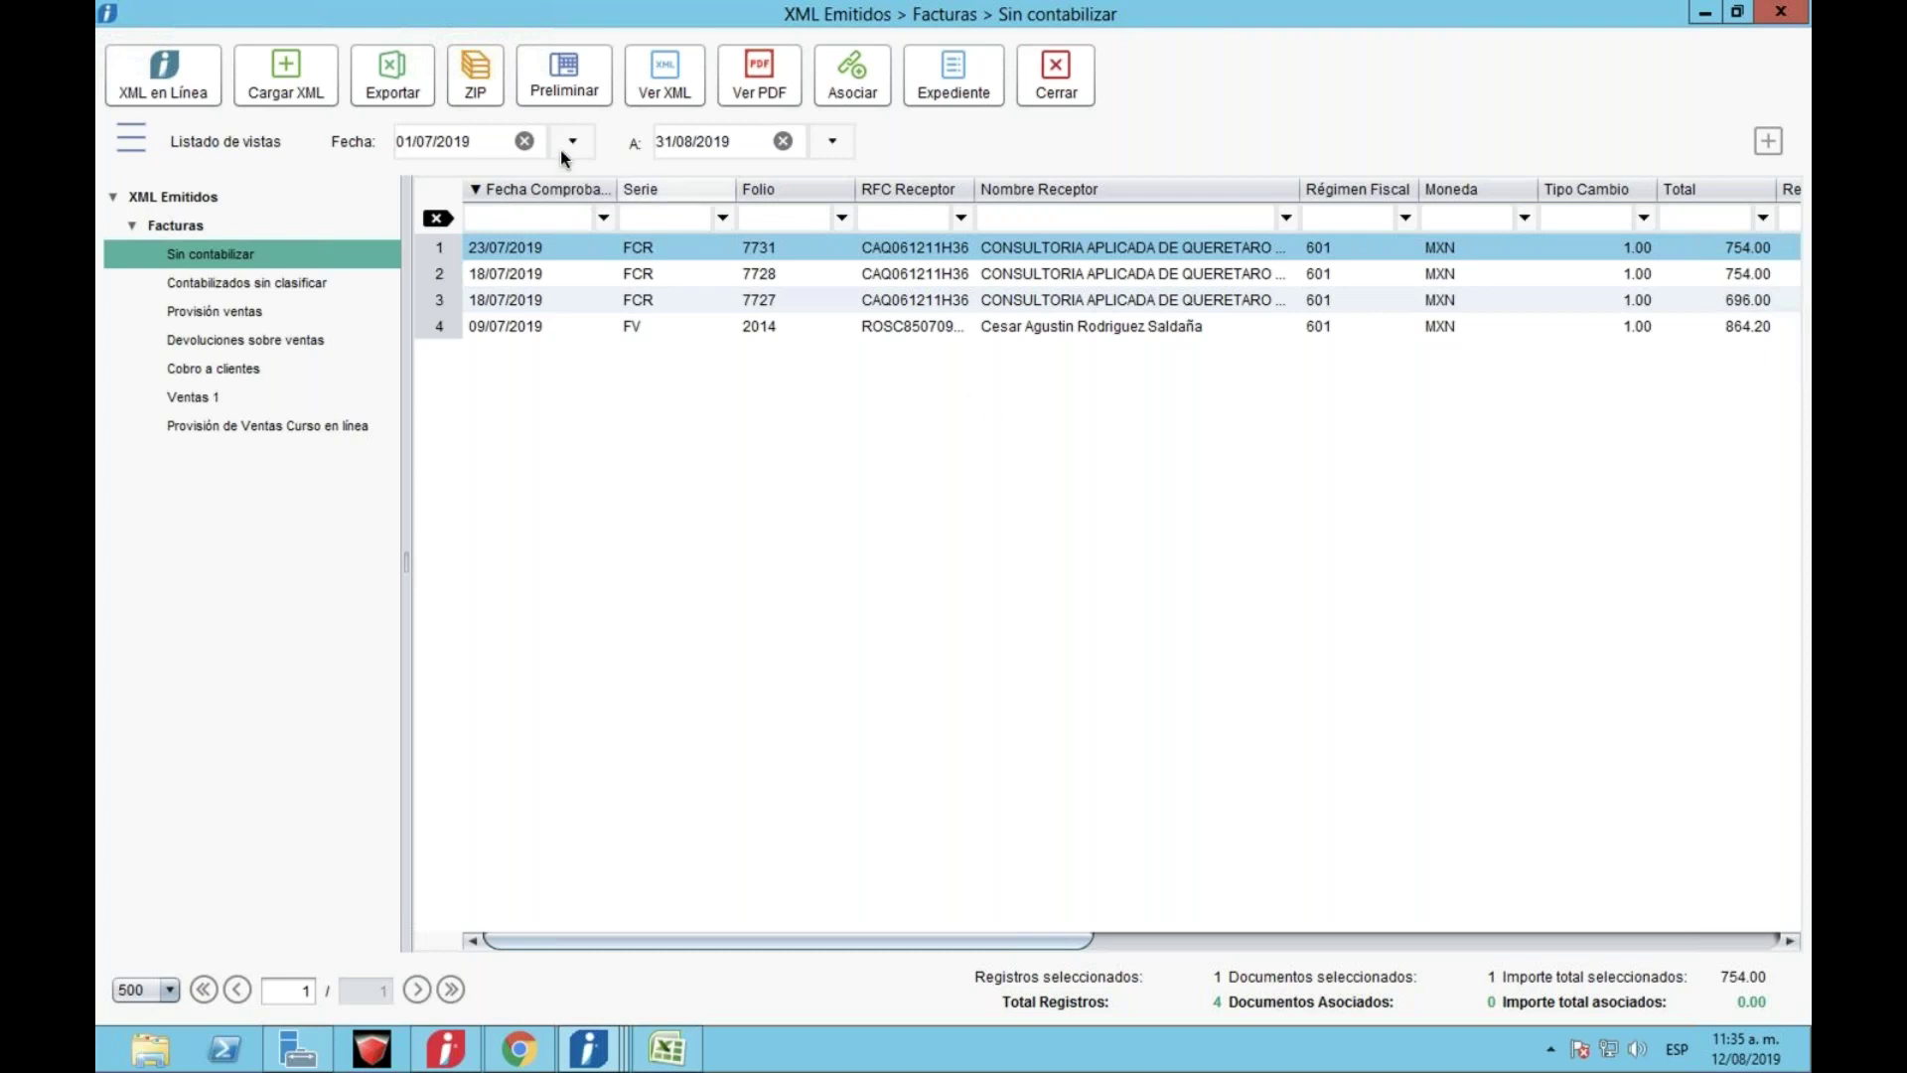
Clear the Fecha start date, view the Contabilizados sin clasificar and Provisión ventas groups, then close the browser.
click(524, 141)
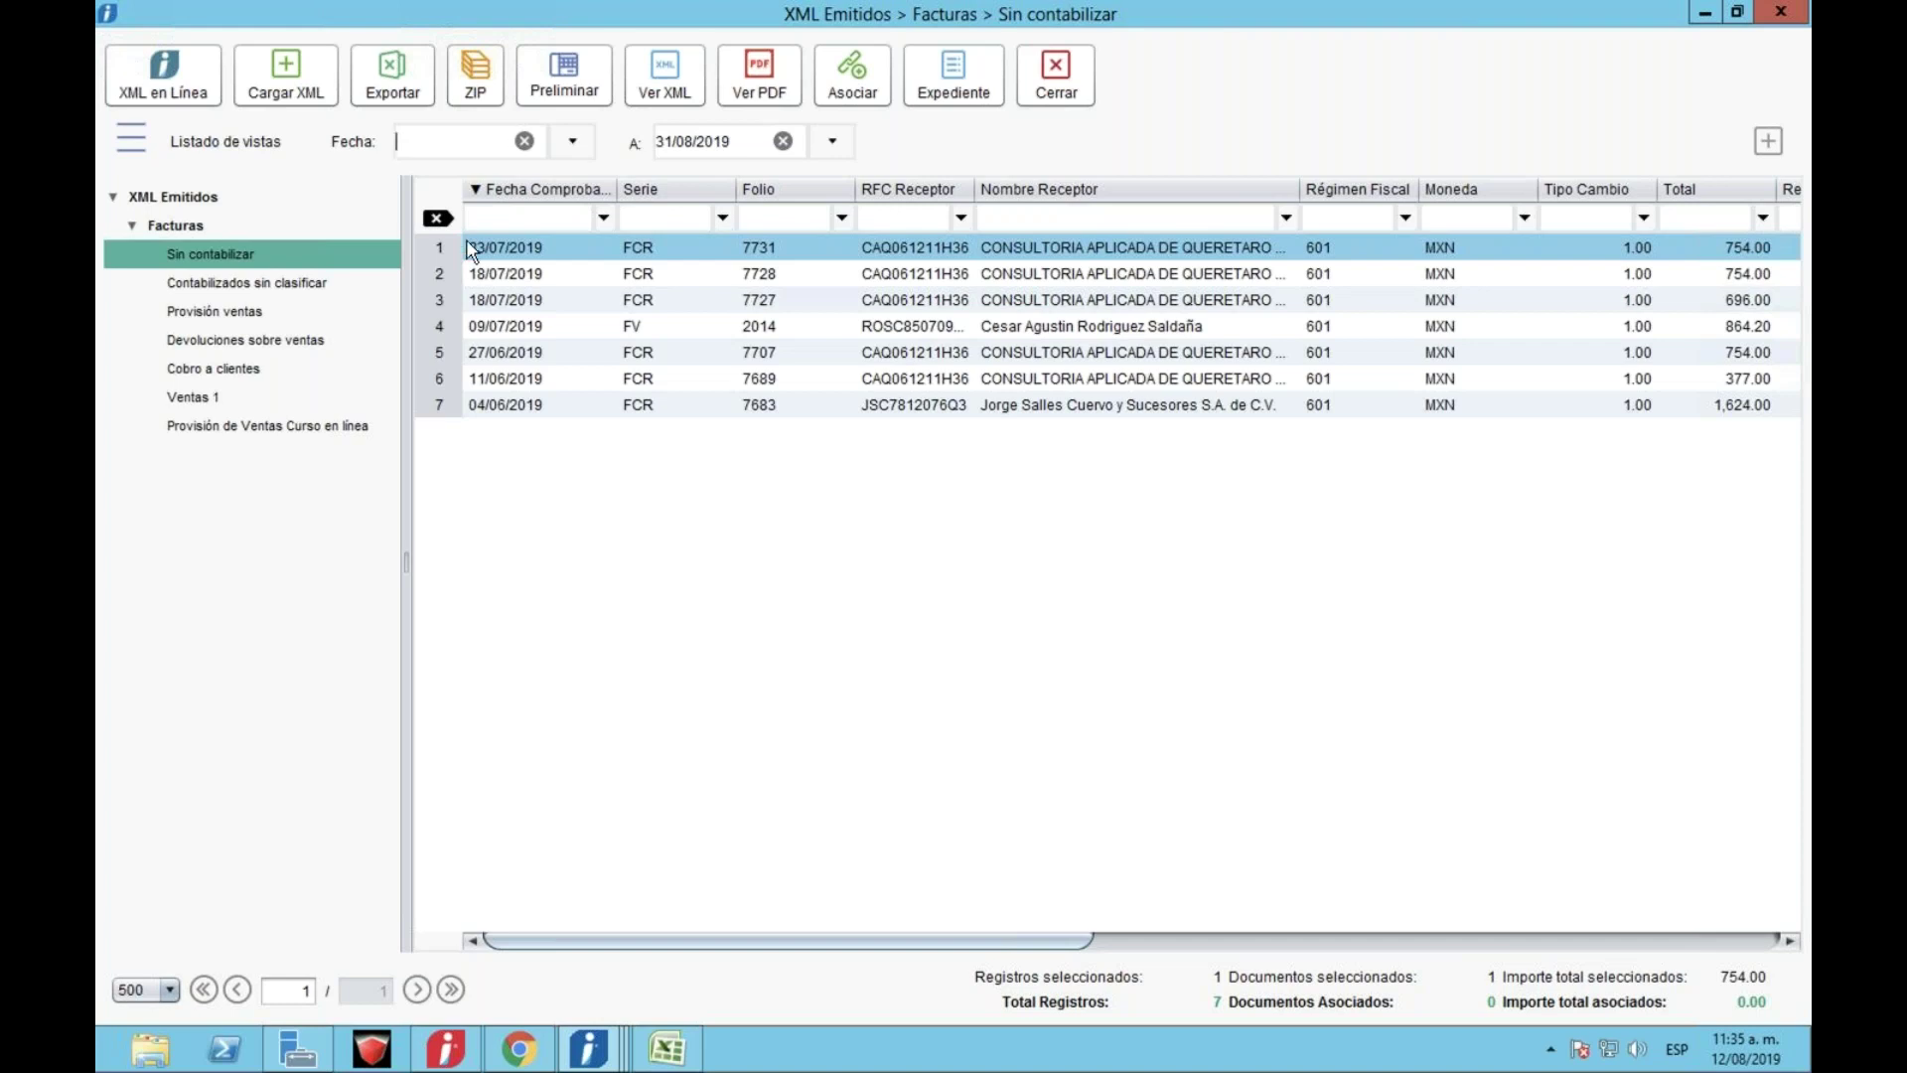
click(255, 280)
click(224, 312)
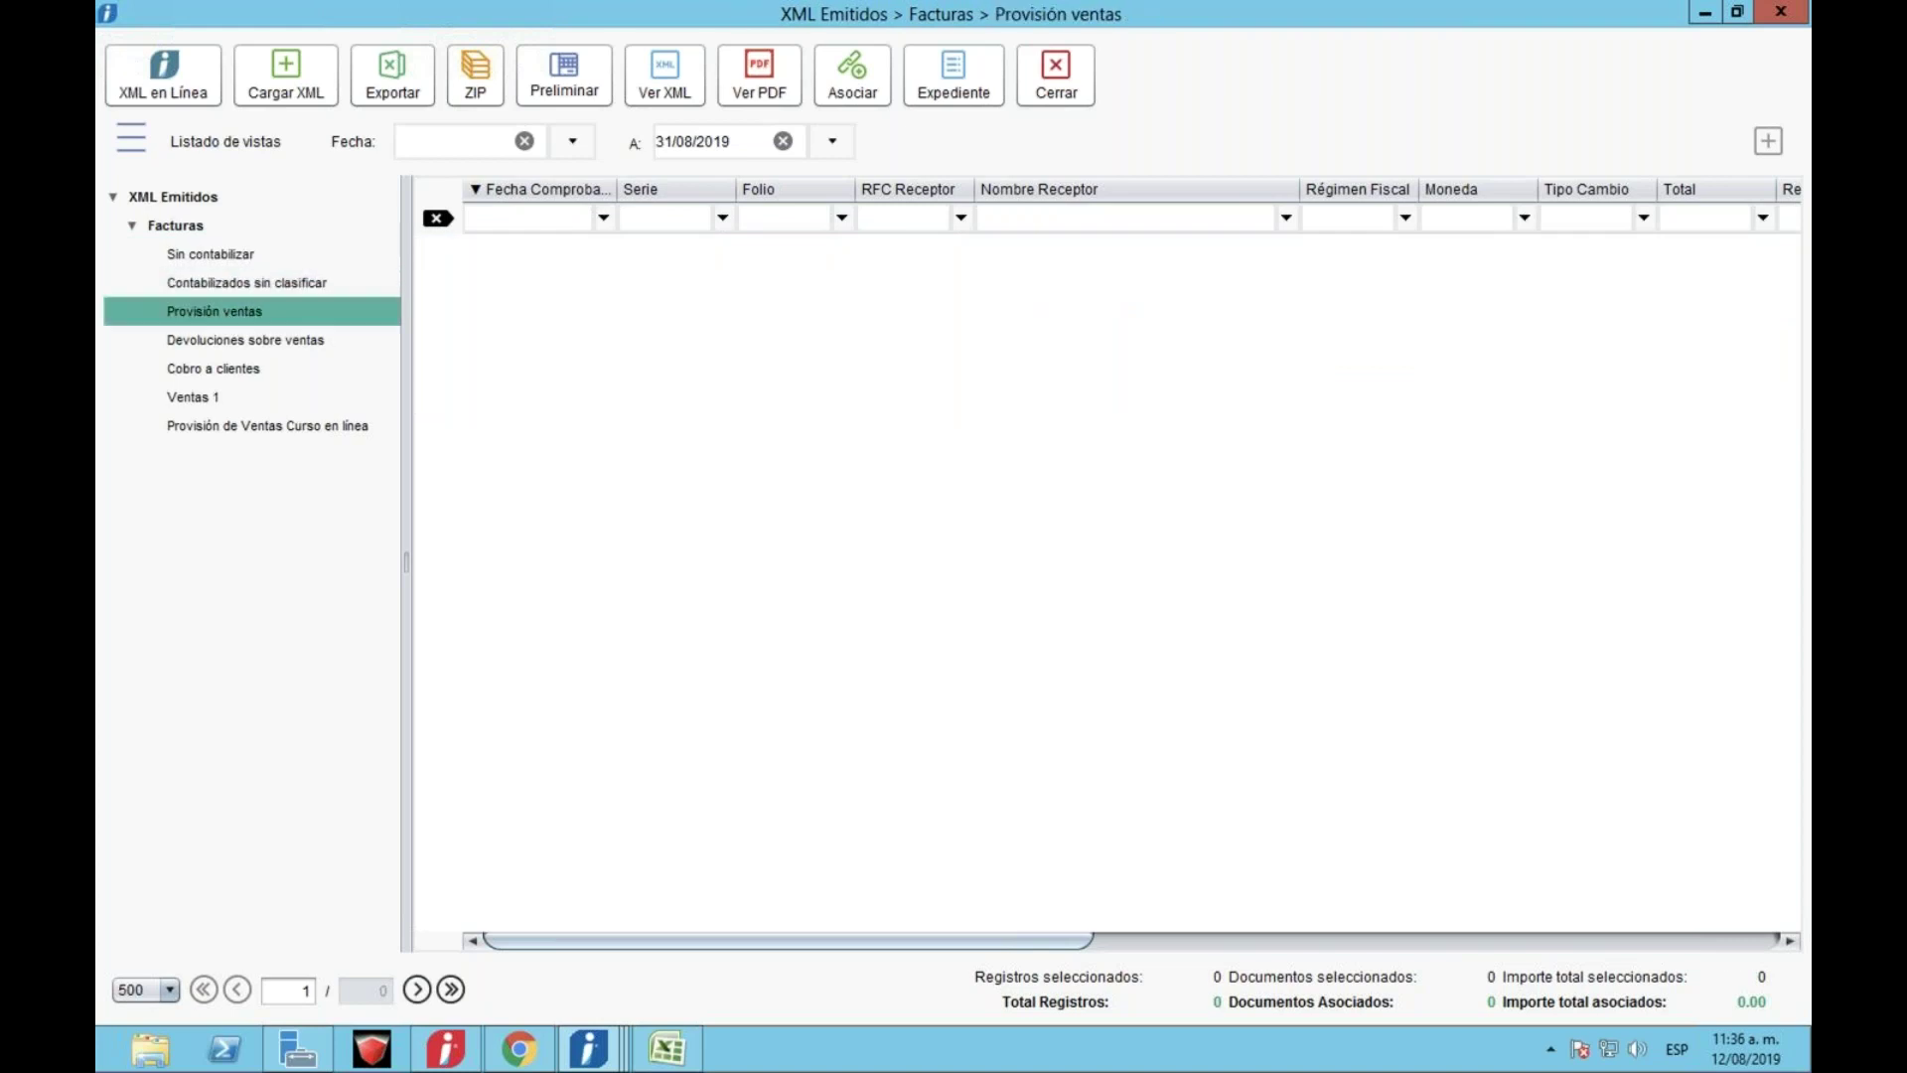
click(1056, 80)
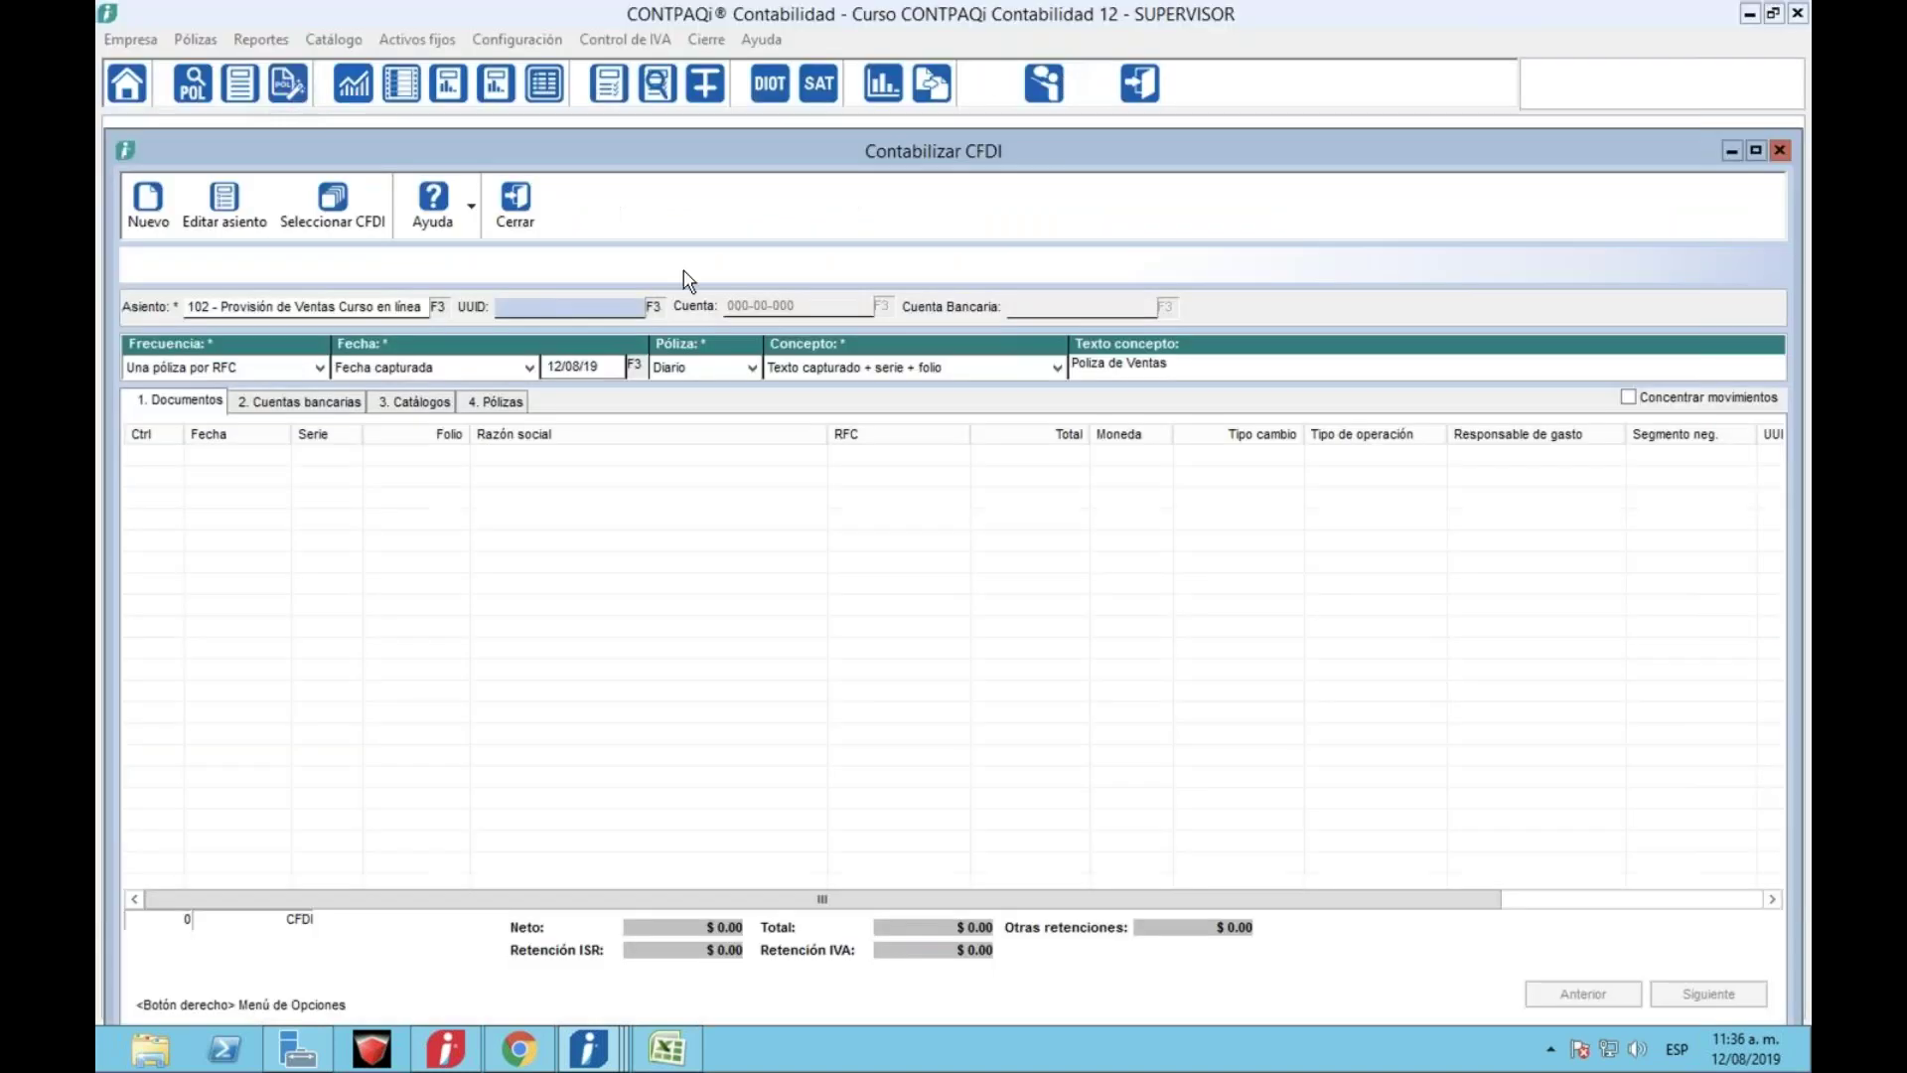
Set asiento 102 Provisión de Ventas Curso en línea and list the issued invoices pending contabilization.
click(433, 311)
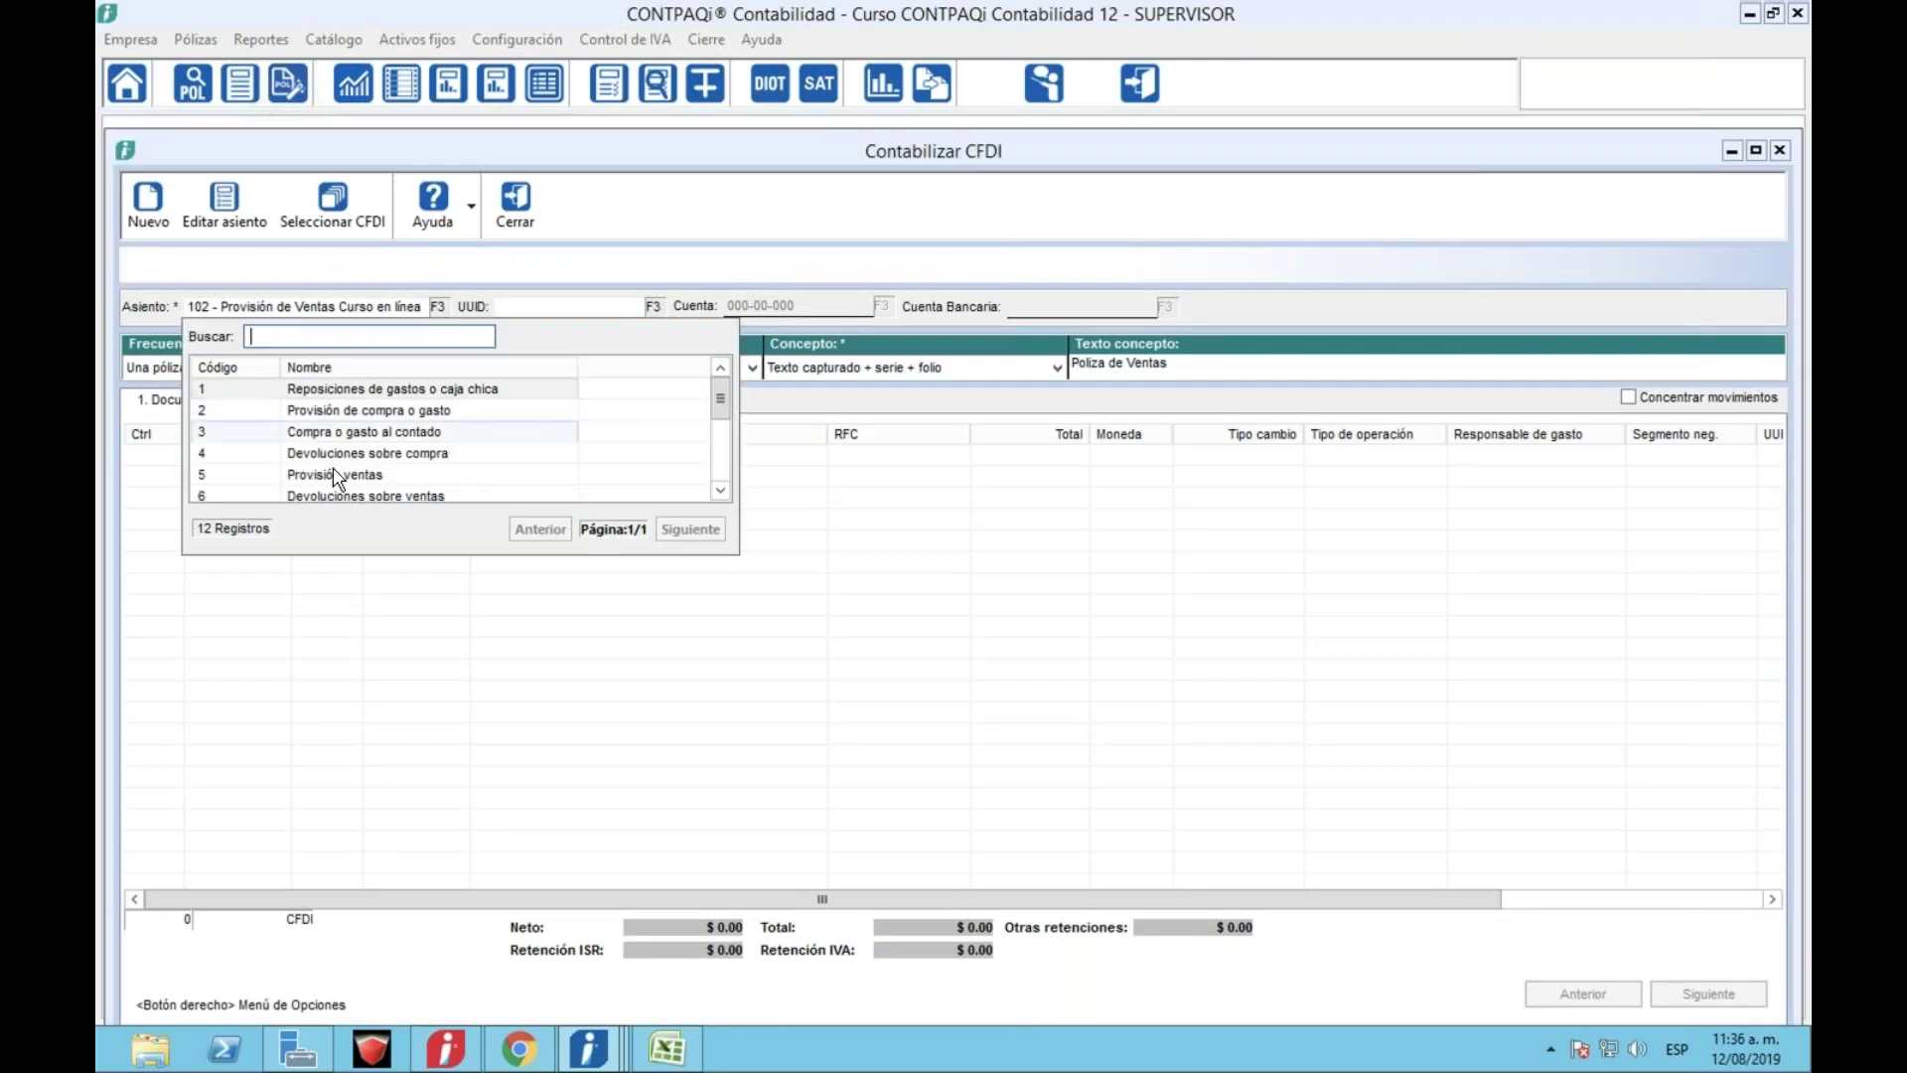
click(334, 479)
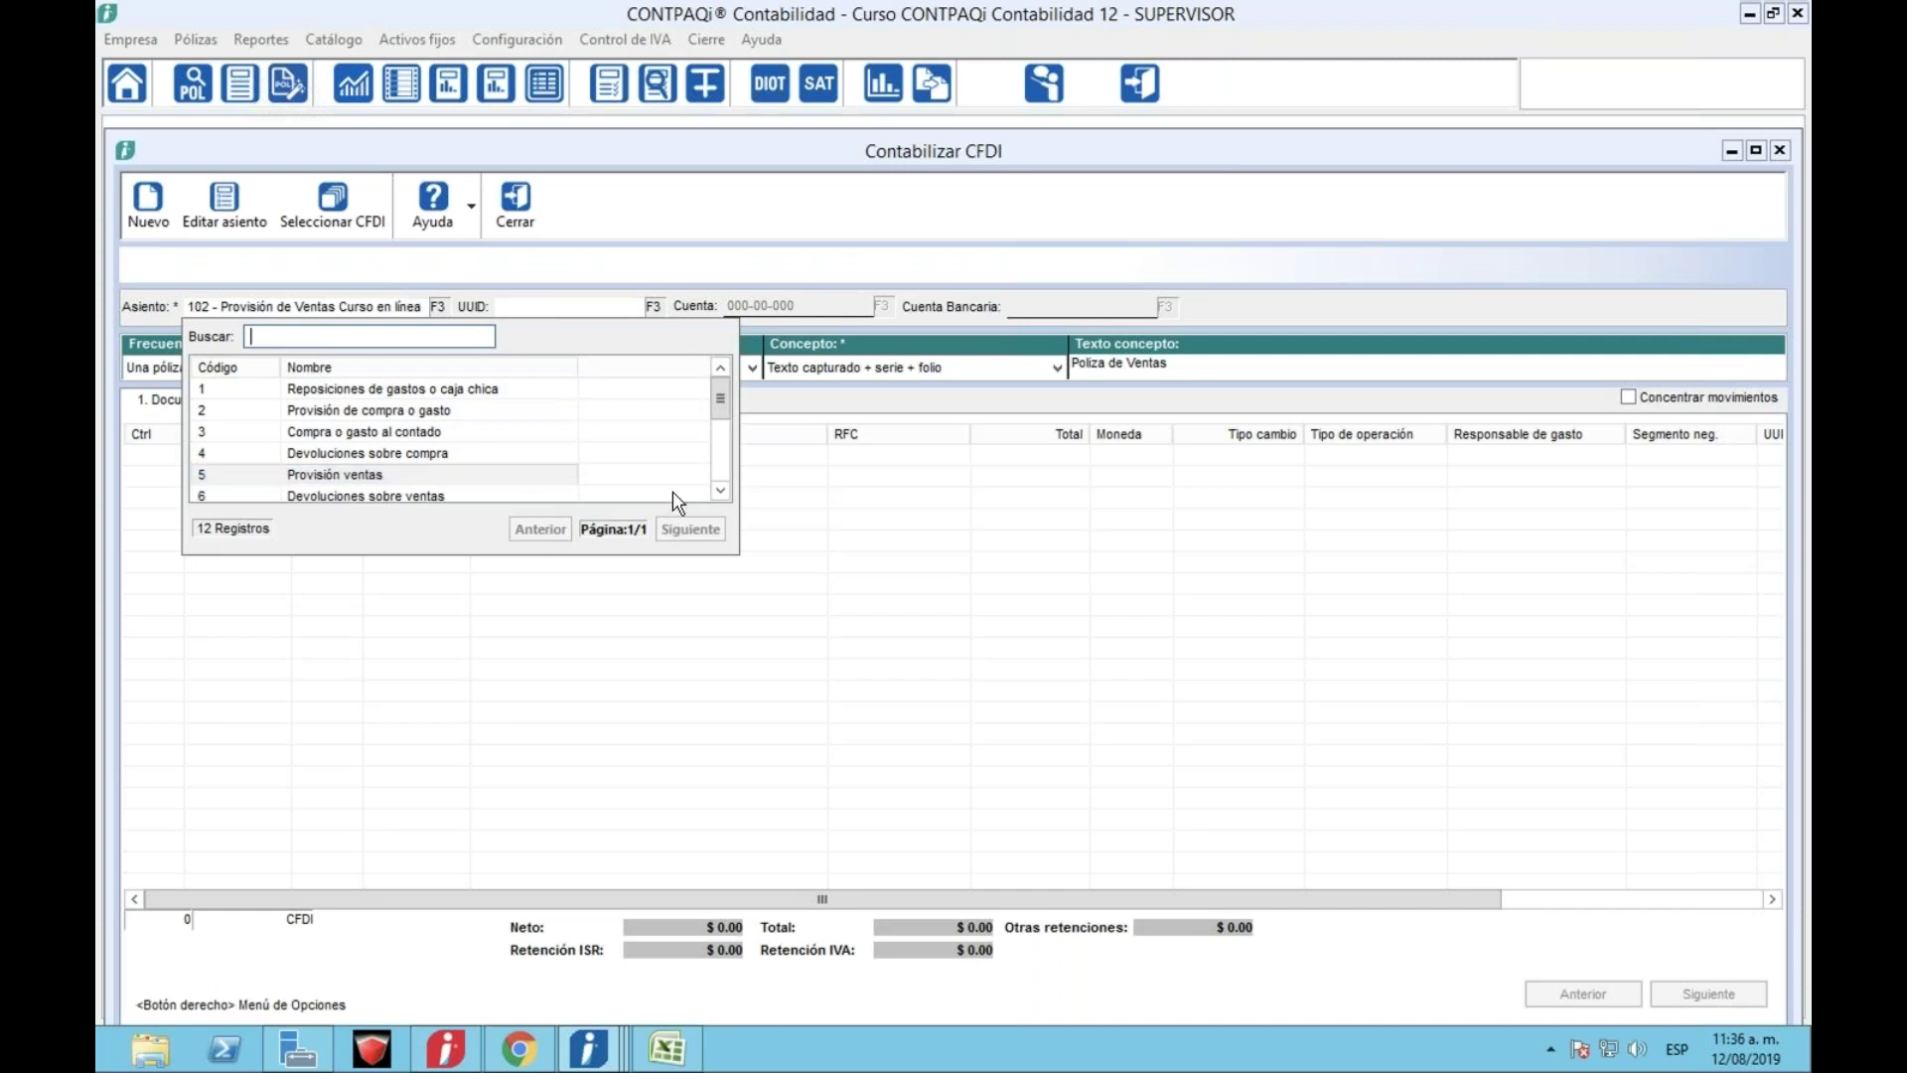
click(720, 490)
click(719, 493)
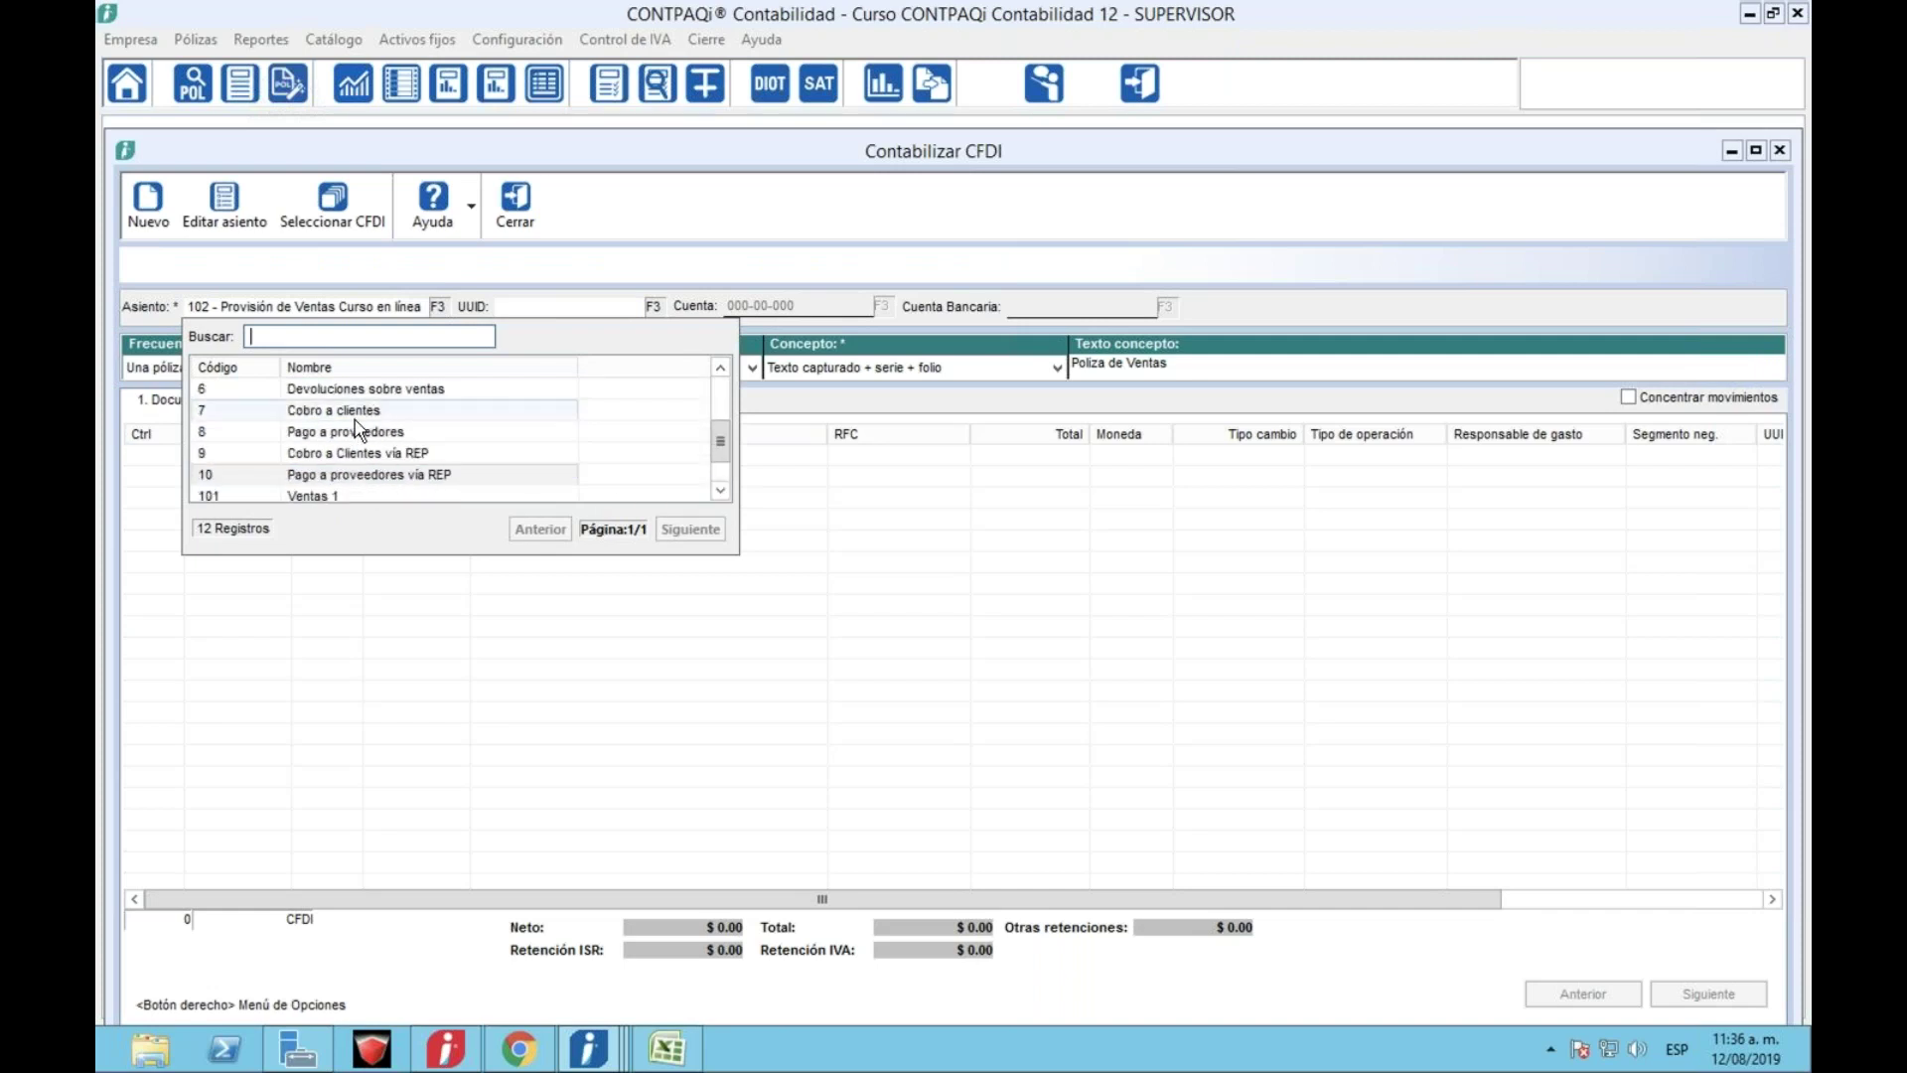
click(720, 490)
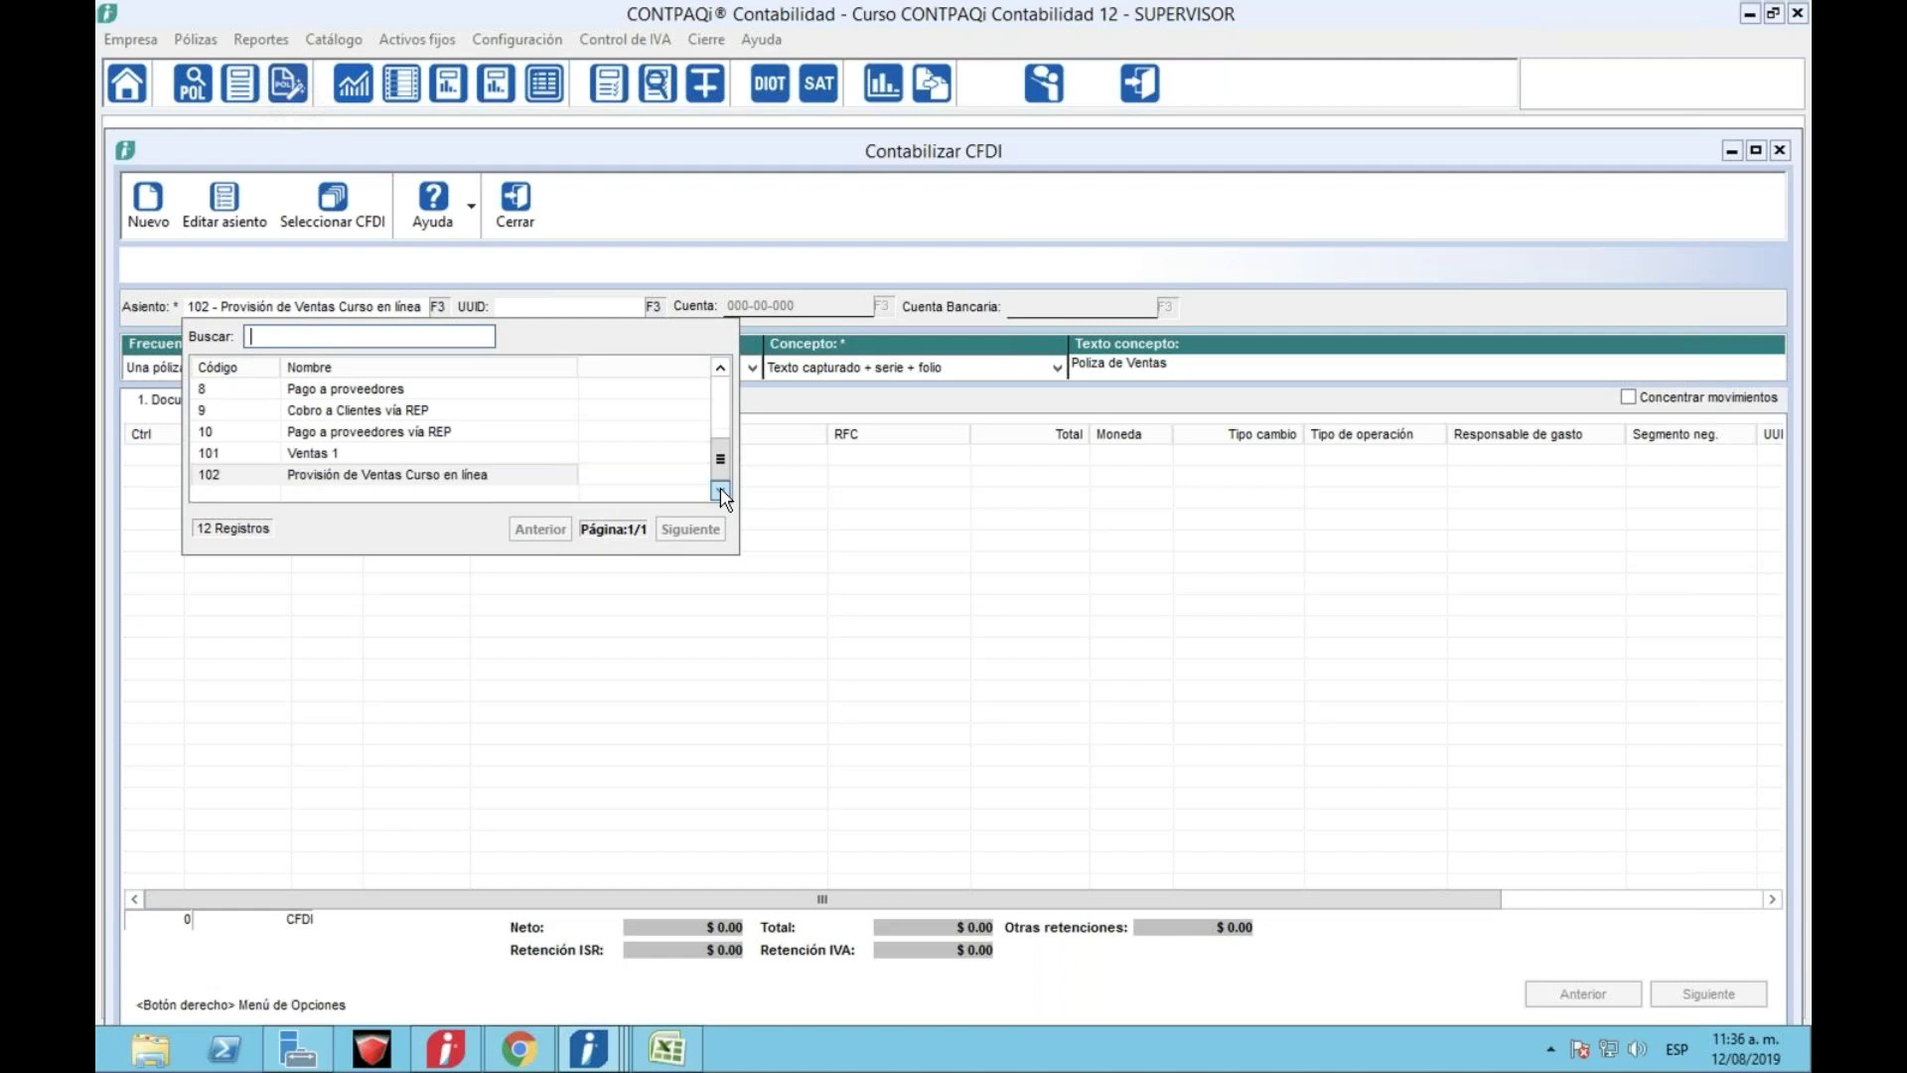
click(304, 455)
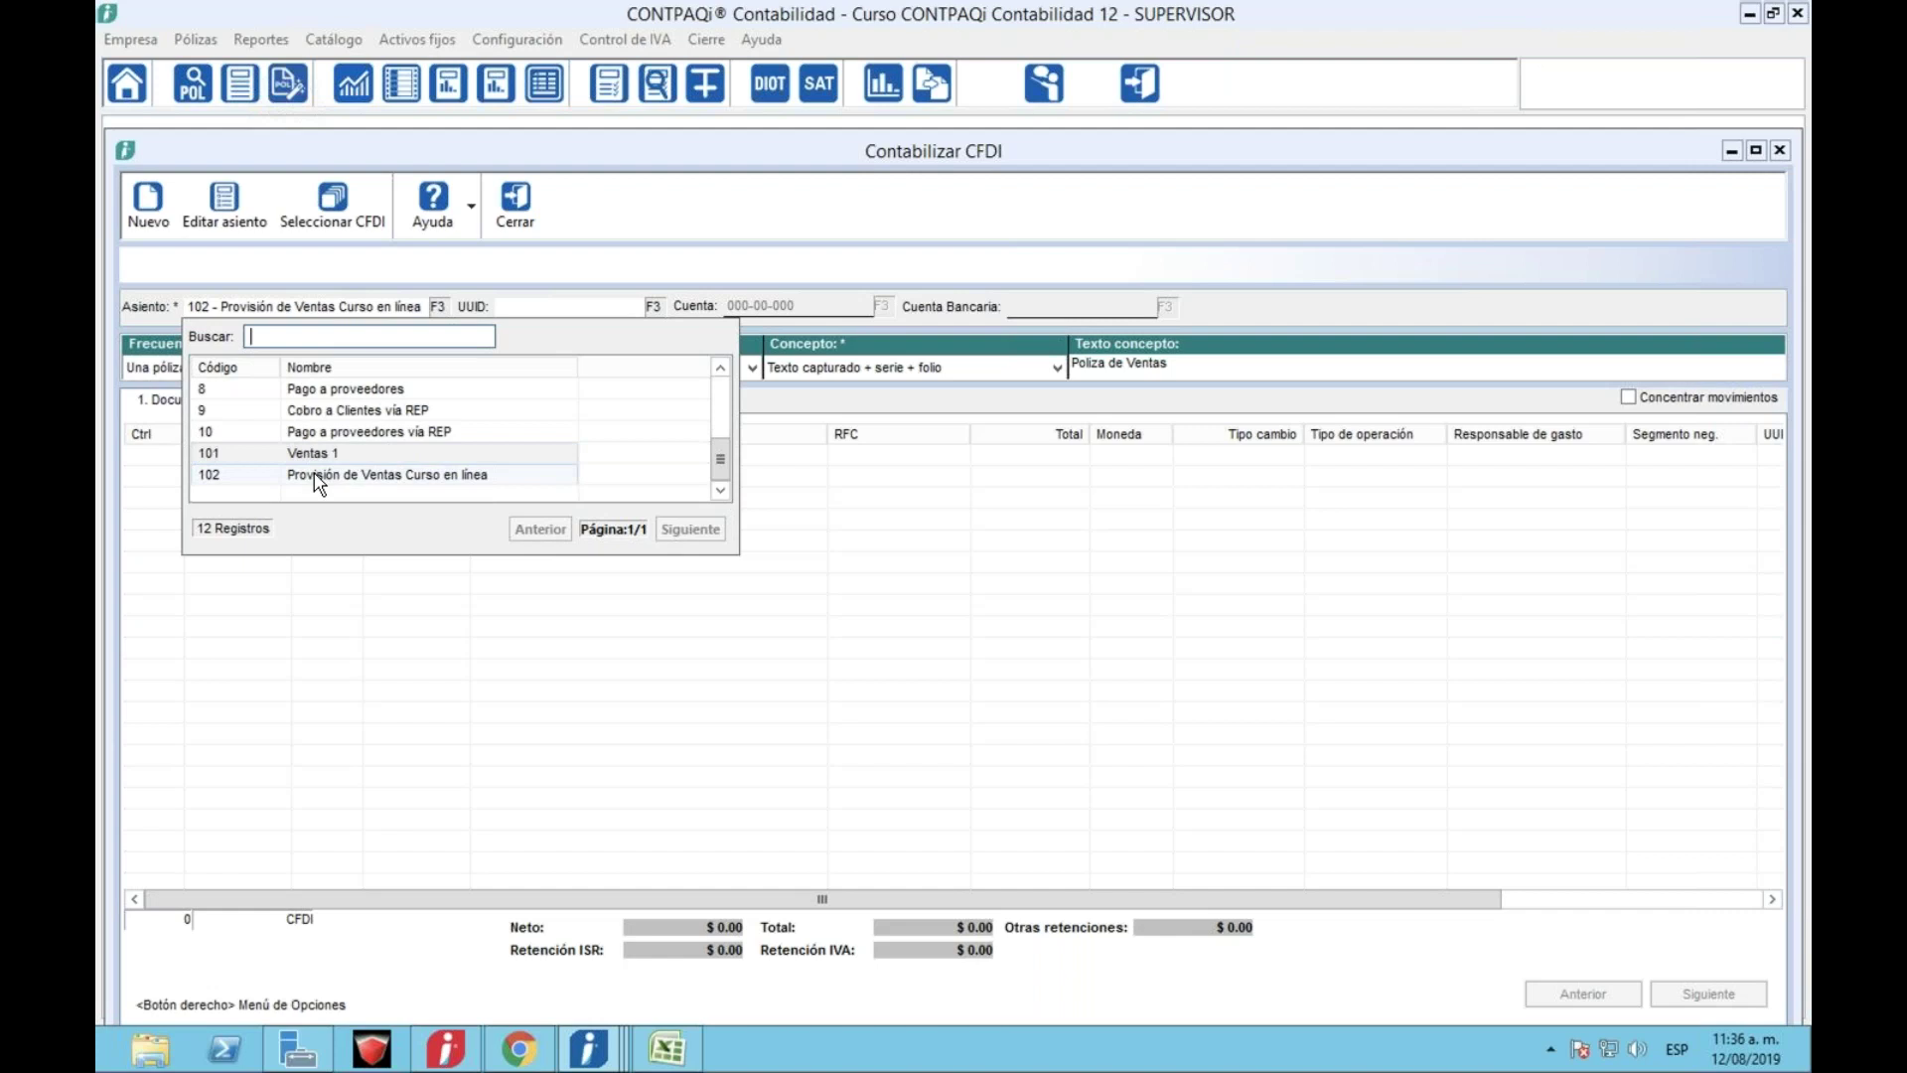
double_click(318, 475)
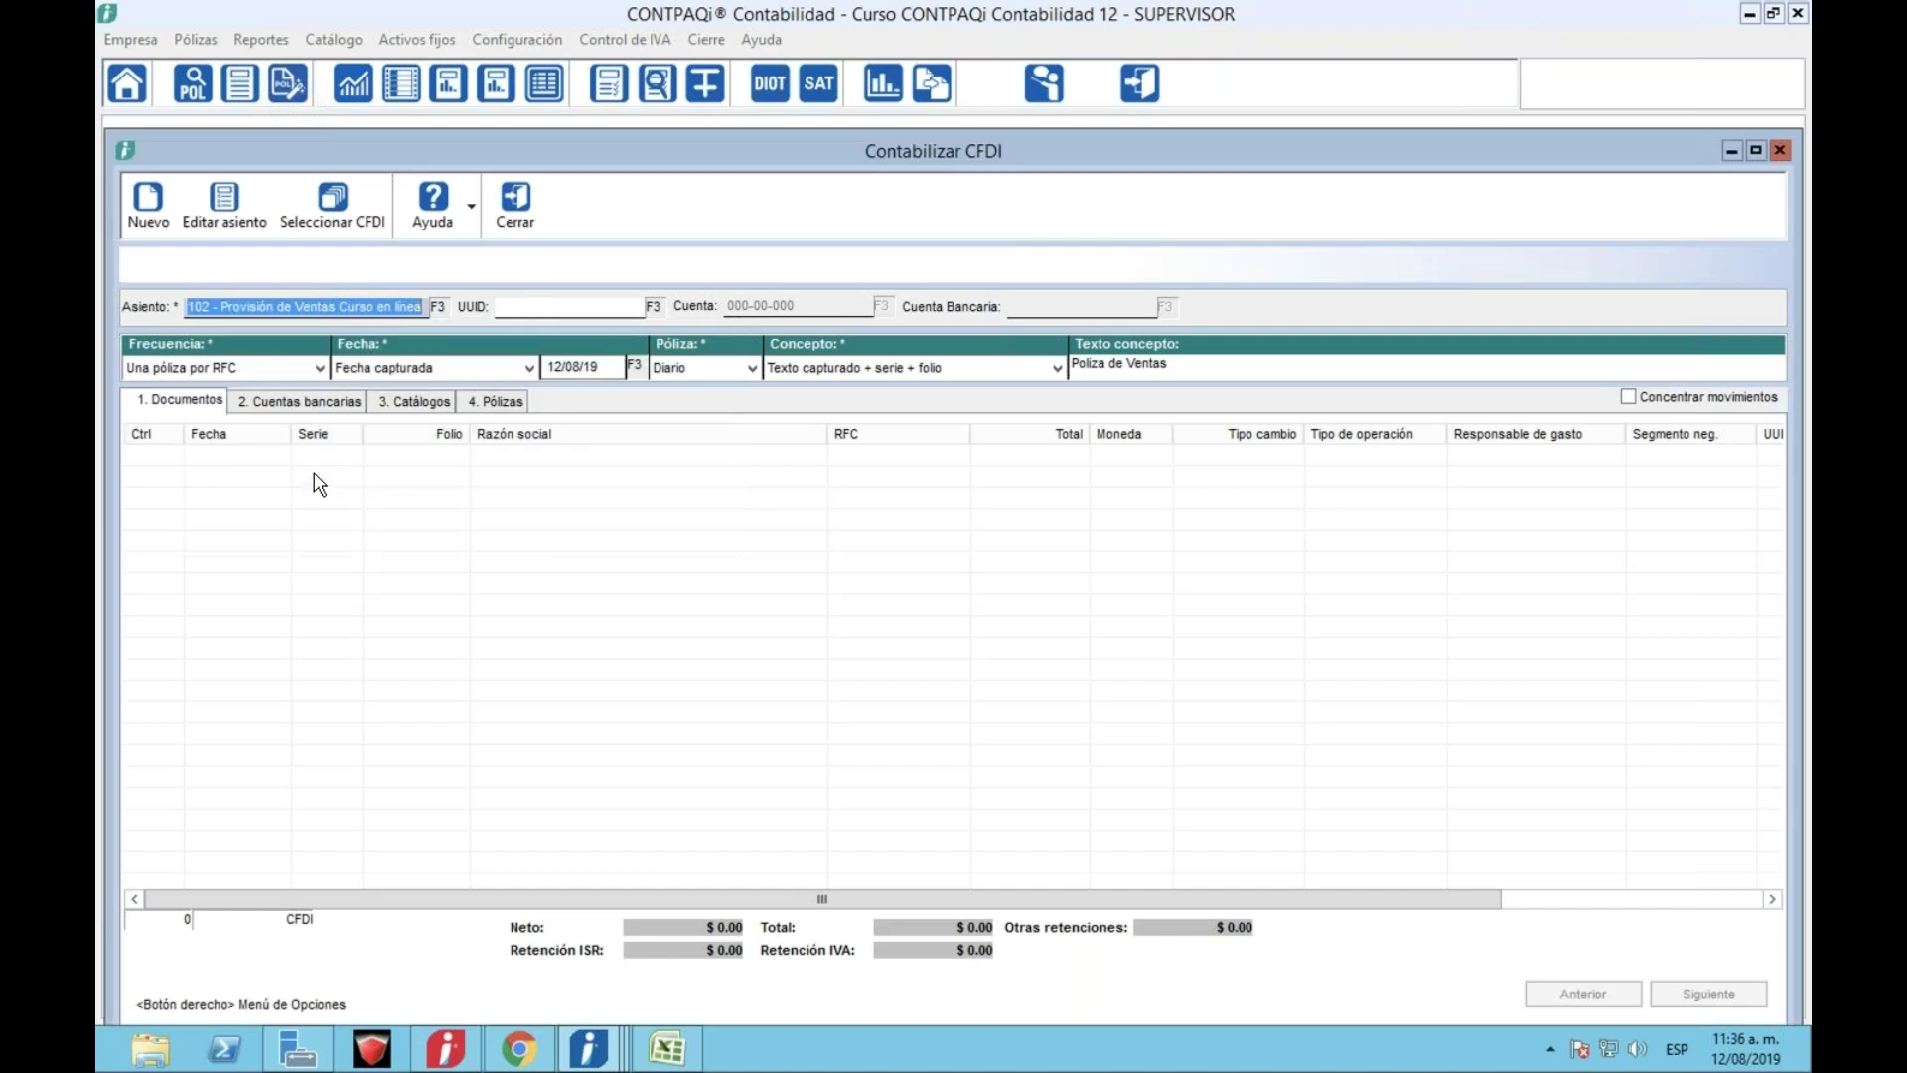
click(327, 205)
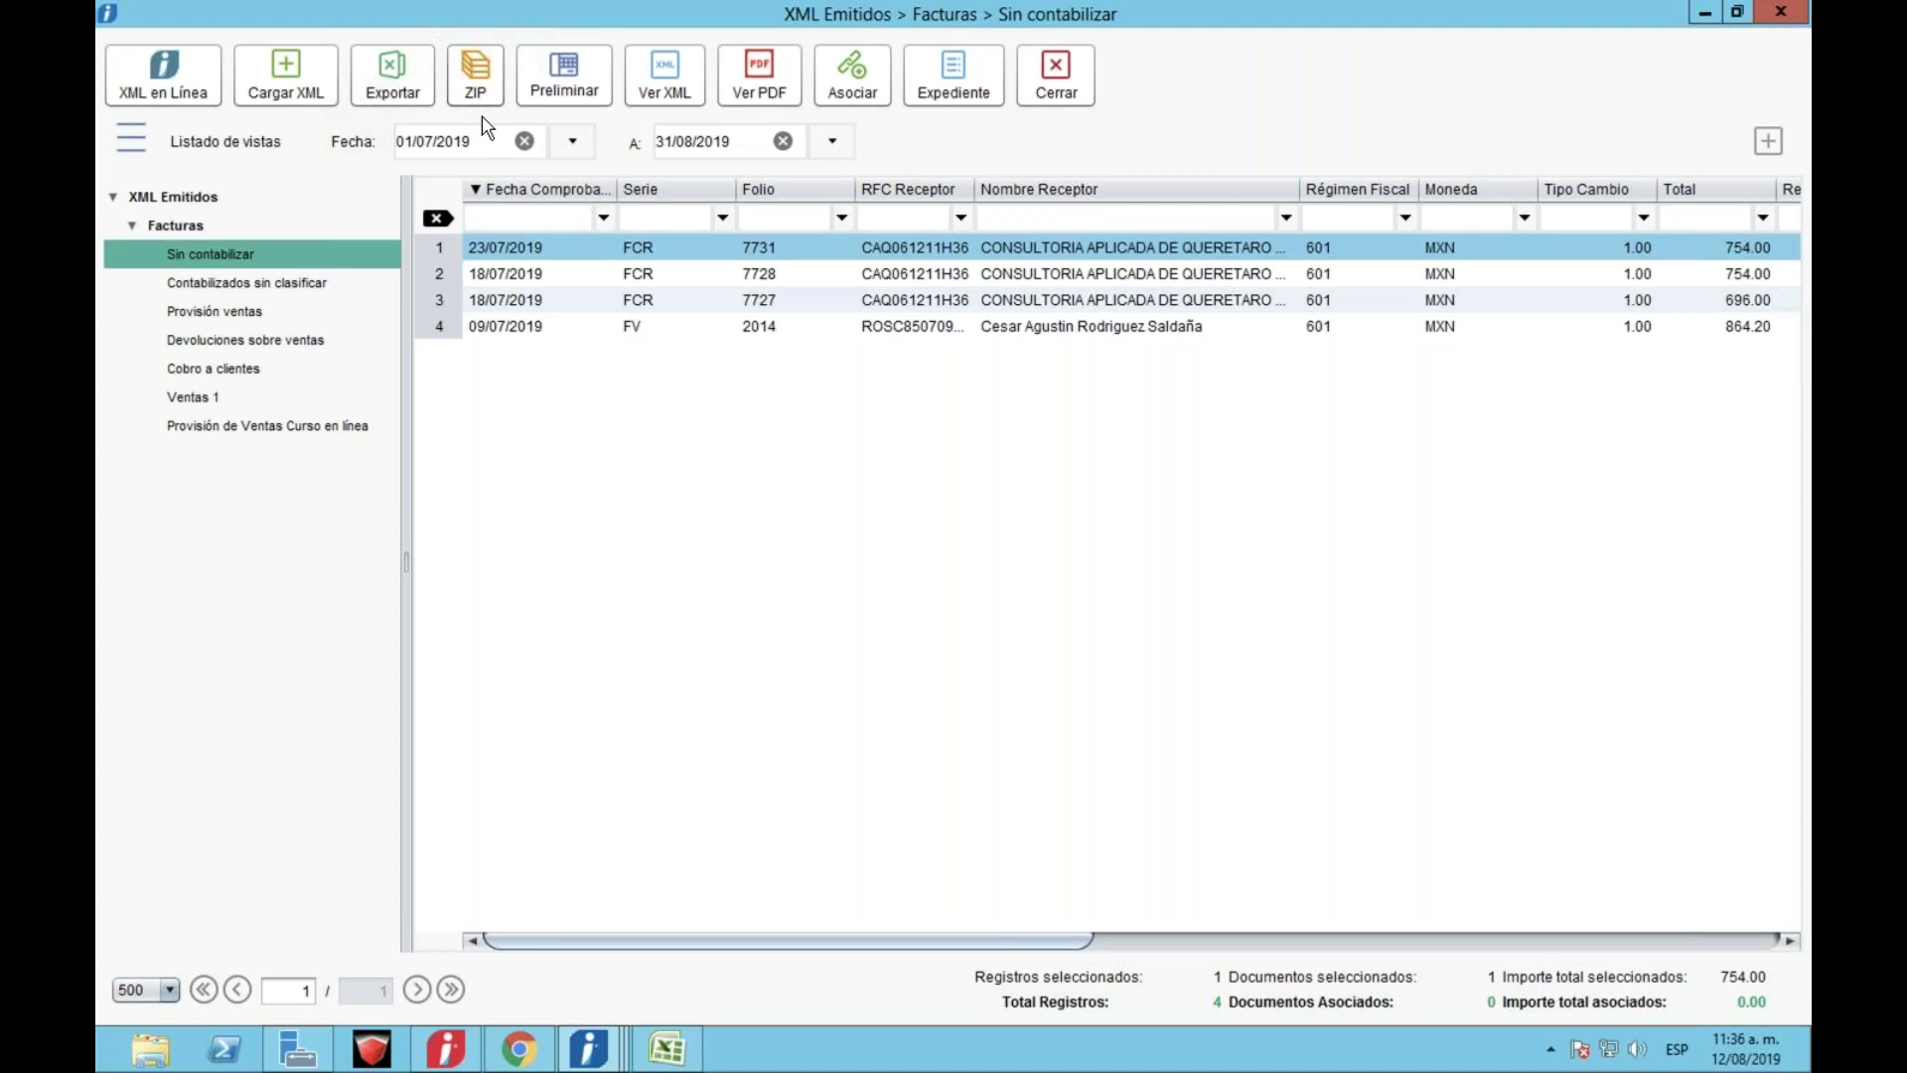
Clear the start date and view the Provisión ventas, Devoluciones, Cobro, Ventas 1 and Curso en línea groups.
click(524, 142)
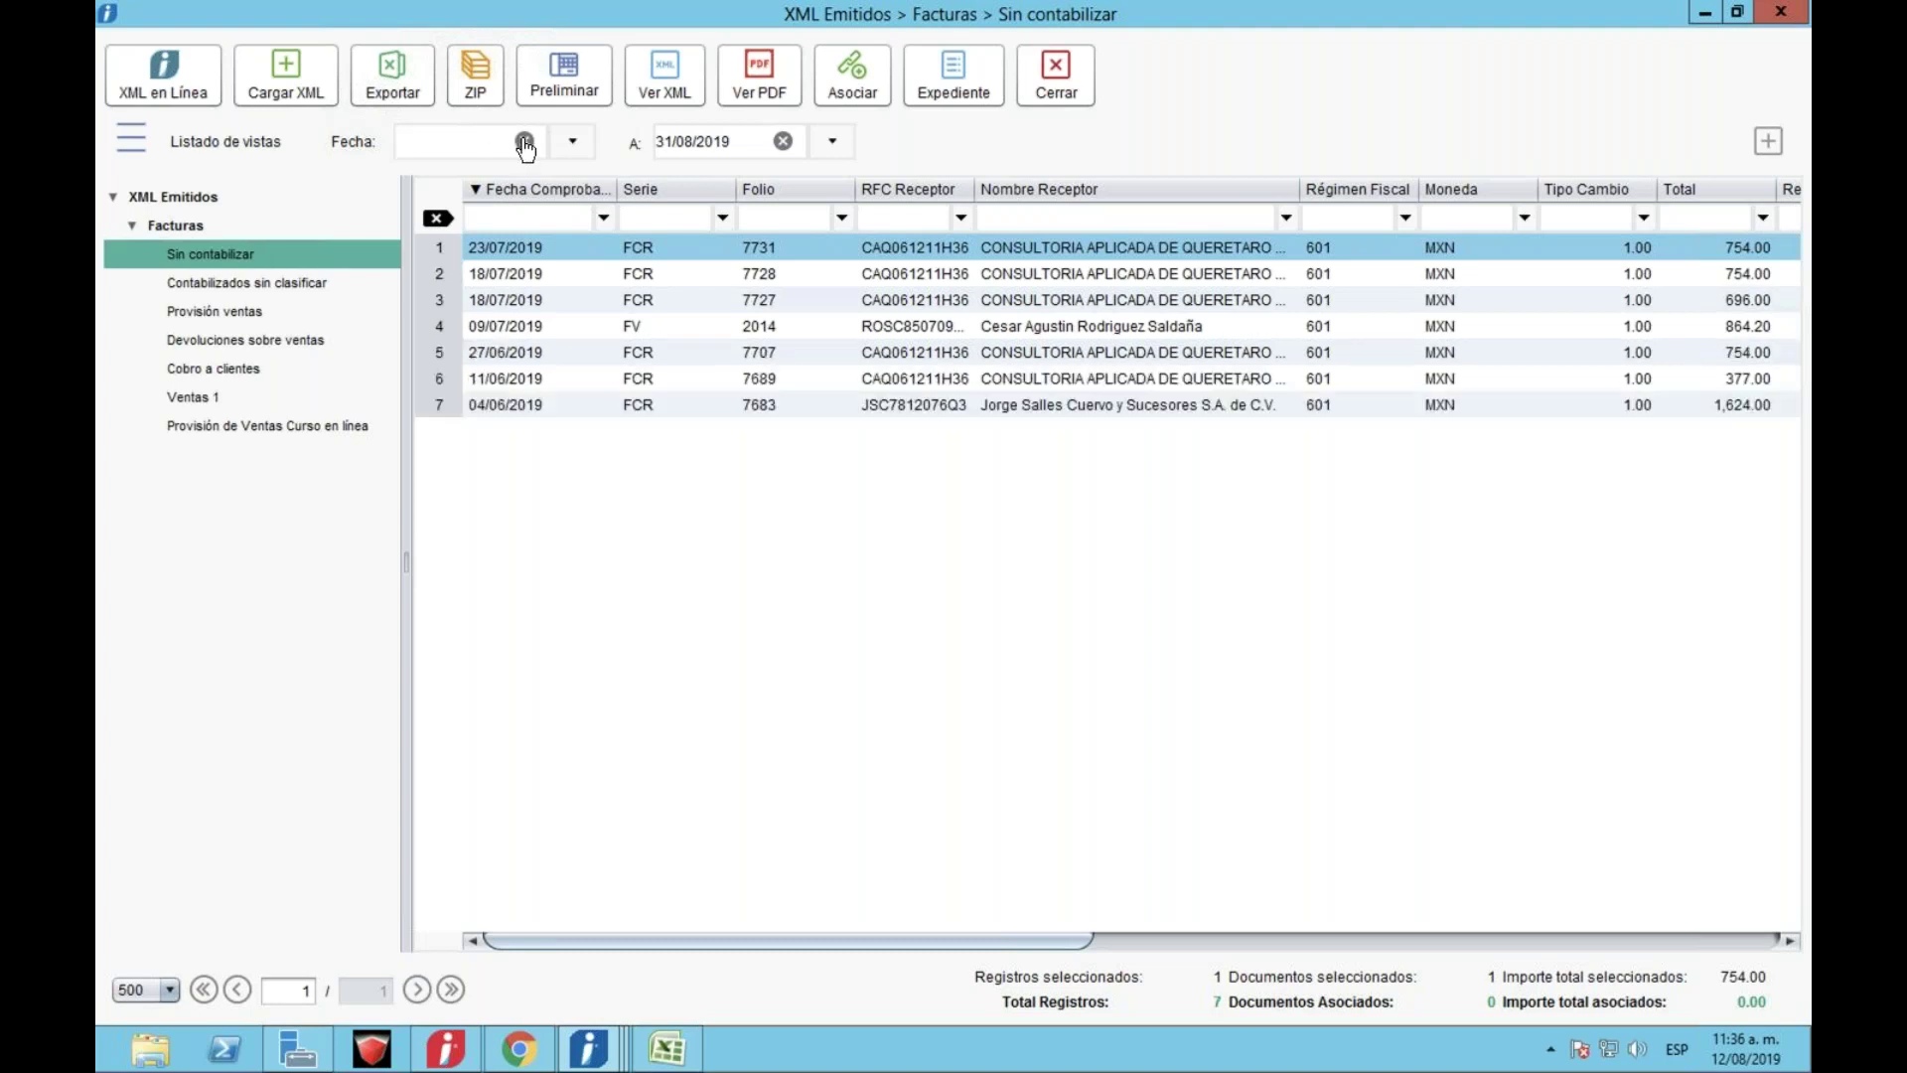
click(243, 312)
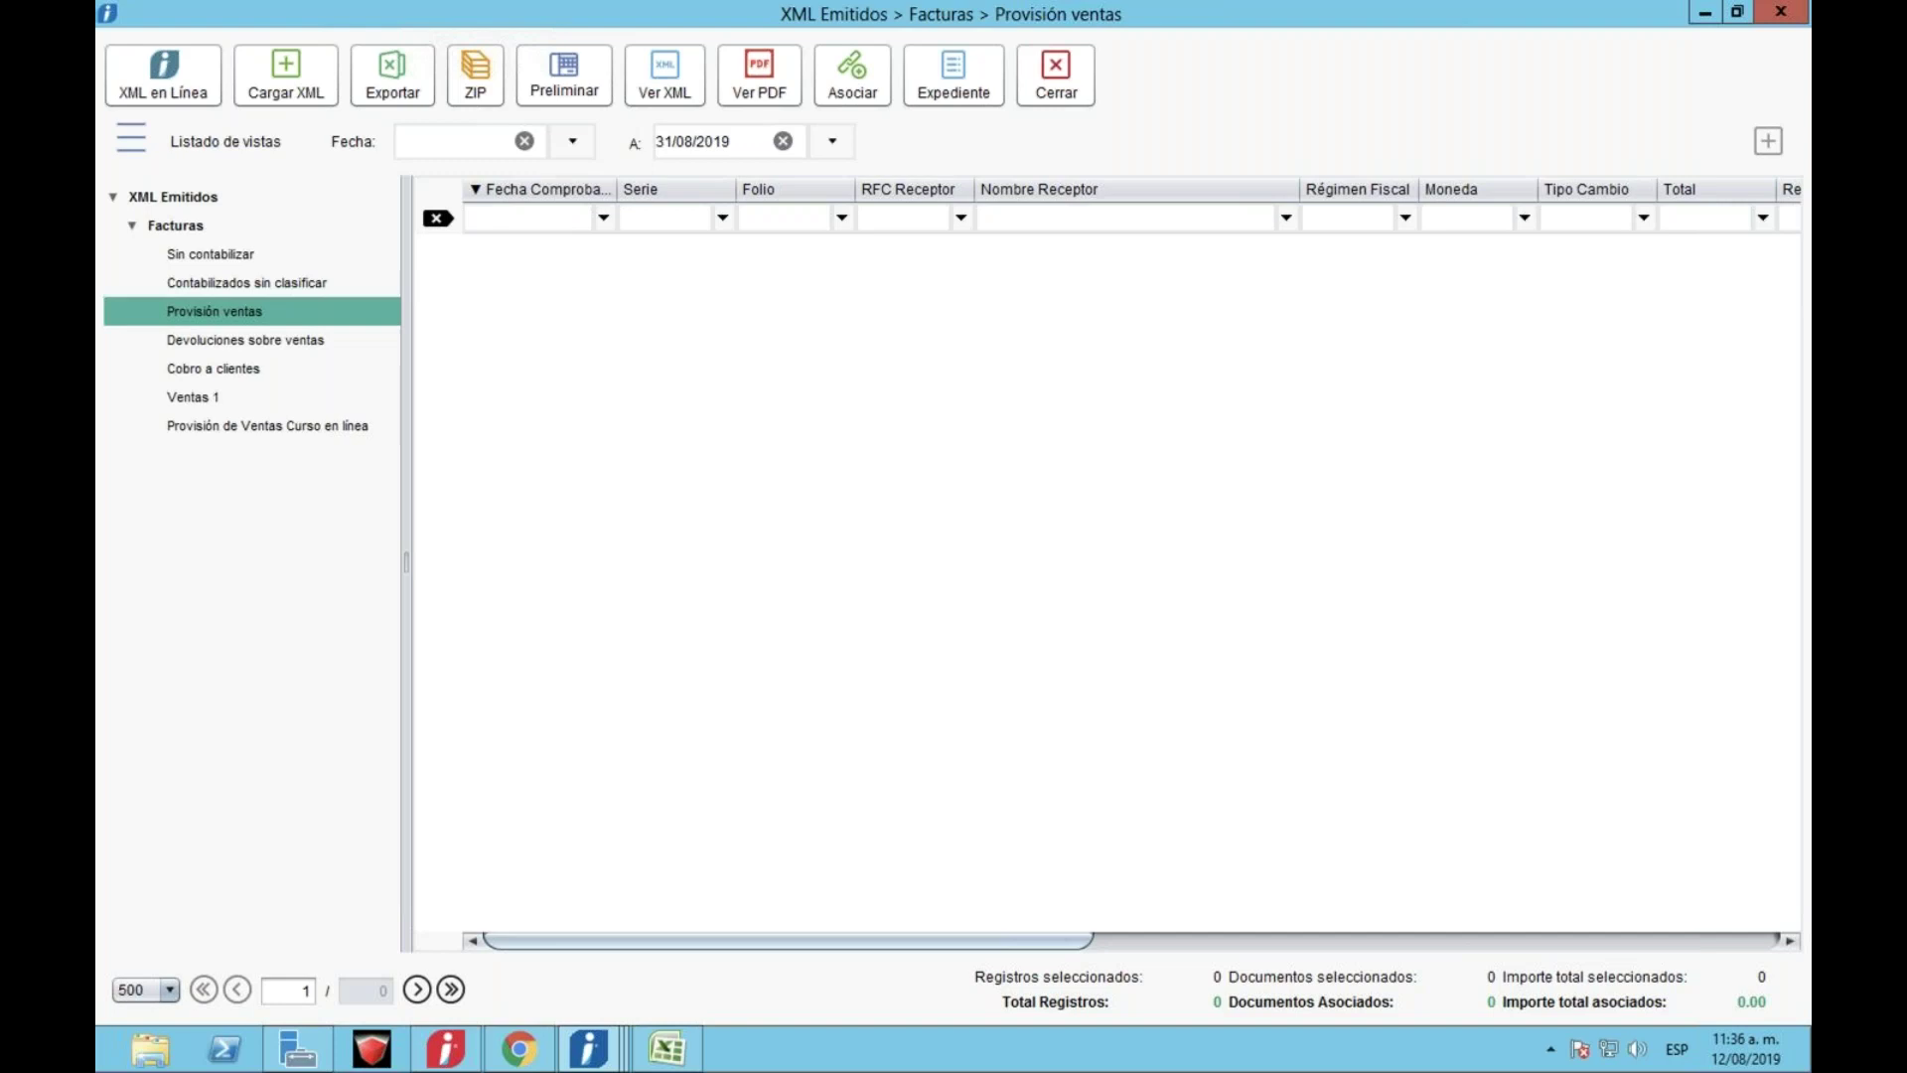
click(246, 340)
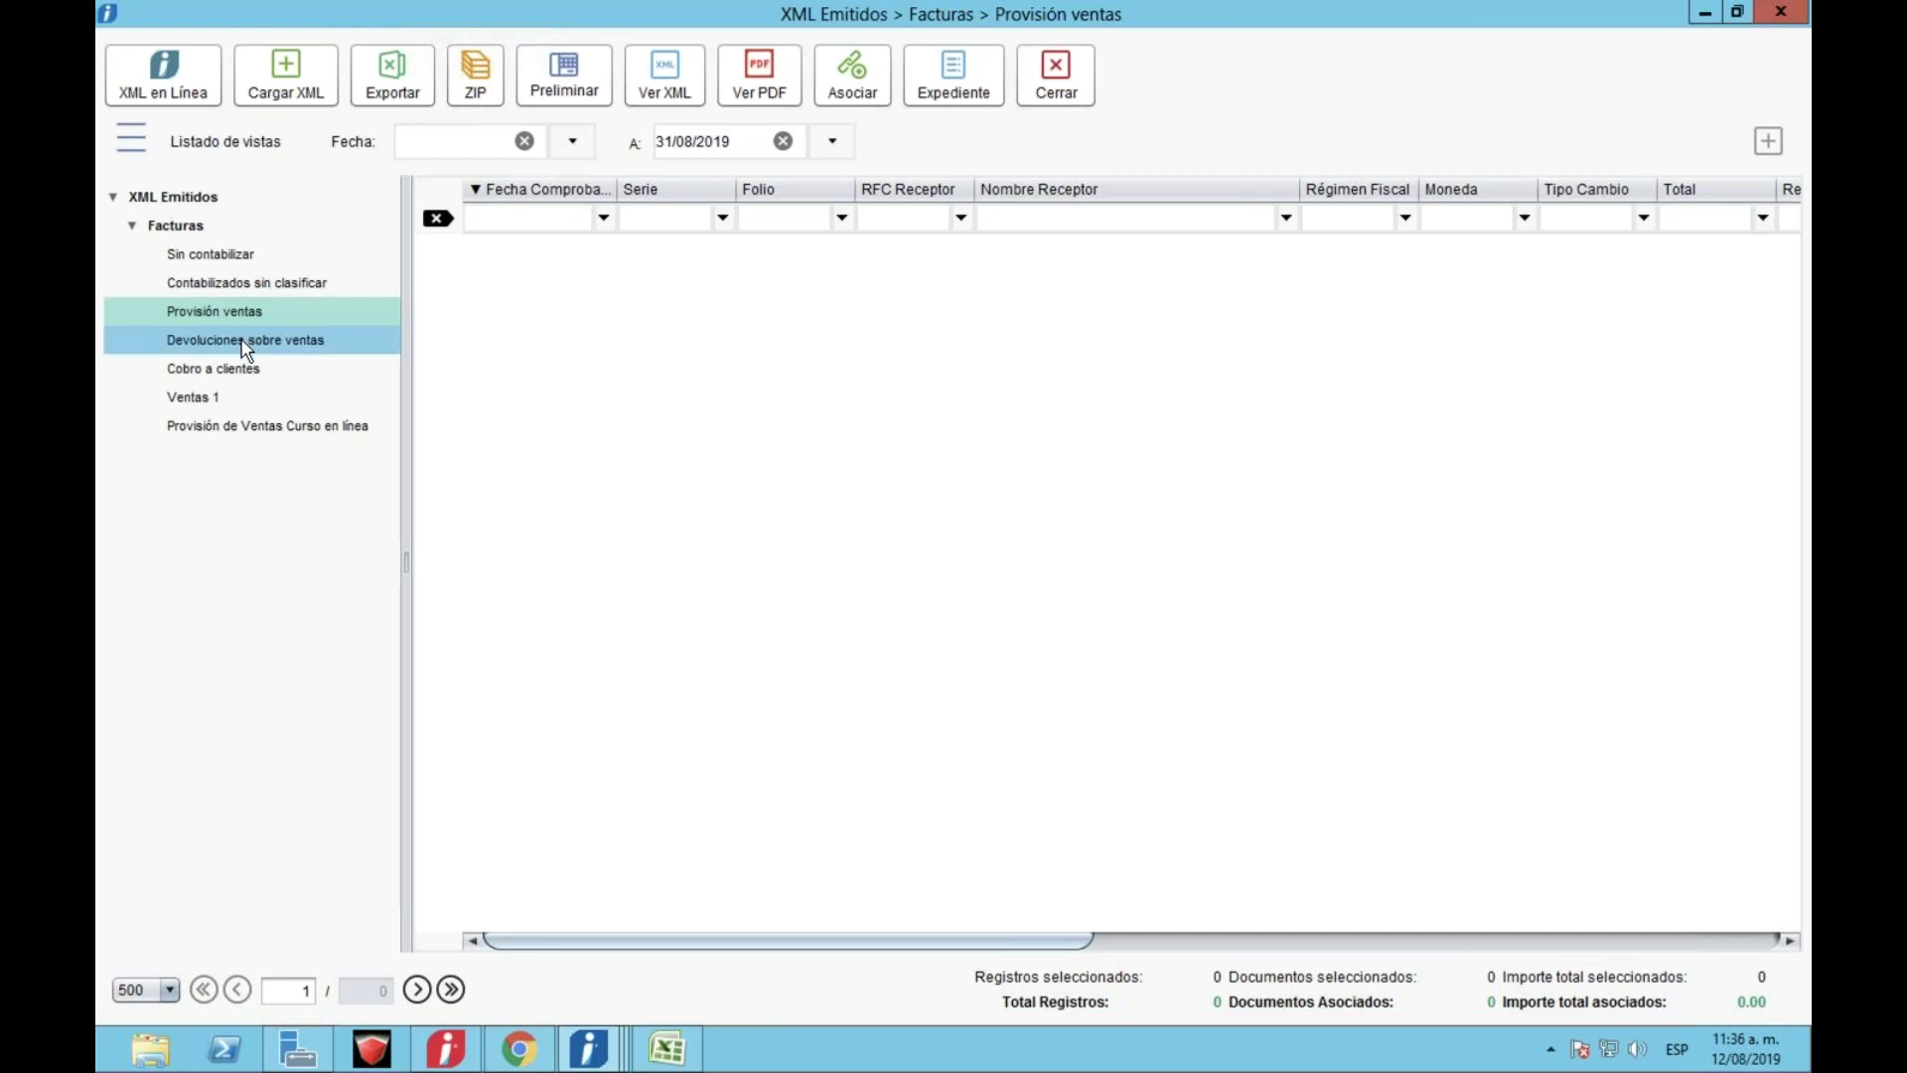
click(206, 367)
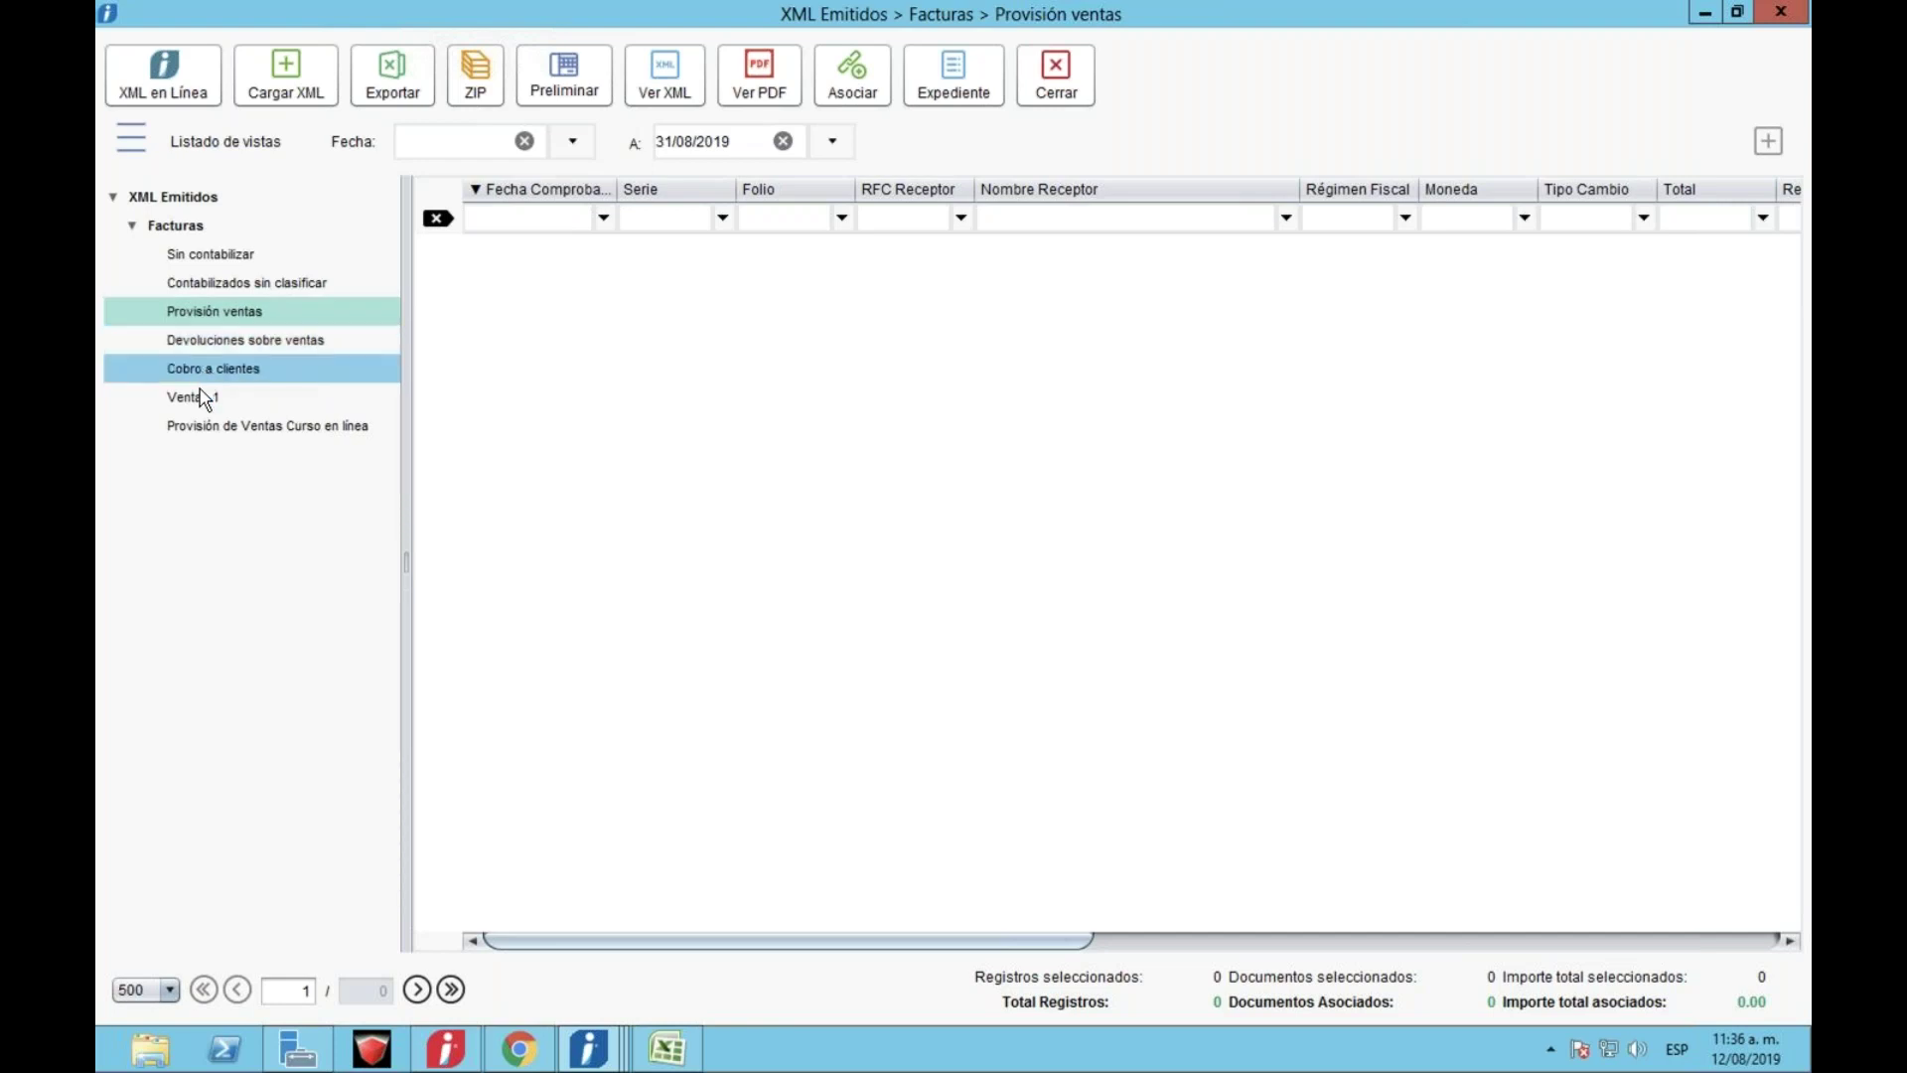
click(204, 399)
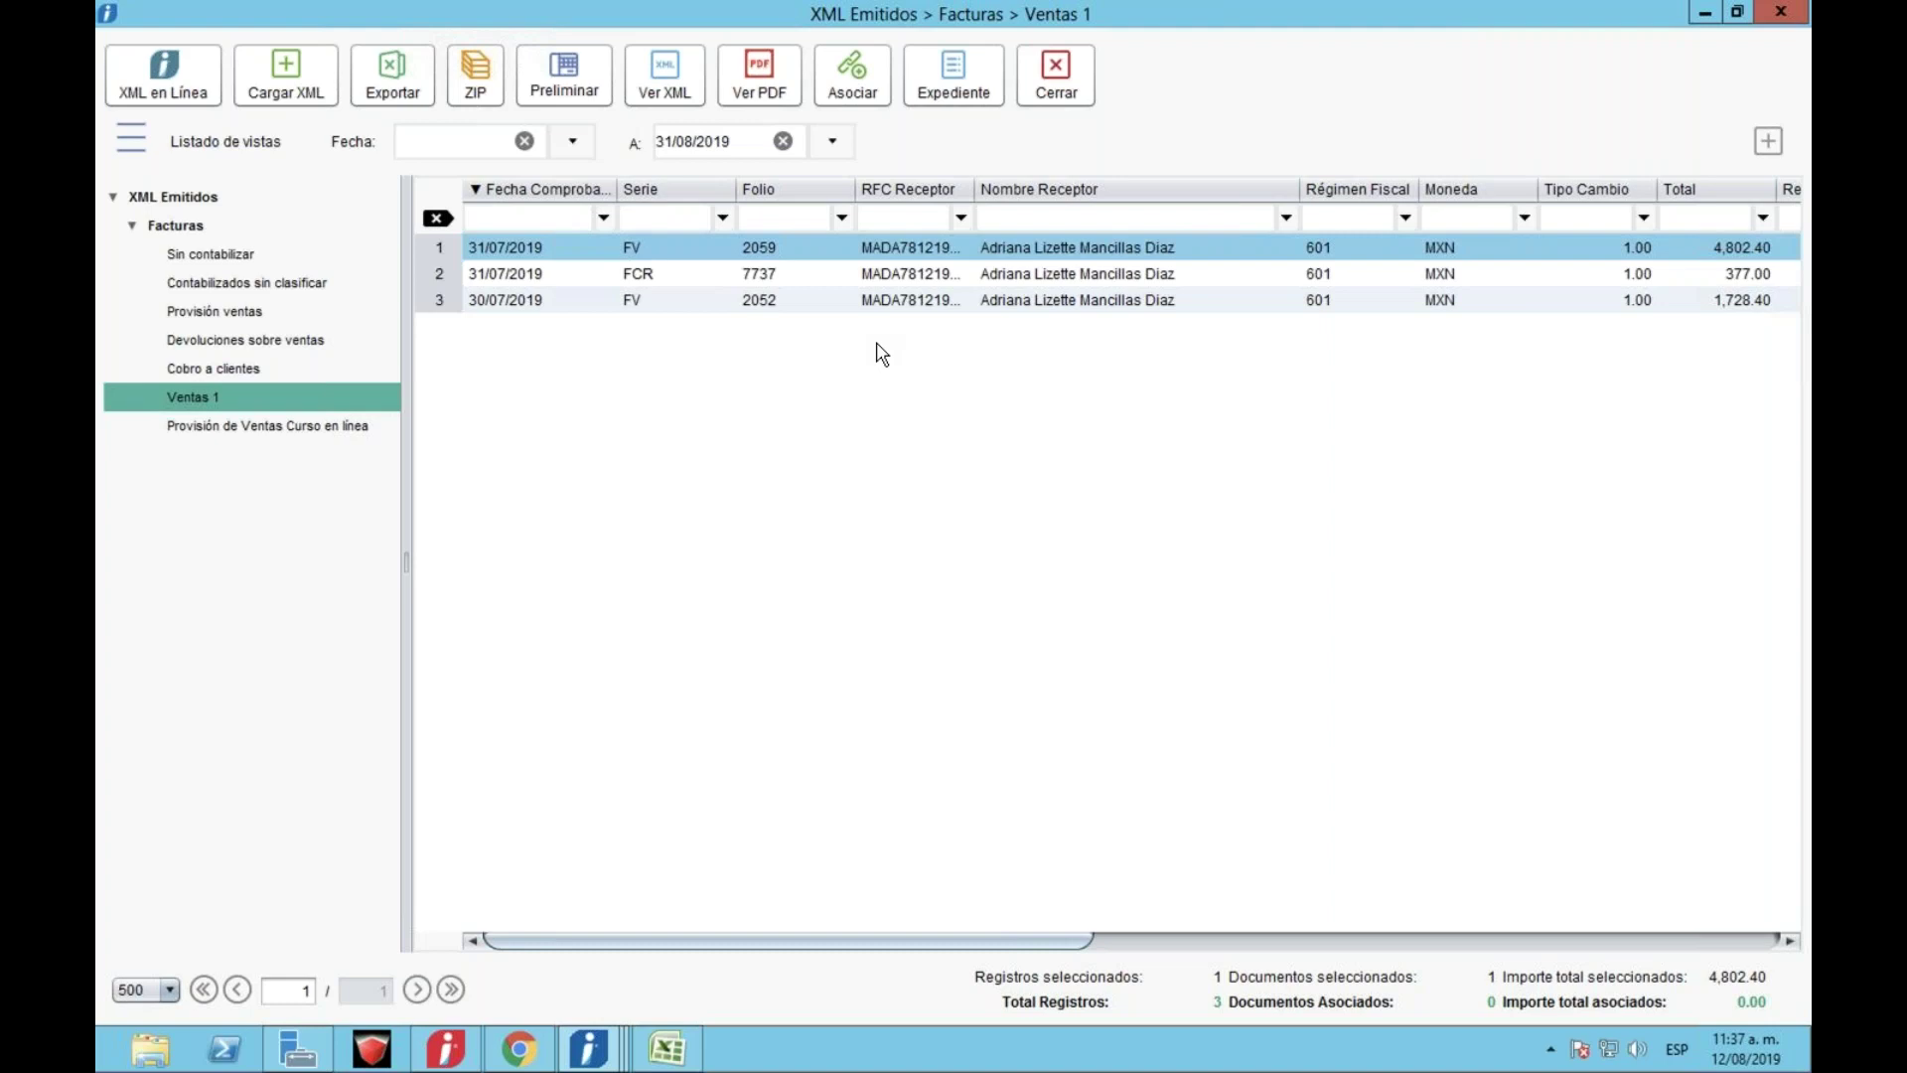
click(247, 437)
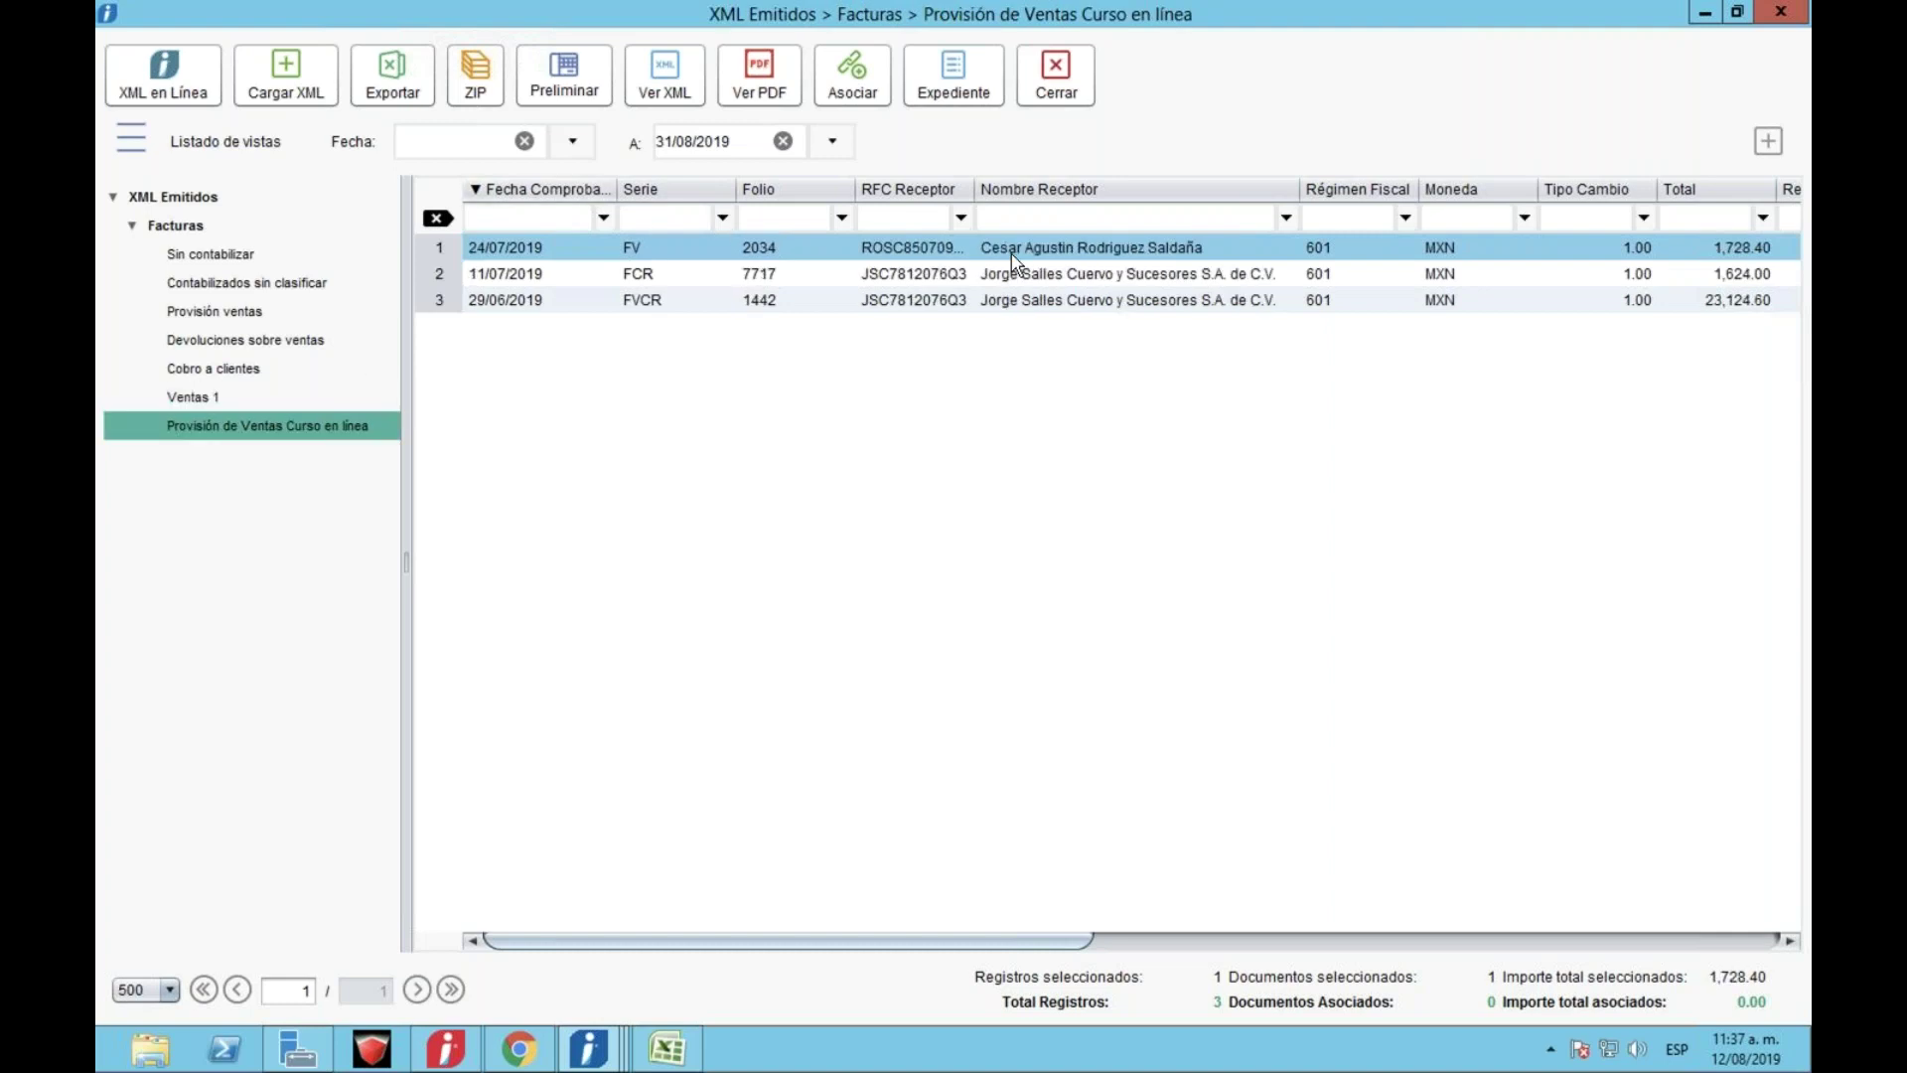
Inspect invoices FCR 7717 (1,624.00) and FV 2034 (1,728.40), then return to Sin contabilizar.
click(1059, 281)
click(1057, 301)
click(1073, 282)
click(1082, 308)
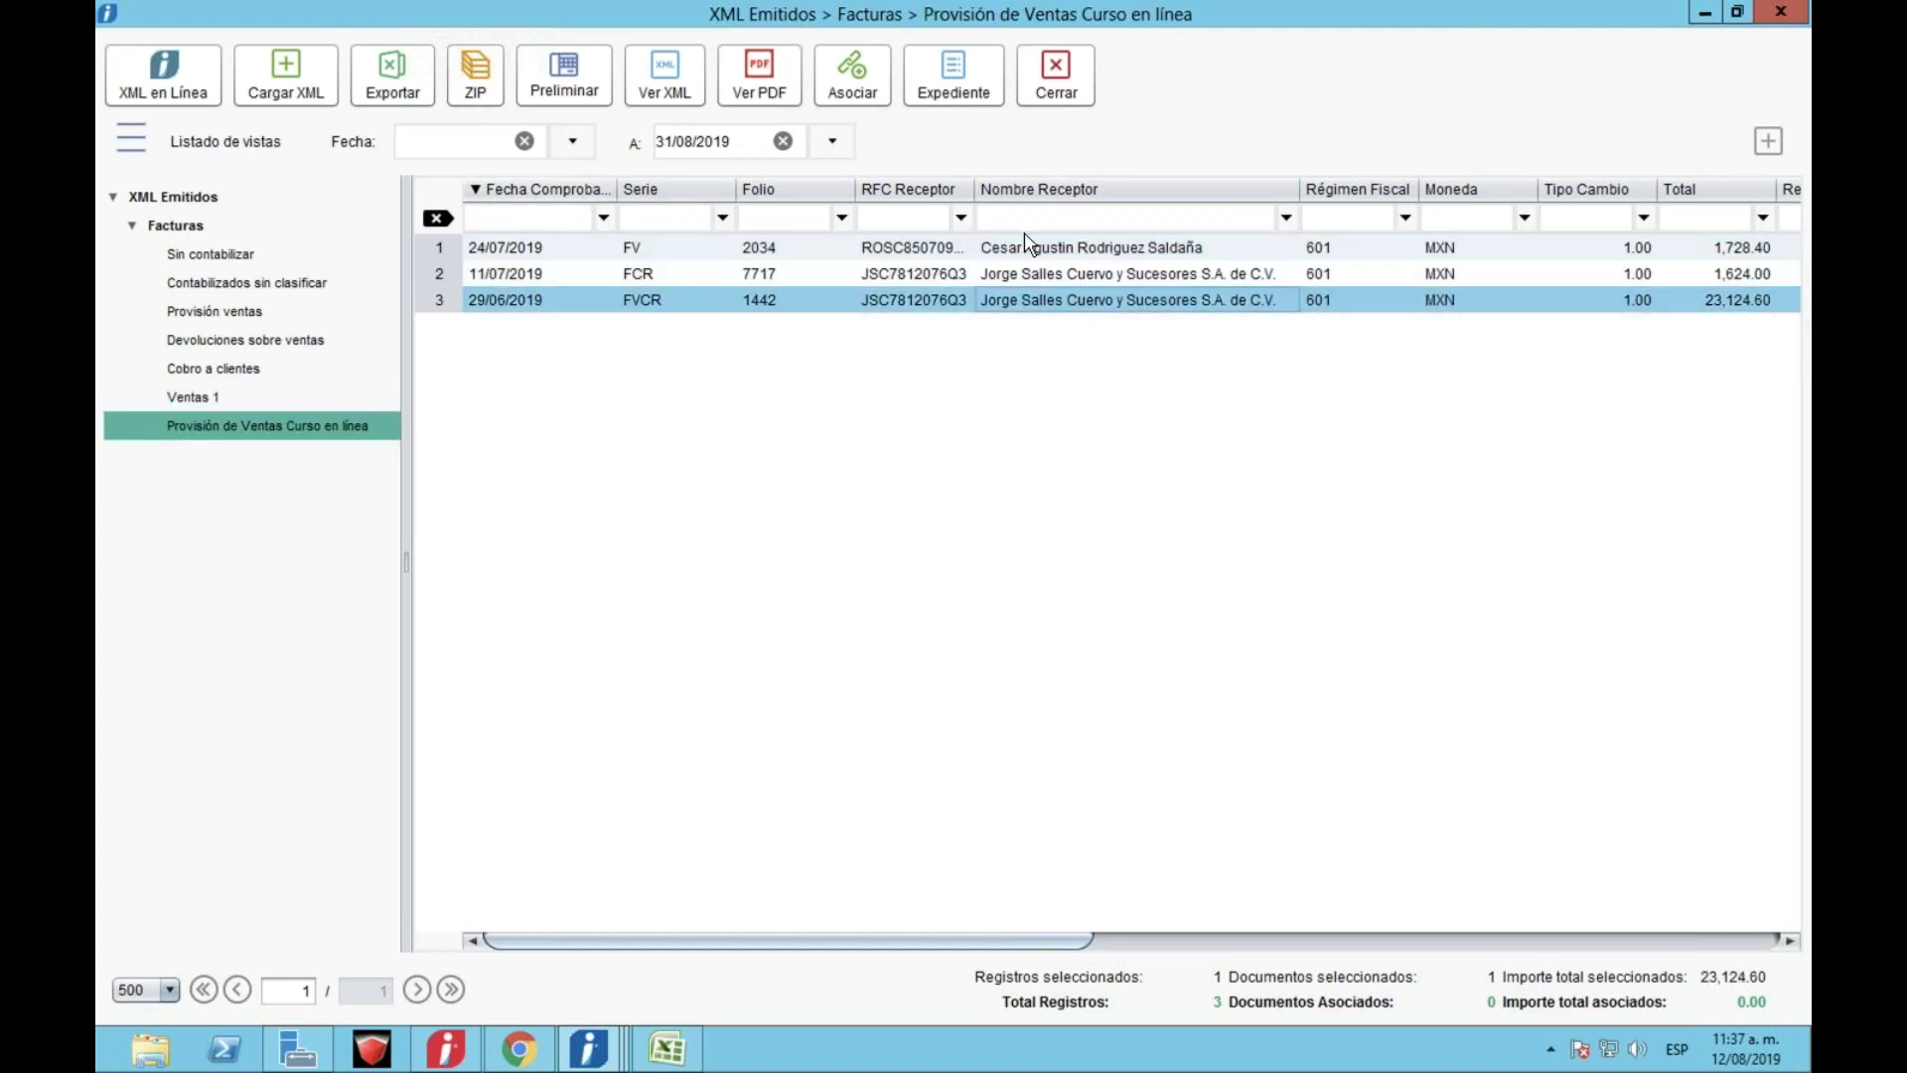
click(996, 250)
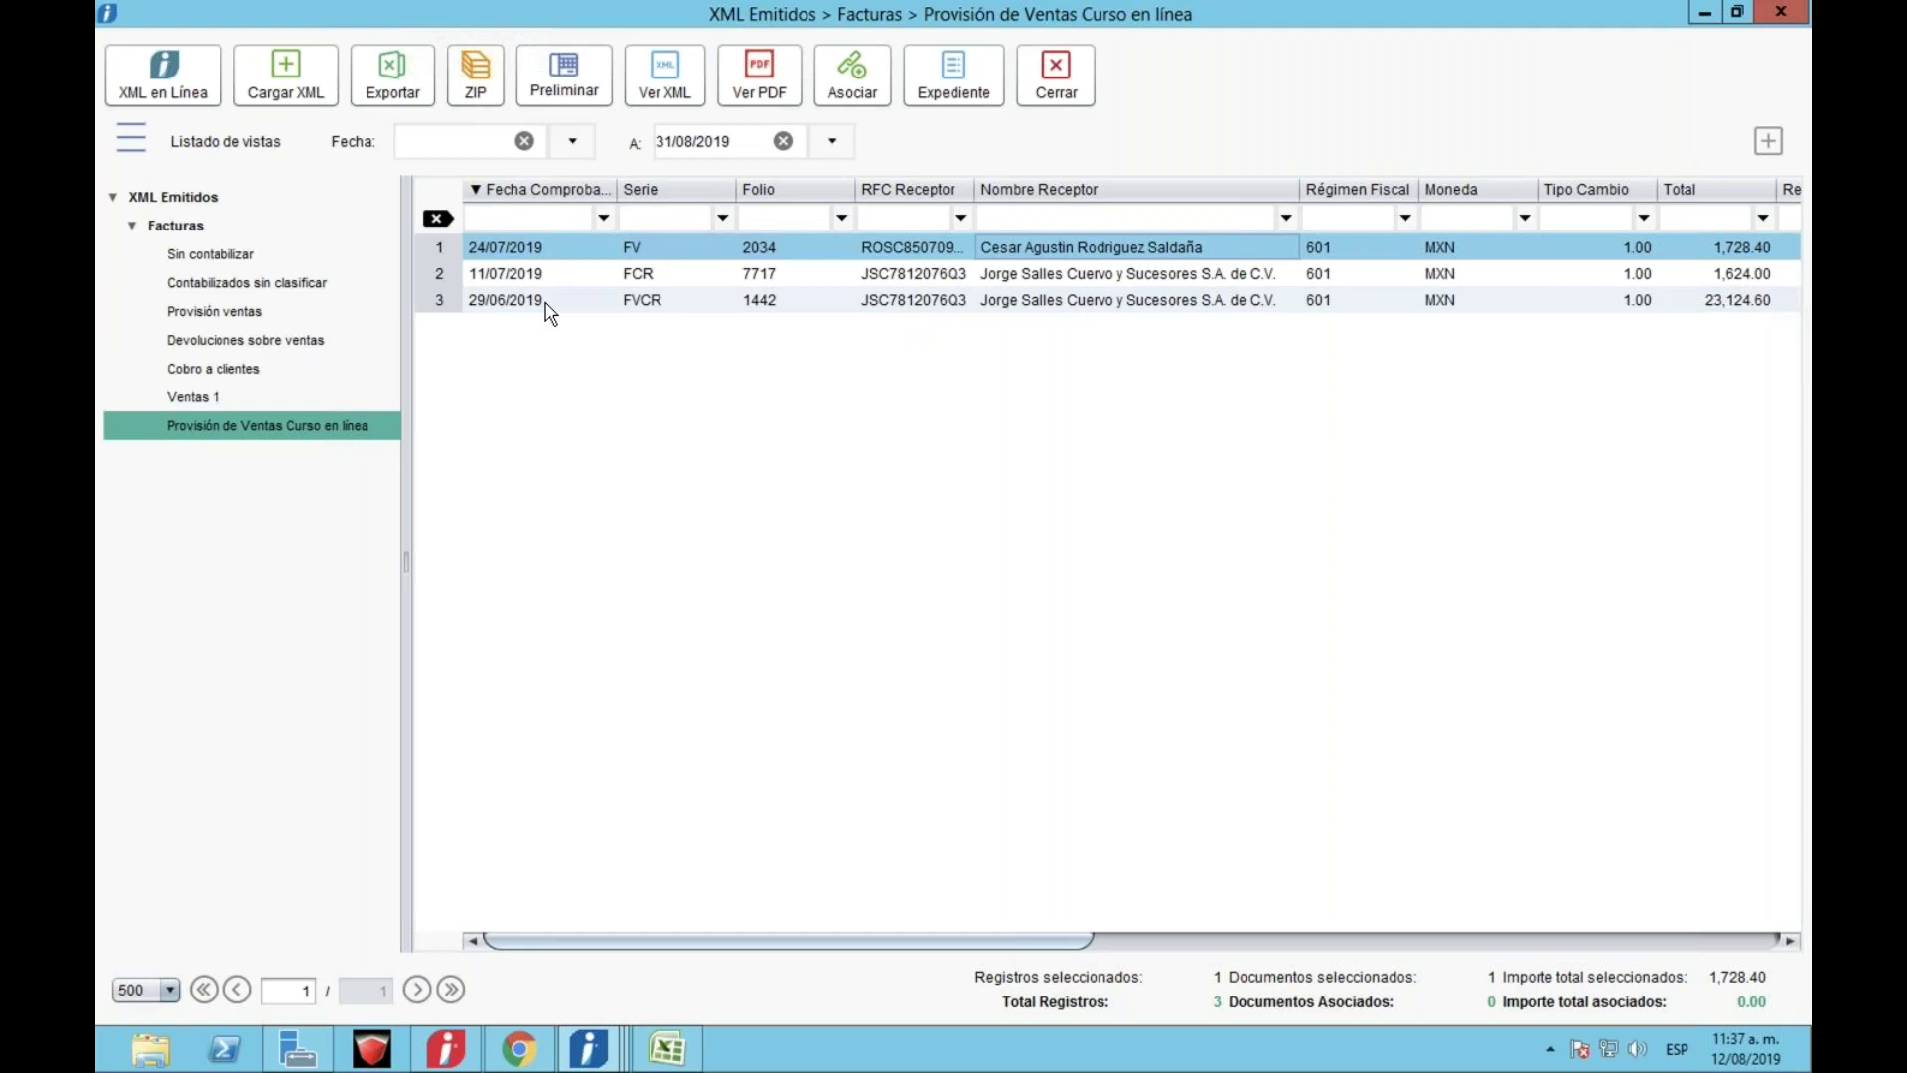
click(227, 256)
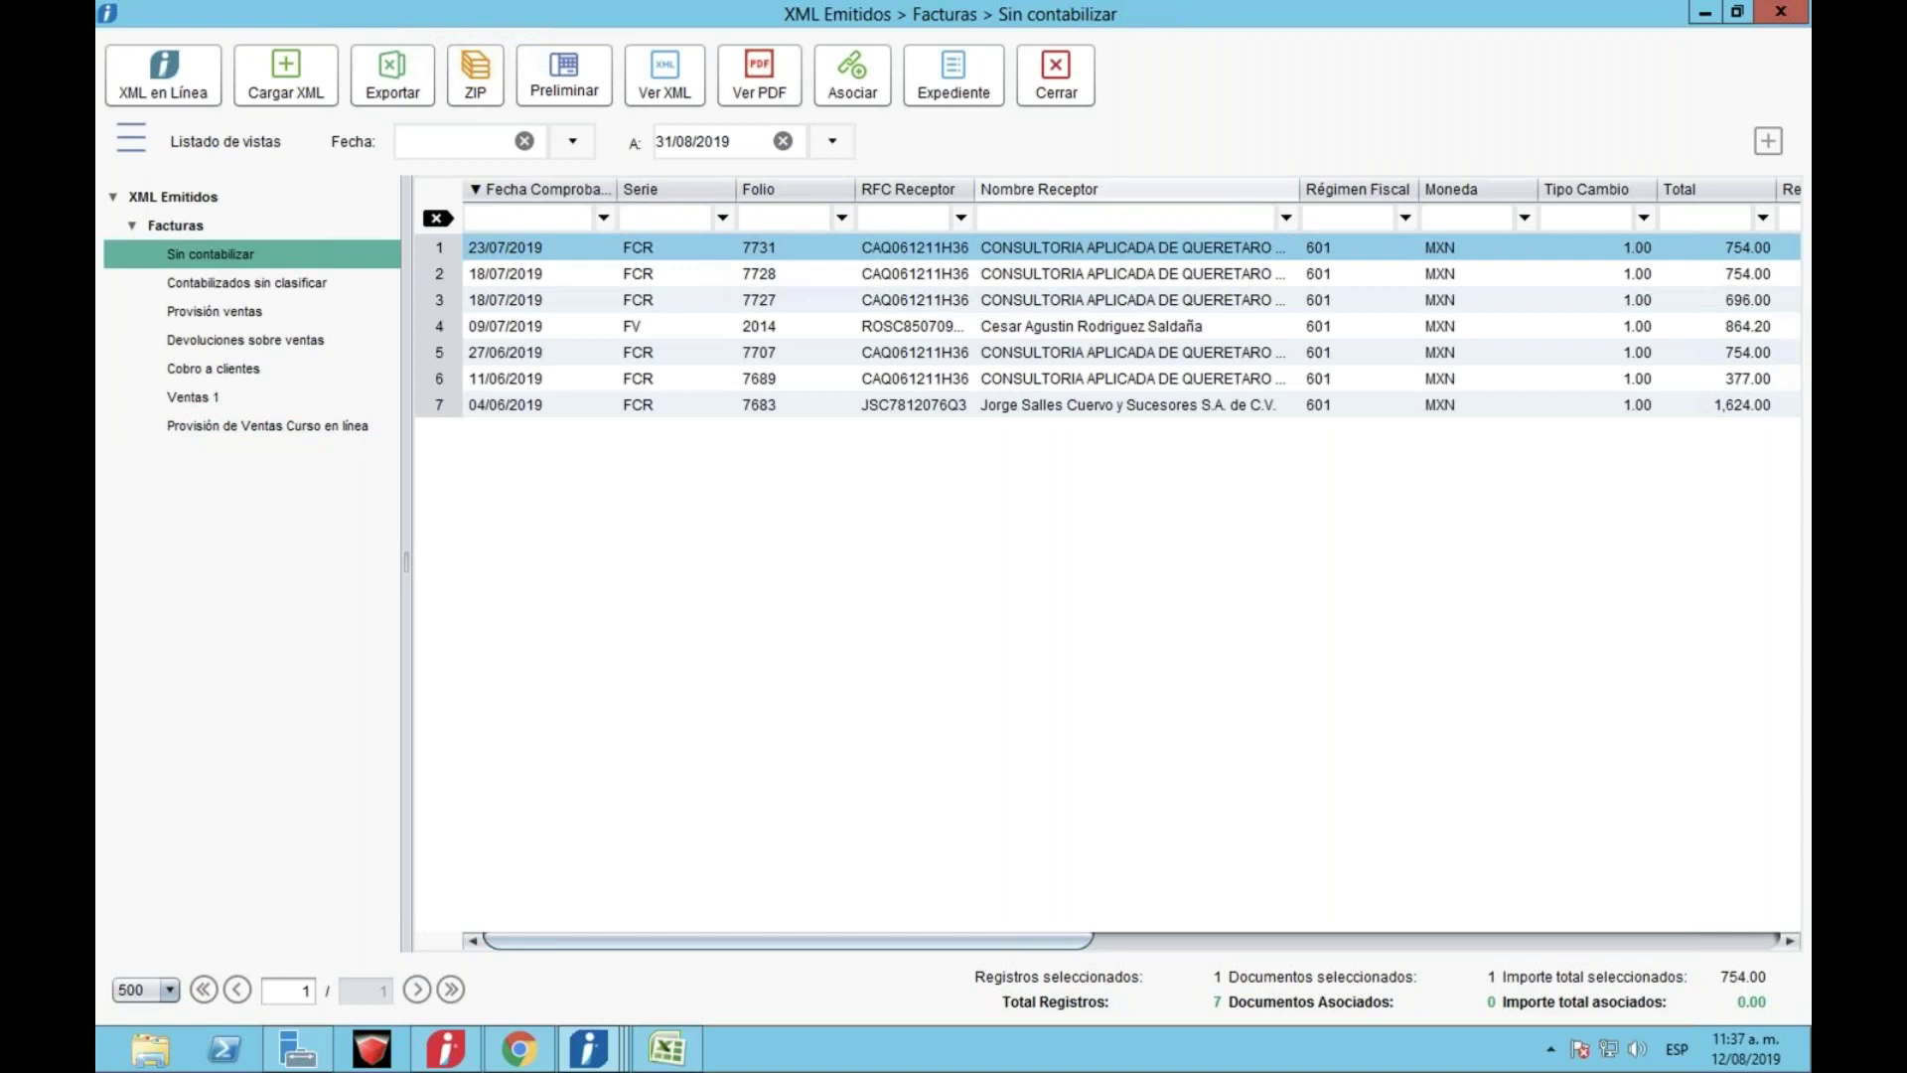
Inspect invoices FCR 7683, FVCR 1442 and FV 2034, then return to Sin contabilizar.
click(1078, 405)
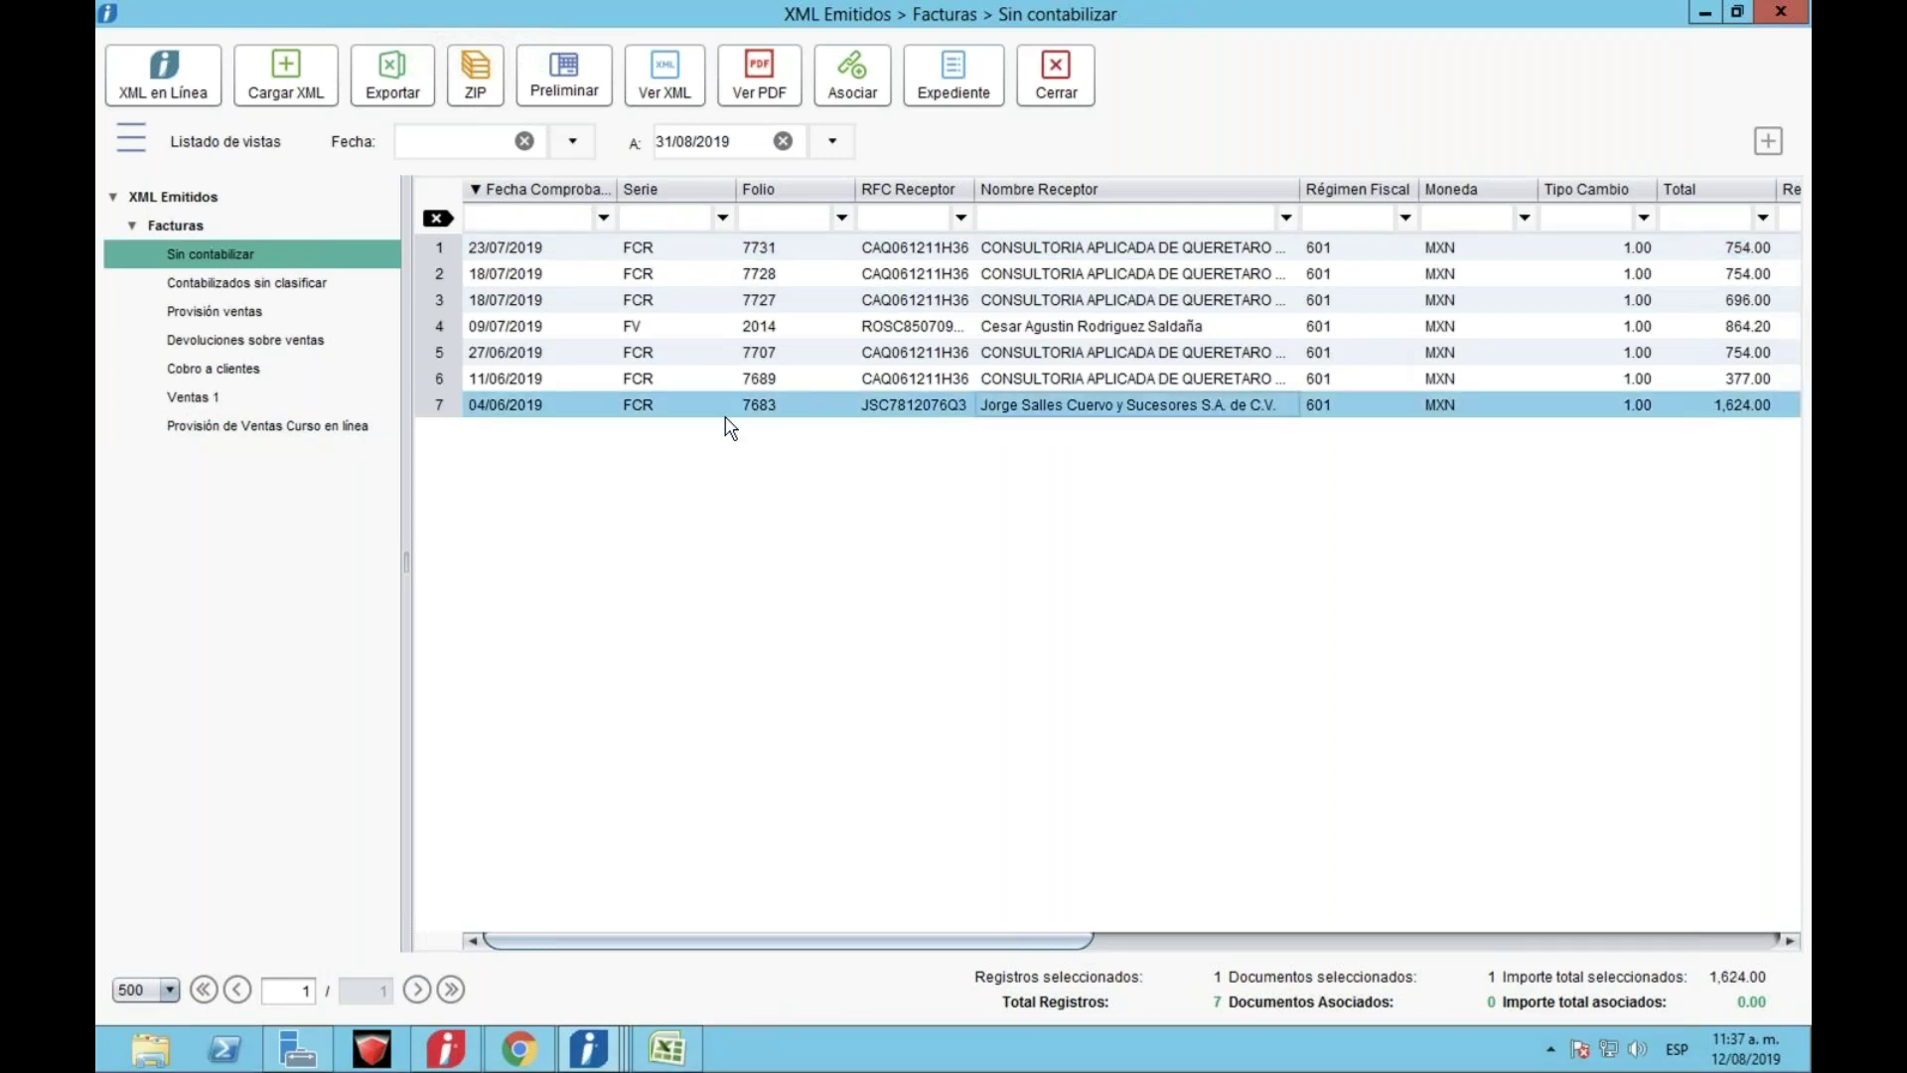
click(313, 425)
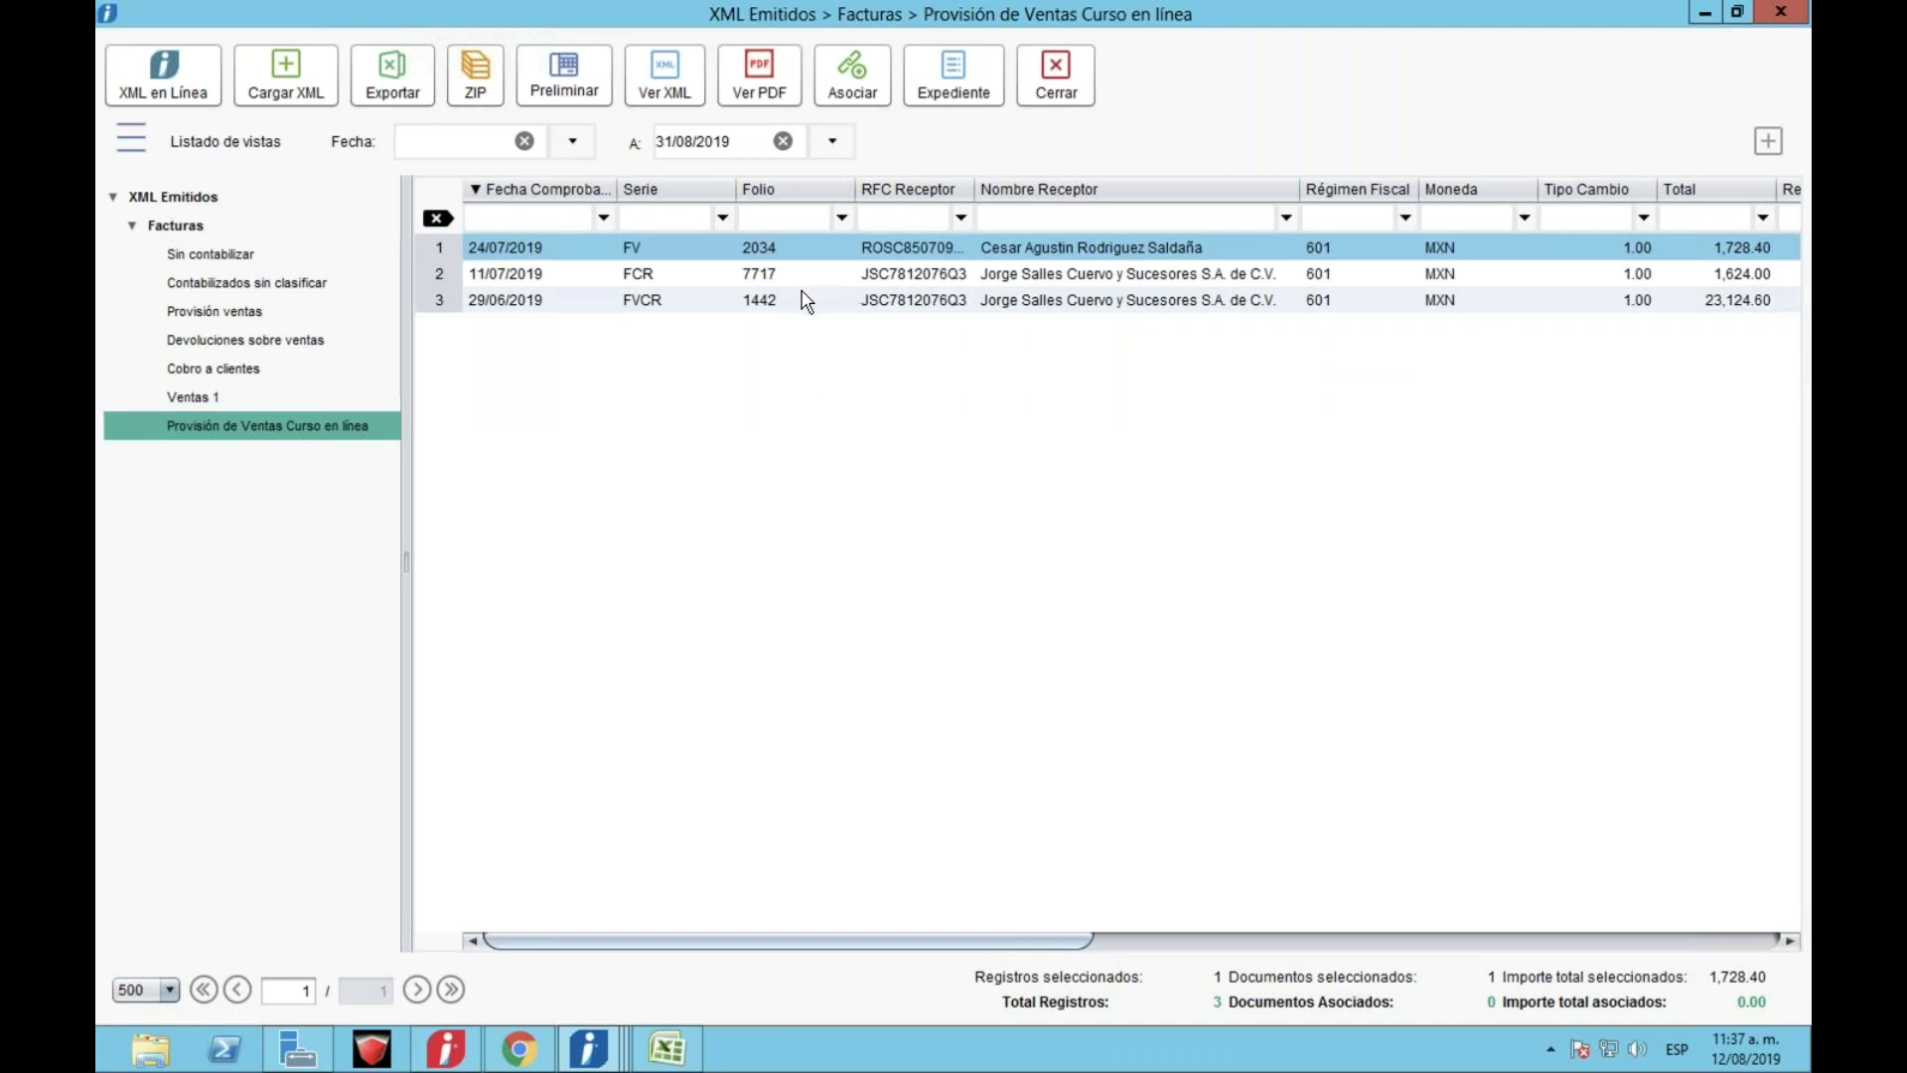
click(772, 278)
key(Down)
click(781, 276)
click(805, 244)
click(215, 256)
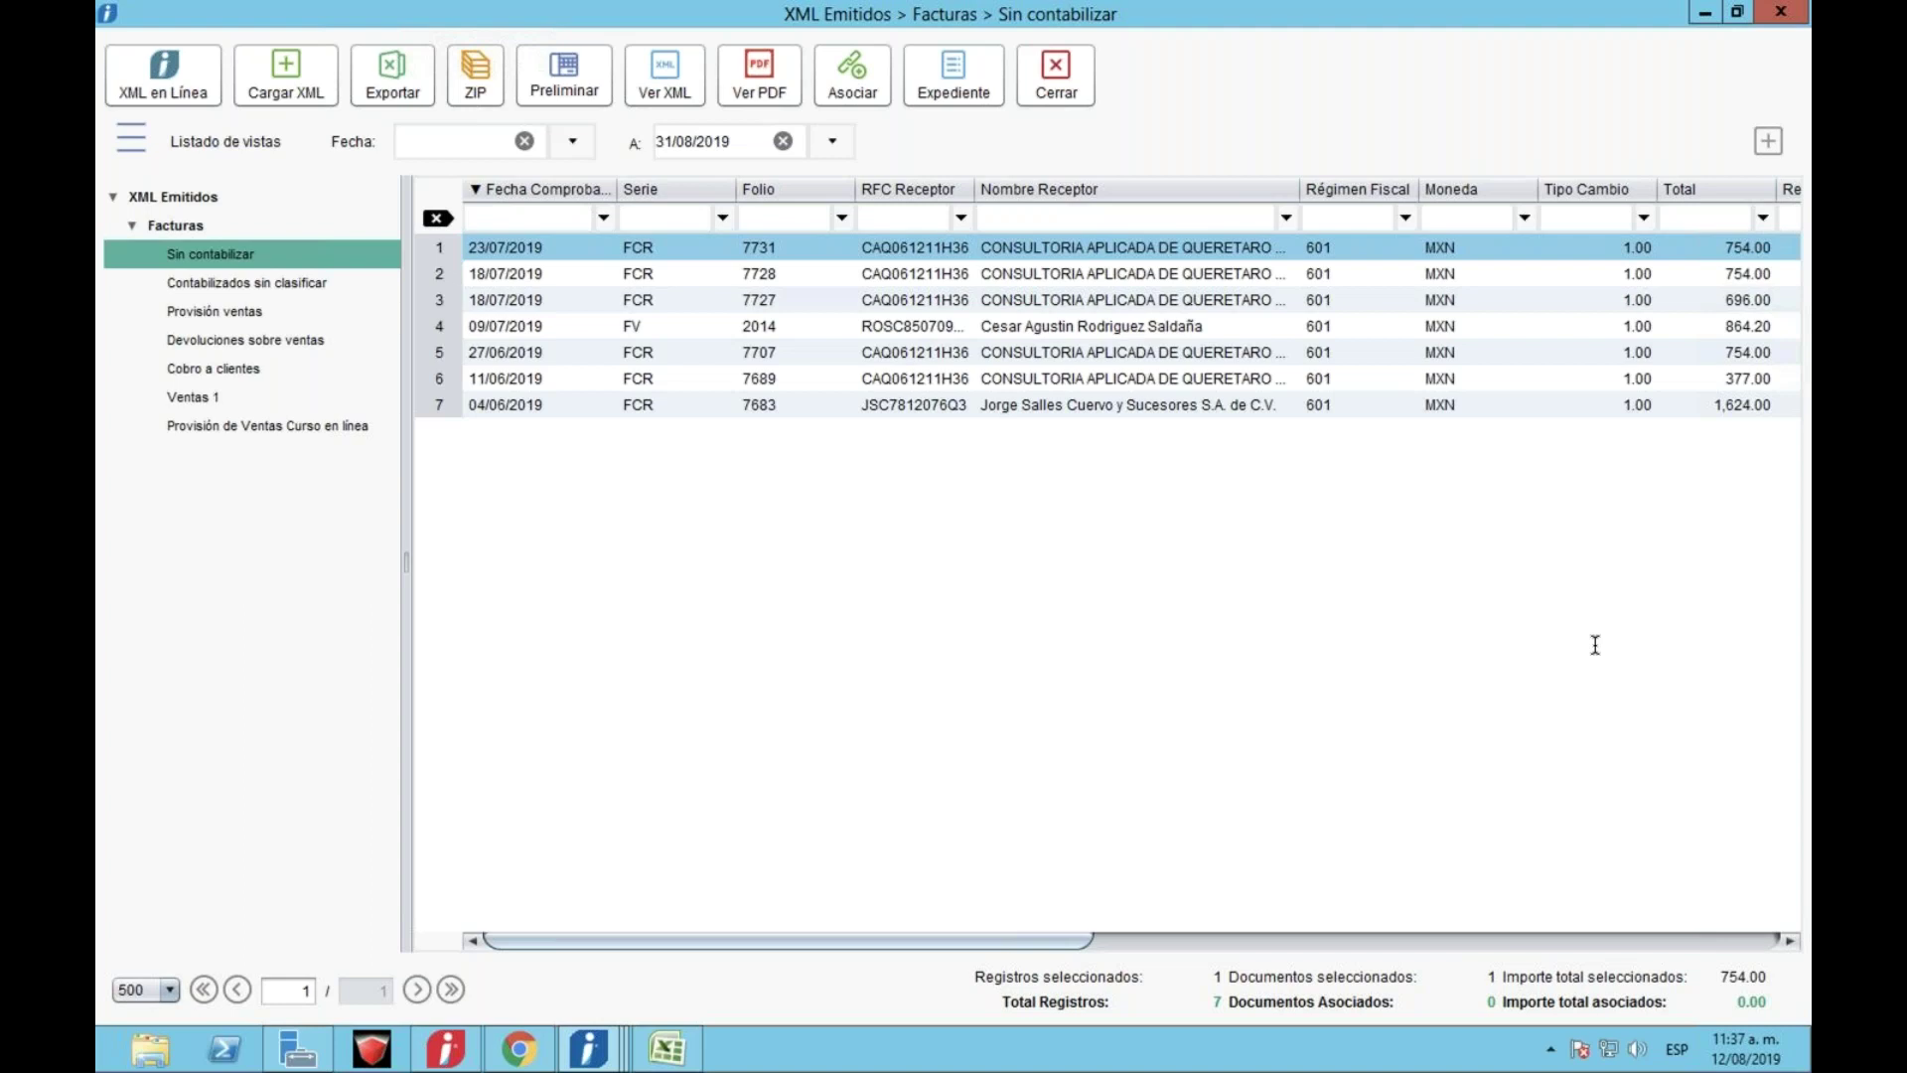
Review the Contabilizados sin clasificar, Provisión ventas, Devoluciones and Ventas 1 groups, then close the browser.
click(218, 286)
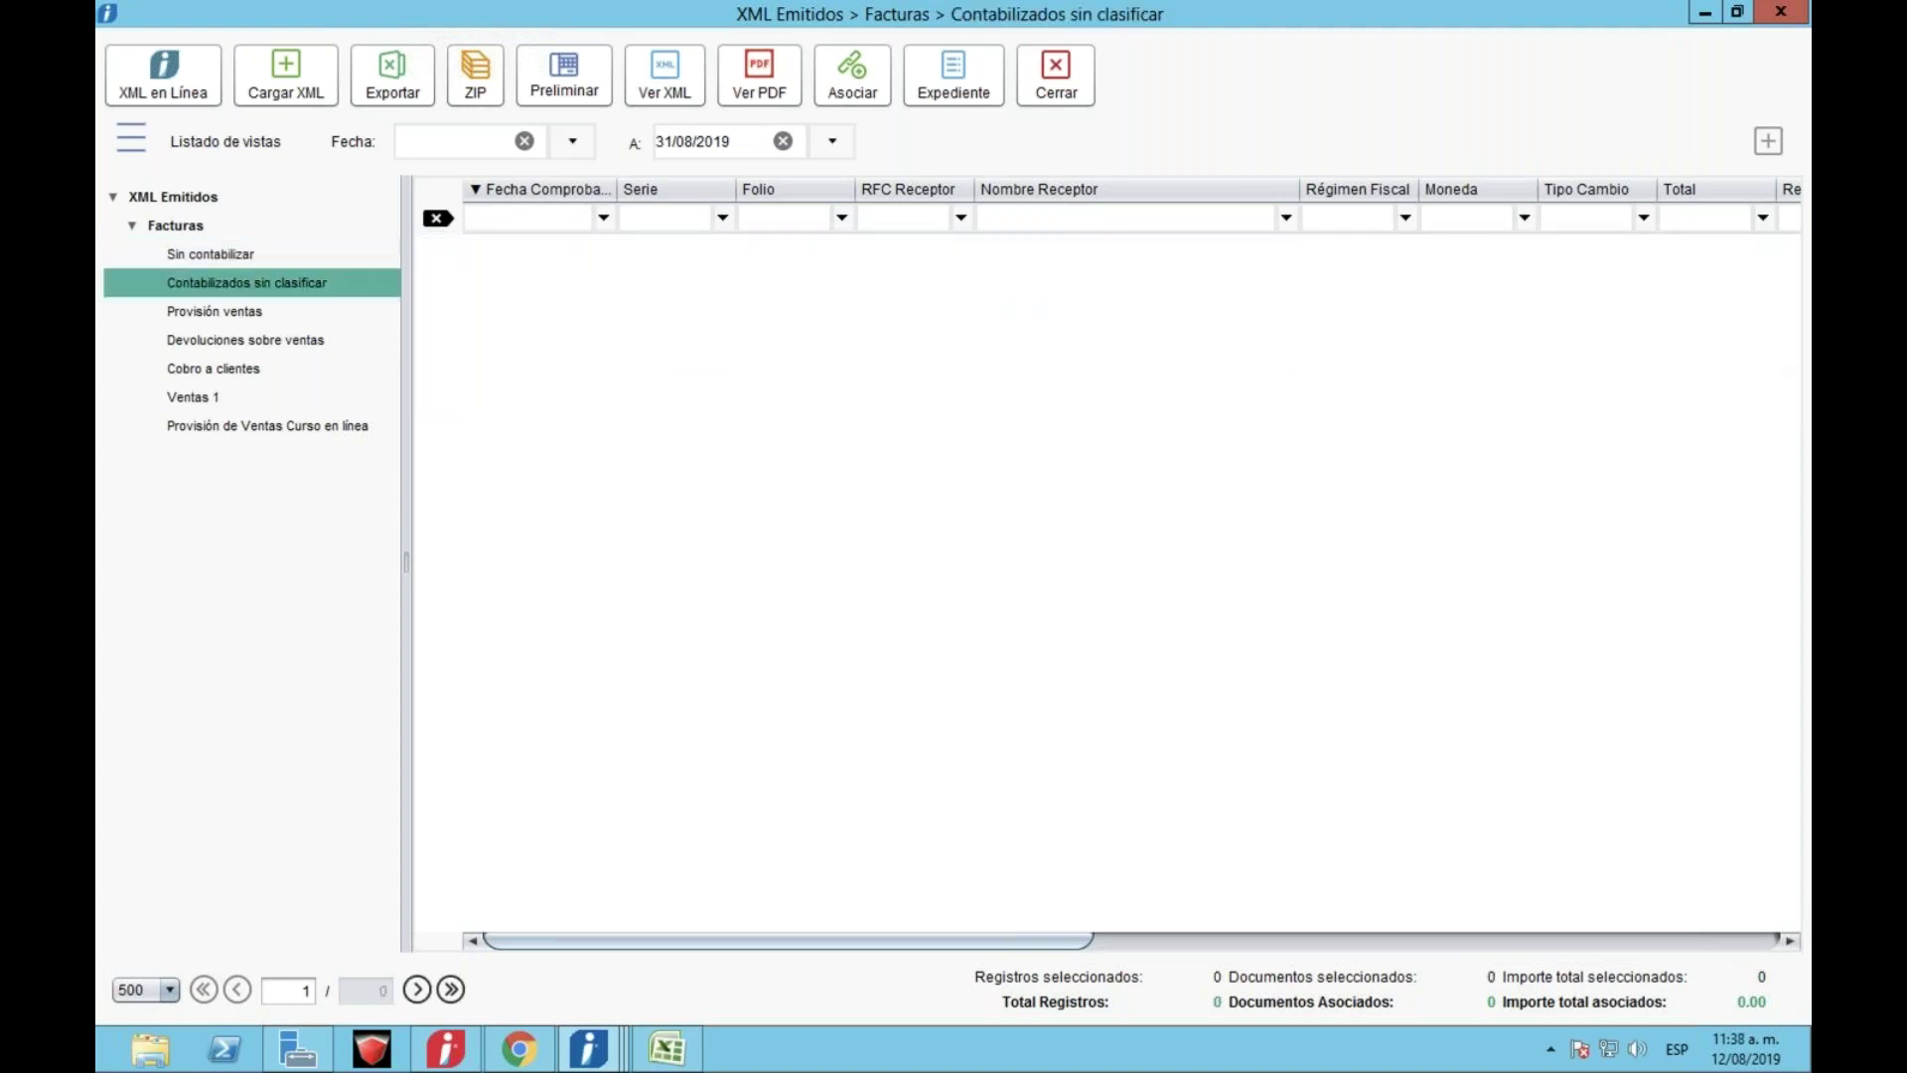
click(232, 311)
click(224, 343)
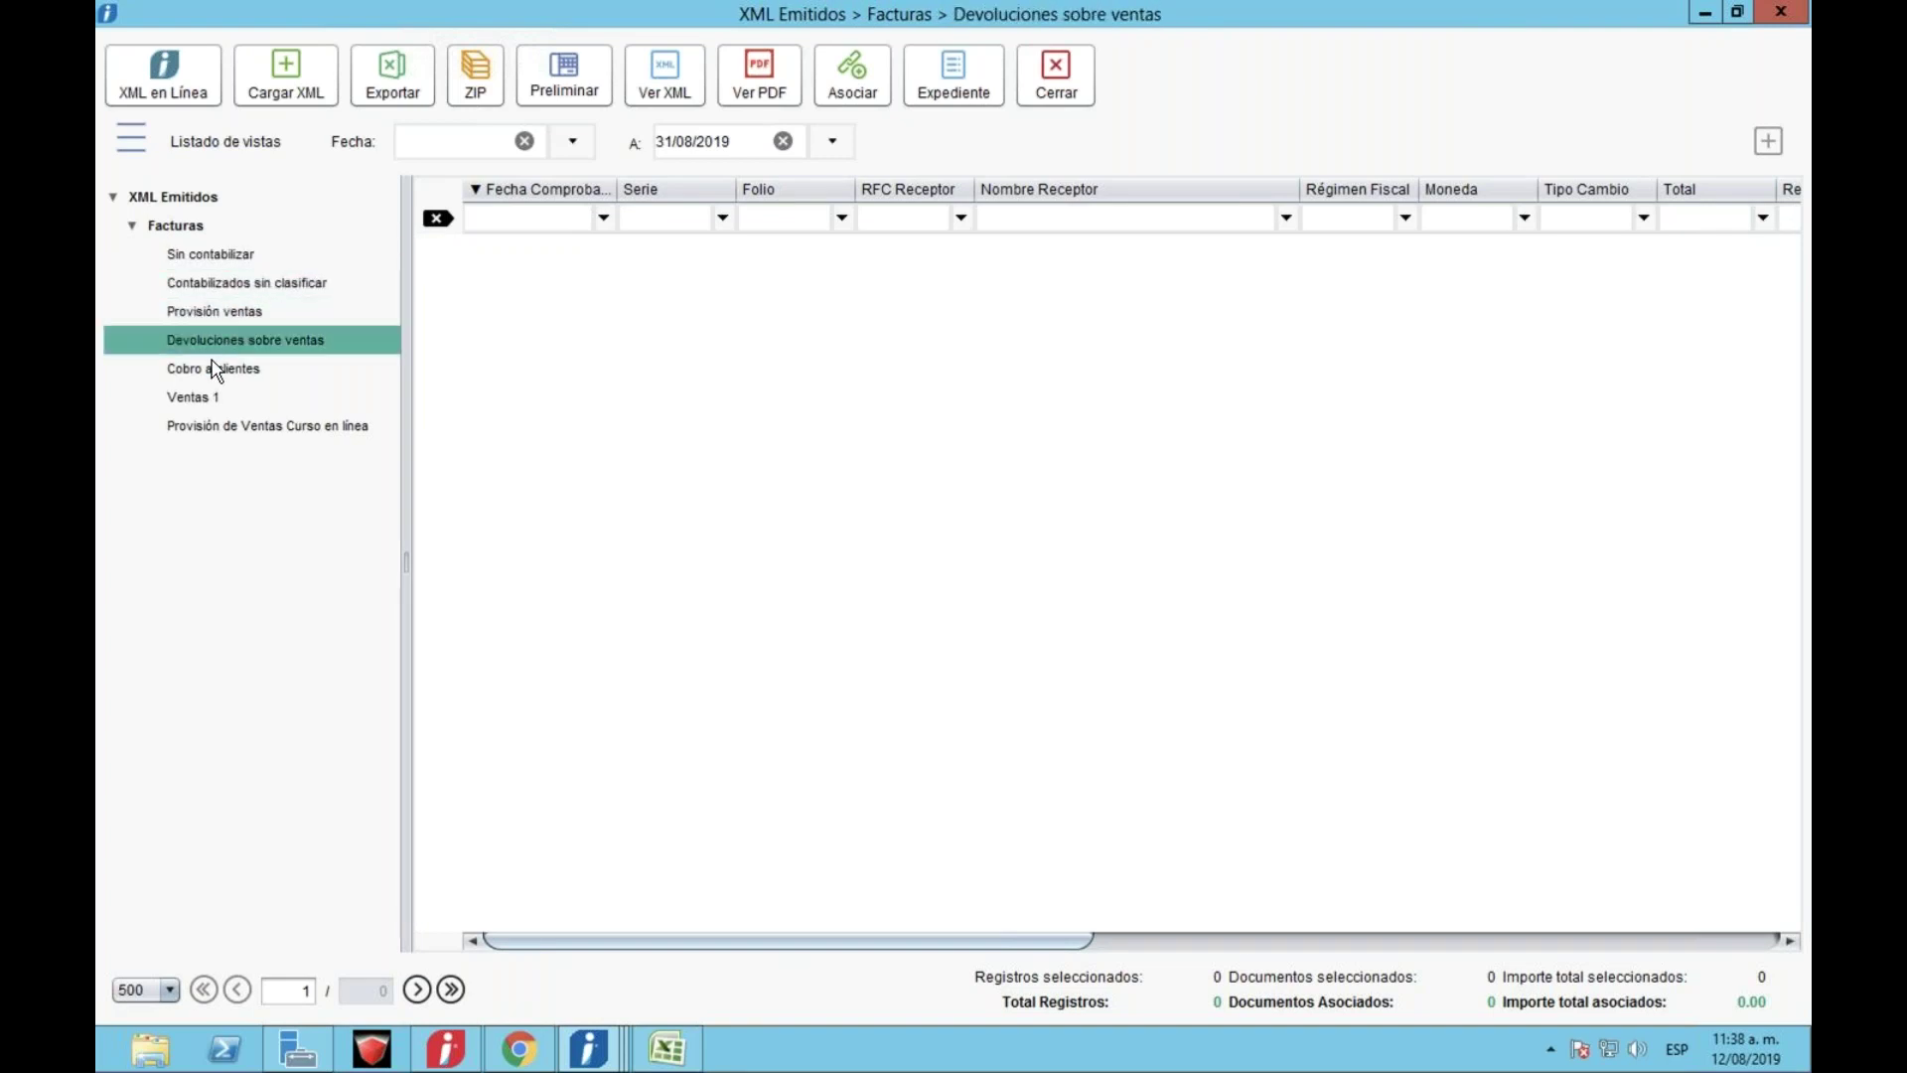
click(203, 396)
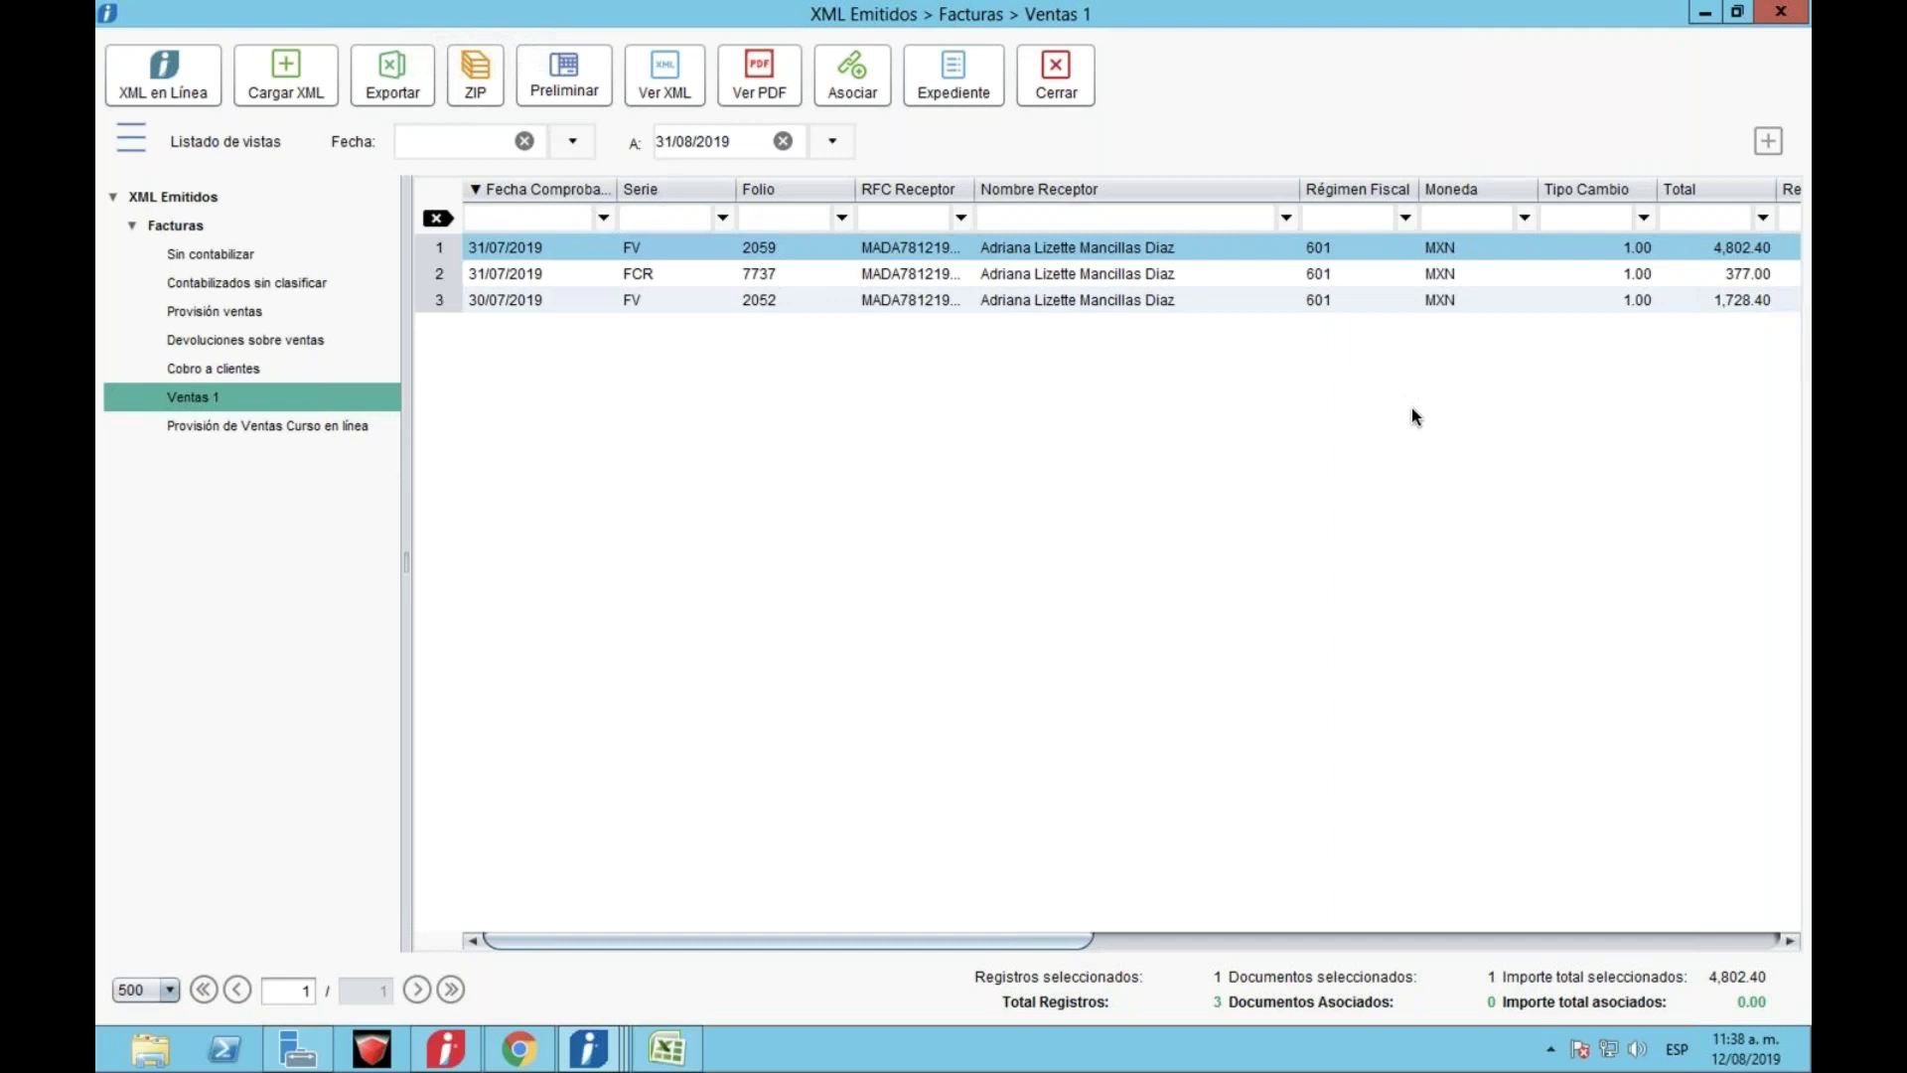
mouse_move(795, 38)
mouse_down()
mouse_move(894, 35)
mouse_move(934, 2)
mouse_up()
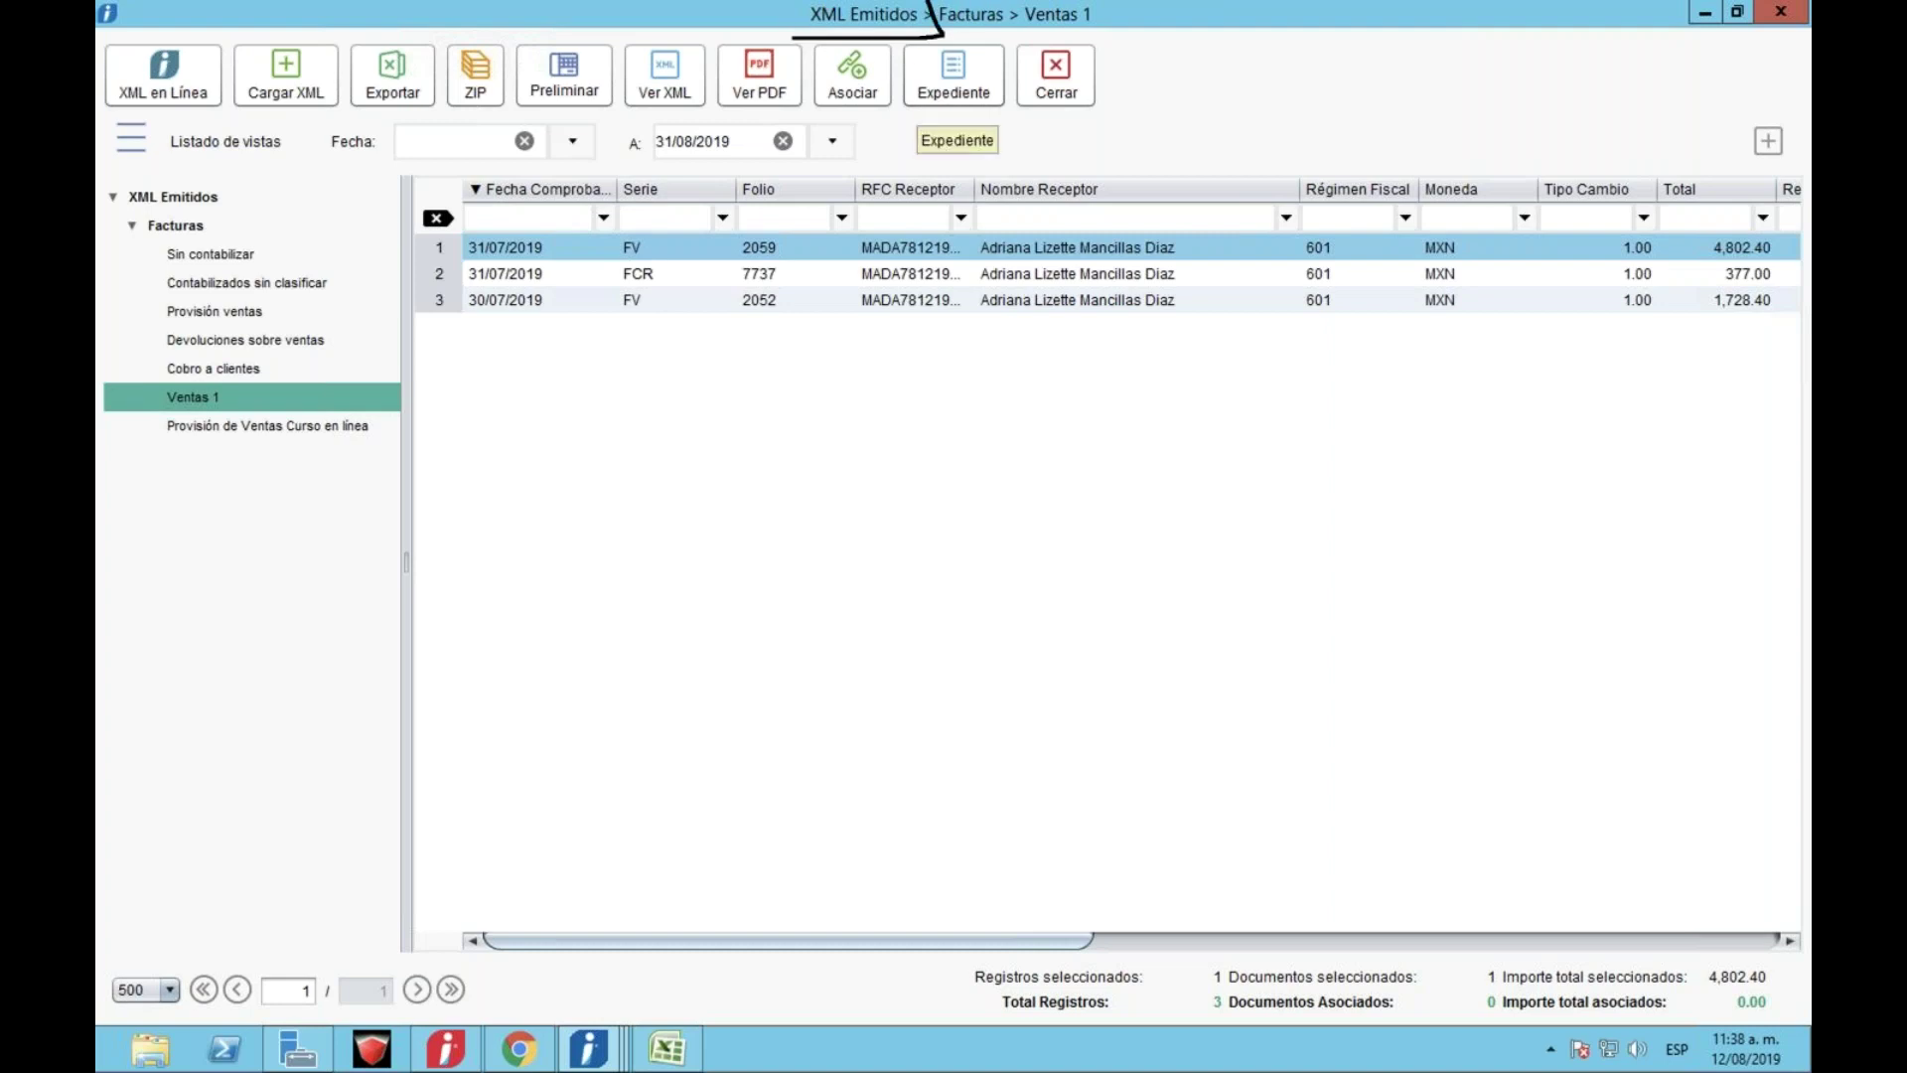
drag(743, 5, 794, 36)
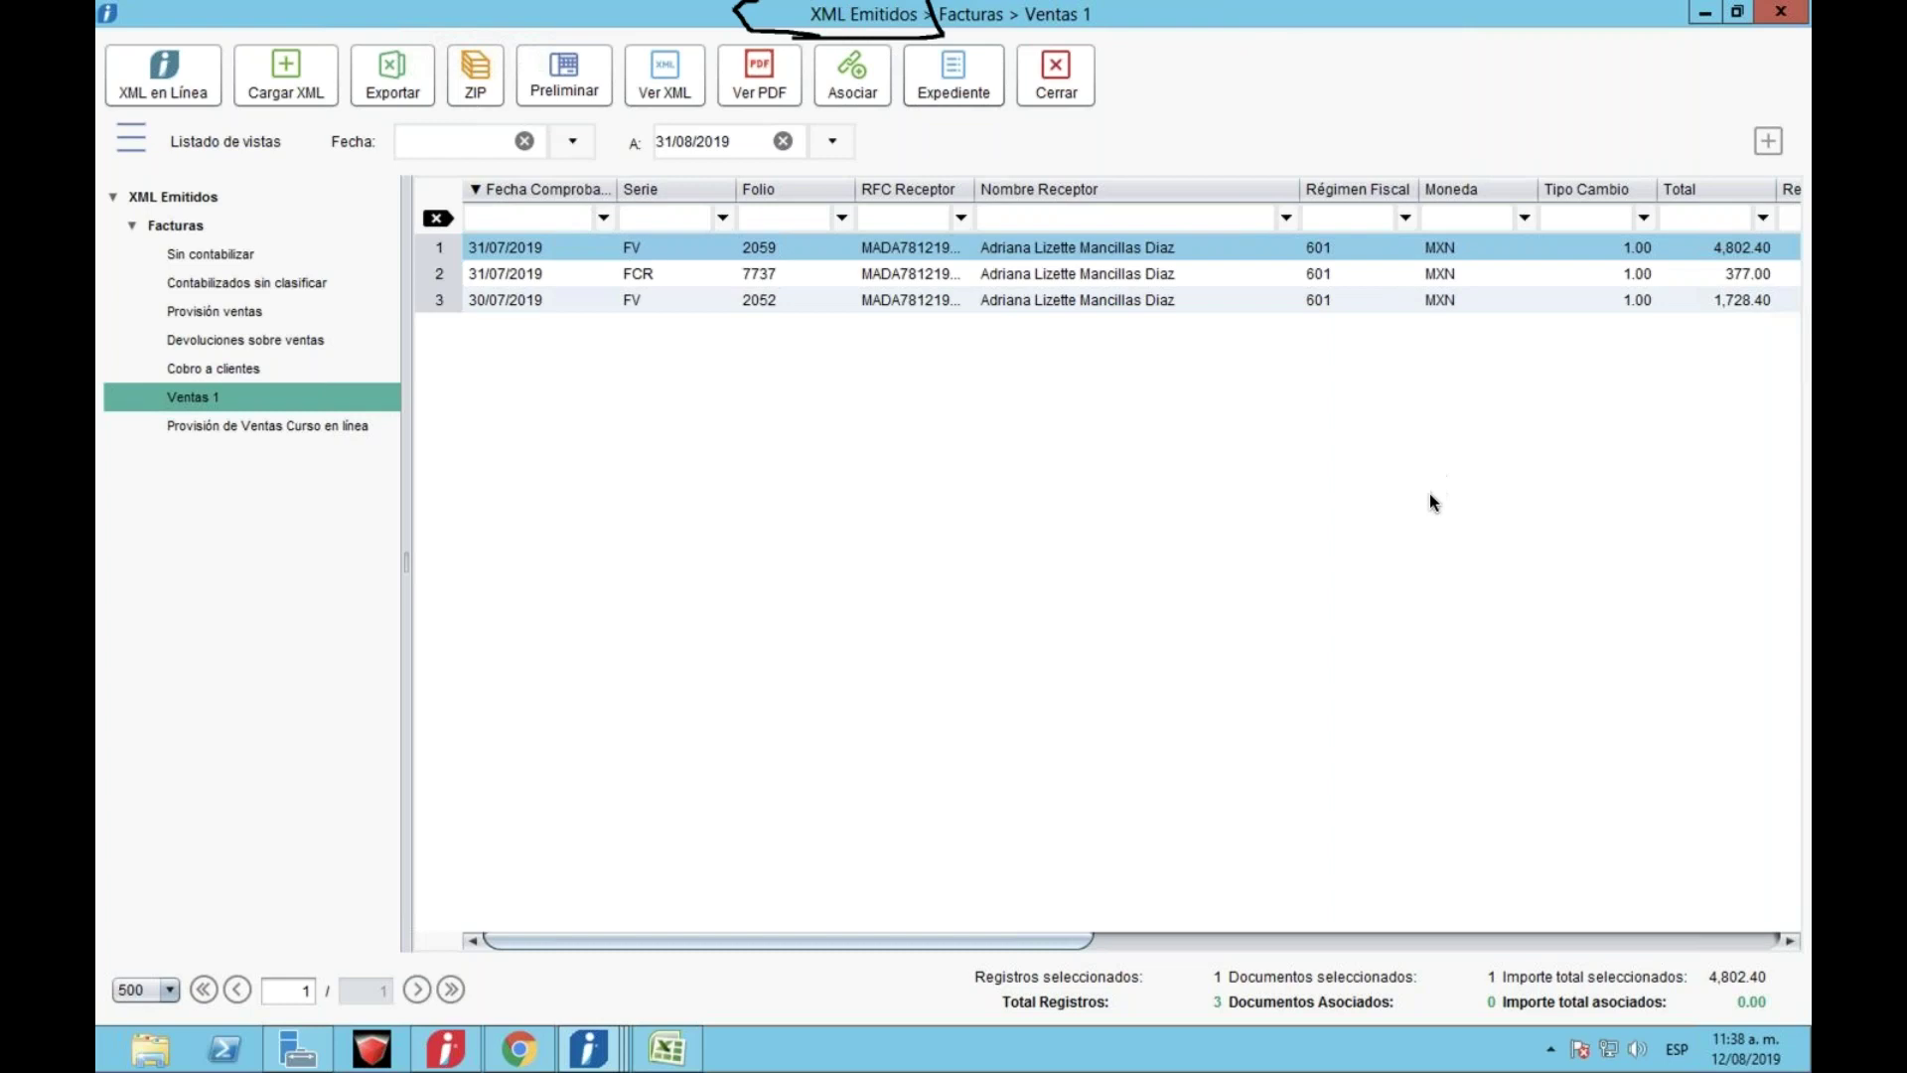
key(e)
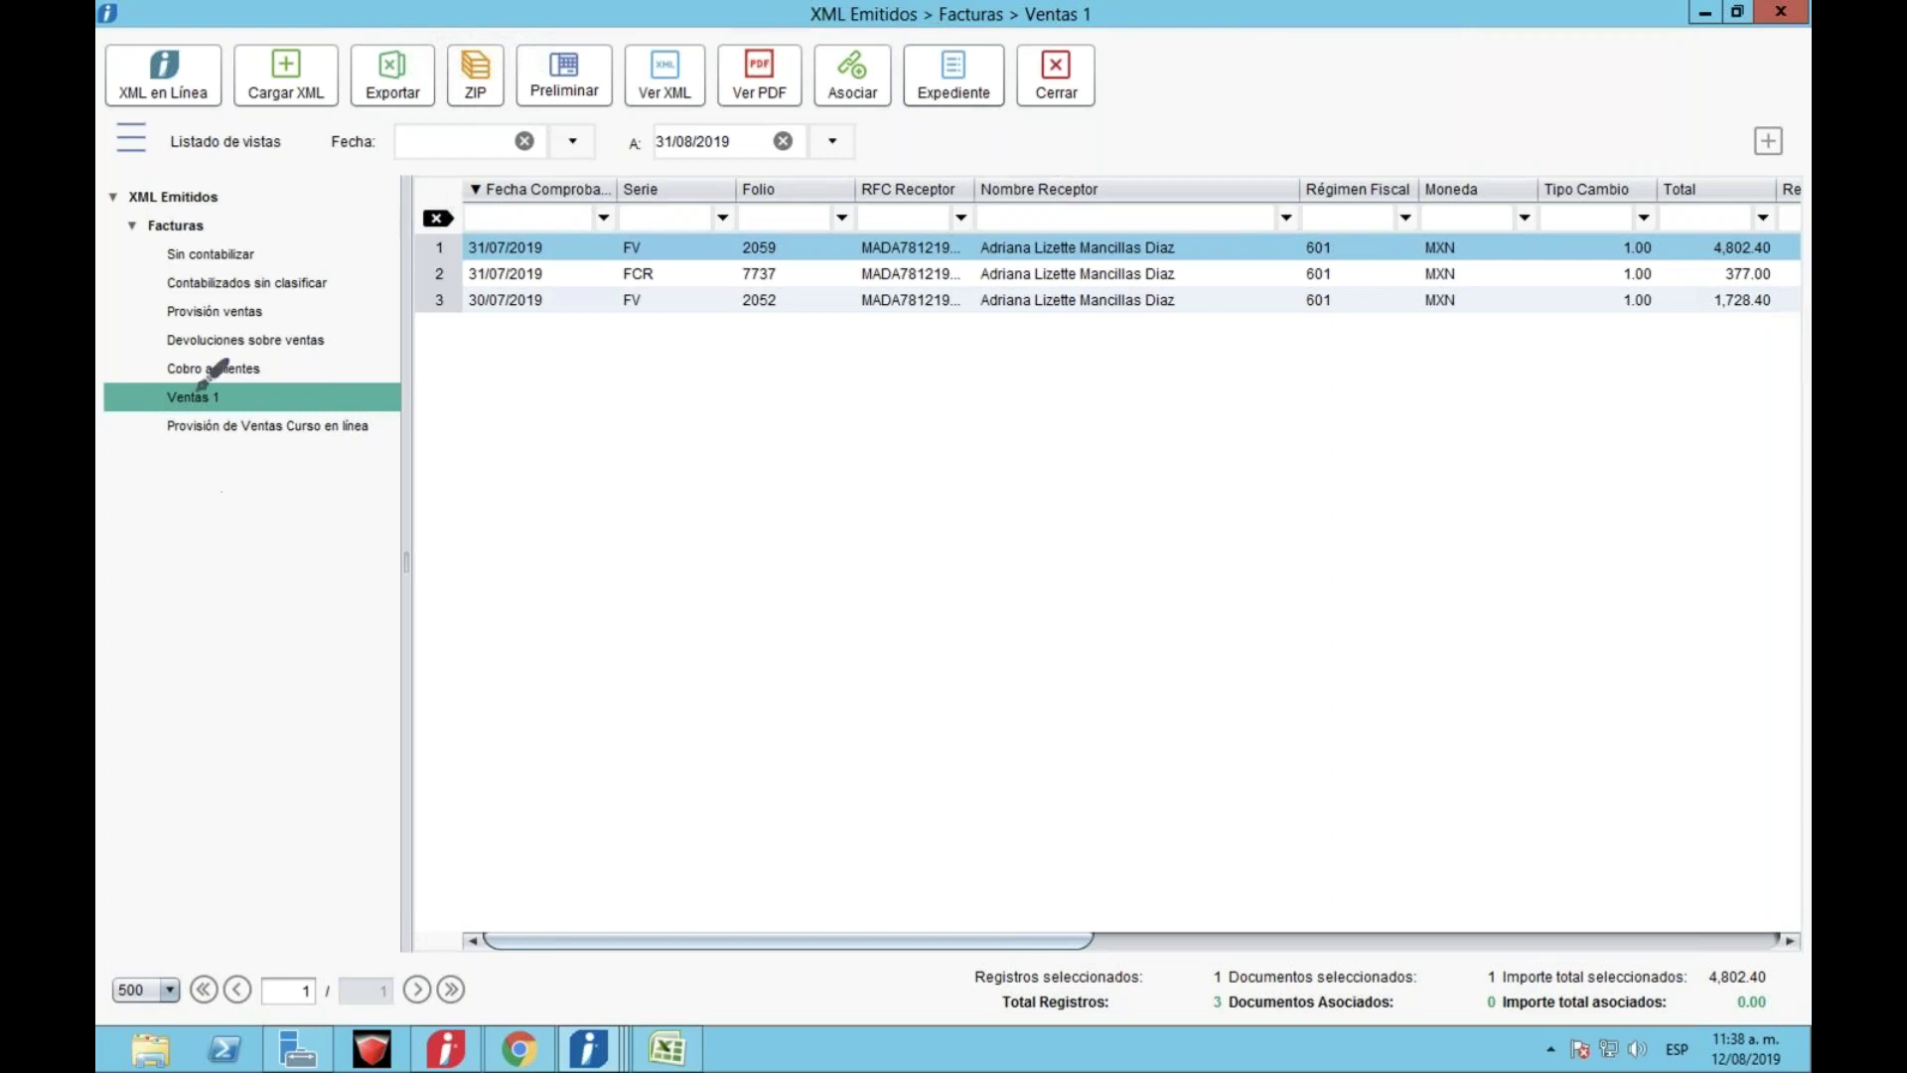
key(Escape)
click(1053, 75)
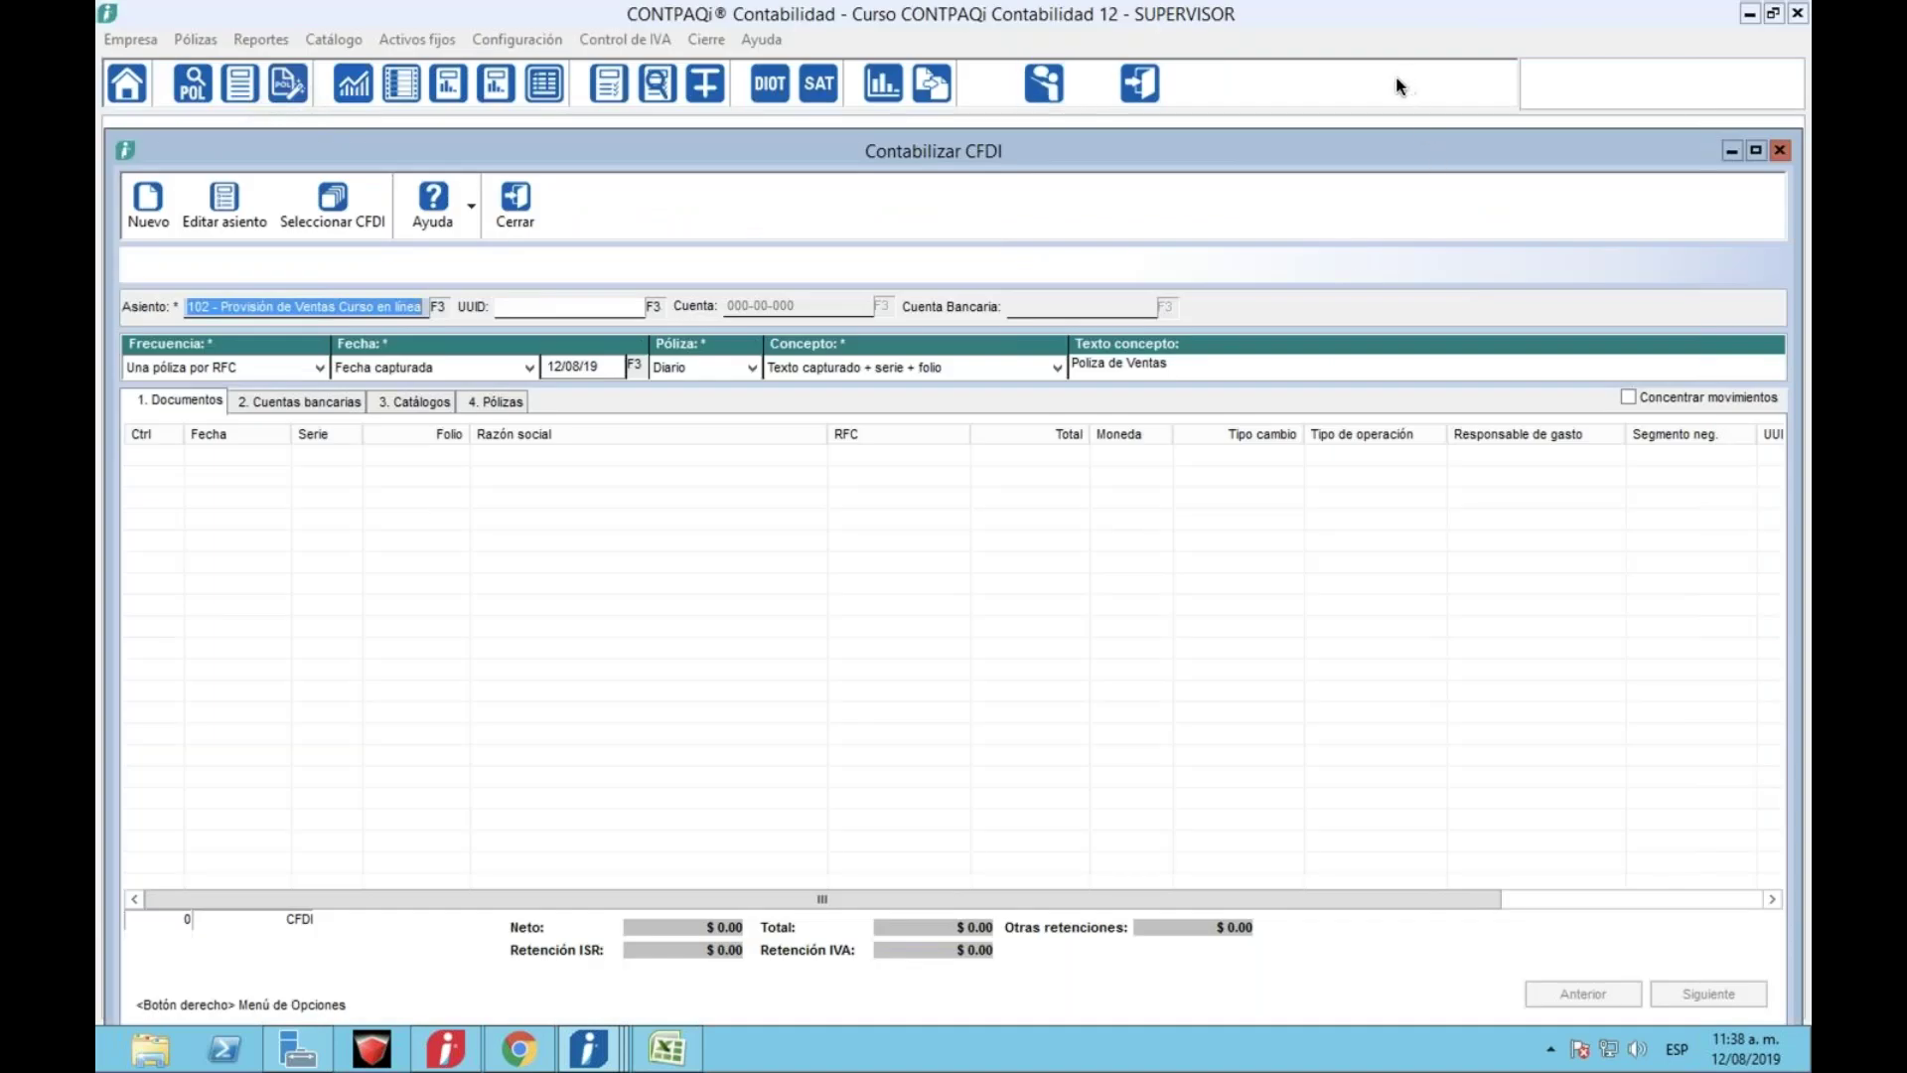
Review asiento 102's configuration, noting Tipo XML Emitidos - Ingresos, in the asiento configurator, then close it.
click(516, 204)
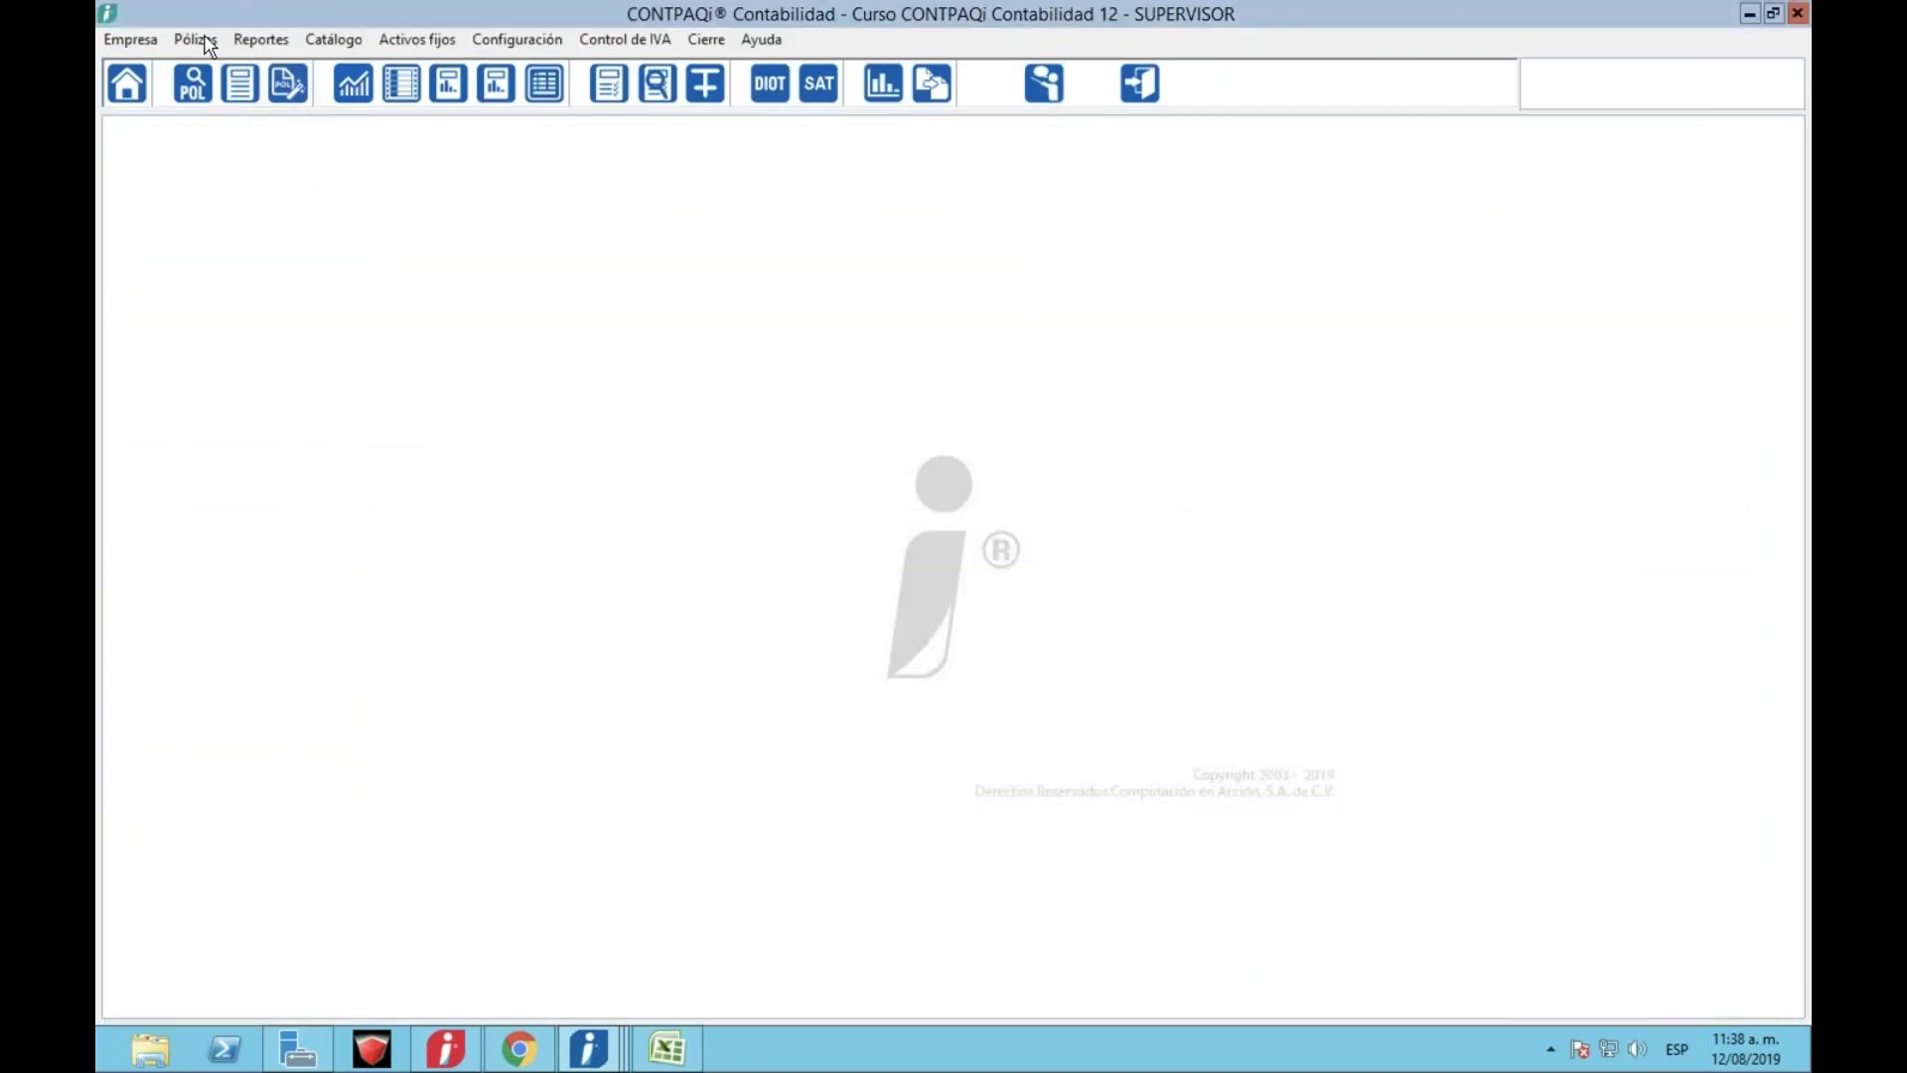
click(198, 38)
mouse_move(248, 93)
click(636, 126)
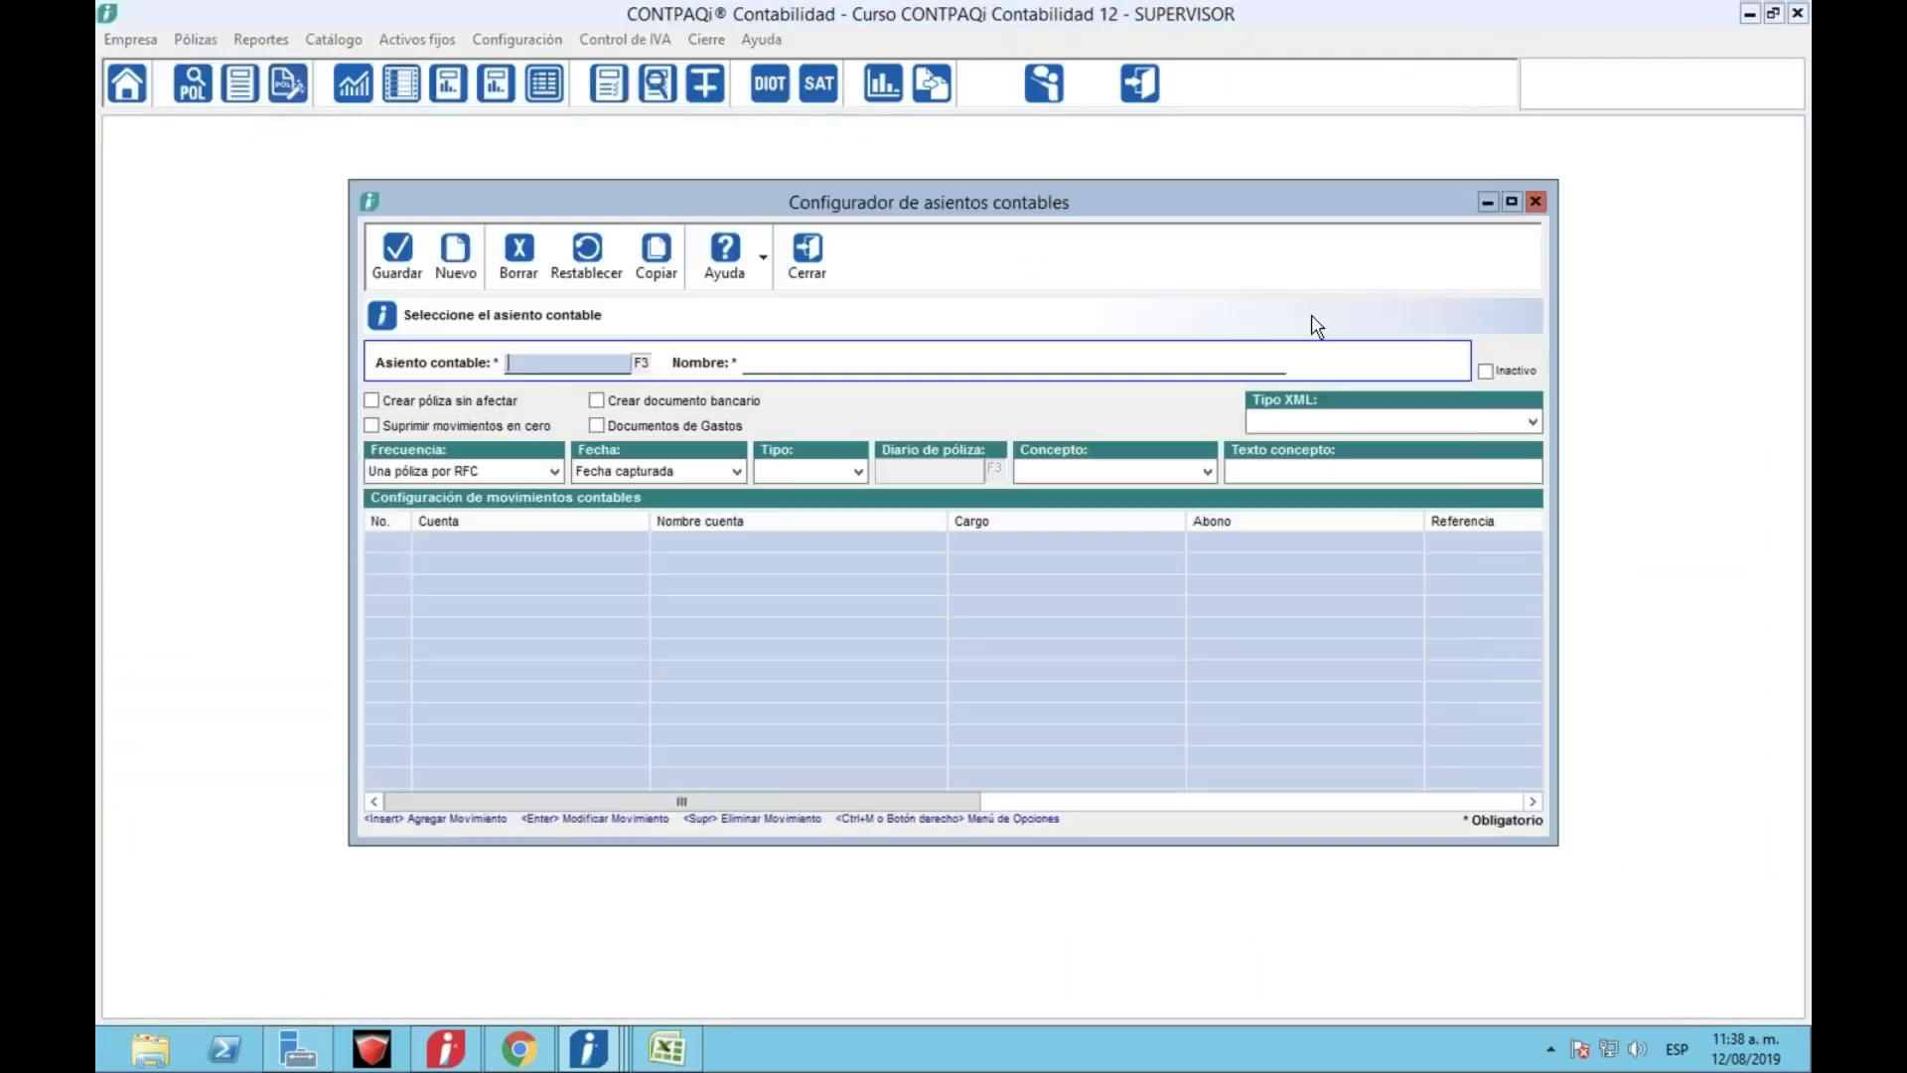
click(640, 363)
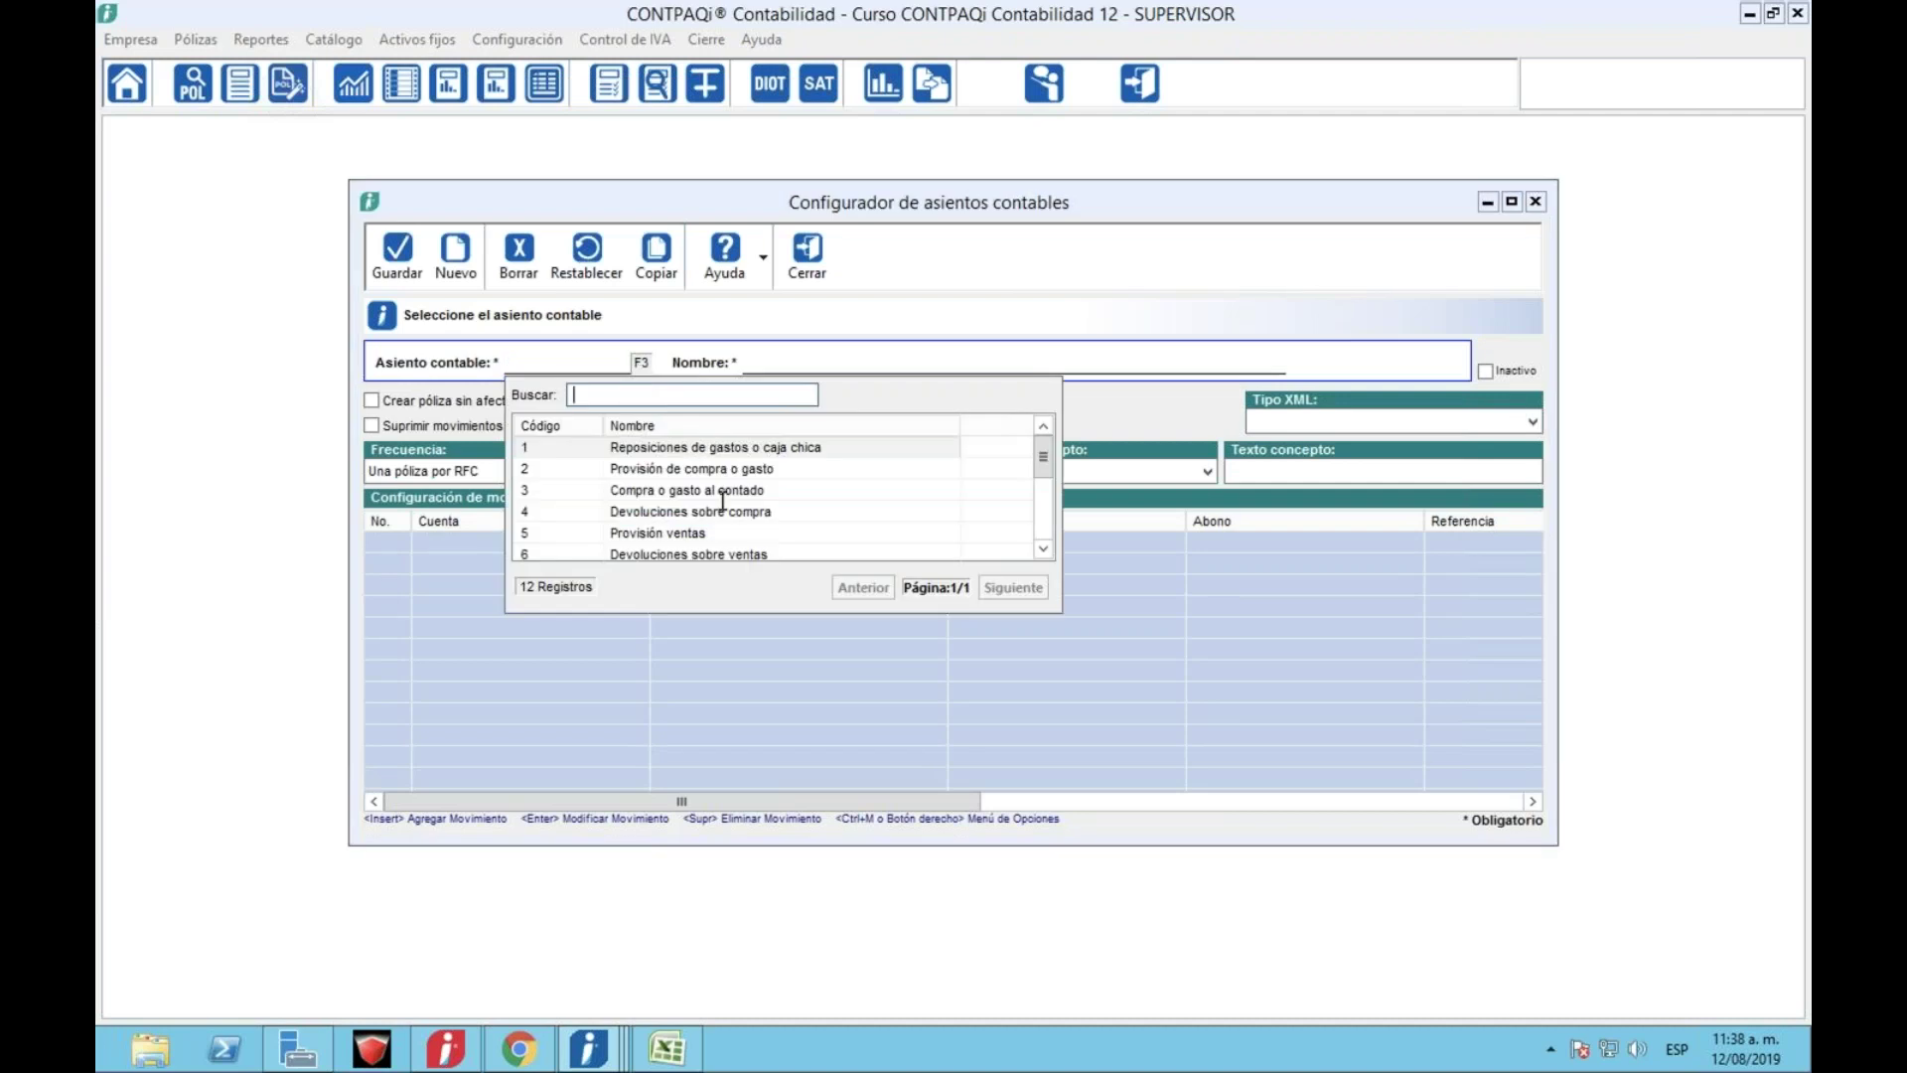
scroll(1043, 526, down, 3)
double_click(761, 534)
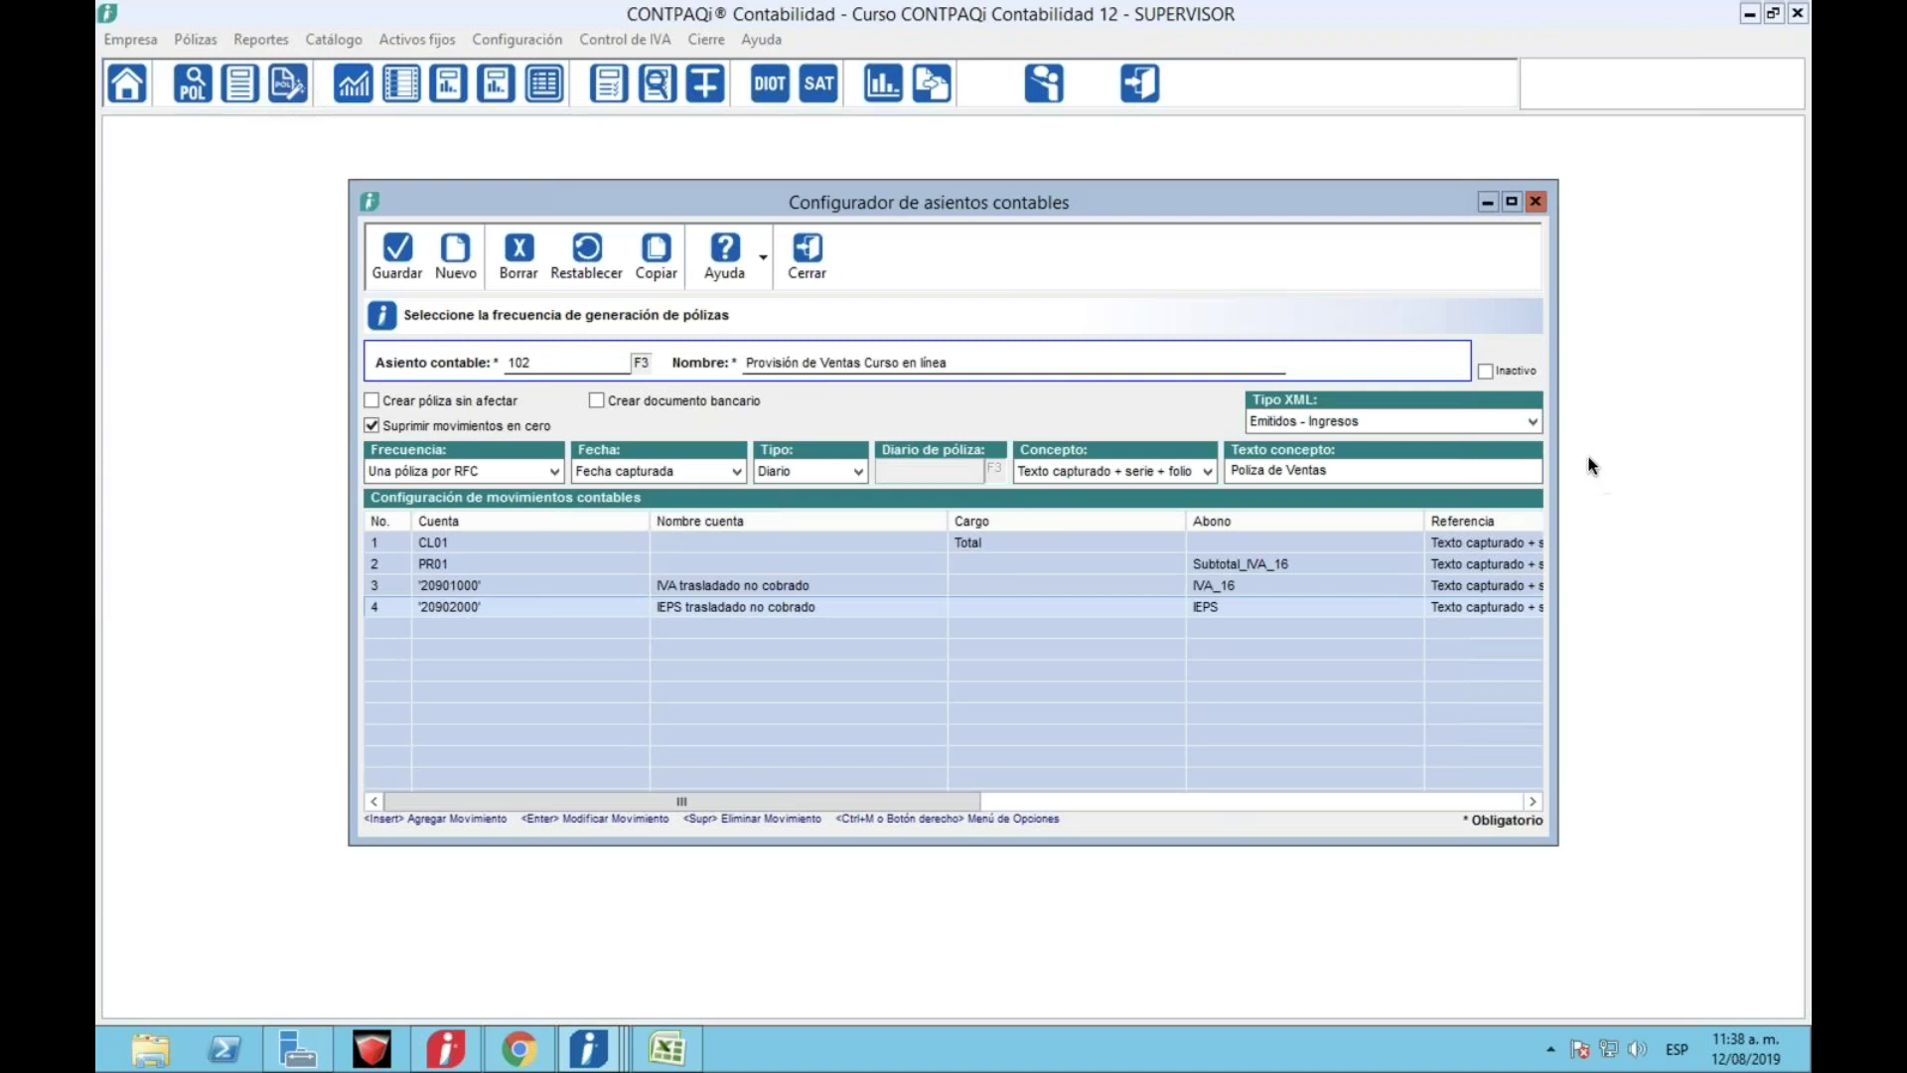
mouse_move(1350, 372)
mouse_down()
mouse_move(1142, 390)
mouse_move(1611, 363)
mouse_move(1160, 393)
mouse_up()
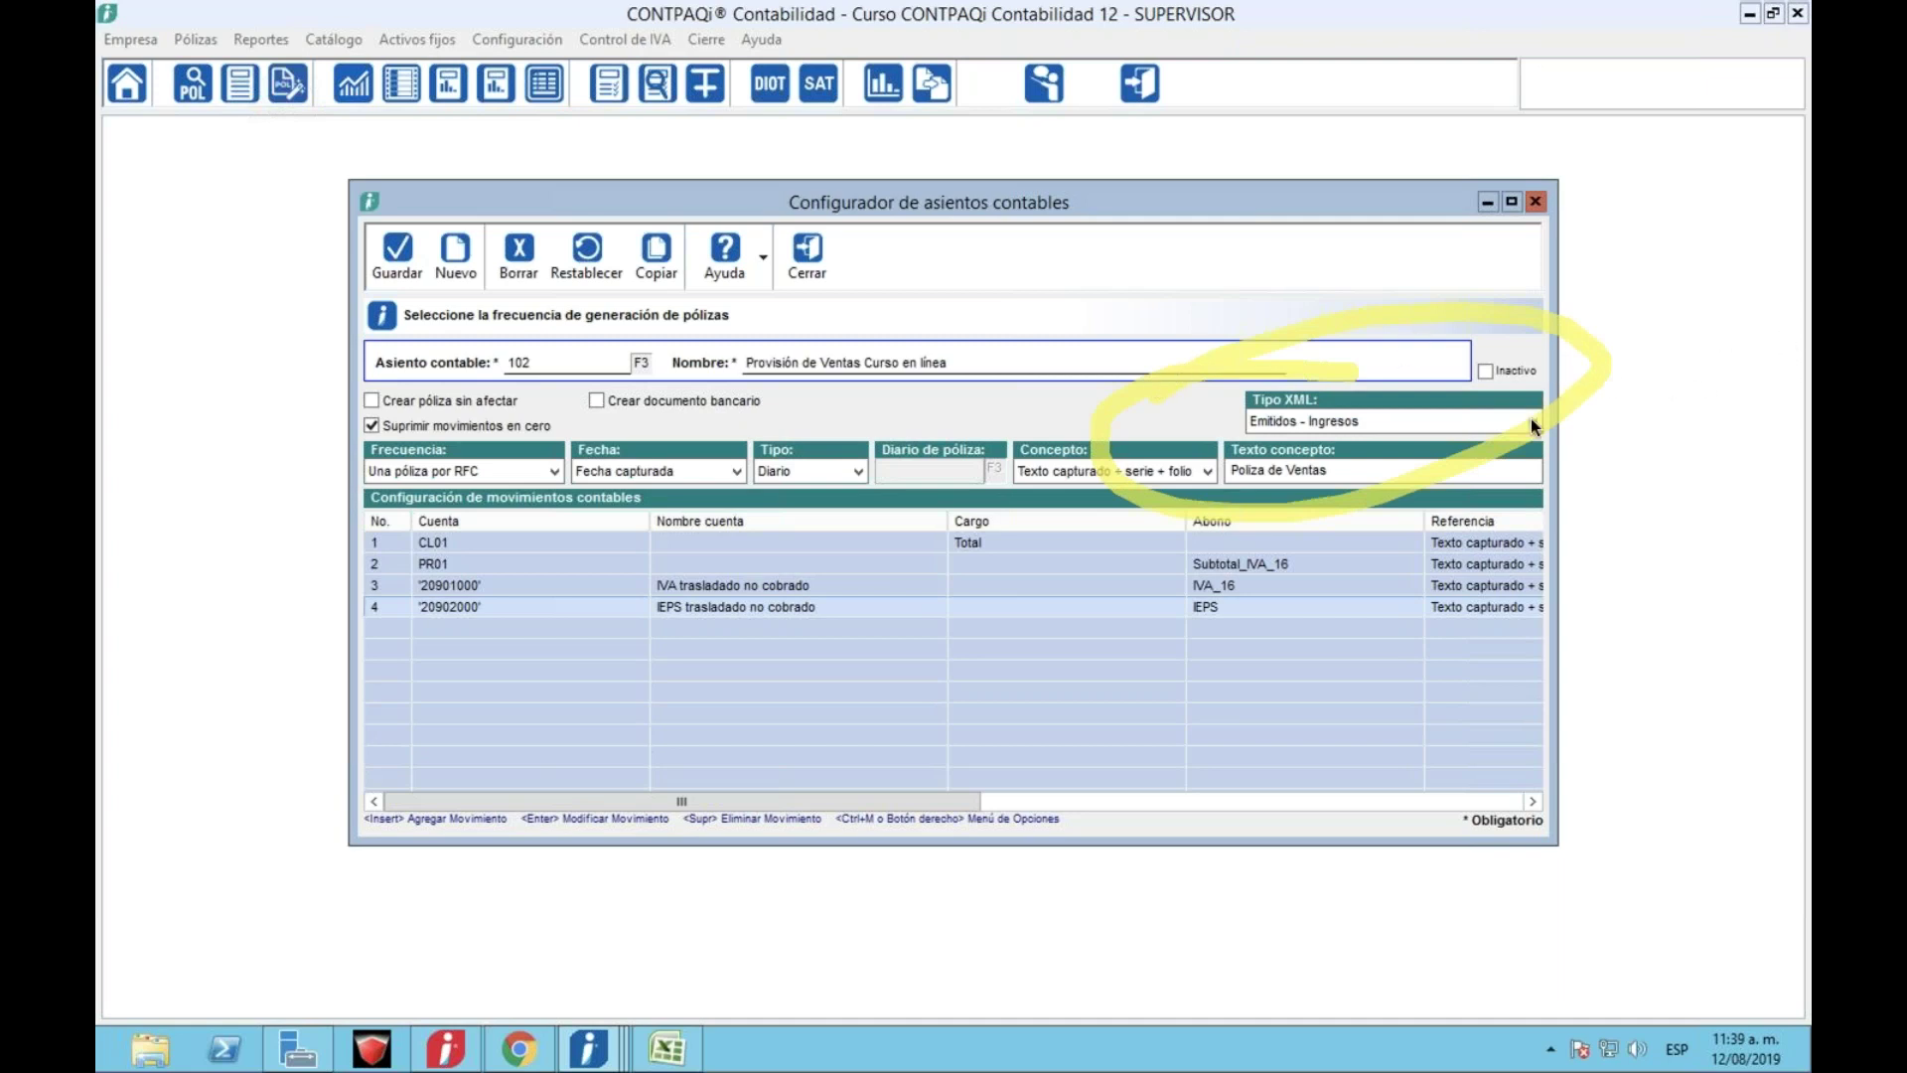
click(806, 256)
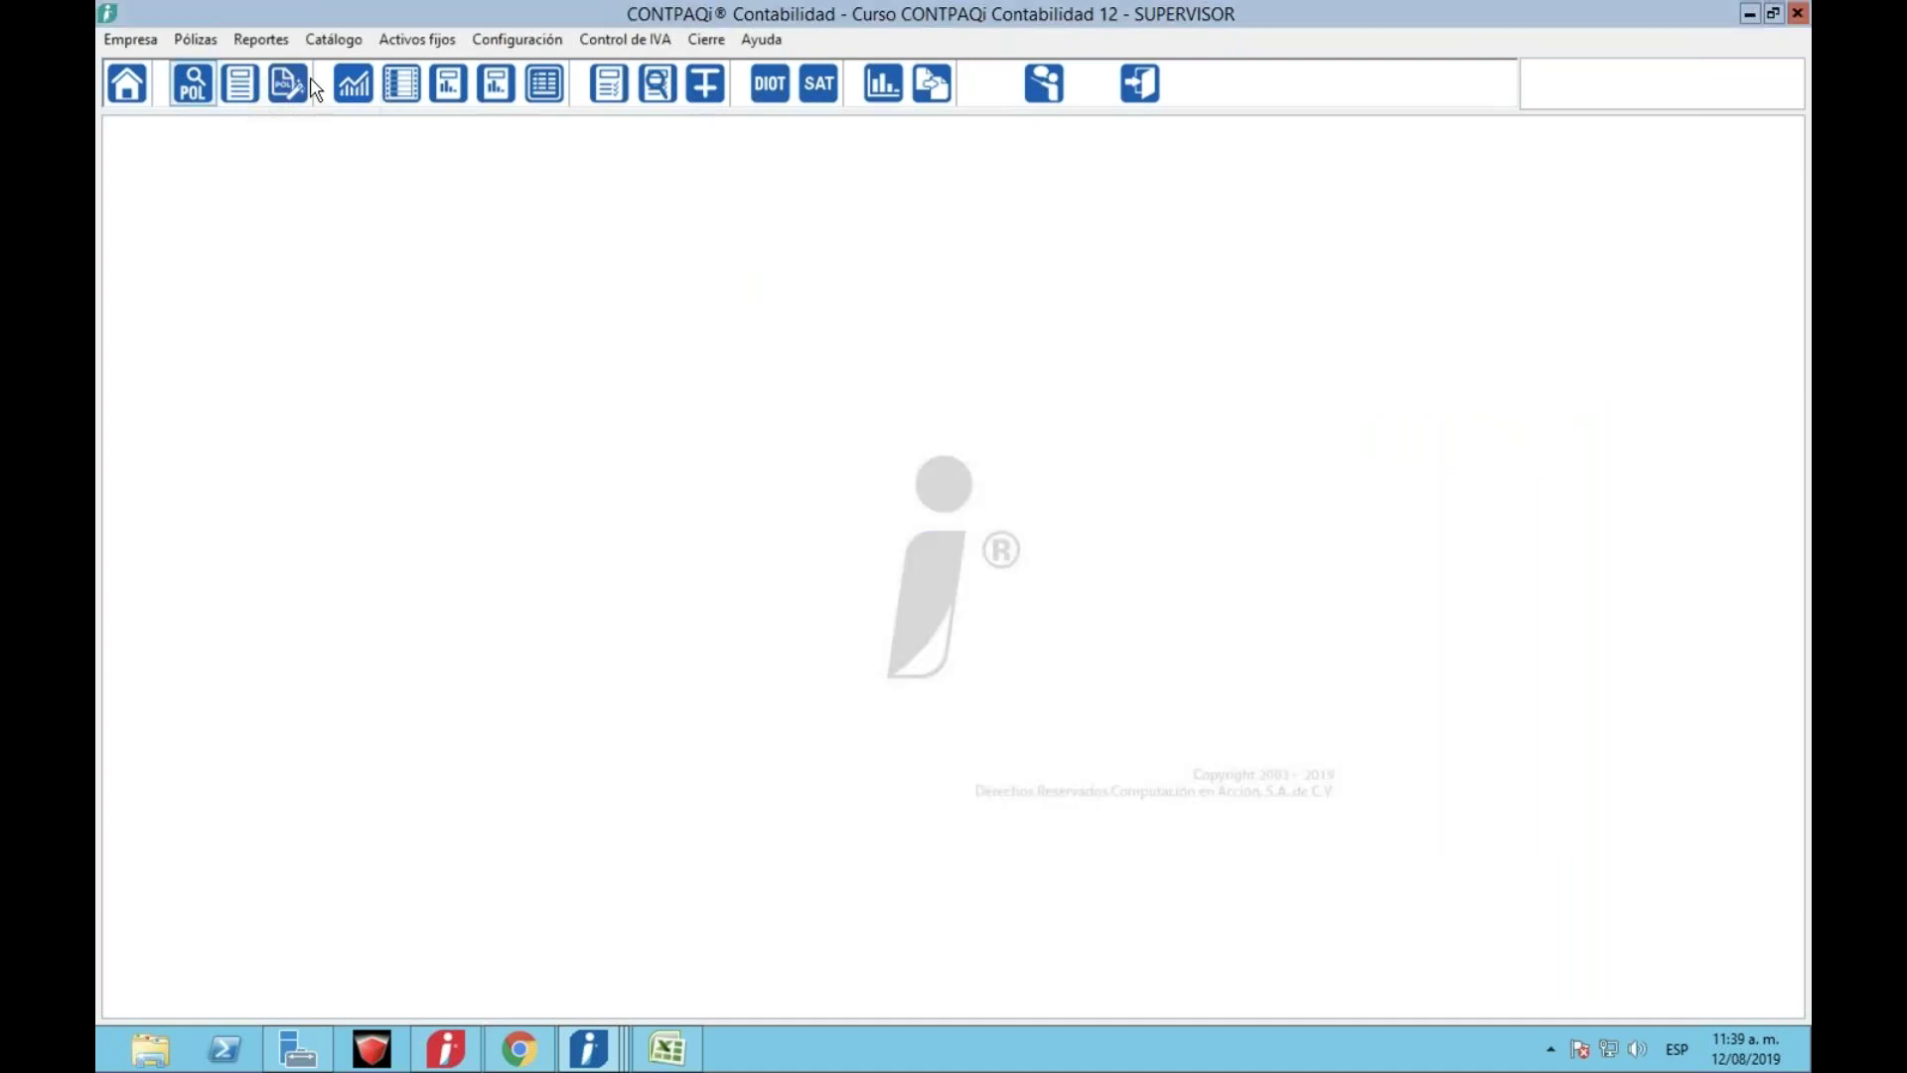
Load asiento 10 Pago a proveedores vía REP in Contabilizar CFDI and list the received payment XMLs.
click(196, 42)
mouse_move(485, 96)
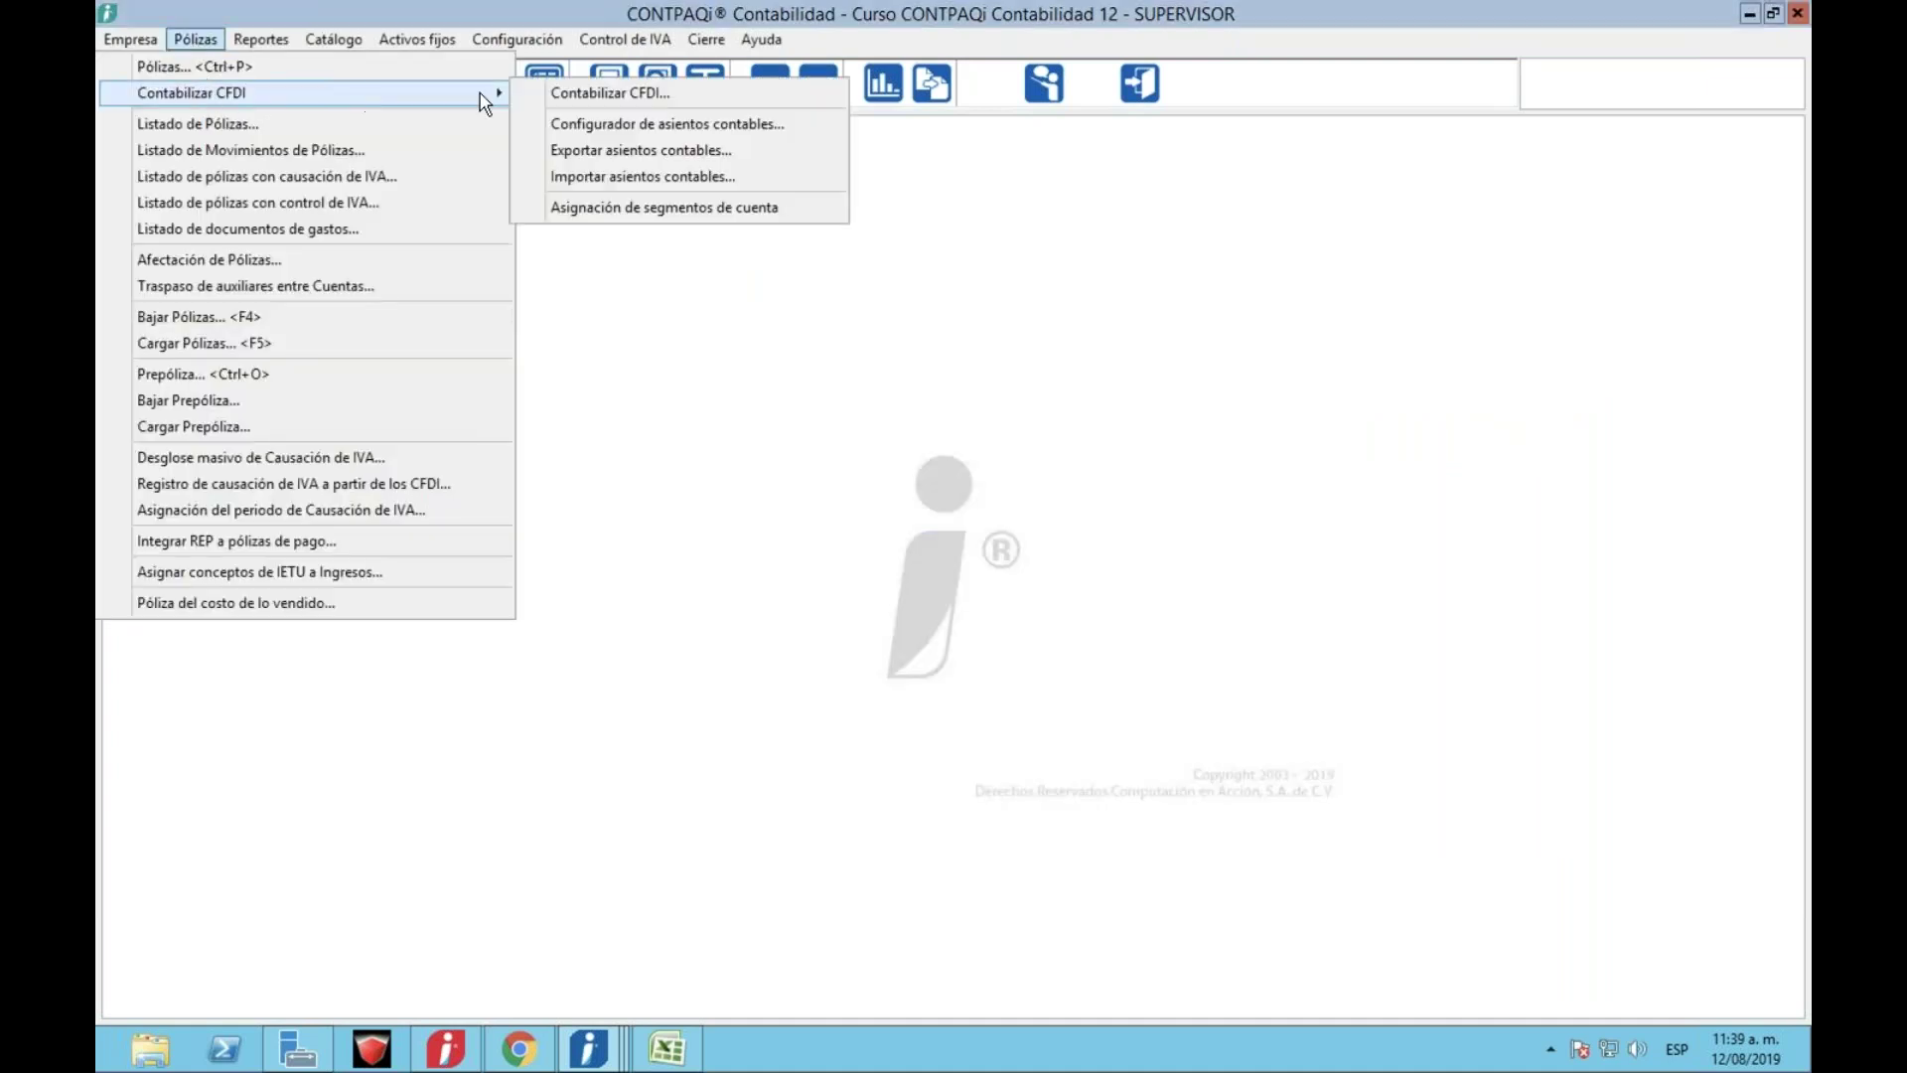
click(602, 93)
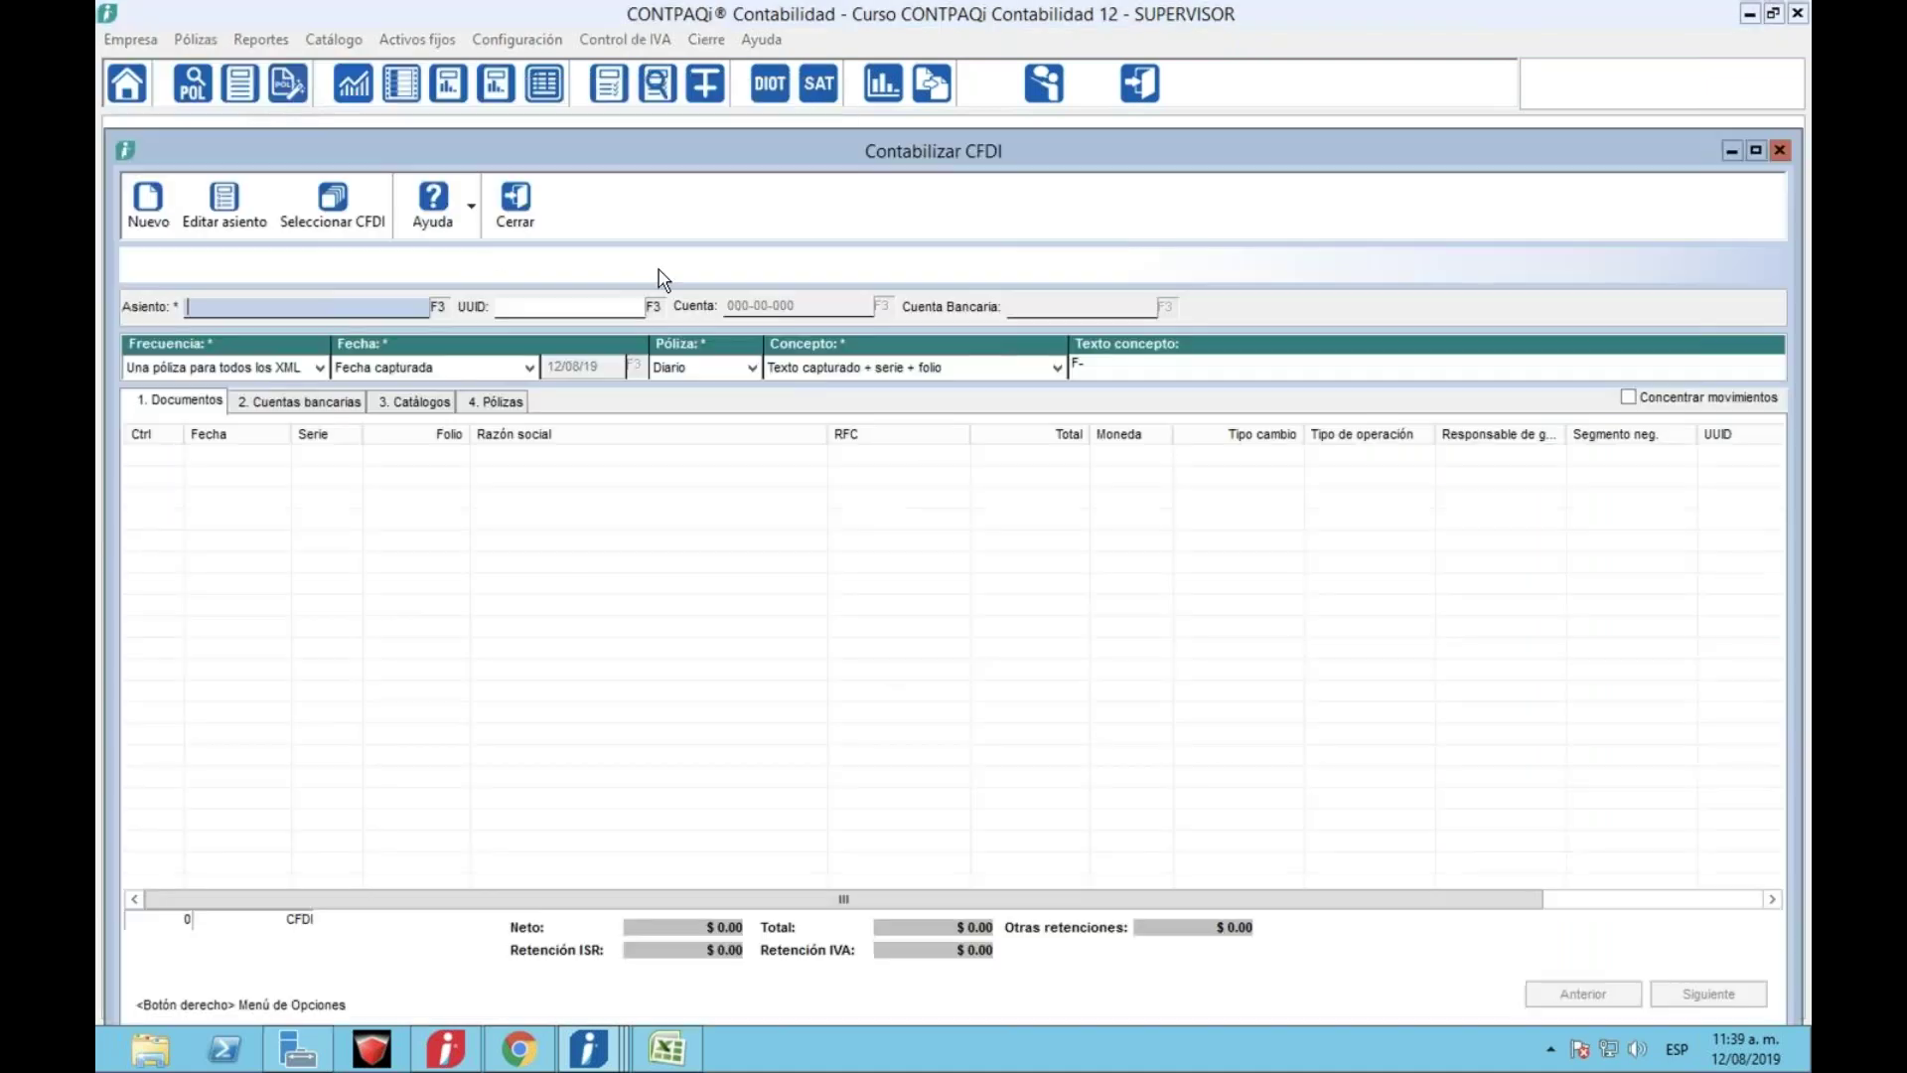
click(438, 307)
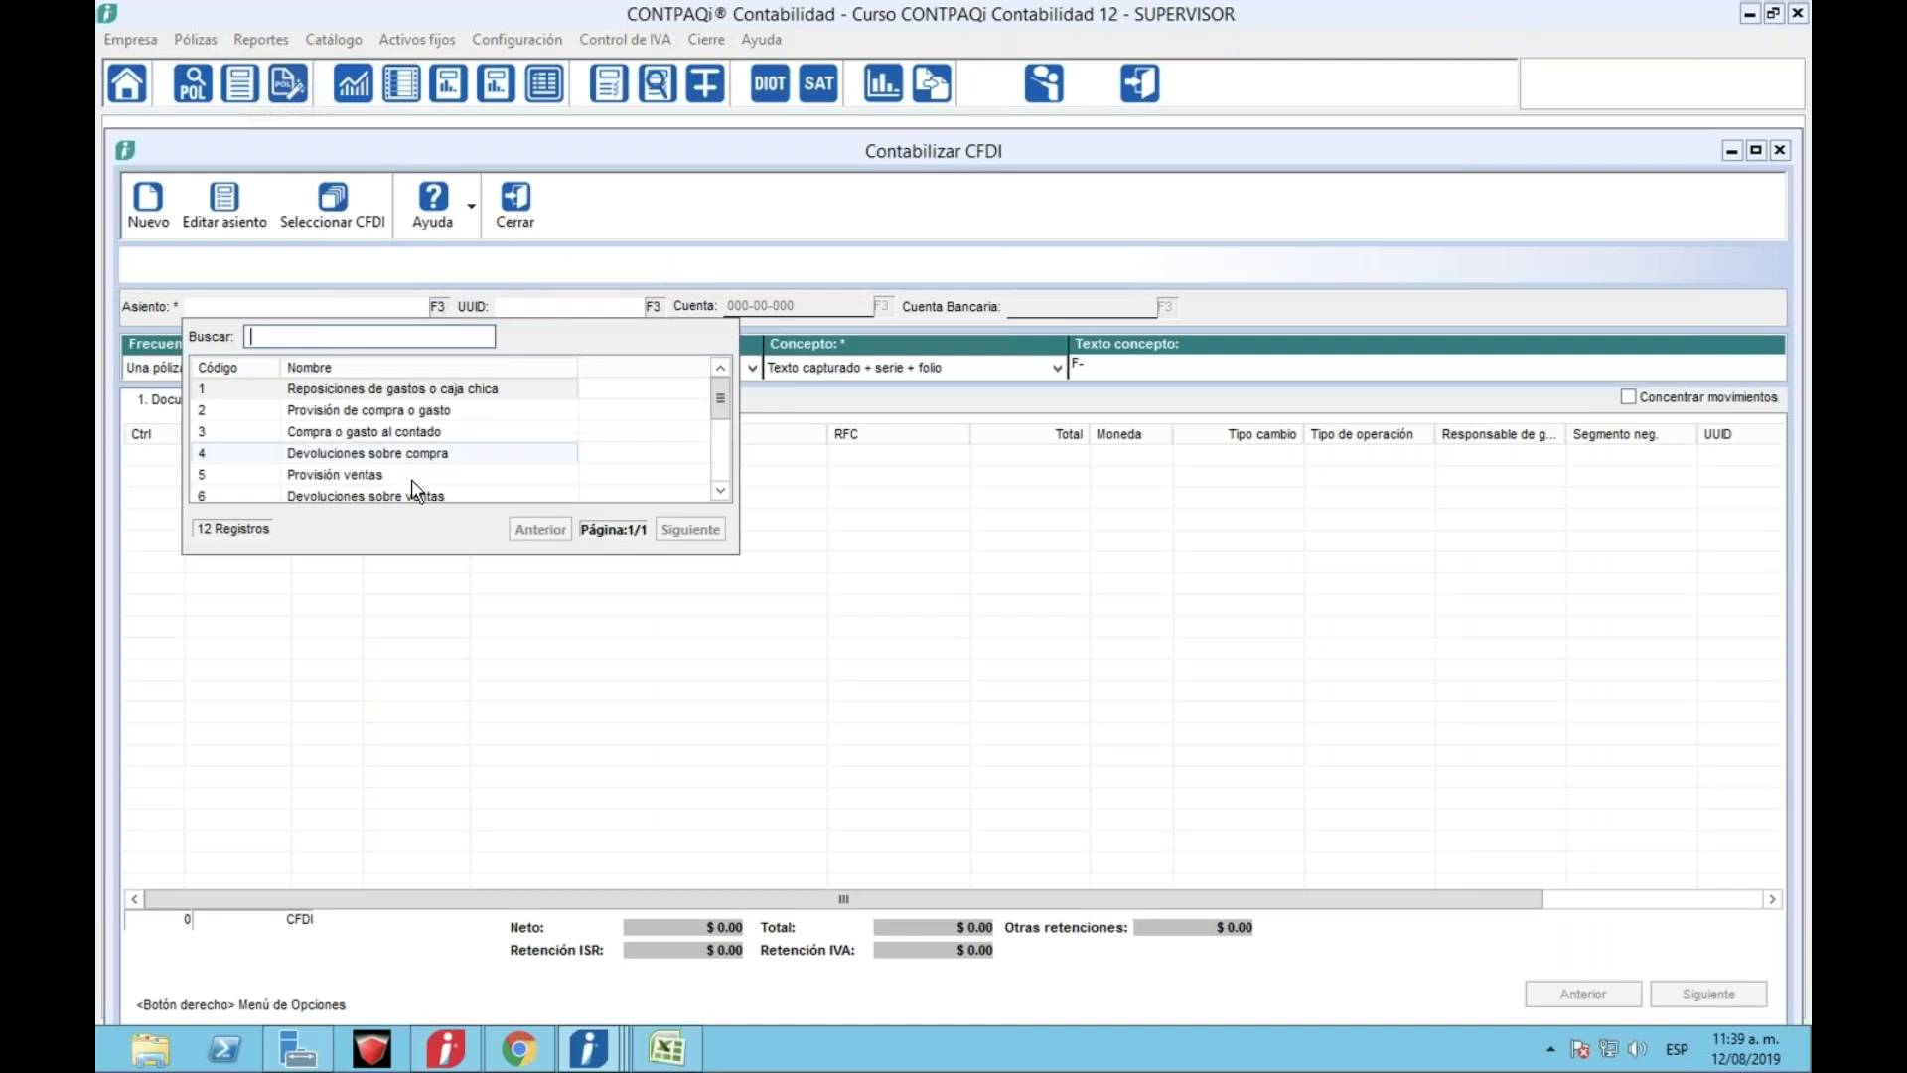
drag(721, 399, 722, 461)
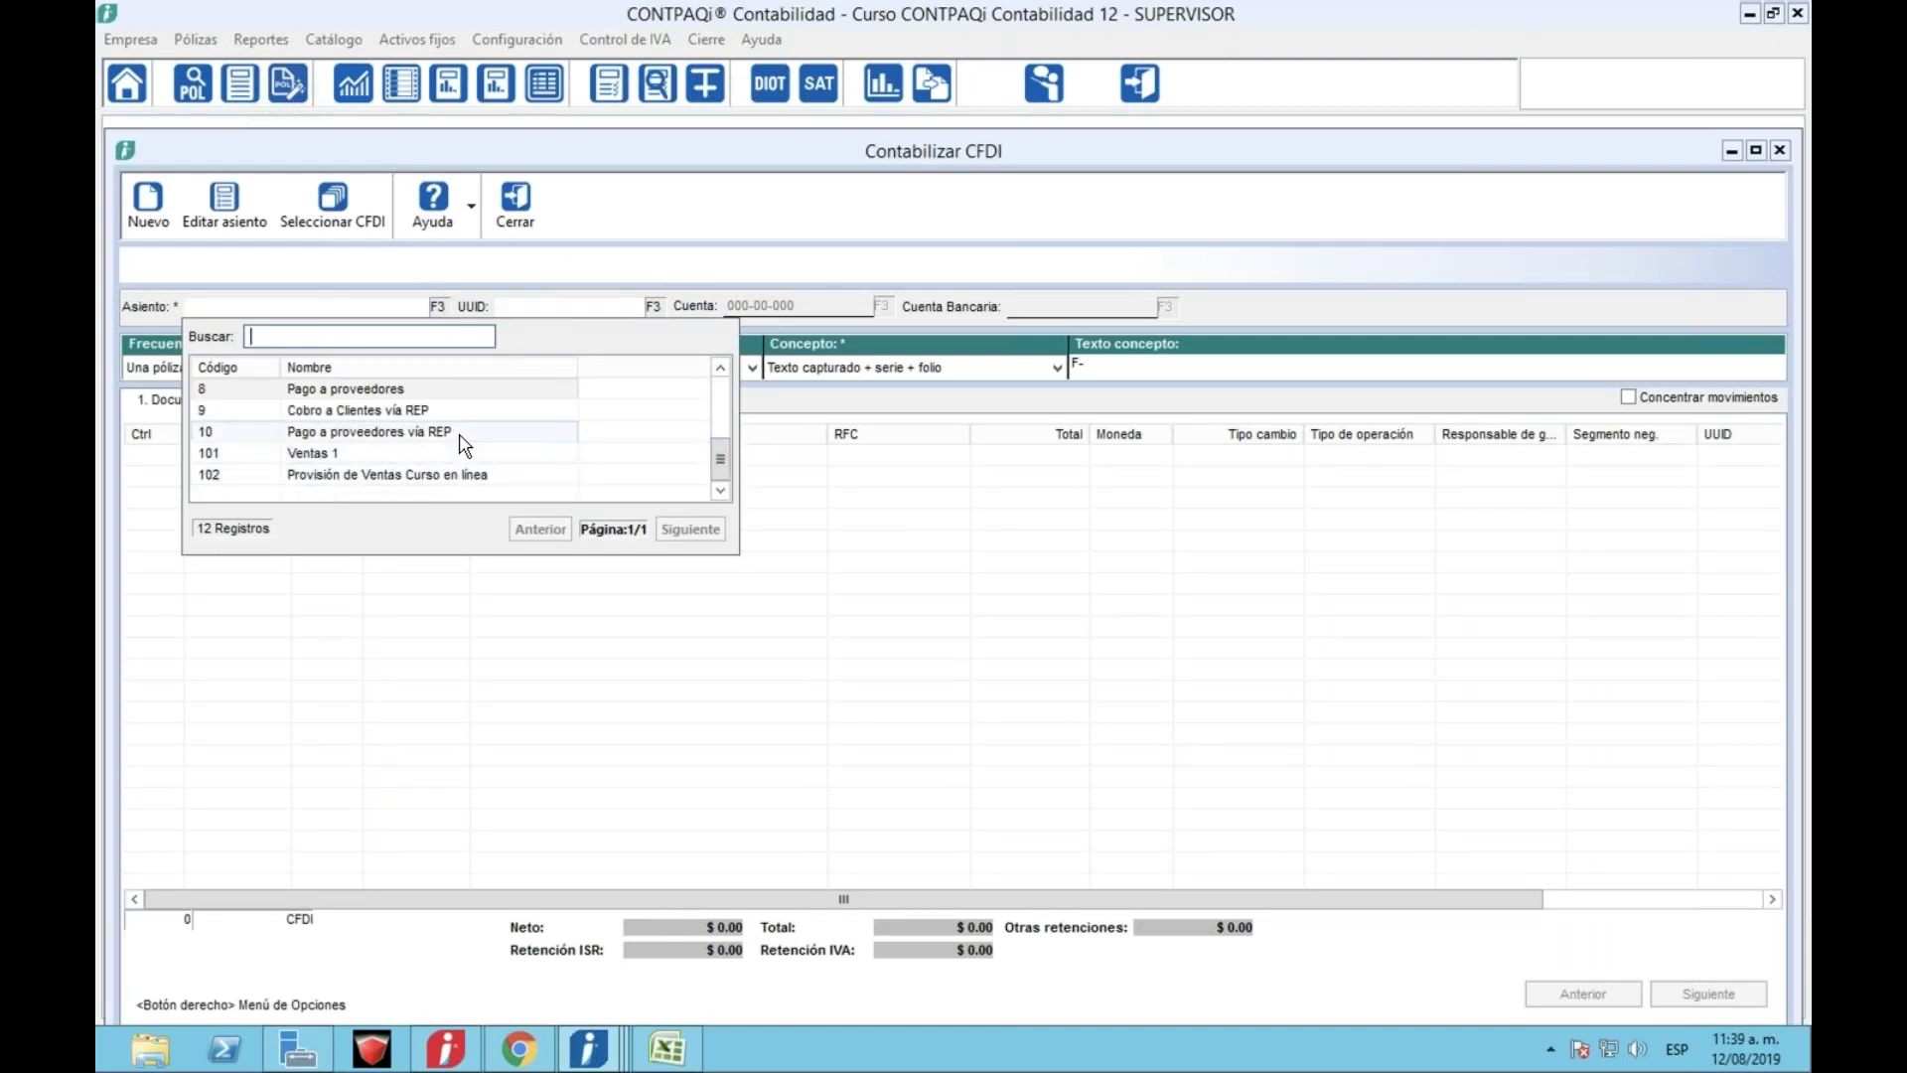
click(402, 442)
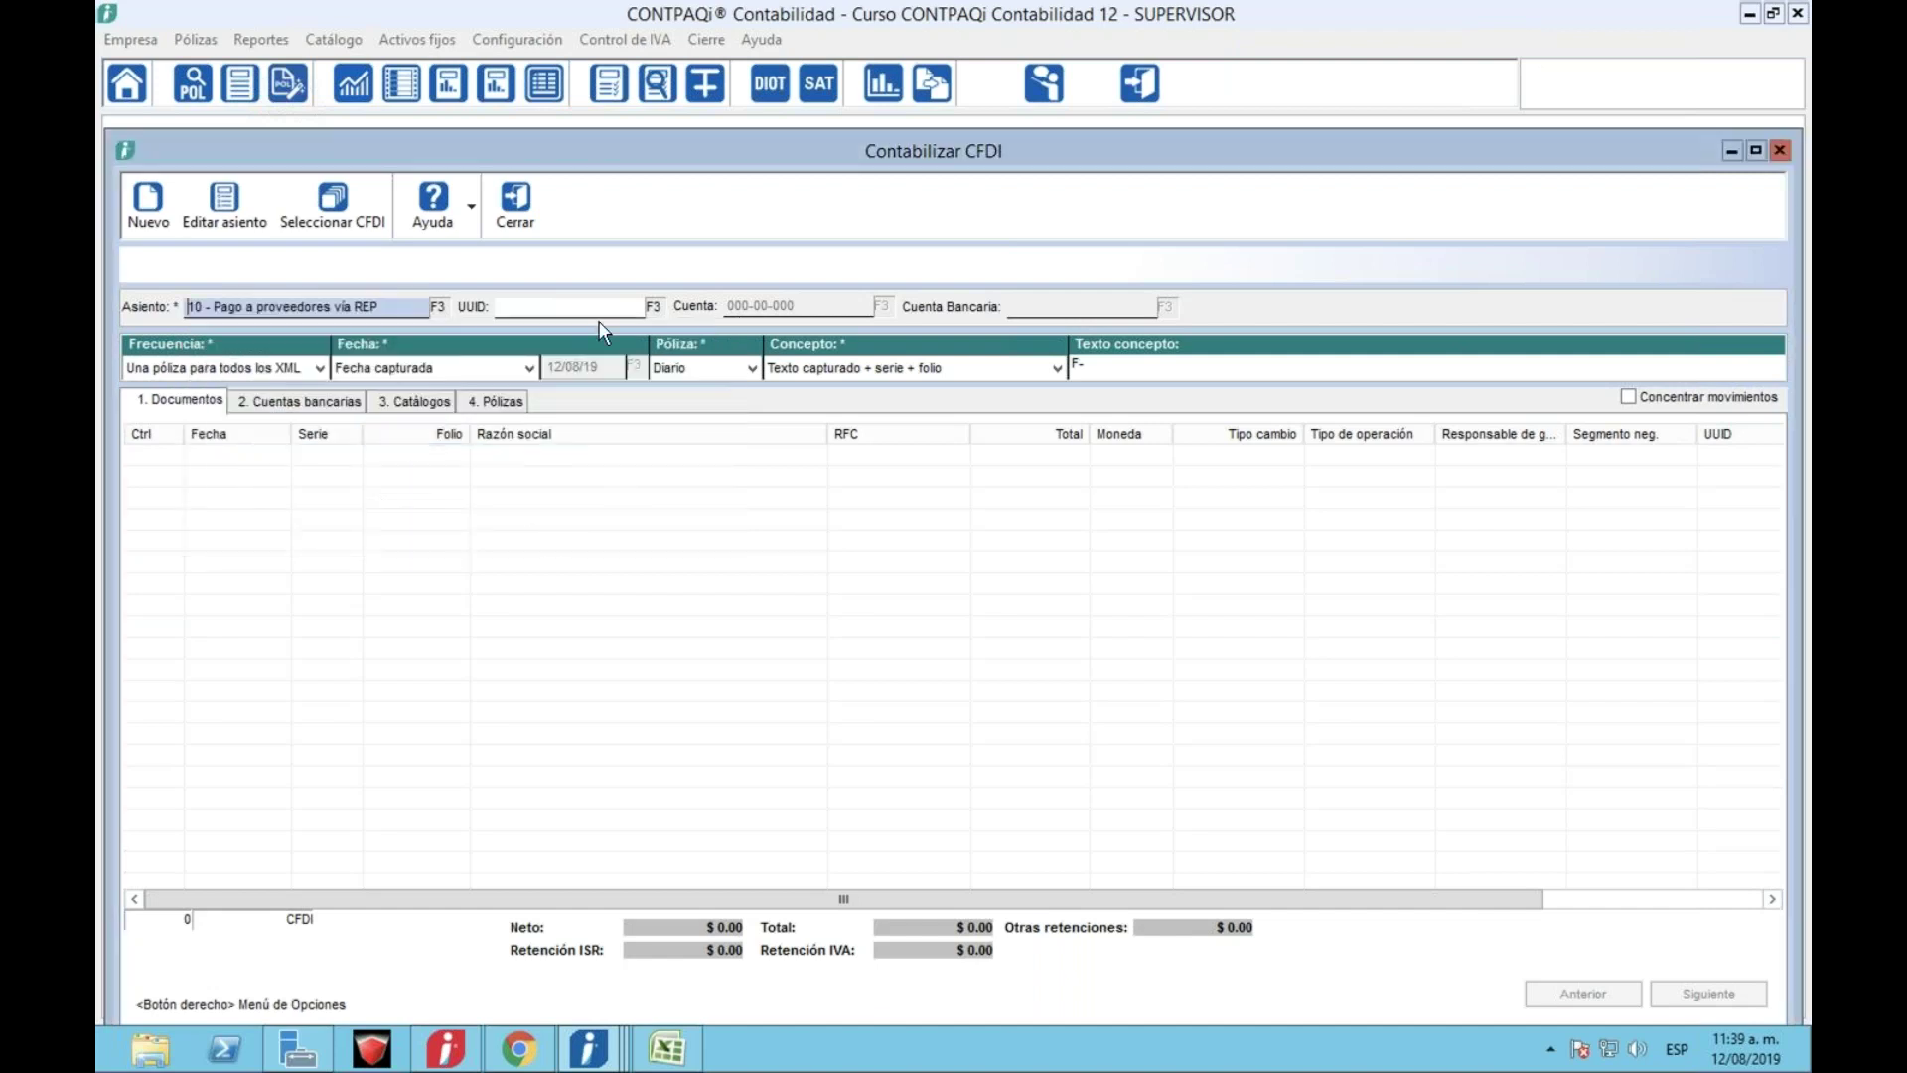
click(346, 211)
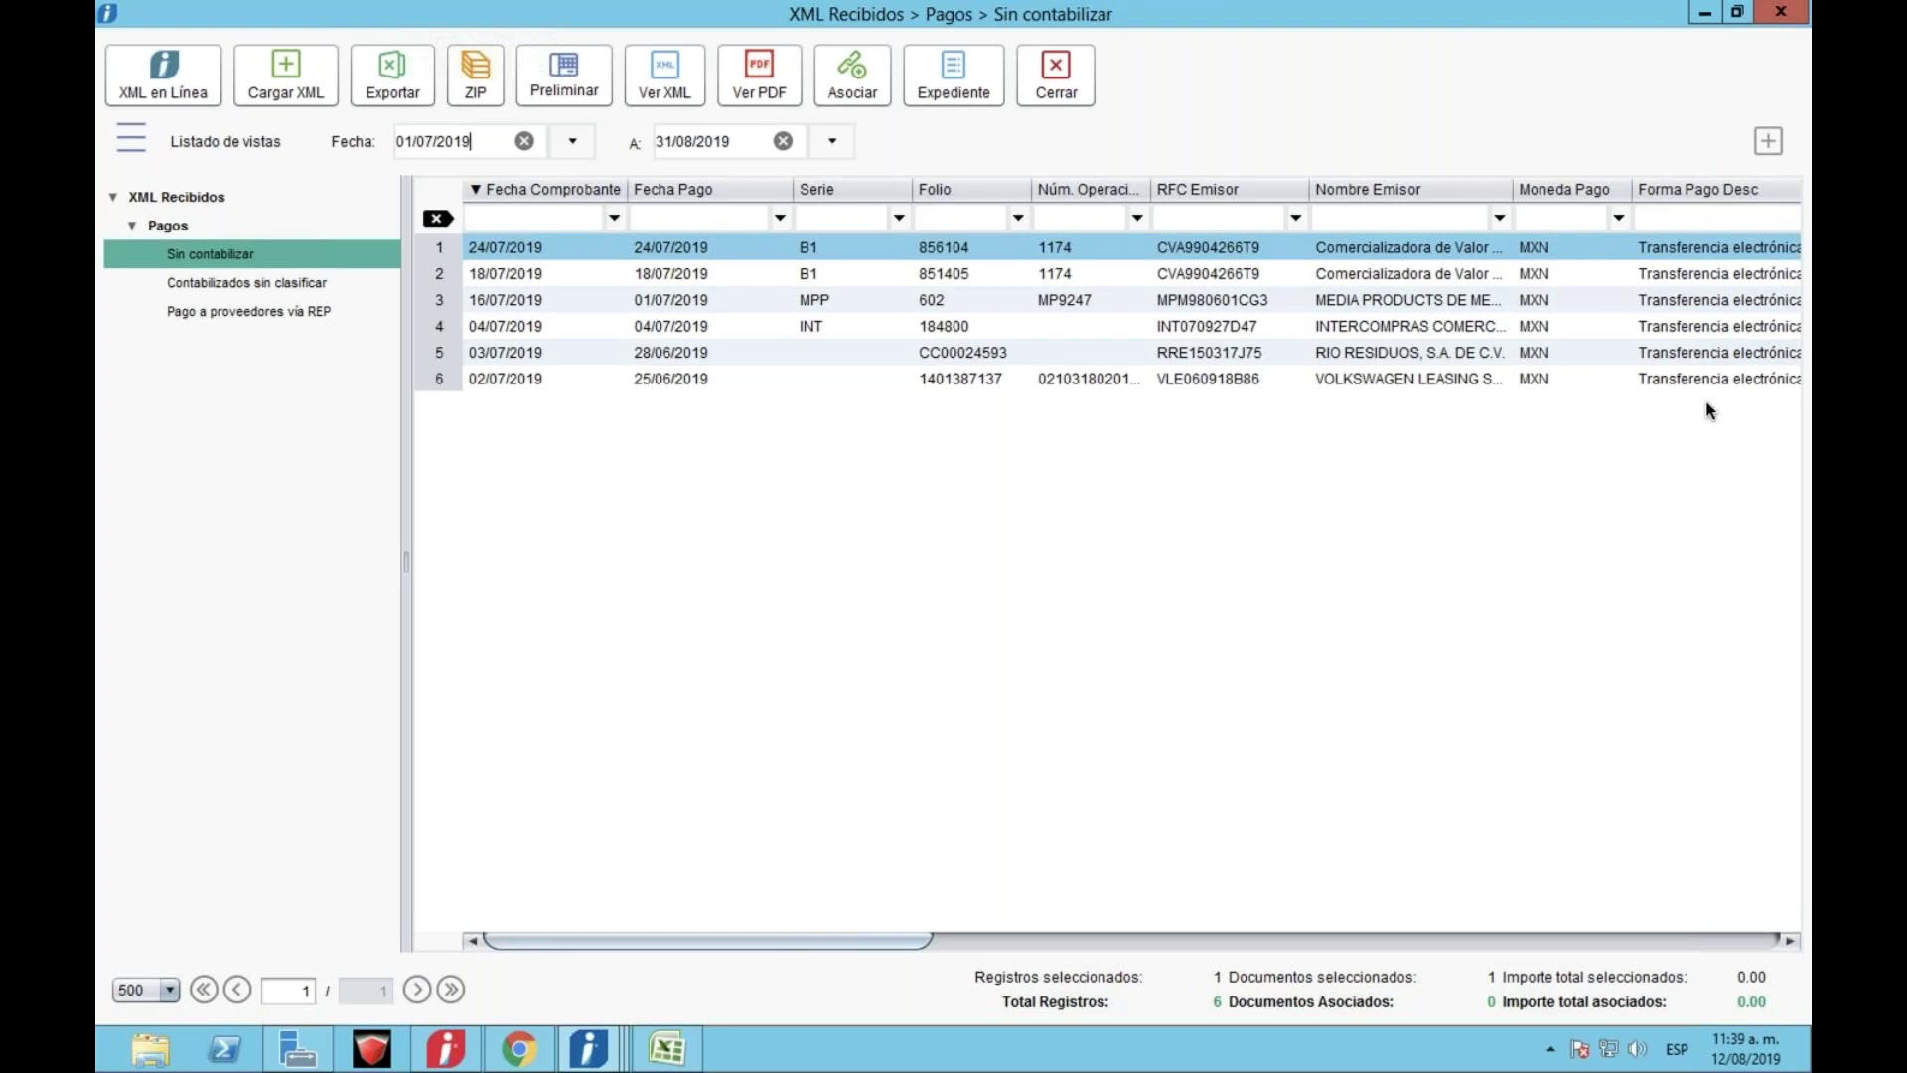
Draw explanatory annotation arrows over the received payments list.
click(813, 260)
drag(803, 349, 813, 68)
drag(750, 147, 812, 68)
drag(924, 144, 815, 75)
View the Pago a proveedores vía REP and unclassified payment groups, return to Sin contabilizar, and close.
click(250, 311)
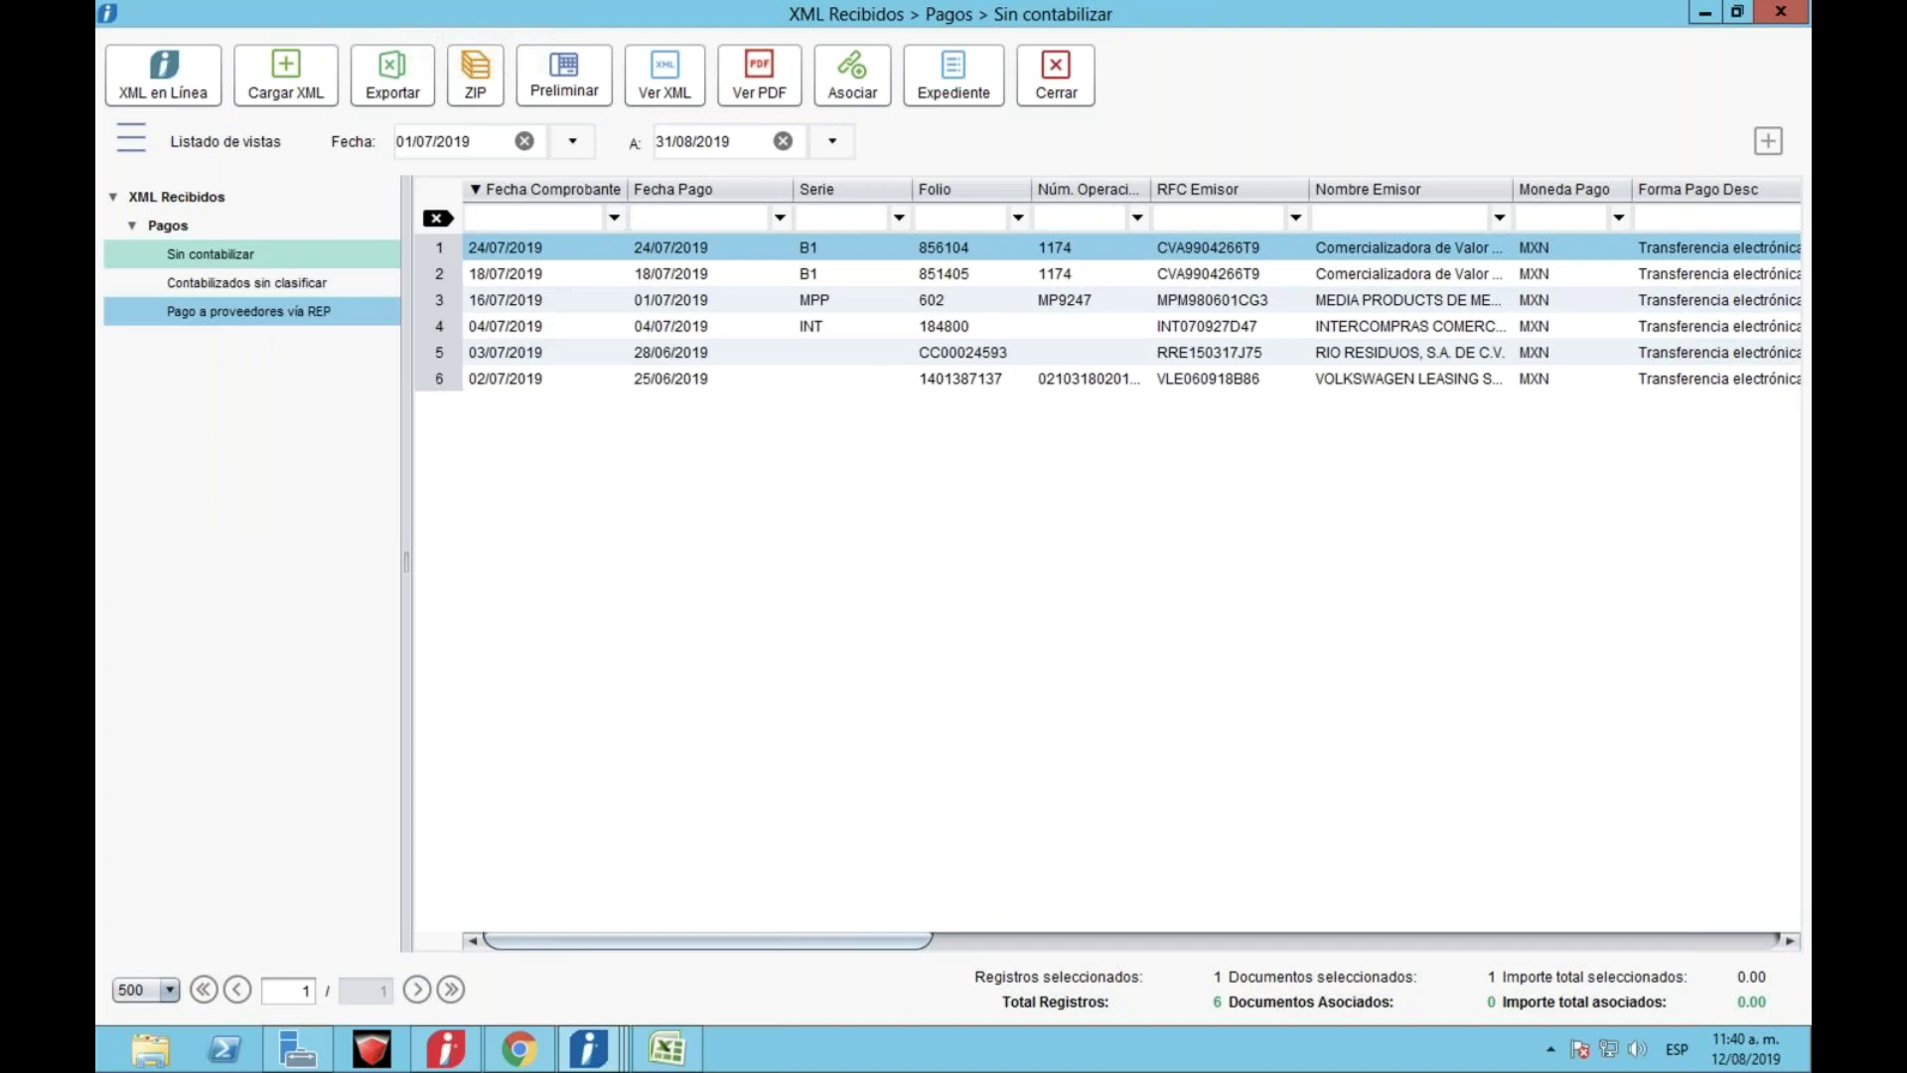
click(217, 286)
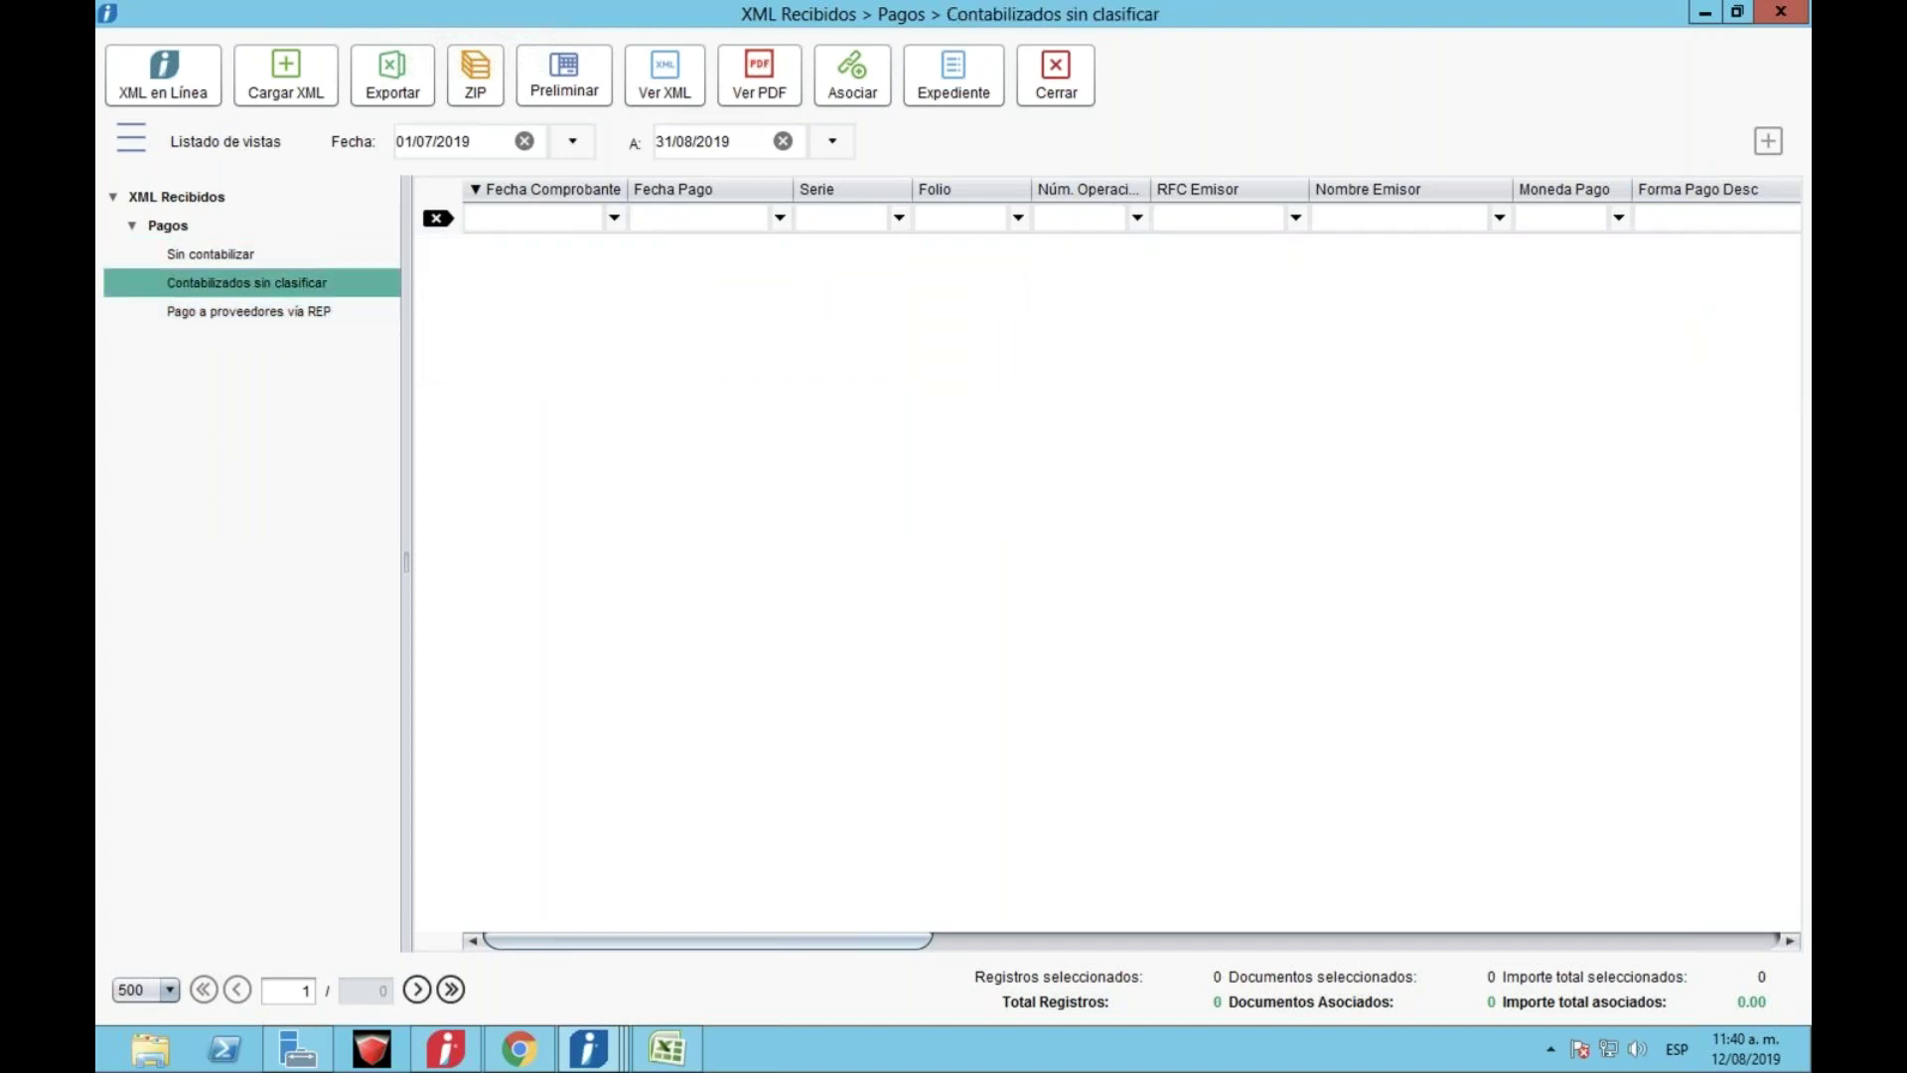
click(196, 257)
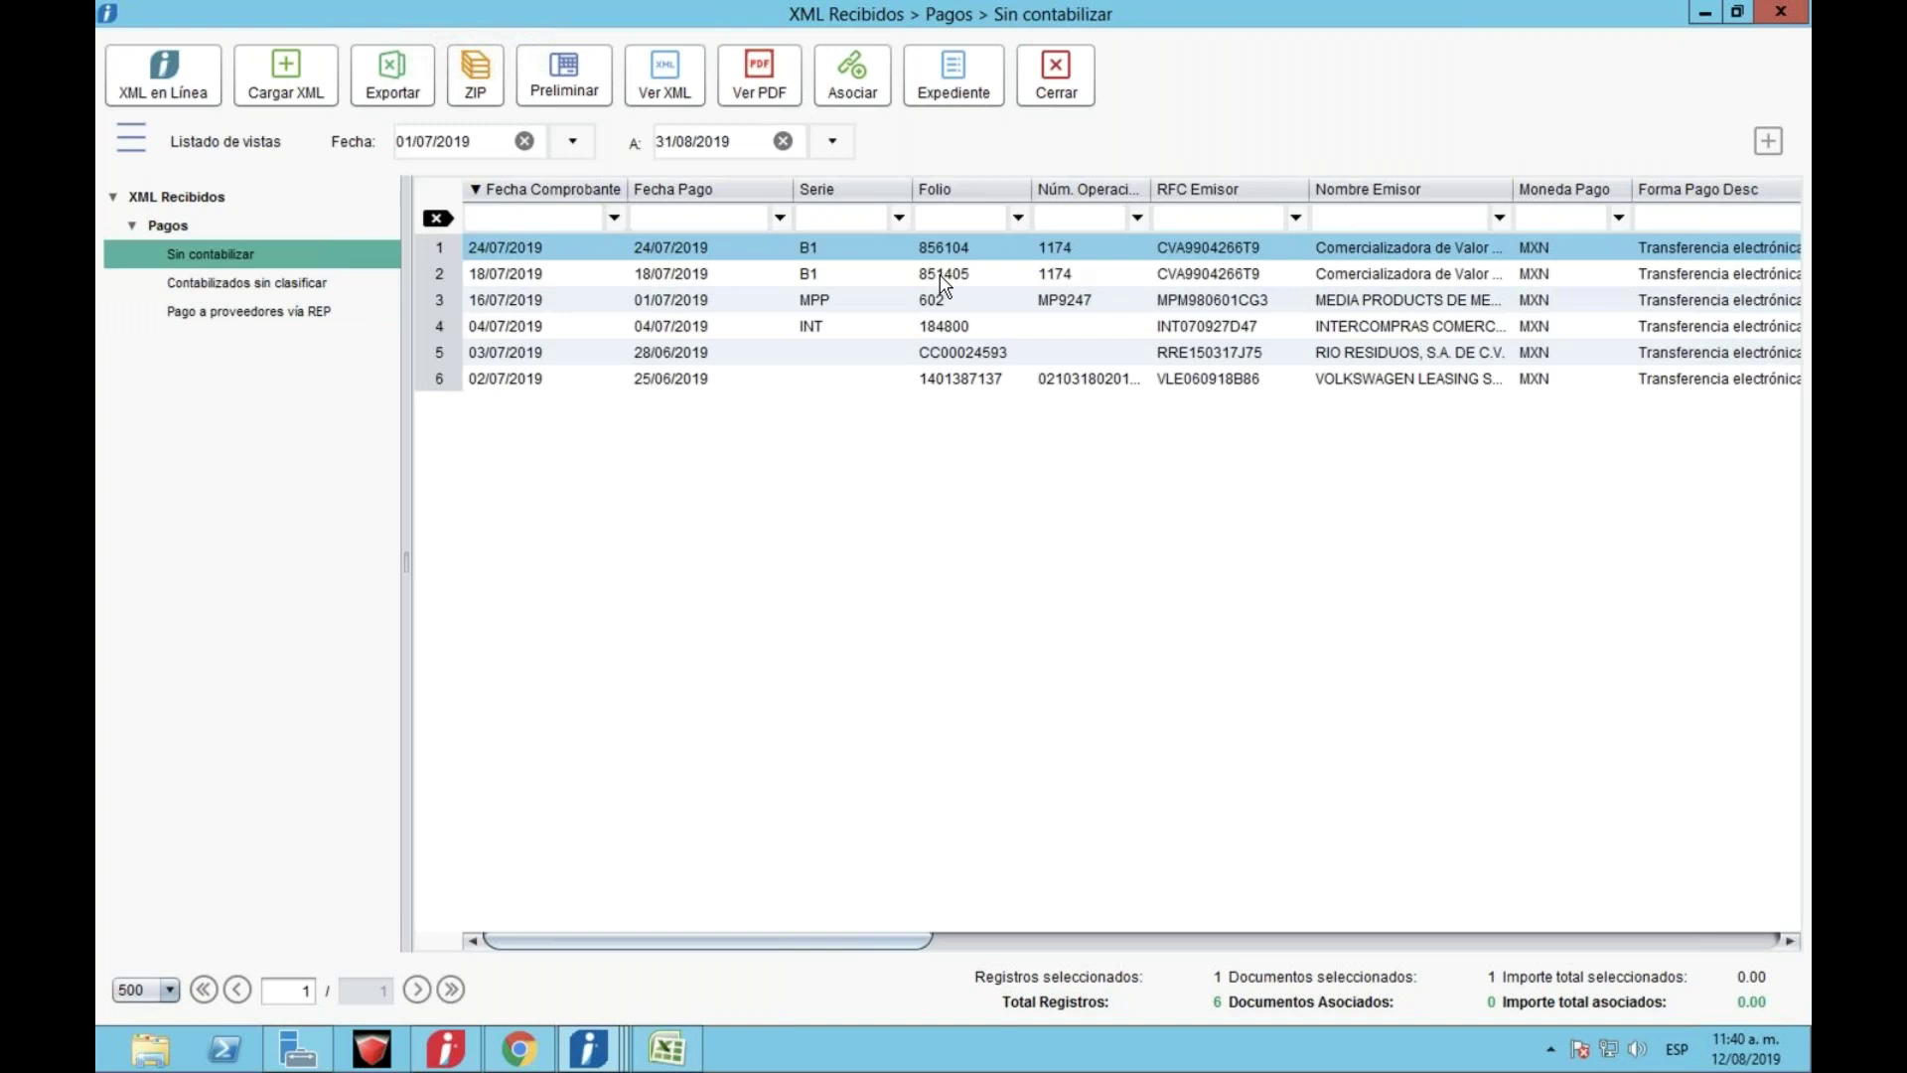
click(1056, 84)
Try asiento 3 Compra o gasto al contado, then replace it with 102 Provisión de Ventas Curso en línea.
click(437, 308)
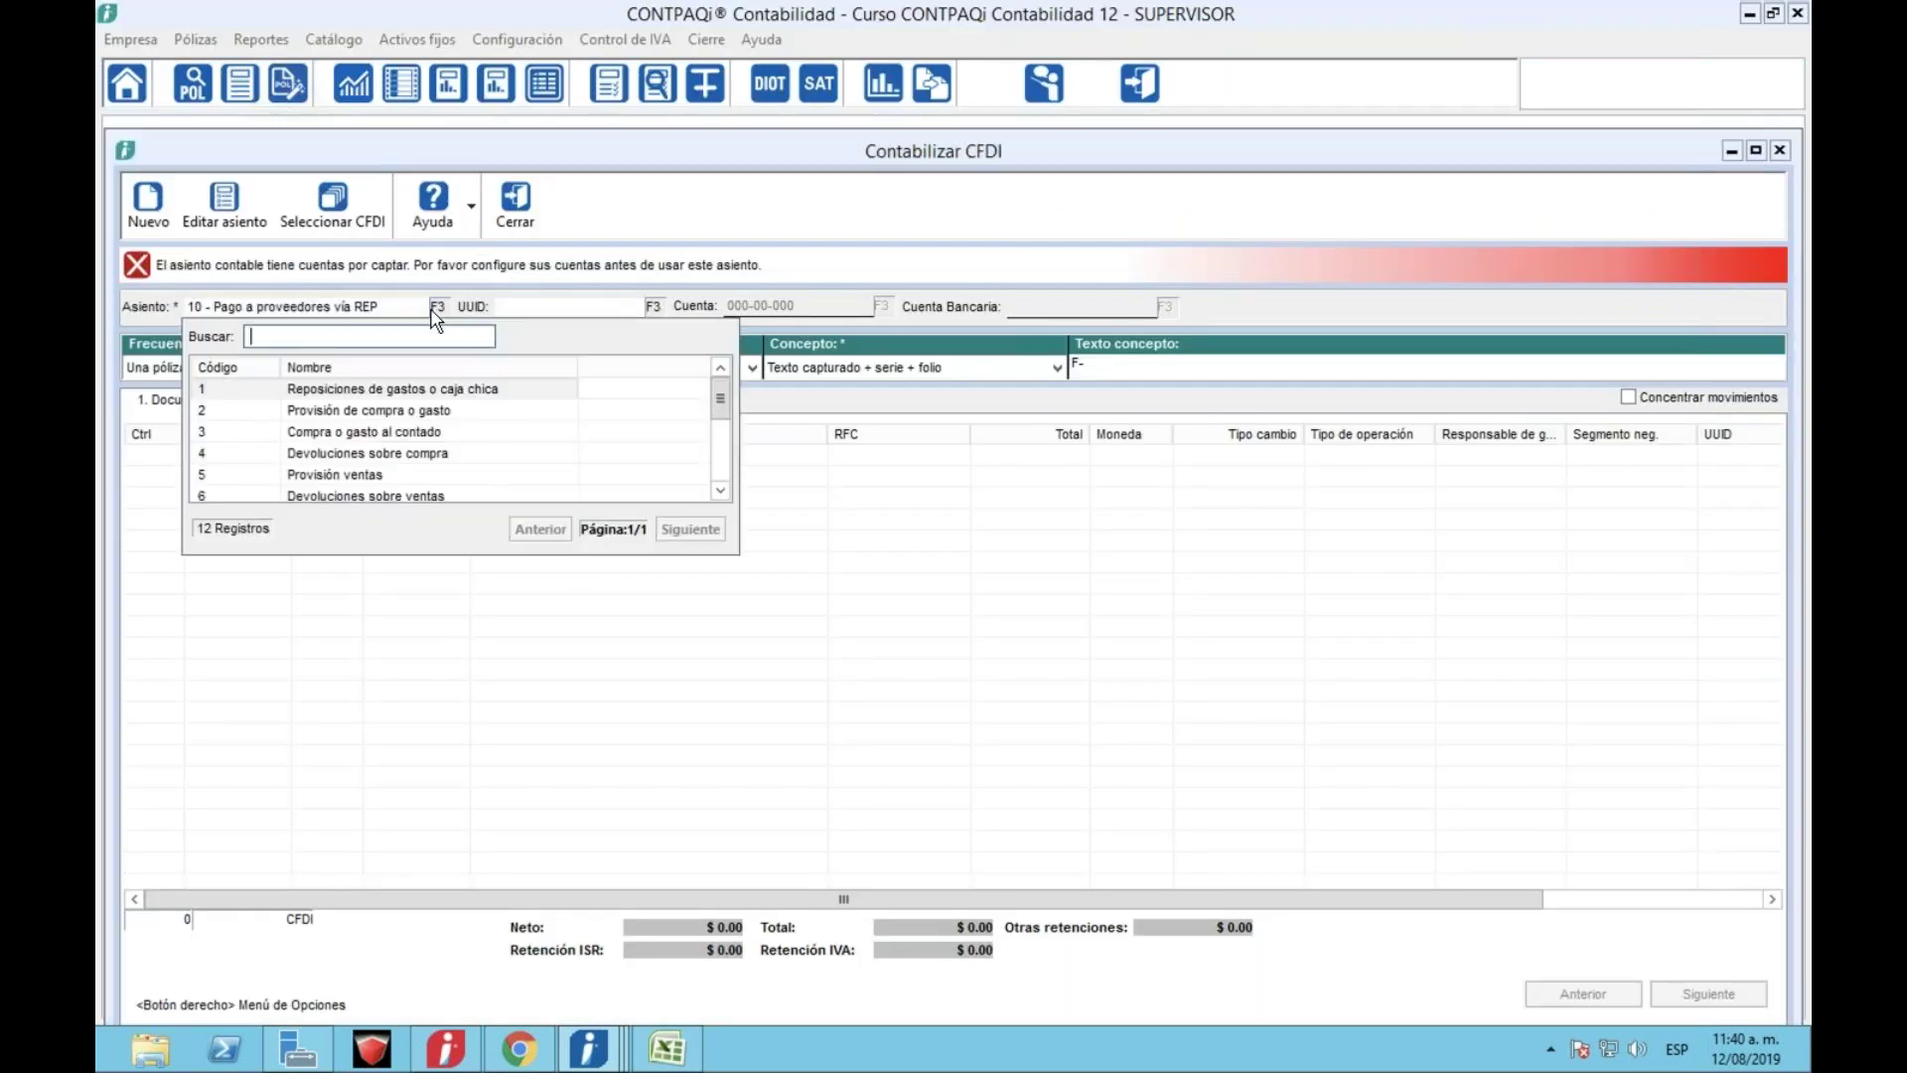
double_click(415, 434)
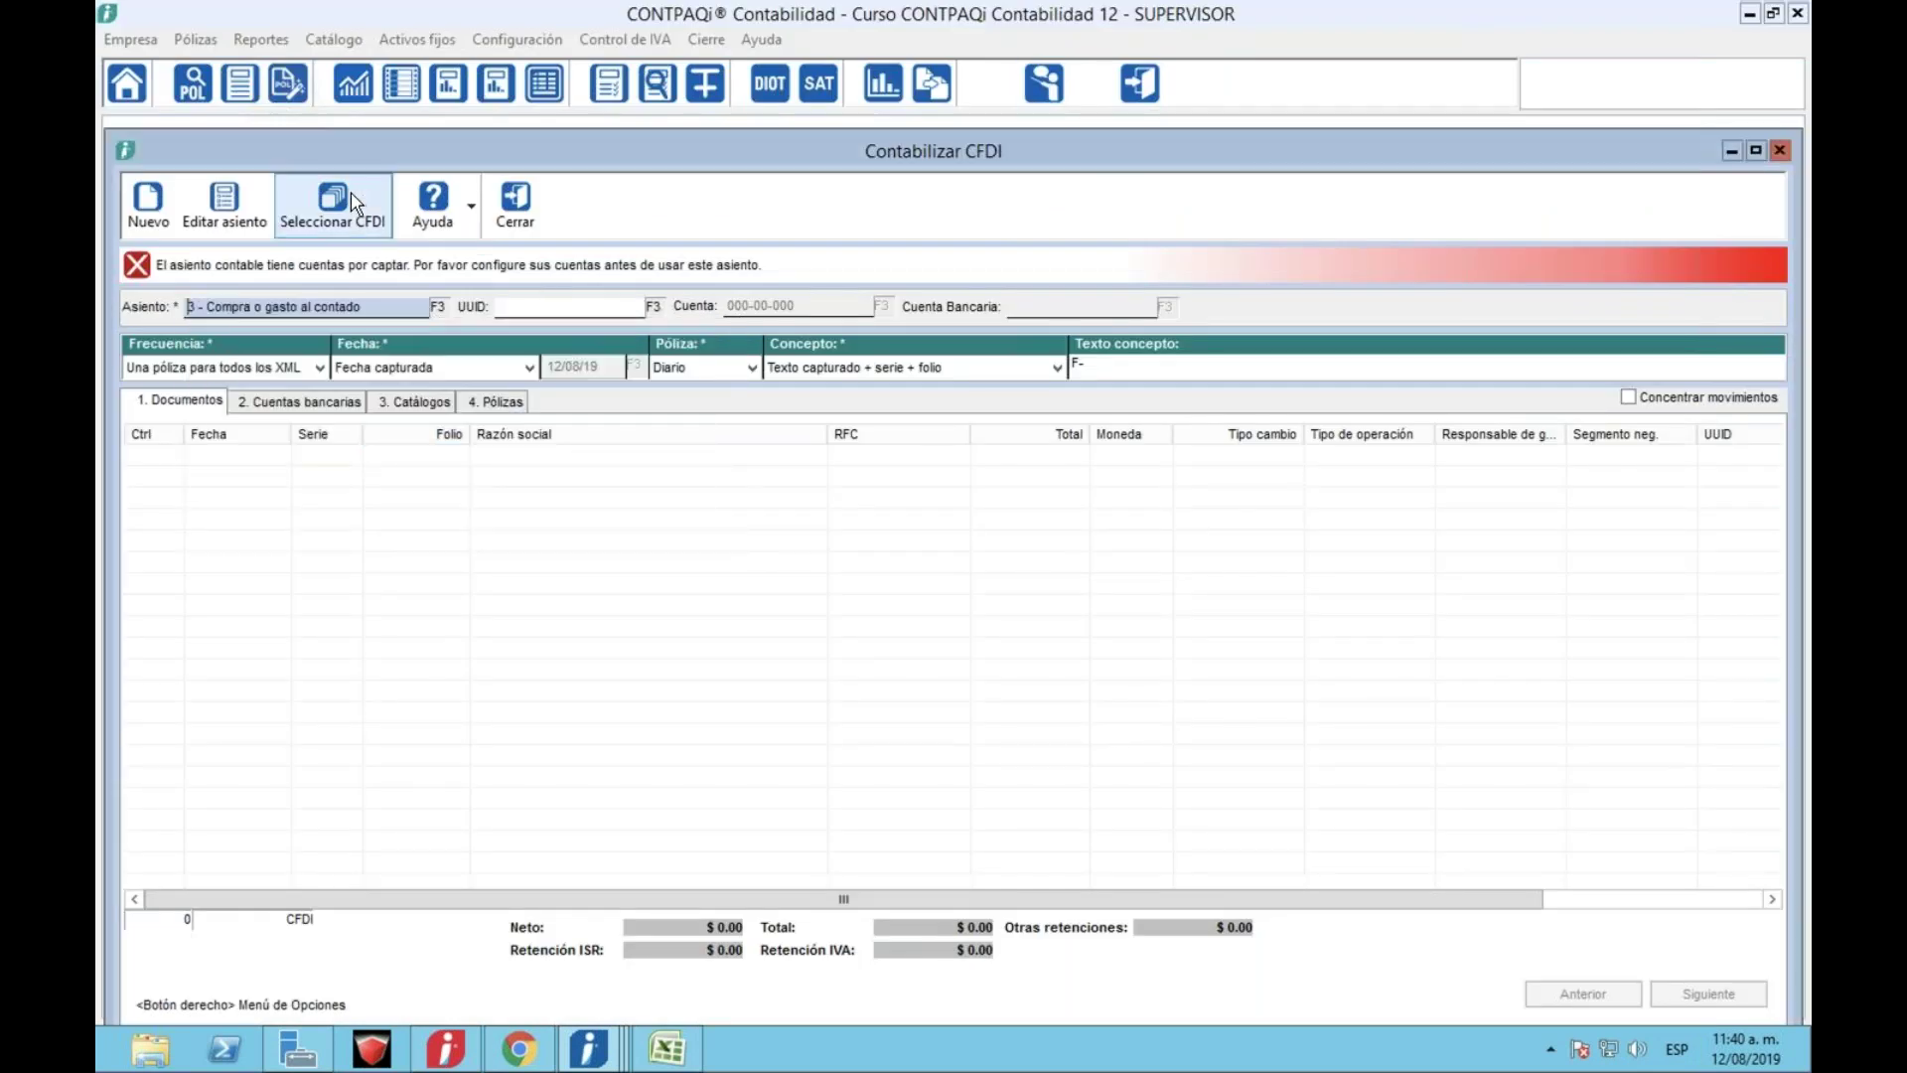
click(411, 308)
triple_click(411, 306)
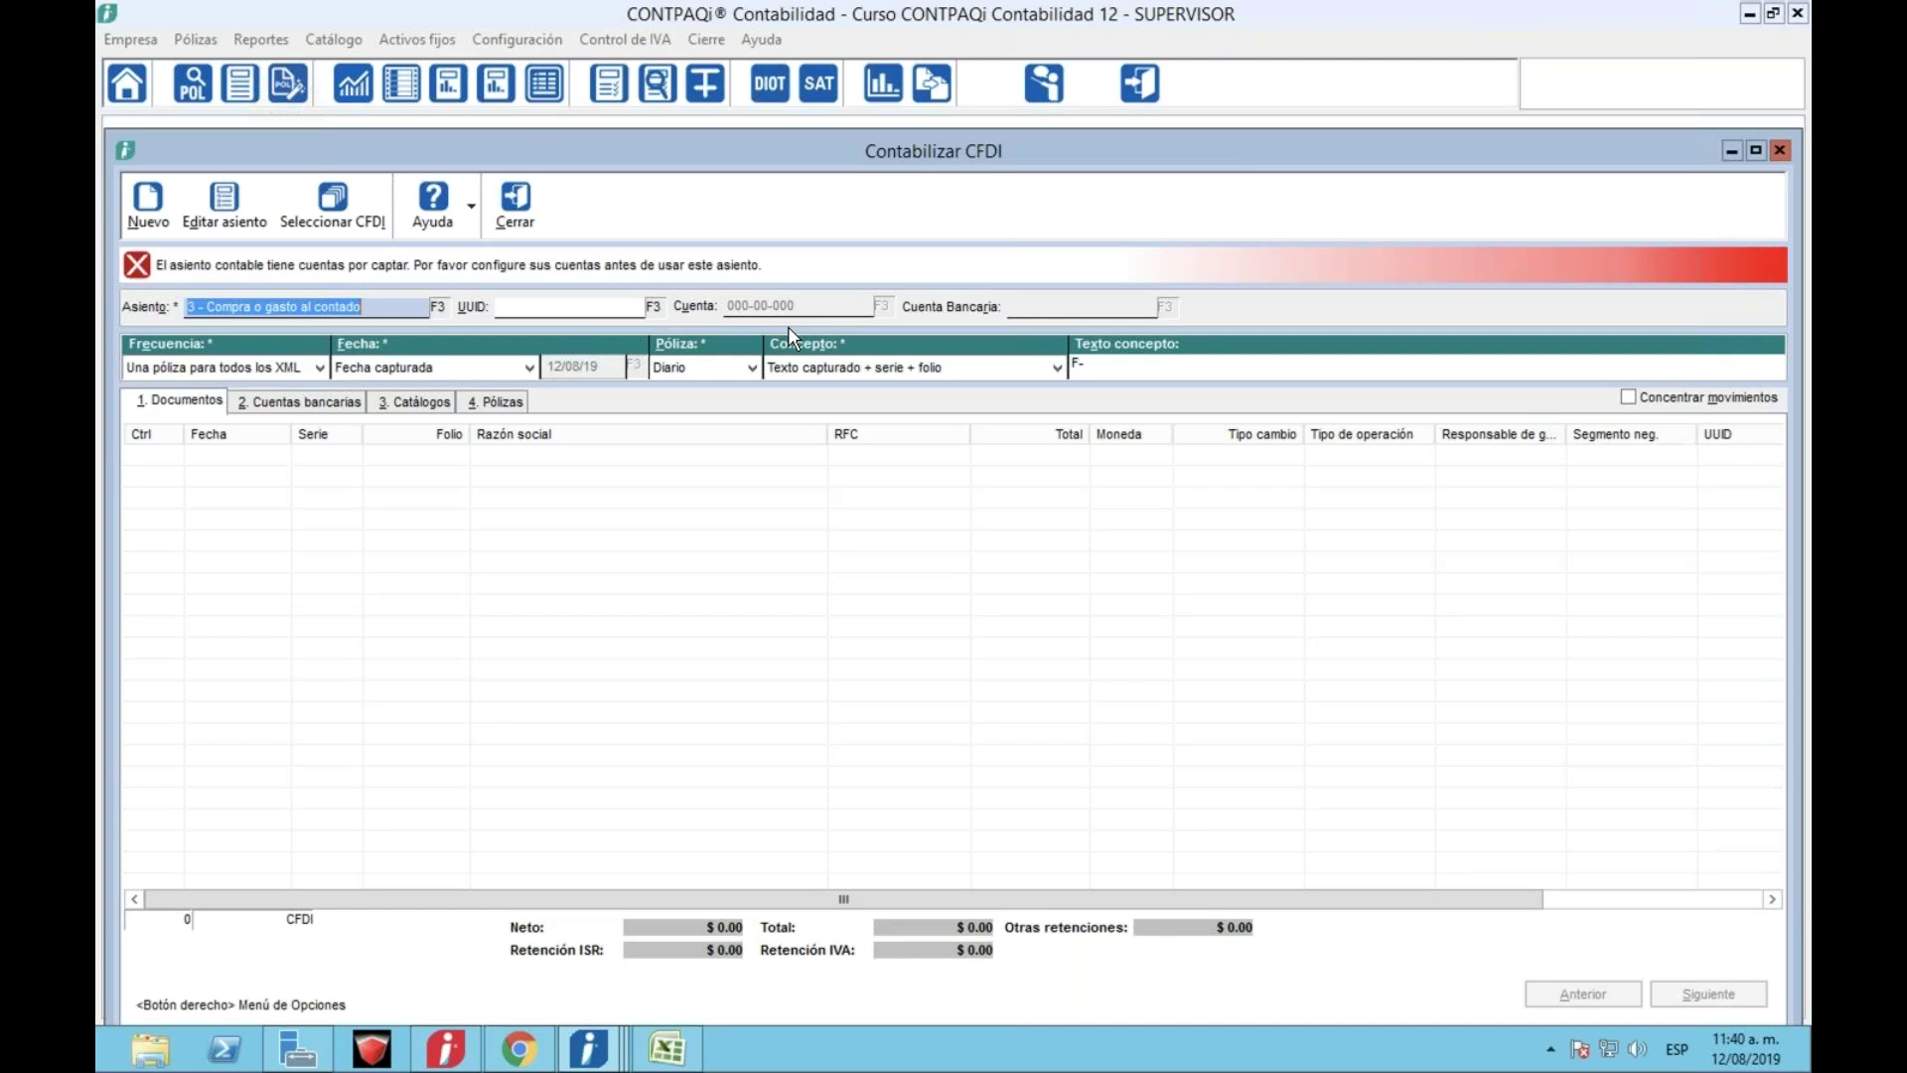
click(439, 306)
drag(722, 418, 722, 492)
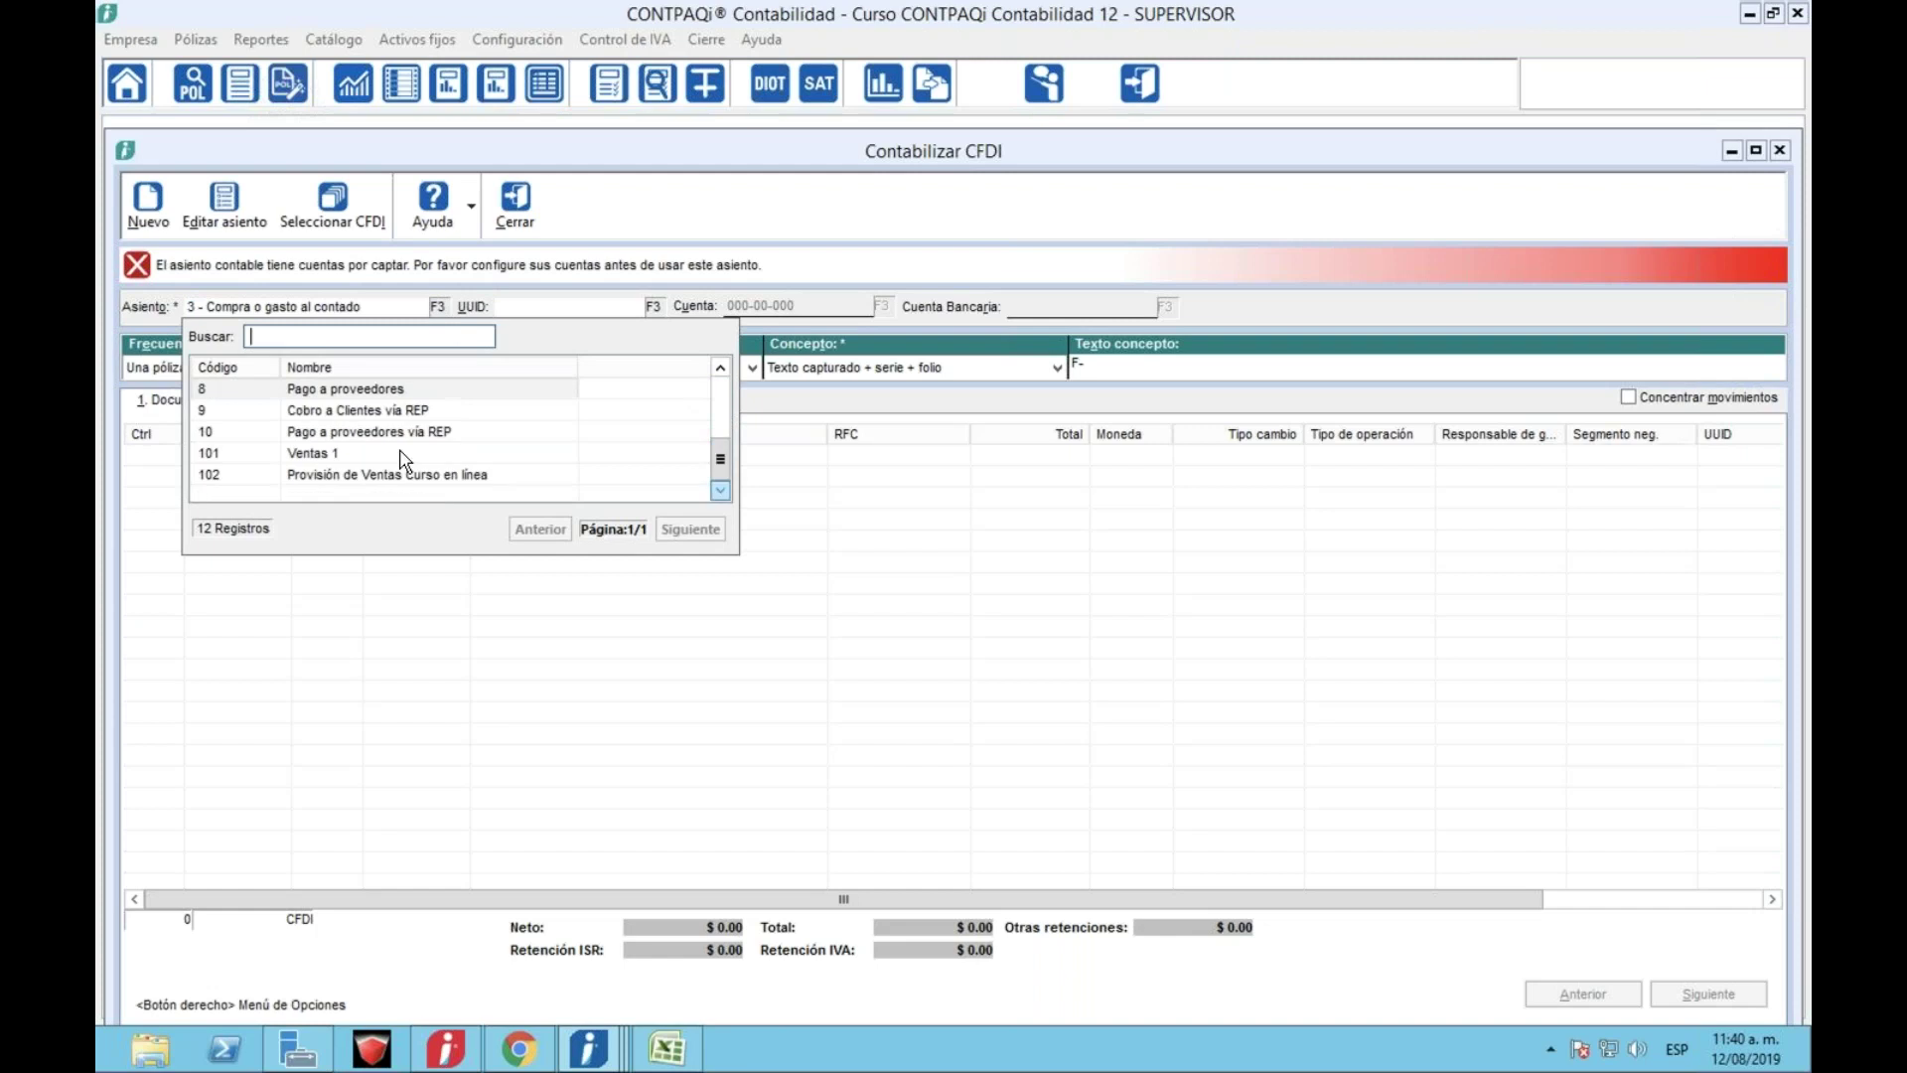
double_click(367, 474)
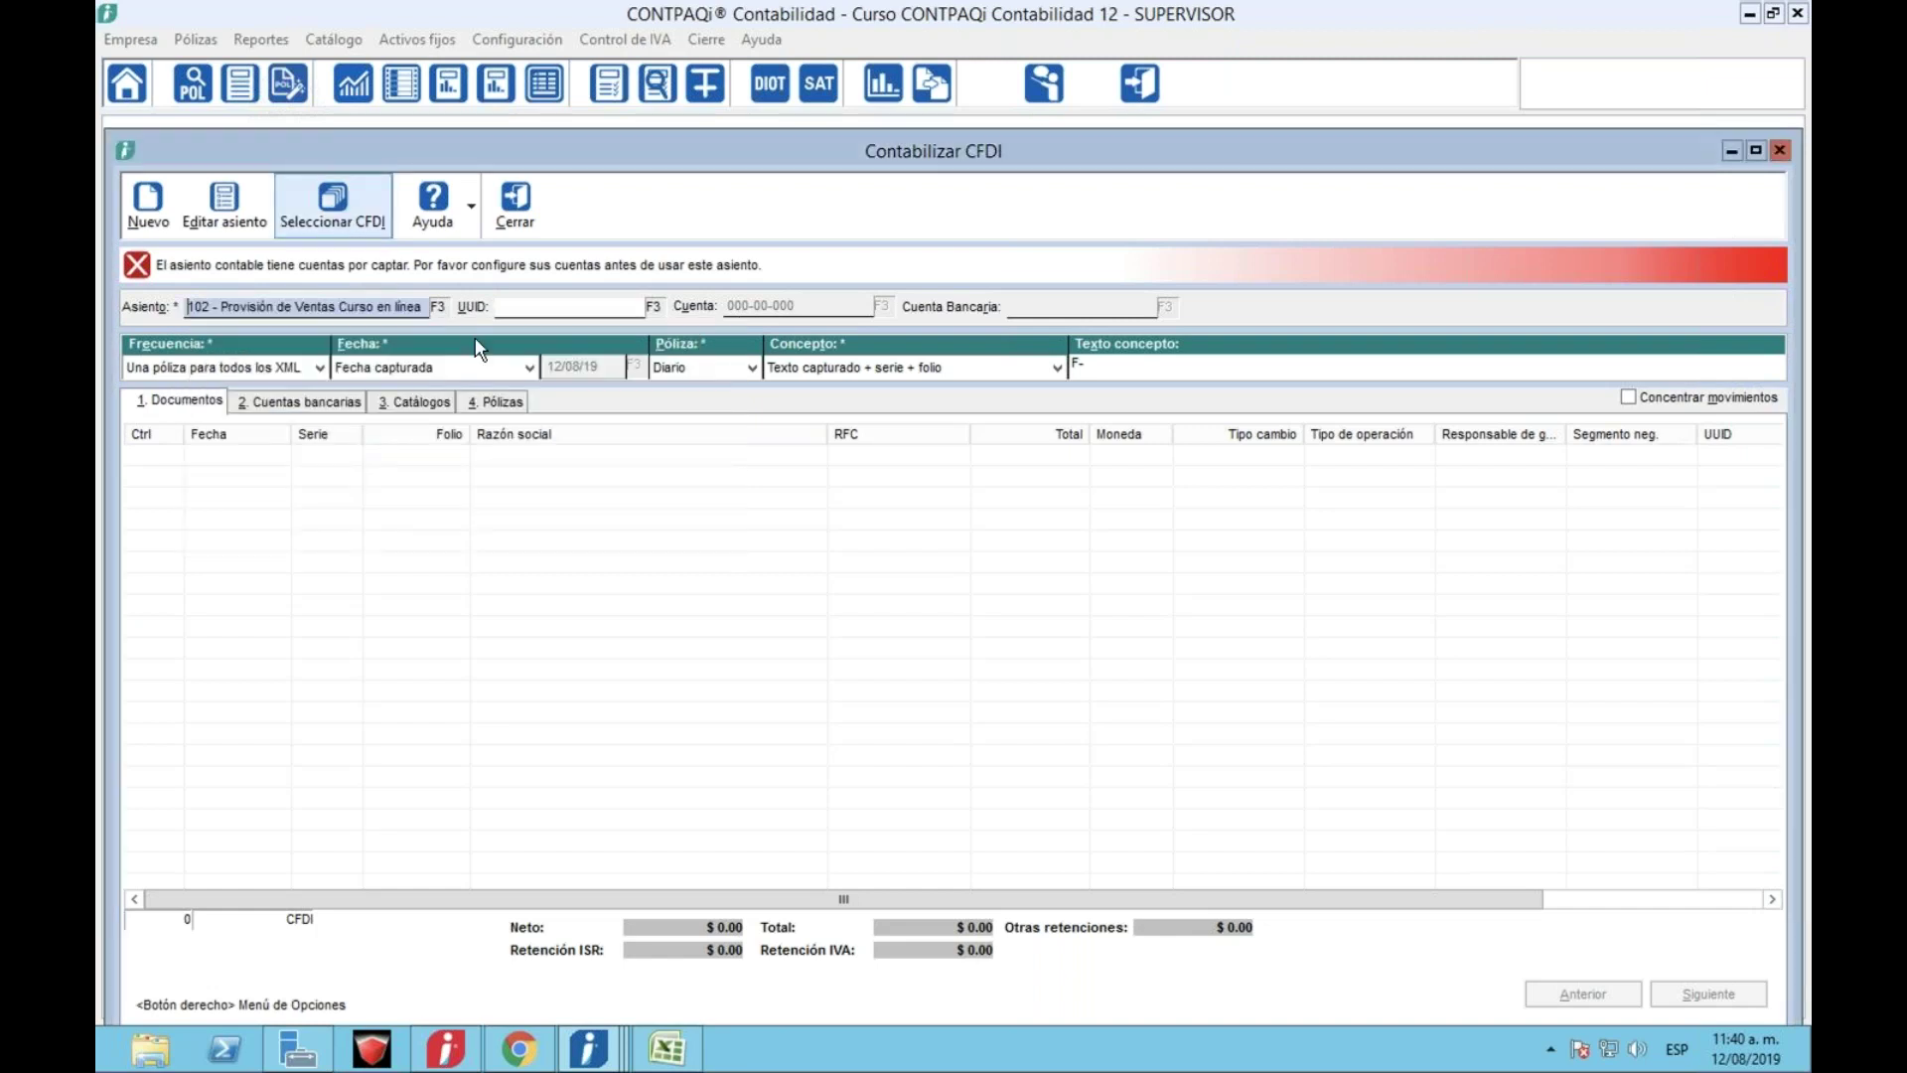
click(665, 1051)
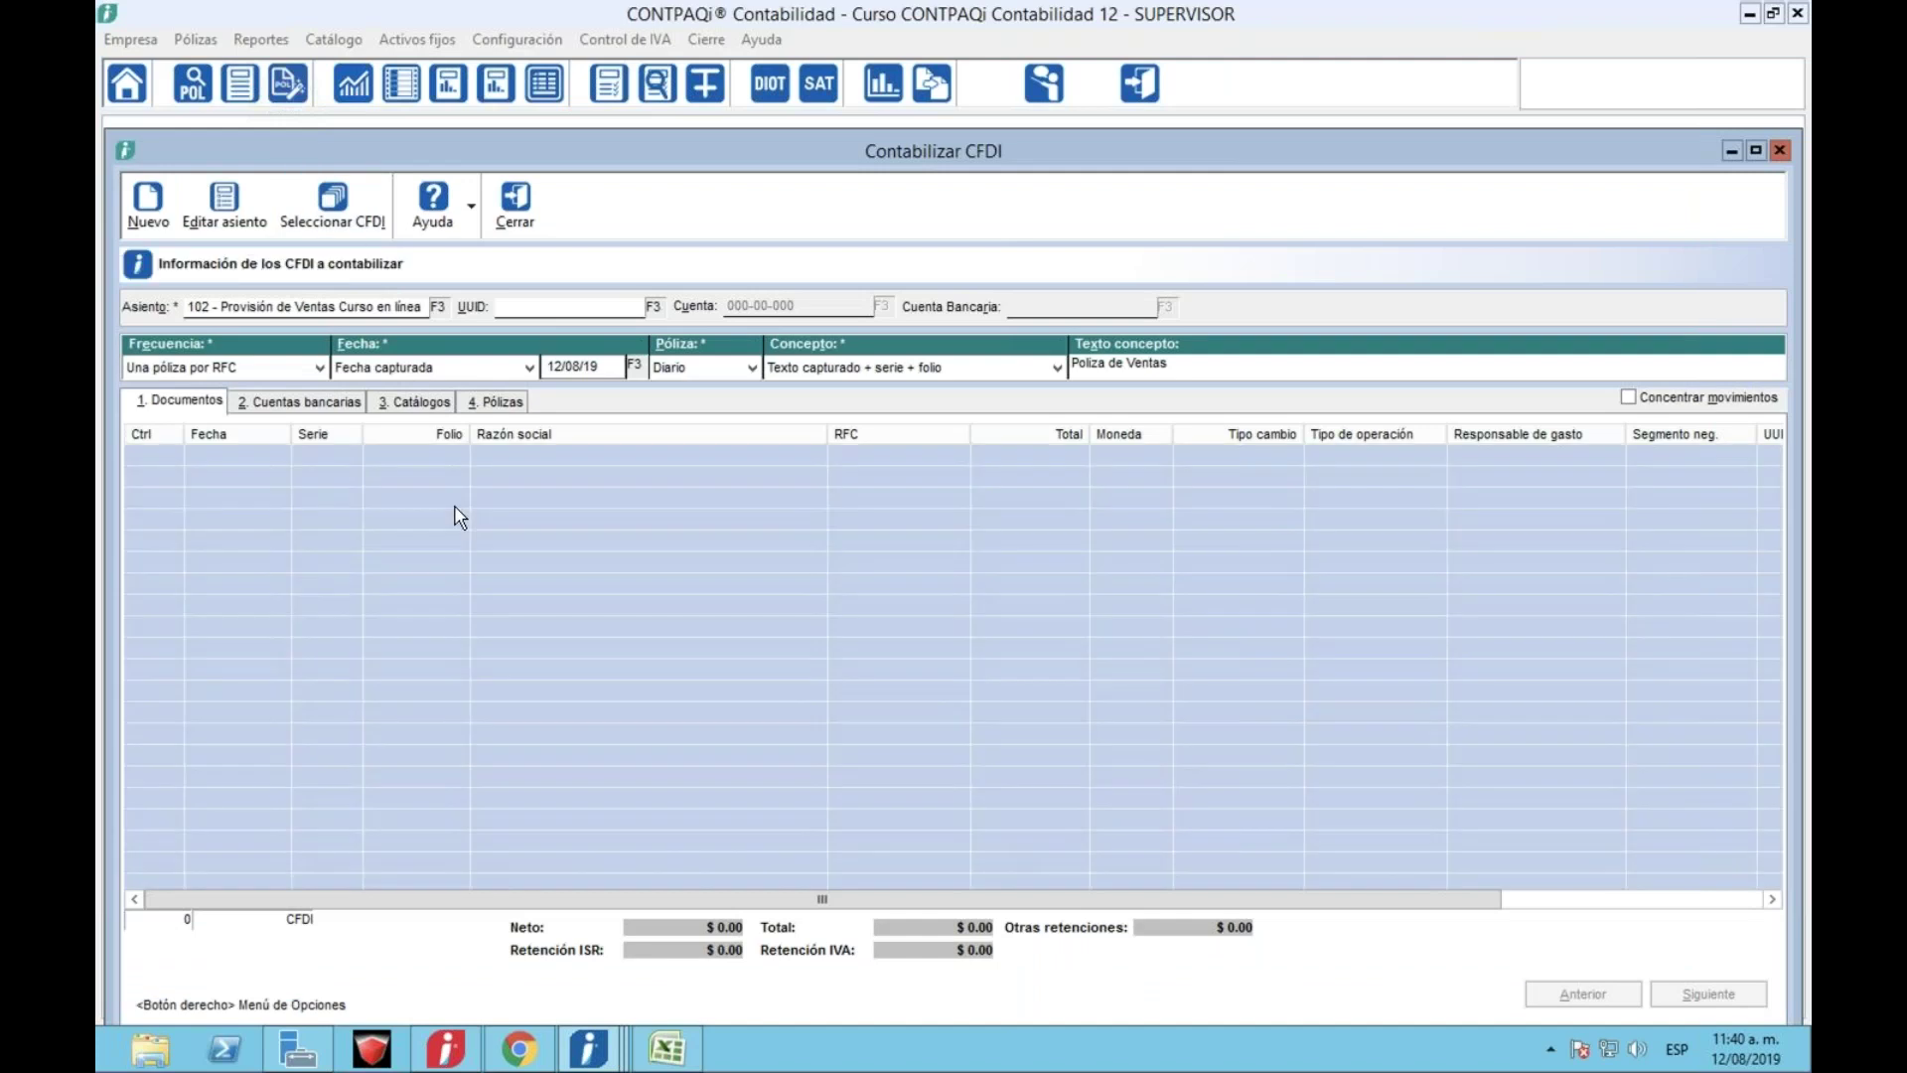
click(333, 203)
click(233, 425)
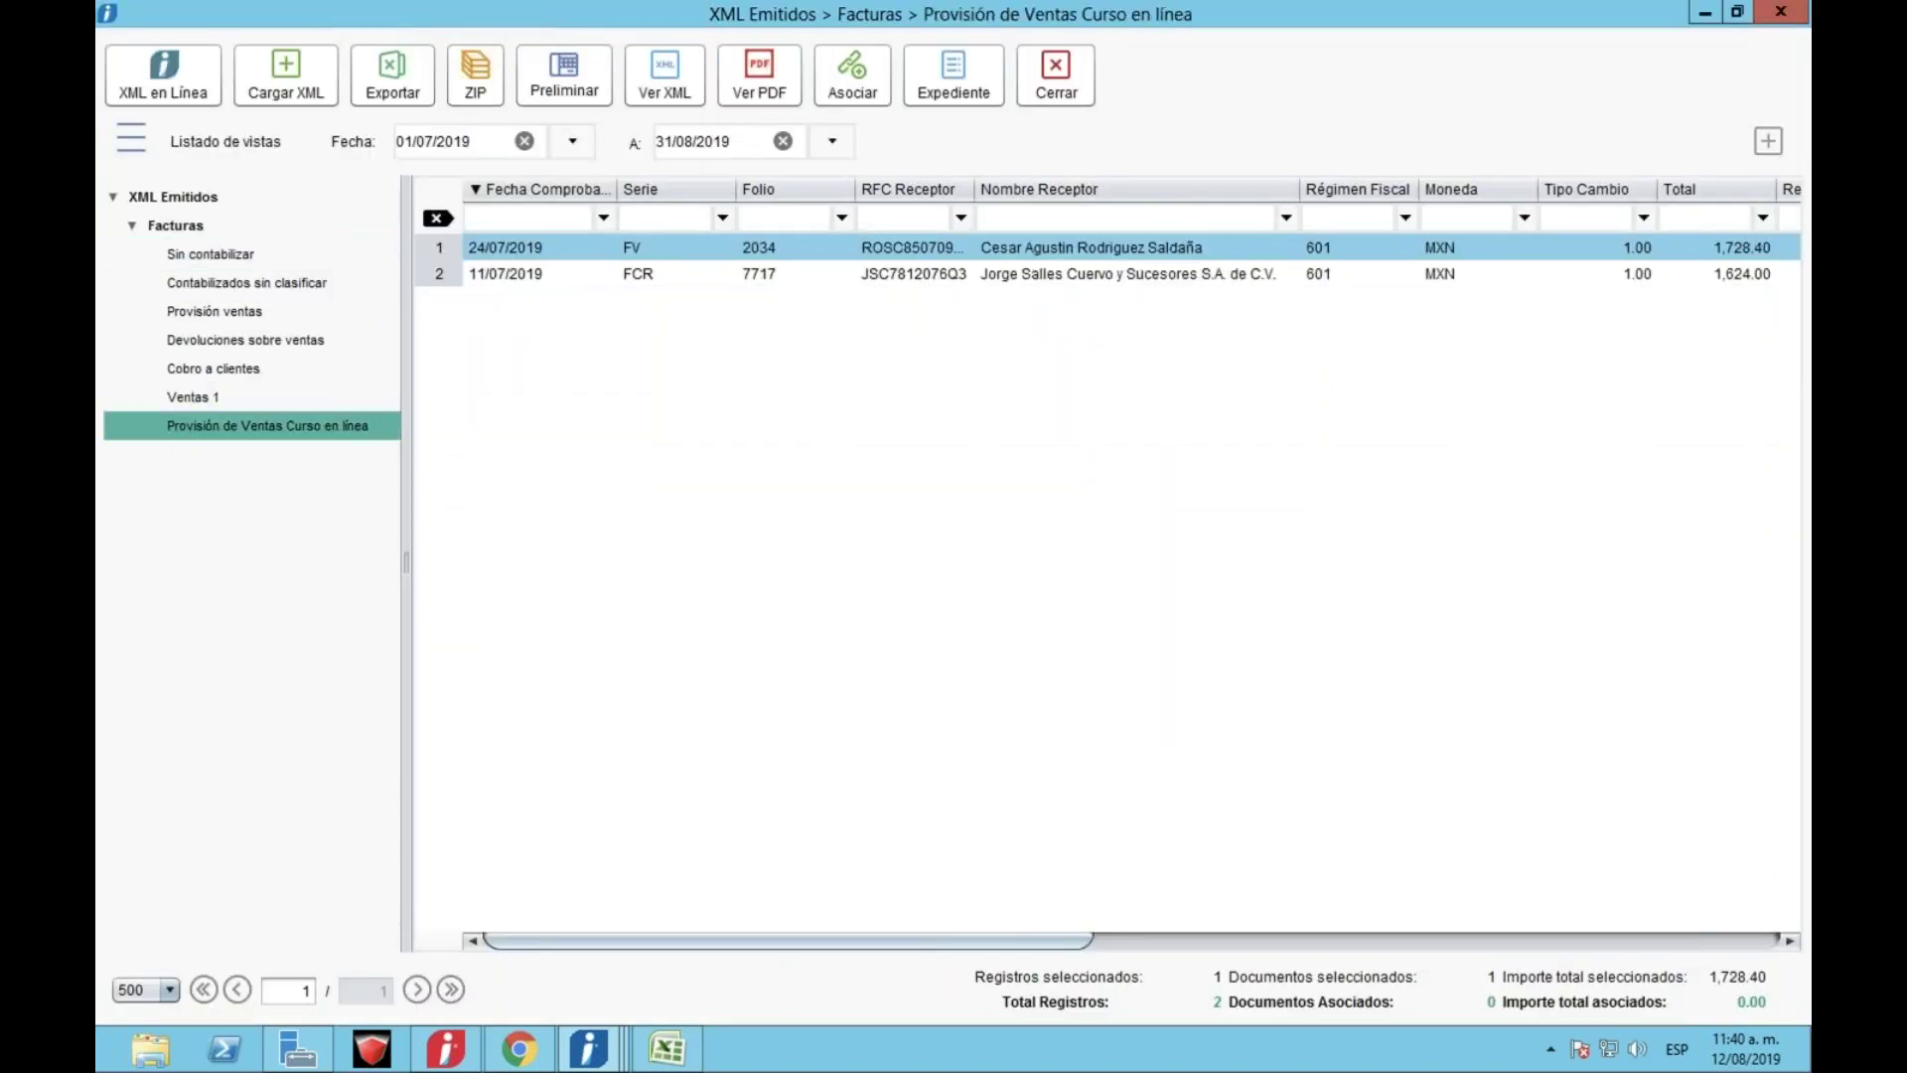
click(199, 396)
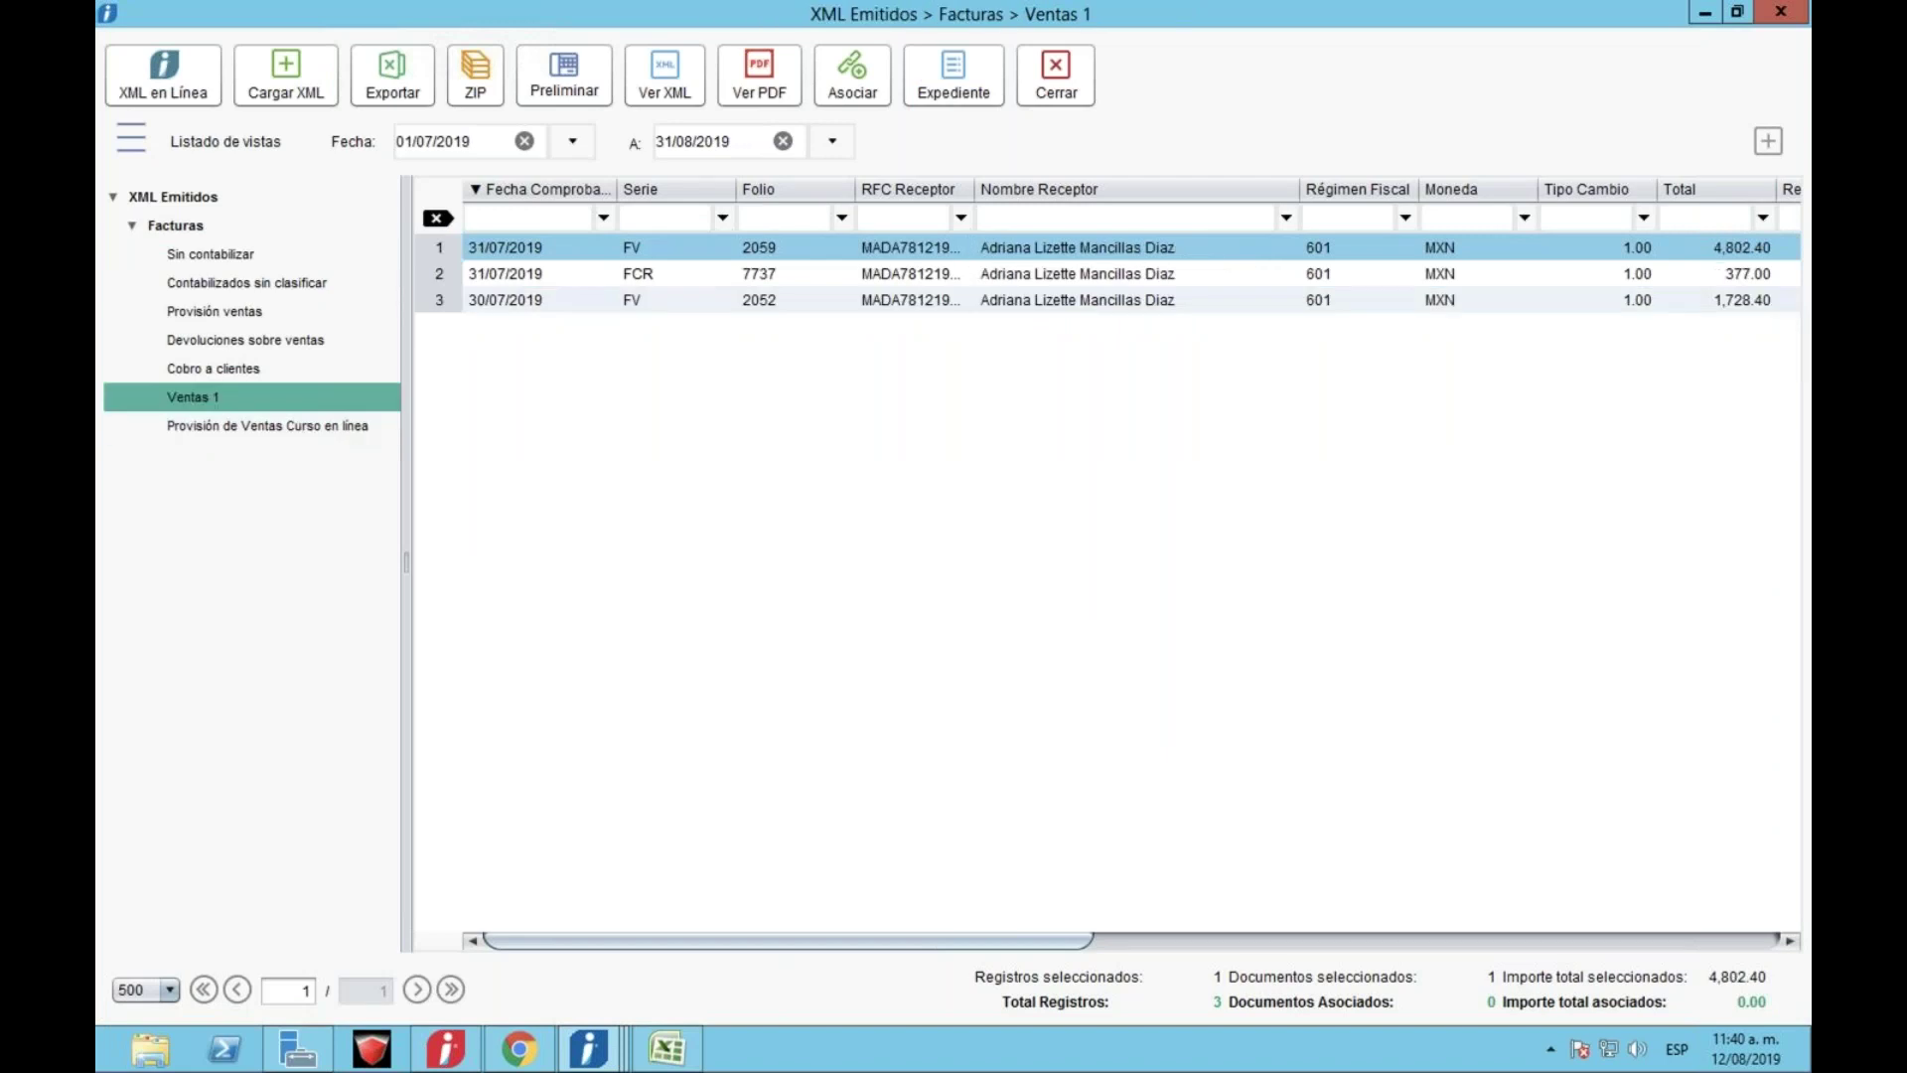
click(215, 368)
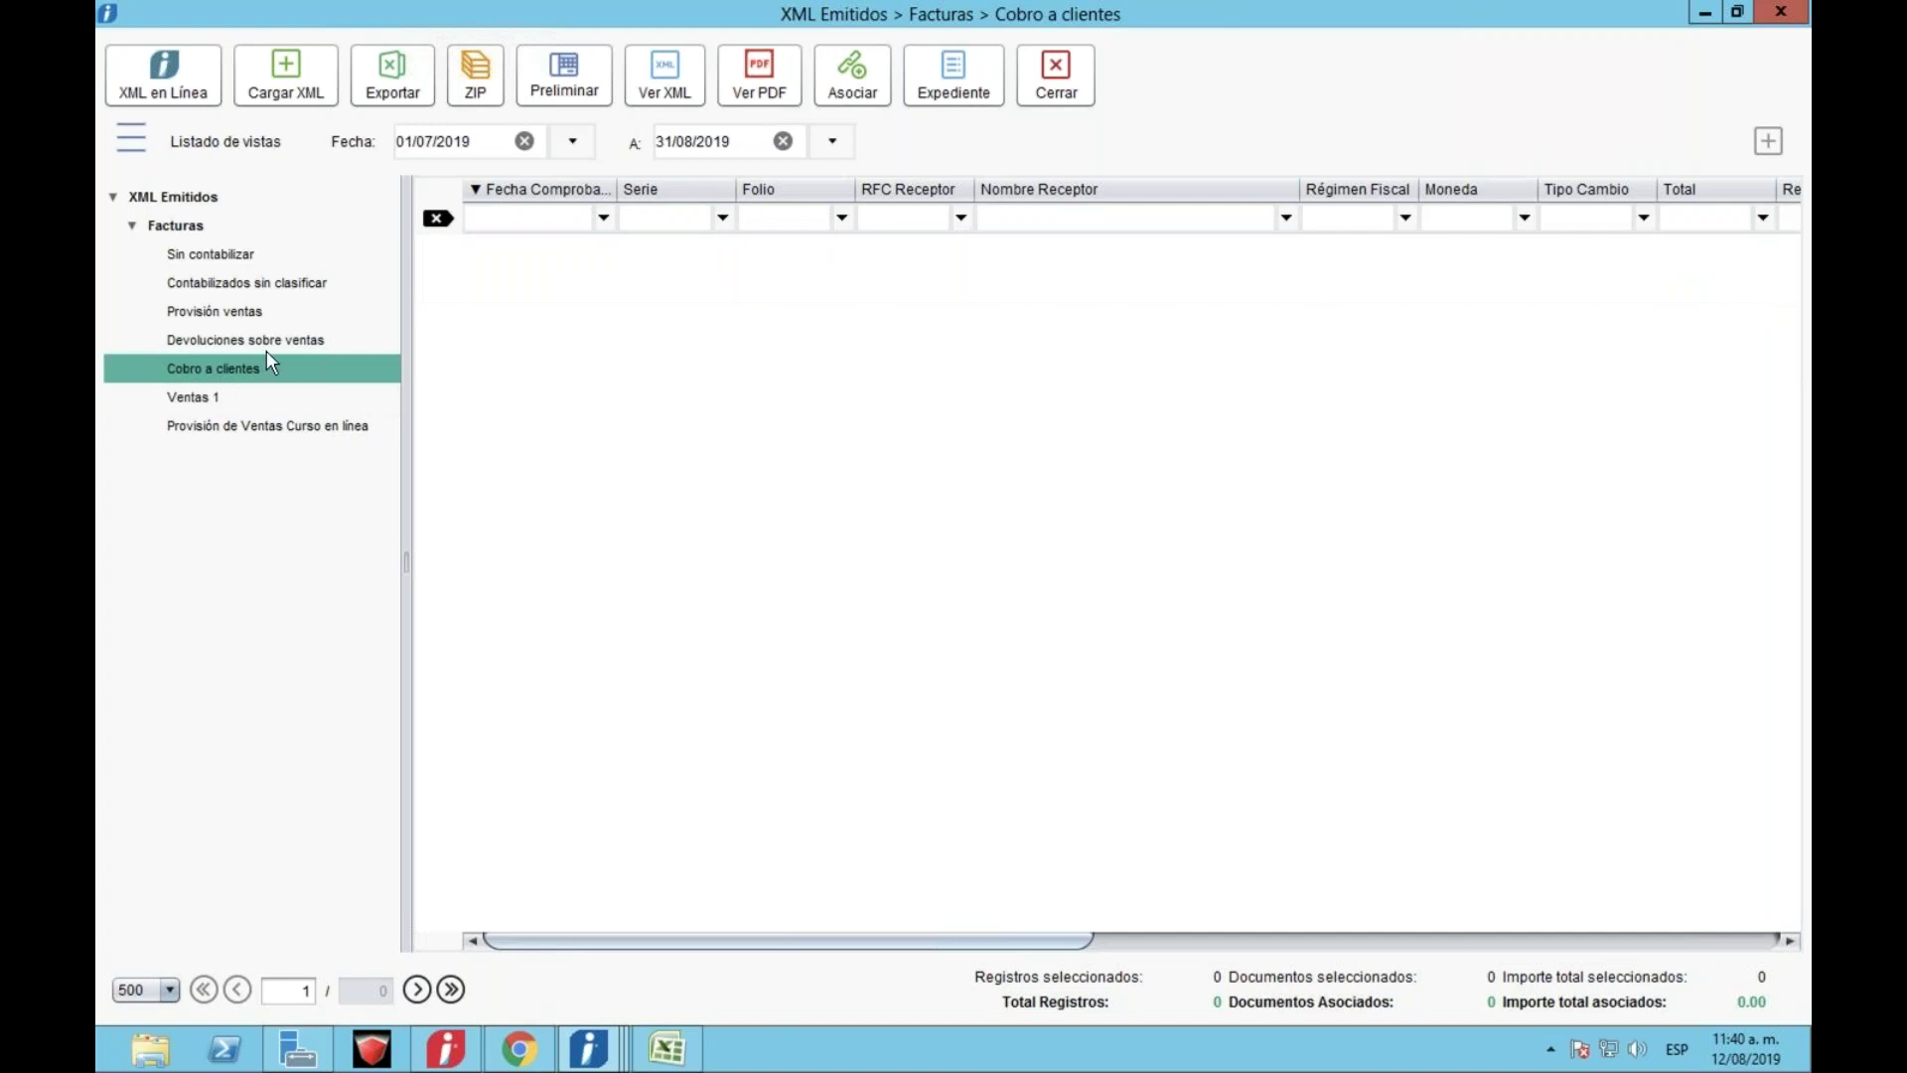
click(287, 342)
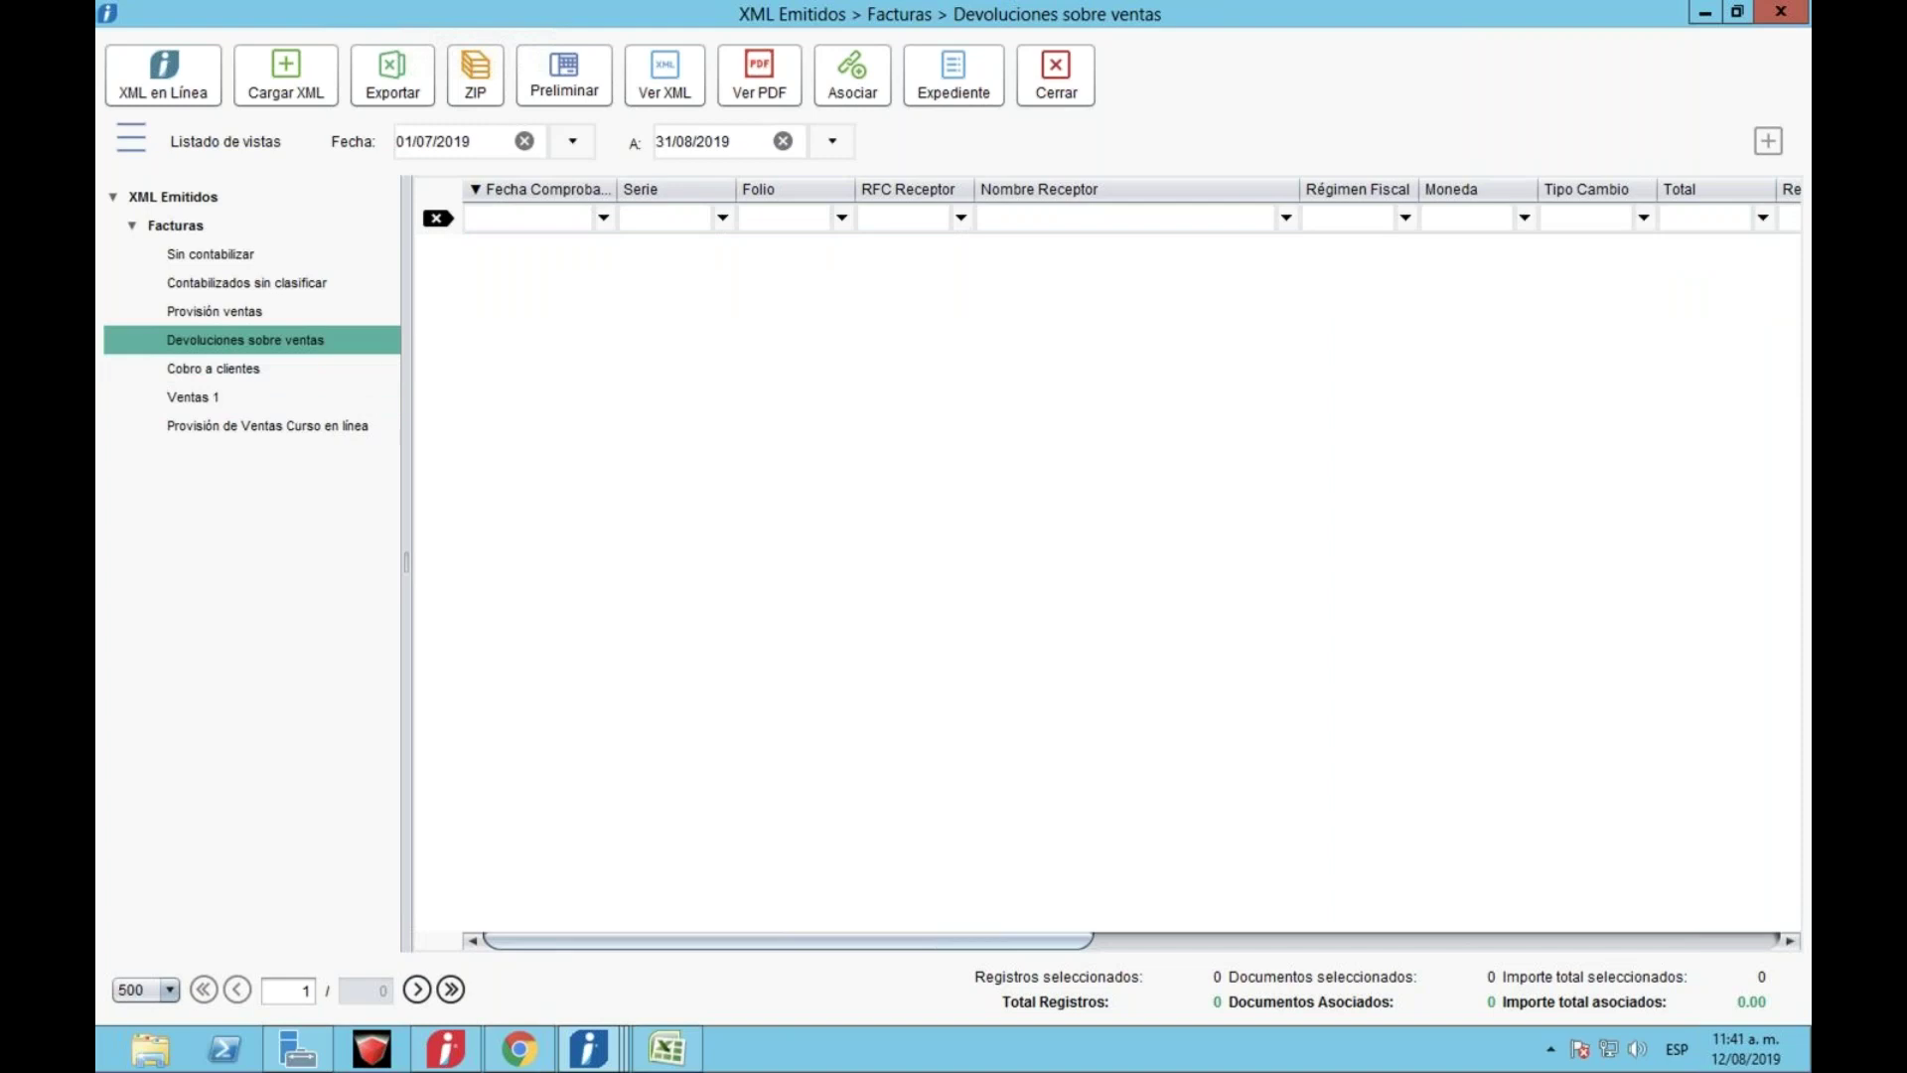
click(243, 254)
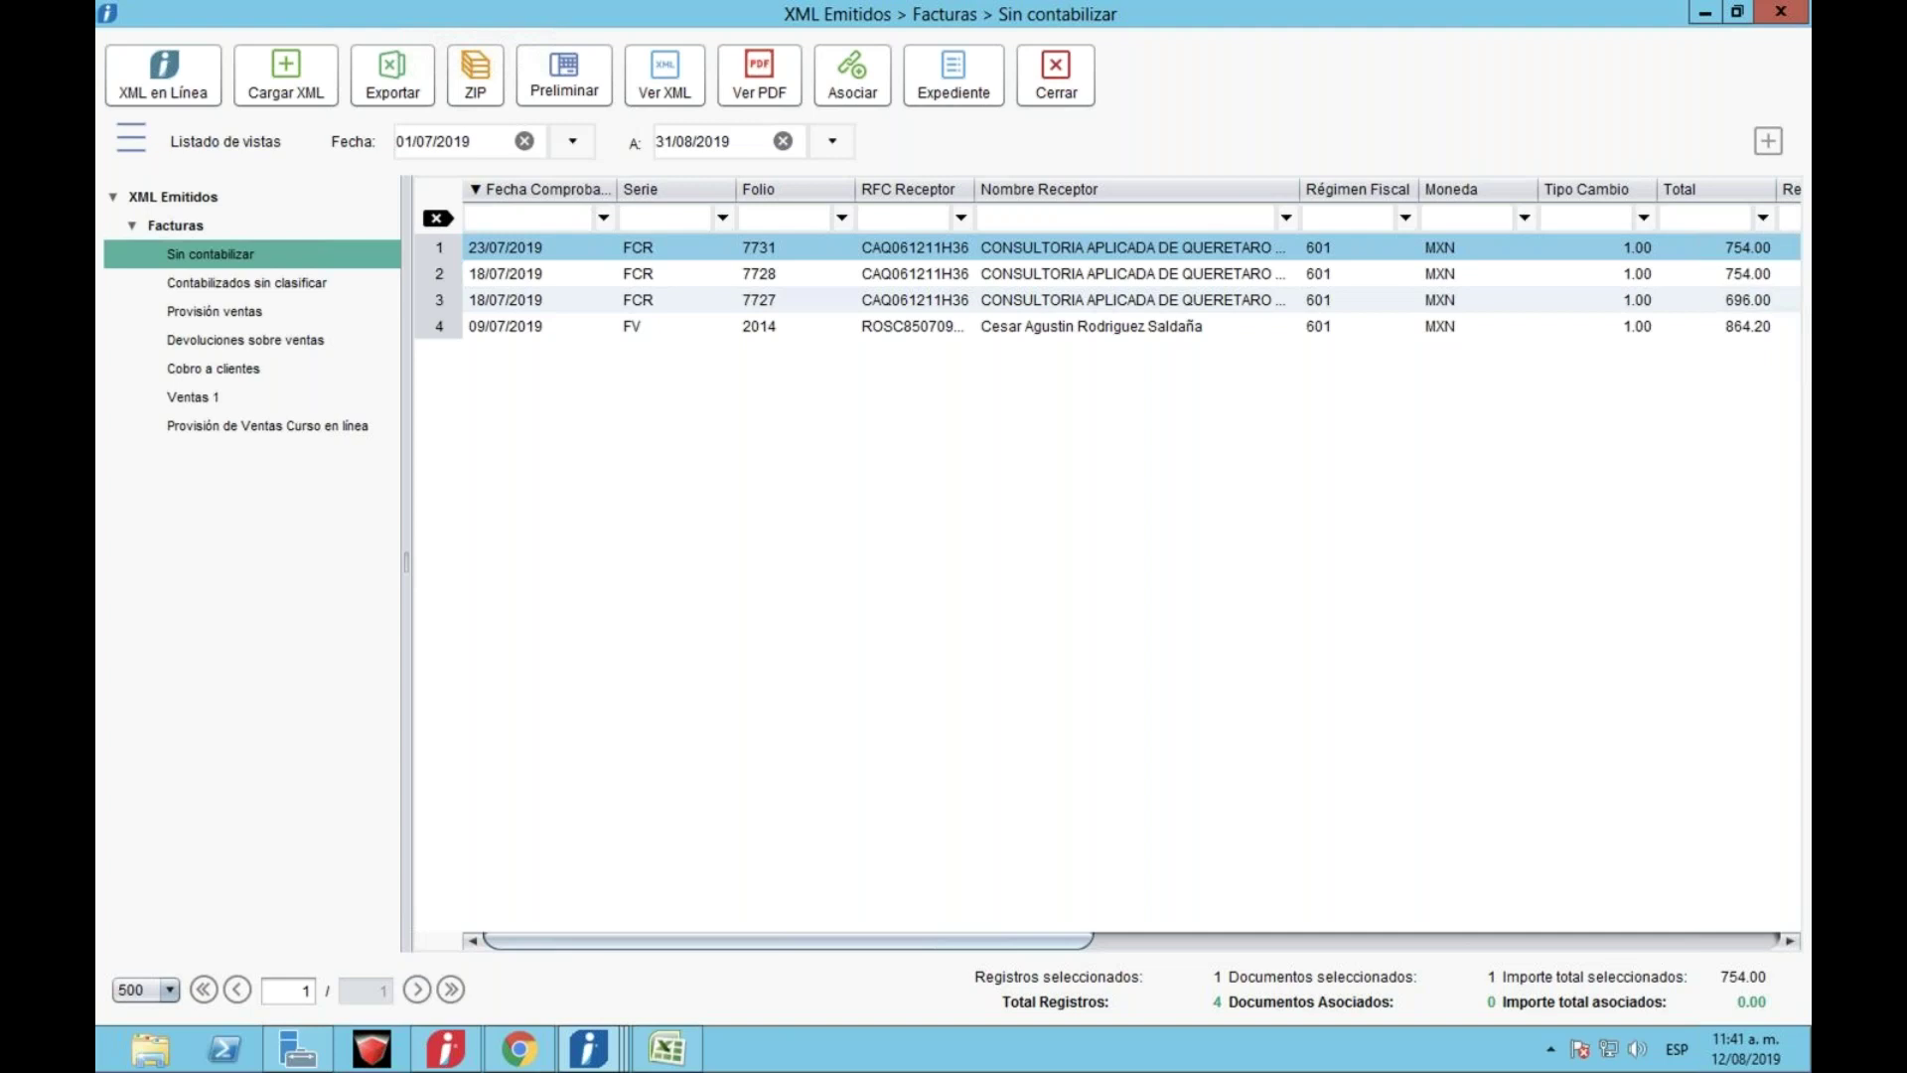
click(1056, 74)
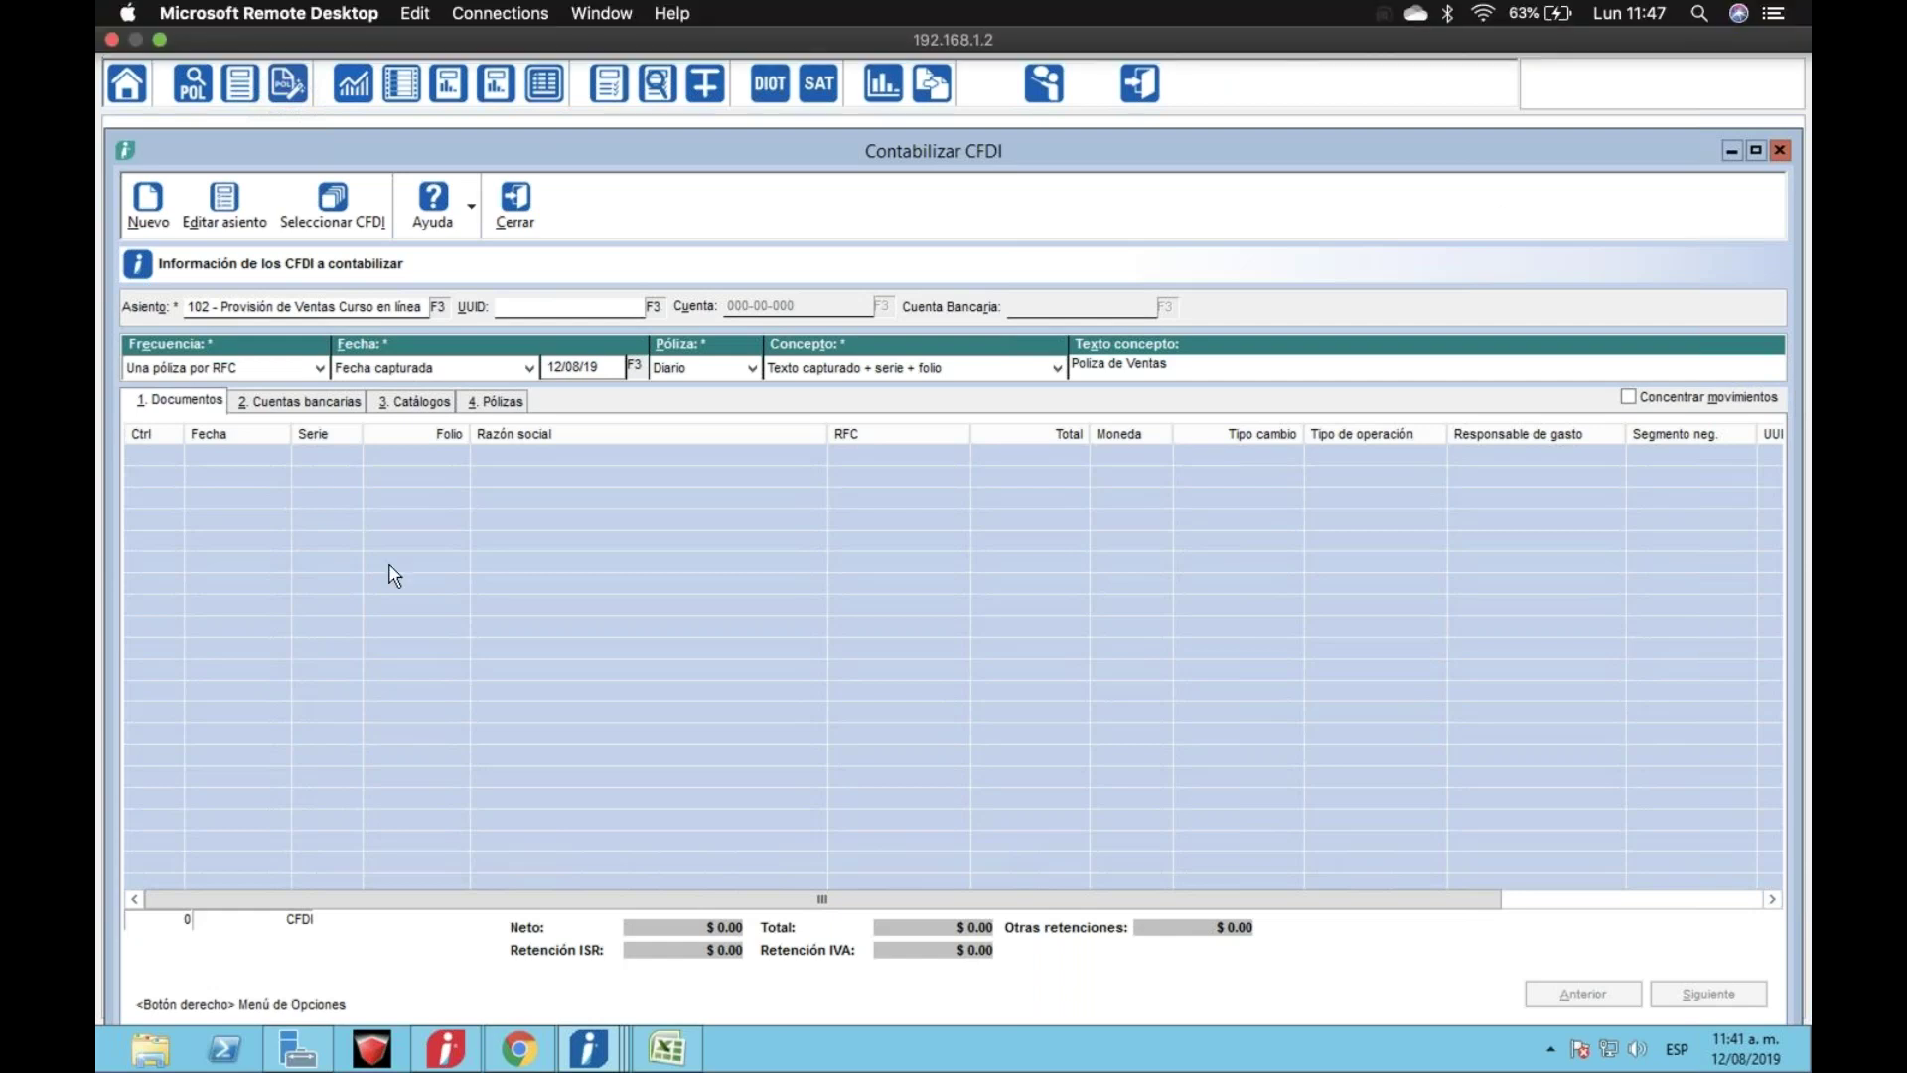
Open the Empresa menu.
click(129, 39)
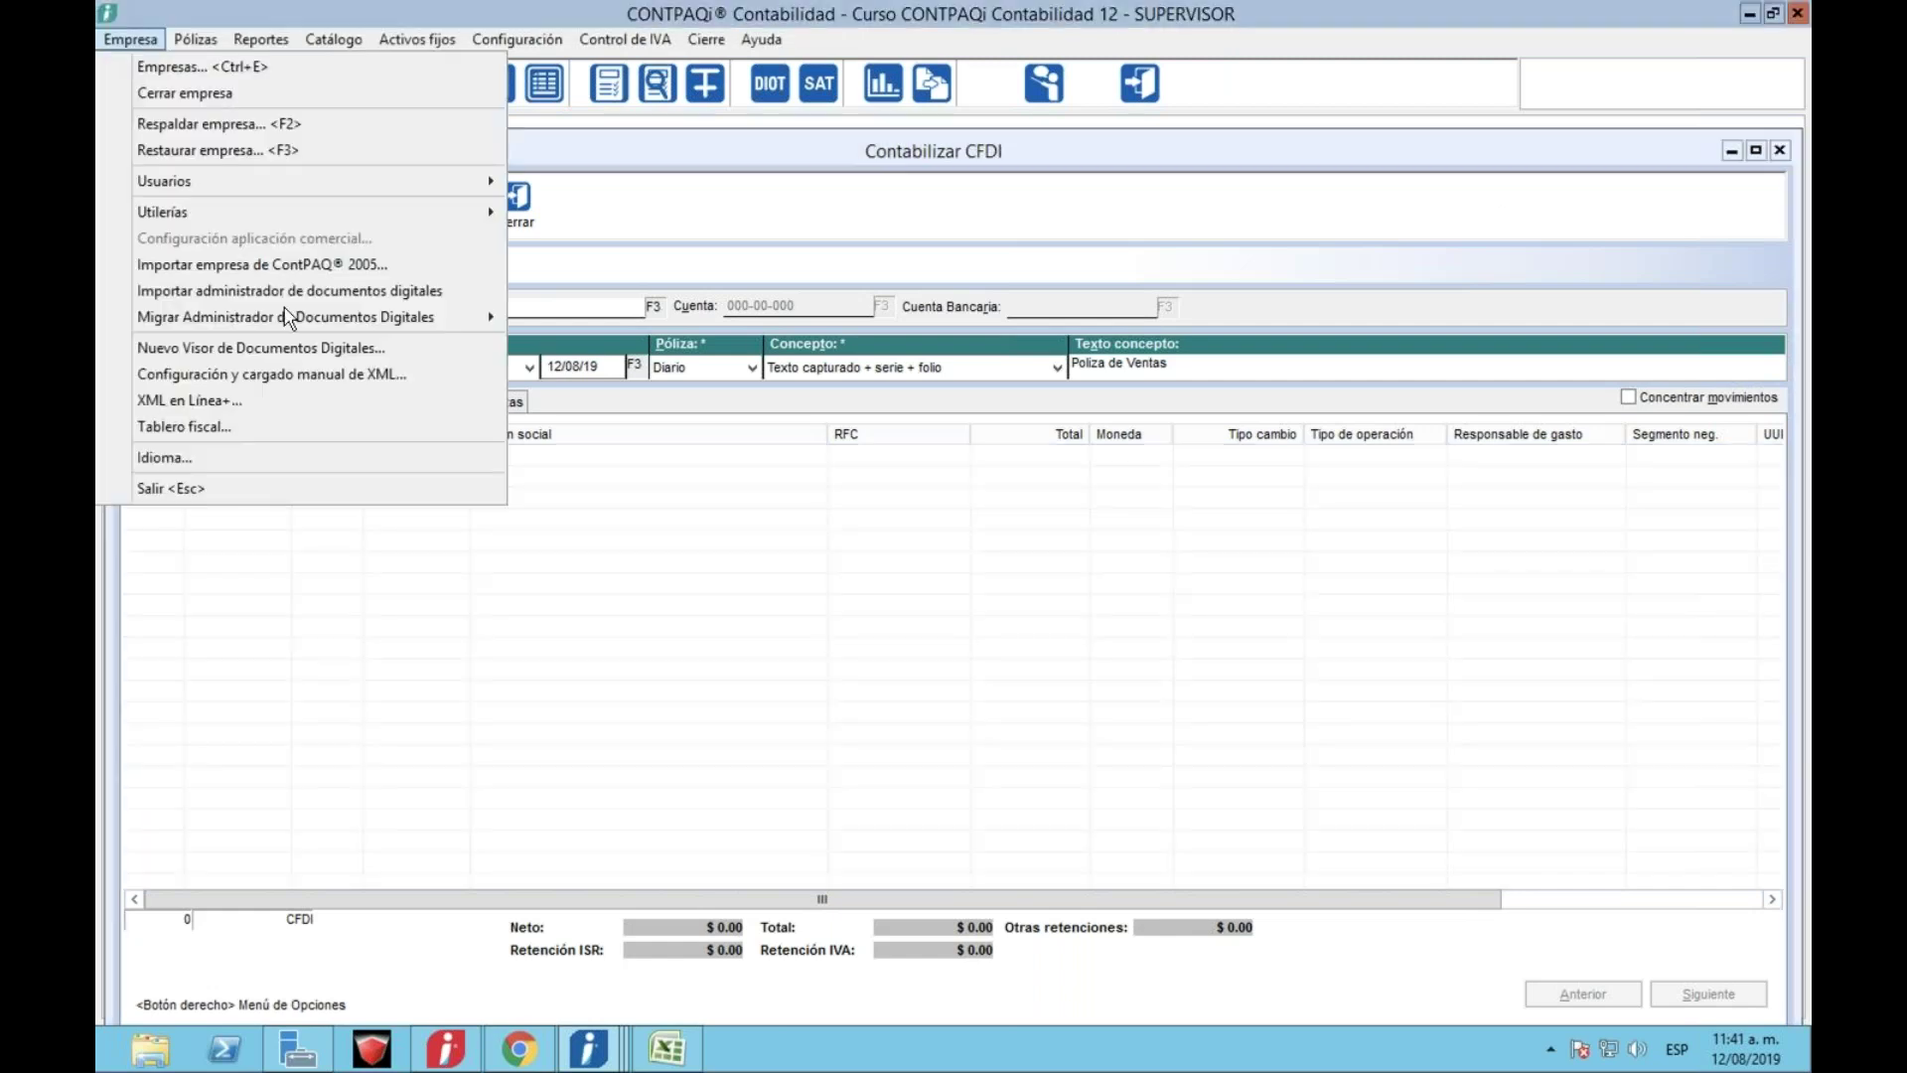
Open the new digital documents viewer and review received invoices' line items, taxes and payments.
click(311, 349)
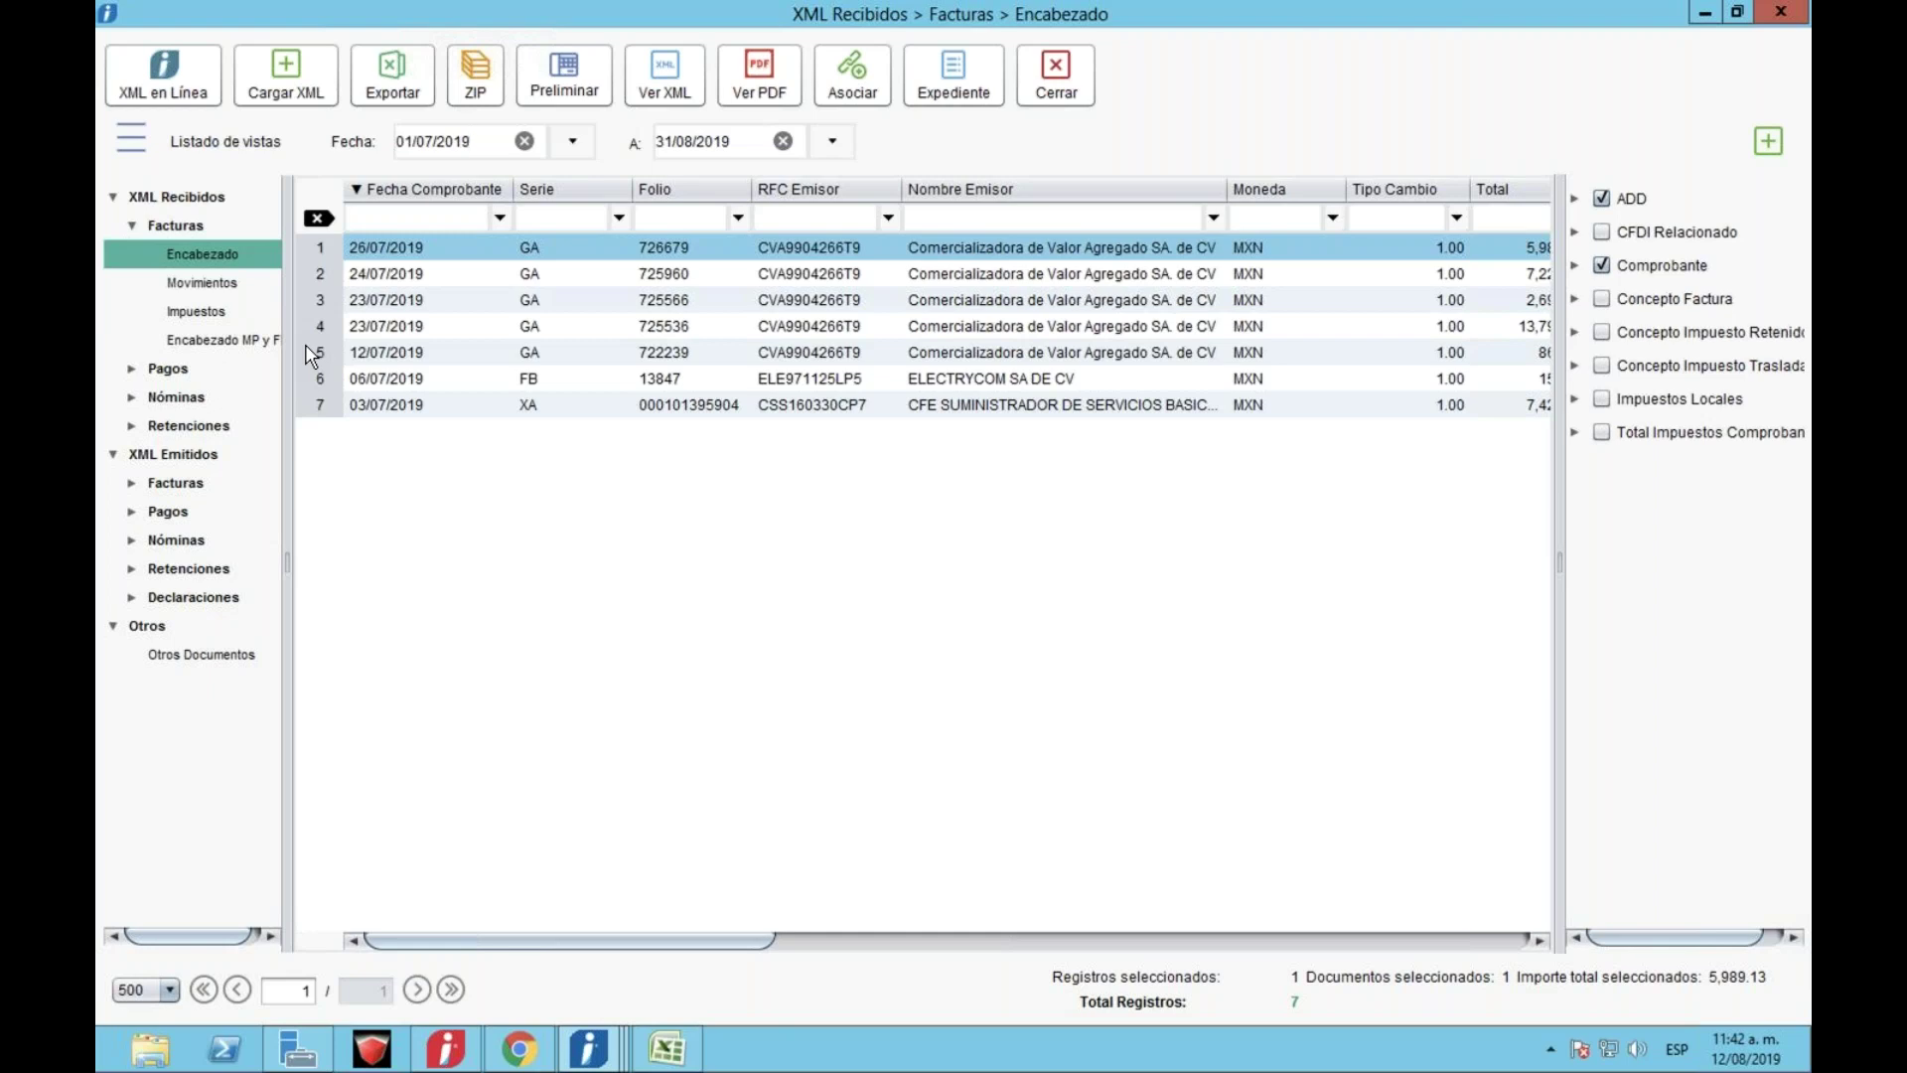
click(200, 287)
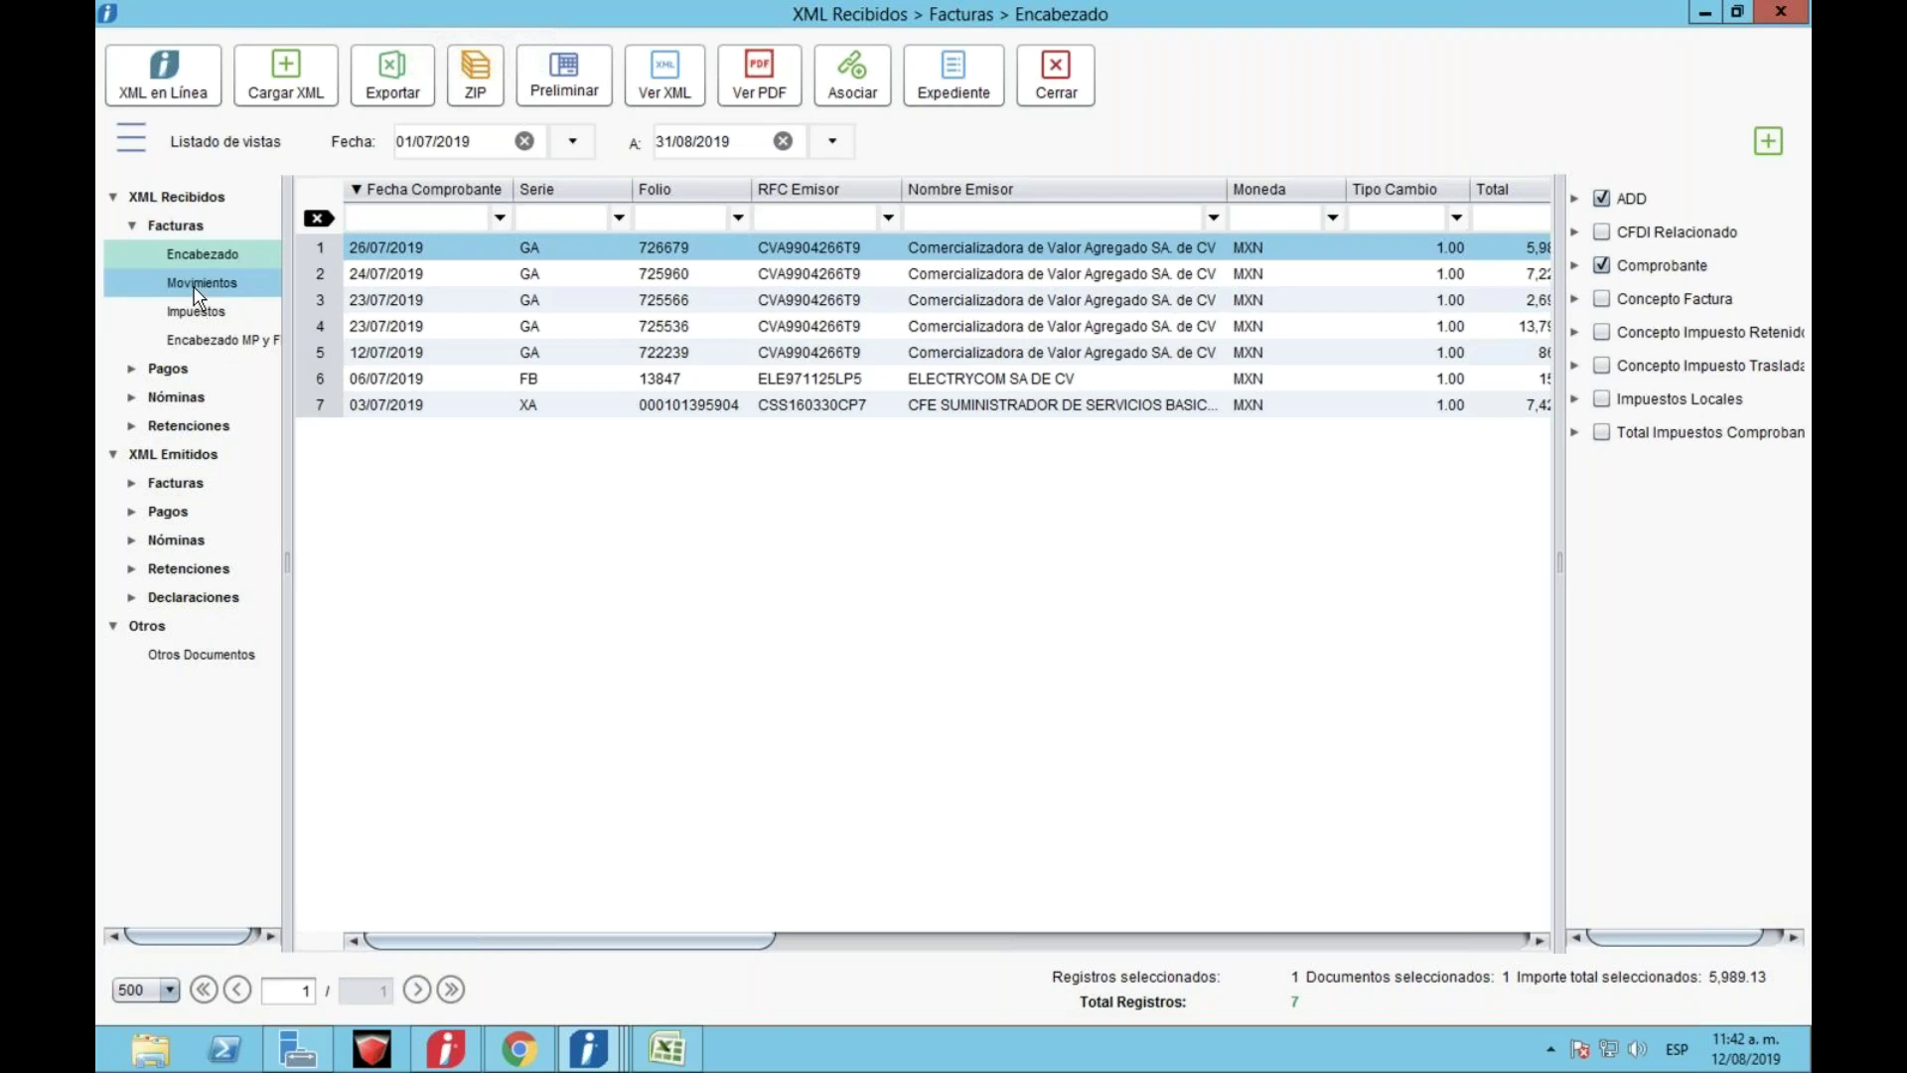
click(196, 313)
click(133, 368)
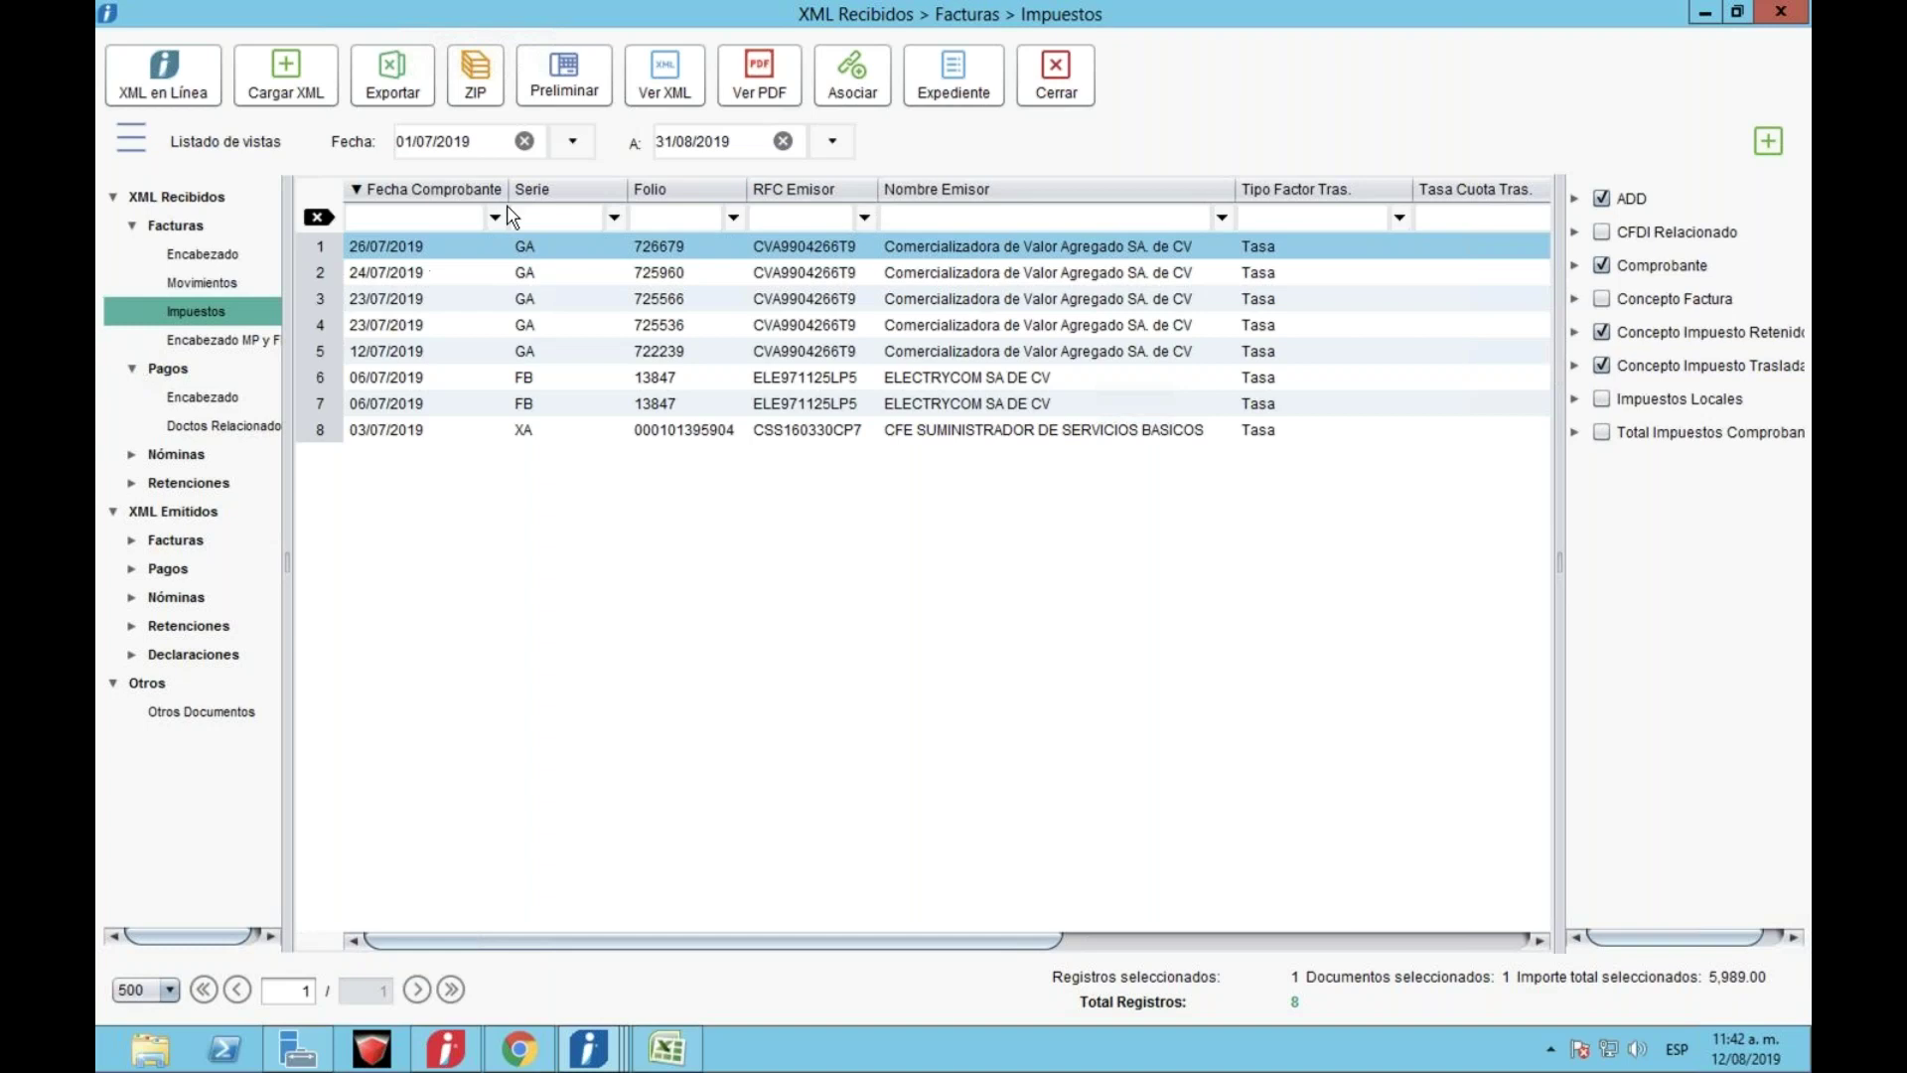
Close the documents viewer and the Contabilizar CFDI window, returning to the Pólizas menu.
click(1056, 78)
click(514, 204)
click(195, 39)
In Contabilizar CFDI, pick asiento 102 Provisión de Ventas Curso en línea.
mouse_move(298, 92)
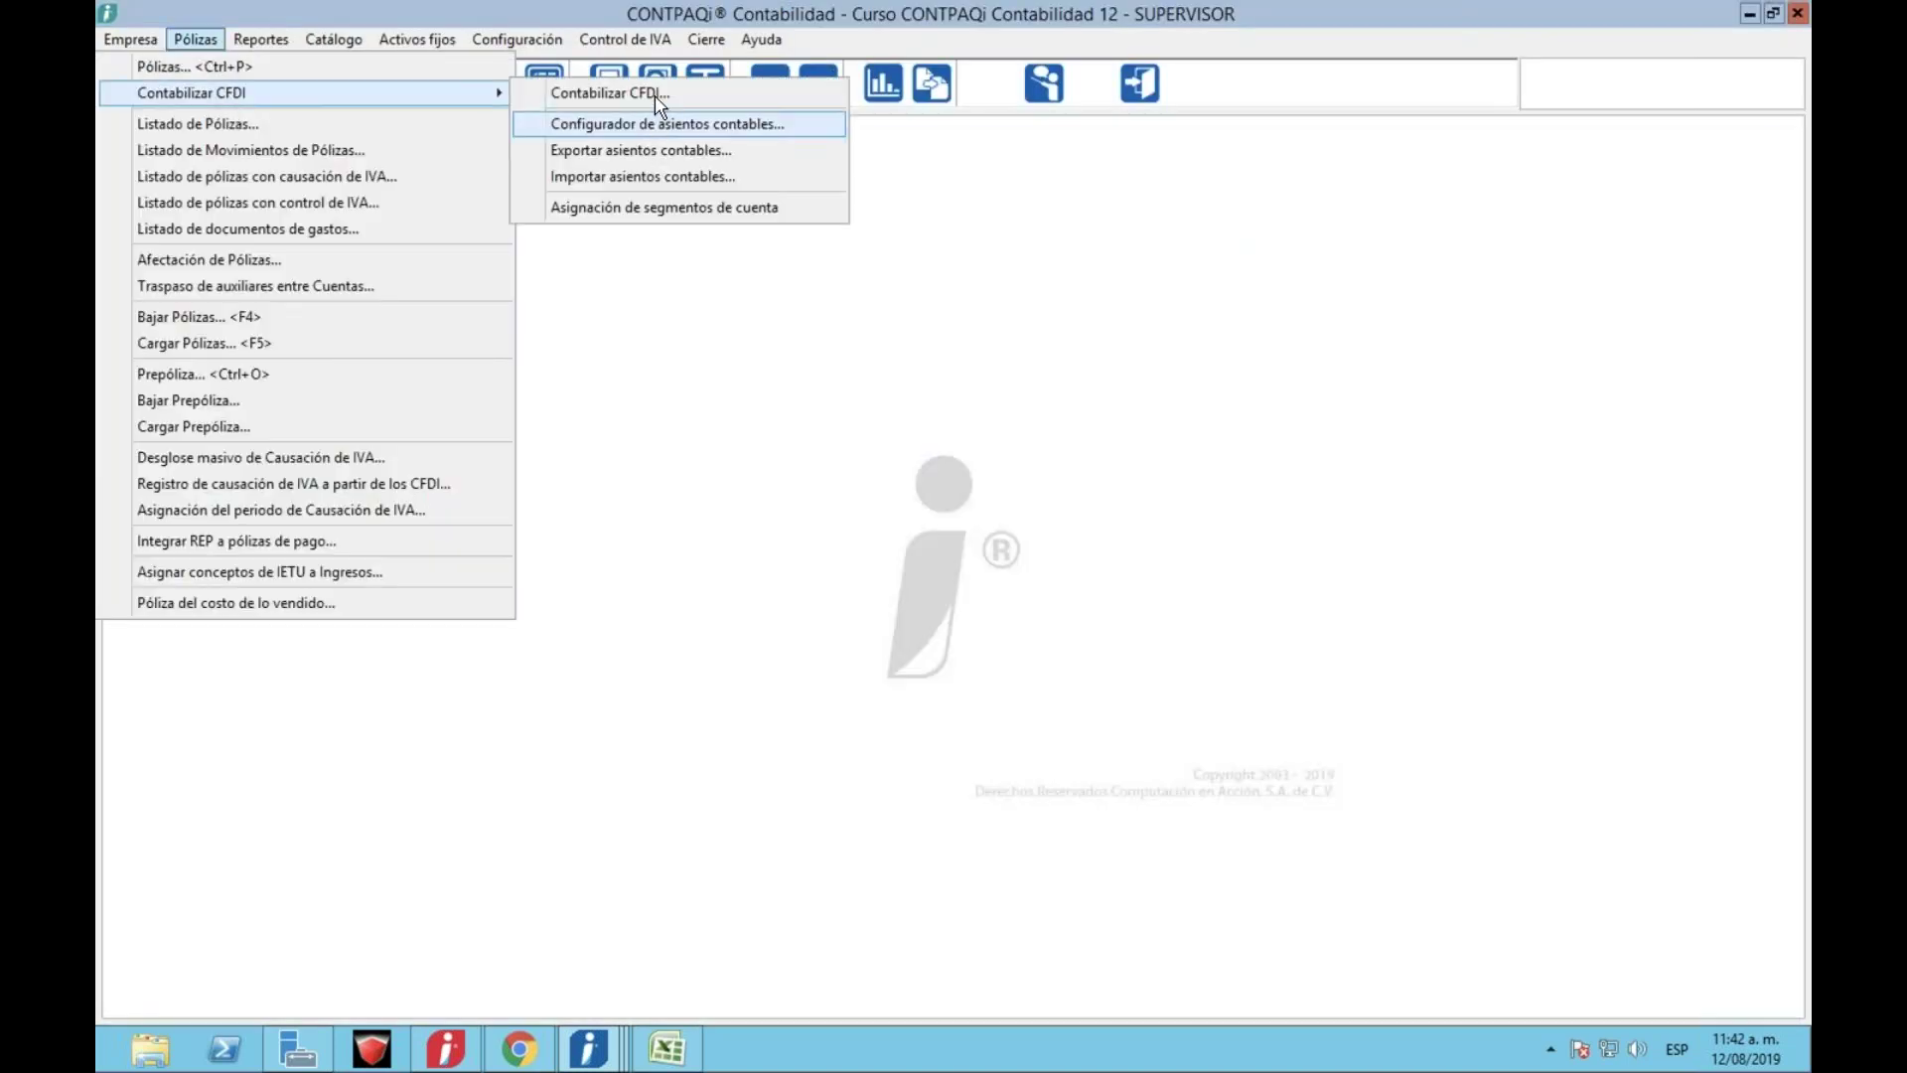
click(654, 93)
click(438, 306)
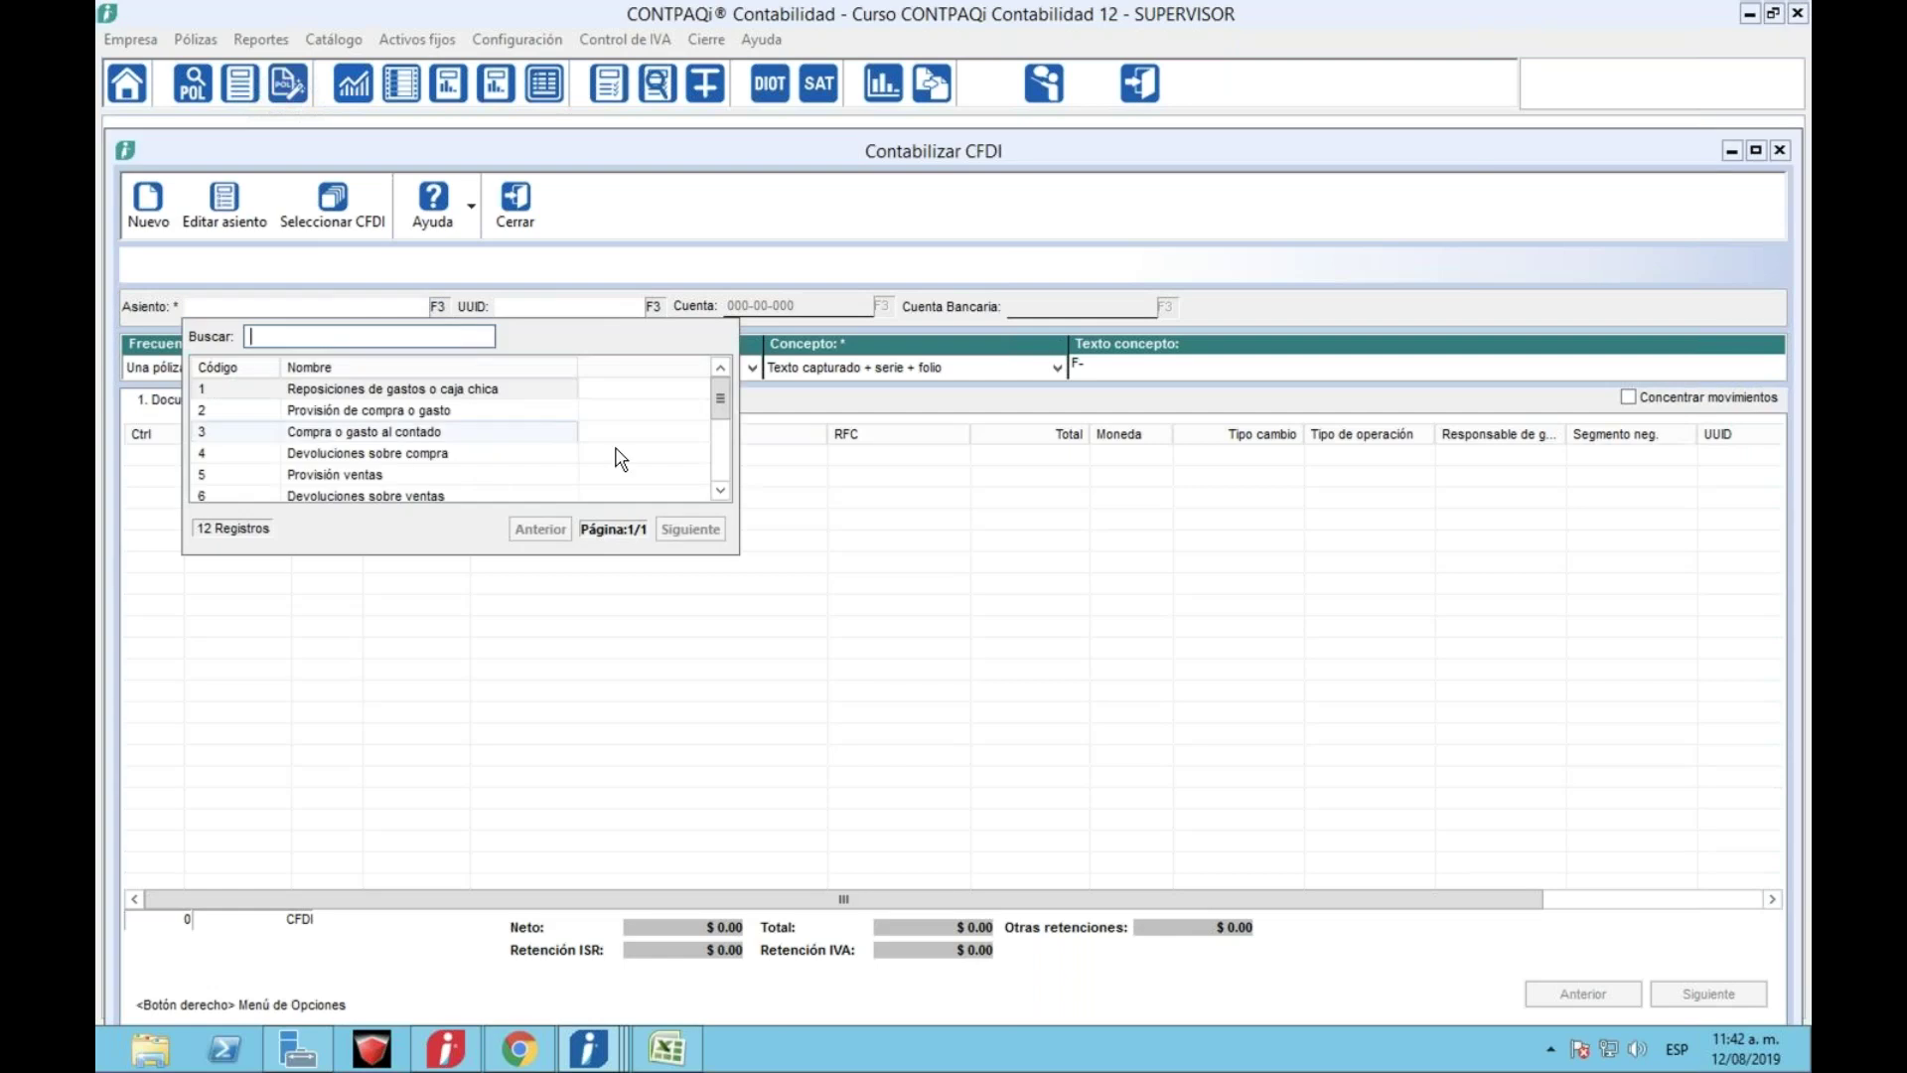
drag(725, 392, 725, 452)
double_click(385, 475)
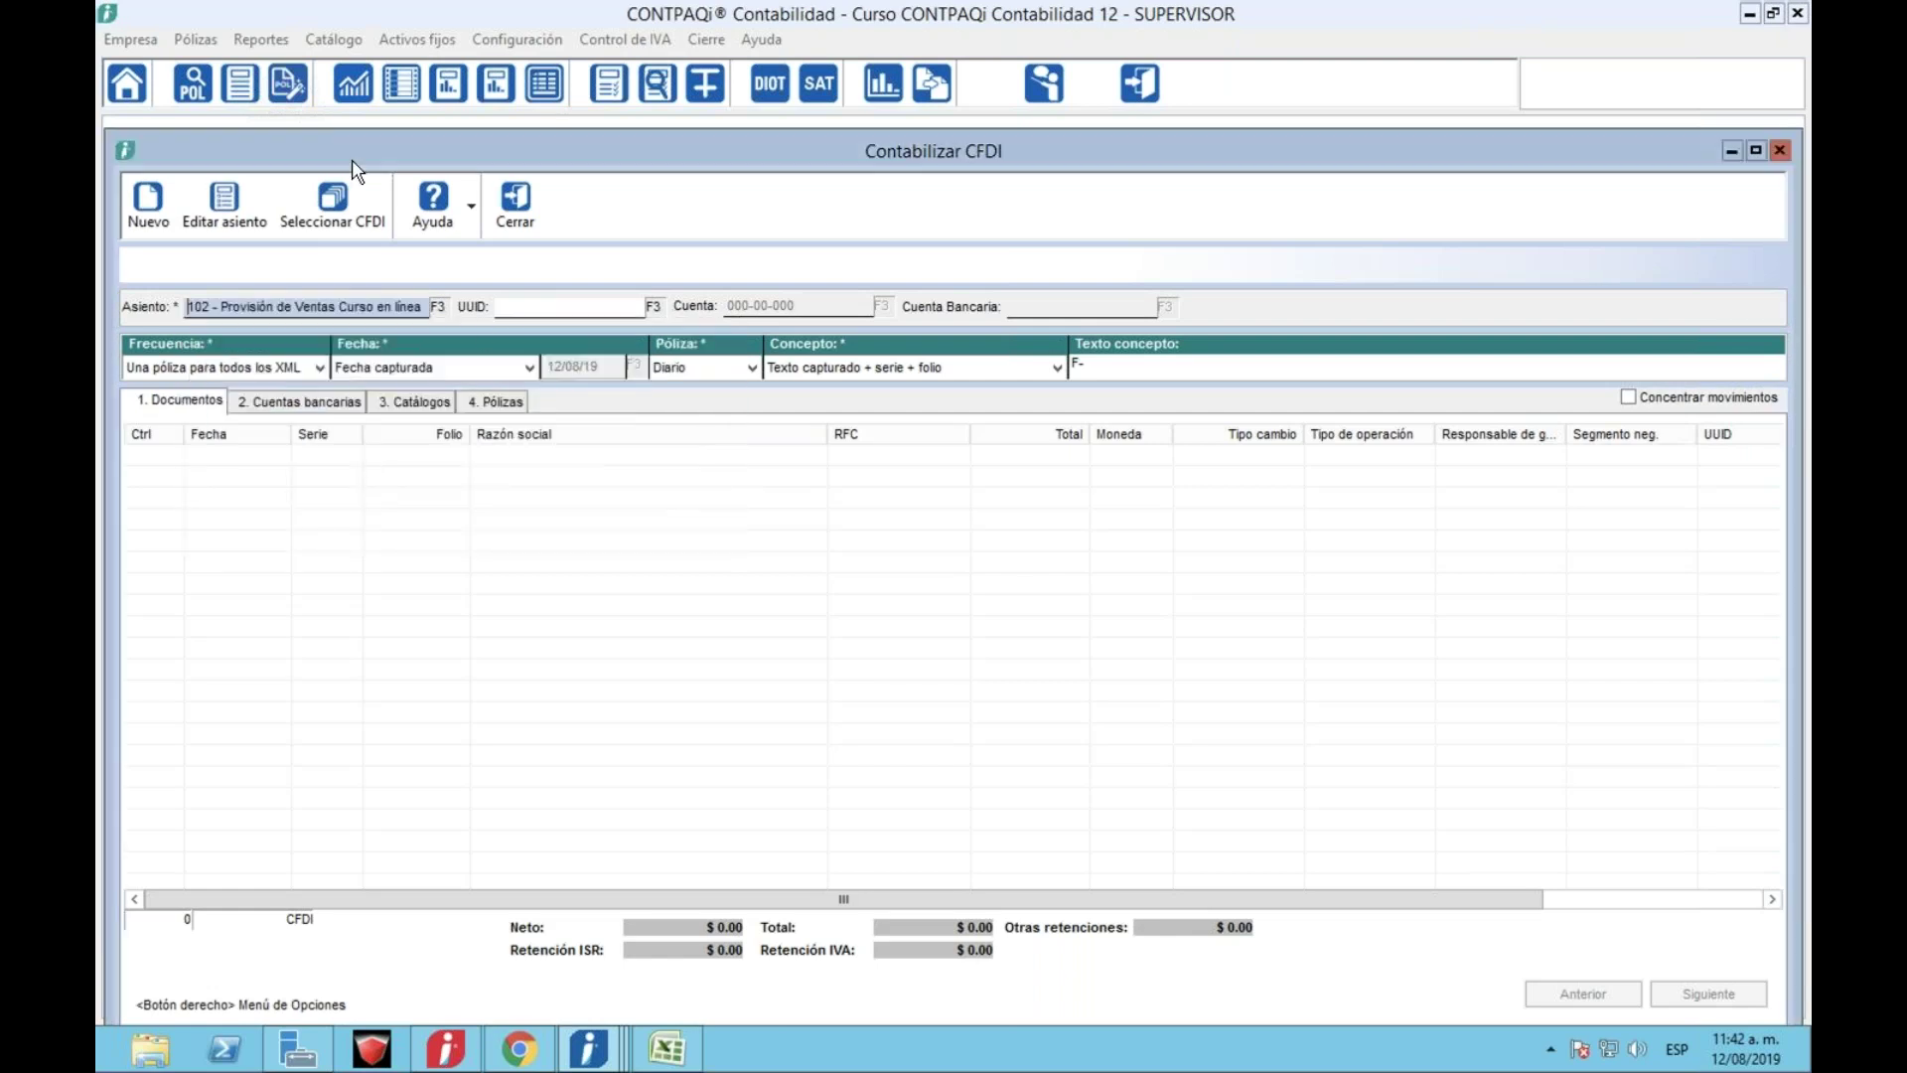
Select issued invoice FV 2014 for 864.20, associate it and return to posting.
click(341, 203)
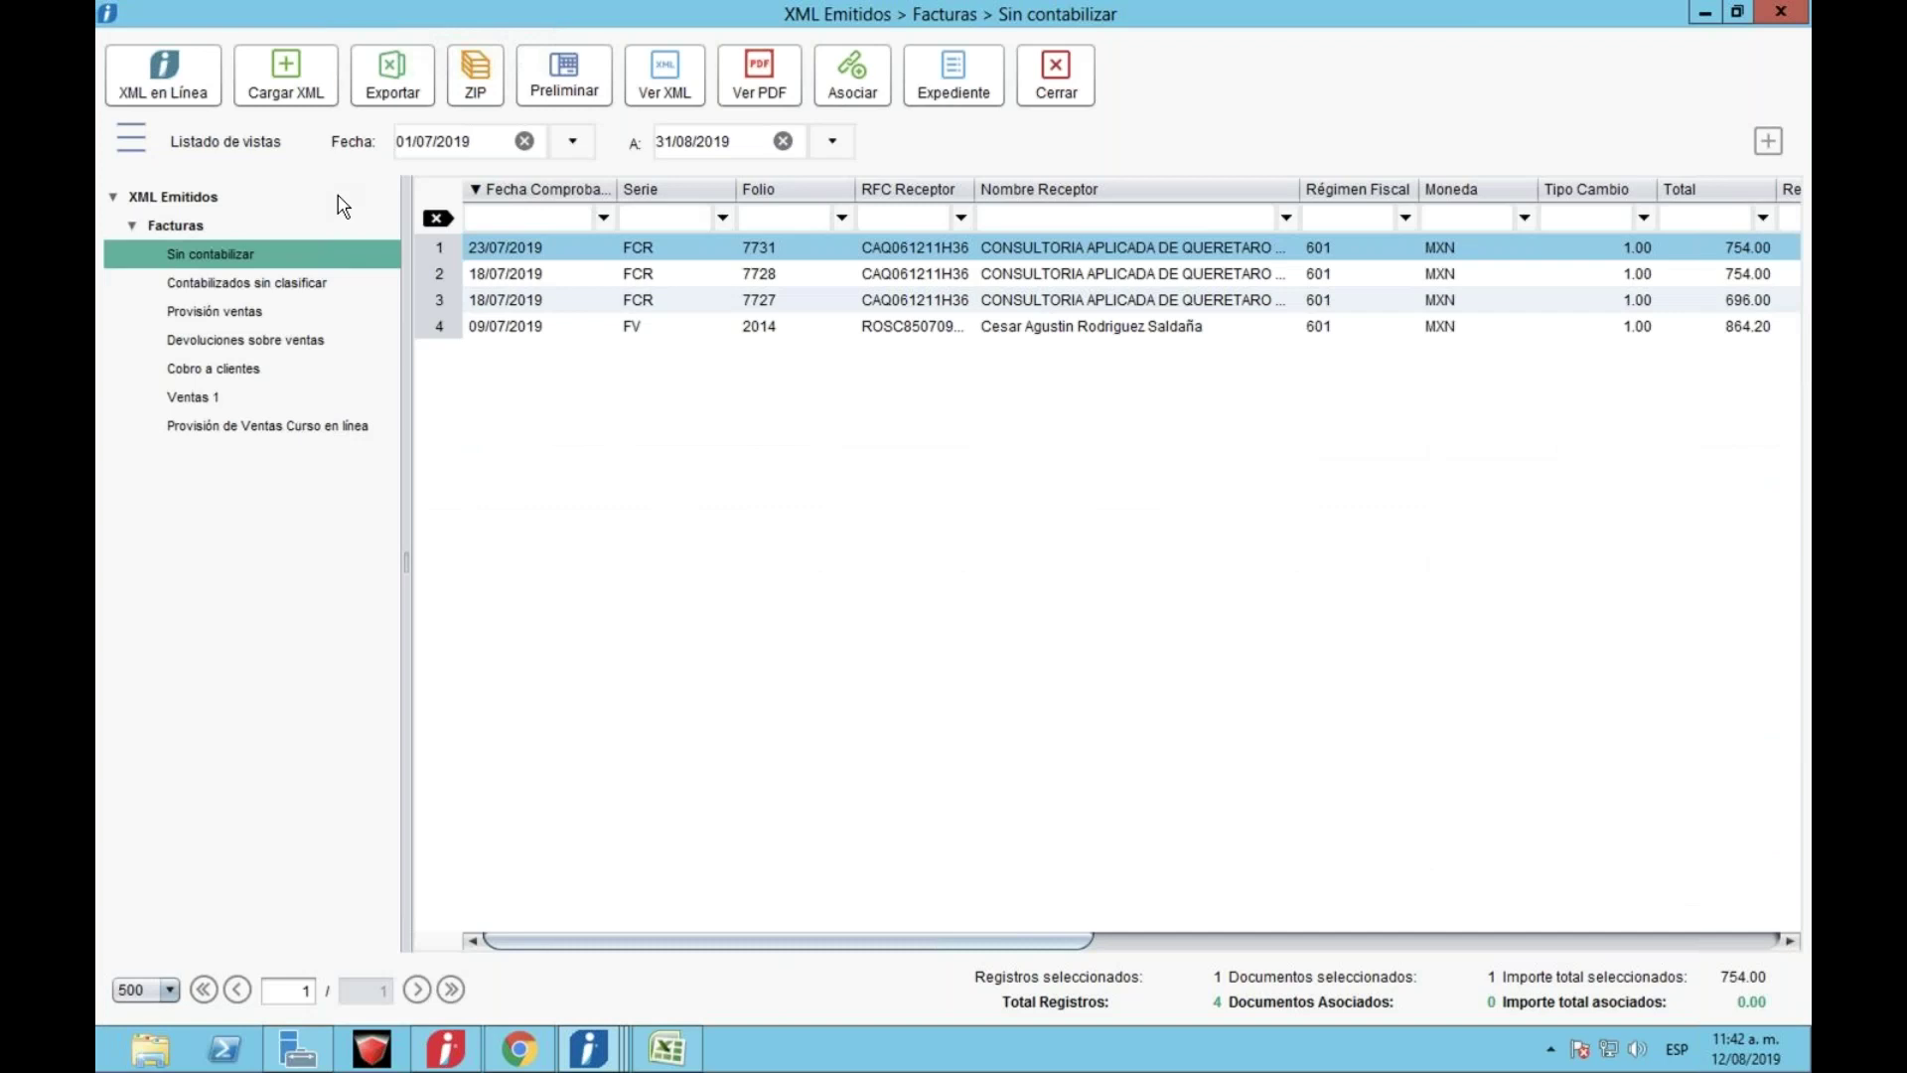
click(196, 151)
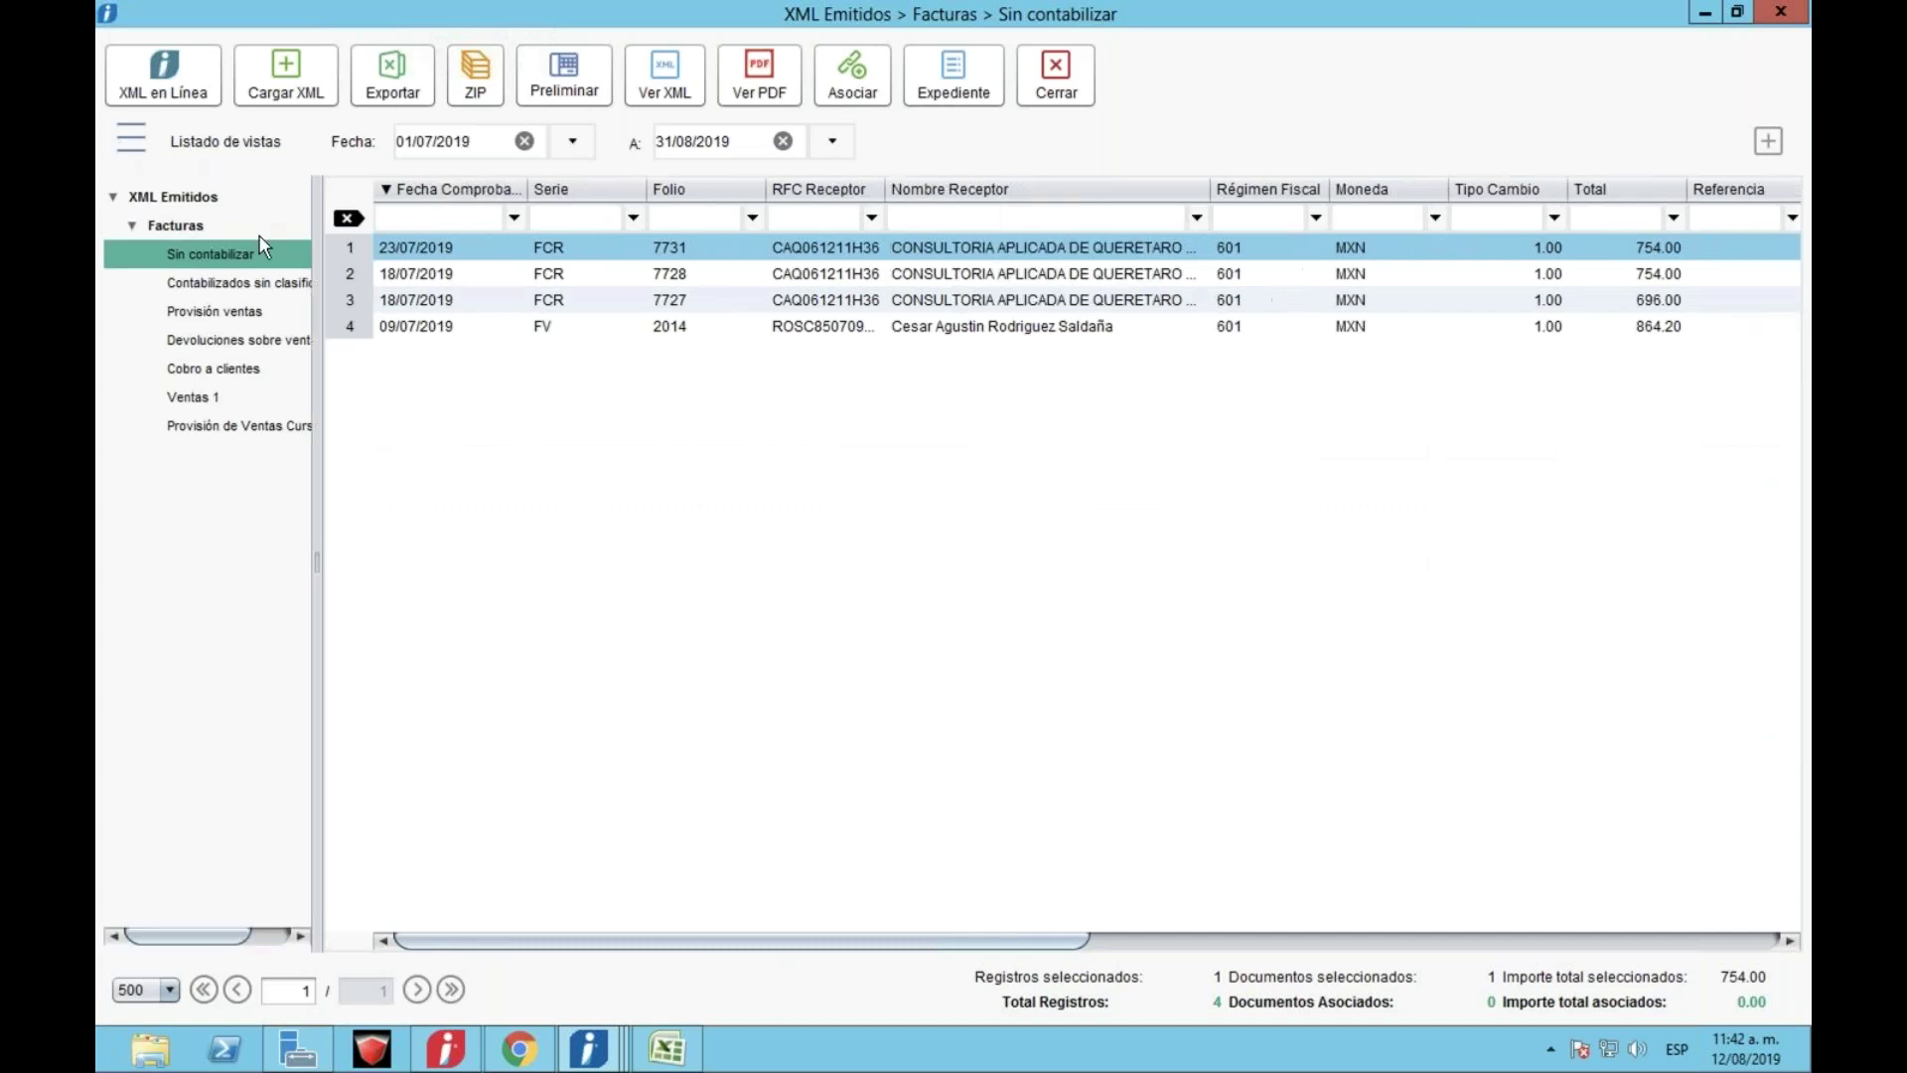
click(140, 157)
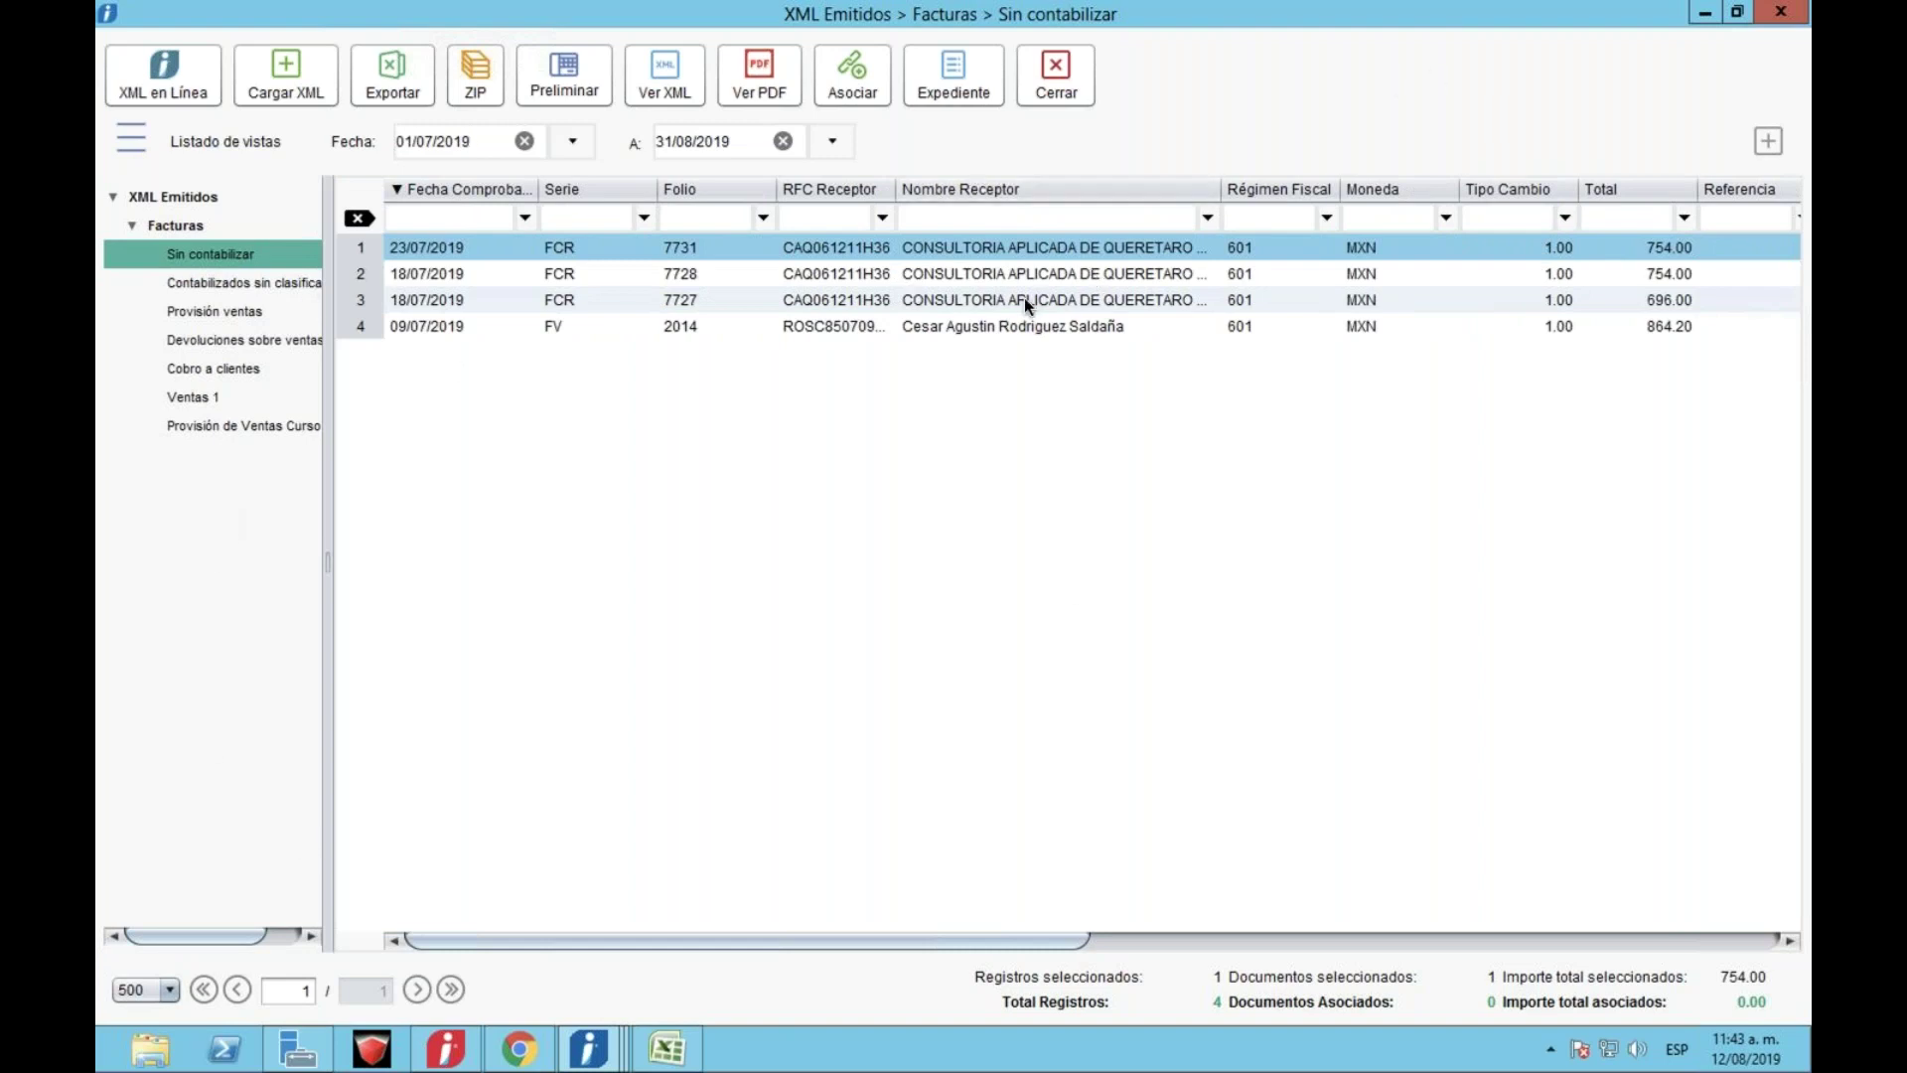
click(995, 325)
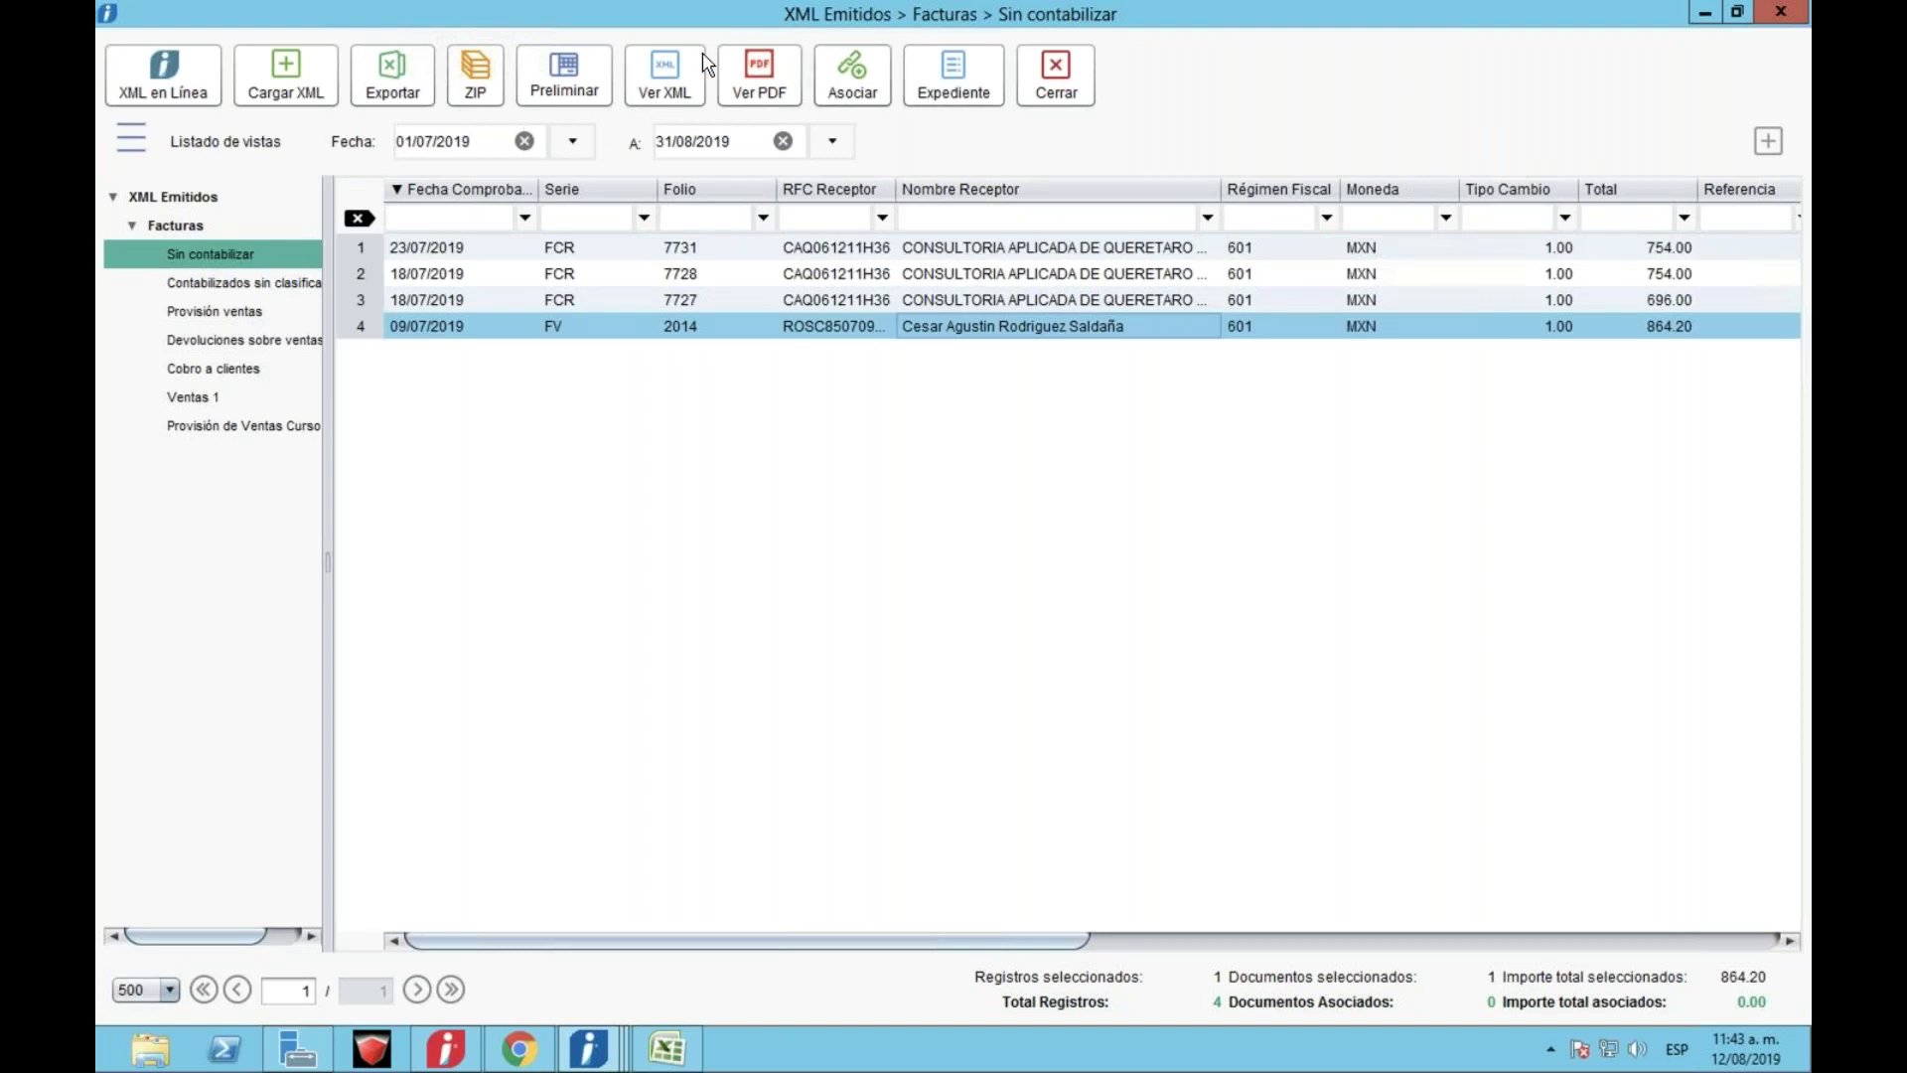
click(850, 79)
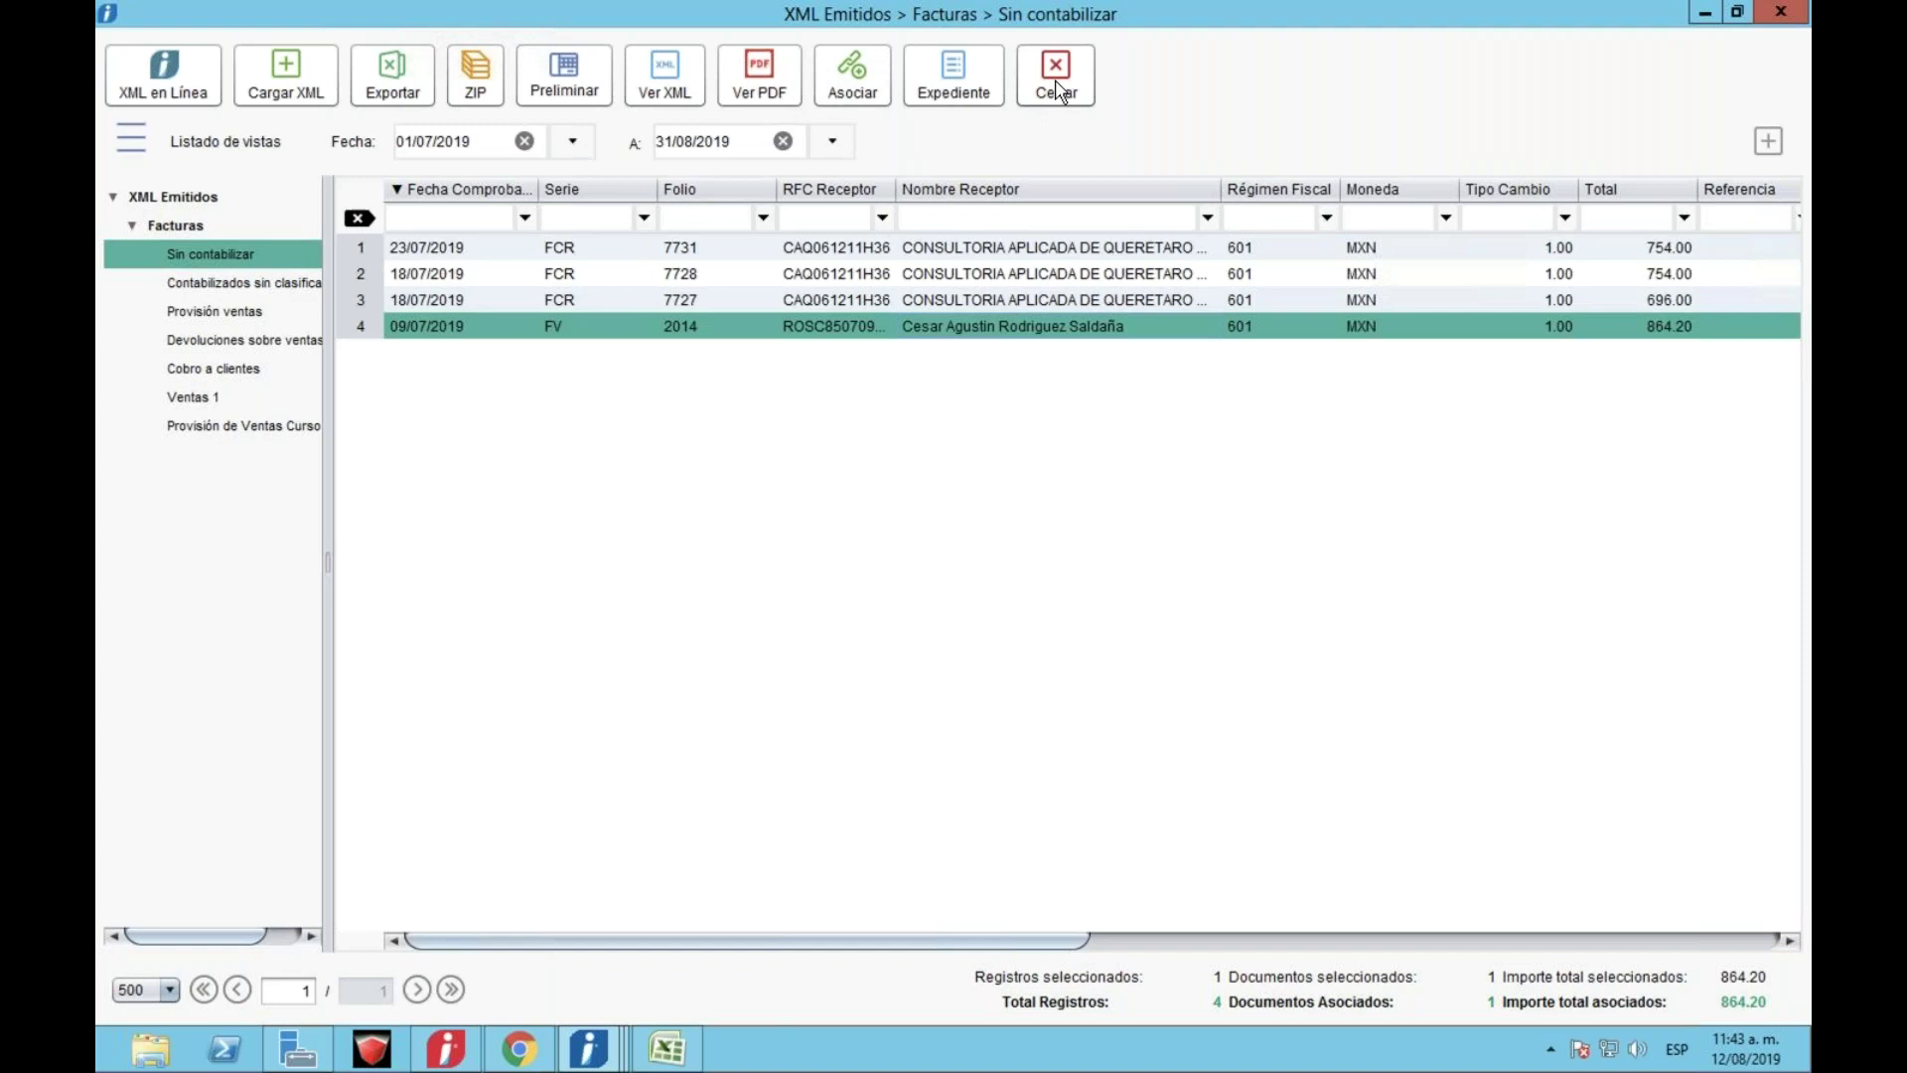
click(1050, 95)
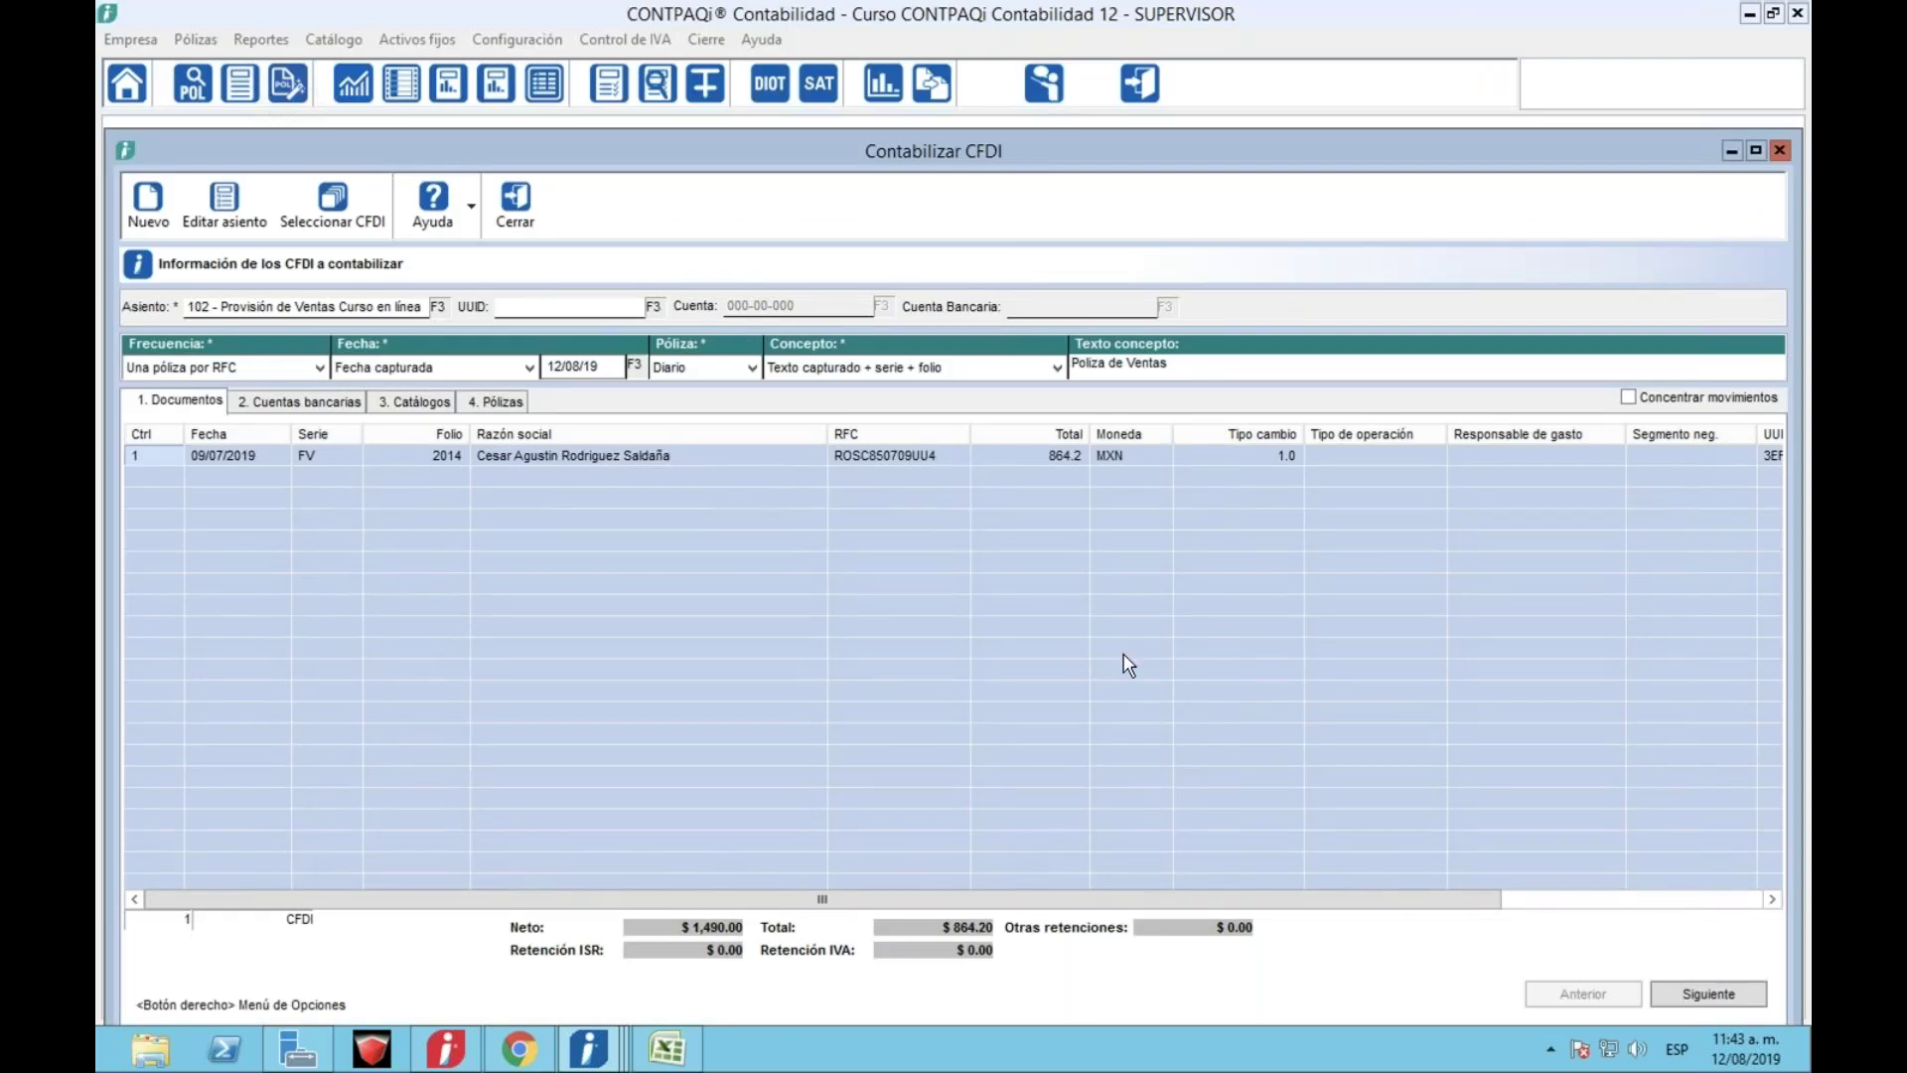
Review the movements and catalogue assignments, then generate Diario póliza 6 for FV2014 and close.
click(1684, 993)
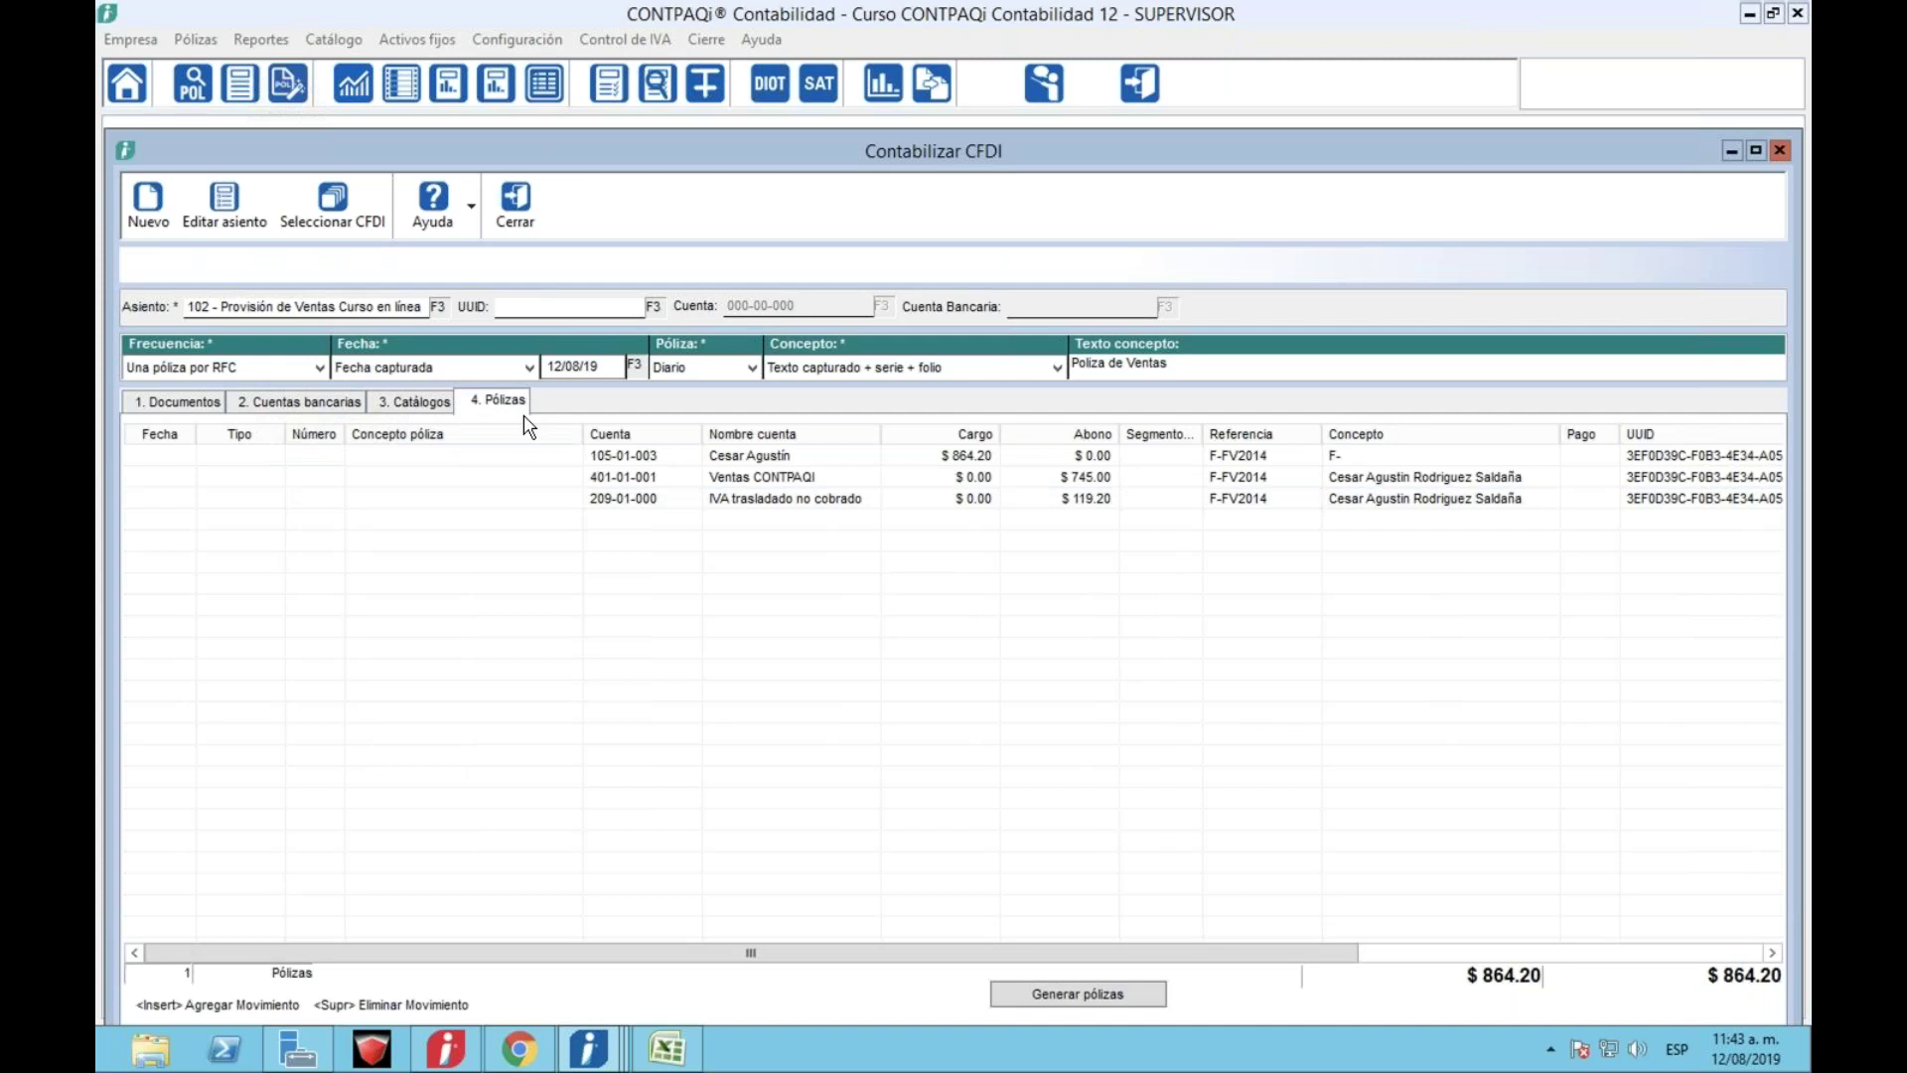
click(781, 478)
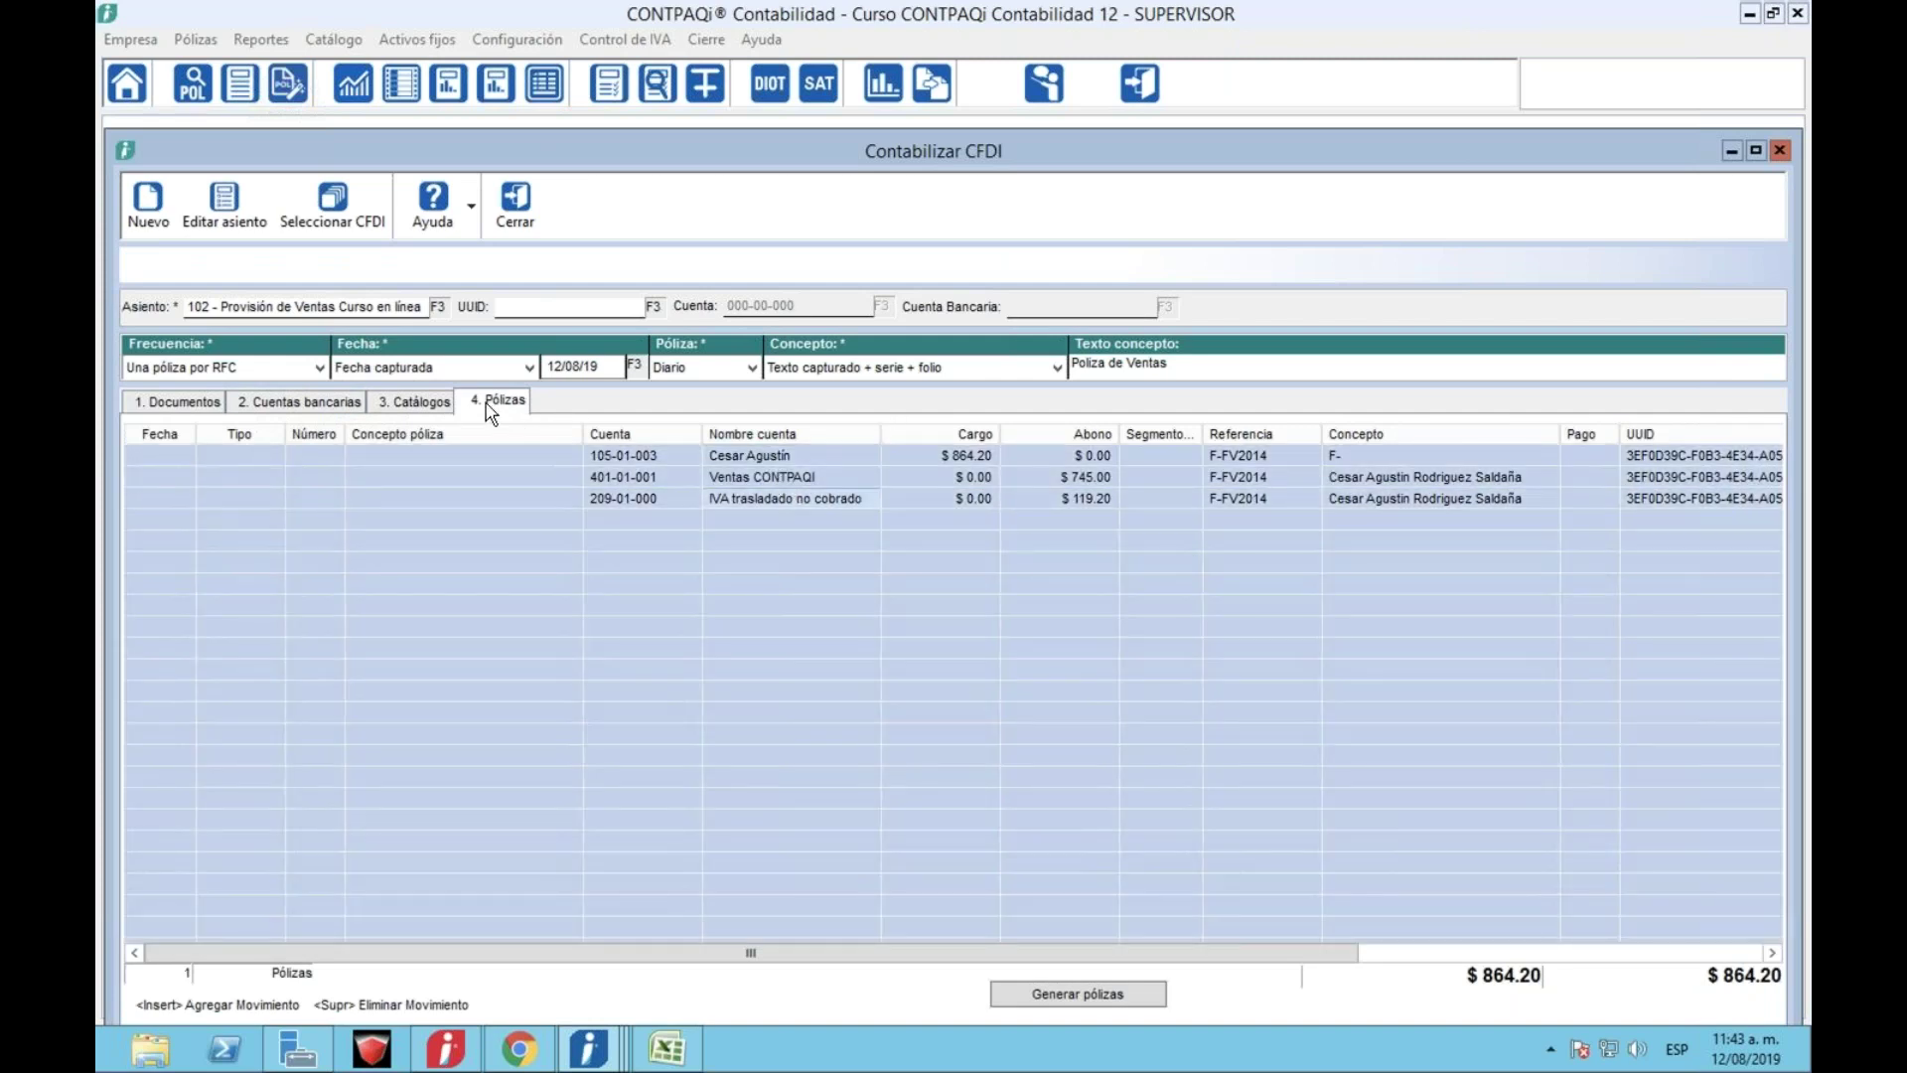
click(421, 405)
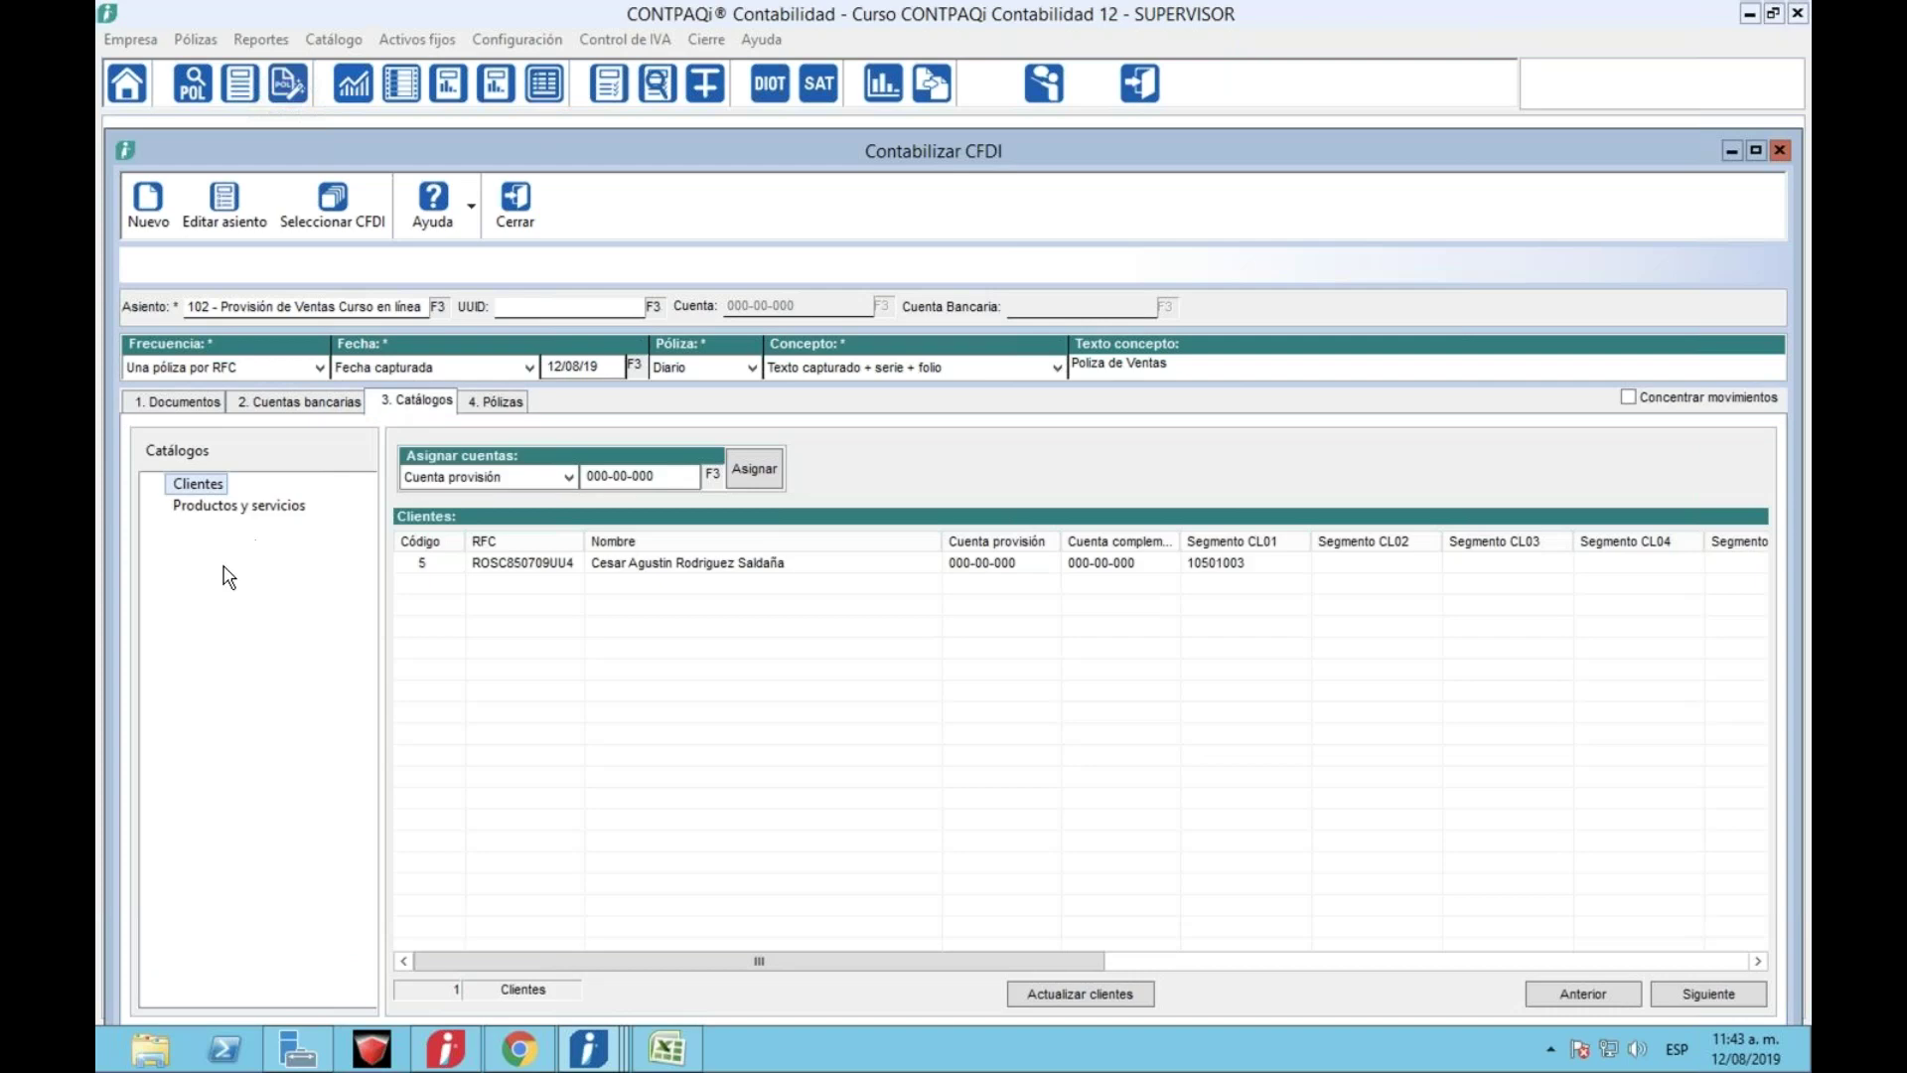
click(267, 509)
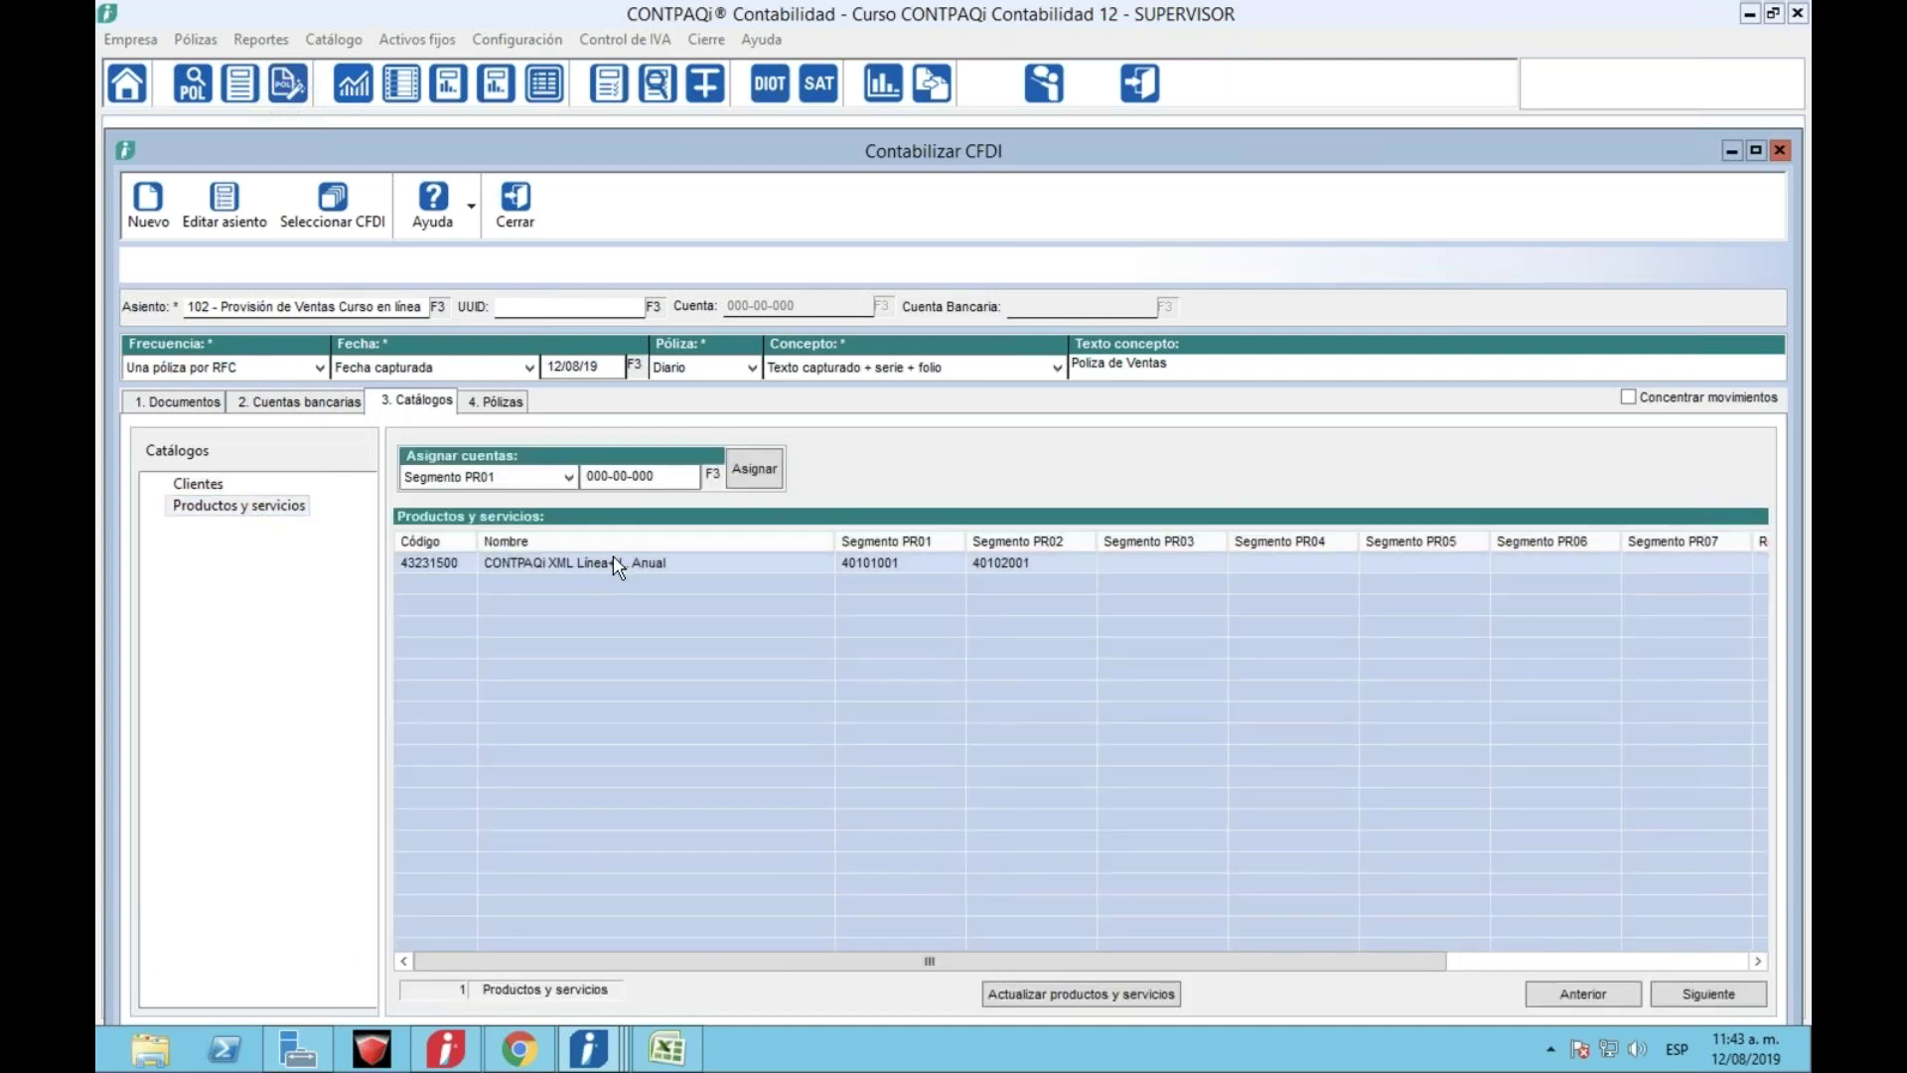
click(501, 397)
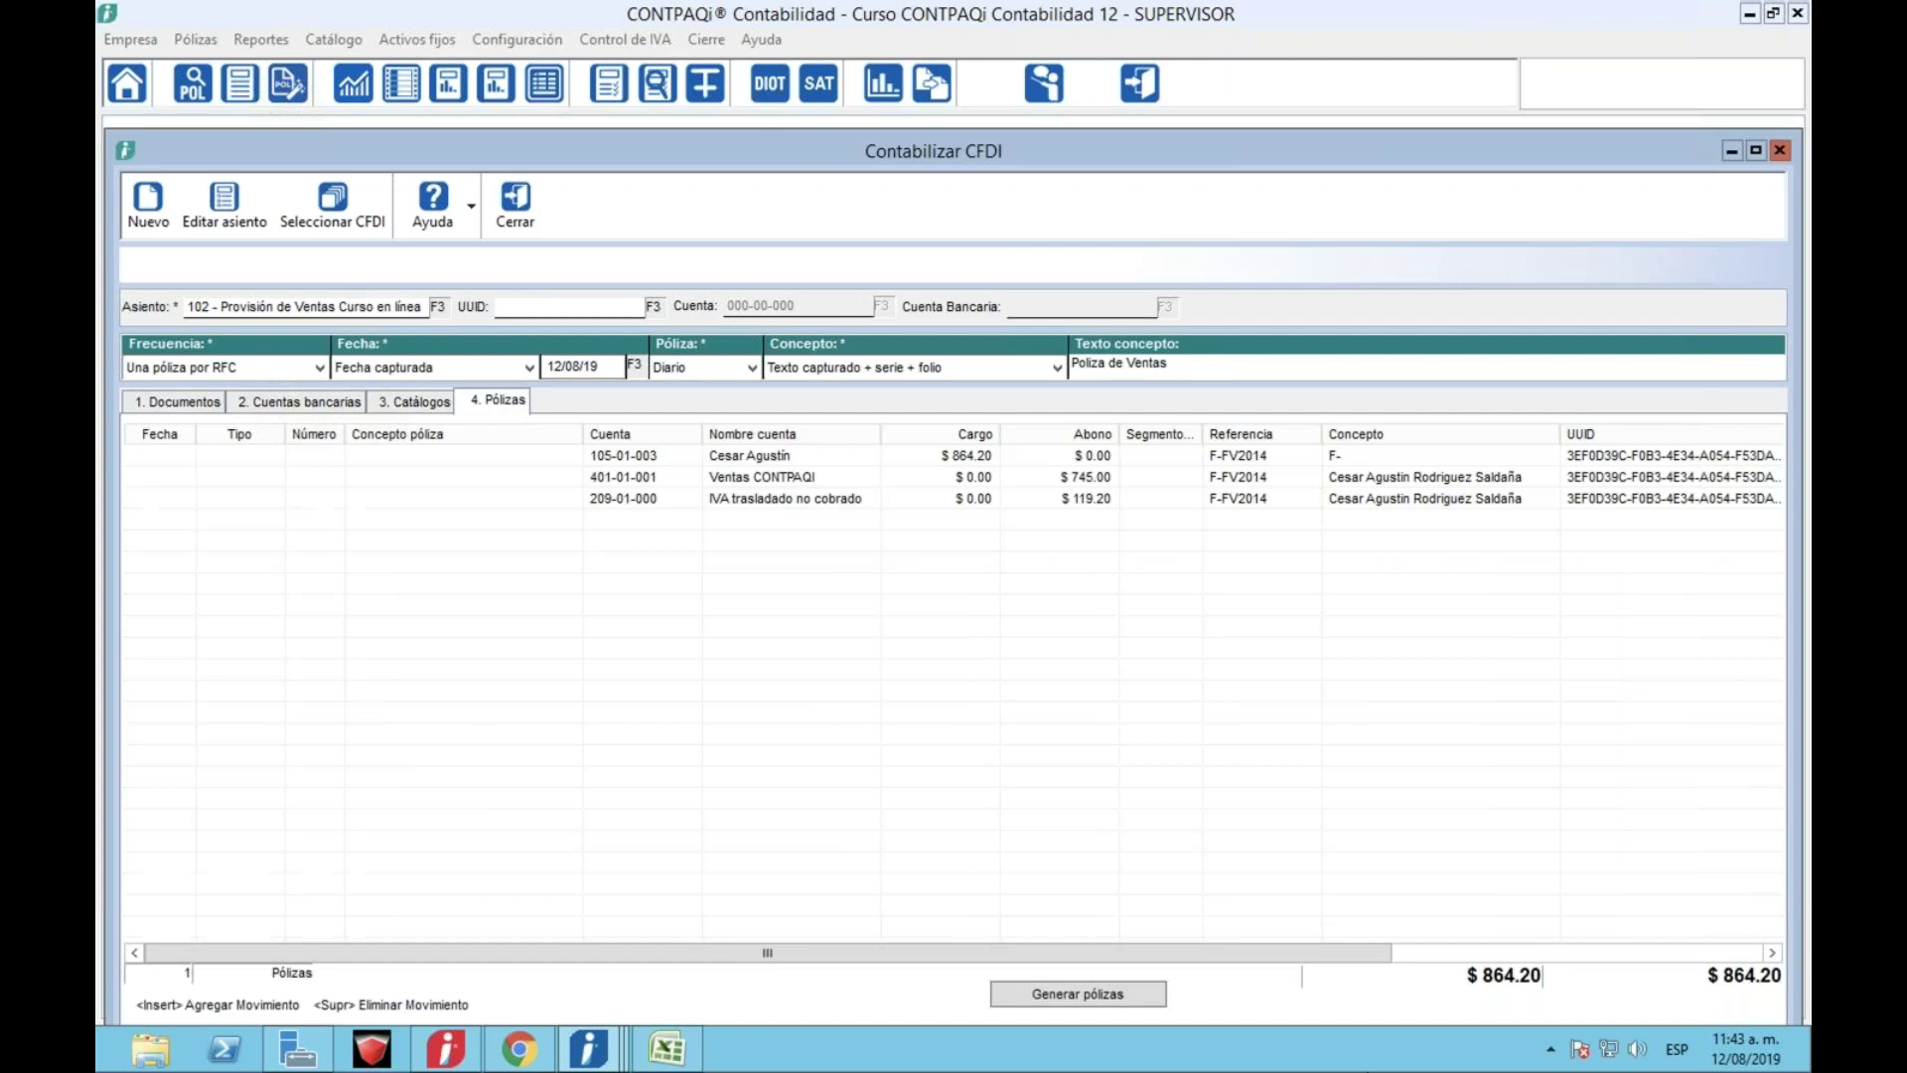
click(1119, 992)
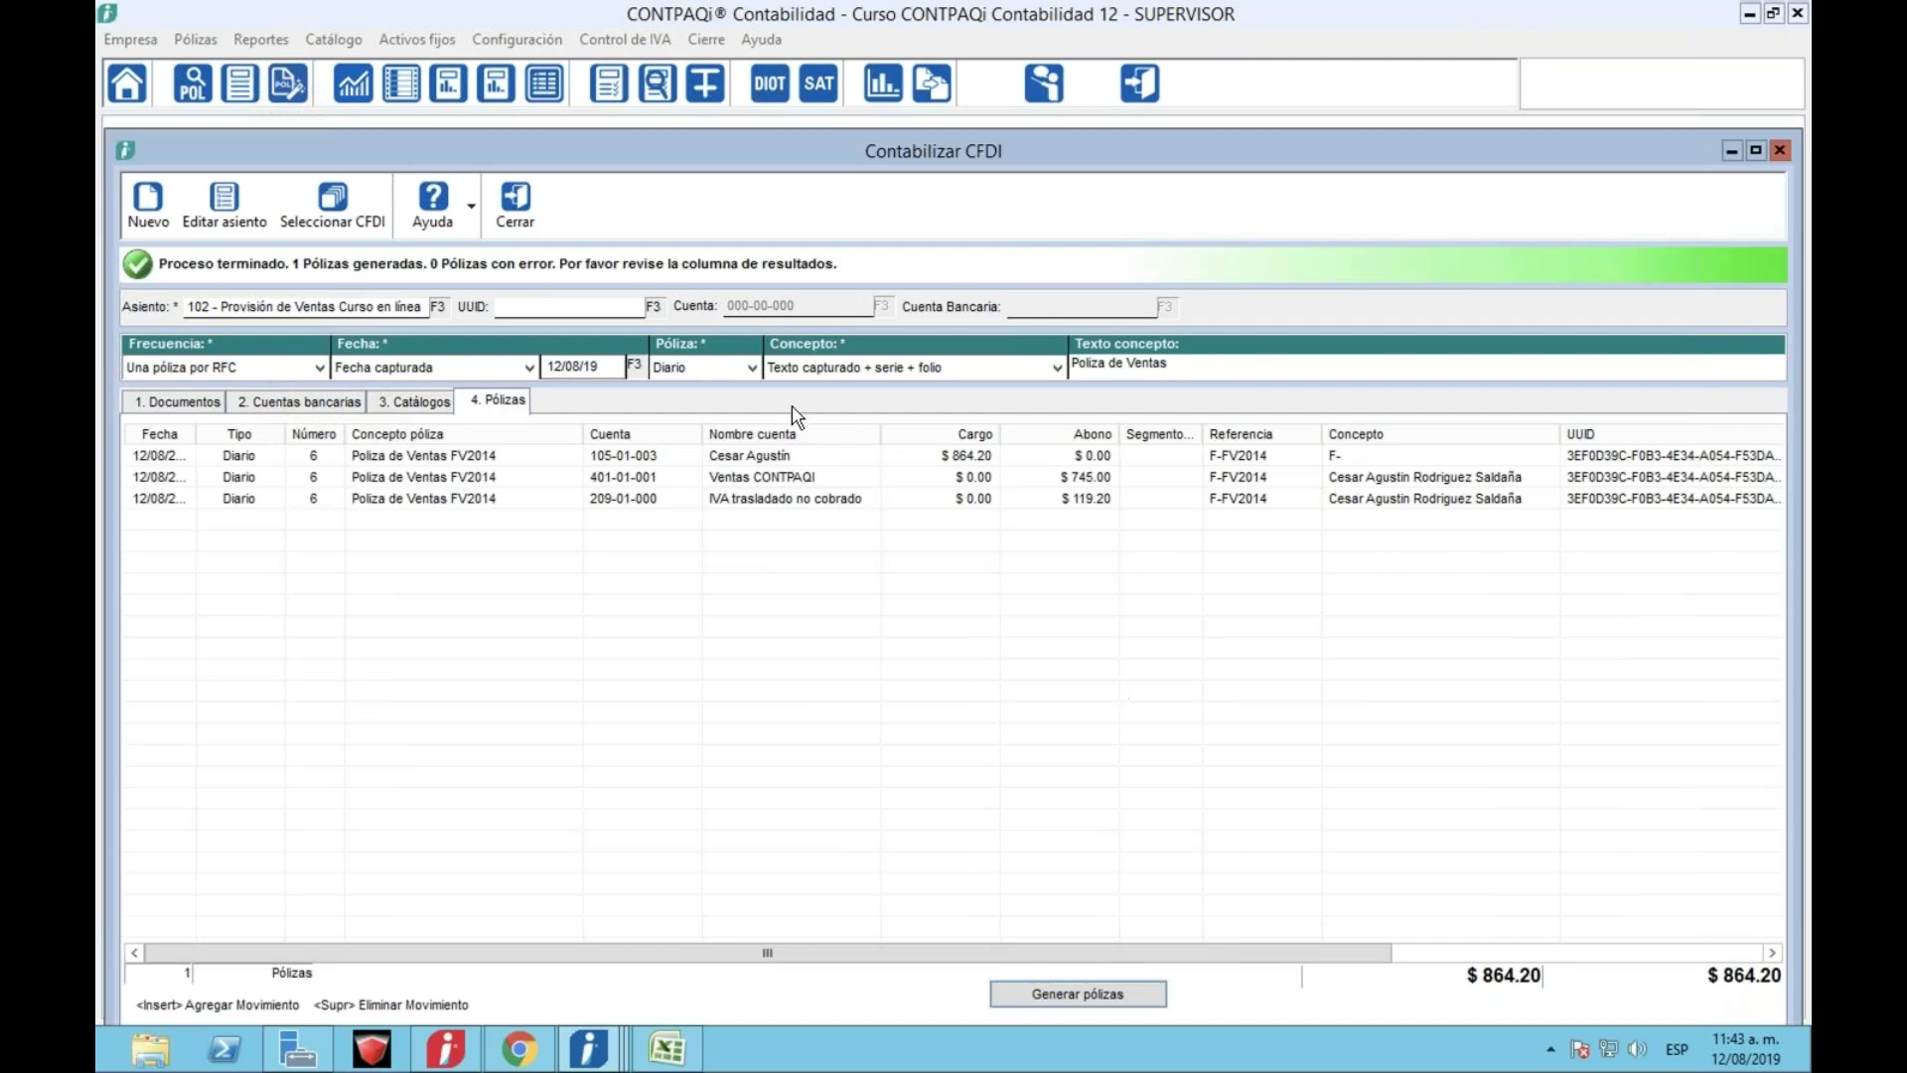
click(523, 212)
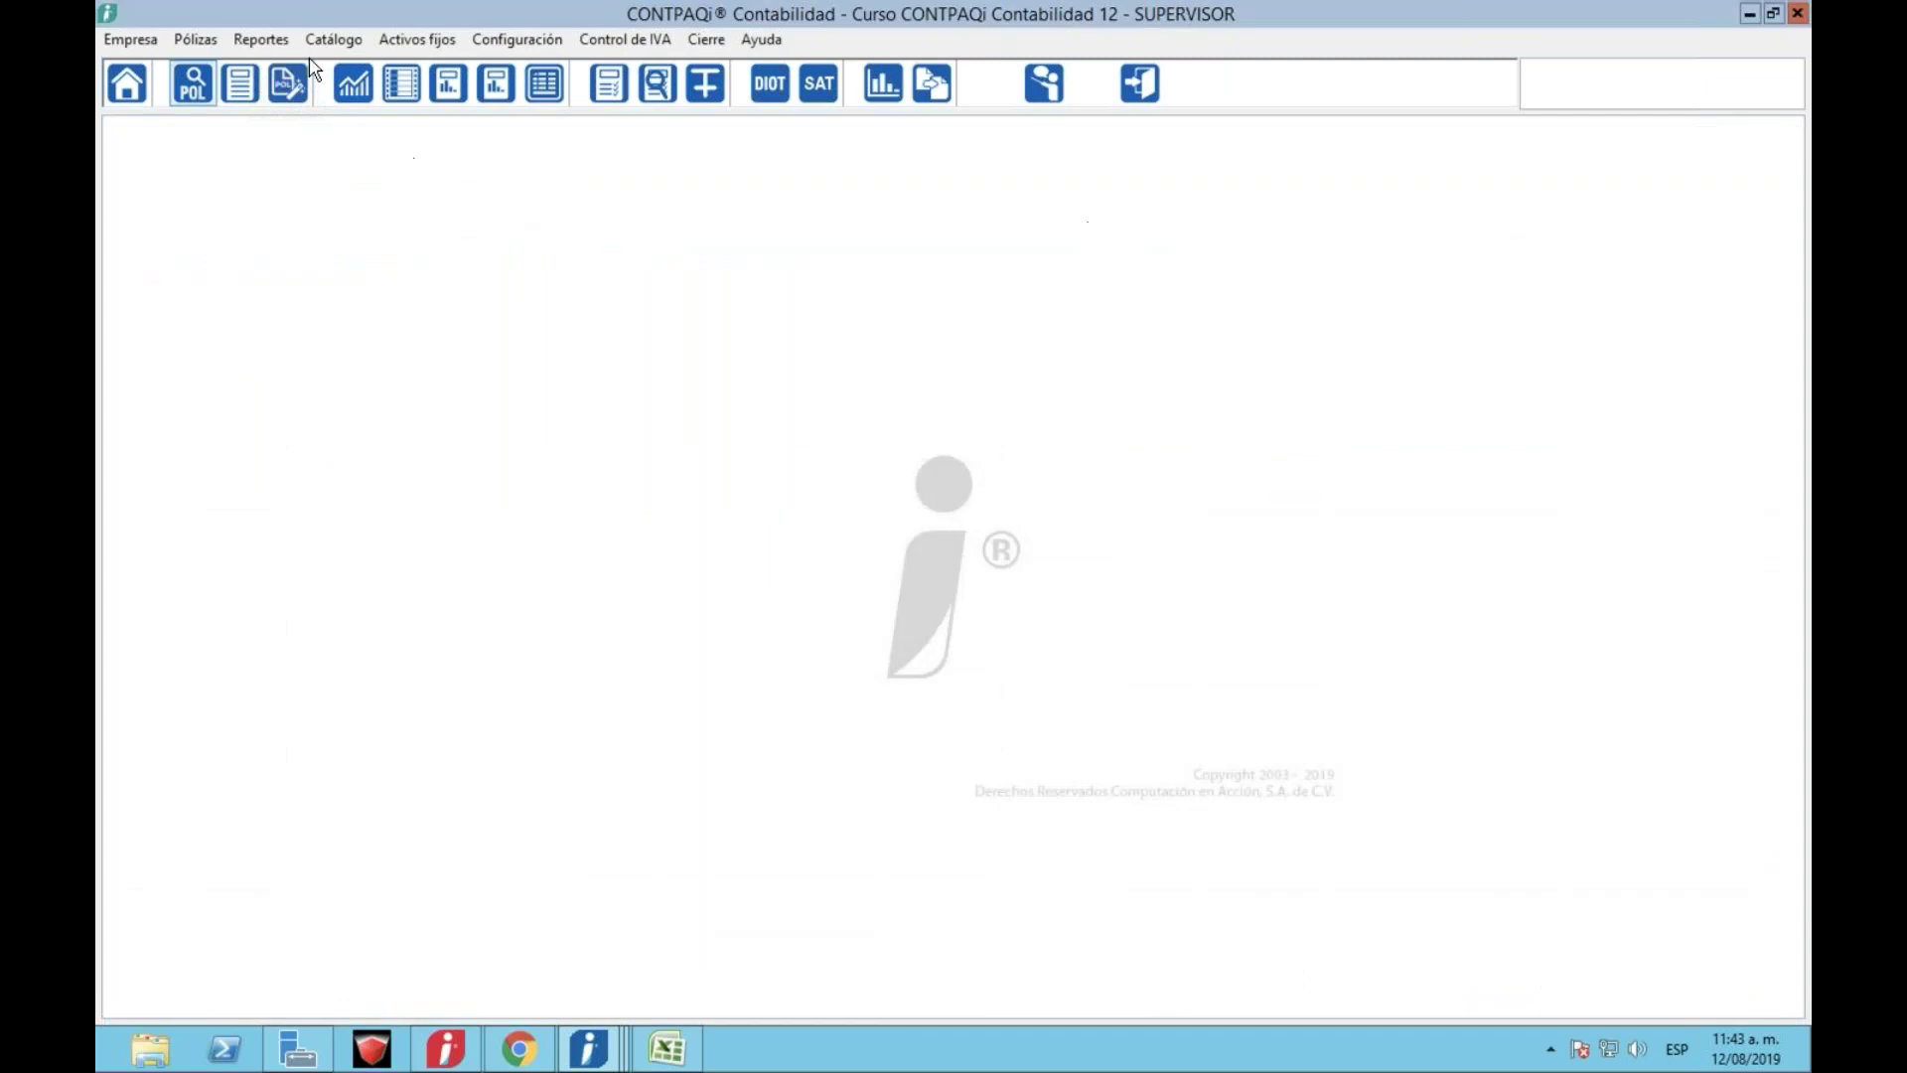
Open the Configurador de asientos contables and move its window left.
click(207, 35)
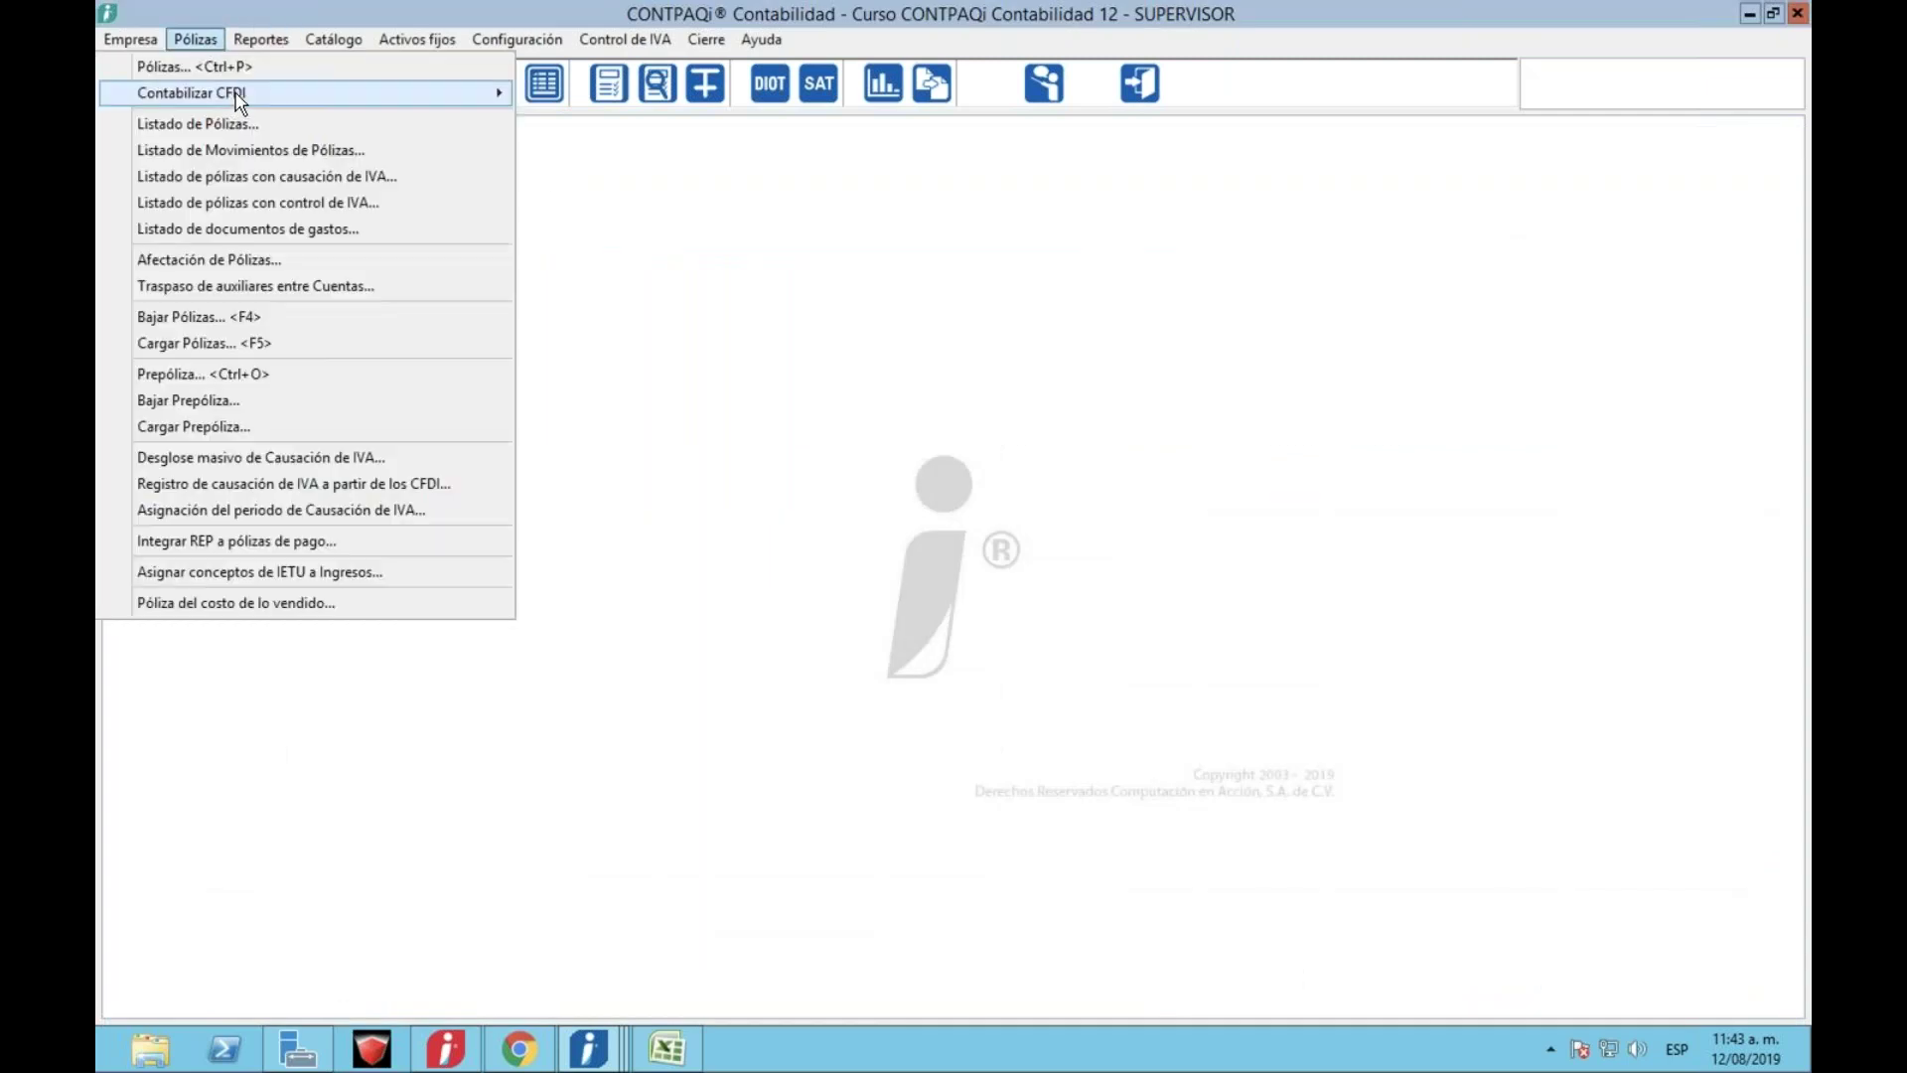
mouse_move(238, 92)
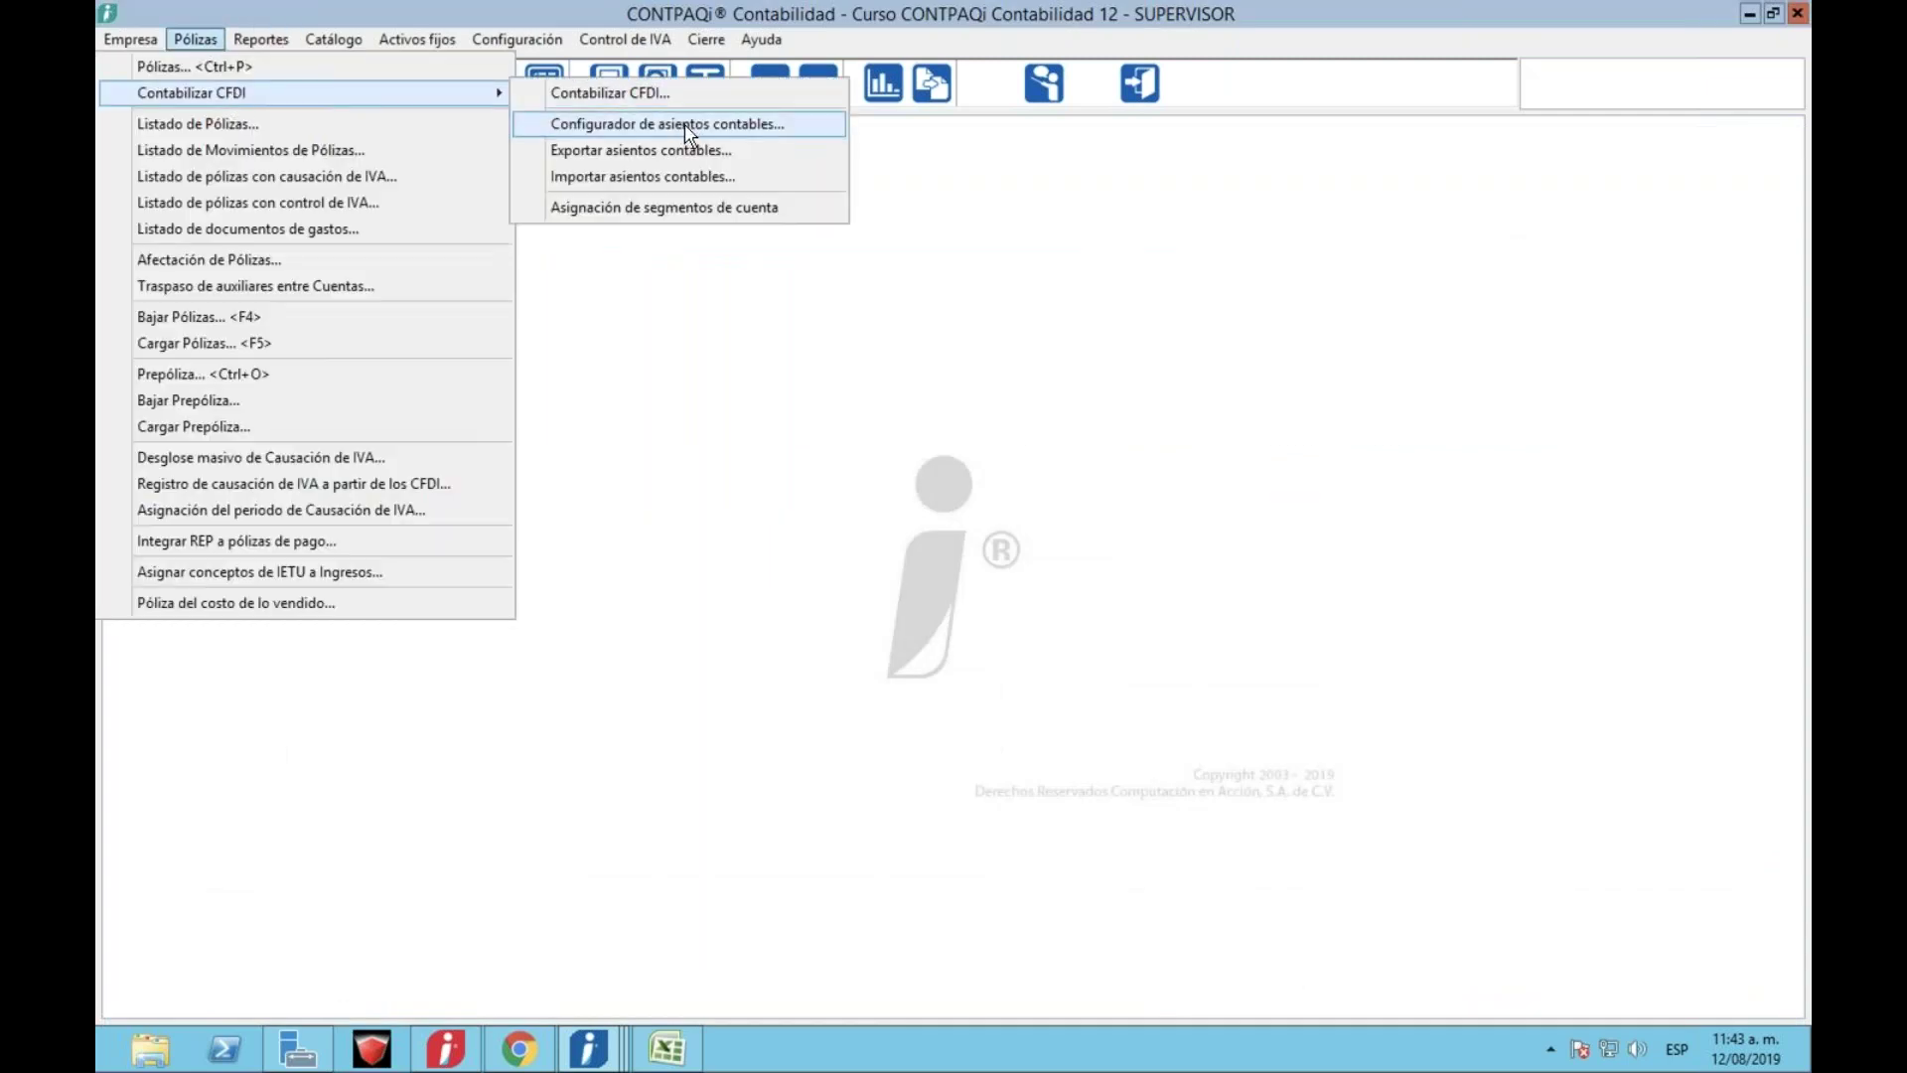
click(684, 125)
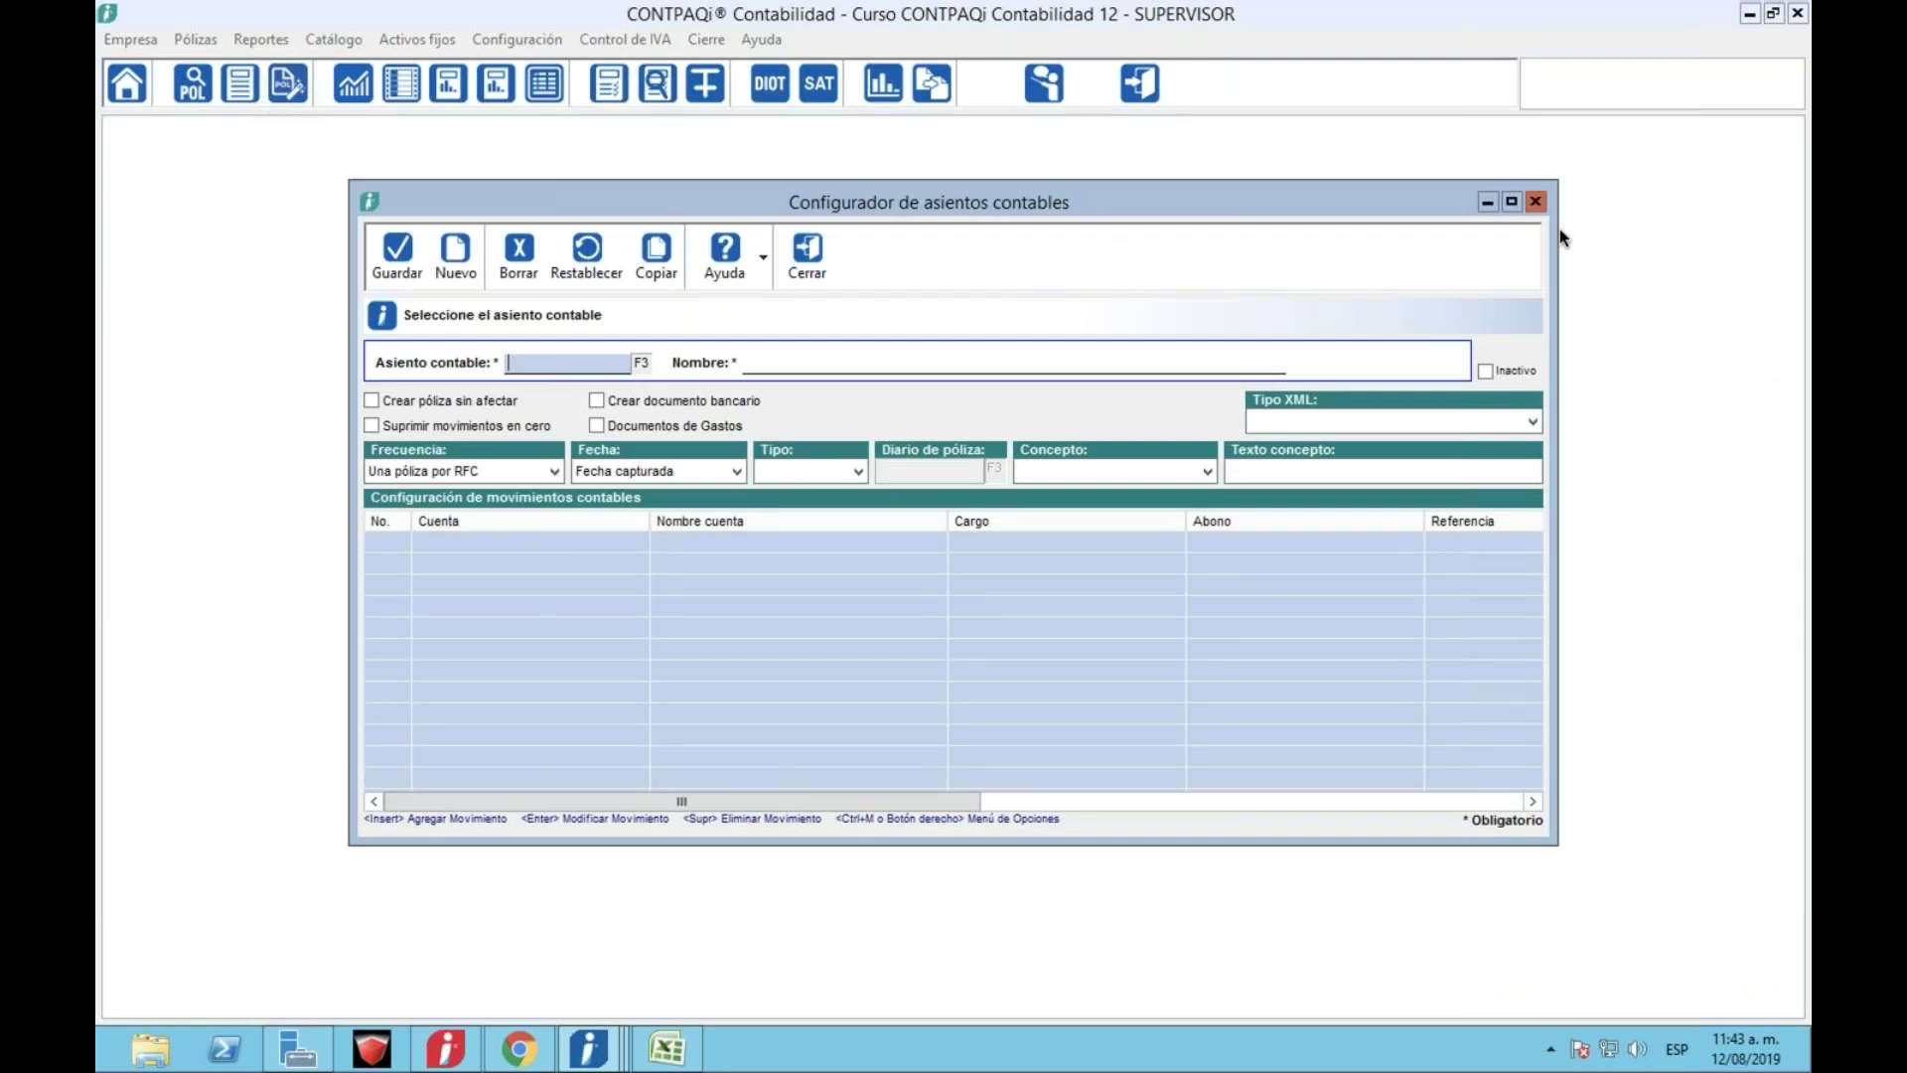
drag(995, 206, 825, 204)
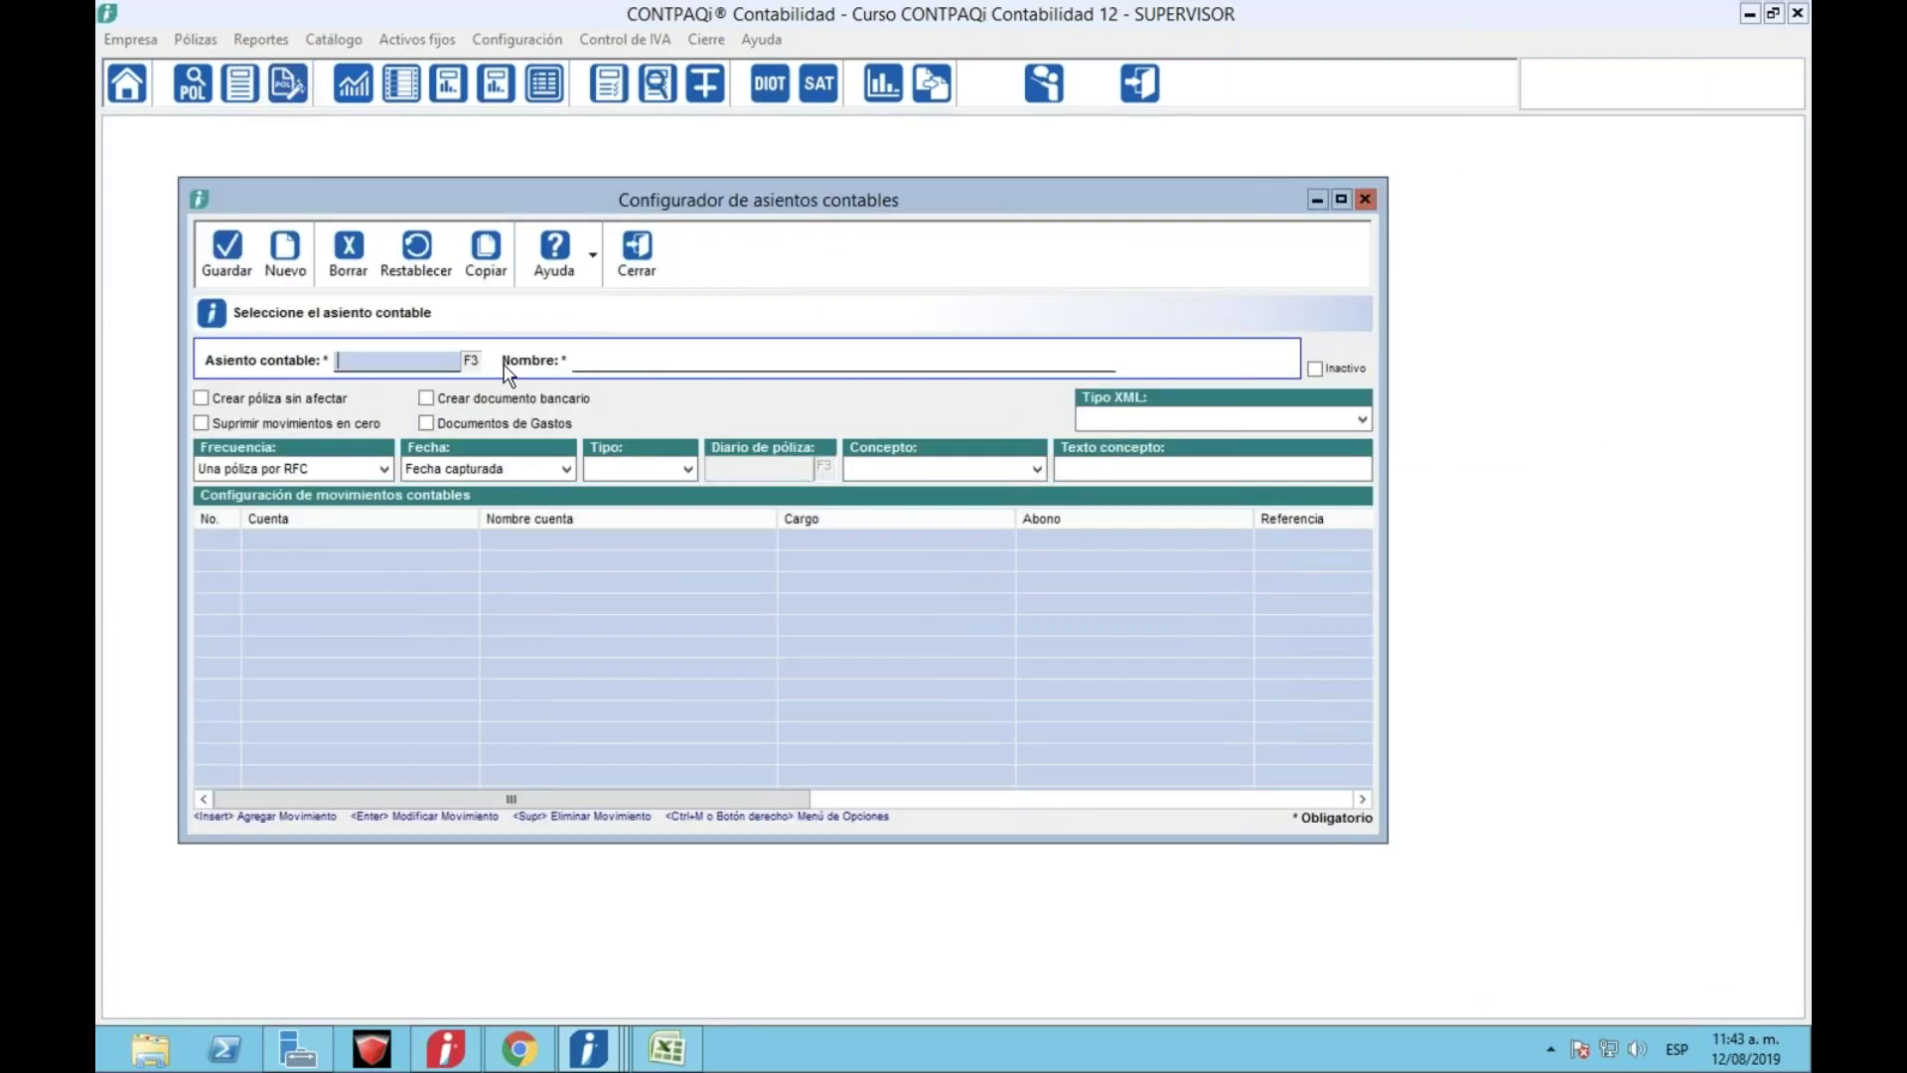
Load asiento 3 Compra o gasto al contado and inspect its movement rows.
click(473, 361)
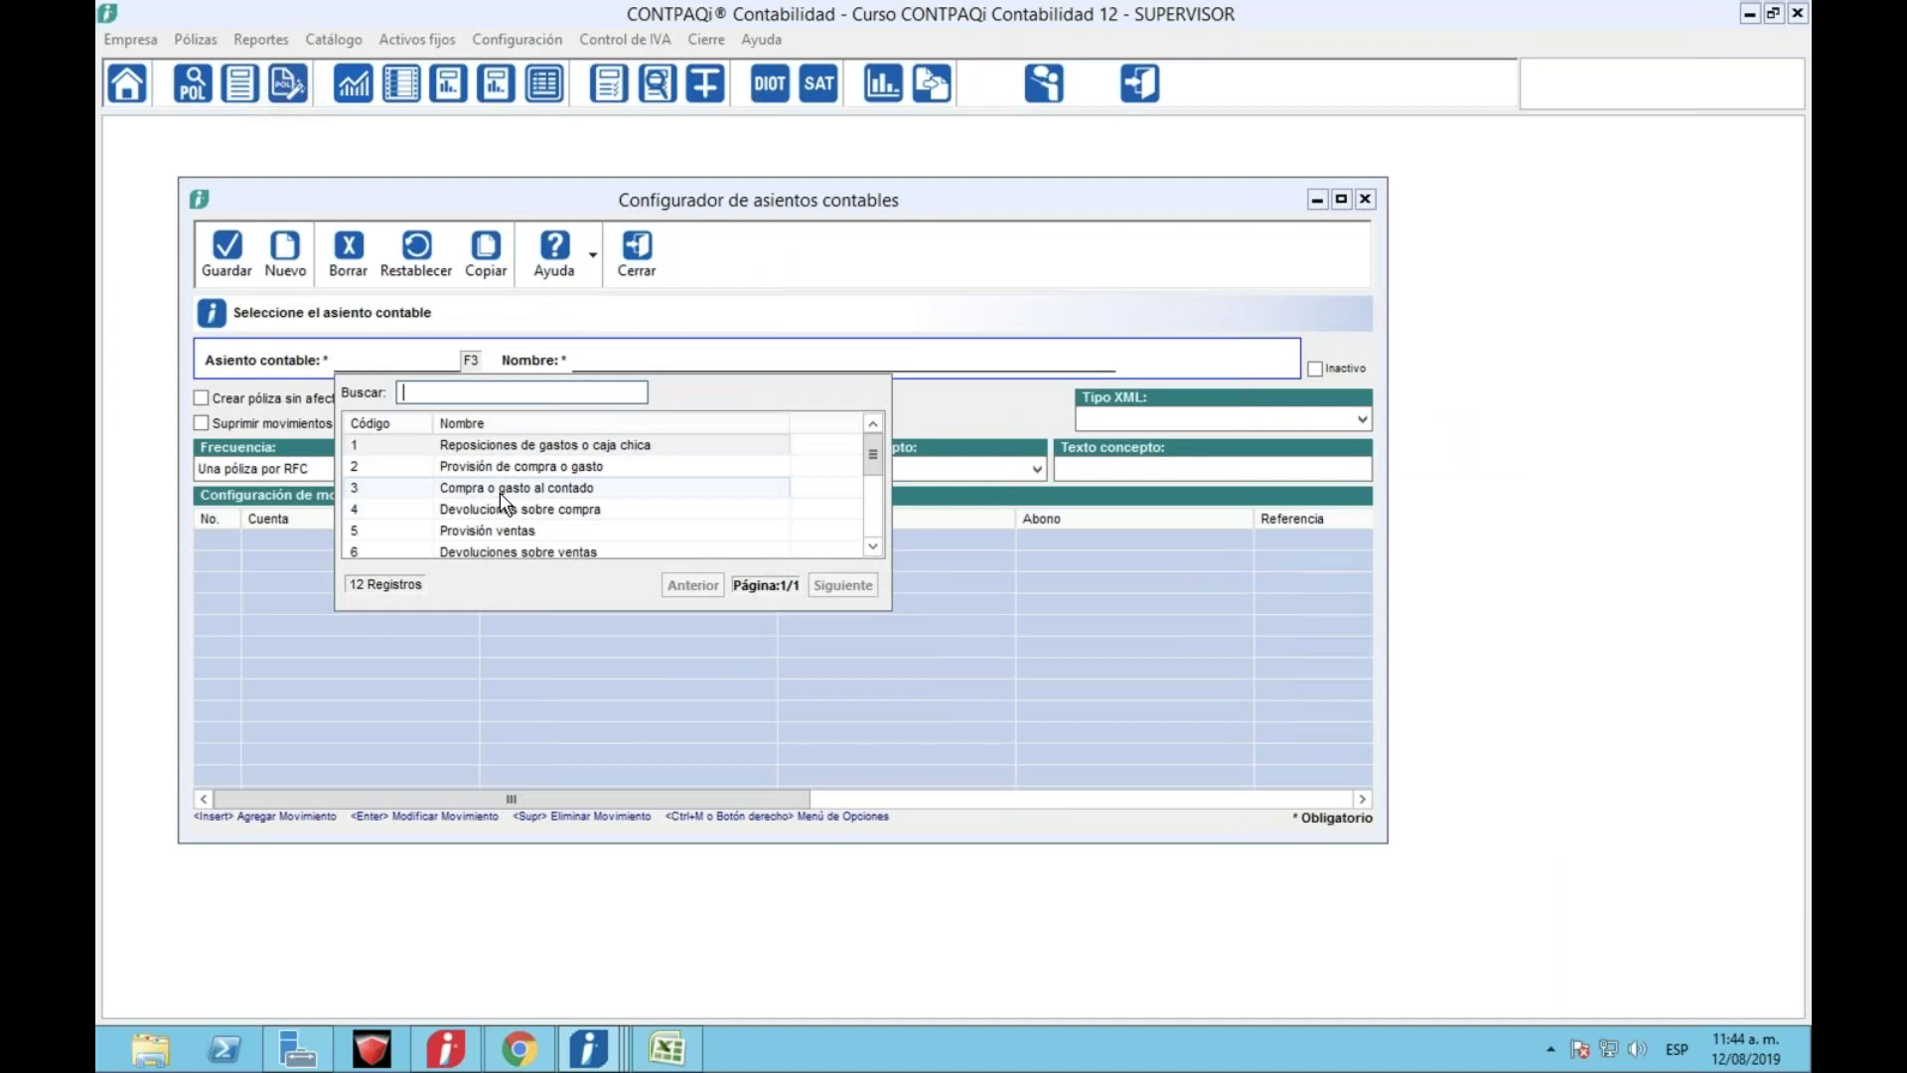
double_click(500, 490)
key(Down)
key(Down)
key(Down)
key(Down)
key(Down)
key(Down)
key(Down)
key(Down)
key(Insert)
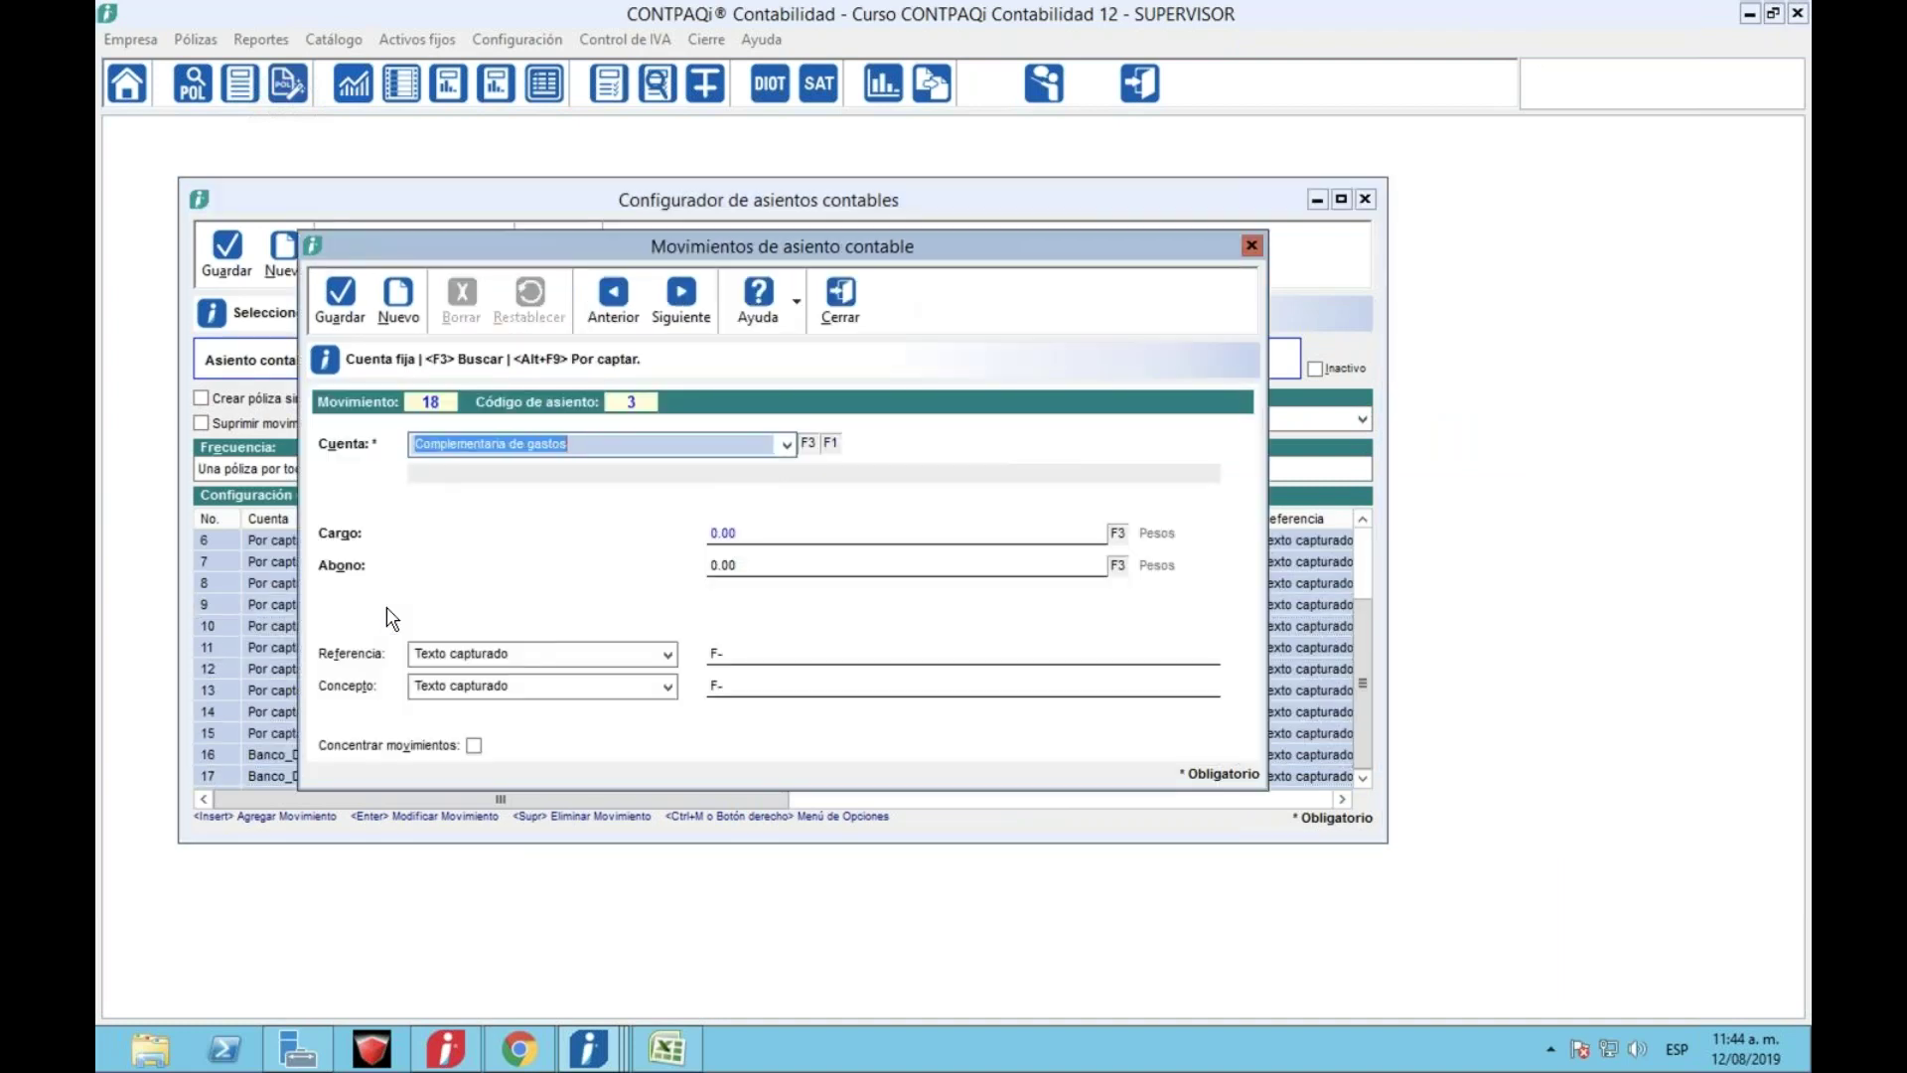
click(840, 298)
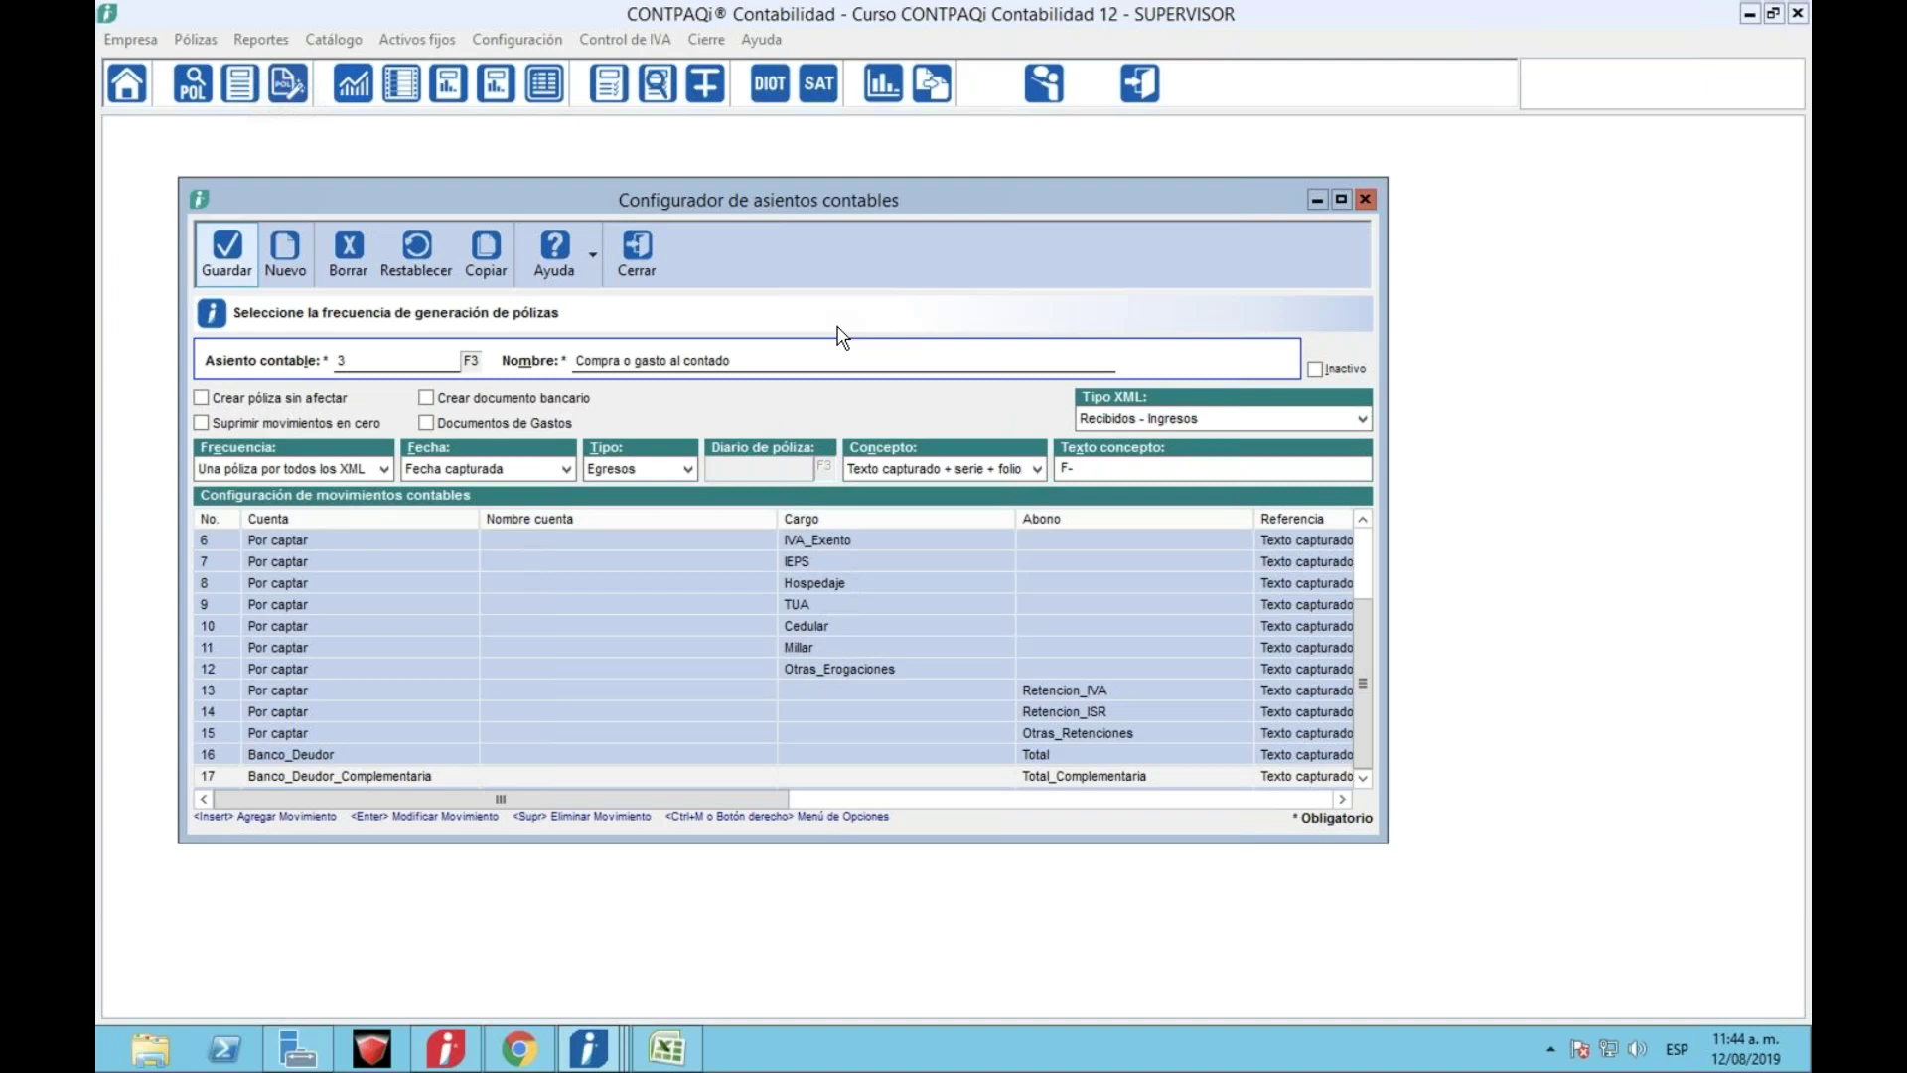
Create asiento 103 named 'Provision de Compras' from a template, without saving earlier changes, and open it.
click(283, 252)
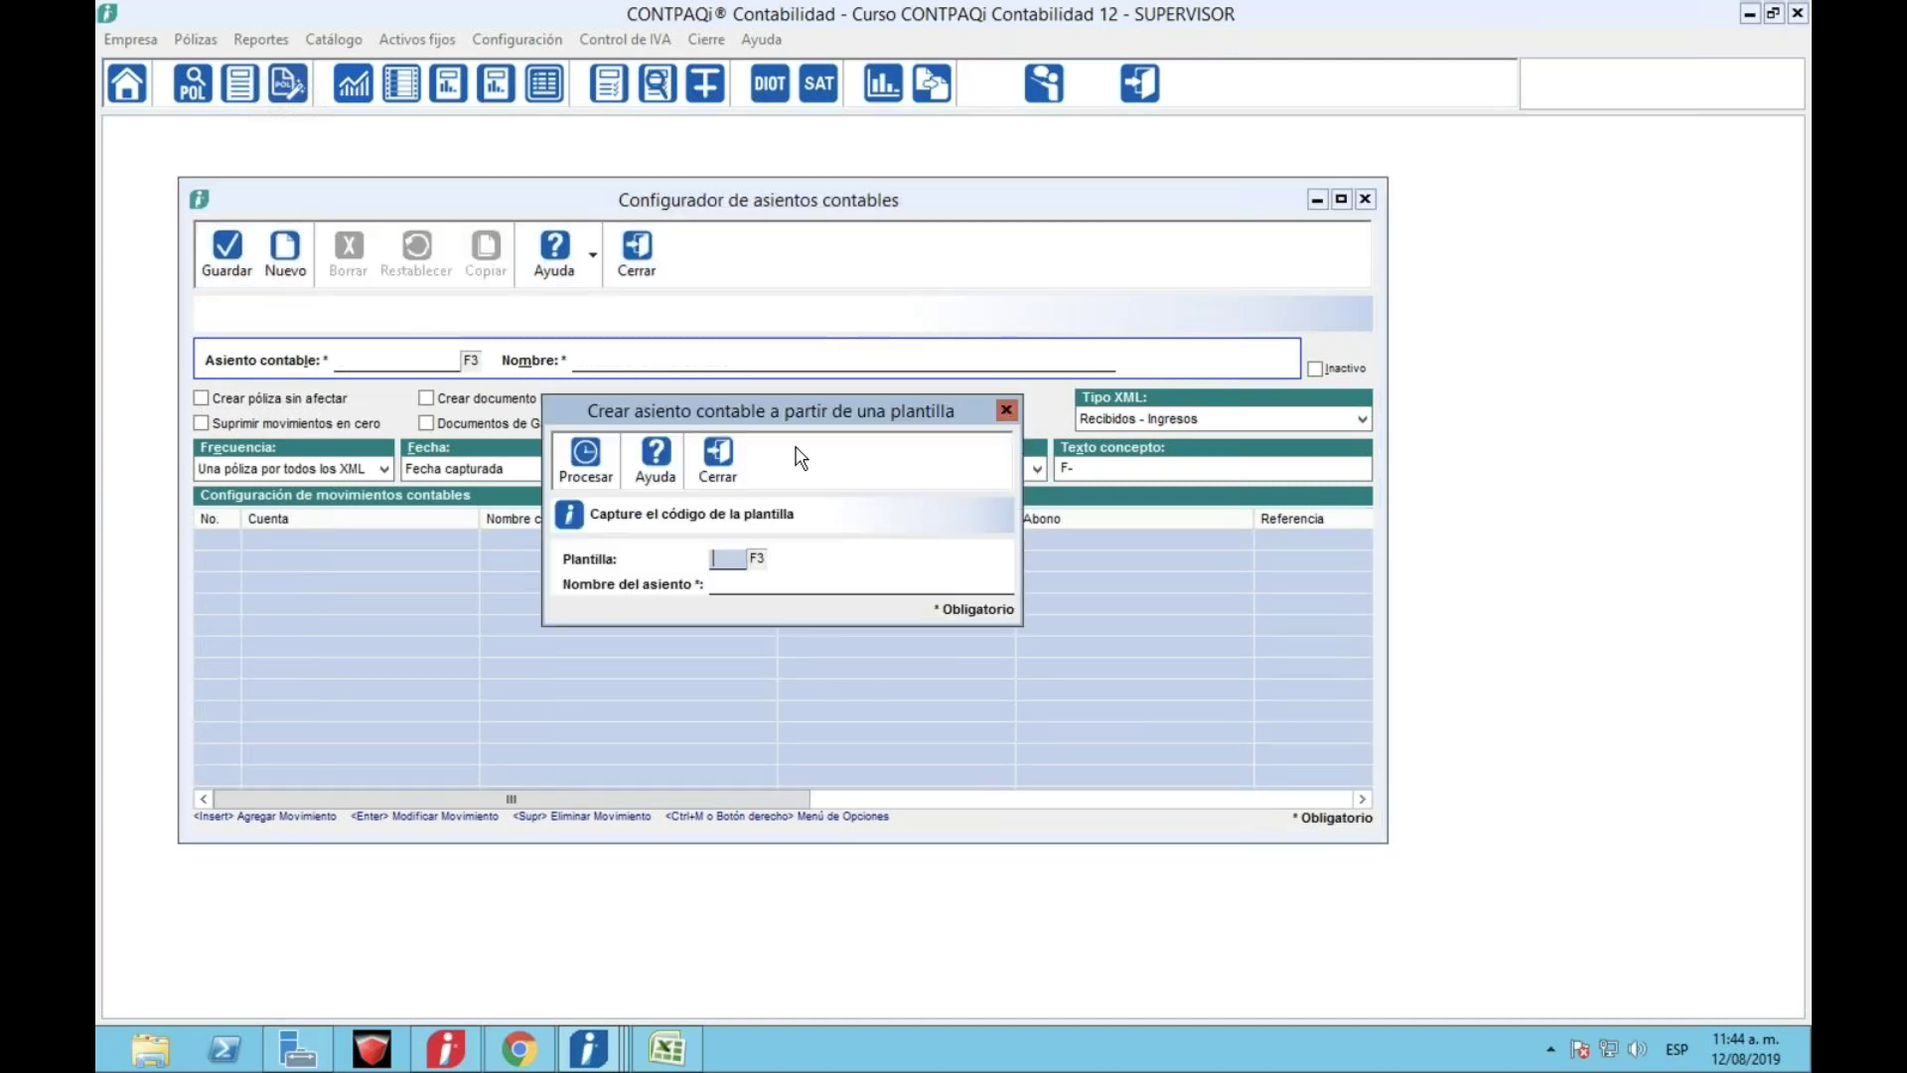
click(717, 460)
click(293, 260)
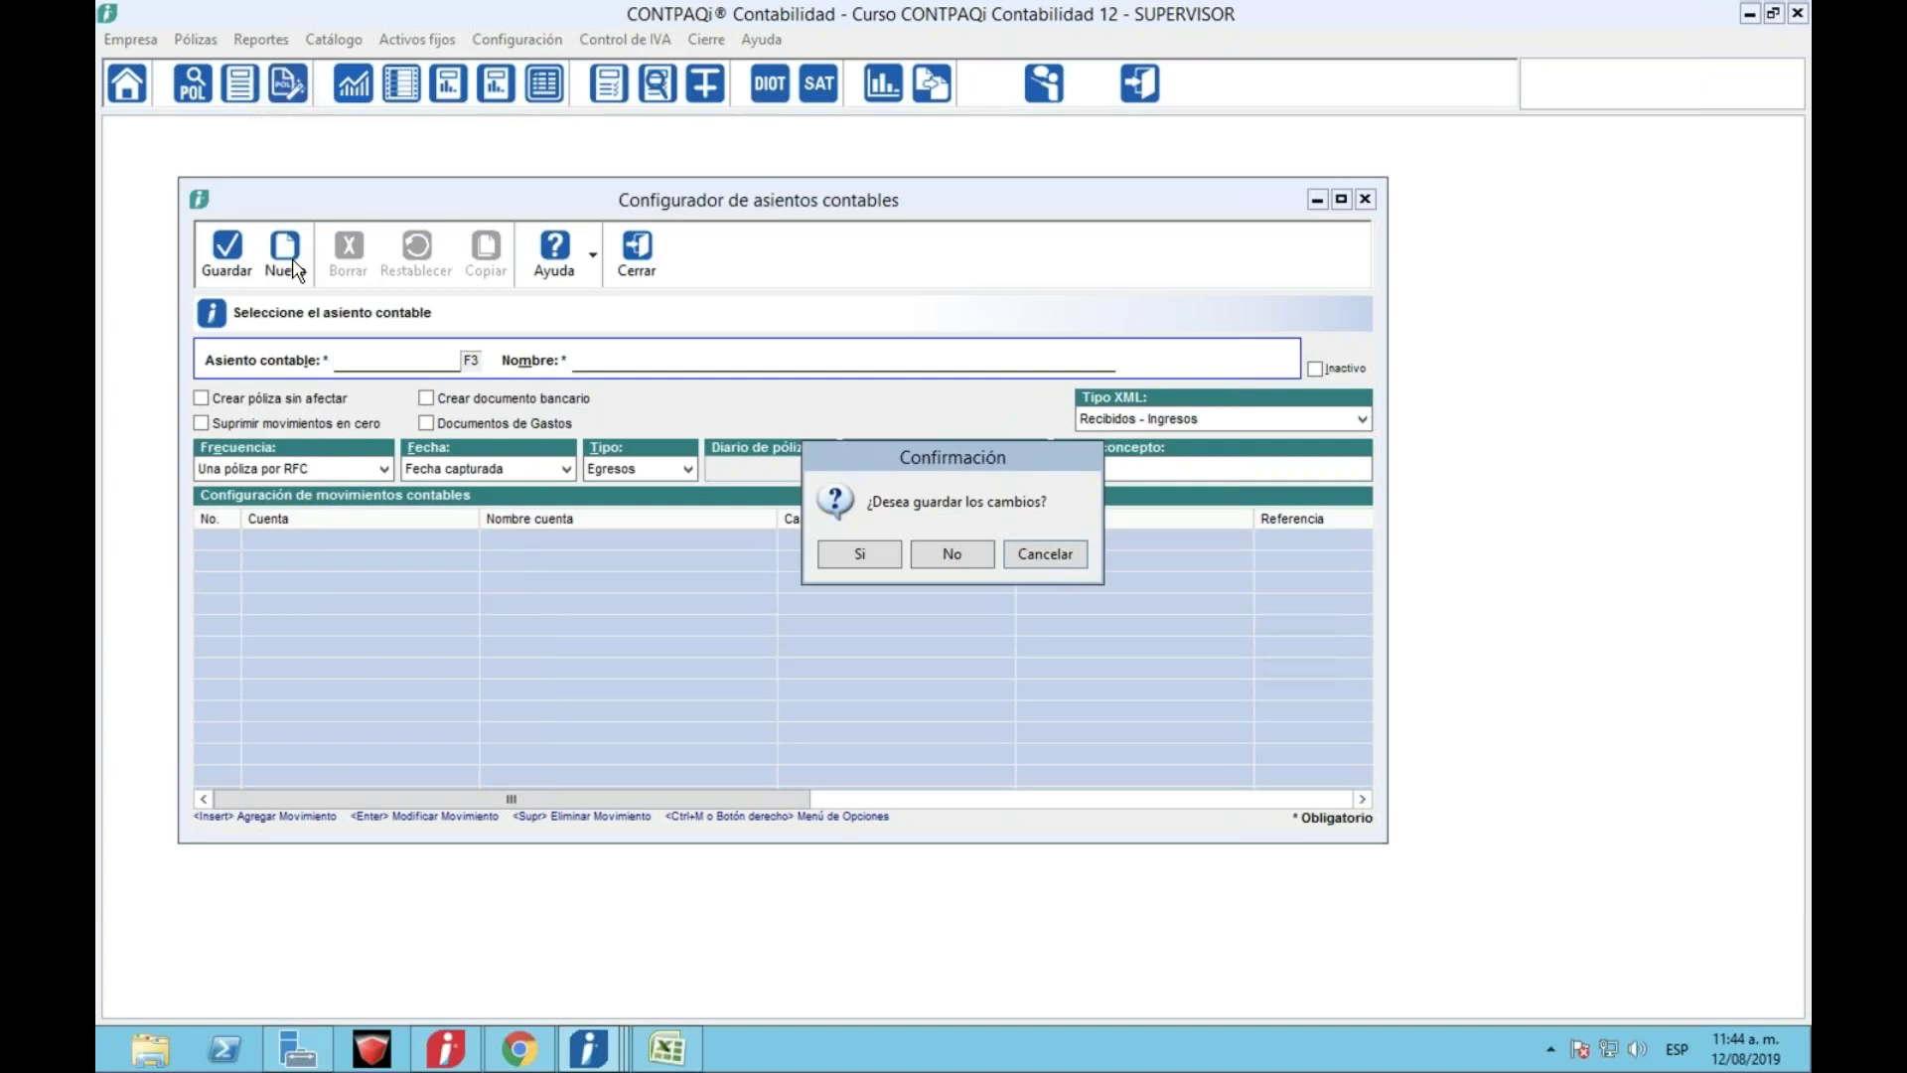
click(955, 548)
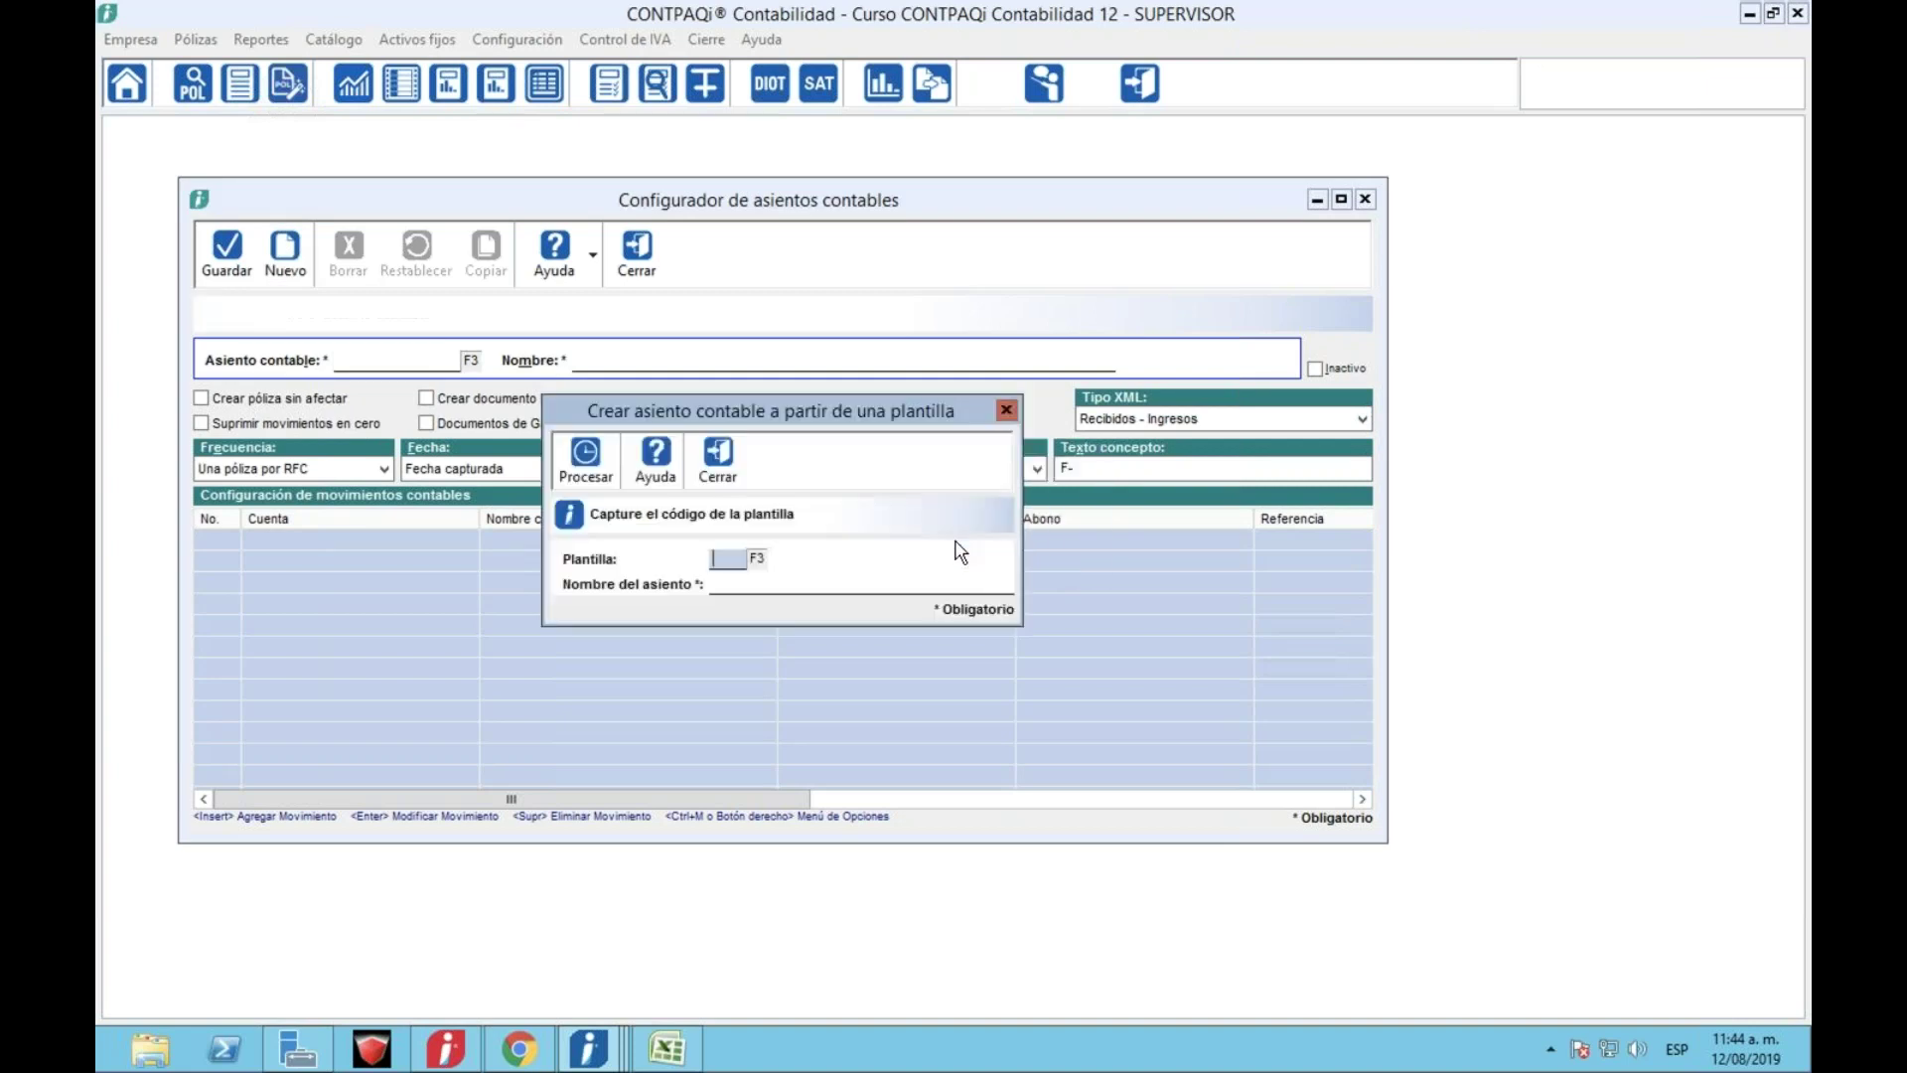
click(785, 583)
text(Provision de COMPRAS)
key(BackSpace)
key(BackSpace)
key(BackSpace)
key(BackSpace)
key(BackSpace)
key(BackSpace)
key(BackSpace)
text(Compras)
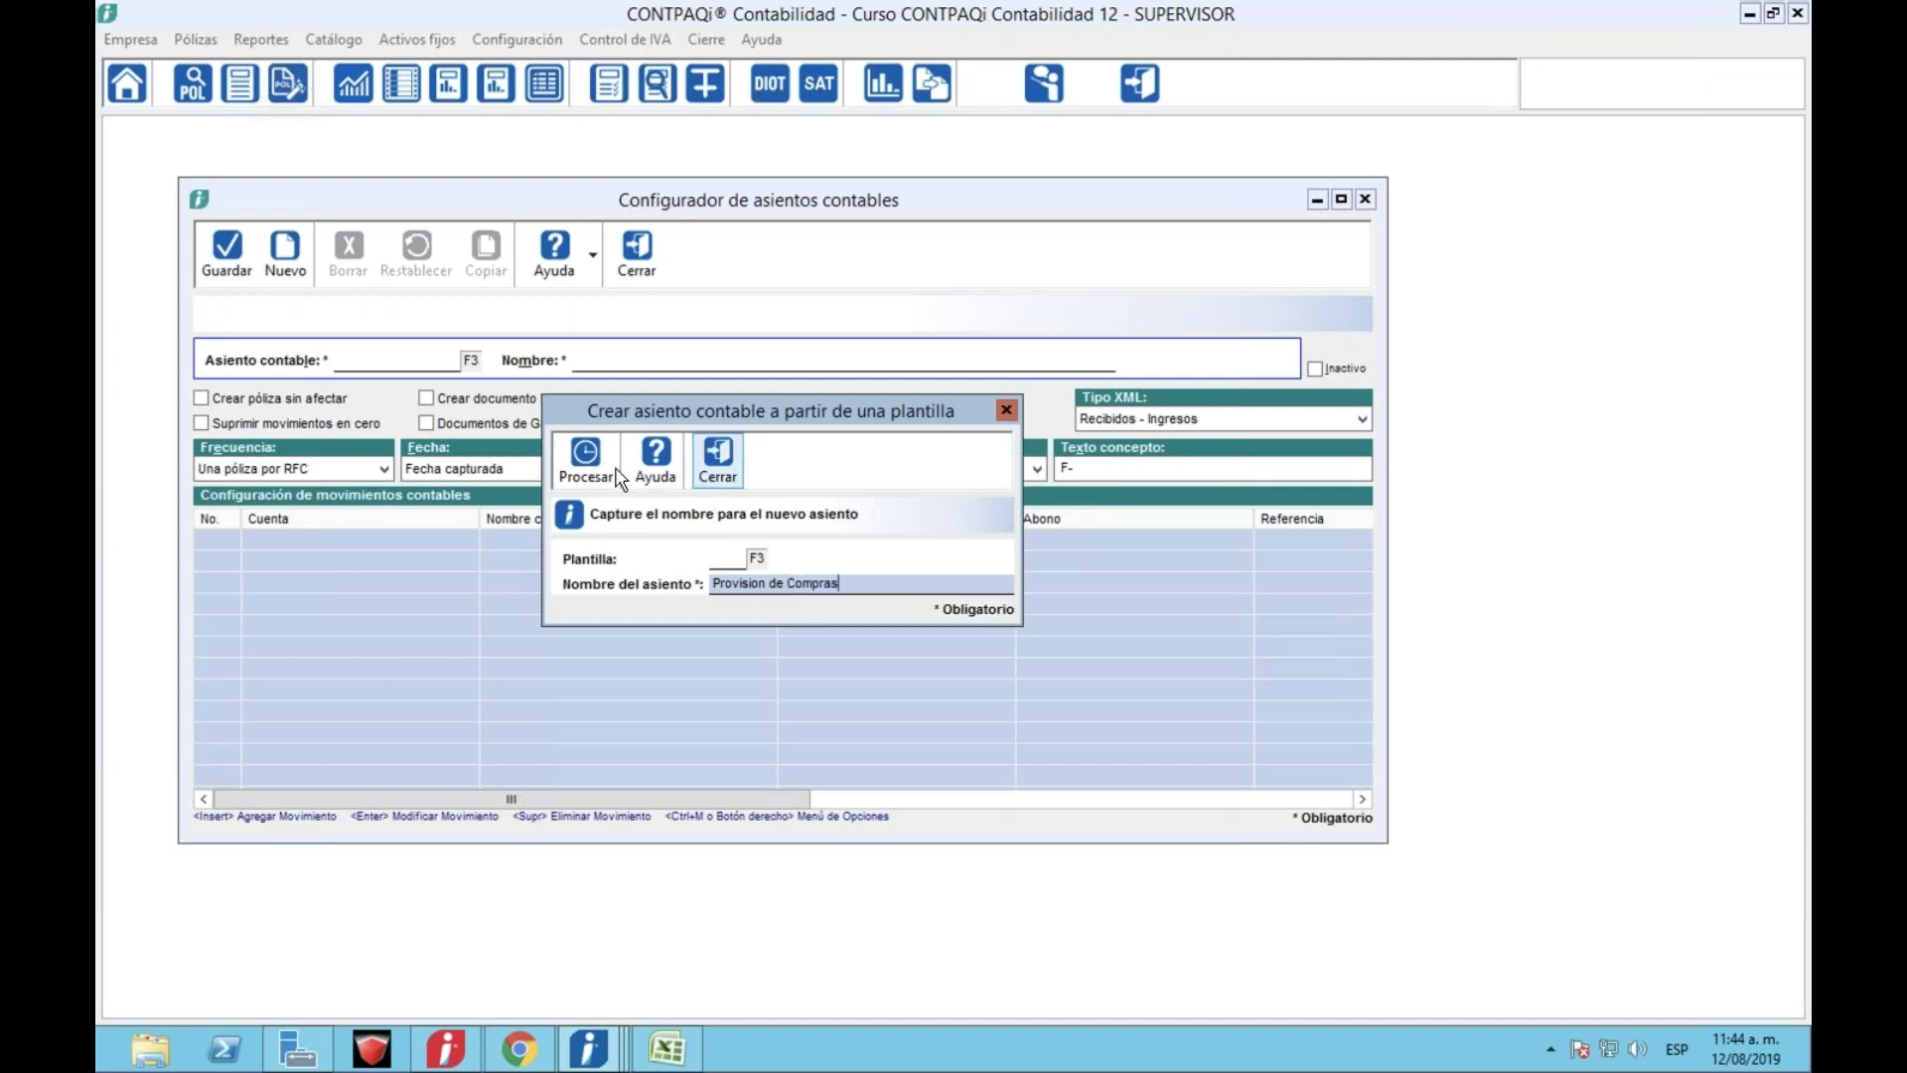
click(610, 467)
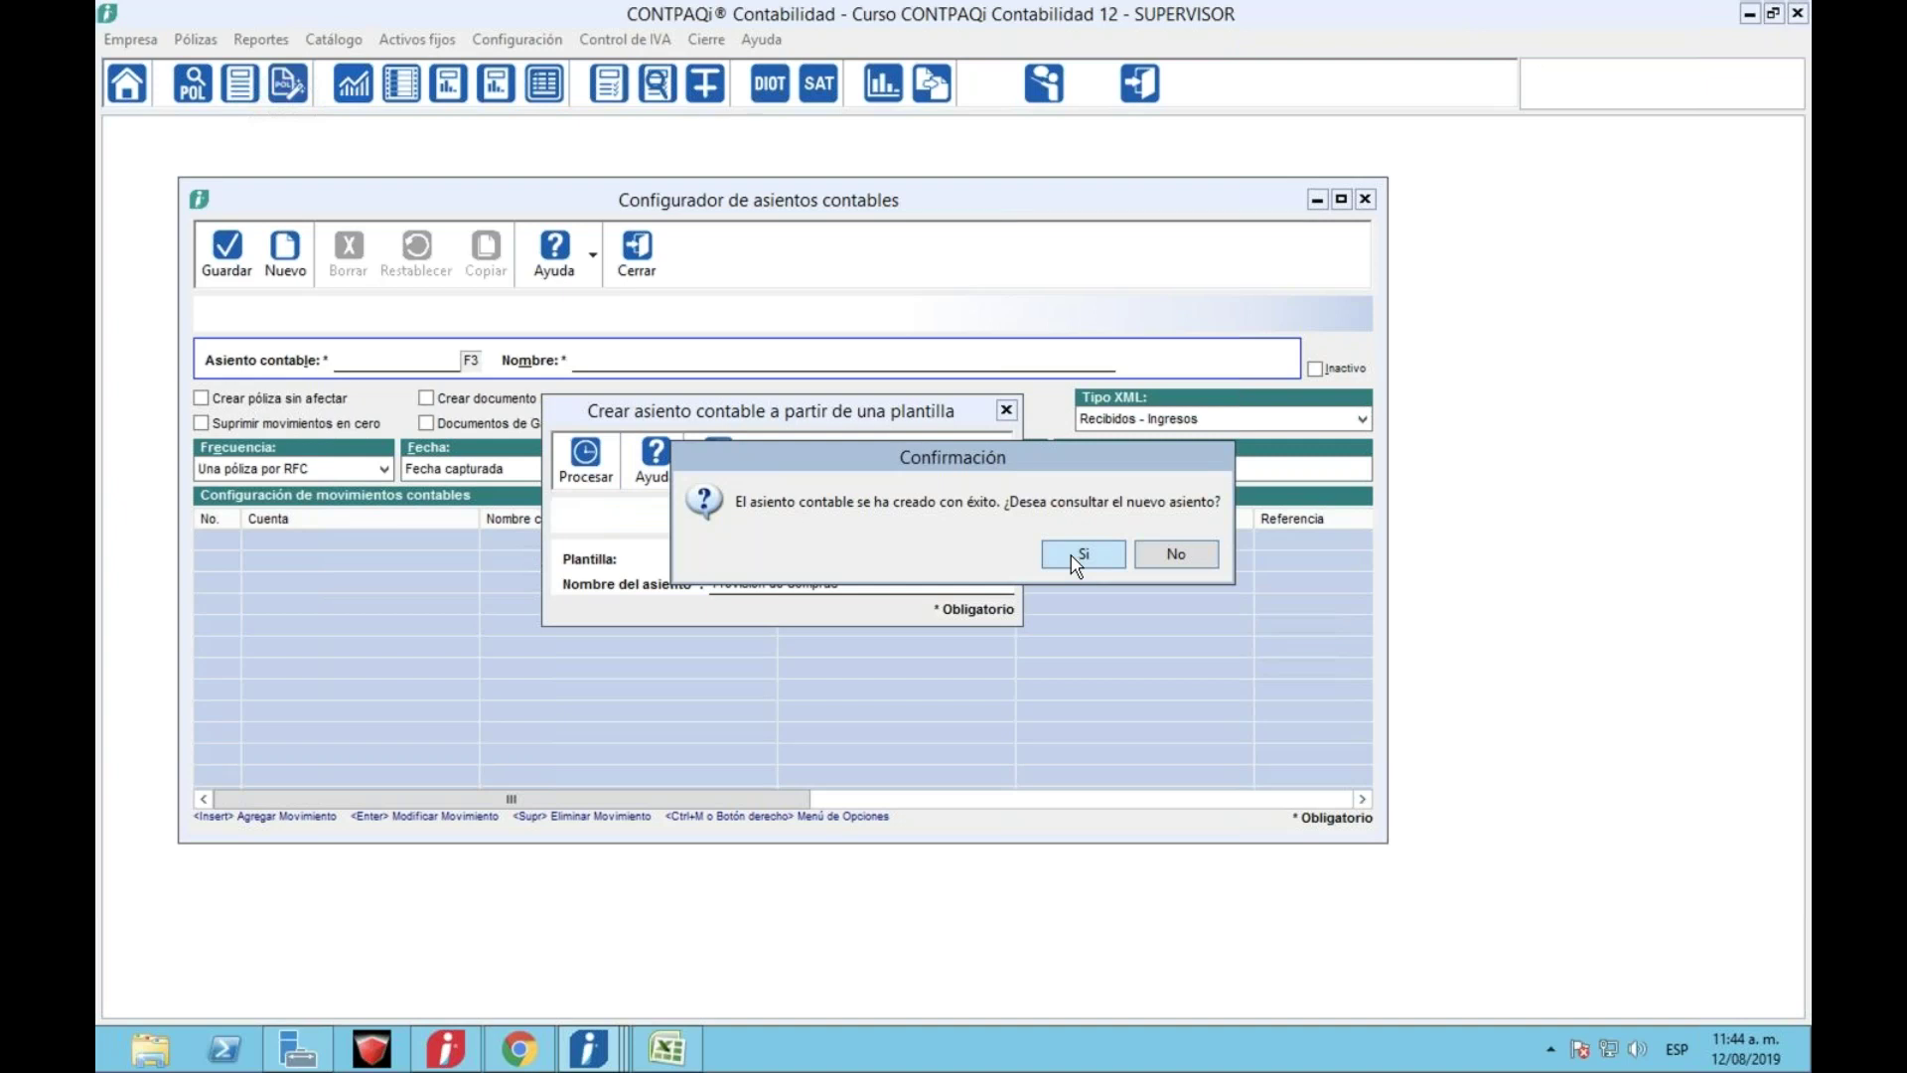
click(1076, 557)
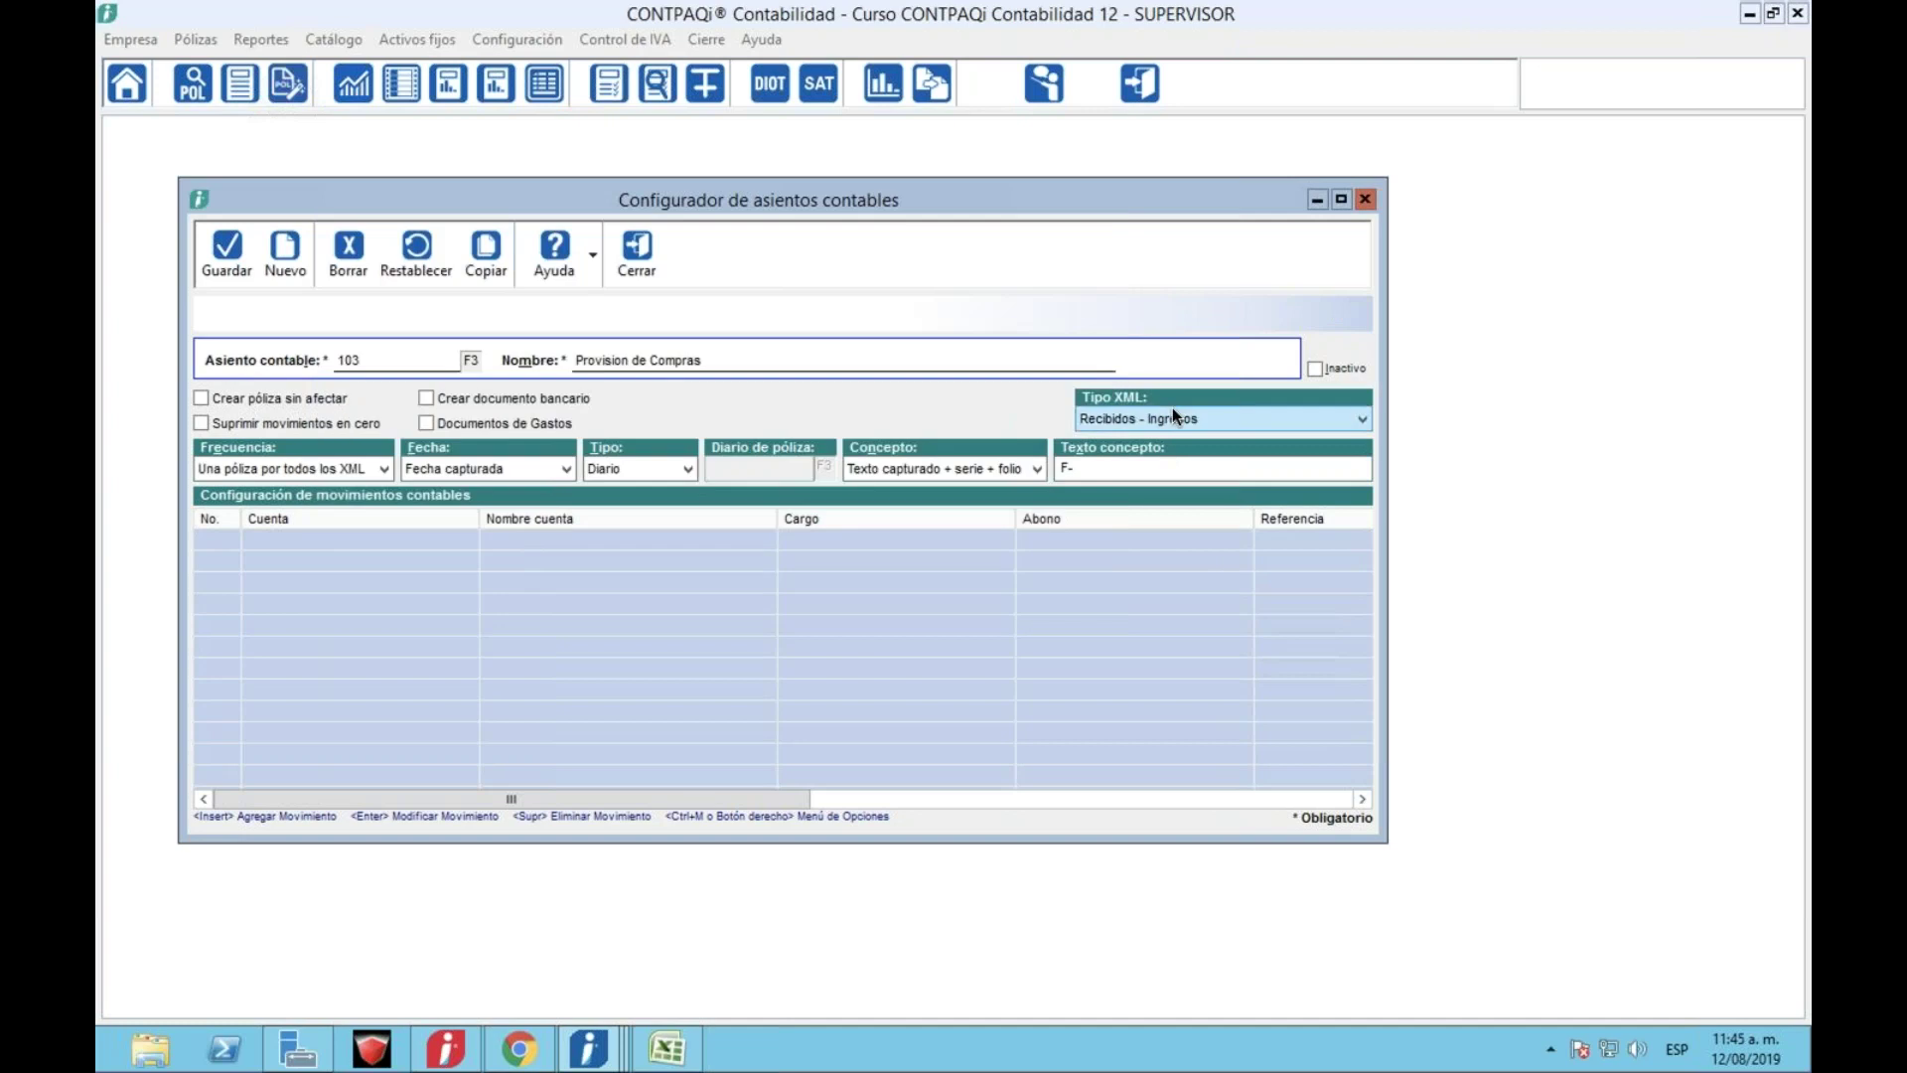
Keep XML type Recibidos - Ingresos and generate one póliza per XML.
click(1237, 419)
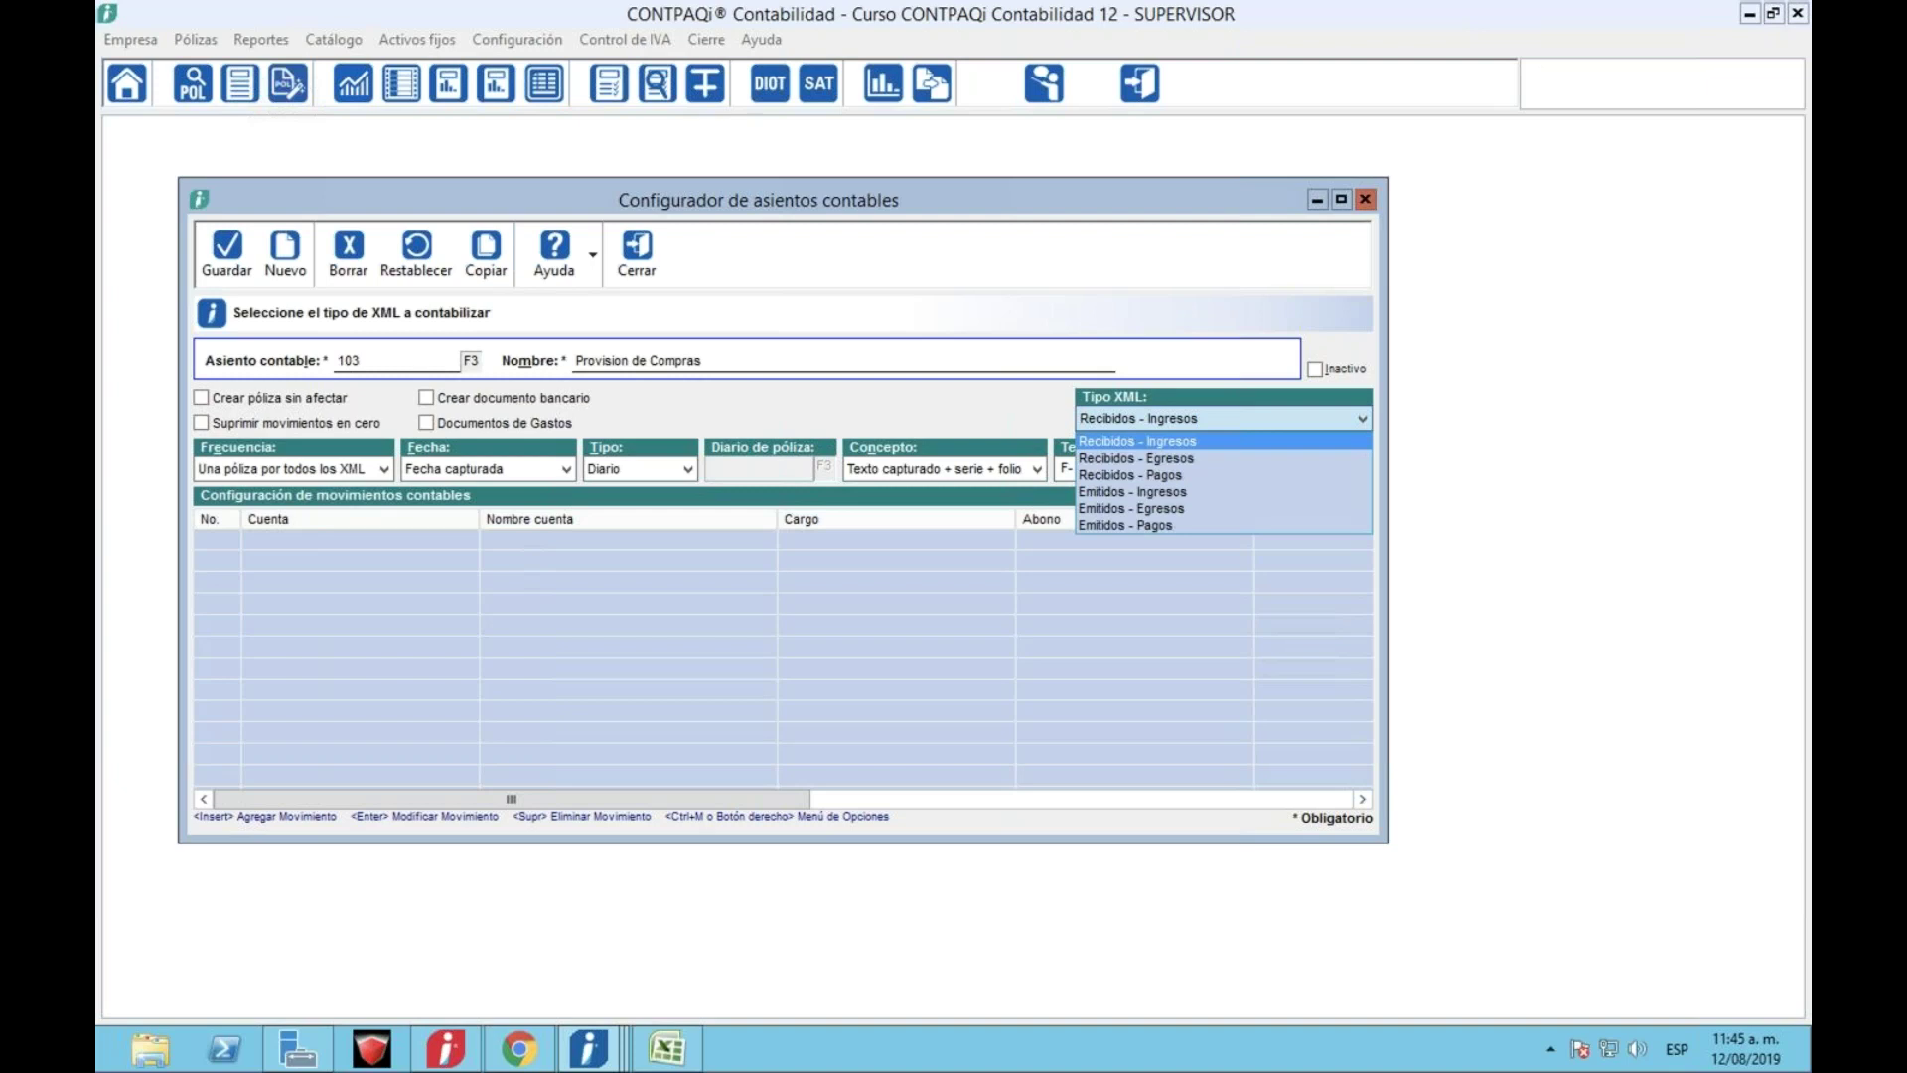
click(1204, 441)
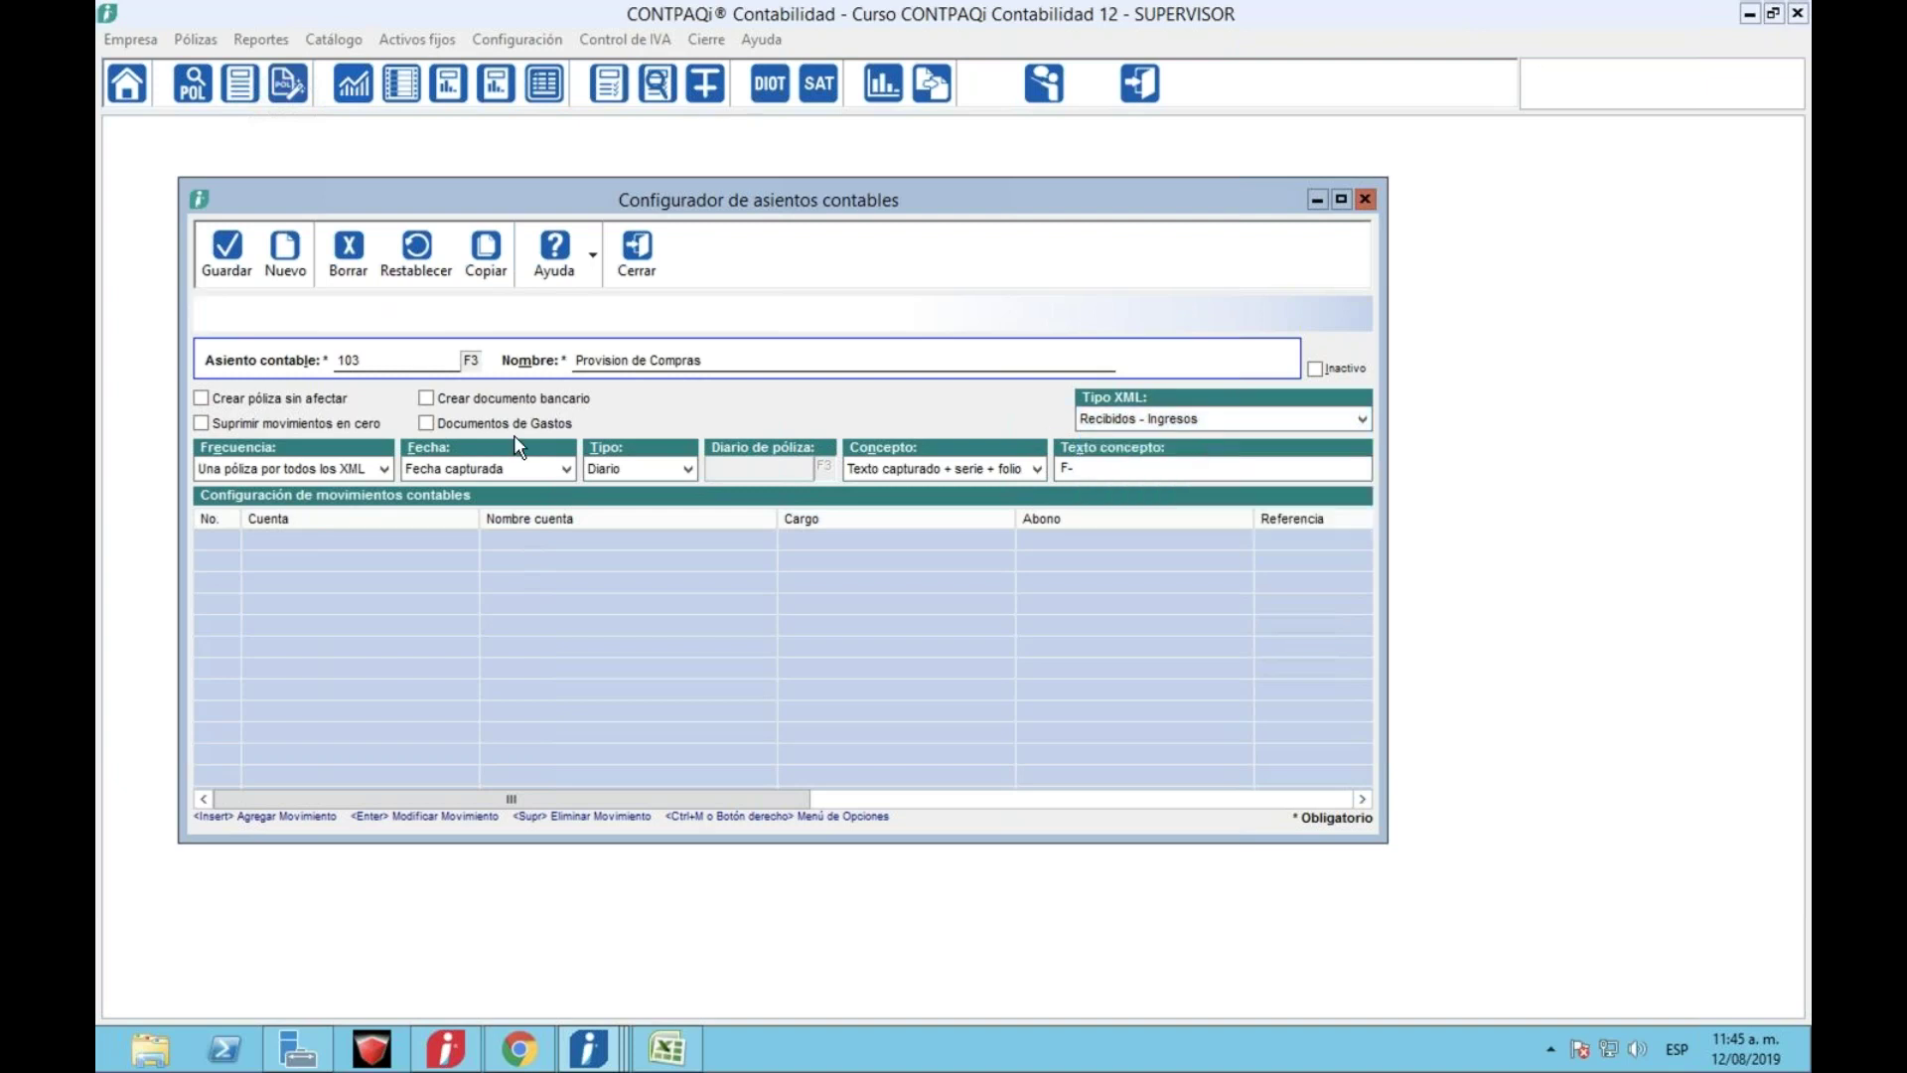
click(328, 467)
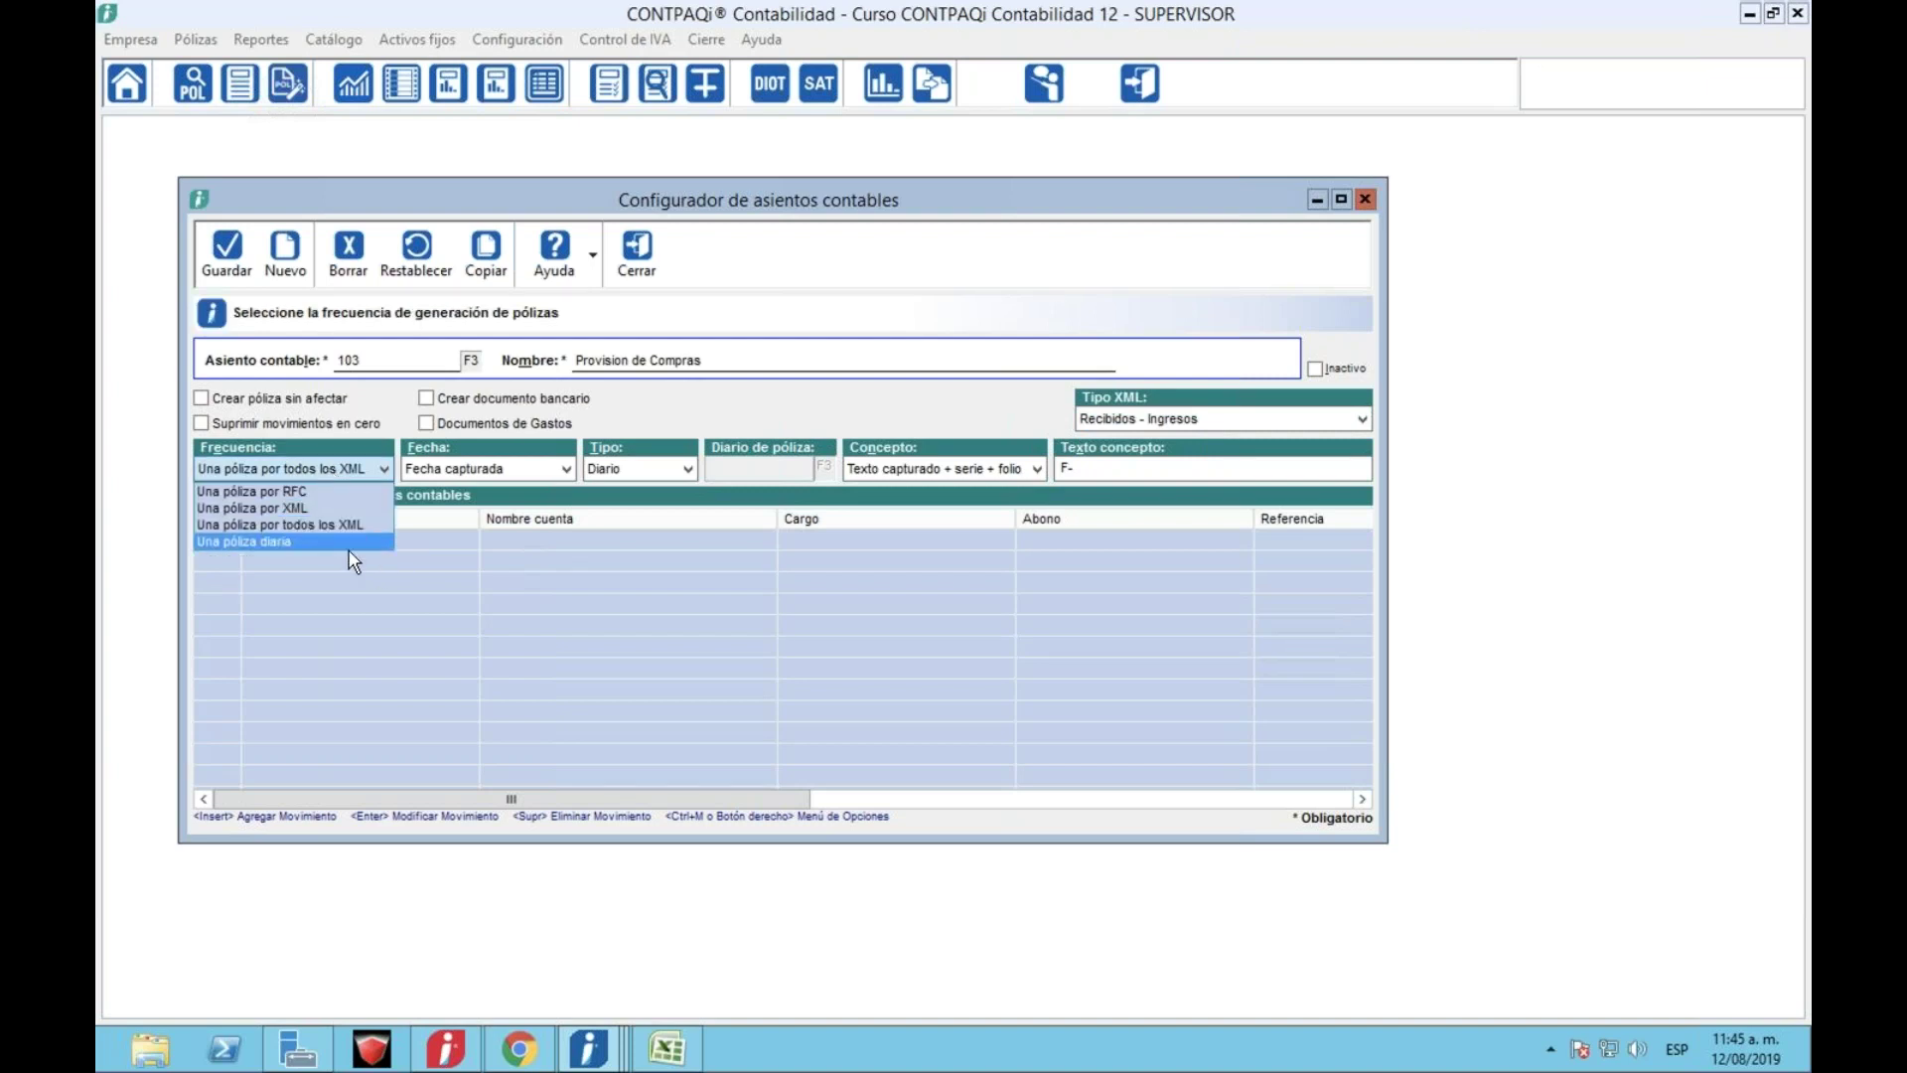
click(310, 509)
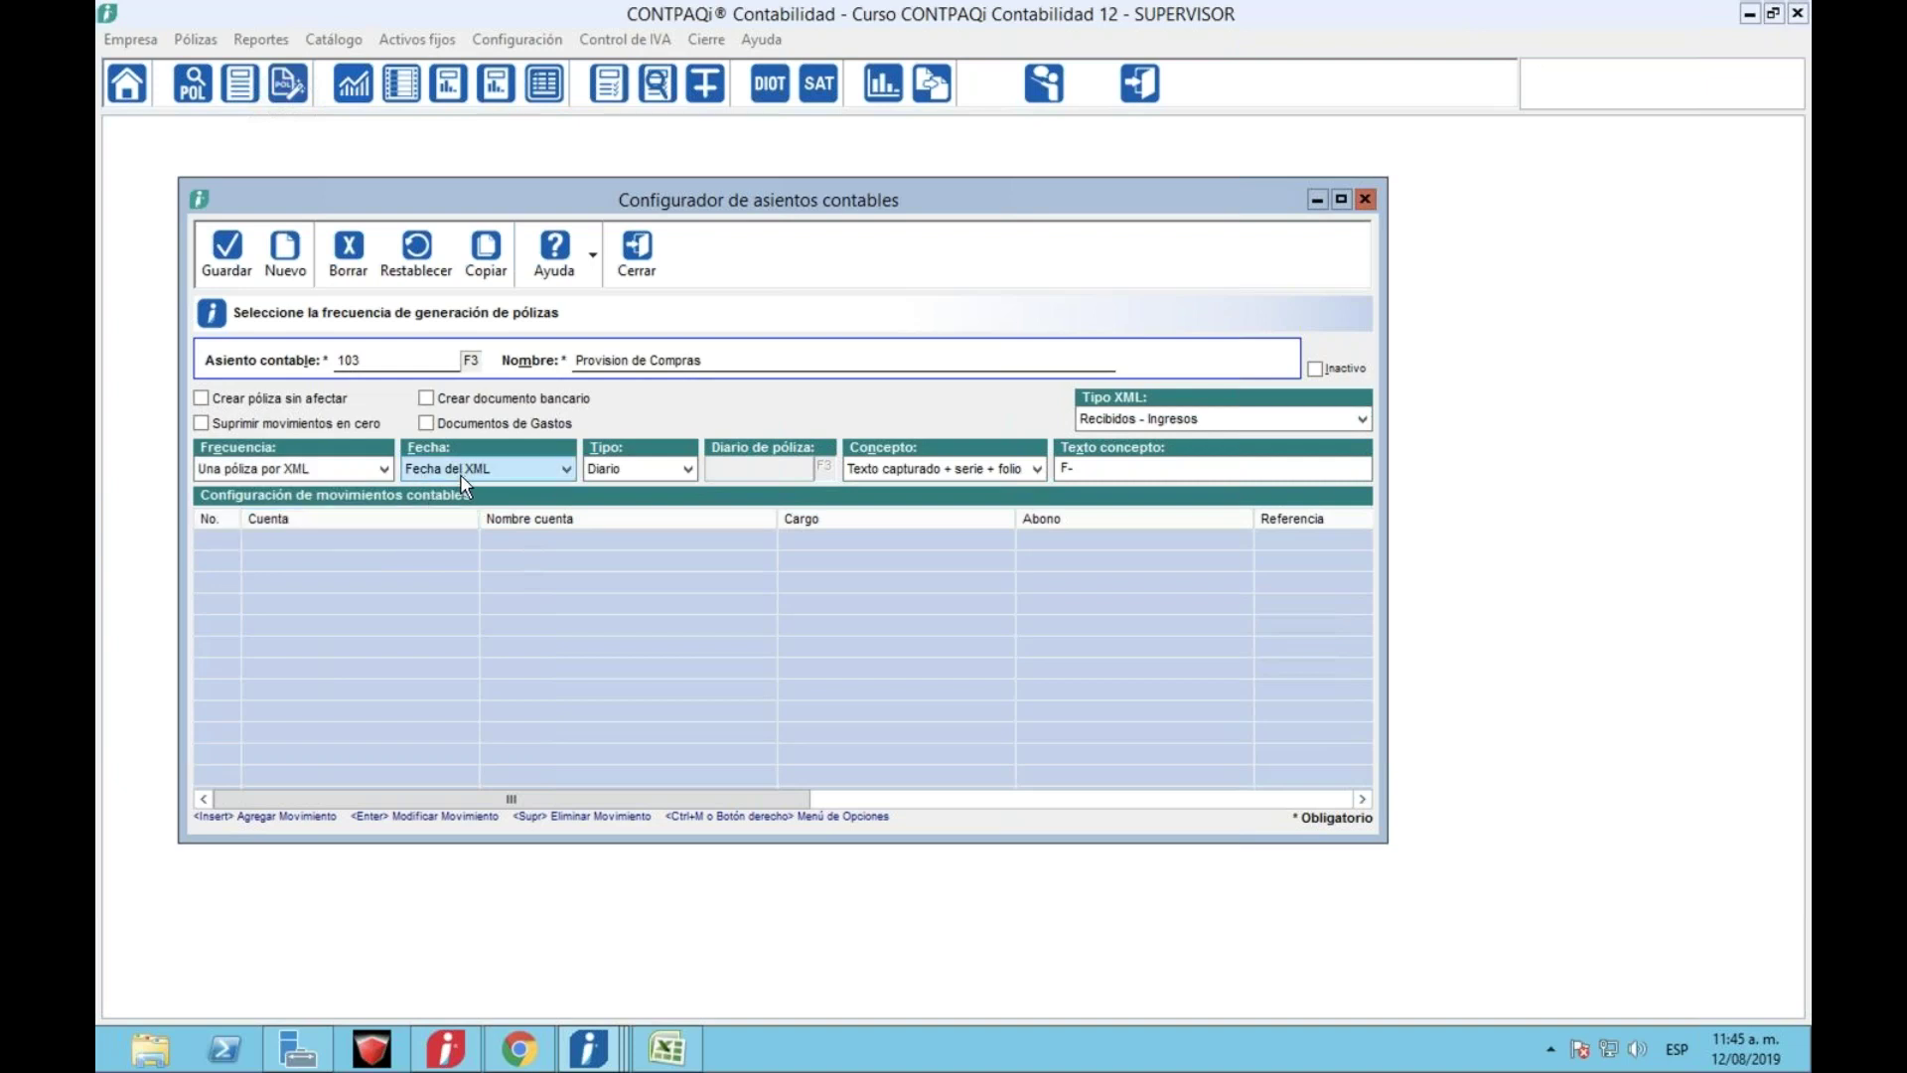
Set concept text 'Provision de COmpra', suppress zero-amount movements, and open a new movement form.
click(1039, 471)
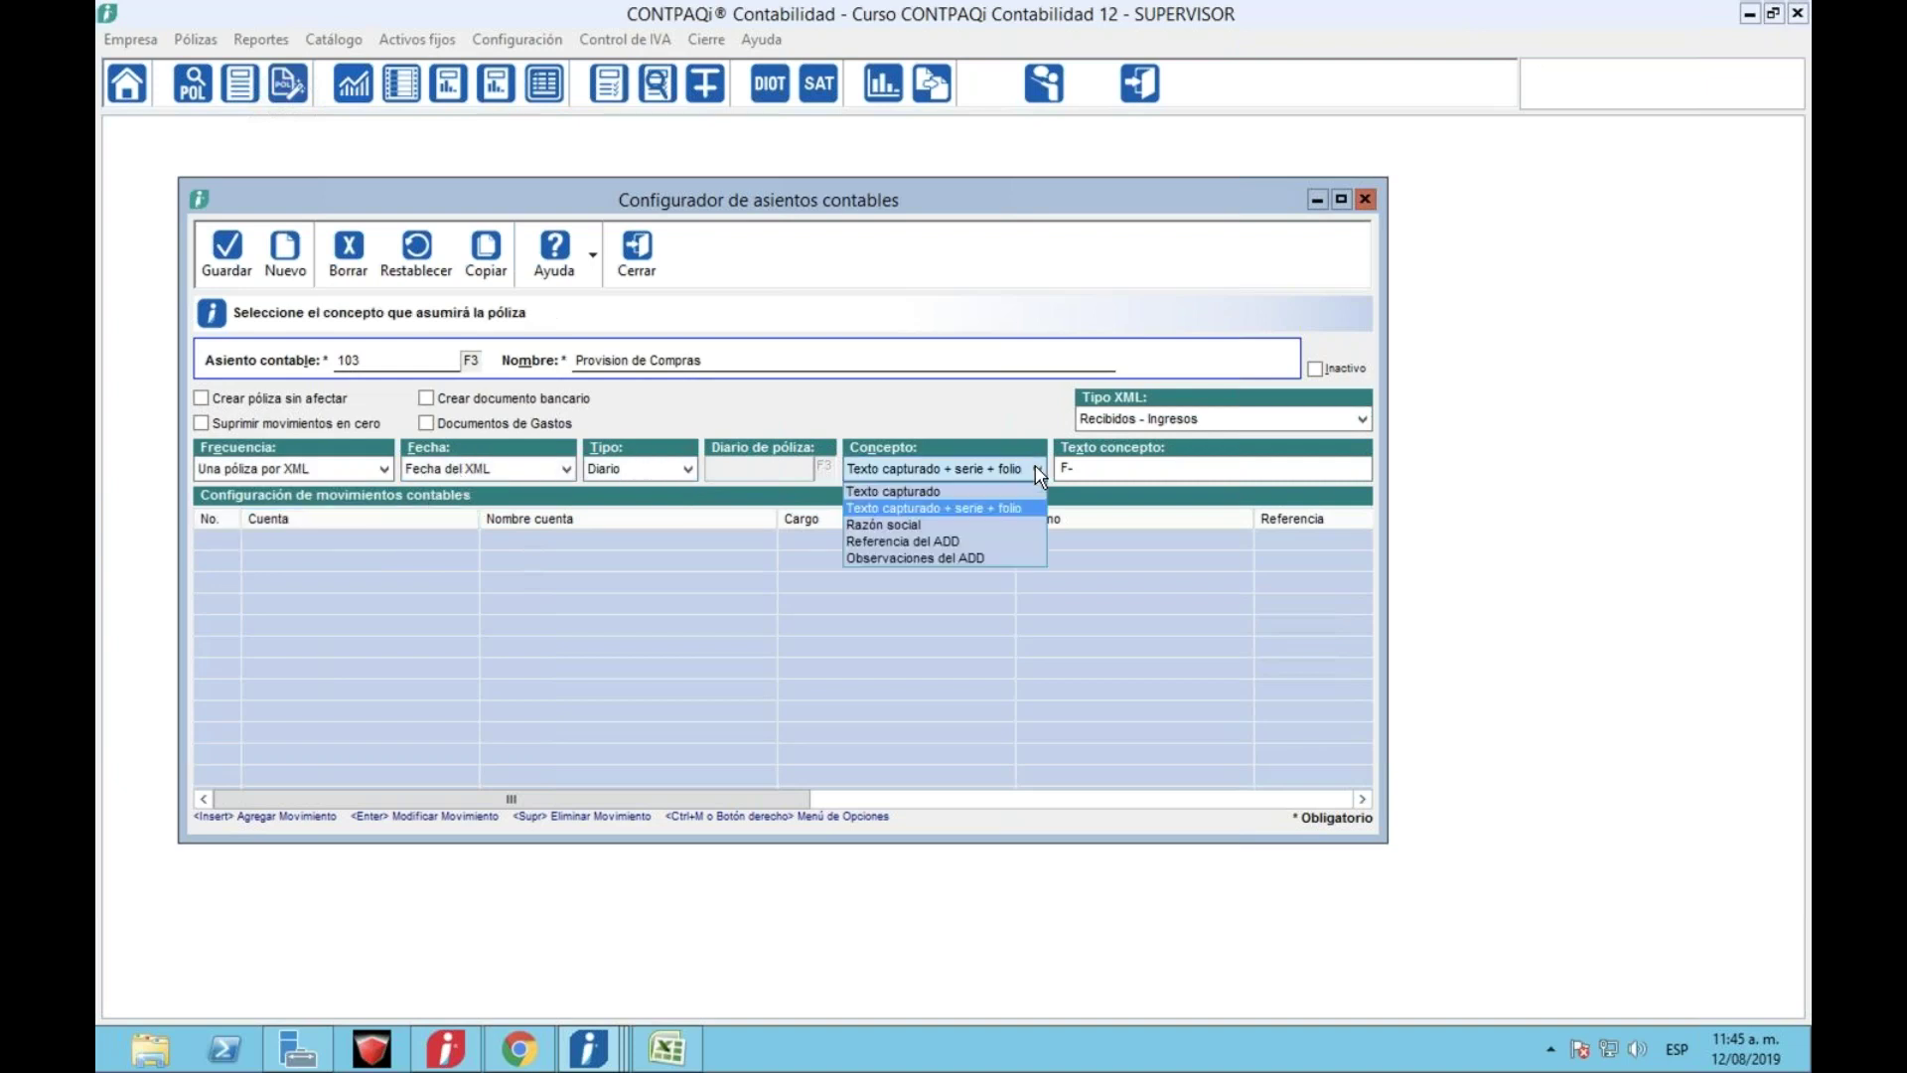
click(1102, 471)
text(Provision de COmpra)
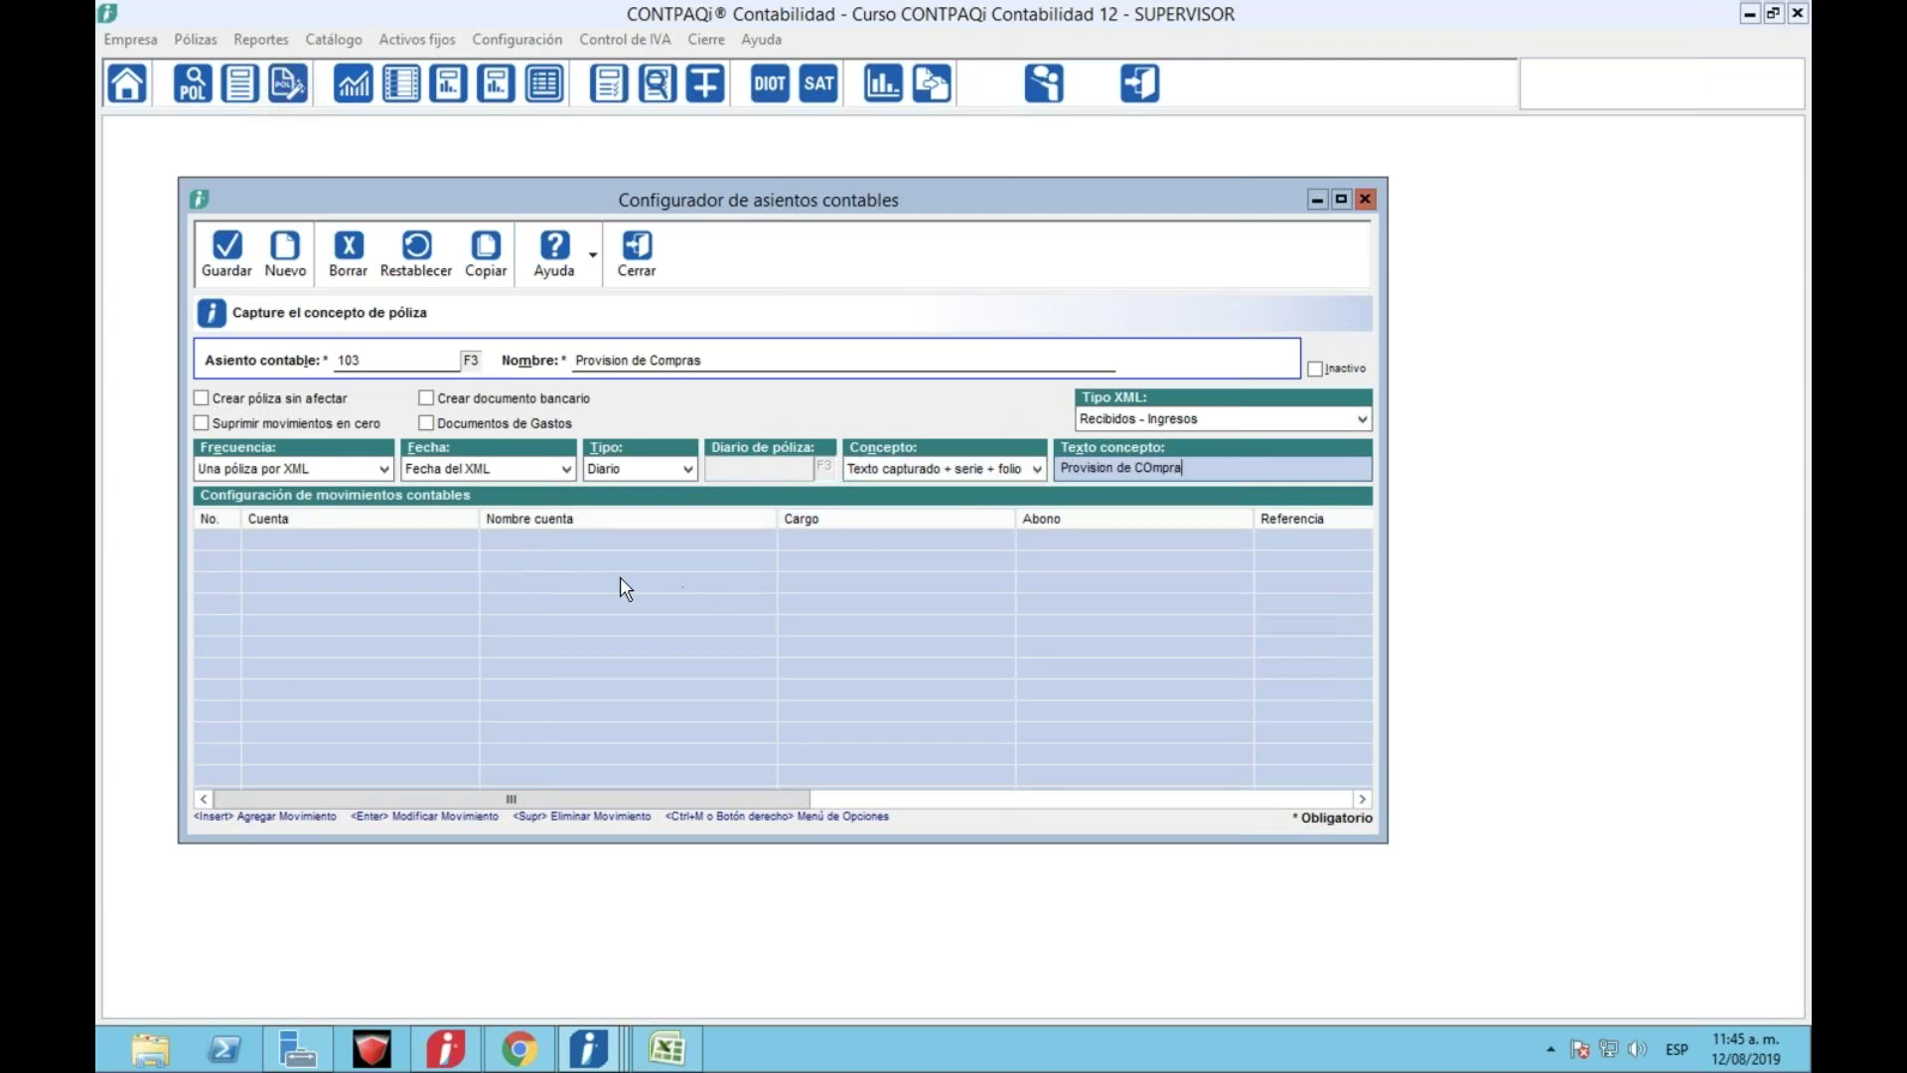
click(251, 427)
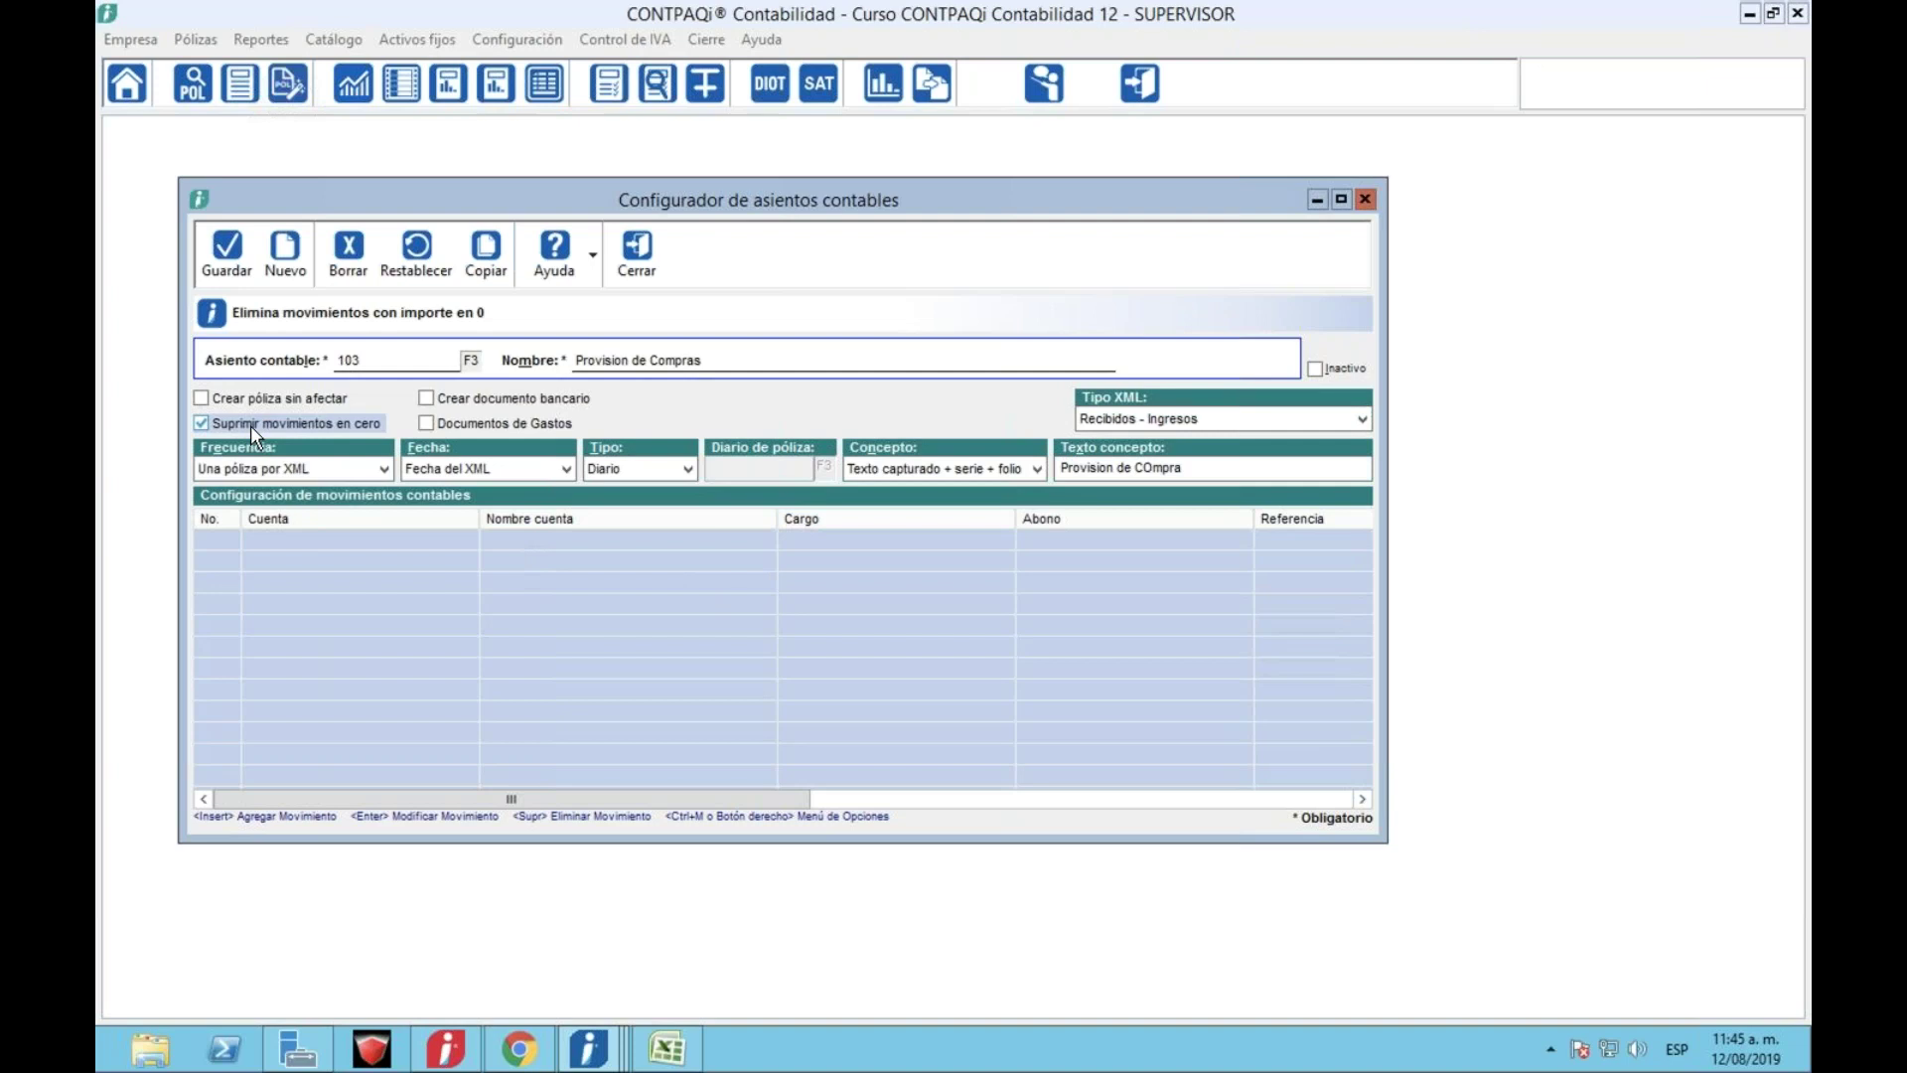
double_click(338, 542)
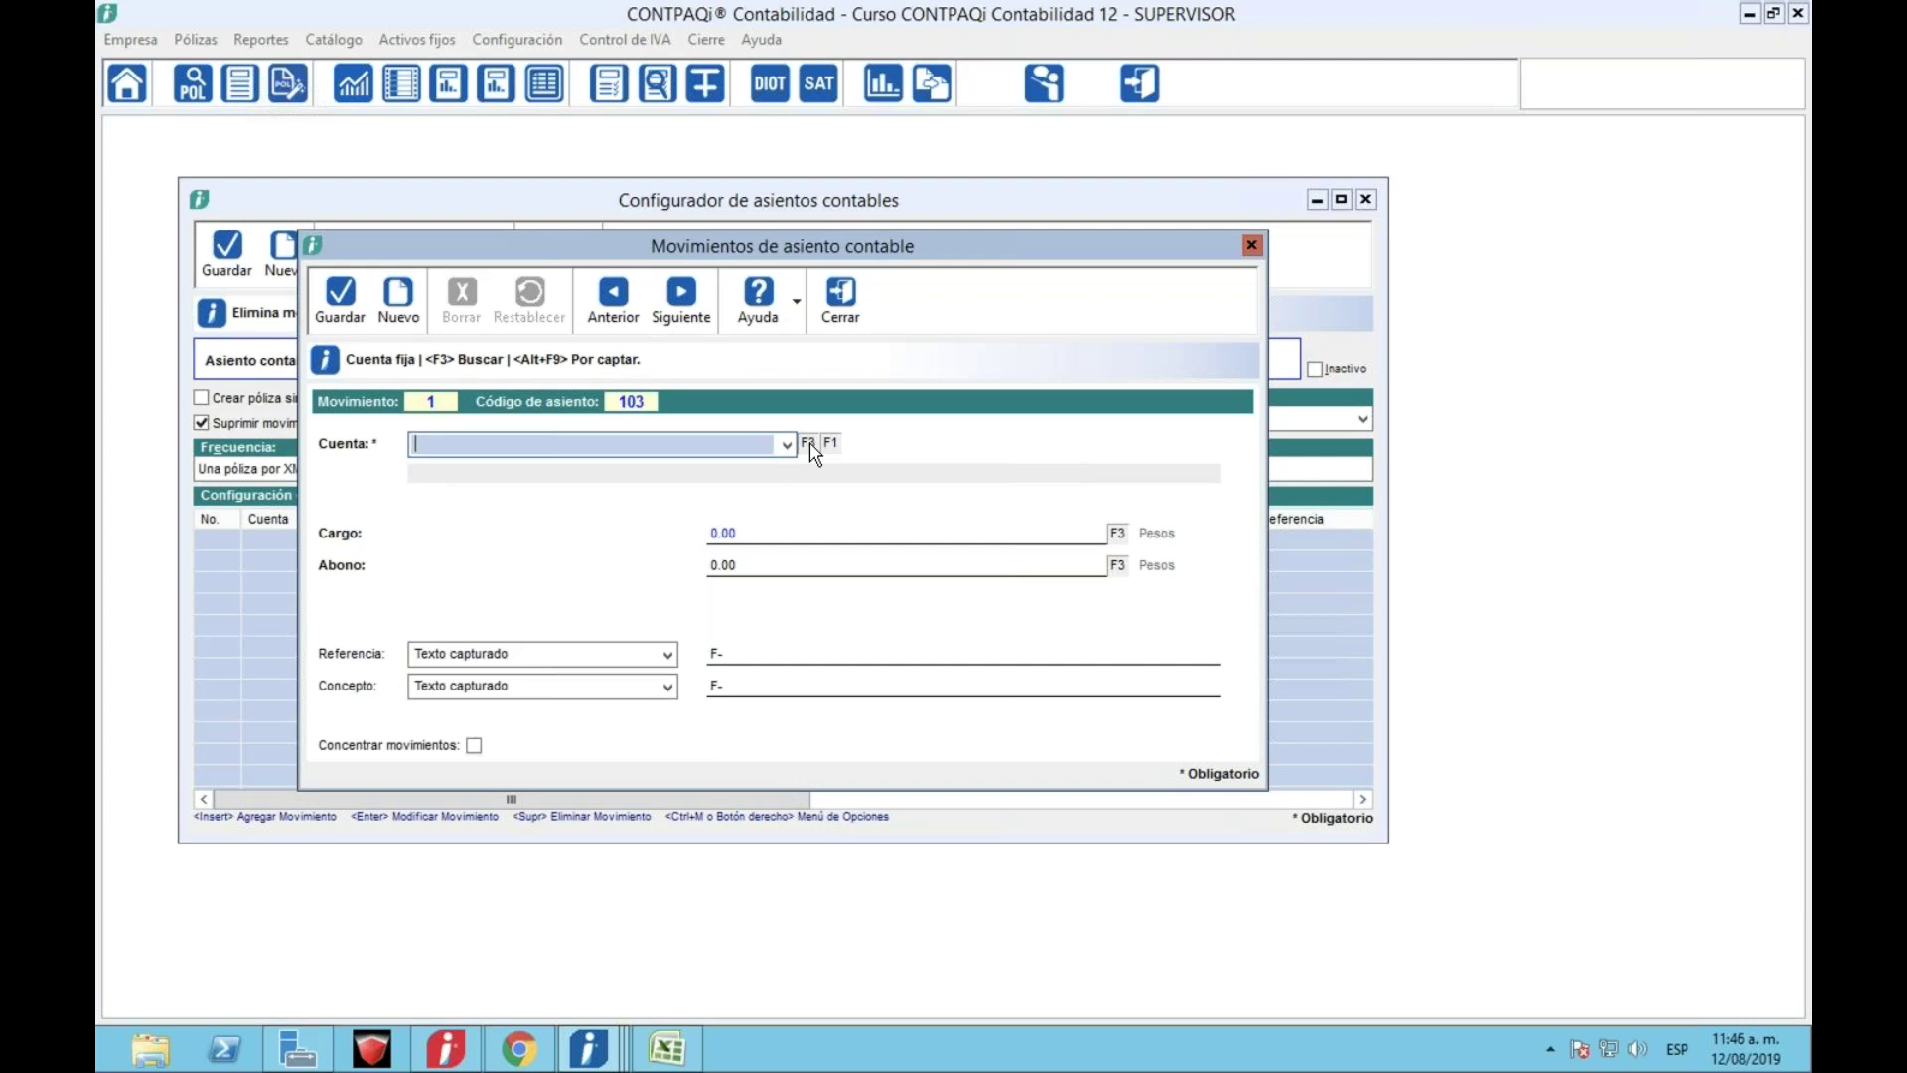
Close the movement form and open Asignación de segmentos de cuenta, listing the two suppliers.
click(841, 294)
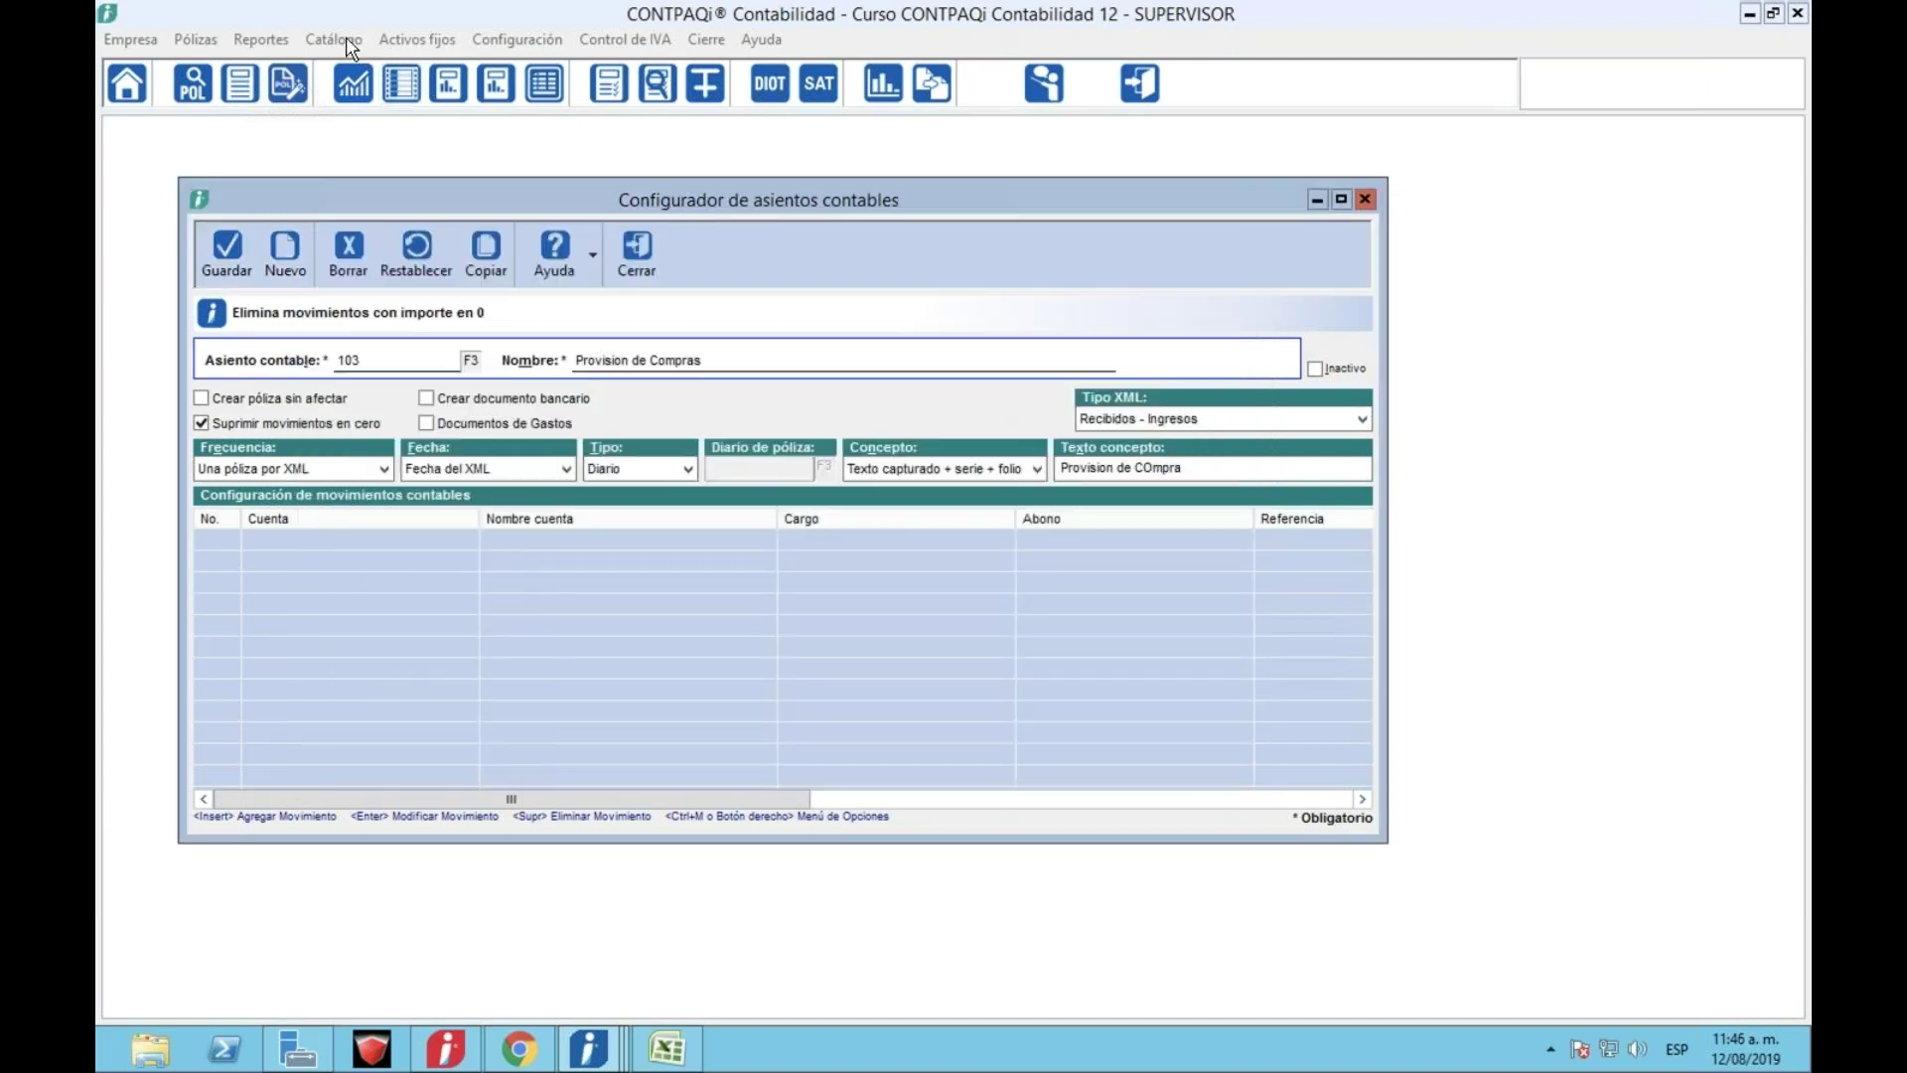
click(347, 39)
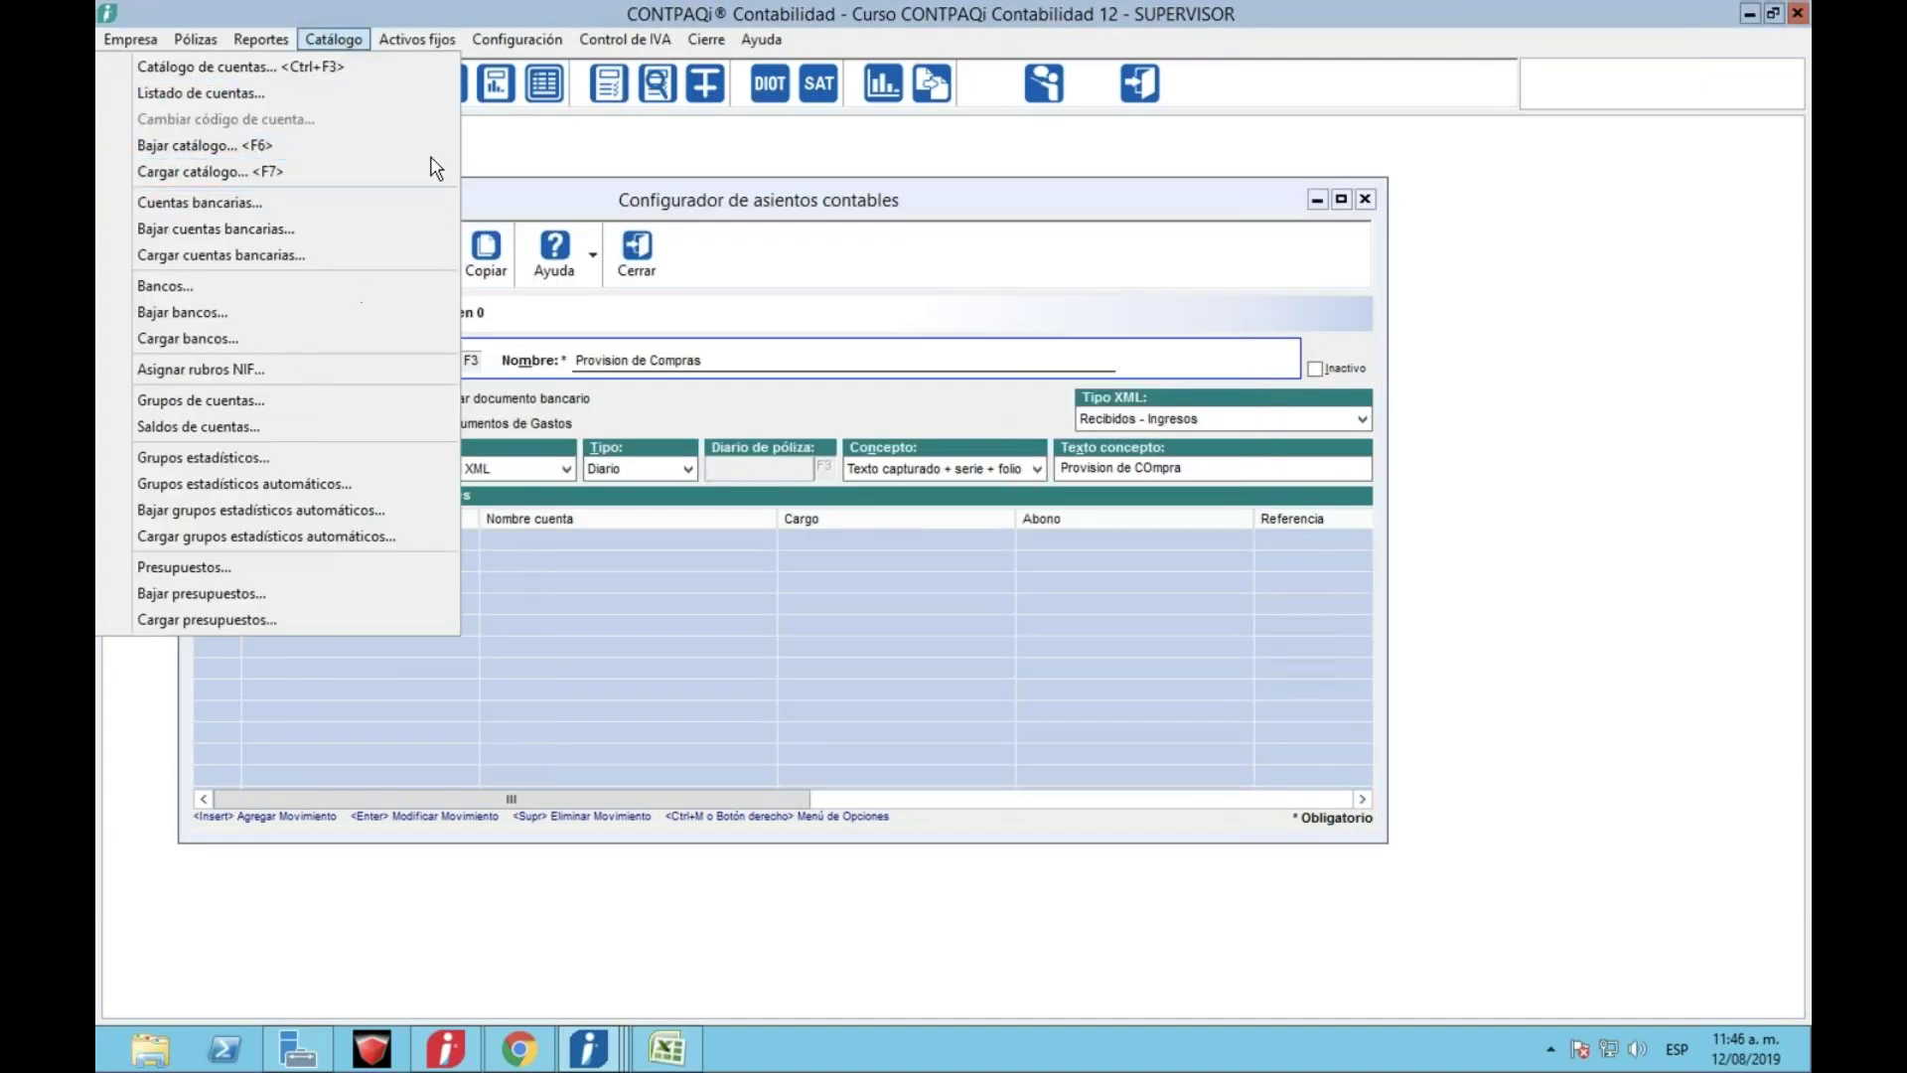
mouse_move(196, 40)
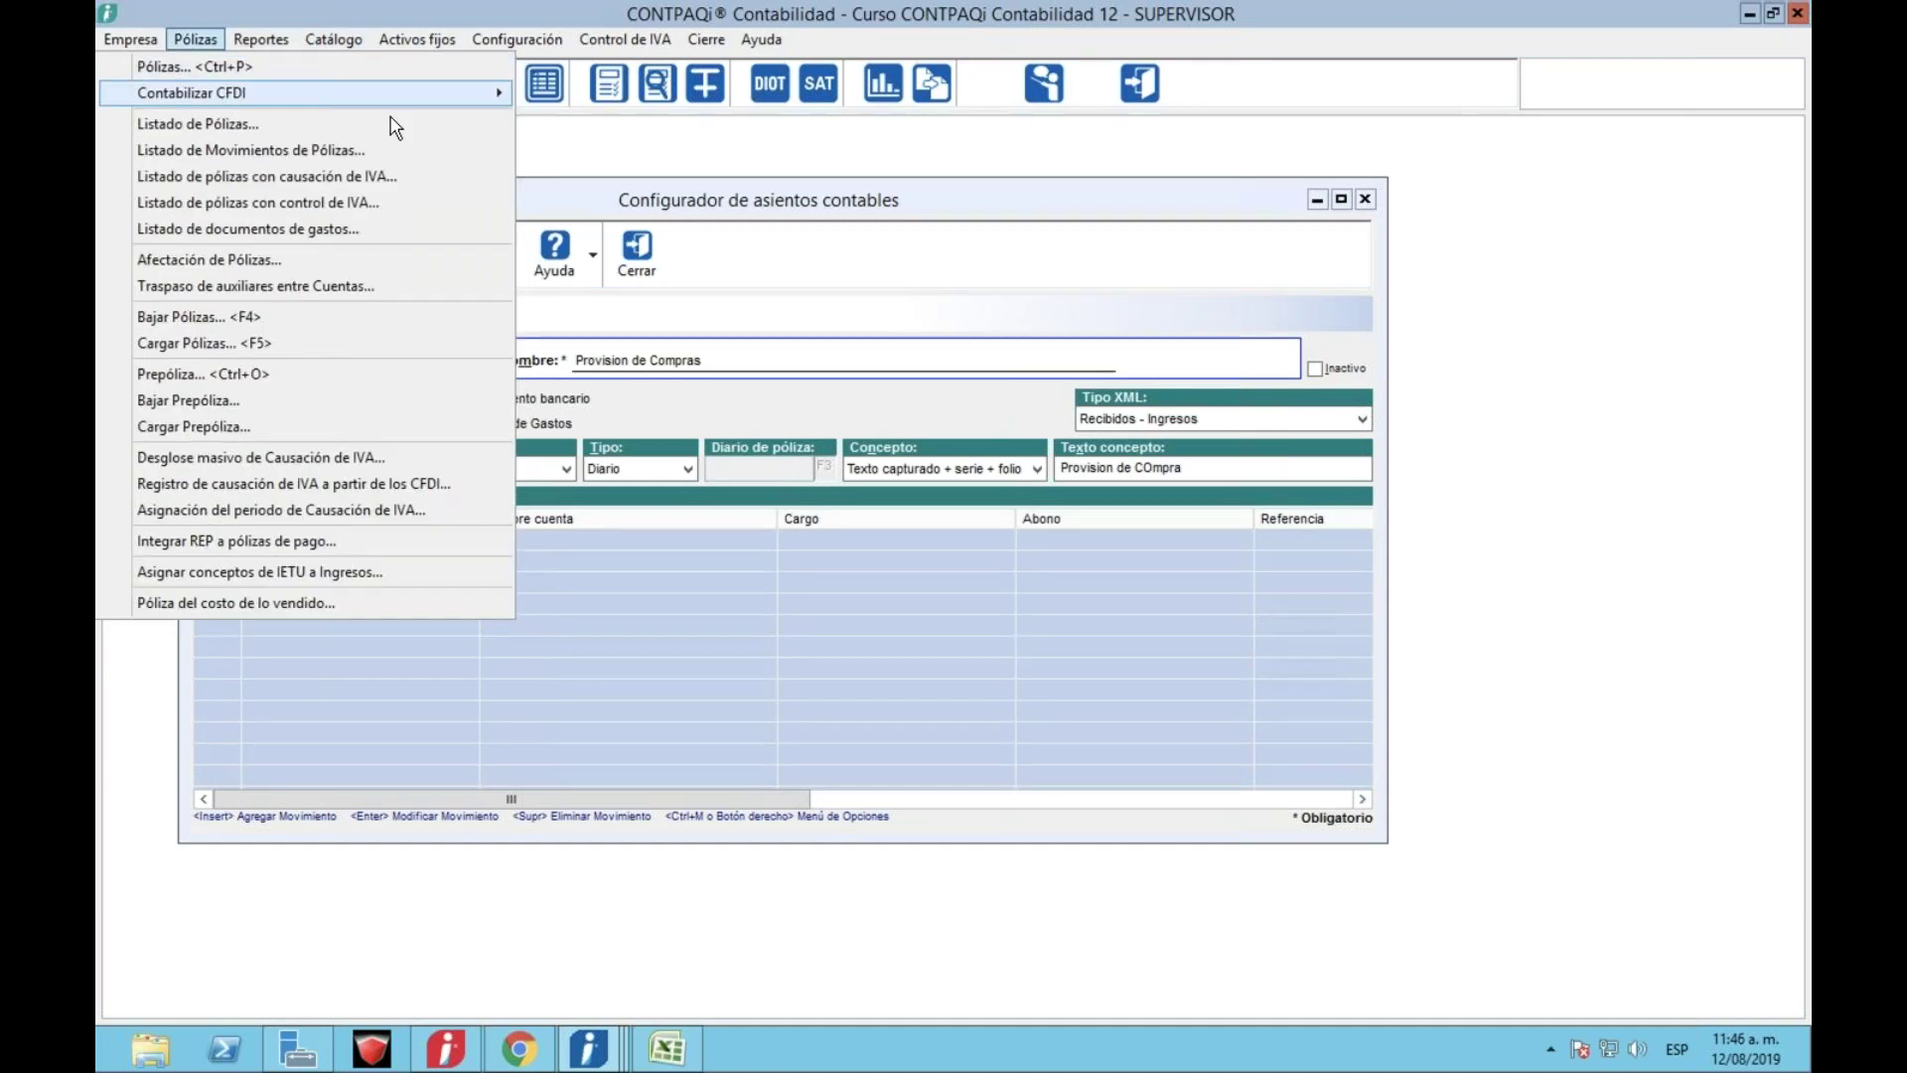
mouse_move(219, 100)
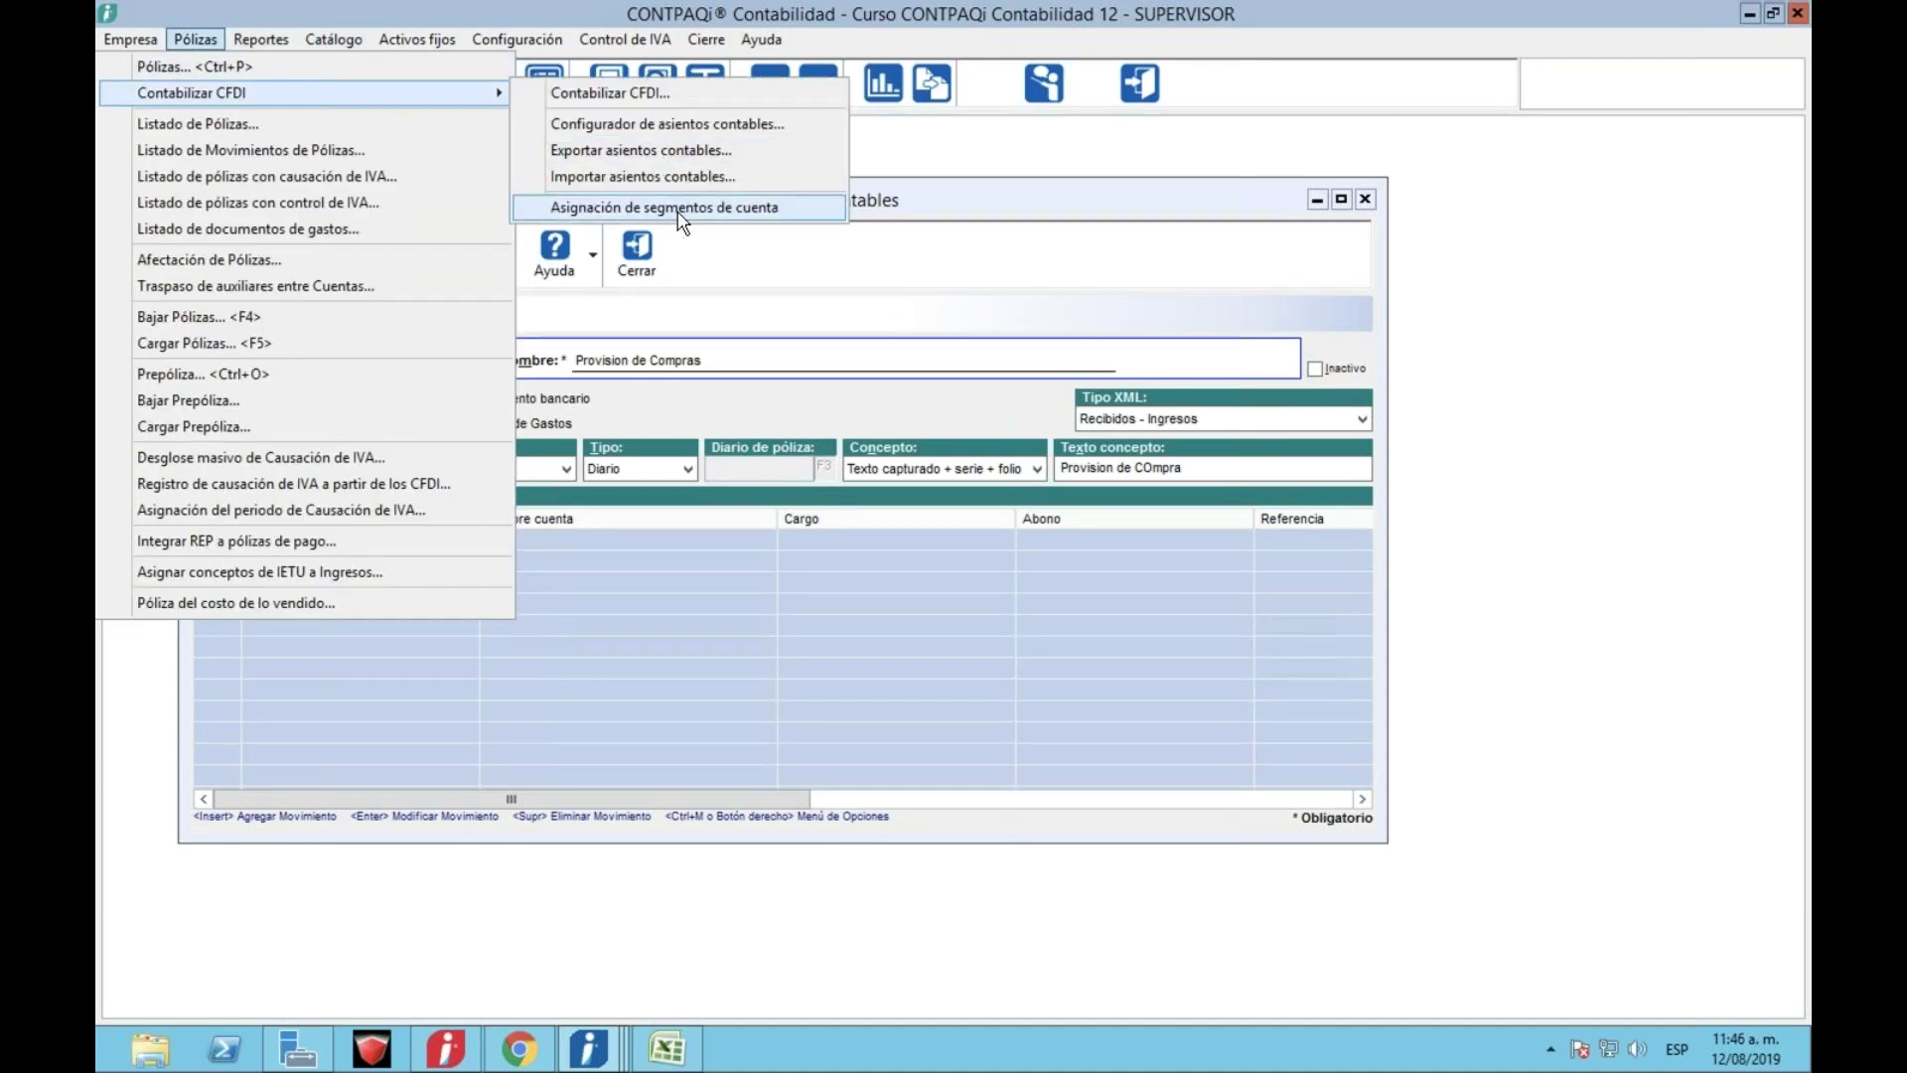
click(680, 209)
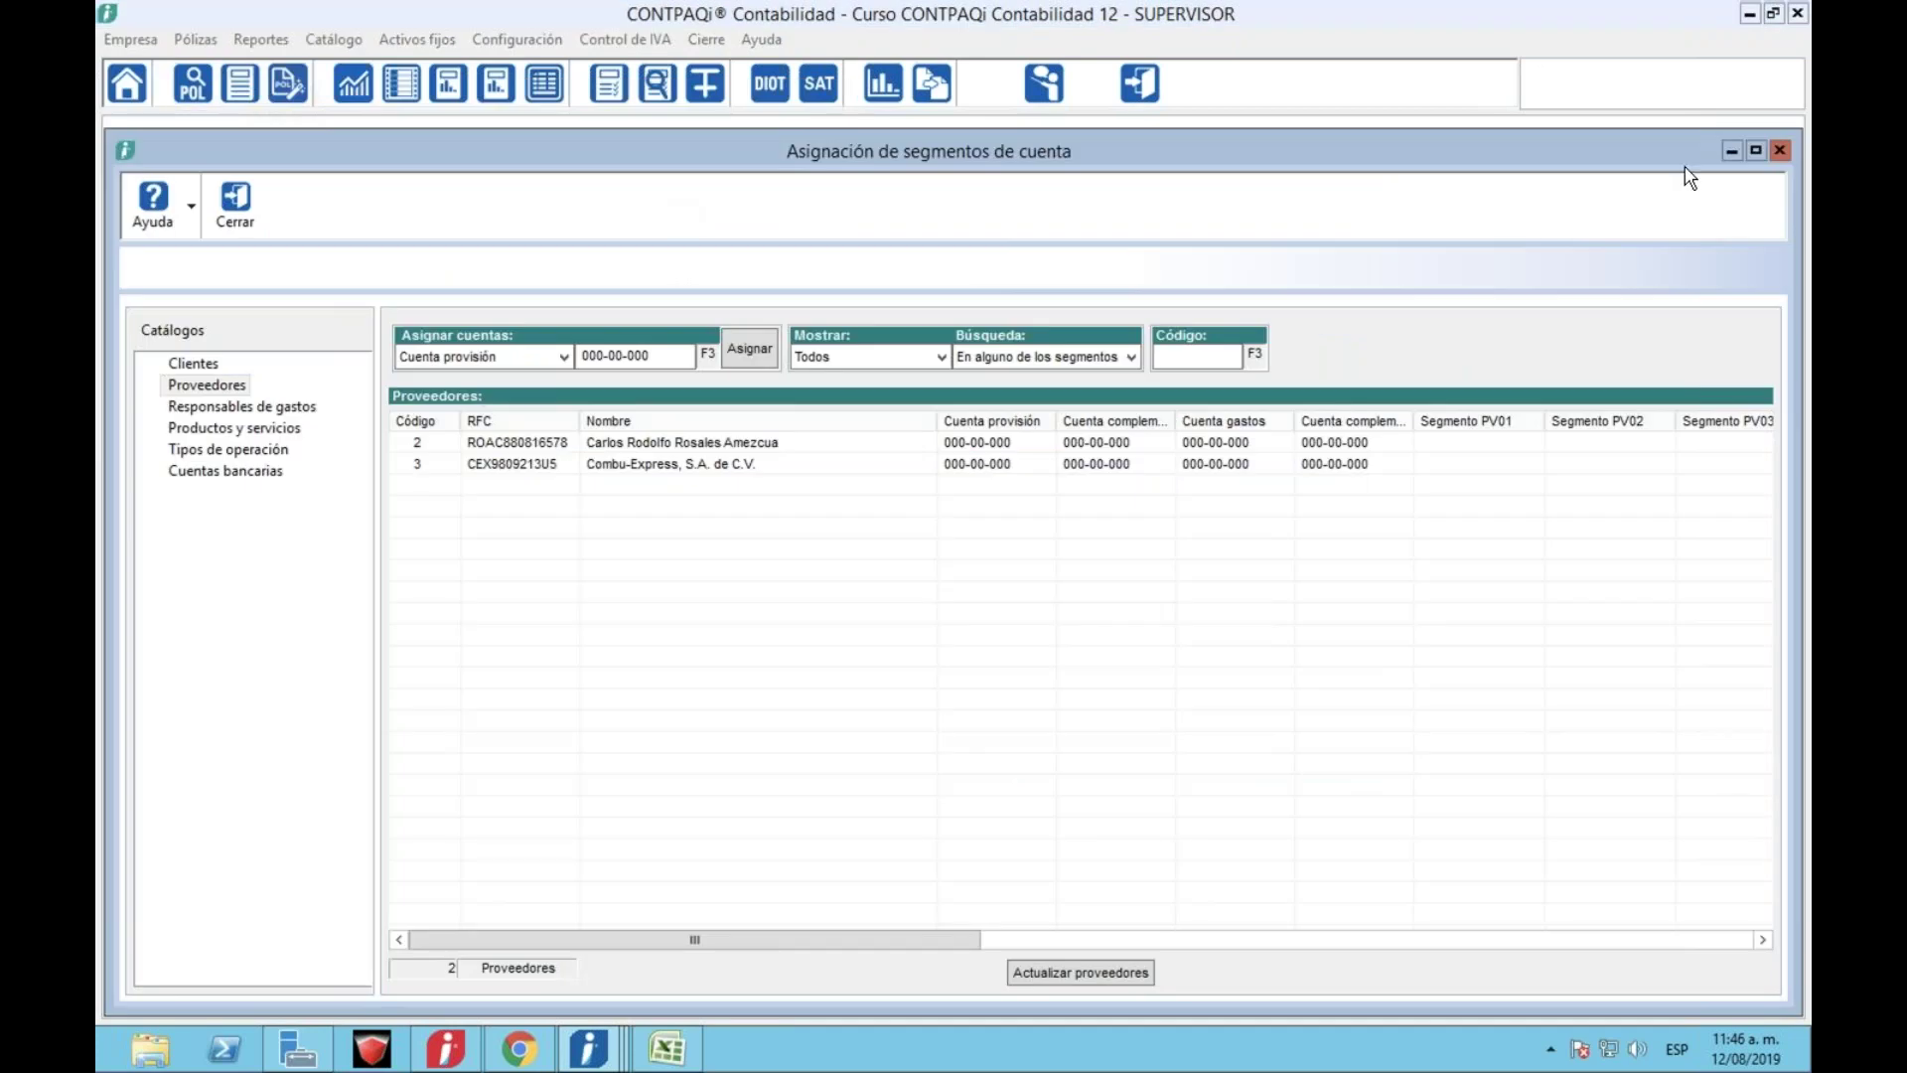
click(1777, 151)
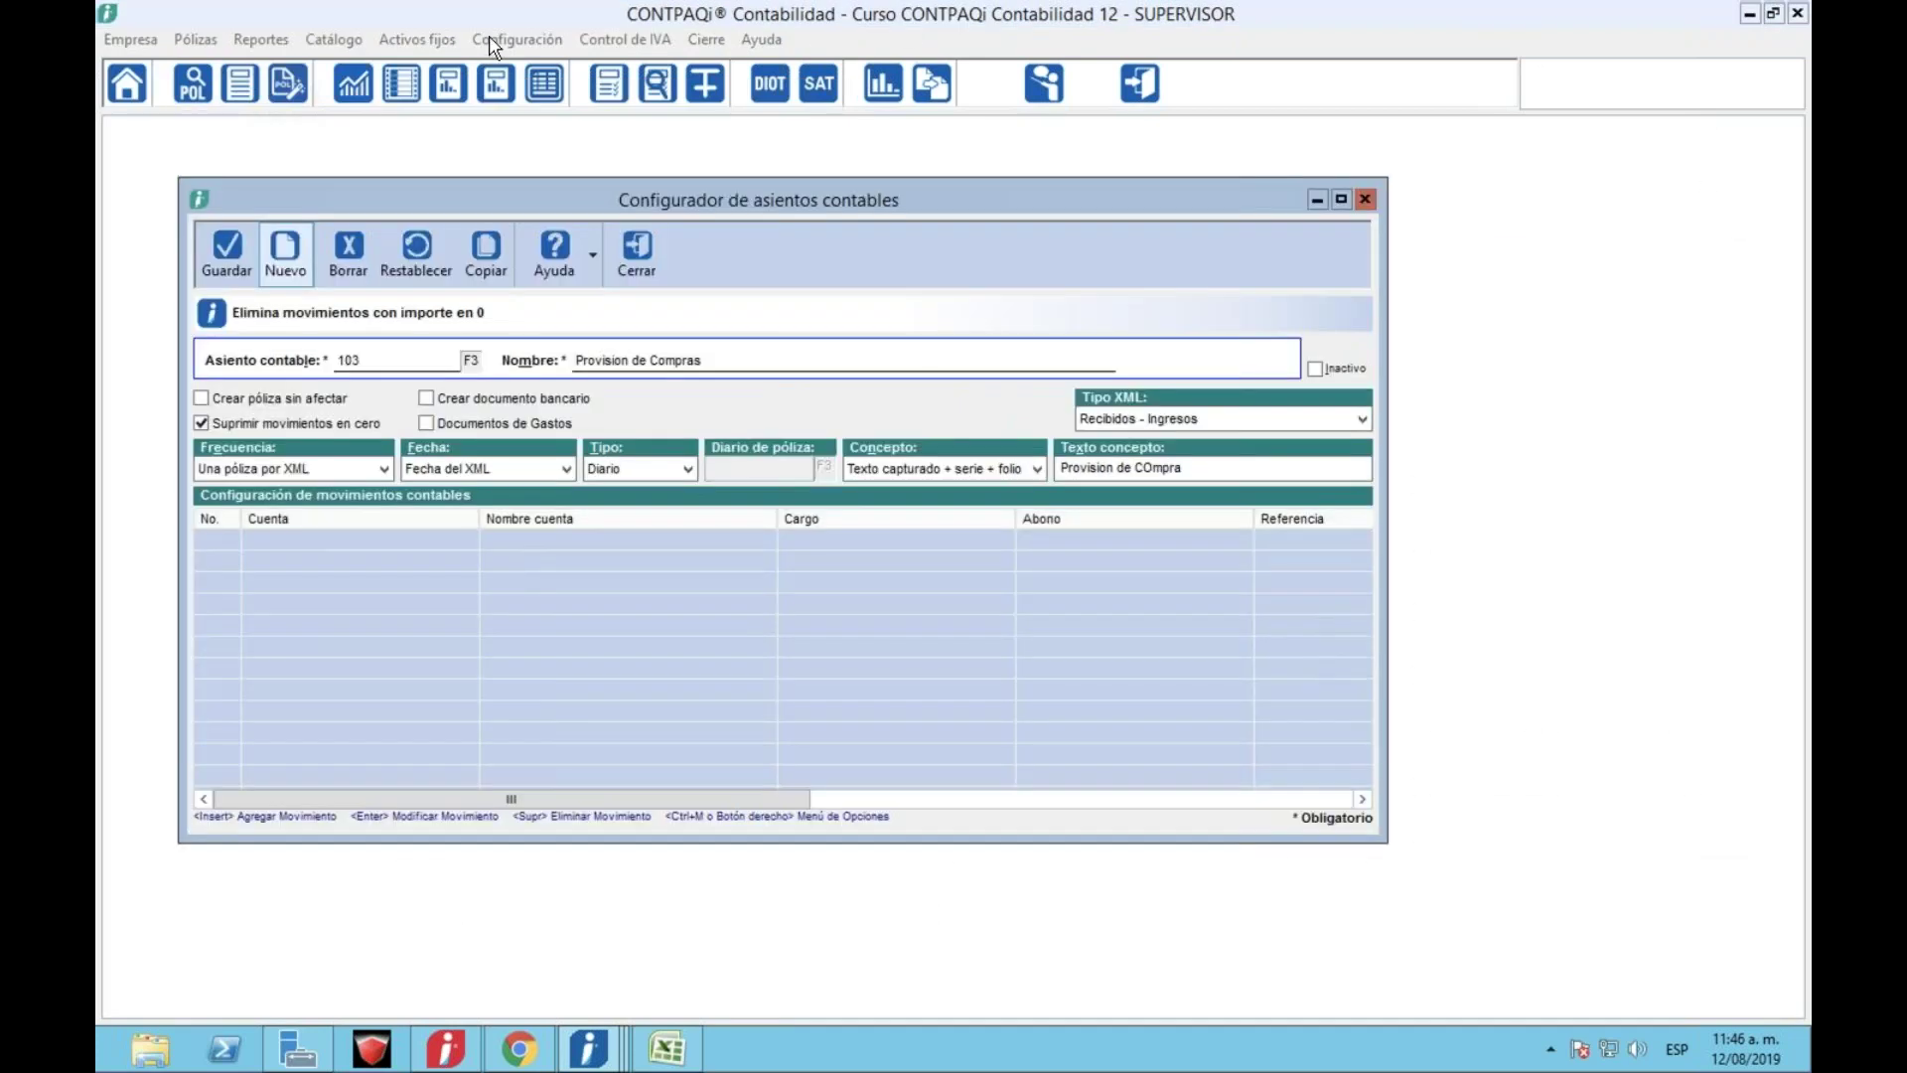
click(493, 41)
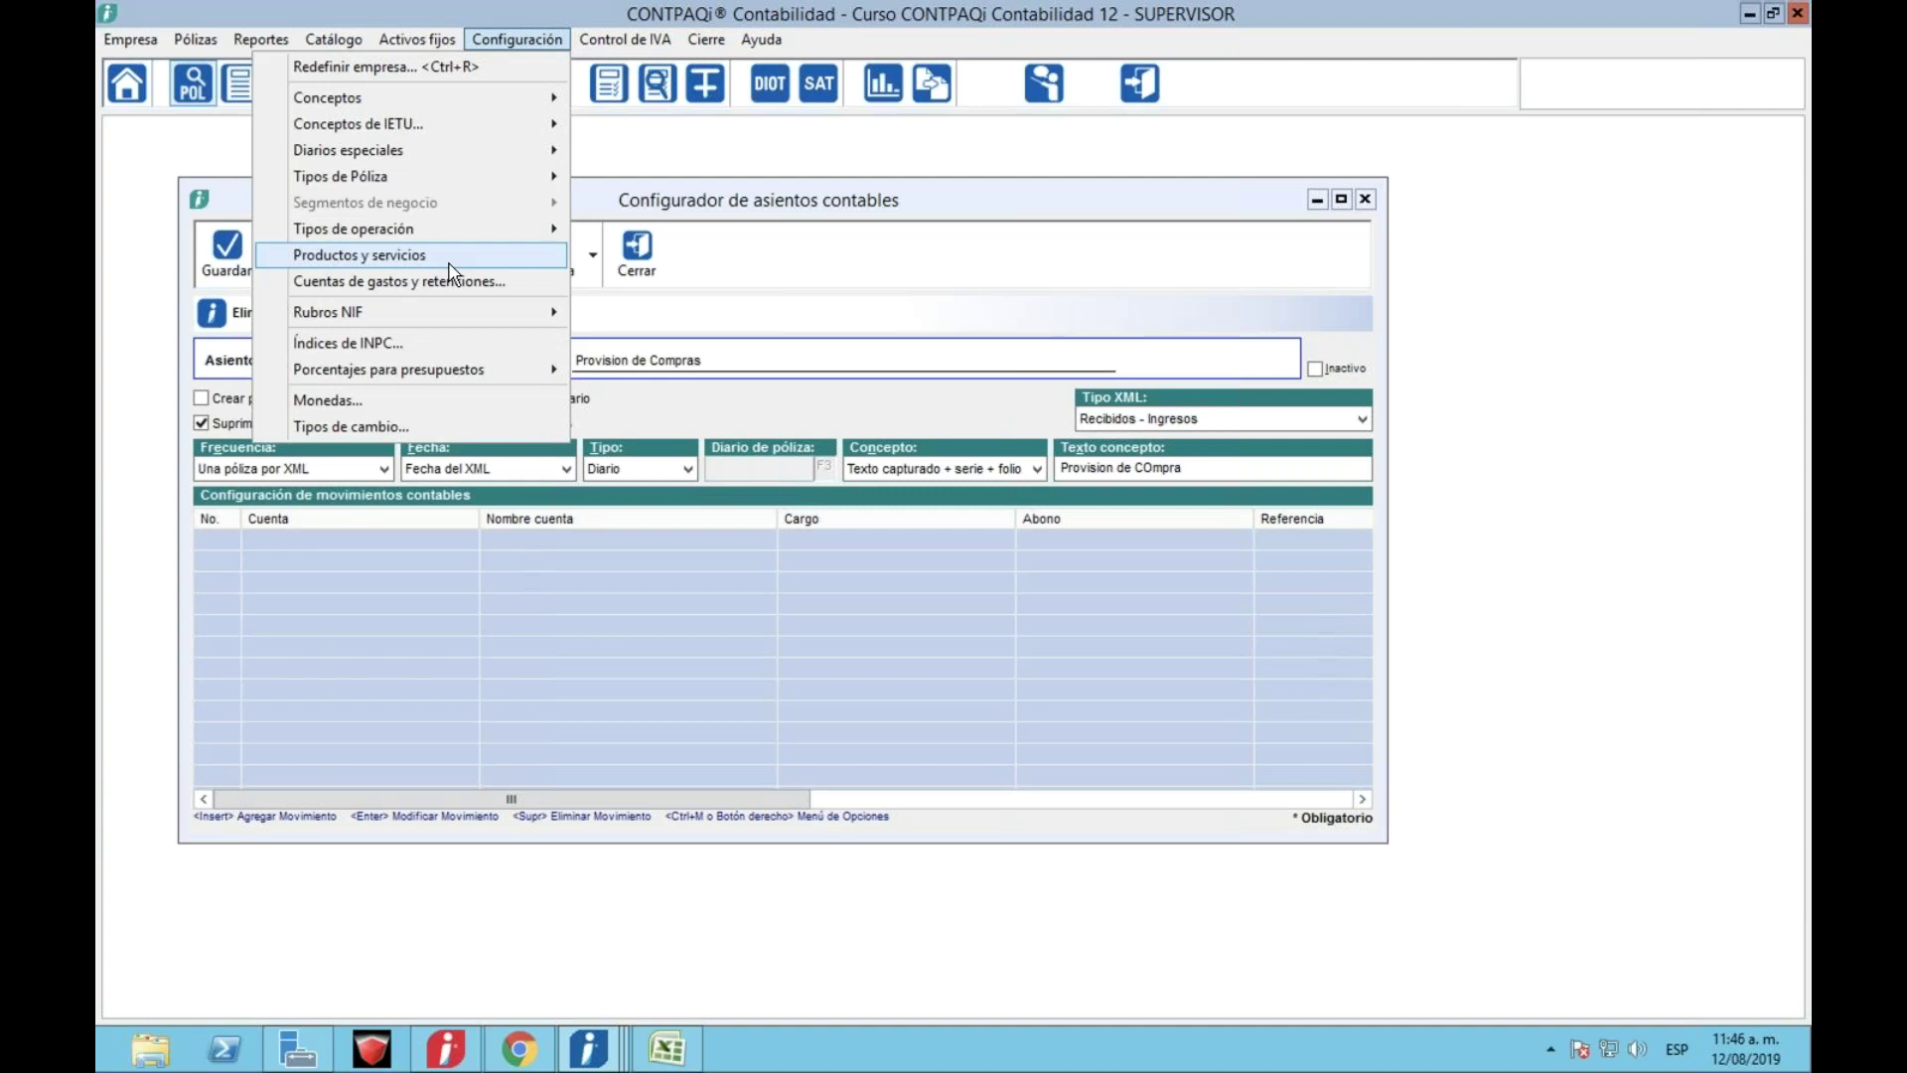
mouse_move(326, 45)
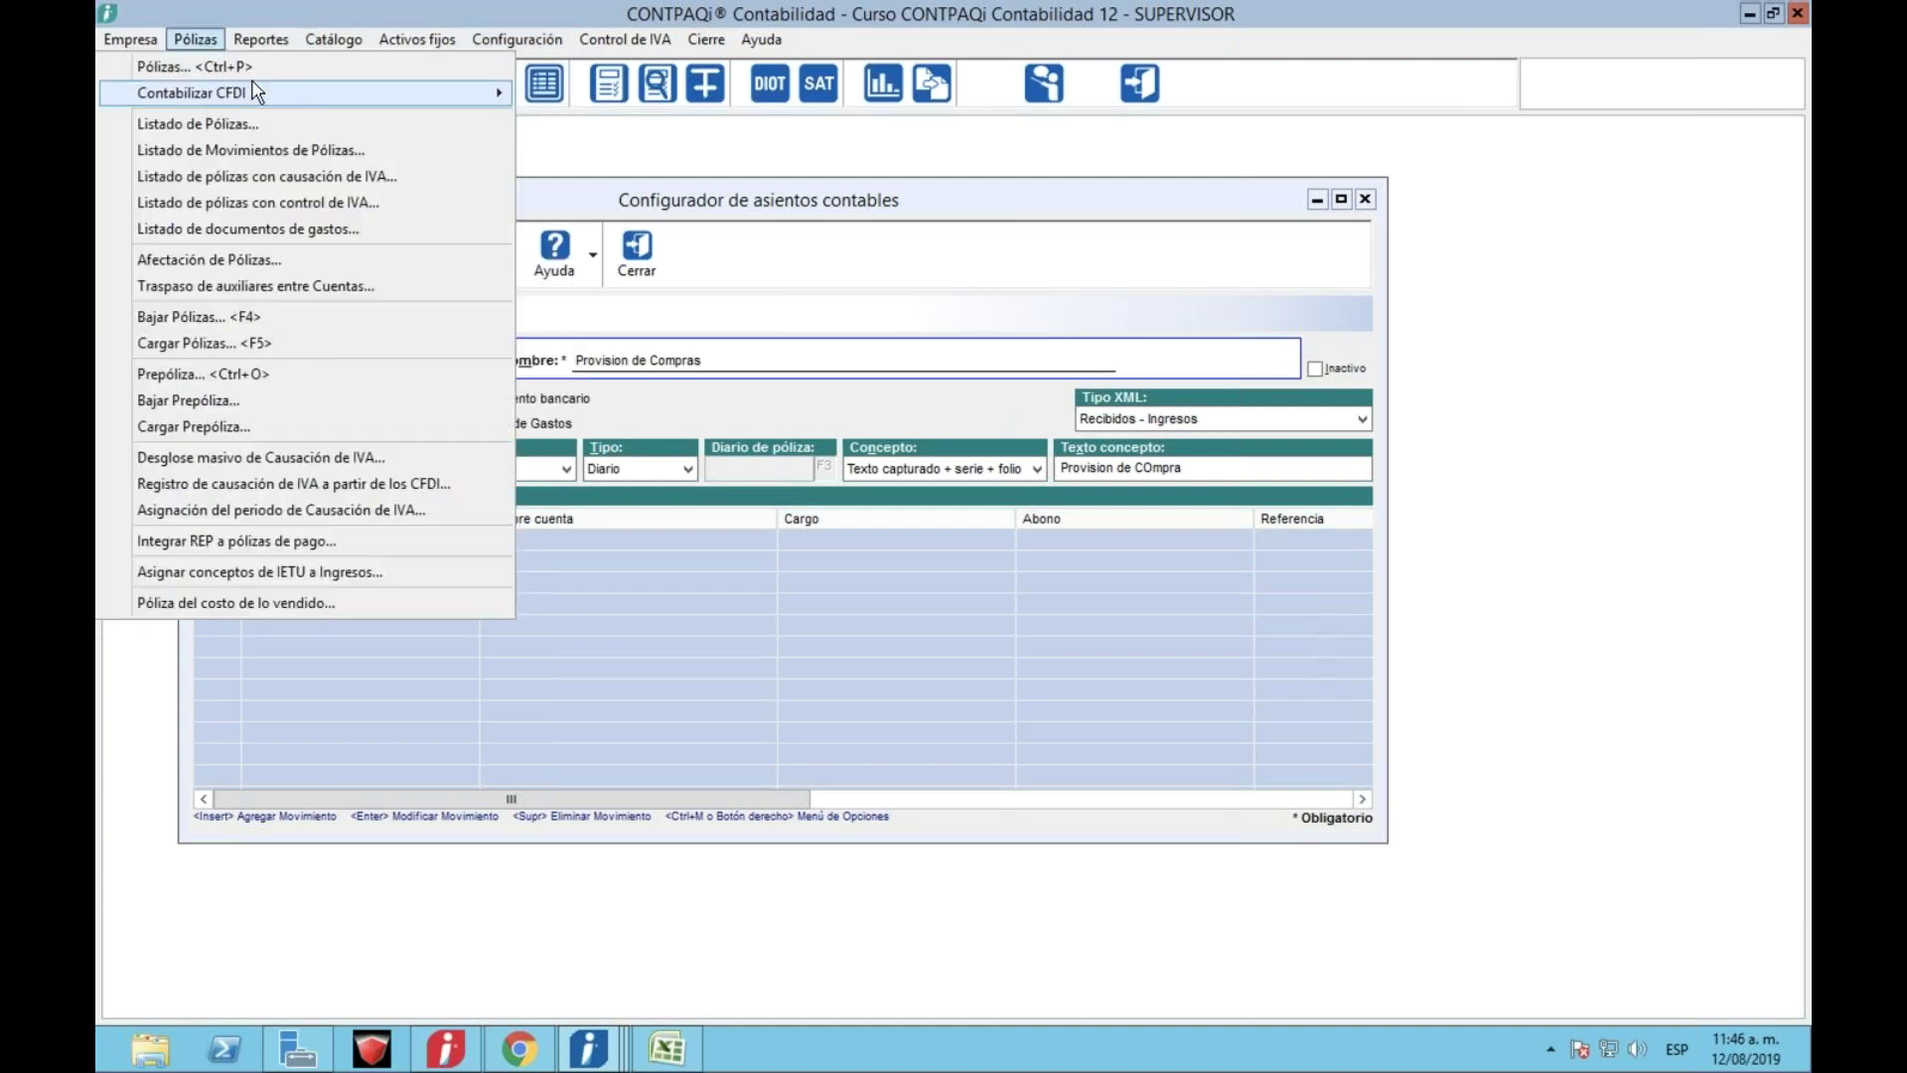
mouse_move(495, 92)
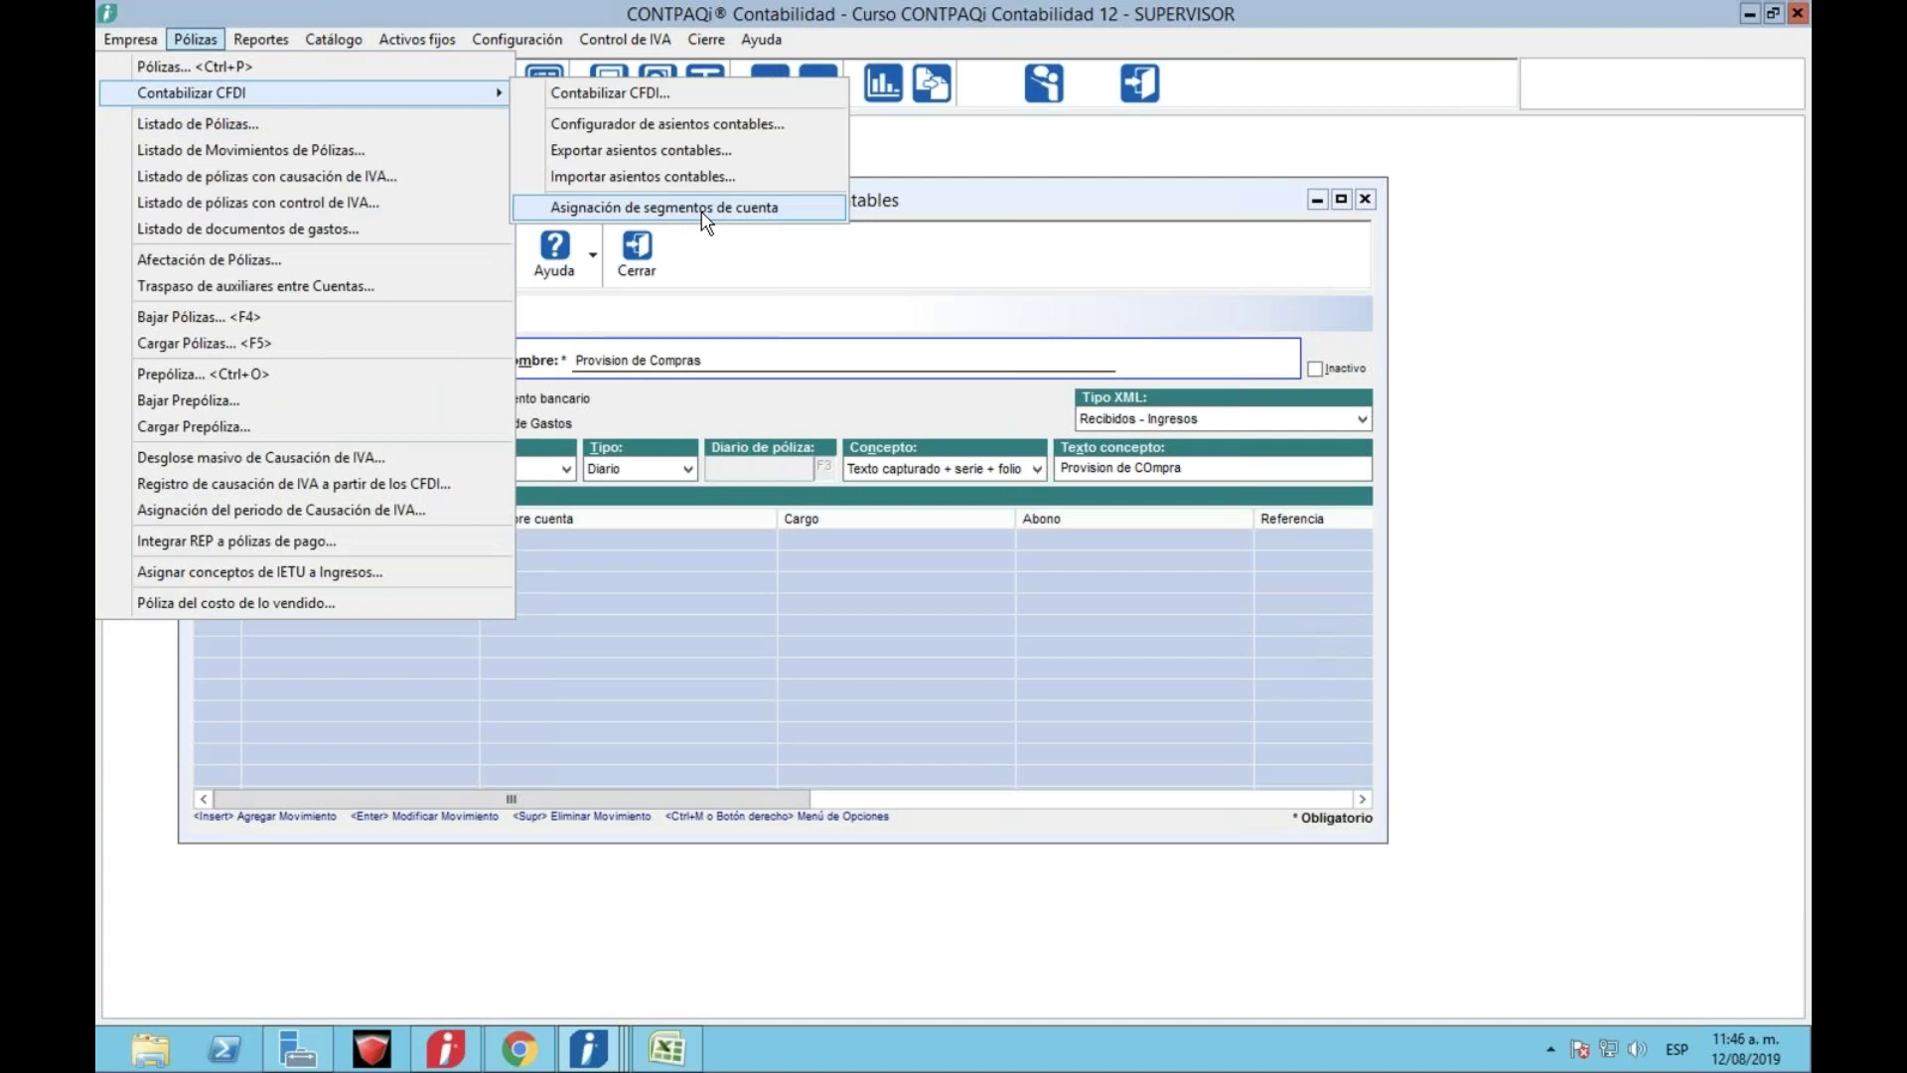
click(703, 208)
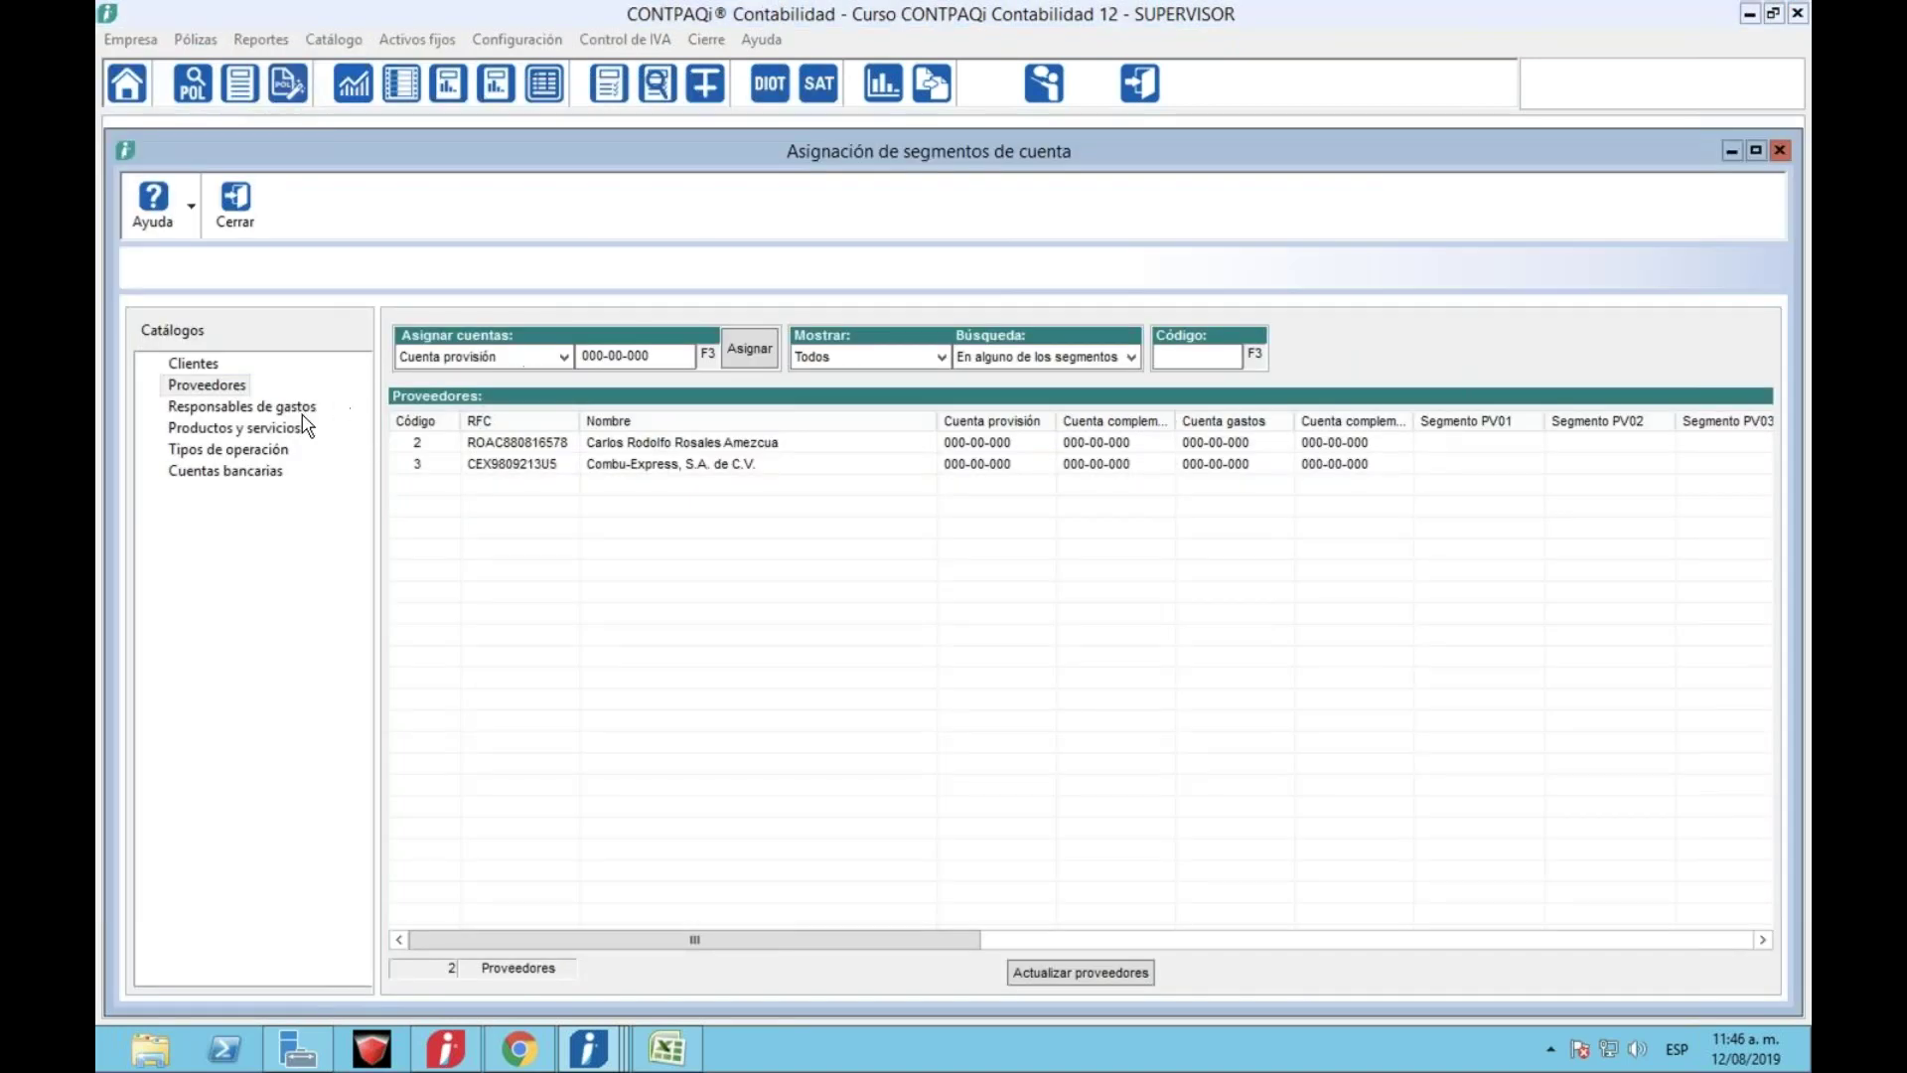
Show the Productos y servicios segments and browse the product rows down to Gasolina Magna.
click(270, 429)
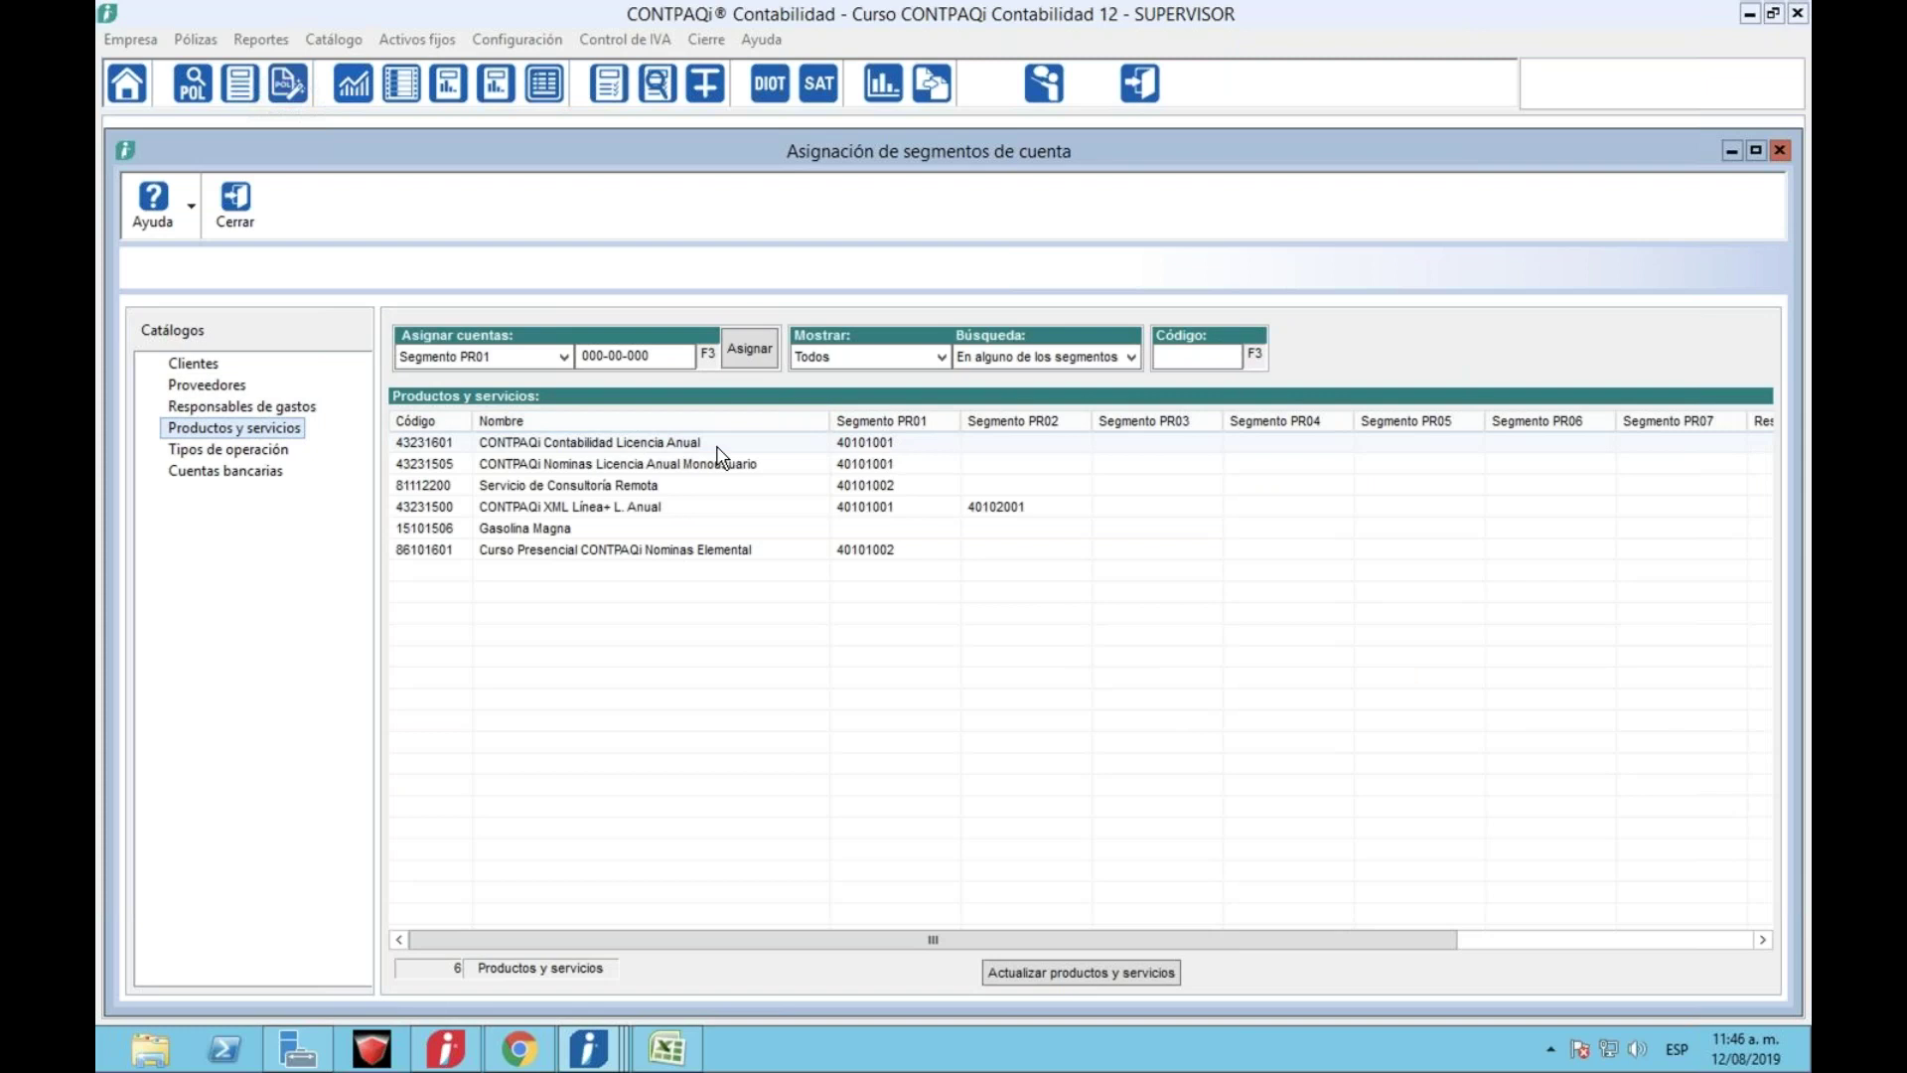
click(859, 450)
key(ctrl+a)
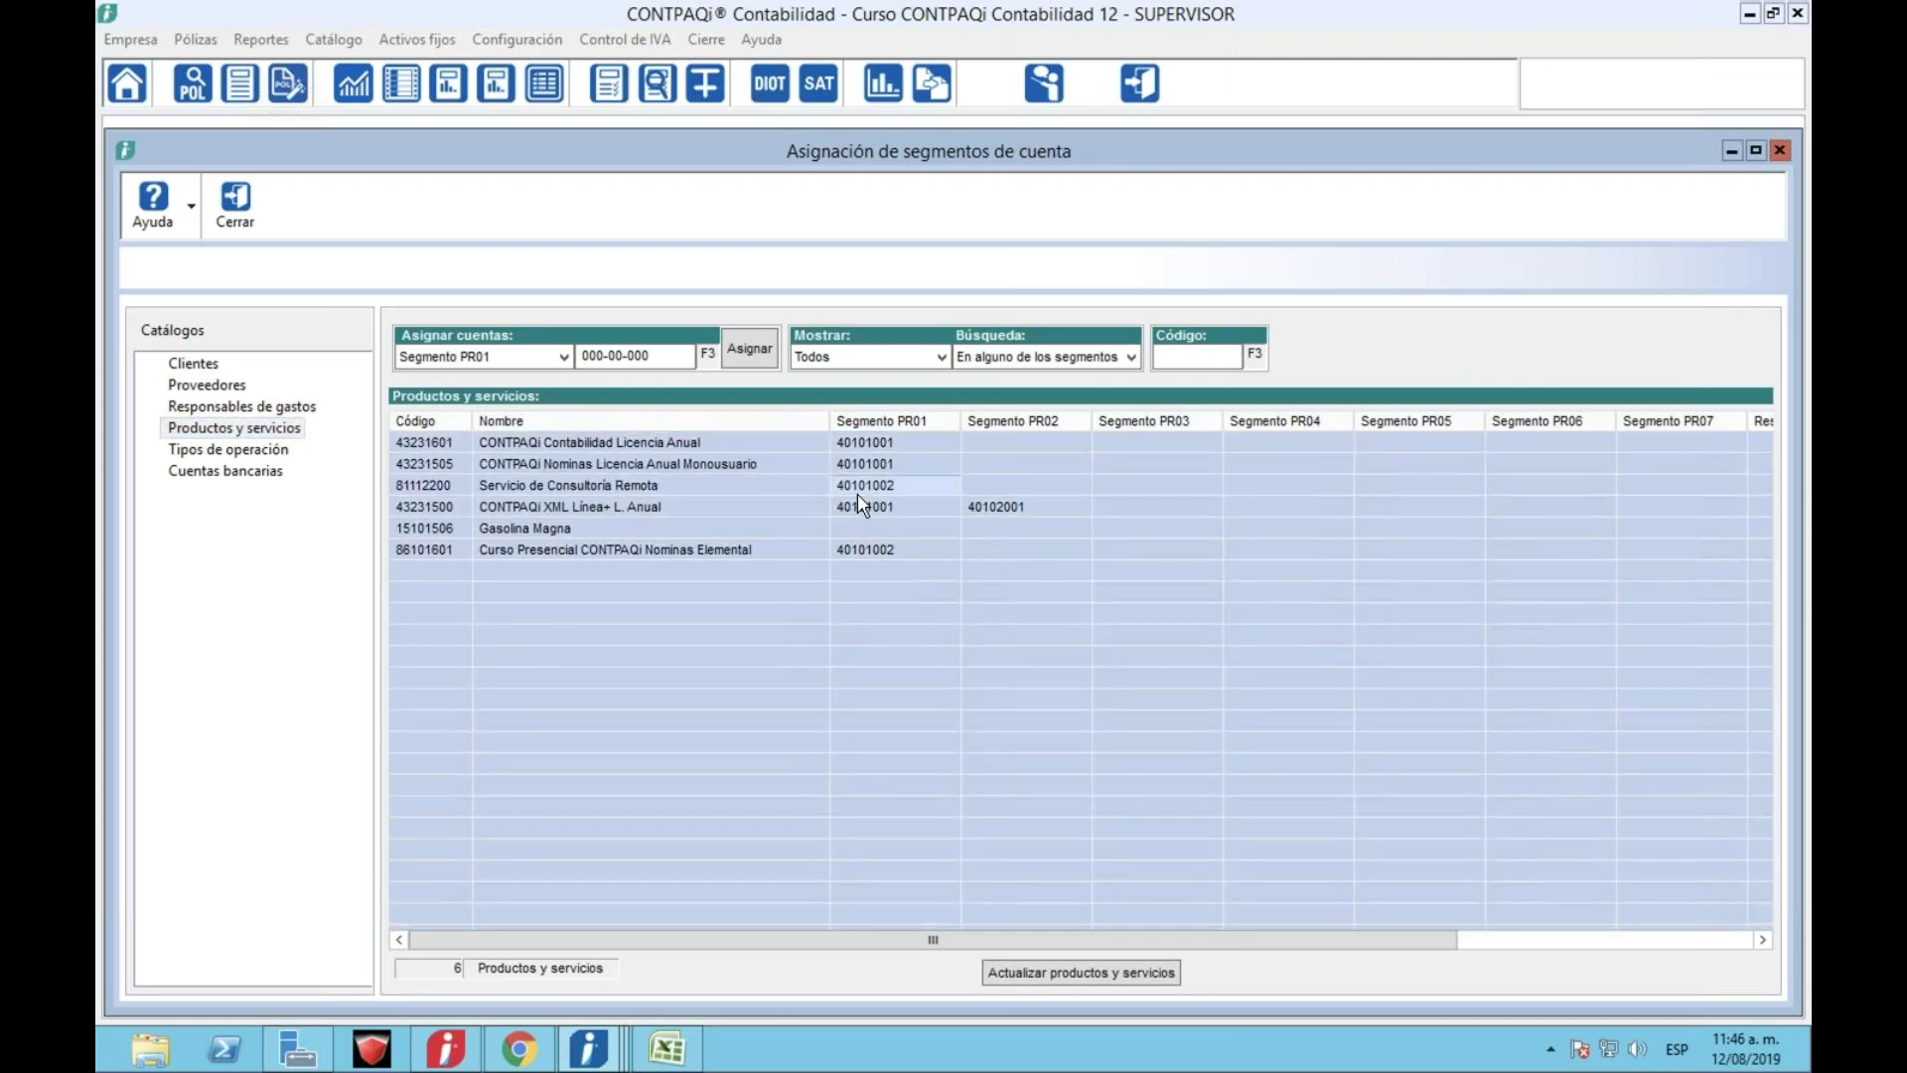
key(Down)
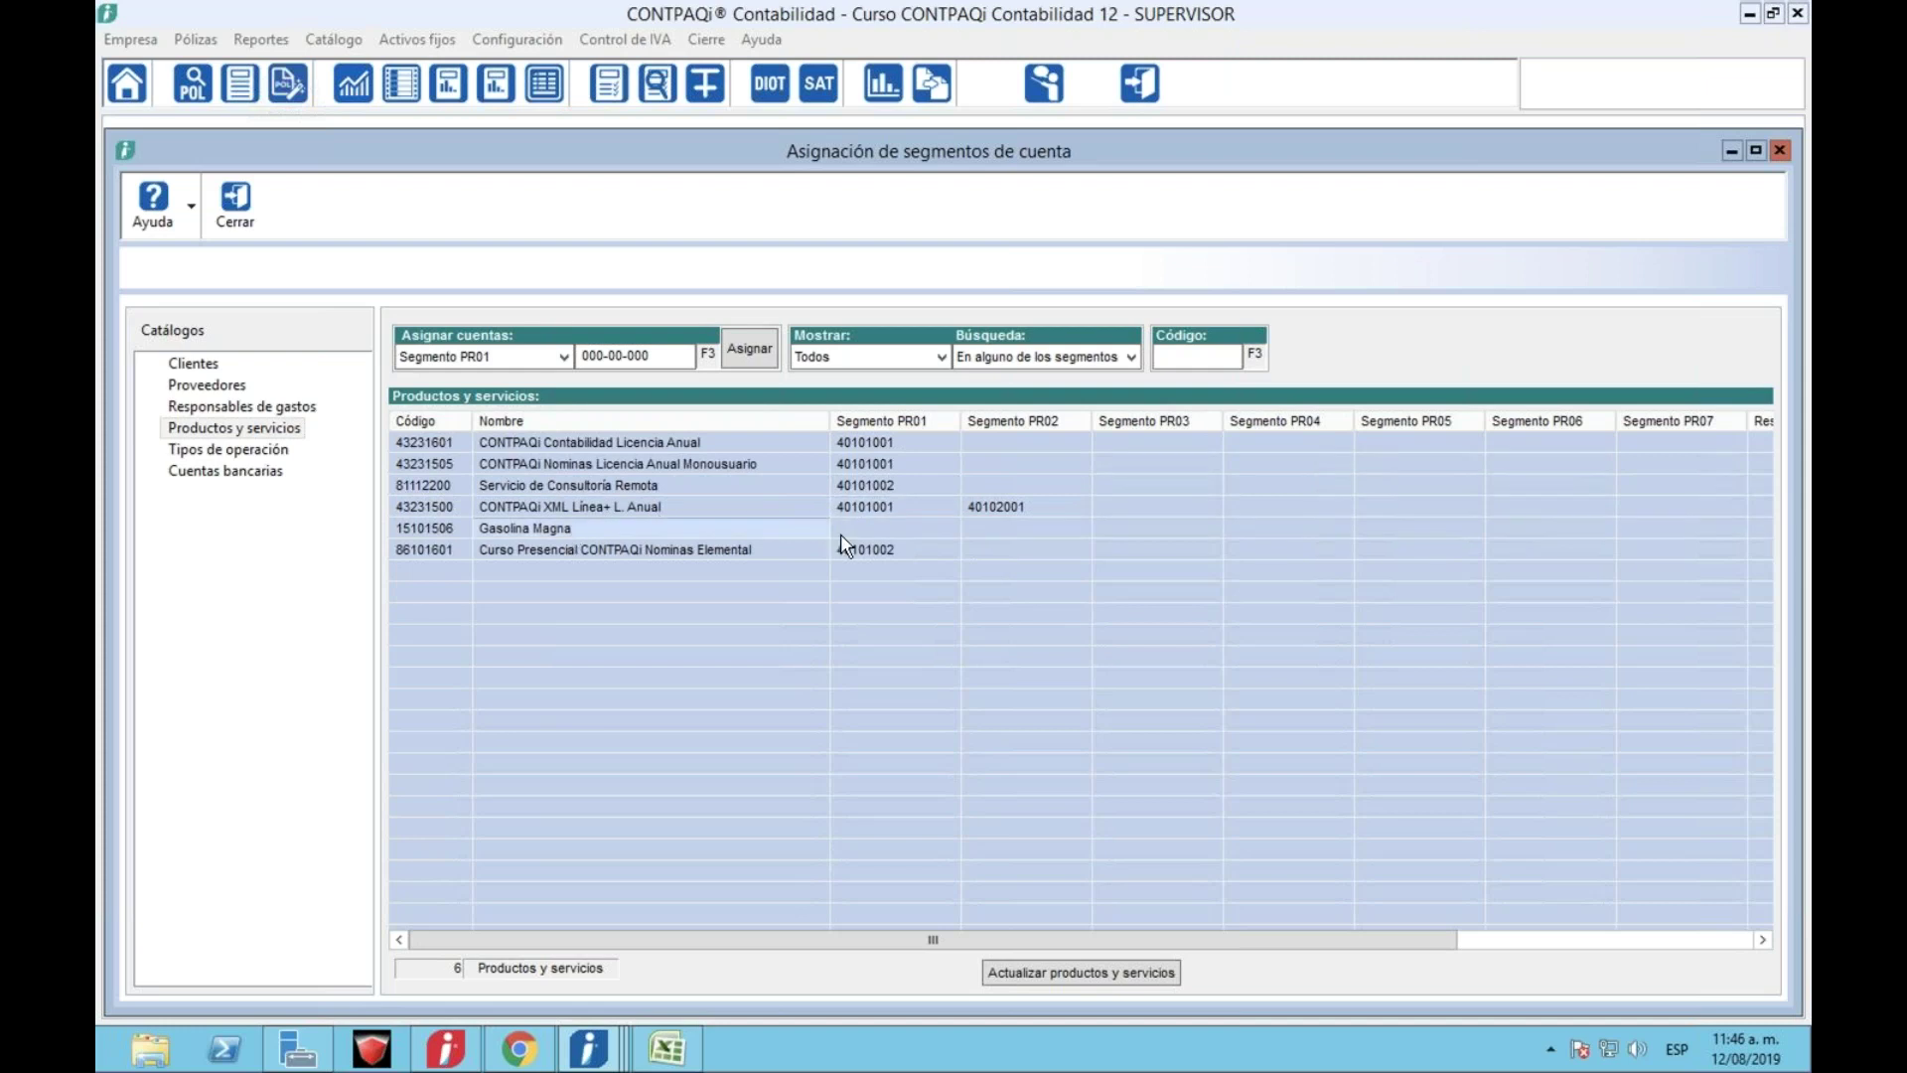
click(520, 528)
click(342, 39)
click(298, 66)
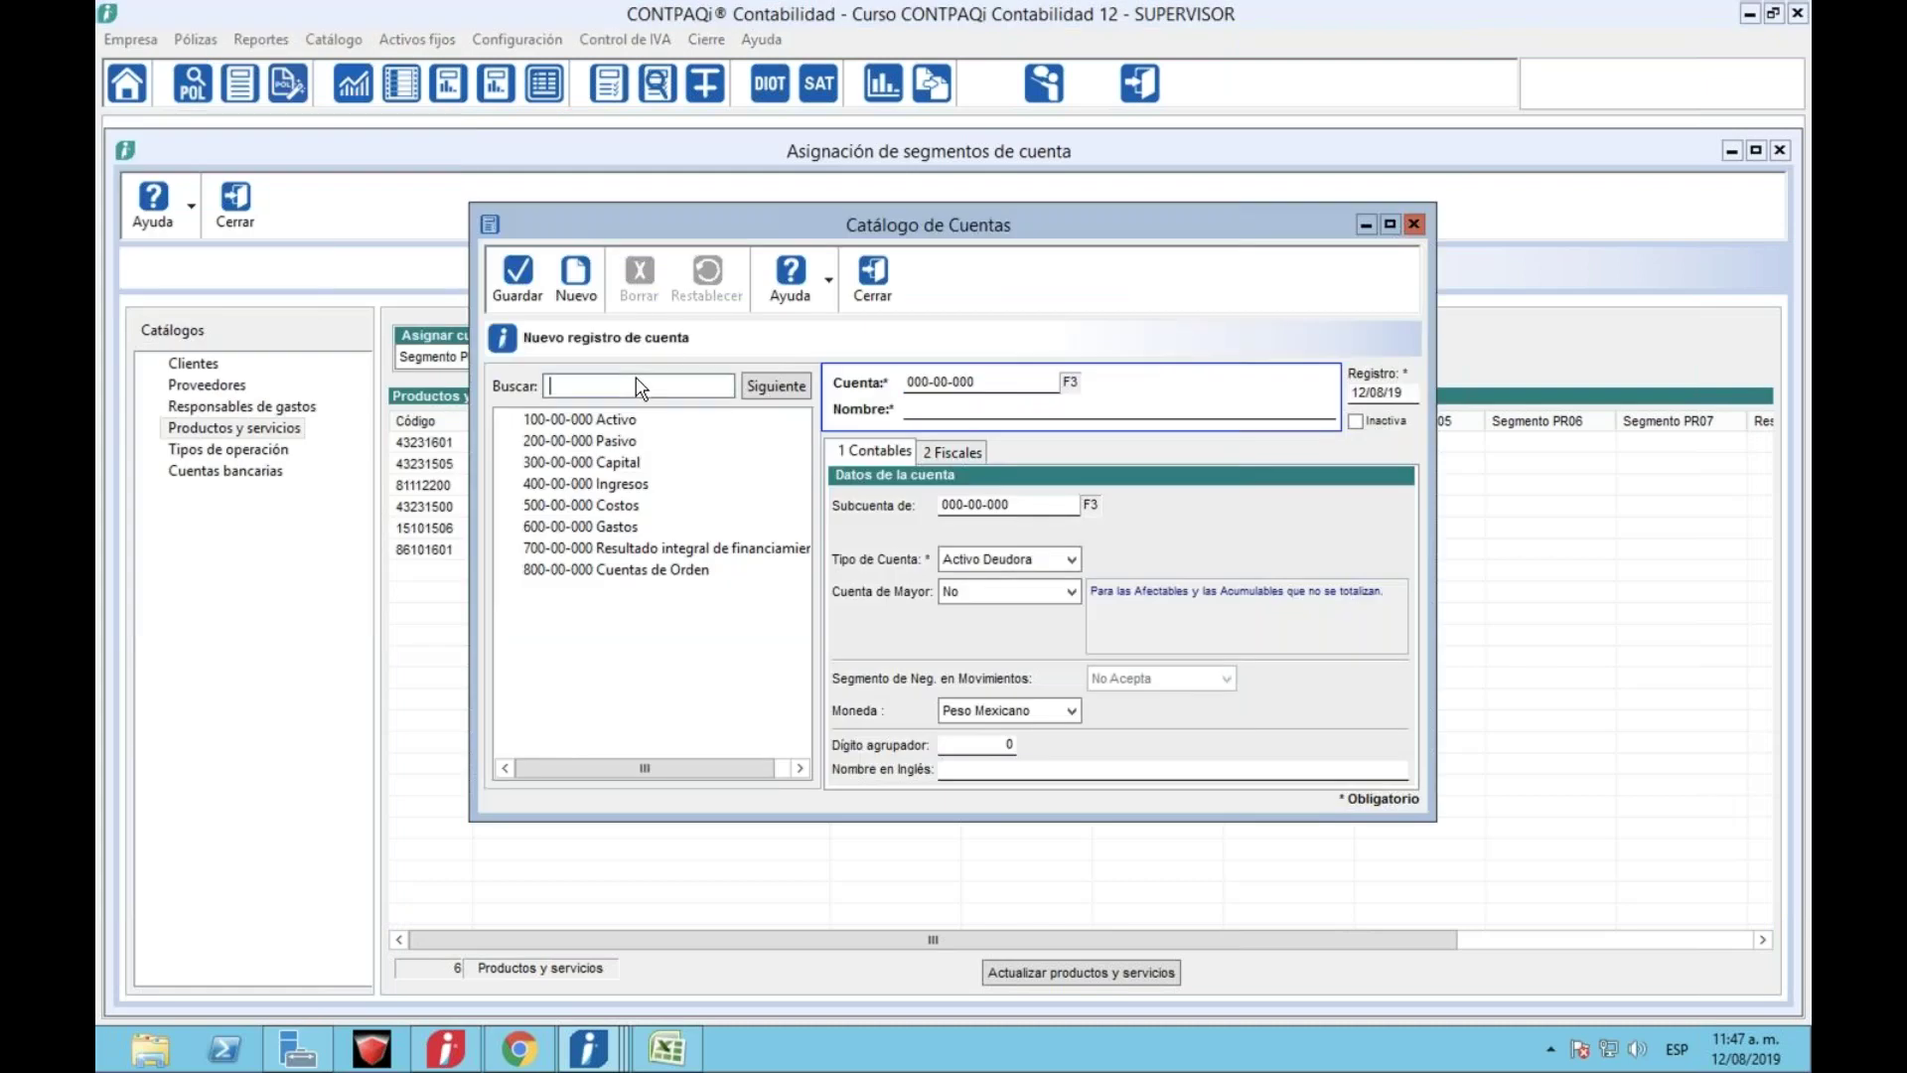
text(compra)
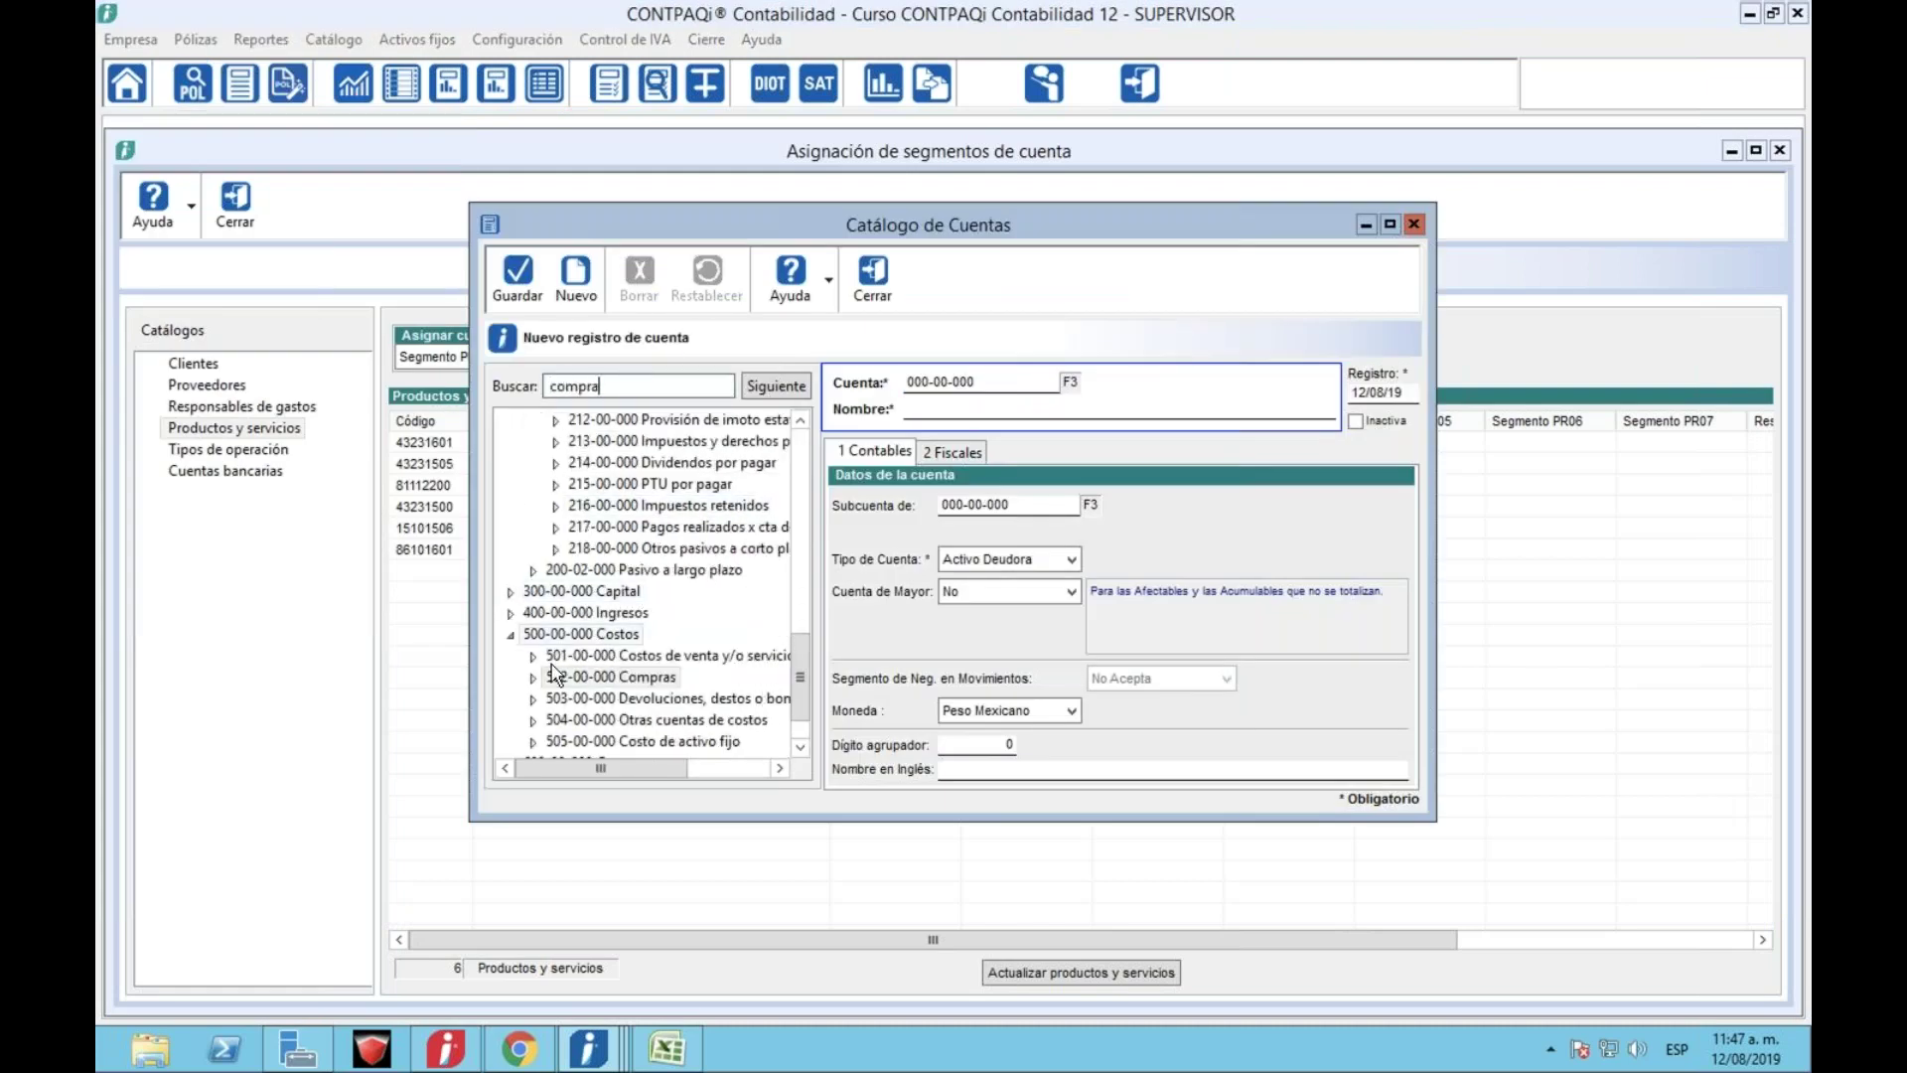
click(535, 677)
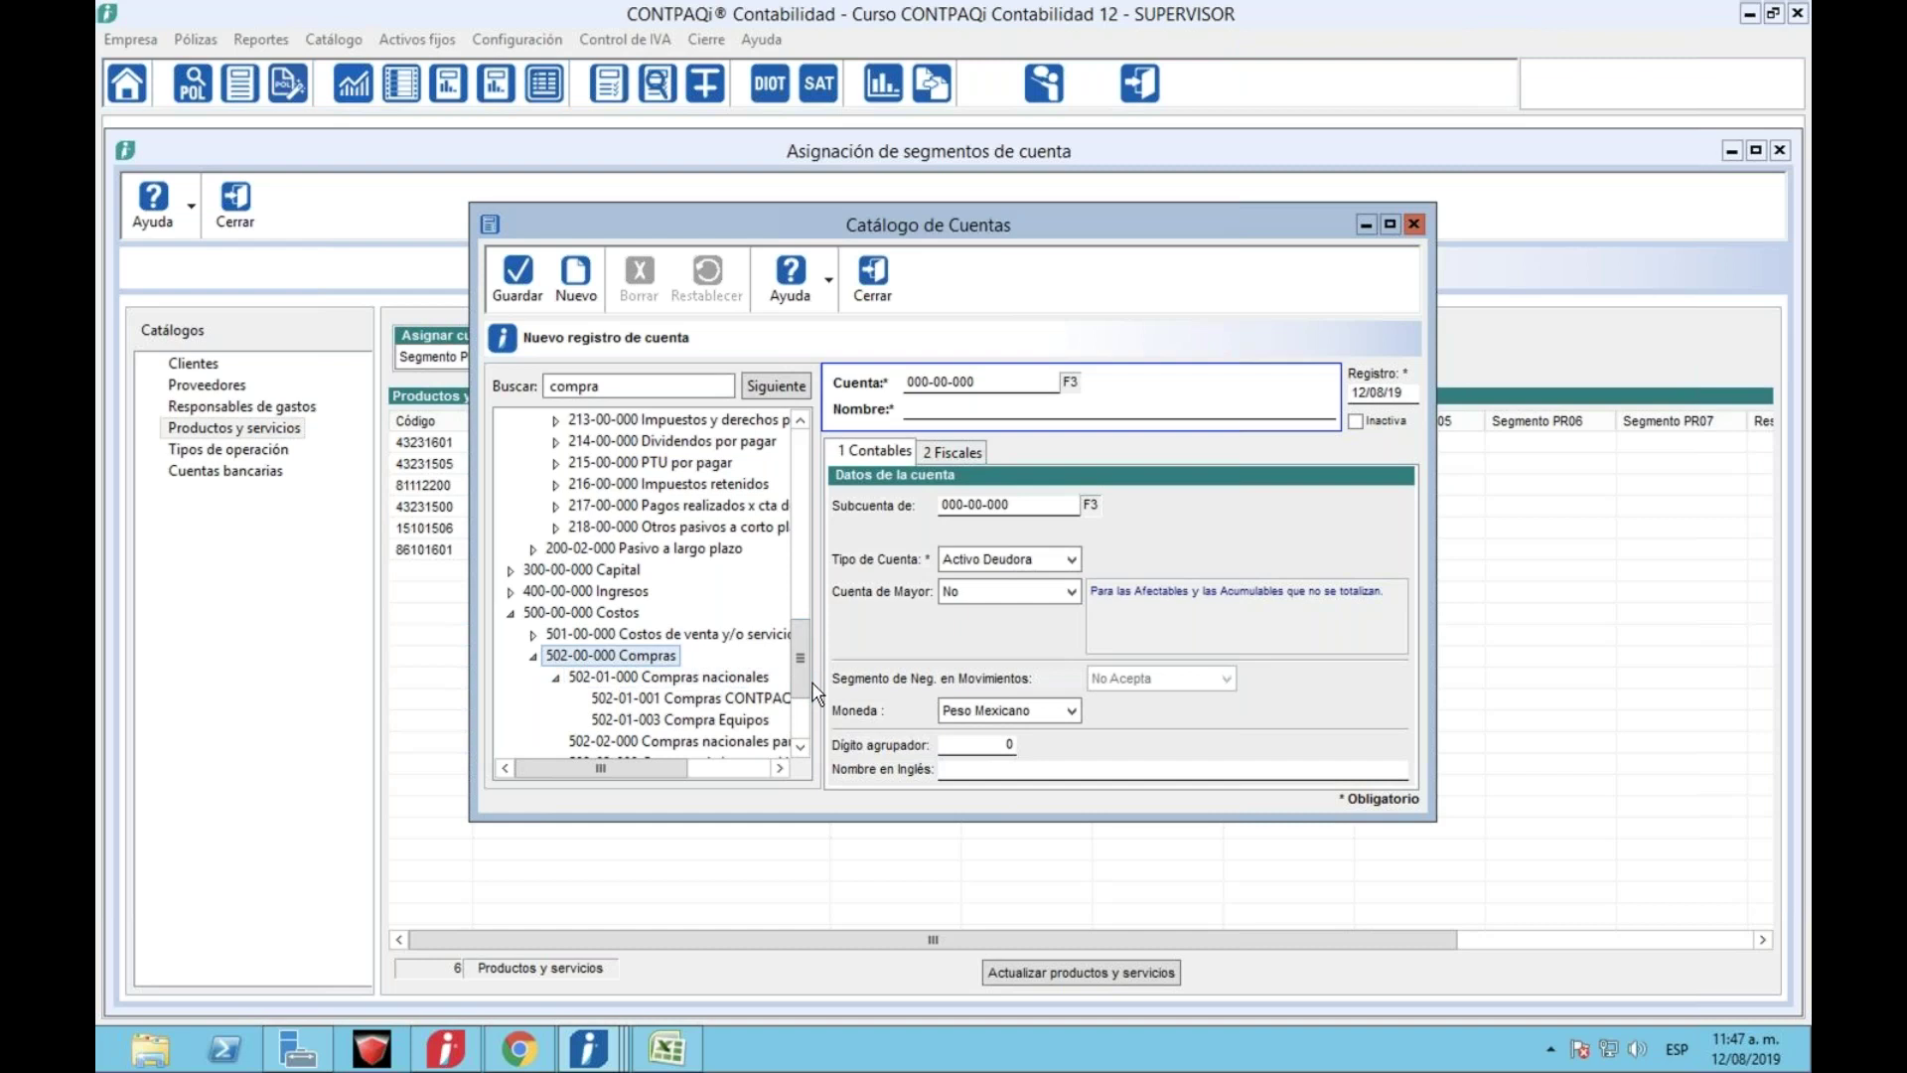
click(713, 721)
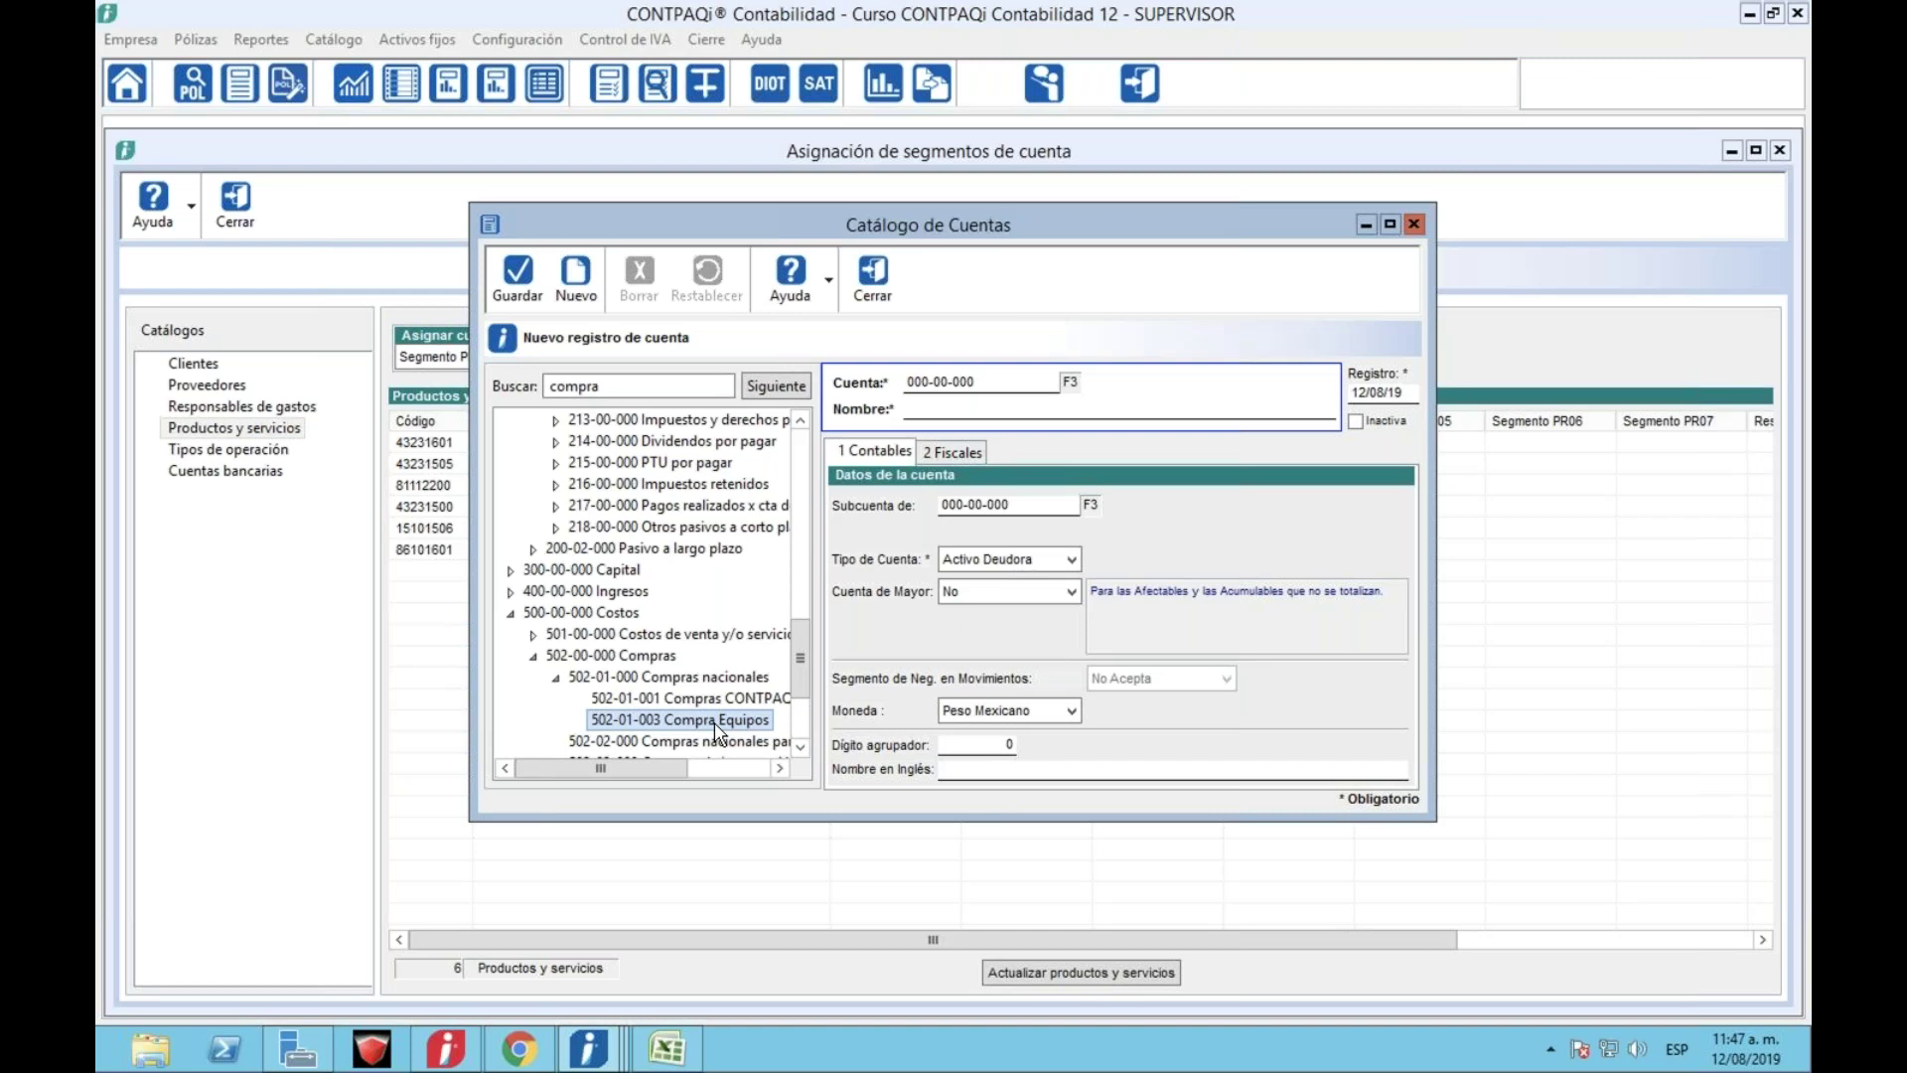
click(872, 278)
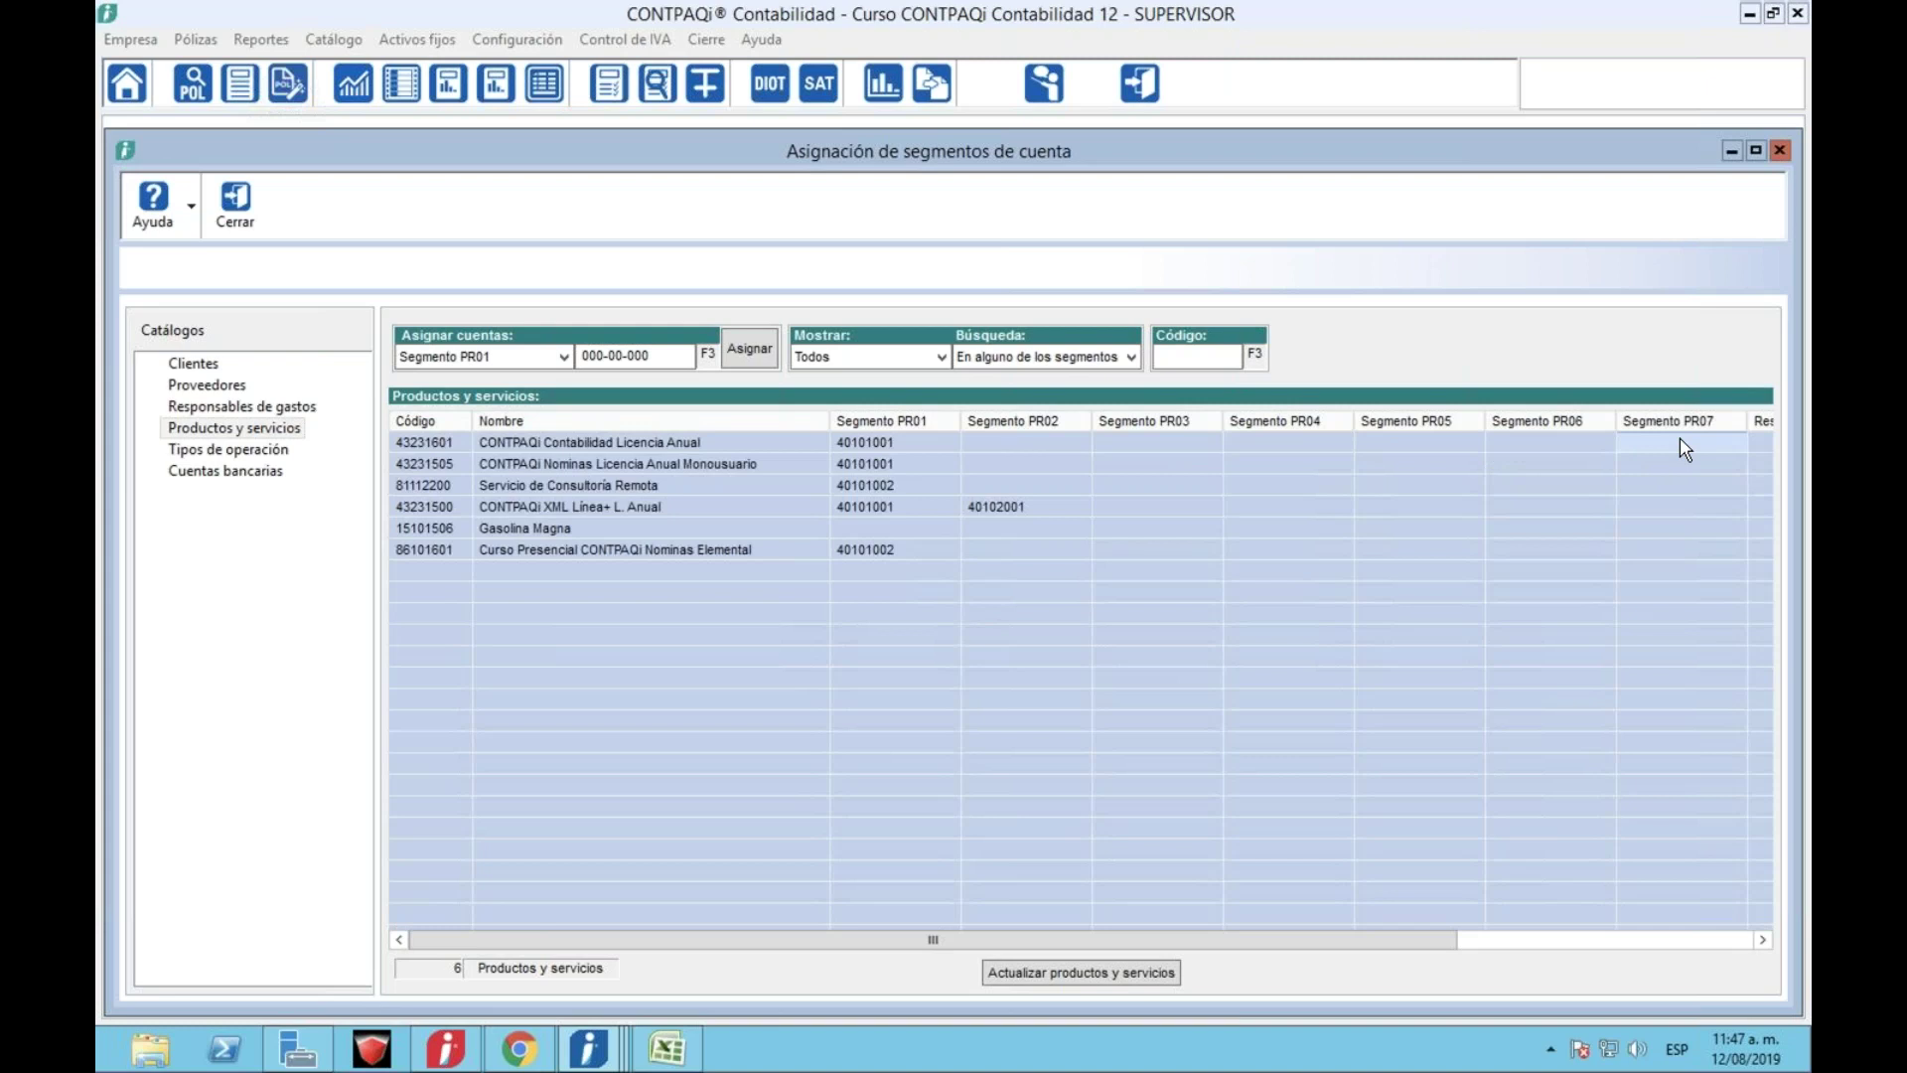
Enter account 50201001 in Segmento PR06 for the first four products.
click(1533, 447)
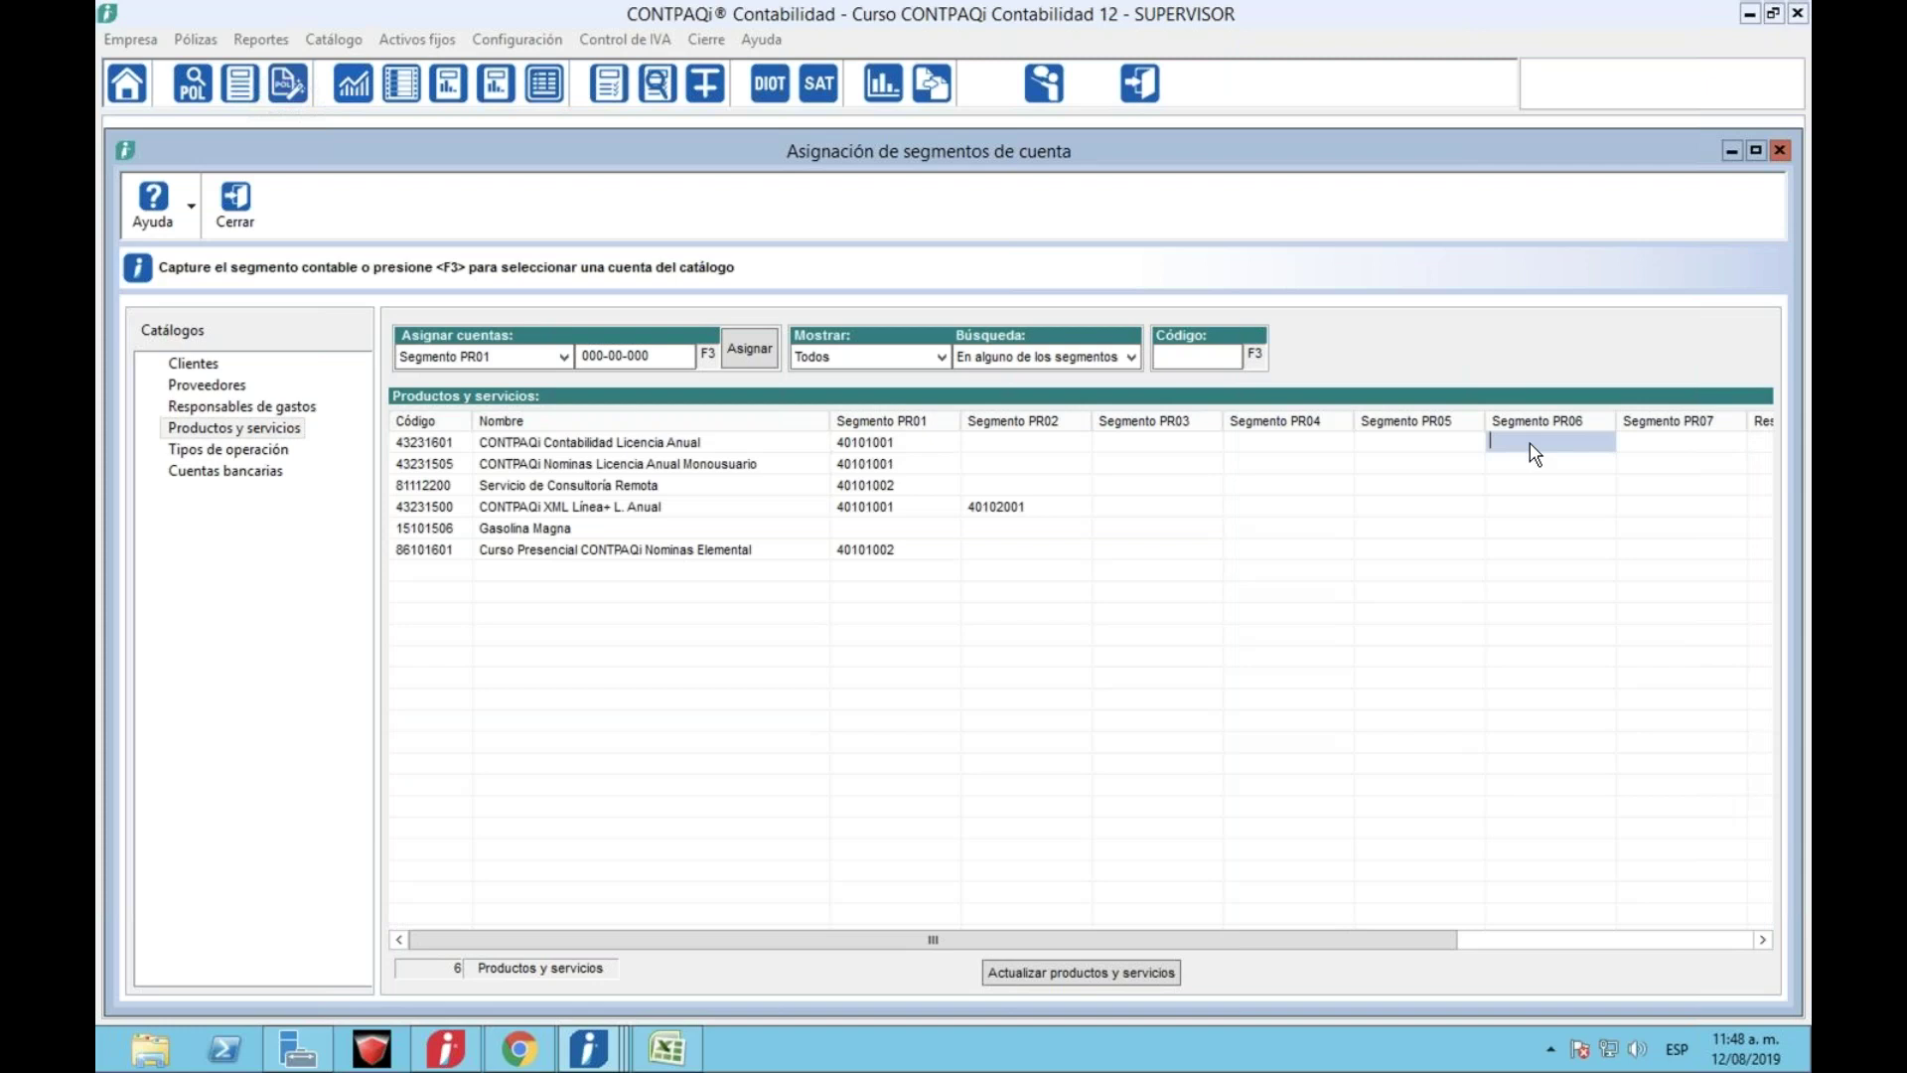
text(50201001)
key(Tab)
click(1522, 464)
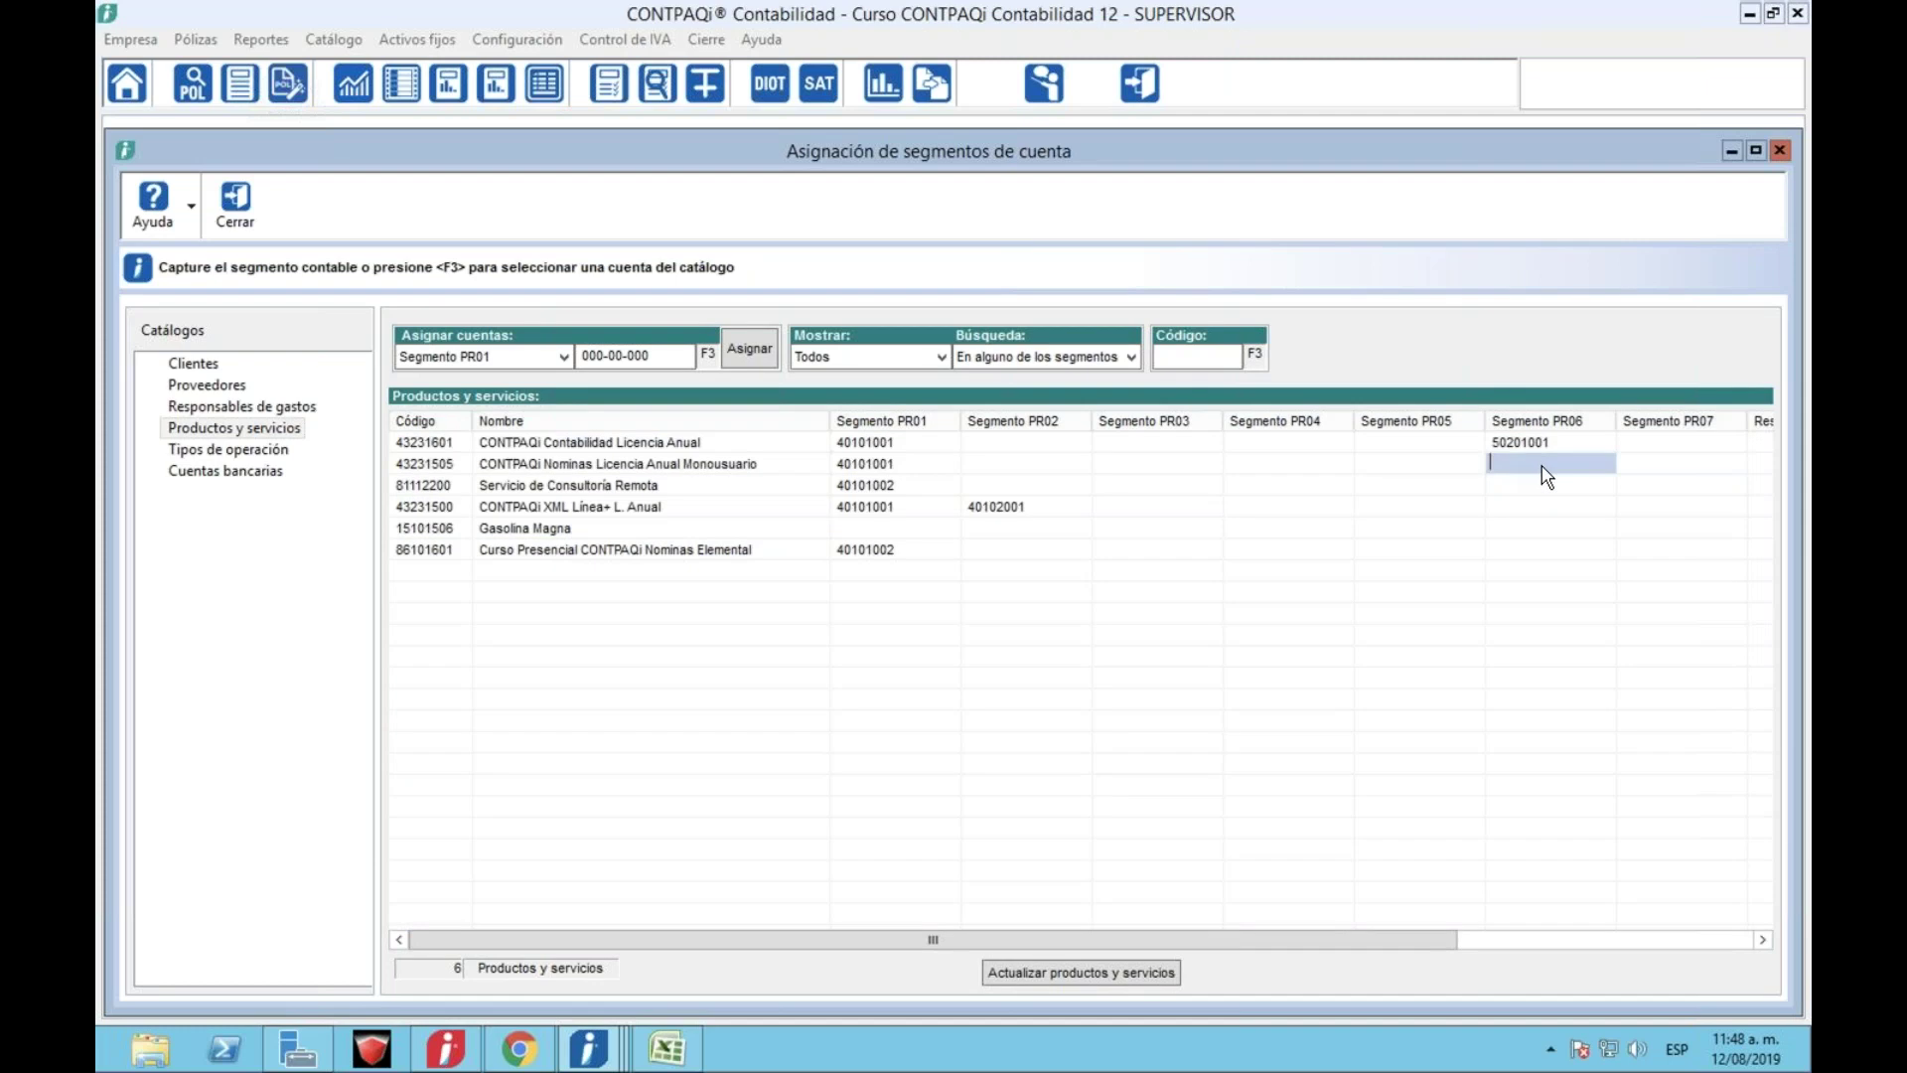
text(50201001)
click(1532, 486)
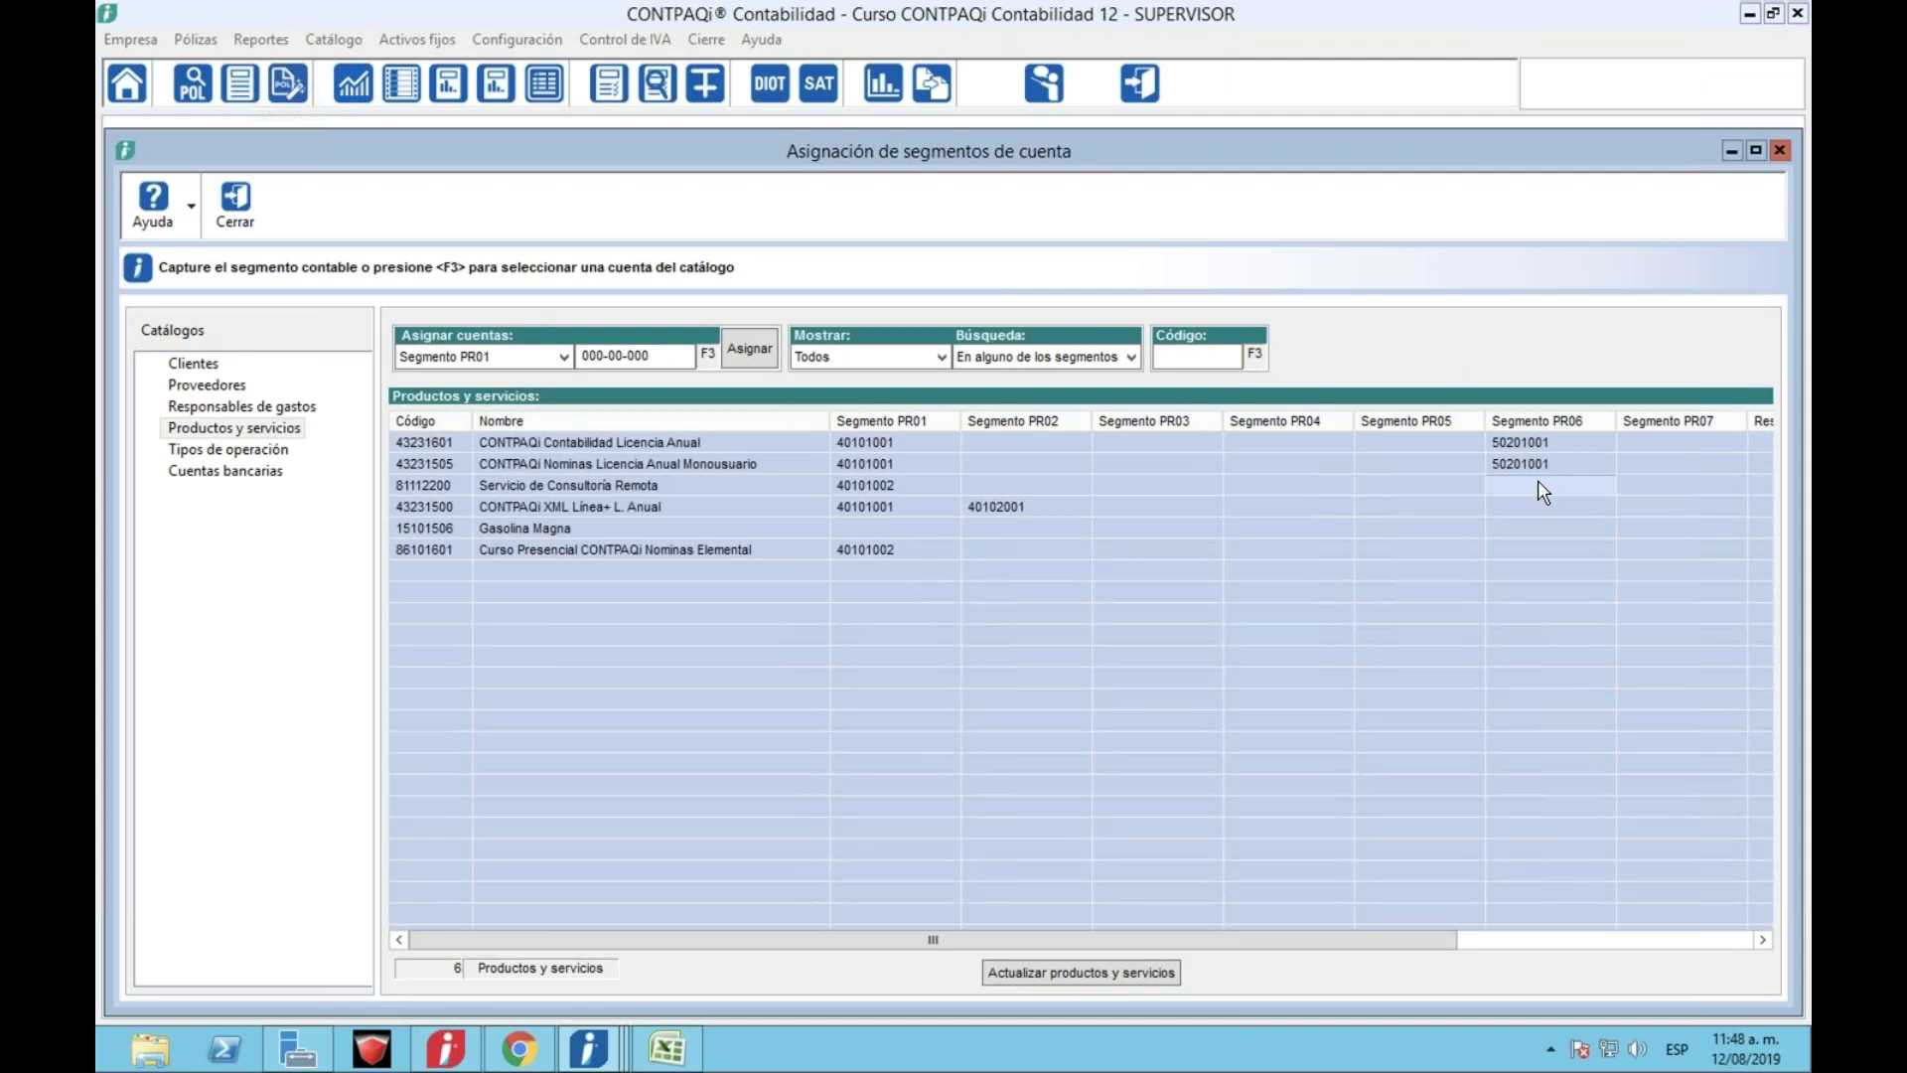
text(50)
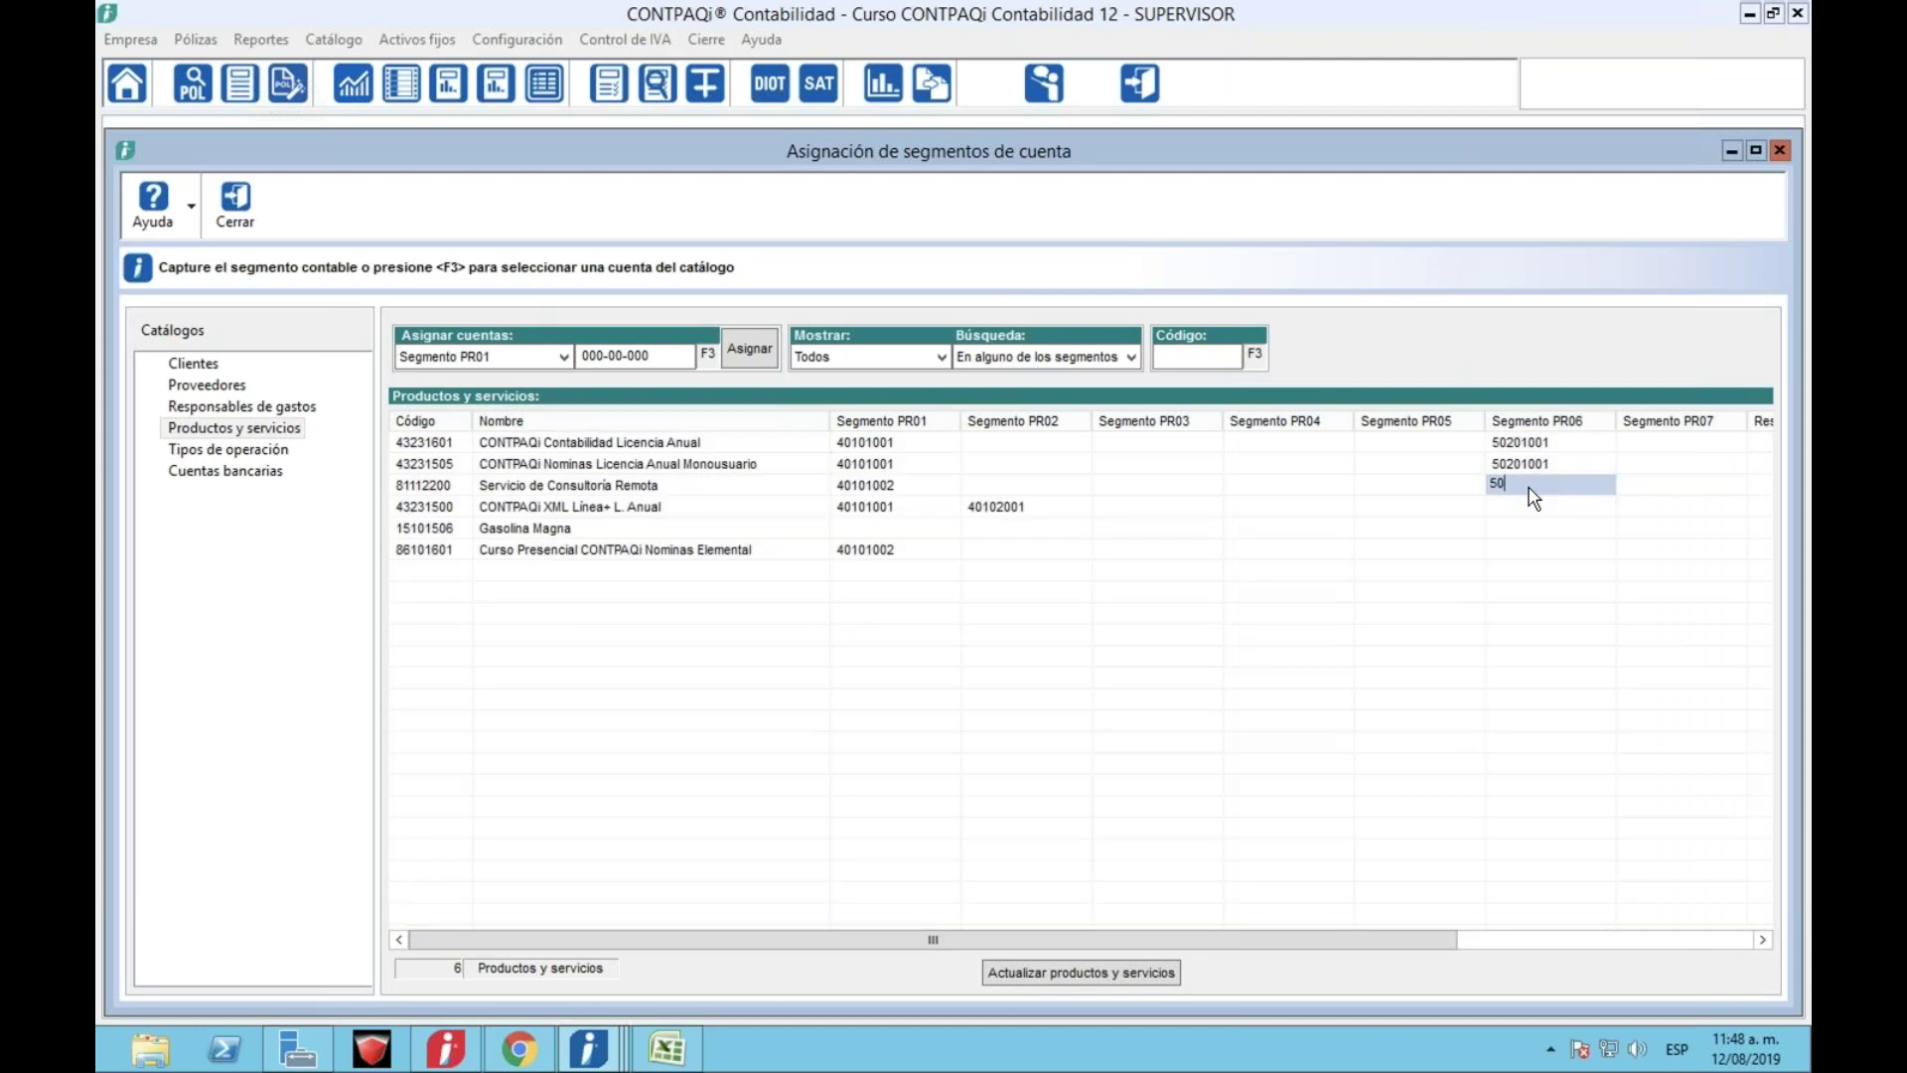
text(201001)
key(Tab)
click(1536, 509)
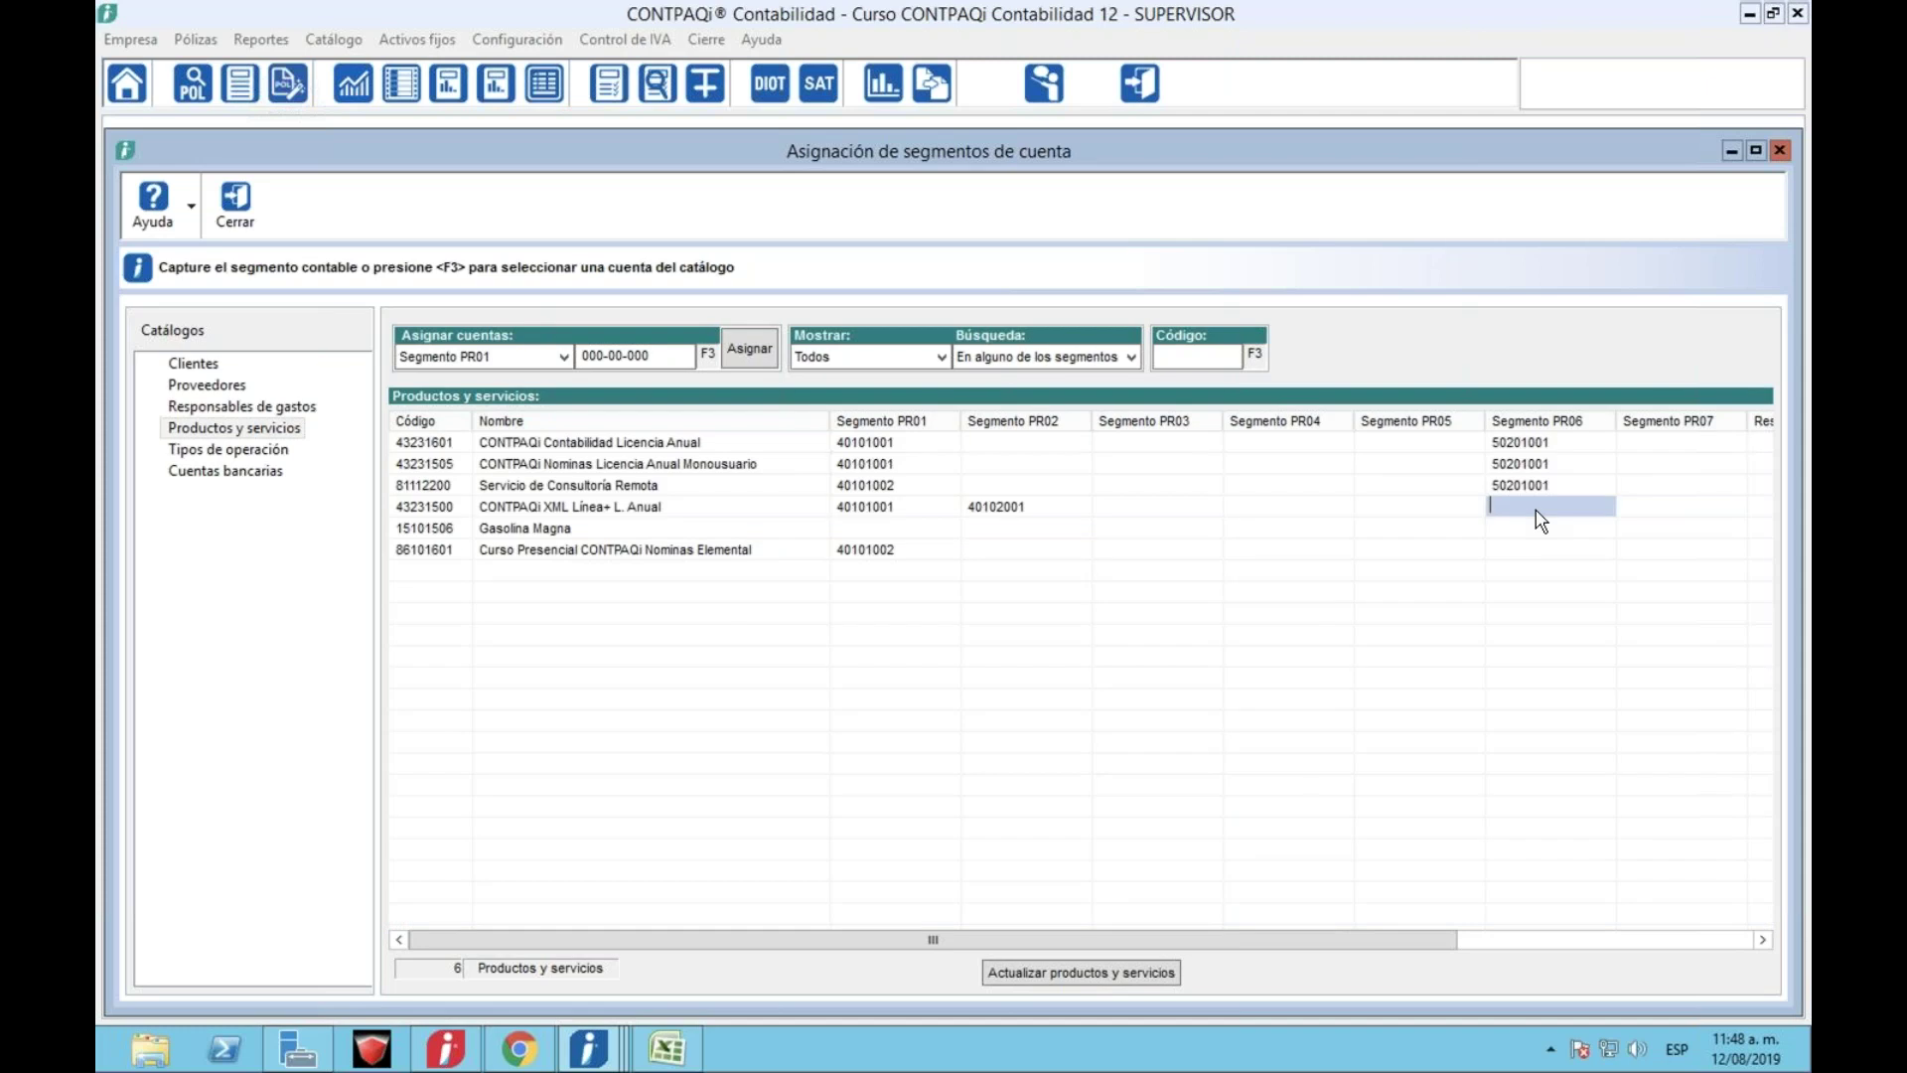
text(50201001)
key(Tab)
Select Gasolina Magna's empty PR06 cell and go to the configuration functions.
click(795, 534)
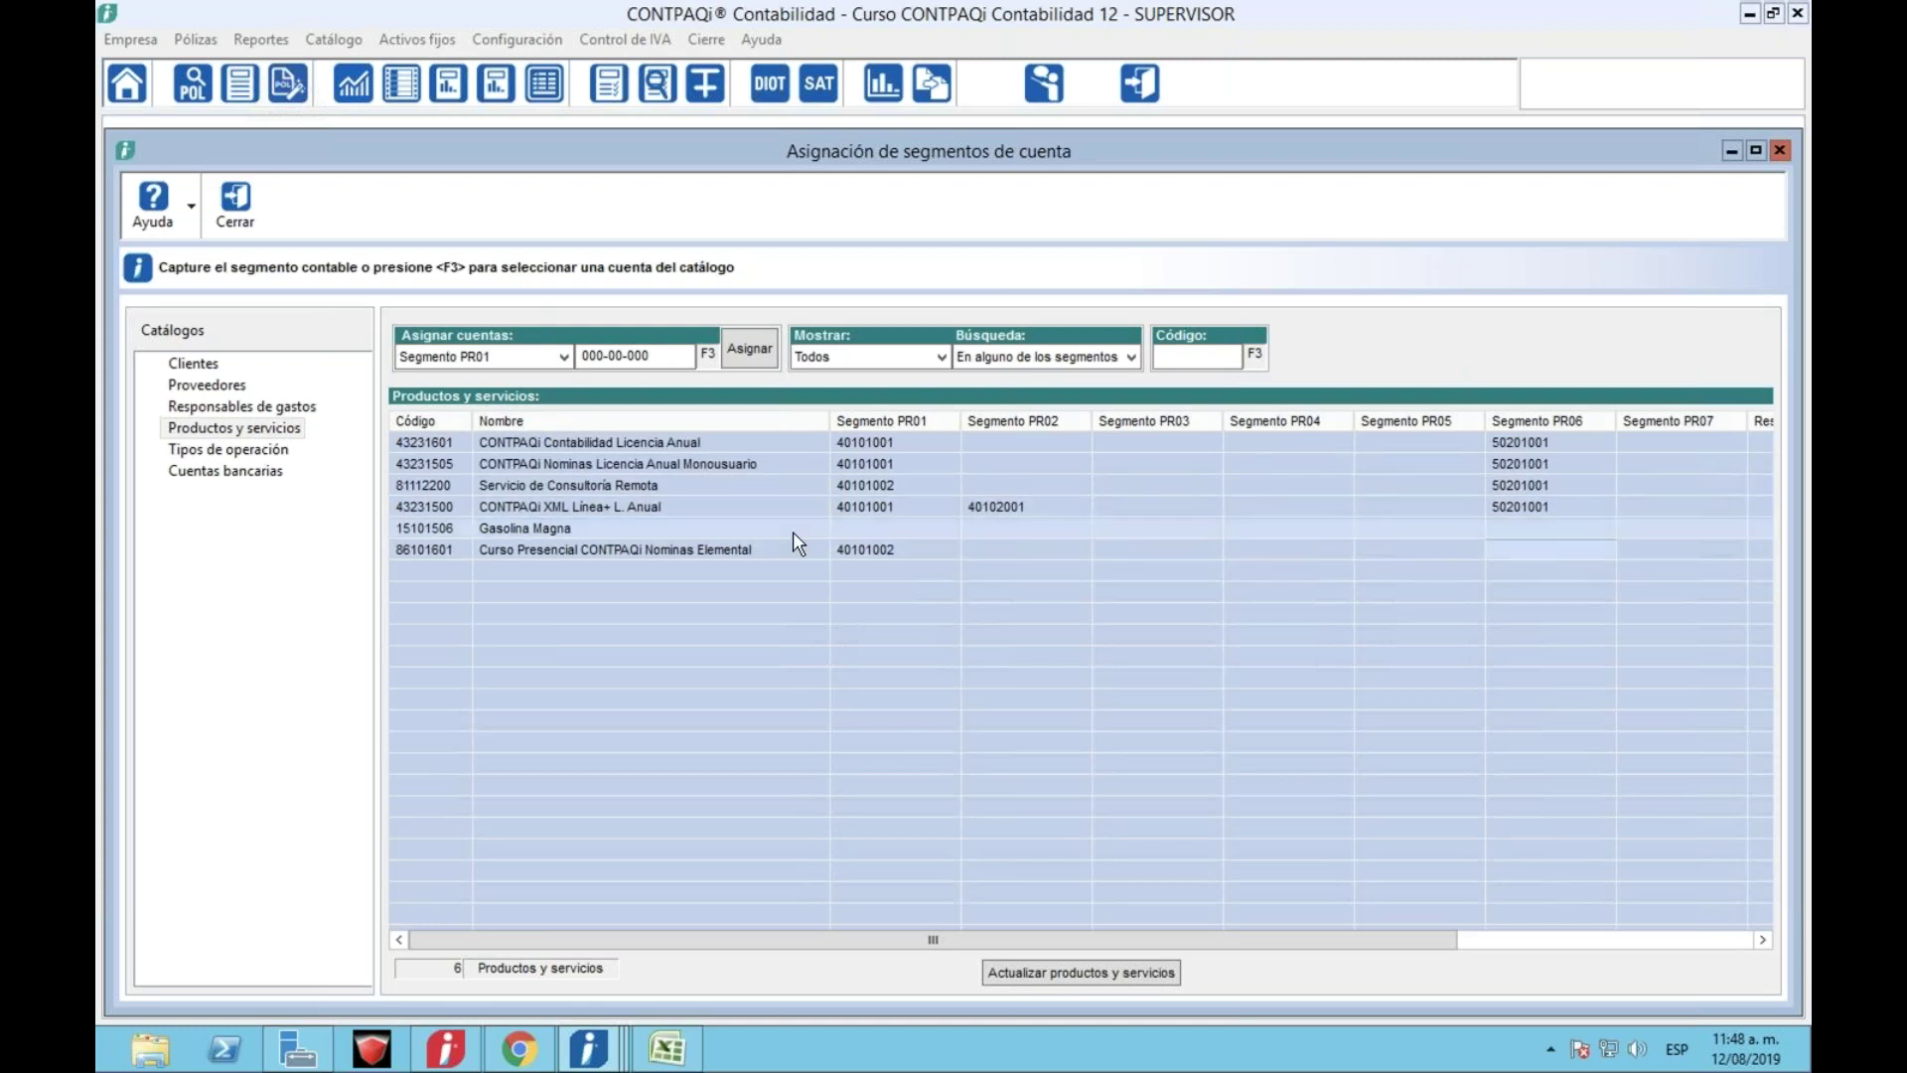
click(1523, 529)
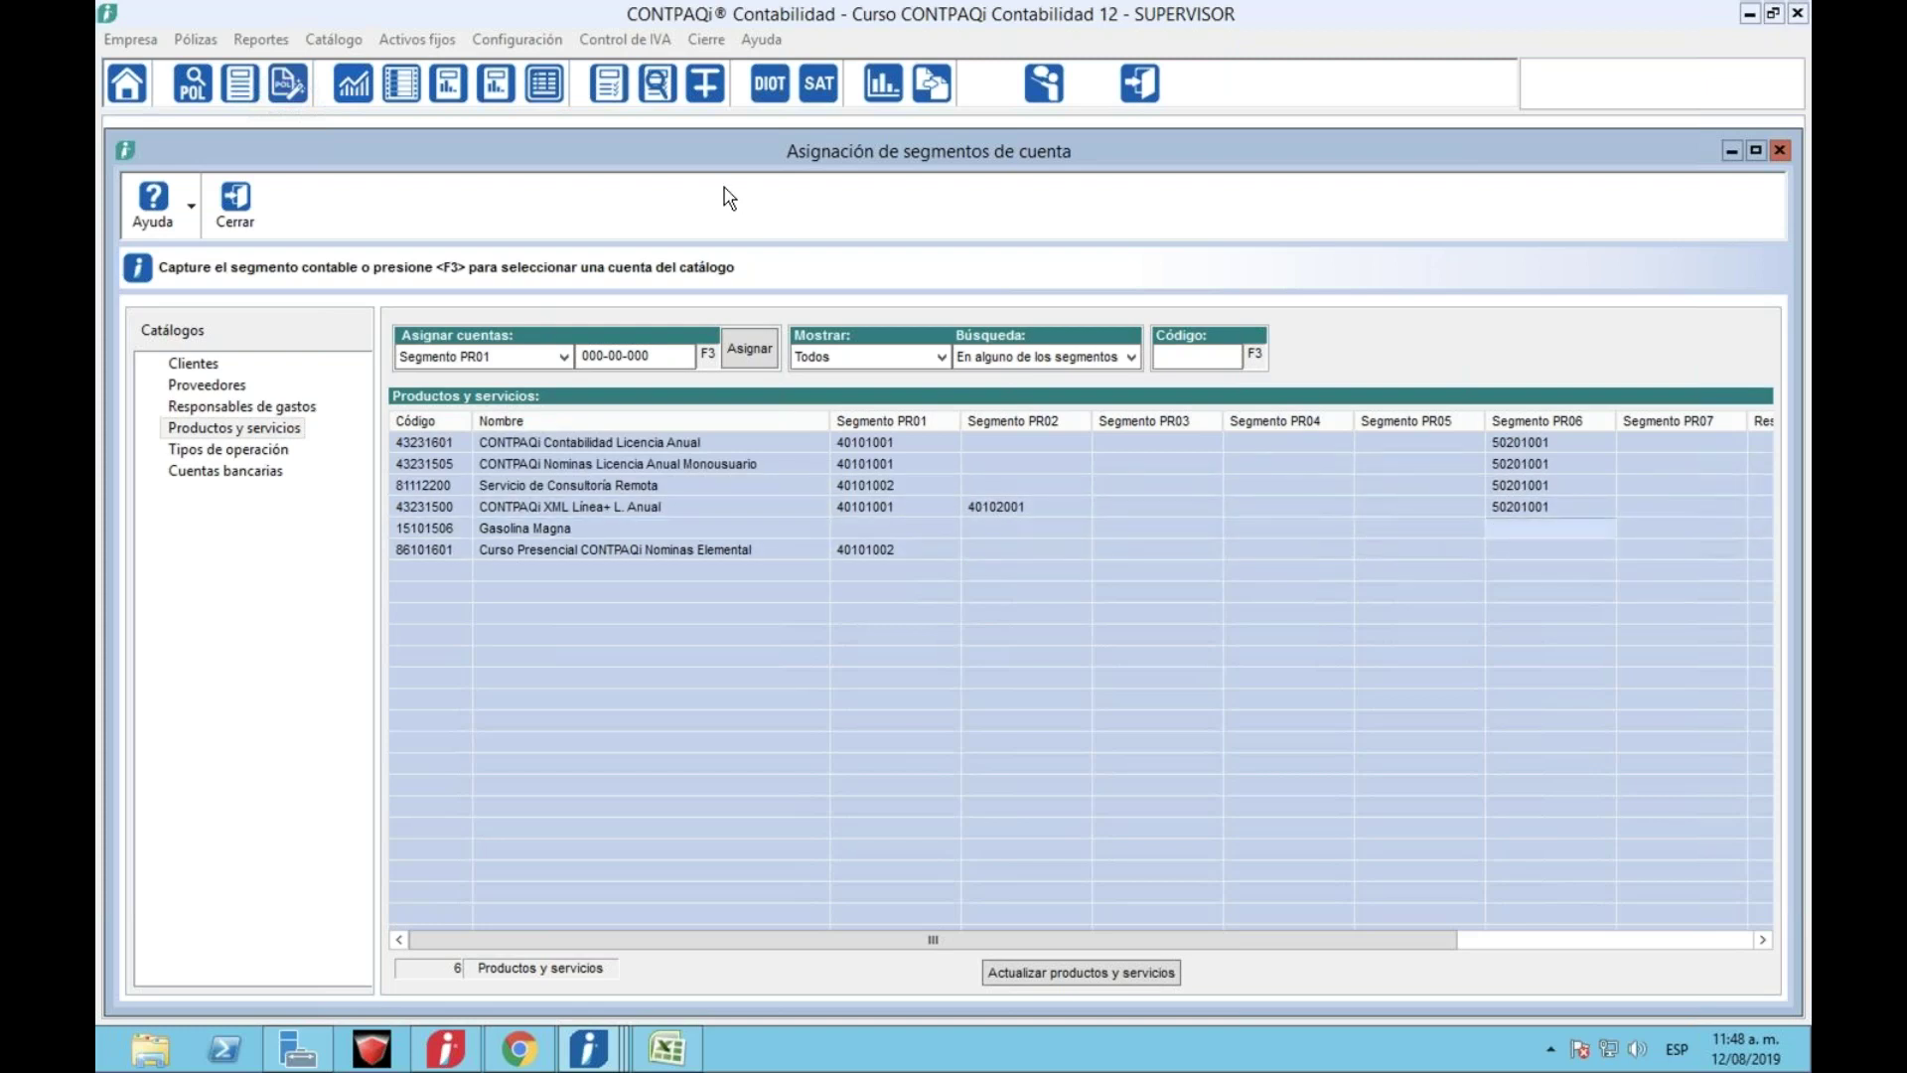
click(501, 37)
Decline closing all windows and open the Catálogo de Cuentas.
click(463, 72)
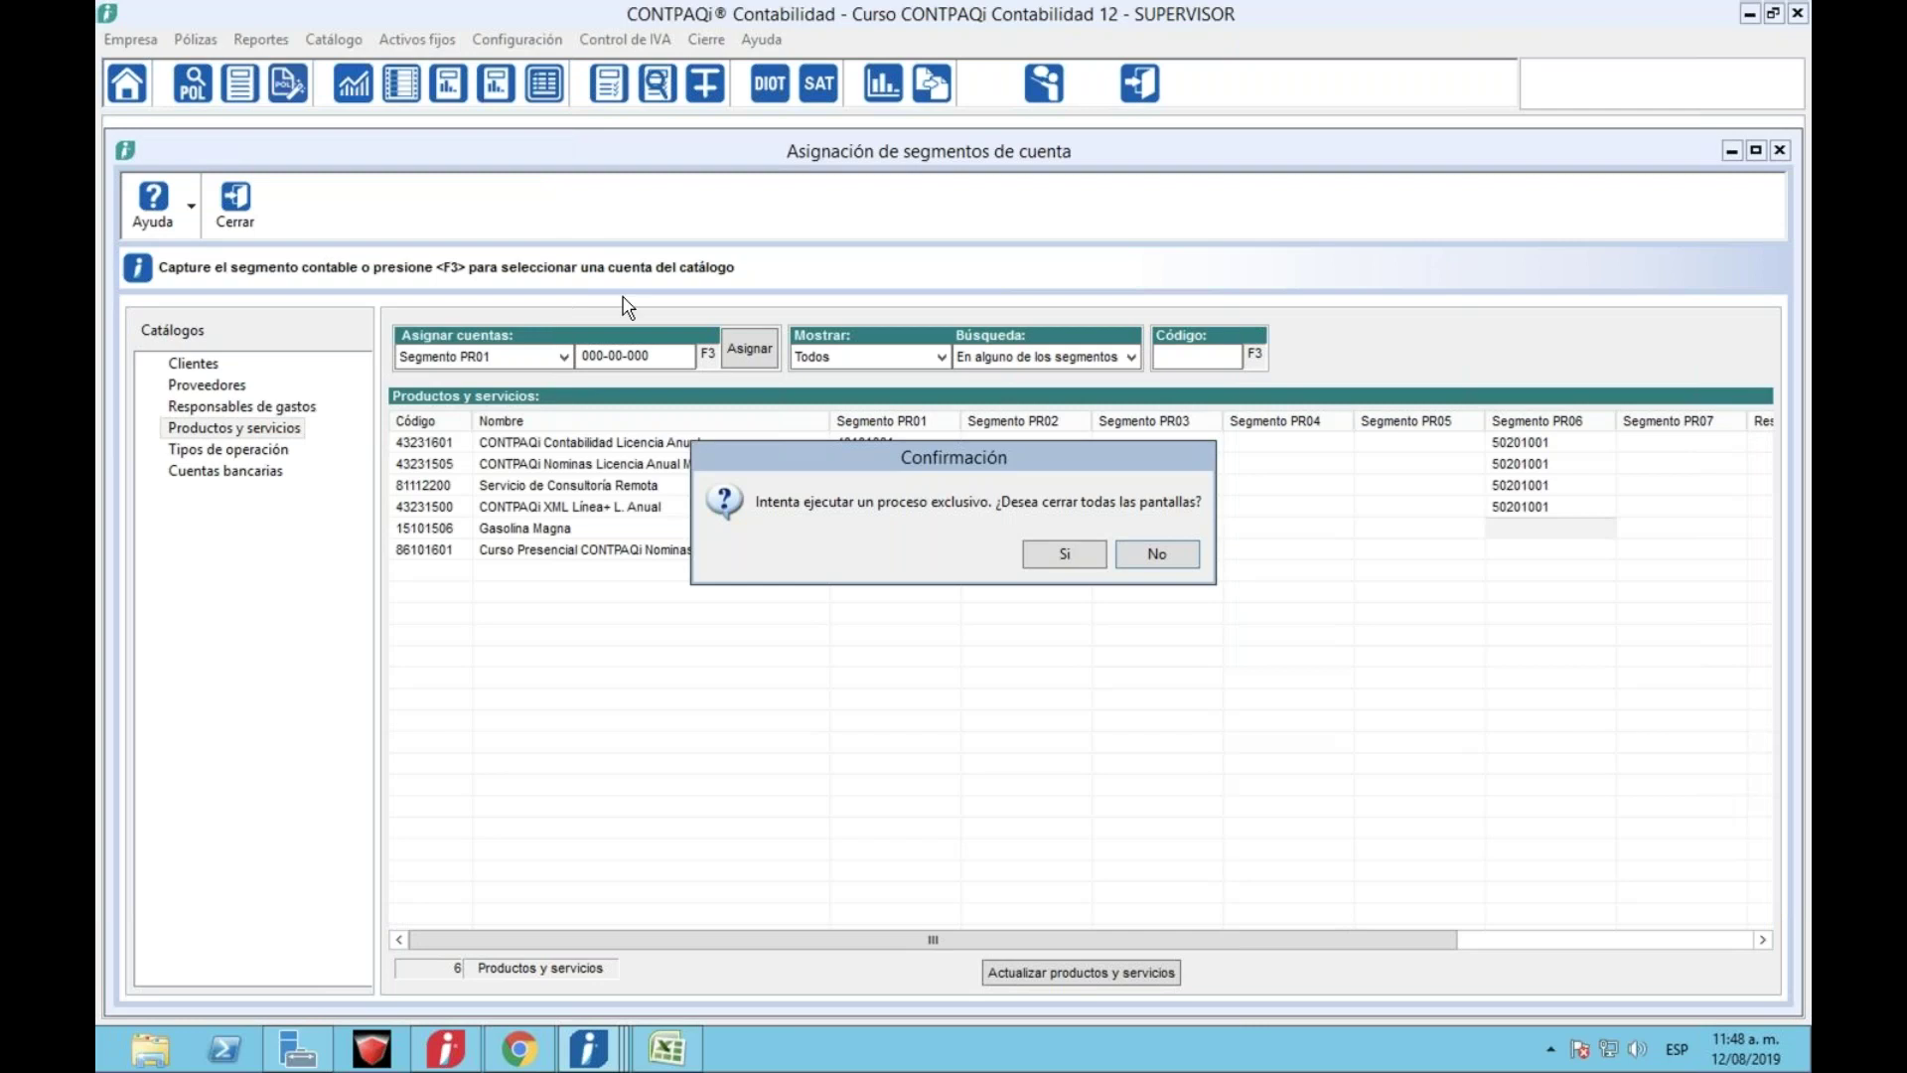
click(1158, 553)
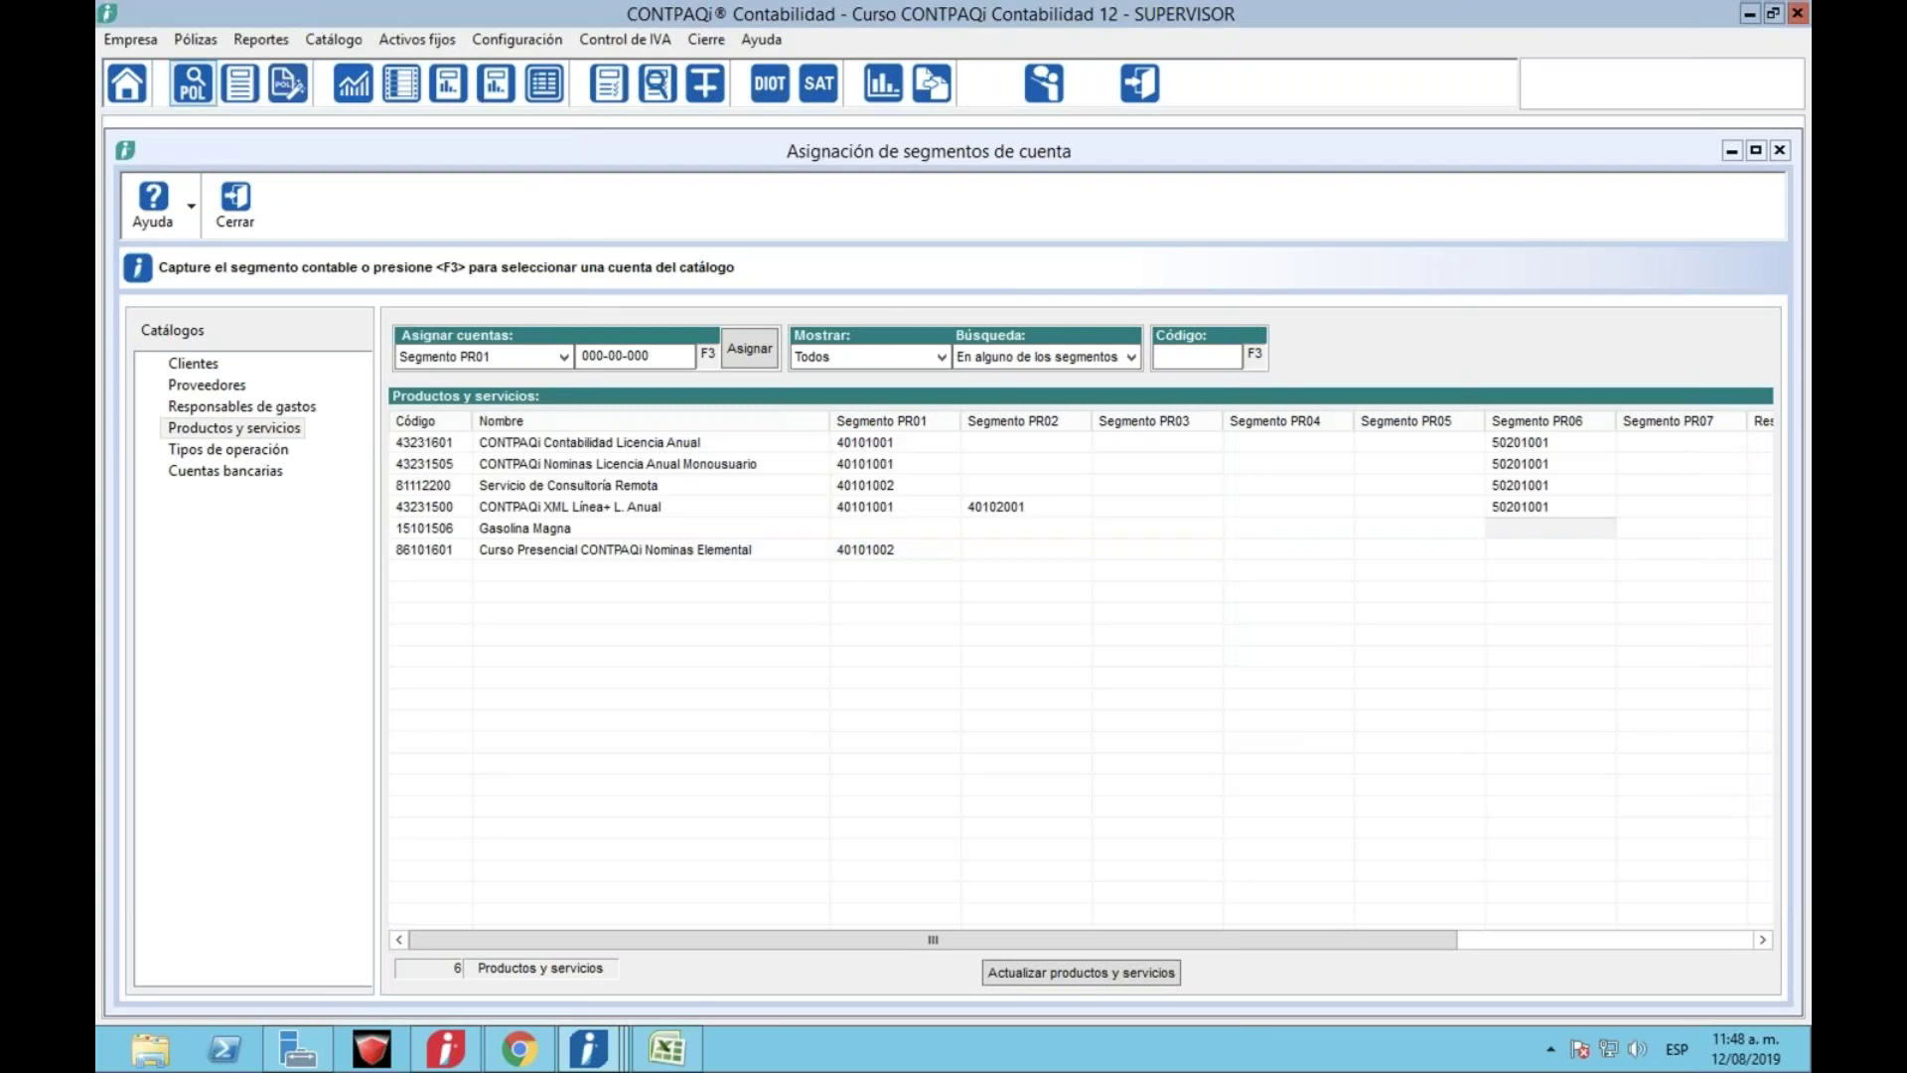
click(334, 38)
click(334, 68)
Search 600, locate 601-48-000 Combustibles y lubricantes under Gastos generales, and close the catalogue.
click(683, 385)
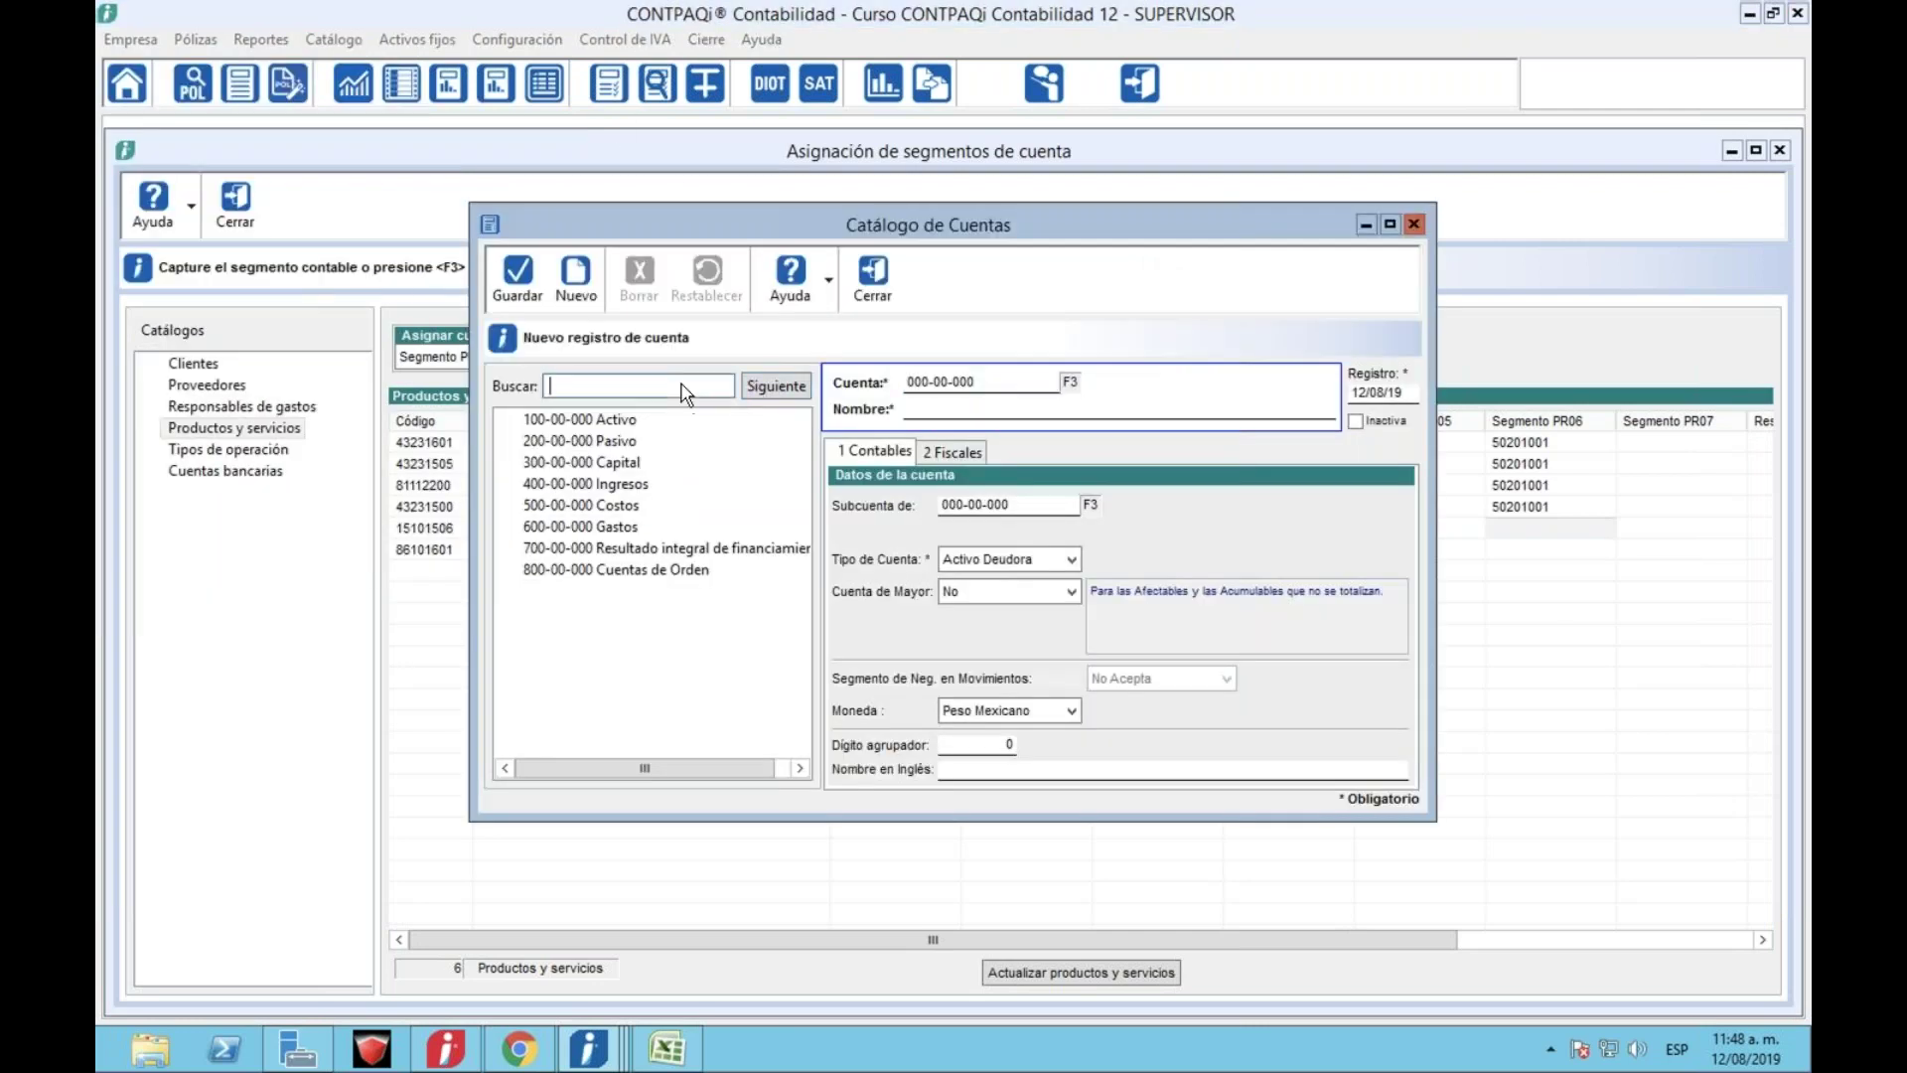
text(600)
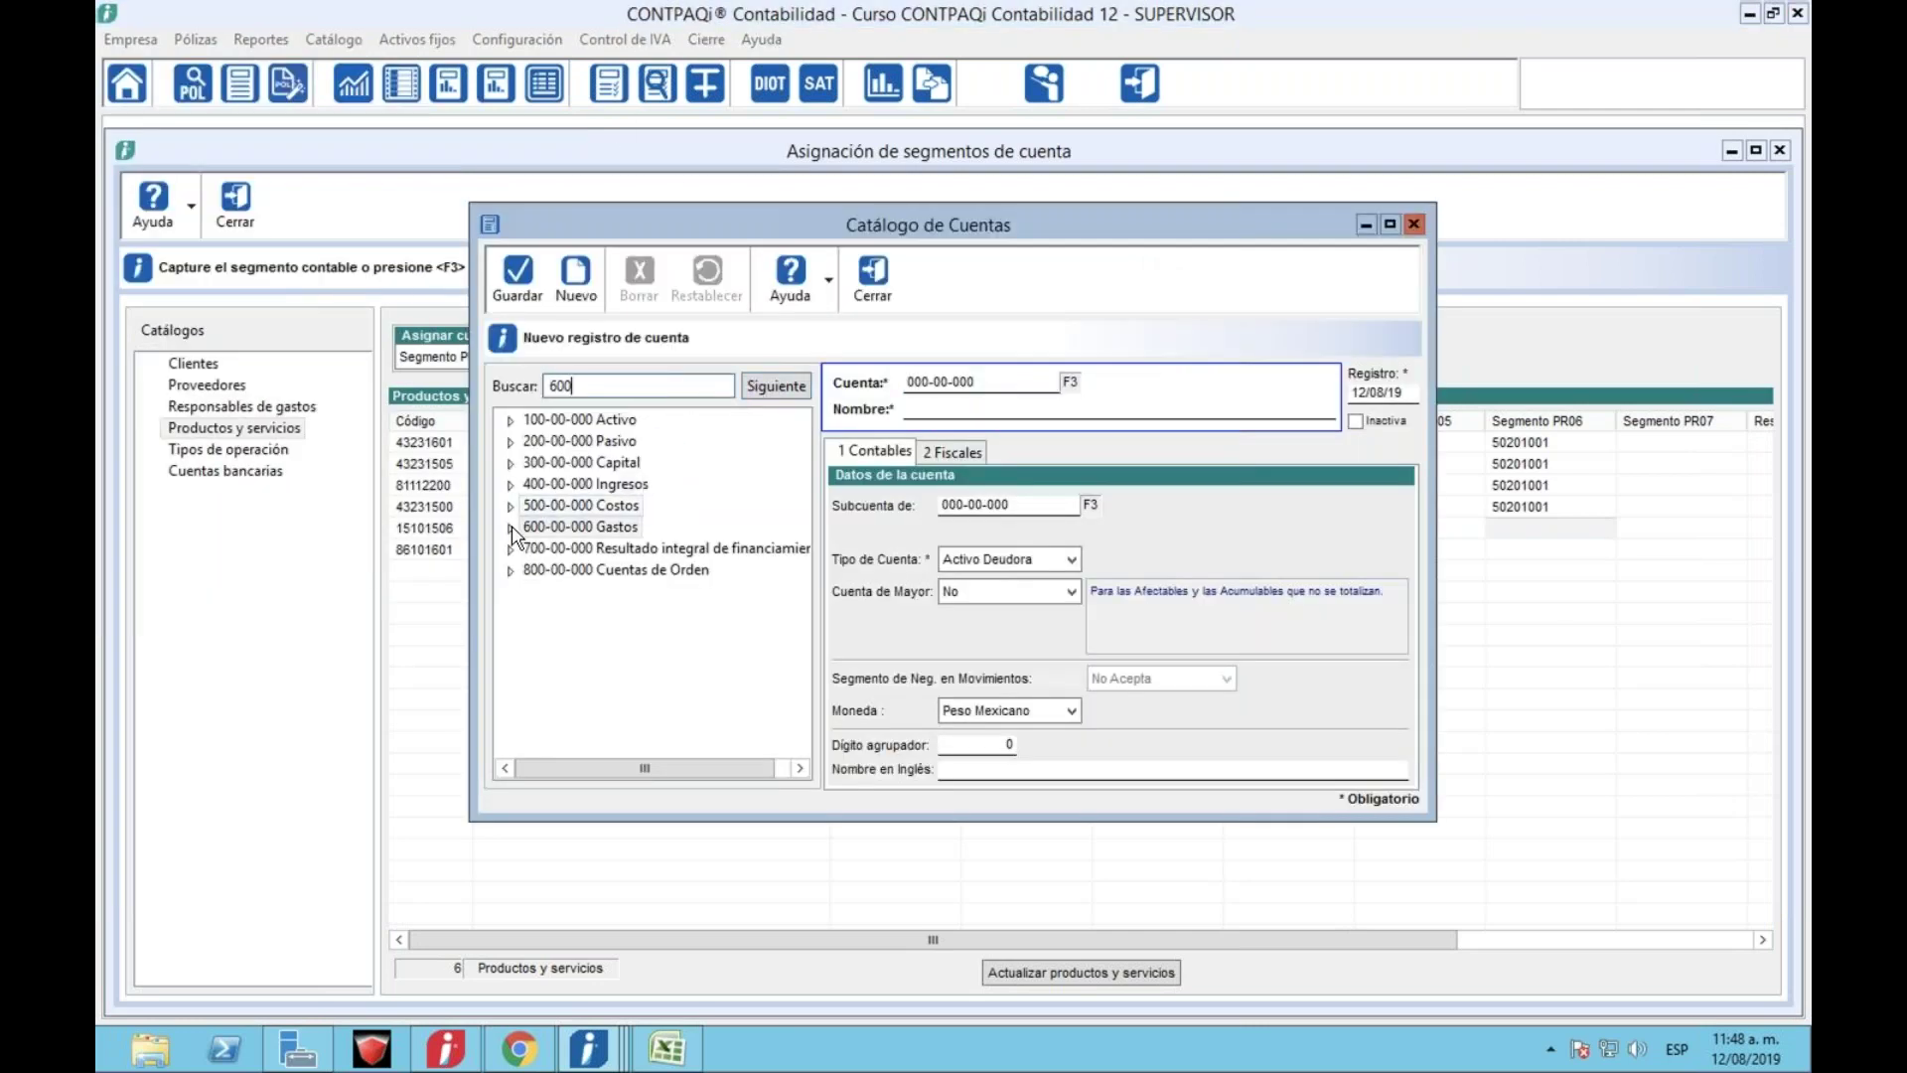
click(517, 526)
click(533, 463)
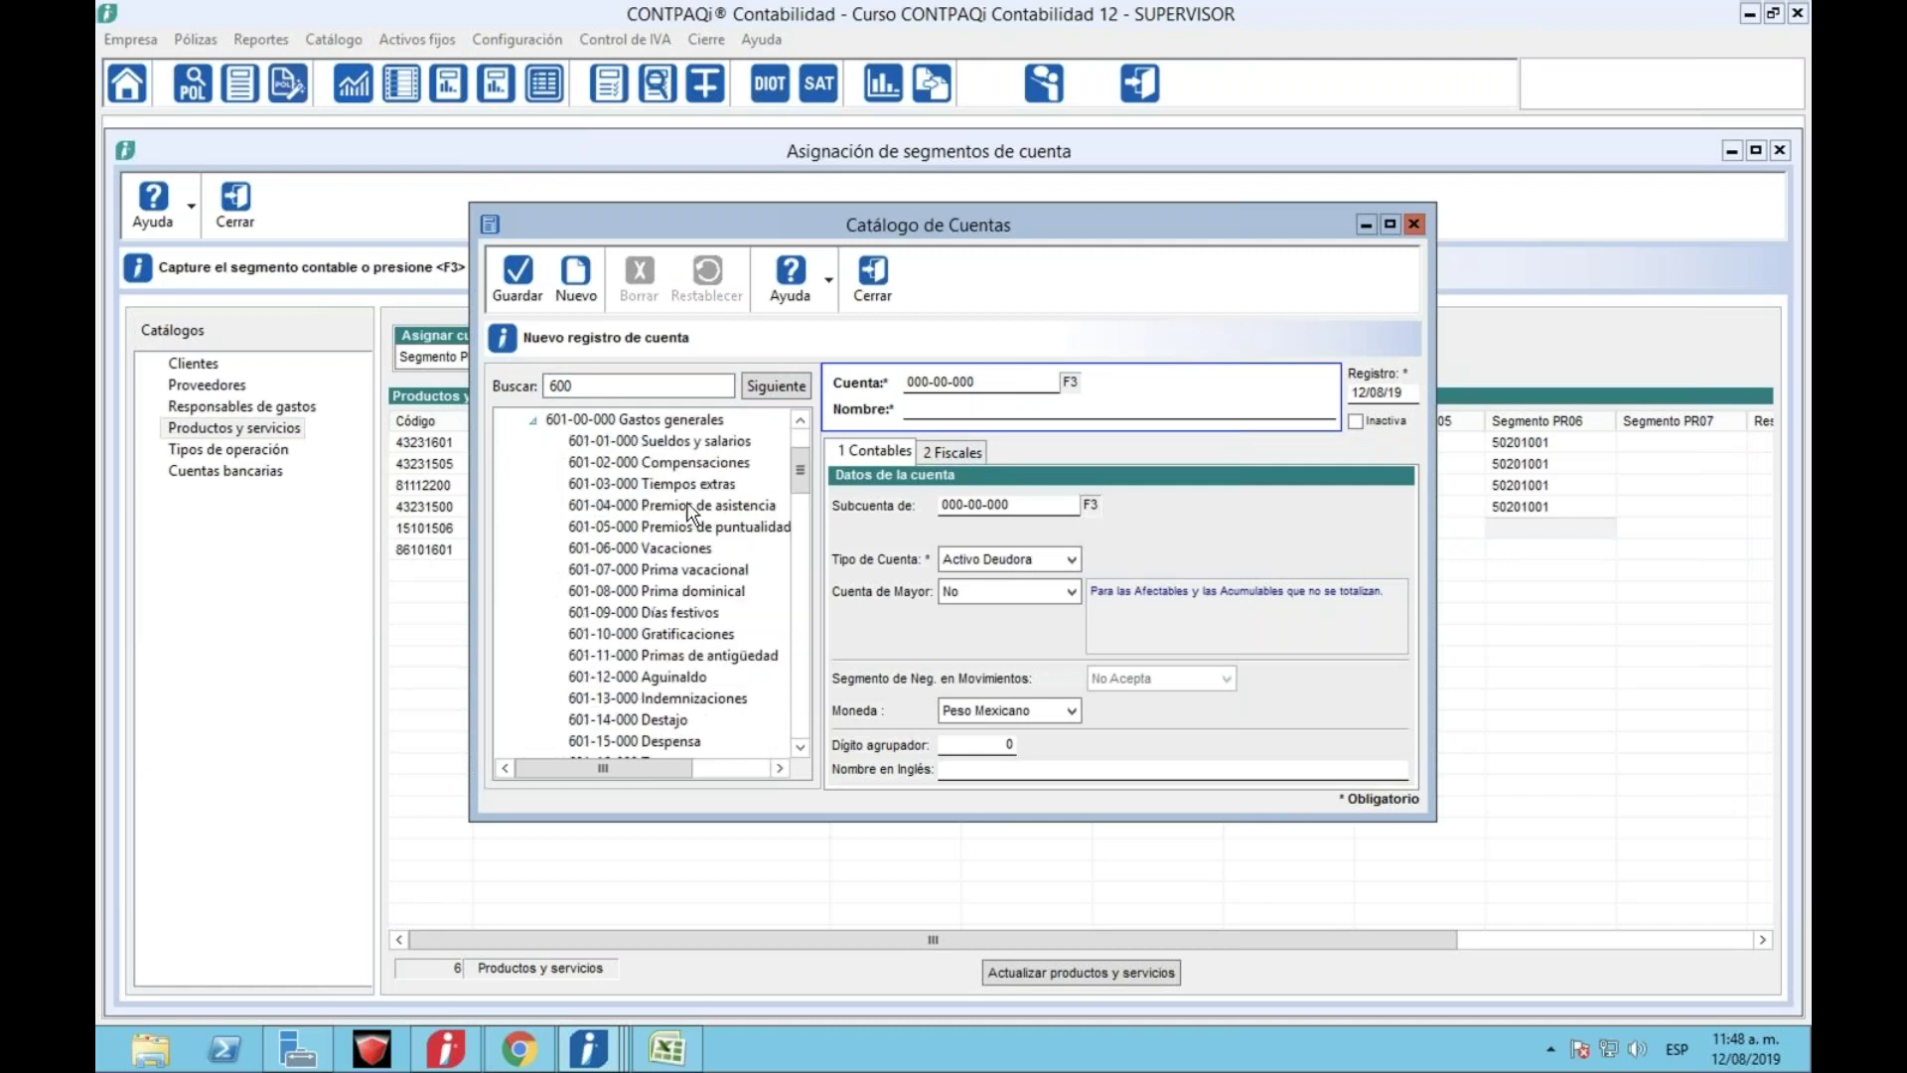
drag(796, 453, 796, 568)
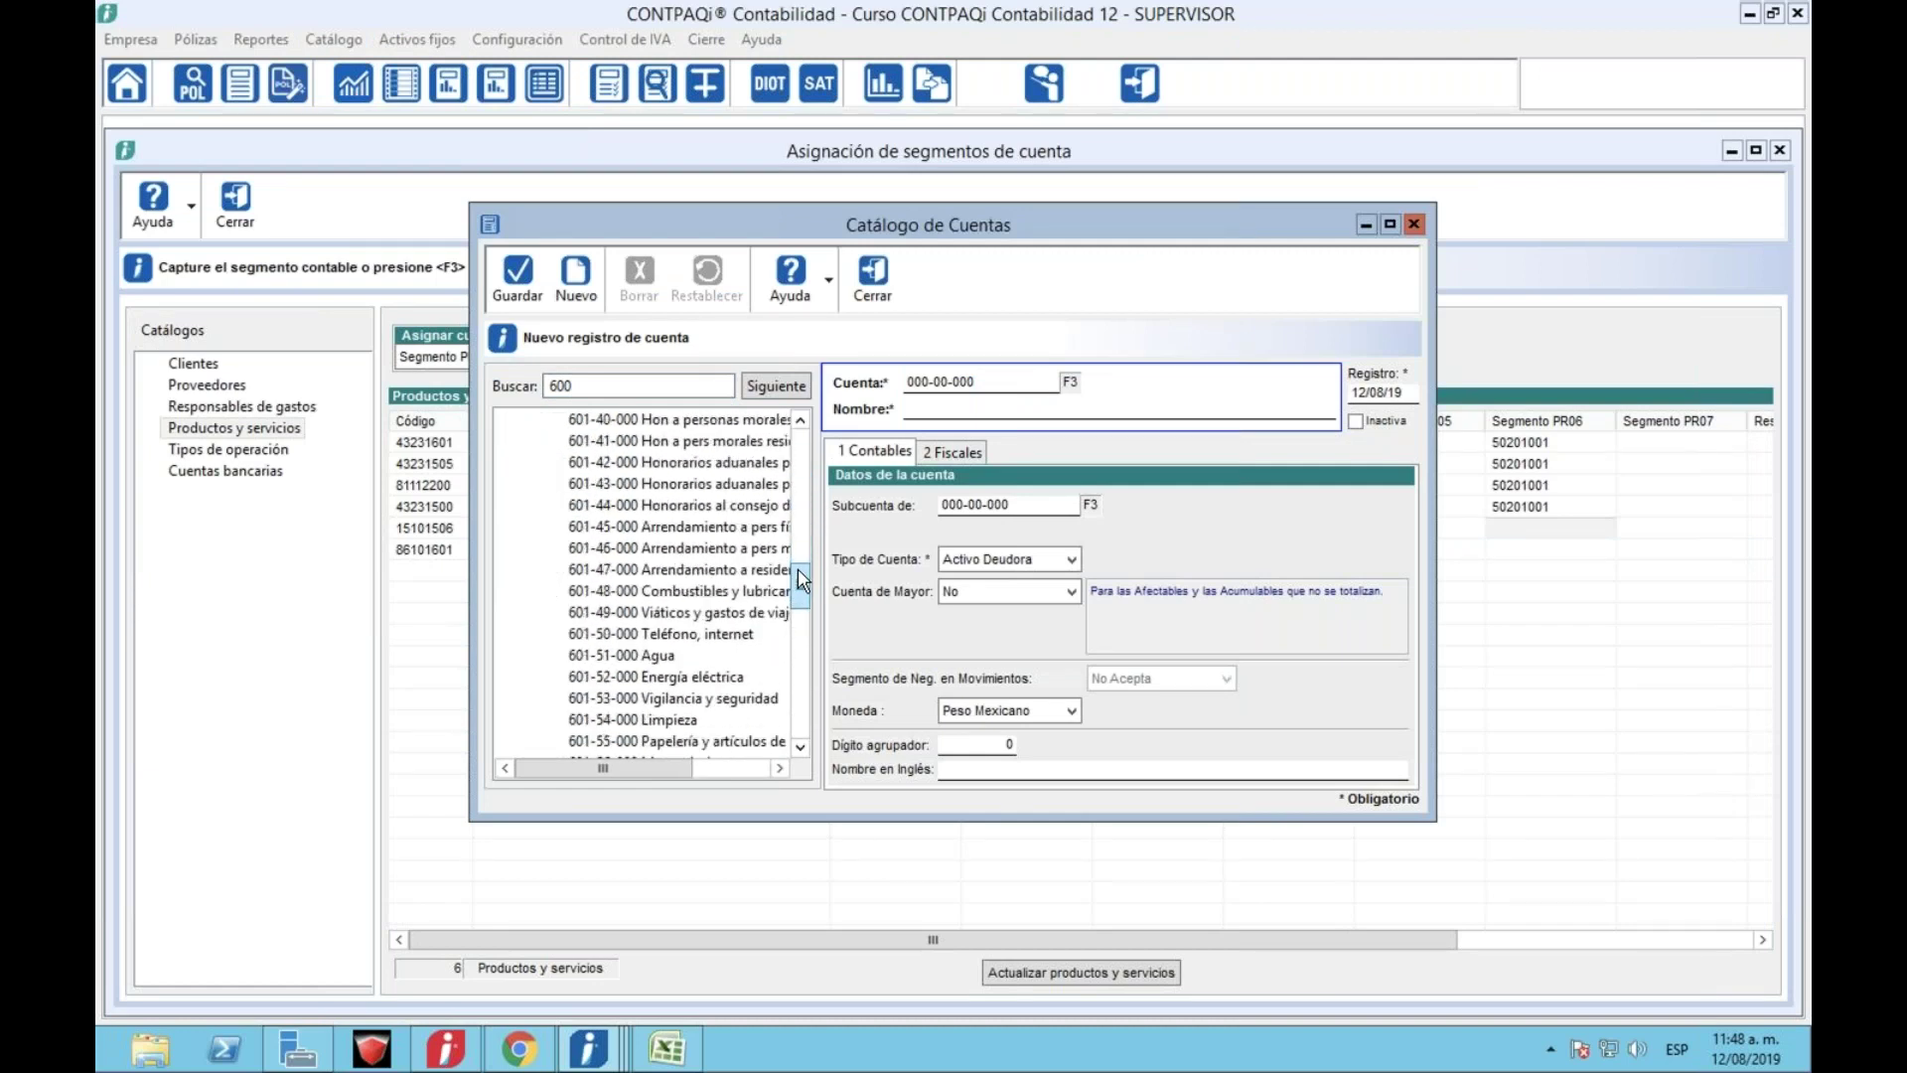
click(611, 592)
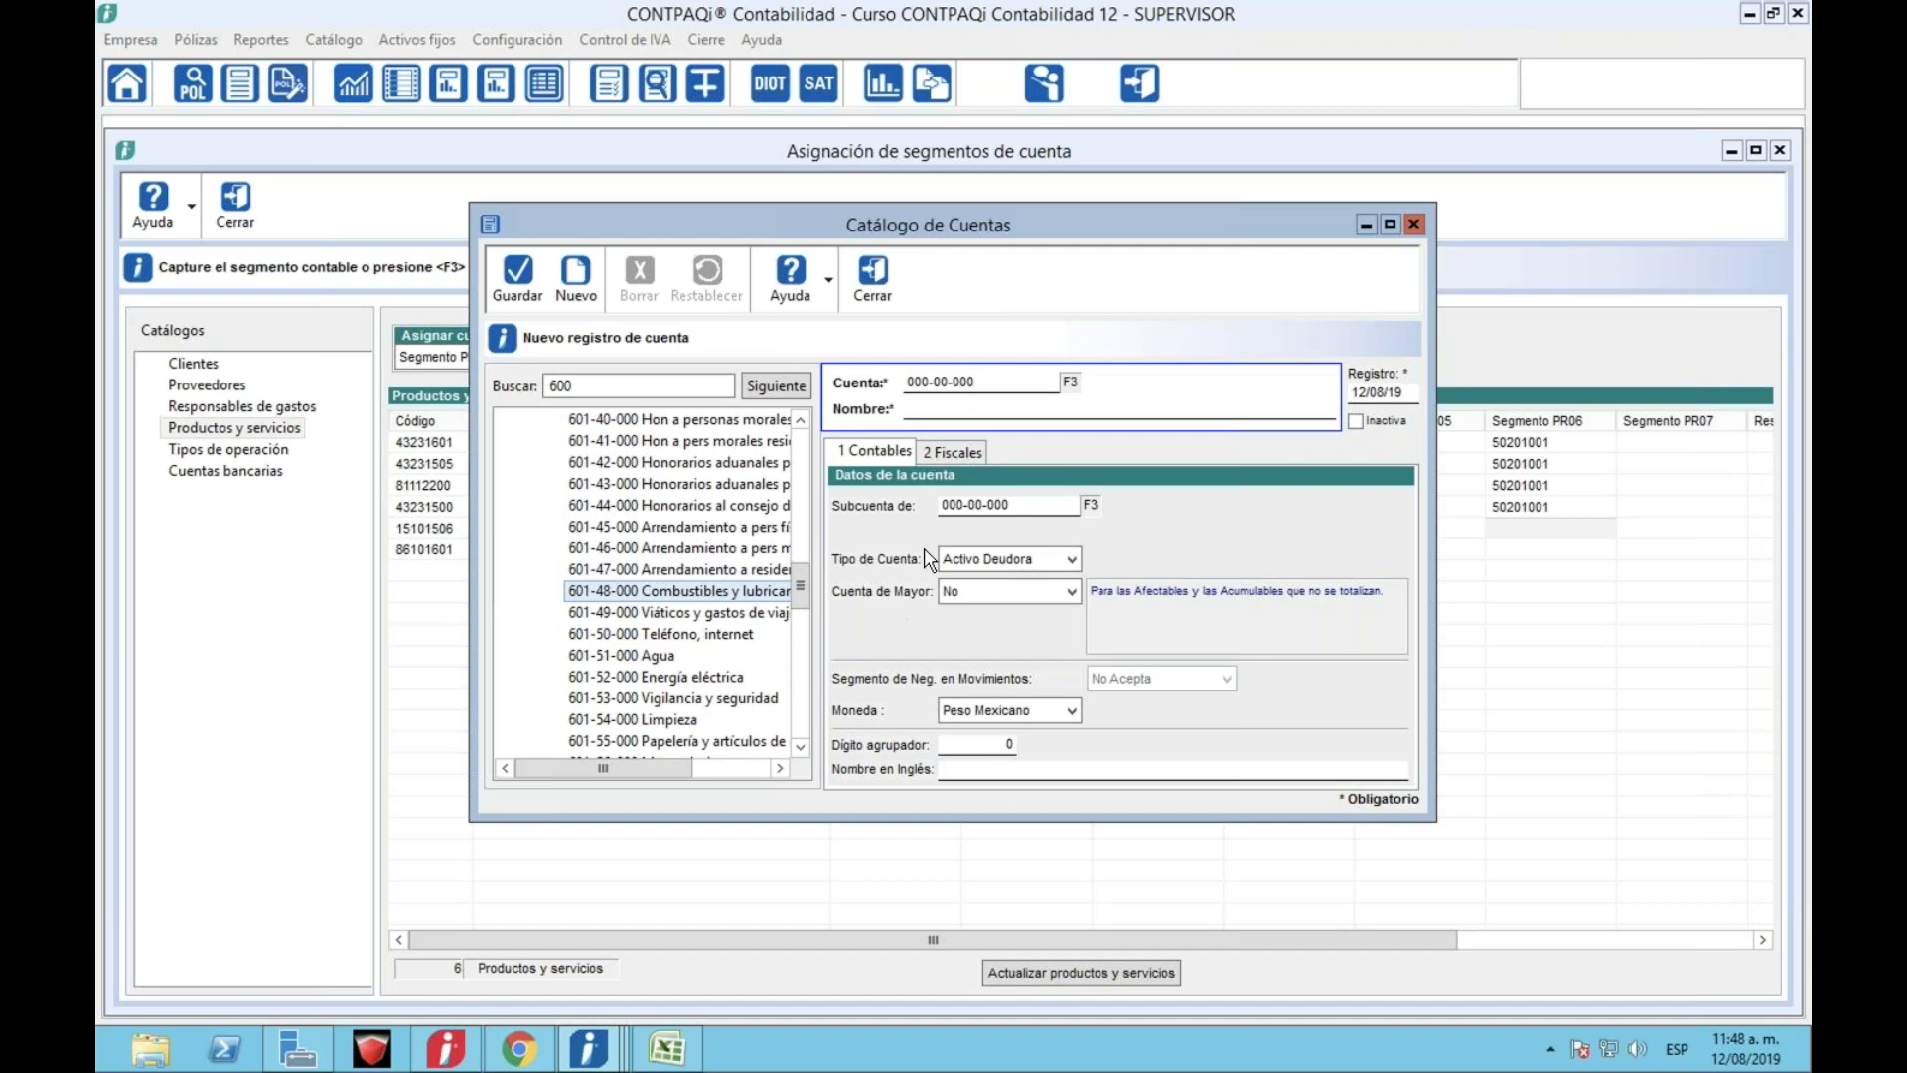
click(873, 283)
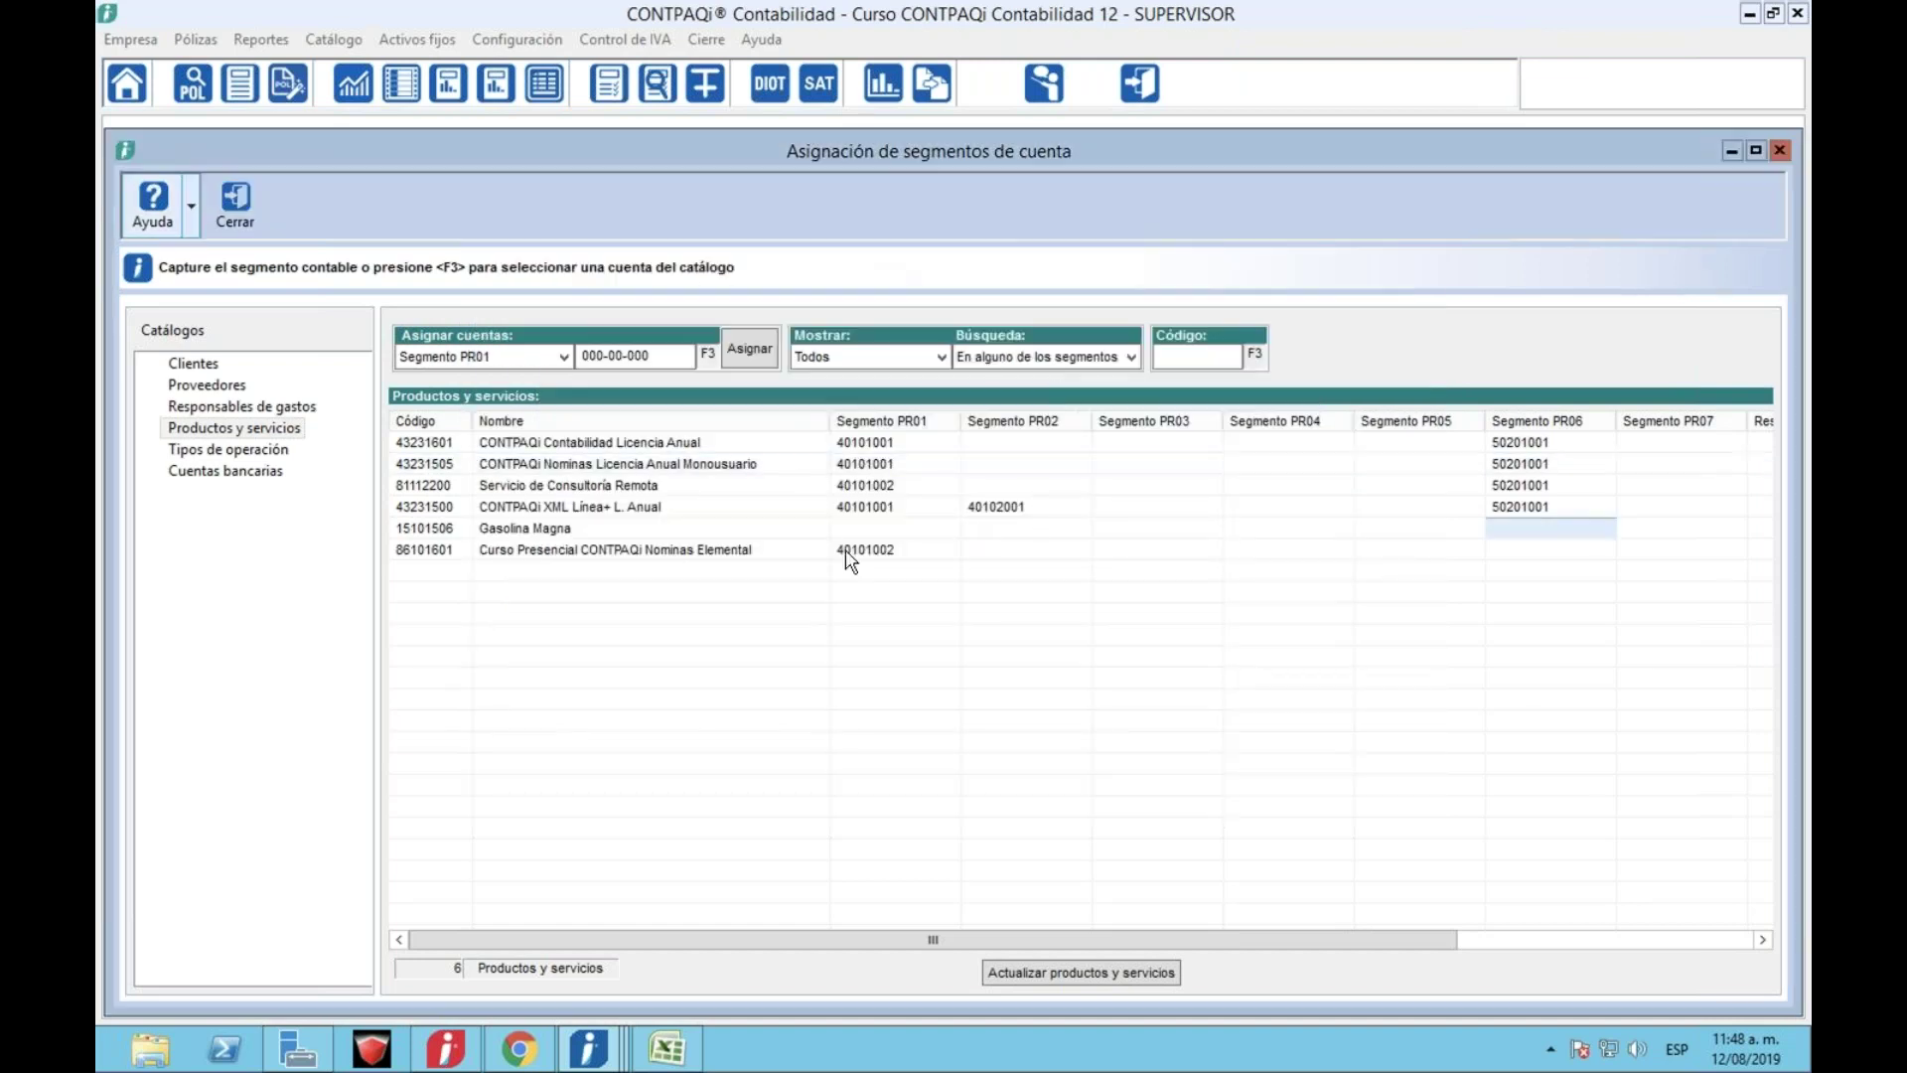
Enter account 60148000 in Gasolina Magna's Segmento PR06 cell and close the segment window.
click(1527, 530)
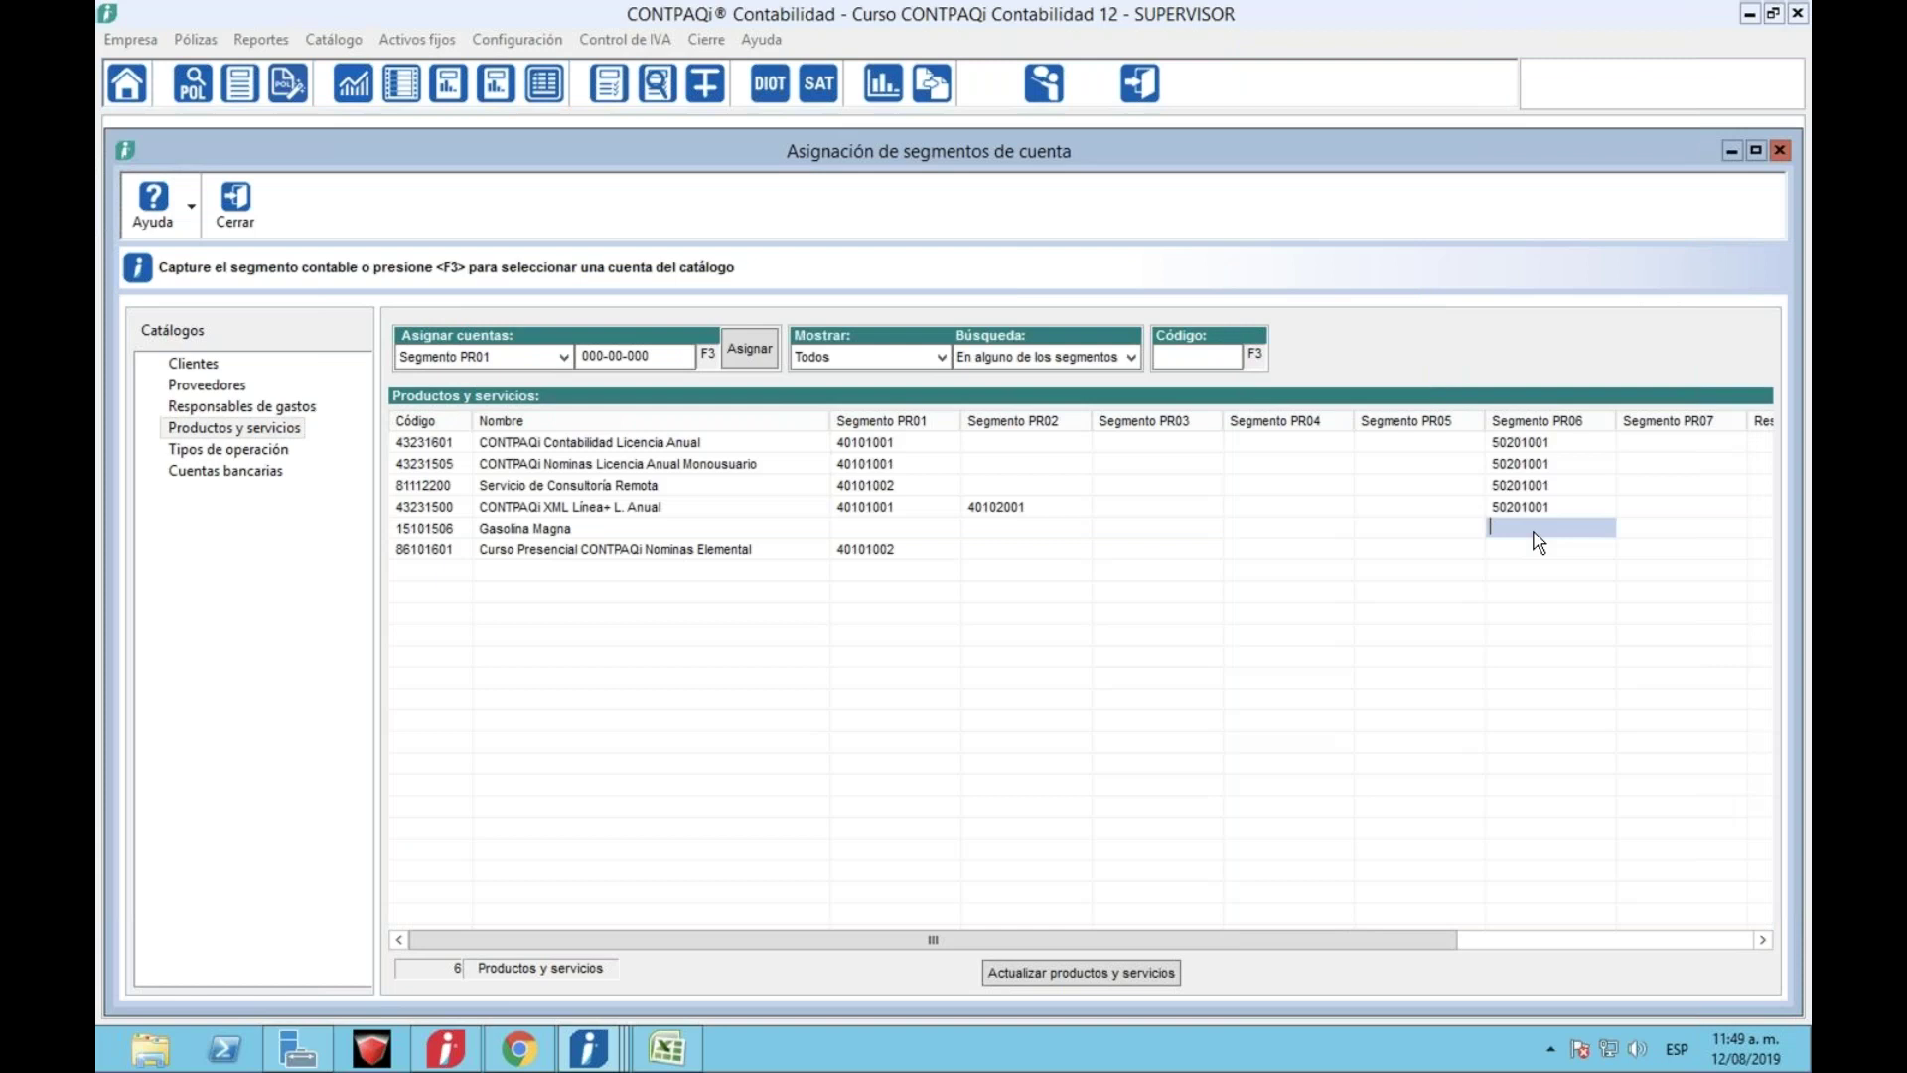
text(60148)
key(Tab)
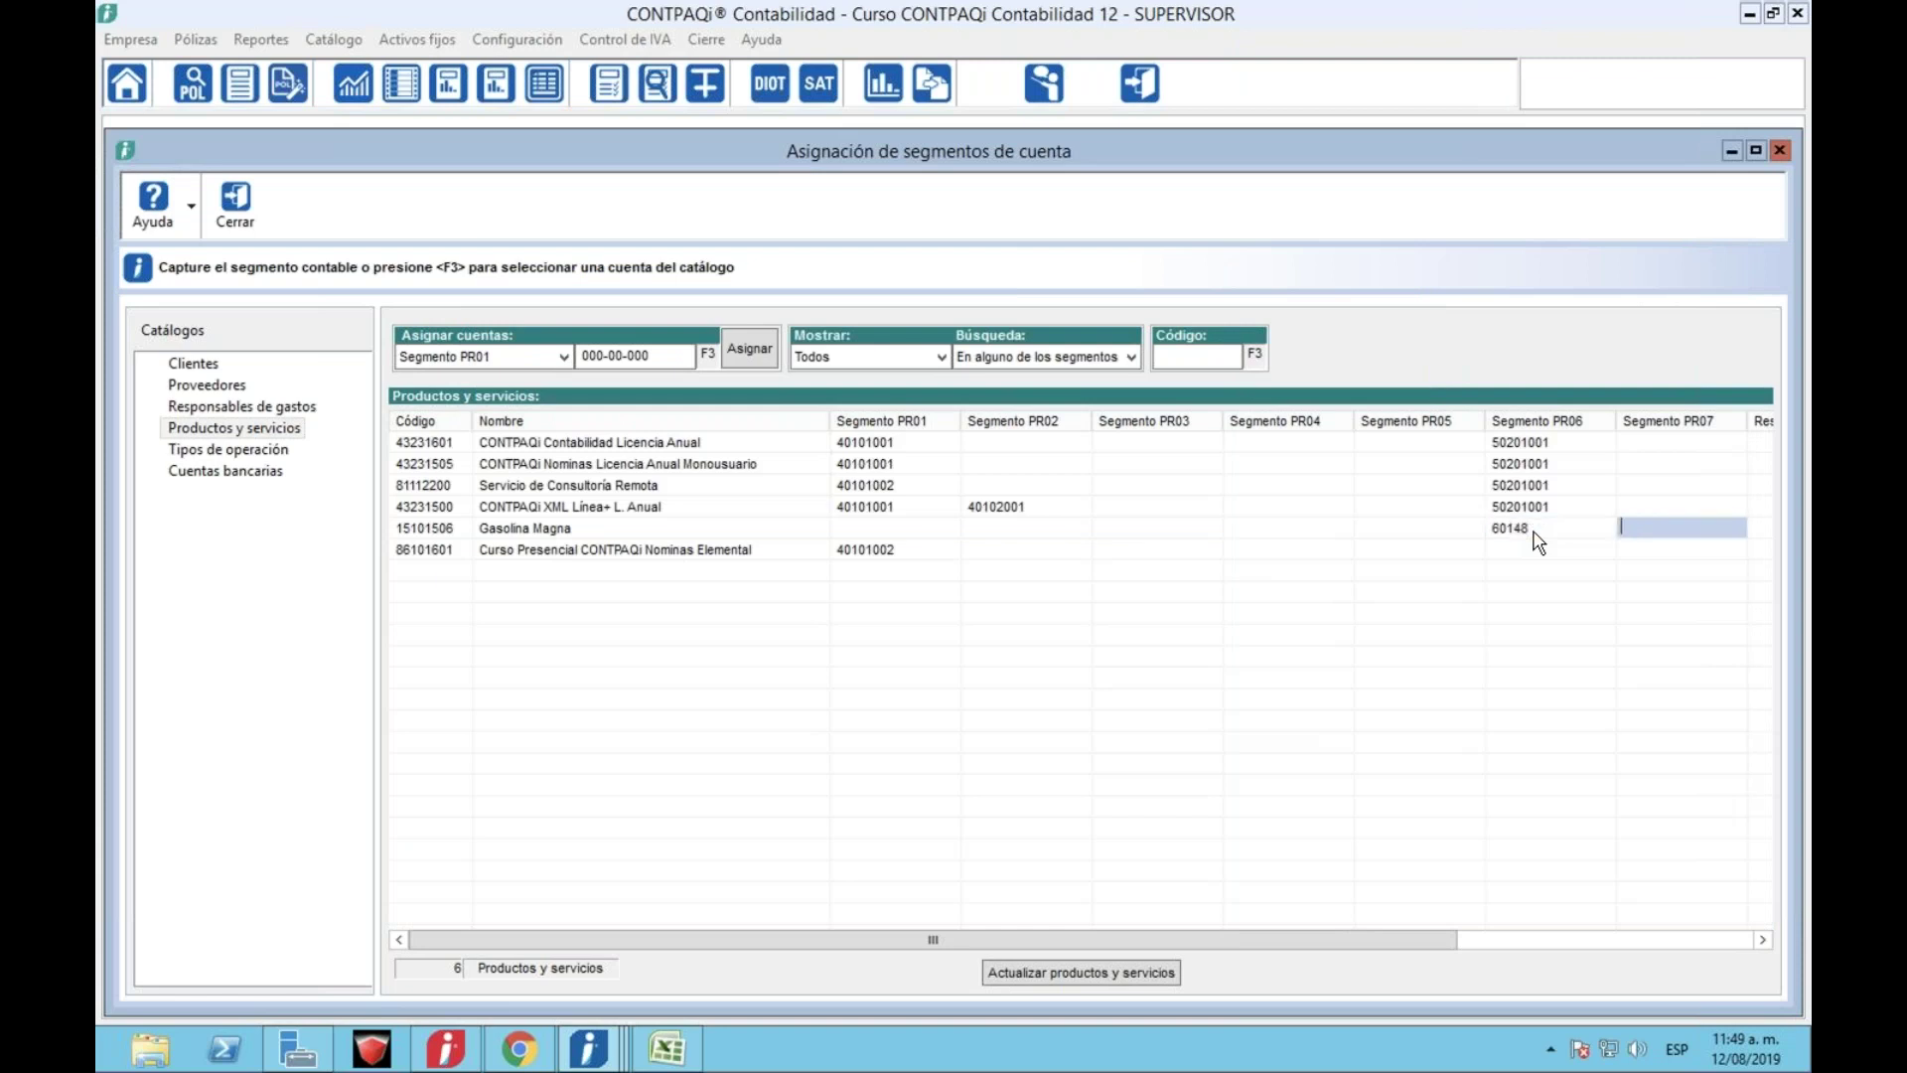
click(1534, 534)
click(1538, 541)
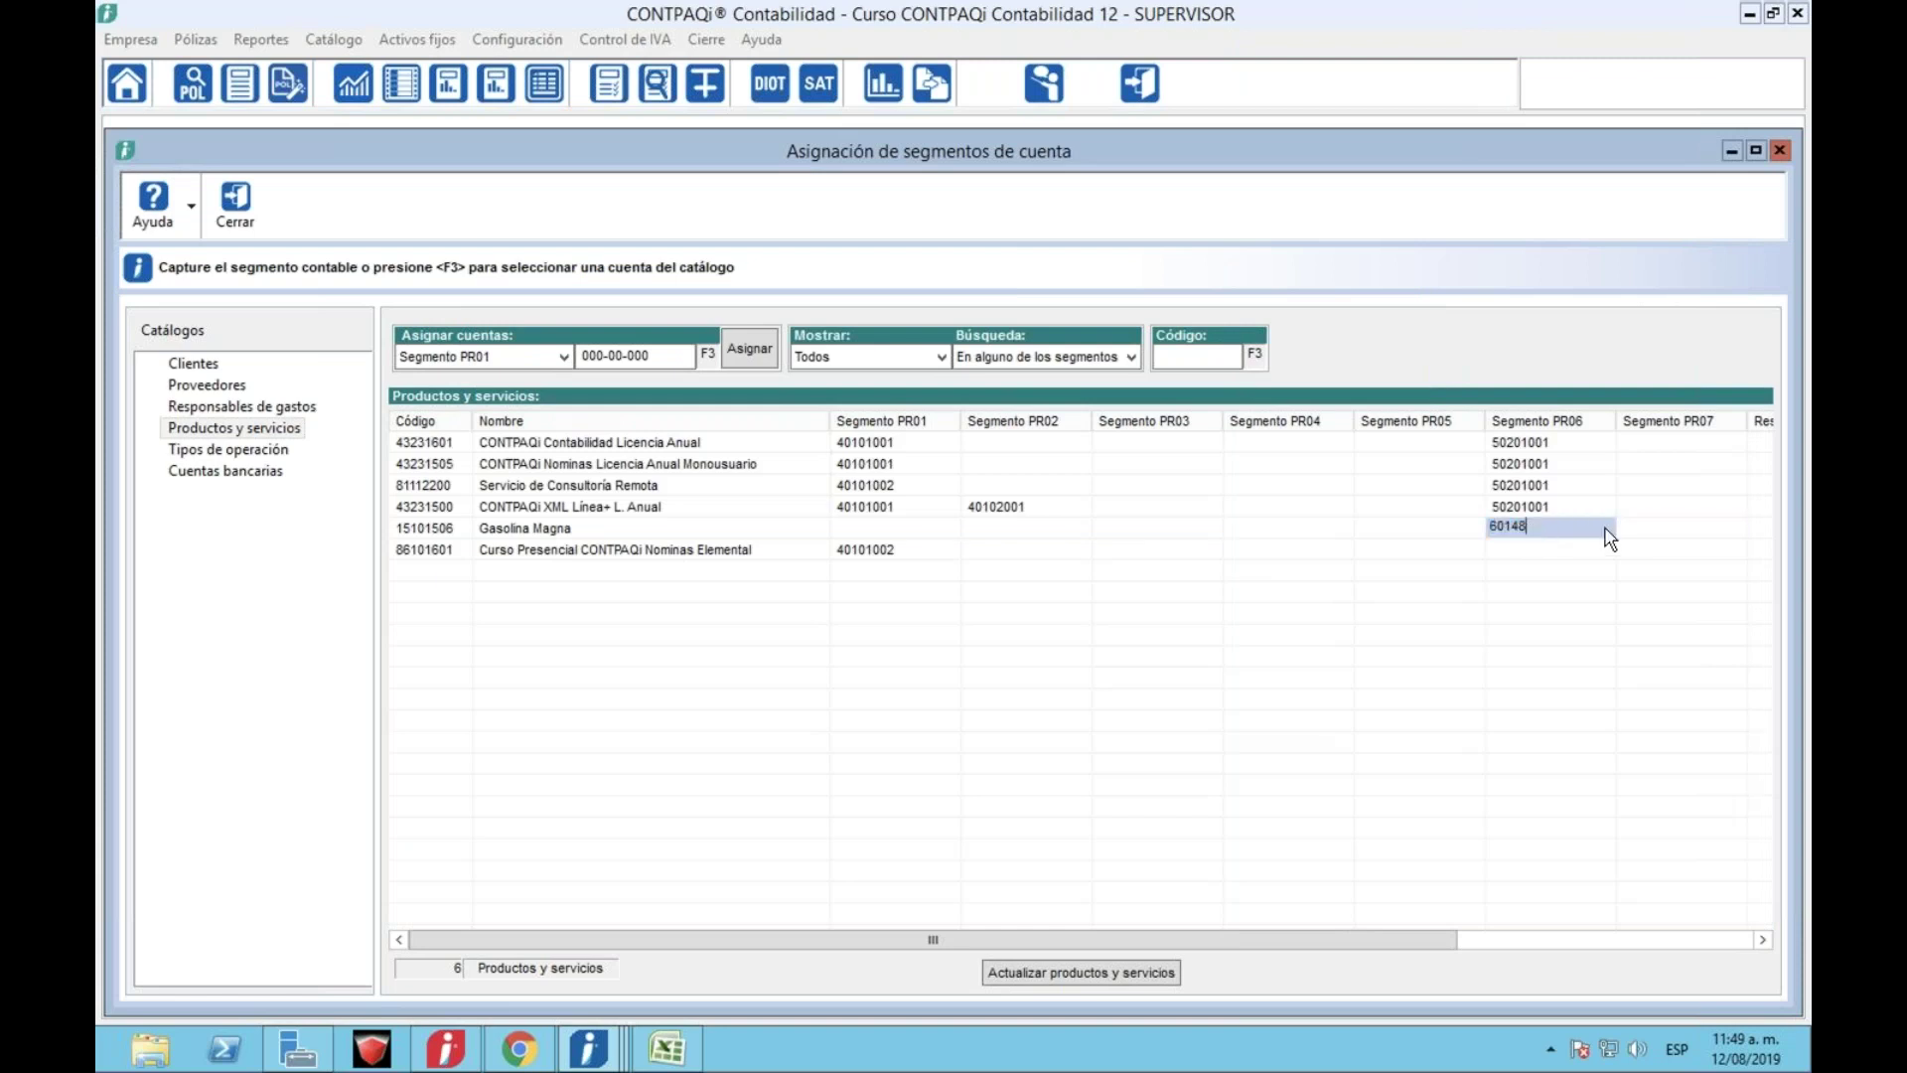
text(000)
key(Tab)
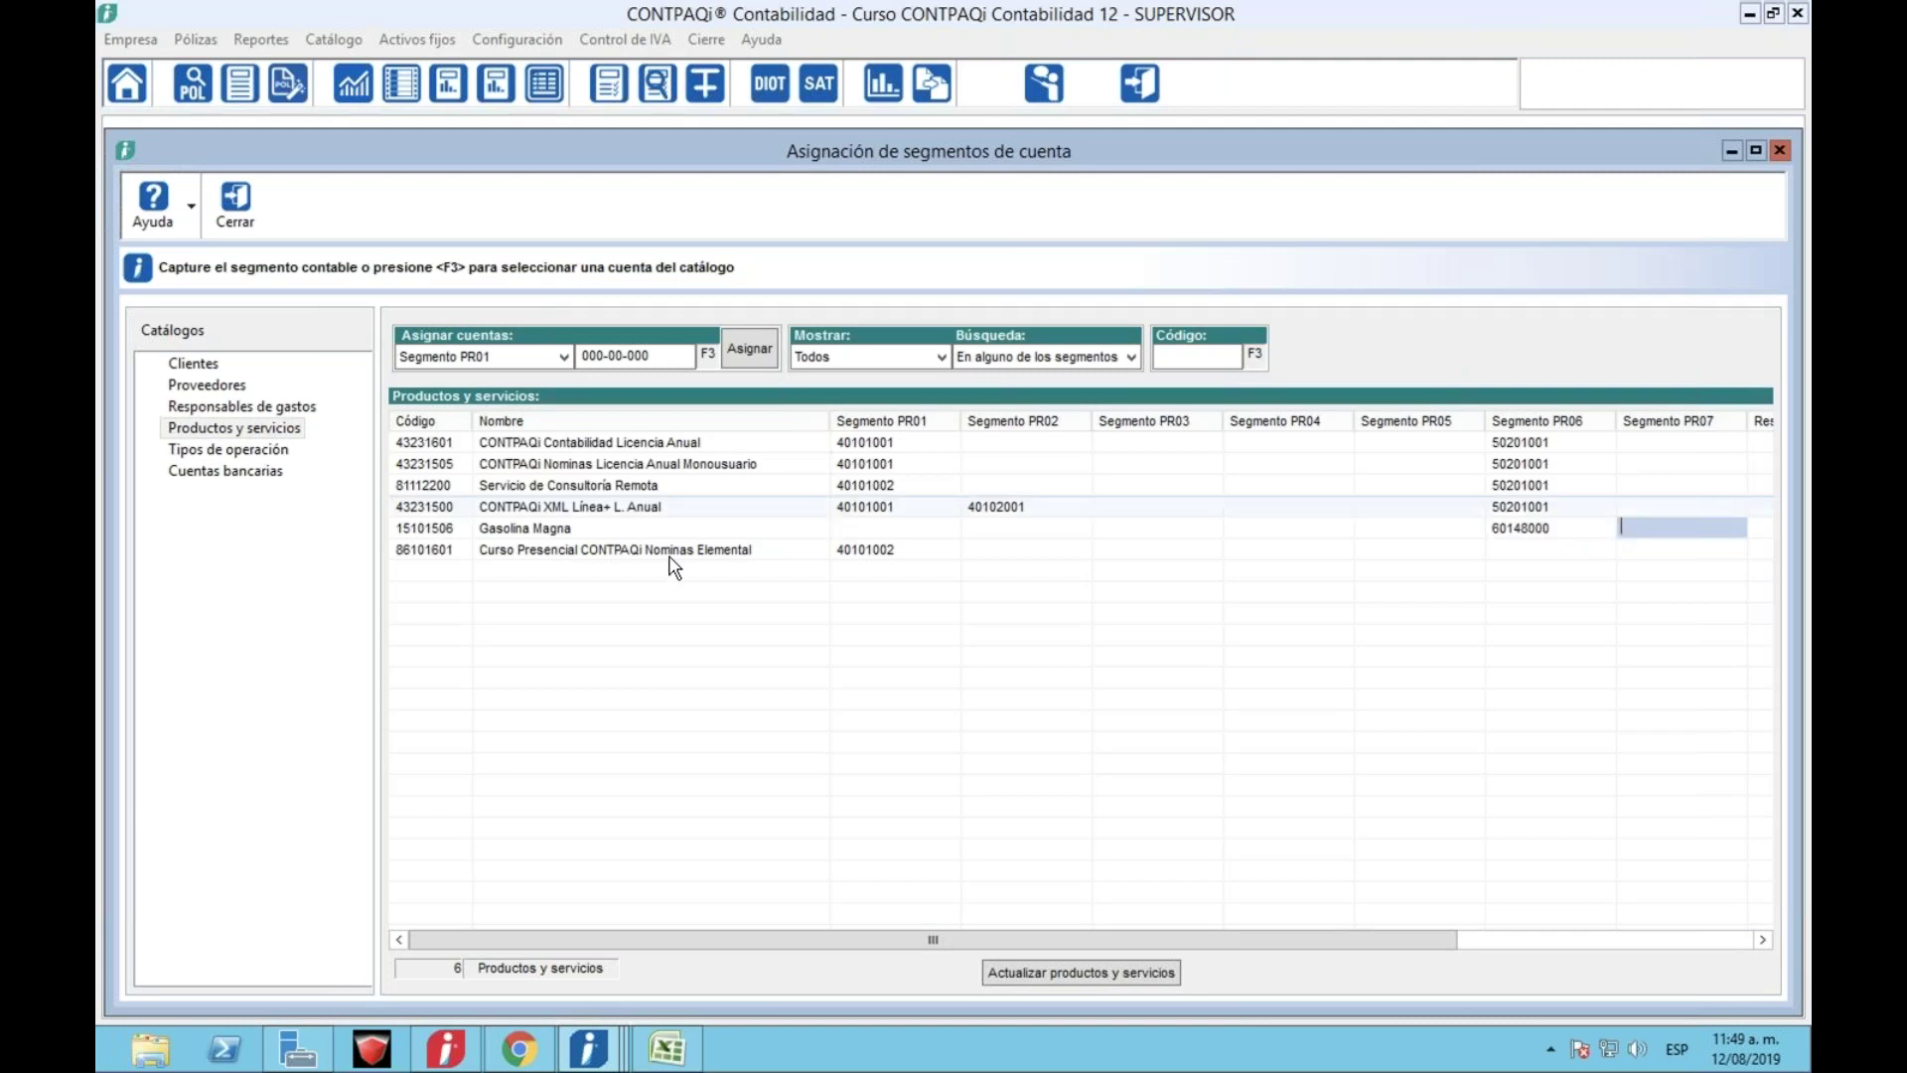
key(ctrl+a)
click(633, 552)
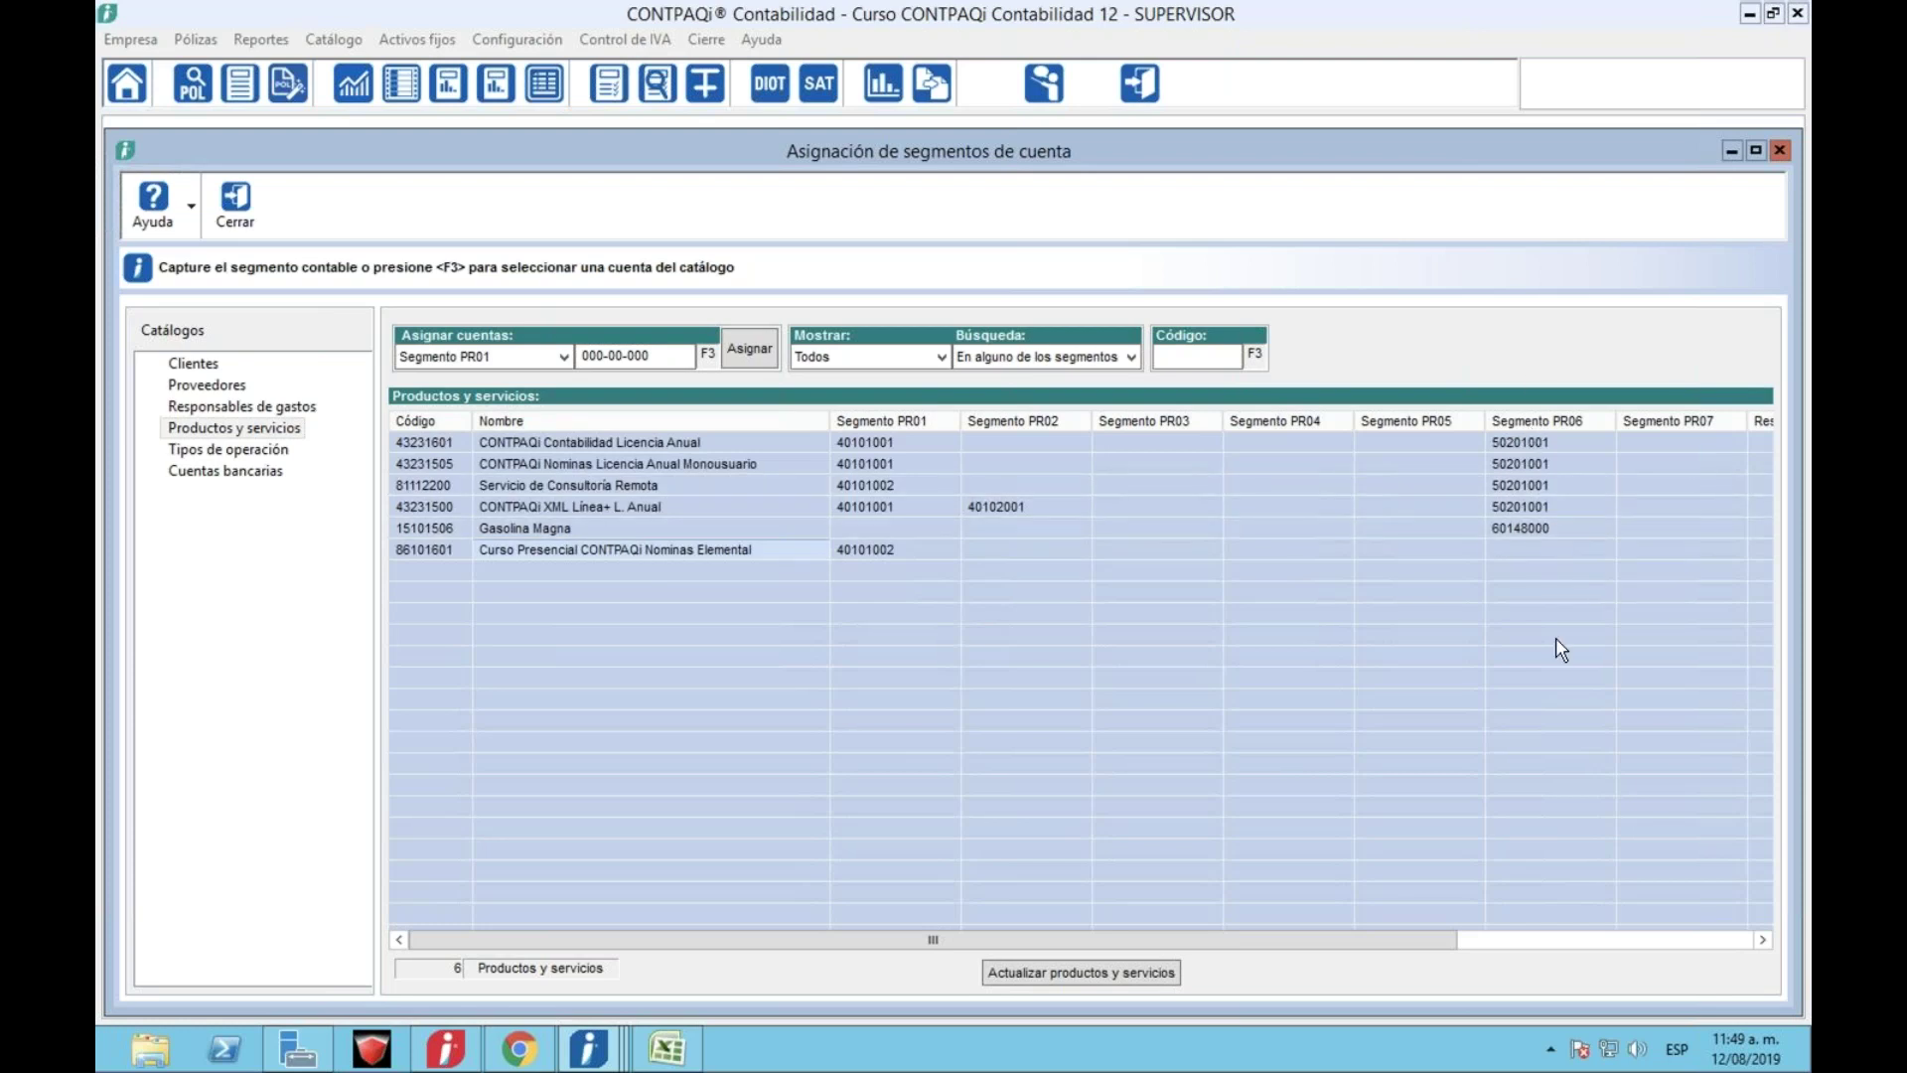
click(243, 231)
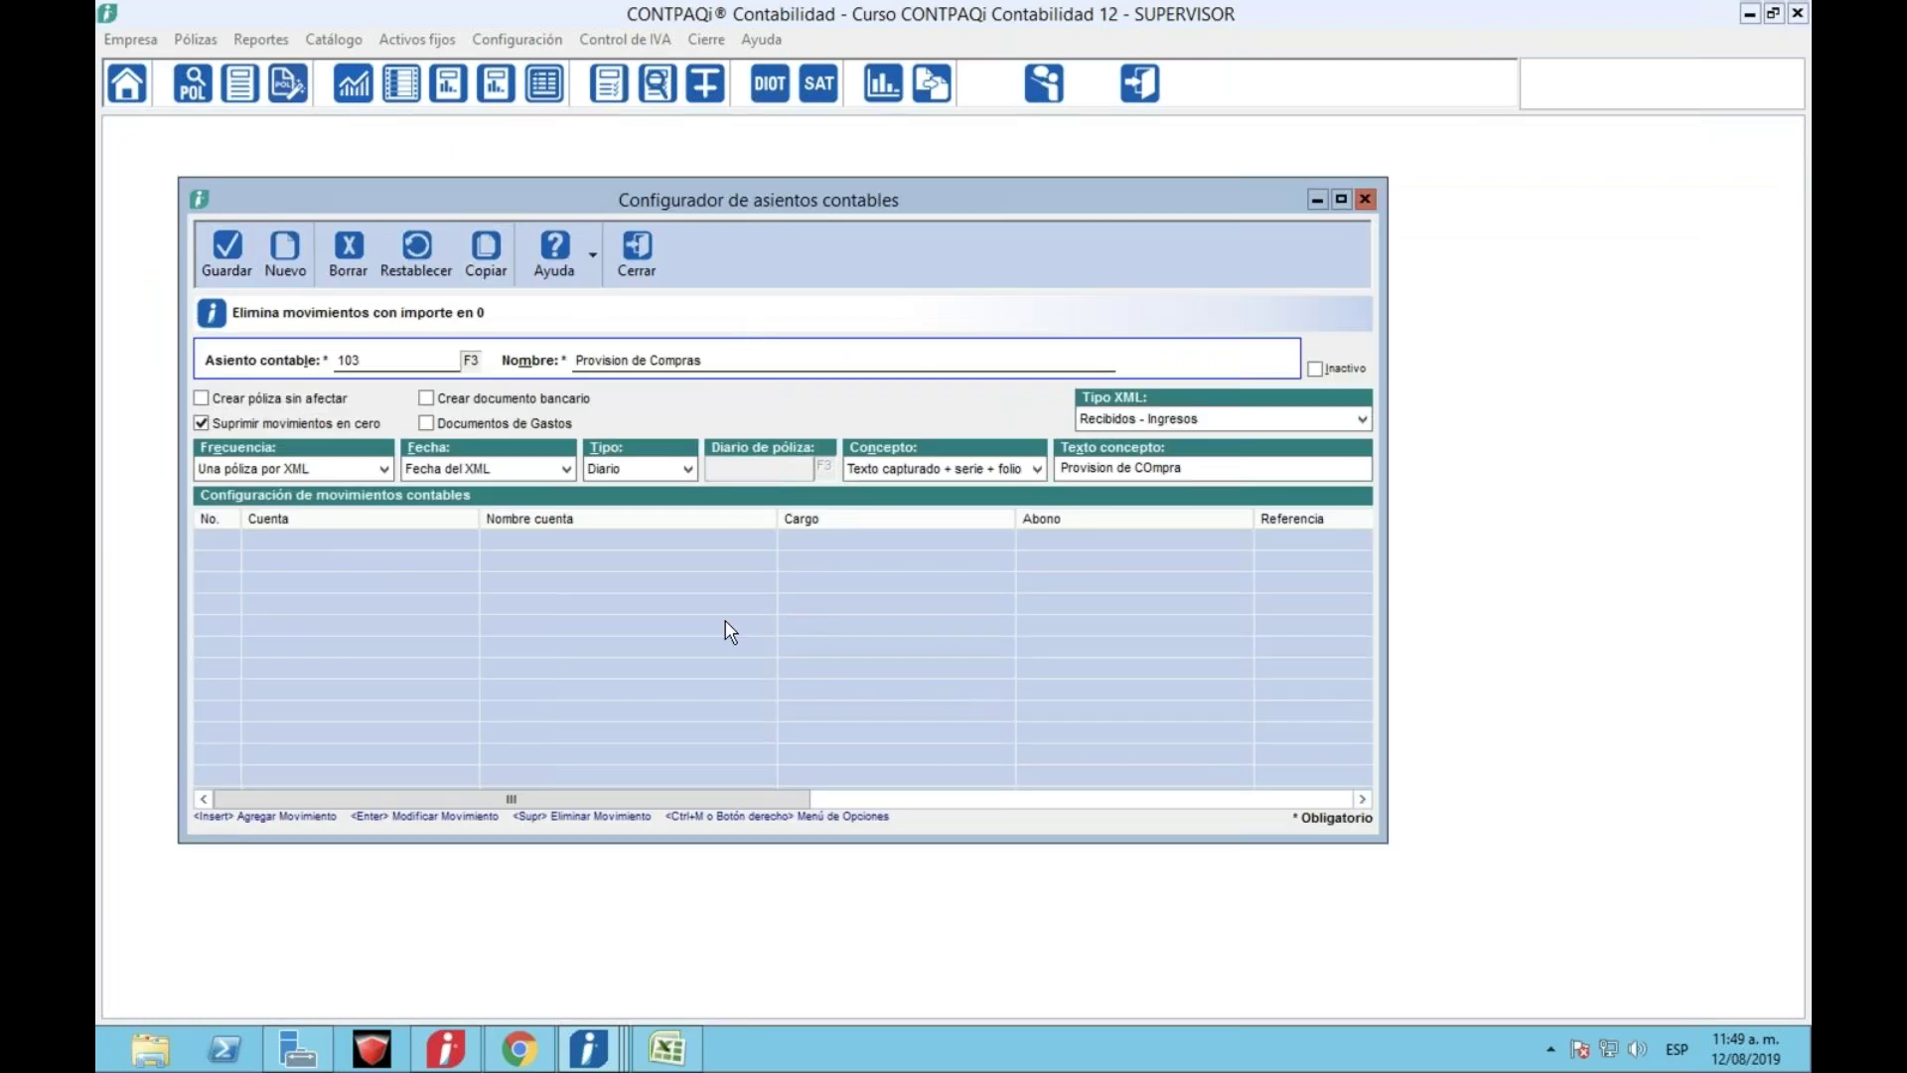
Add a movement charging PR06 with the Subtotal IVA 16% amount and save it.
double_click(677, 568)
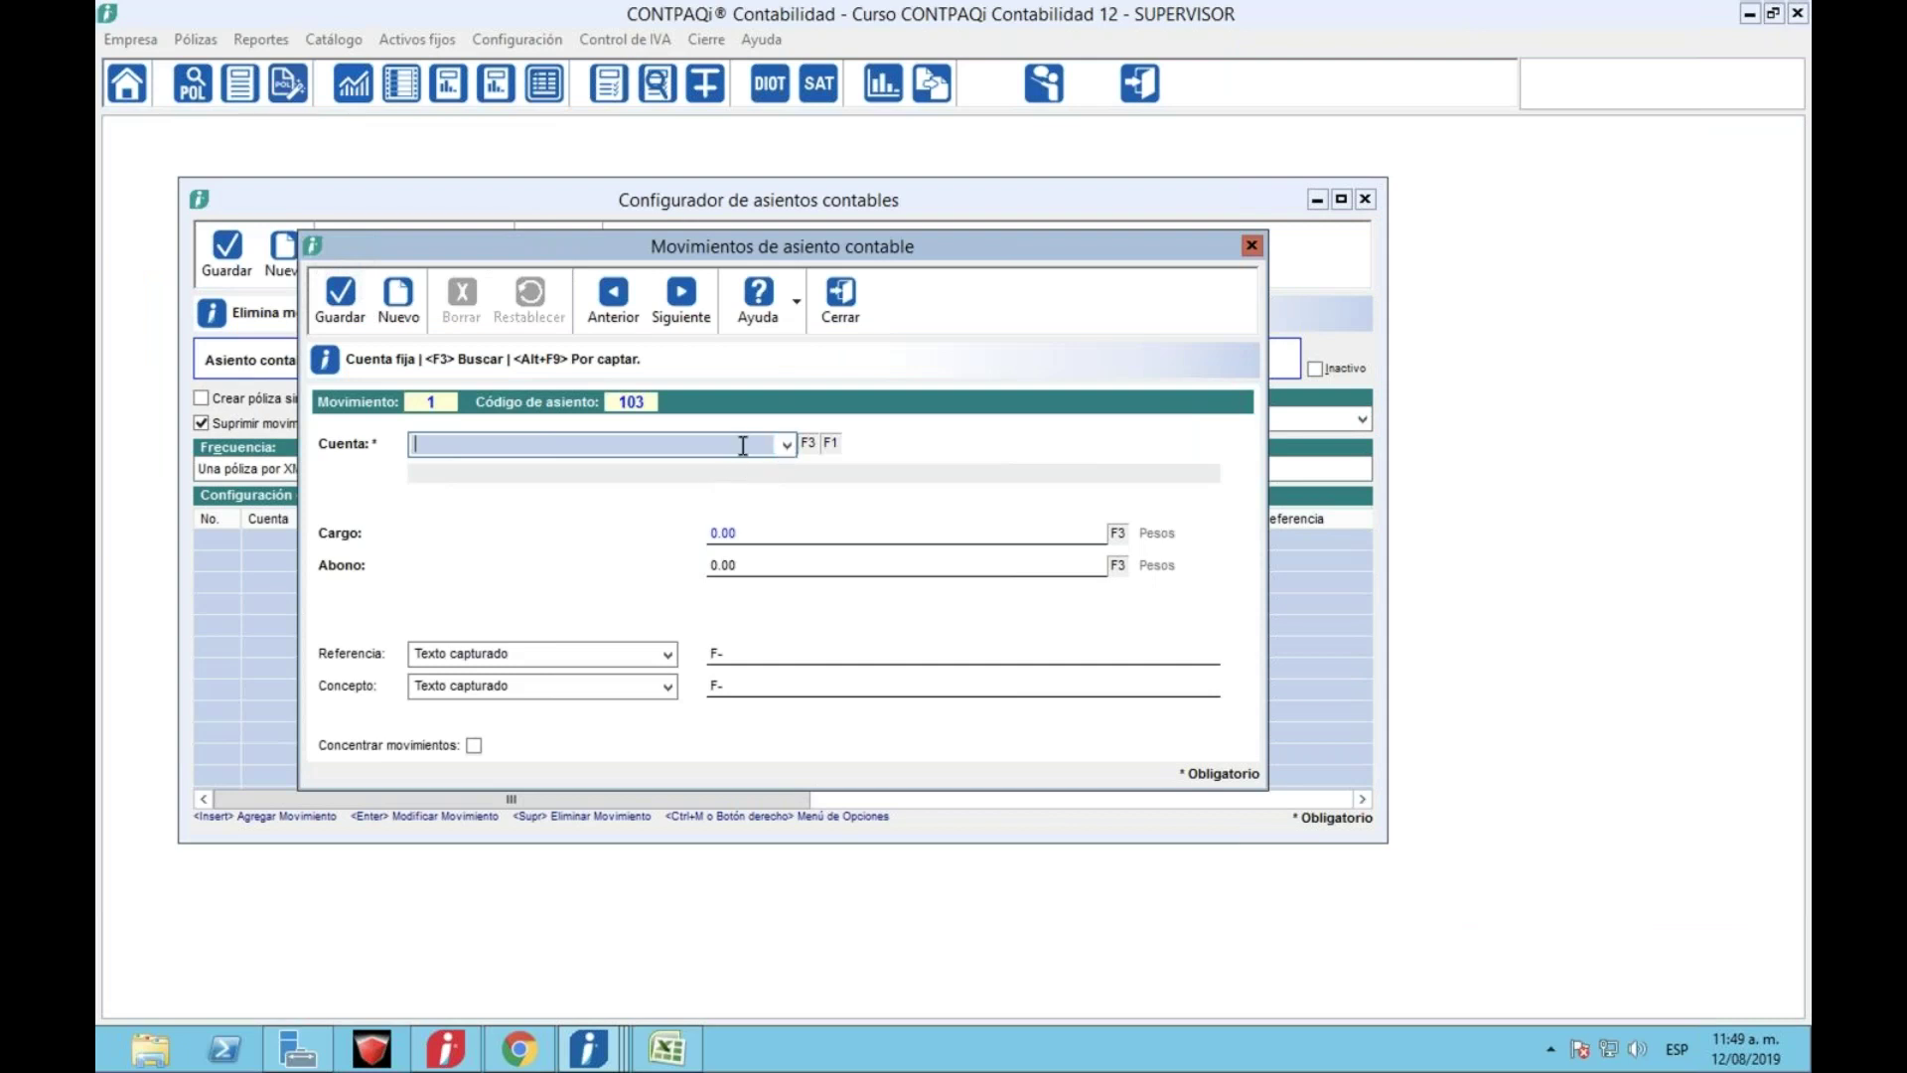
text(PR06)
click(771, 532)
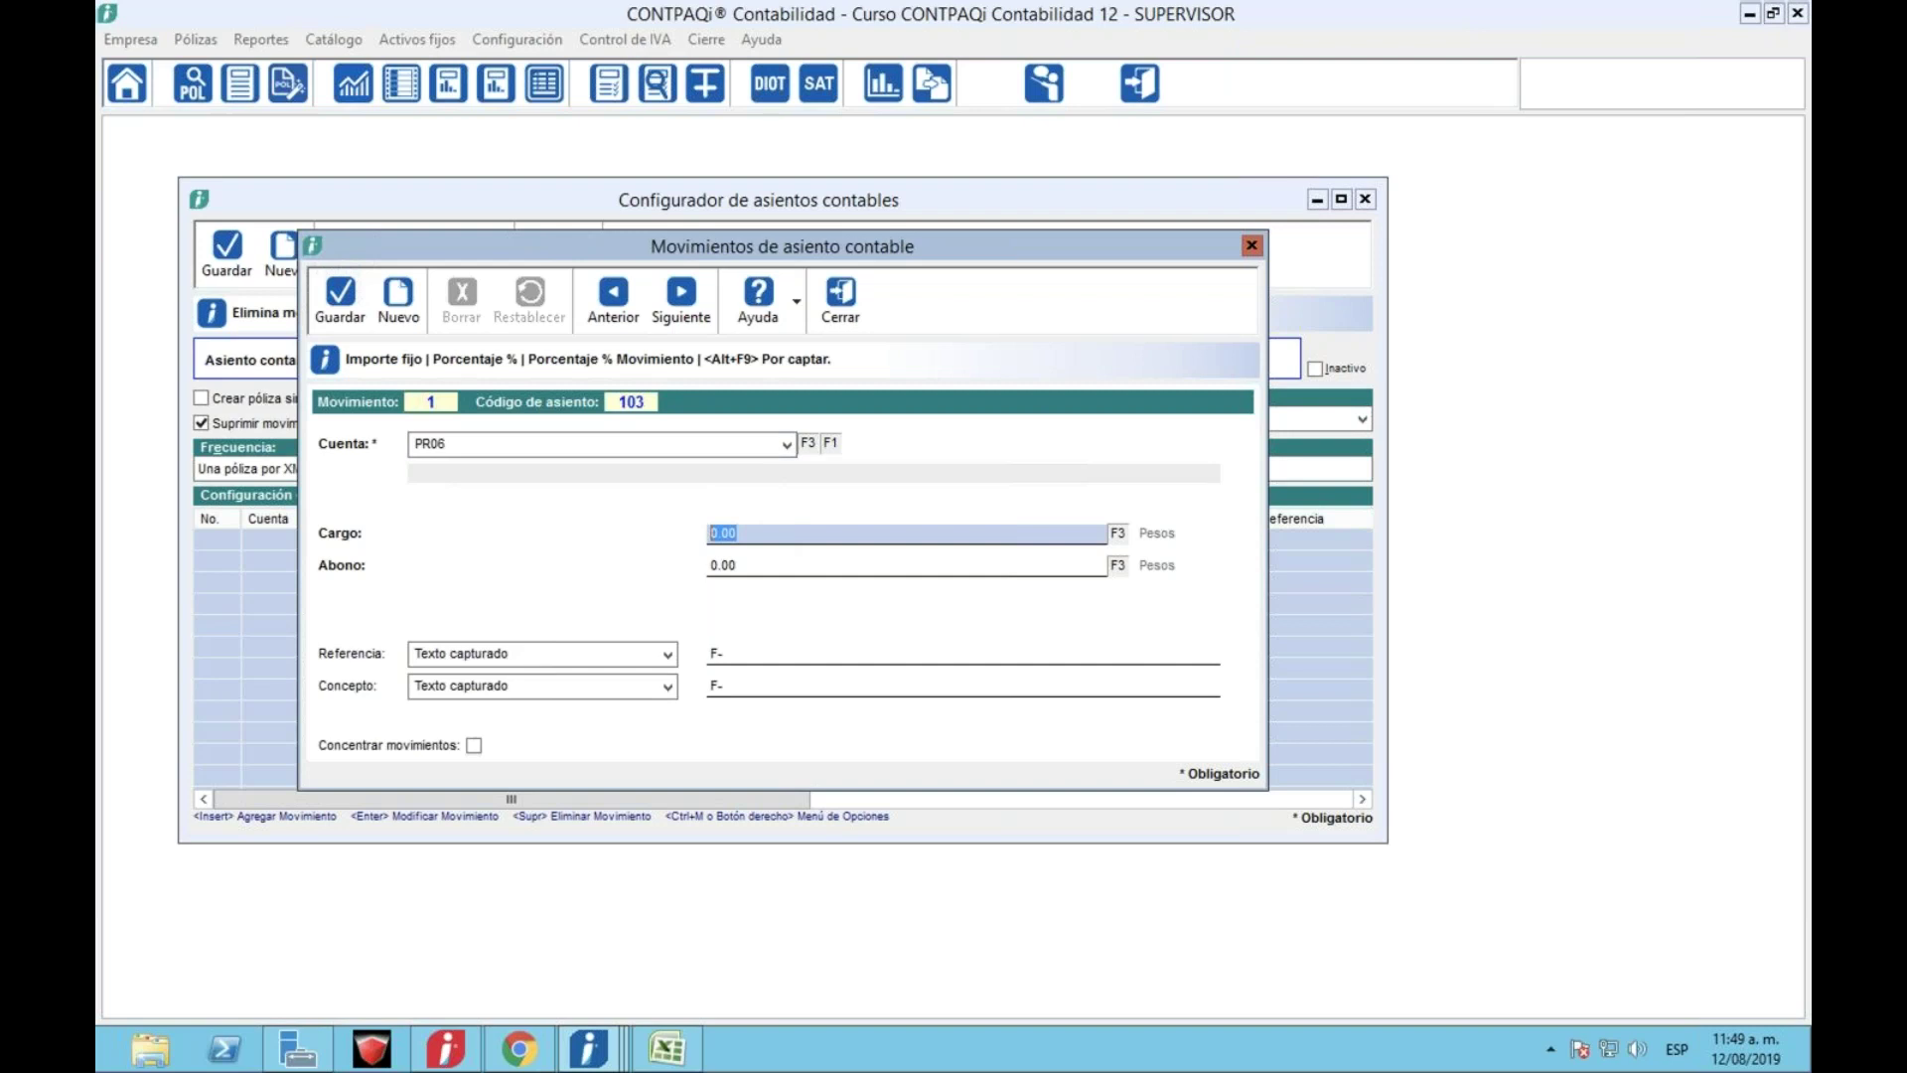
click(1118, 534)
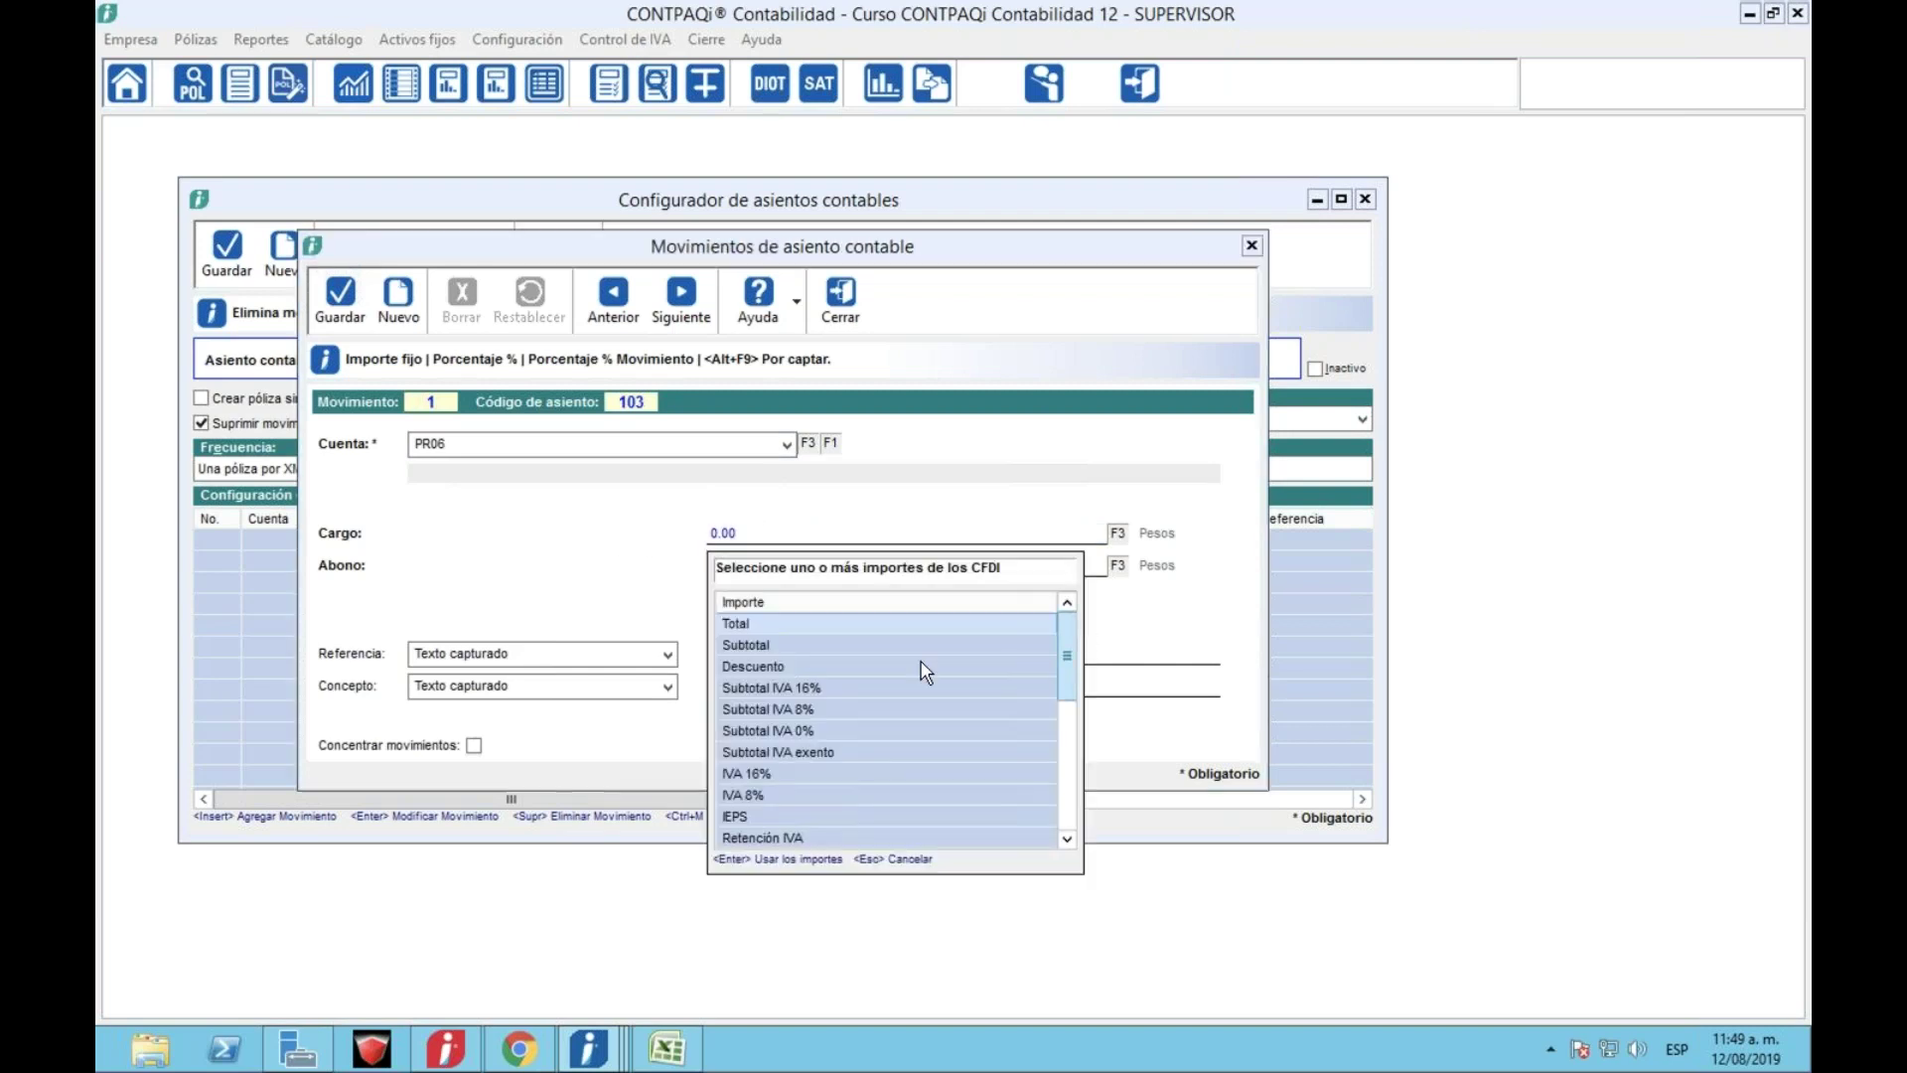
click(810, 687)
key(Return)
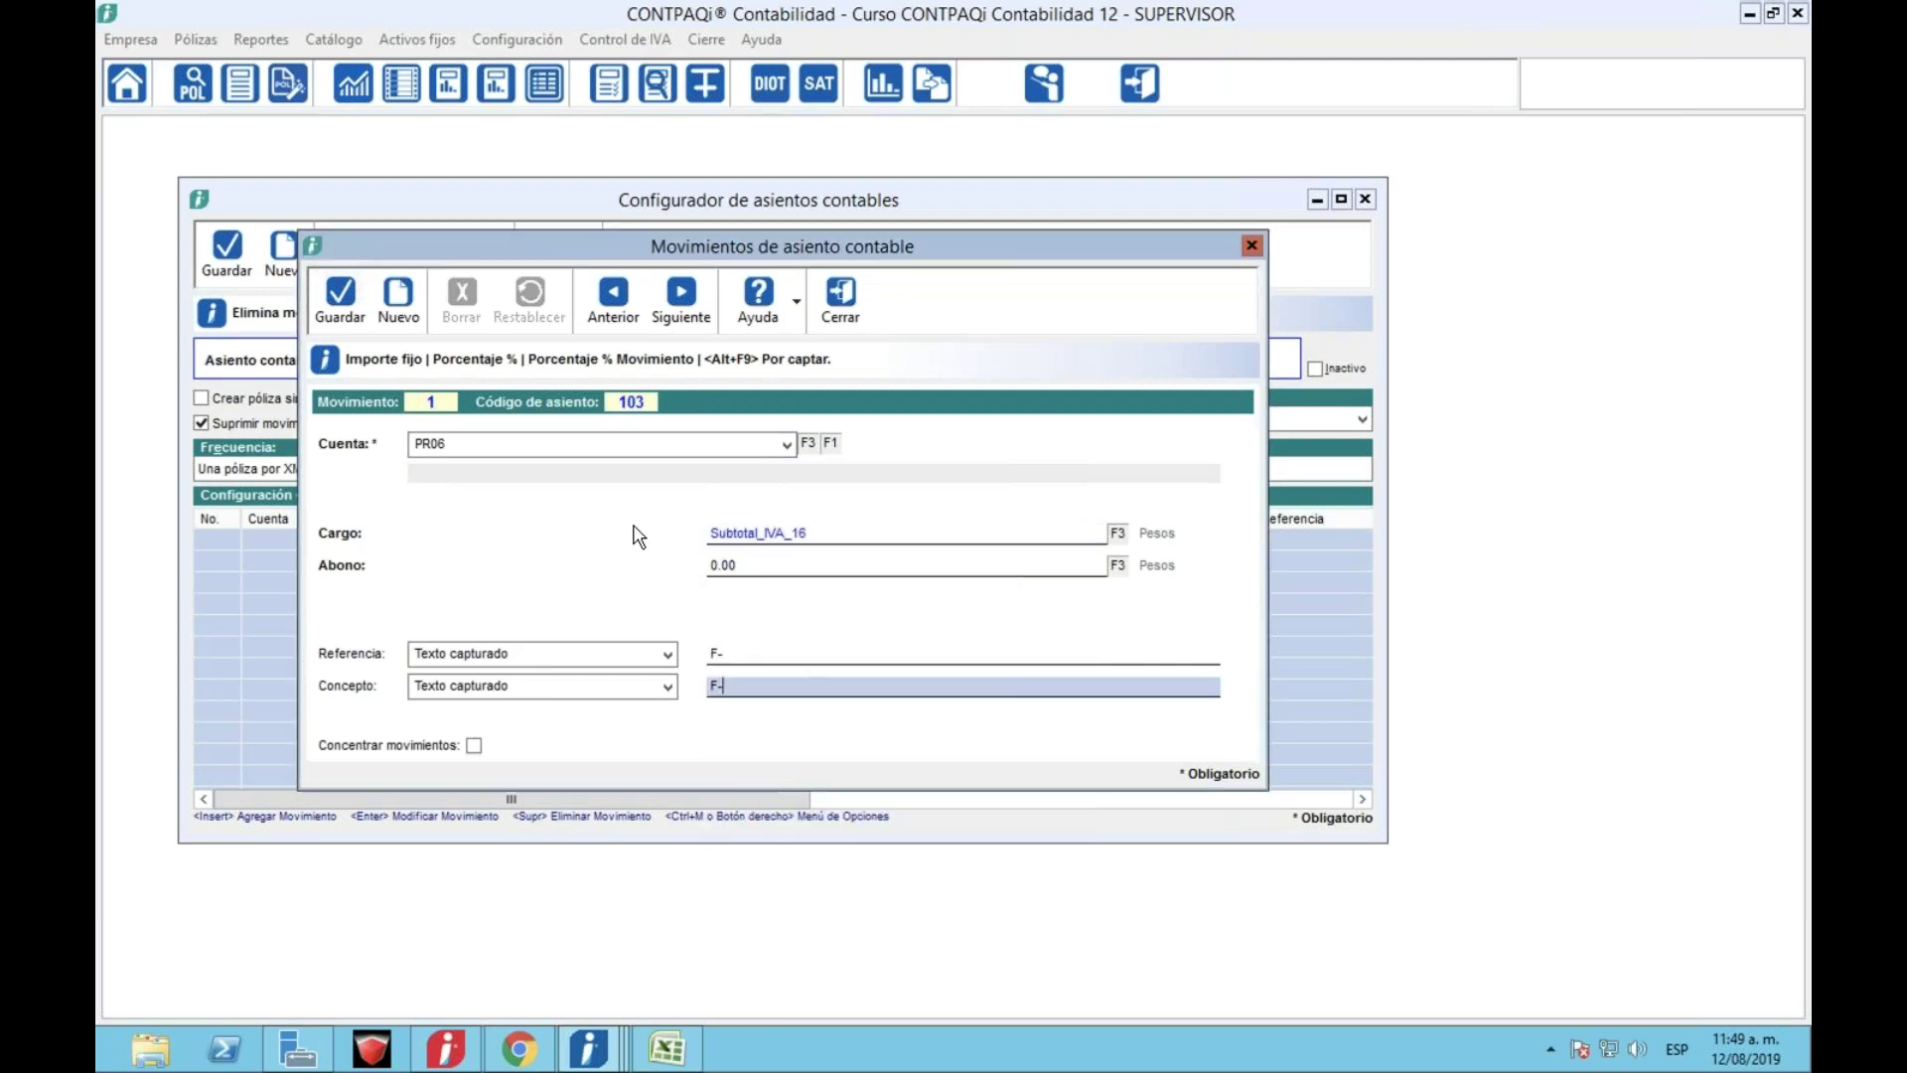
click(340, 298)
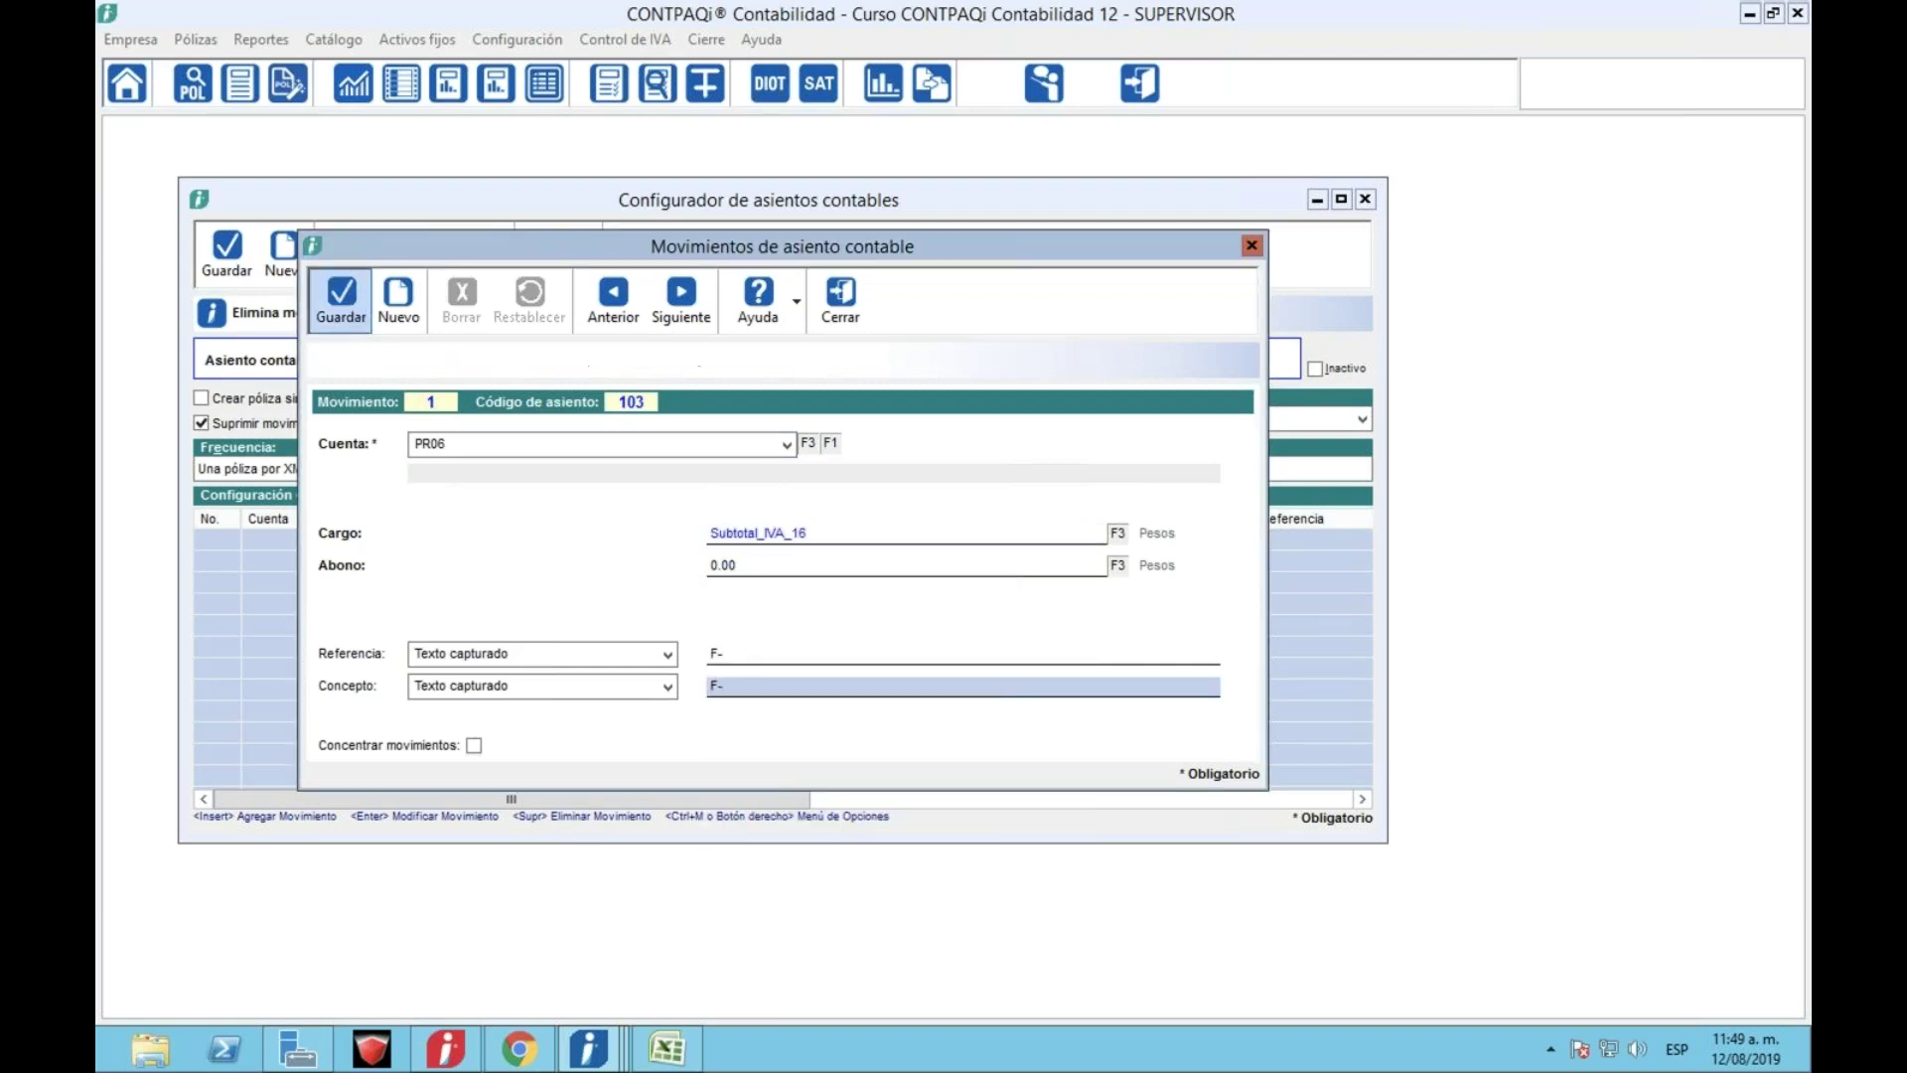
Add a movement charging account 11901000 IVA pendiente de pago with IVA 16%.
click(808, 443)
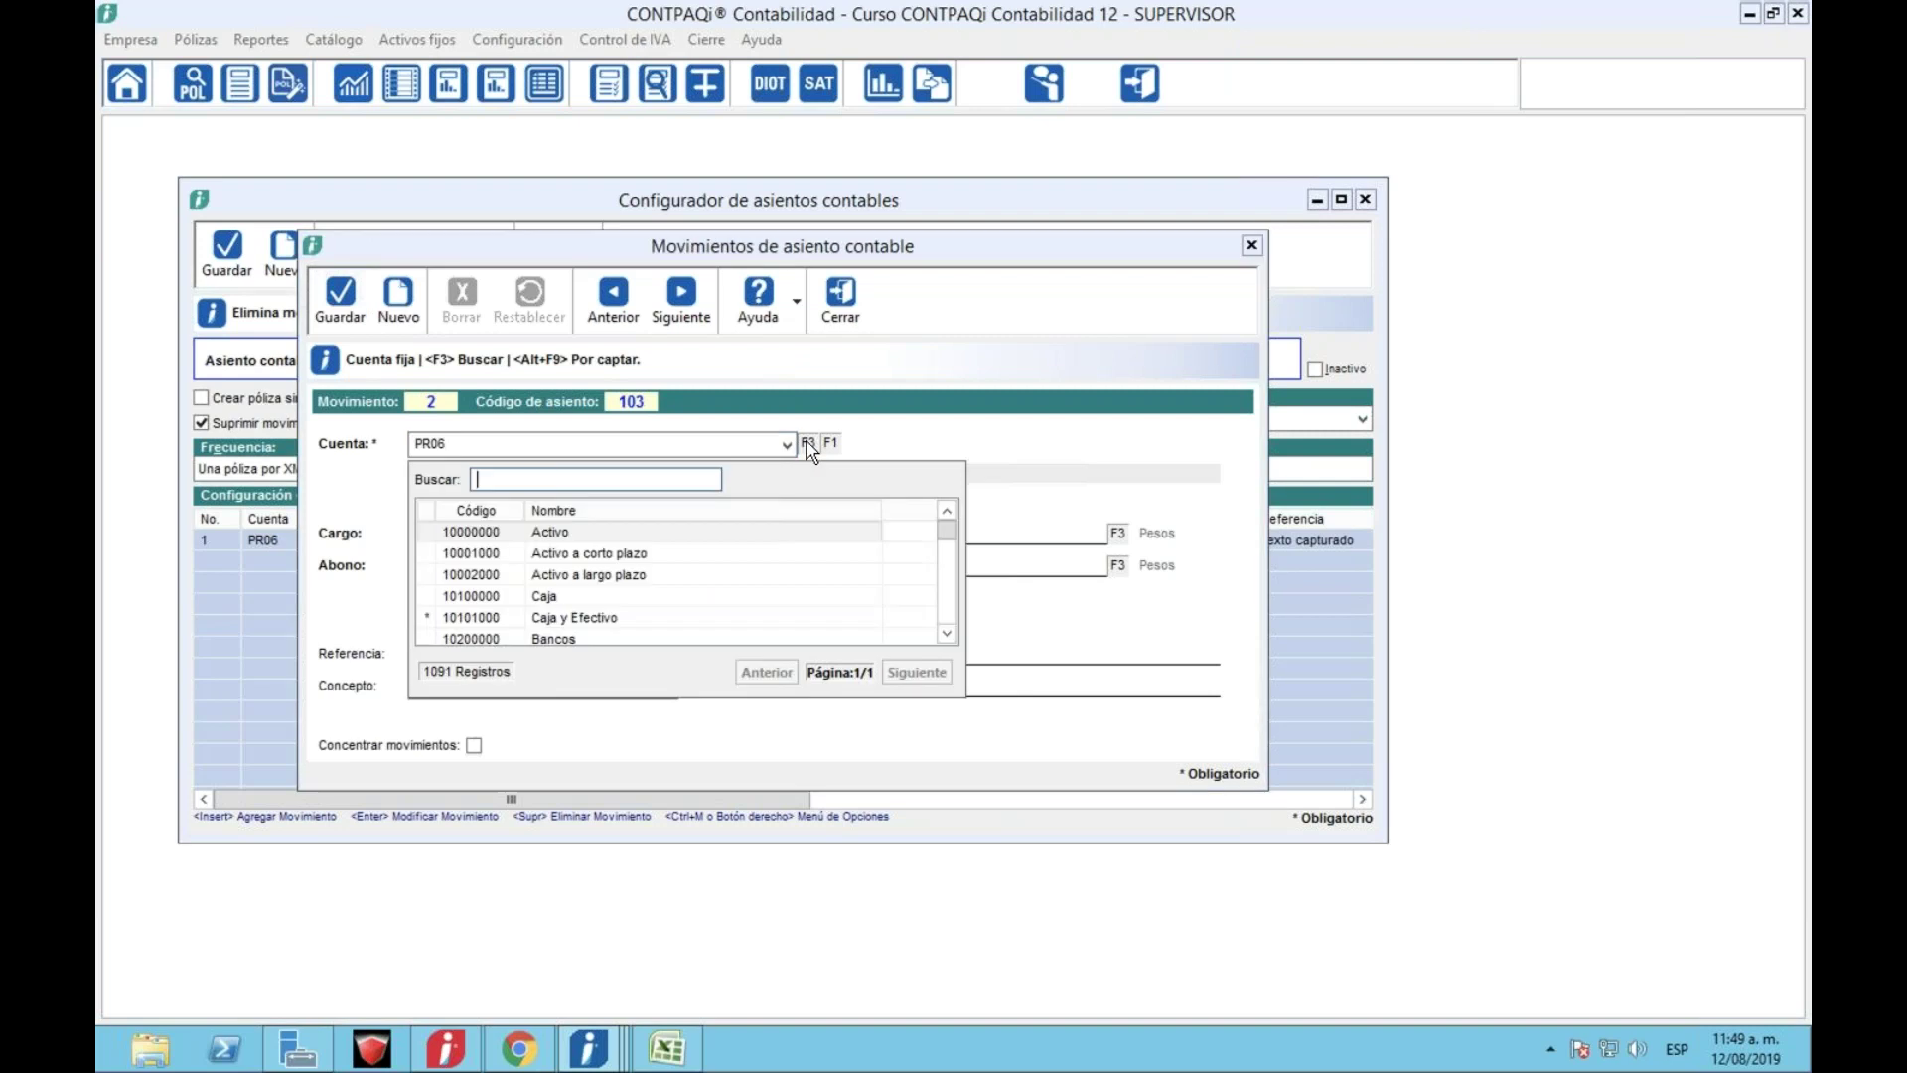
text(119)
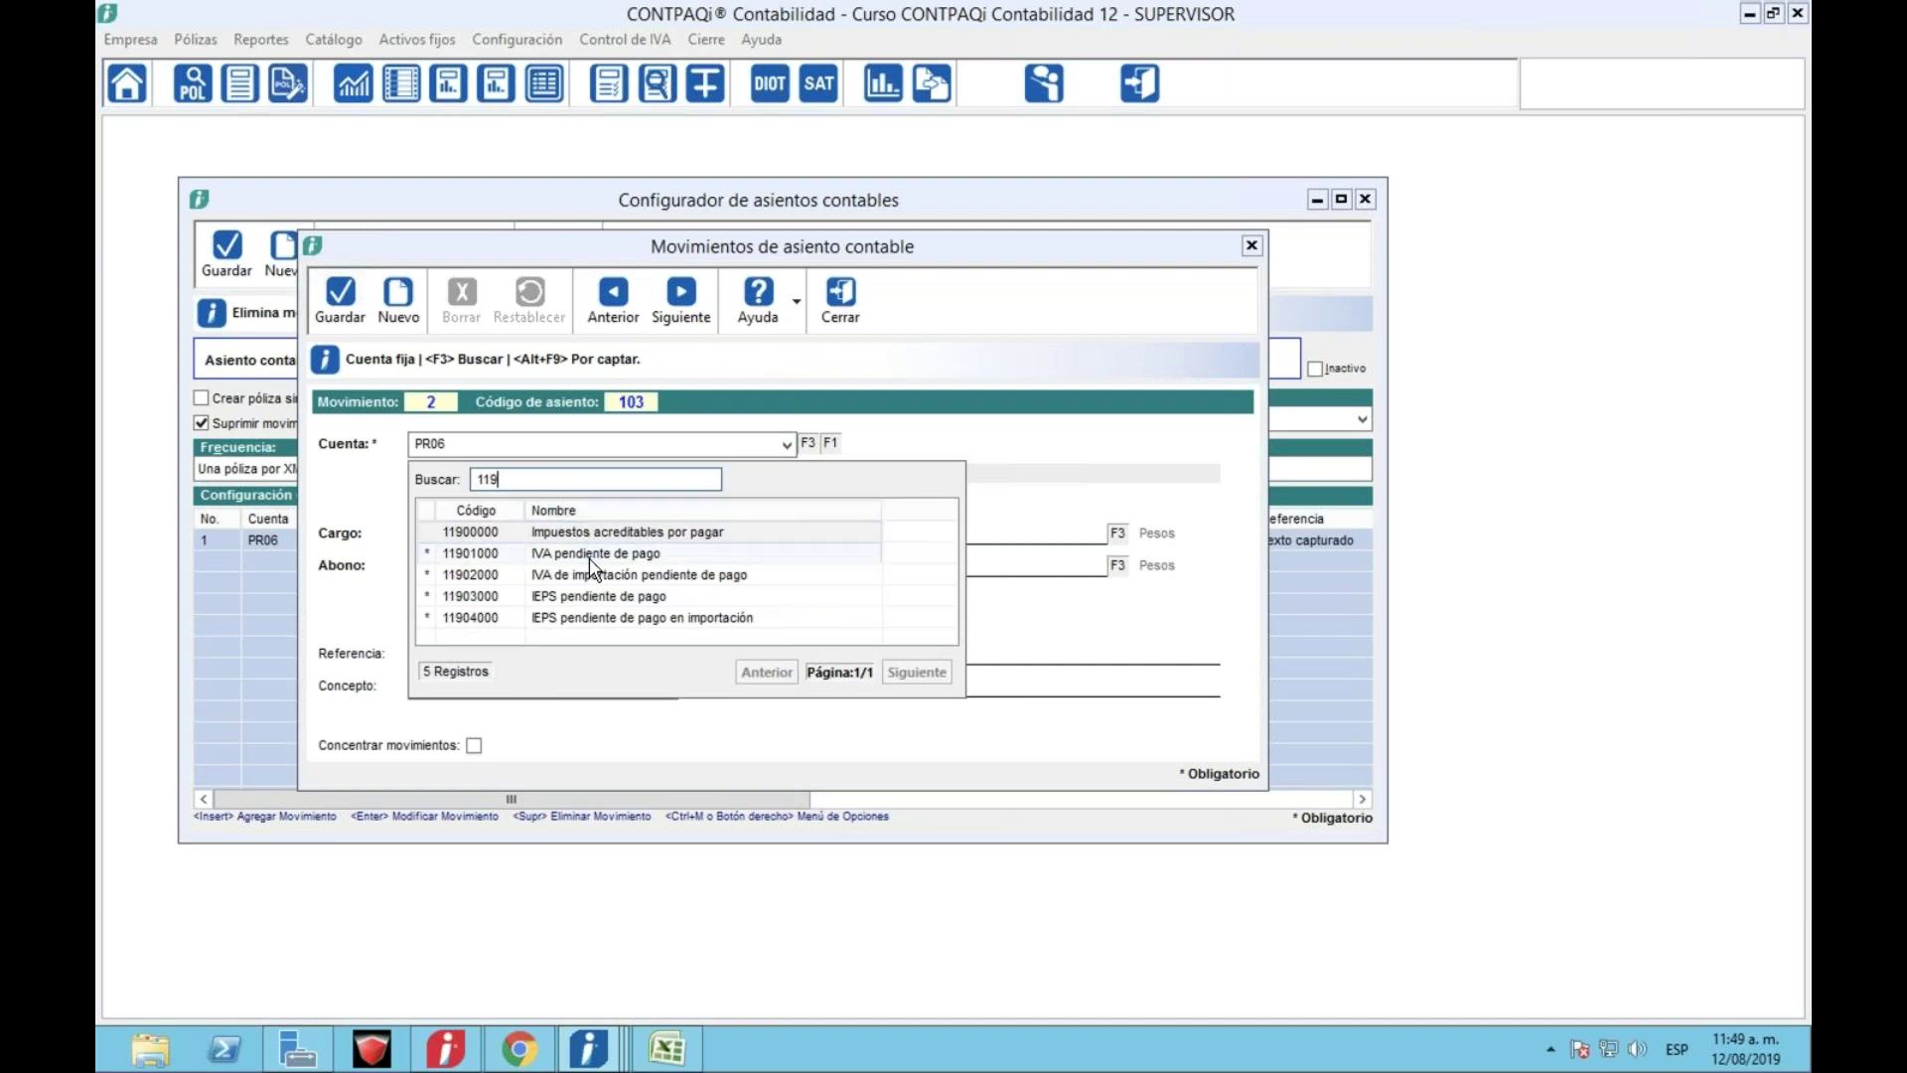
double_click(588, 554)
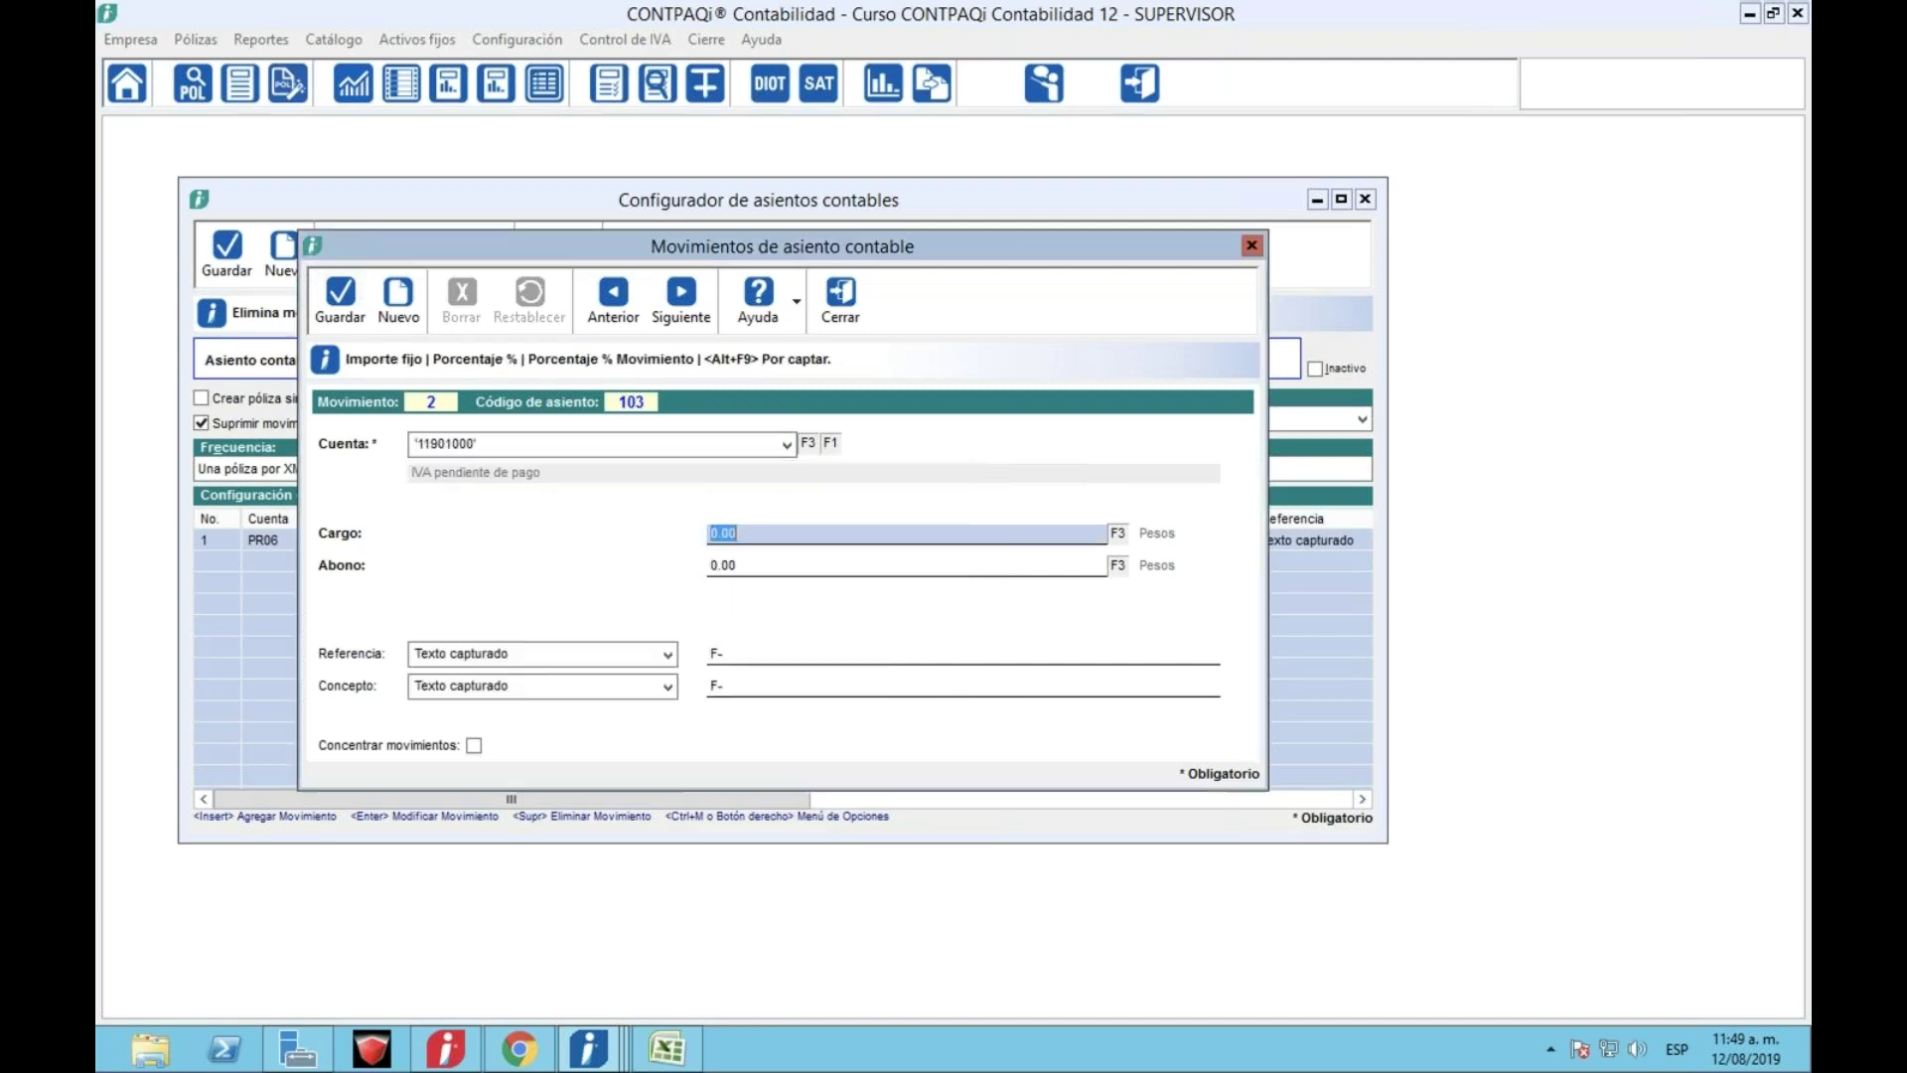
click(1117, 534)
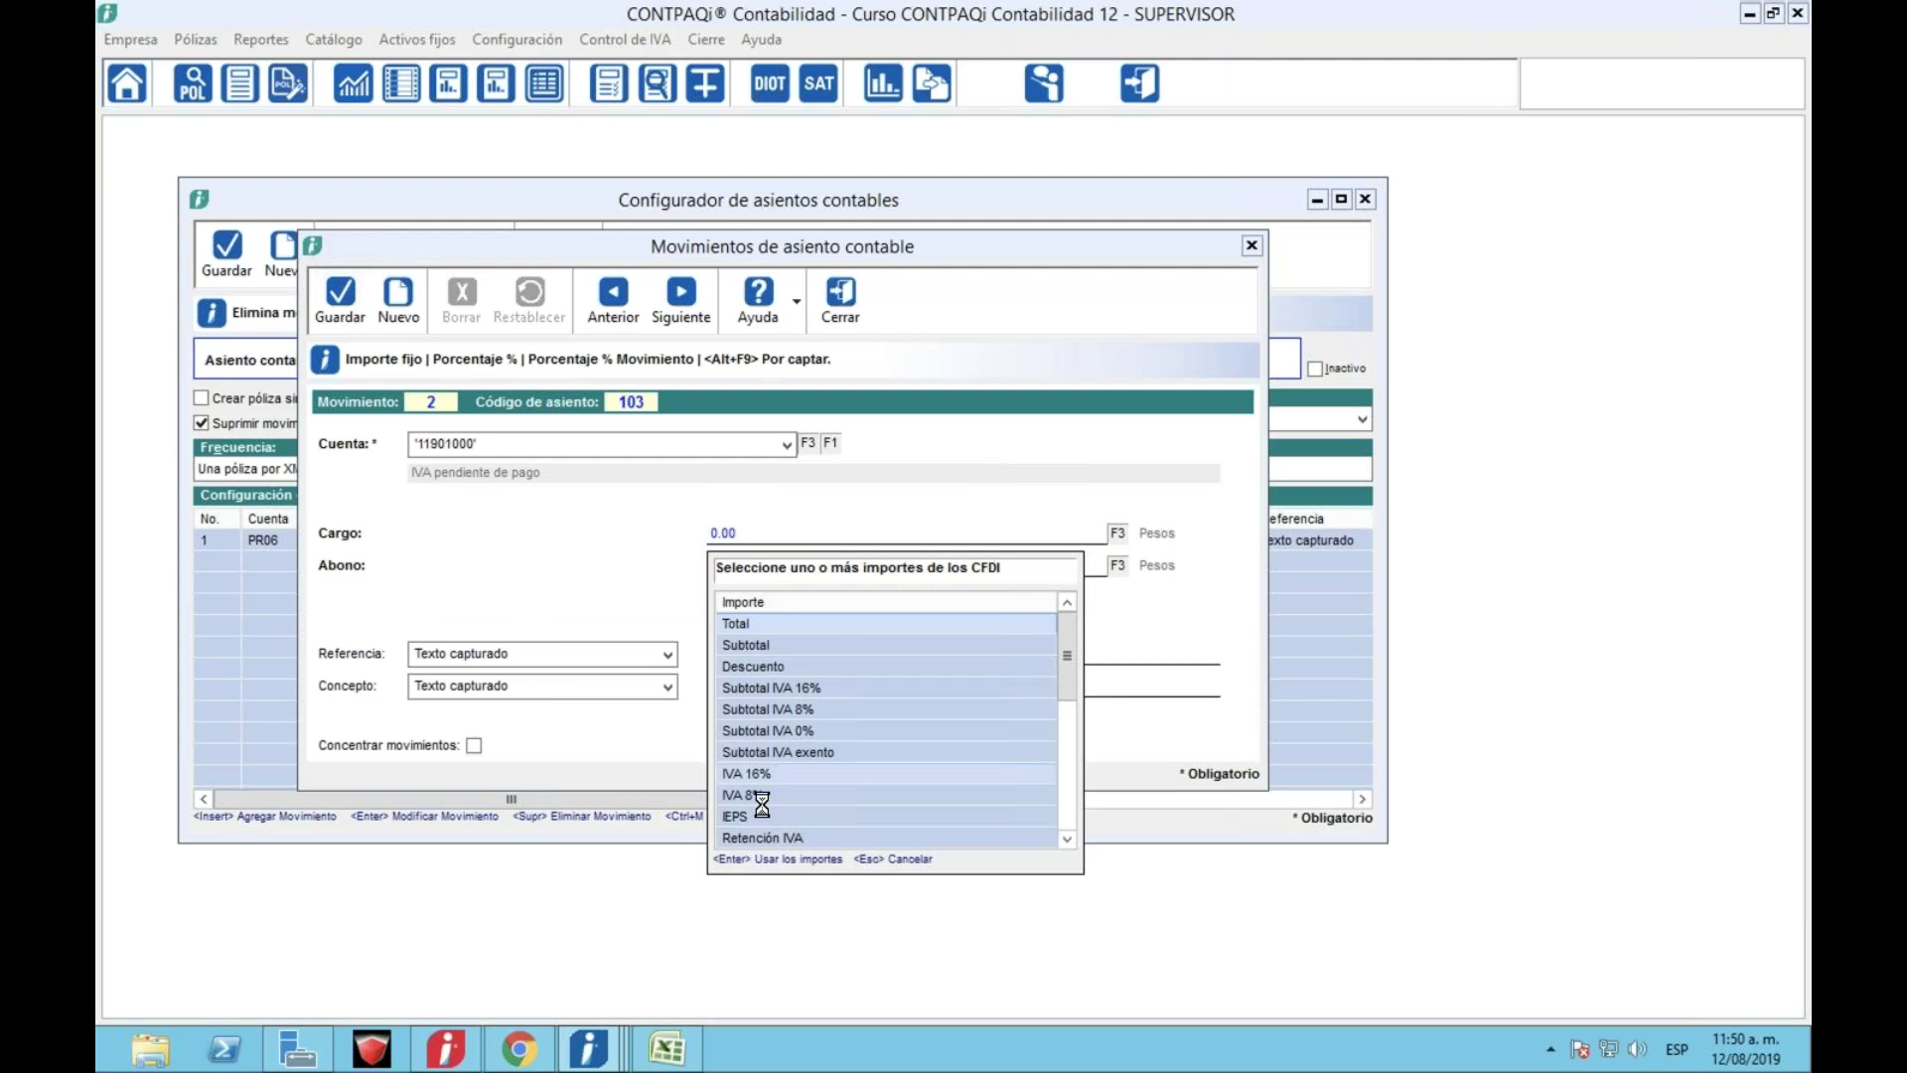
double_click(796, 773)
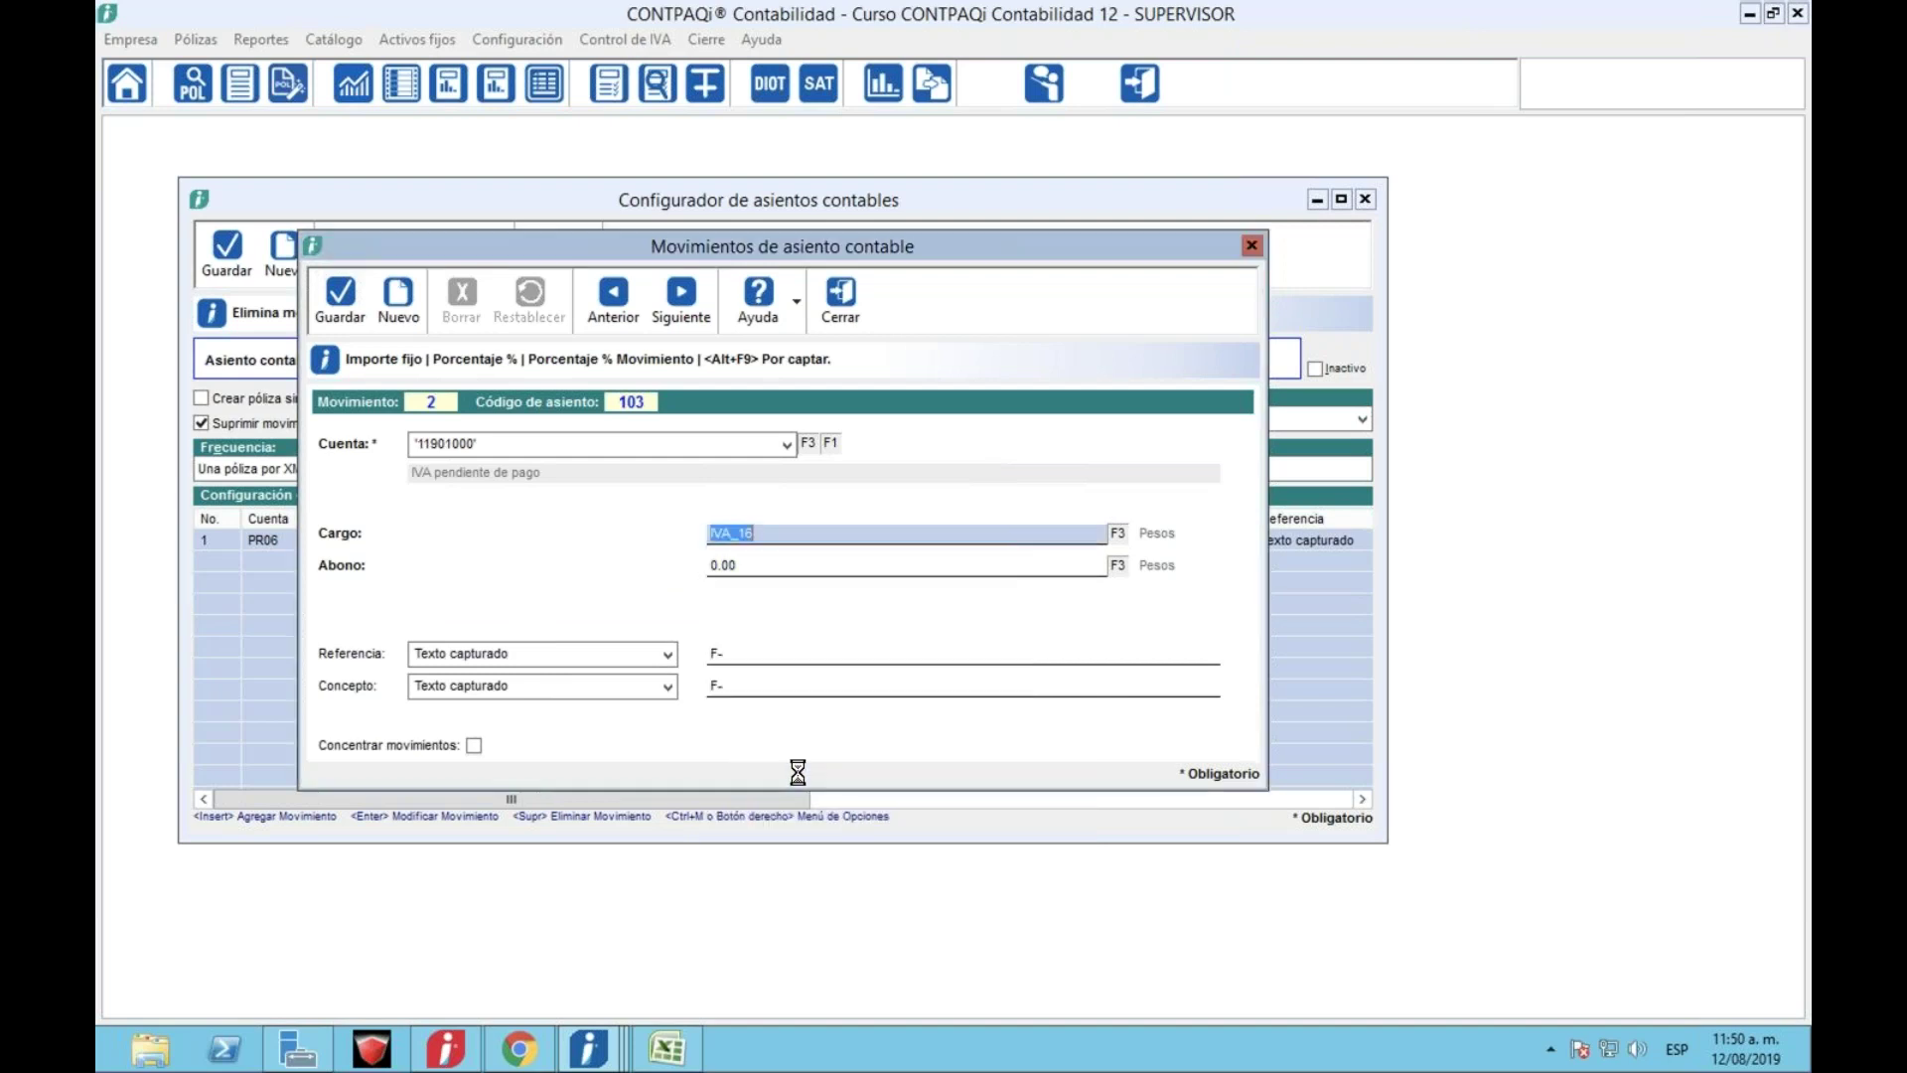
click(340, 298)
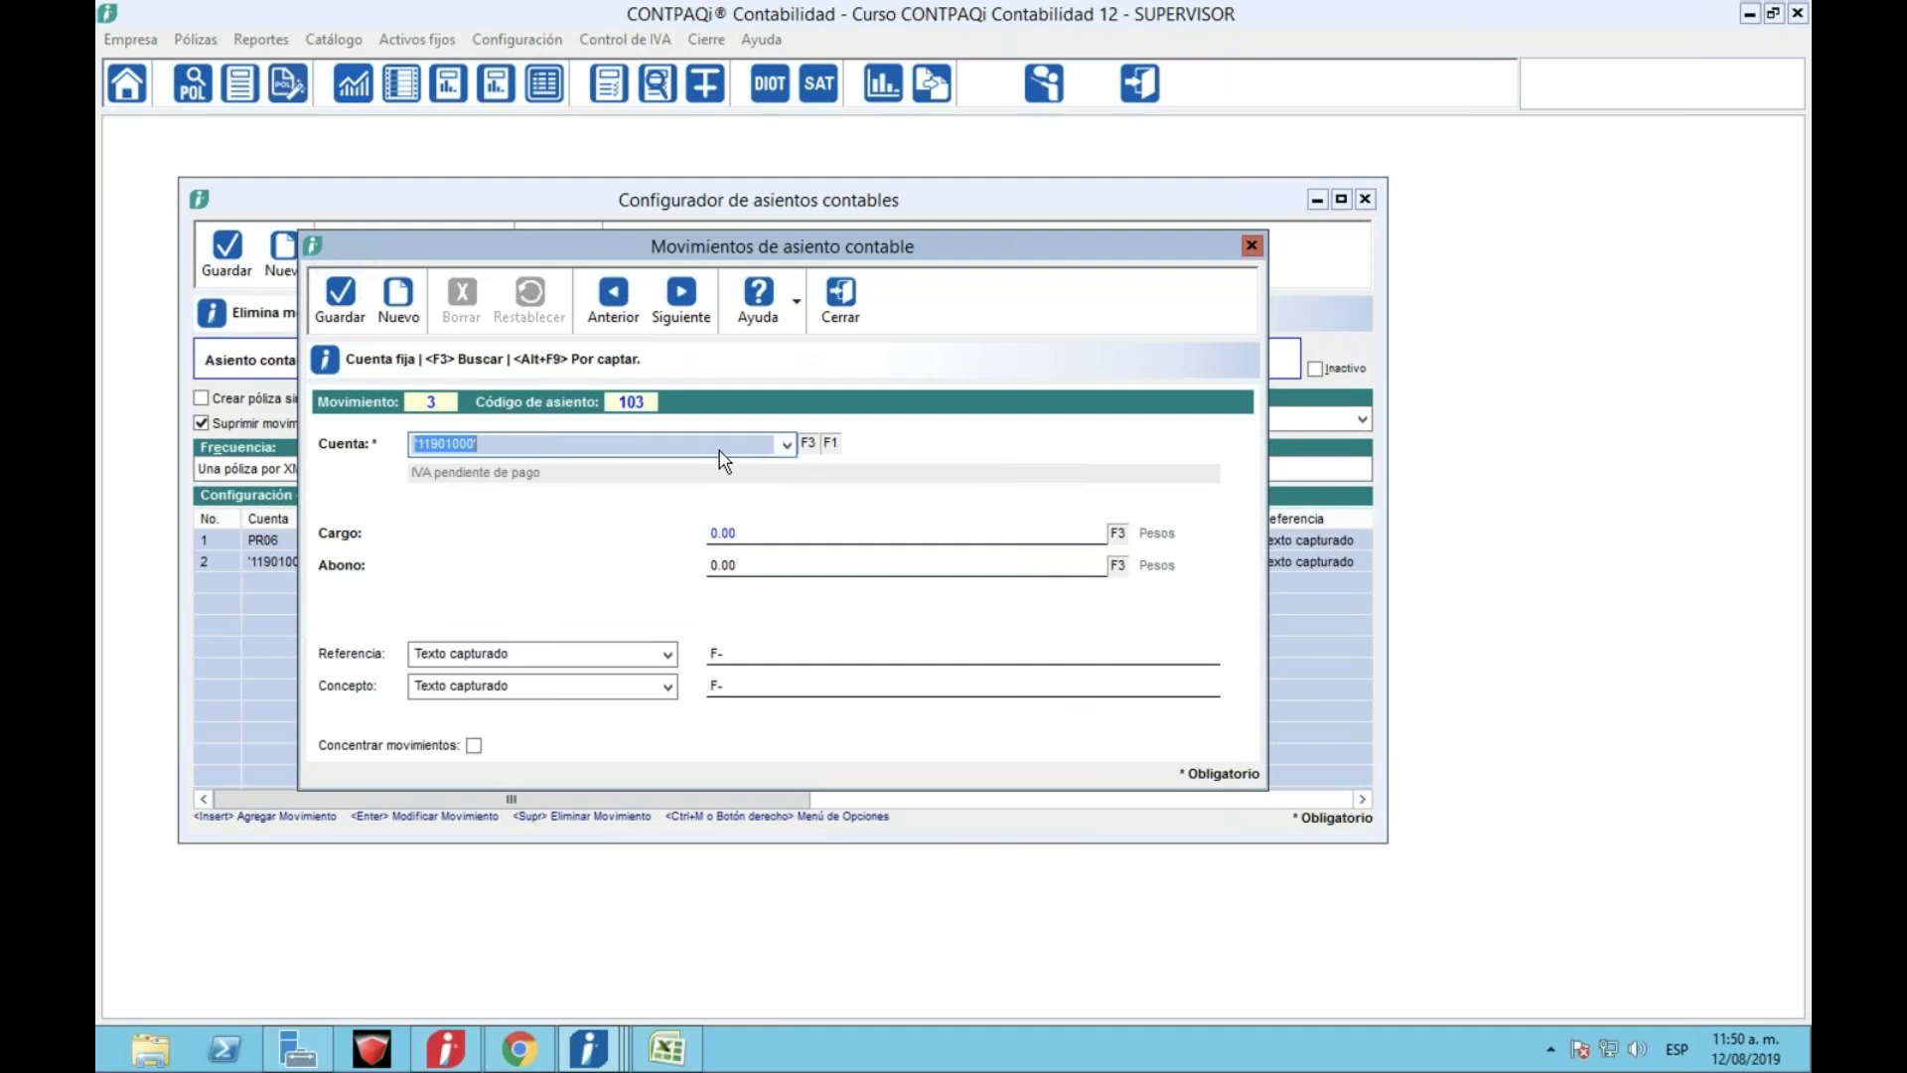
Add a movement crediting PV01 with the CFDI Total amount, then close the form.
text(PV01)
click(812, 565)
click(1117, 566)
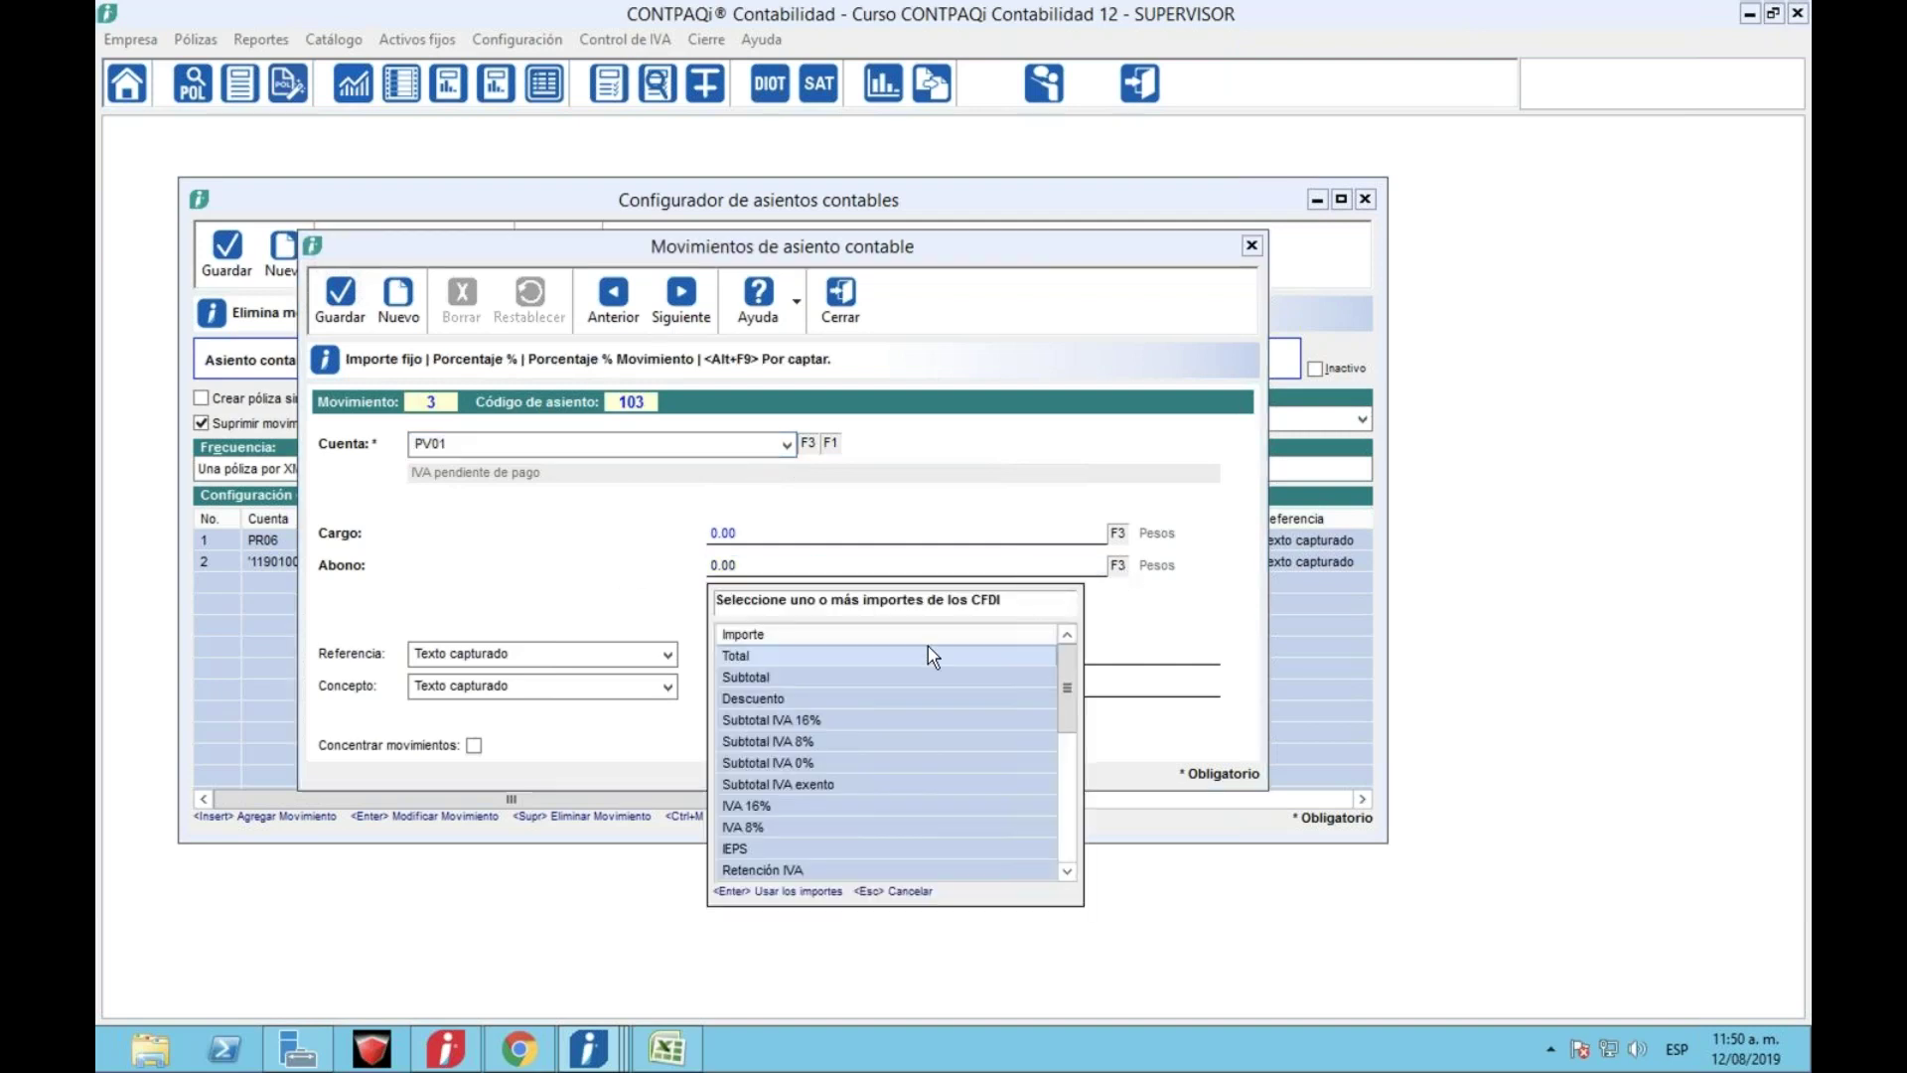
key(Return)
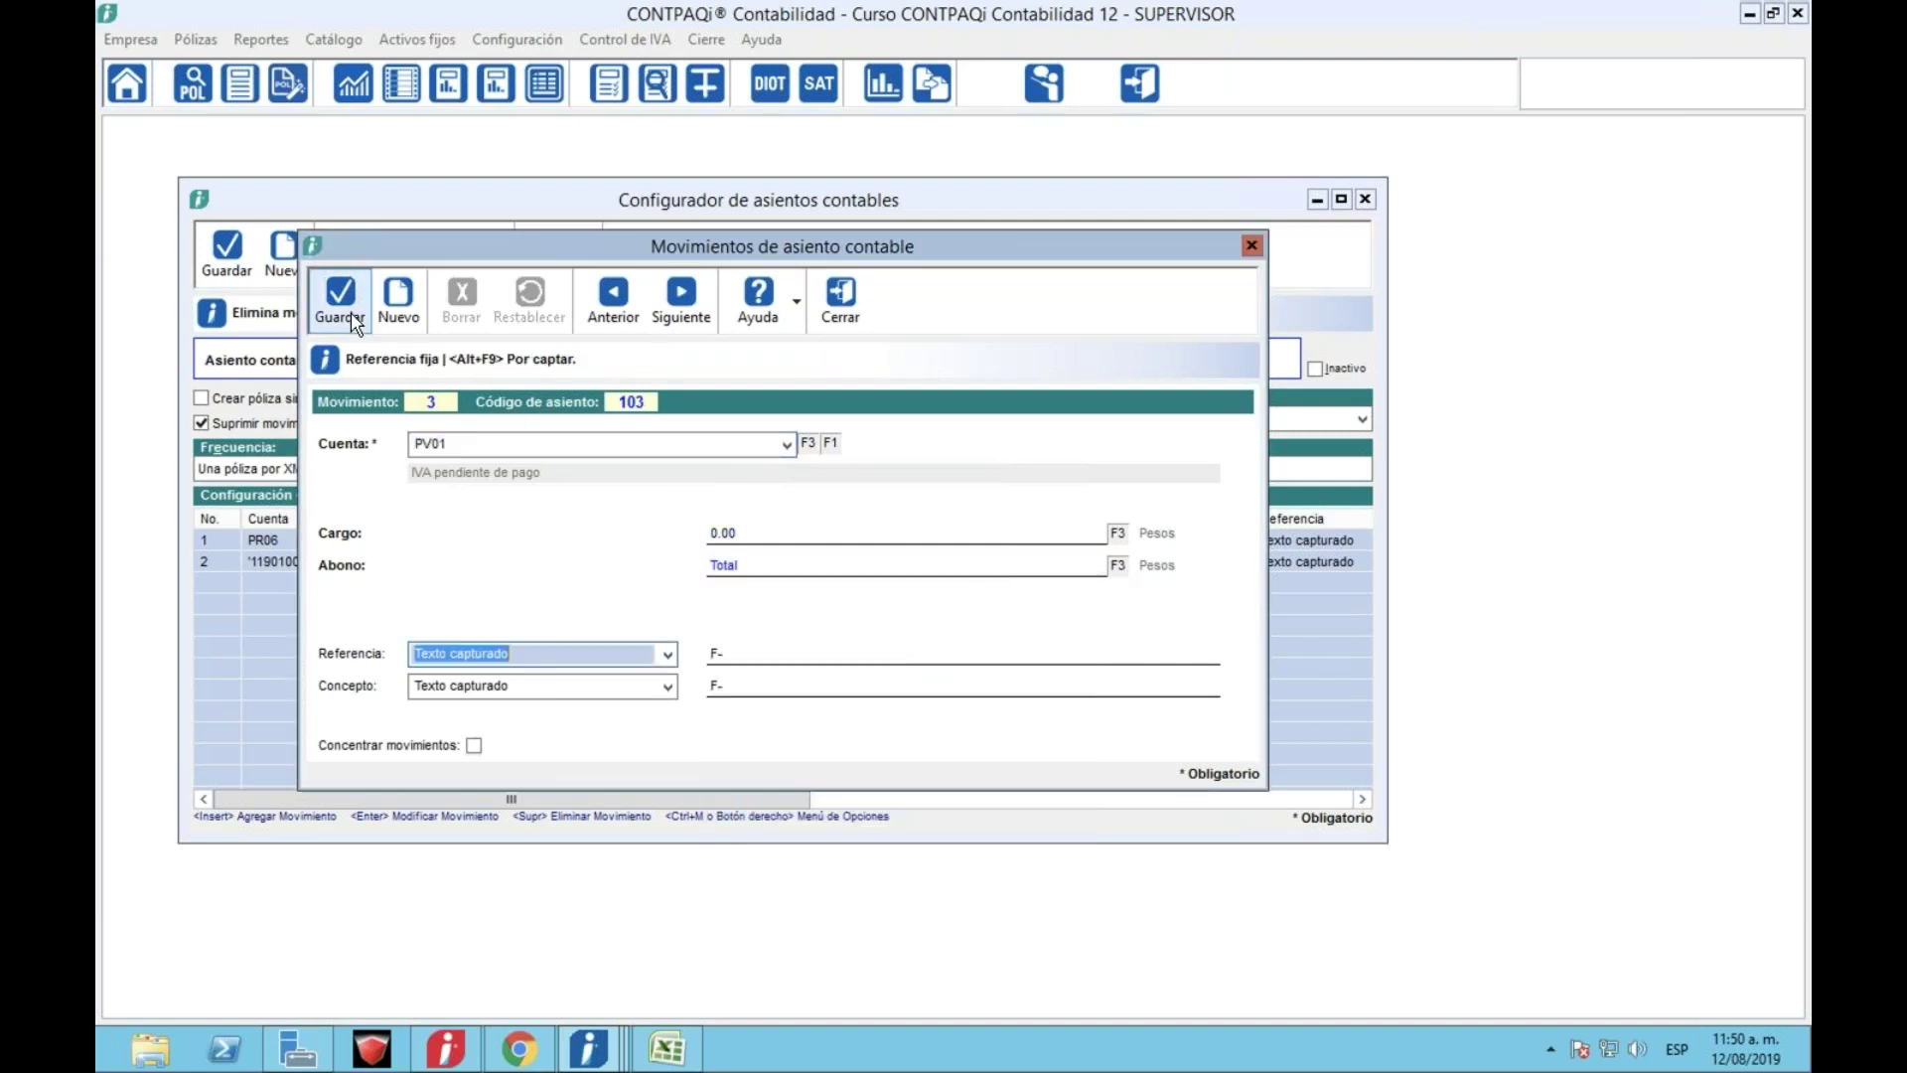
click(349, 312)
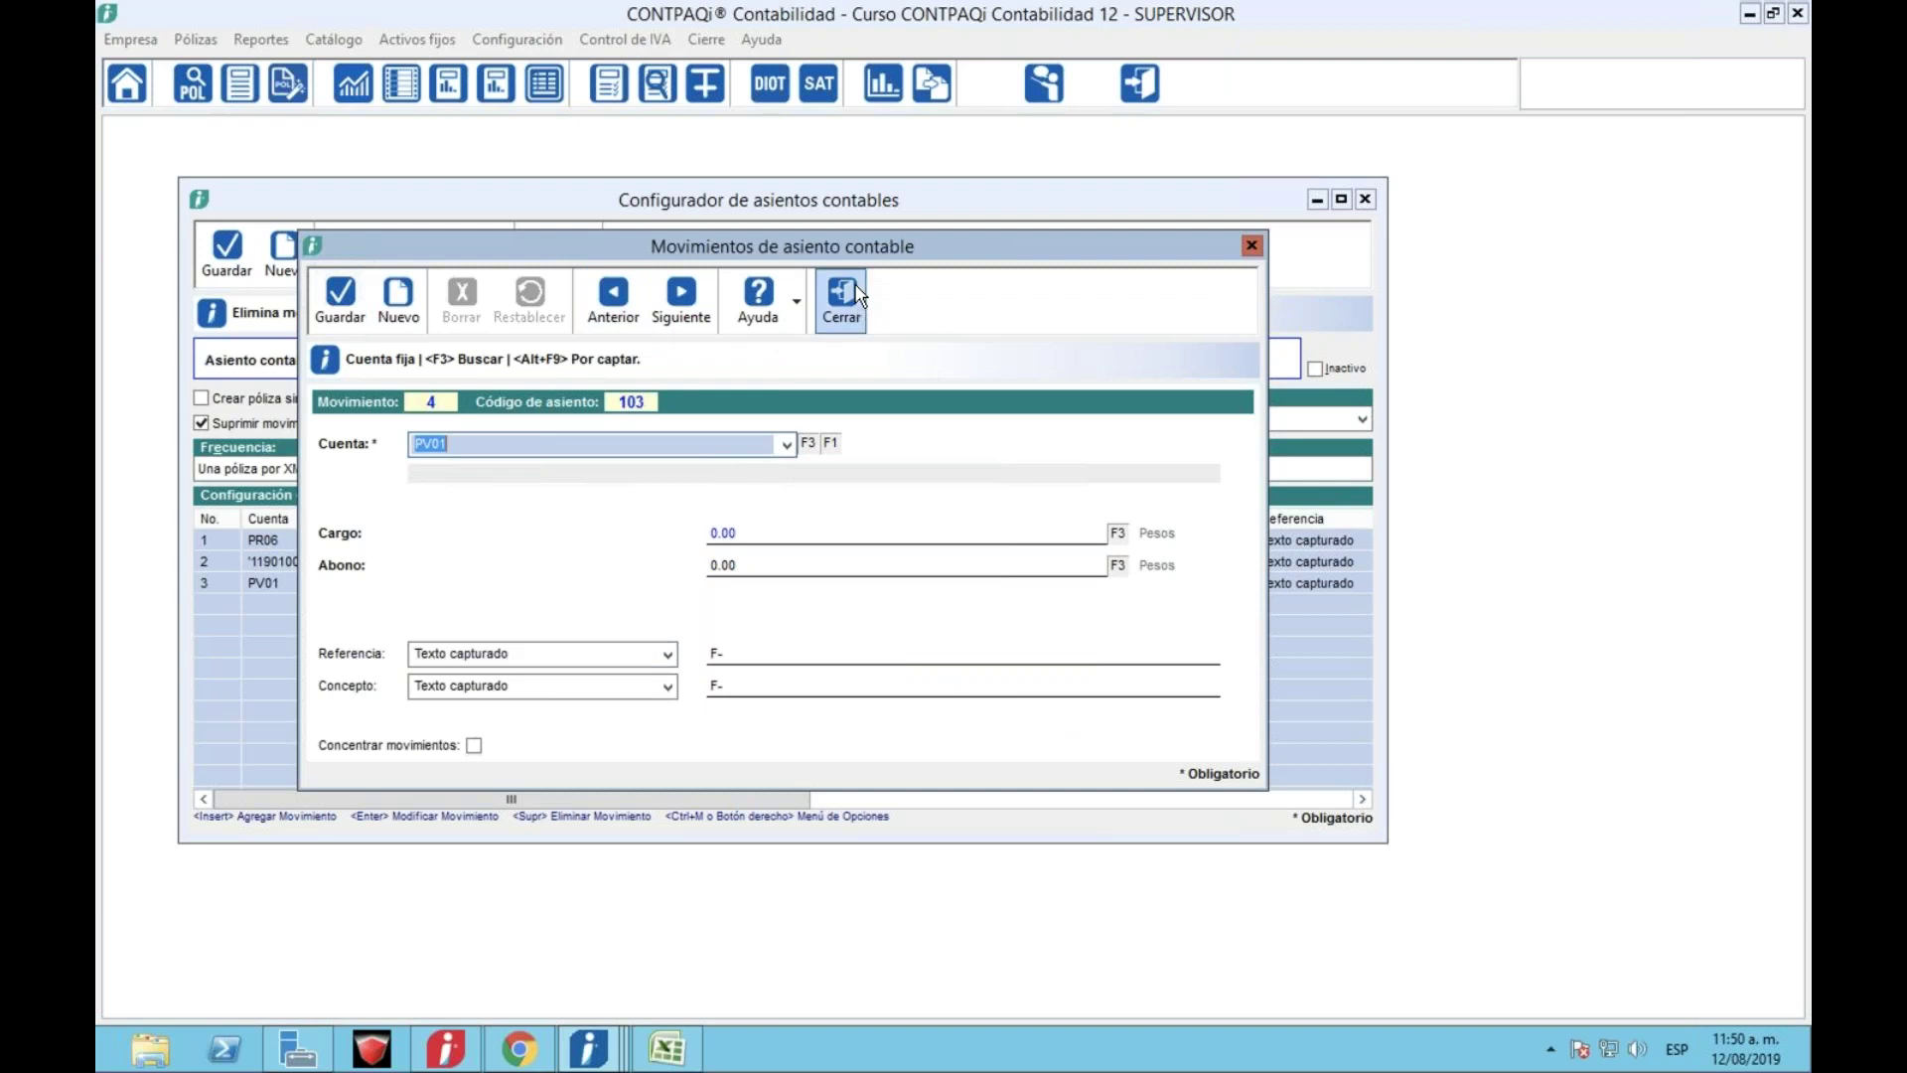
click(840, 298)
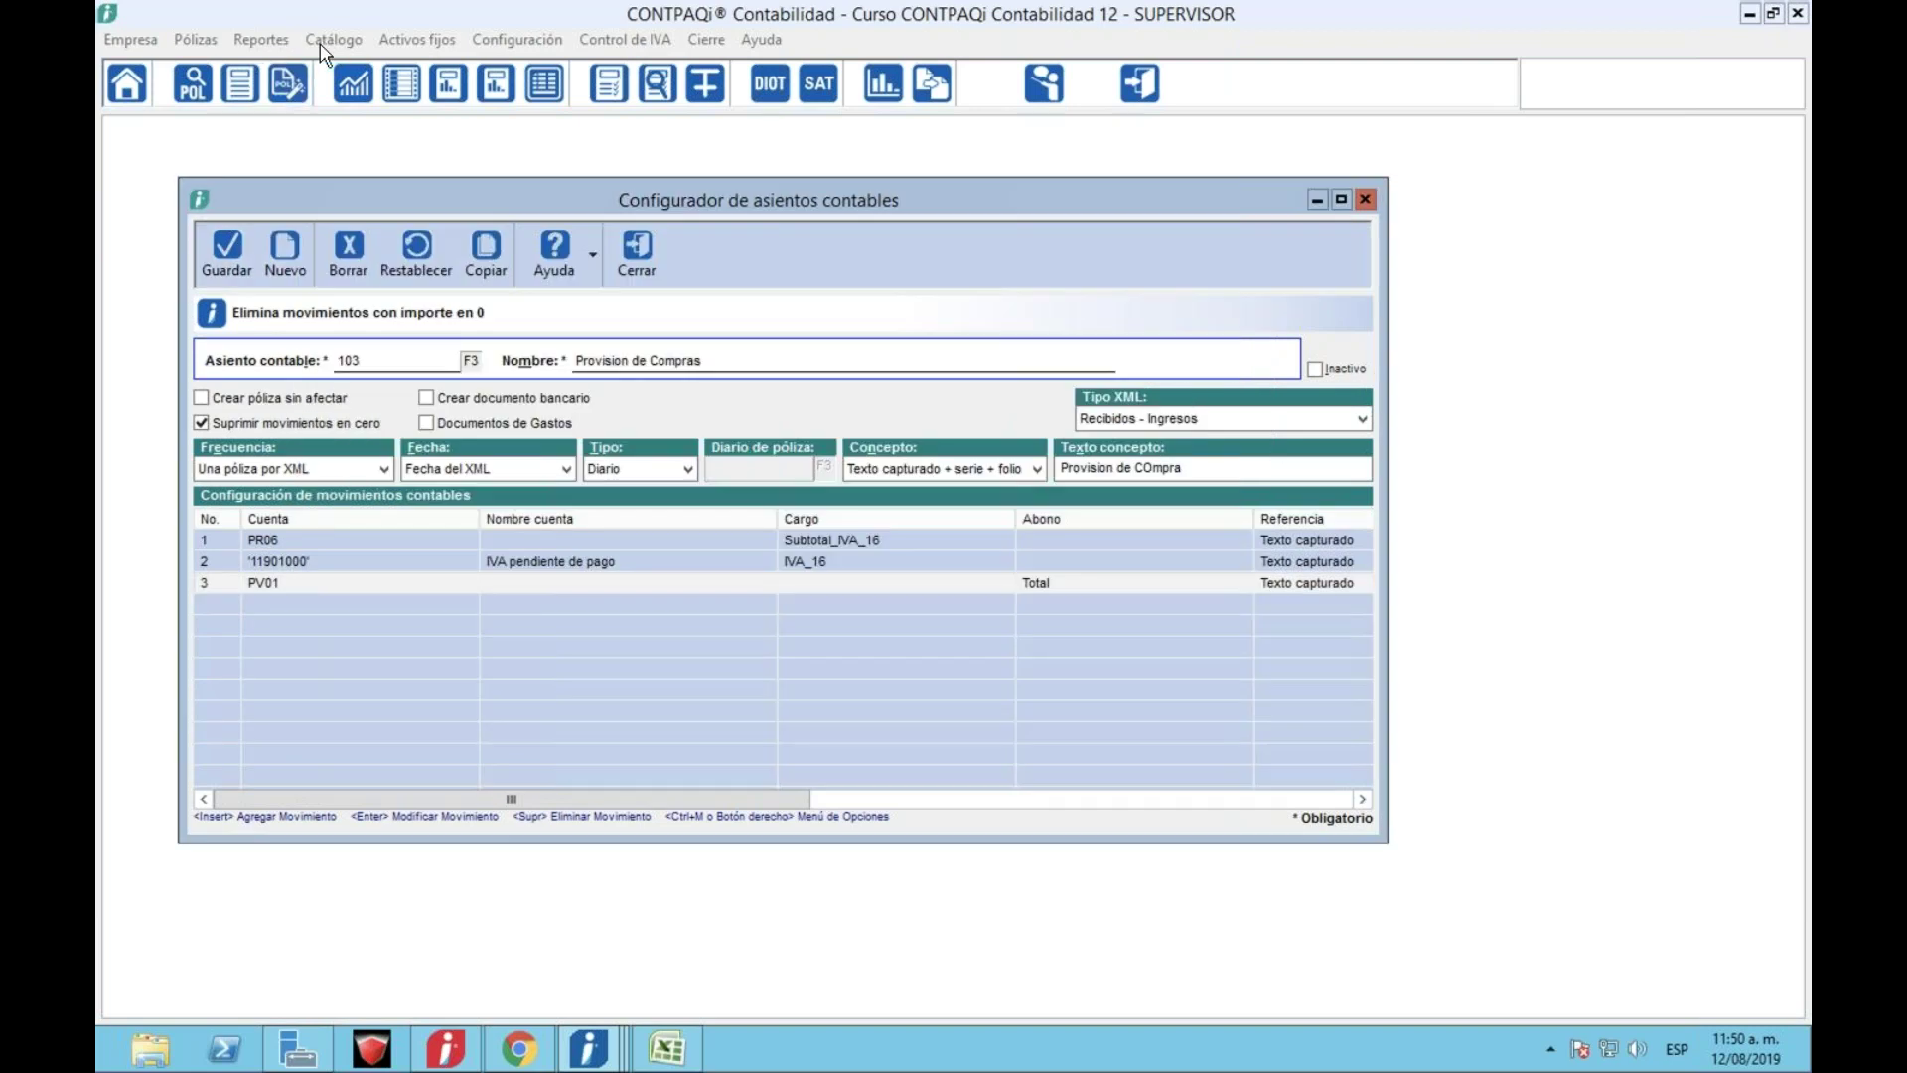
click(328, 40)
click(194, 40)
mouse_move(202, 91)
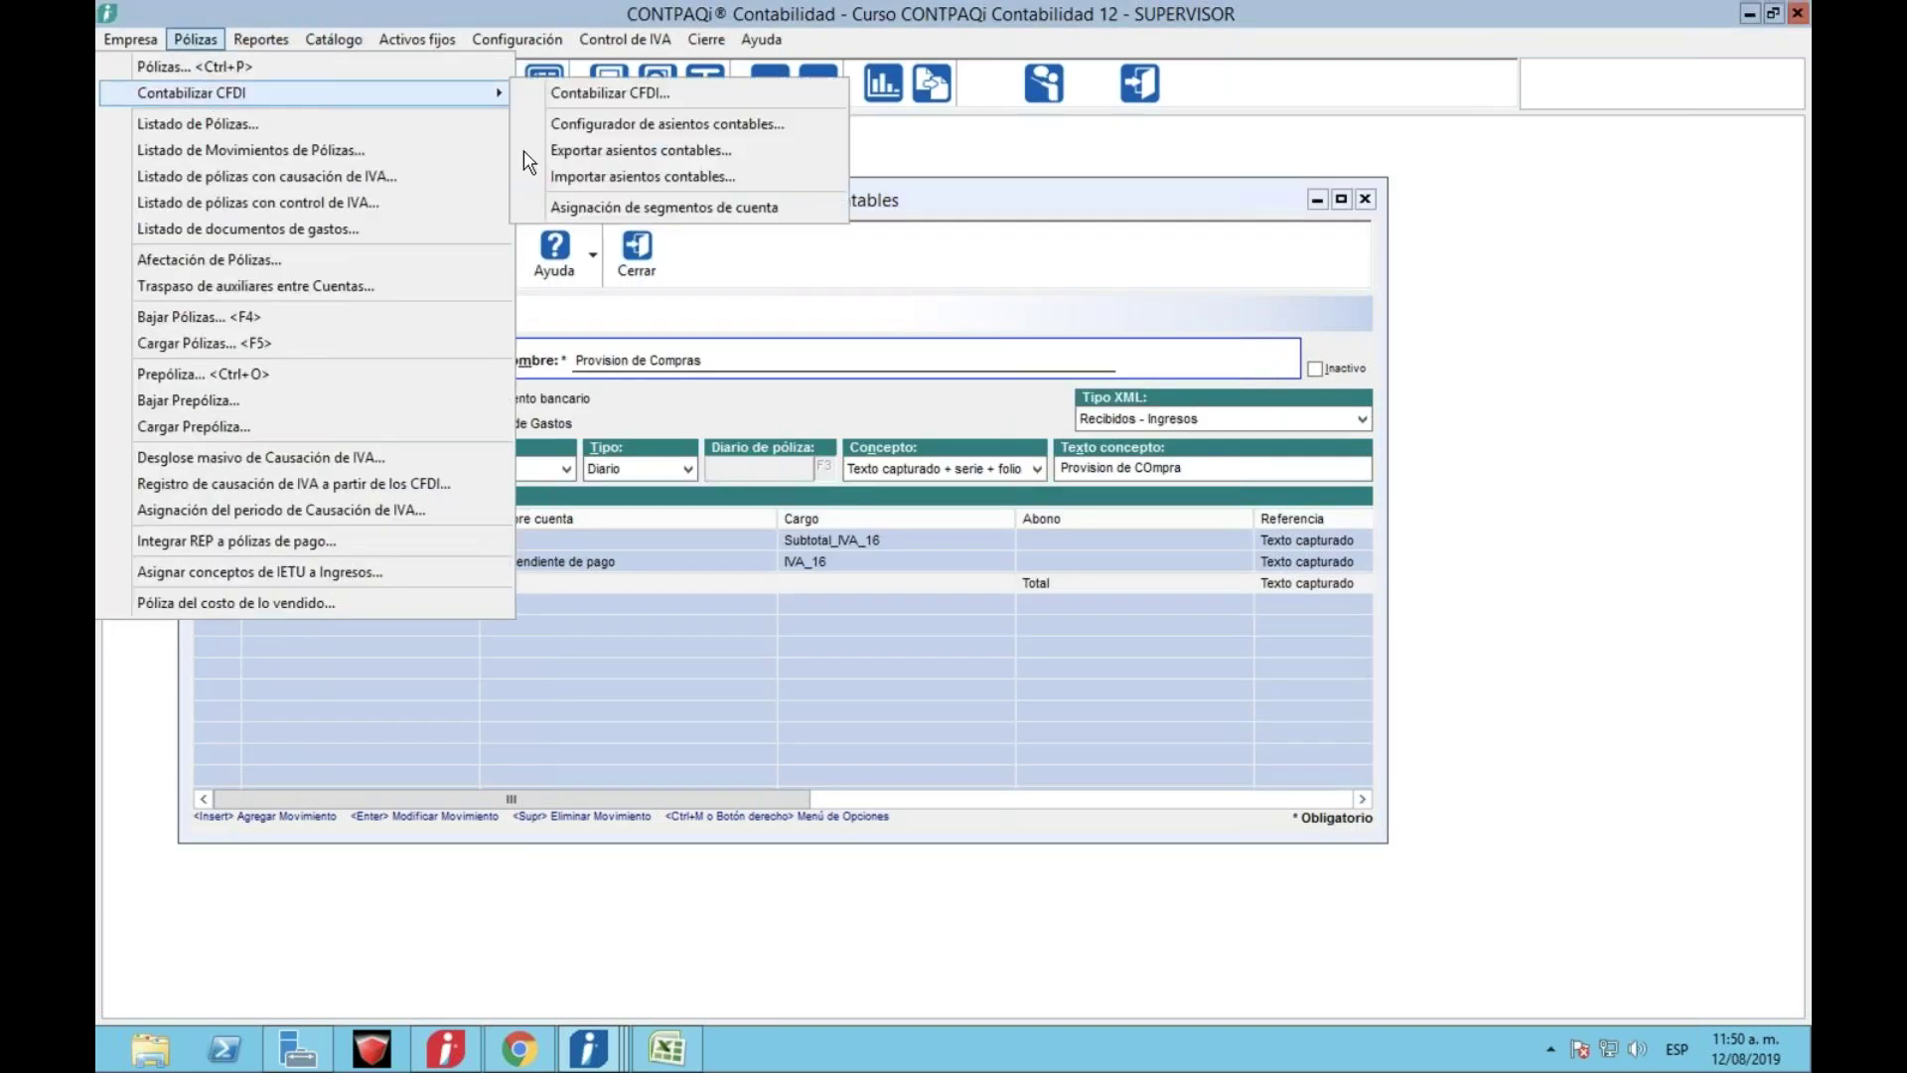
click(656, 208)
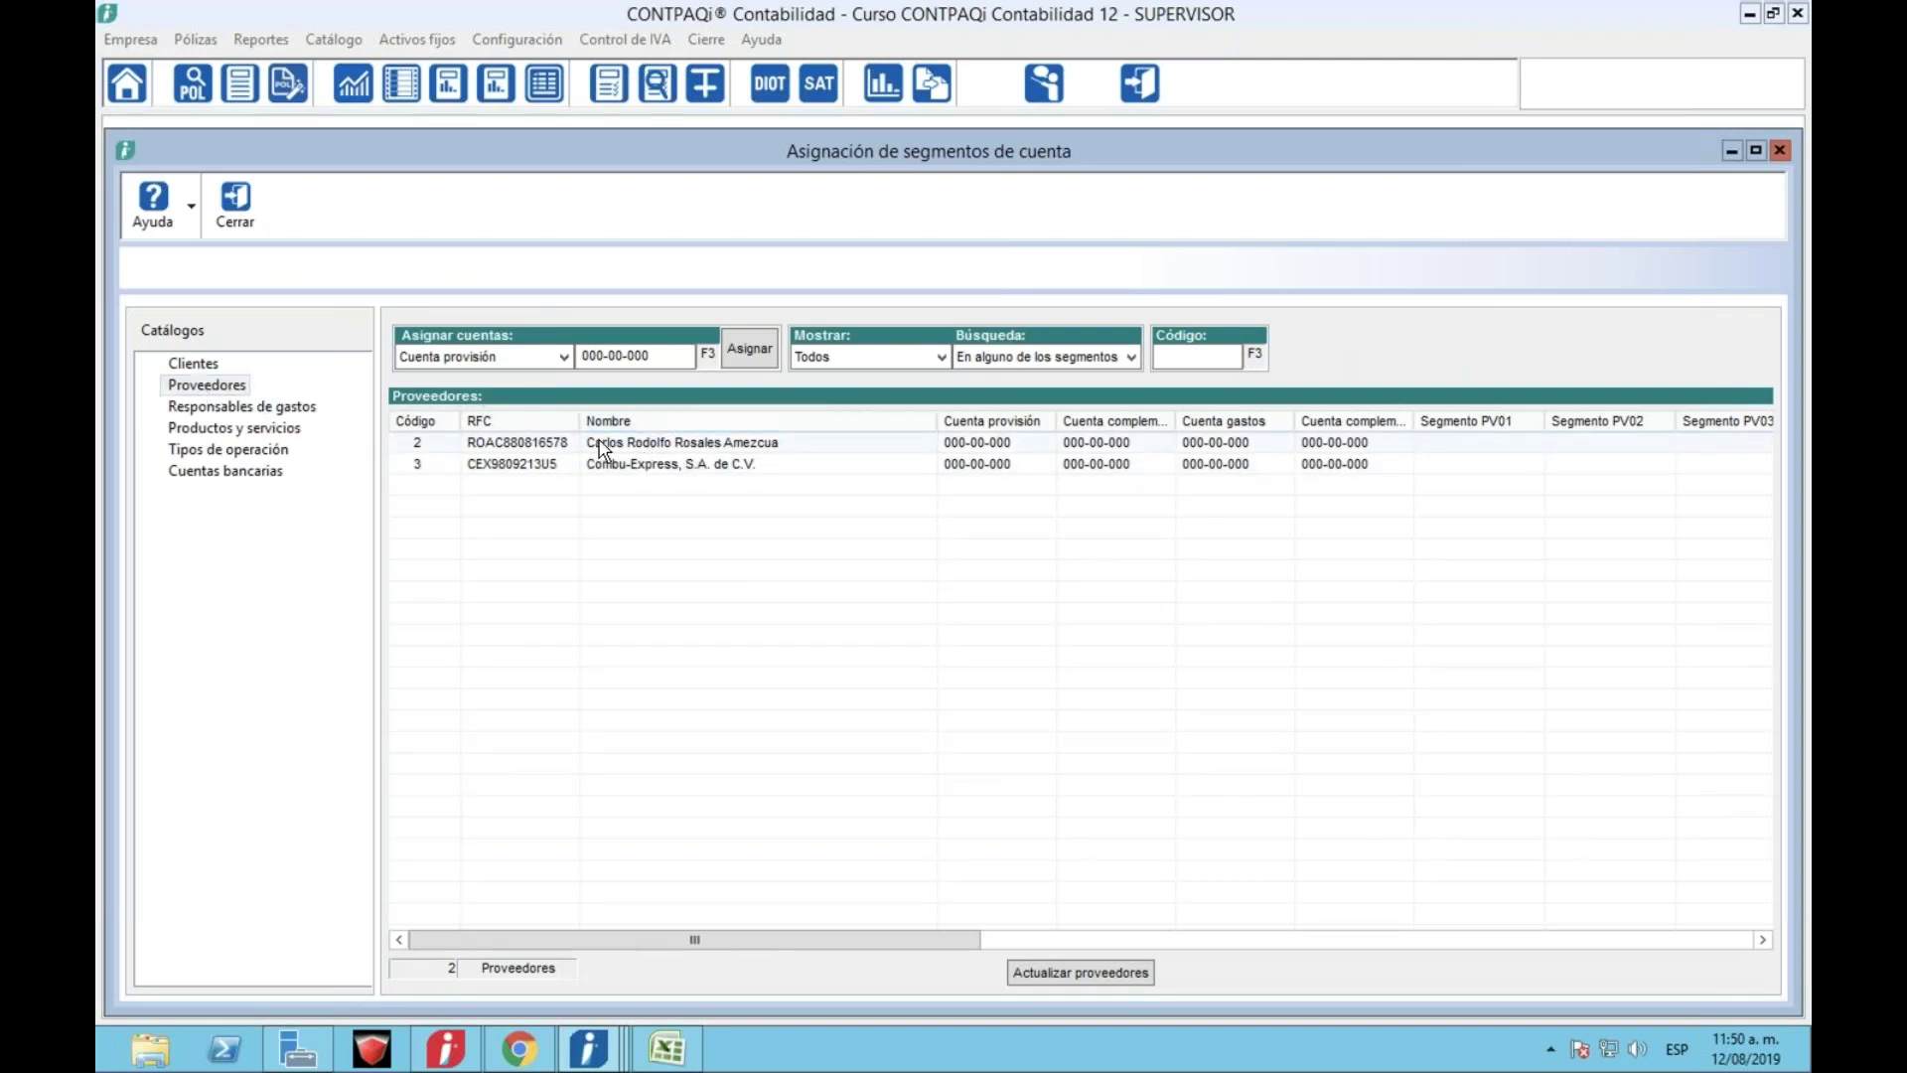
click(641, 482)
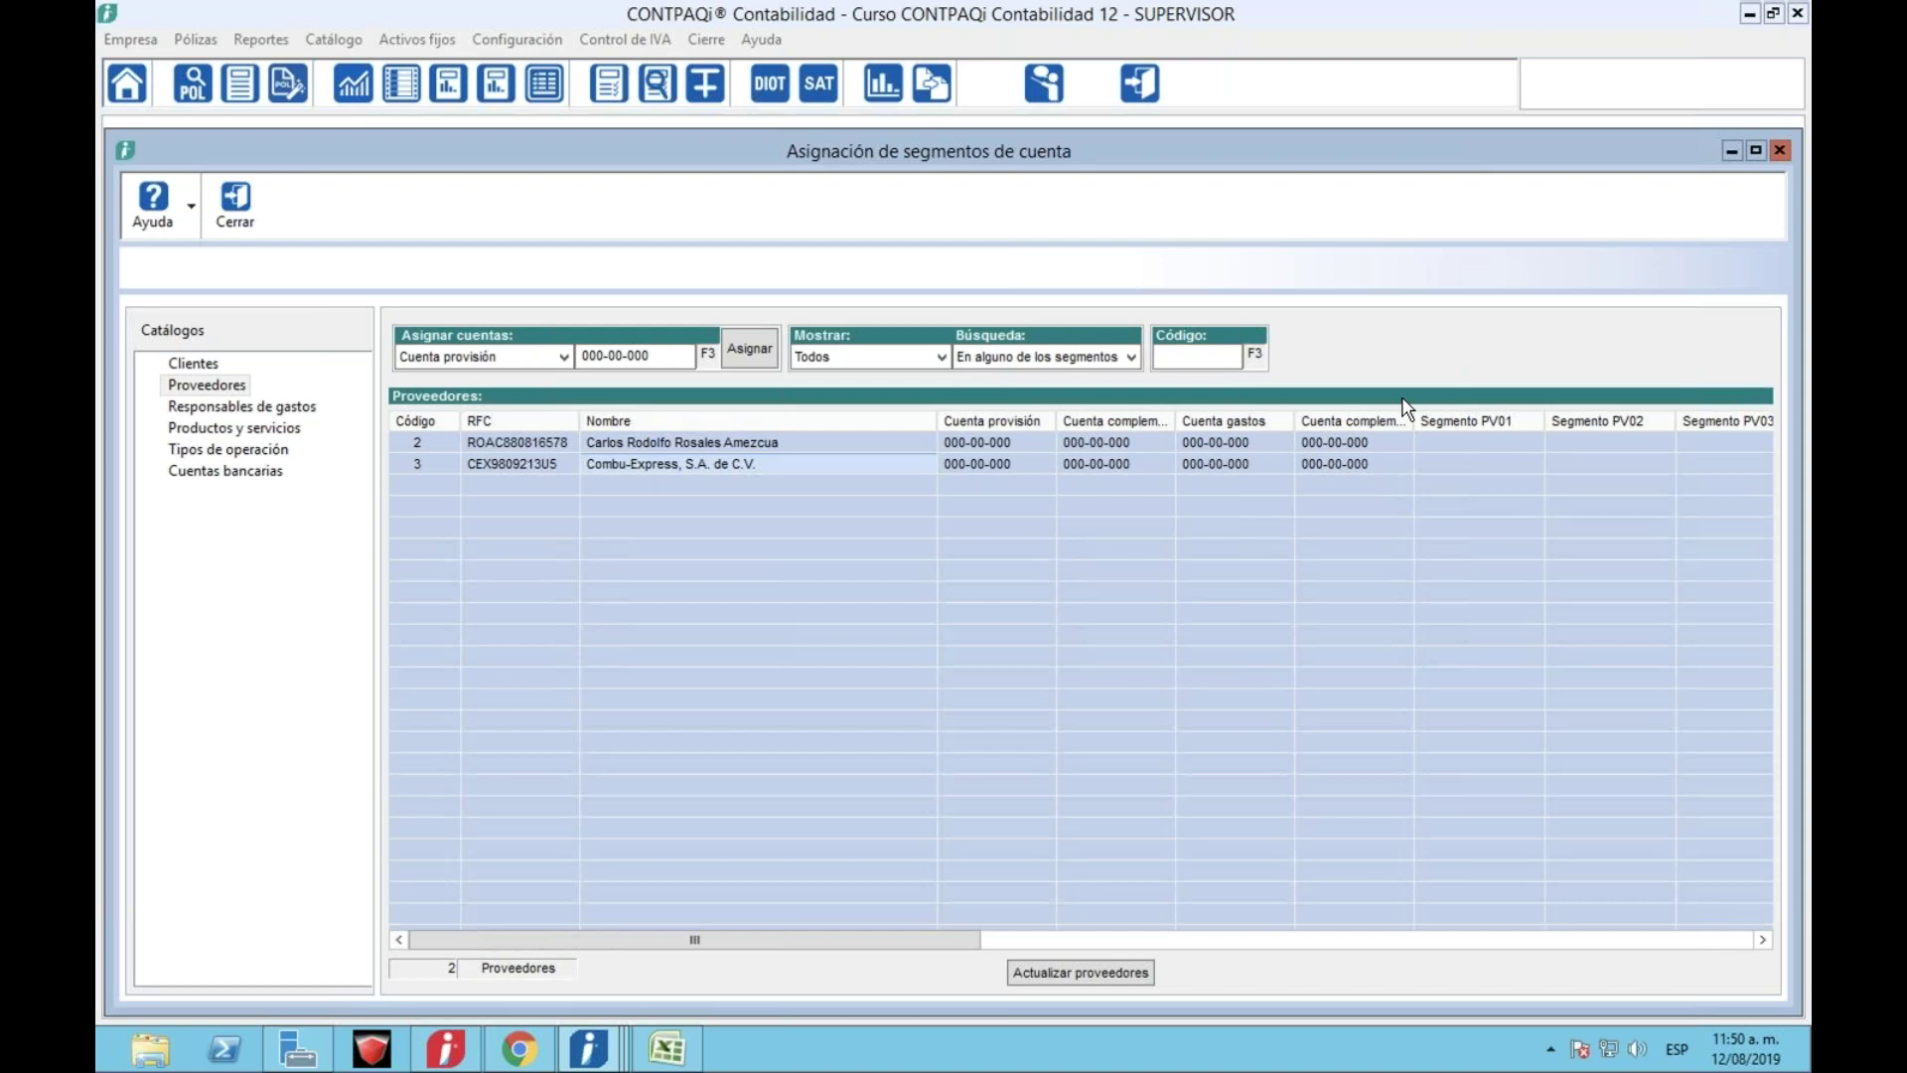
click(1649, 515)
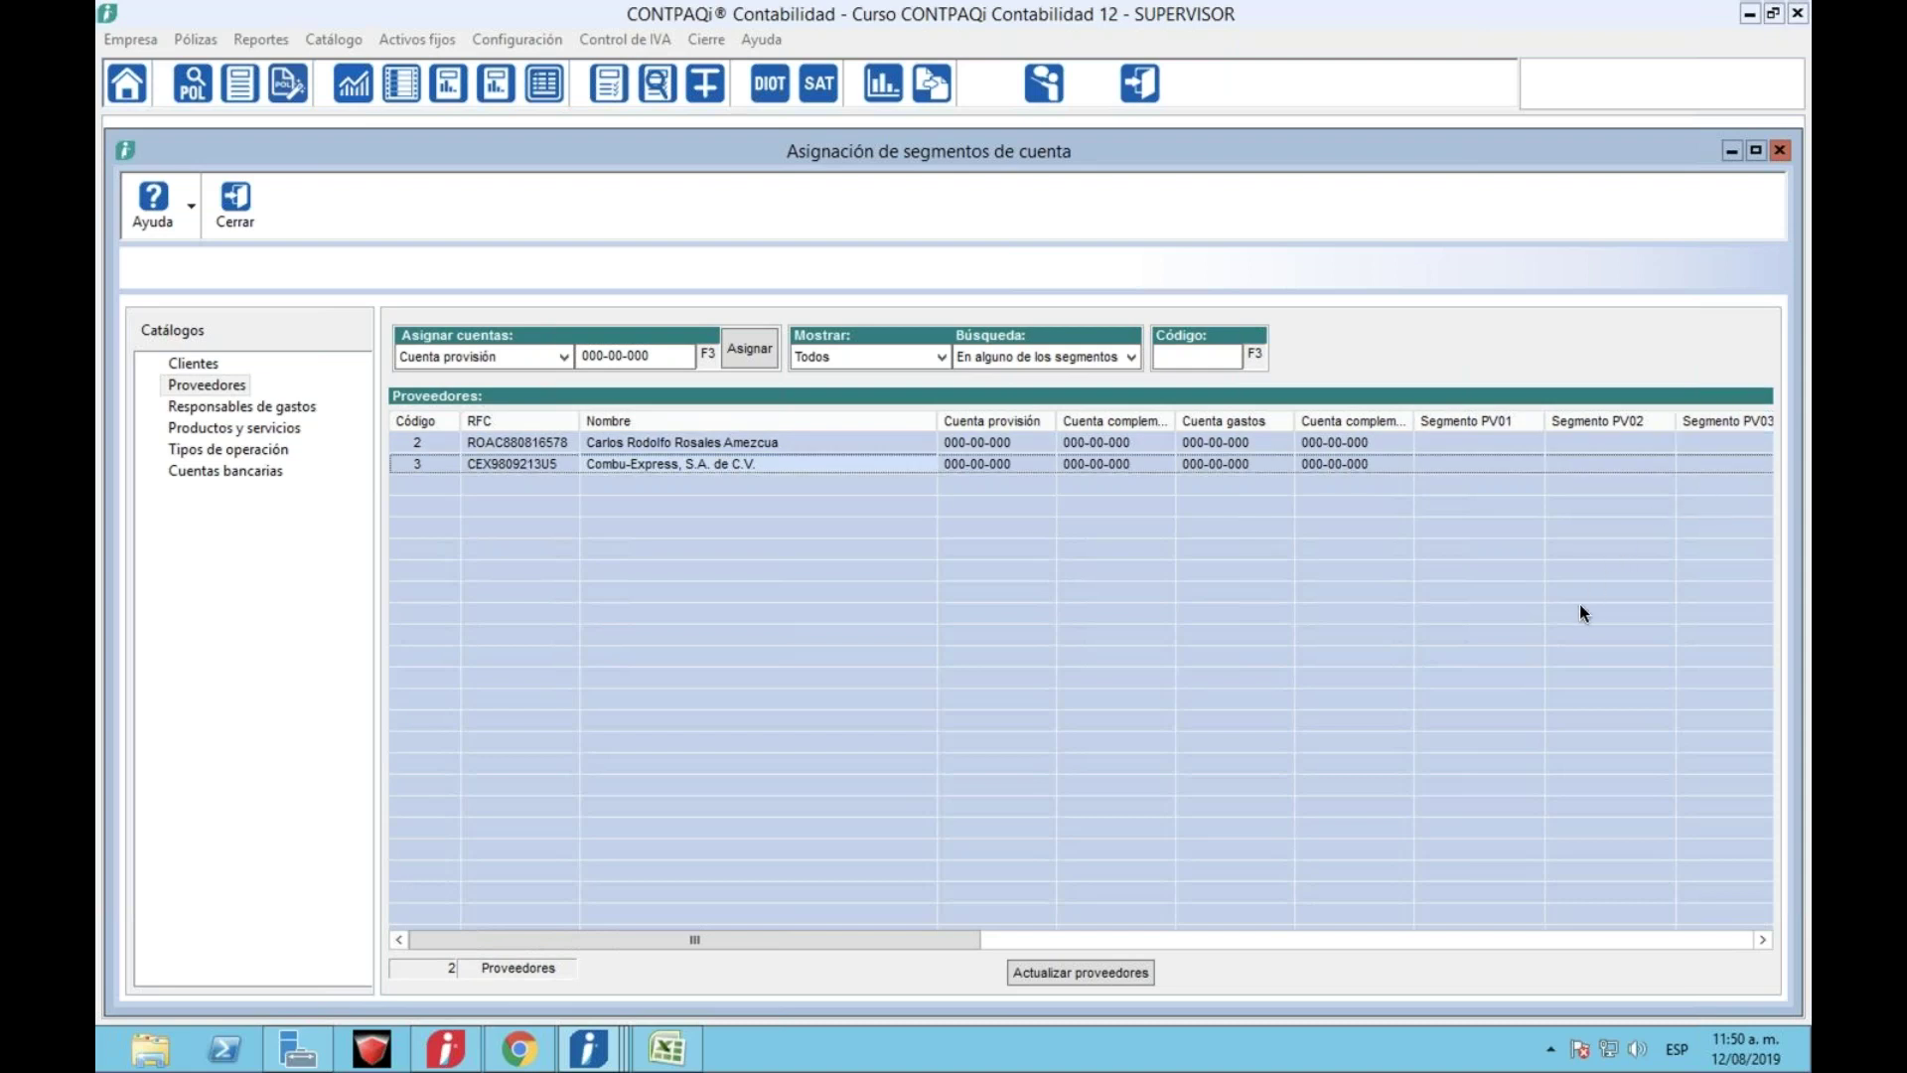
mouse_move(1439, 367)
mouse_down()
mouse_move(1416, 477)
mouse_move(1440, 369)
mouse_up()
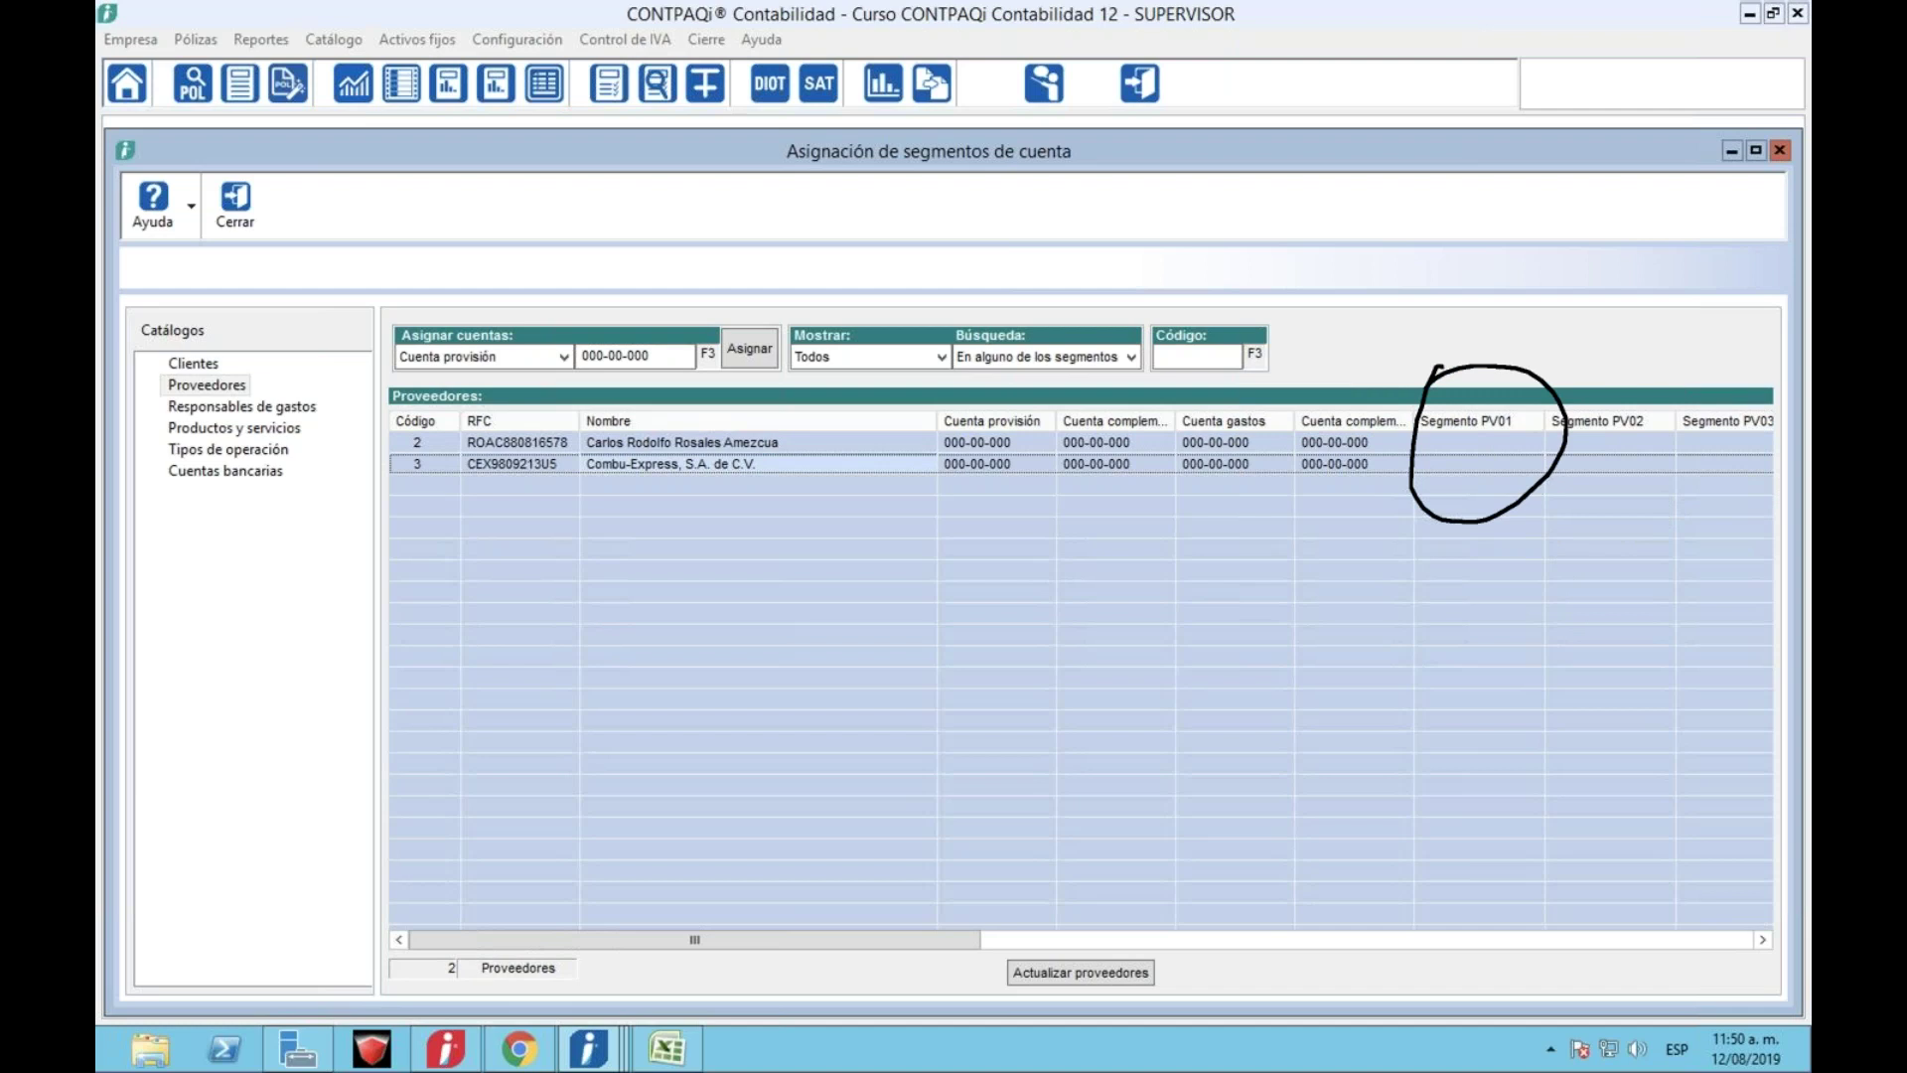
mouse_move(983, 382)
mouse_down()
mouse_move(934, 466)
mouse_move(959, 504)
mouse_move(1040, 438)
mouse_move(943, 394)
mouse_up()
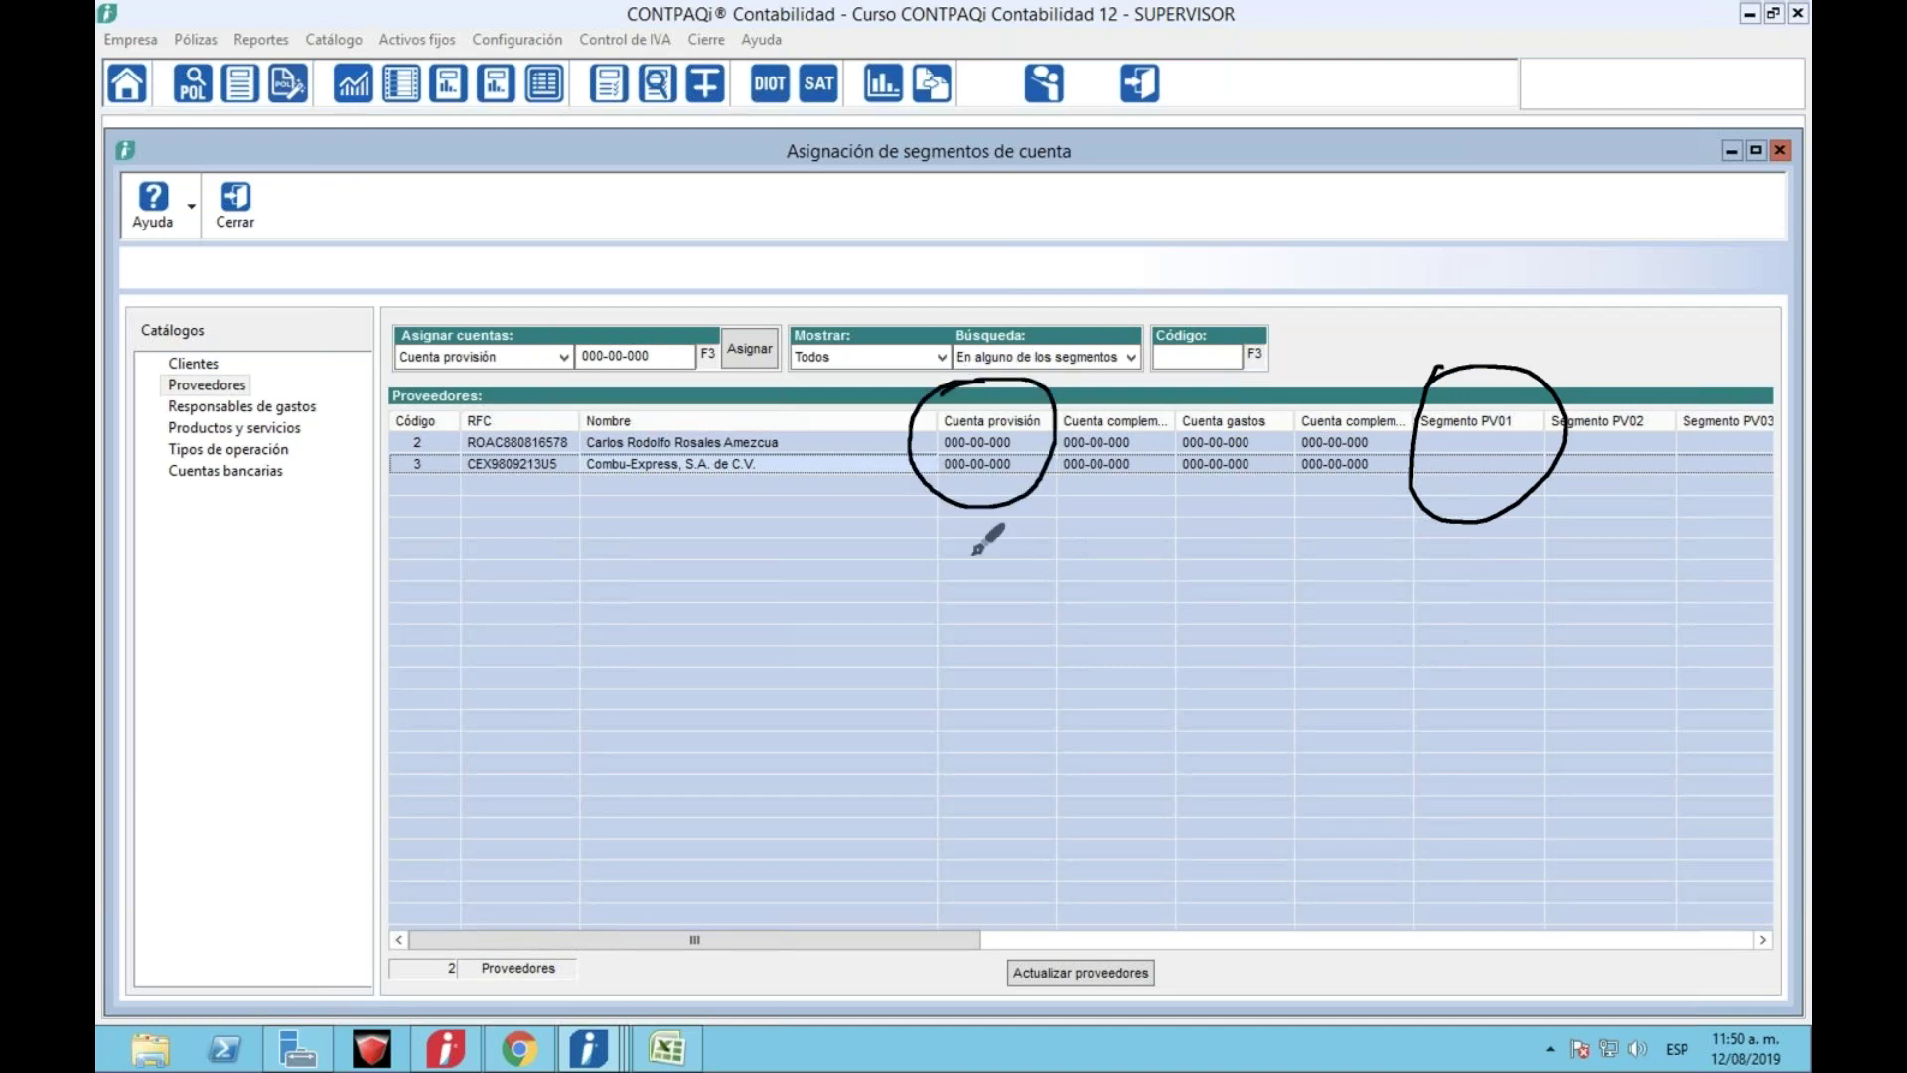
mouse_move(983, 651)
mouse_down()
mouse_move(981, 559)
mouse_move(1003, 552)
mouse_move(1015, 573)
mouse_up()
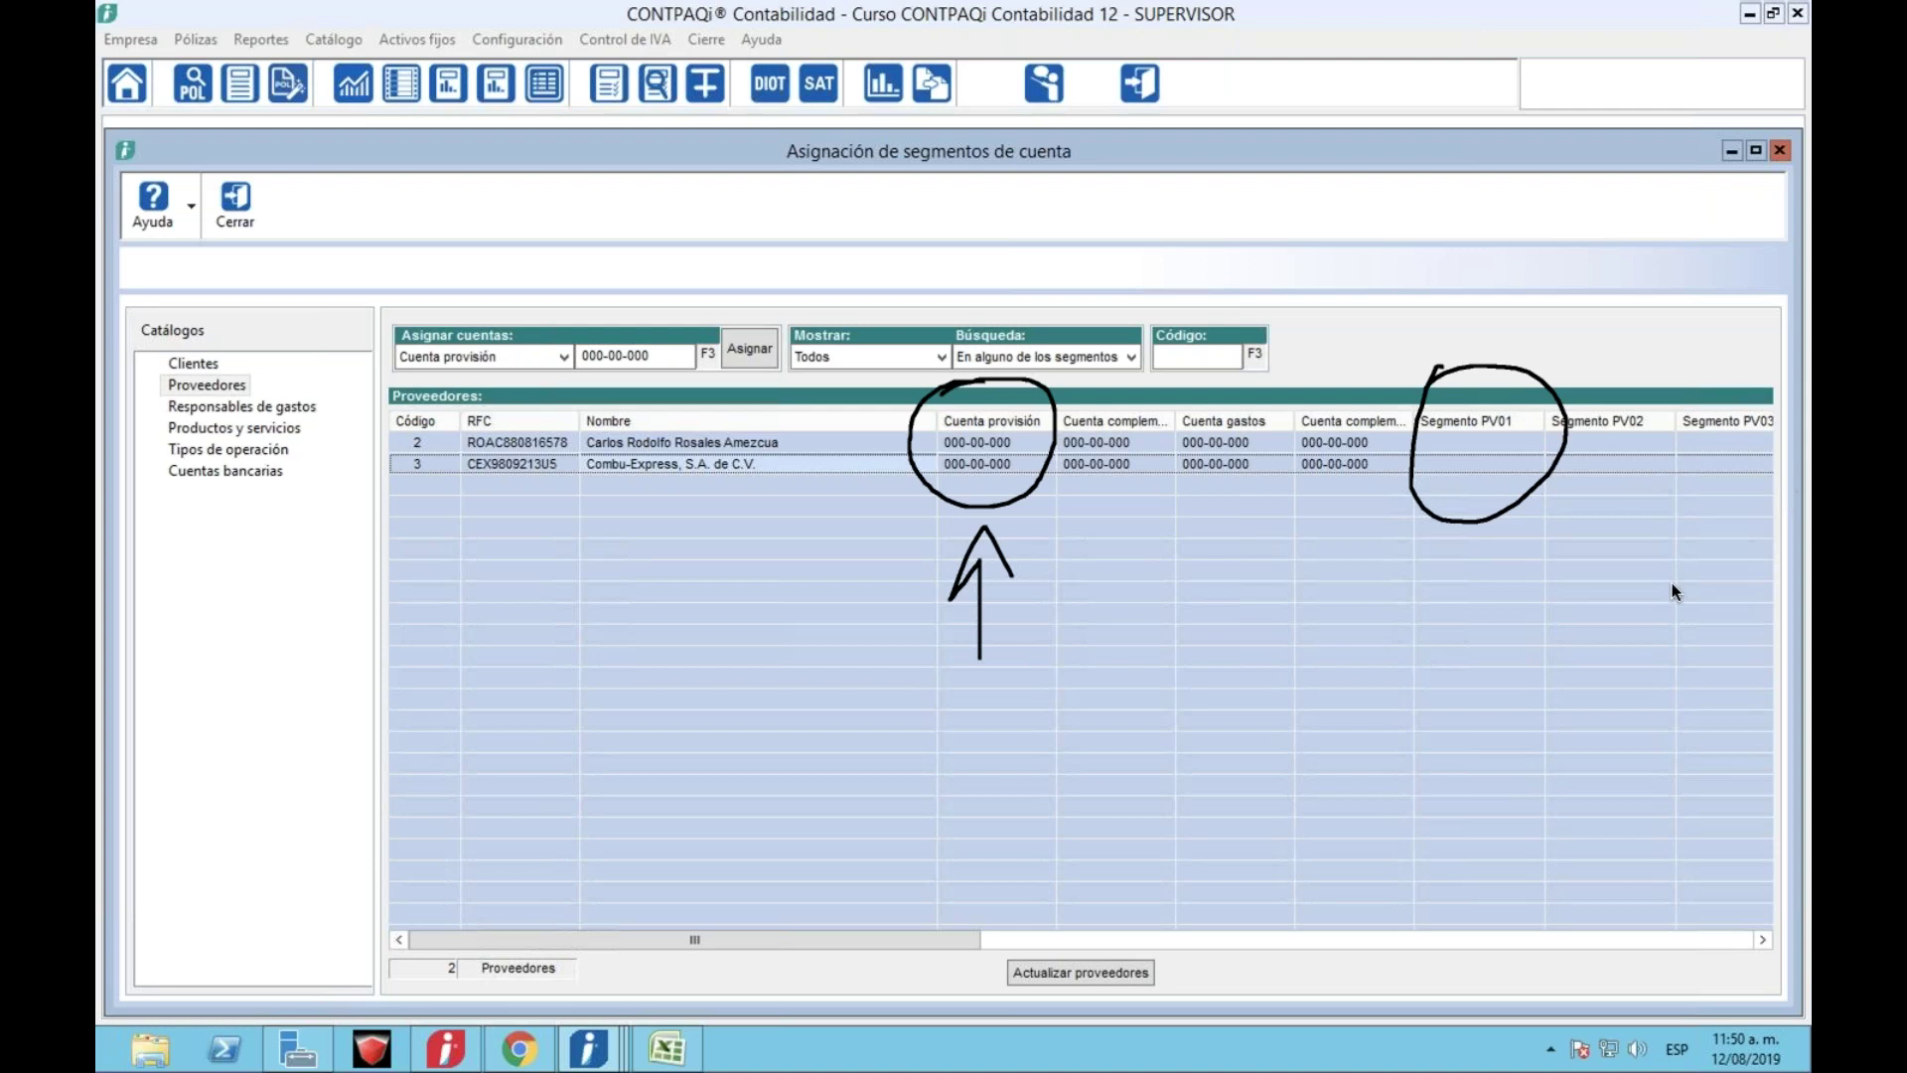
key(e)
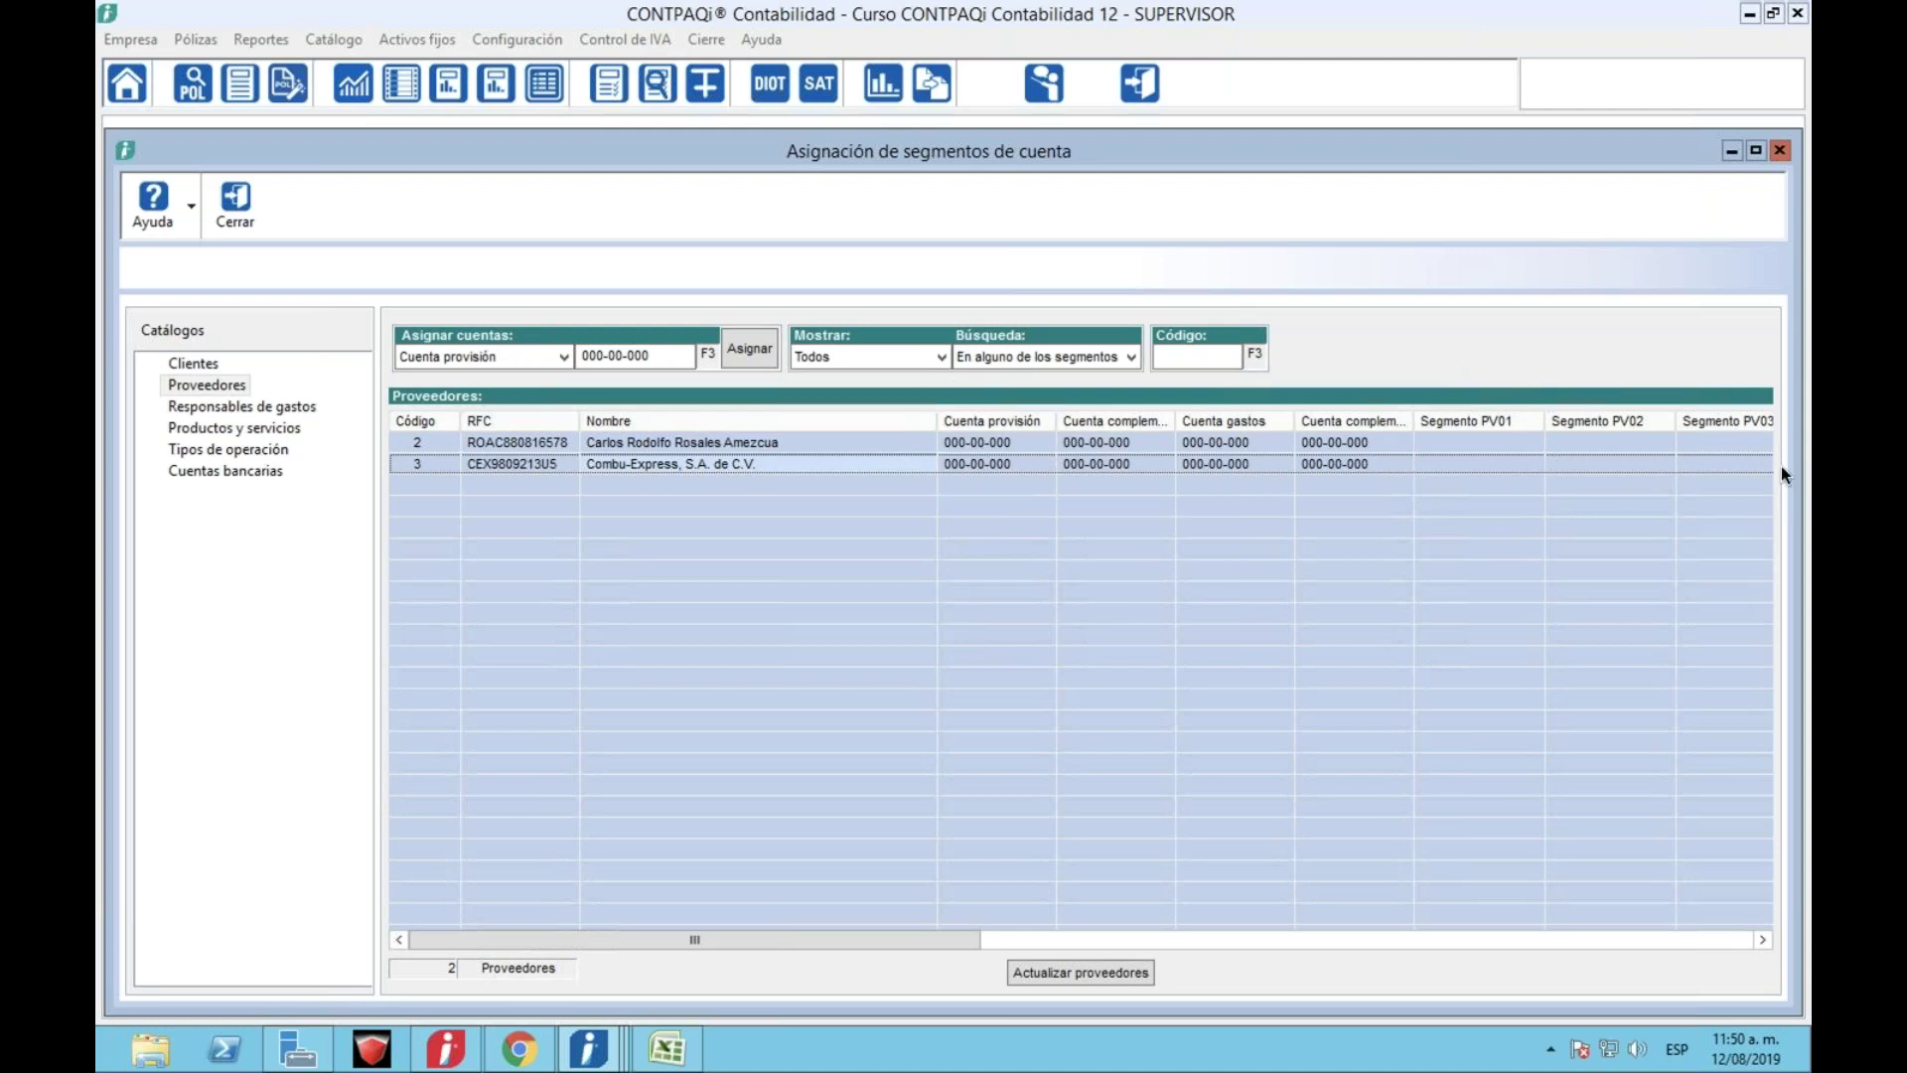
Review asiento 103's PR06, IVA and PV01 lines, save it and close the configurator.
click(236, 204)
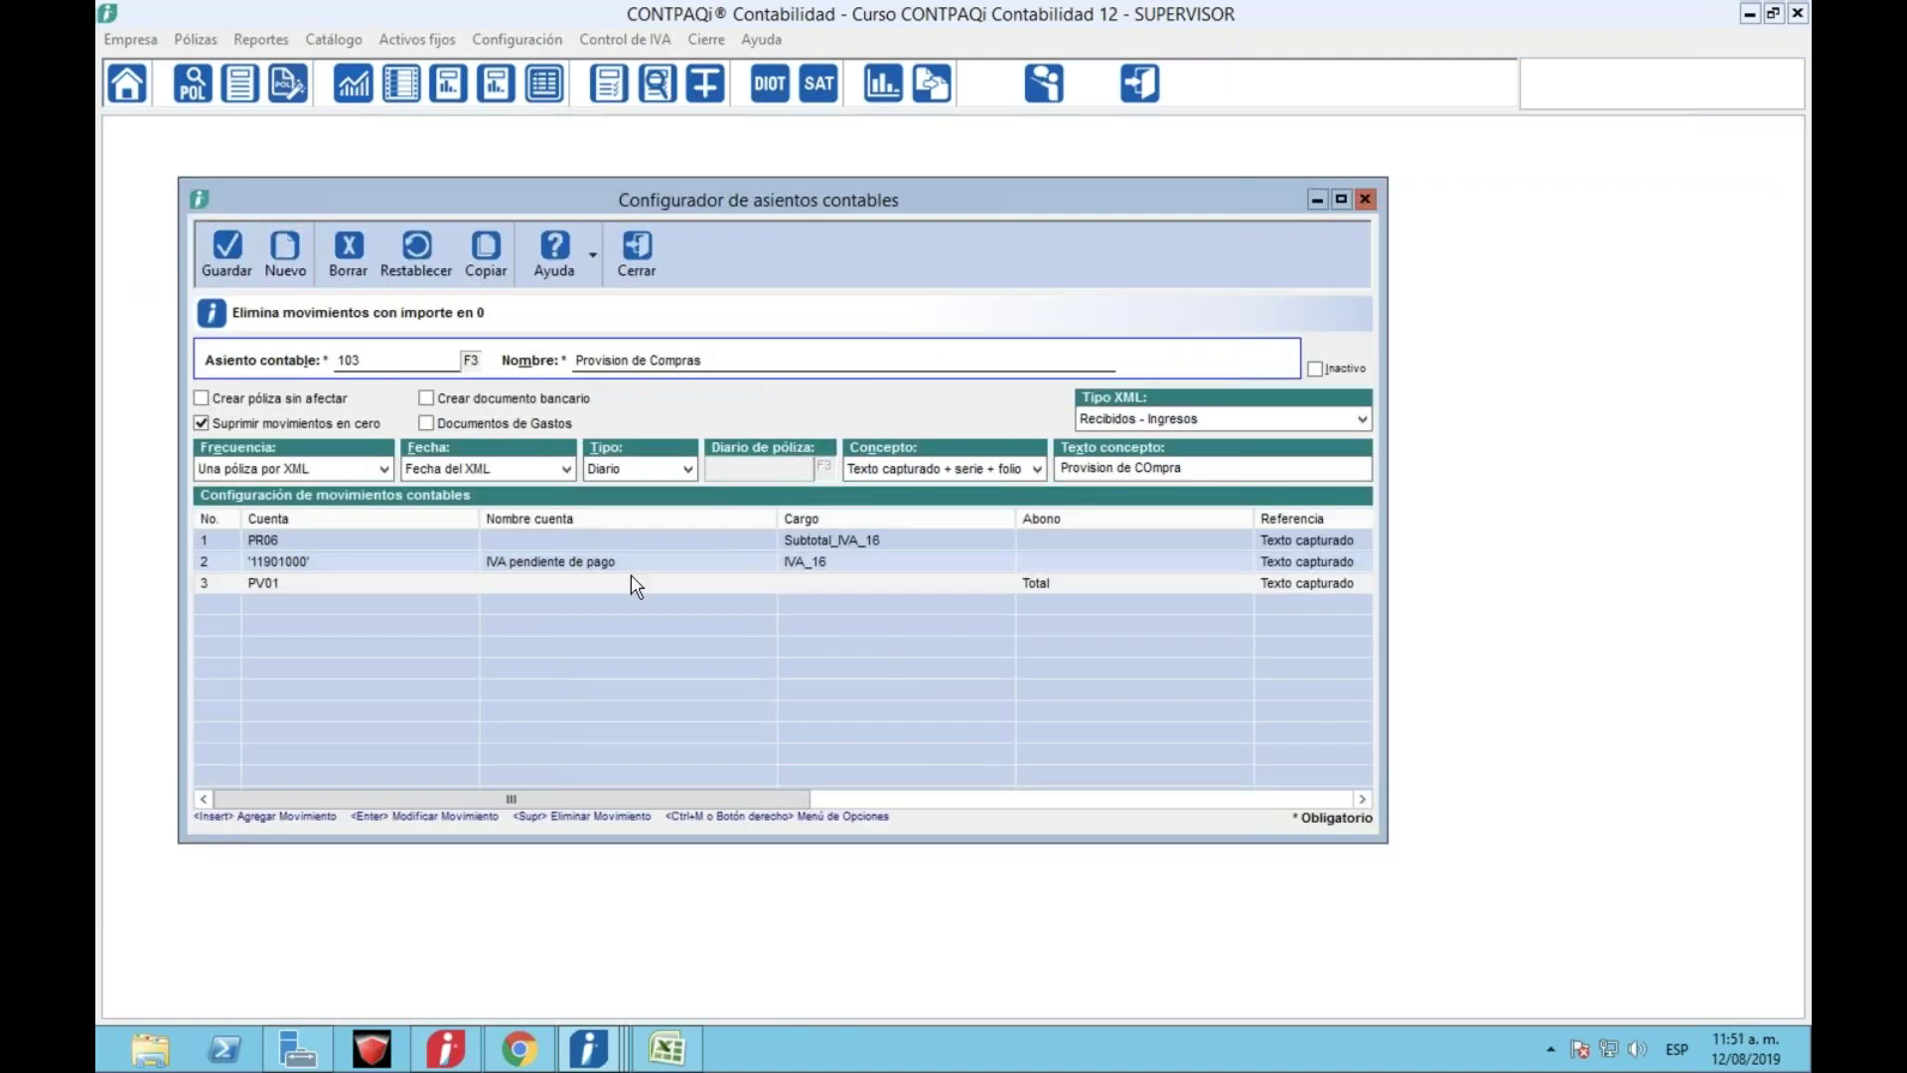
click(793, 541)
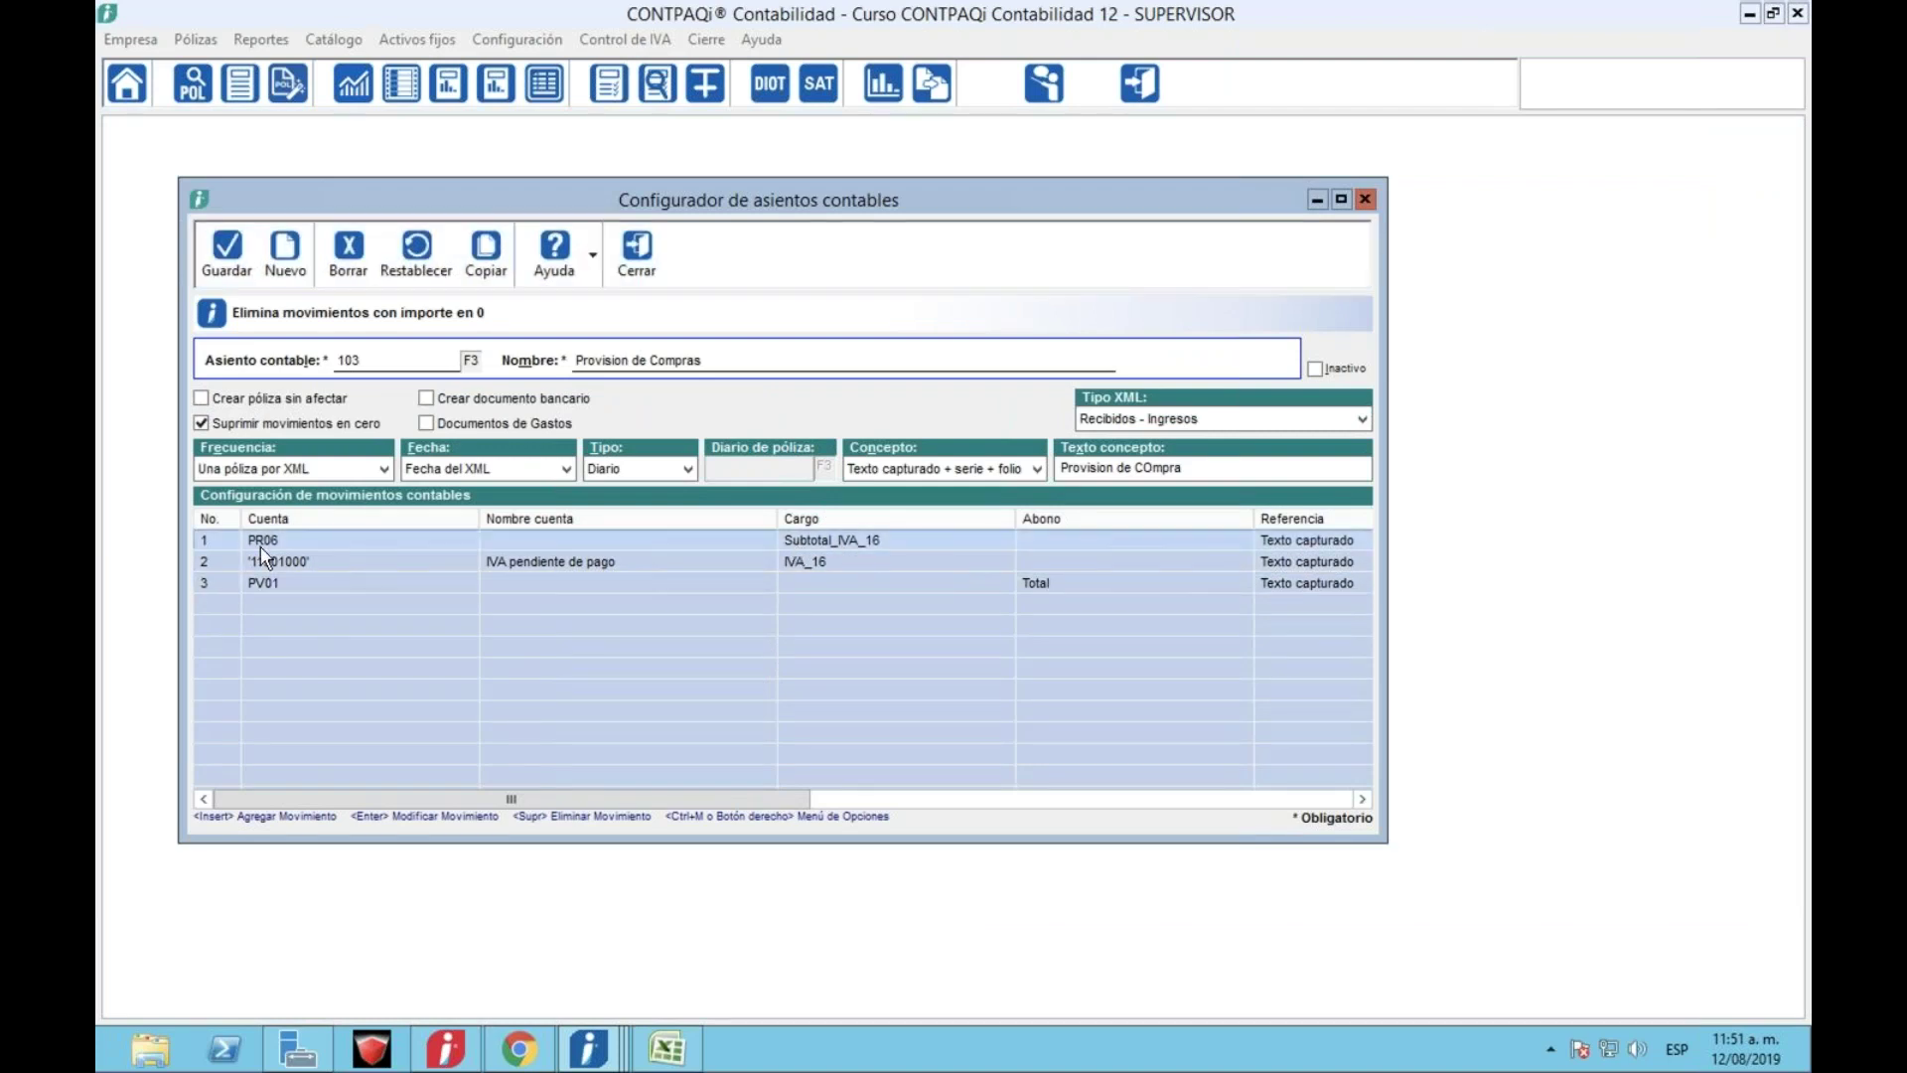
click(823, 563)
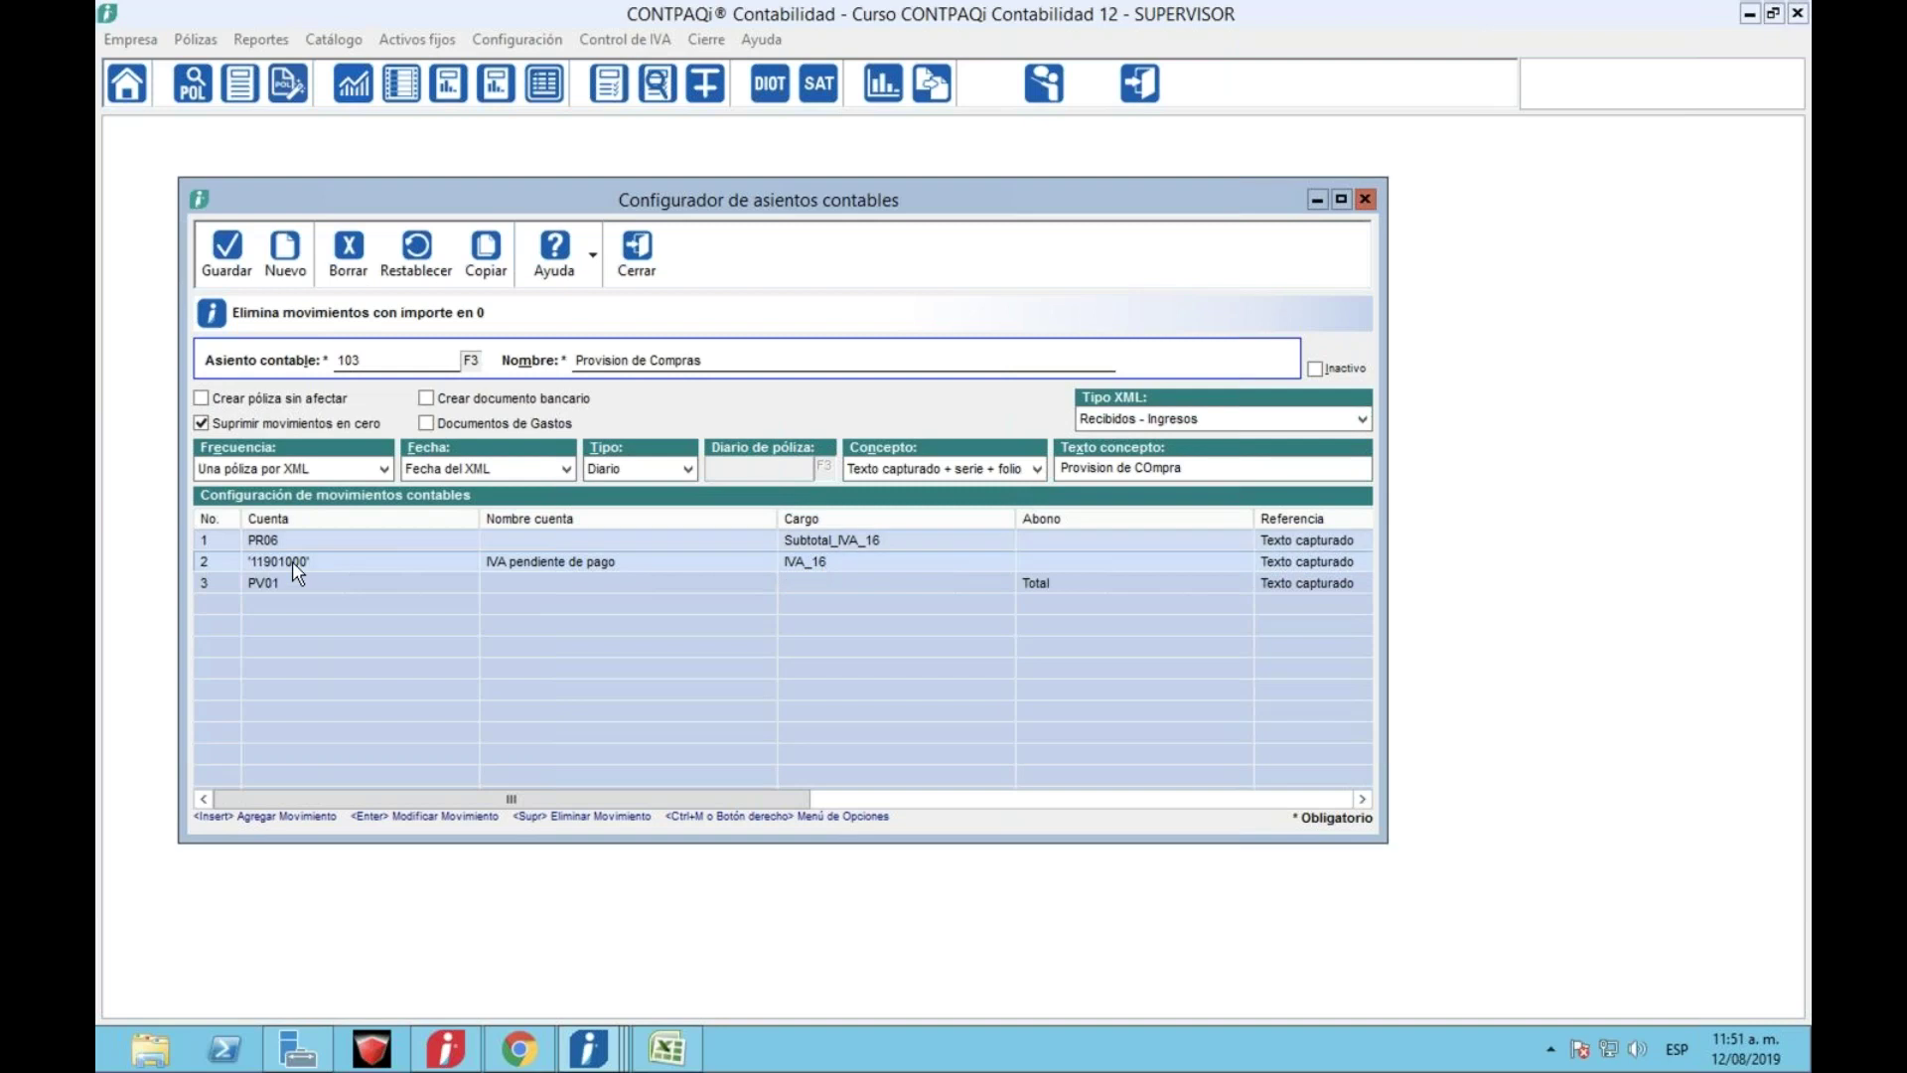
click(1060, 583)
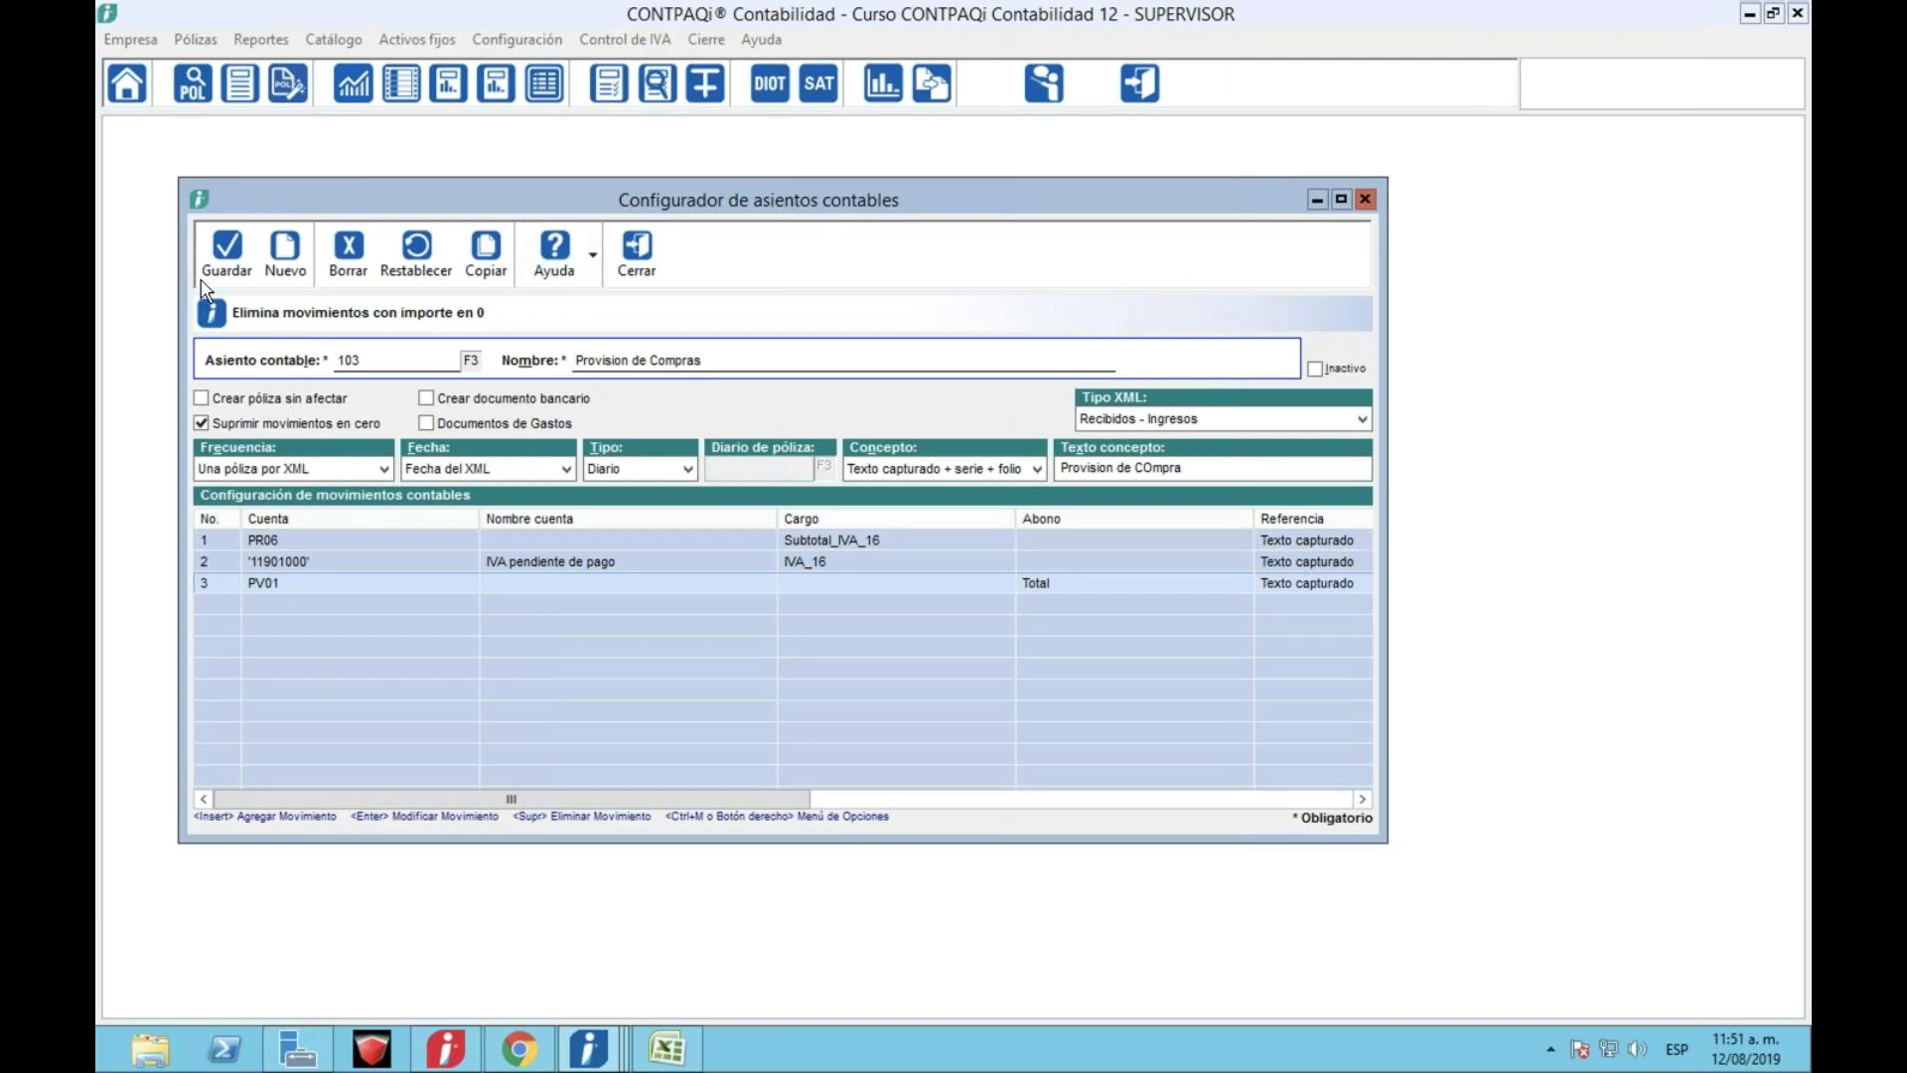
click(228, 250)
click(636, 255)
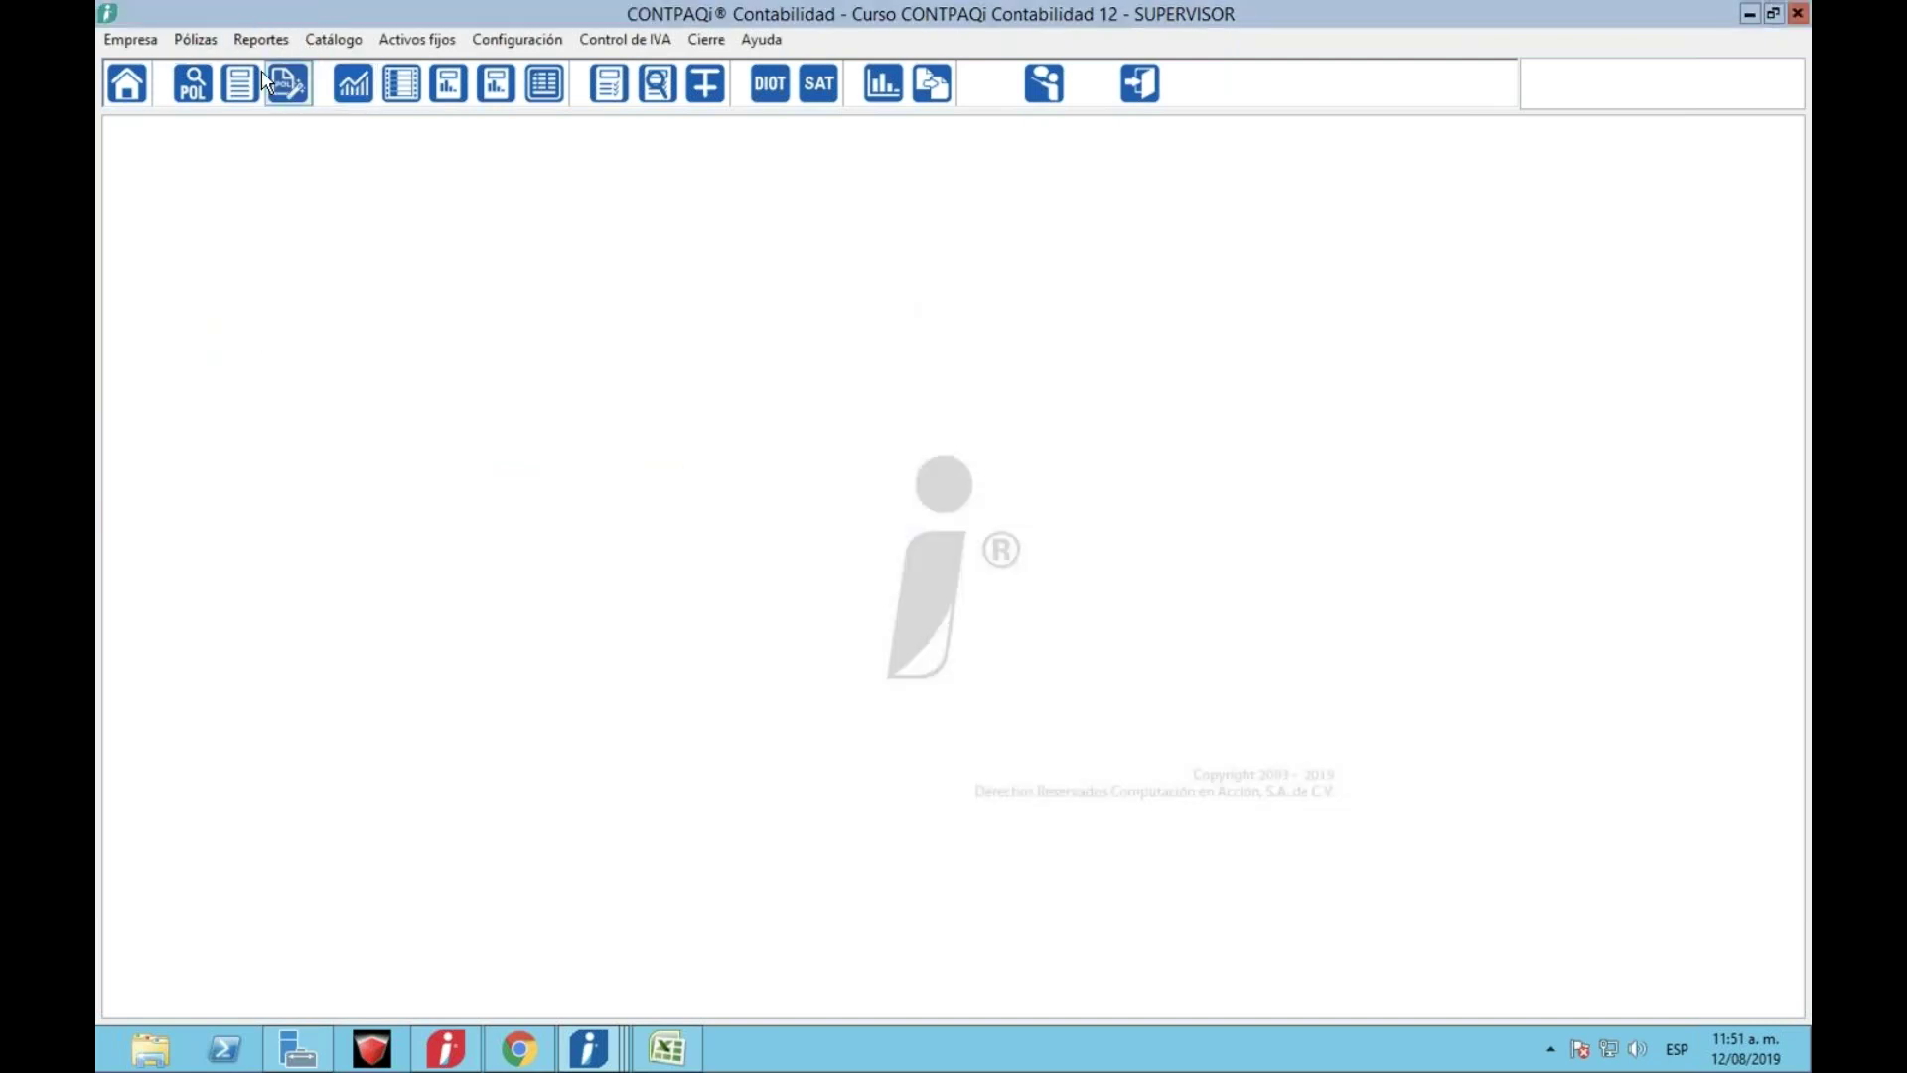
click(215, 44)
Start Contabilizar CFDI using asiento 103 Provision de Compras.
mouse_move(417, 93)
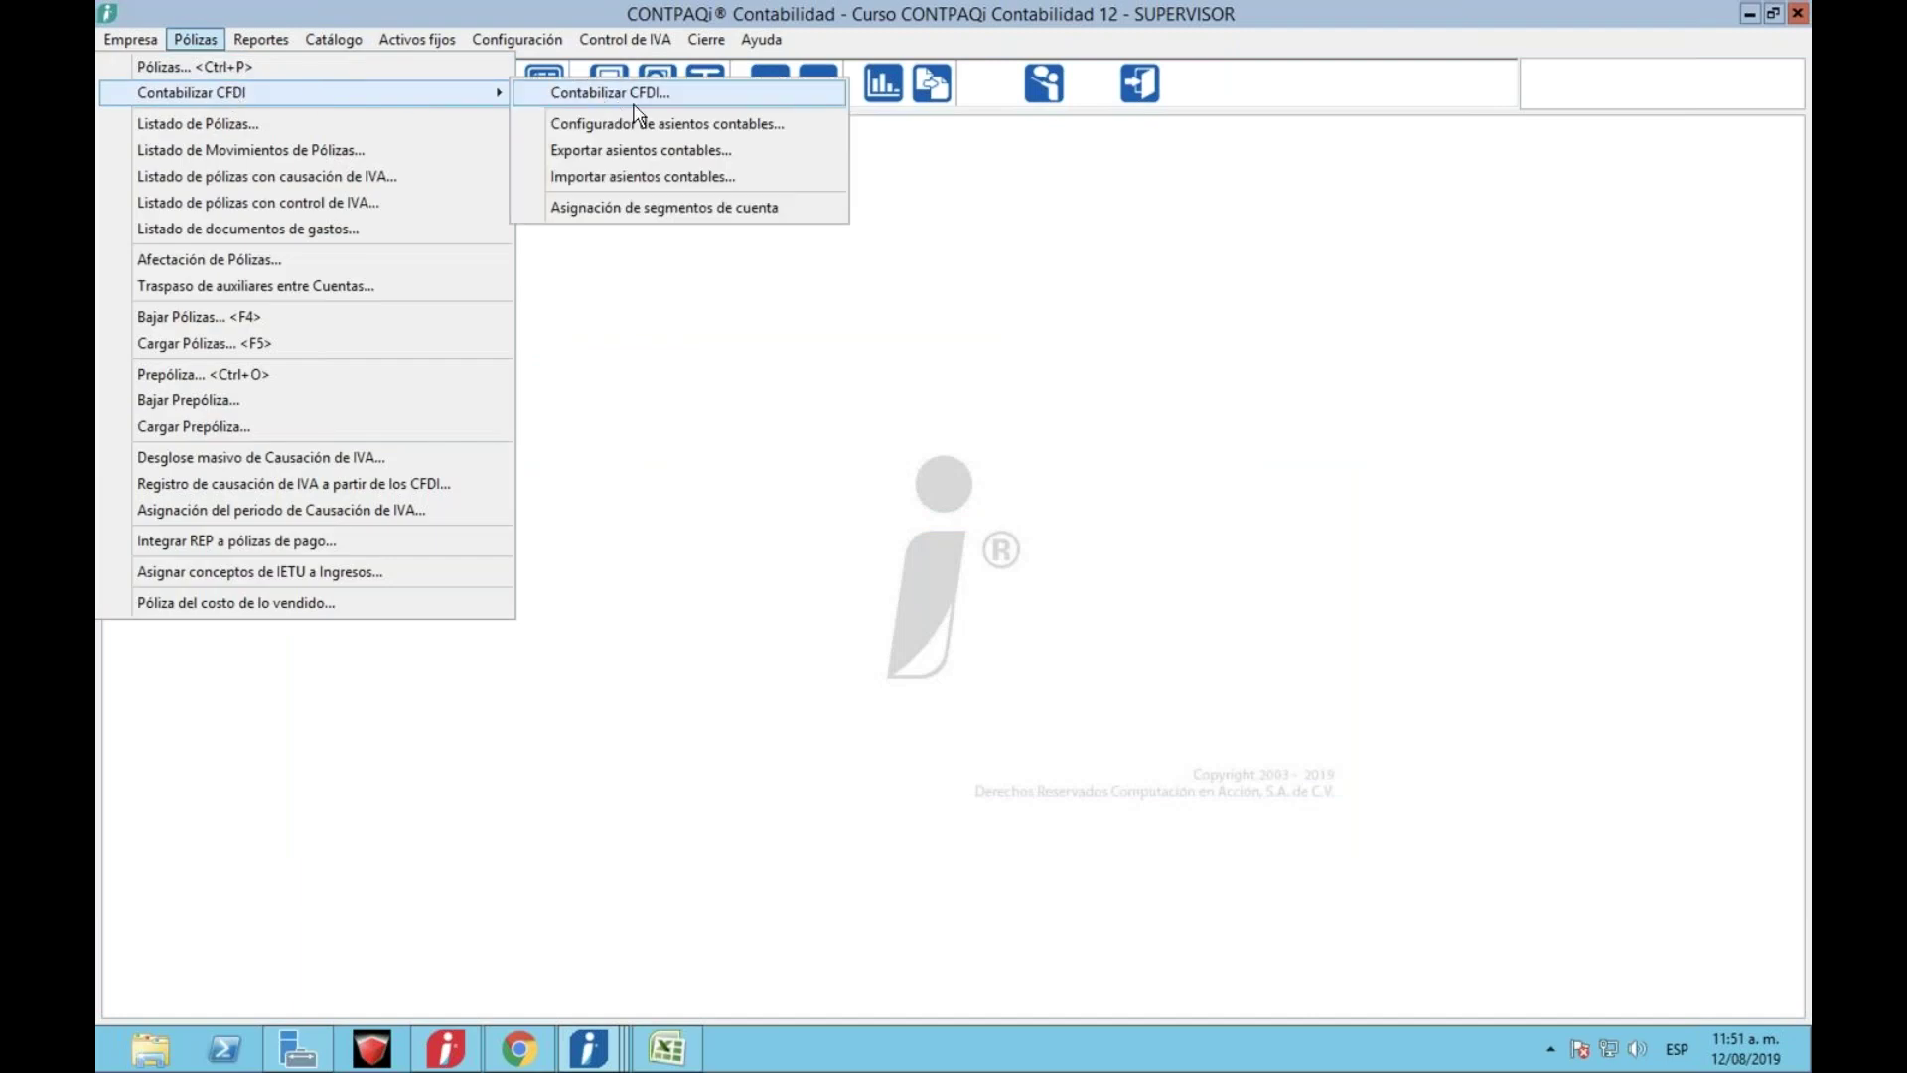
click(667, 98)
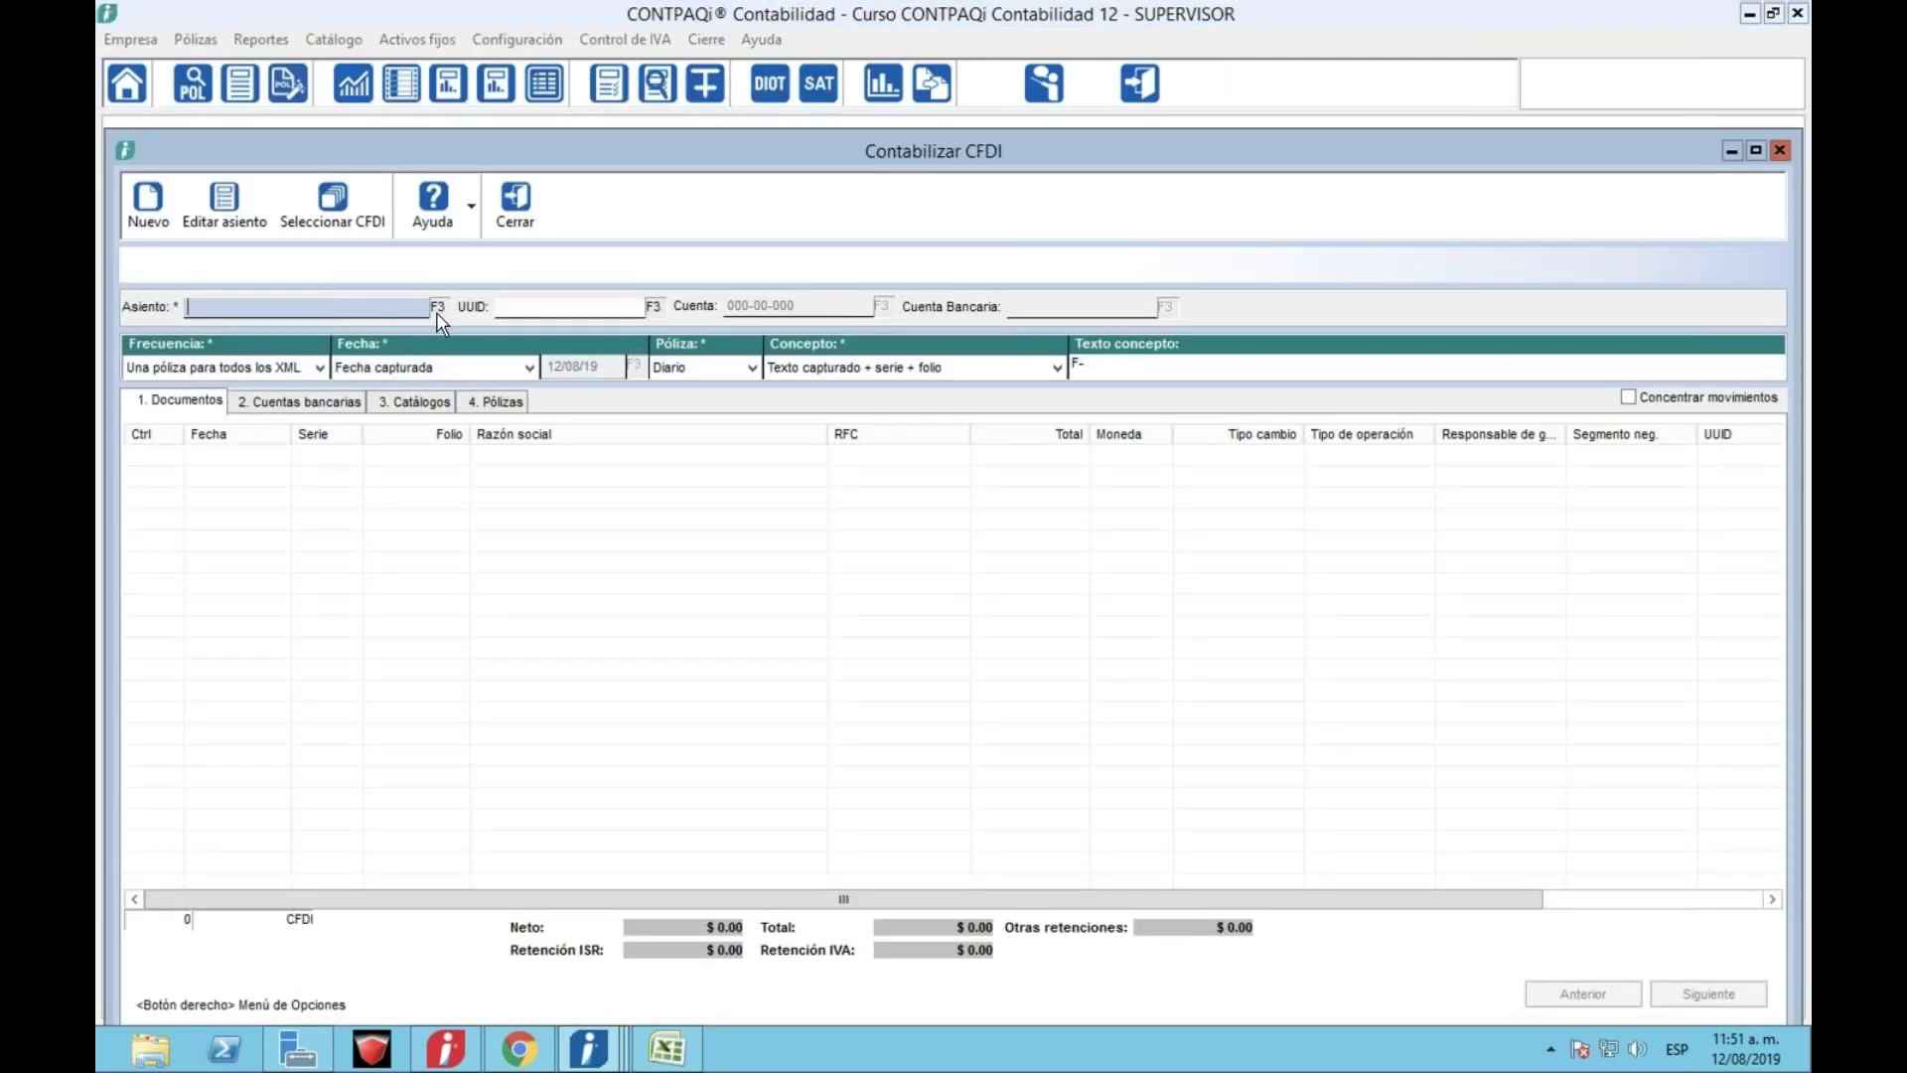
click(437, 311)
drag(723, 397, 724, 484)
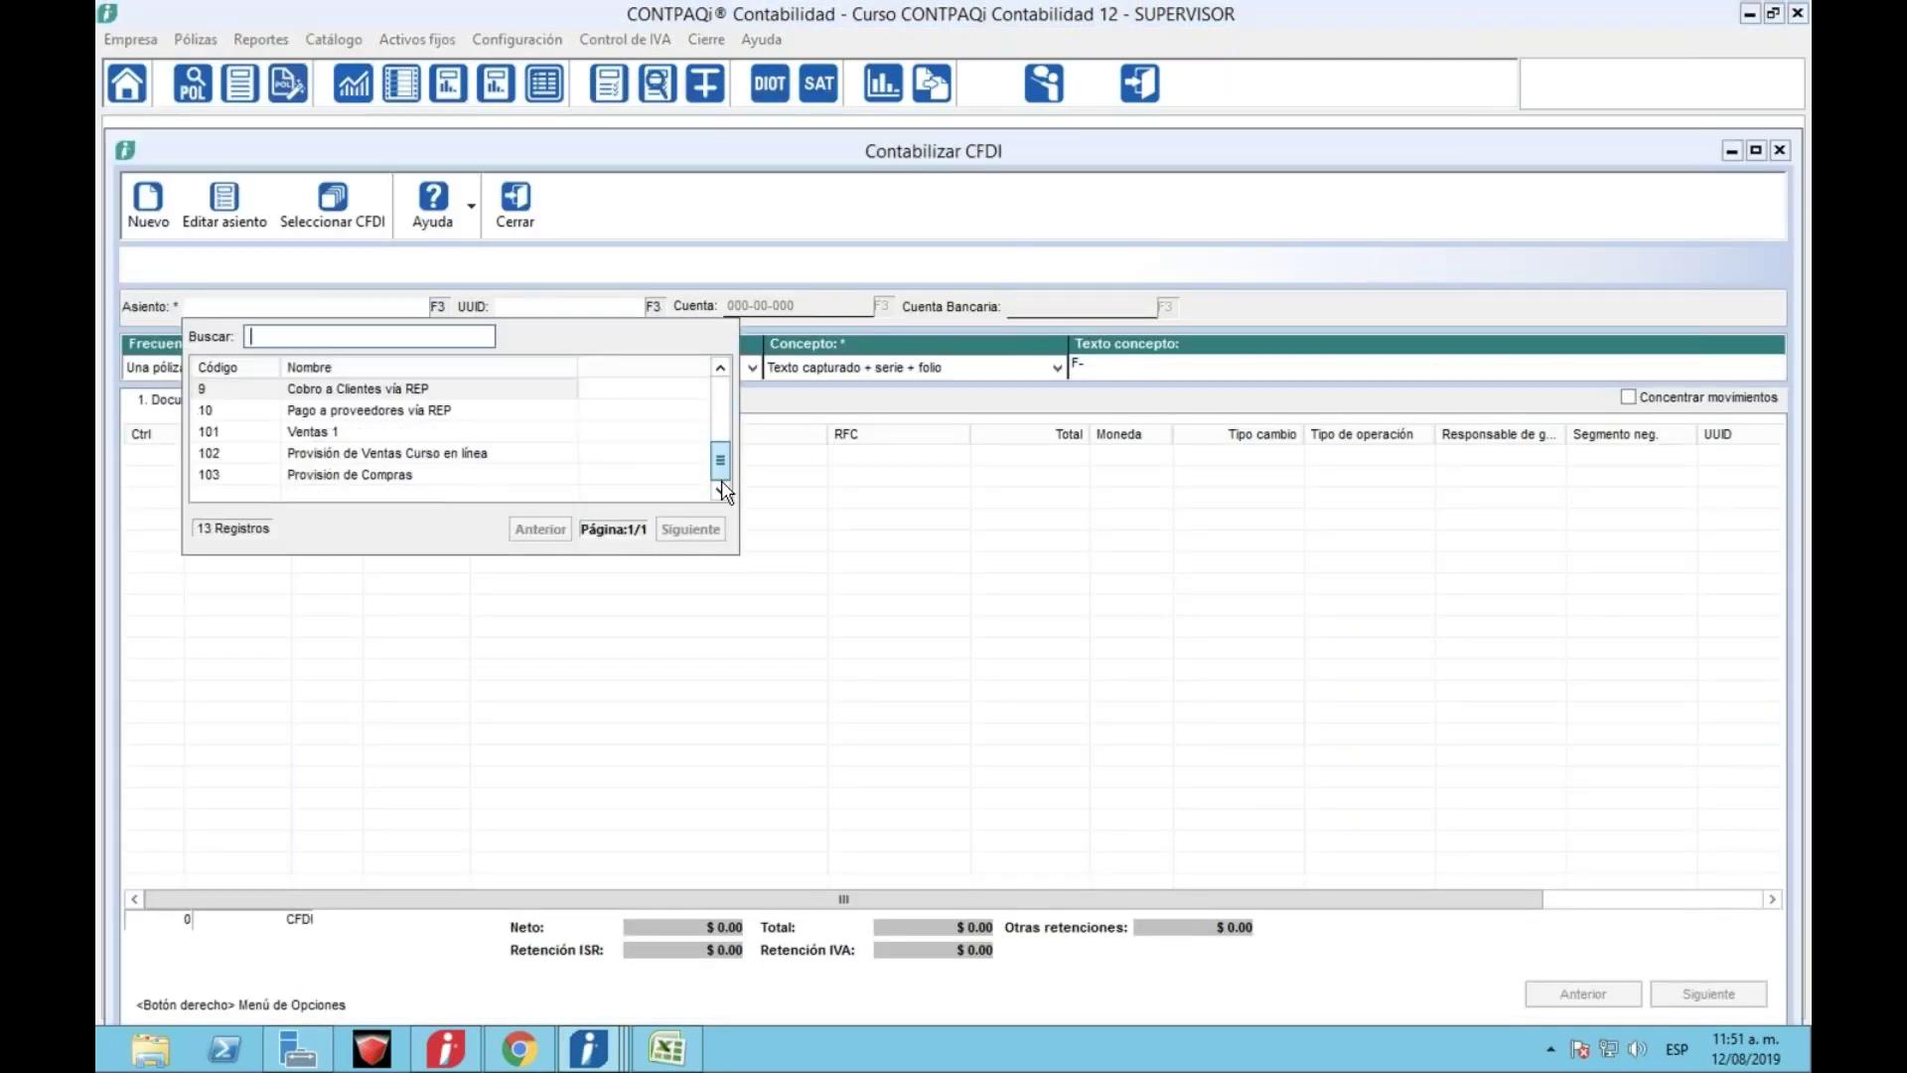
double_click(323, 475)
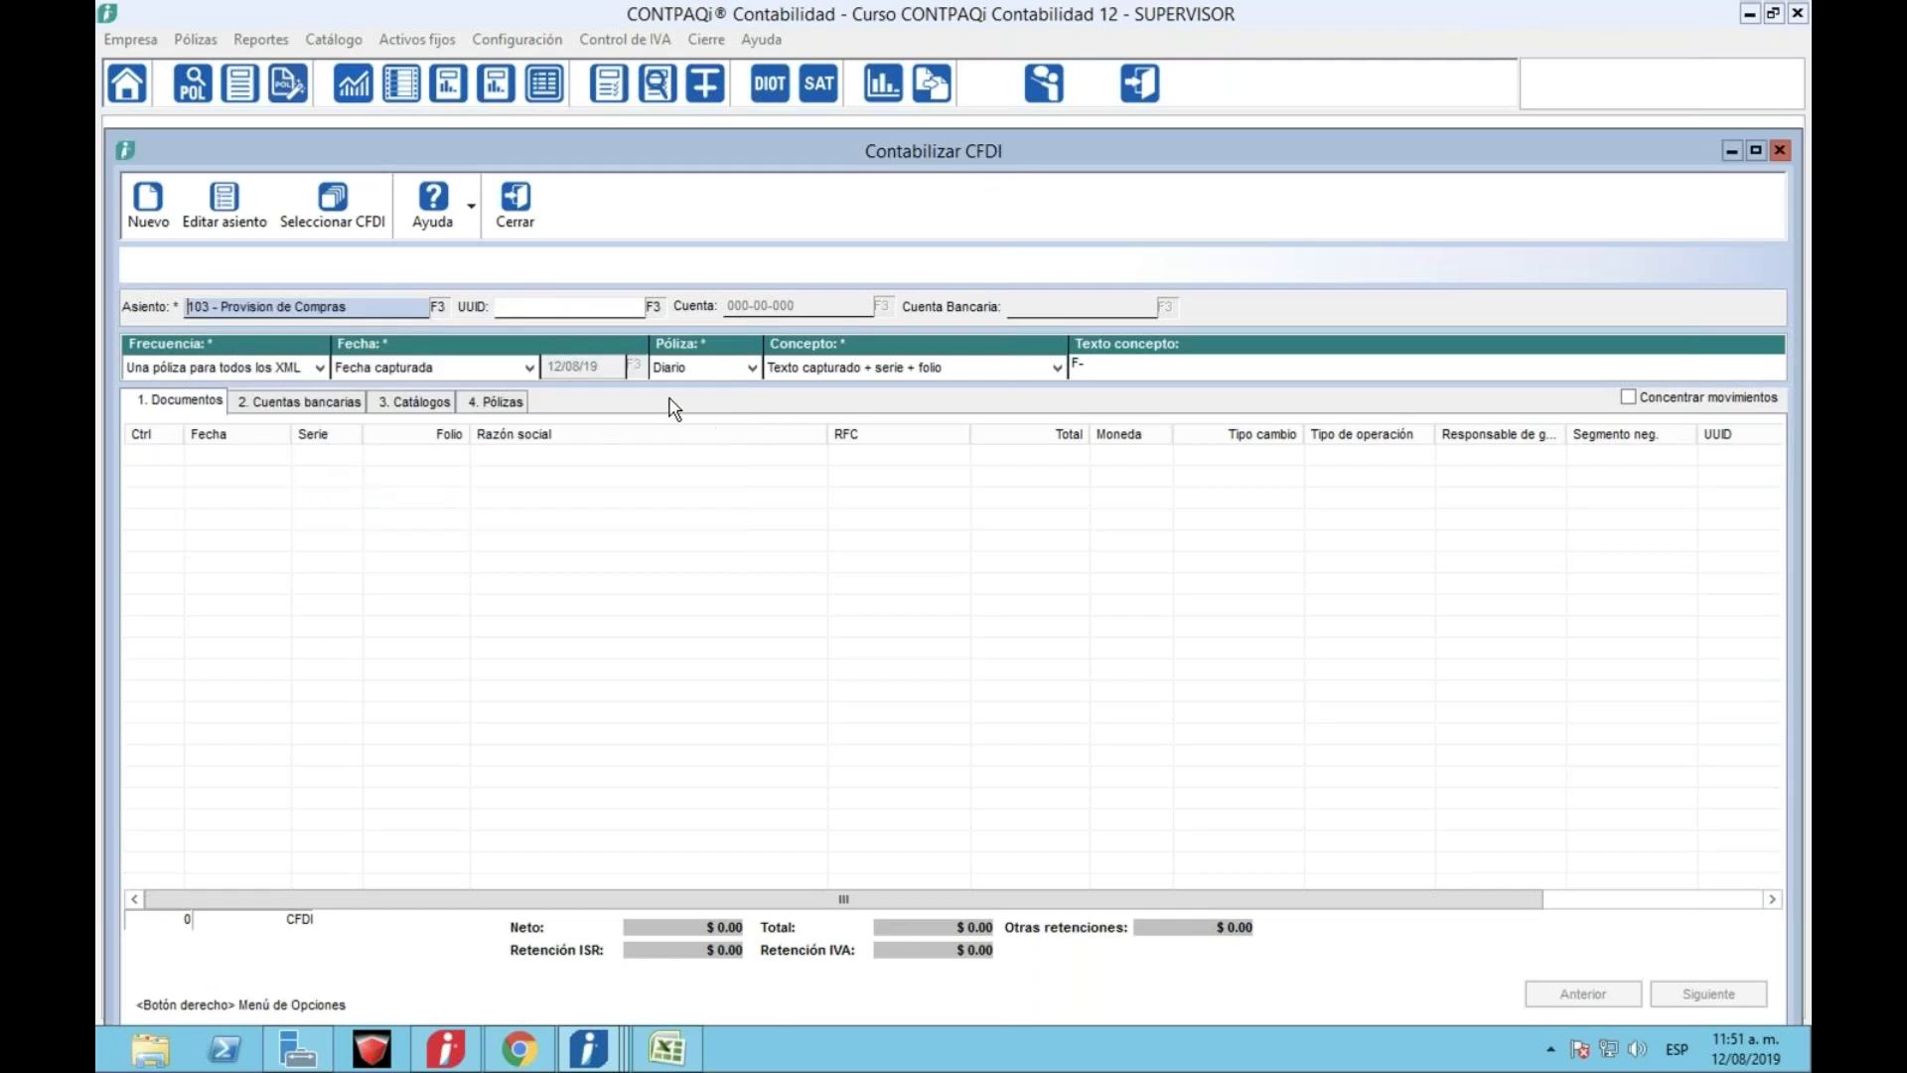
Select and associate the five received Comercializadora invoices.
click(332, 204)
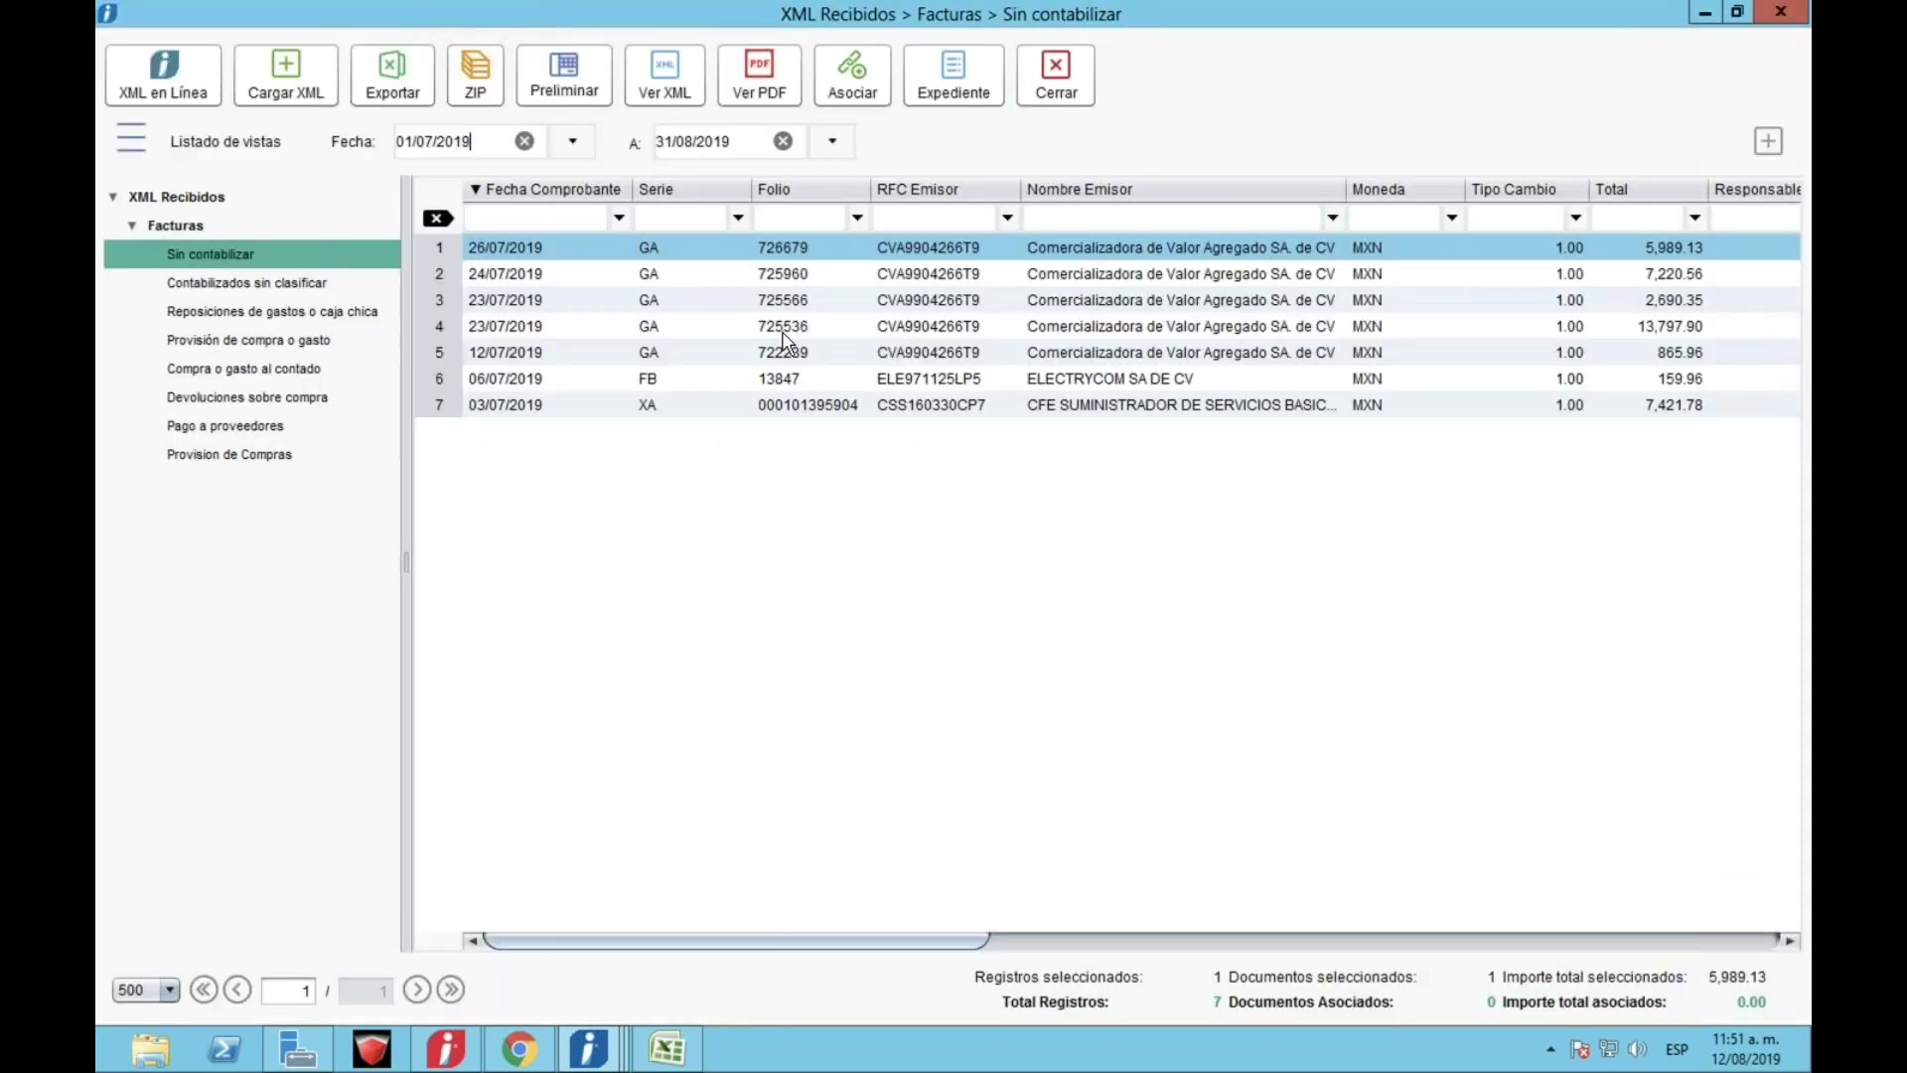
click(1051, 356)
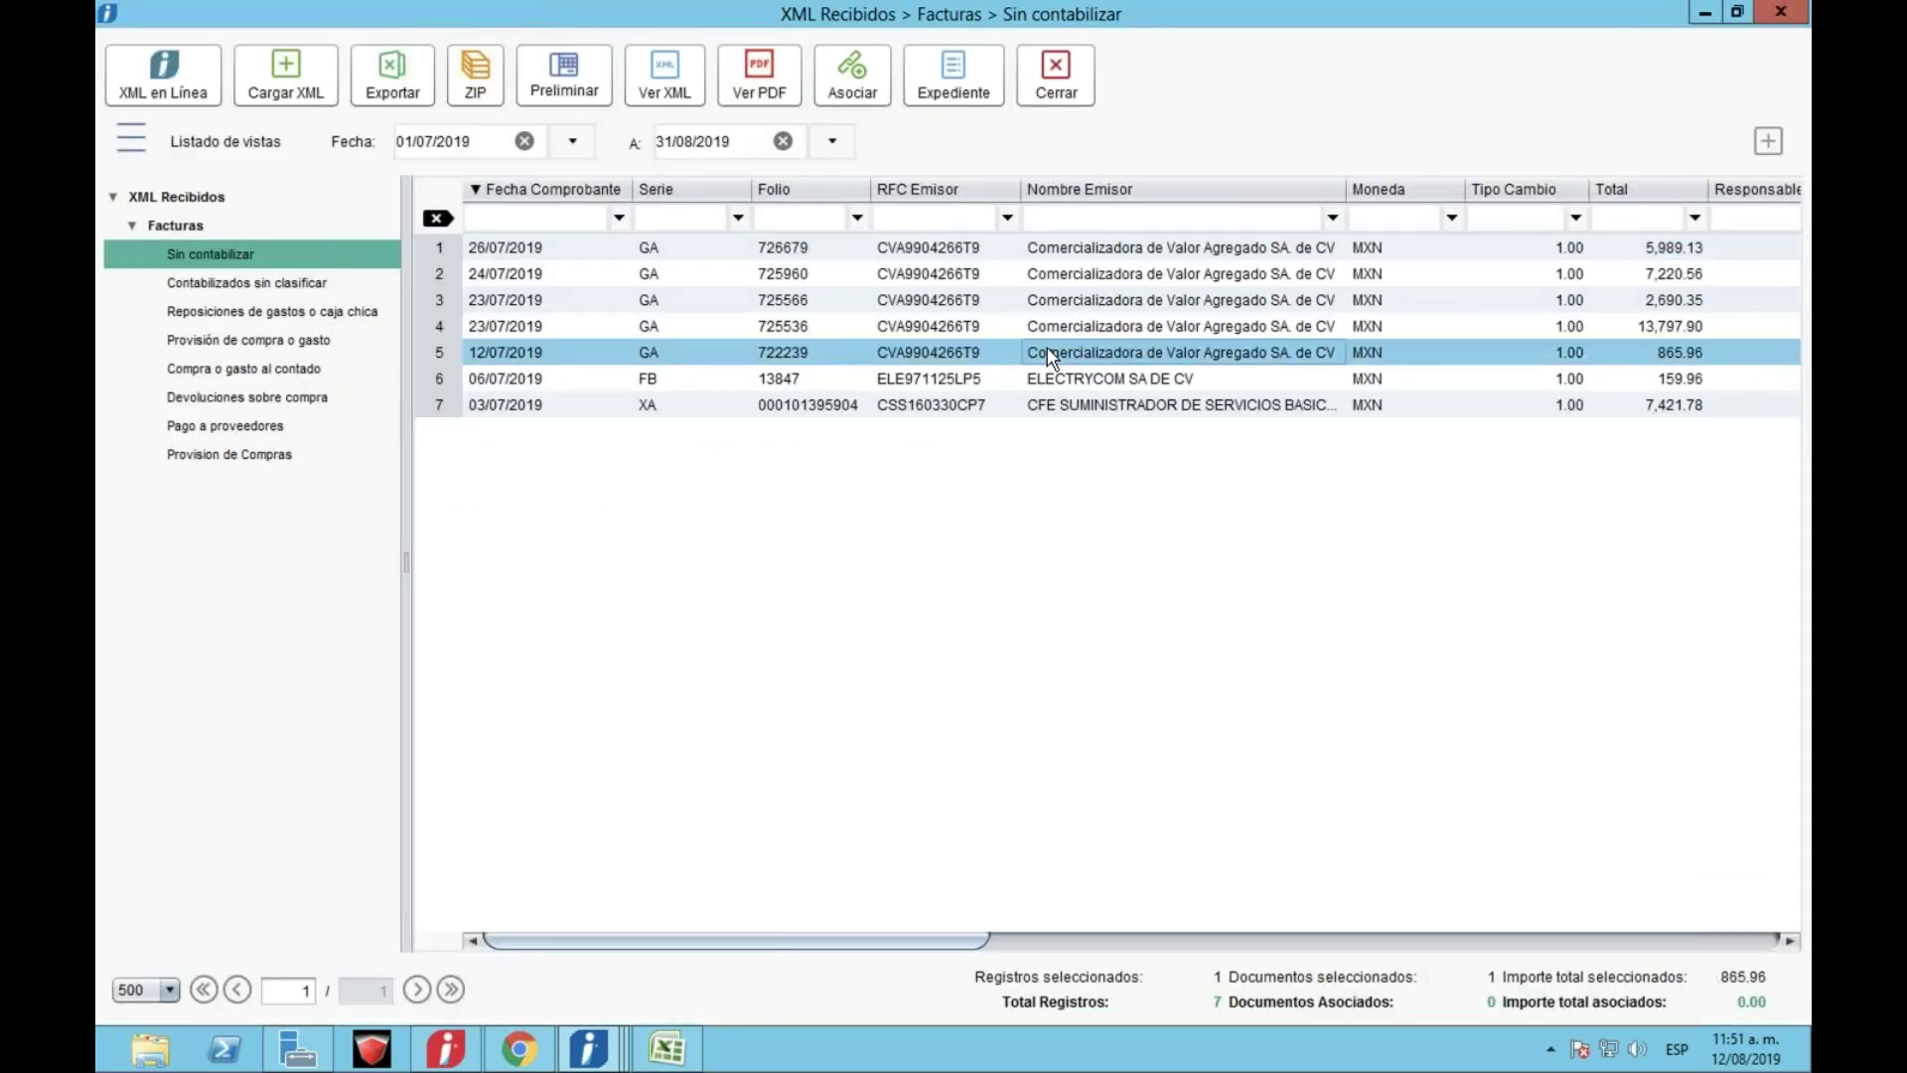
shift+click(1011, 247)
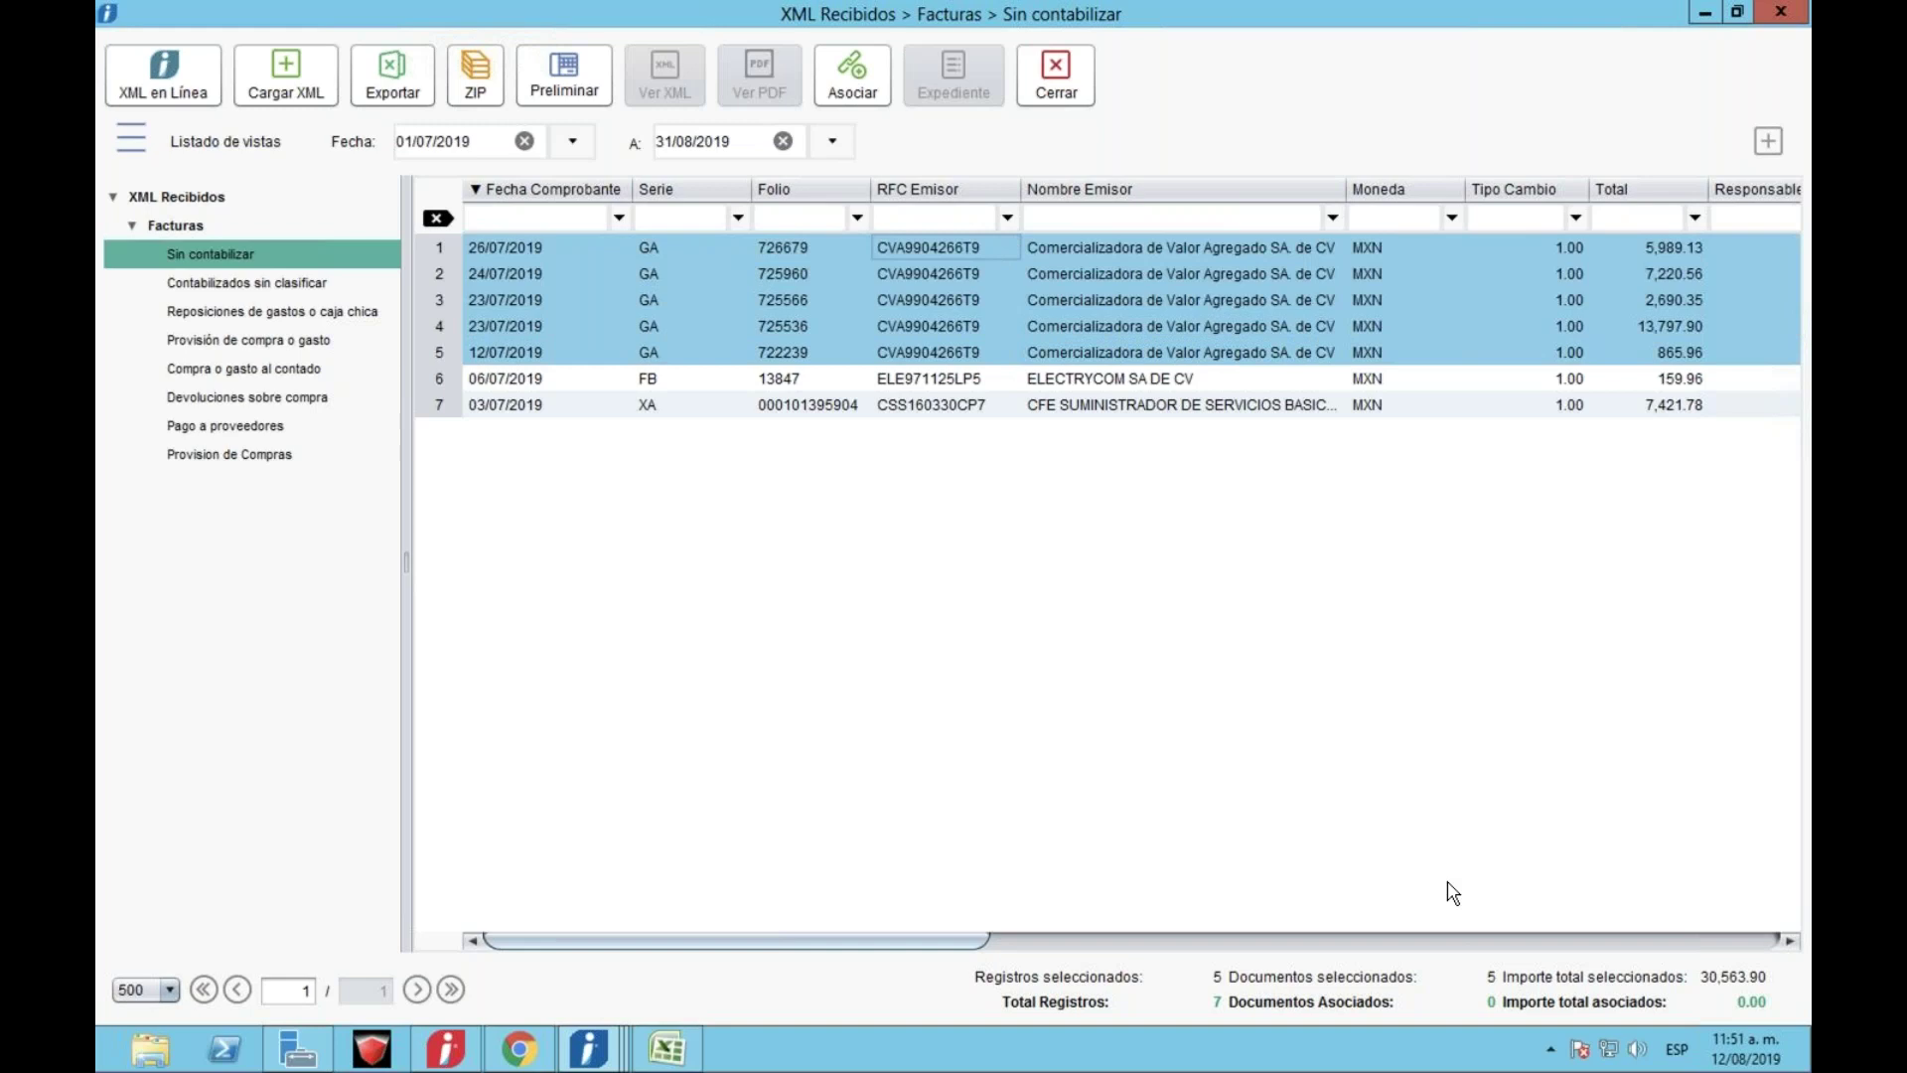
click(852, 74)
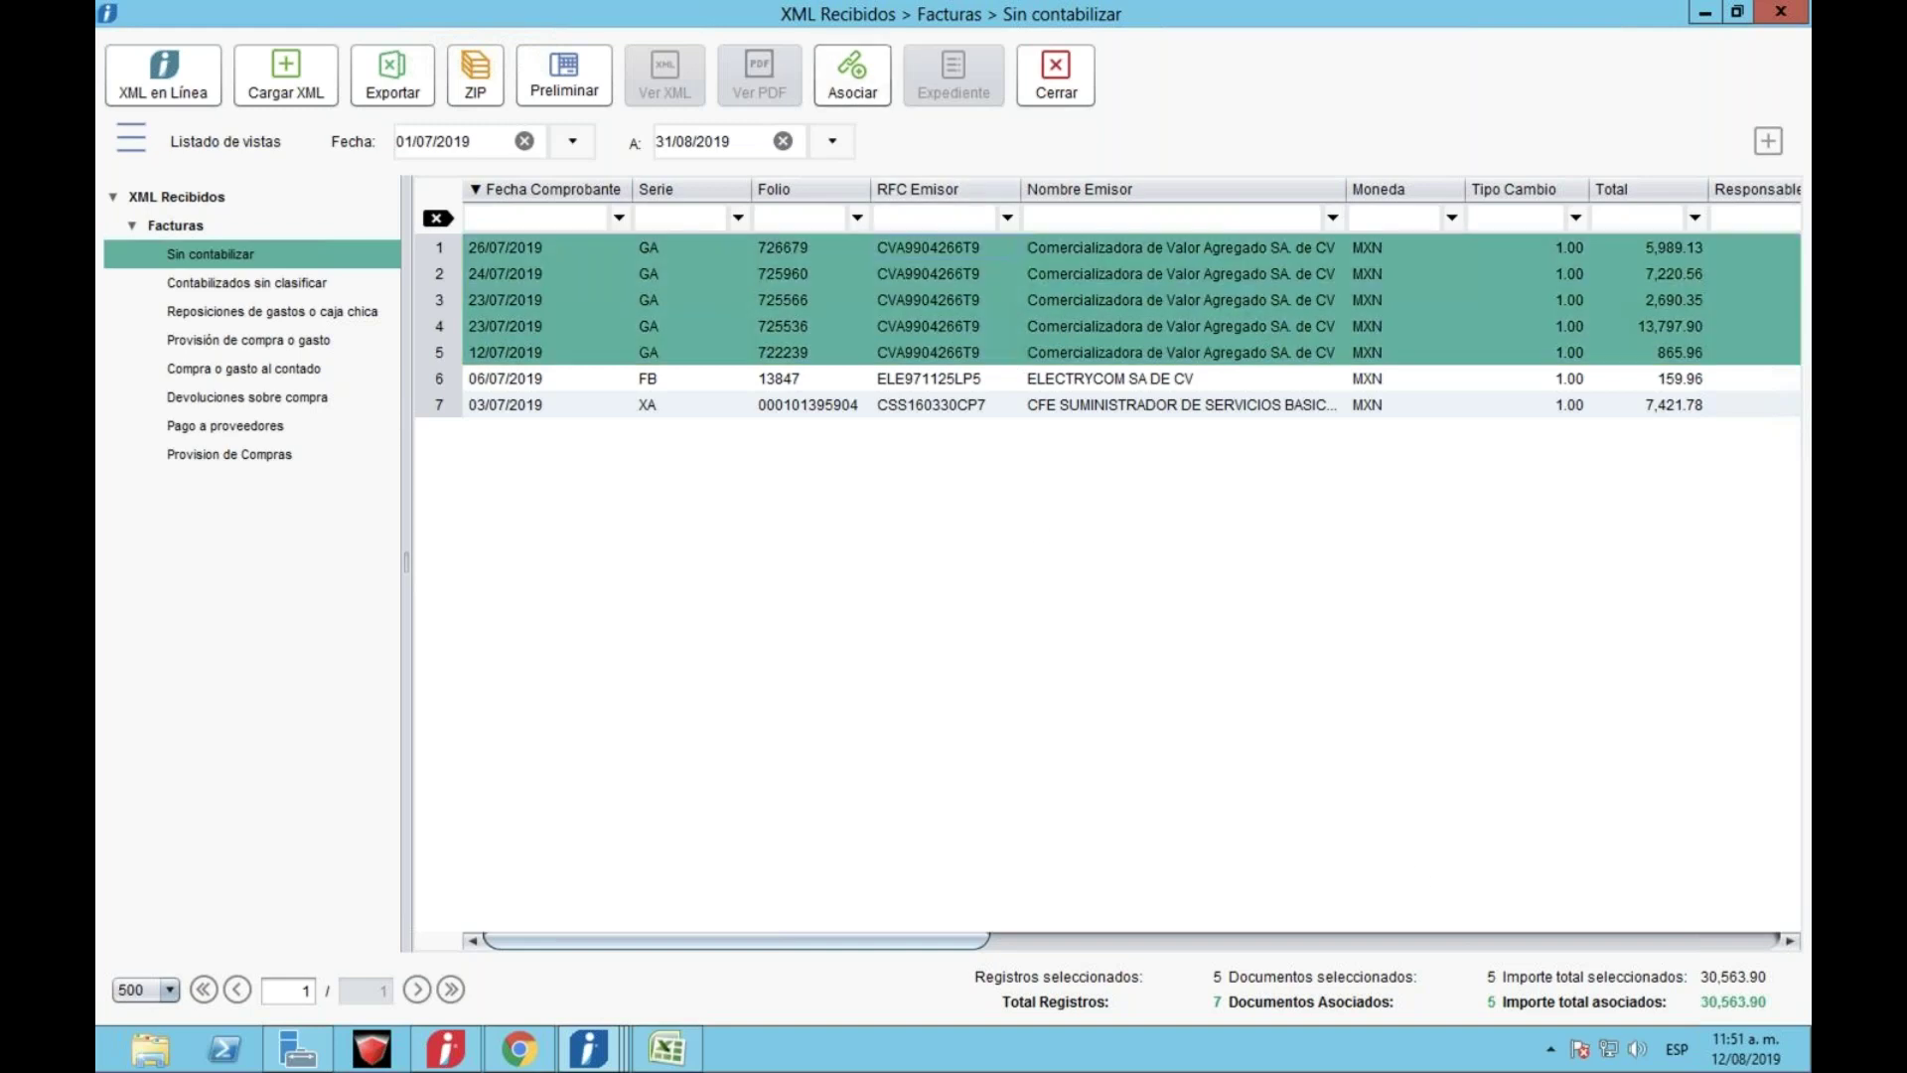
click(1056, 79)
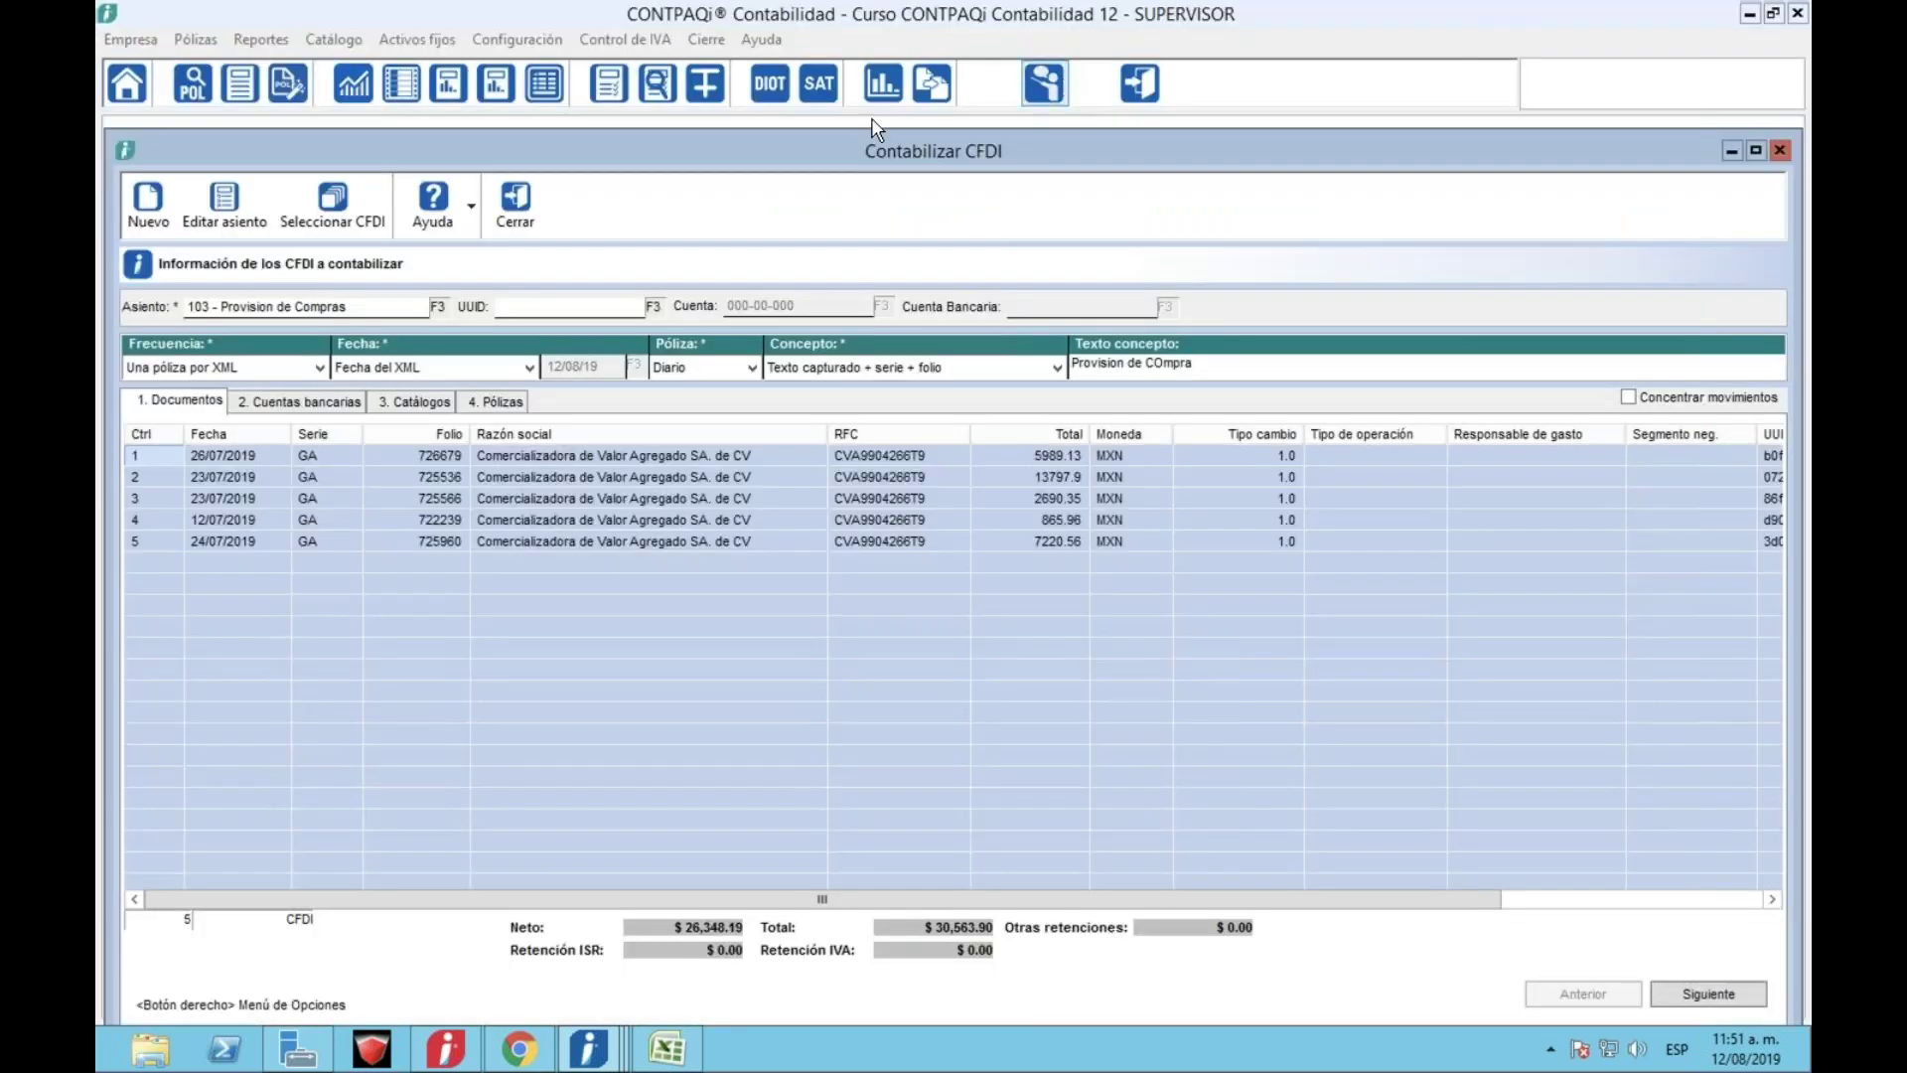
Inspect invoice folios 726679, 725536 and 725960, then advance to the catalogues step.
double_click(433, 455)
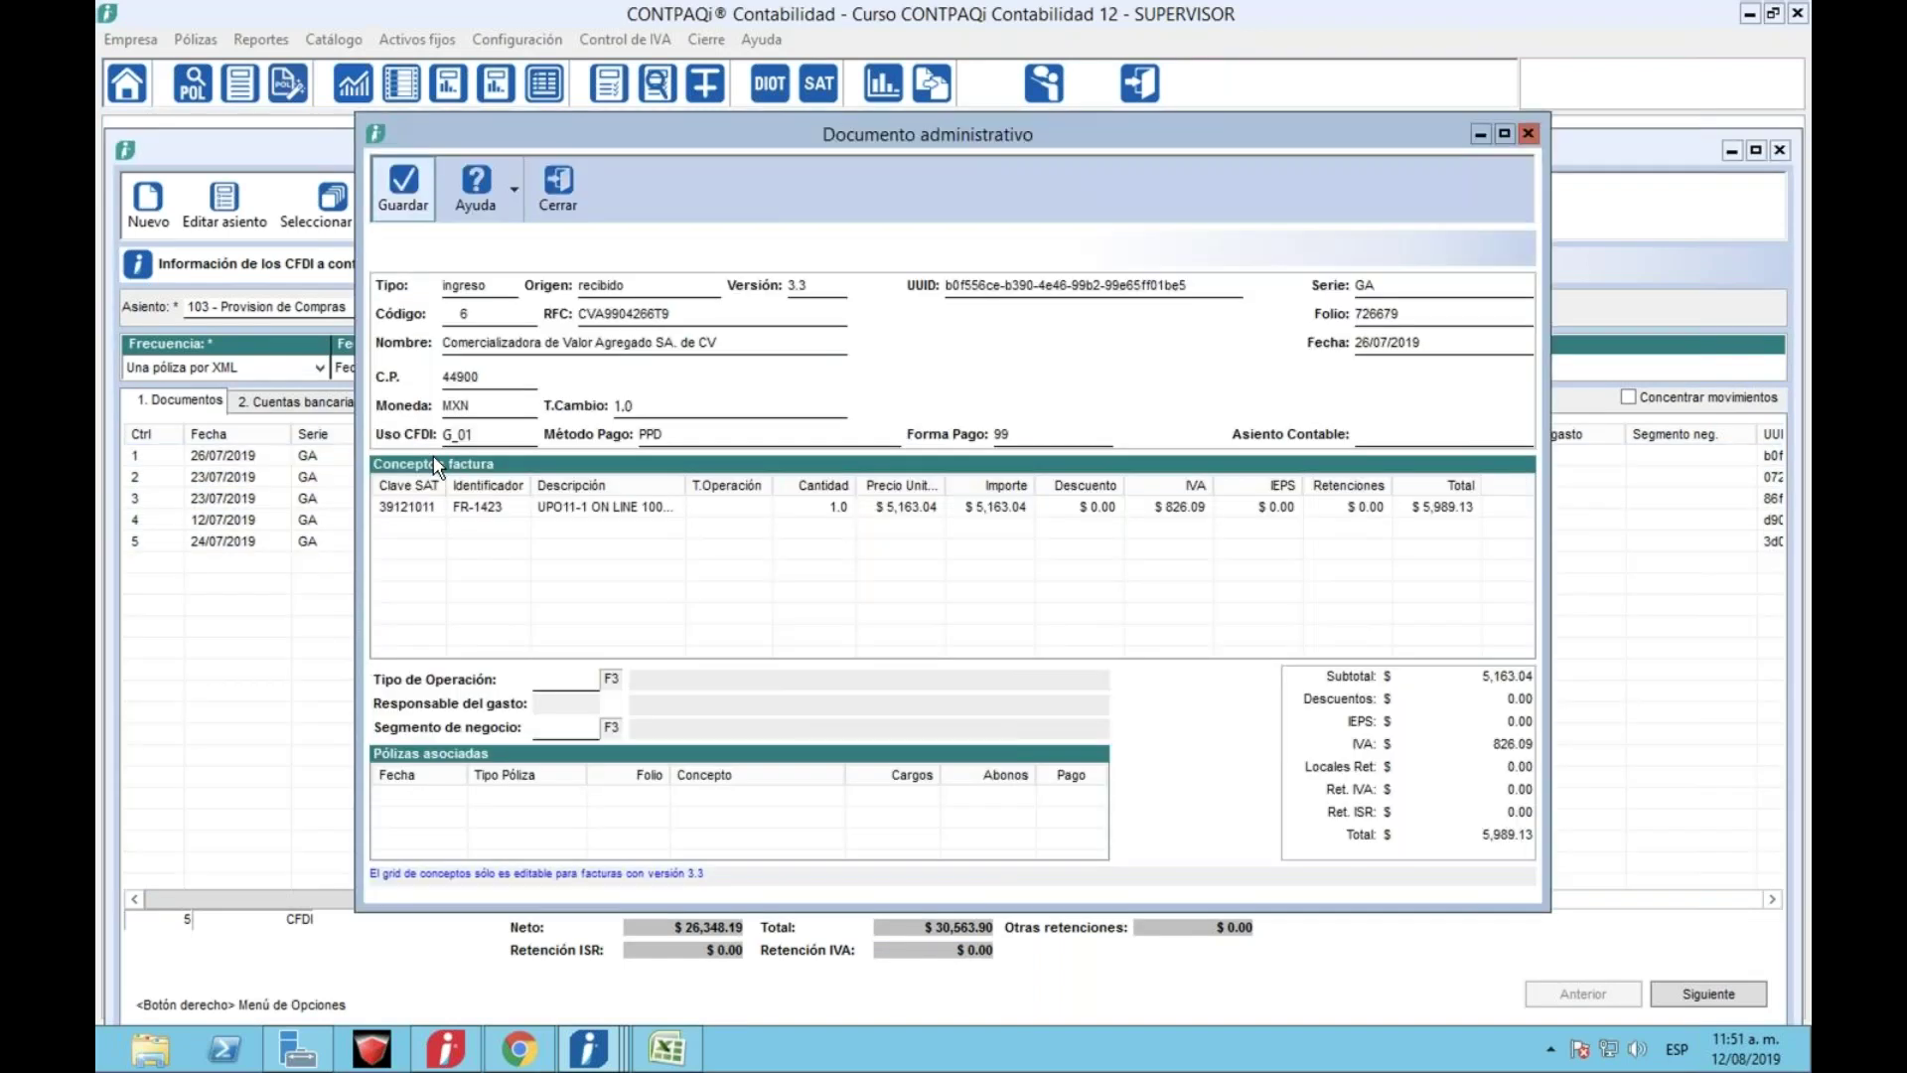
drag(685, 481, 980, 481)
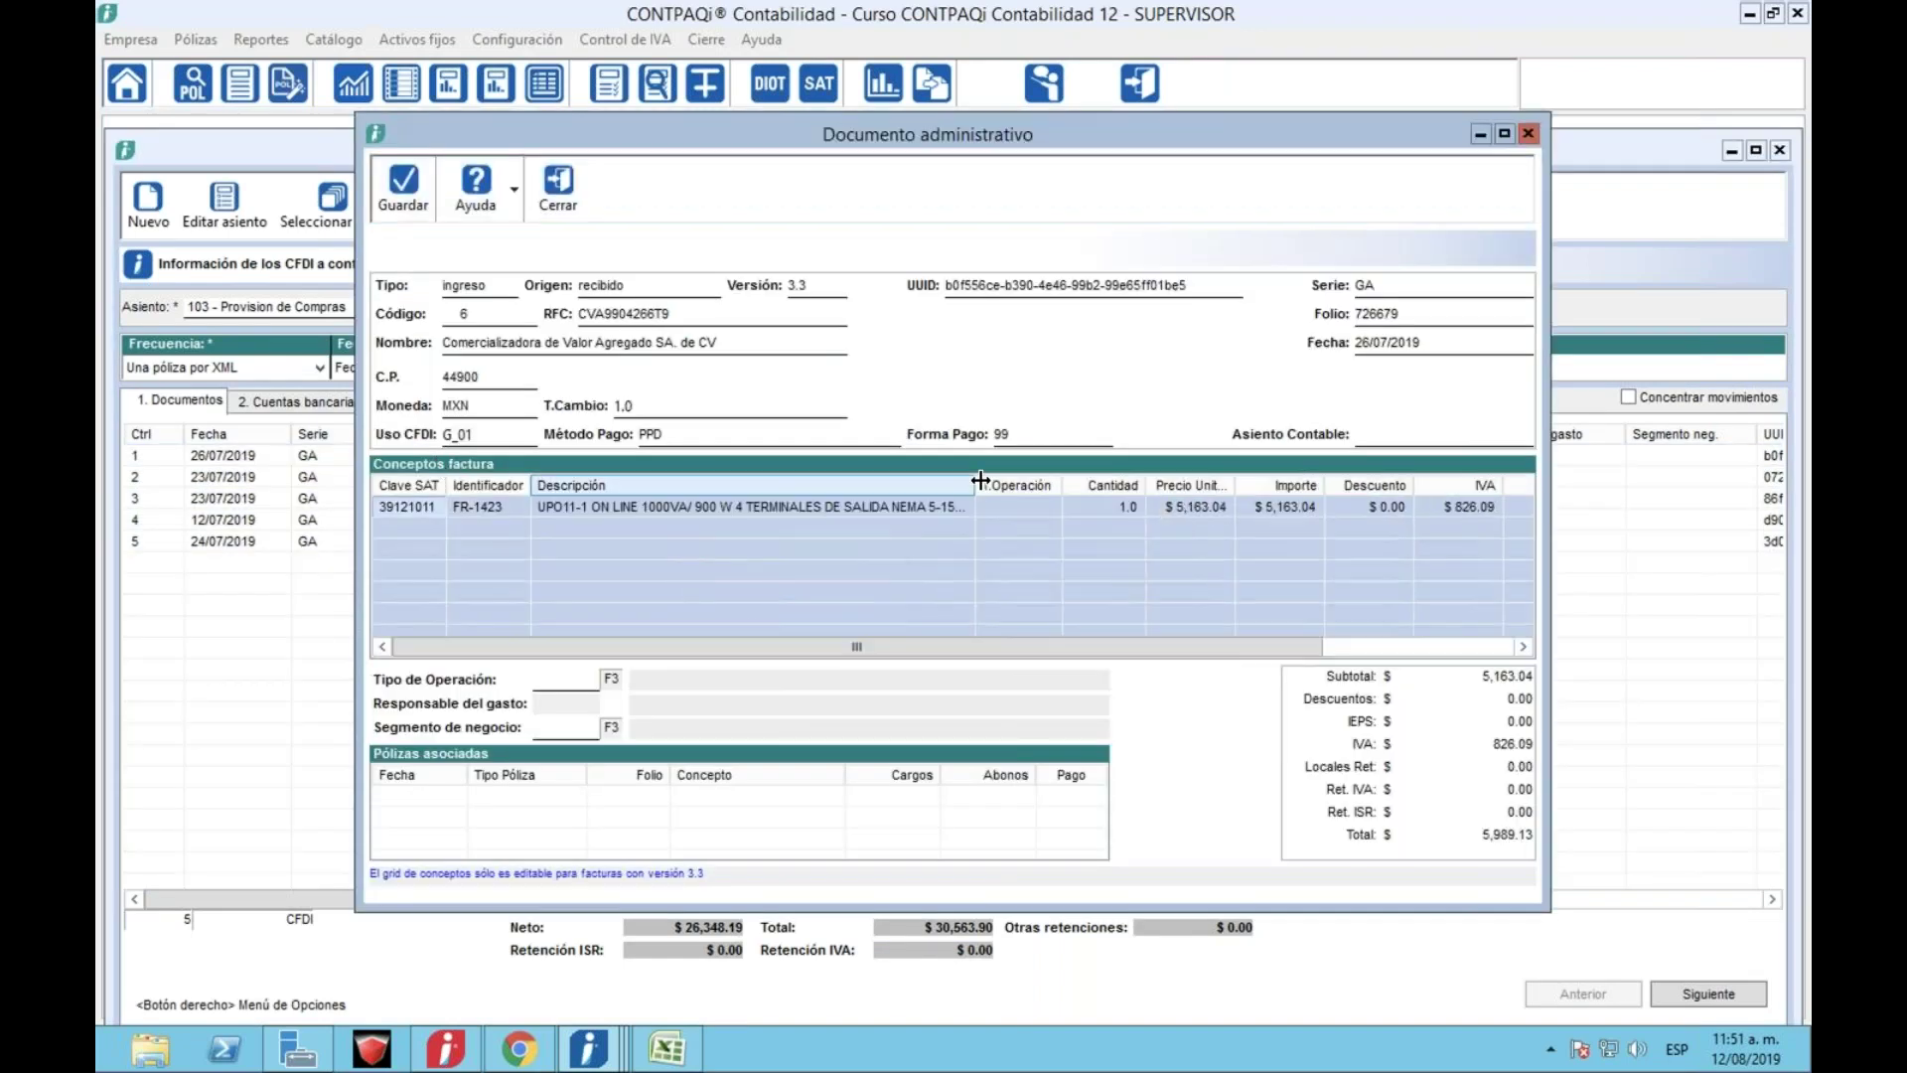
click(558, 185)
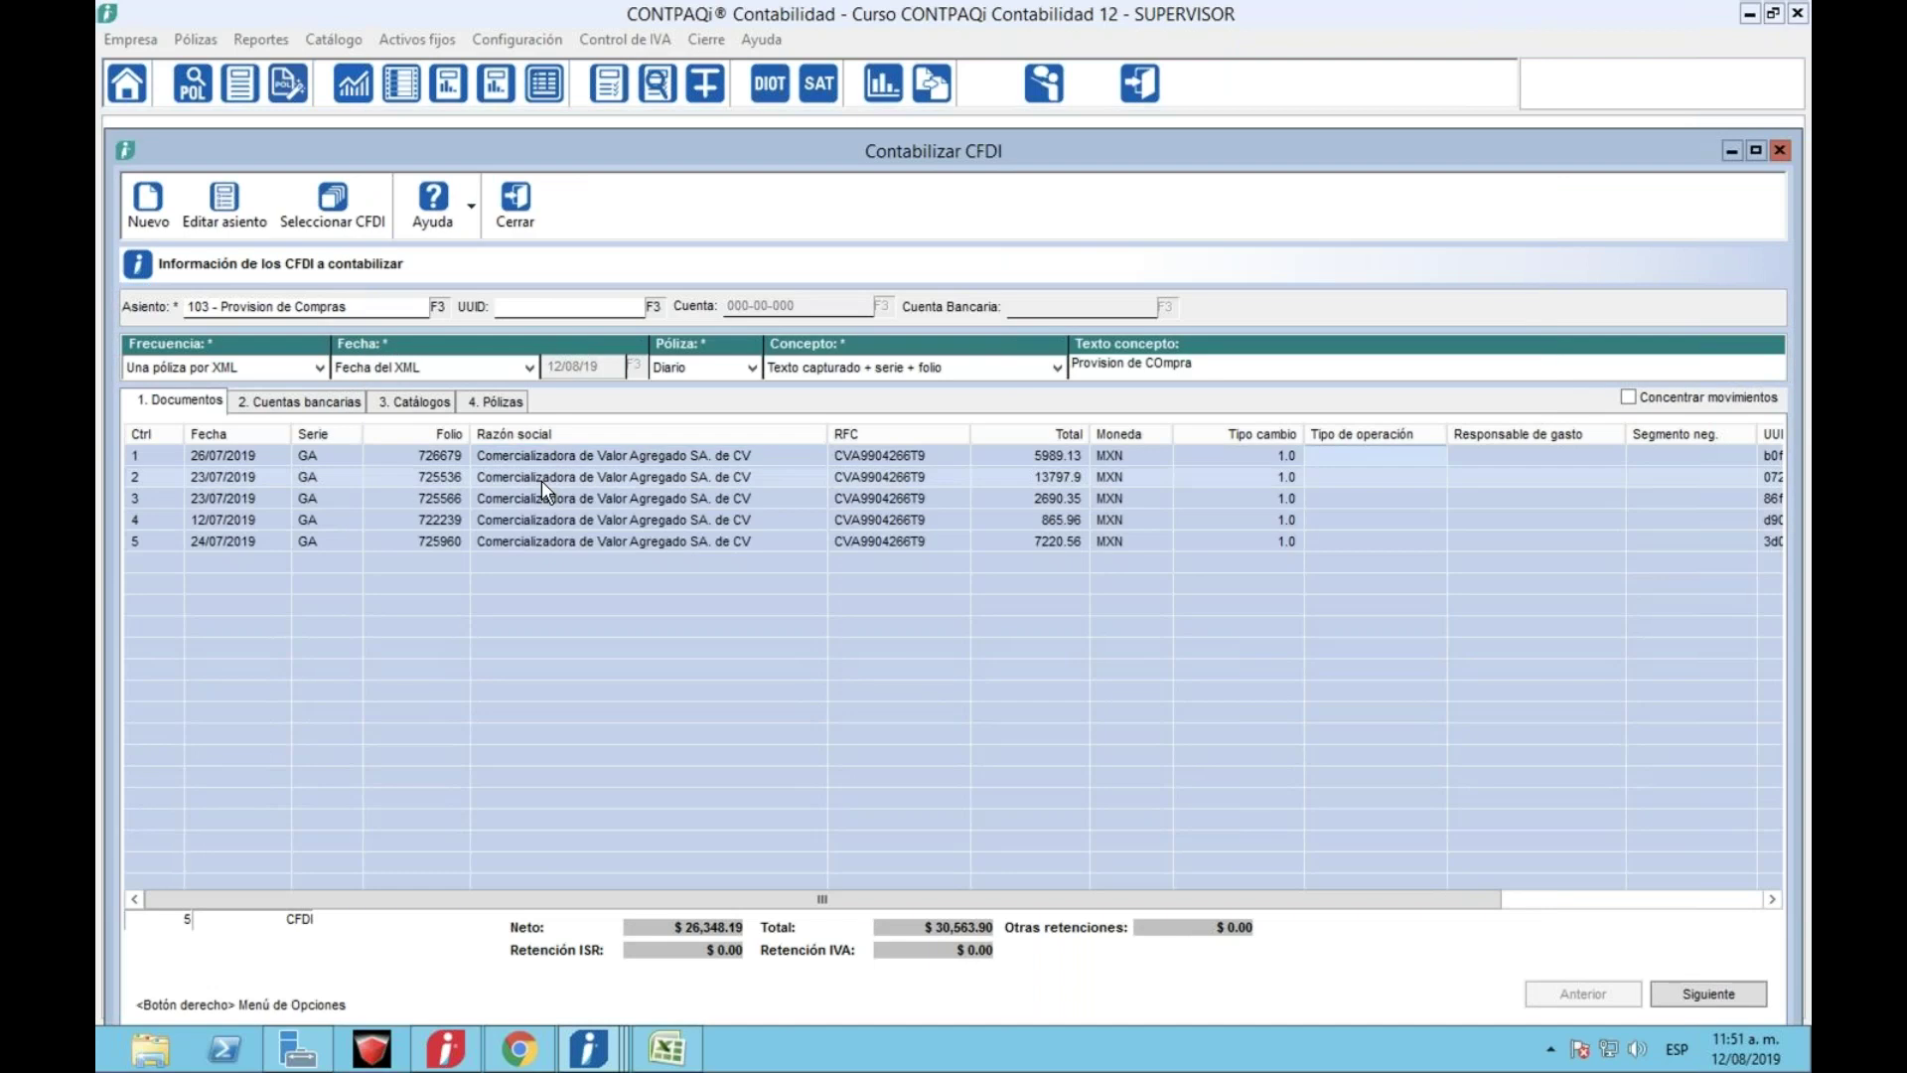
double_click(540, 480)
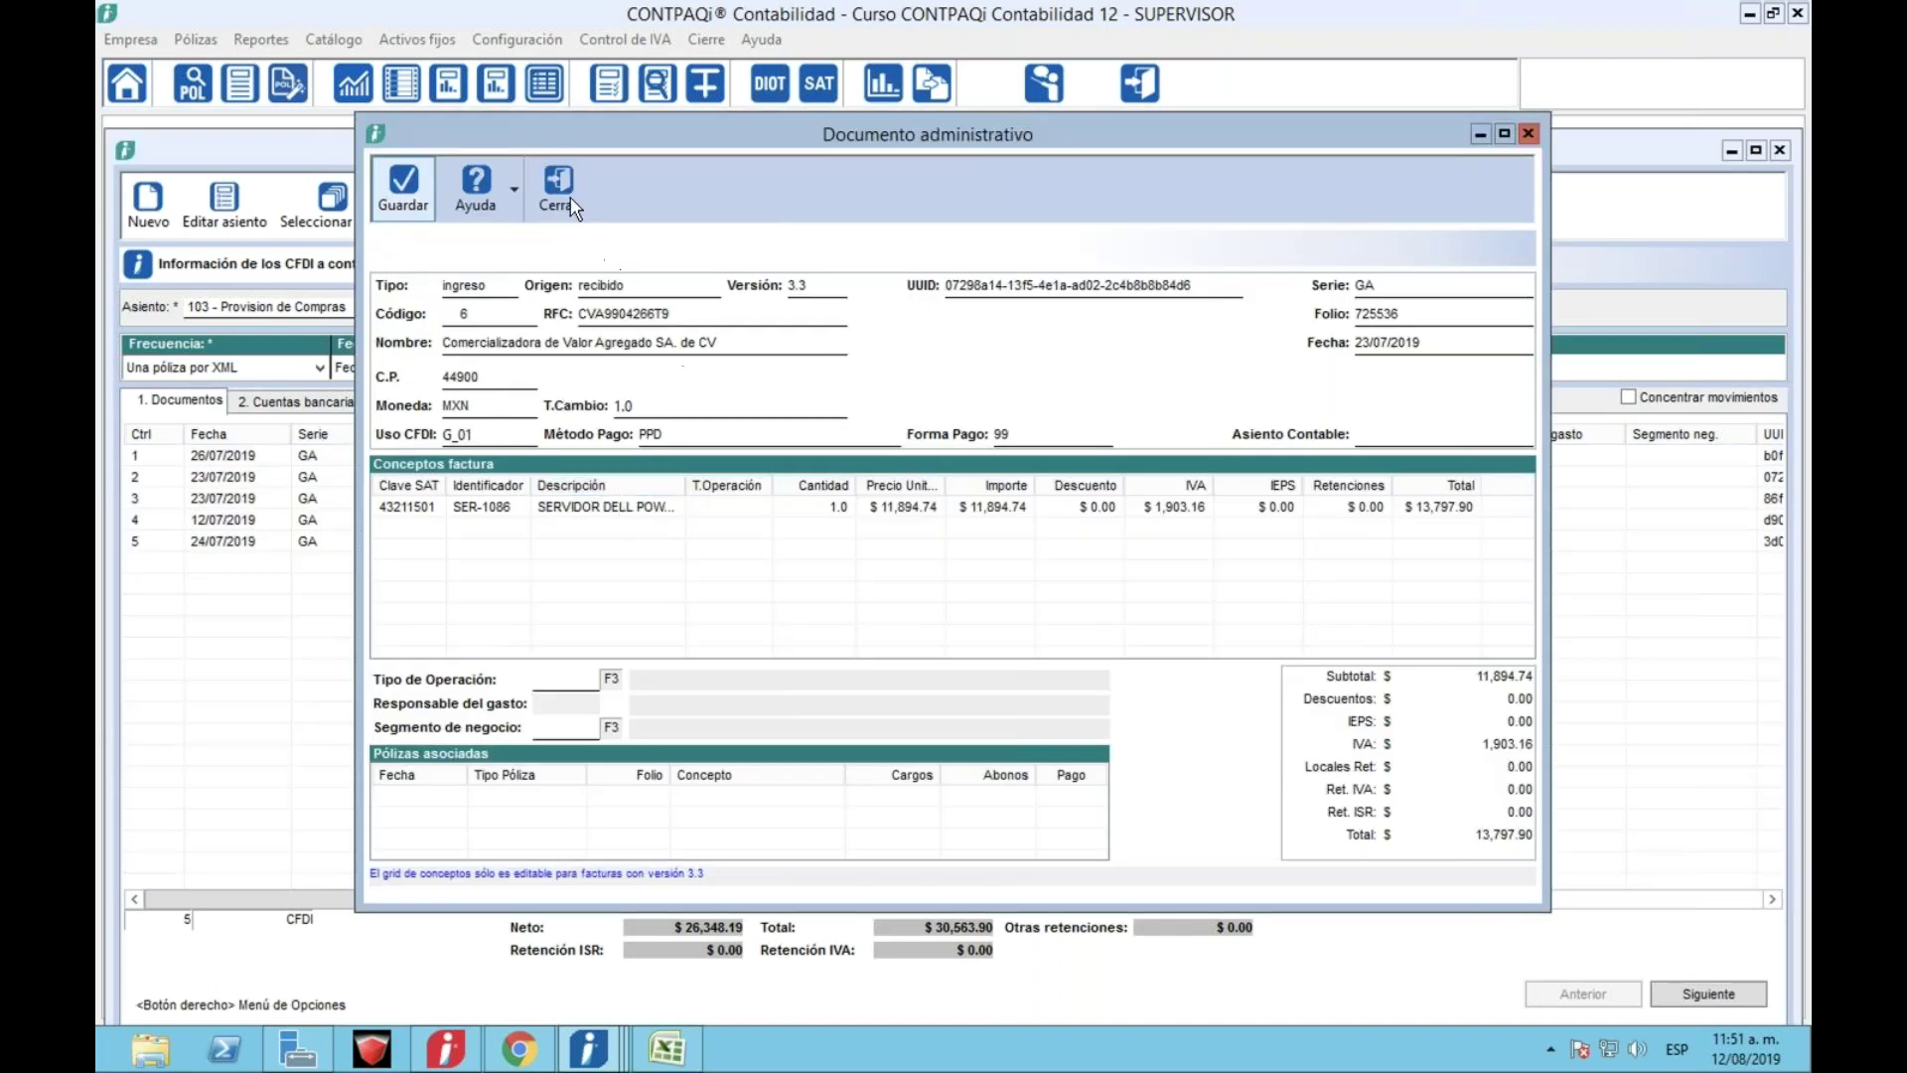
click(574, 208)
double_click(517, 544)
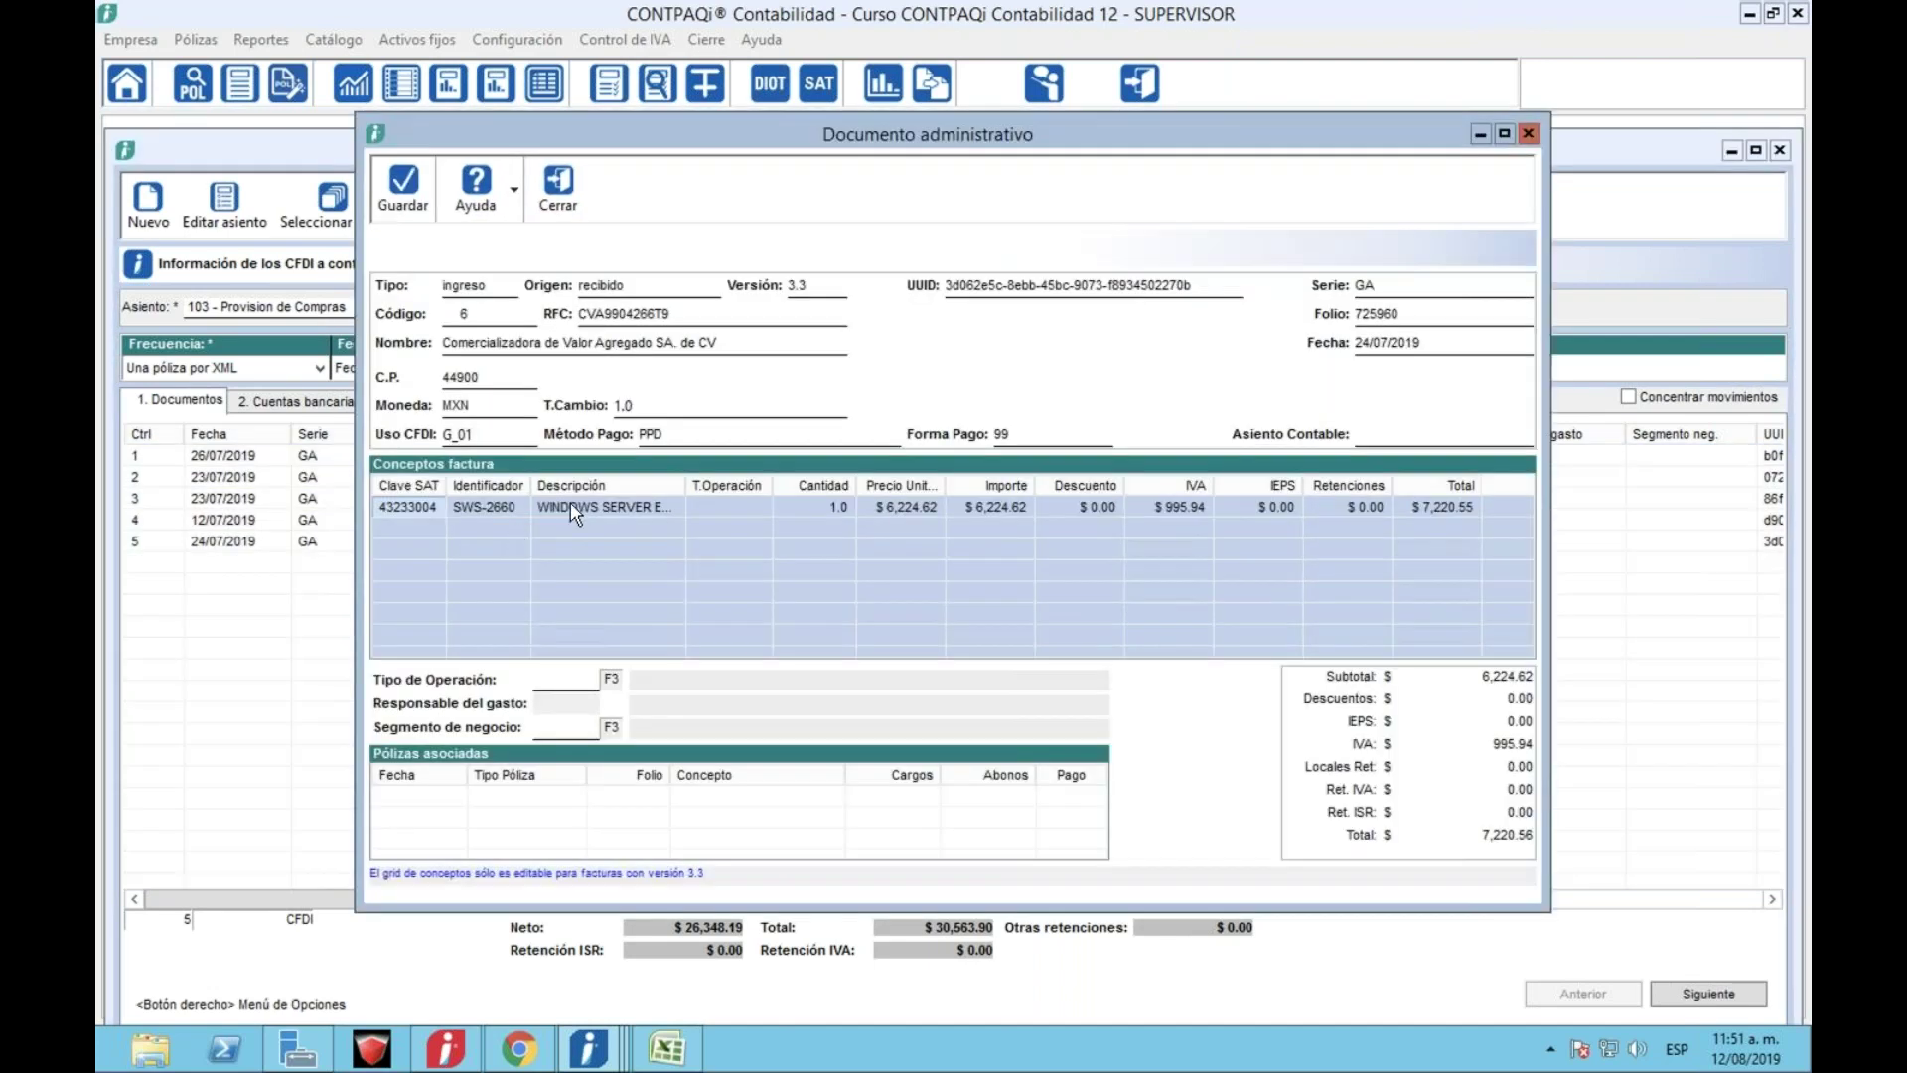
drag(686, 485, 1142, 632)
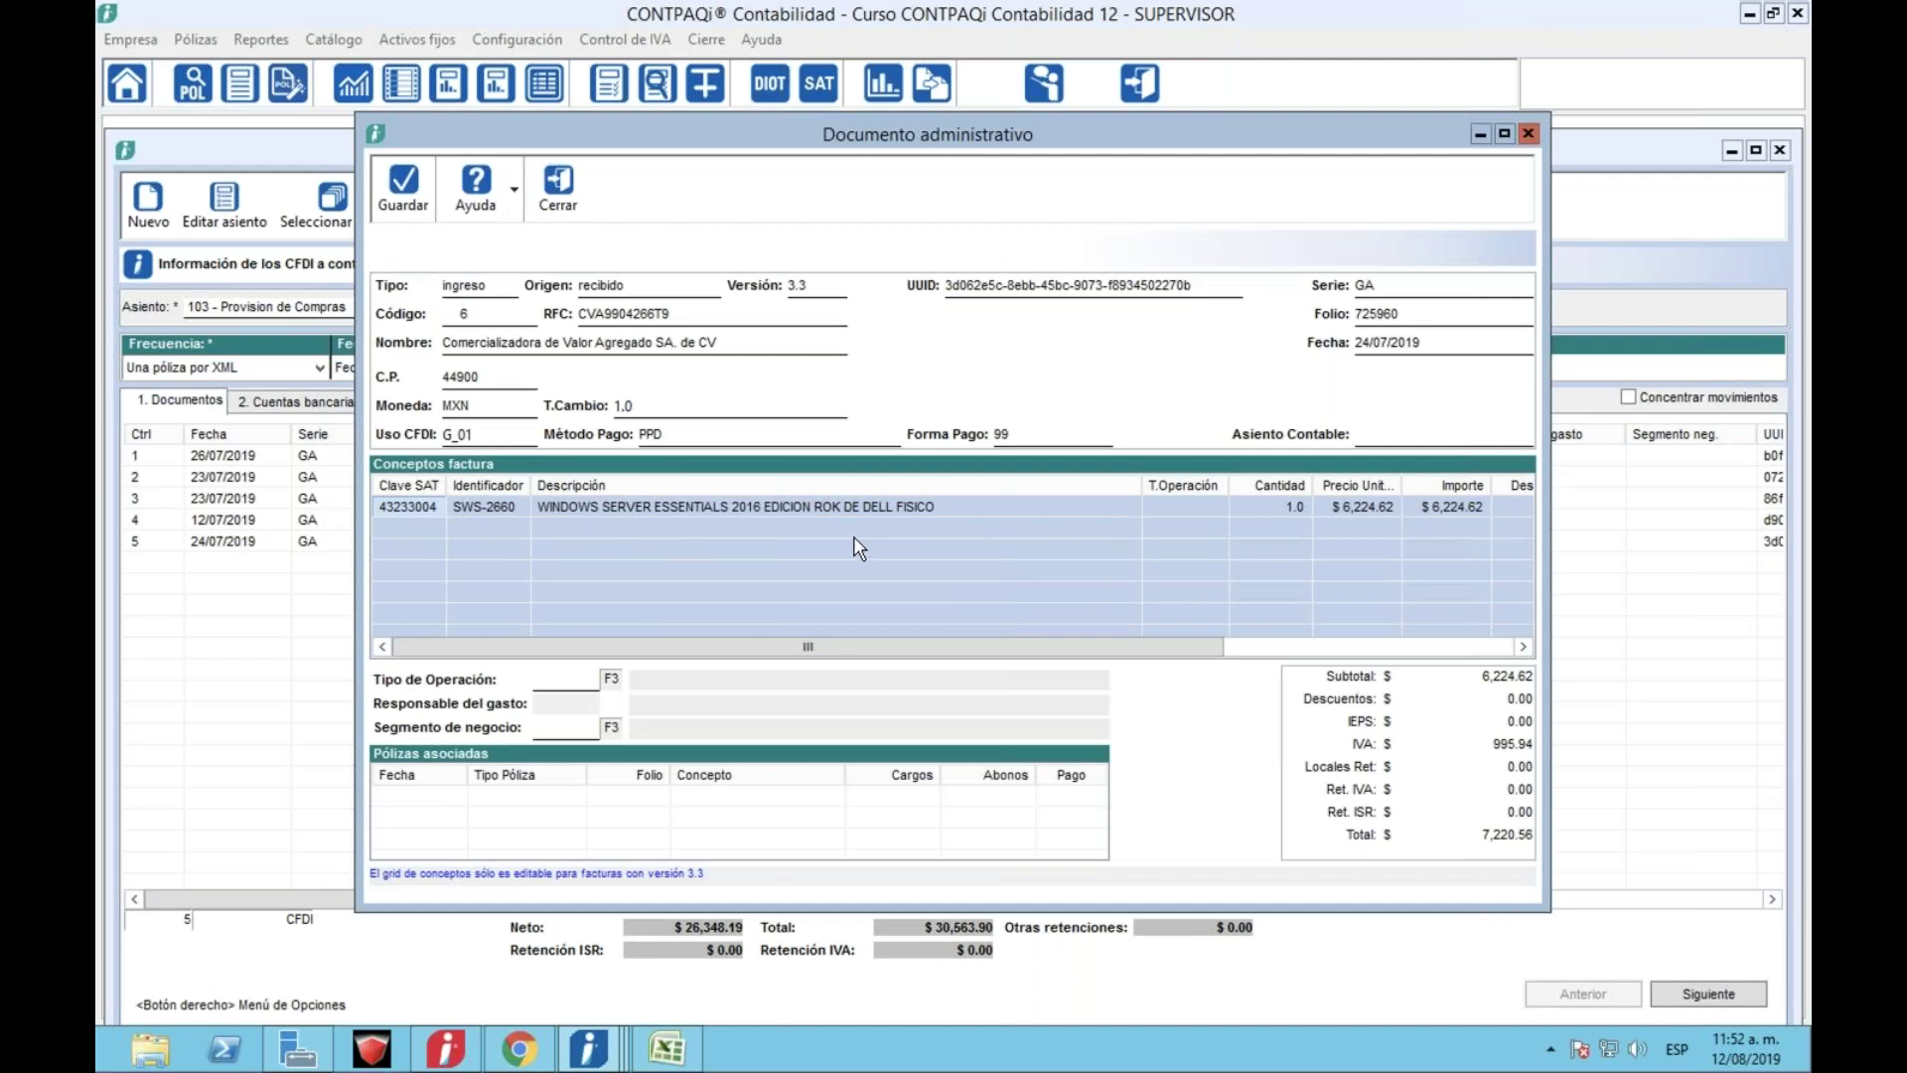
click(563, 193)
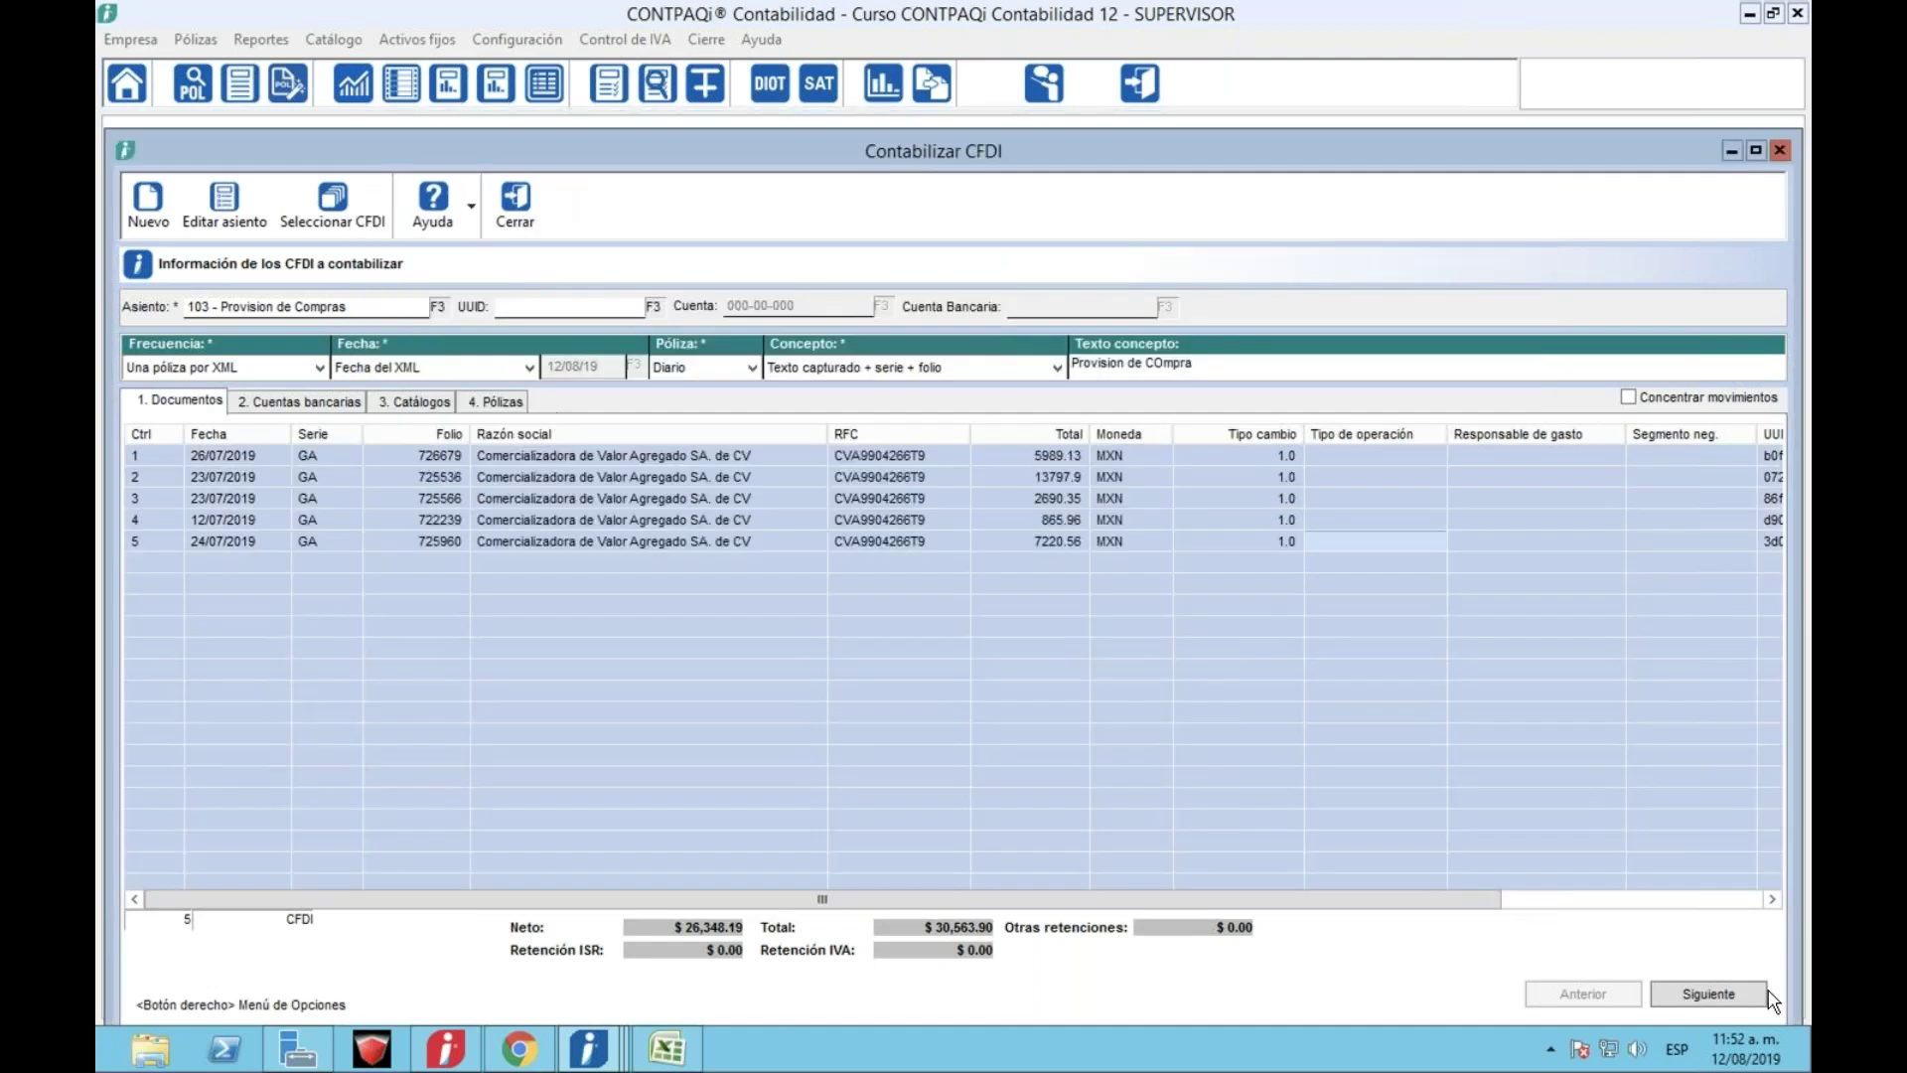
click(1736, 997)
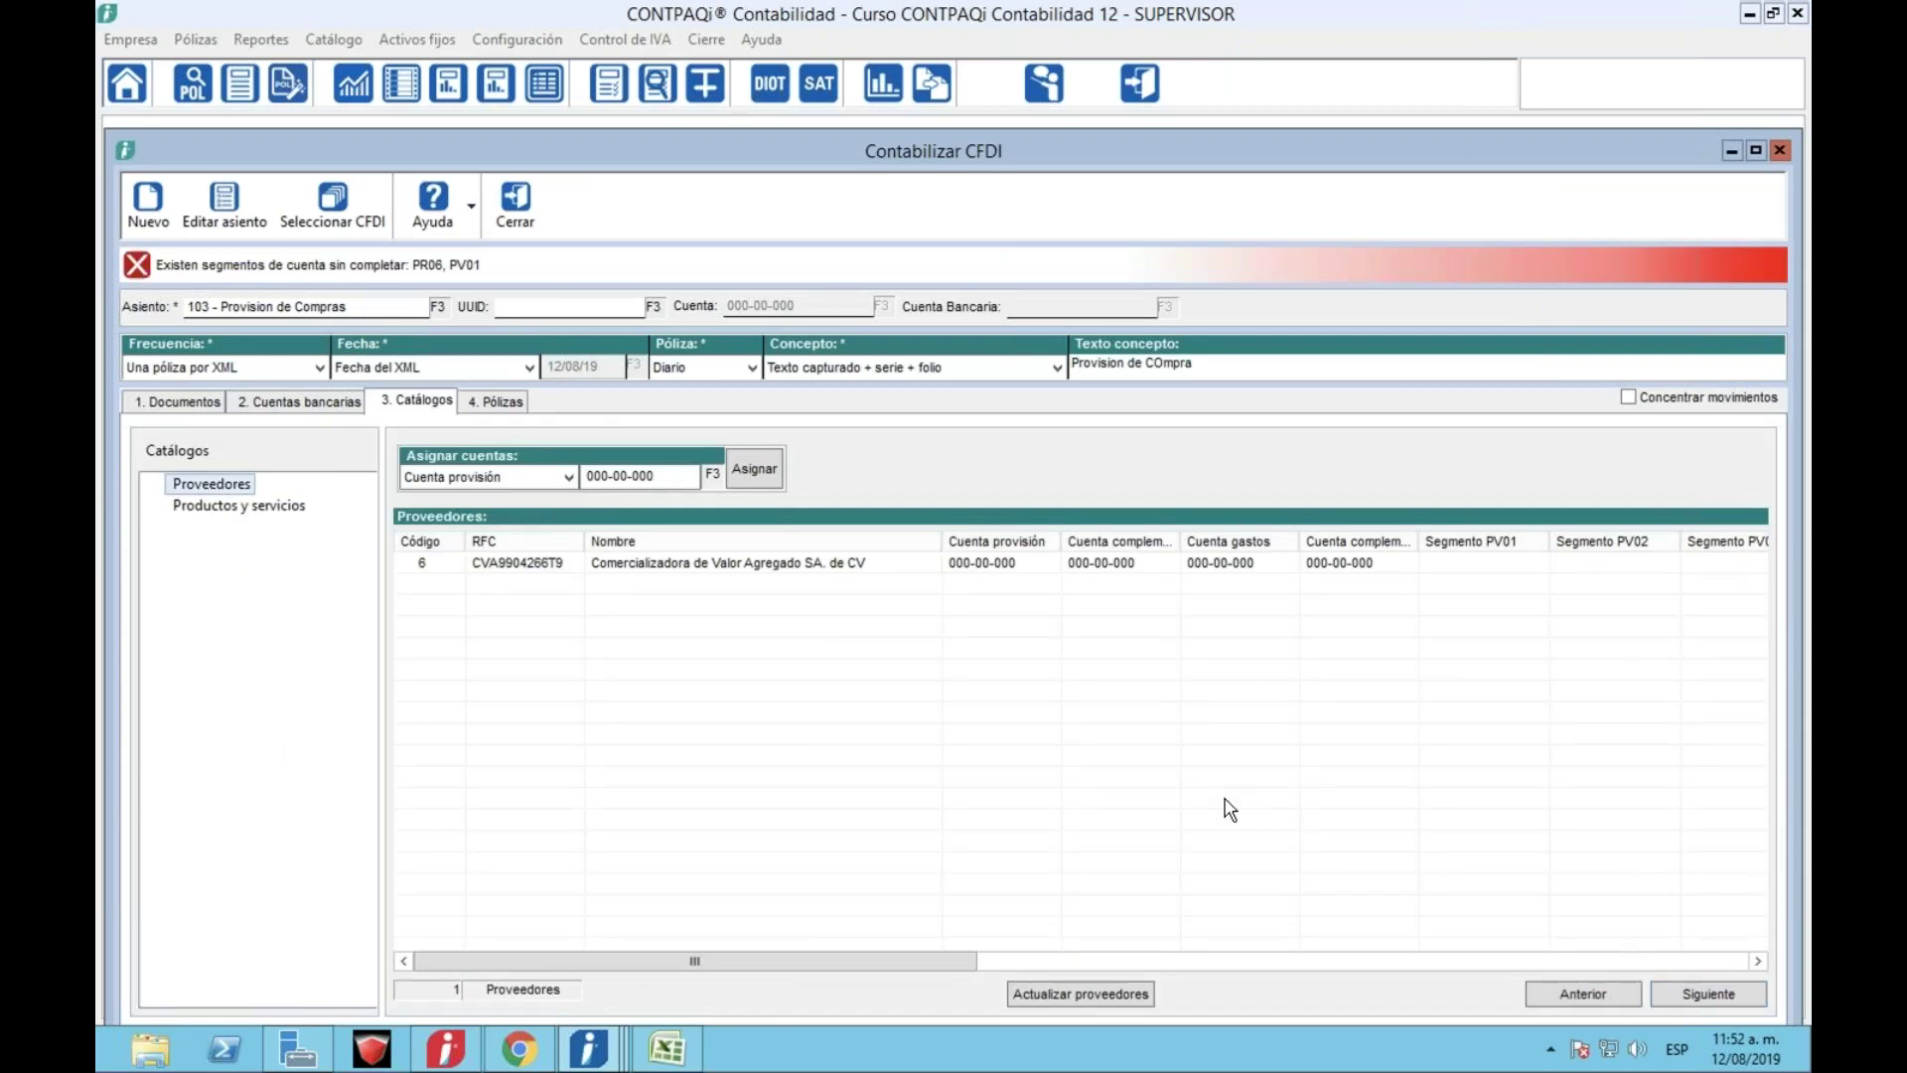
click(334, 41)
Create supplier account 201-01-001 Comercializadora under Proveedores nacionales in the chart of accounts.
click(334, 65)
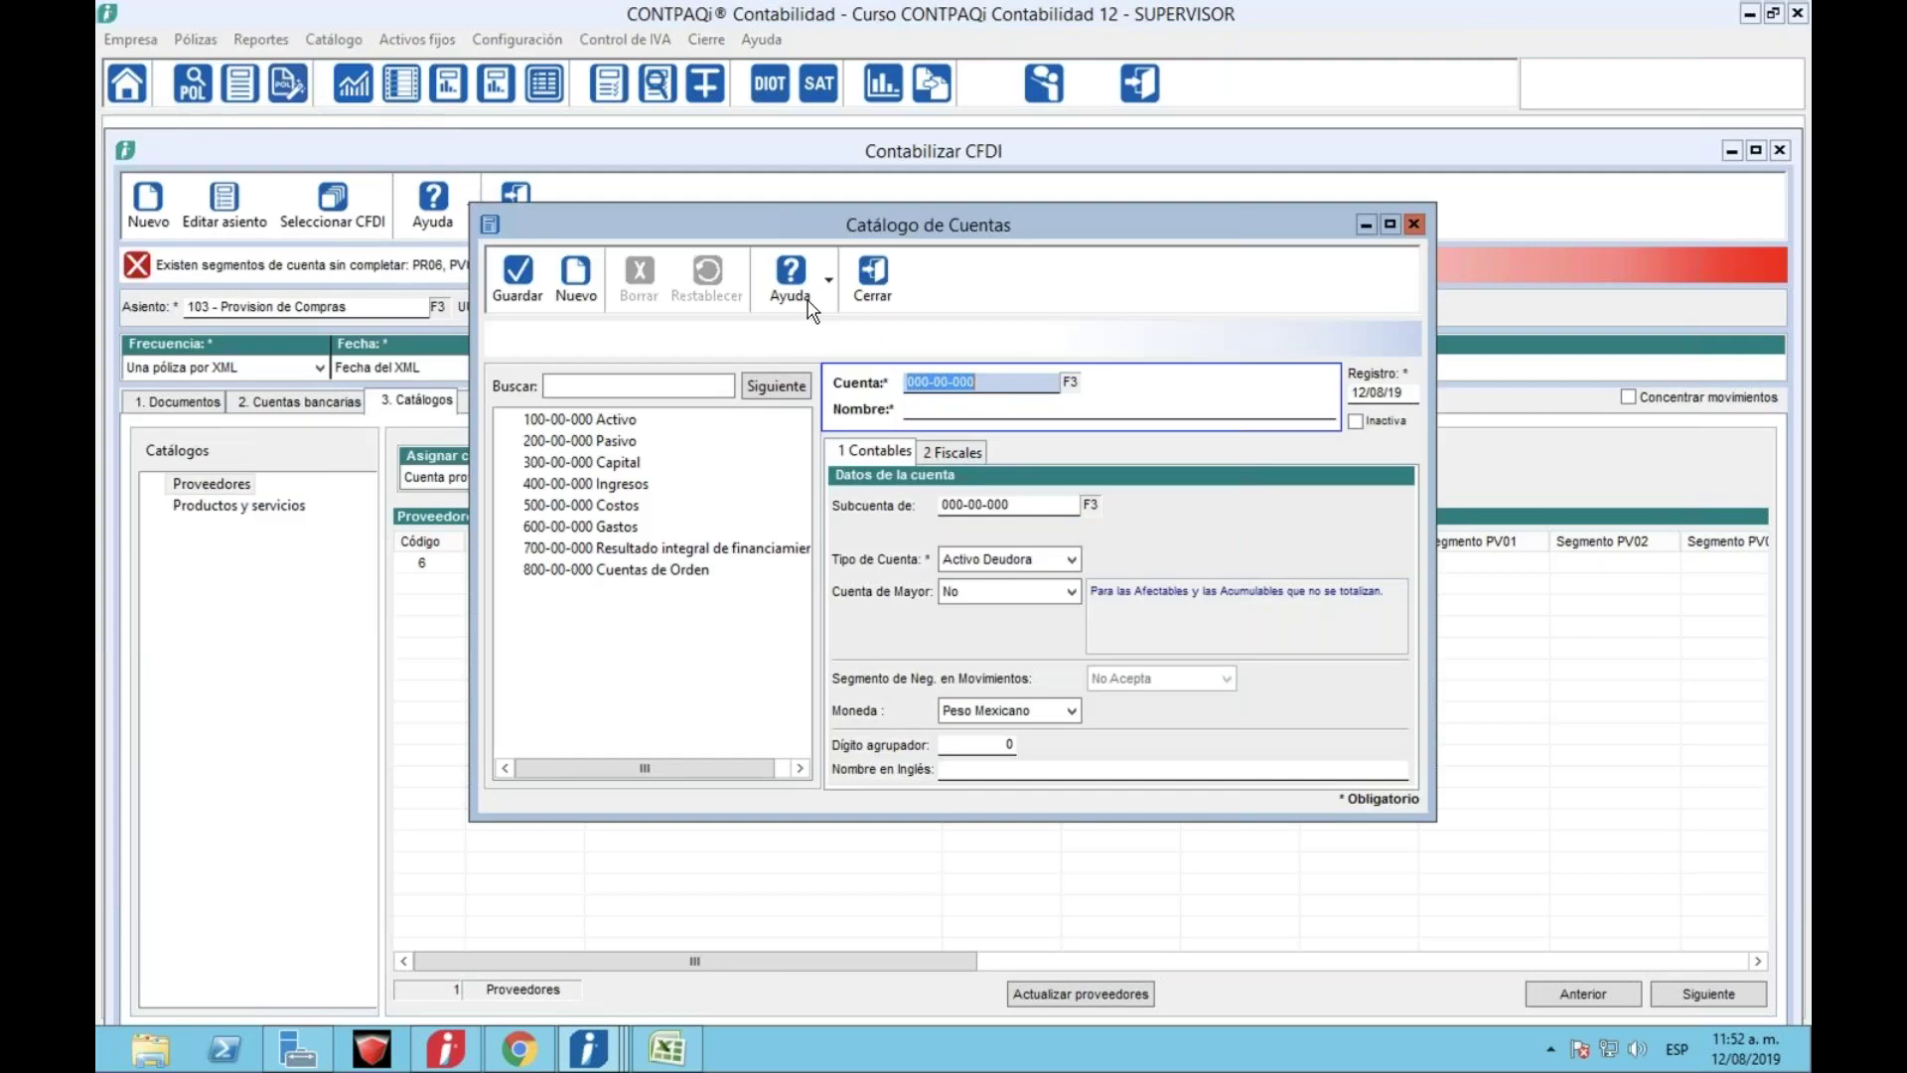
click(692, 387)
text(proveed)
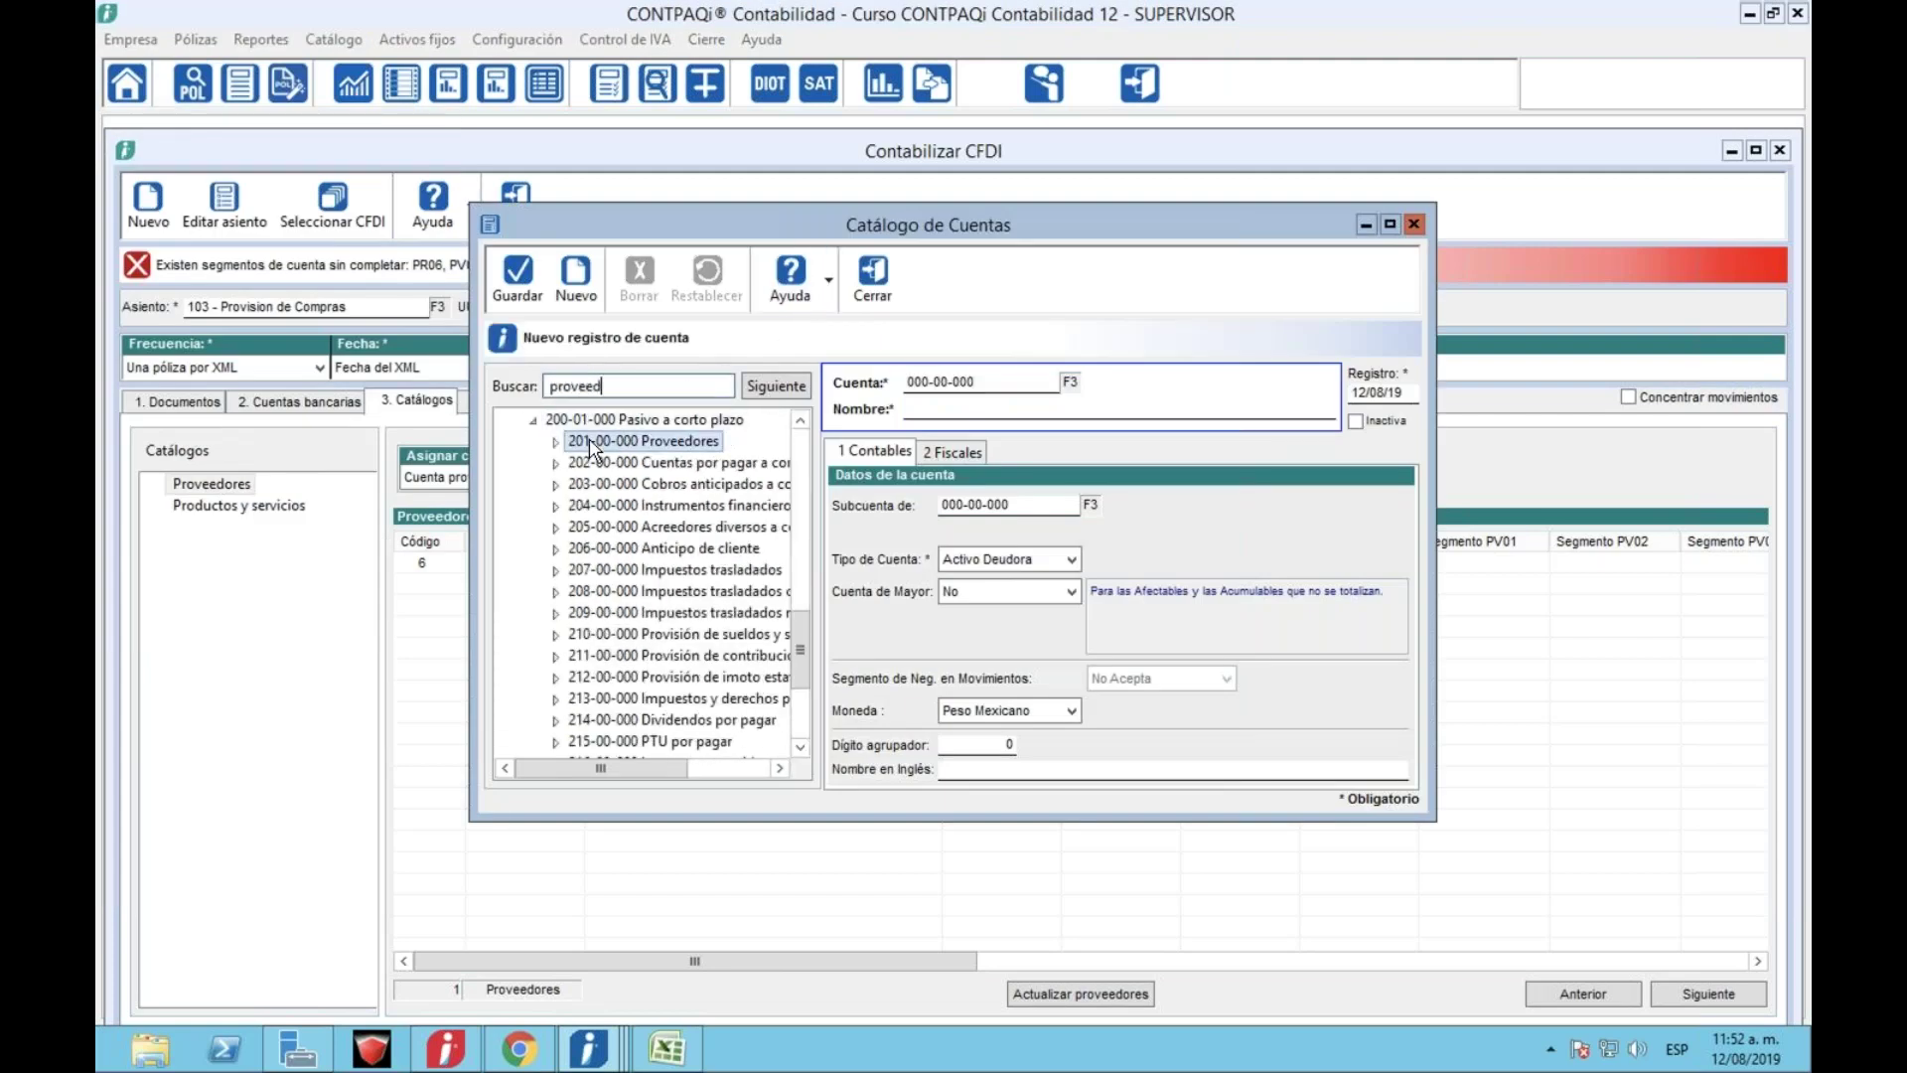
double_click(588, 440)
right_click(649, 457)
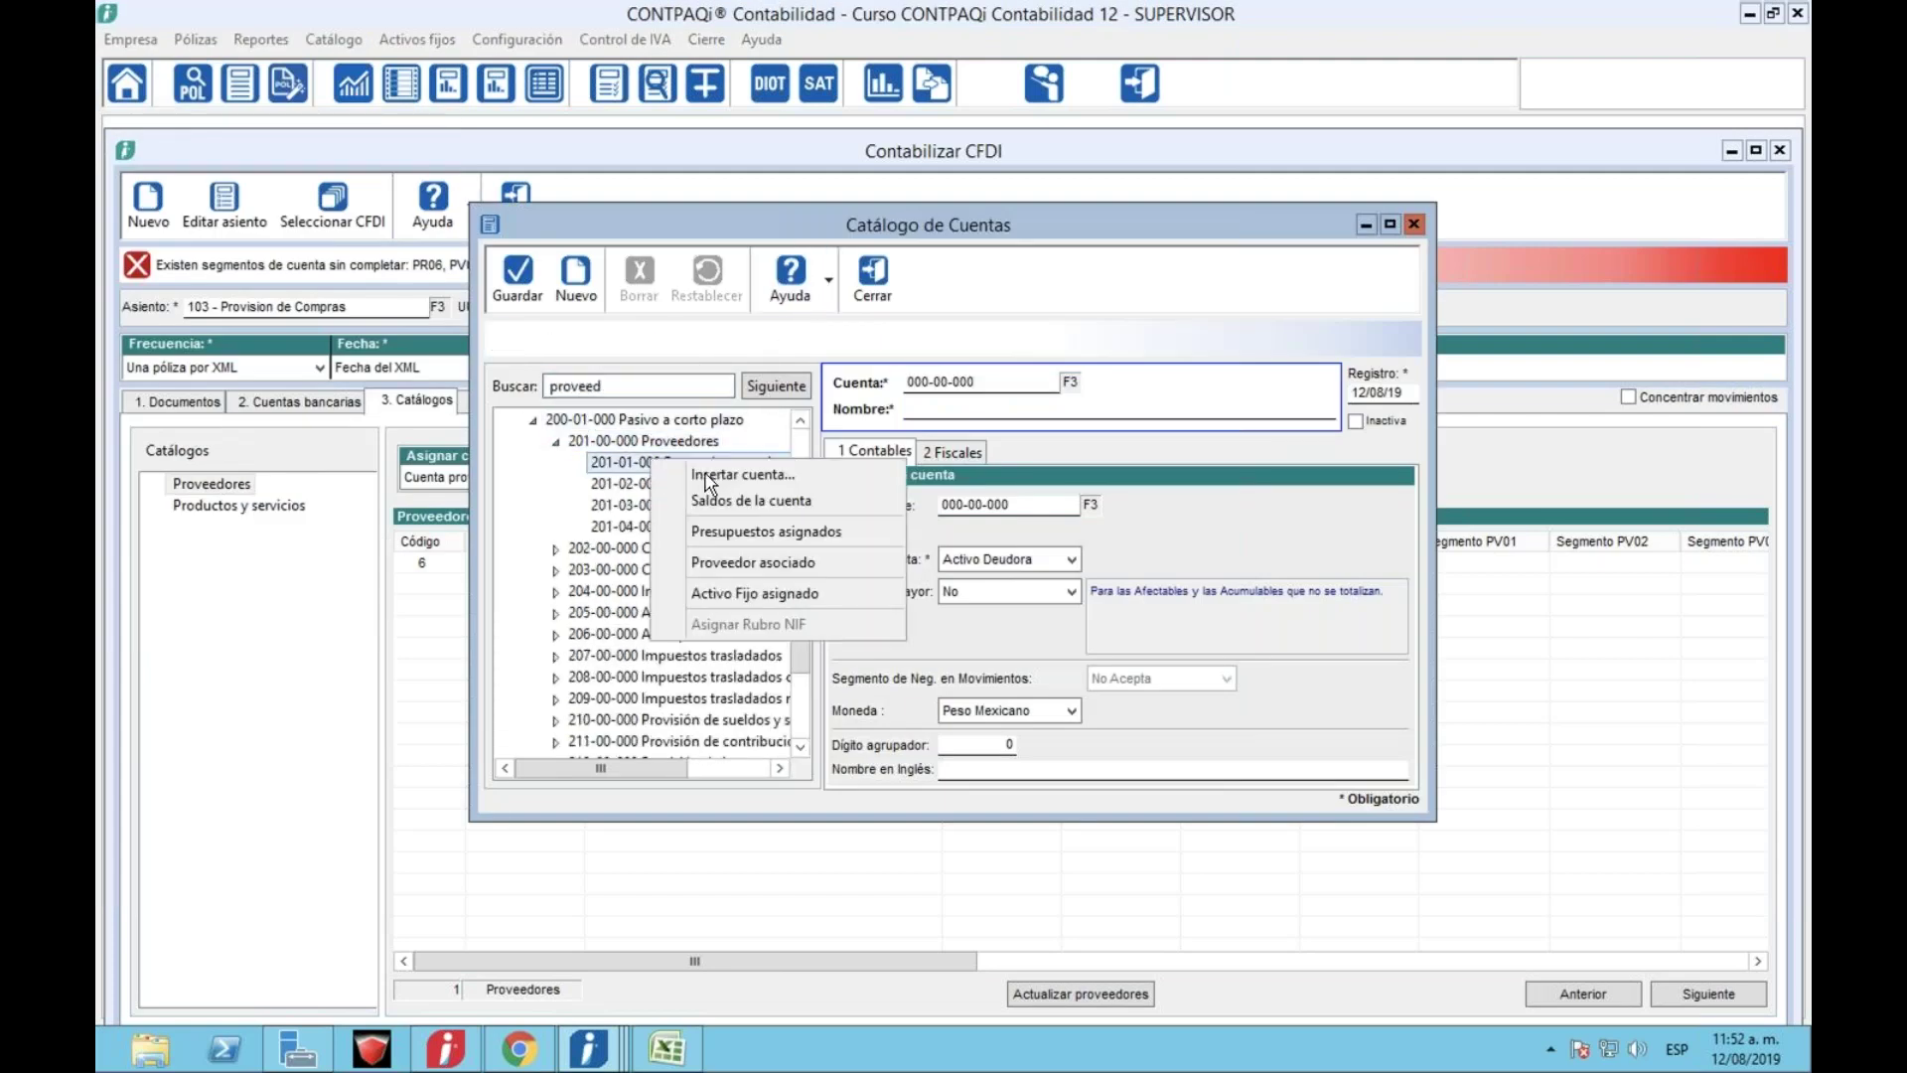
click(695, 473)
text(201-01-001)
key(Return)
text(Comer)
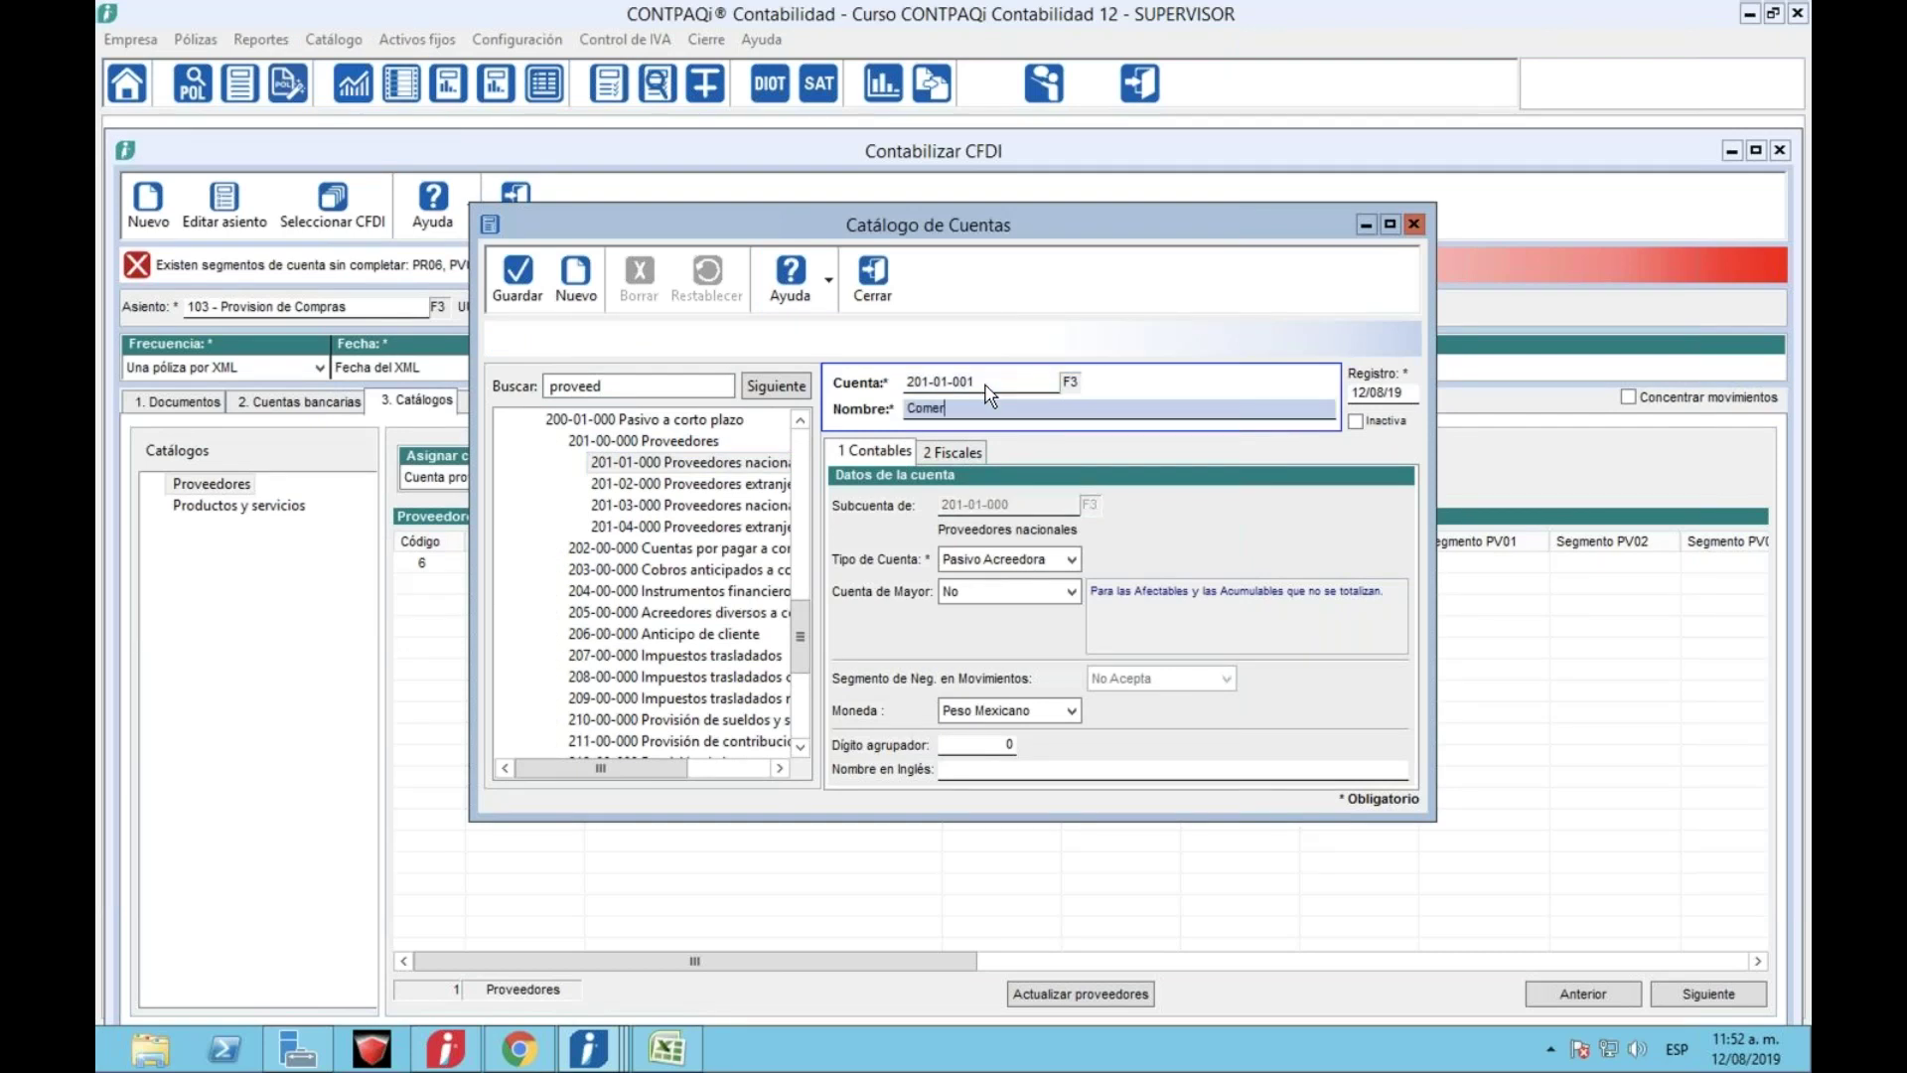
text(cializadora)
click(518, 288)
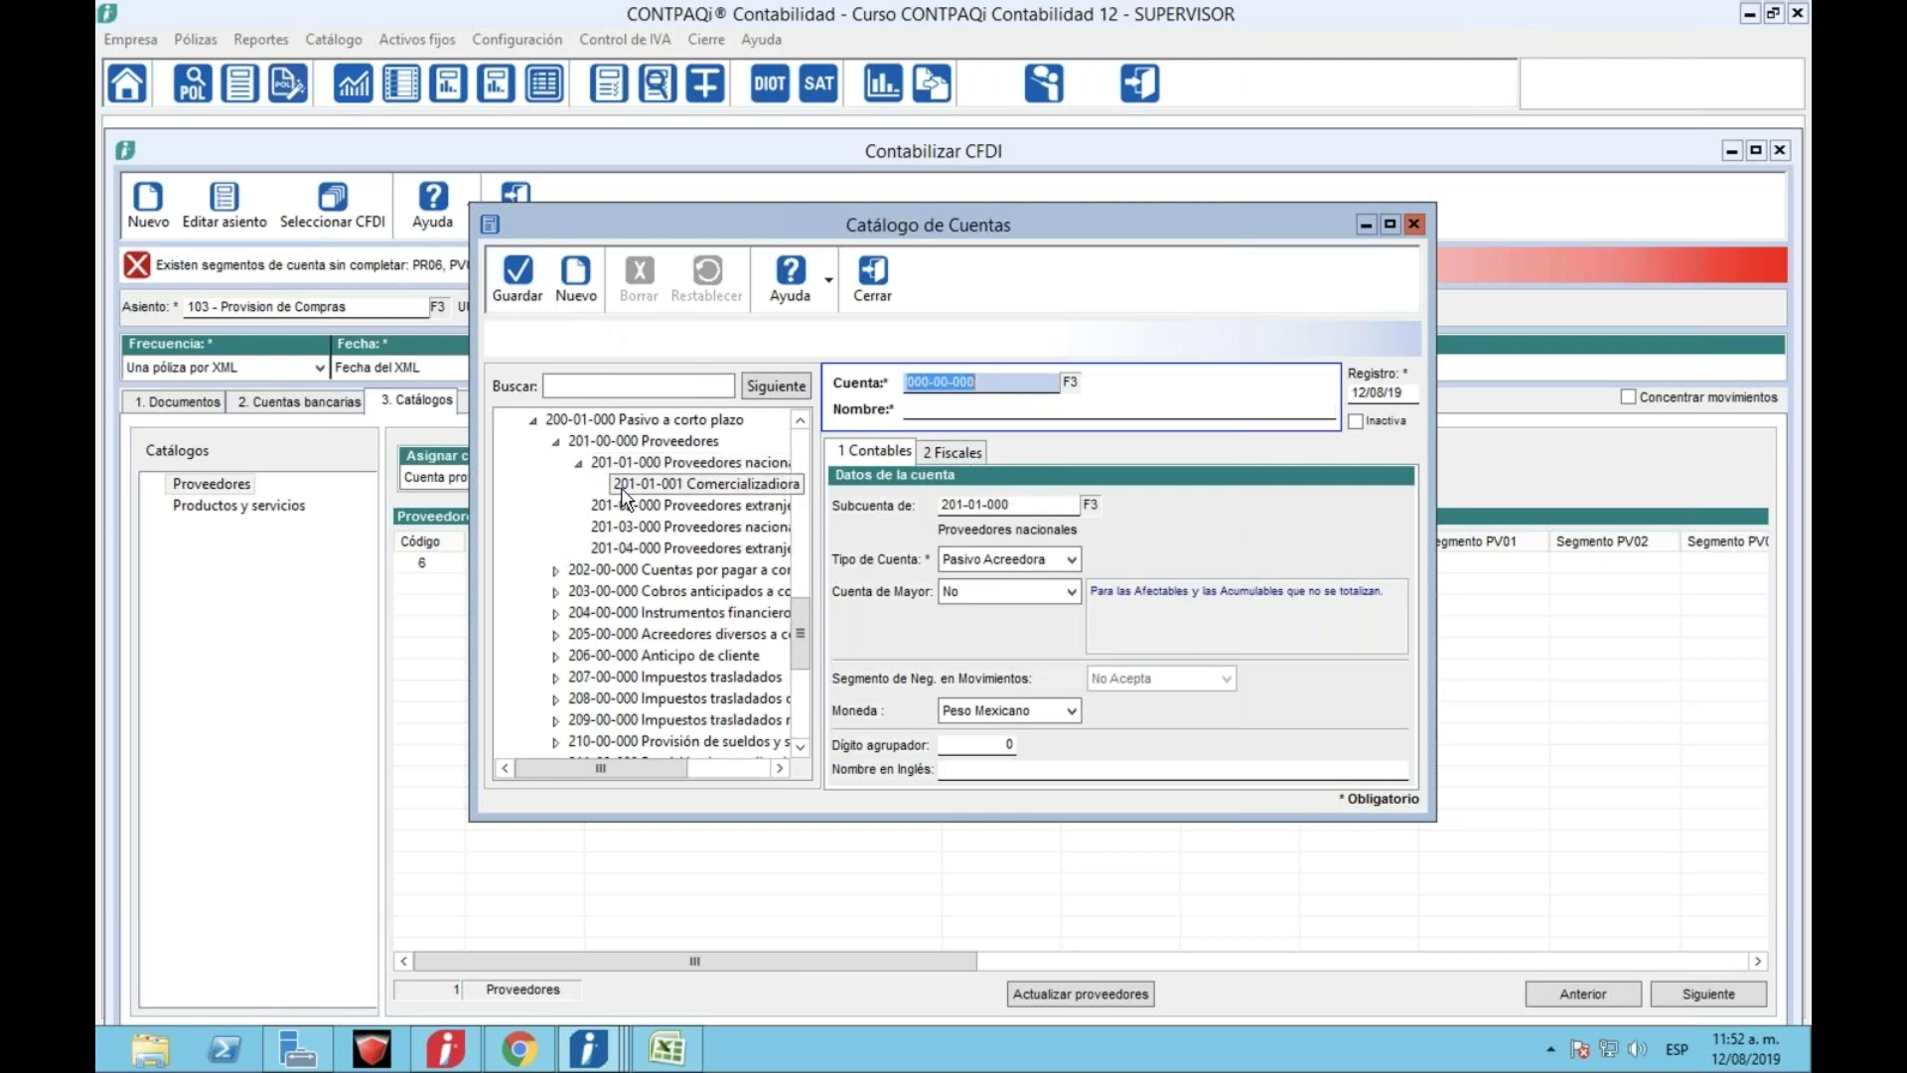
click(874, 283)
Set the supplier's Segmento PV01 to 20101001.
click(1448, 566)
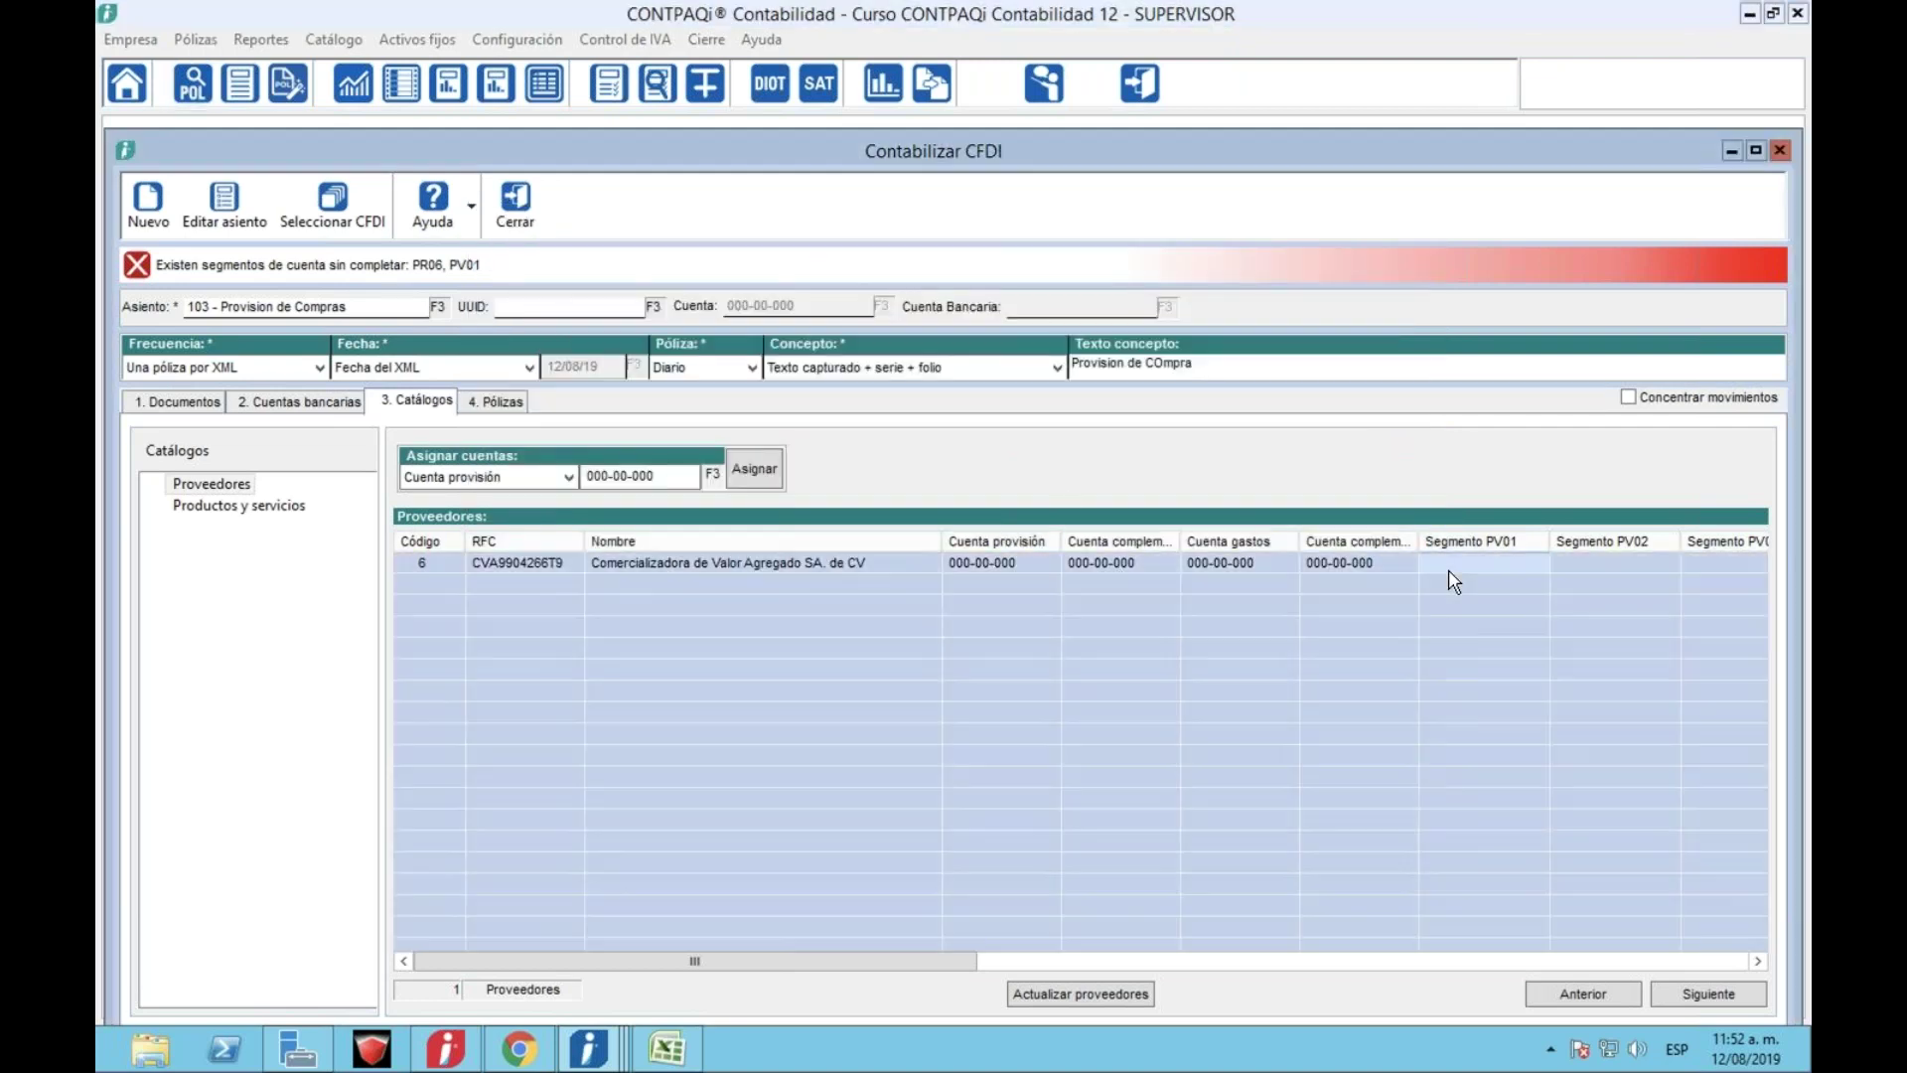
text(201)
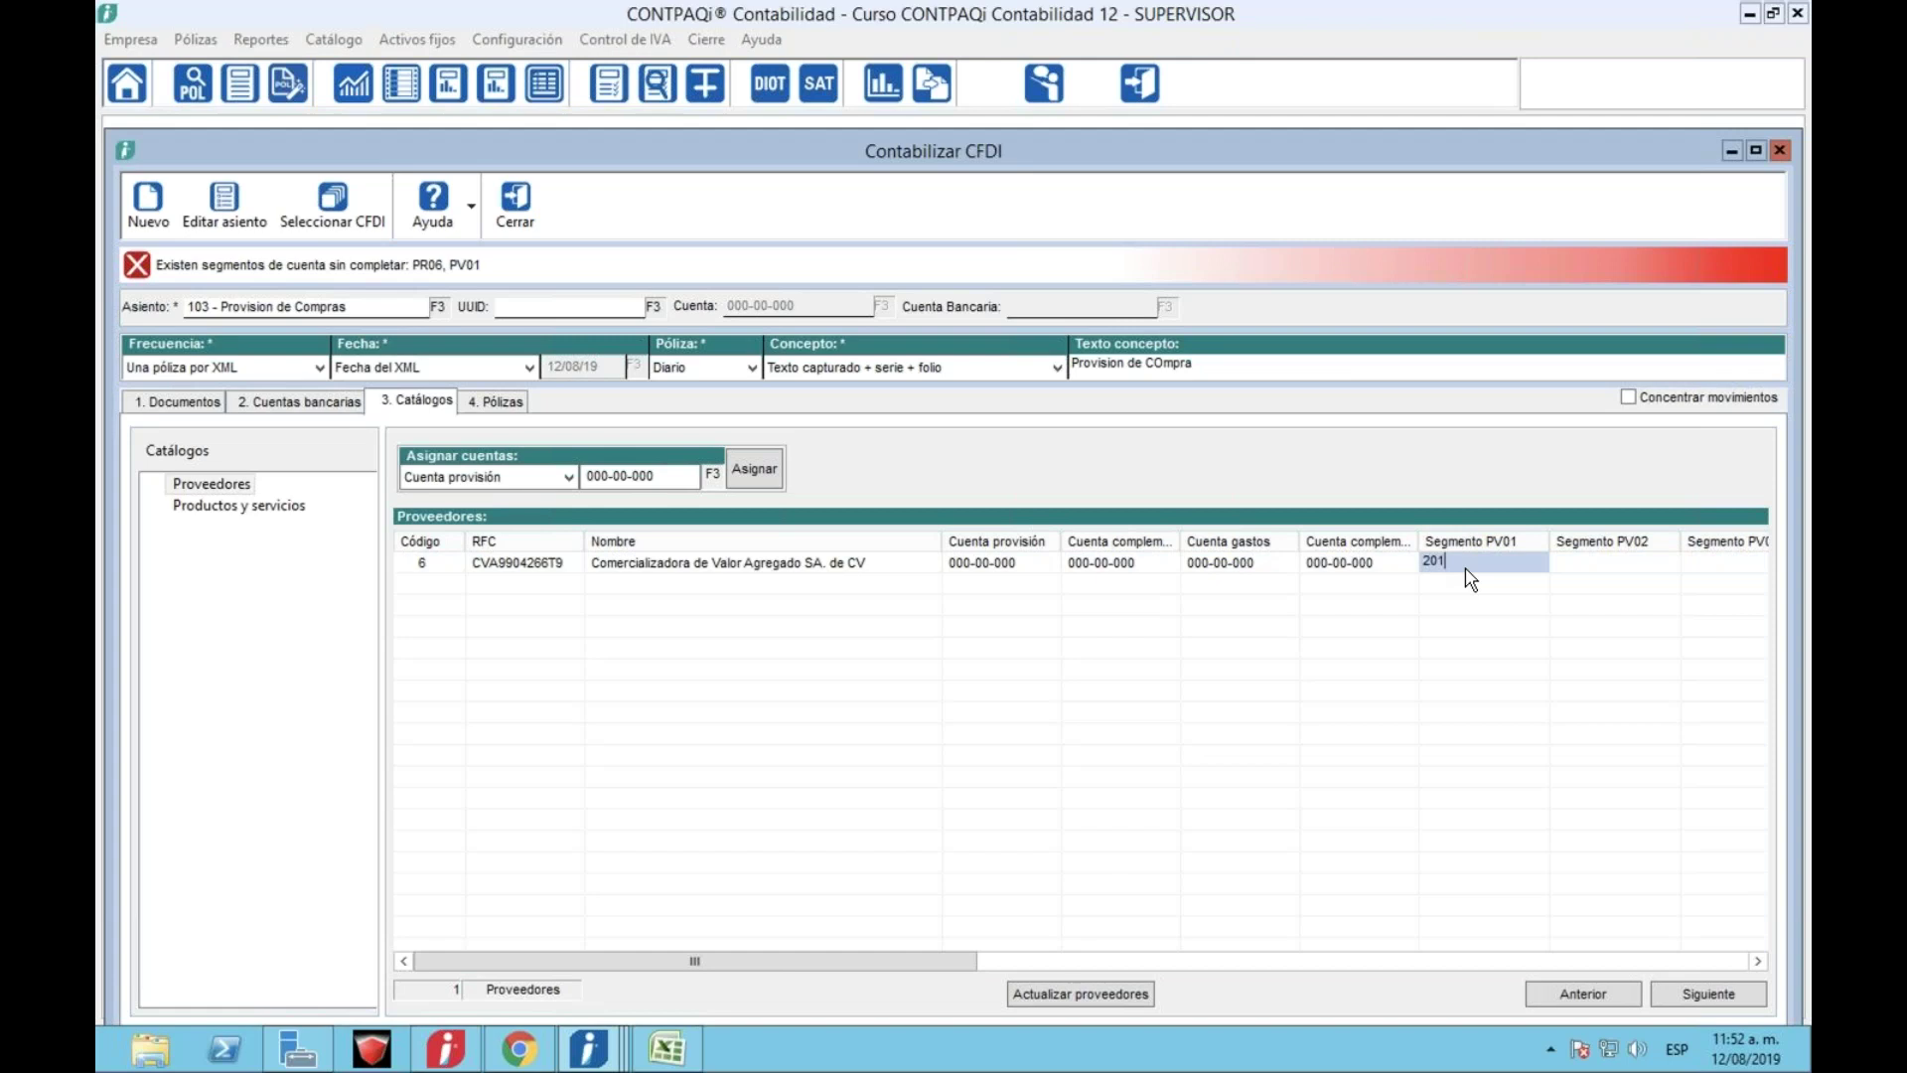
text(01001)
click(1079, 991)
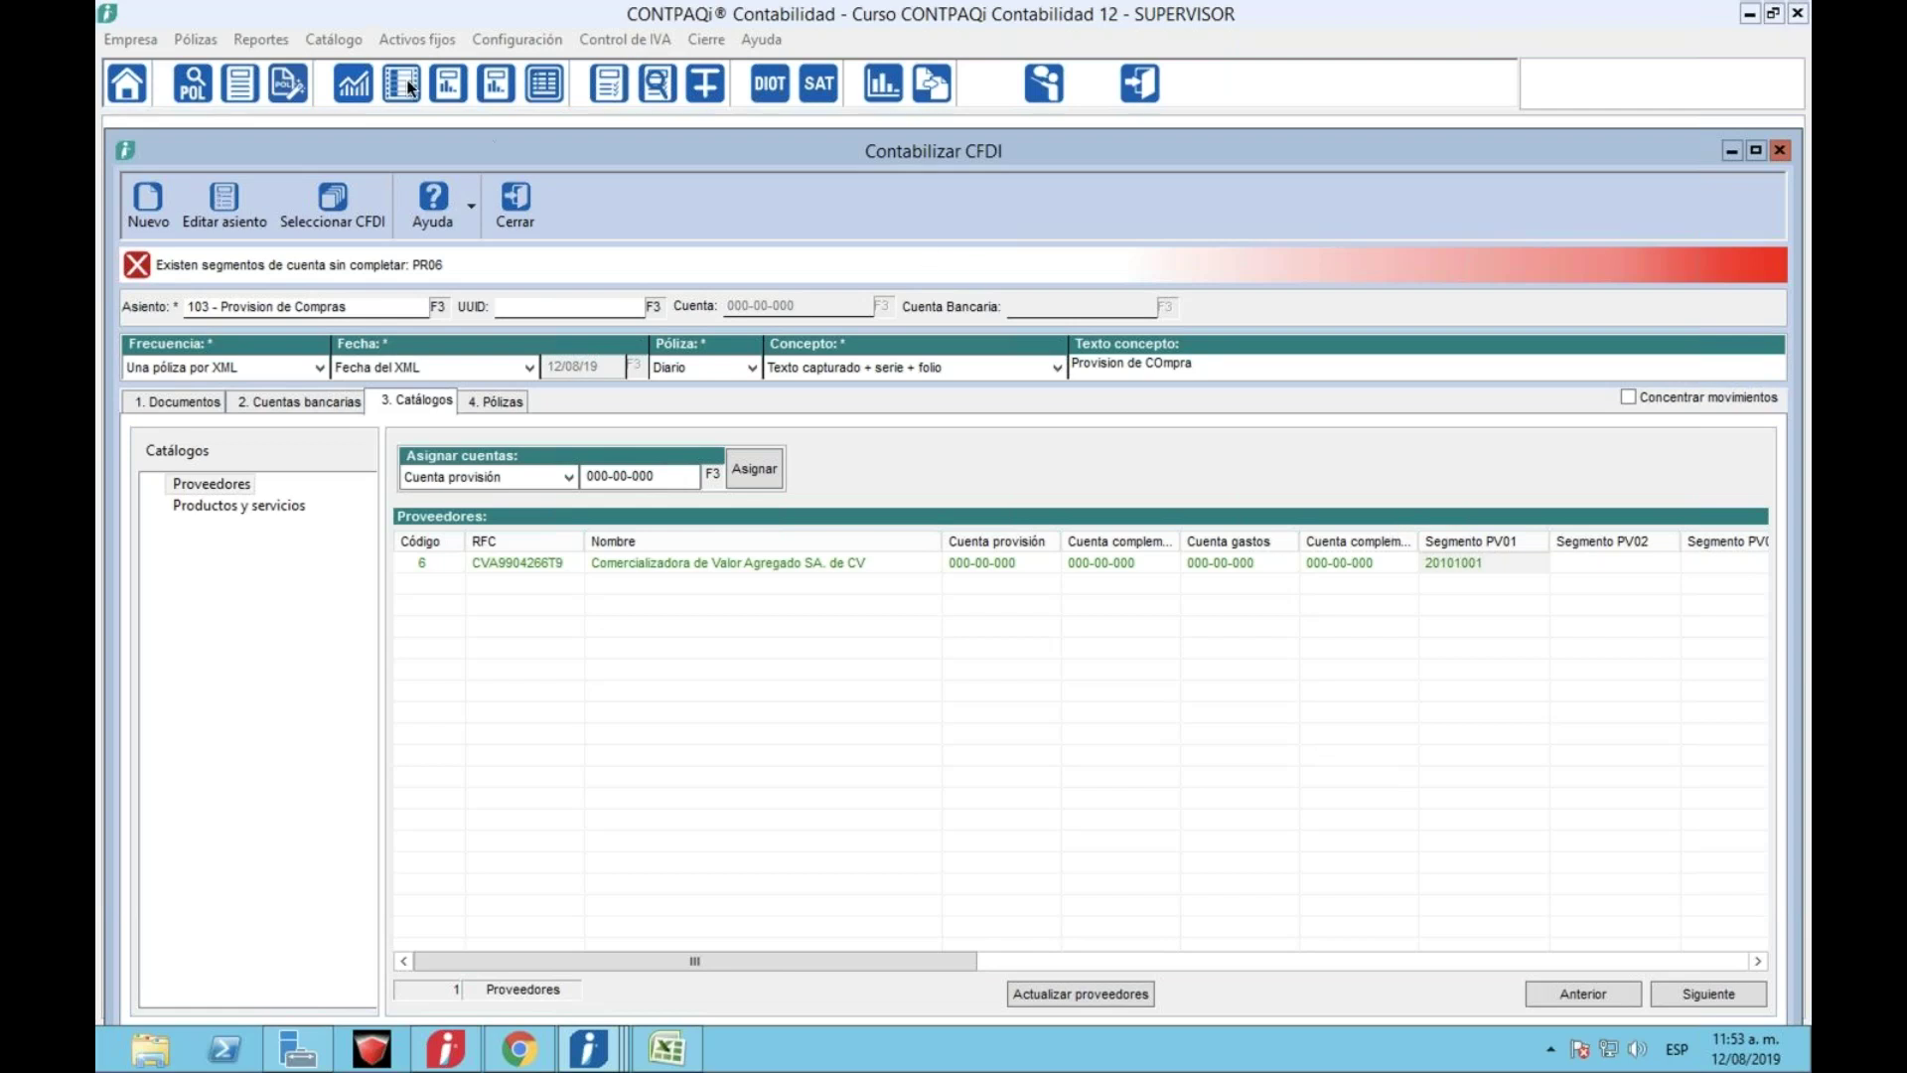
click(334, 38)
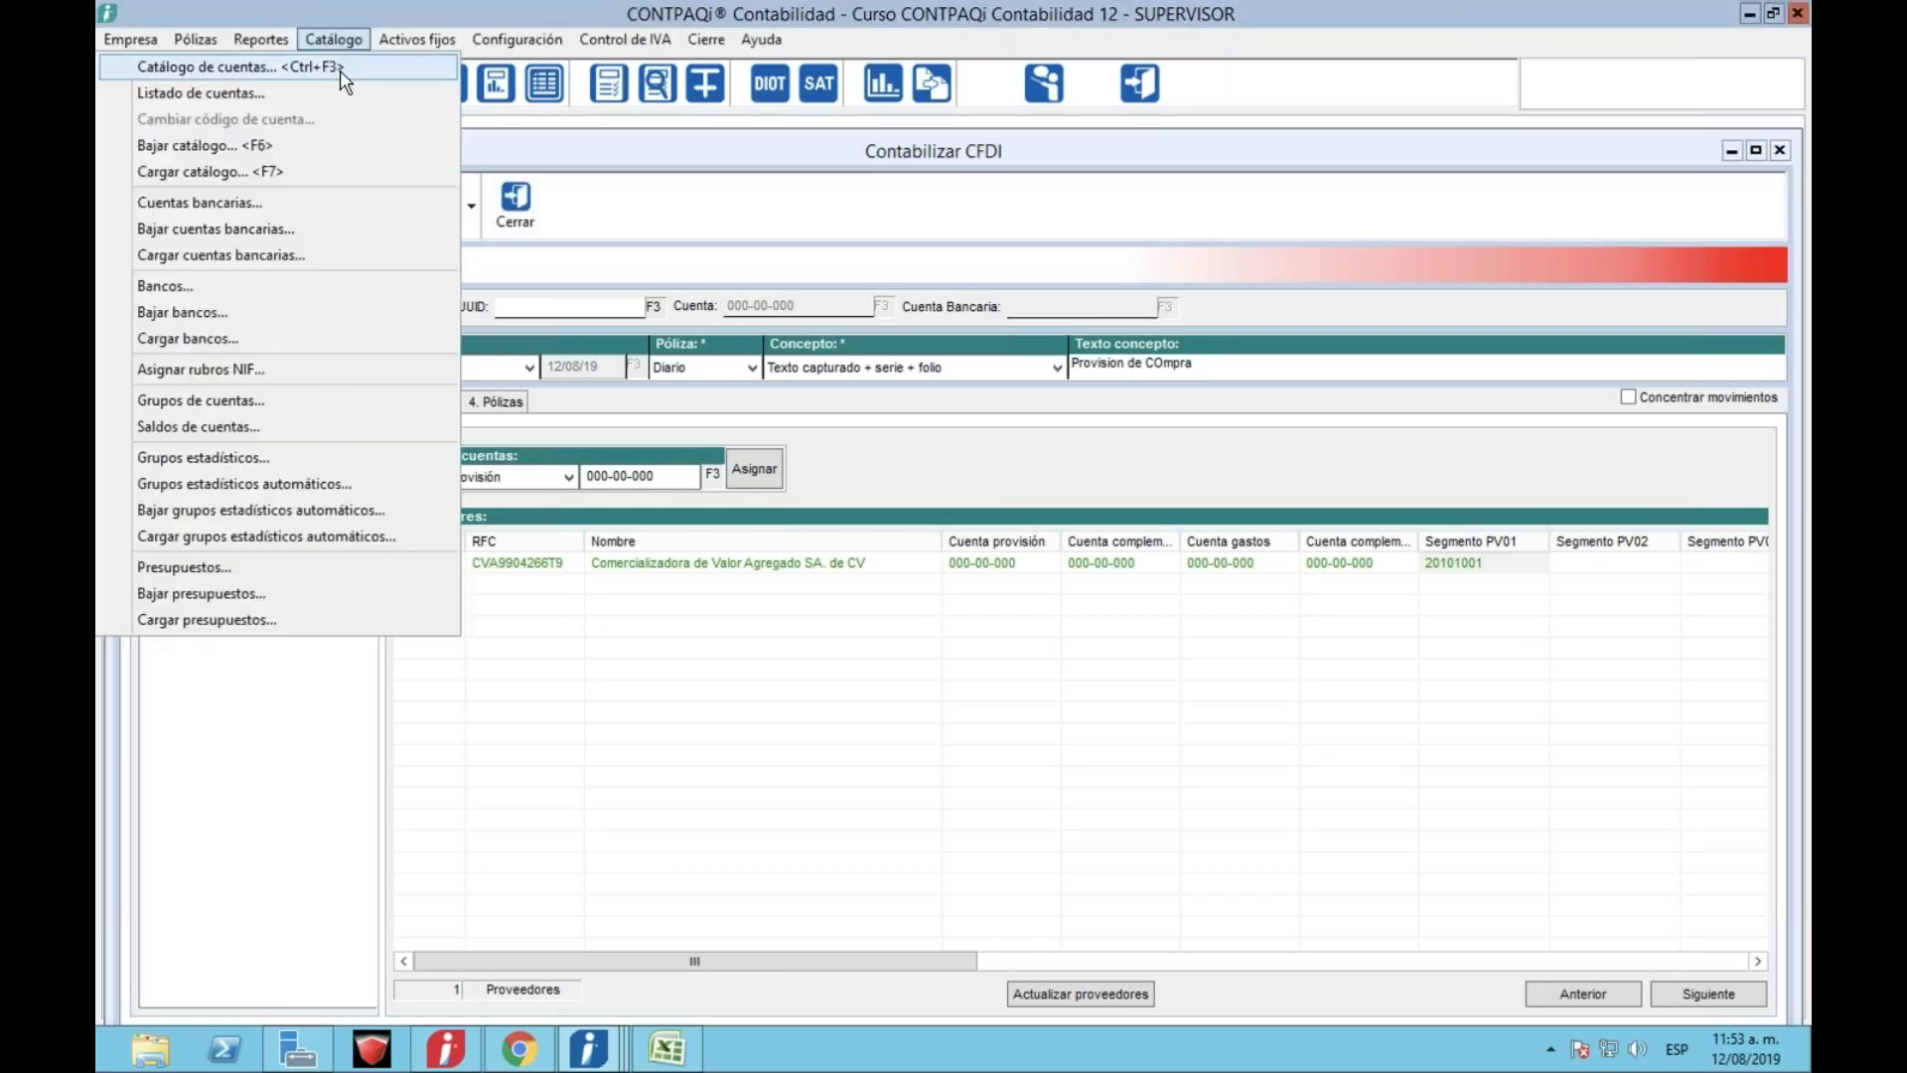
click(353, 66)
click(594, 389)
text(proveedo)
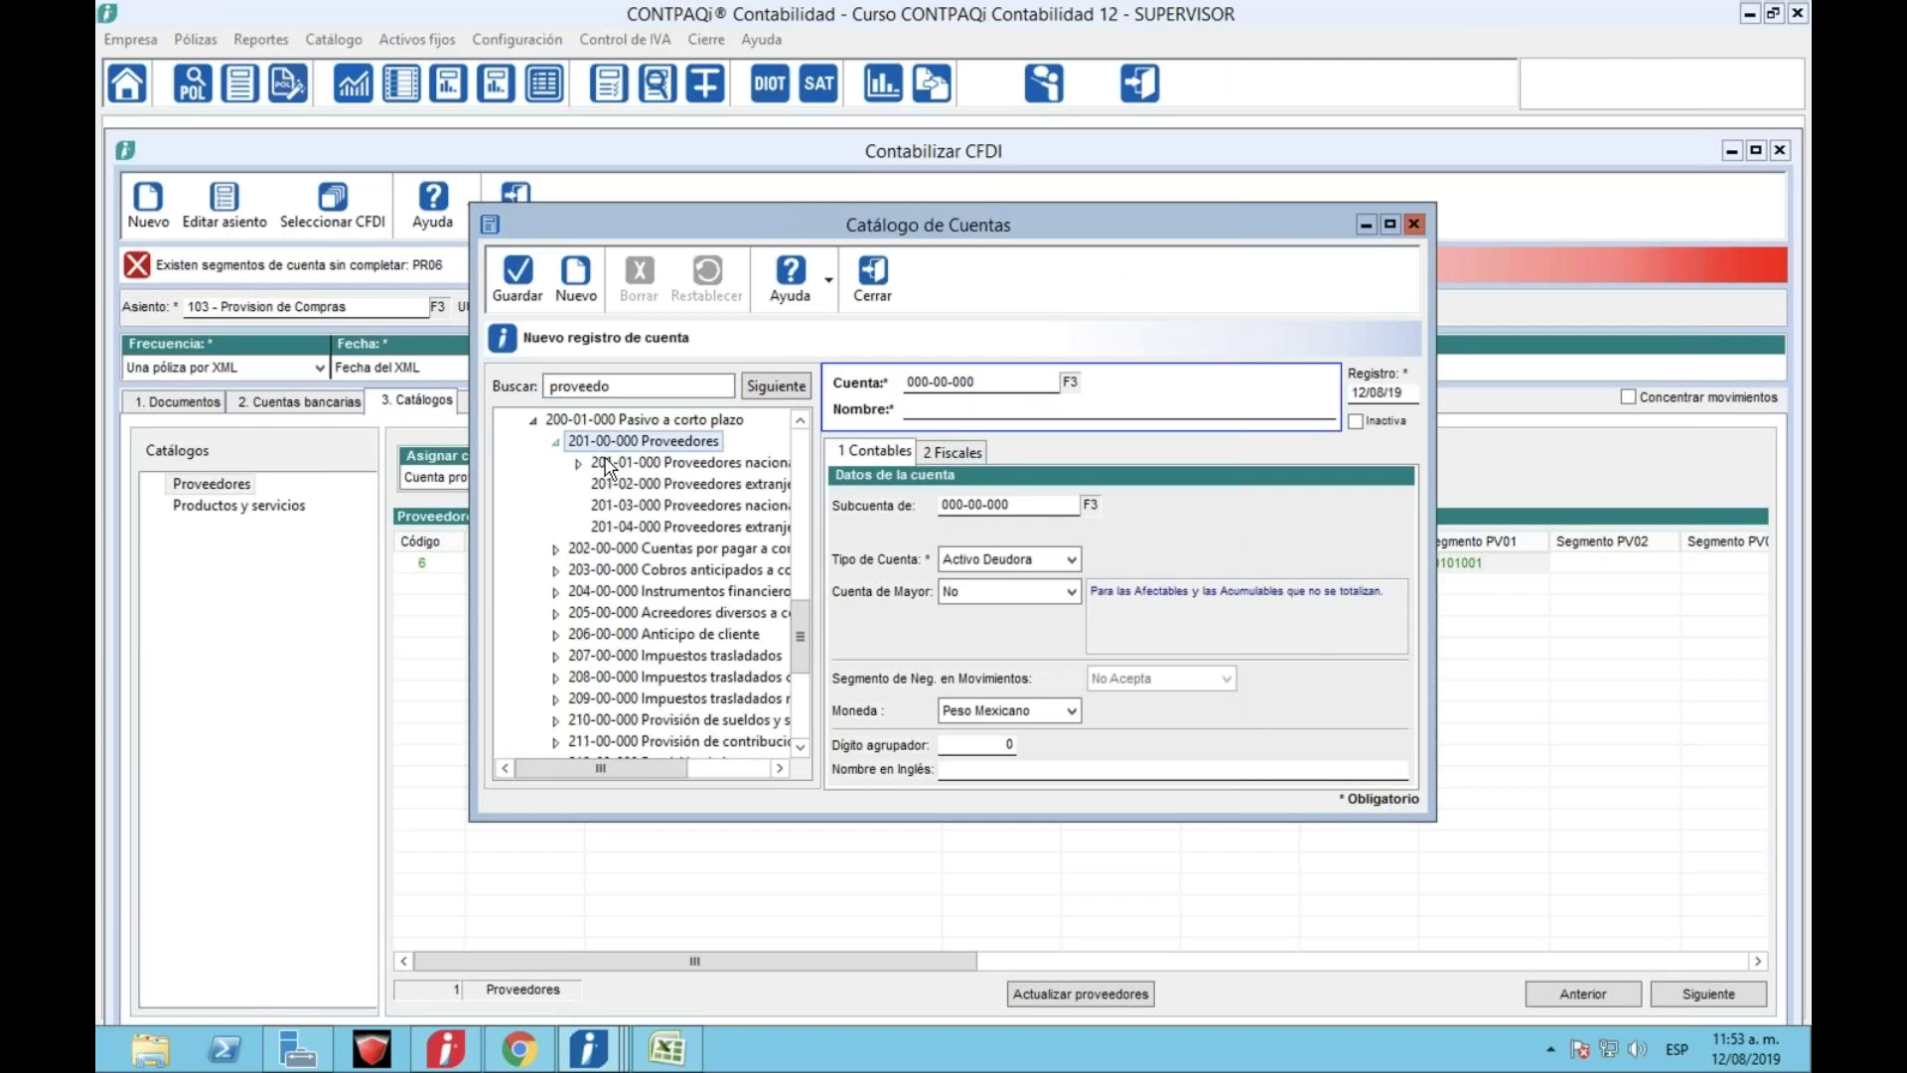
click(555, 441)
click(578, 464)
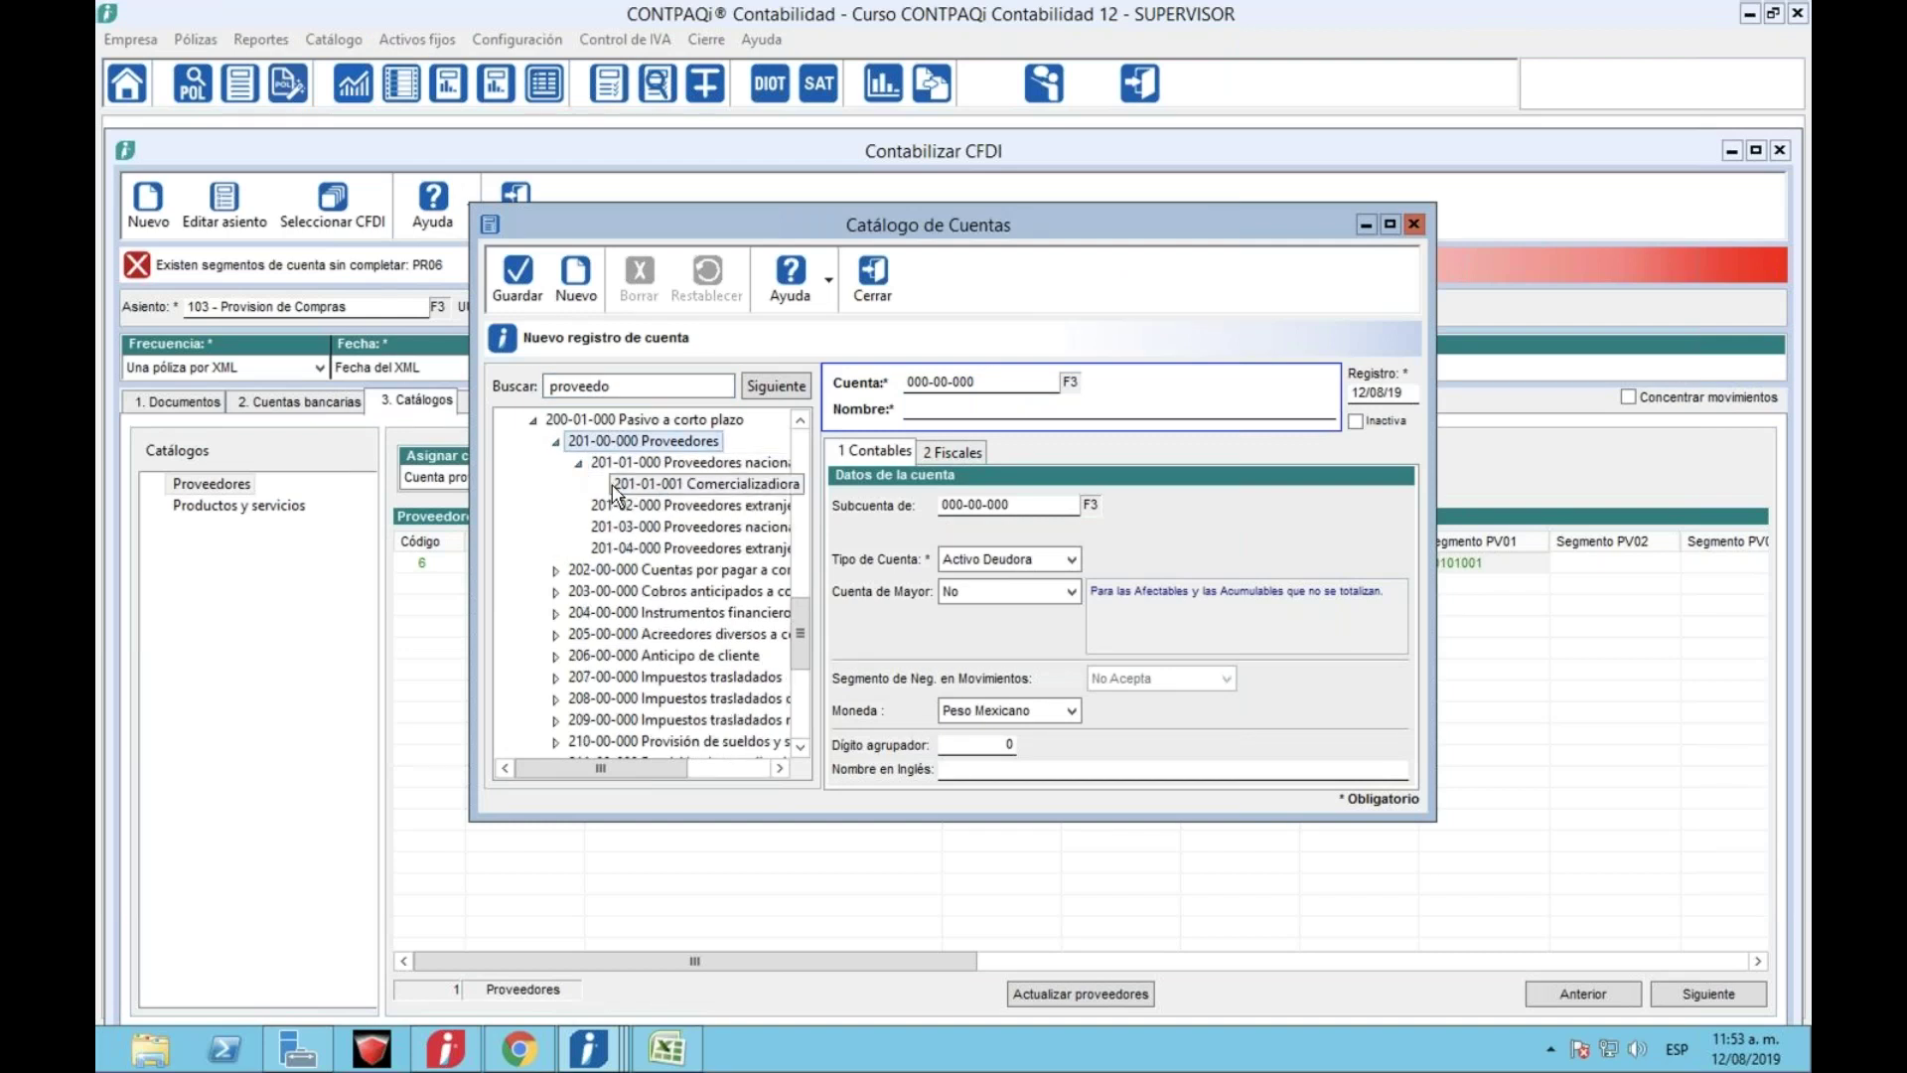
click(648, 487)
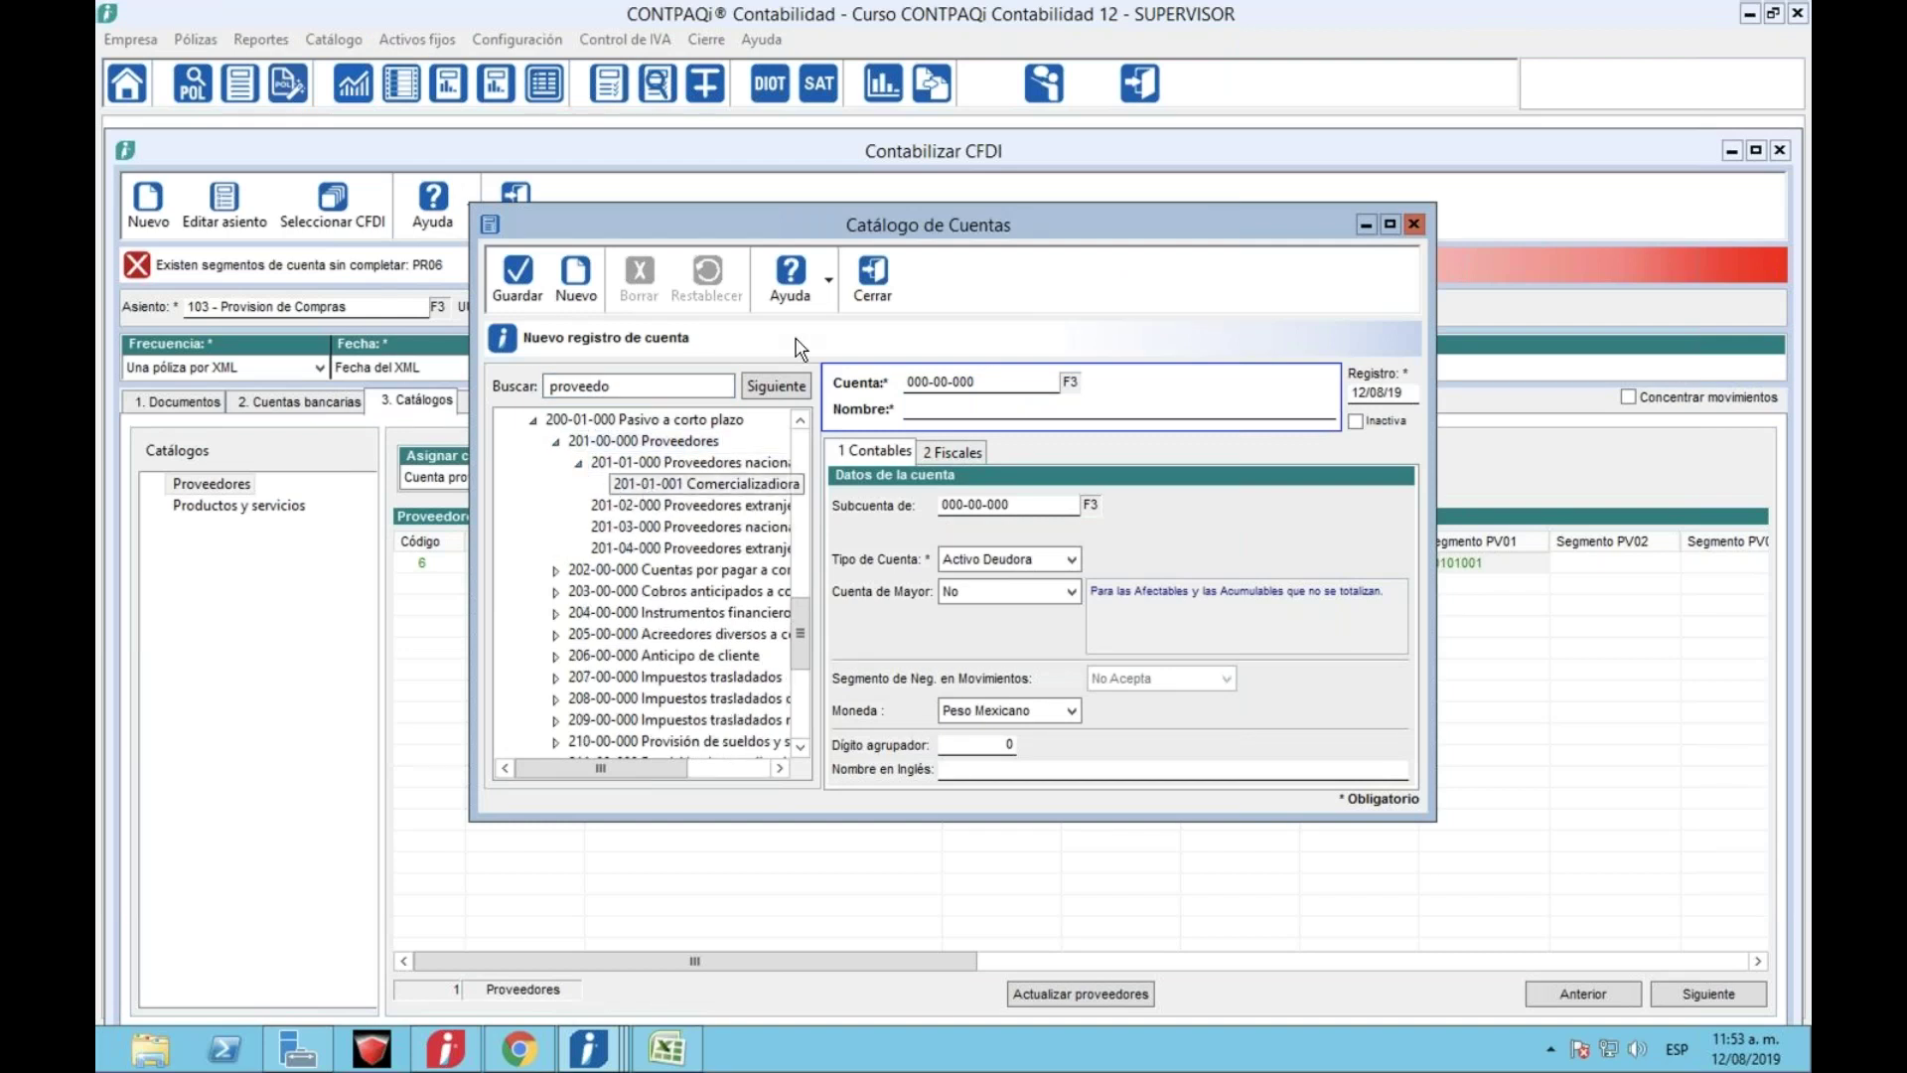
click(874, 288)
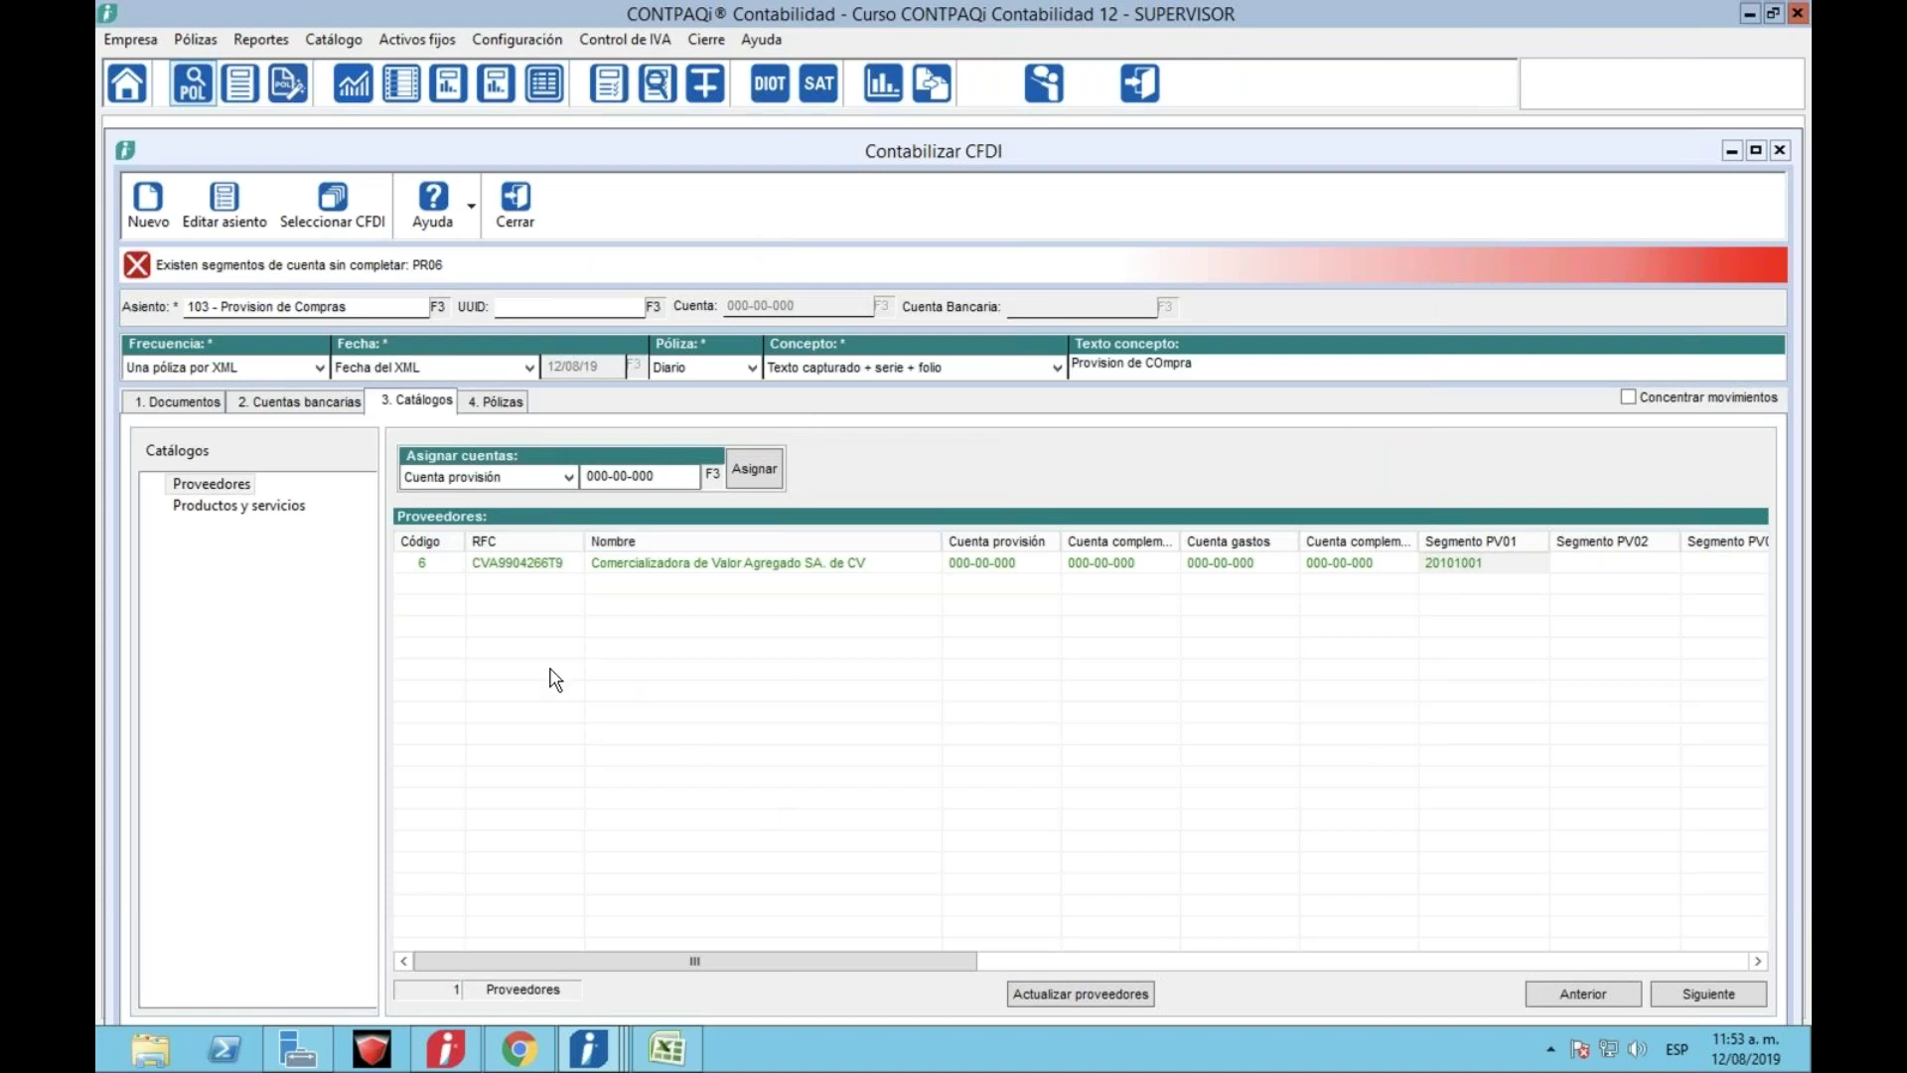
click(651, 40)
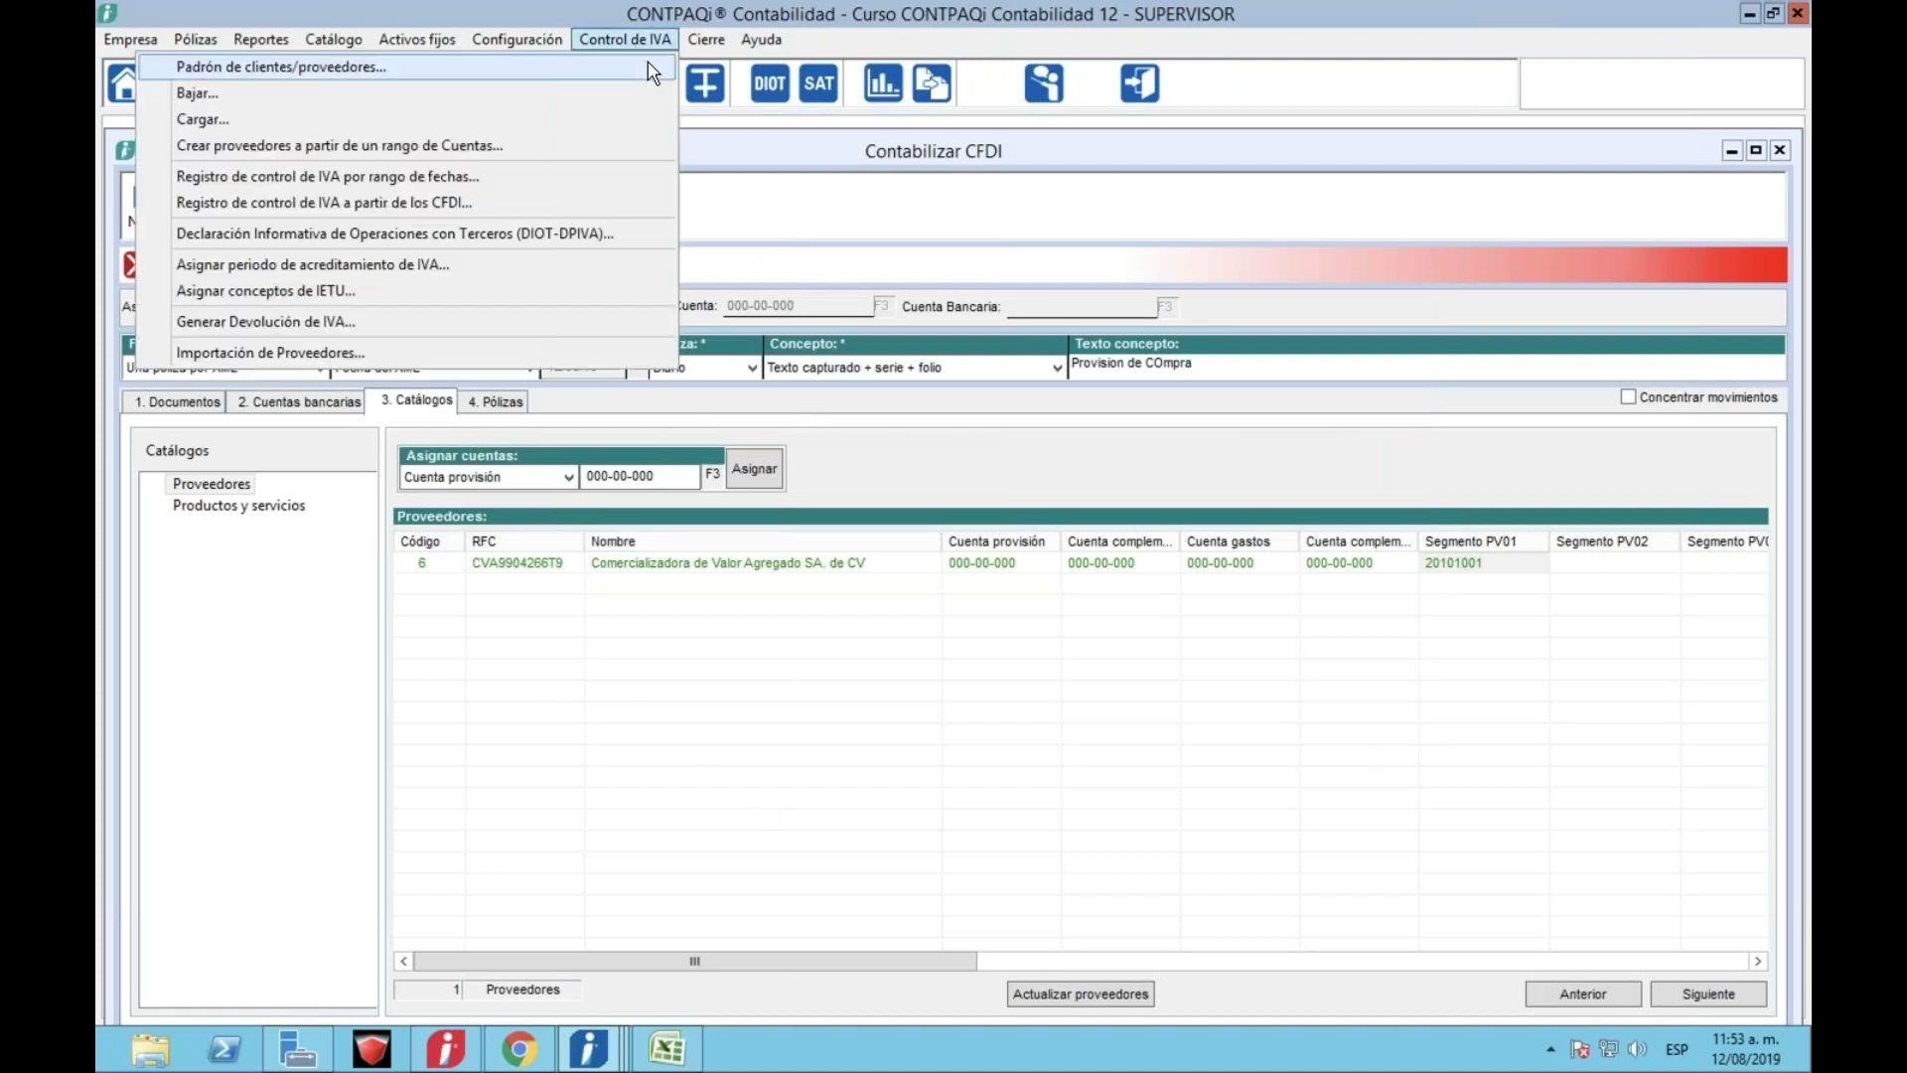
click(650, 68)
key(F3)
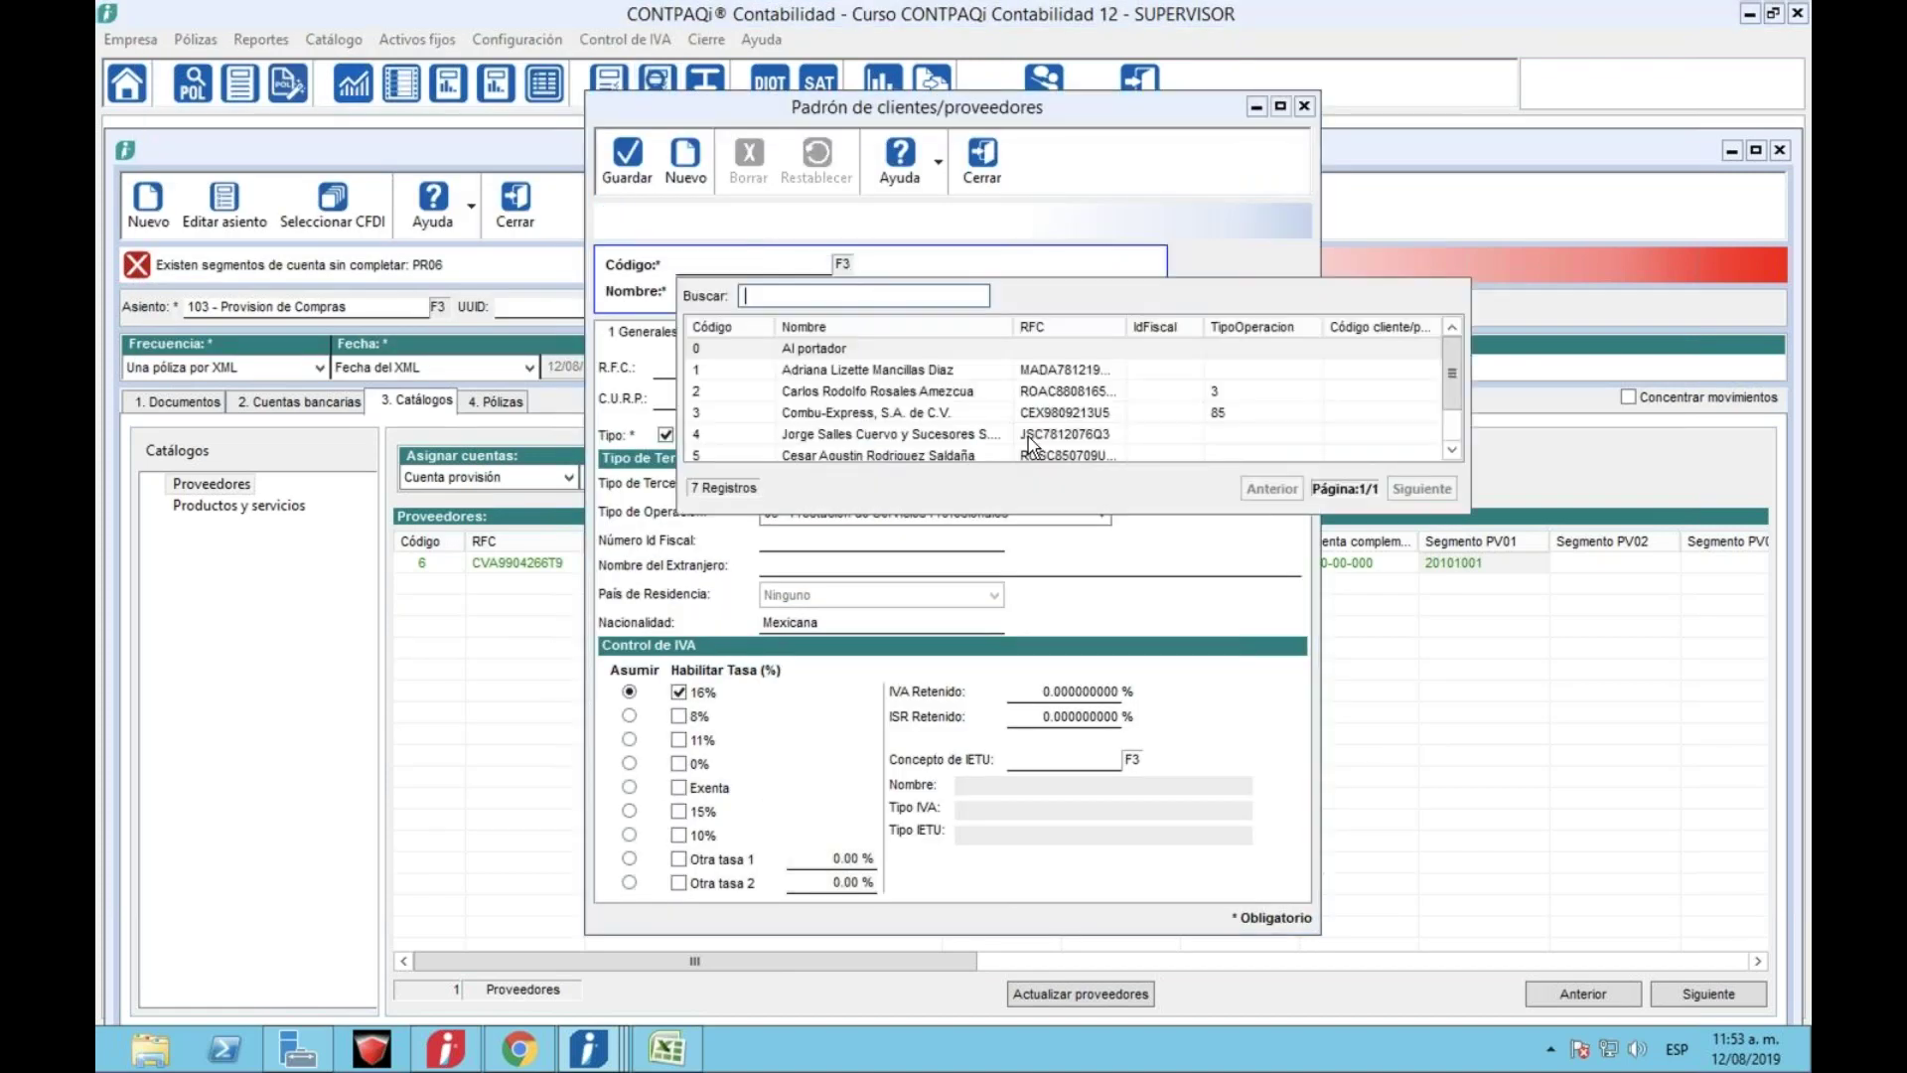
scroll(900, 441, down, 2)
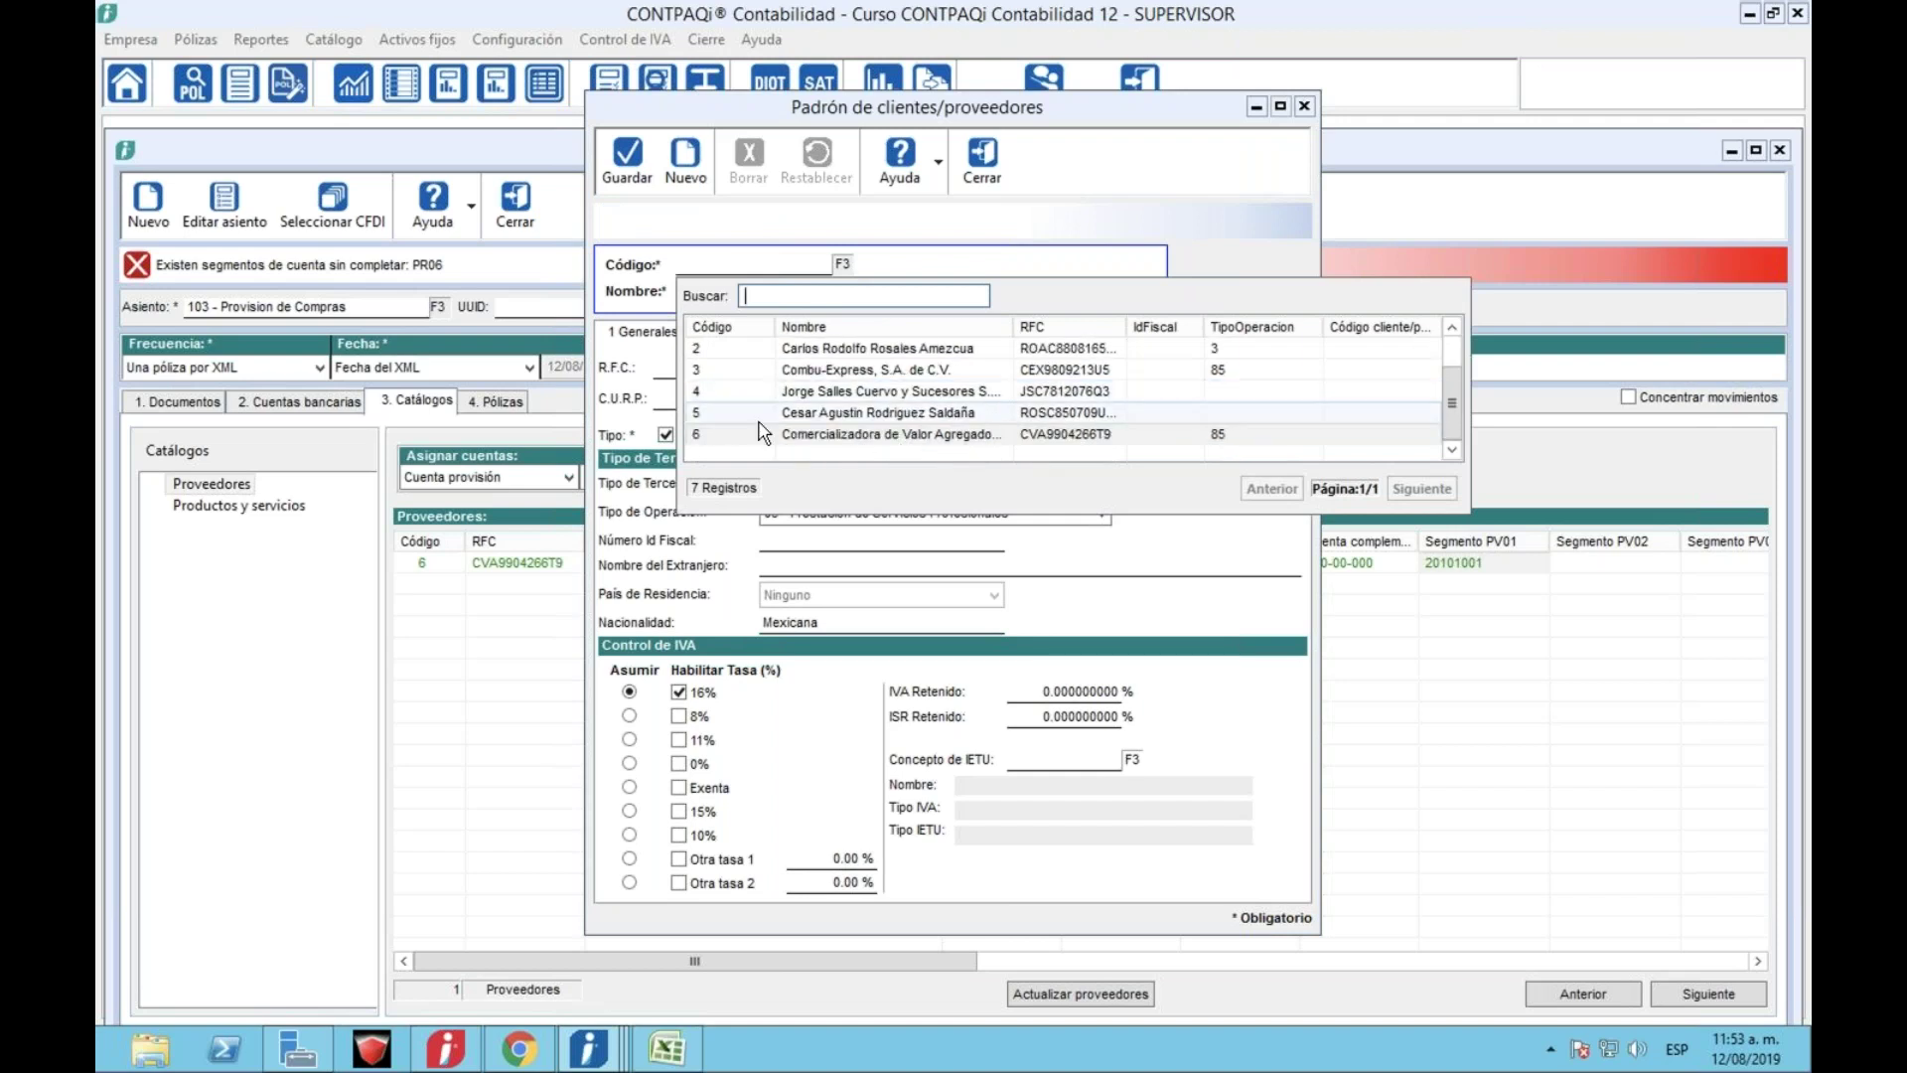
drag(1013, 326, 1043, 325)
double_click(984, 434)
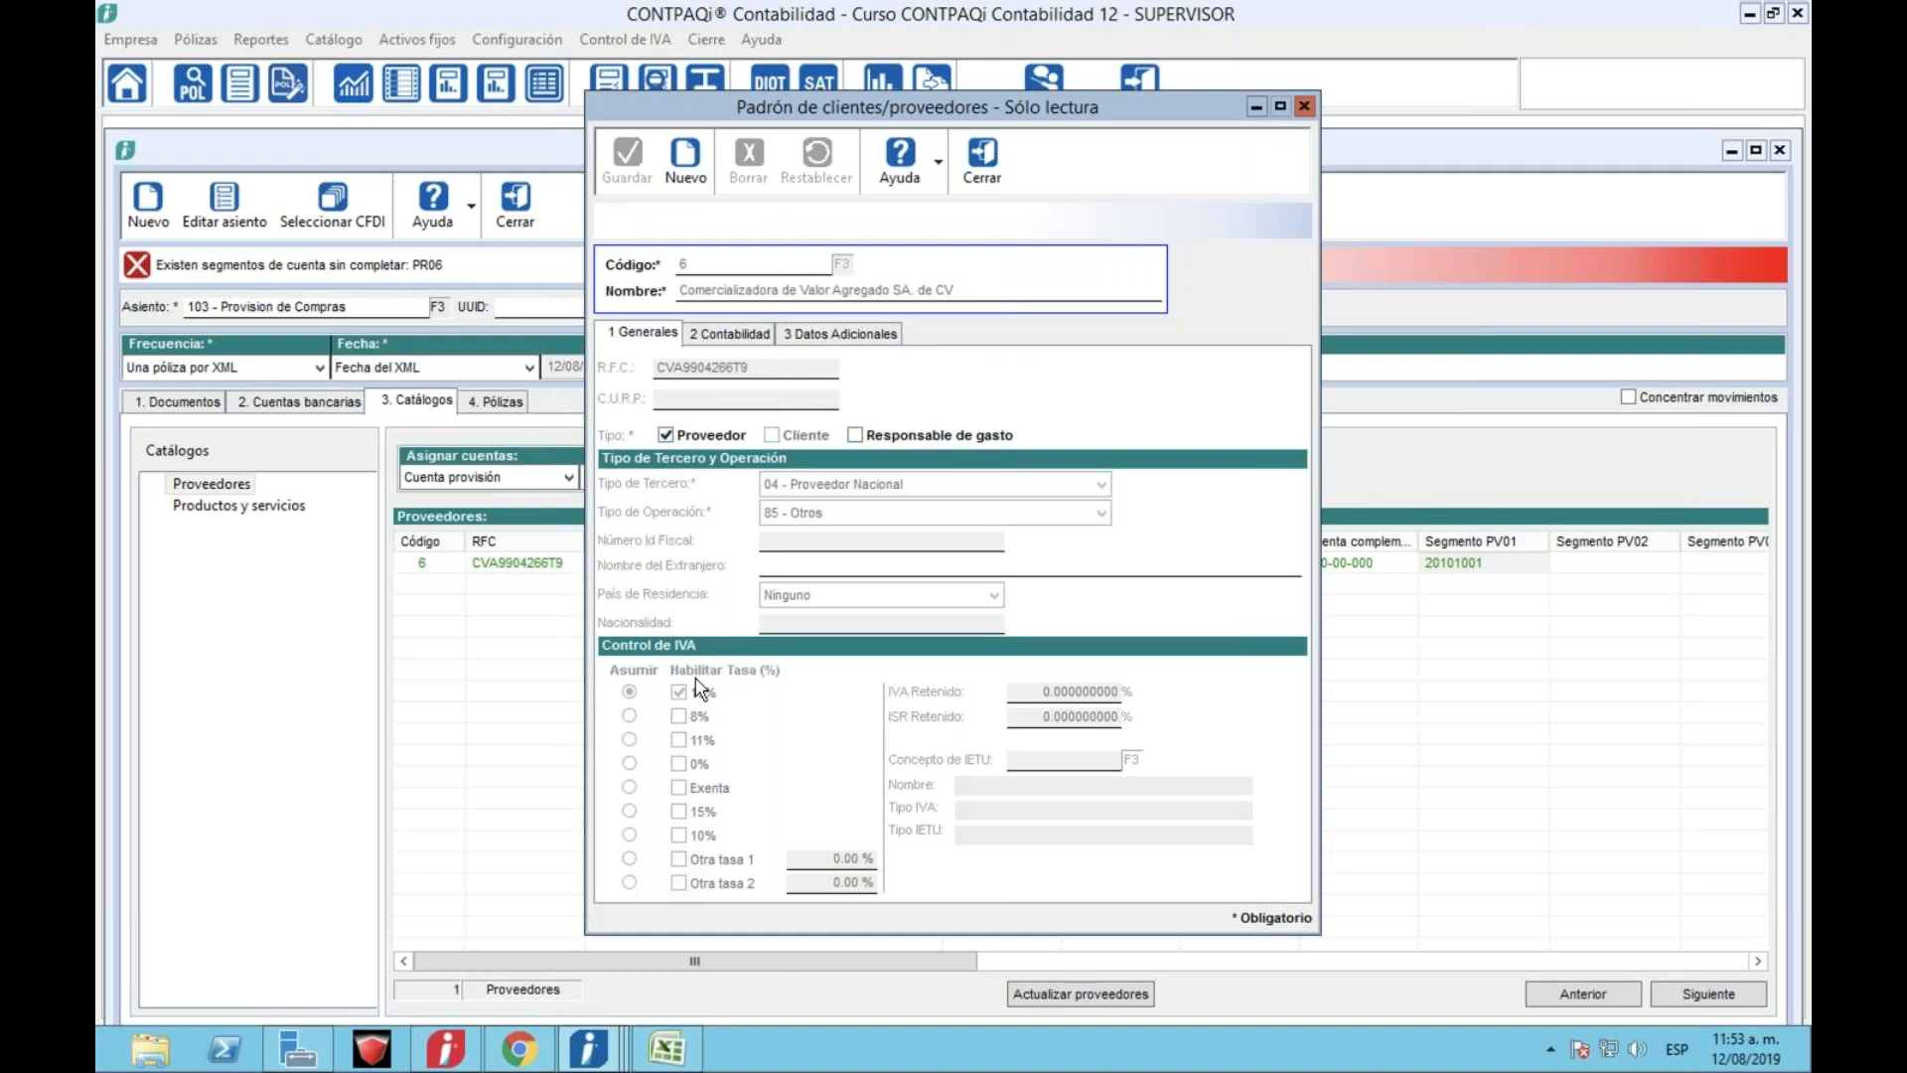
click(750, 336)
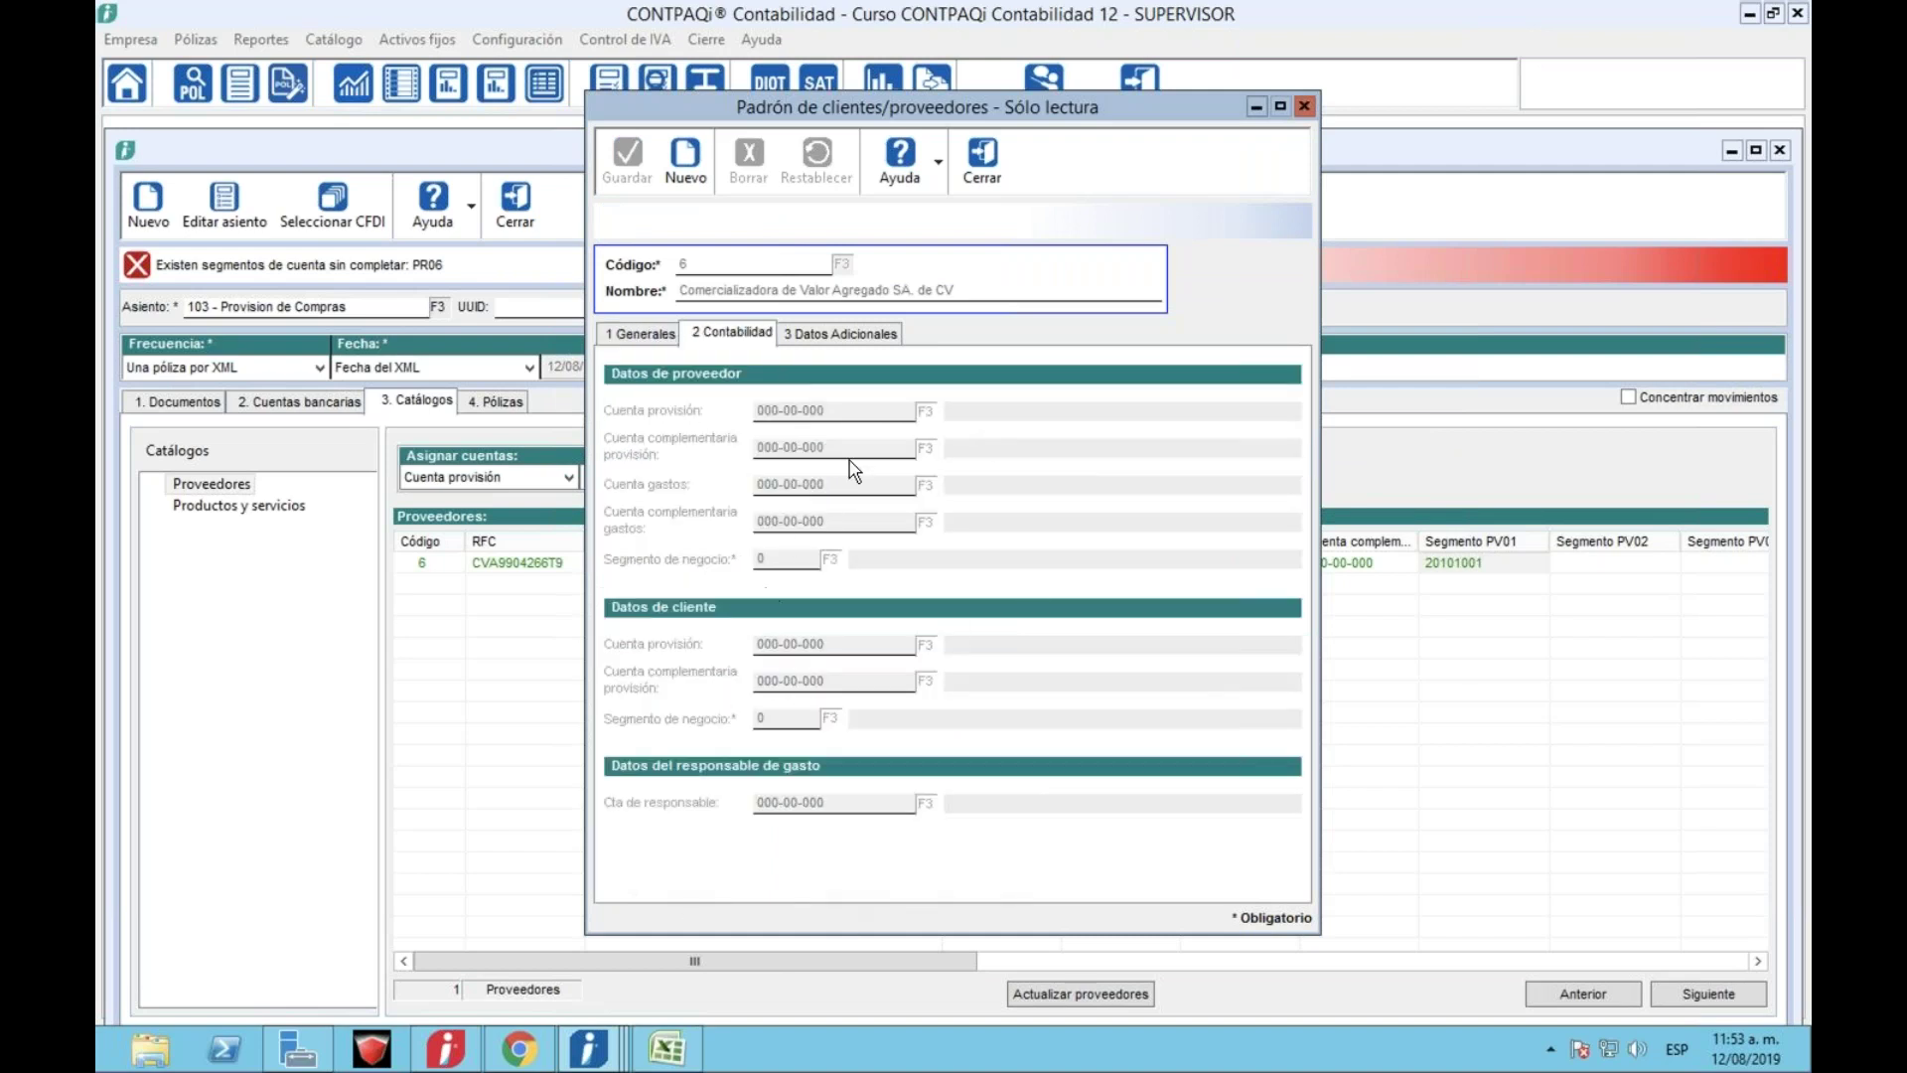
click(983, 179)
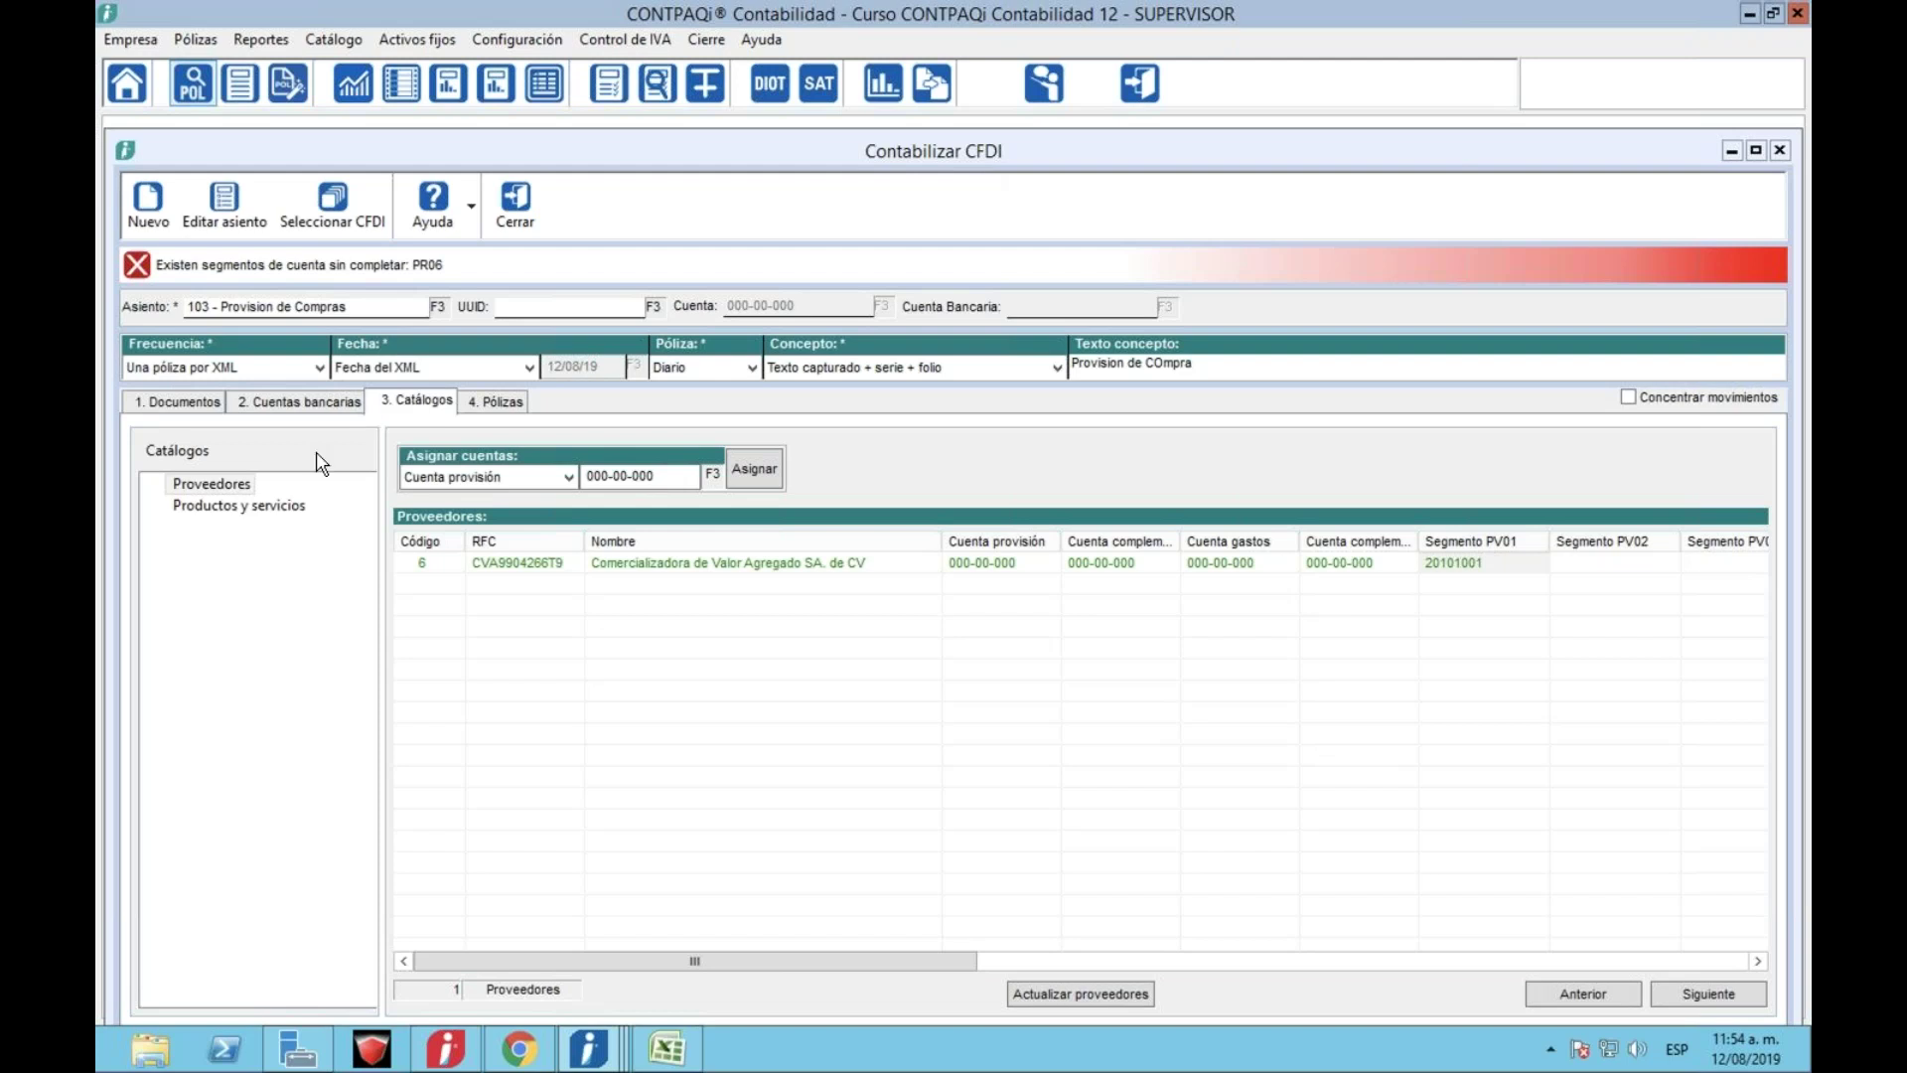
click(256, 506)
click(213, 484)
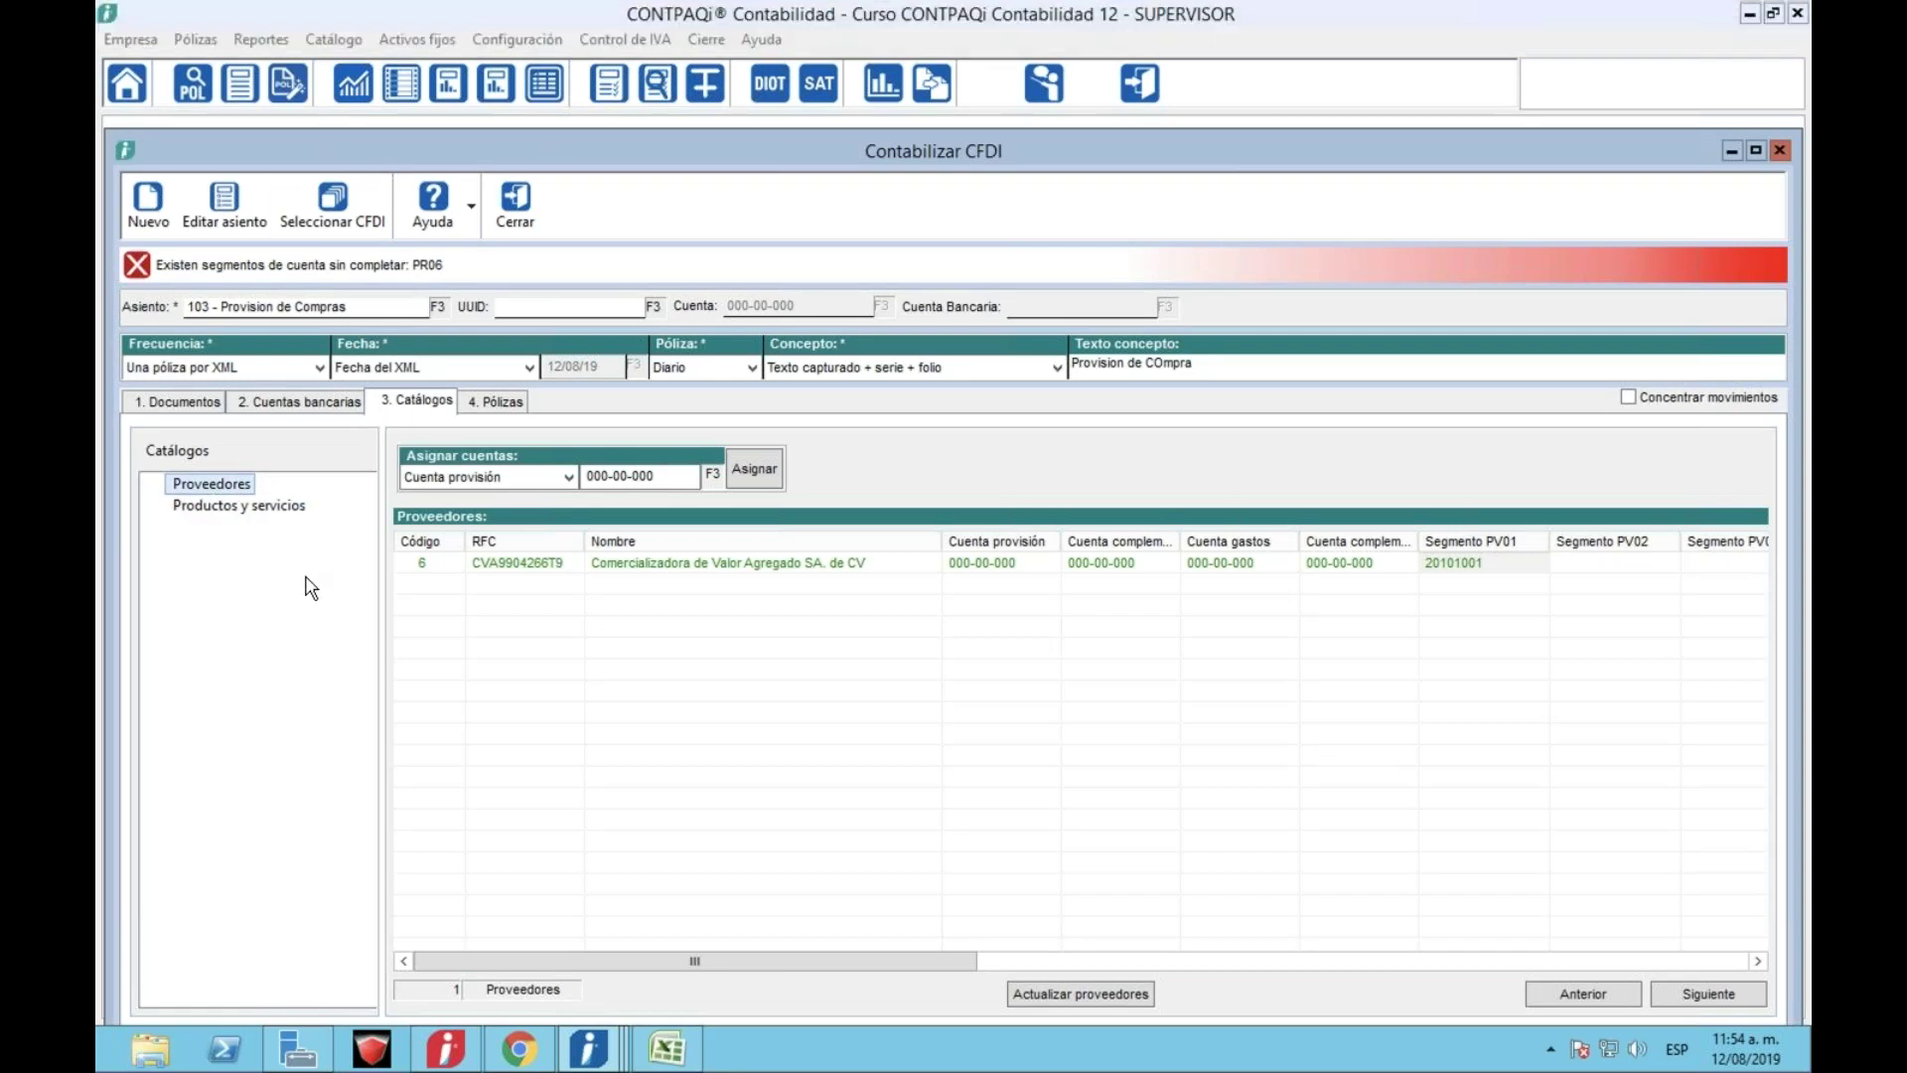
Show the products list and look up the 502 Compras nacionales accounts.
click(225, 509)
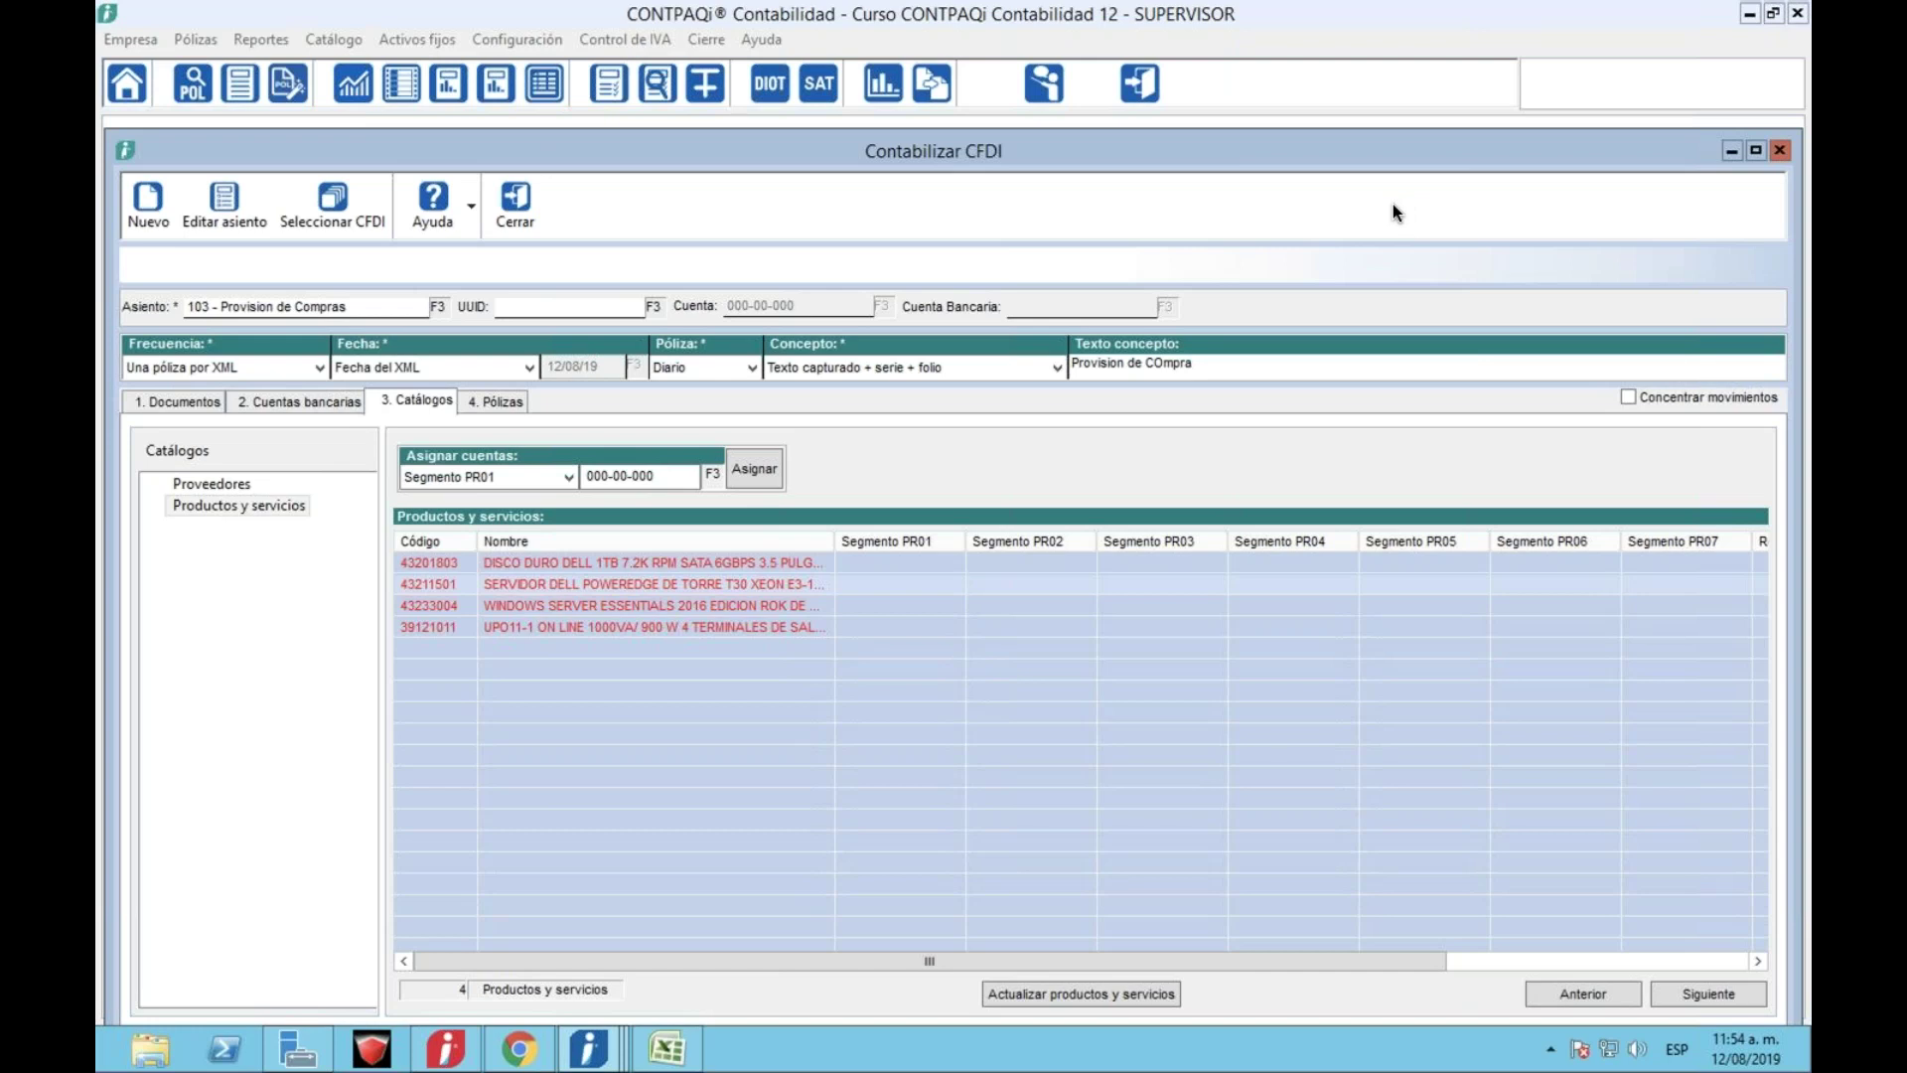
click(349, 39)
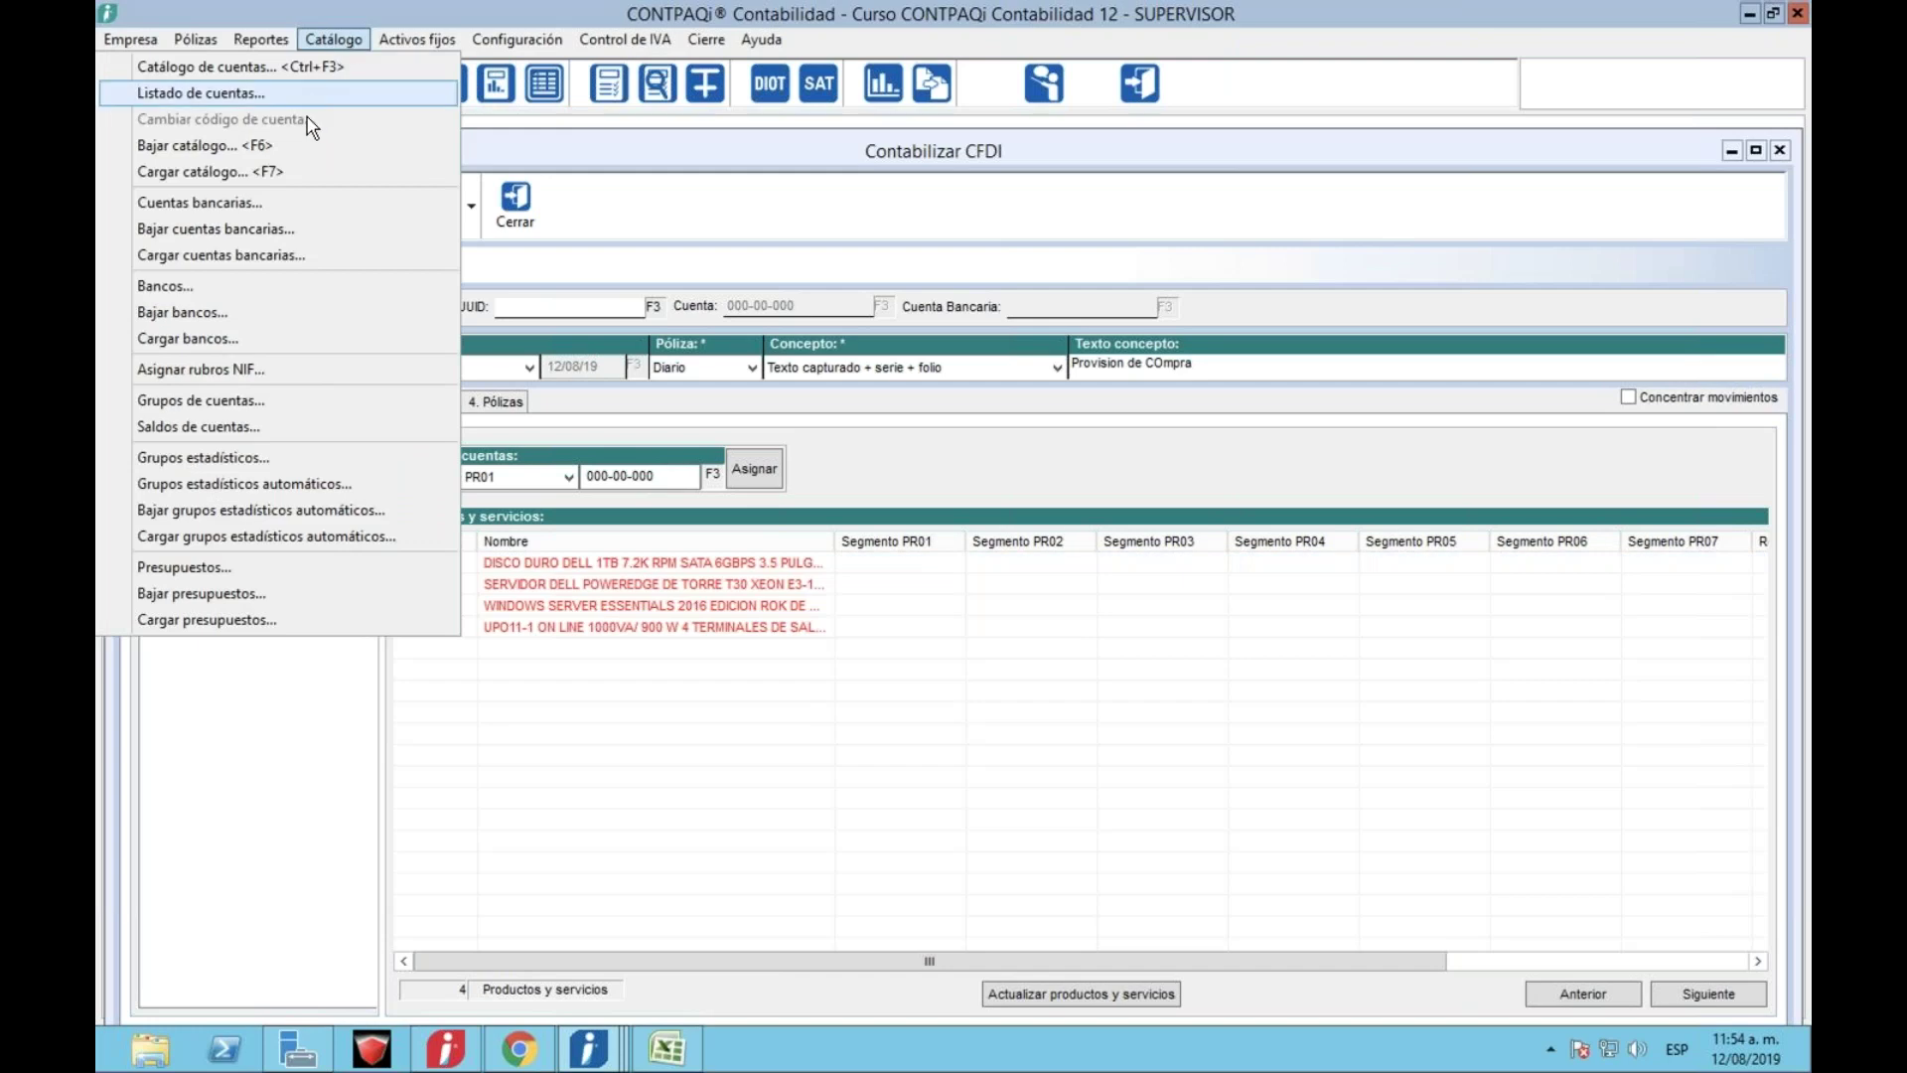
click(220, 67)
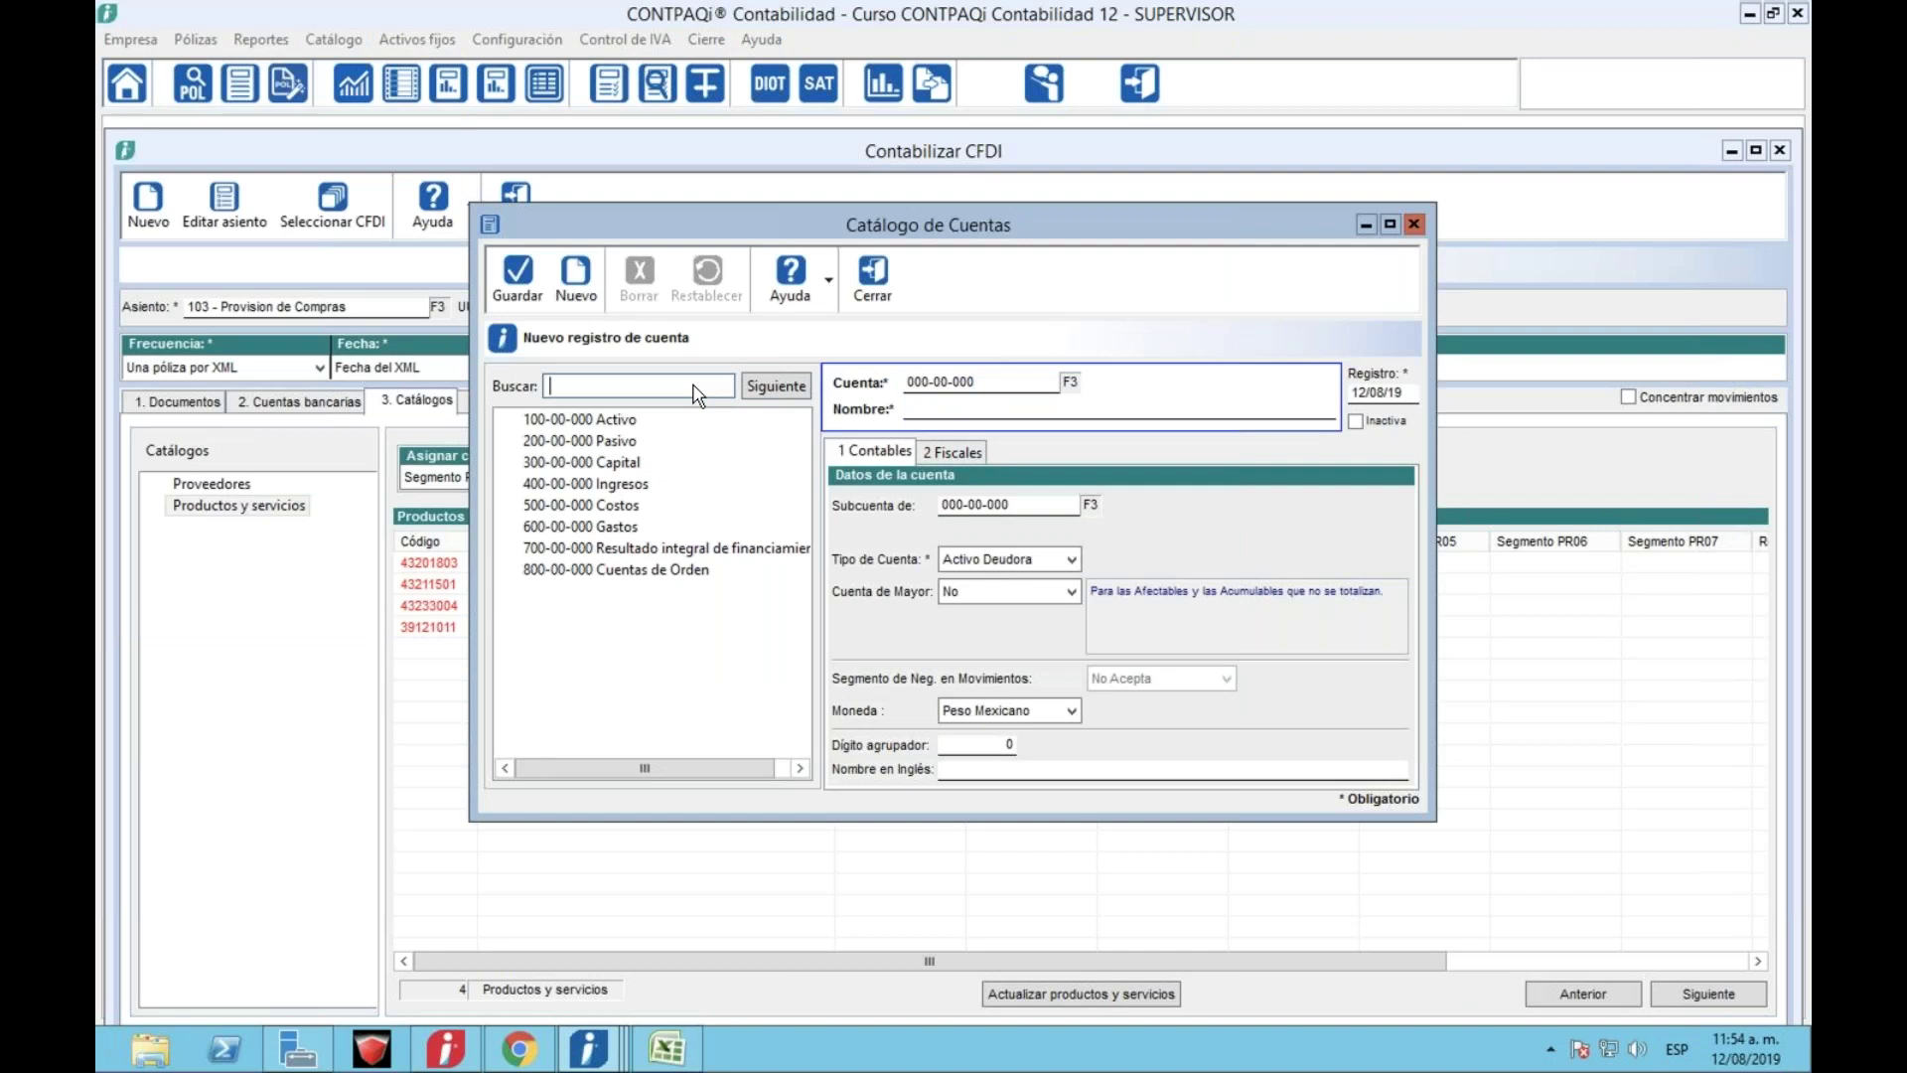
text(compras)
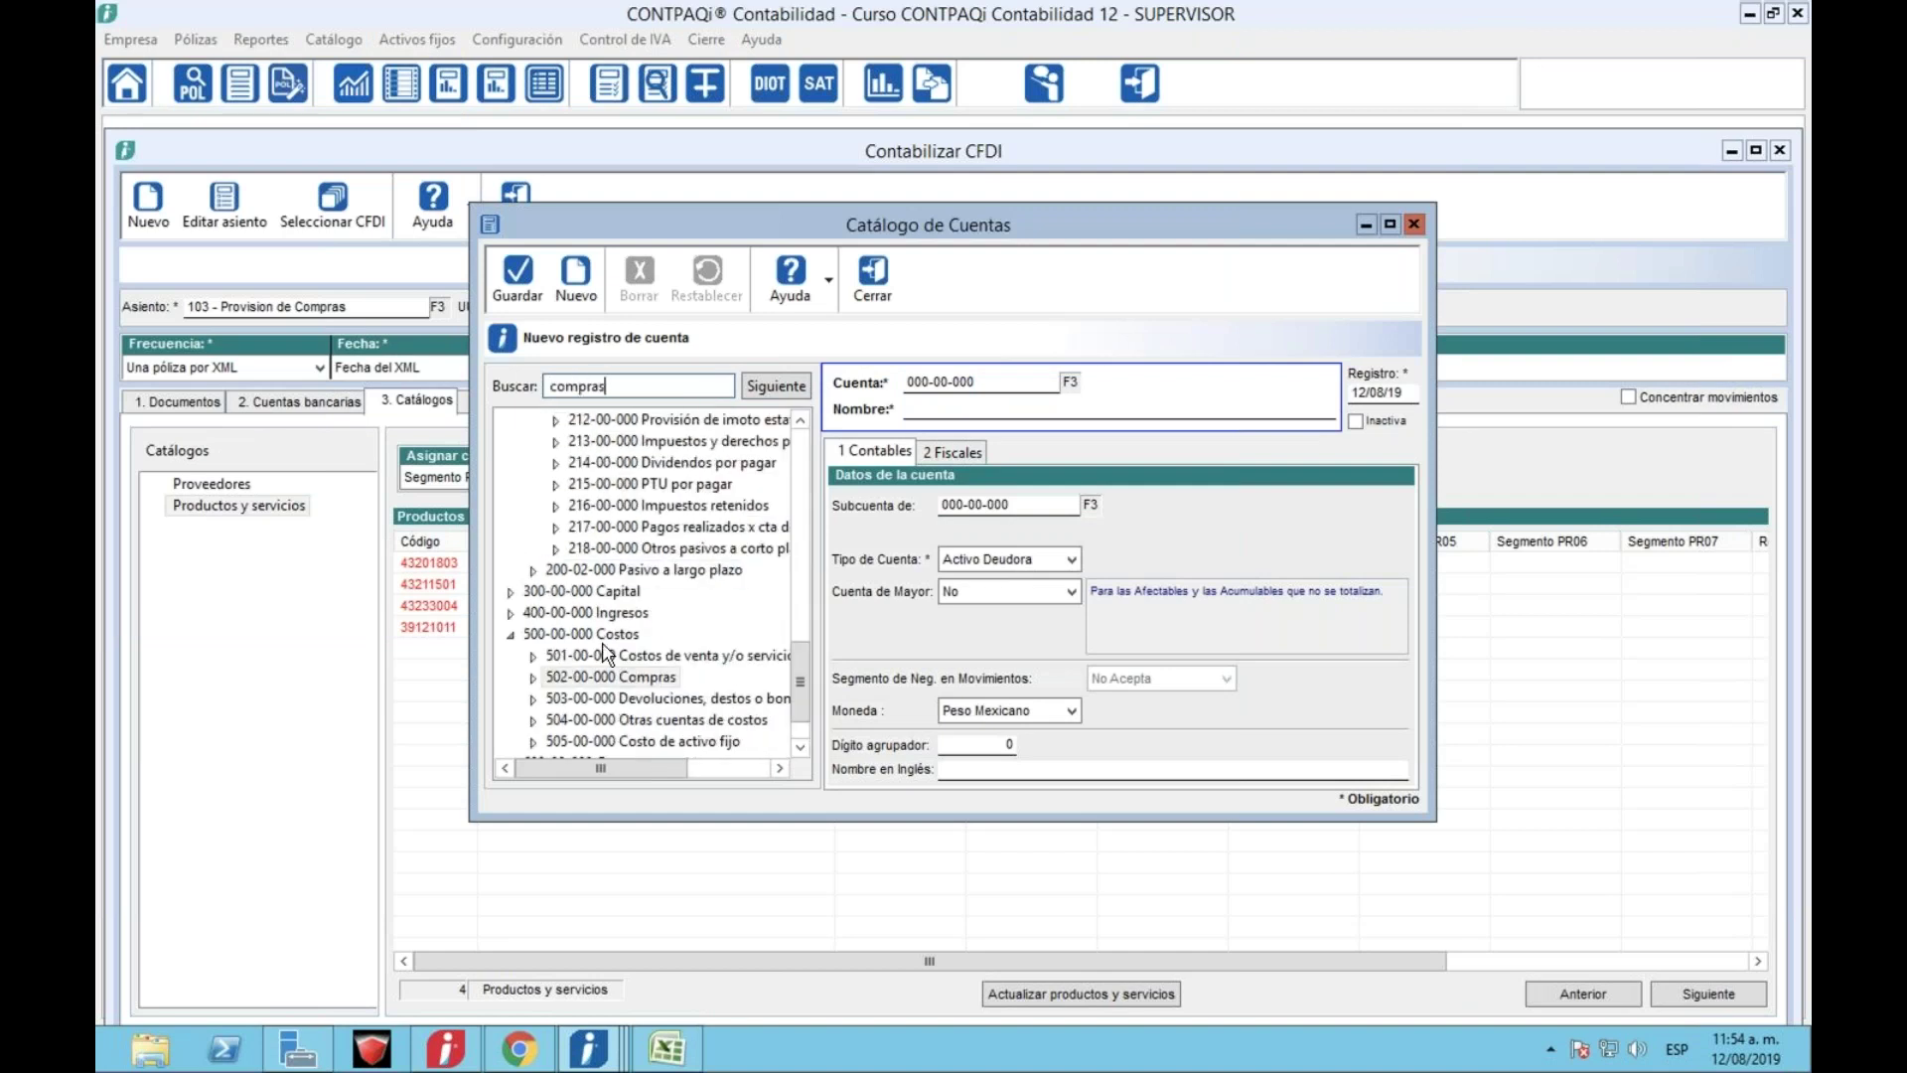
click(535, 677)
click(556, 676)
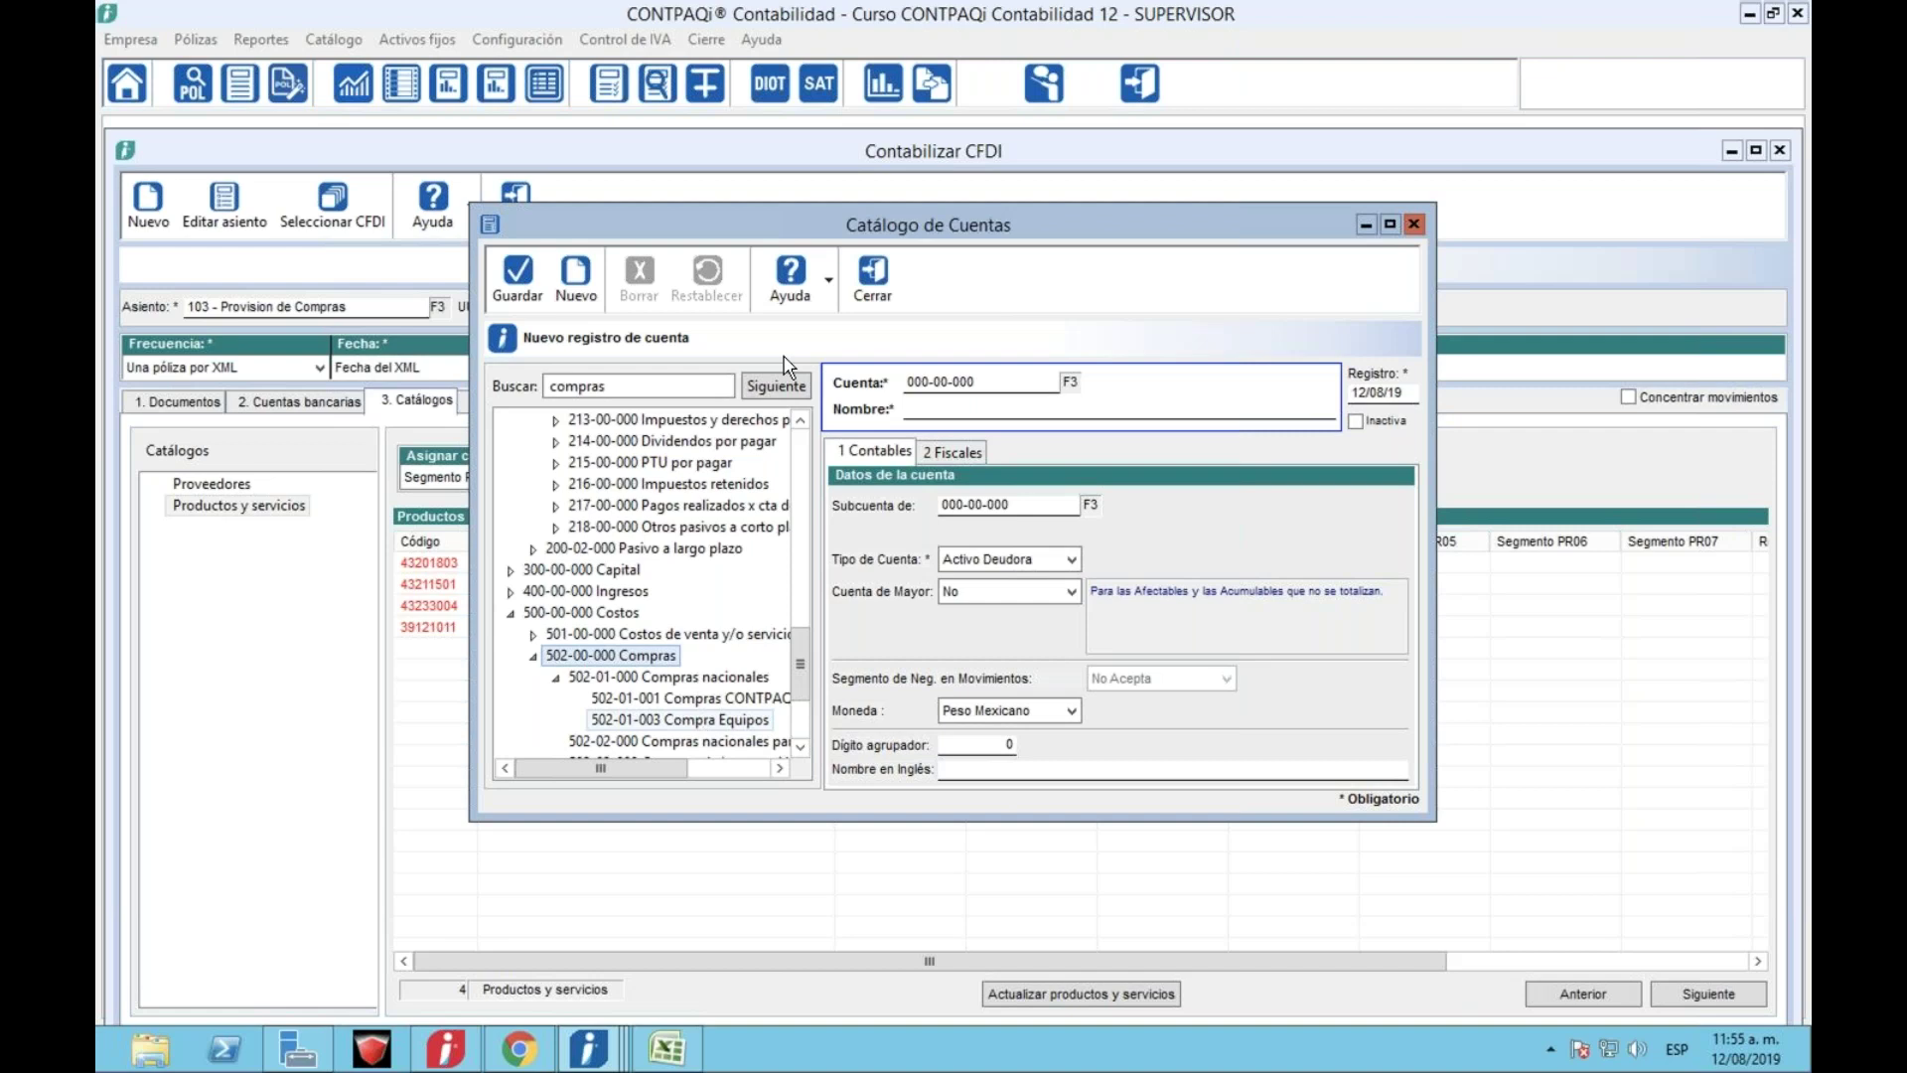
click(870, 277)
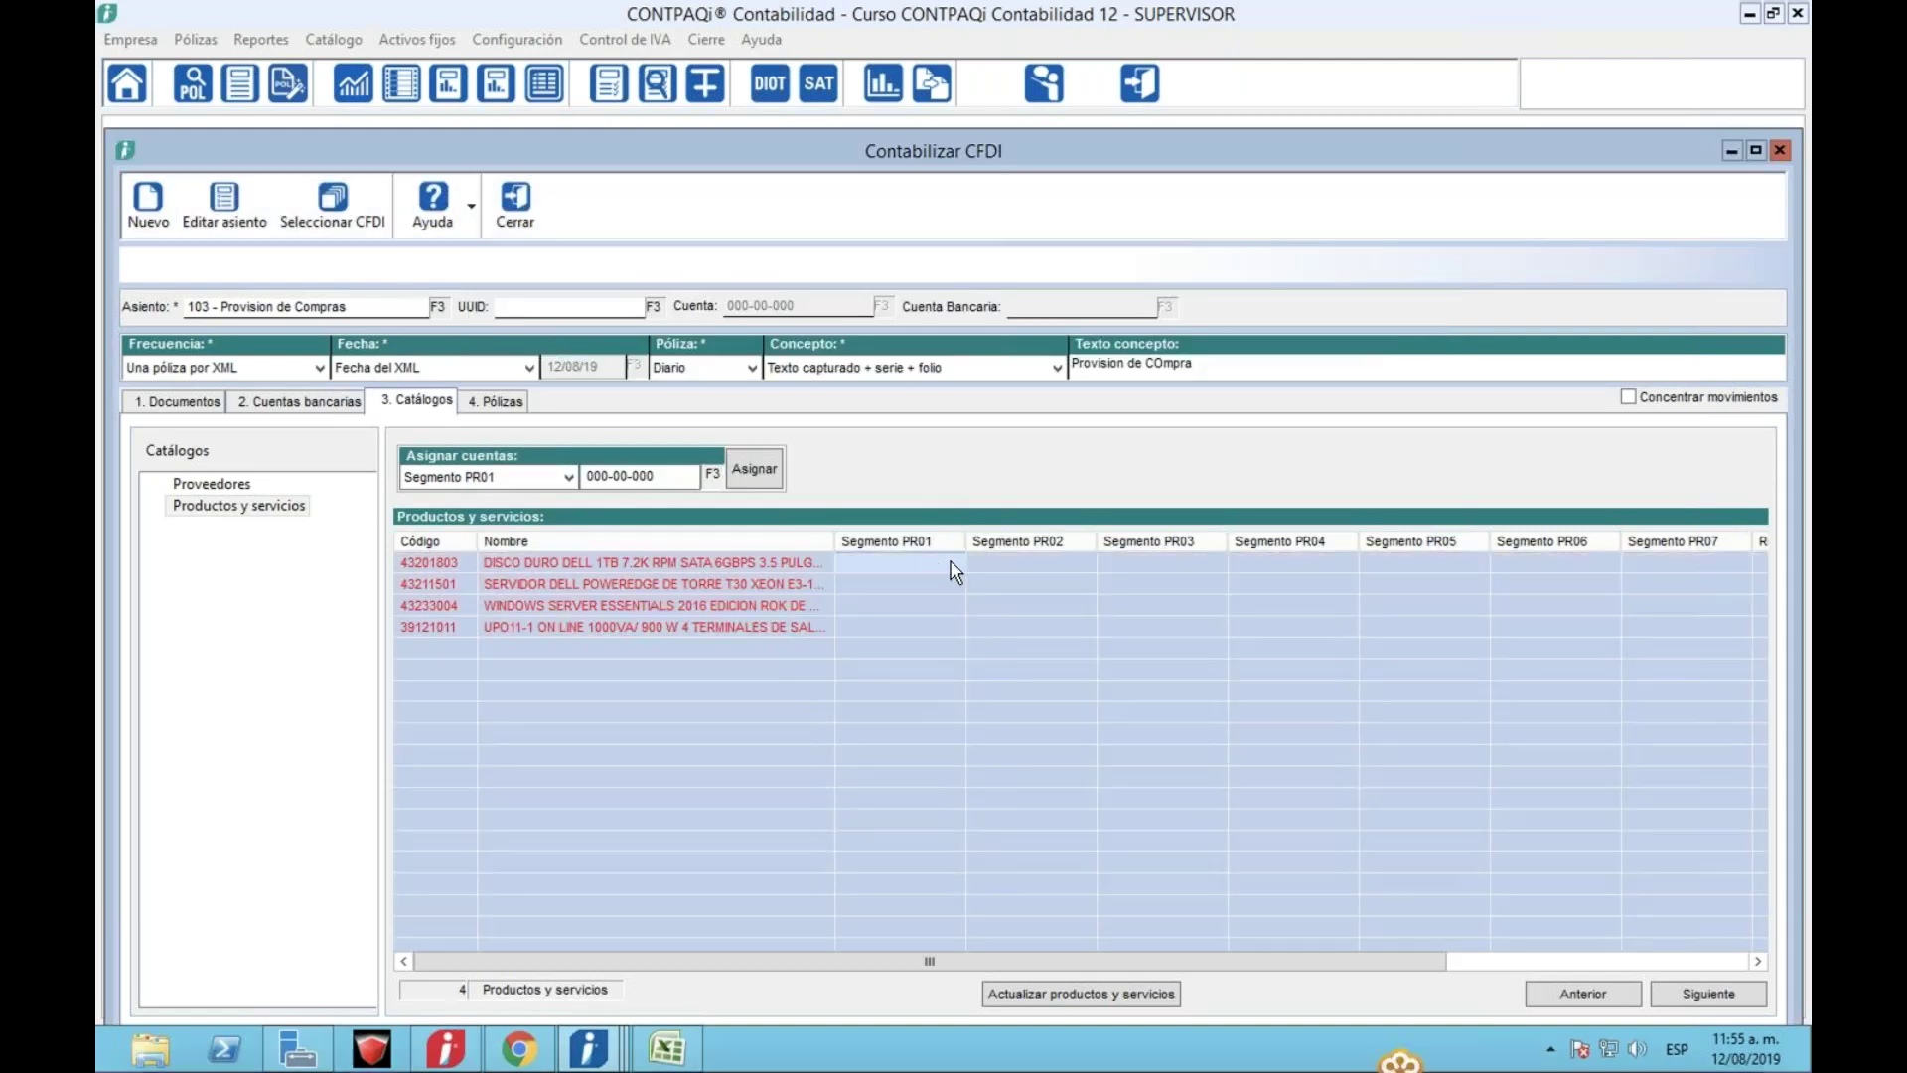
Enter 50201003 in Segmento PR01 for the Dell hard disk and Dell server.
click(951, 563)
text(50201003)
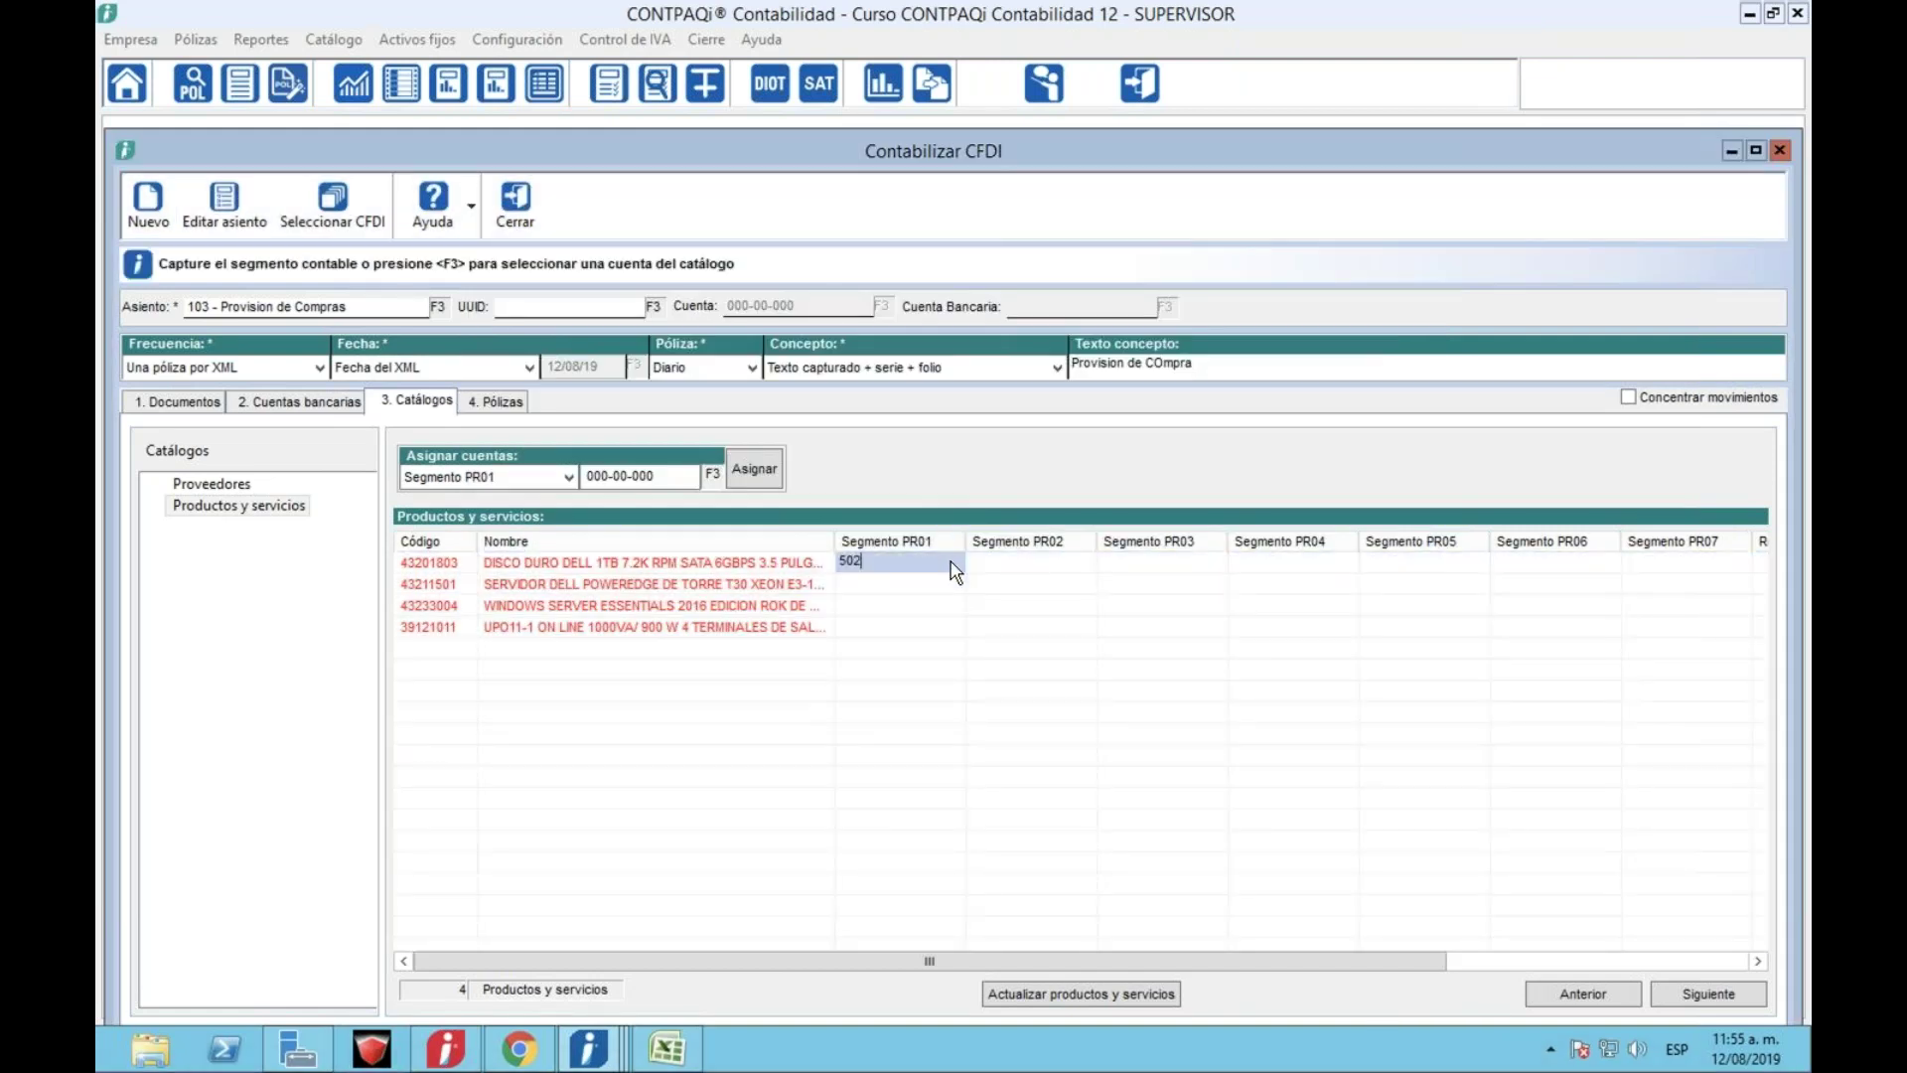
key(Tab)
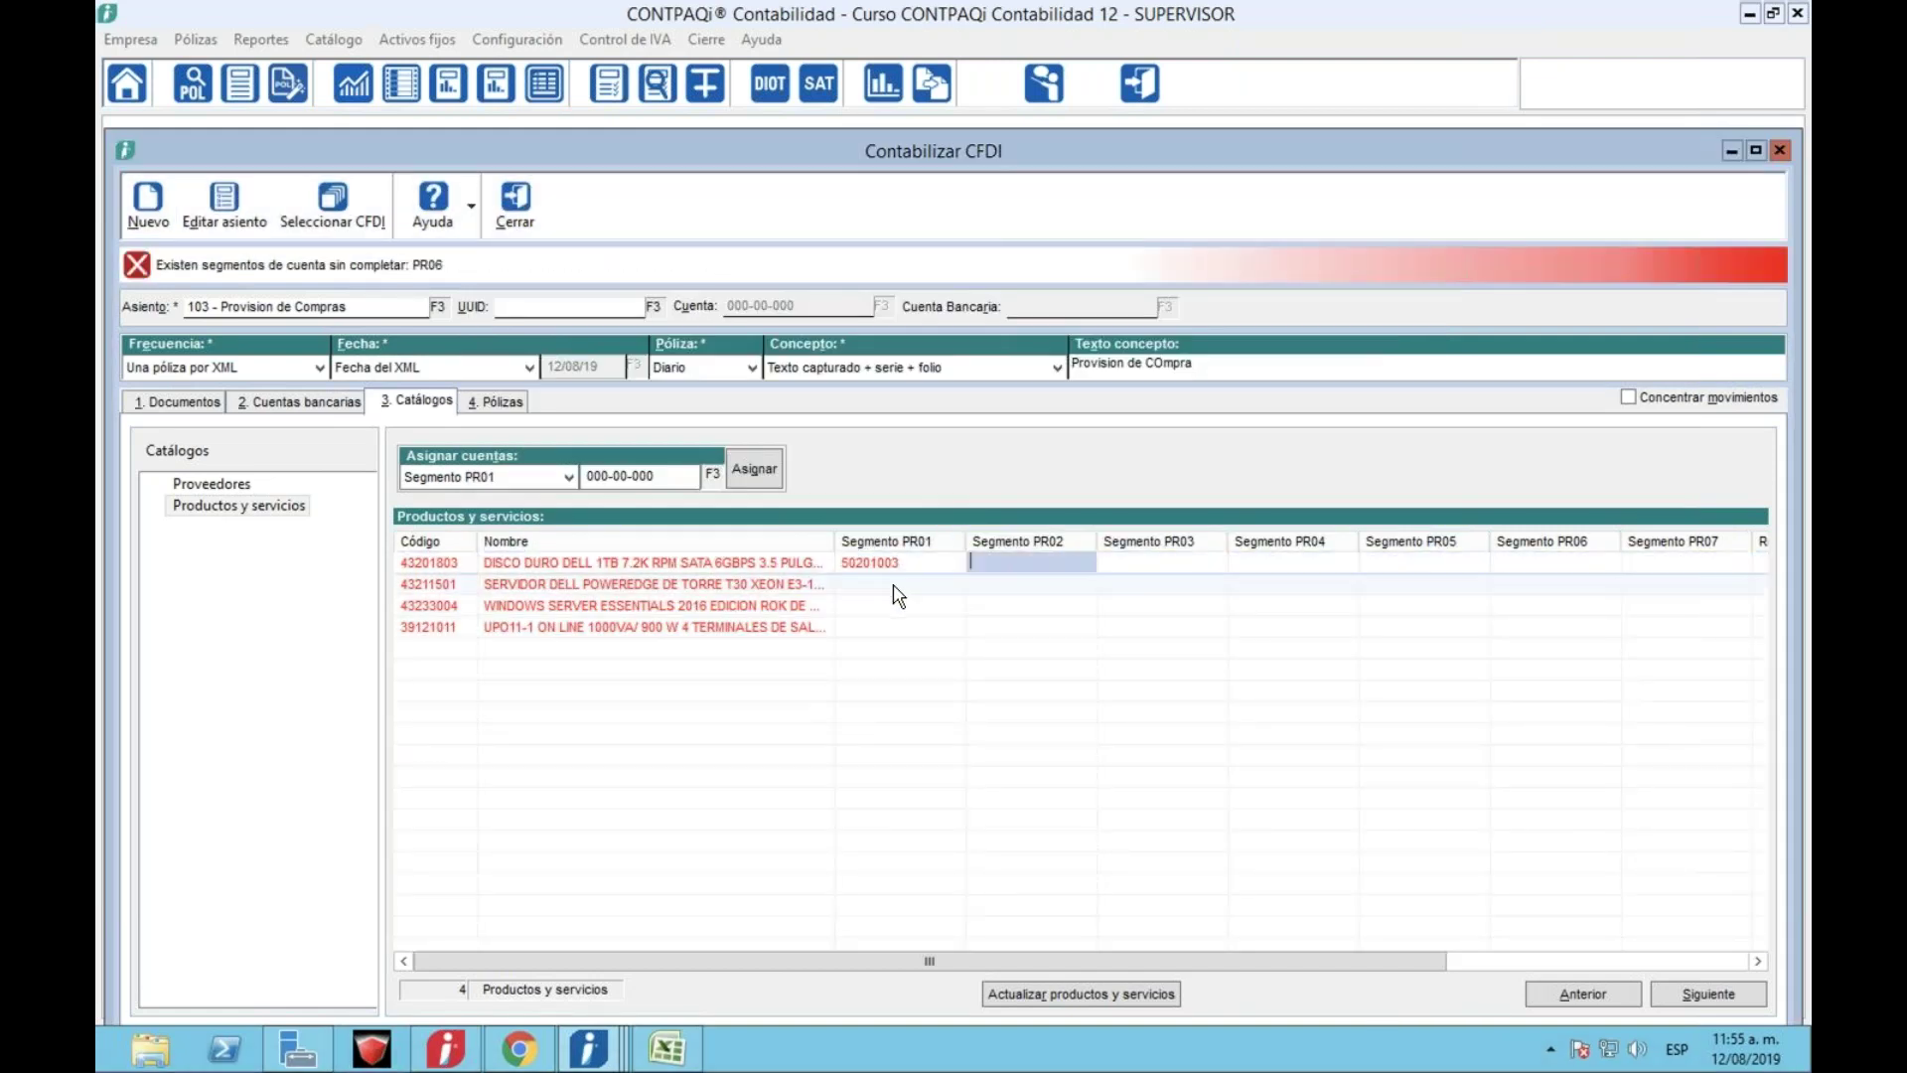
click(899, 594)
text(5020100)
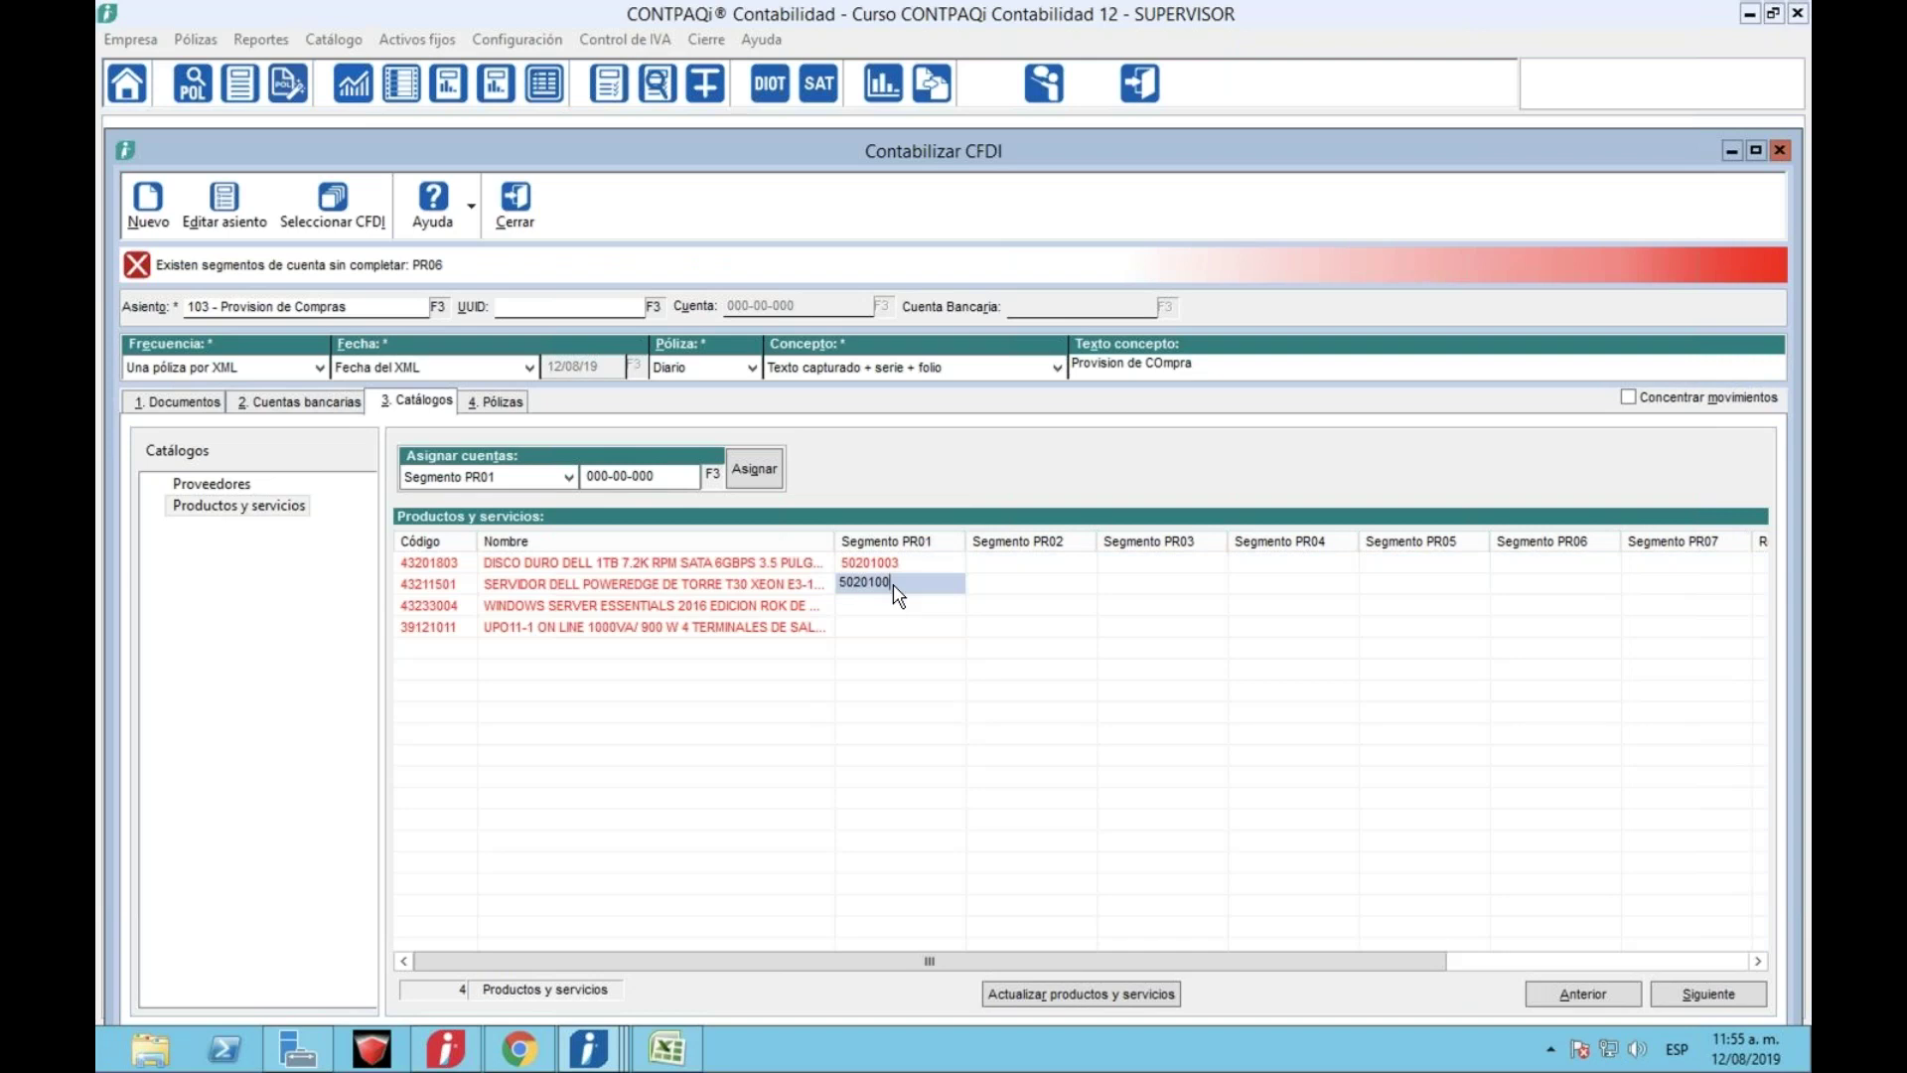
text(3)
key(Return)
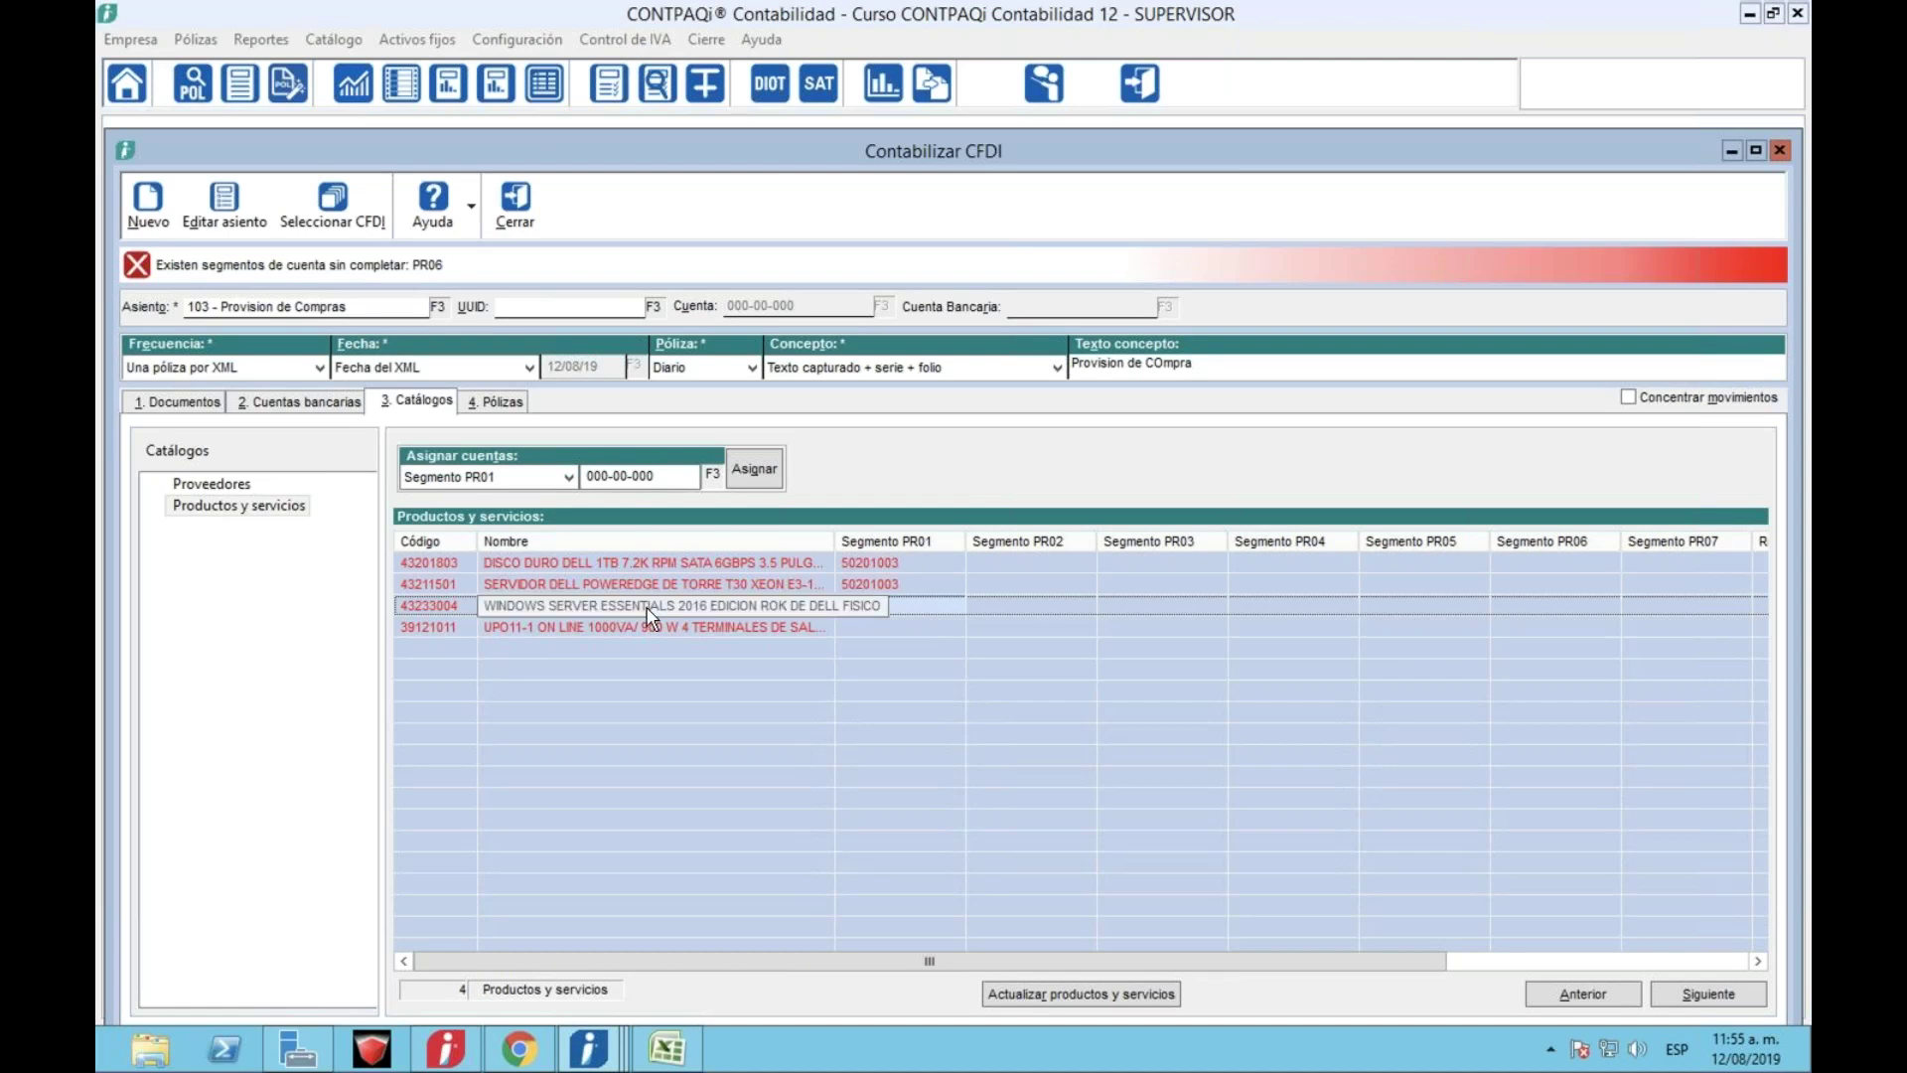
click(350, 40)
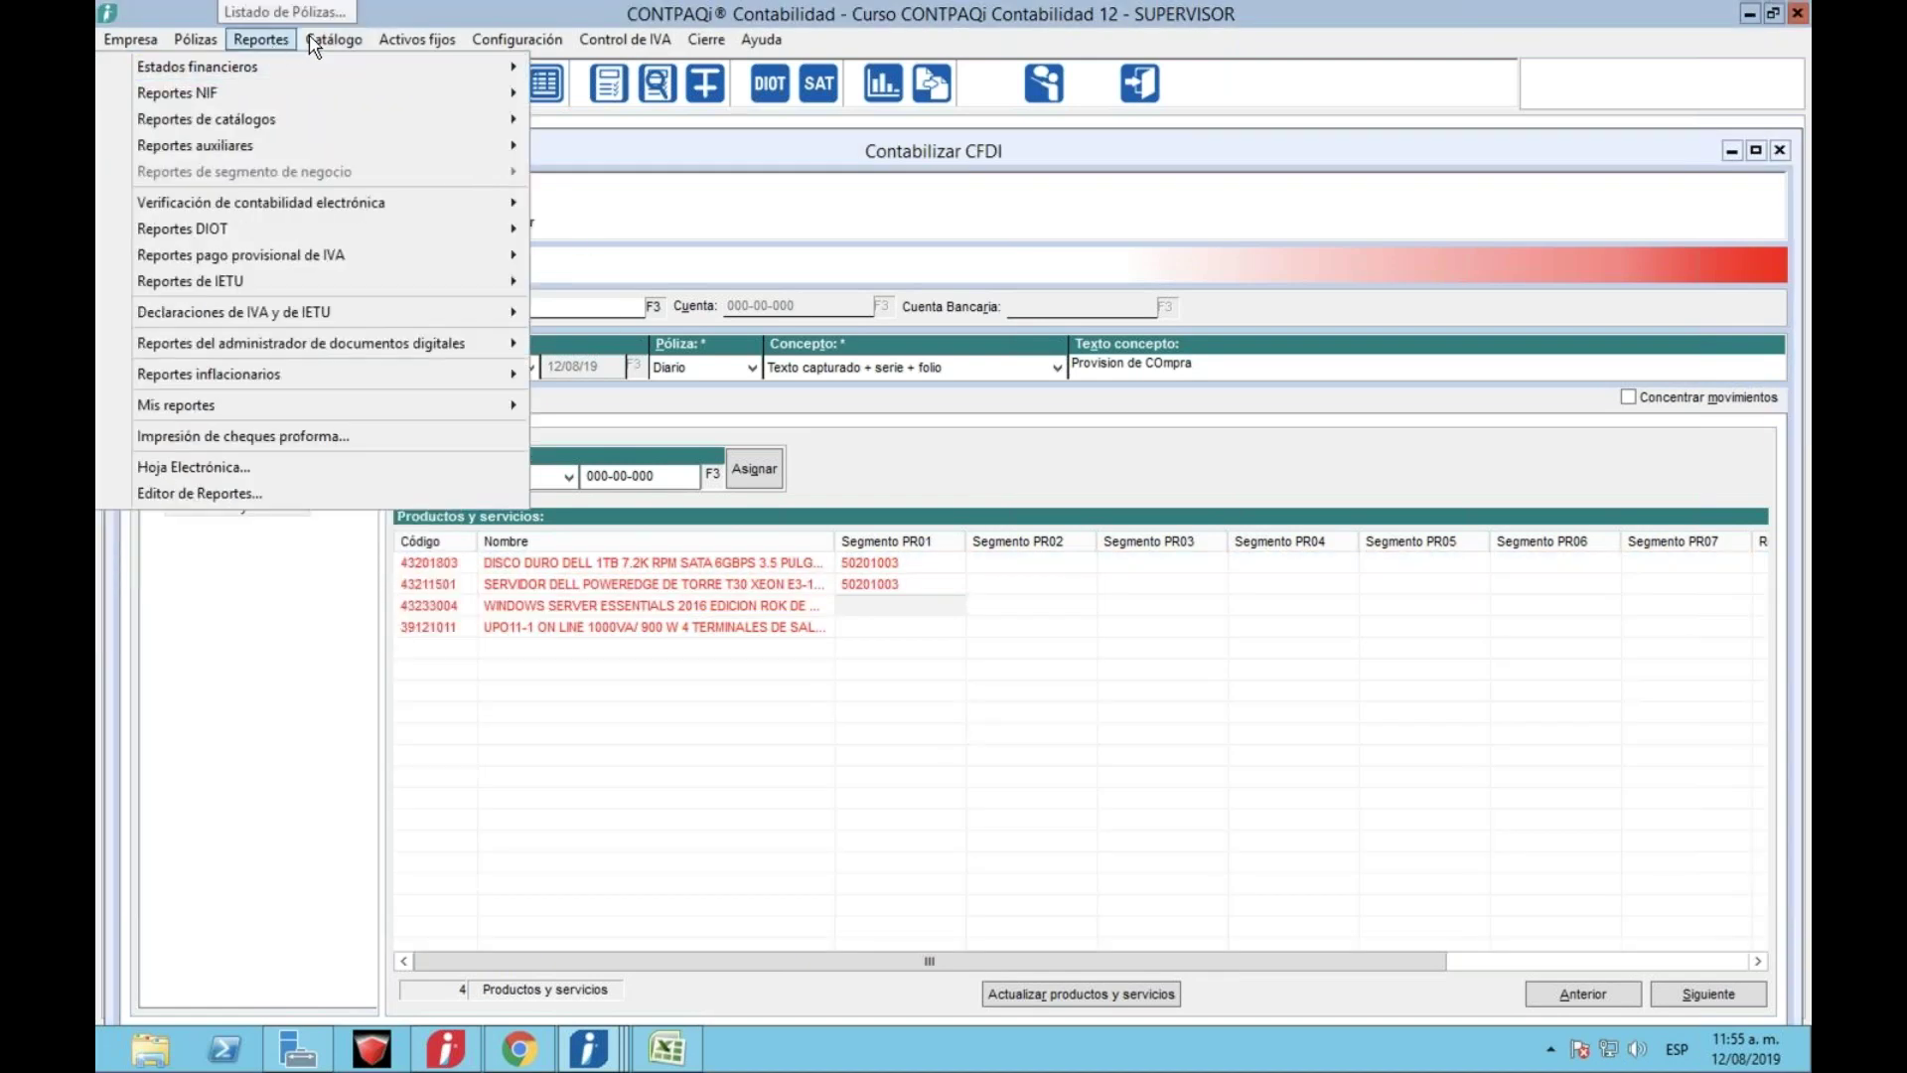
Search the chart of accounts for compras and expand Compras nacionales.
click(314, 58)
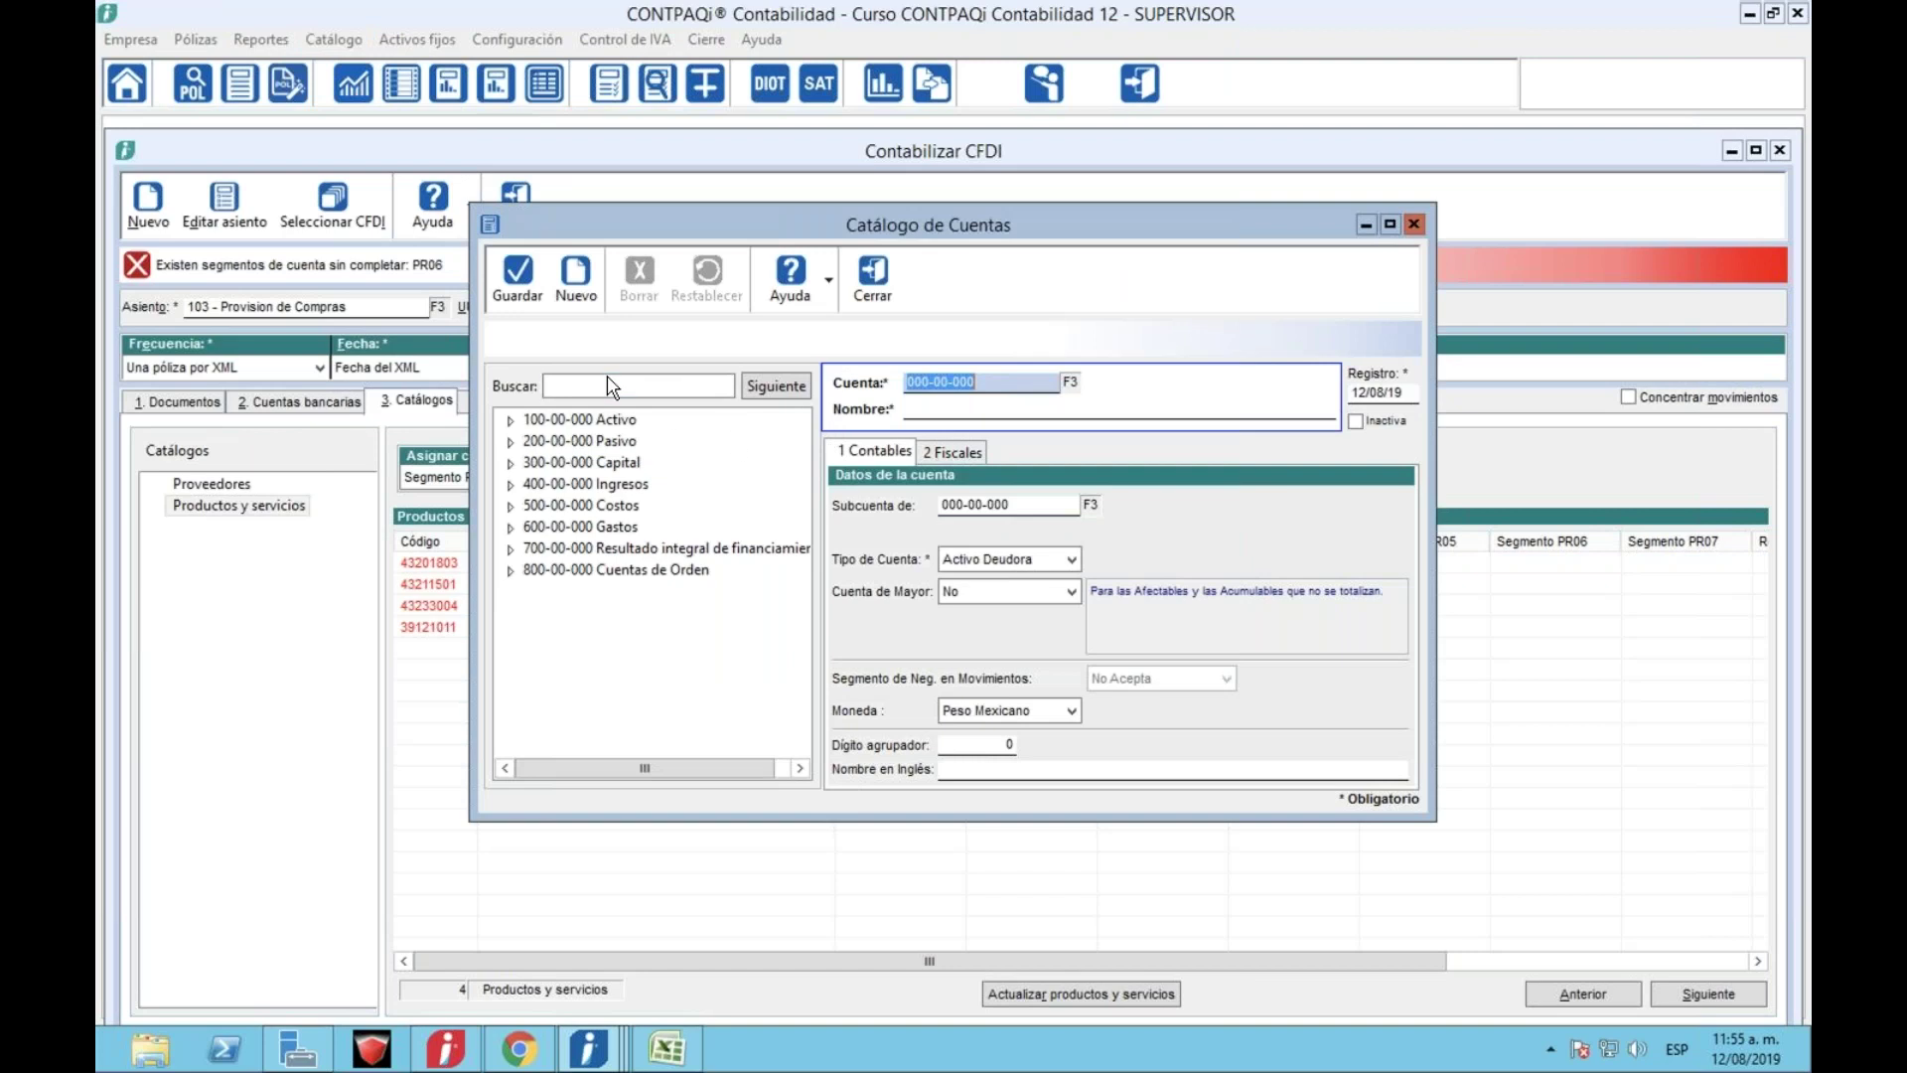
click(608, 386)
text(compras)
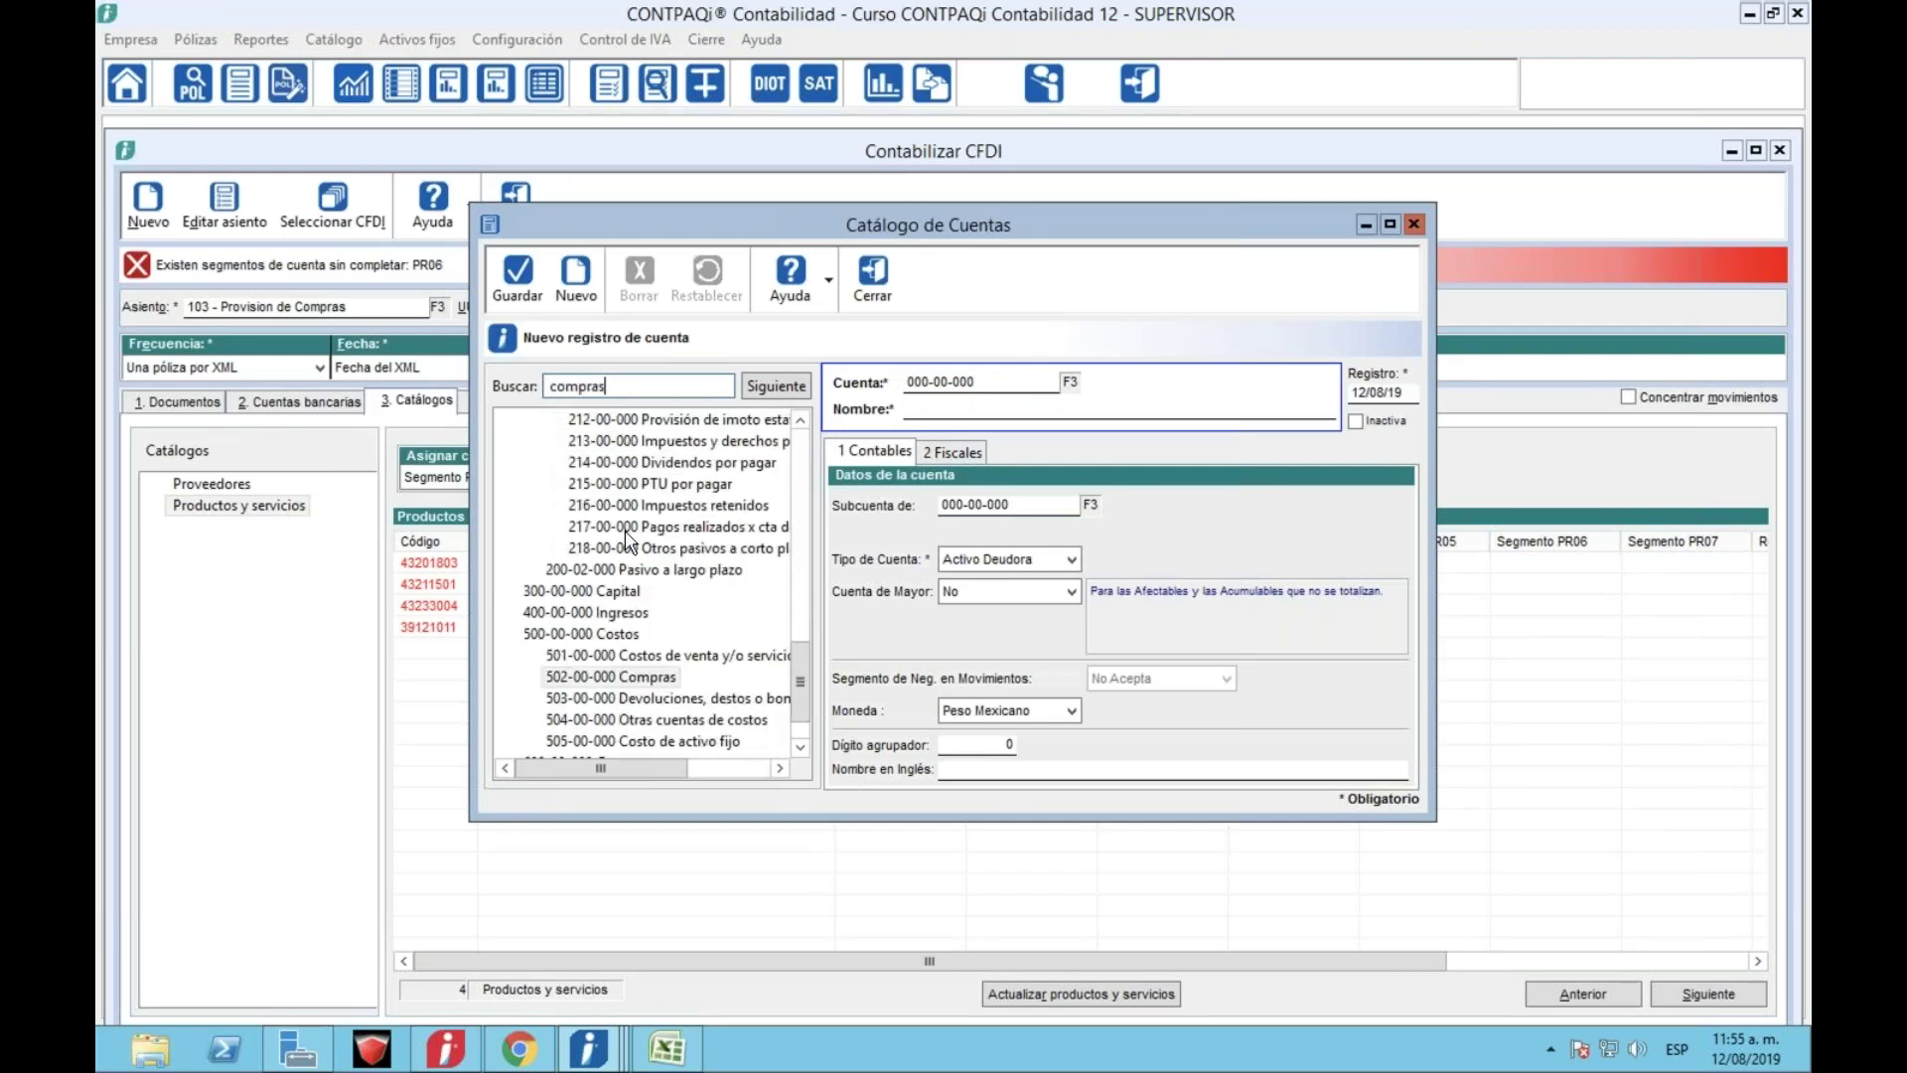
click(534, 679)
click(556, 677)
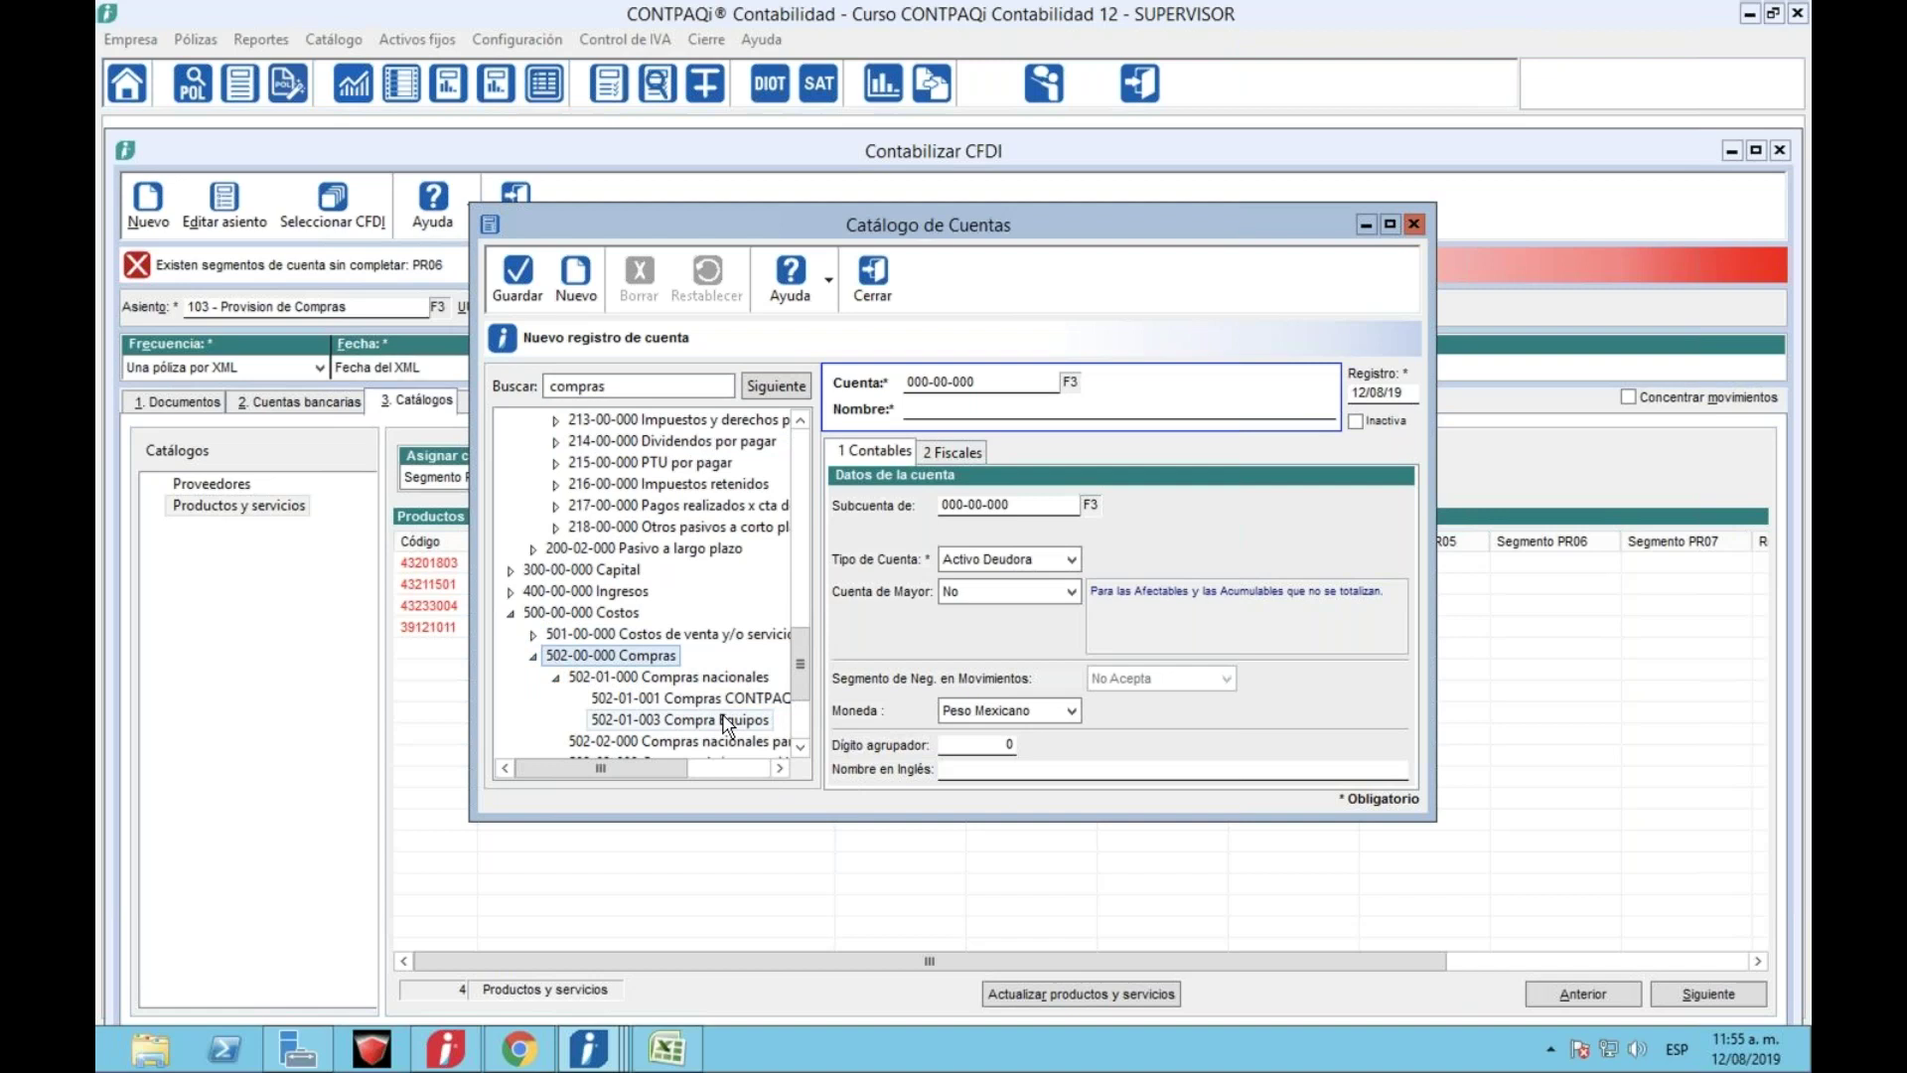
click(717, 721)
Add subaccount 502-01-004 Software Microsoft under Compras nacionales and save it.
right_click(641, 676)
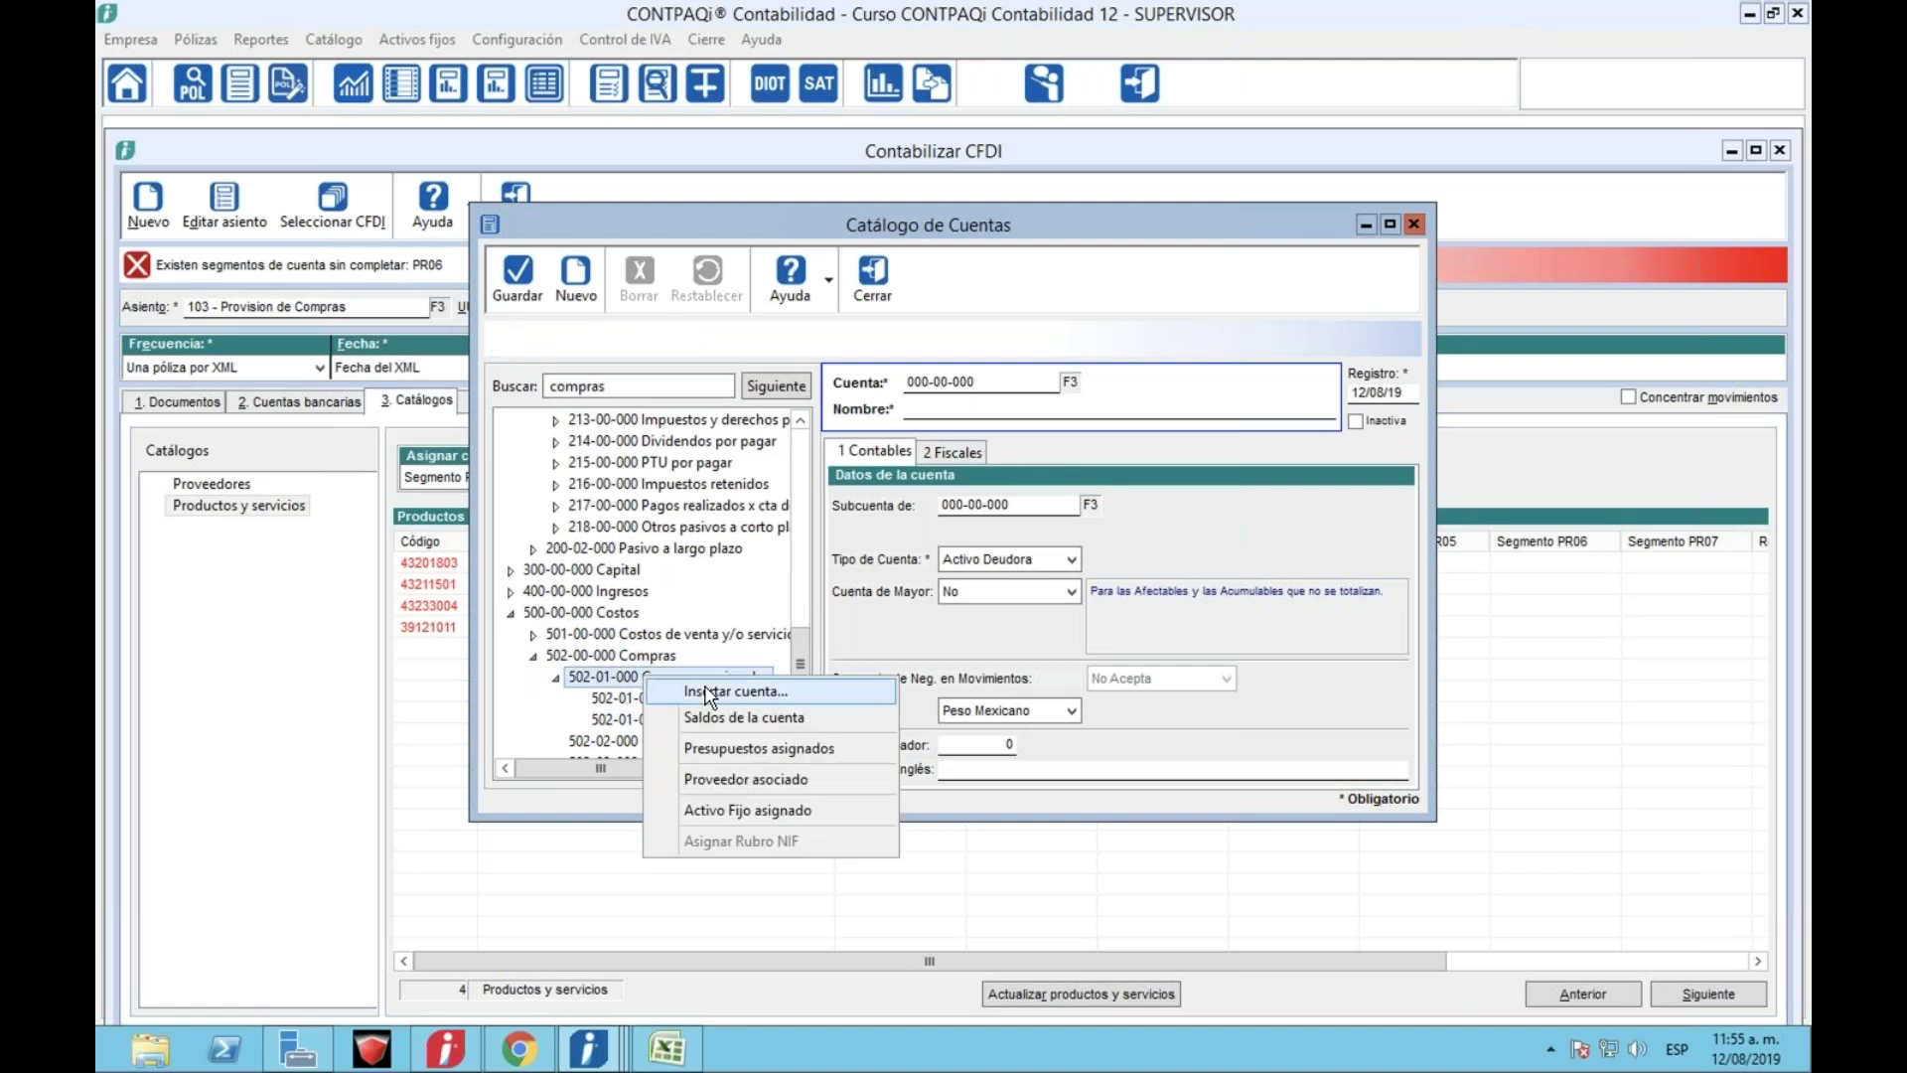
click(708, 688)
text(50)
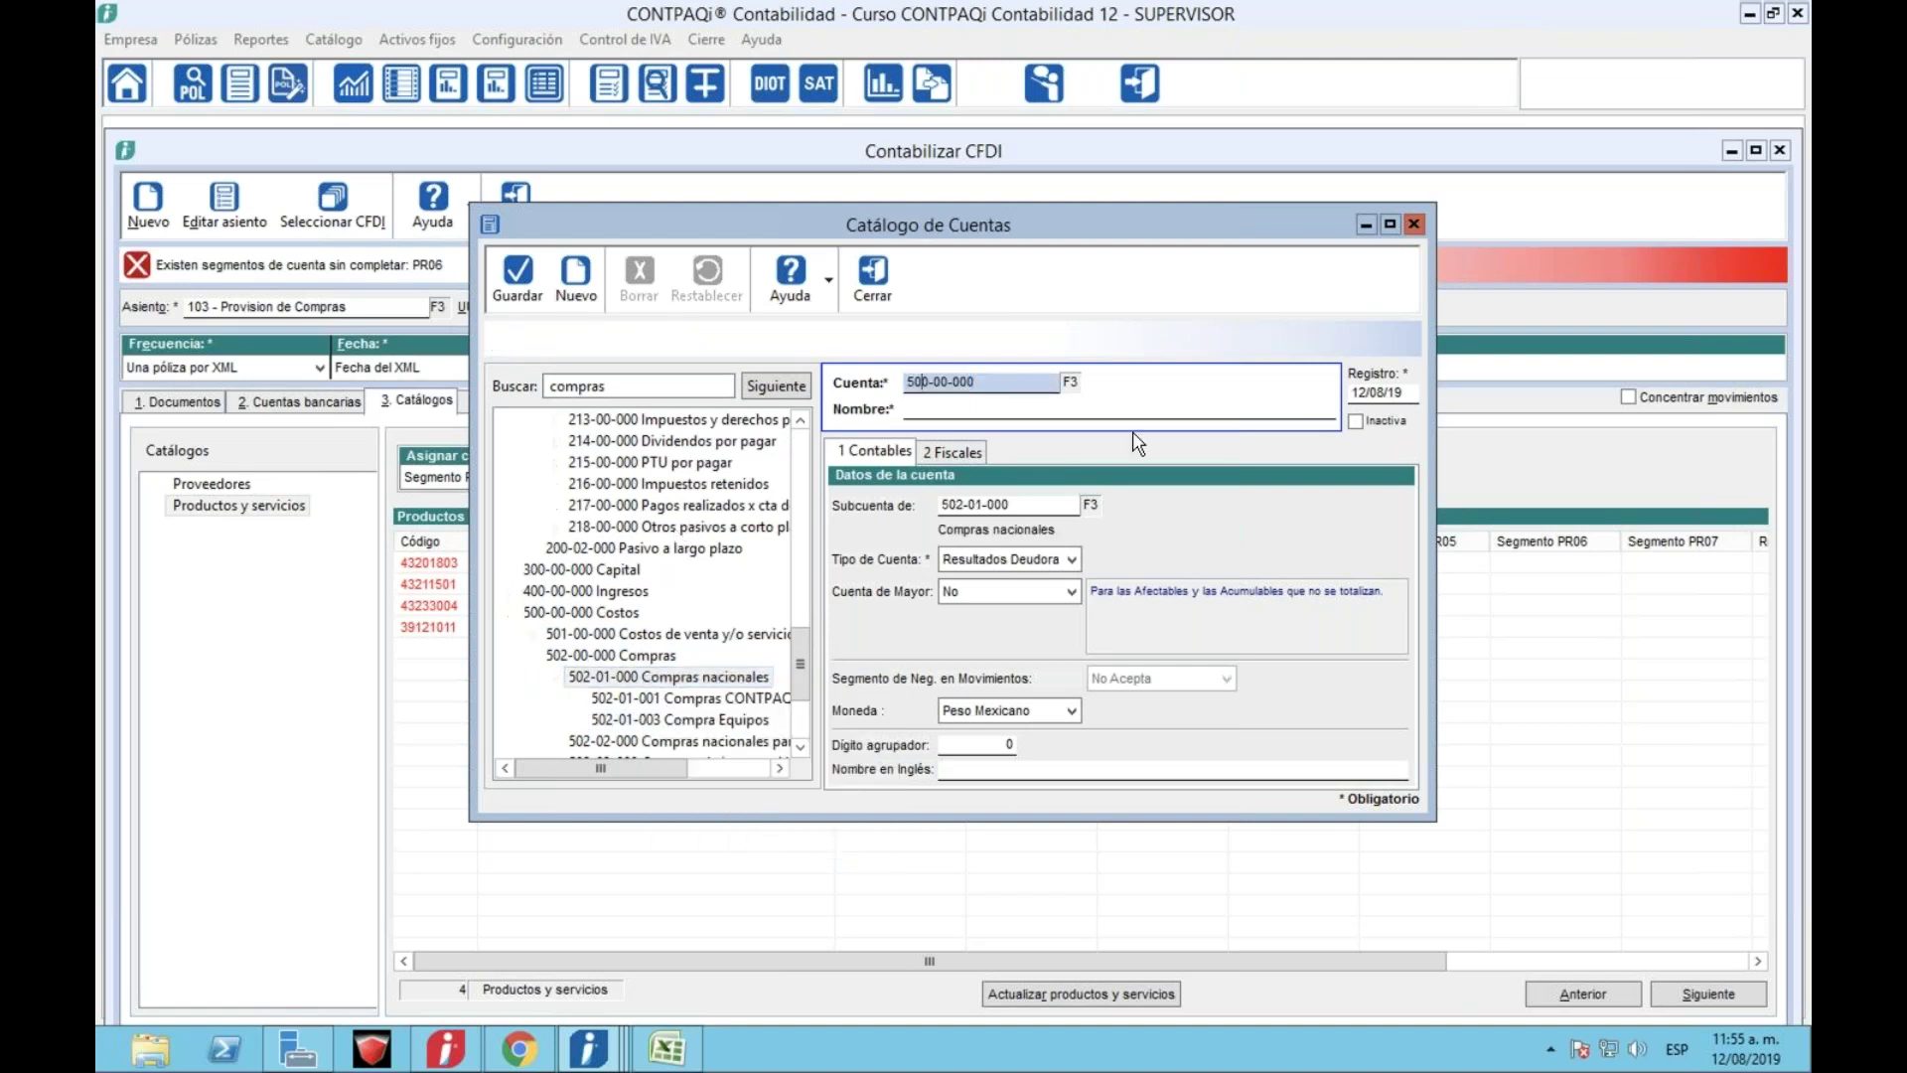
text(2-01-004)
key(Tab)
text(SOftware)
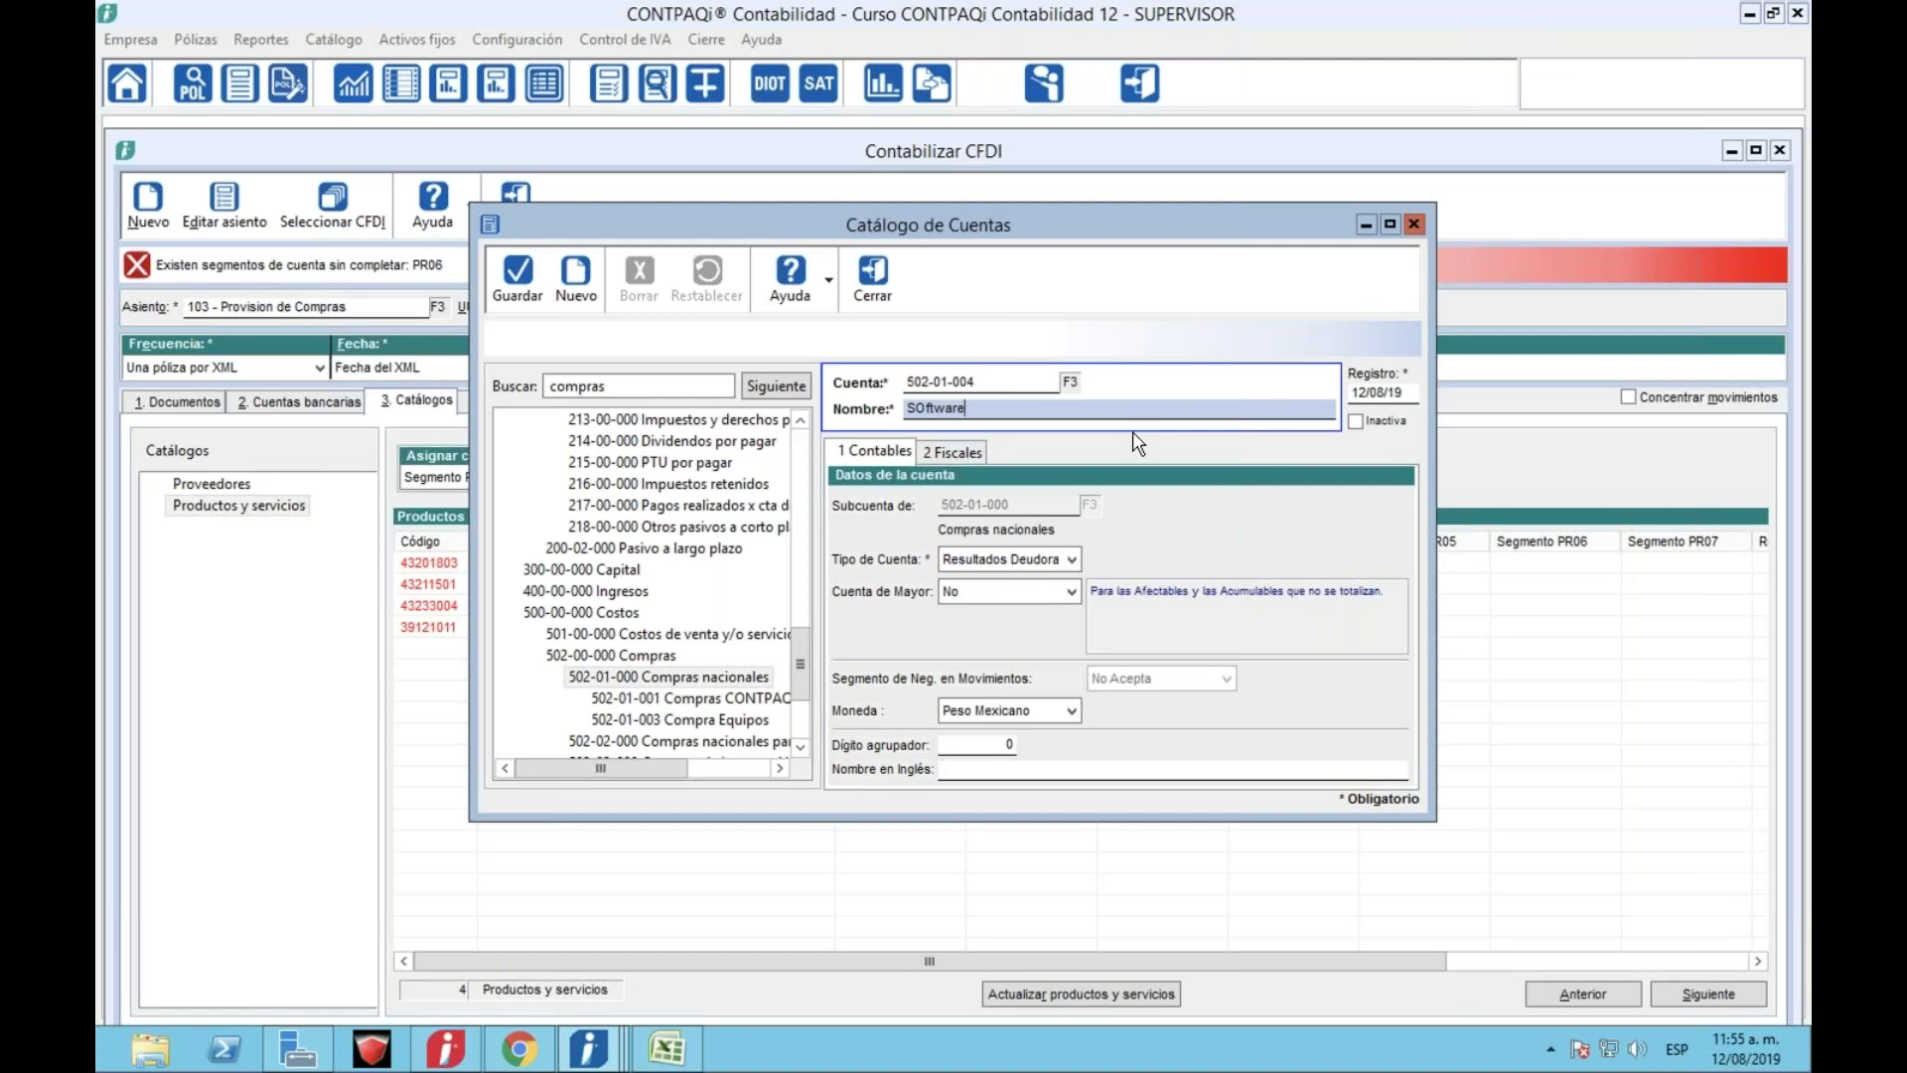
key(BackSpace)
key(BackSpace)
key(BackSpace)
key(BackSpace)
key(BackSpace)
key(BackSpace)
key(BackSpace)
text(oftware Microsoft)
click(518, 280)
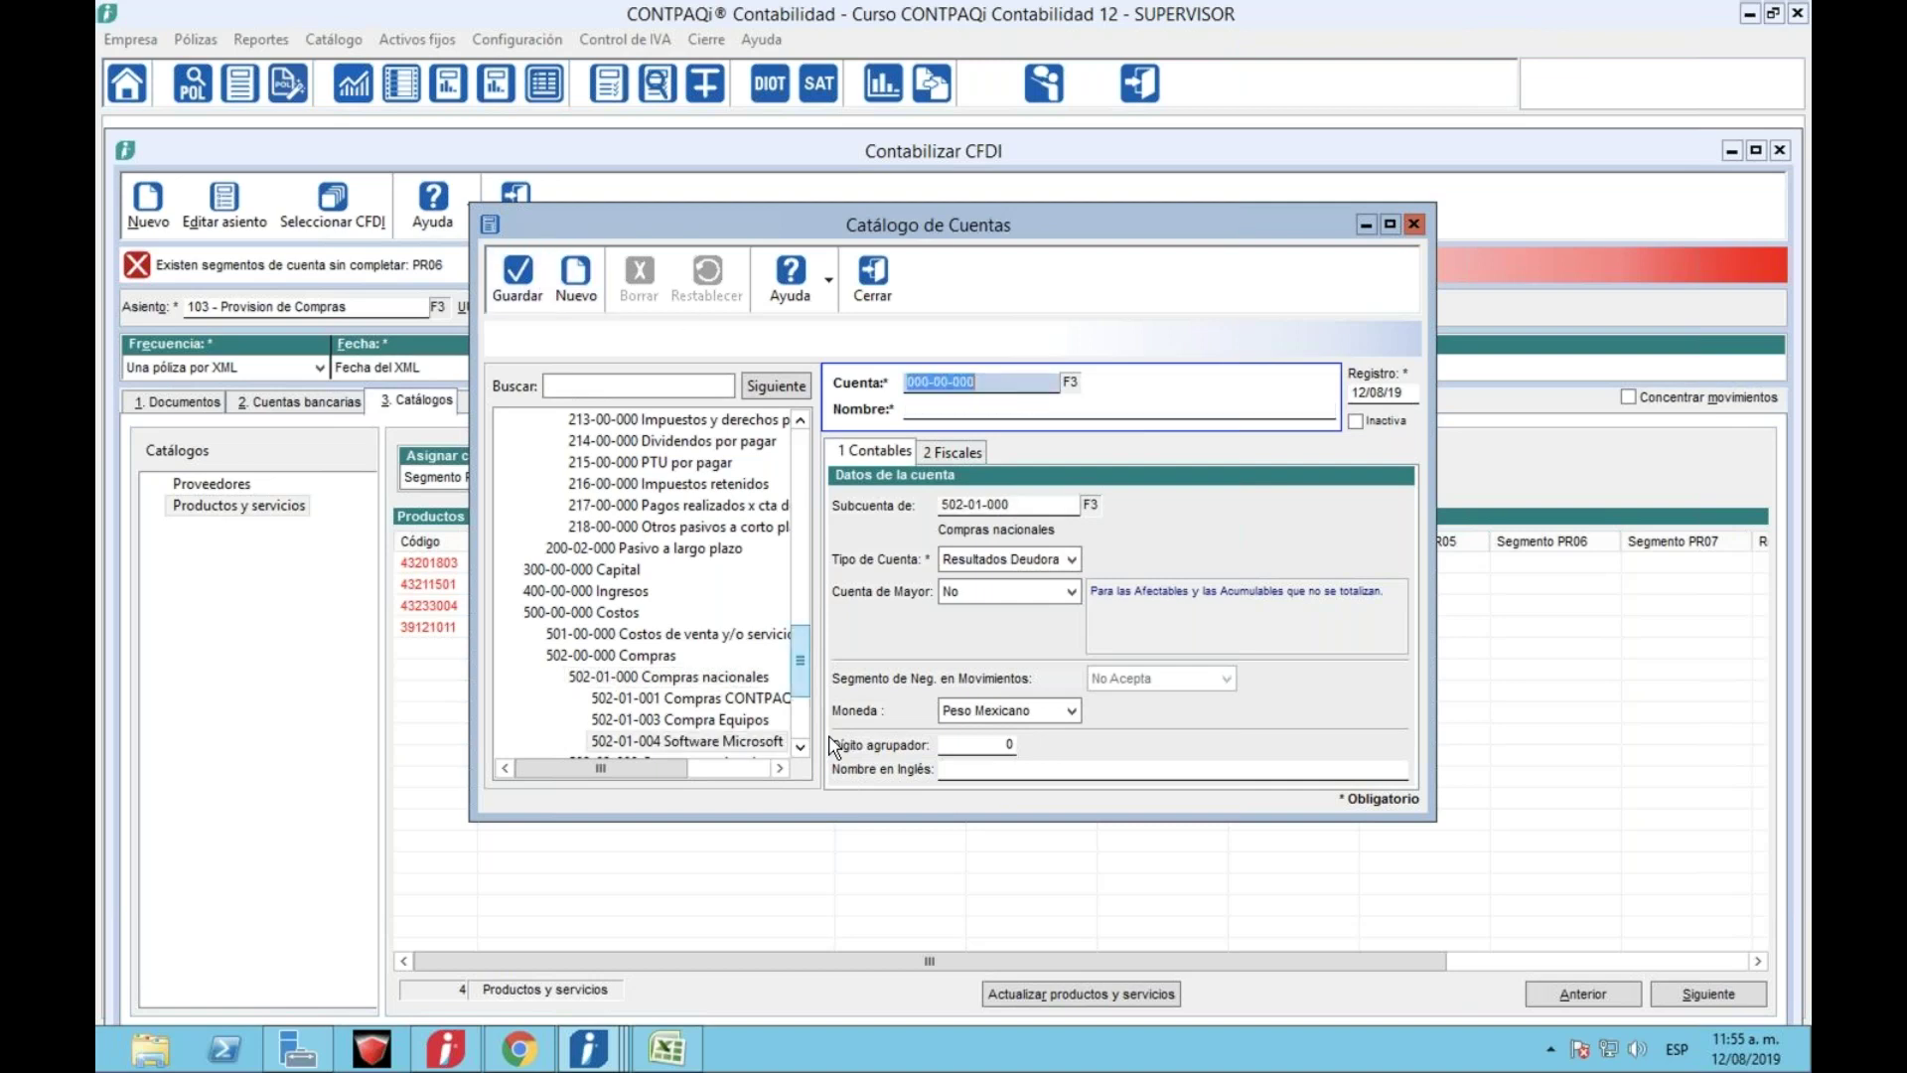
Enter 50201004 as the Windows Server product's Segmento PR01 account.
click(872, 278)
text(50201004)
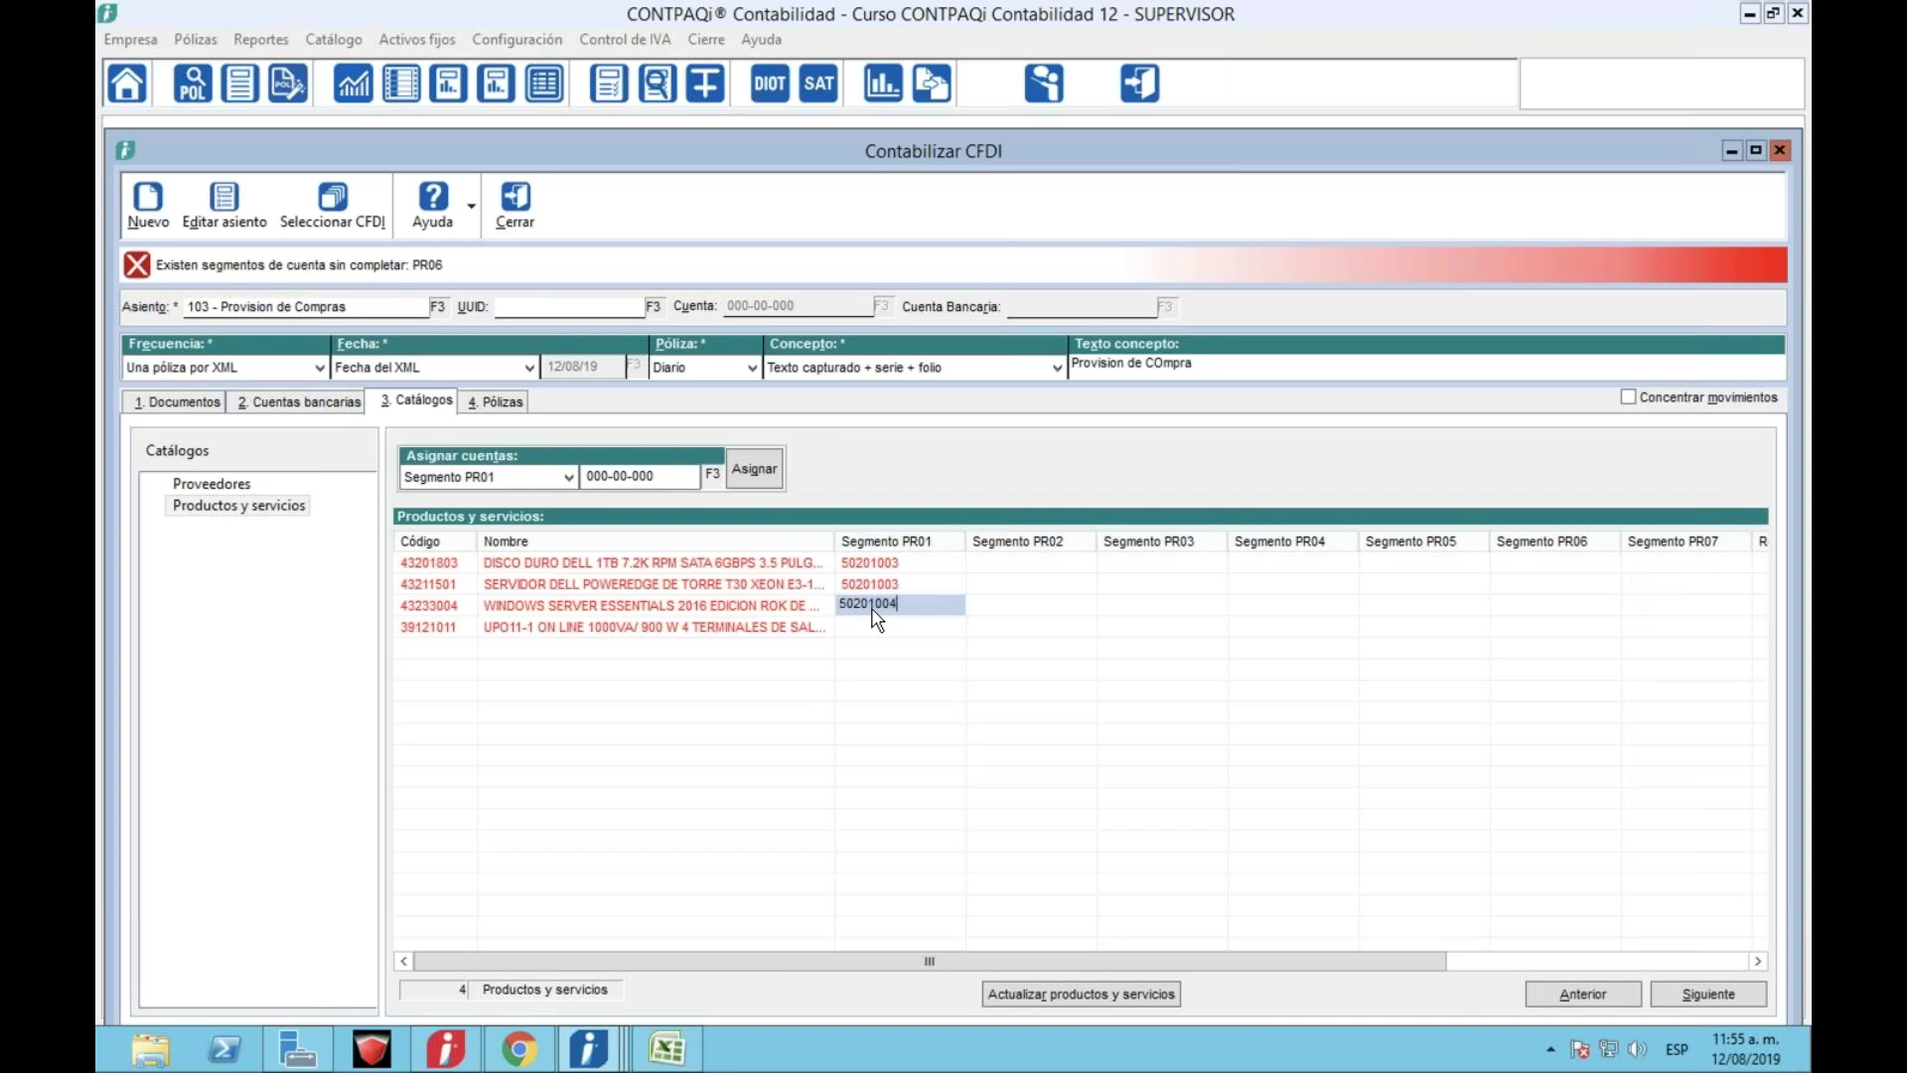
key(Return)
Give the fourth product PR01 account 50201003 and update the product catalogue.
click(869, 628)
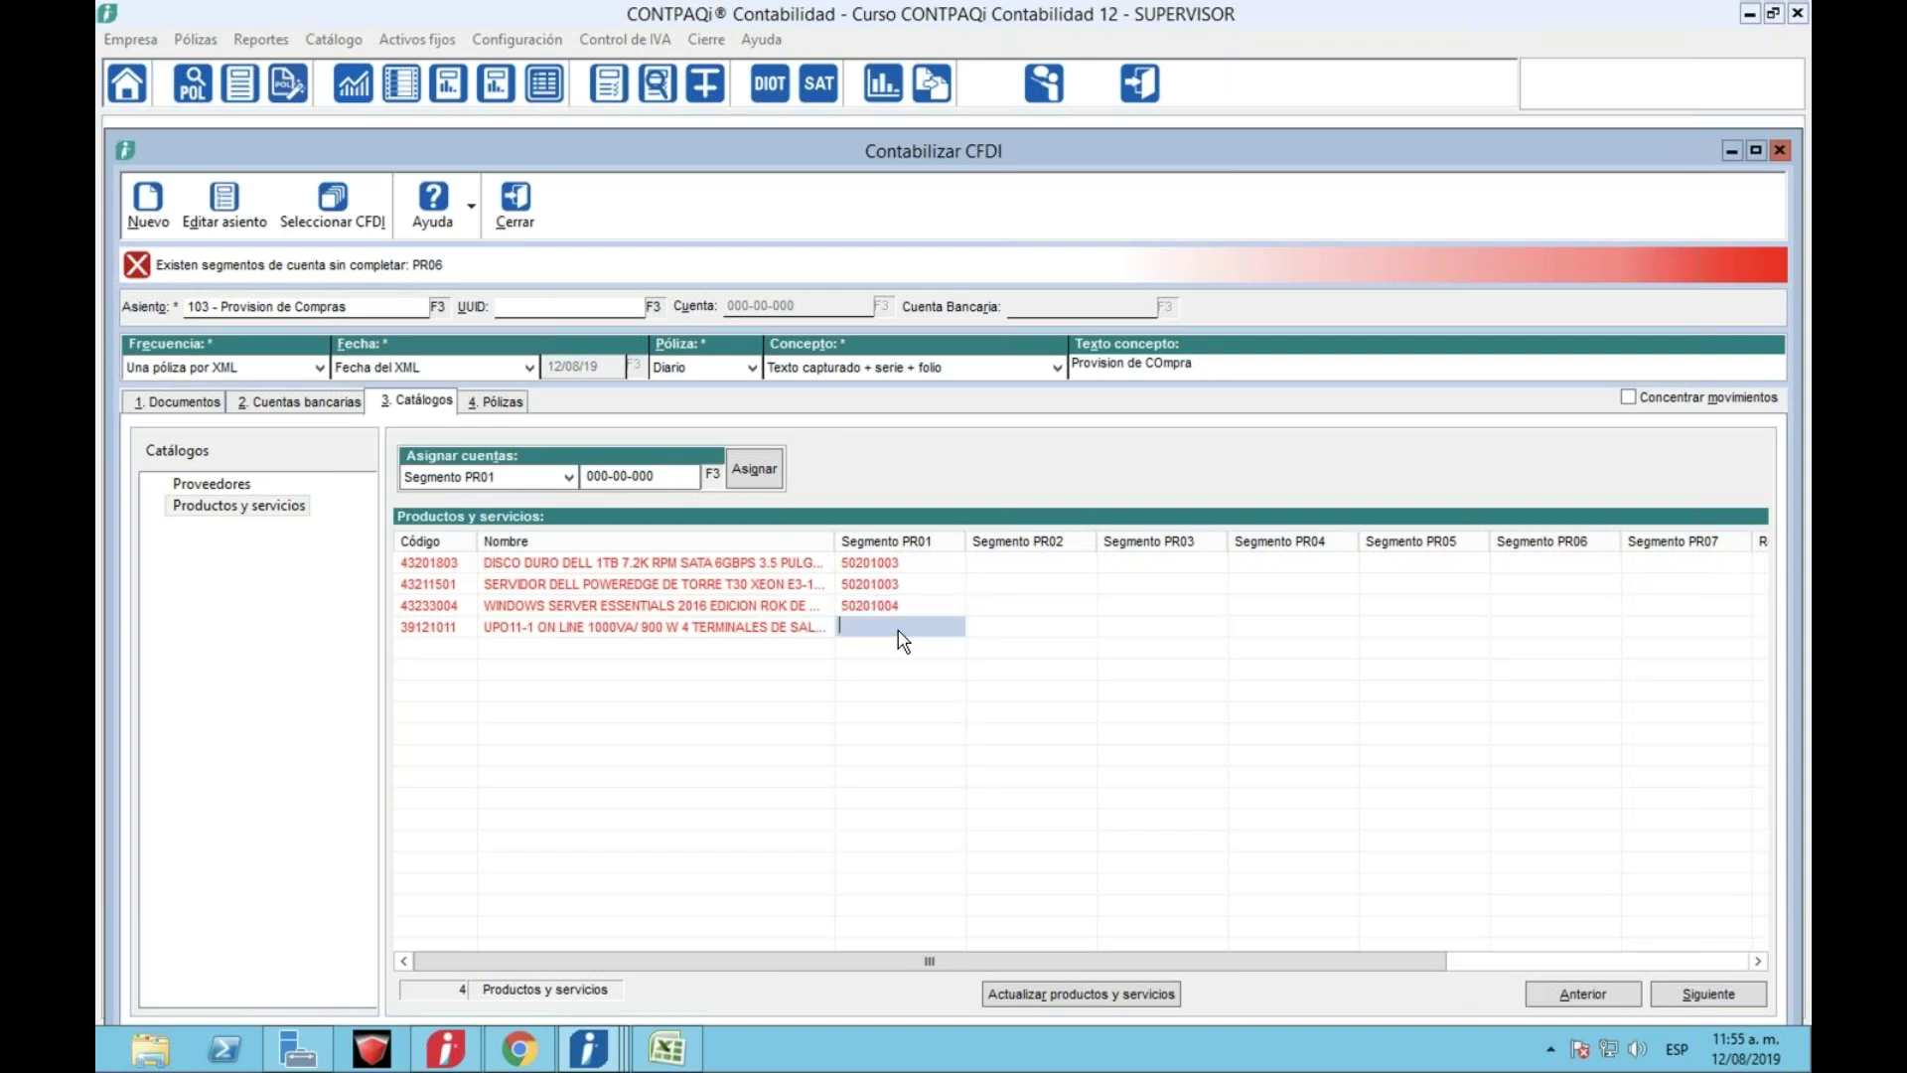
text(50201003)
key(ctrl+a)
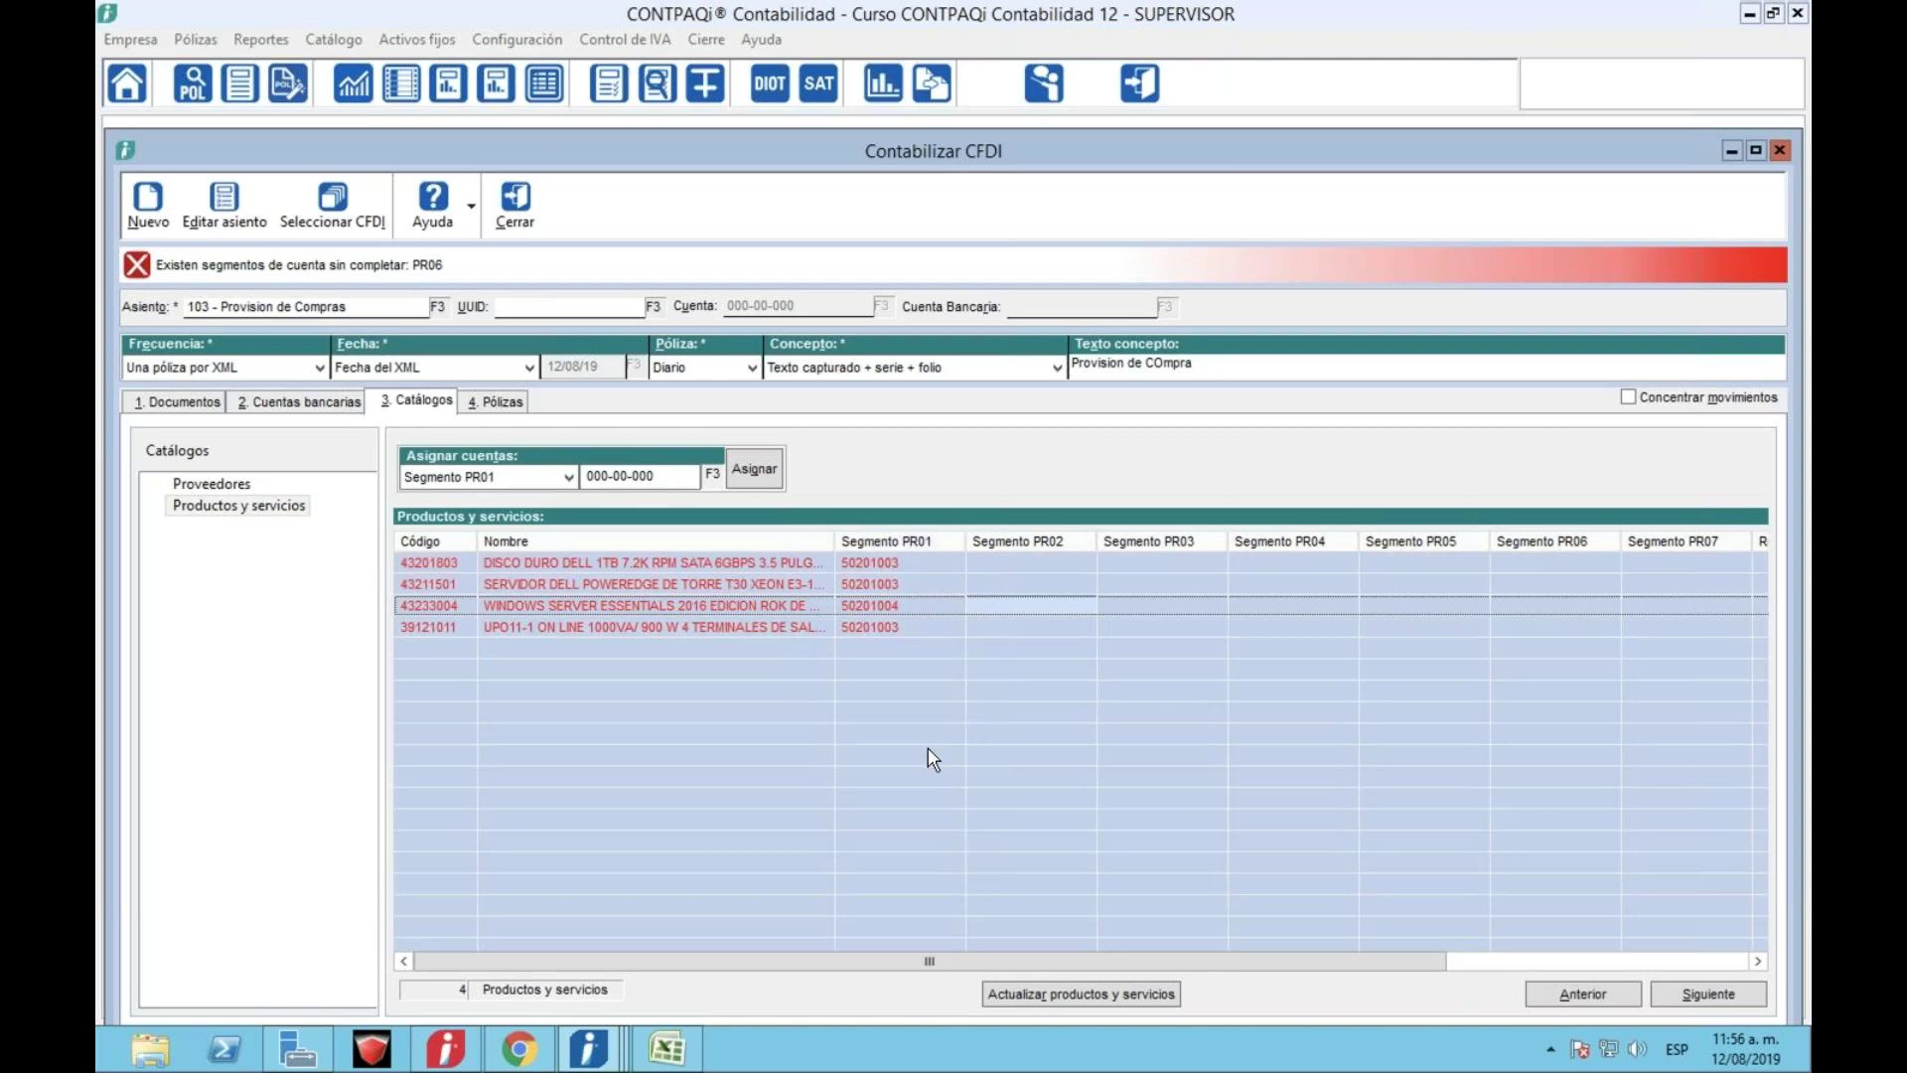
click(1038, 989)
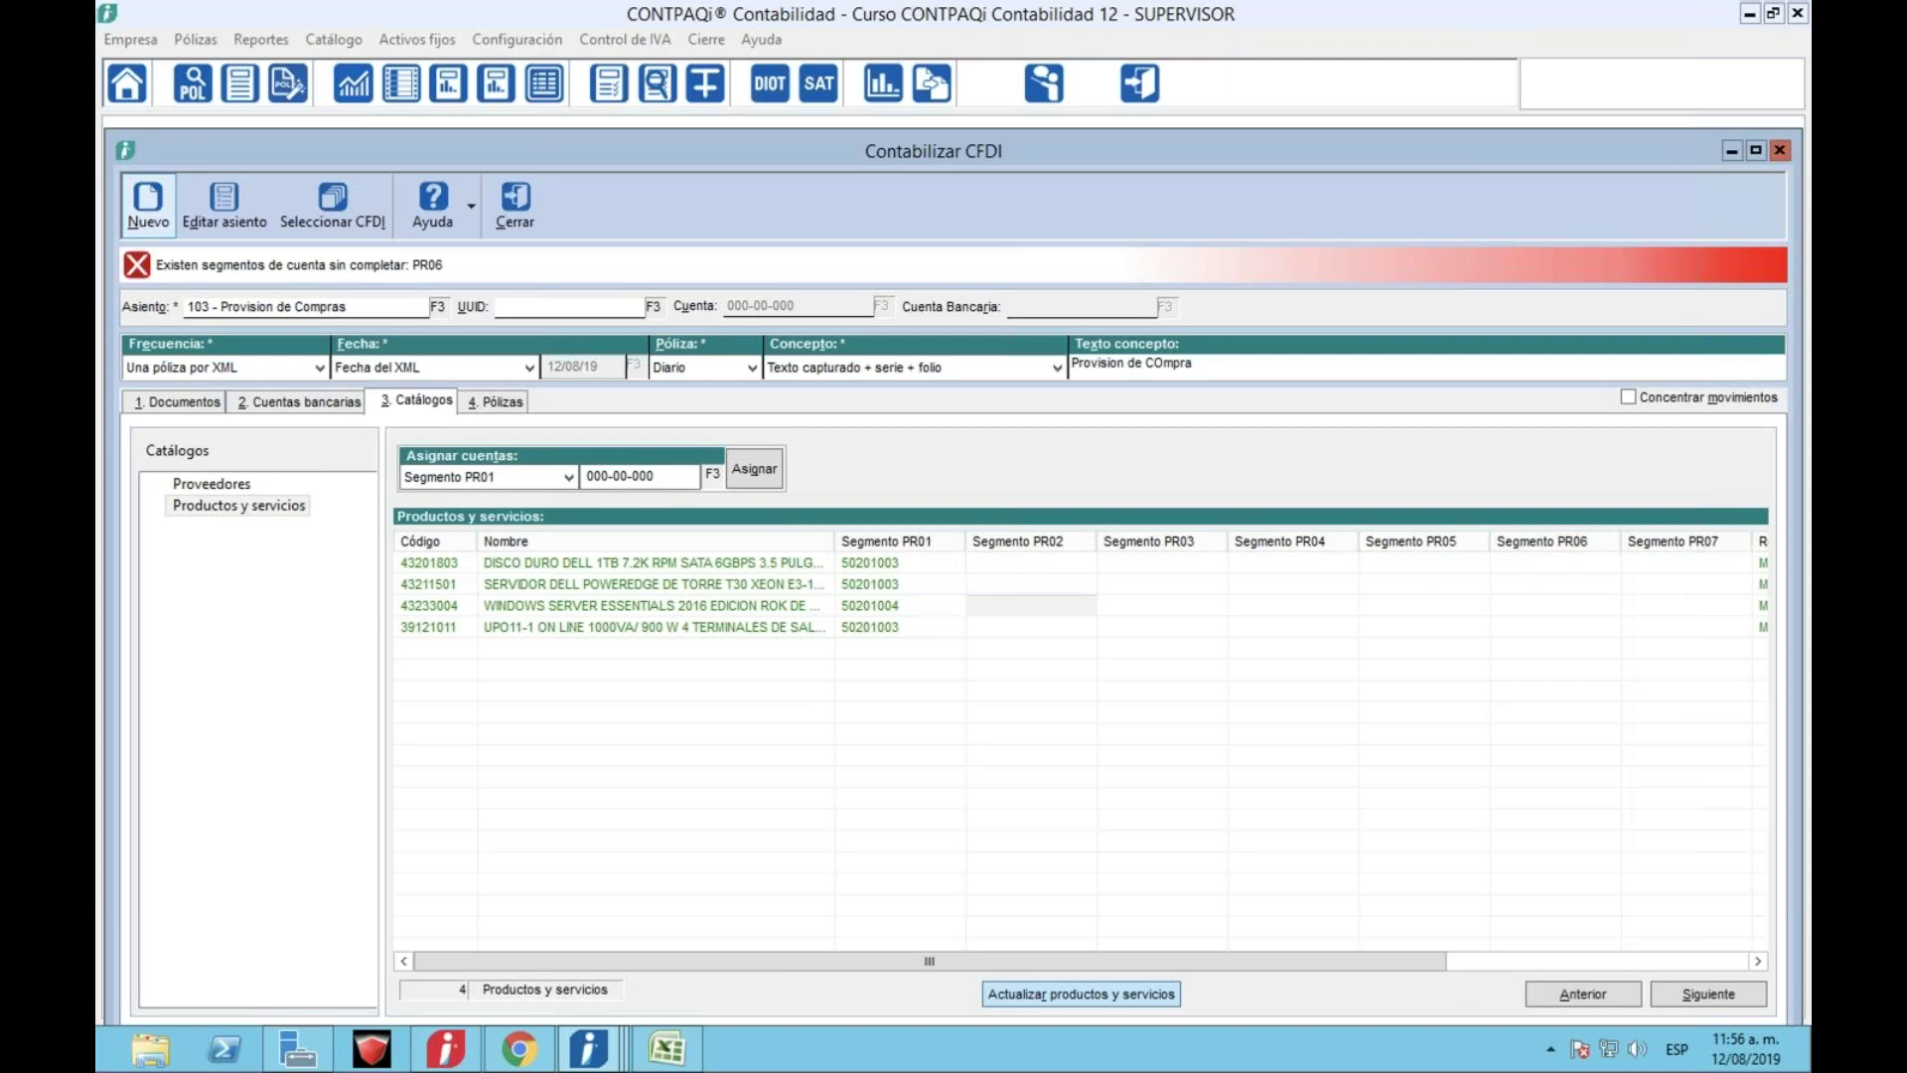
click(517, 40)
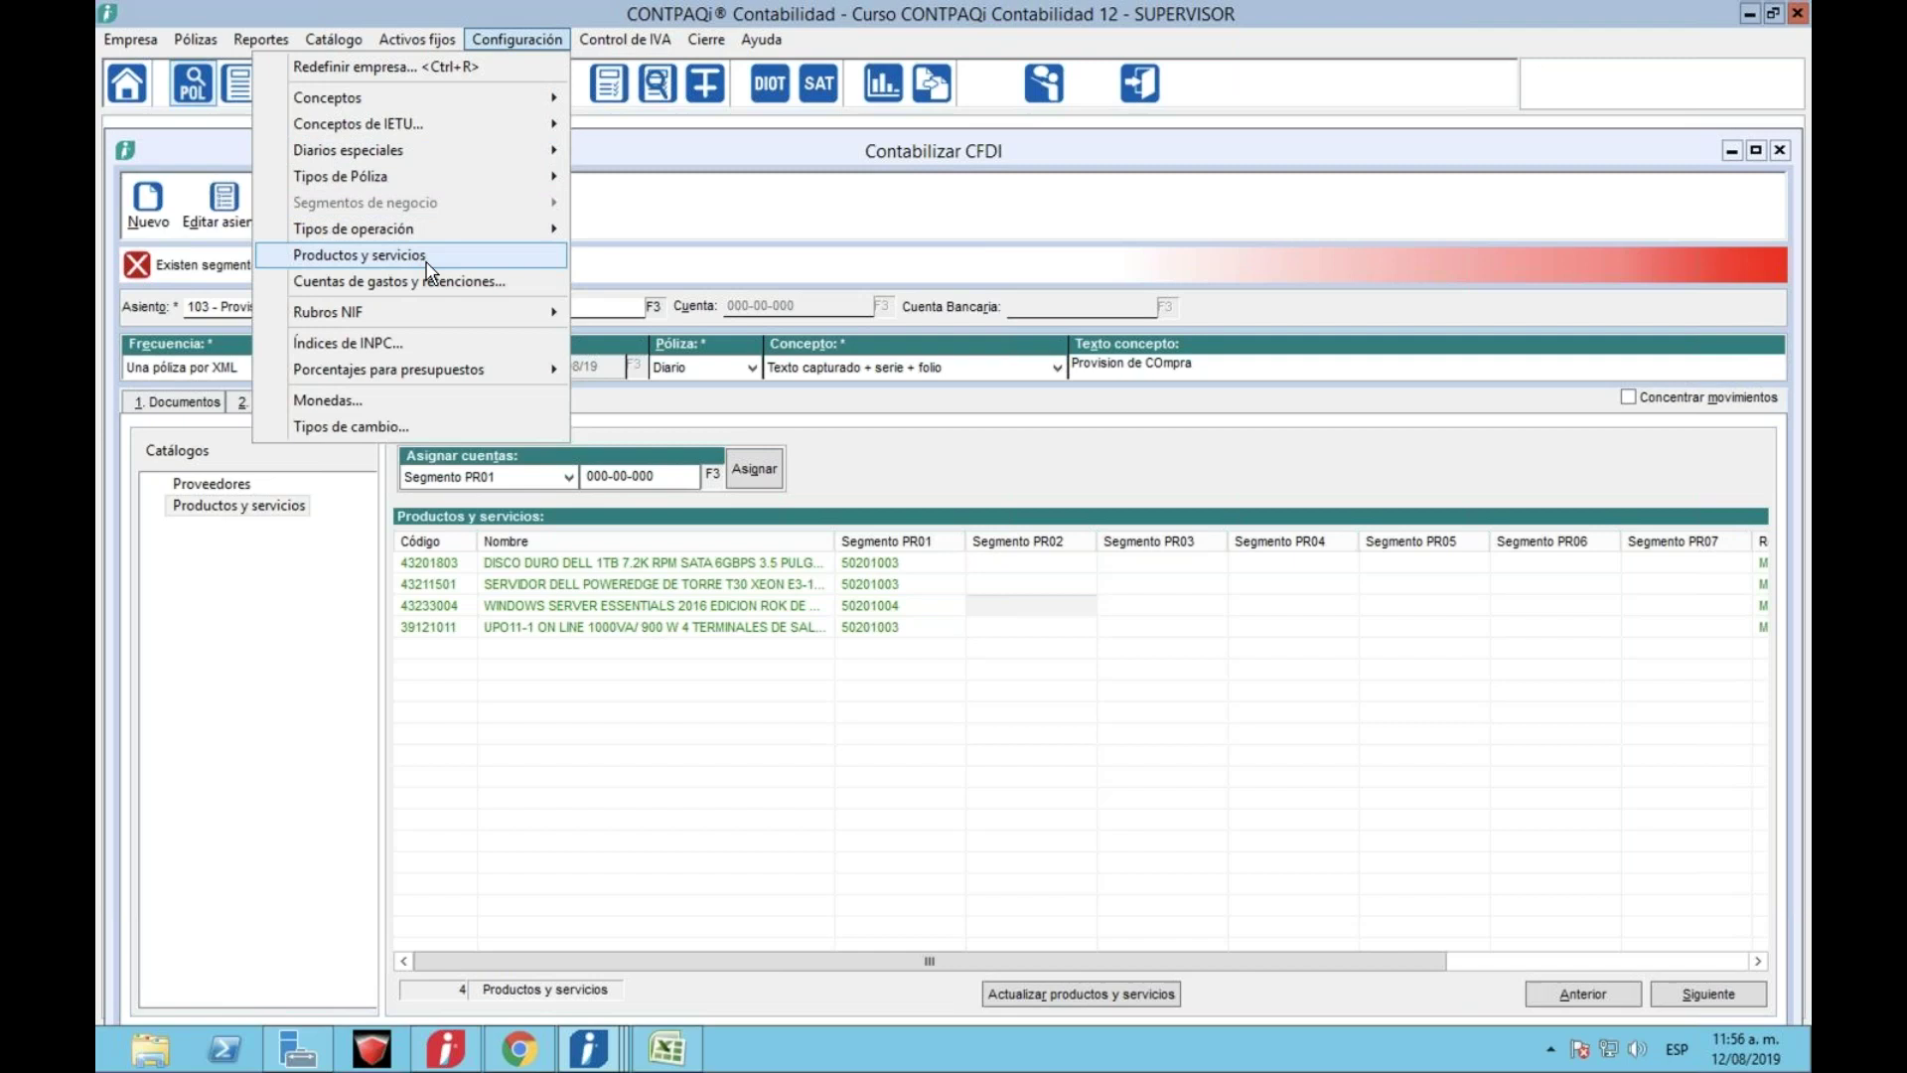
click(430, 264)
click(861, 431)
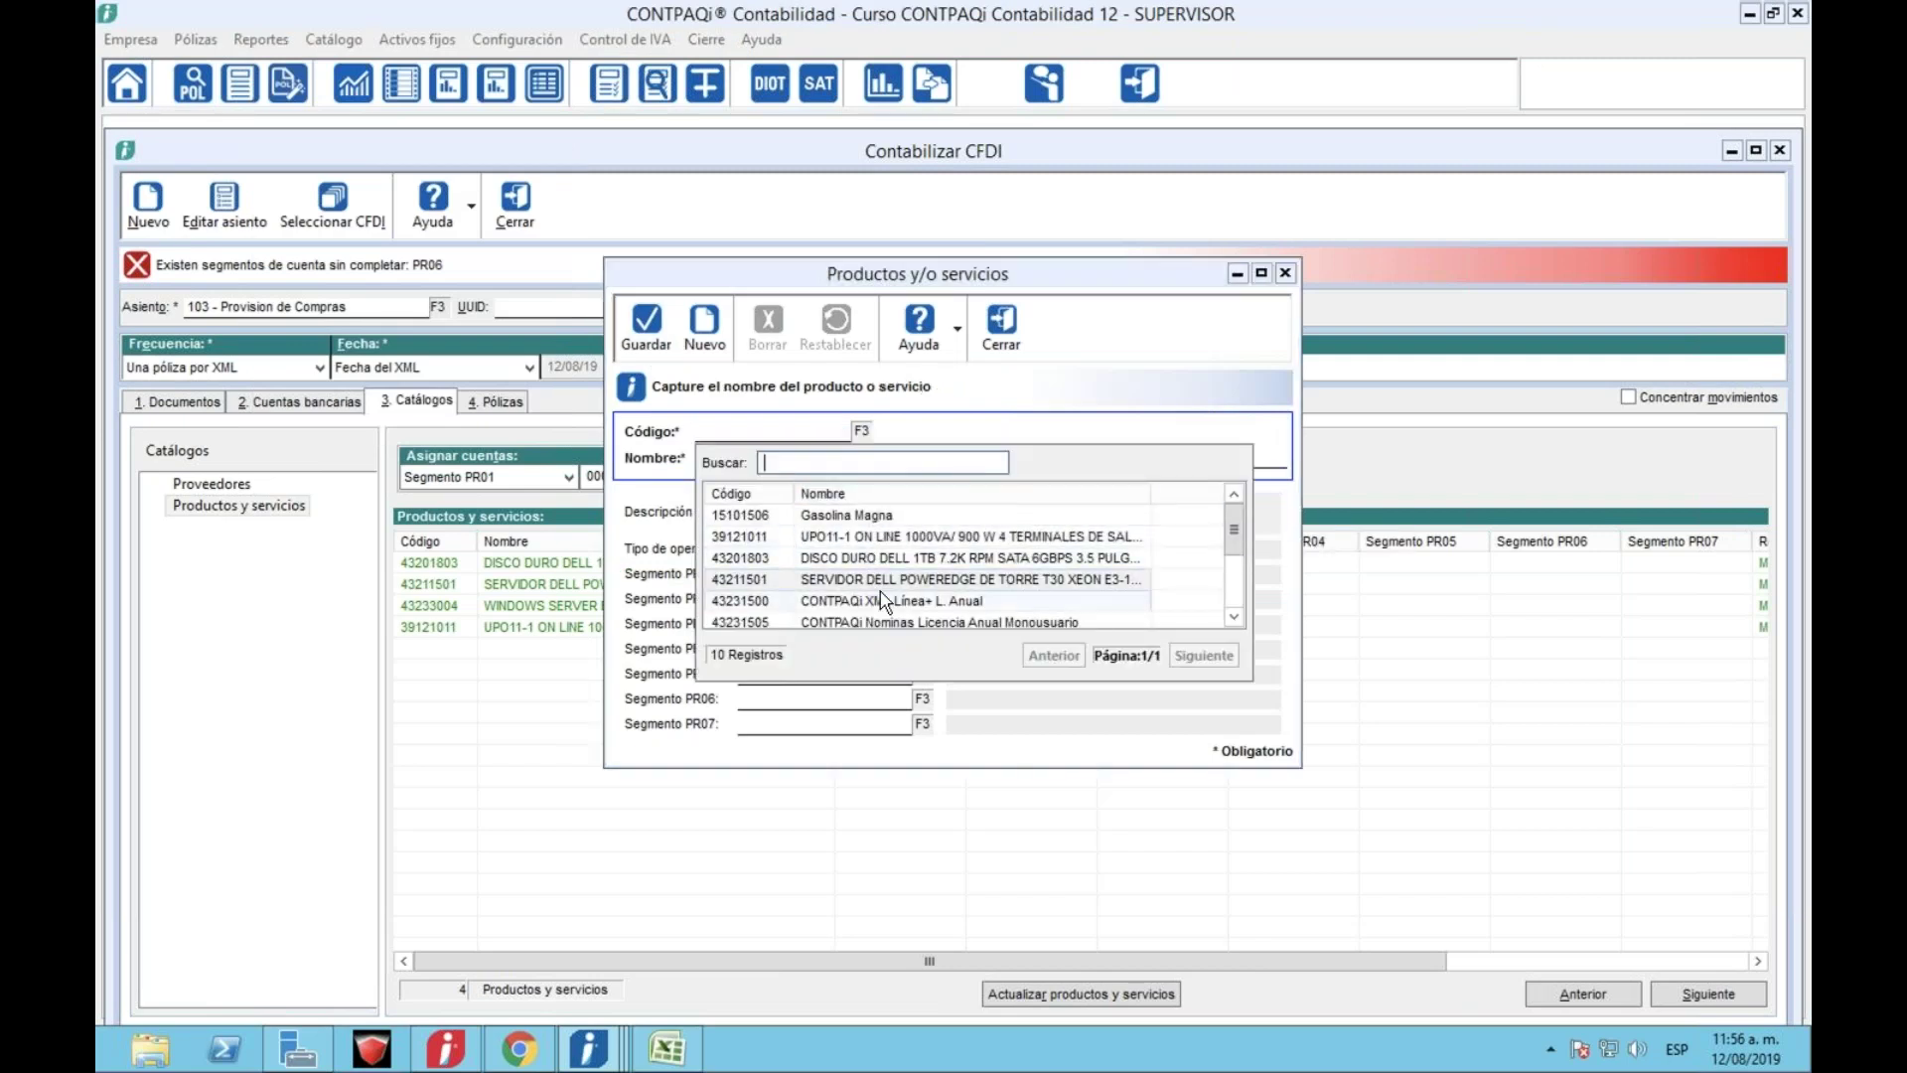
click(1236, 583)
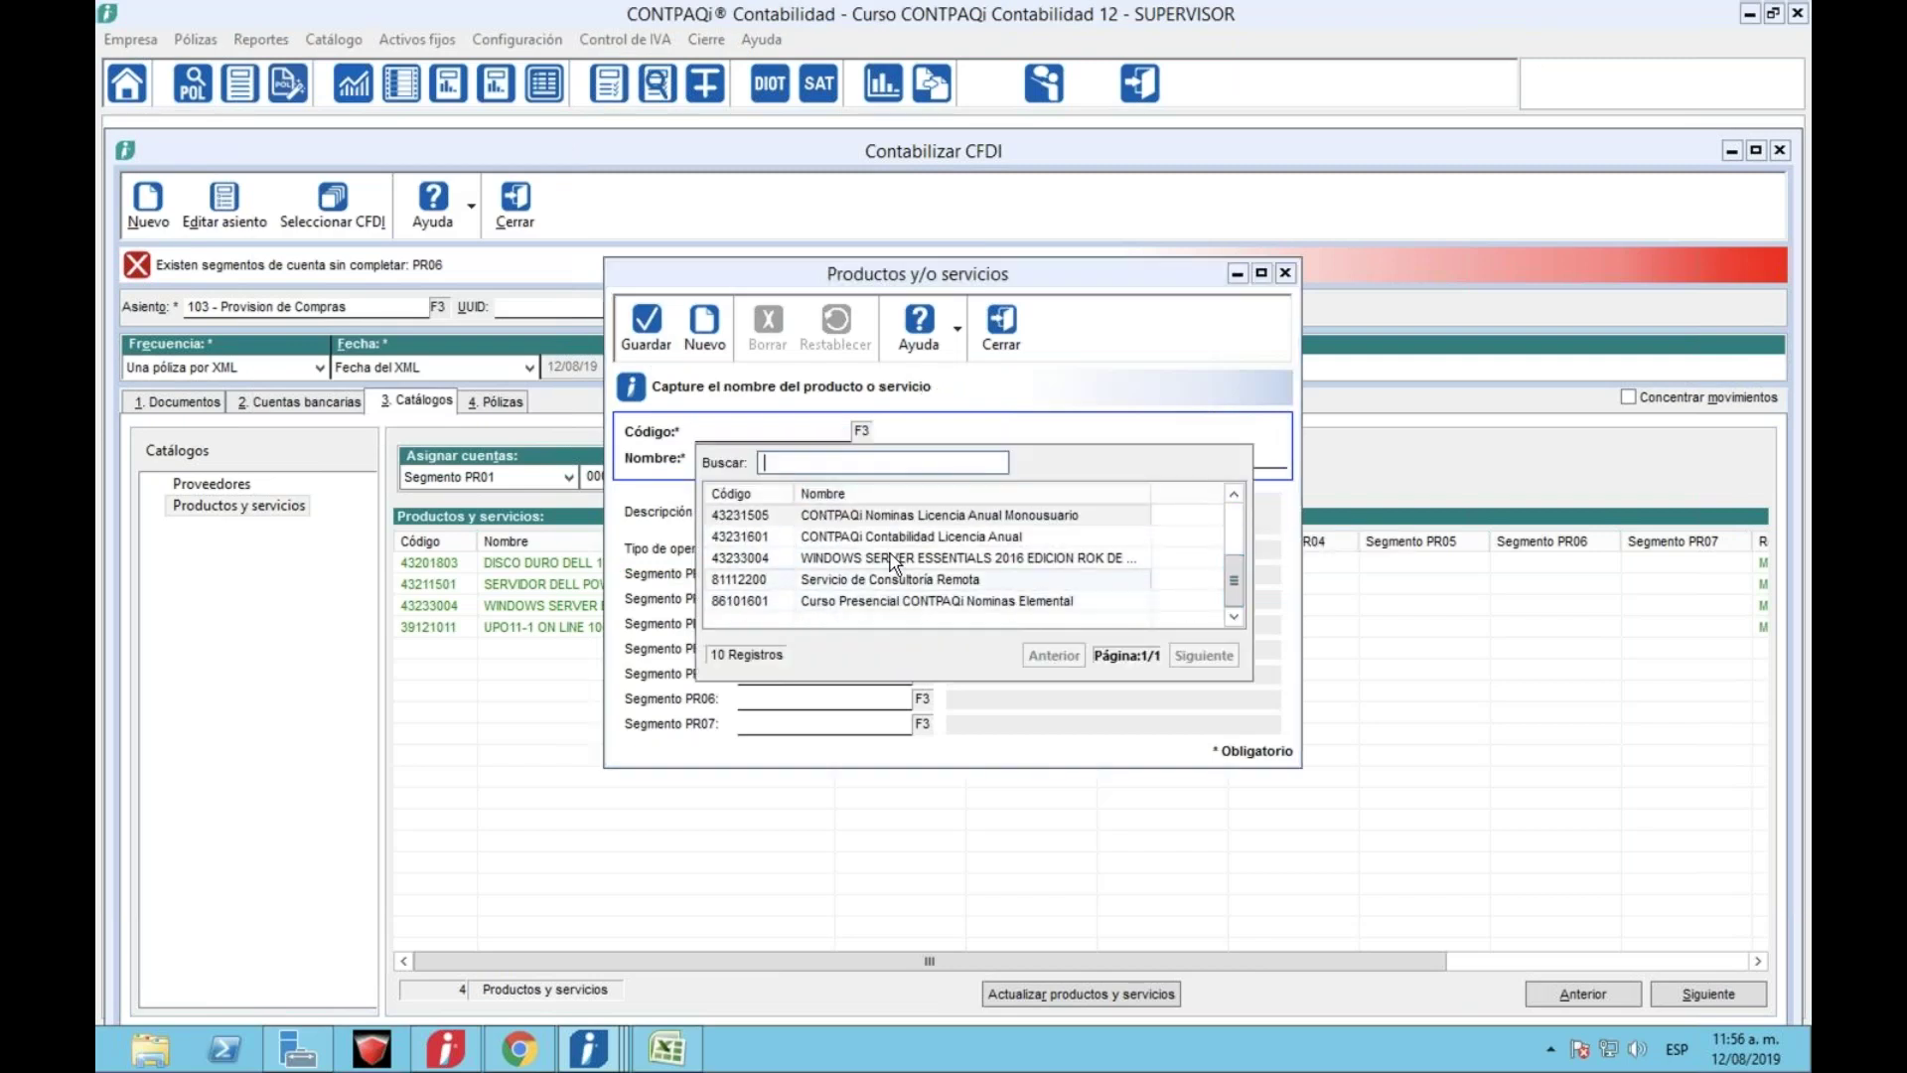
double_click(851, 557)
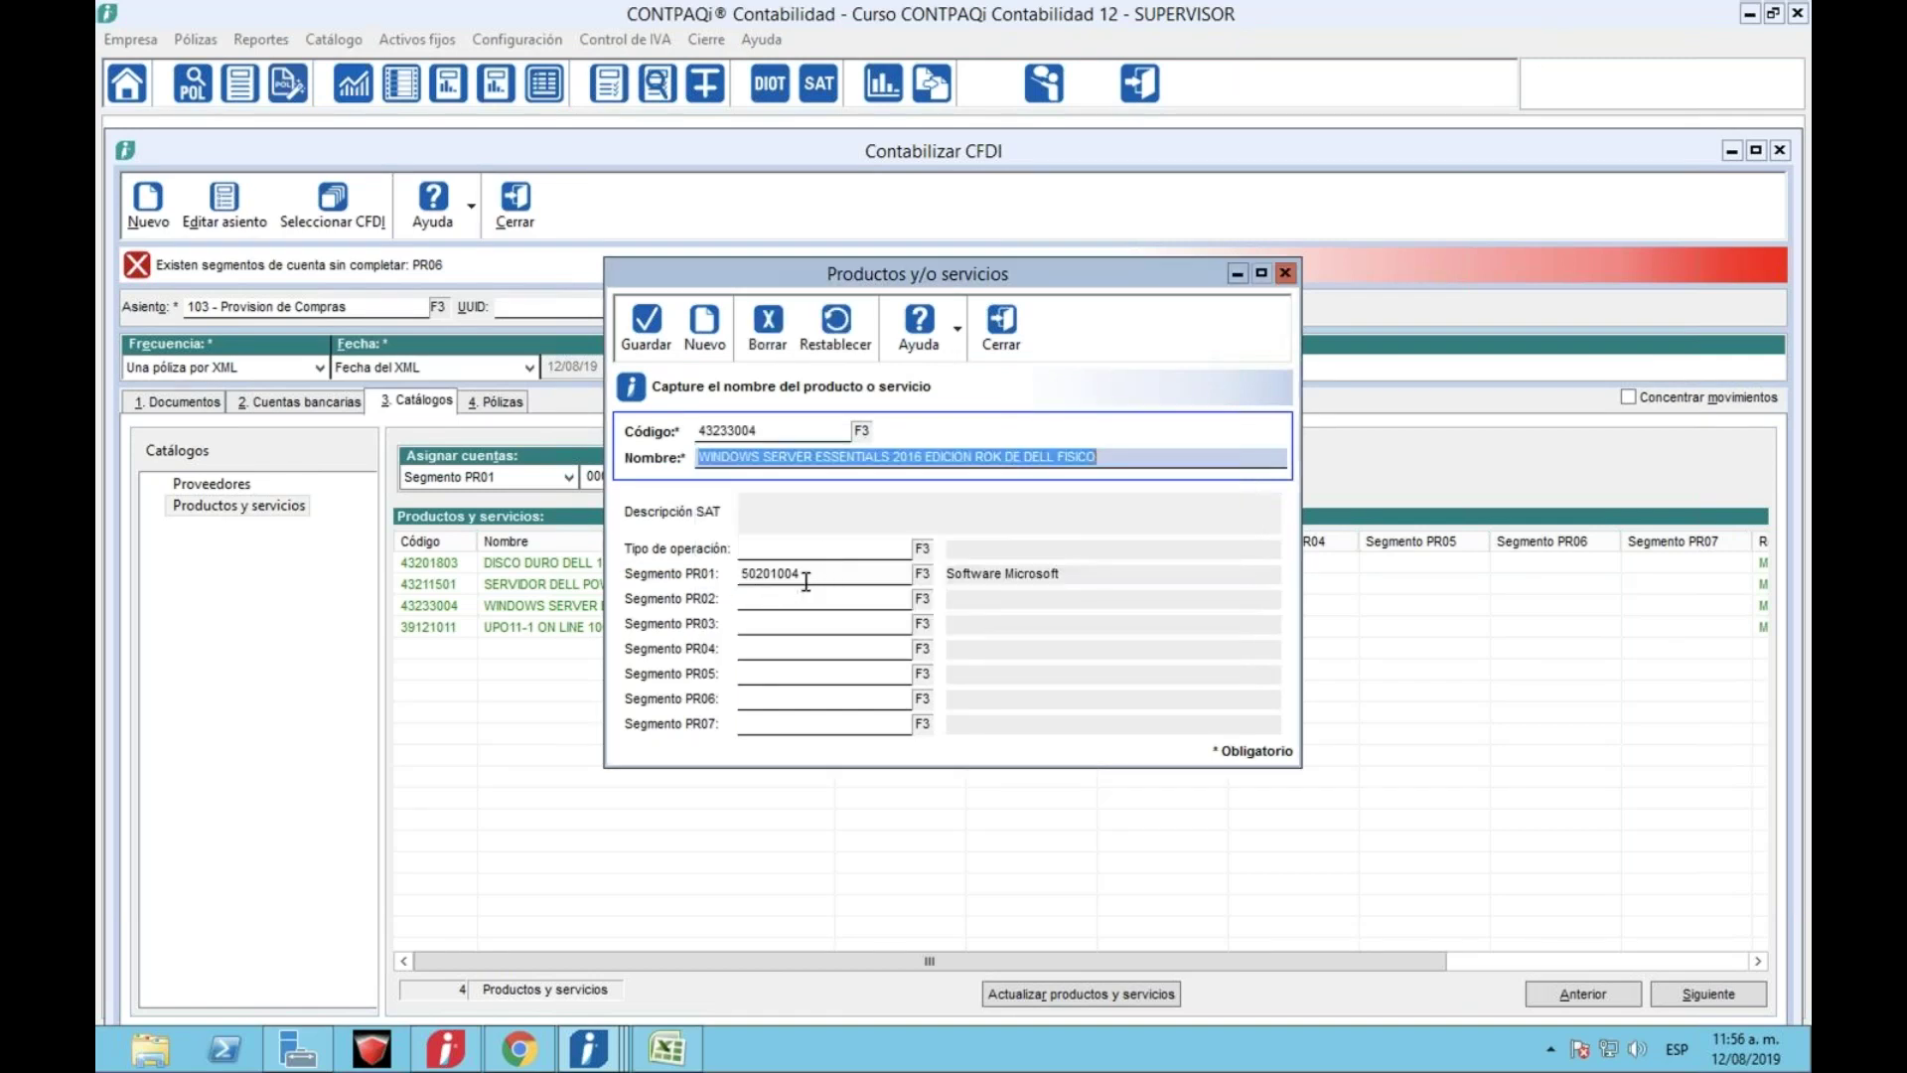
key(Tab)
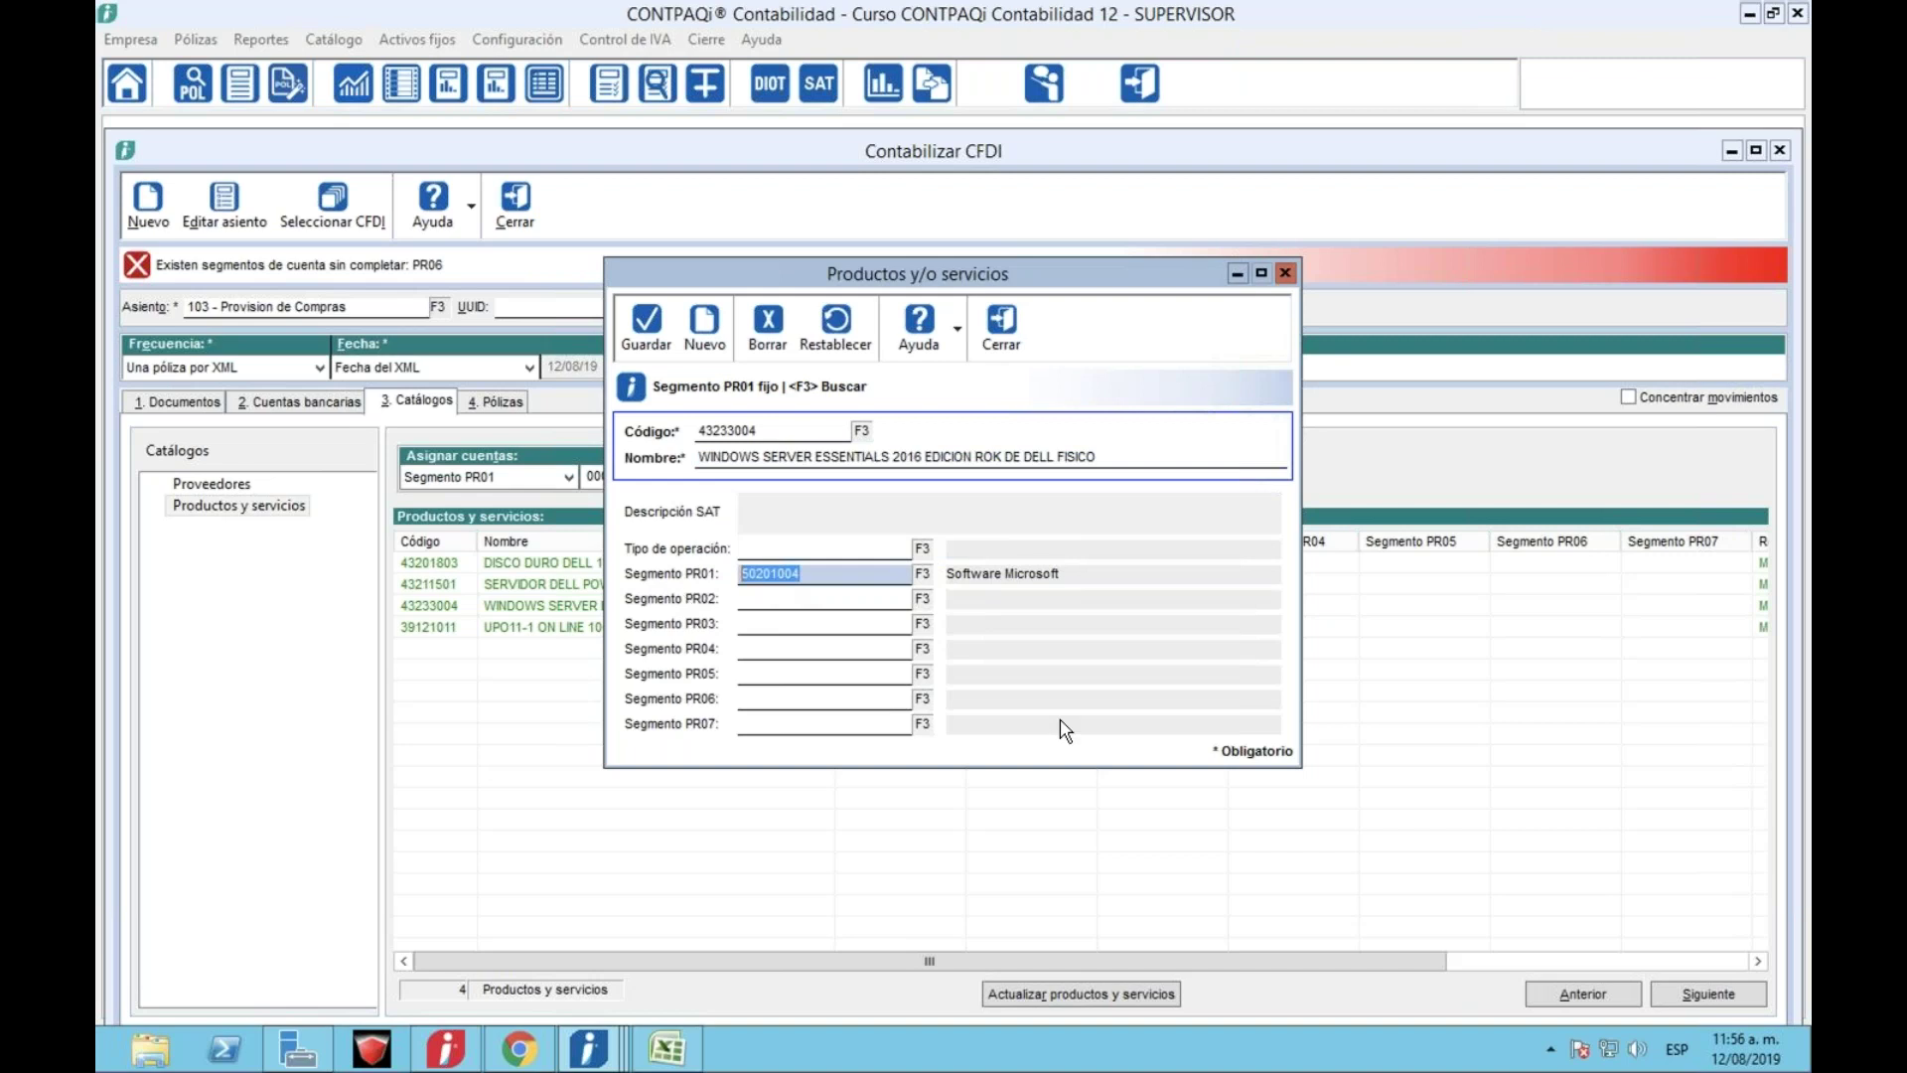
click(1001, 328)
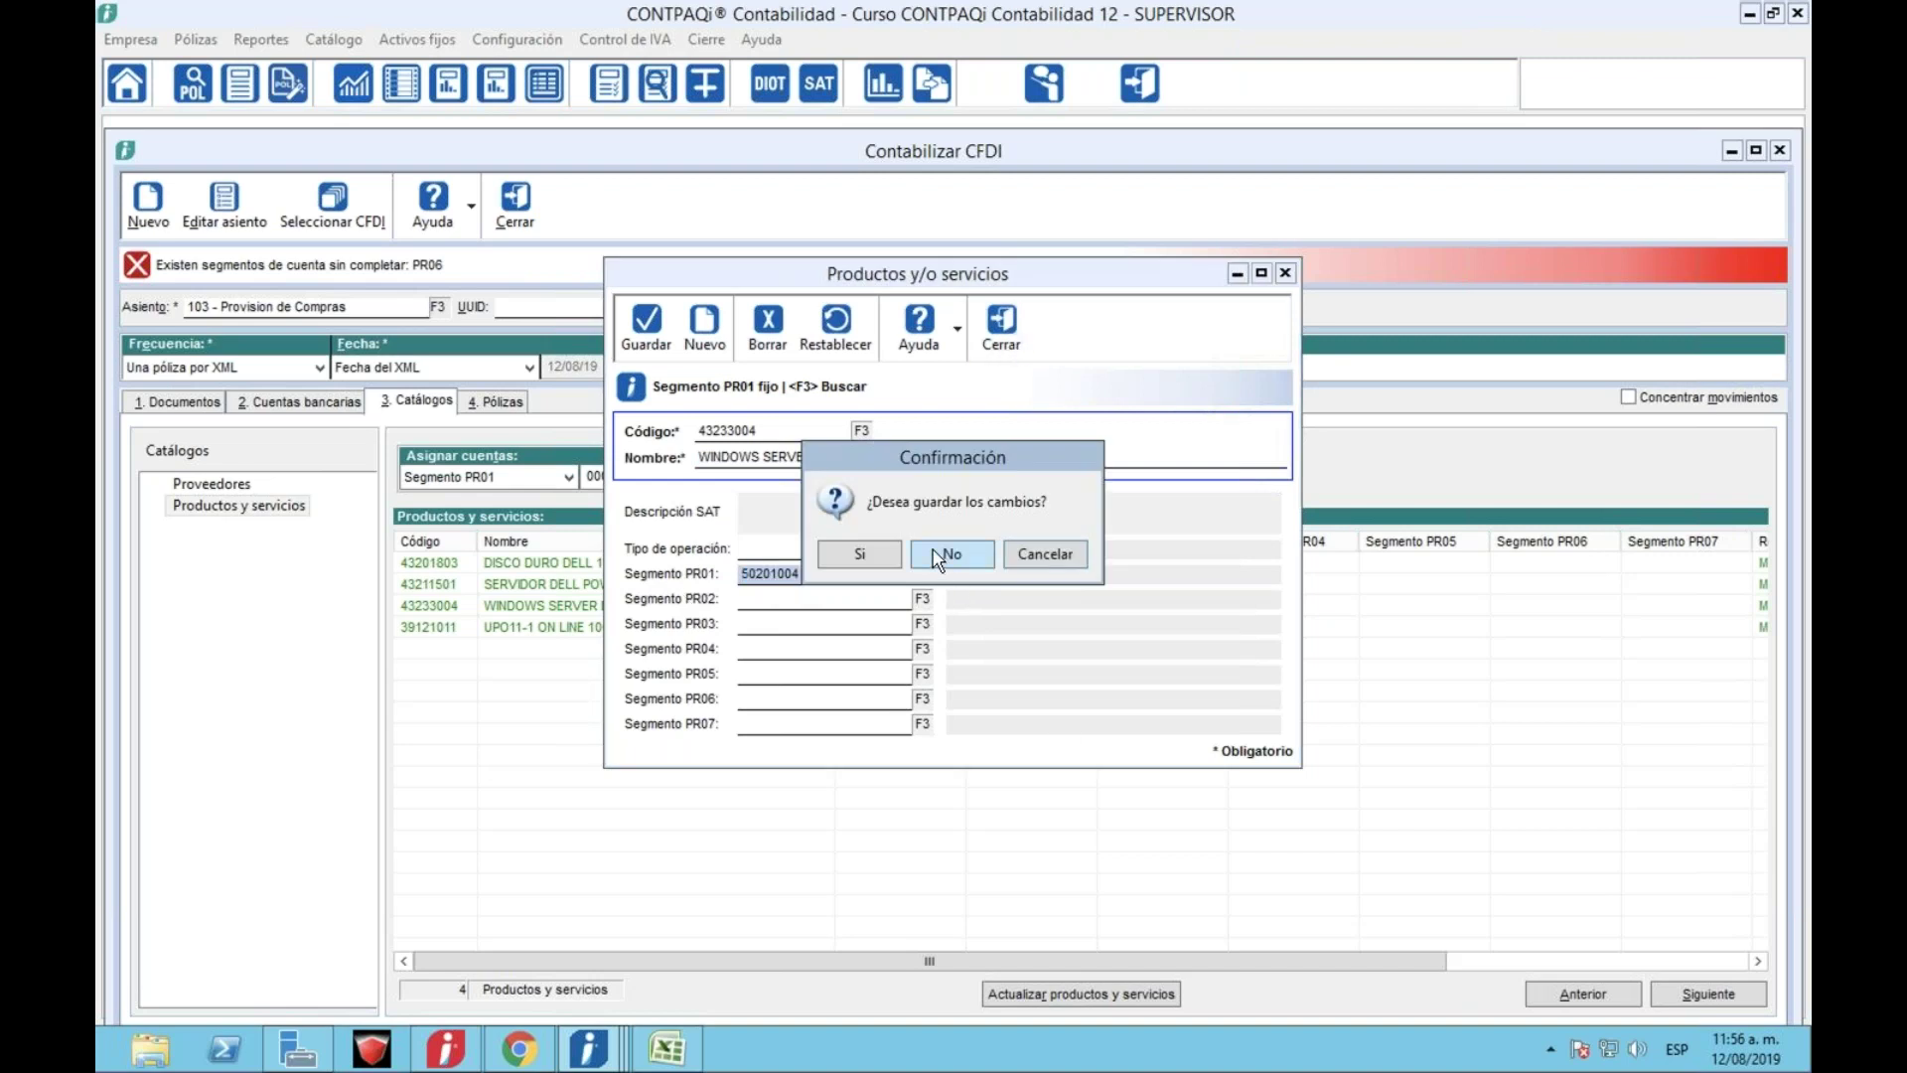
click(937, 559)
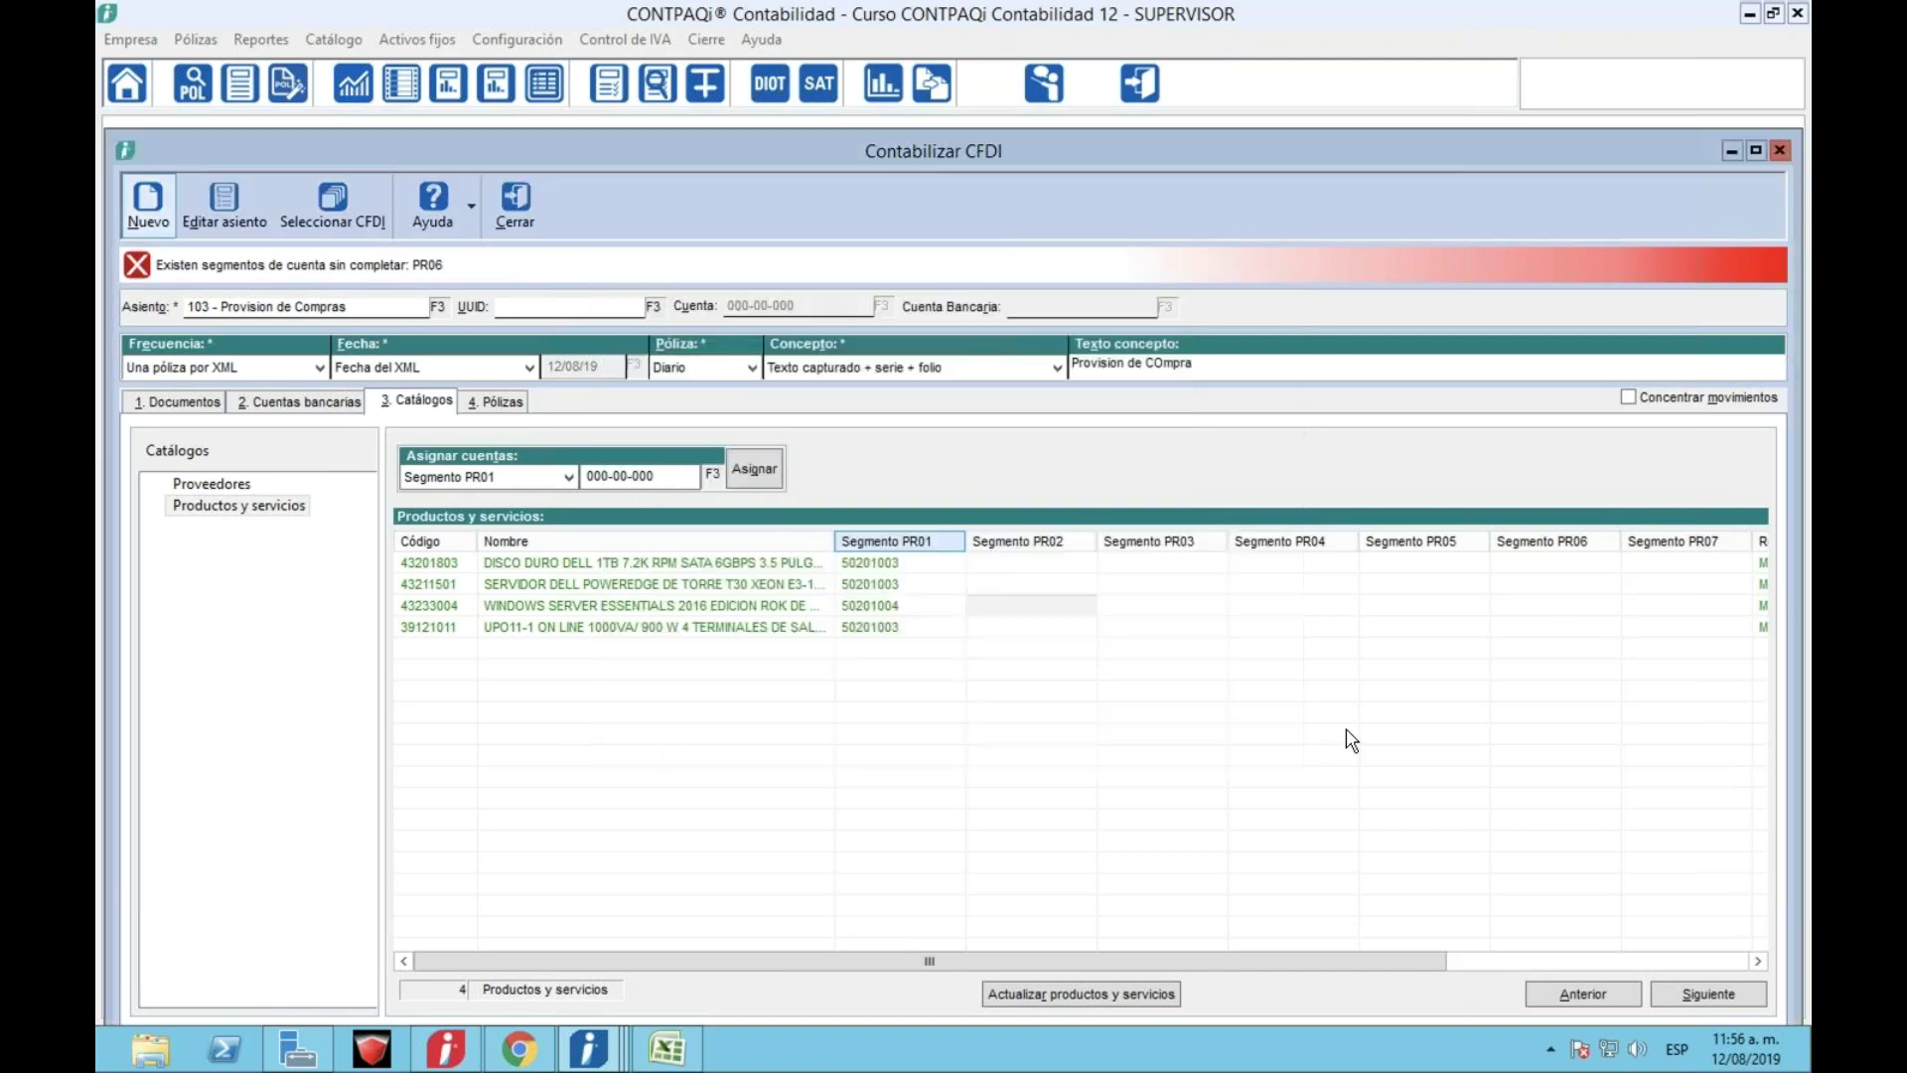
click(1691, 991)
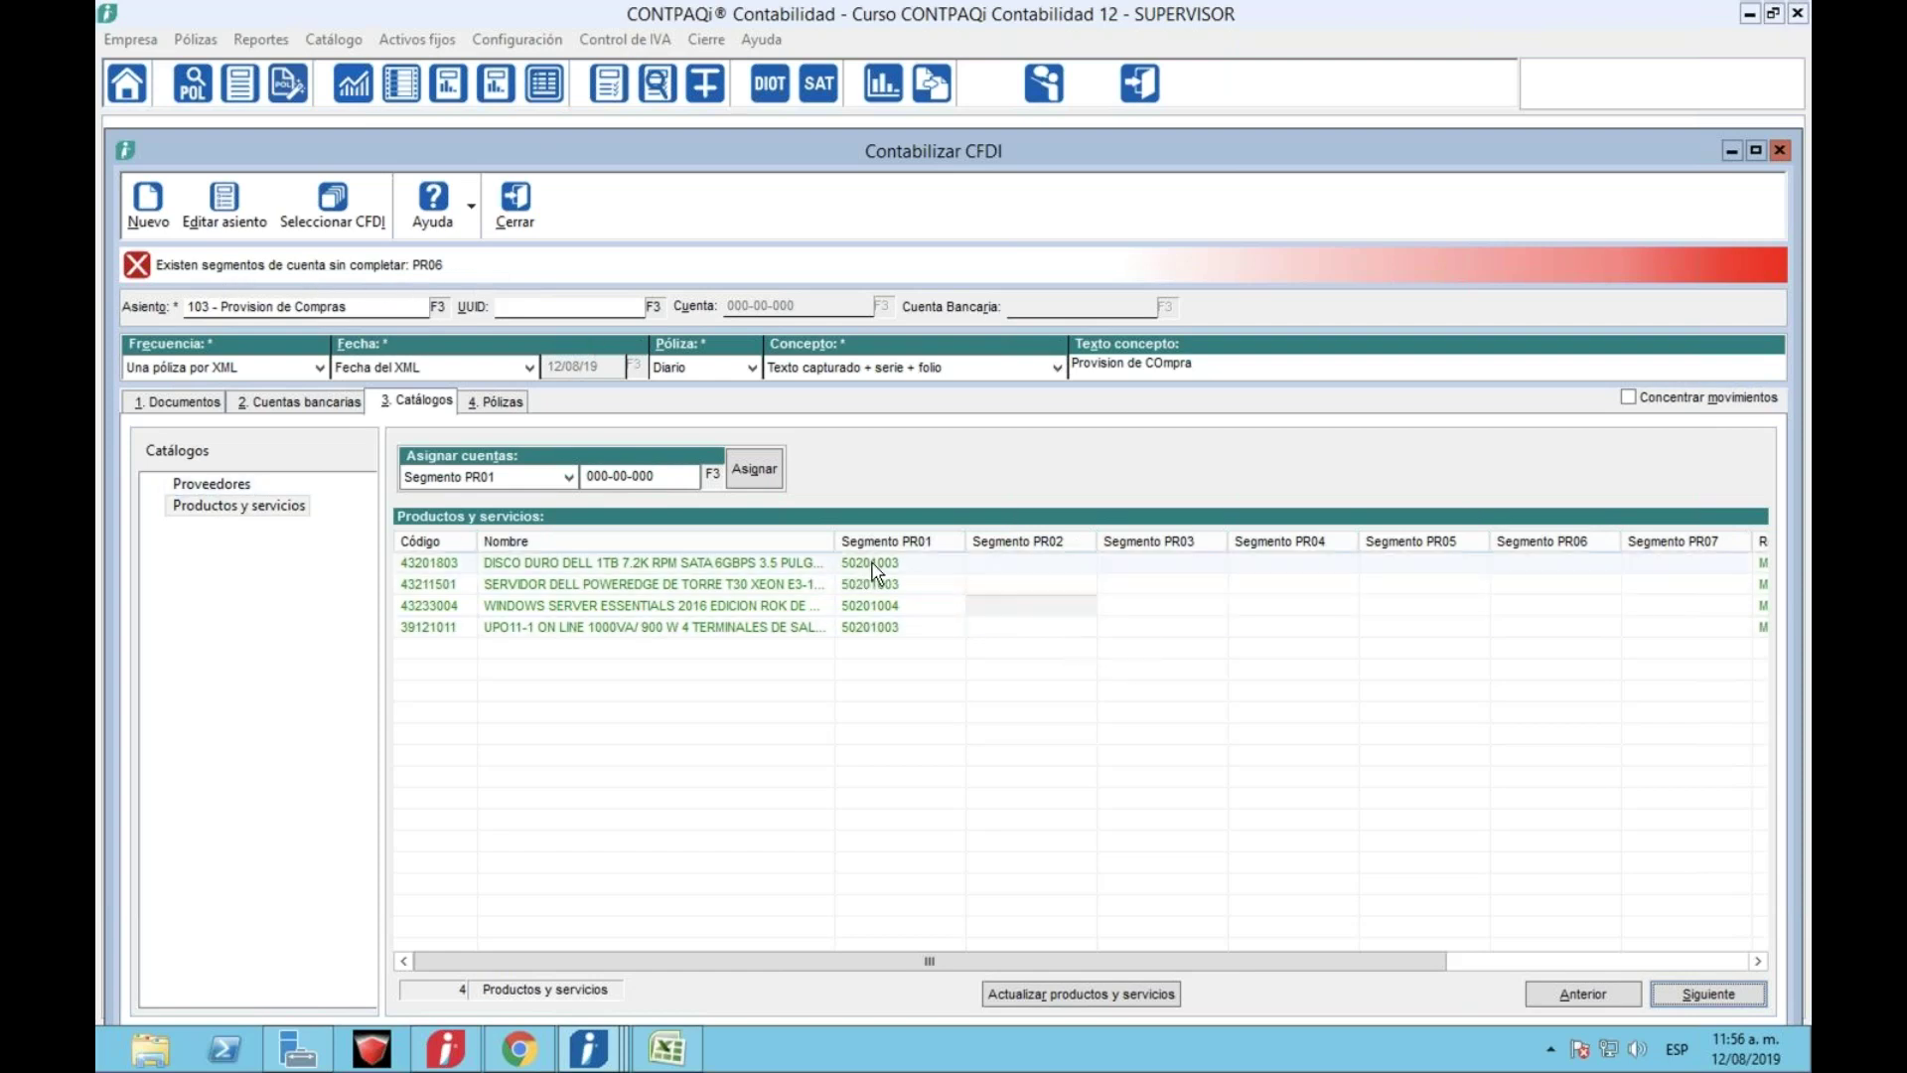
Fill Segmento PR06 with 50201003 for rows 1, 2 and 4, and 50201004 for row 3.
click(902, 564)
click(906, 563)
key(ctrl+c)
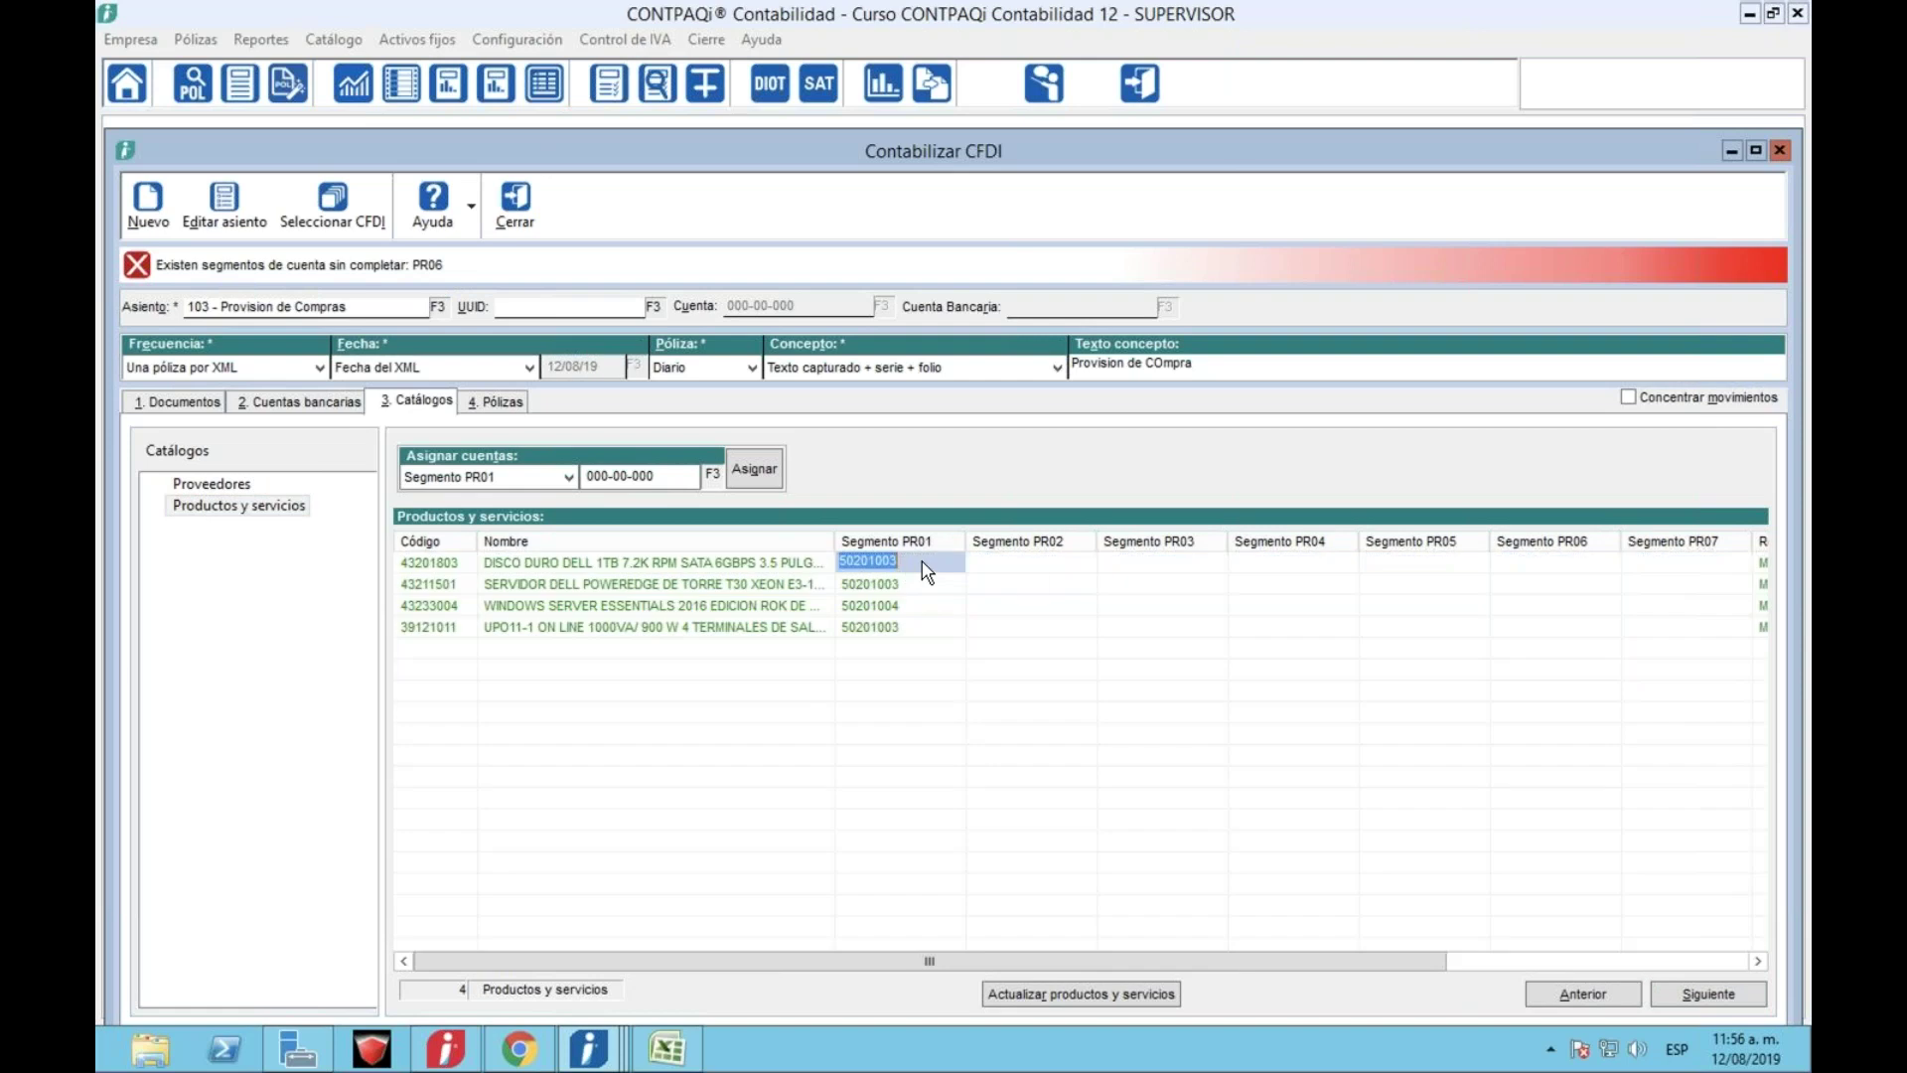
click(1578, 570)
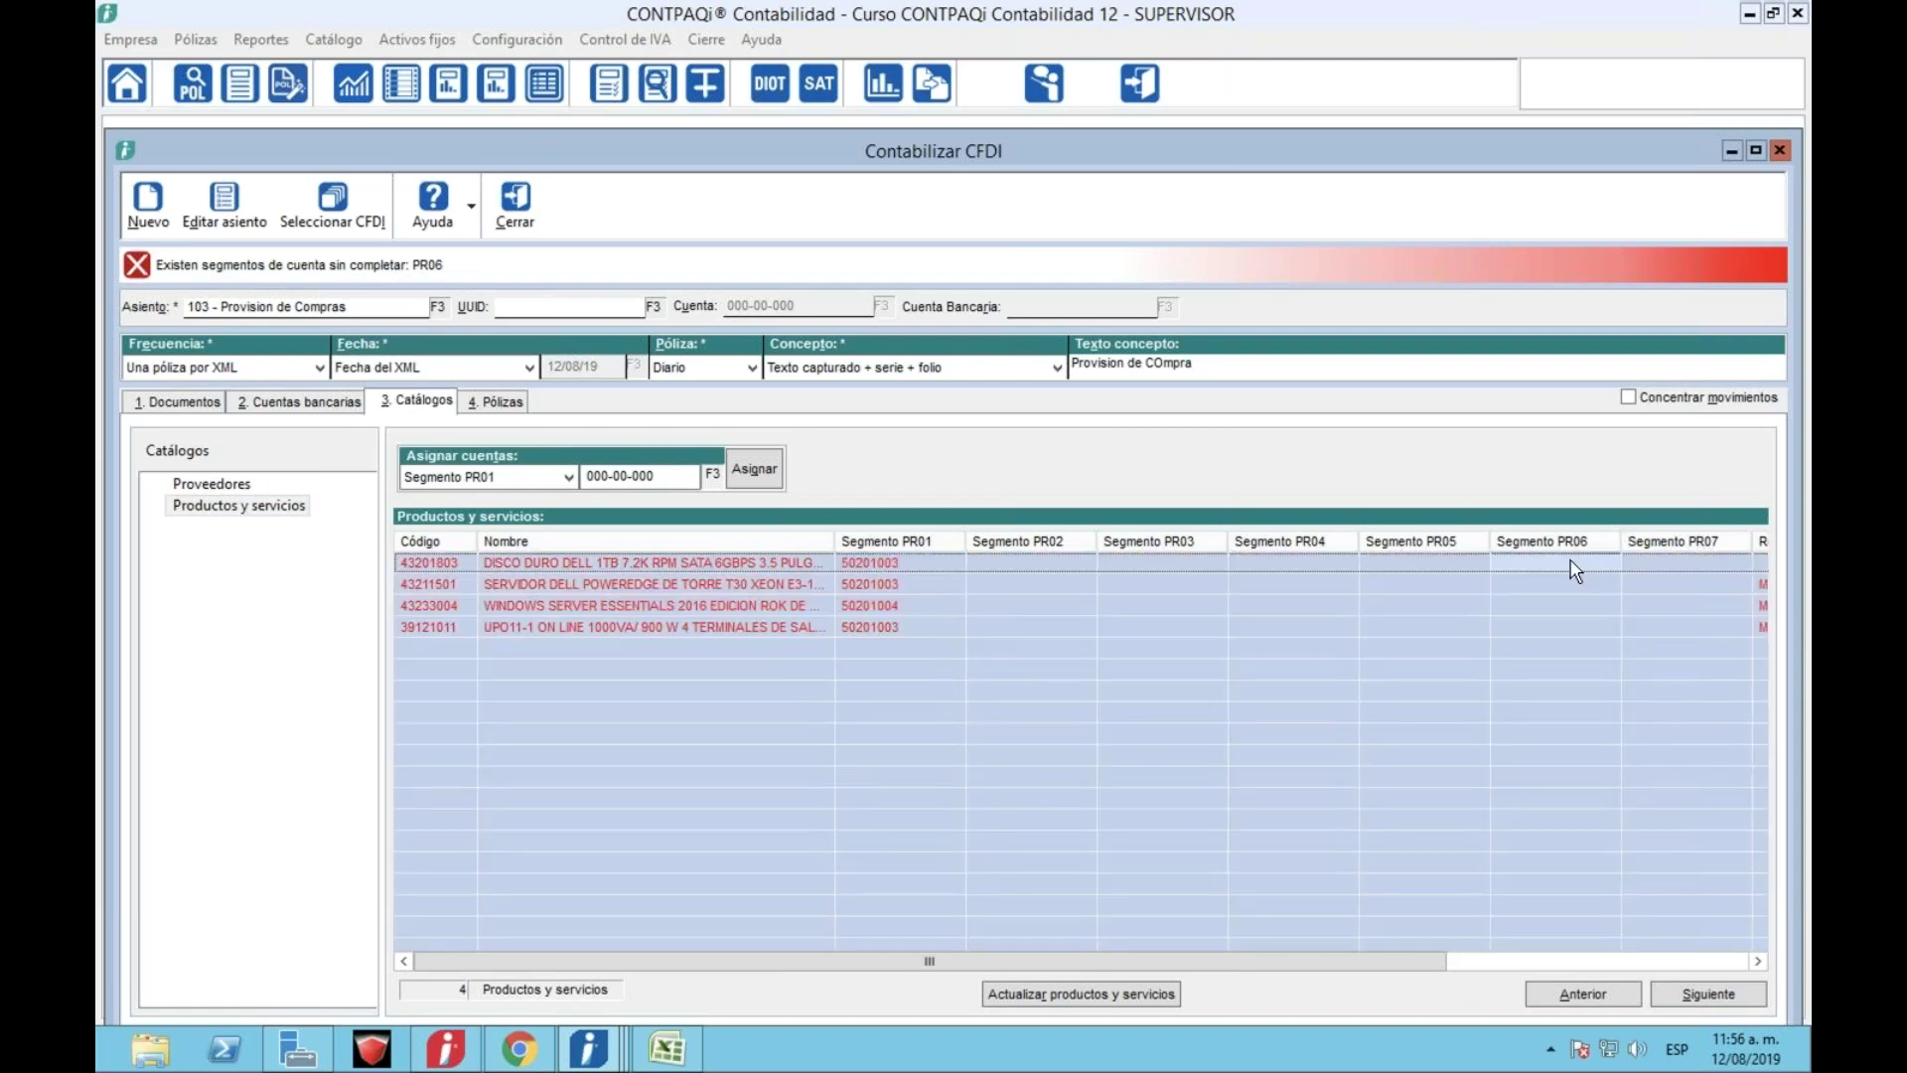
click(1578, 571)
key(ctrl+v)
click(1538, 586)
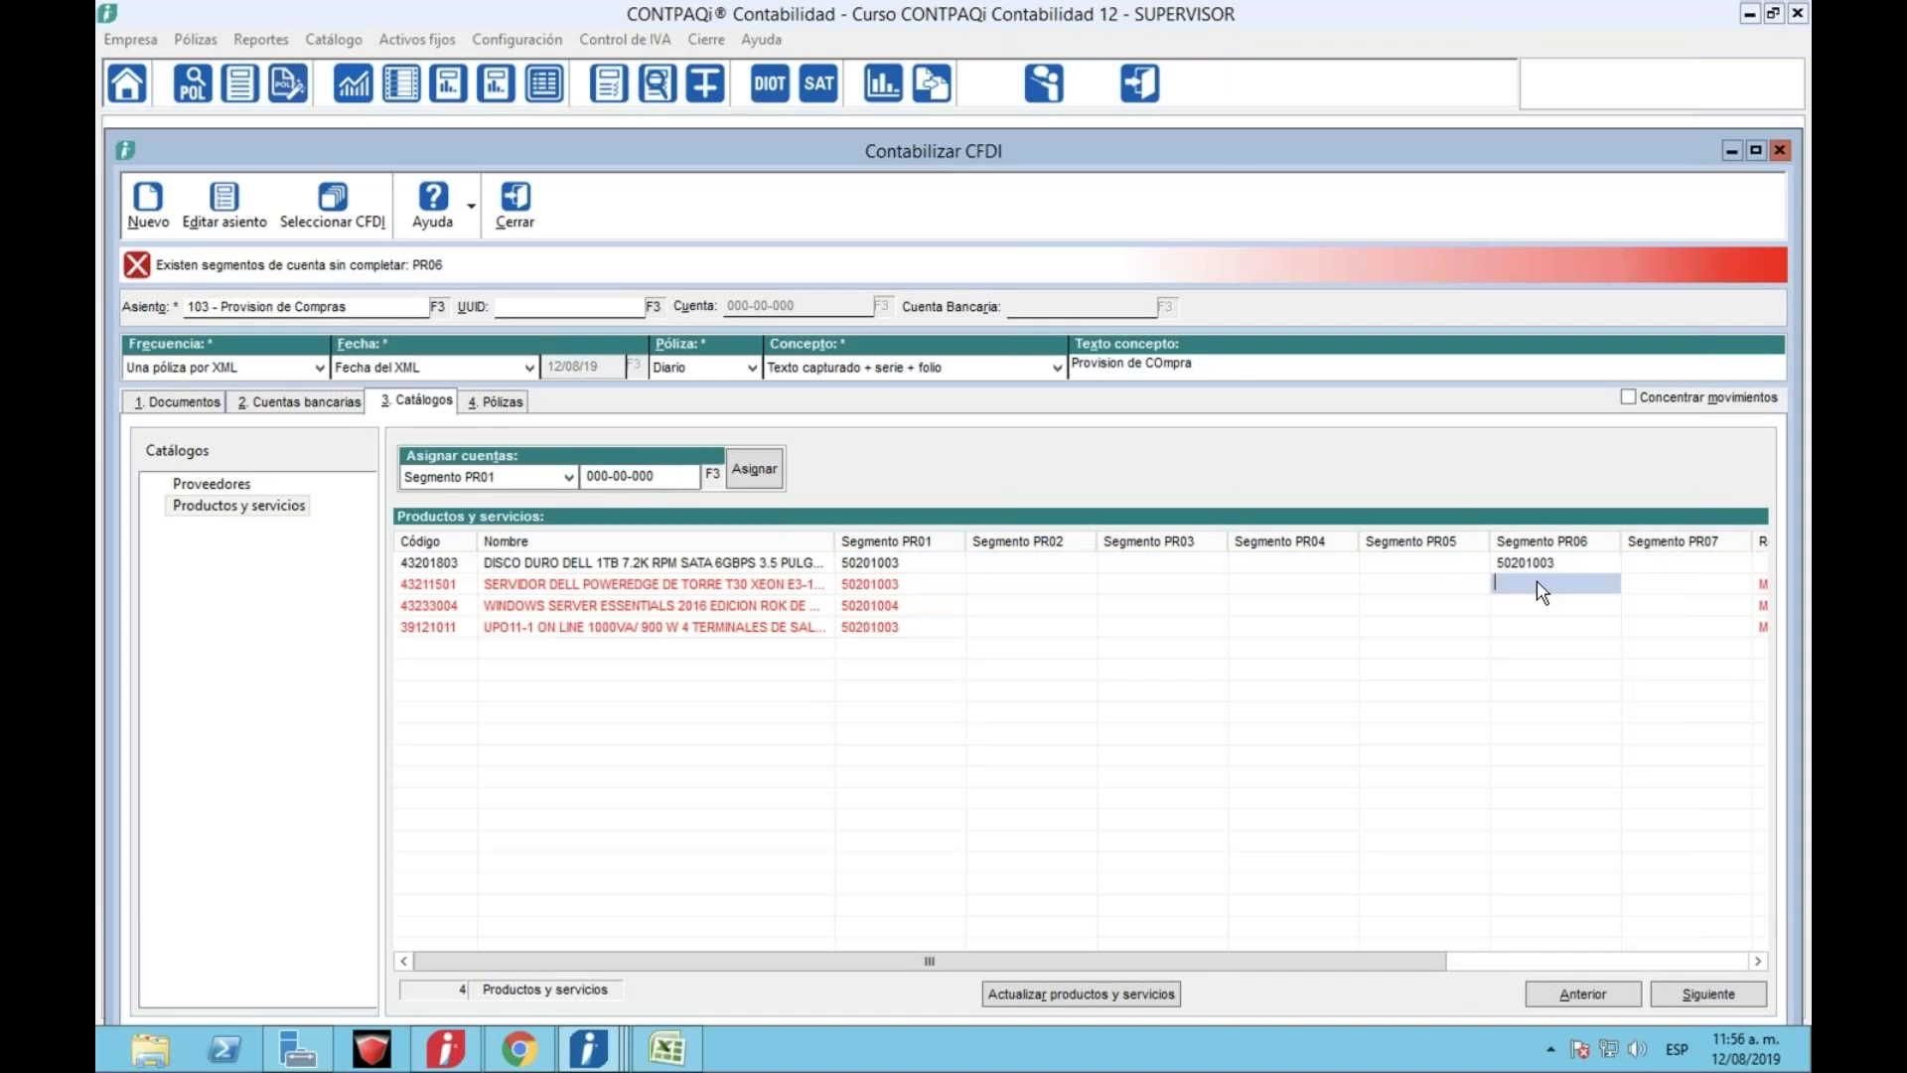
key(ctrl+v)
click(1530, 628)
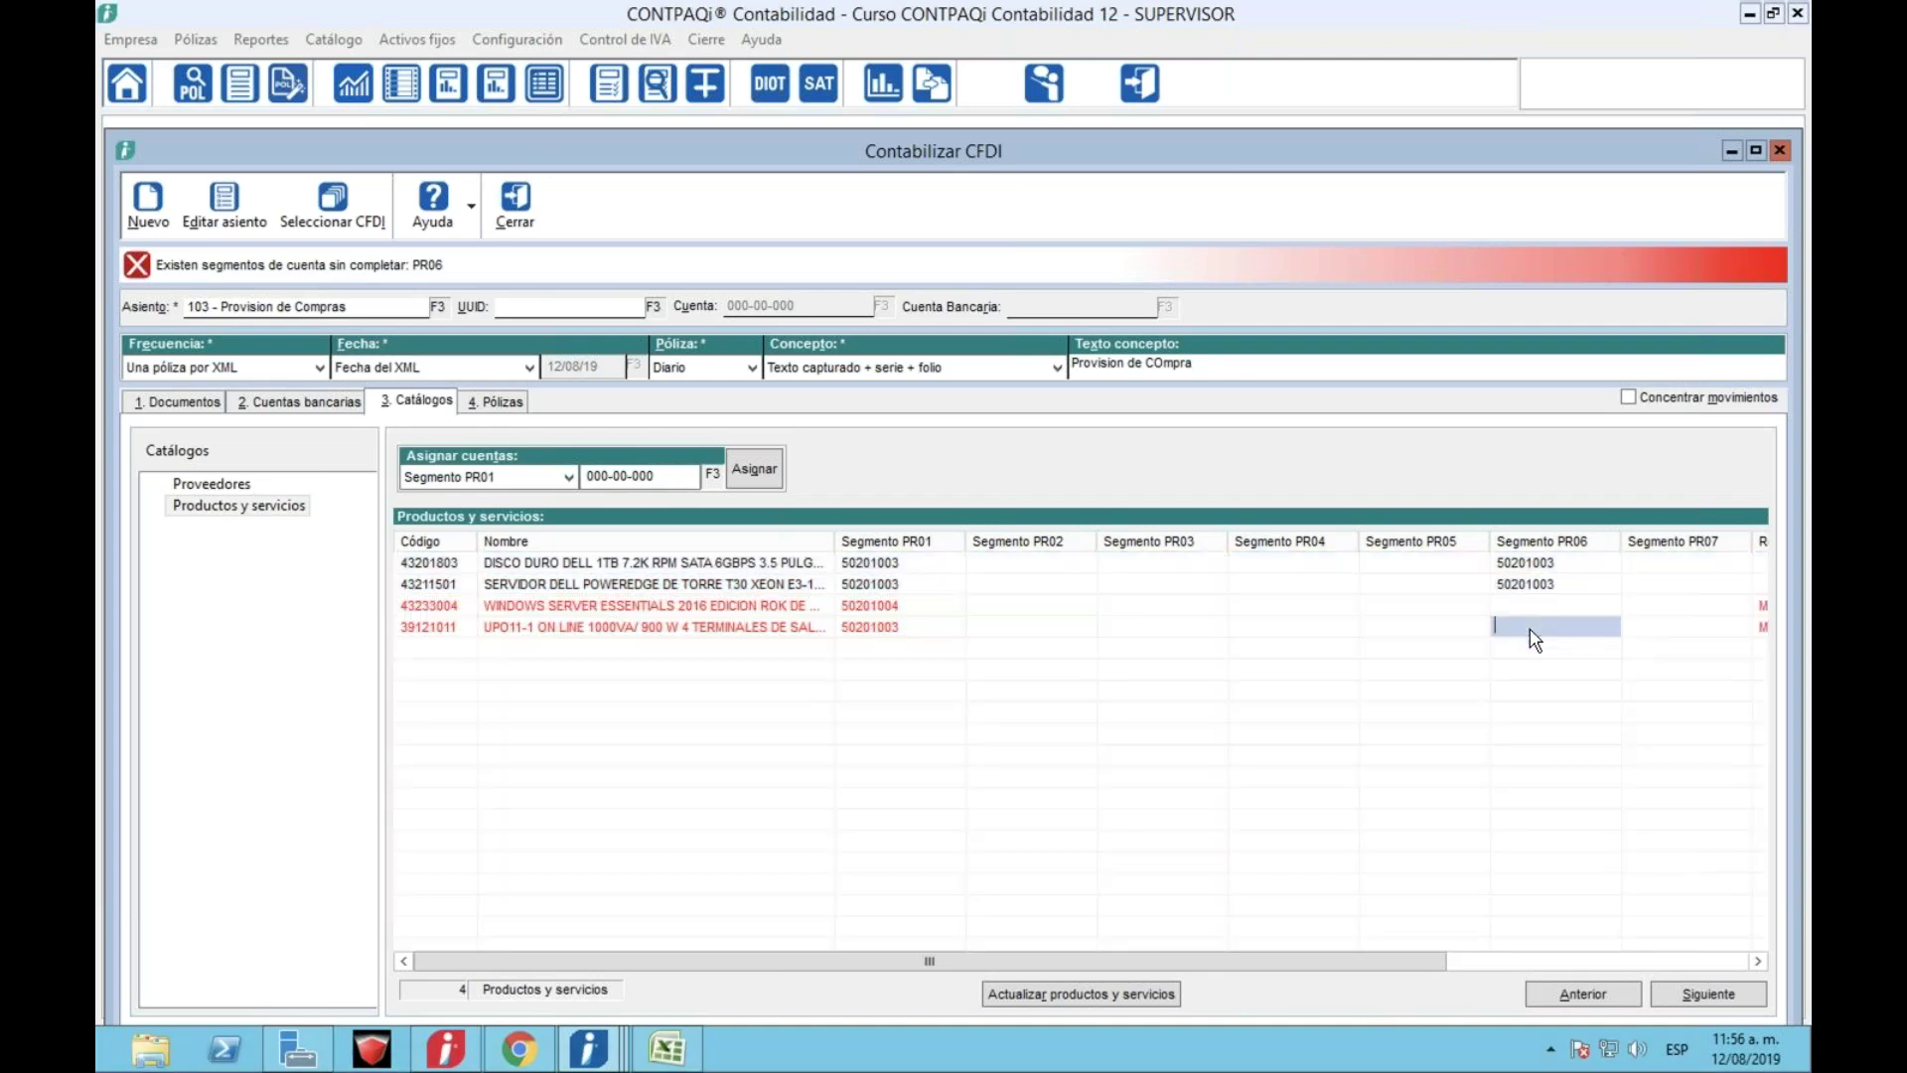
key(ctrl+v)
click(1516, 606)
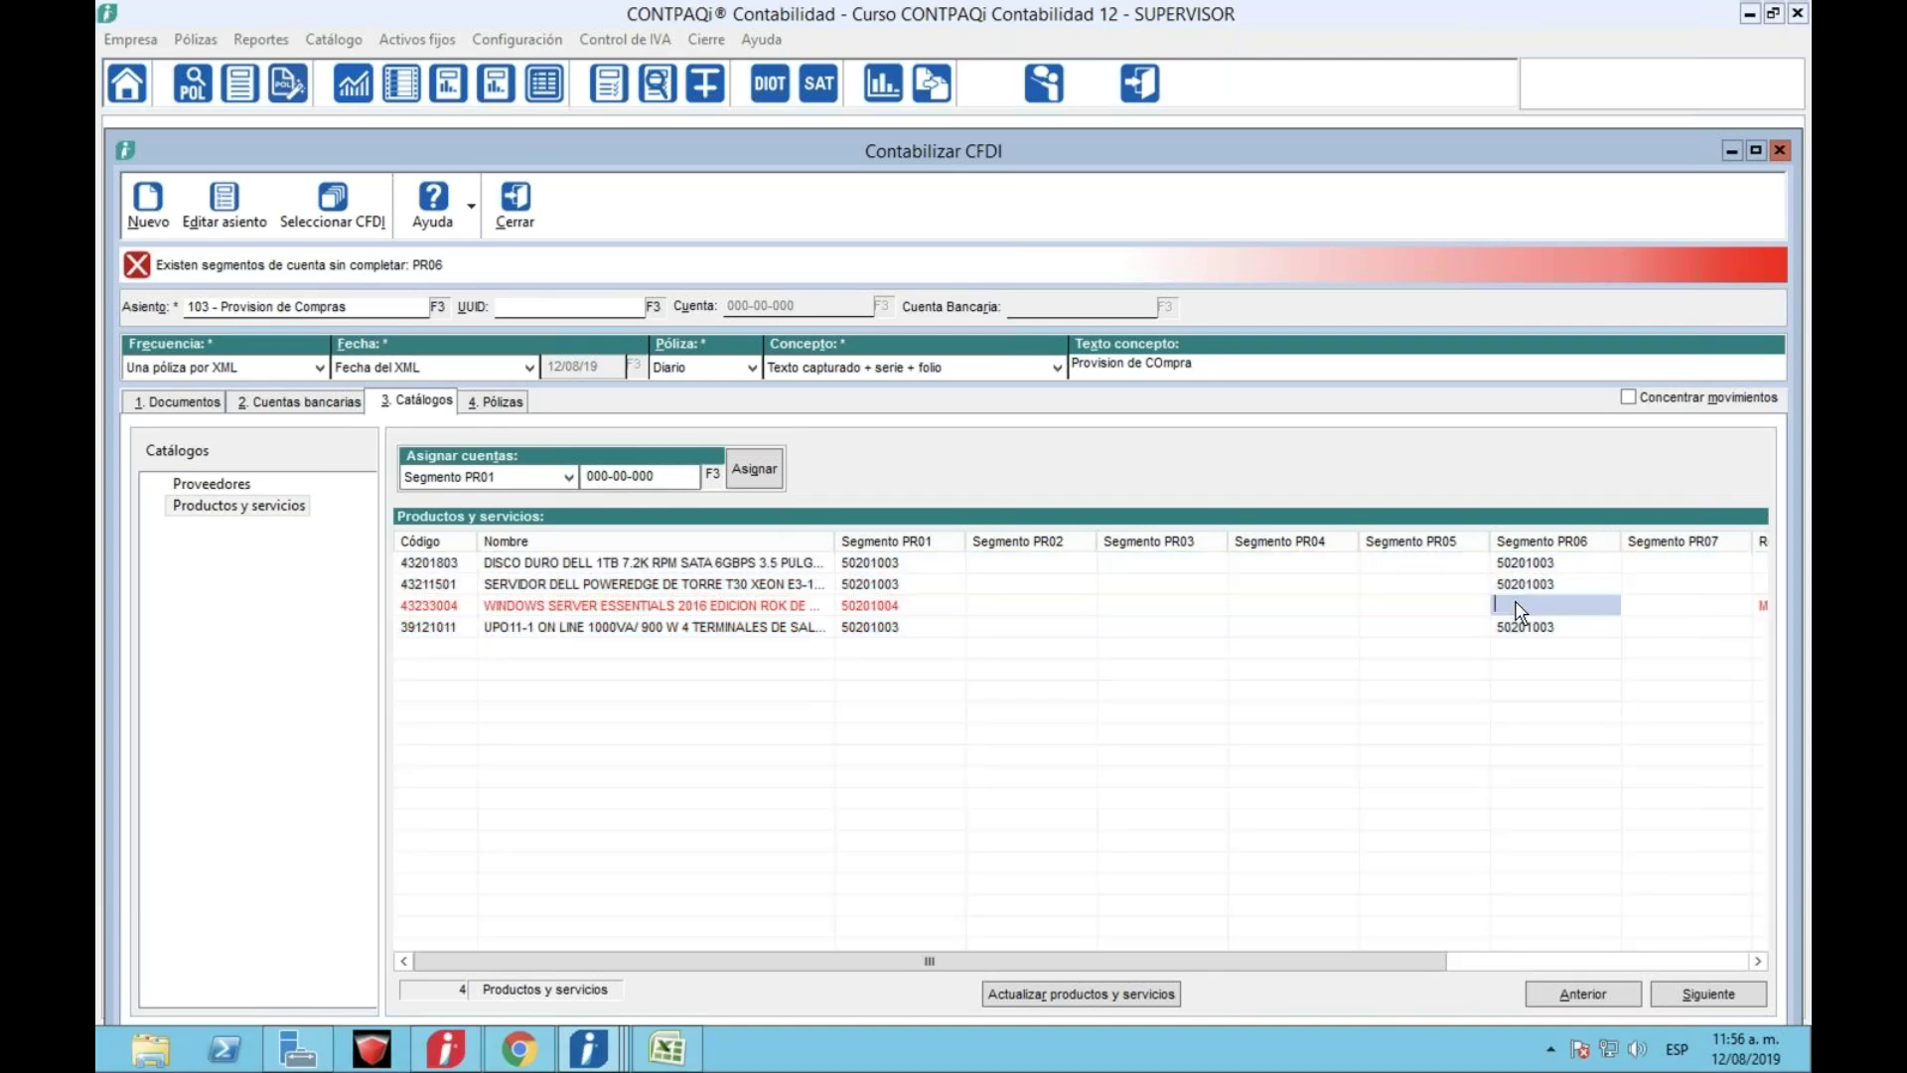
text(50201004)
key(Tab)
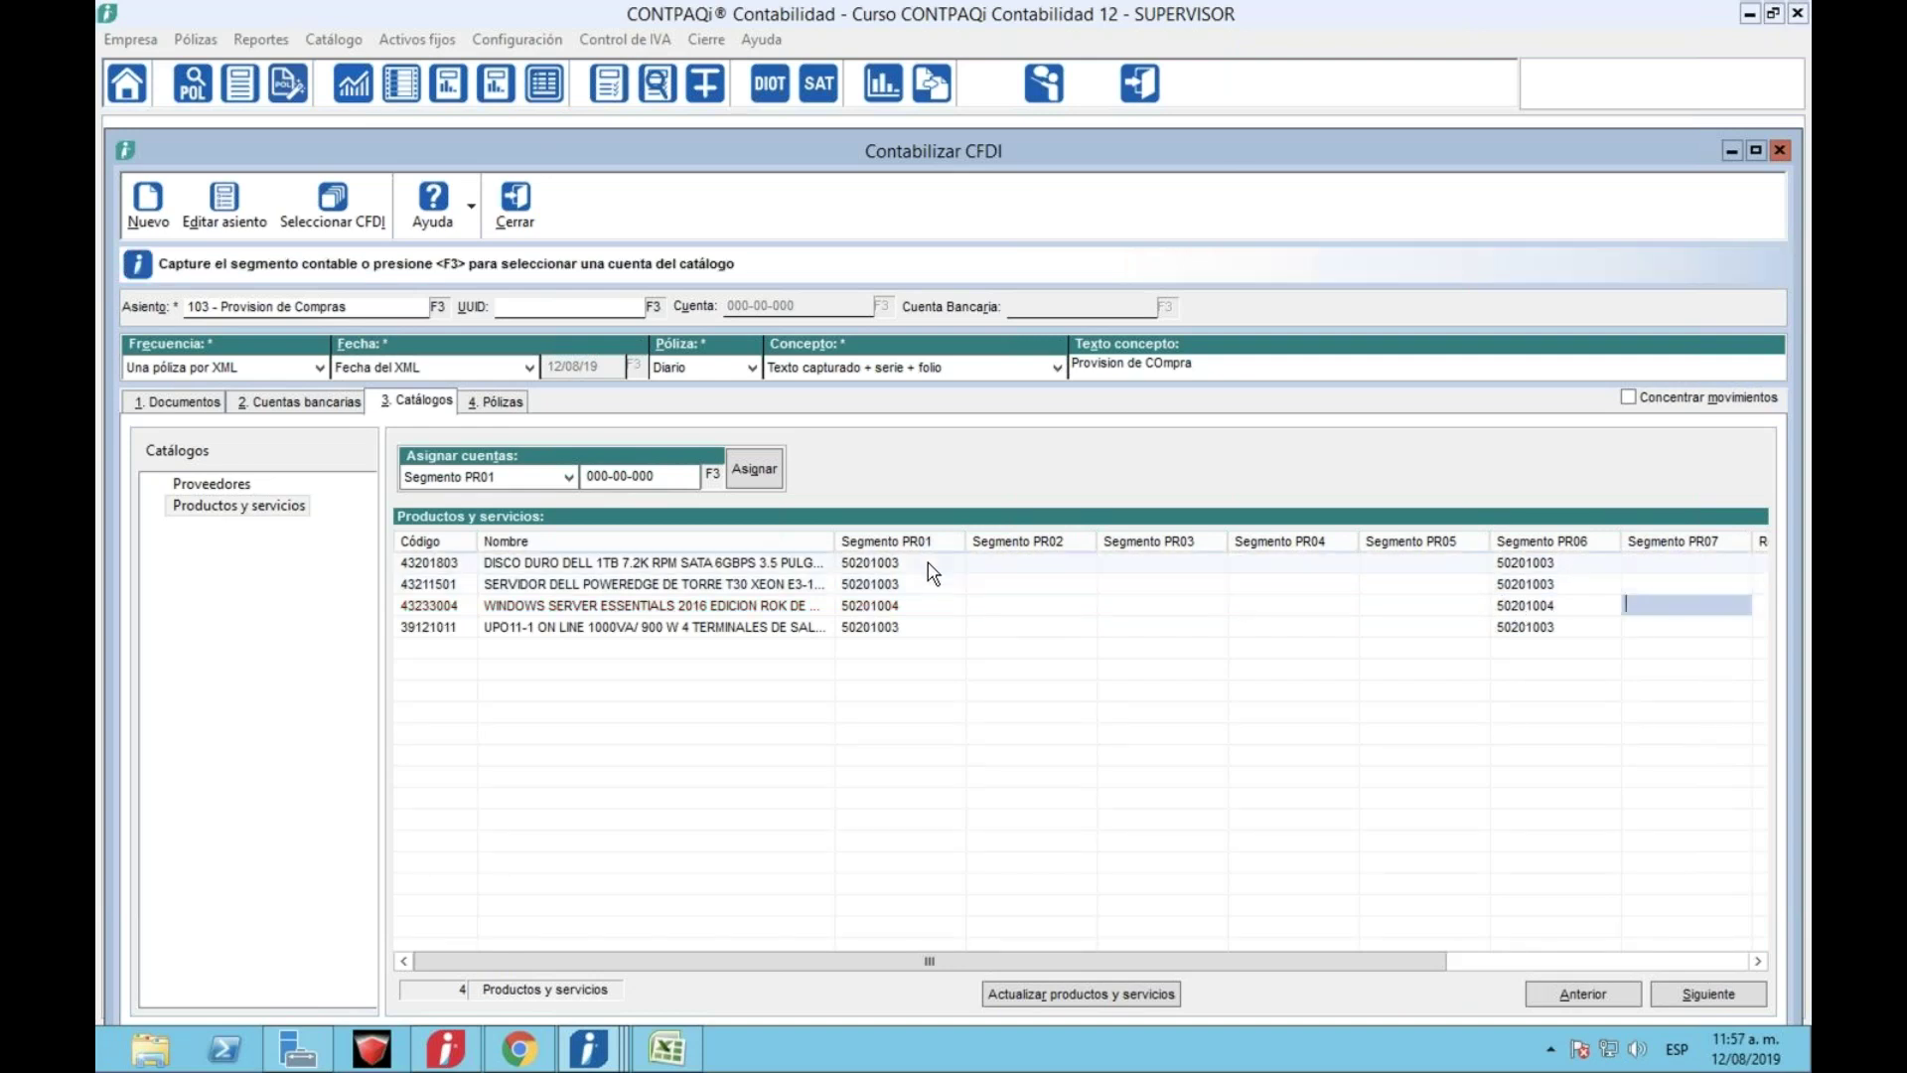
Clear all four PR01 values and update the product catalogue.
click(924, 562)
key(BackSpace)
click(912, 583)
key(BackSpace)
click(894, 606)
key(BackSpace)
click(880, 626)
key(BackSpace)
key(ctrl+a)
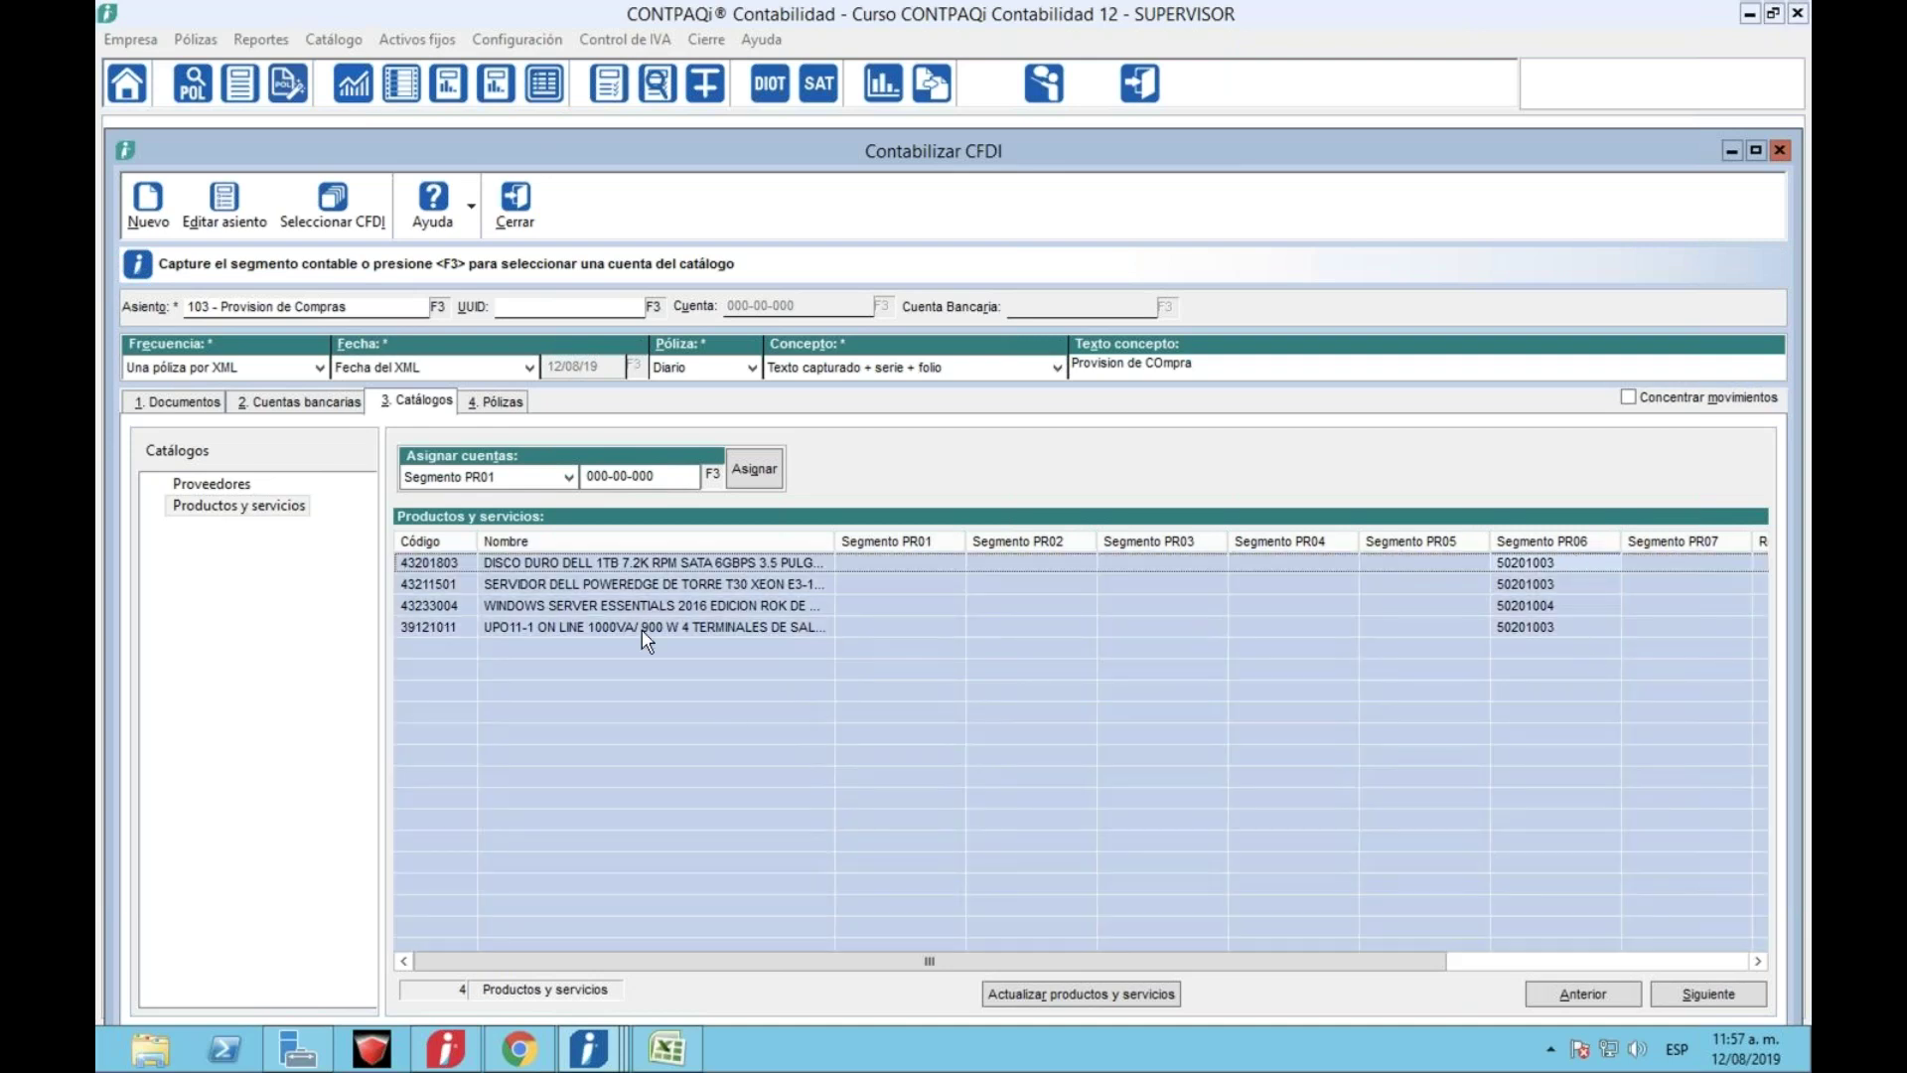
click(1116, 1000)
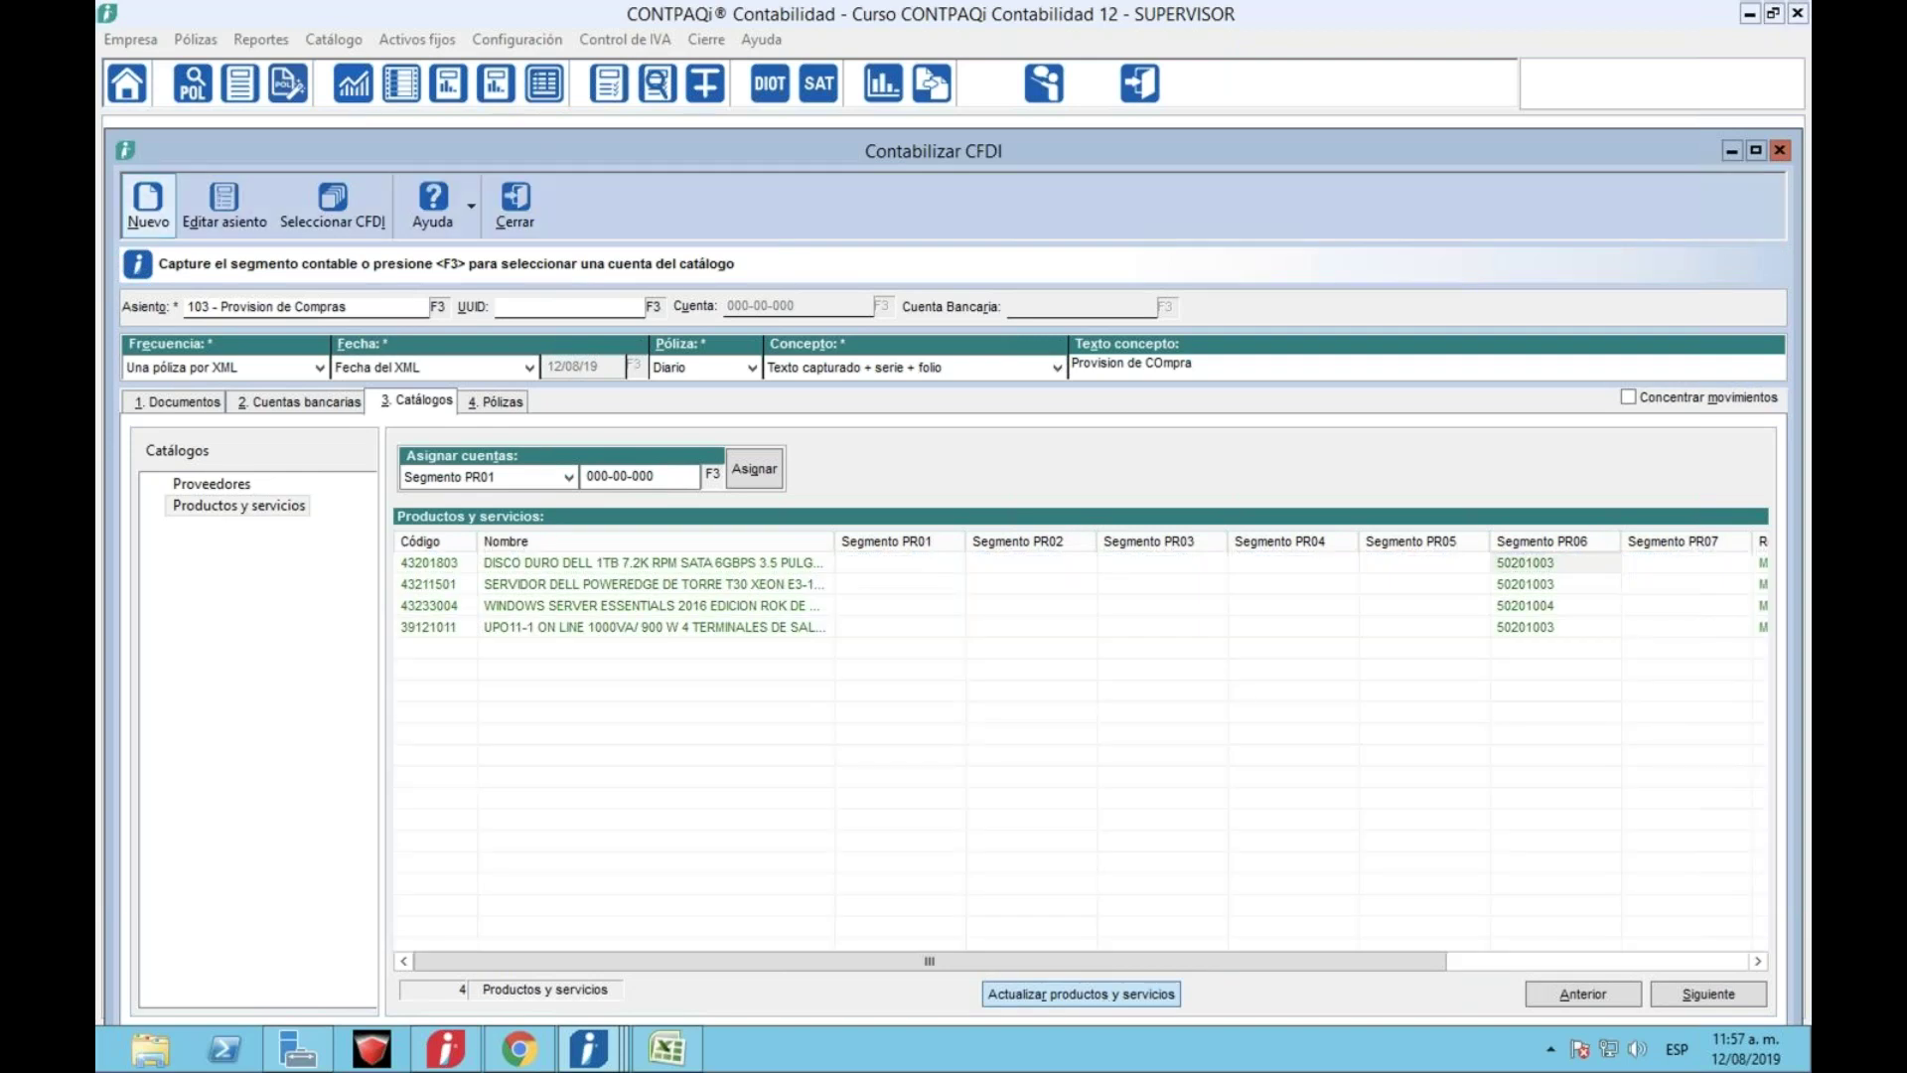
Review journal-entry template 103 before reaching the pólizas preview.
click(1667, 985)
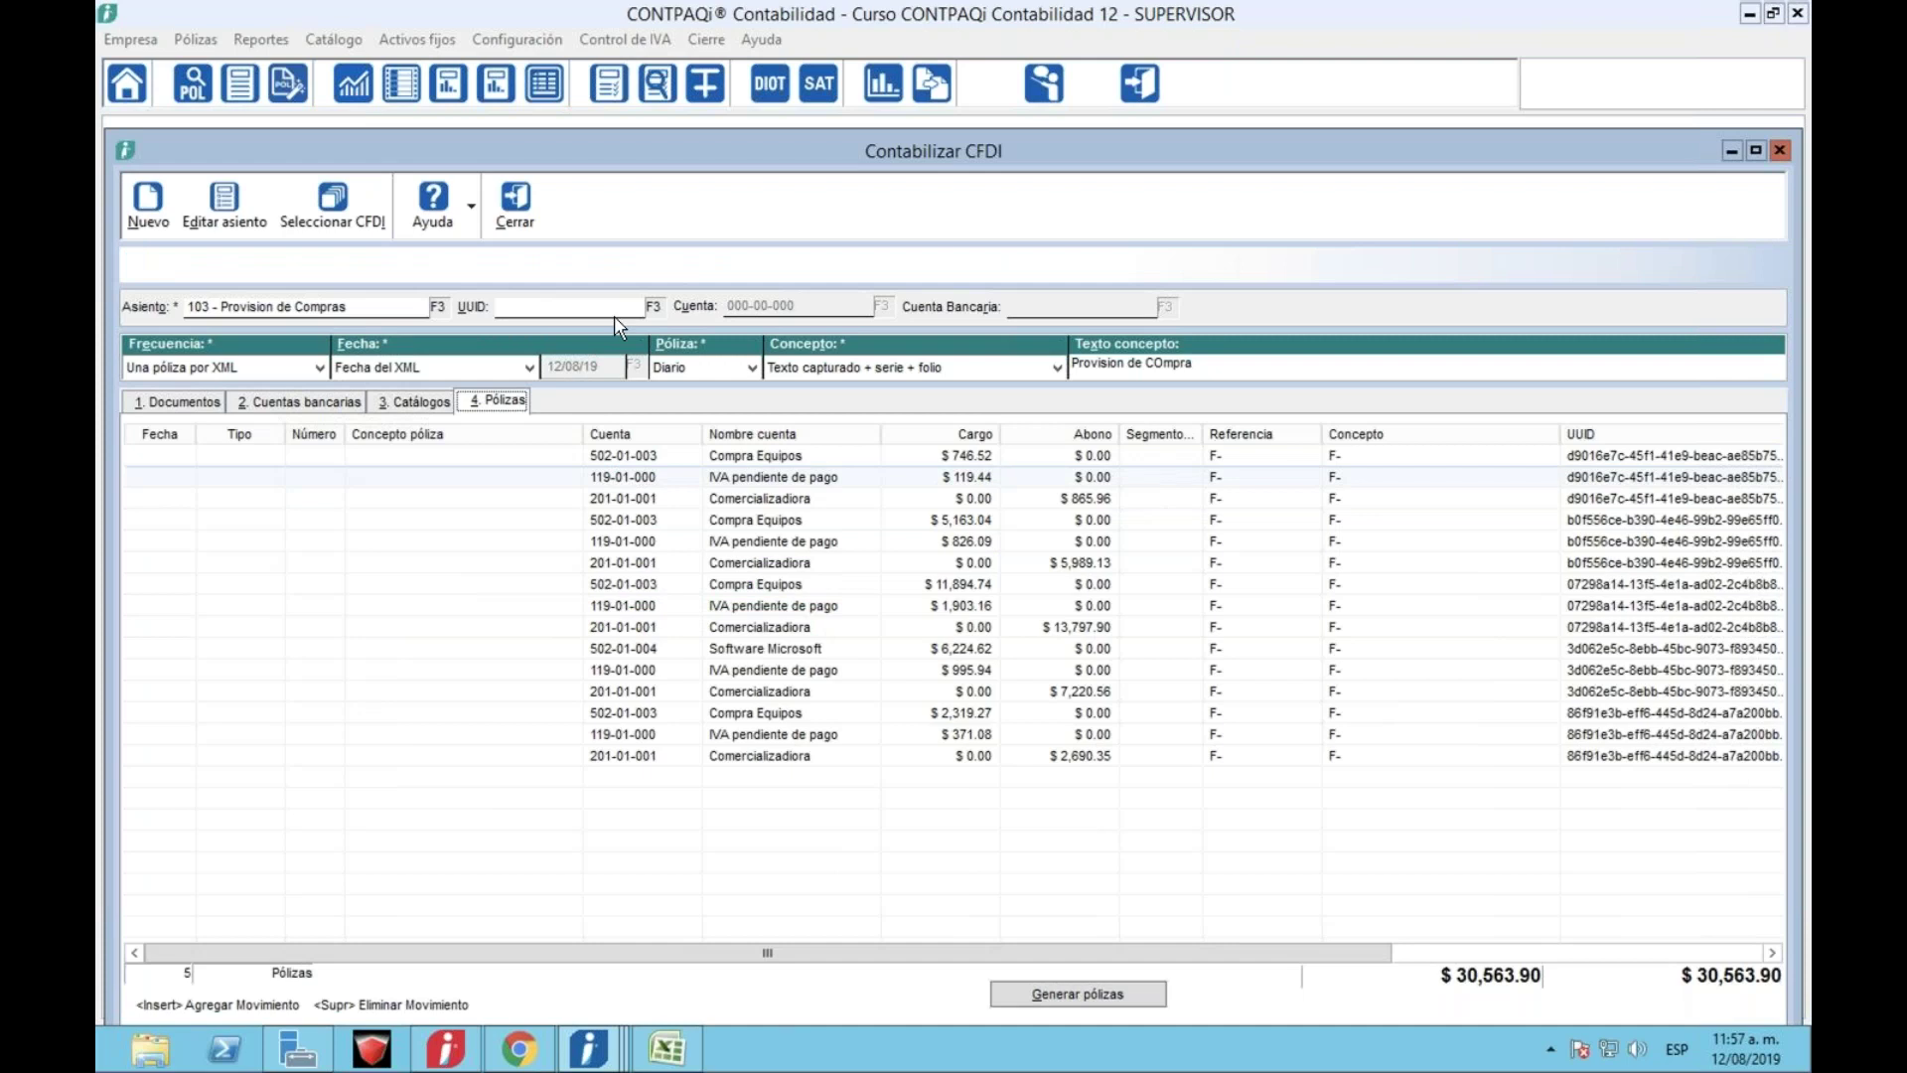
click(248, 211)
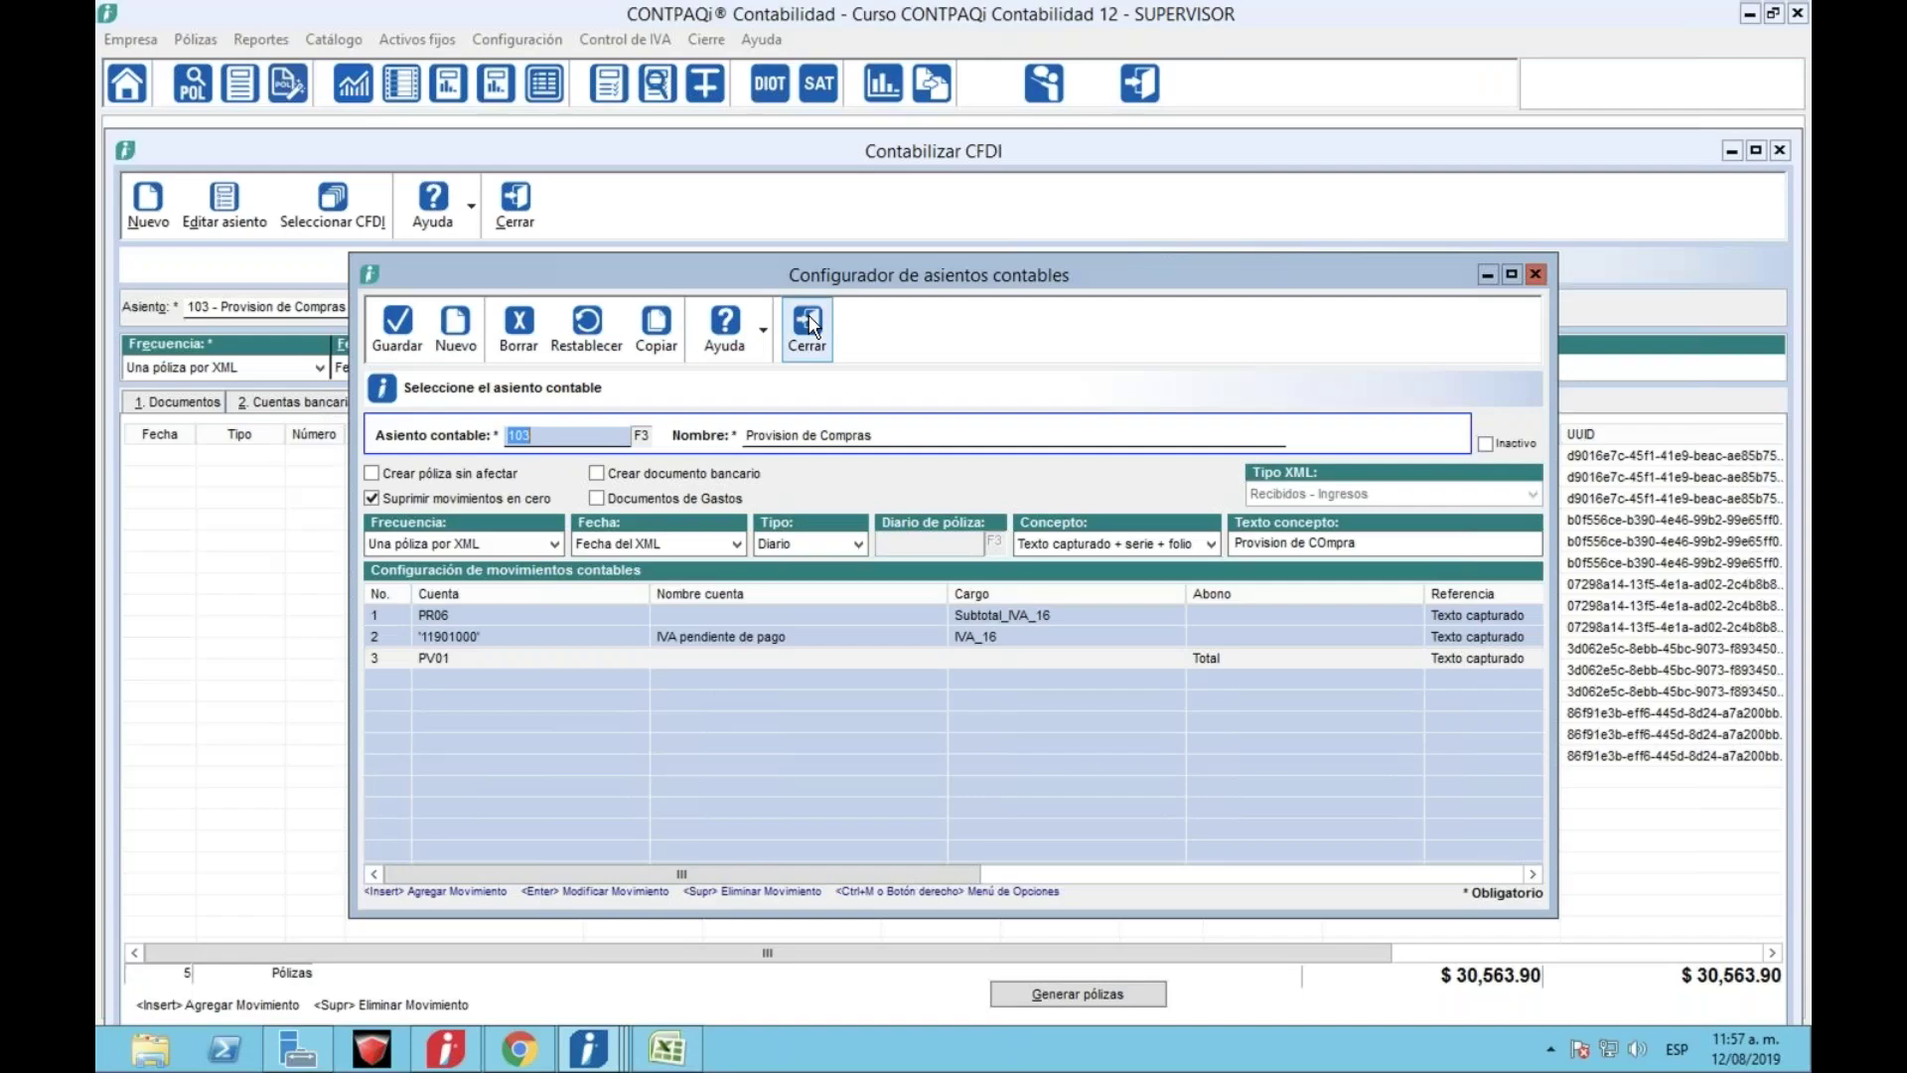
click(808, 322)
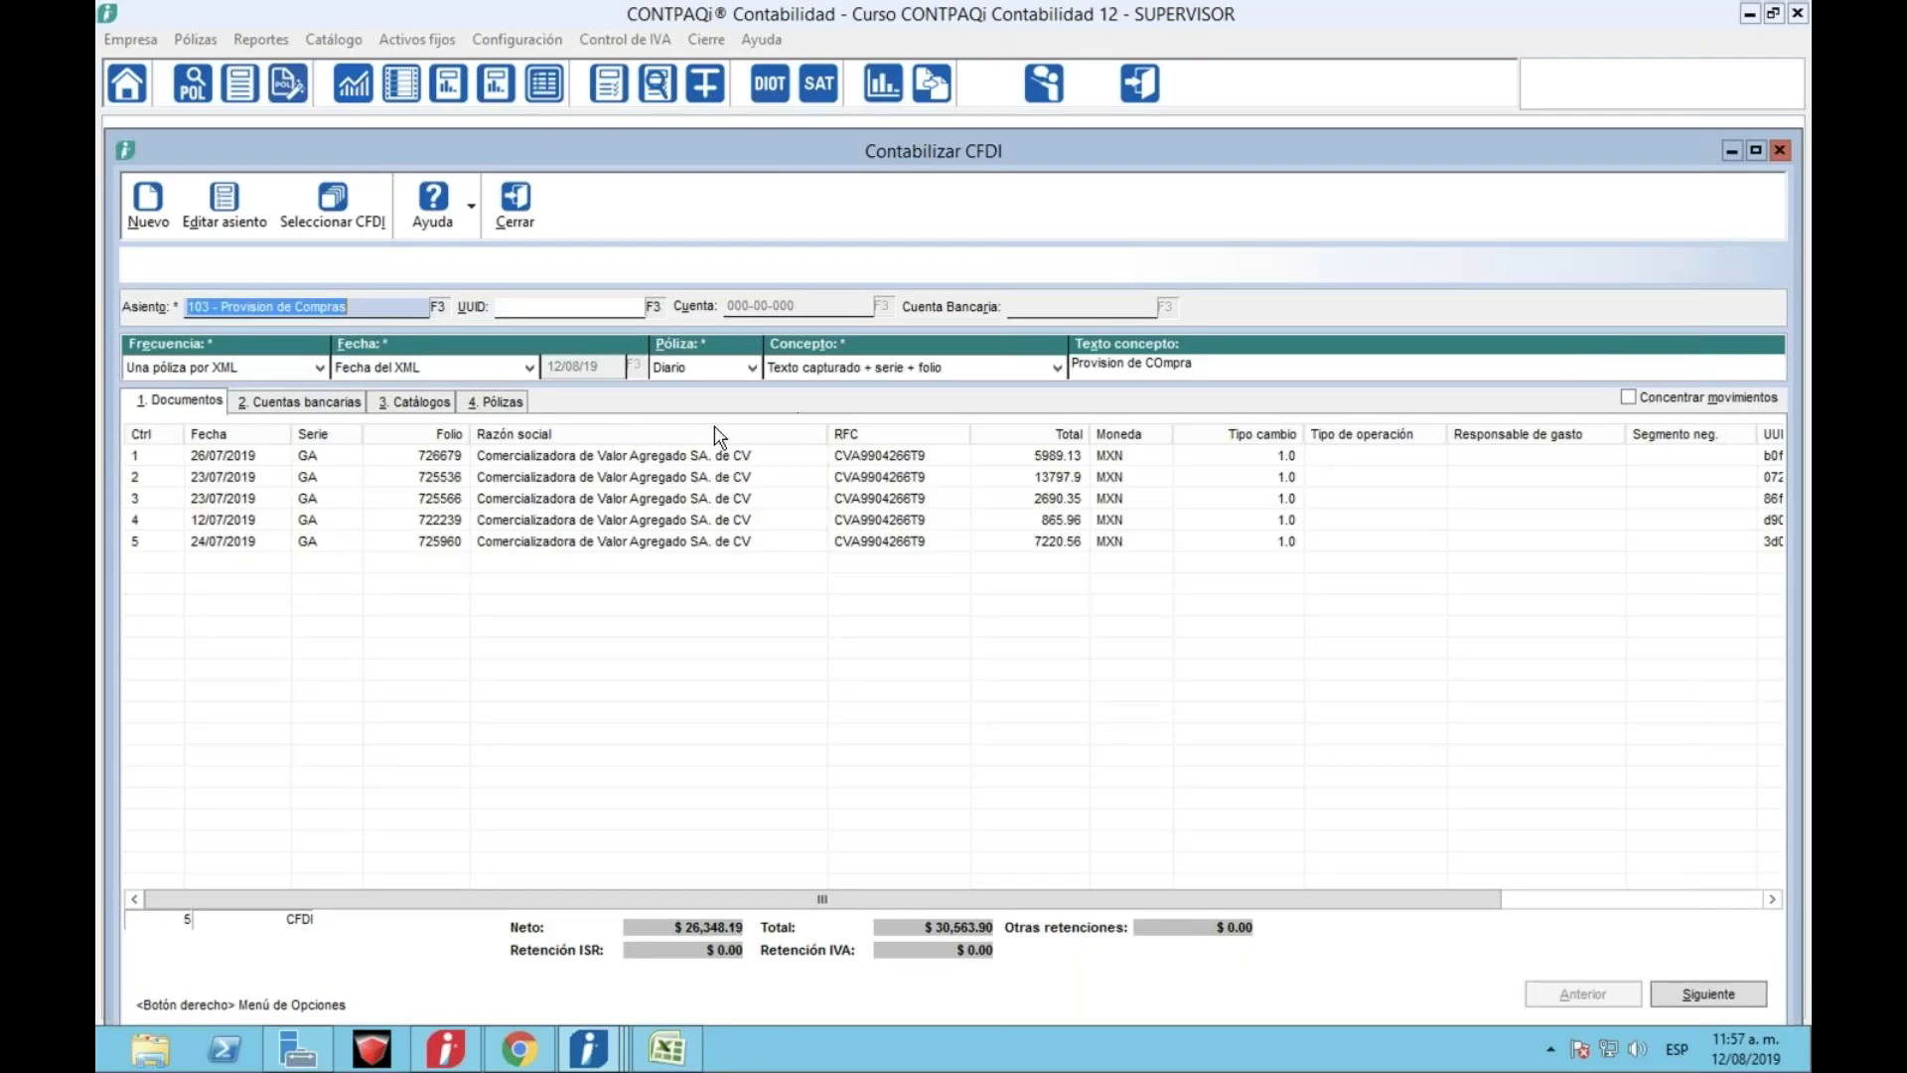
click(1641, 991)
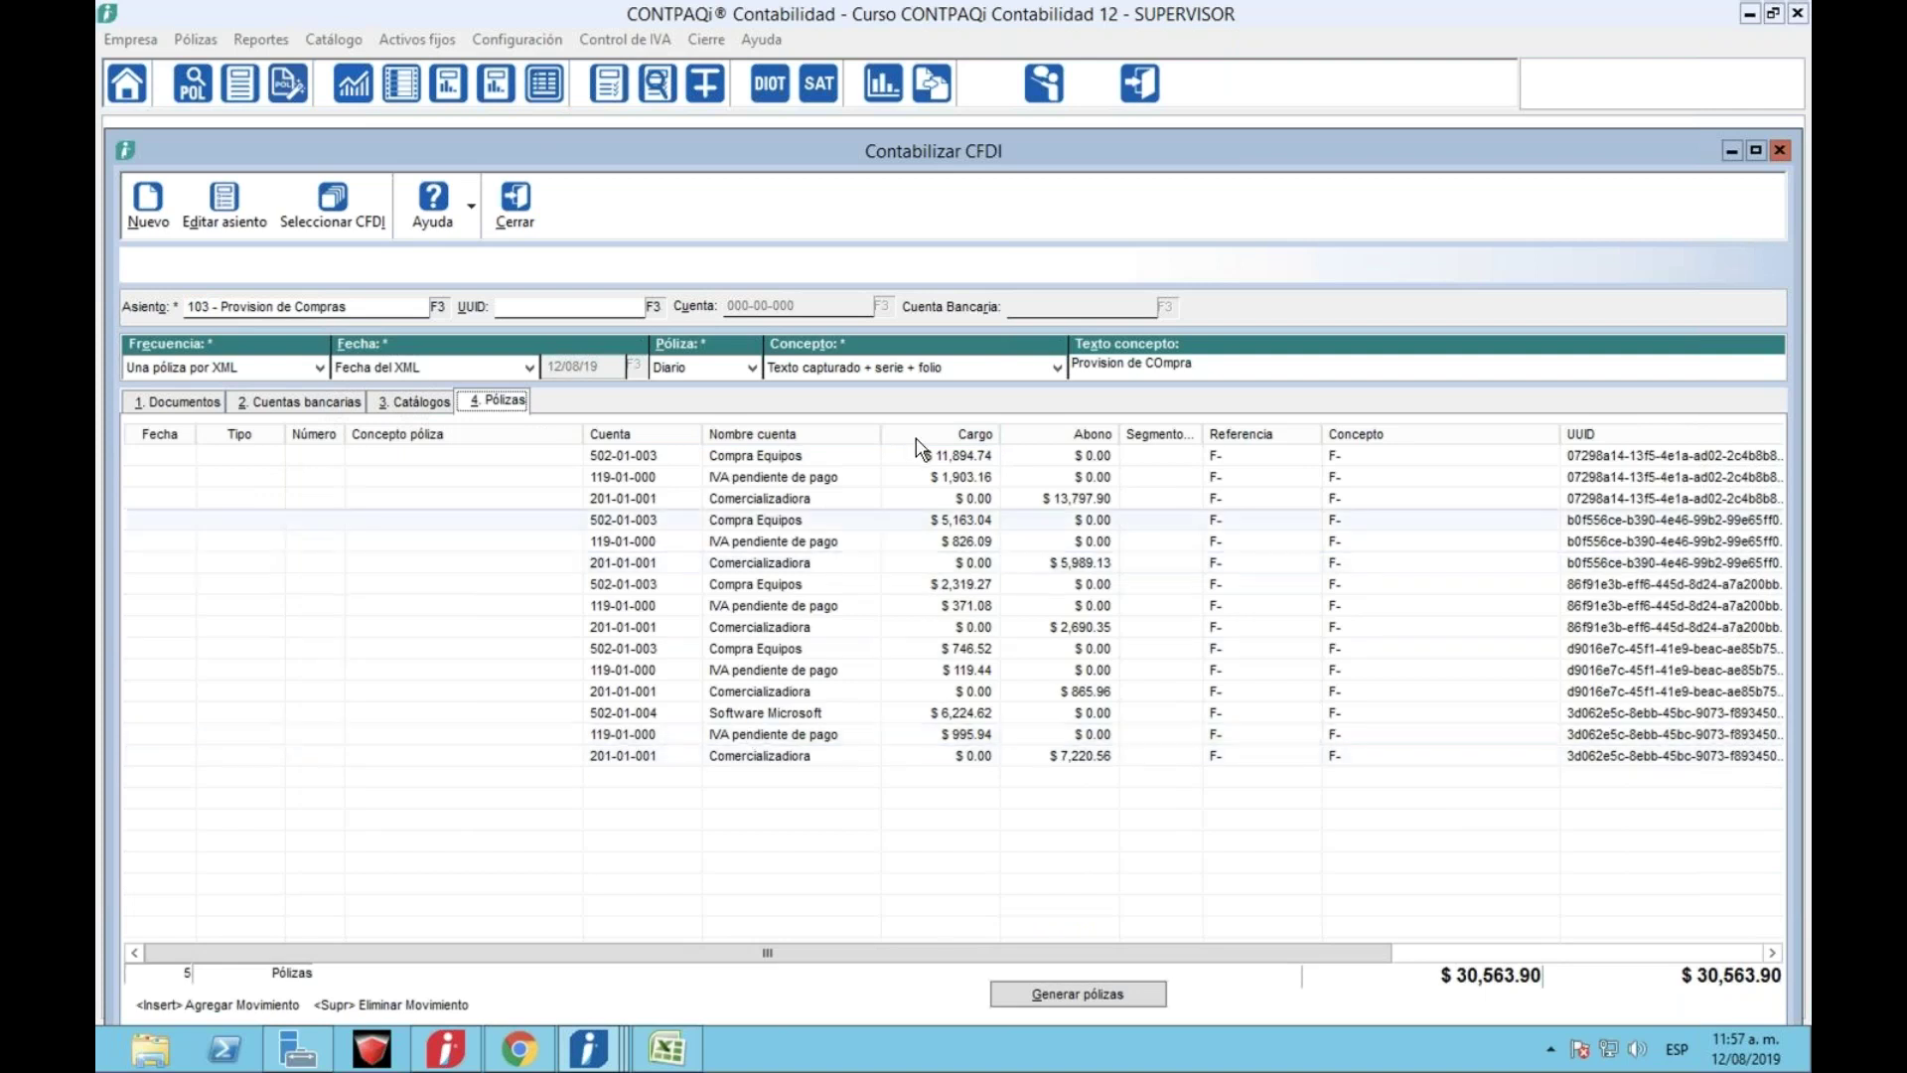
Check the $746.52 Compra Equipos and Software Microsoft lines, generate pólizas 7–11, and close Contabilizar CFDI.
key(super)
key(super)
click(749, 455)
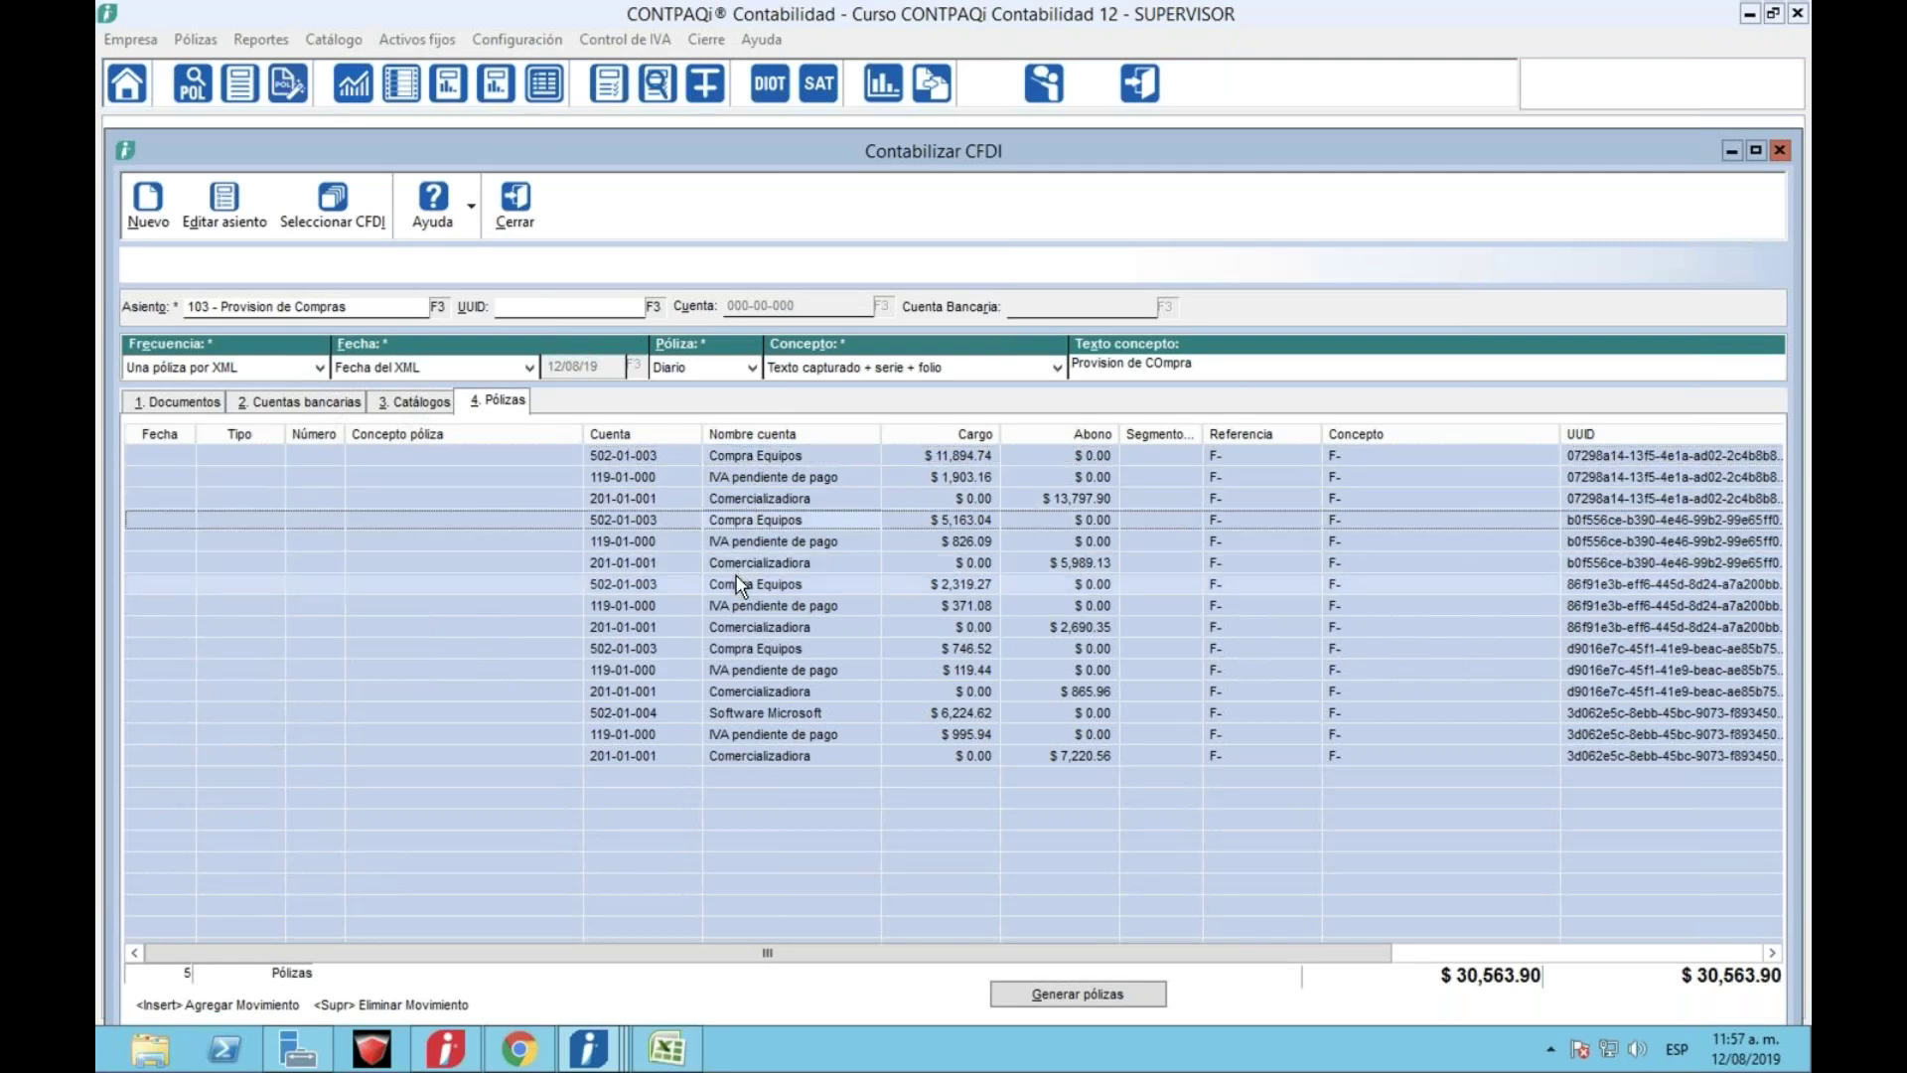
click(738, 643)
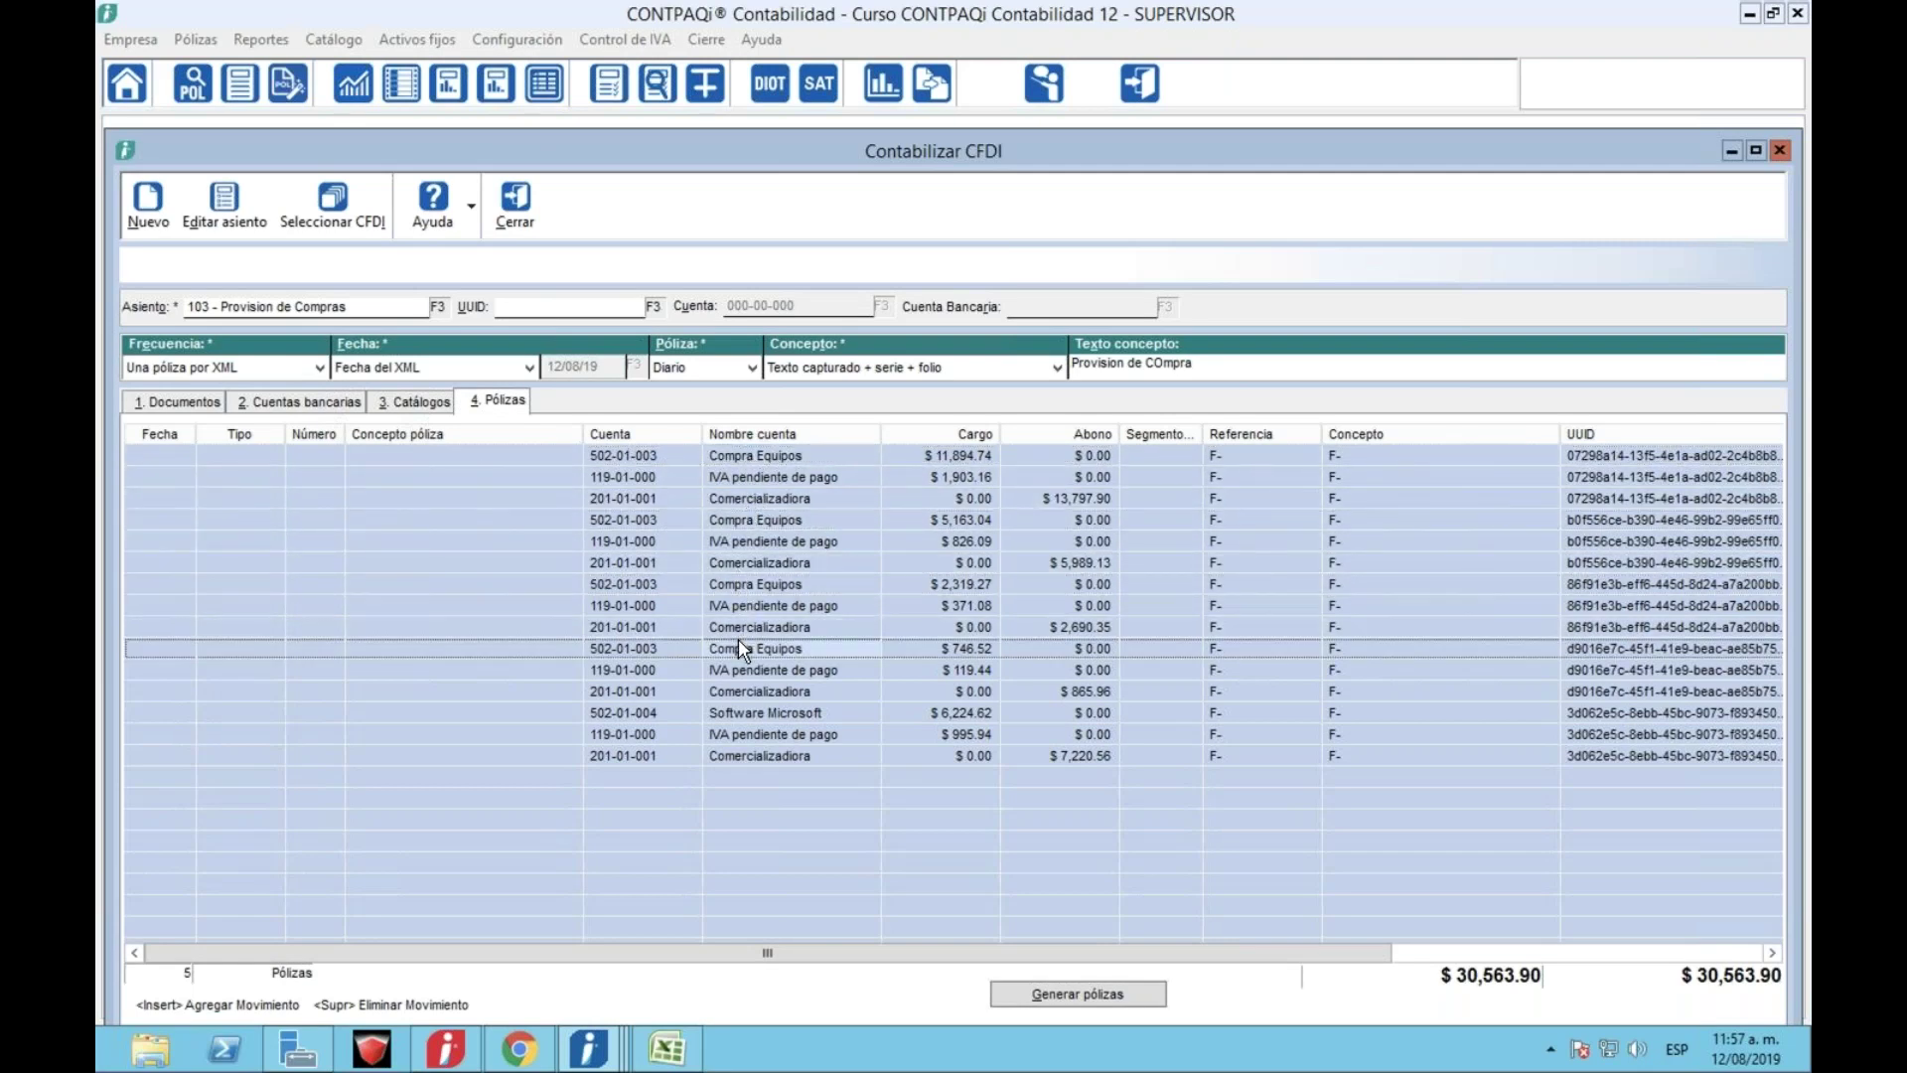
click(729, 707)
scroll(874, 700, right, 3)
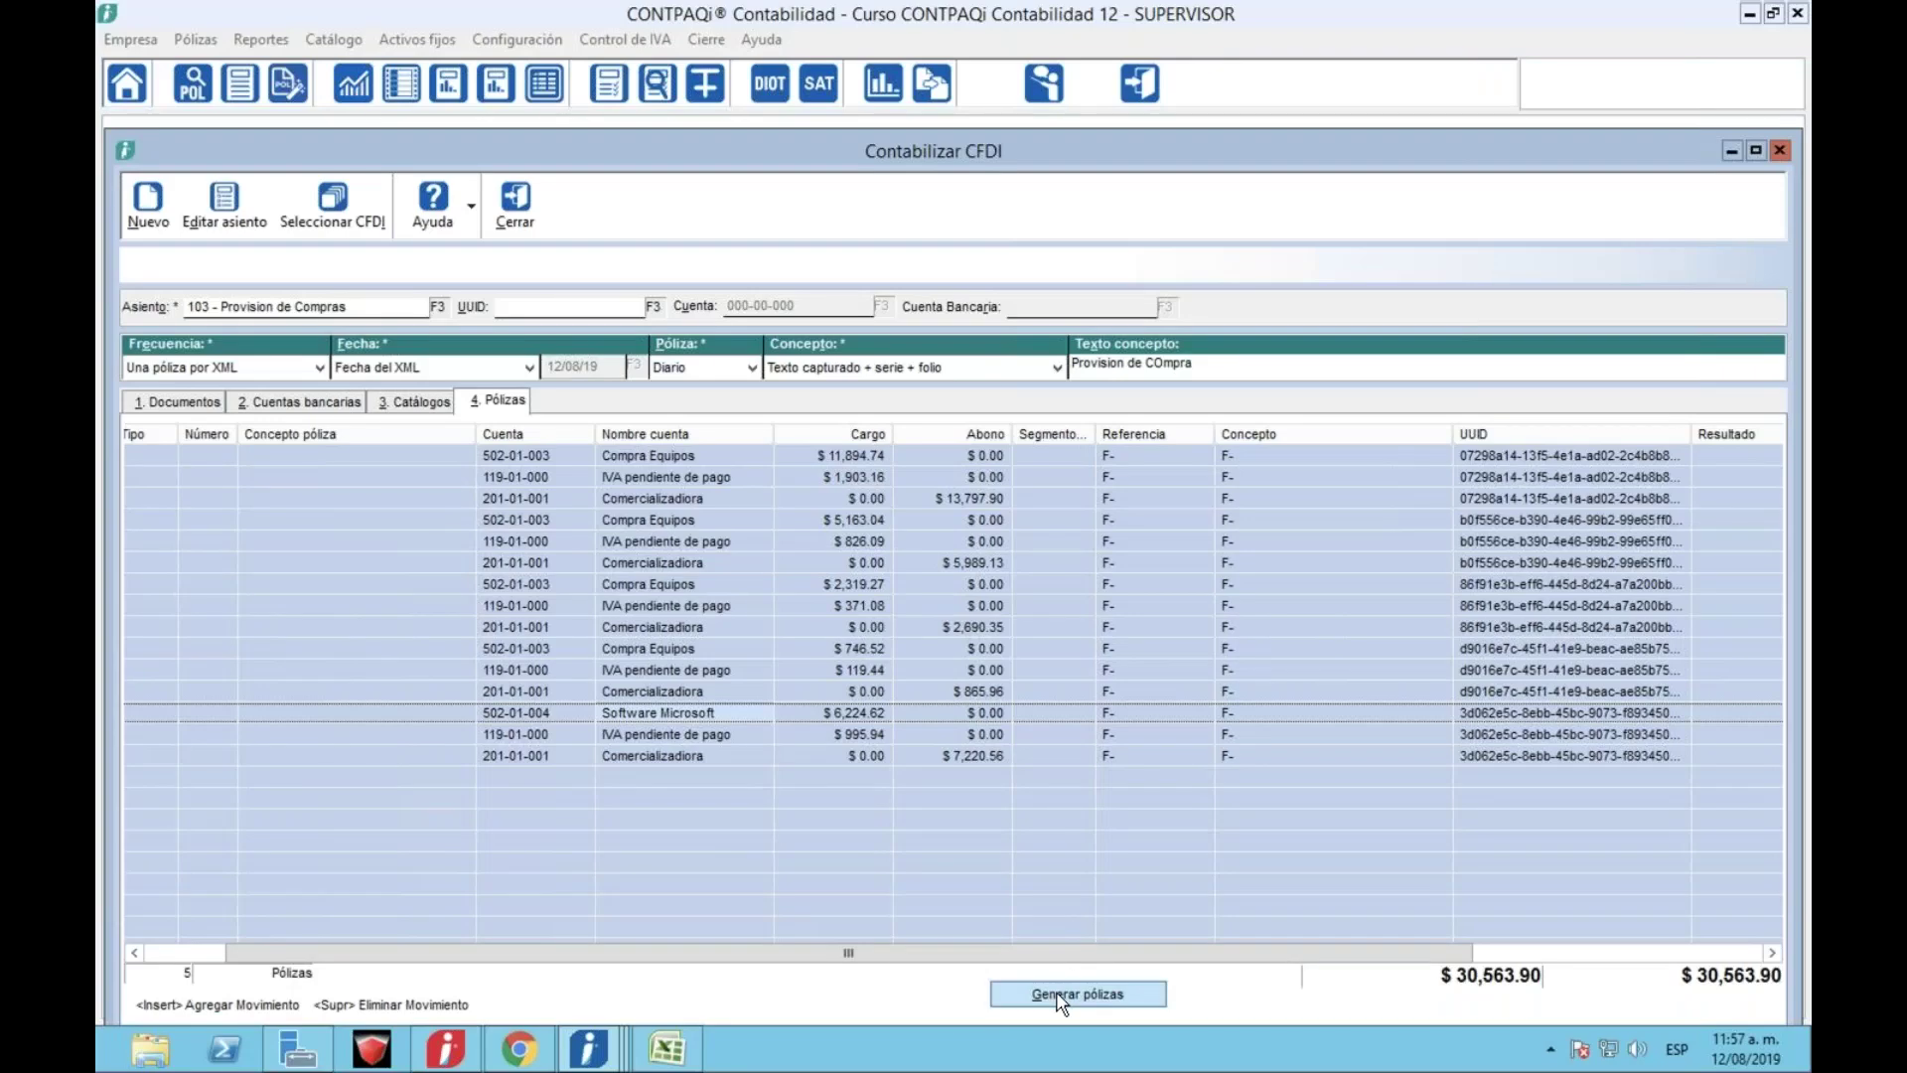
click(1061, 997)
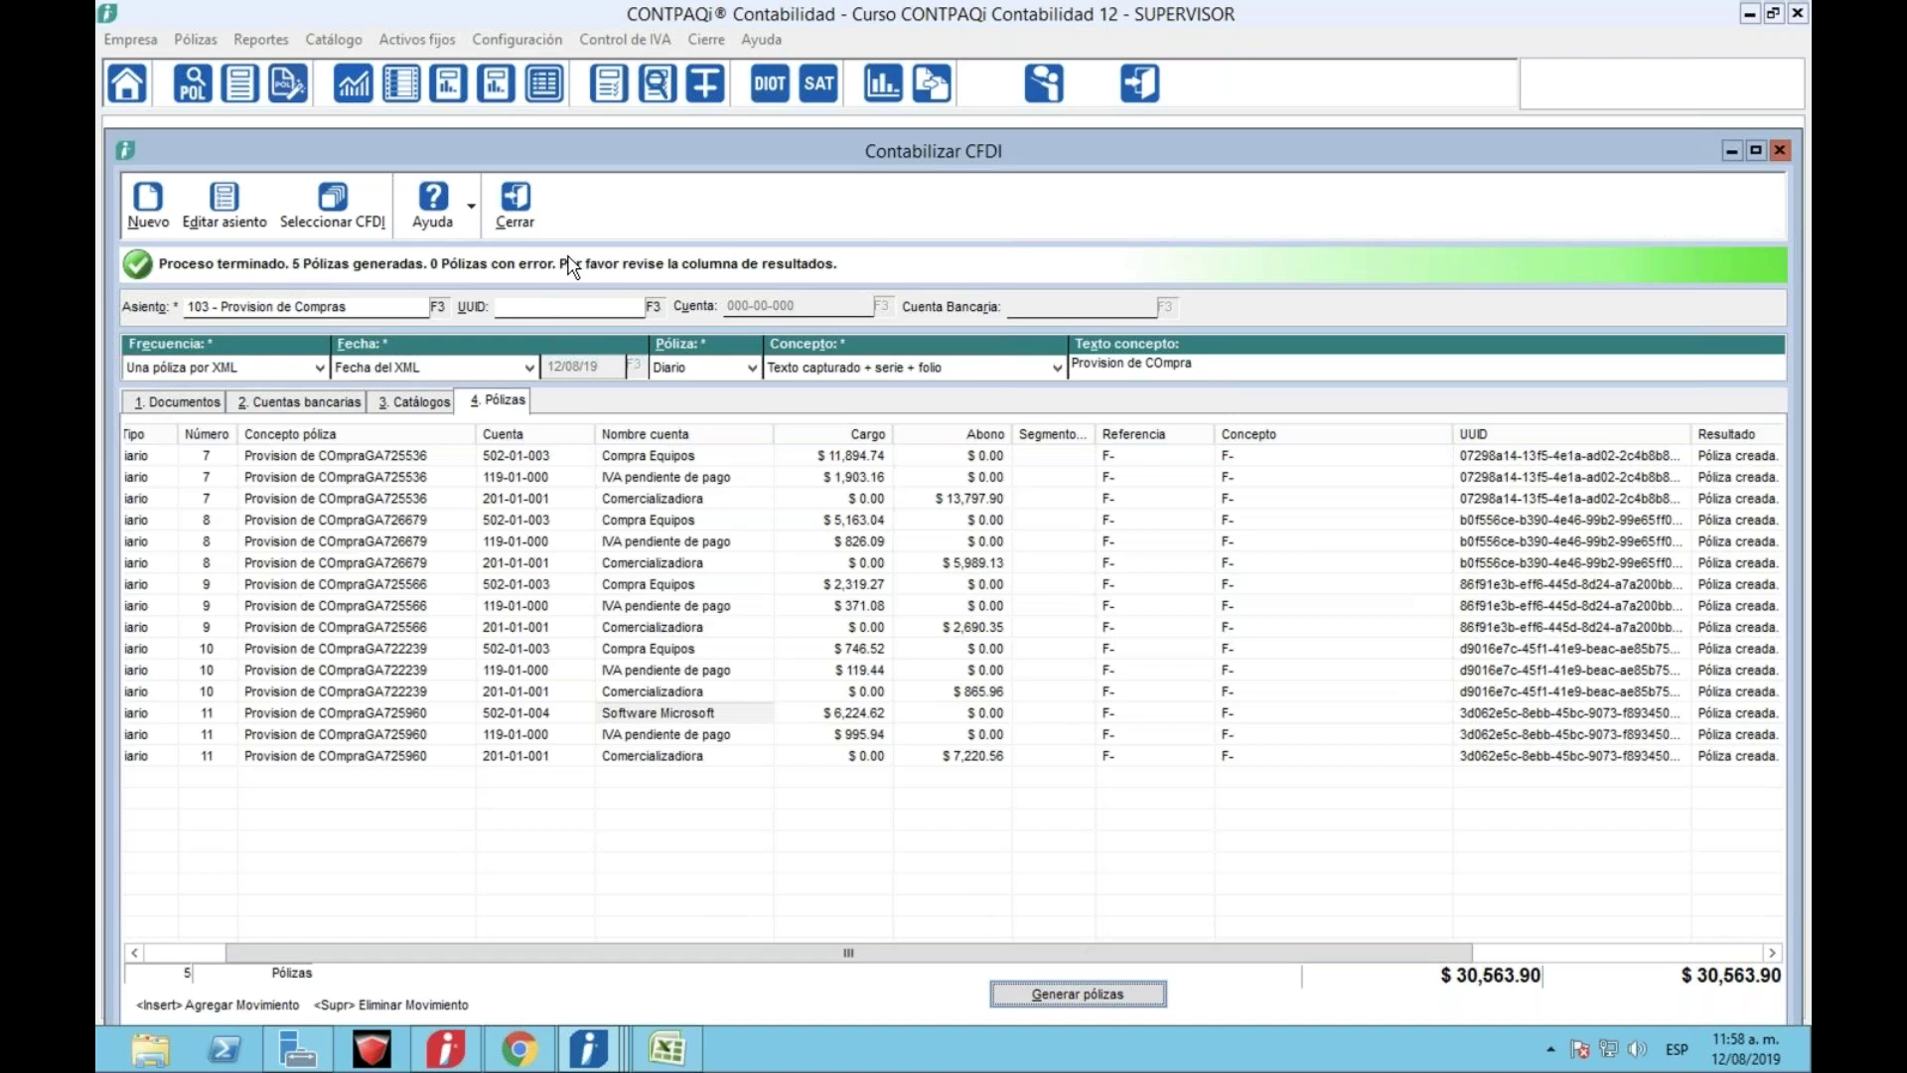
click(523, 212)
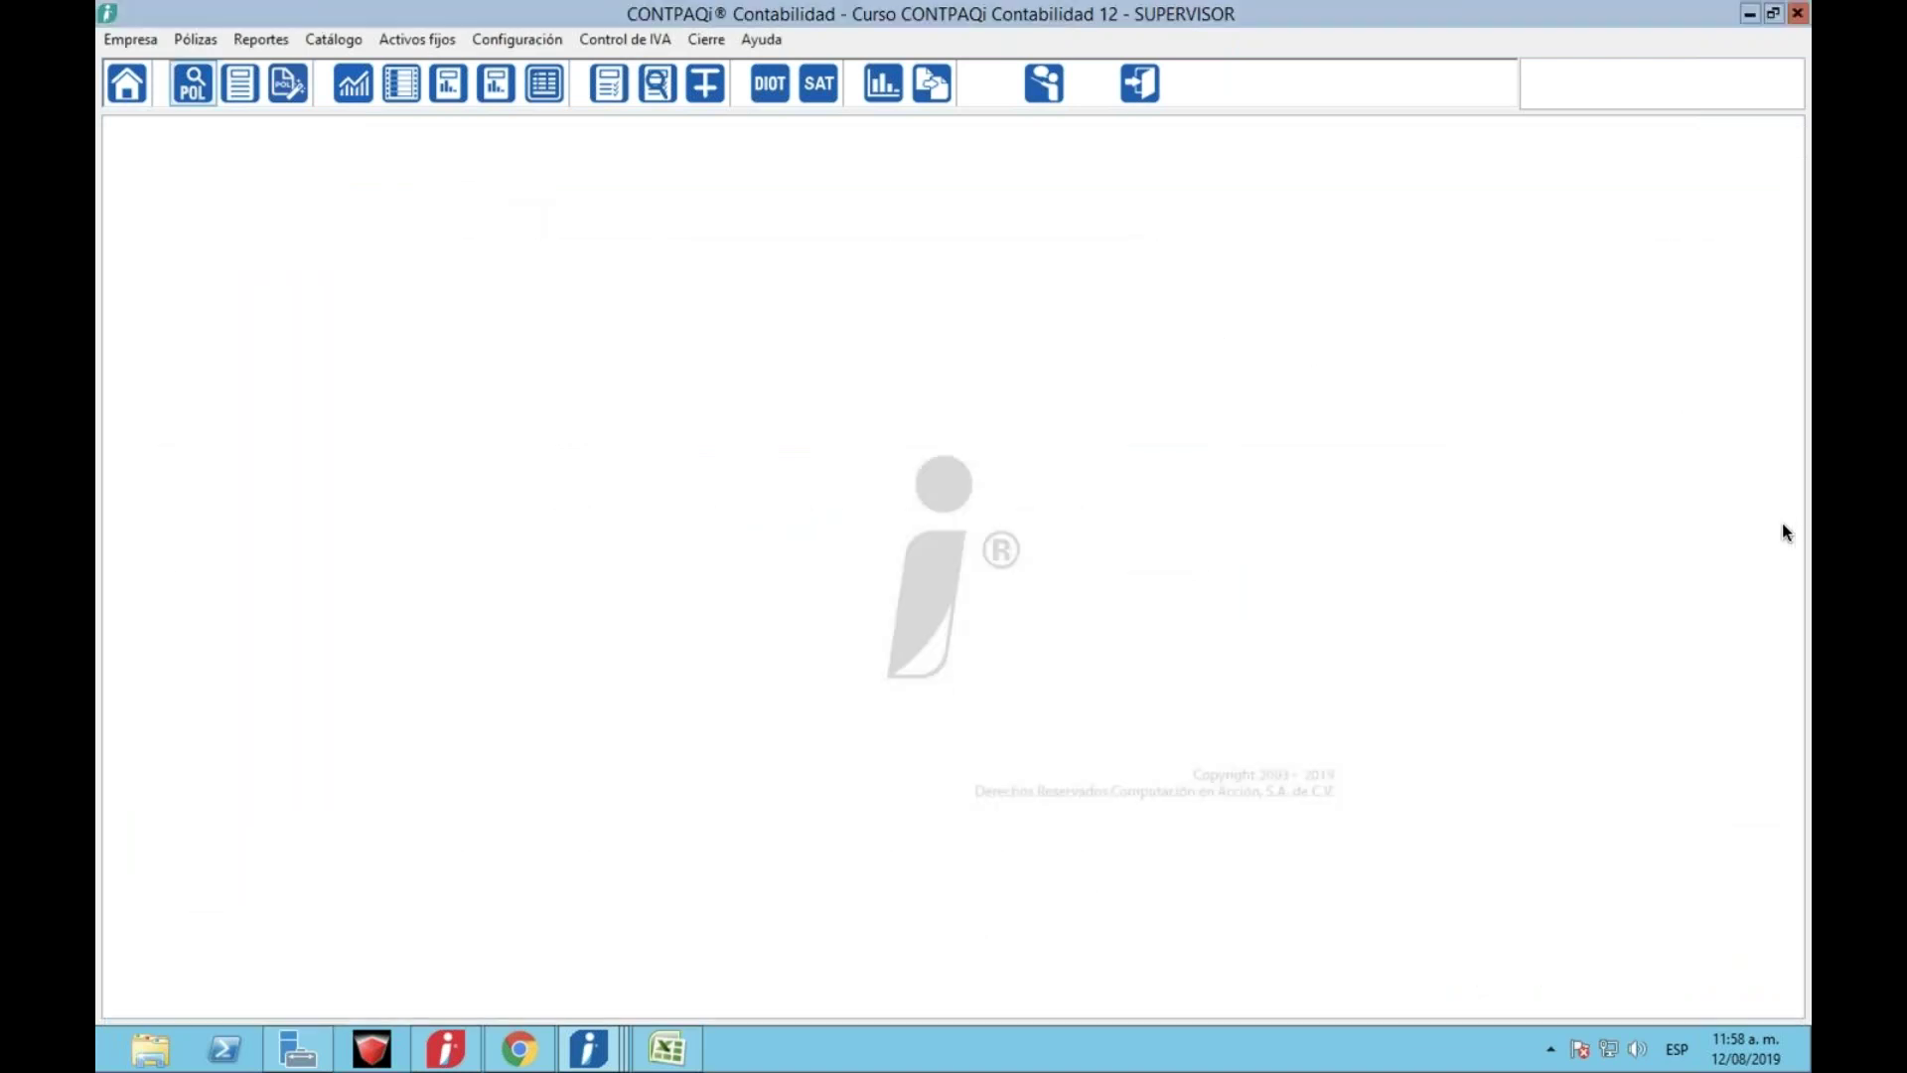
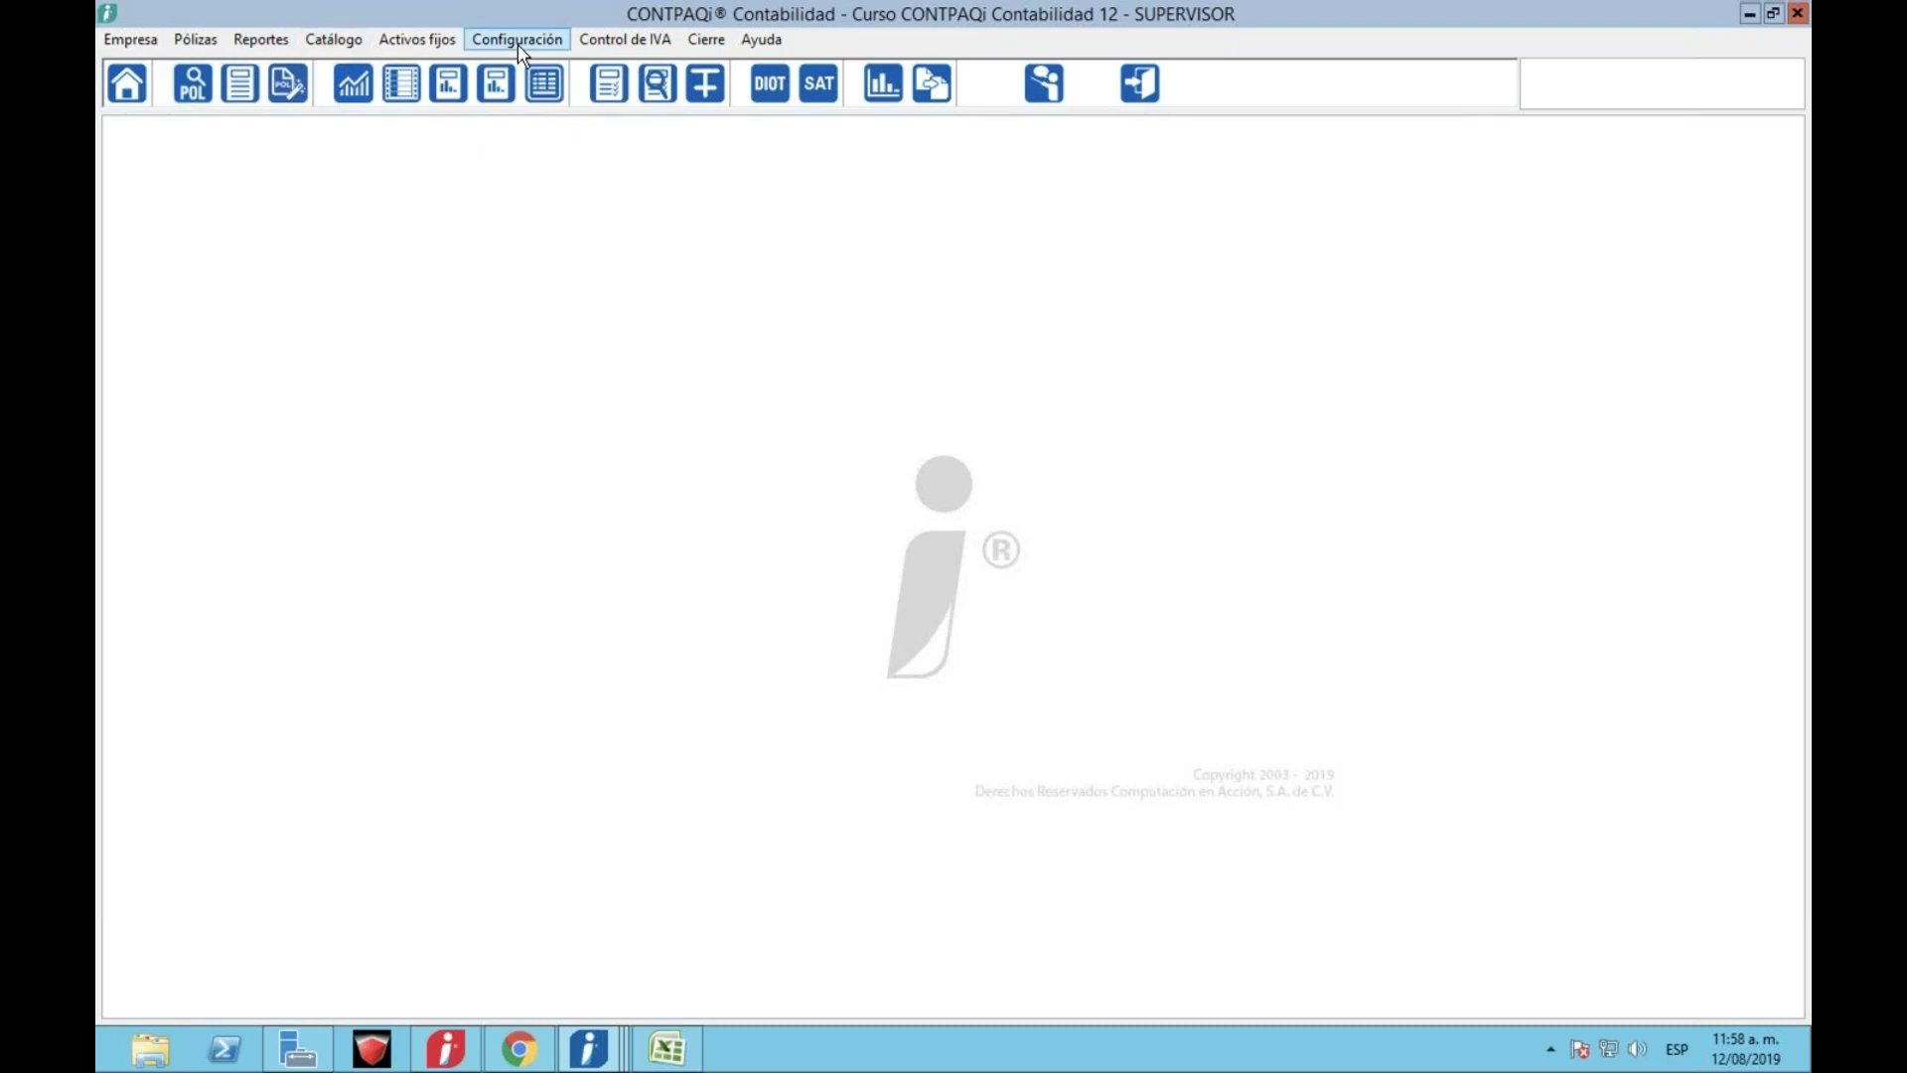
Open the Asignación de segmentos de cuenta window from Pólizas > Contabilizar CFDI.
click(196, 38)
click(191, 61)
click(195, 39)
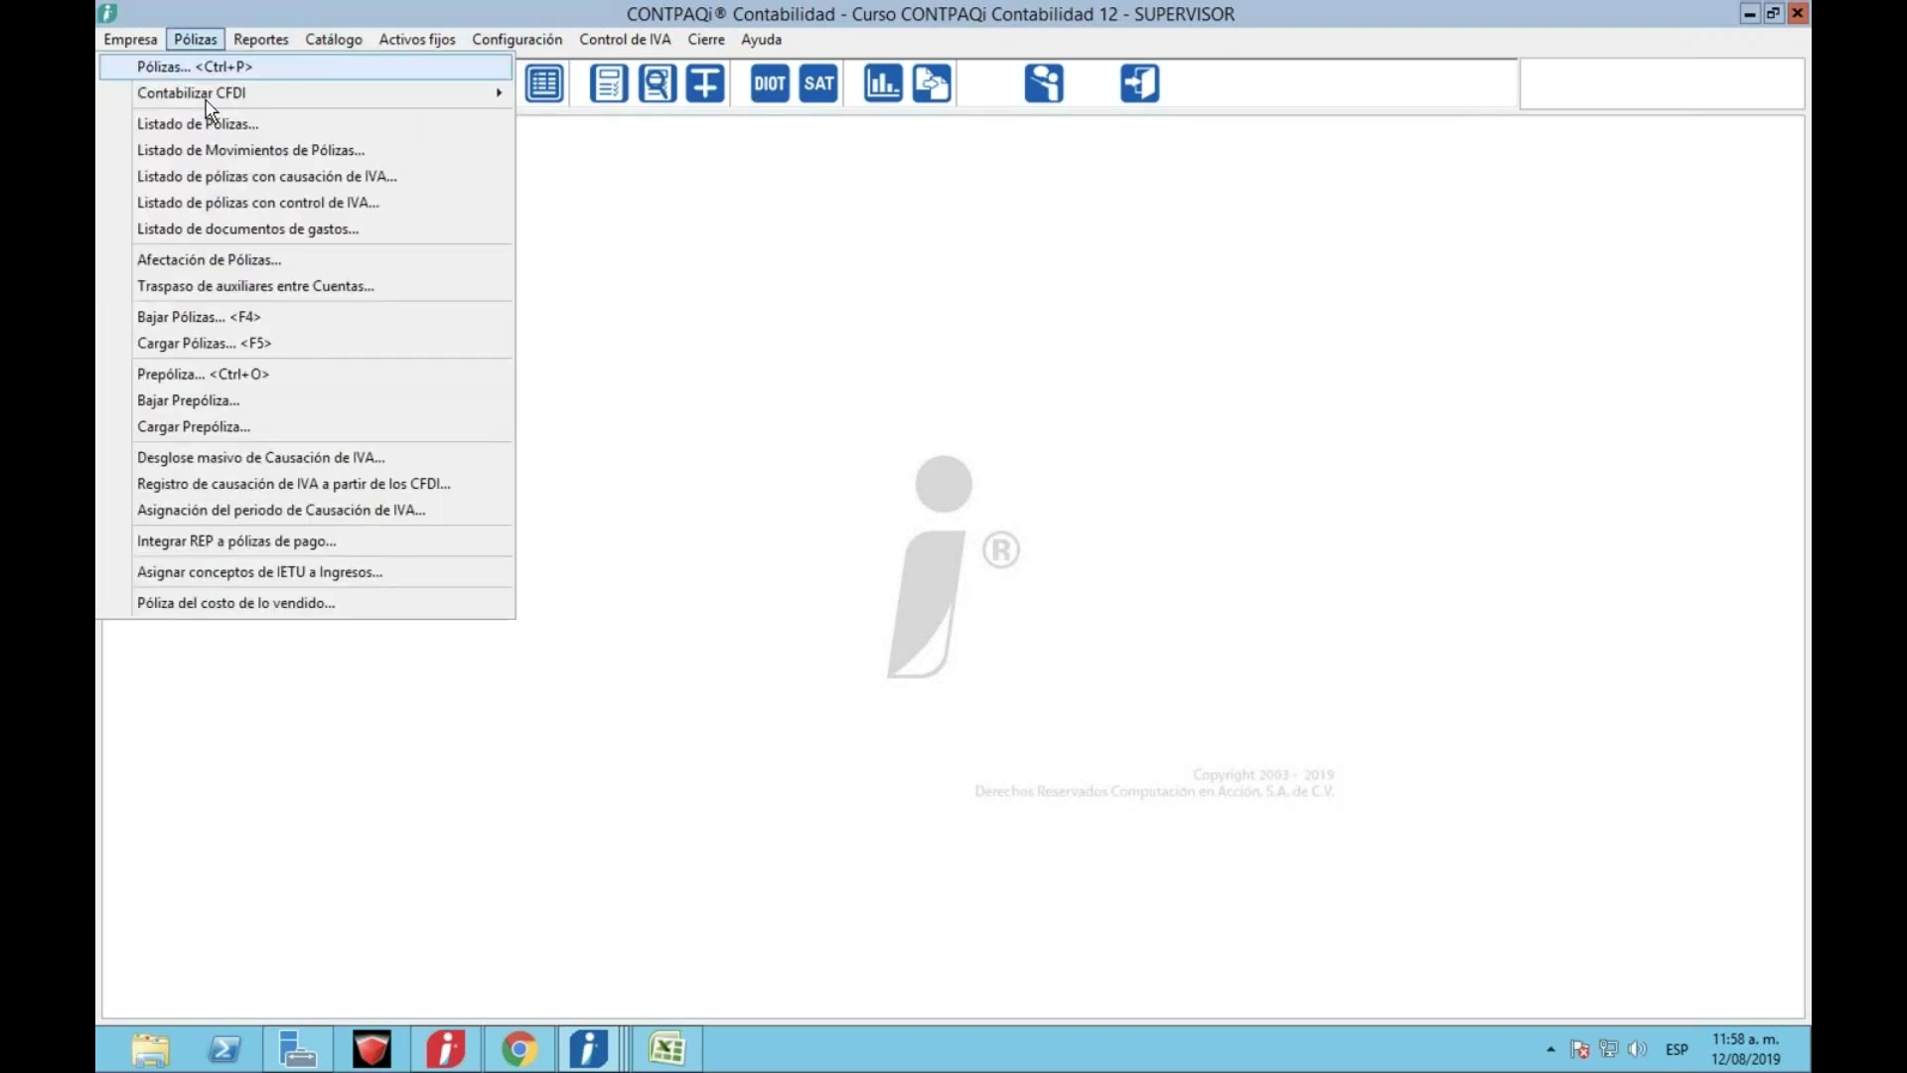
mouse_move(298, 92)
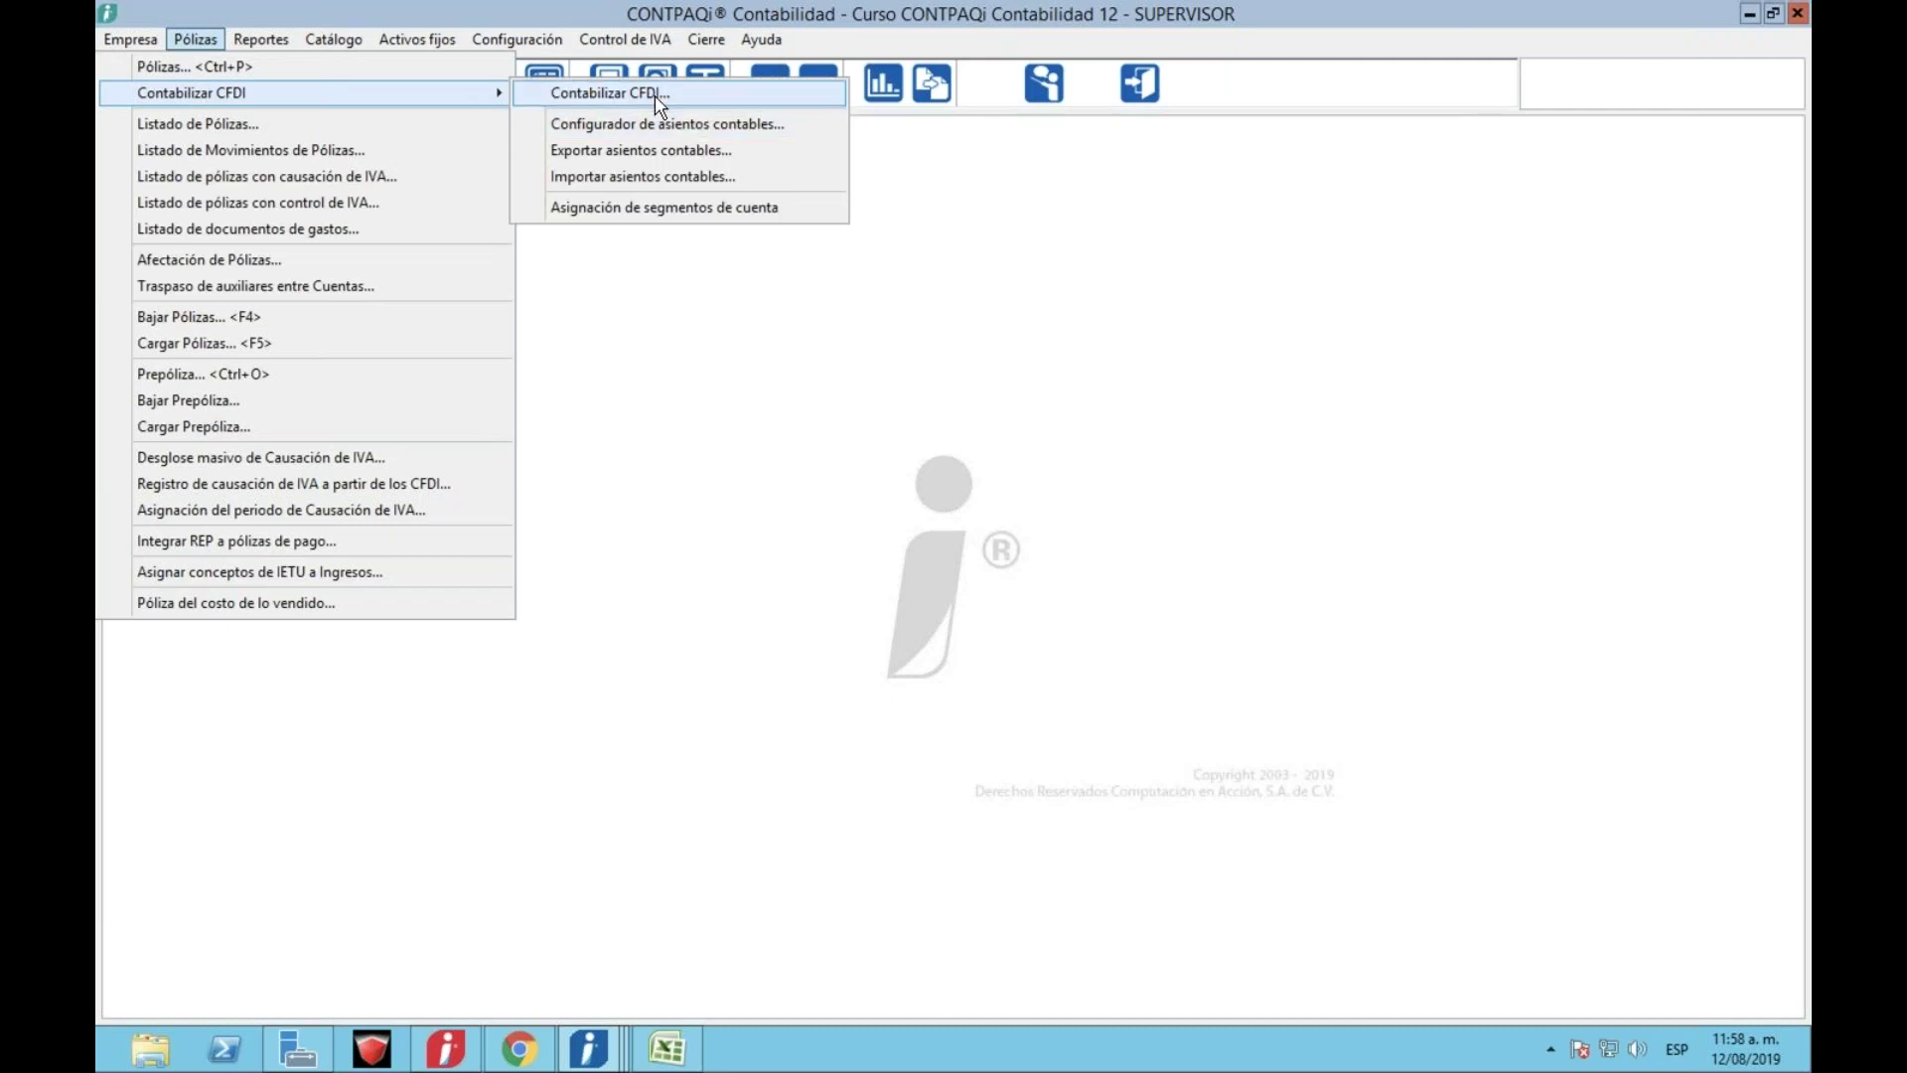
click(653, 95)
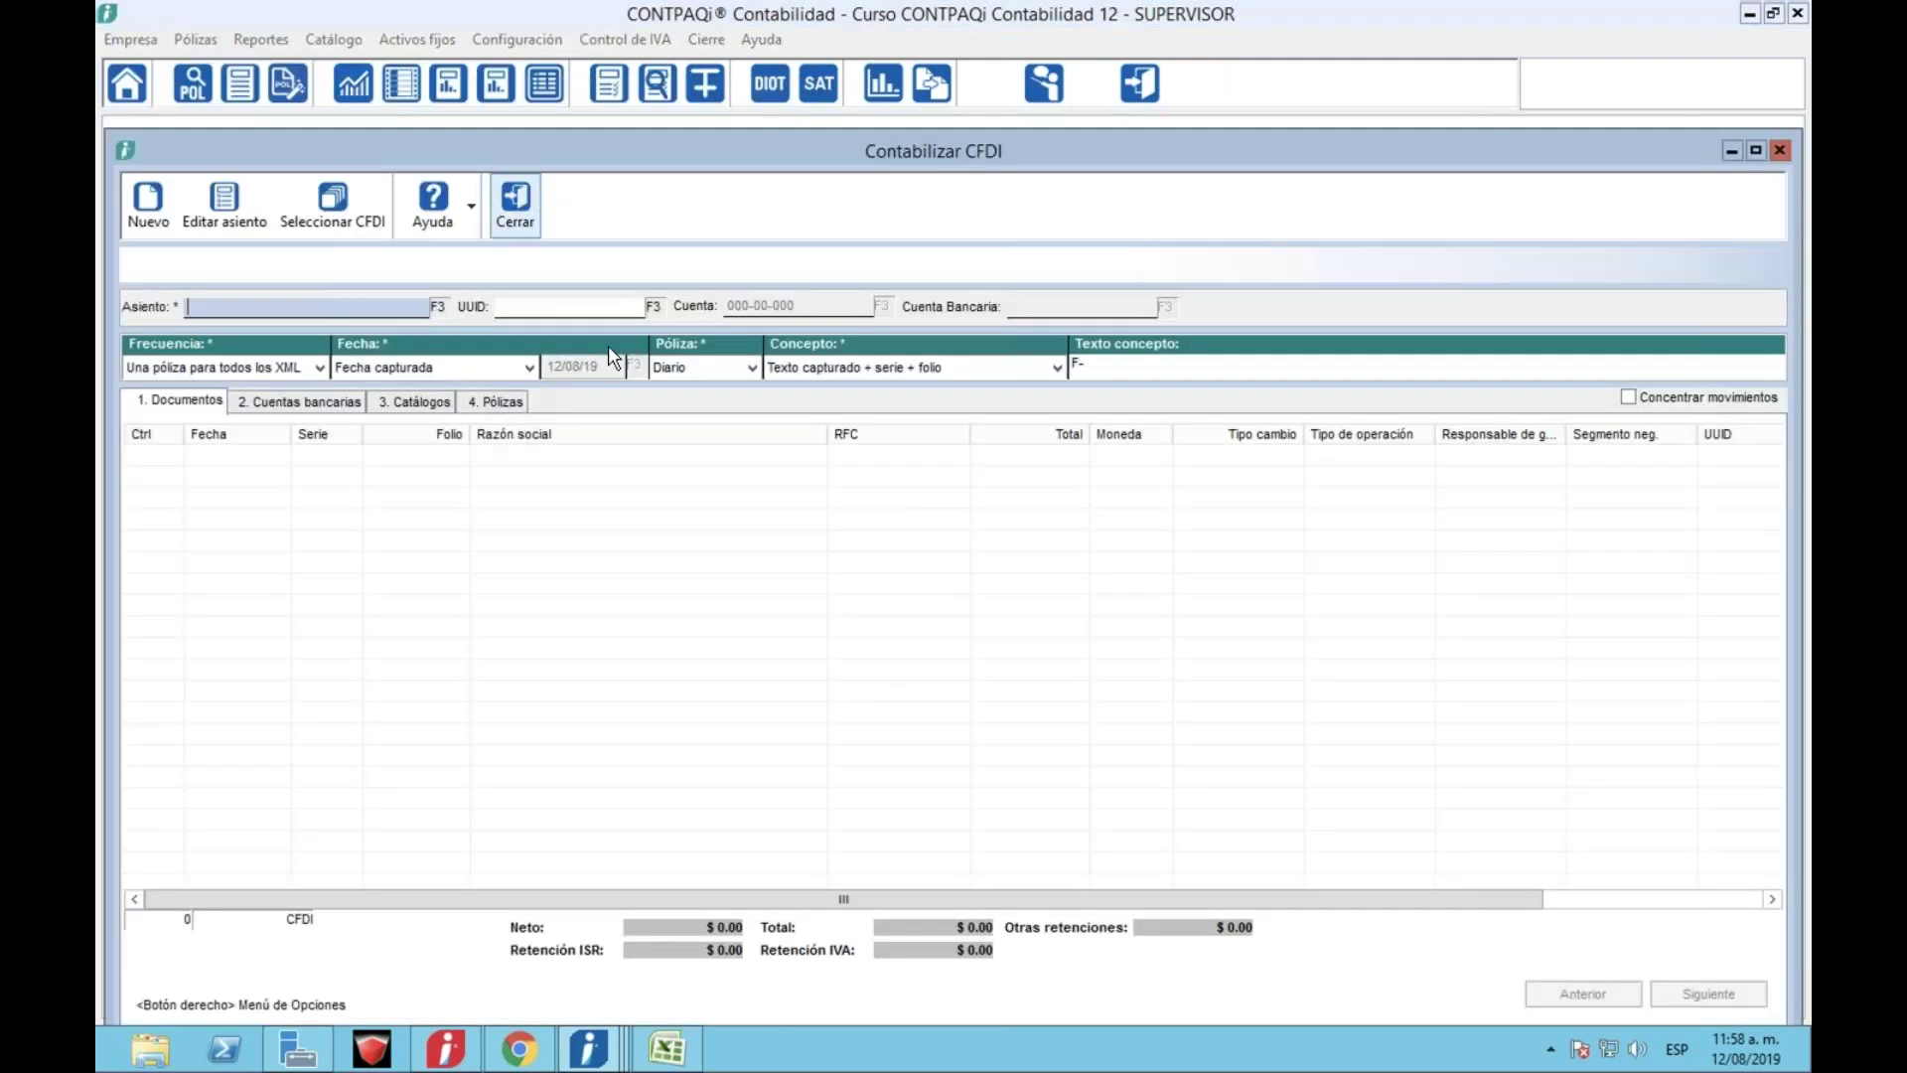
click(508, 207)
click(195, 39)
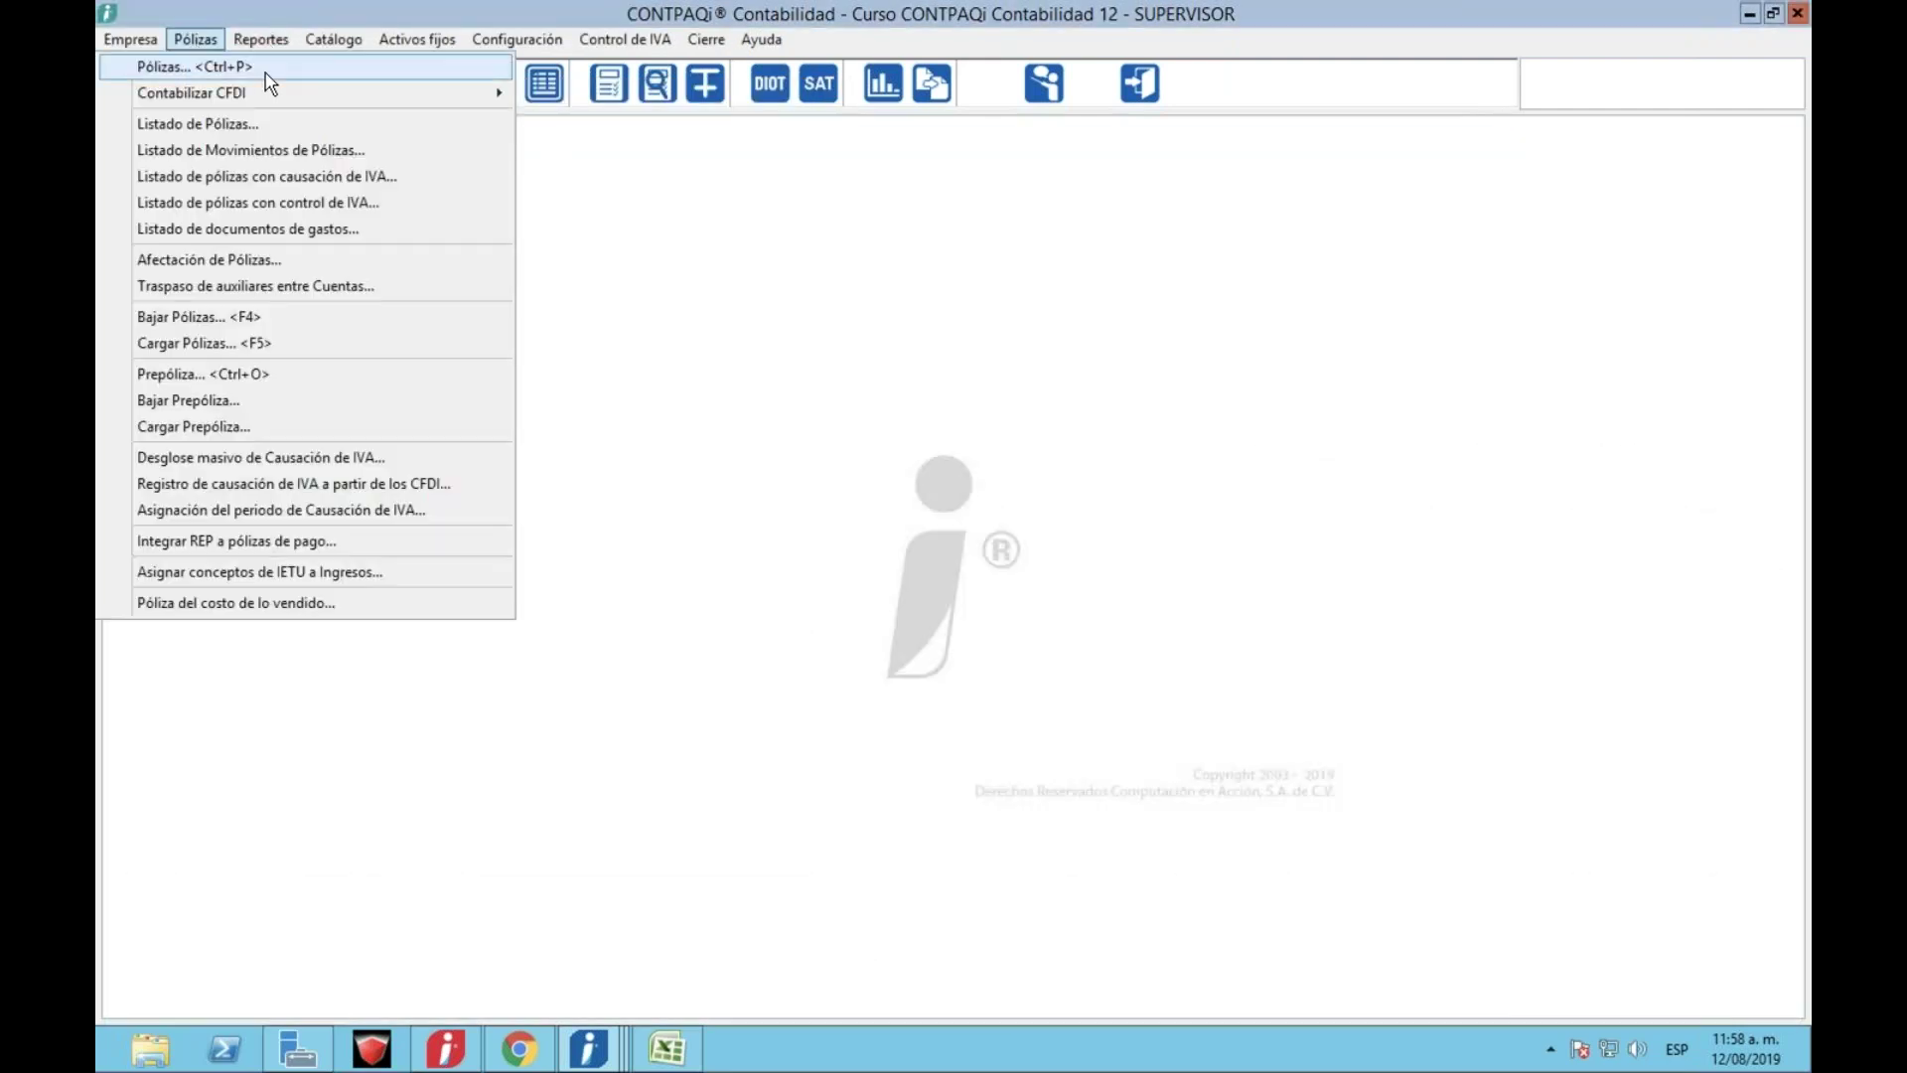
mouse_move(266, 93)
click(634, 208)
Give supplier 6 provision account 201-01-001, update the suppliers and close the window.
click(205, 387)
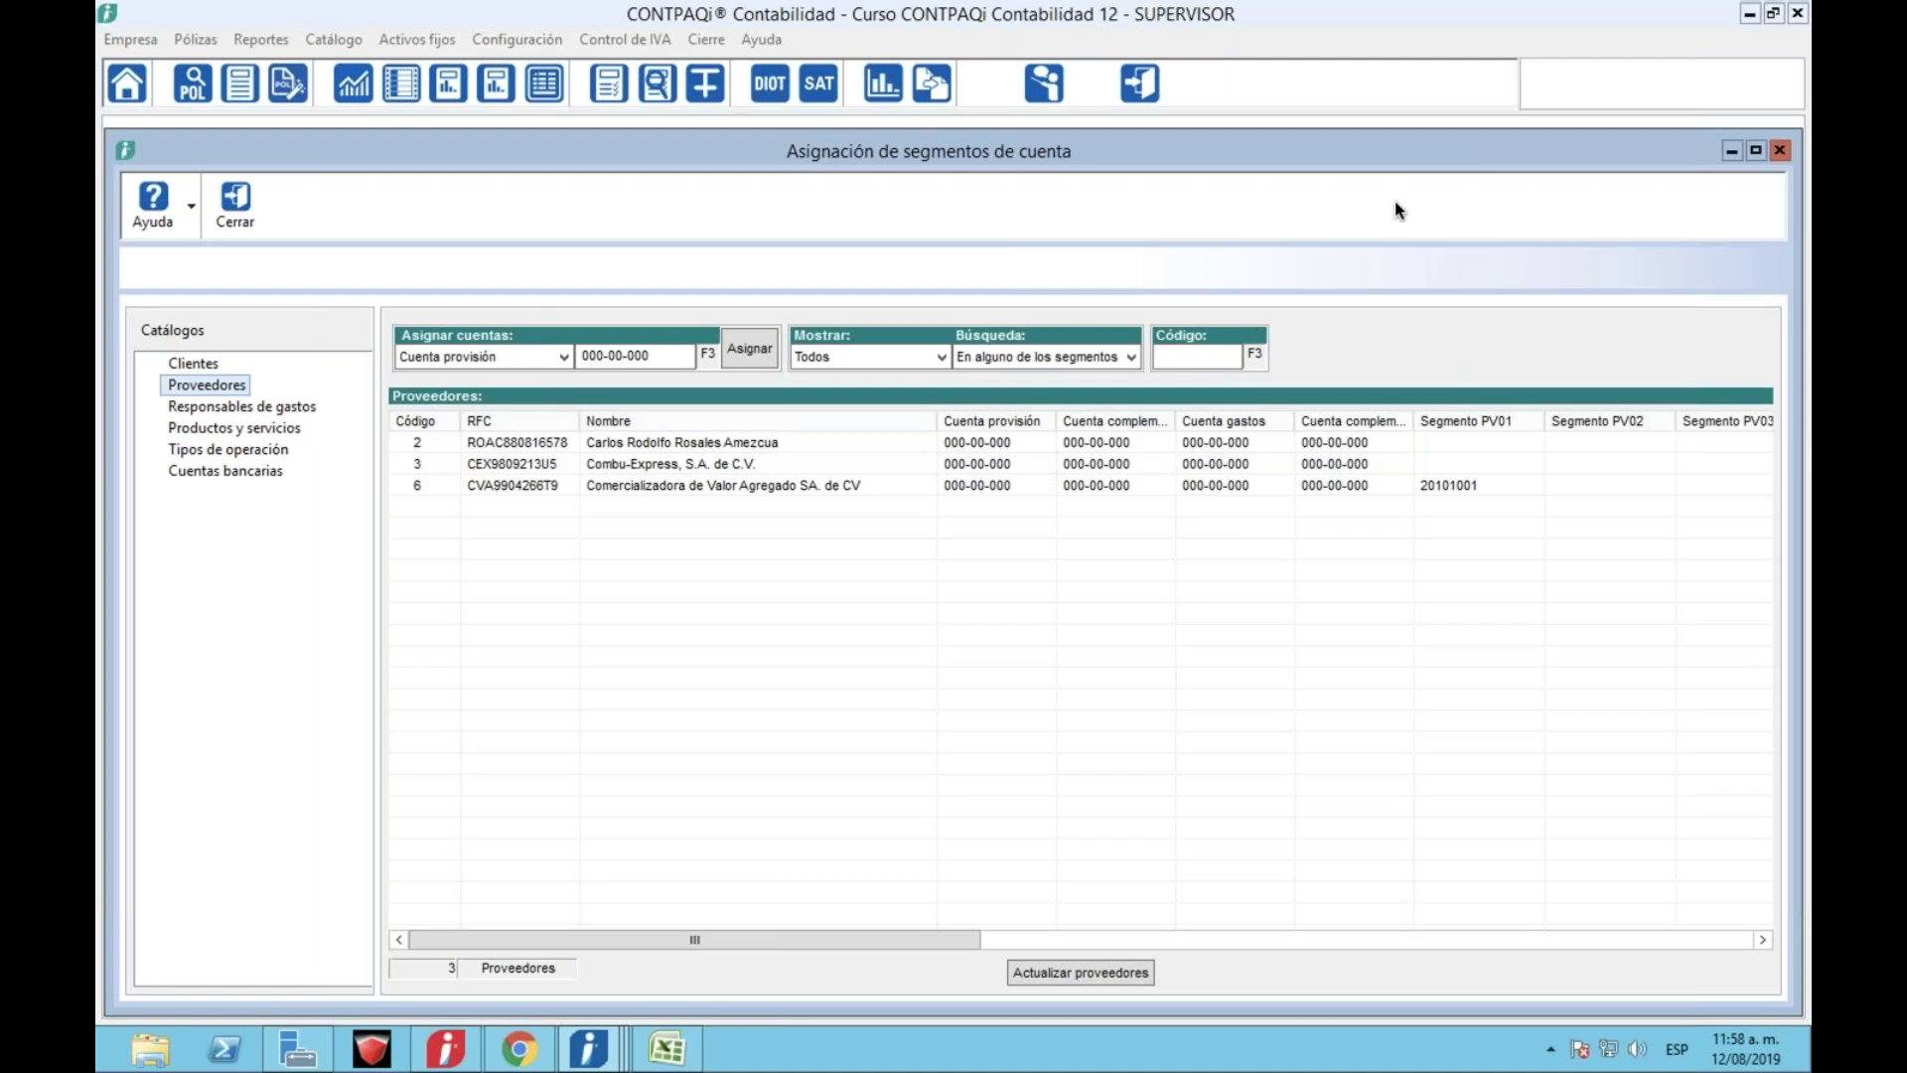
click(1502, 485)
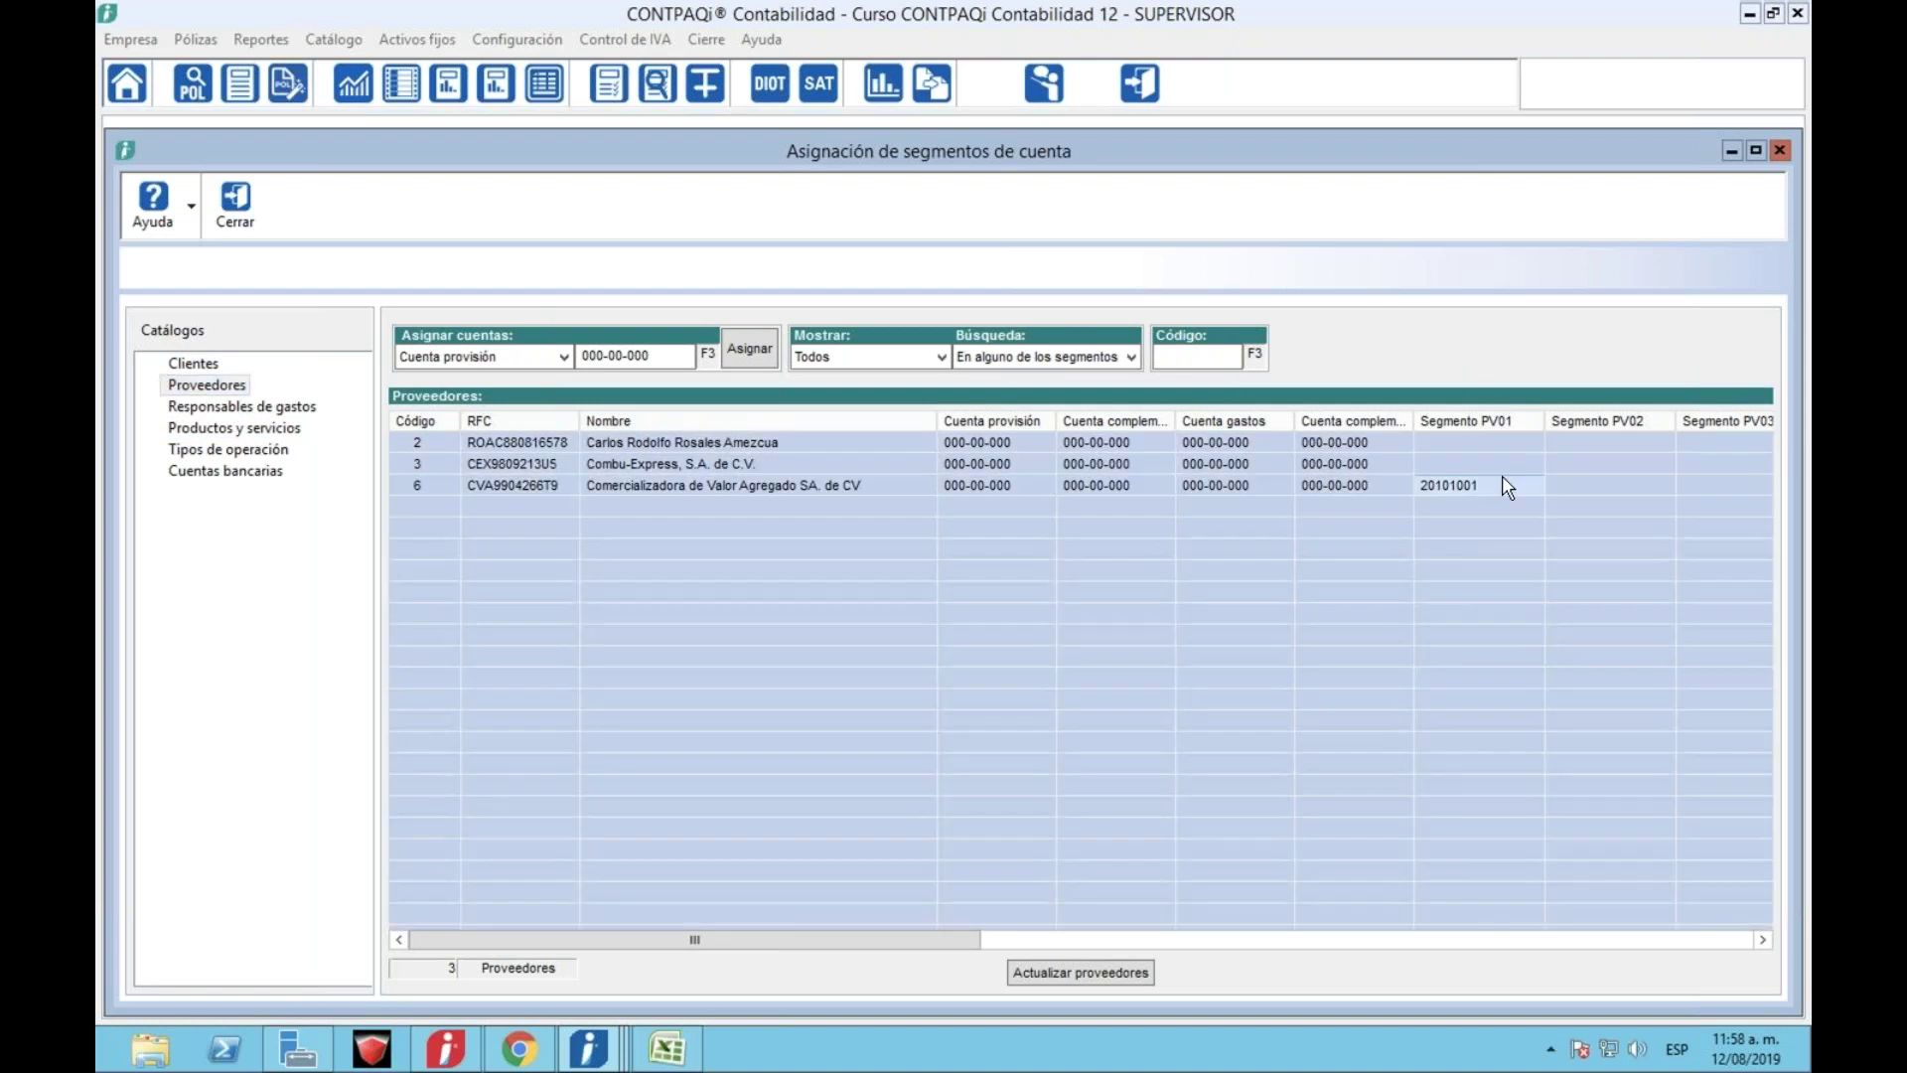
click(1477, 489)
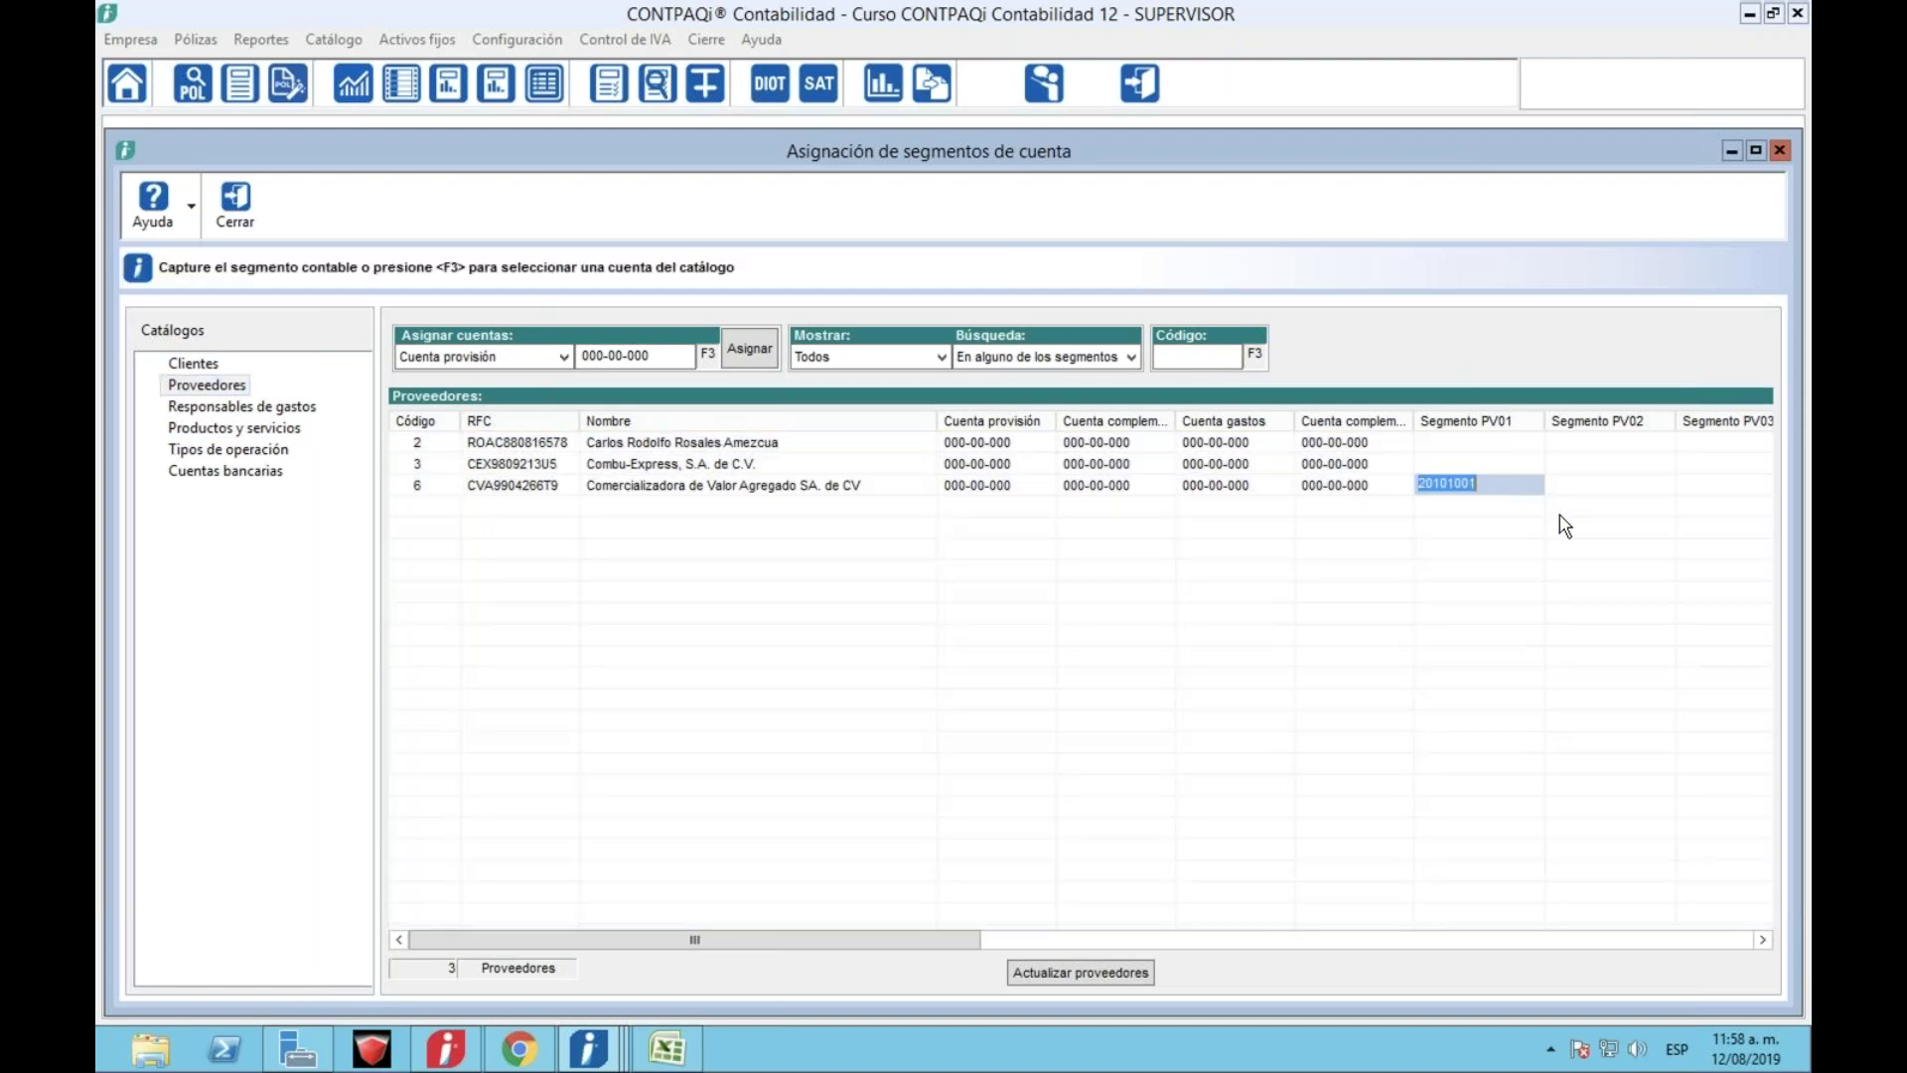
click(966, 489)
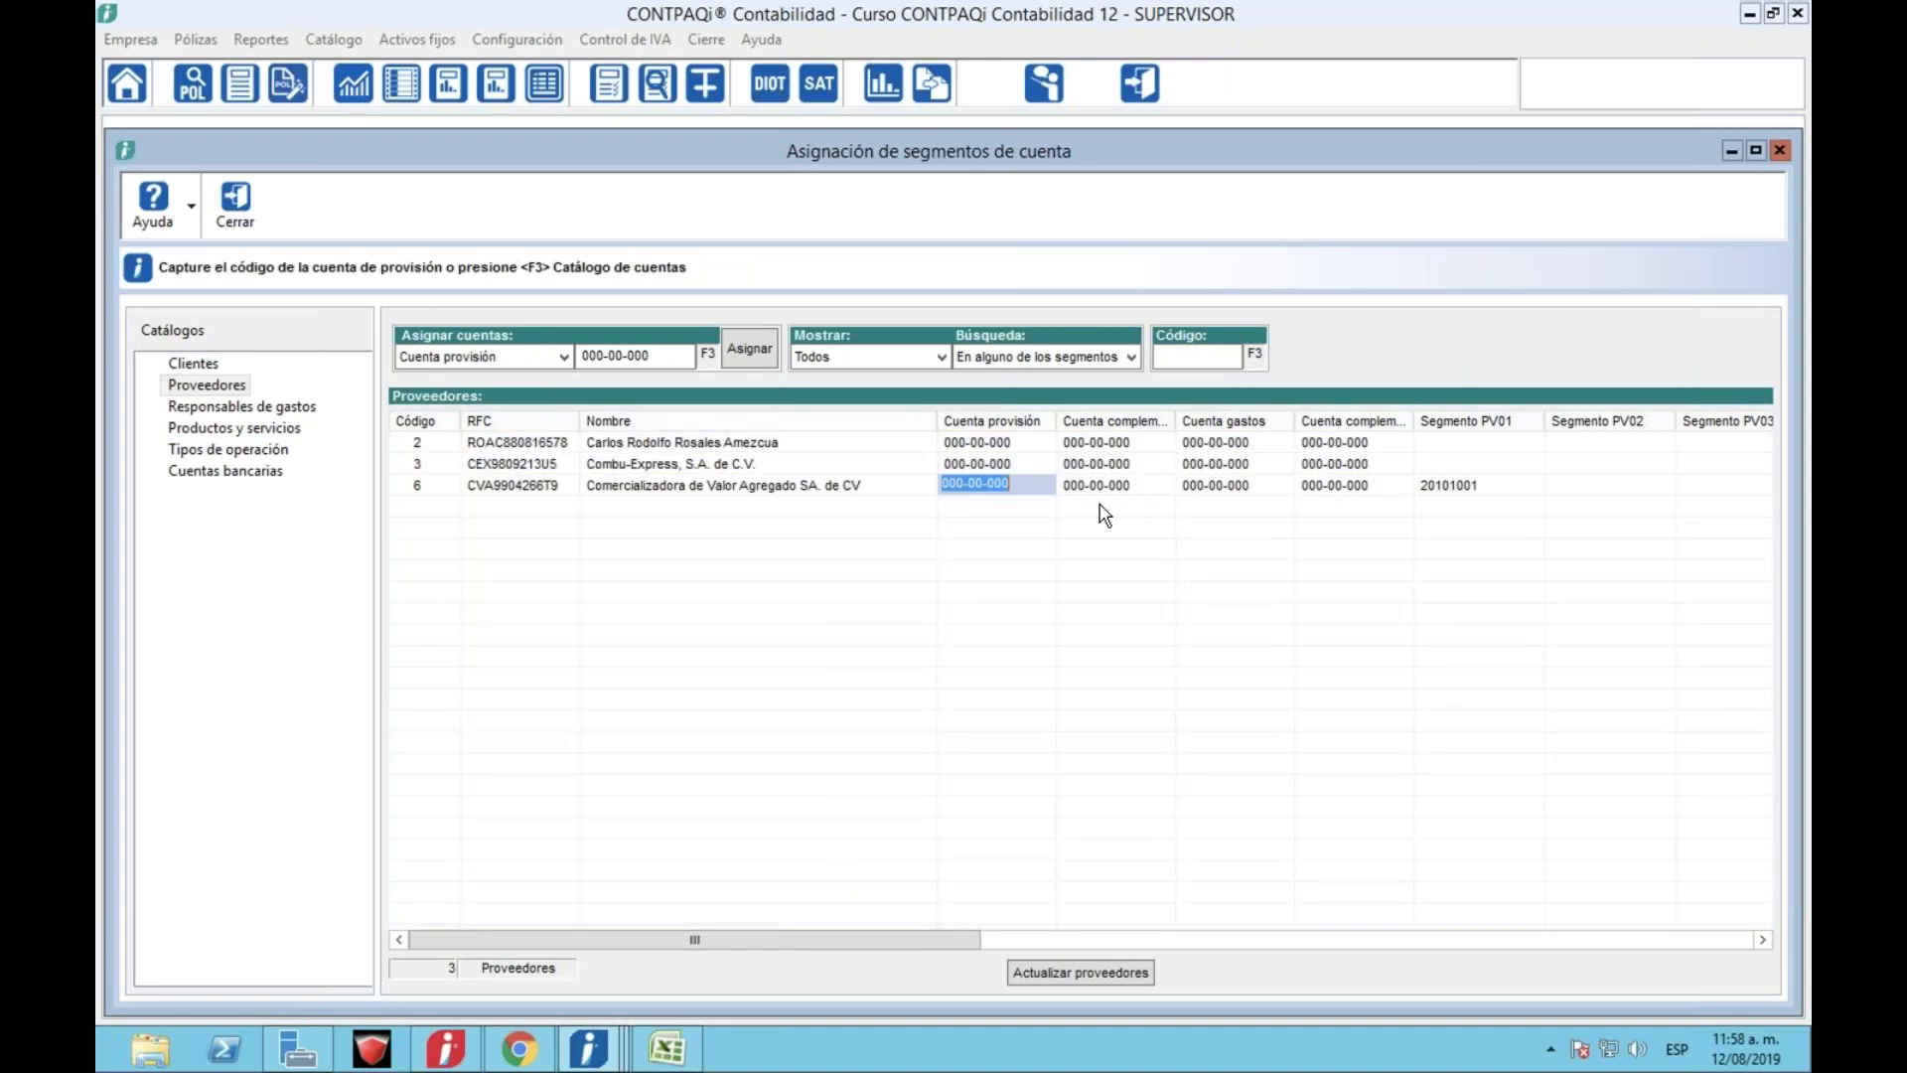
text(20101001)
click(1098, 972)
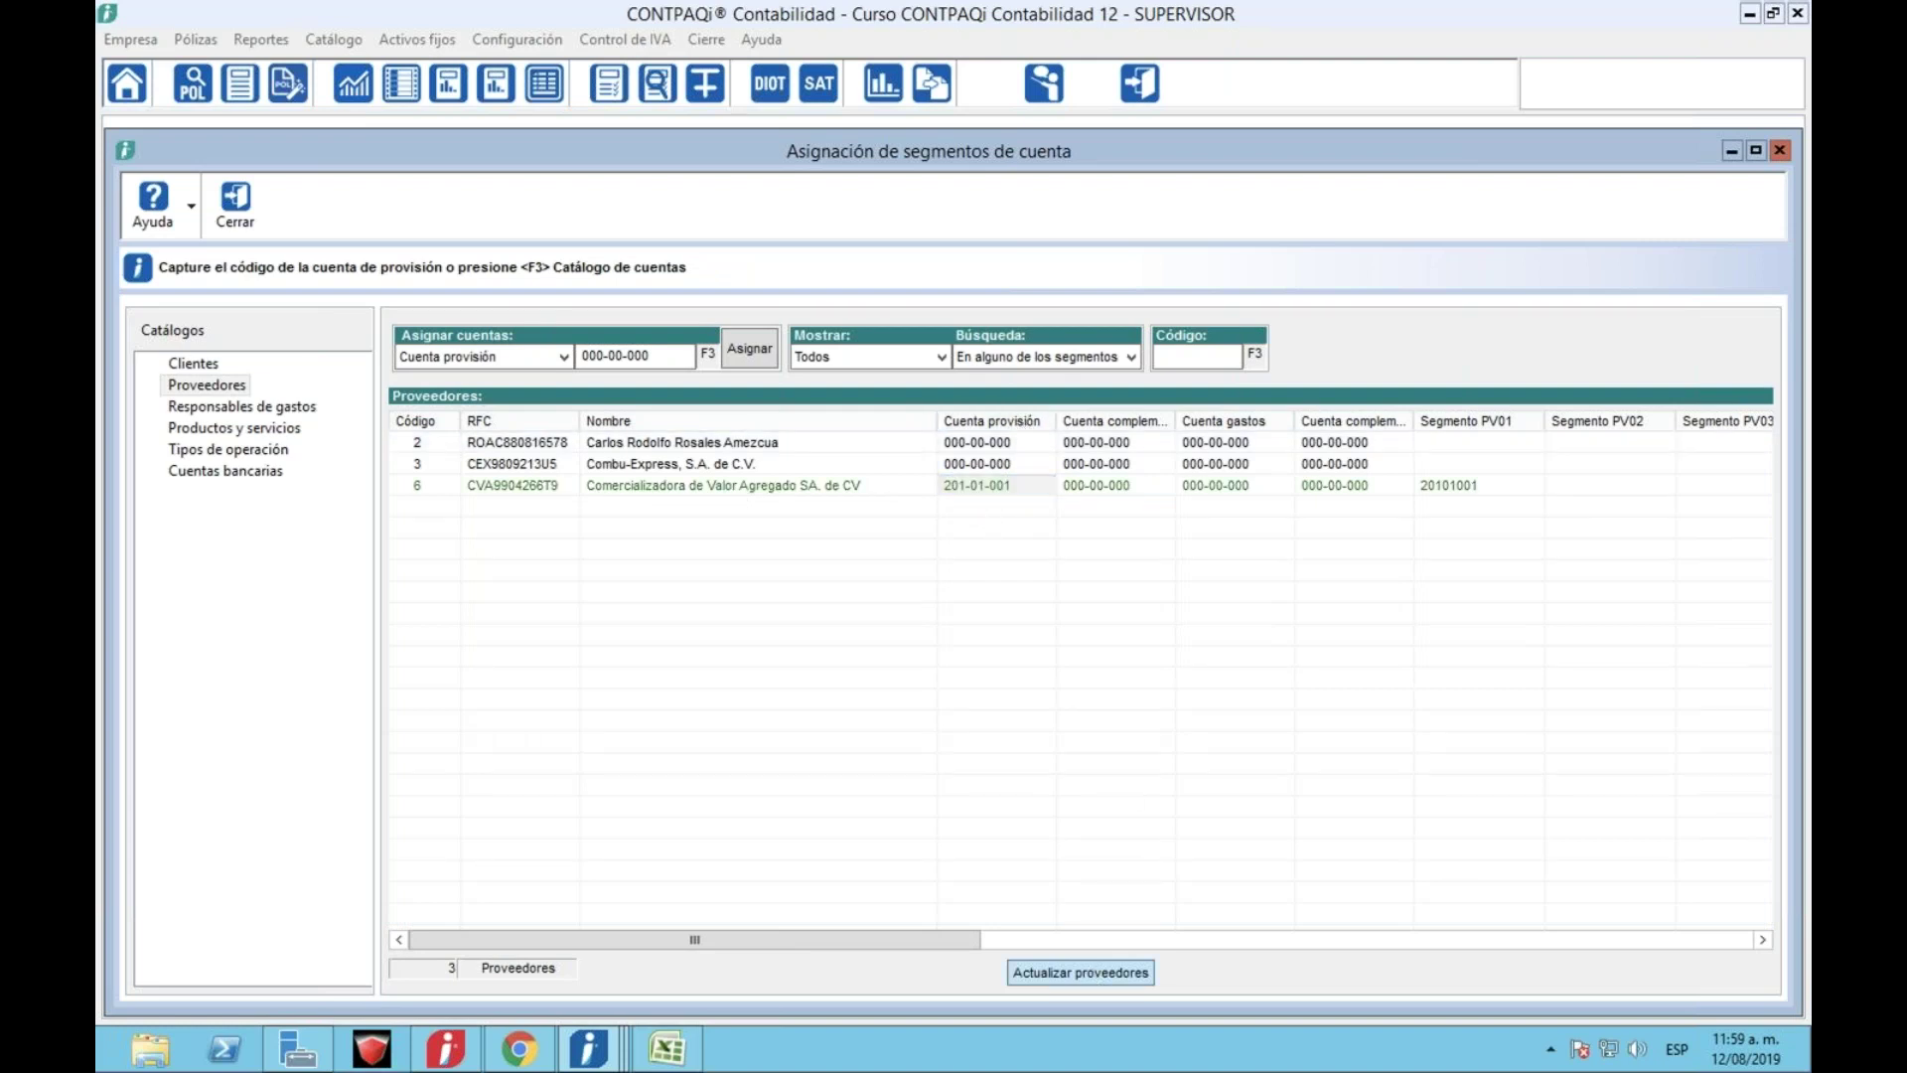
click(251, 210)
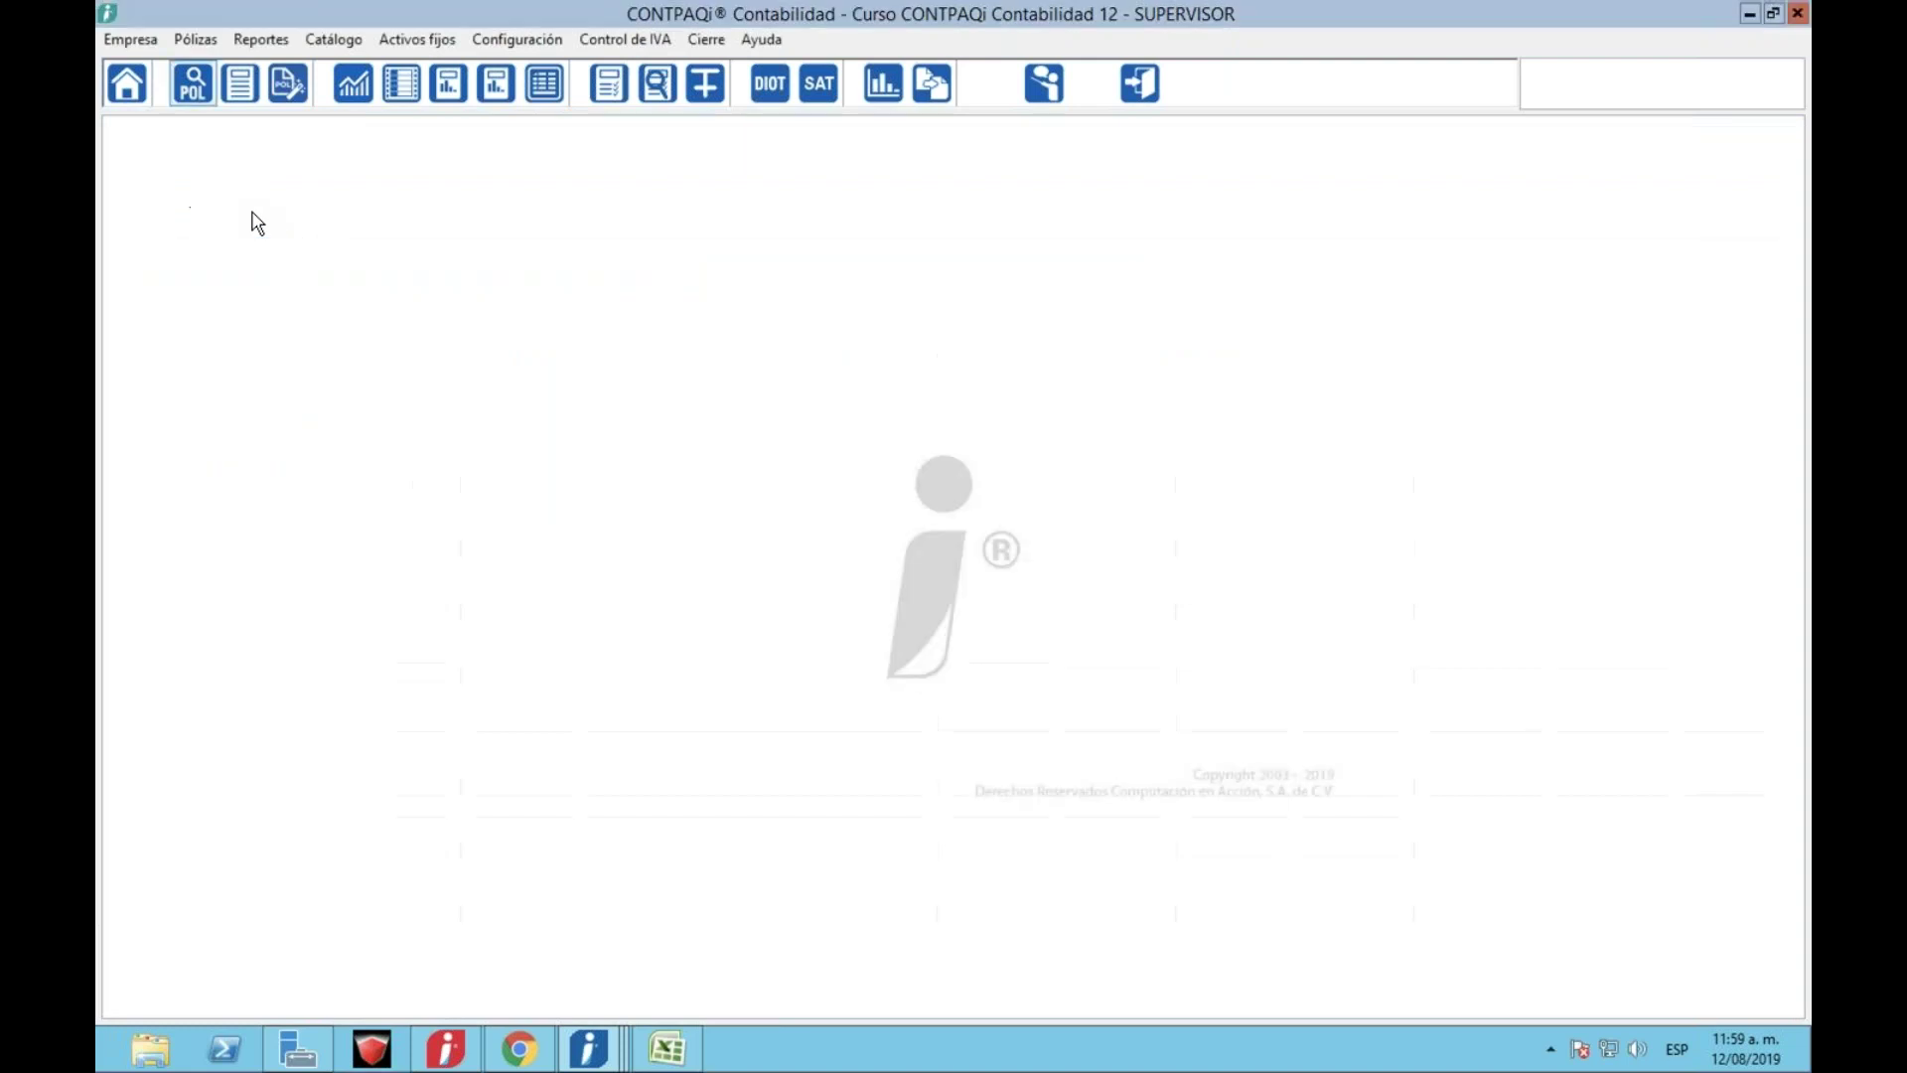
click(638, 39)
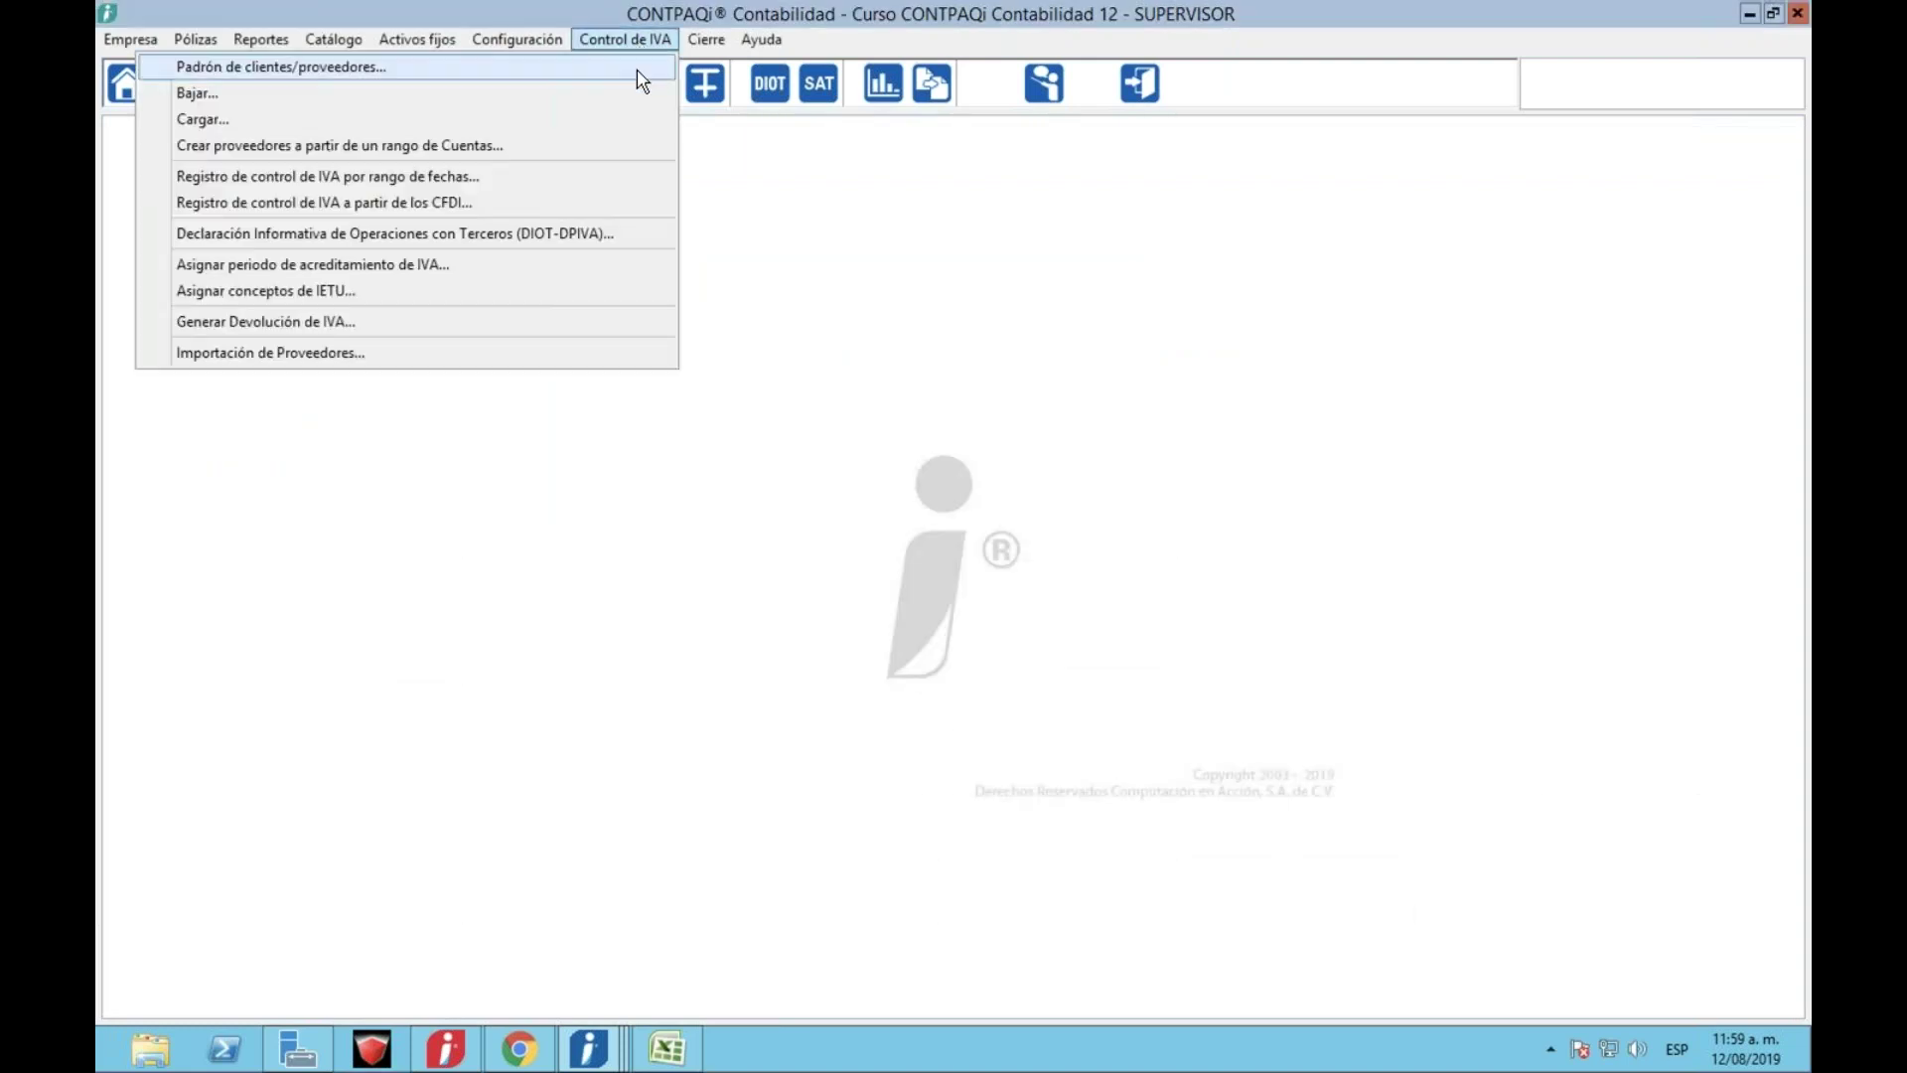
click(636, 69)
click(842, 264)
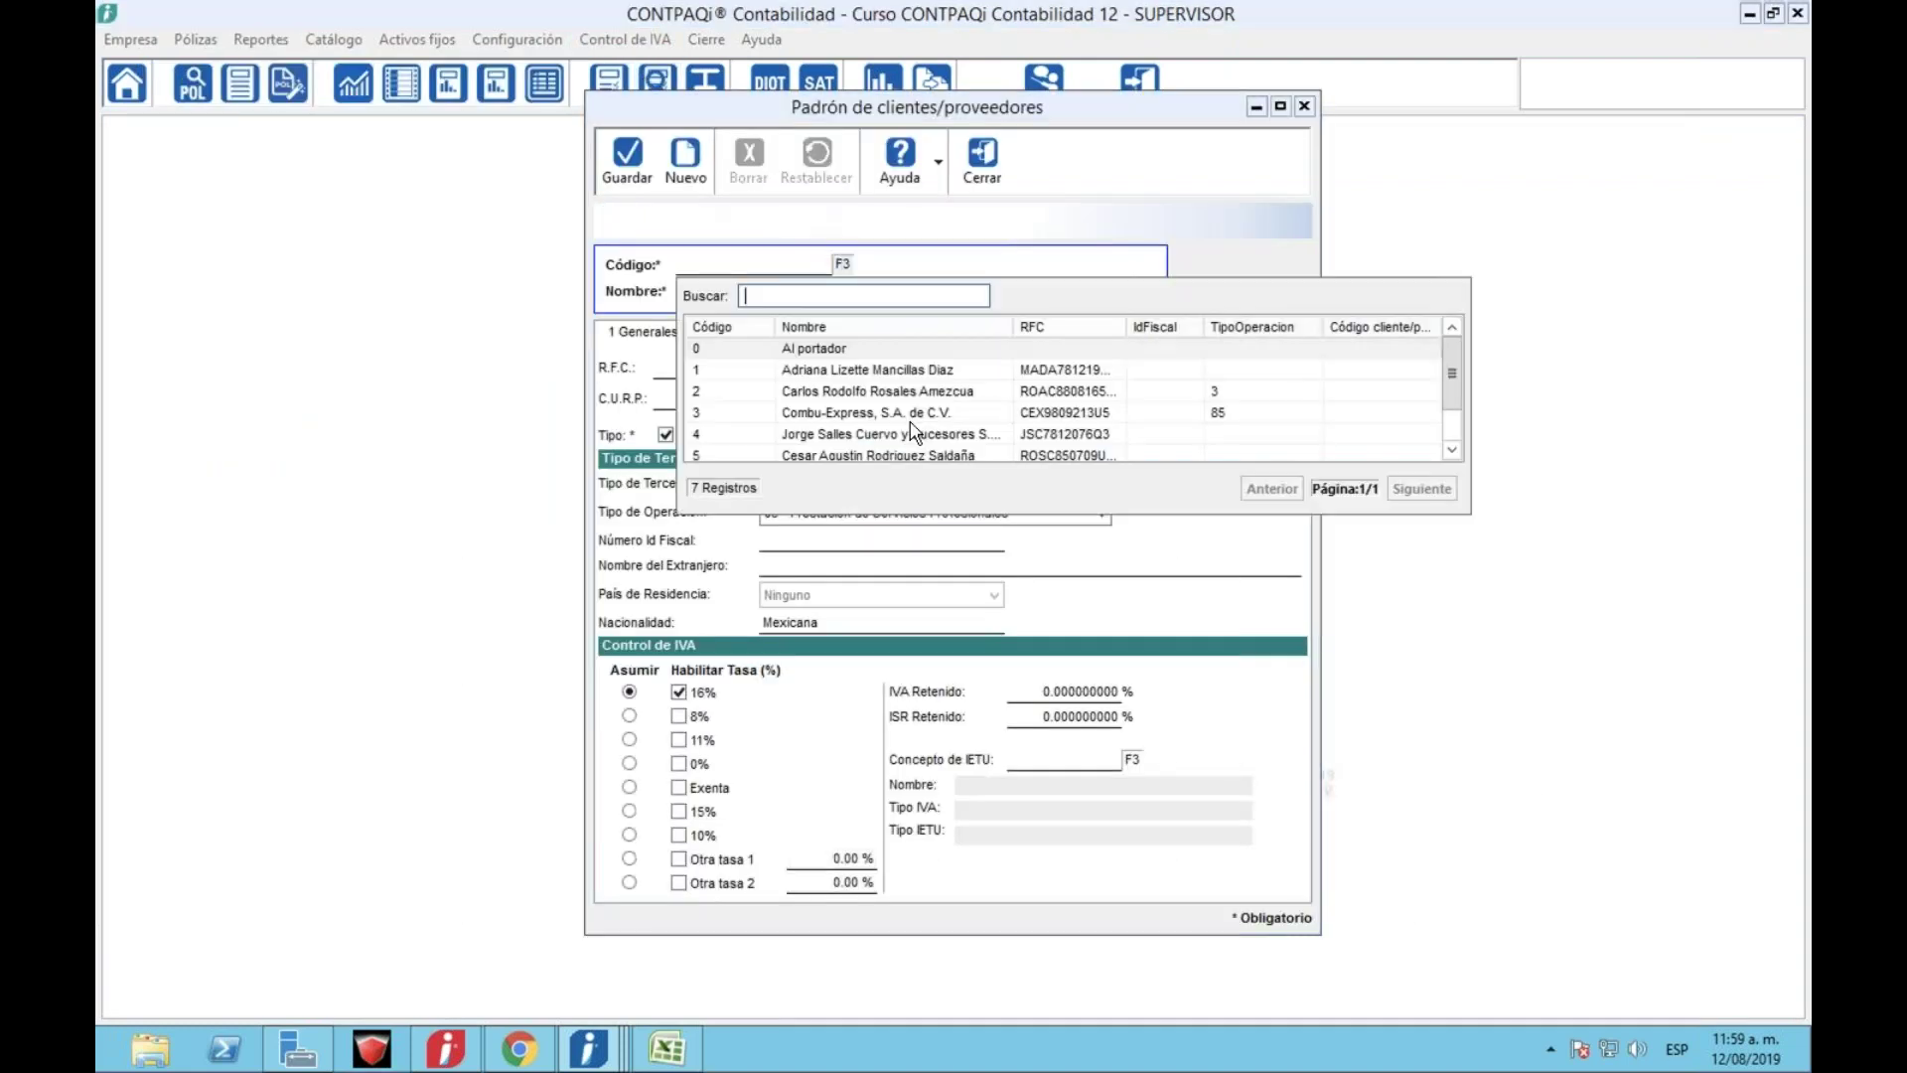
scroll(1447, 443, down, 2)
key(Escape)
text(6)
key(Tab)
click(731, 333)
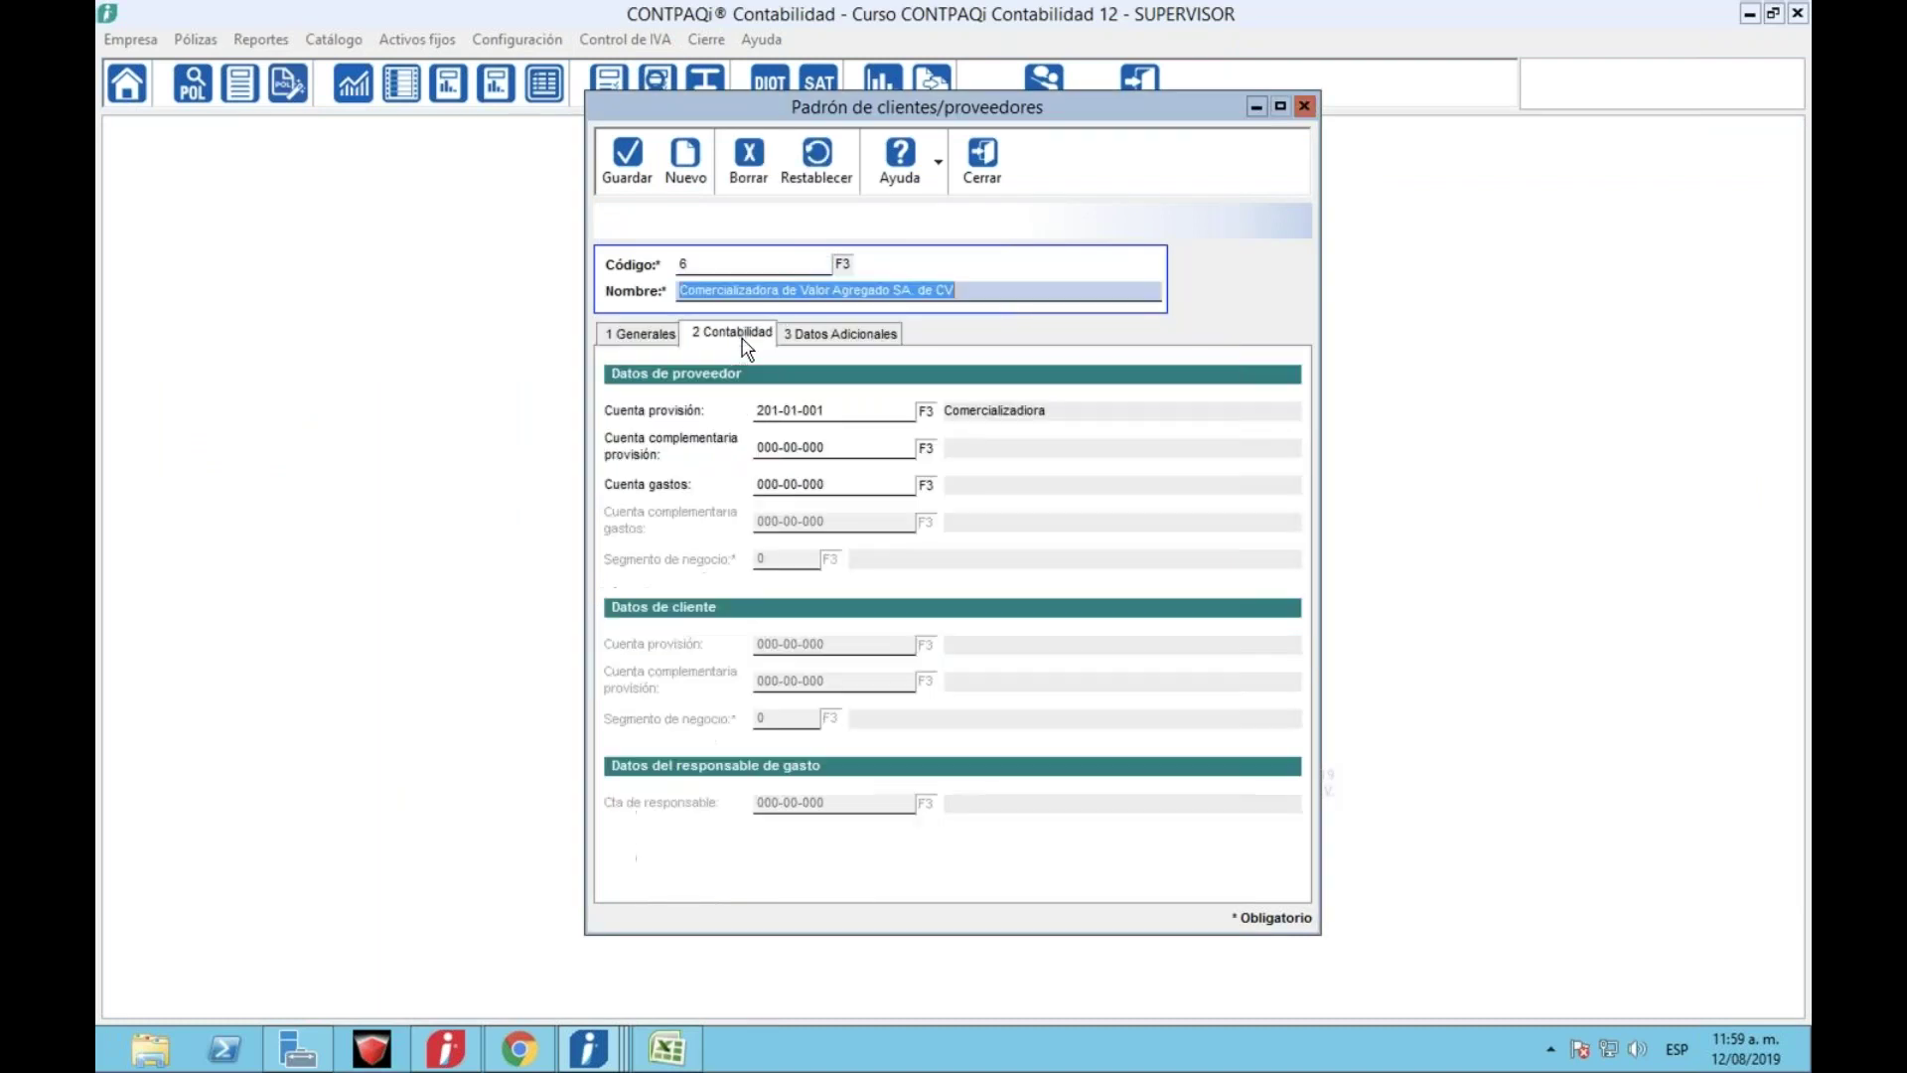
click(849, 415)
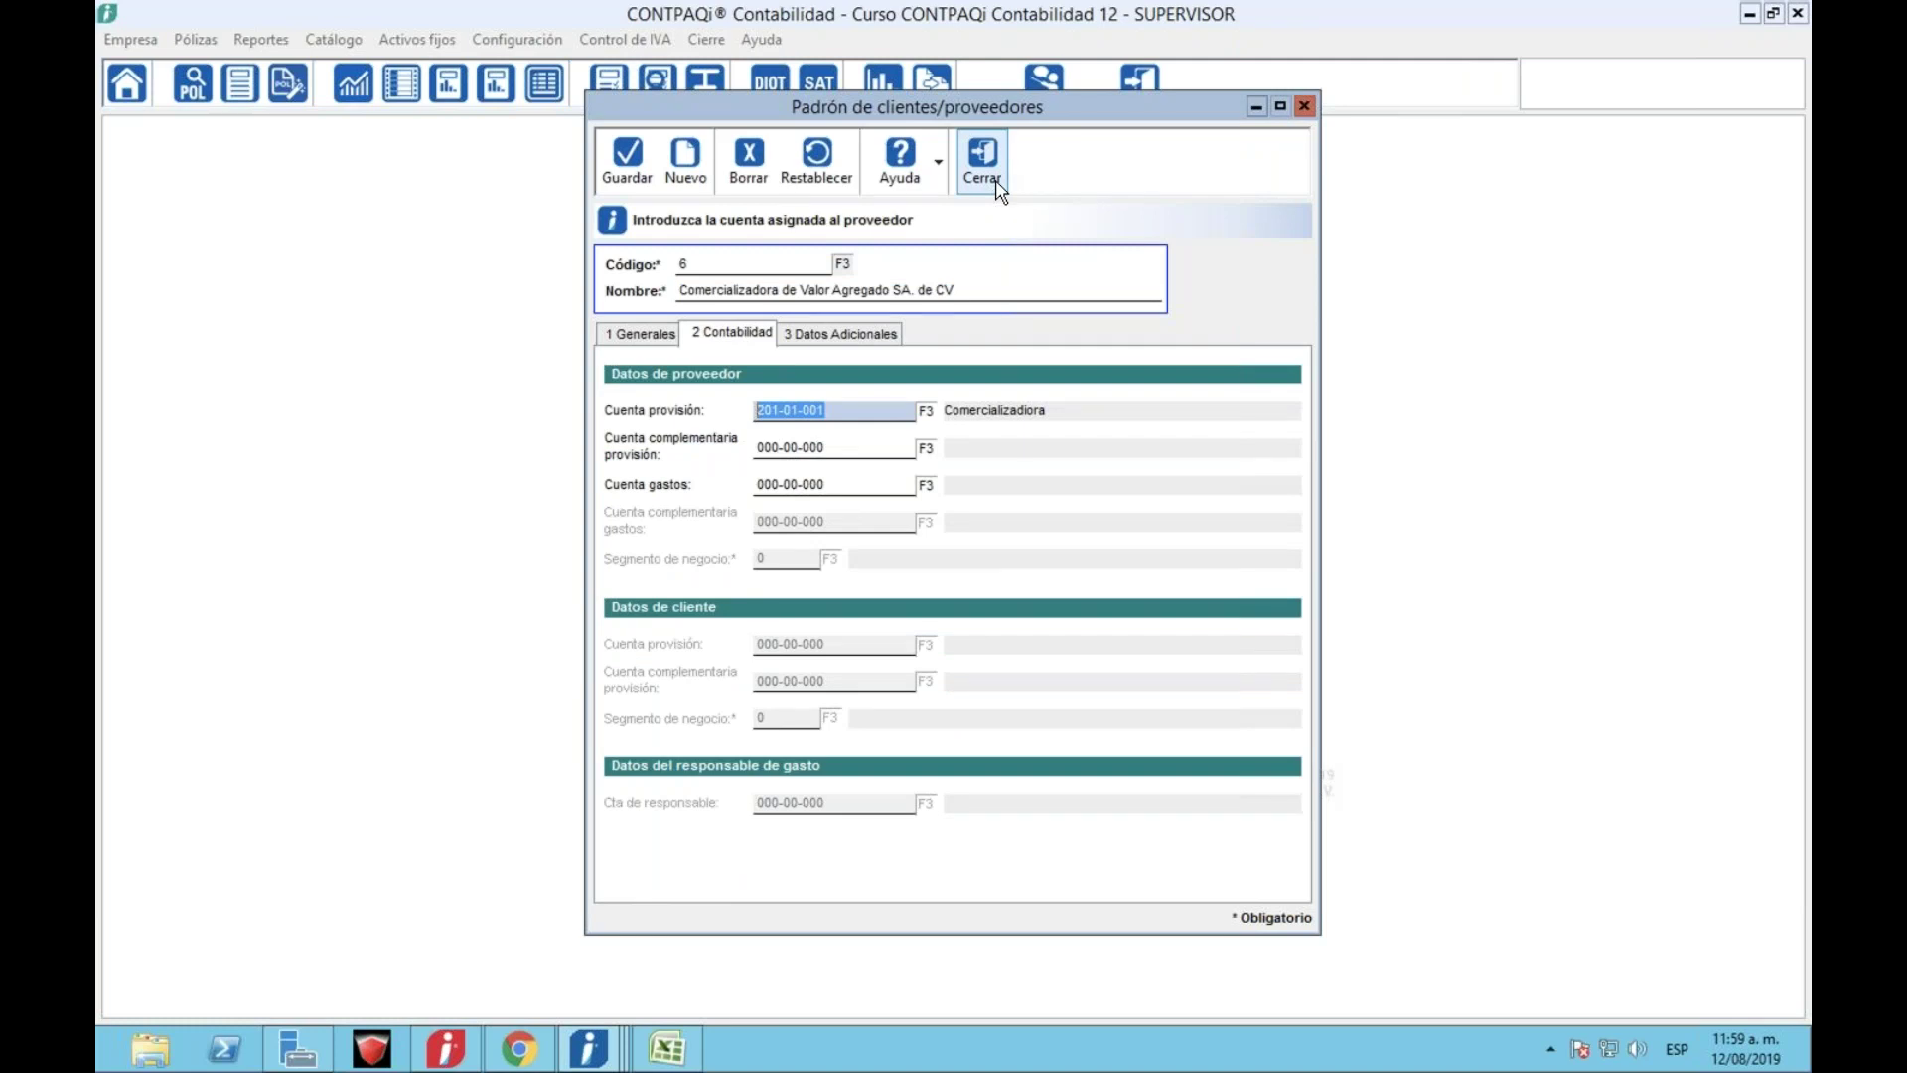
click(995, 181)
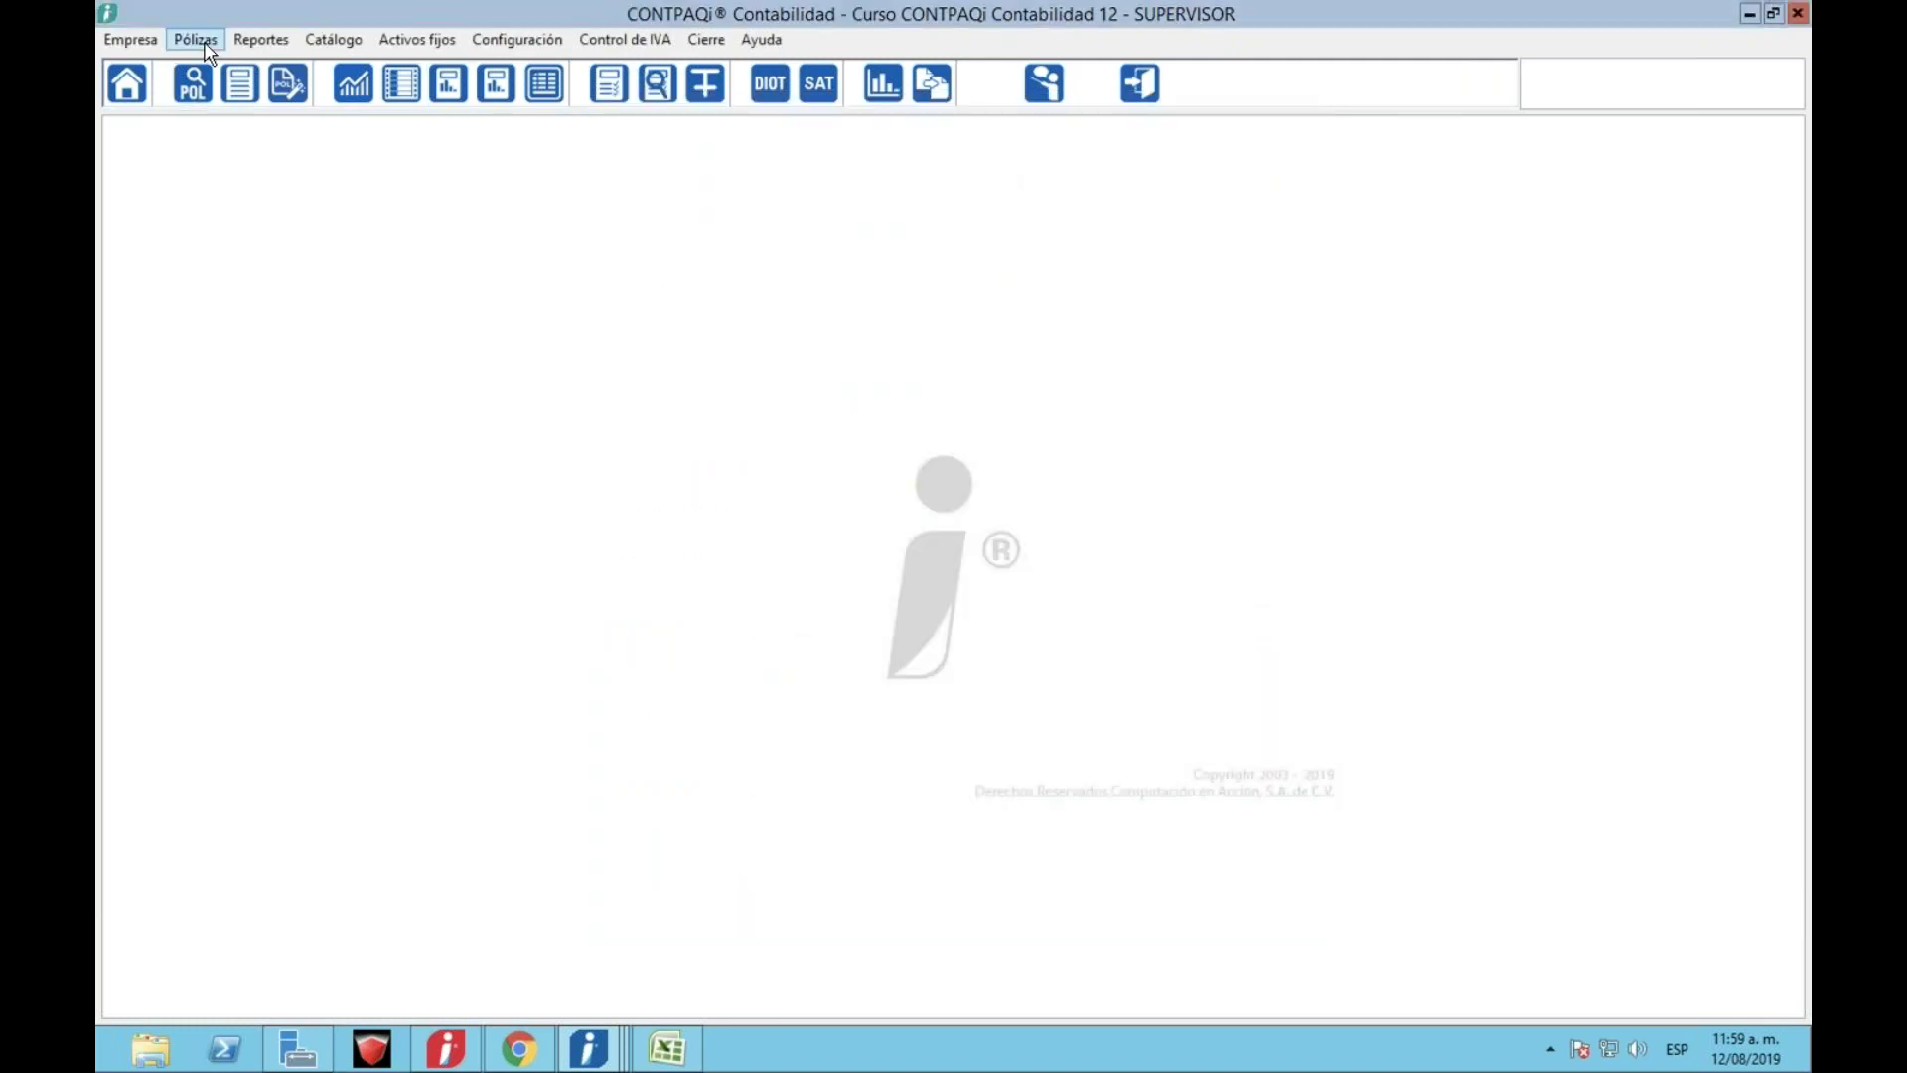
click(196, 39)
Set movement 3 of template 103 Provision de Compras to Pasivo del proveedor and save.
mouse_move(228, 93)
click(618, 125)
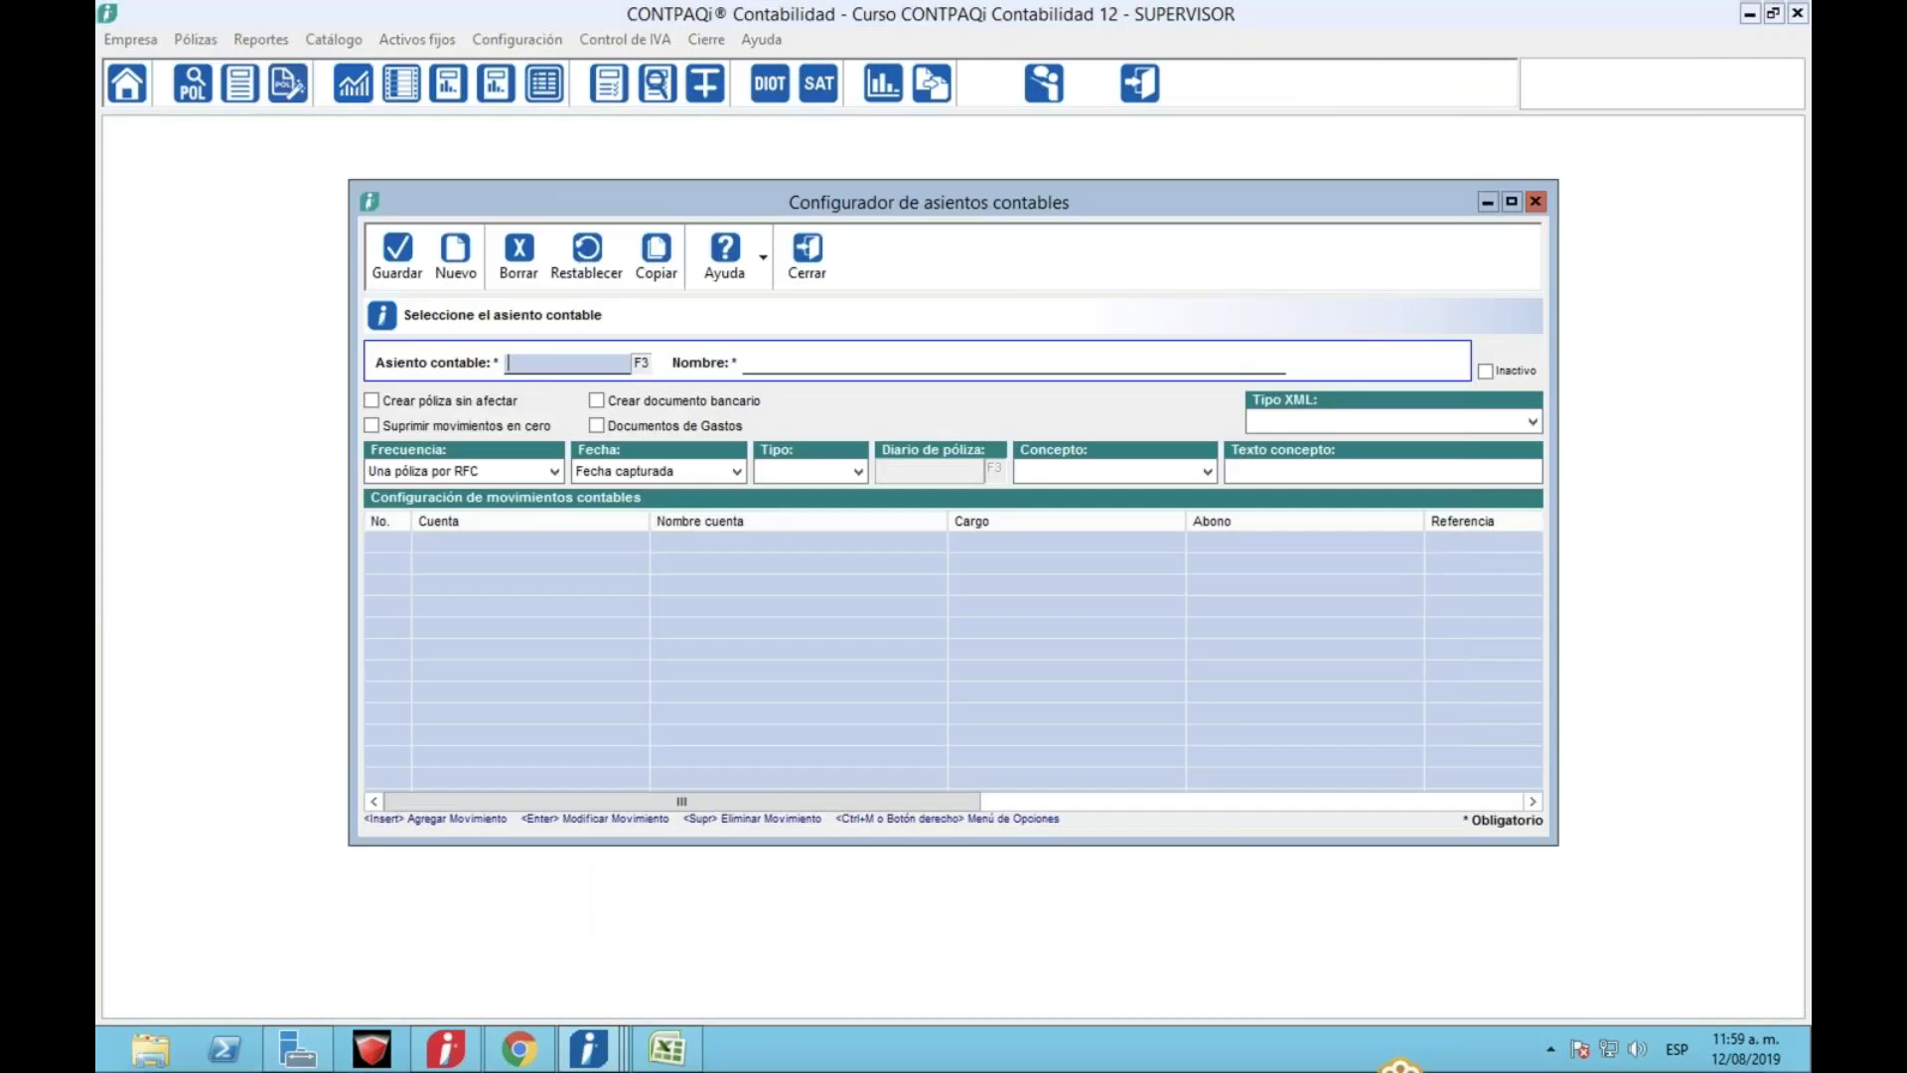
click(641, 364)
scroll(755, 486, down, 3)
double_click(695, 533)
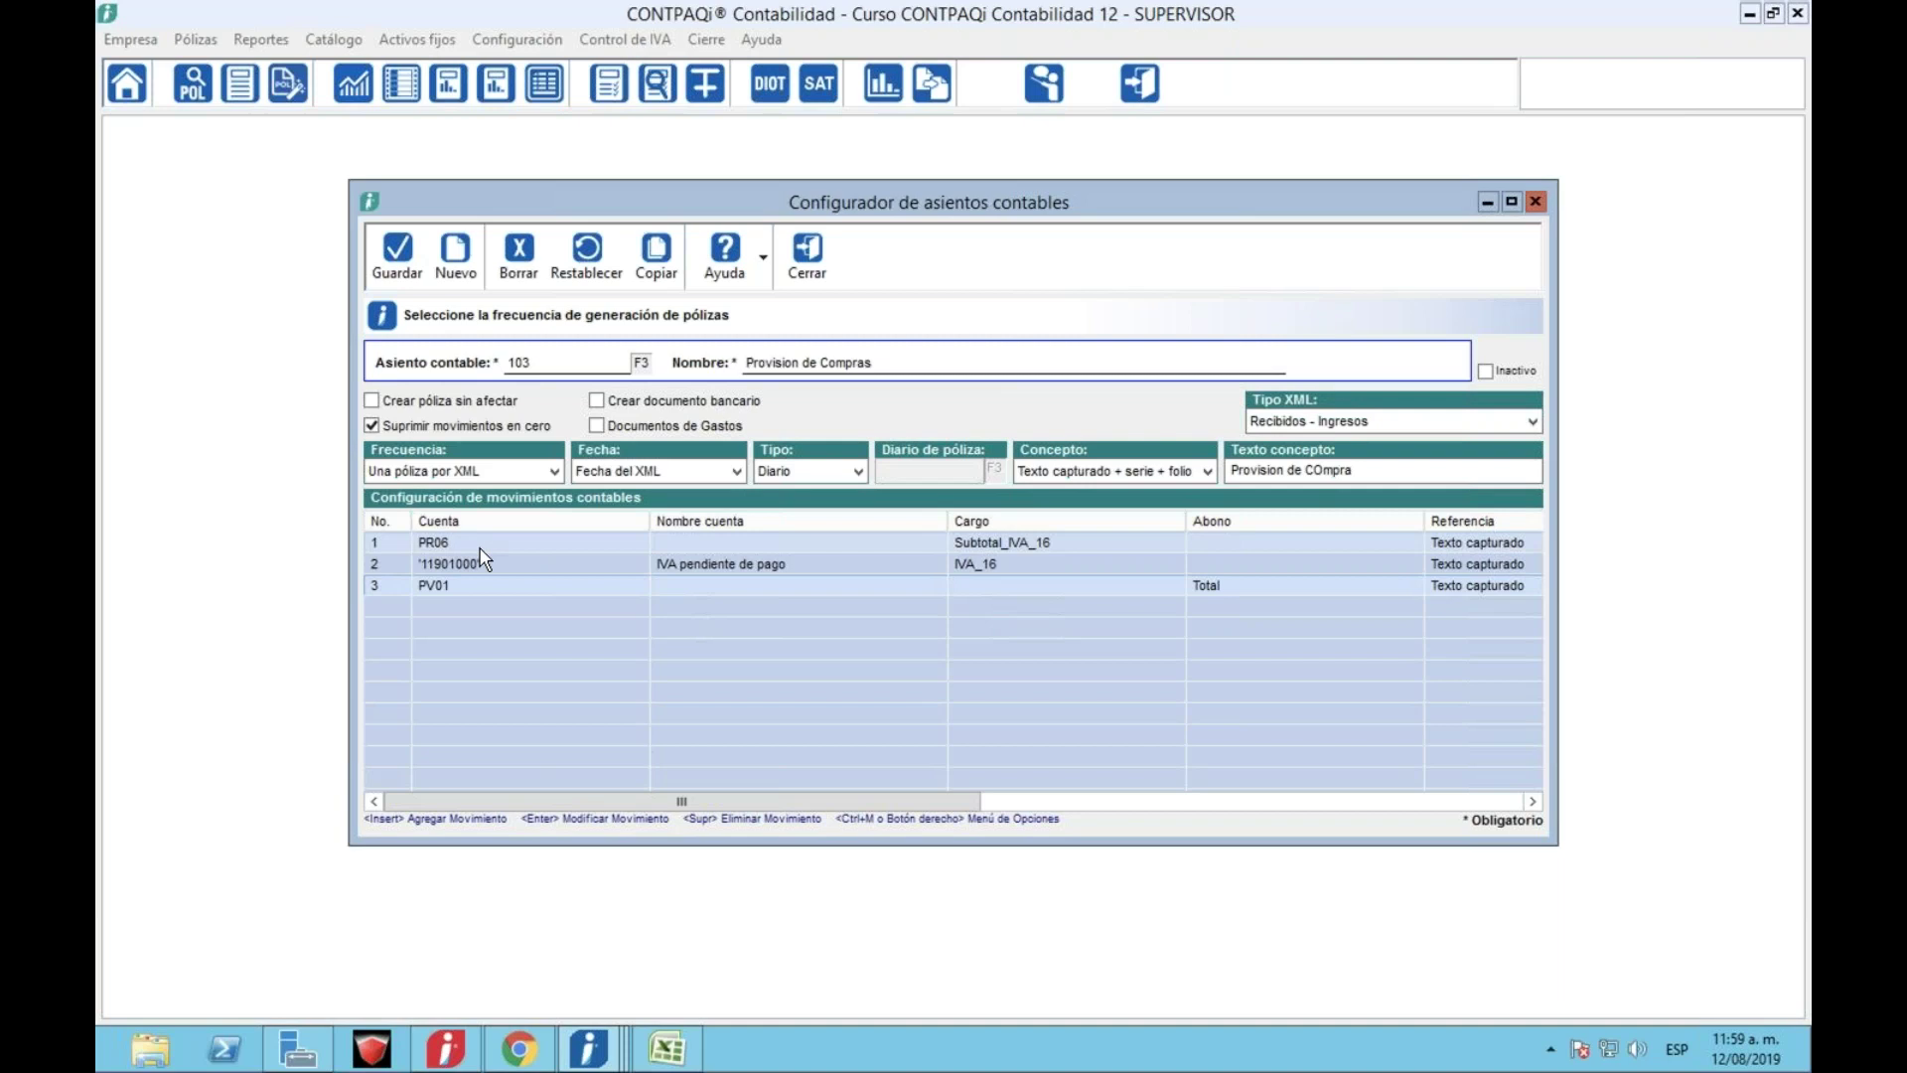
double_click(435, 585)
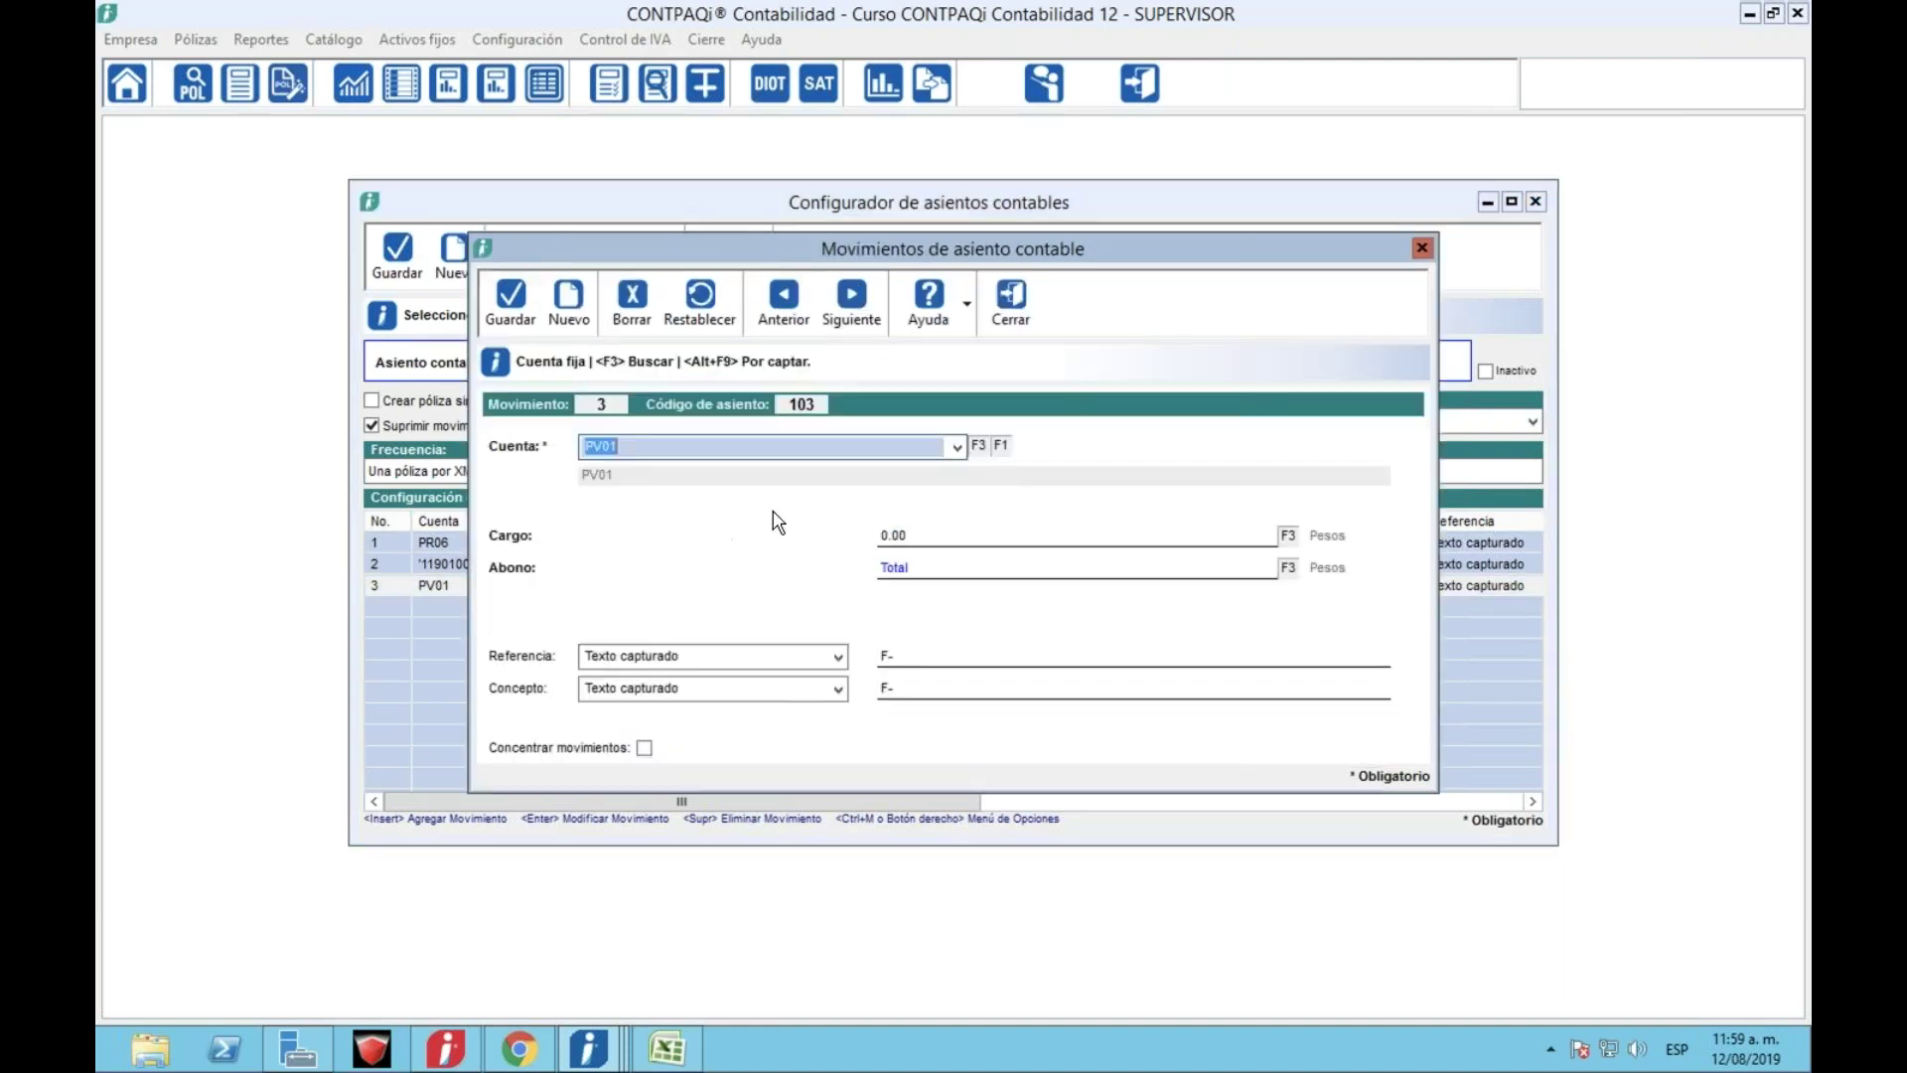
click(959, 449)
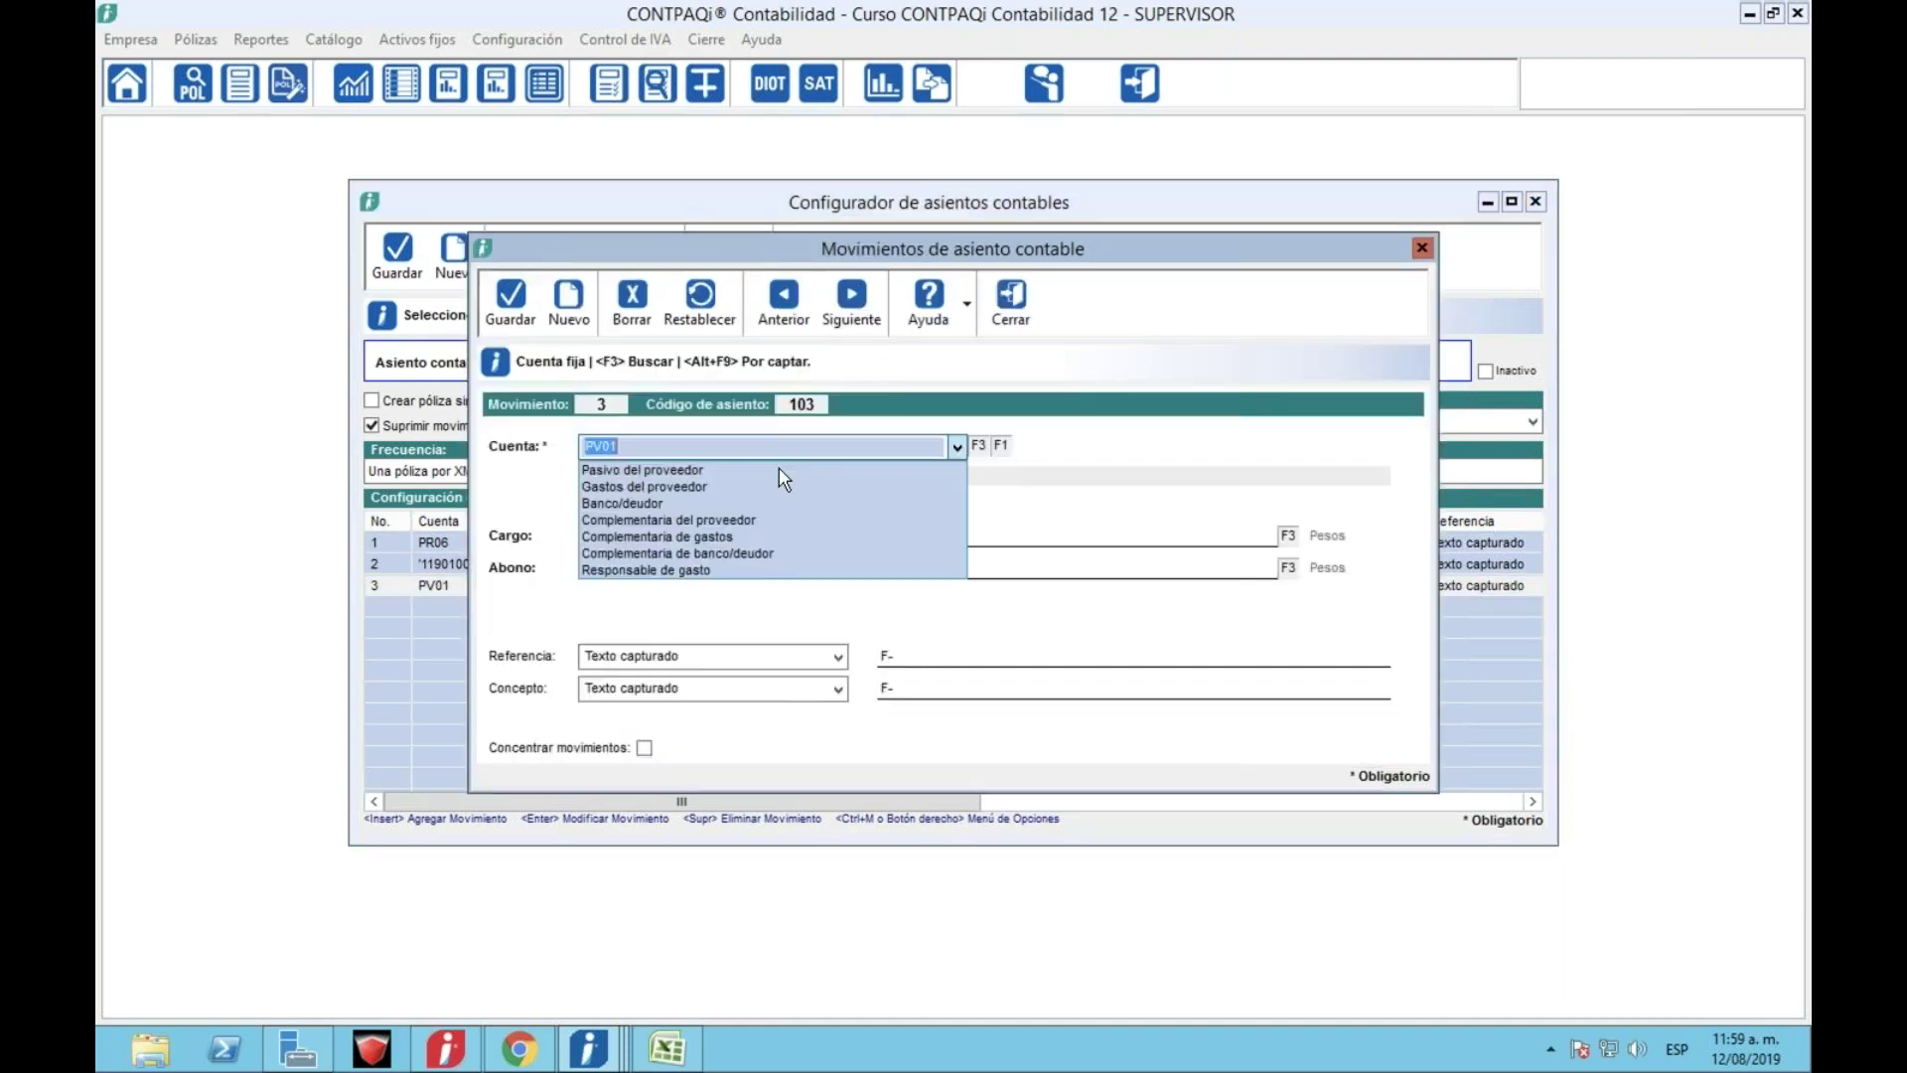
click(650, 470)
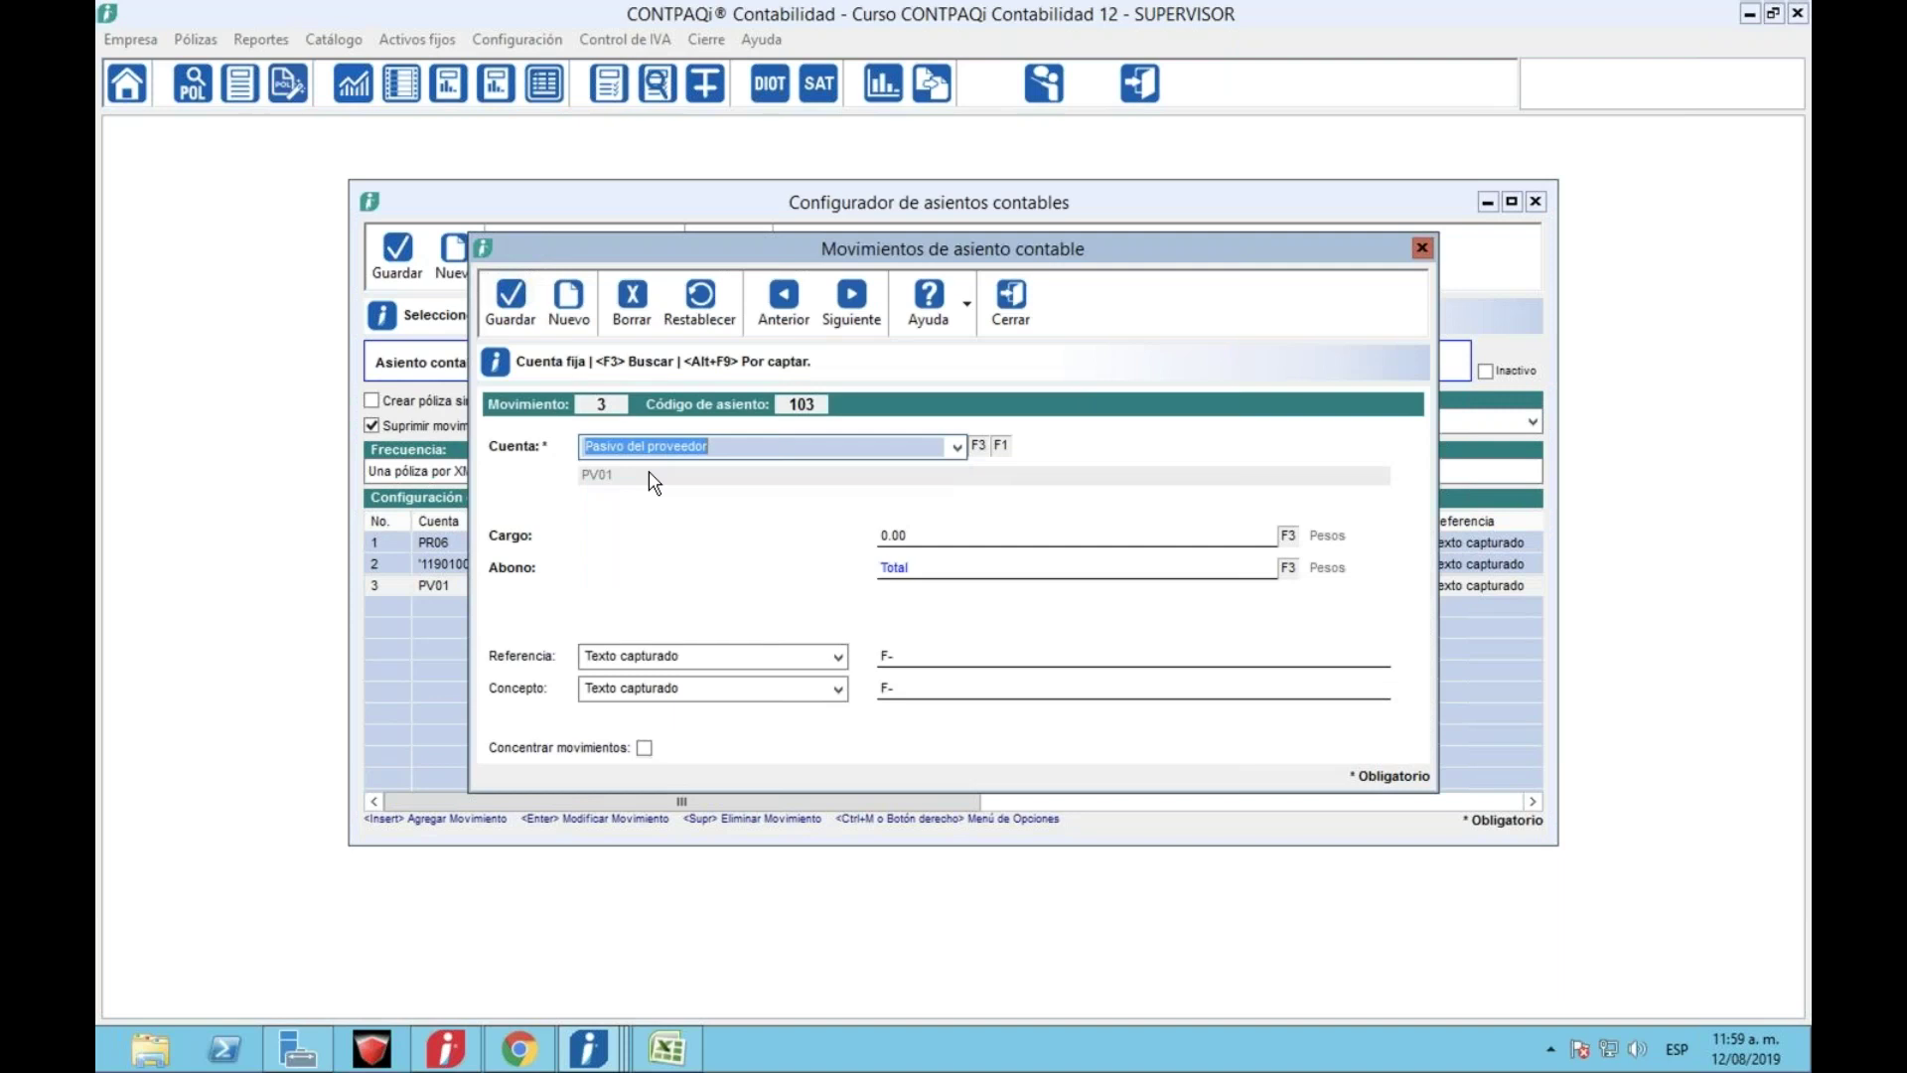
click(511, 300)
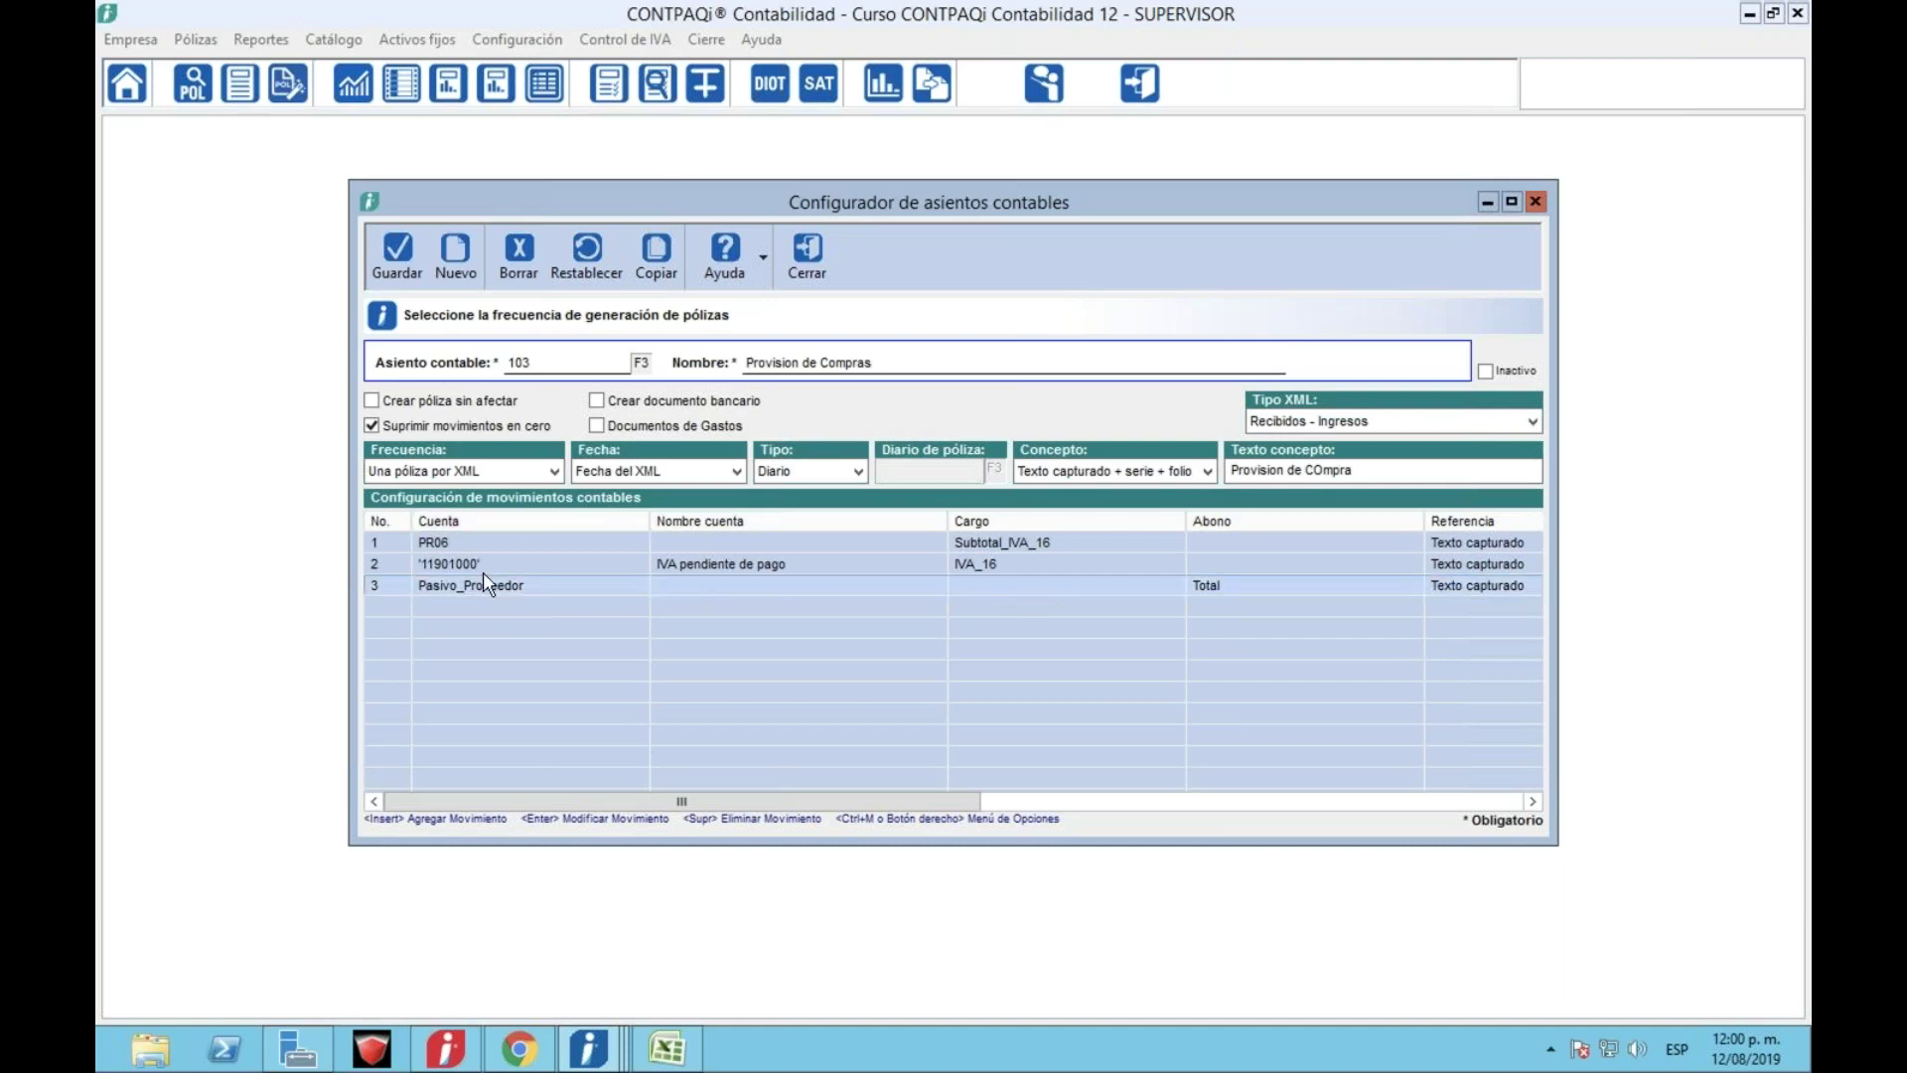
click(398, 261)
click(794, 264)
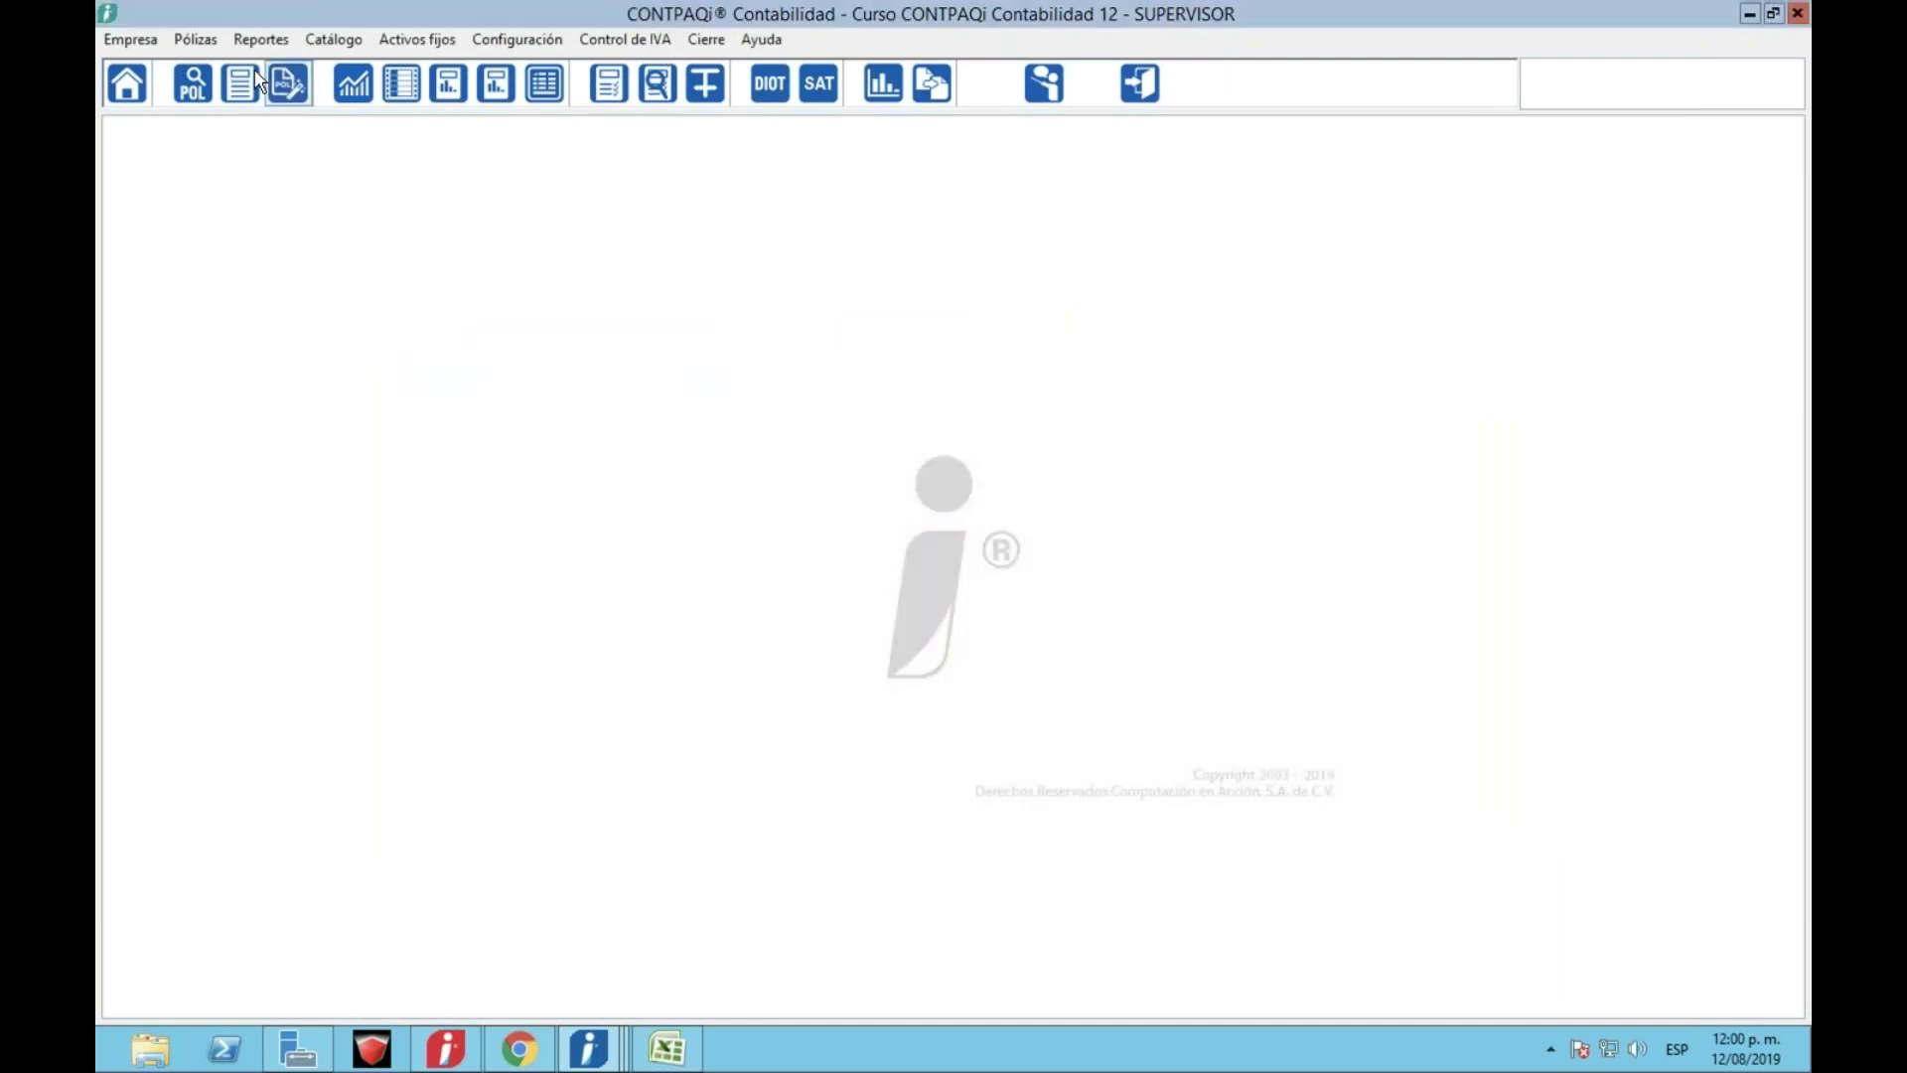
Open Contabilizar CFDI with asiento 103 Provision de Compras selected.
click(200, 45)
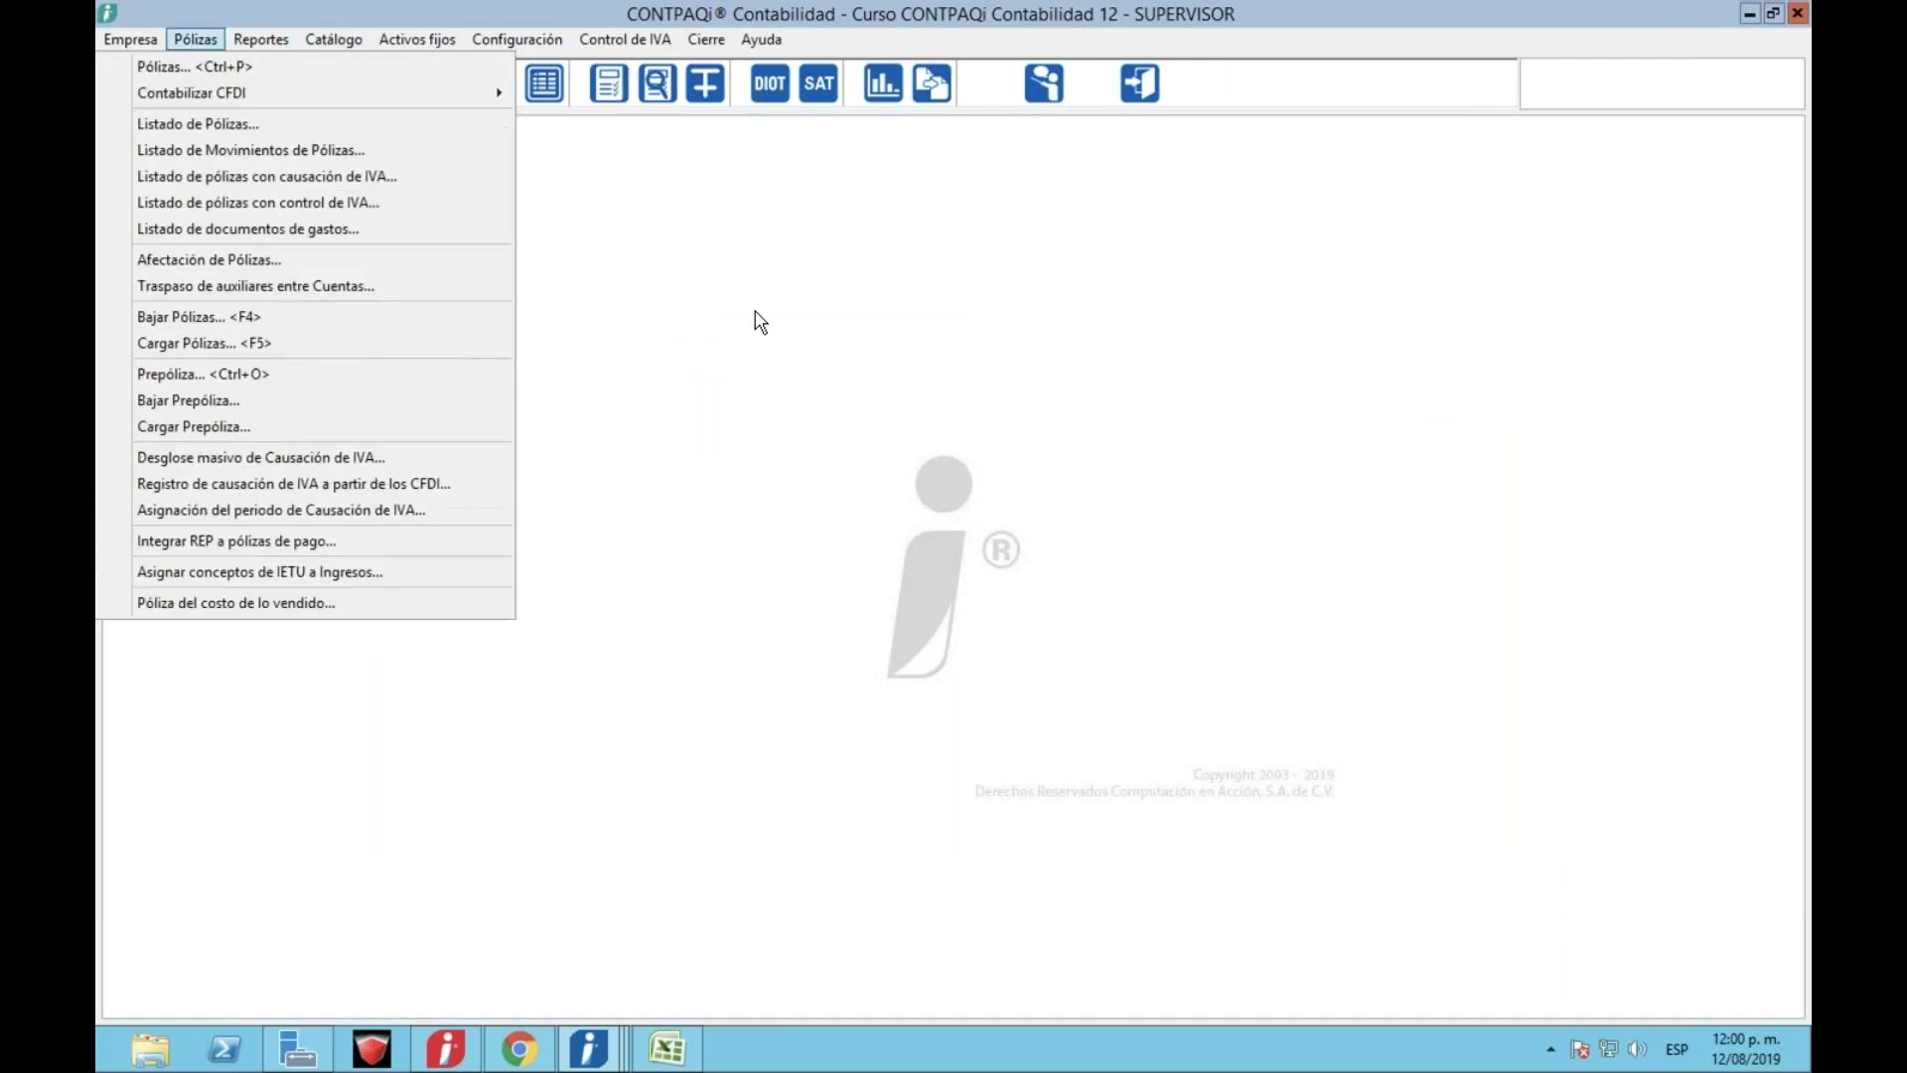
click(519, 215)
click(294, 99)
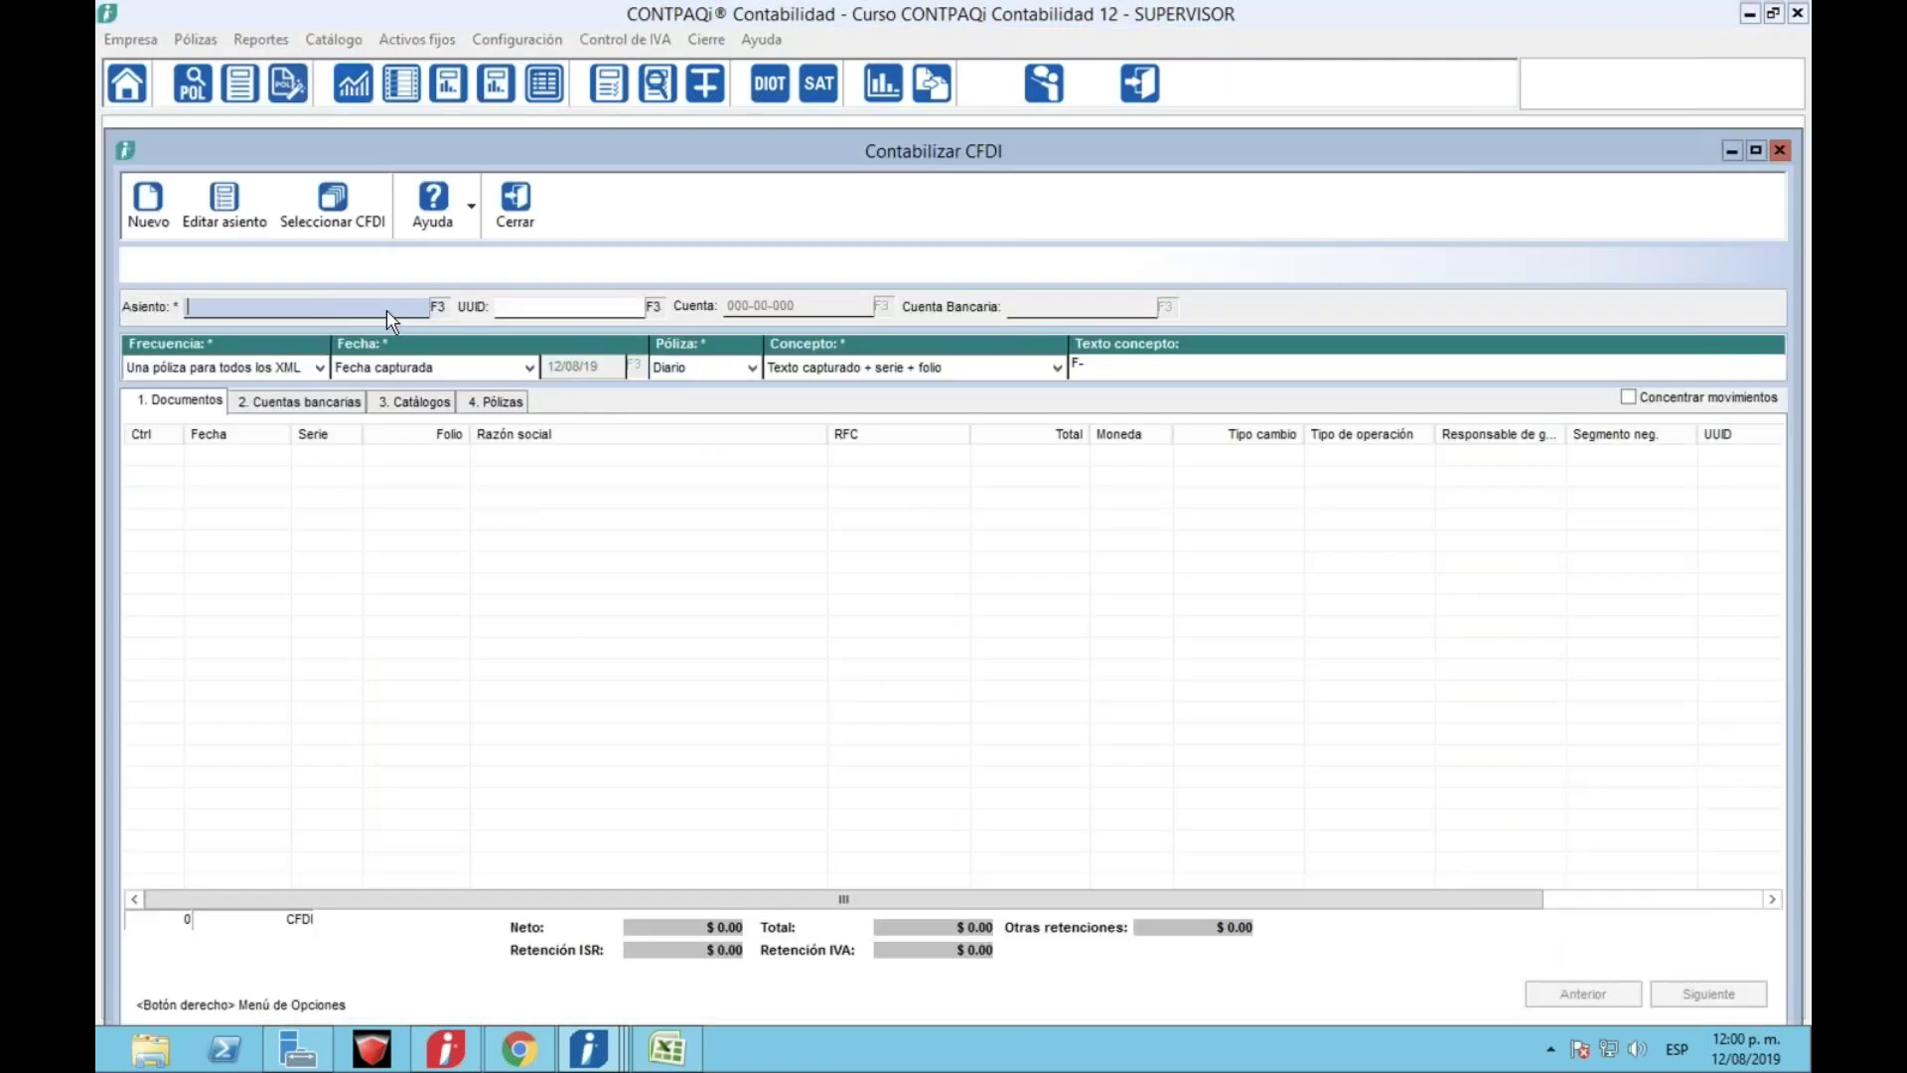
click(438, 306)
scroll(722, 487, down, 3)
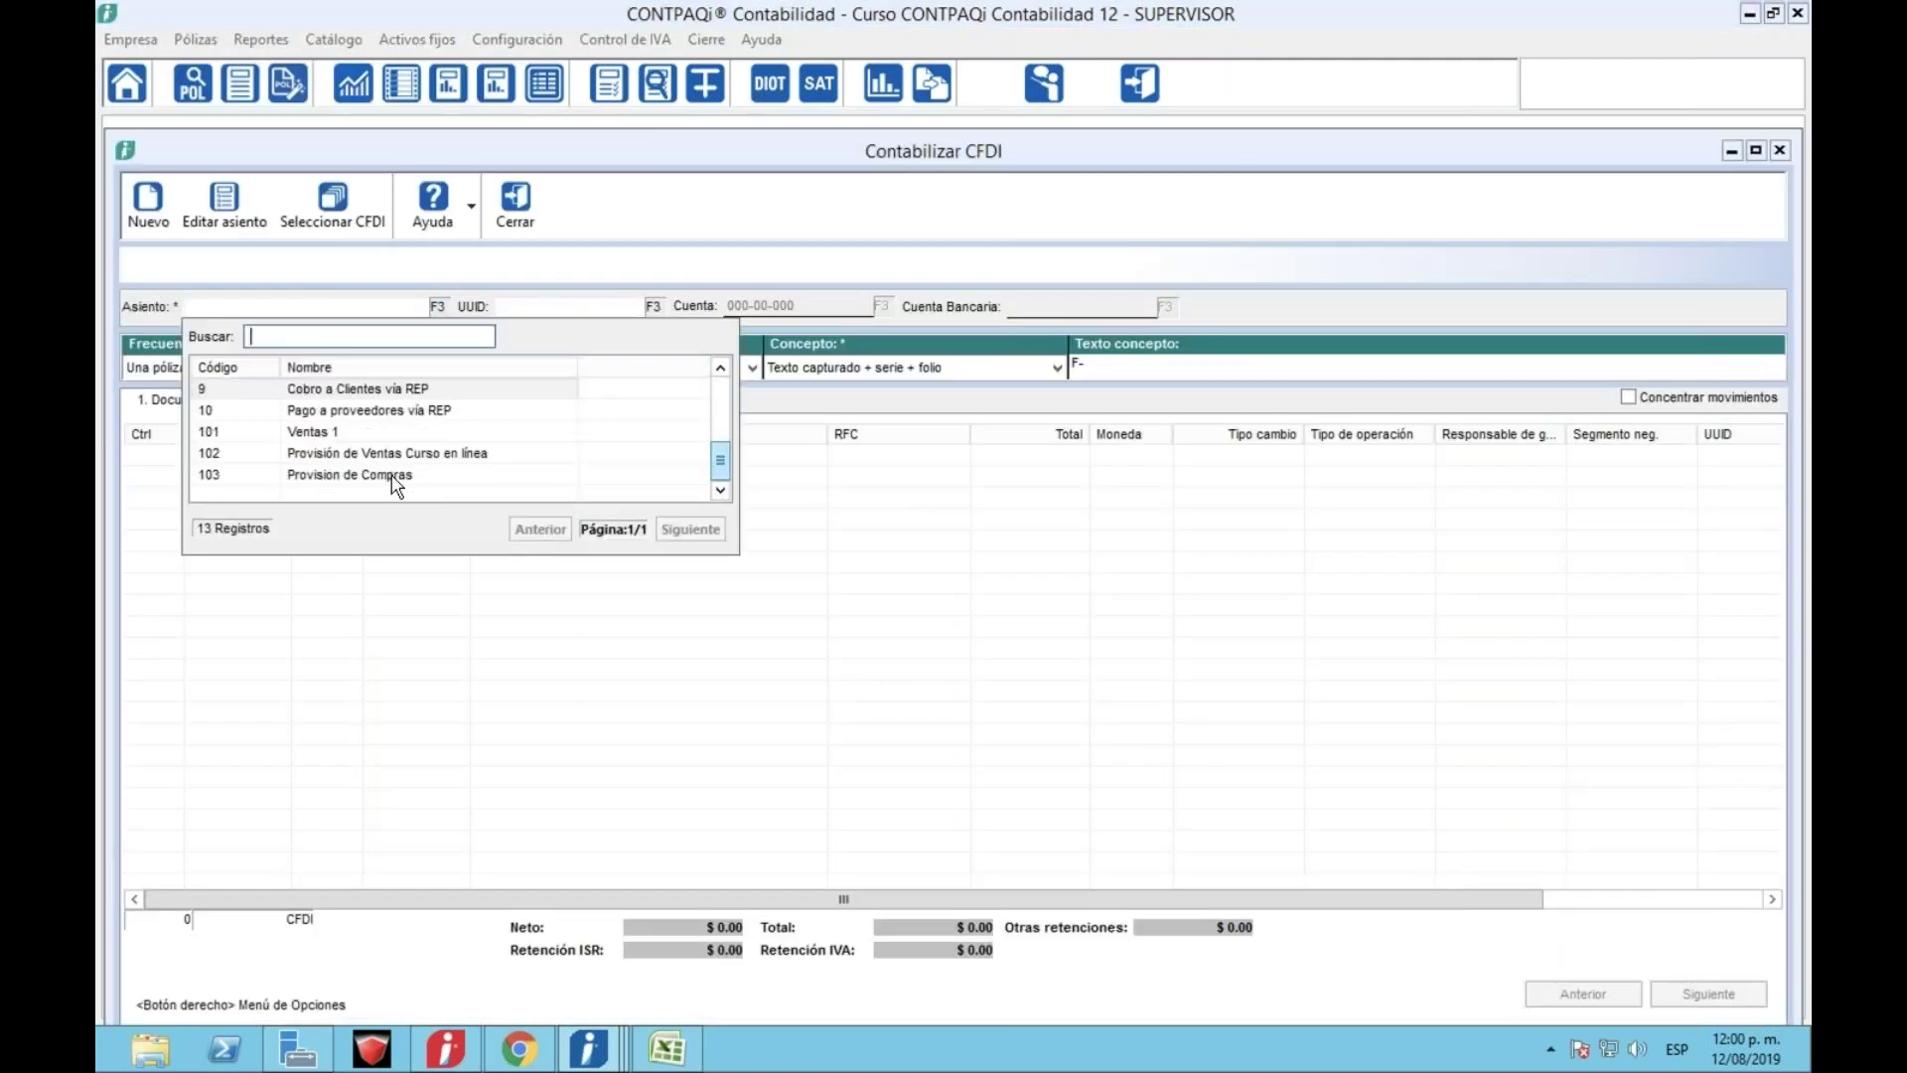
double_click(370, 477)
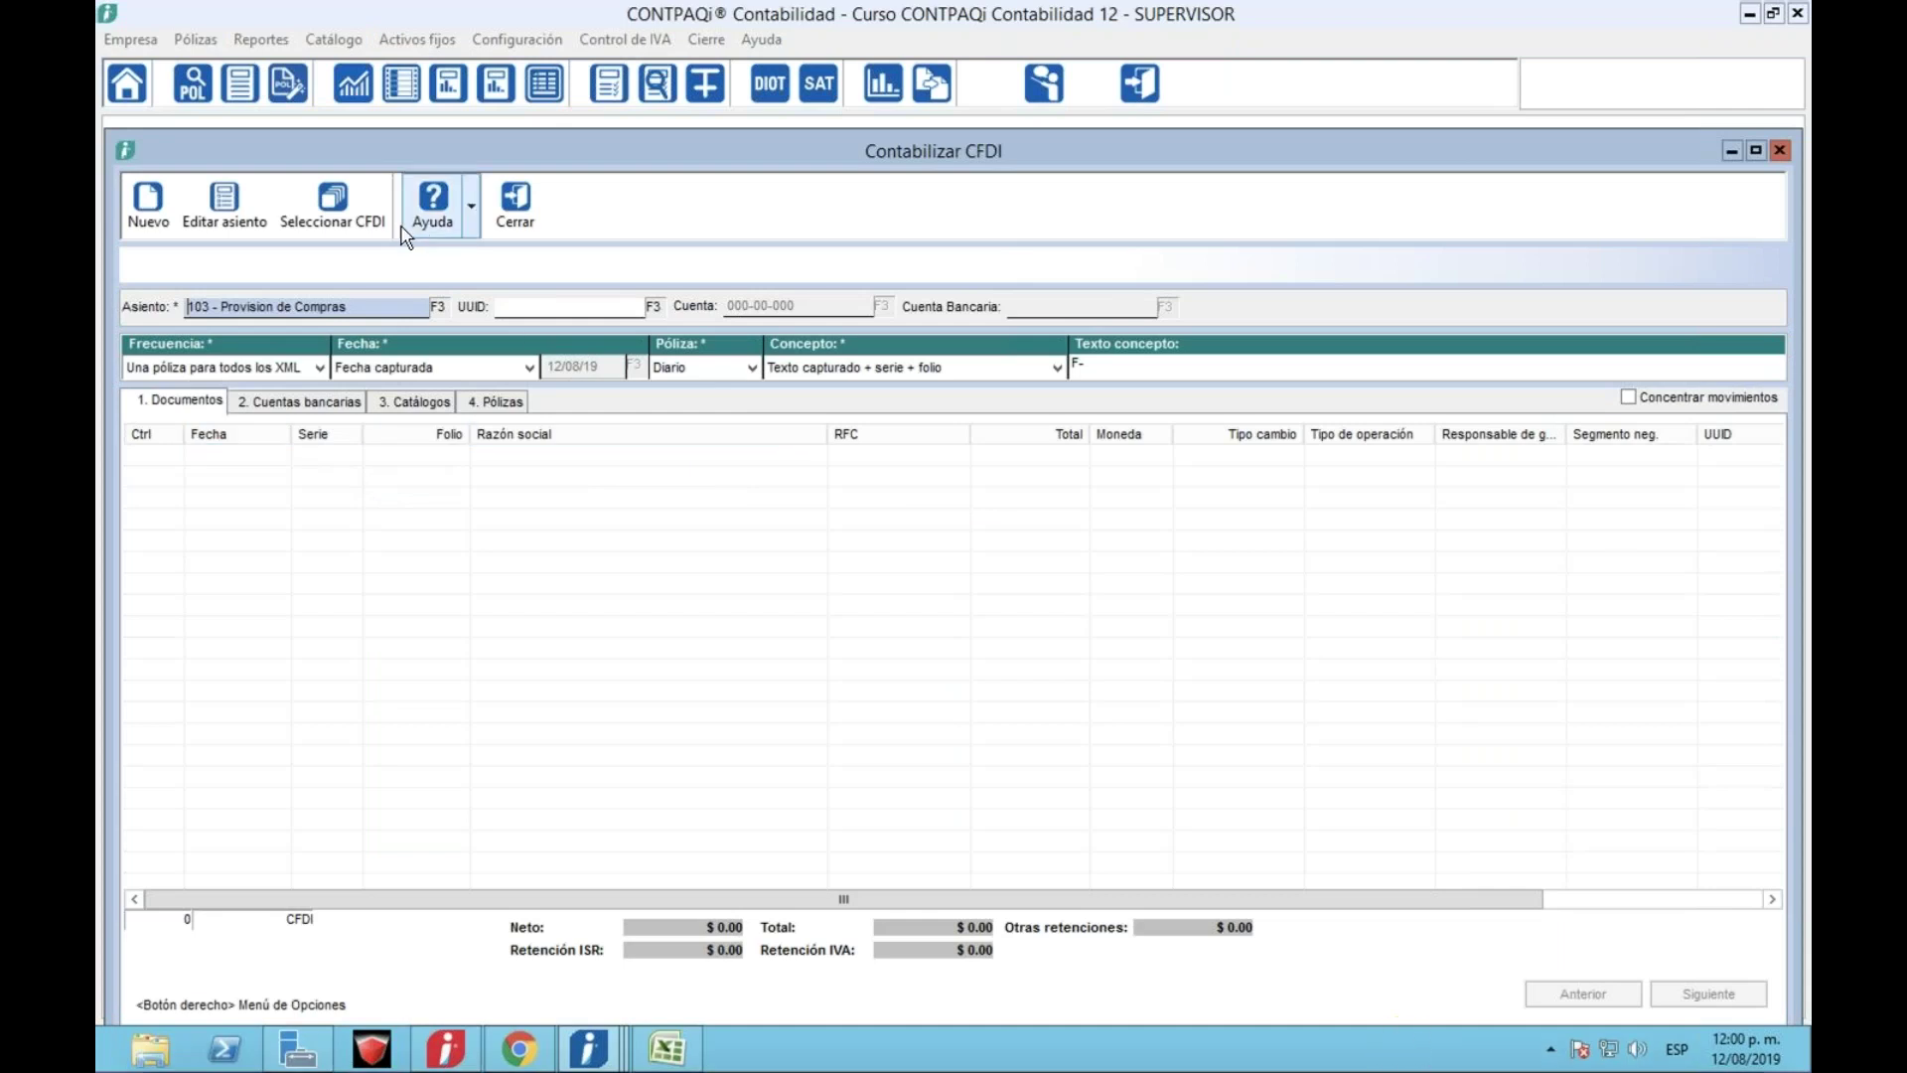
Associate received invoice 726679 for 5,989.13 under Provision de Compras.
click(364, 230)
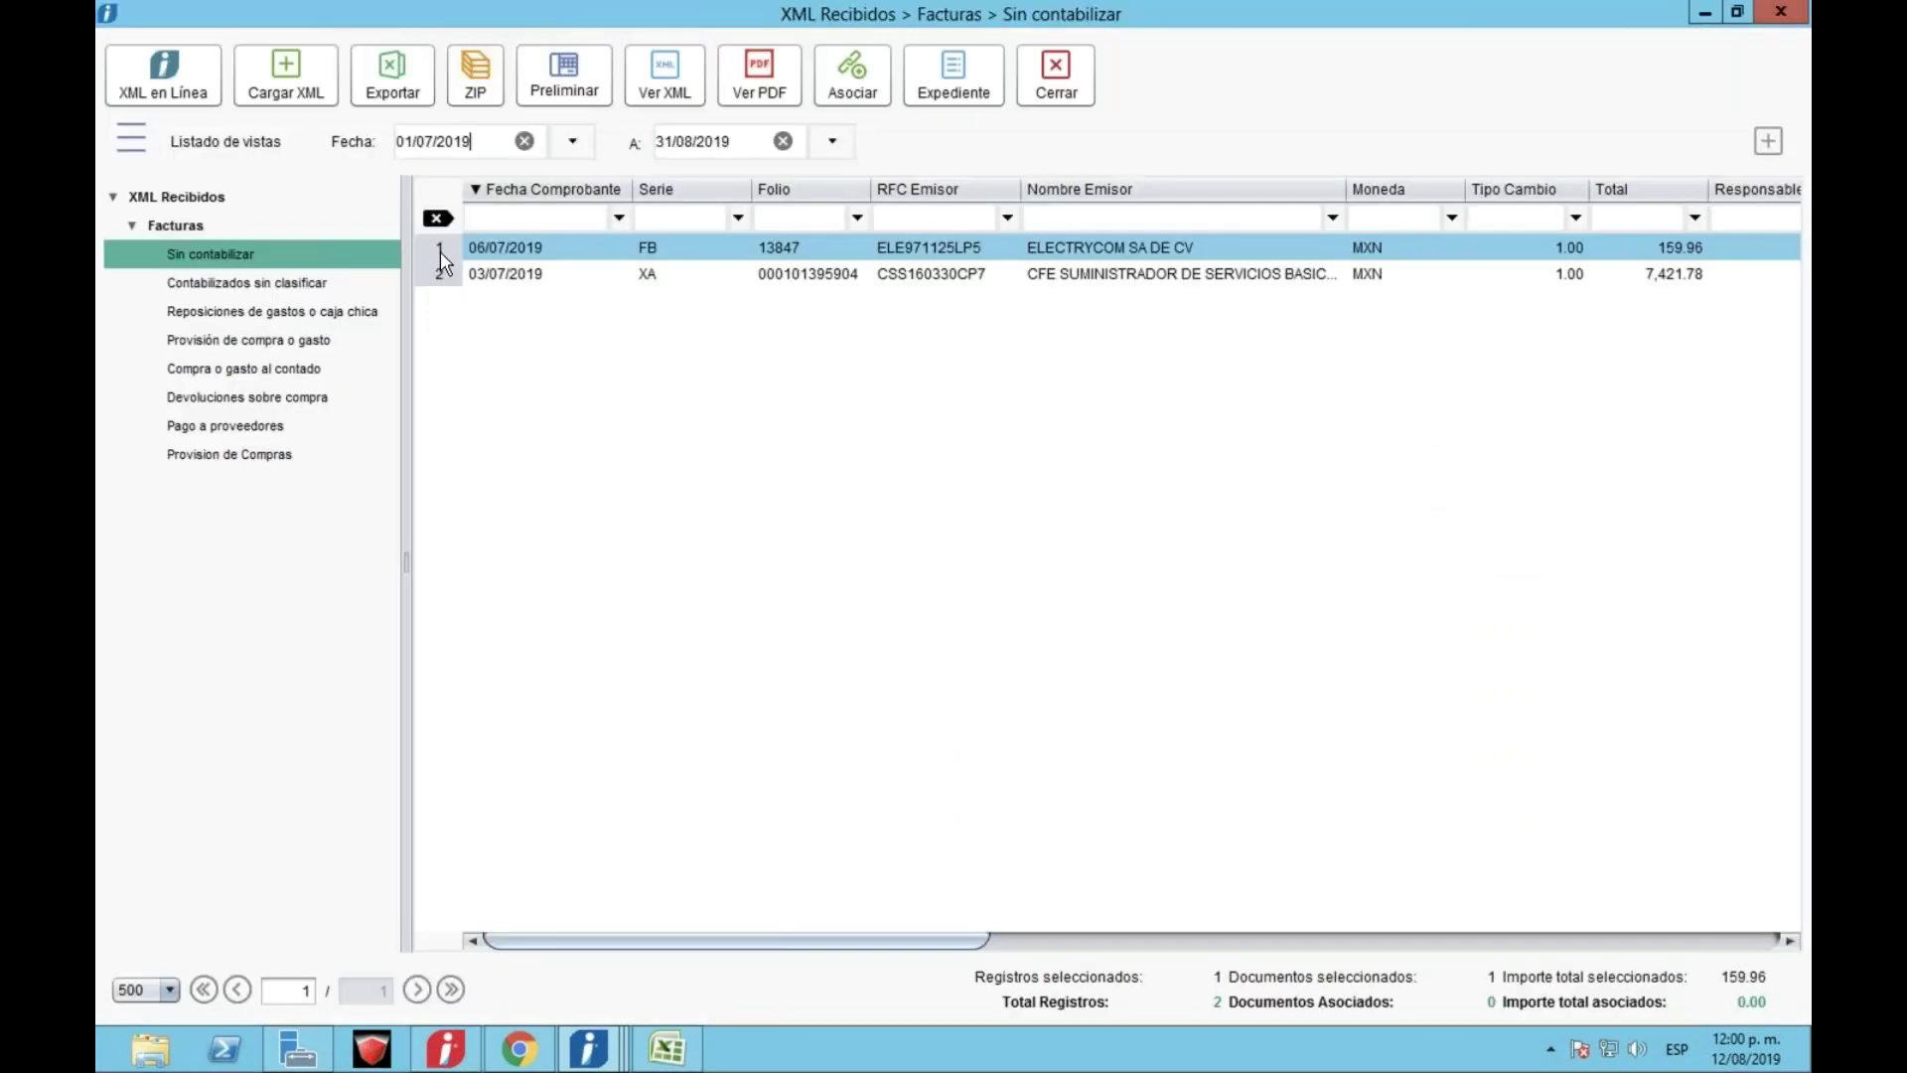
click(229, 453)
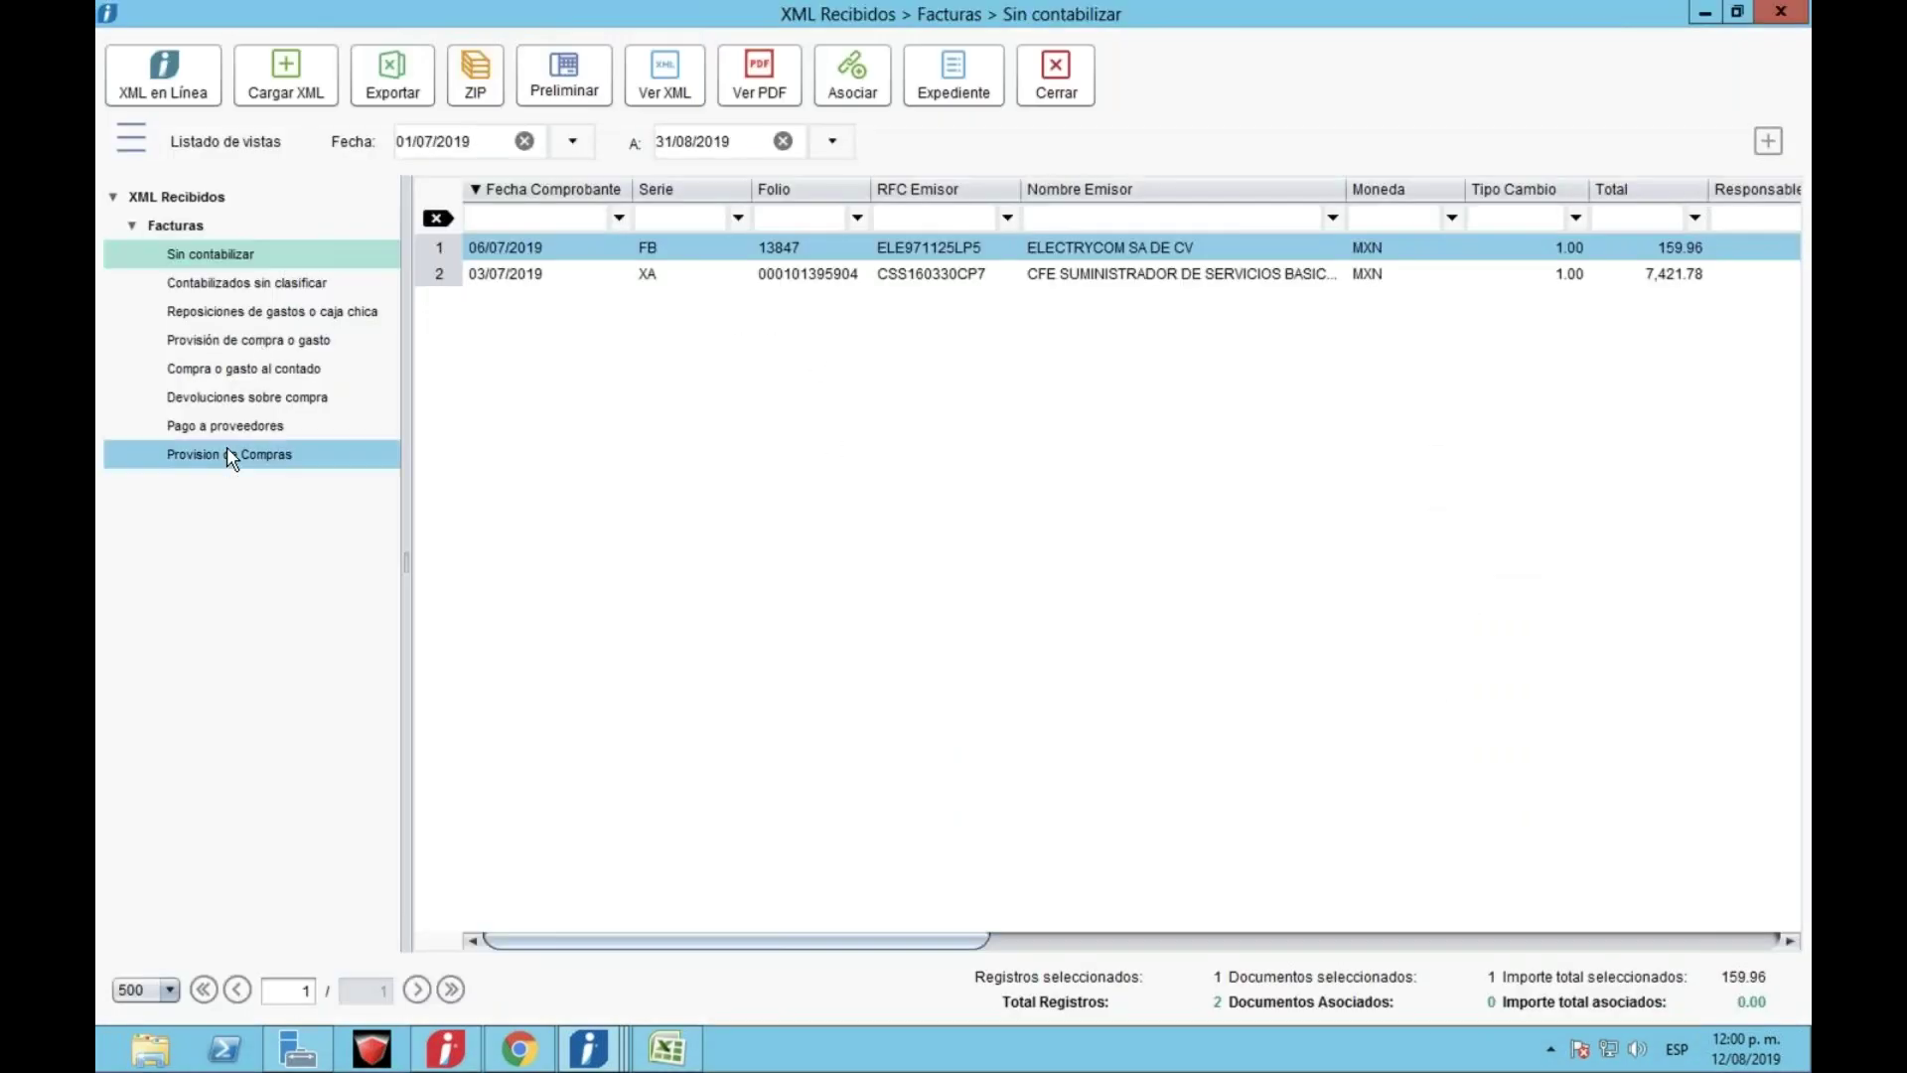
click(253, 427)
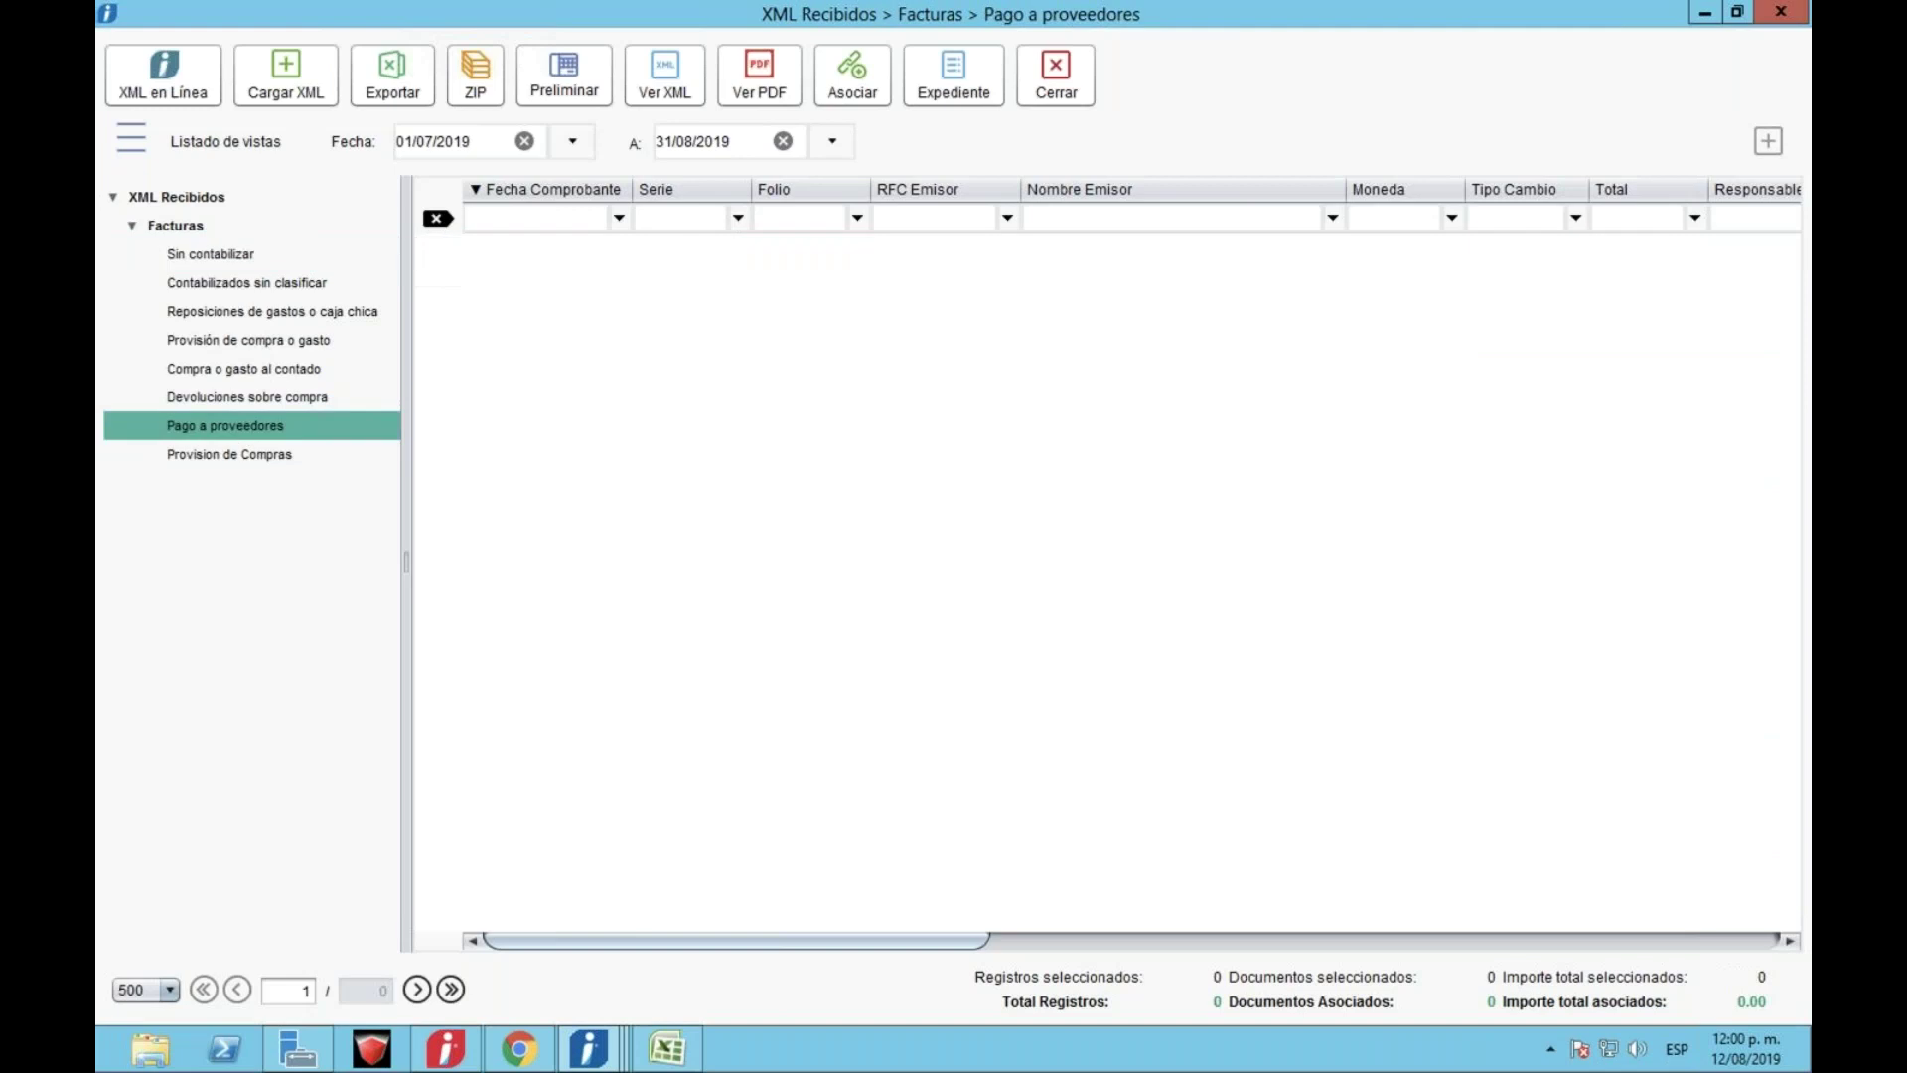
click(238, 457)
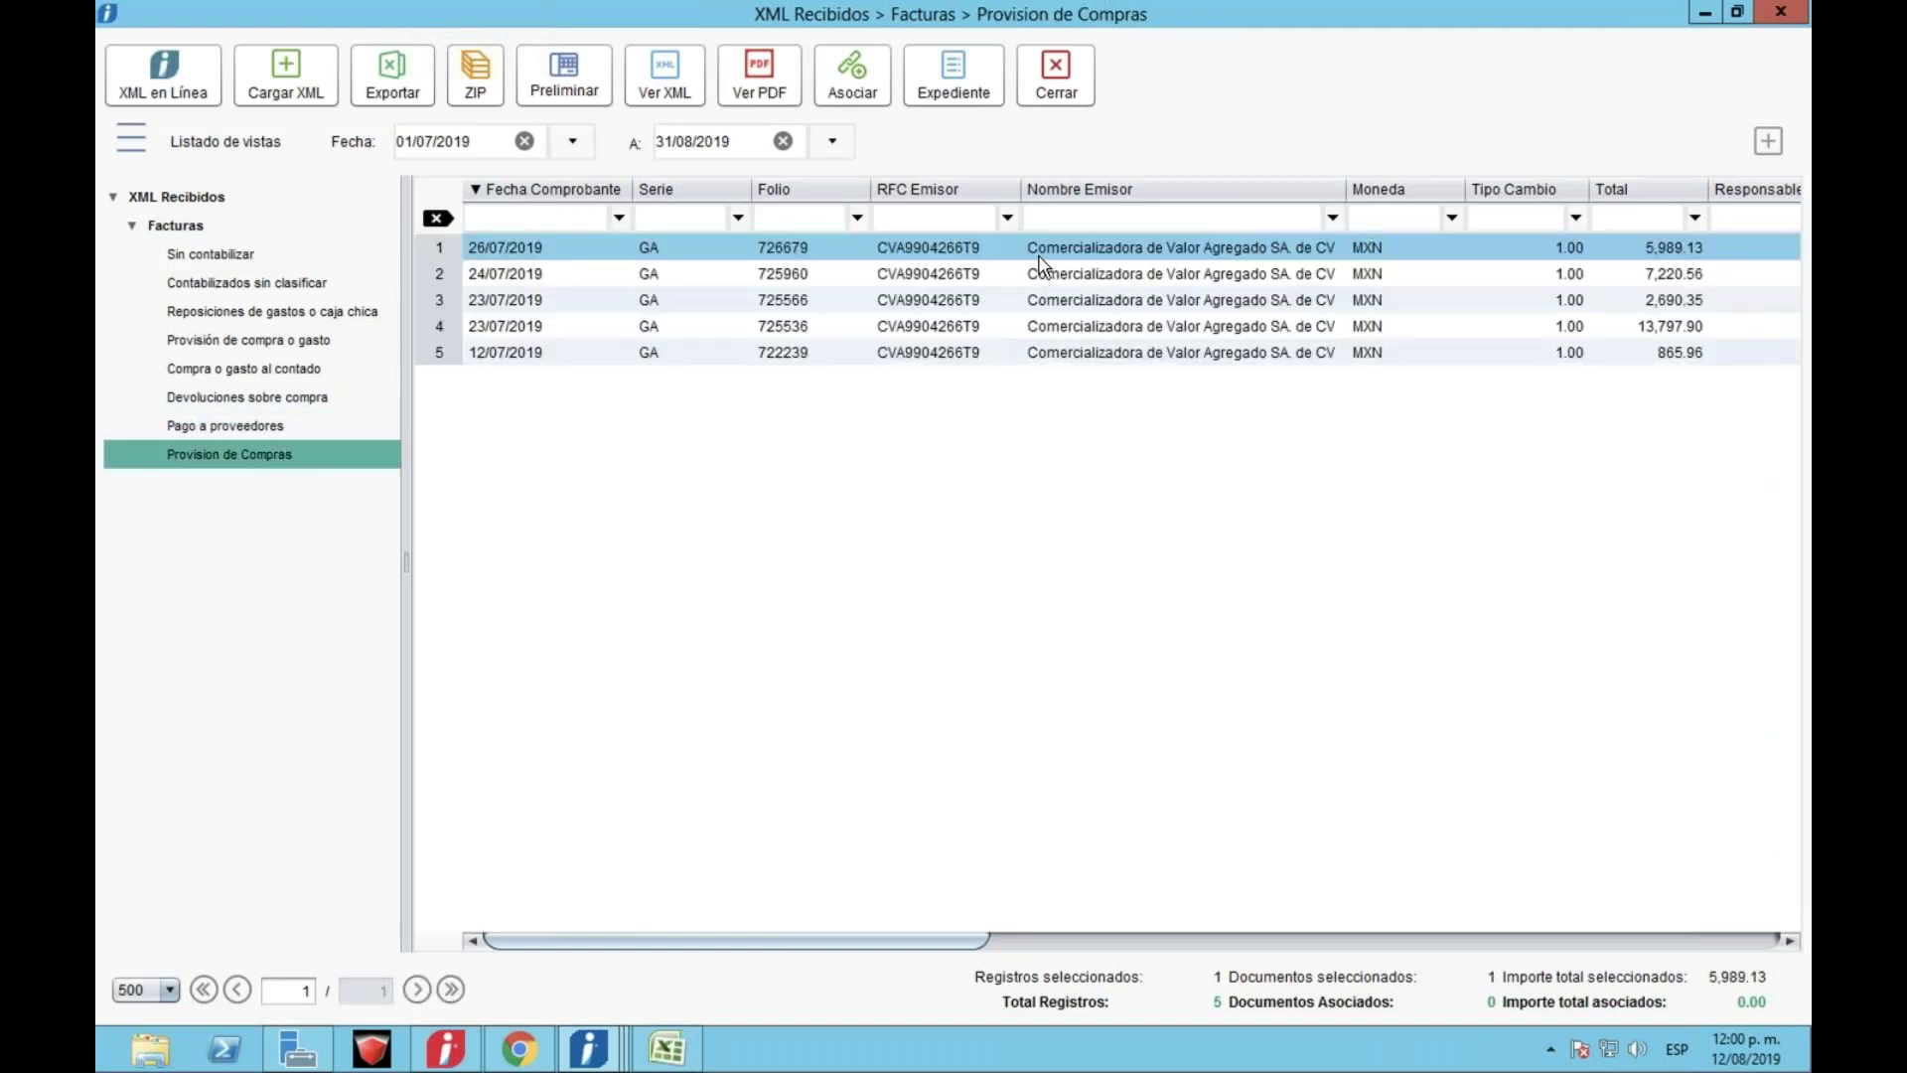
click(852, 77)
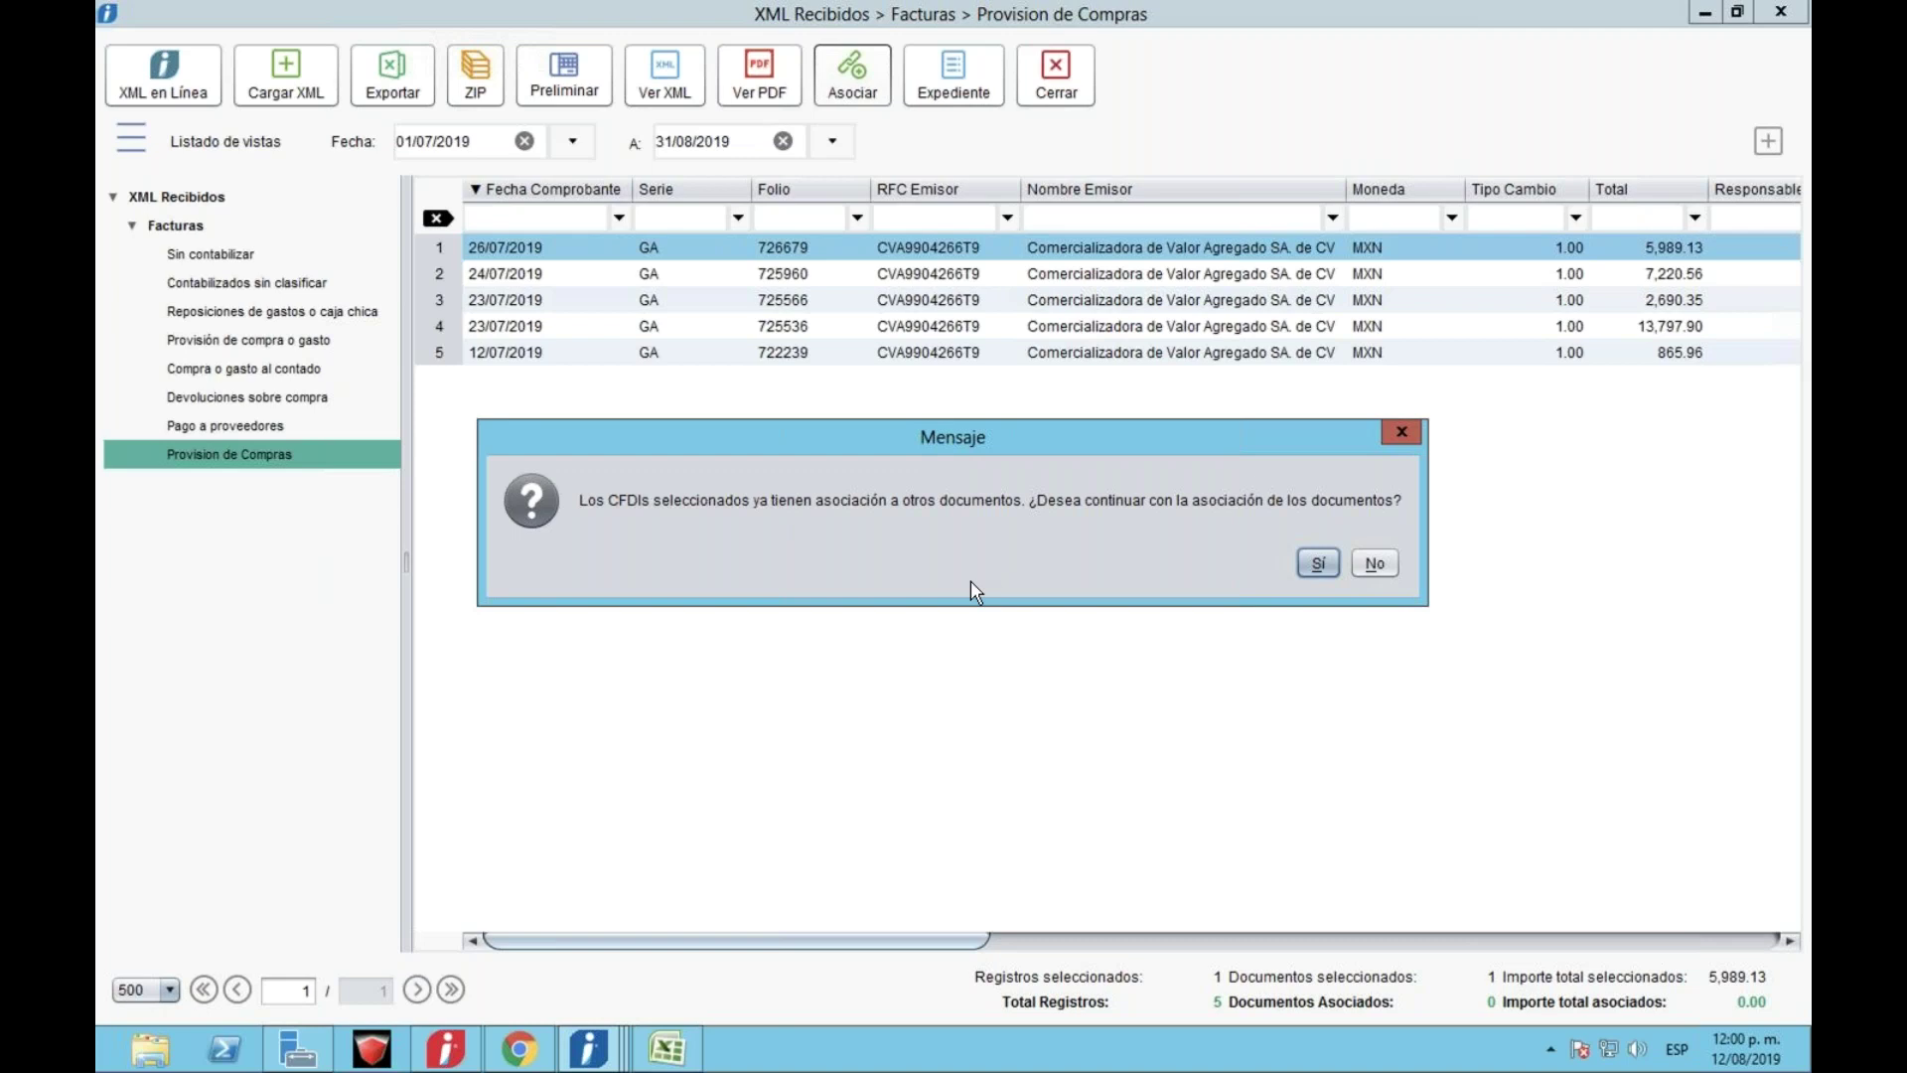
click(1319, 563)
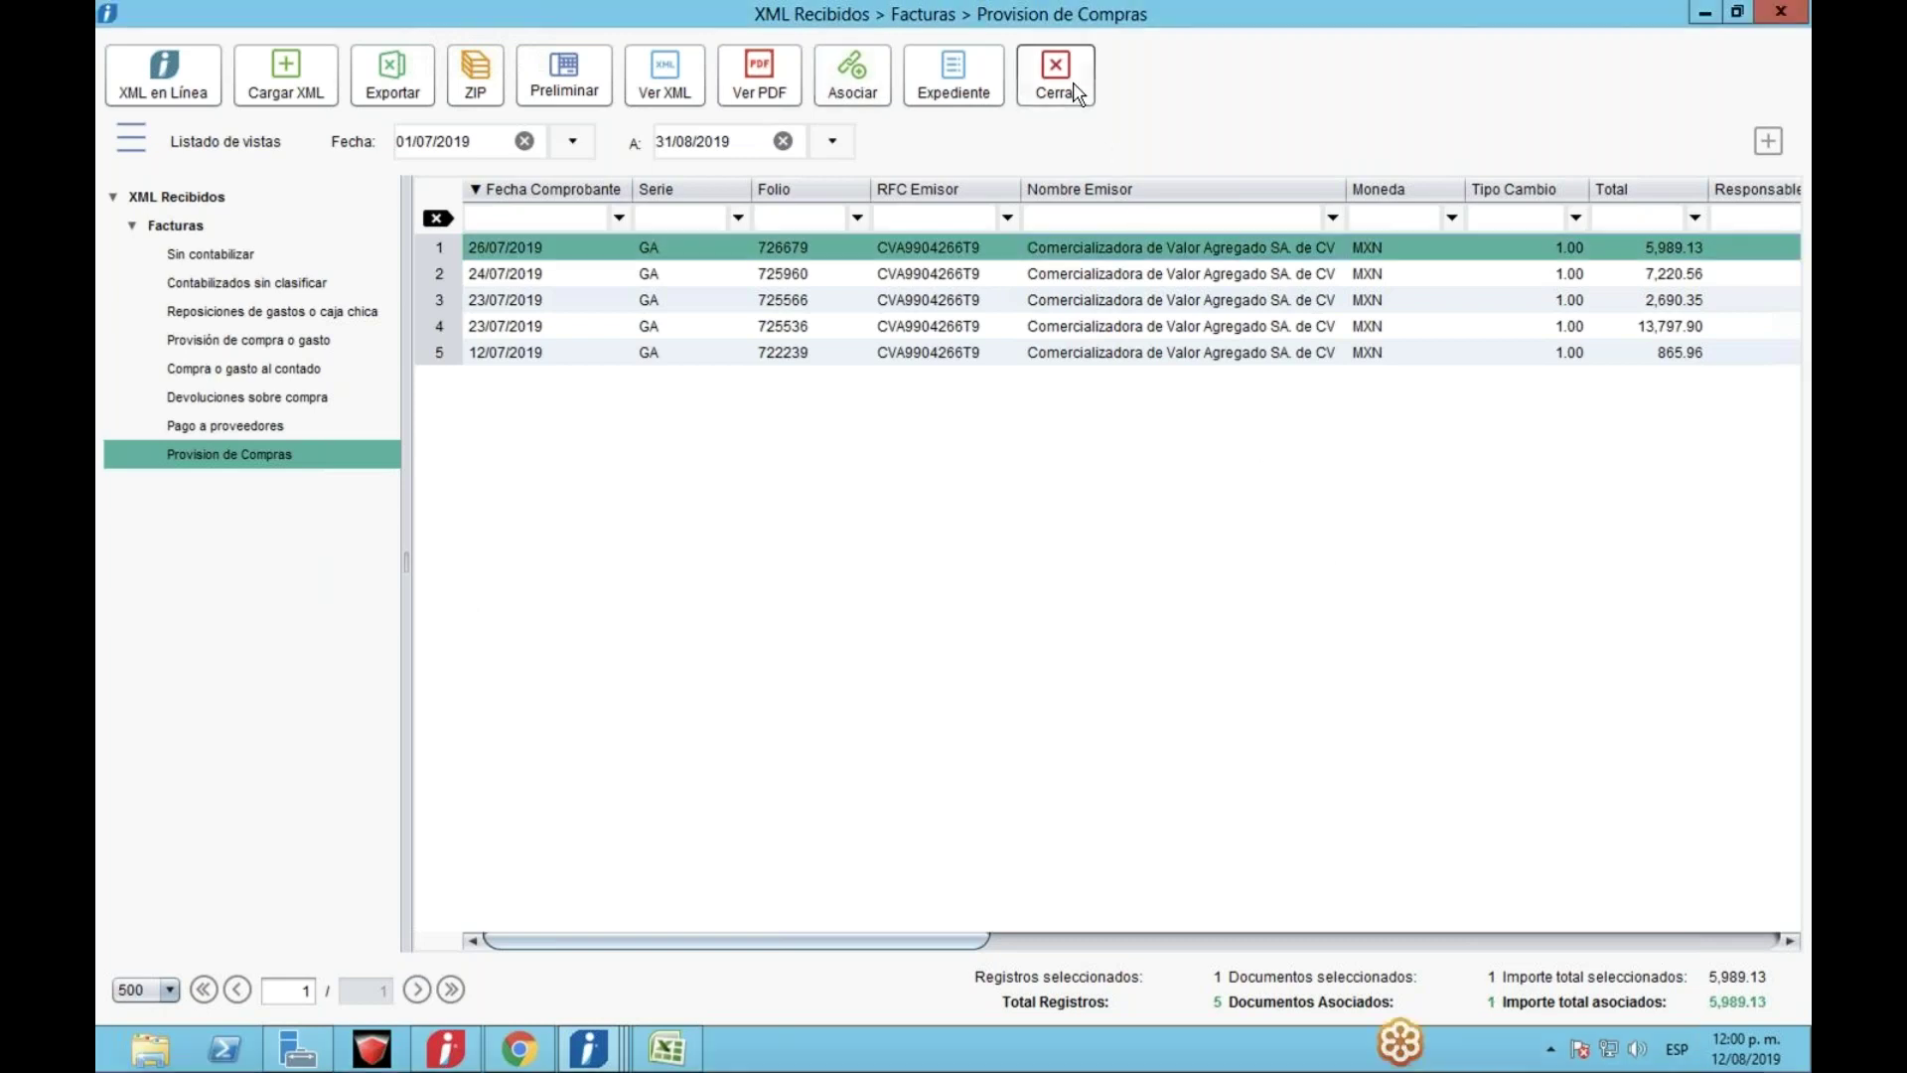
click(1078, 92)
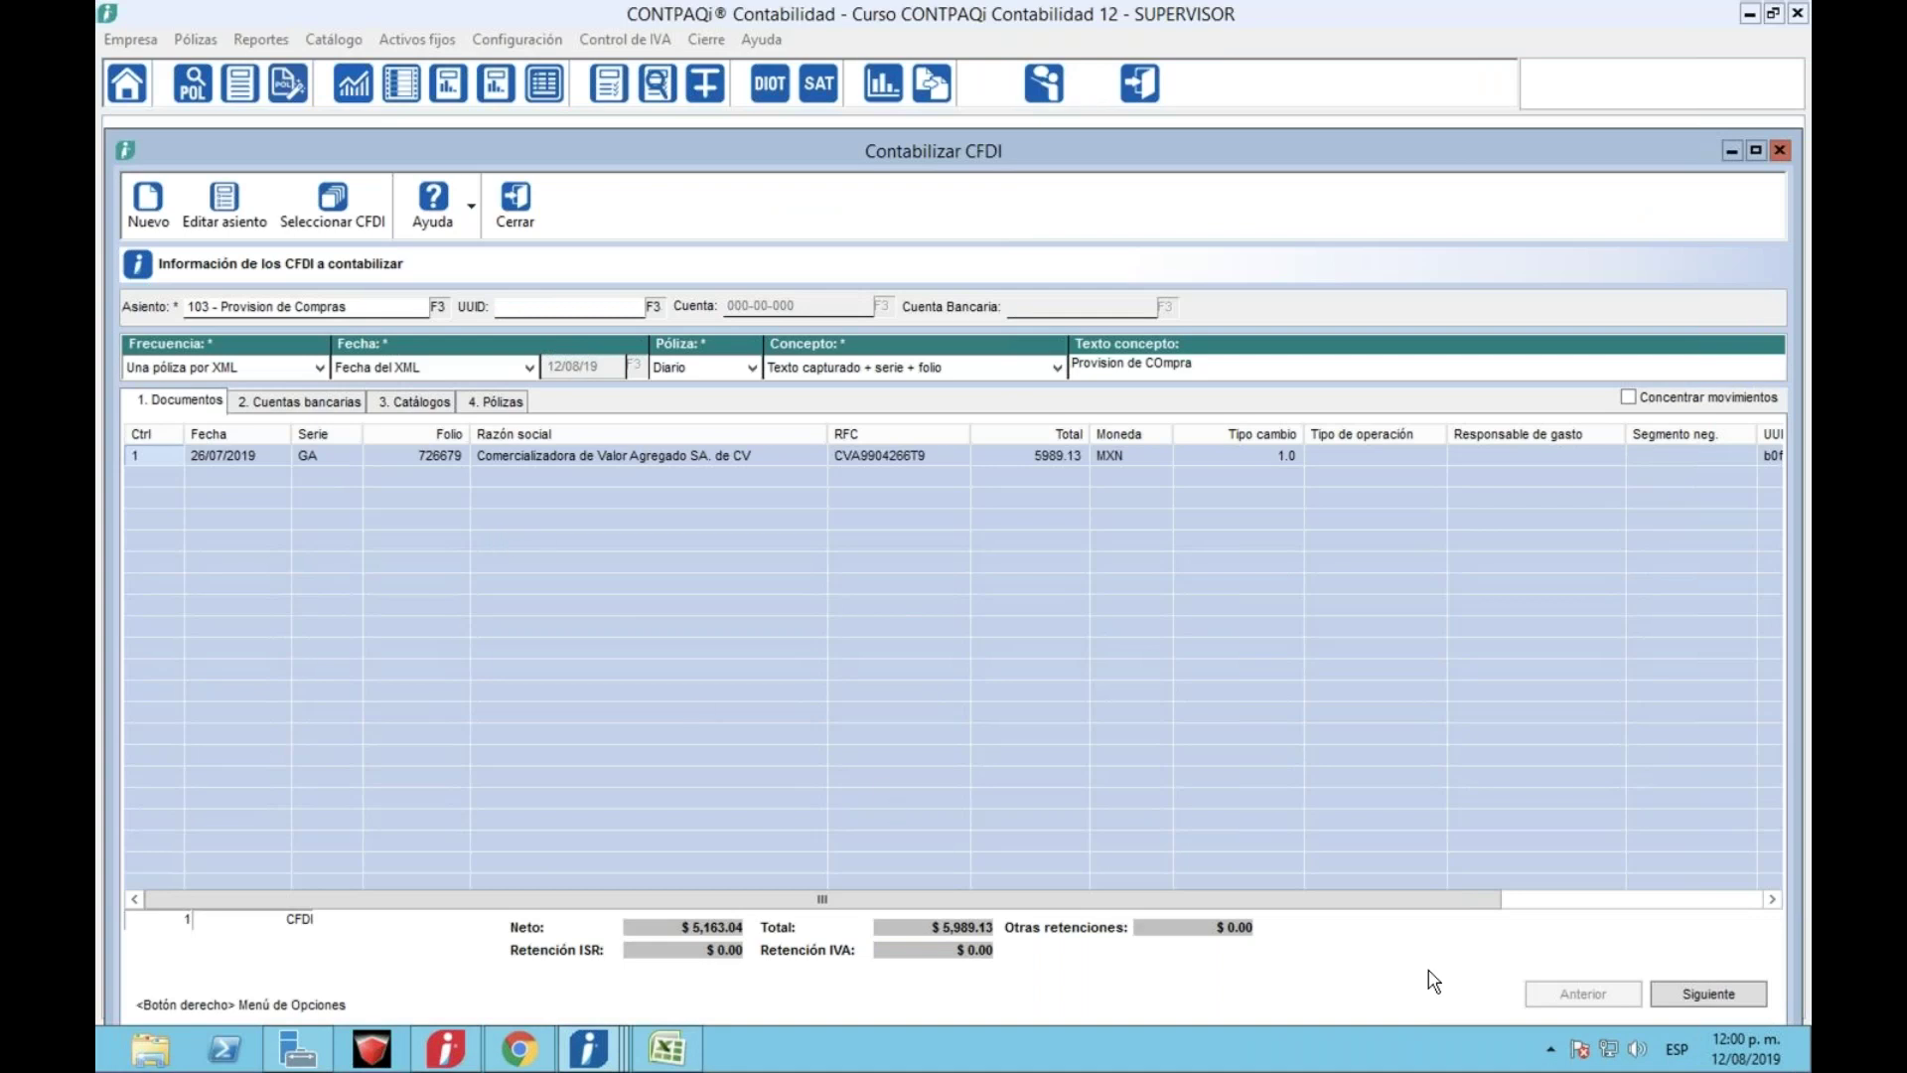
Review invoice 726679's three generated journal lines, then reset to an empty form.
click(1693, 994)
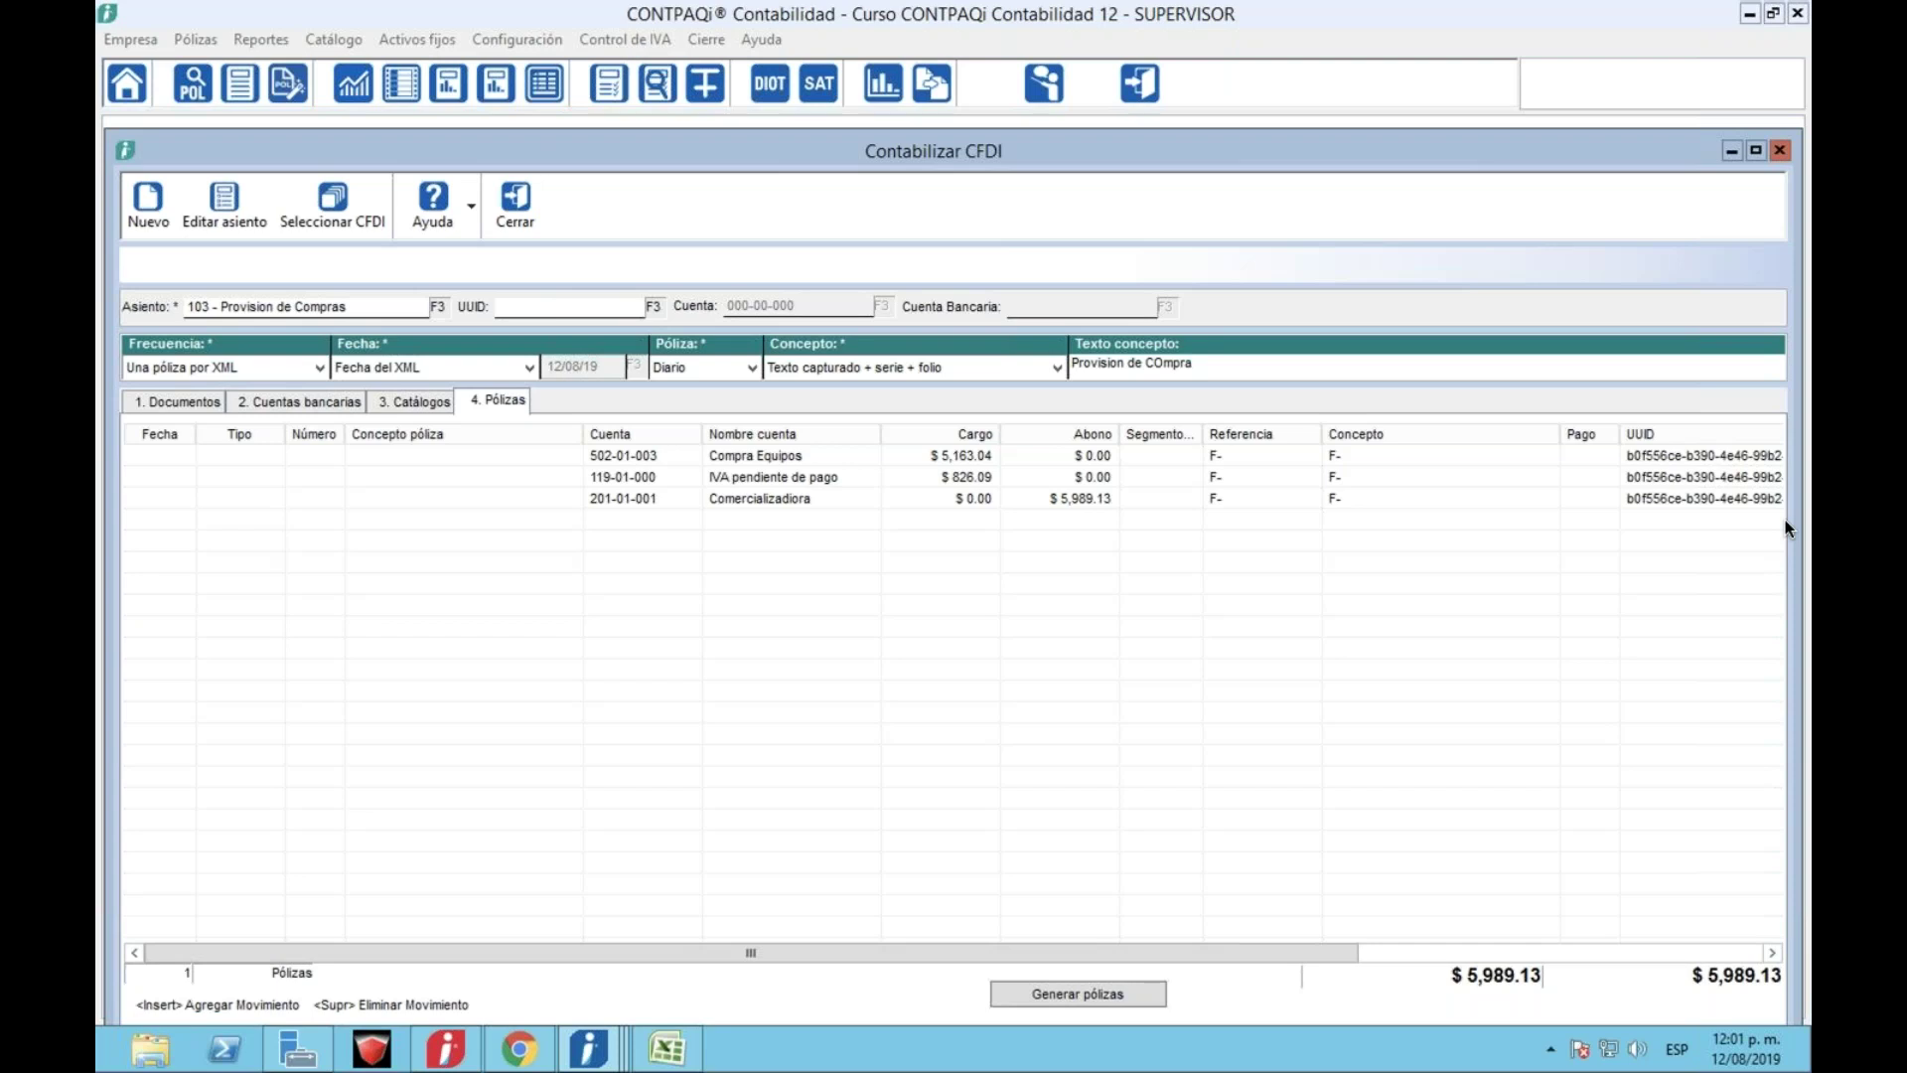
click(407, 479)
click(161, 229)
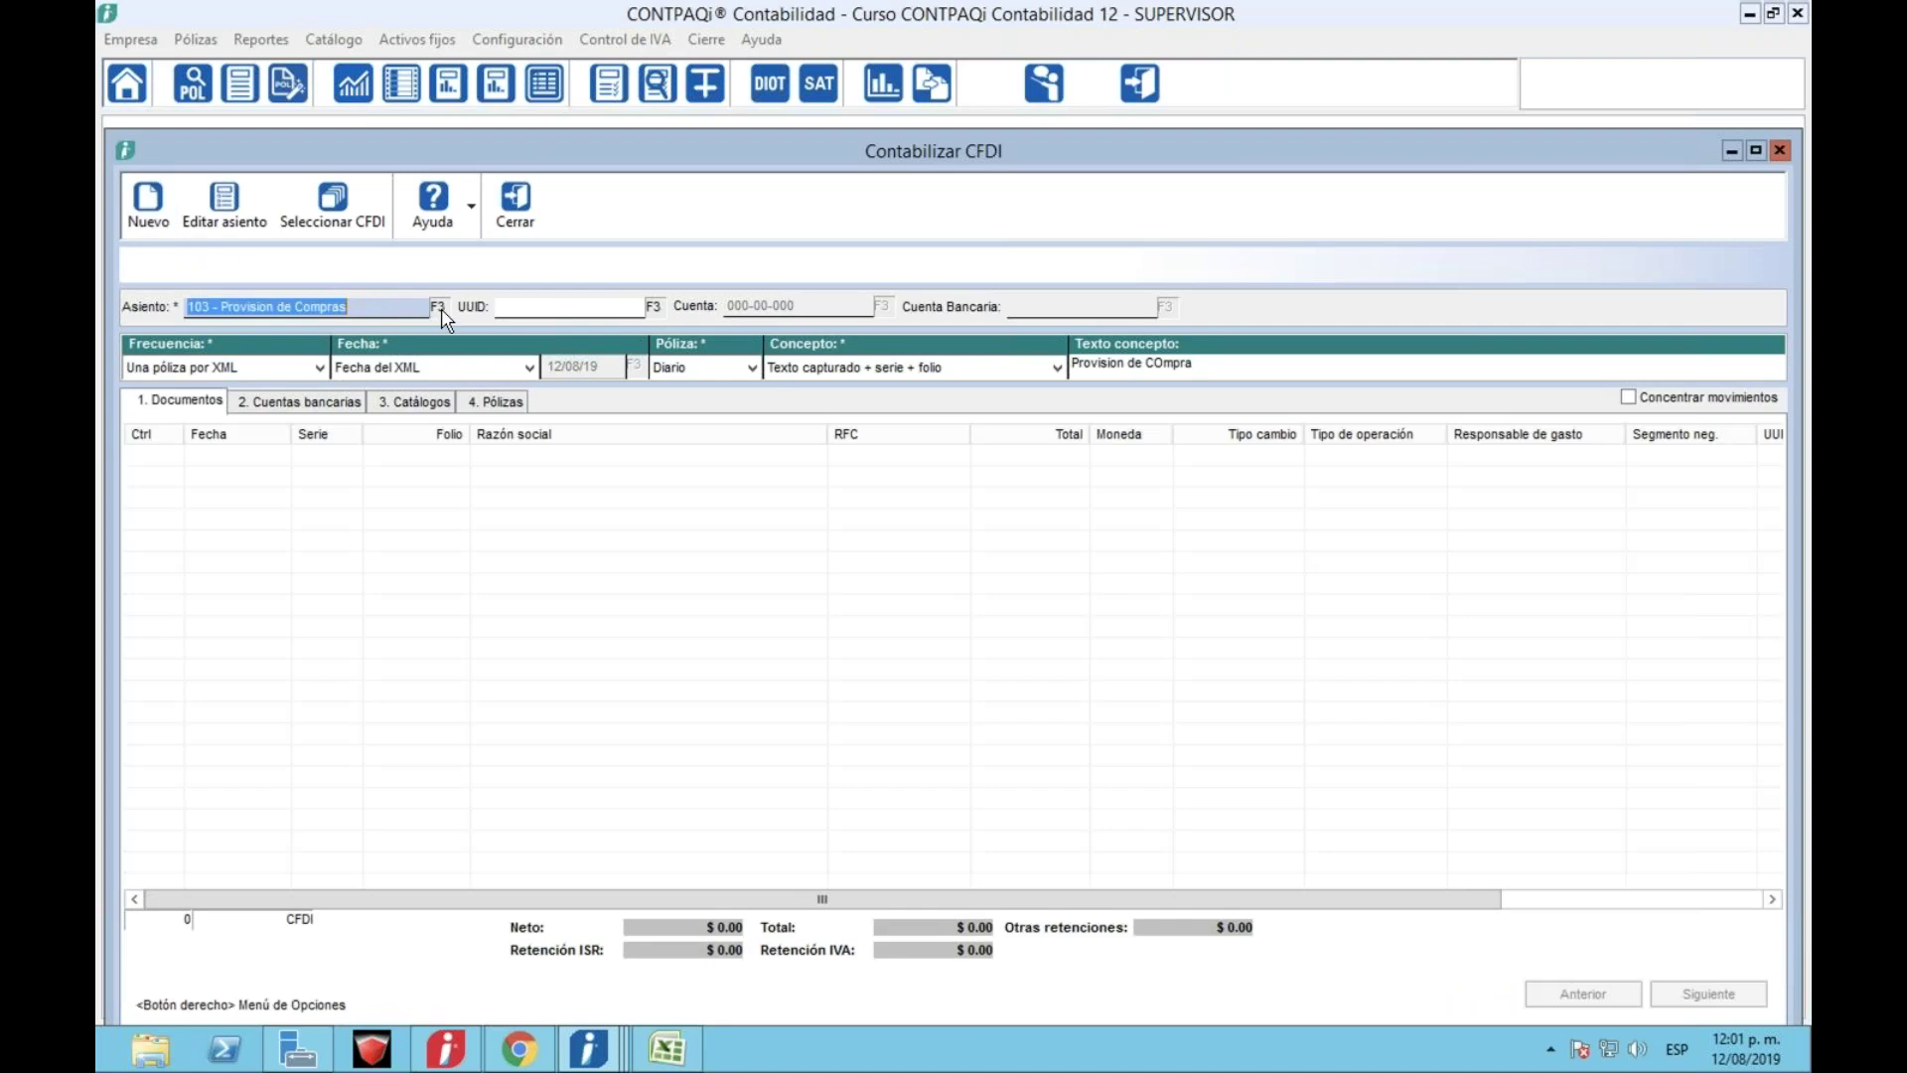
Choose asiento 9 Cobro a Clientes vía REP from the template list.
click(440, 310)
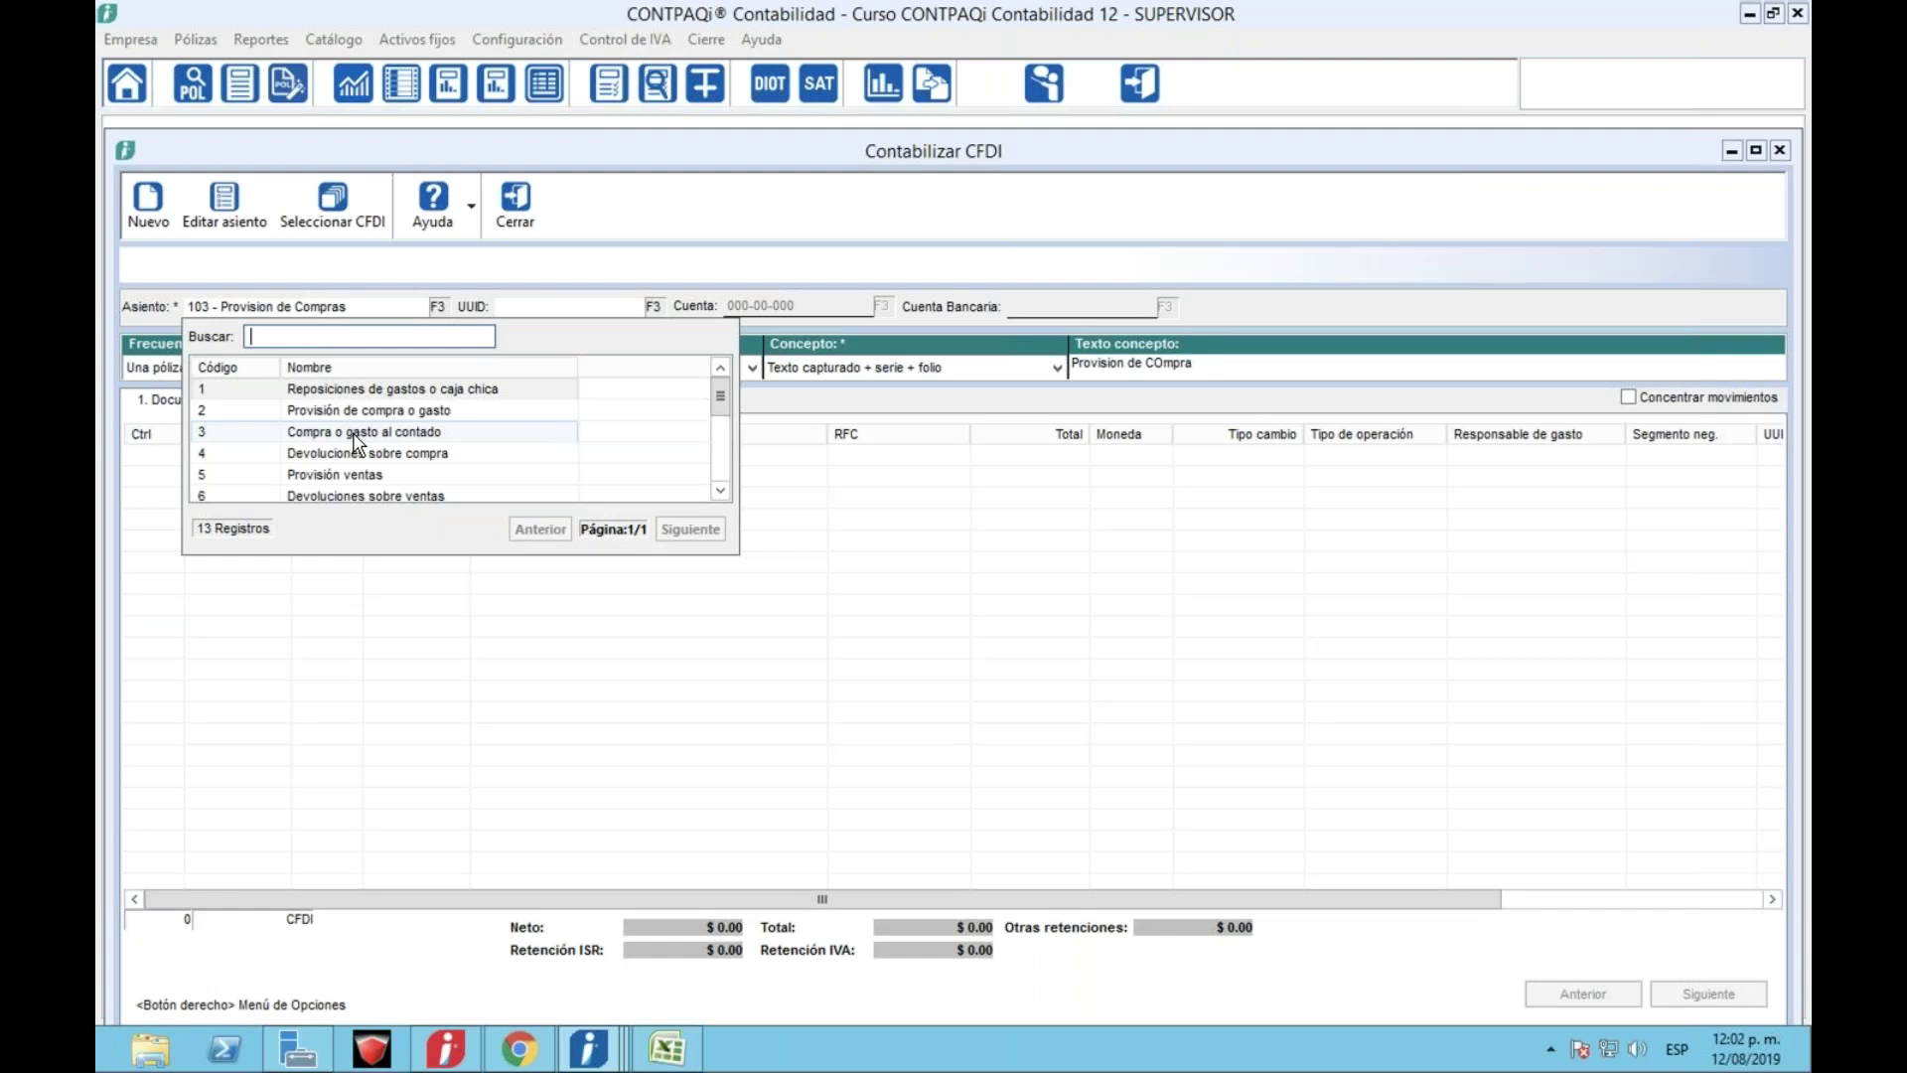
key(Escape)
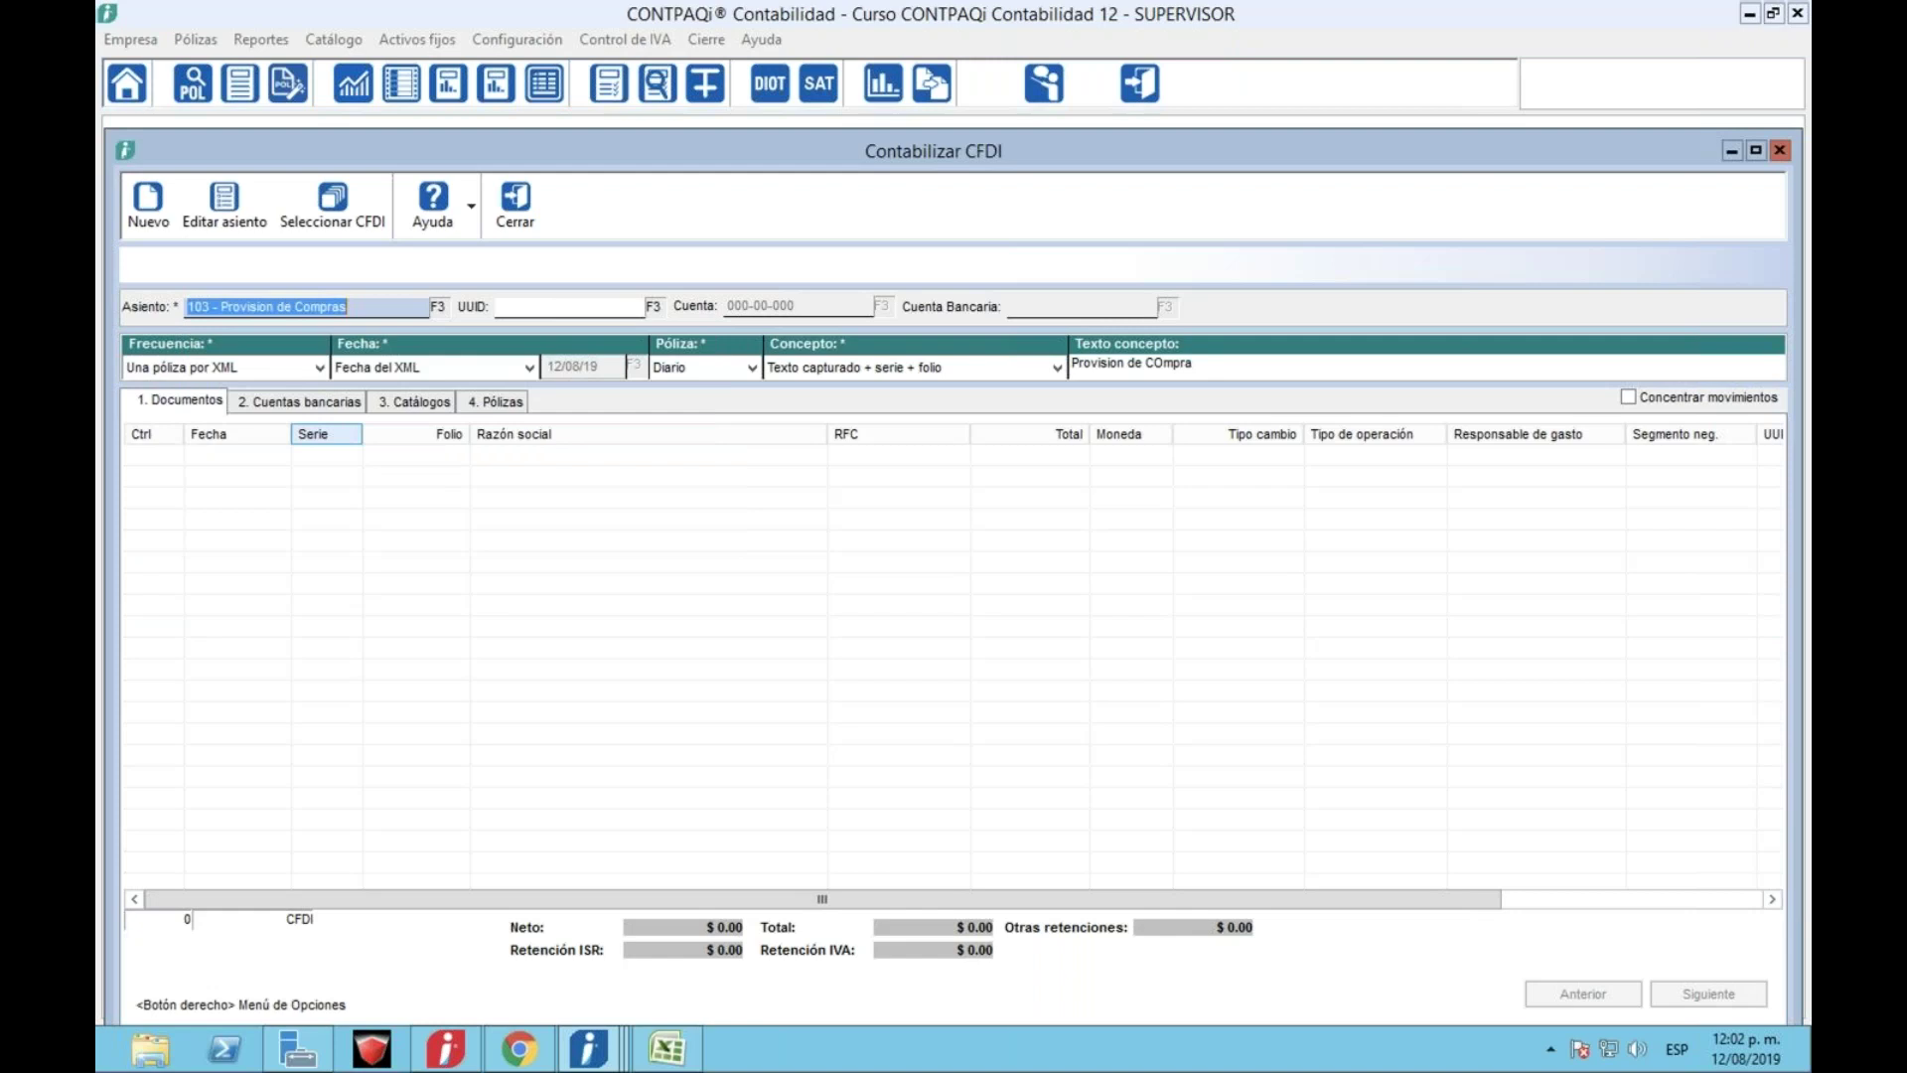
click(546, 438)
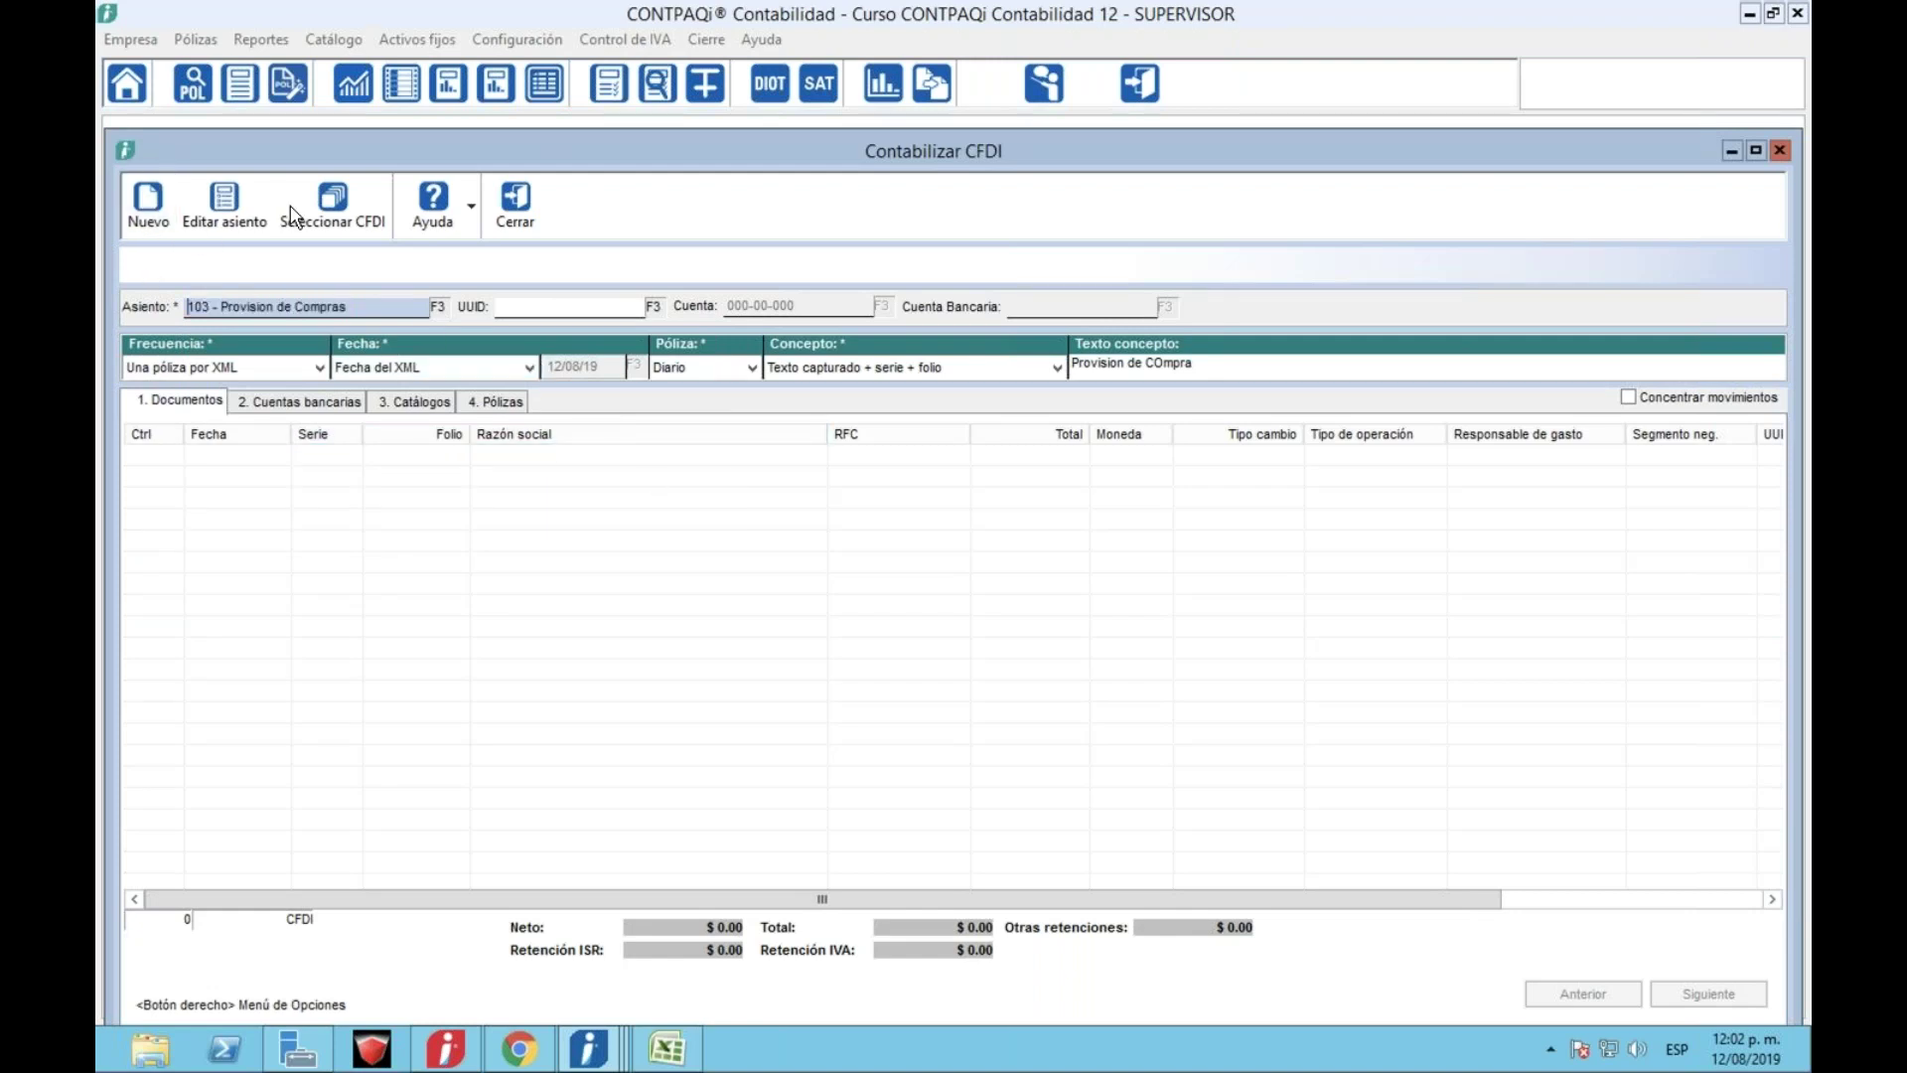
click(440, 307)
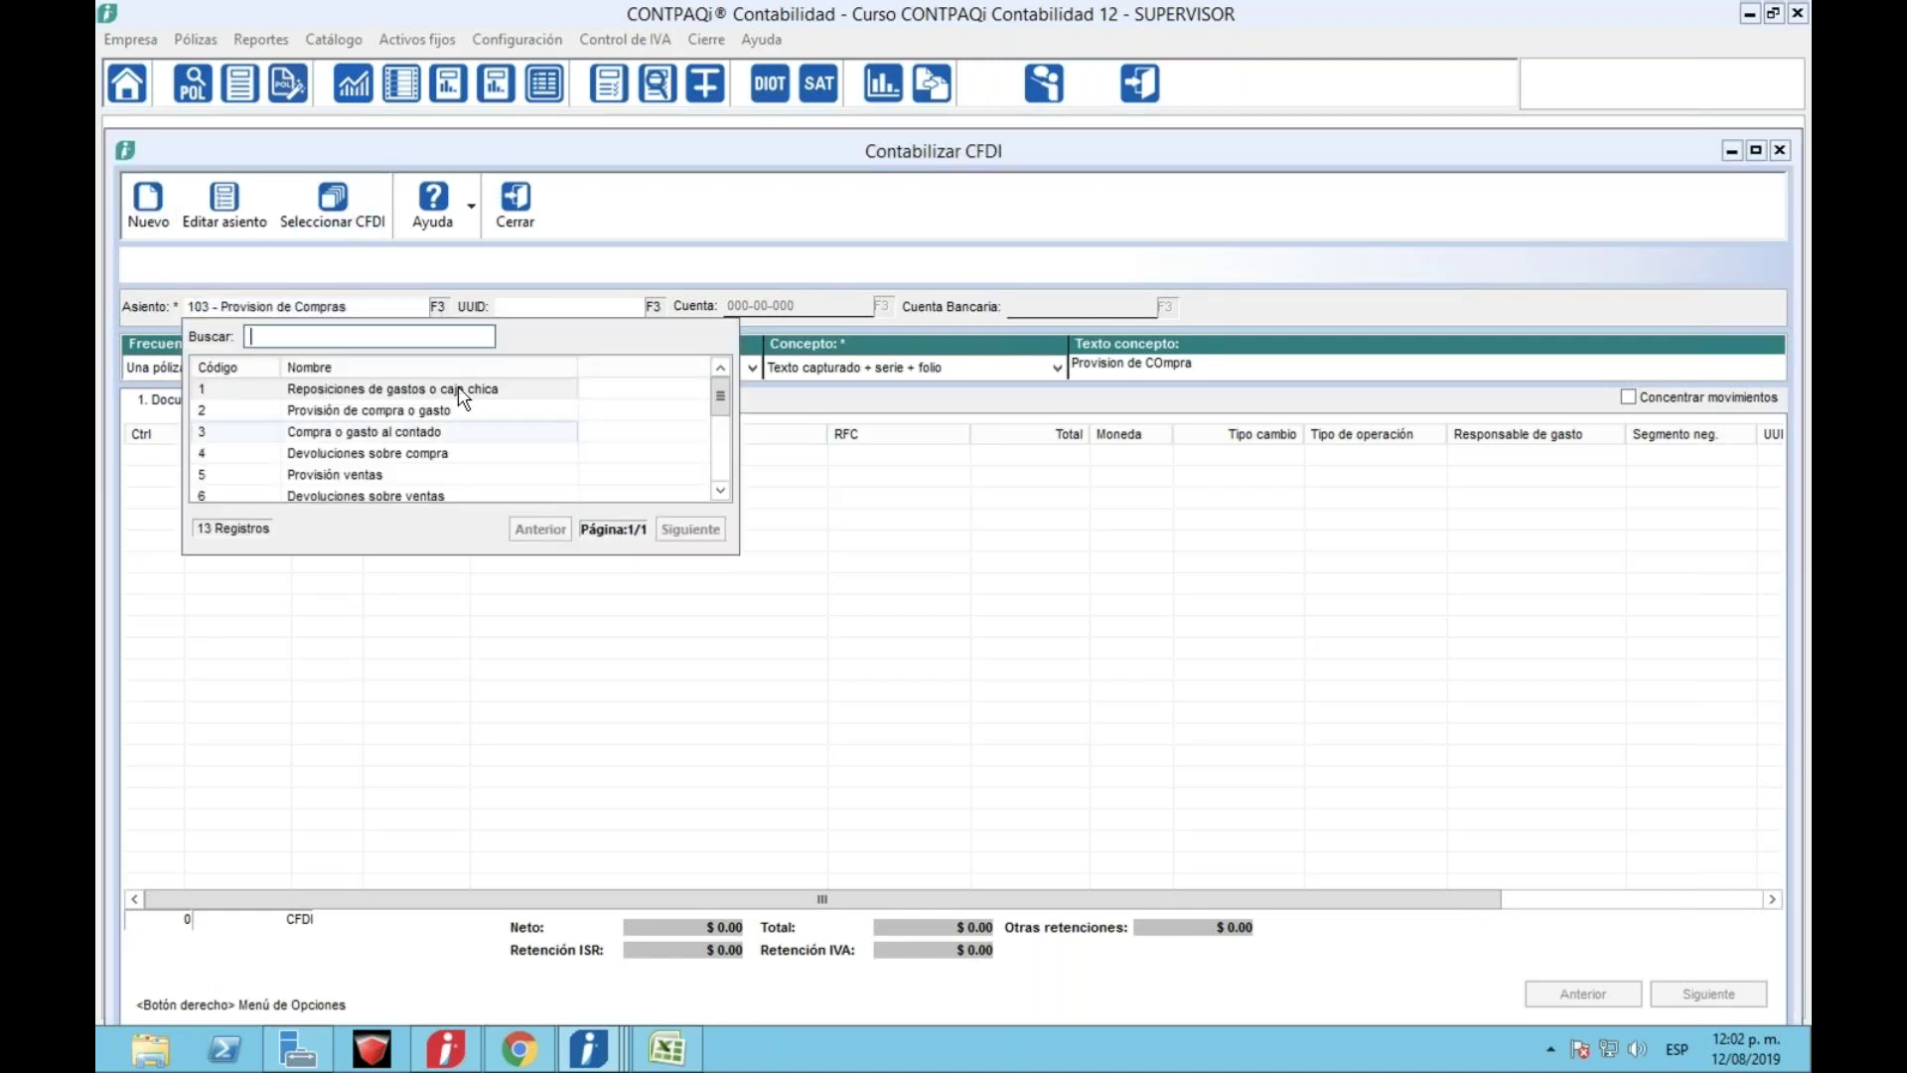
scroll(720, 445, down, 3)
click(359, 455)
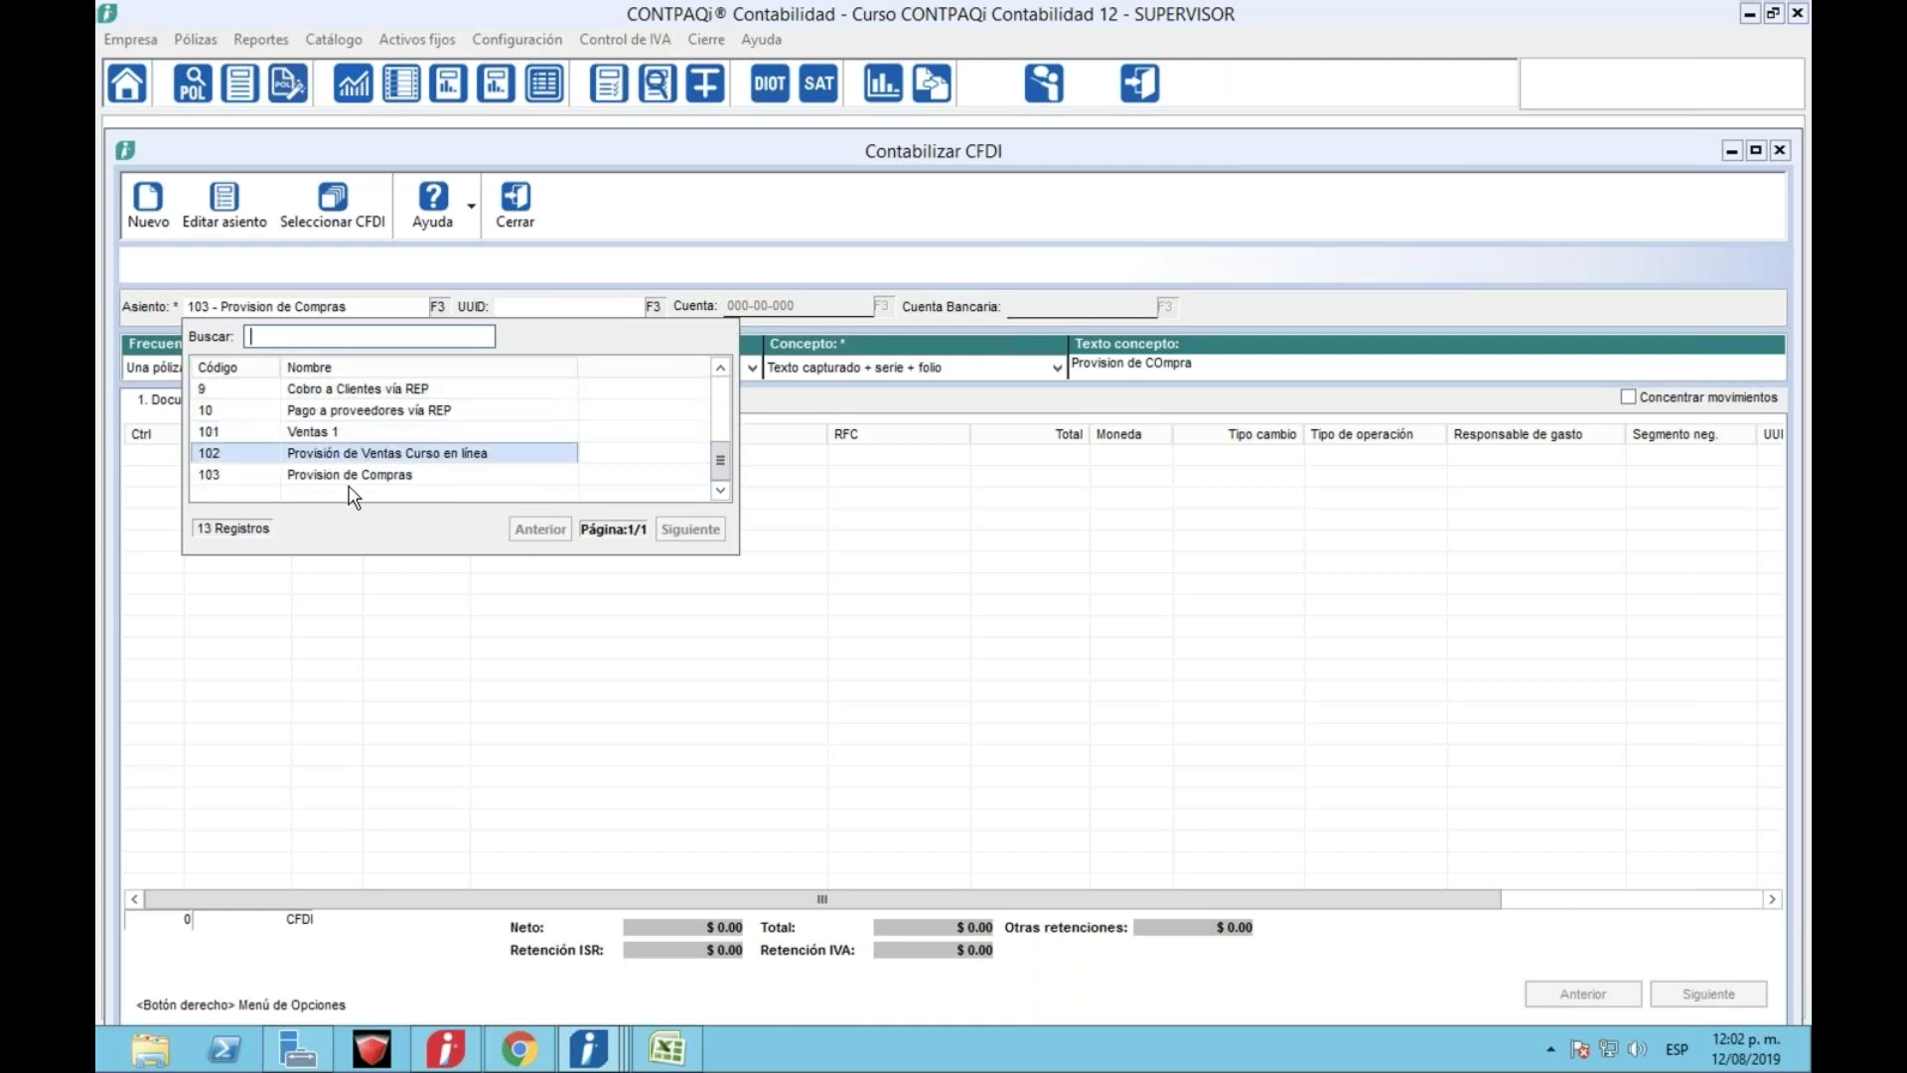
click(289, 477)
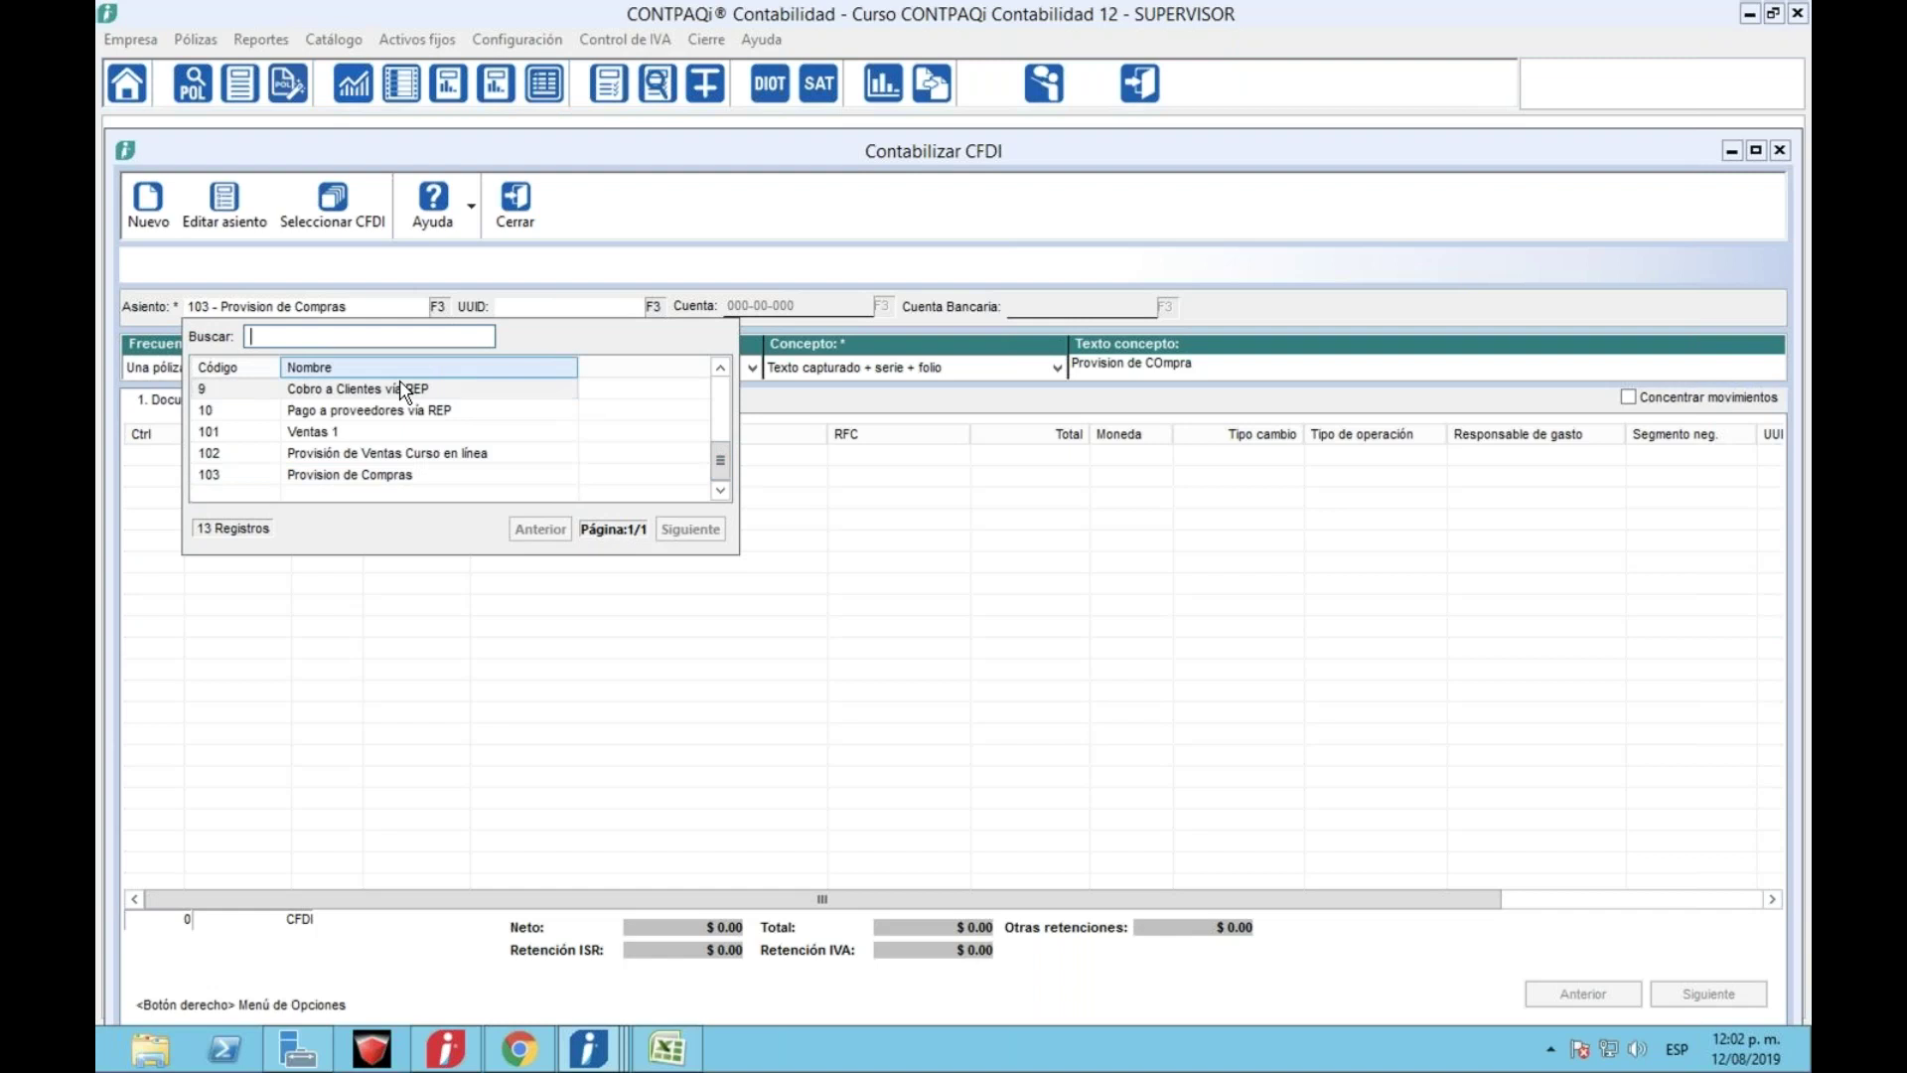
click(365, 395)
double_click(362, 395)
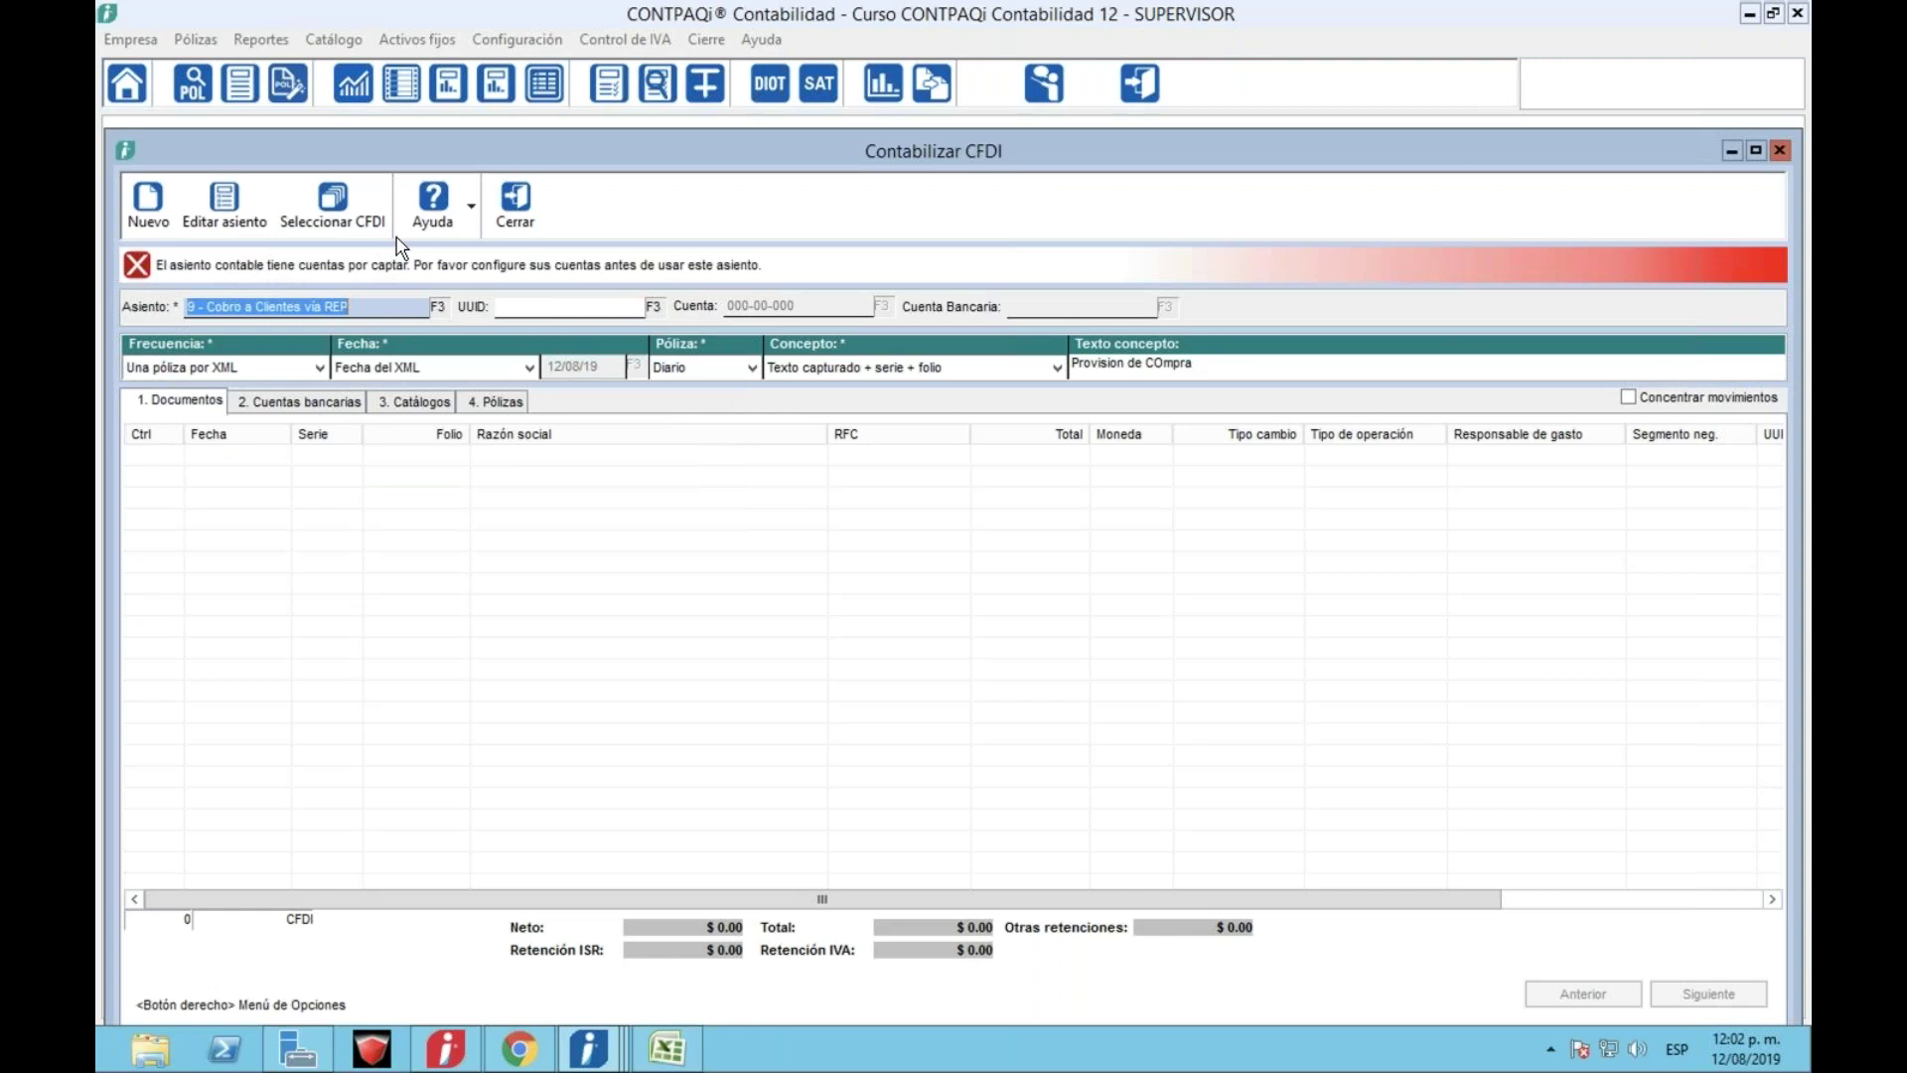
click(244, 220)
Browse asiento 9's movements, opening one and closing it unchanged.
drag(564, 183, 370, 112)
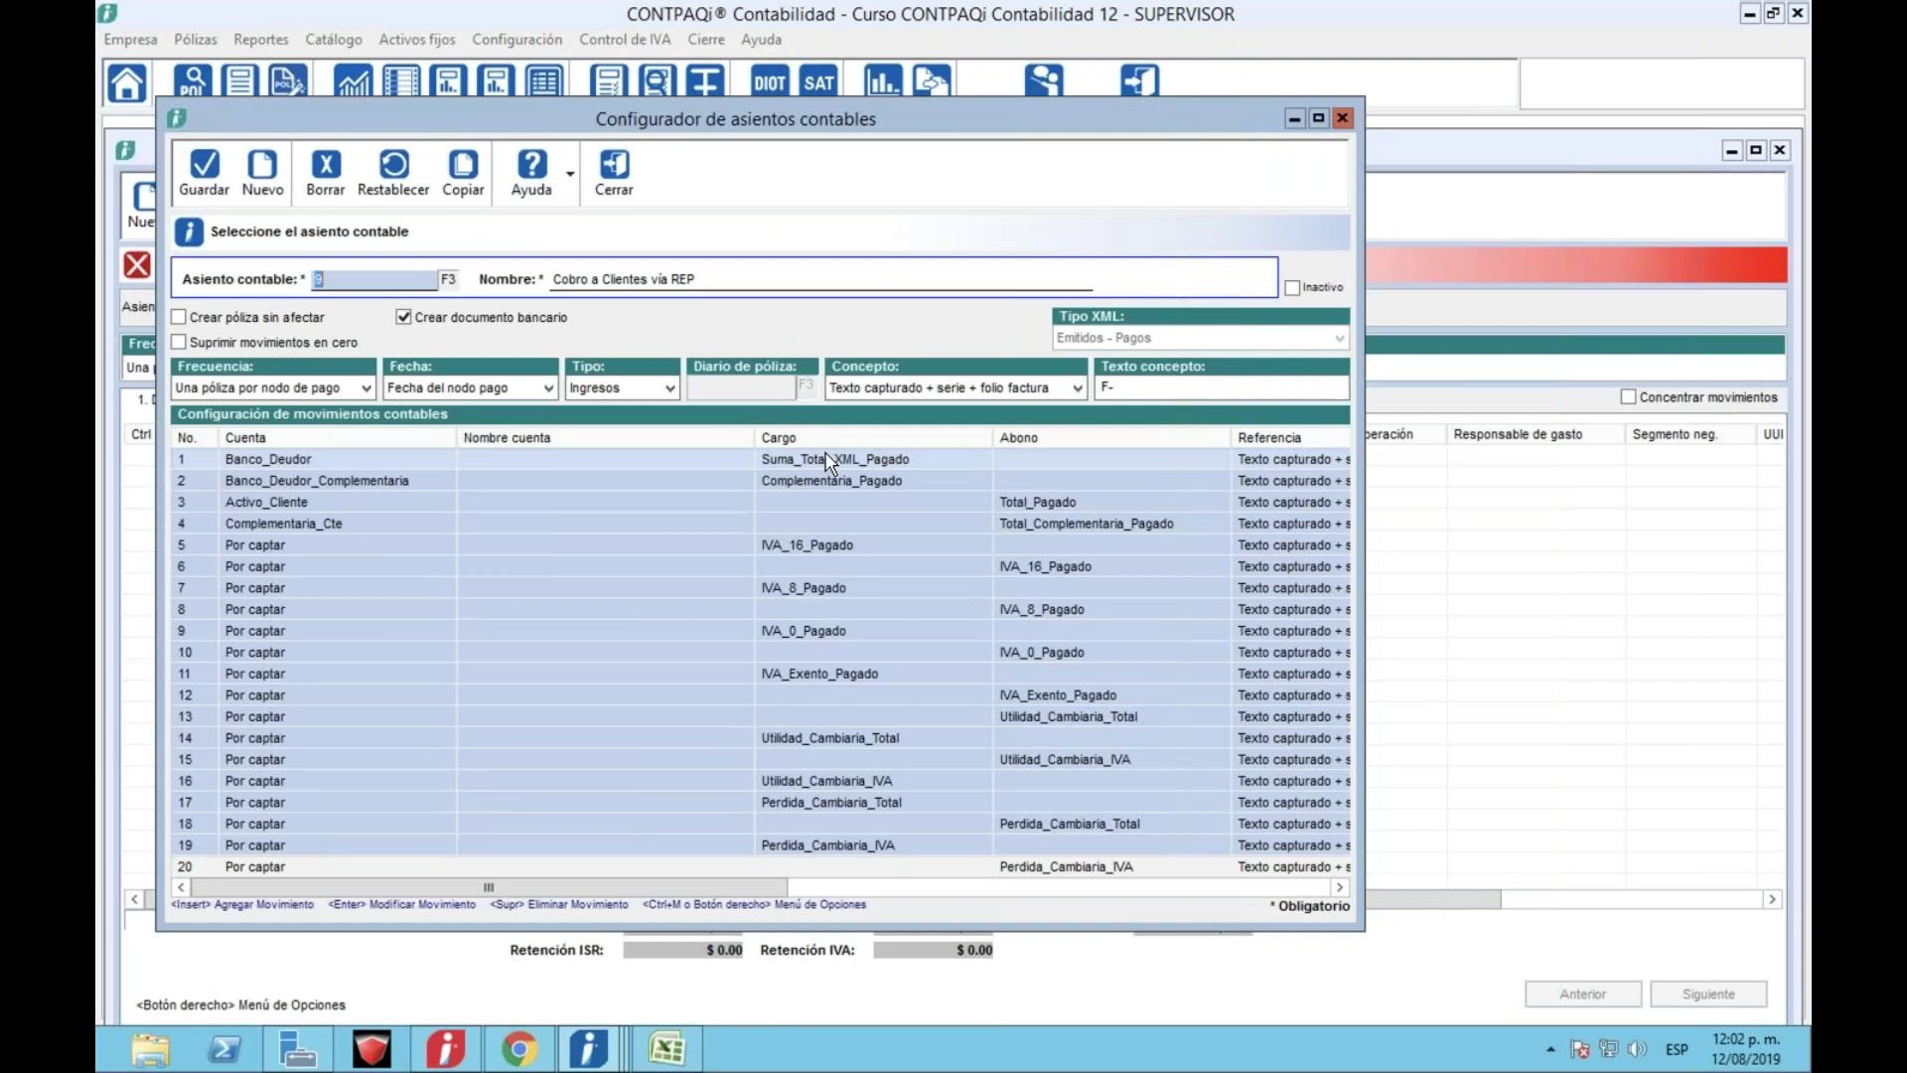
click(344, 464)
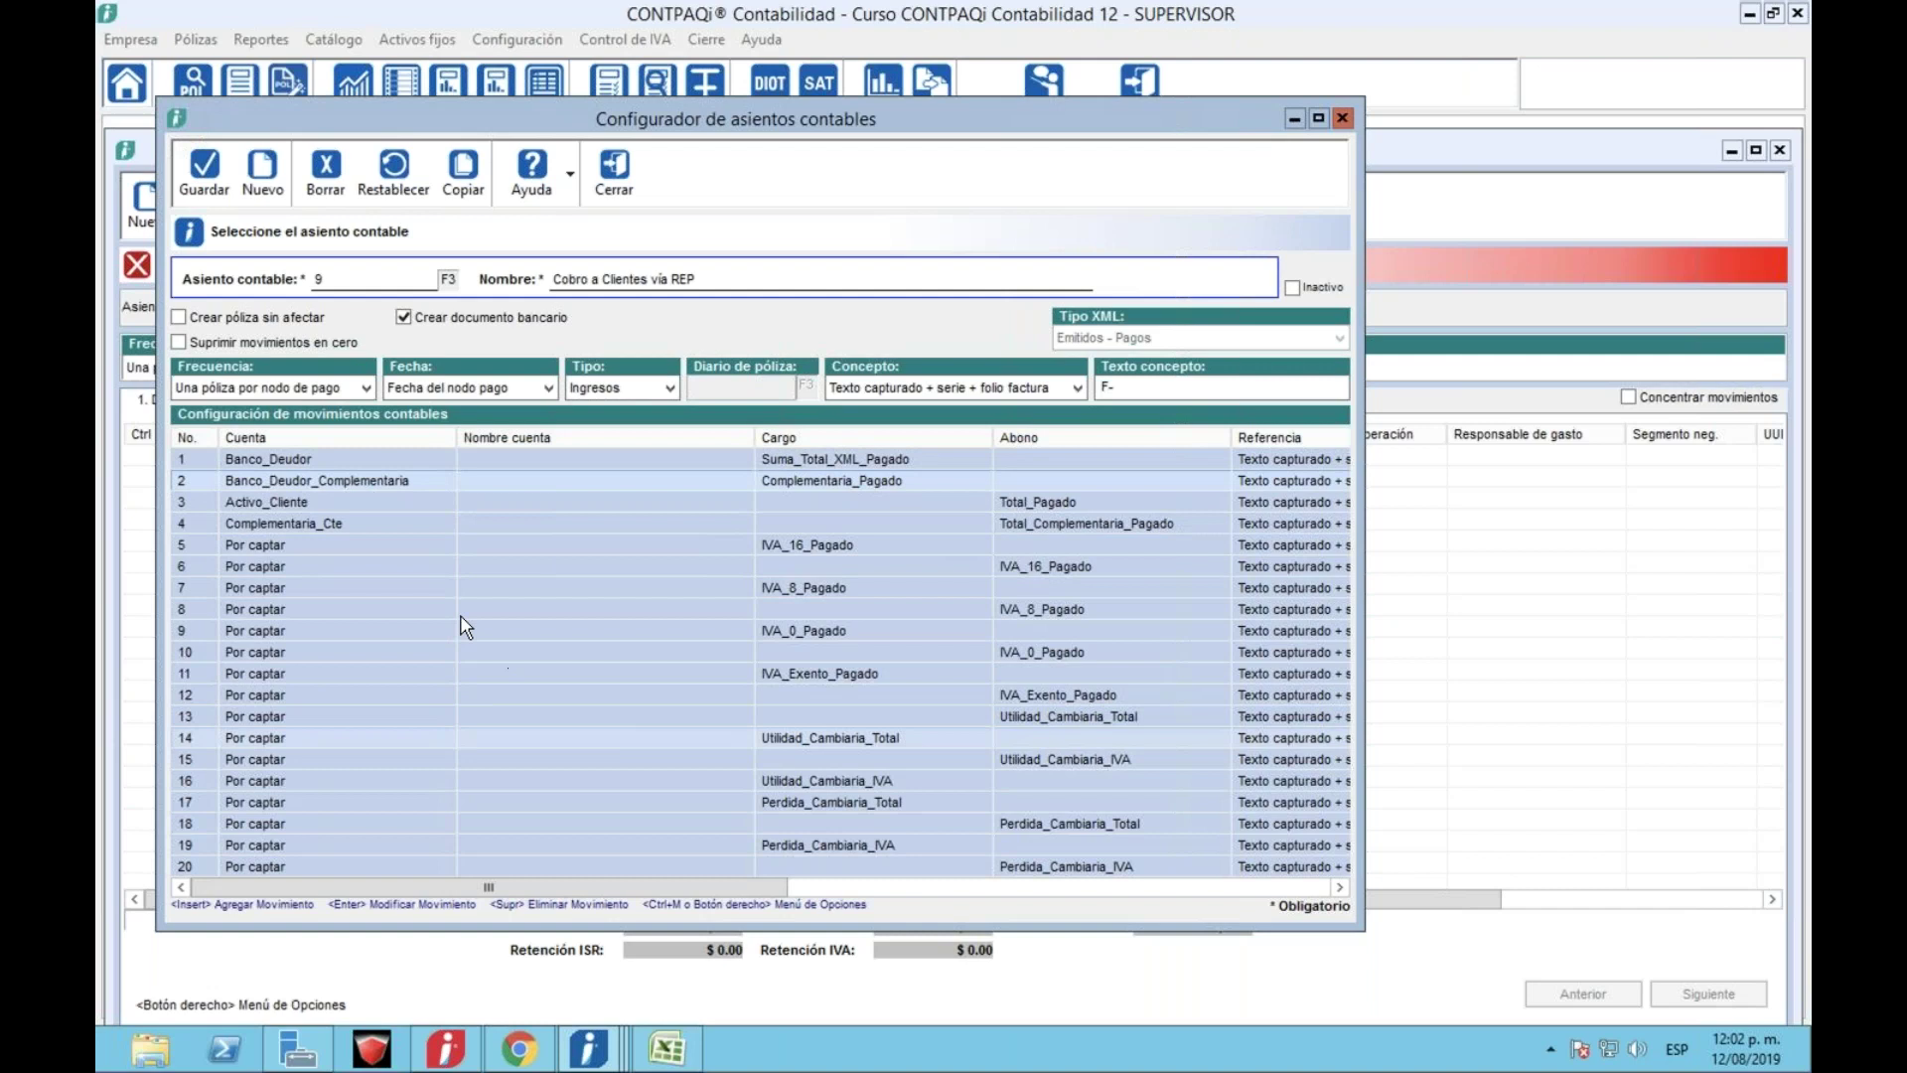
key(Down)
key(Down)
key(Down)
key(Down)
key(Down)
key(Down)
key(Down)
key(Down)
key(Down)
key(Down)
key(Down)
key(Down)
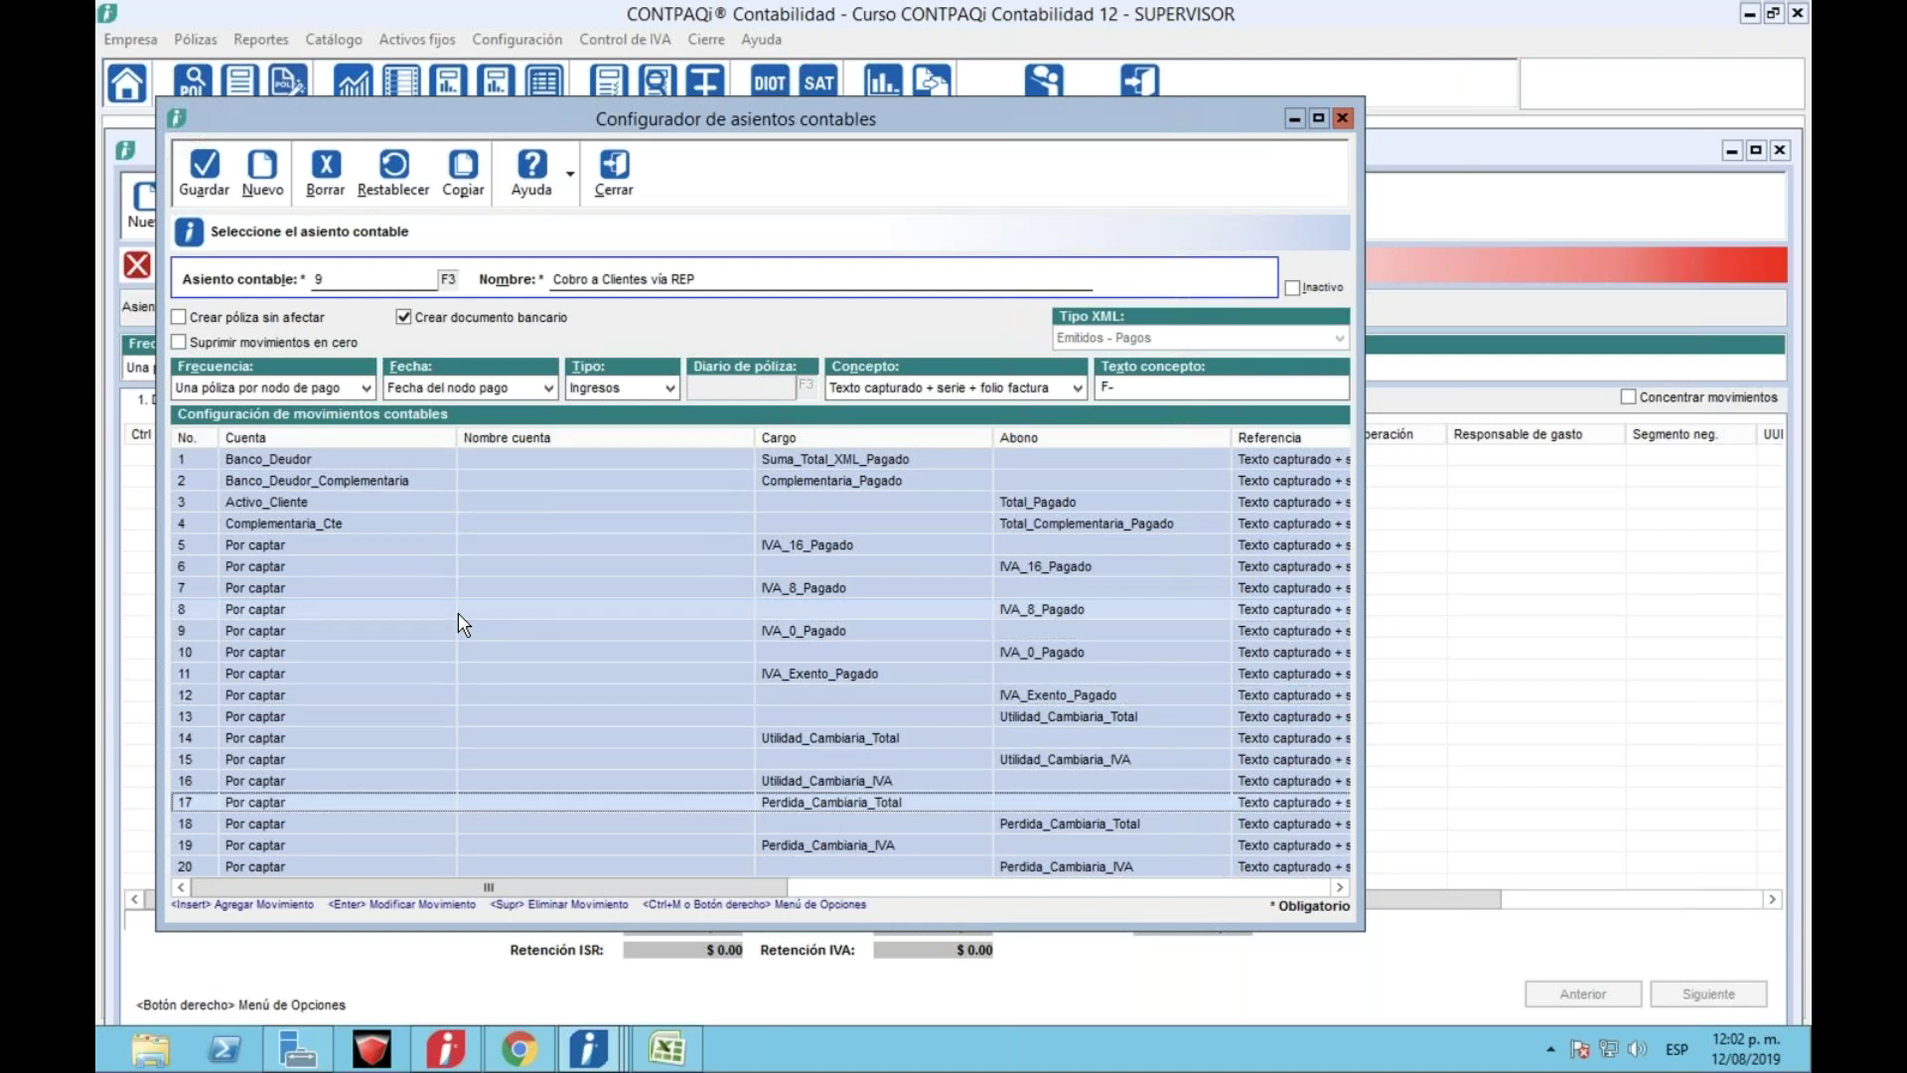
key(Return)
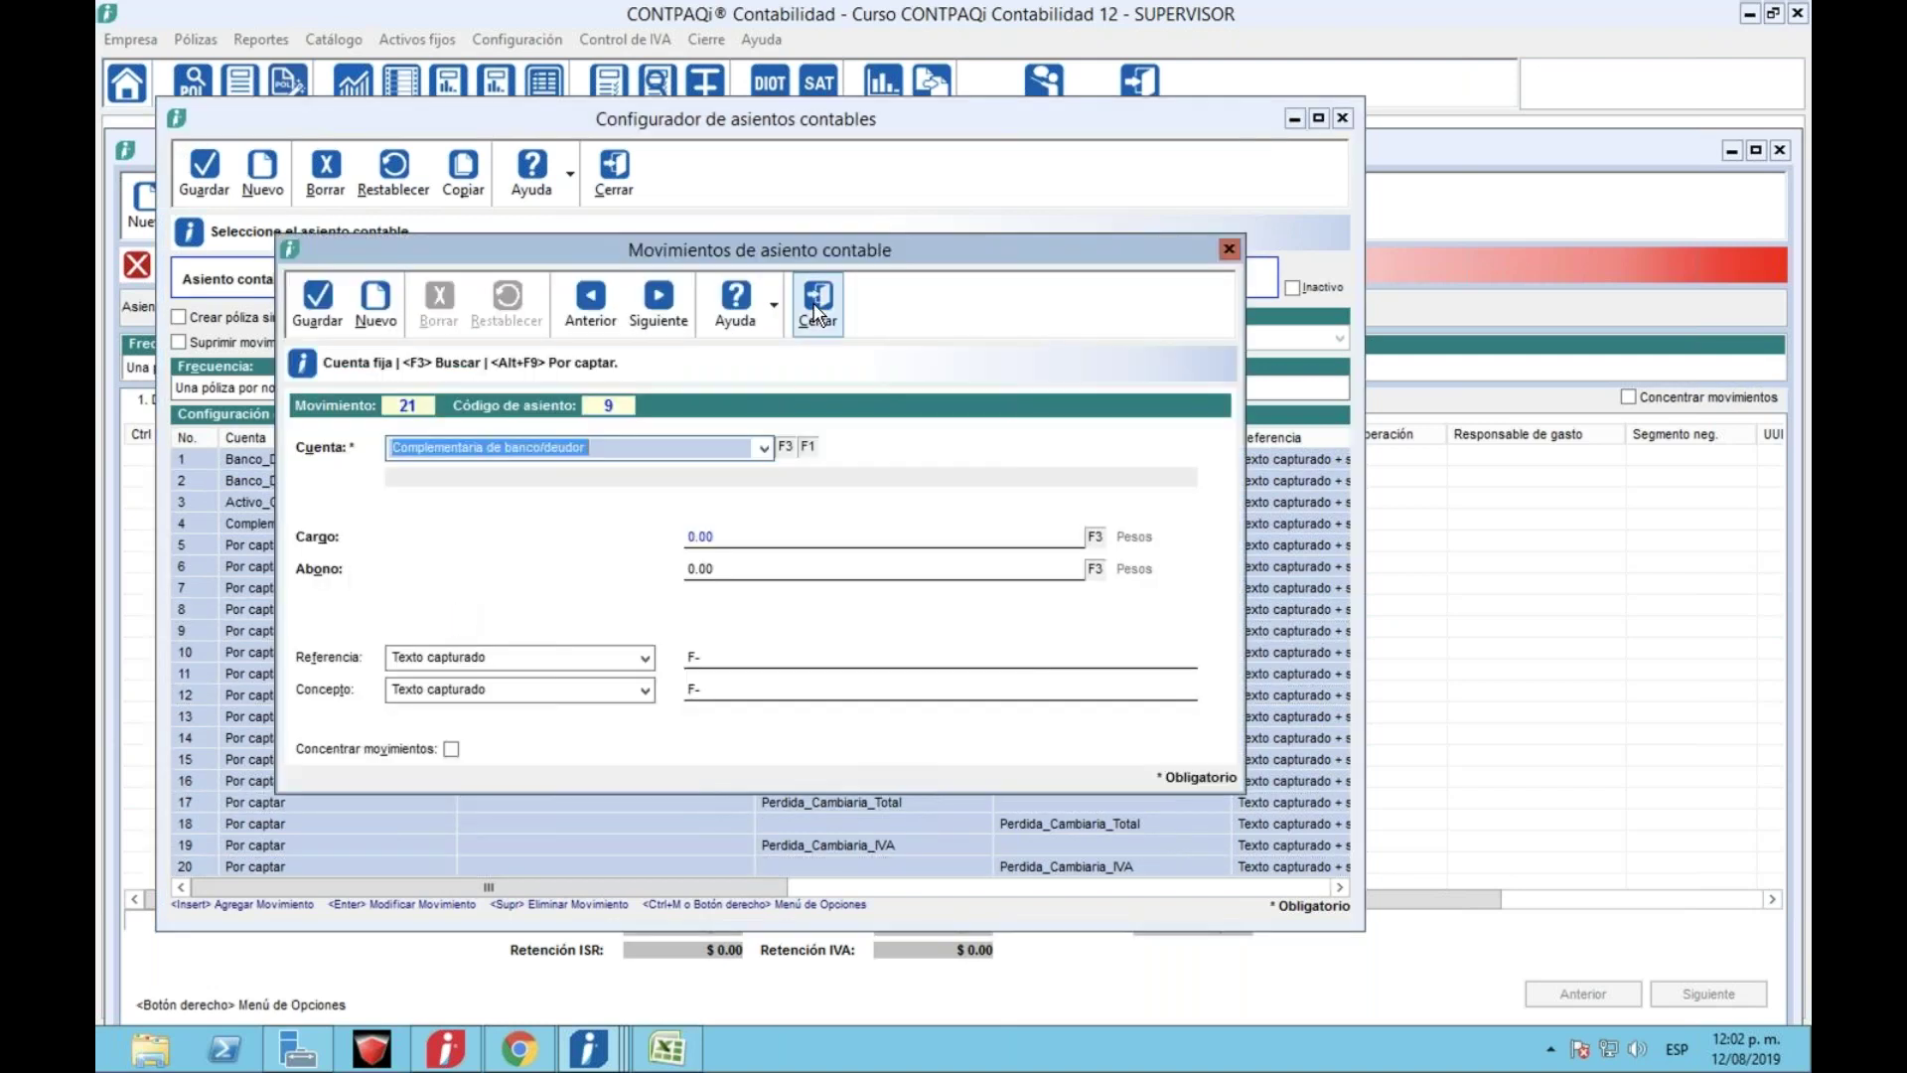
click(815, 298)
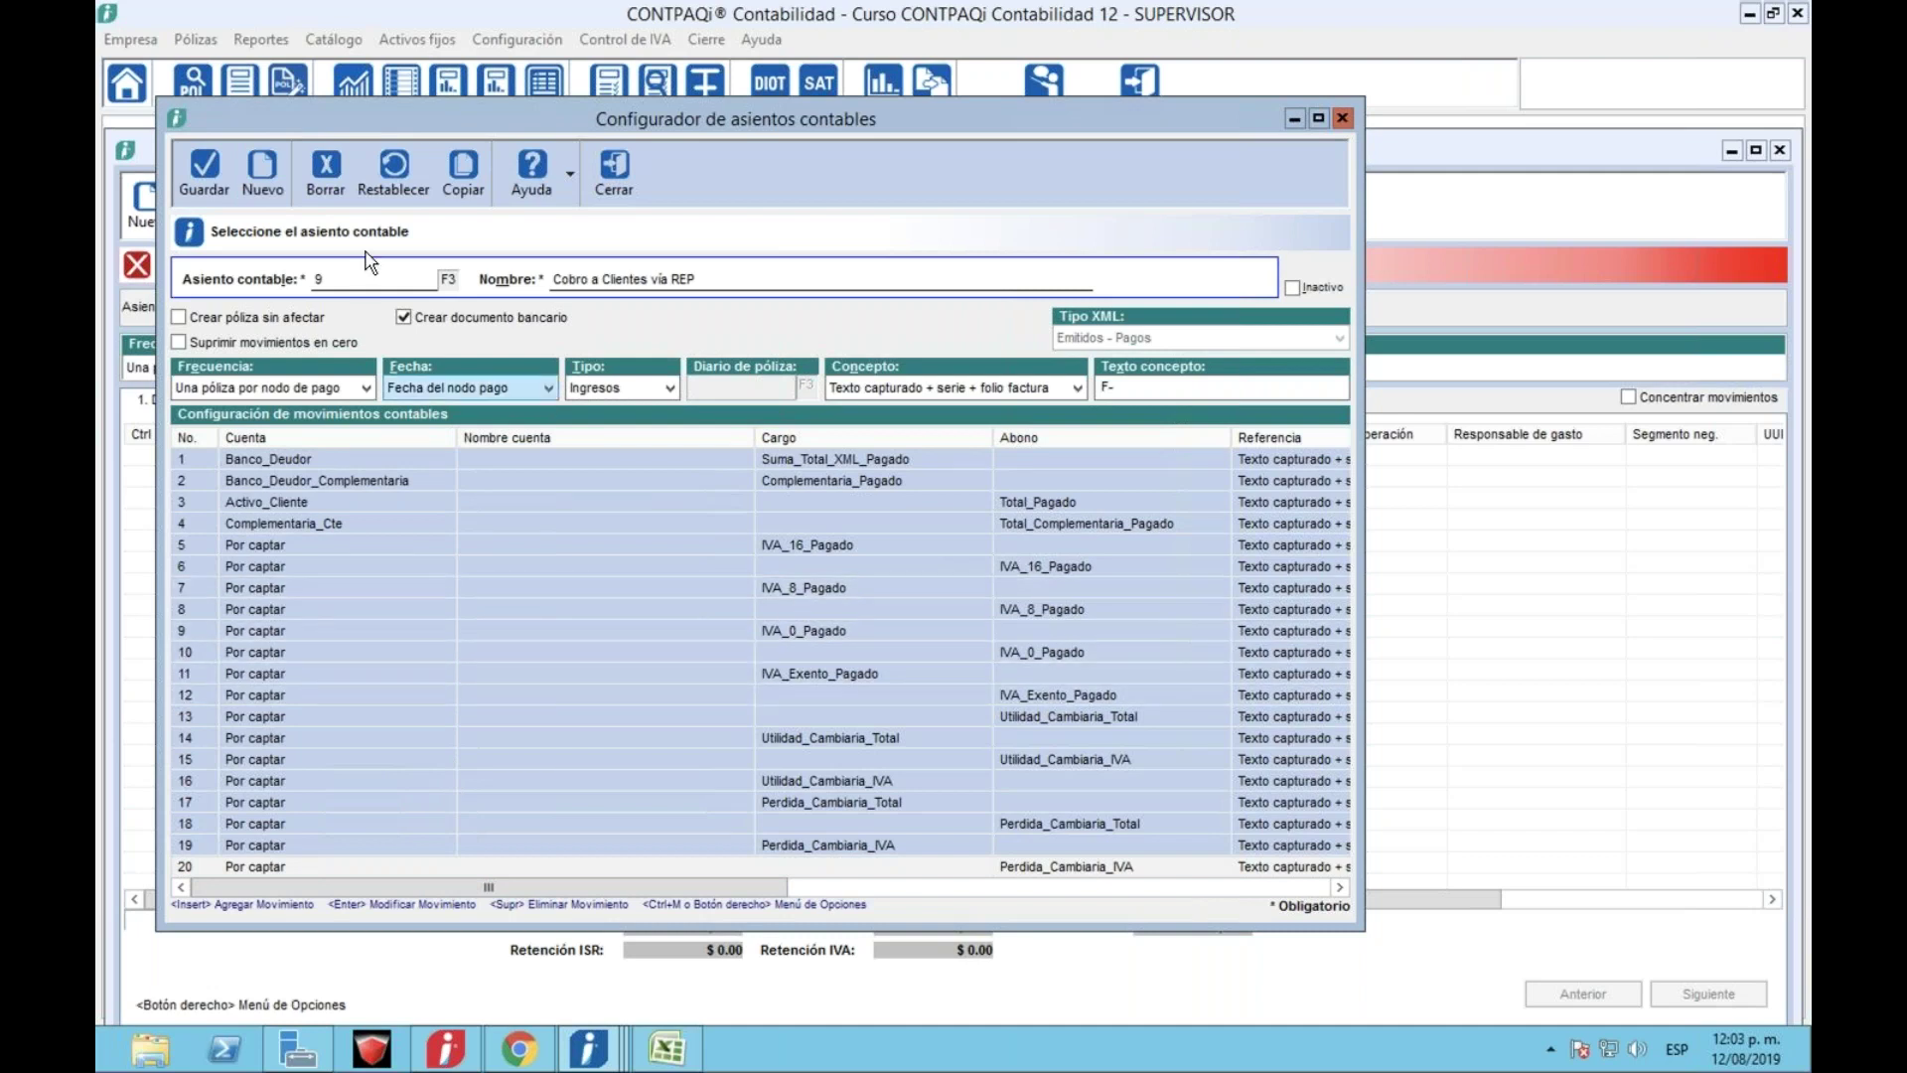
Load asiento 10 Pago a proveedores vía REP in the configurator.
click(266, 190)
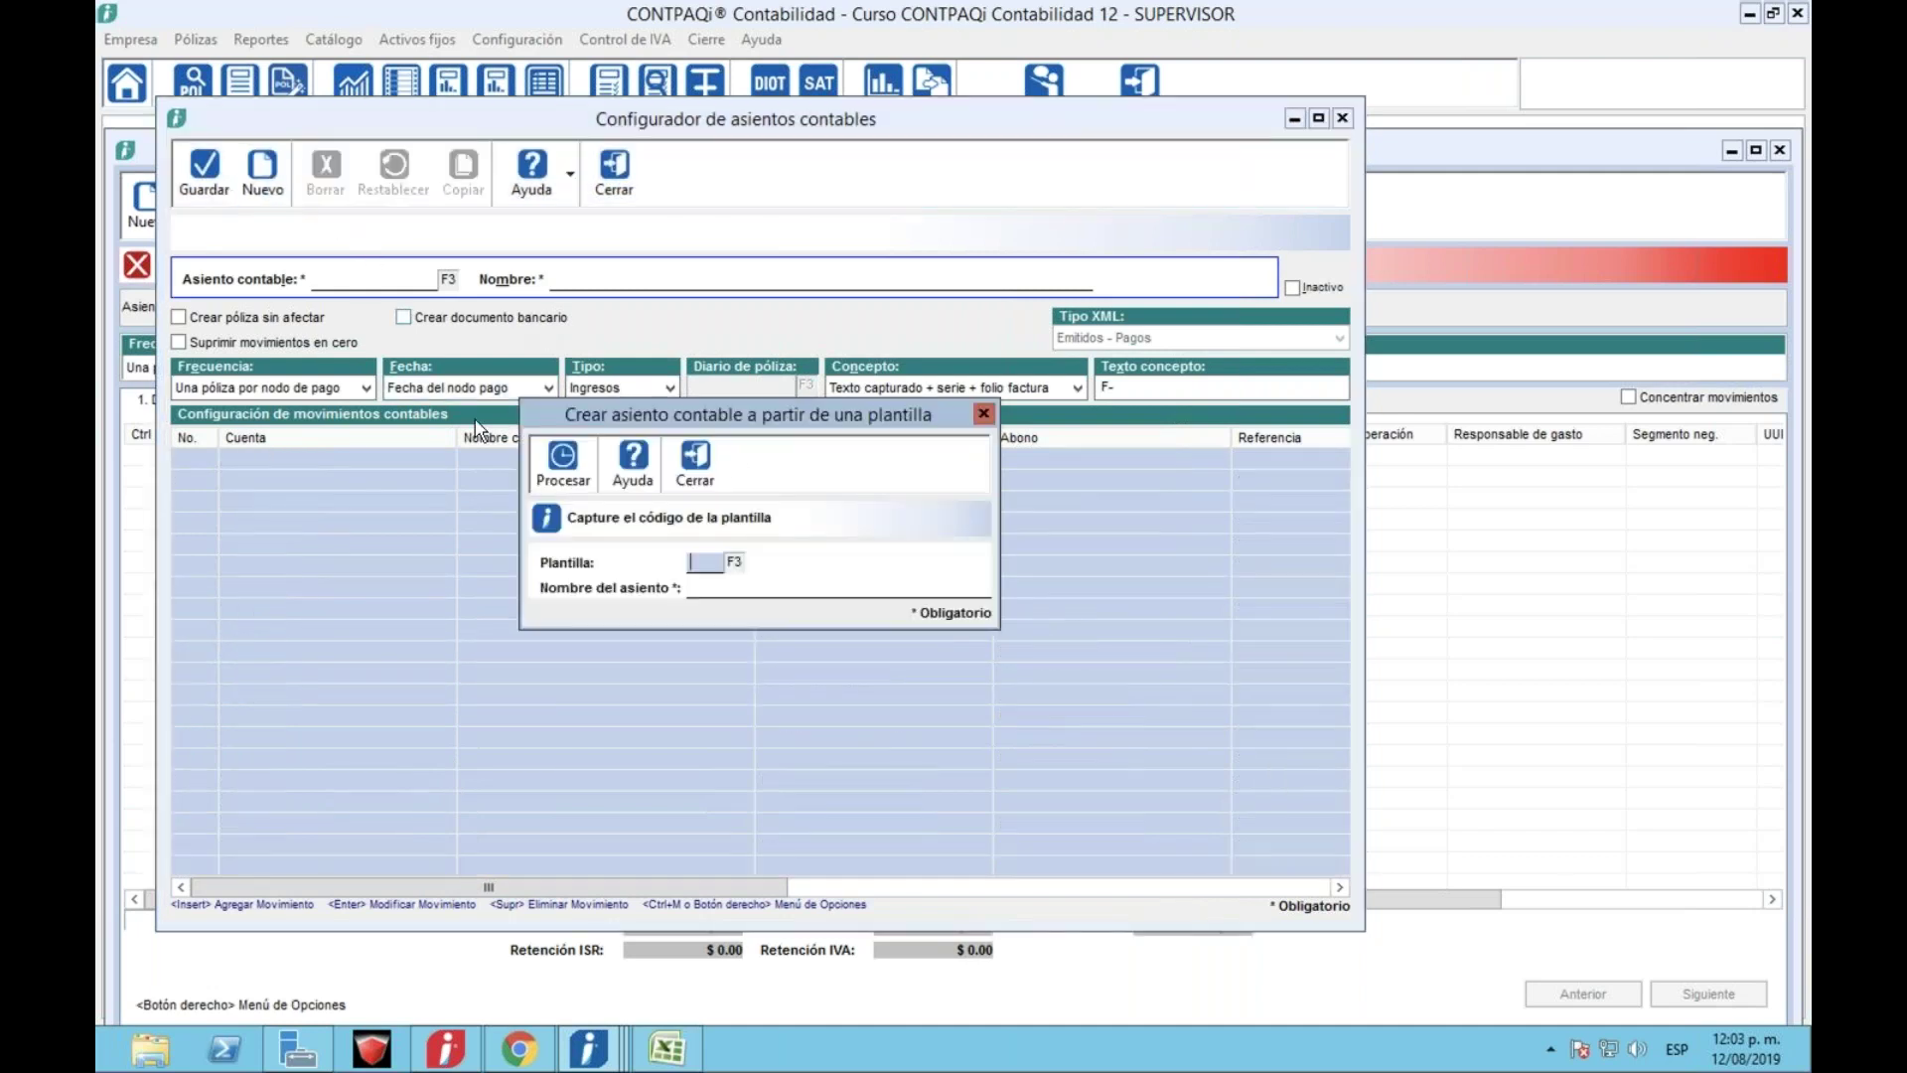
click(695, 467)
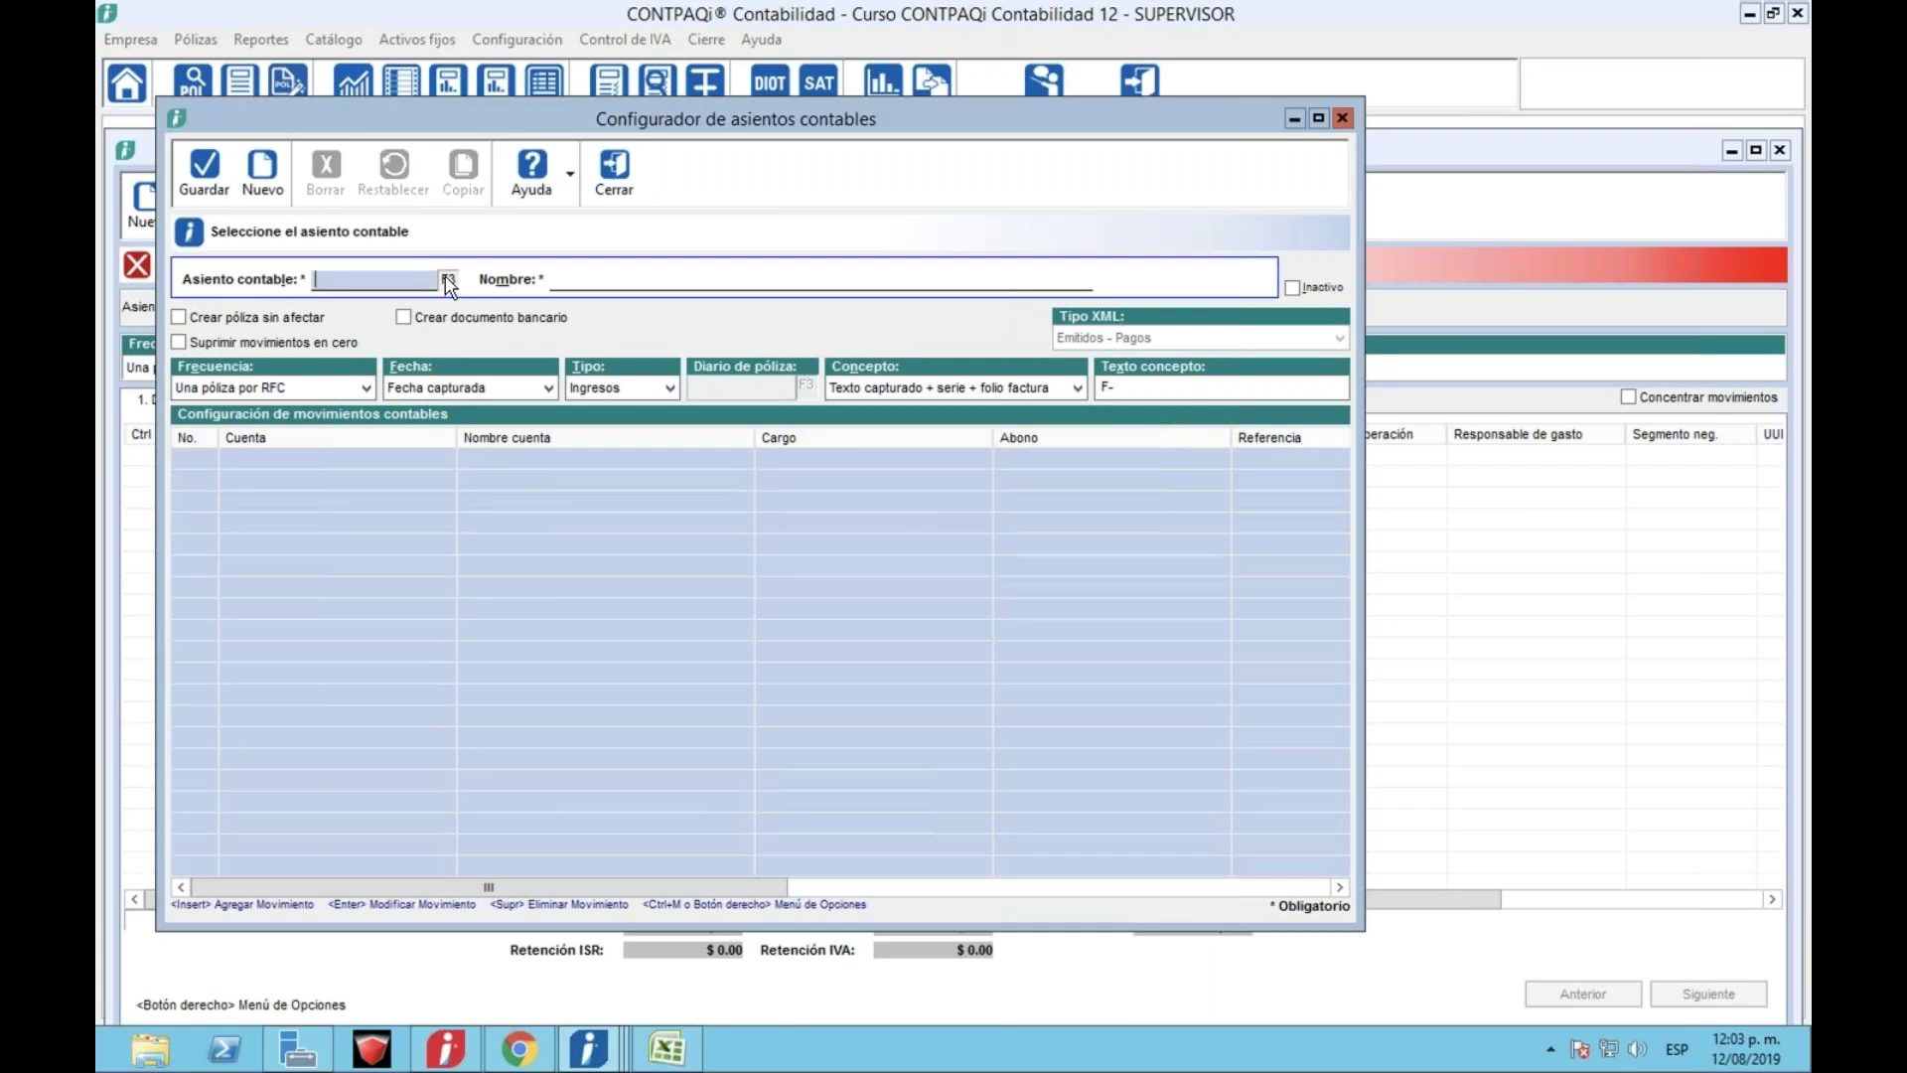
click(452, 281)
scroll(852, 467, down, 3)
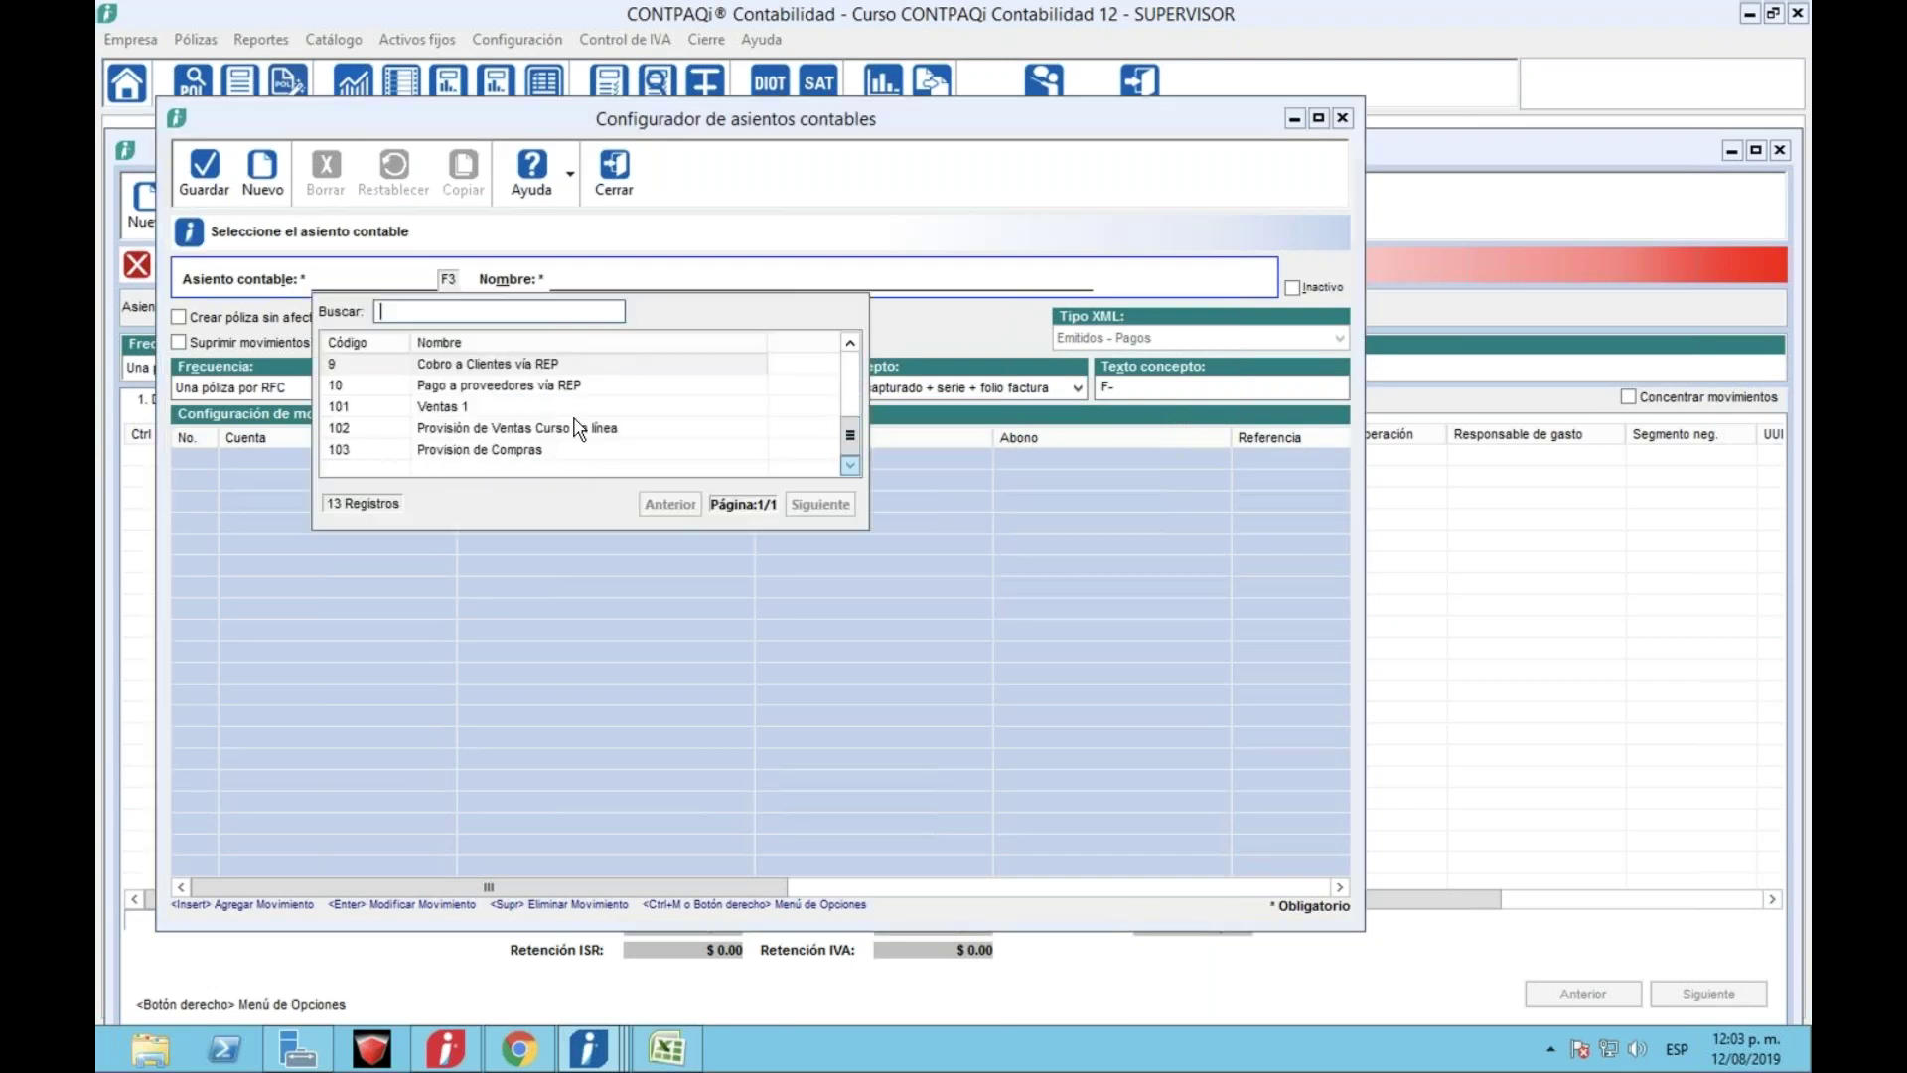
double_click(519, 373)
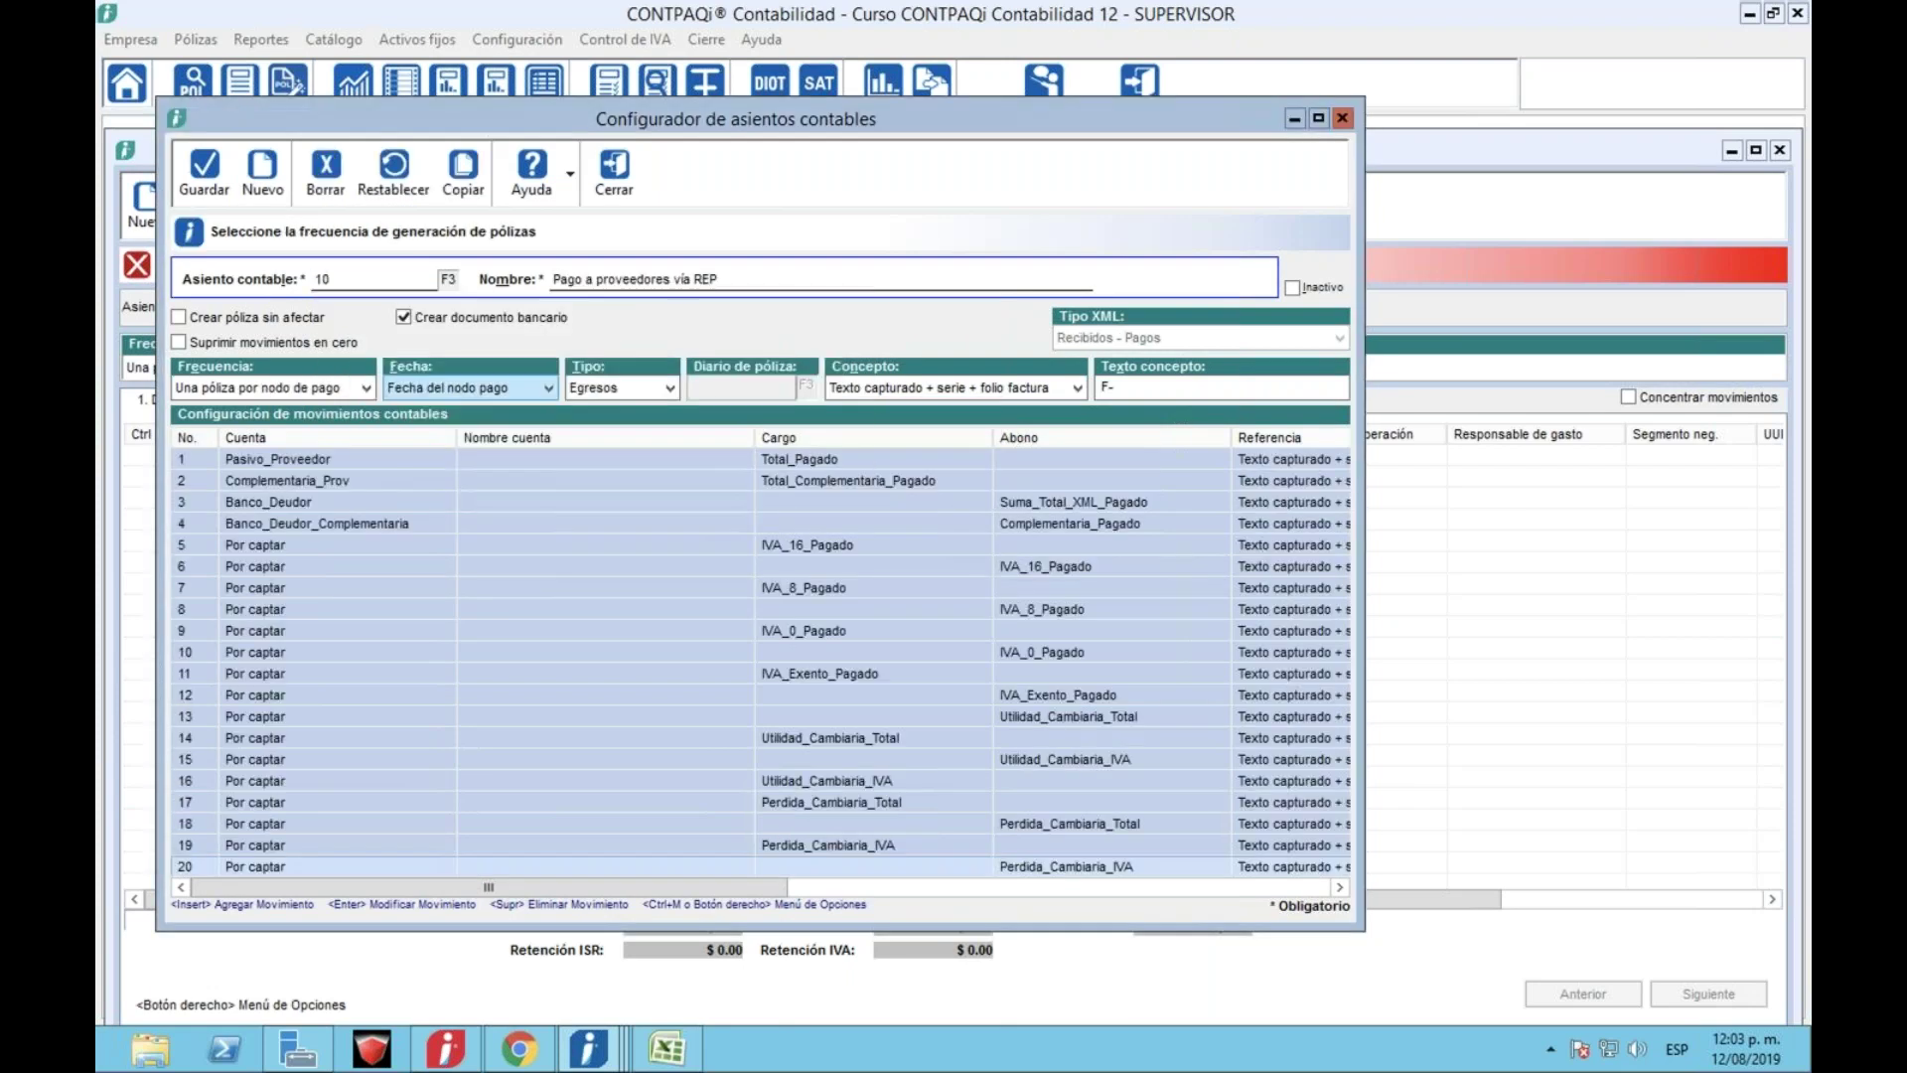
Create asiento 104 from a template, named 'Cobro a clientes REP curso en linea'.
click(266, 179)
click(760, 589)
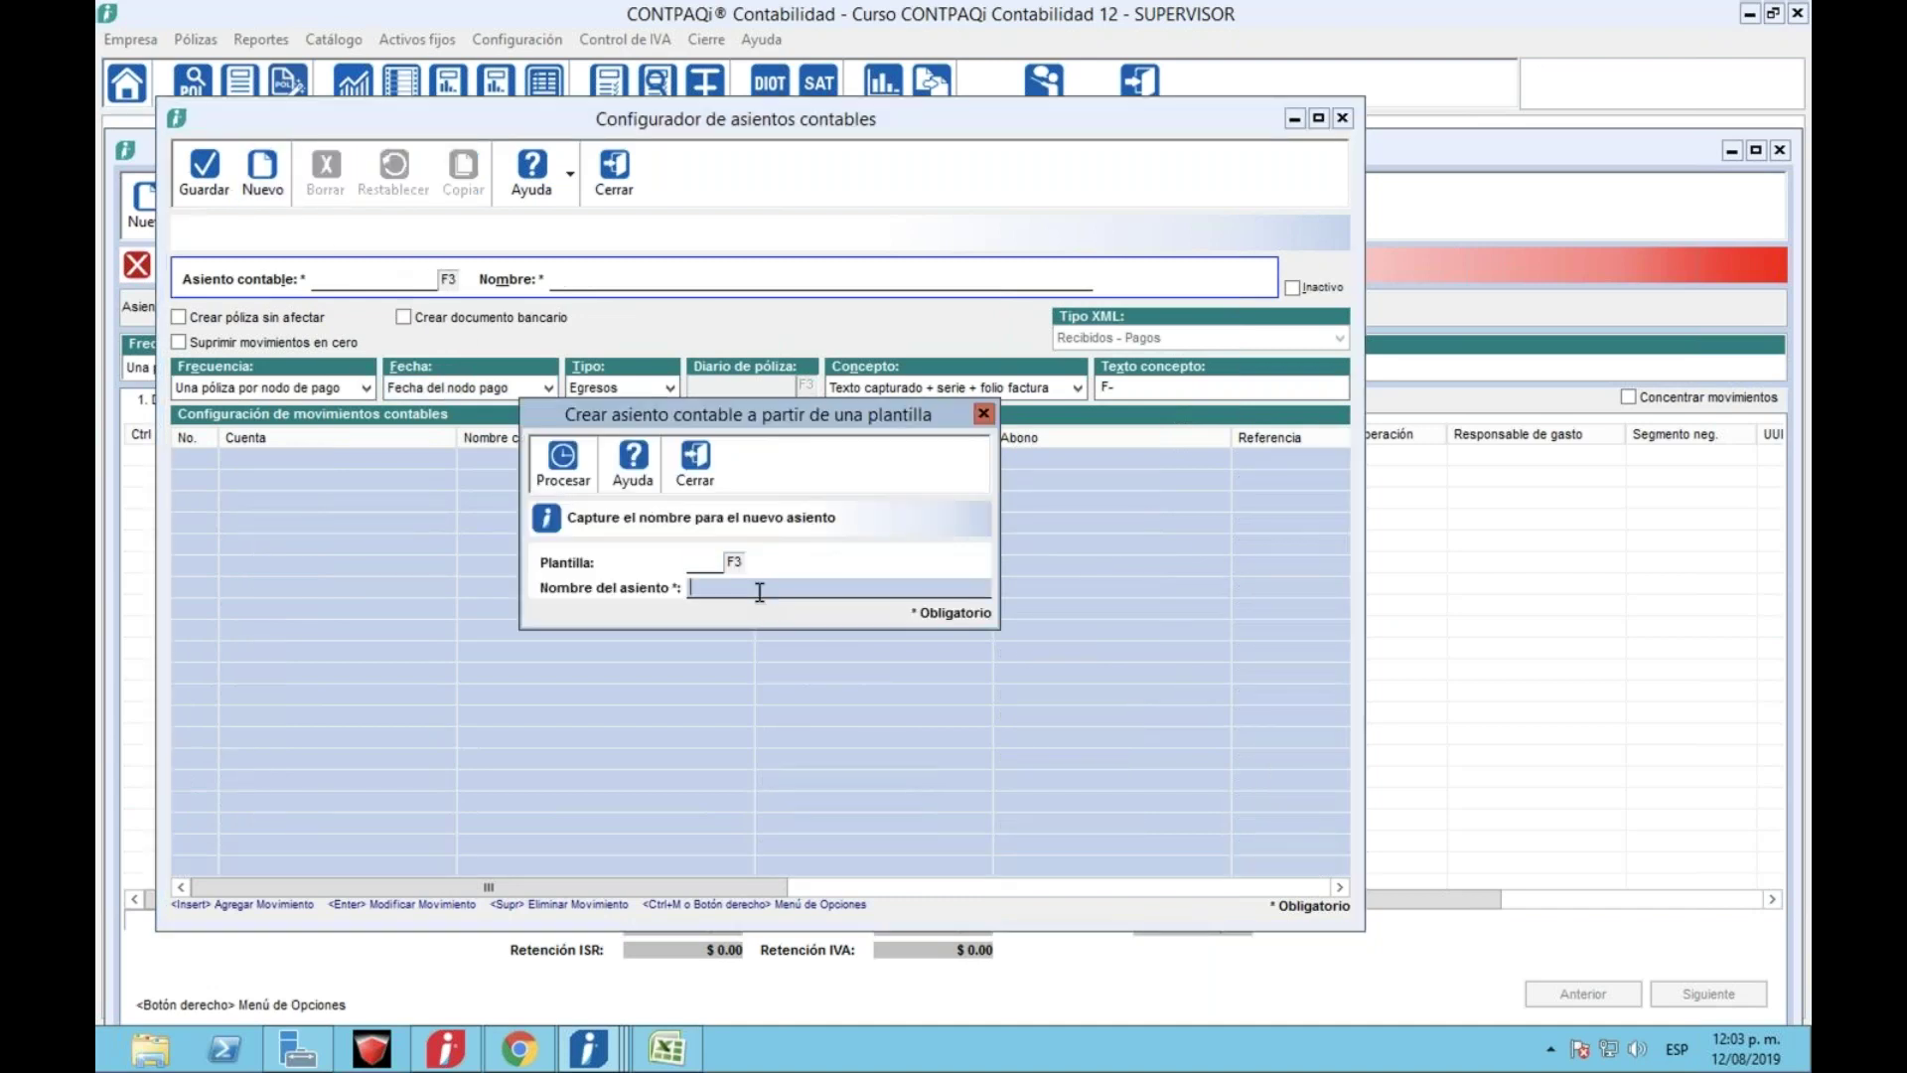
text(Cobro a clientes v)
key(BackSpace)
text(REP curso en linea)
click(562, 460)
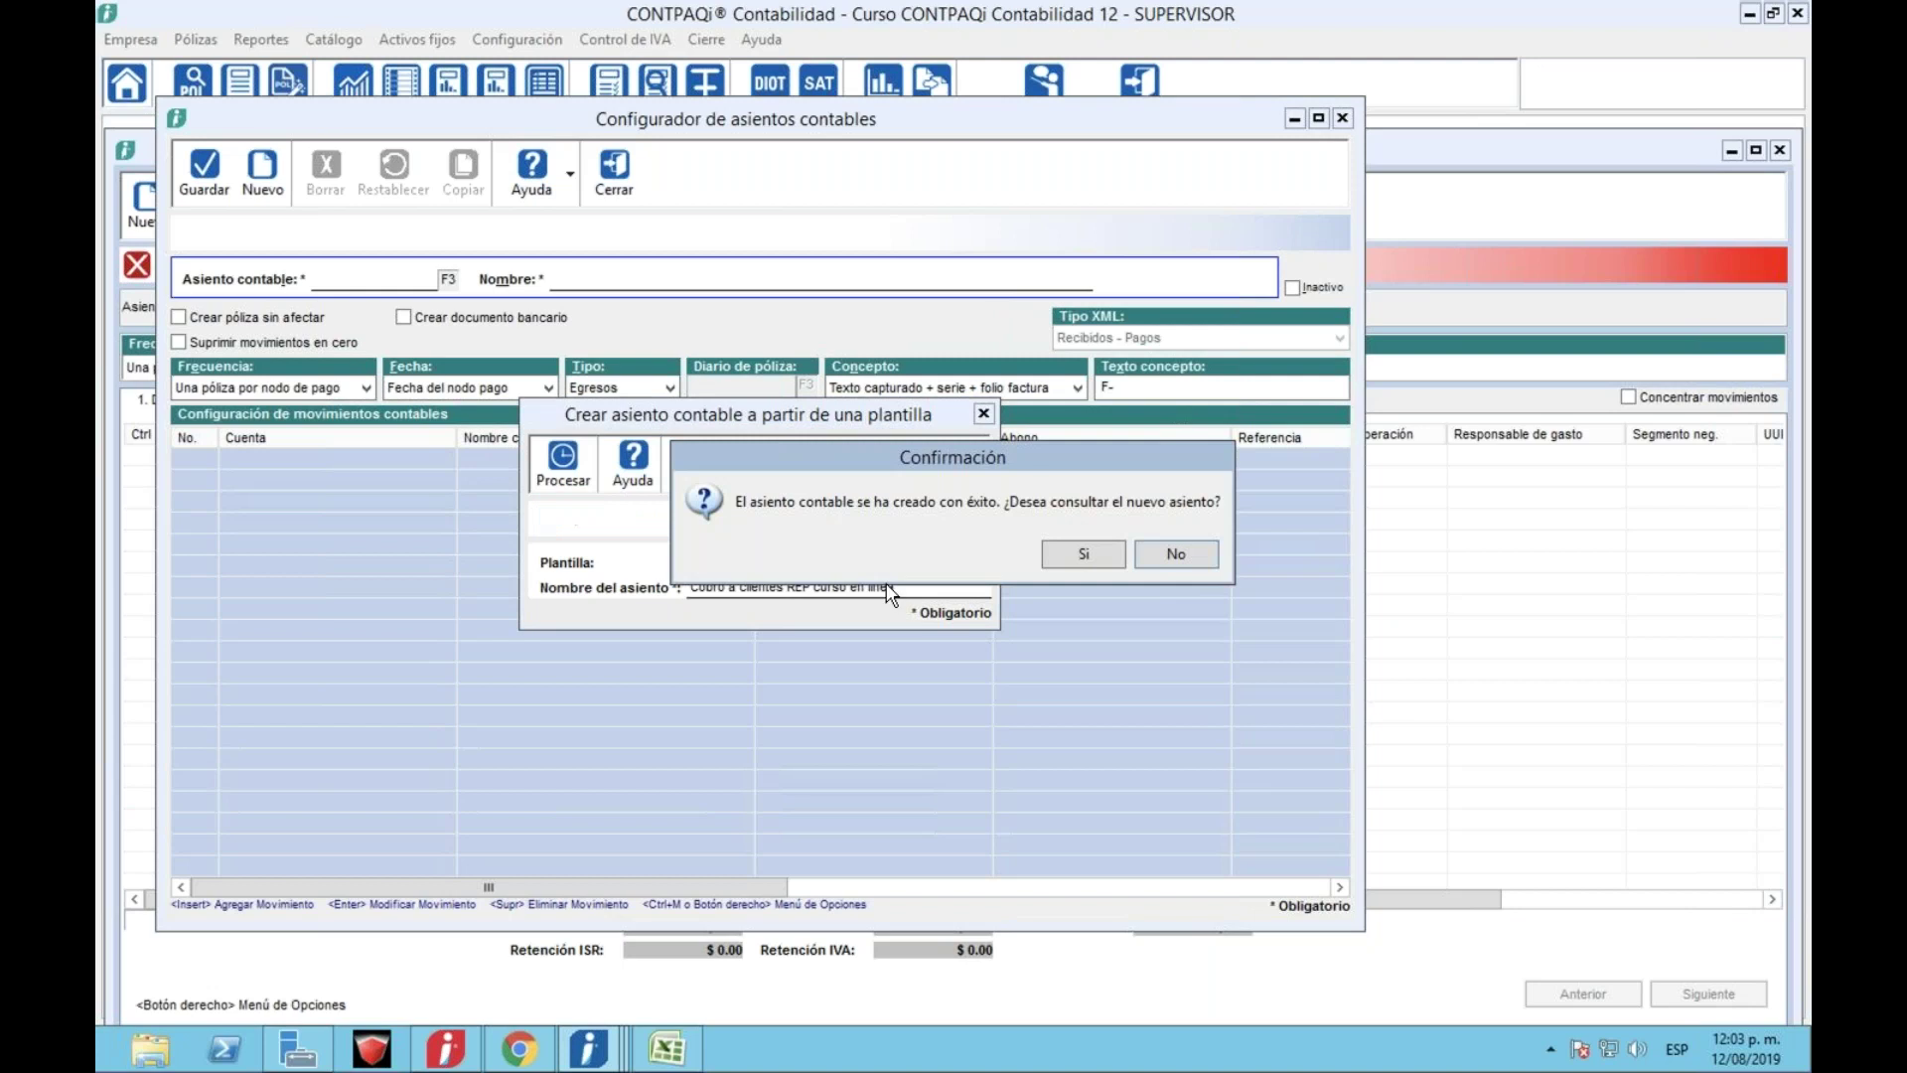
click(1084, 554)
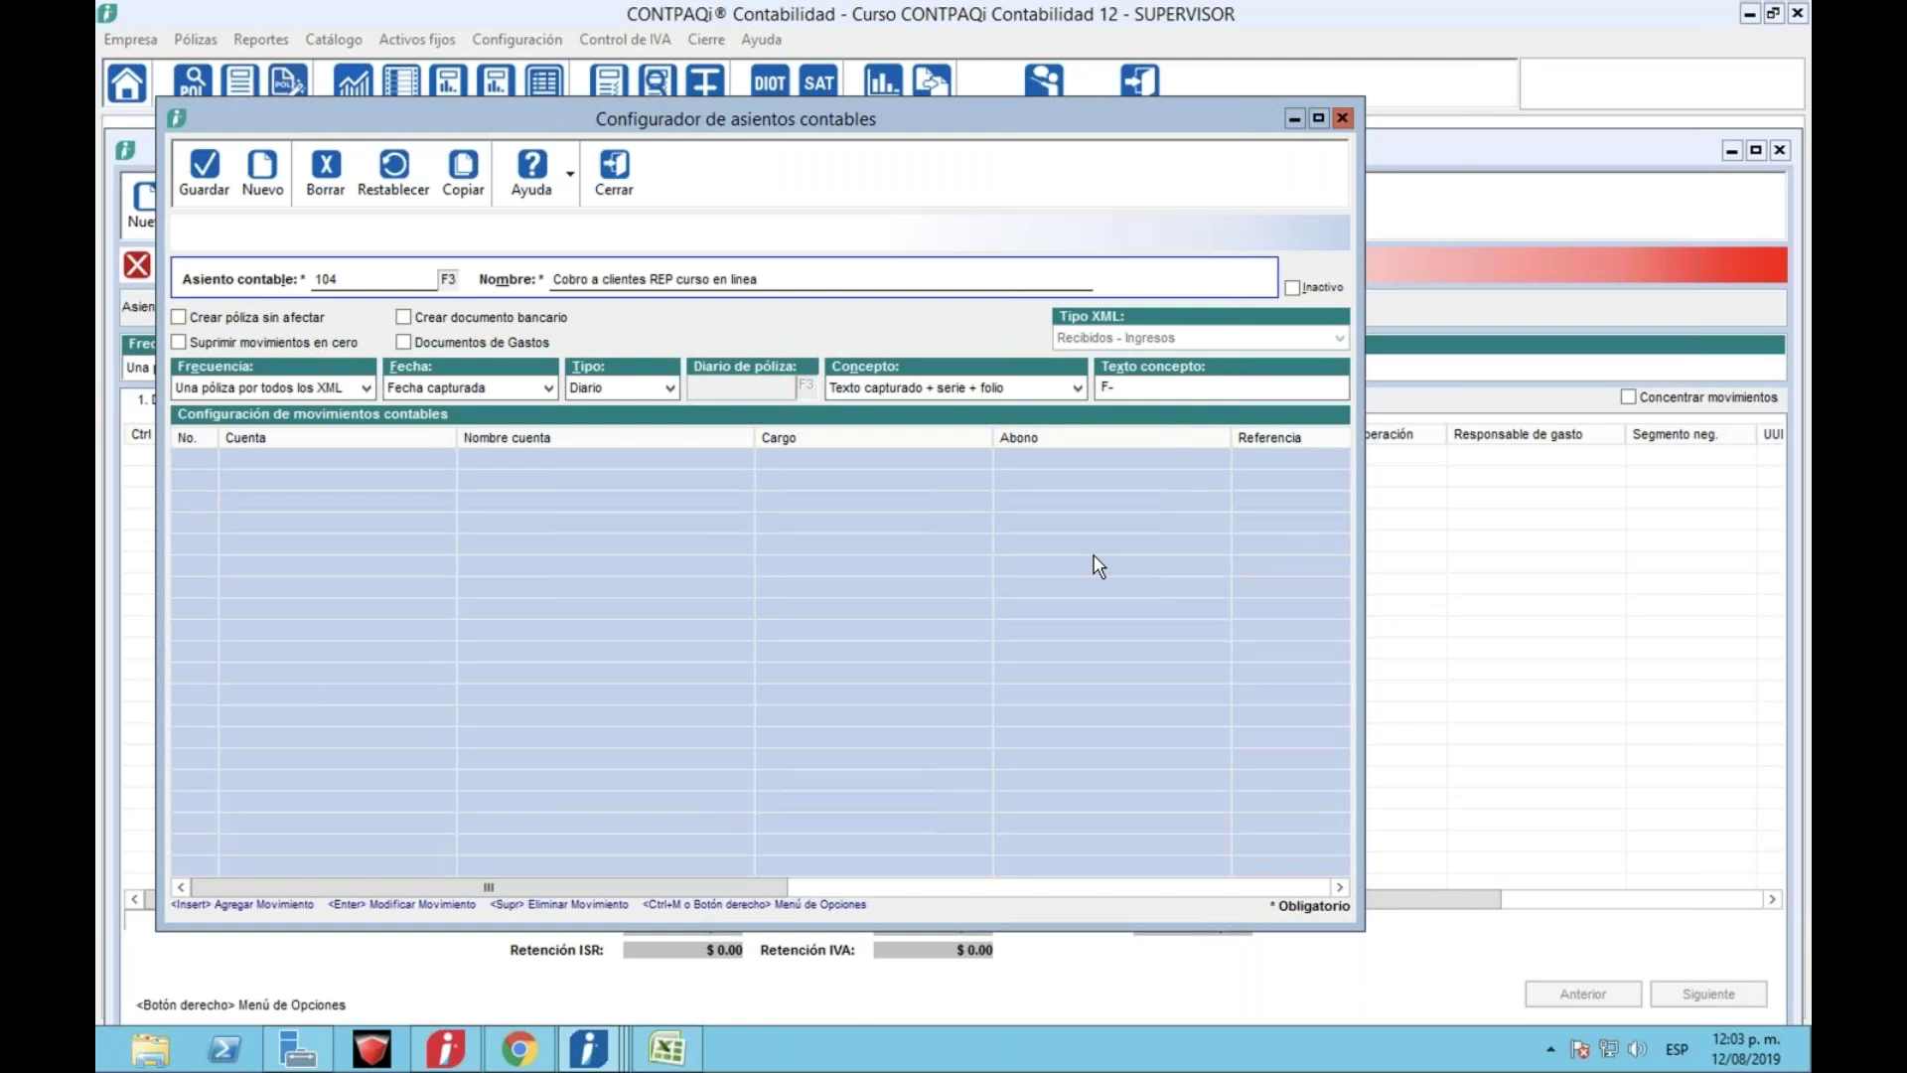
click(405, 279)
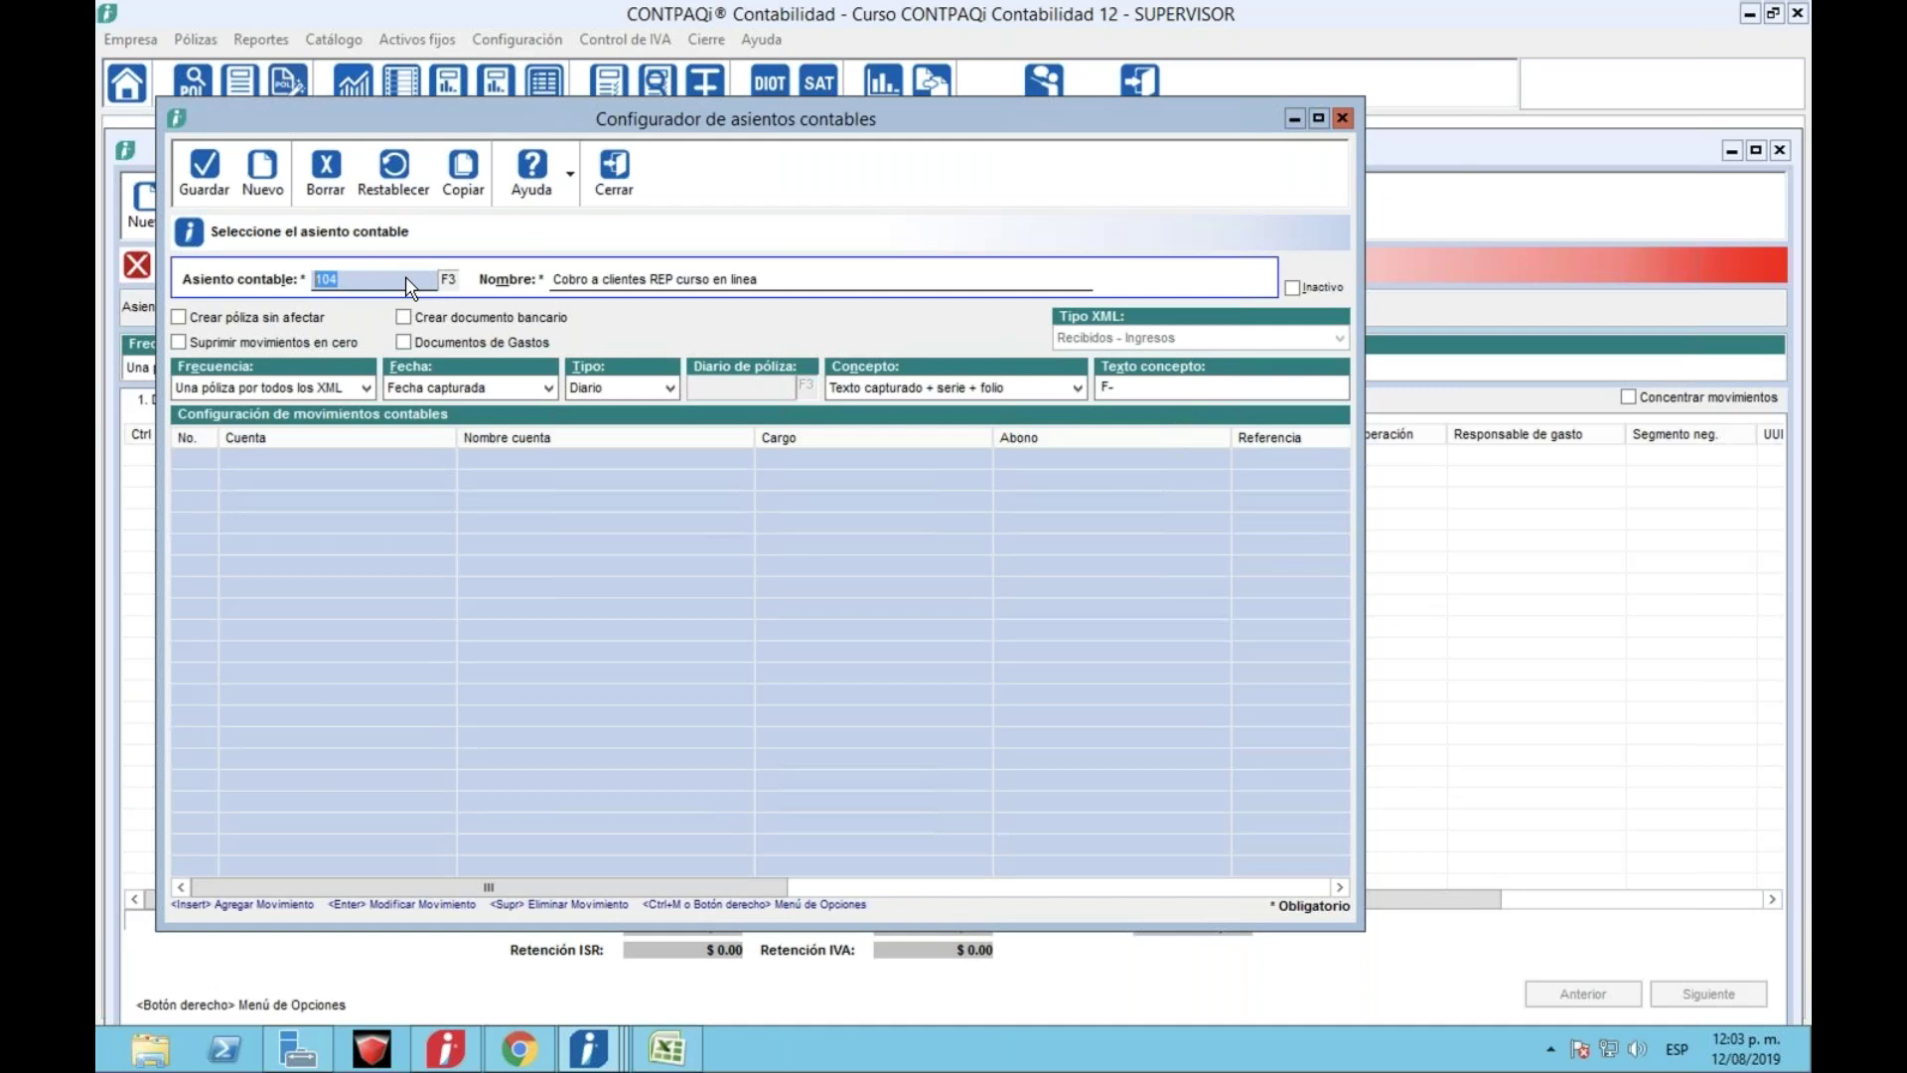
Reload asiento 104 Cobro a clientes REP curso en linea and request its deletion.
click(263, 171)
click(695, 452)
click(448, 280)
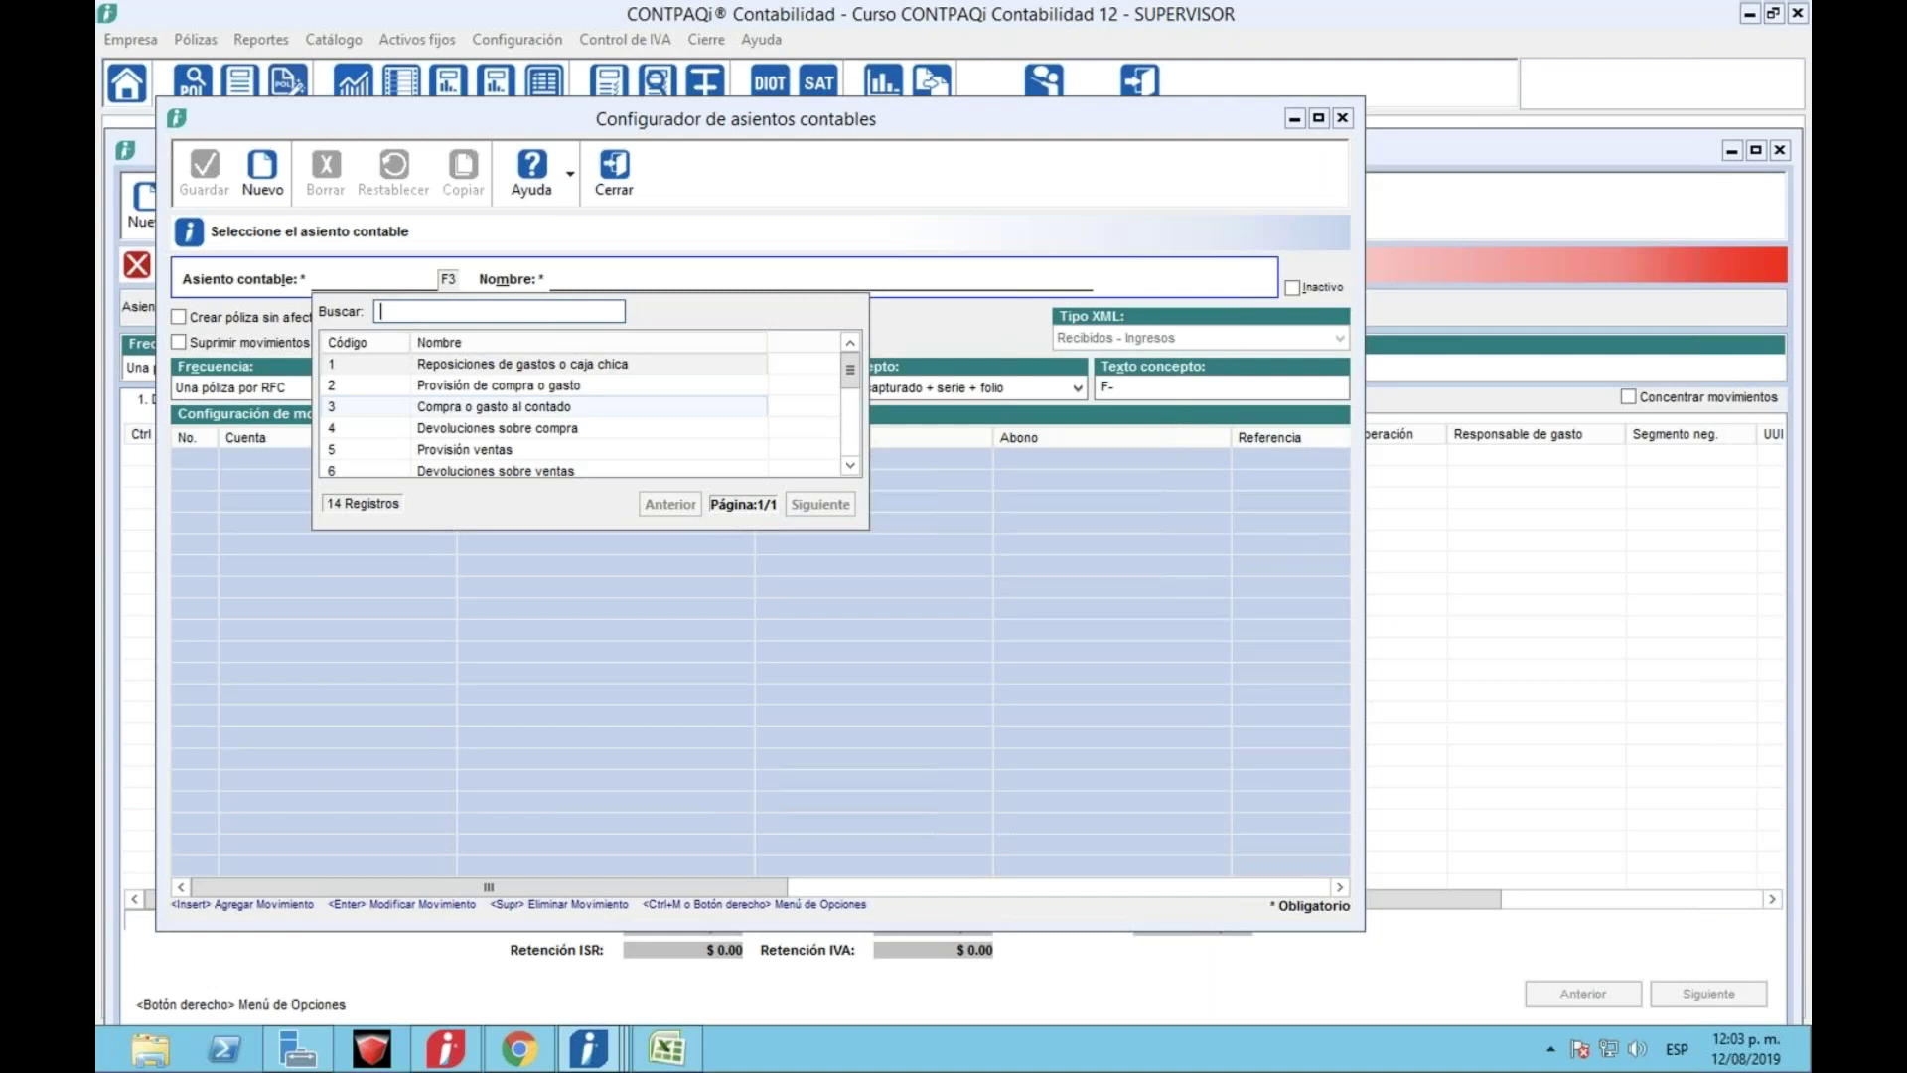
scroll(850, 465, down, 3)
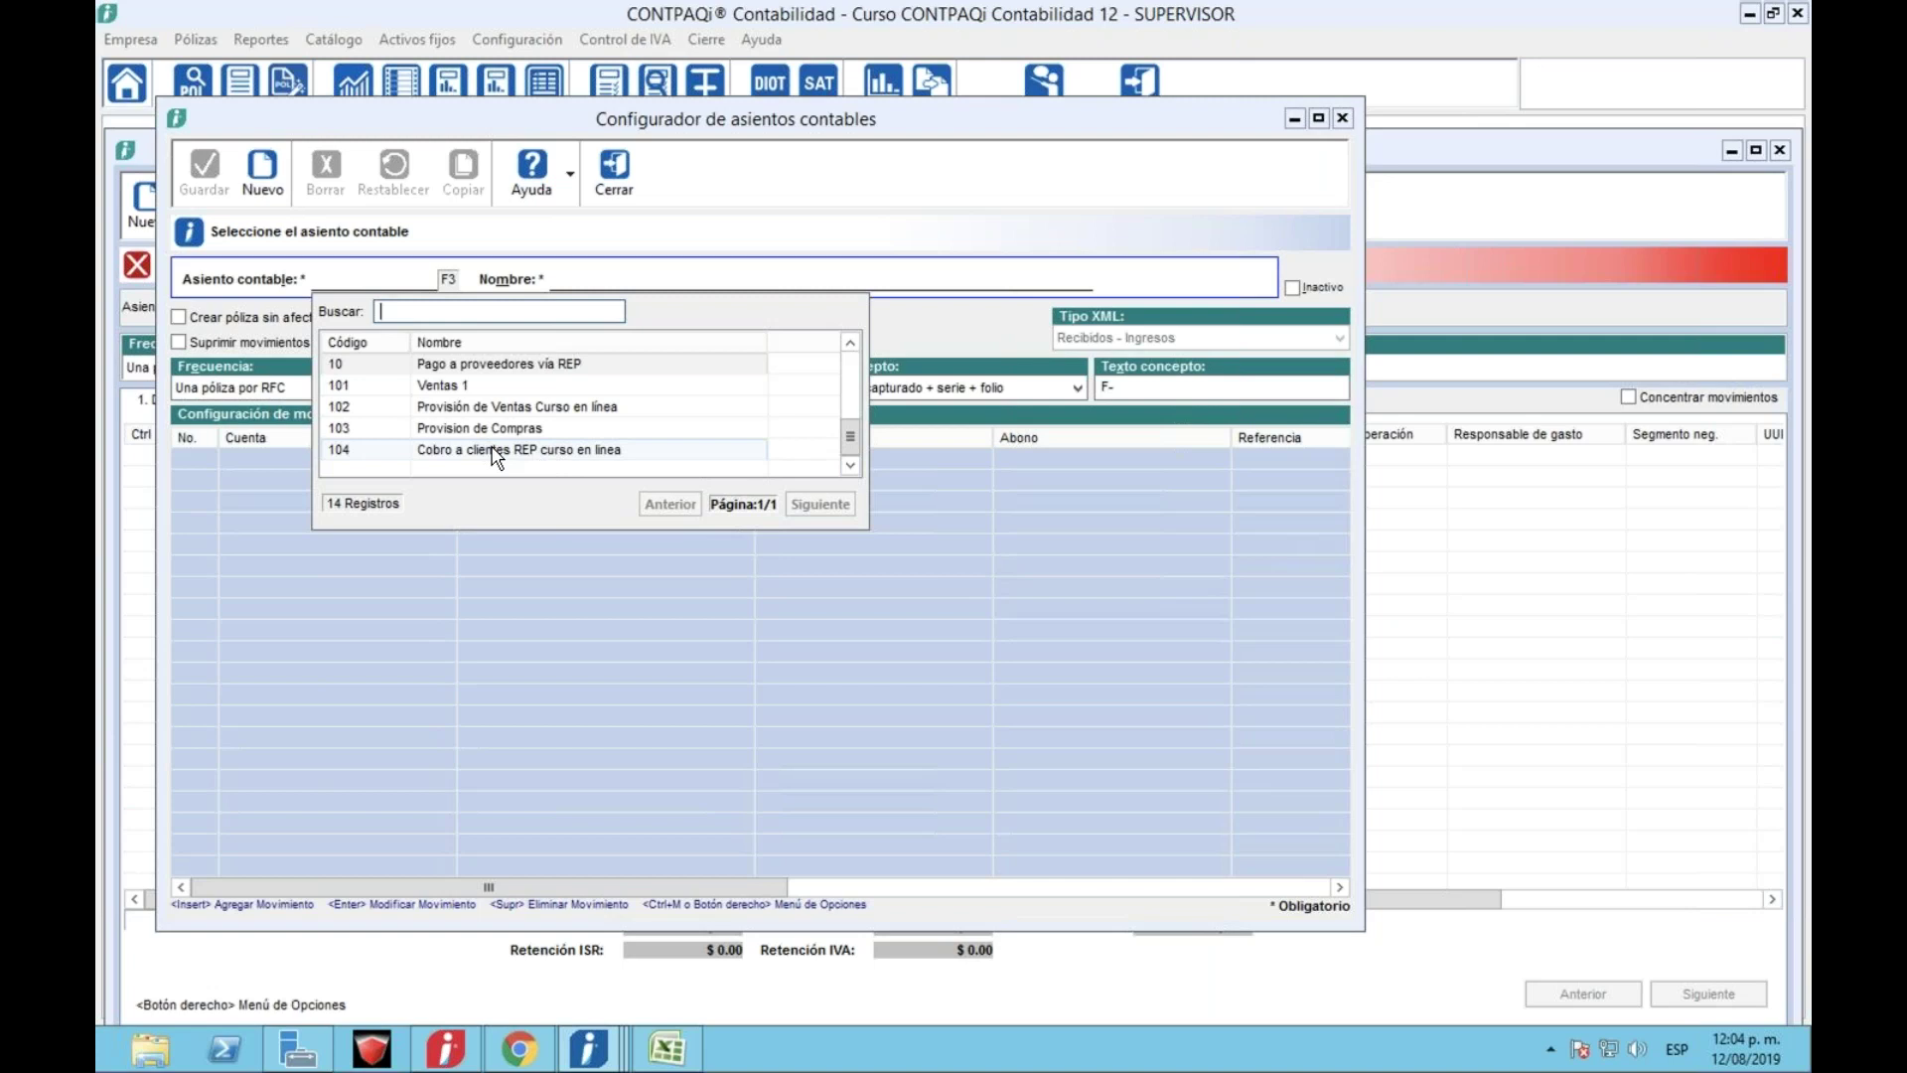
double_click(494, 453)
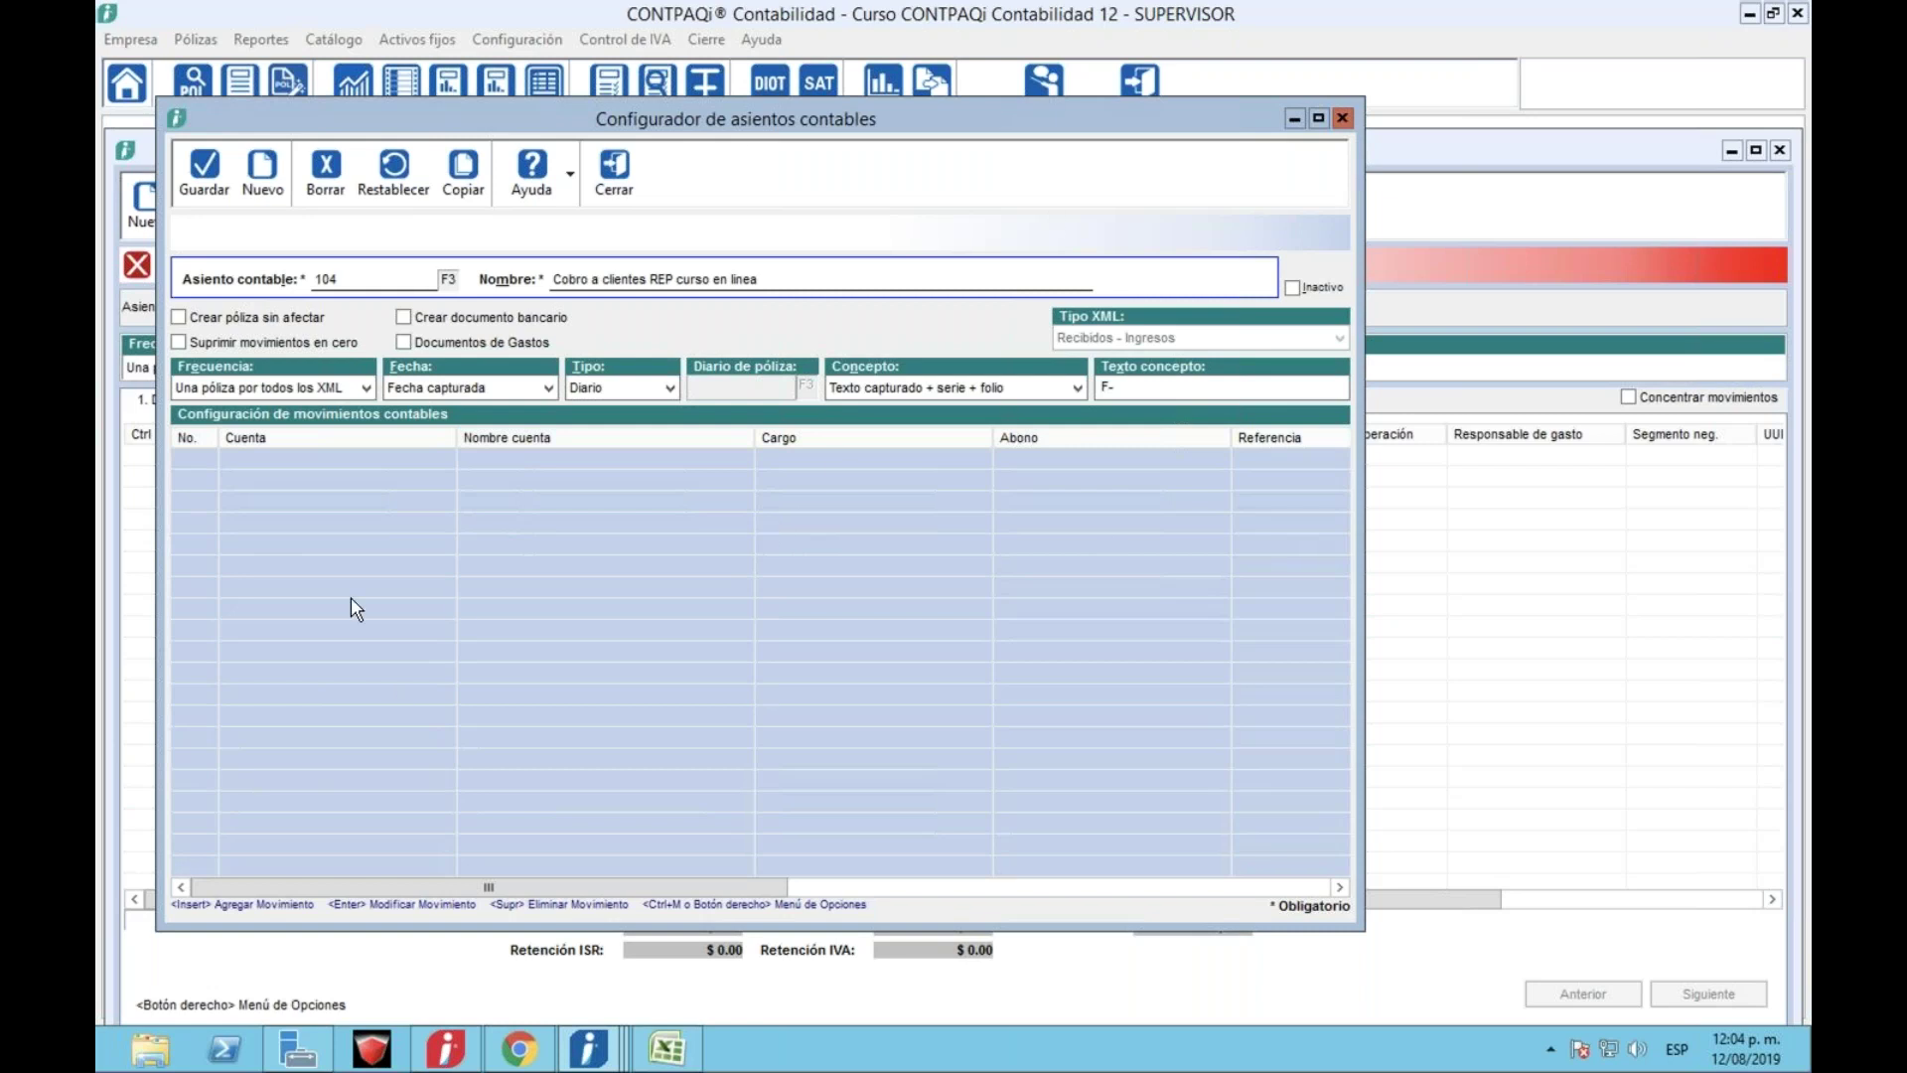
drag(1136, 123, 1180, 122)
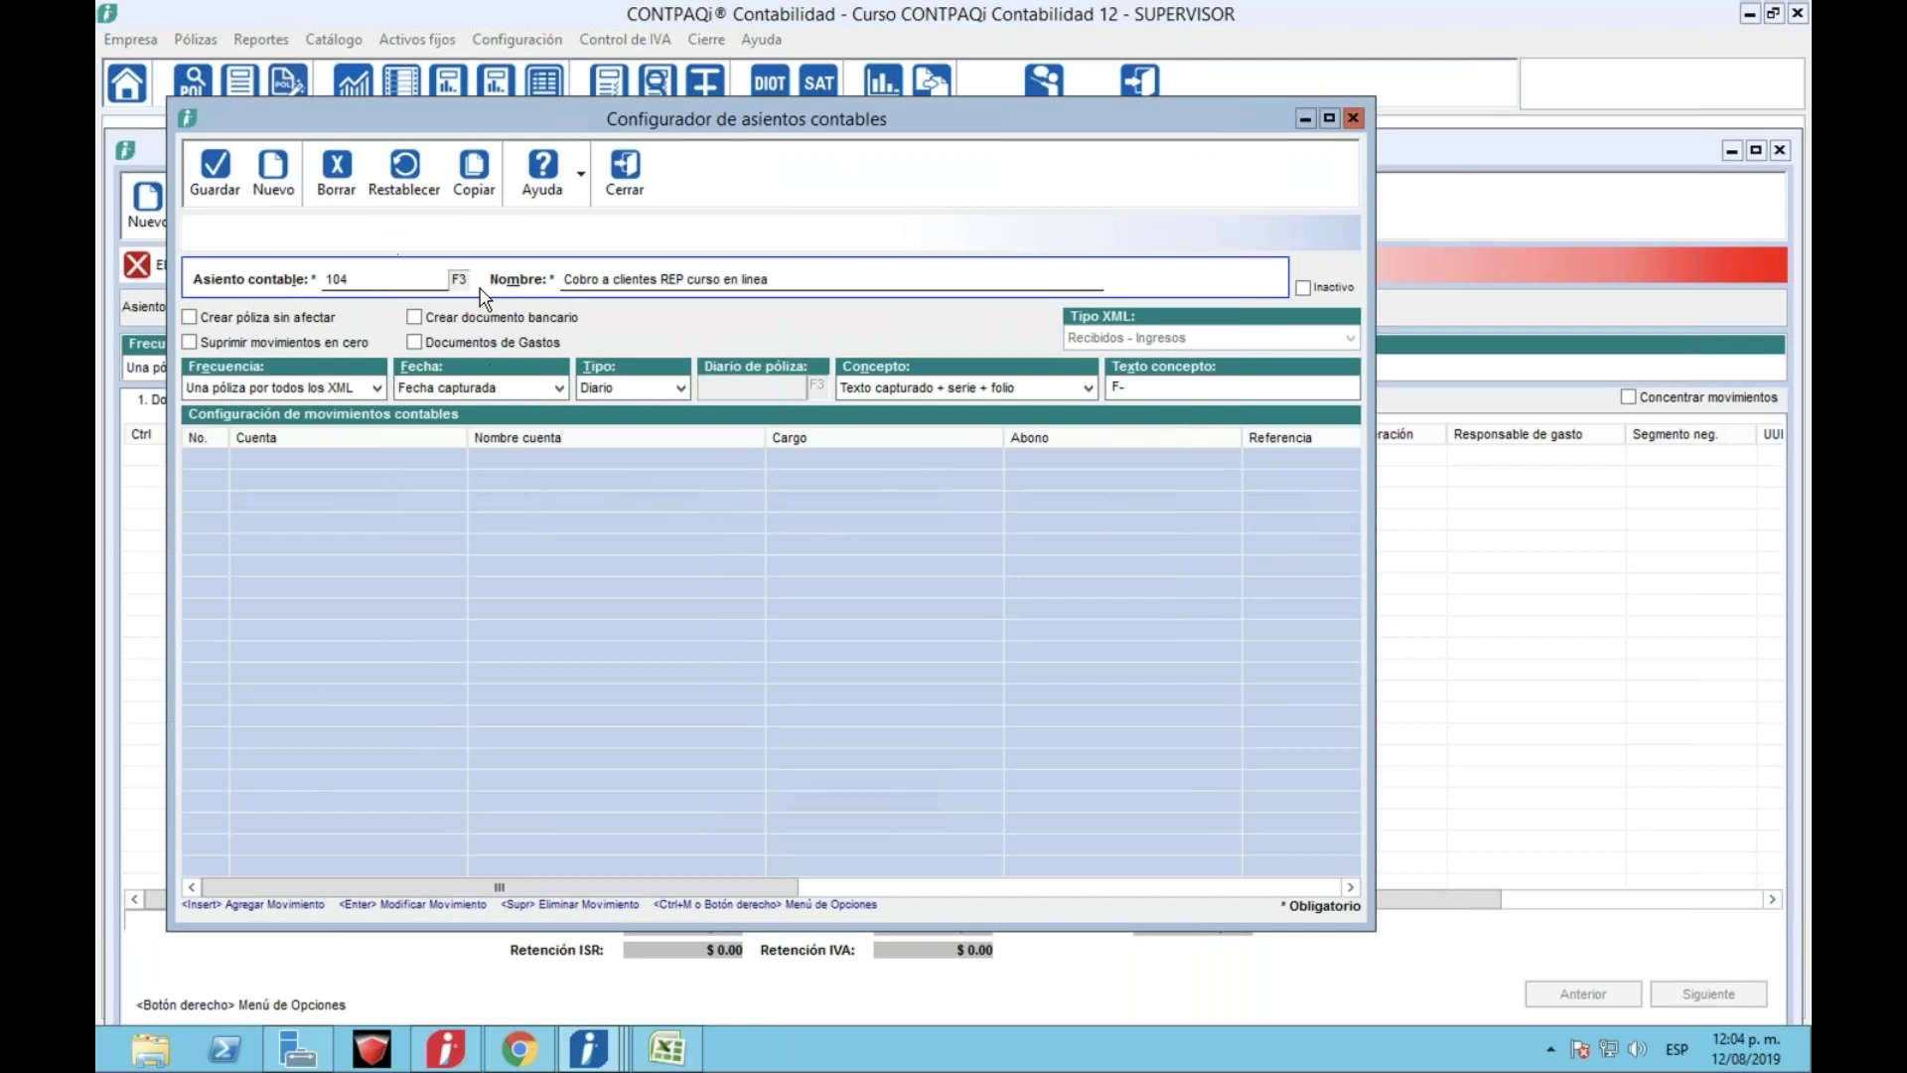
click(338, 182)
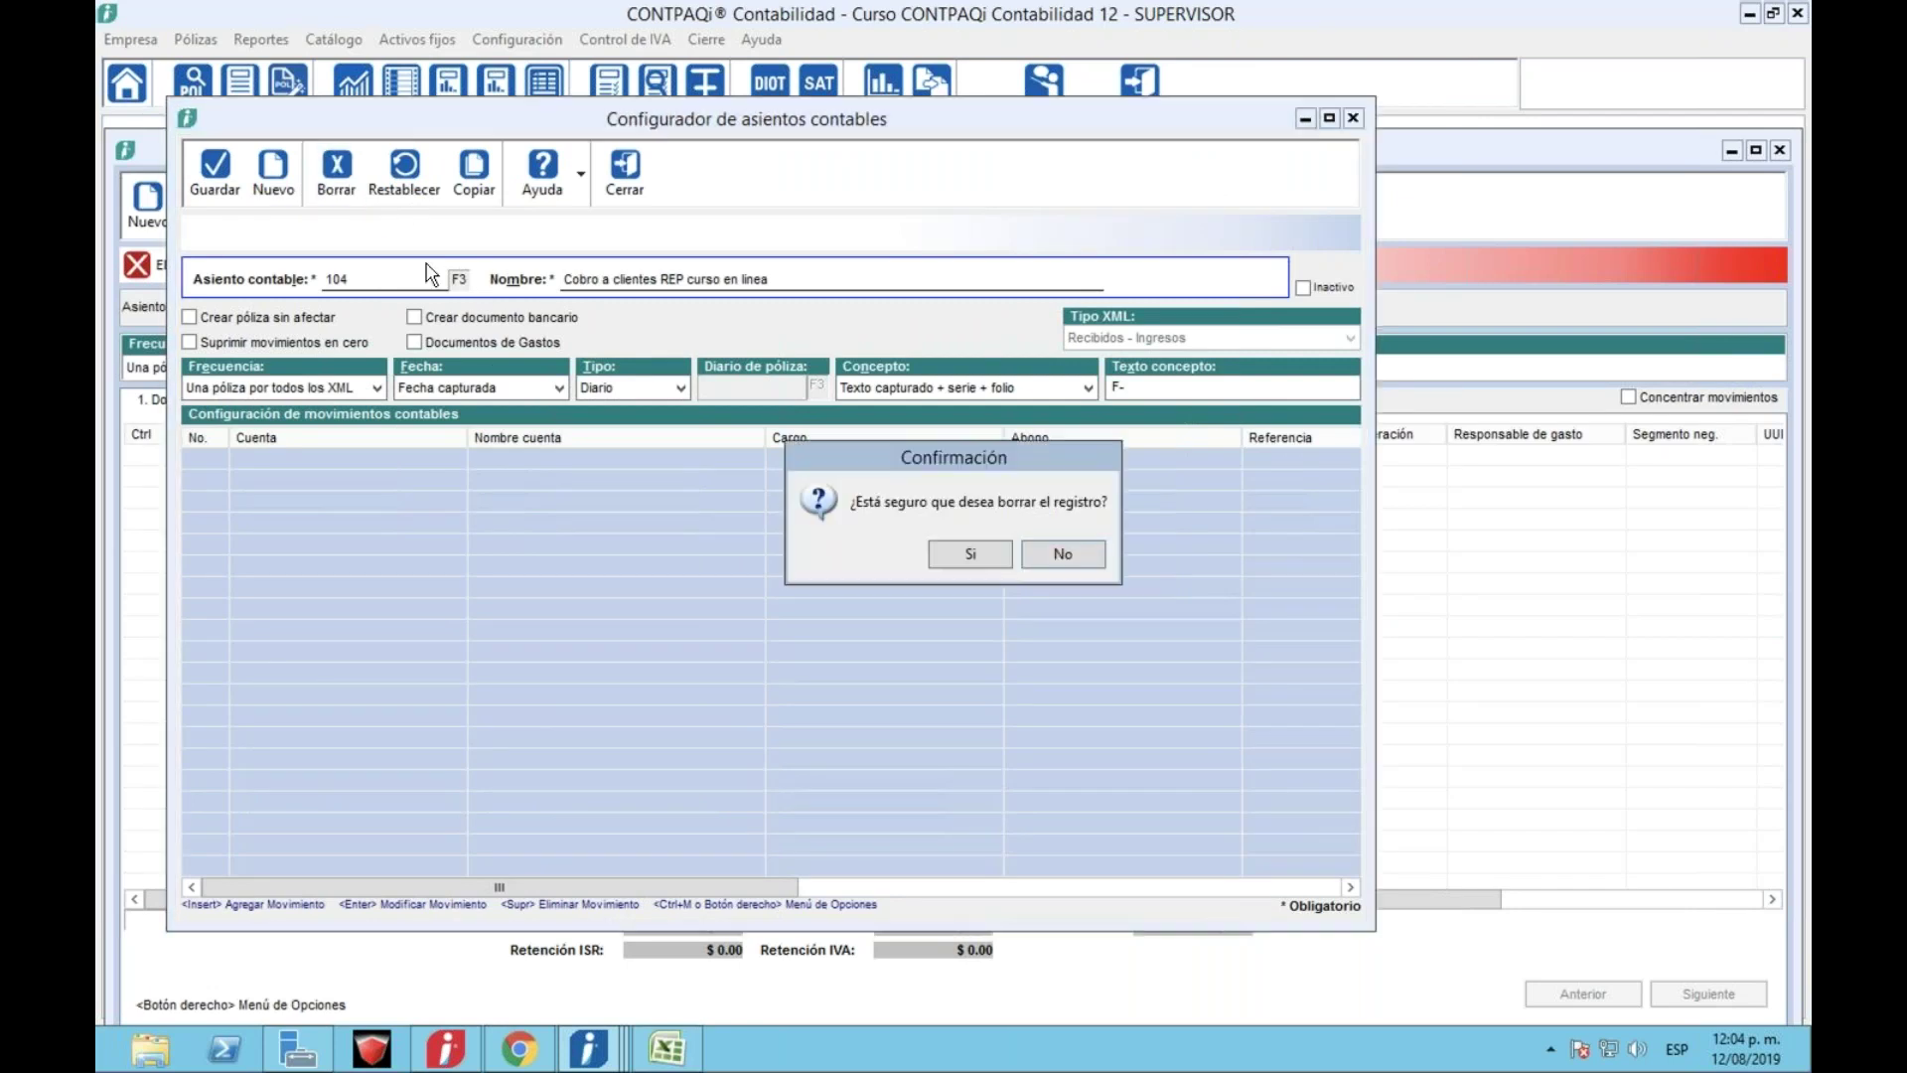
Delete the old asiento and create new asiento 104 'Clientes REP' from a template.
click(970, 554)
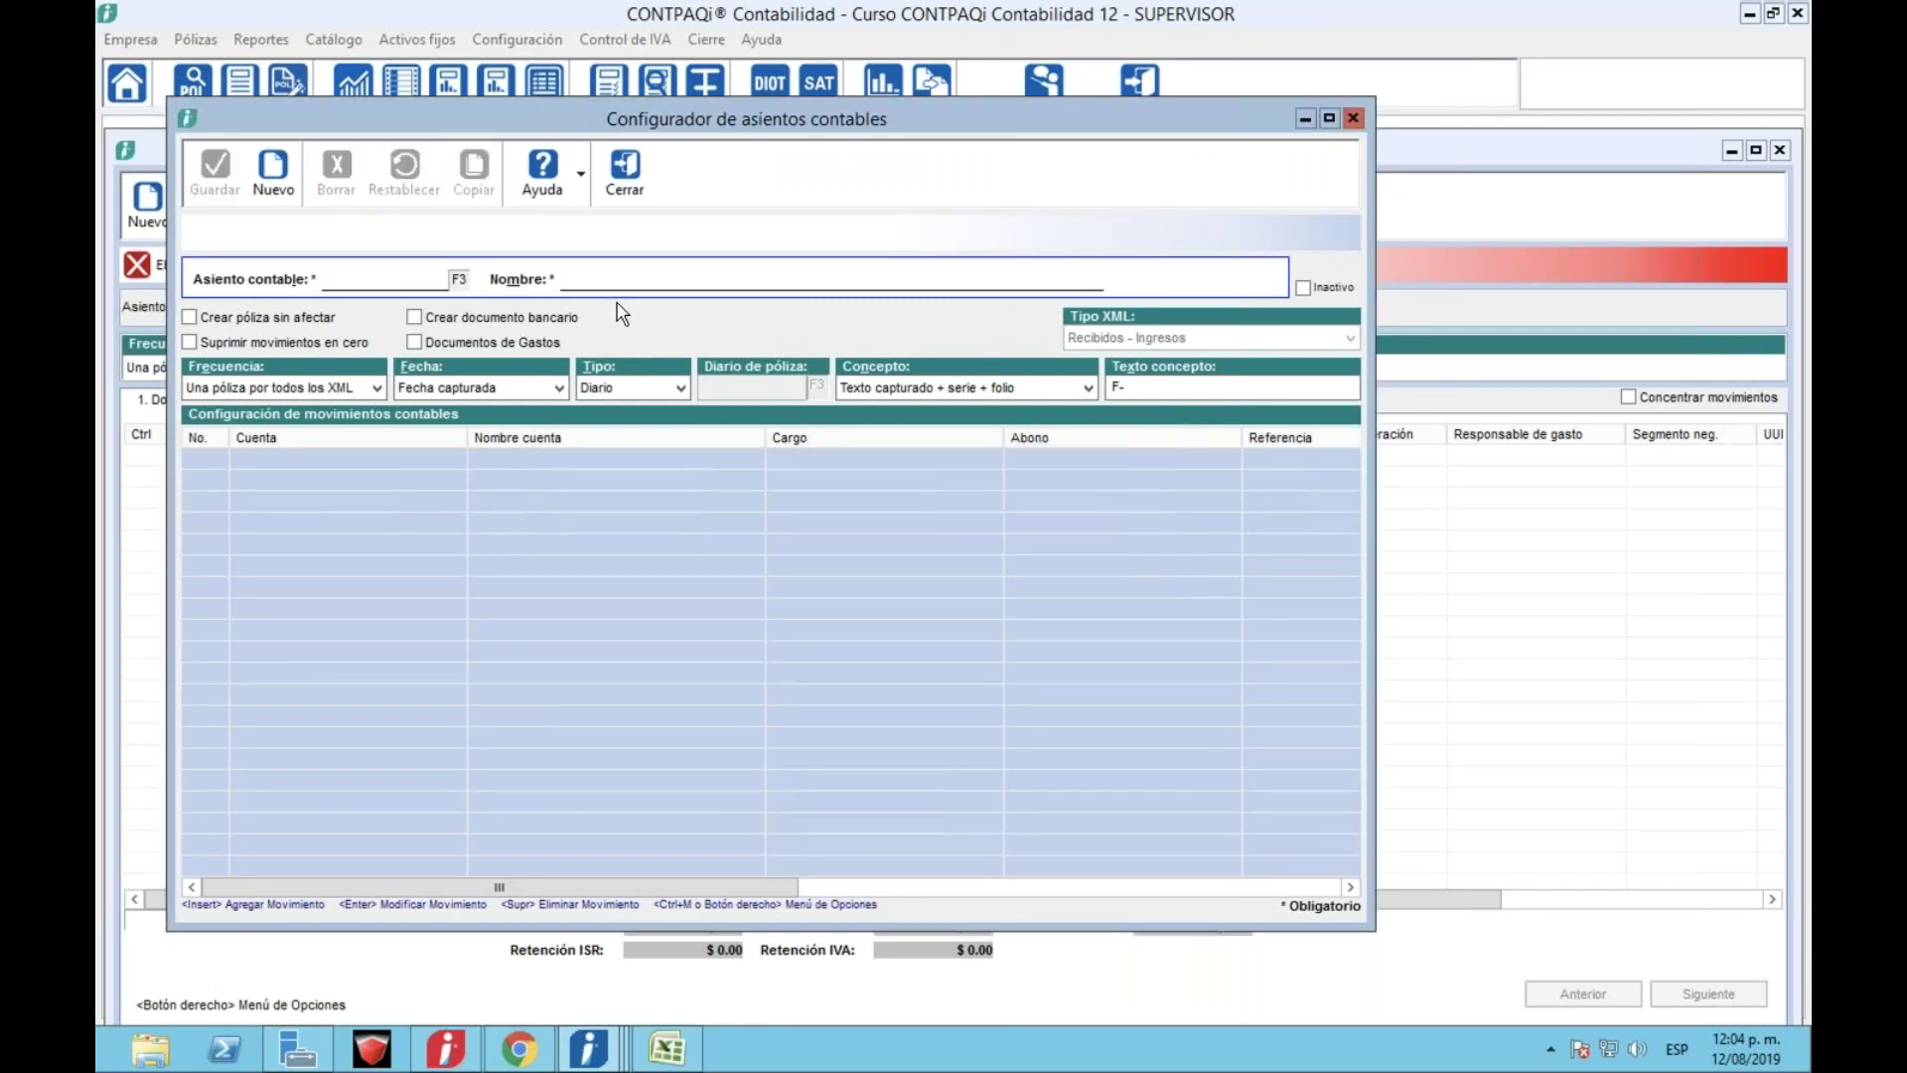
click(280, 194)
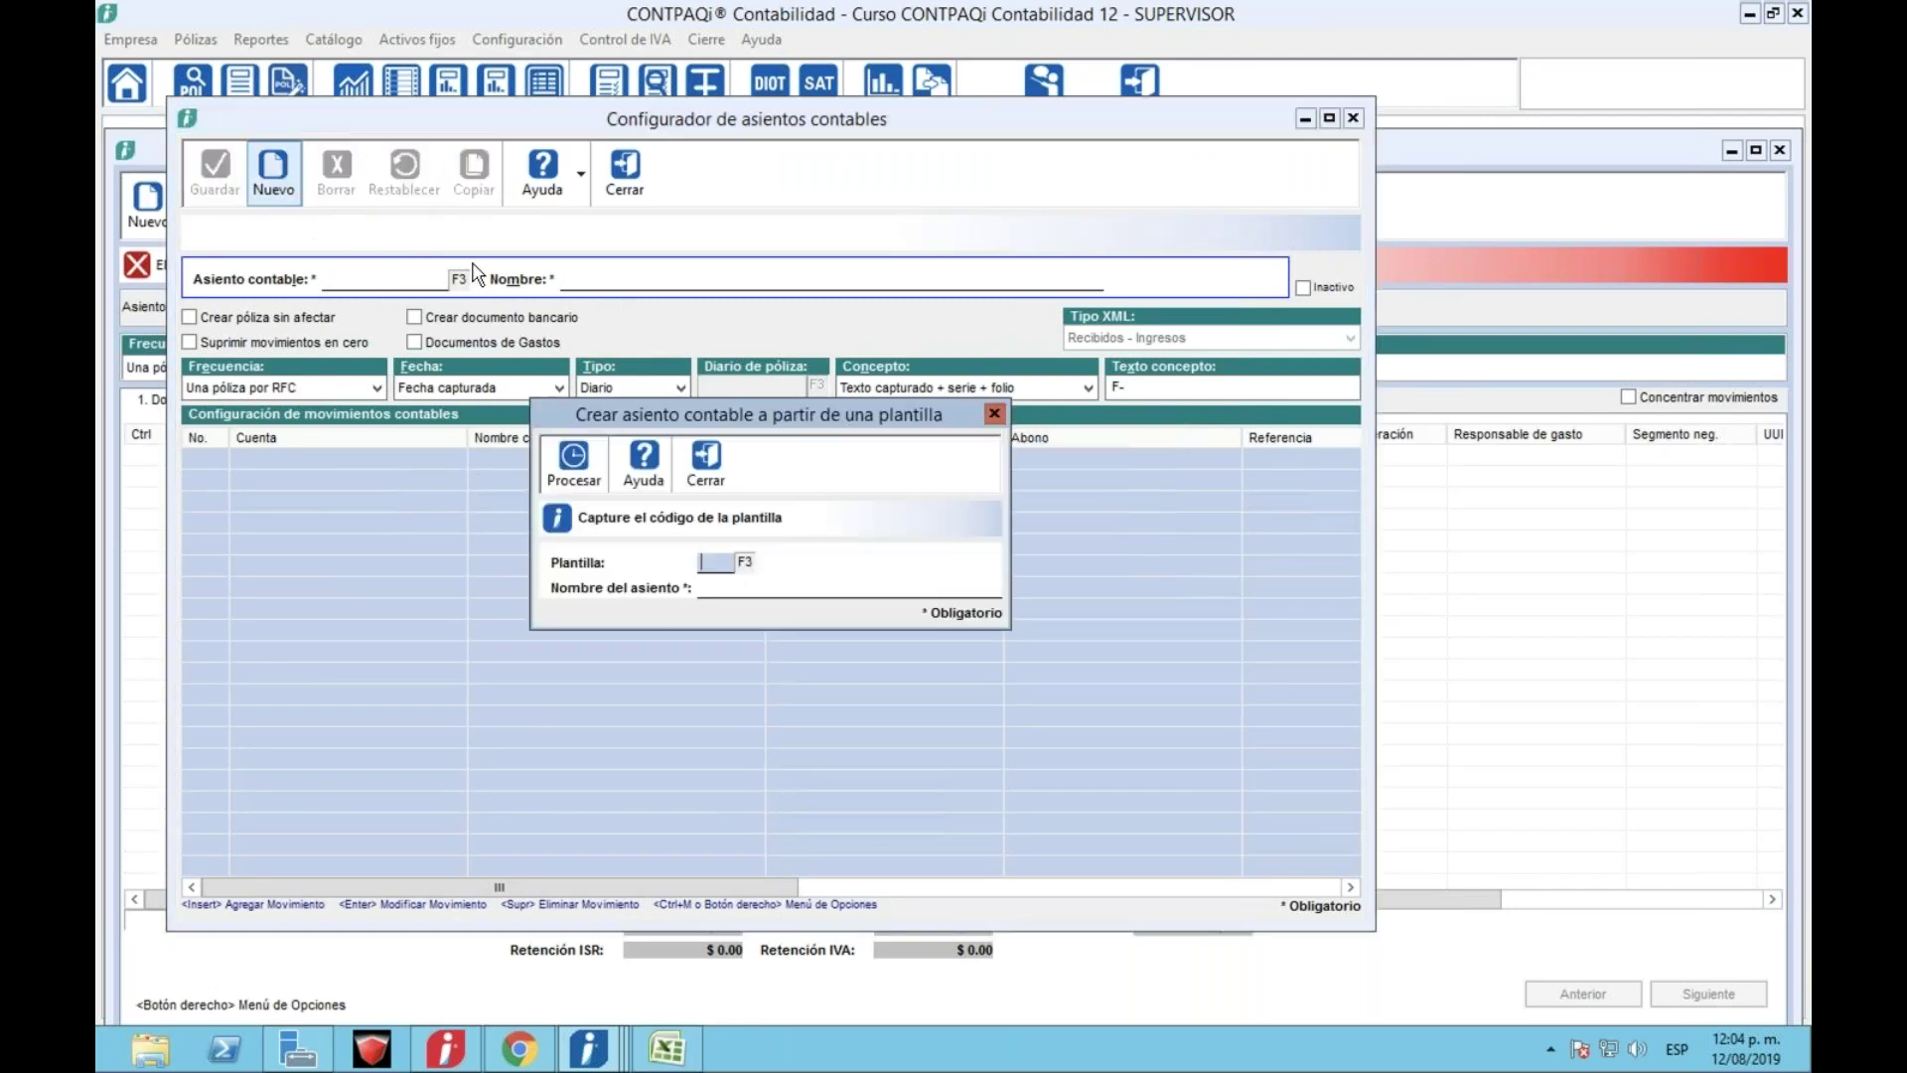
click(758, 587)
text(Clien)
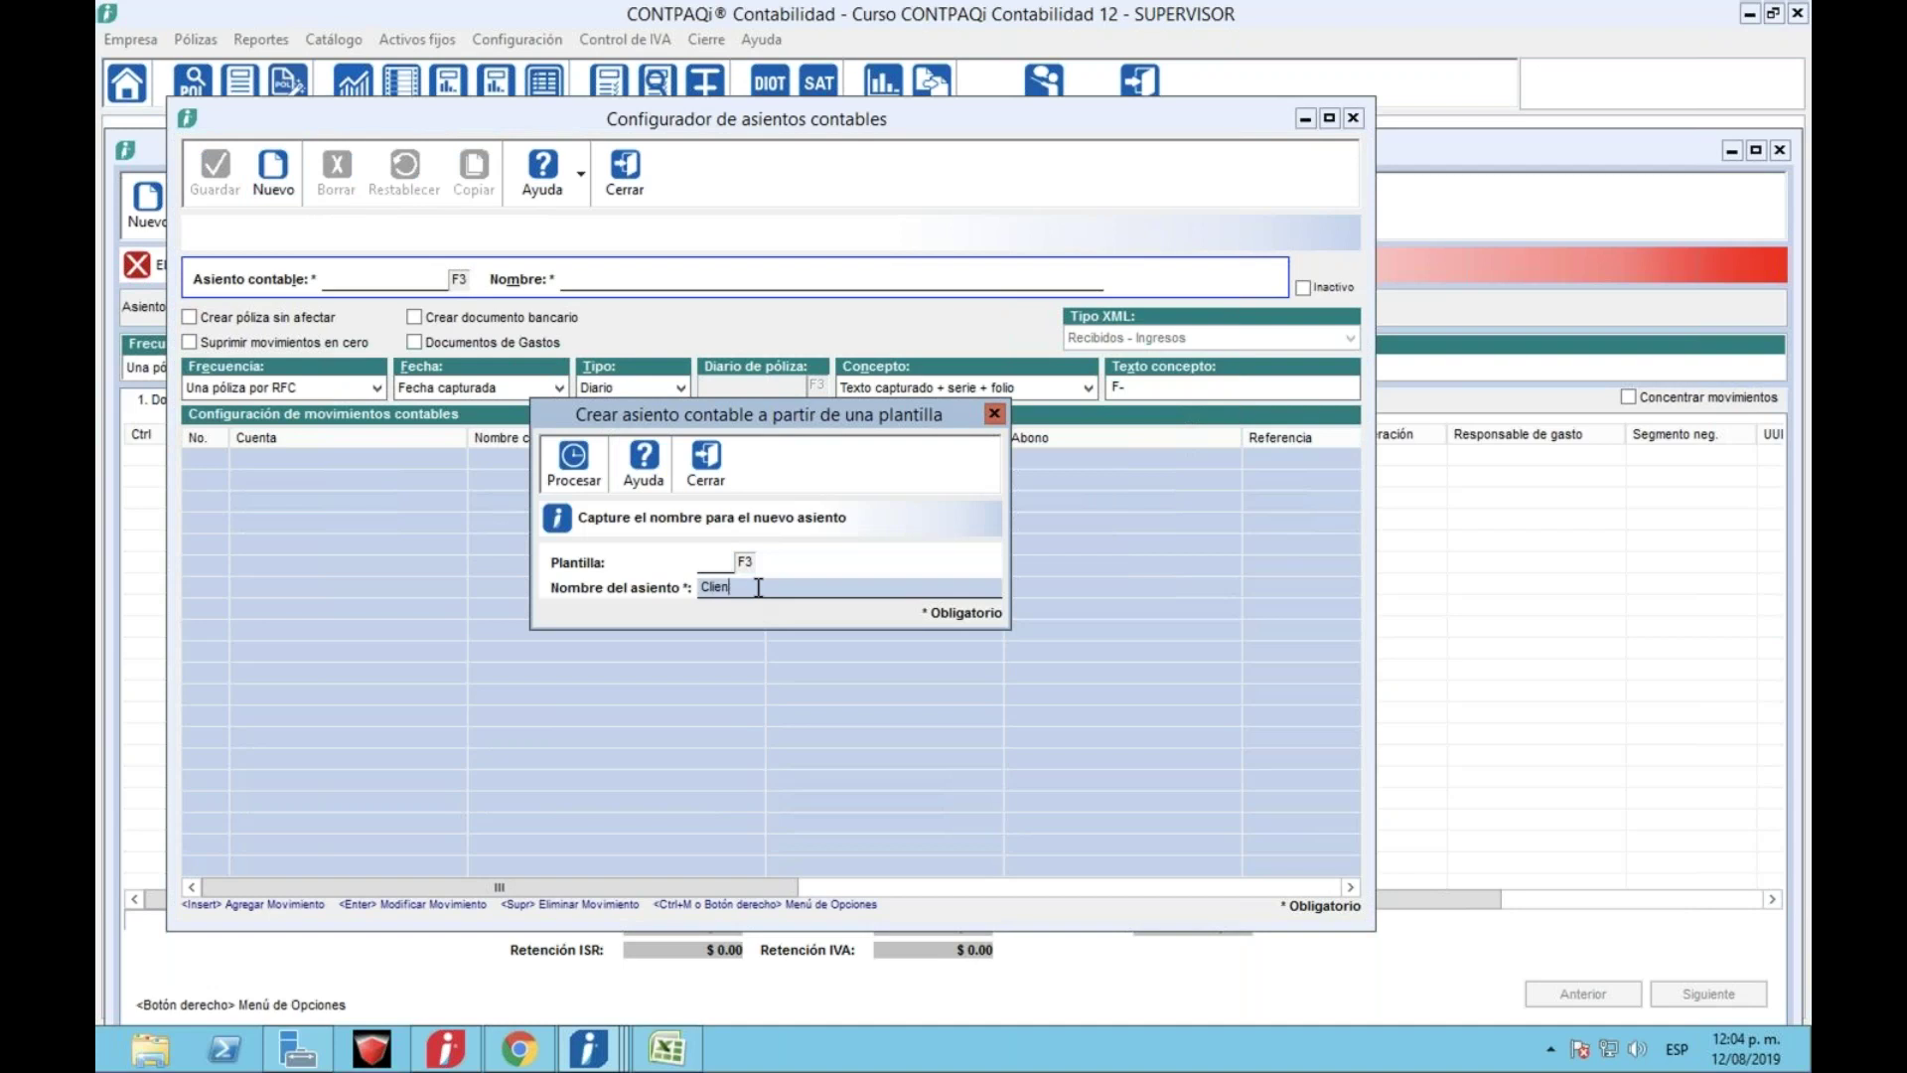
text(tes REP)
click(576, 460)
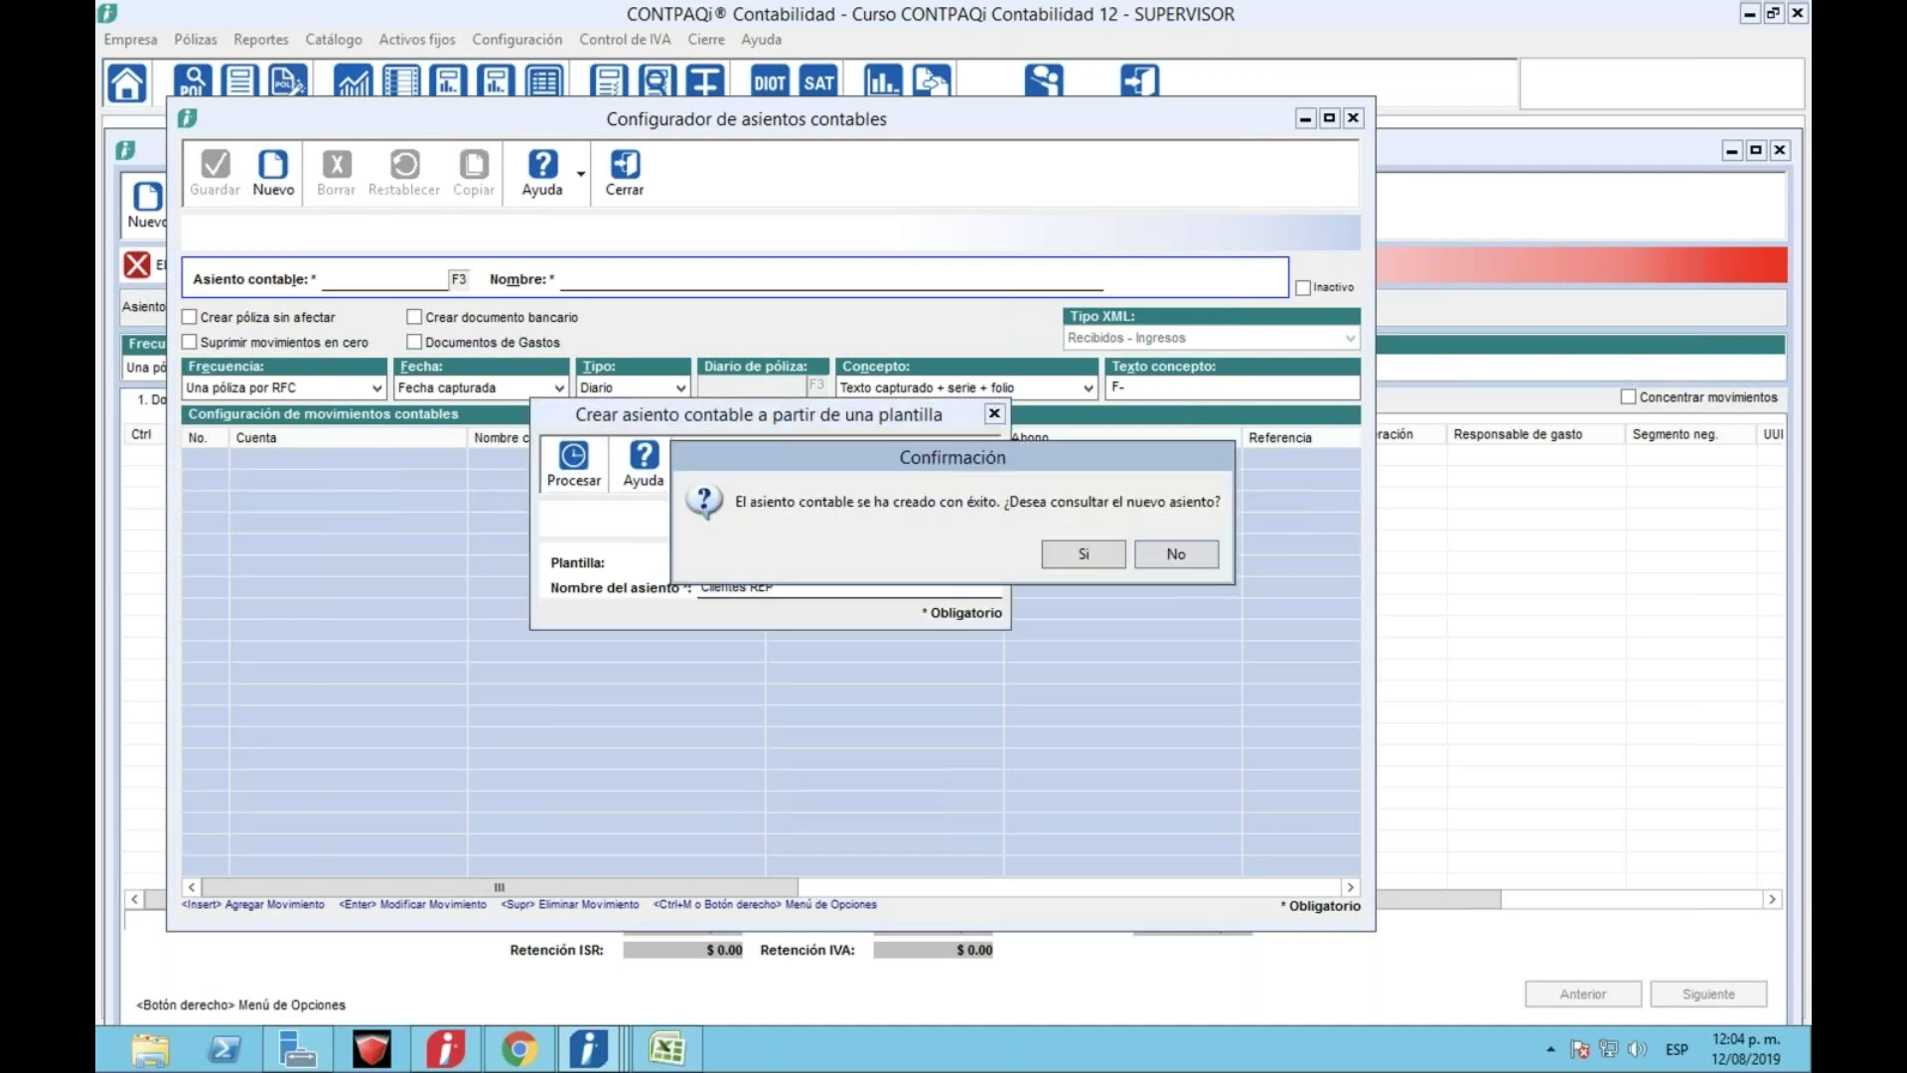
click(1076, 563)
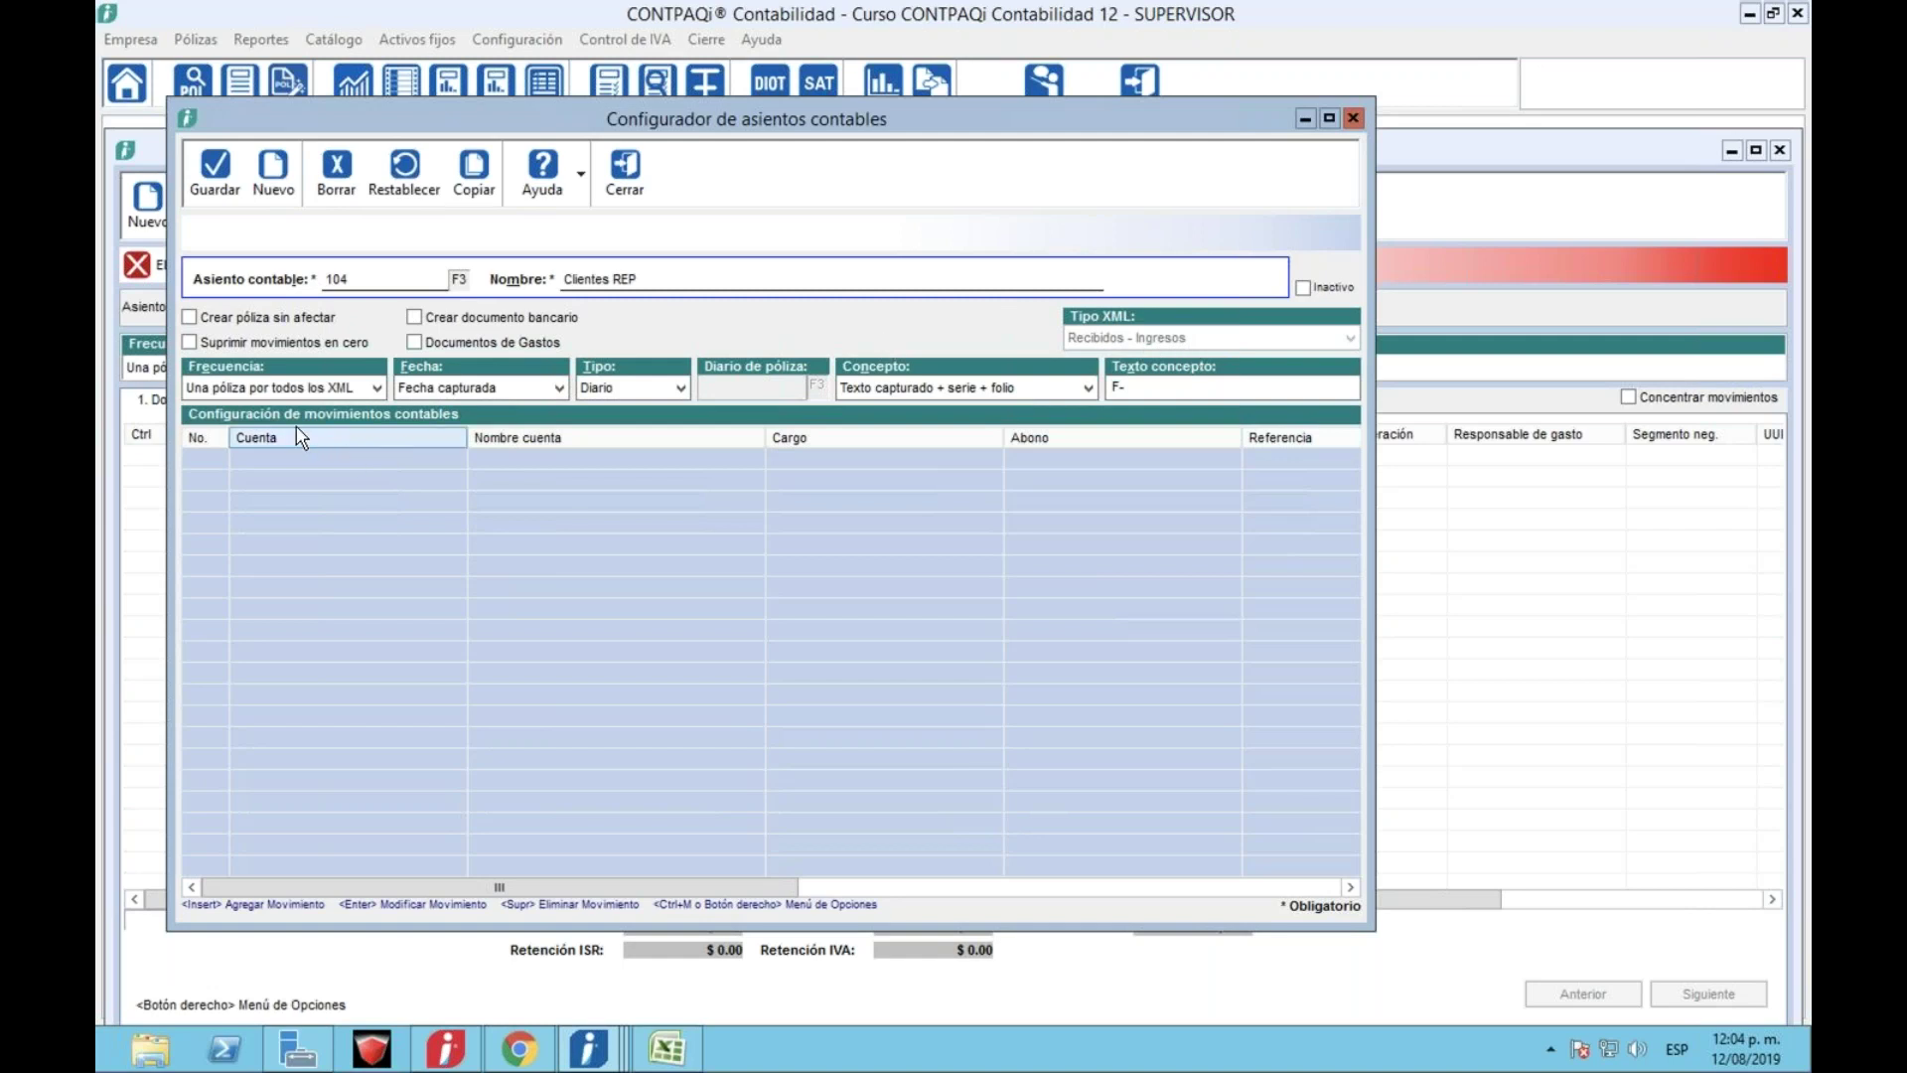
Set Clientes REP to one Ingresos policy per XML and start its first movement.
click(327, 389)
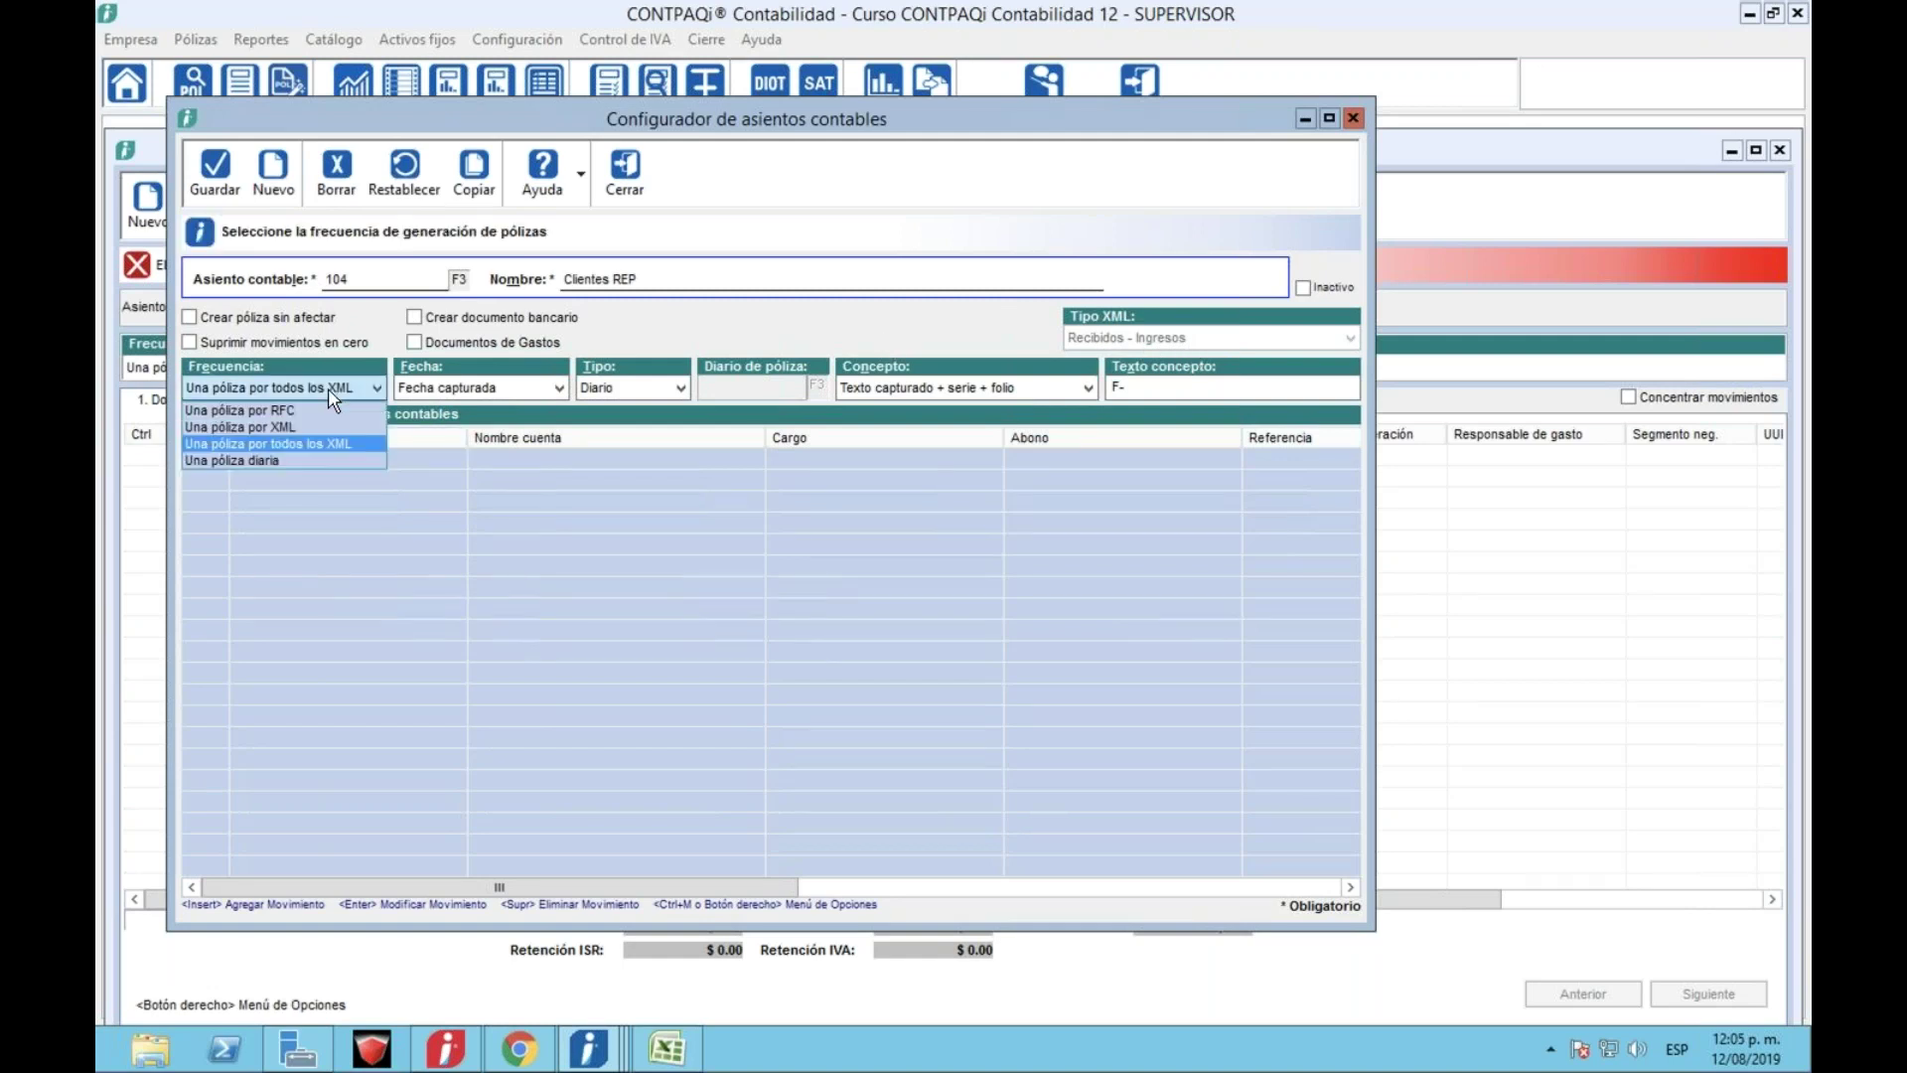
click(274, 426)
click(654, 388)
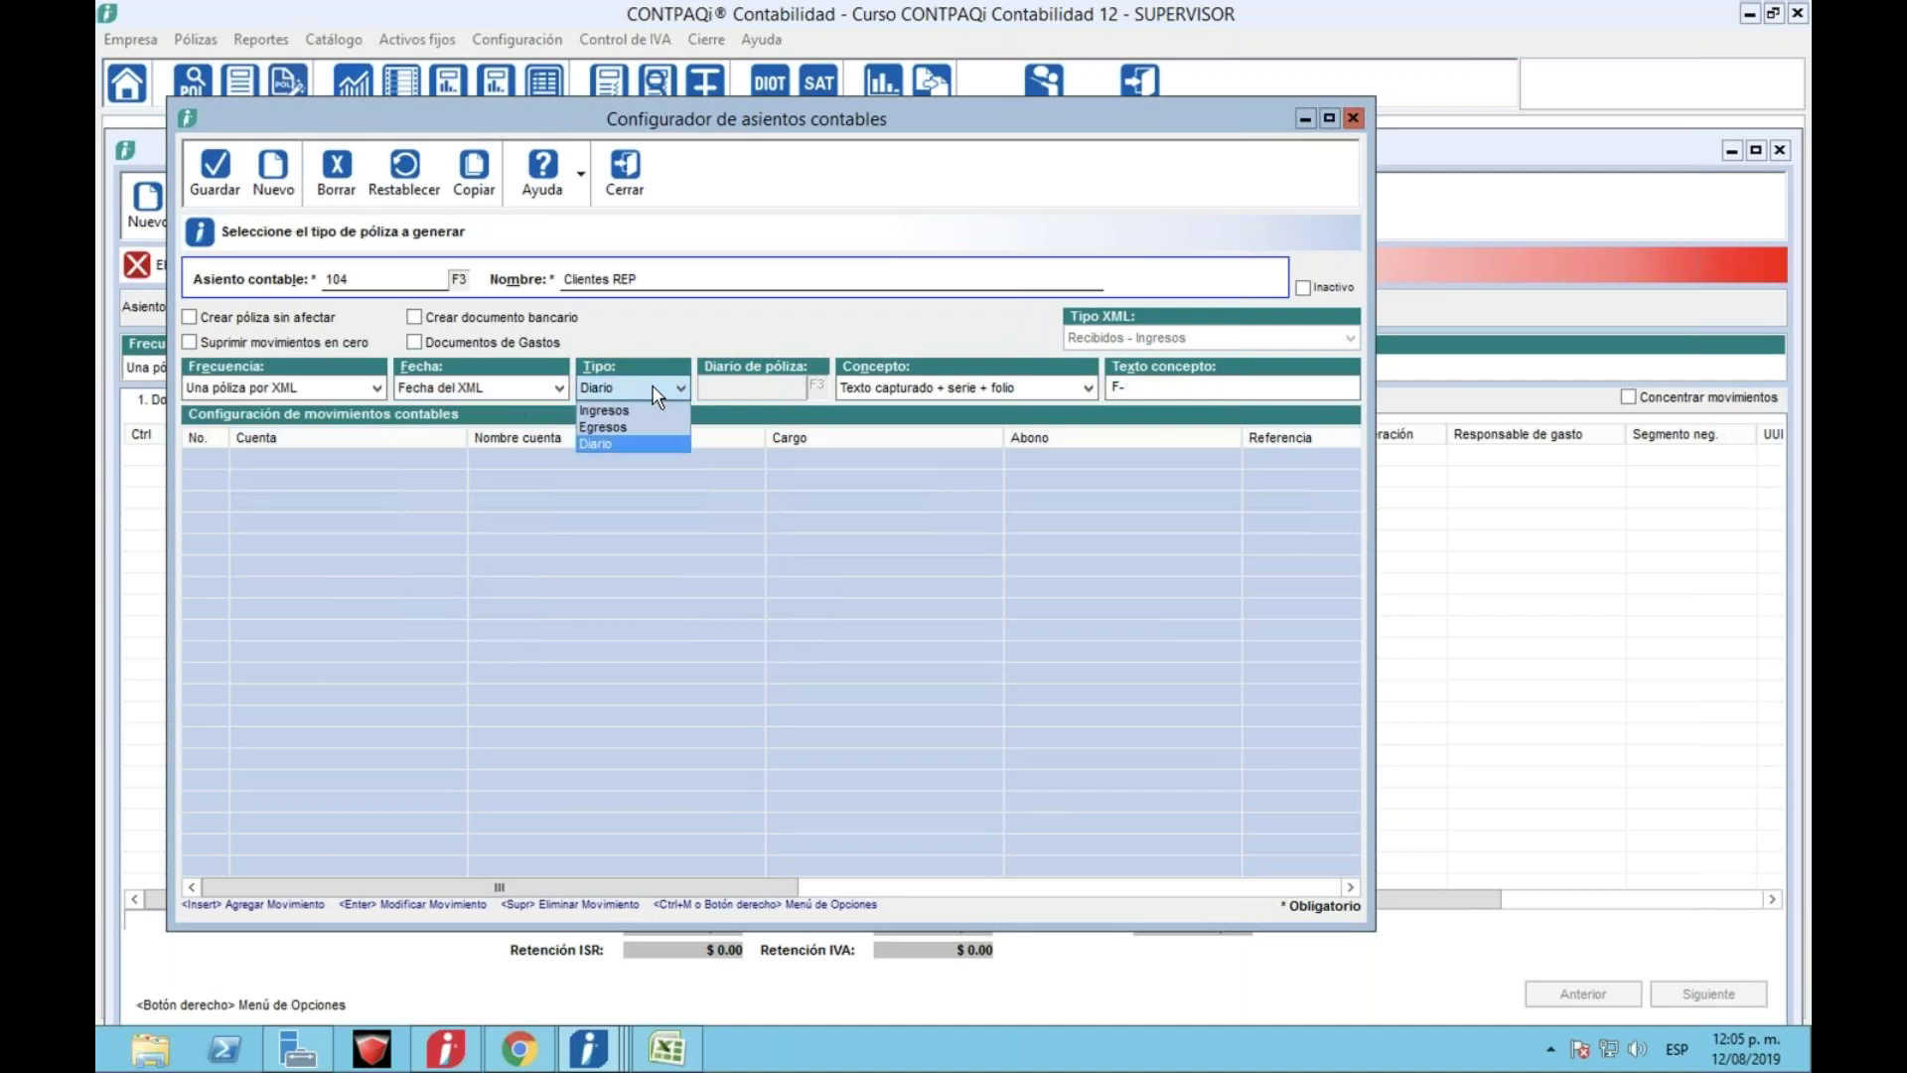
click(608, 411)
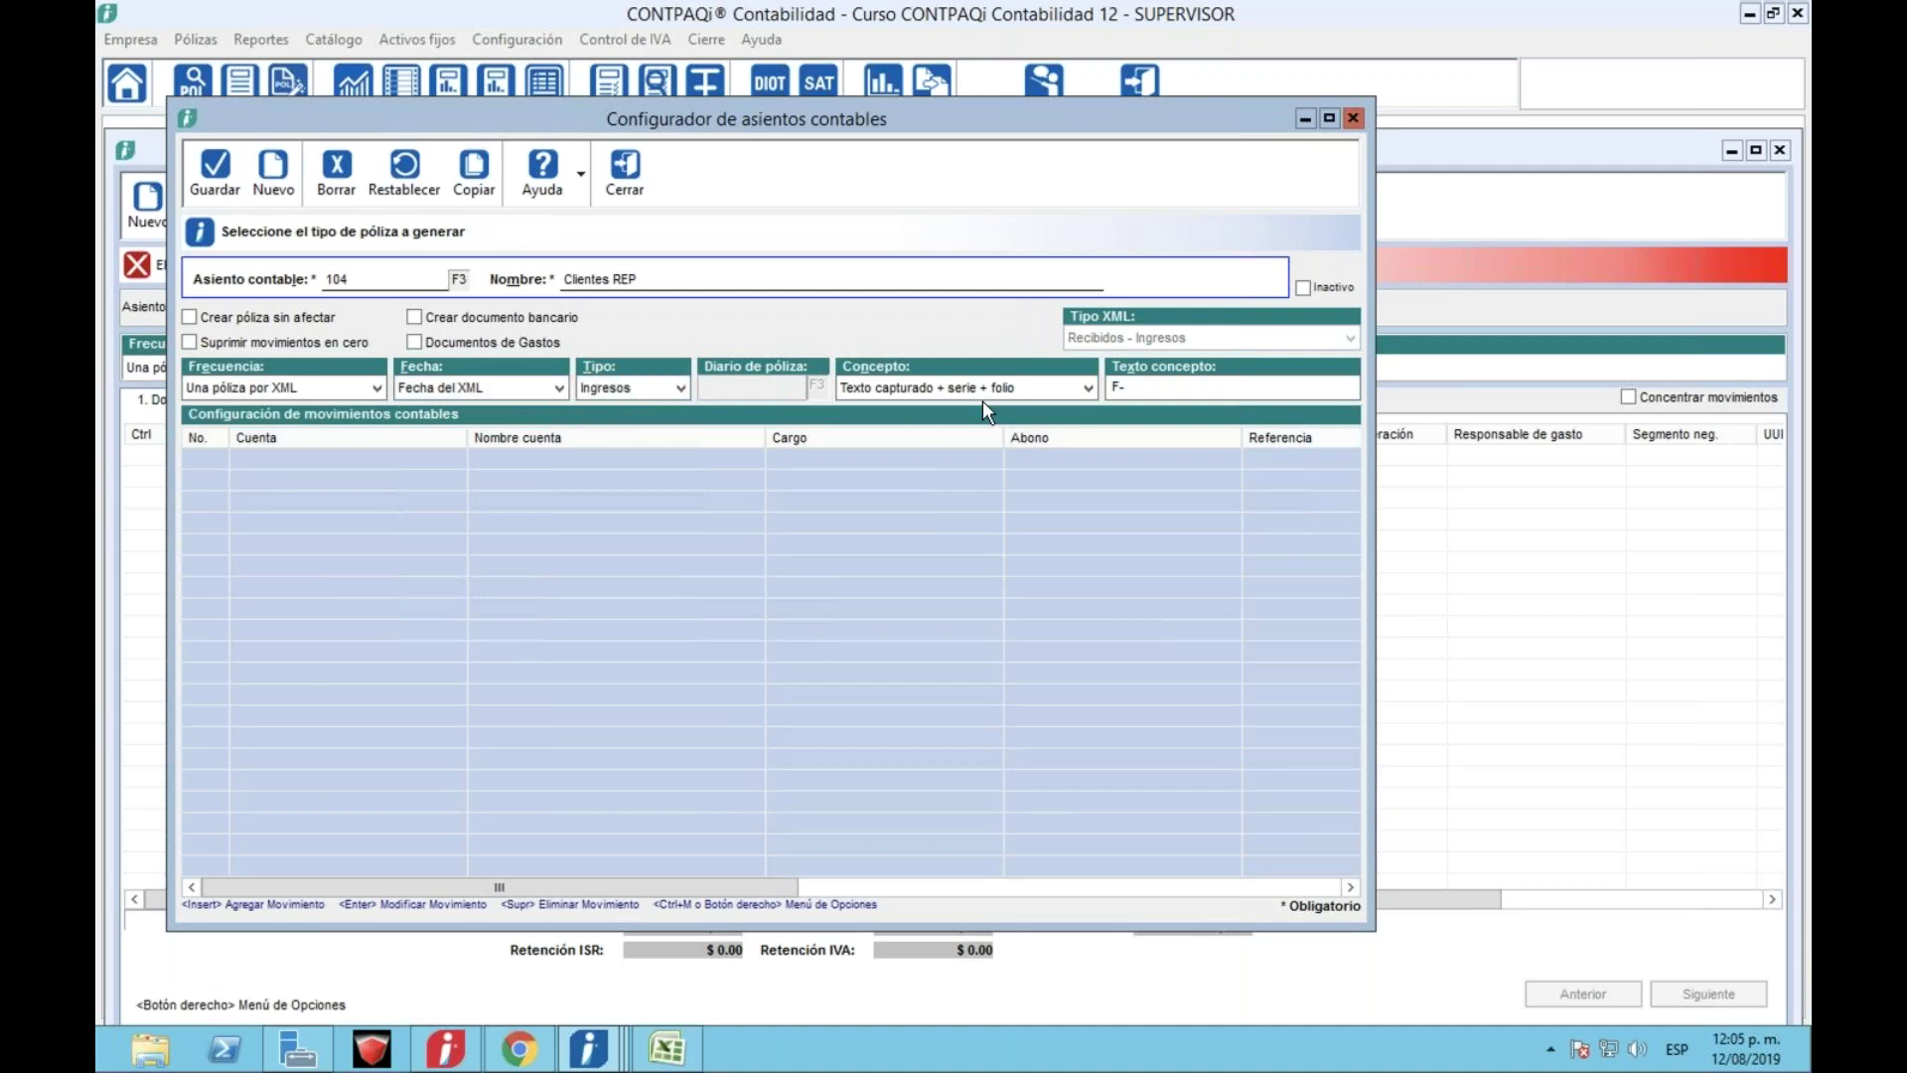
double_click(512, 499)
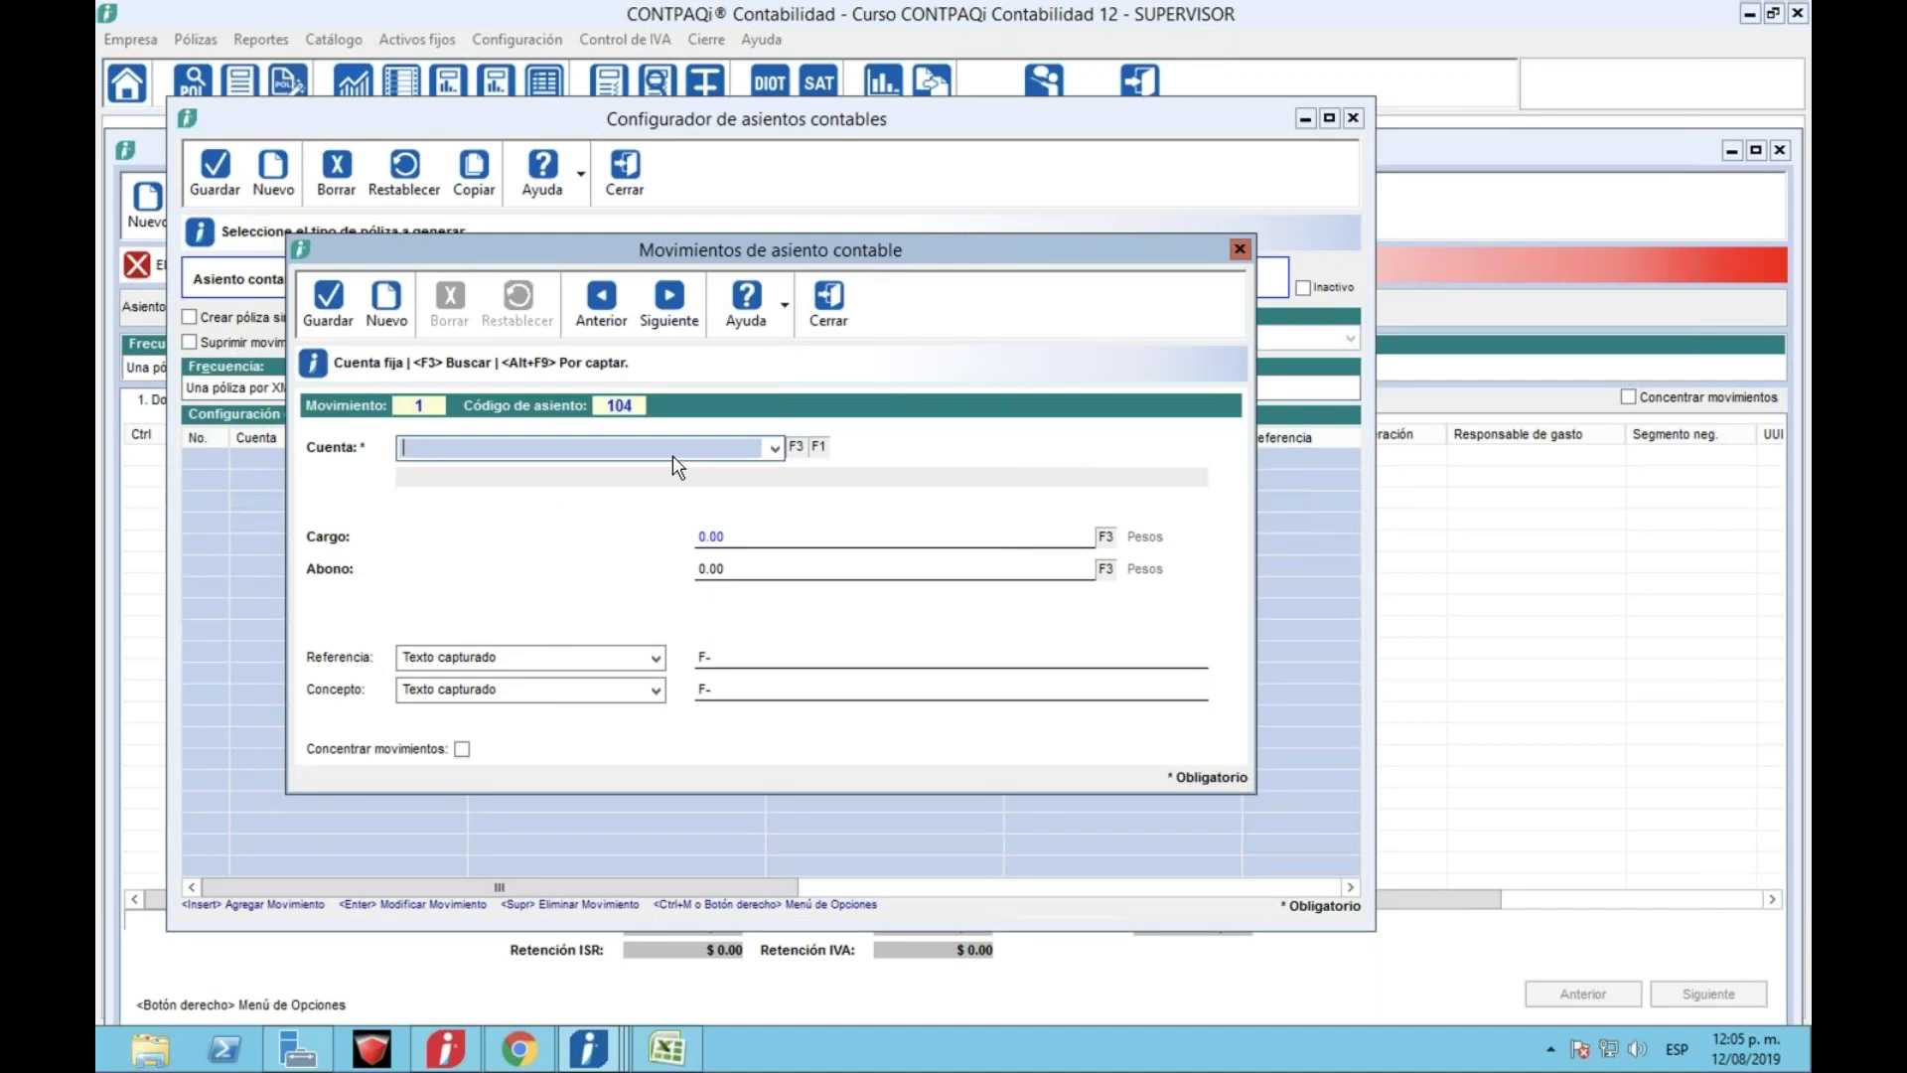
Make movement 1 charge the CFDI Total to the Banco/deudor account.
drag(680, 244, 681, 262)
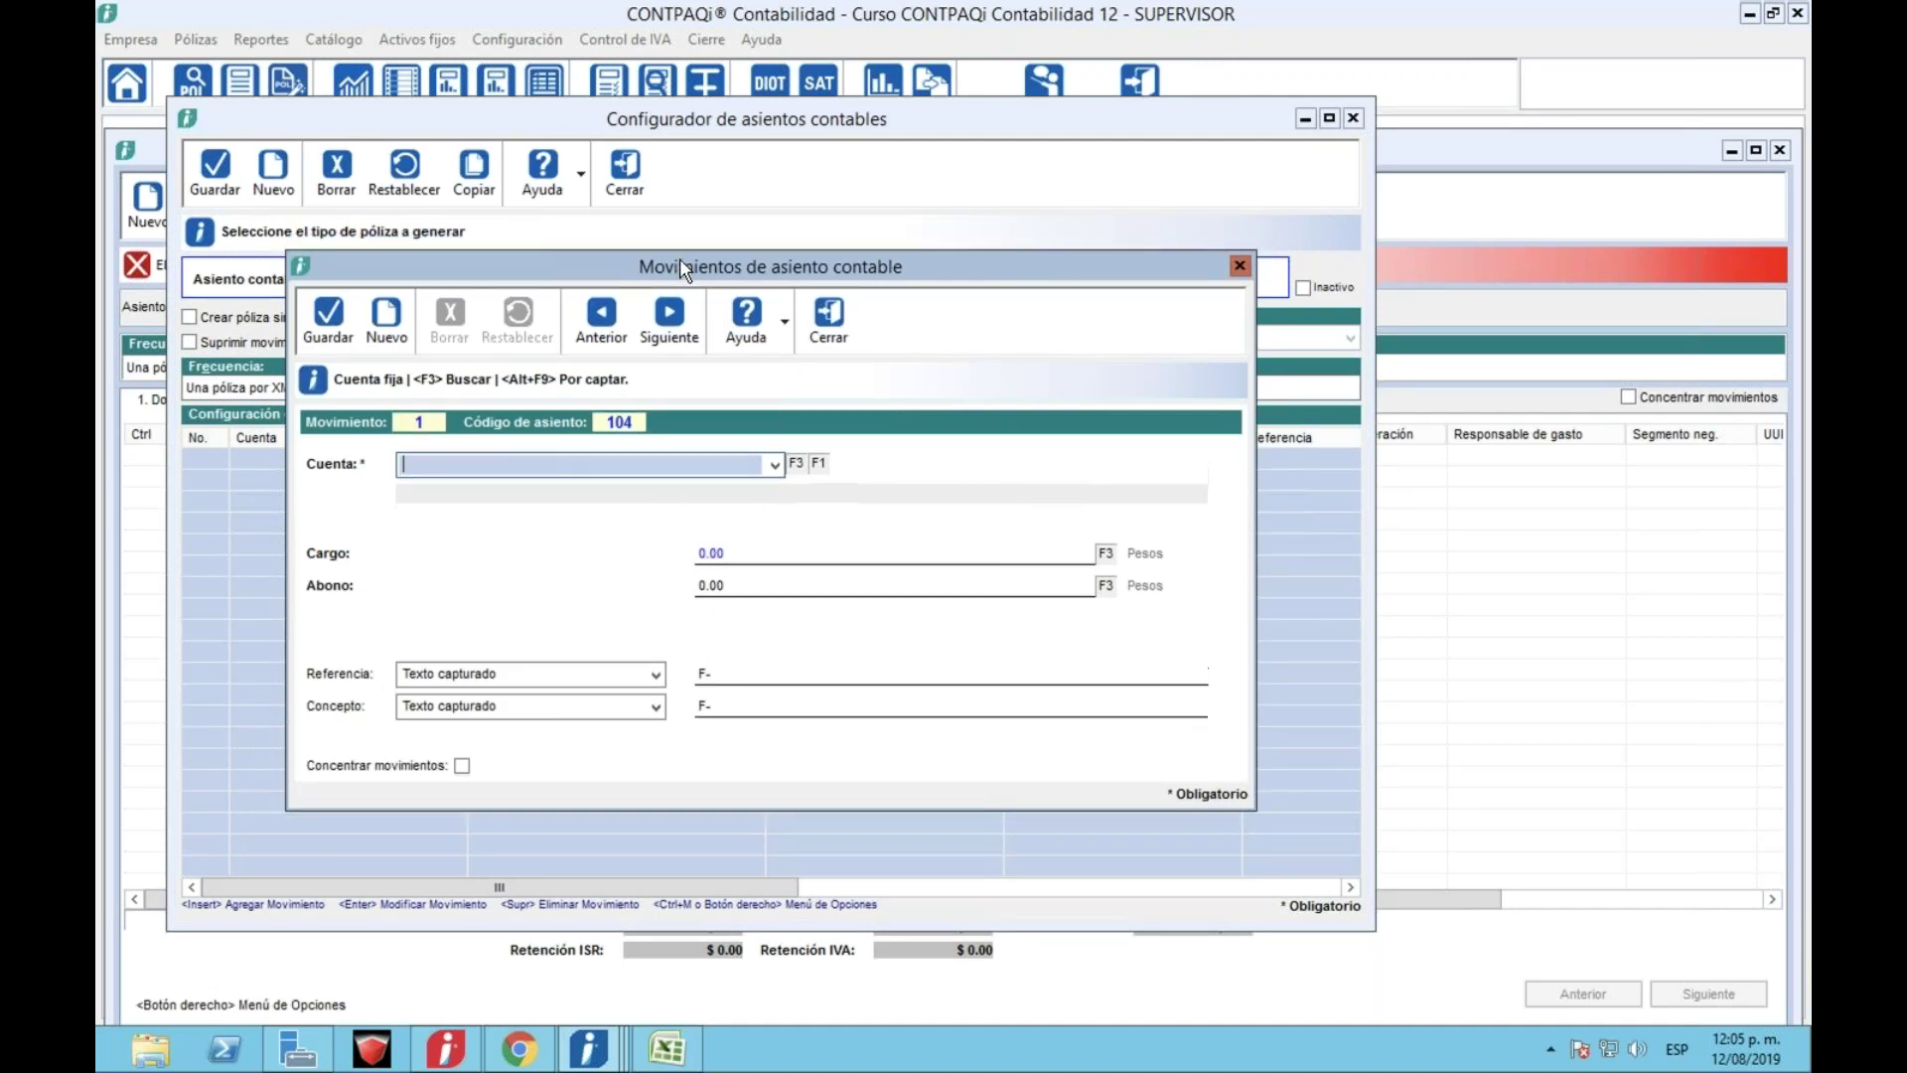
click(776, 467)
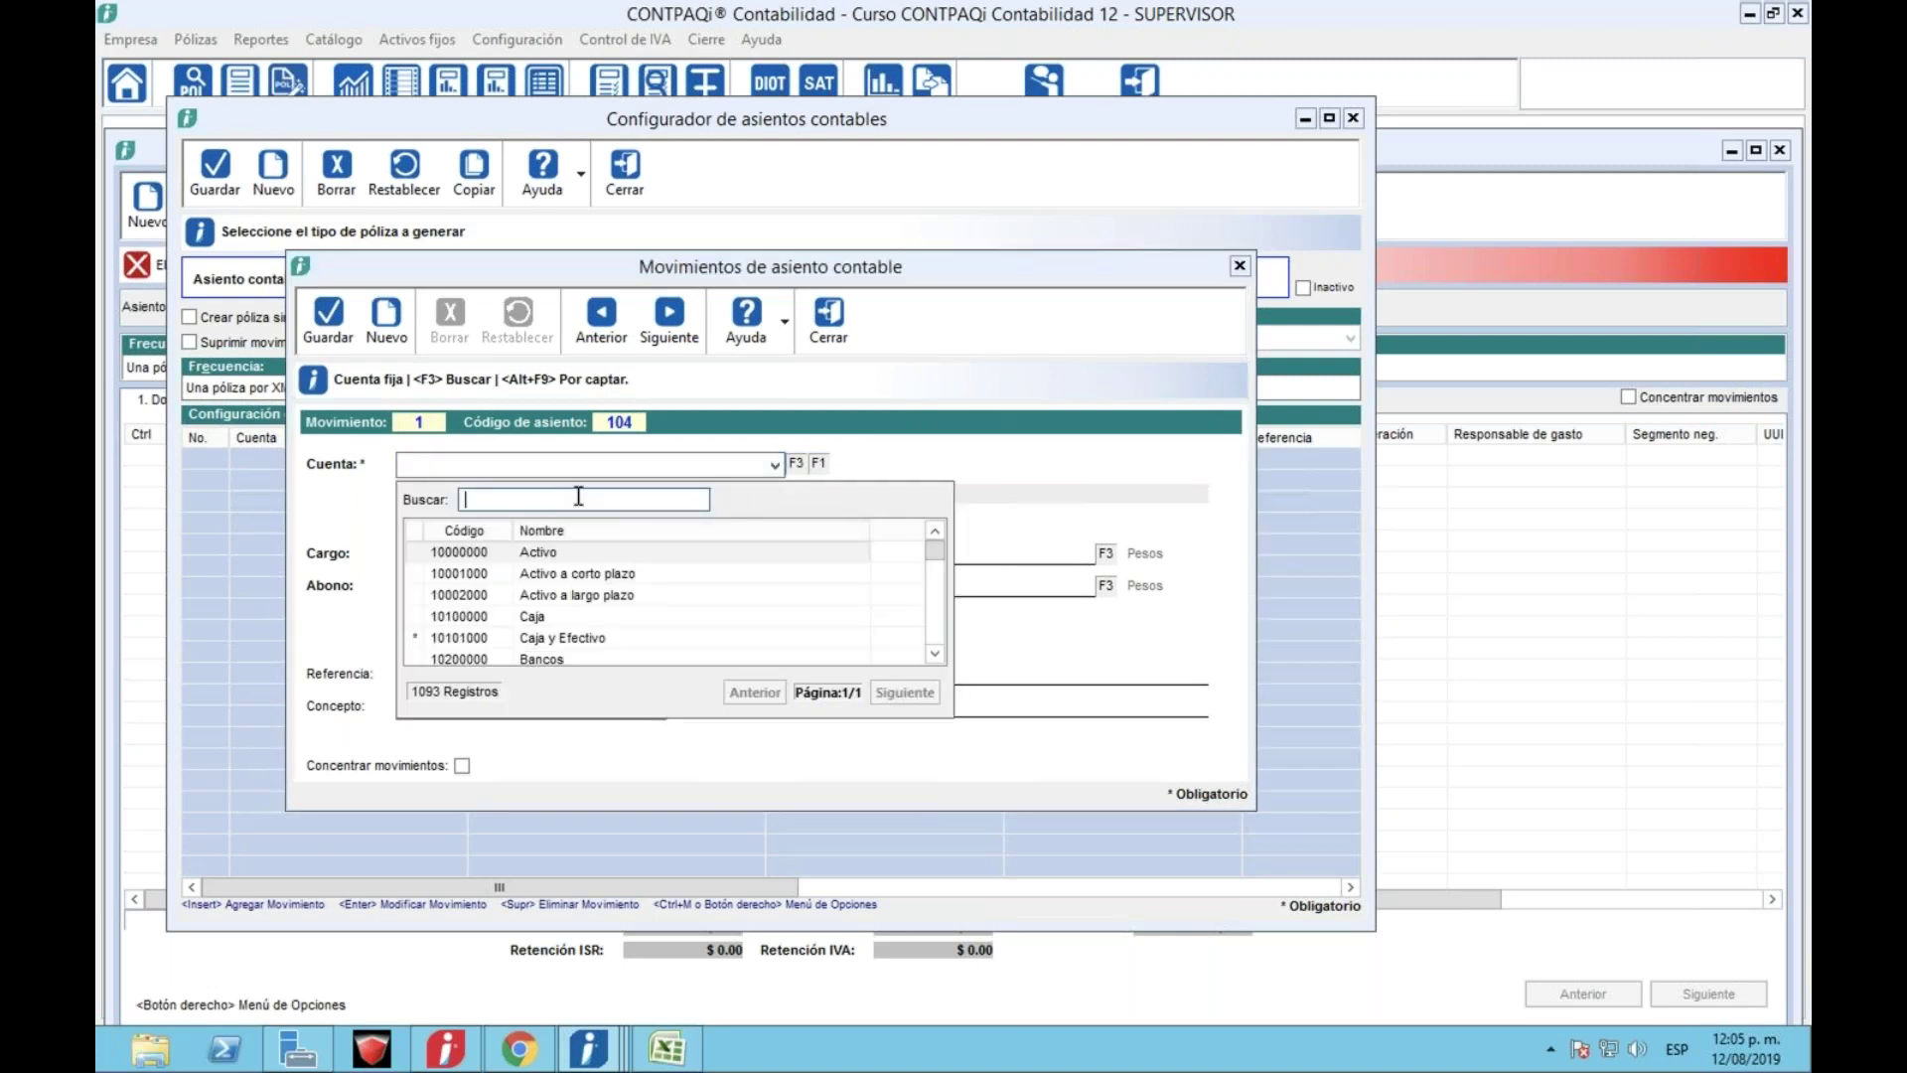
text(b)
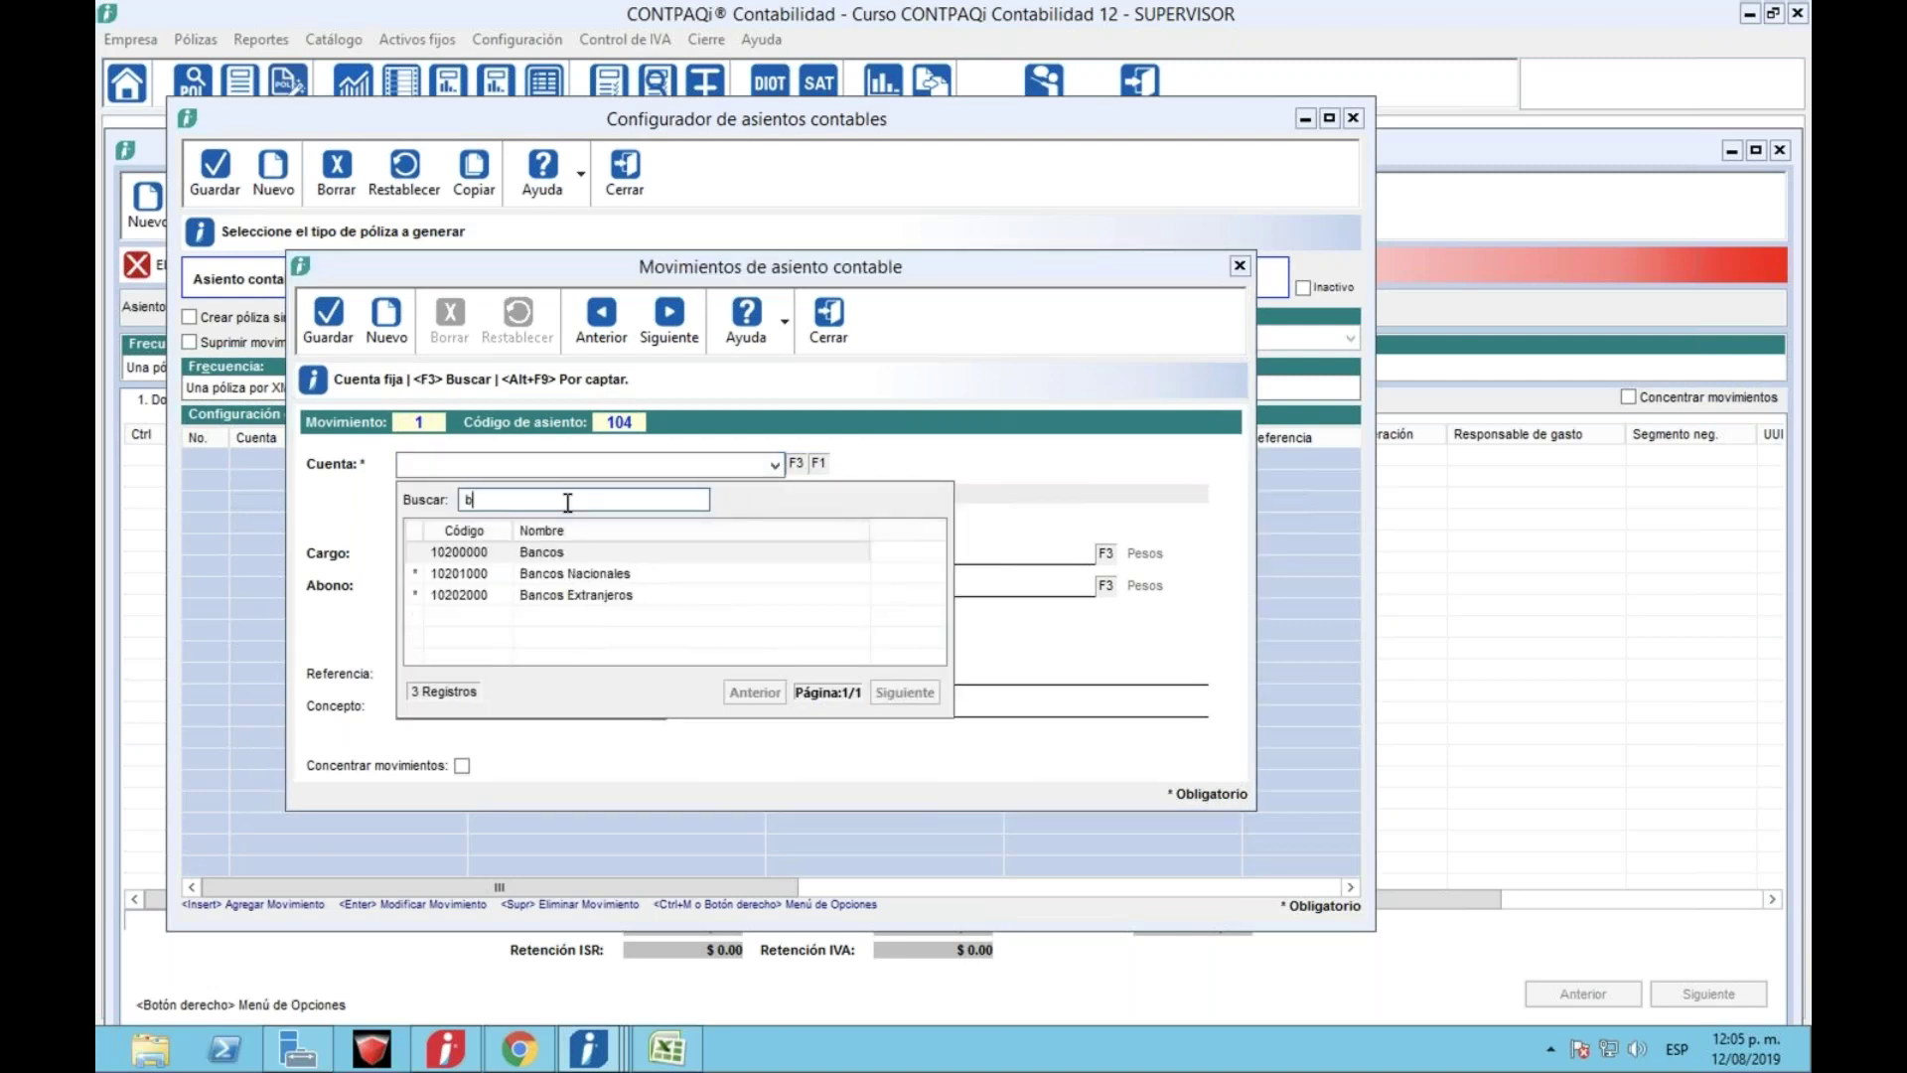
key(BackSpace)
key(Escape)
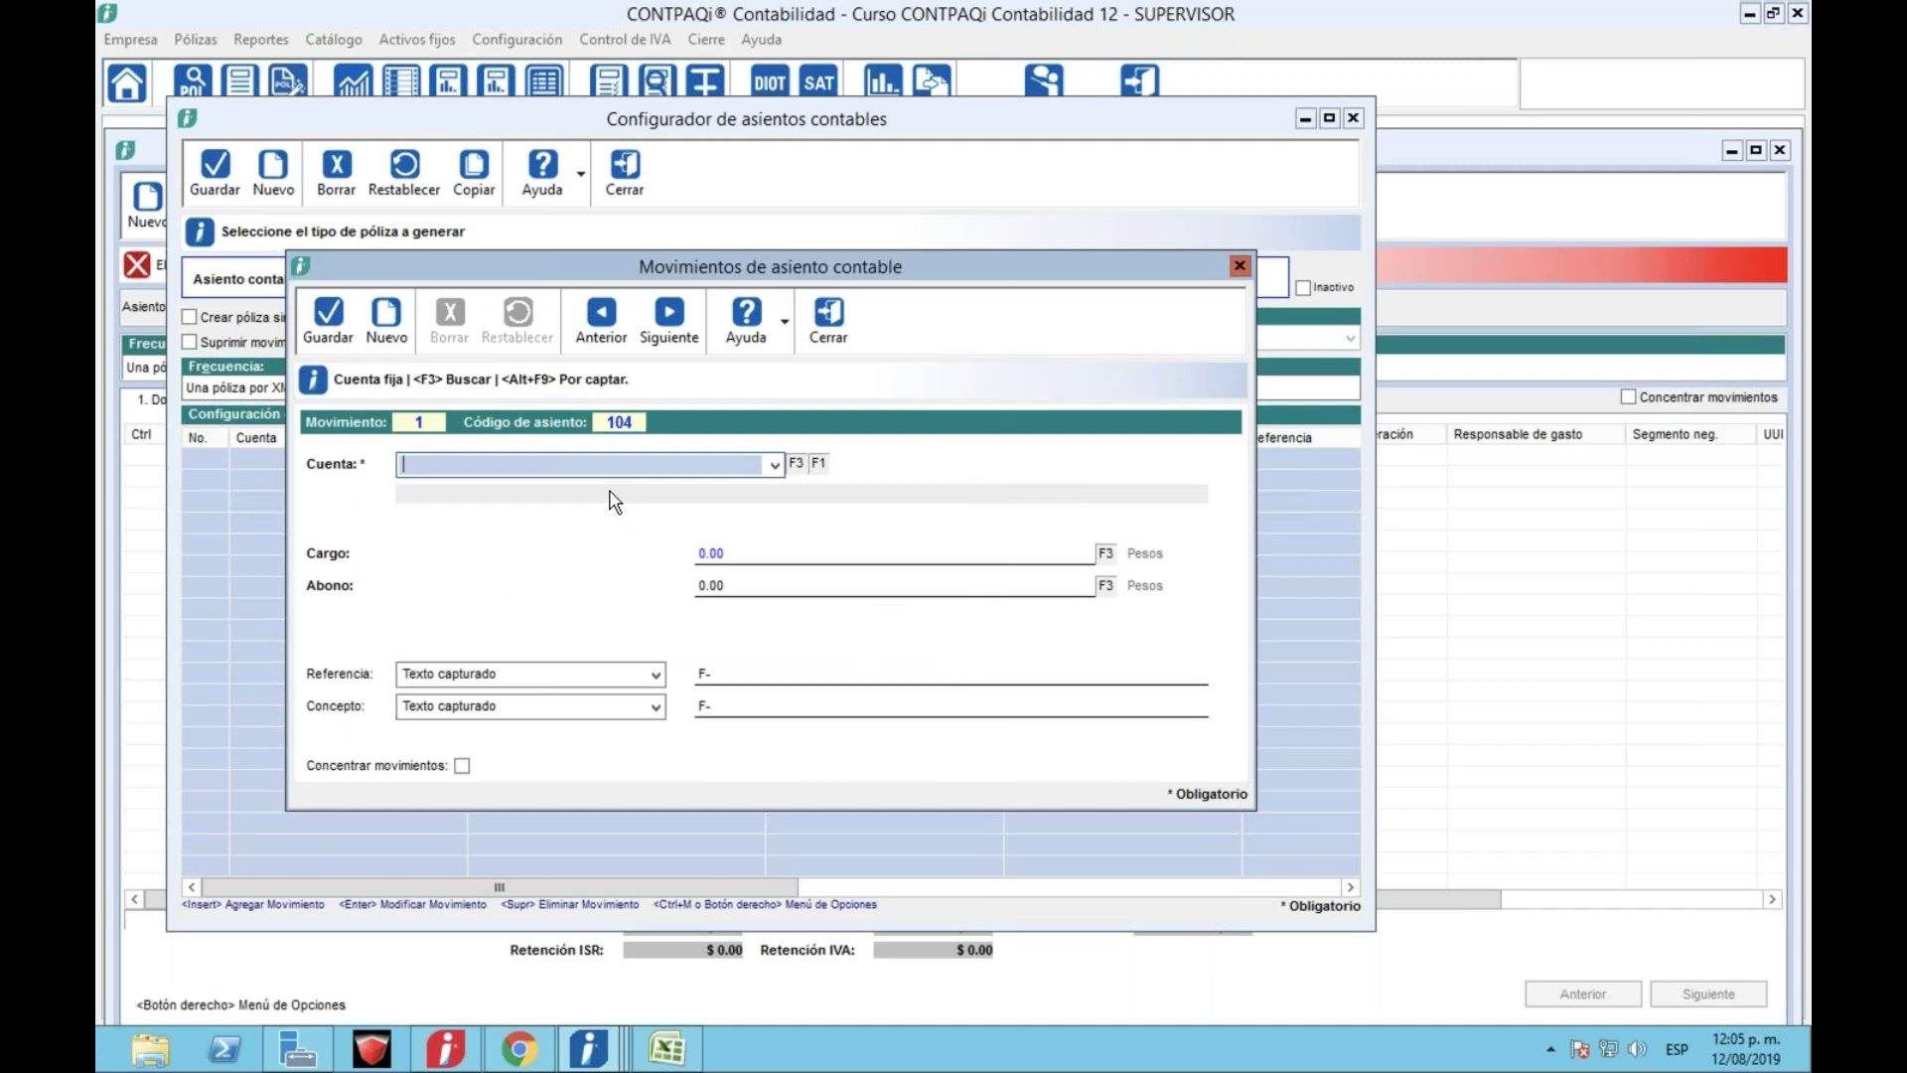
click(797, 464)
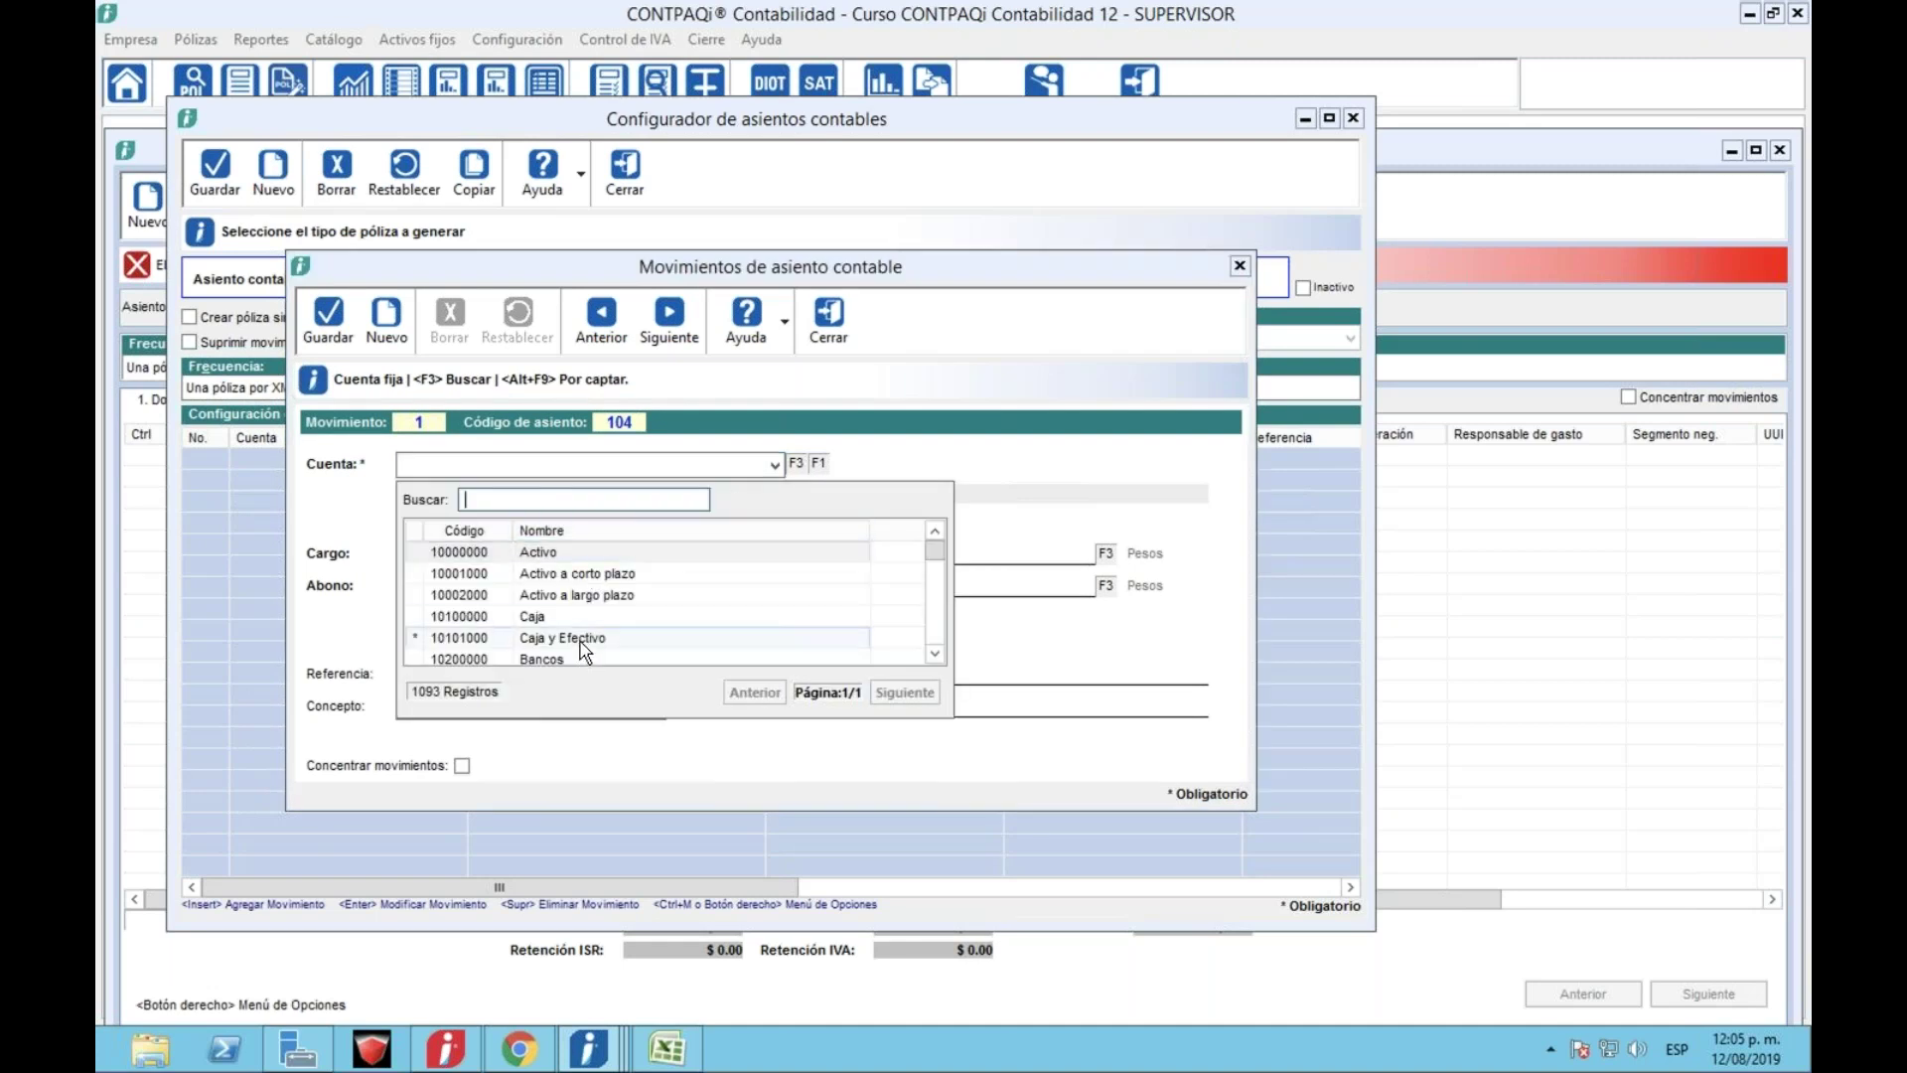
key(Escape)
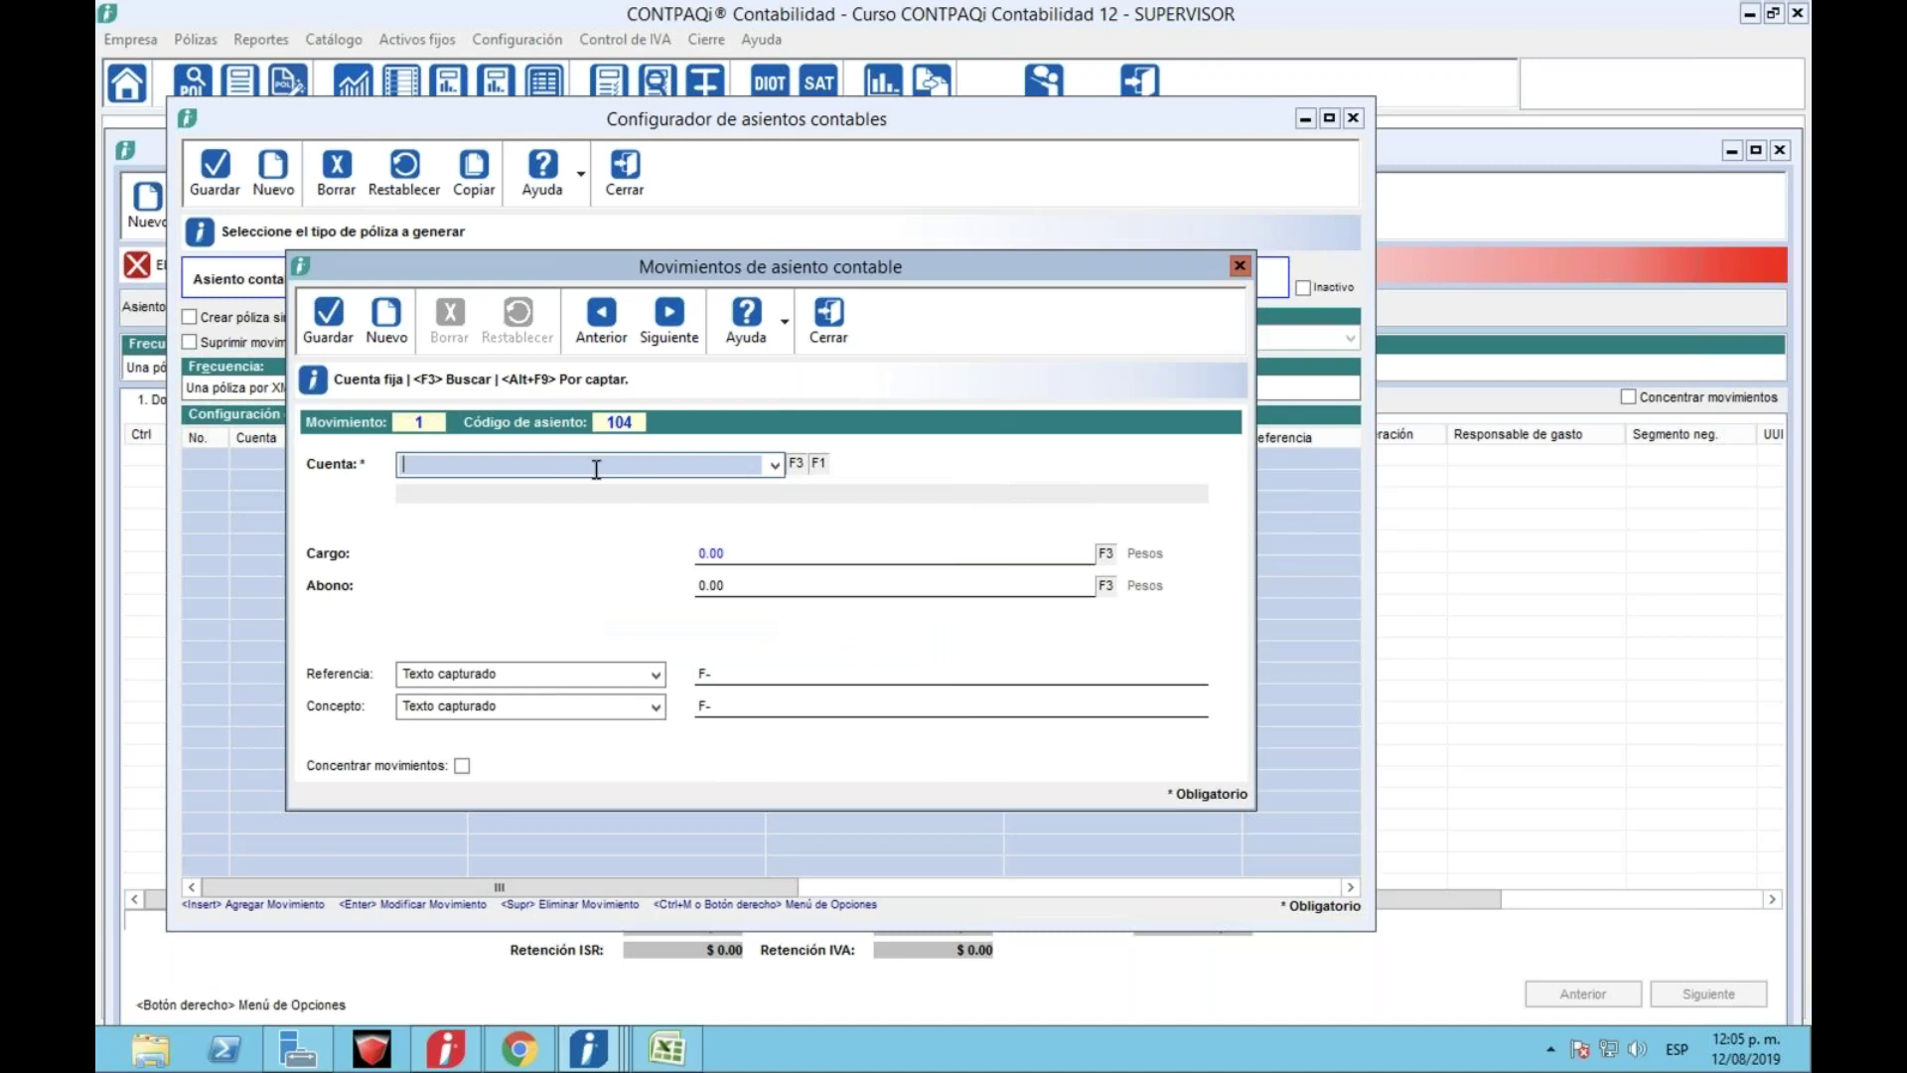
click(775, 466)
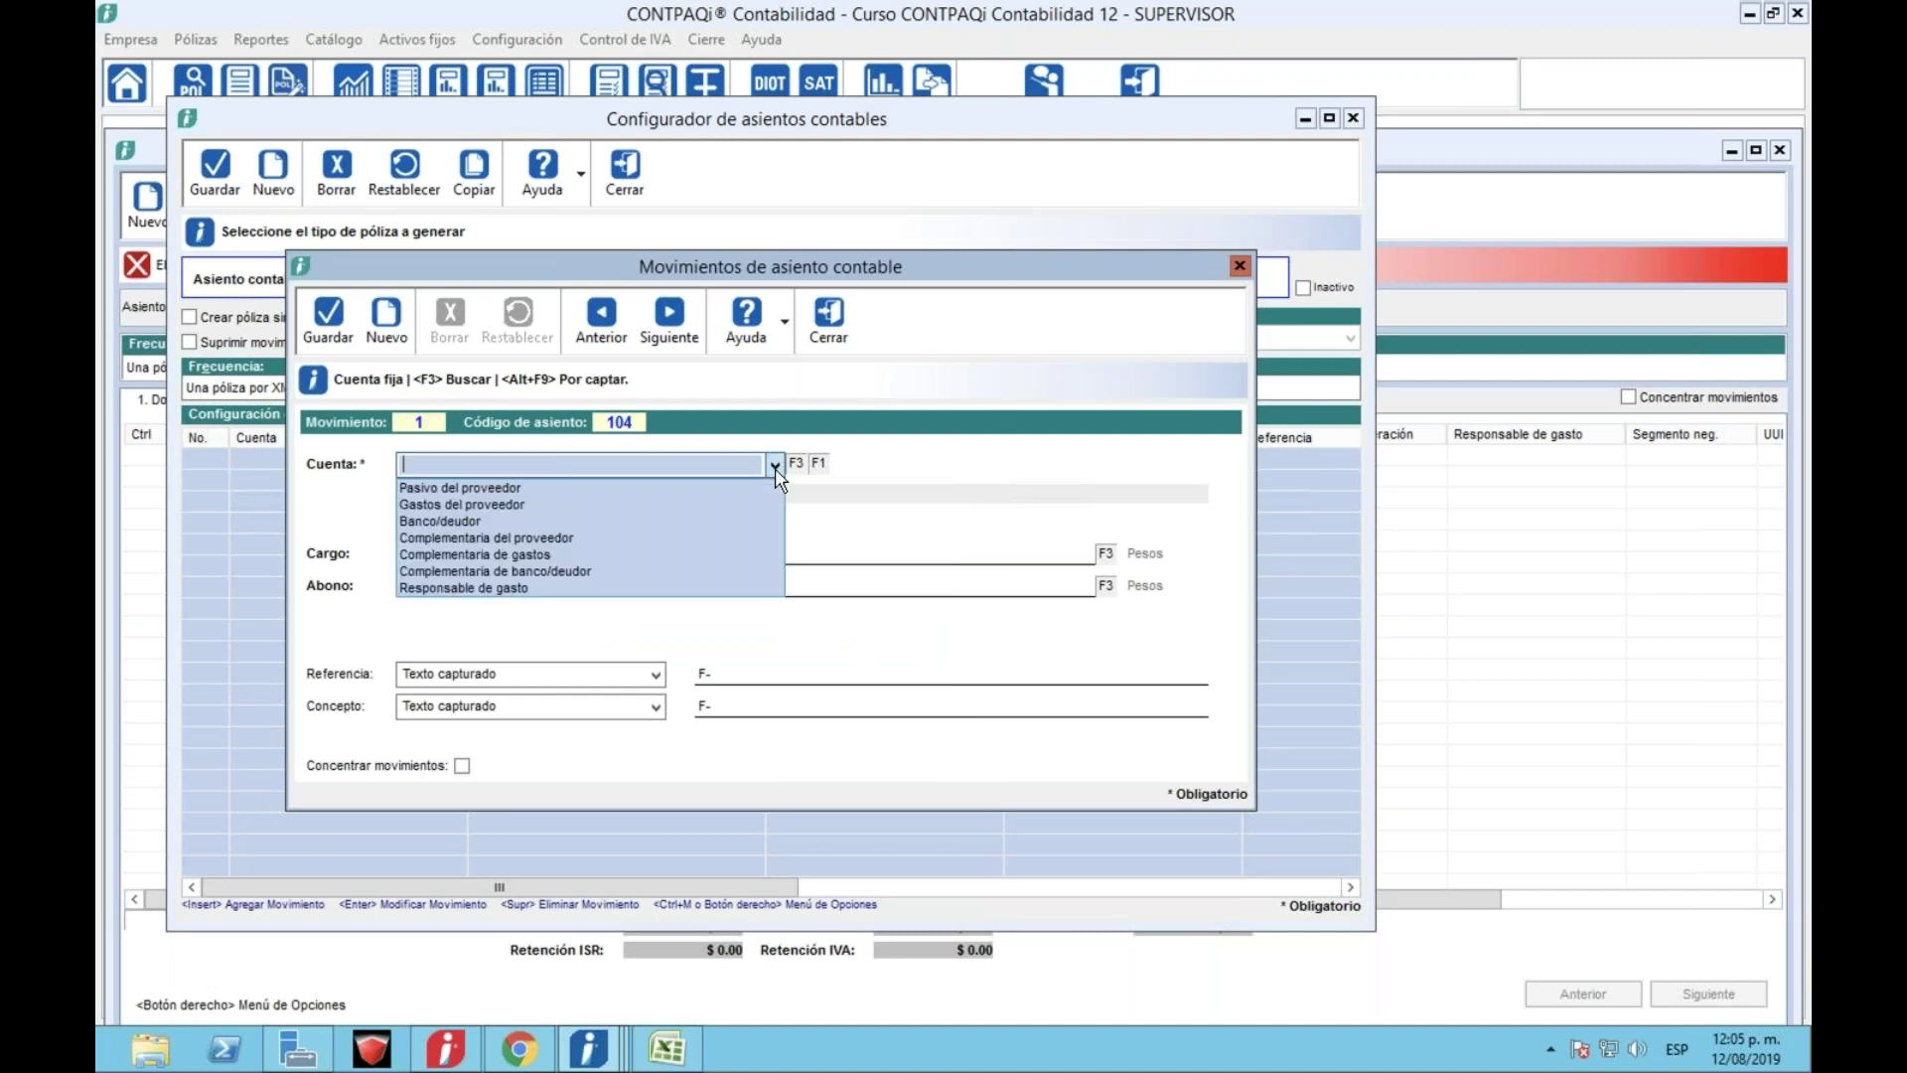
click(437, 522)
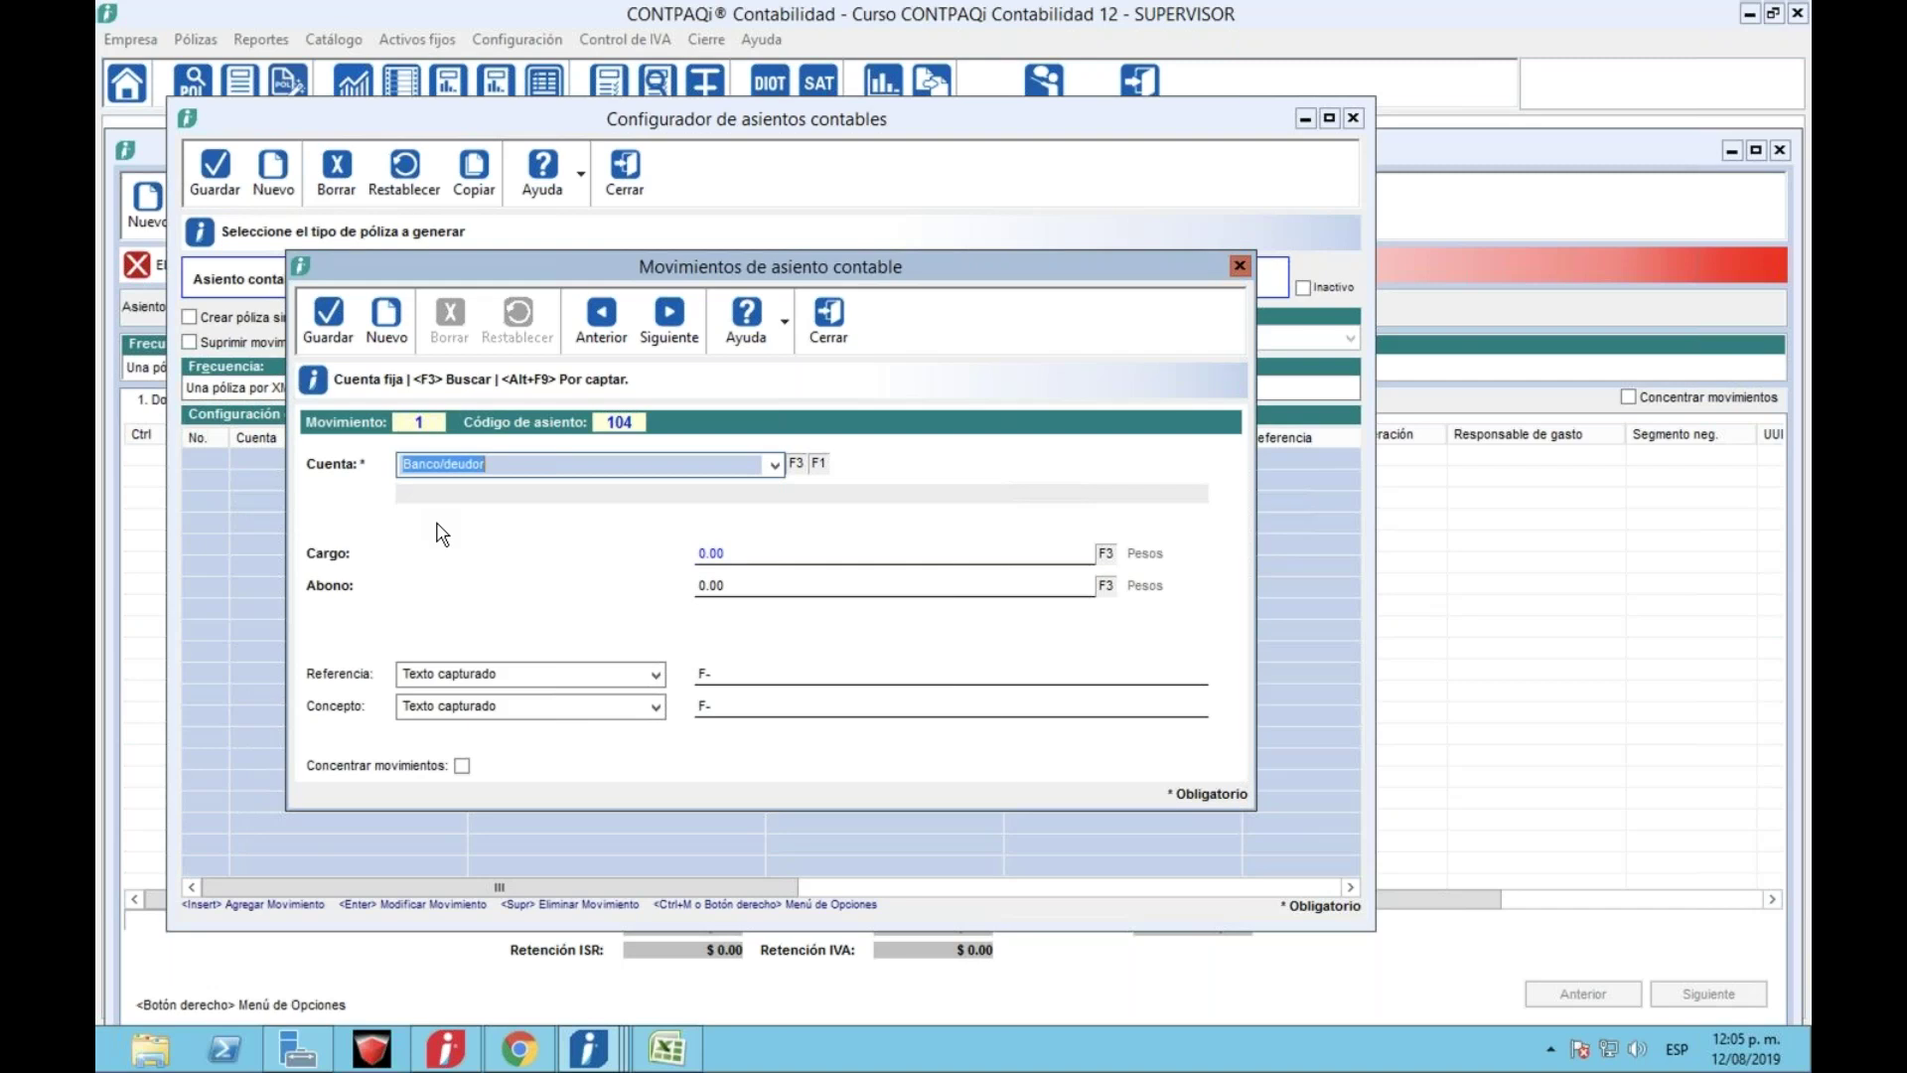
click(747, 554)
click(1105, 553)
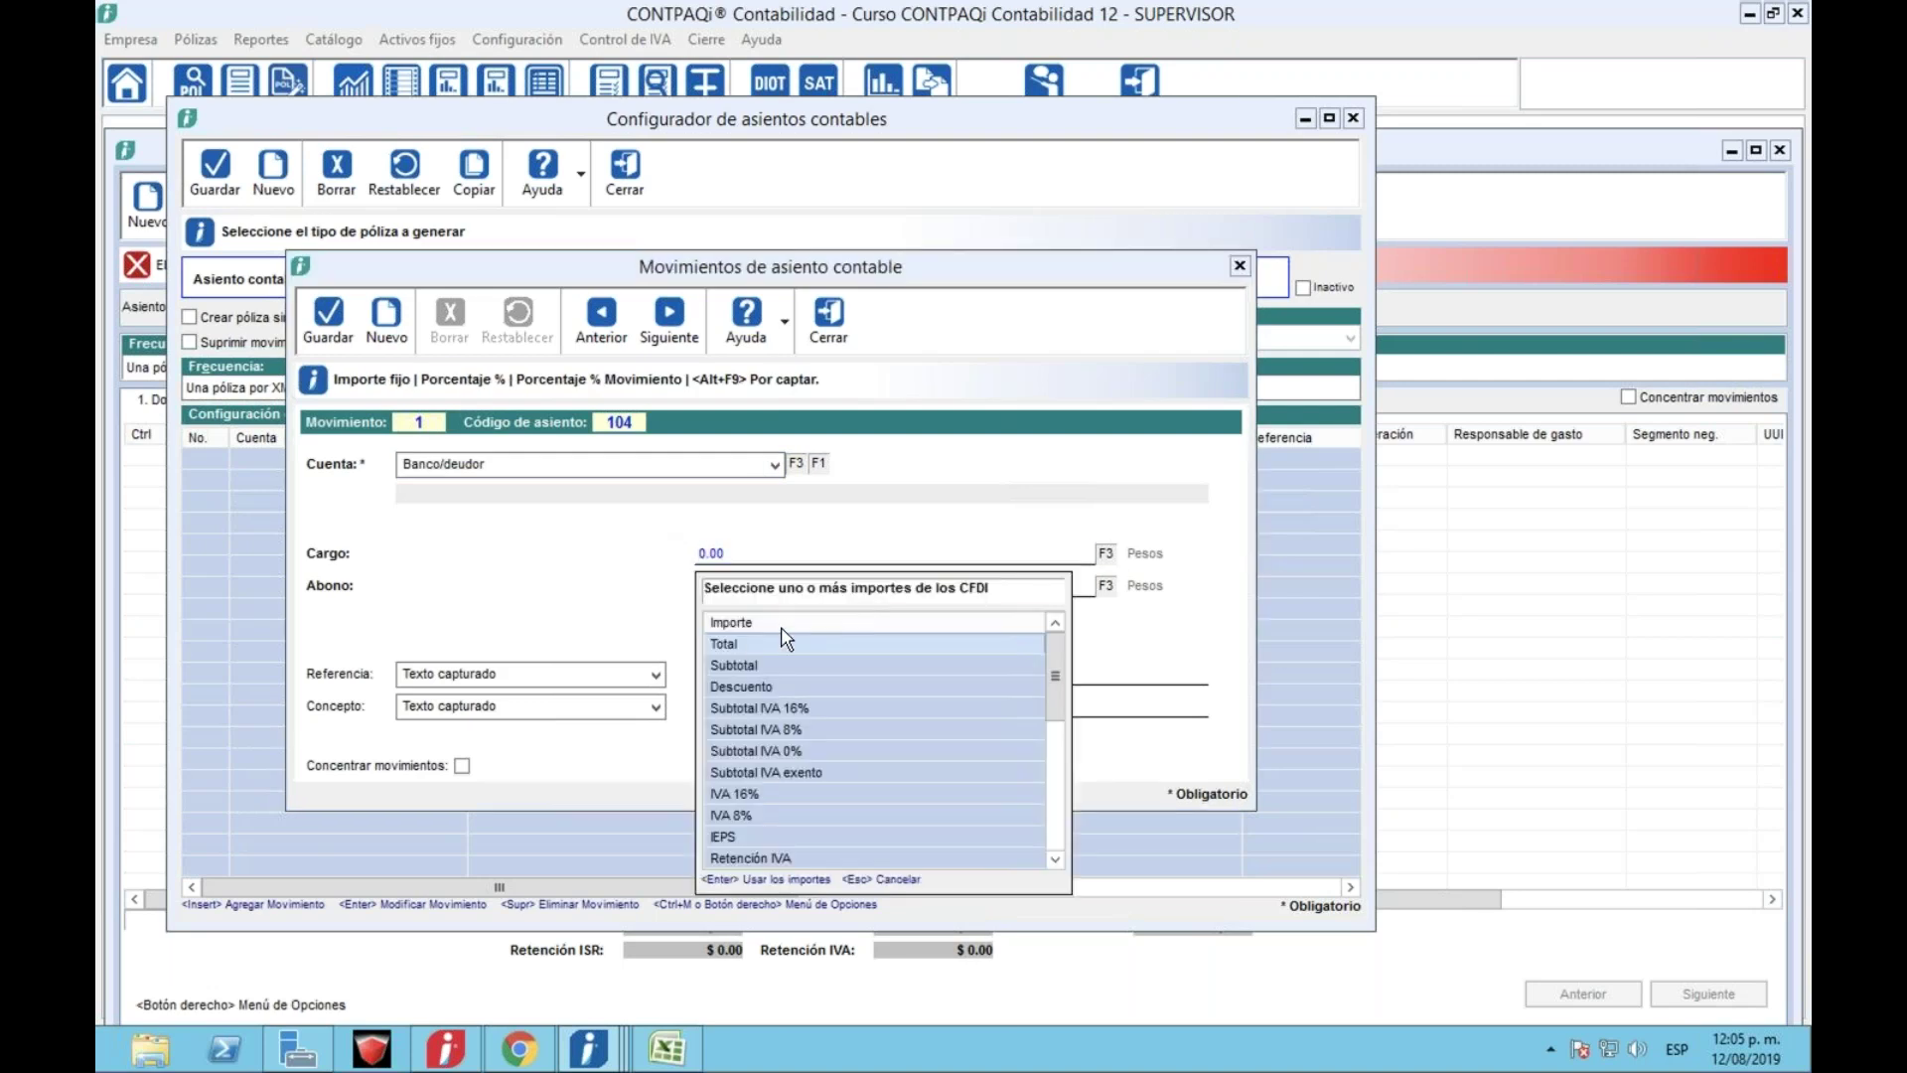
double_click(753, 646)
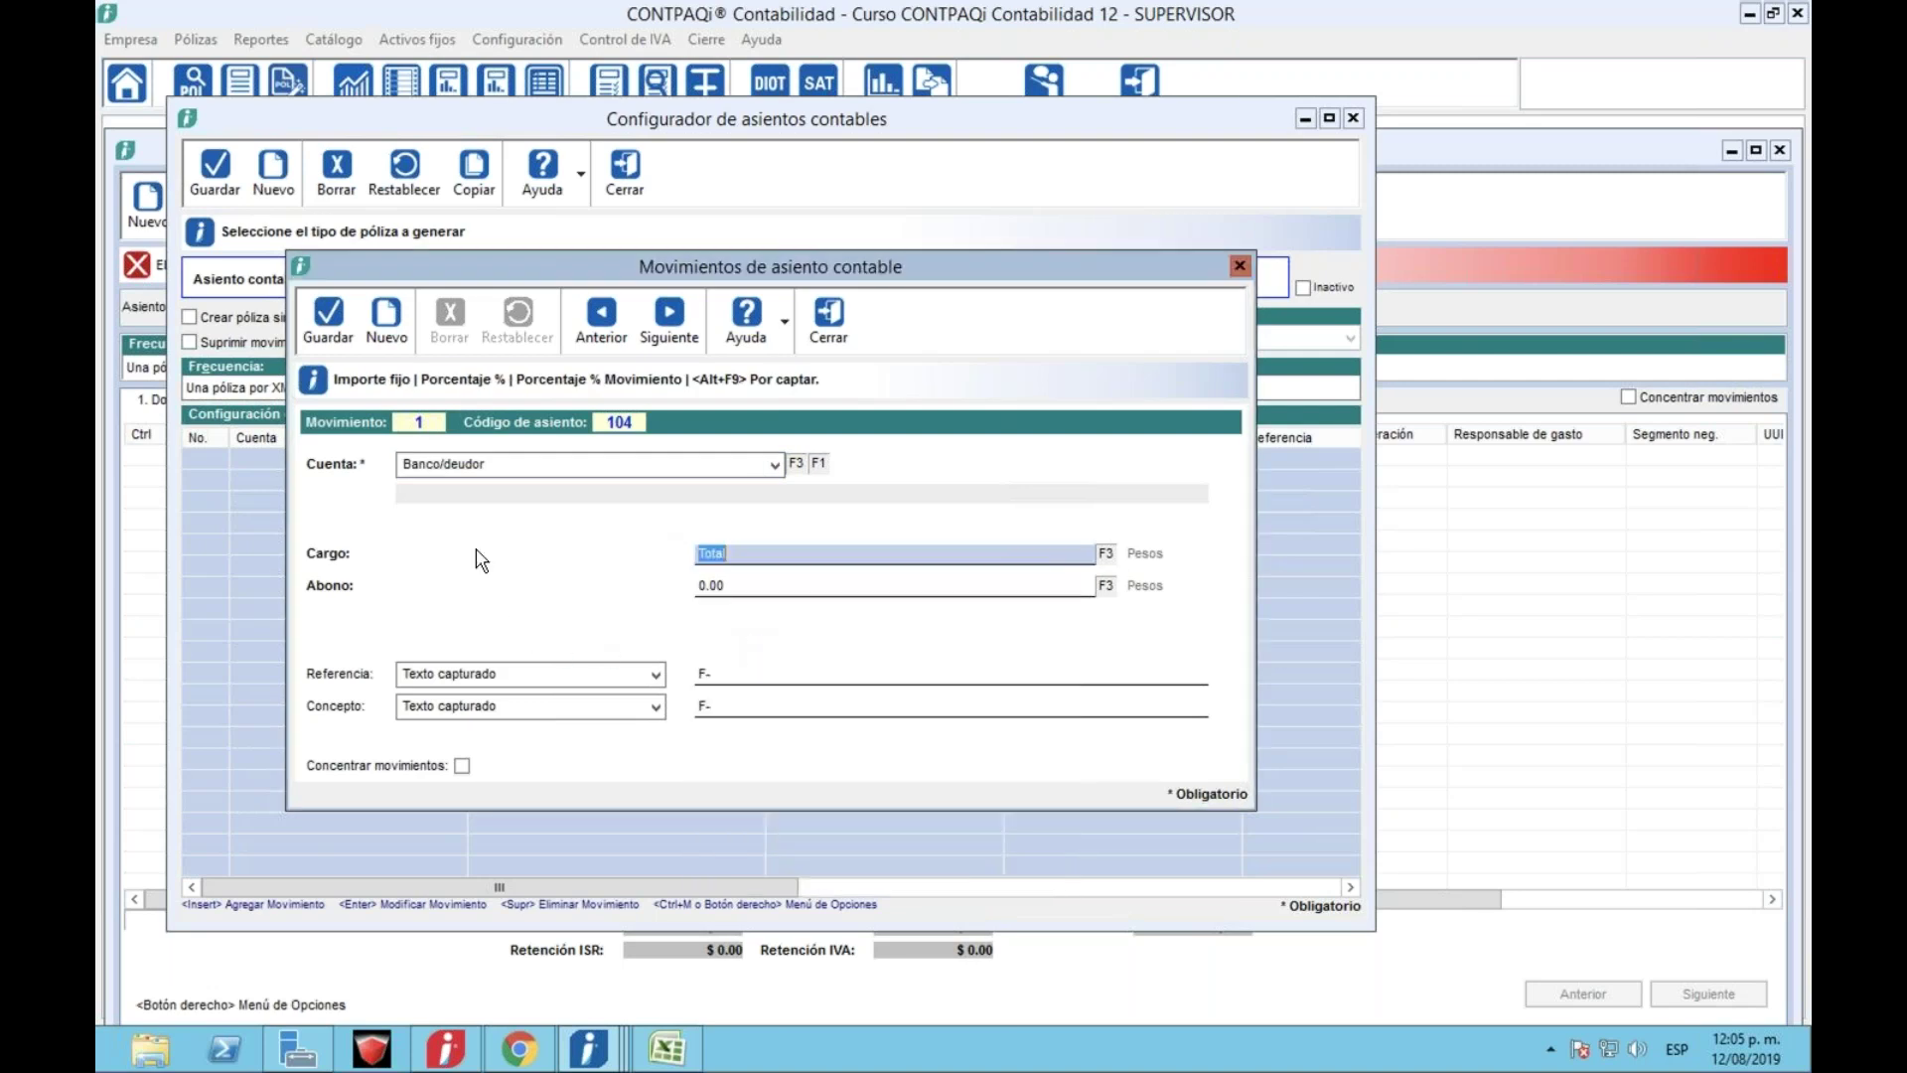
click(328, 314)
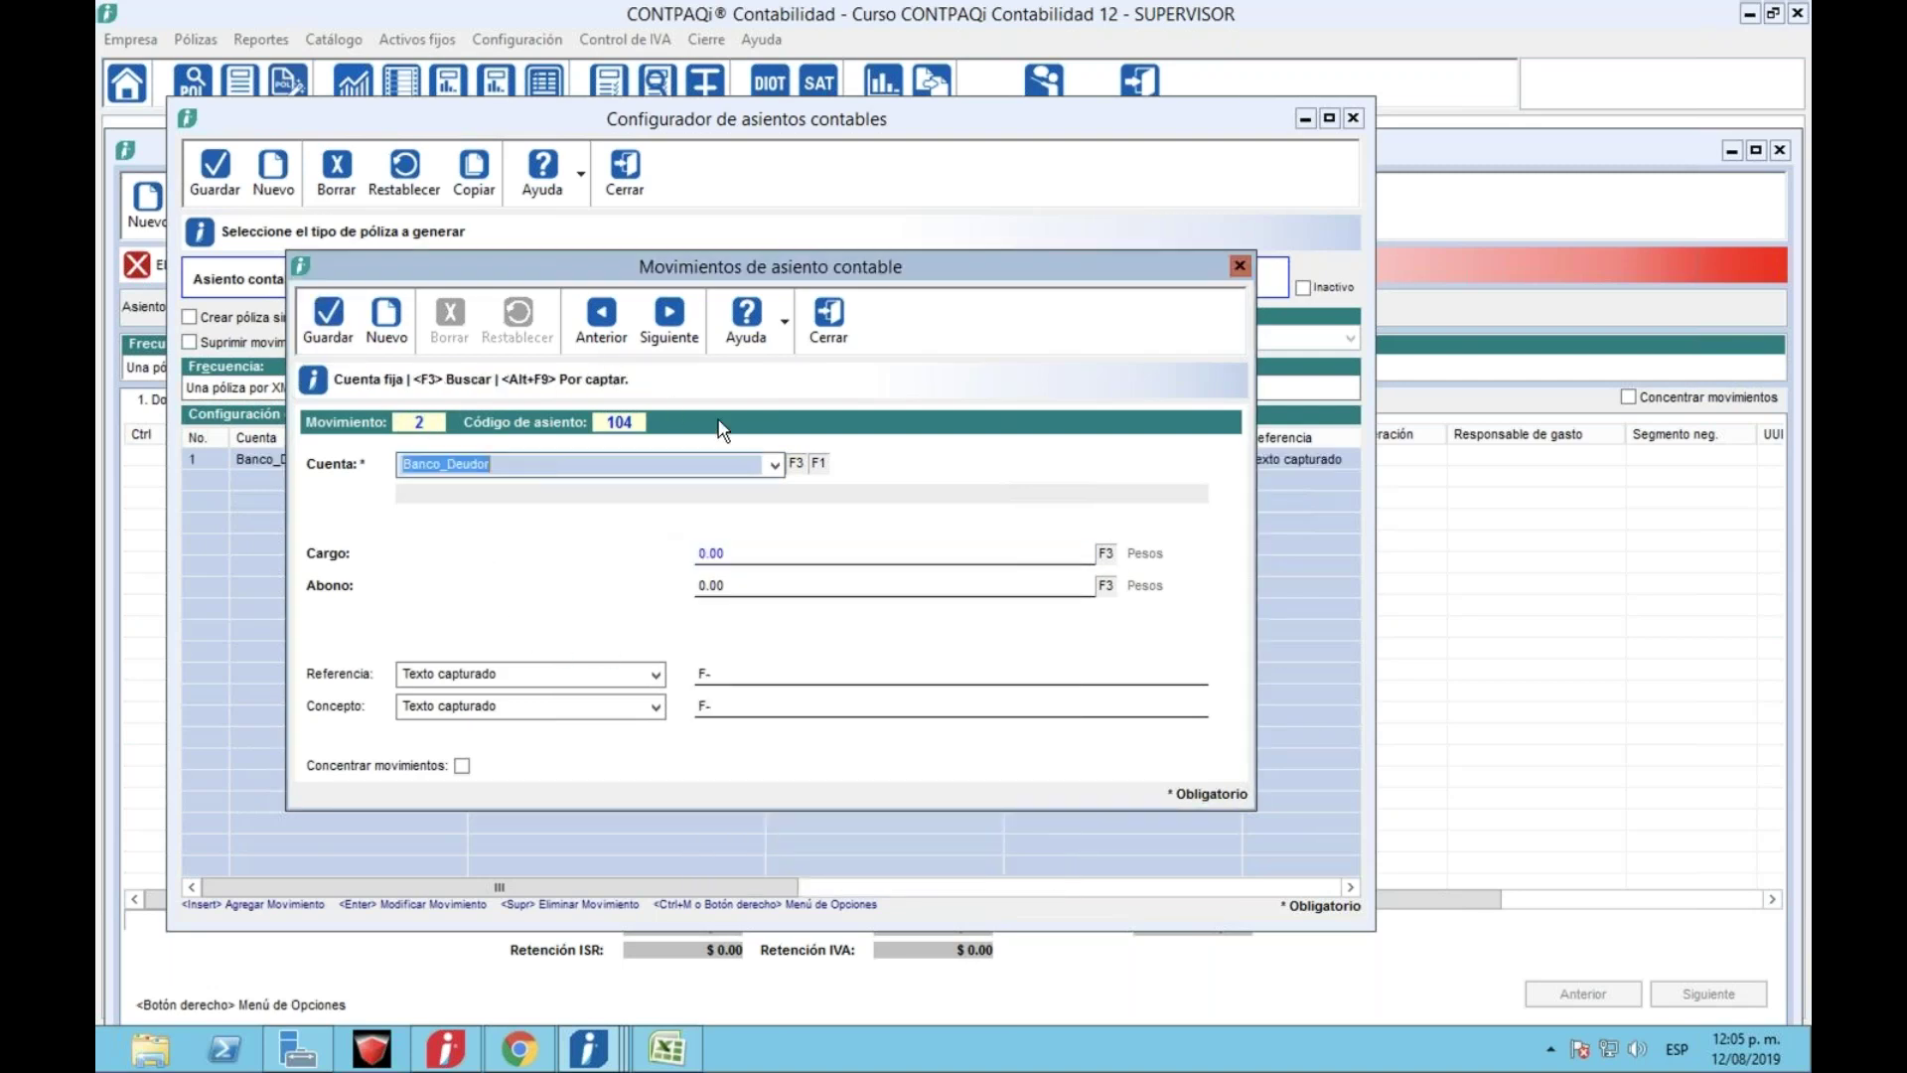
Add movement 2 charging IVA 16% to IVA trasladado cobrado (20801000).
click(796, 465)
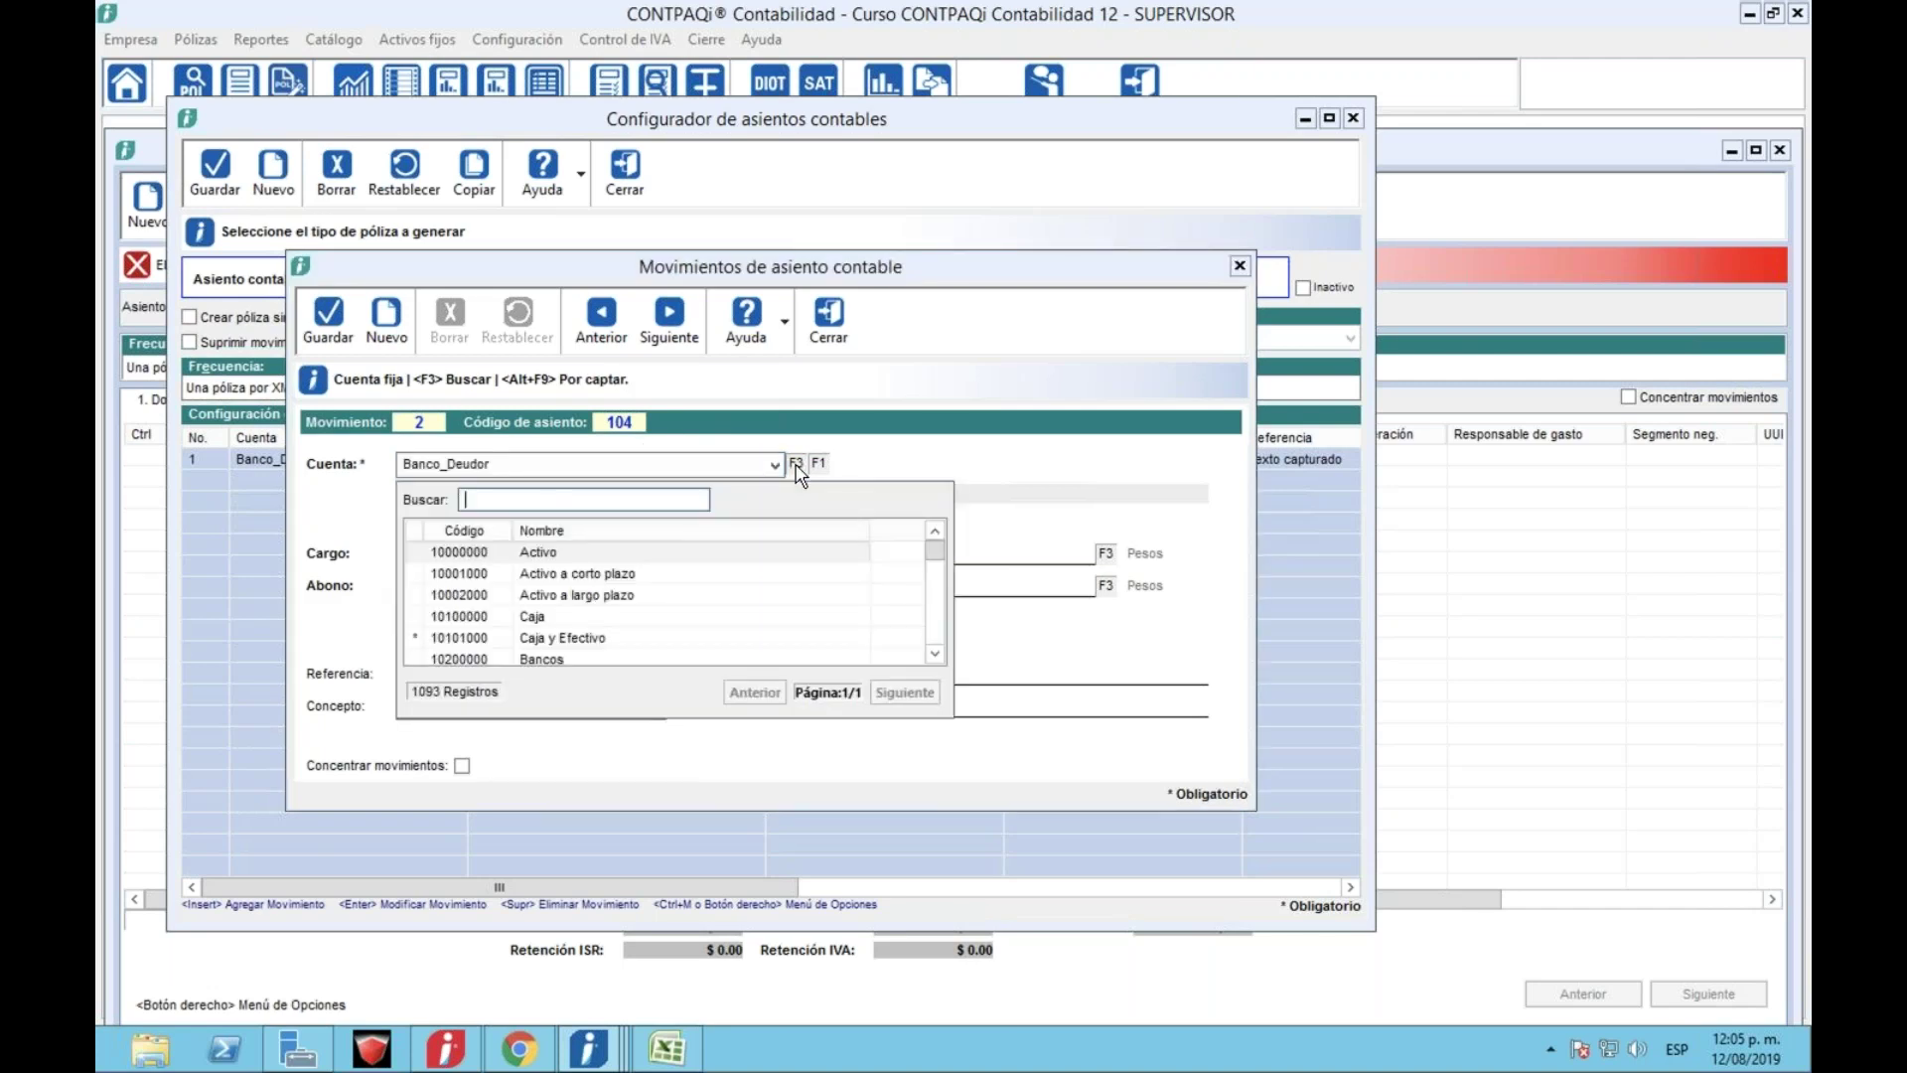
text(iva)
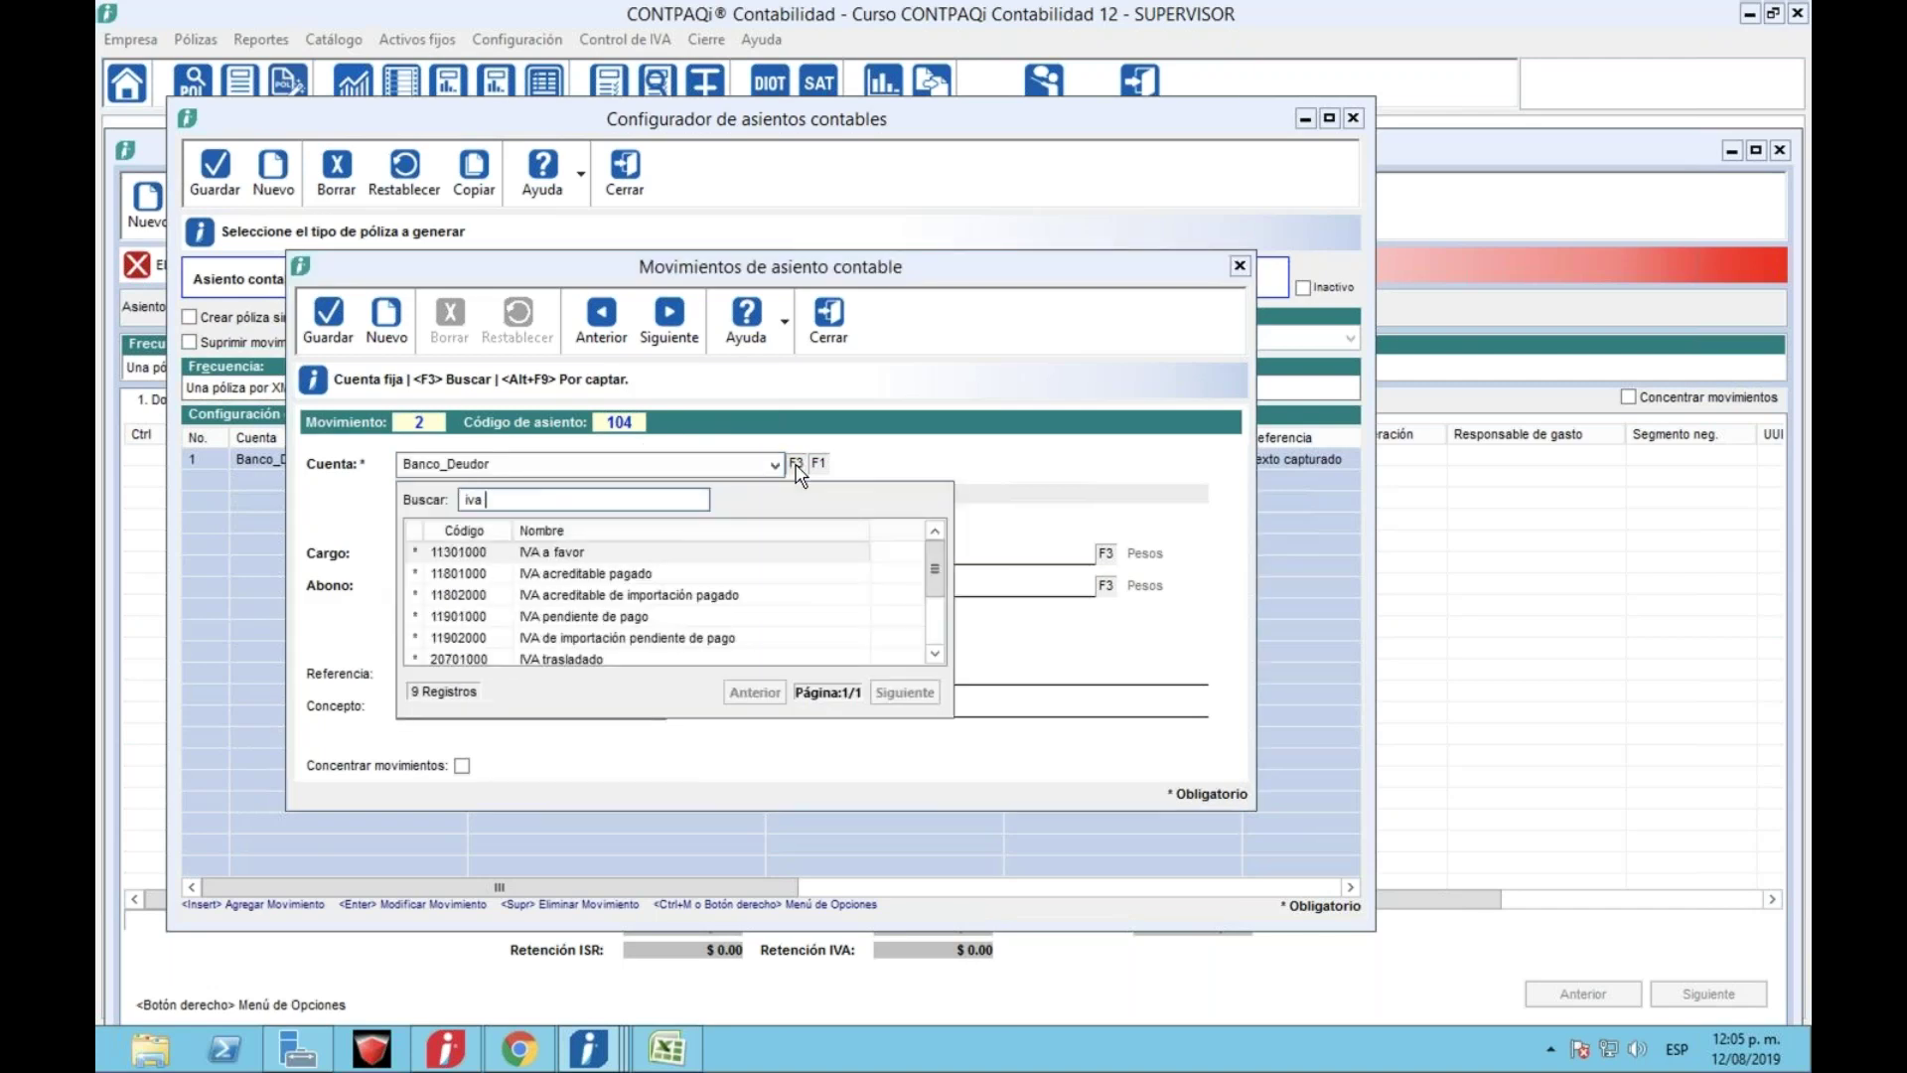
click(663, 559)
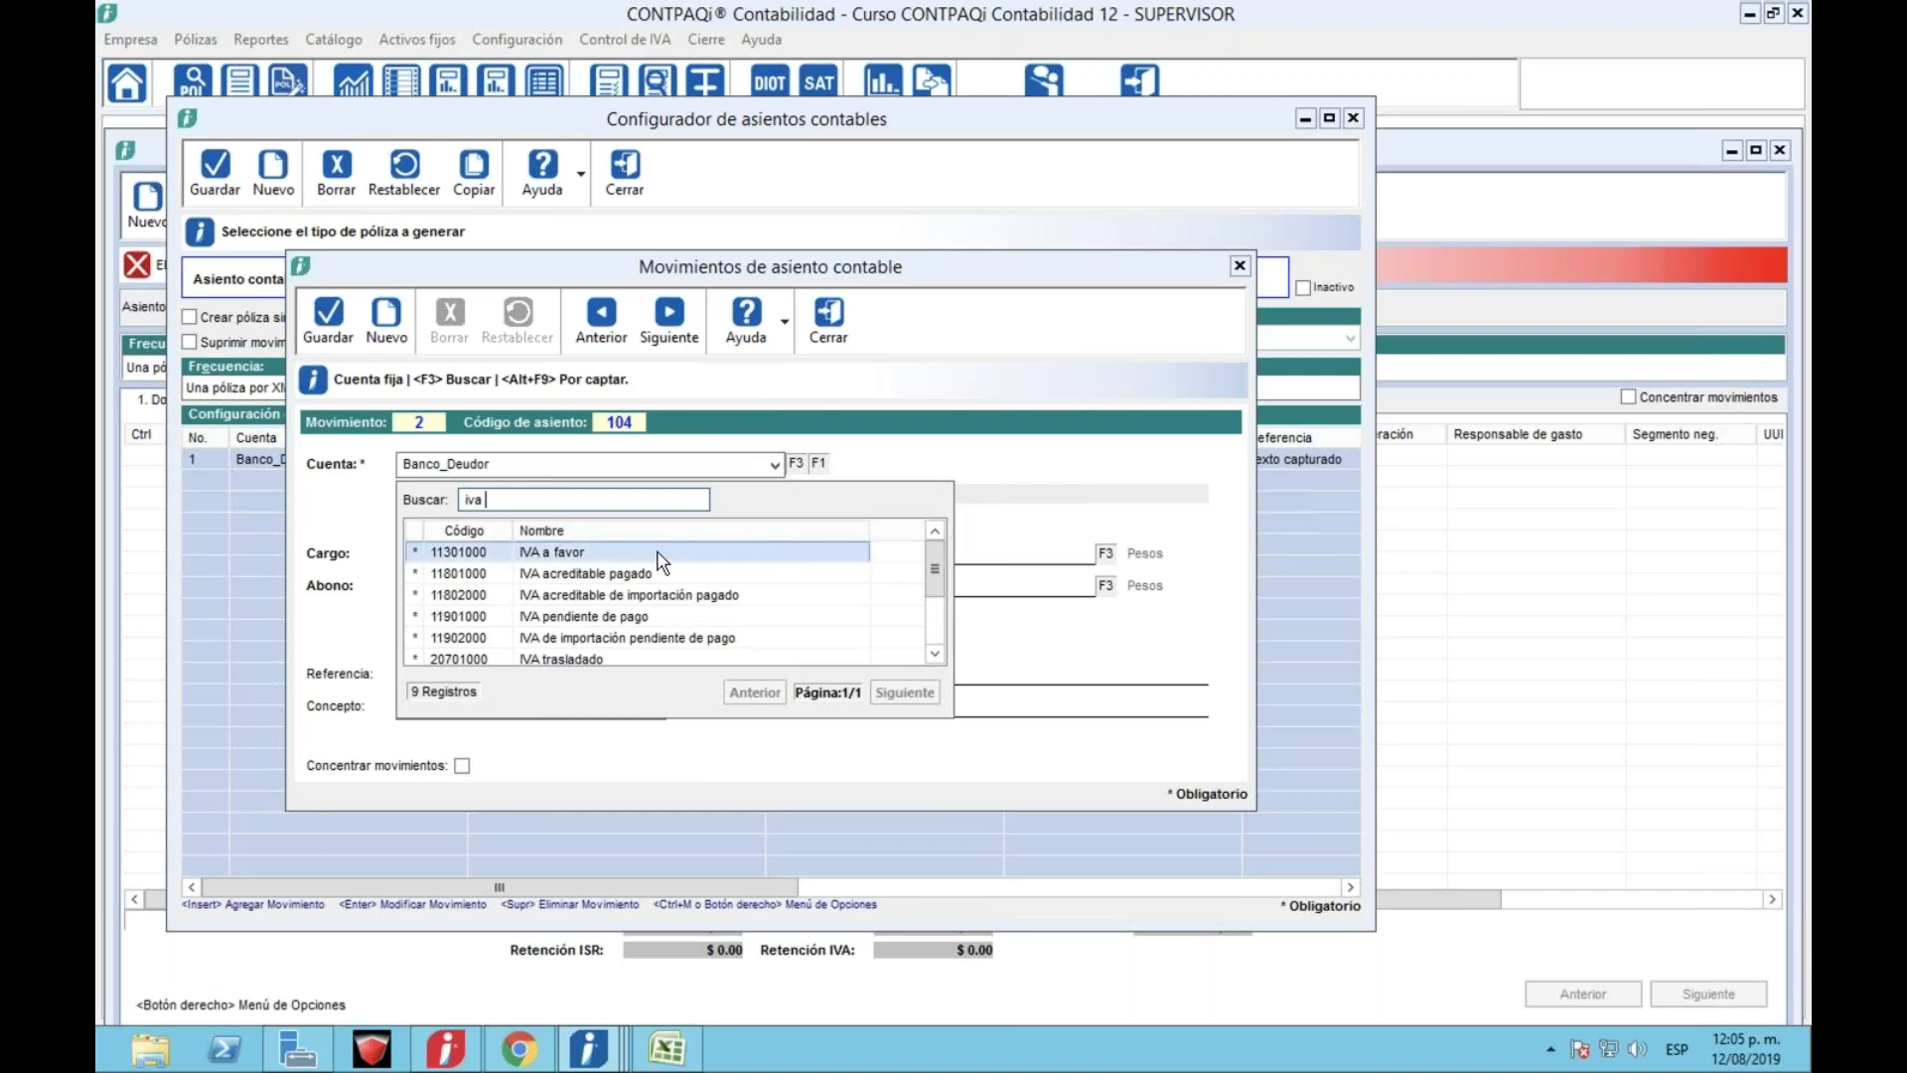
text(tra)
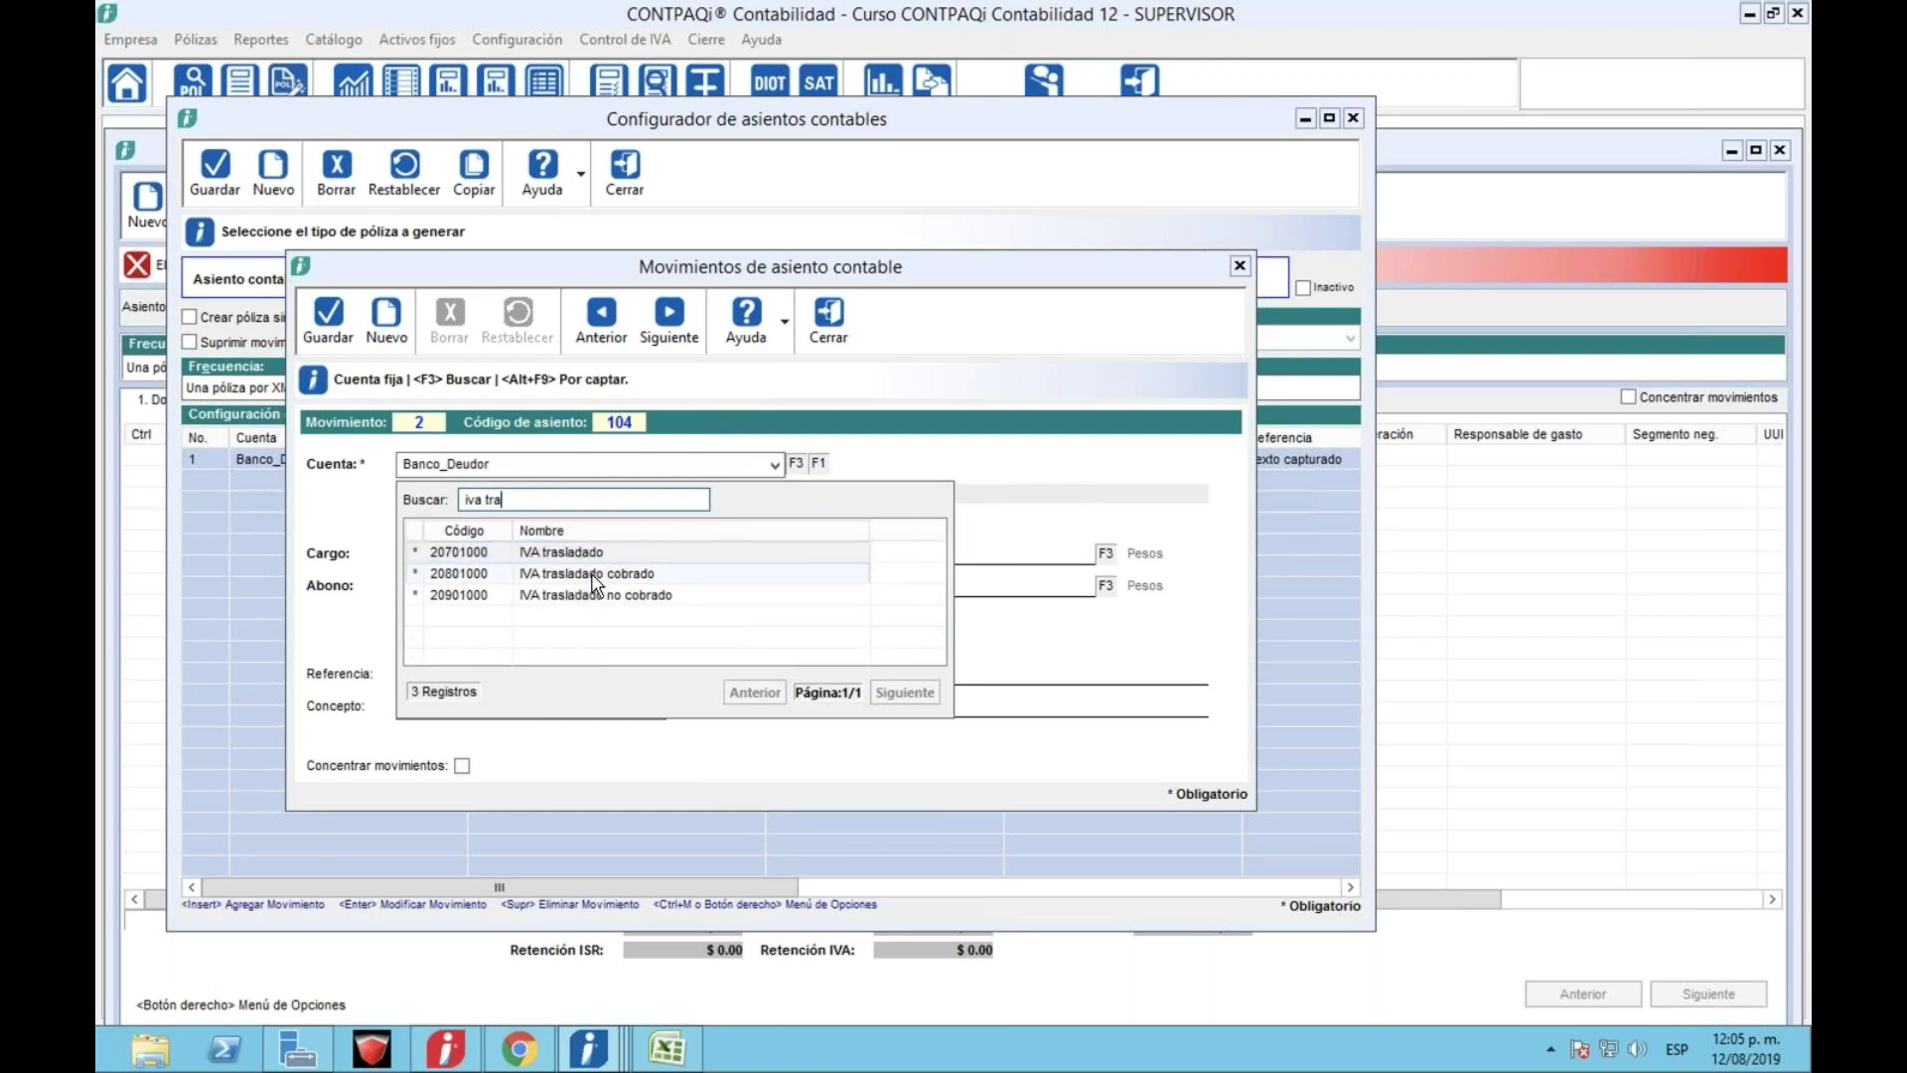
double_click(596, 574)
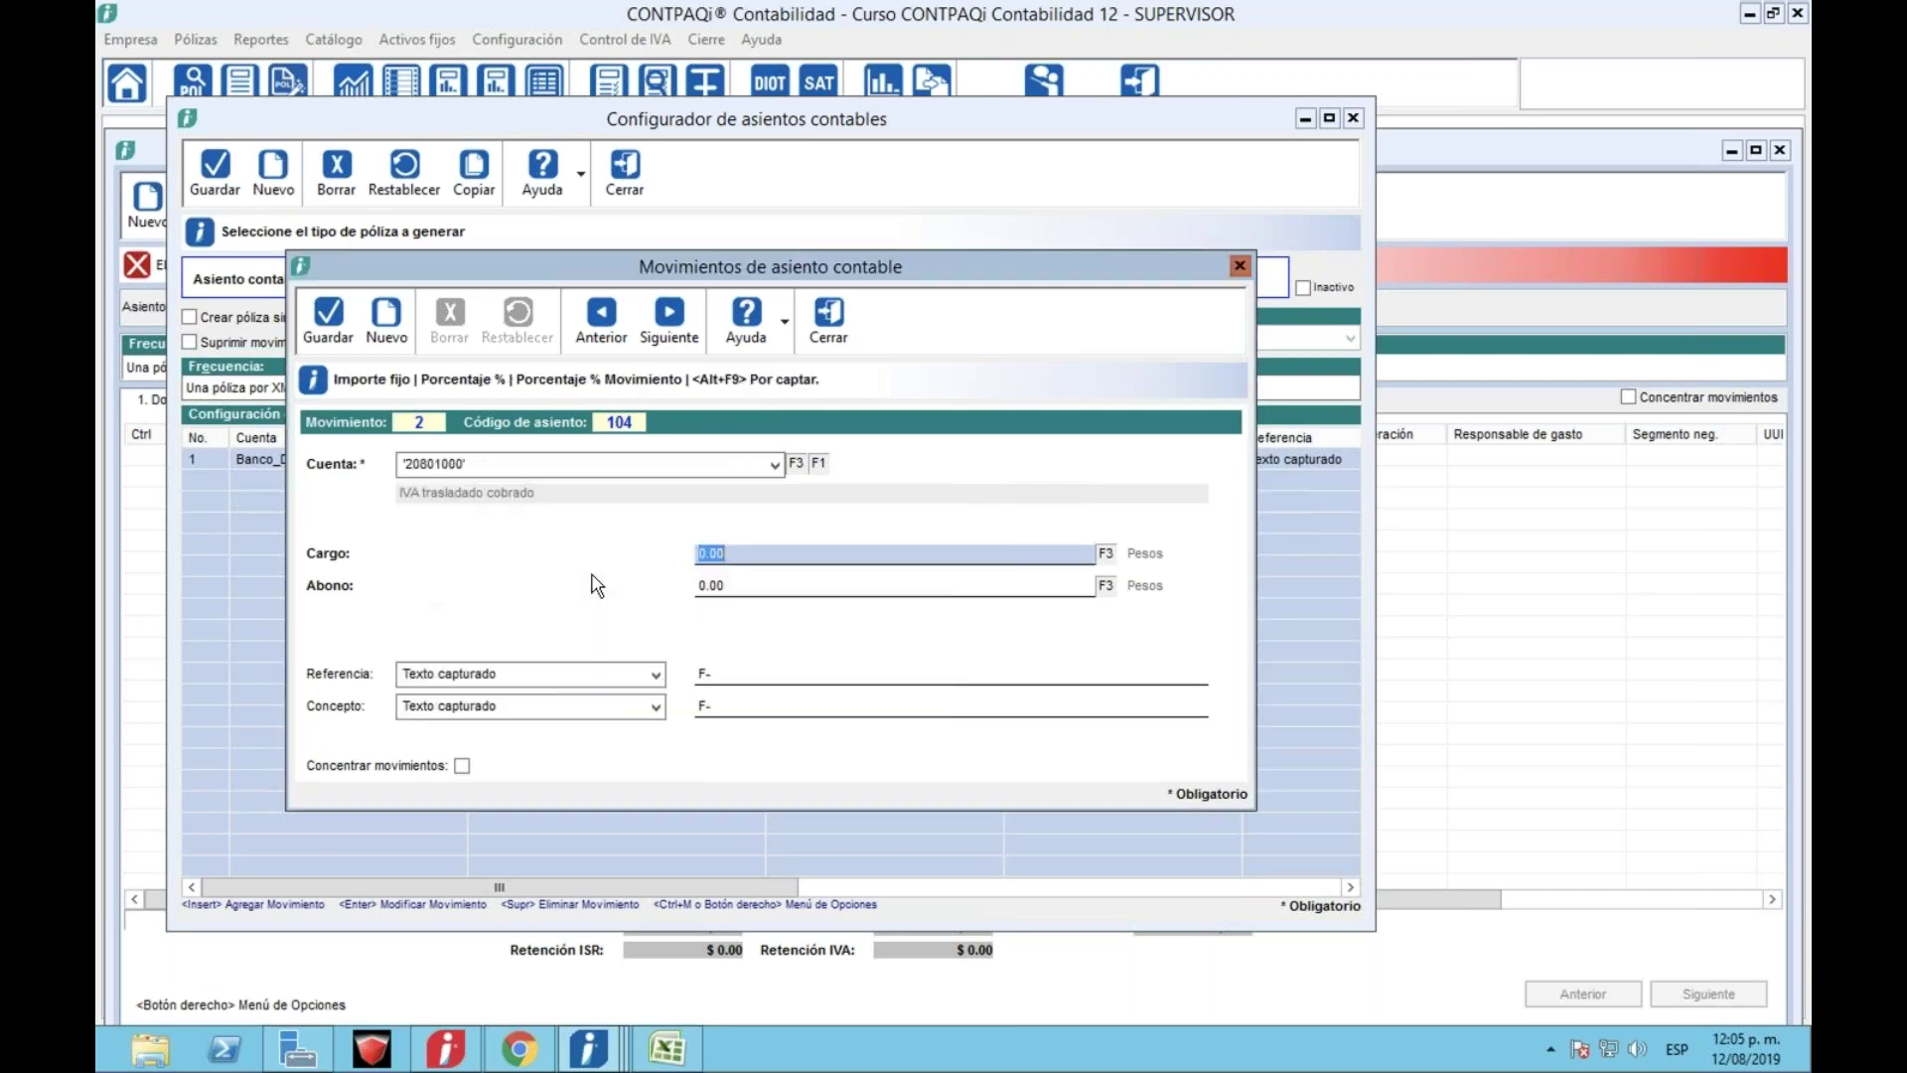
click(1107, 554)
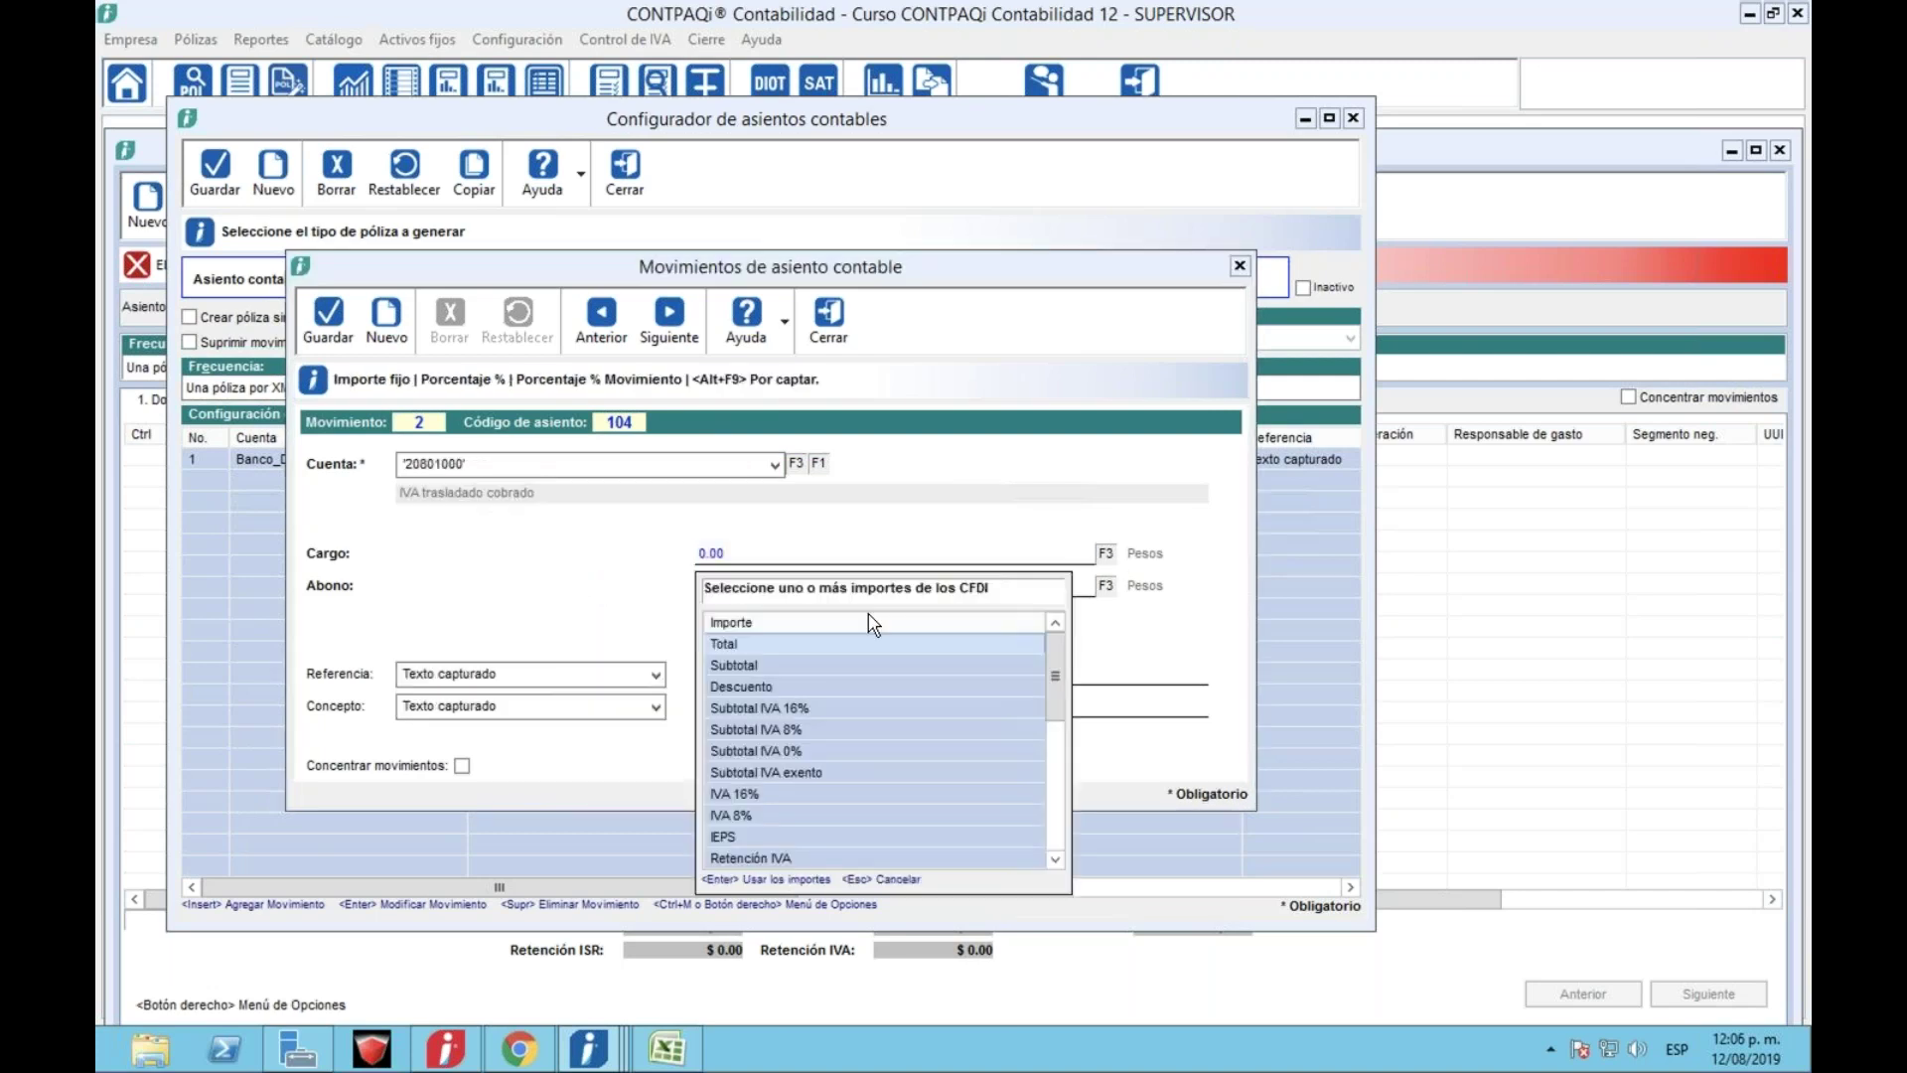
click(766, 793)
key(Return)
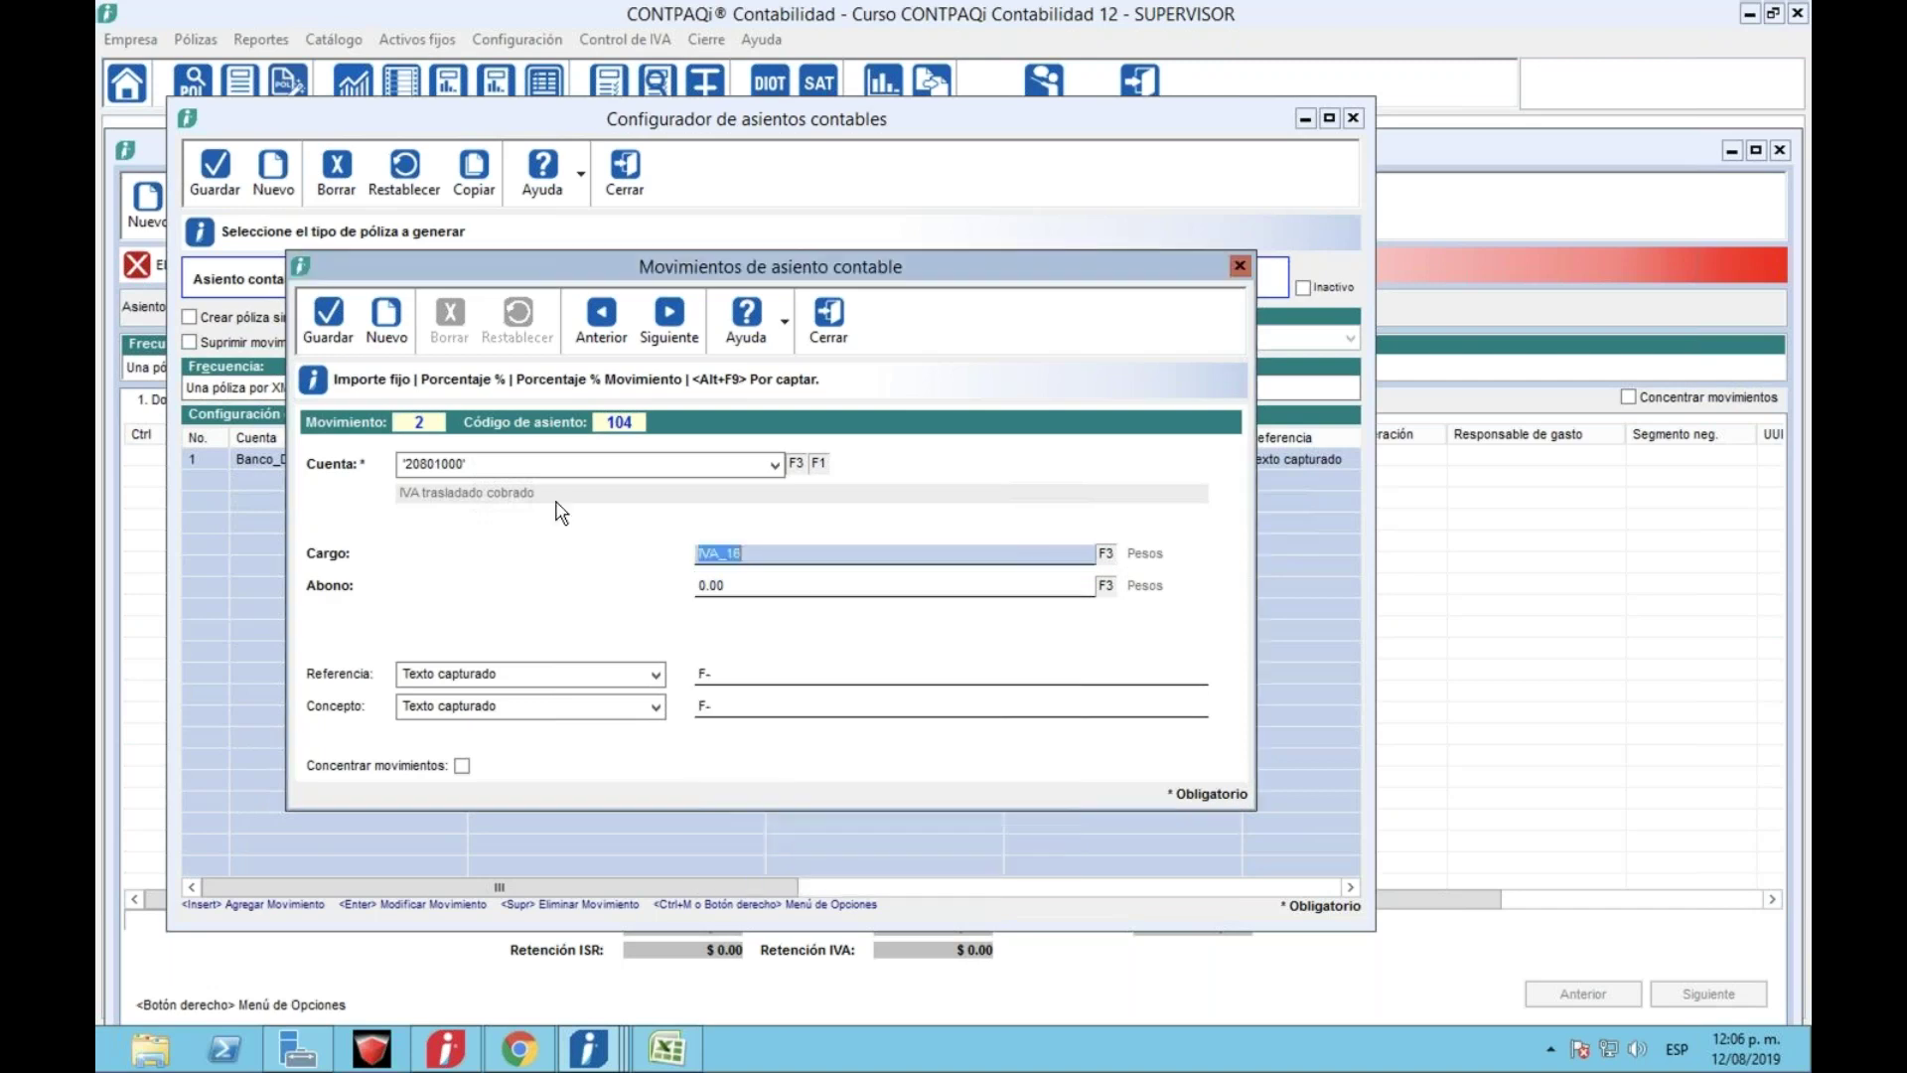
click(387, 328)
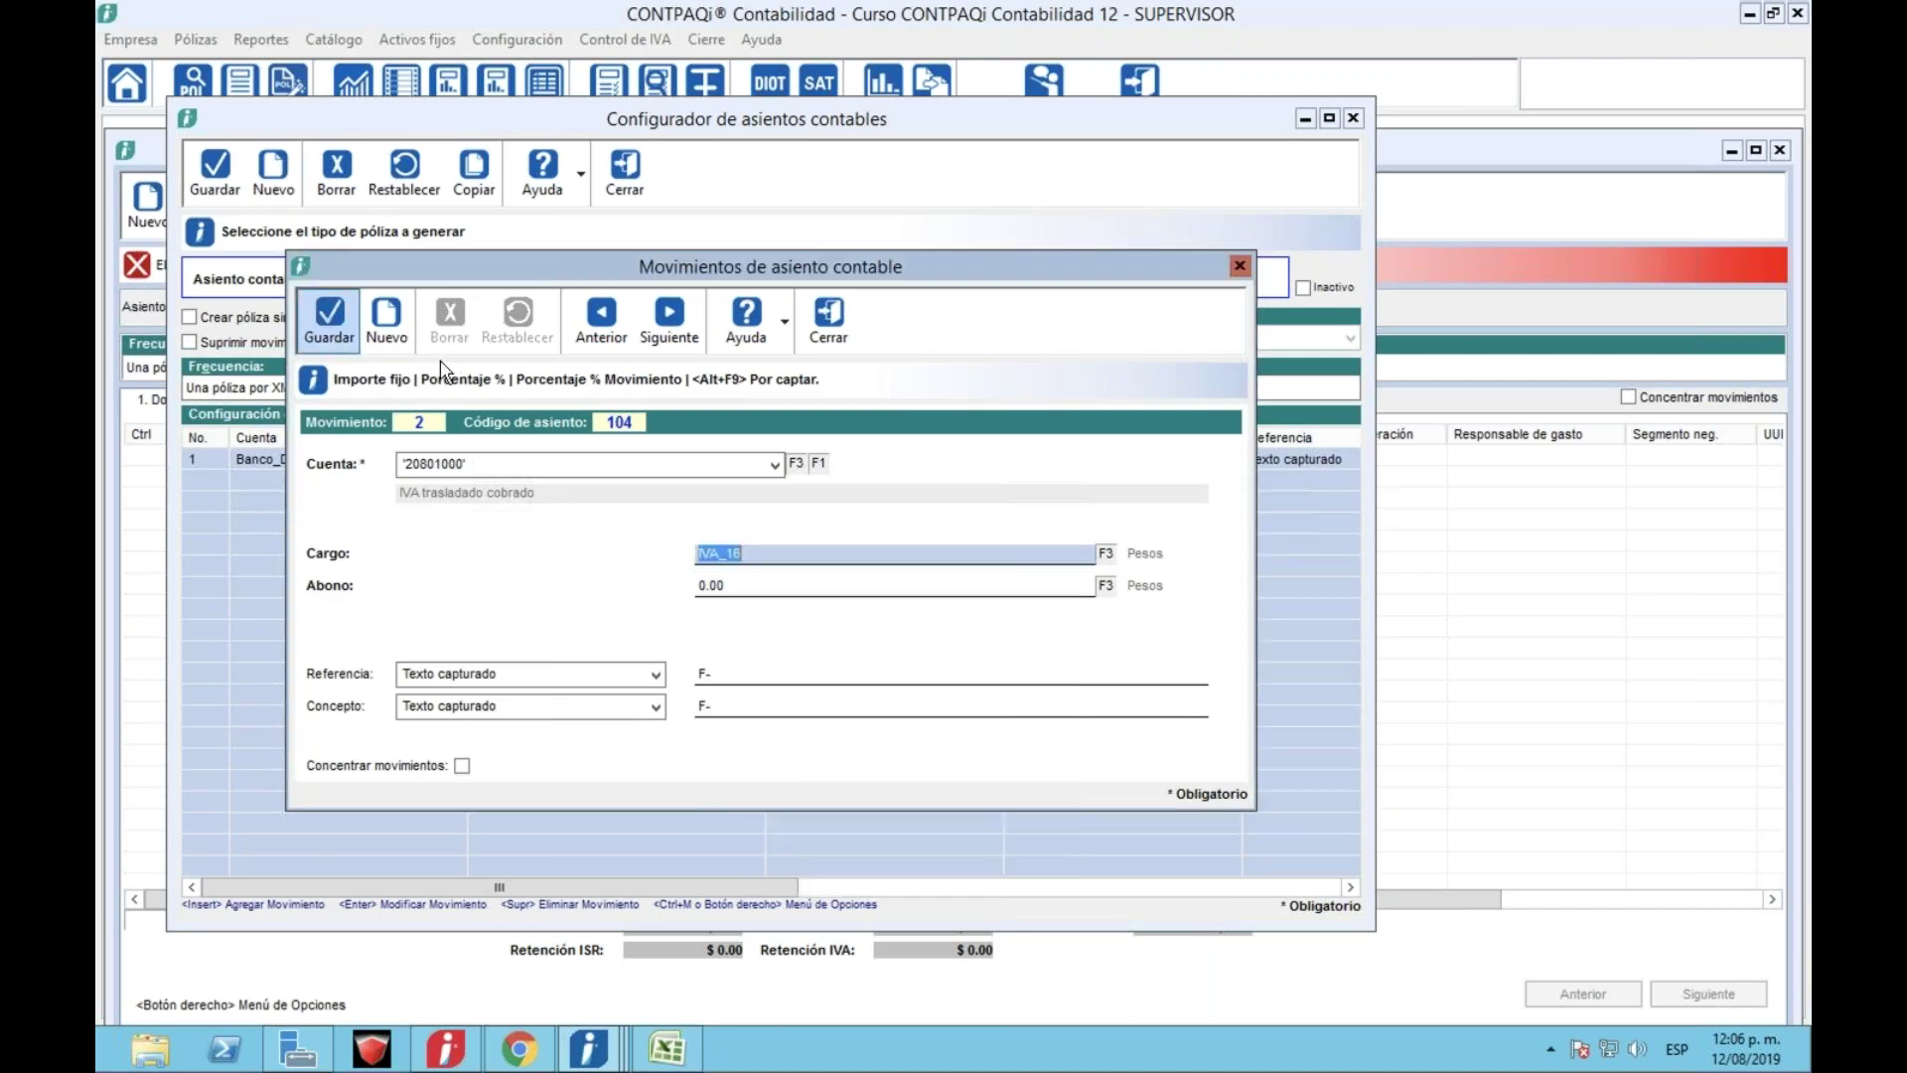
Try account CL01 for movement 3, then discard that invalid movement.
click(775, 466)
click(668, 465)
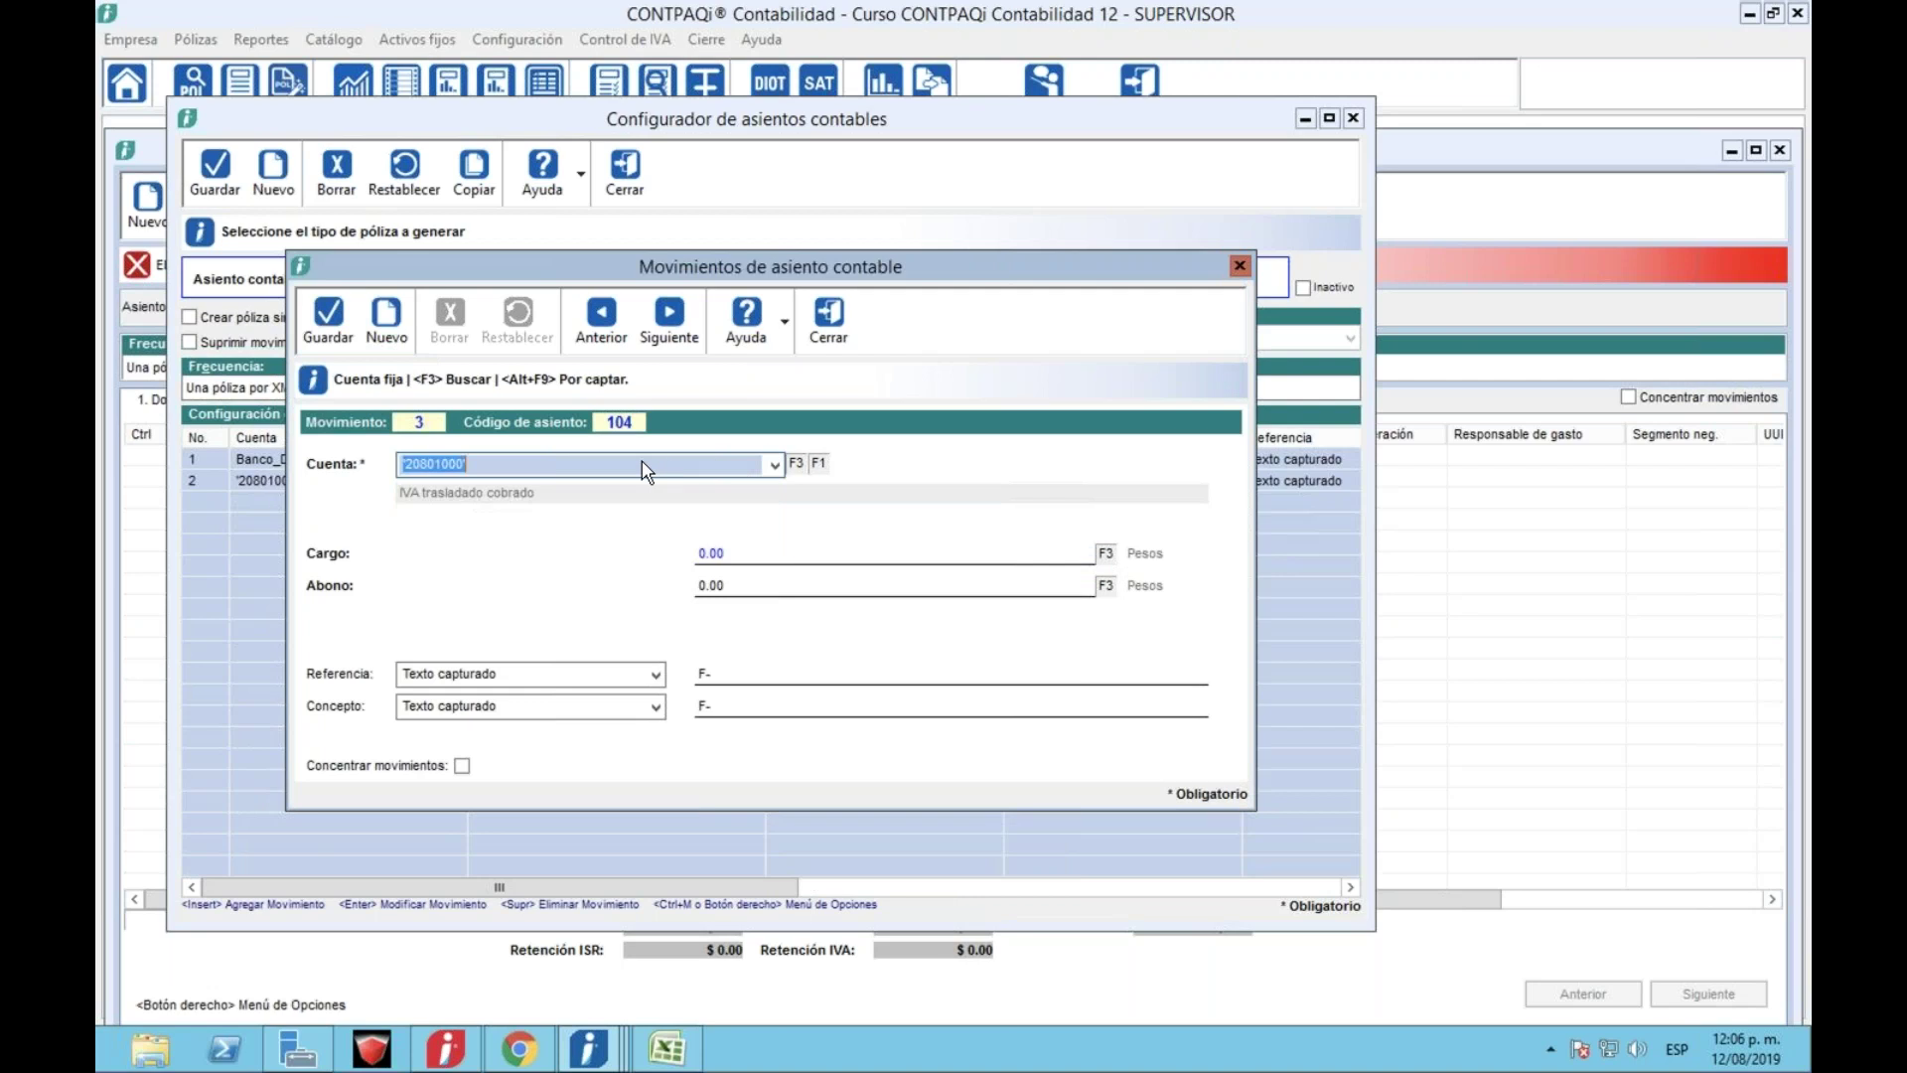
text(CL01)
key(Tab)
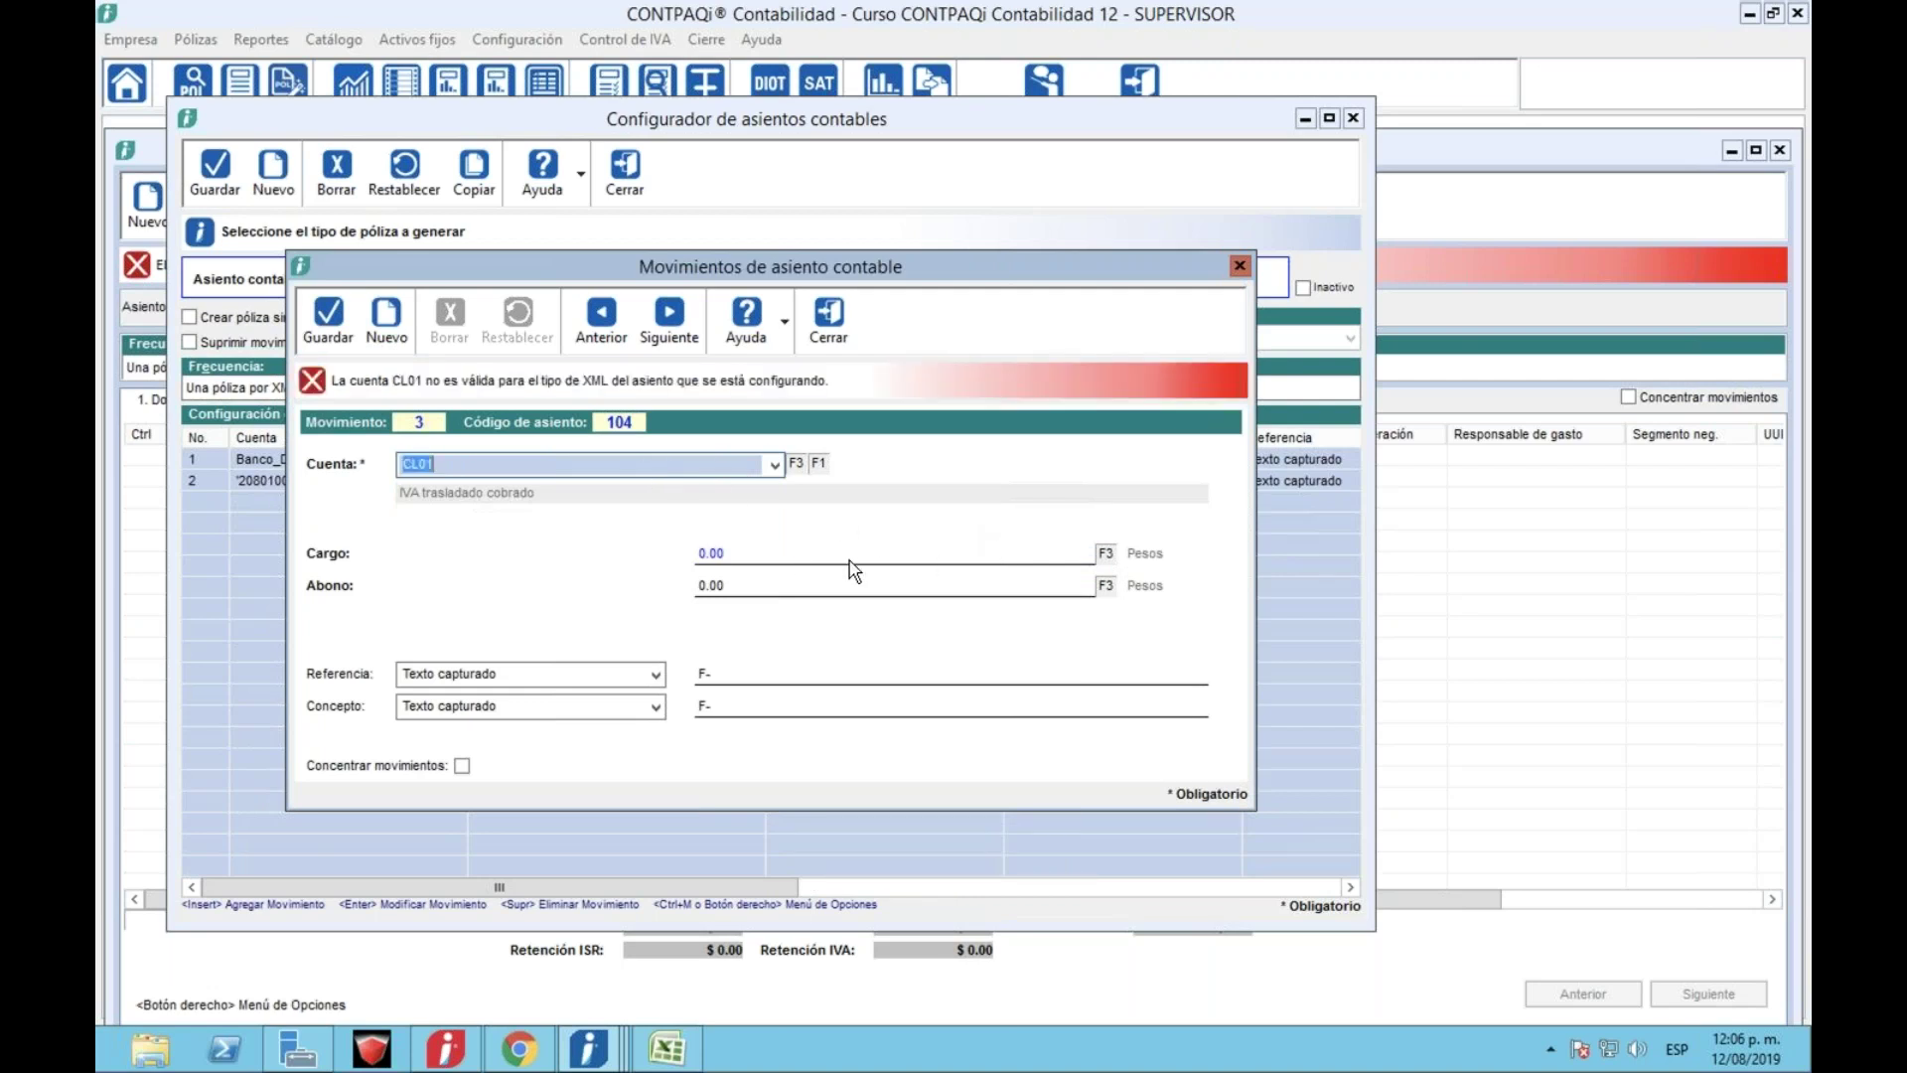
click(473, 467)
drag(570, 260, 531, 449)
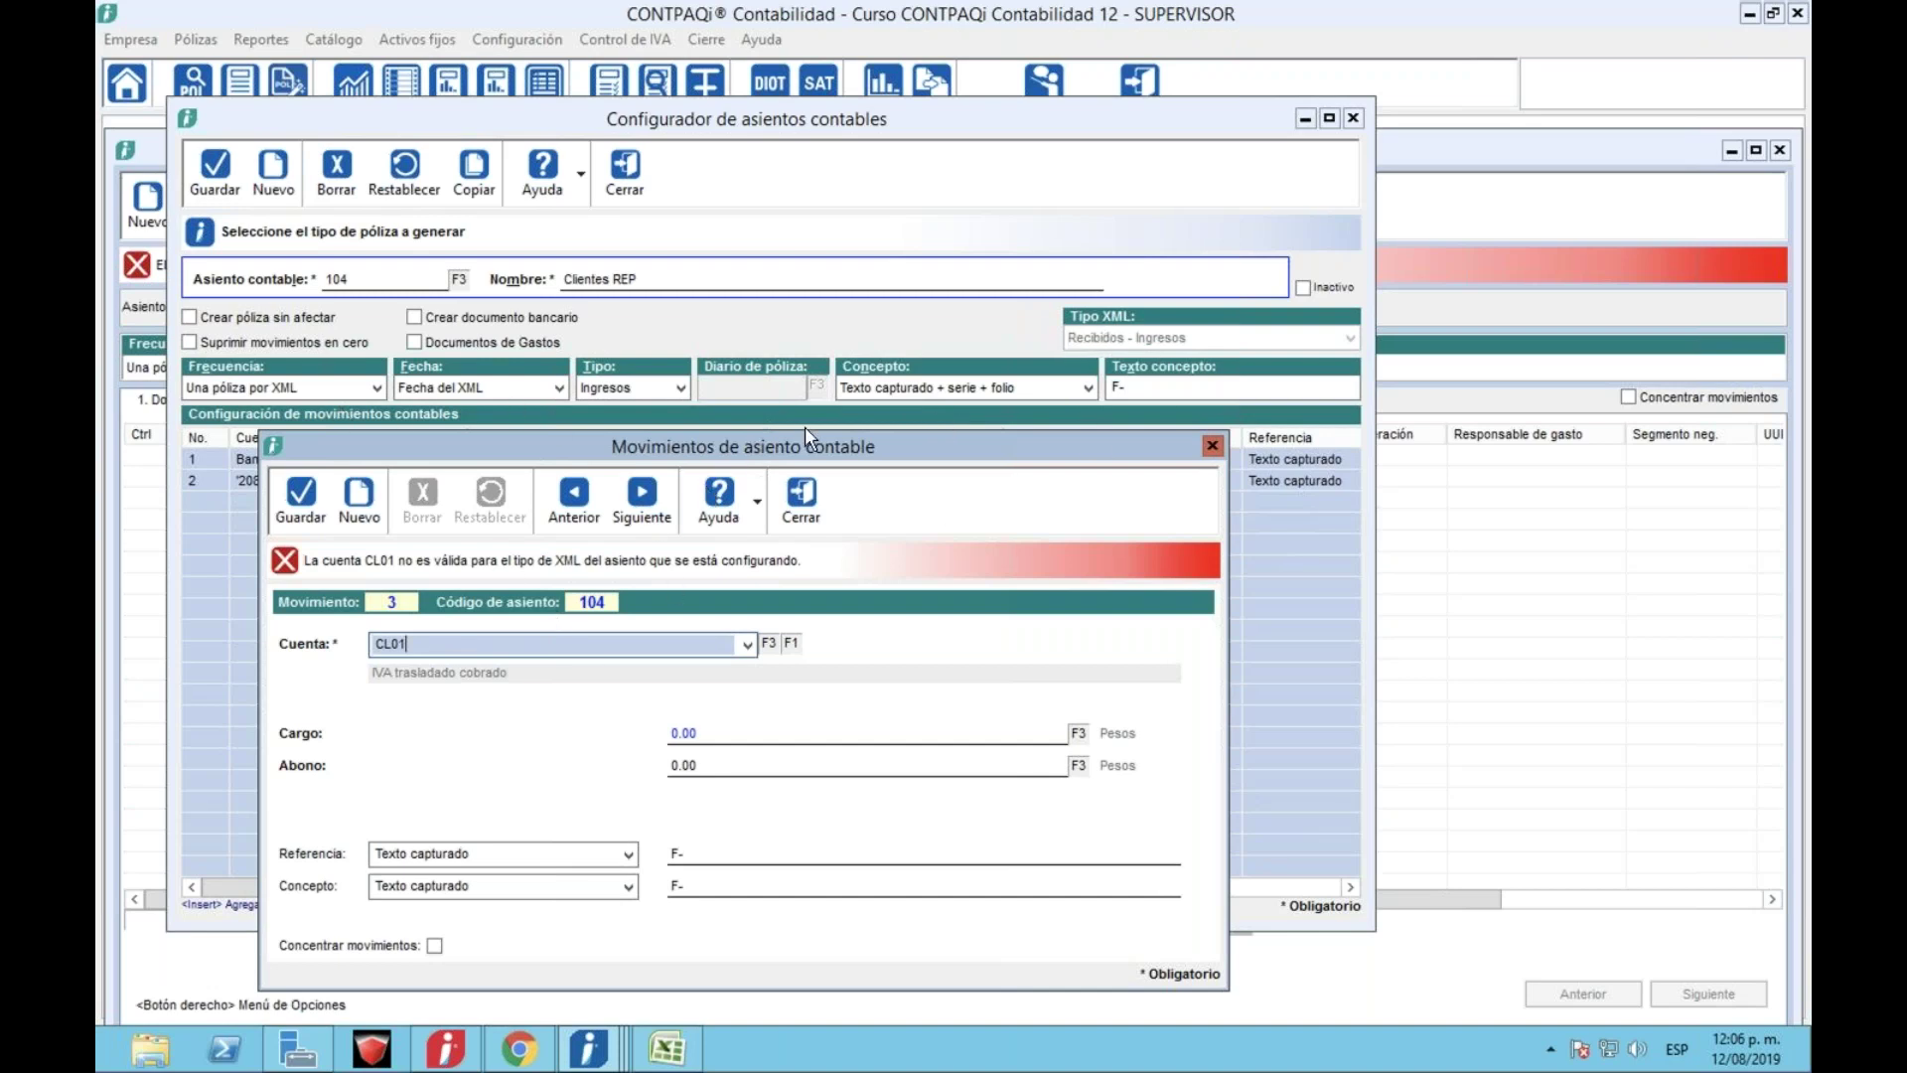
drag(845, 445, 963, 443)
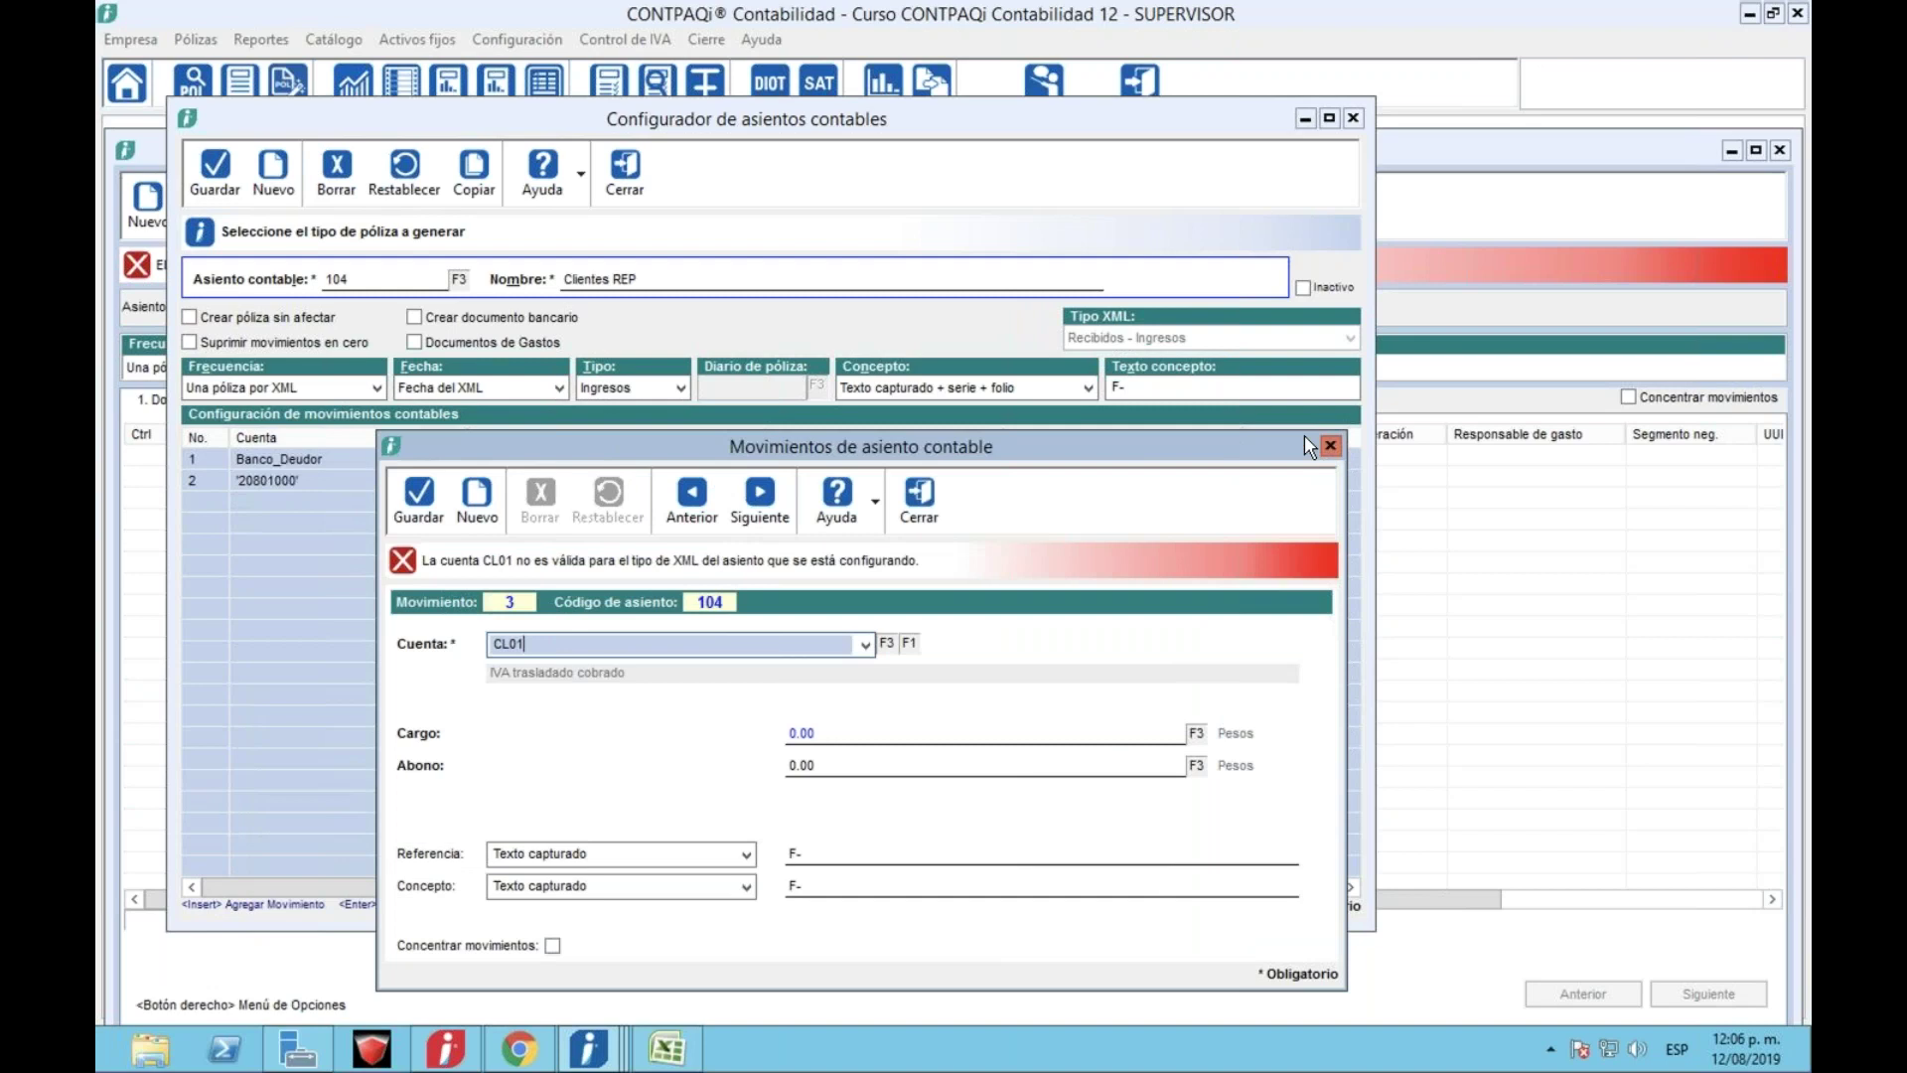
click(1329, 446)
Rename asiento 104 from 'Clientes REP' to 'Proveedor REP', correcting the typos.
text(Proveedo)
key(BackSpace)
key(BackSpace)
key(BackSpace)
key(BackSpace)
key(BackSpace)
key(BackSpace)
key(BackSpace)
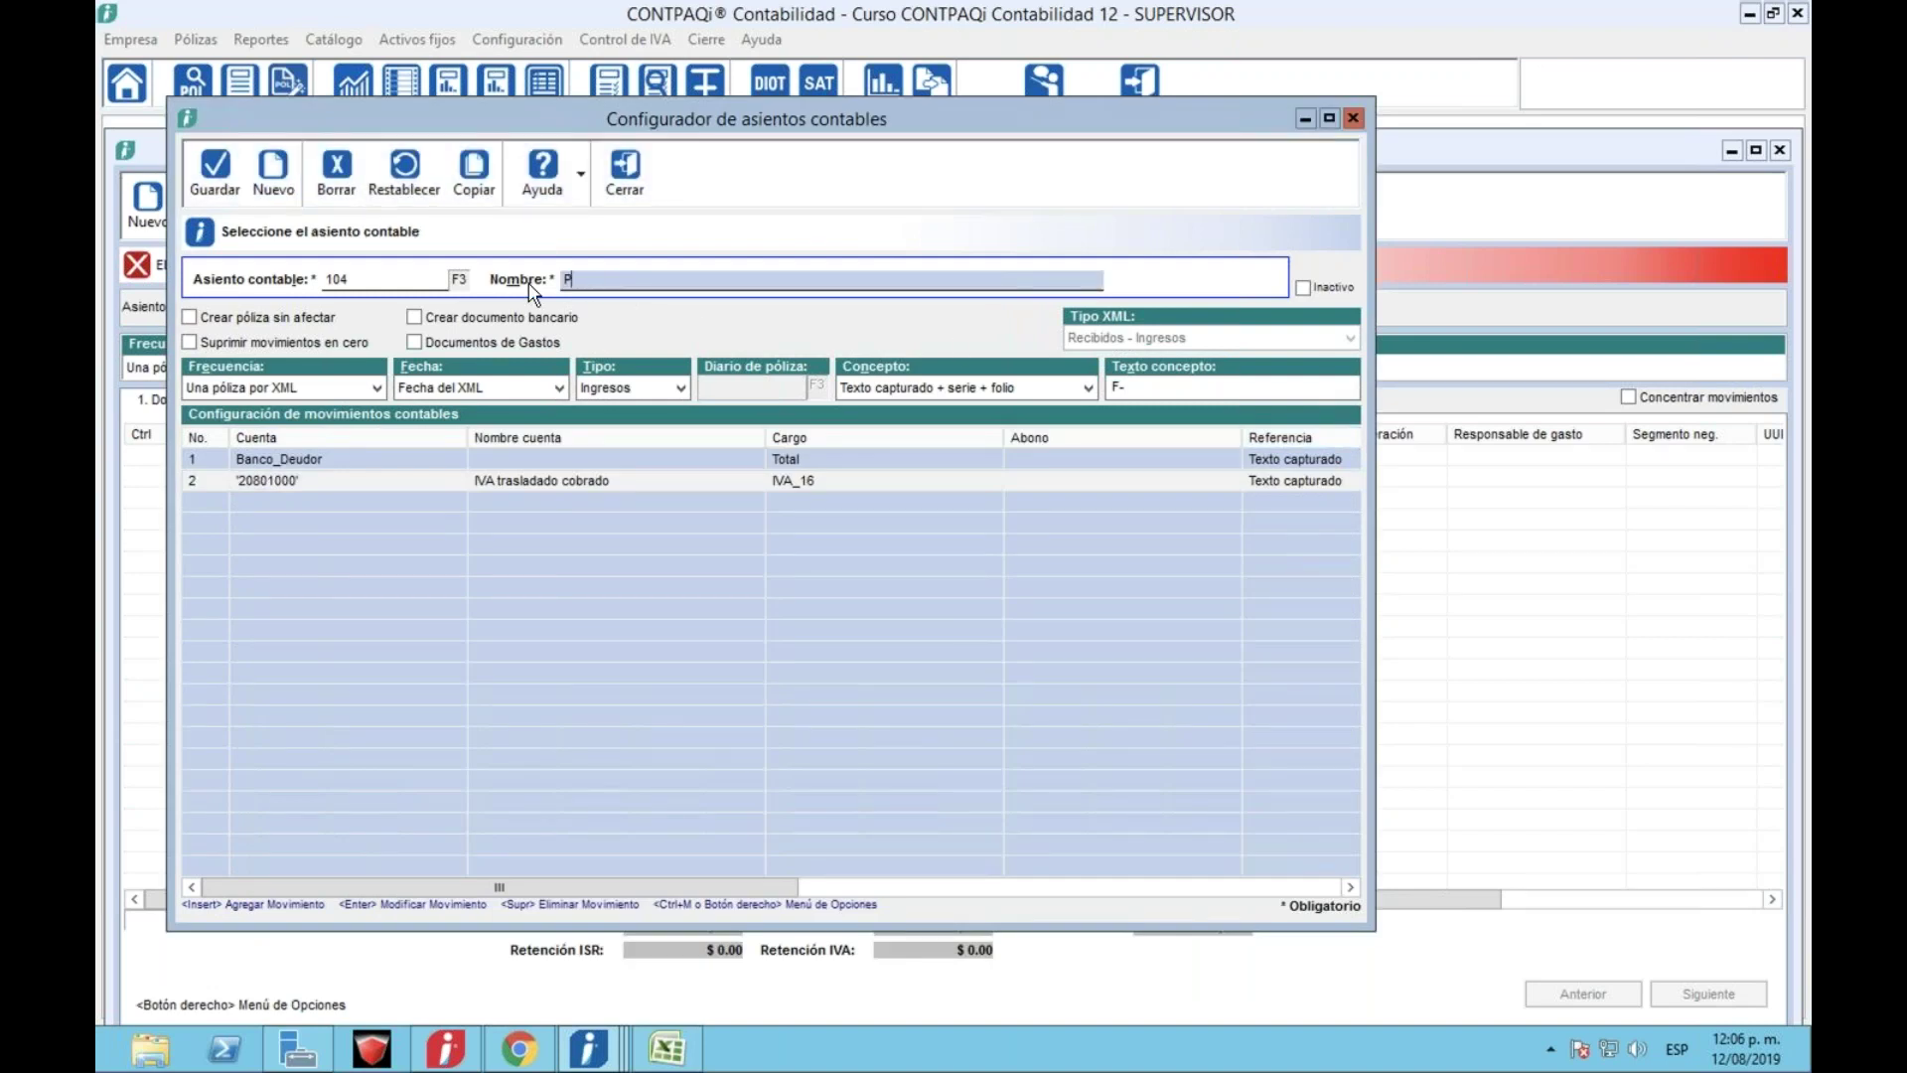
text(aroveedor REP)
mouse_move(1182, 302)
mouse_down()
mouse_move(1003, 327)
mouse_move(1152, 348)
mouse_move(1167, 295)
mouse_up()
key(Left)
key(Left)
key(Left)
key(Left)
key(Left)
key(Left)
key(Left)
key(Left)
key(Left)
key(Left)
key(BackSpace)
key(BackSpace)
key(BackSpace)
text(R)
key(BackSpace)
text(ro)
click(316, 459)
Change movement 2's account to 11801000 IVA acreditable pagado, found by searching 'iva'.
double_click(544, 477)
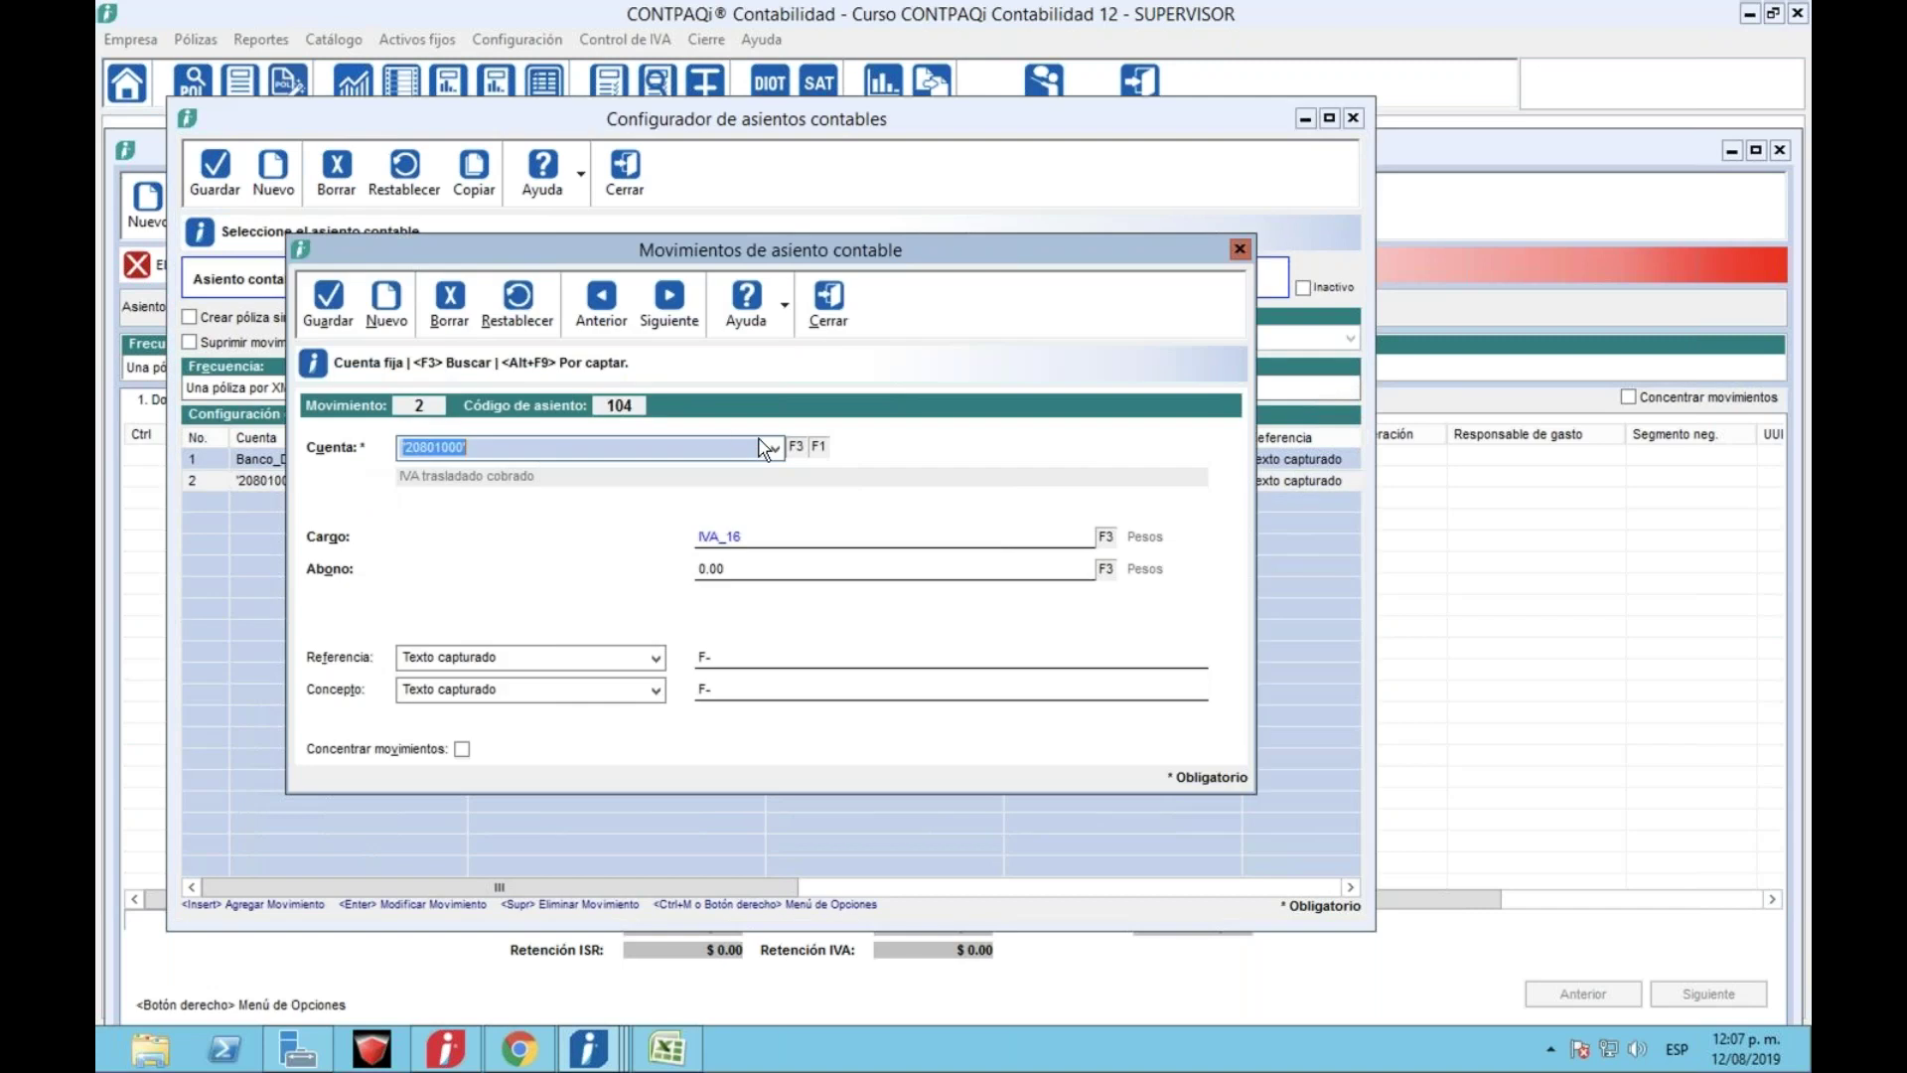
click(775, 448)
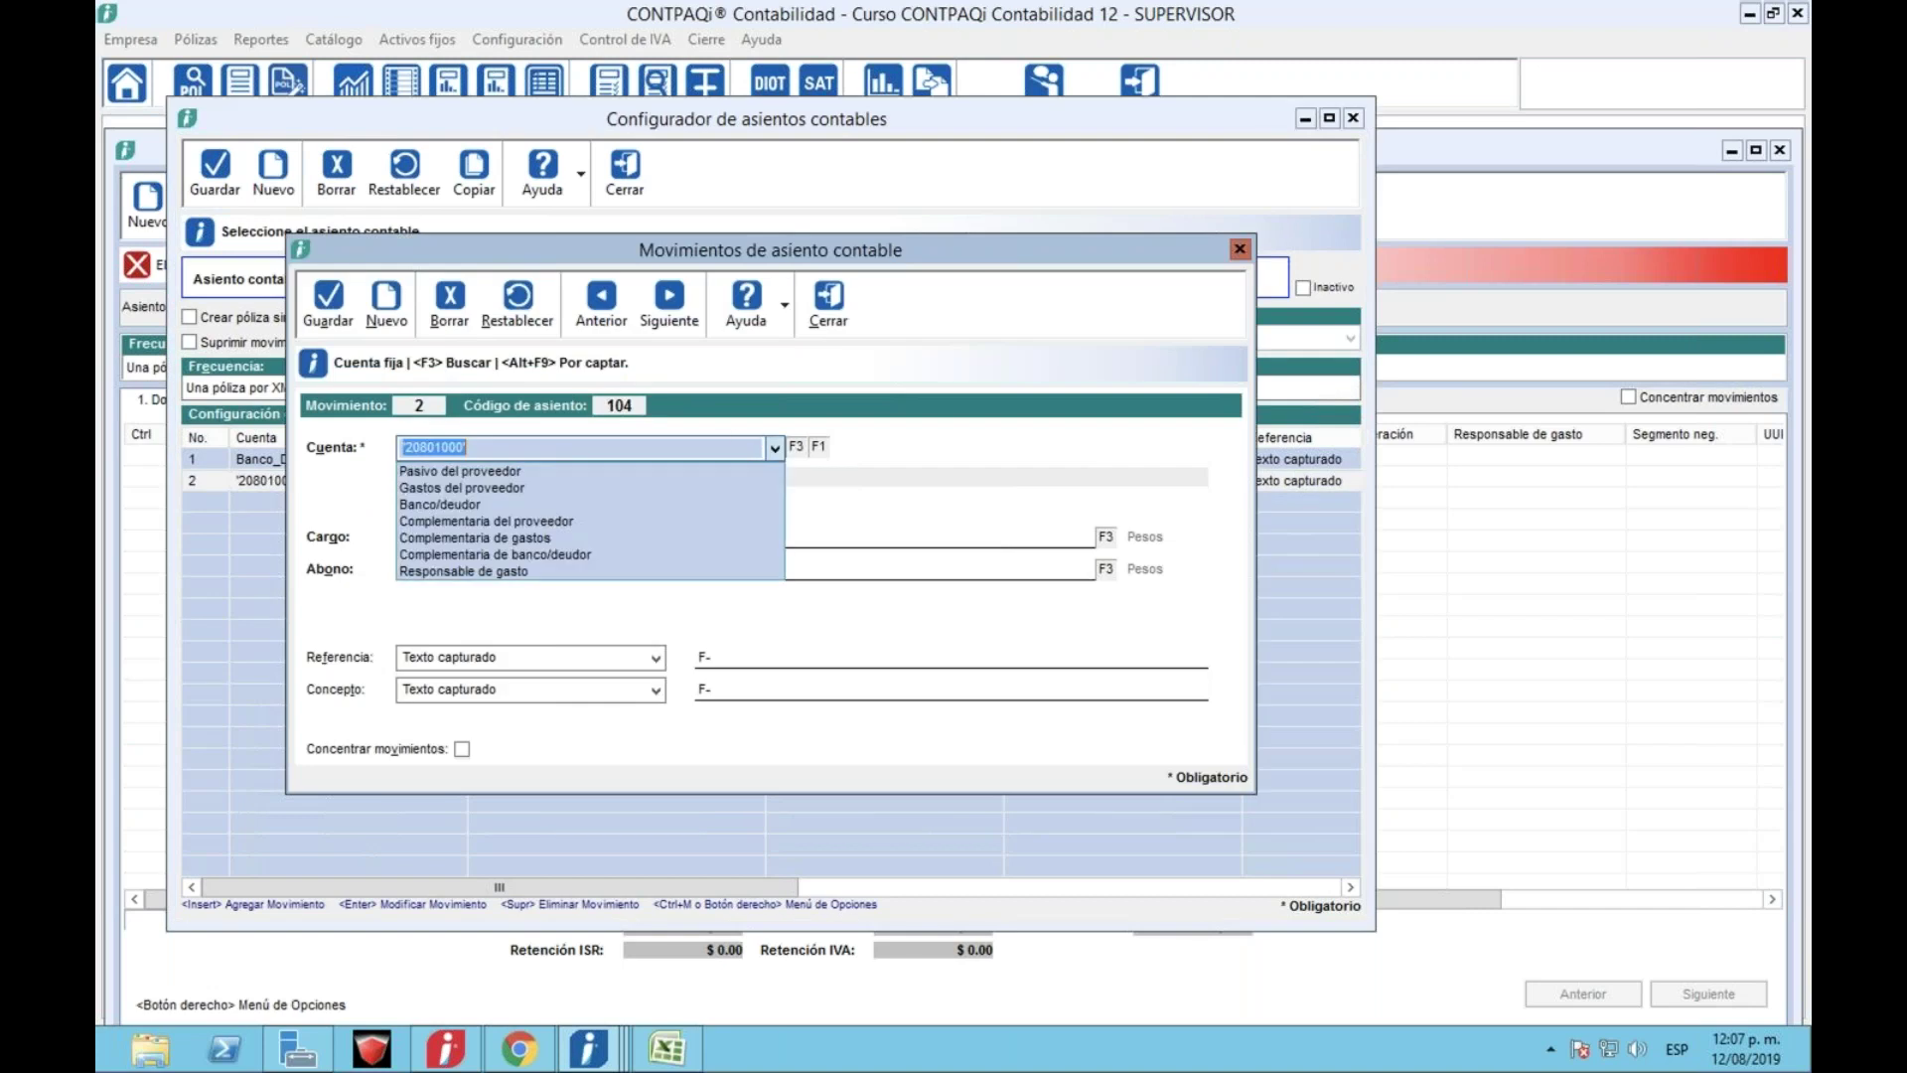
click(775, 448)
click(796, 447)
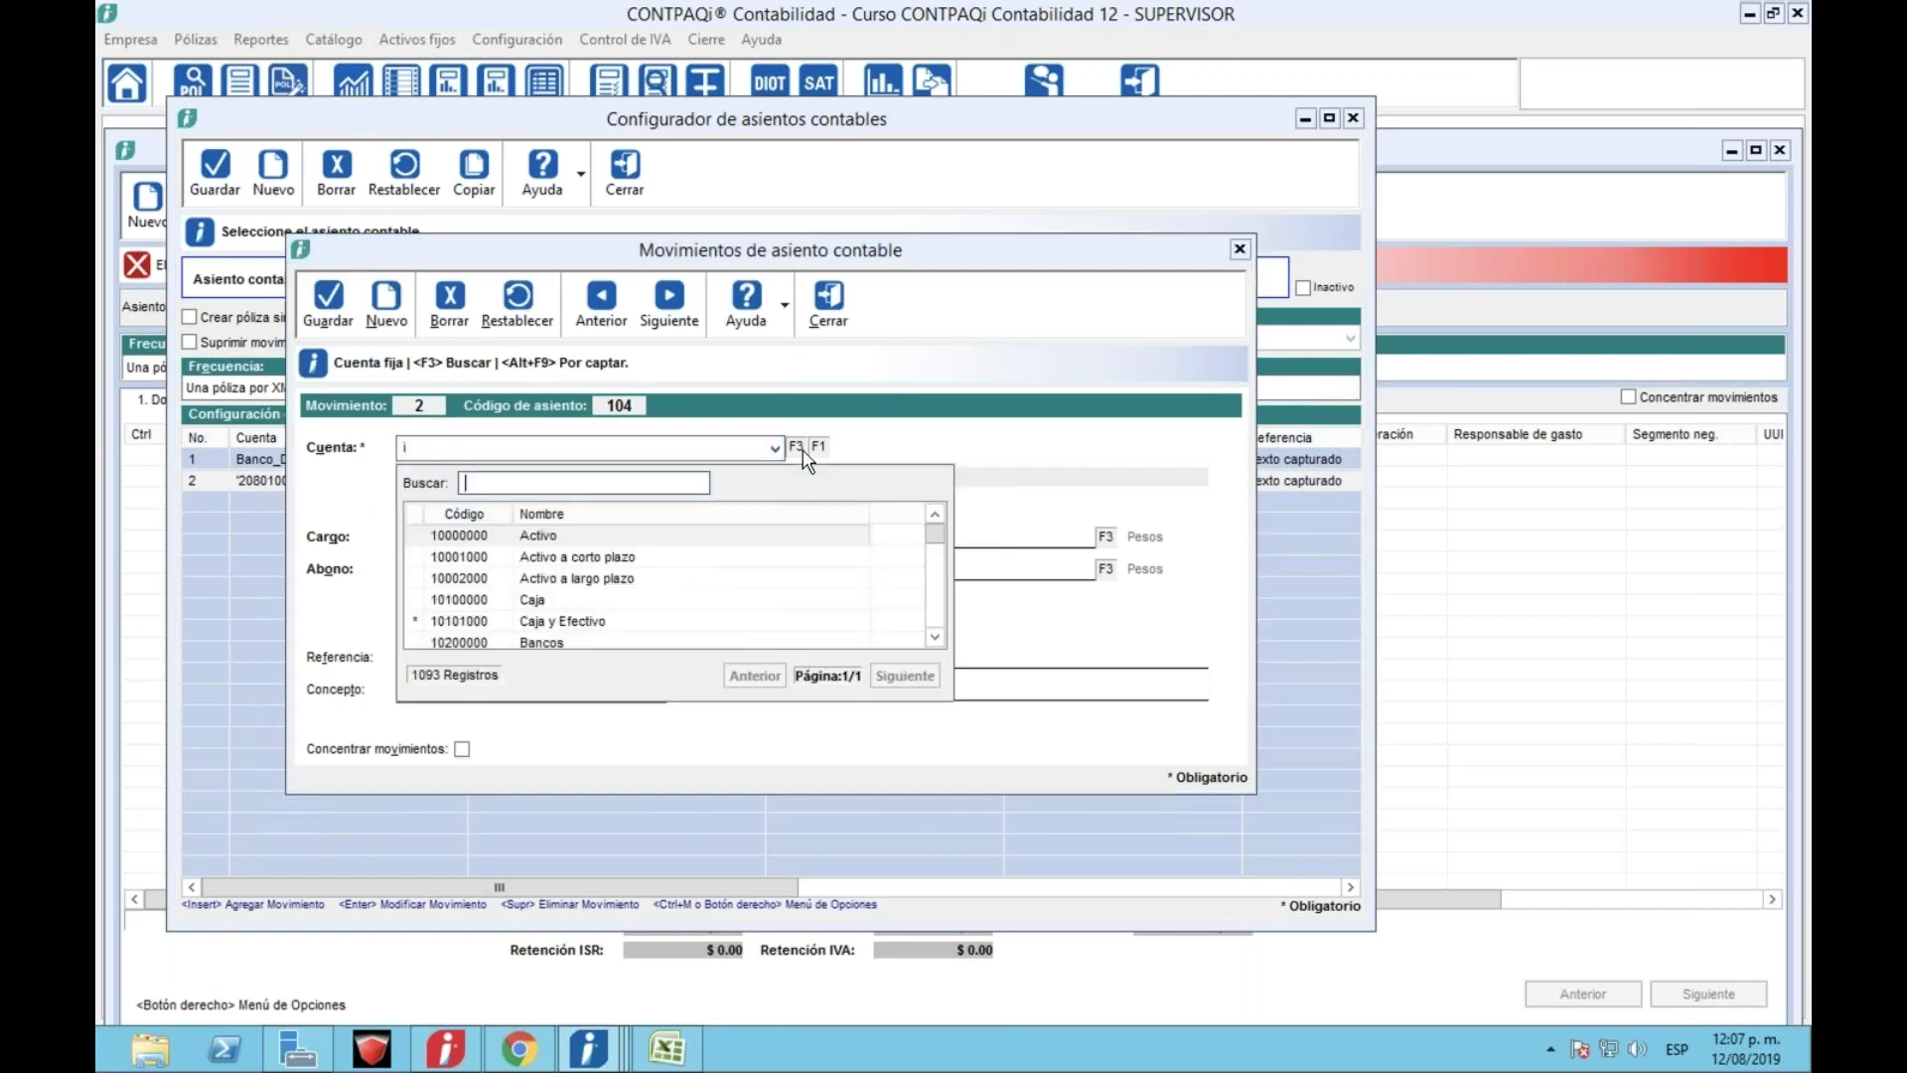
text(119)
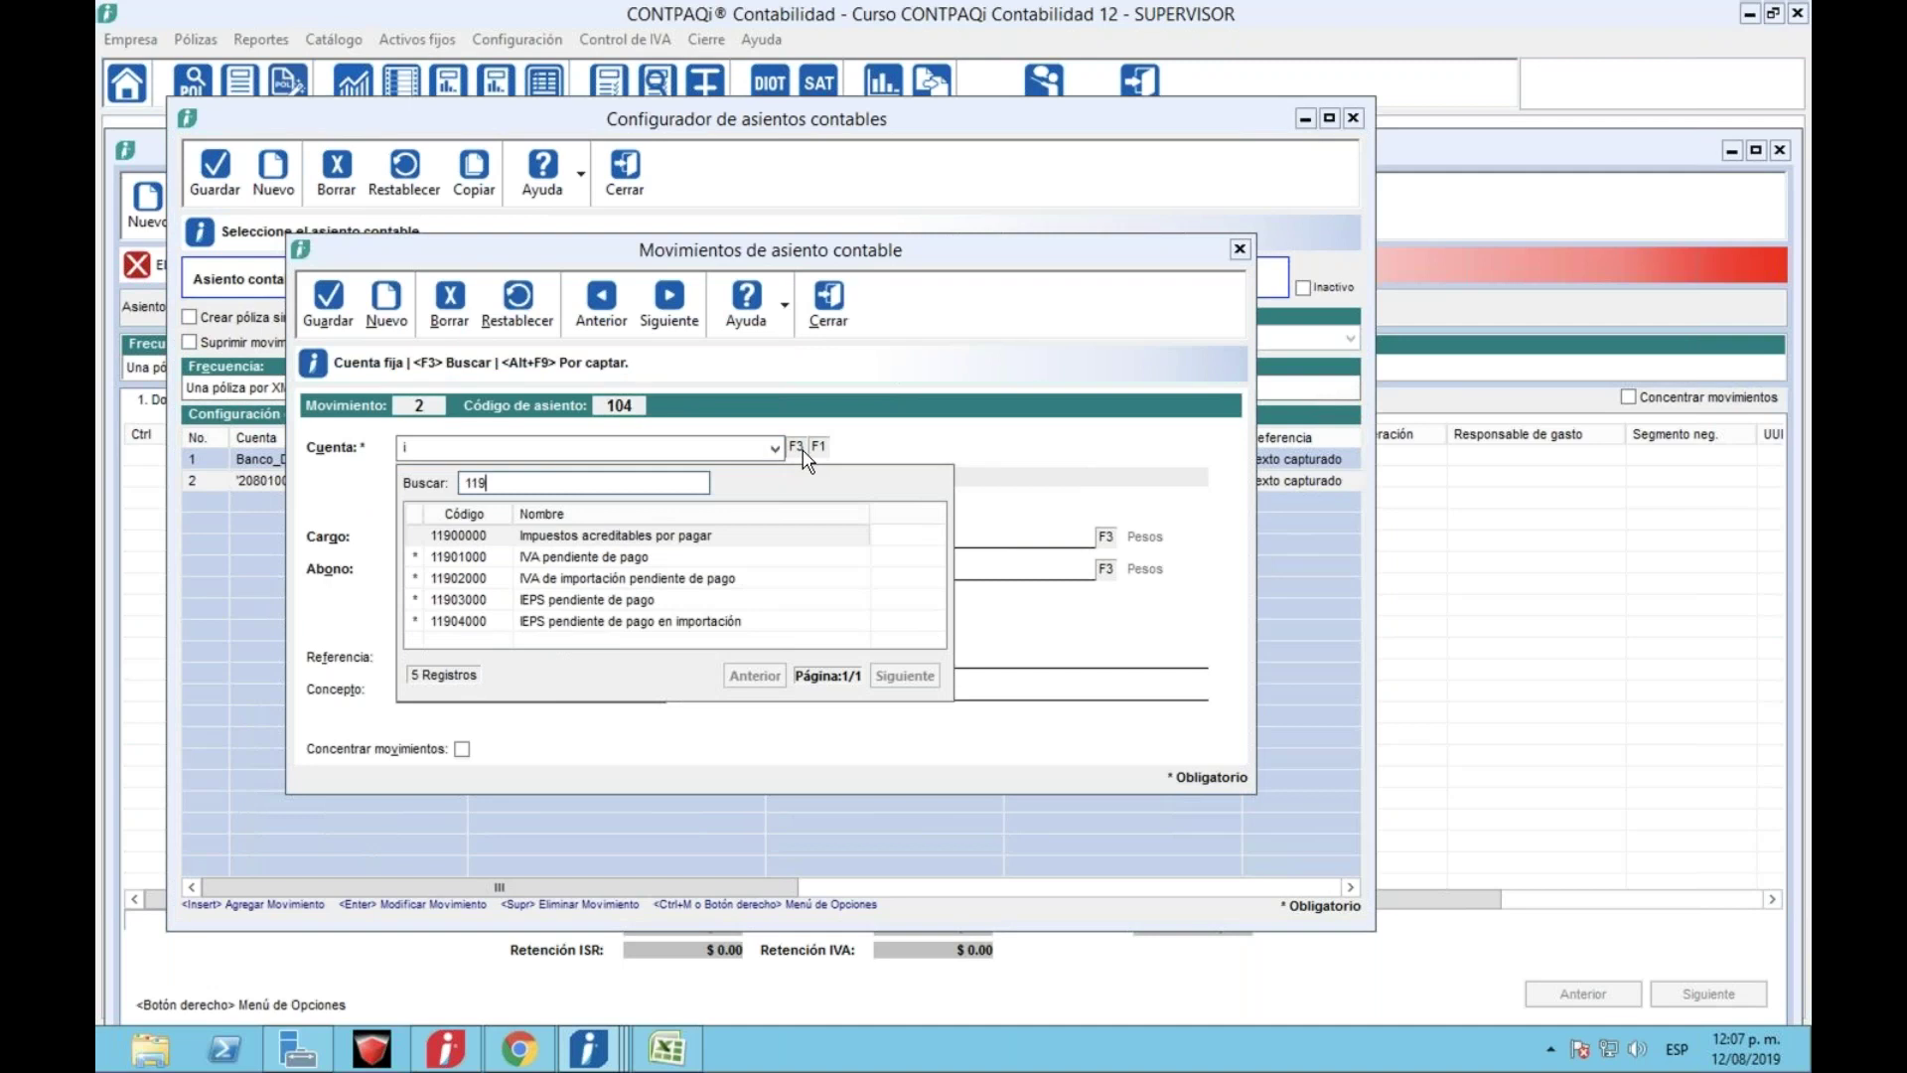
key(BackSpace)
key(BackSpace)
key(BackSpace)
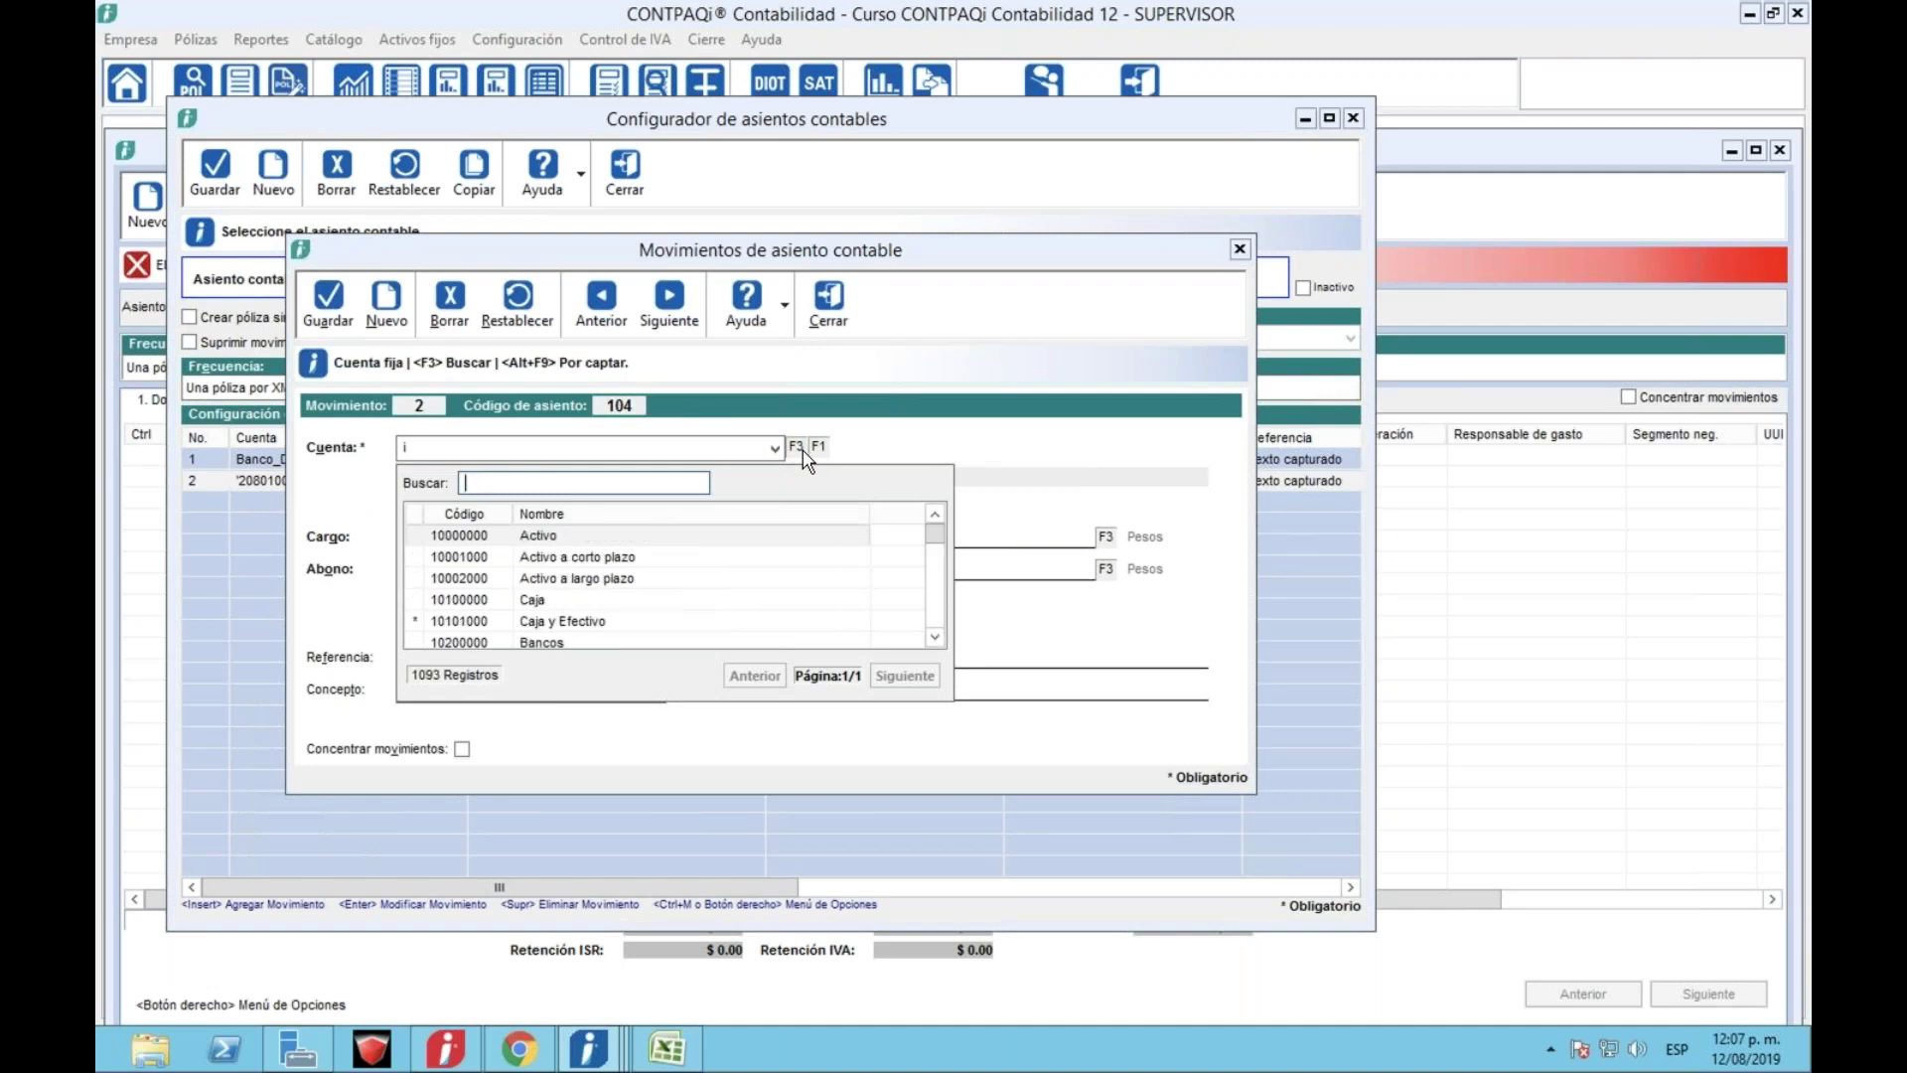
text(iva)
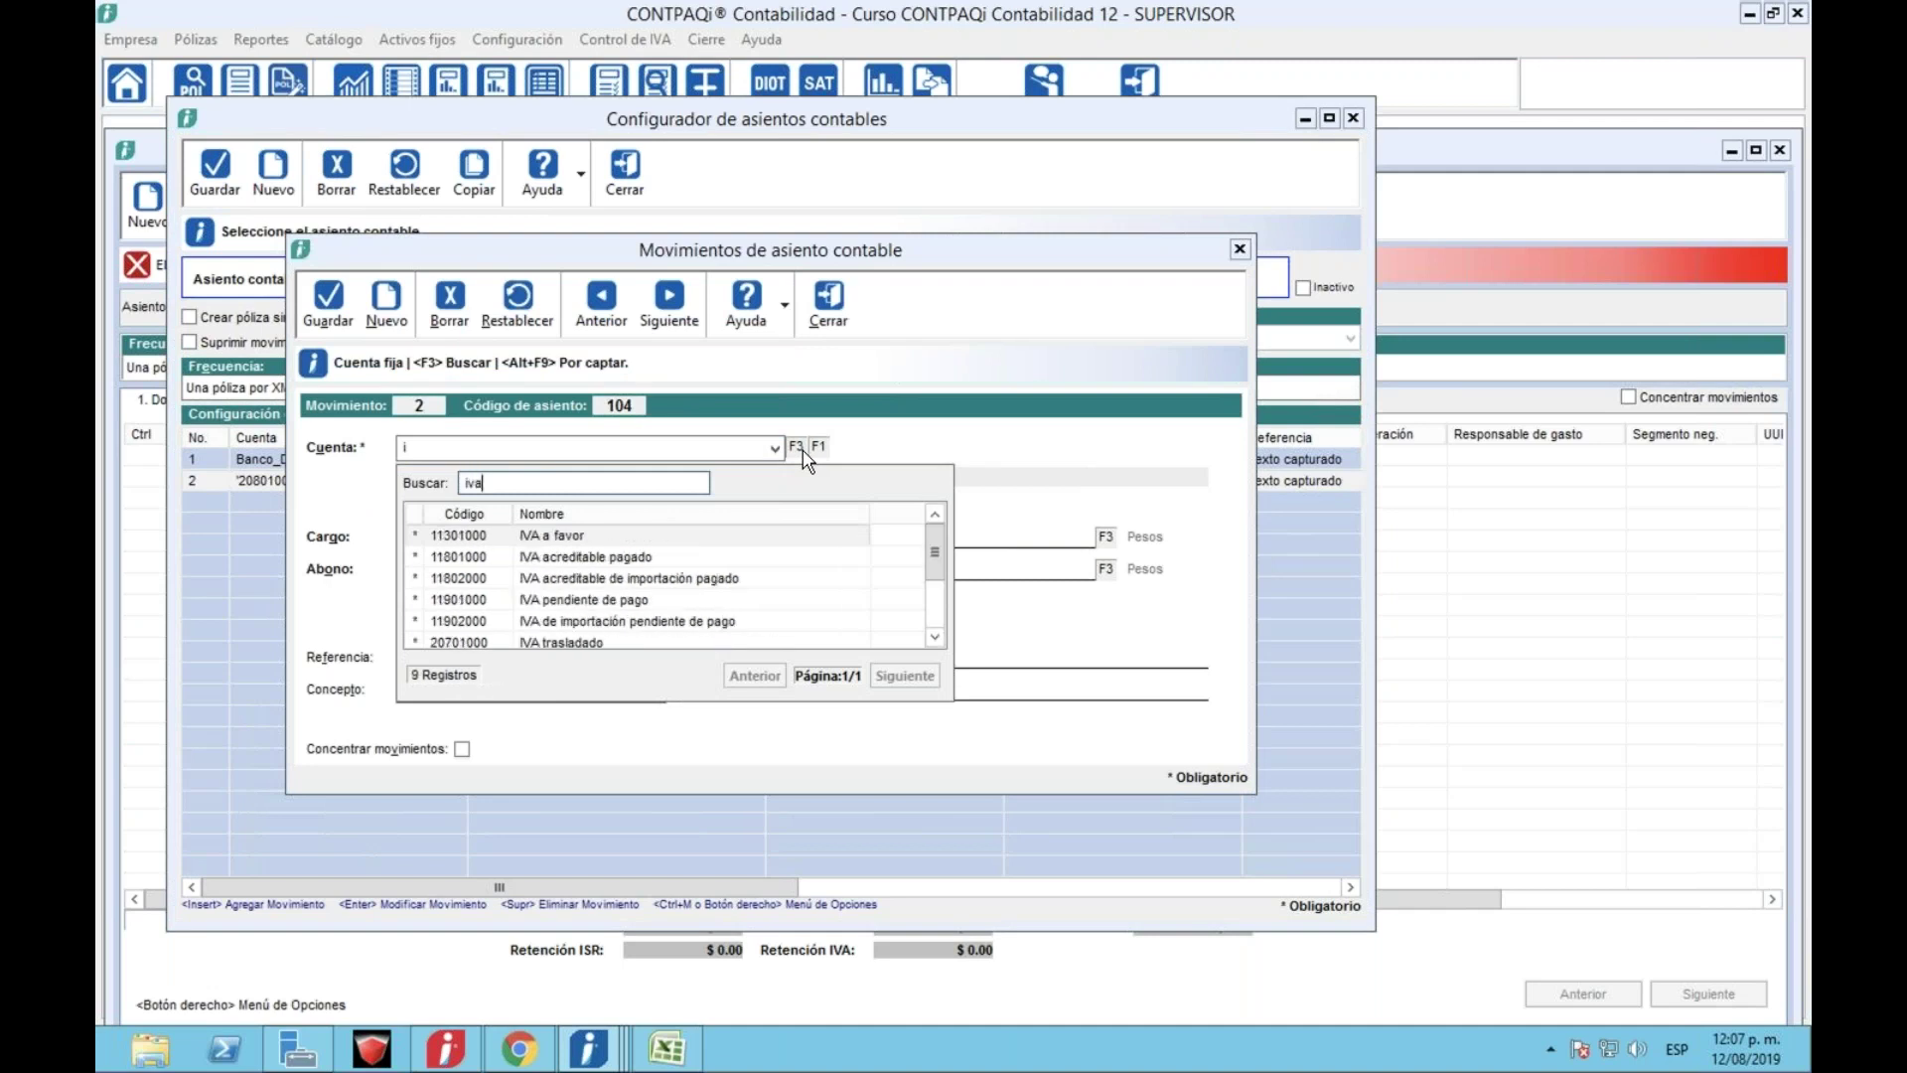
key(Down)
key(Down)
key(Down)
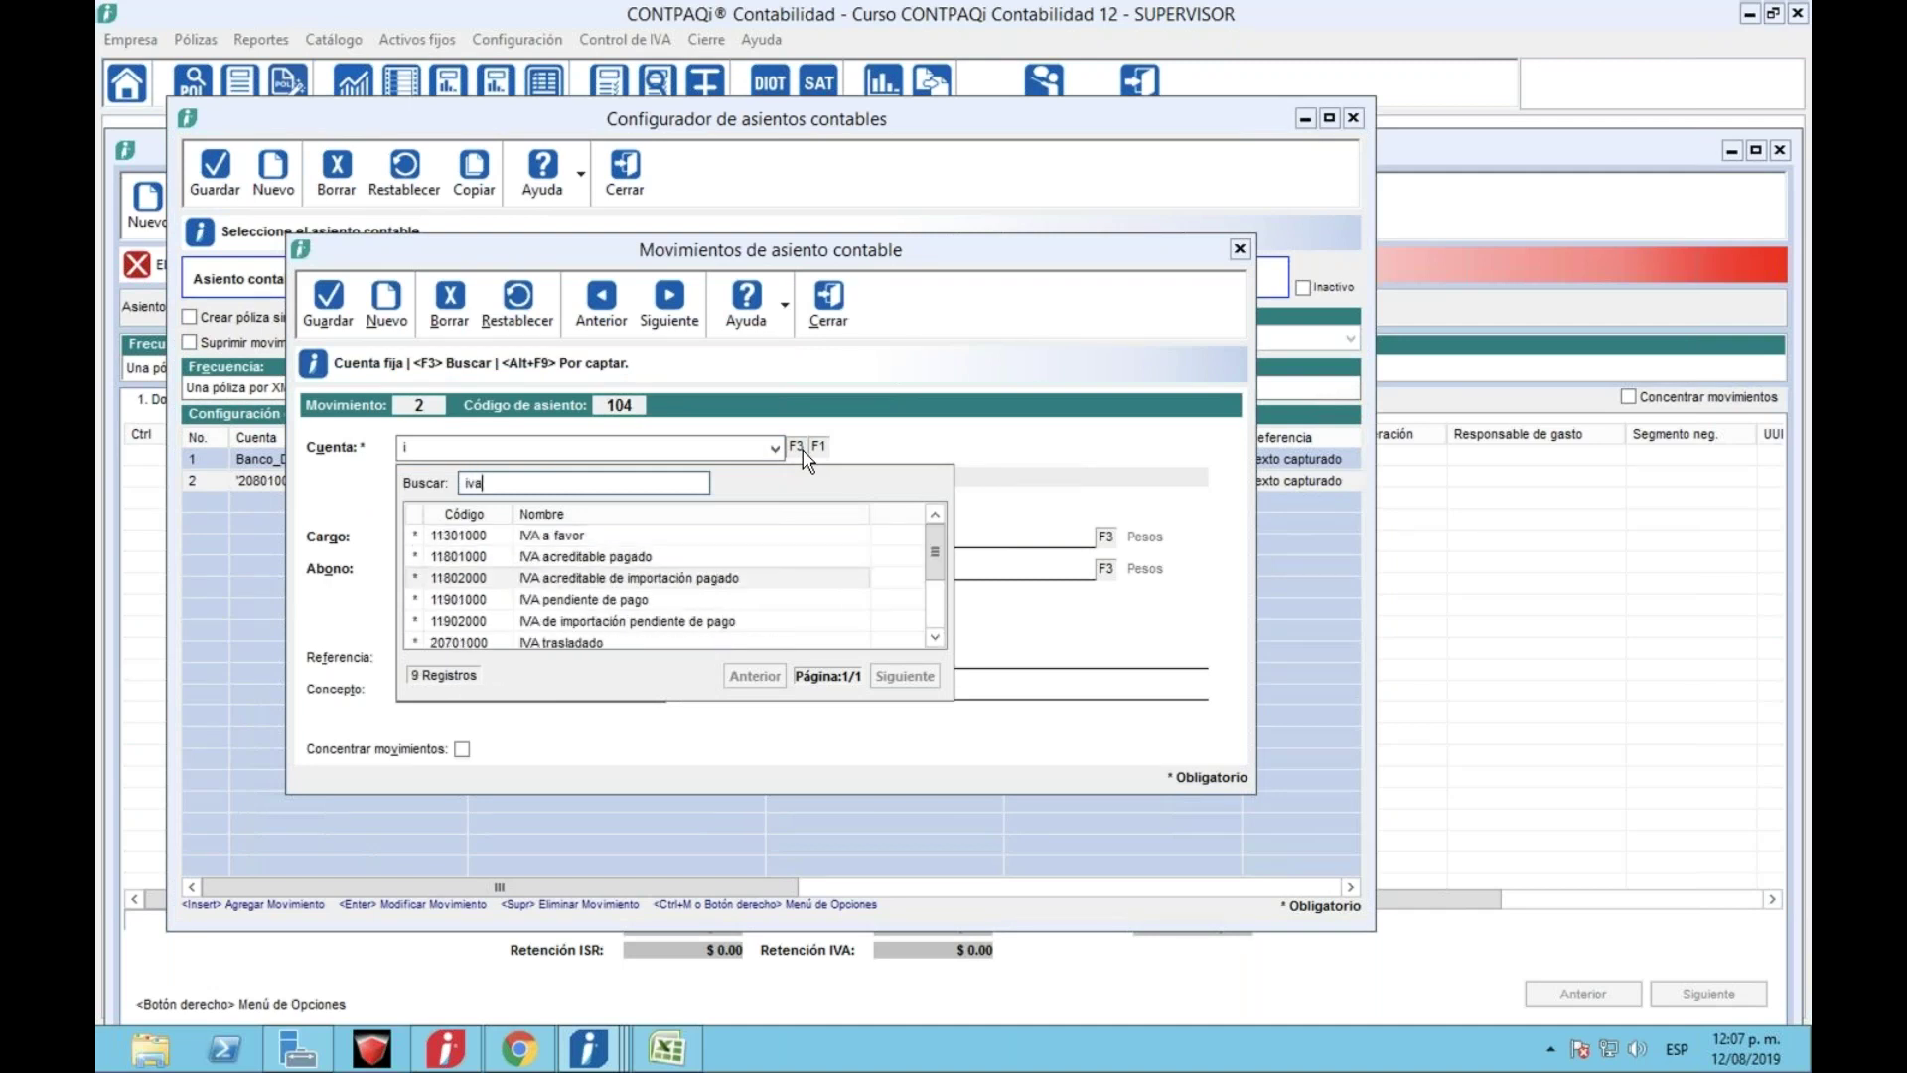
key(Down)
key(Down)
key(Down)
key(Down)
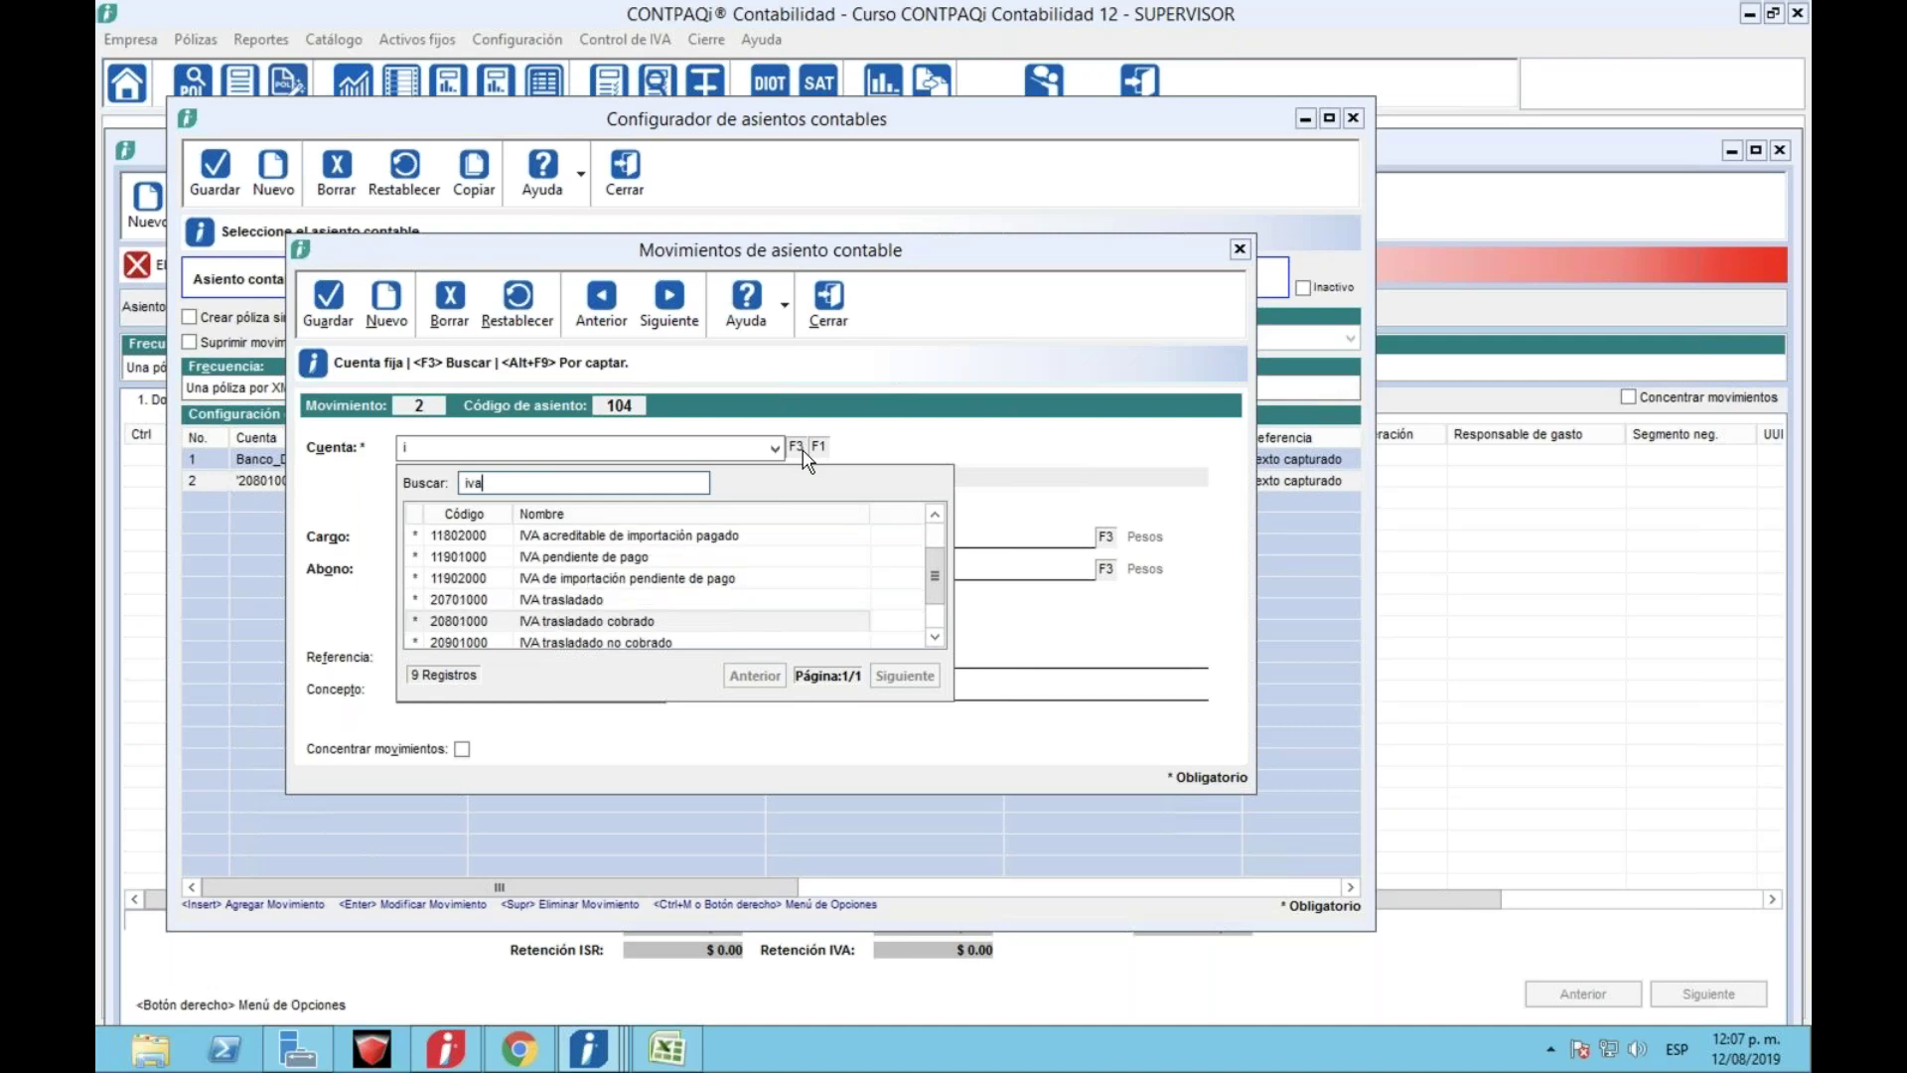
key(Up)
key(Up)
key(Up)
key(Up)
key(Up)
key(Up)
key(Up)
key(Up)
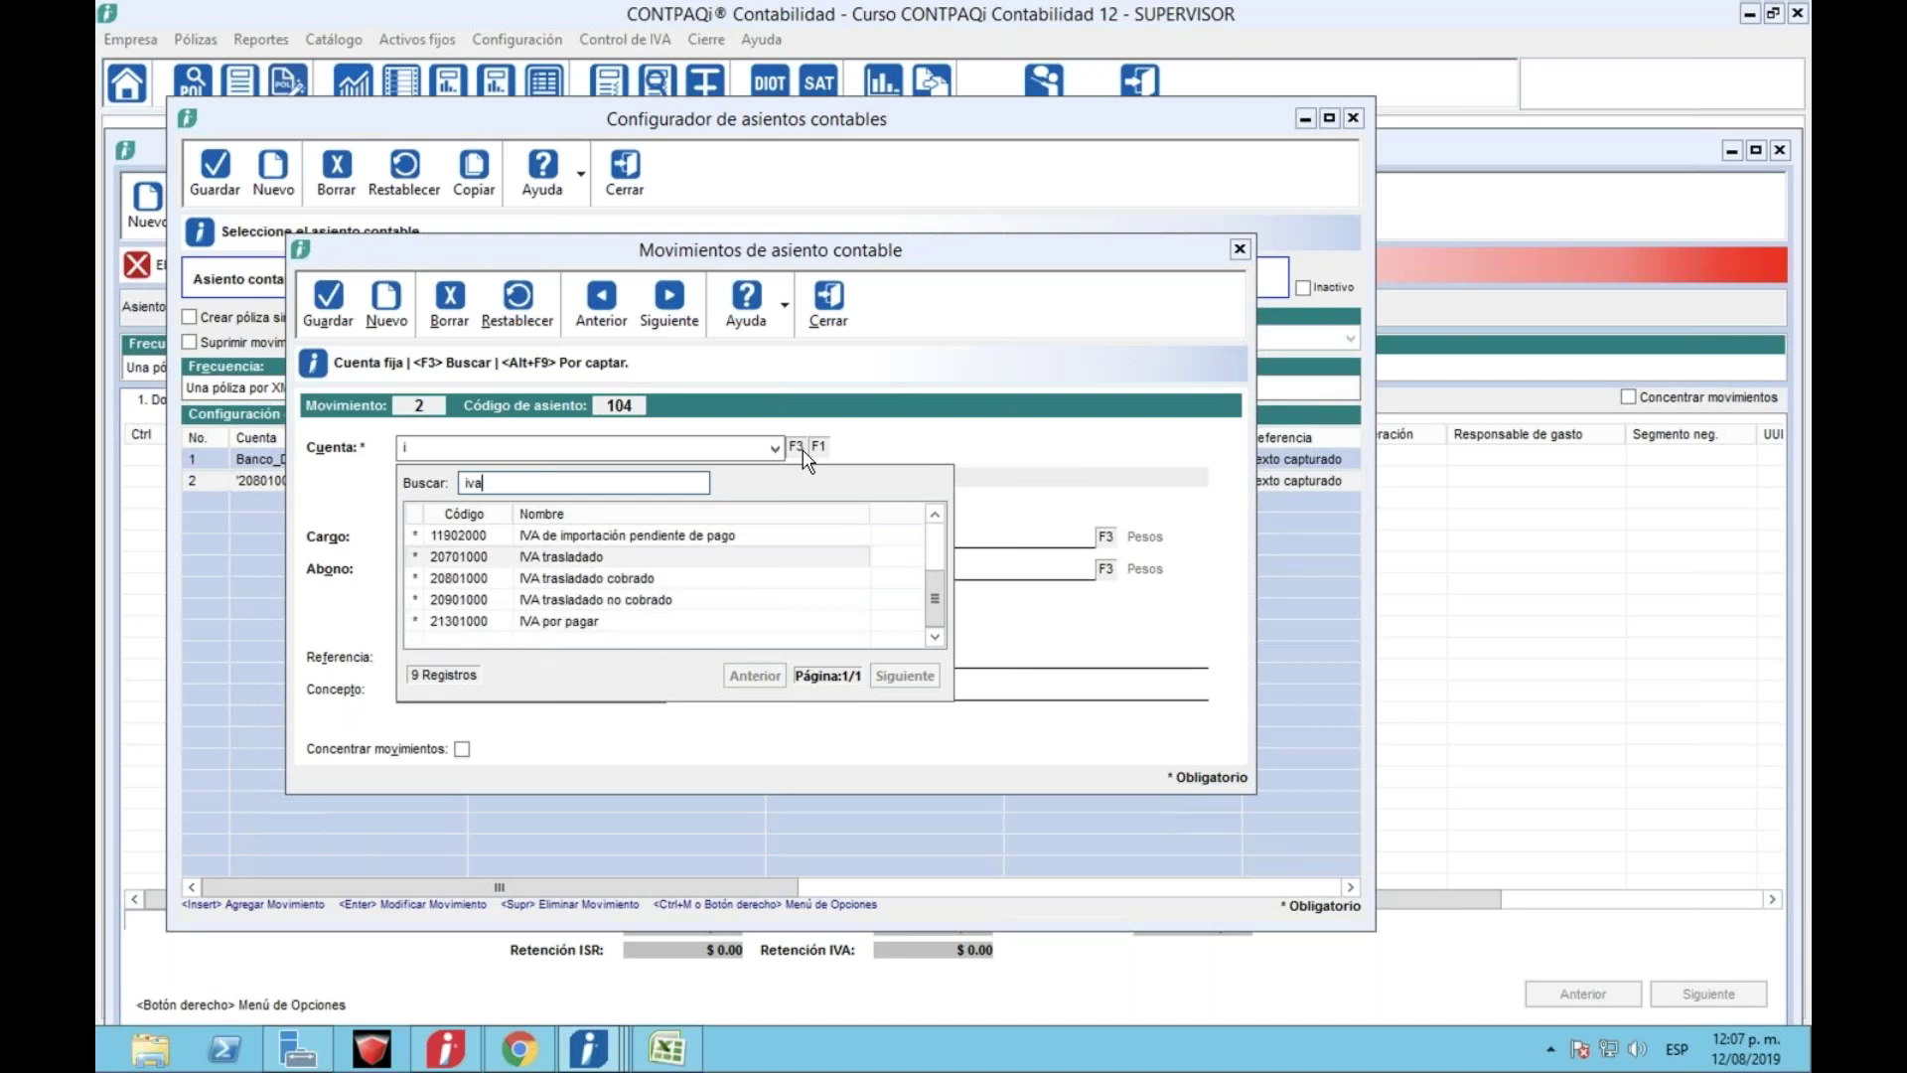
key(Down)
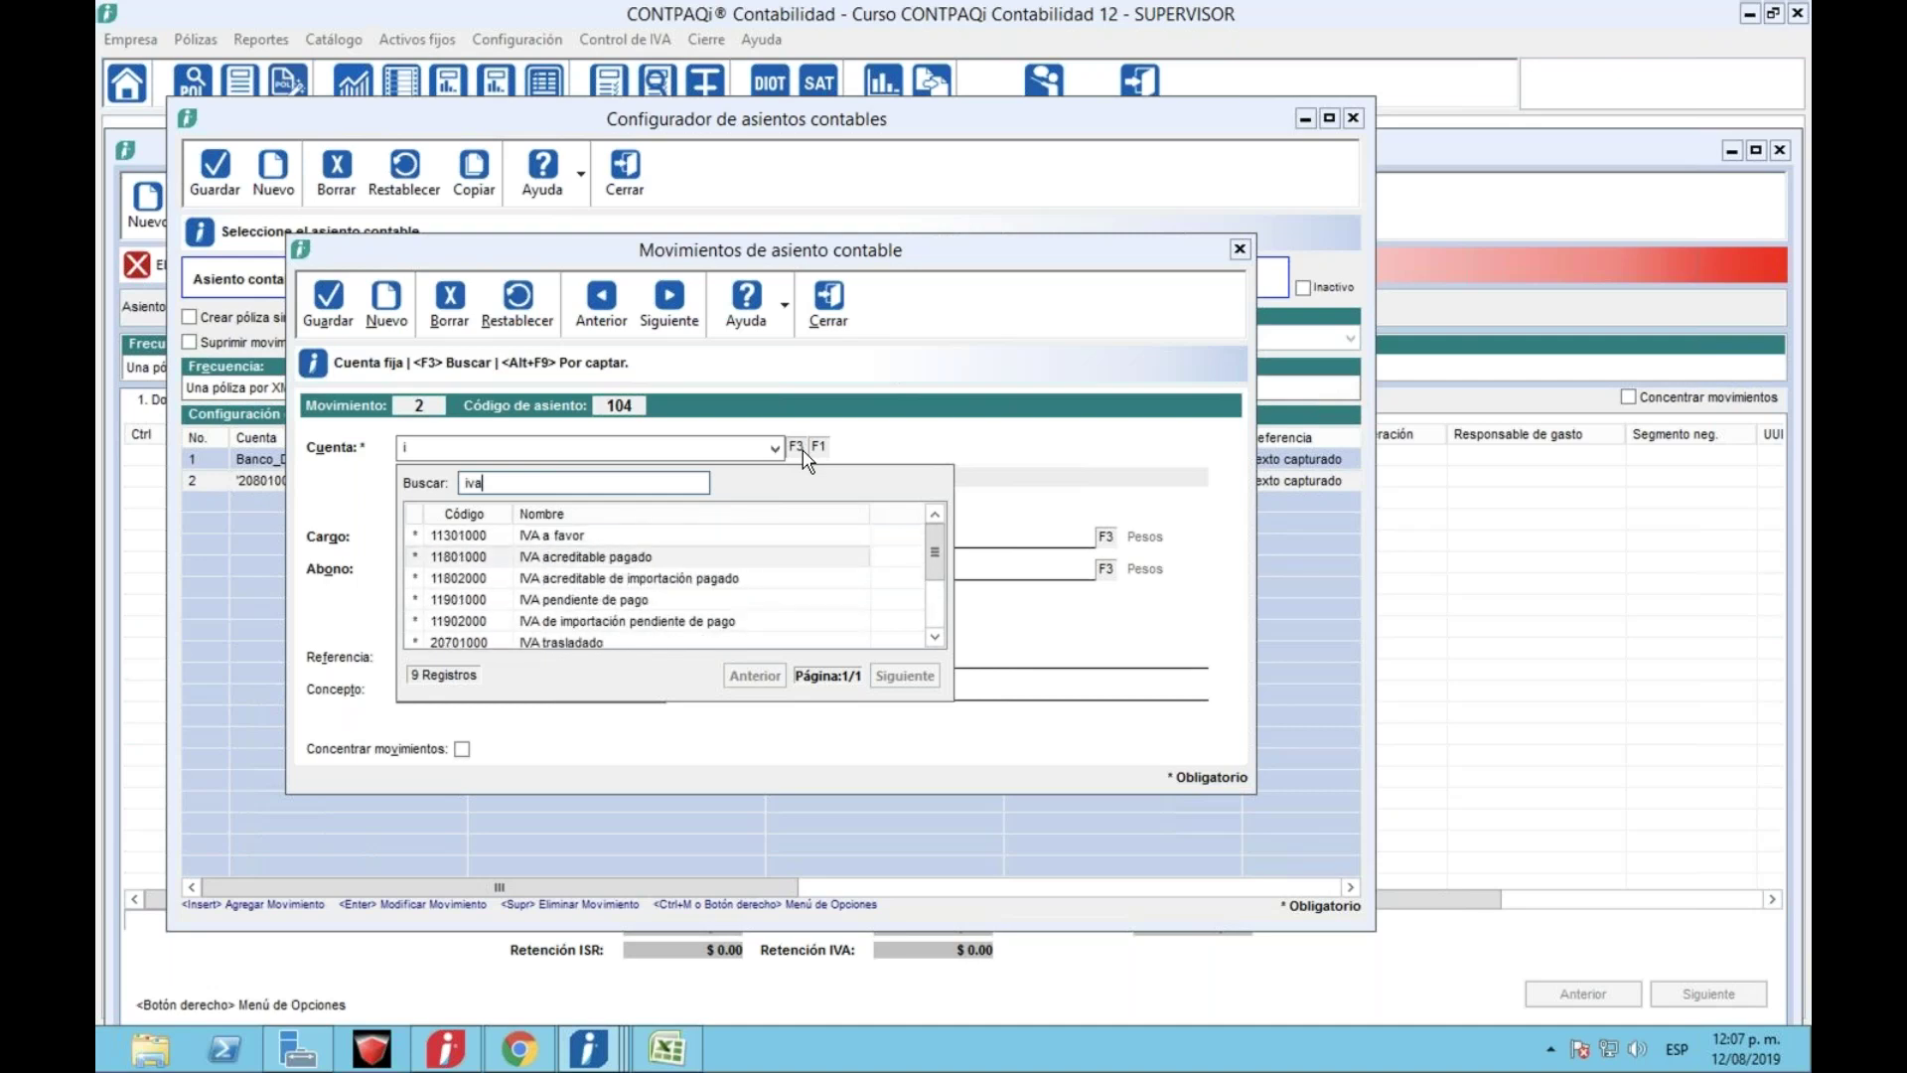
key(Return)
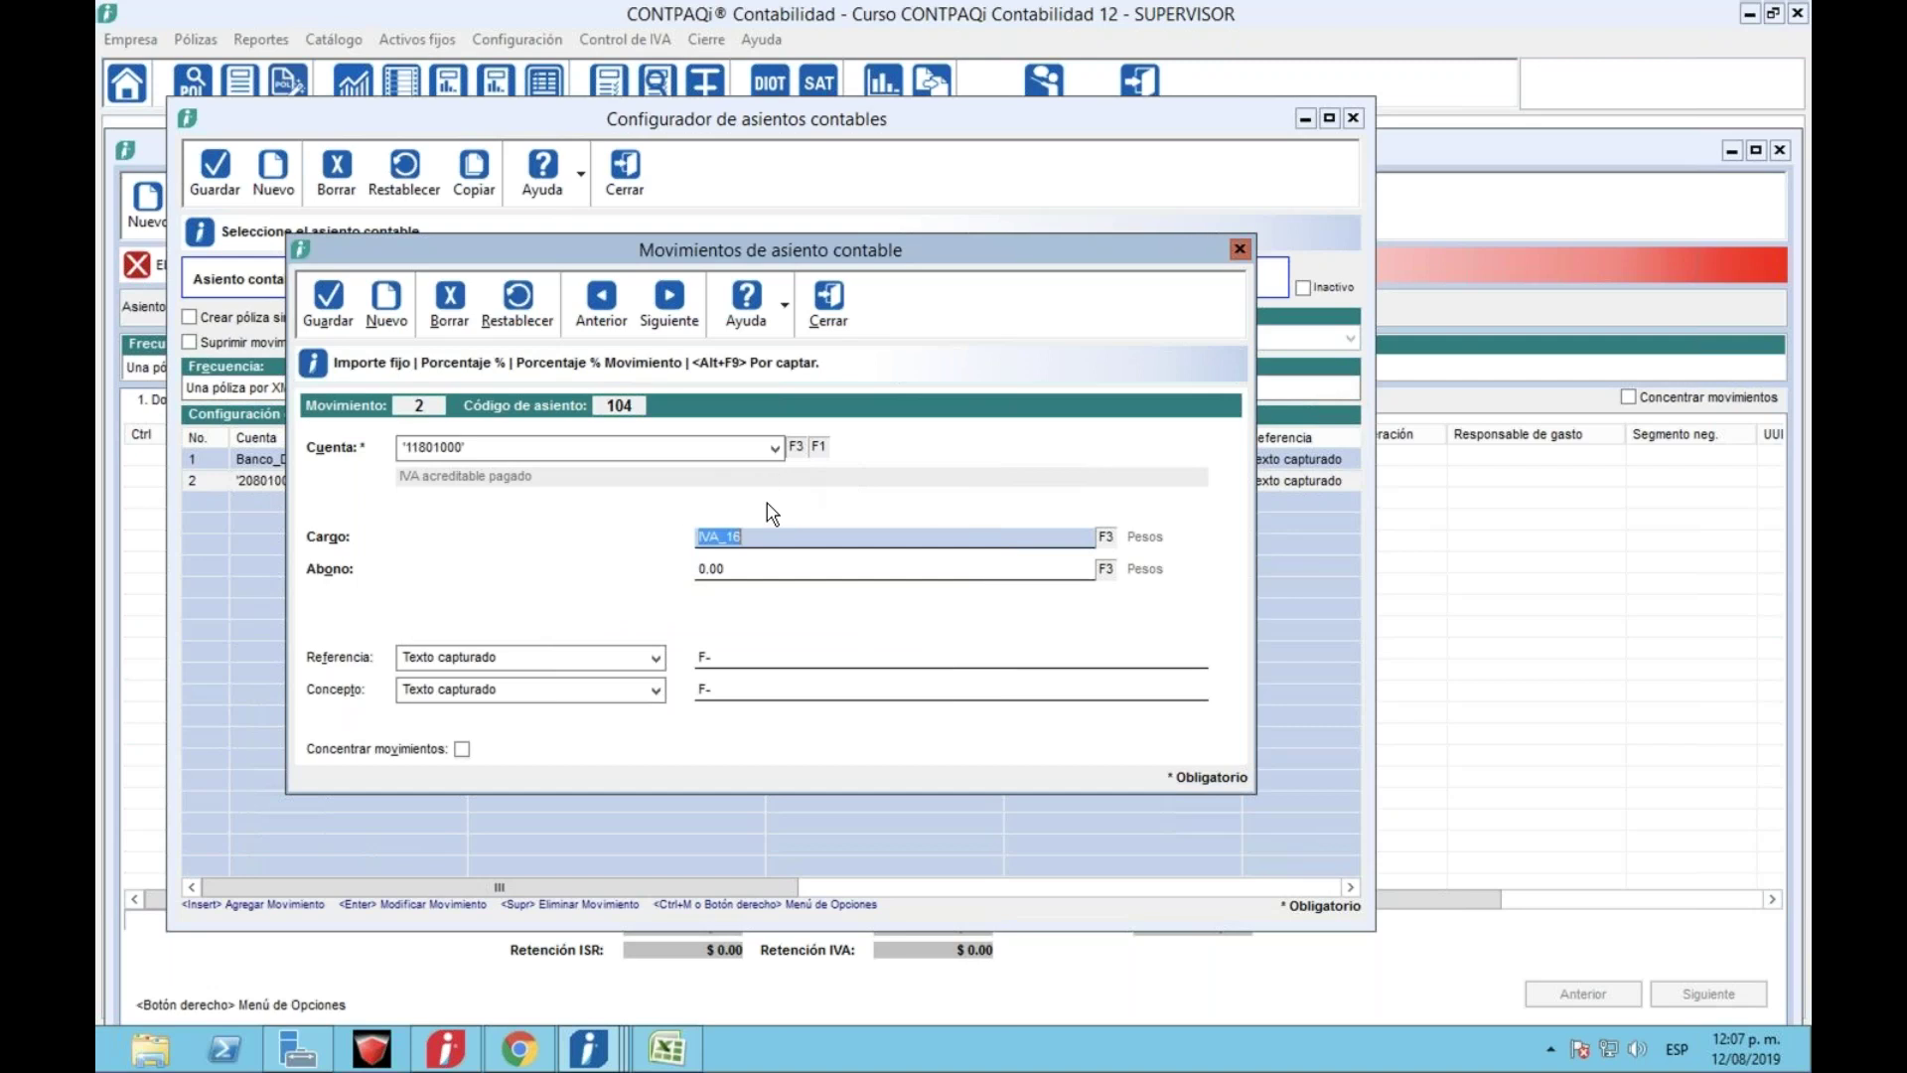
Move IVA_16 from movement 2's Cargo to its Abono and save the movement.
text(x)
click(1104, 568)
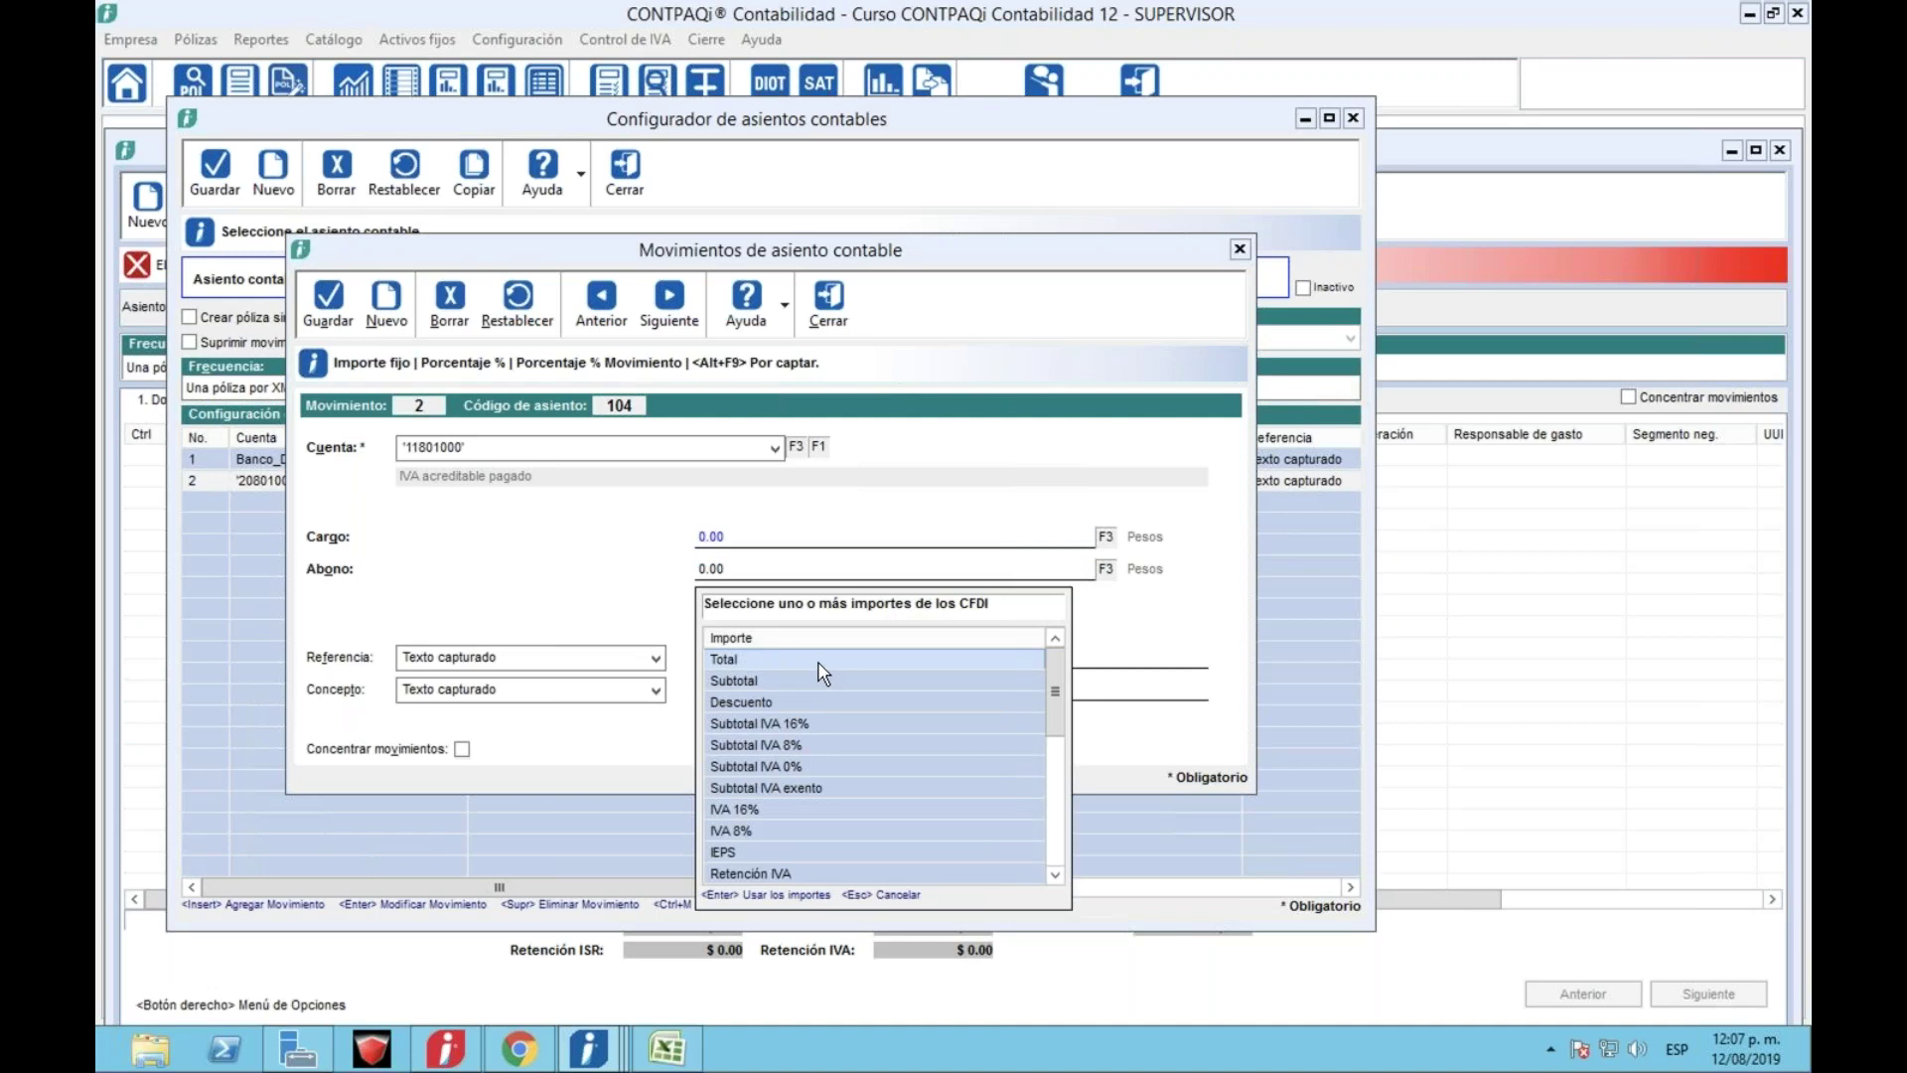
double_click(739, 808)
click(328, 298)
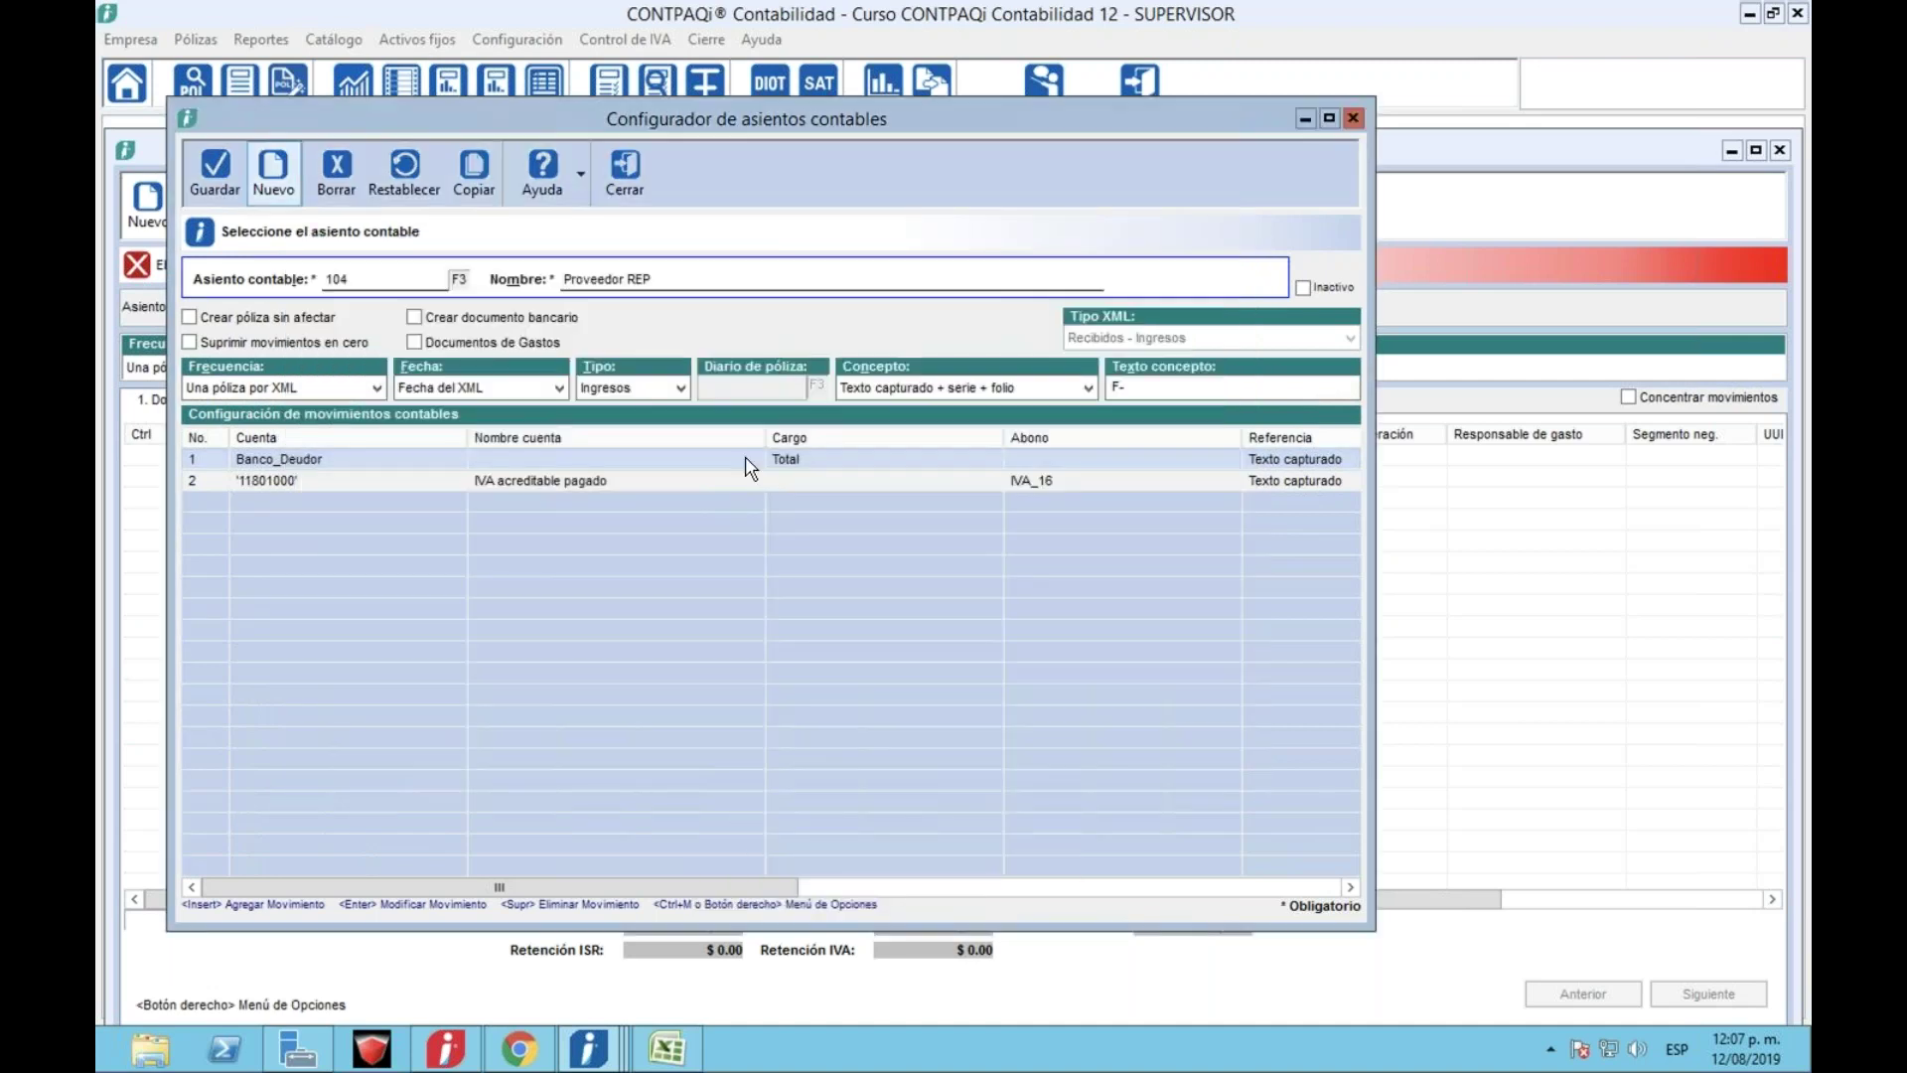
double_click(745, 456)
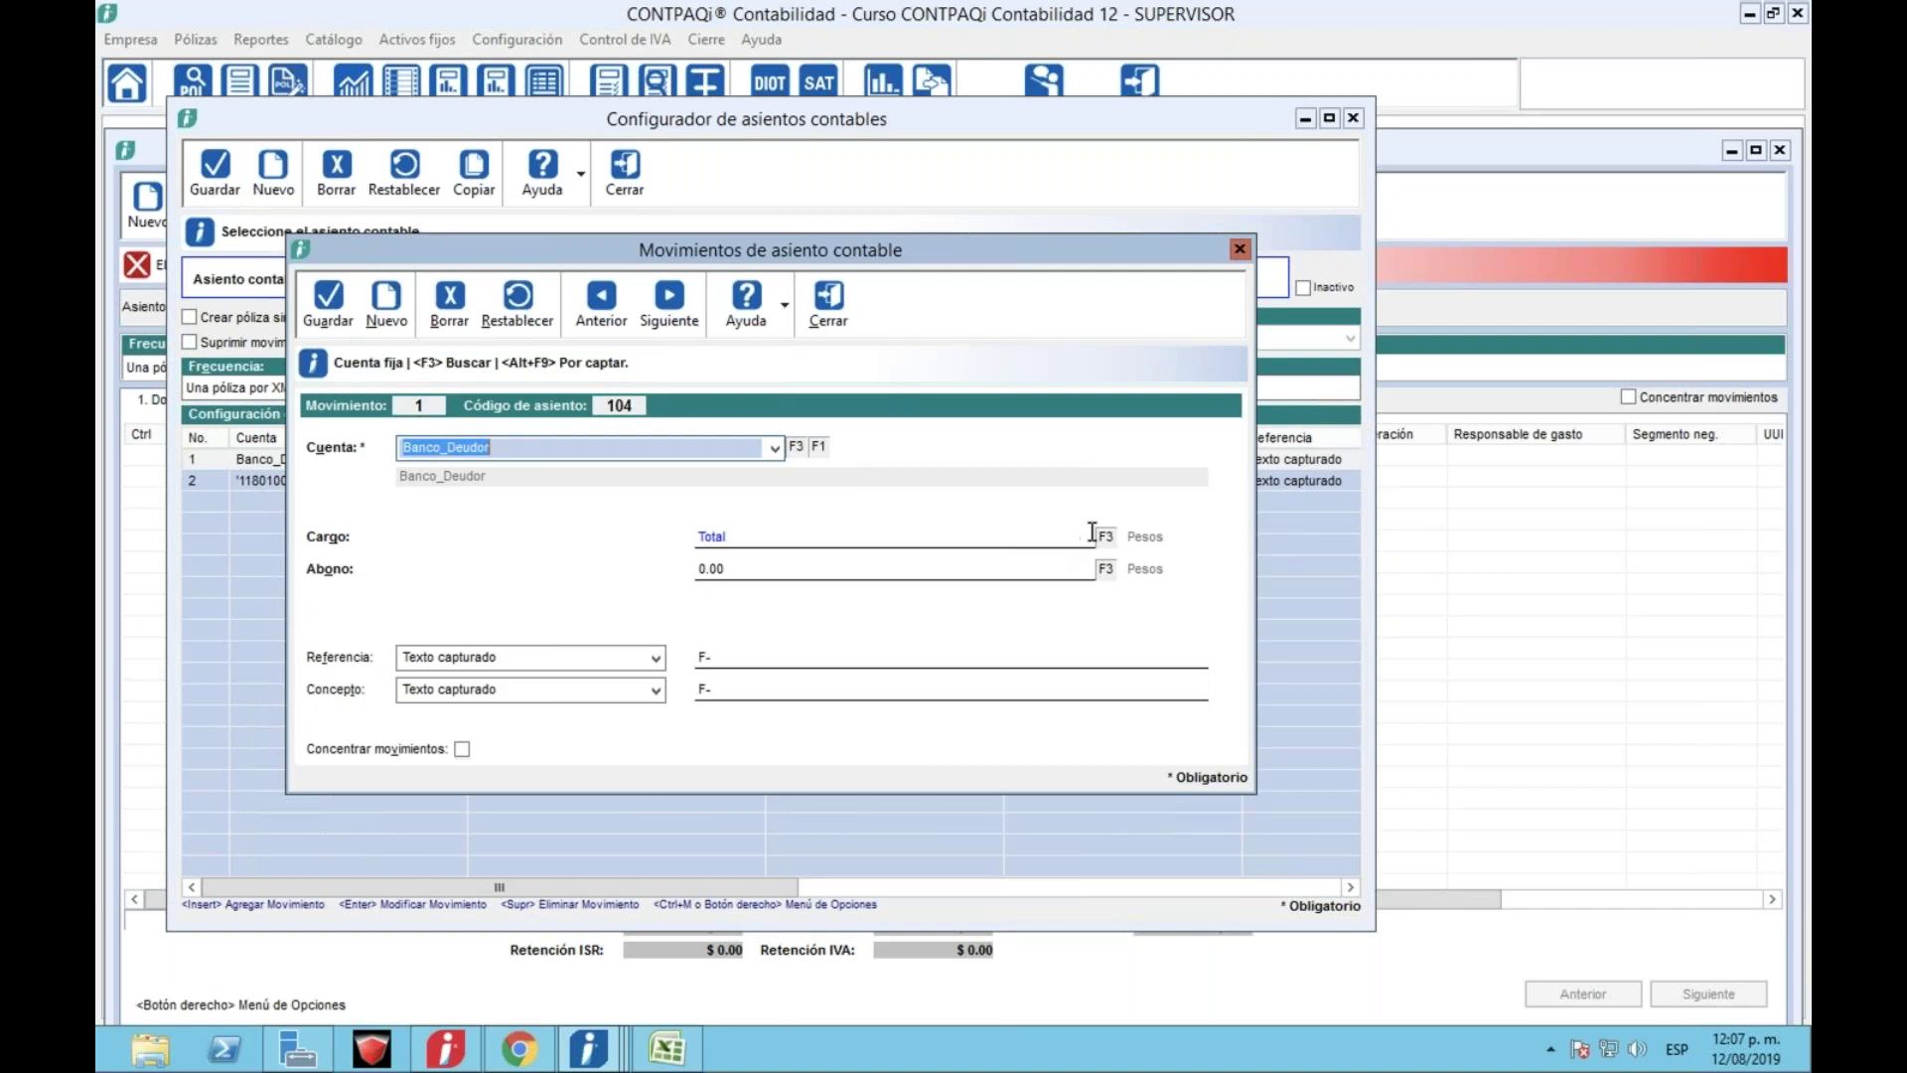
Try Total as movement 1's credit amount, then restore Total as its debit.
click(992, 539)
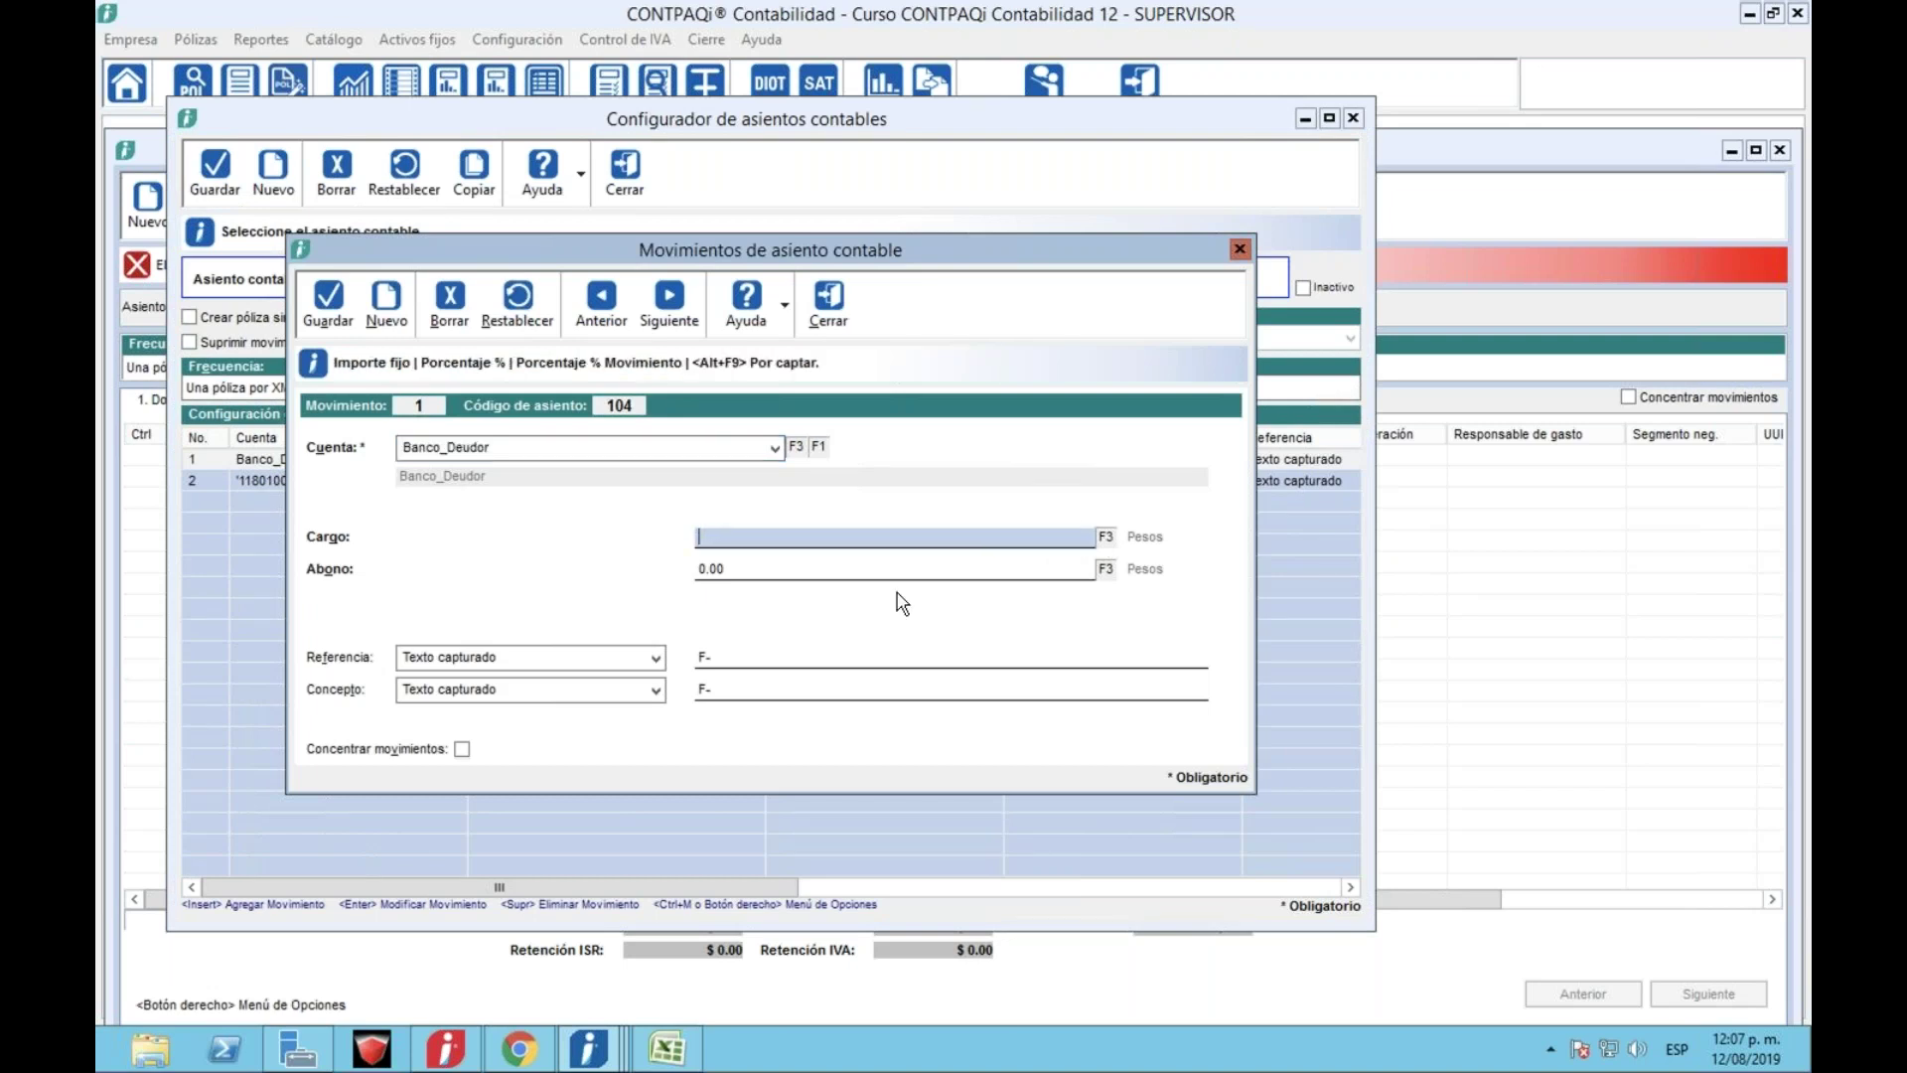
click(1109, 570)
double_click(755, 659)
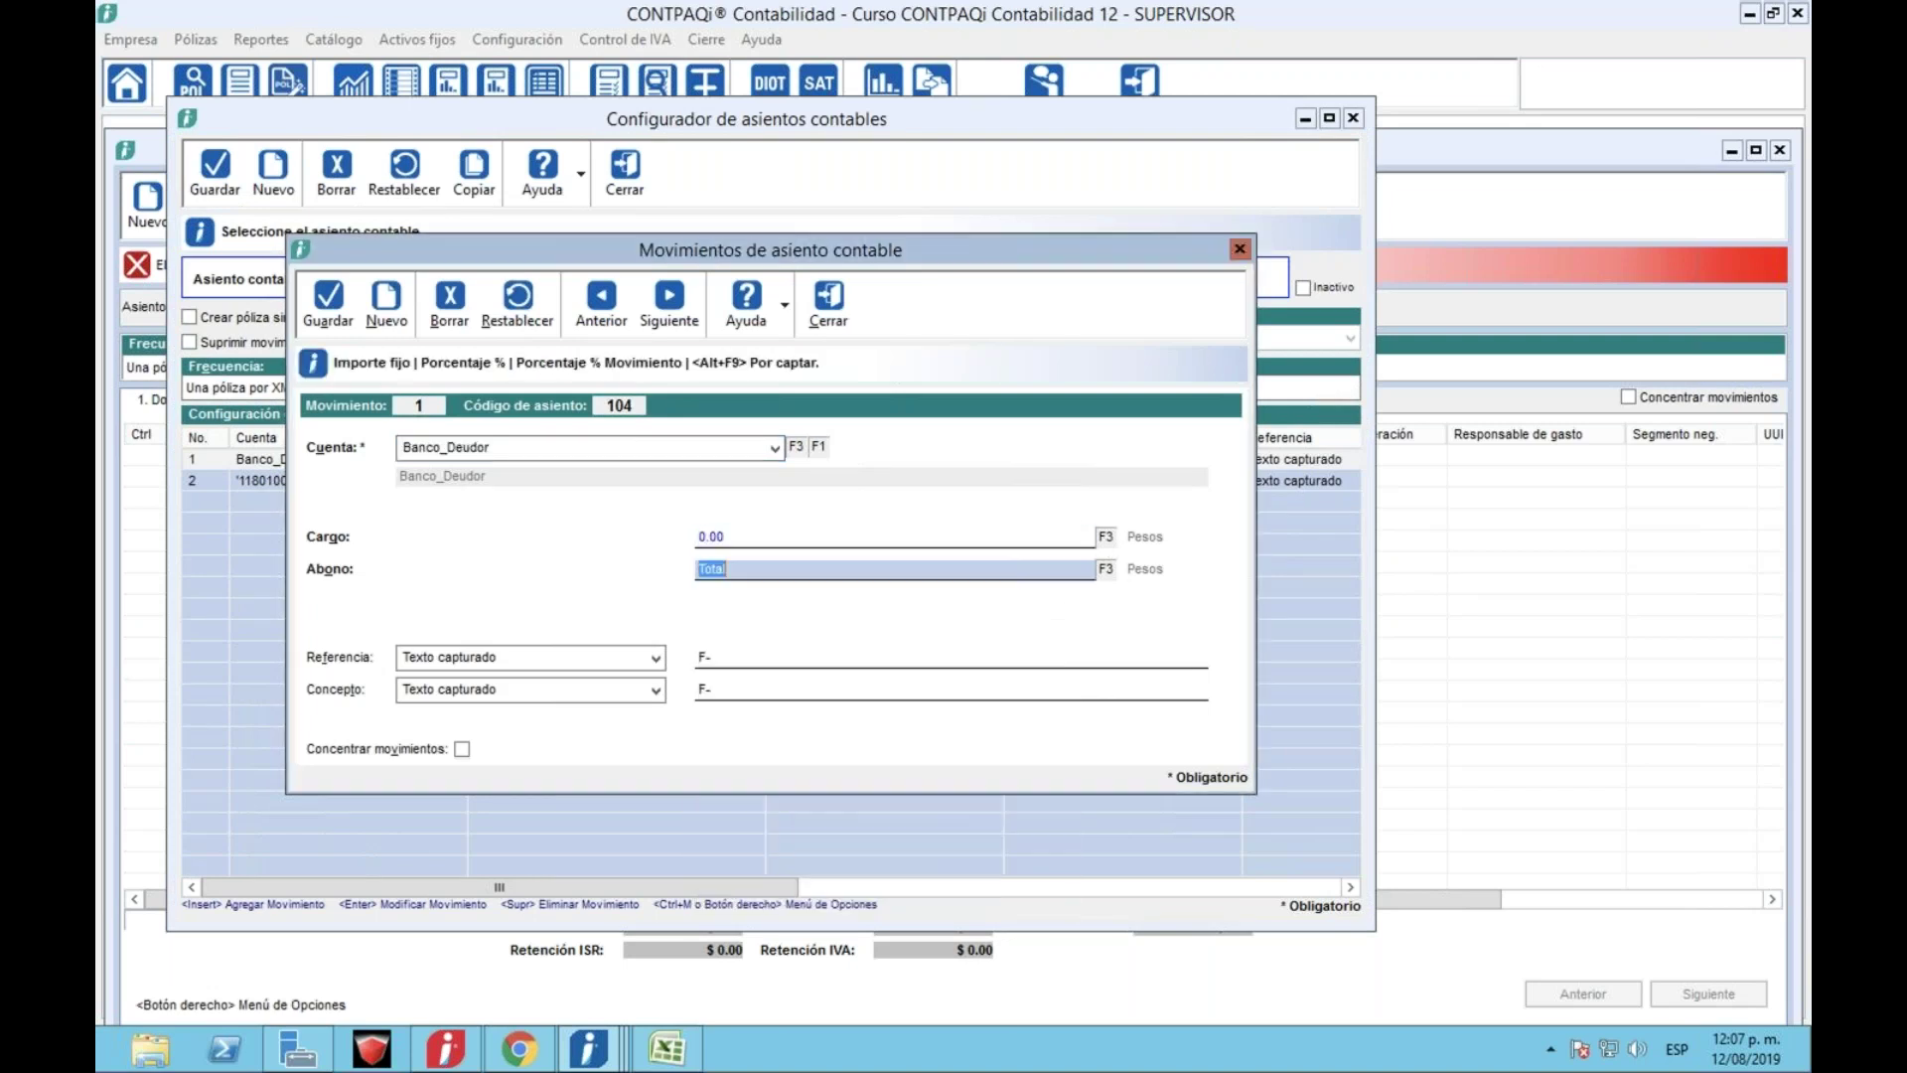
click(328, 298)
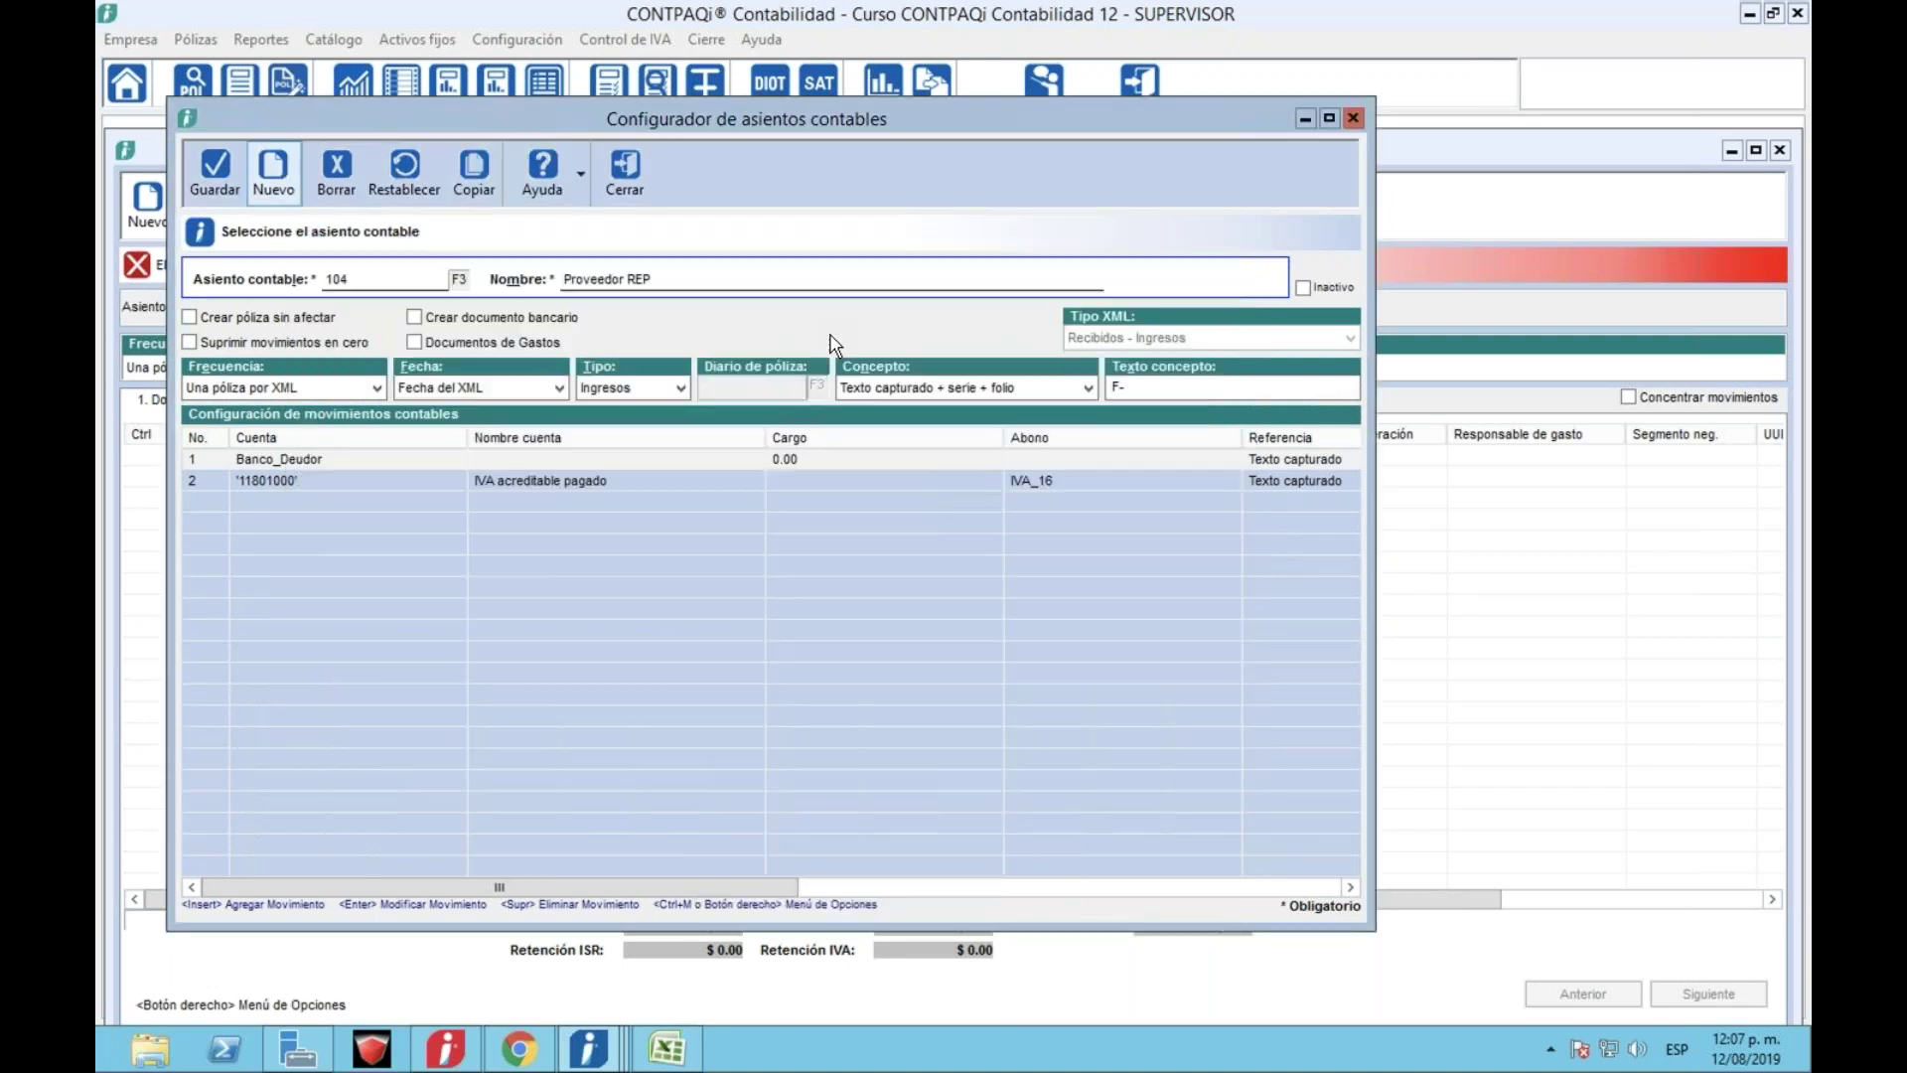
double_click(926, 464)
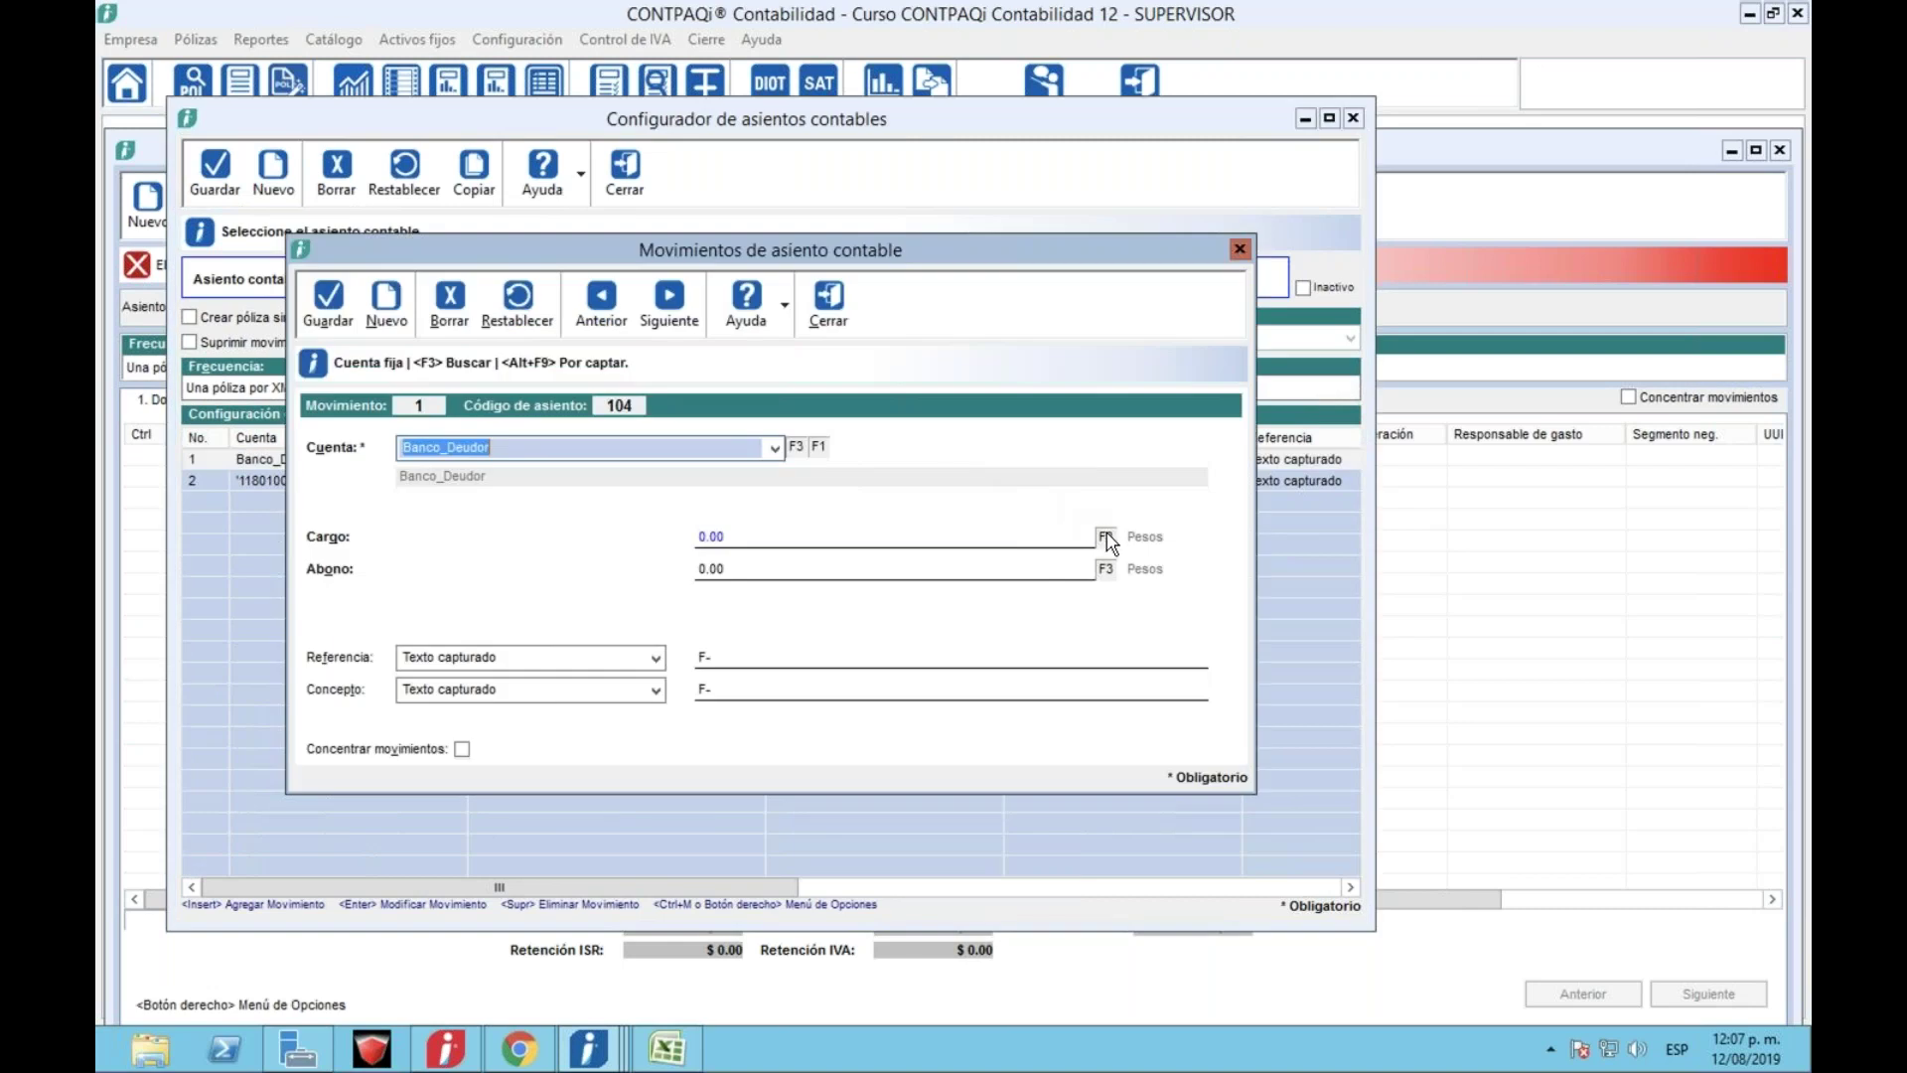
click(1106, 536)
double_click(755, 632)
click(328, 298)
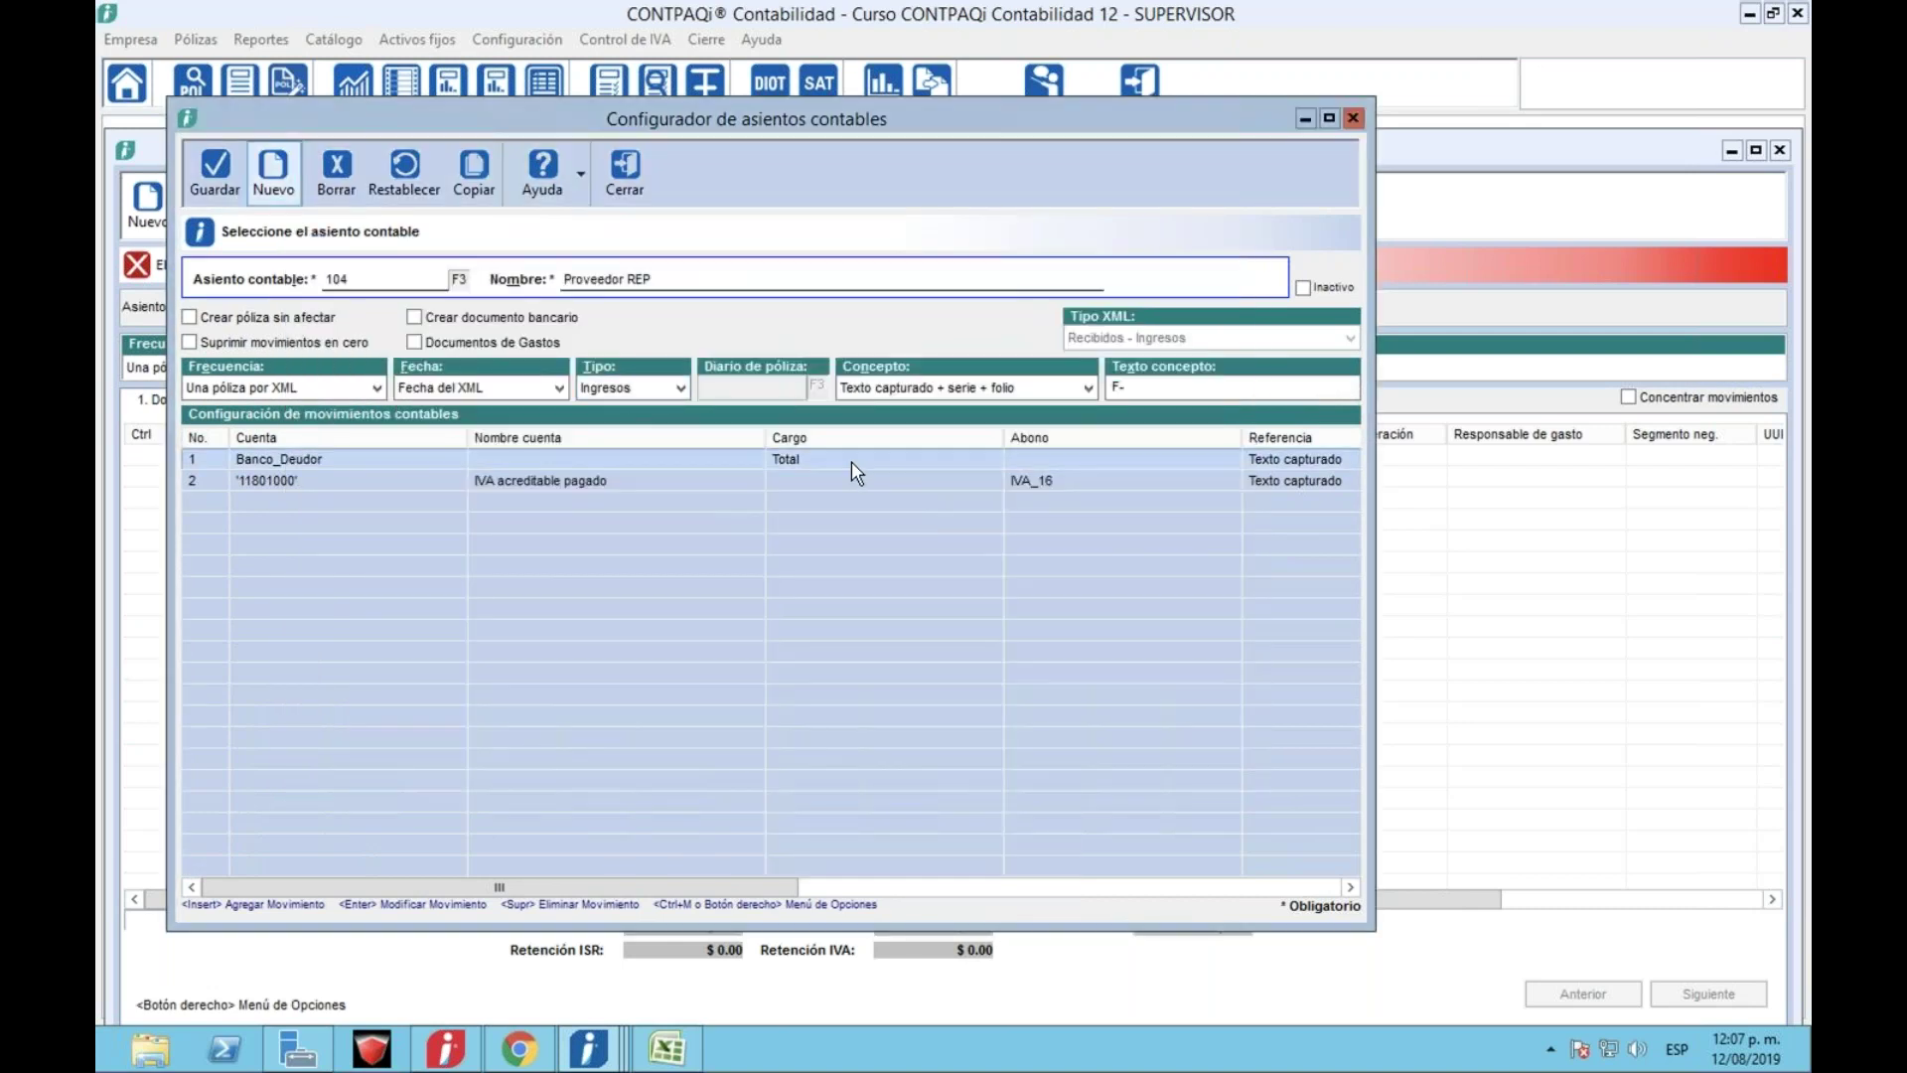
Clear Total from movement 1's Cargo and save it with Total as the Abono.
double_click(850, 462)
click(787, 531)
key(BackSpace)
key(BackSpace)
key(BackSpace)
key(BackSpace)
key(BackSpace)
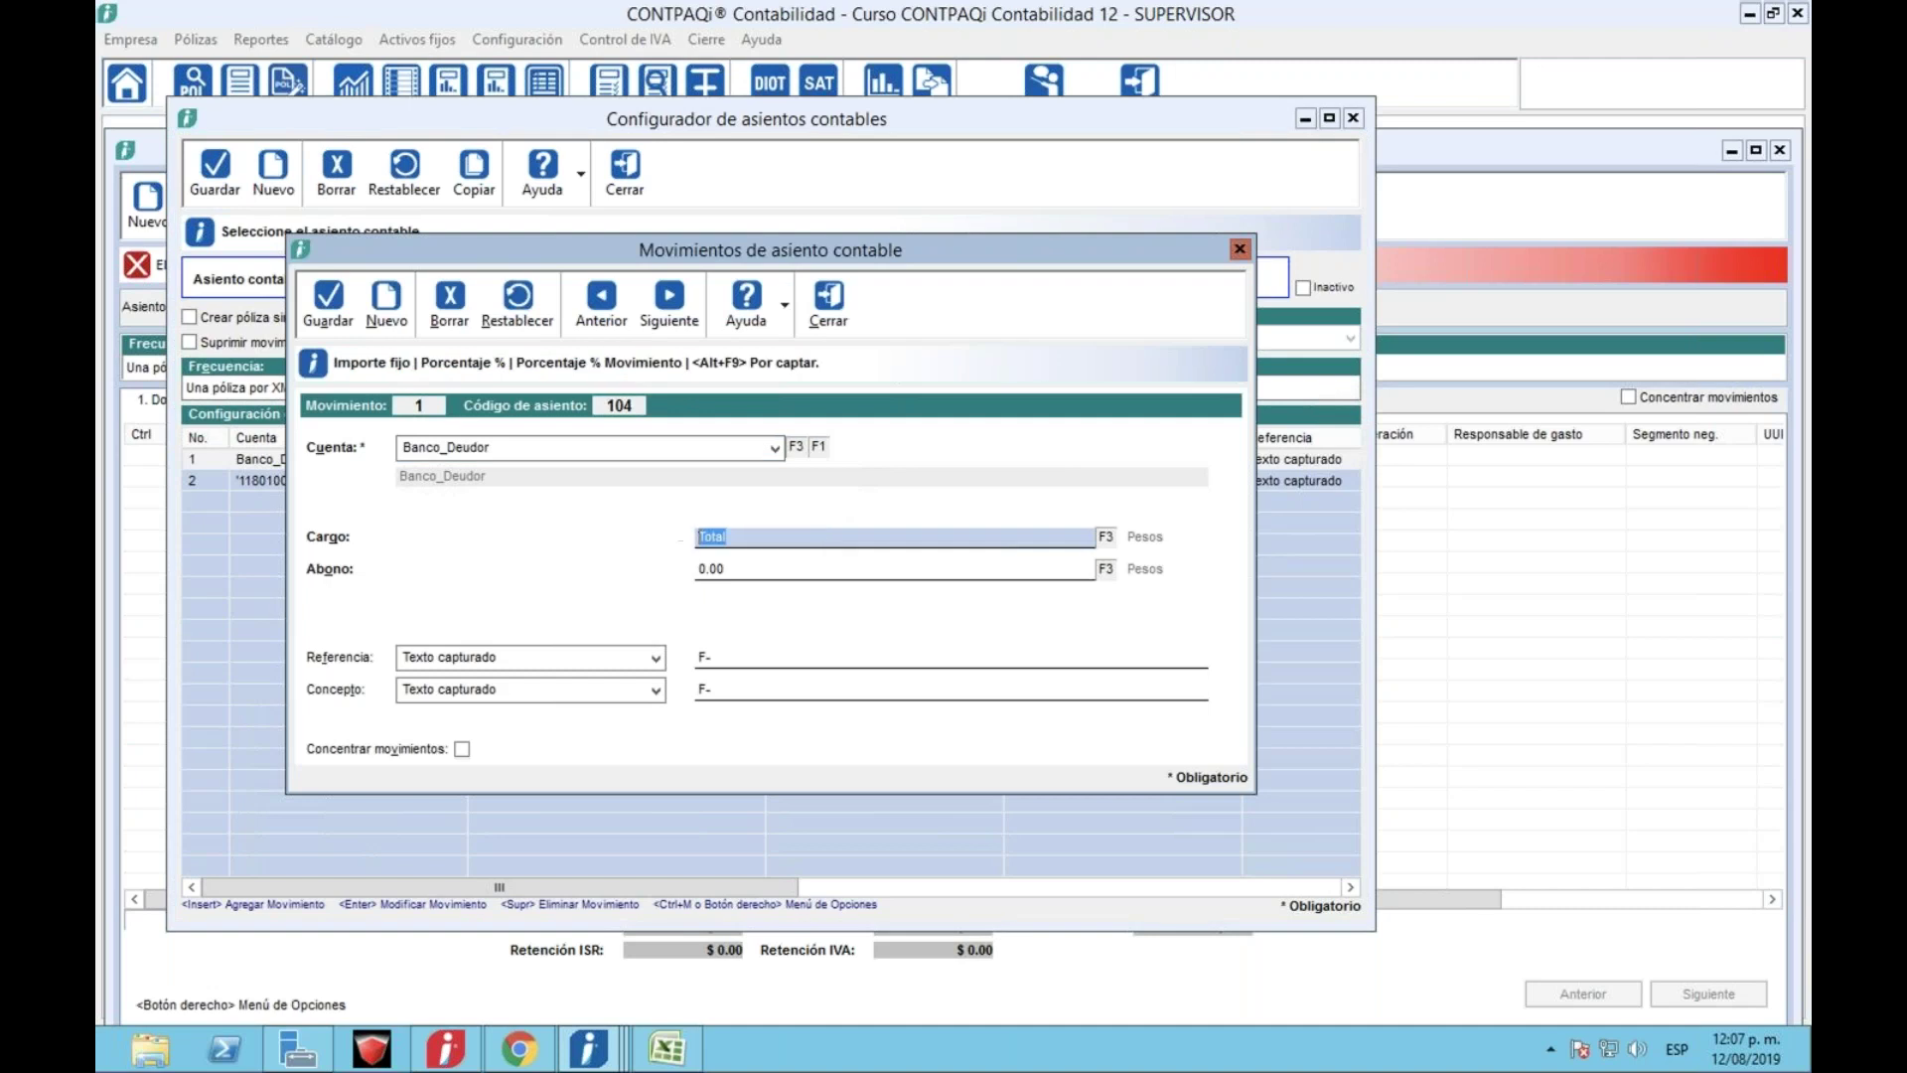
click(1073, 568)
key(F3)
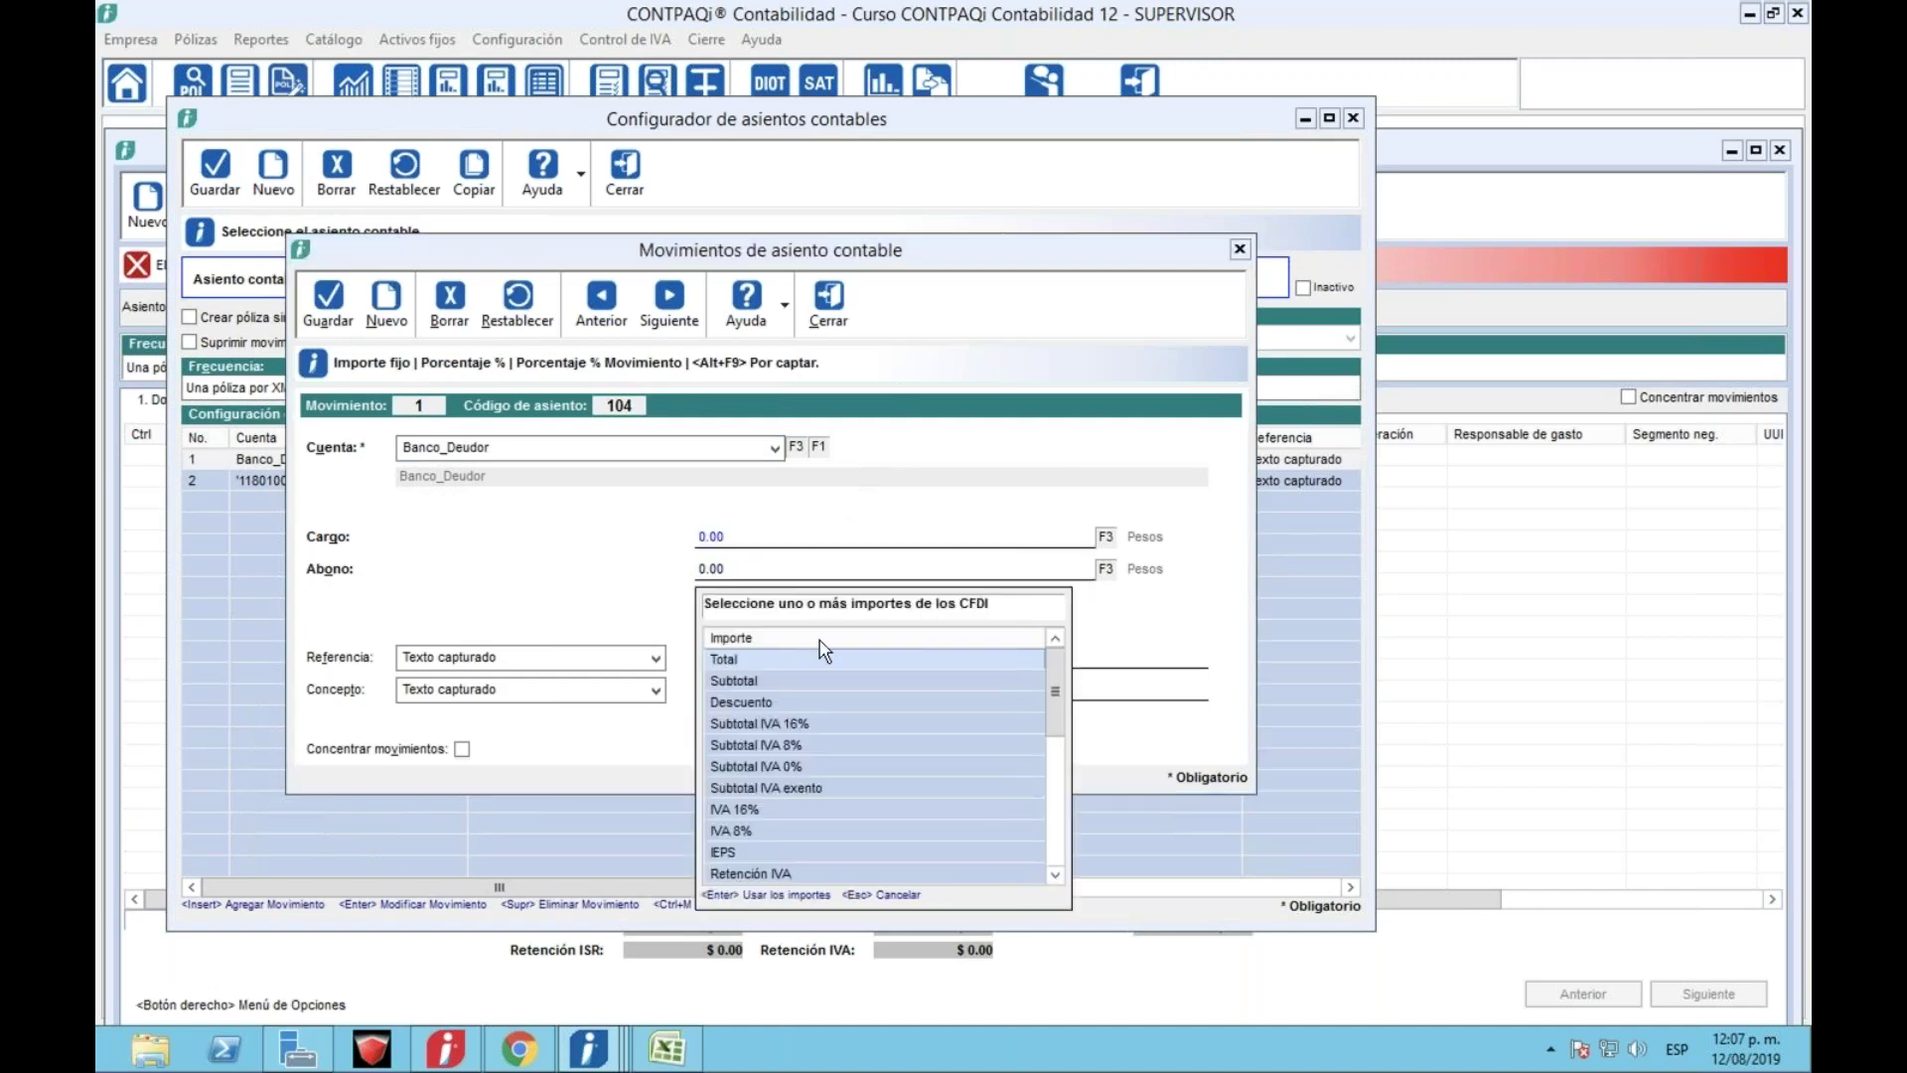
double_click(810, 638)
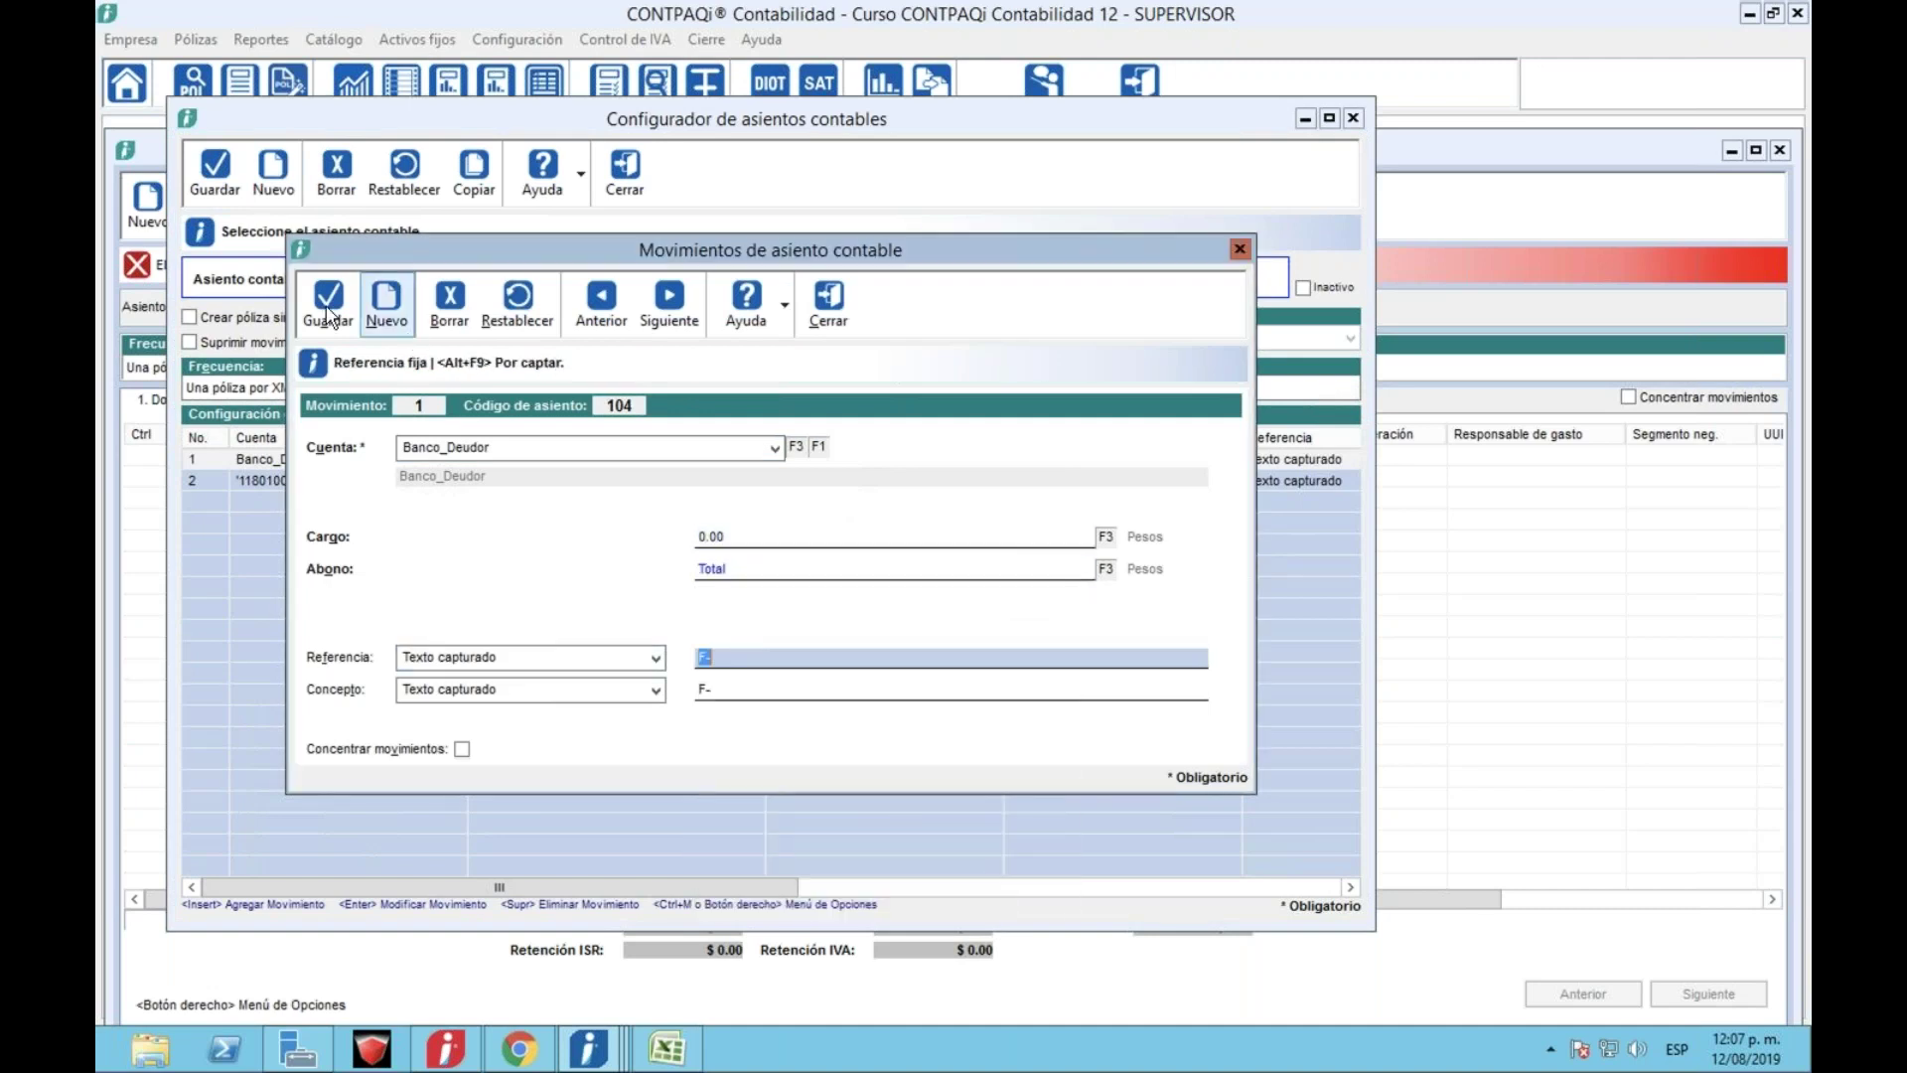
click(328, 298)
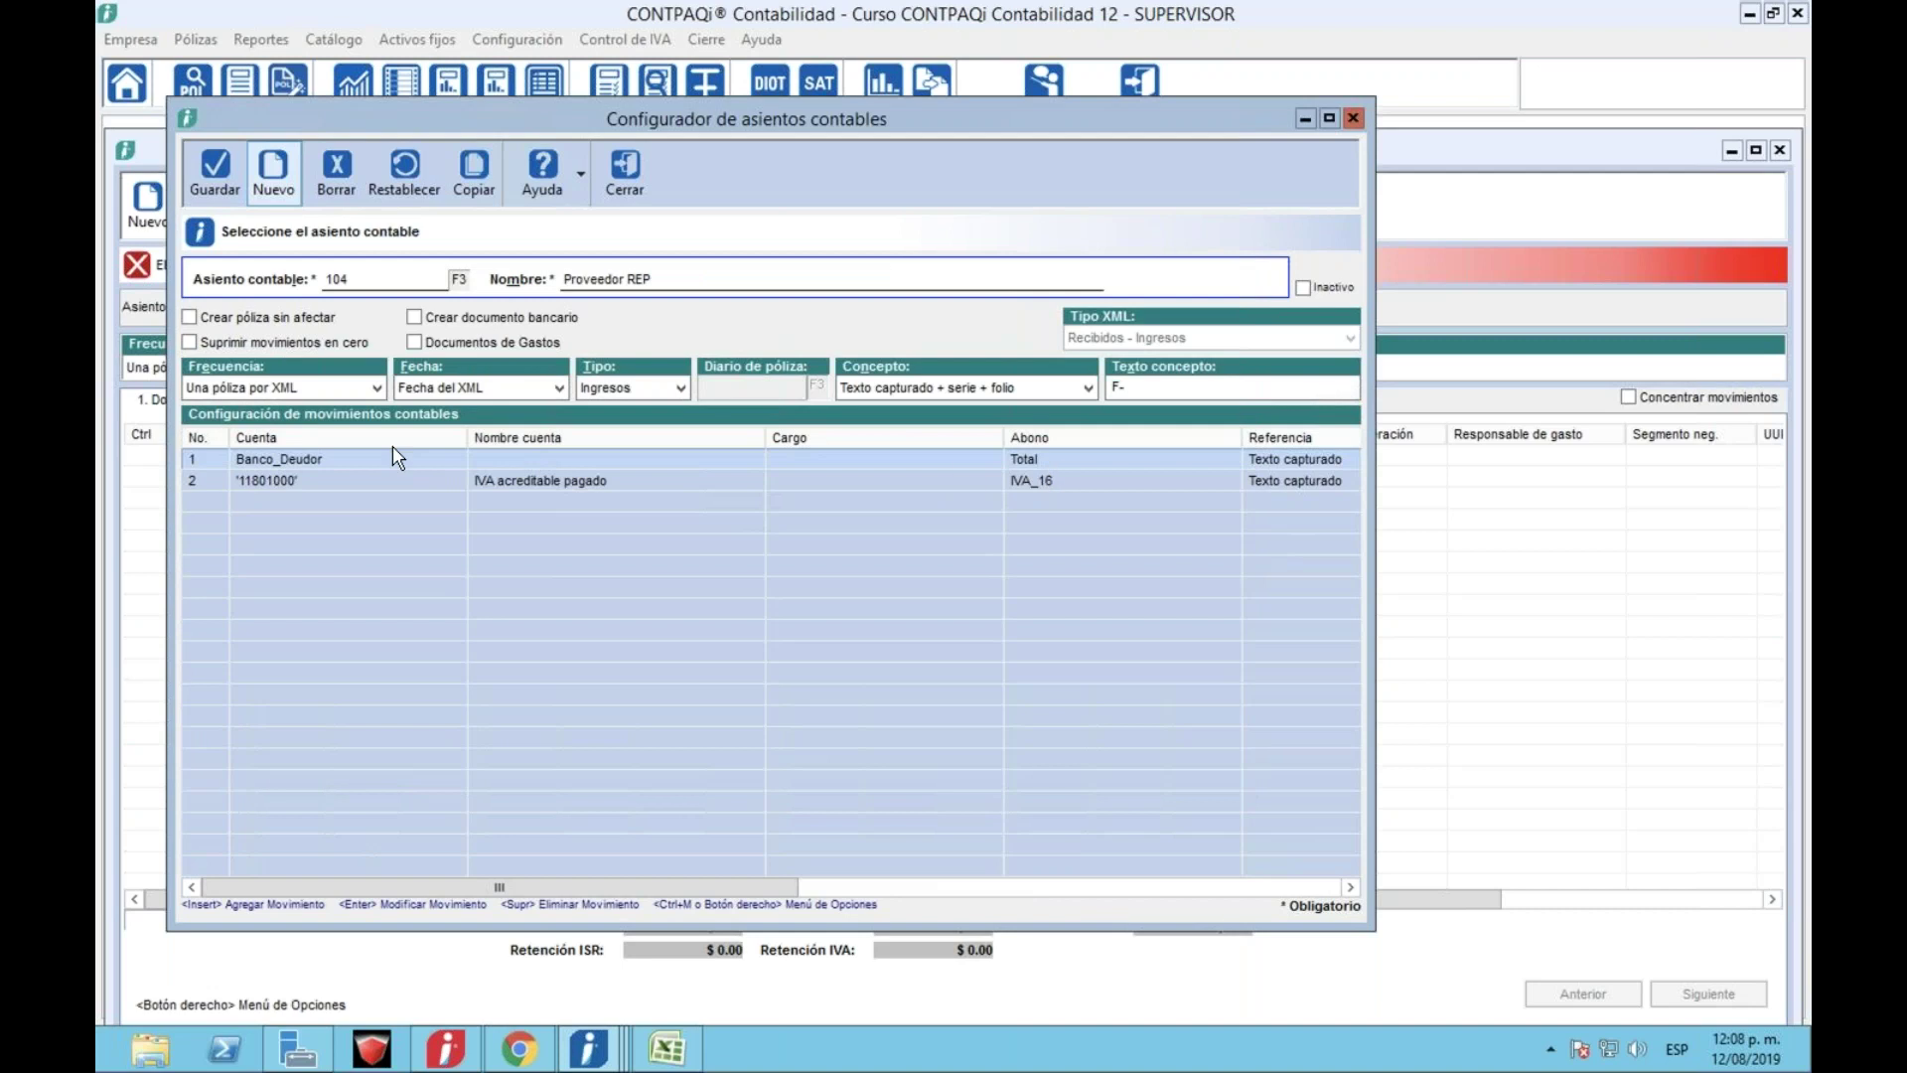
Insert movement 3 with account 11901000 IVA pendiente de pago, charged with IVA 16%.
click(326, 487)
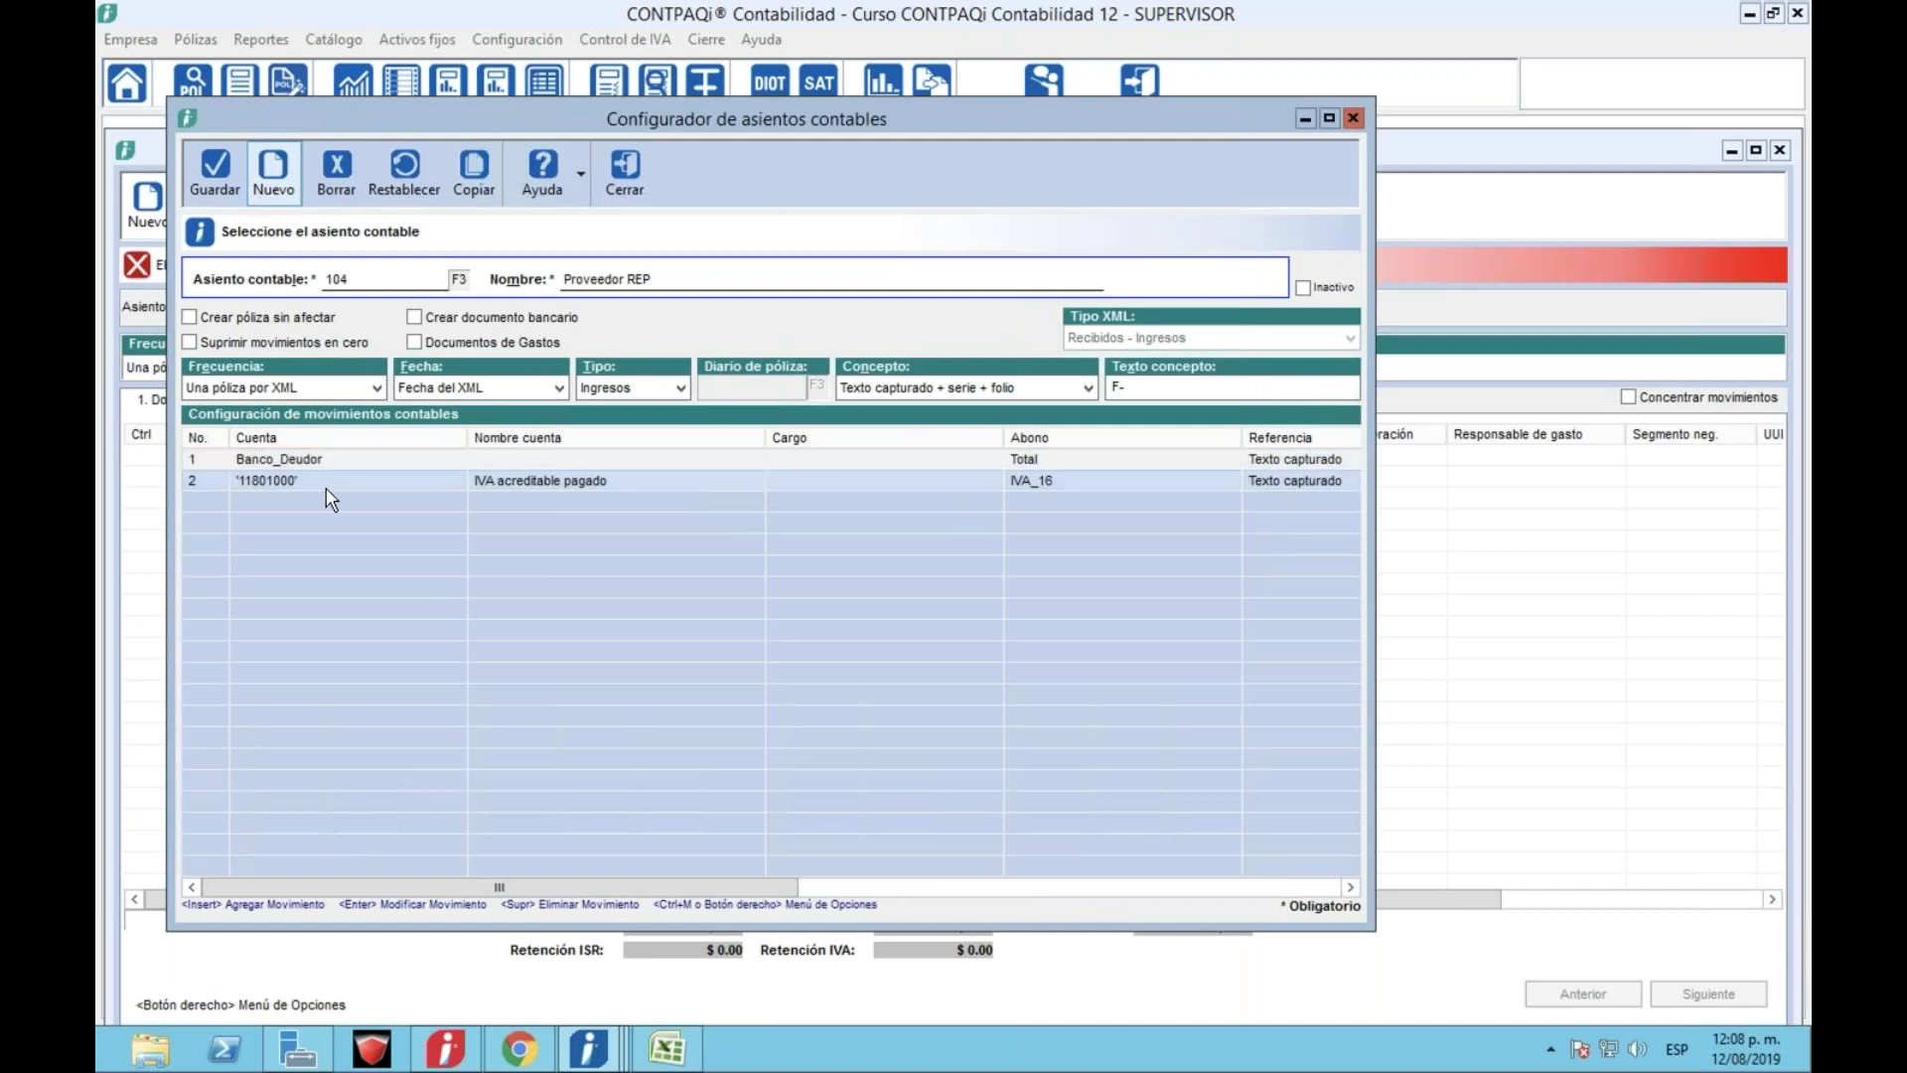
click(429, 489)
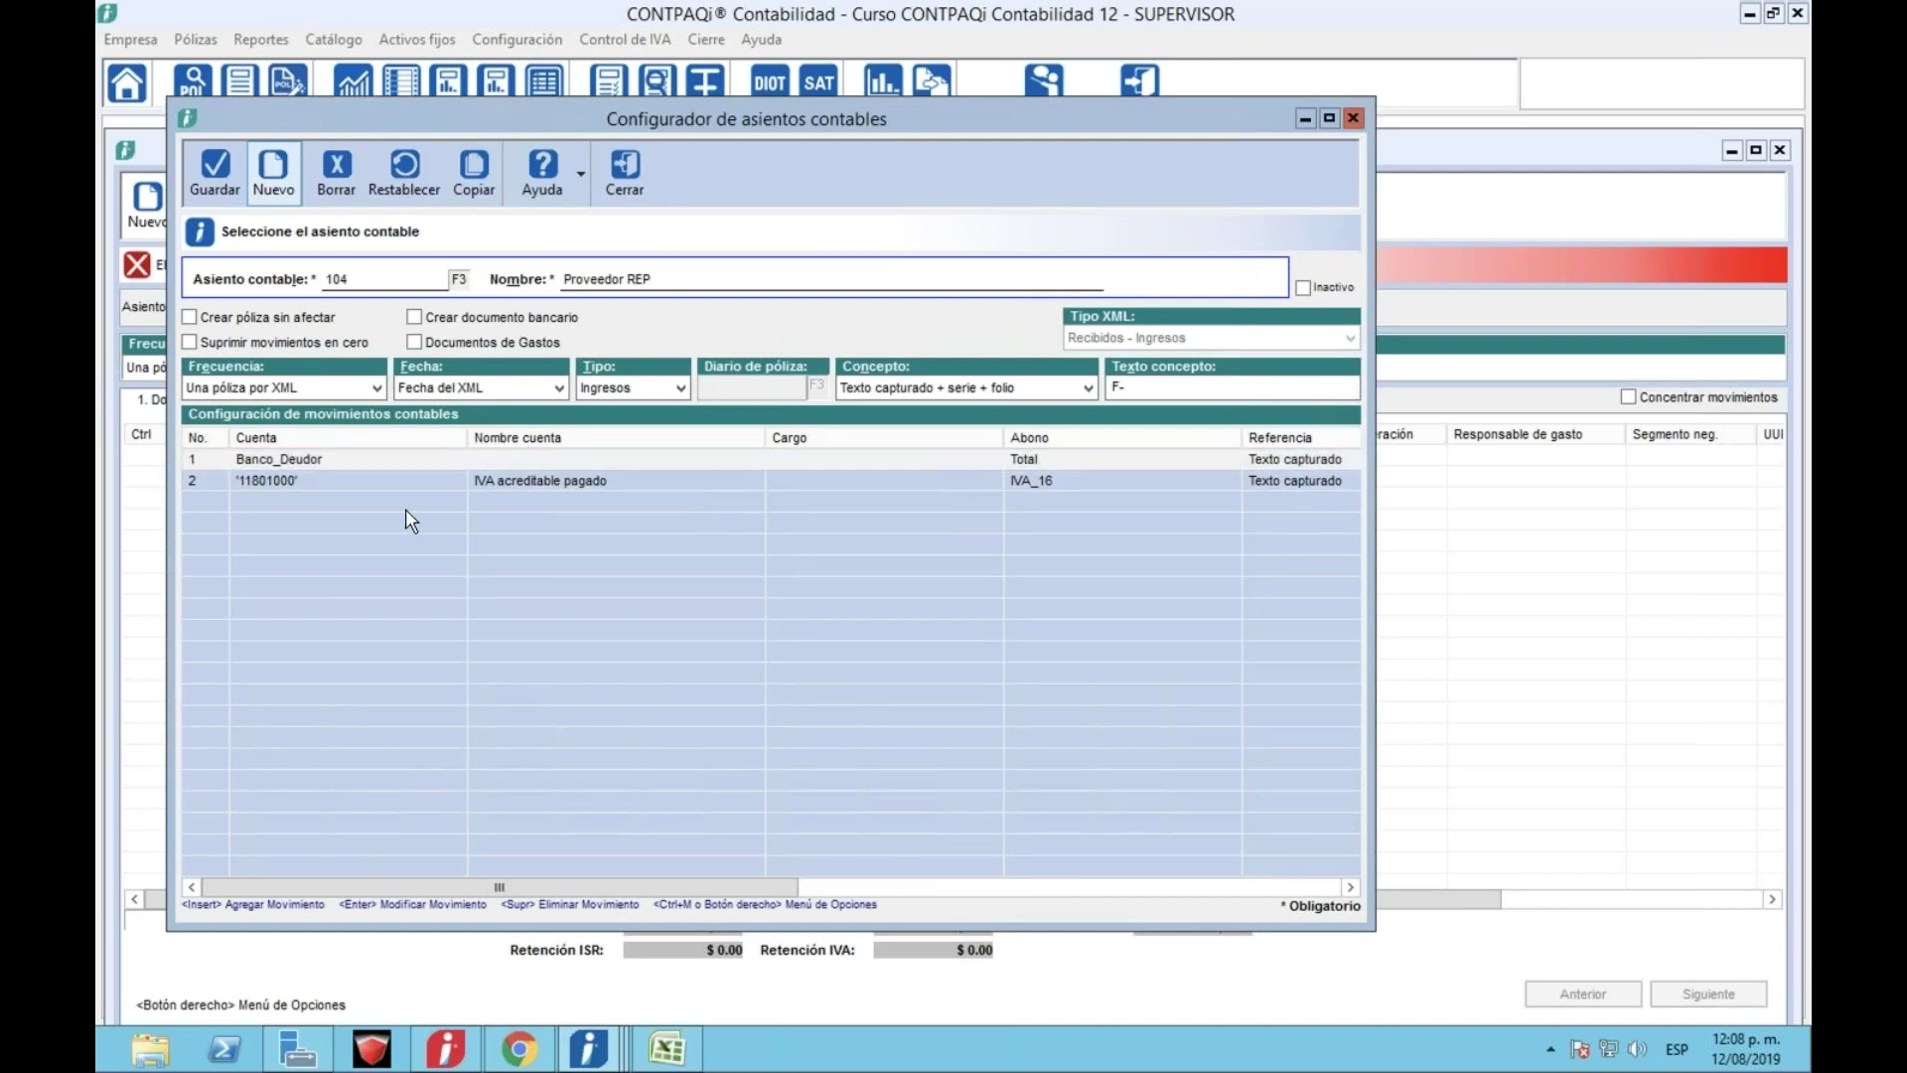
key(Insert)
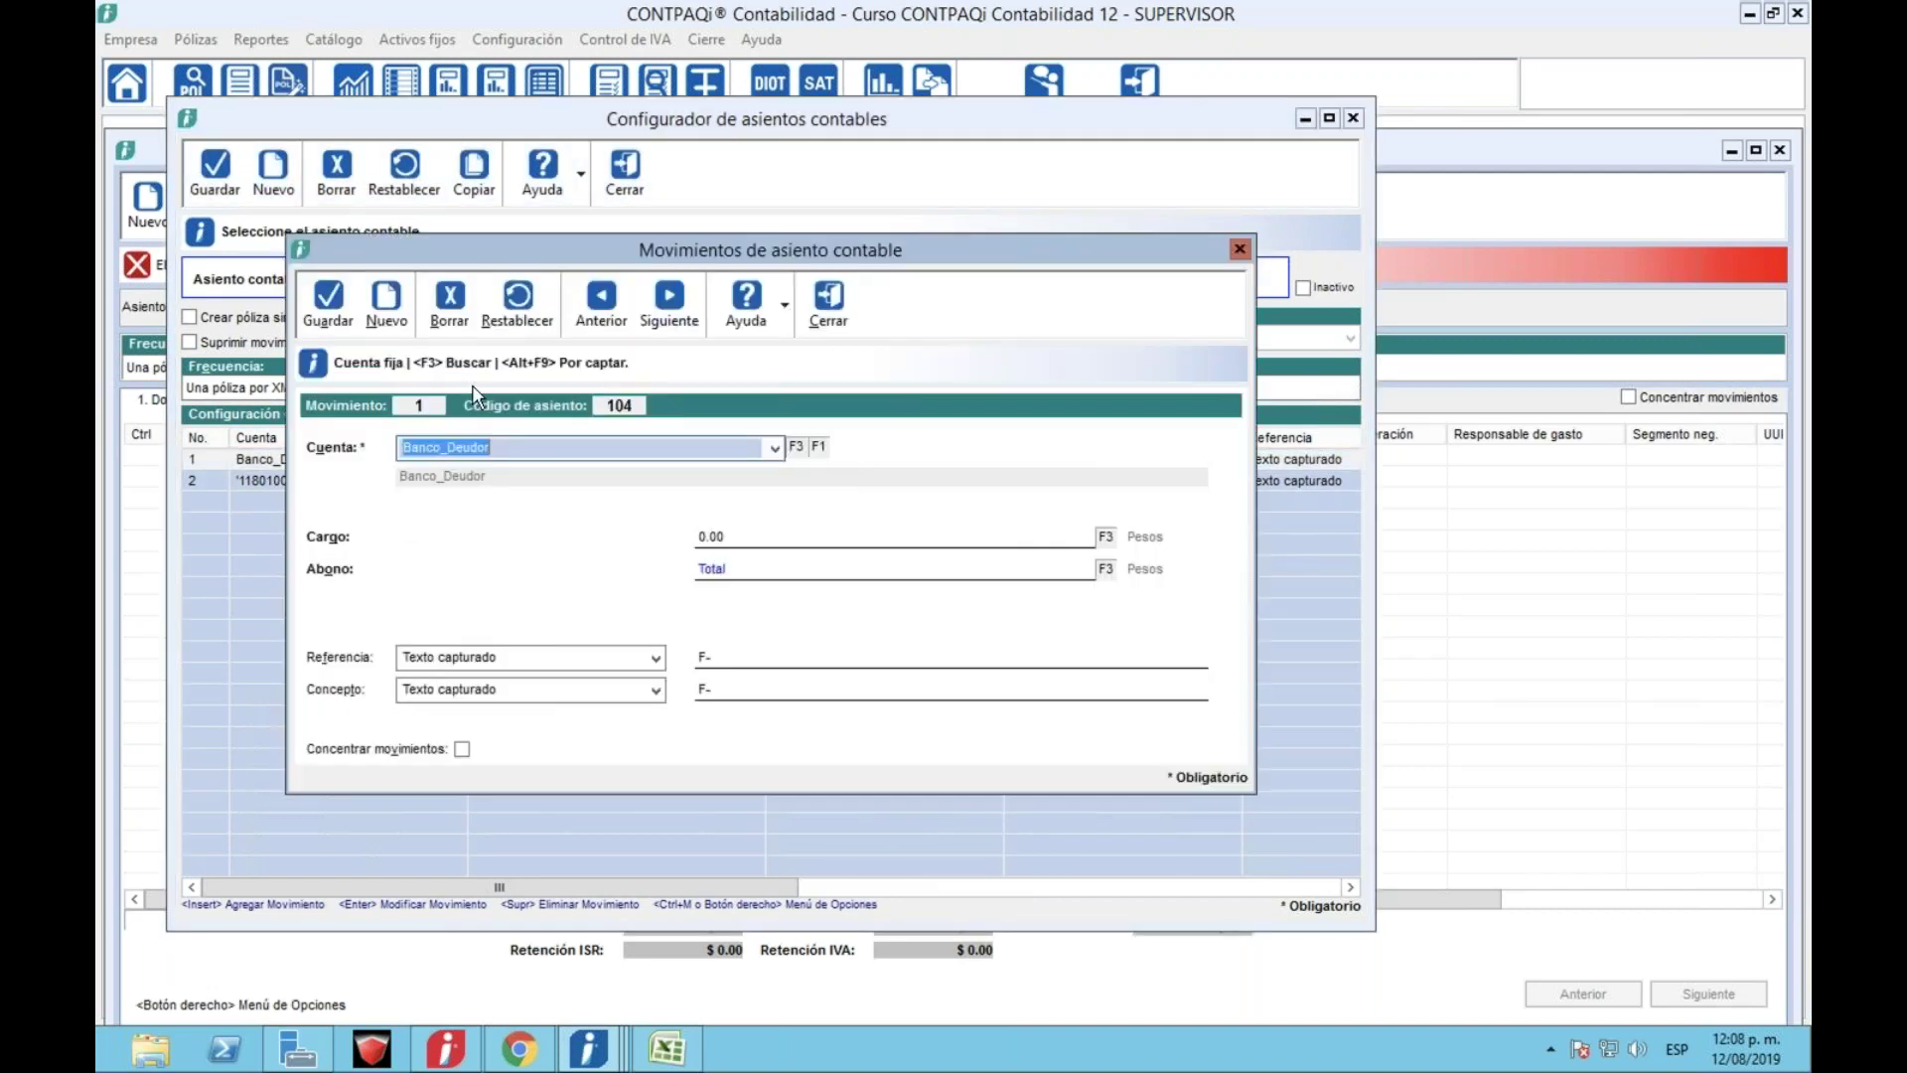
click(796, 447)
text(119)
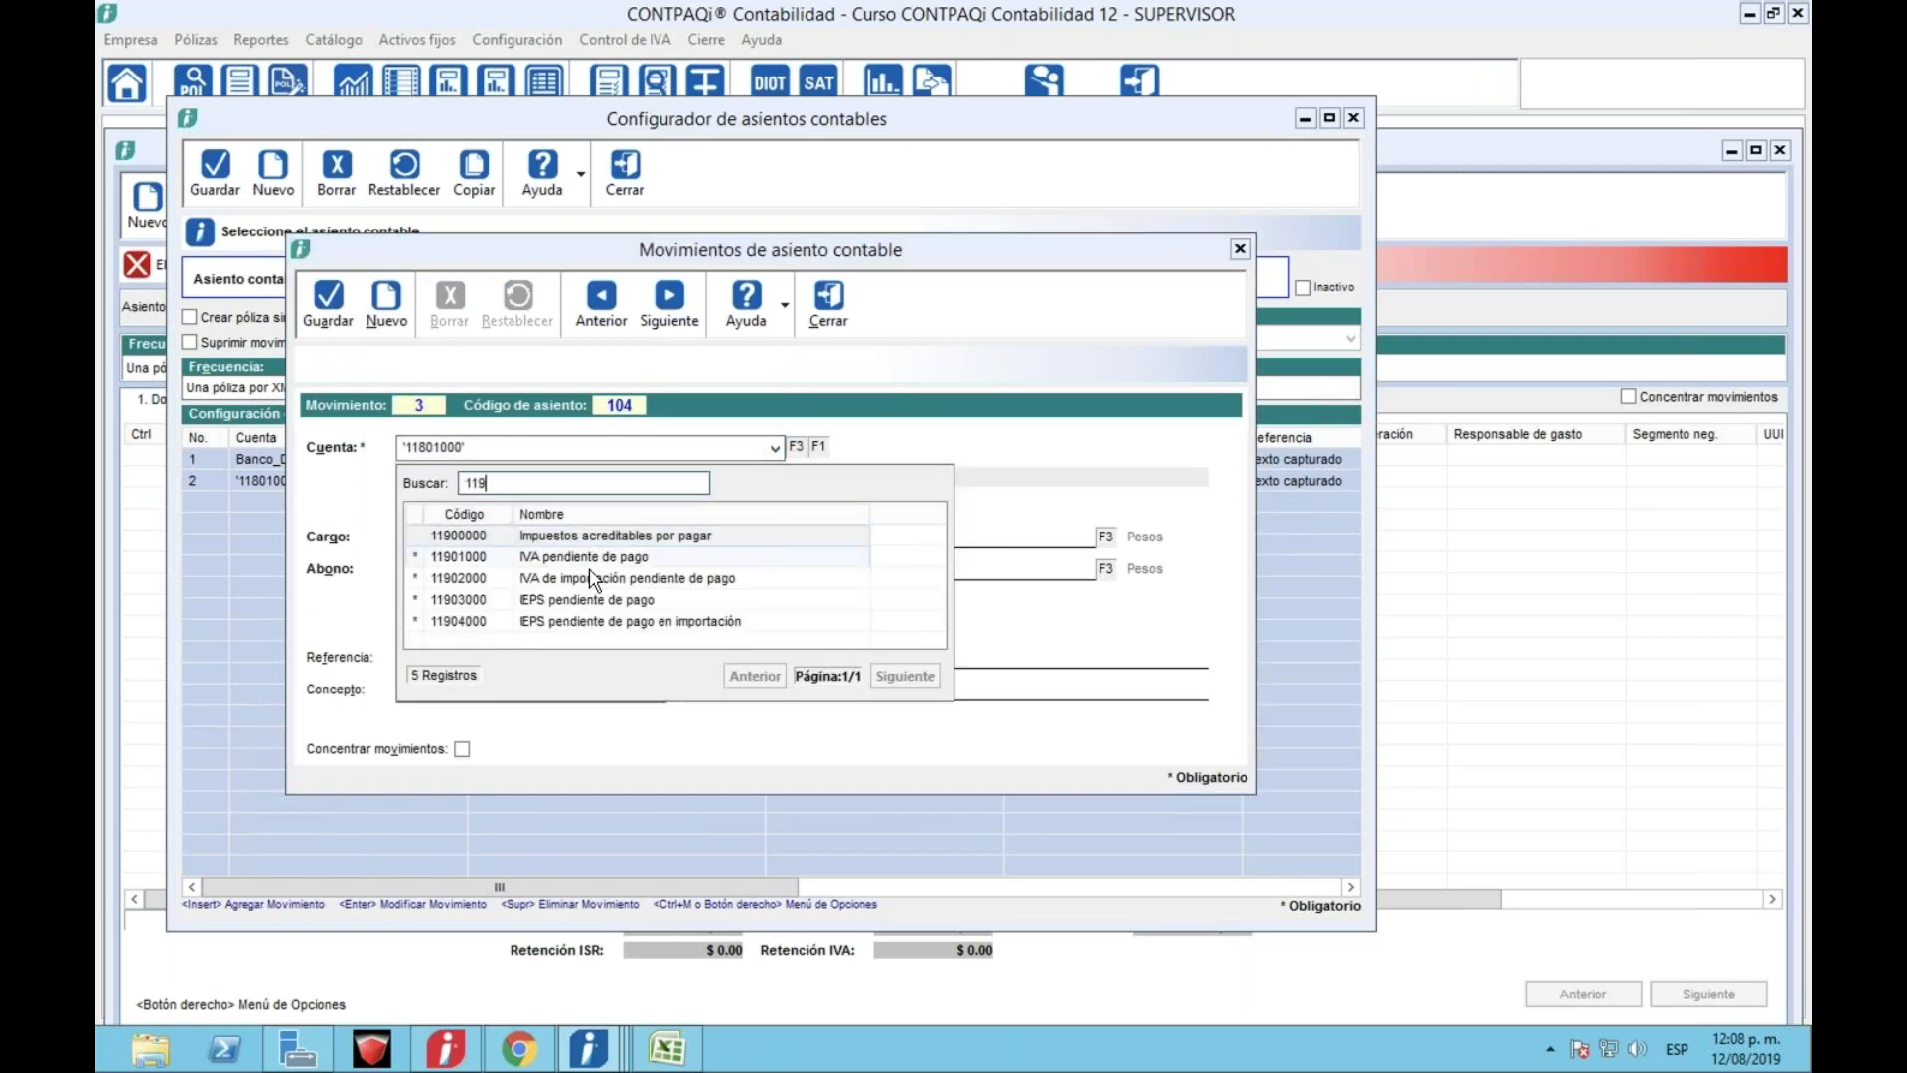
double_click(631, 562)
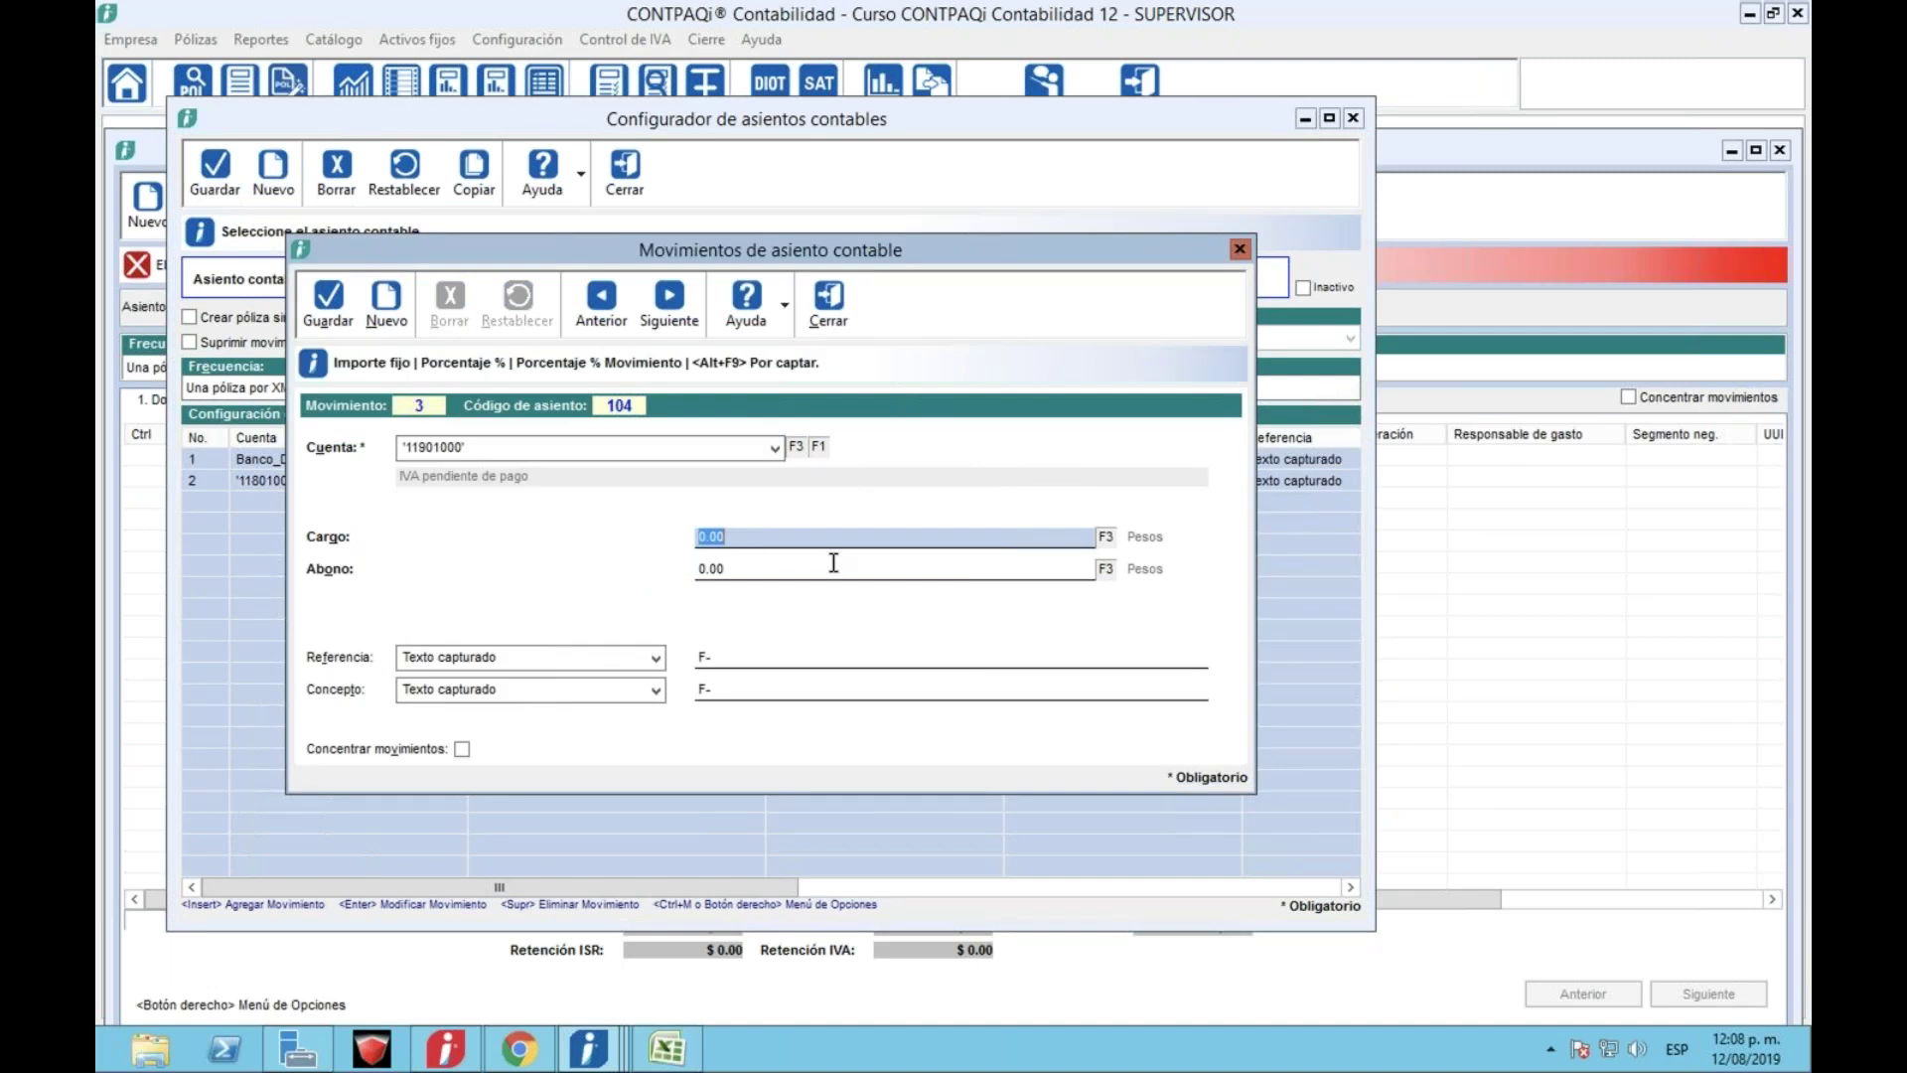
click(1106, 536)
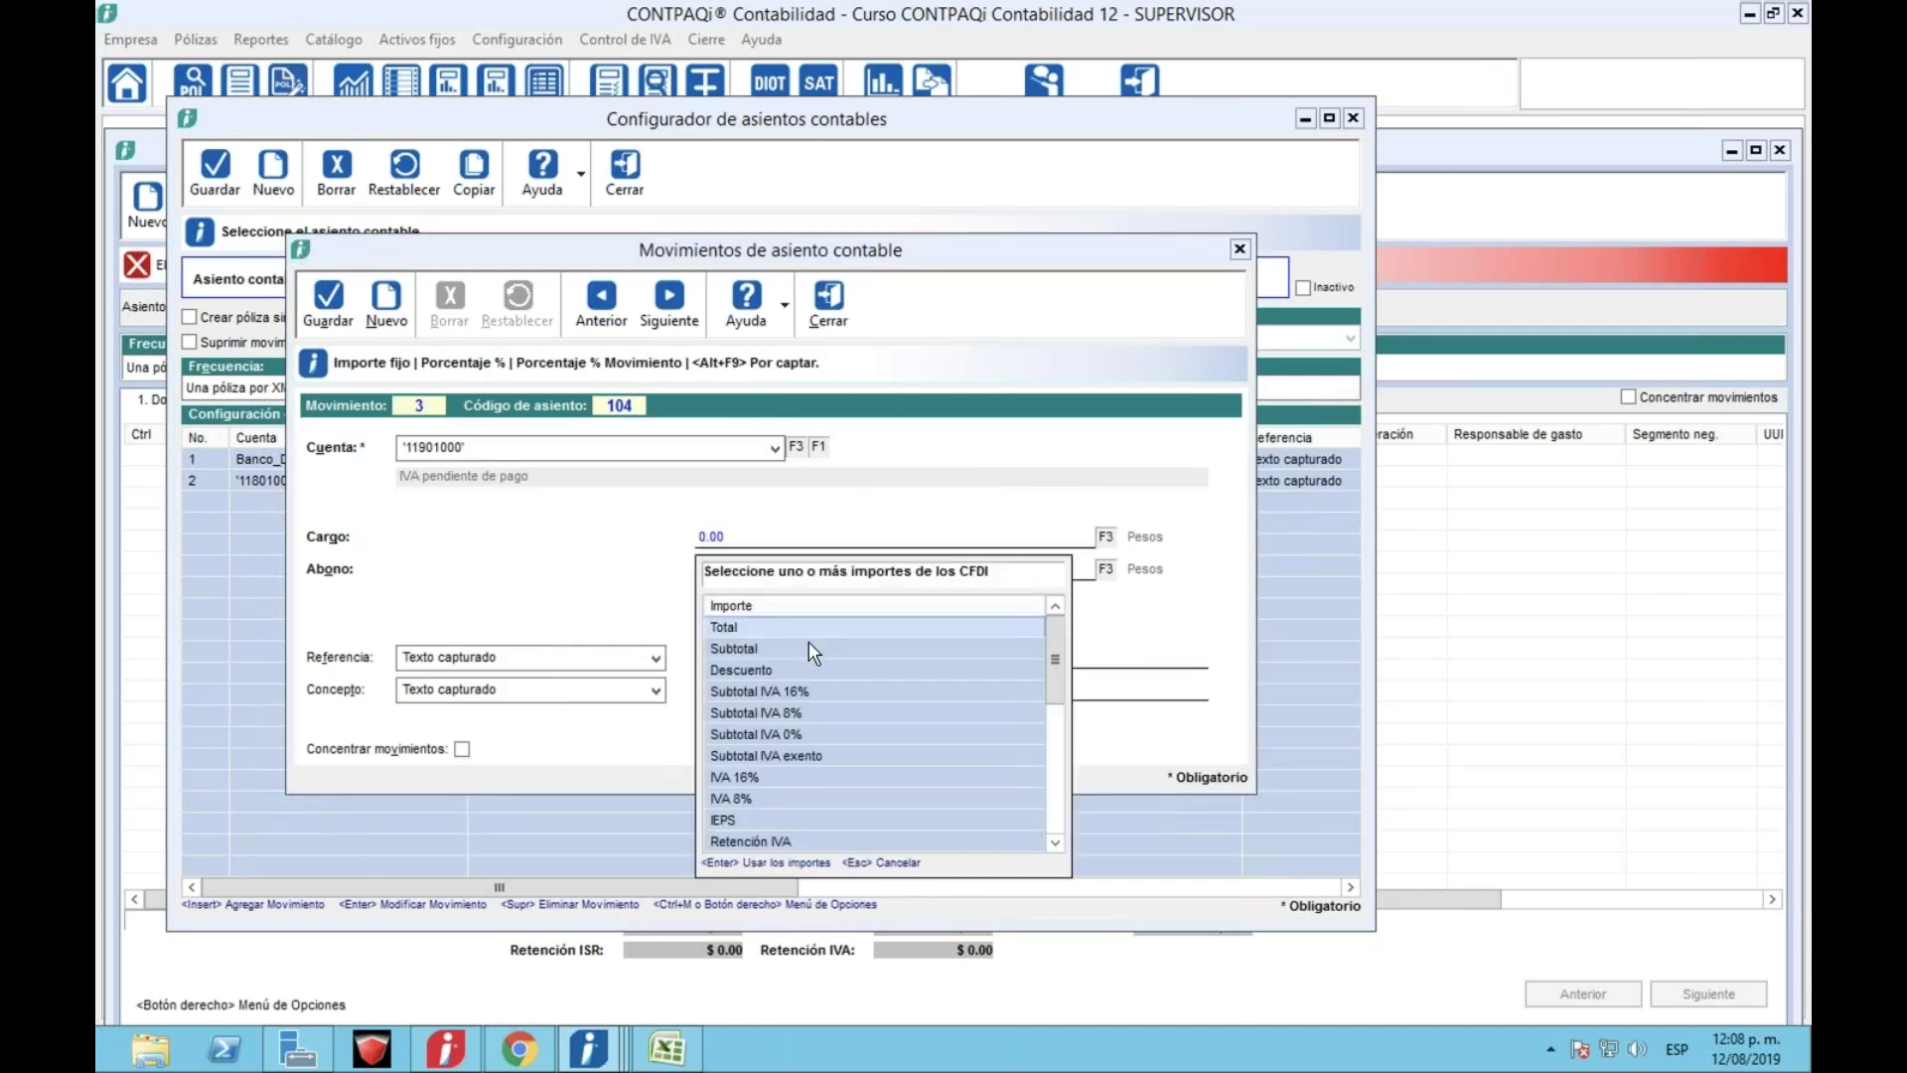
double_click(729, 777)
key(Tab)
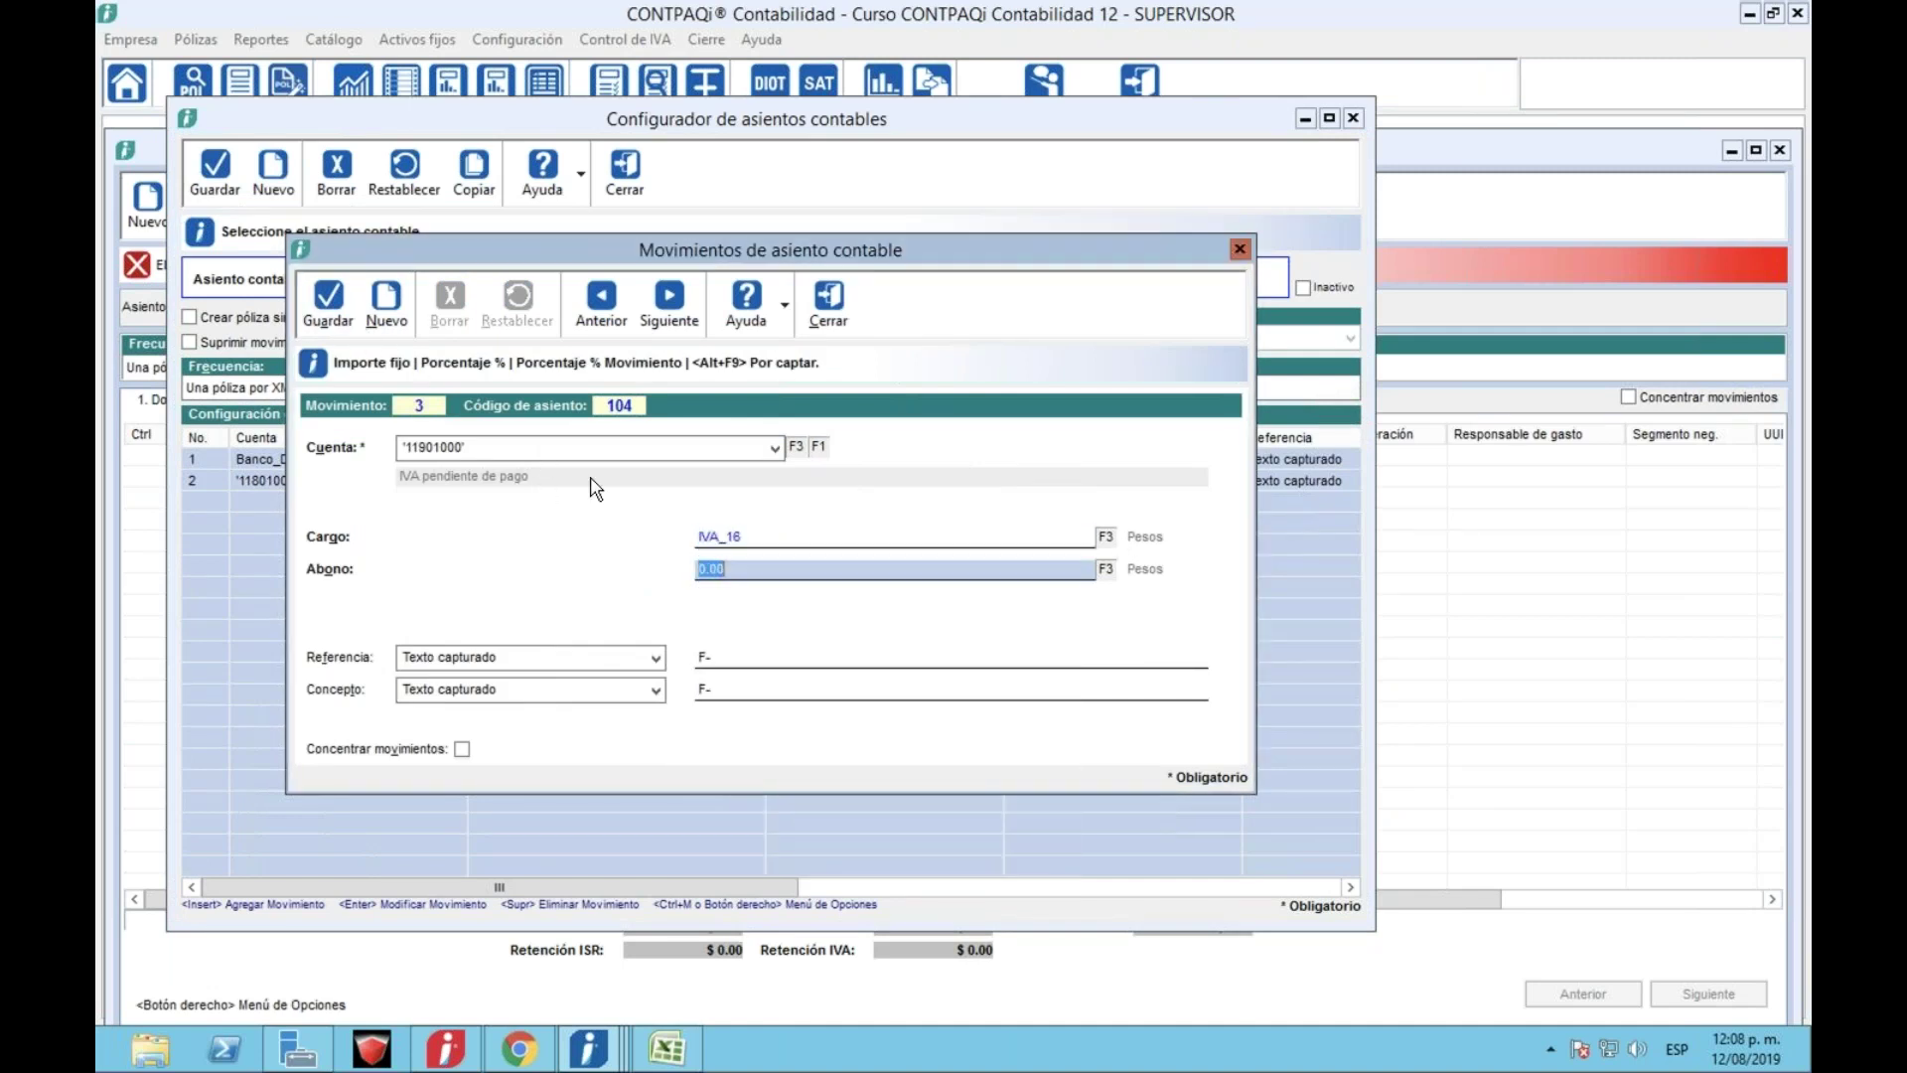
key(Return)
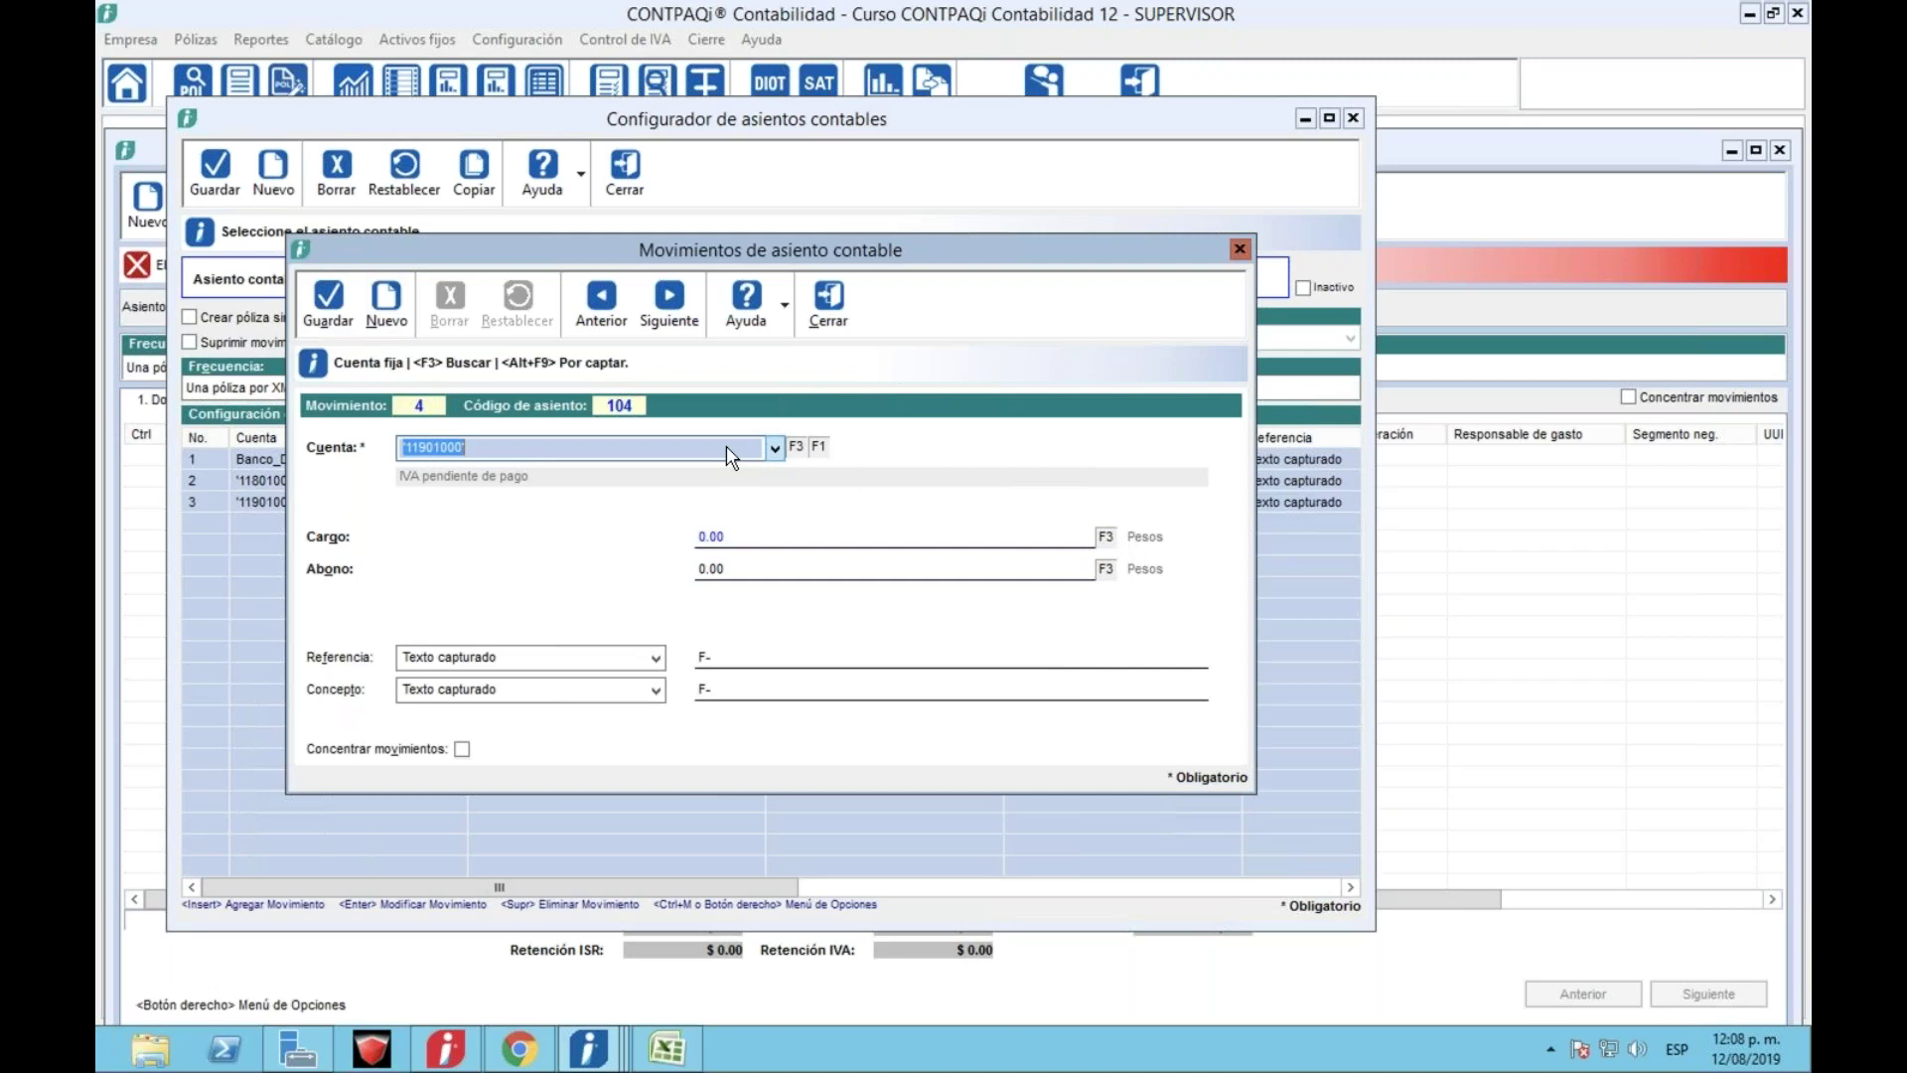
Set movement 4's account to the supplier liability account Pasivo_Proveedor.
text(PV01)
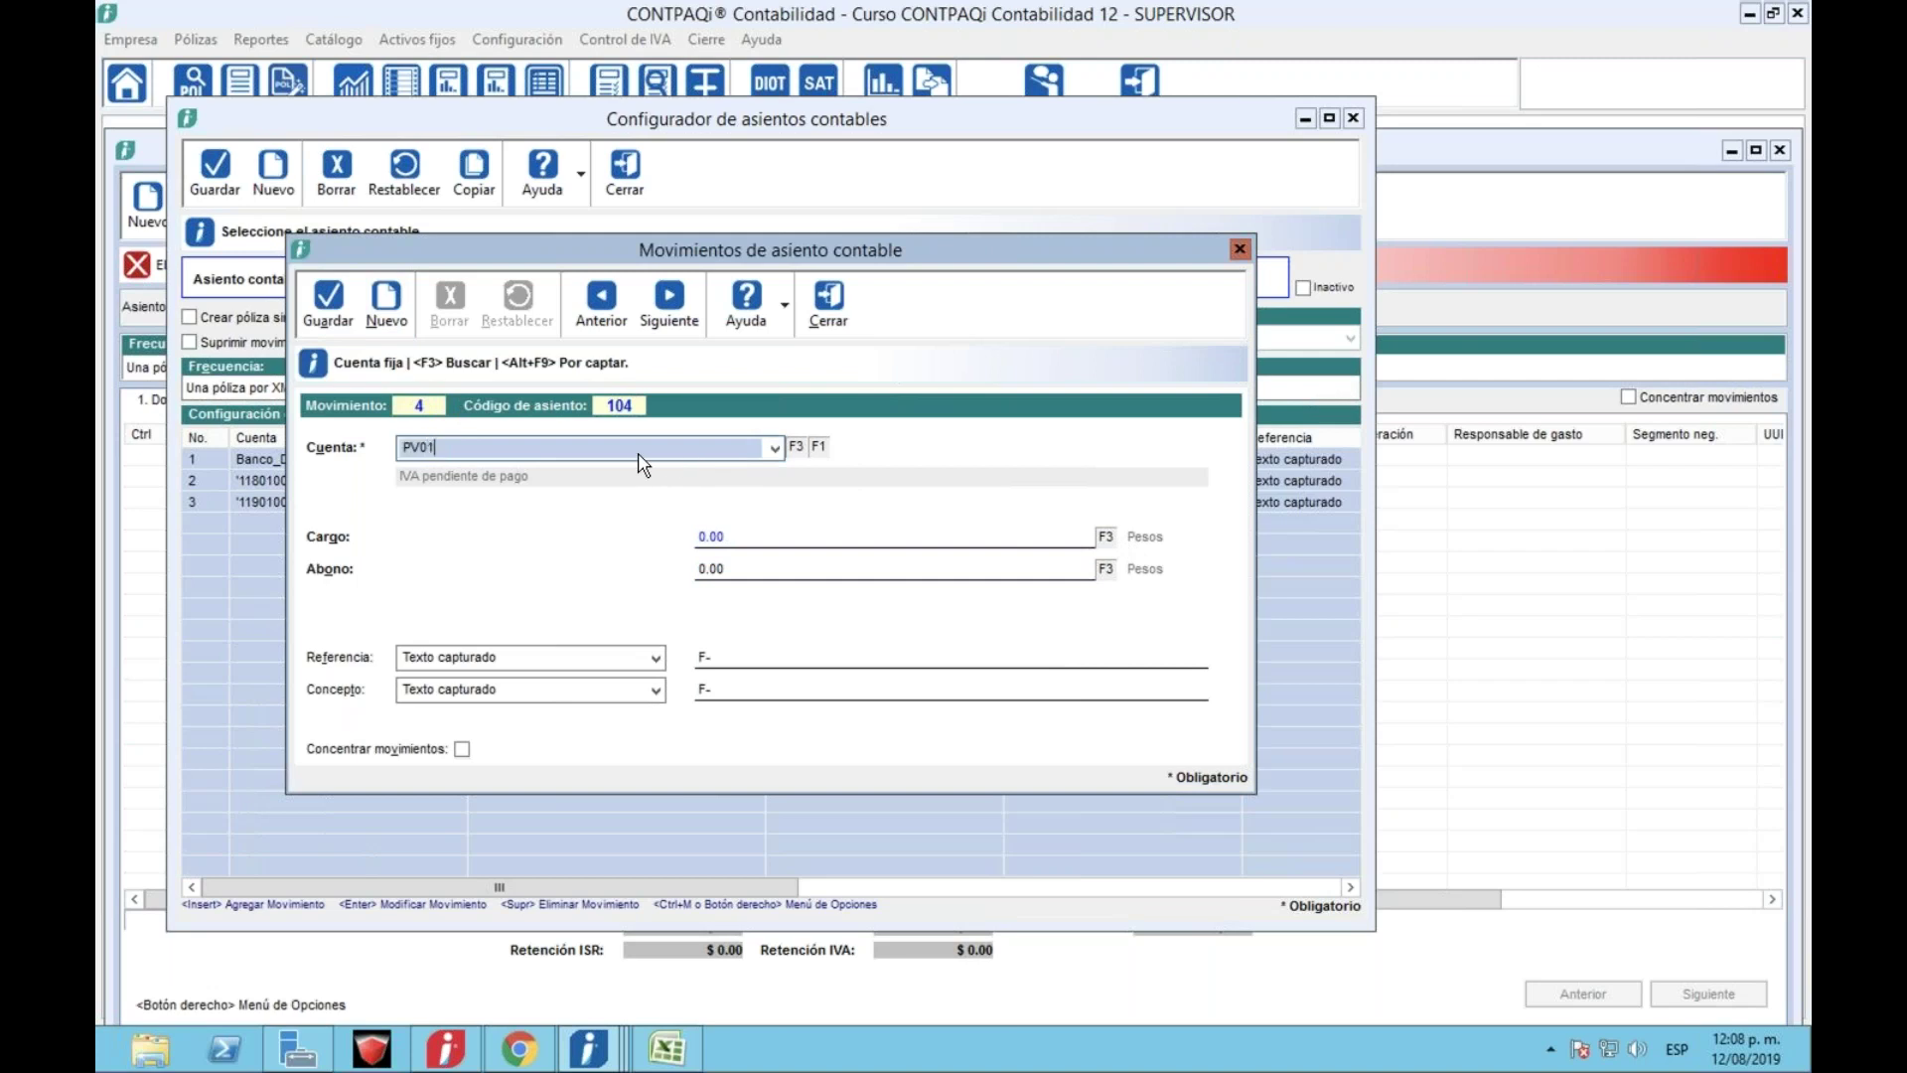
click(774, 448)
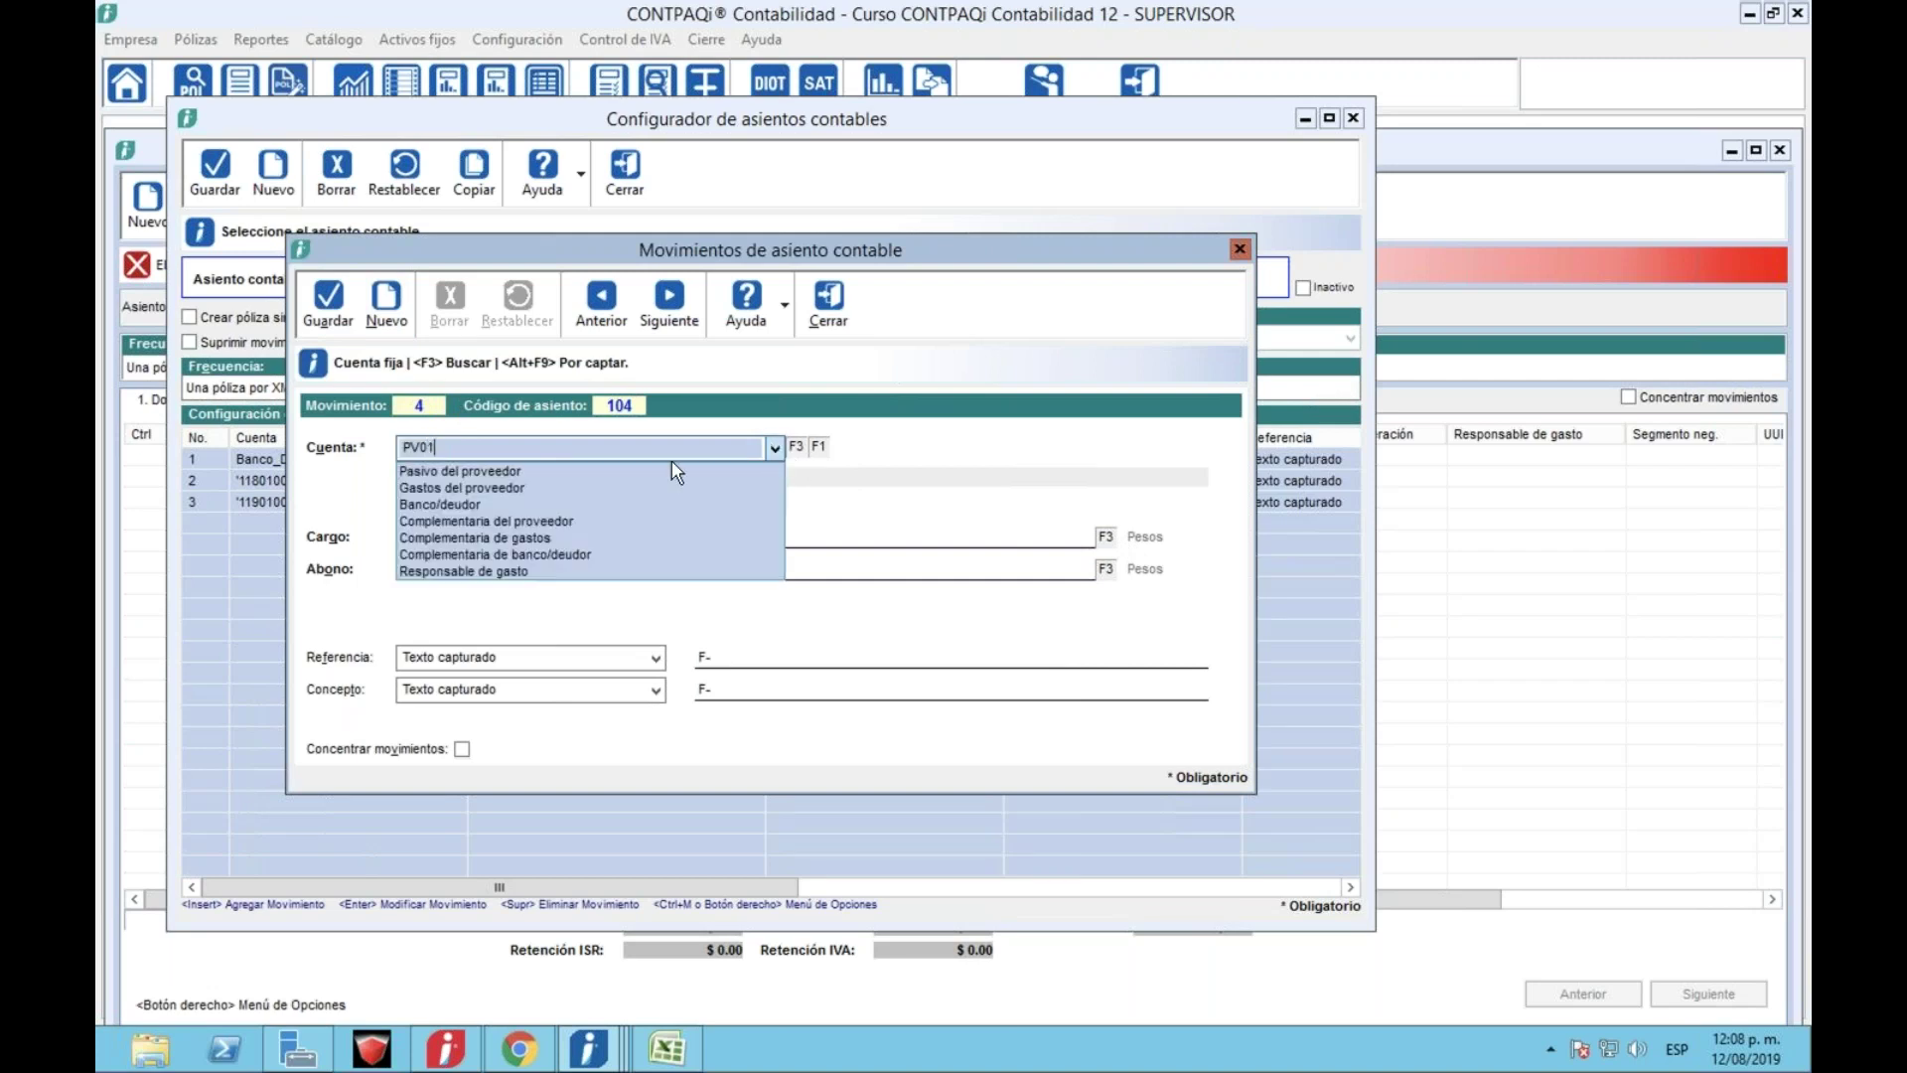
click(524, 470)
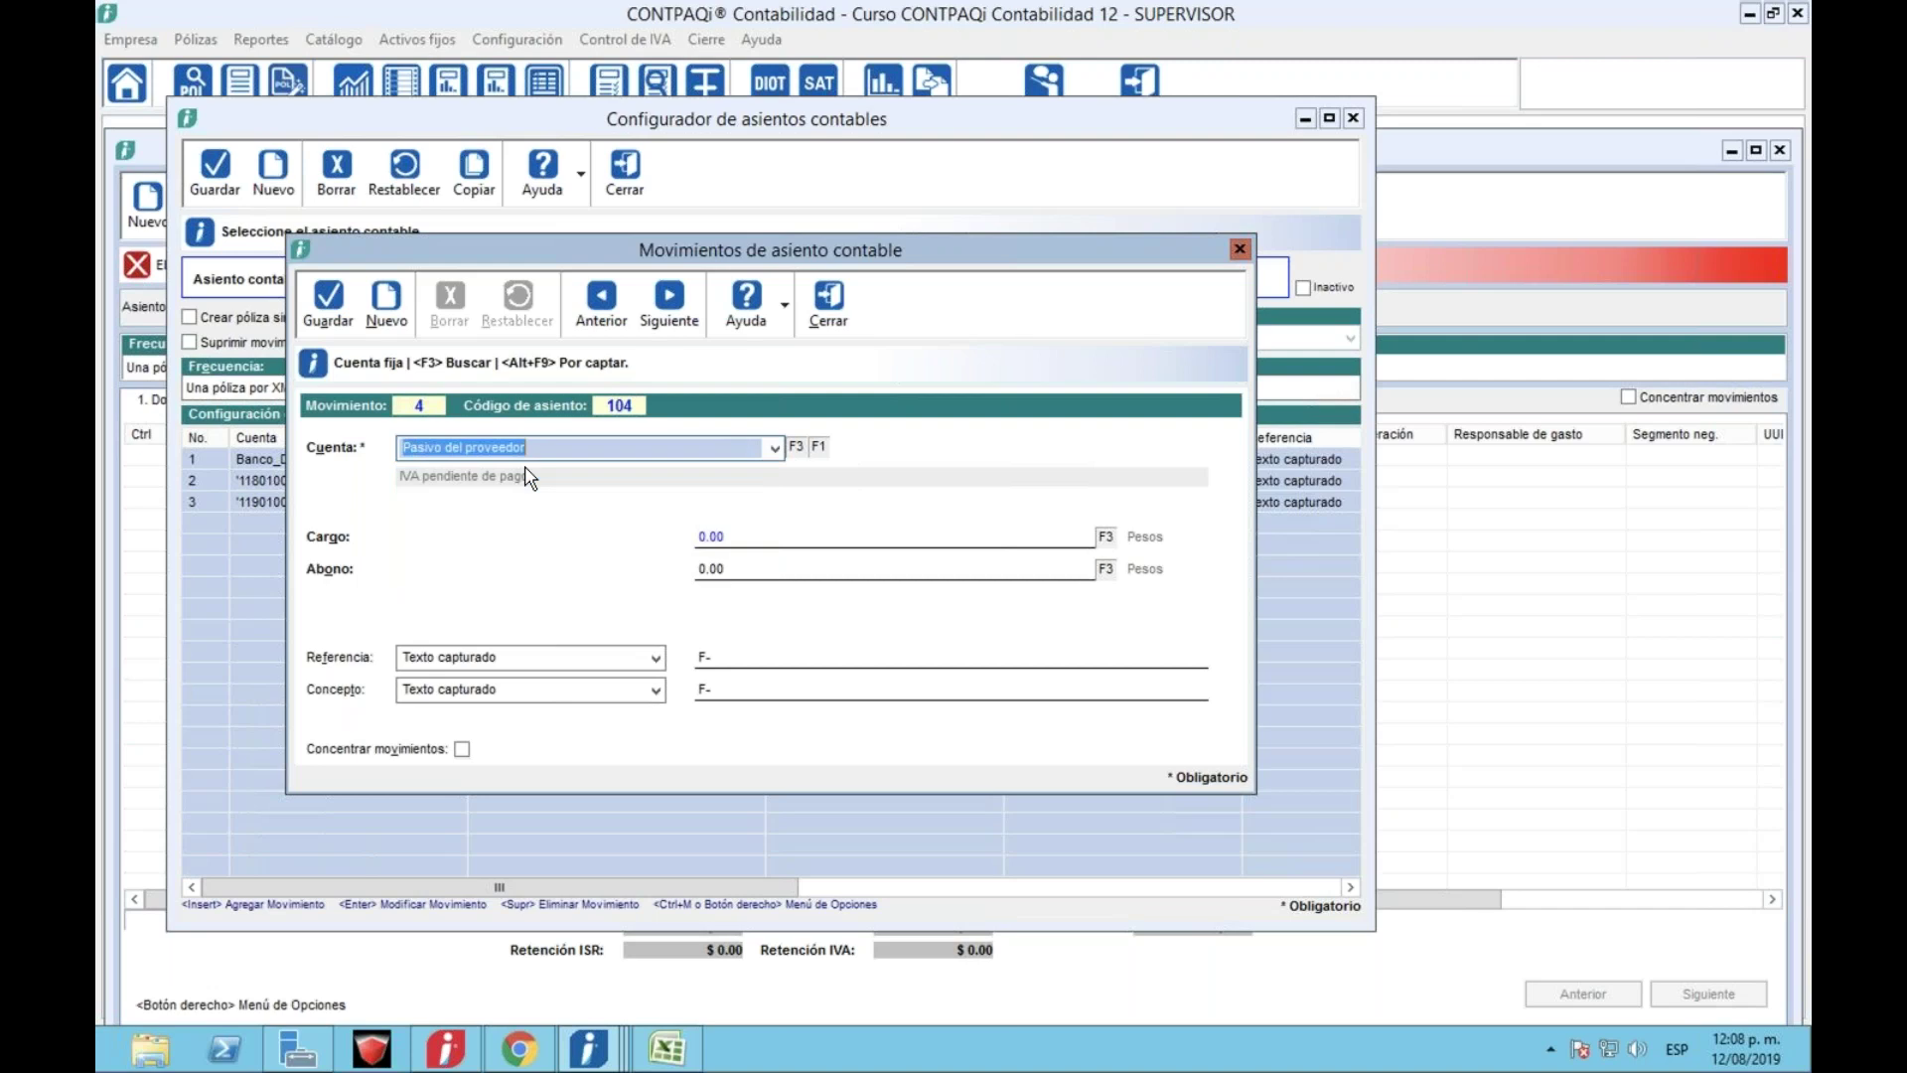
text(PV0)
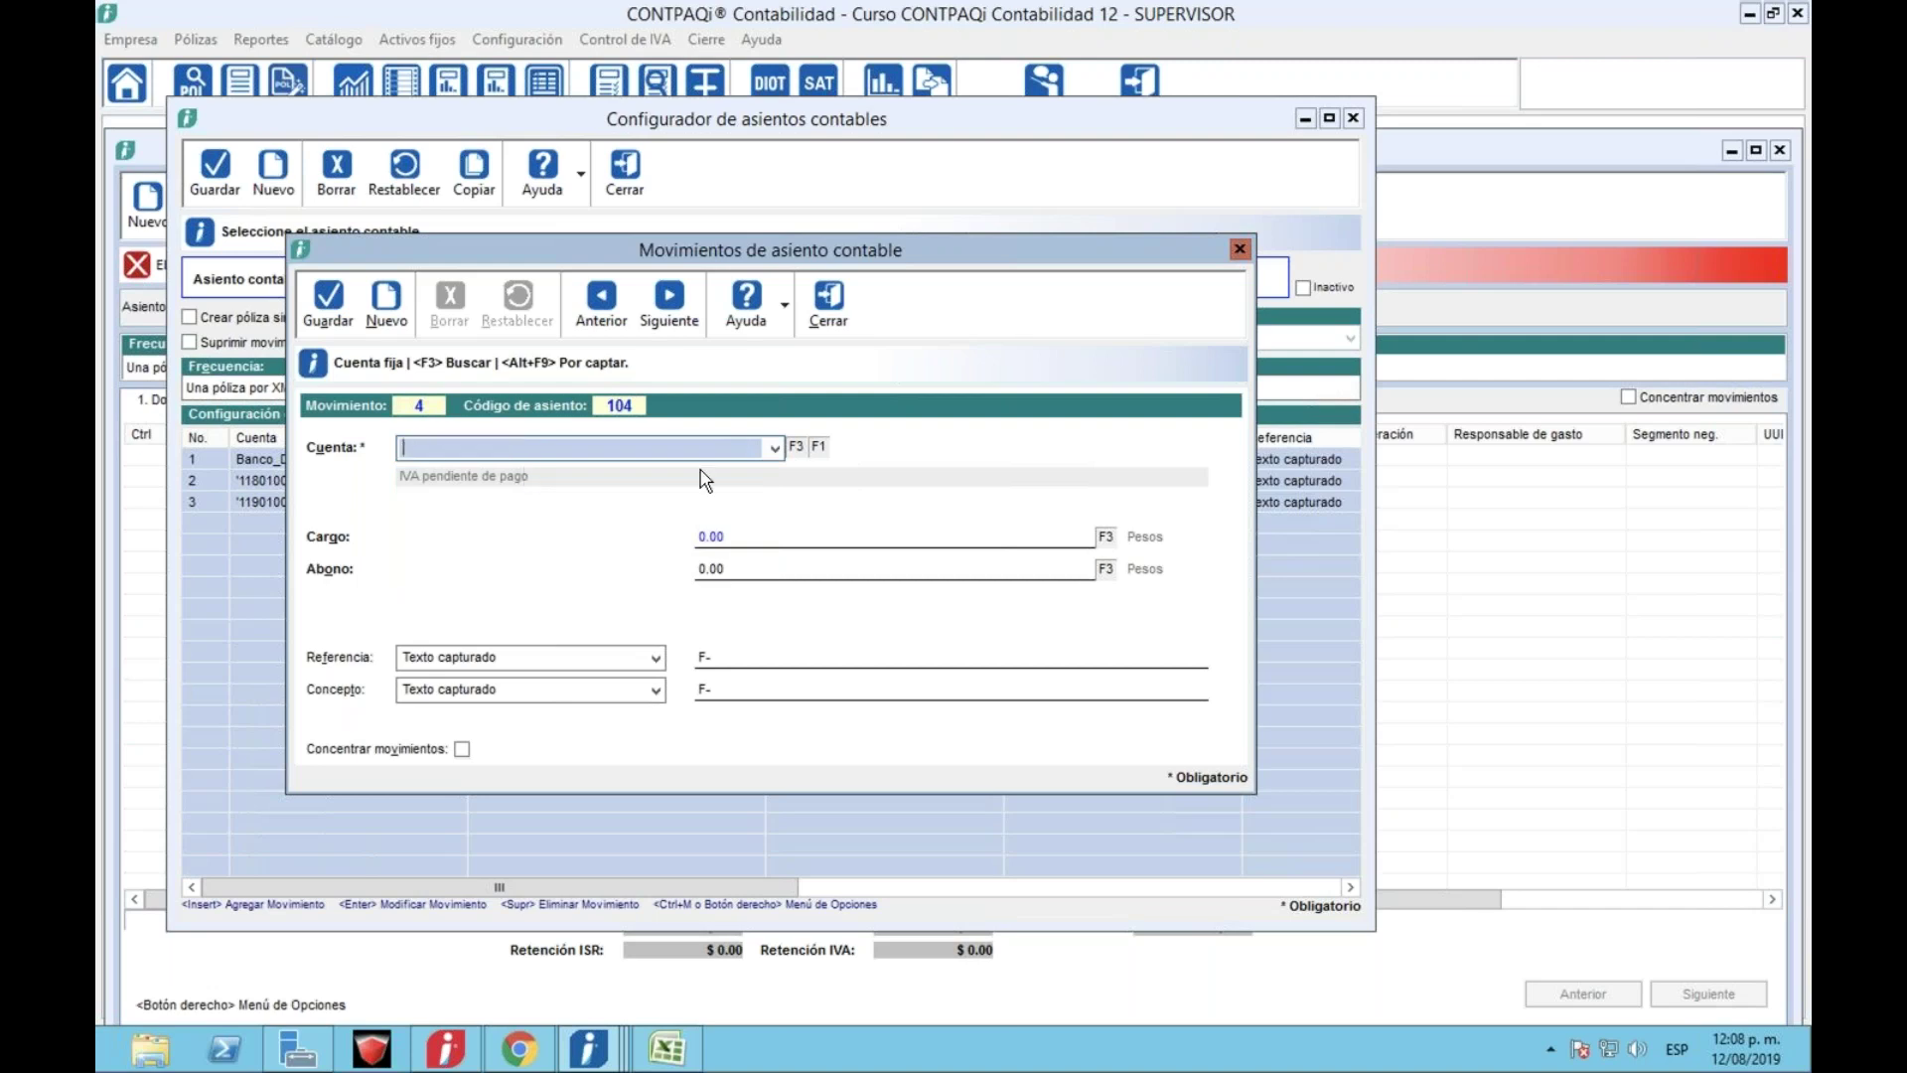
click(775, 448)
click(678, 467)
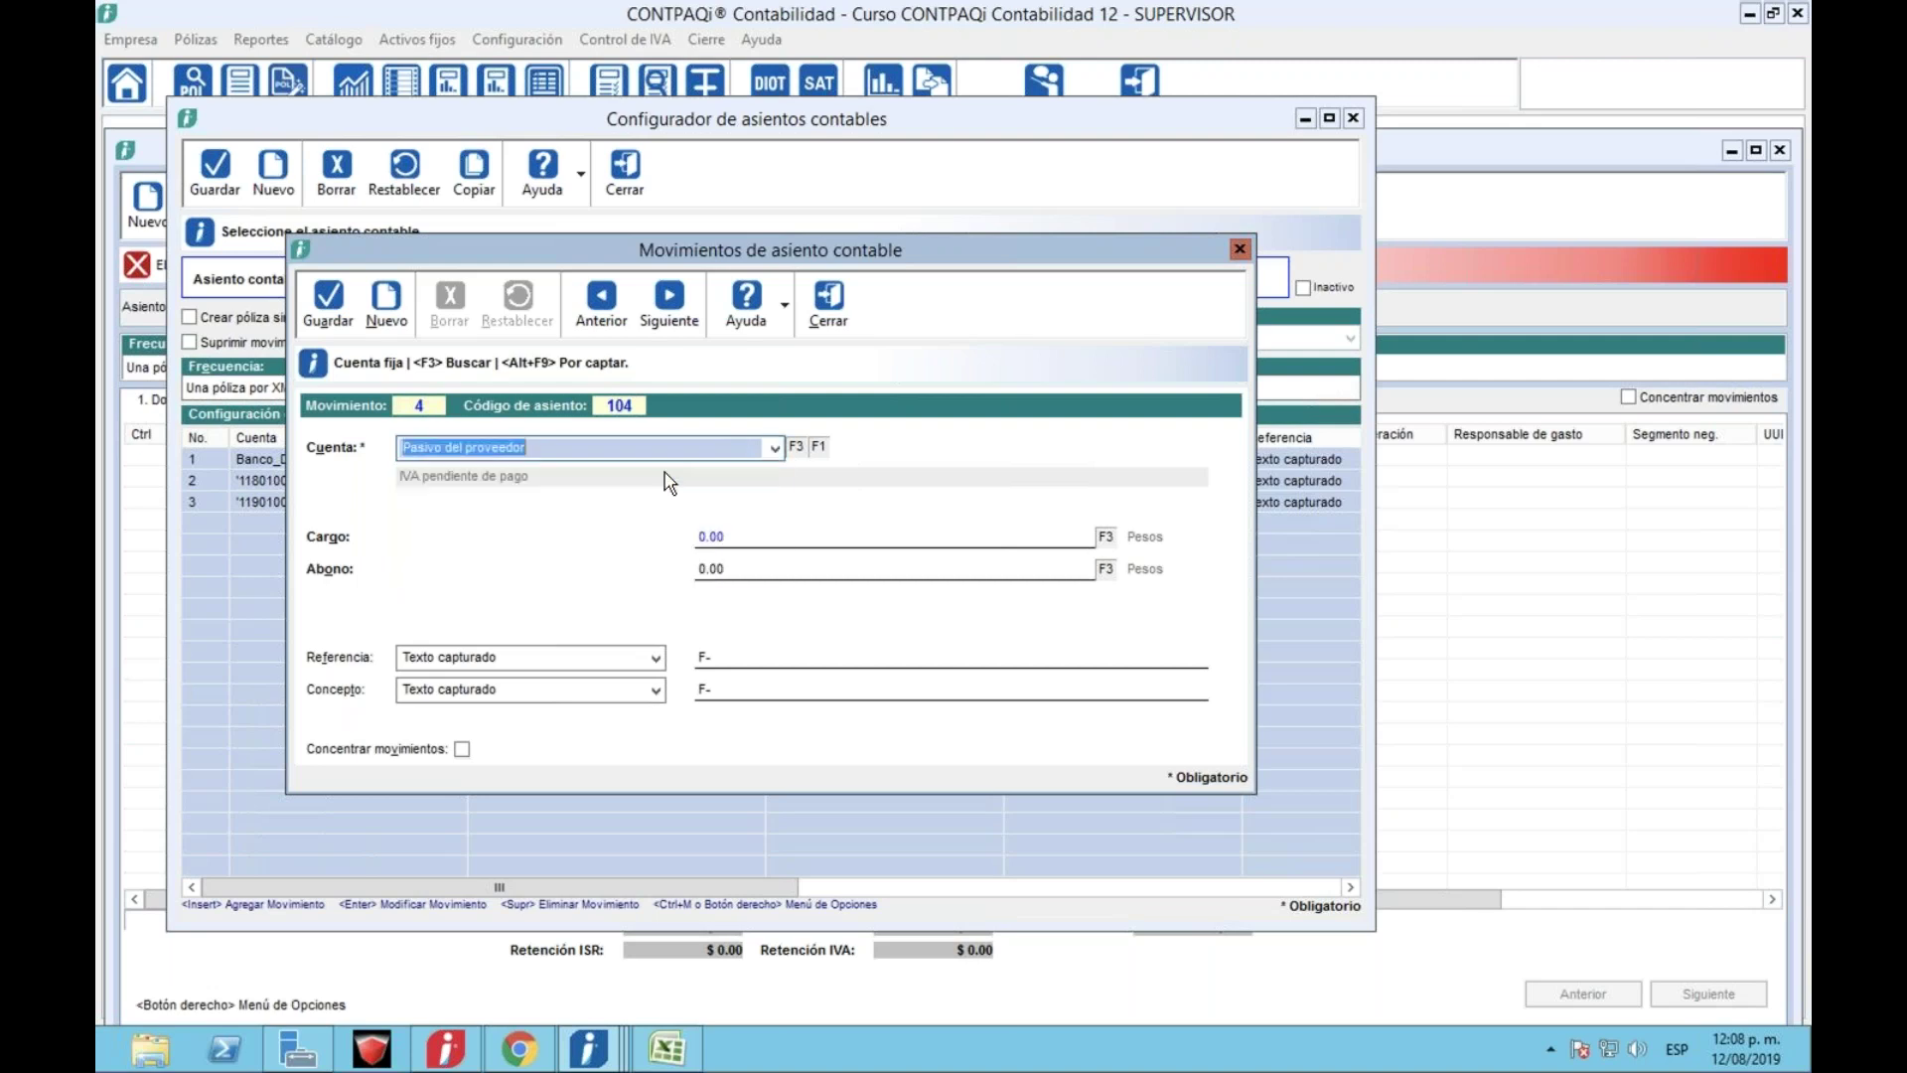
Charge movement 4 with the CFDI Total, save it, and close the movements editor.
click(762, 541)
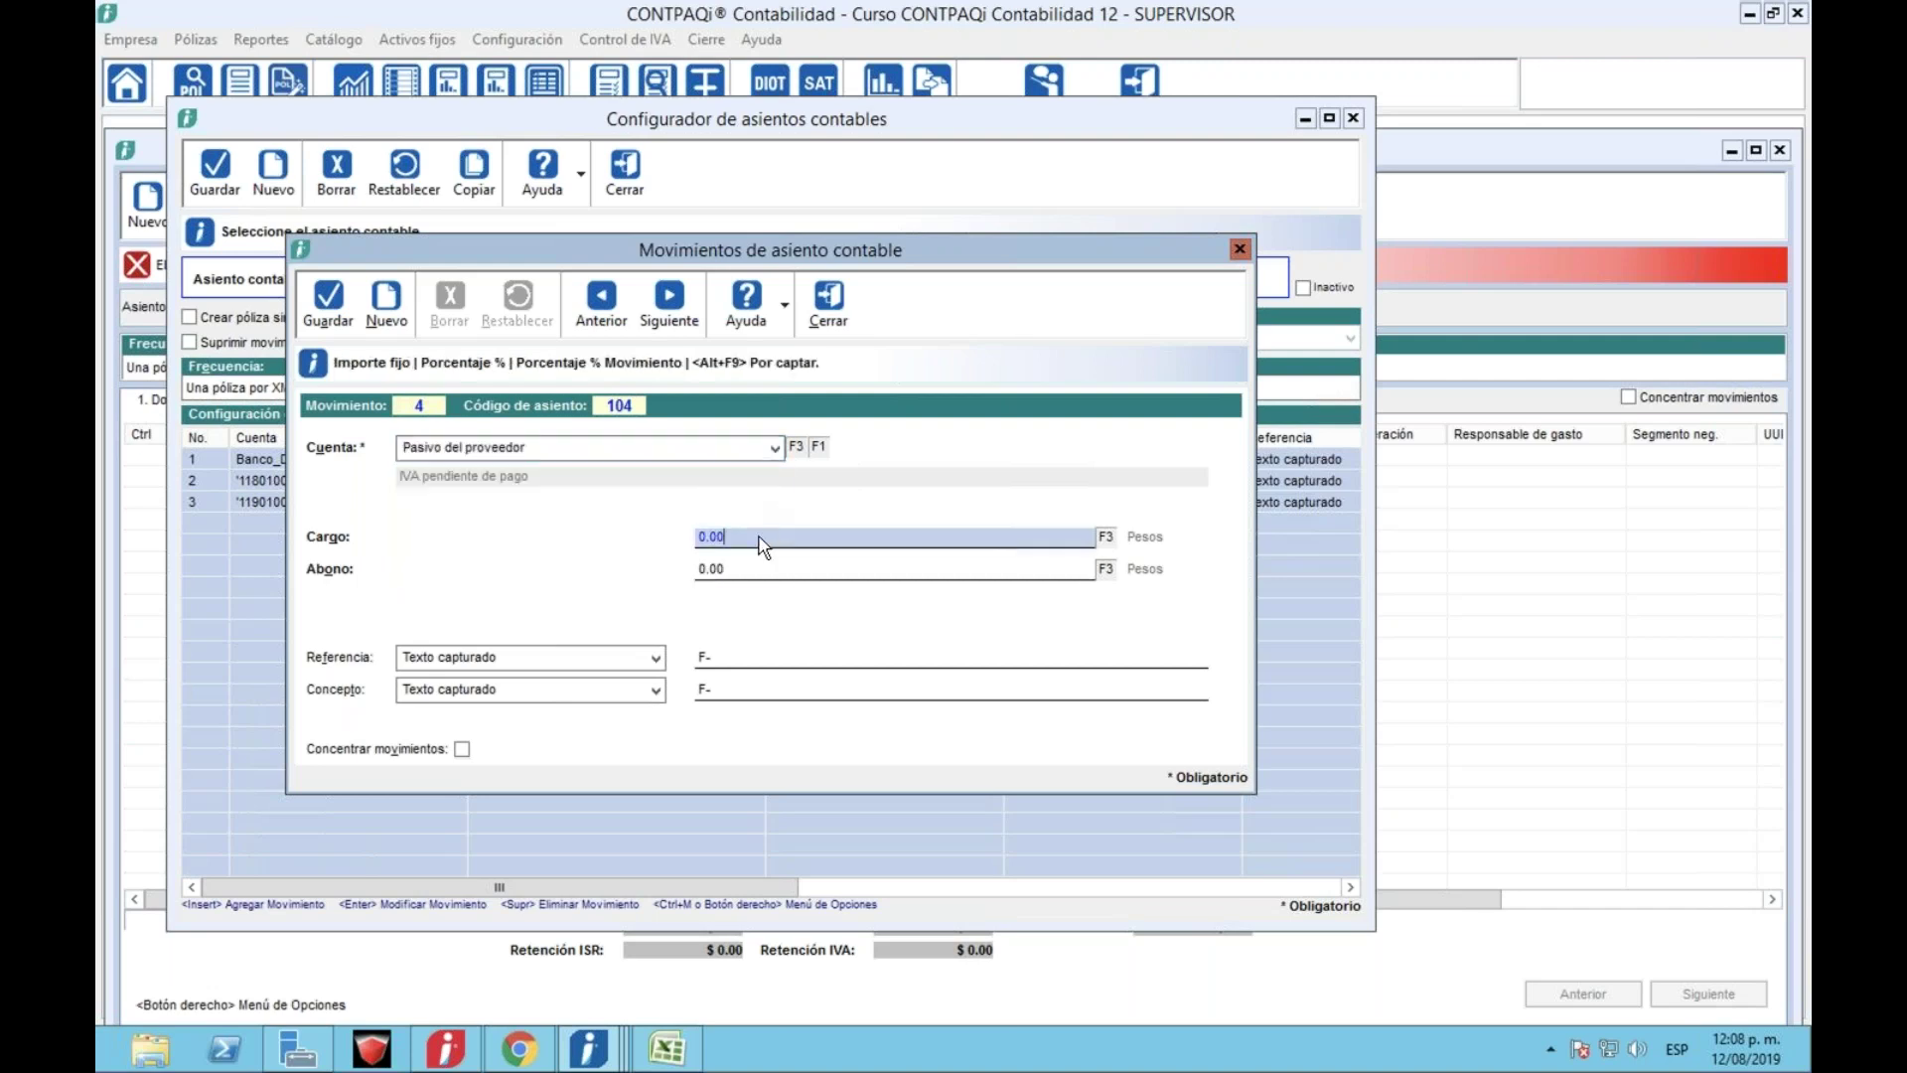
click(814, 574)
click(1105, 536)
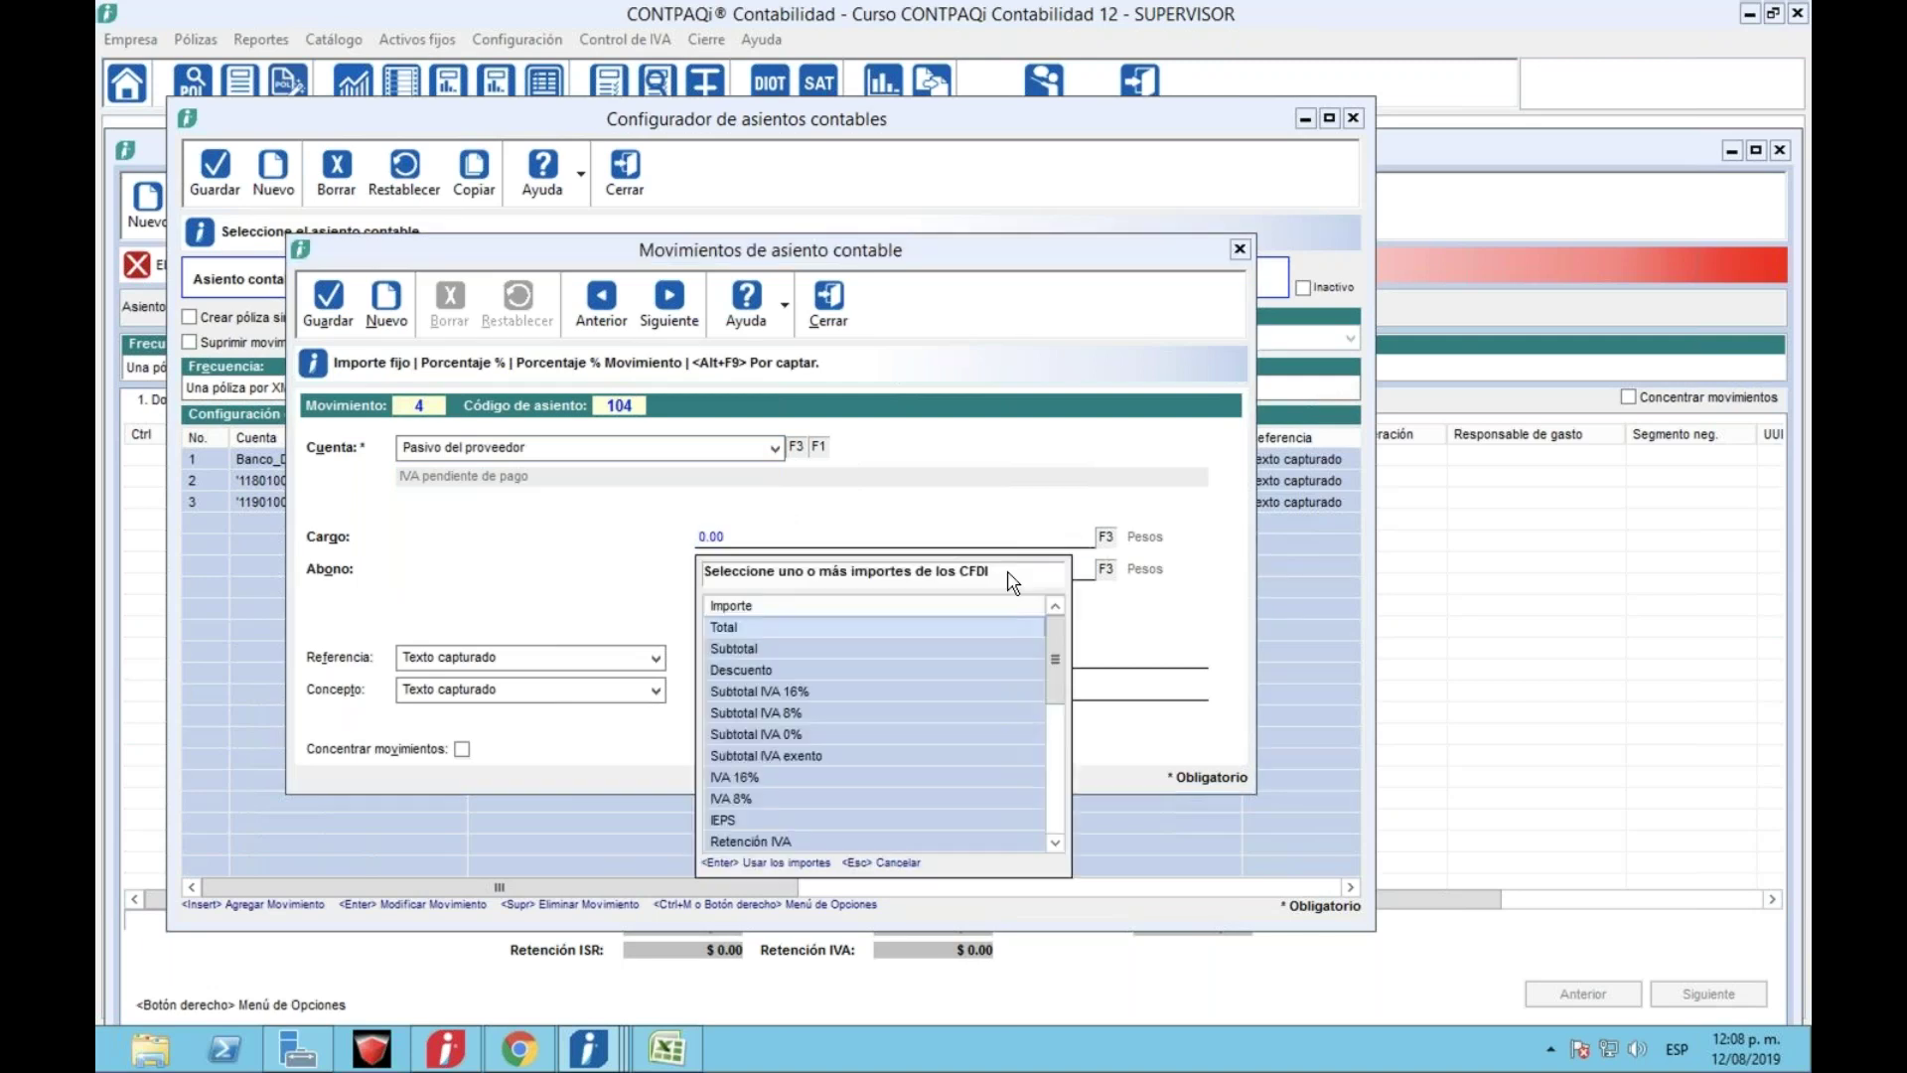
click(793, 627)
click(329, 310)
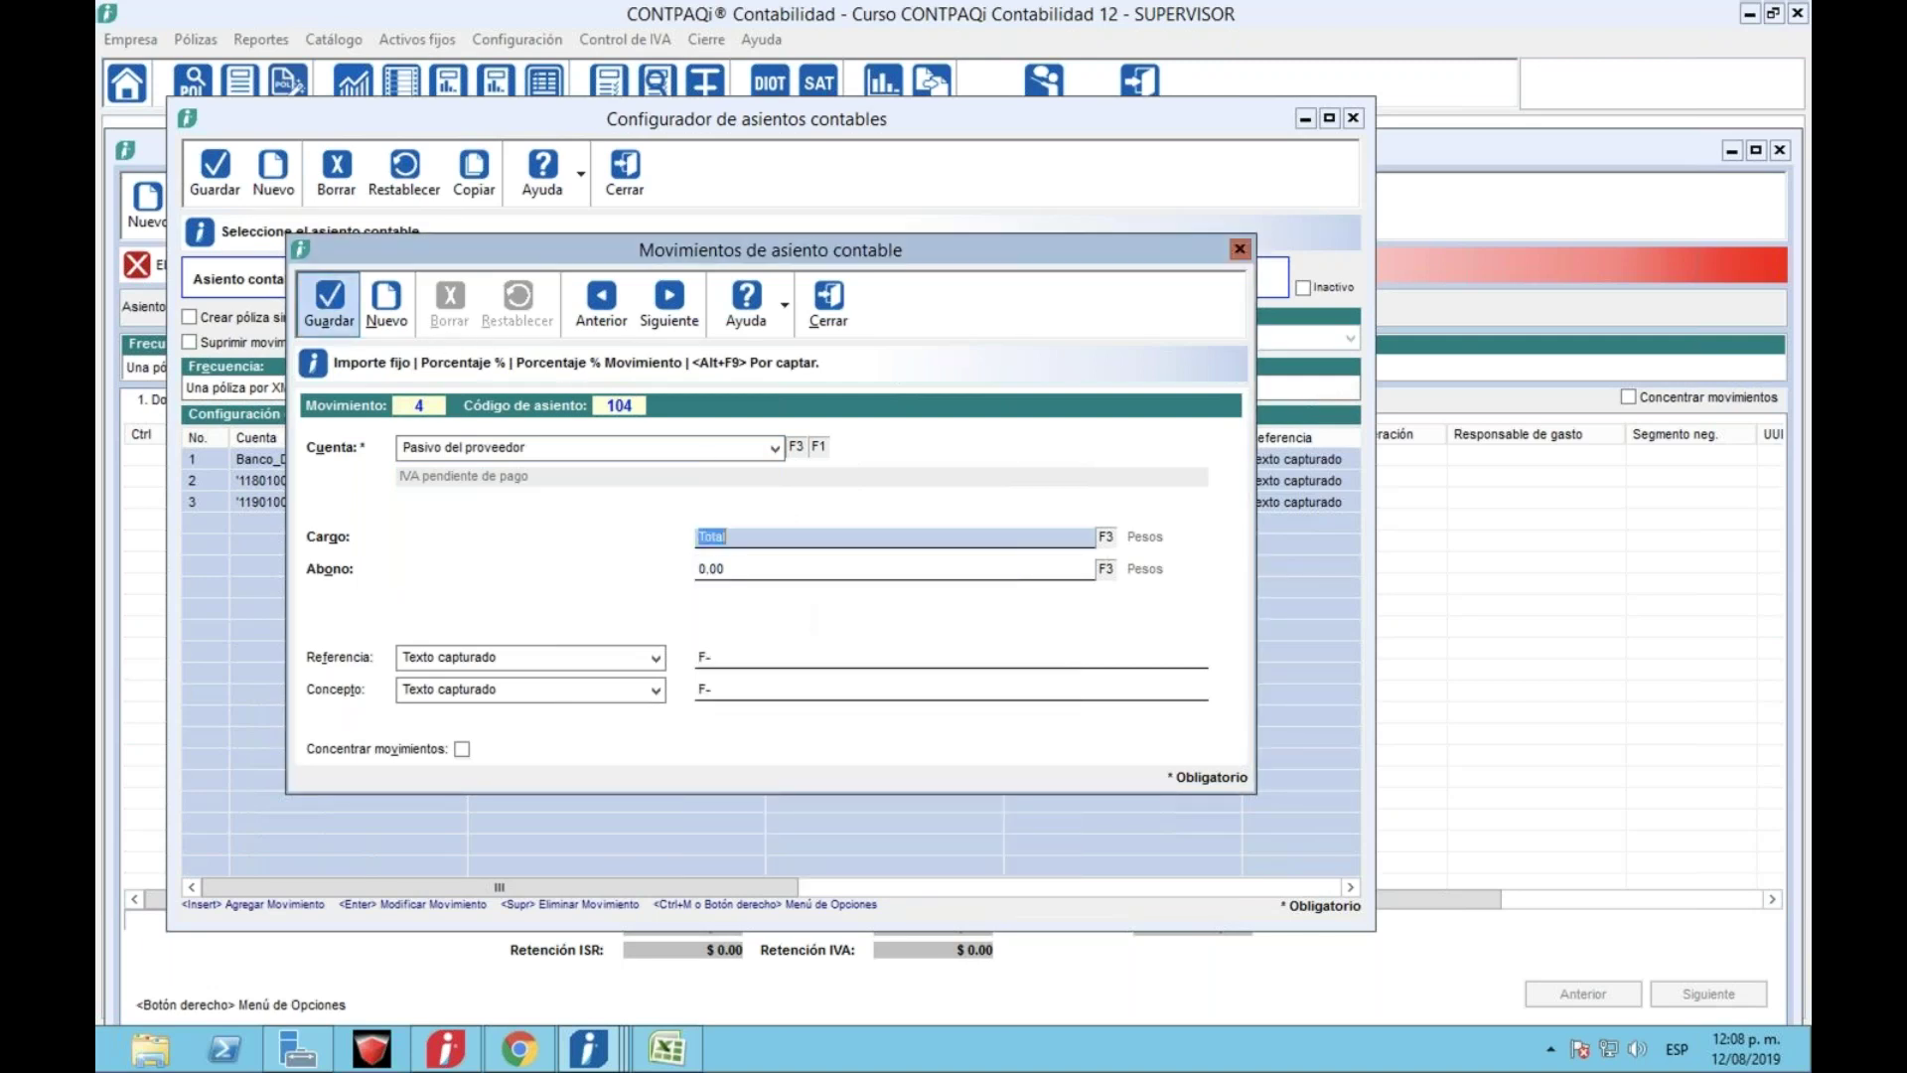
click(825, 302)
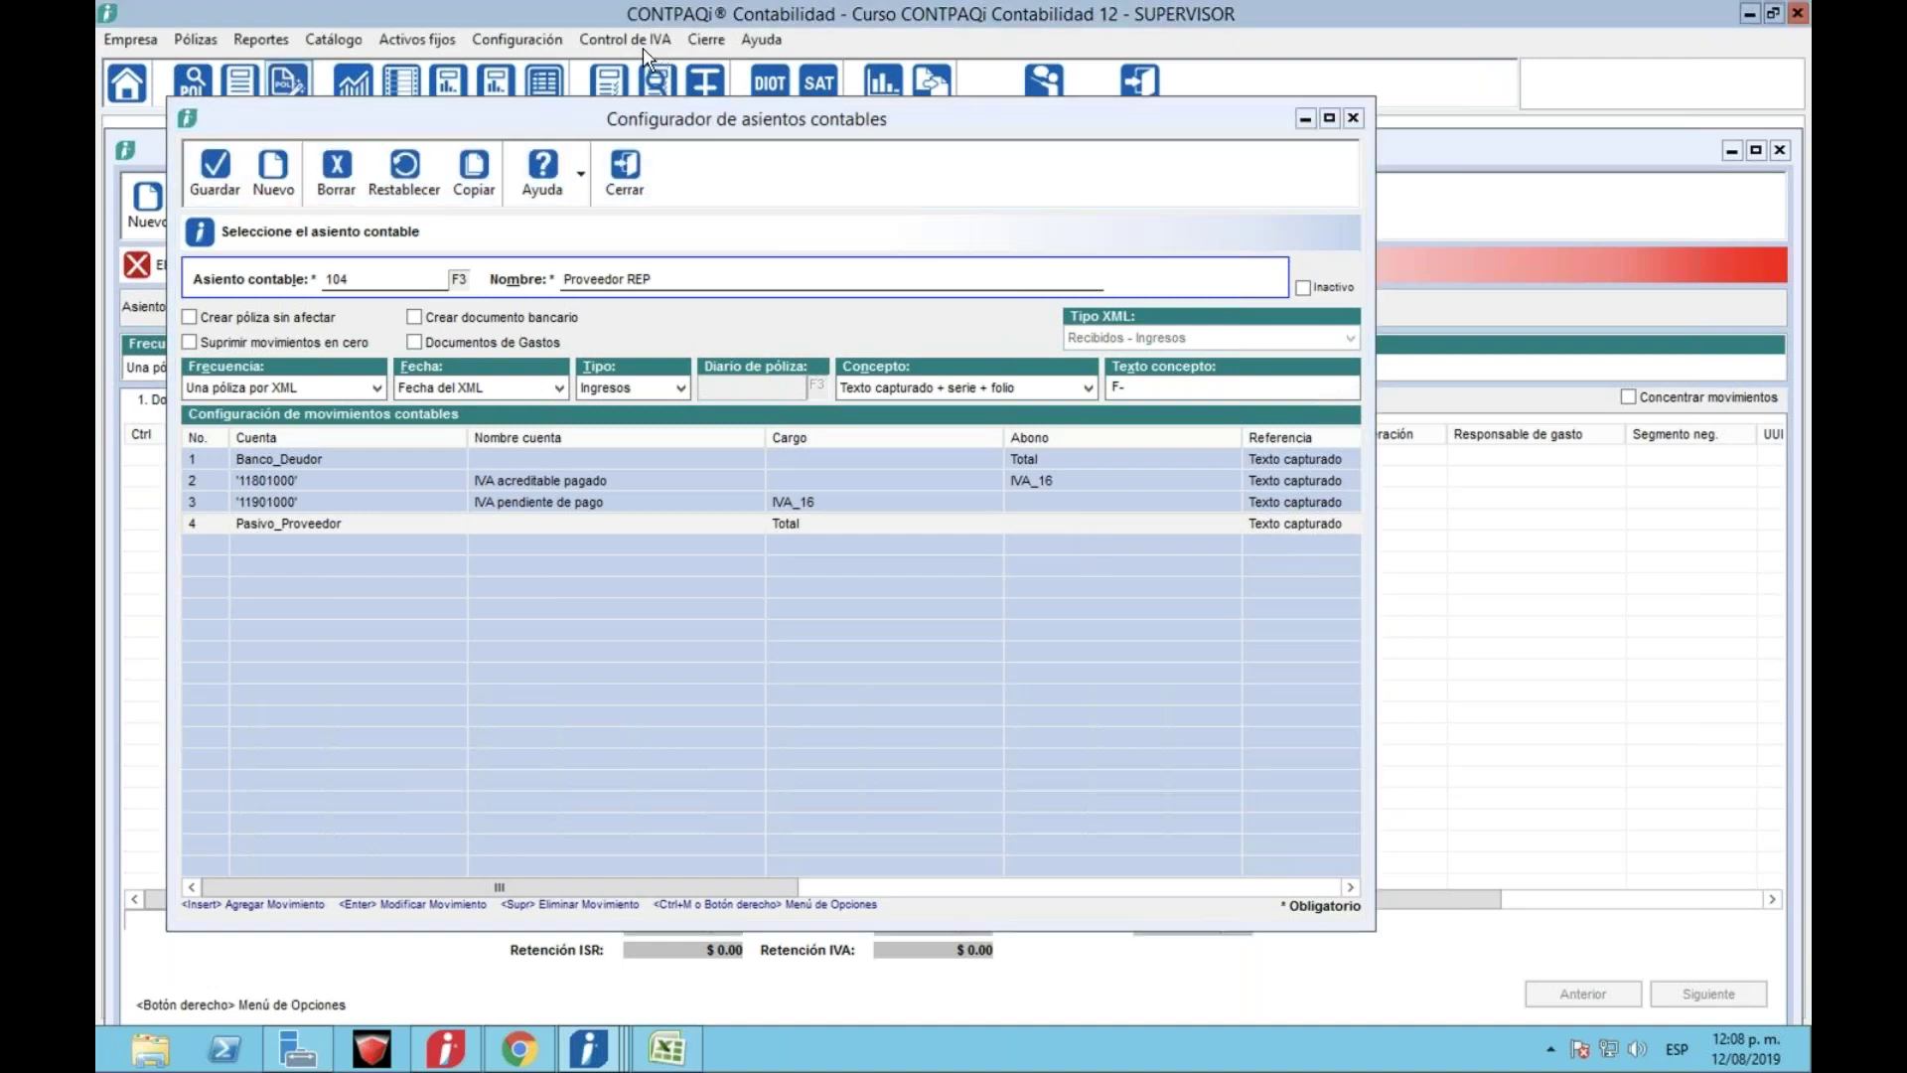
click(626, 40)
click(645, 70)
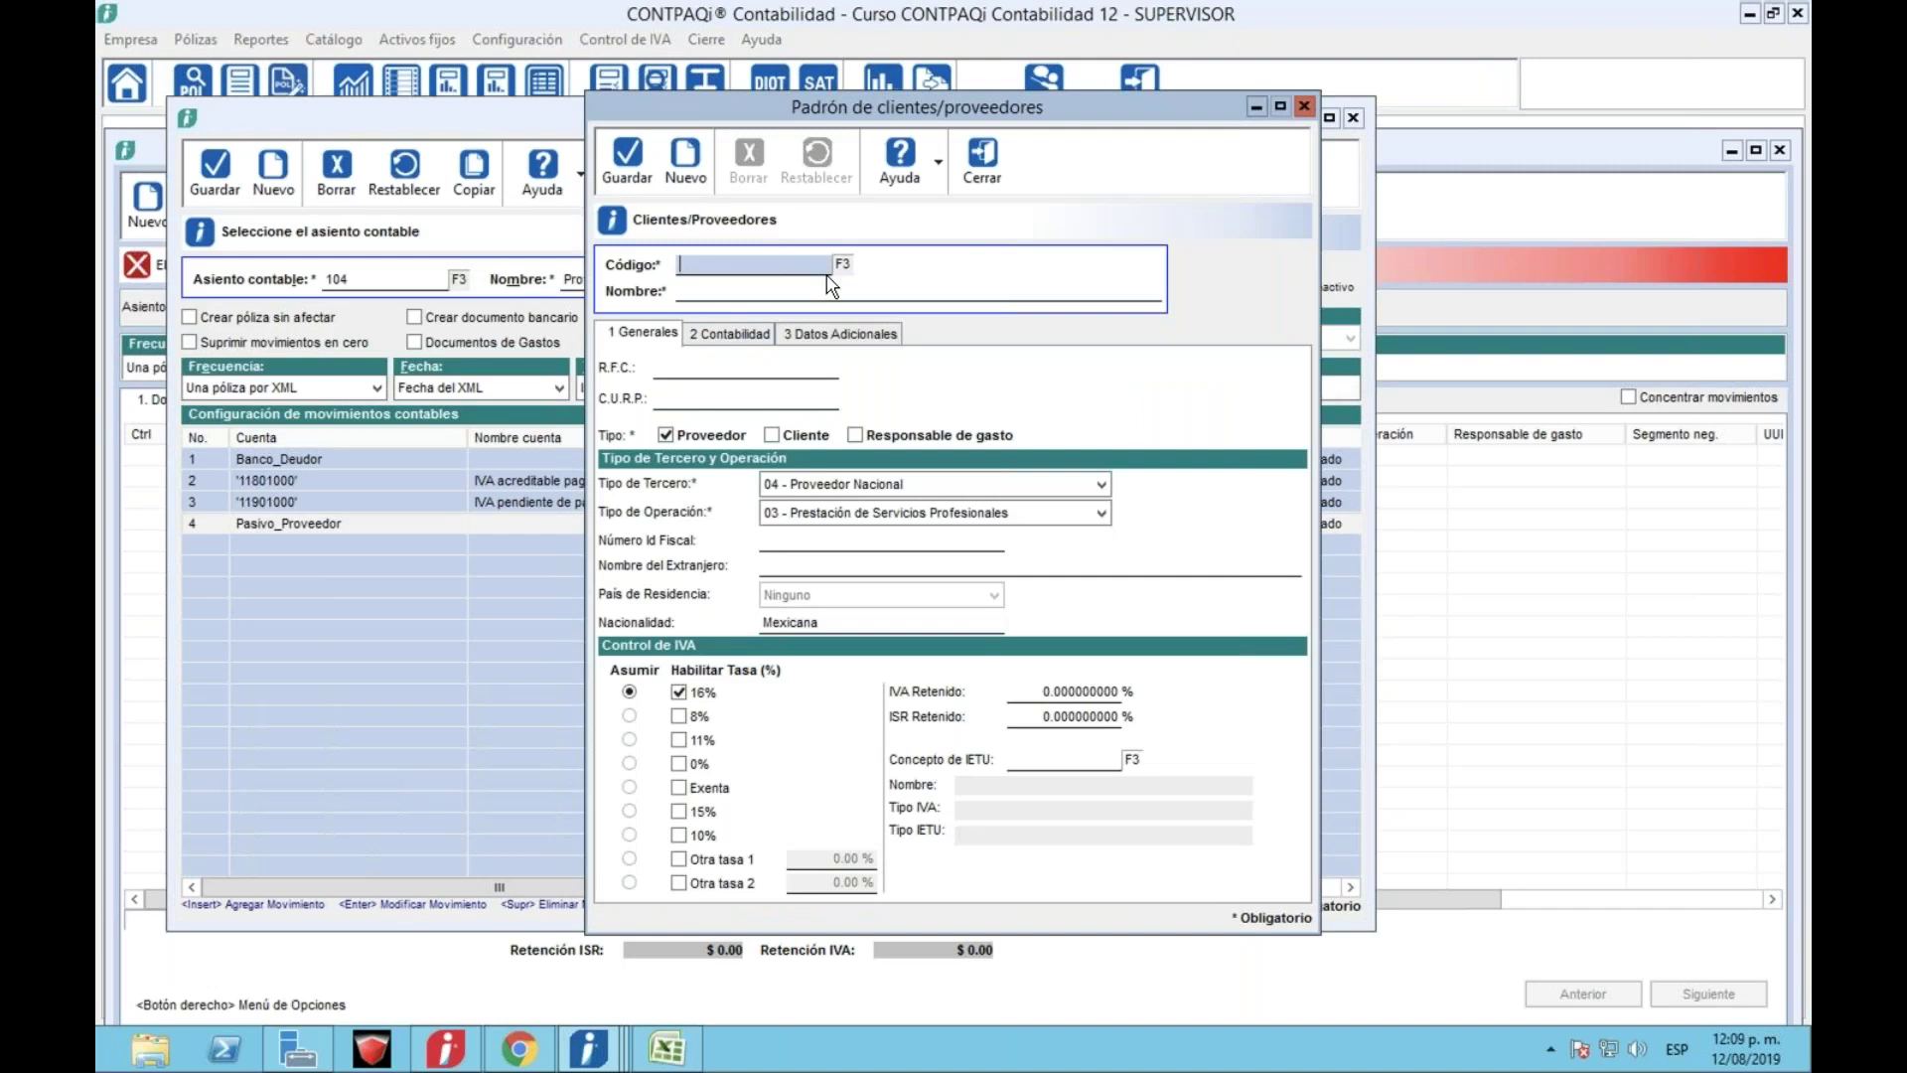
click(841, 266)
scroll(815, 449, down, 1)
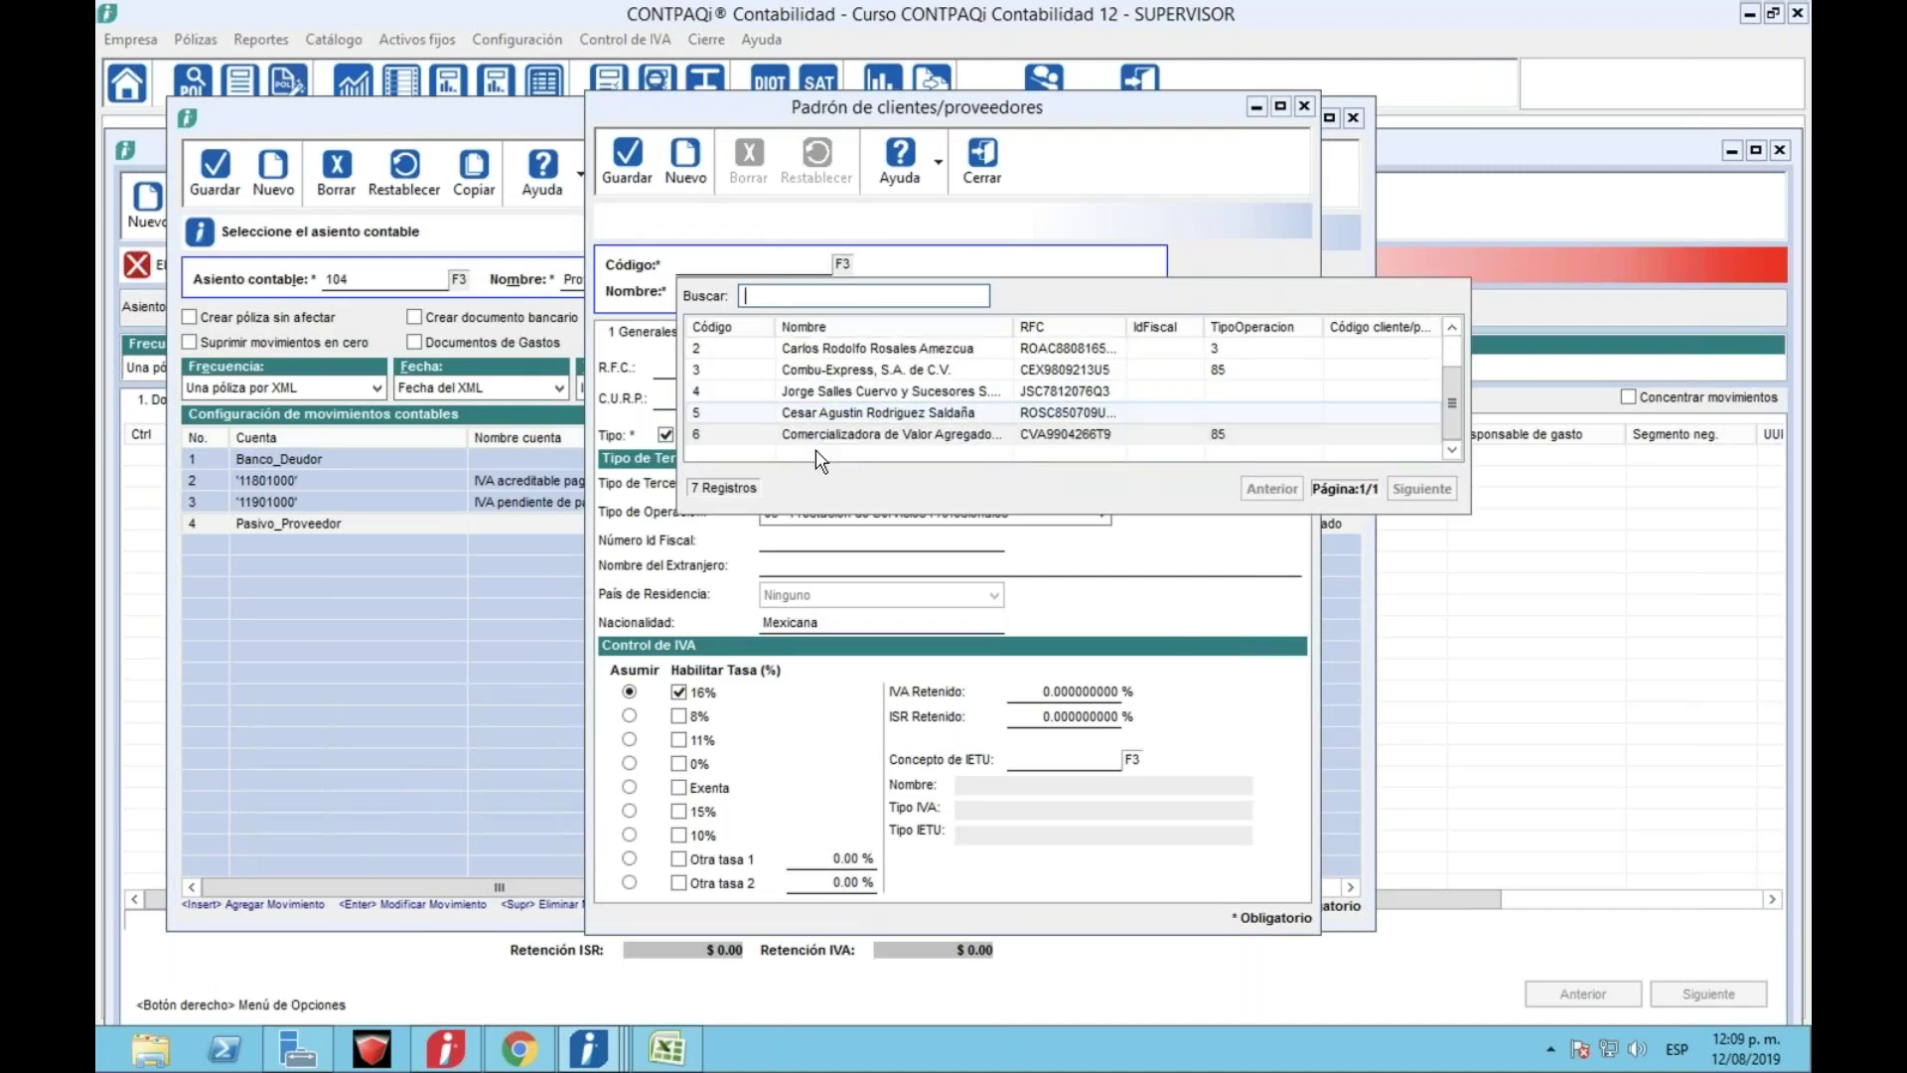
double_click(814, 436)
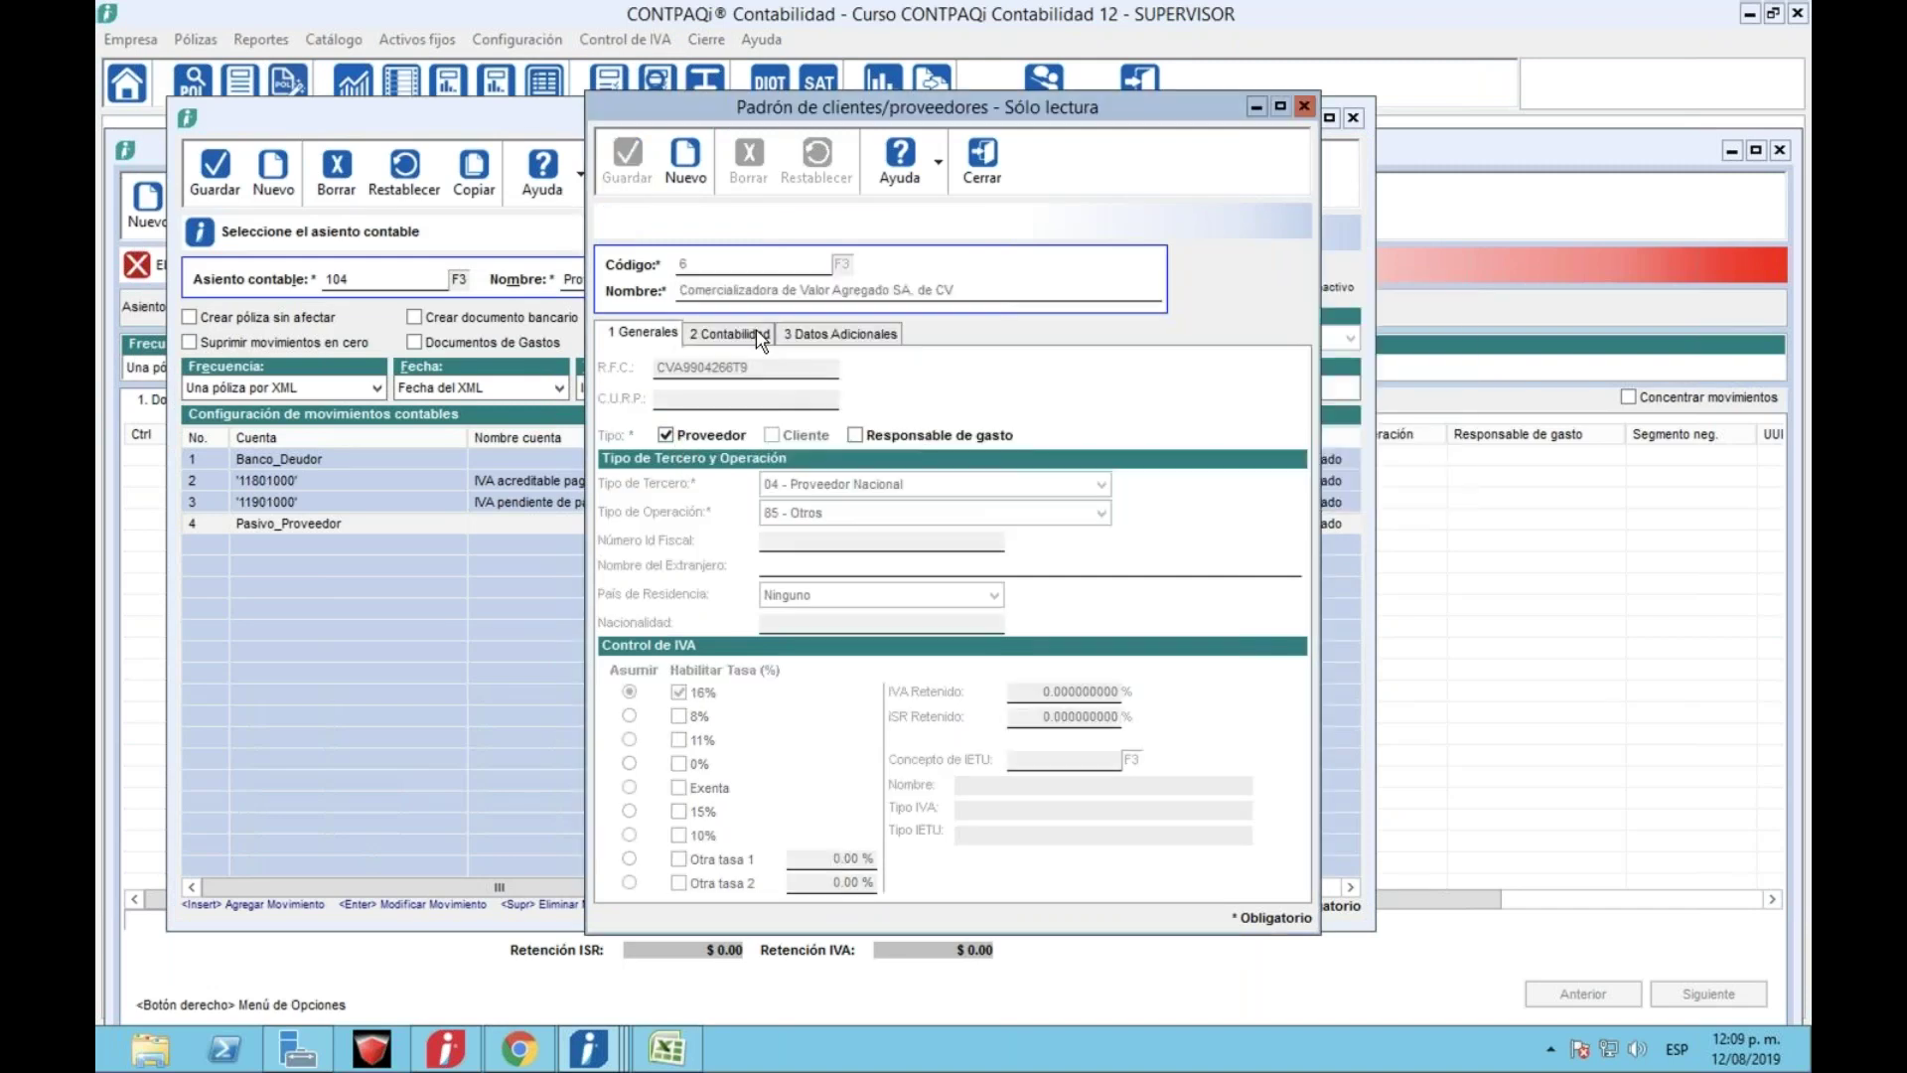
click(755, 330)
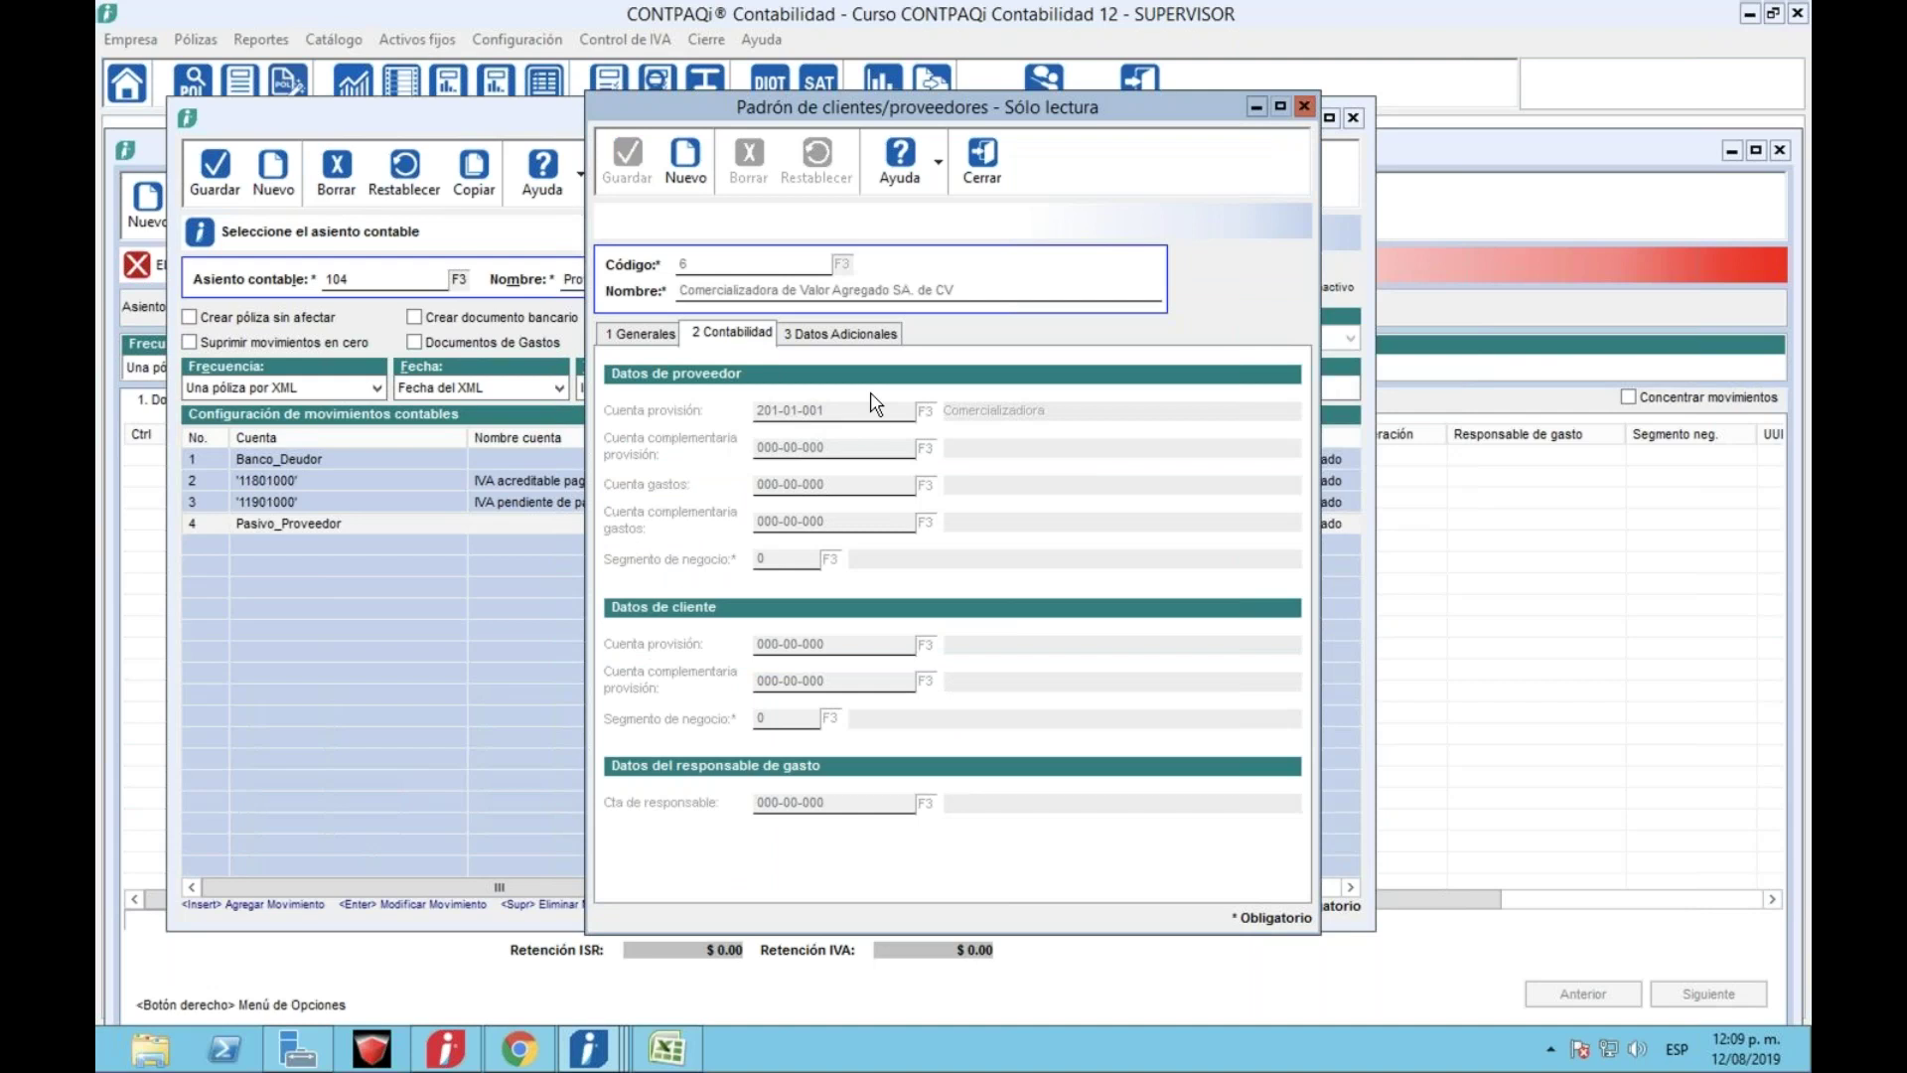
click(986, 175)
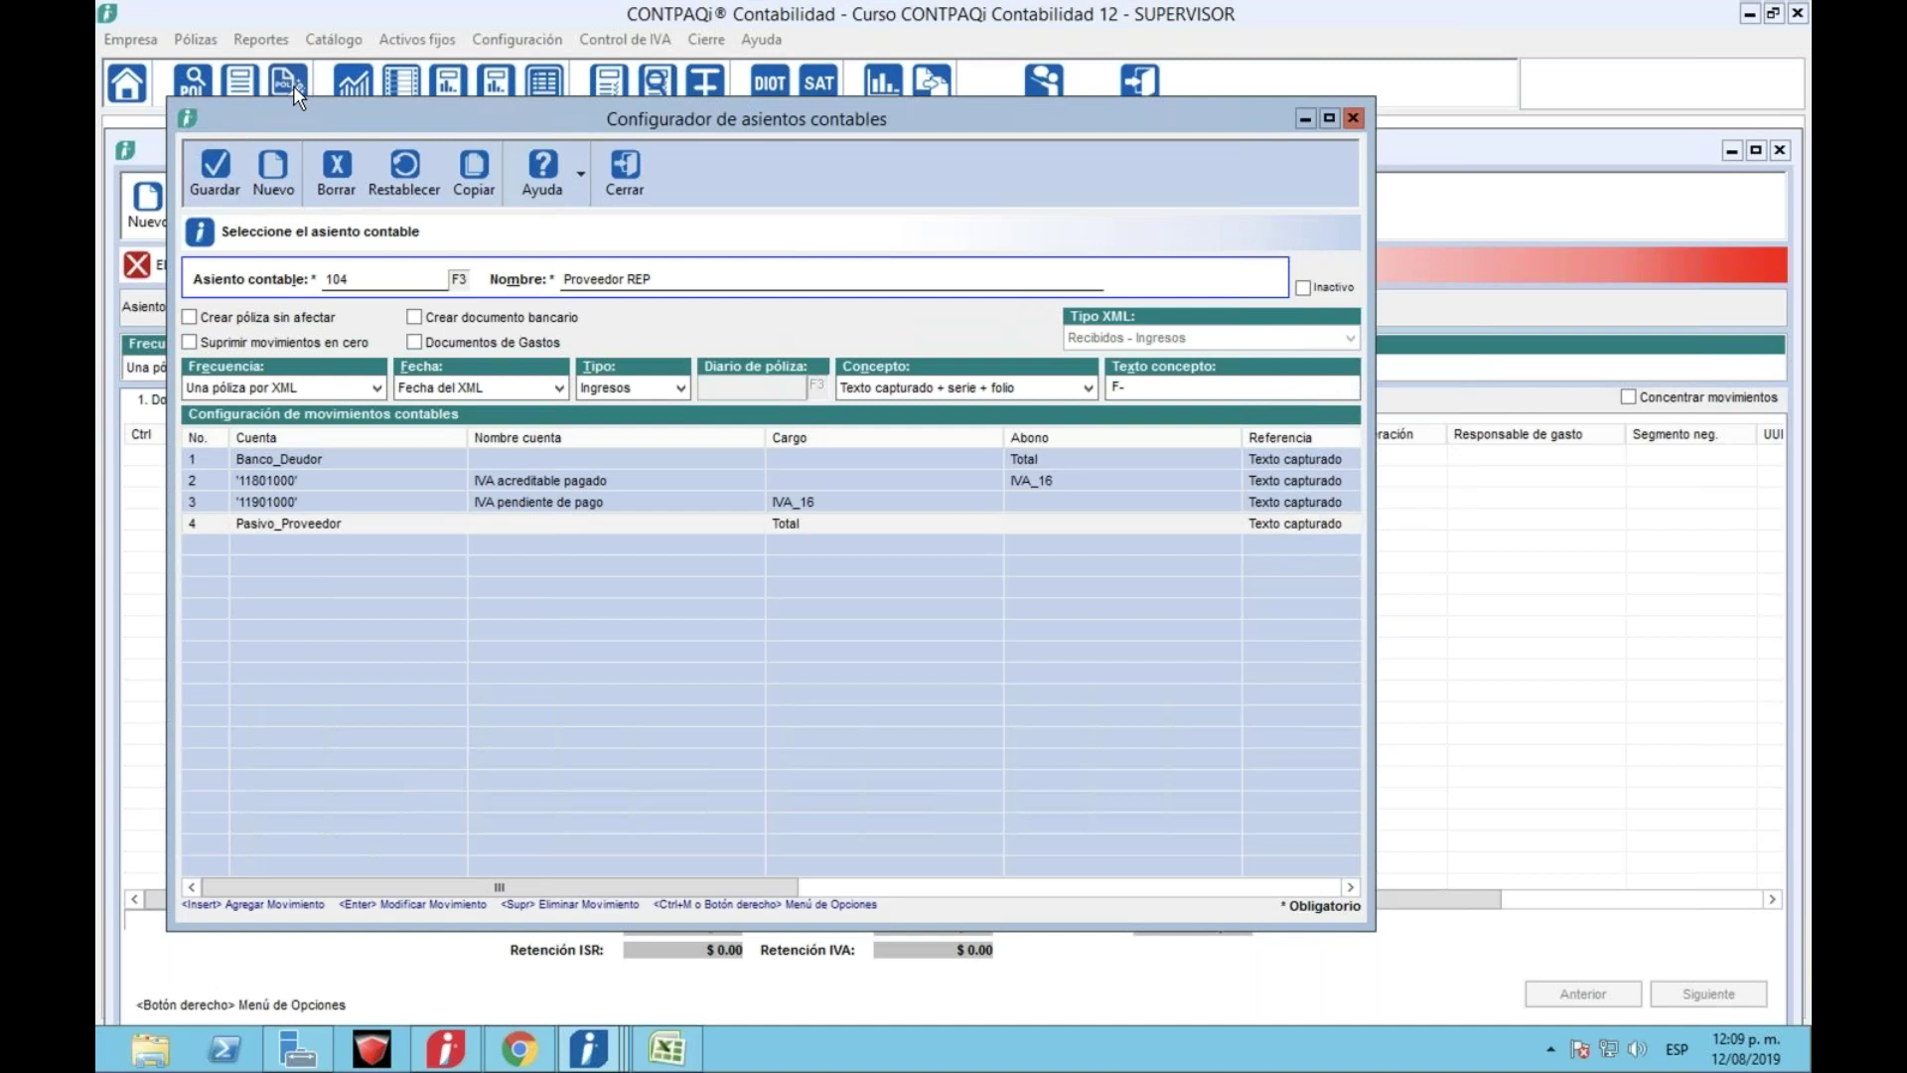
click(331, 42)
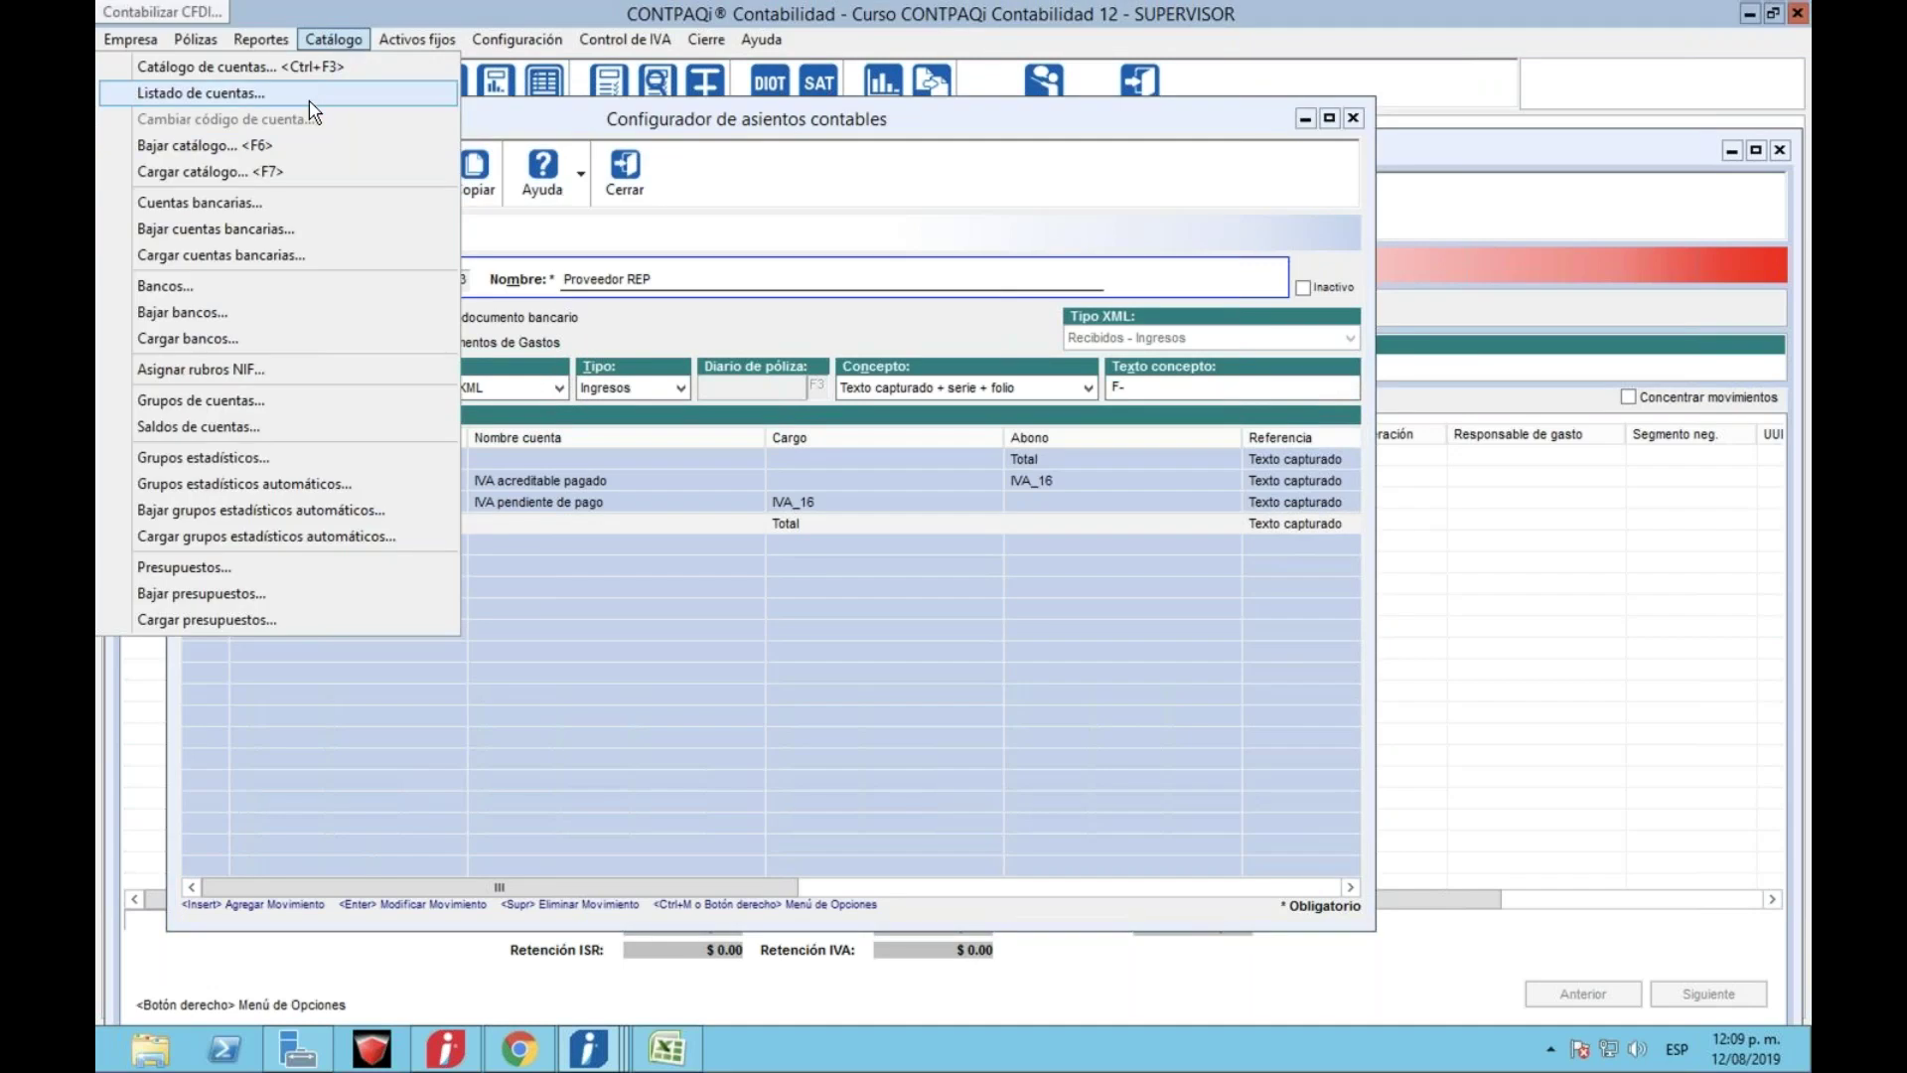
mouse_move(196, 41)
mouse_move(221, 96)
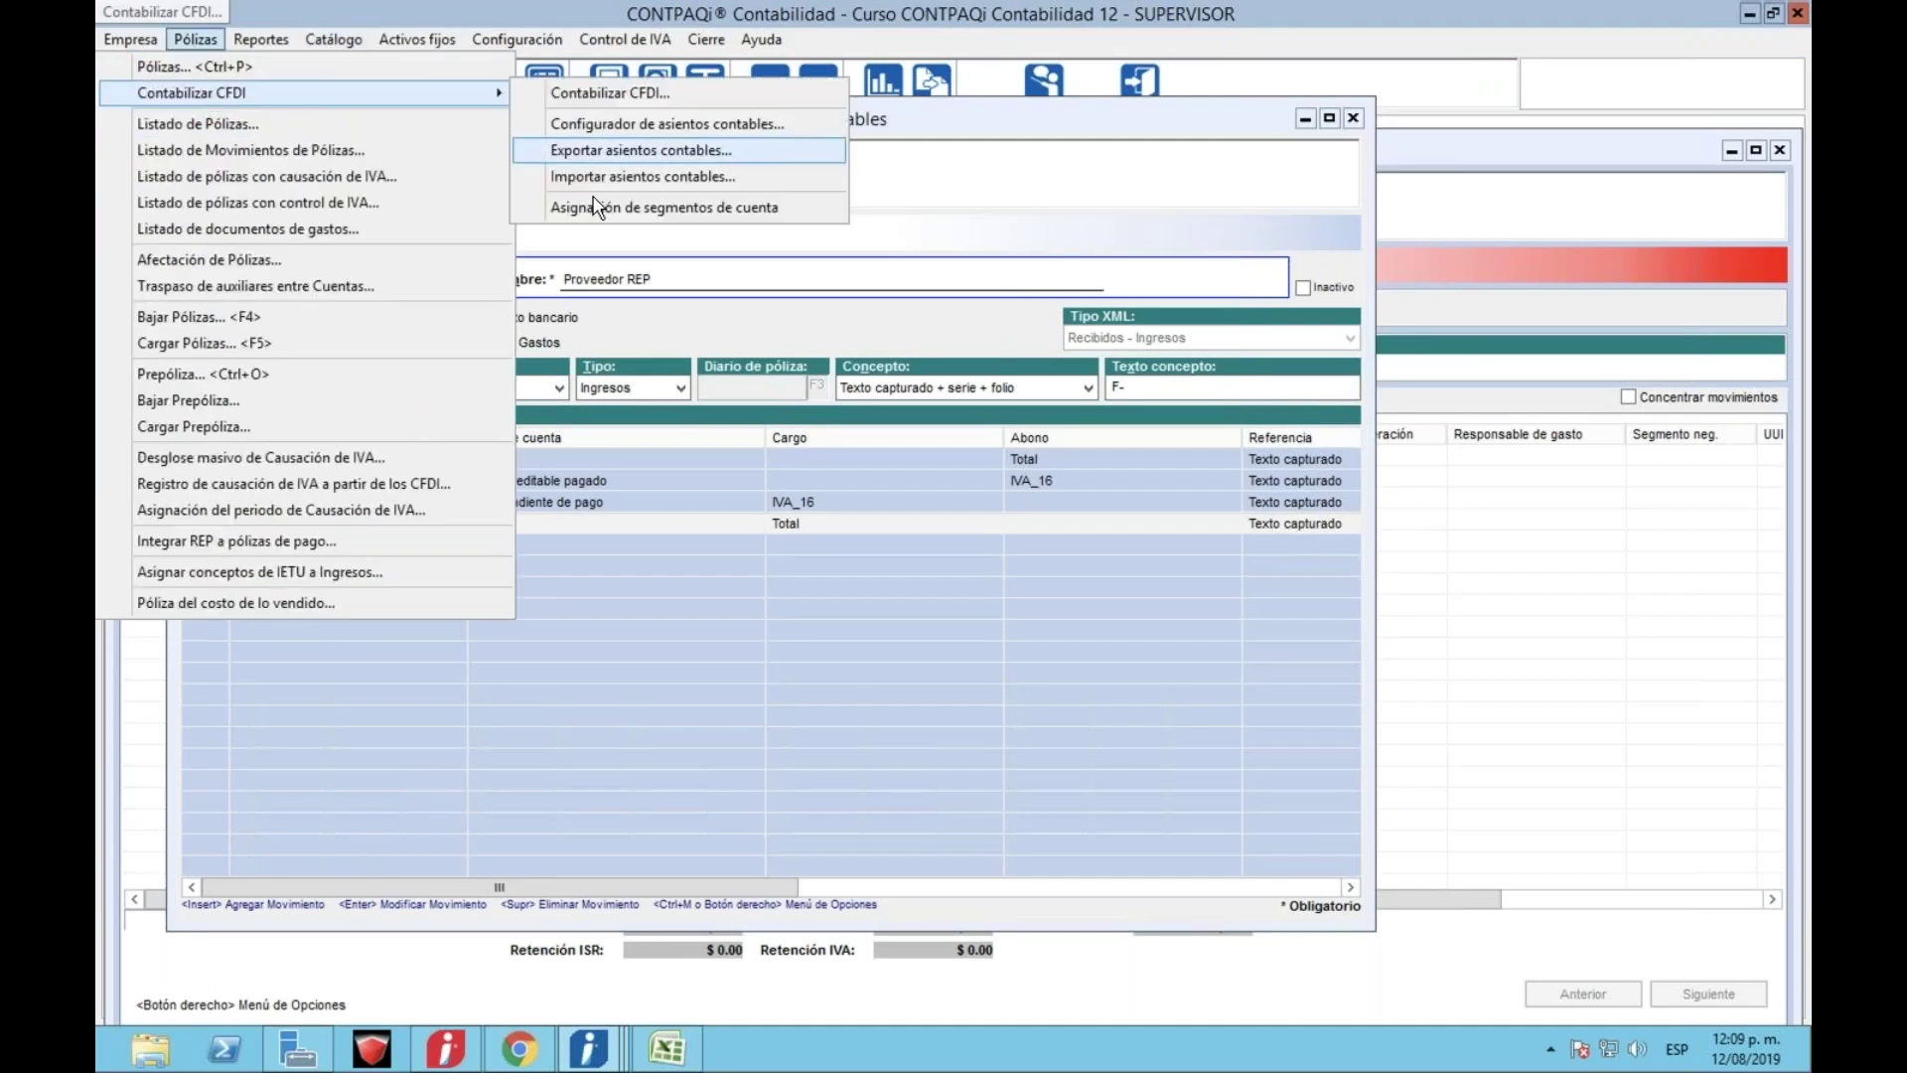
click(592, 211)
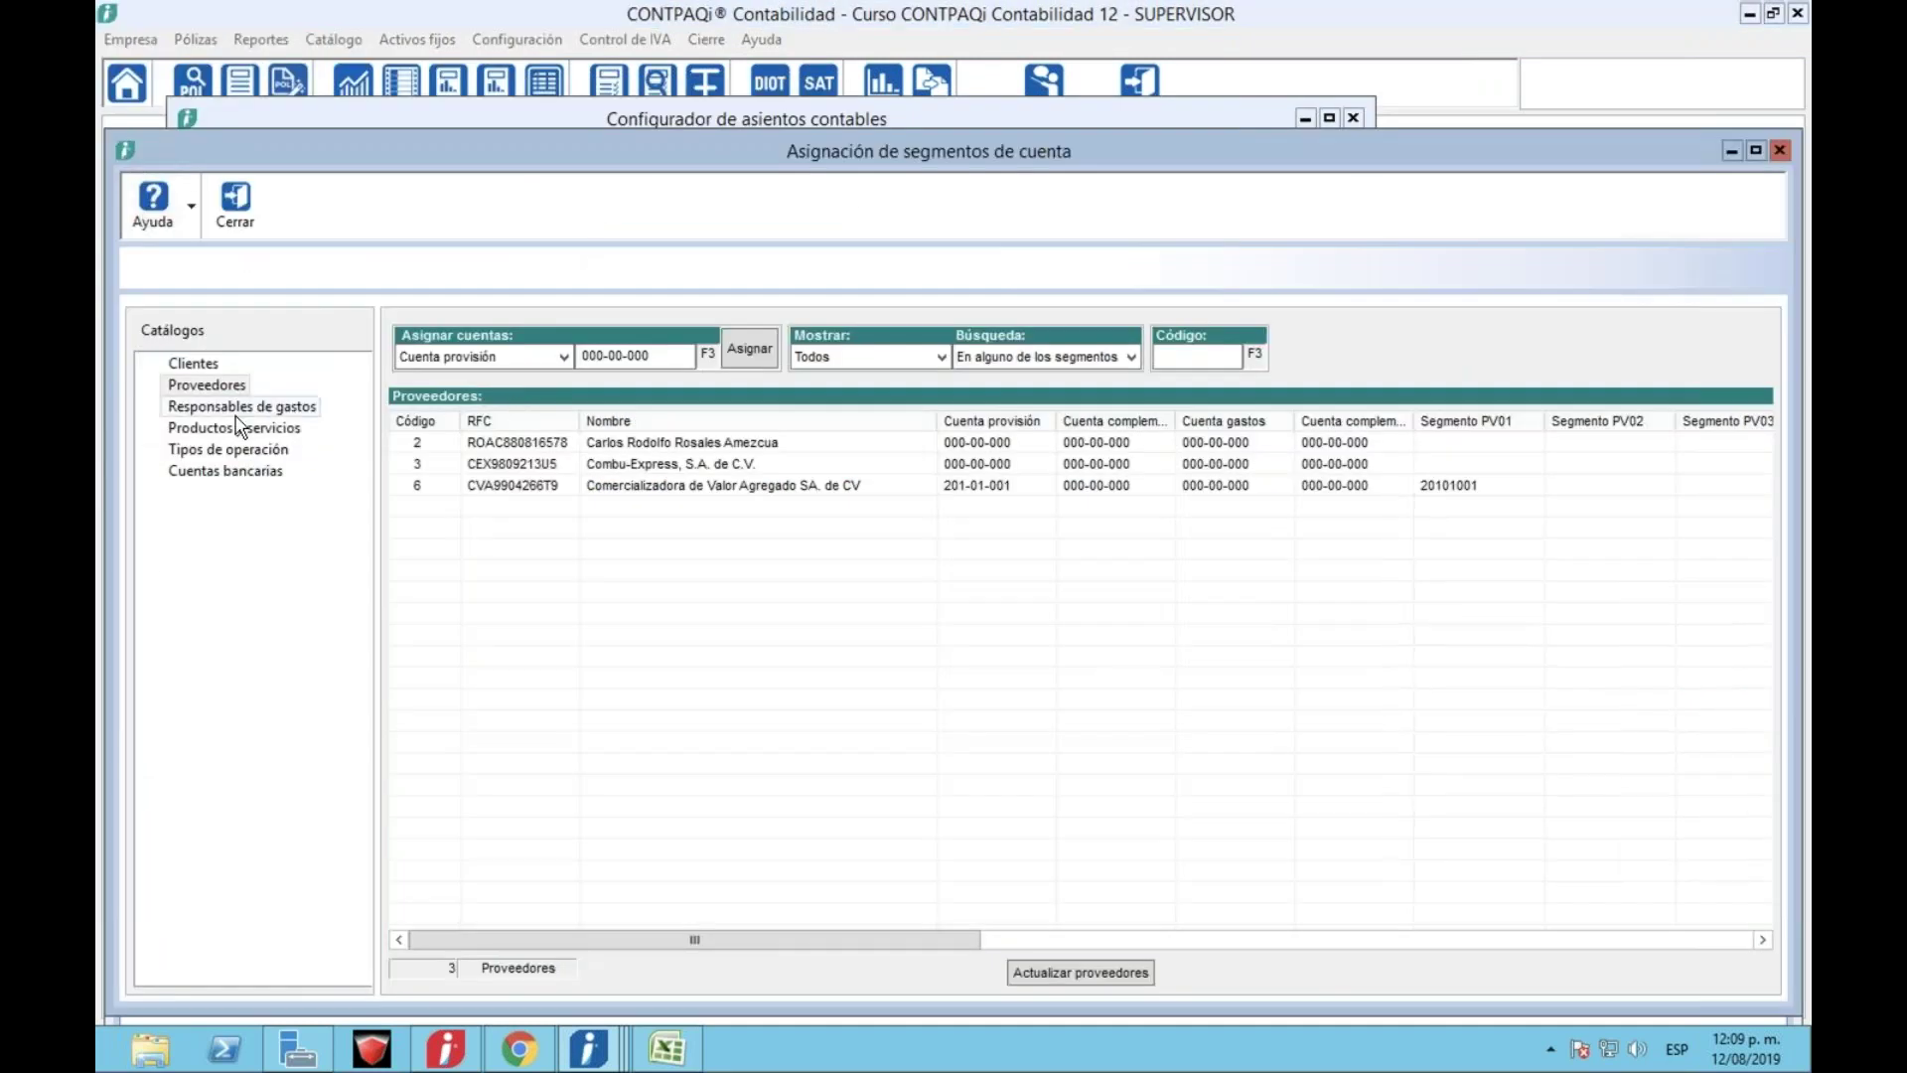
click(204, 385)
click(979, 443)
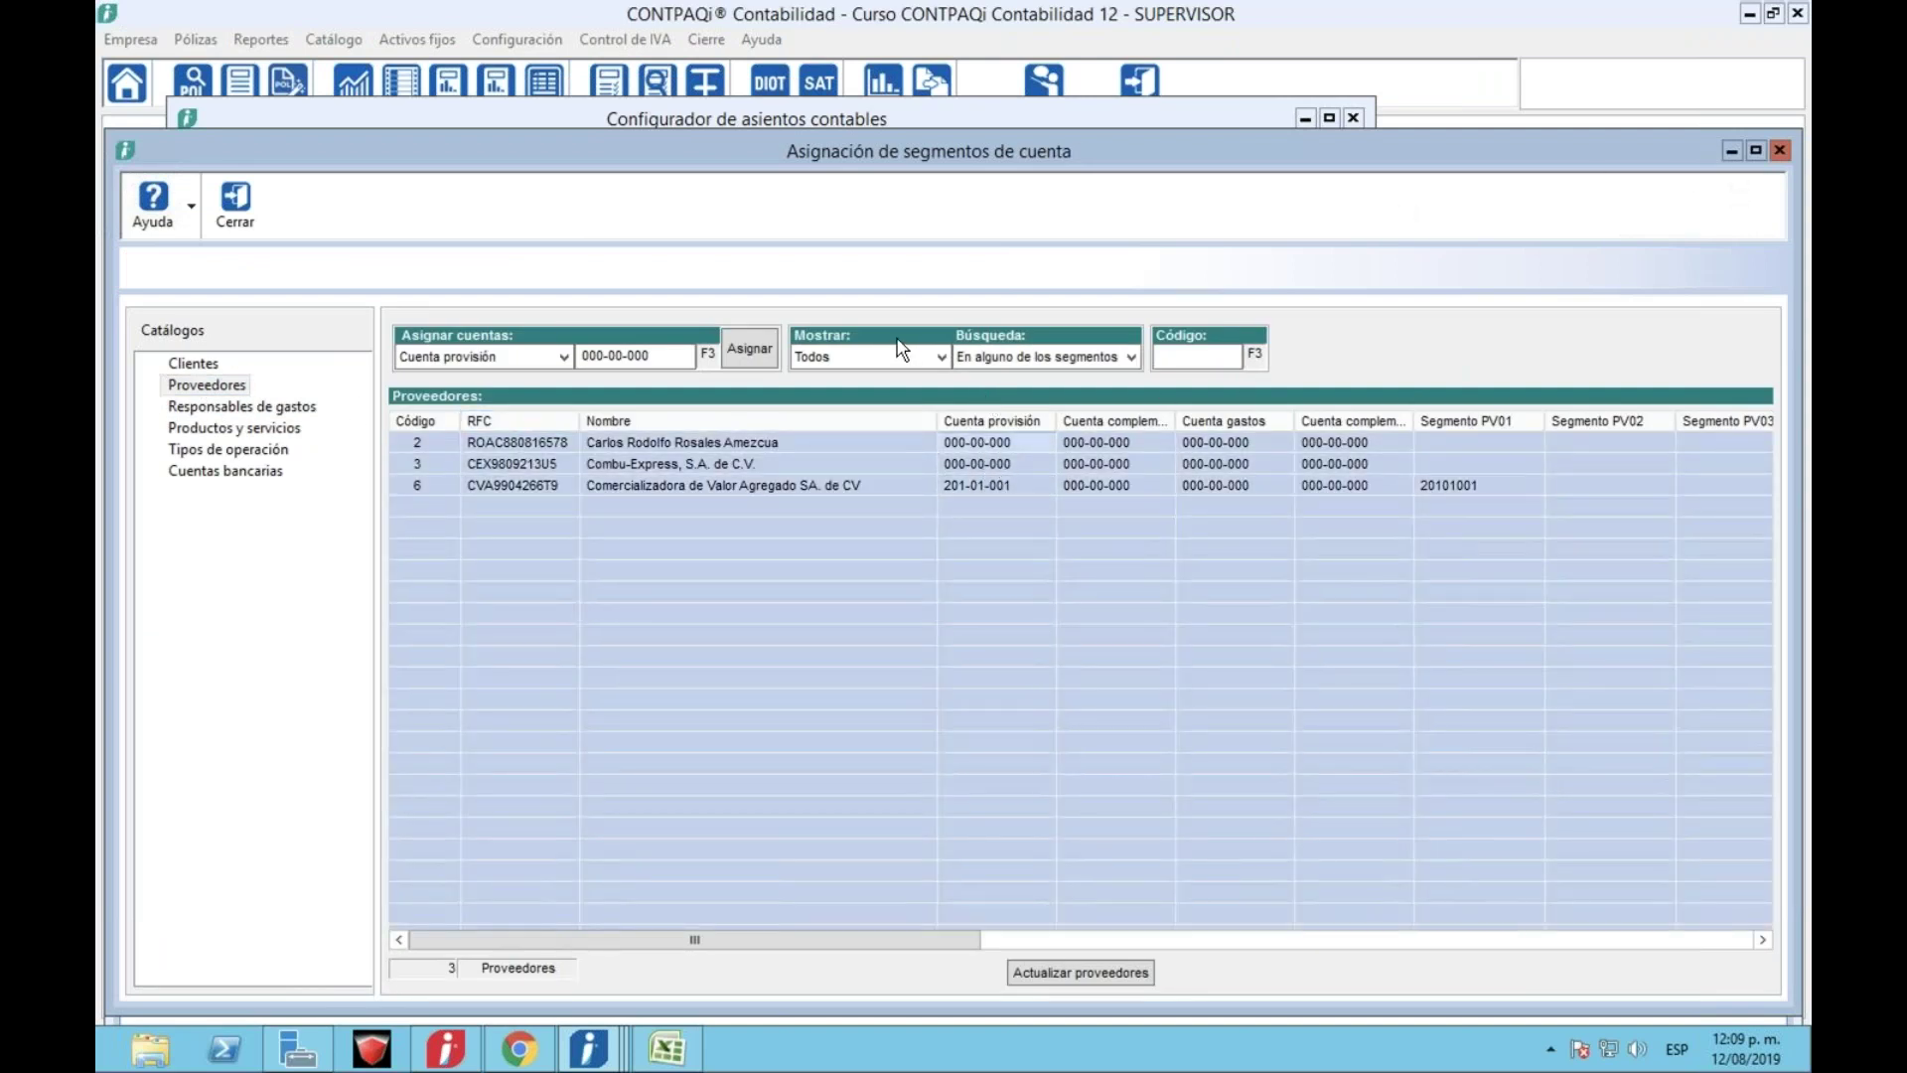
click(234, 205)
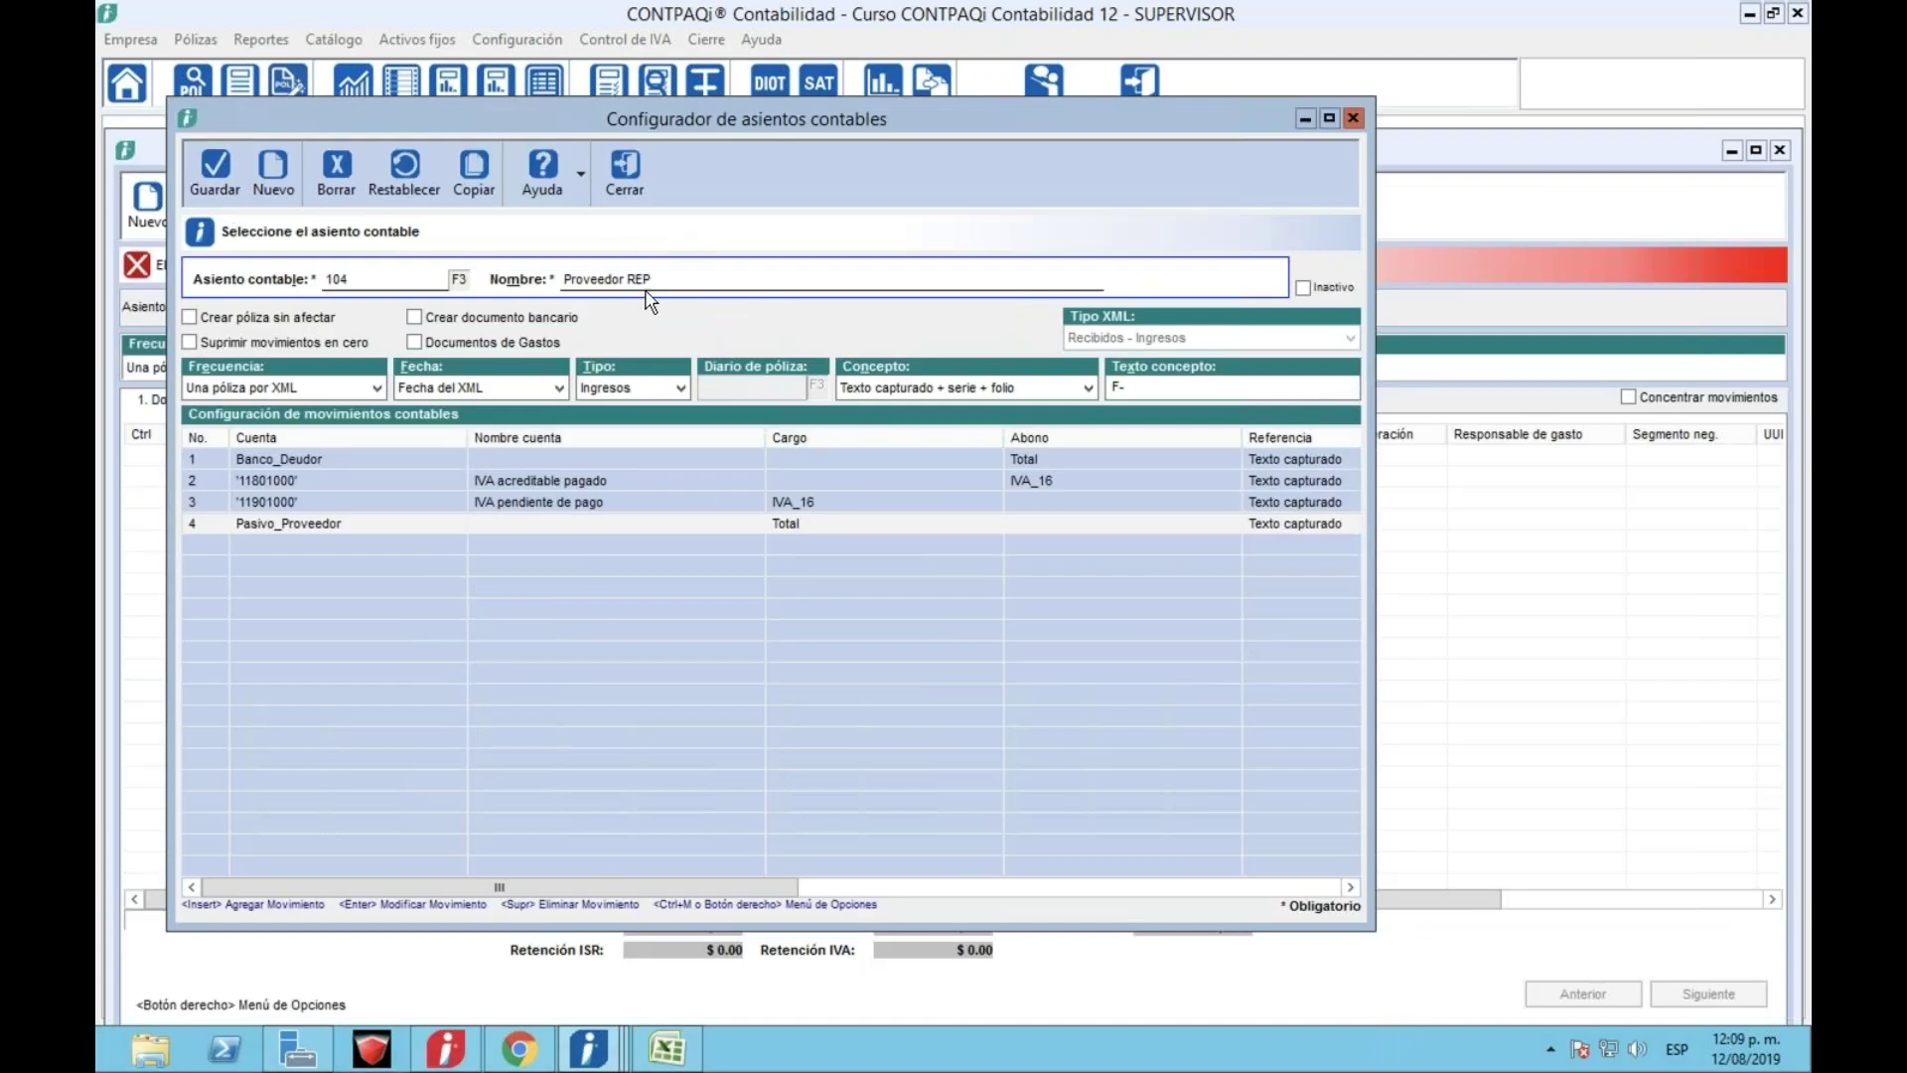
Make template 104 generate Egresos pólizas and save it.
click(608, 386)
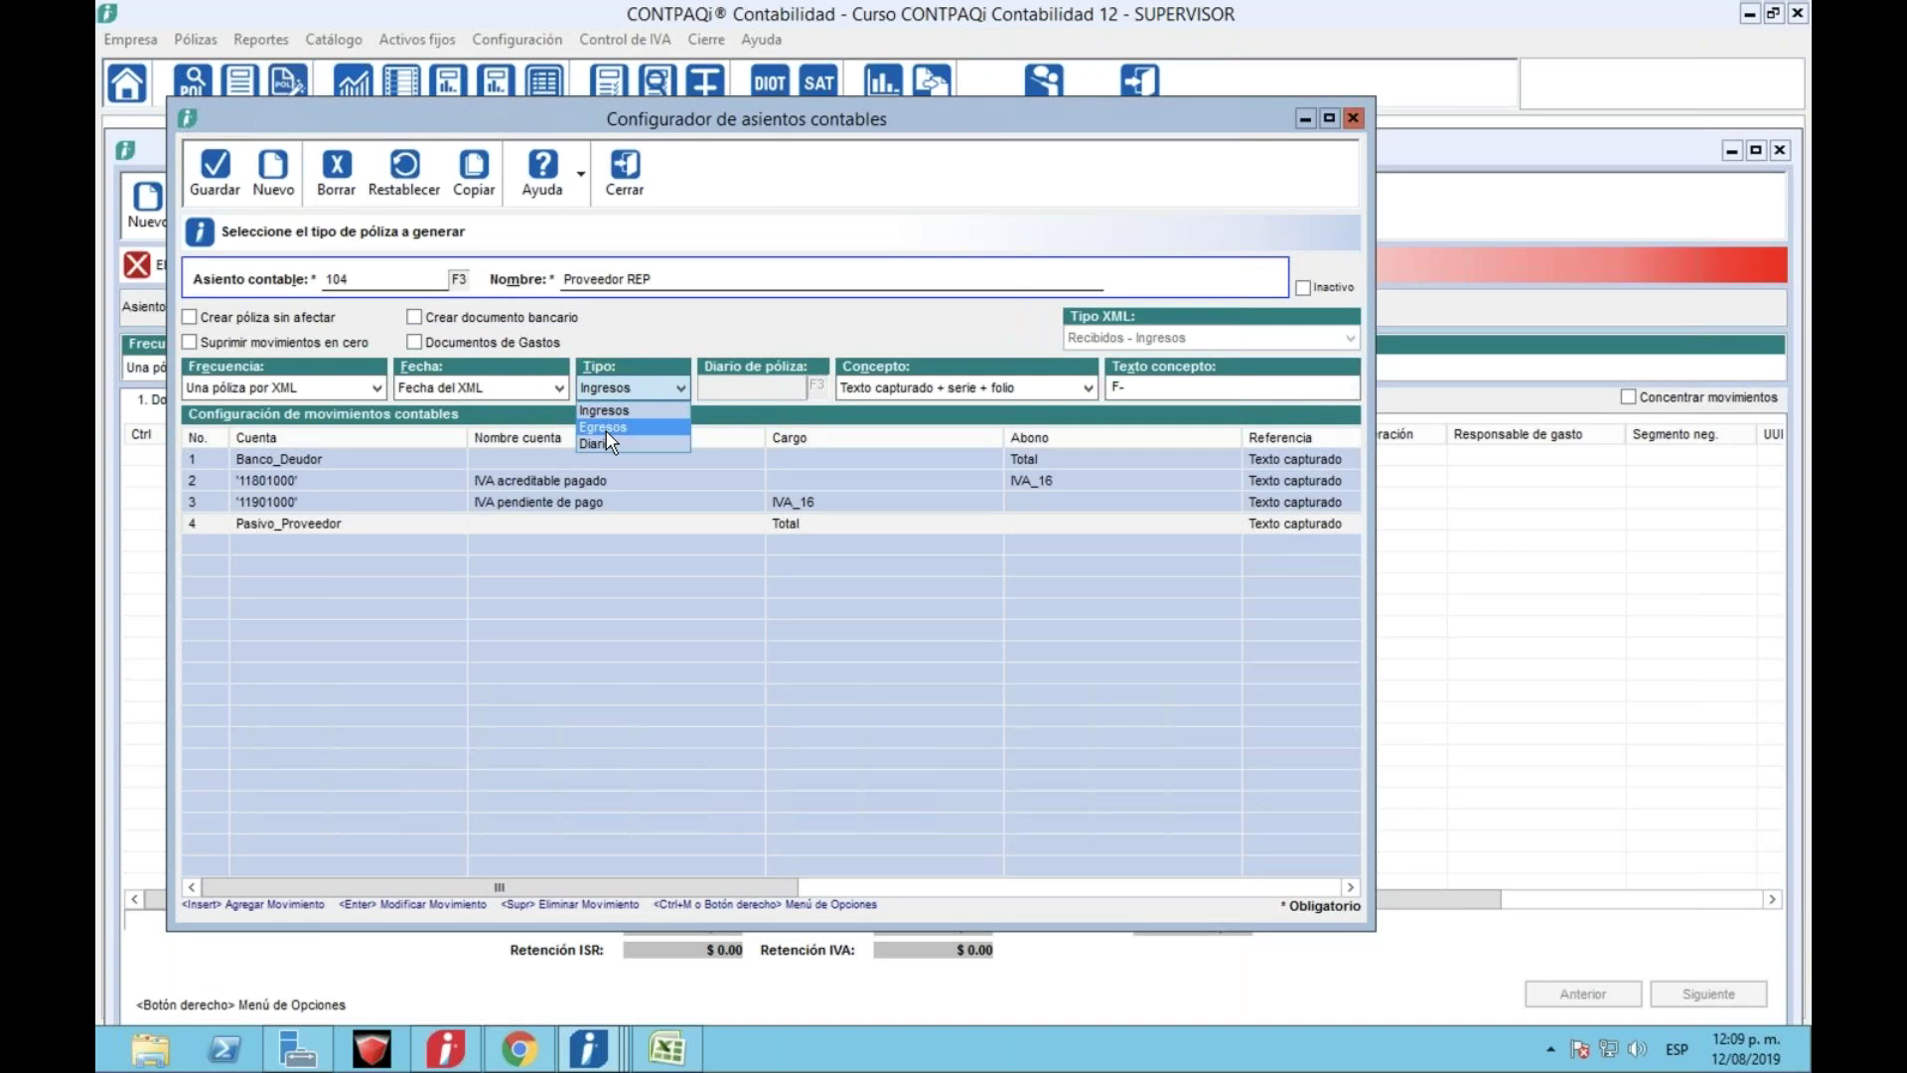
click(608, 429)
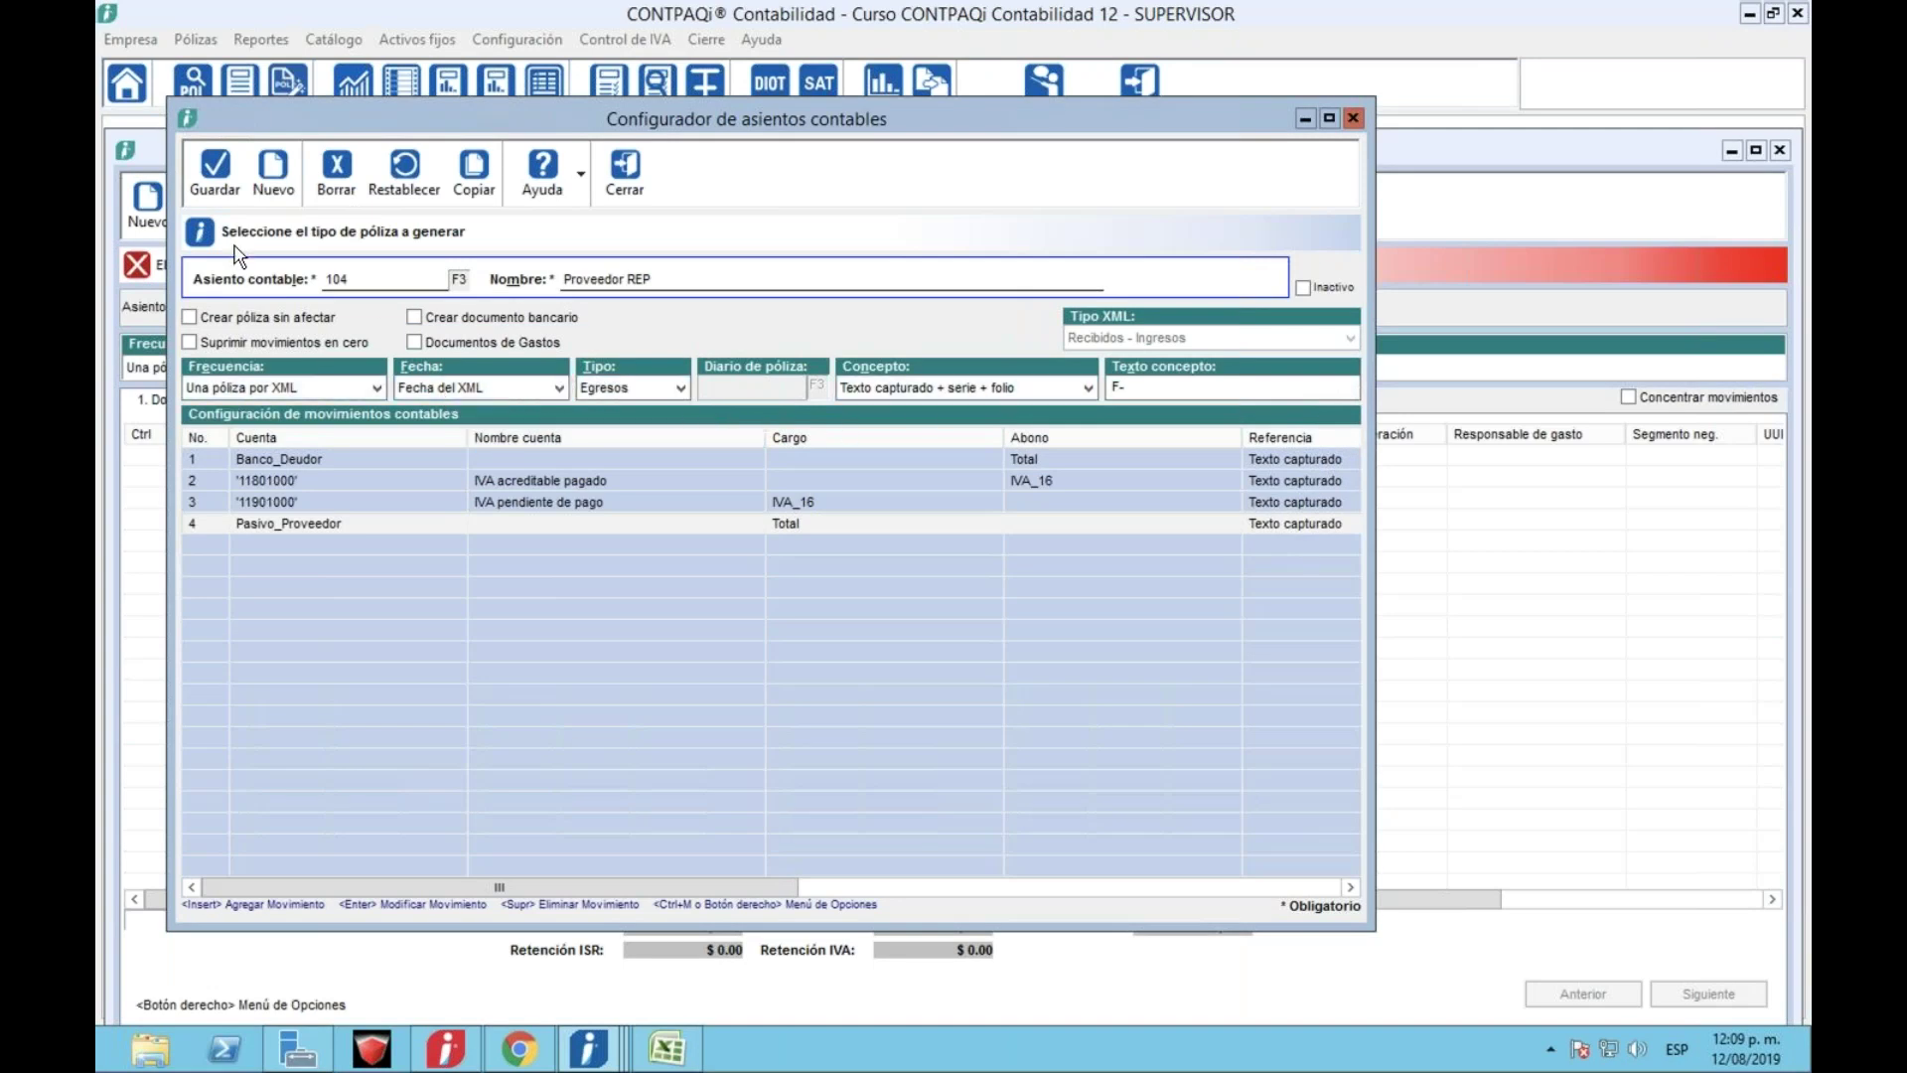
click(215, 164)
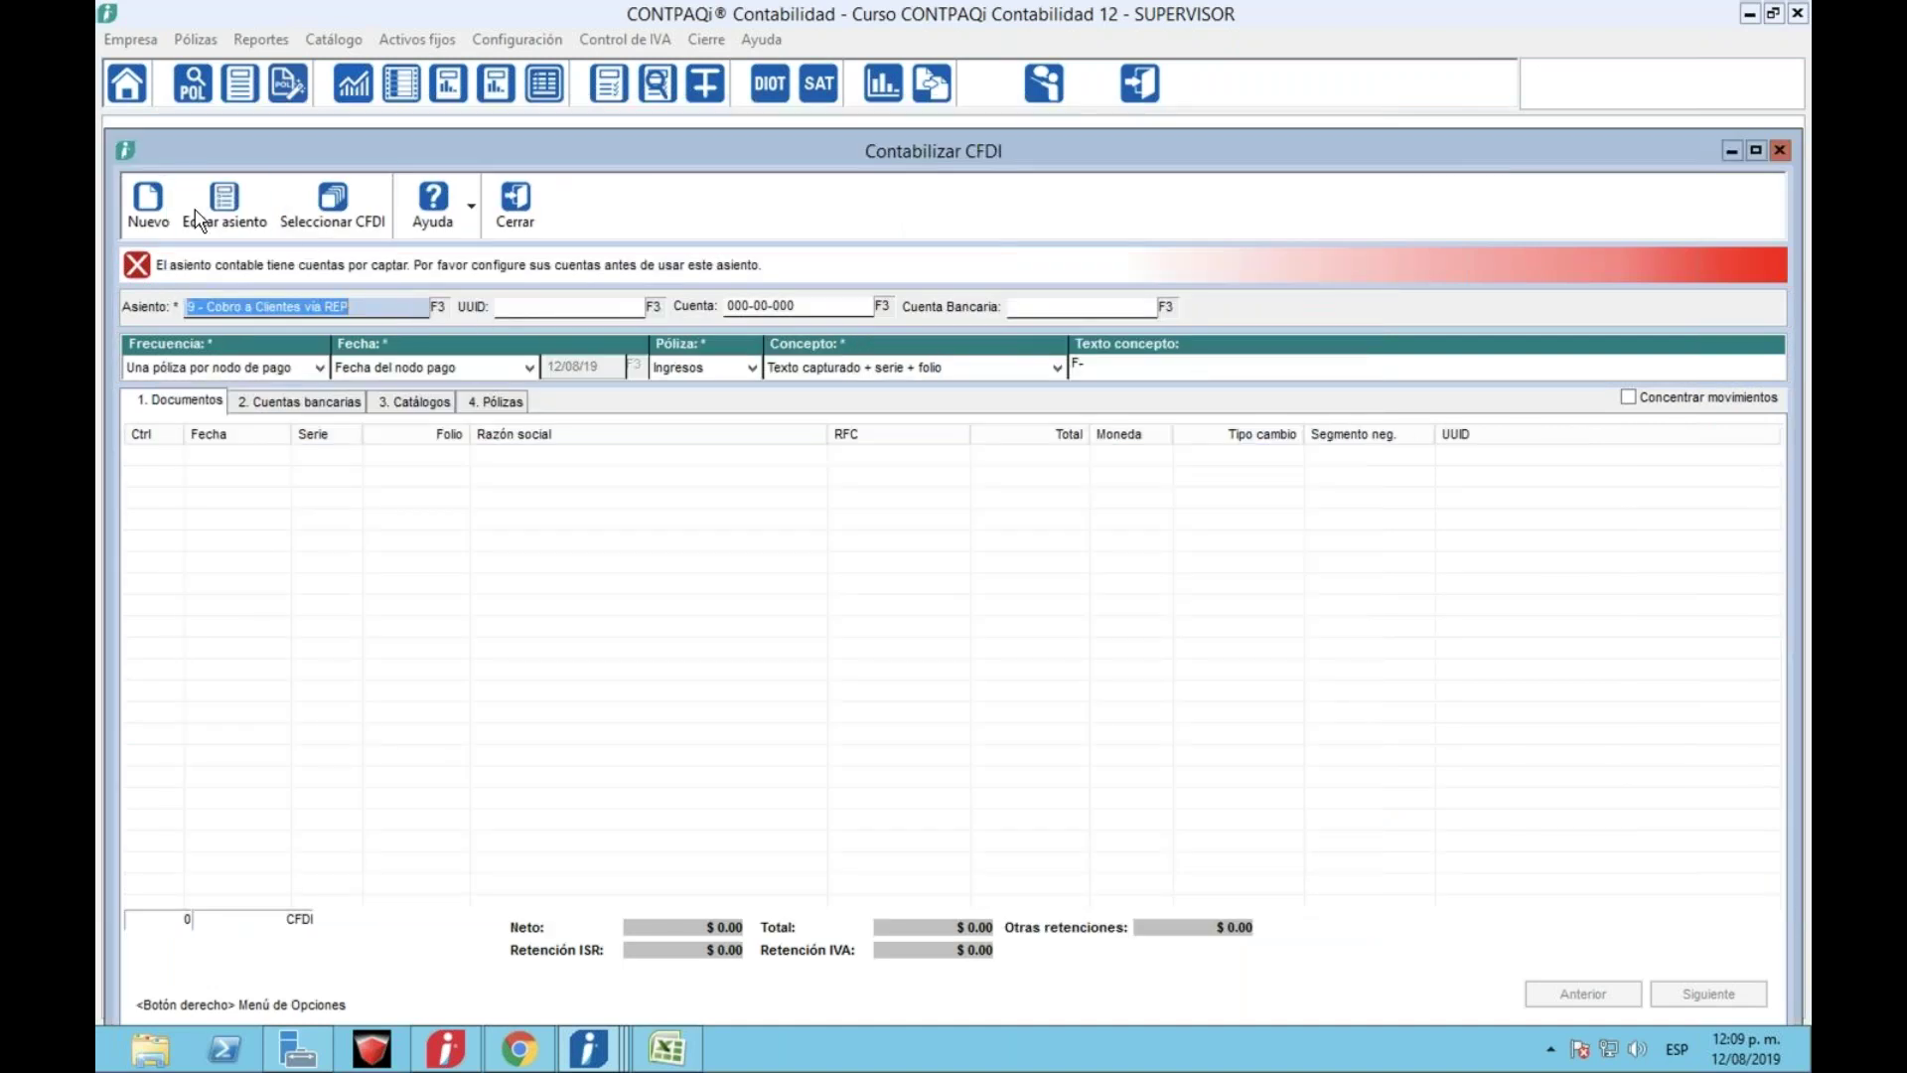
Select template 104 Proveedor REP and review the unaccounted received invoices.
click(436, 304)
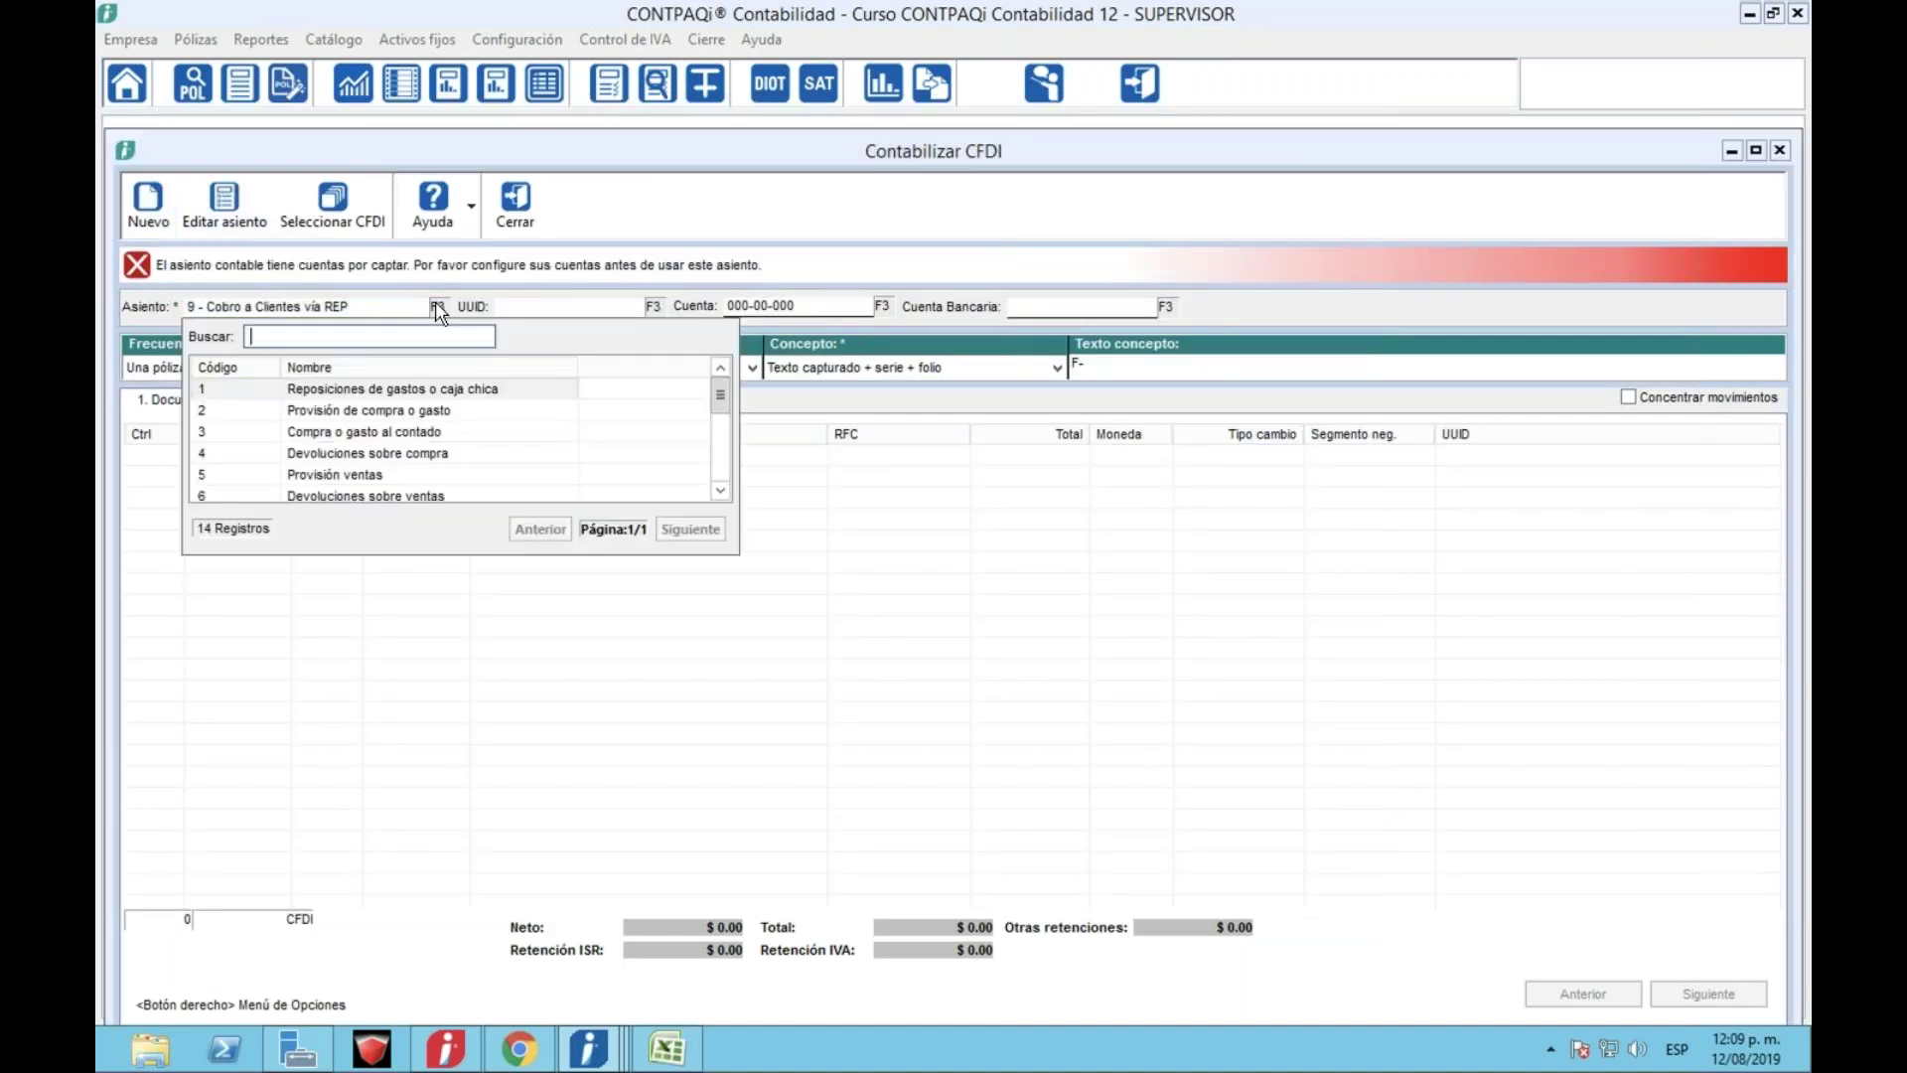
scroll(722, 401, down, 3)
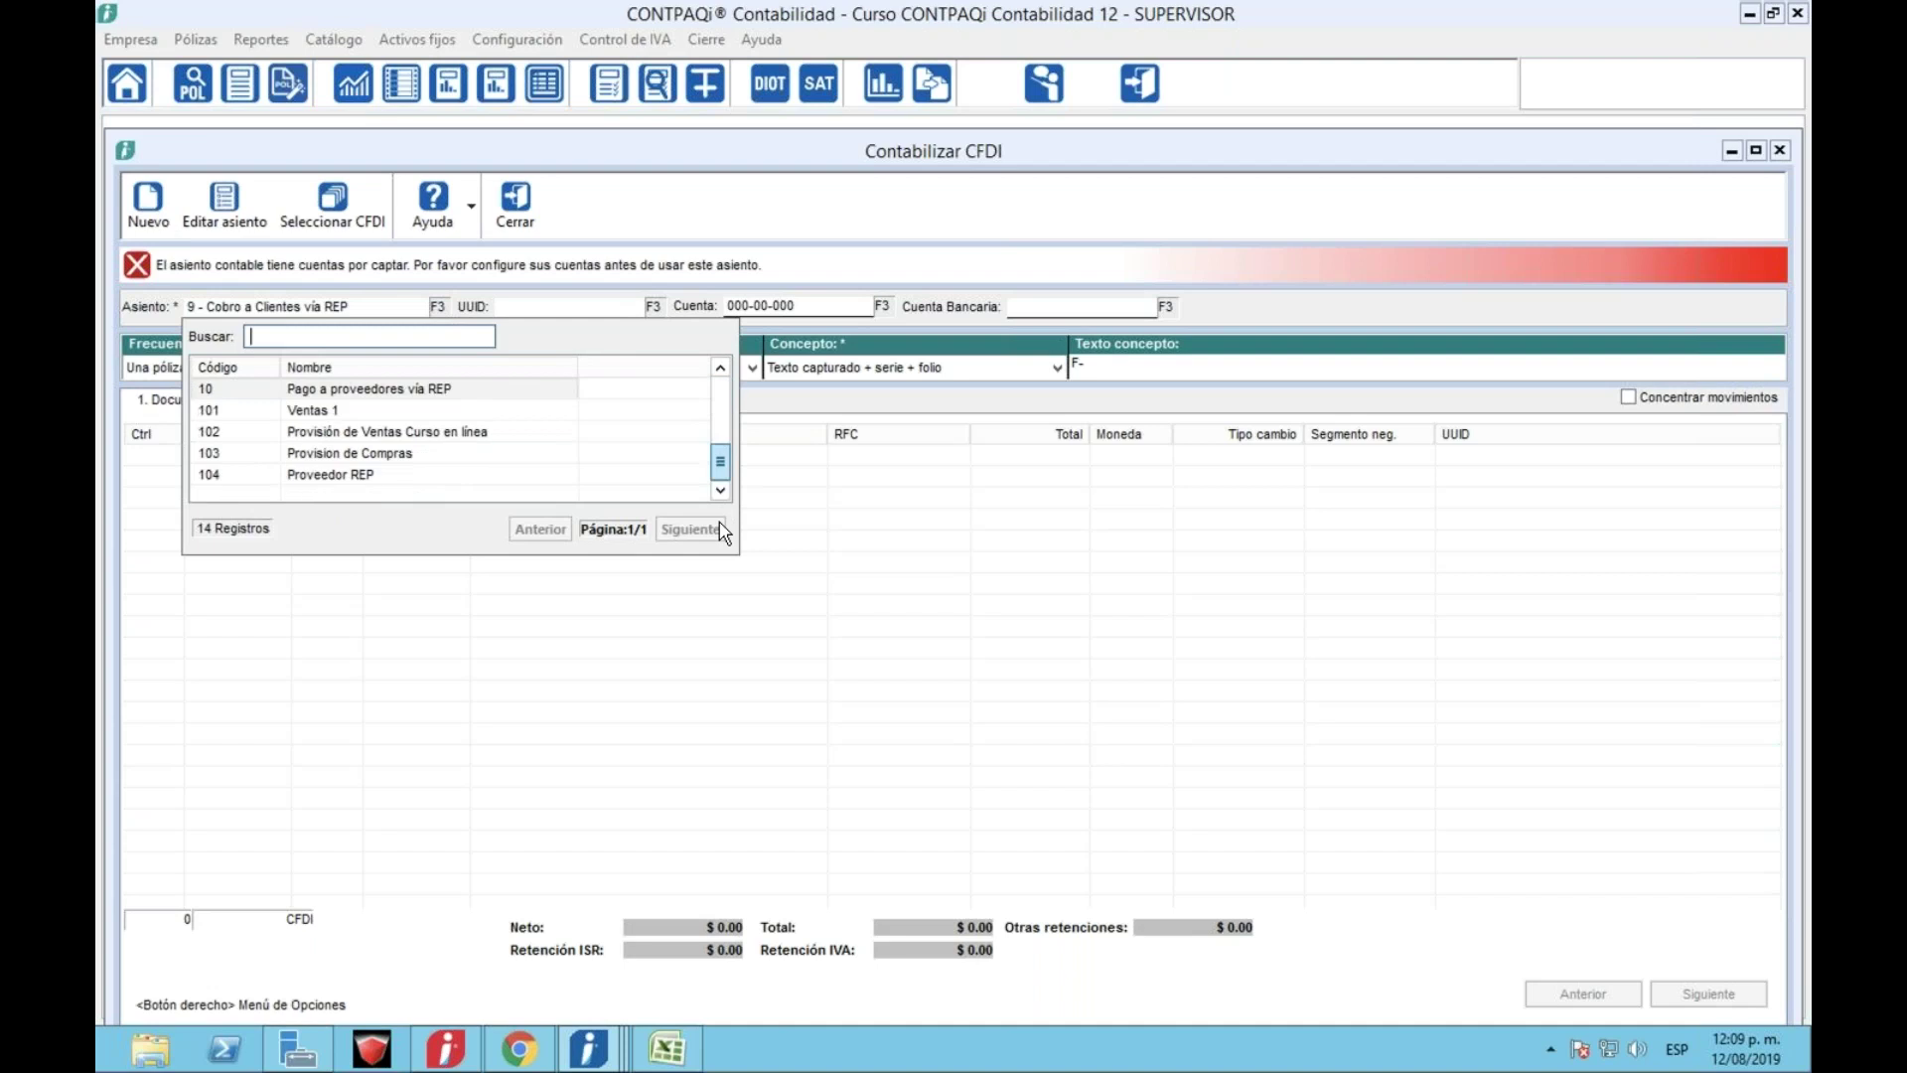
double_click(343, 474)
click(533, 310)
key(F3)
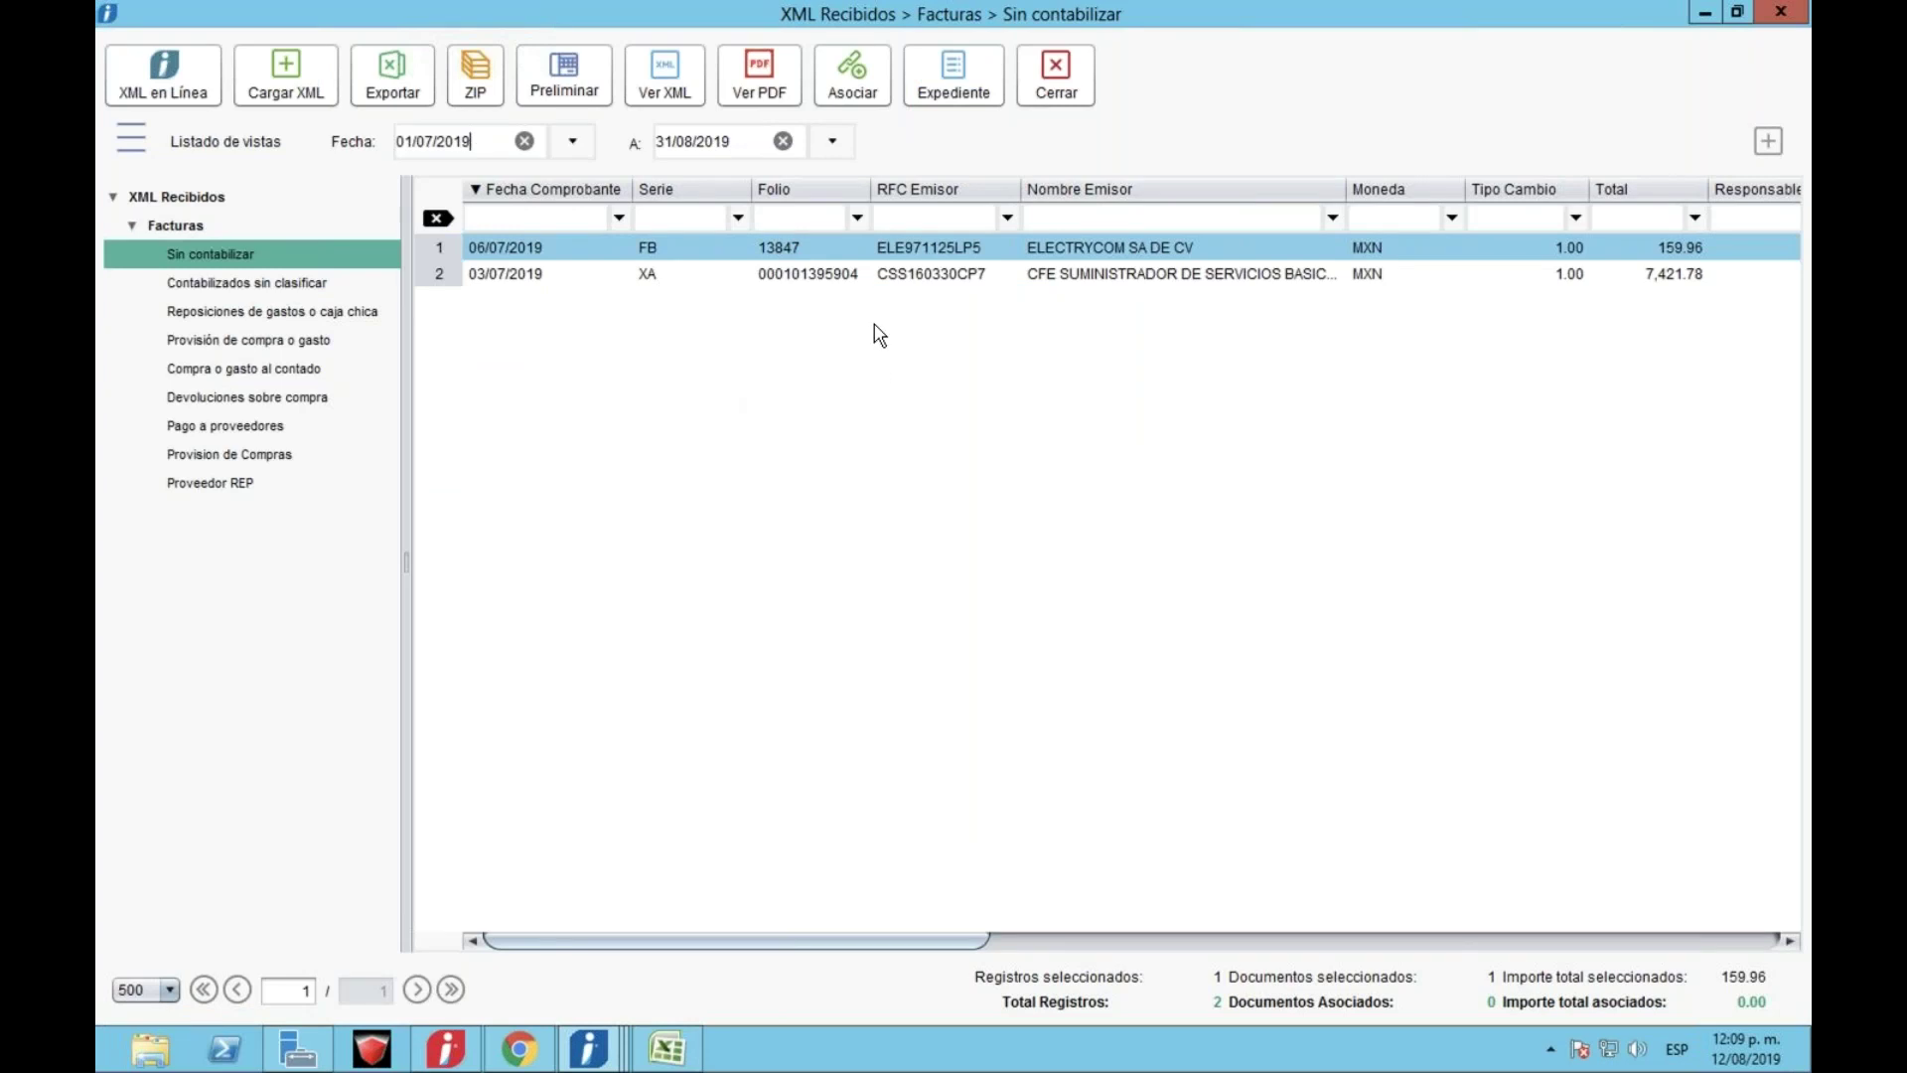
click(1057, 90)
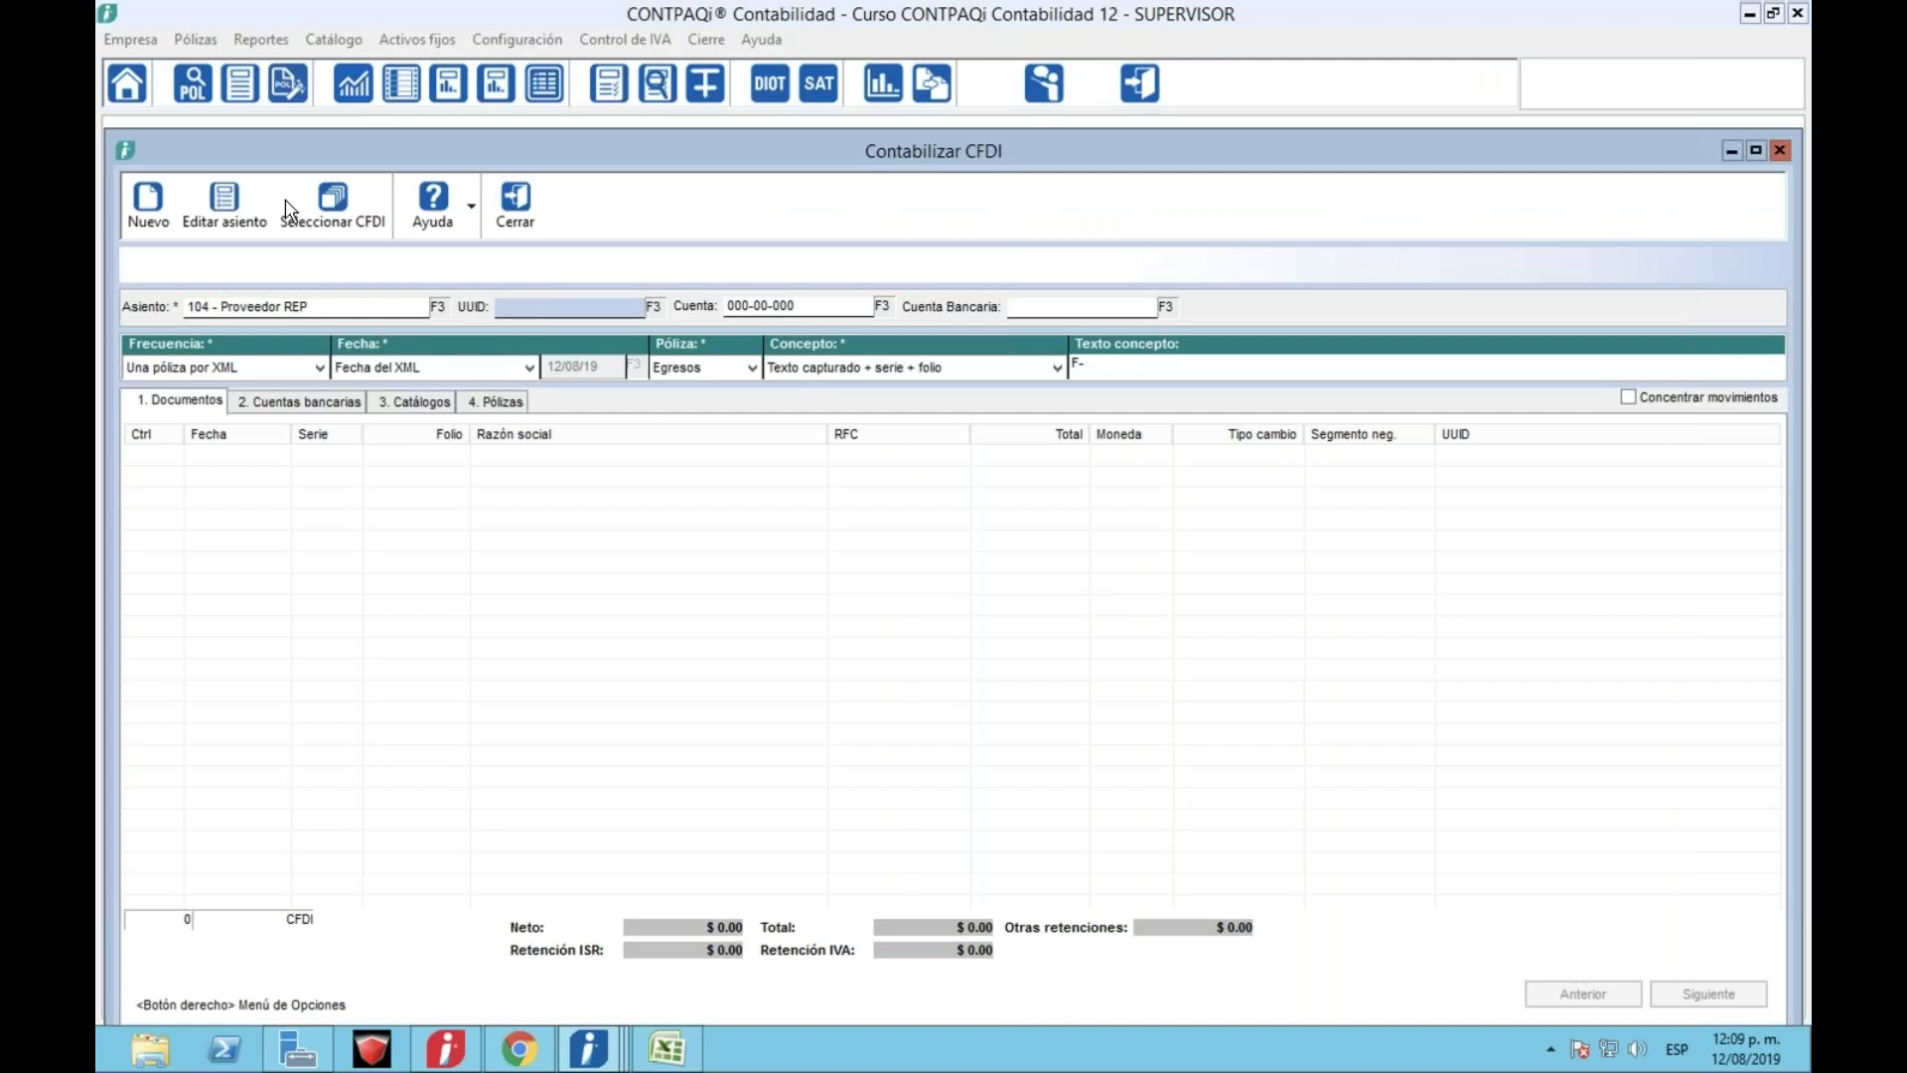
Rename template 104 to 'Proveedor' by removing ' REP', and save it.
click(252, 204)
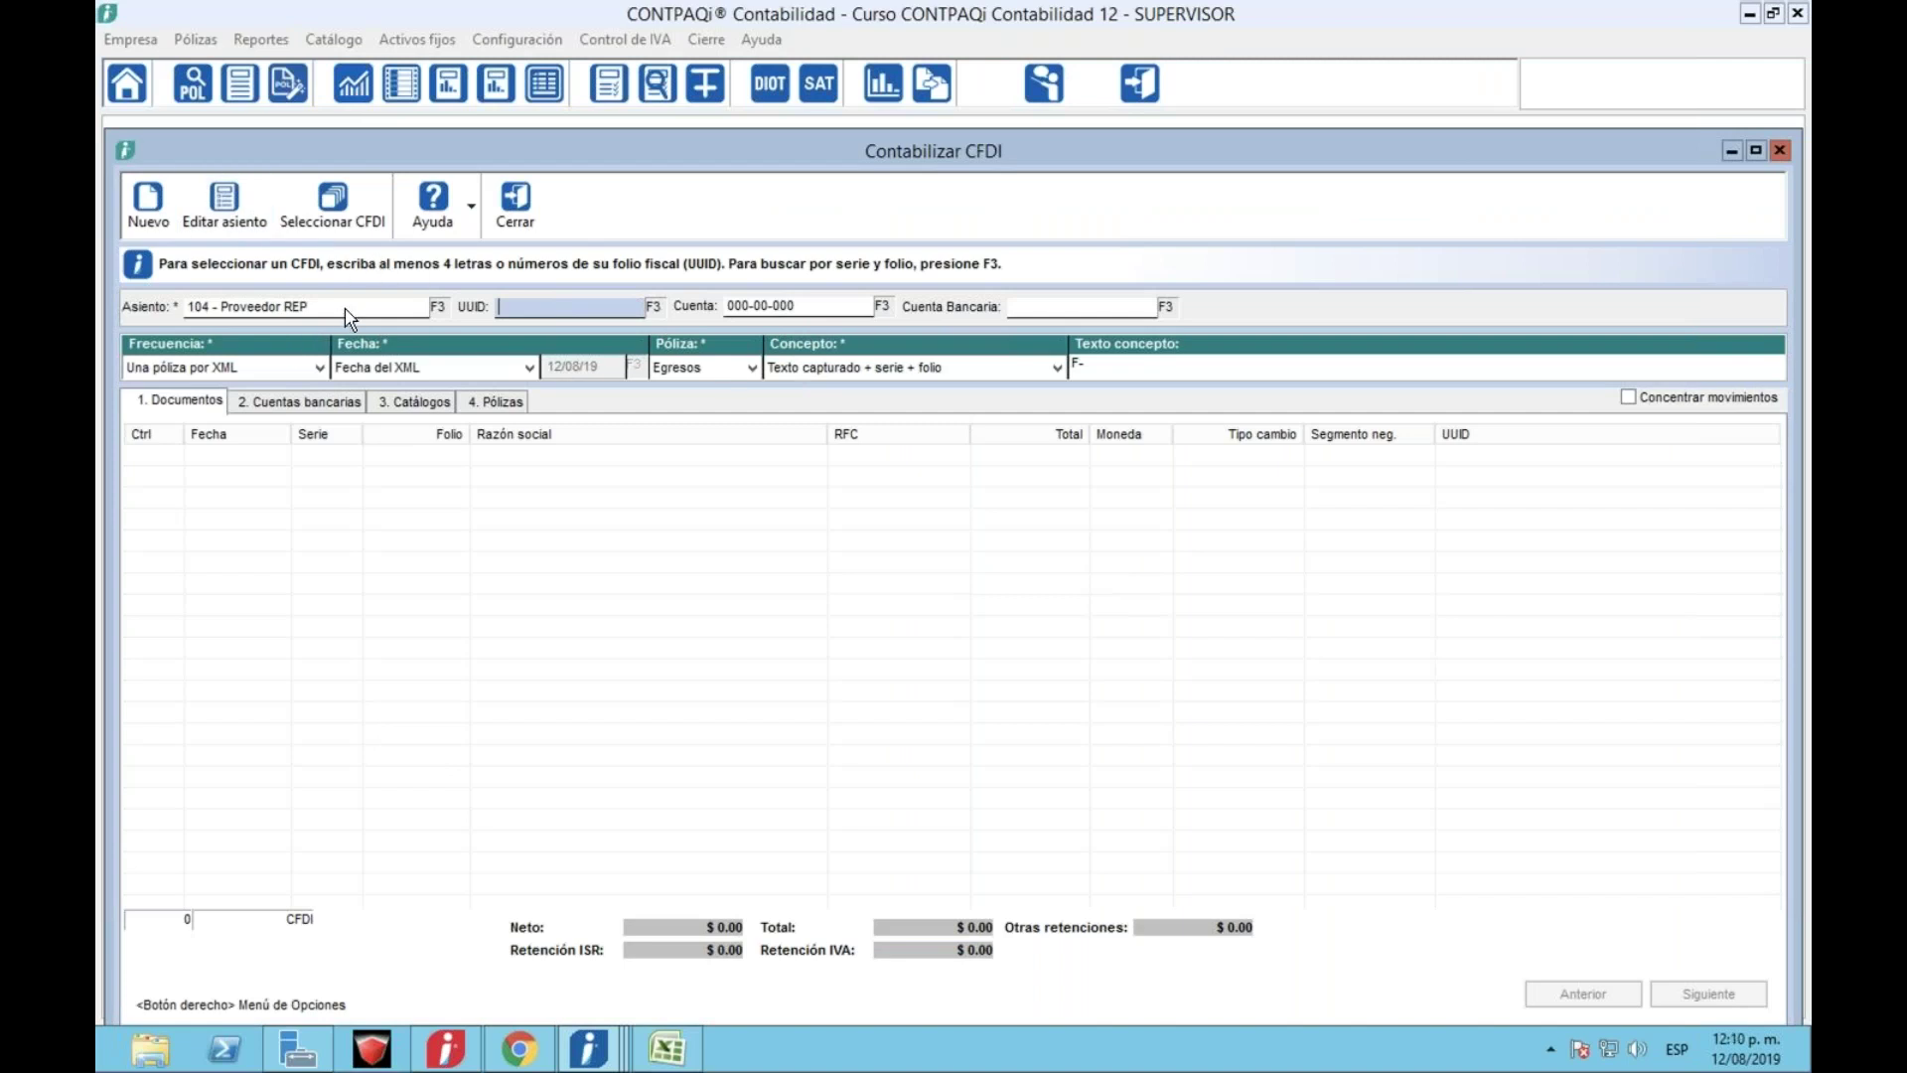
click(225, 203)
click(870, 442)
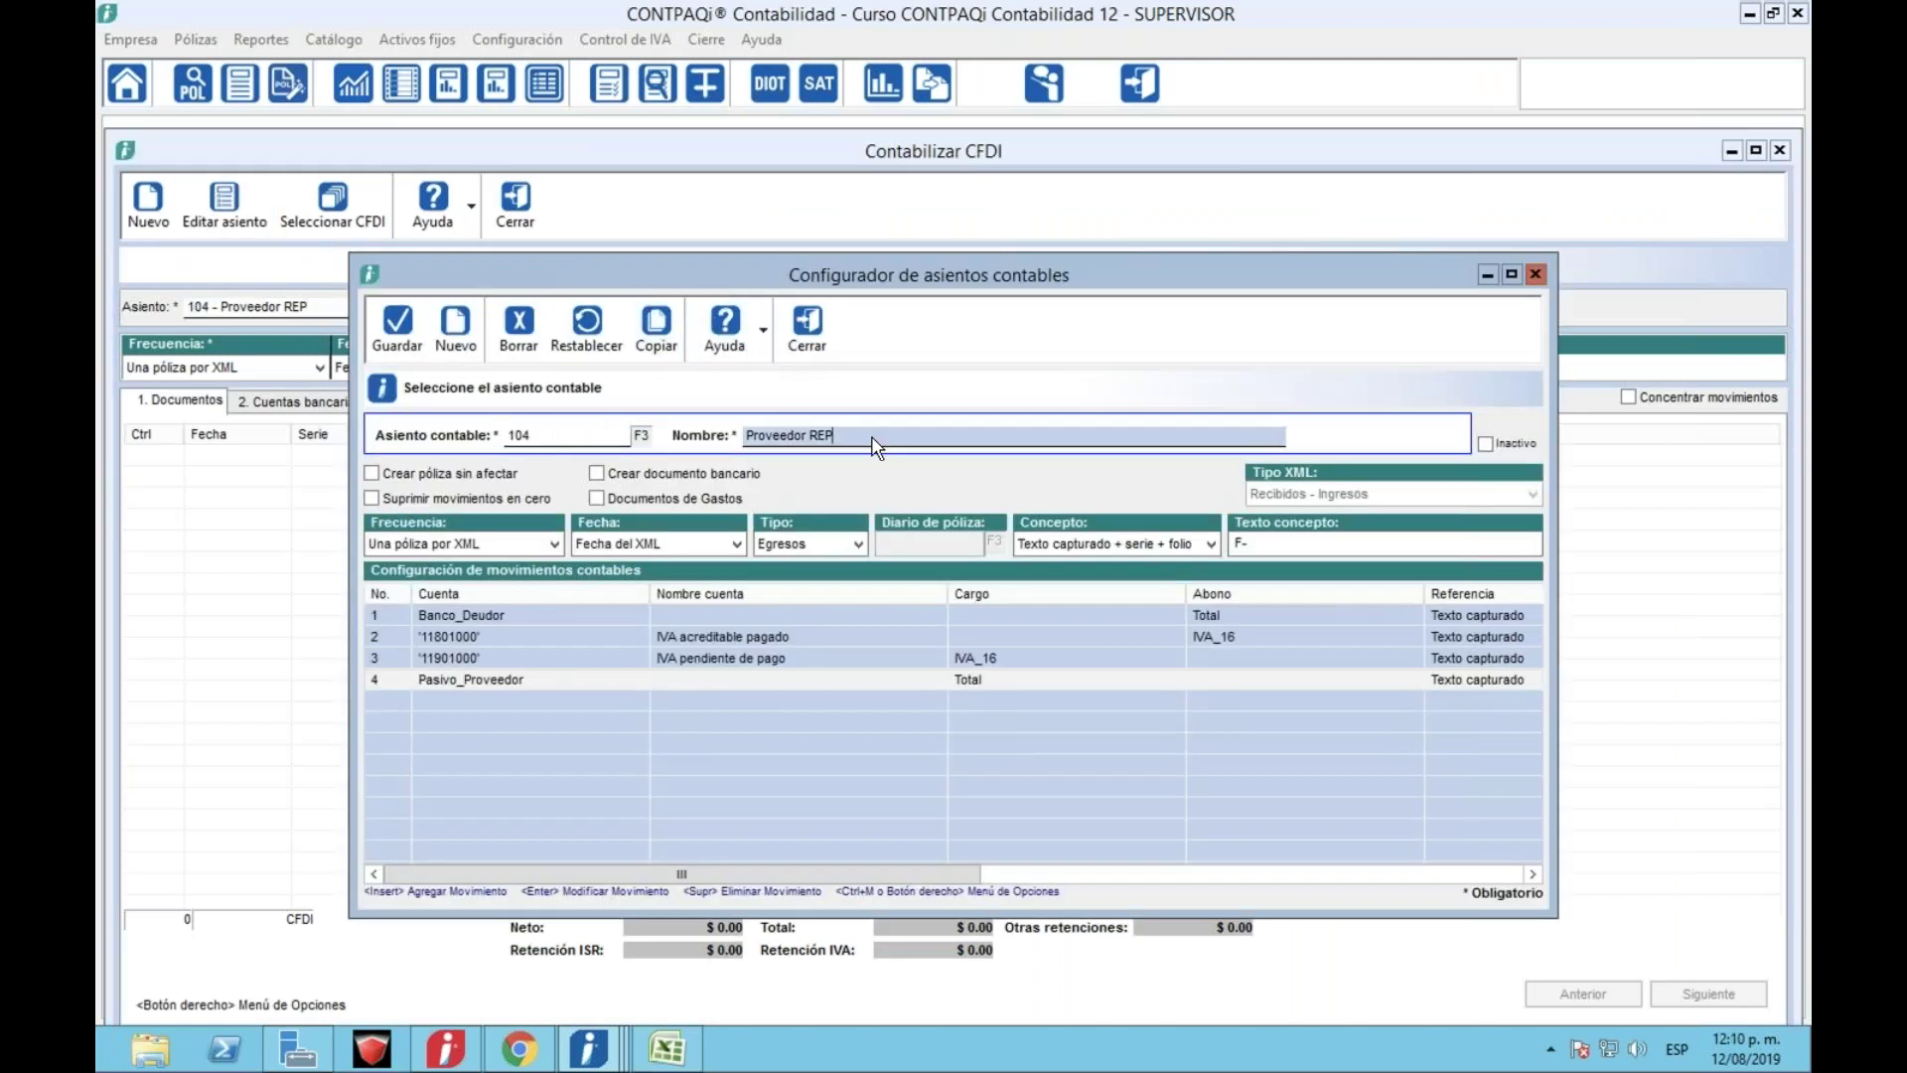
key(BackSpace)
key(BackSpace)
key(BackSpace)
key(BackSpace)
click(397, 326)
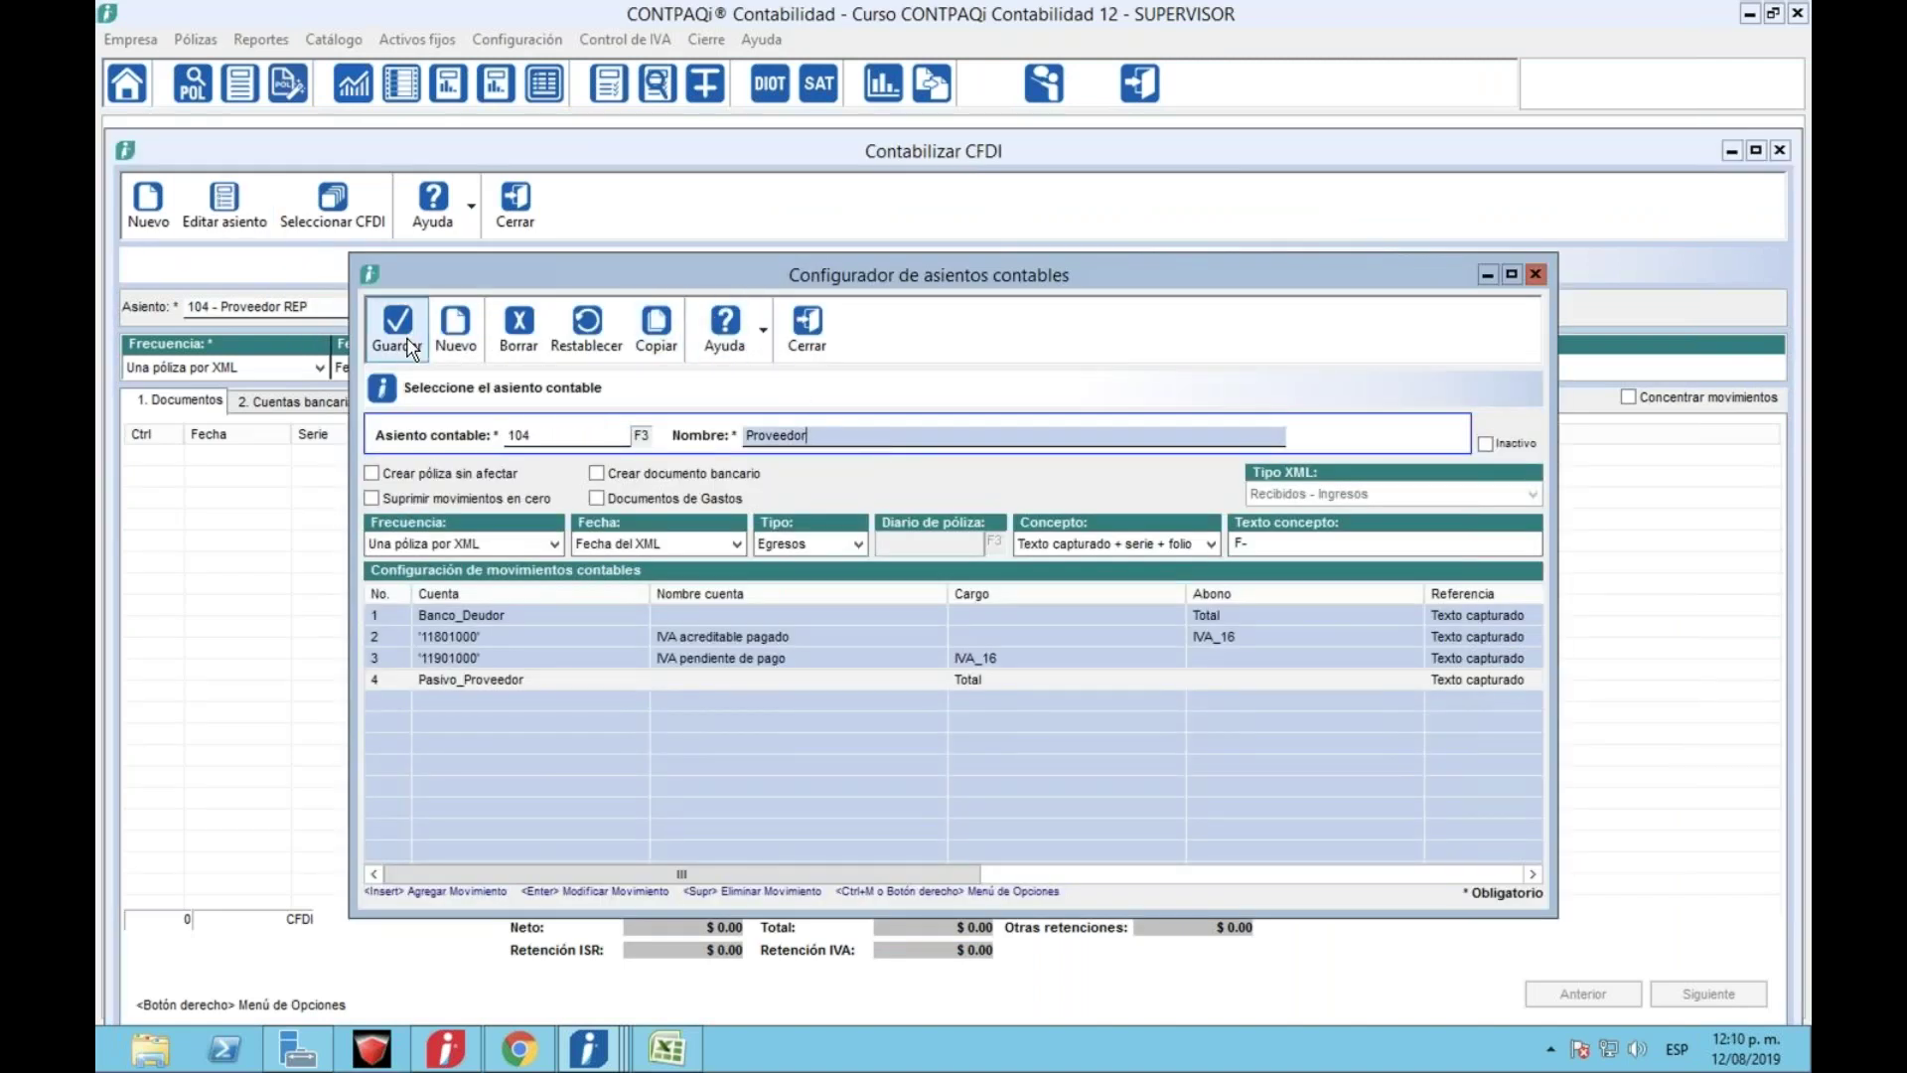
click(340, 314)
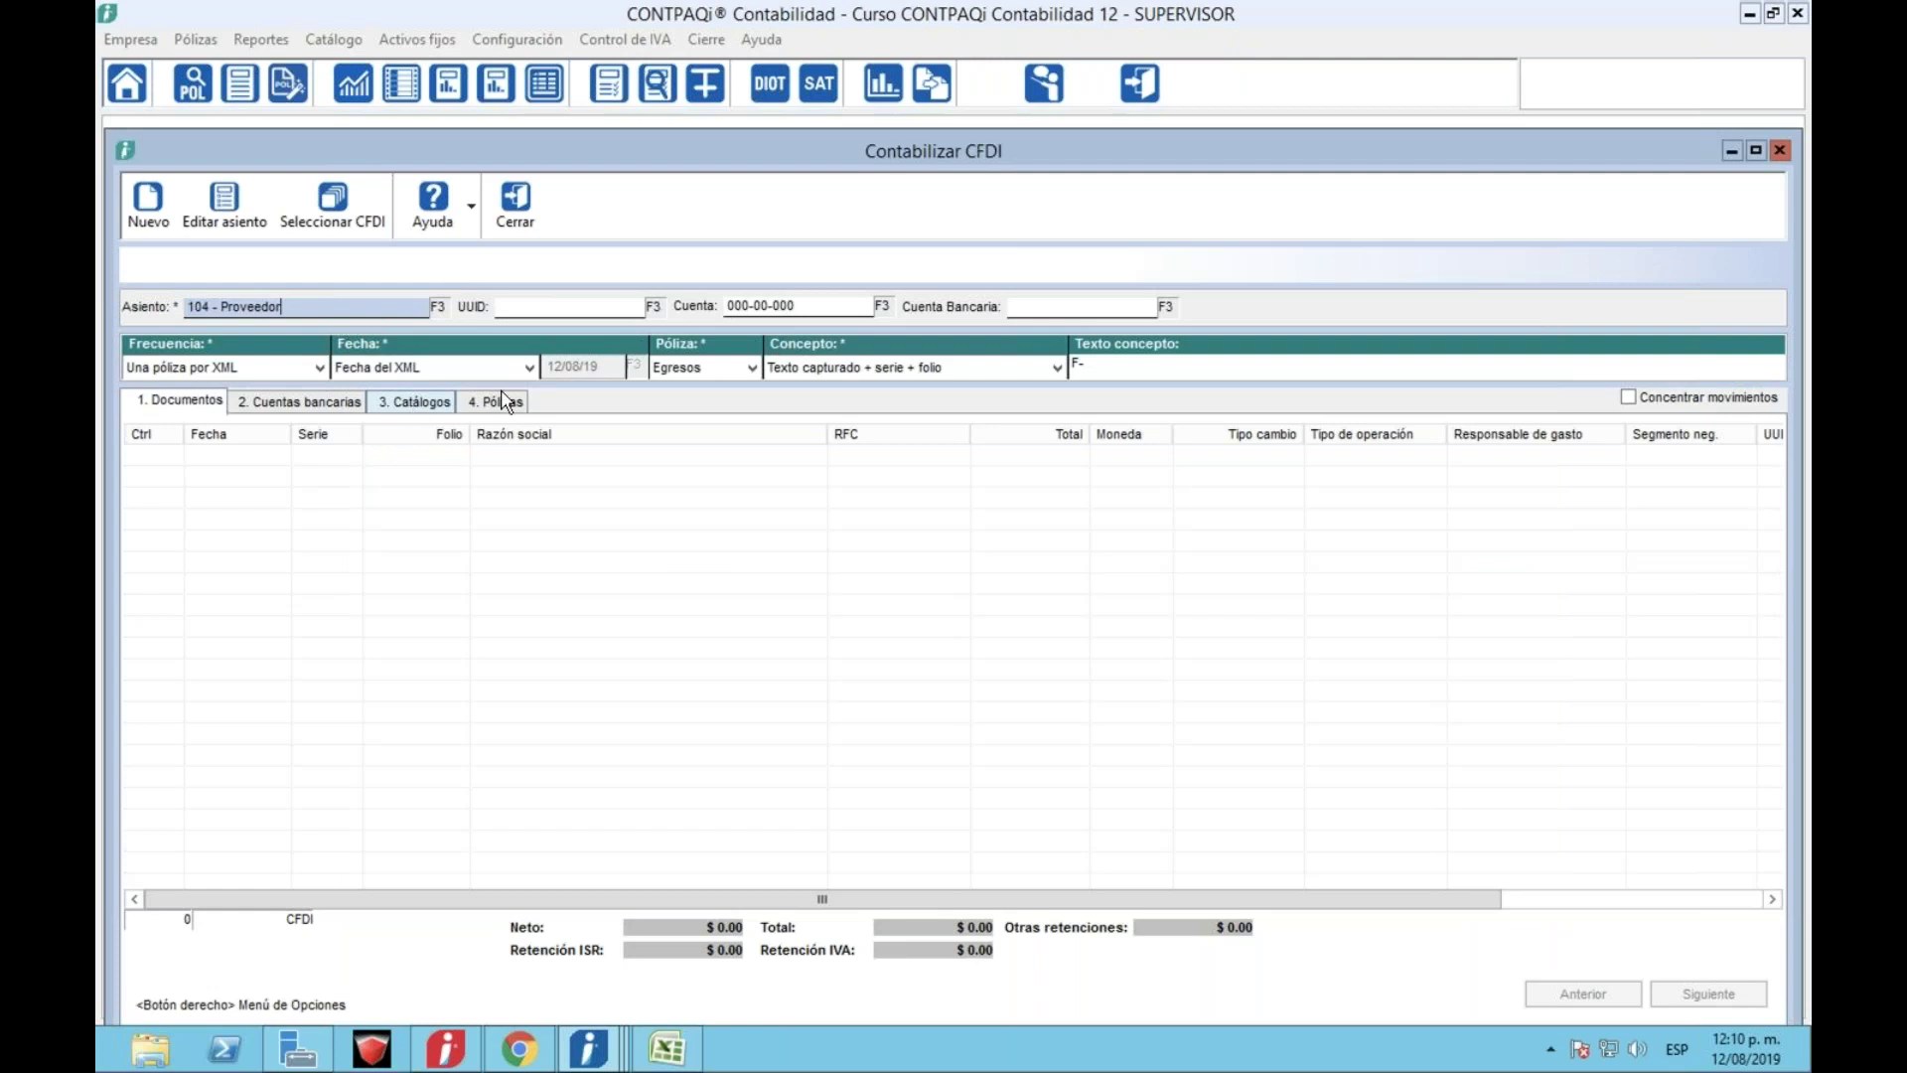
click(434, 479)
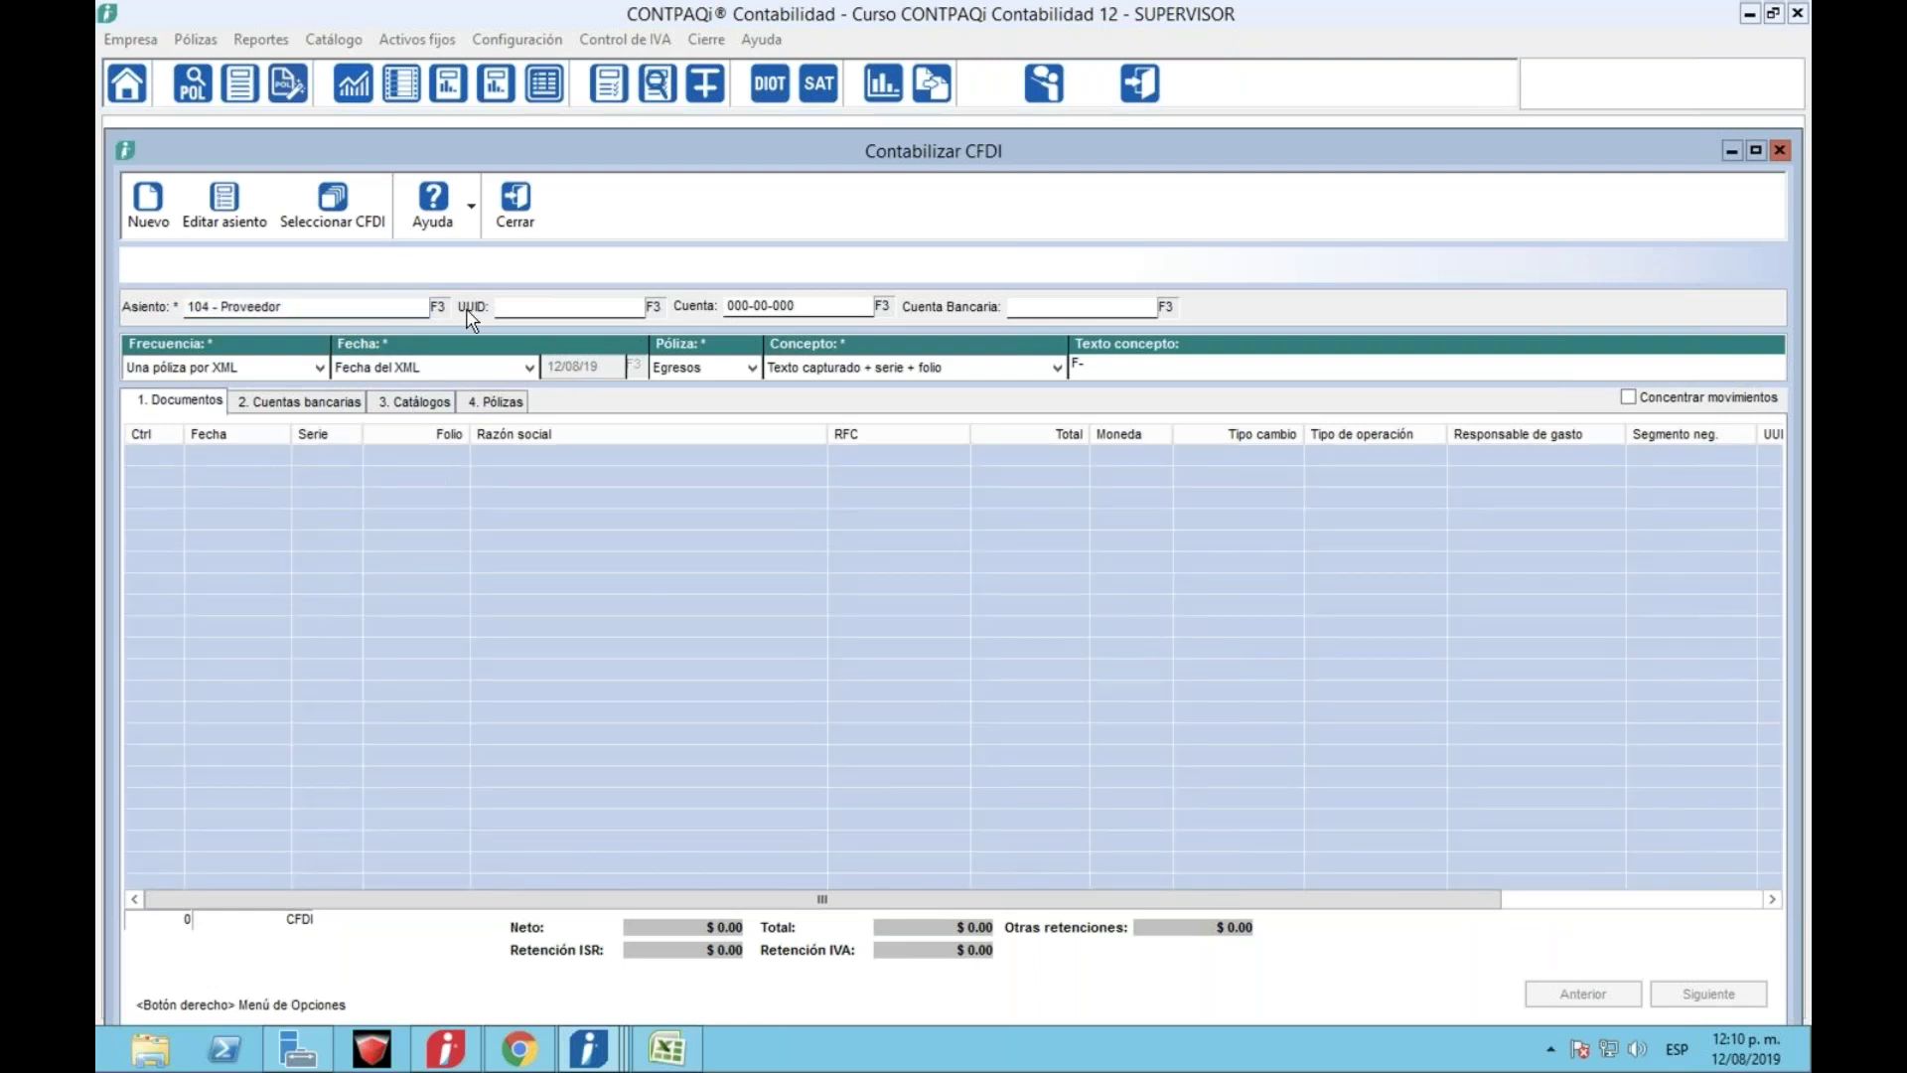
click(321, 220)
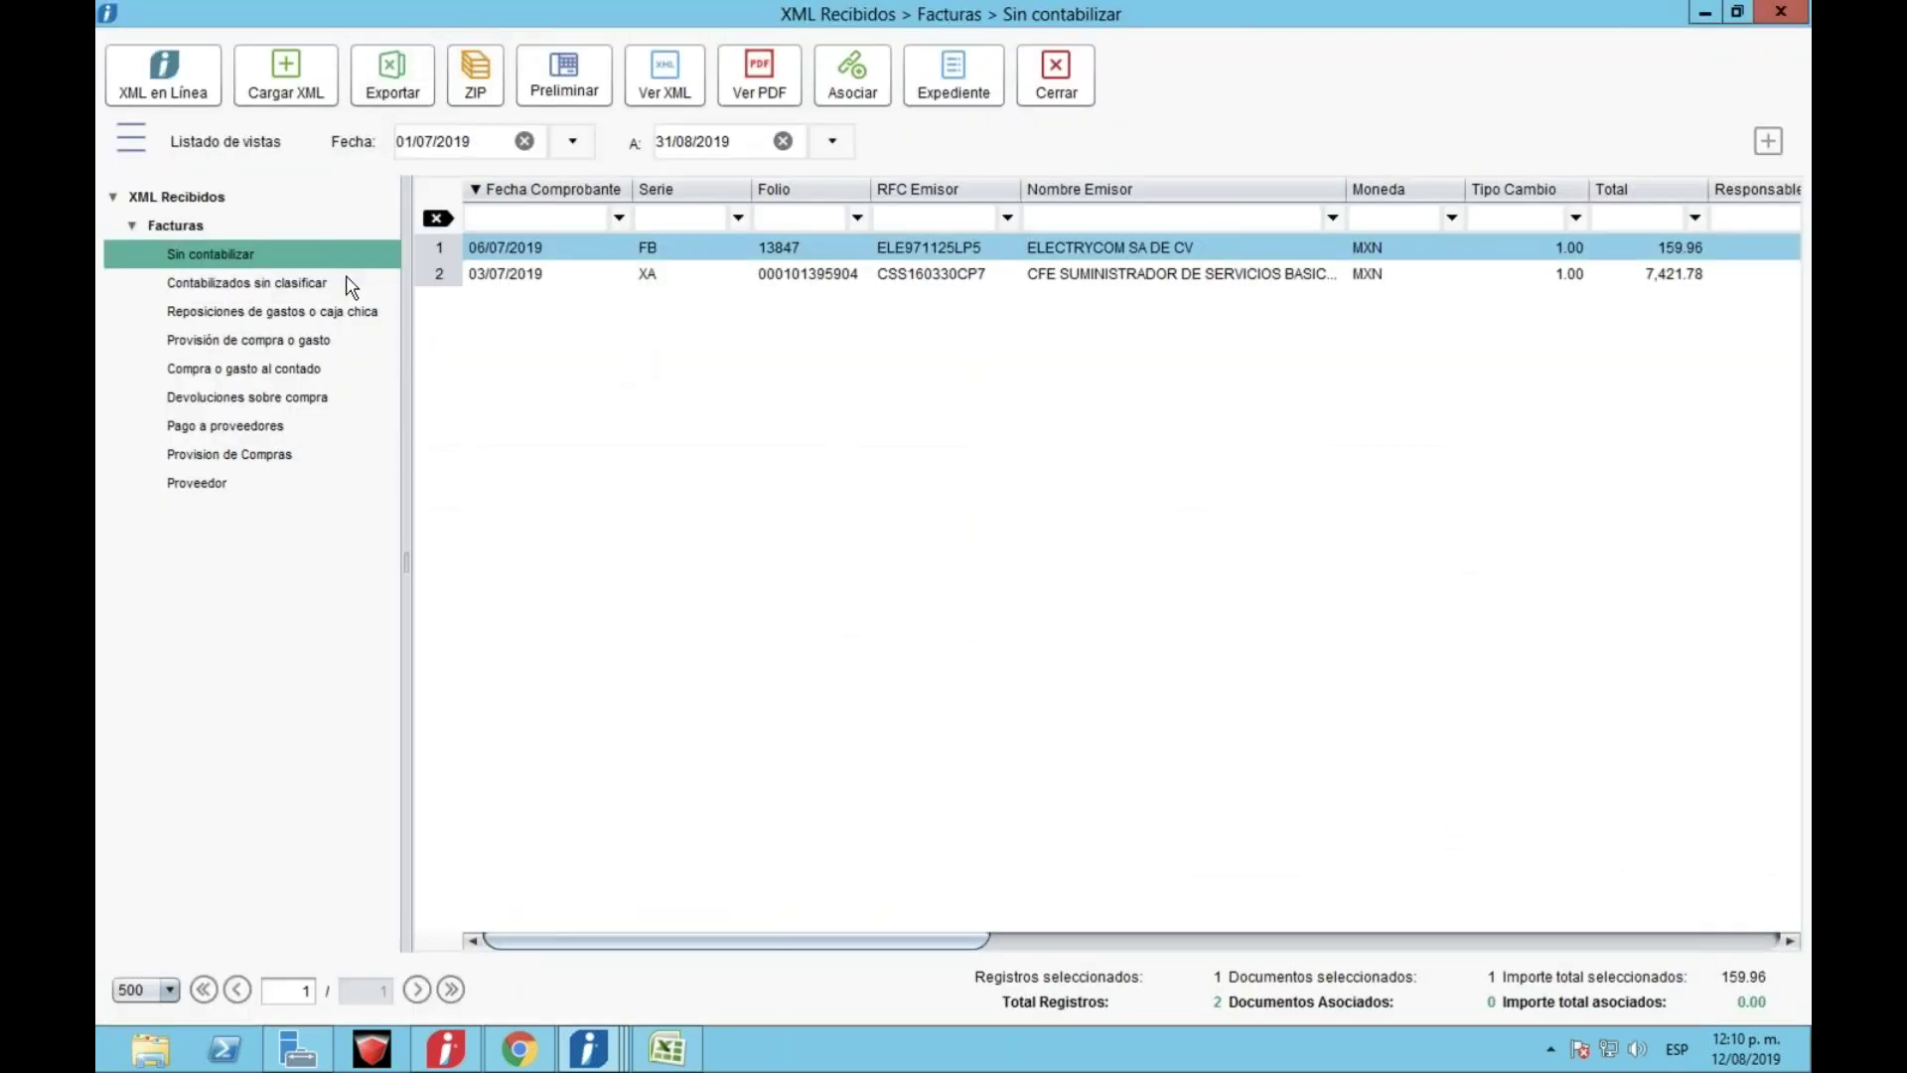
Associate invoice folio 725536 (13,797.90) from Provision de Compras and confirm with Sí.
click(210, 463)
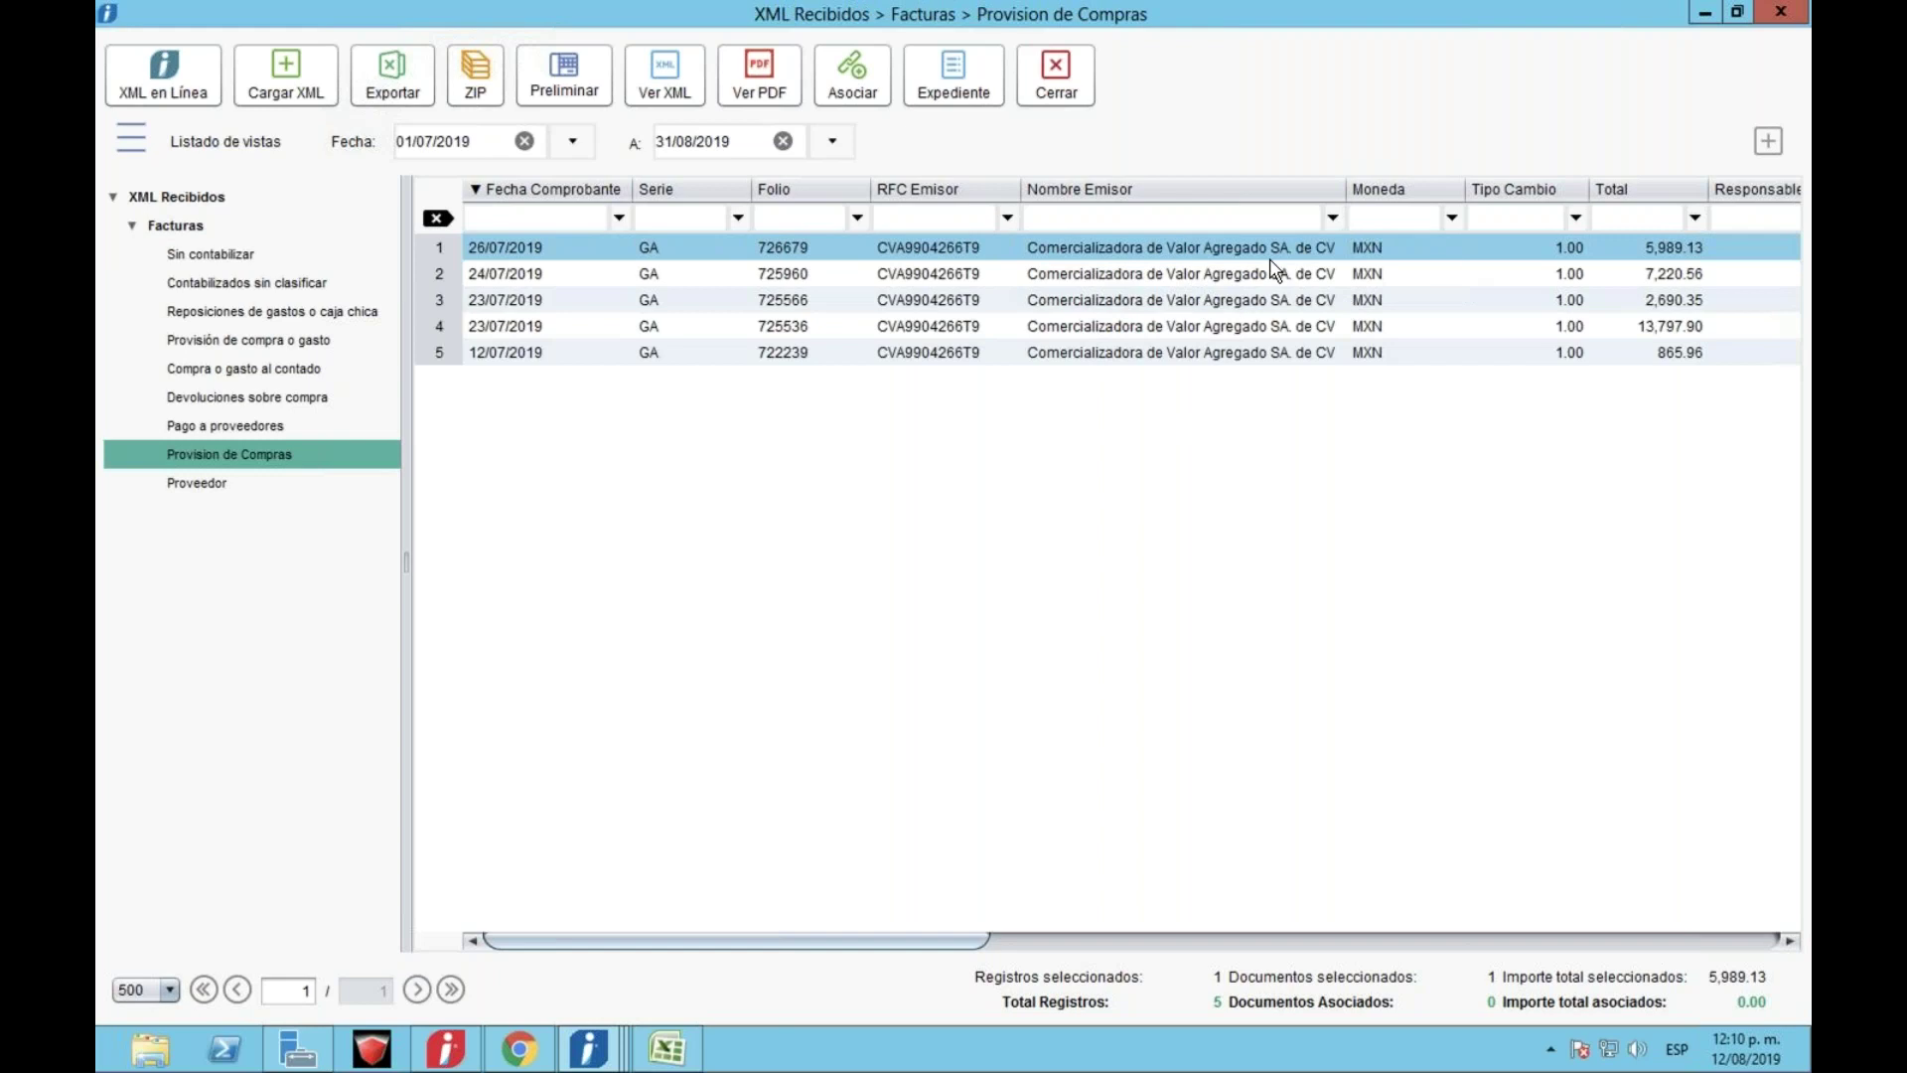
click(1232, 324)
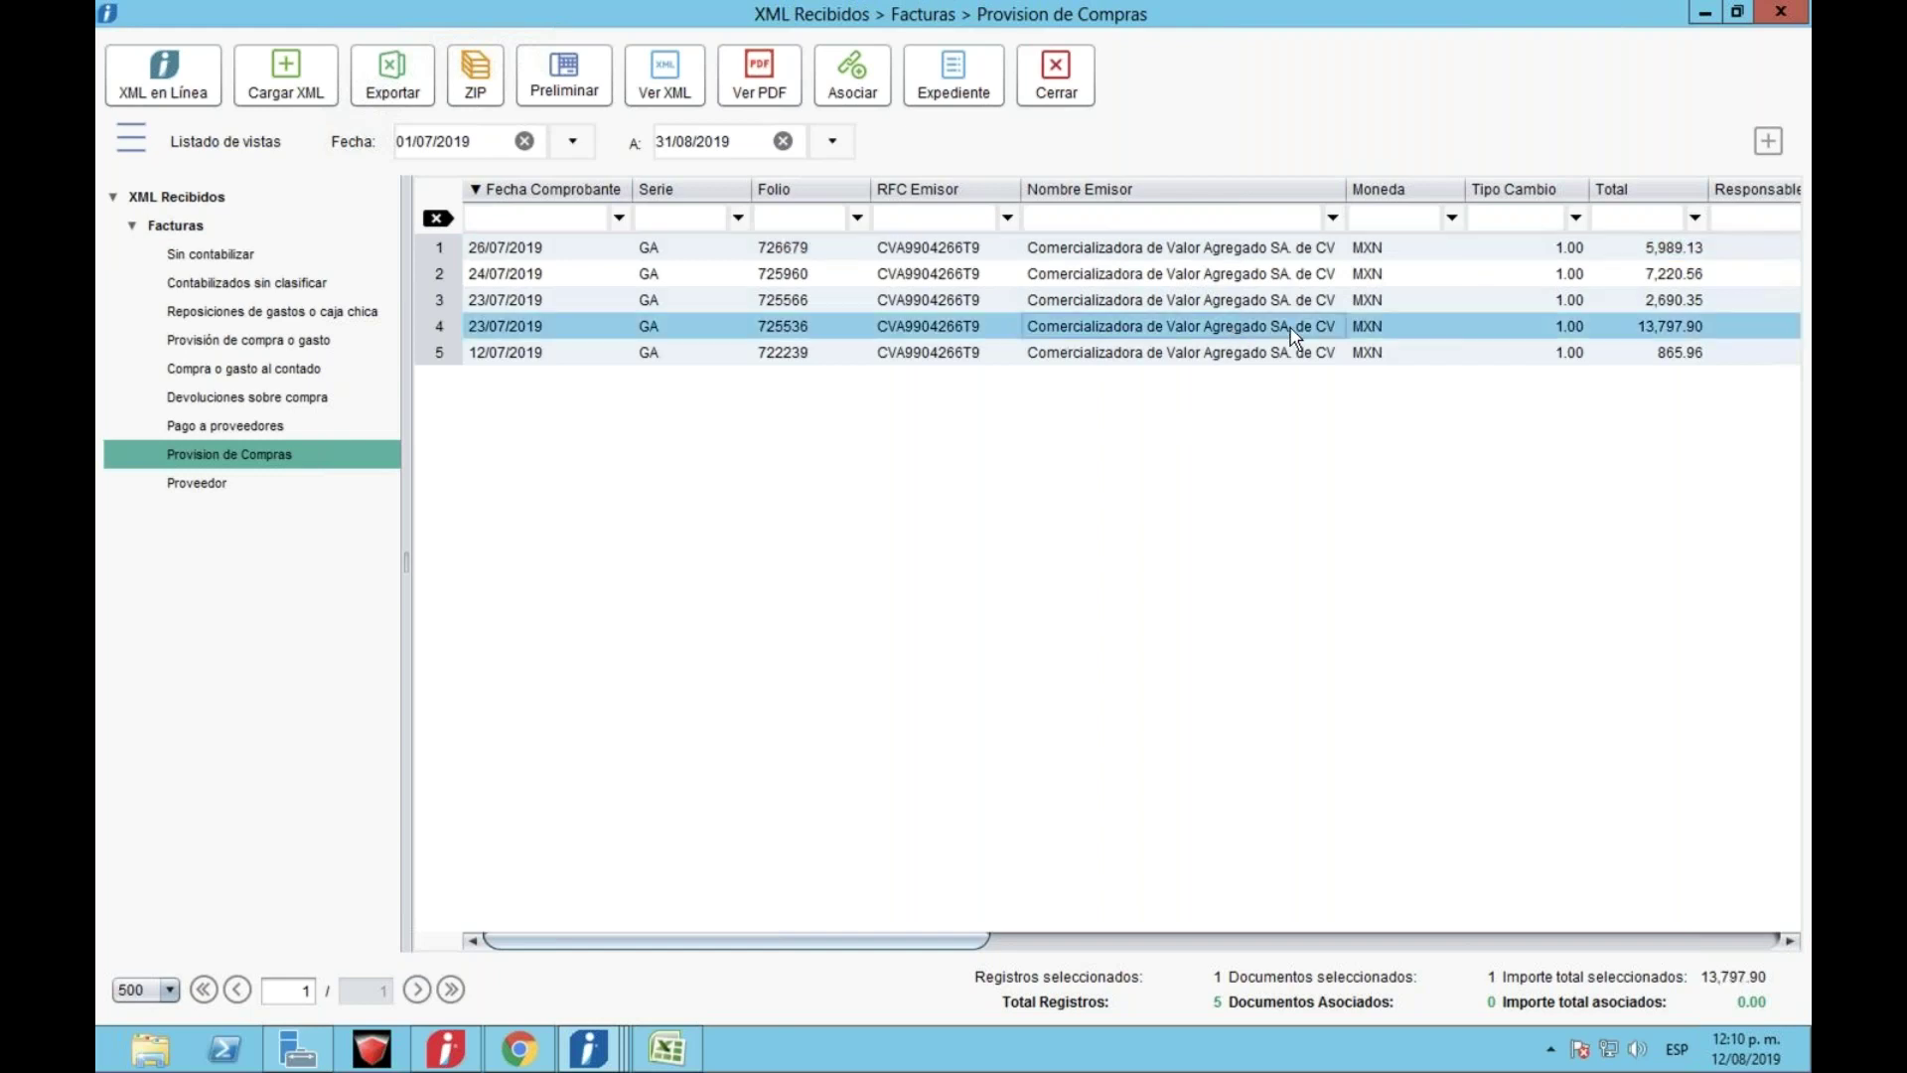
click(825, 80)
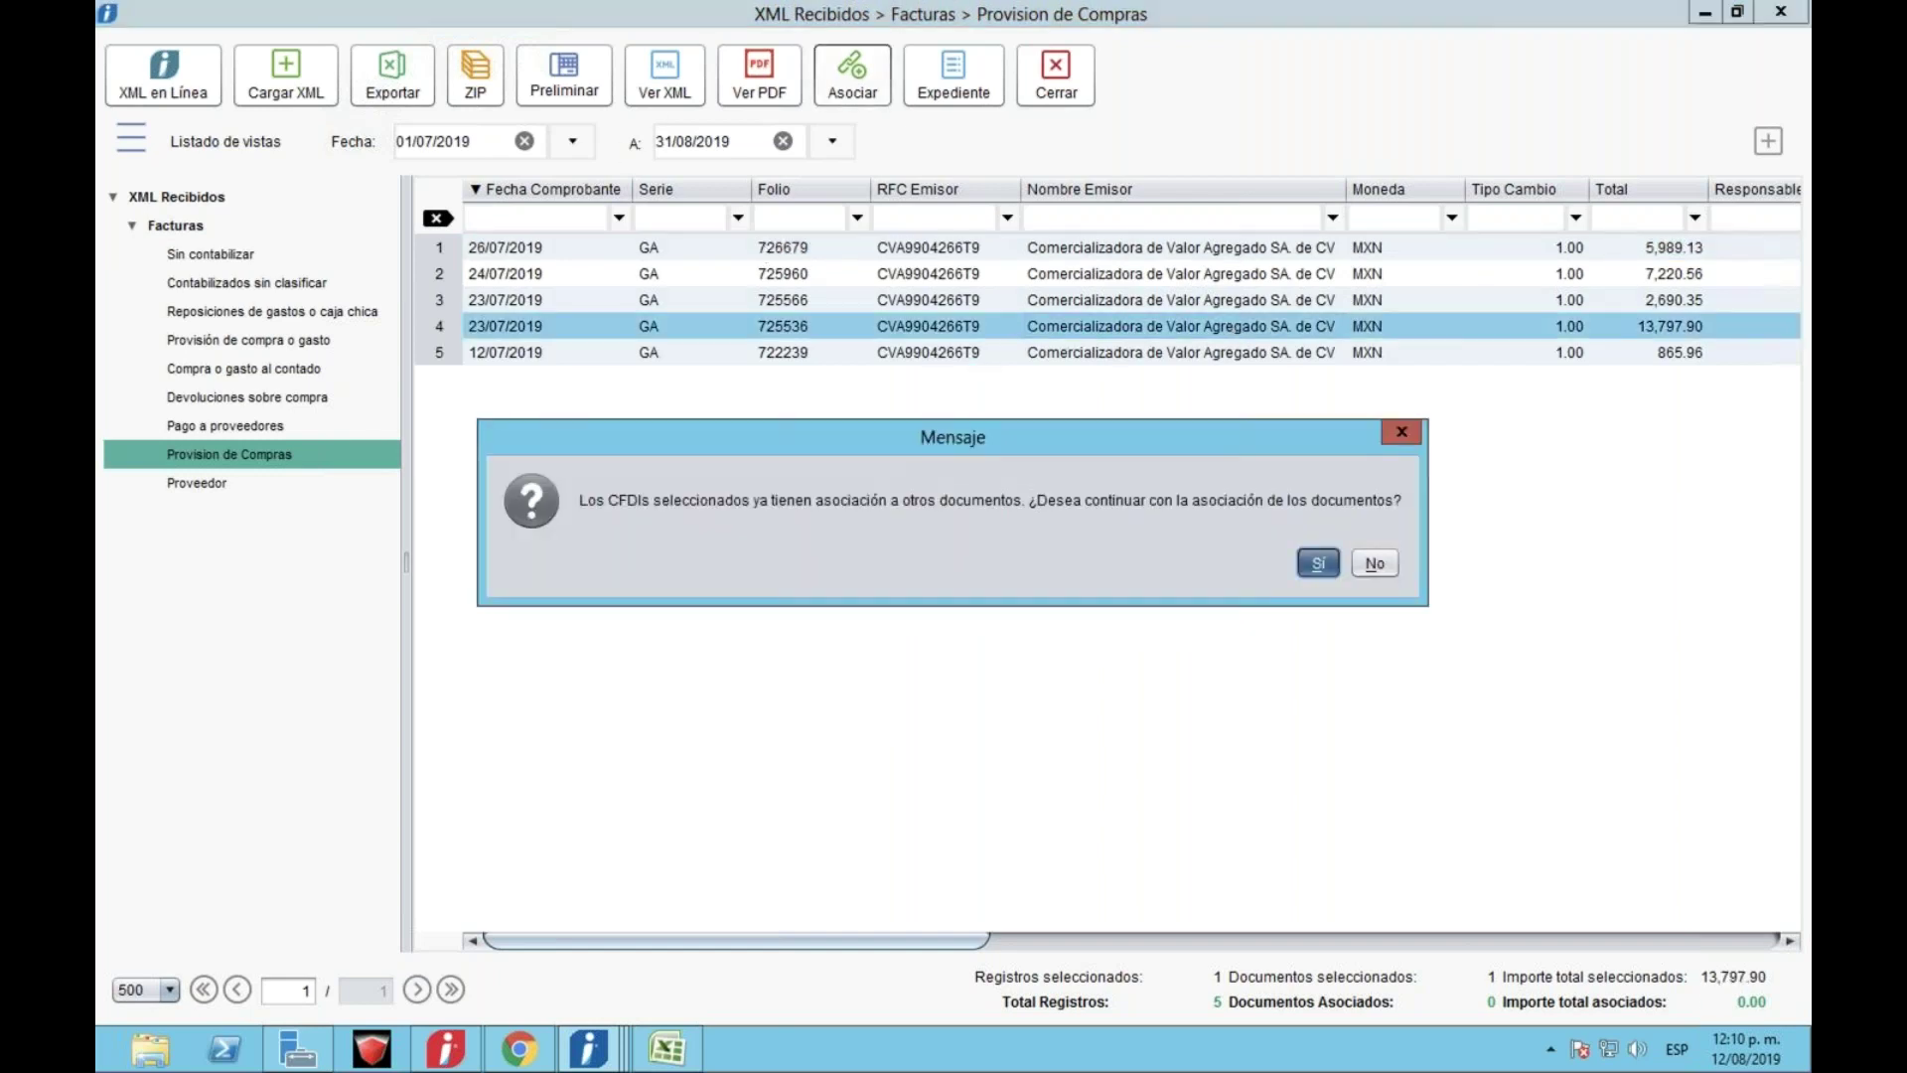
click(1320, 563)
click(1081, 73)
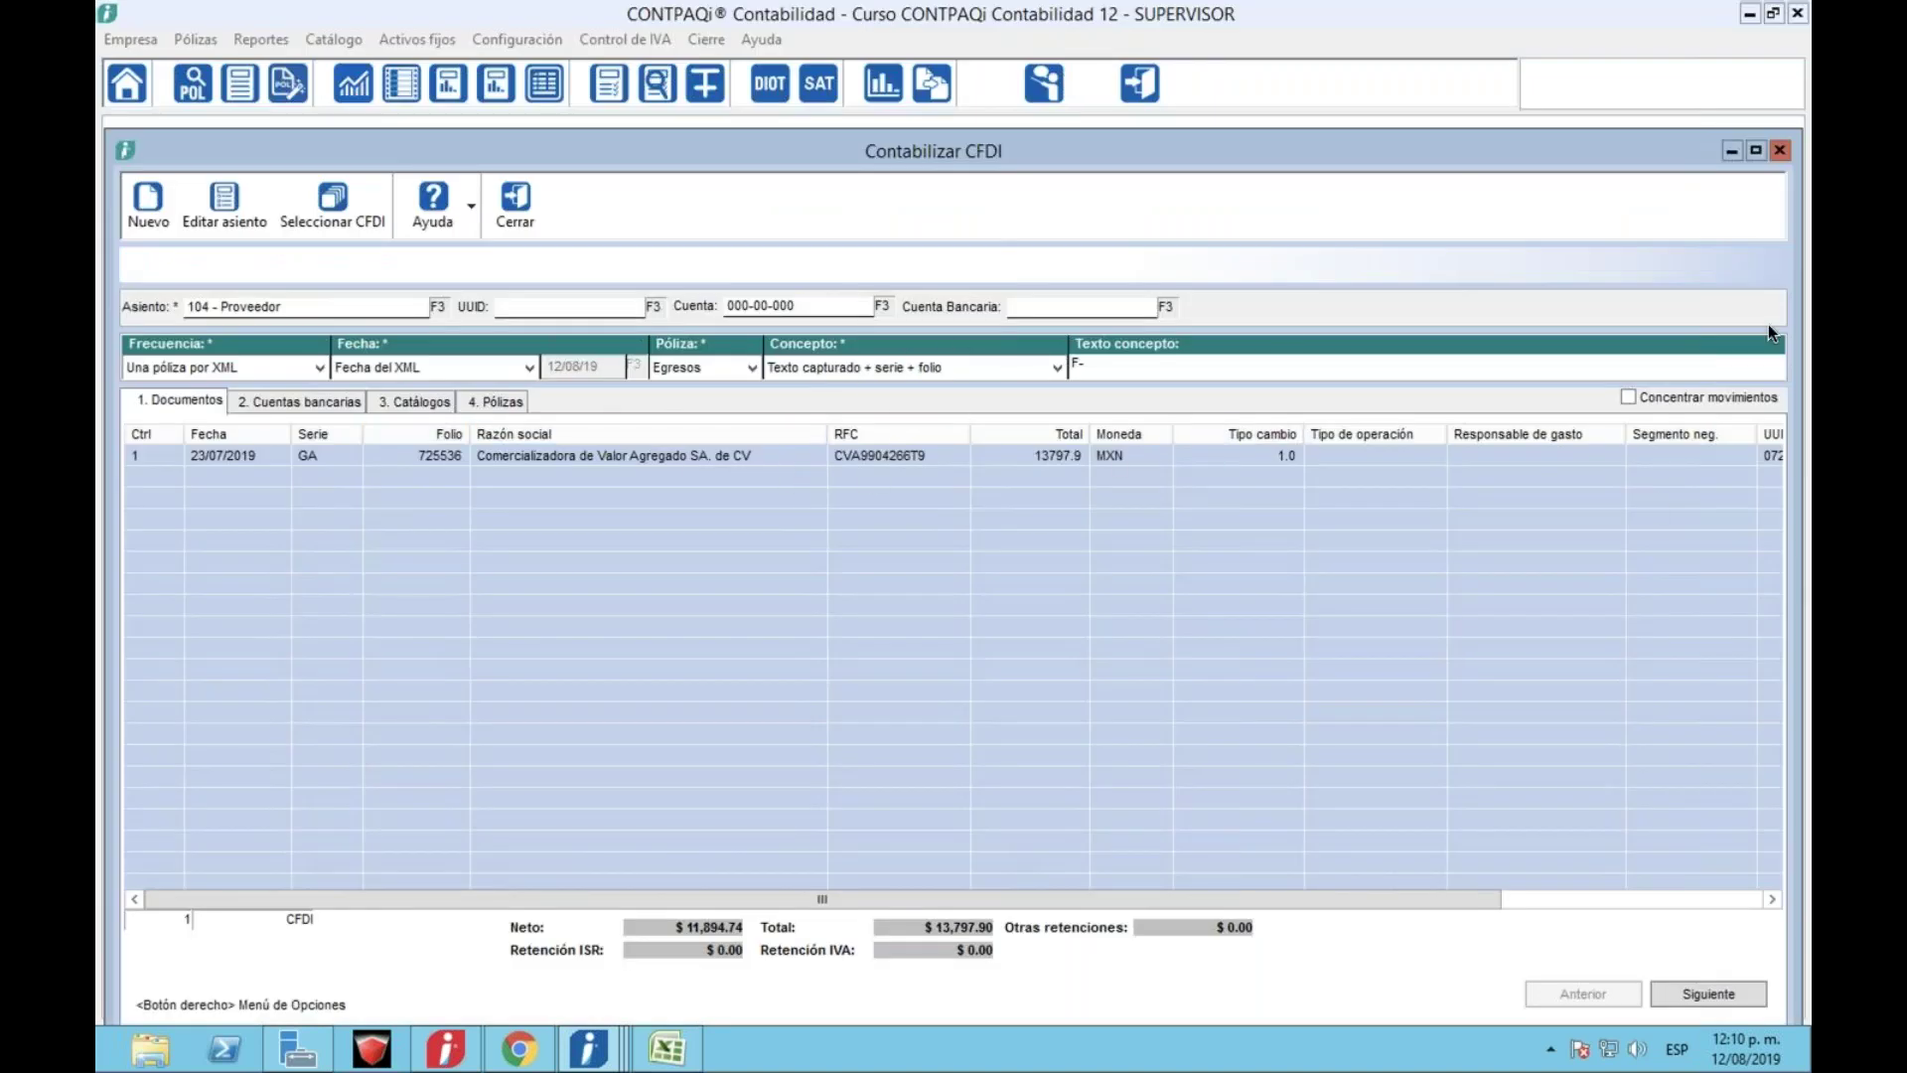
click(1140, 307)
click(1167, 307)
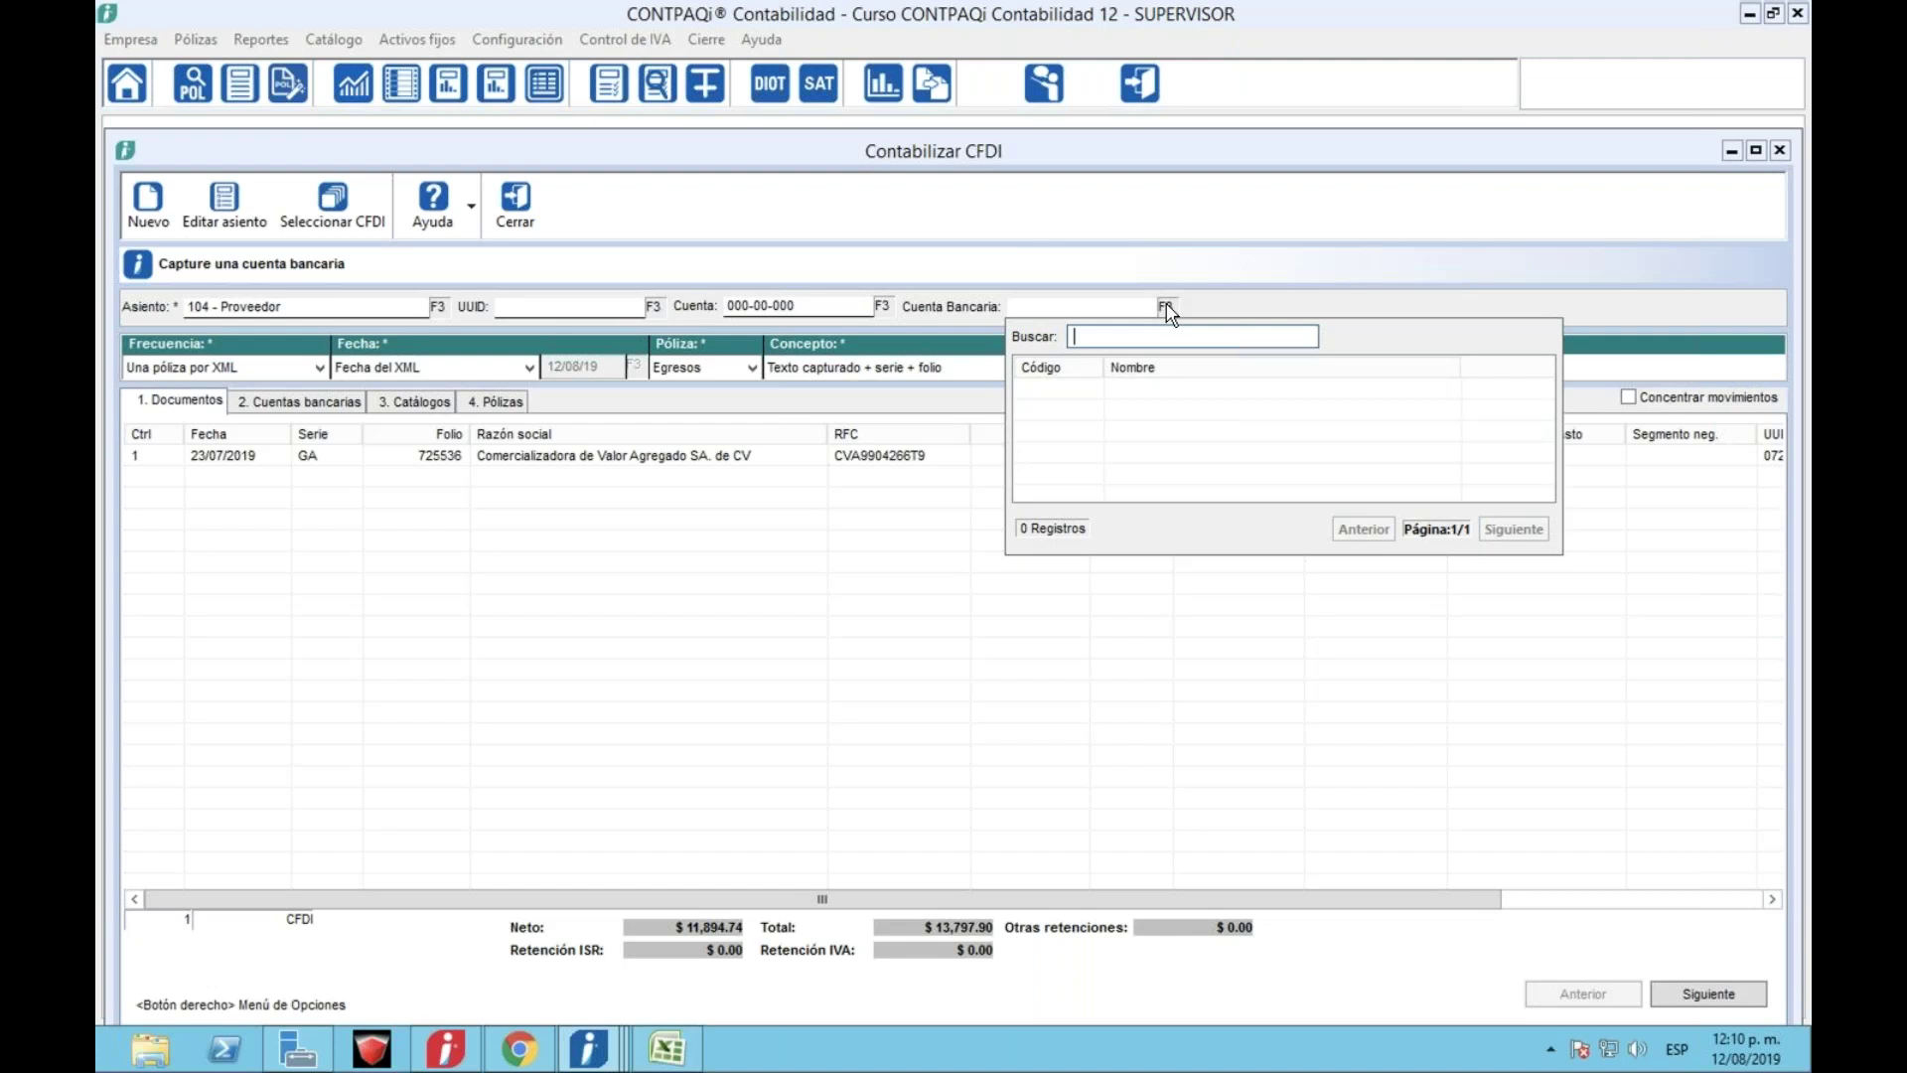
click(1202, 288)
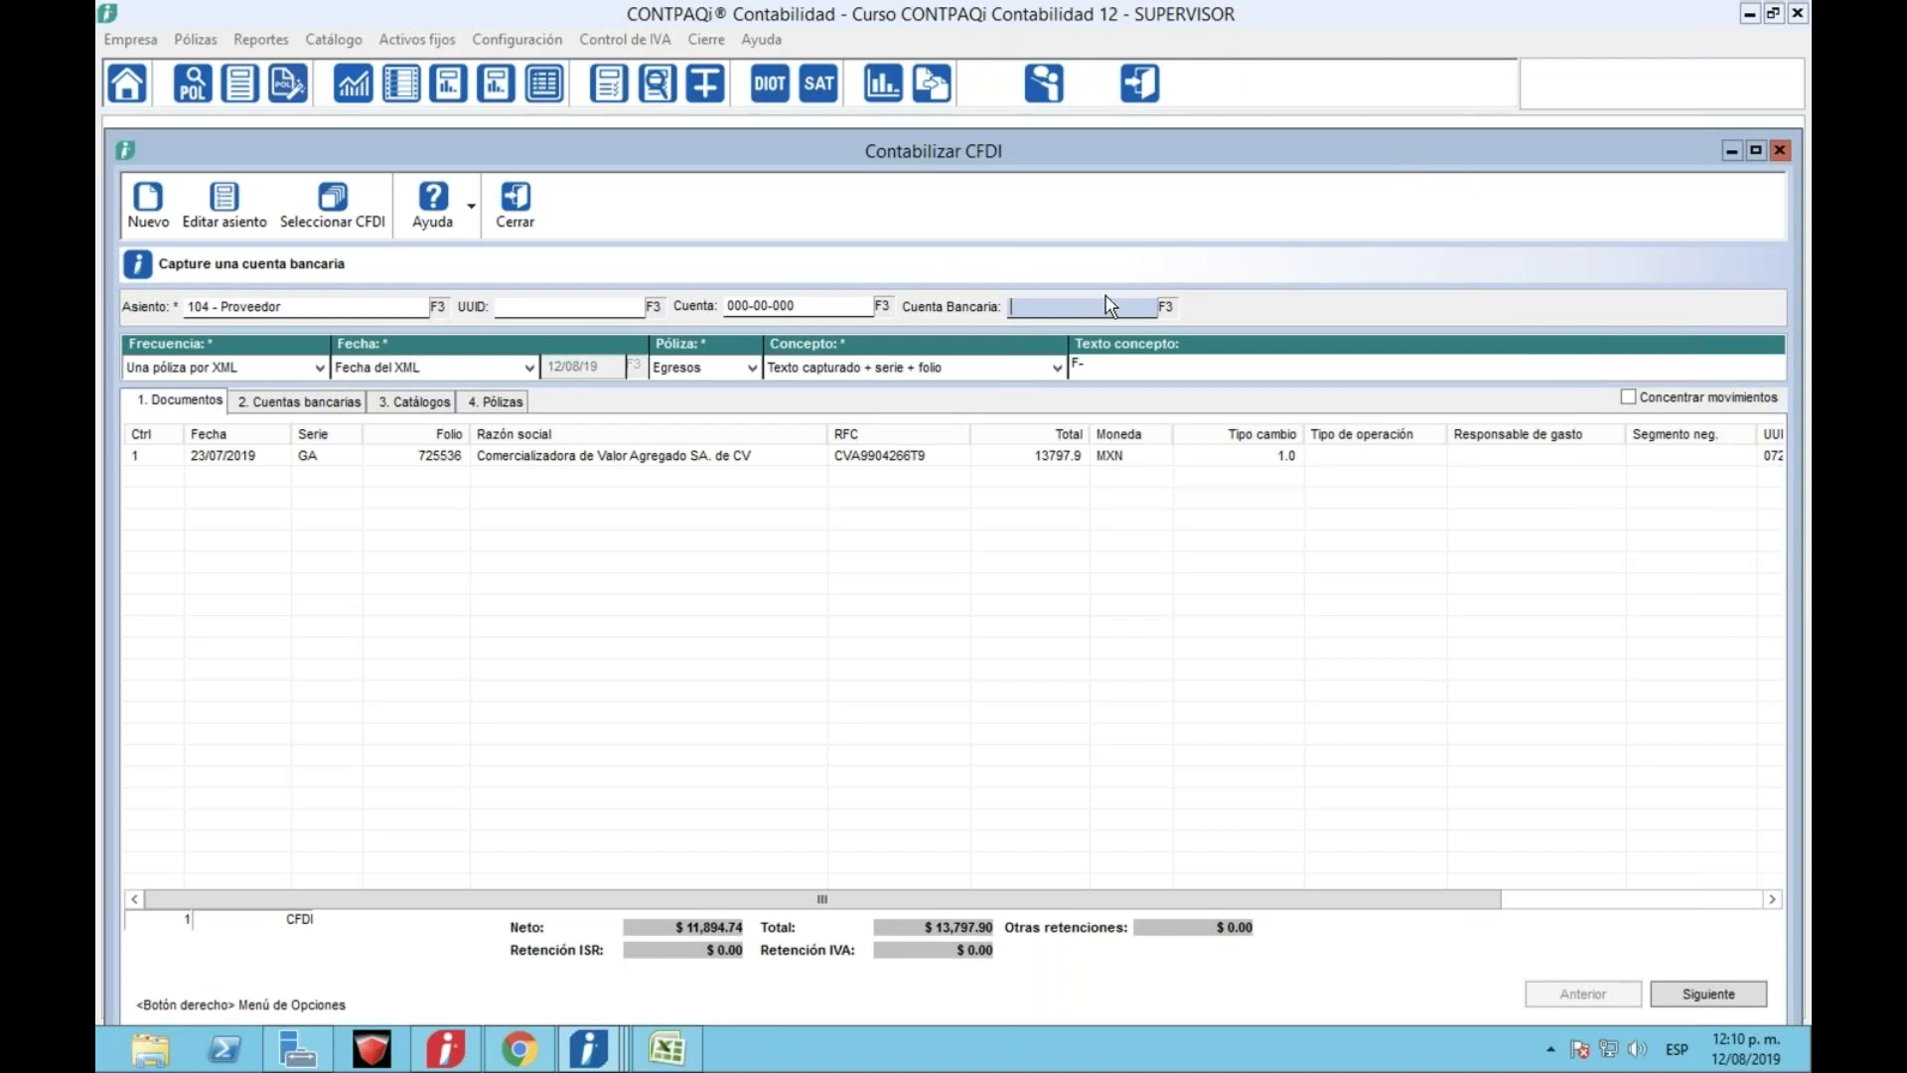
click(346, 38)
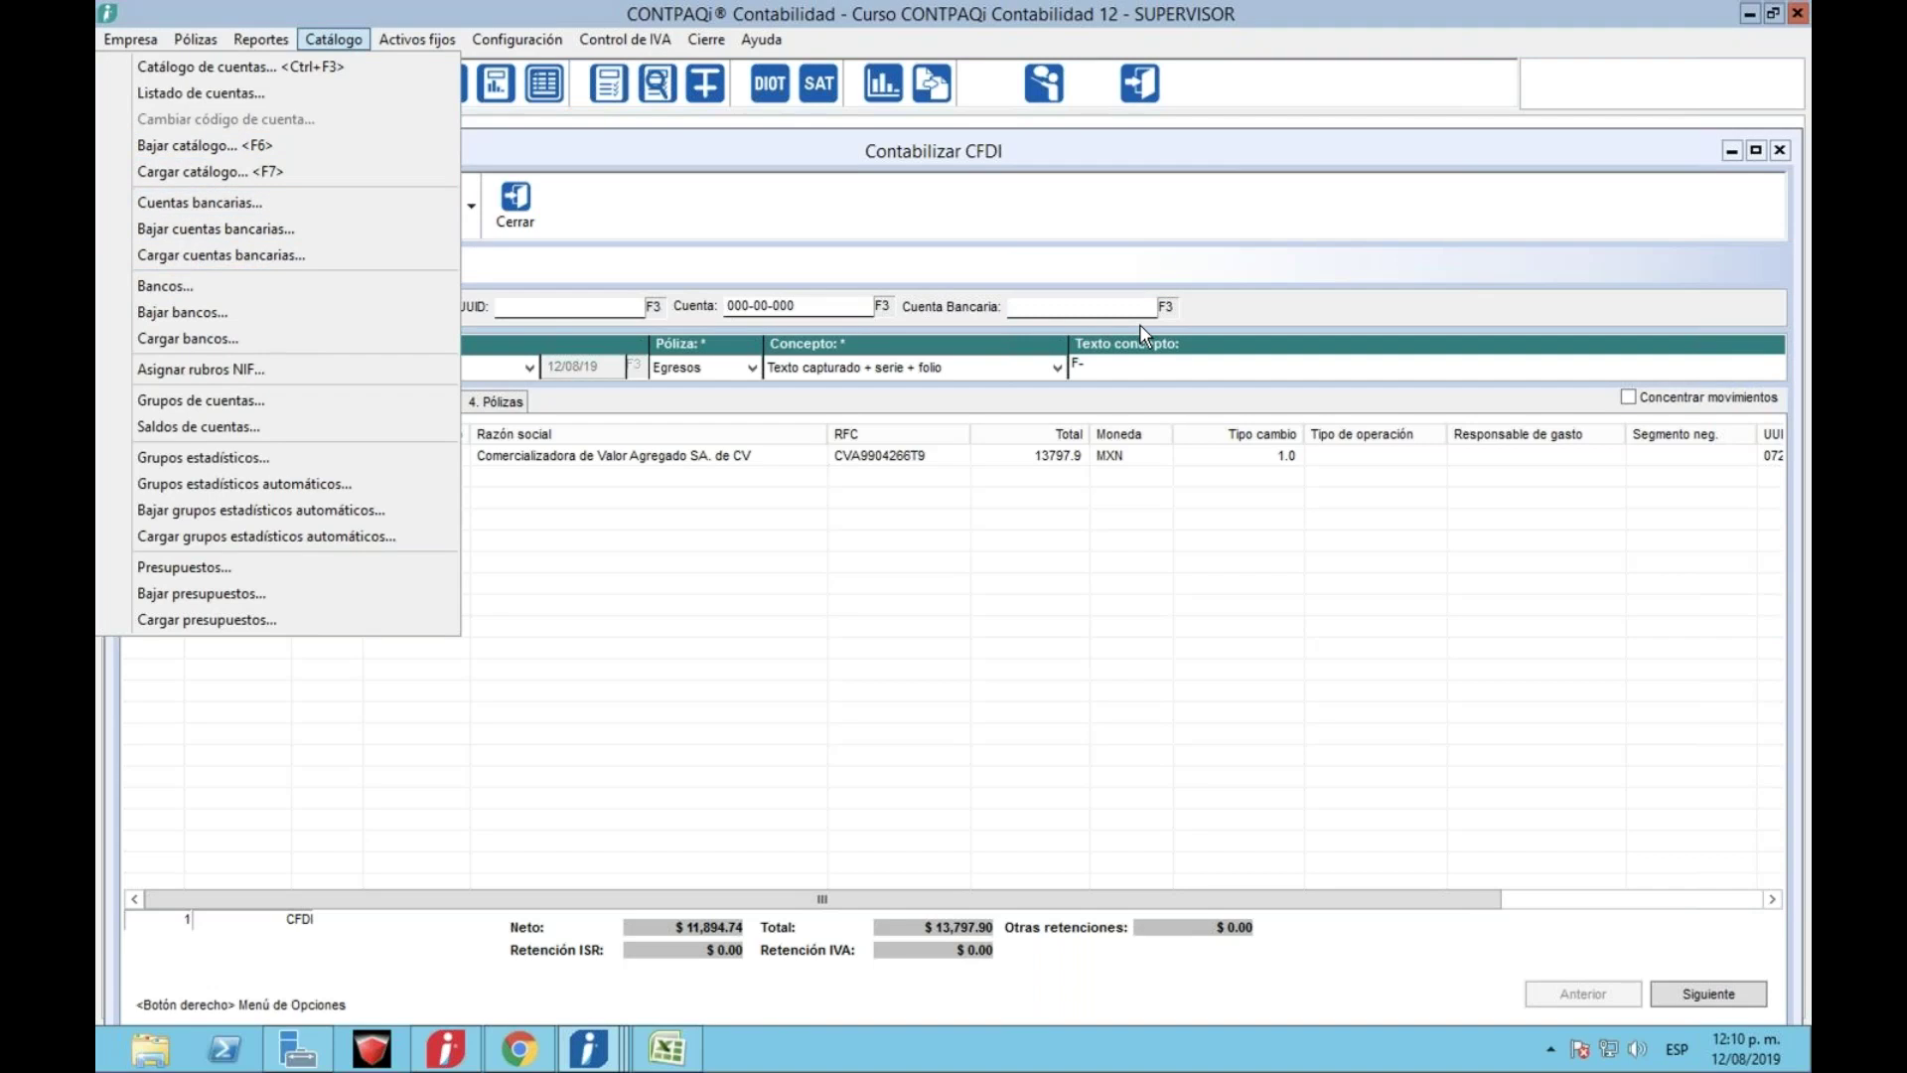
click(355, 204)
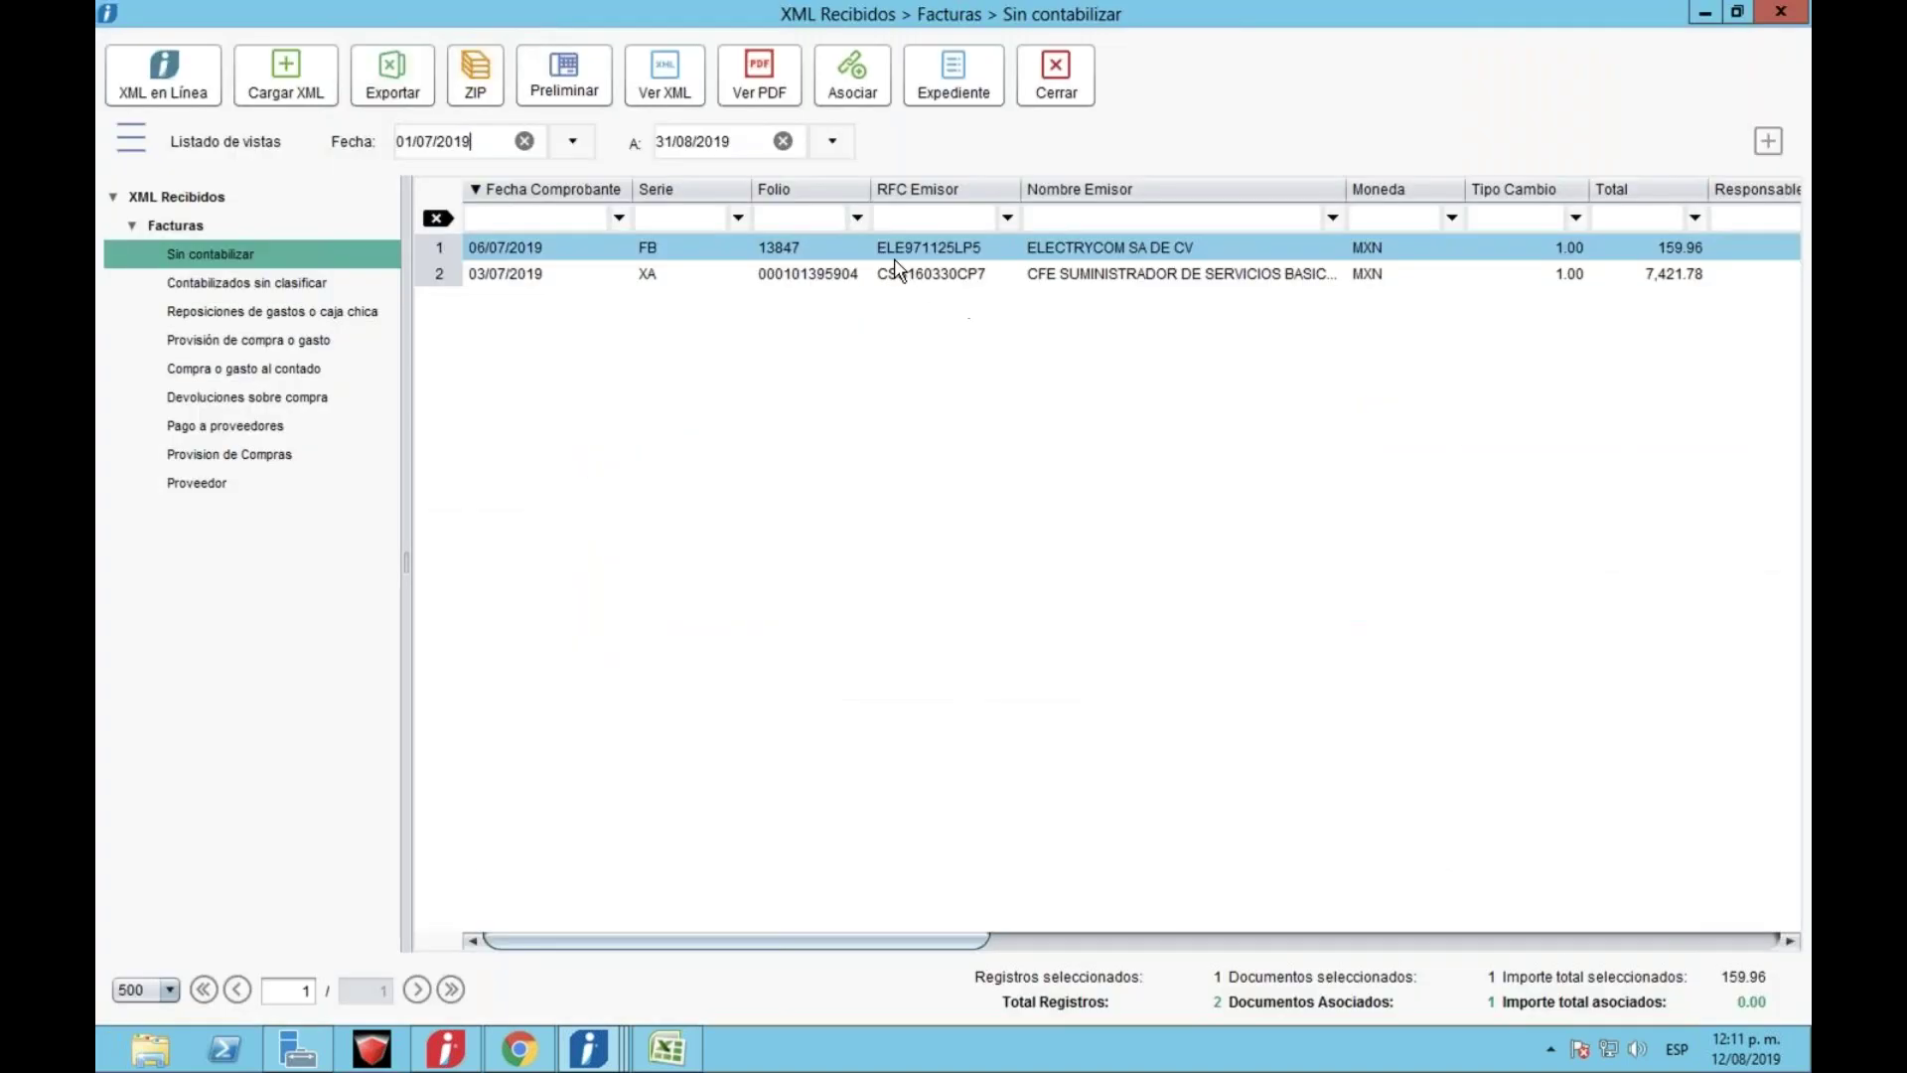
click(1055, 75)
click(334, 39)
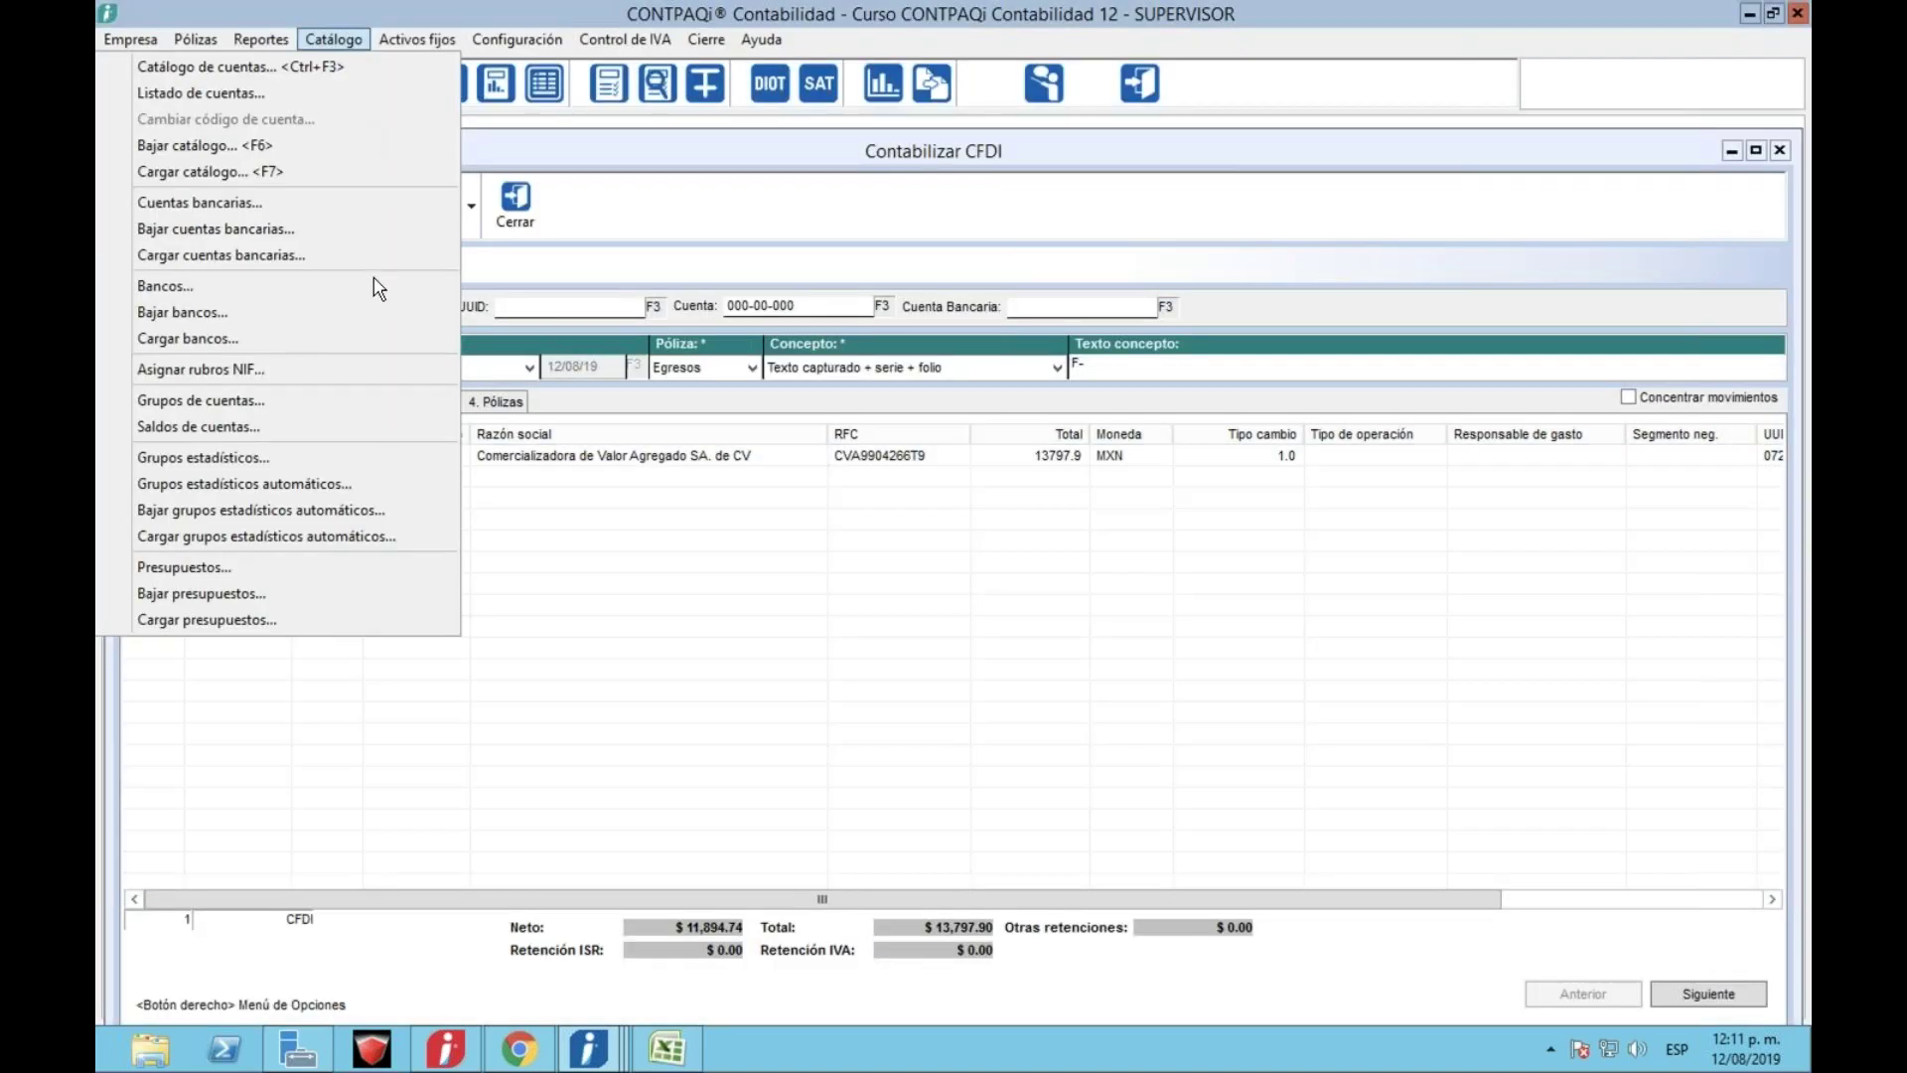
Register bank account 01010101 'Banamex' with bank Banco Nacional de México, S.A.
click(236, 205)
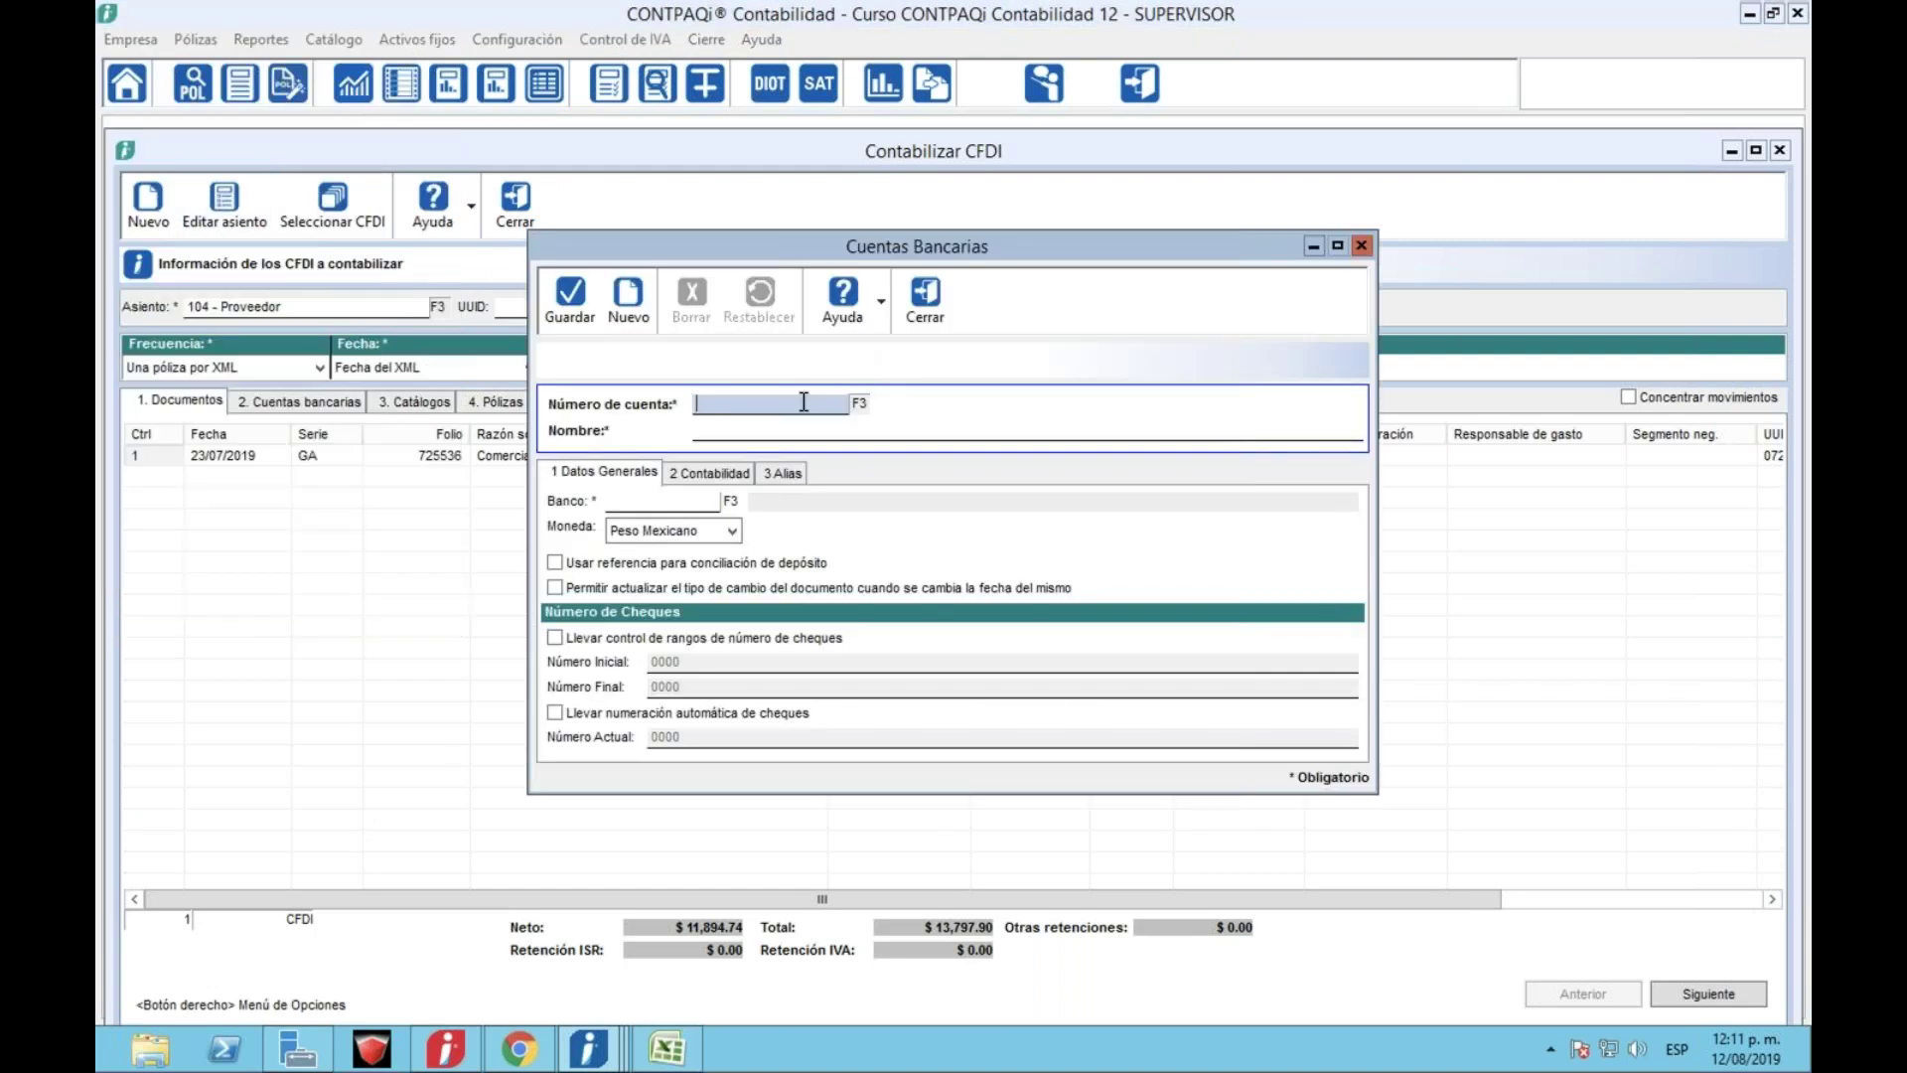
text(01010101)
key(Tab)
text(Ba)
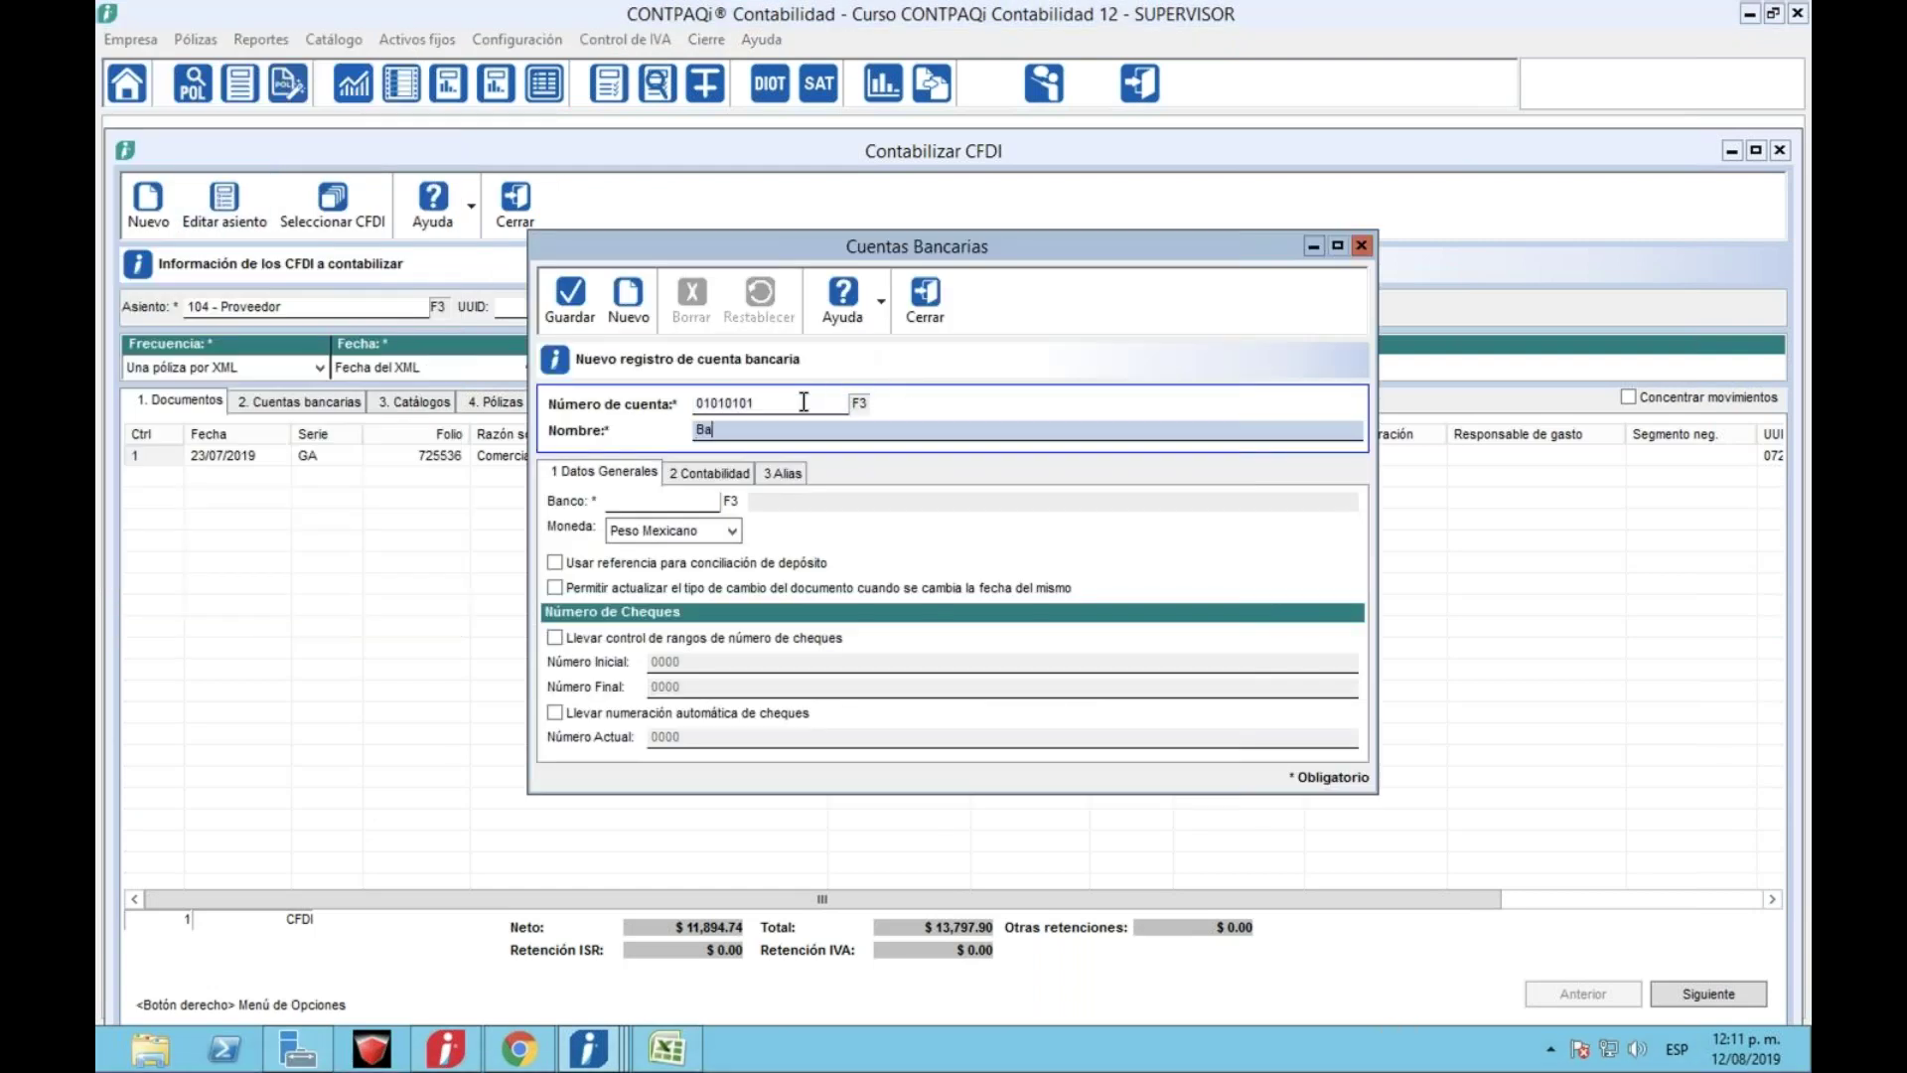
text(namex)
click(715, 500)
click(737, 502)
text(bana)
key(BackSpace)
text(co naci)
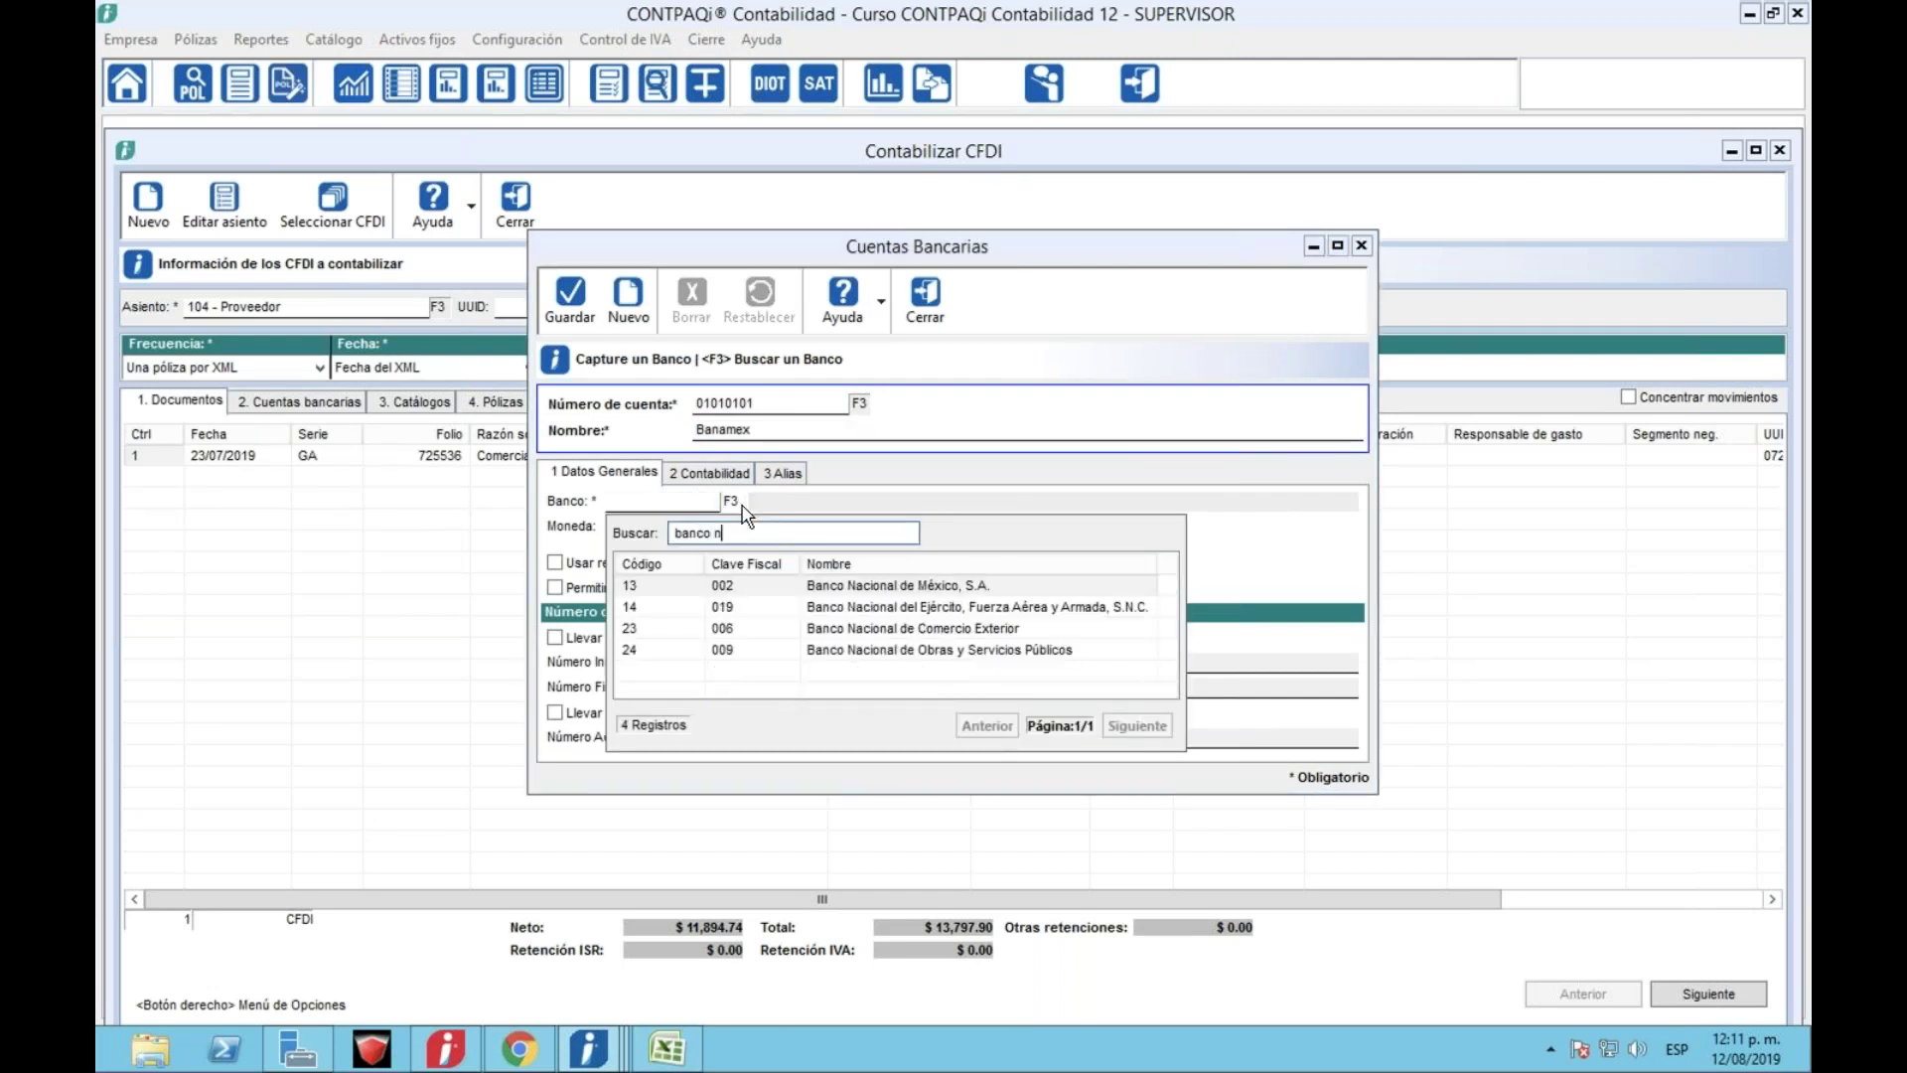
double_click(734, 588)
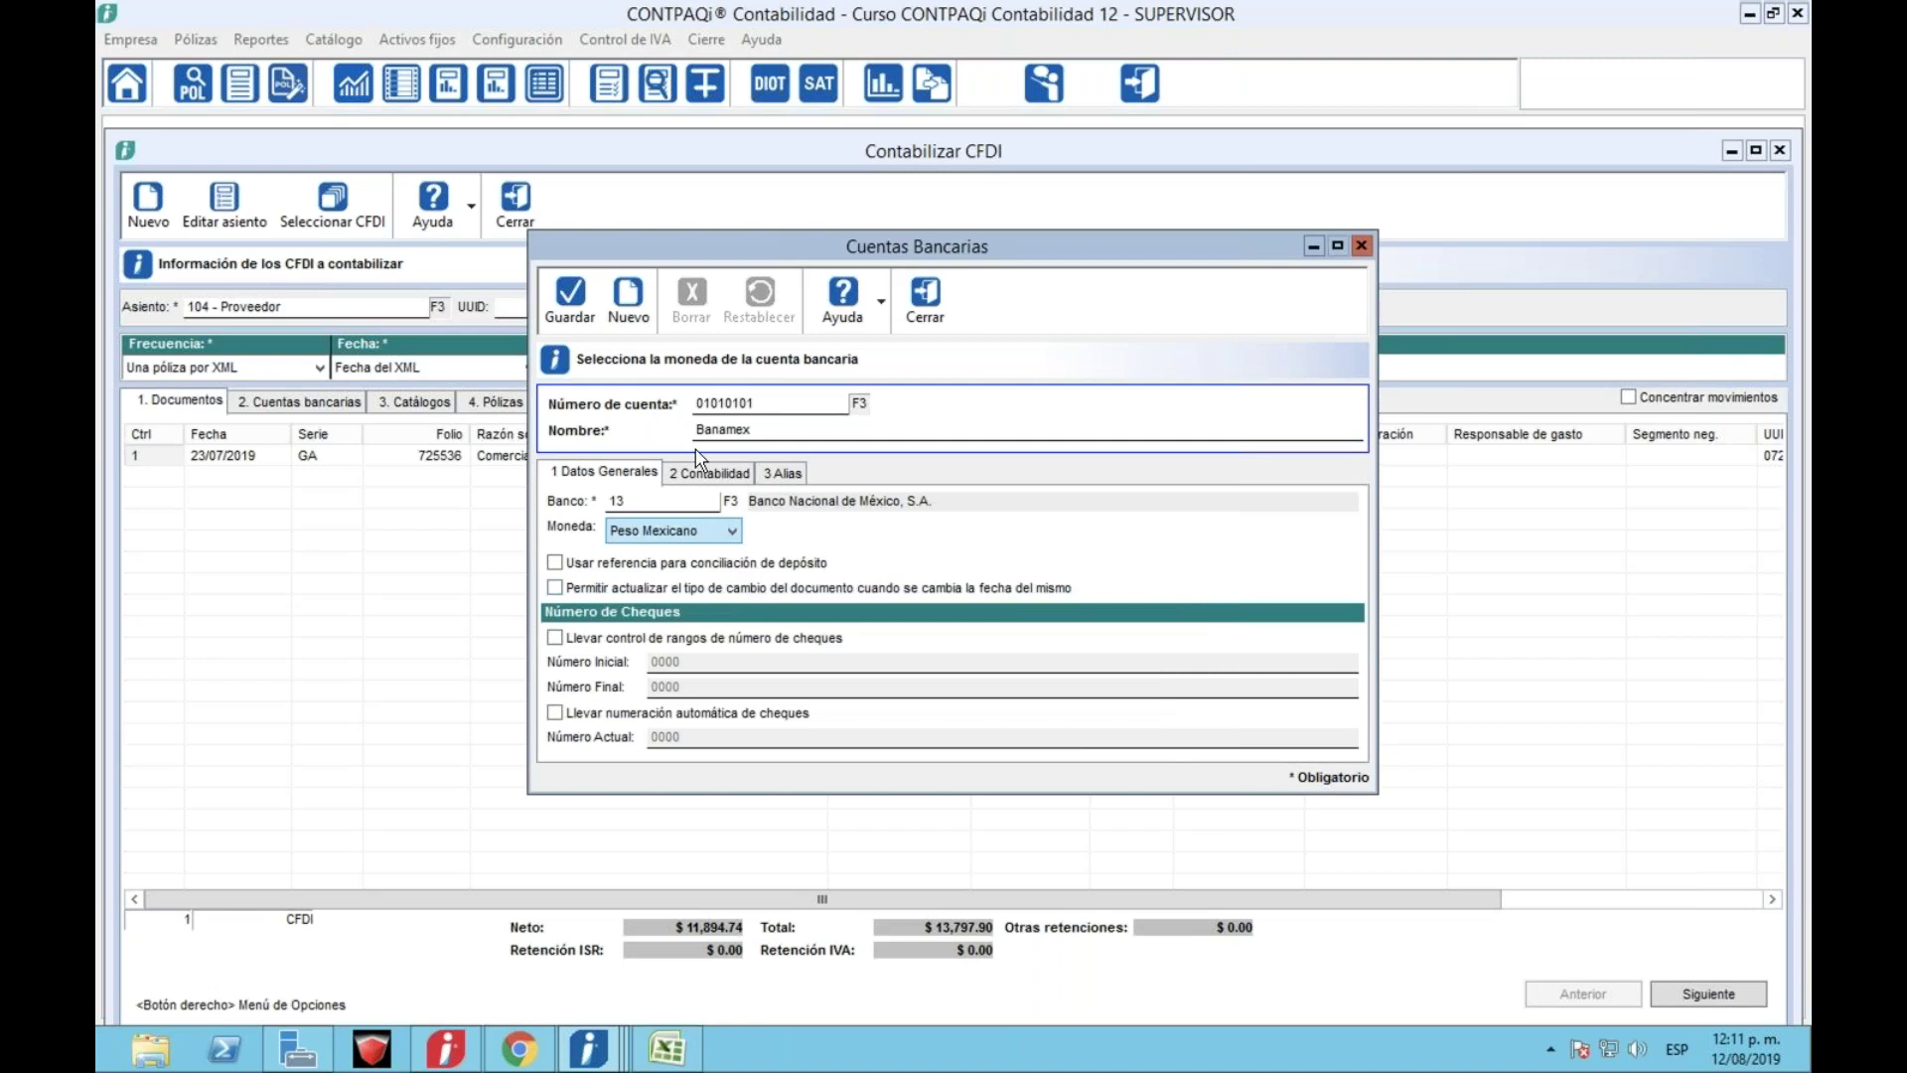
Create ledger sub-account 102-01-001 'Banamex' under Bancos Nacionales in the chart of accounts.
click(332, 40)
click(348, 61)
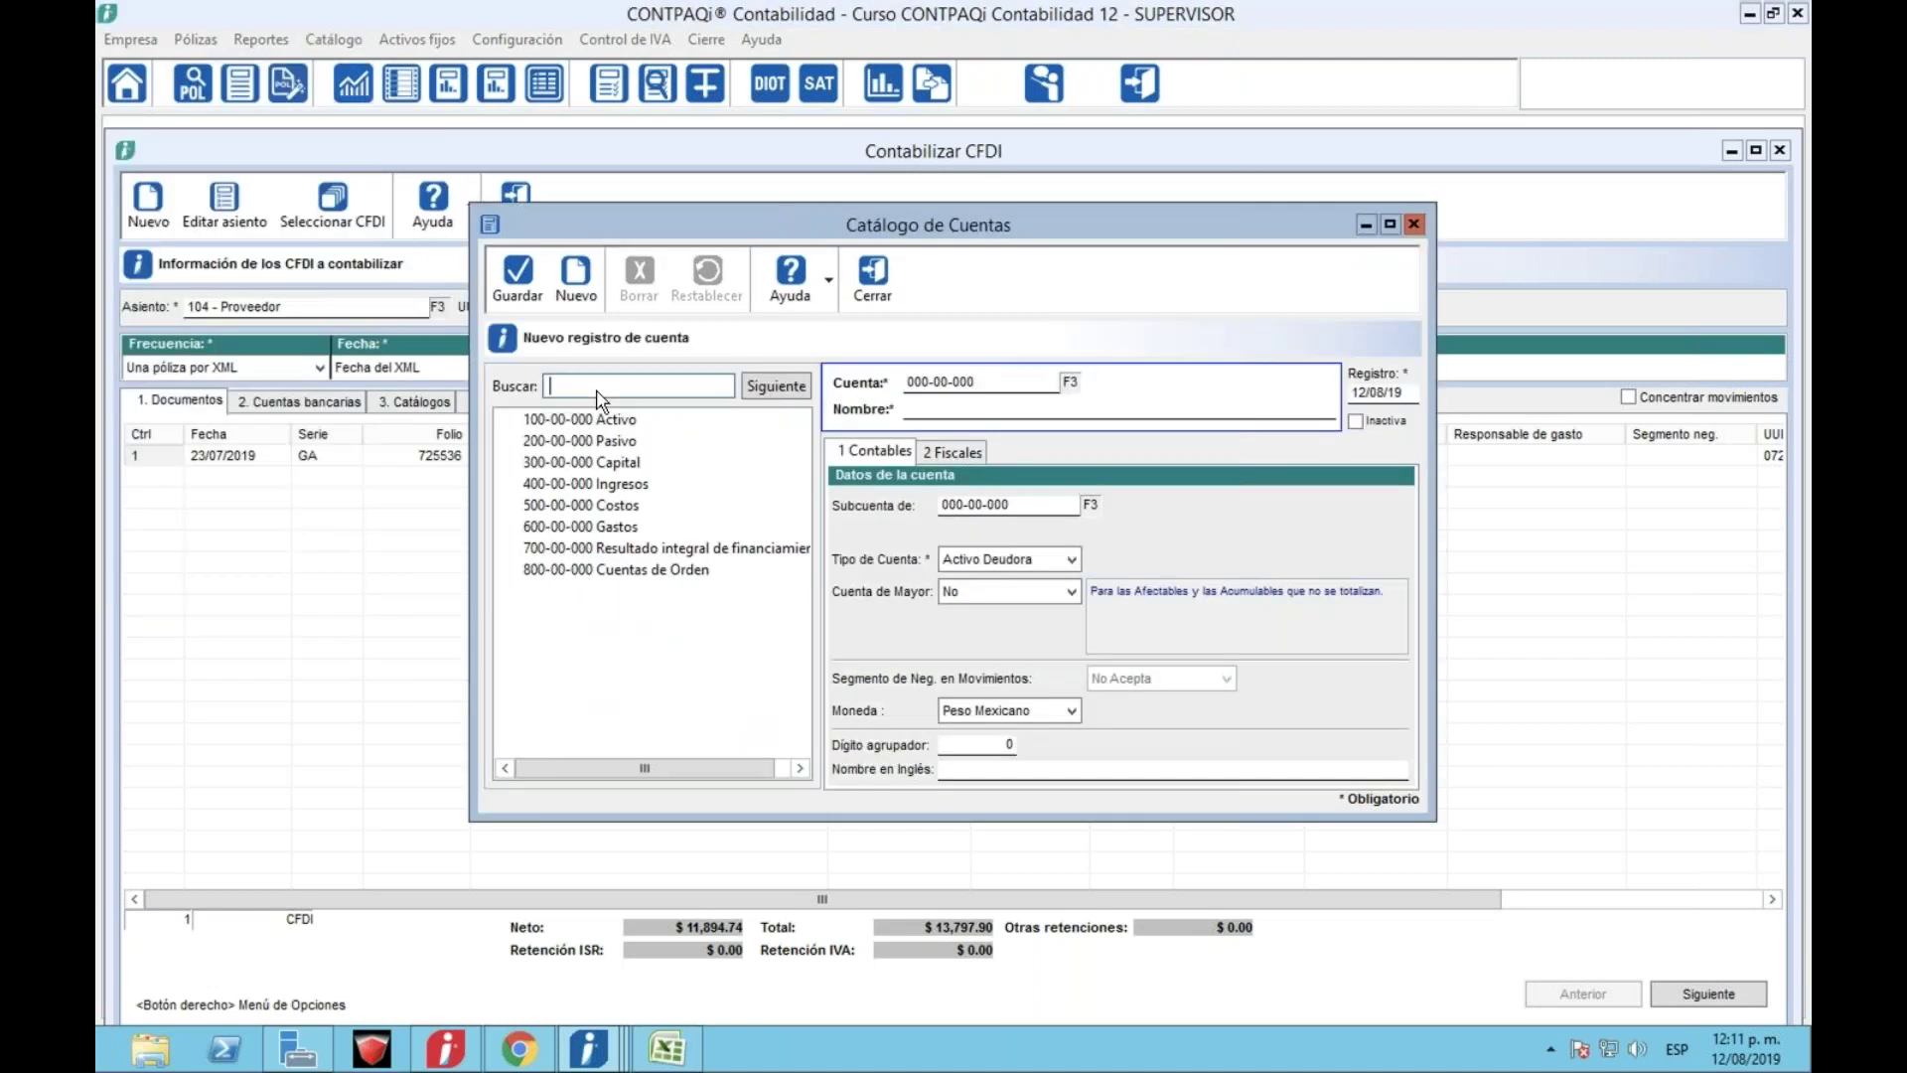
text(banco)
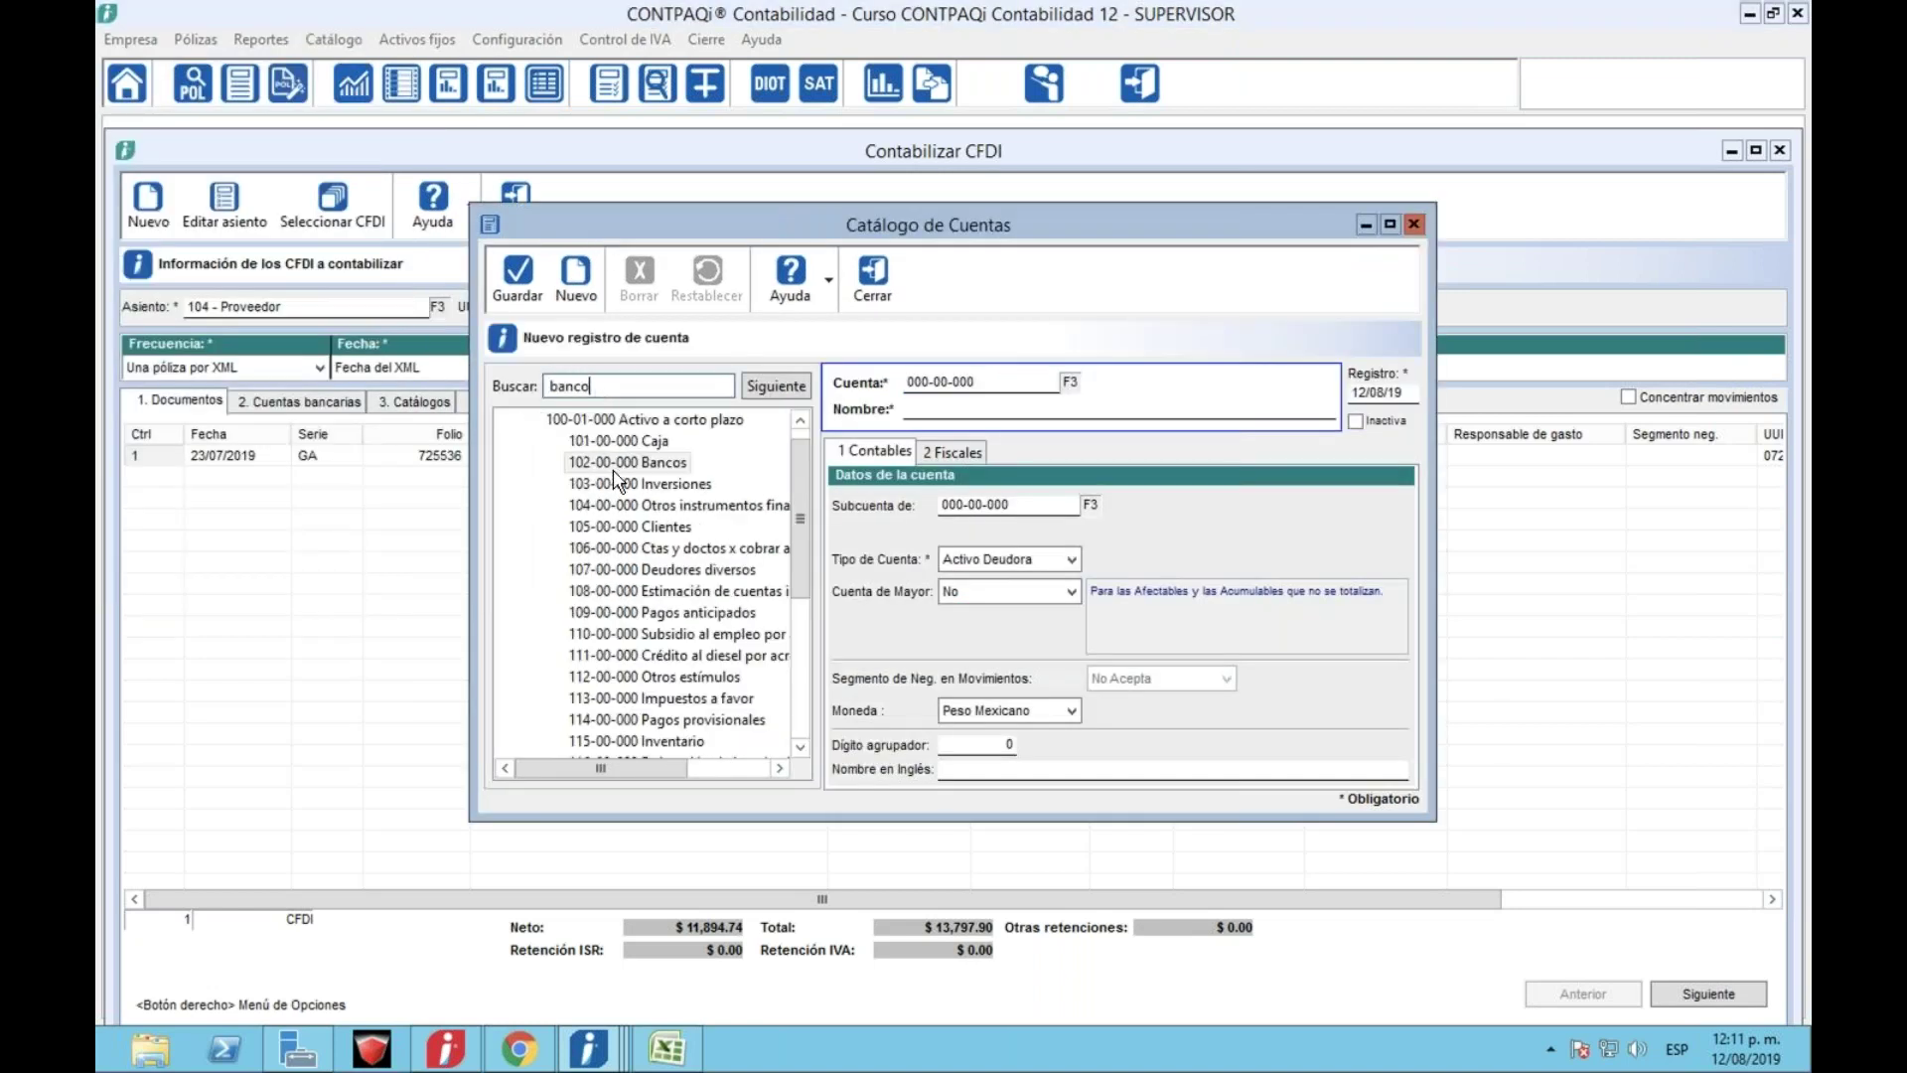
click(614, 483)
right_click(614, 481)
click(656, 493)
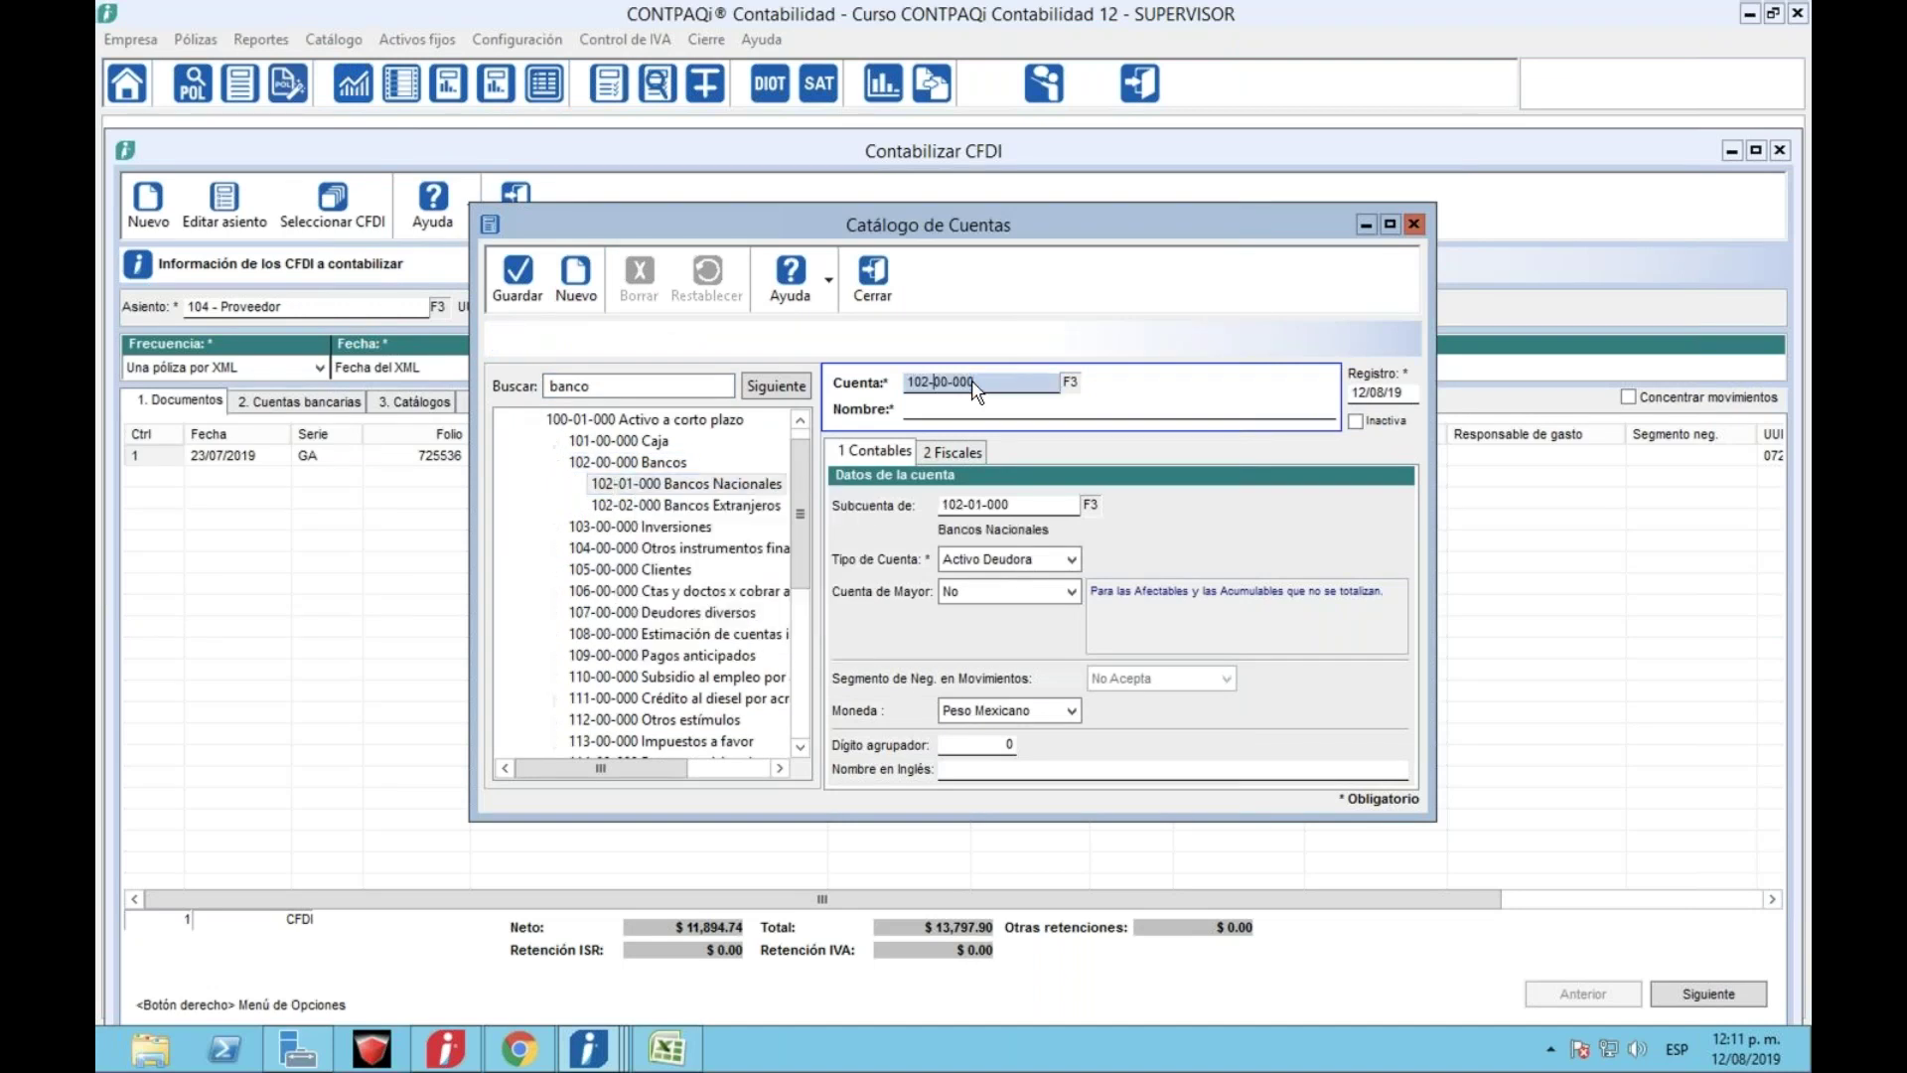
text(001)
key(Tab)
text(Ban)
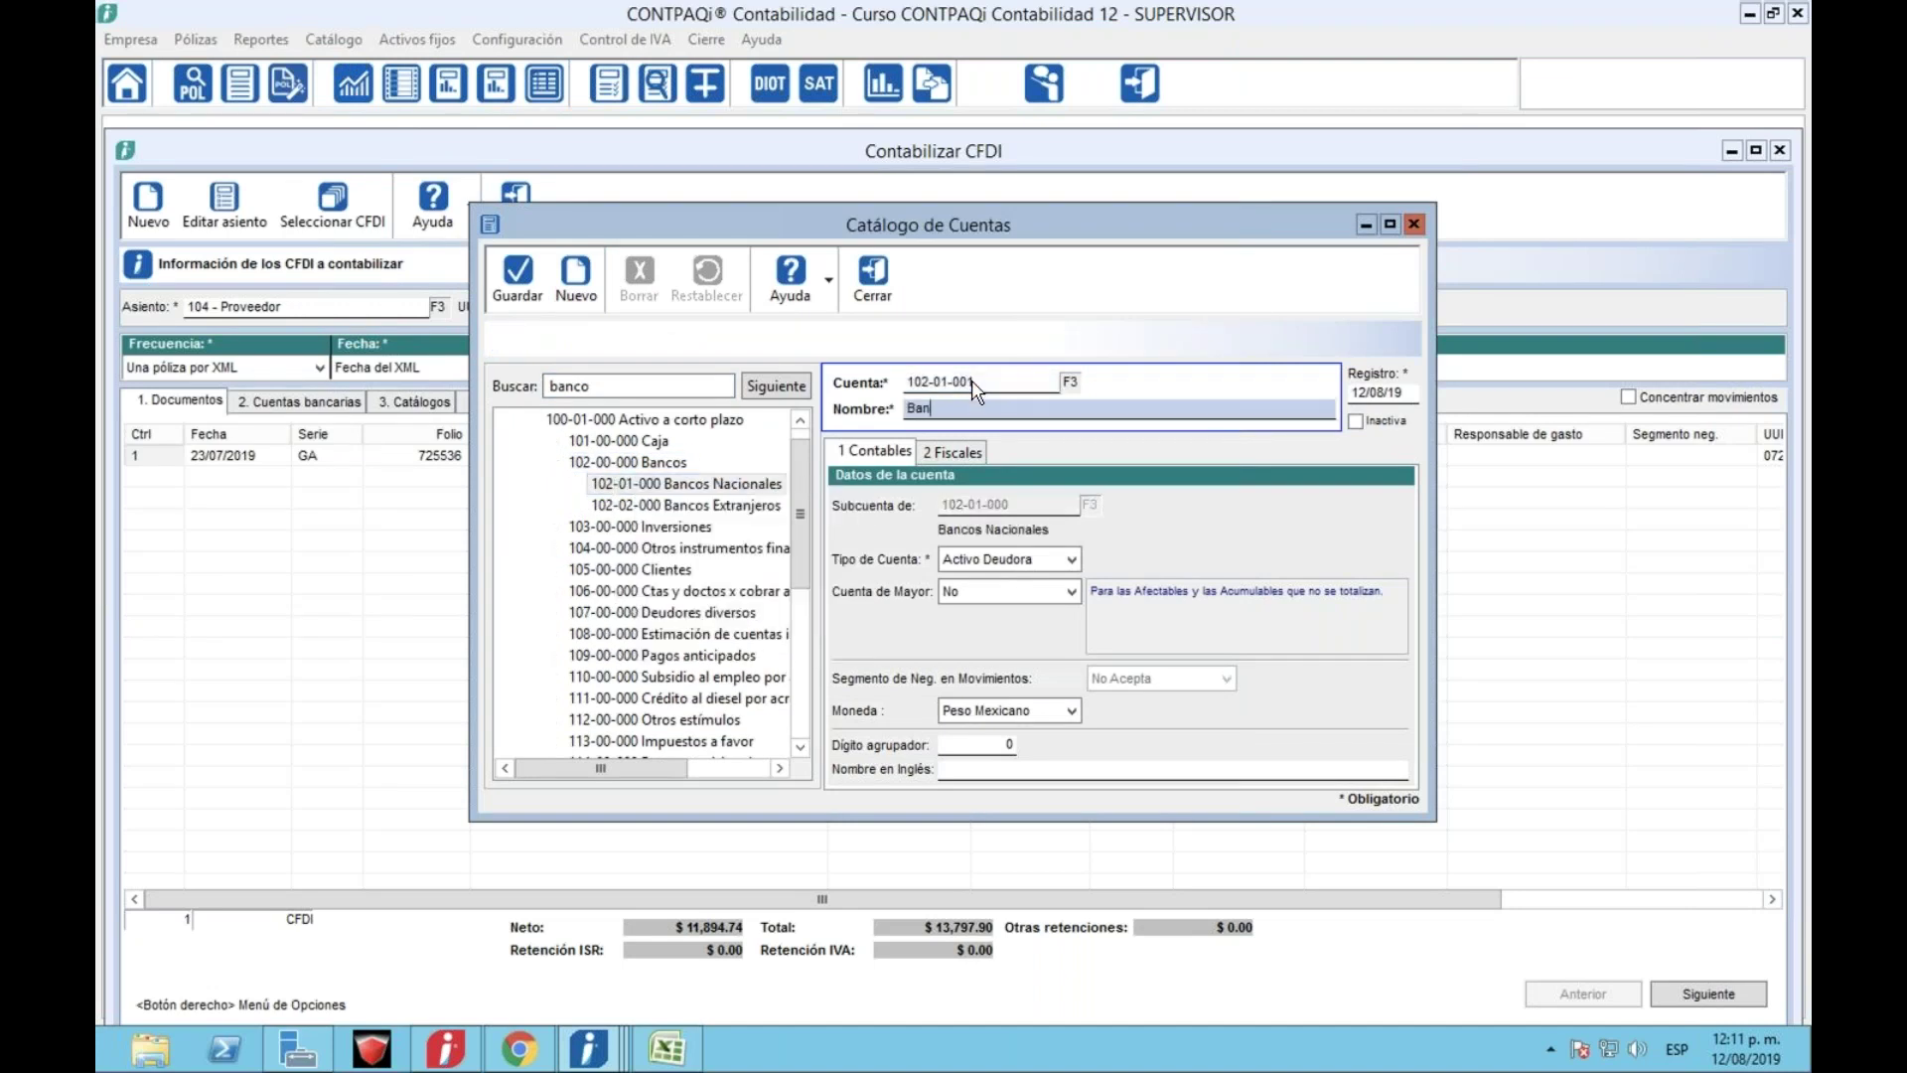
text(amex)
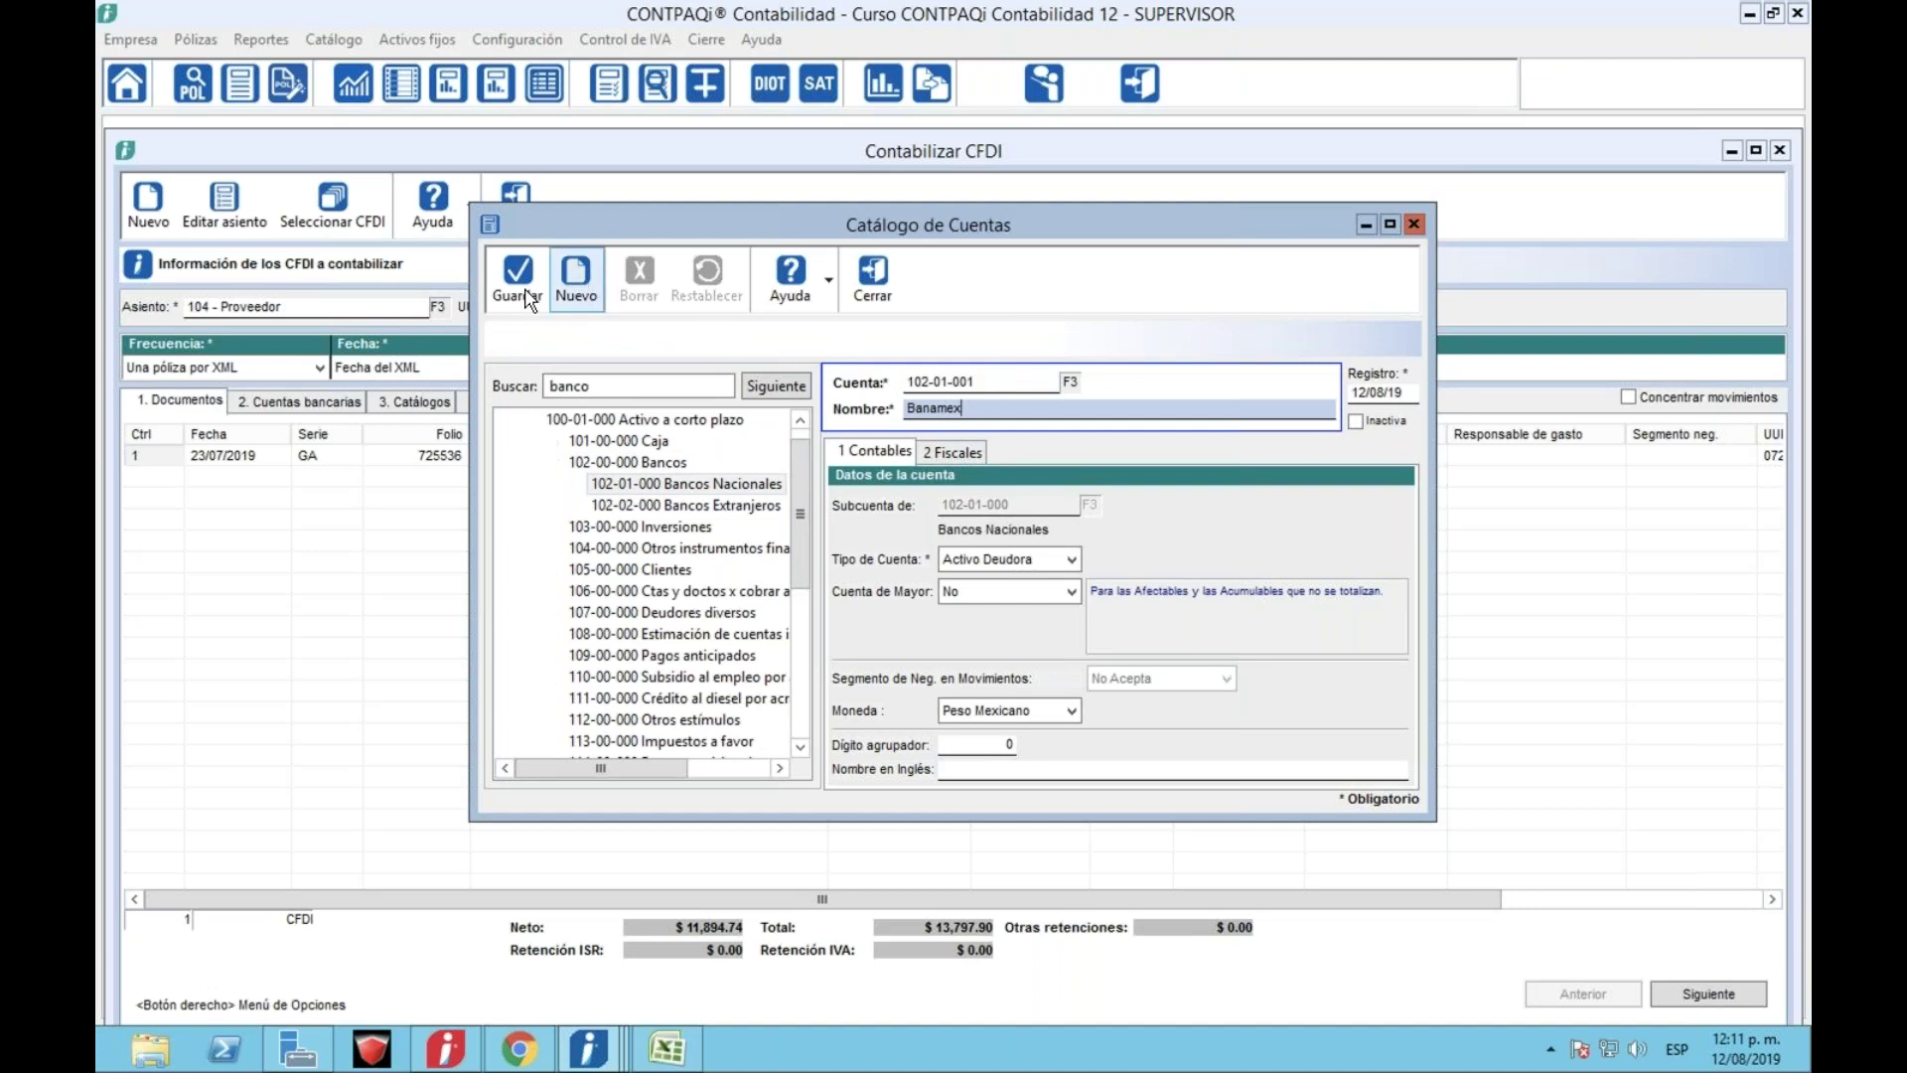
click(522, 290)
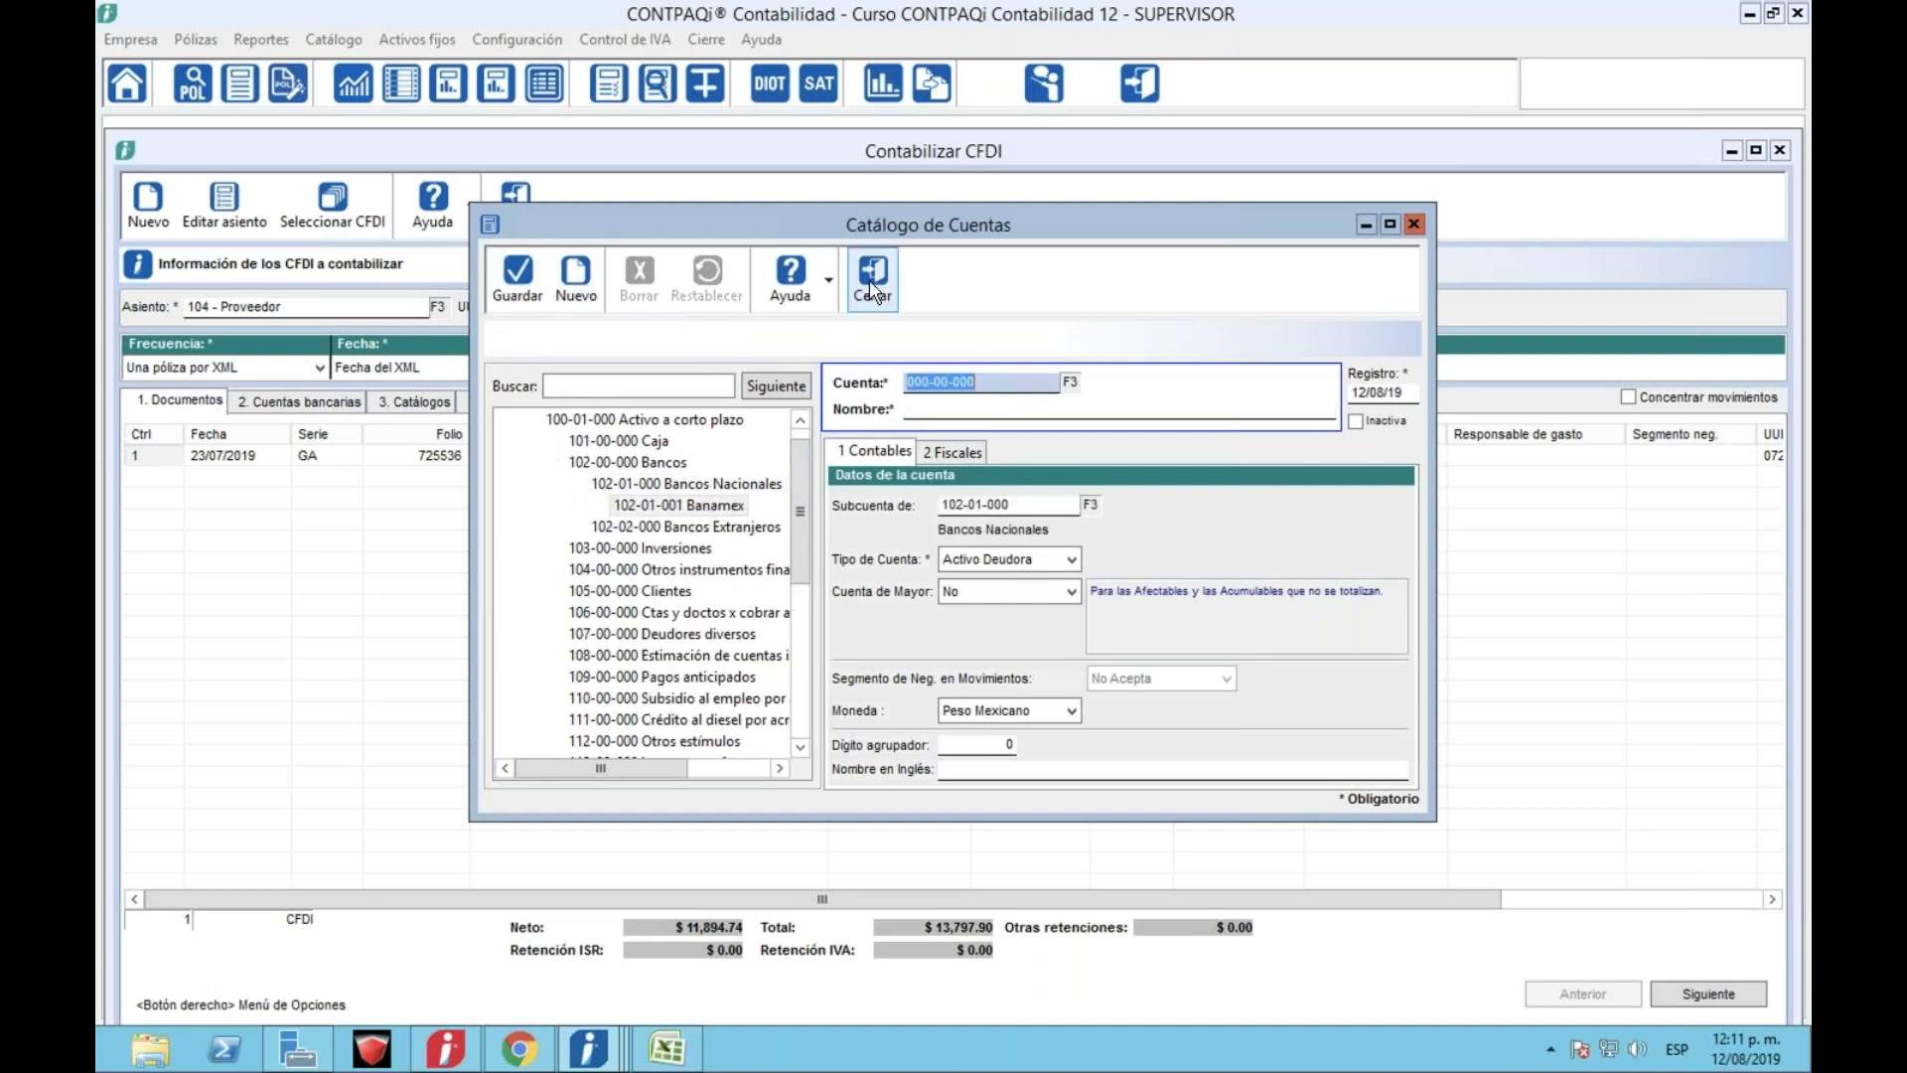
click(870, 283)
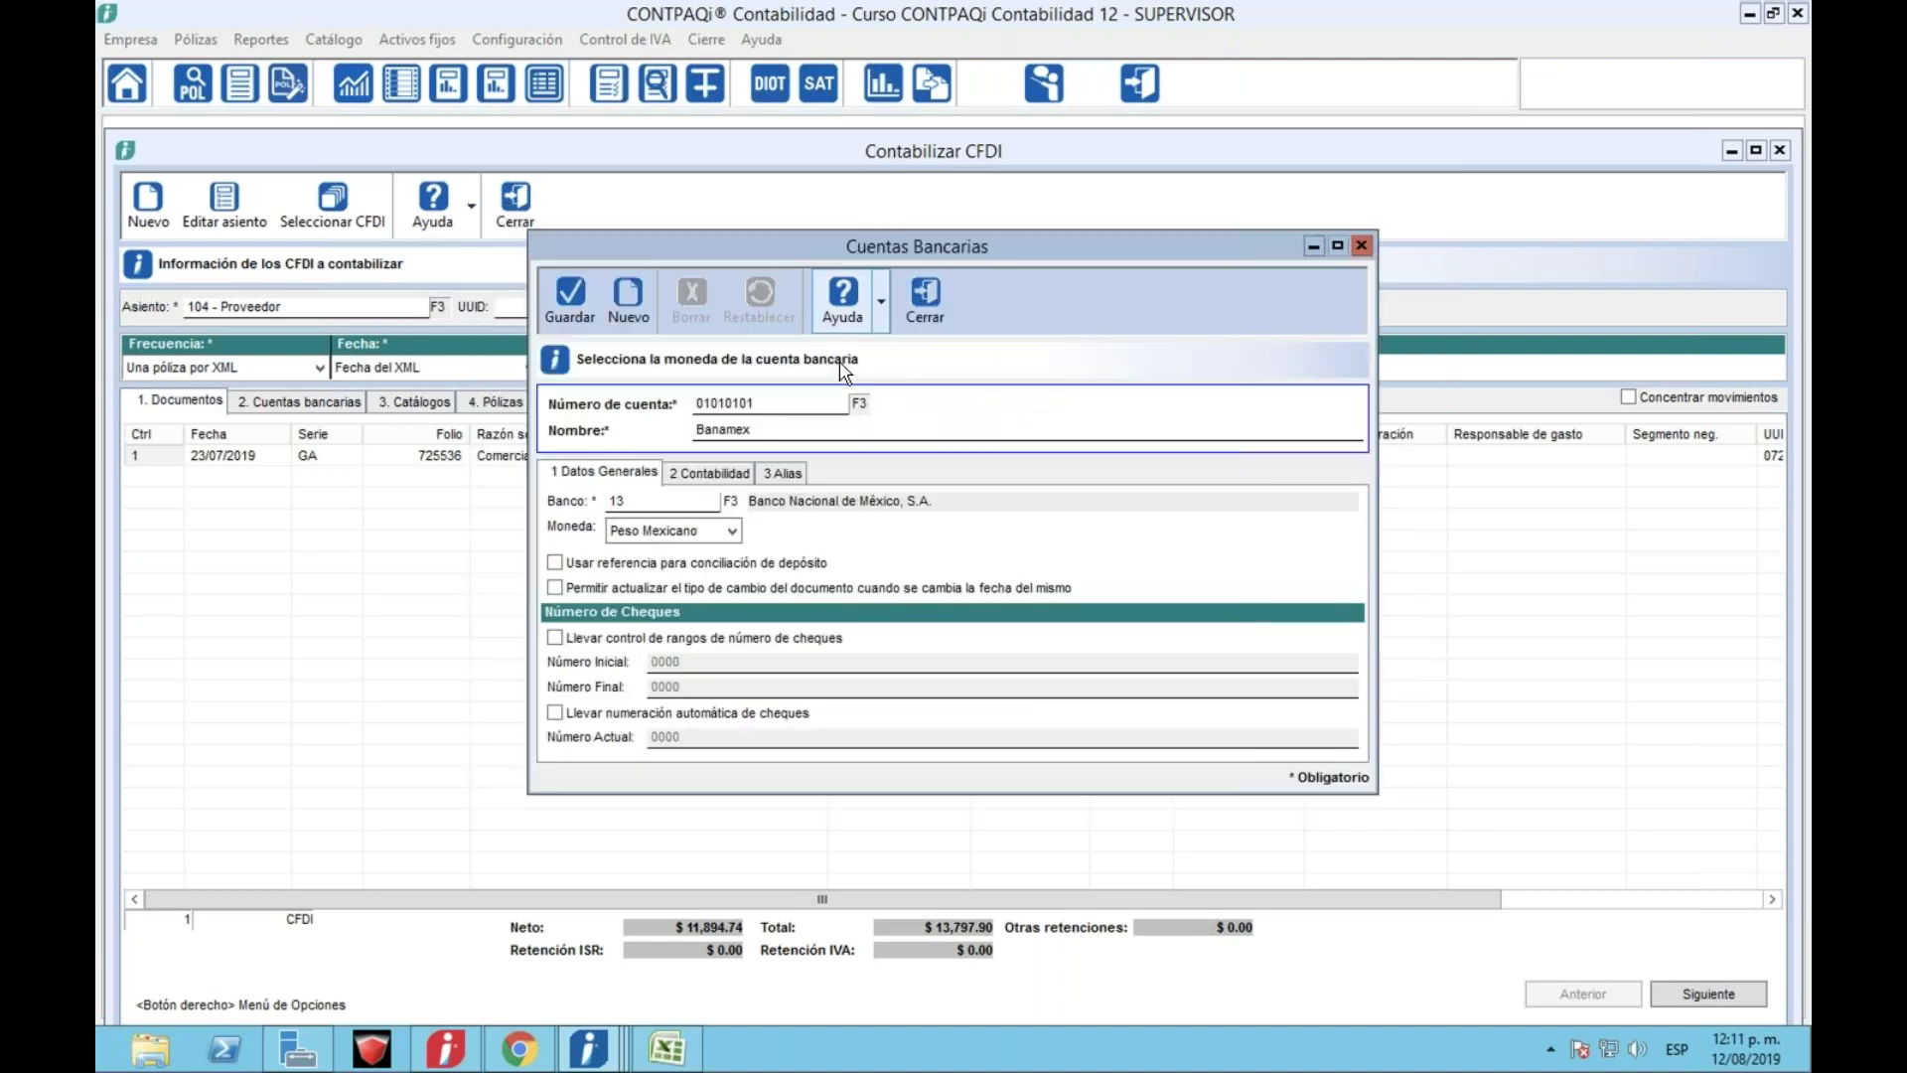
Keep Peso Mexicano currency, link ledger account Banamex, and save bank account 01010101.
click(778, 406)
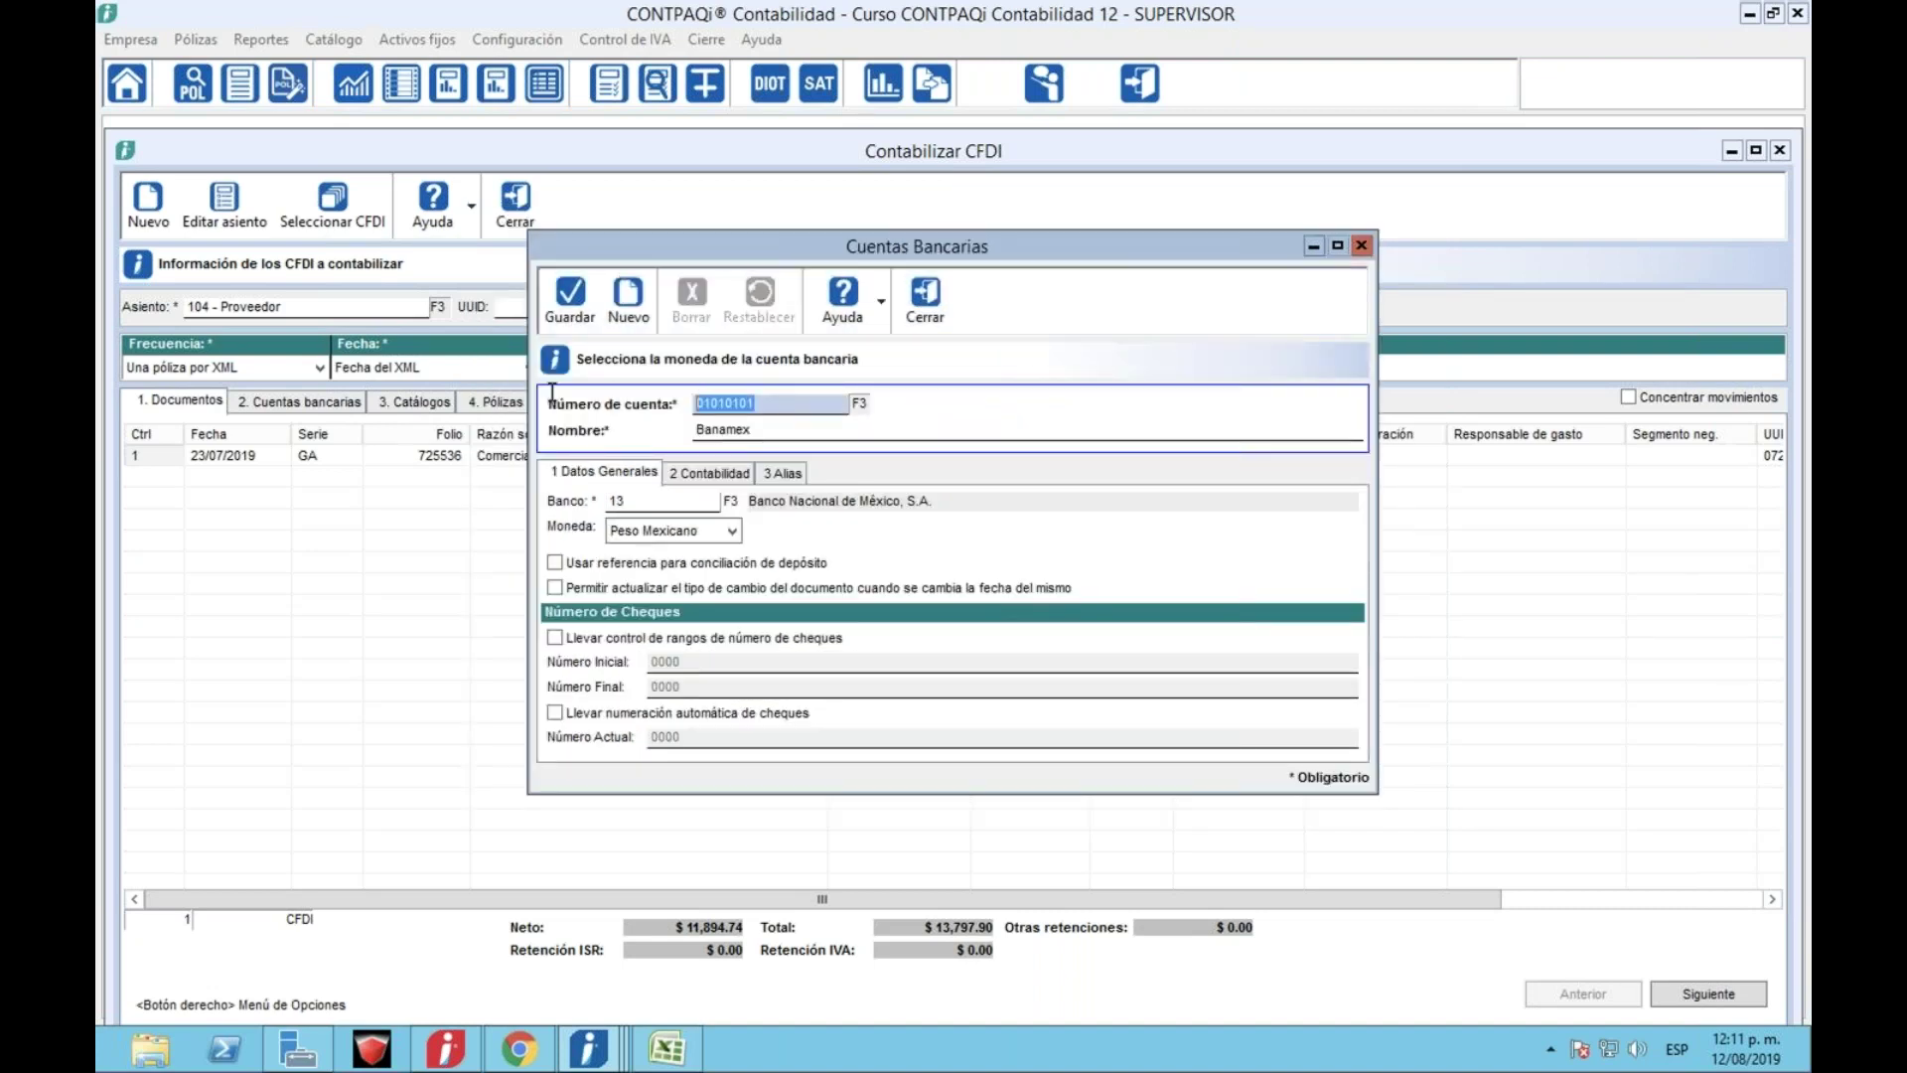
click(736, 434)
click(631, 499)
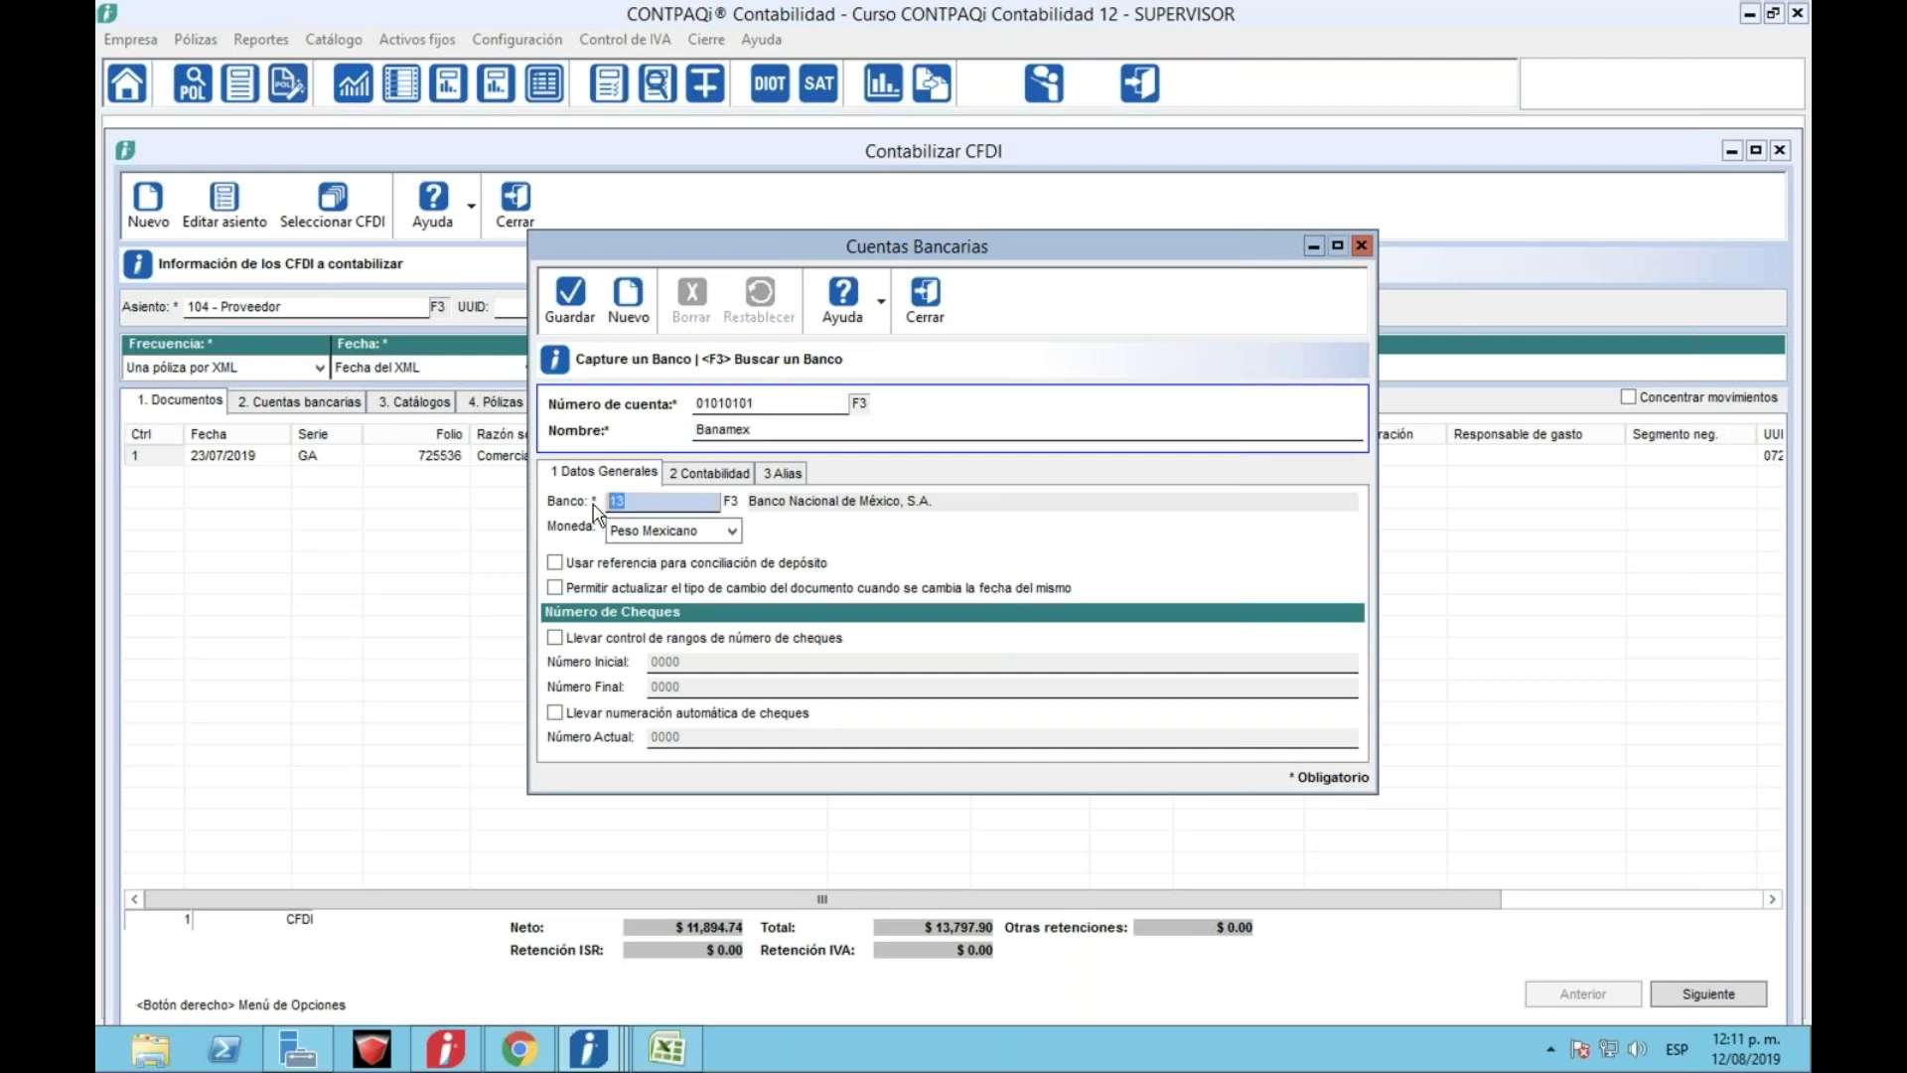
click(625, 532)
click(625, 534)
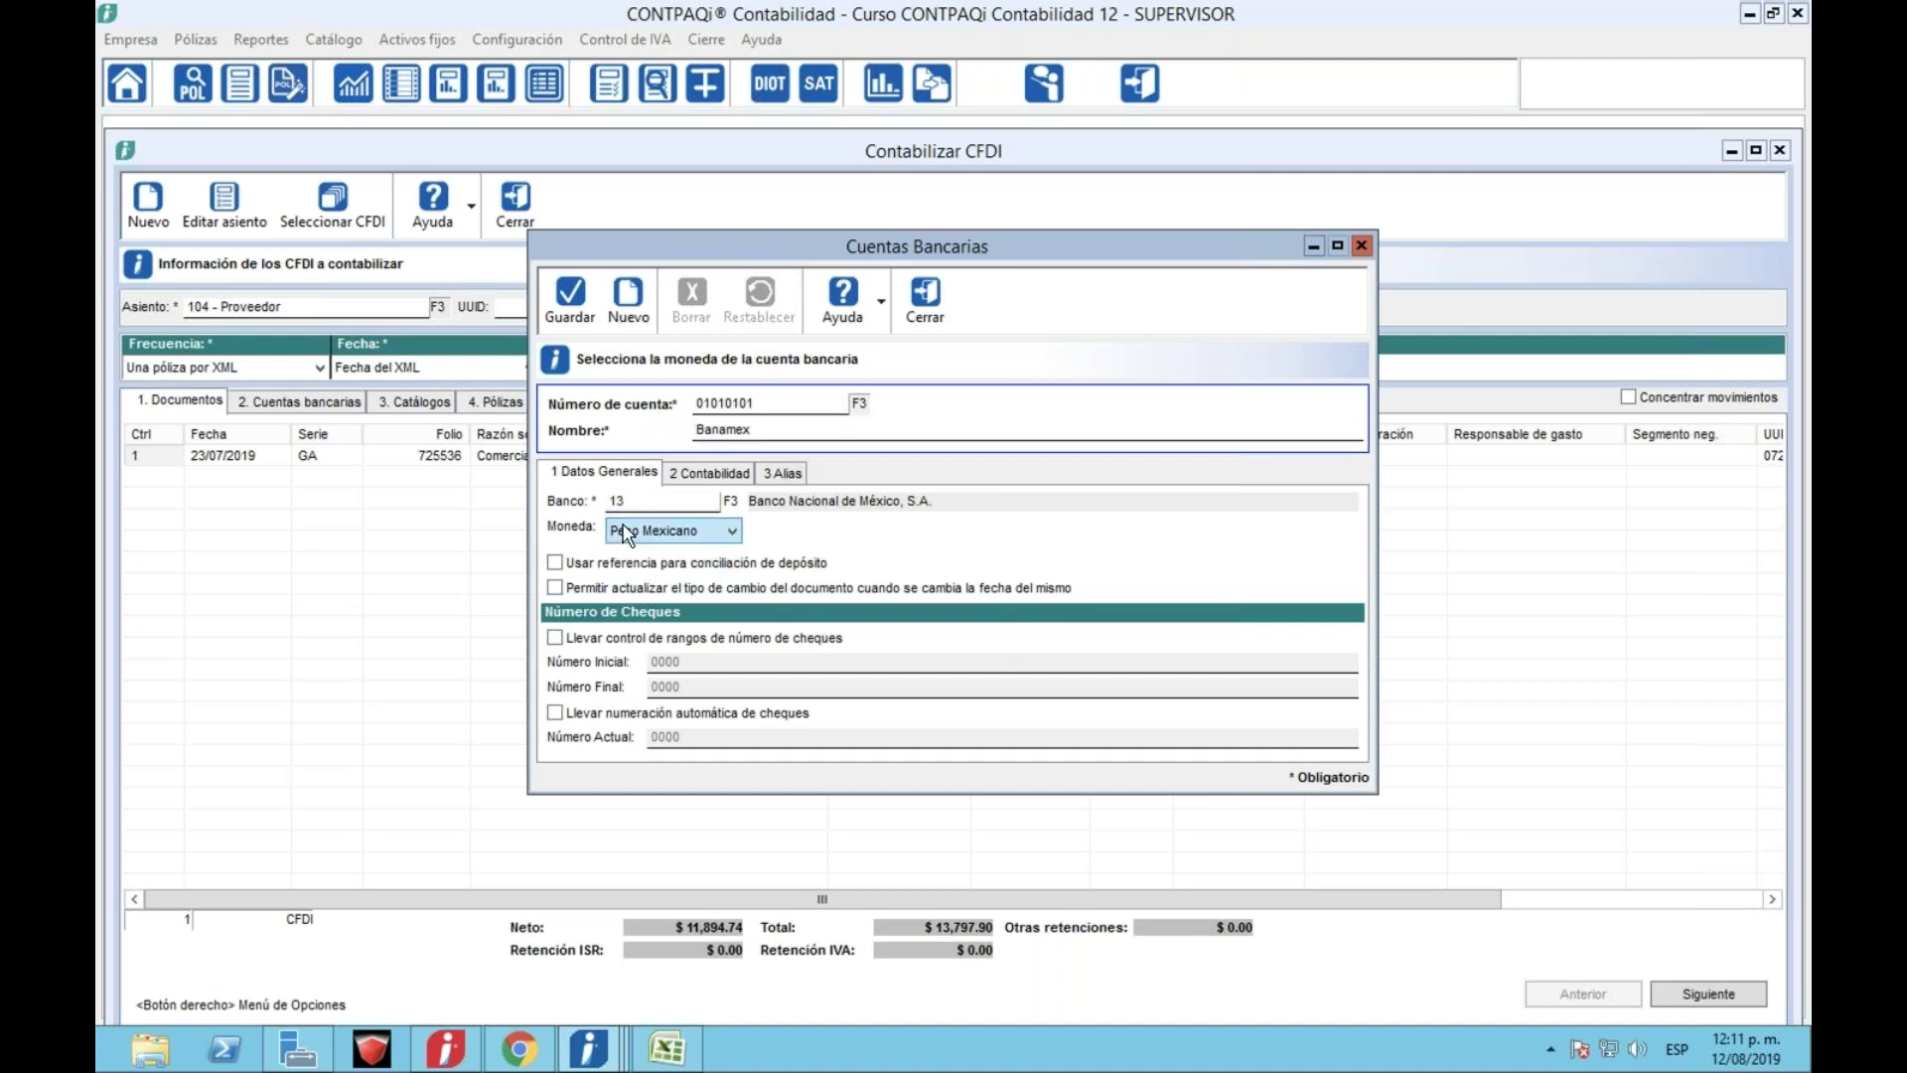
click(720, 473)
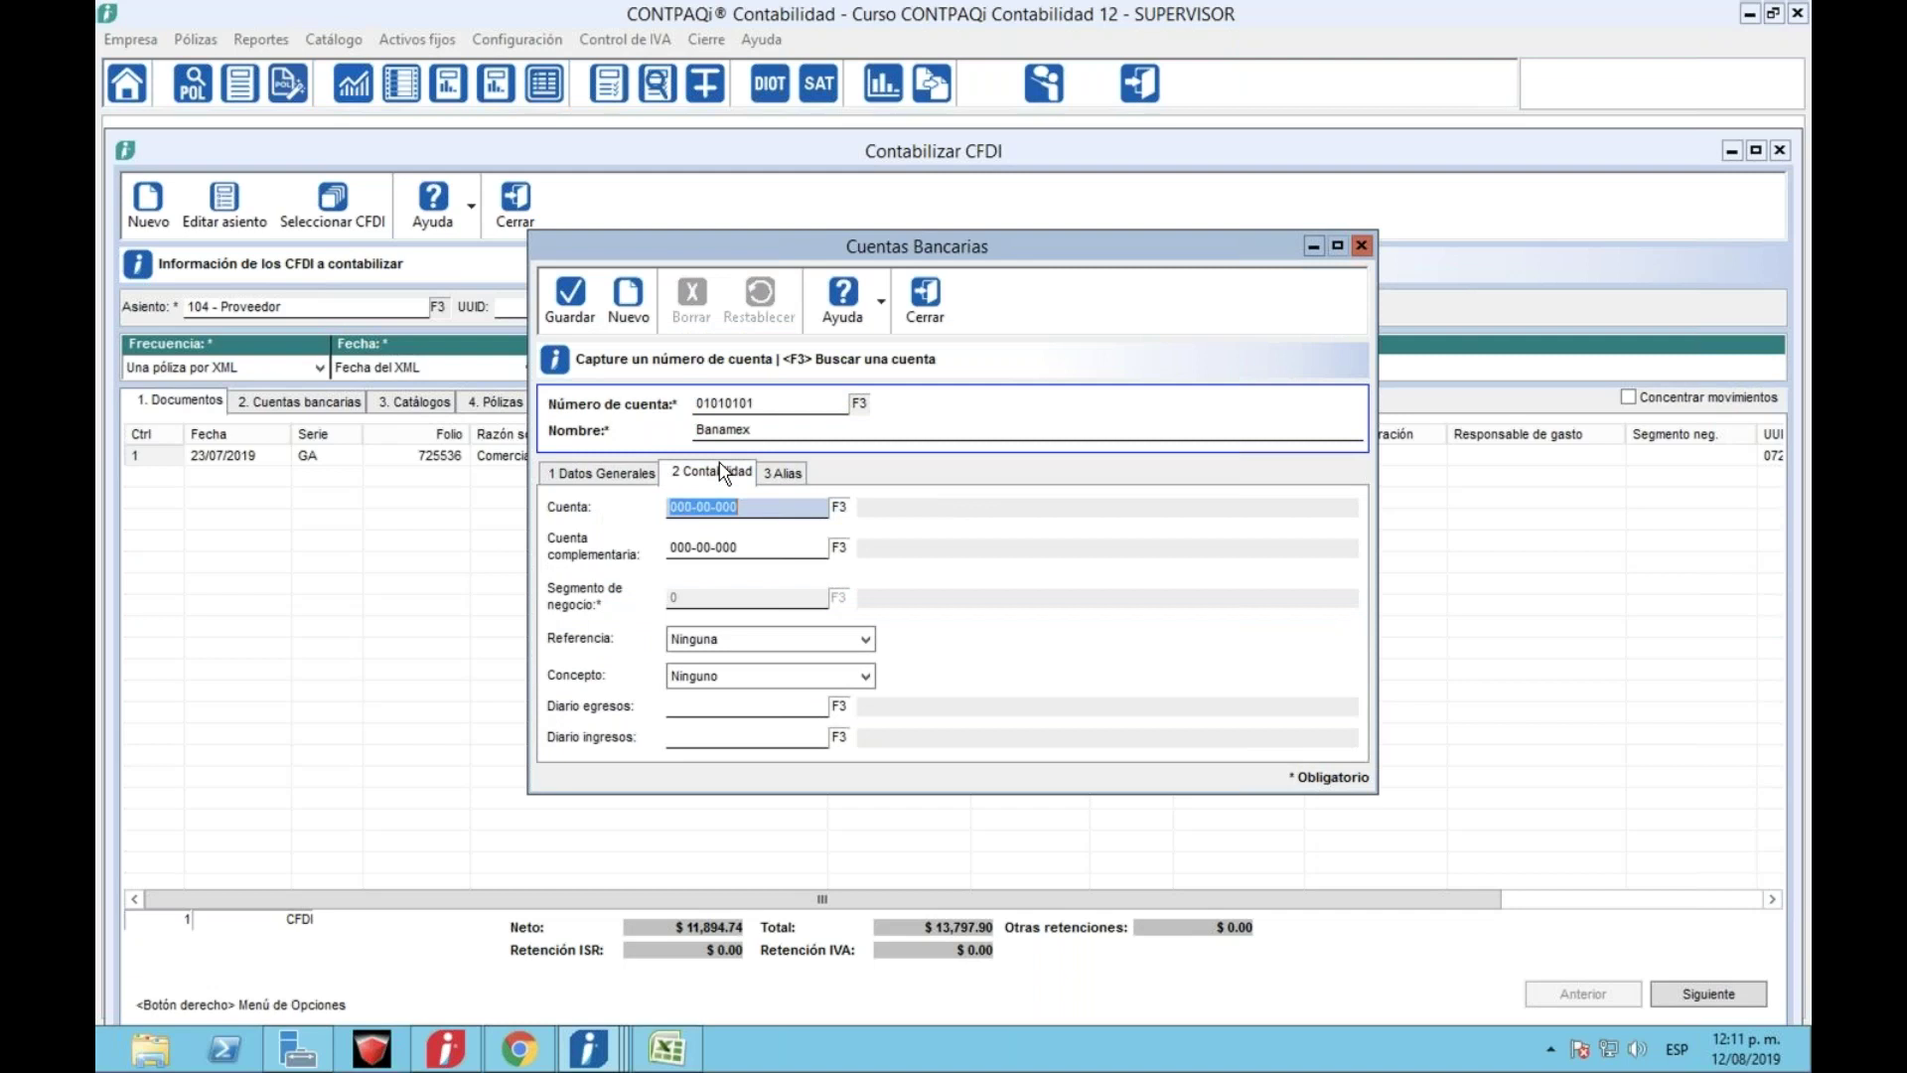
click(840, 507)
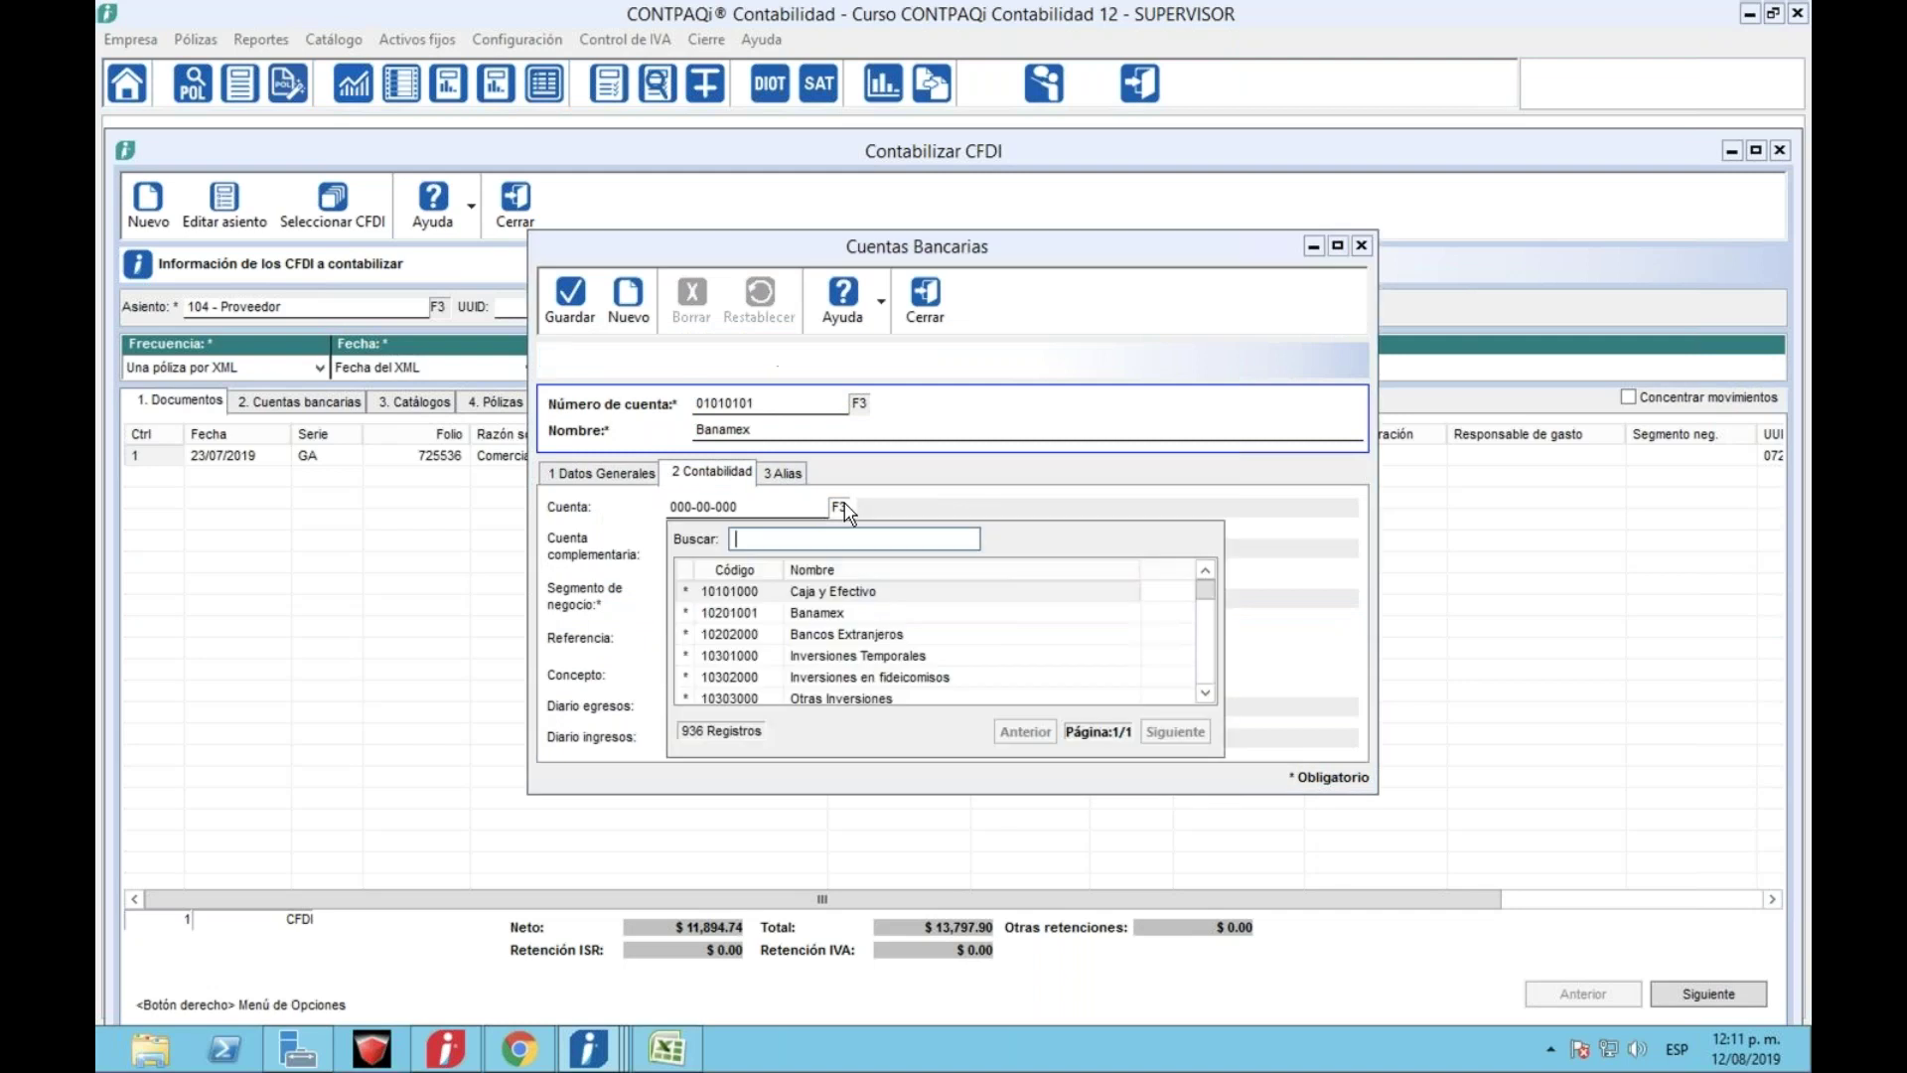
text(ban)
click(765, 593)
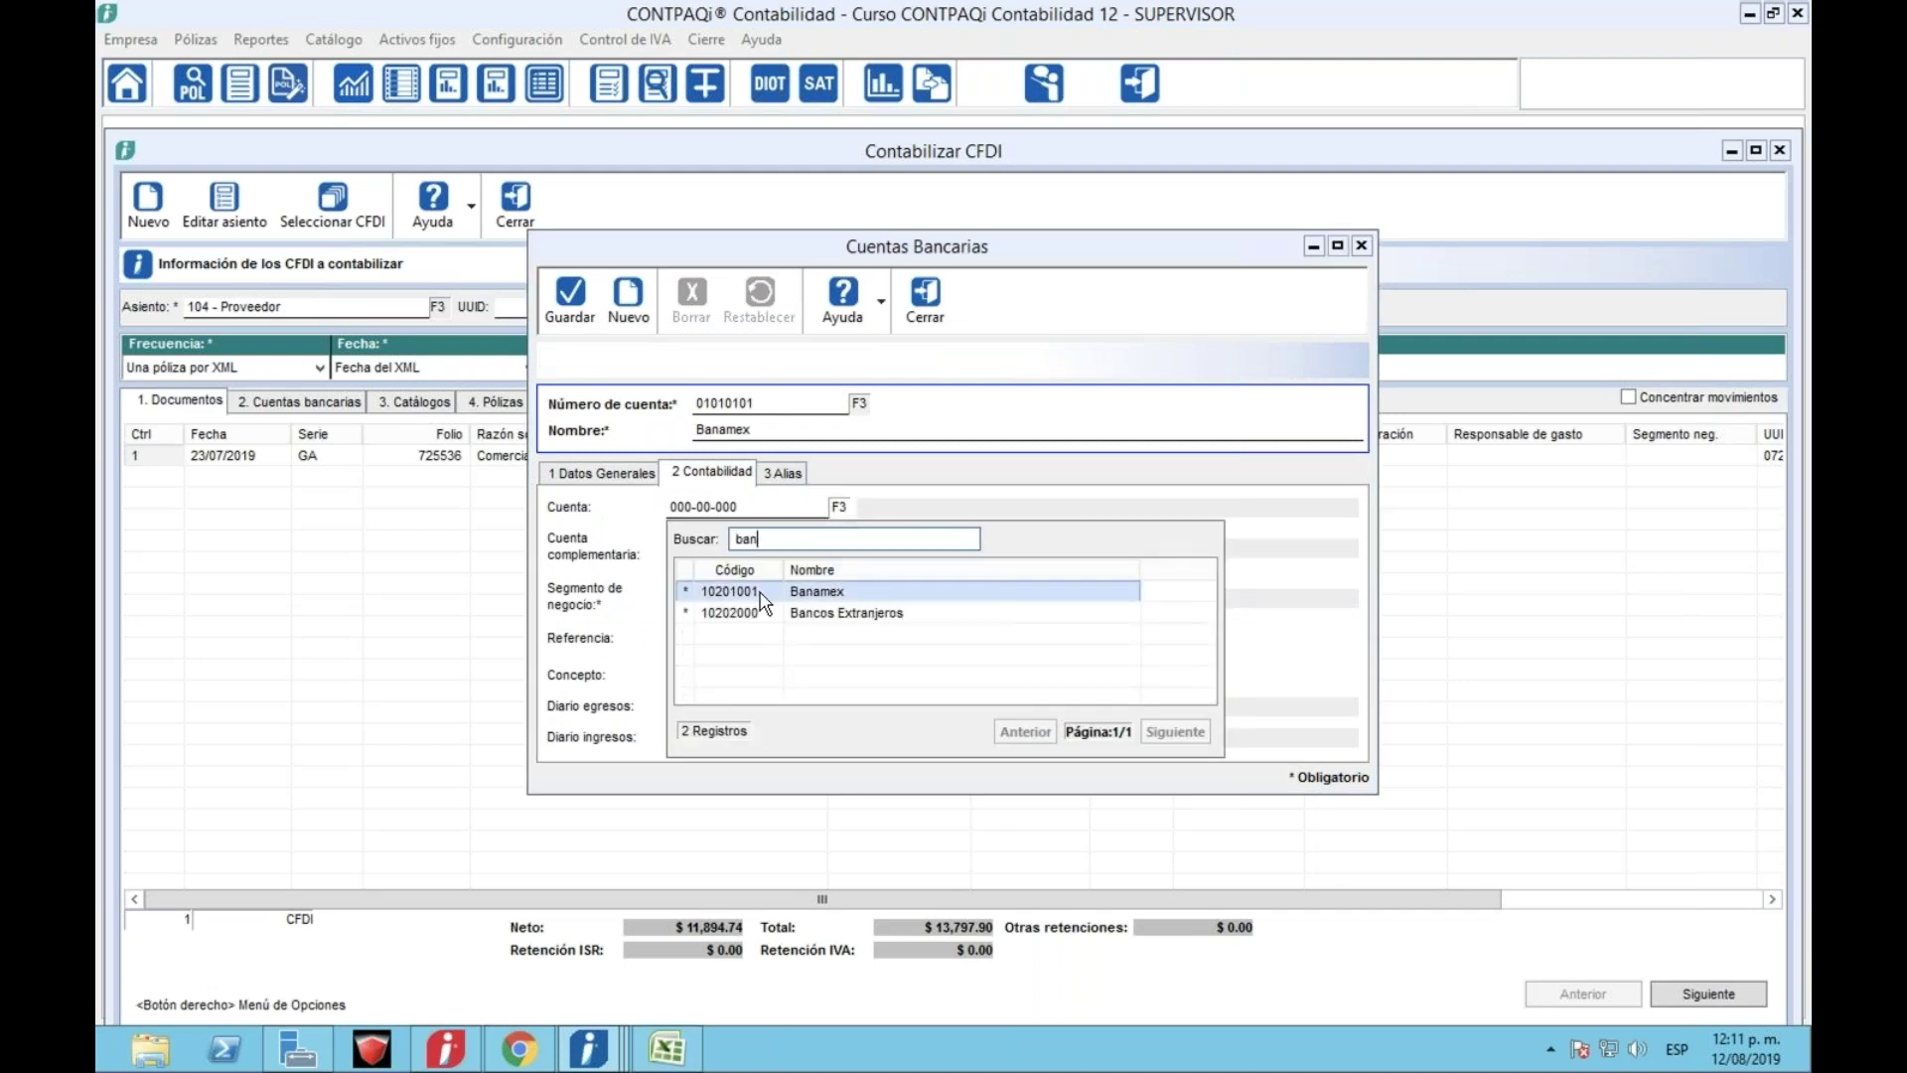
double_click(763, 593)
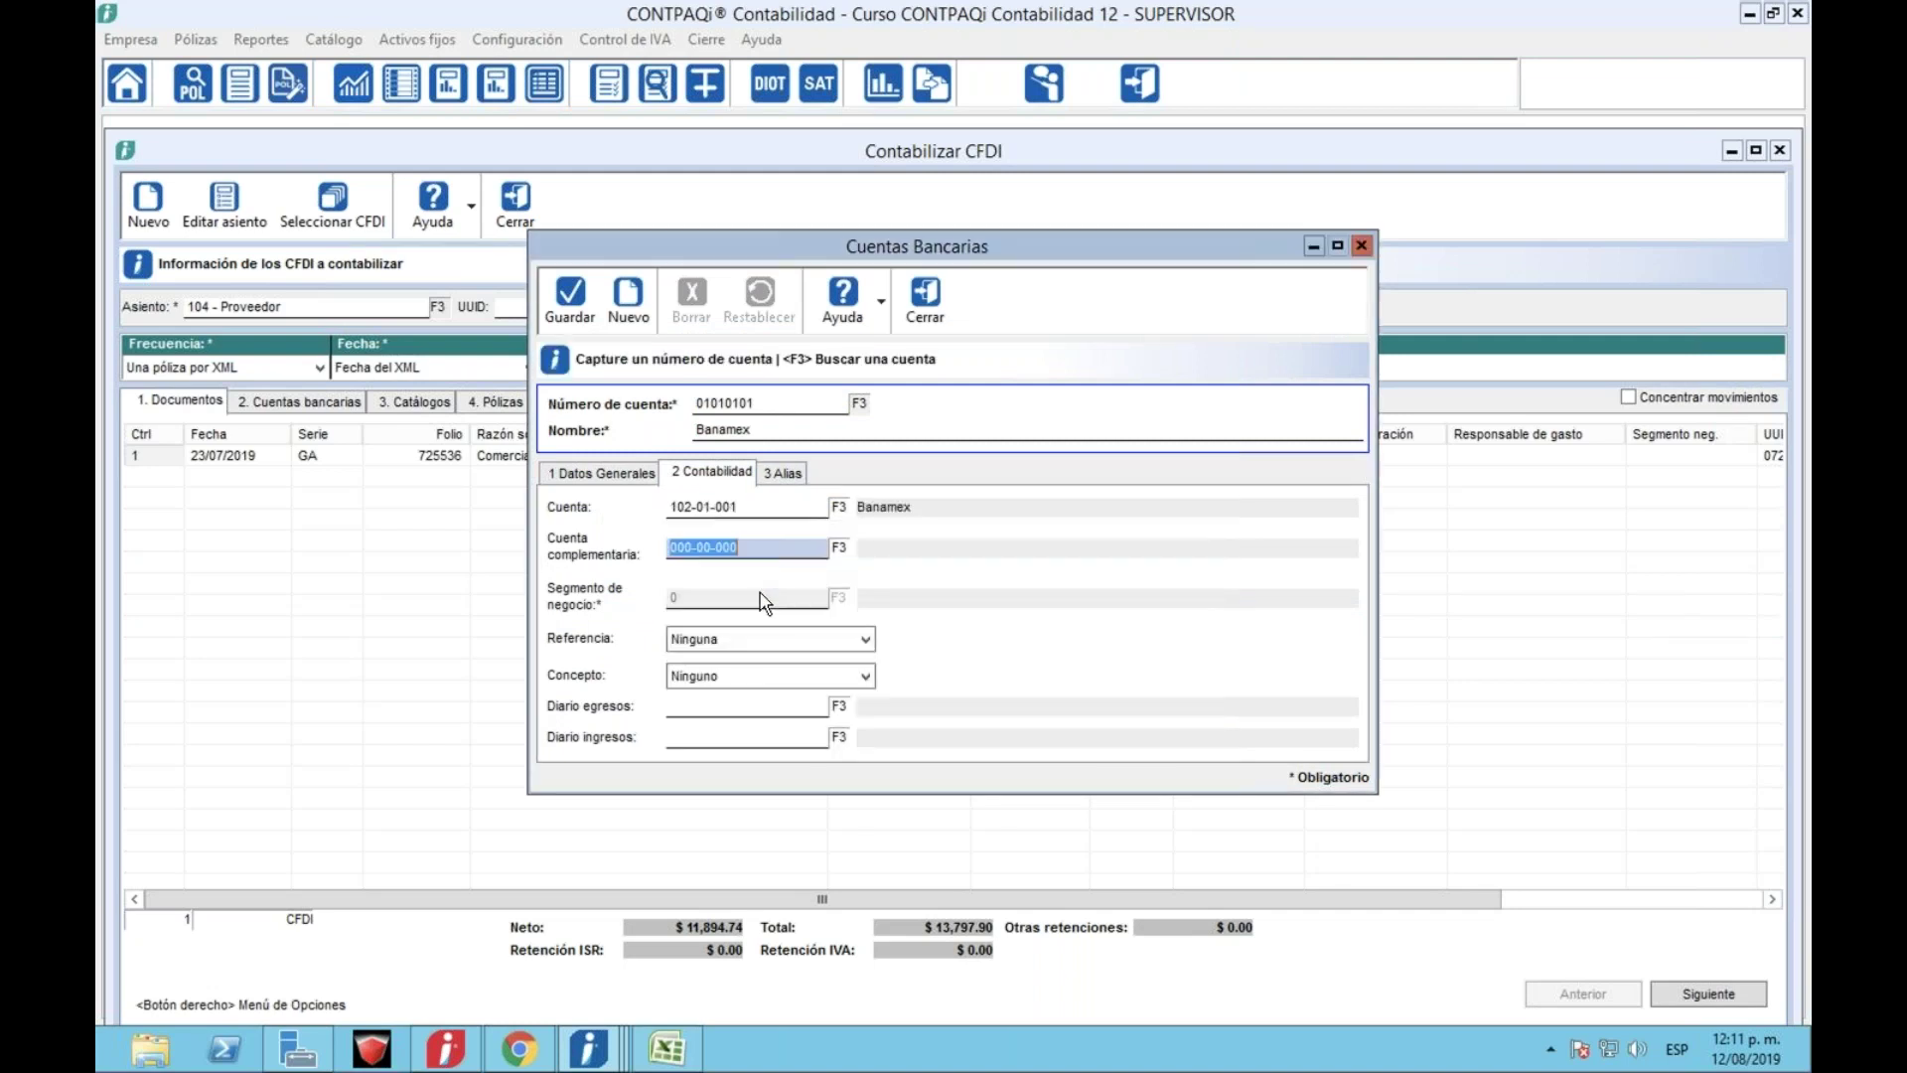
click(574, 303)
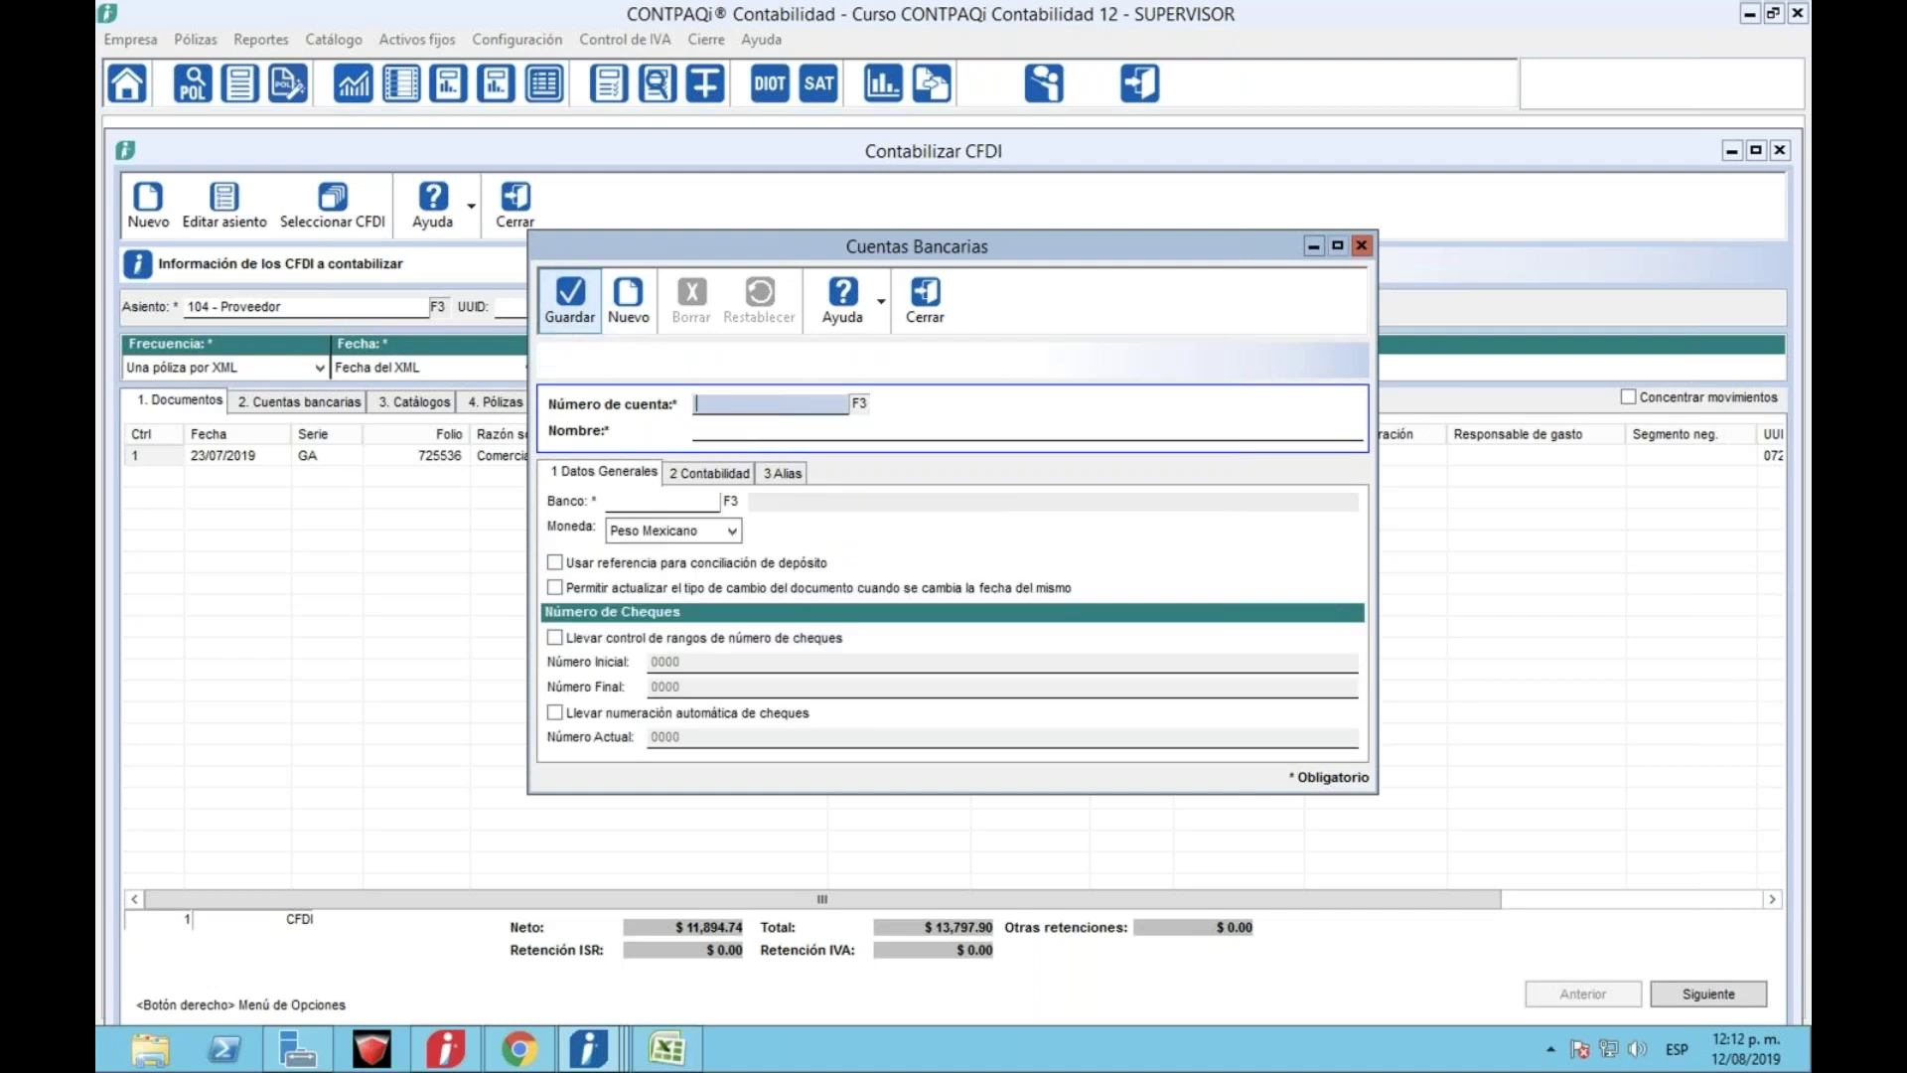
Review the new bank account's settings and close the bank accounts catalog.
click(334, 39)
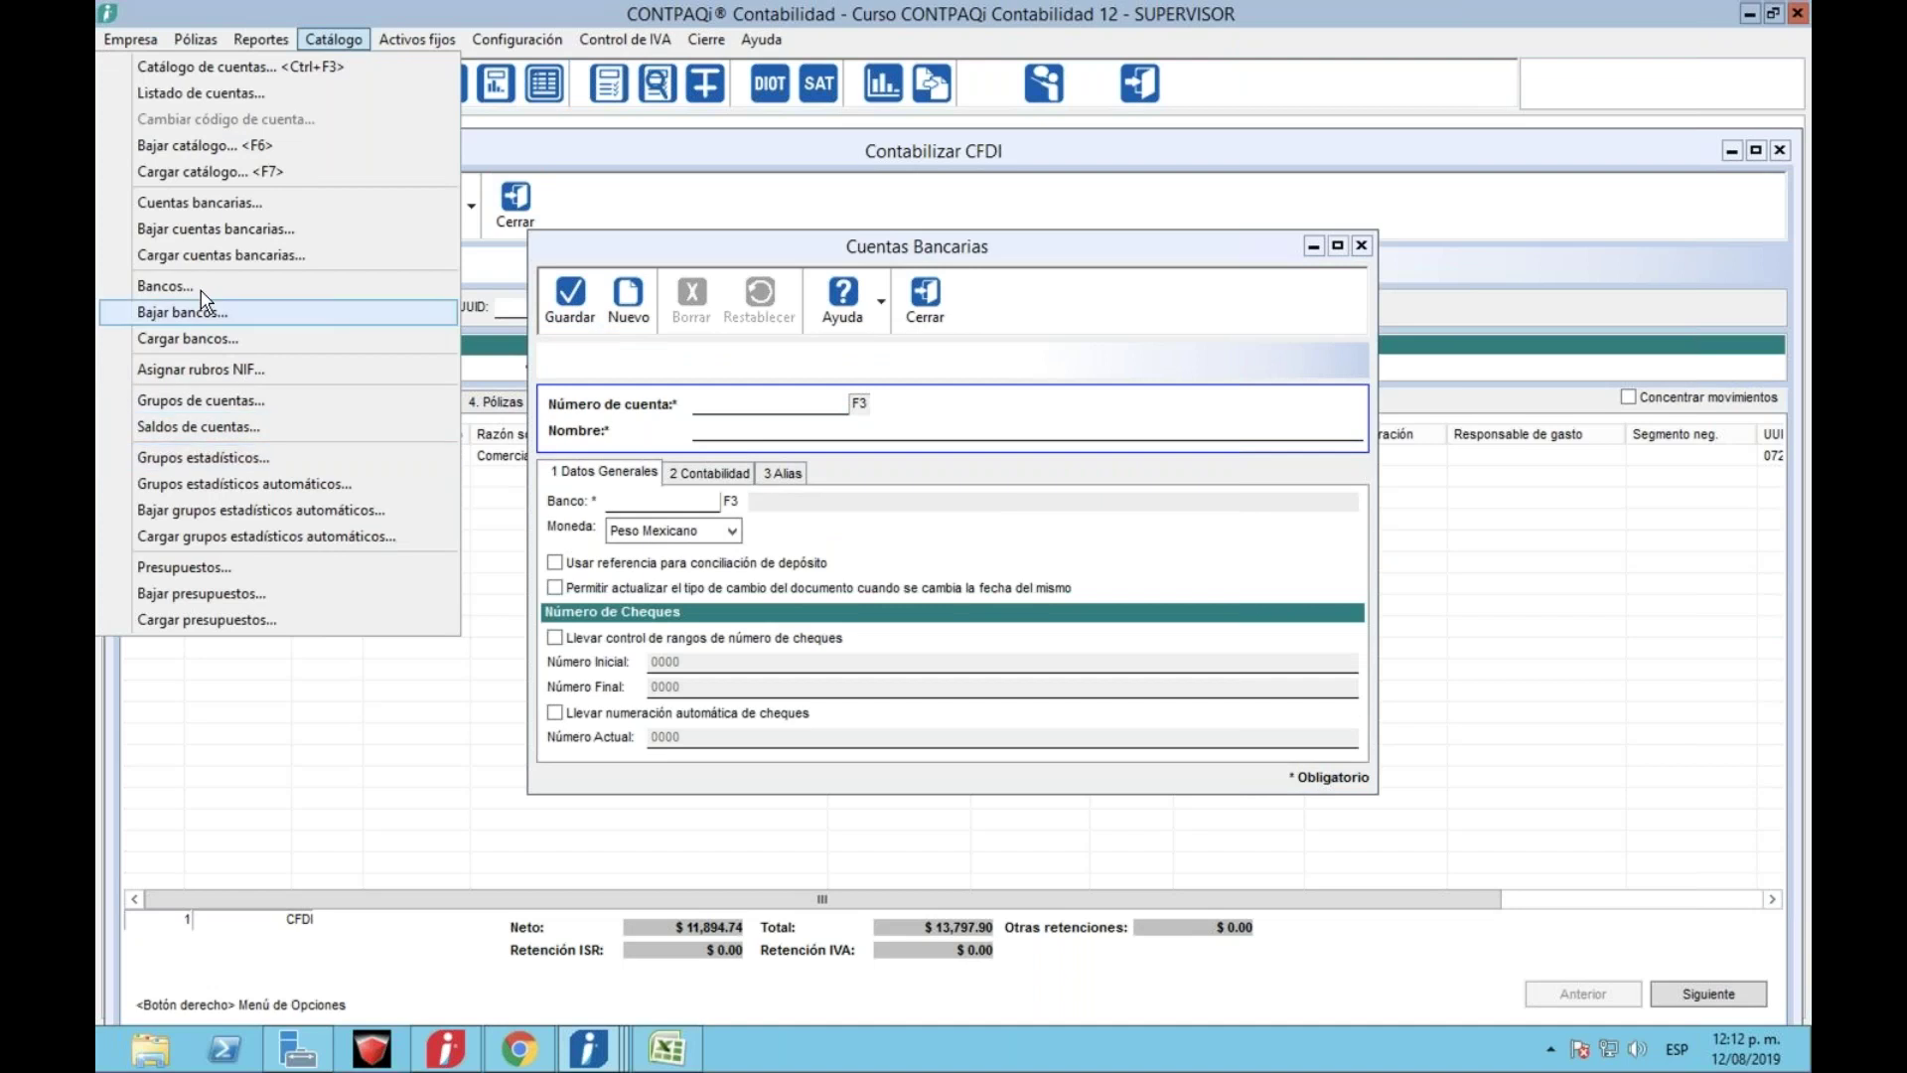
click(762, 397)
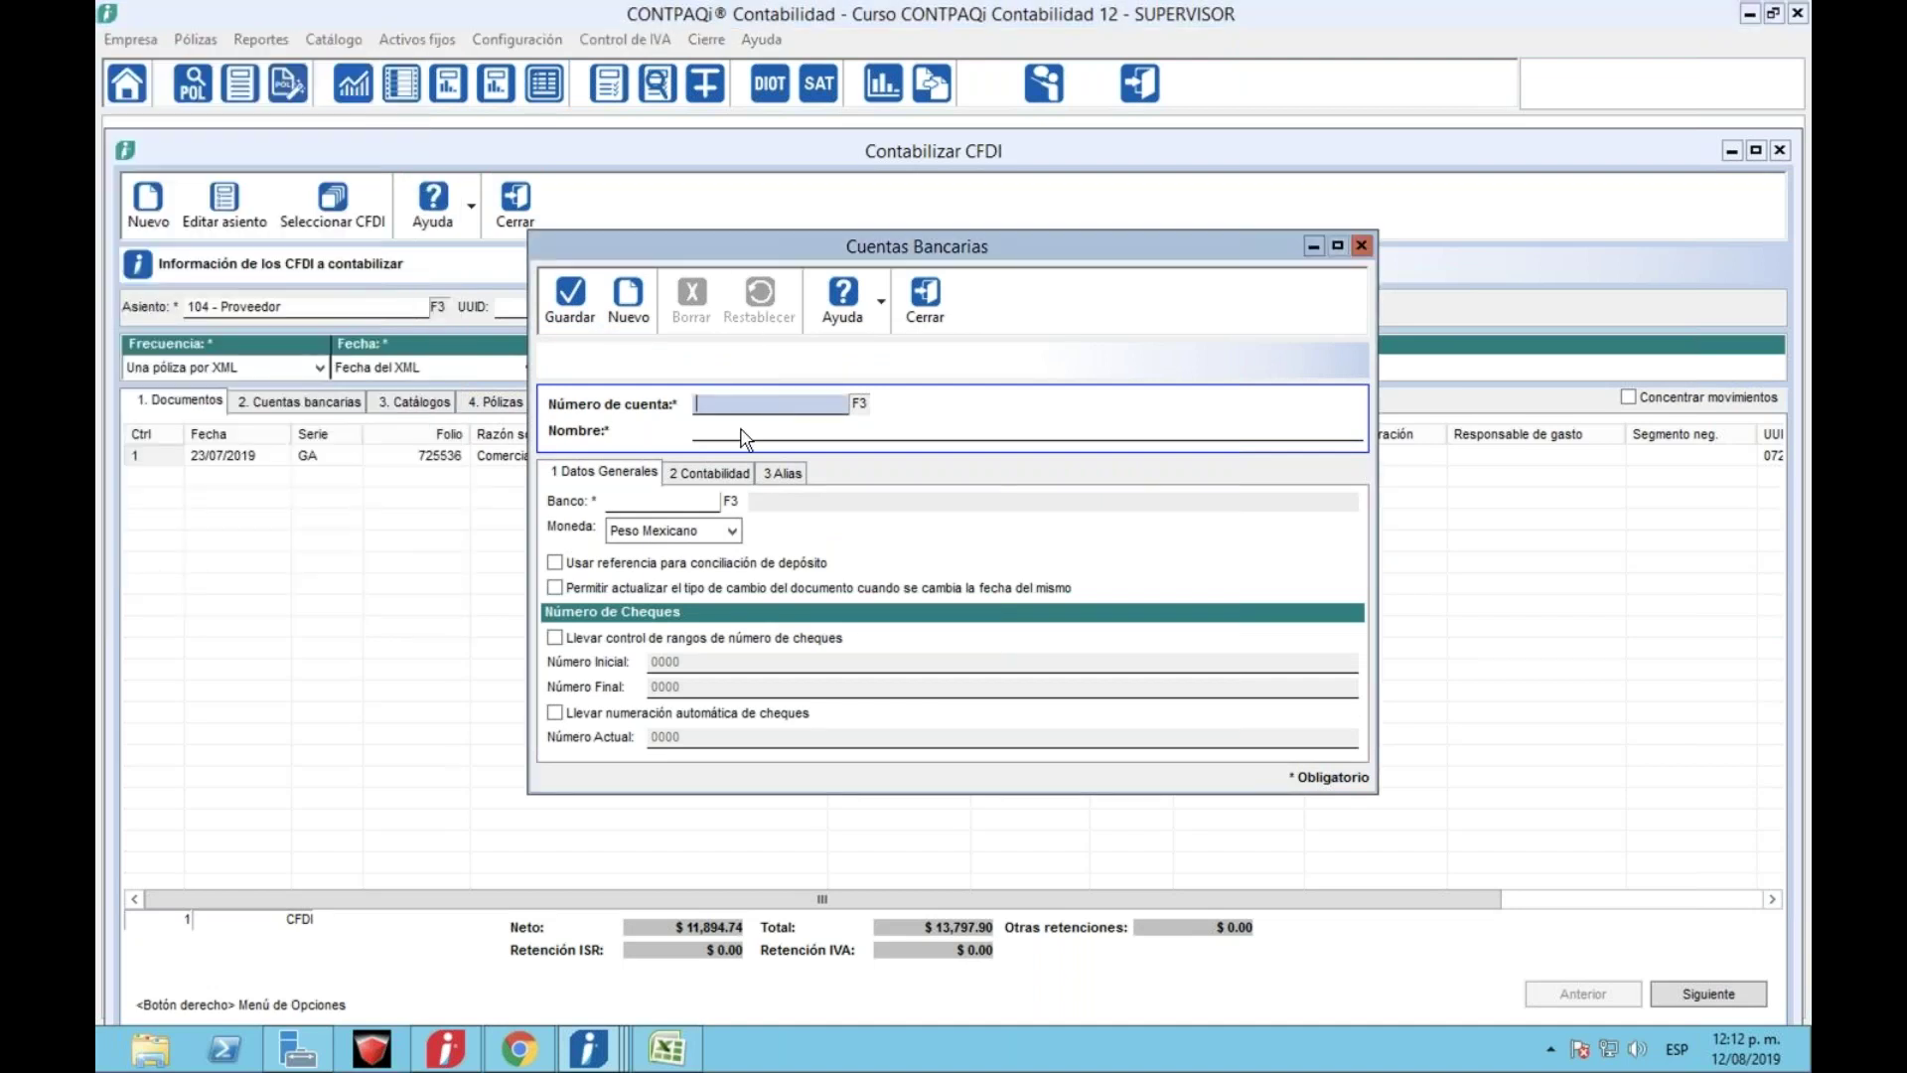
click(736, 435)
click(645, 504)
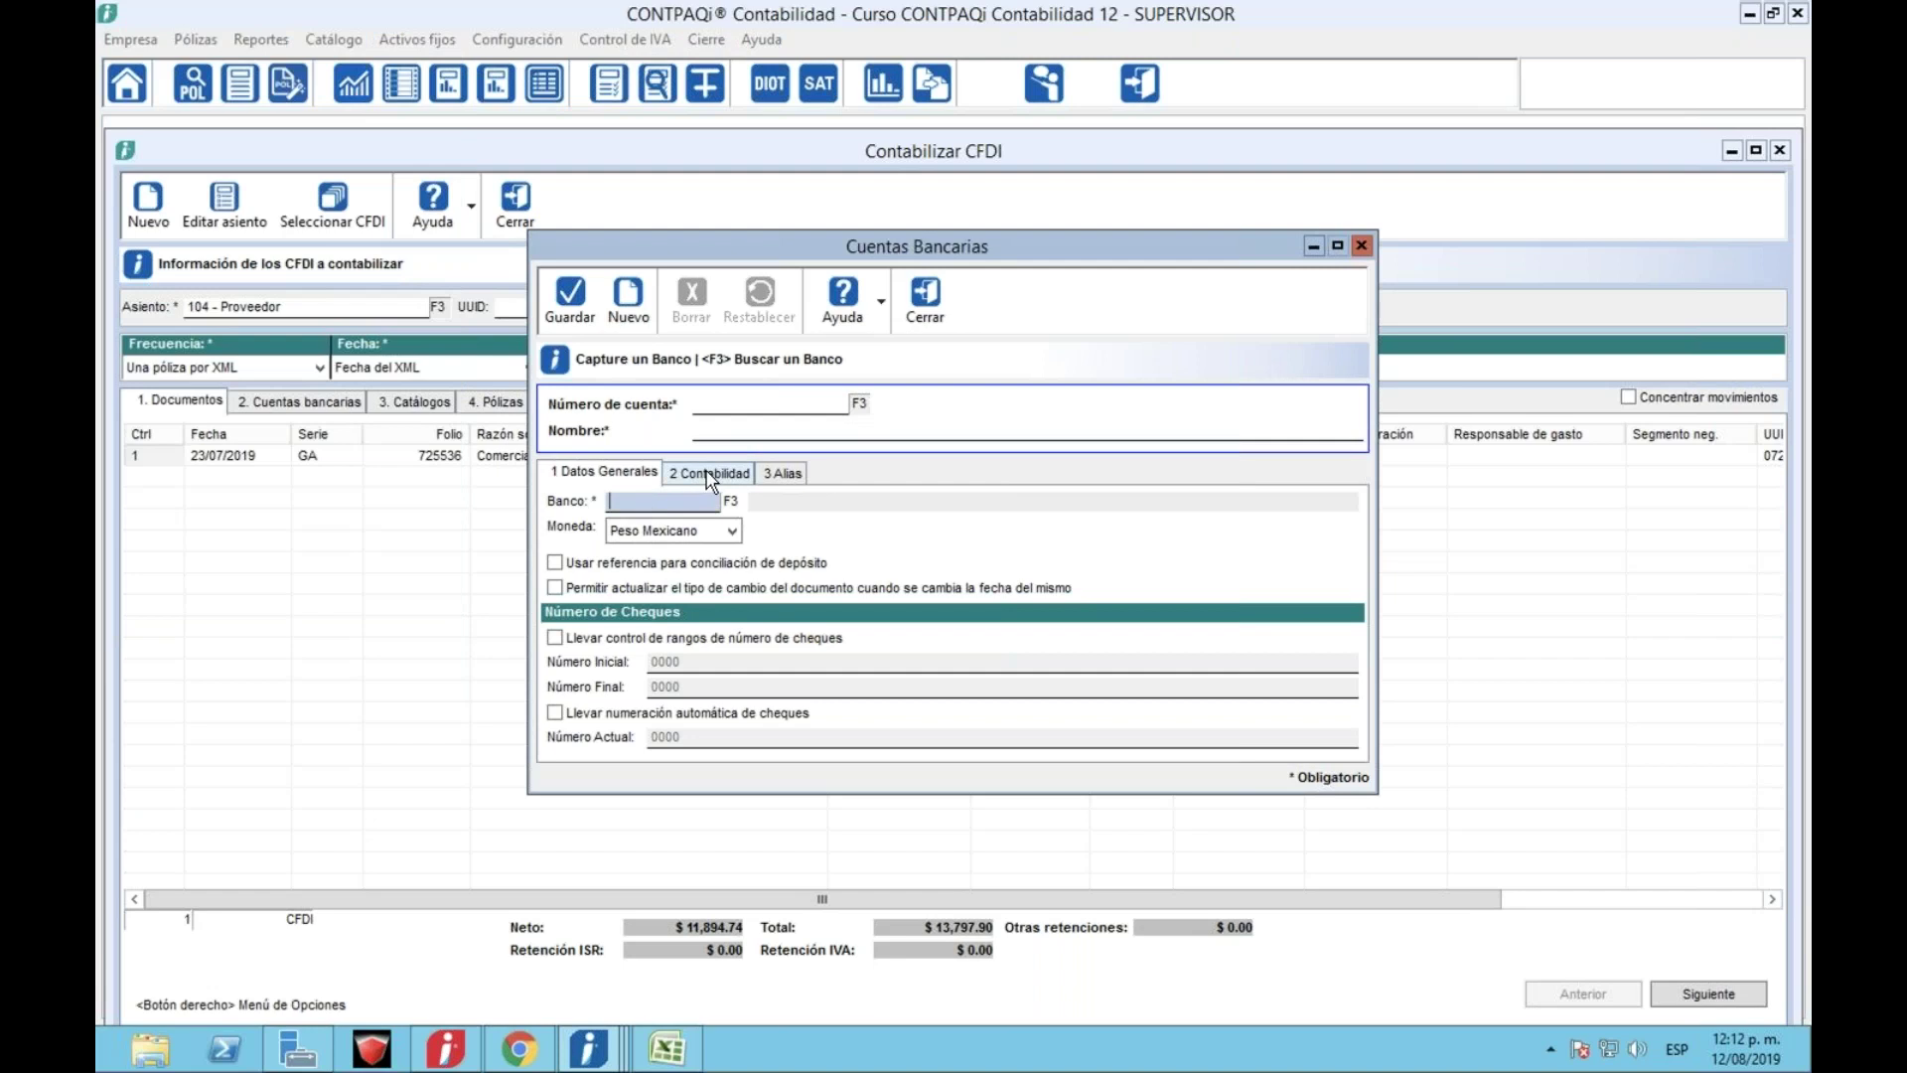
click(709, 475)
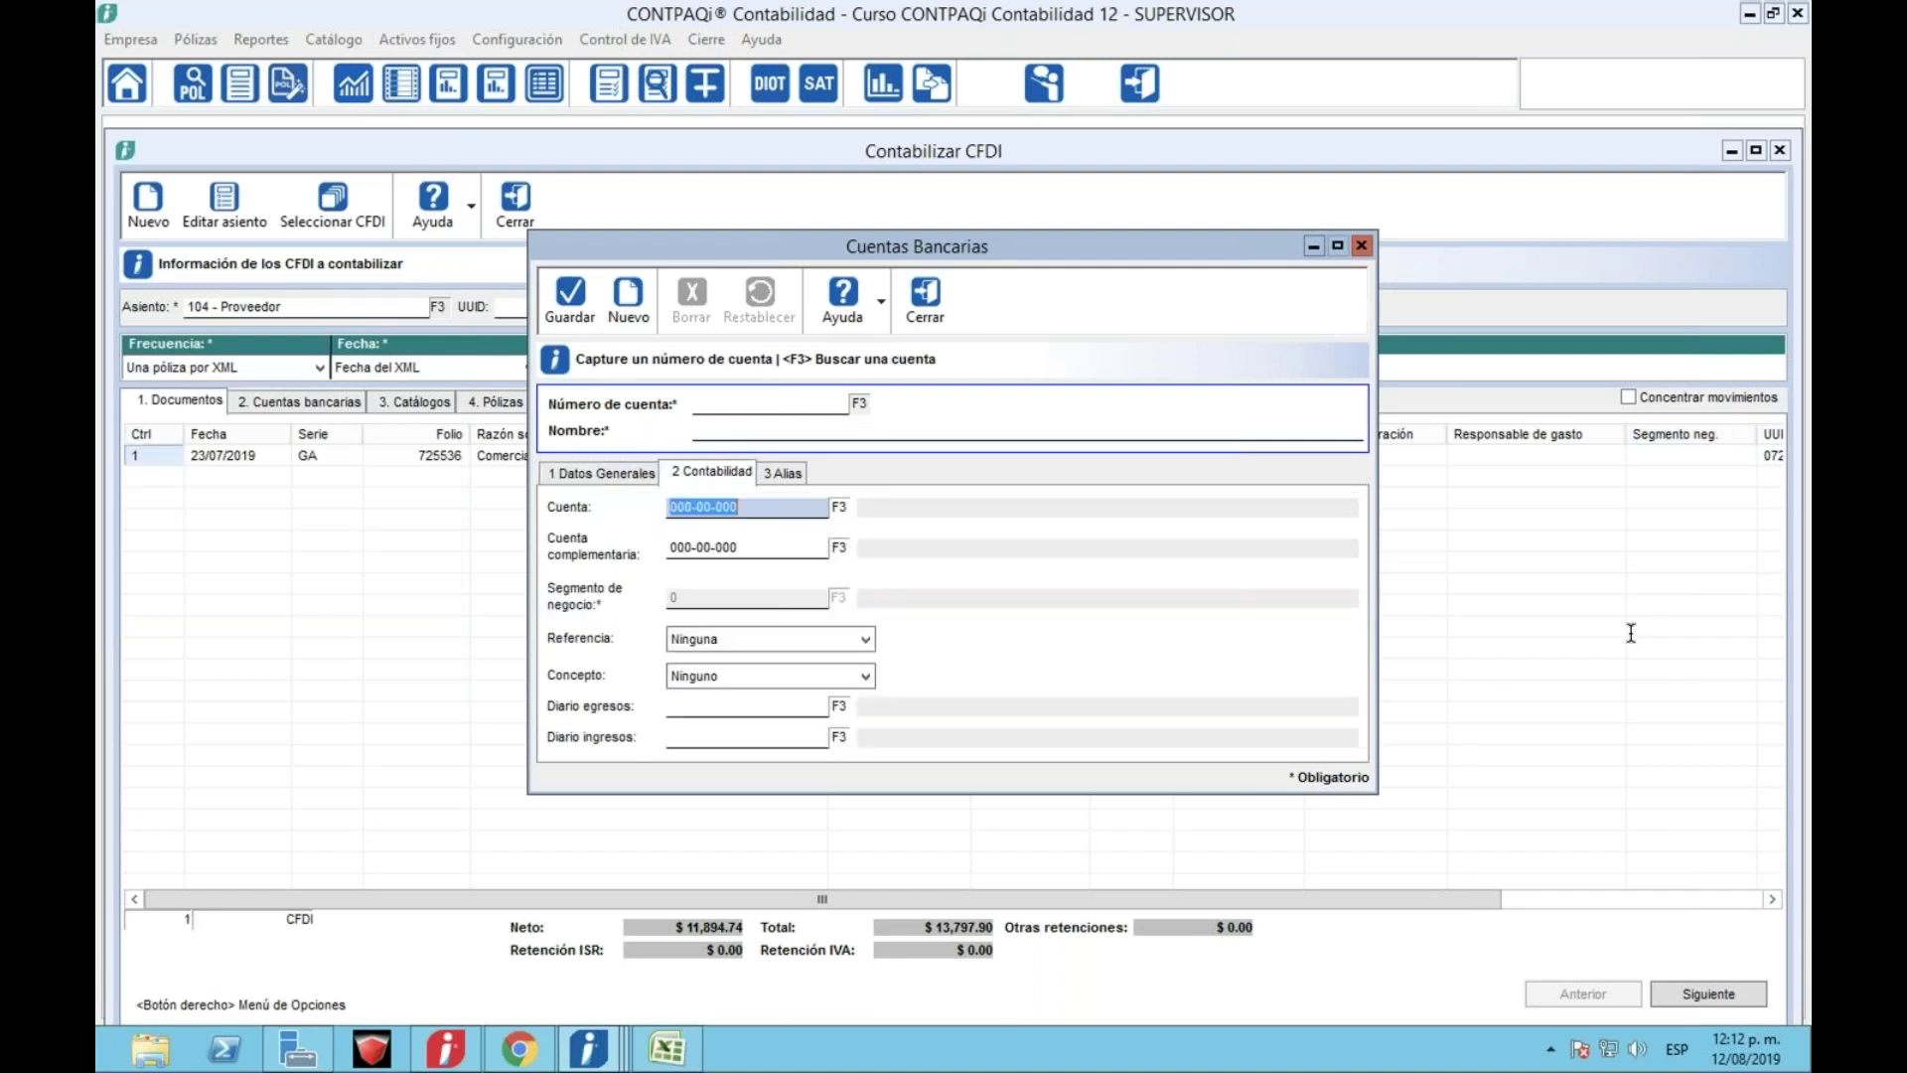
click(916, 323)
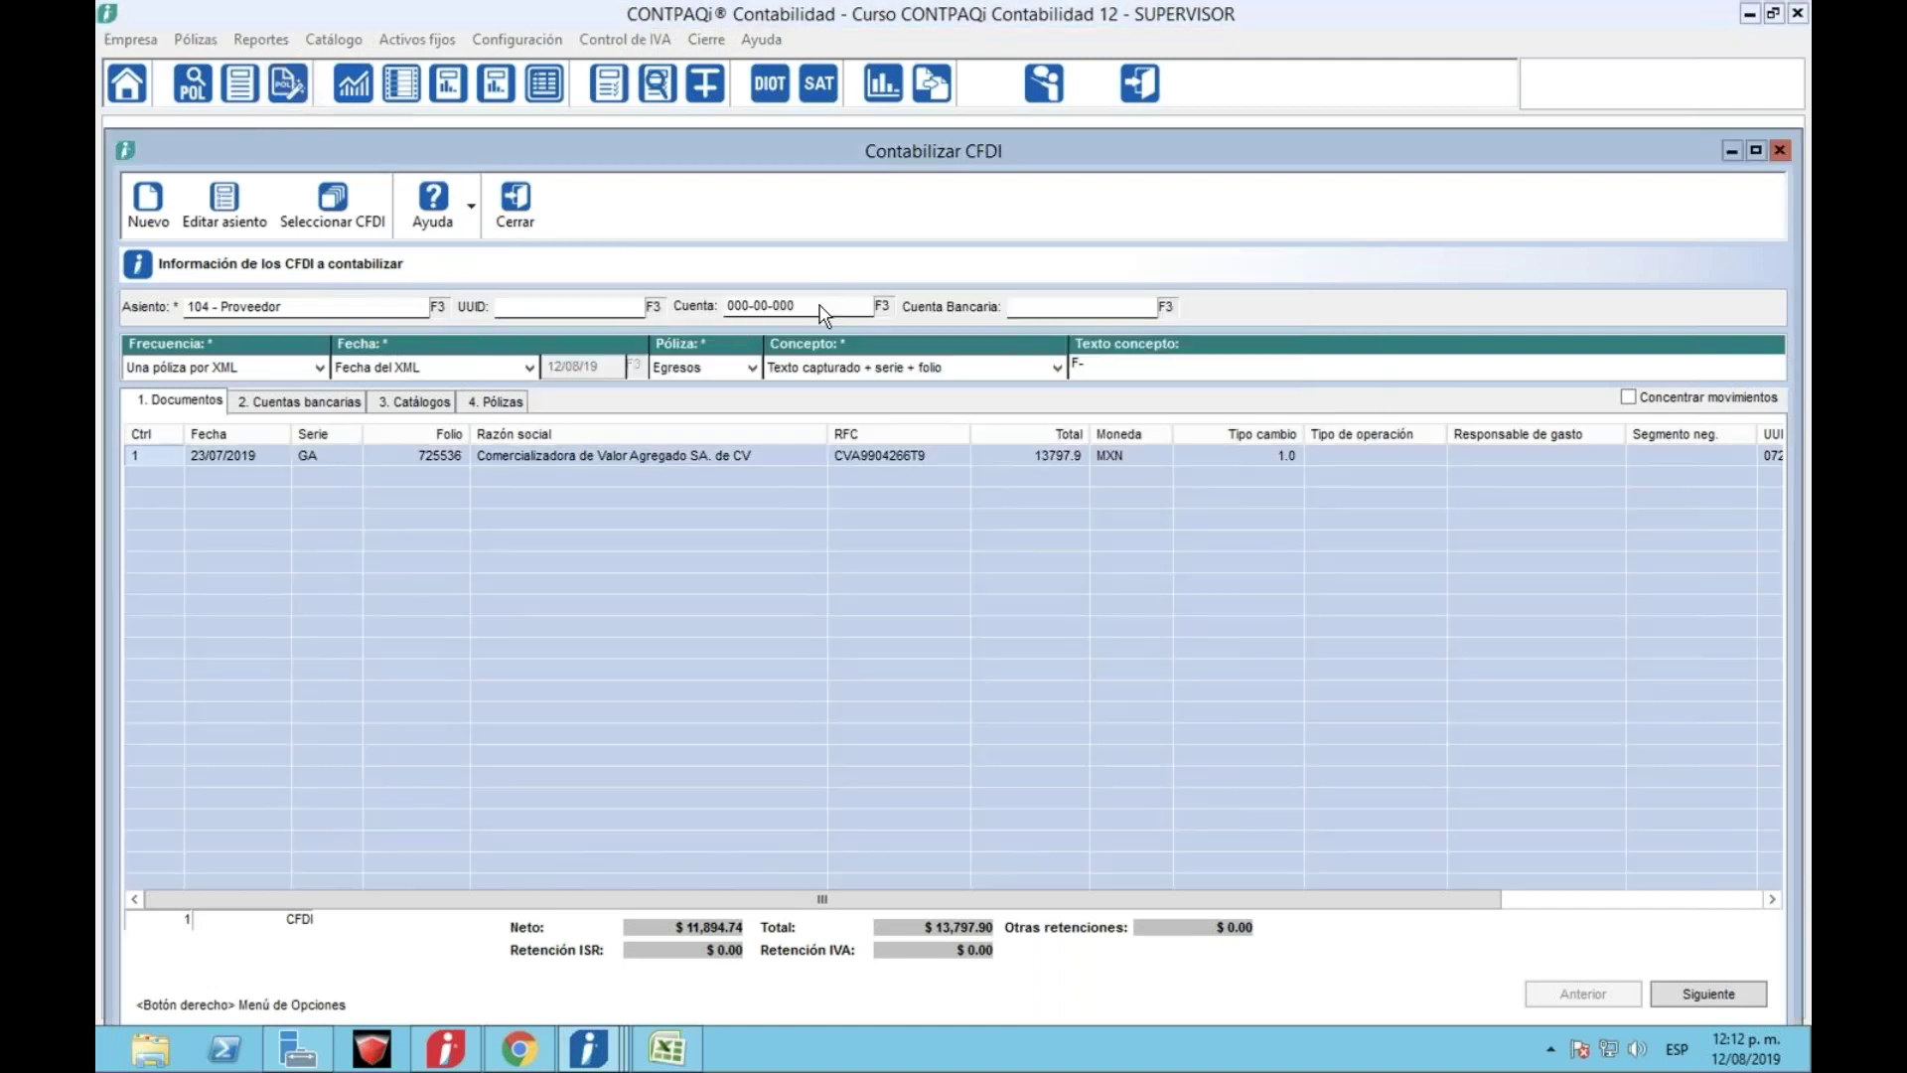
Pick ledger account 102-01-001 Banamex in Cuenta, then erase it to leave Cuenta blank.
click(822, 307)
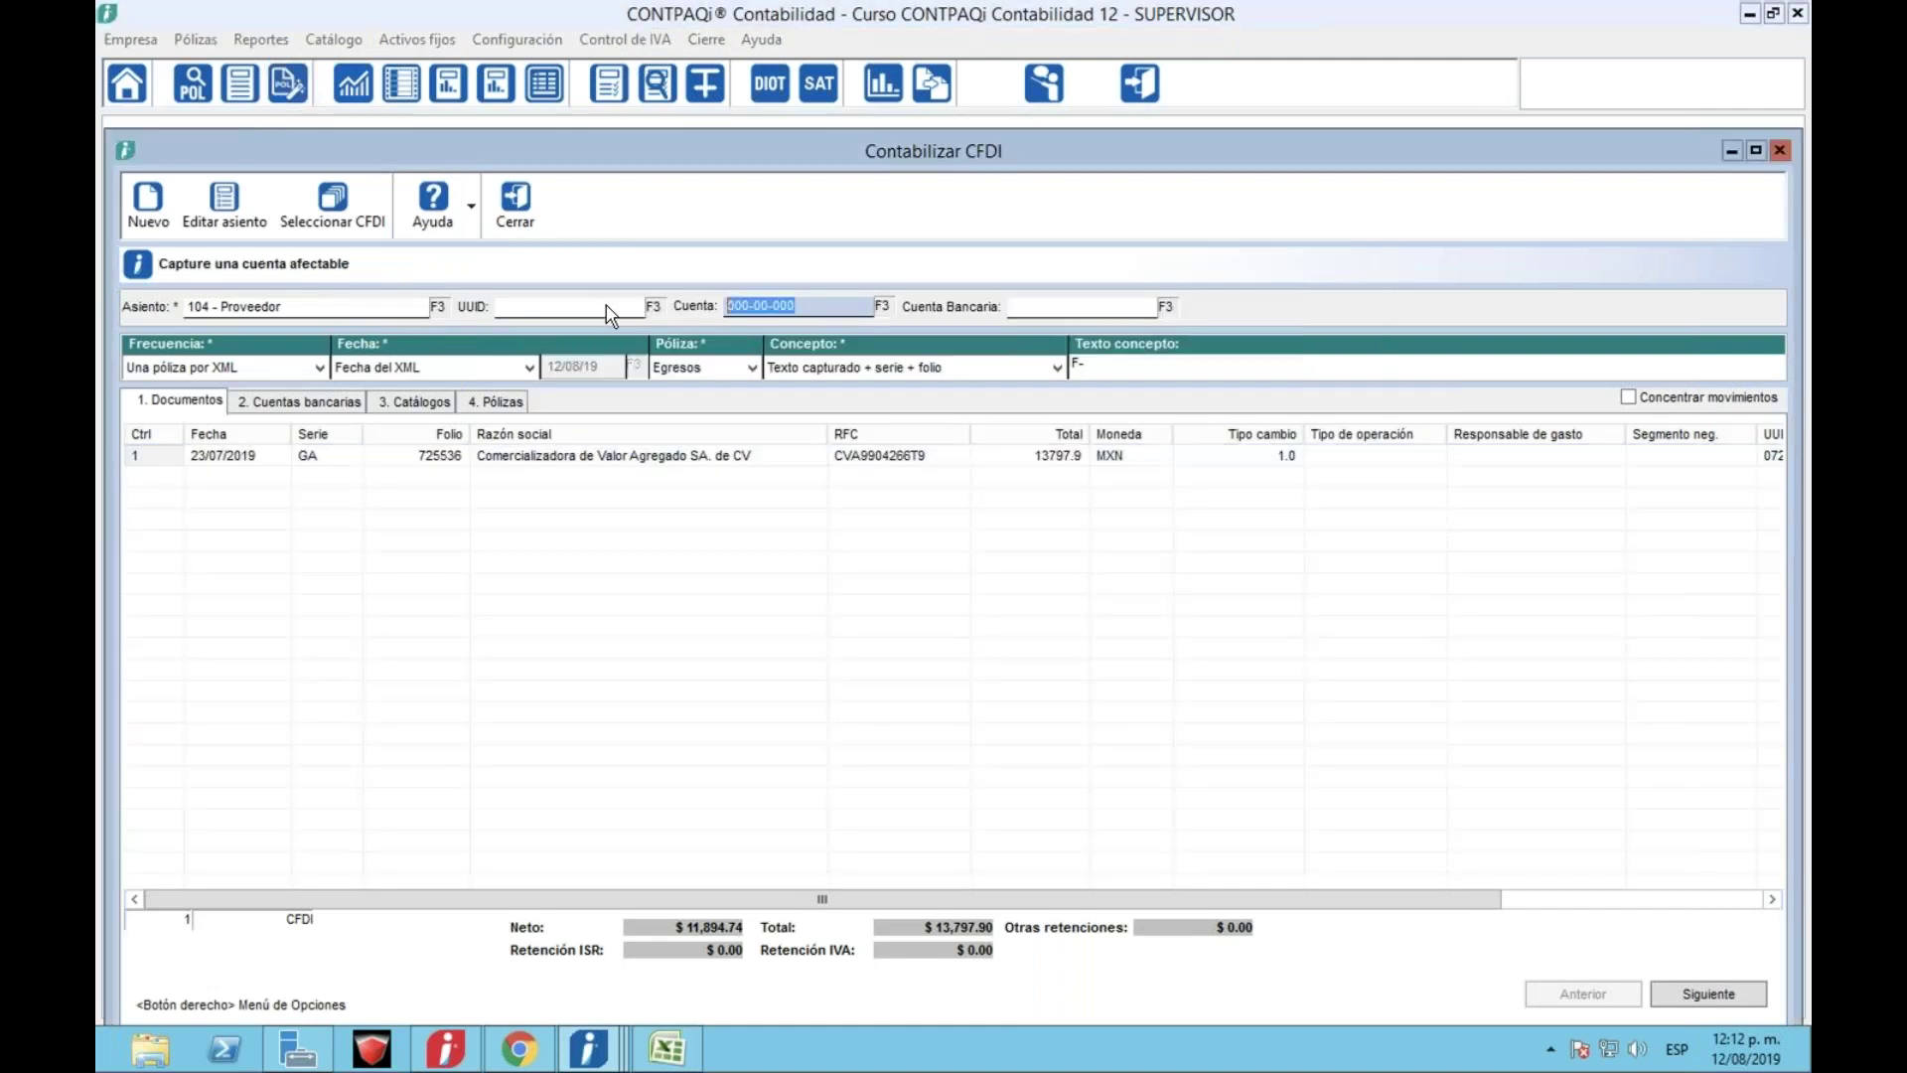
click(883, 305)
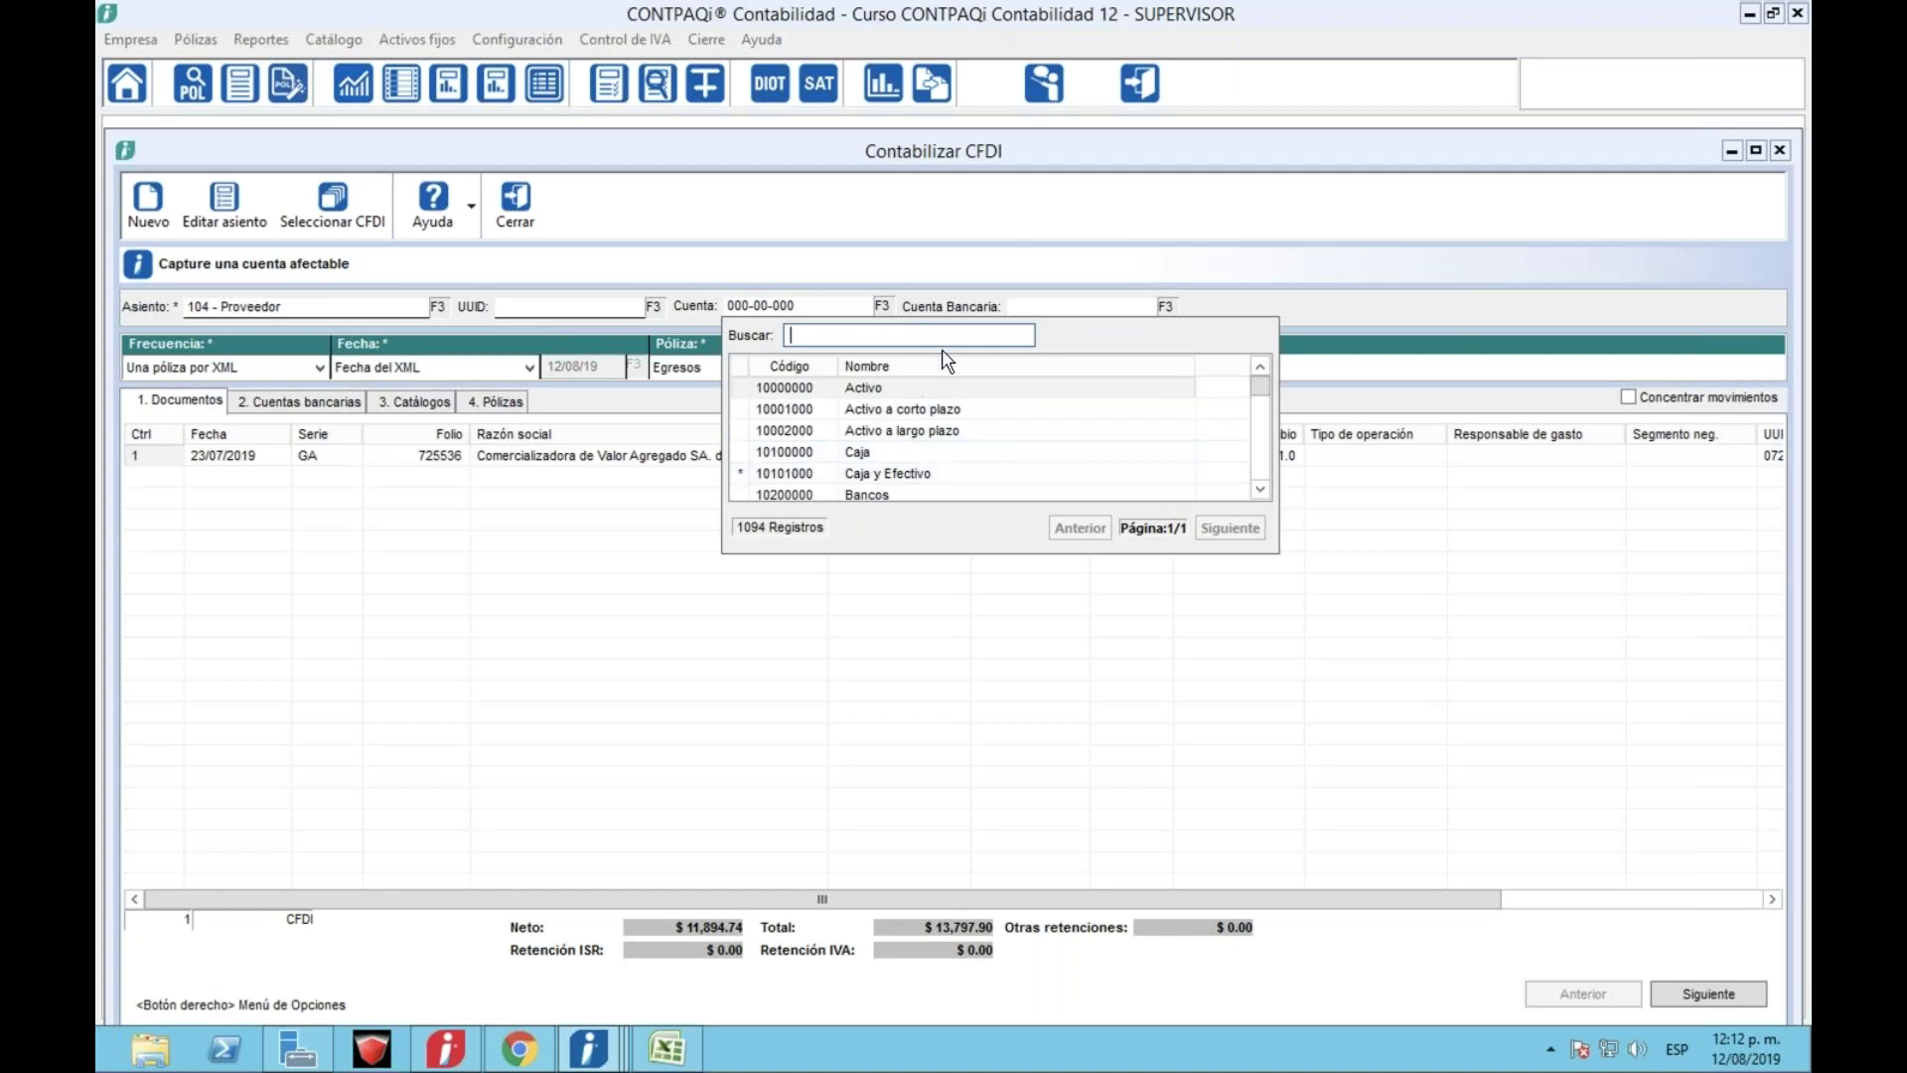
text(banamex)
double_click(845, 386)
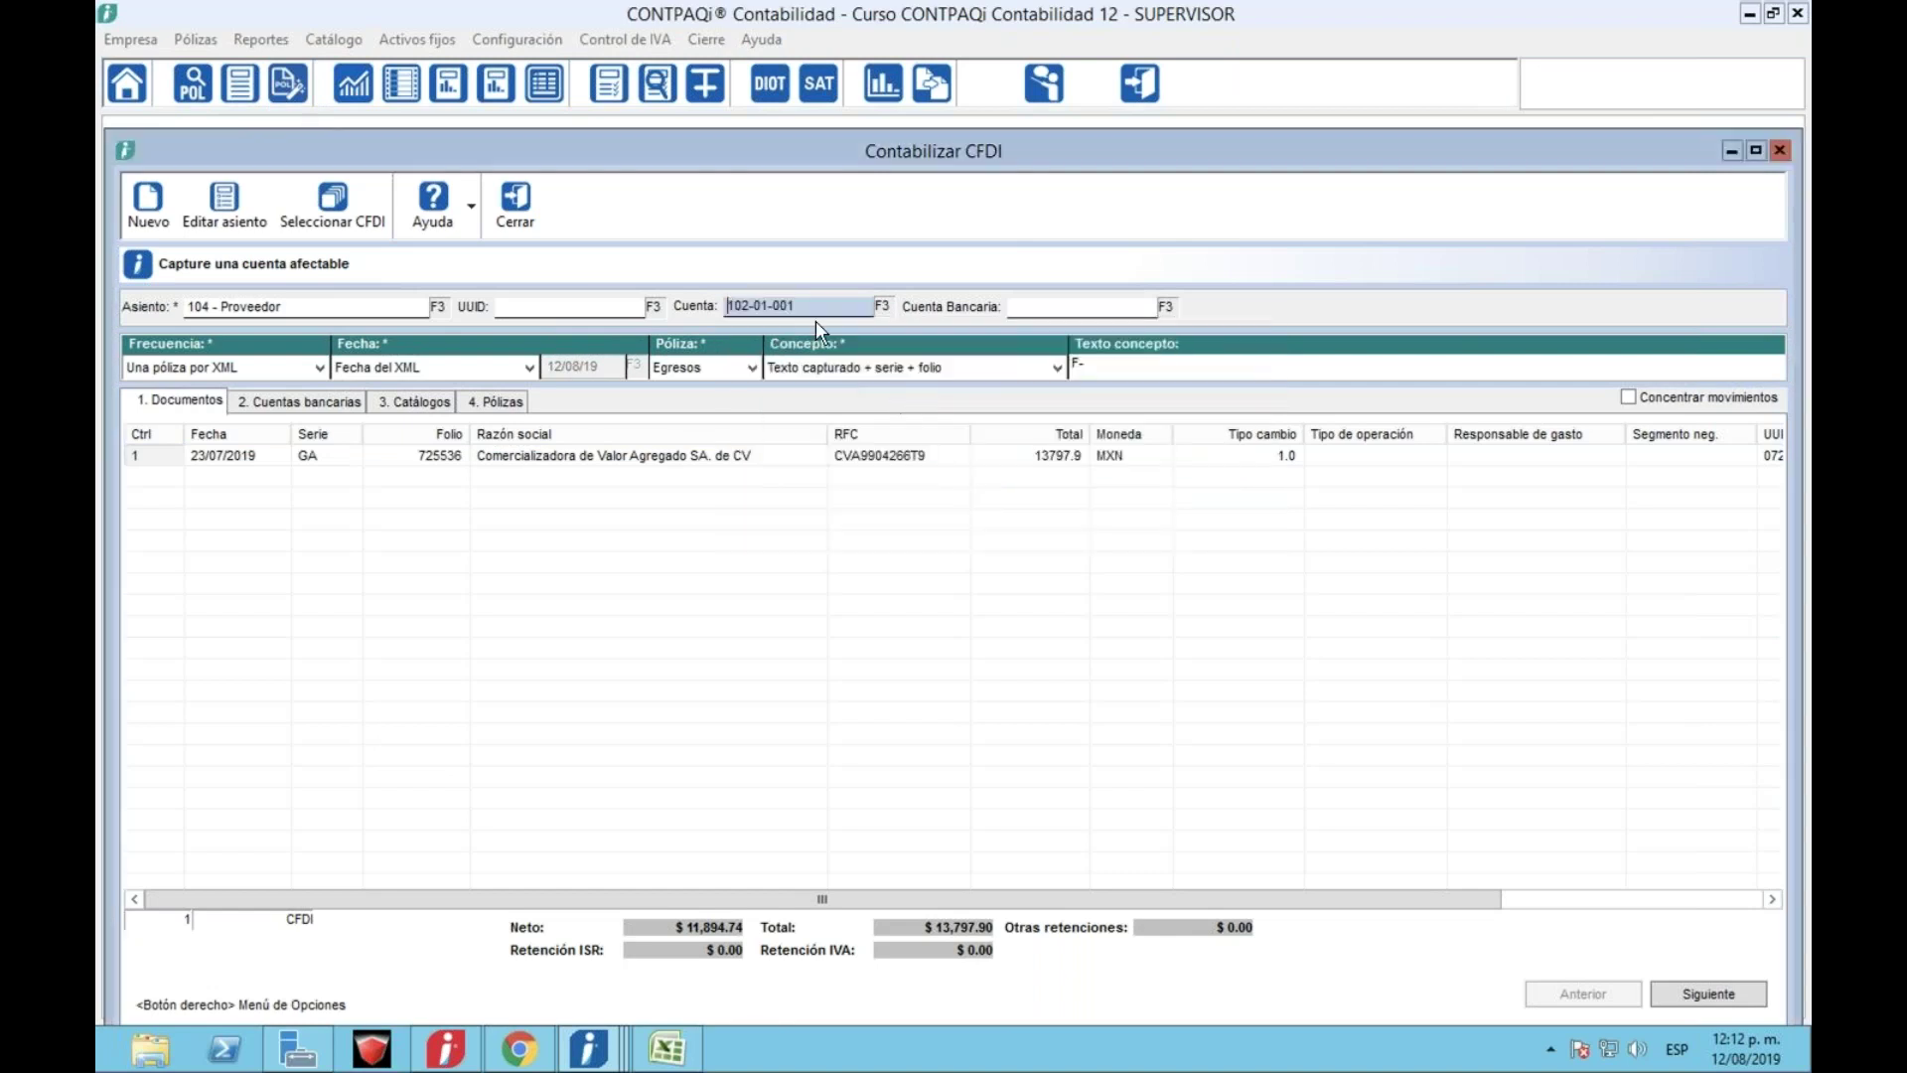
click(1138, 307)
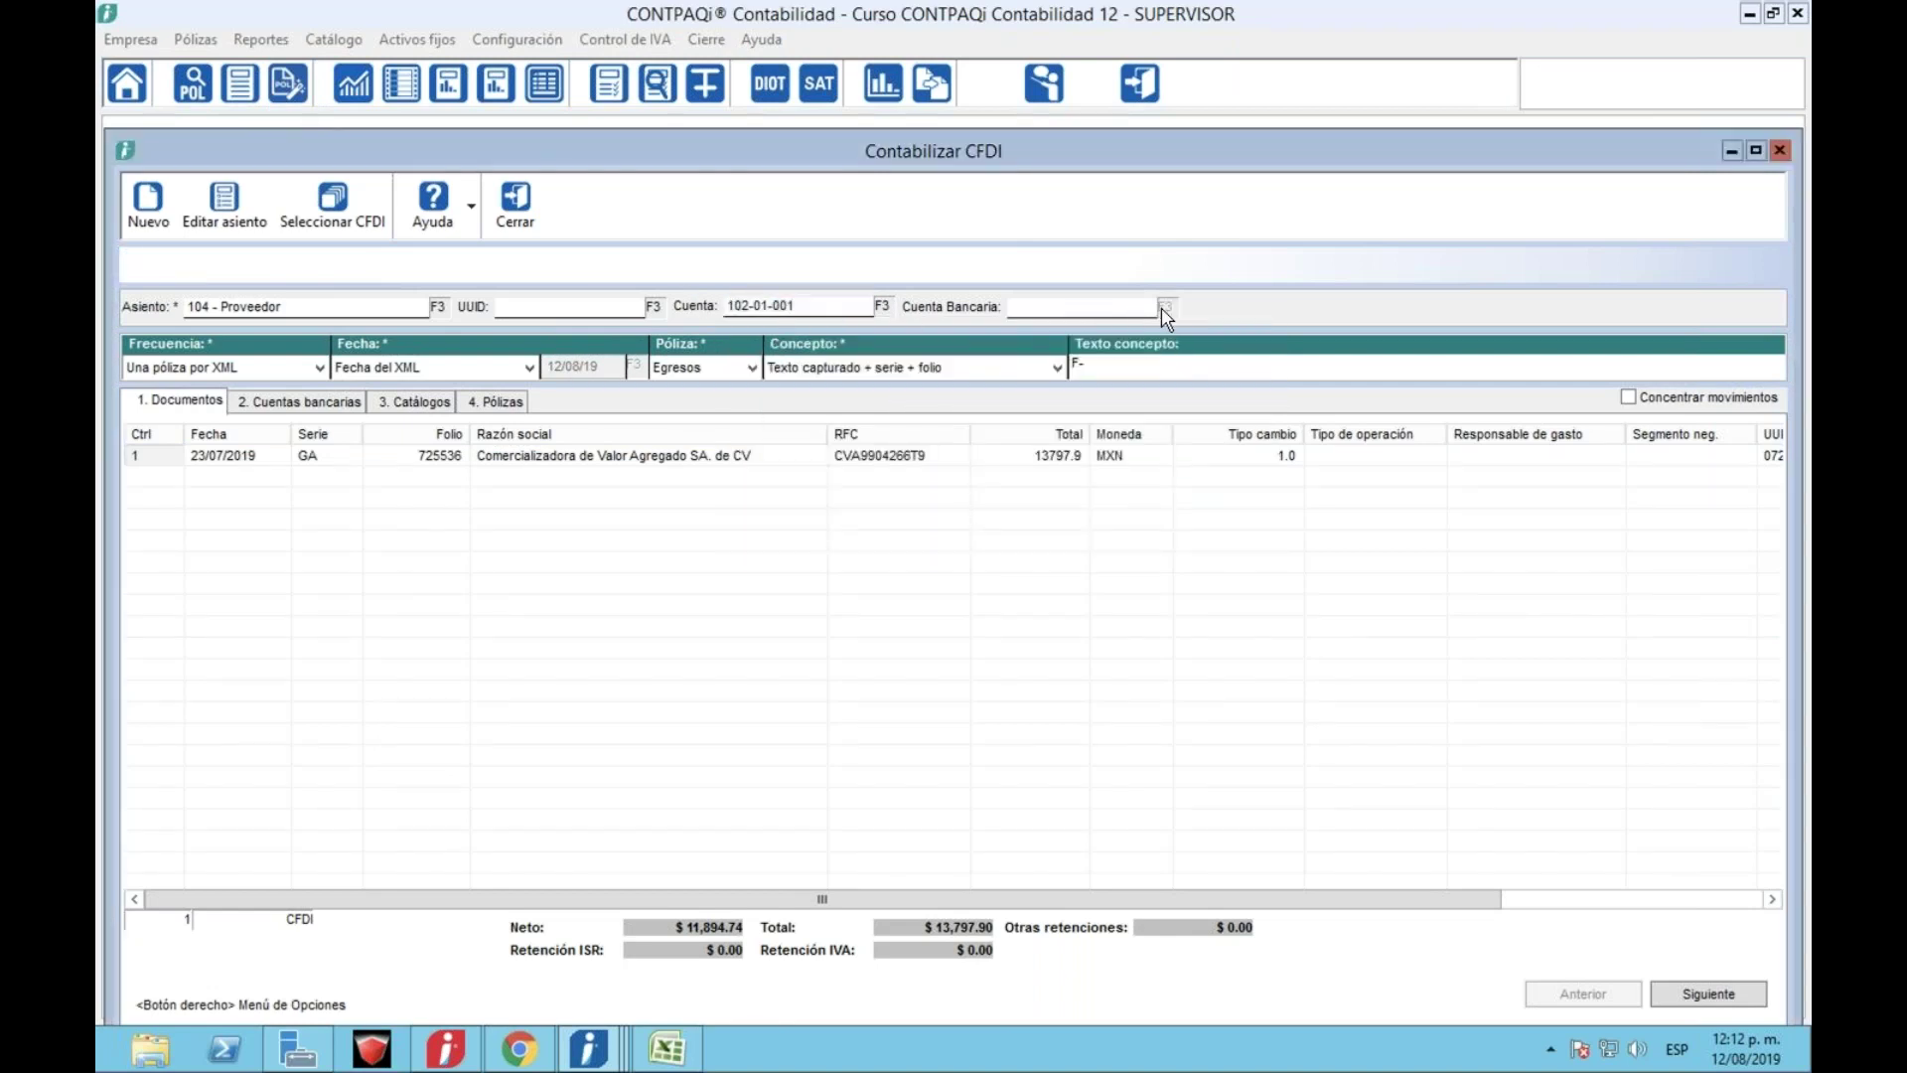
click(840, 310)
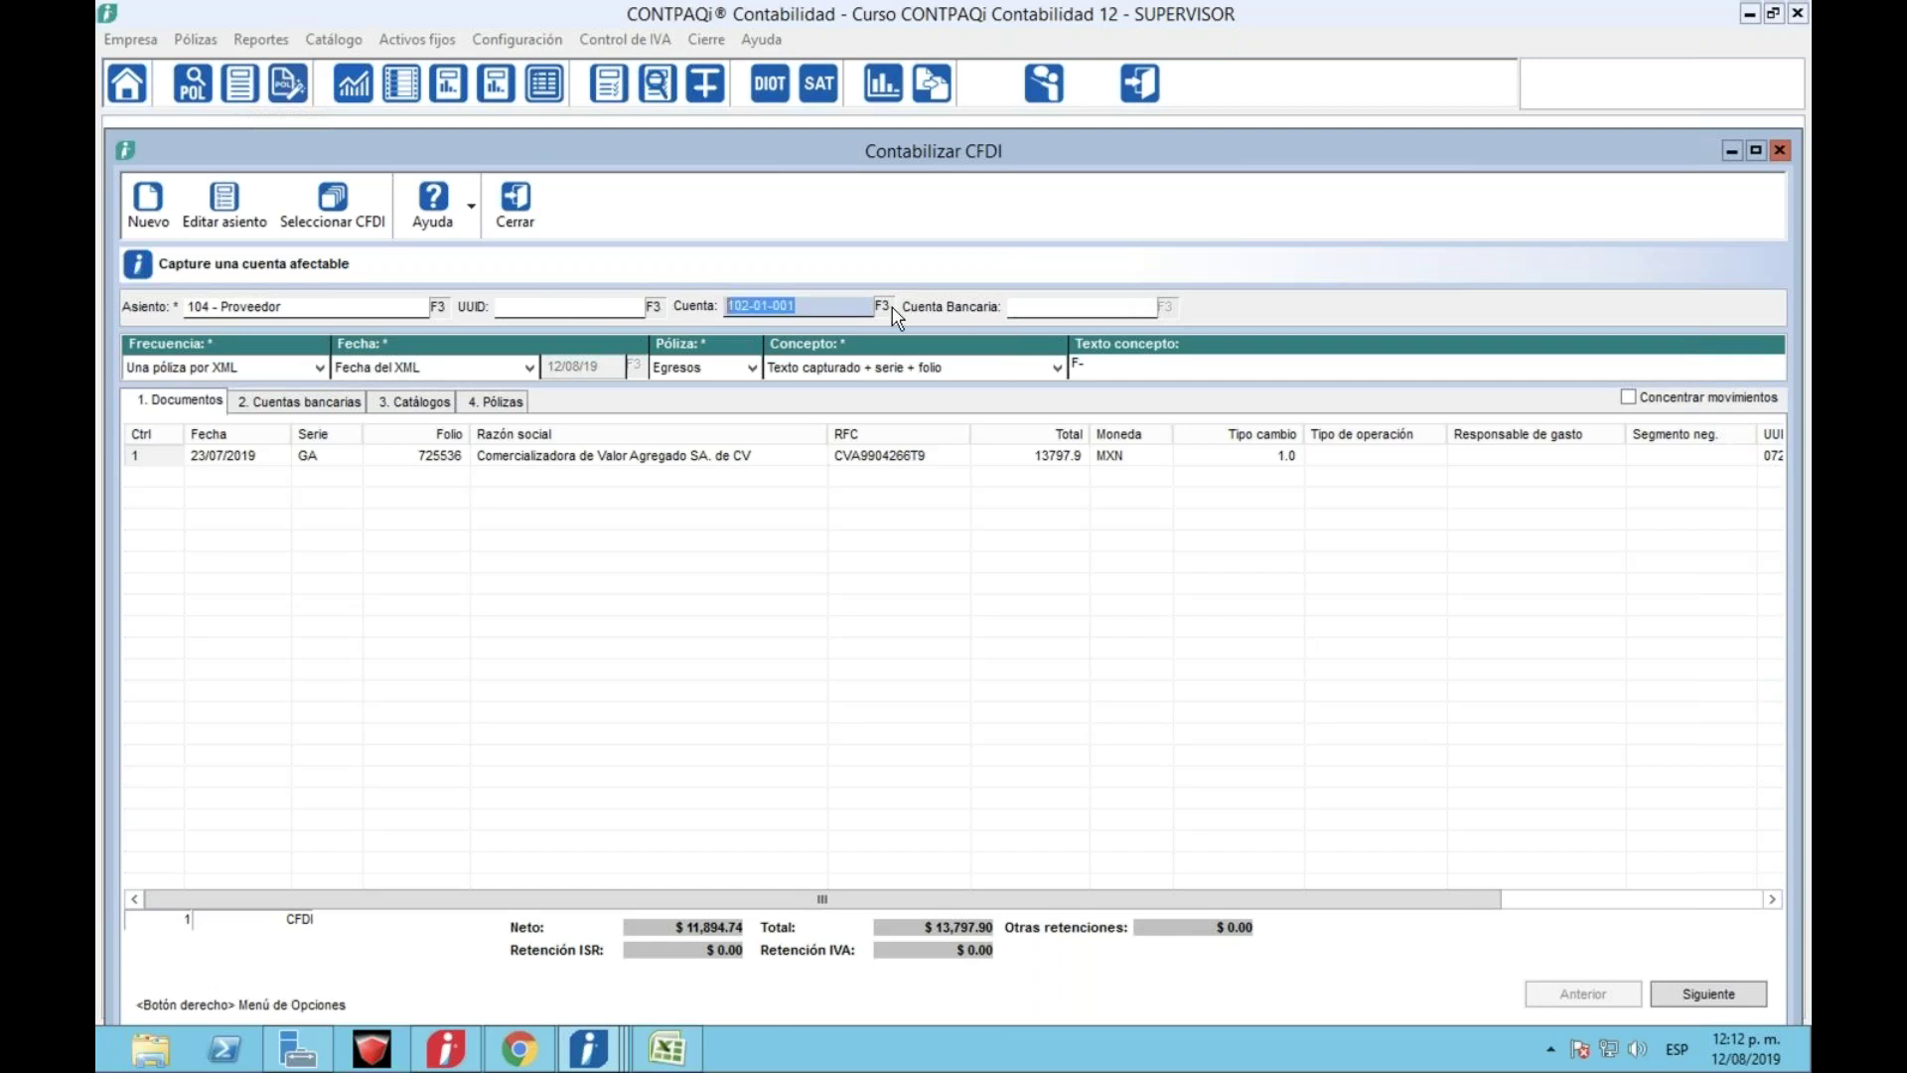
click(815, 316)
key(BackSpace)
key(BackSpace)
key(BackSpace)
key(BackSpace)
key(BackSpace)
key(BackSpace)
key(BackSpace)
key(BackSpace)
key(Tab)
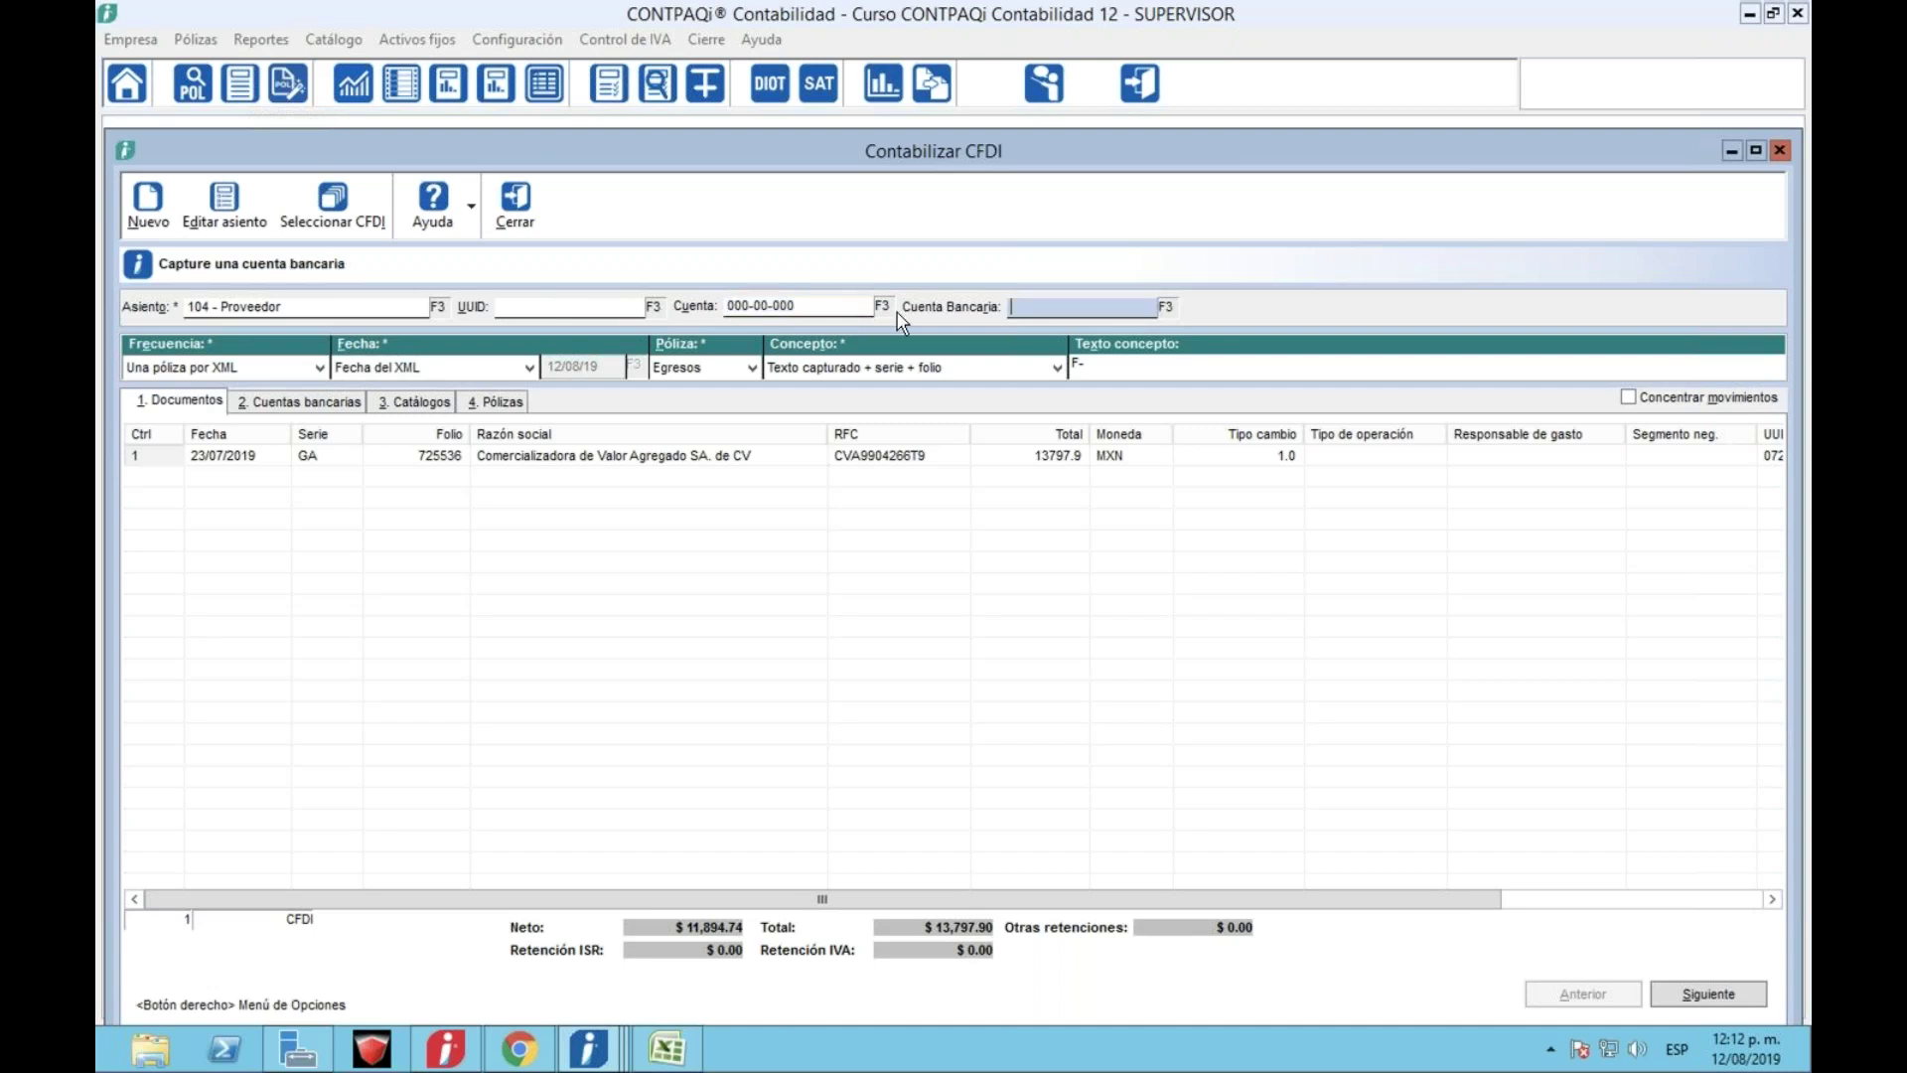
Set the Cuenta Bancaria to 01010101 Banamex.
click(1166, 308)
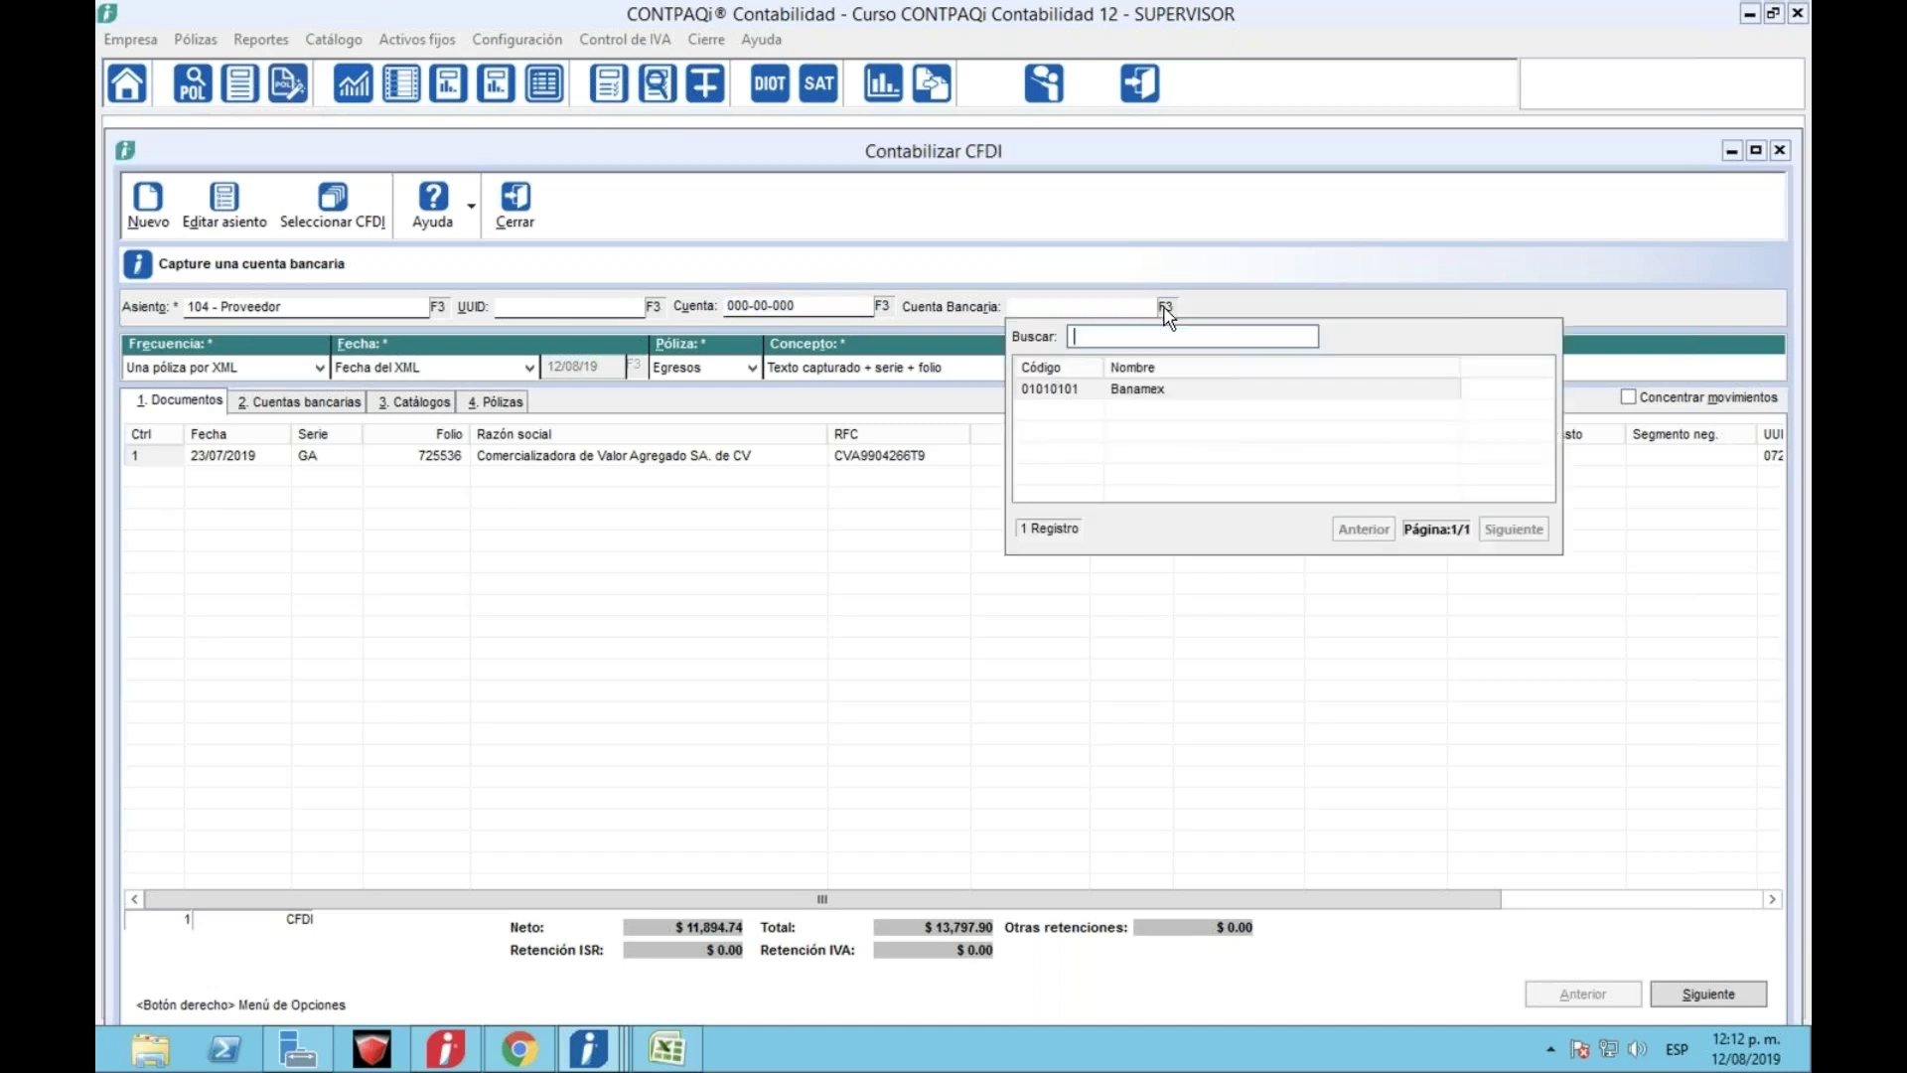
double_click(1097, 389)
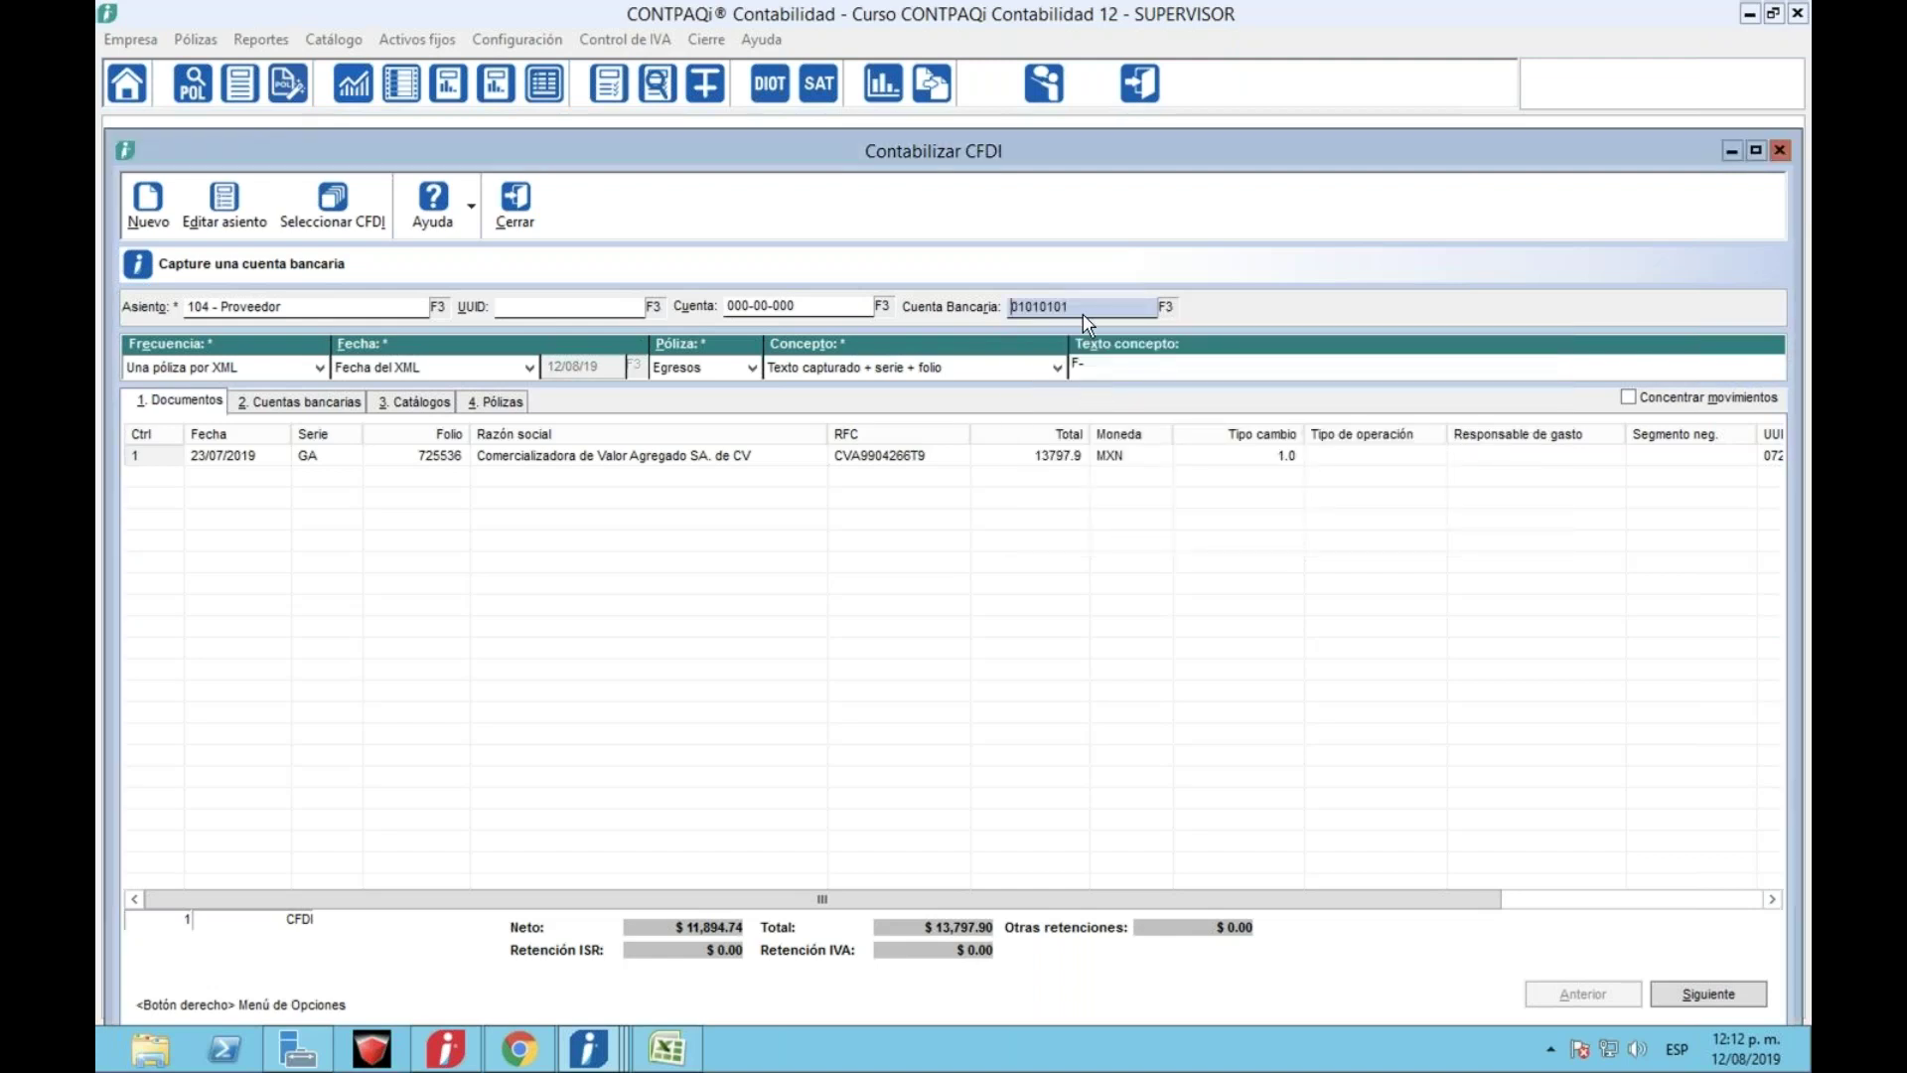
drag(1099, 316, 919, 316)
key(Tab)
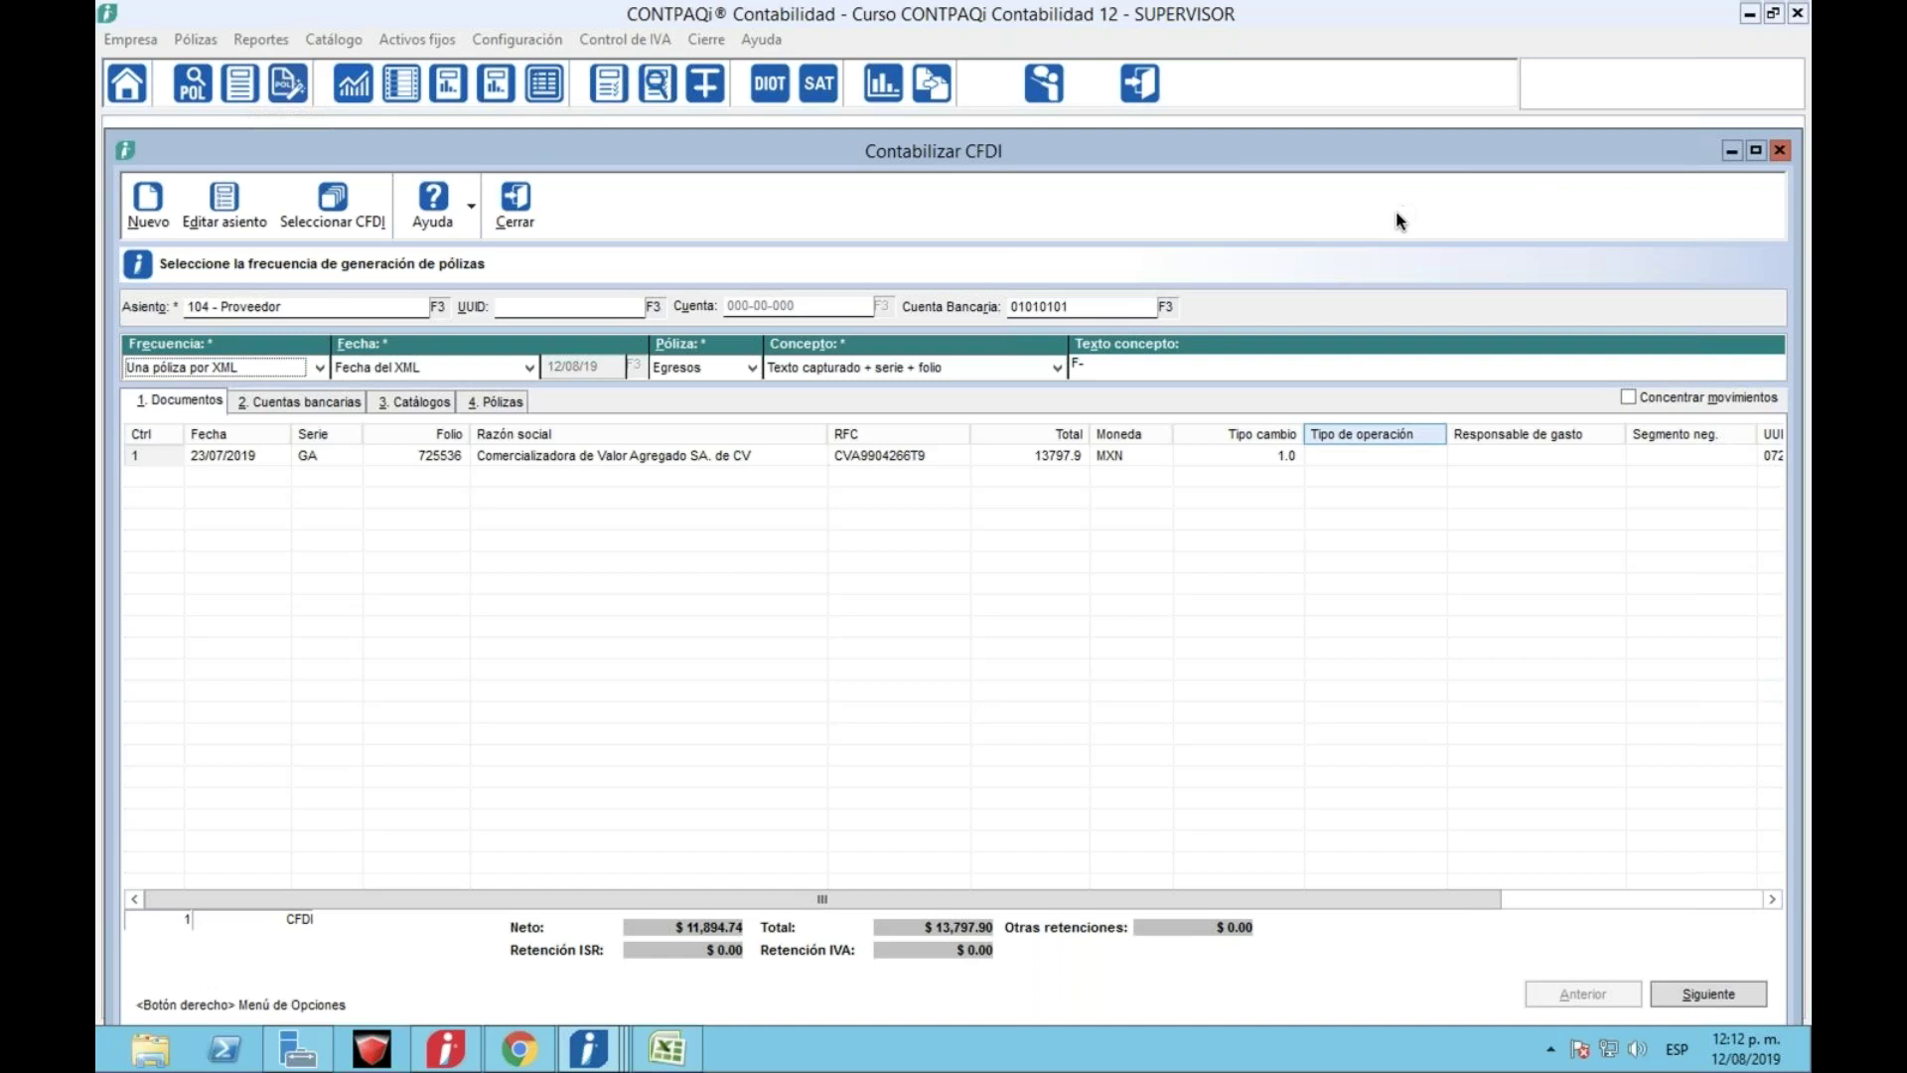
Preview the proposed entry and review the 118-01-000 and Banamex movements totalling $15,701.06.
click(1689, 988)
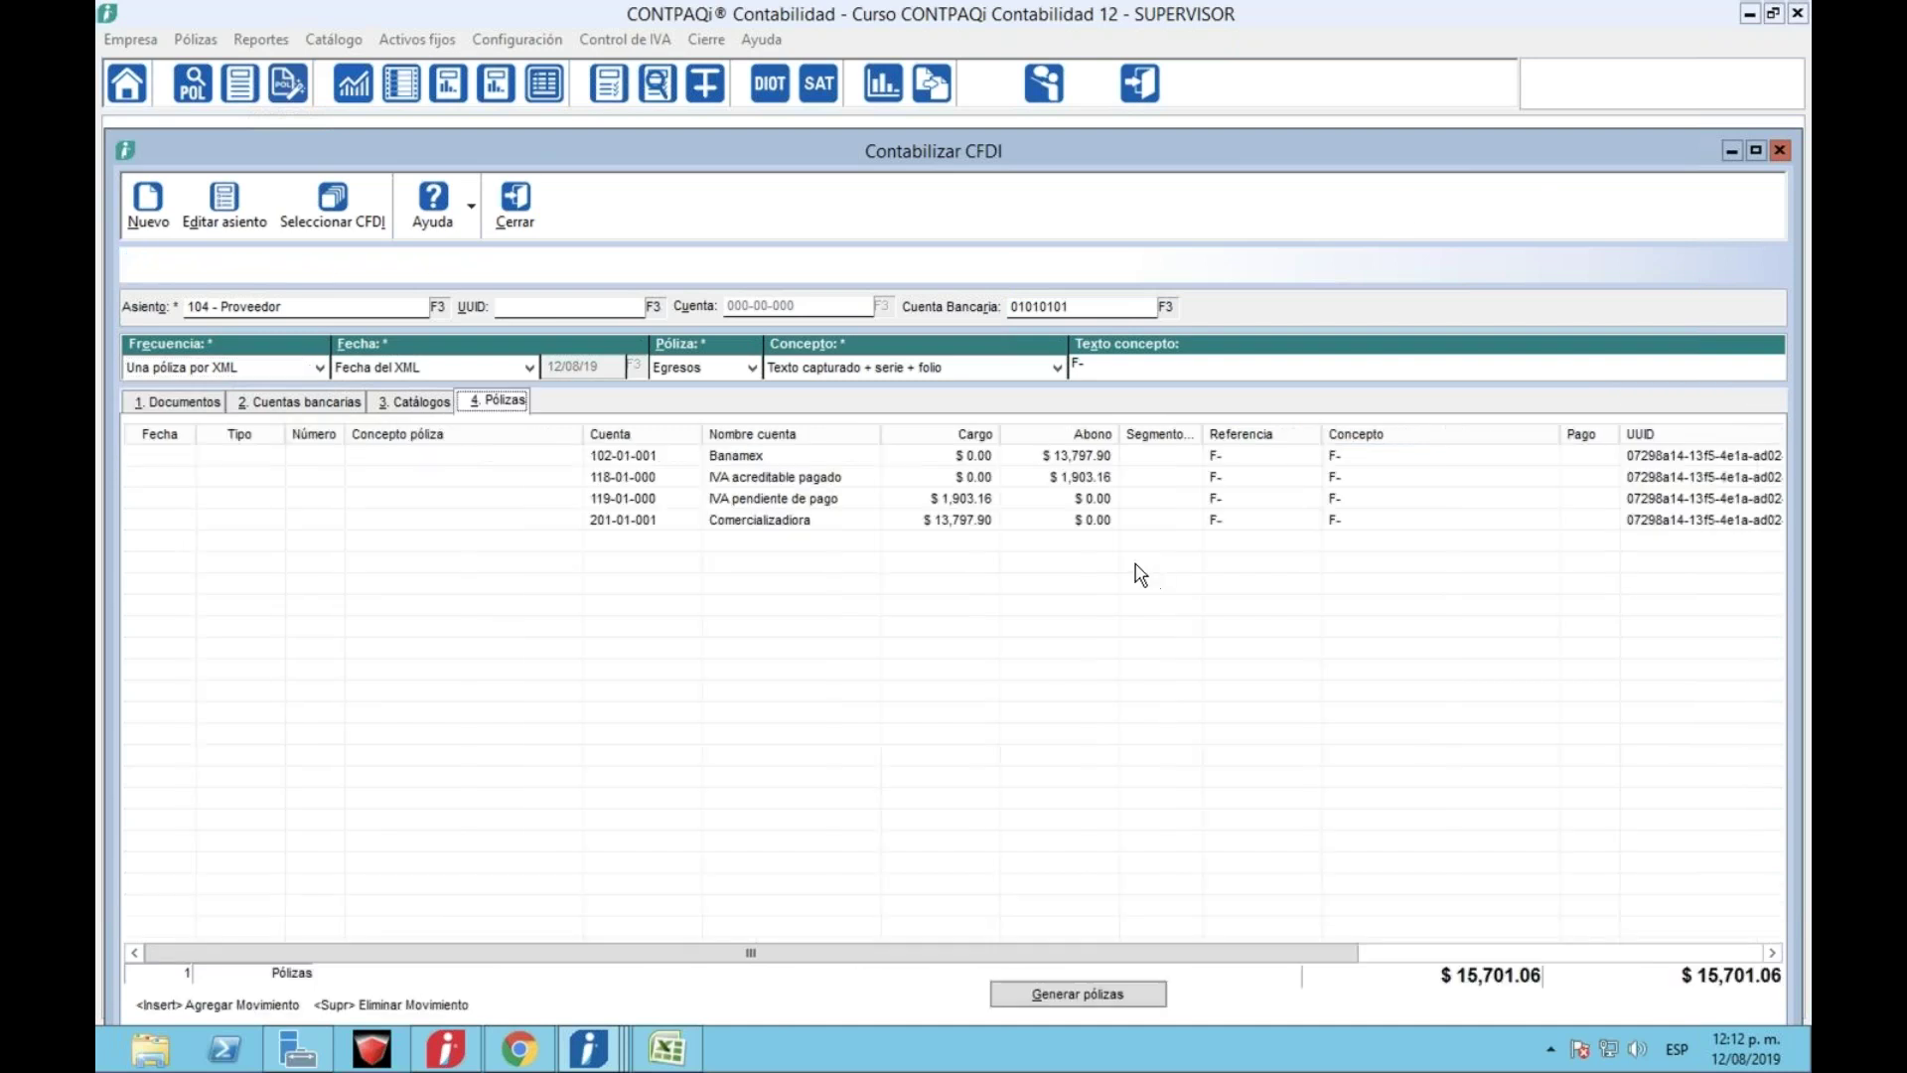
click(822, 462)
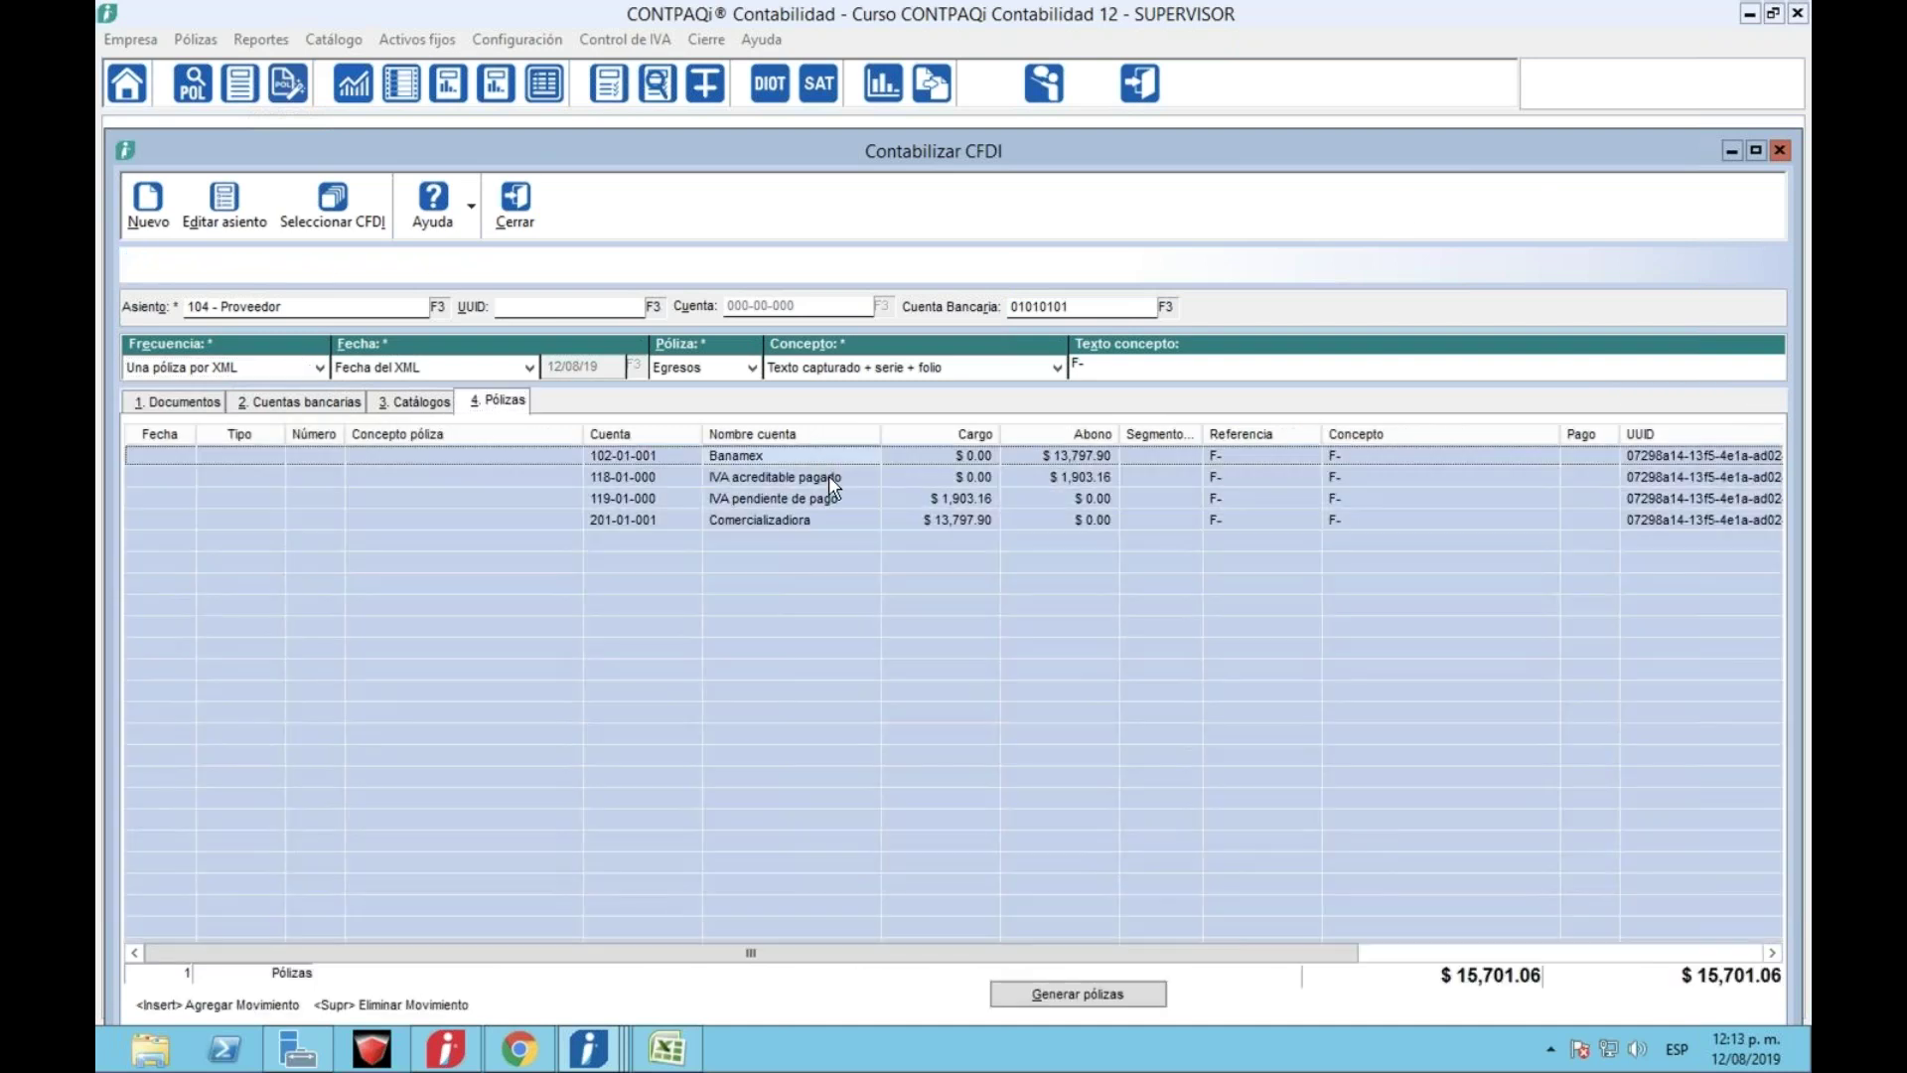
click(830, 479)
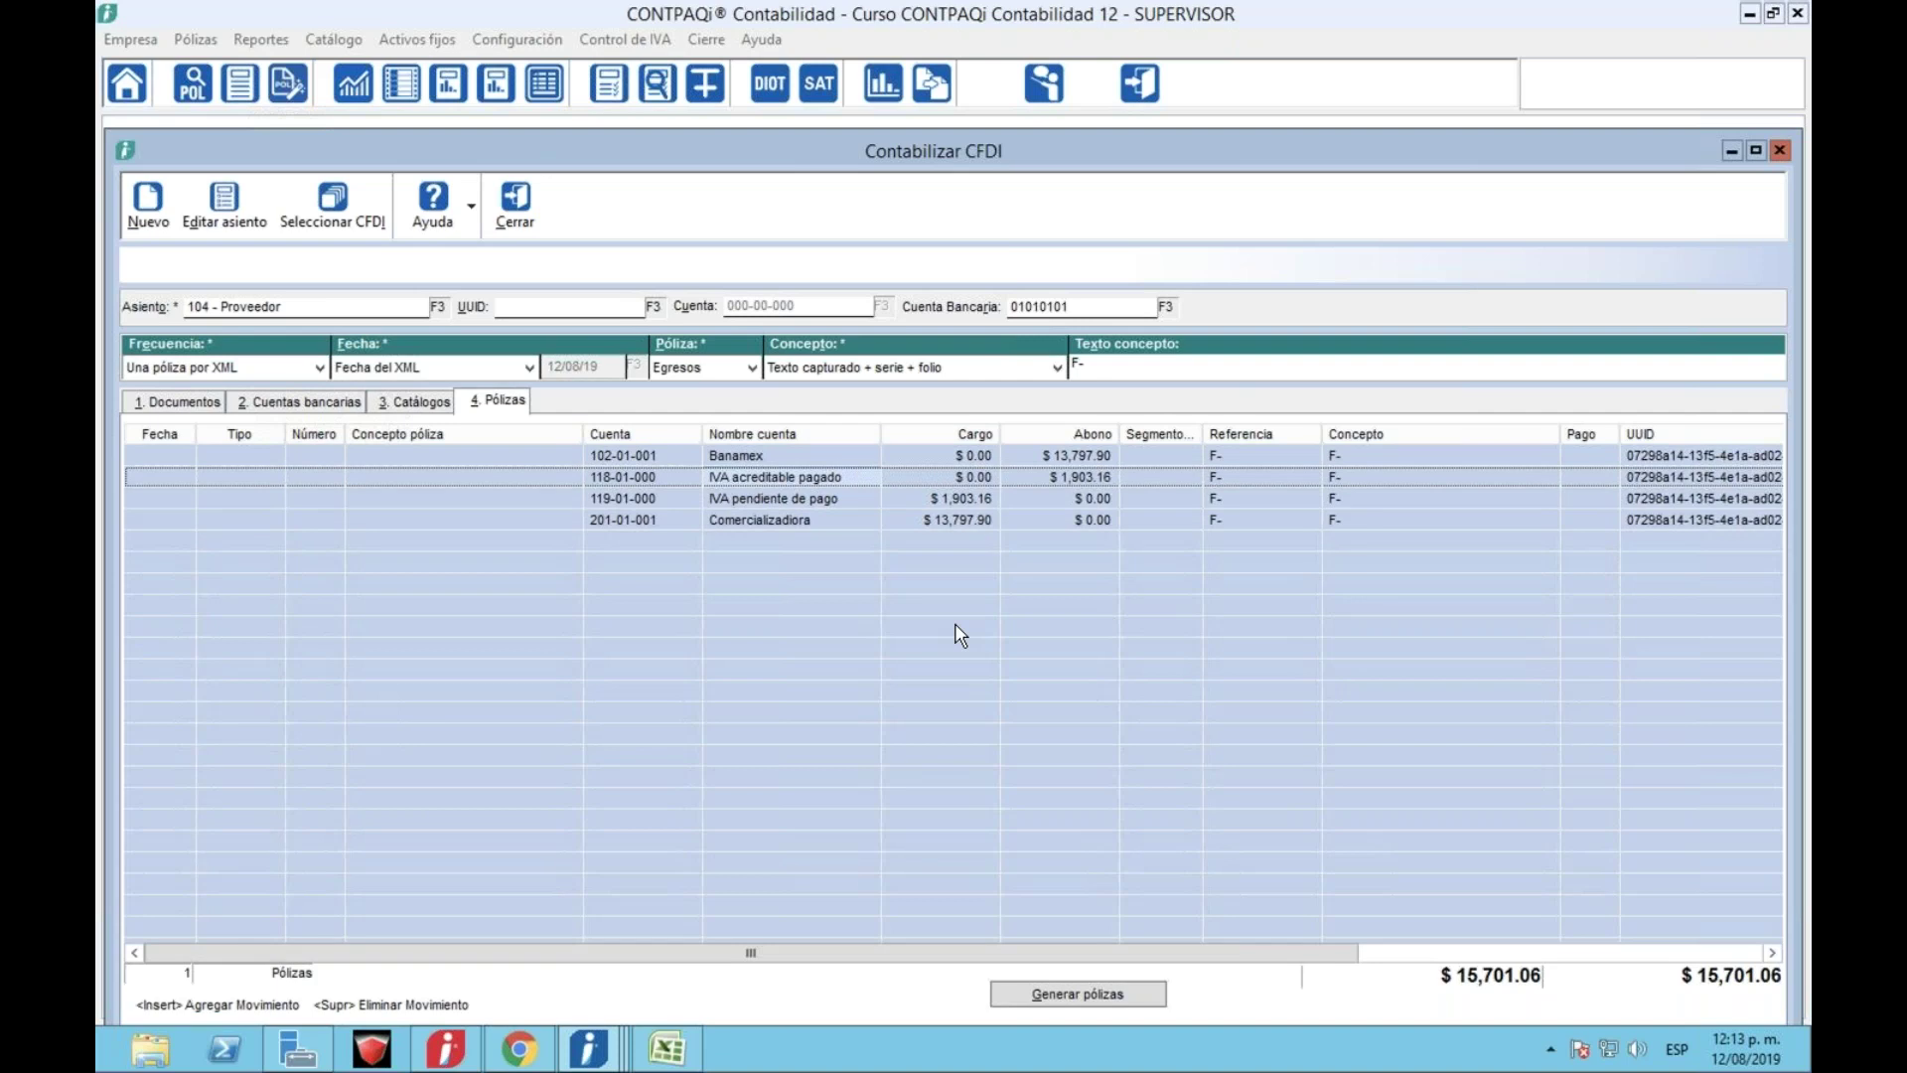
click(753, 461)
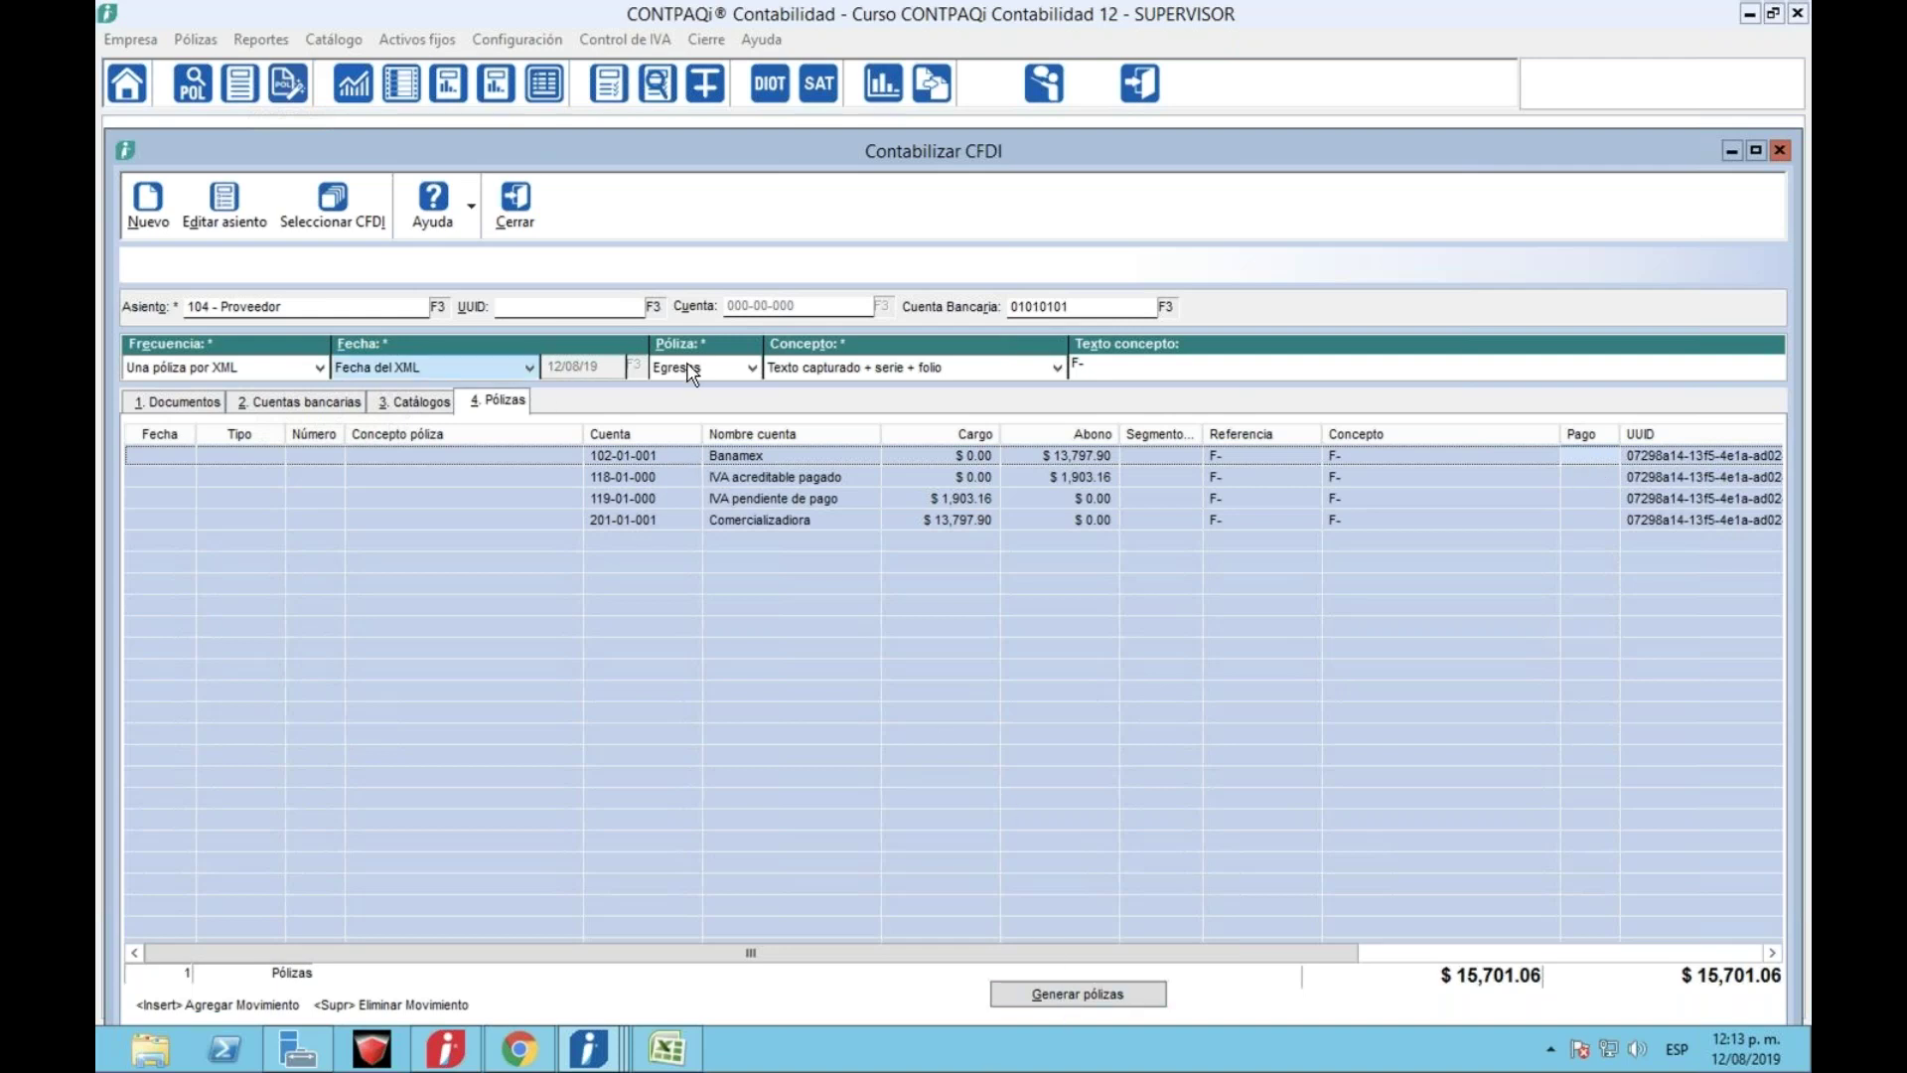
Generate Egresos póliza F-GA725536 and open it to review its four movements totalling $15,701.06.
click(1075, 994)
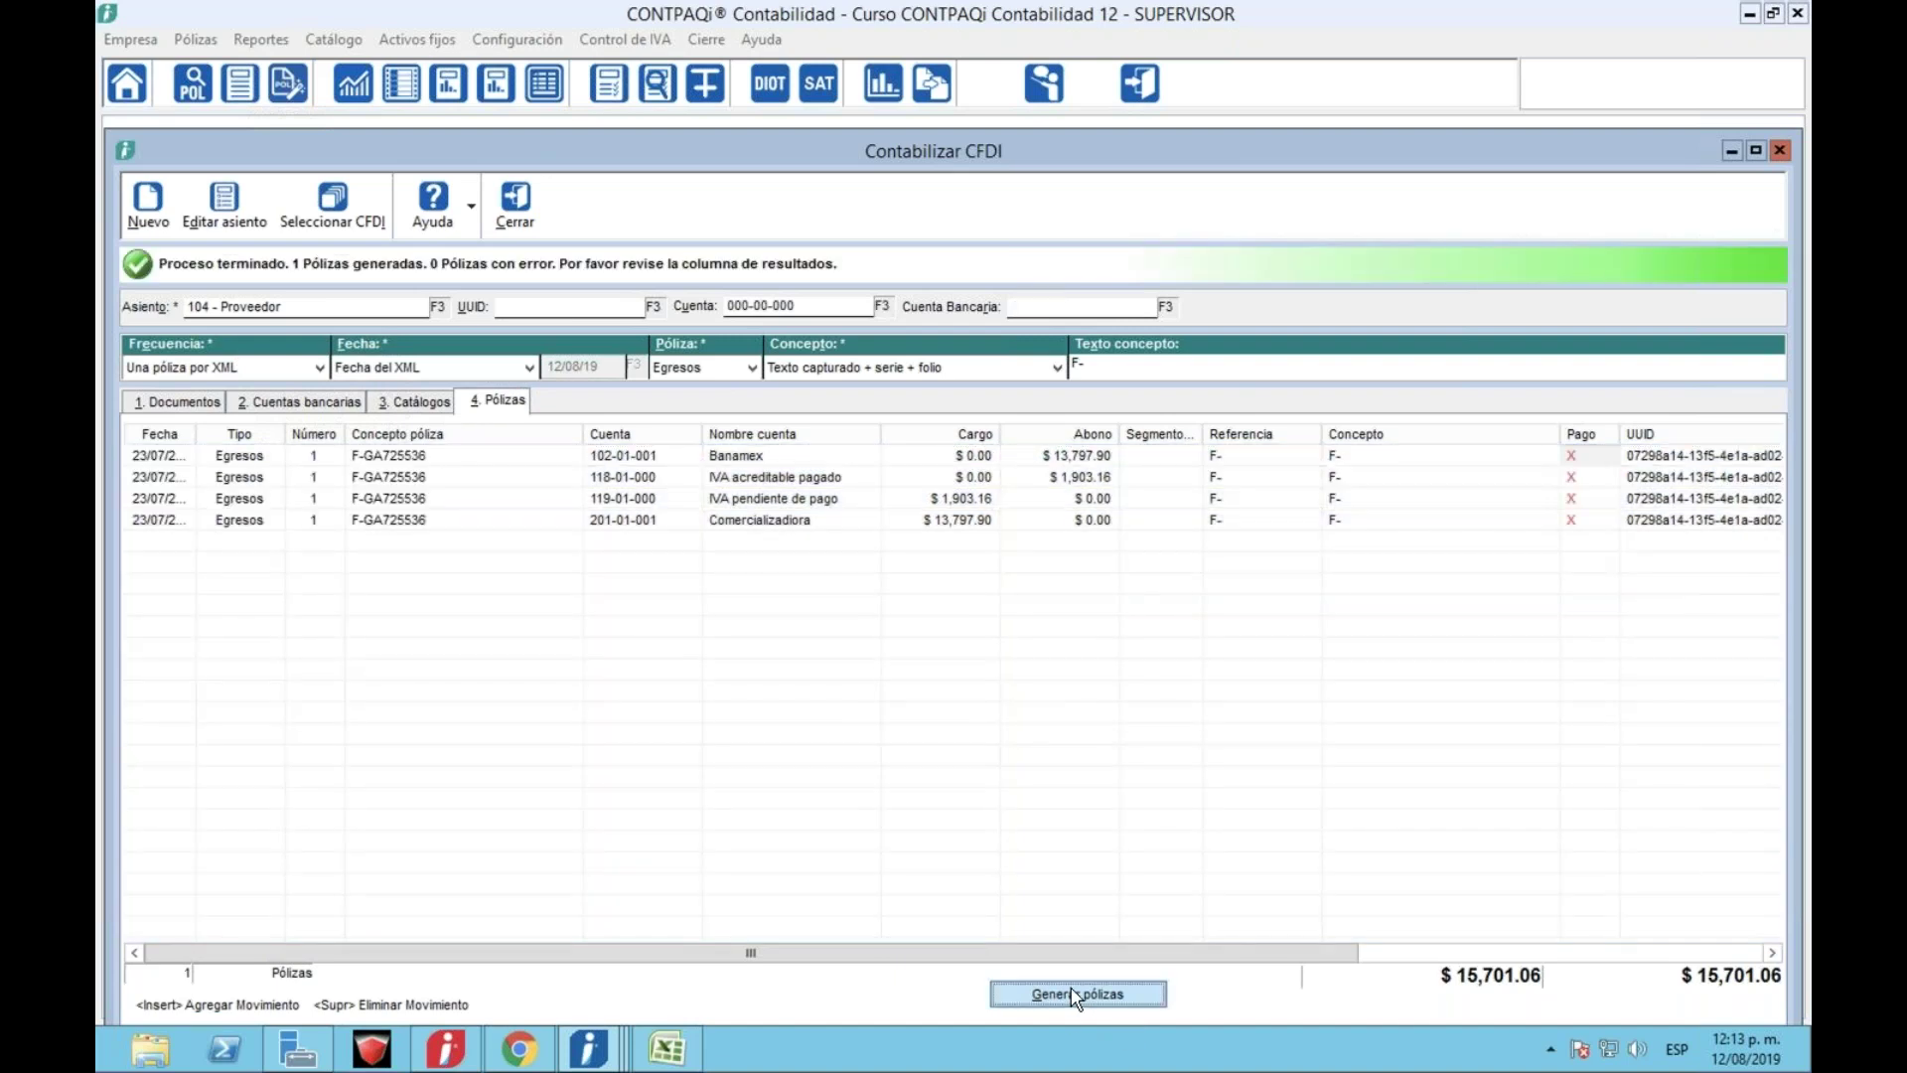
click(1586, 478)
double_click(1586, 477)
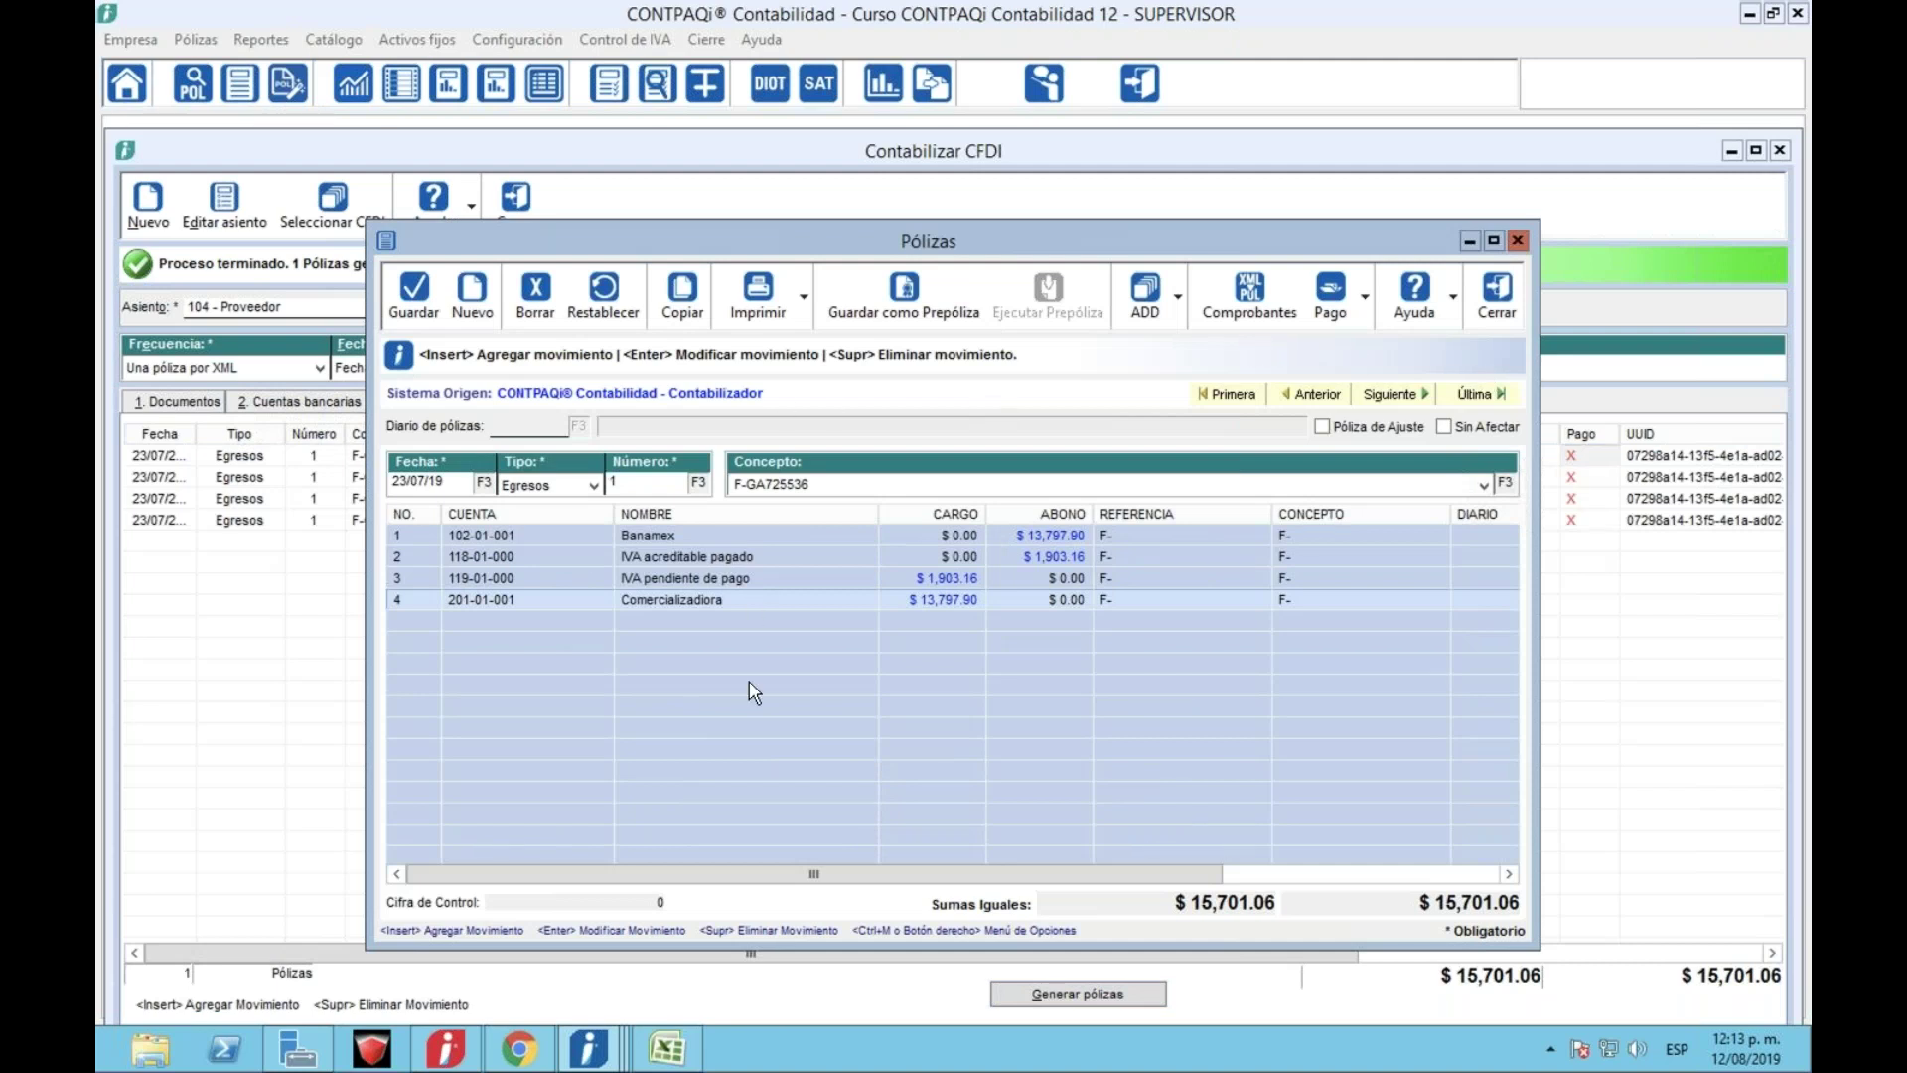
click(1497, 293)
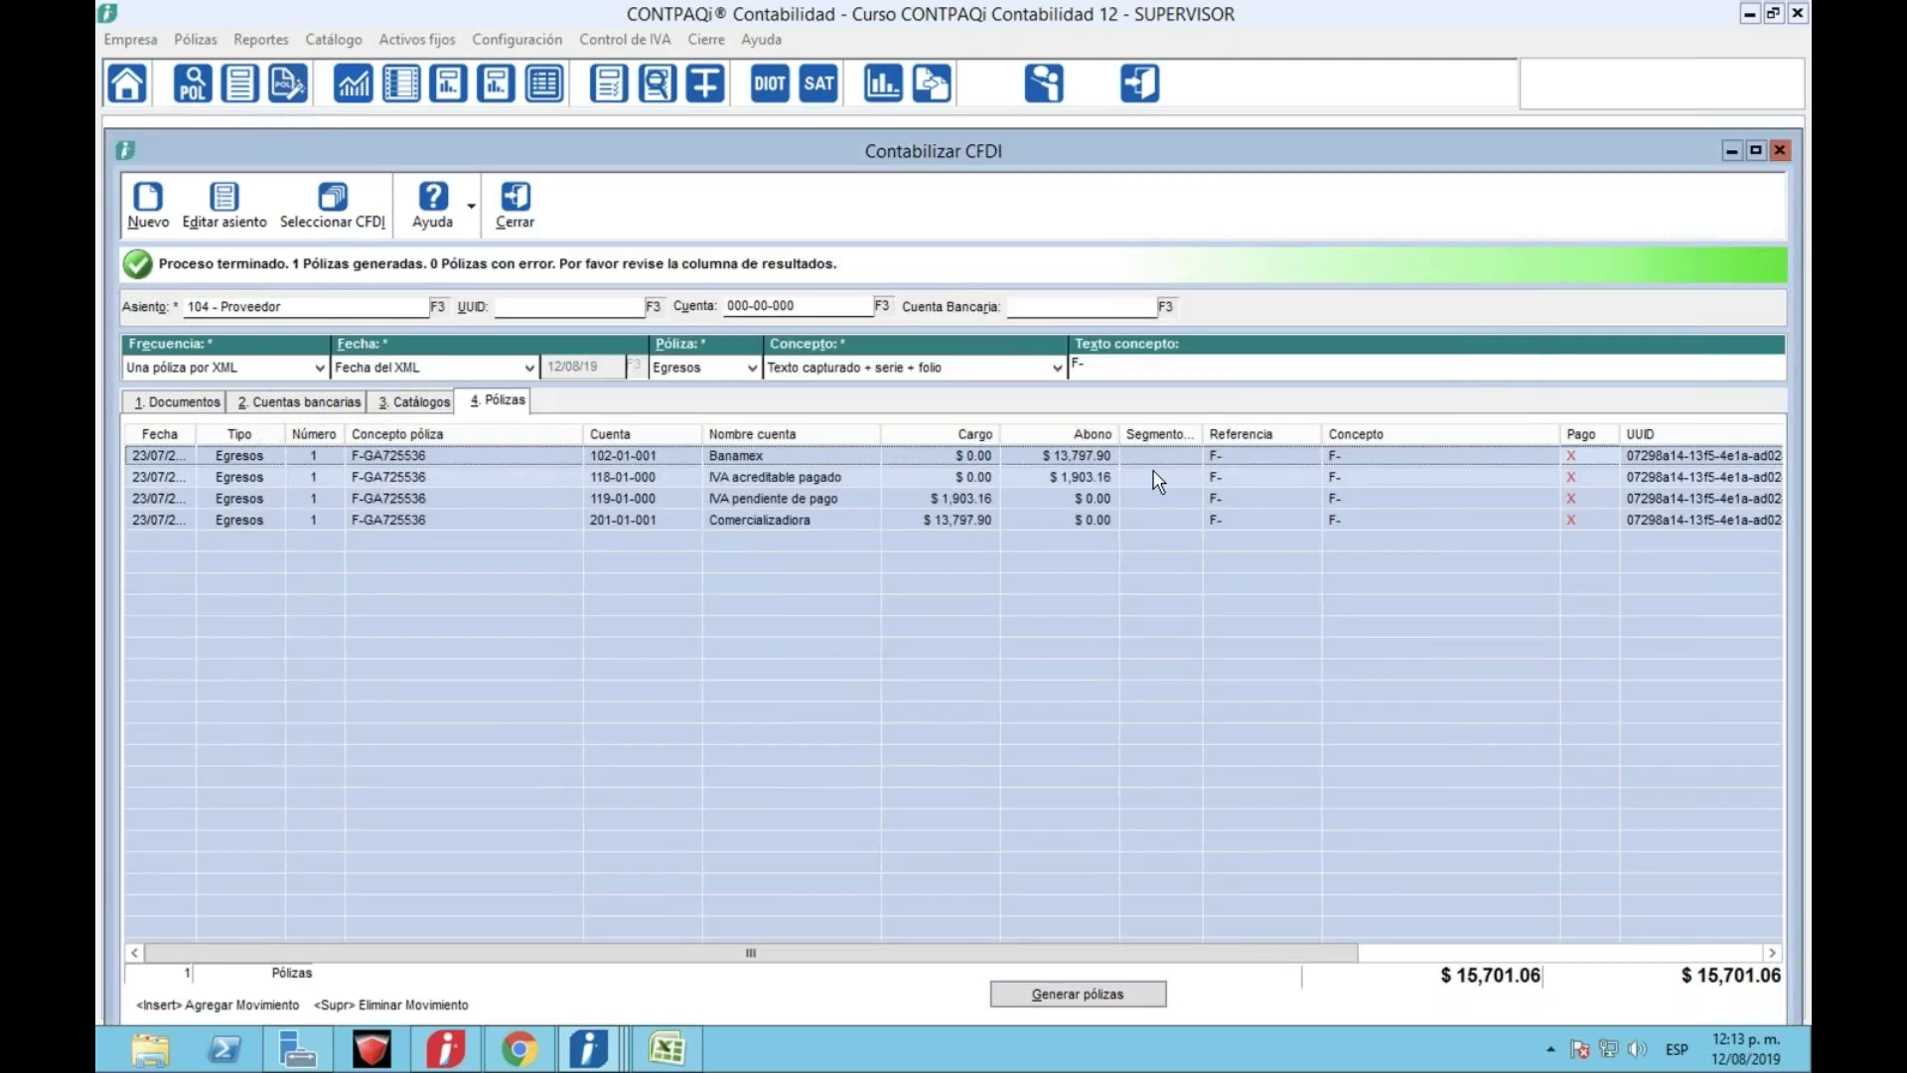
double_click(1124, 478)
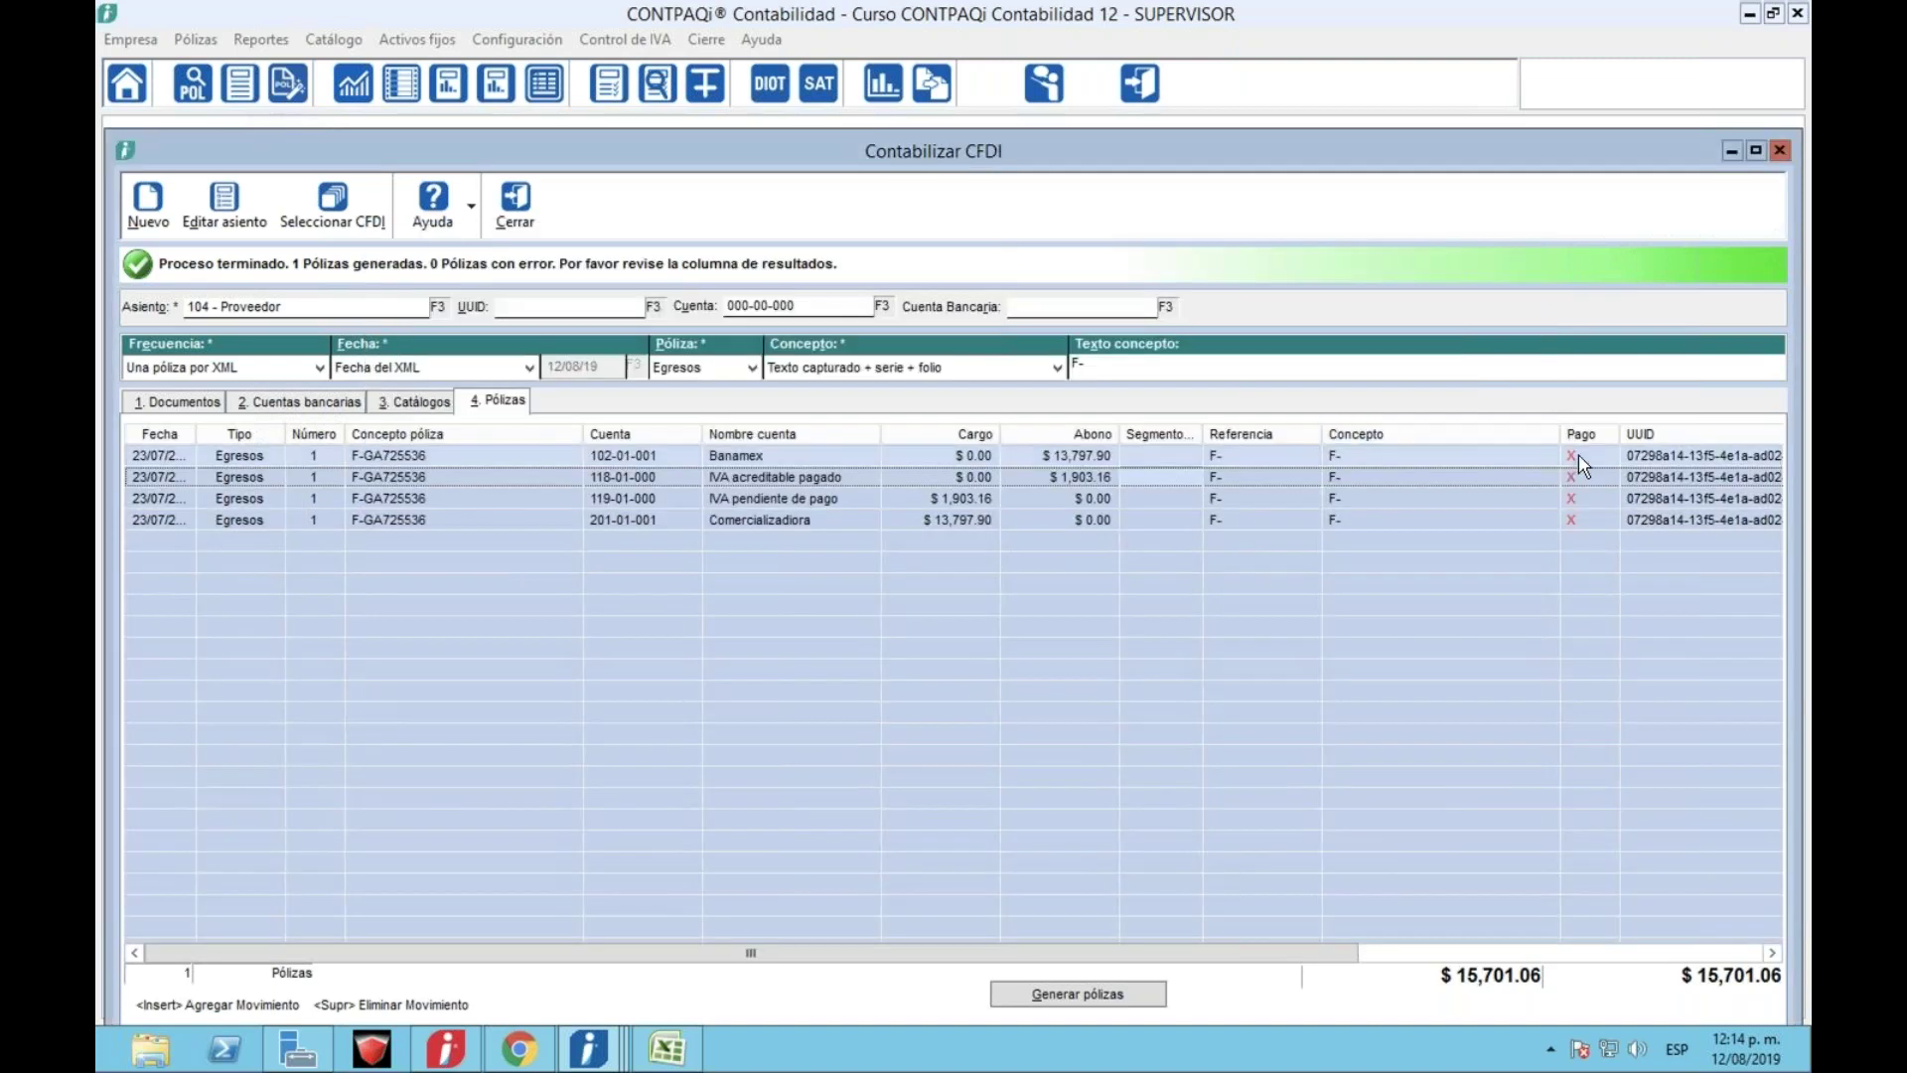
double_click(1579, 465)
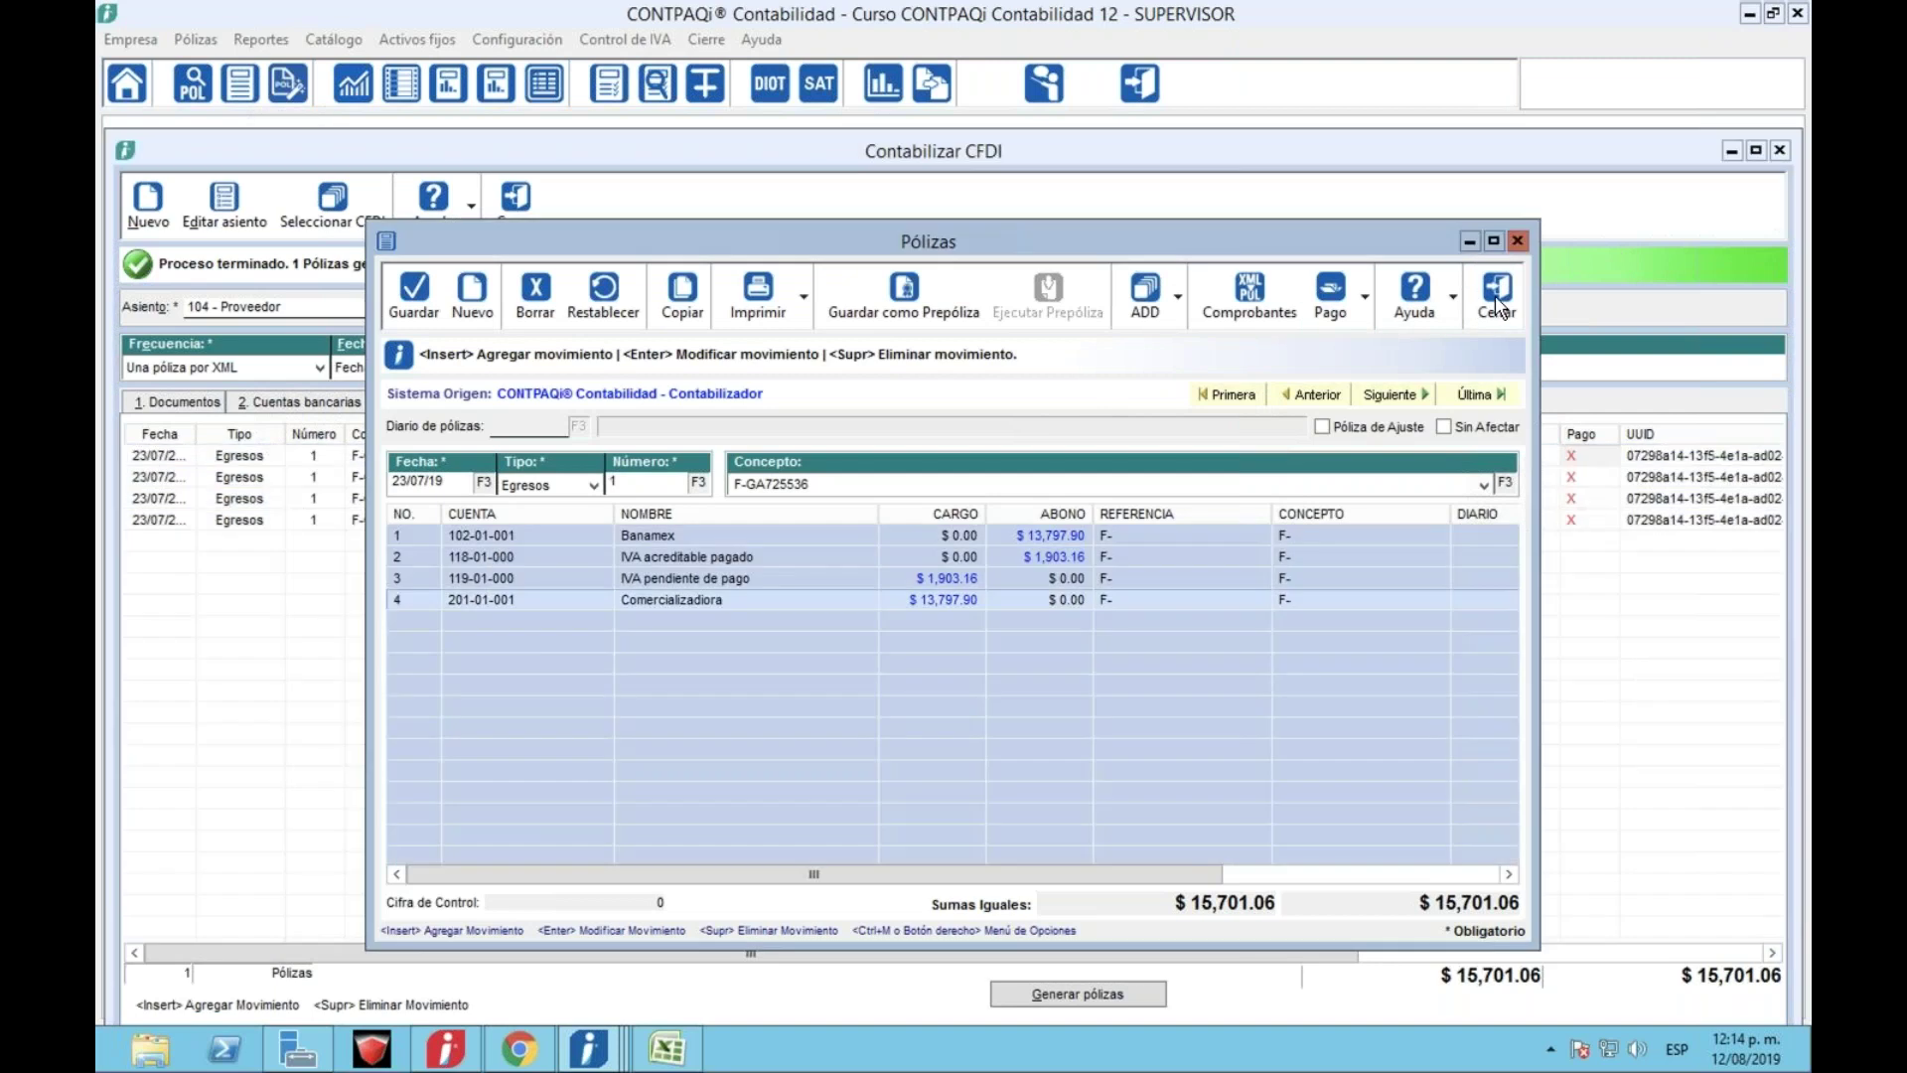
click(1497, 290)
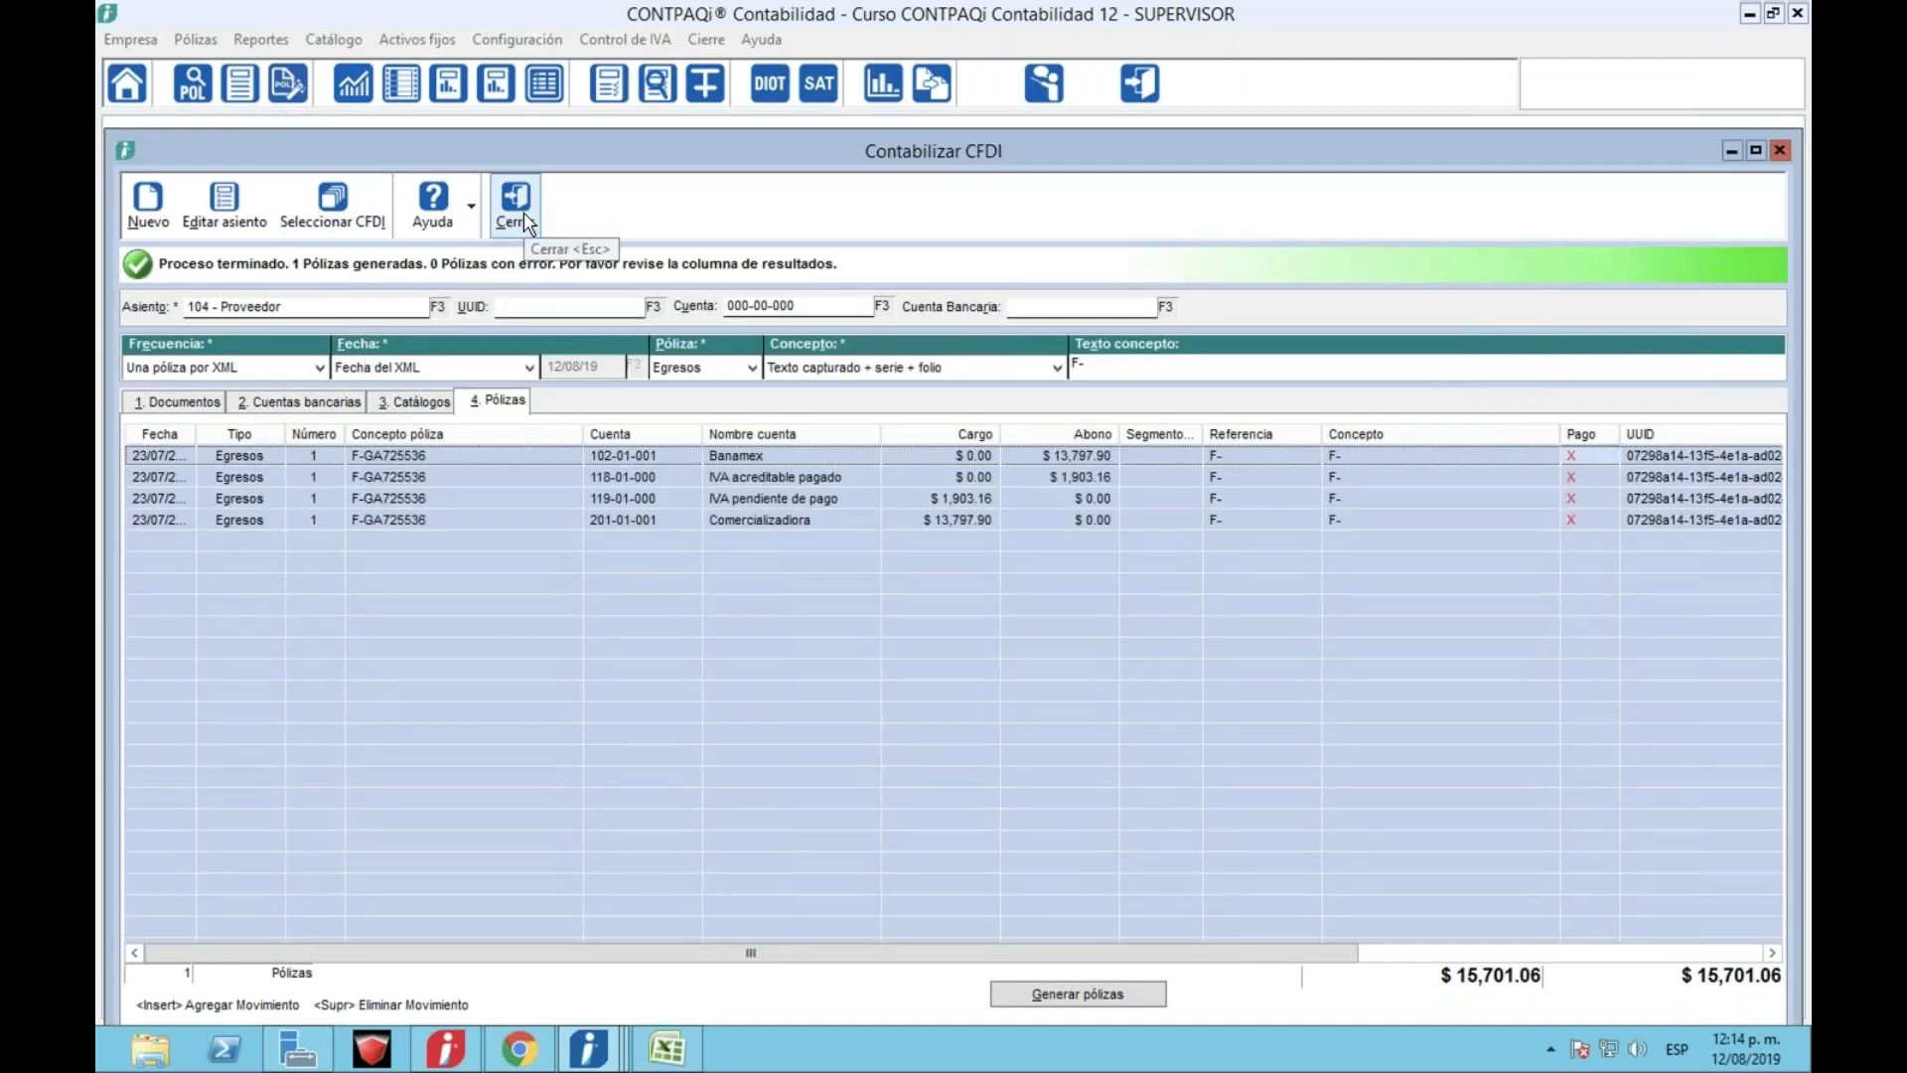
Start a new CFDI accounting run and choose template 10 Pago a proveedores vía REP.
click(139, 216)
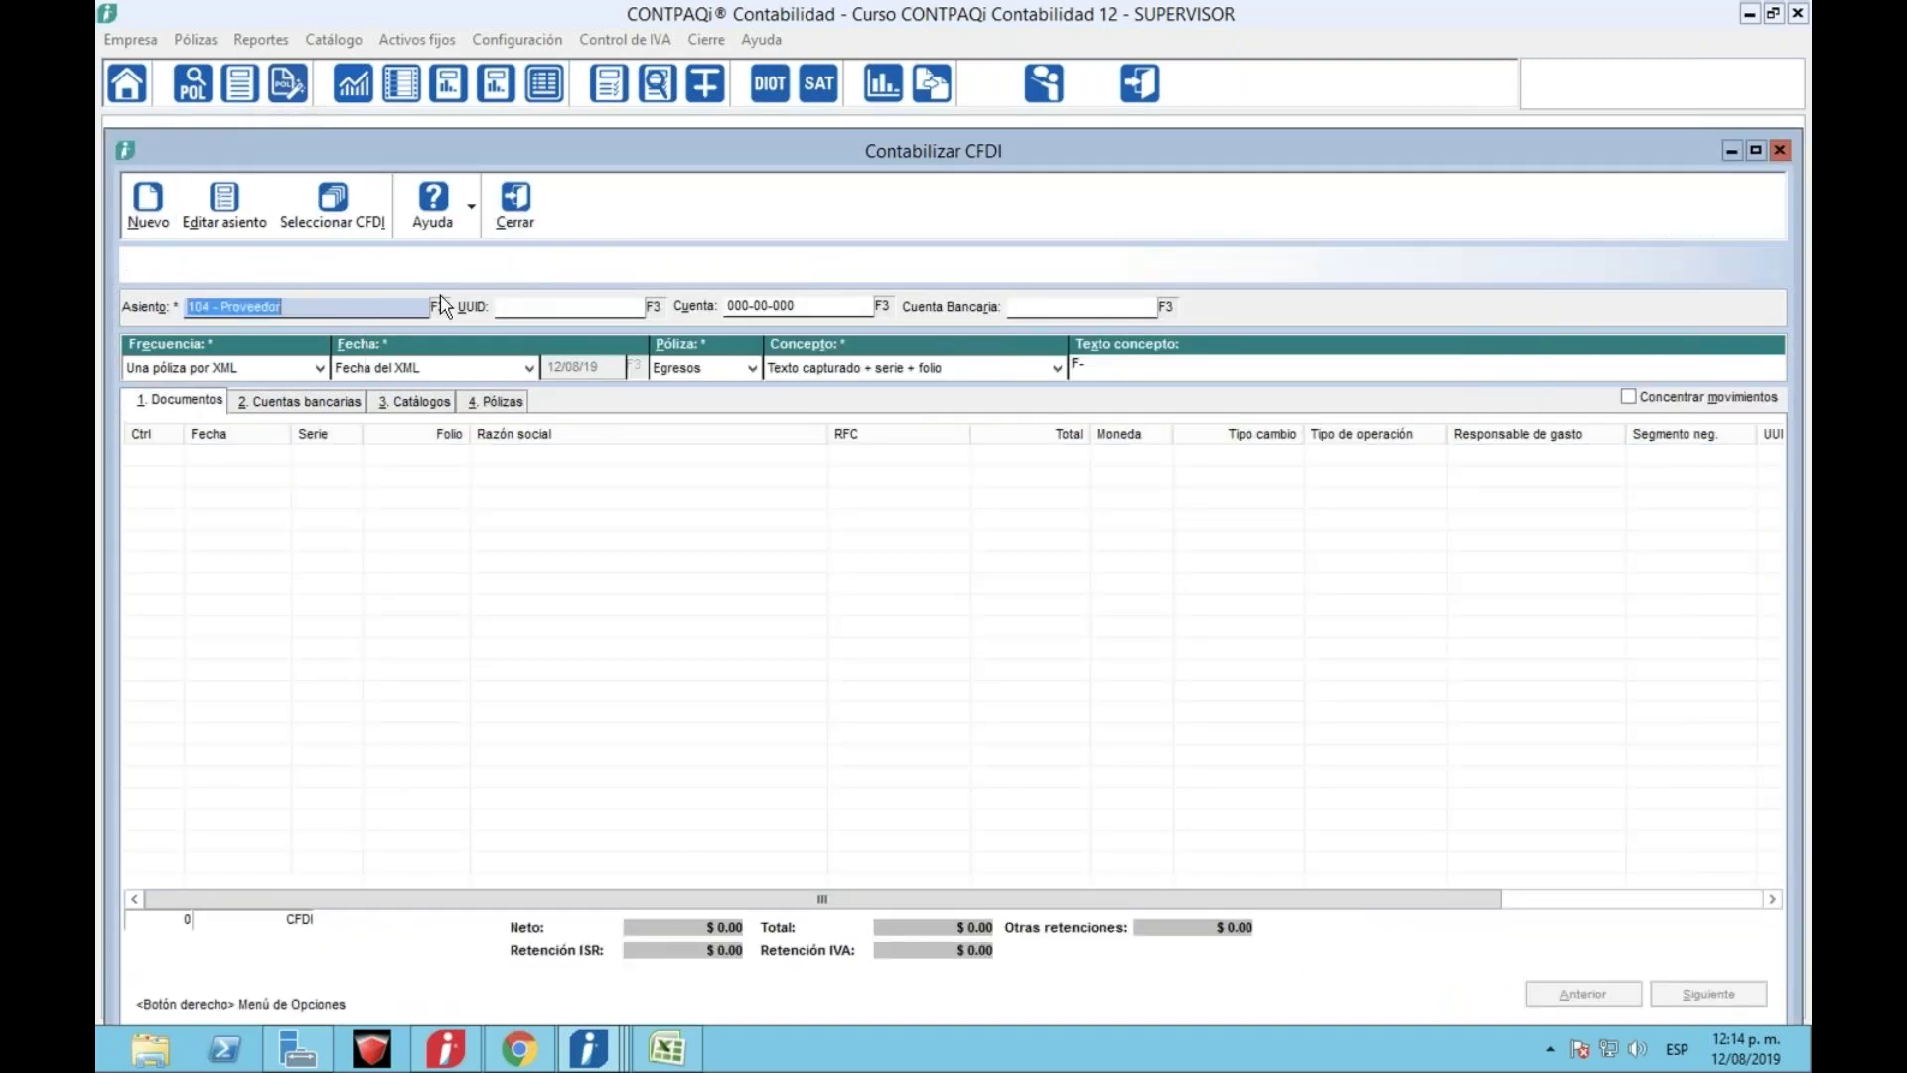
click(438, 307)
drag(721, 402, 719, 485)
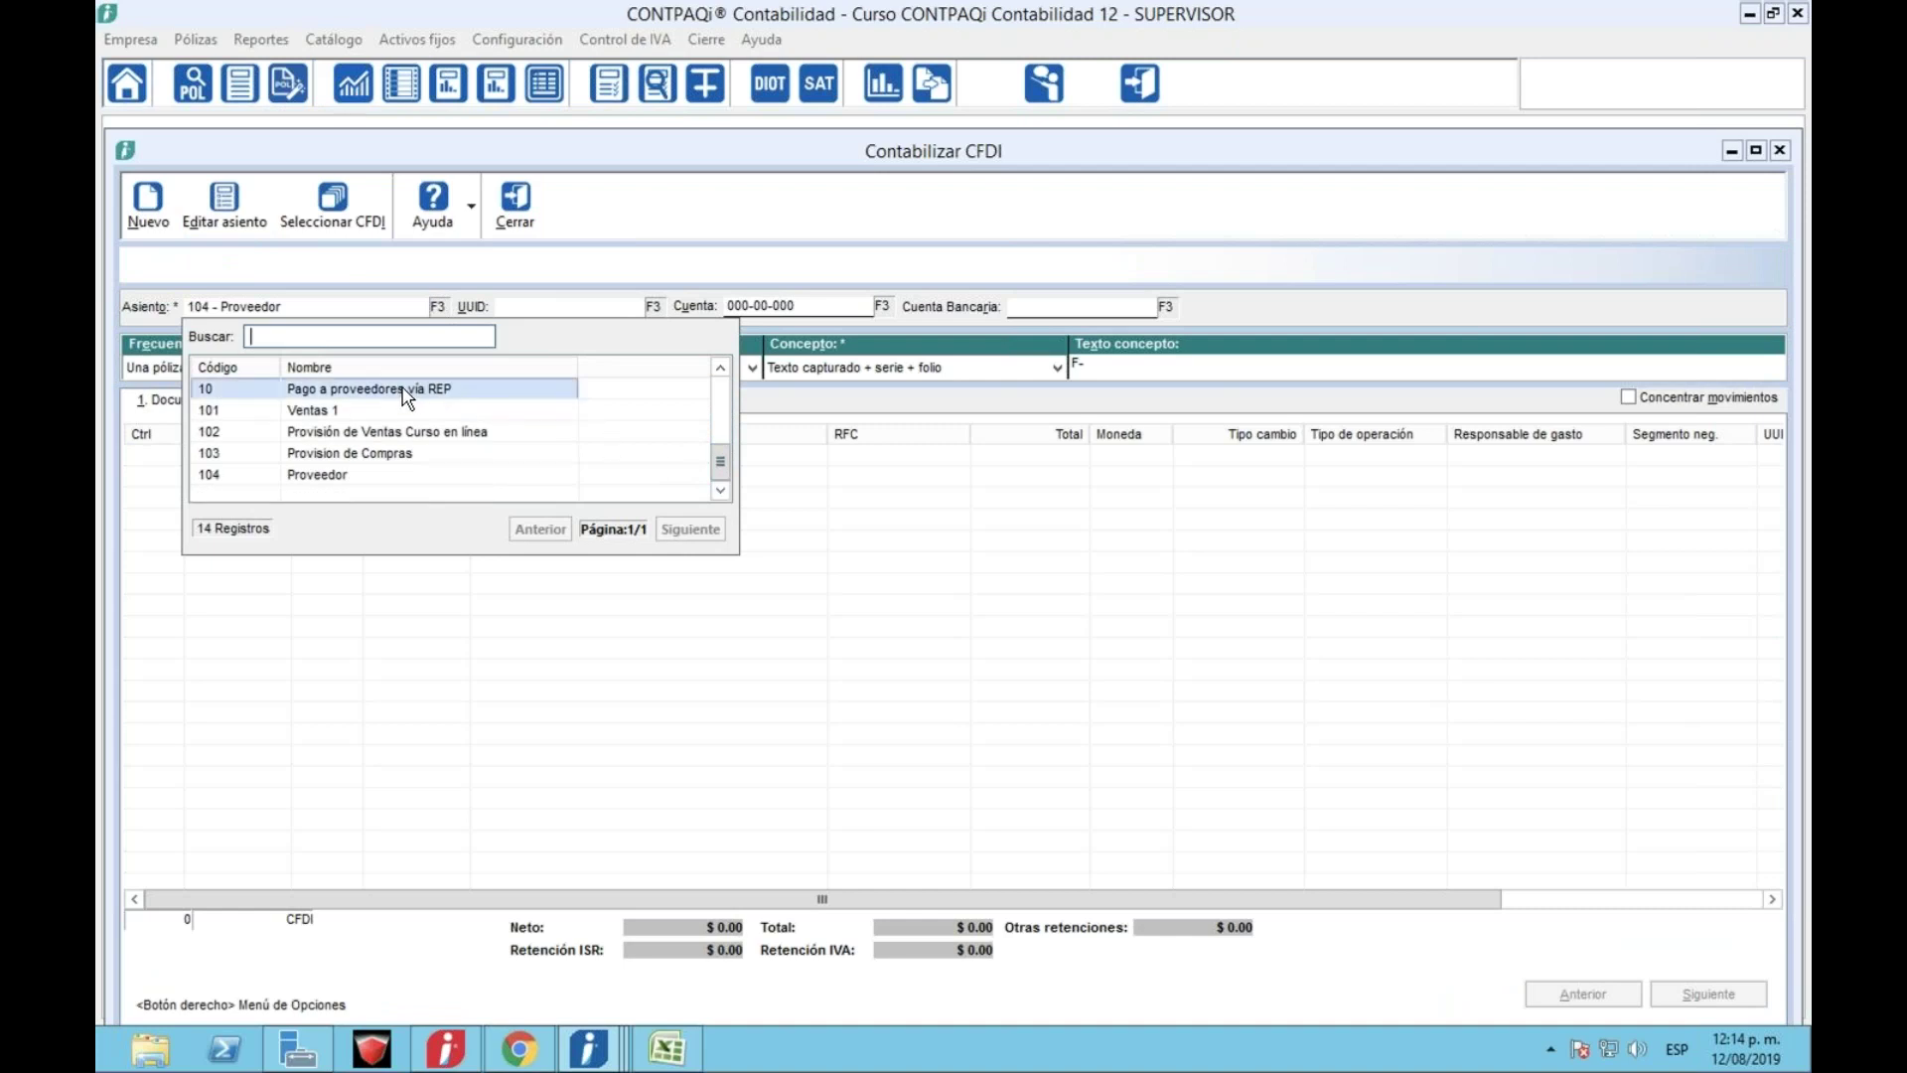
click(721, 368)
double_click(398, 410)
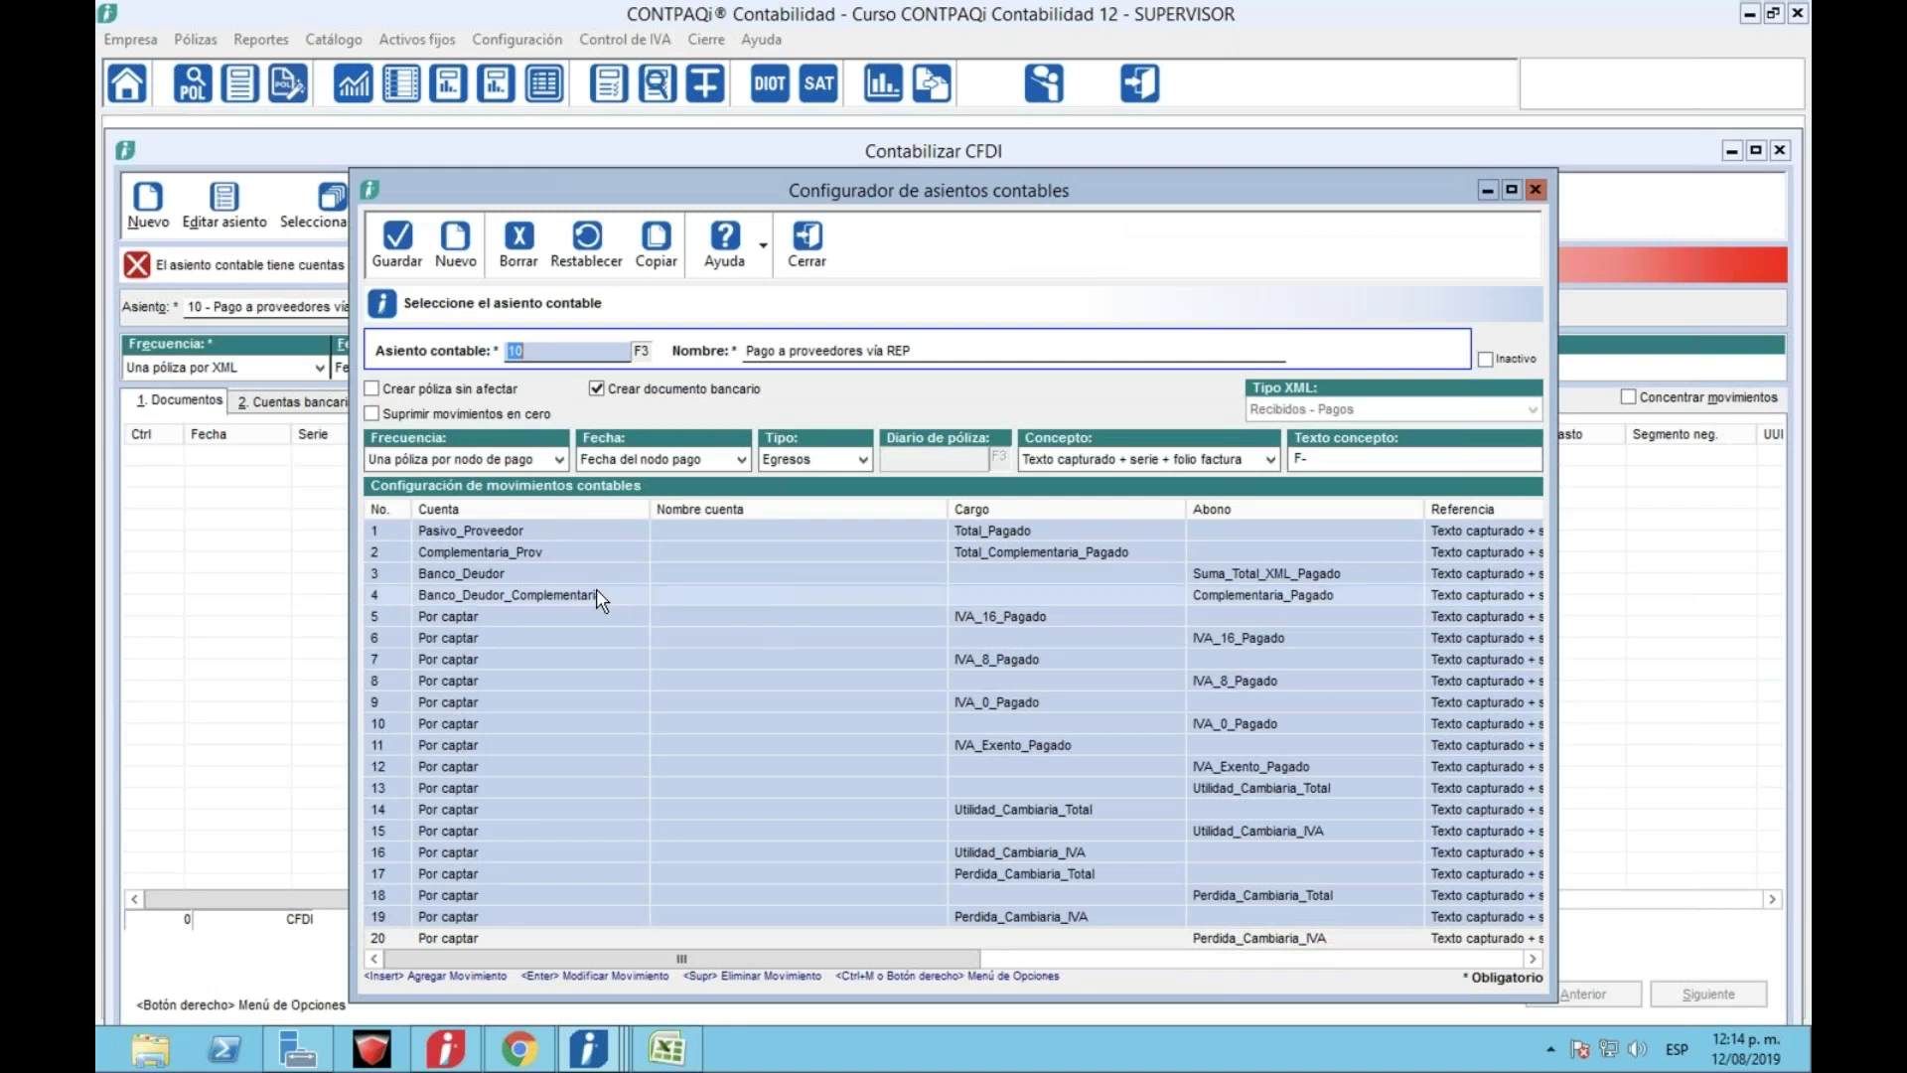
Delete the Banco_Deudor_Complementaria and Complementaria_Prov movements, keeping Banco_Deudor.
double_click(597, 593)
click(641, 377)
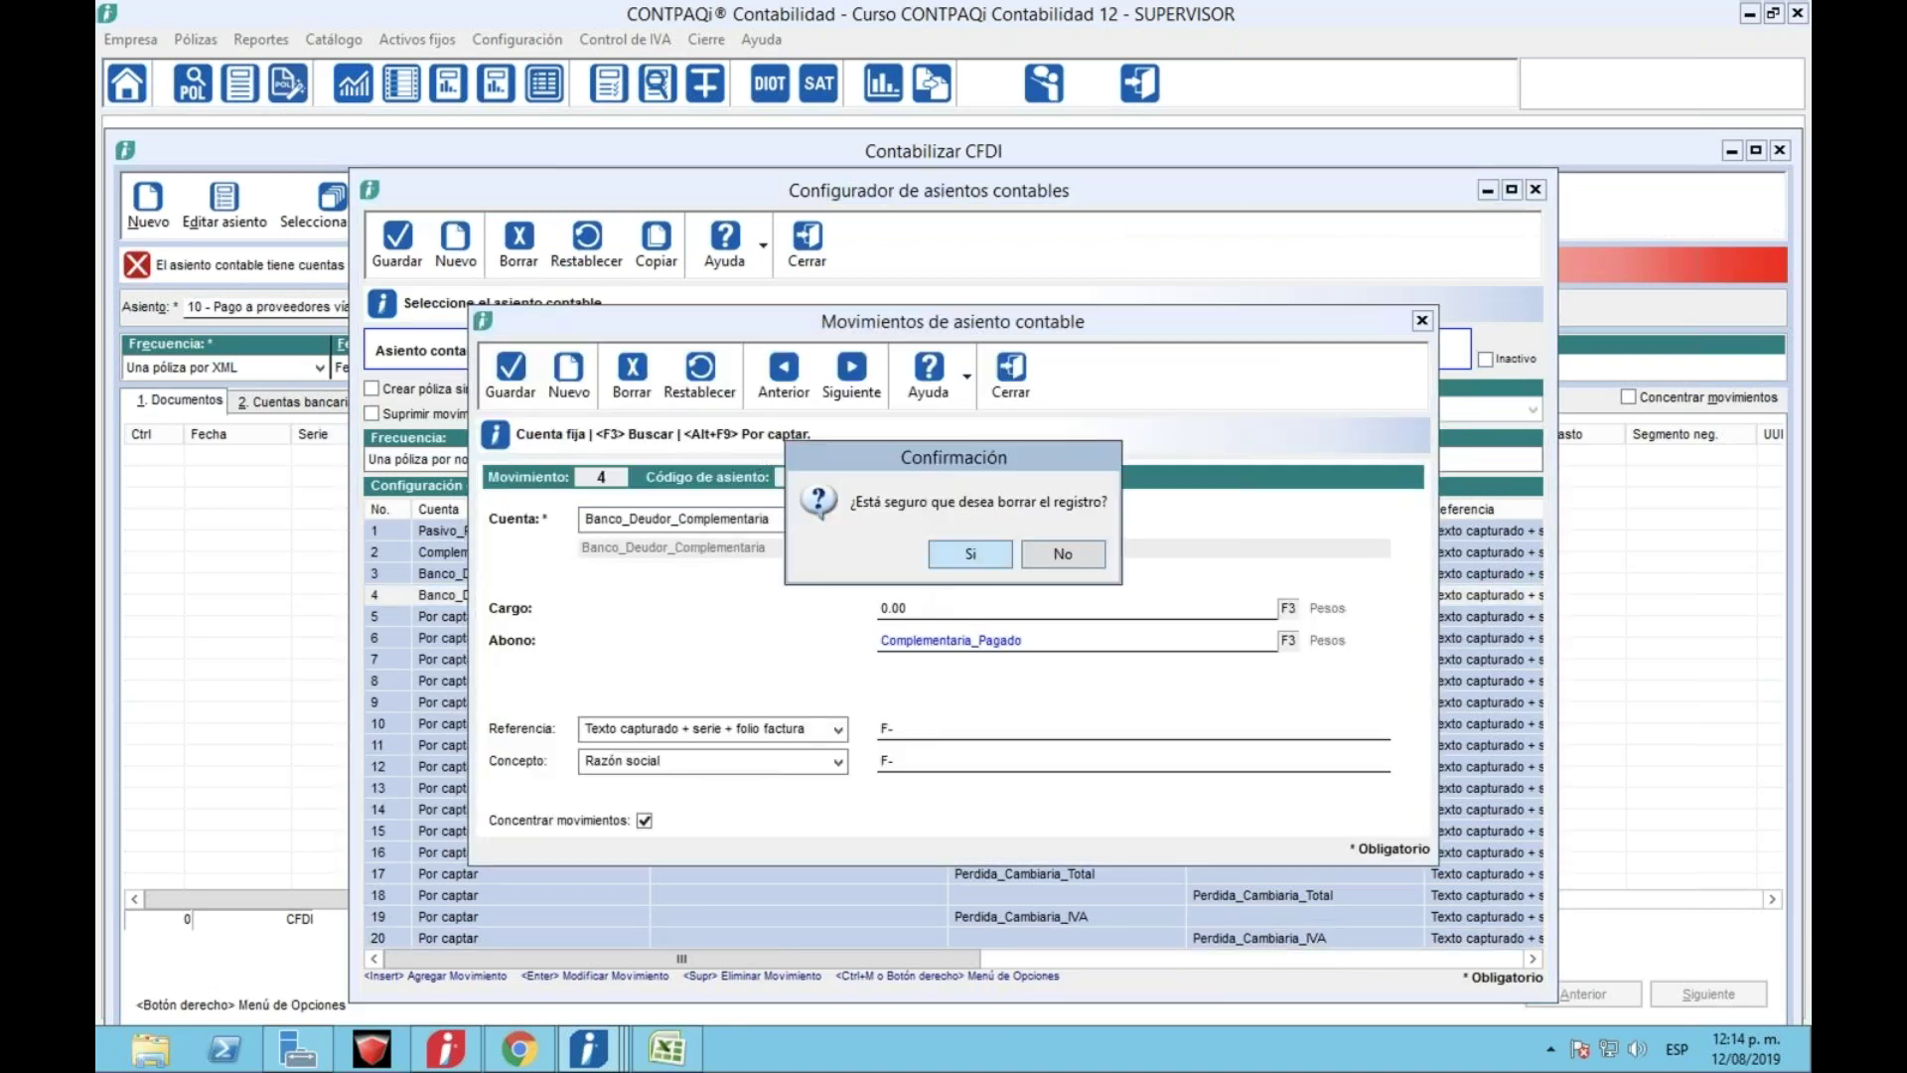
click(968, 555)
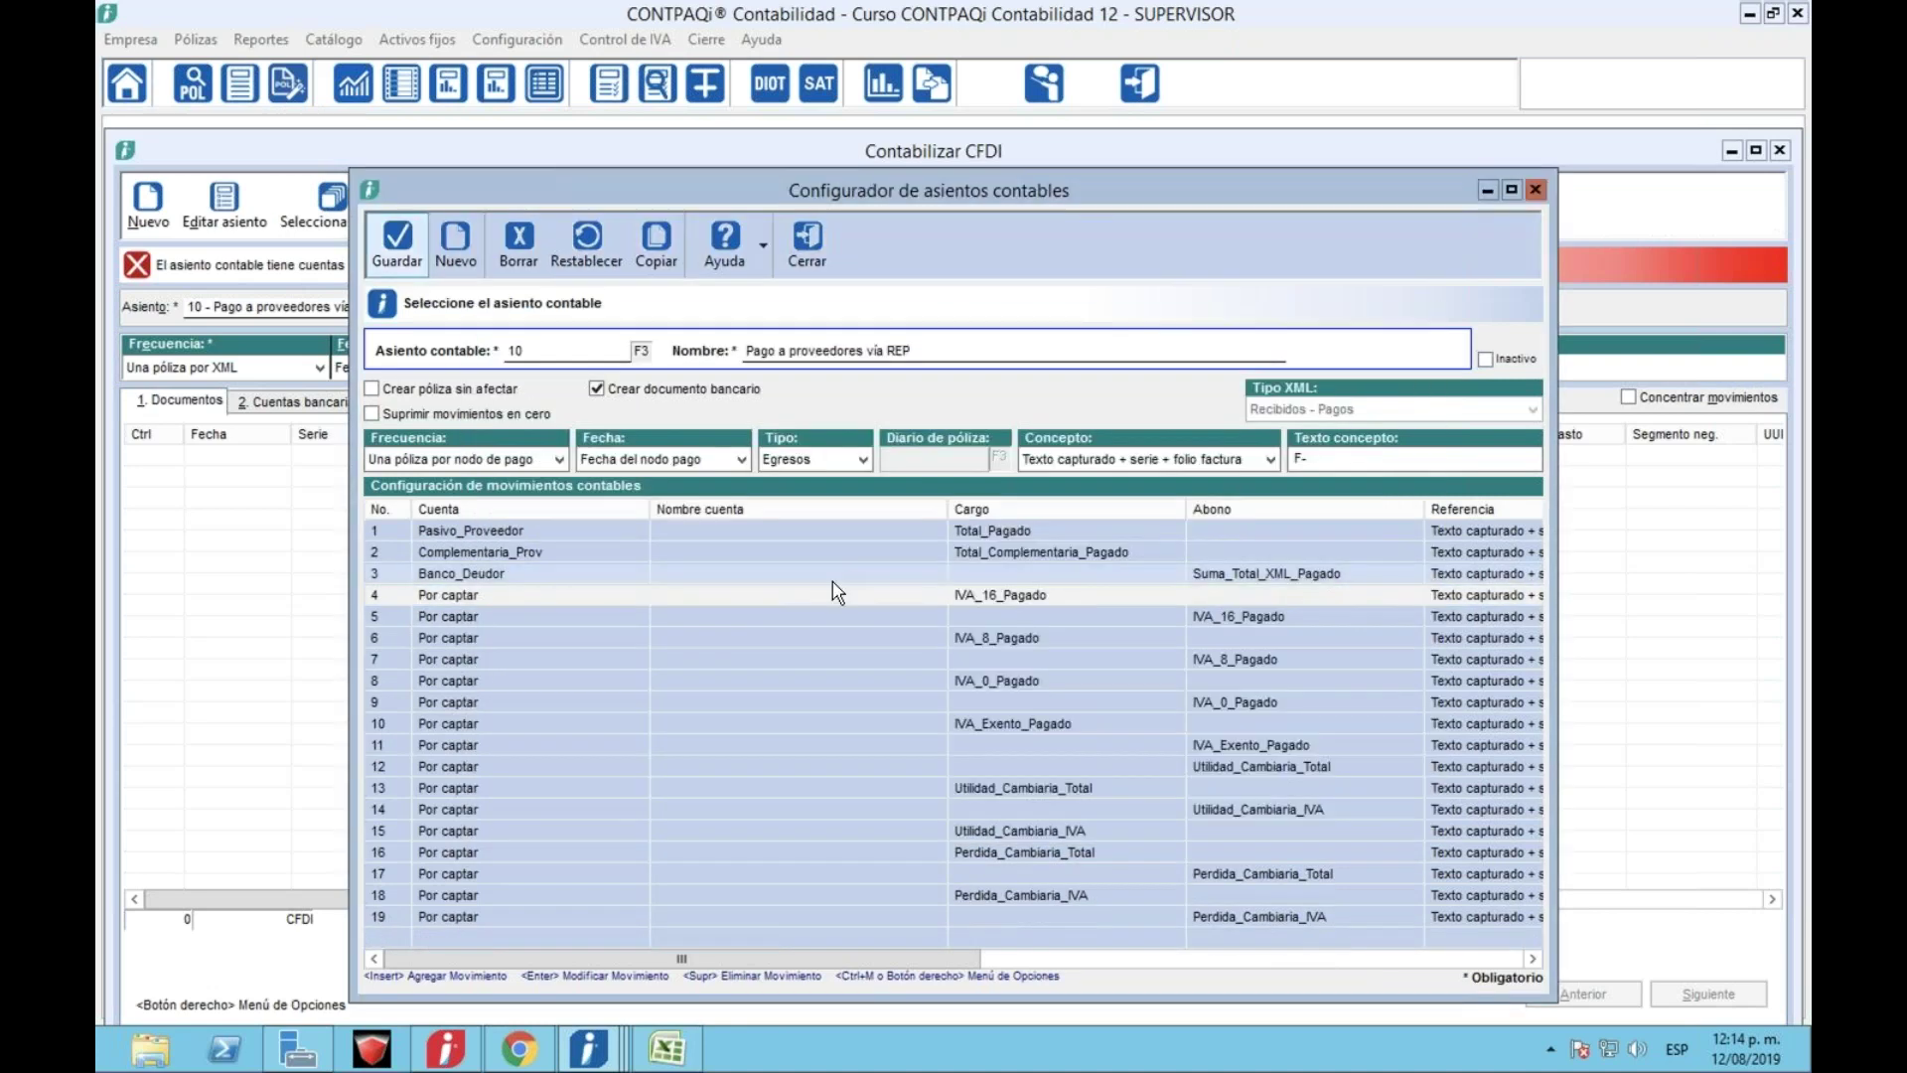
double_click(840, 573)
click(1014, 383)
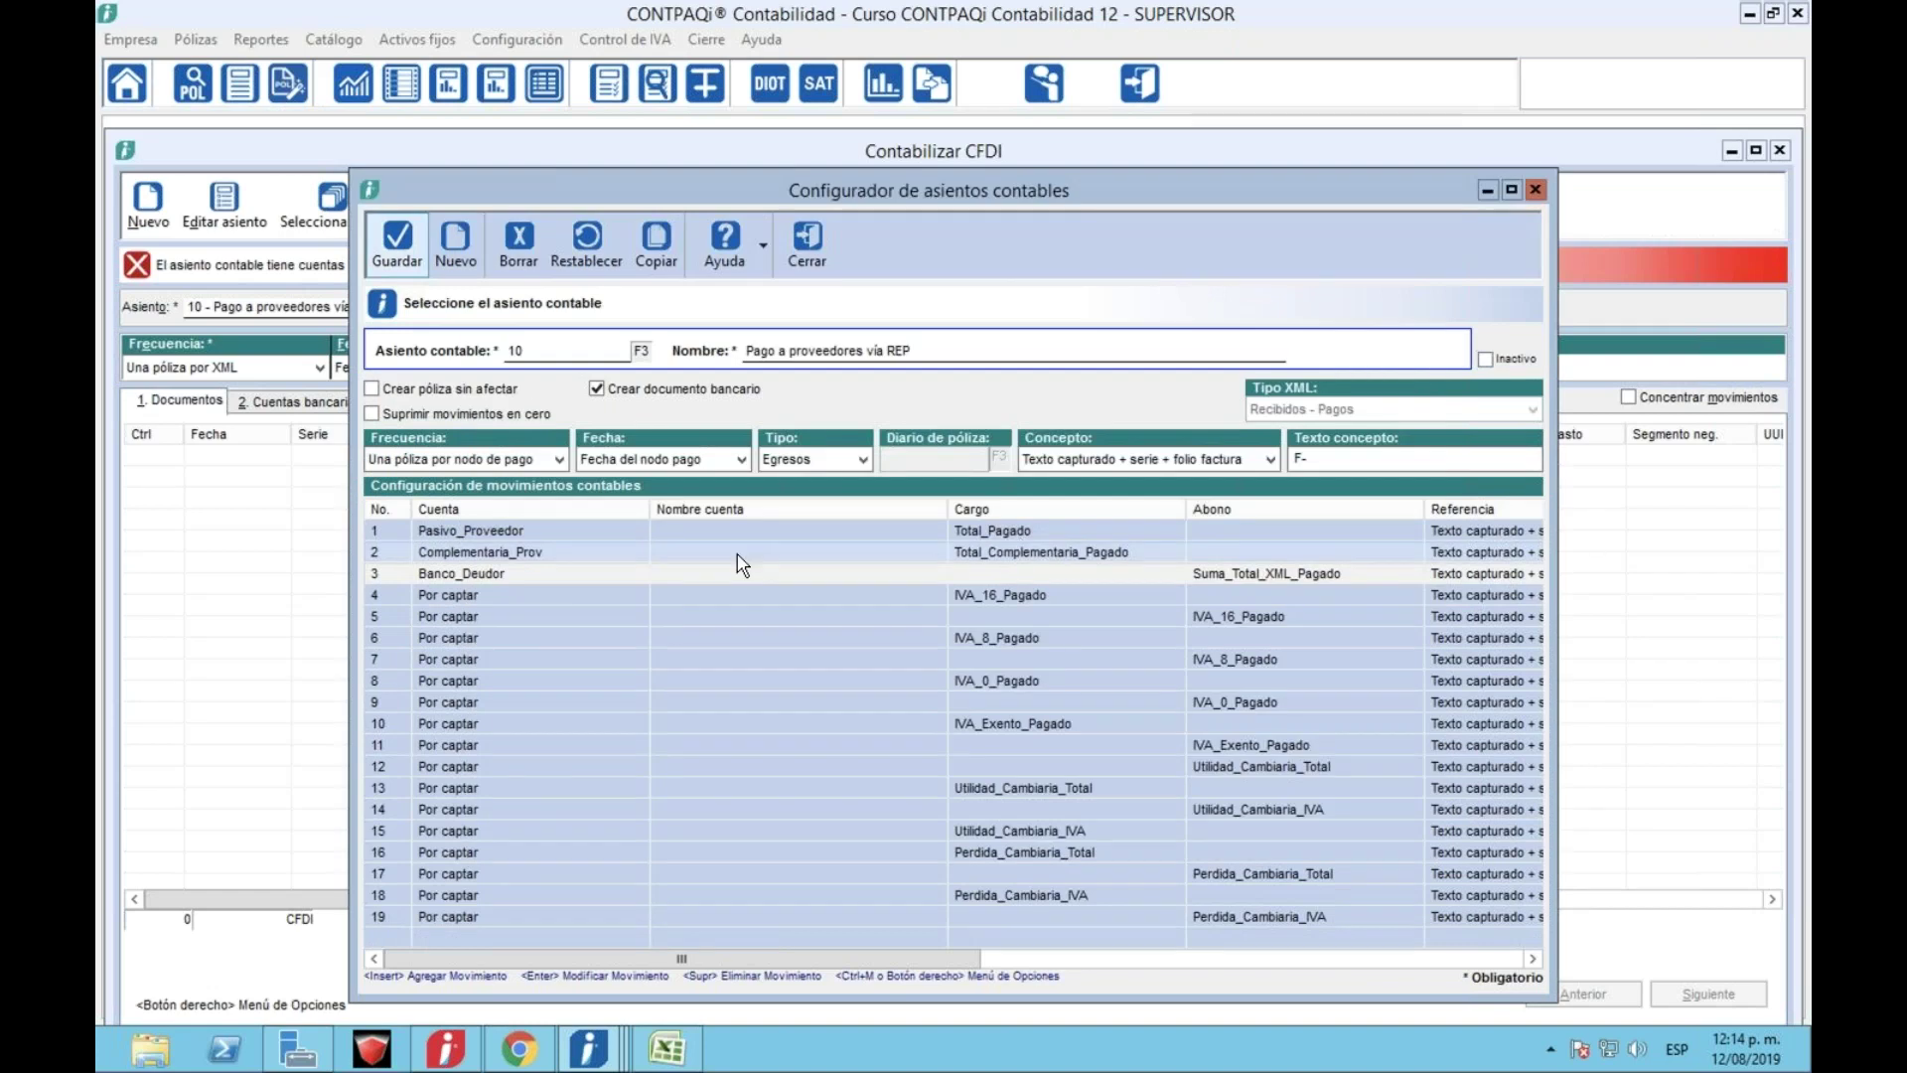
double_click(750, 552)
click(636, 375)
click(971, 557)
Delete the Utilidad_Cambiaria_Total charge and credit, IVA_Exento_Pagado credit and Utilidad_Cambiaria_IVA credit movements.
double_click(1055, 767)
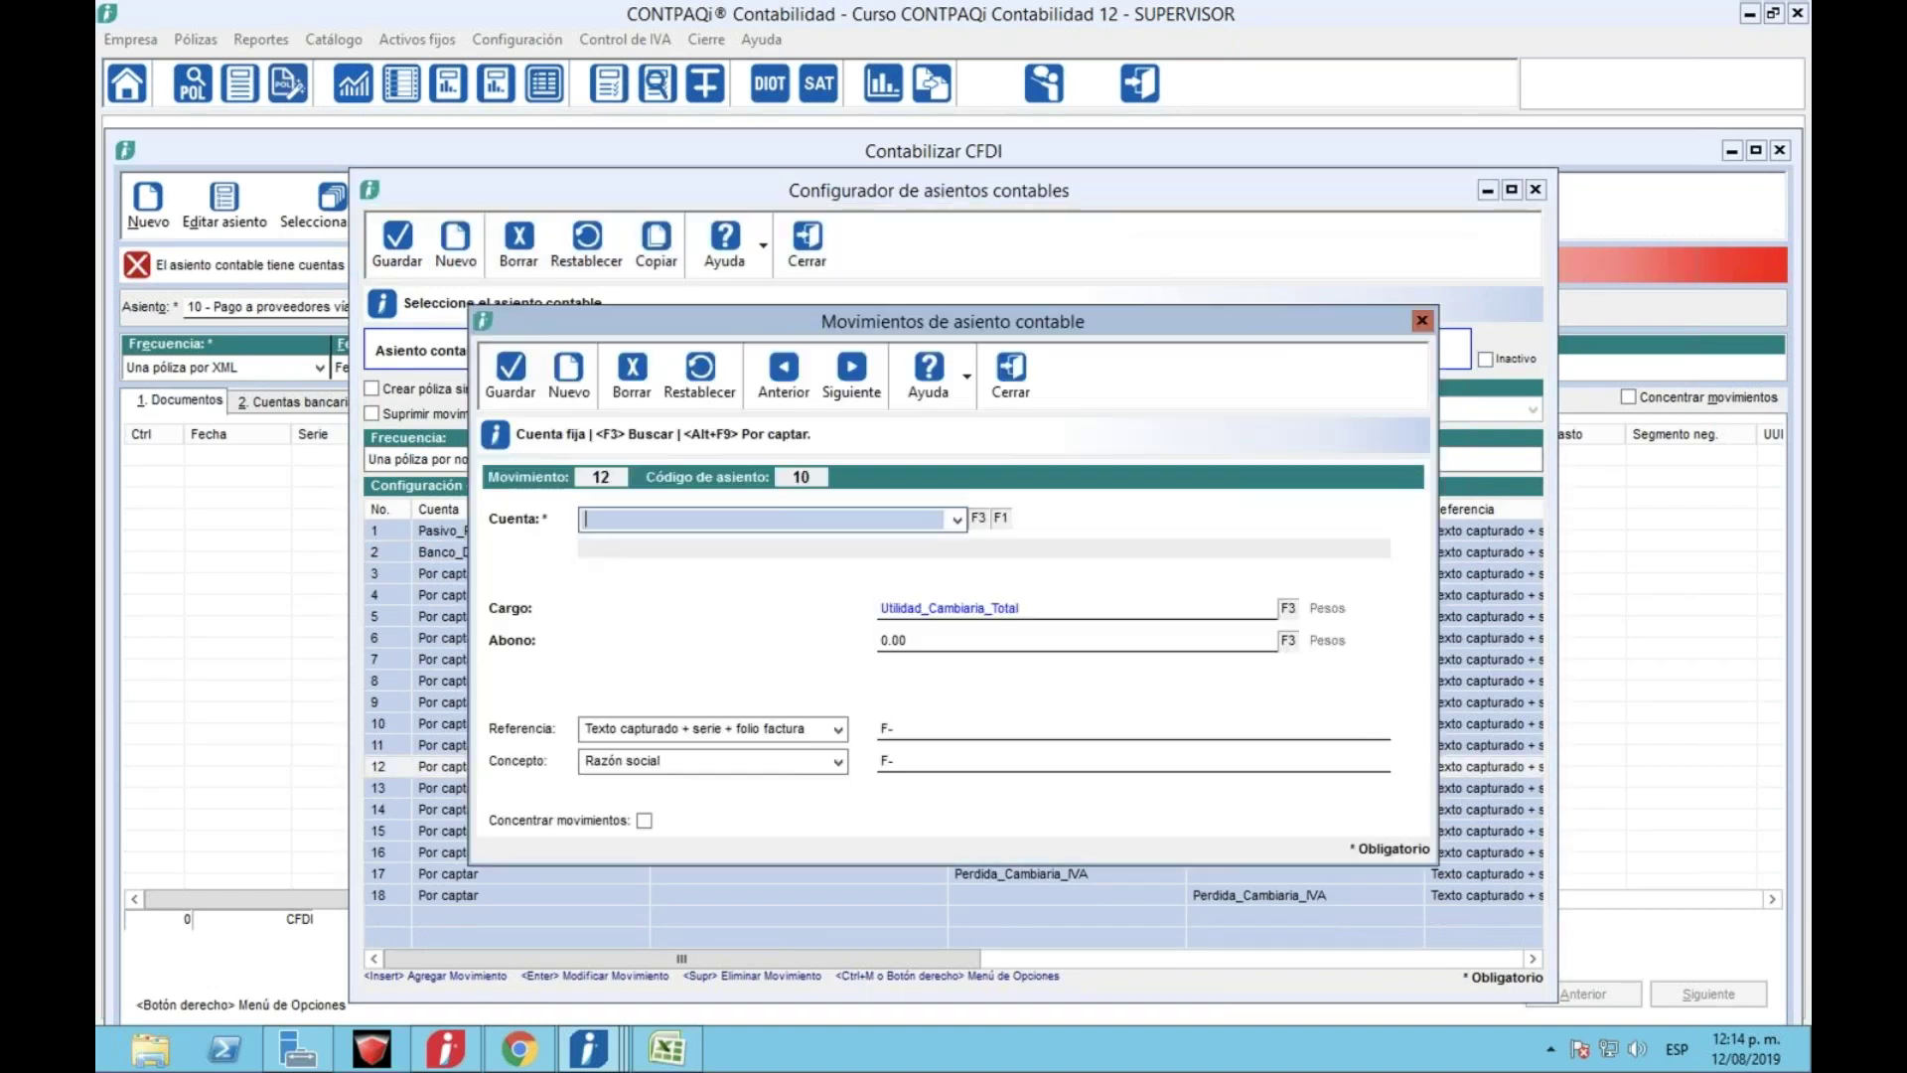
click(633, 376)
click(963, 553)
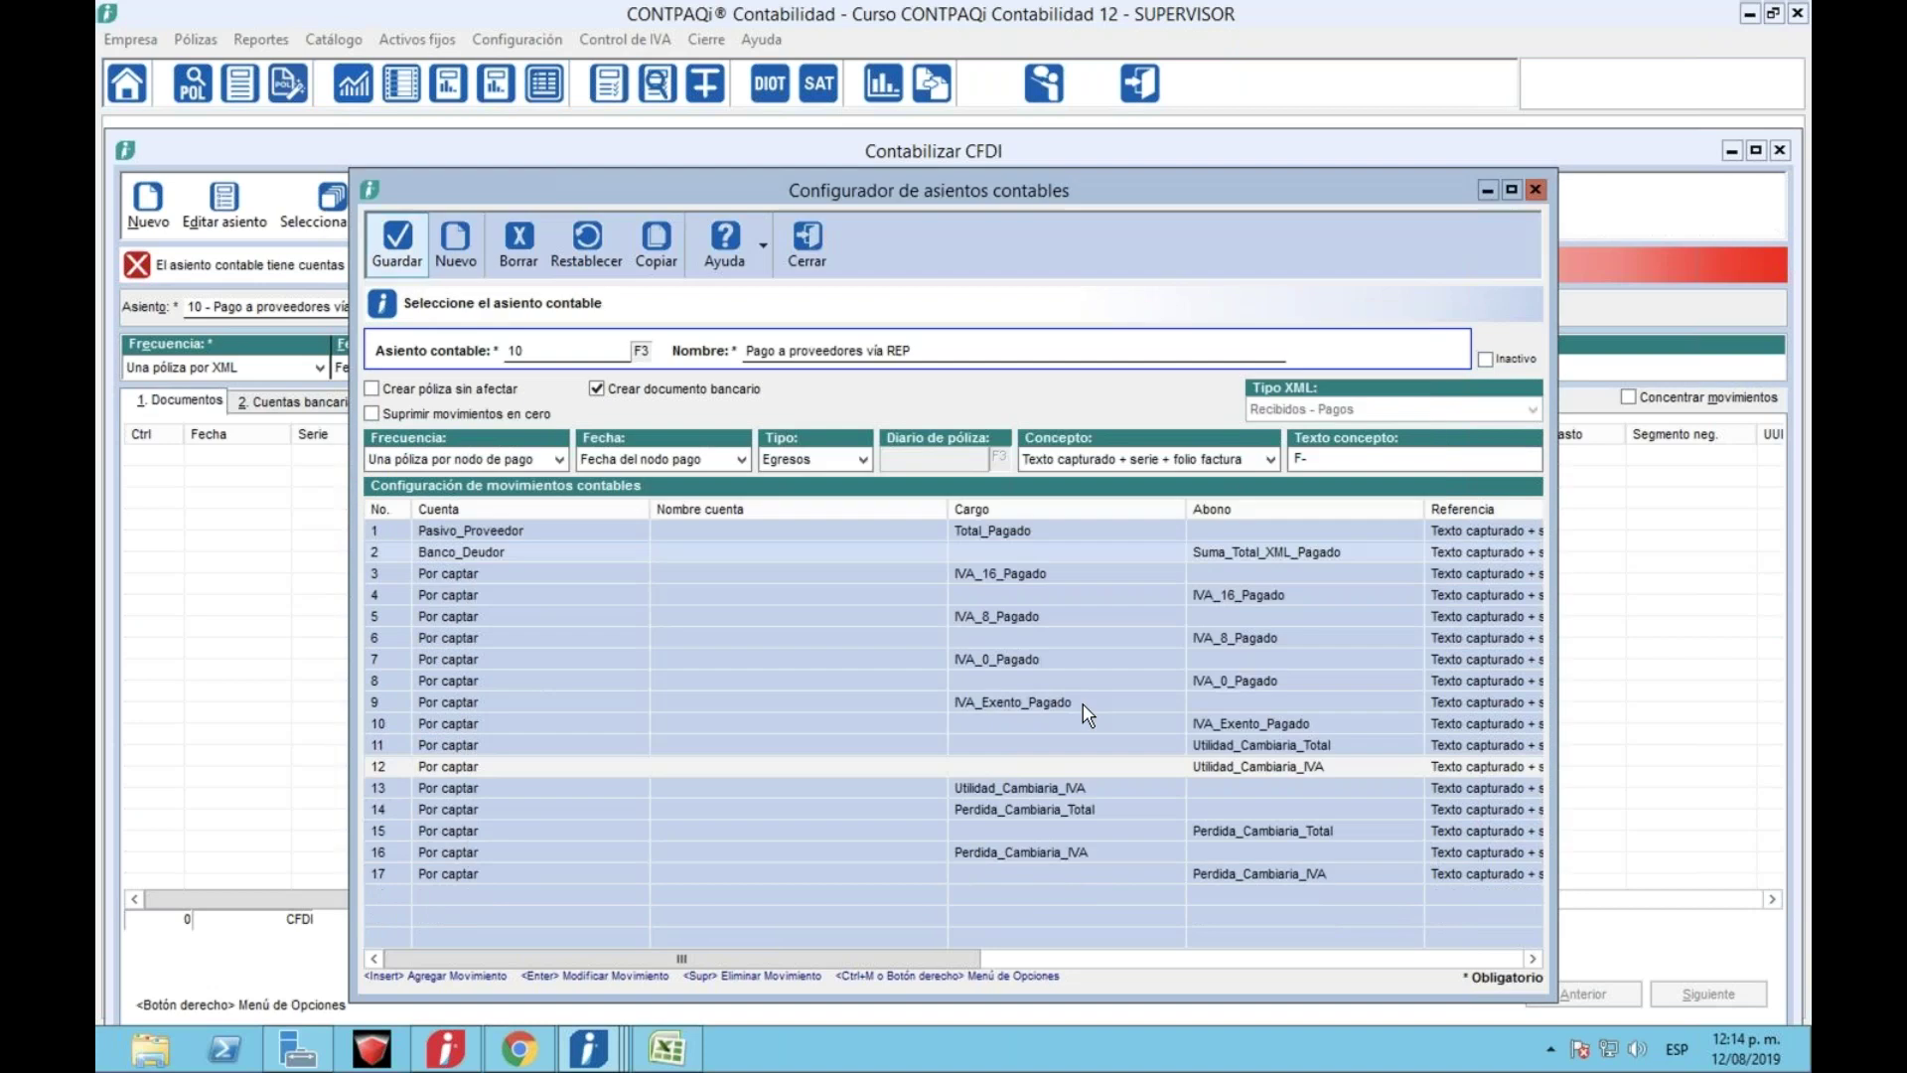
double_click(1109, 728)
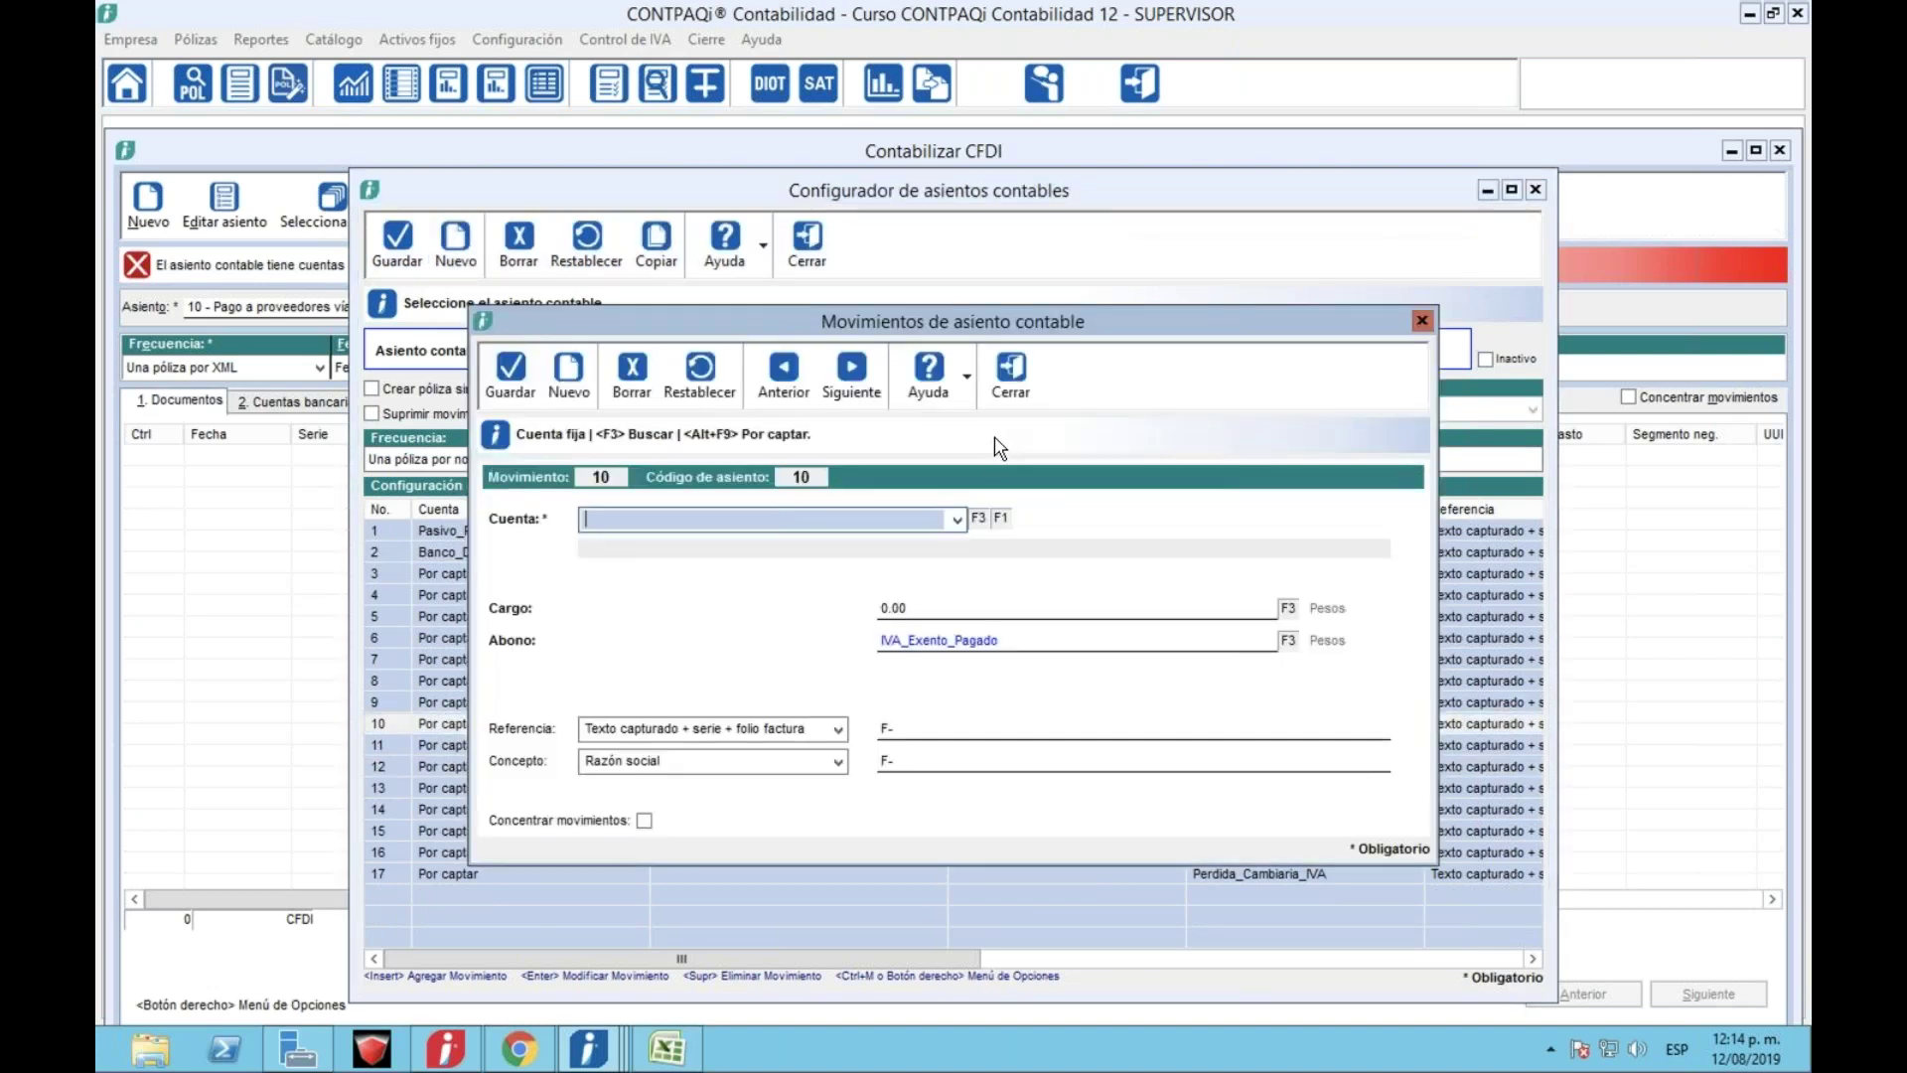
click(633, 376)
key(Return)
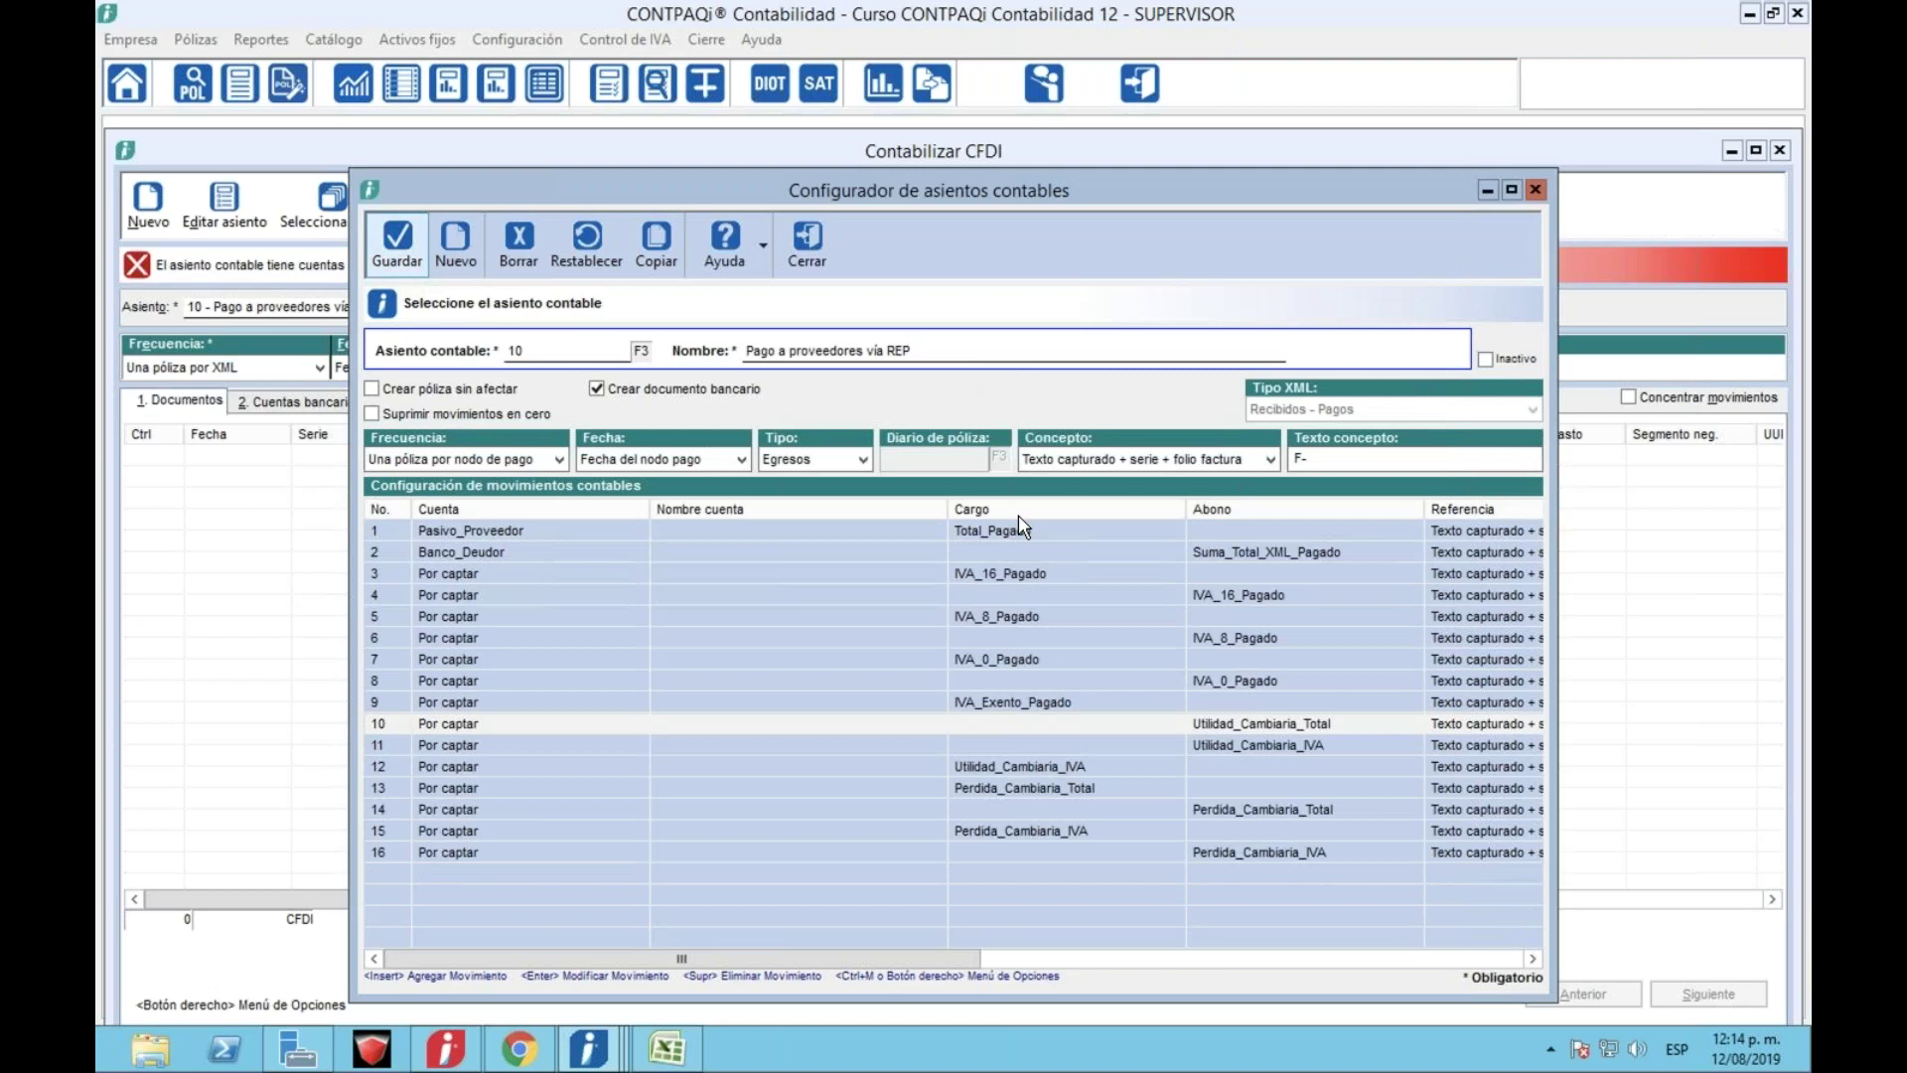
key(Return)
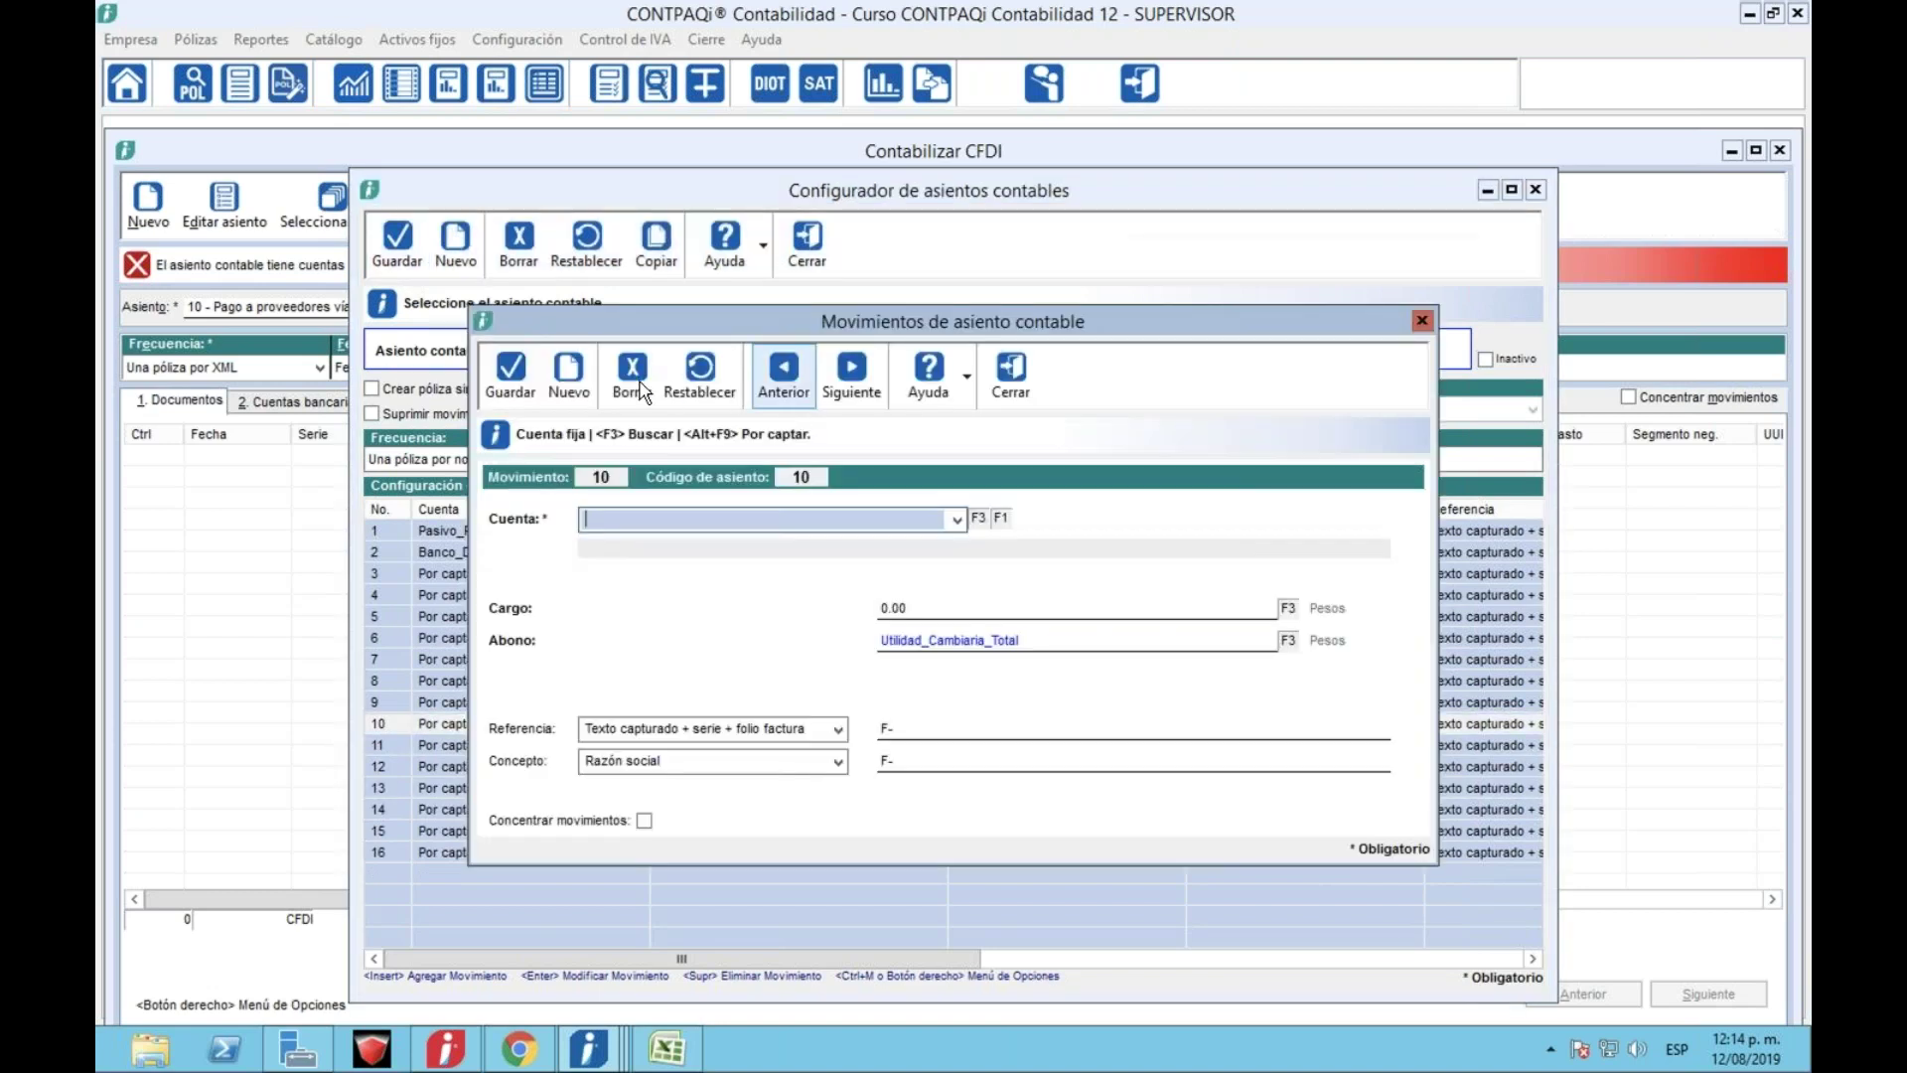
click(633, 376)
key(Return)
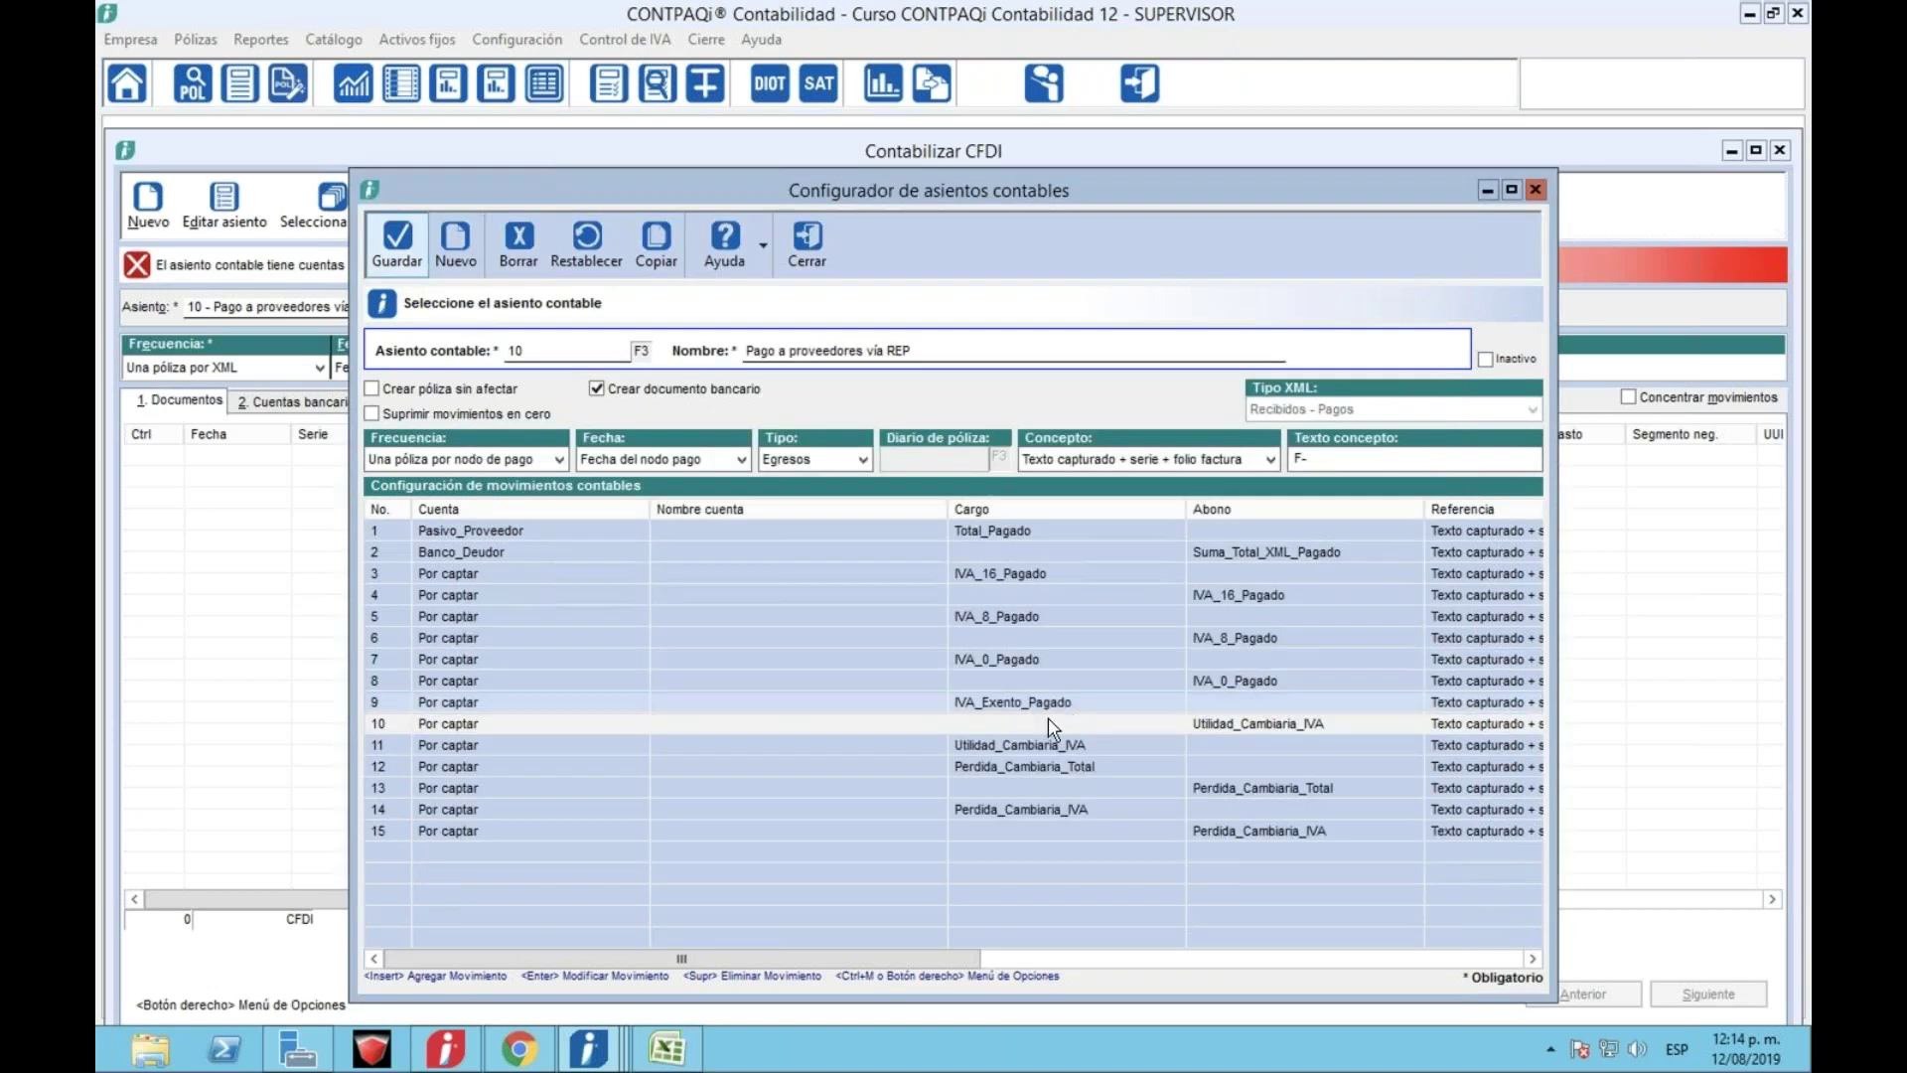
double_click(696, 723)
click(632, 375)
key(Return)
Delete the IVA_0_Pagado credit, Utilidad_Cambiaria_IVA charge and Perdida_Cambiaria_Total charge movements.
double_click(1124, 682)
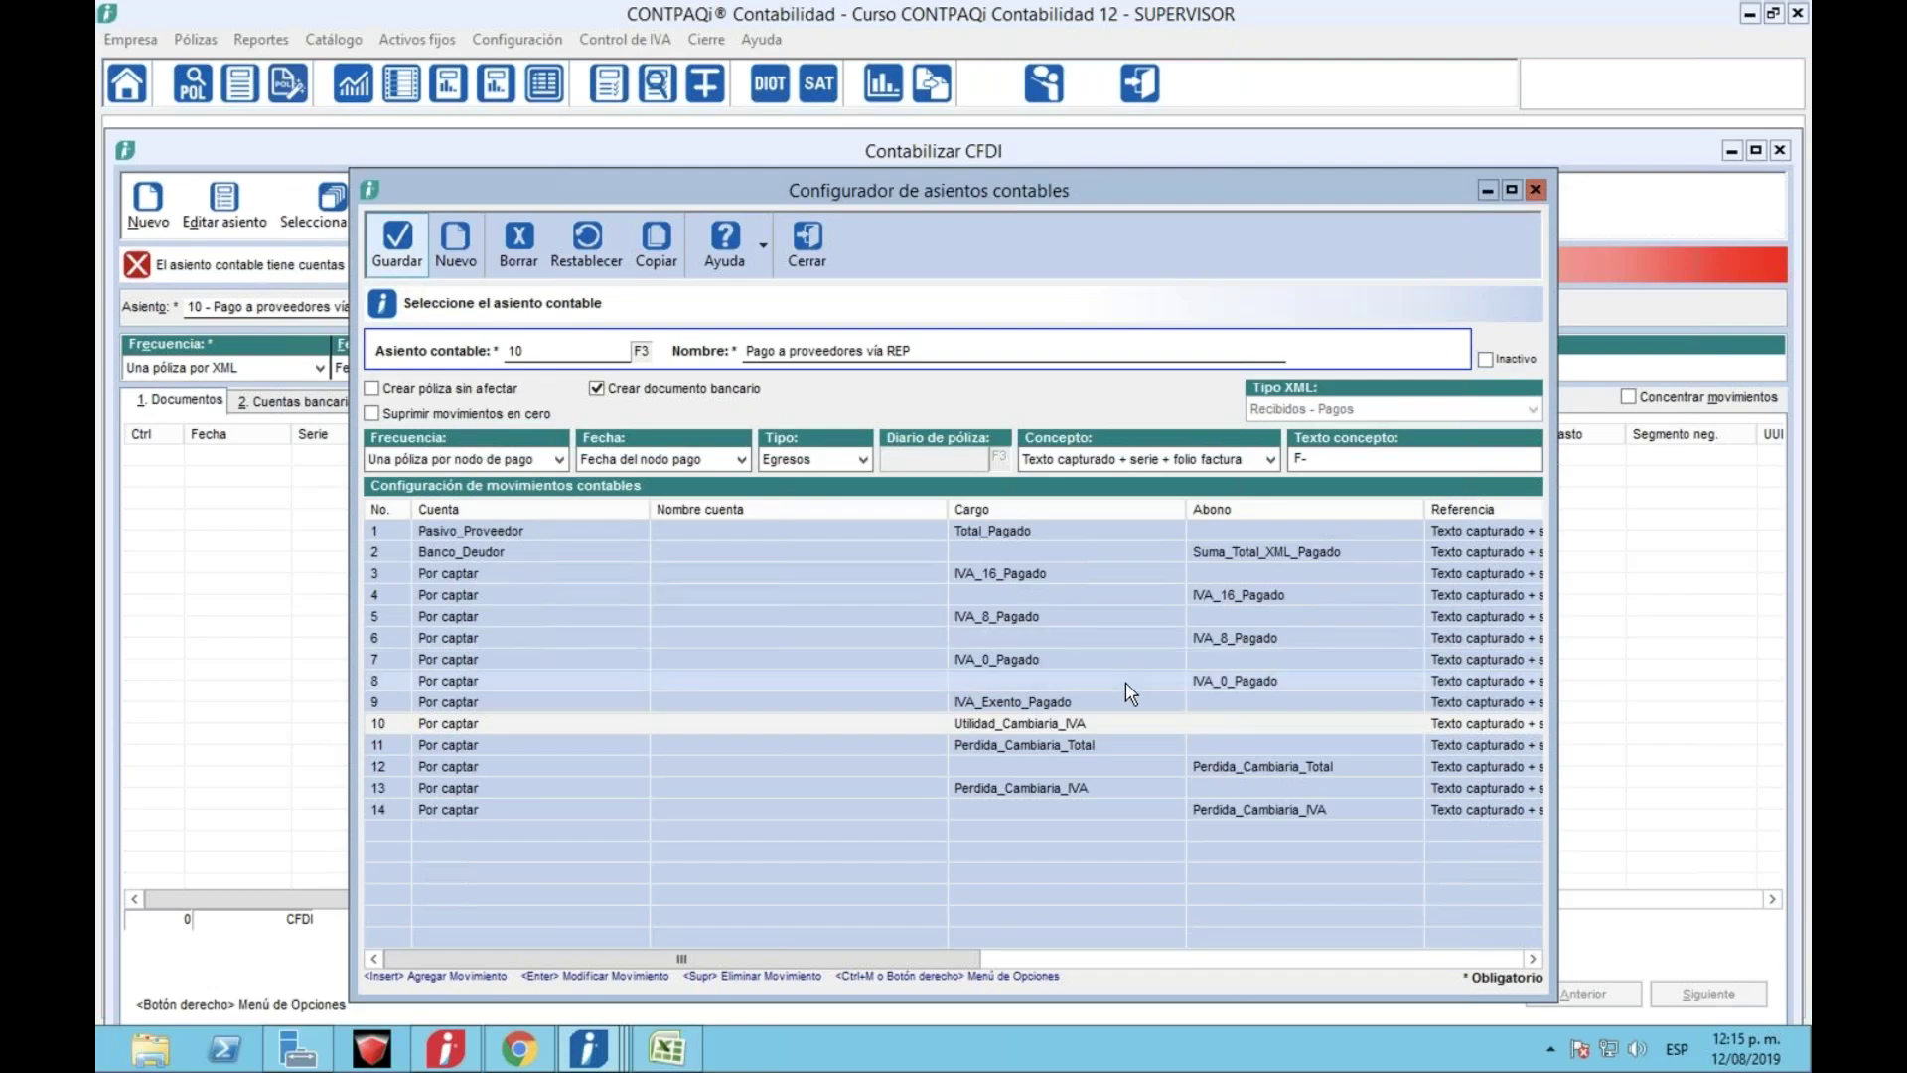
key(Delete)
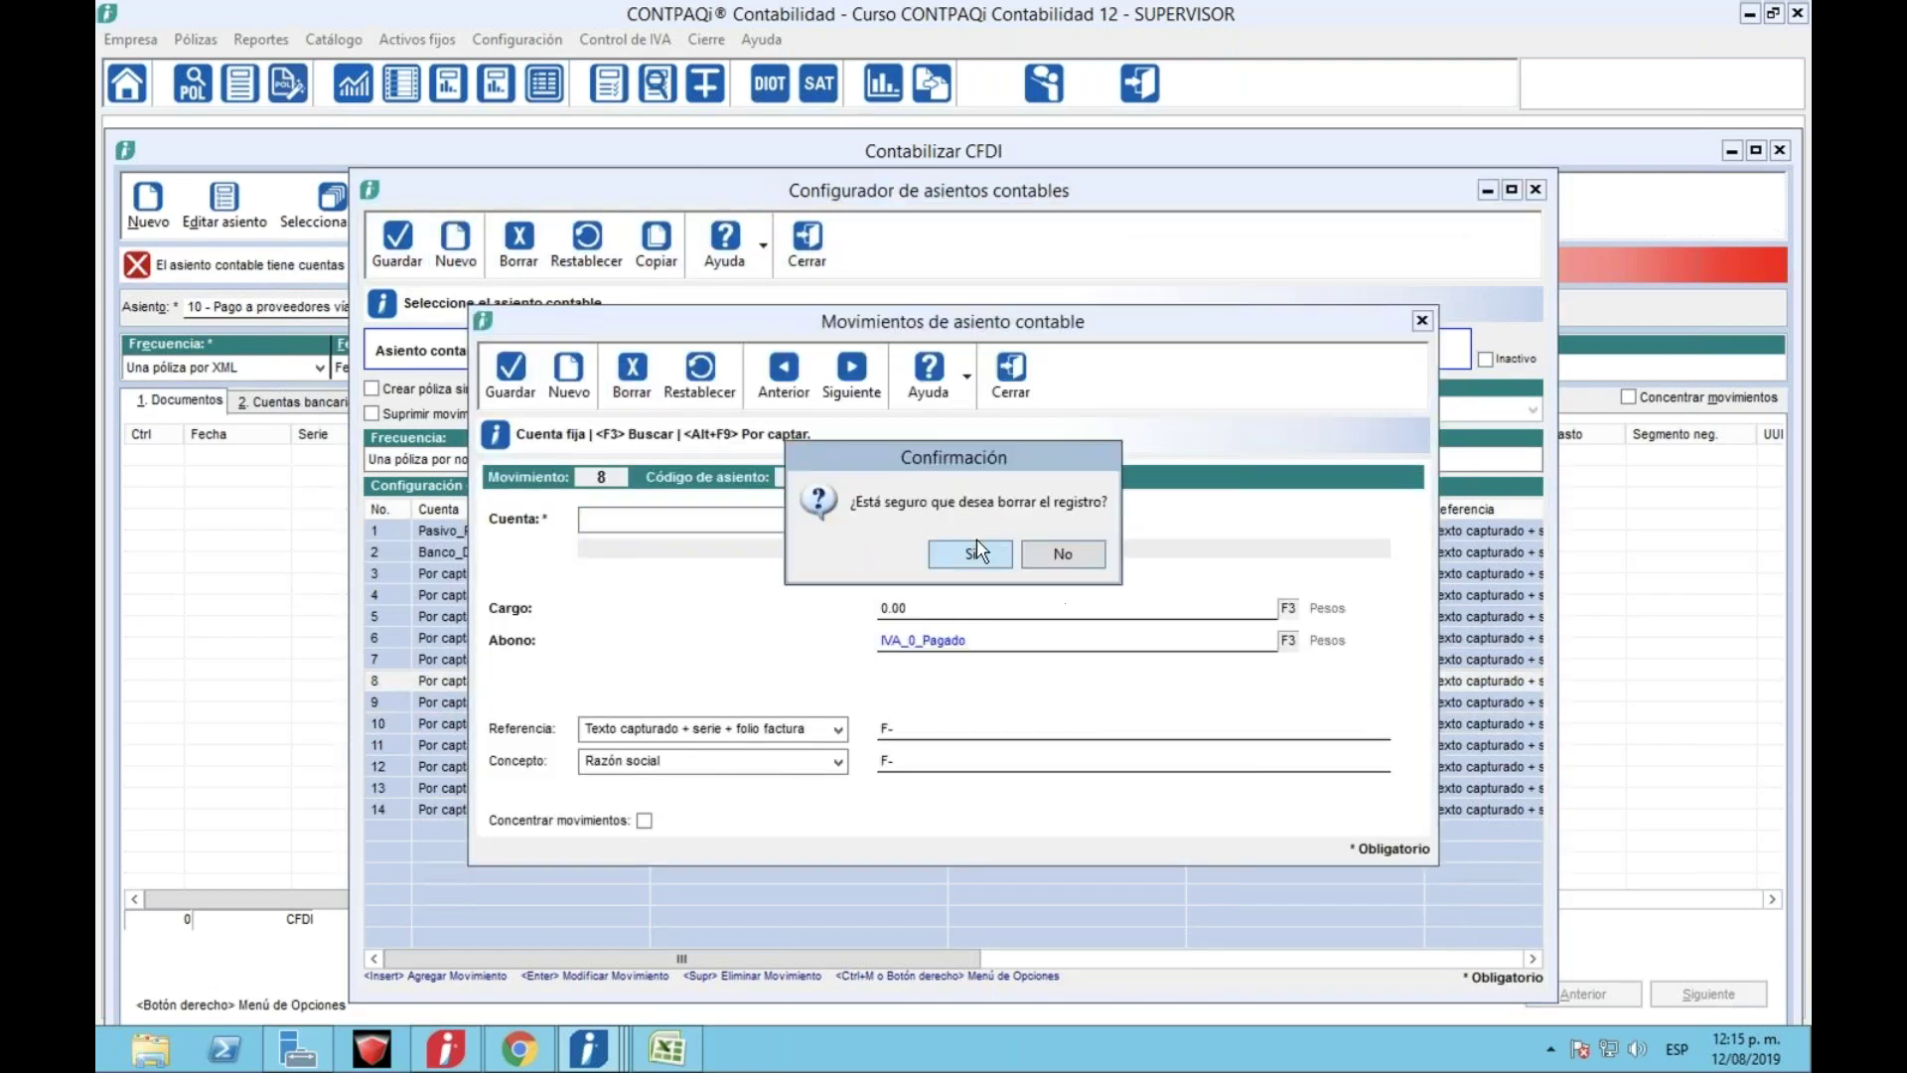
click(972, 552)
double_click(1083, 705)
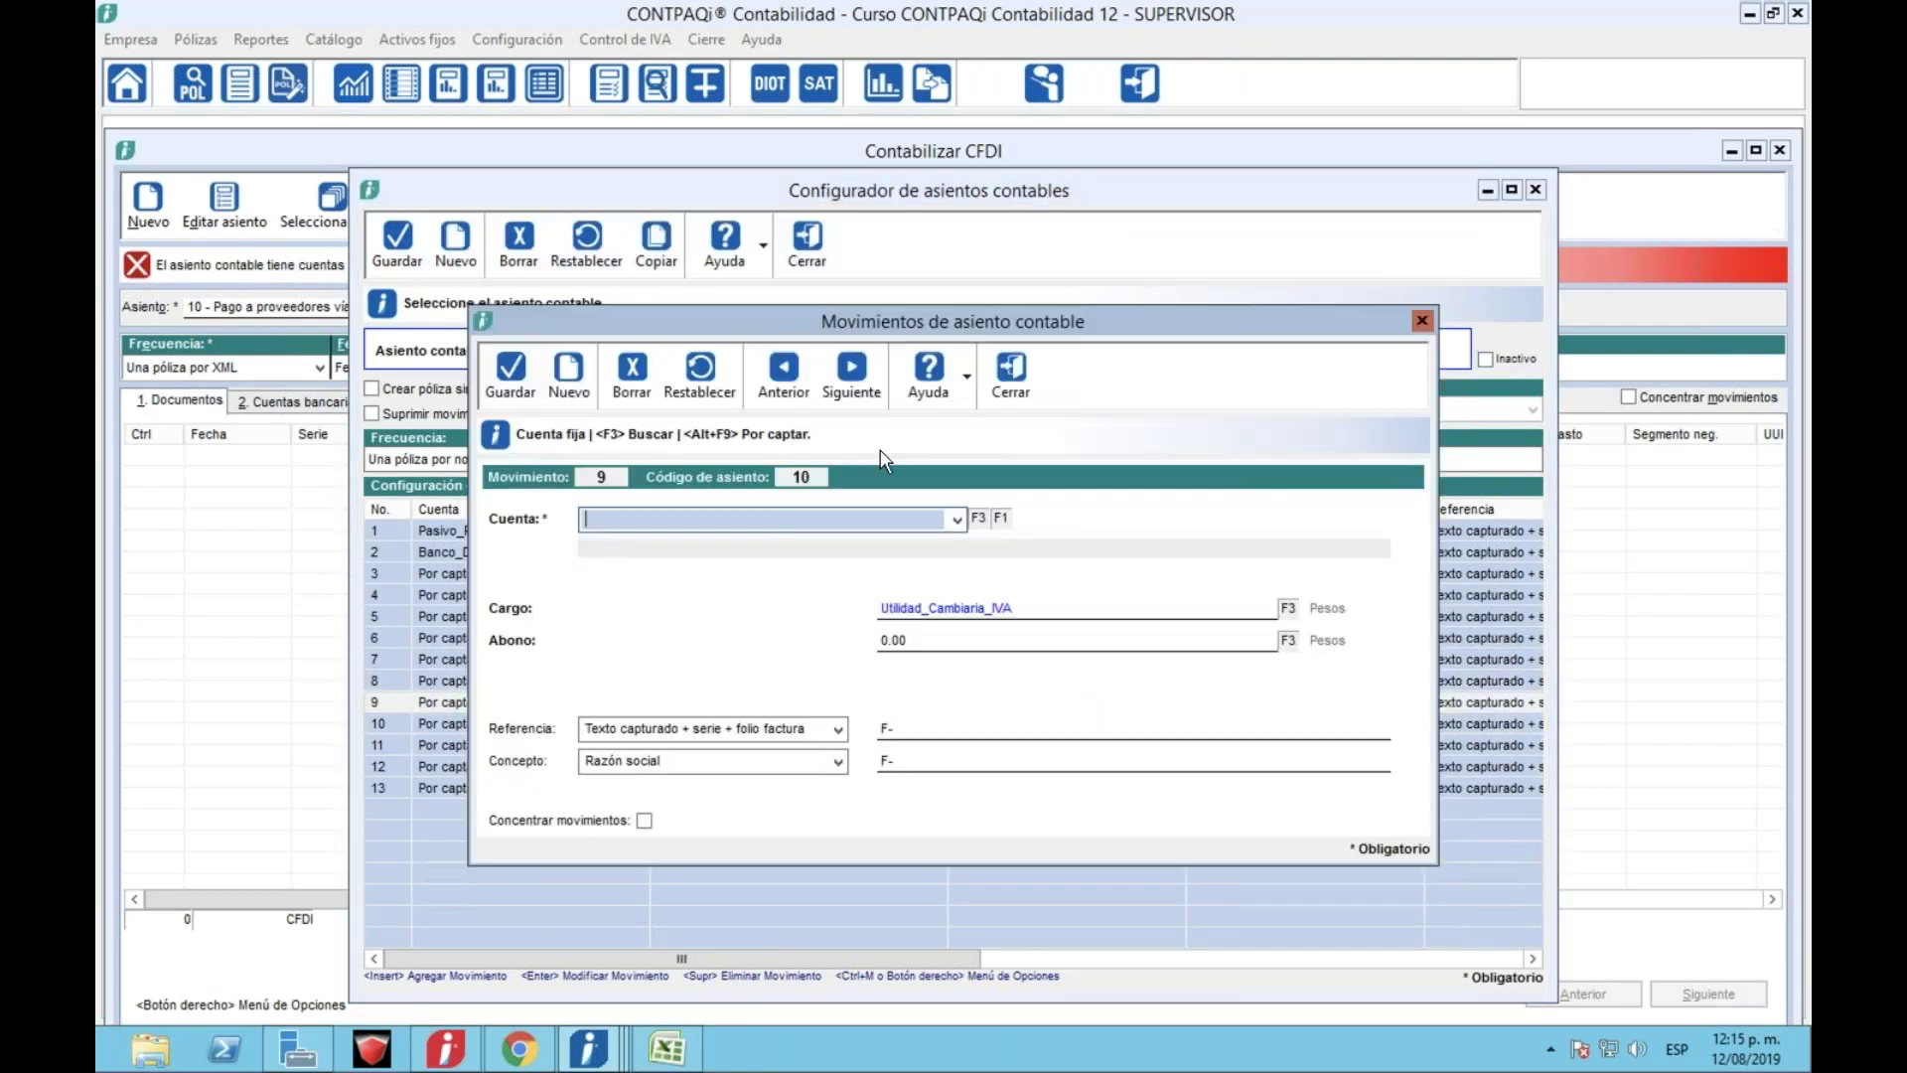
click(633, 375)
click(972, 554)
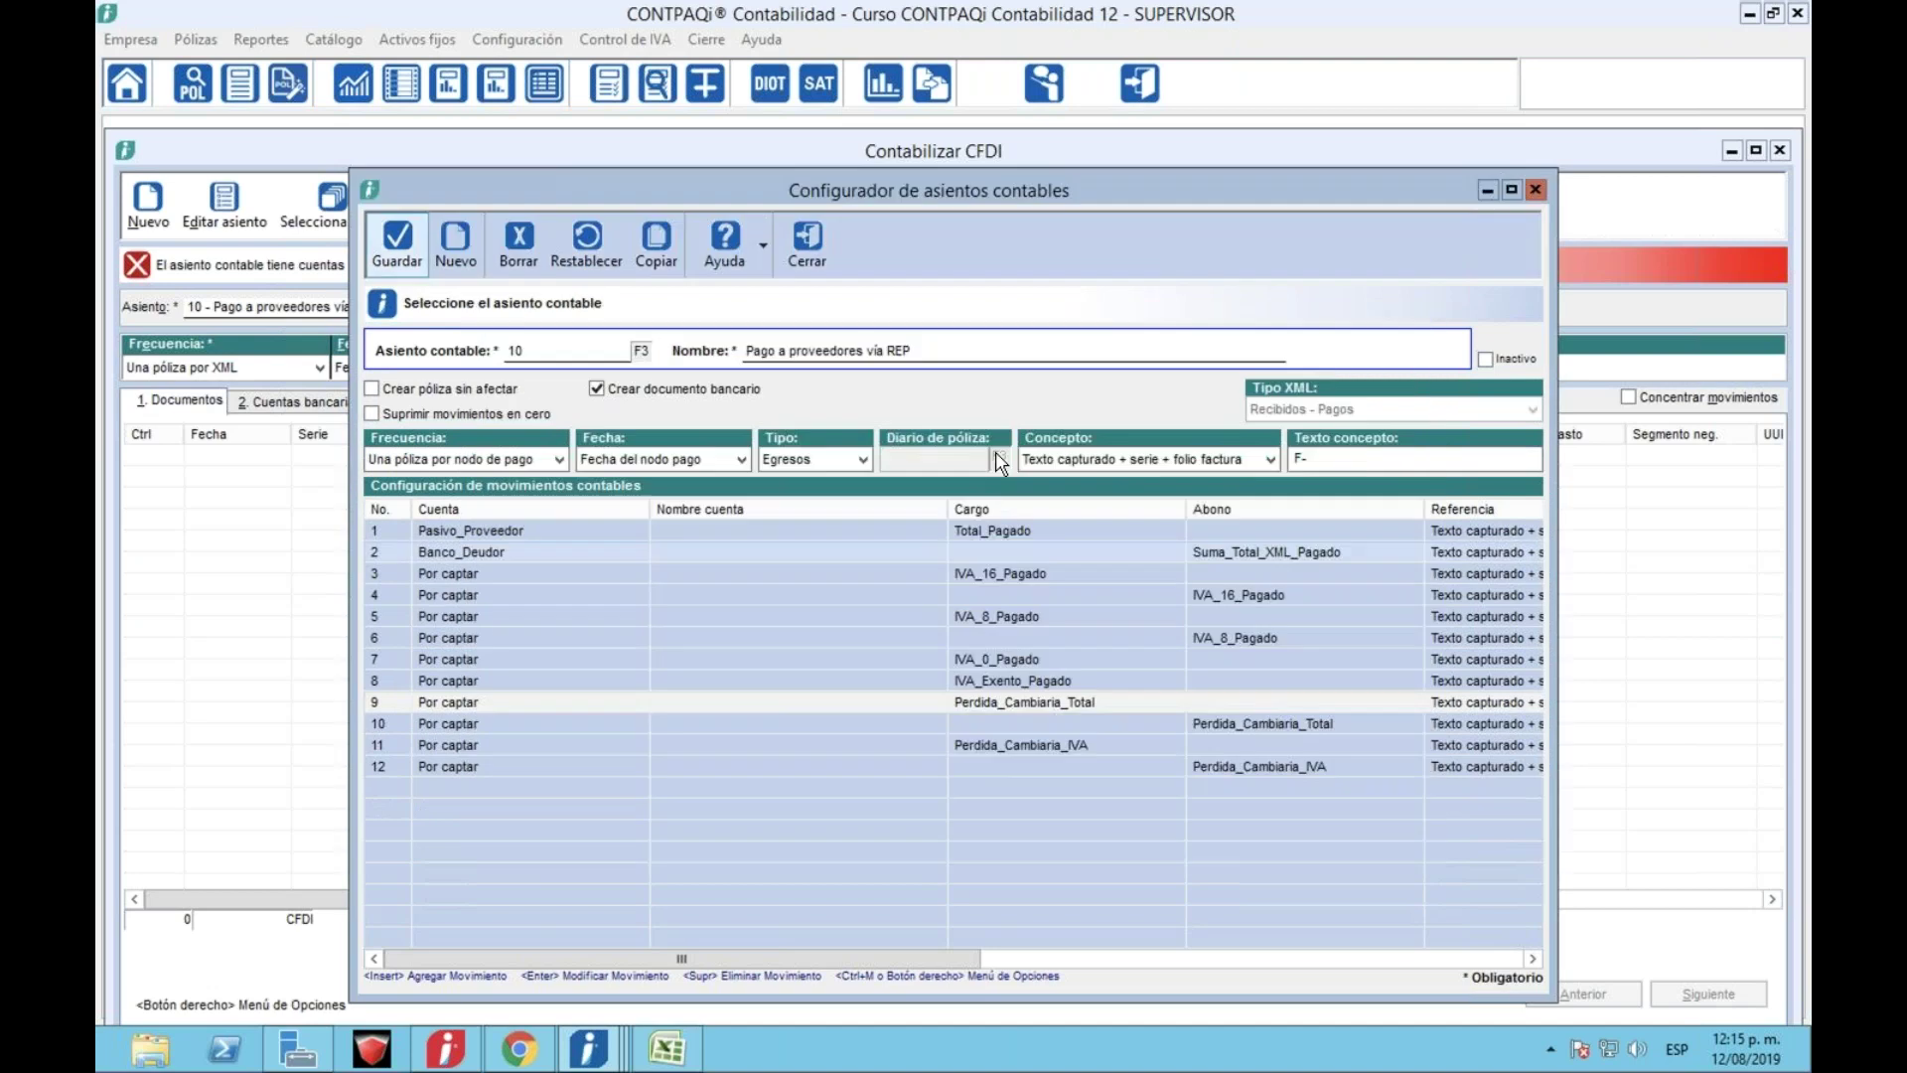
double_click(1085, 709)
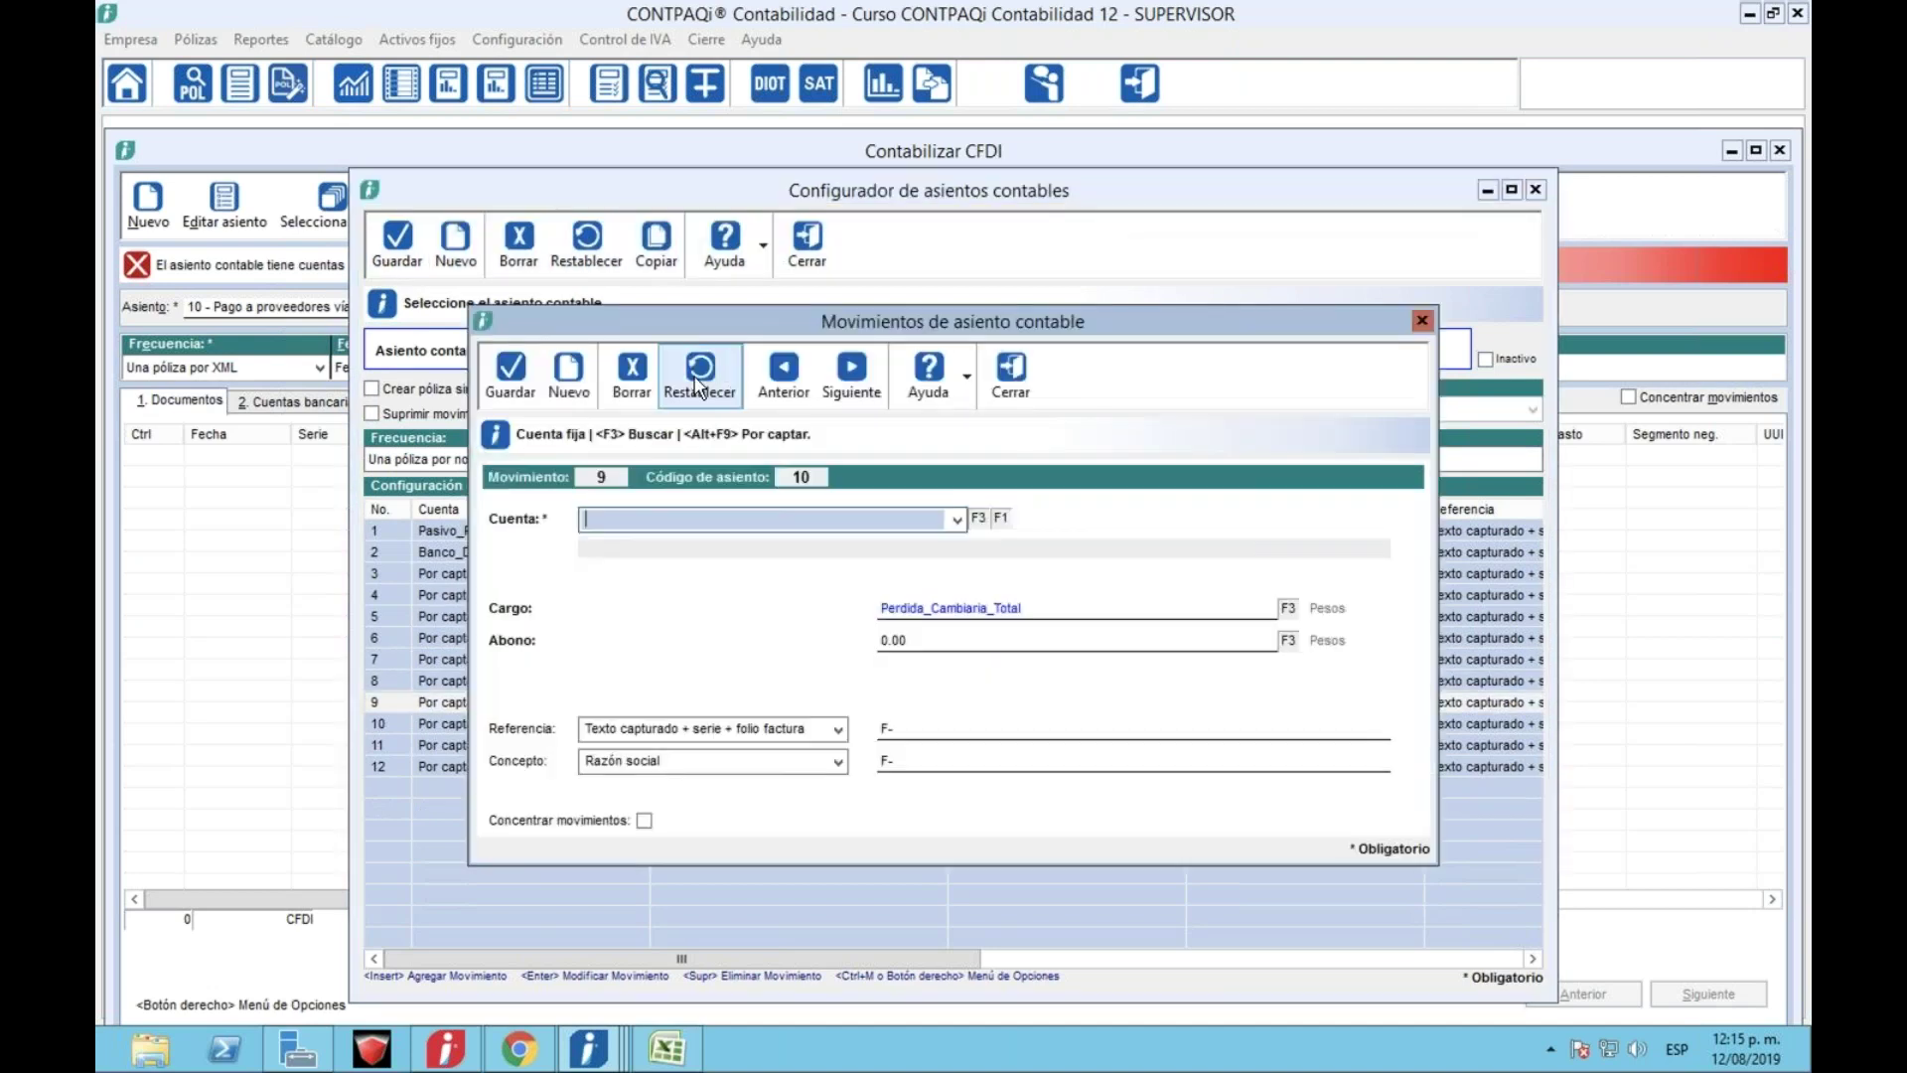
click(632, 388)
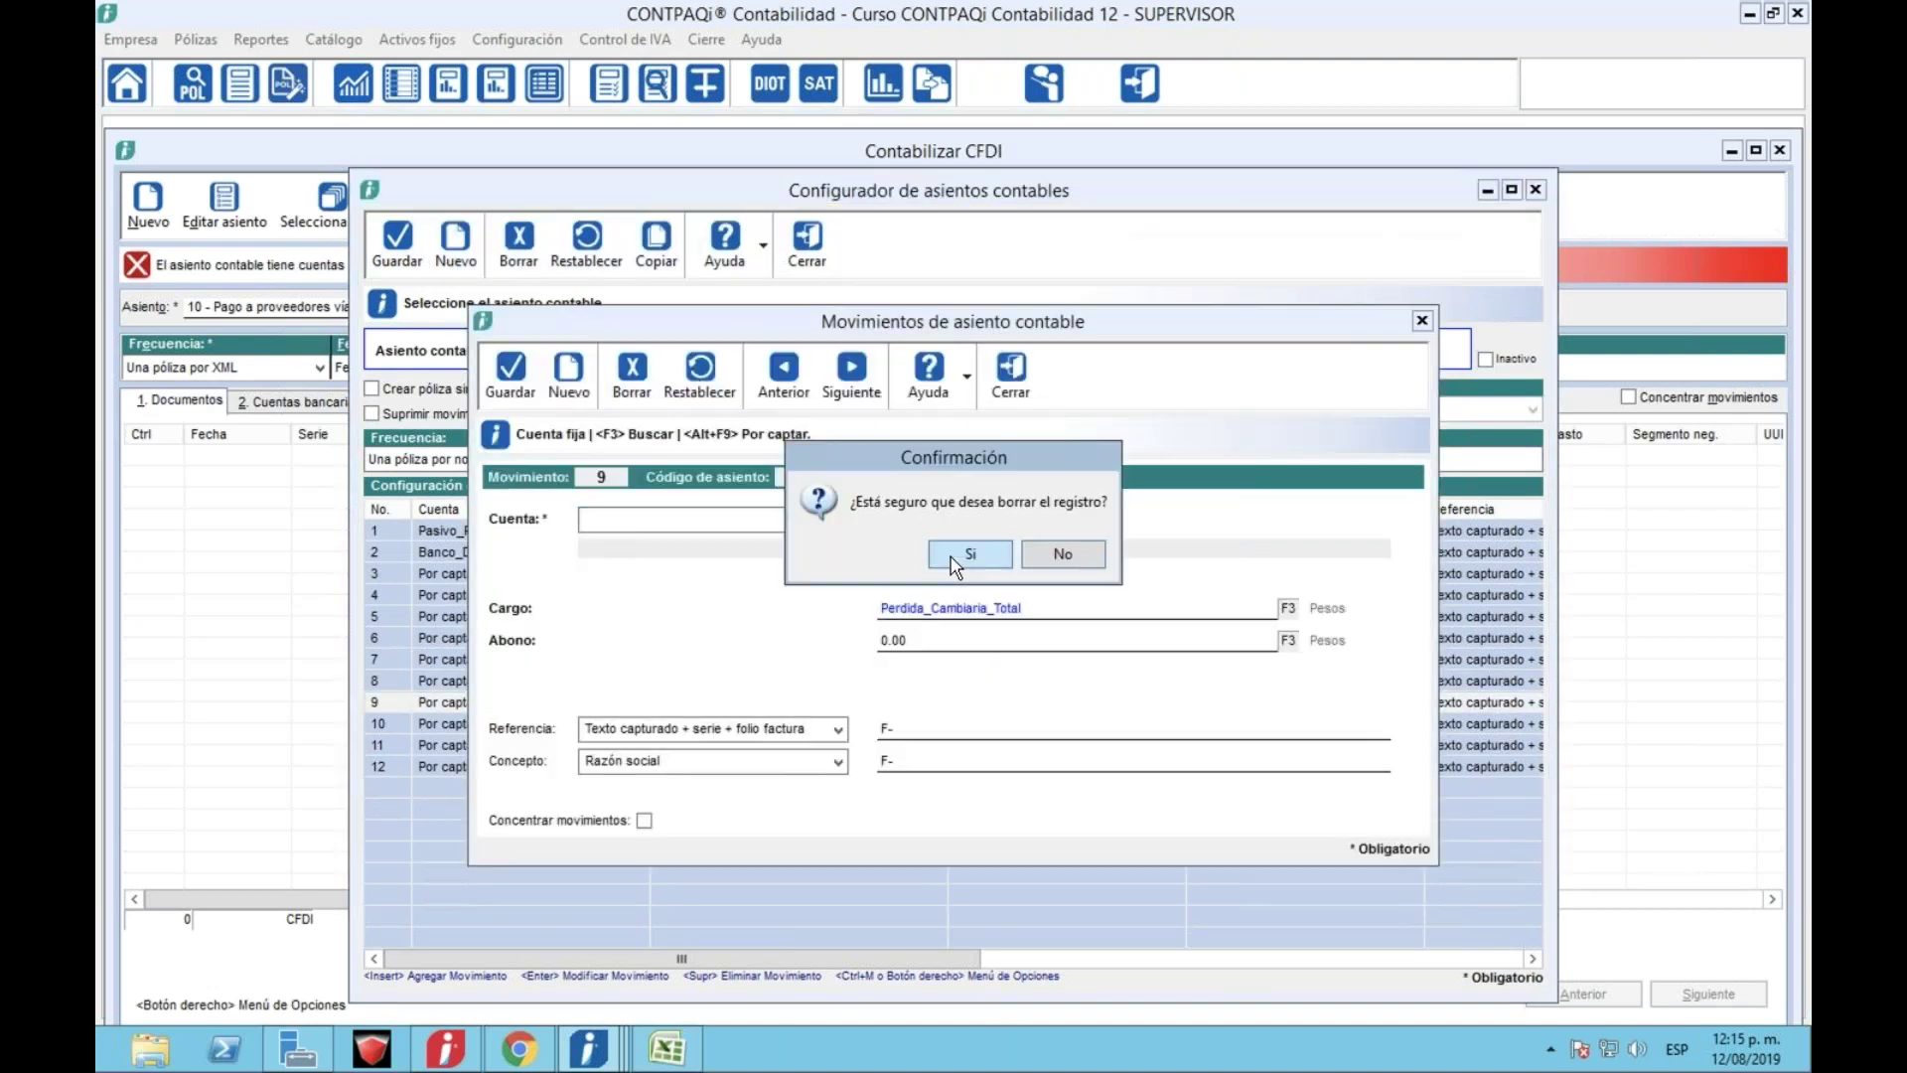
click(972, 555)
Delete the Perdida_Cambiaria_Total credit and both Perdida_Cambiaria_IVA movements.
double_click(1092, 701)
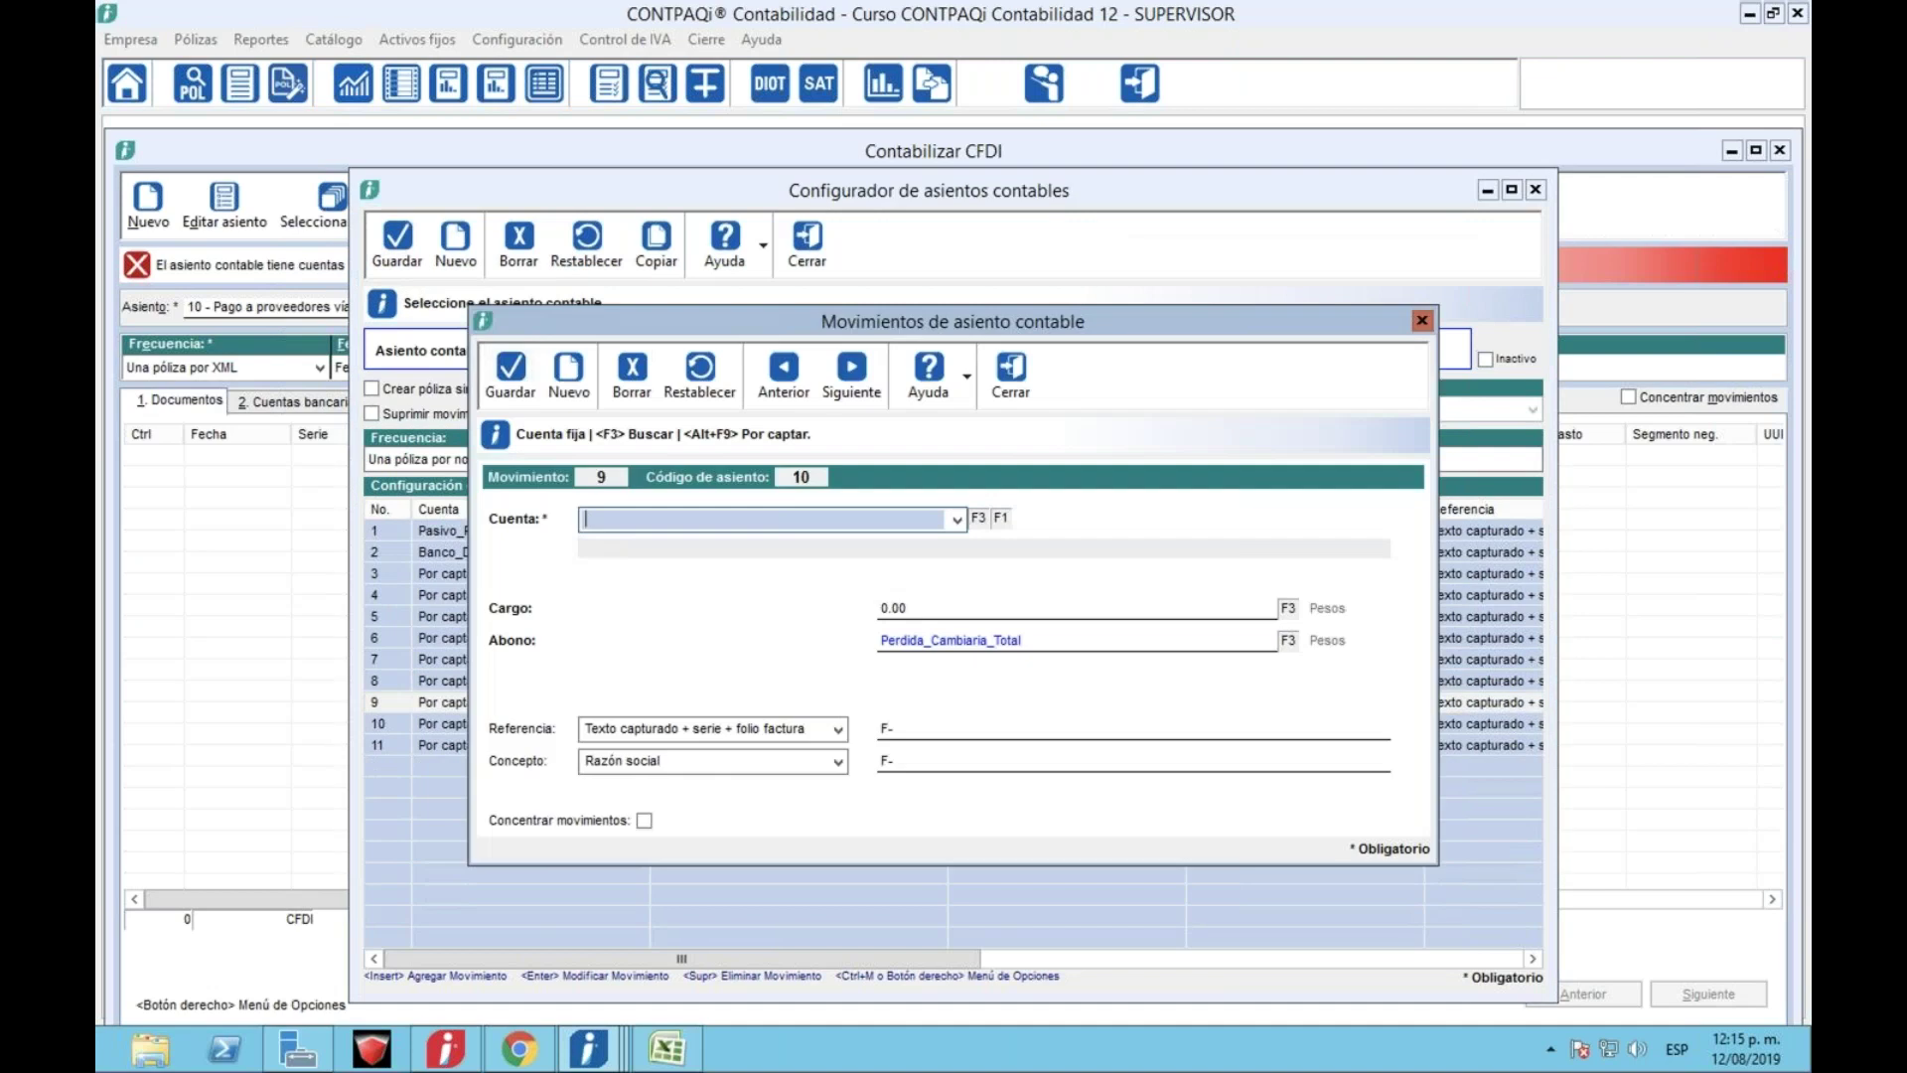
click(632, 377)
click(942, 552)
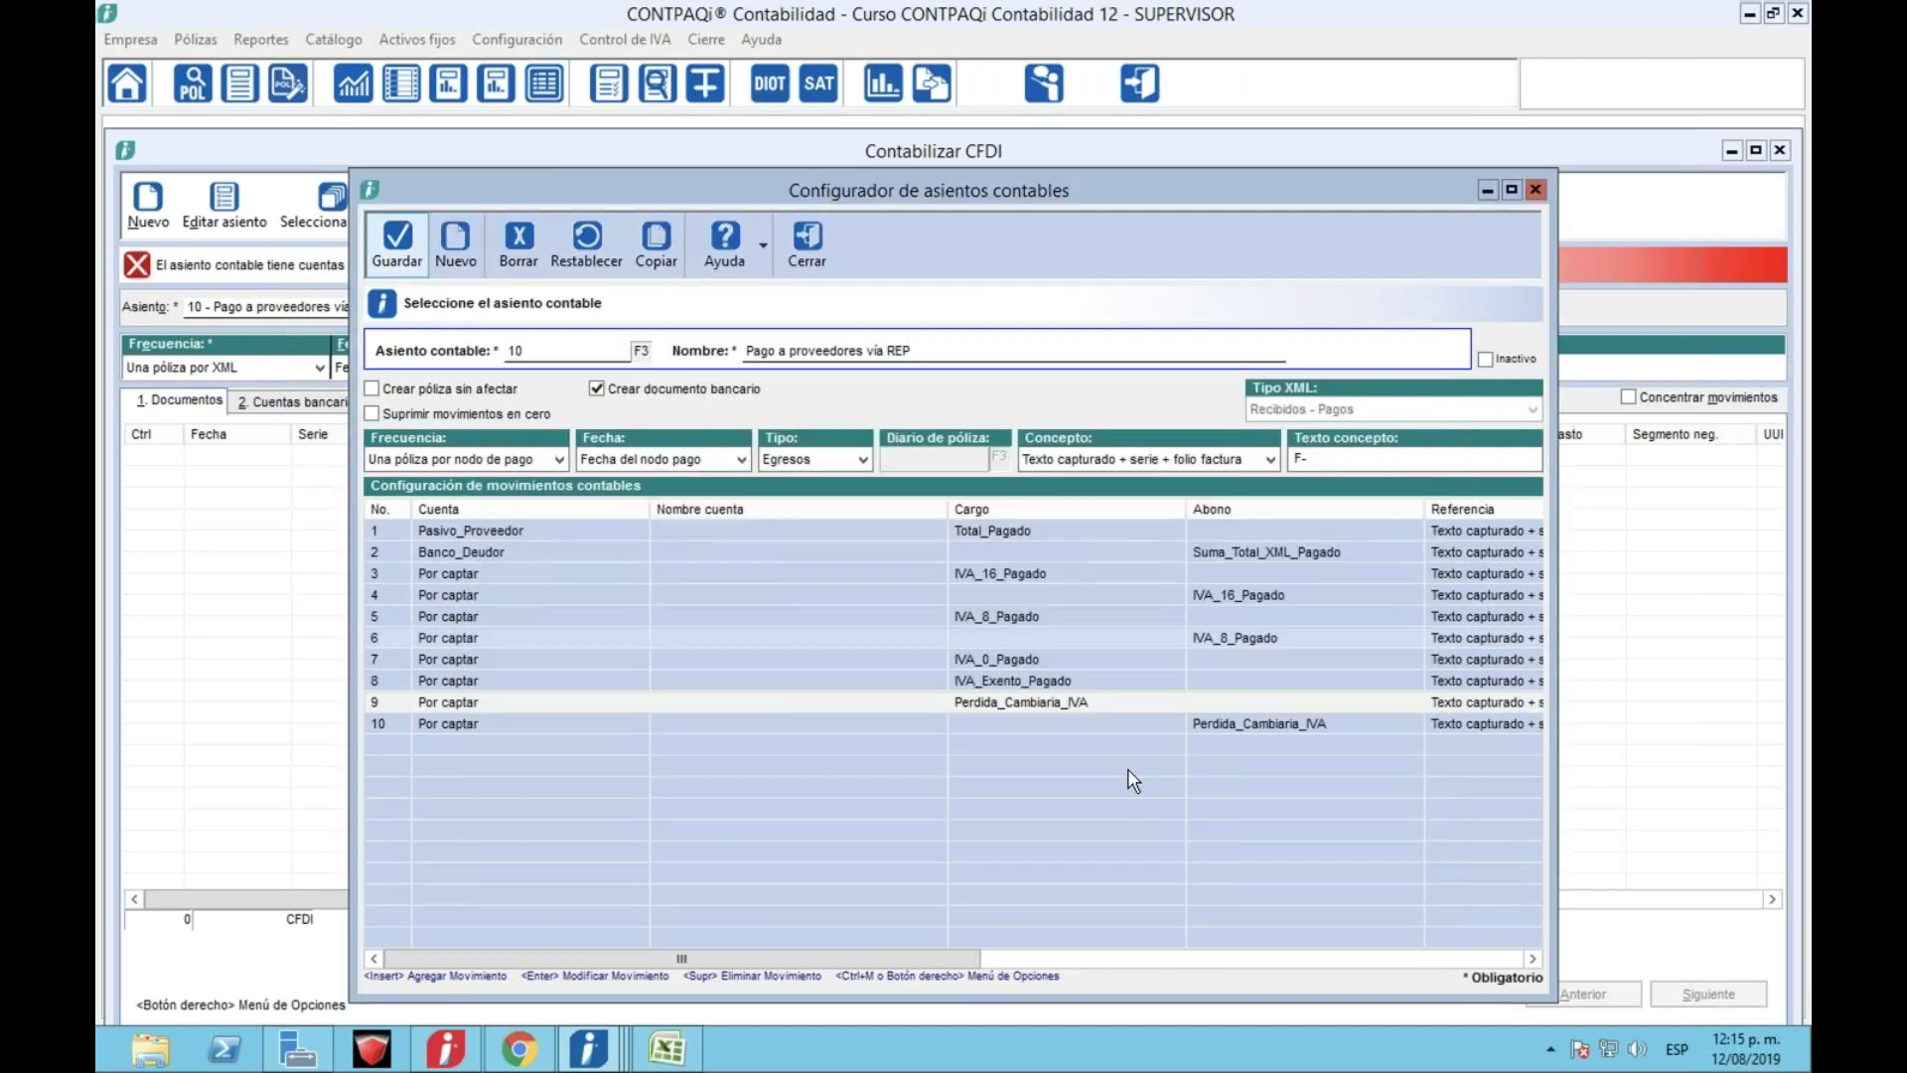
double_click(1059, 729)
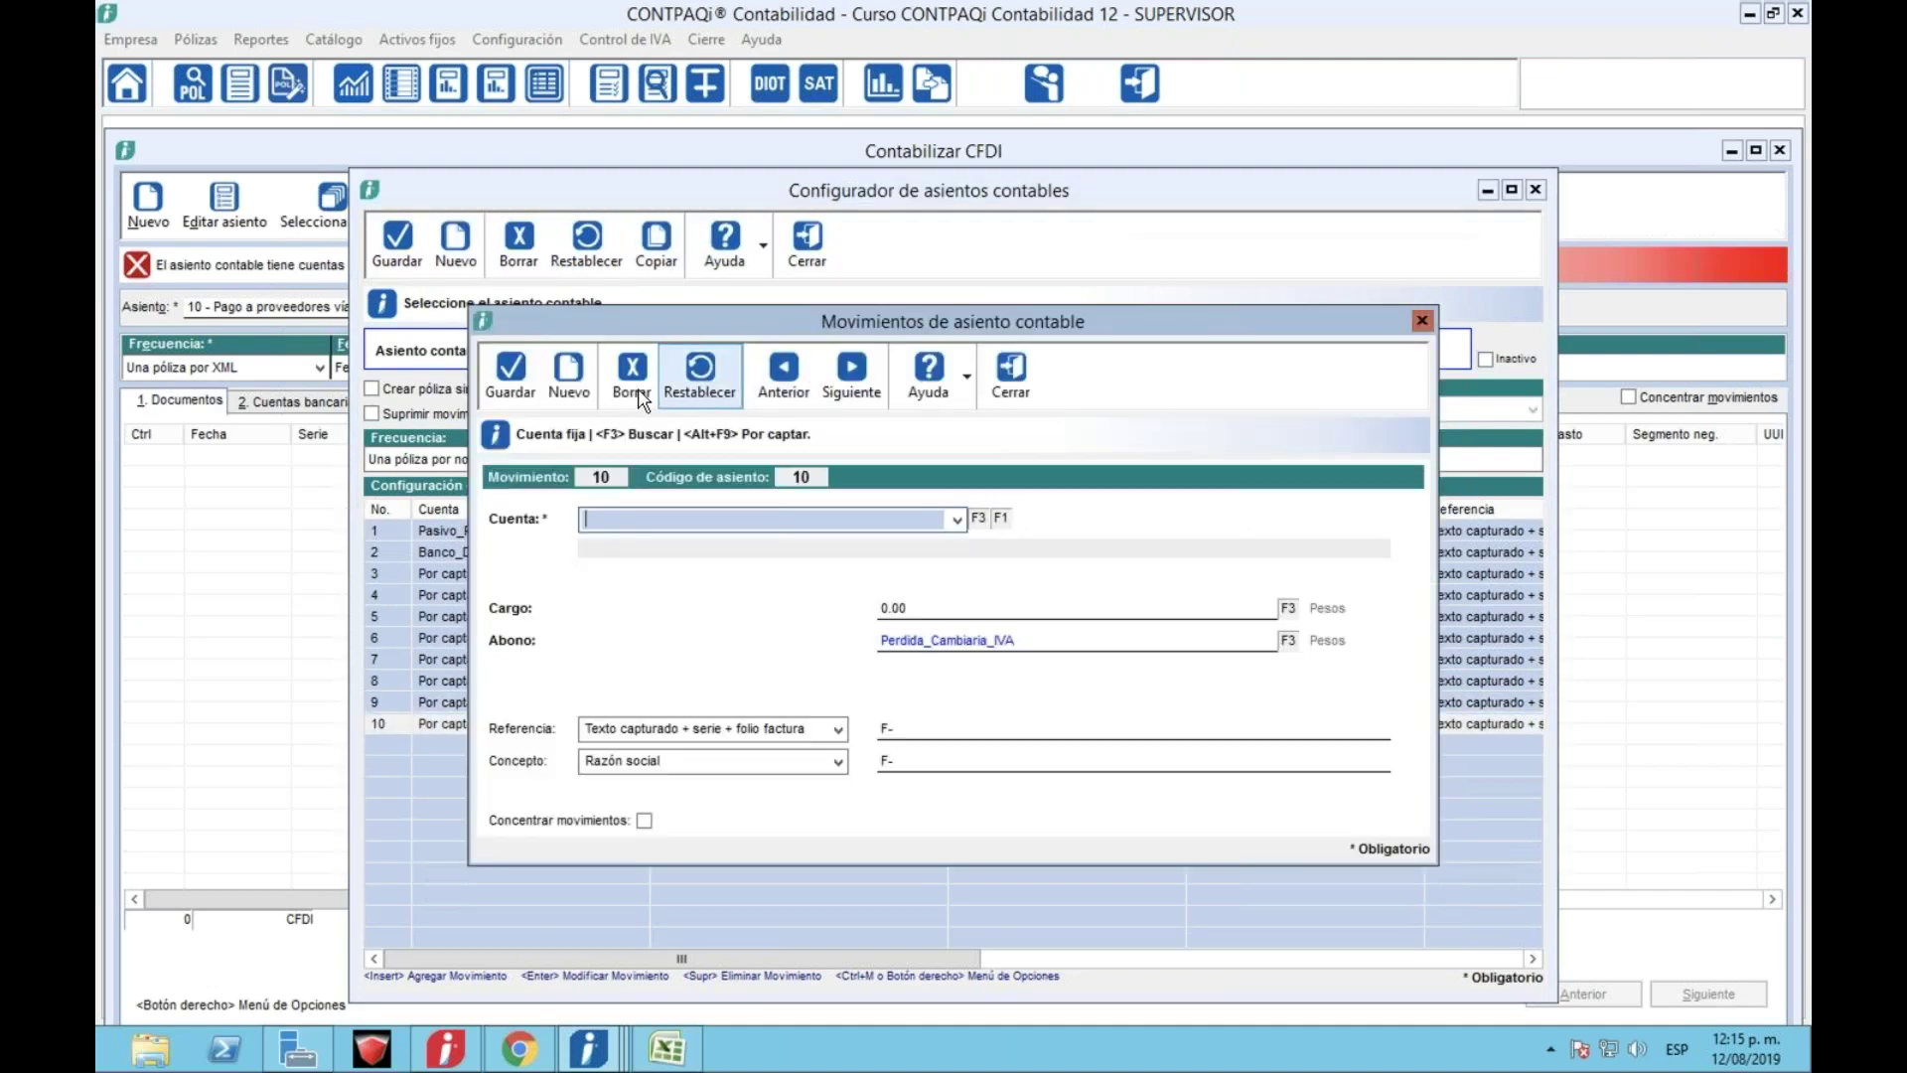
click(632, 378)
click(979, 558)
double_click(998, 701)
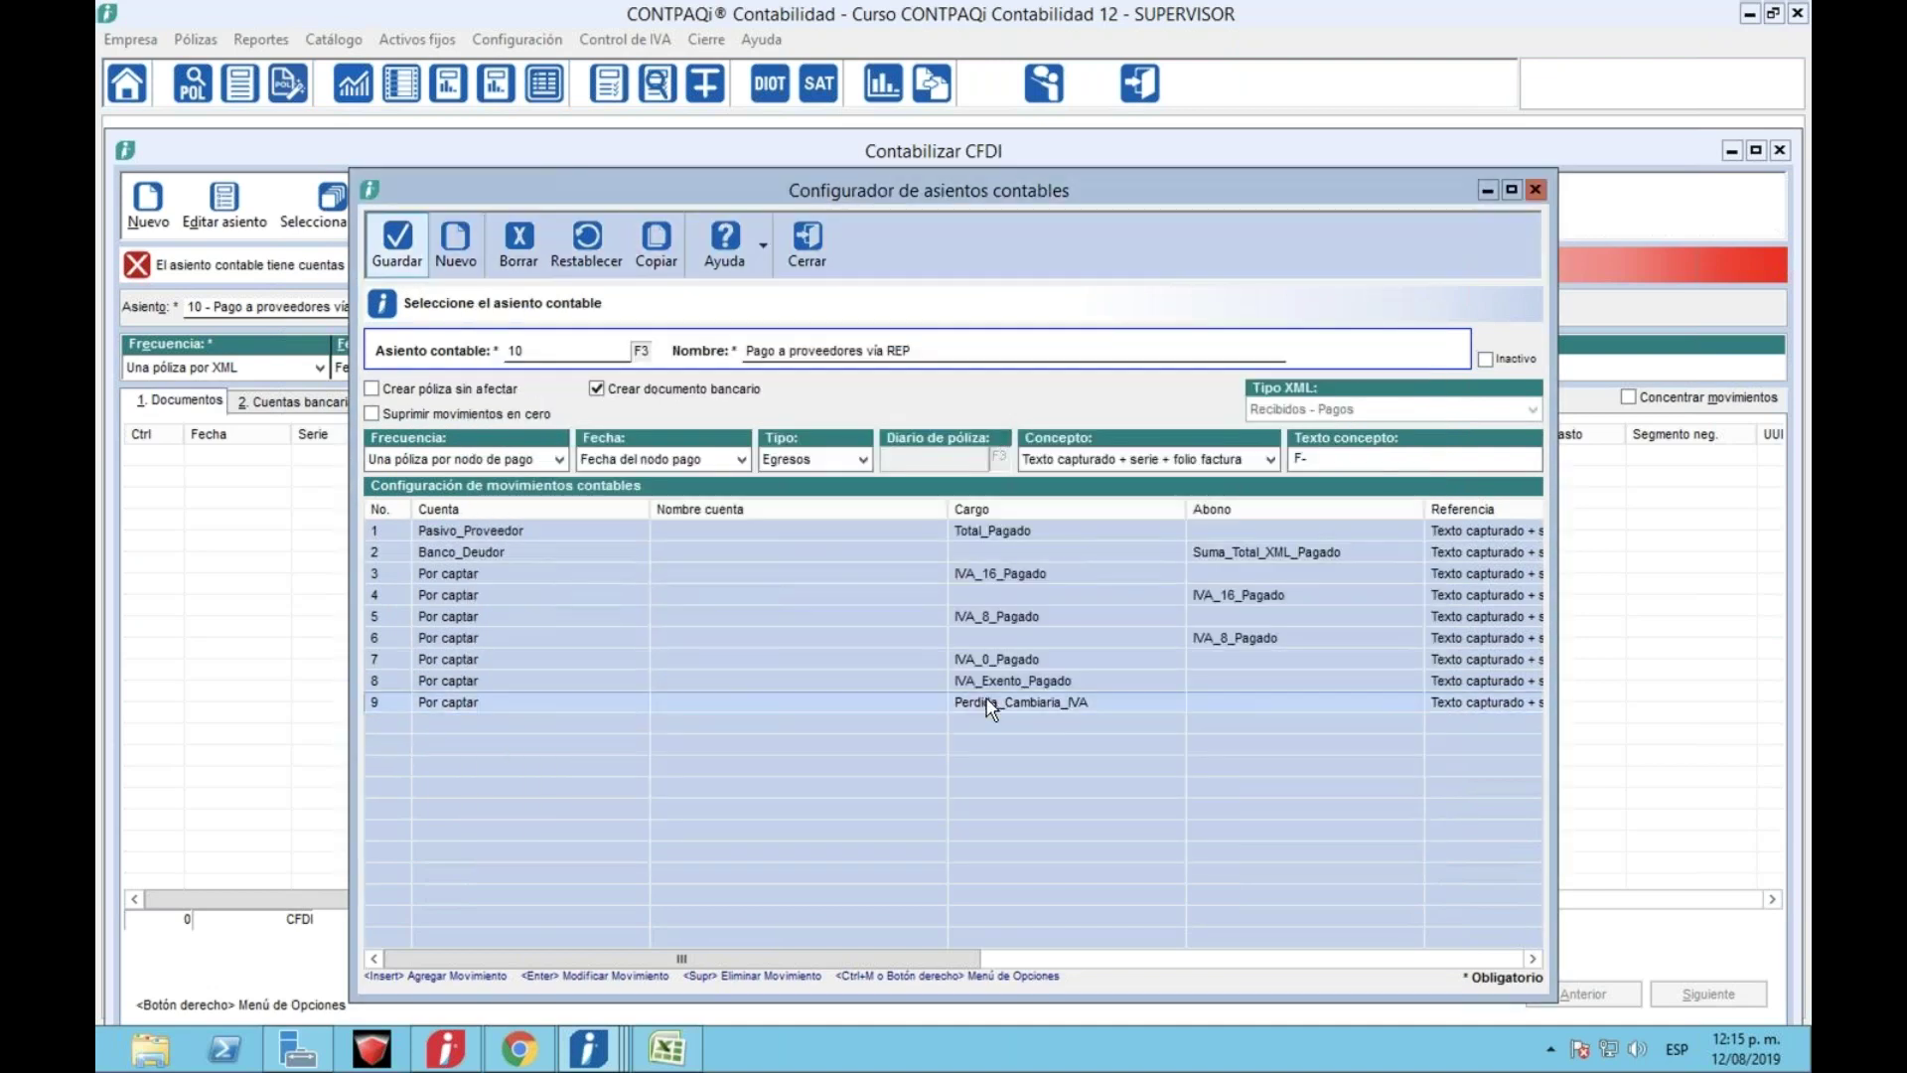
click(631, 378)
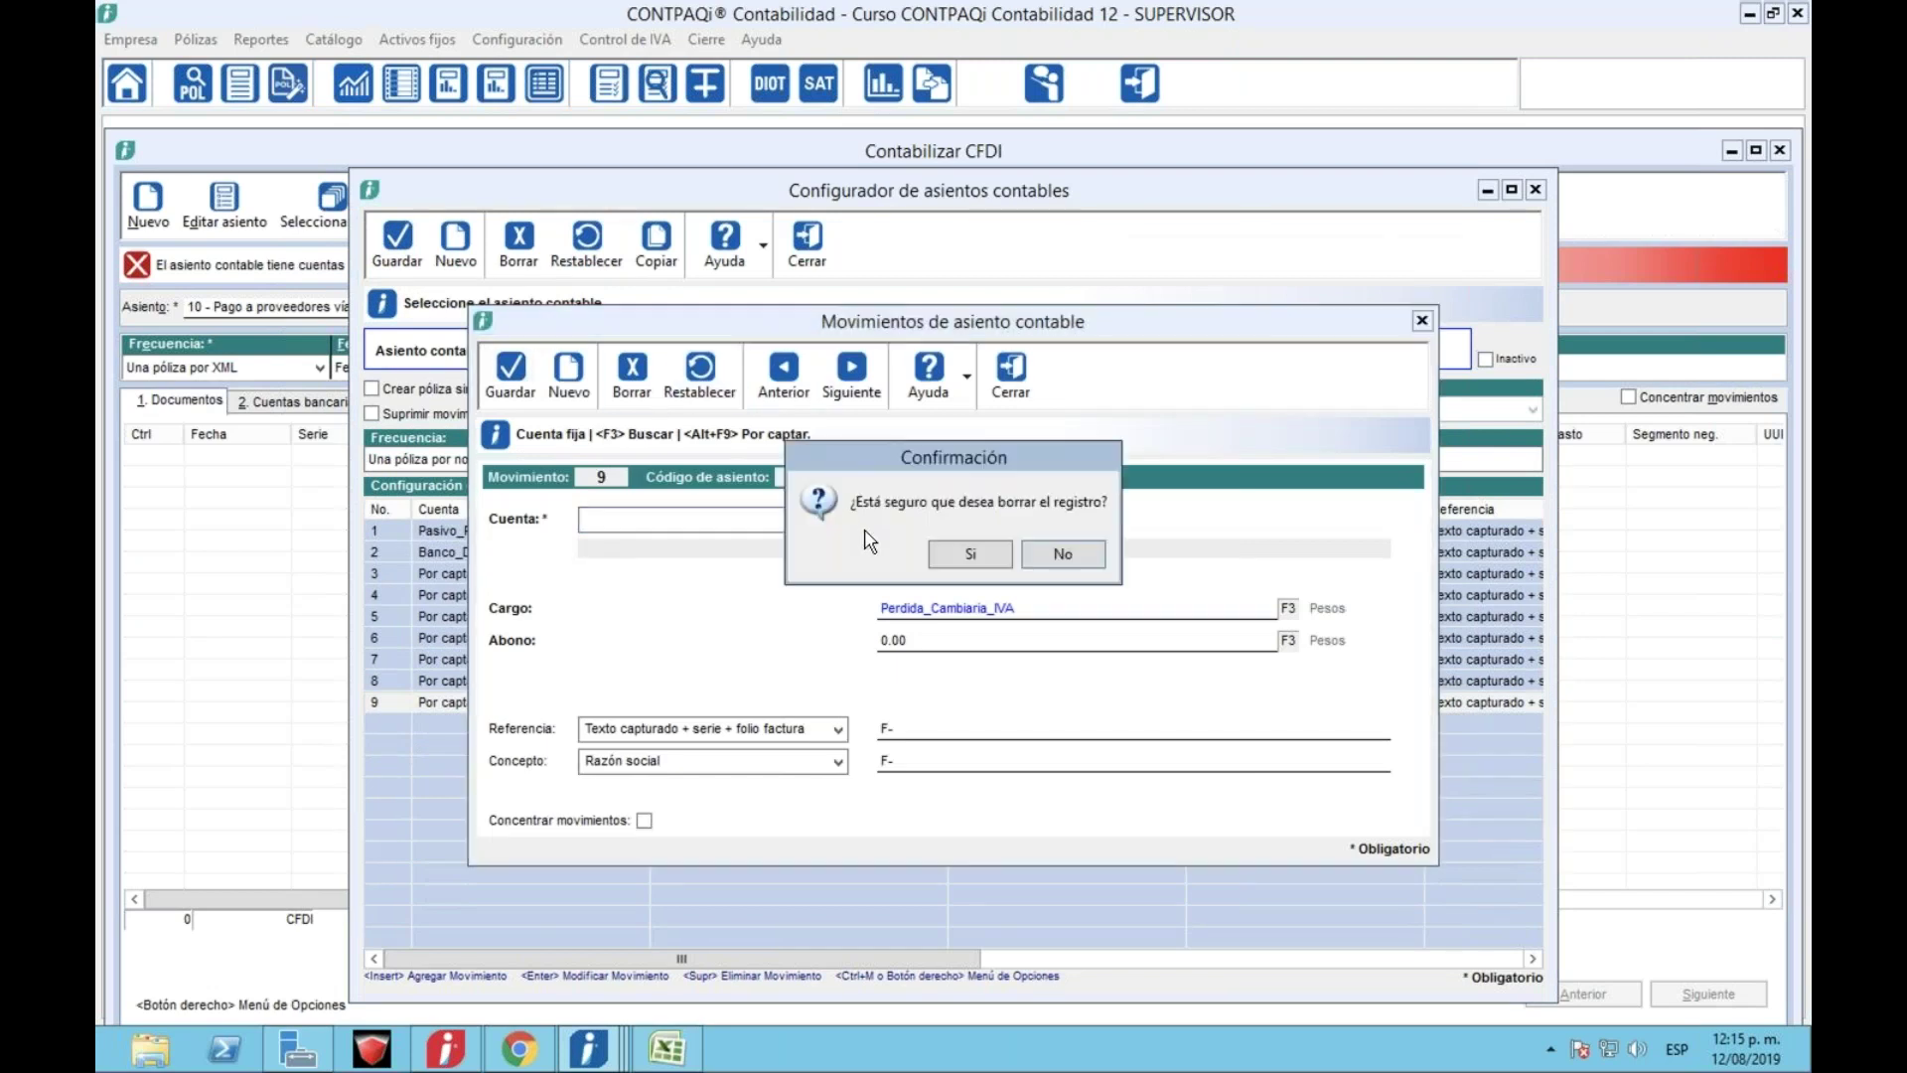
click(978, 553)
Delete the IVA_Exento_Pagado and IVA_0_Pagado charge movements.
double_click(975, 673)
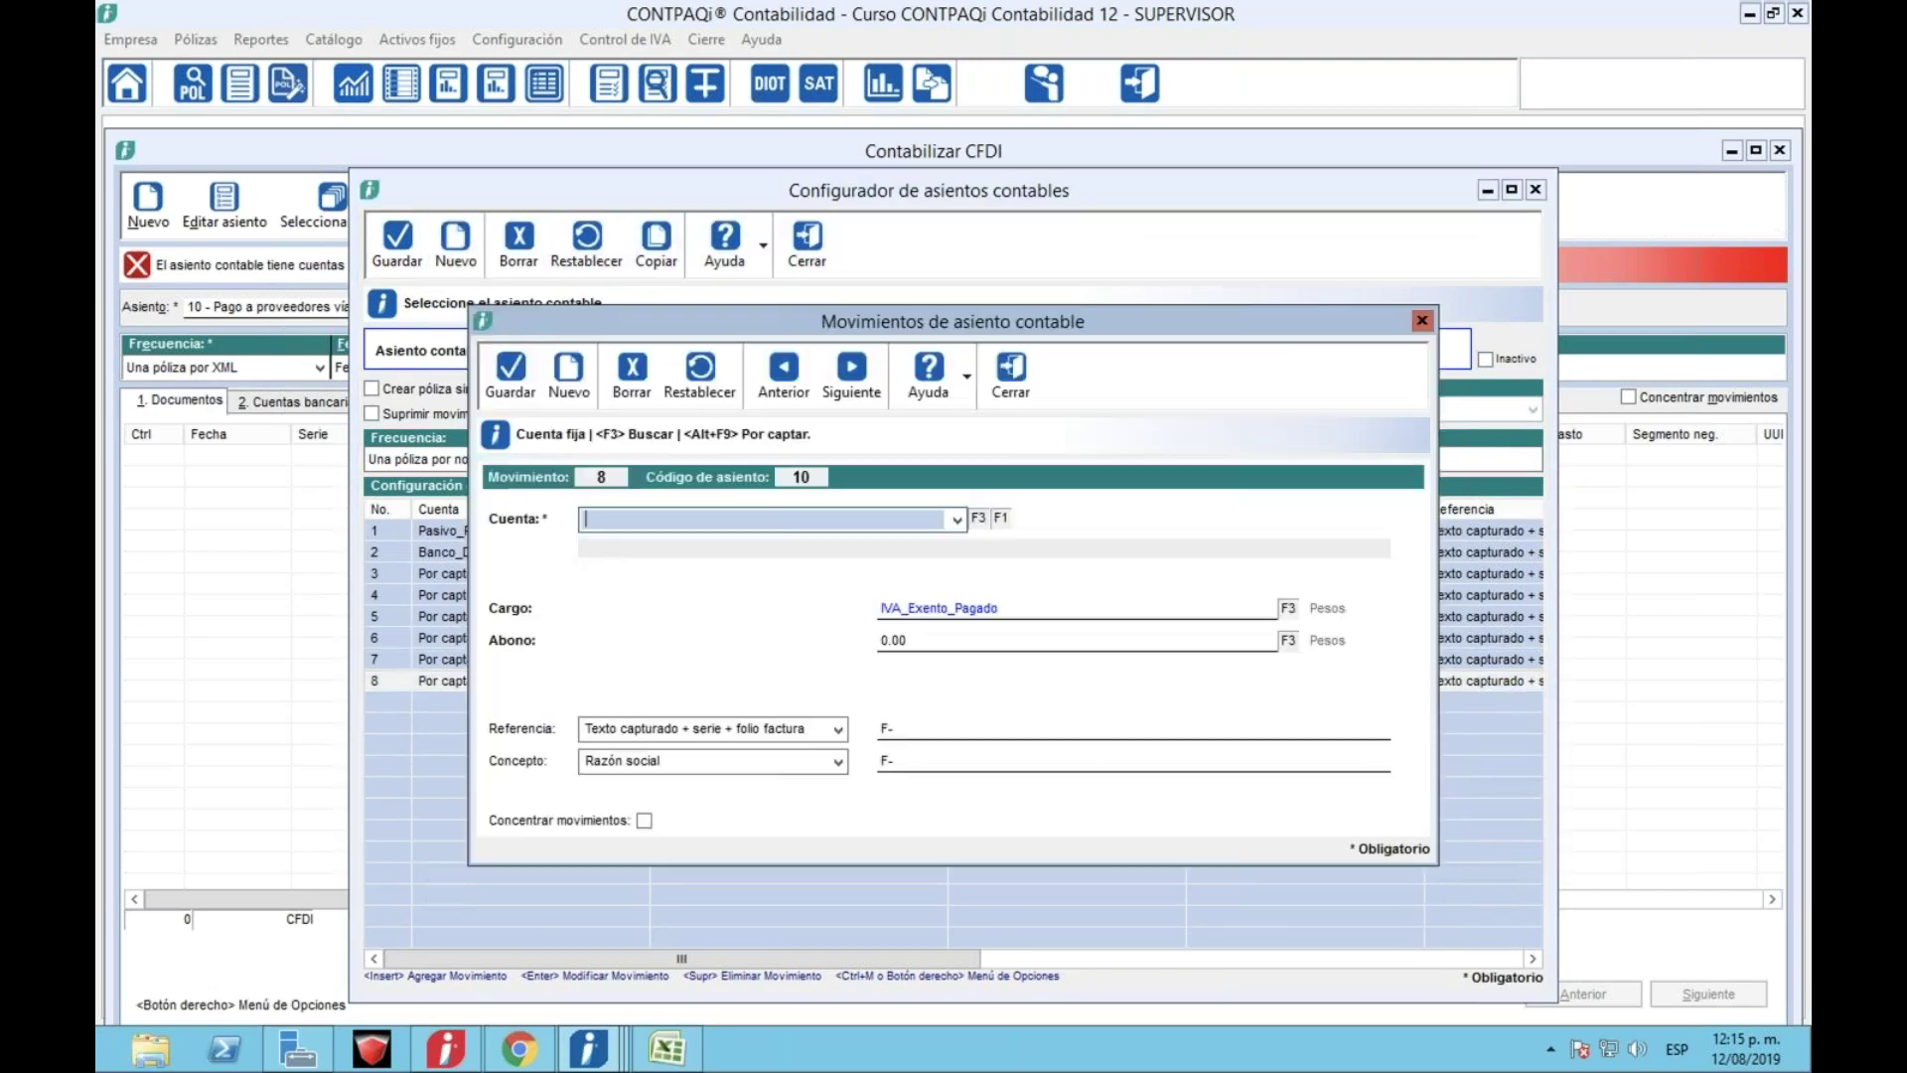
click(618, 382)
click(962, 559)
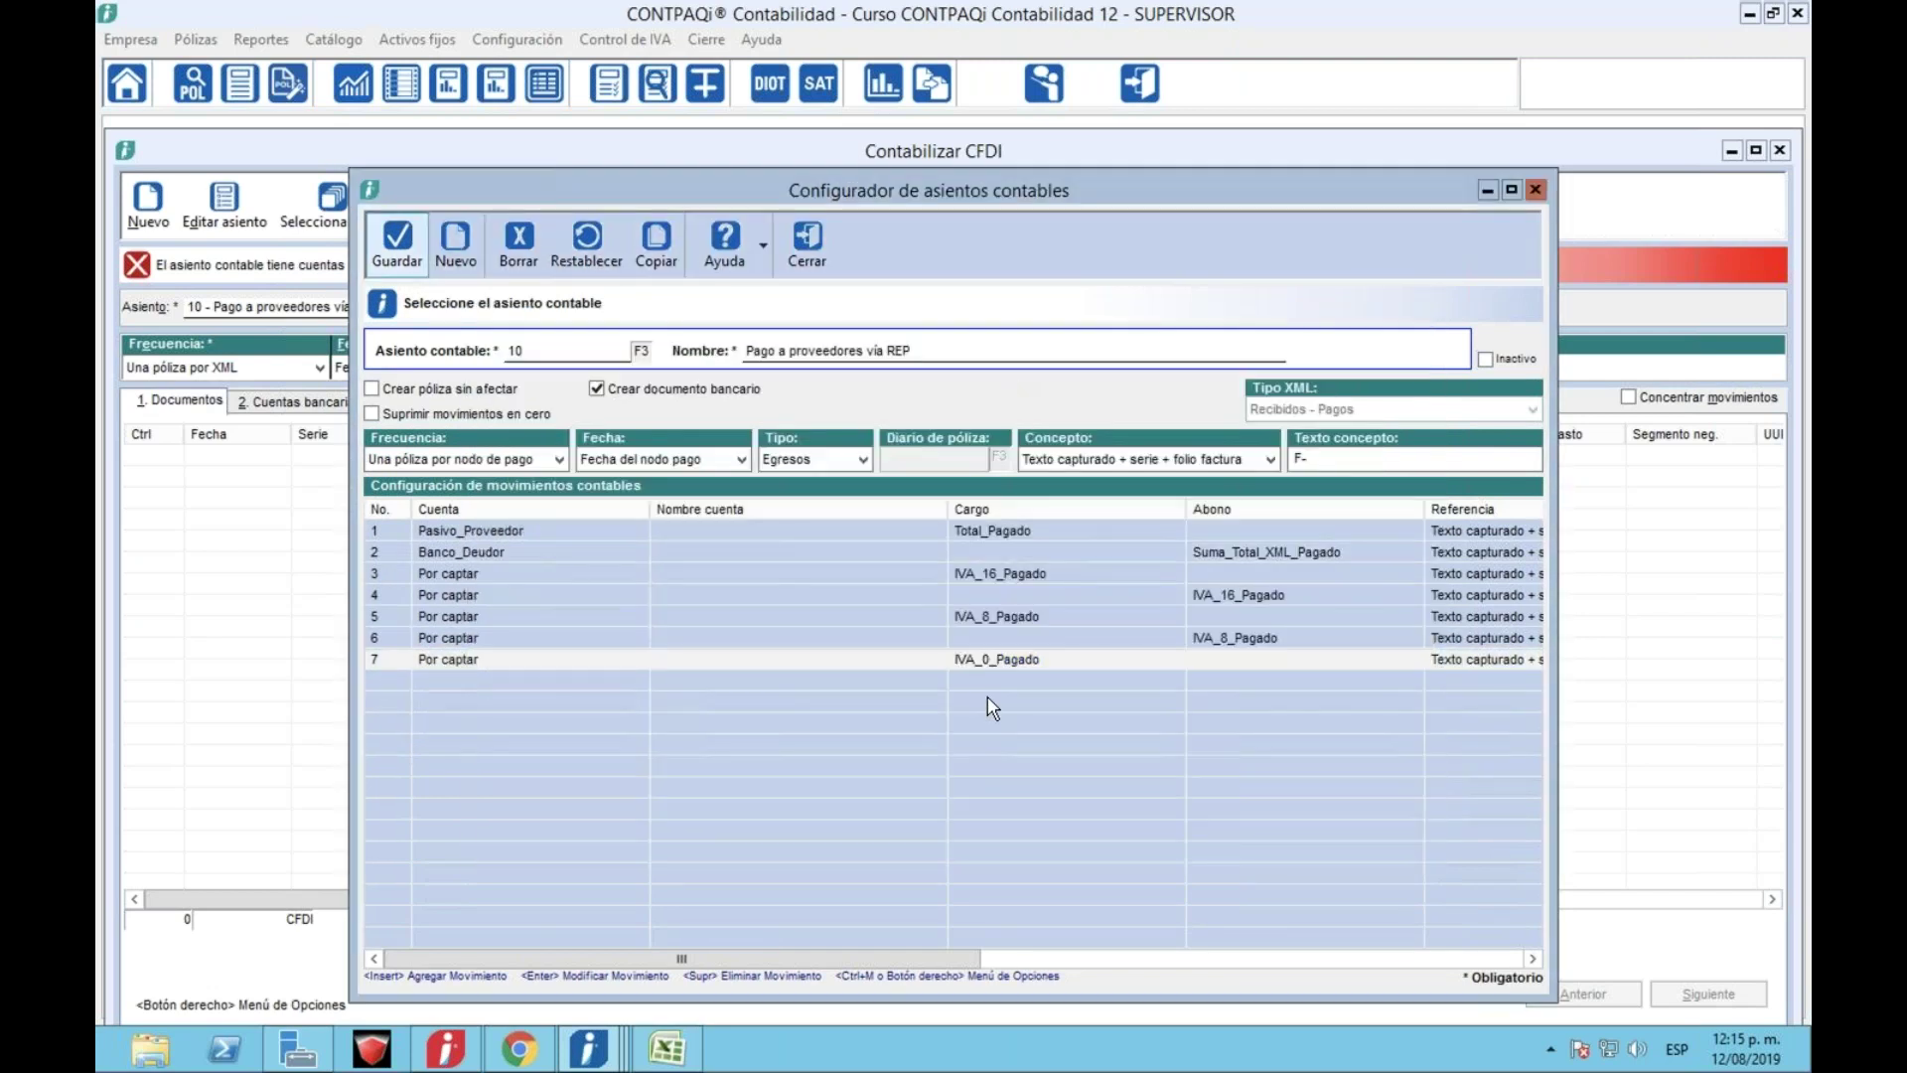
double_click(957, 664)
click(636, 380)
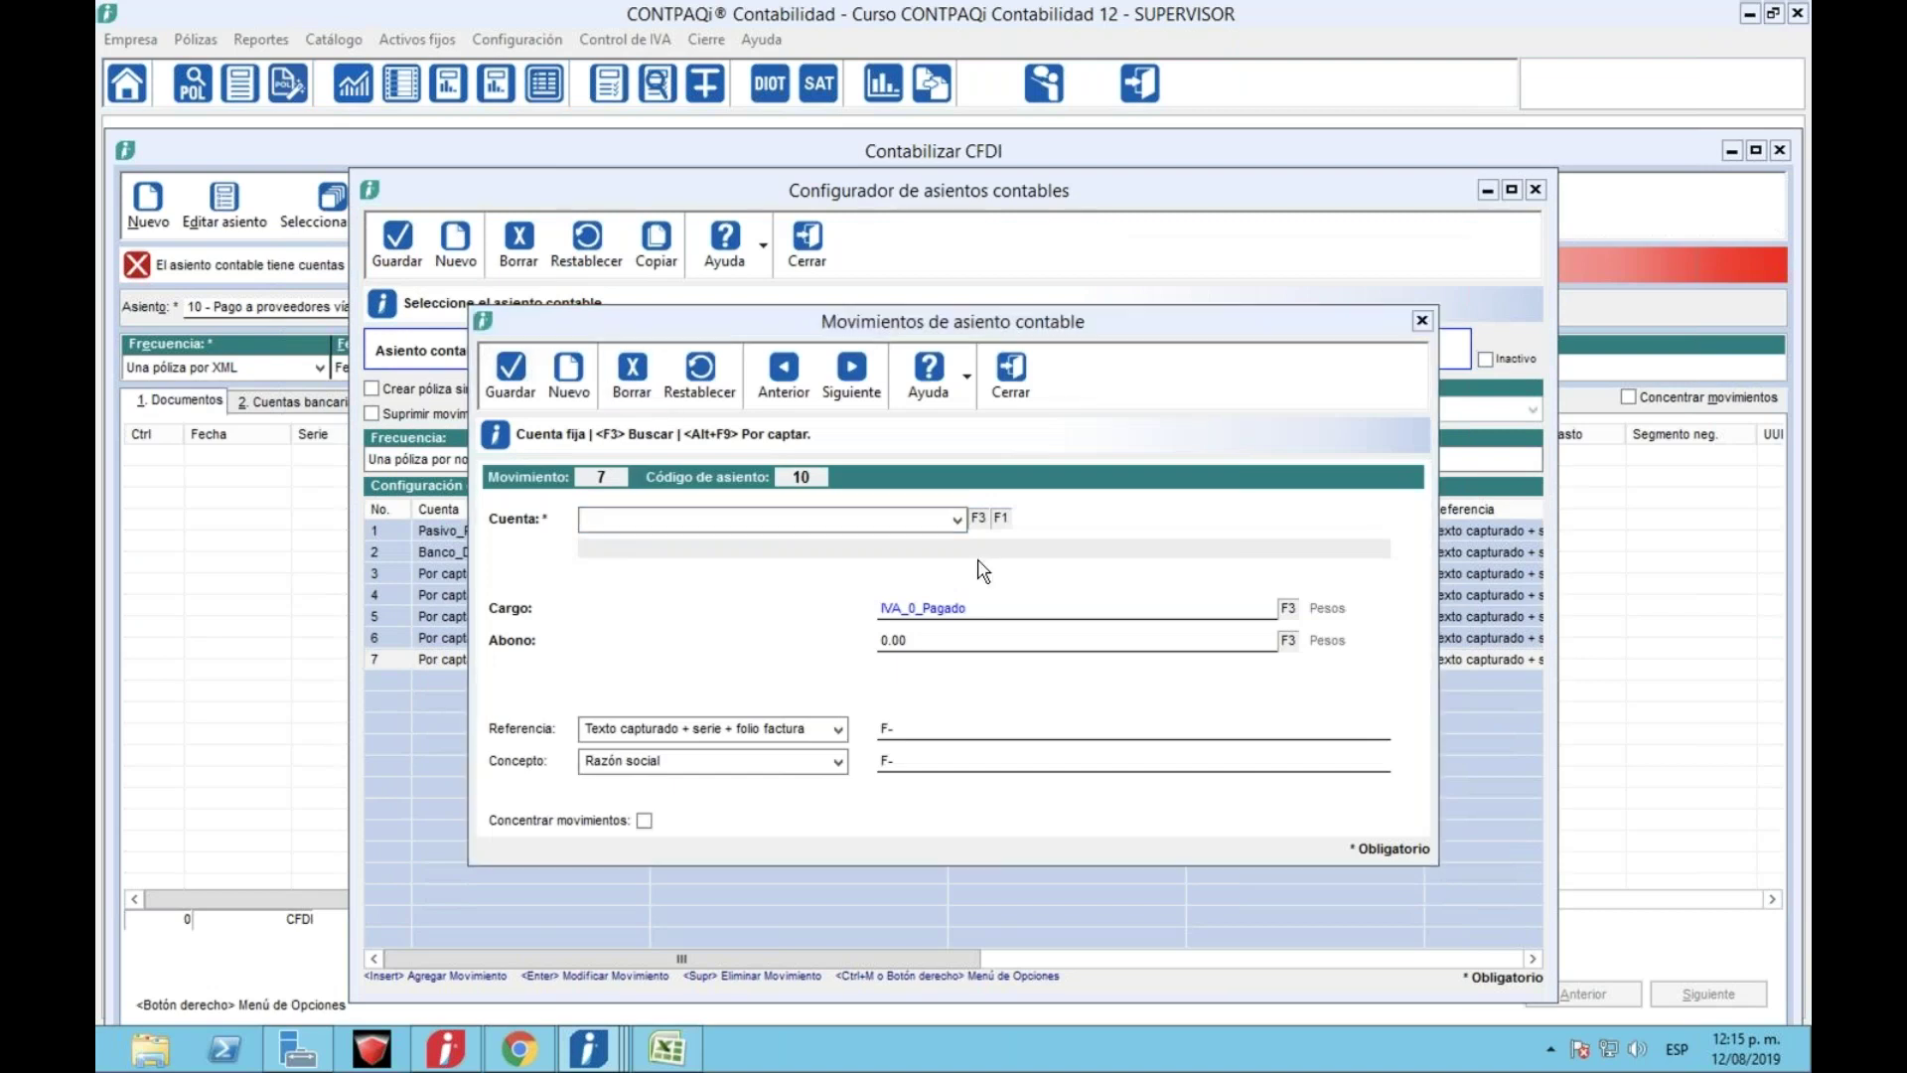
click(970, 557)
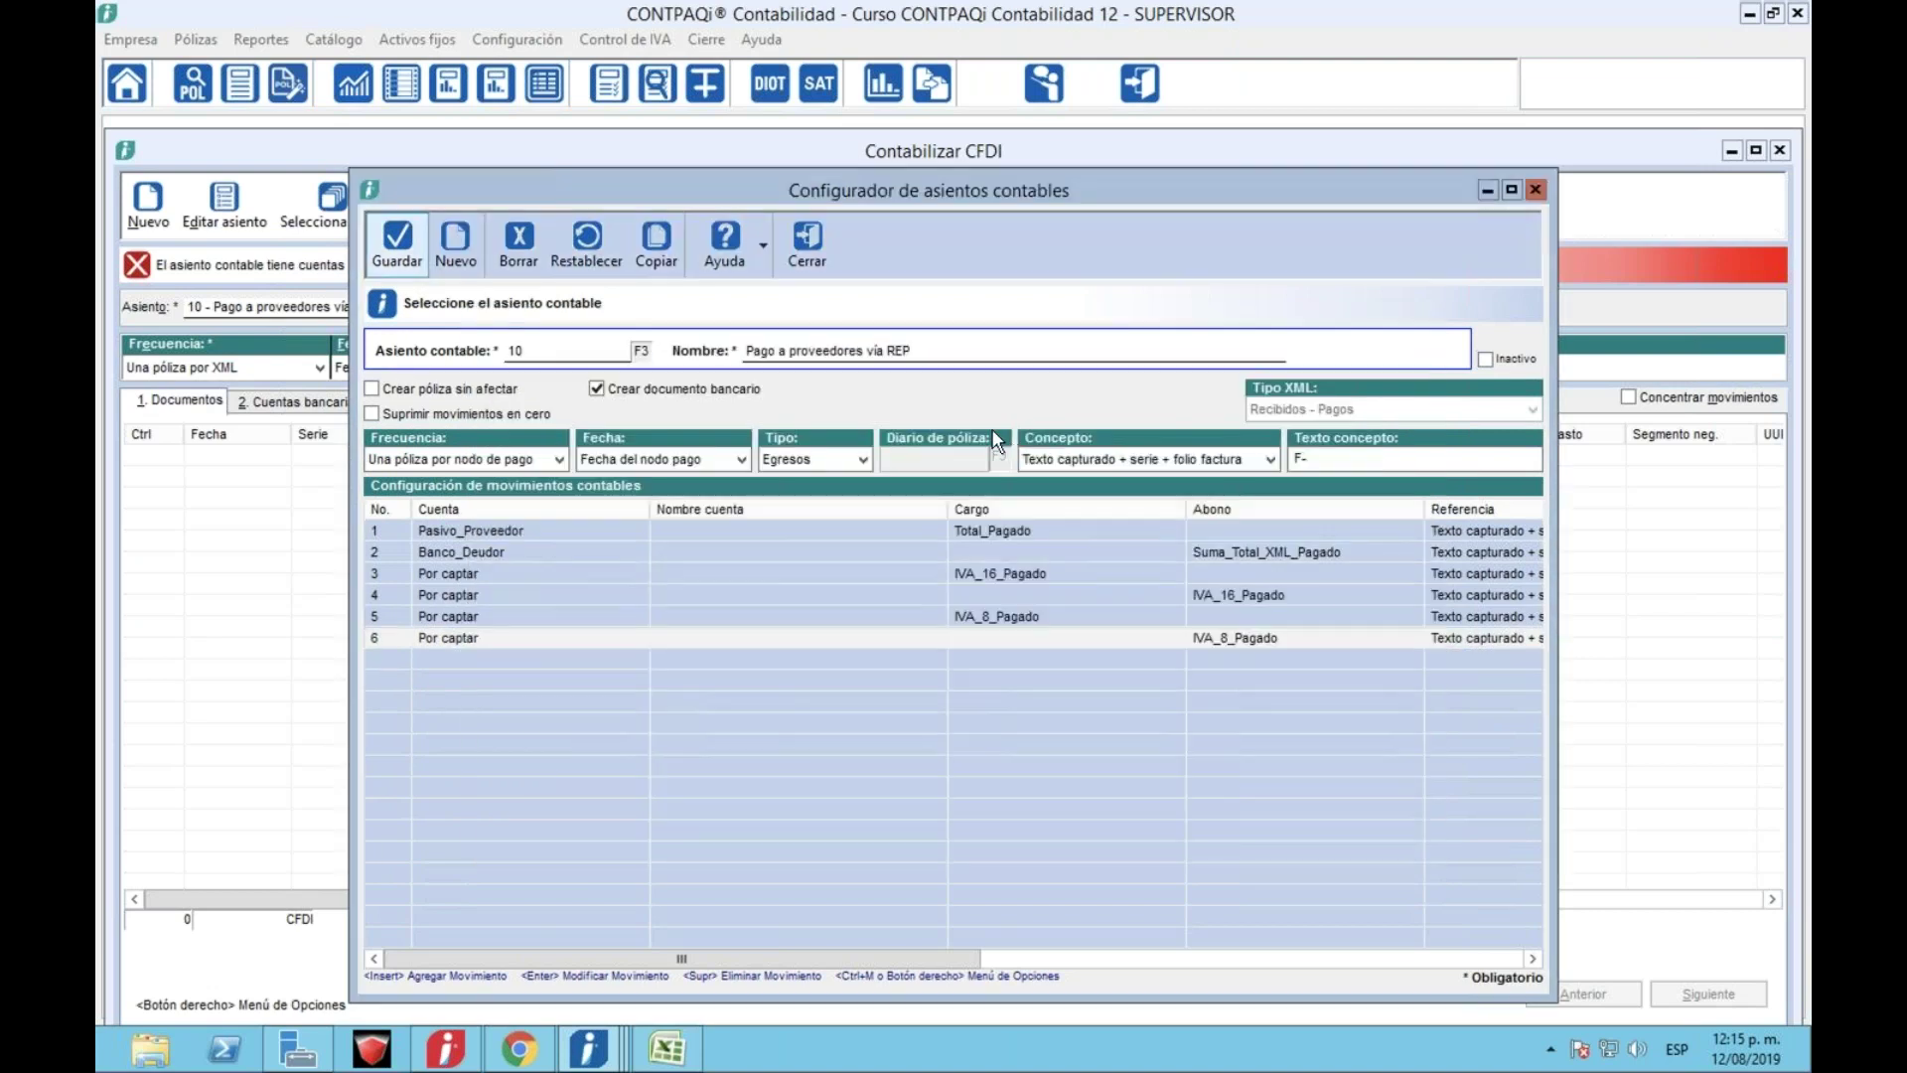
Delete both IVA_8_Pagado movements, leaving Pasivo_Proveedor, Banco_Deudor and two IVA_16_Pagado lines.
double_click(973, 621)
click(632, 377)
click(948, 552)
click(1011, 377)
double_click(1007, 609)
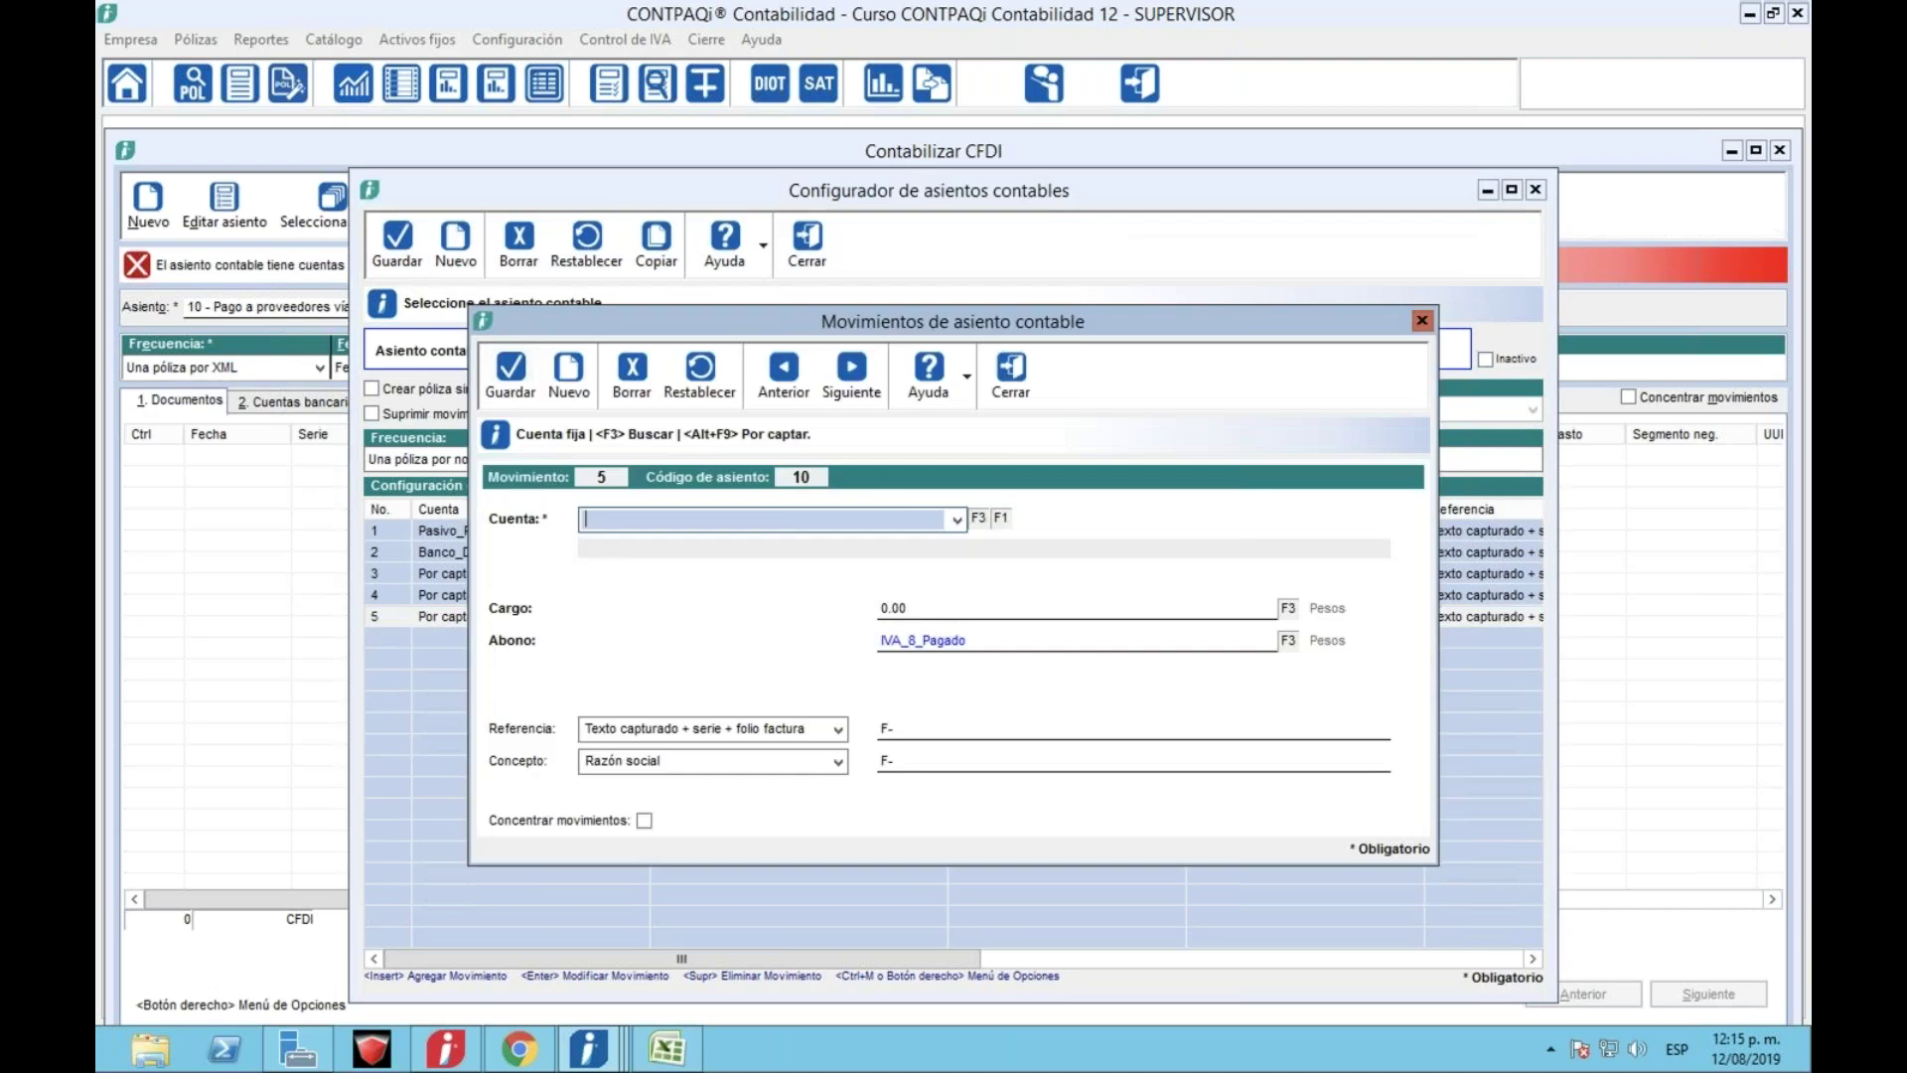
click(631, 378)
click(970, 554)
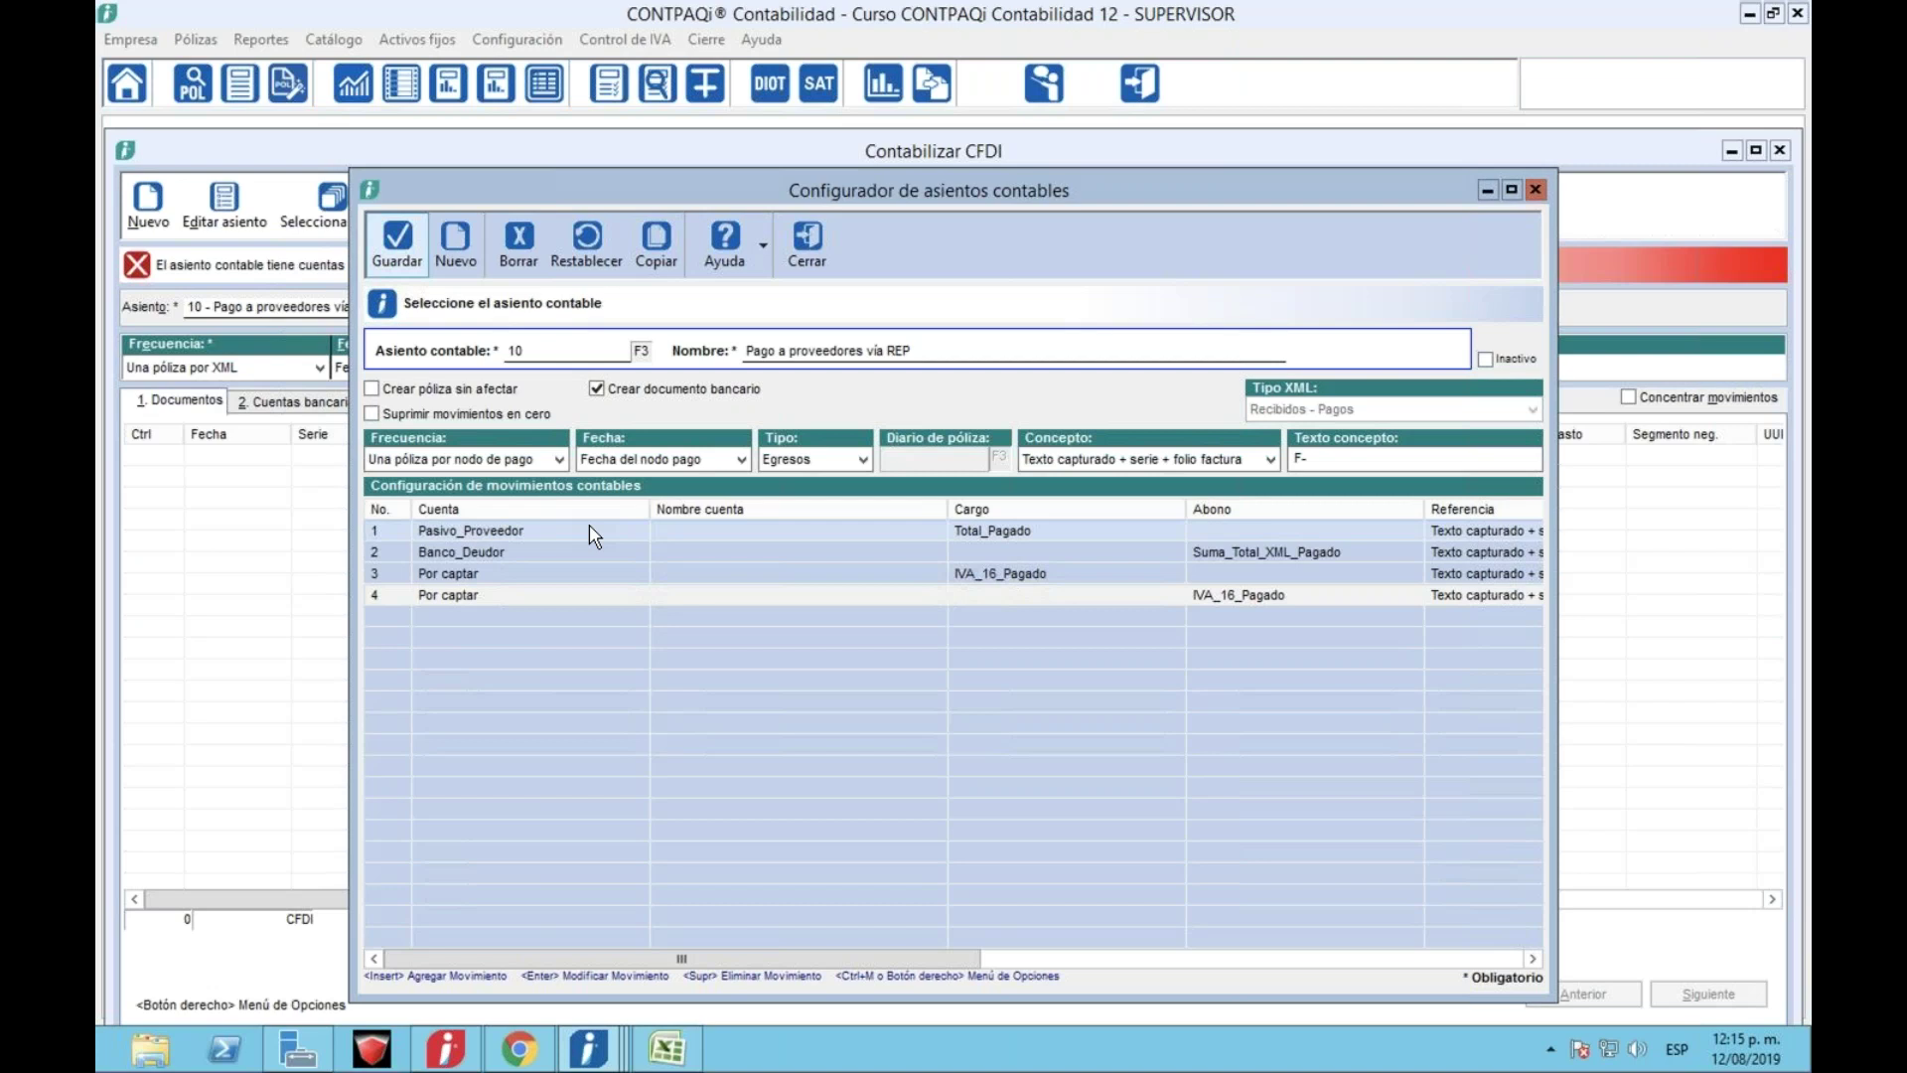
click(994, 536)
click(544, 546)
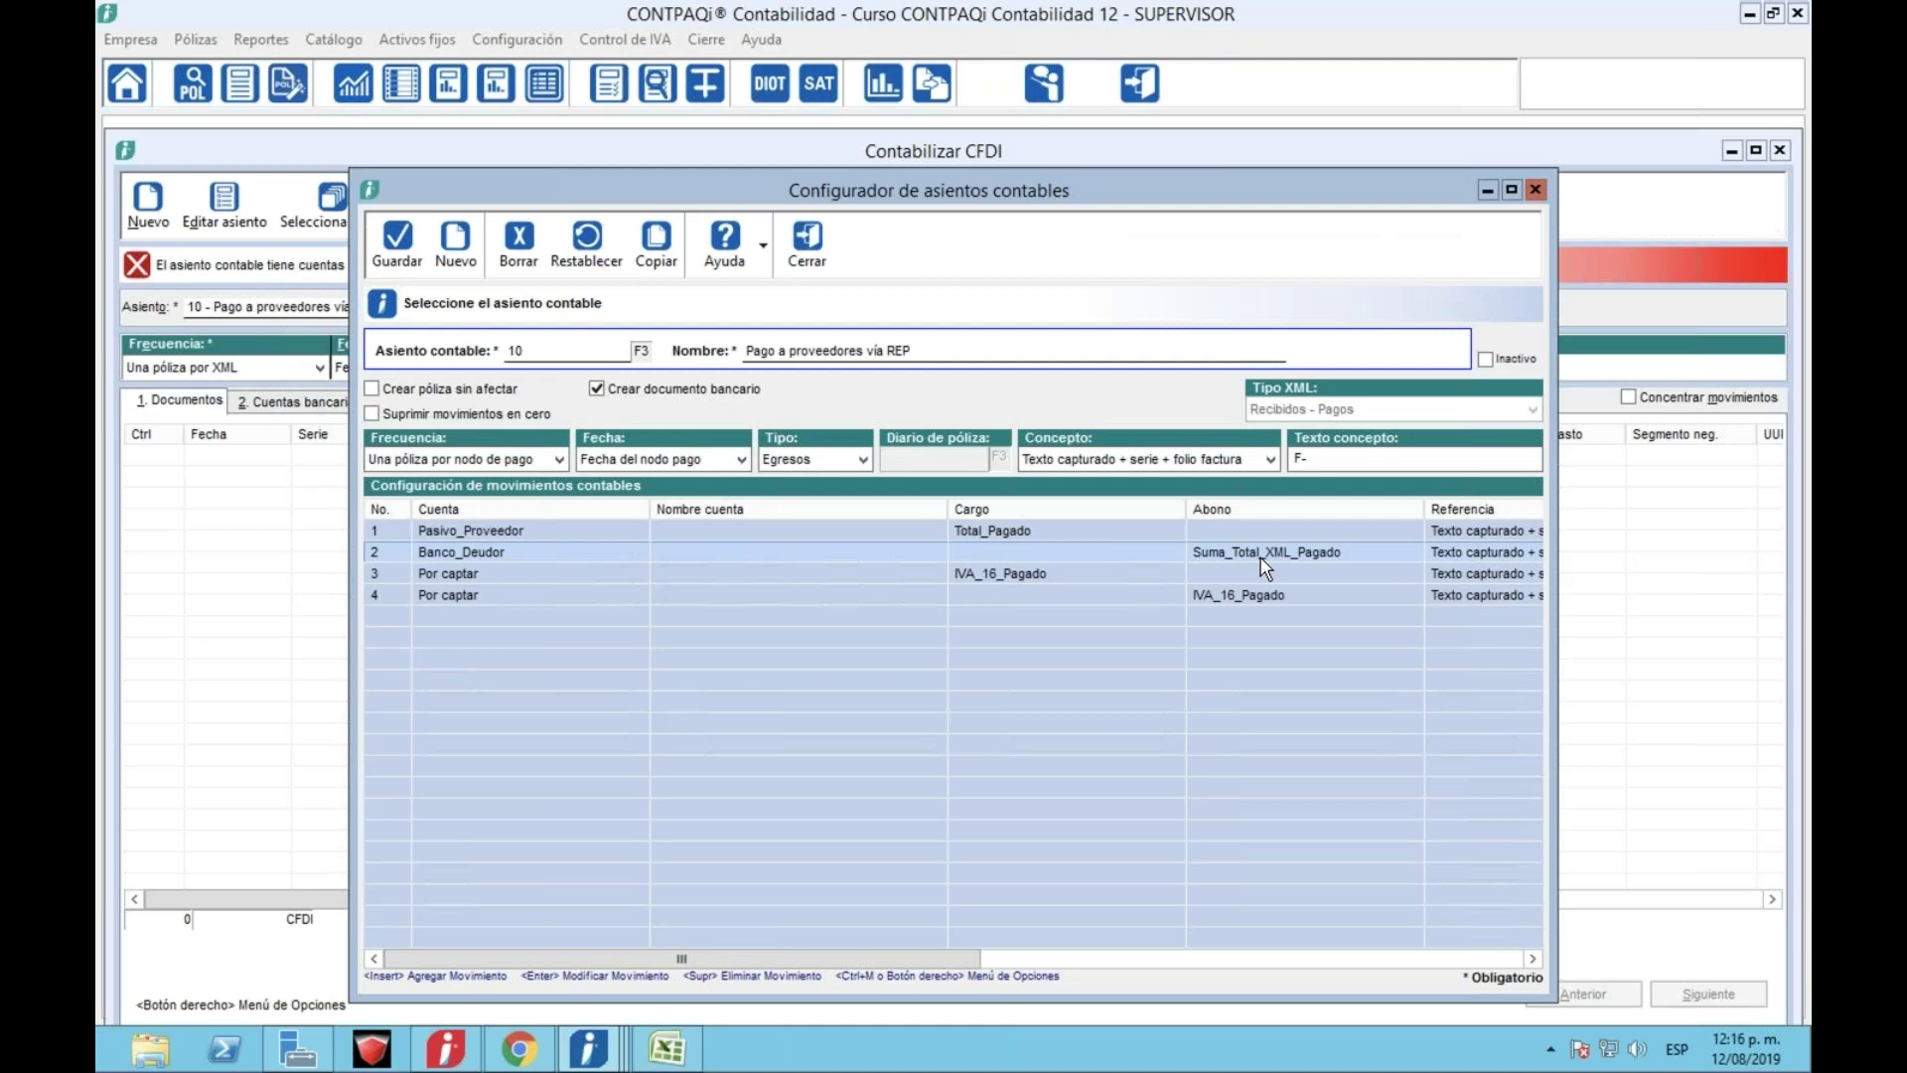
Try setting movement 3's account to IVA acreditable pagado, then discard the faulty changes.
double_click(471, 578)
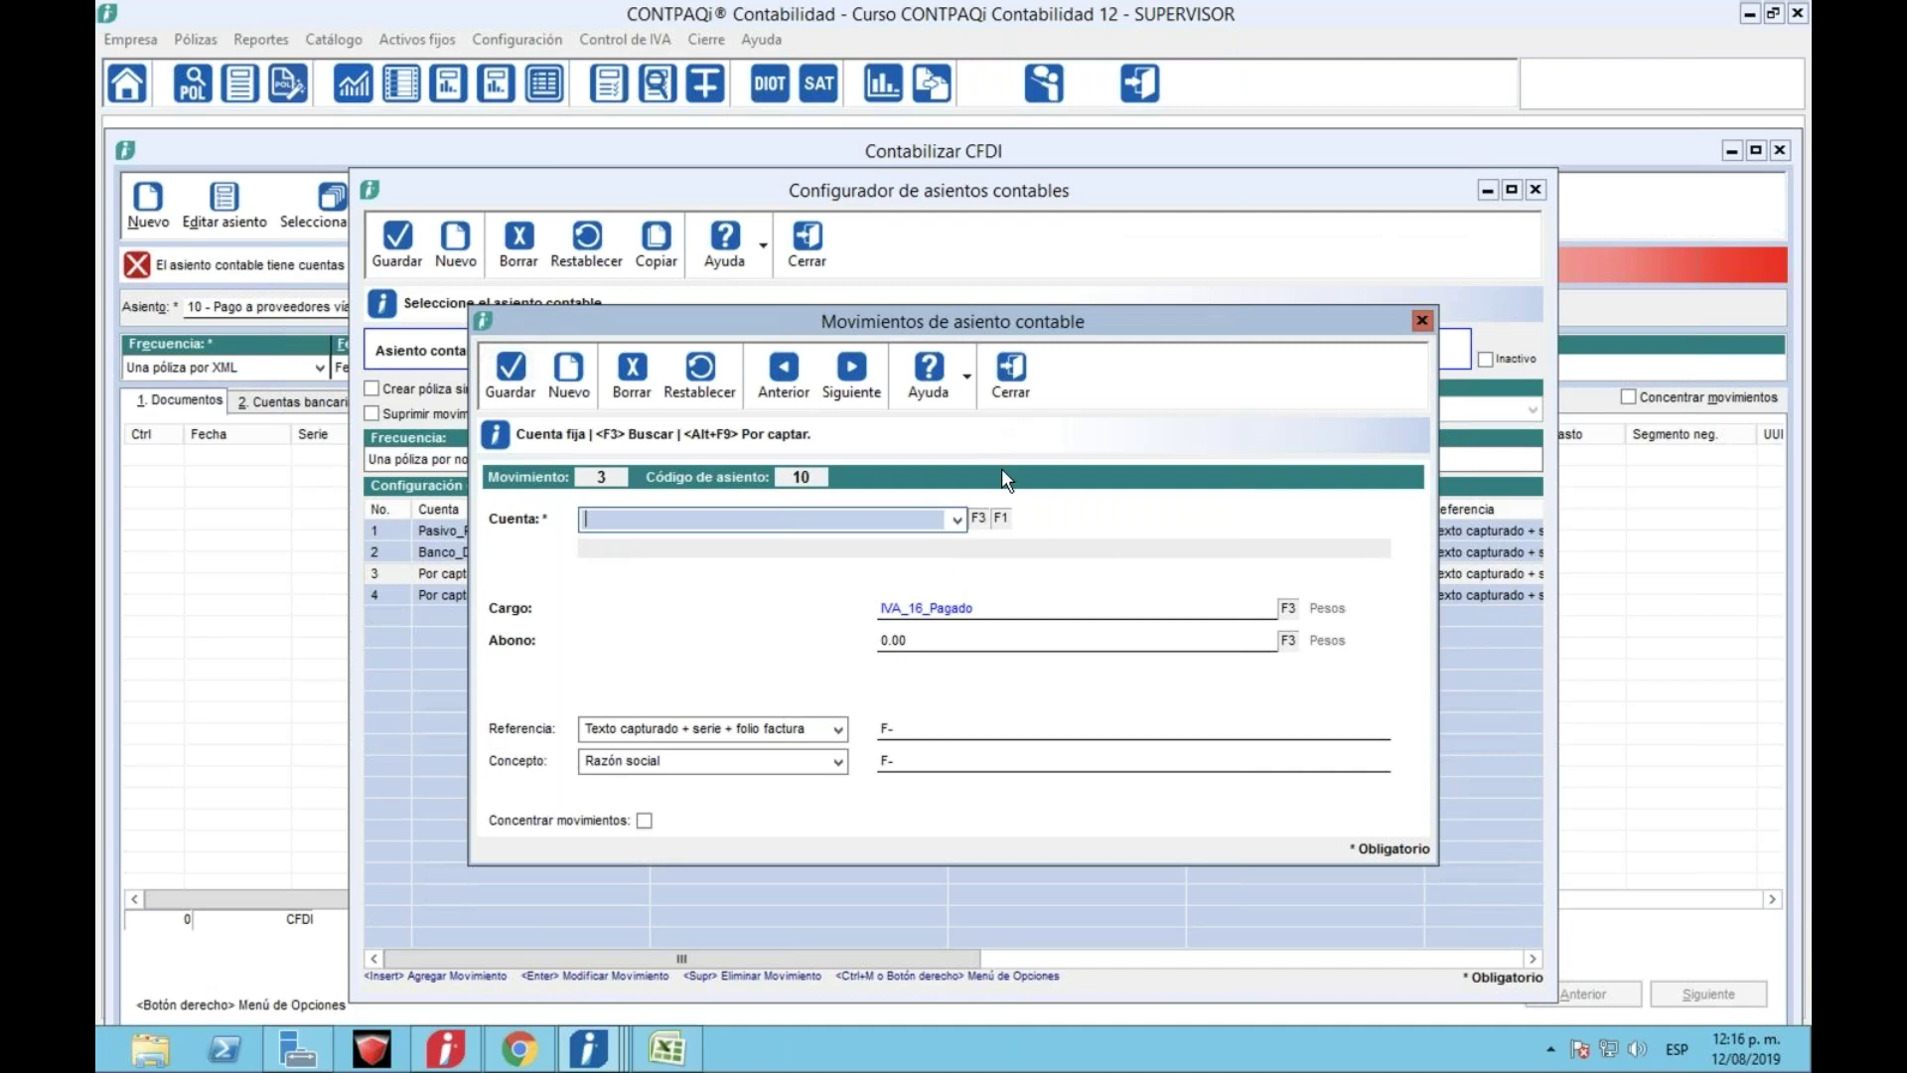
click(1288, 608)
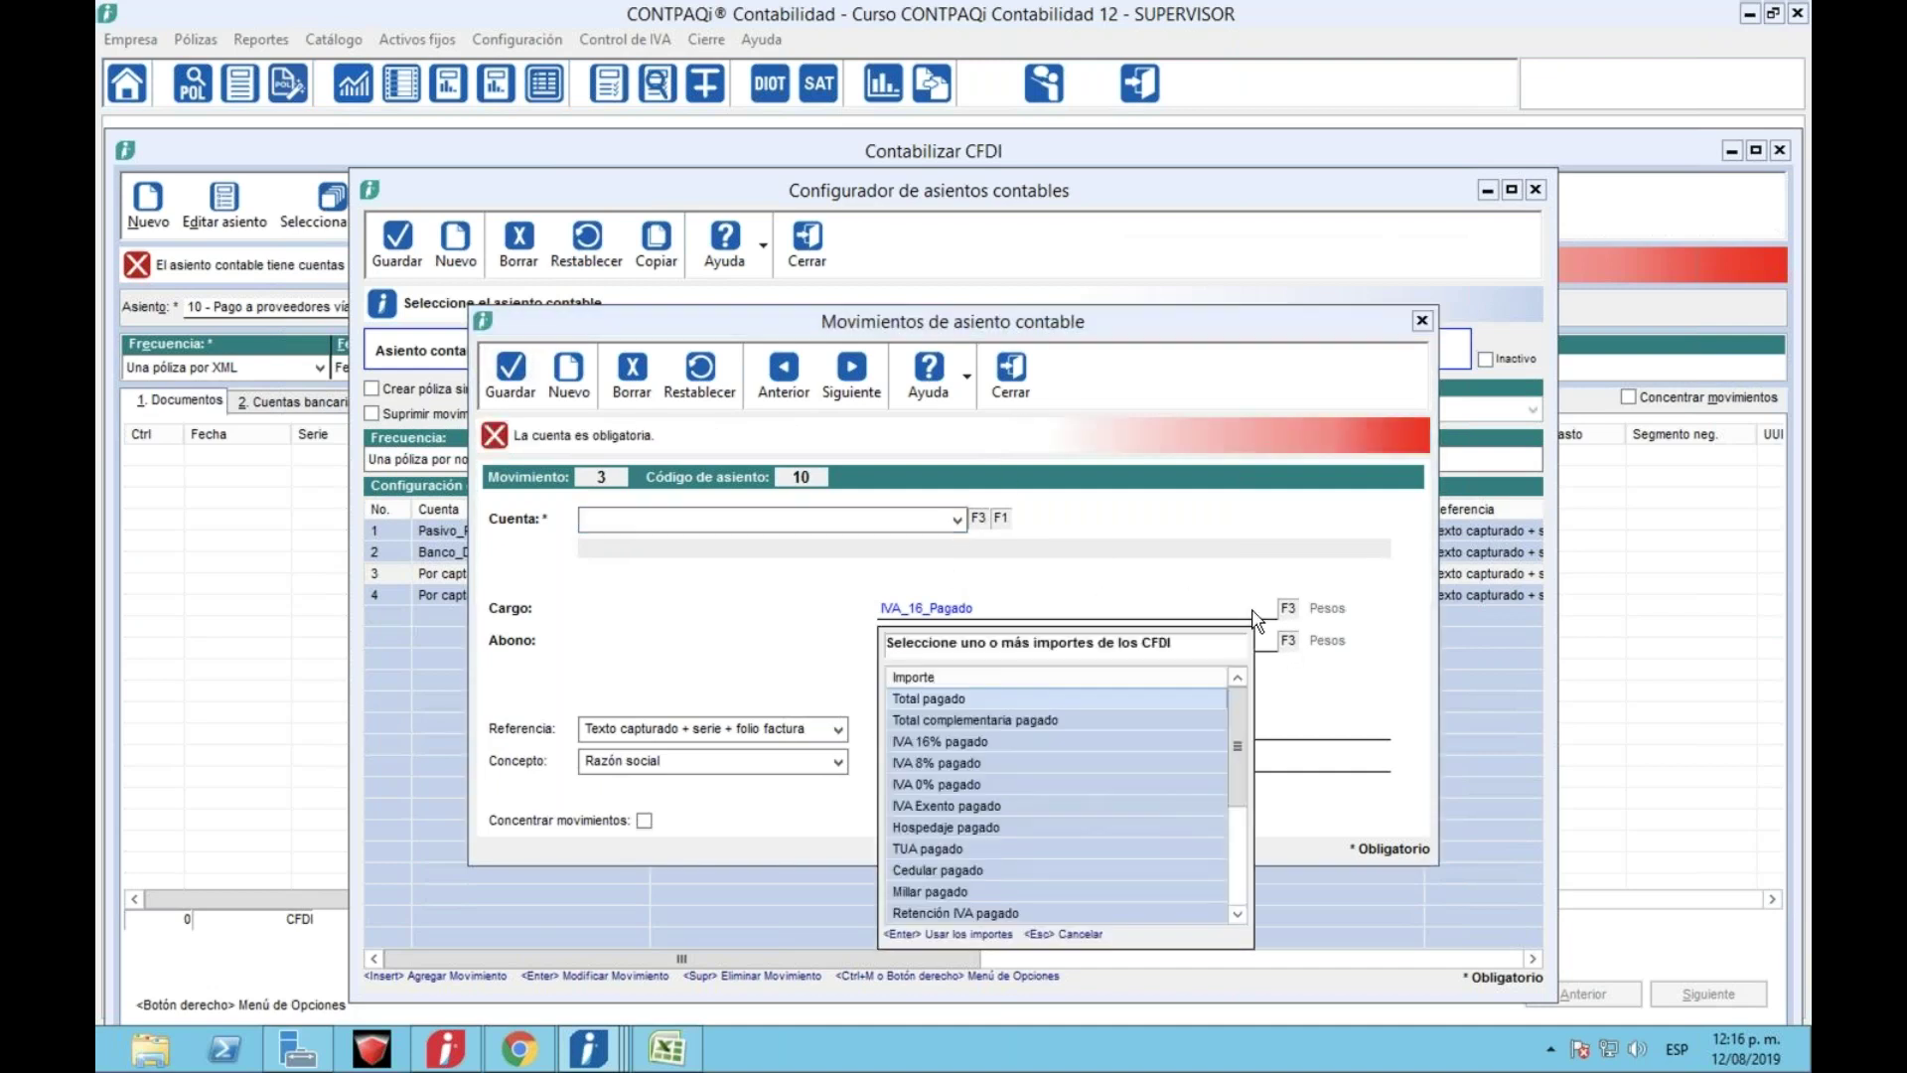
key(Return)
click(978, 518)
text(IVA)
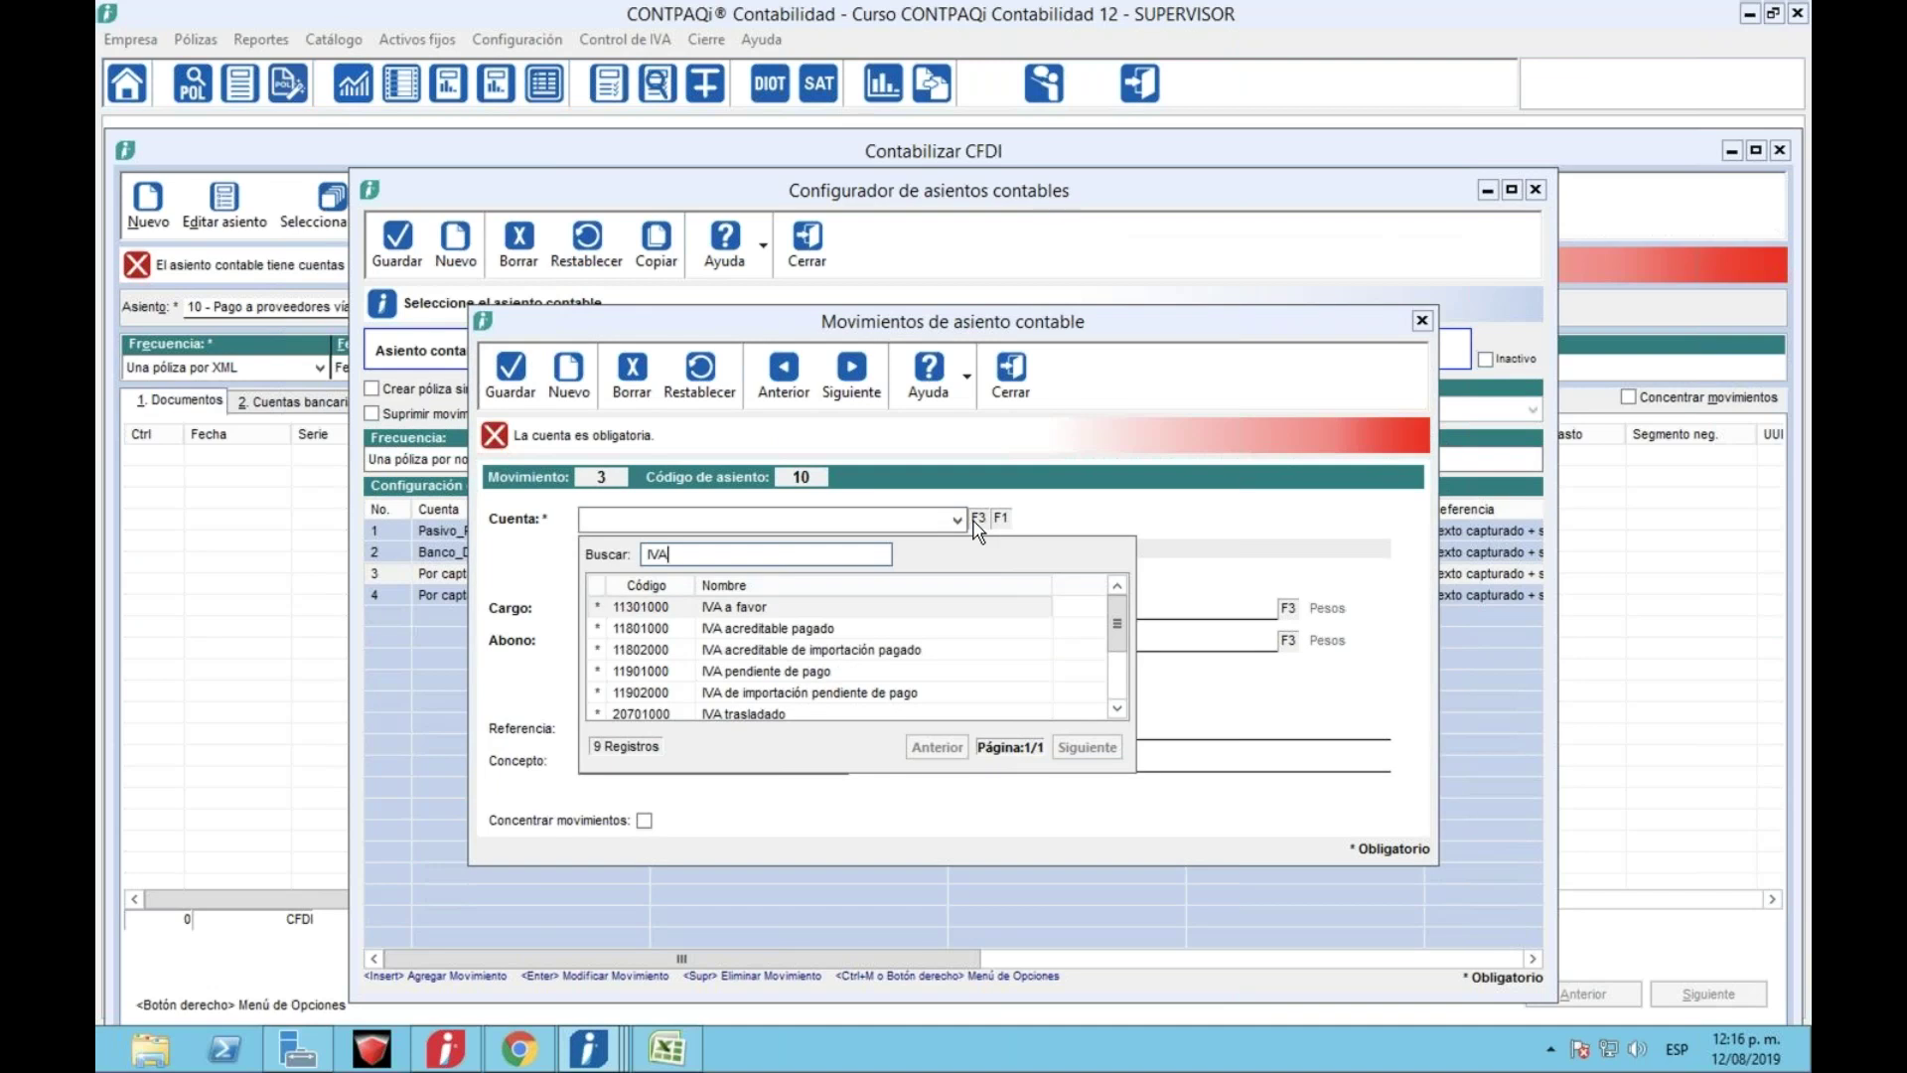
key(Down)
key(Return)
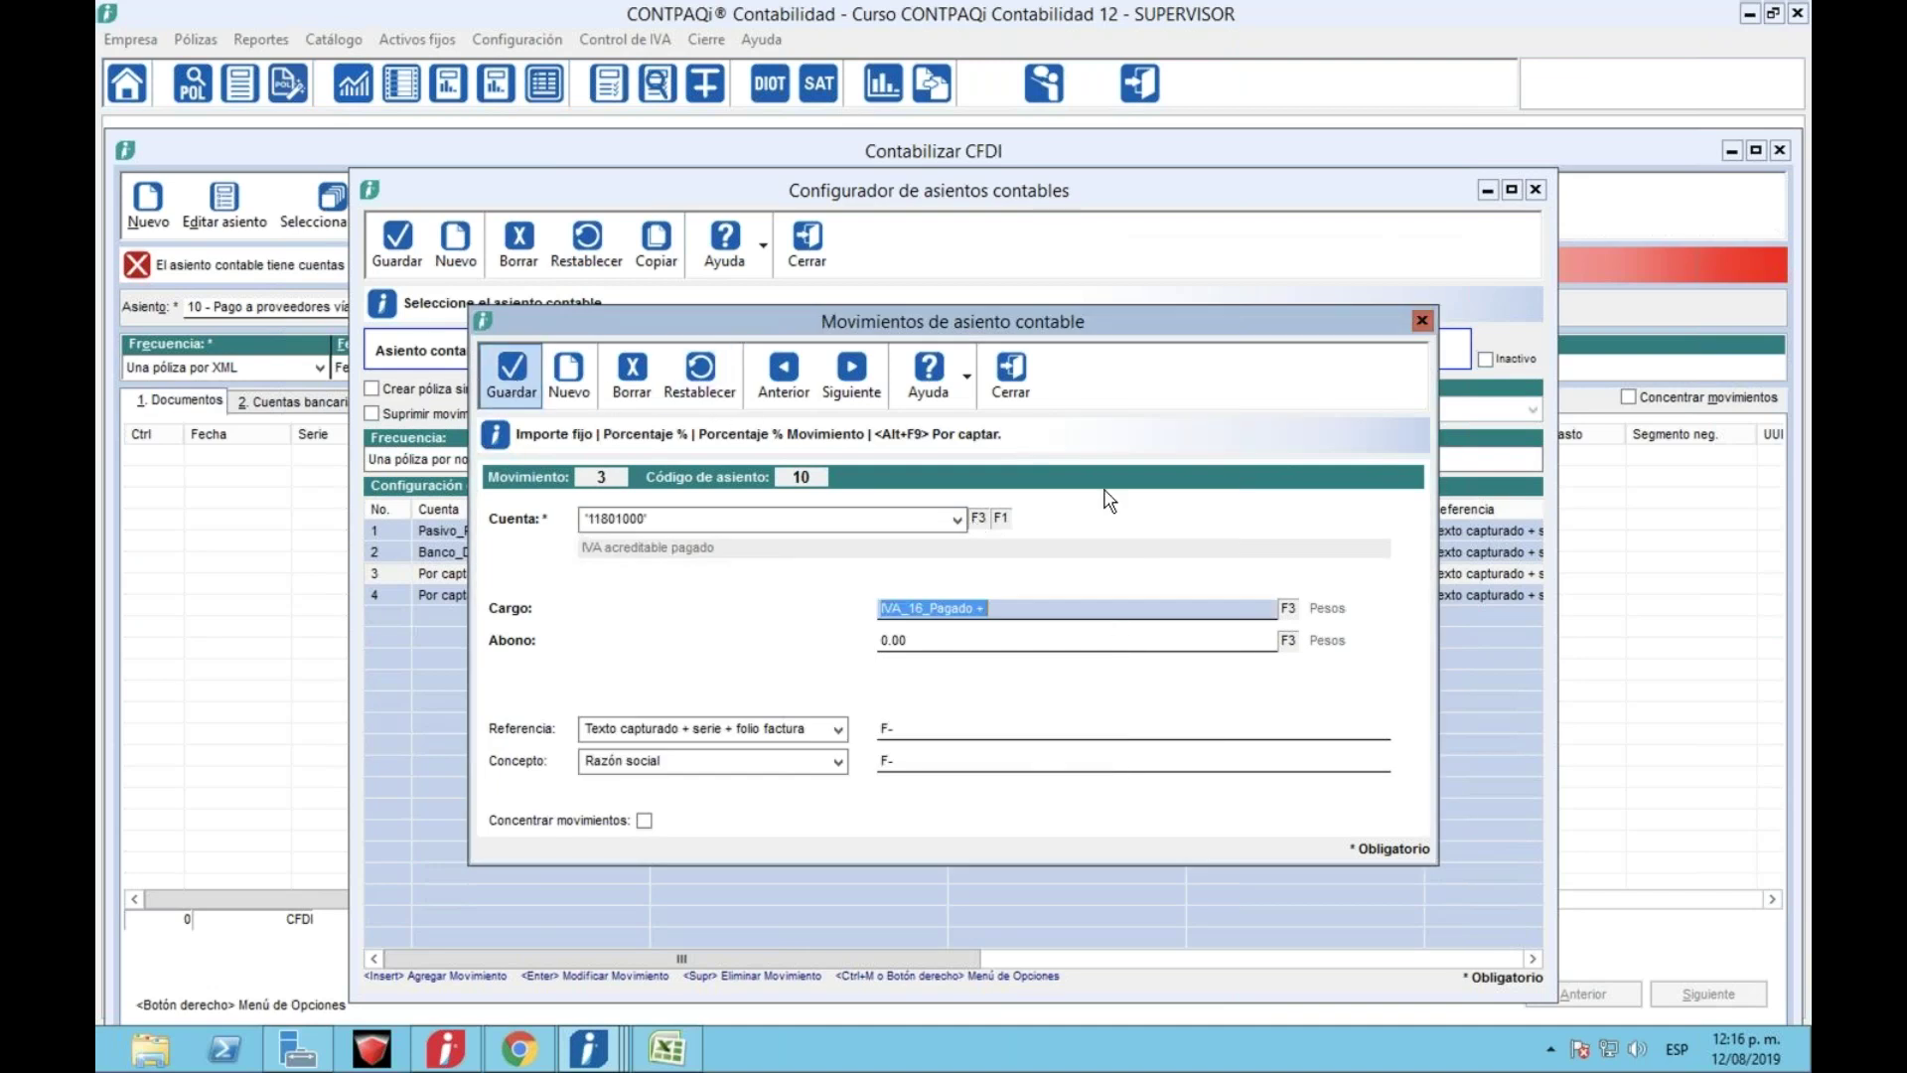
click(1011, 372)
click(1011, 372)
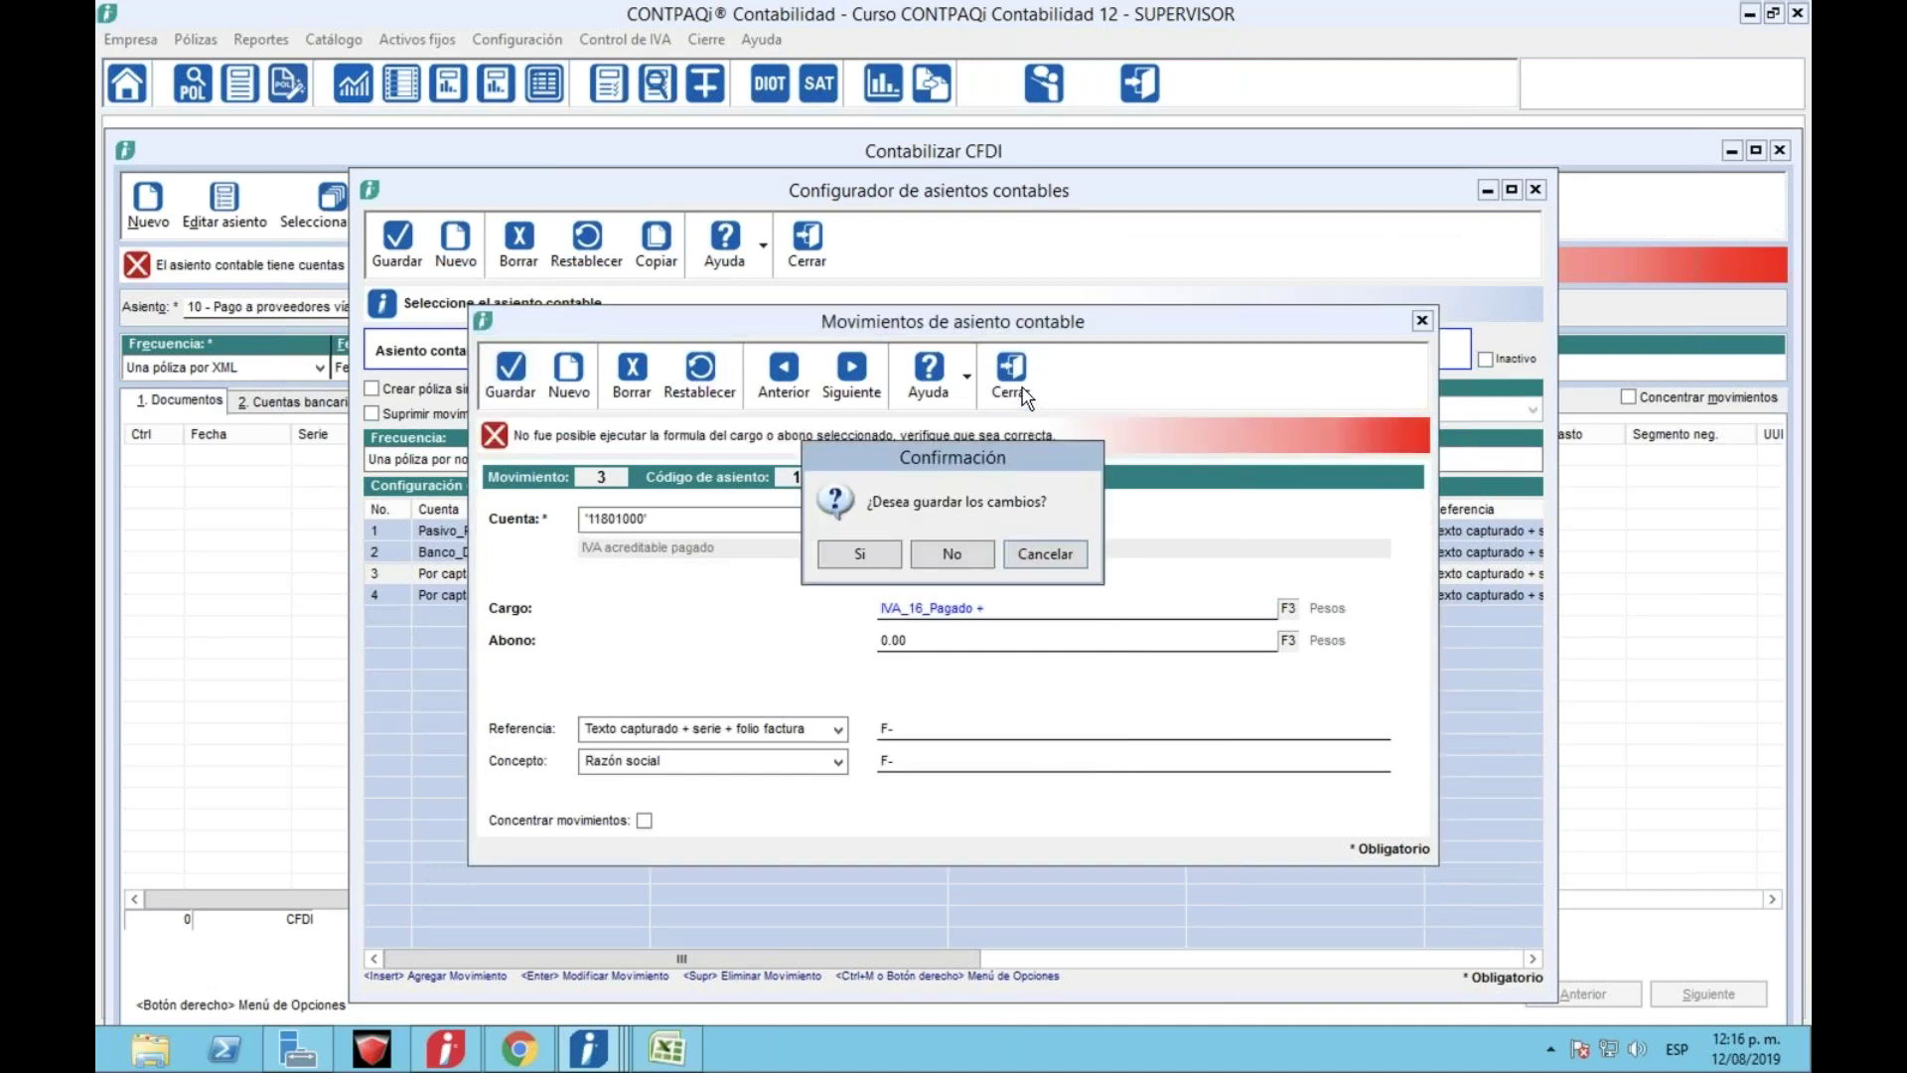
click(964, 554)
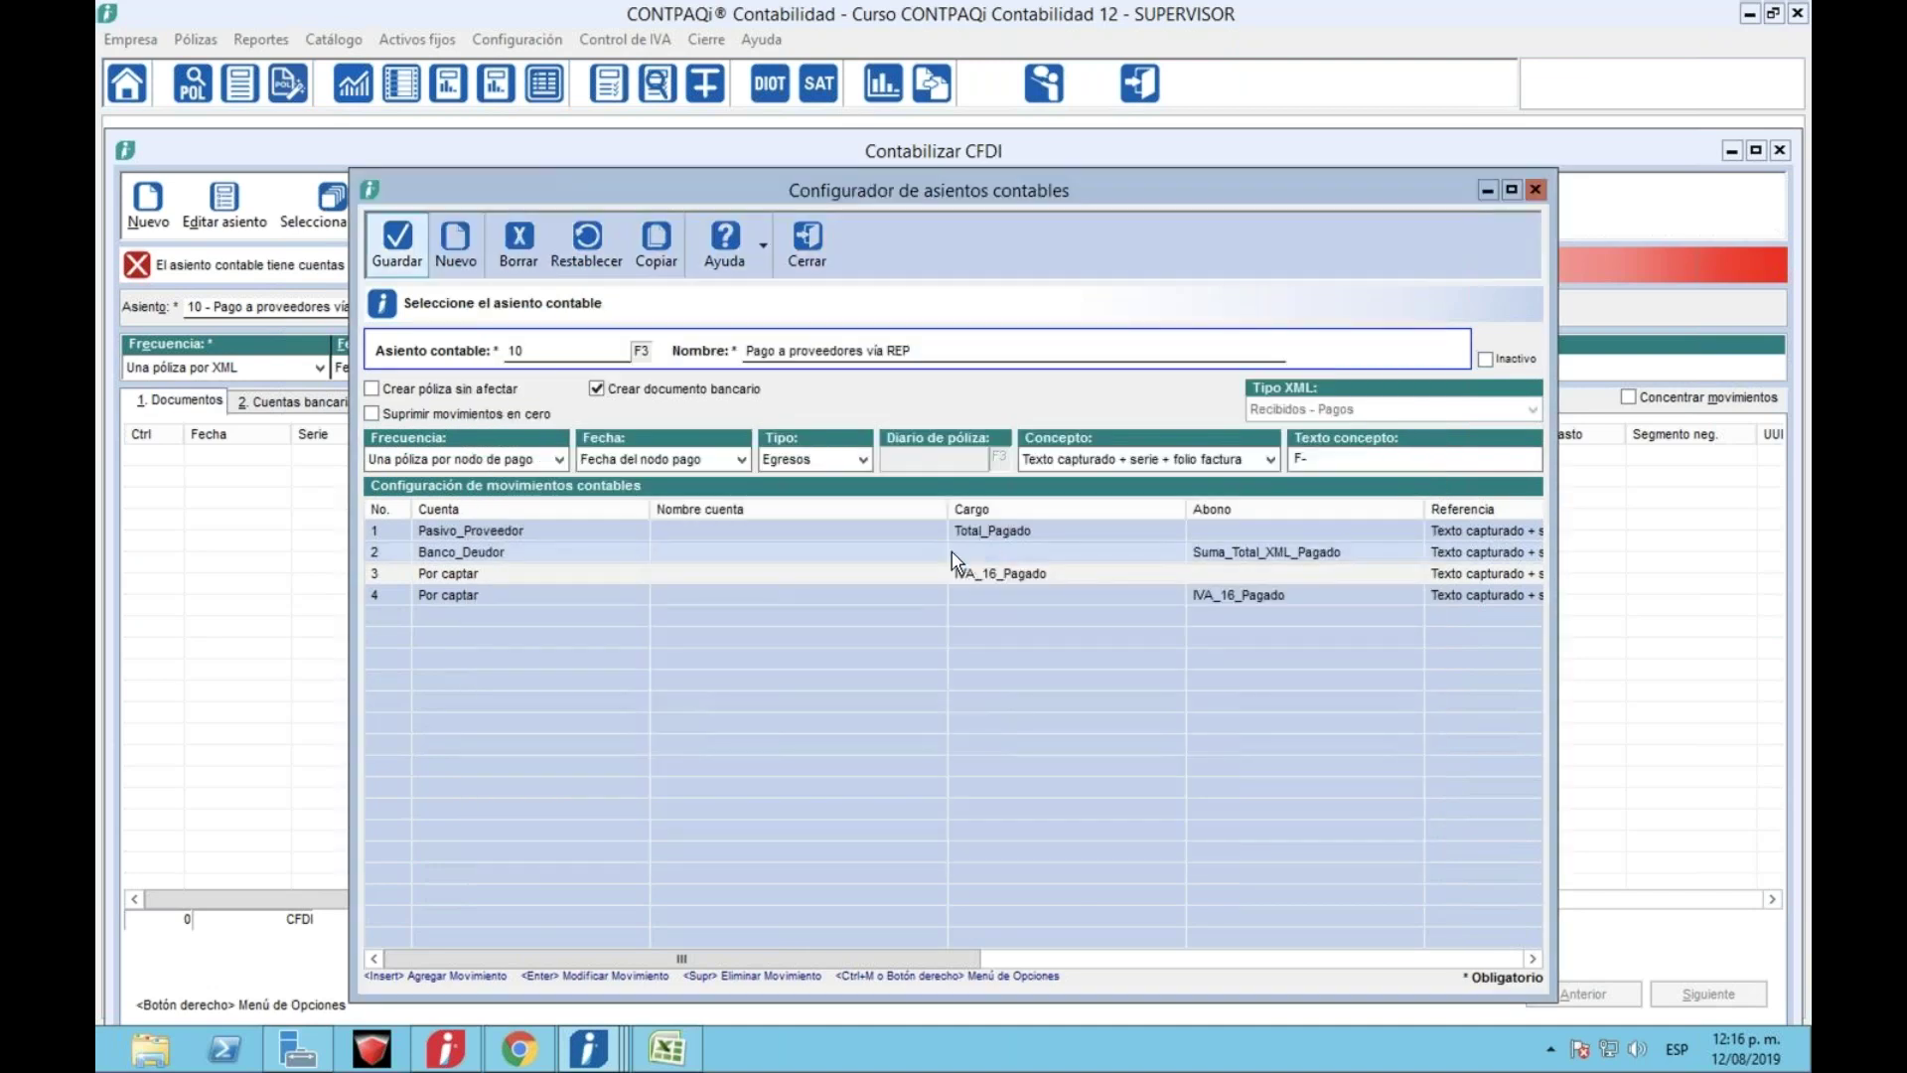
Set movement 3's charge account to IVA acreditable pagado (11801000) and save it.
double_click(813, 574)
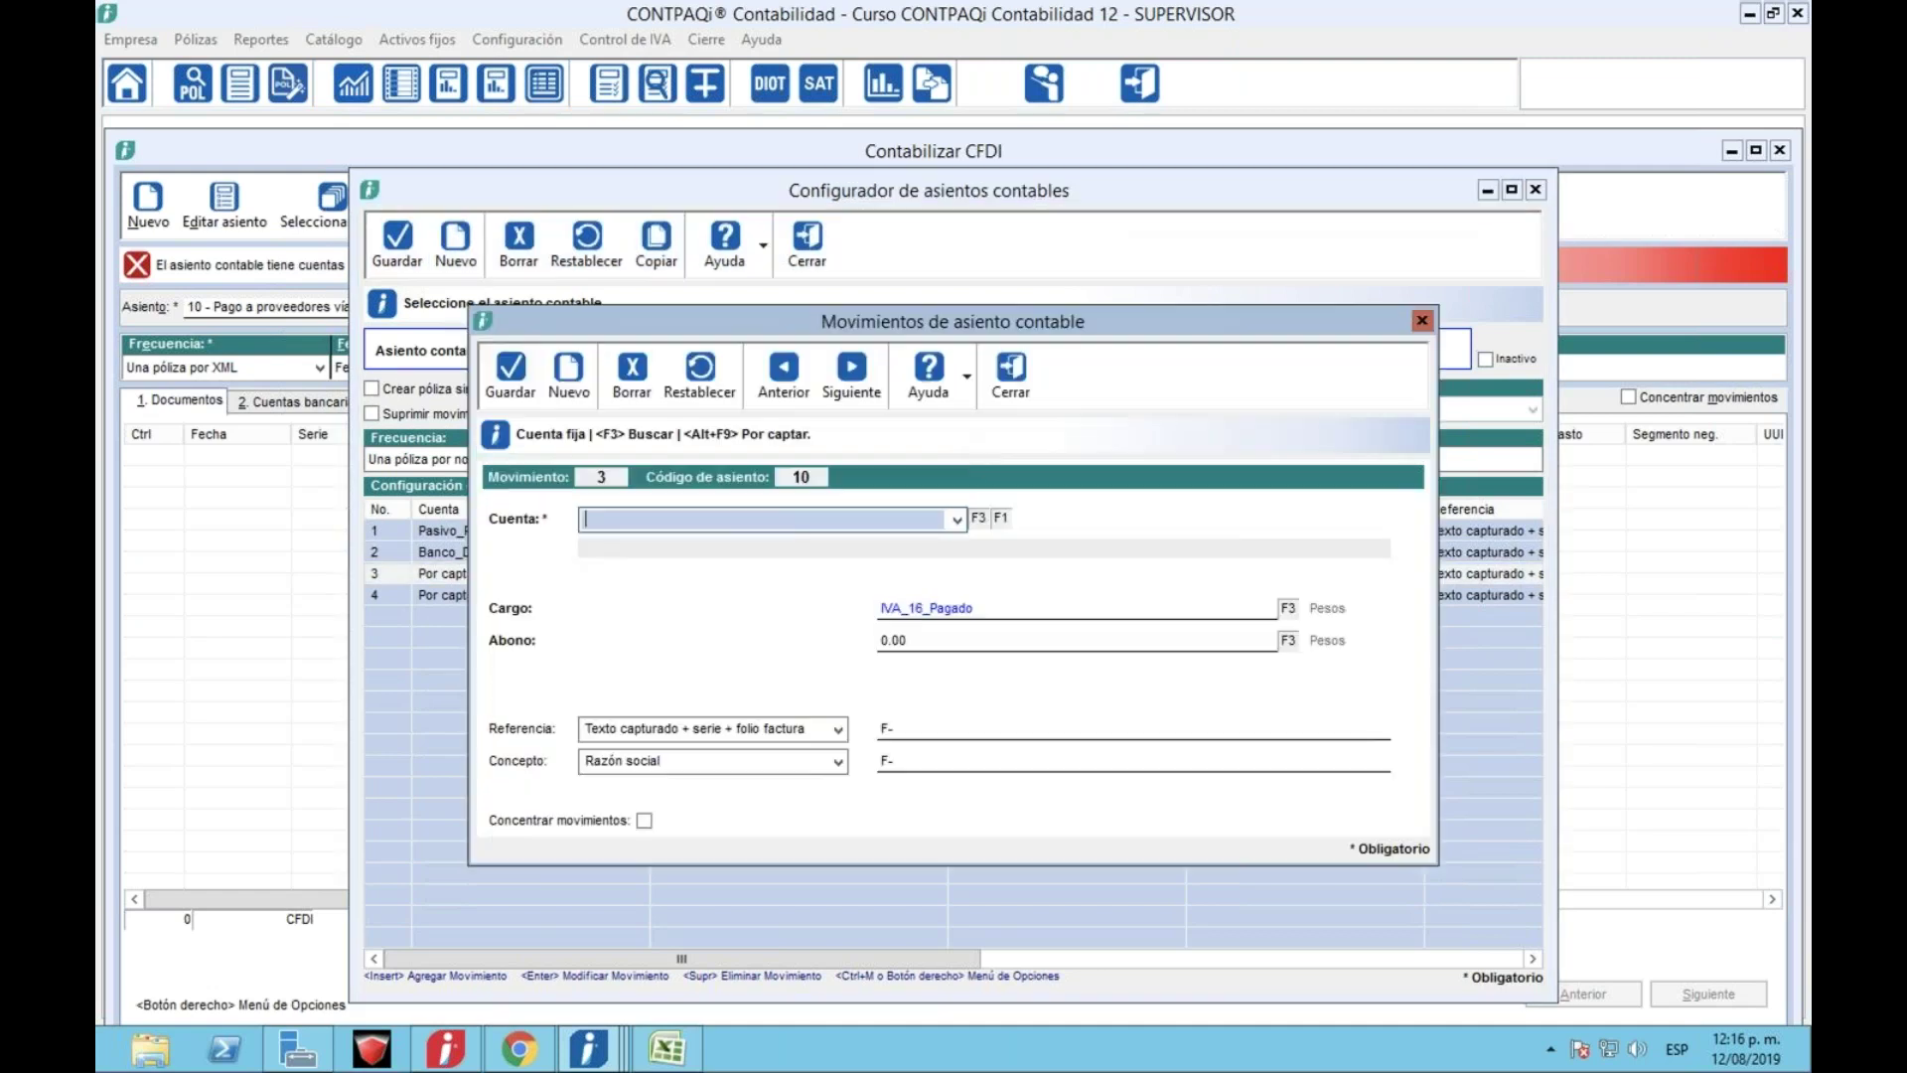
click(980, 520)
text(IVA)
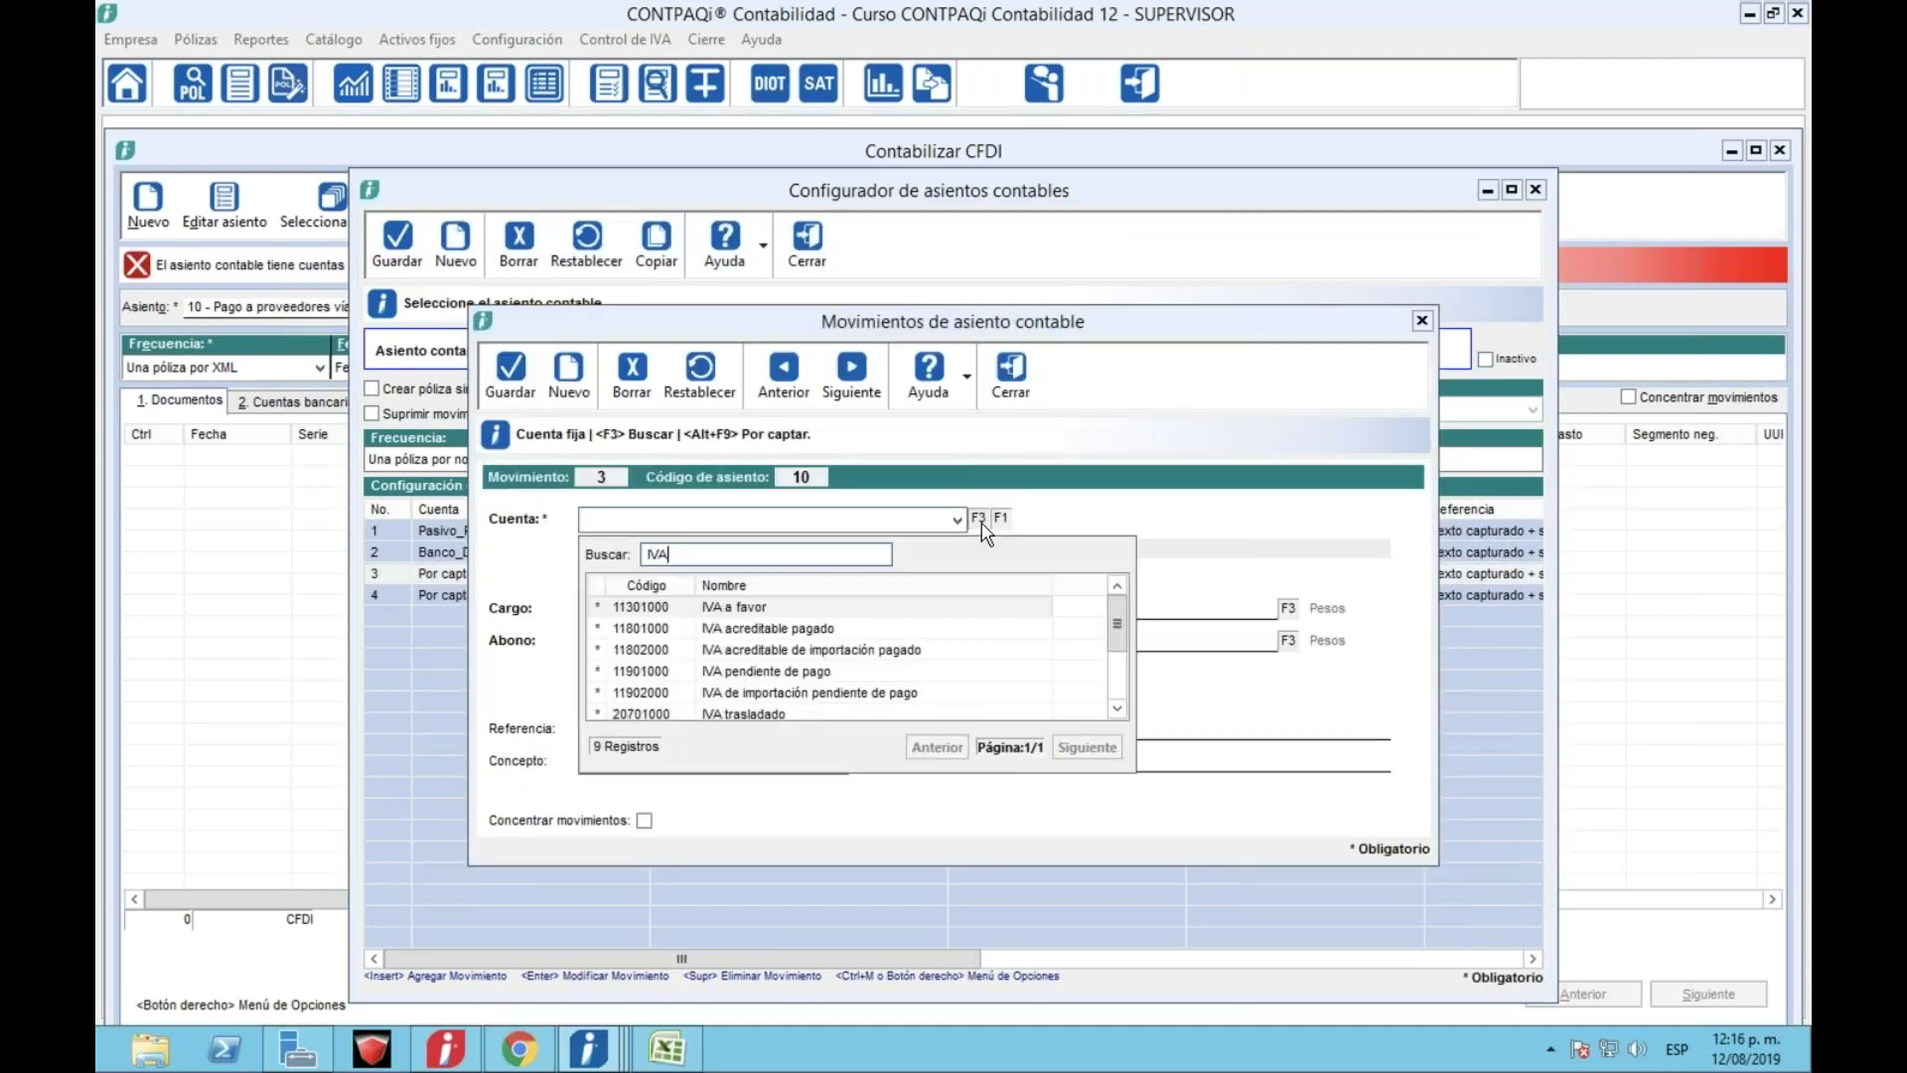
double_click(765, 626)
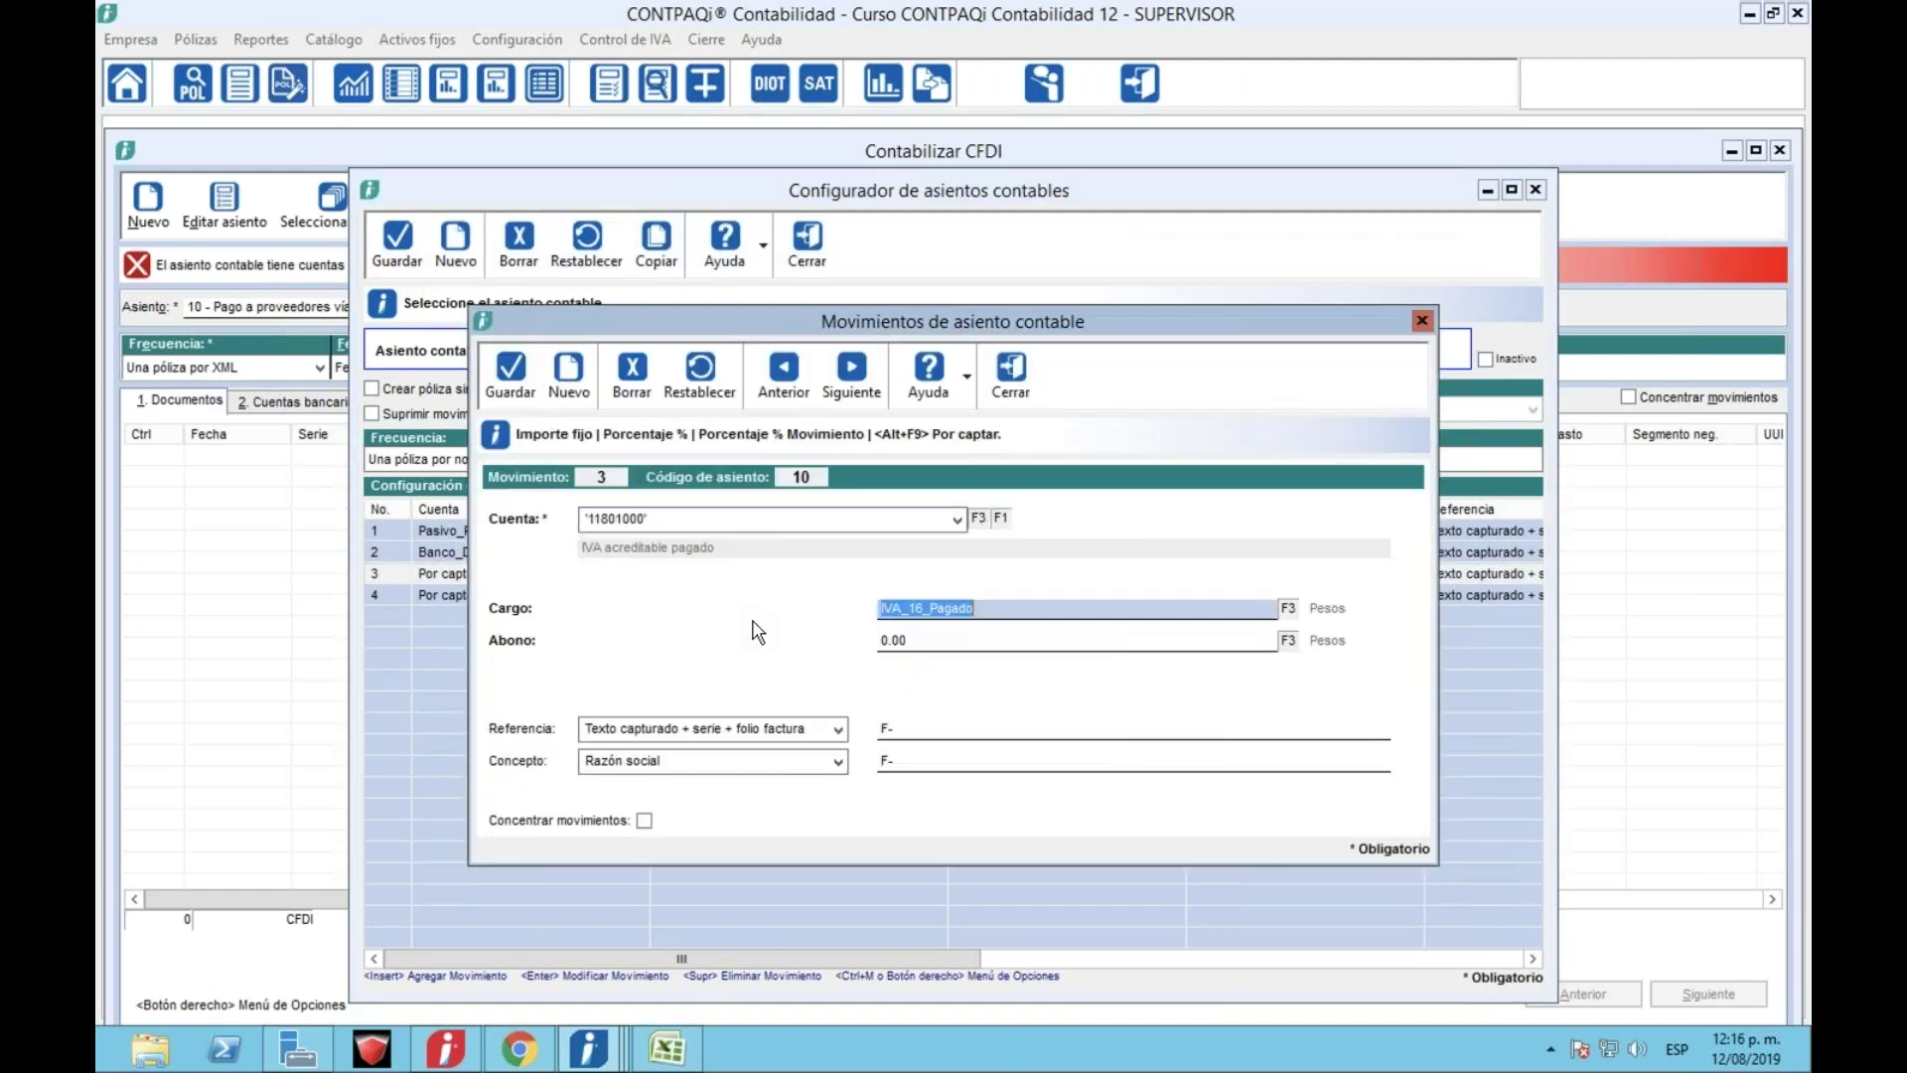
key(Tab)
key(Return)
Set movement 4's credit account to 11901 IVA pendiente de pago and save asiento 10.
double_click(1005, 590)
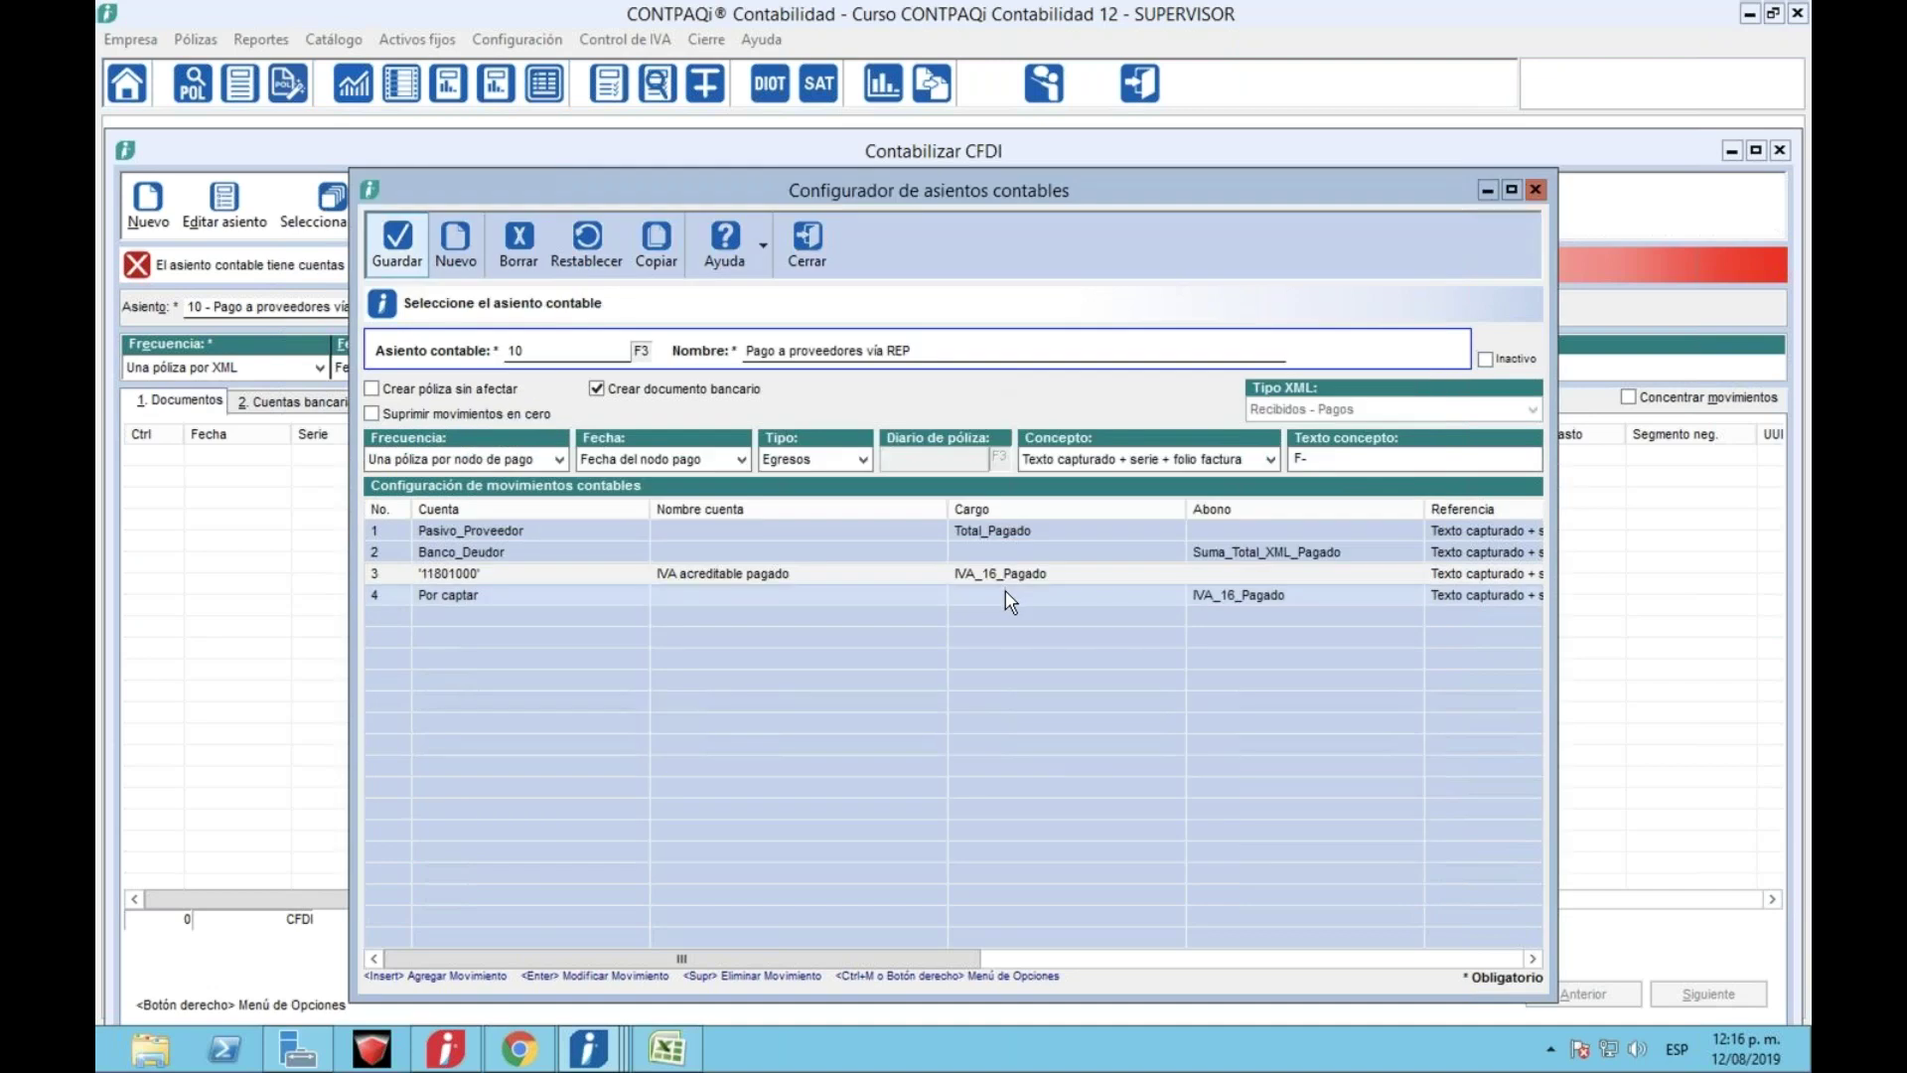
click(980, 517)
text(11901)
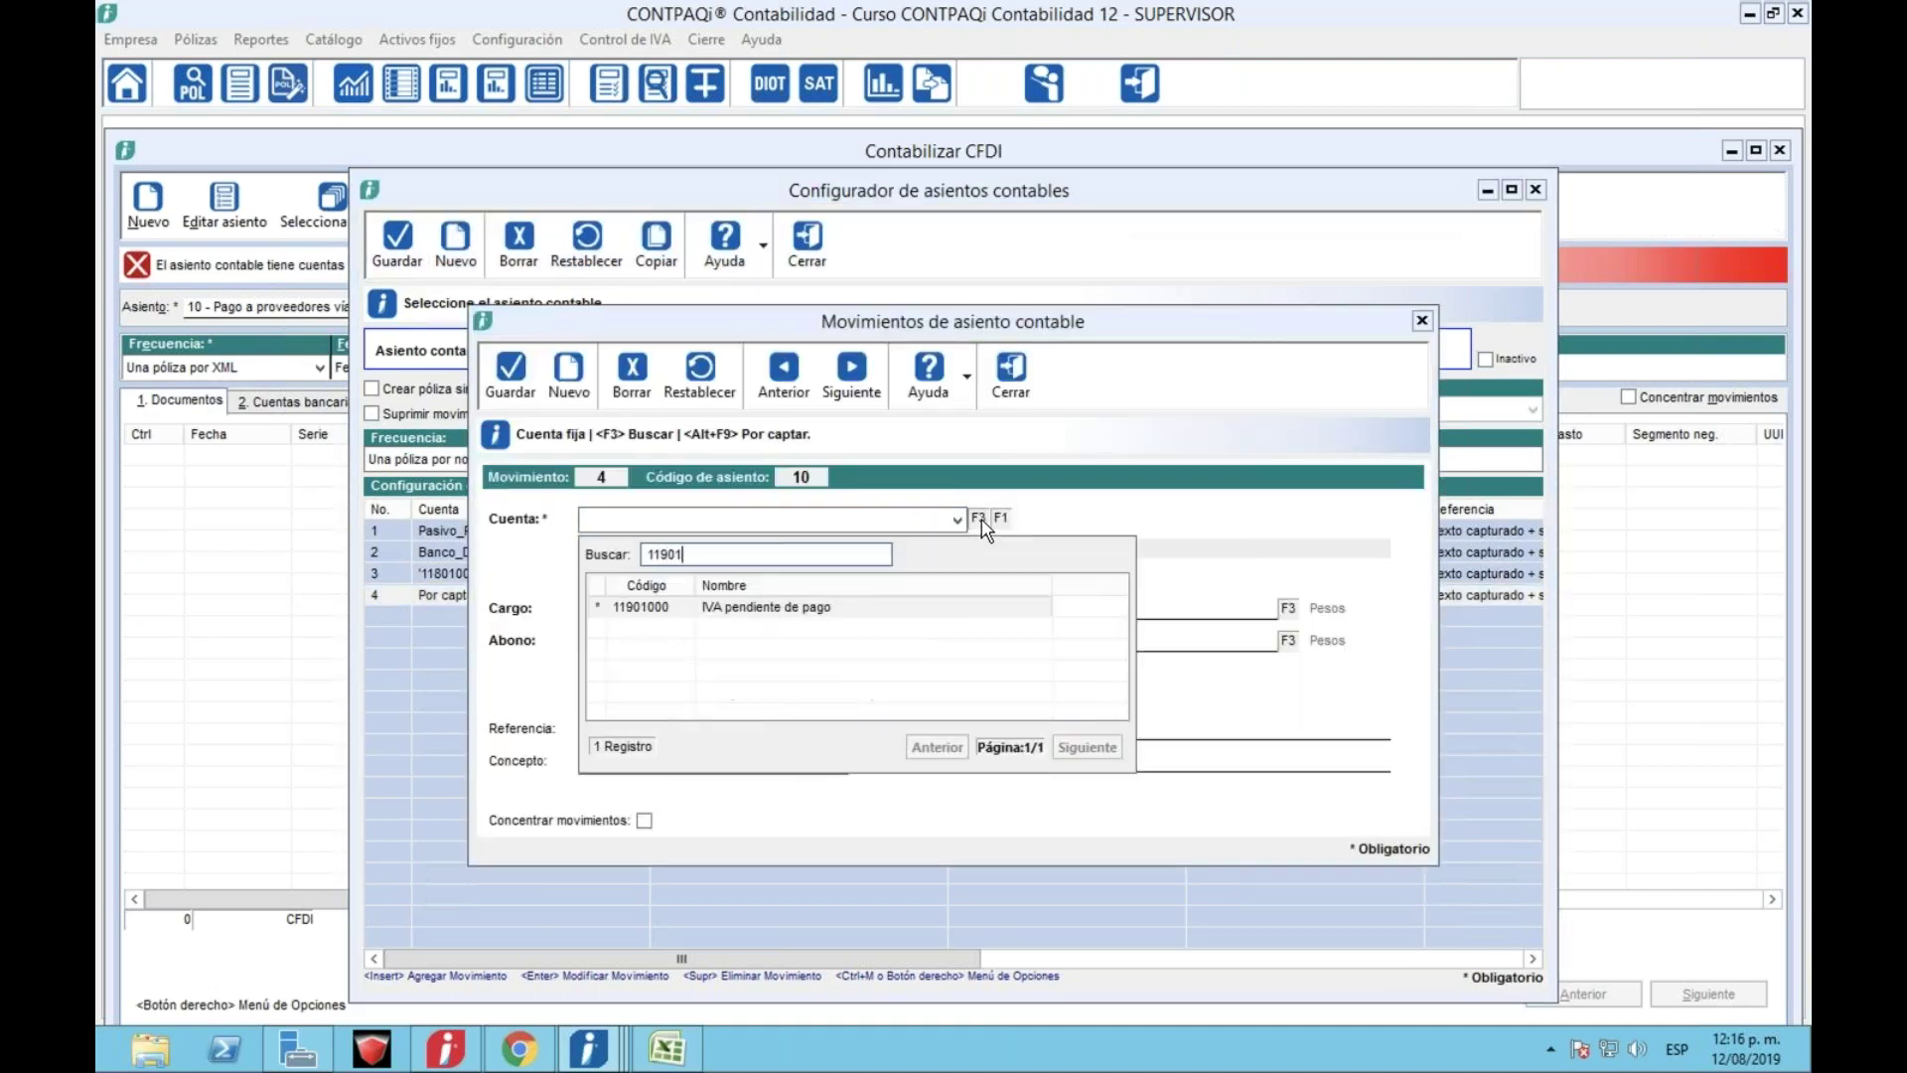
key(Return)
click(510, 372)
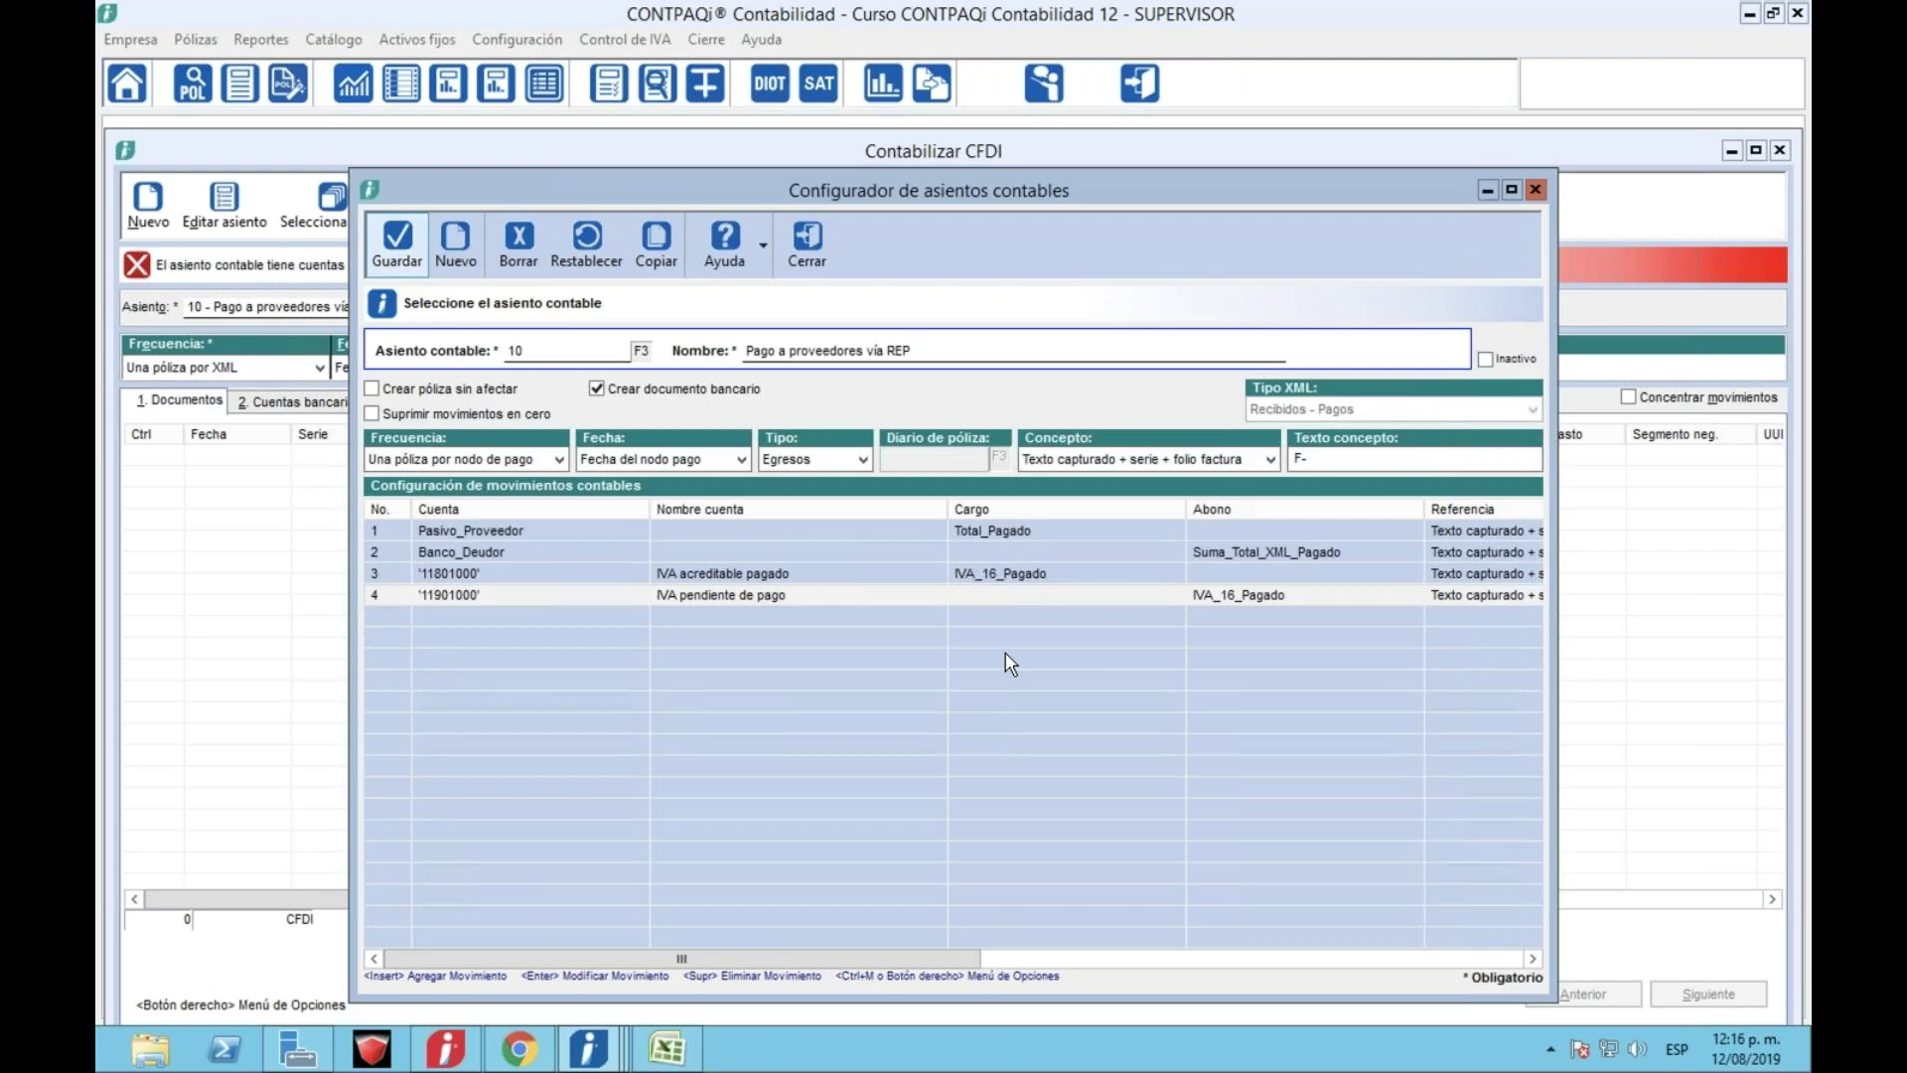
click(407, 250)
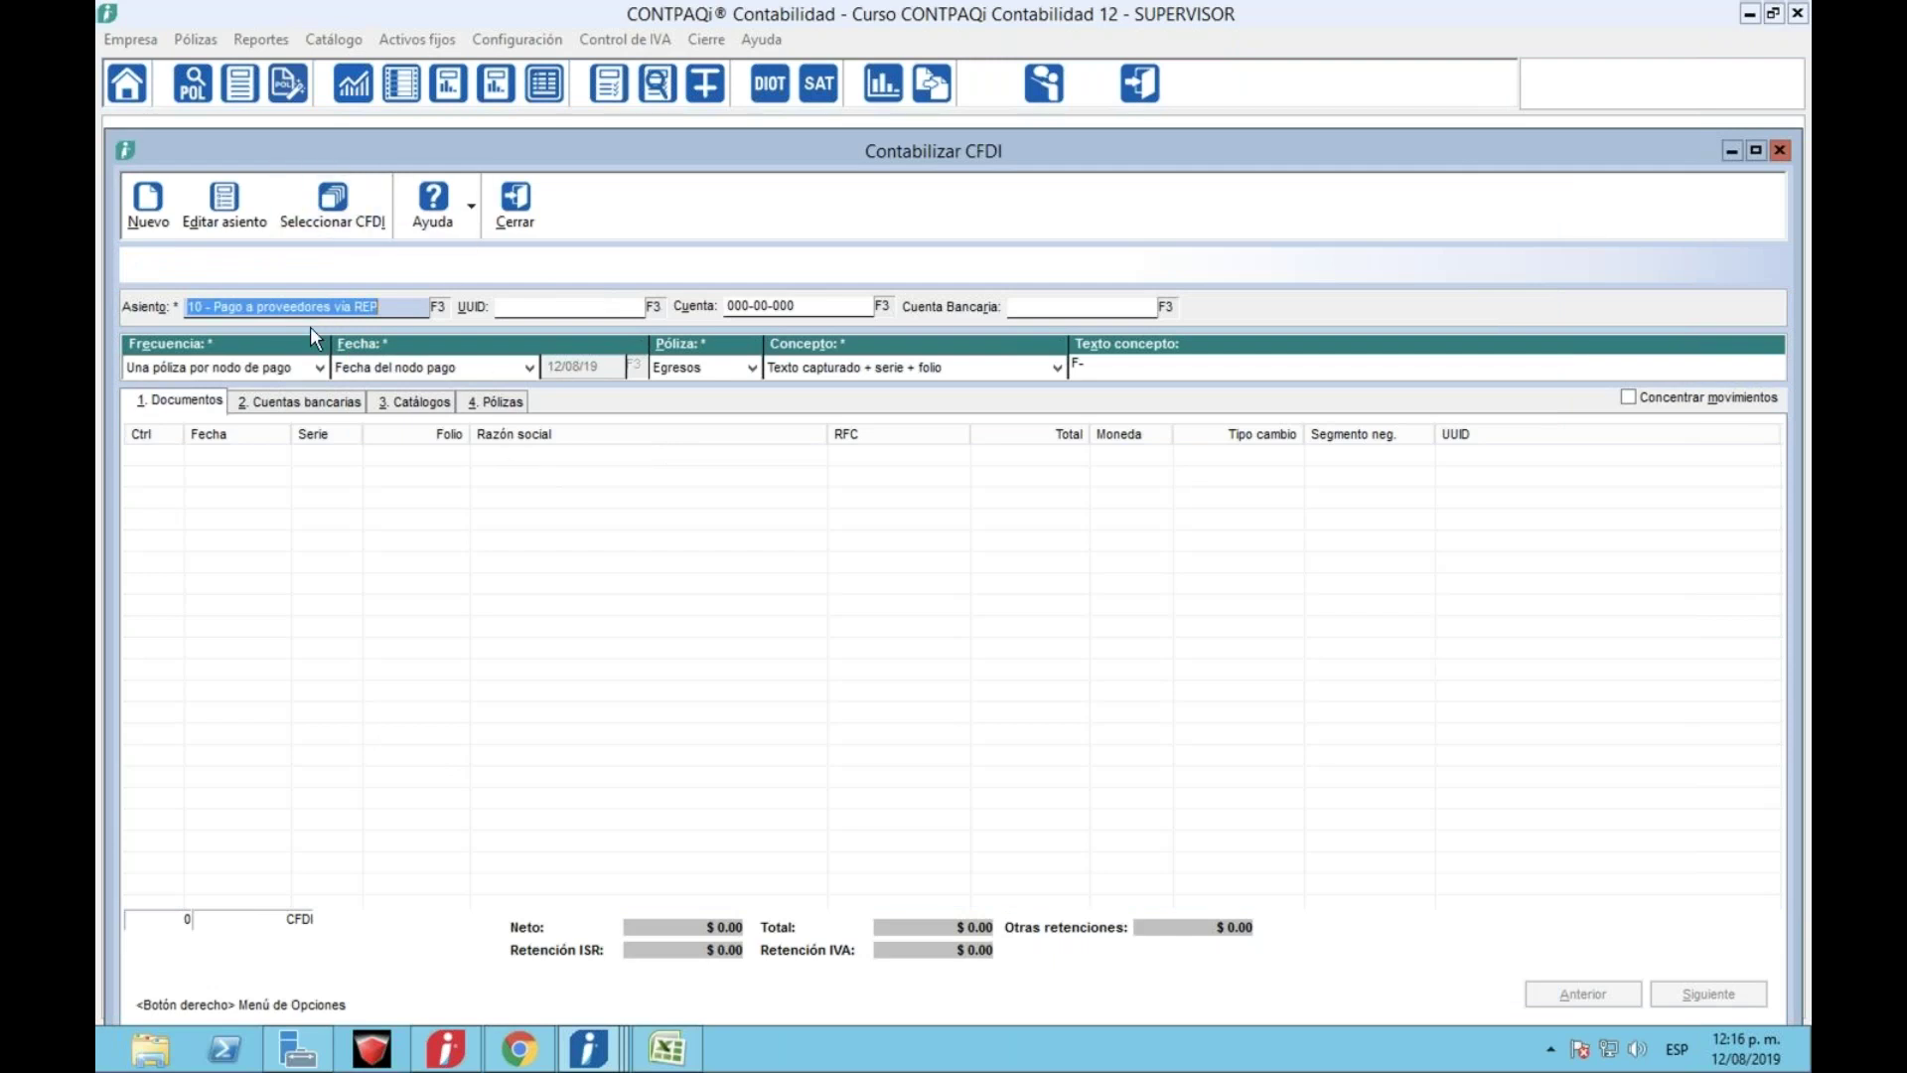
Associate both Comercializadora payment CFDIs, choose the Banamex bank account, and preview the $5,963.40 pólizas.
click(332, 204)
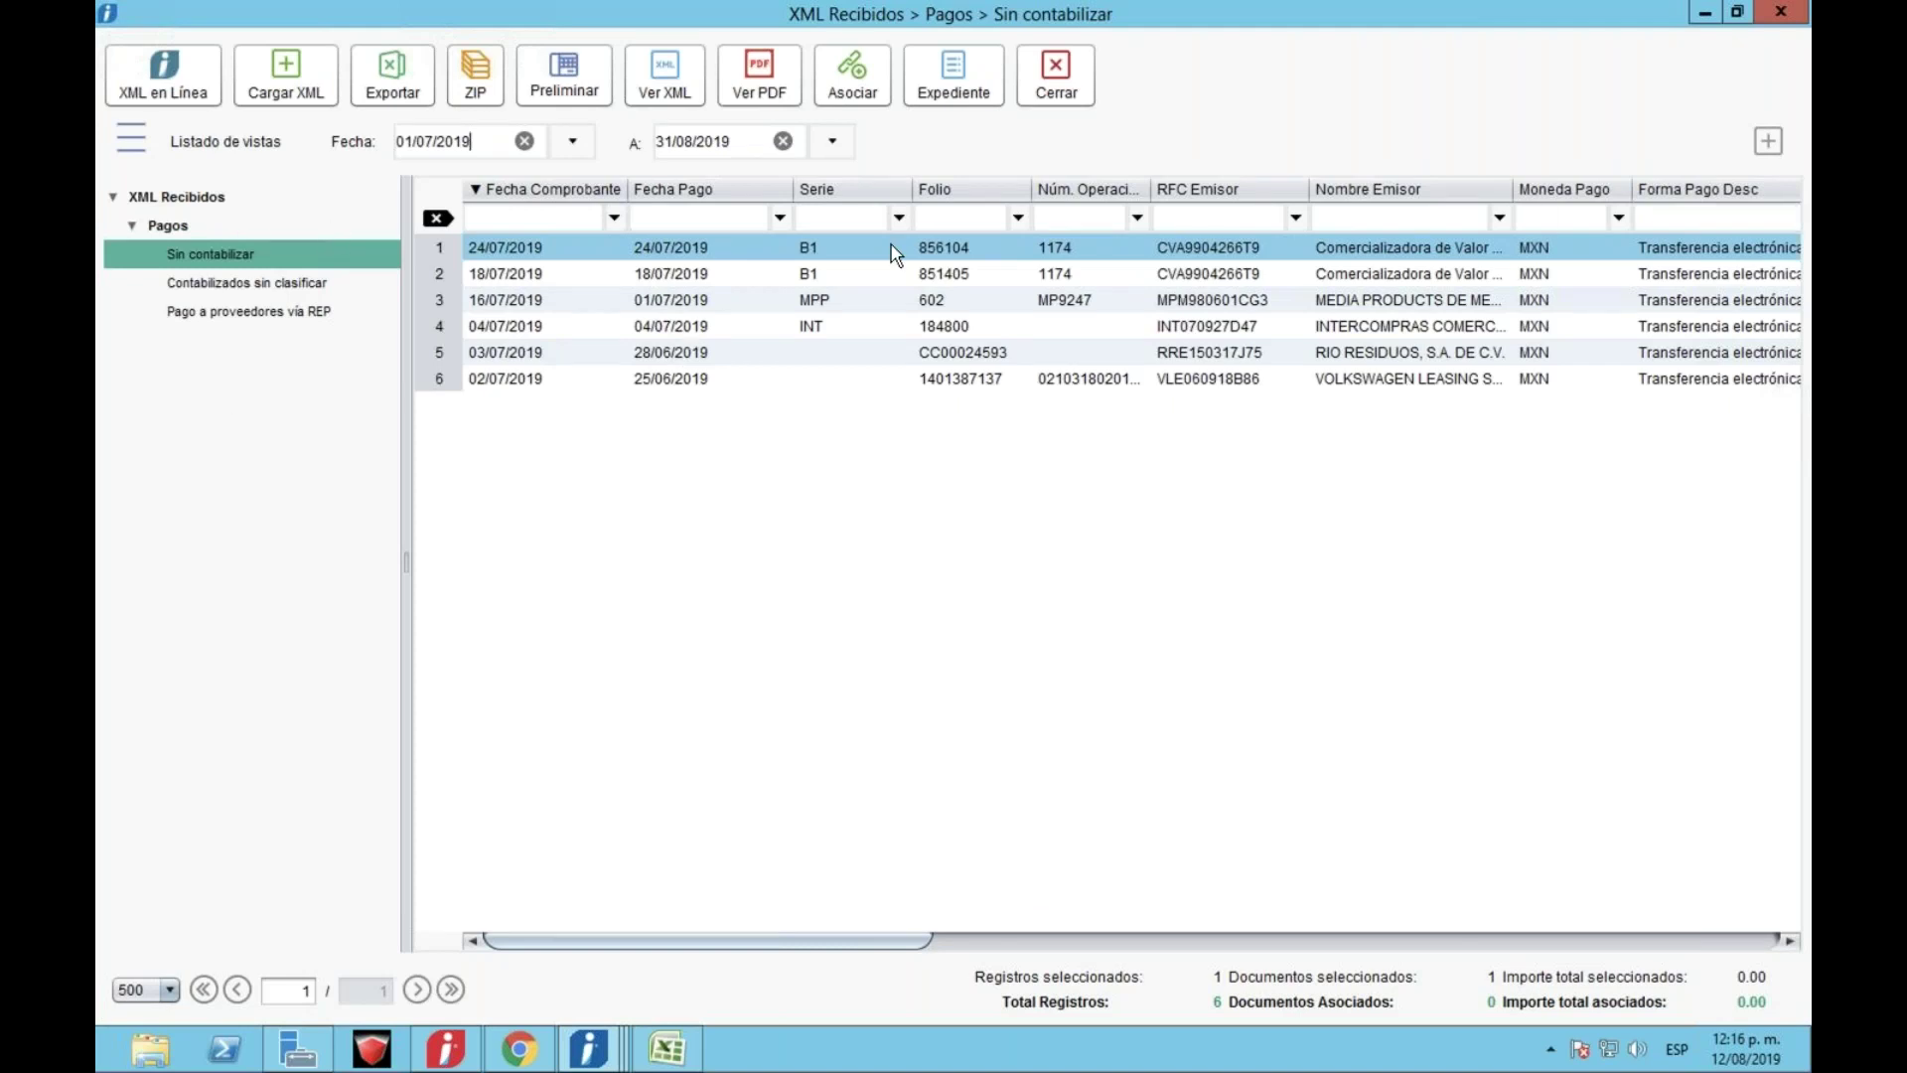
ctrl+click(1374, 278)
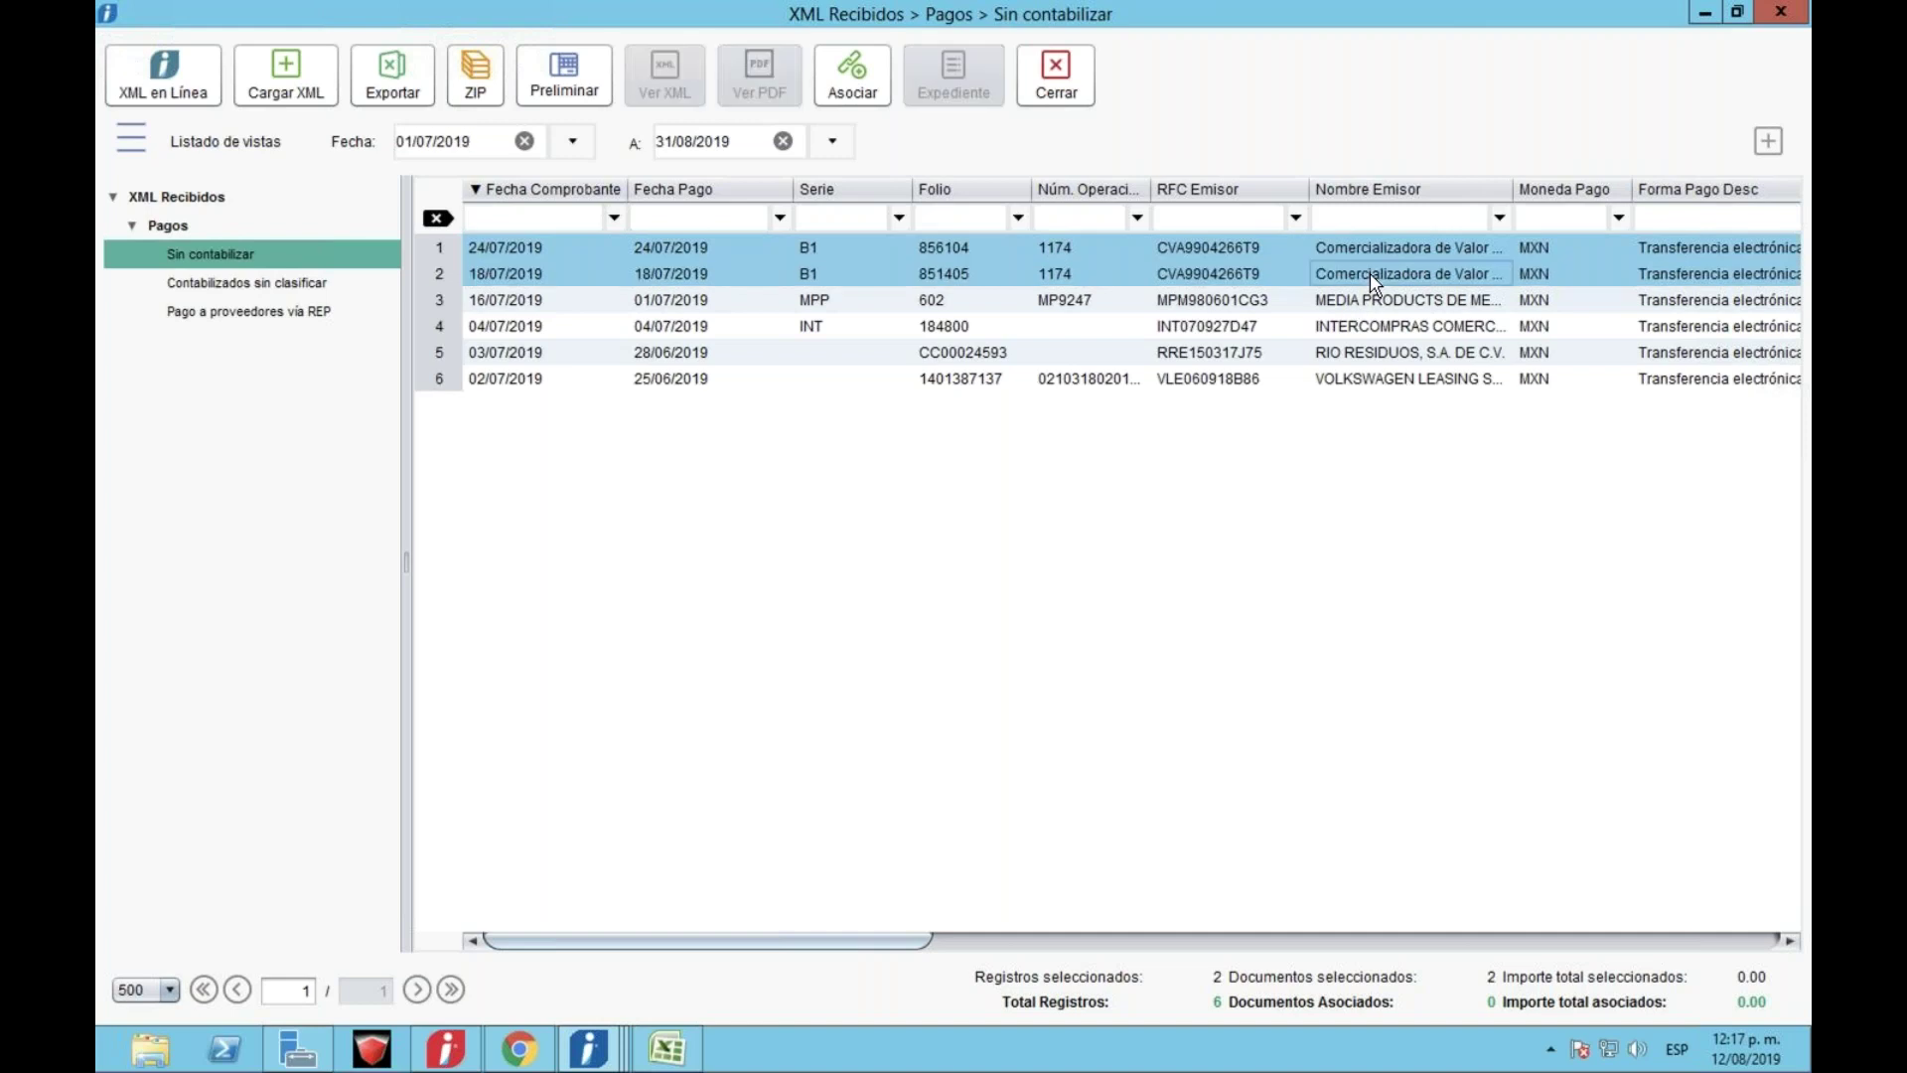
click(856, 98)
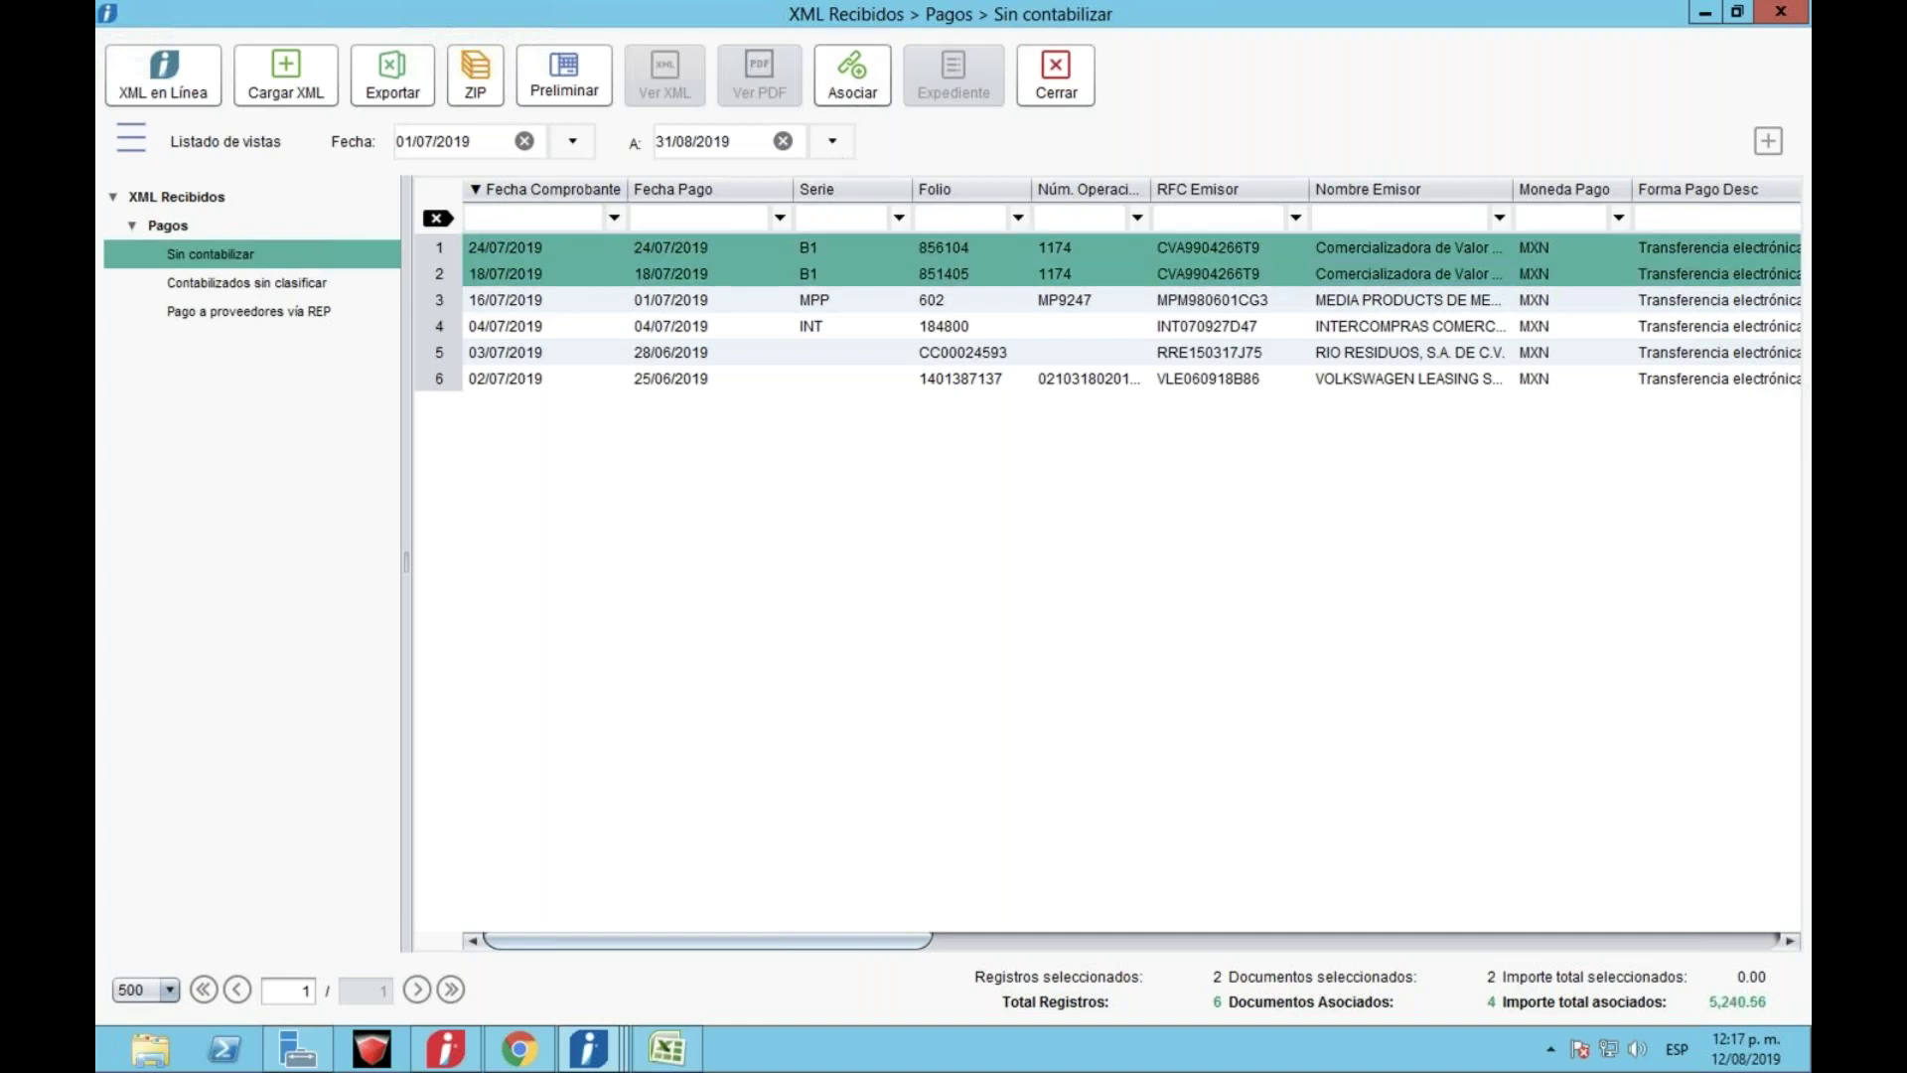
click(1056, 78)
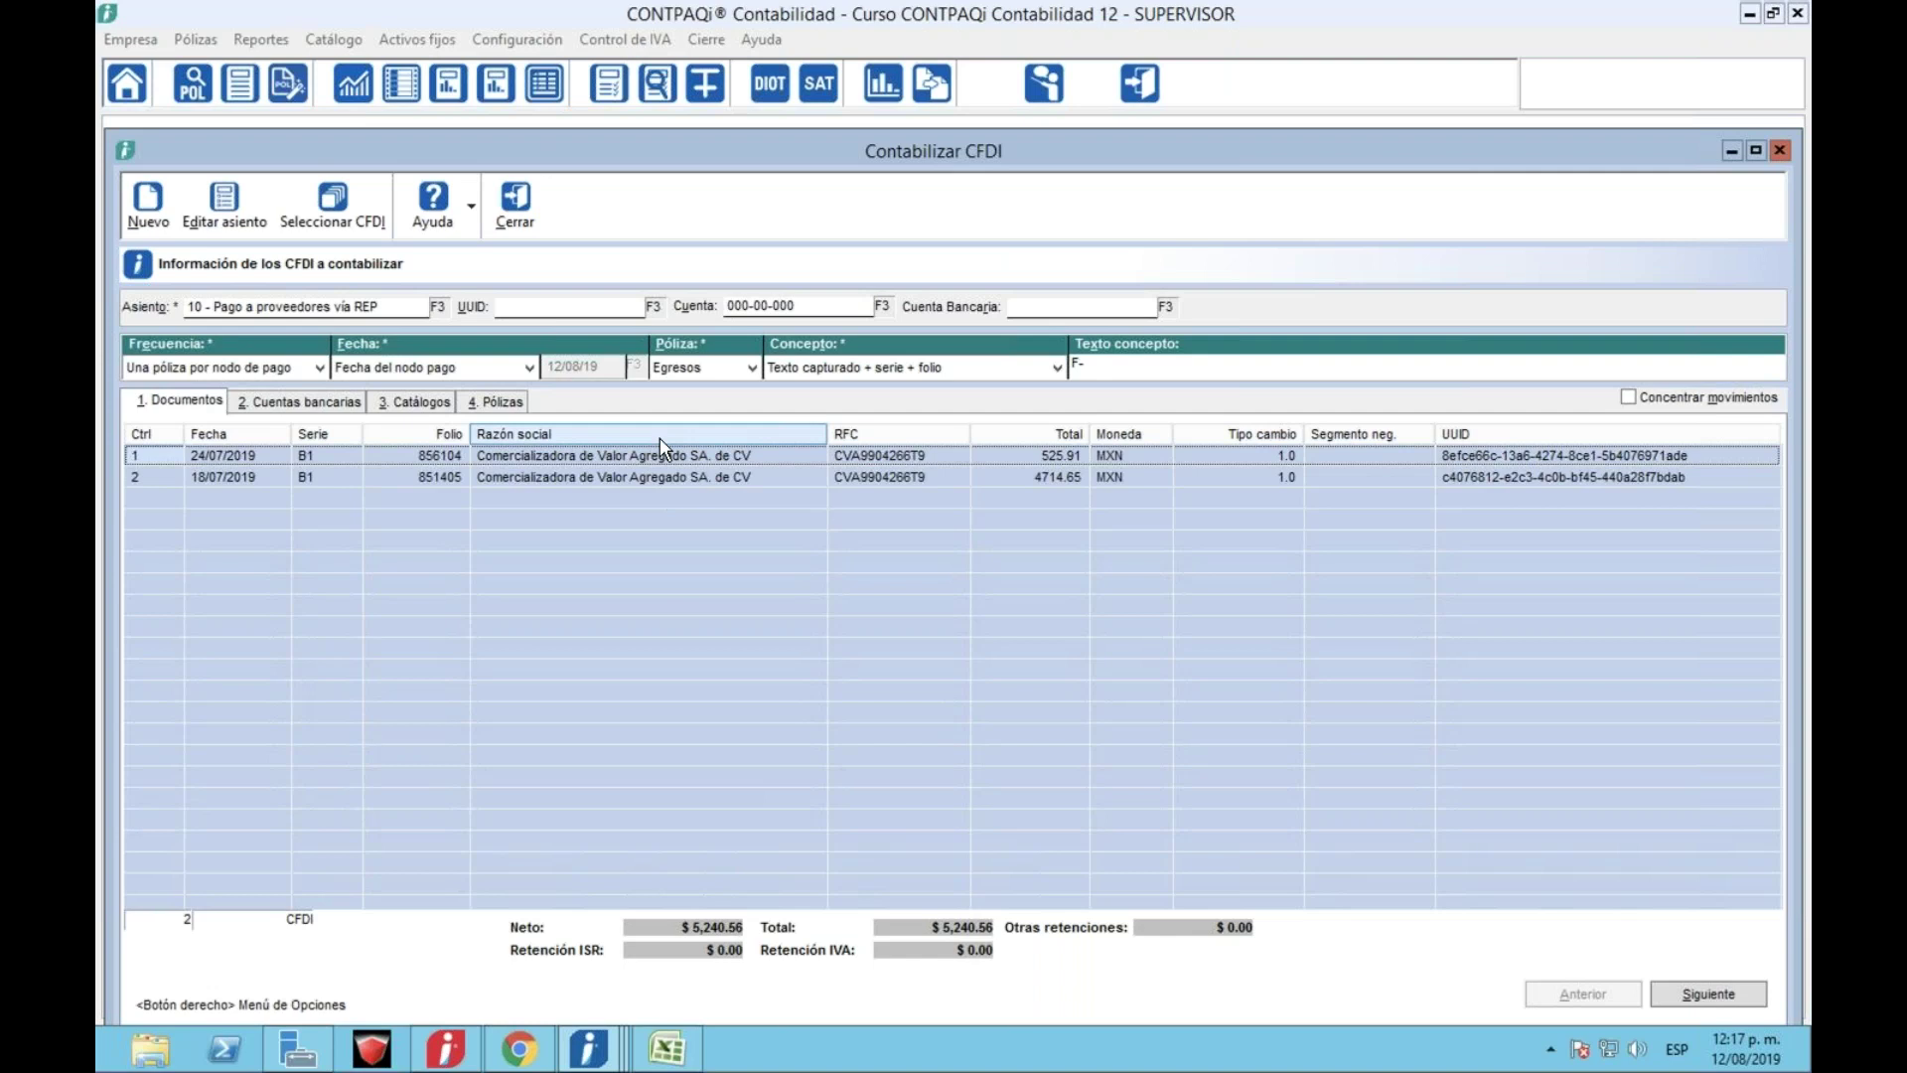
click(328, 403)
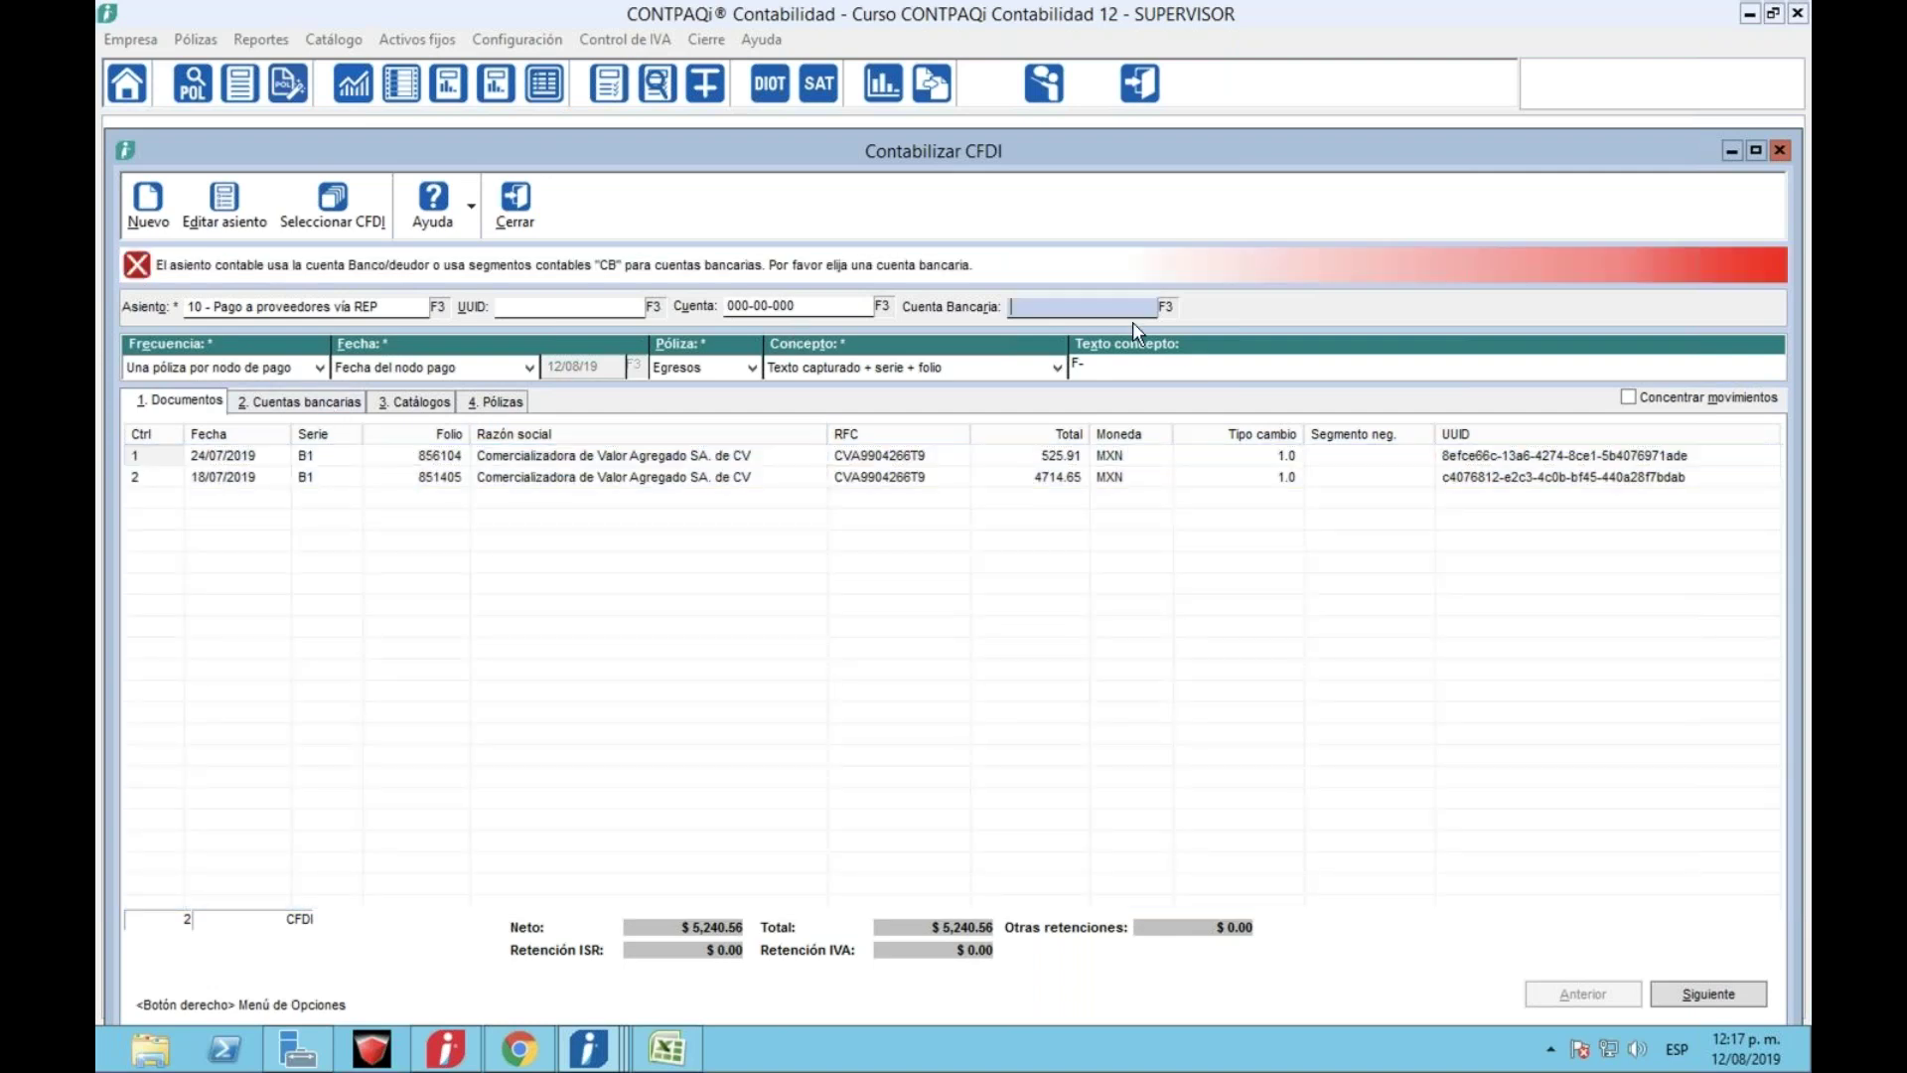
click(1163, 307)
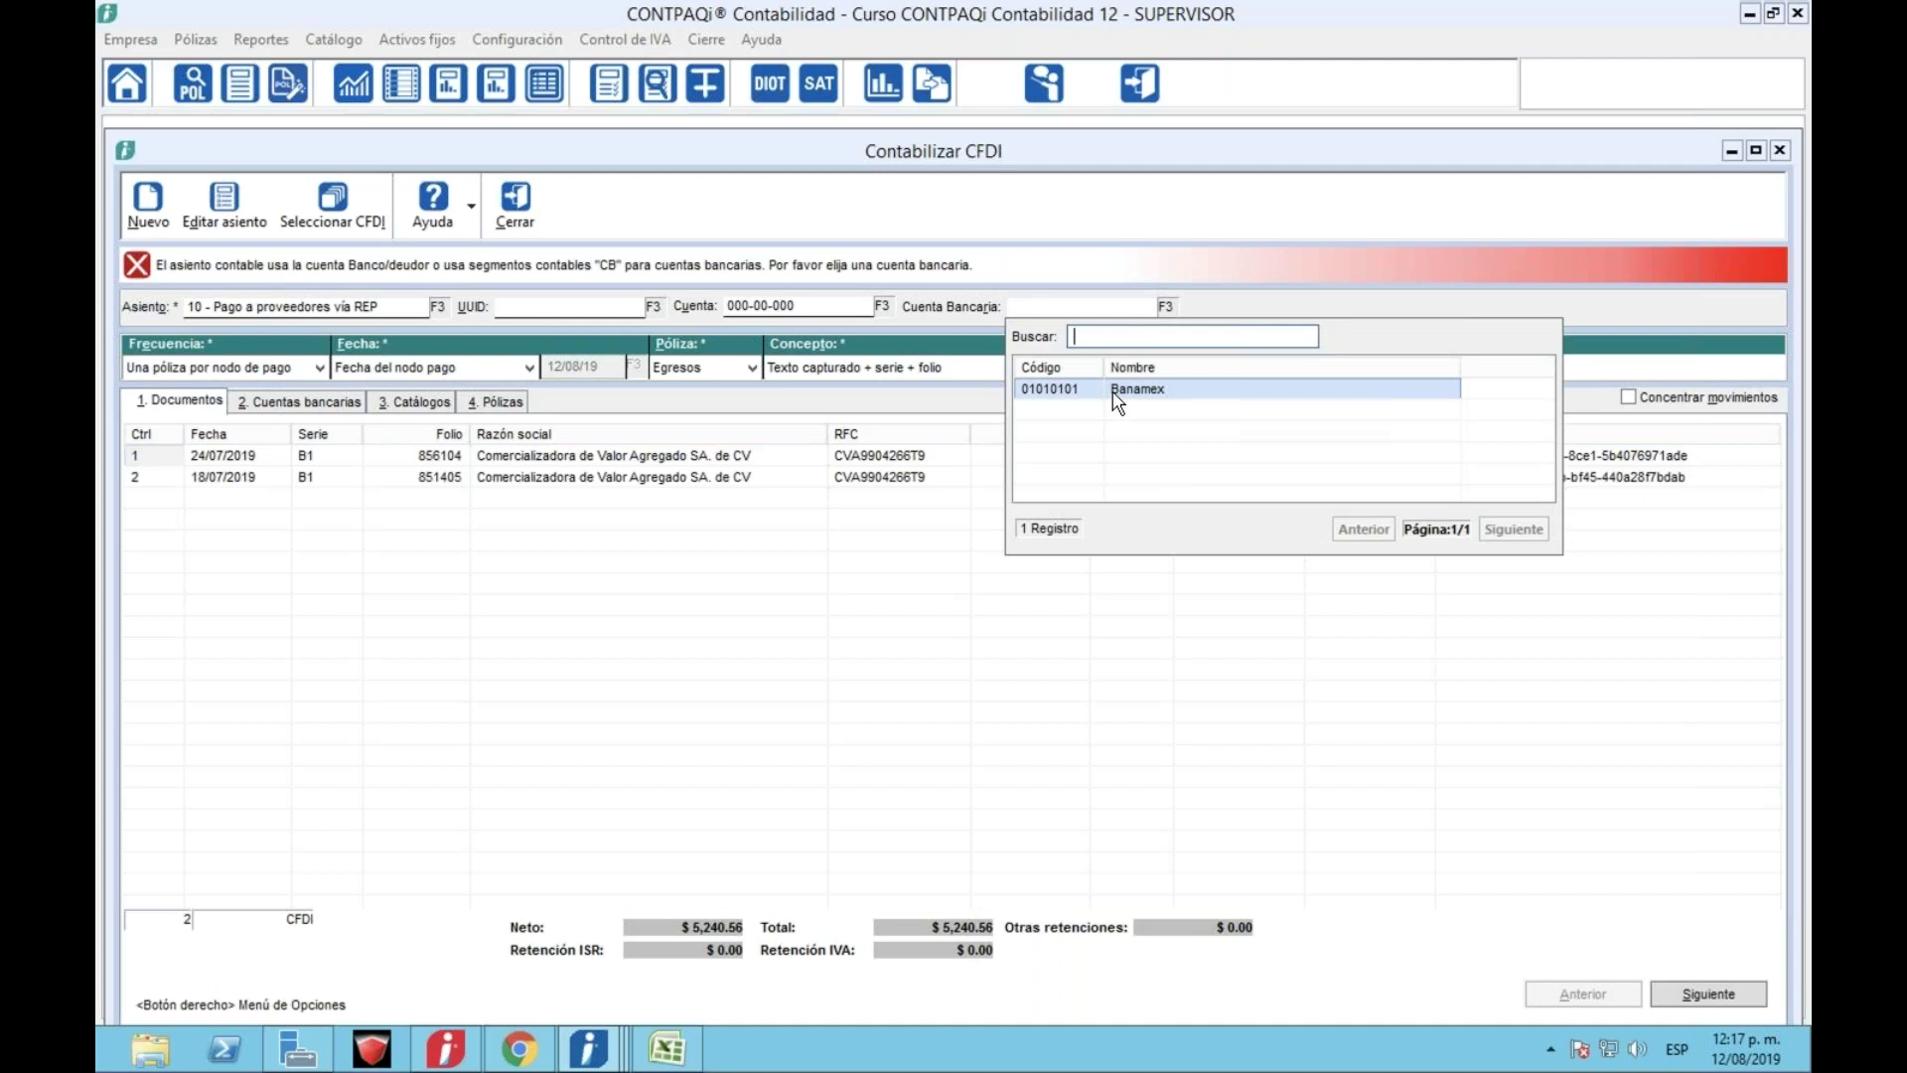
double_click(1118, 390)
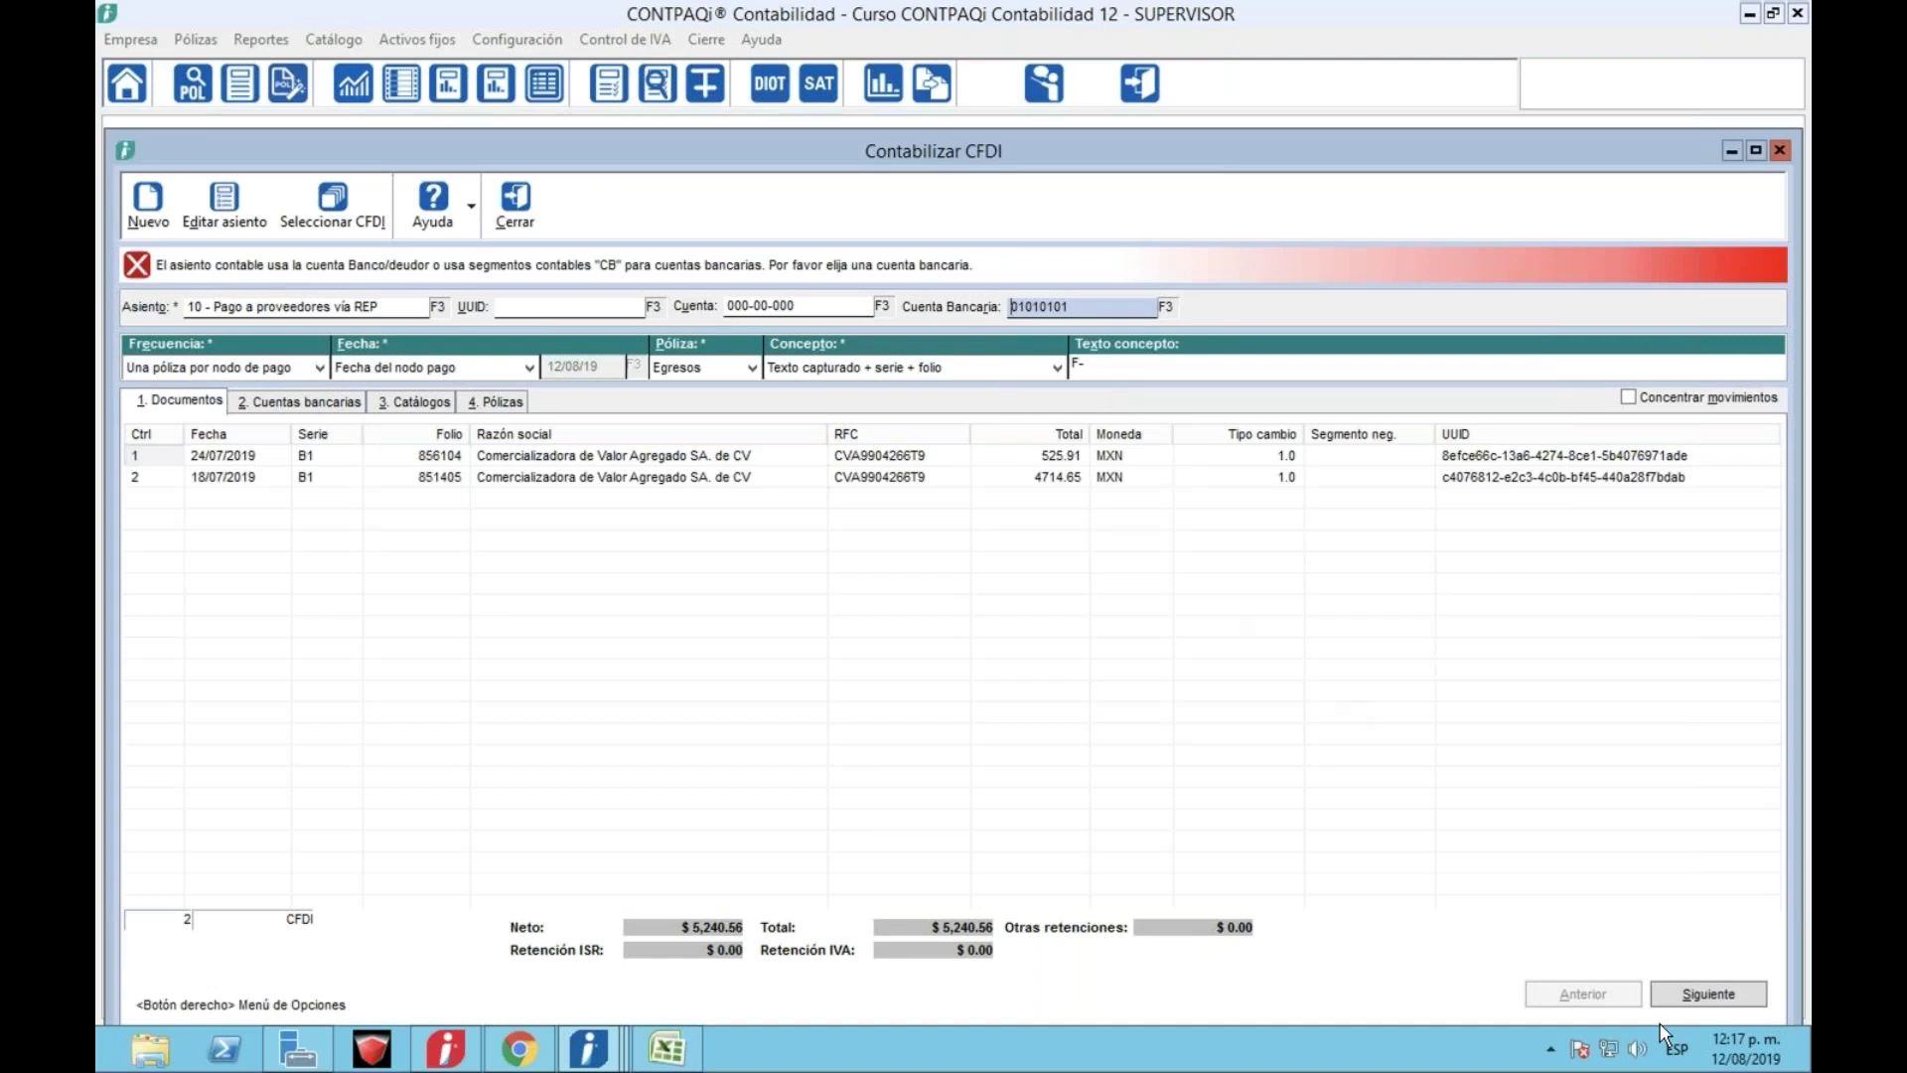
click(1707, 993)
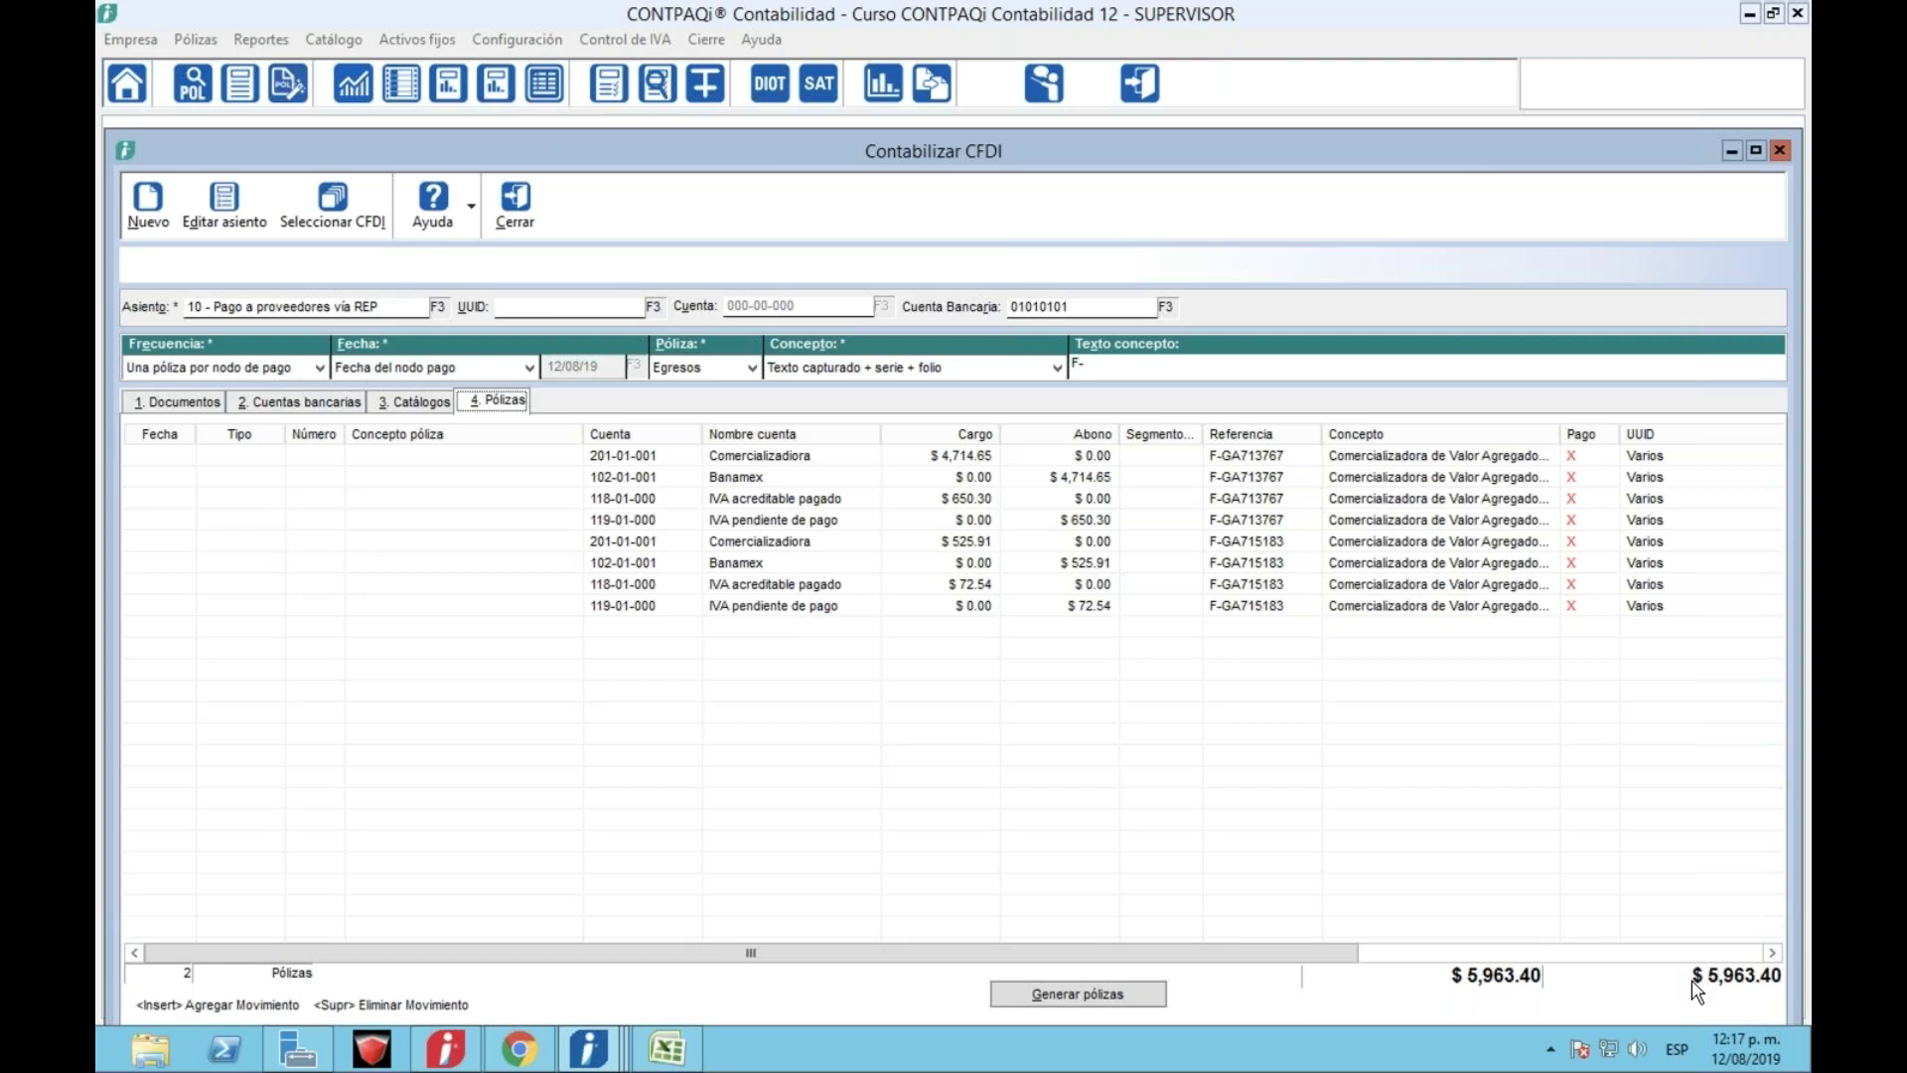
Add a payment to the first Comercializadora line and start a bank document for the 4,714.65 payment.
click(803, 545)
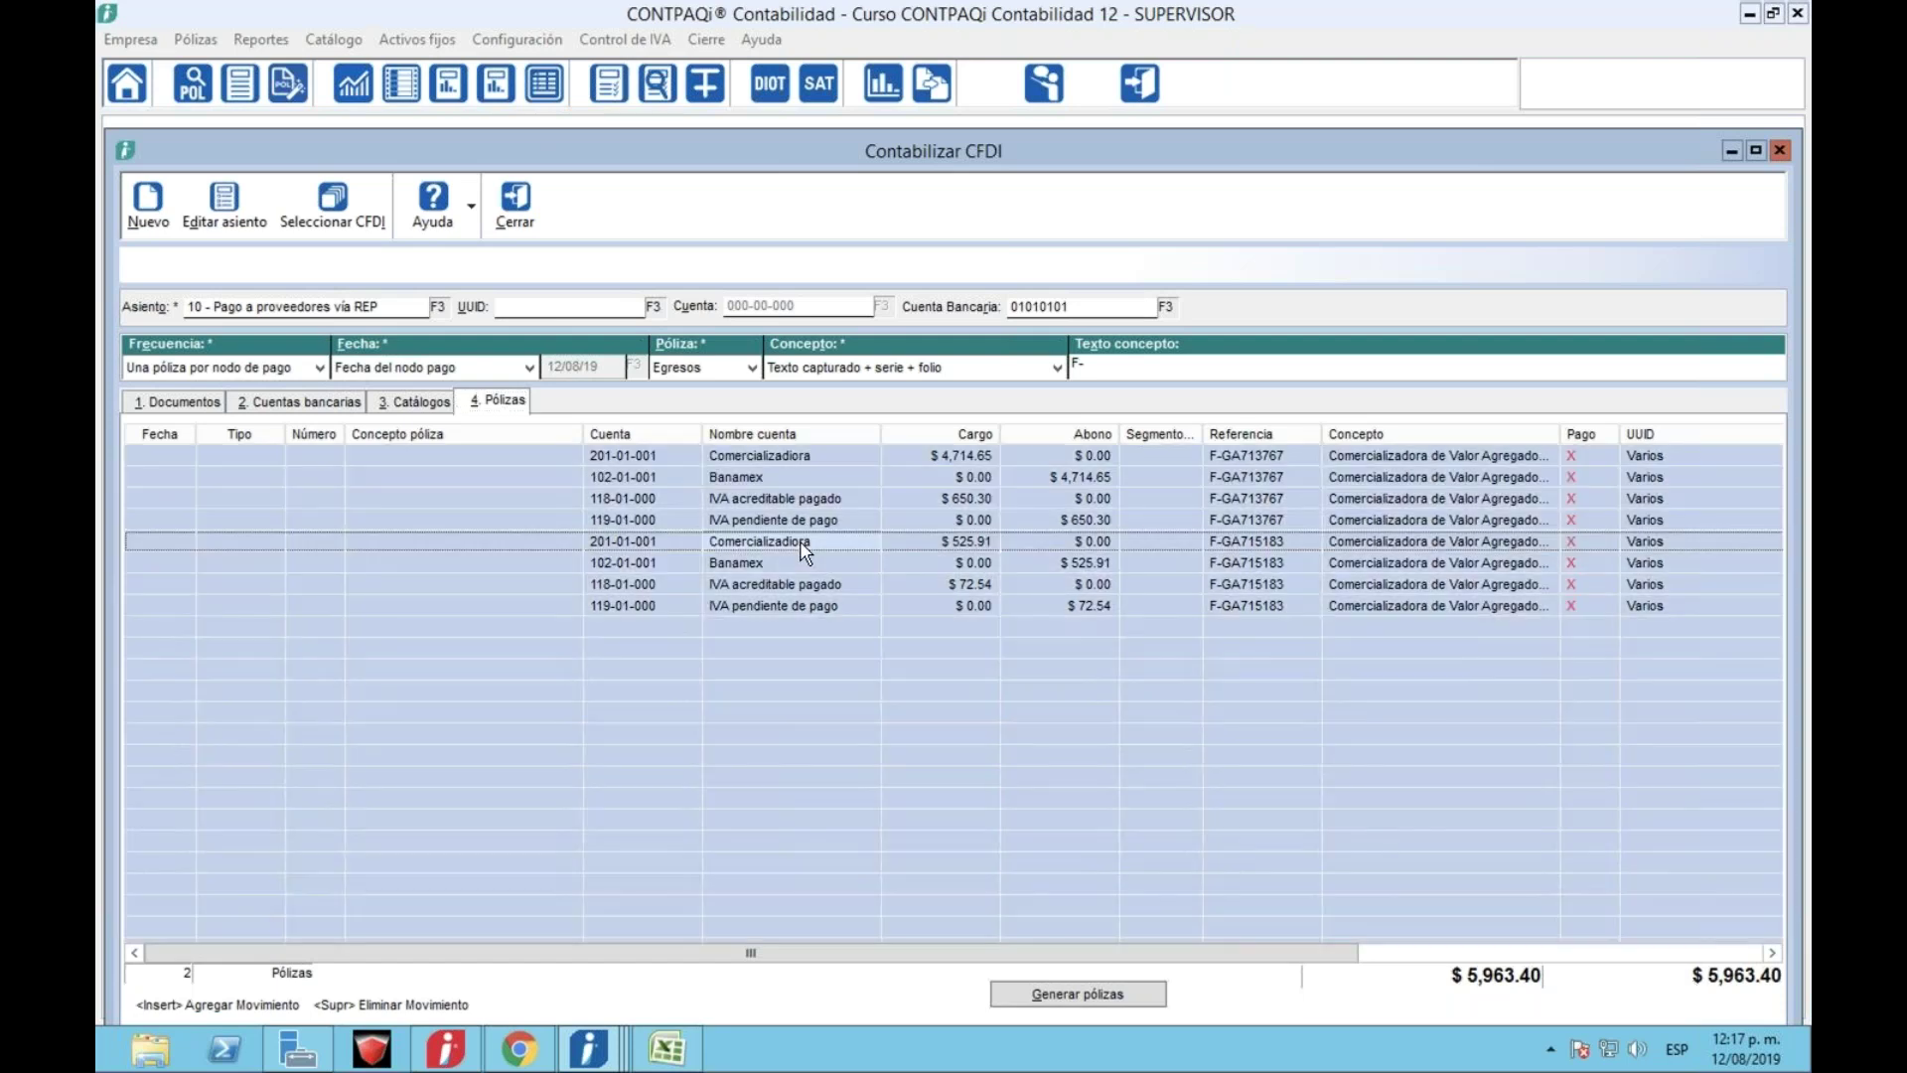
right_click(1575, 532)
click(1589, 469)
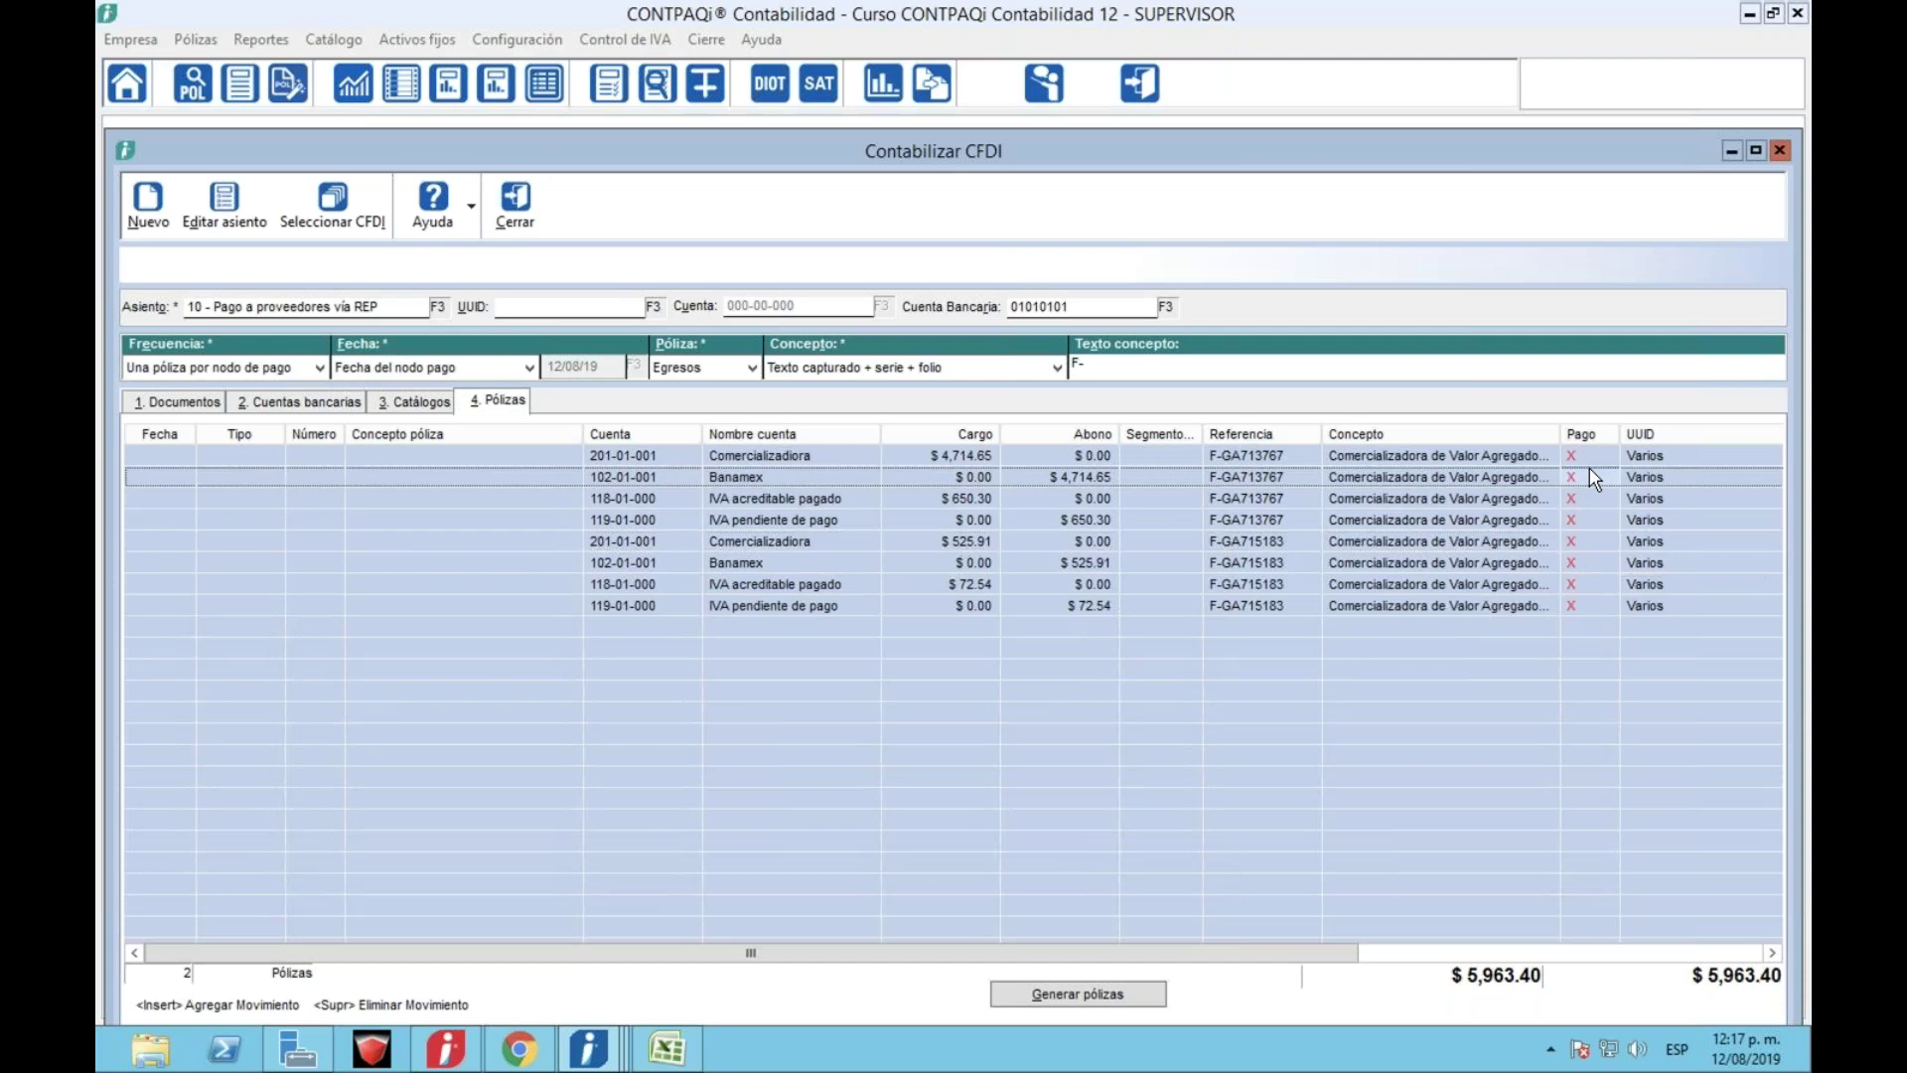
click(1572, 453)
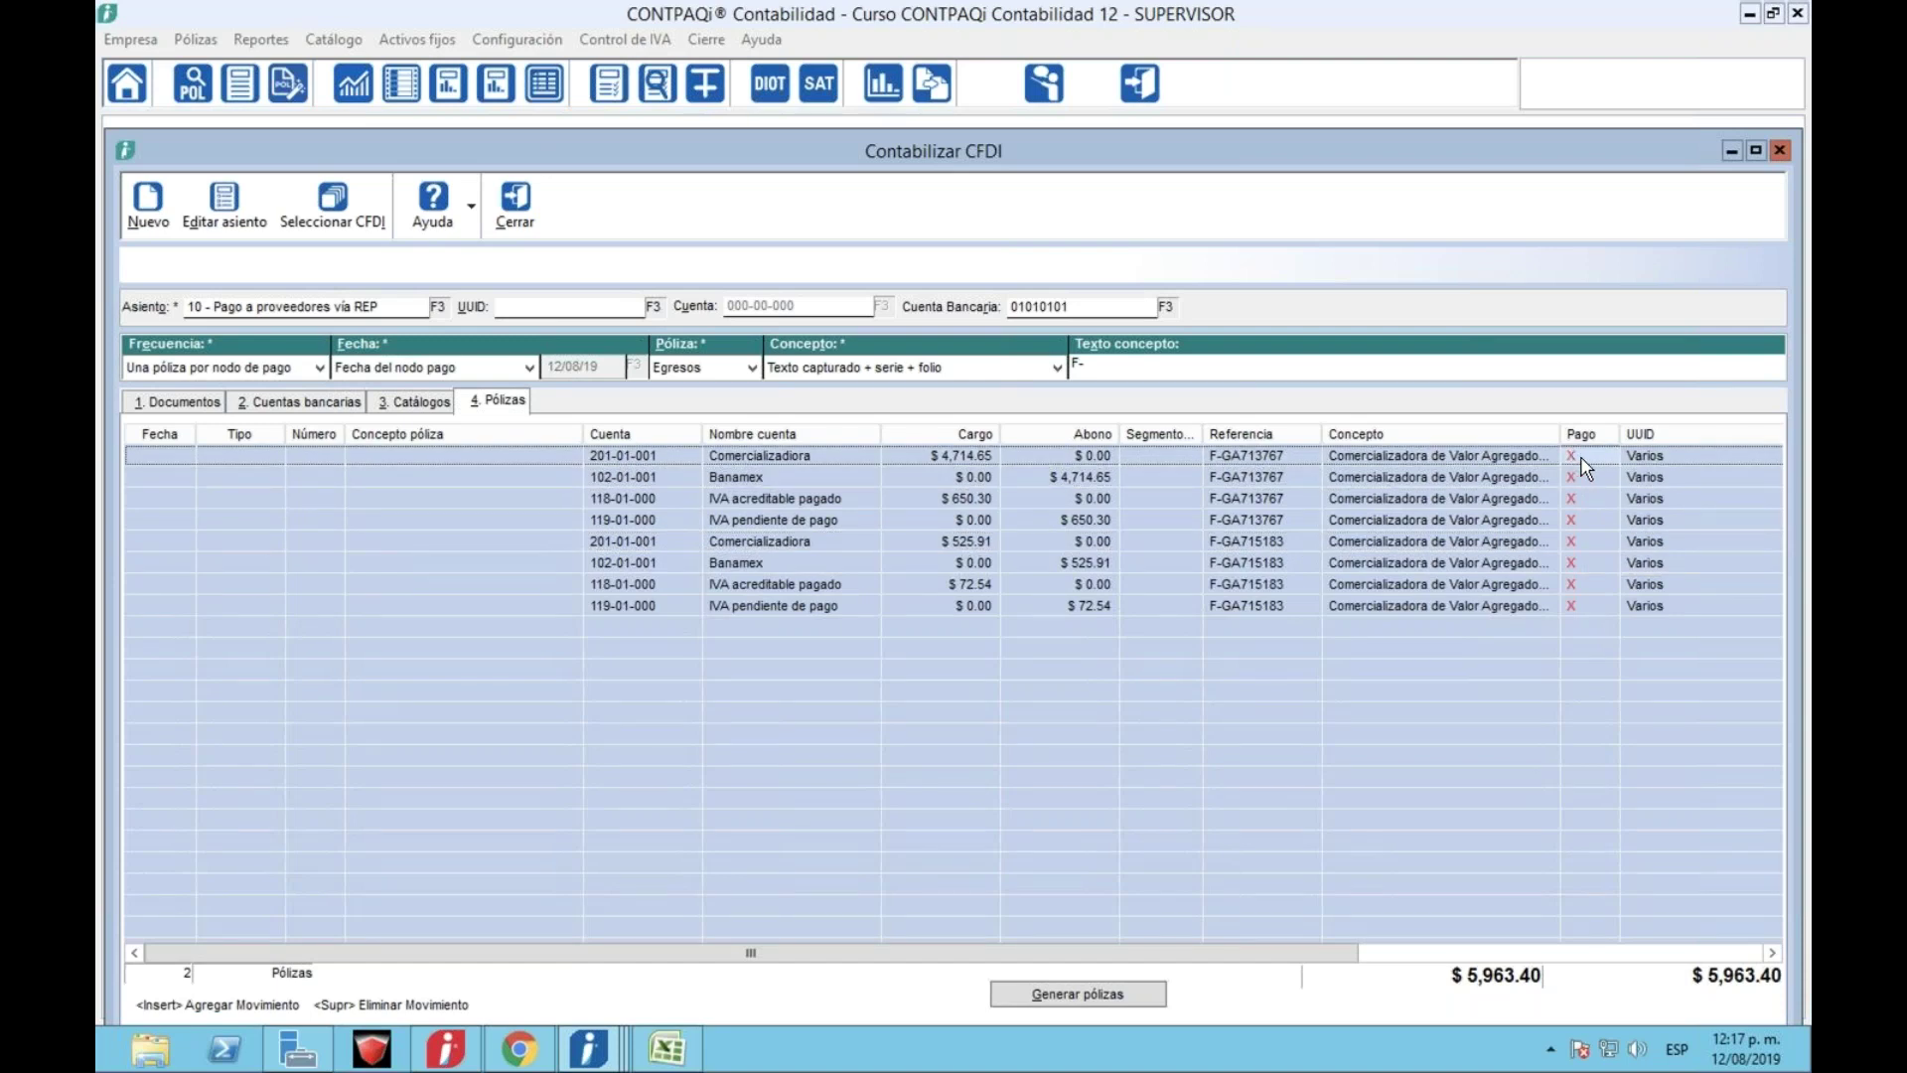
right_click(1587, 467)
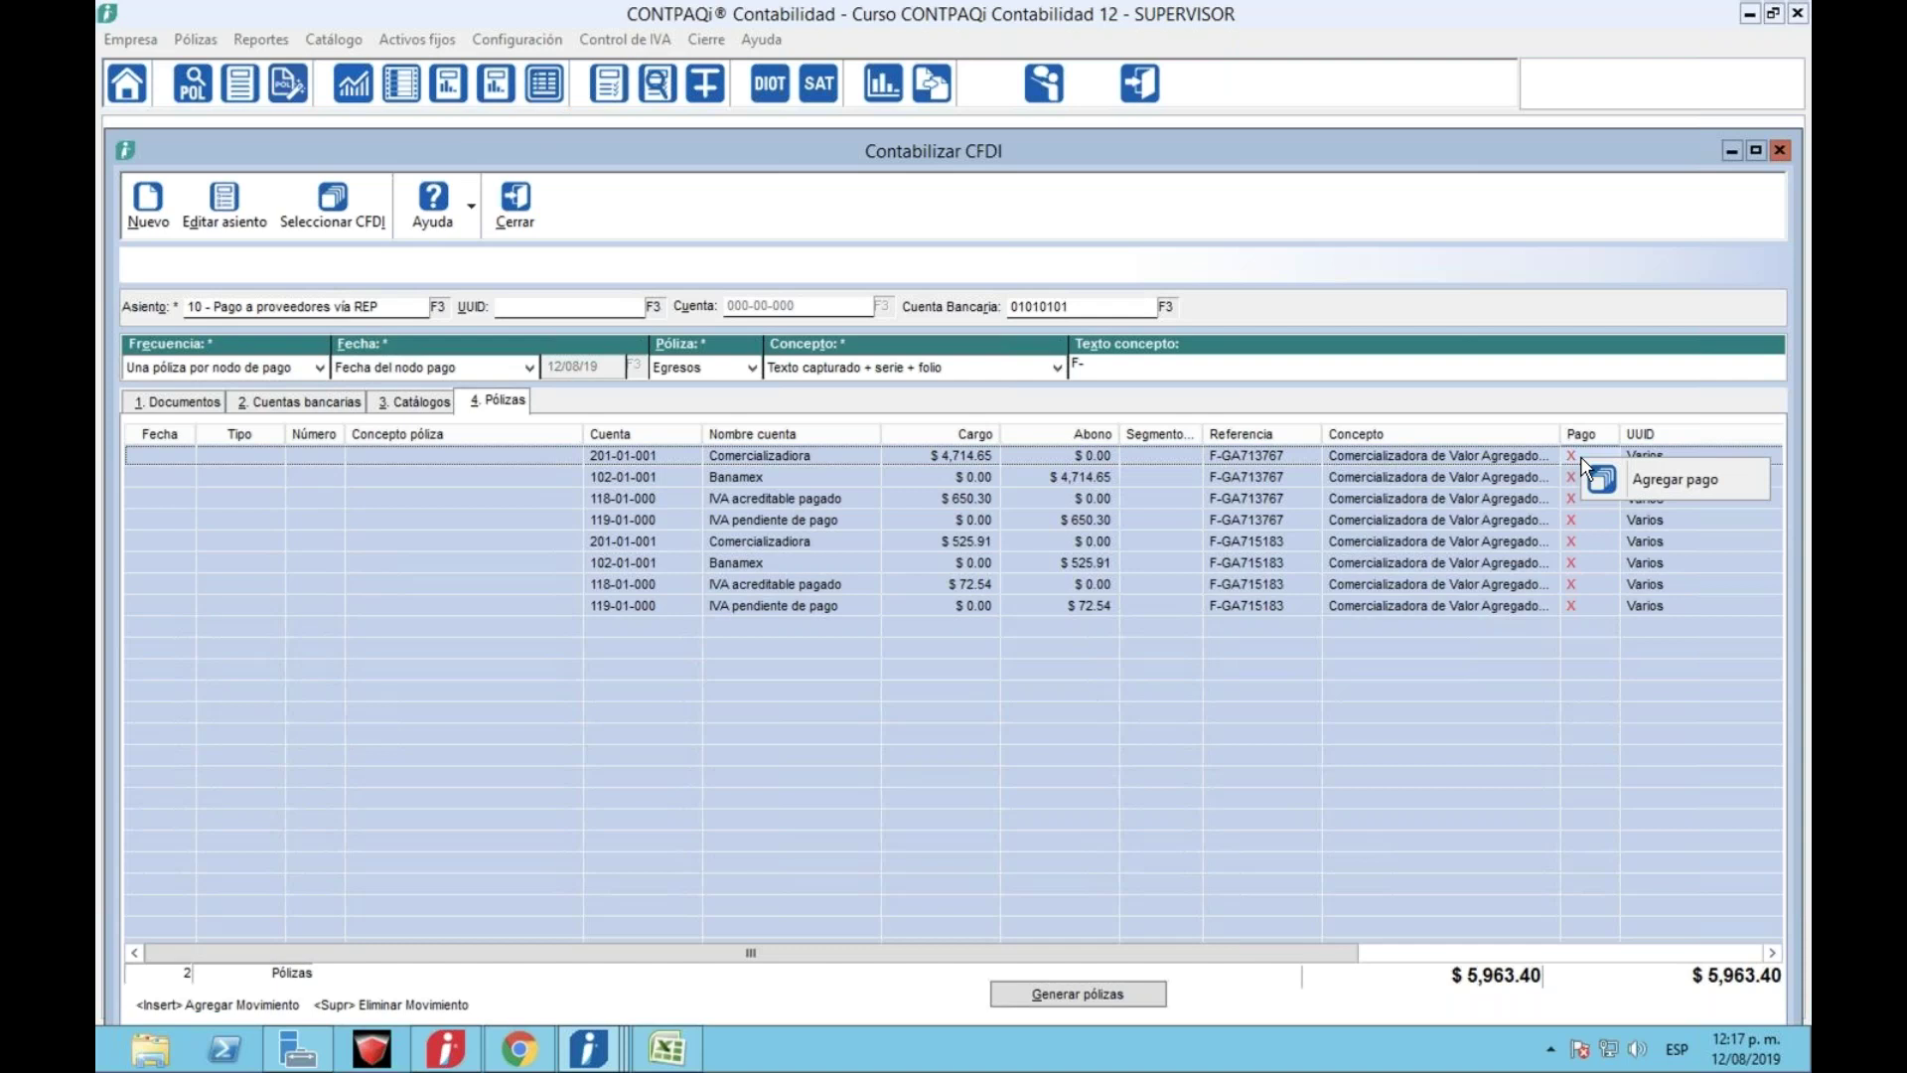
click(1681, 486)
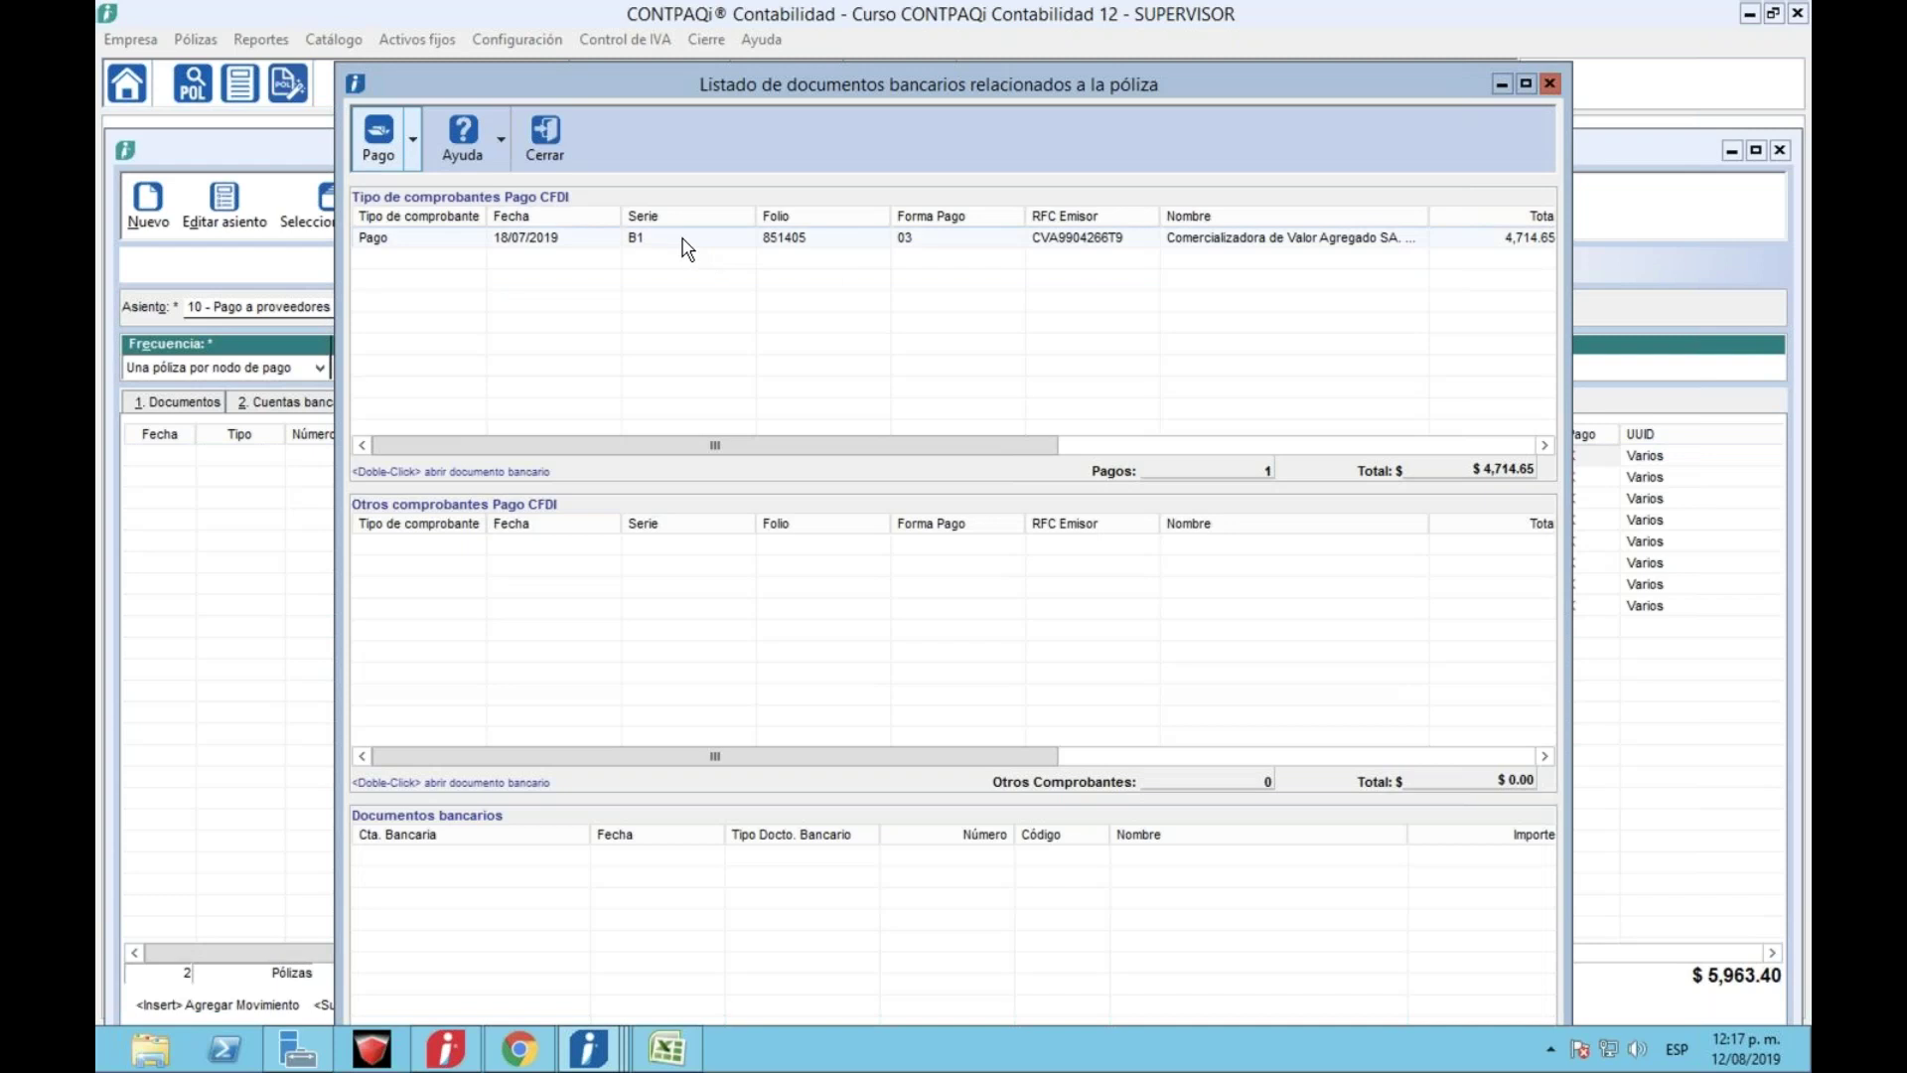
double_click(642, 239)
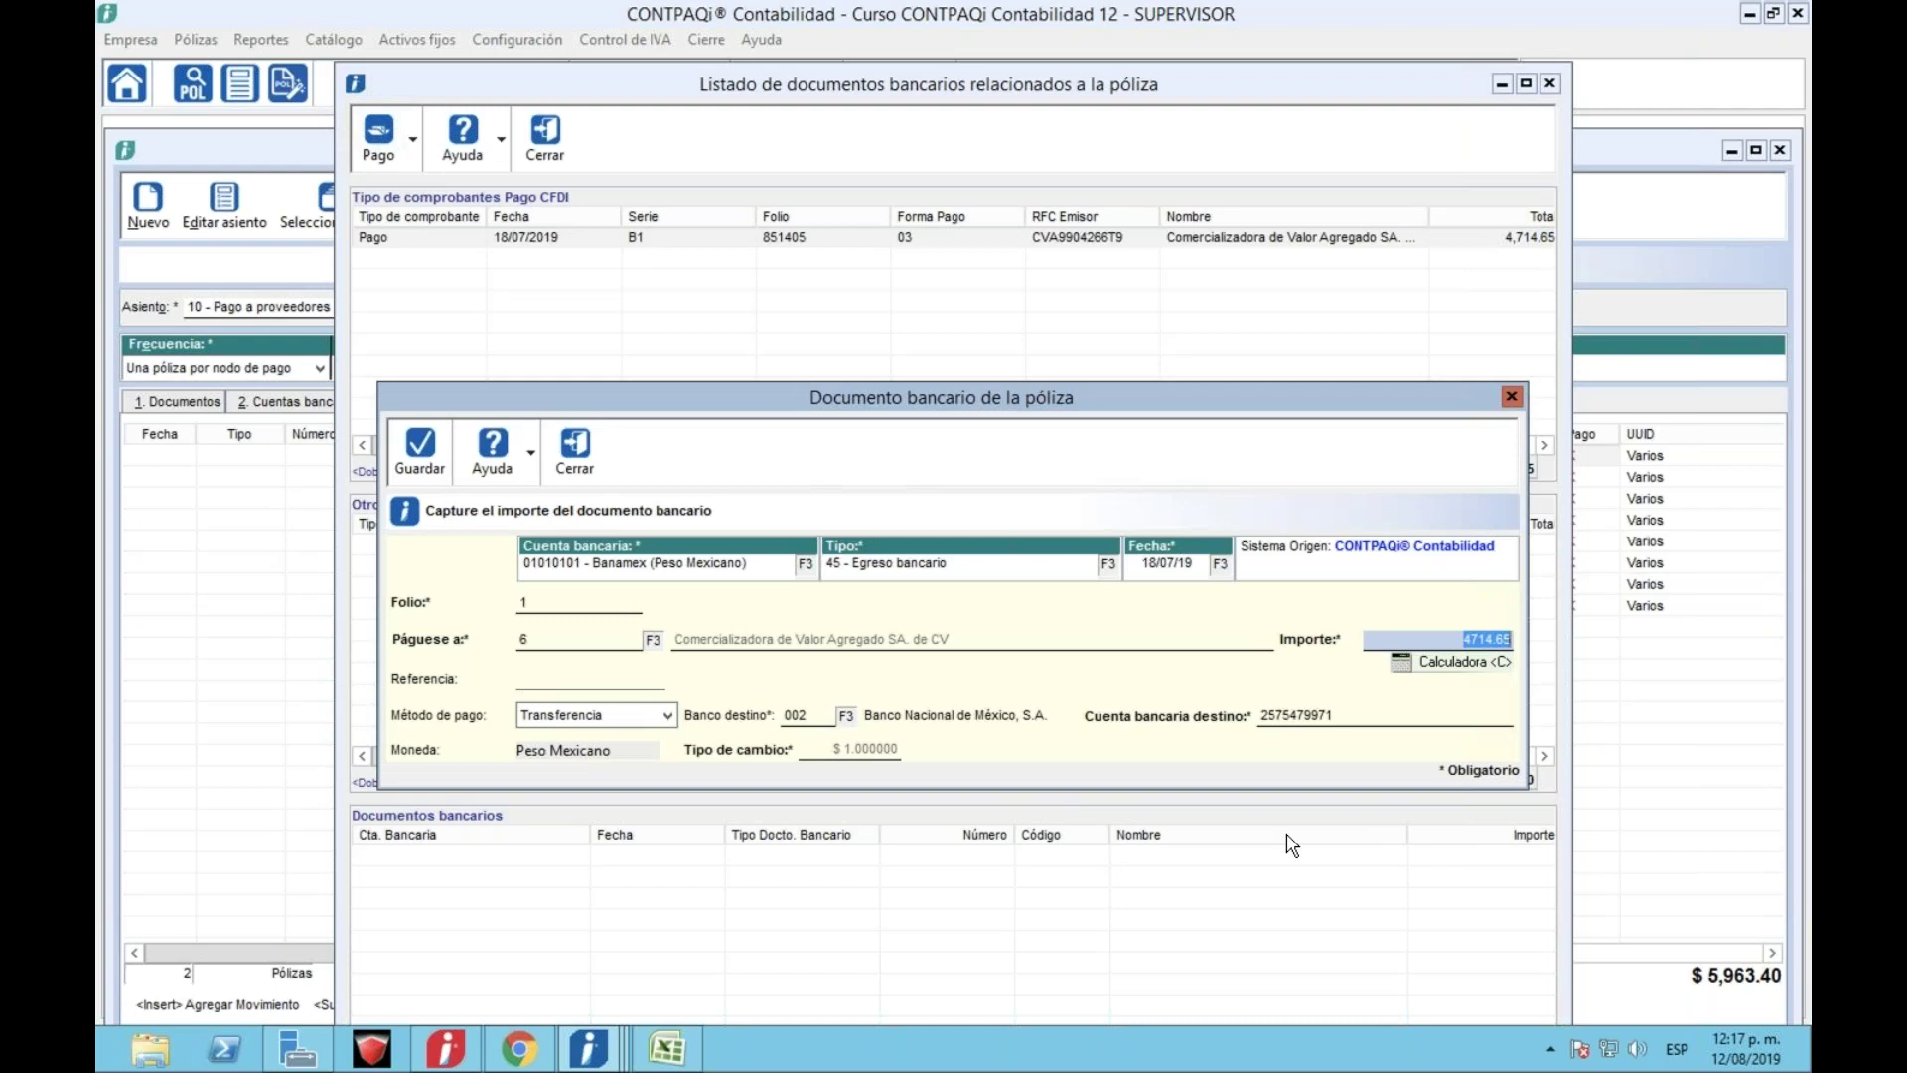
Check the Banamex account, Egreso bancario type and 18/07/19 date, then select destination bank 002.
click(773, 564)
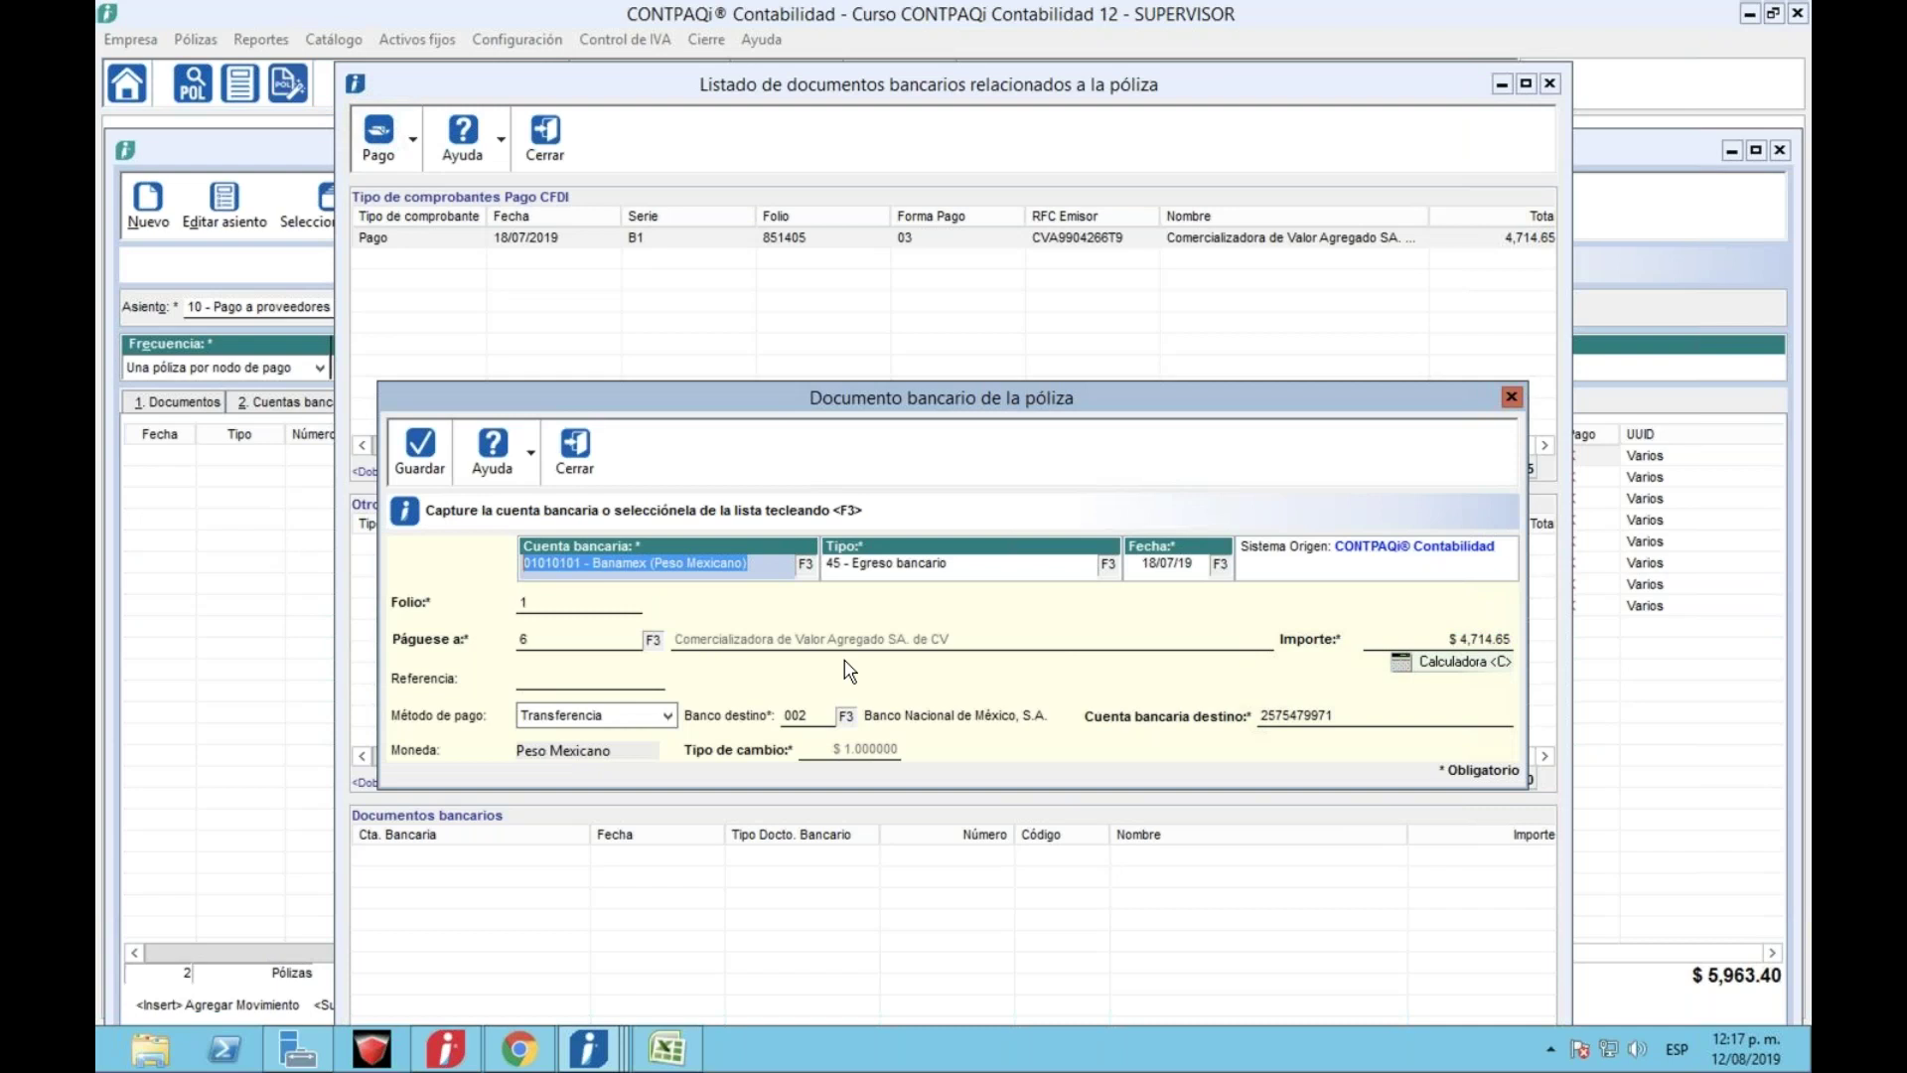
click(984, 564)
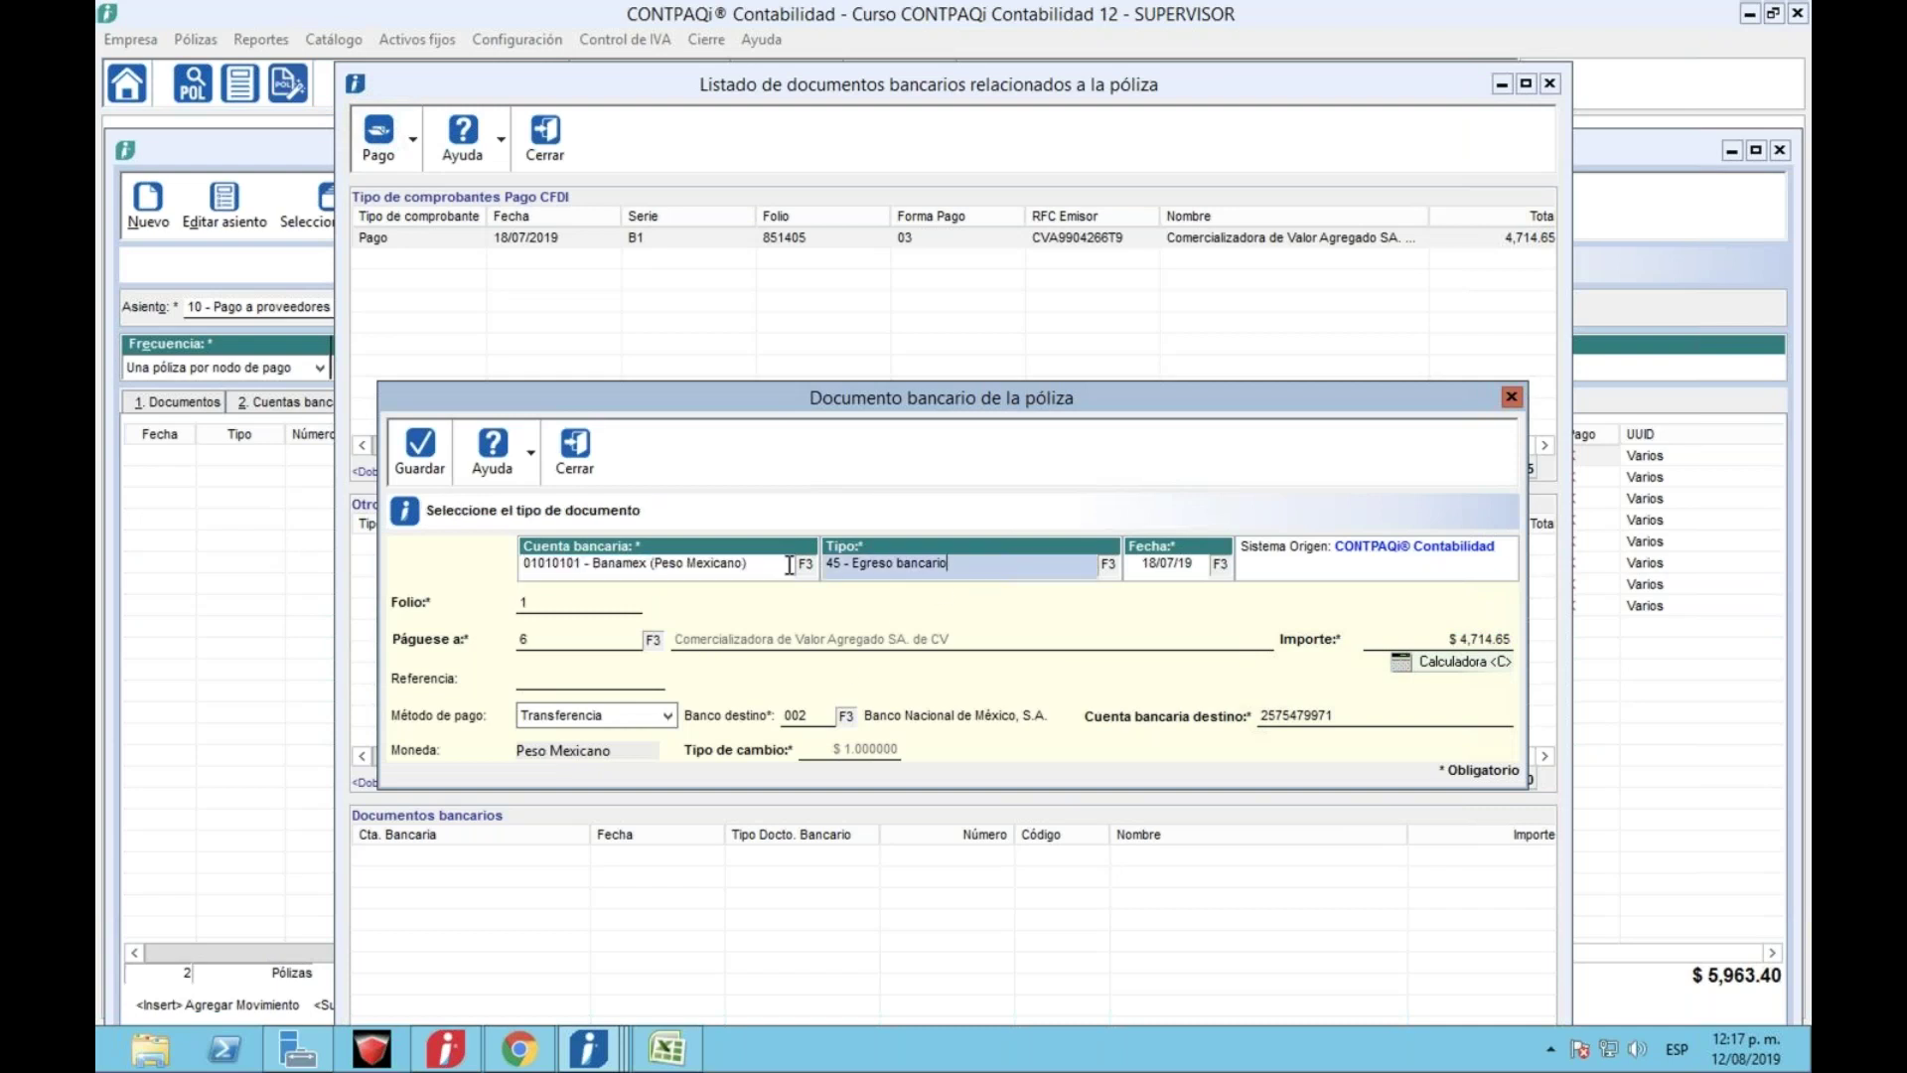
click(1204, 566)
click(809, 716)
key(shift+Home)
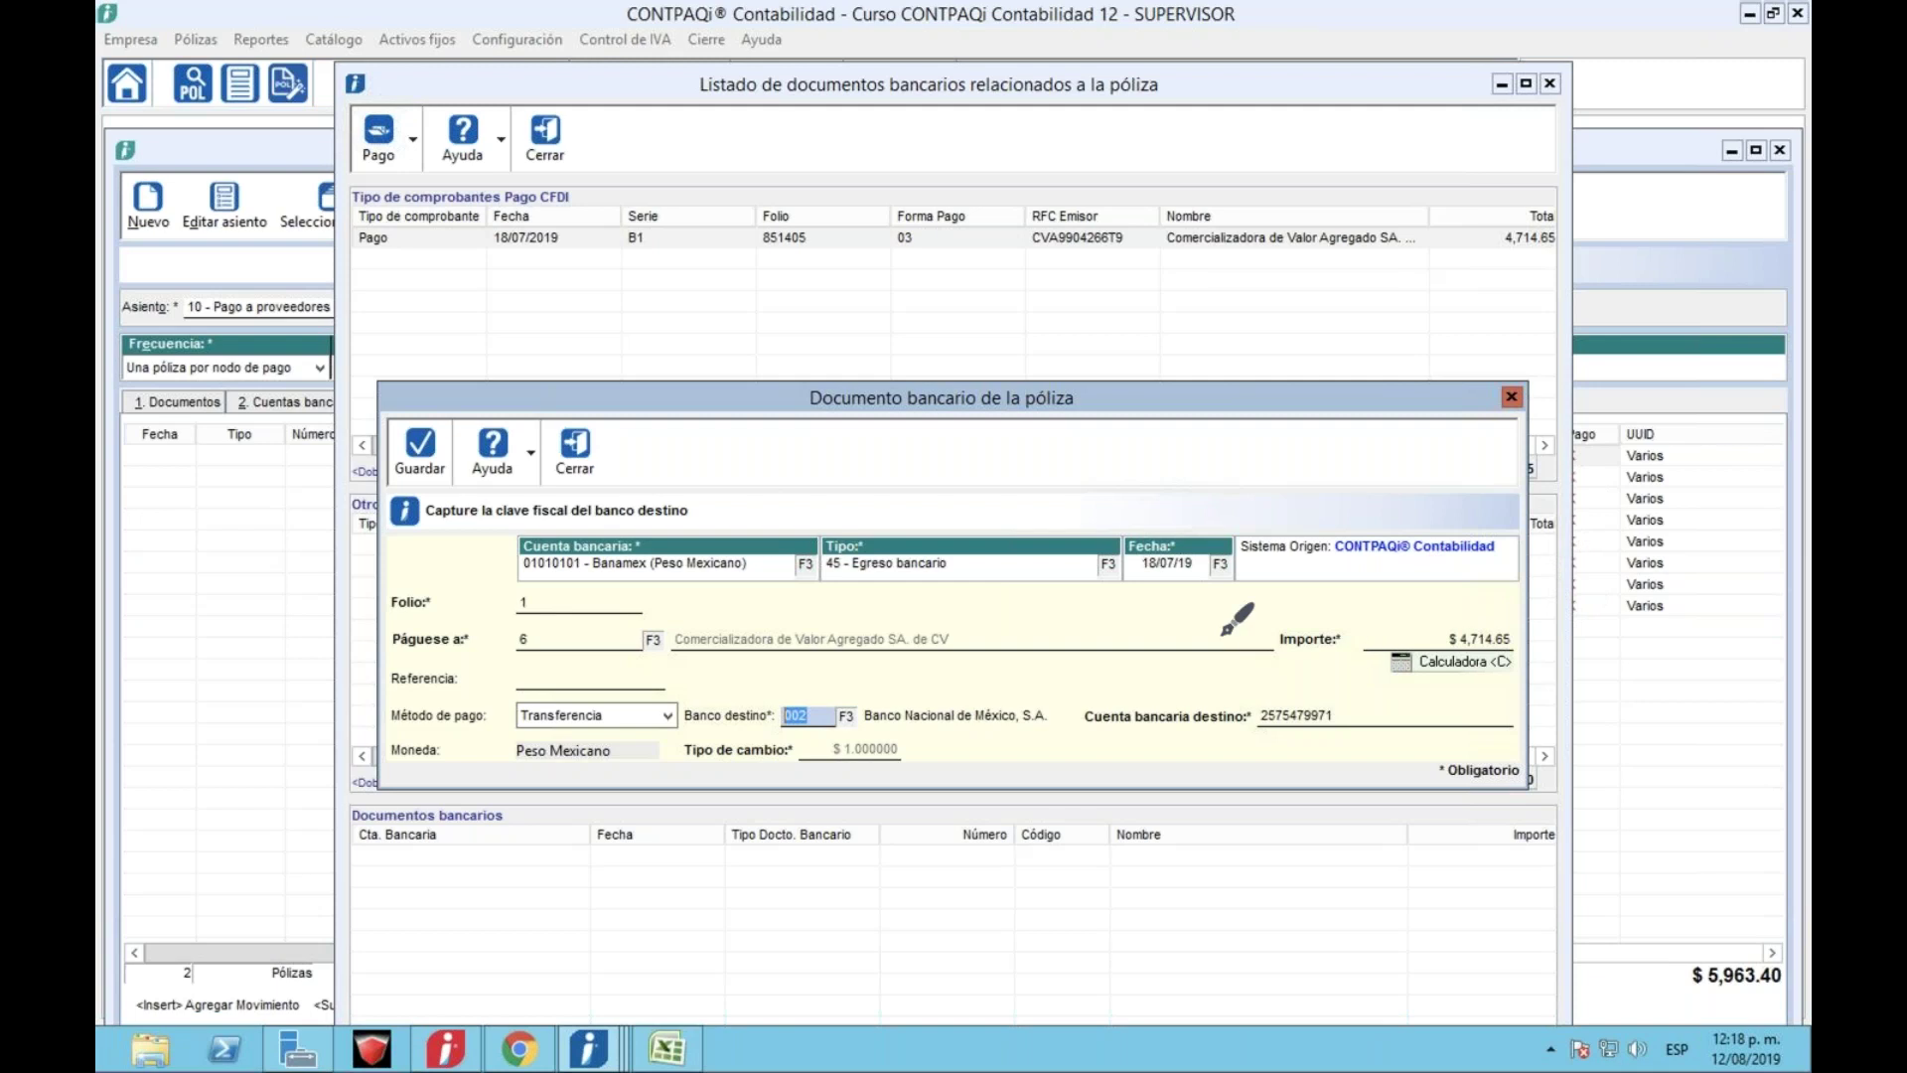
Save the Banamex outgoing bank document for 4,714.65 dated 18/07/2019.
mouse_move(610, 531)
mouse_down()
mouse_move(466, 555)
mouse_move(537, 600)
mouse_move(755, 604)
mouse_move(668, 503)
mouse_move(534, 522)
mouse_up()
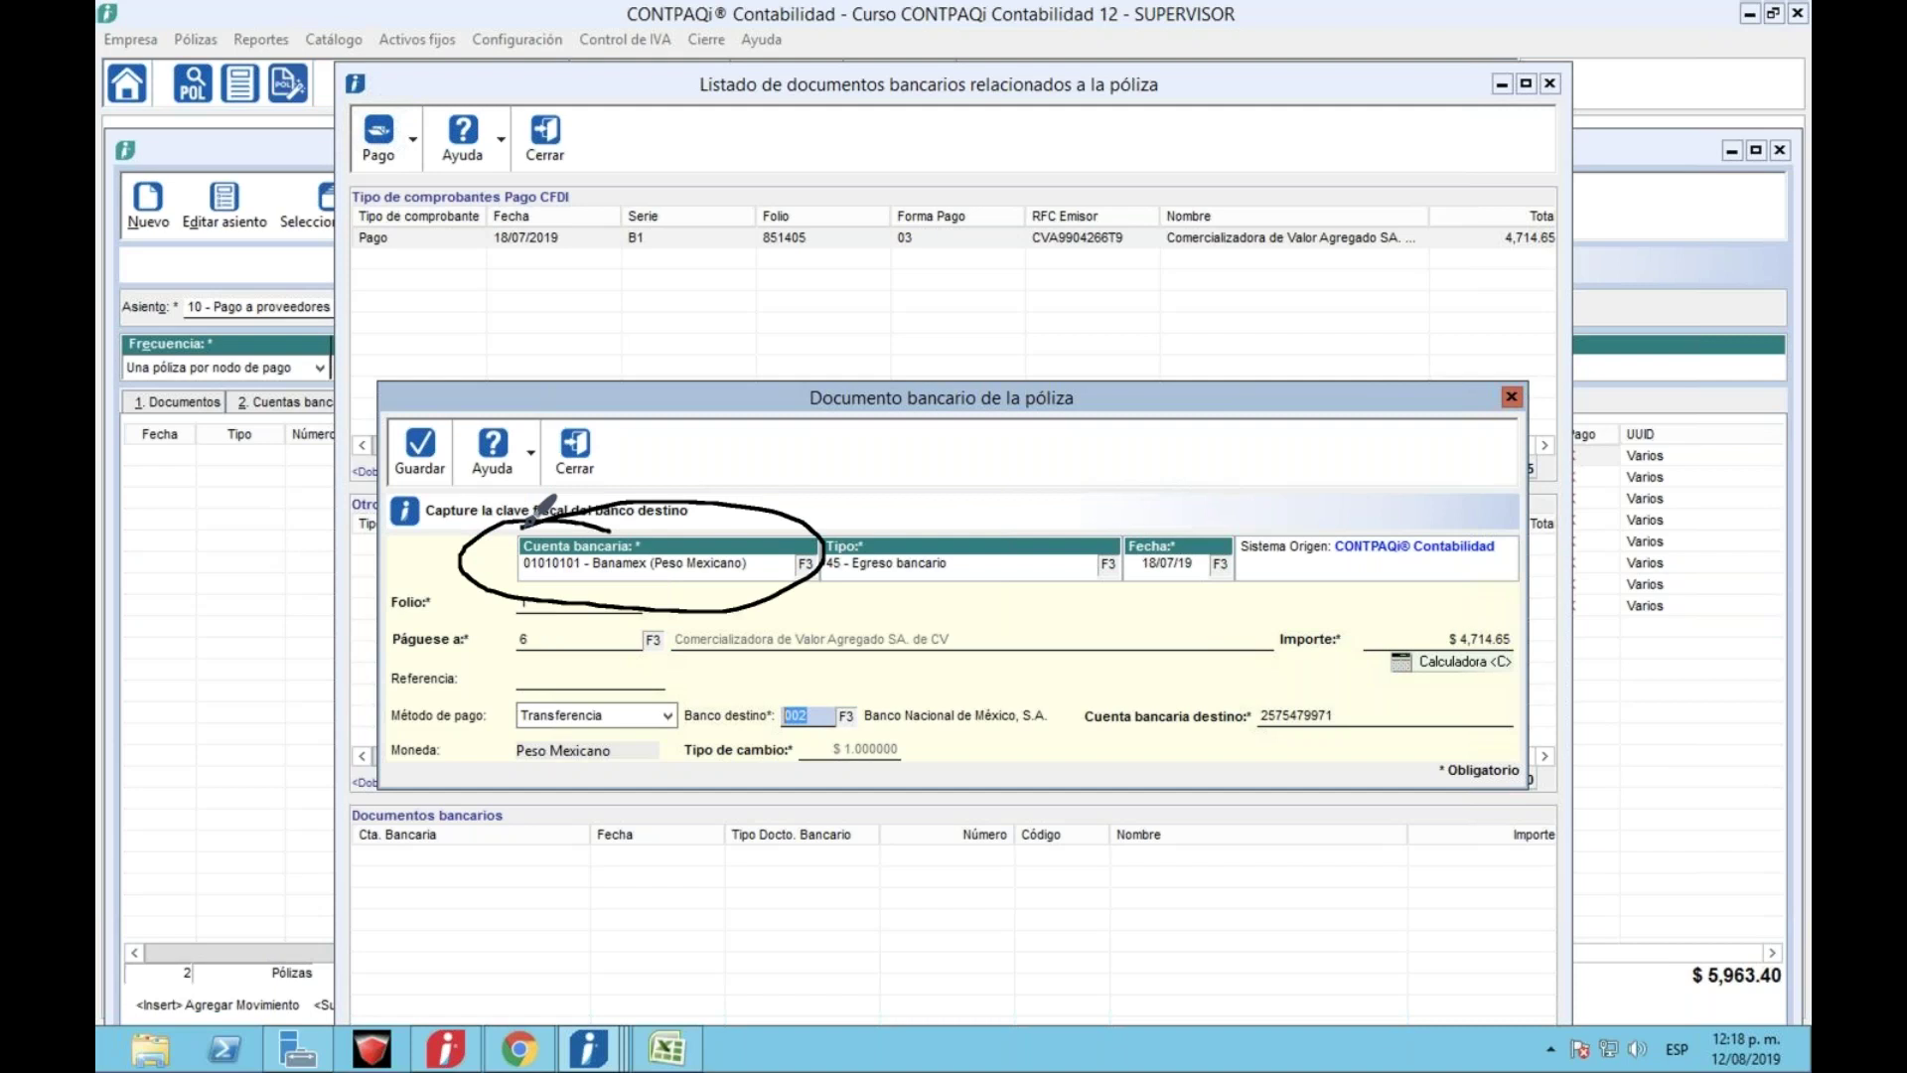
mouse_move(661, 658)
mouse_down()
mouse_move(565, 658)
mouse_move(467, 777)
mouse_move(1445, 757)
mouse_move(1513, 695)
mouse_move(1356, 685)
mouse_up()
drag(1232, 658, 655, 643)
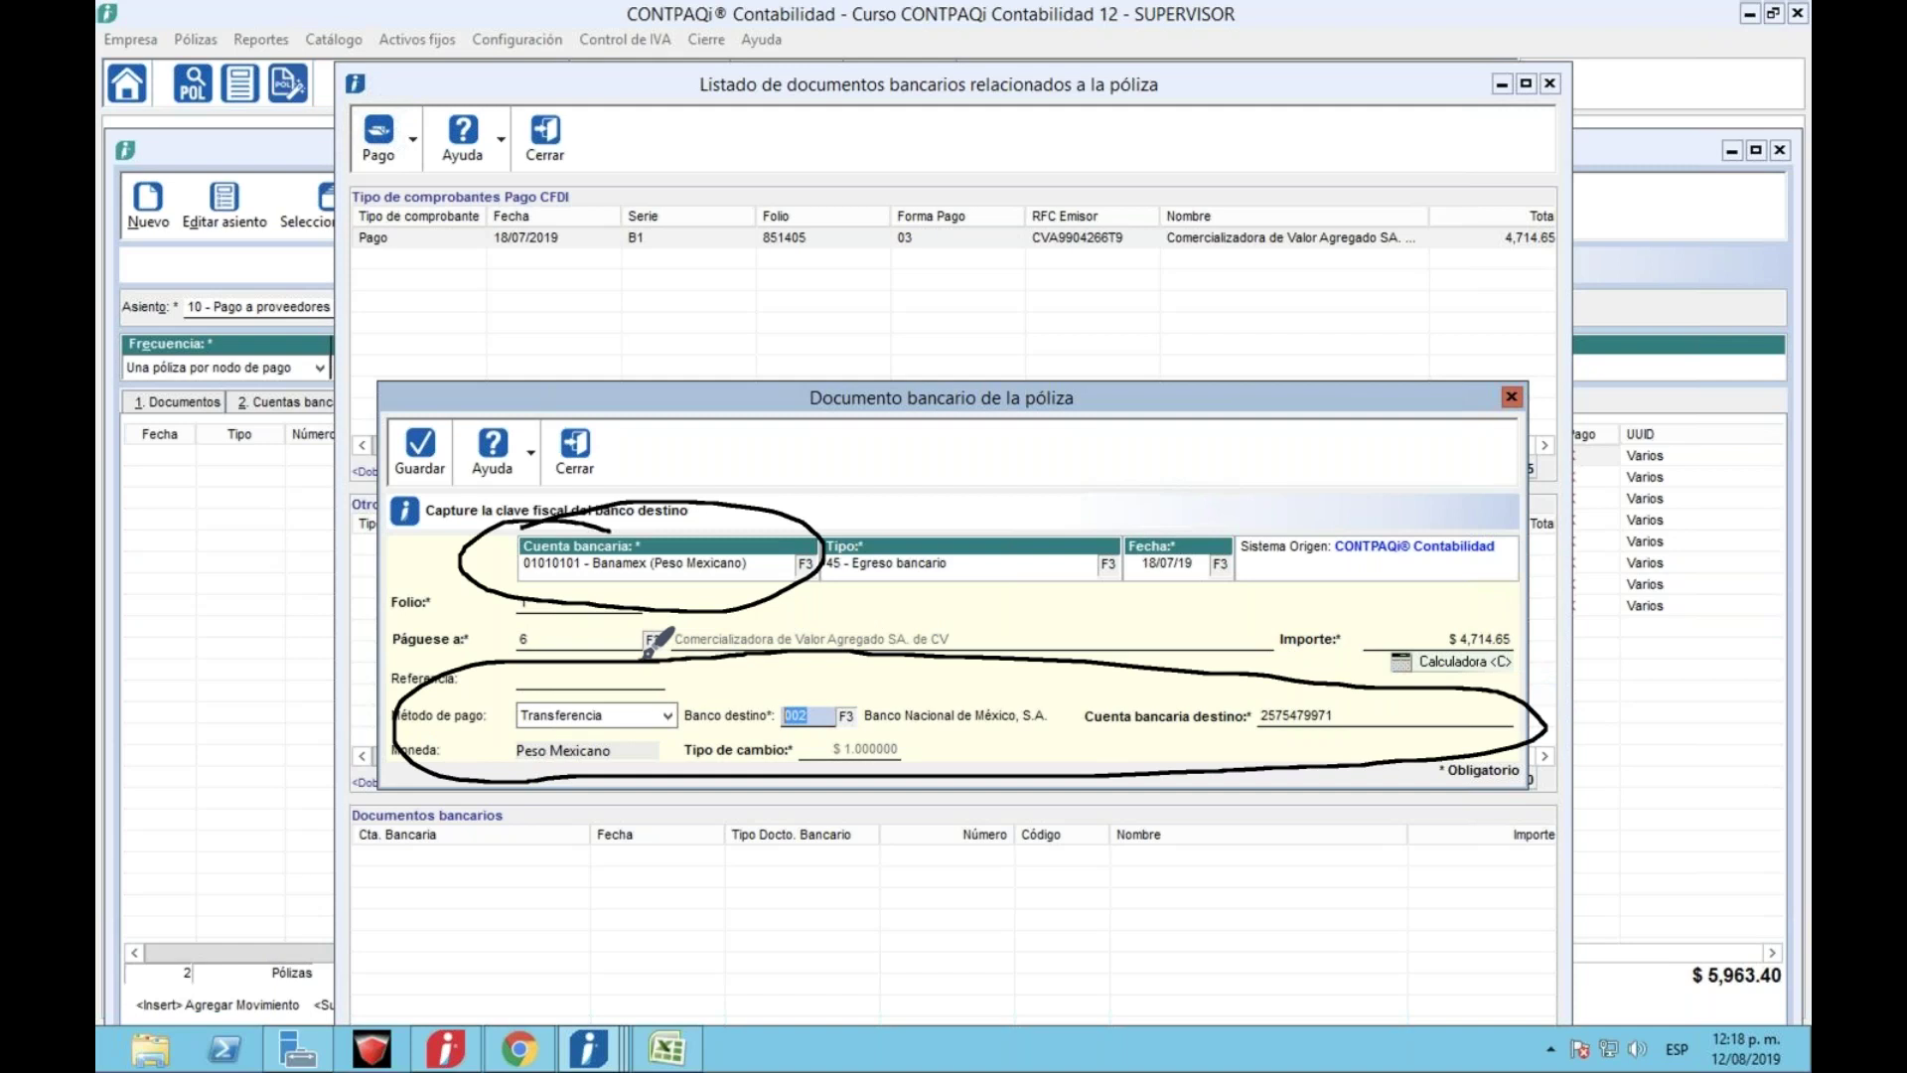
mouse_move(576, 684)
mouse_down()
mouse_move(653, 745)
mouse_move(1101, 685)
mouse_move(1371, 727)
mouse_up()
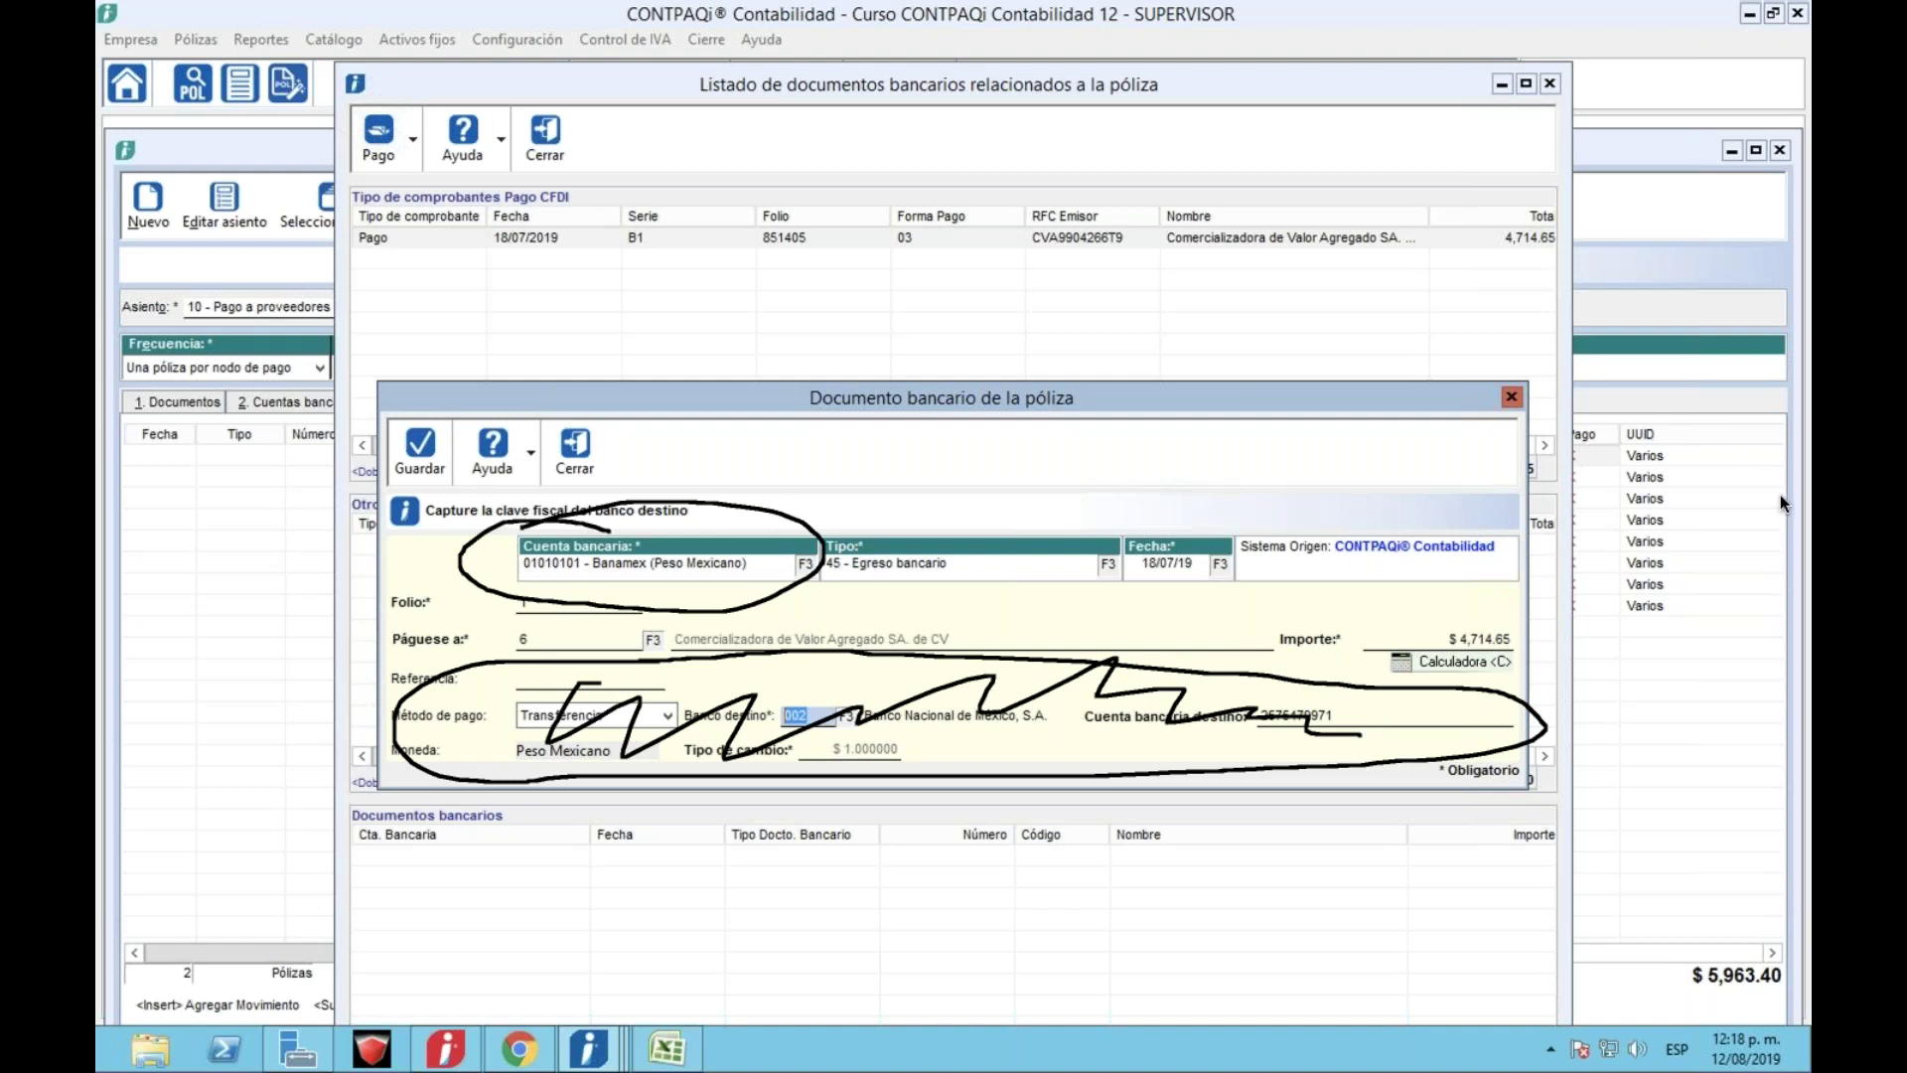
click(421, 452)
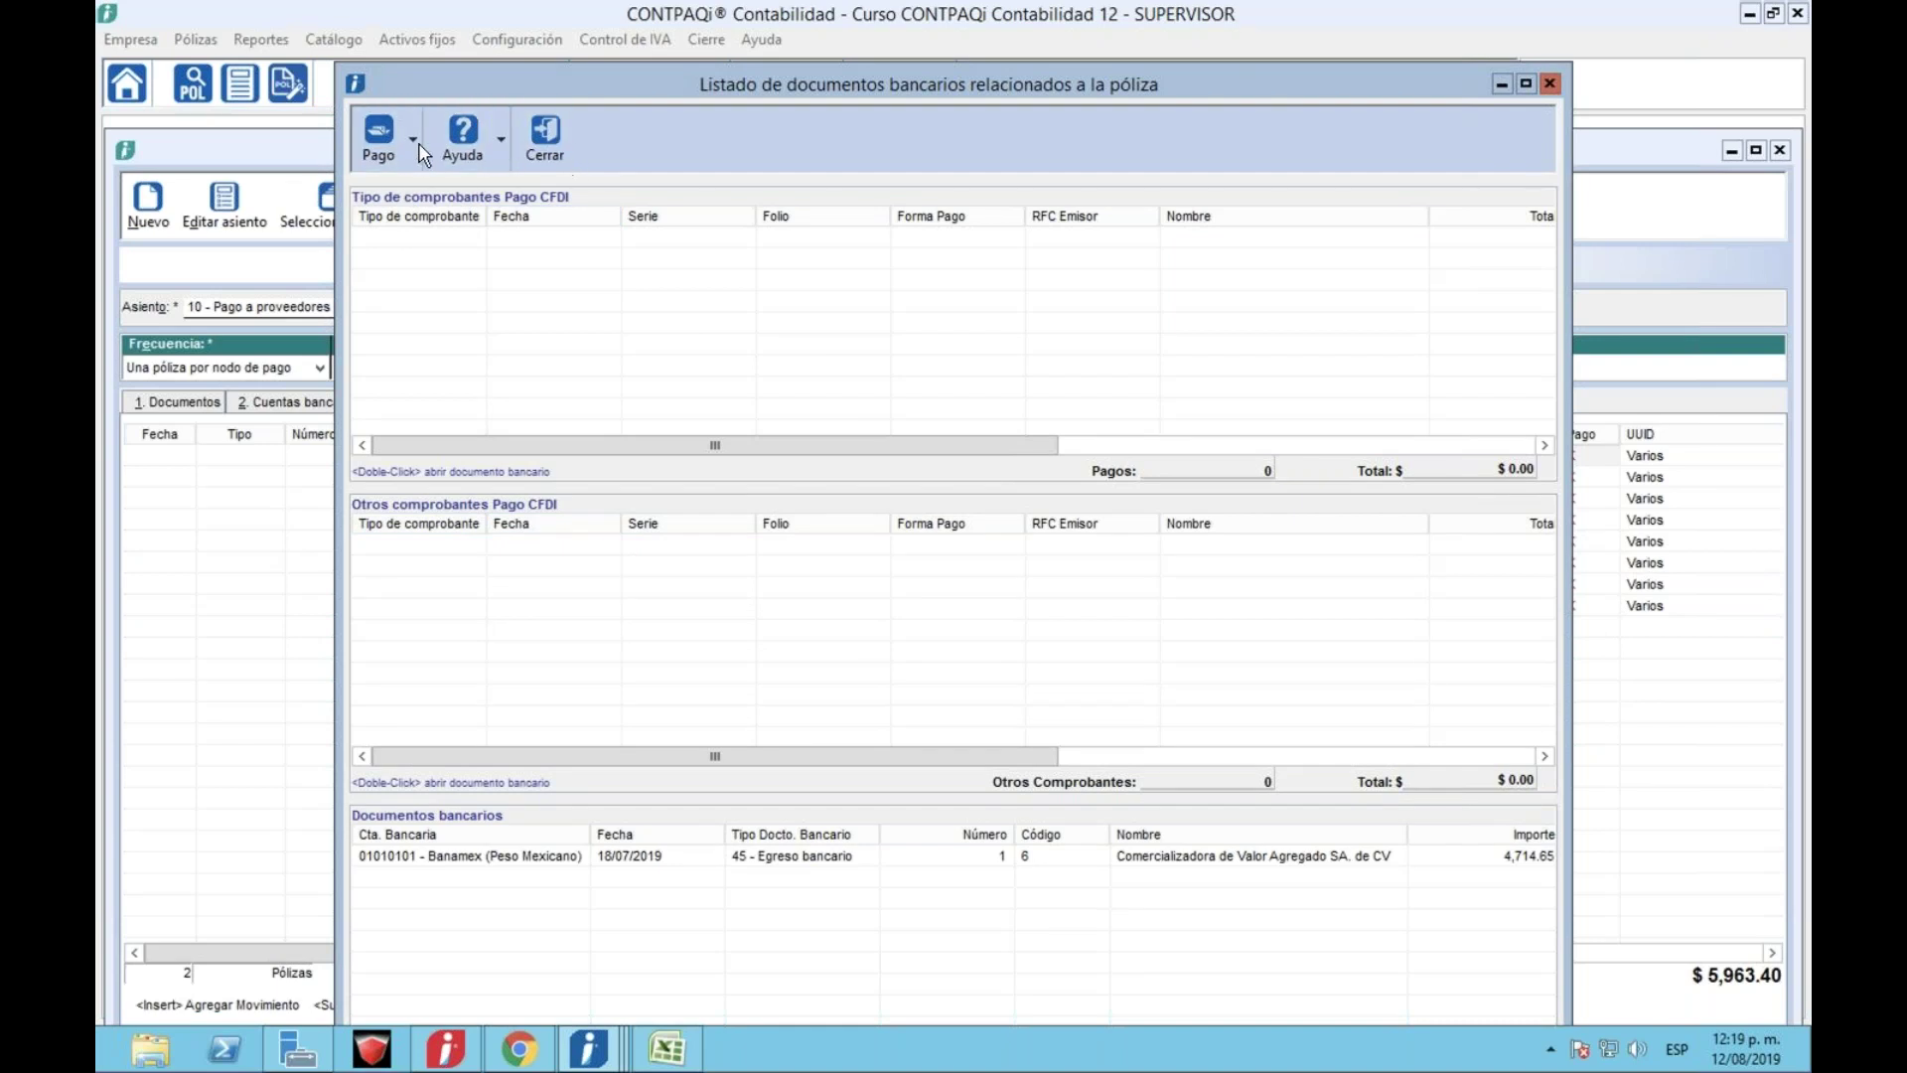
Add a payment for the 525.91 invoice and open its bank document.
click(545, 139)
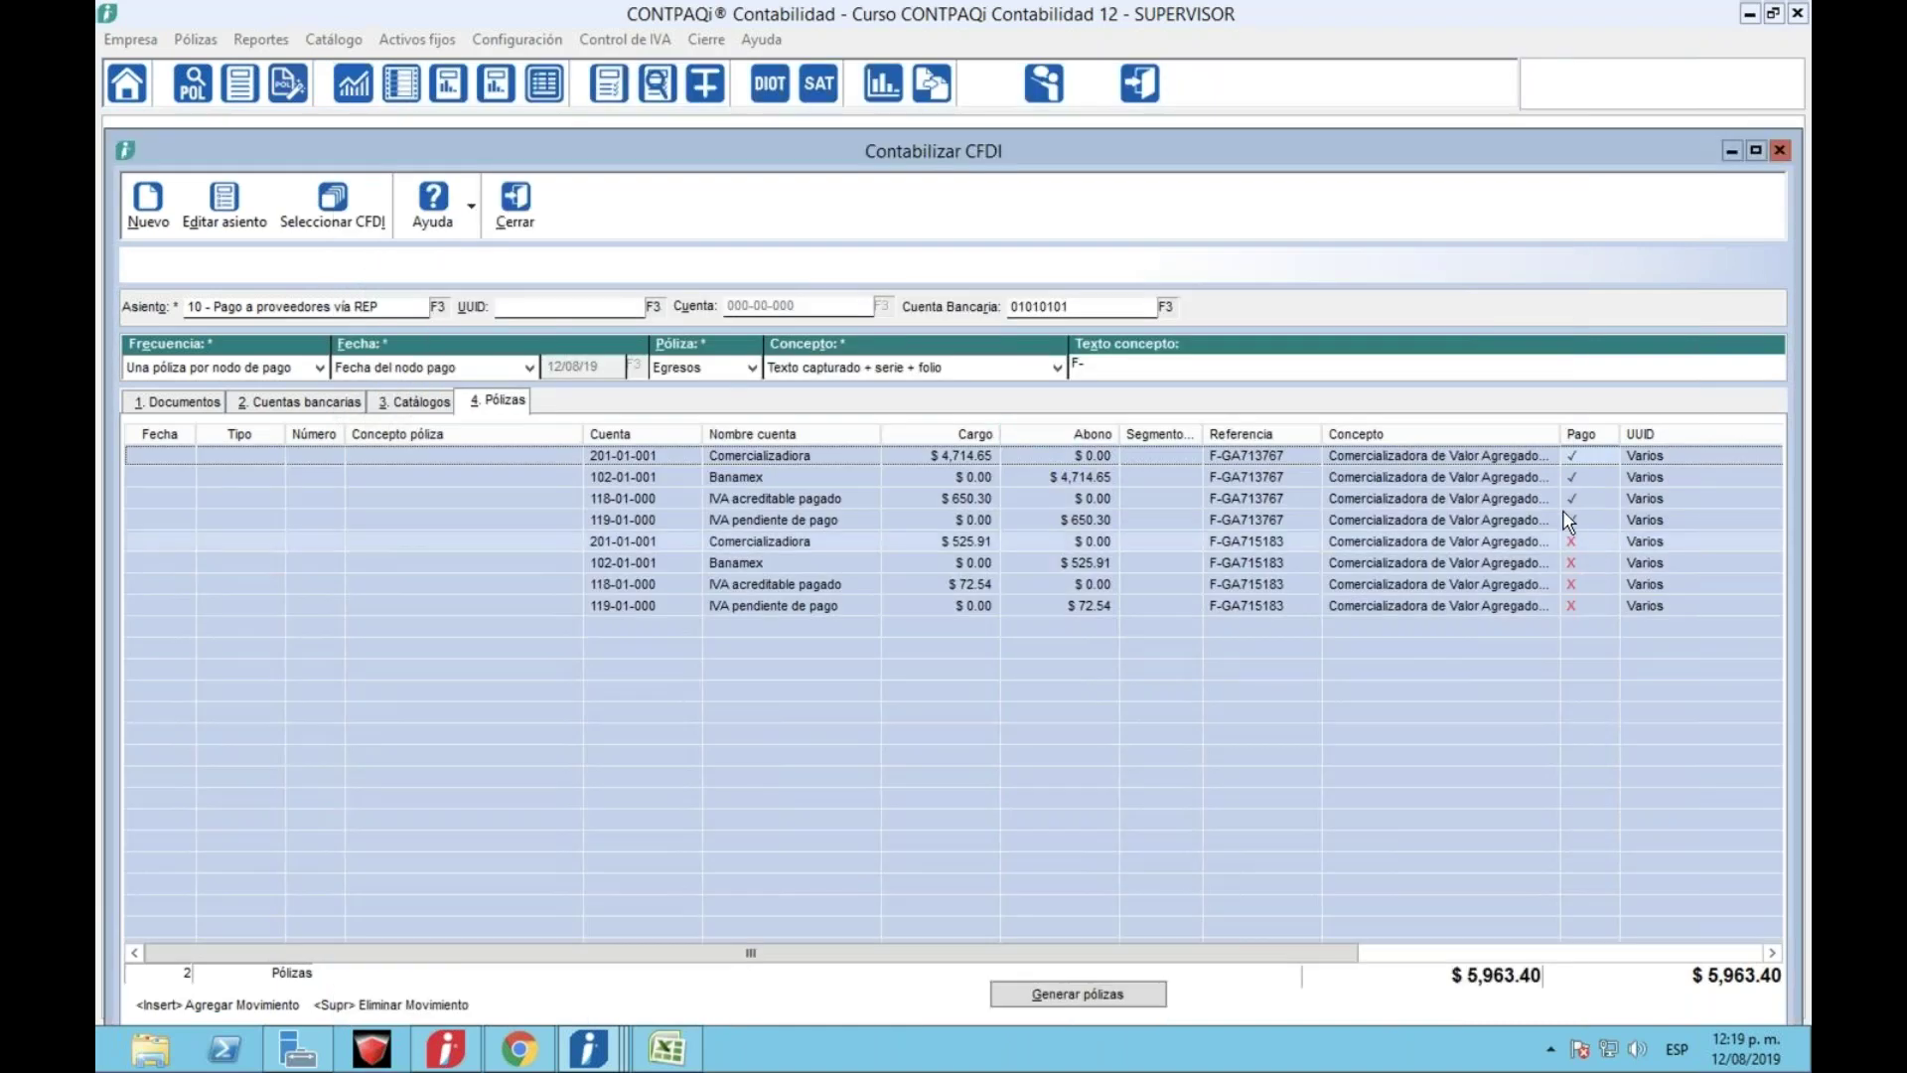
right_click(1579, 553)
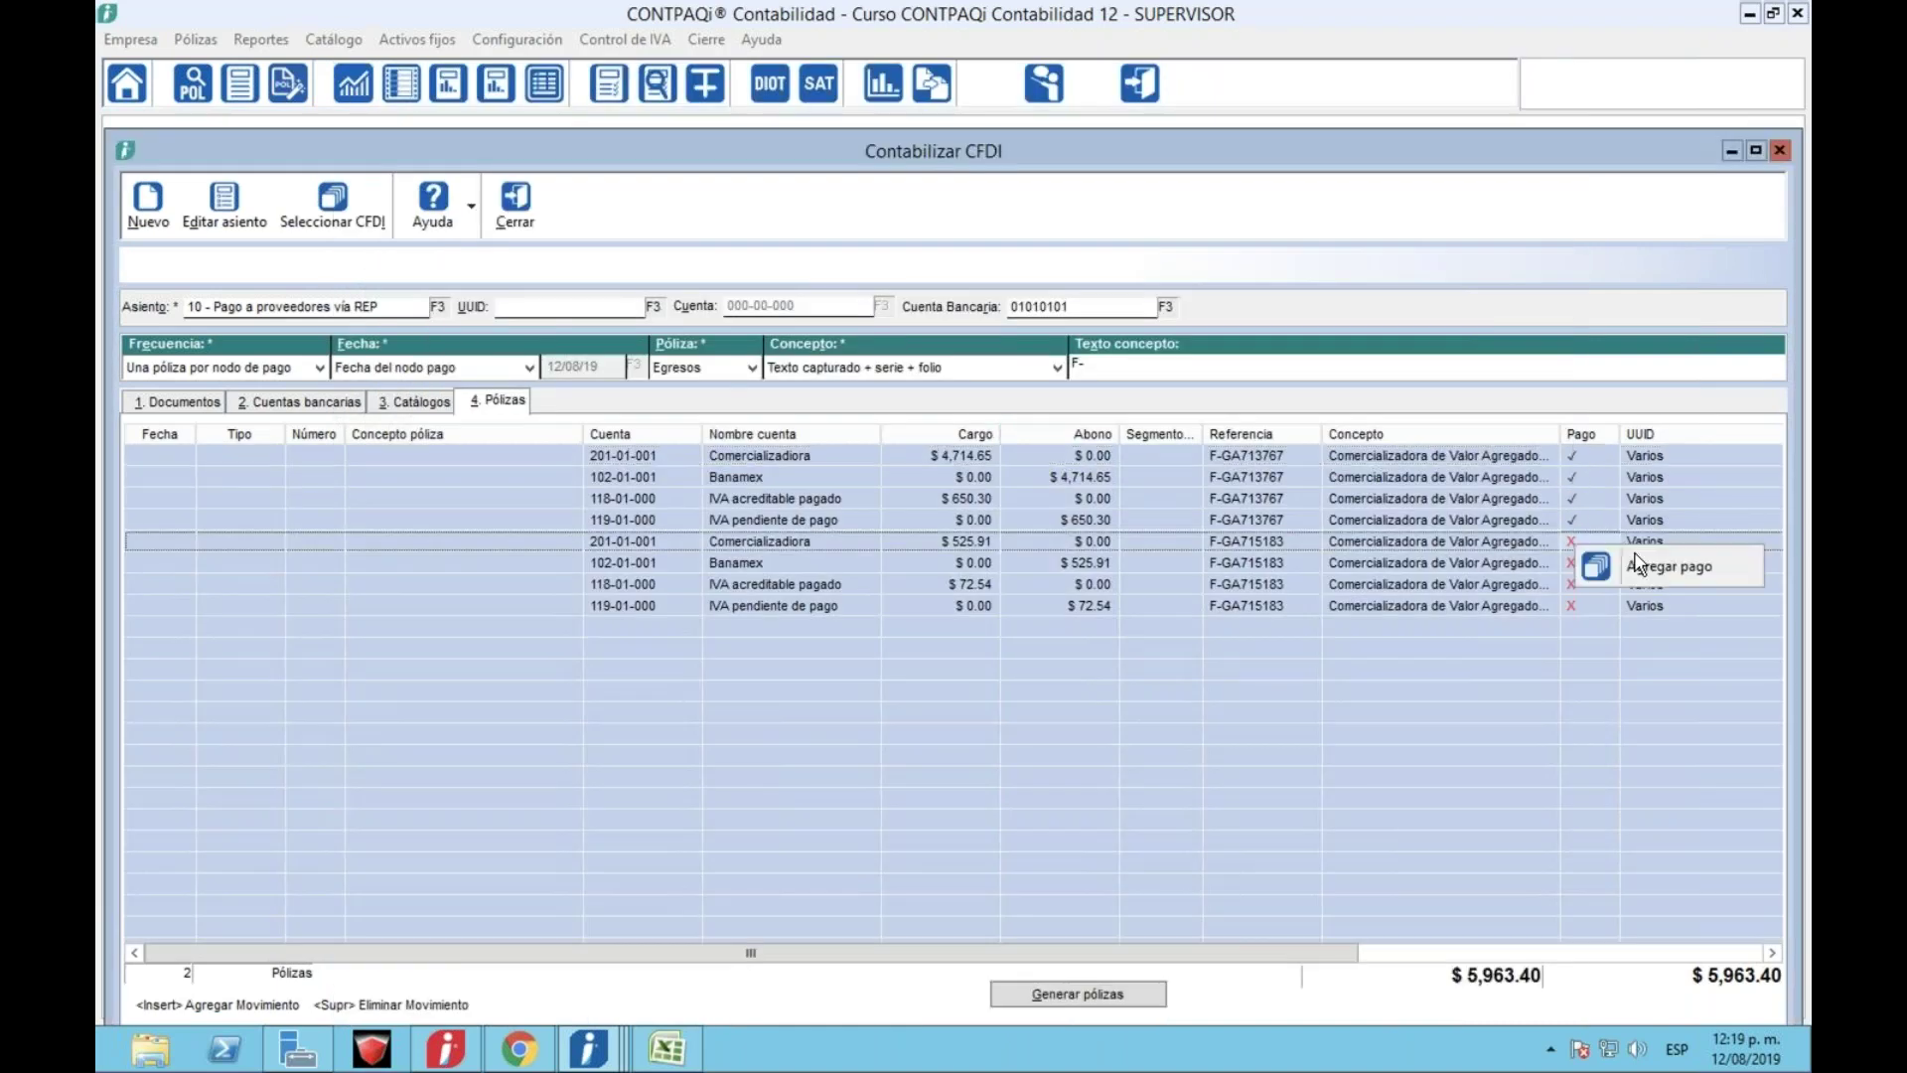
click(1637, 556)
double_click(730, 242)
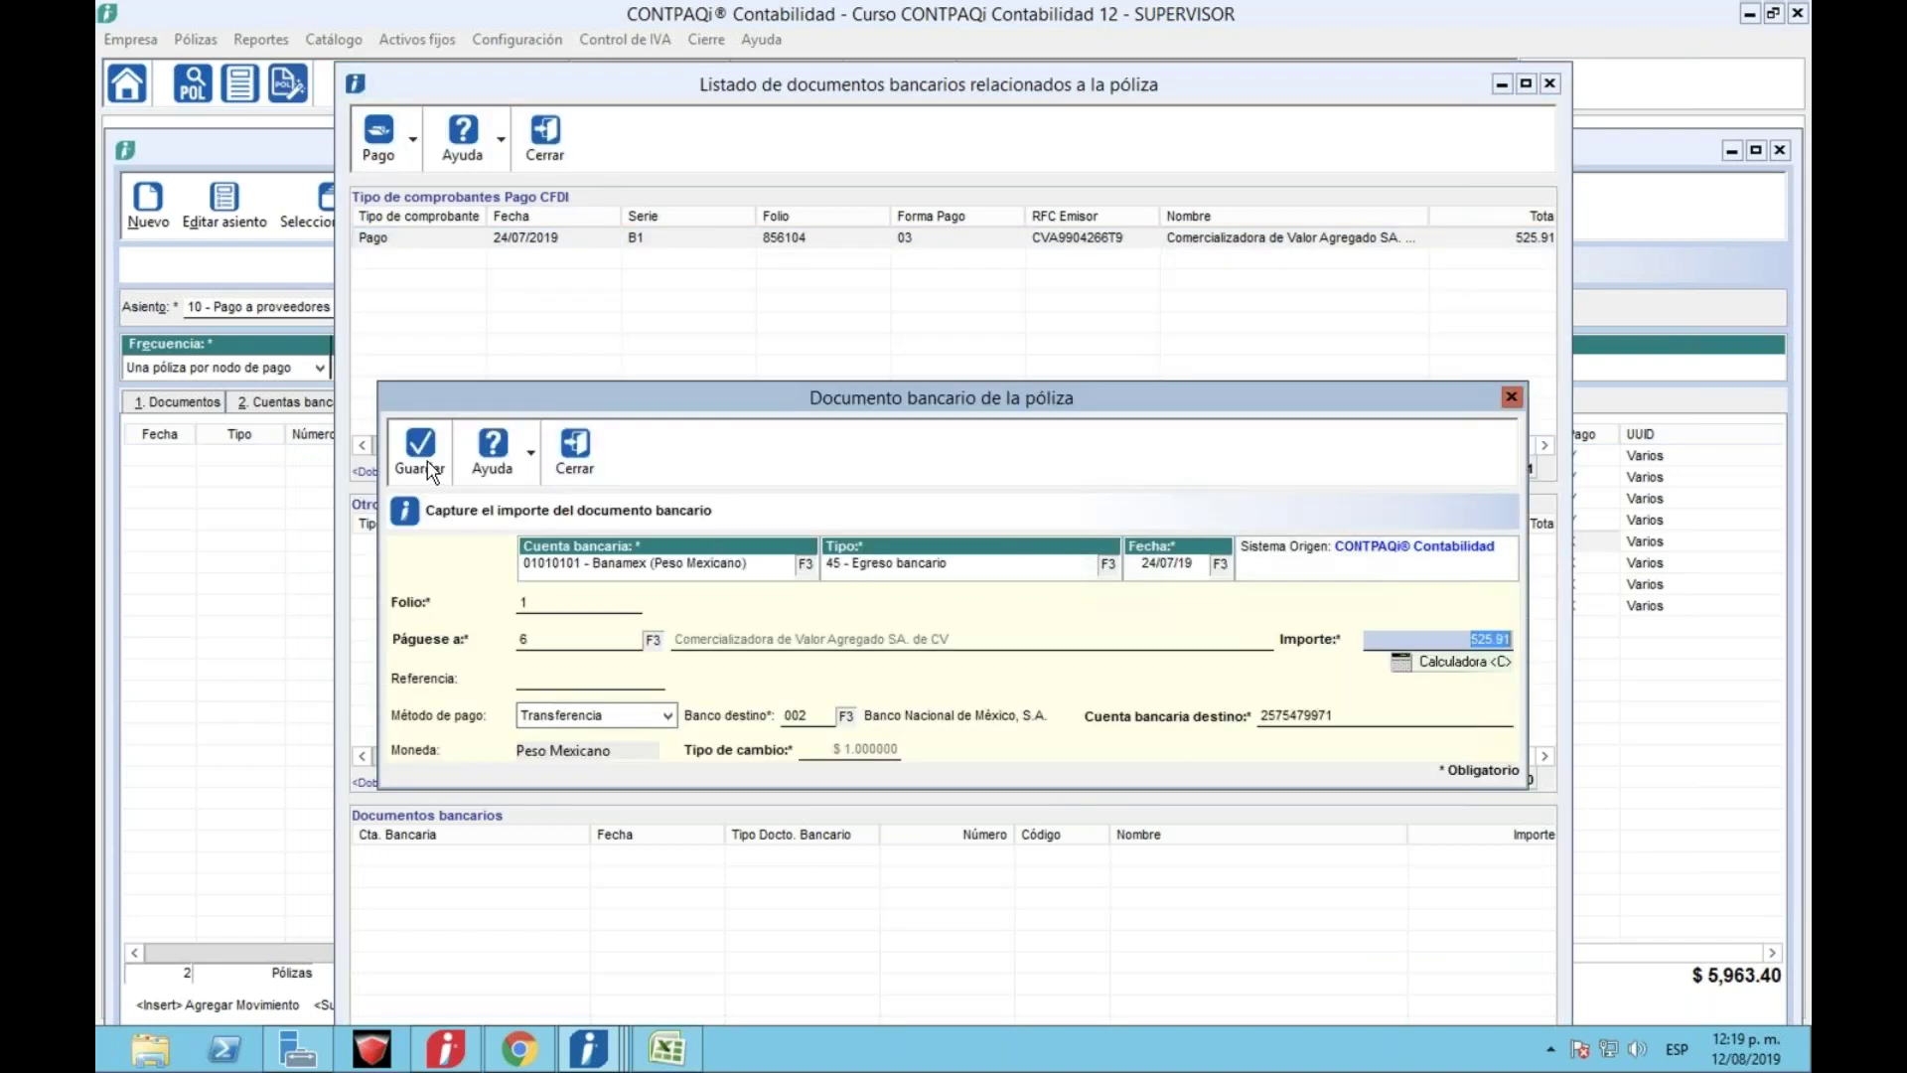
Save the 525.91 bank document and generate Egresos pólizas 2 and 3.
click(434, 467)
click(546, 140)
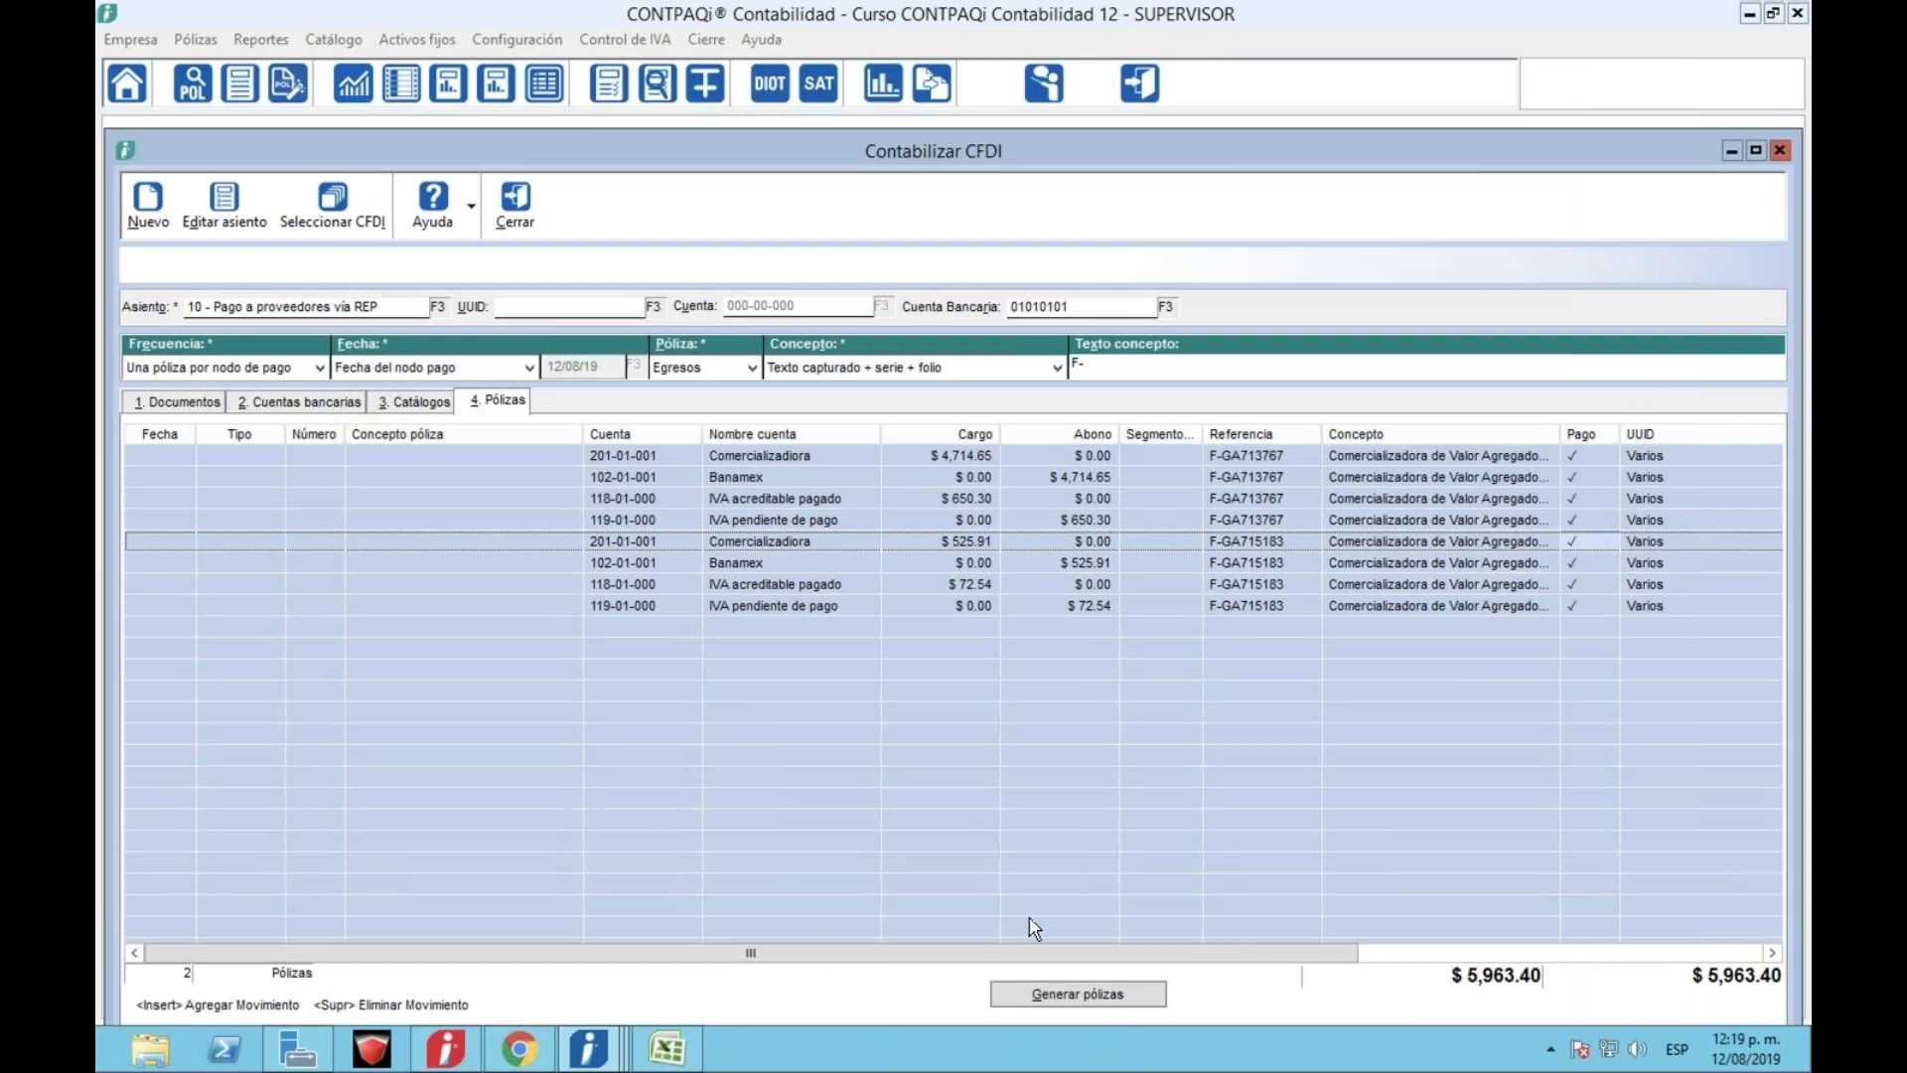
click(1045, 996)
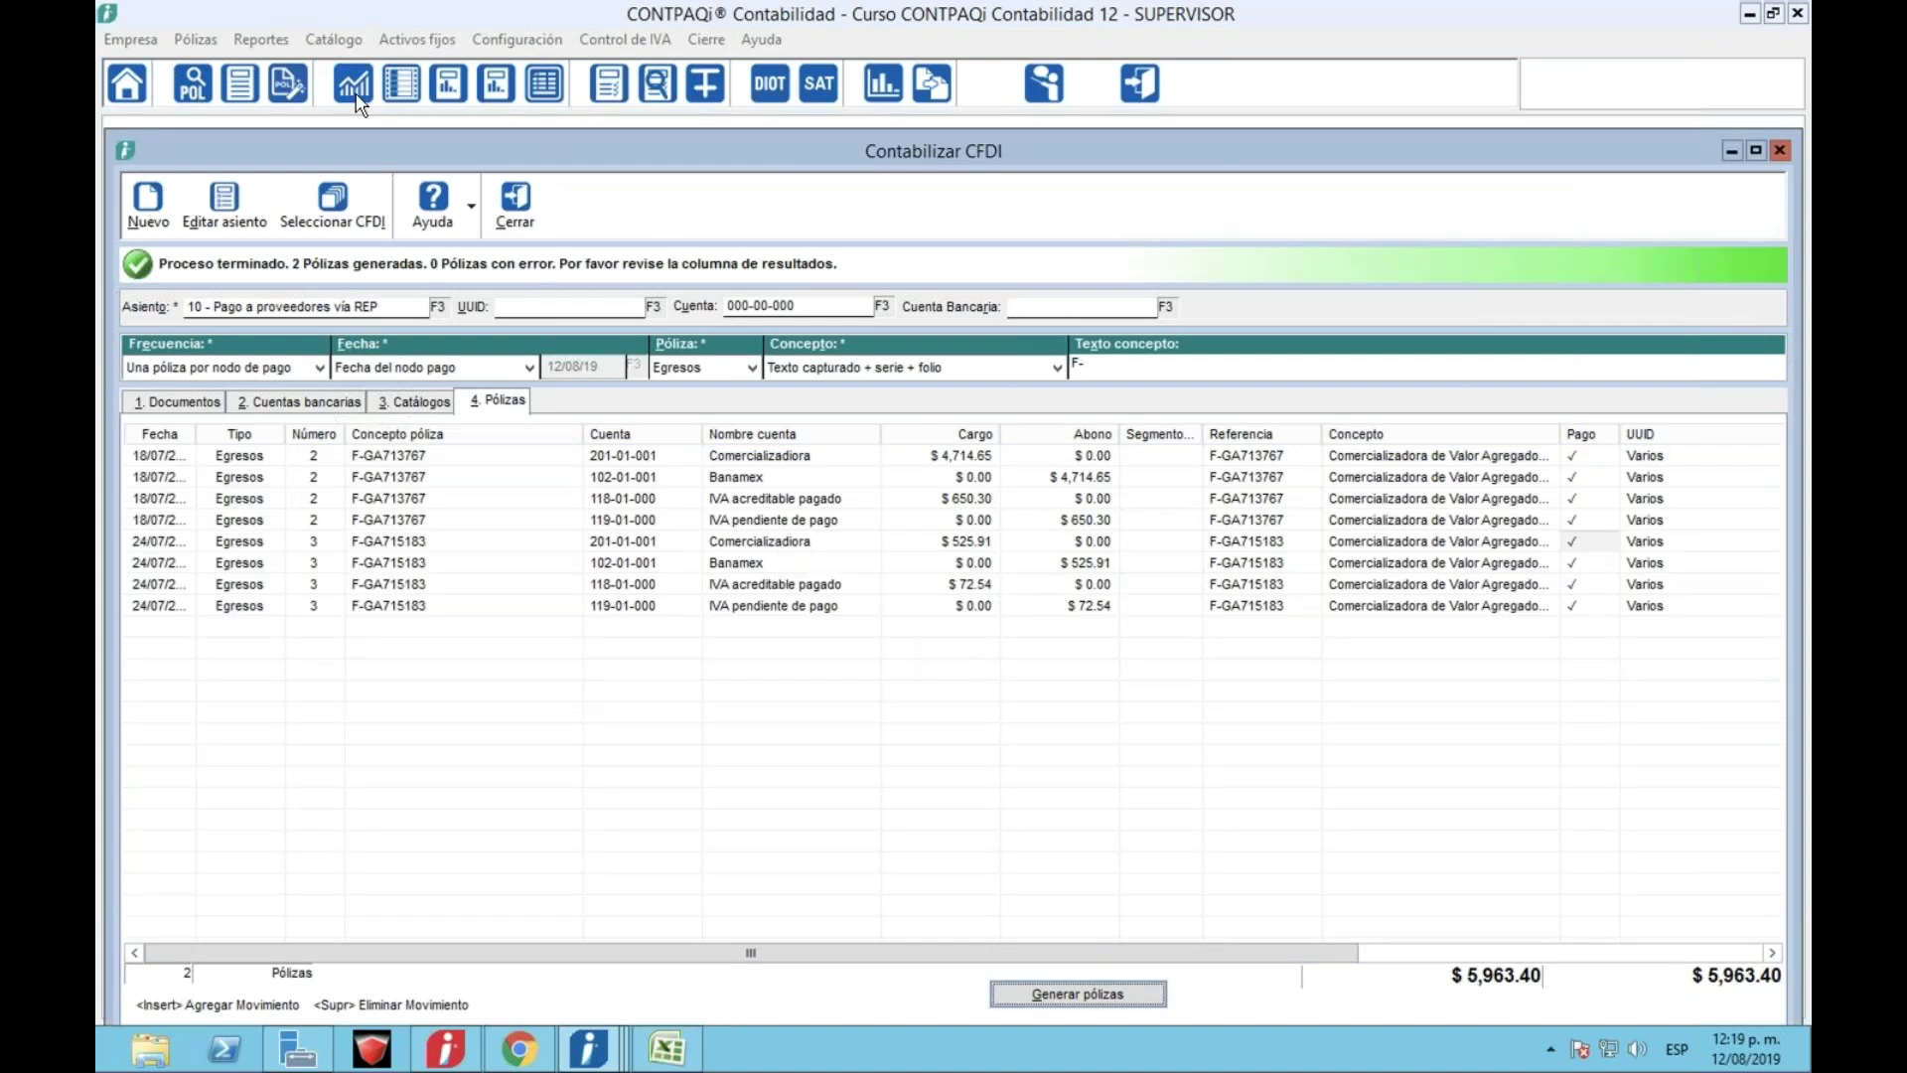
Show the póliza listing for the Julio period.
click(193, 84)
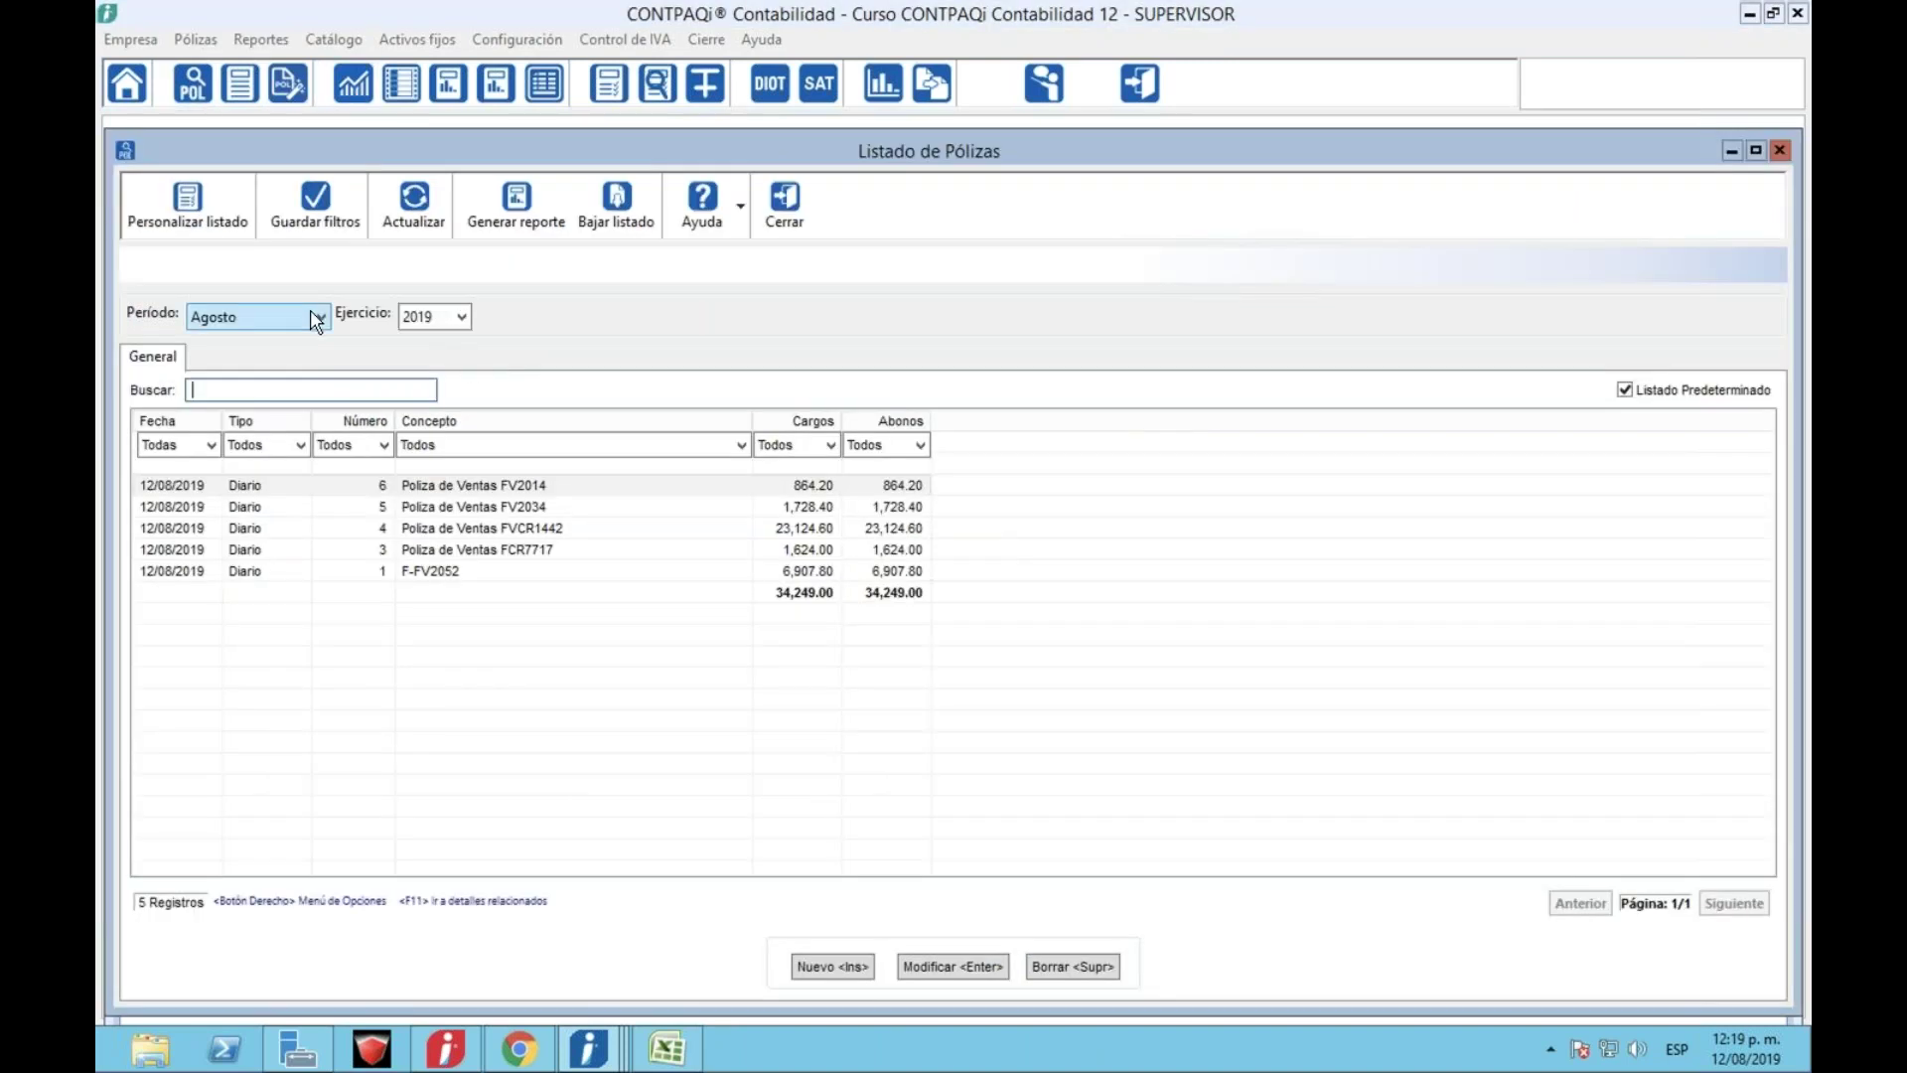
mouse_move(344, 163)
mouse_down()
mouse_move(438, 681)
mouse_move(355, 172)
mouse_up()
click(304, 340)
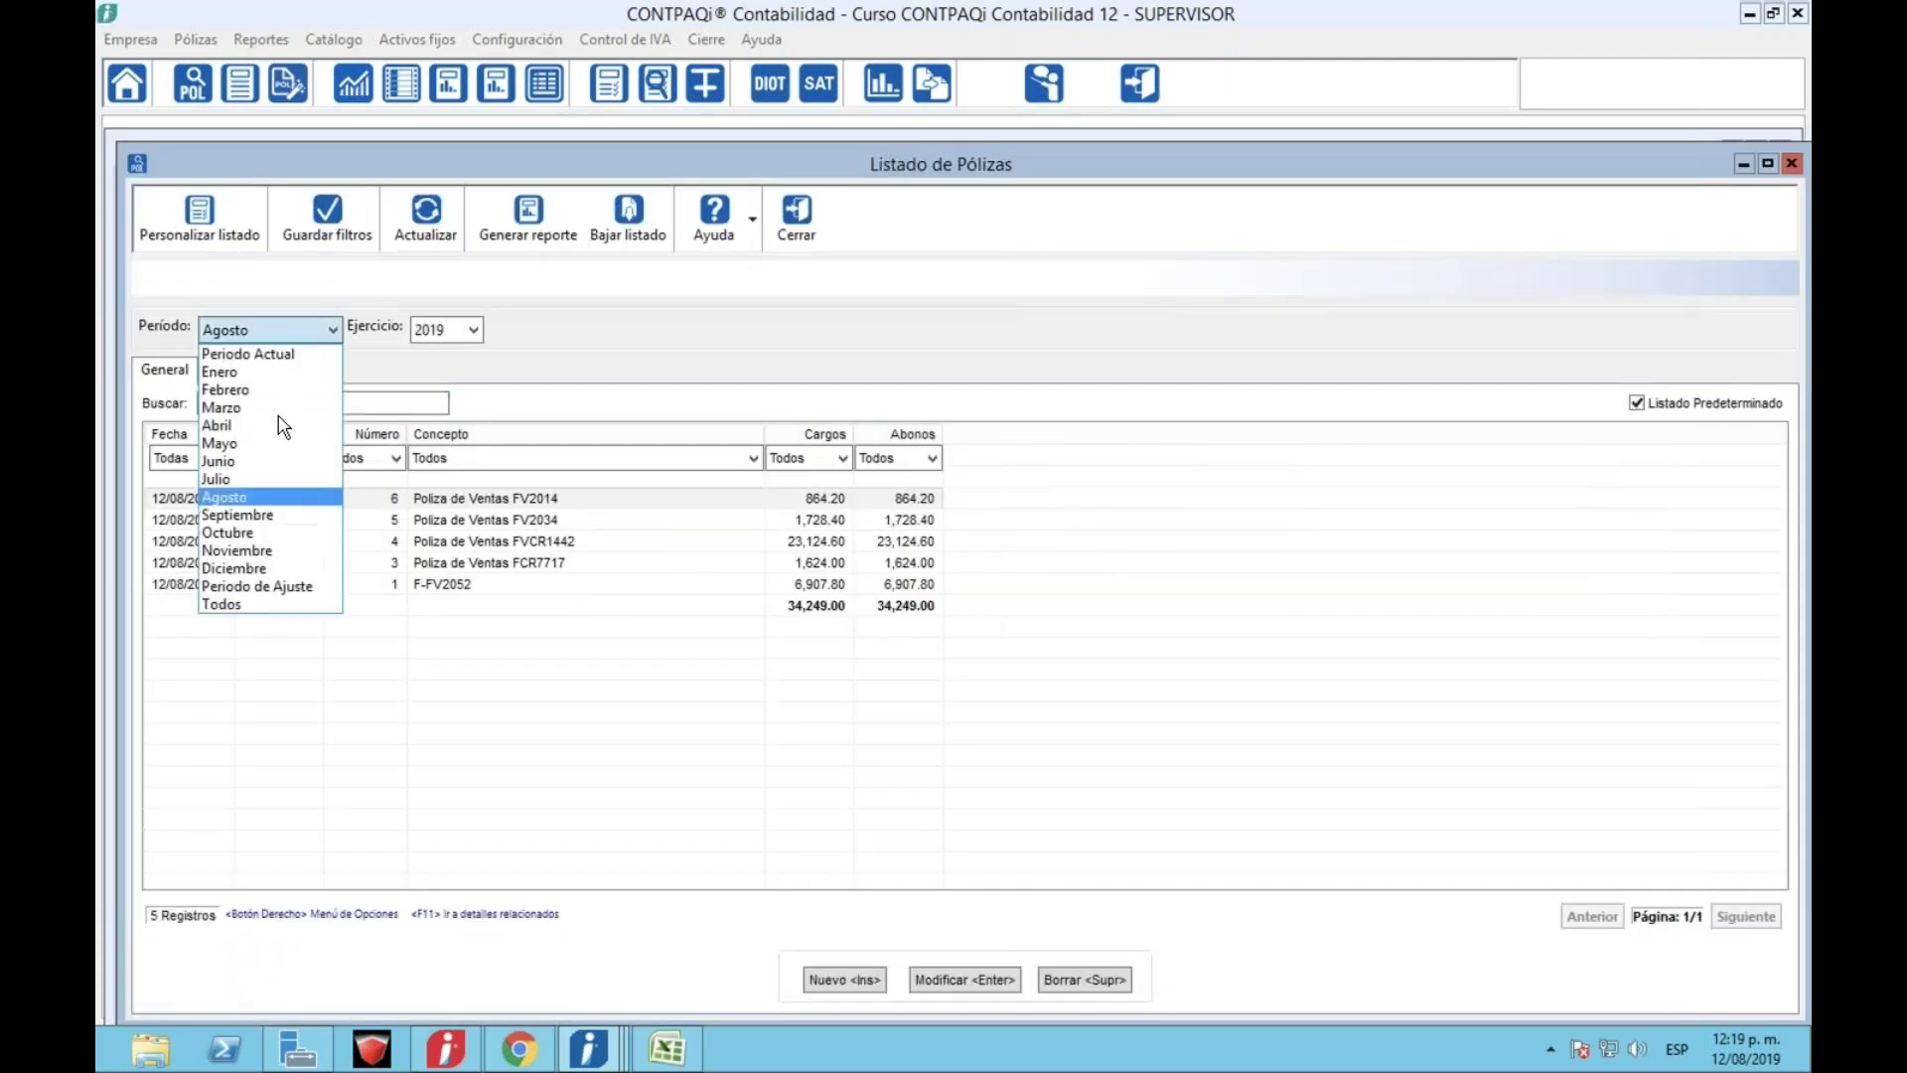
click(263, 483)
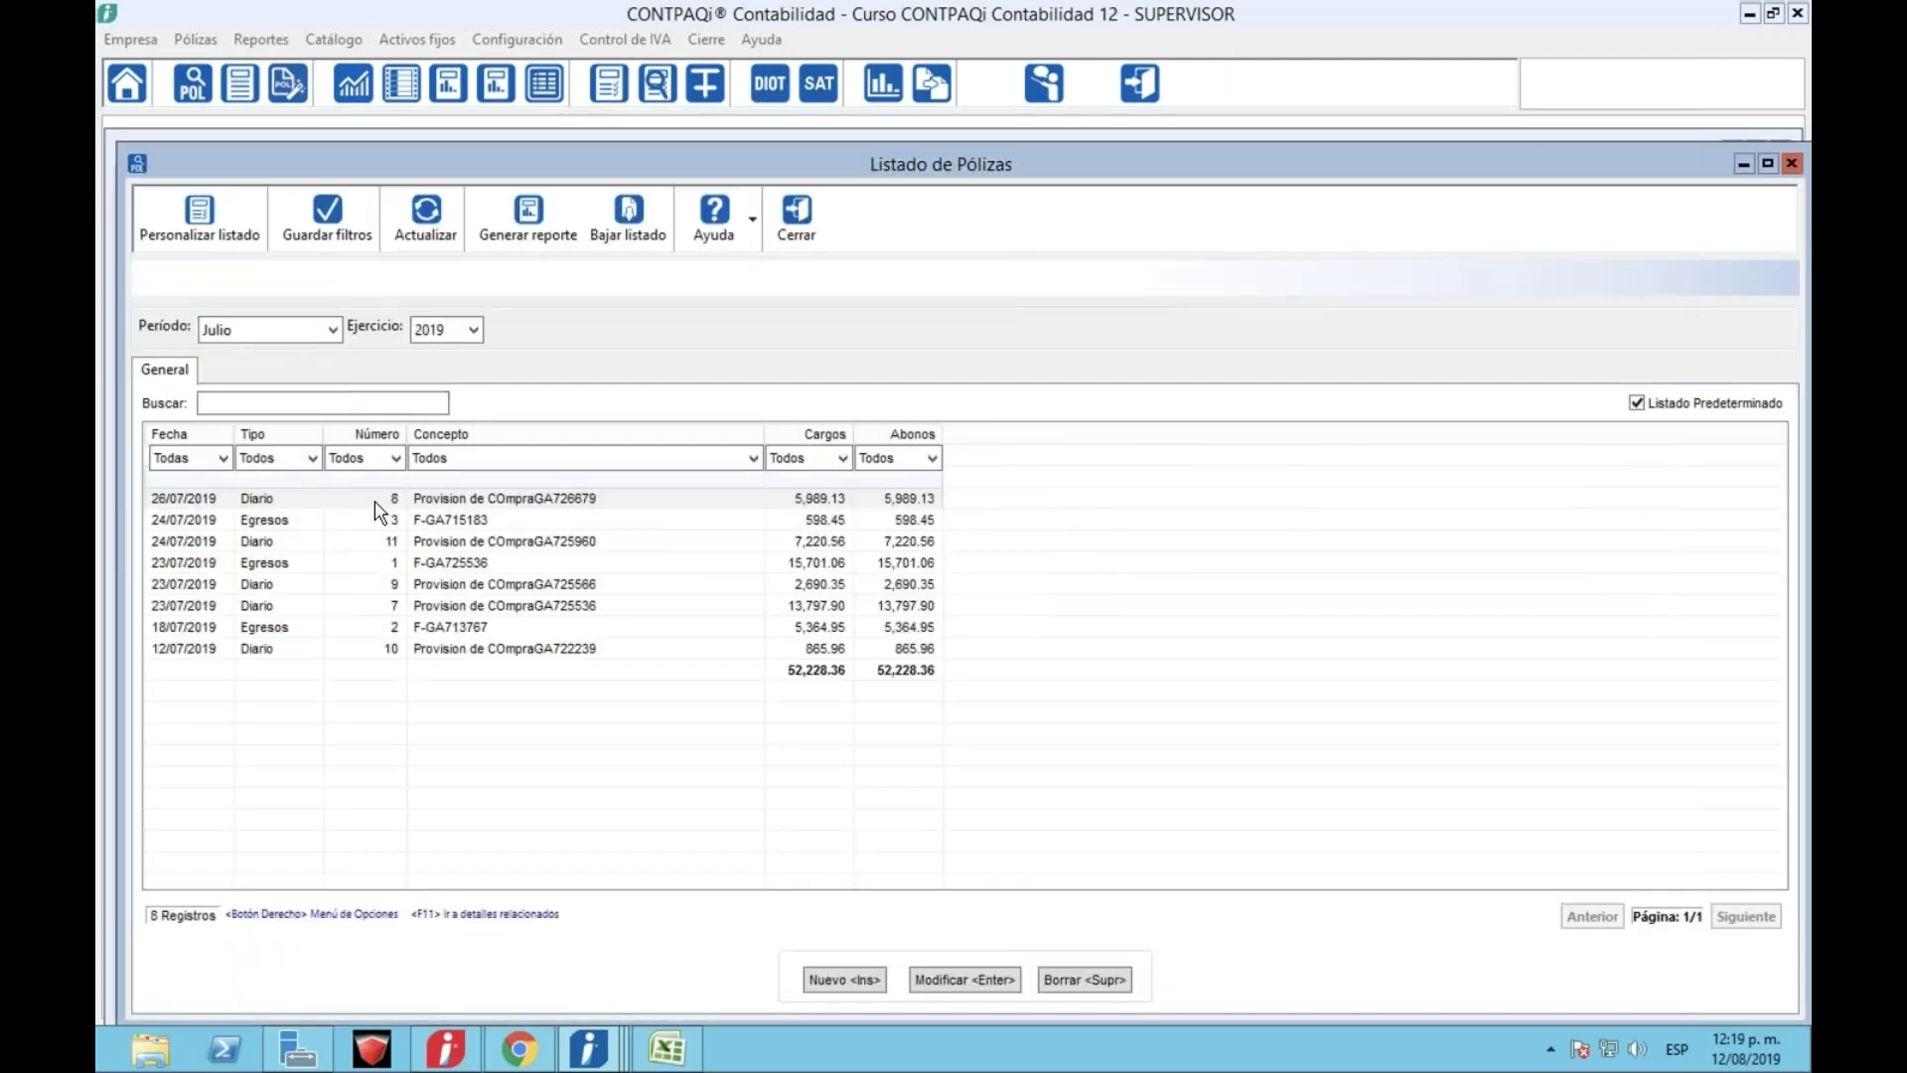
Review the invoices linked by CFDI to Egresos póliza 2 dated 18/07/2019.
double_click(380, 626)
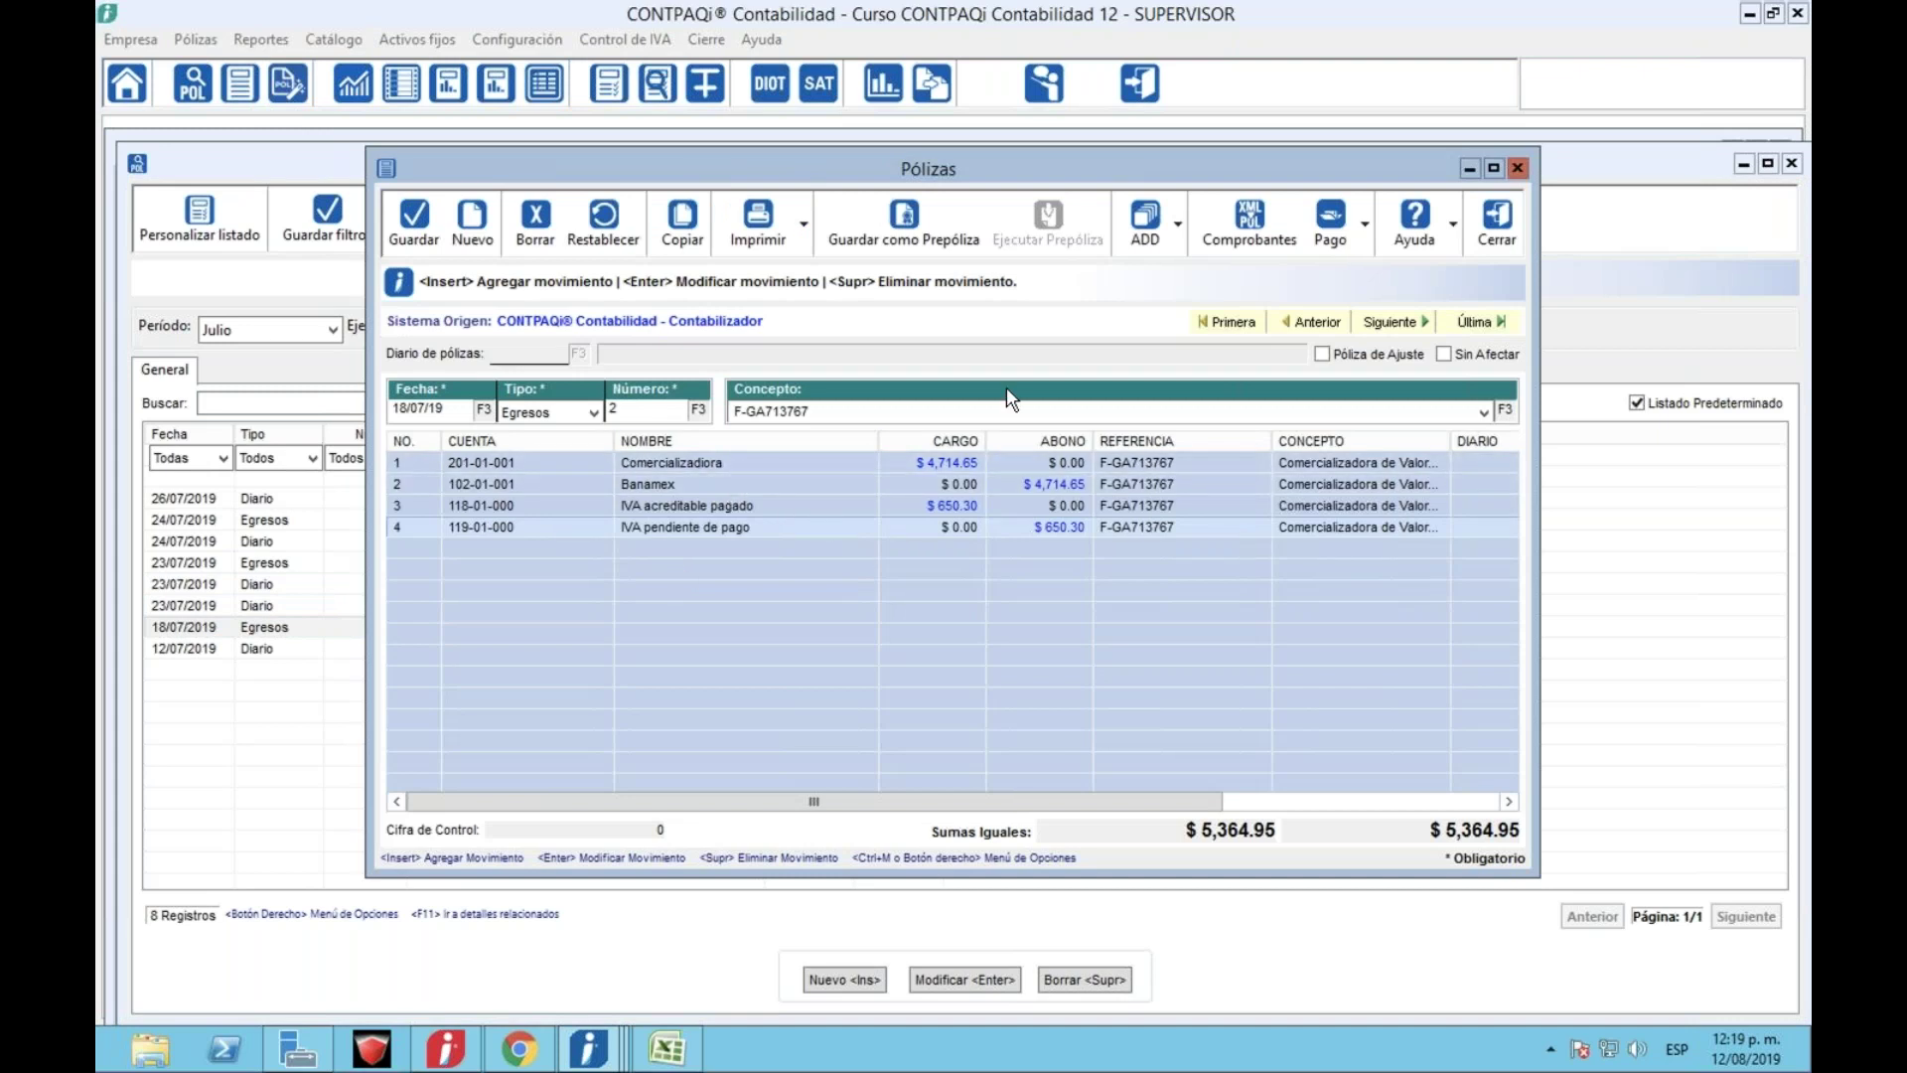
click(1181, 224)
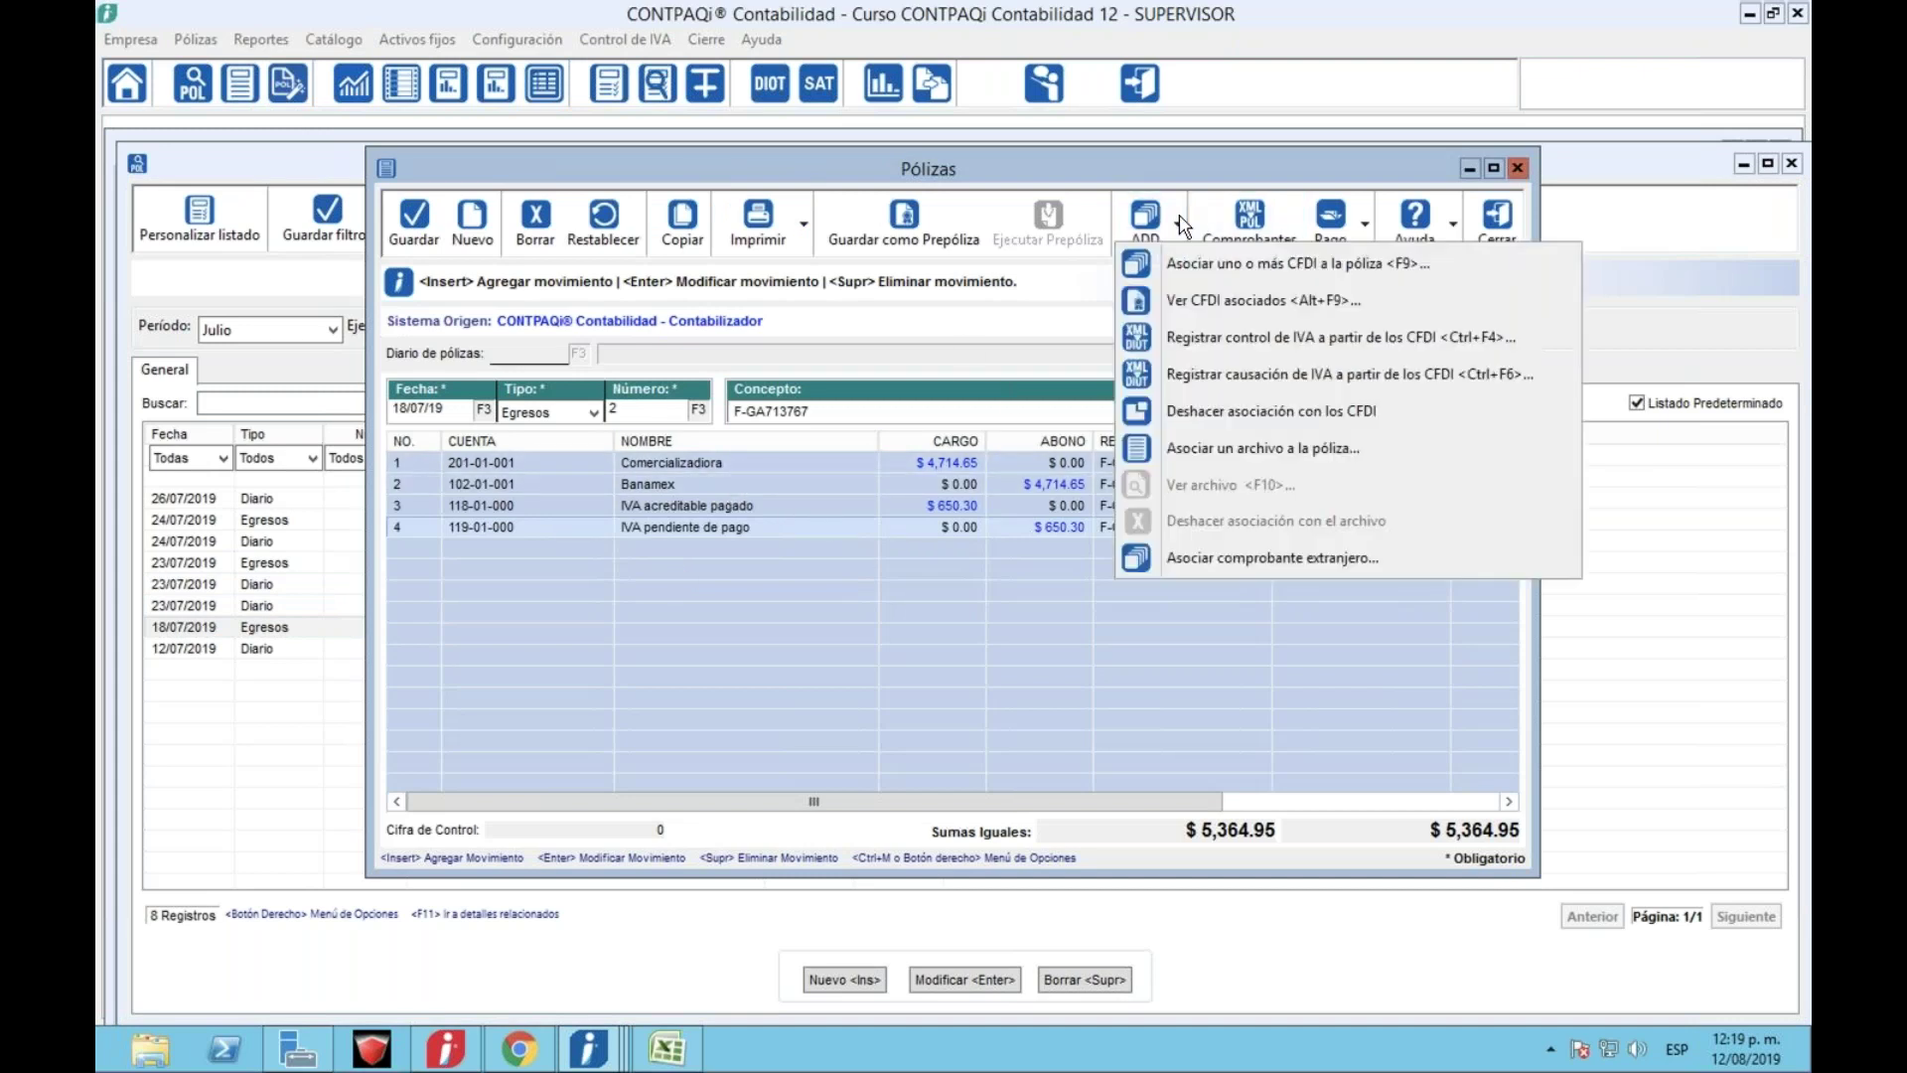
click(1199, 301)
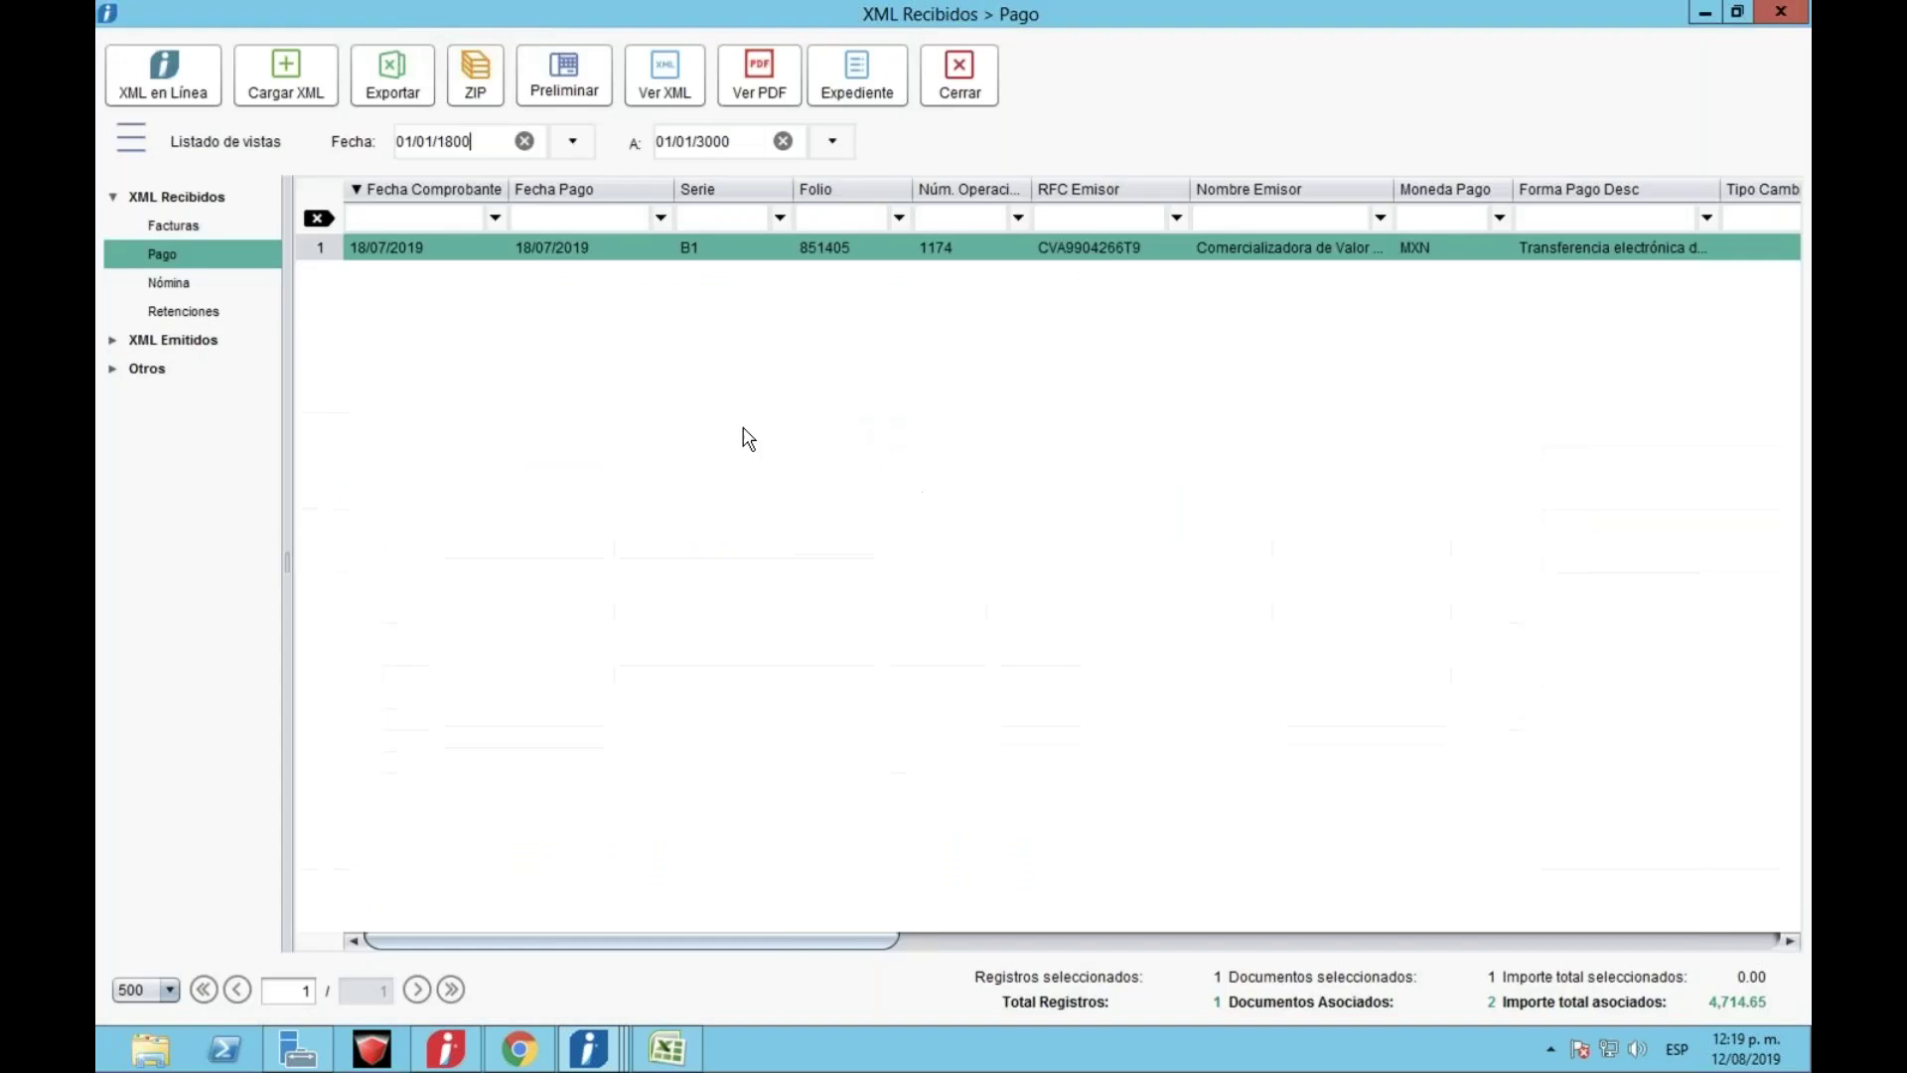
click(191, 228)
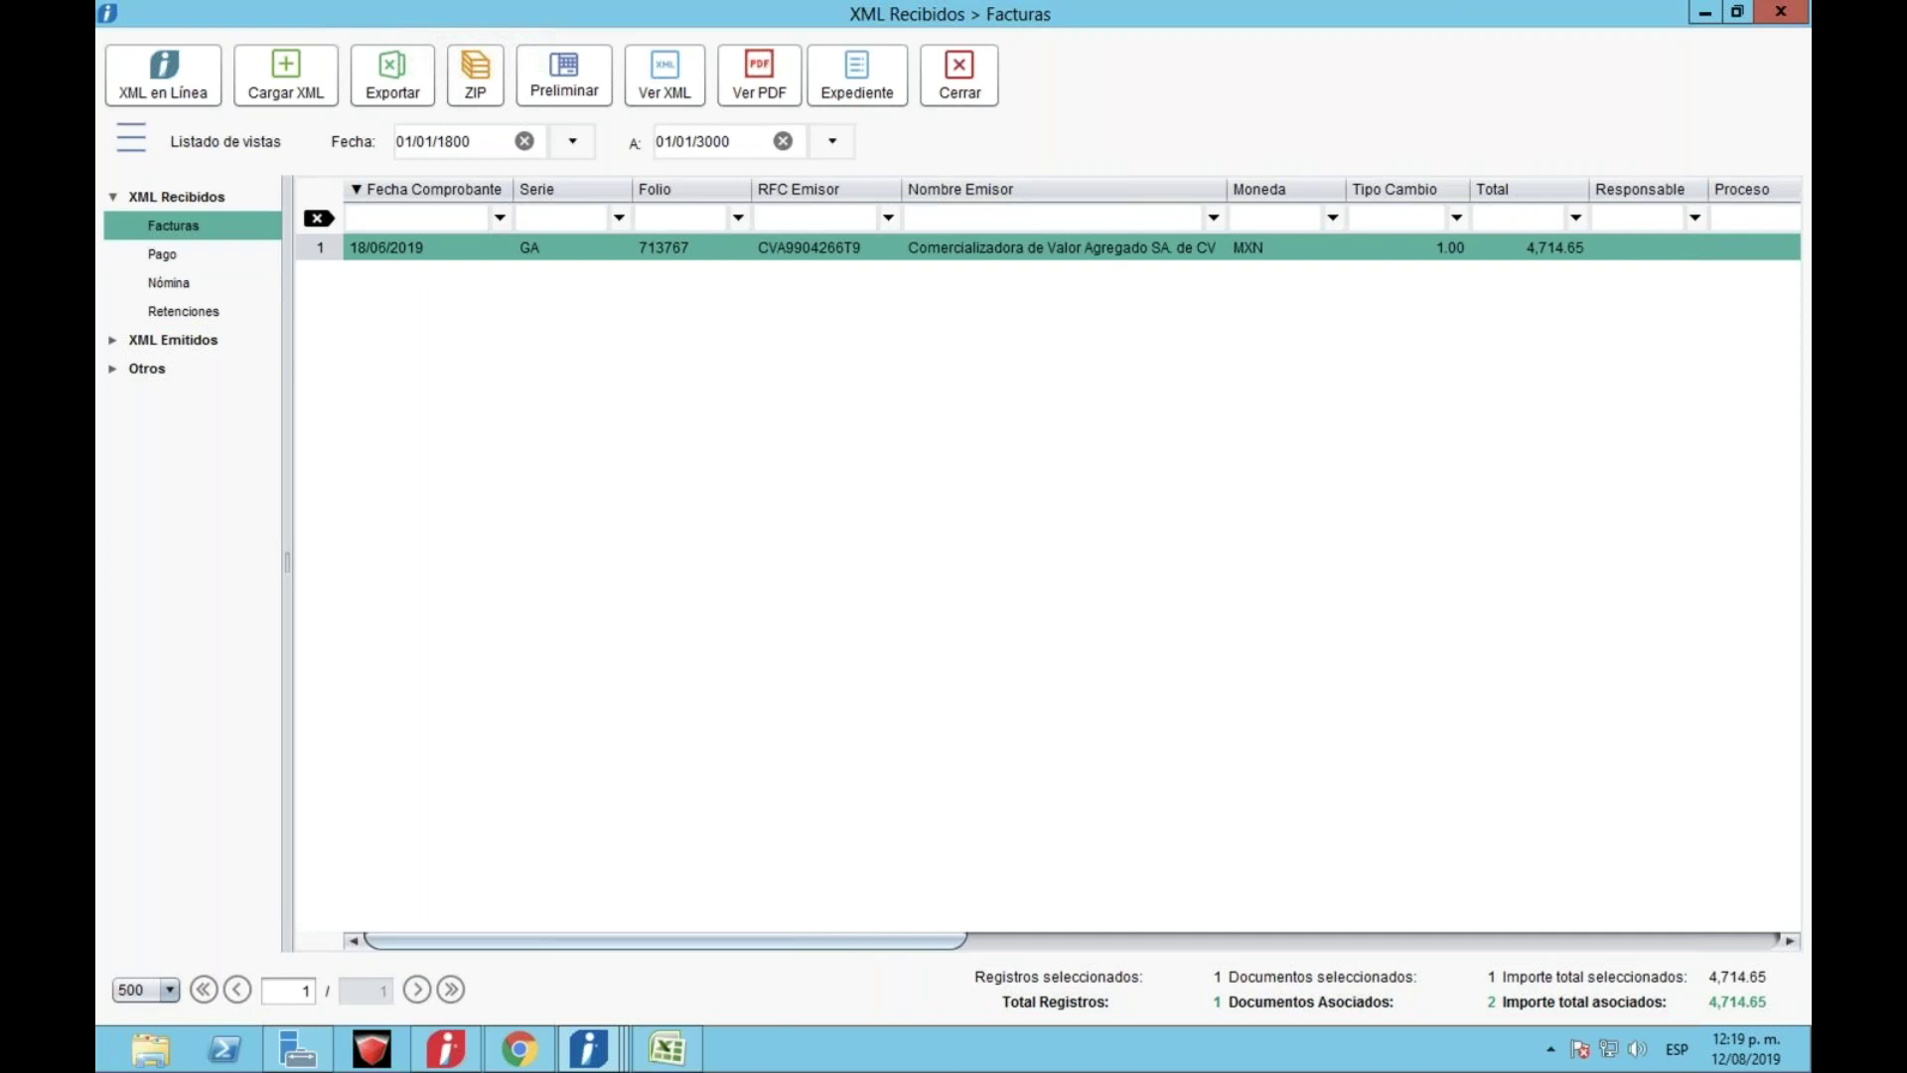
click(956, 77)
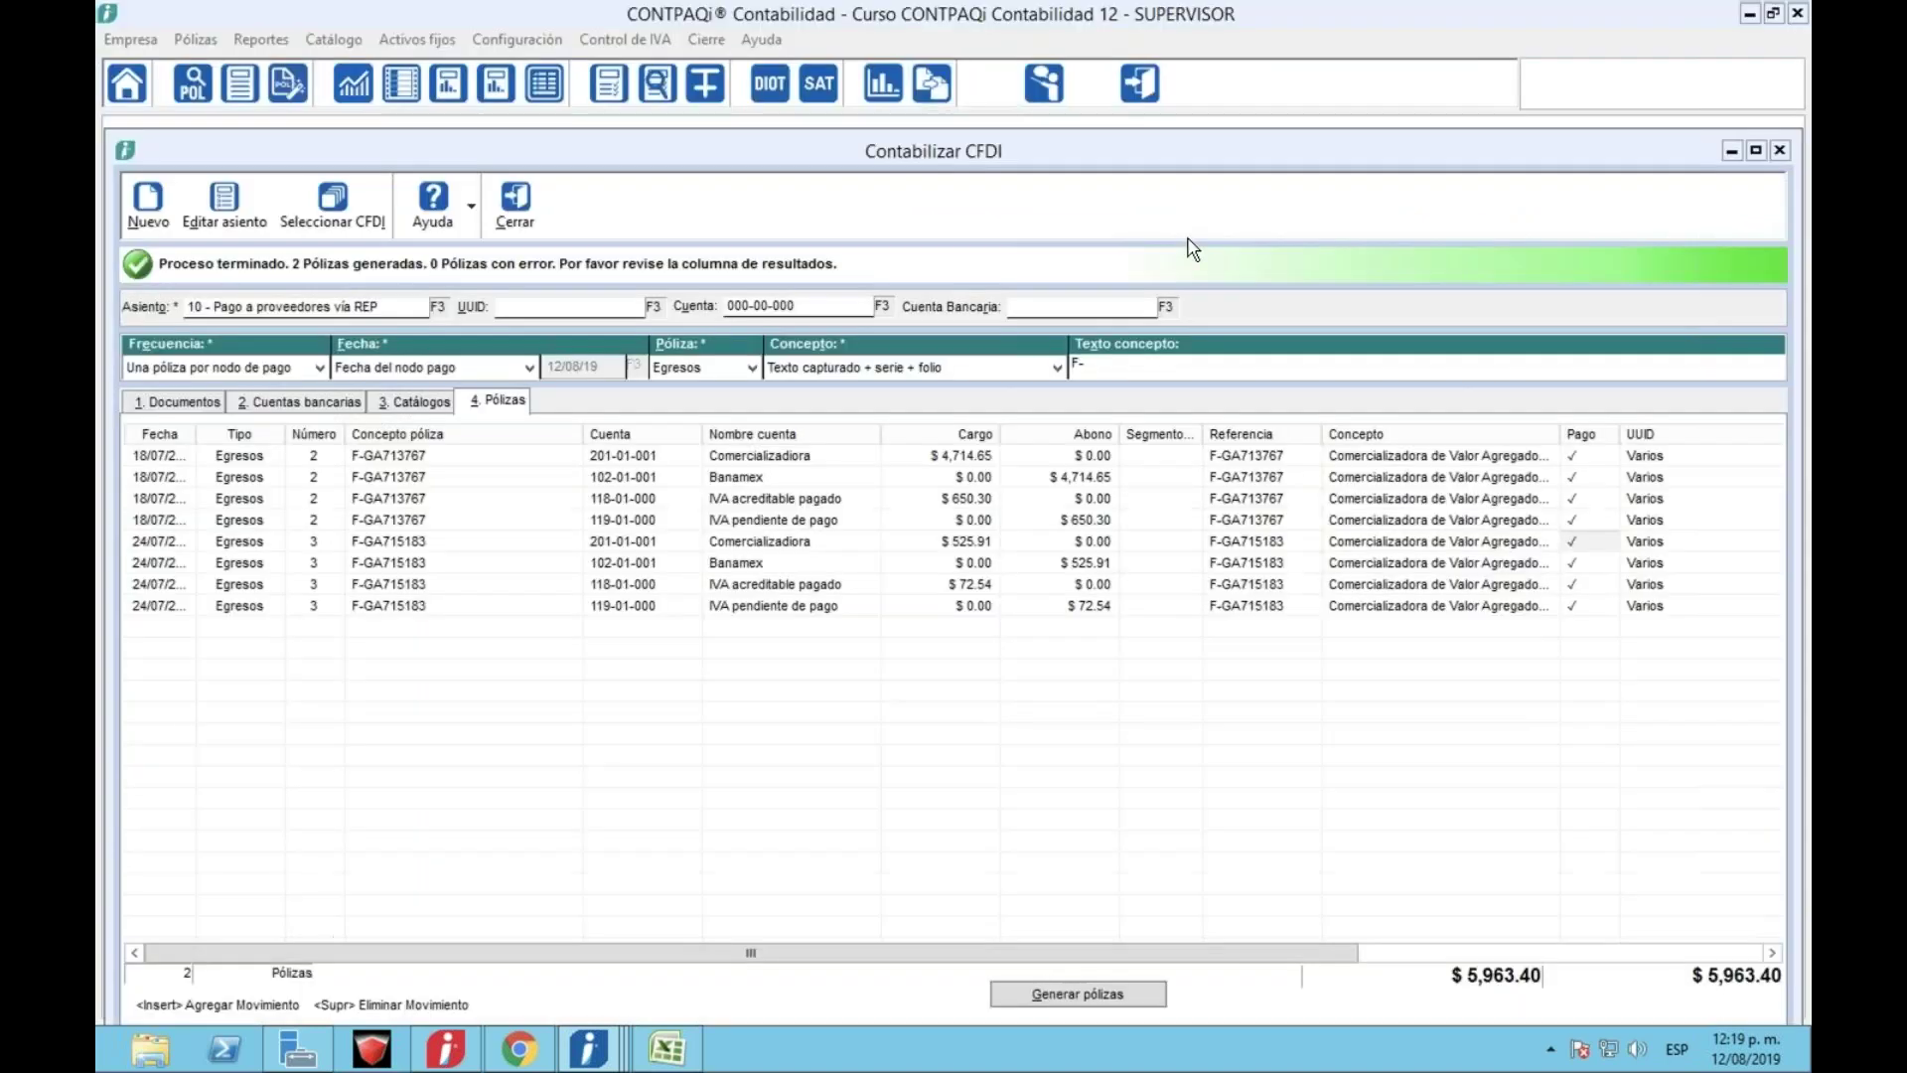
Reopen the 18/07/2019 Egresos póliza from the listing and close it again.
click(194, 91)
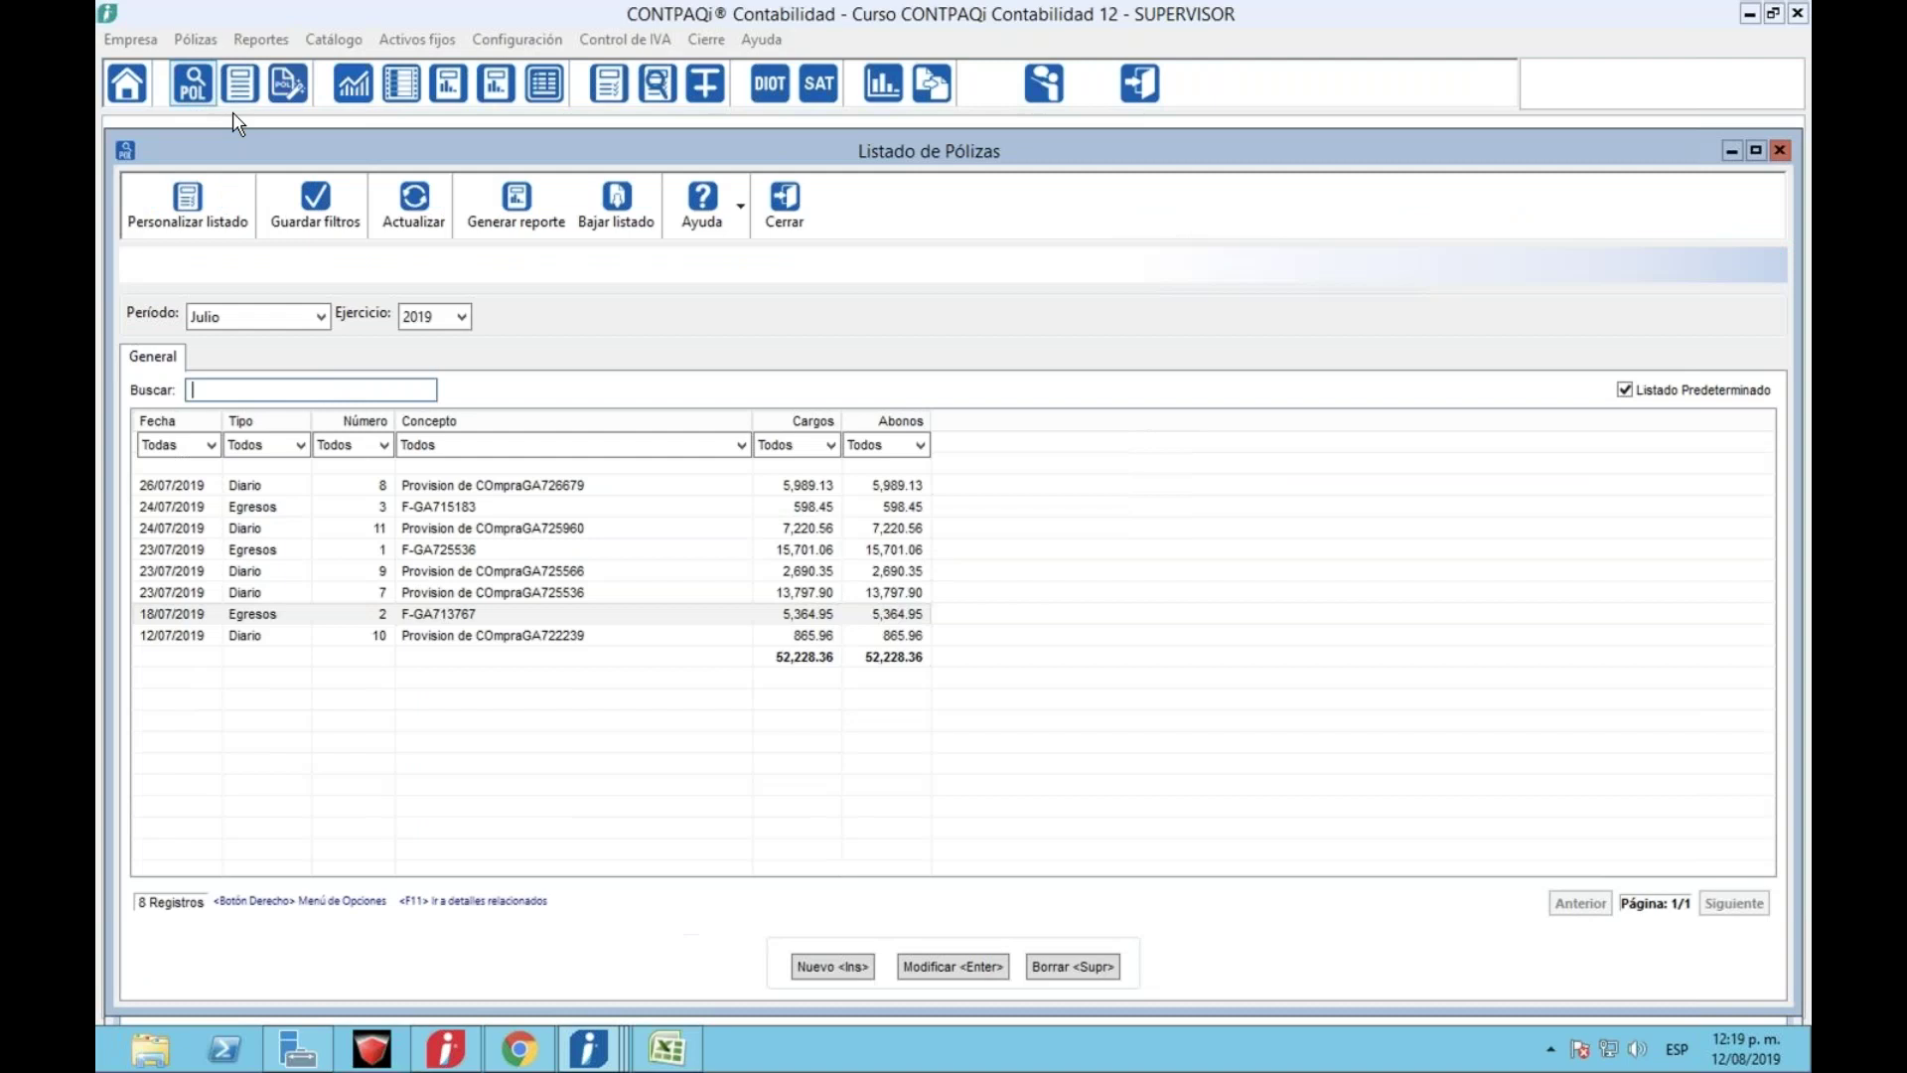
double_click(339, 617)
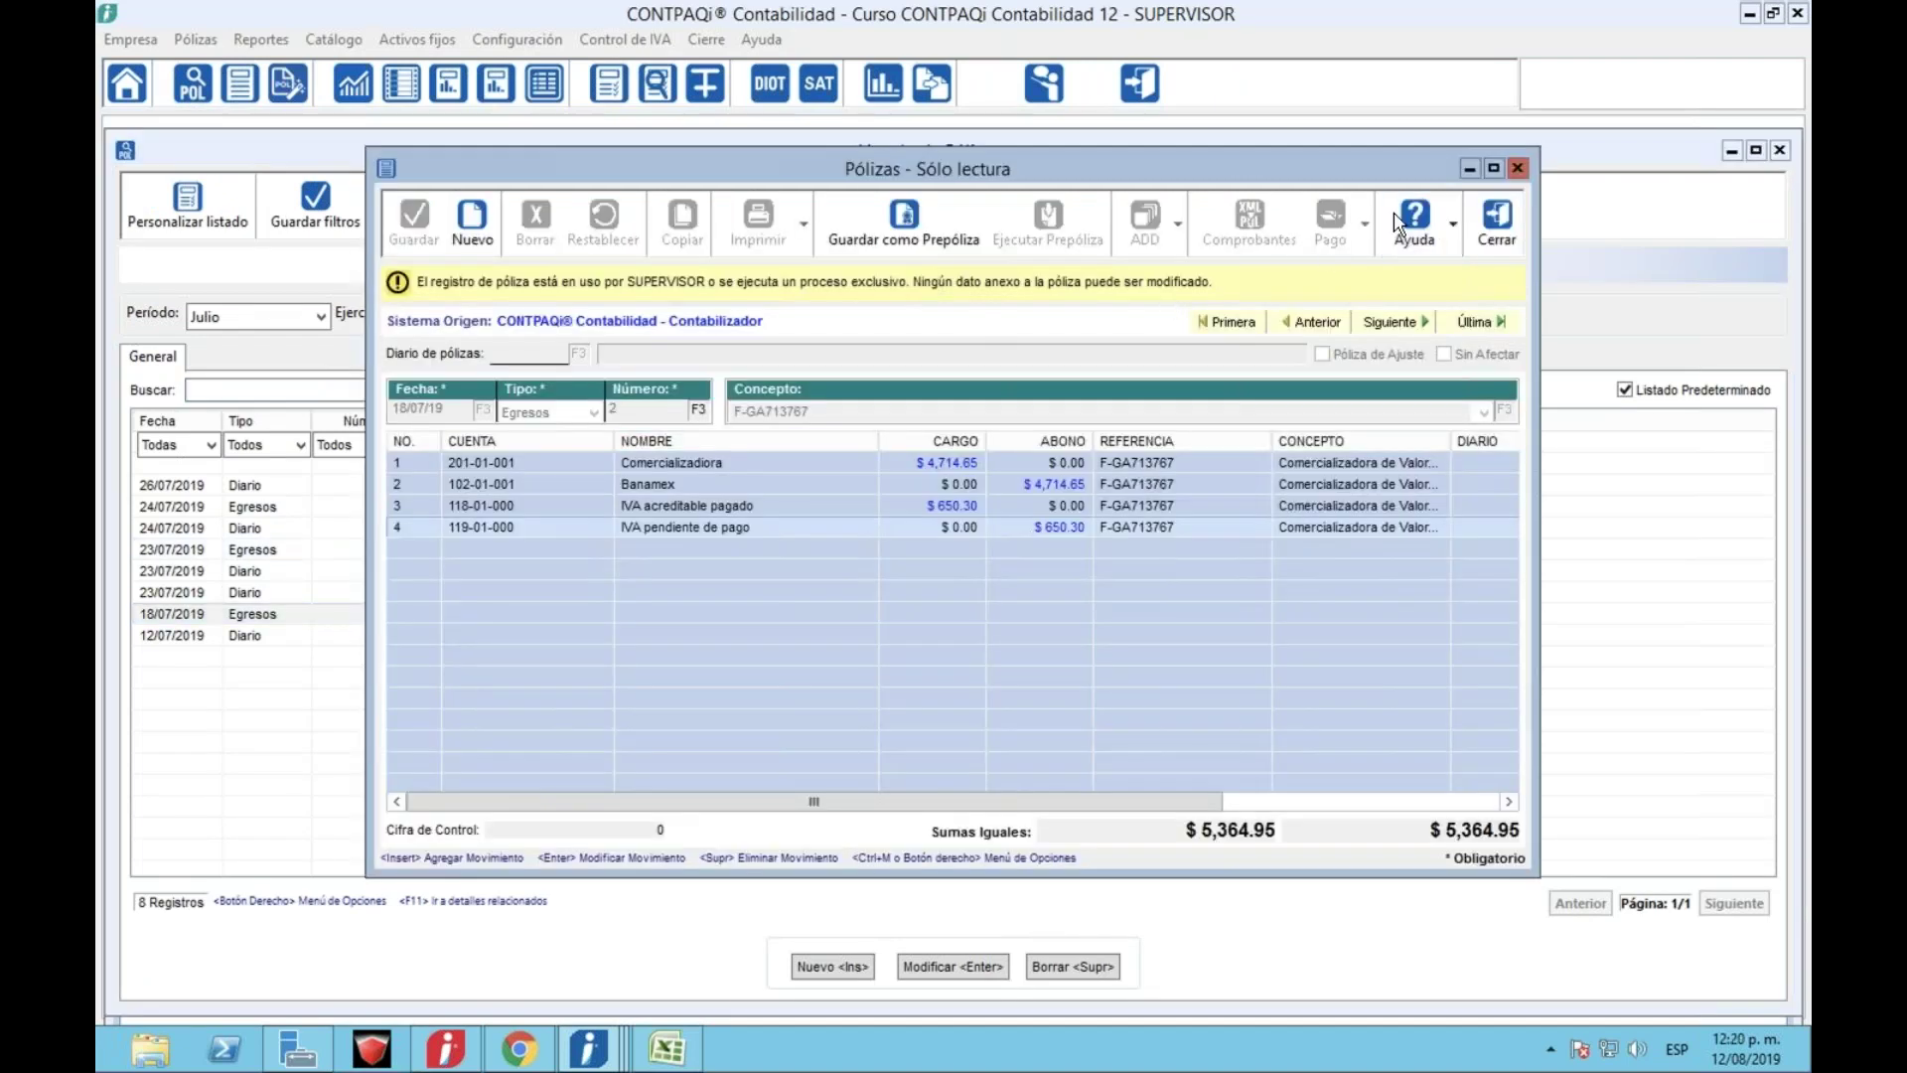
click(1517, 168)
mouse_move(589, 1048)
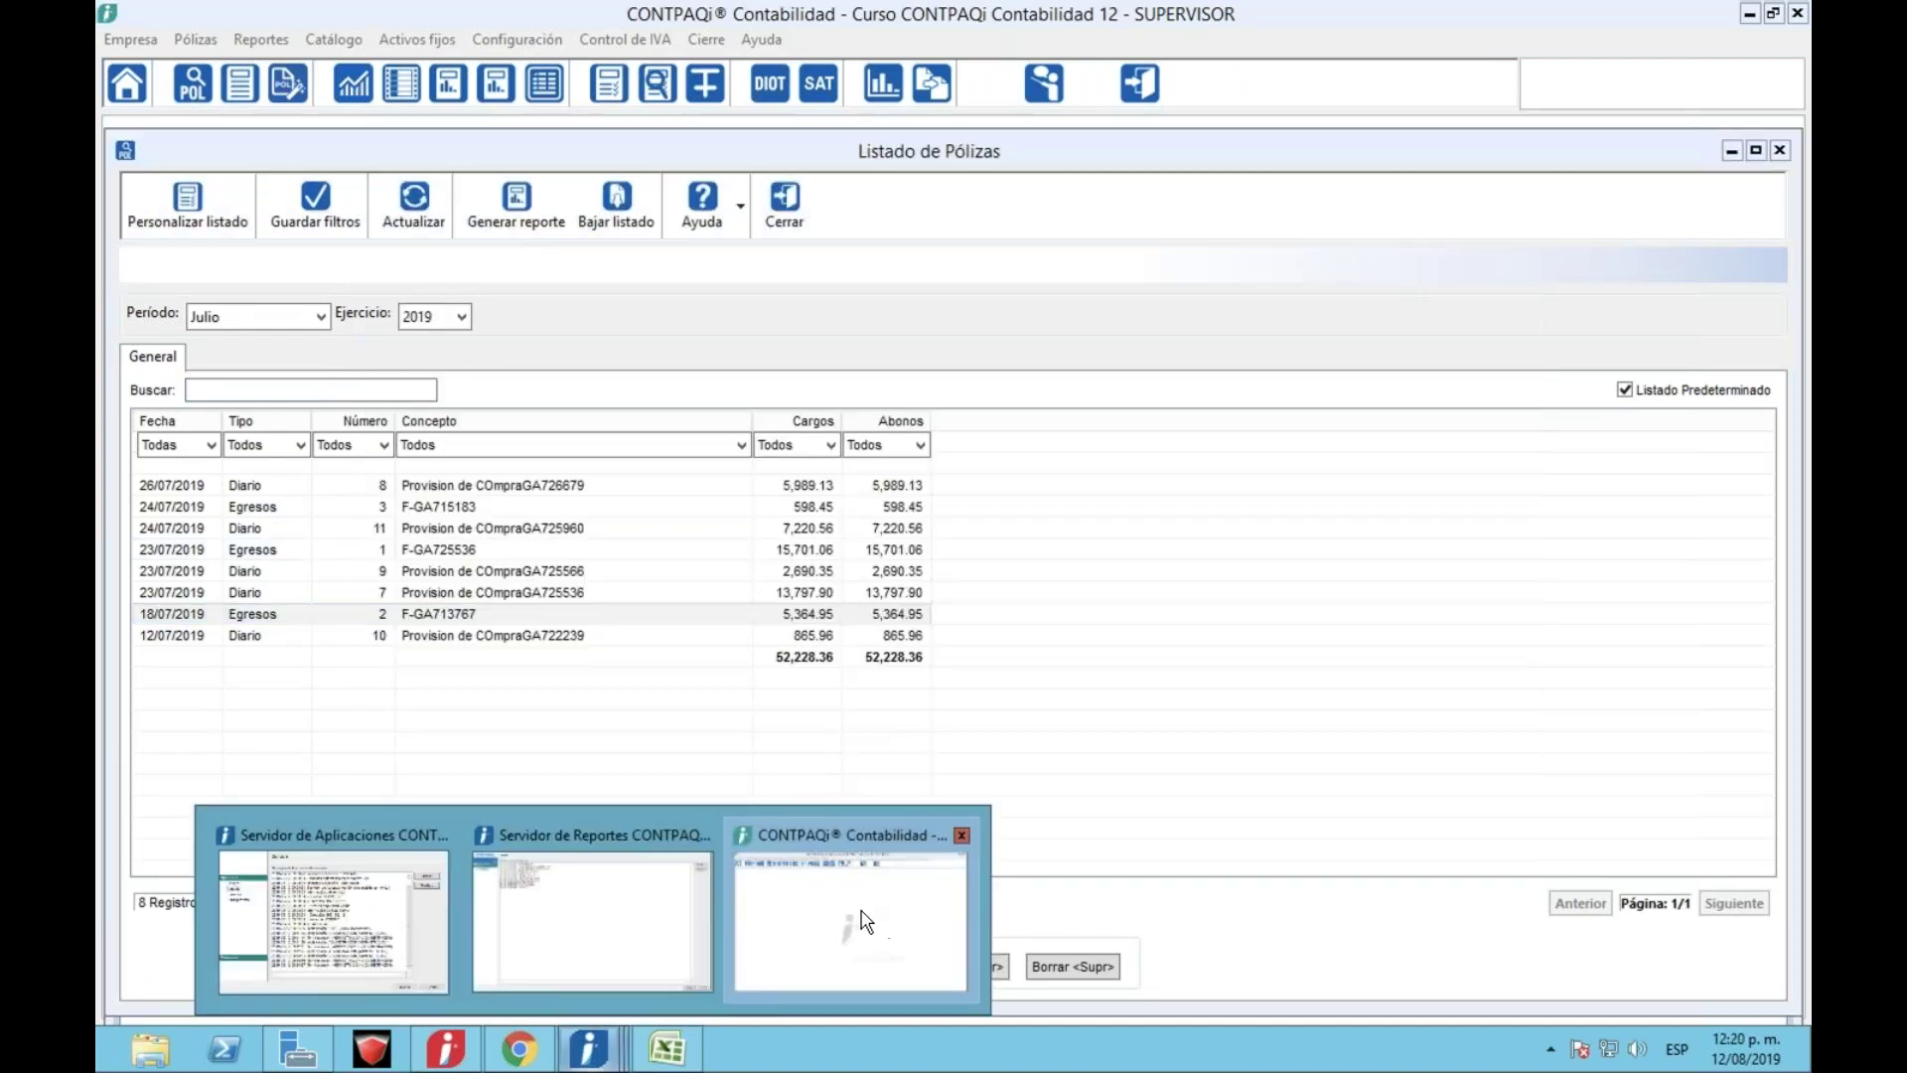
click(839, 906)
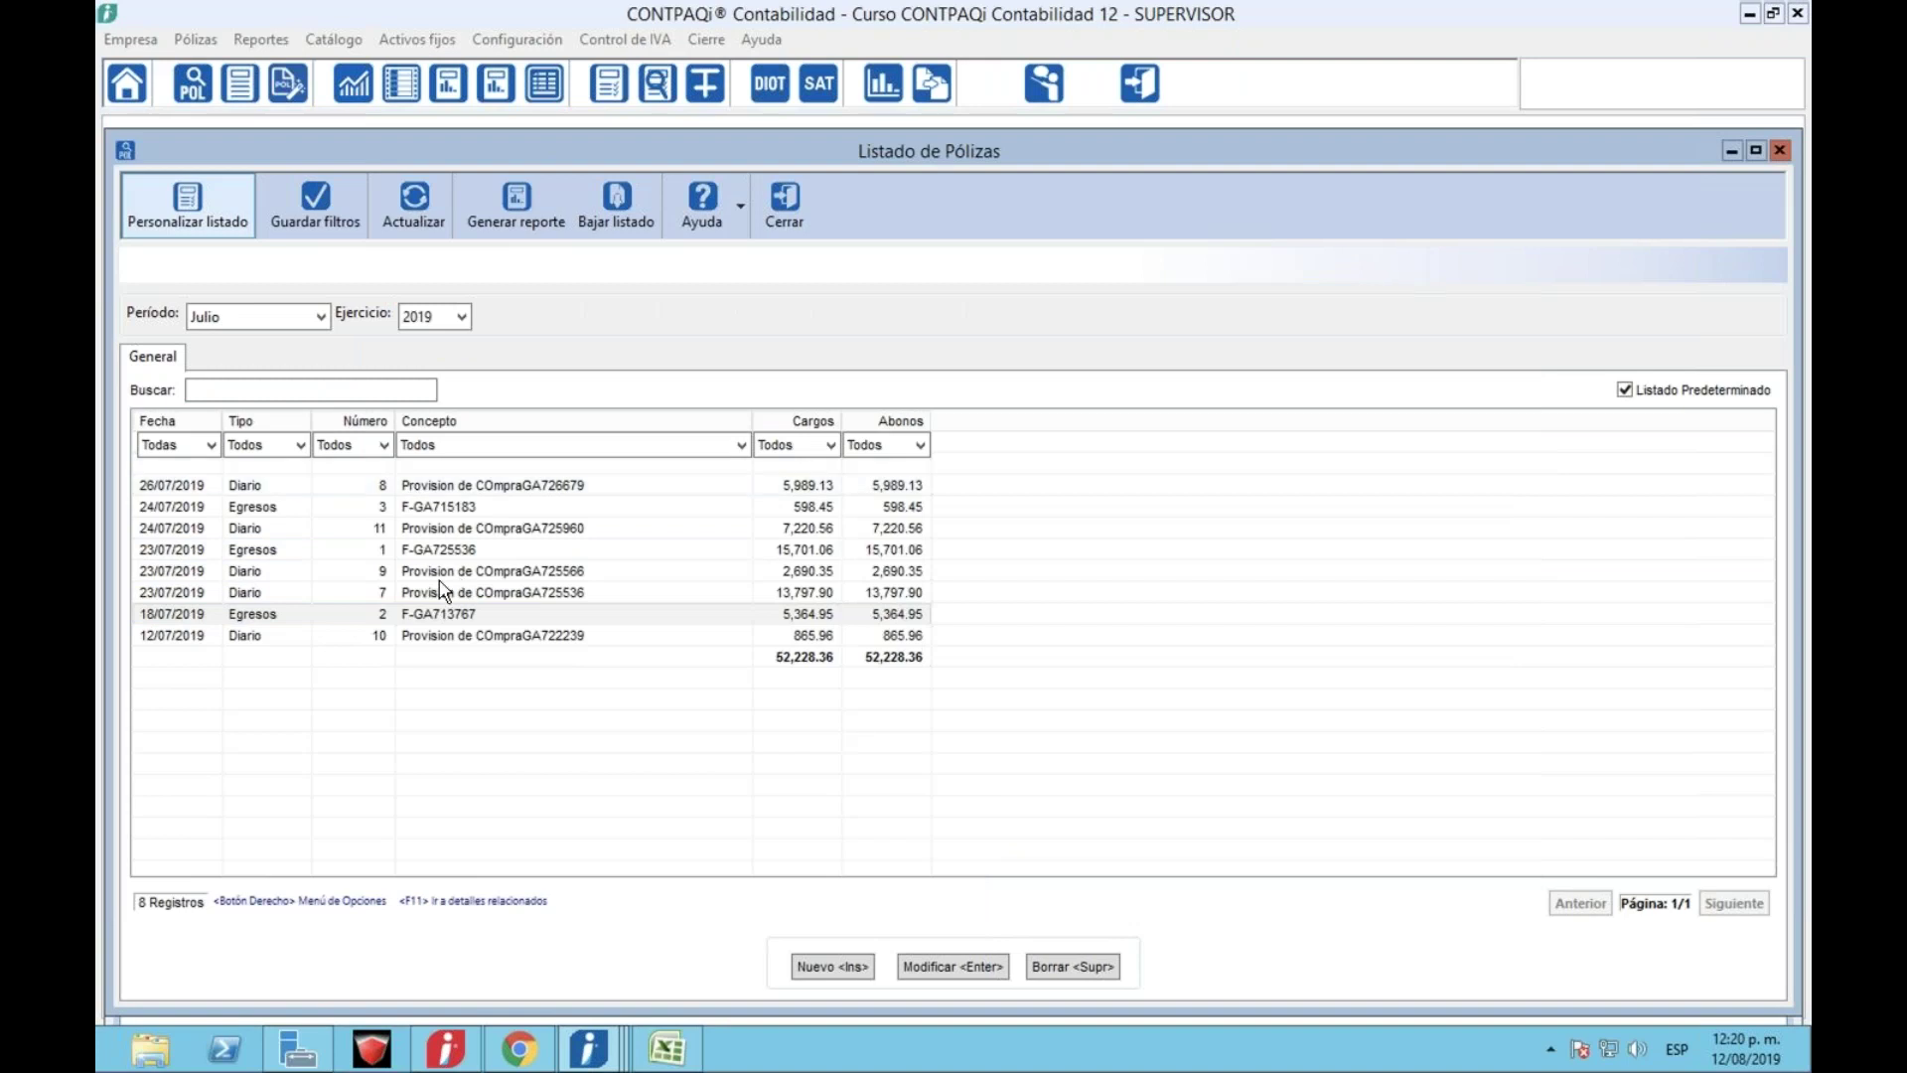
Check the Banamex 525.91 bank document attached to Egresos póliza 3 dated 24/07/2019.
double_click(378, 509)
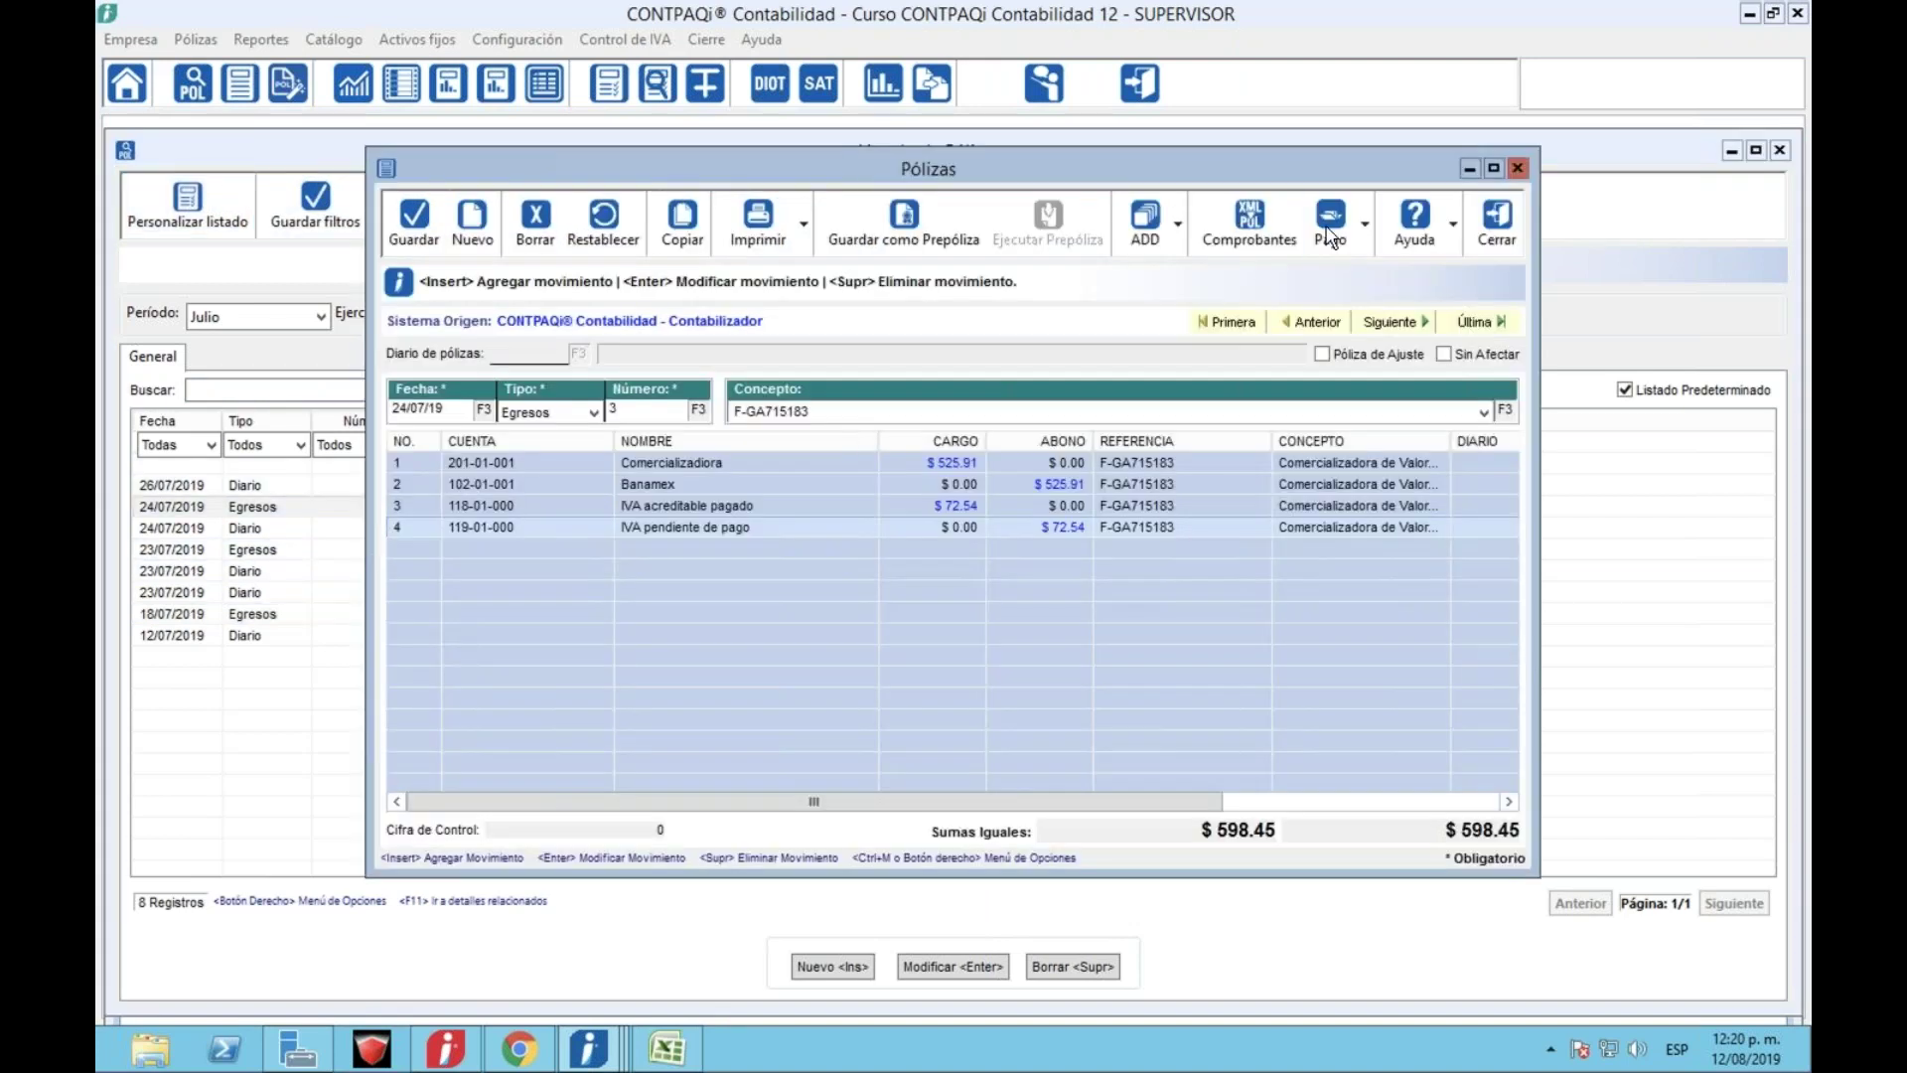
click(1361, 220)
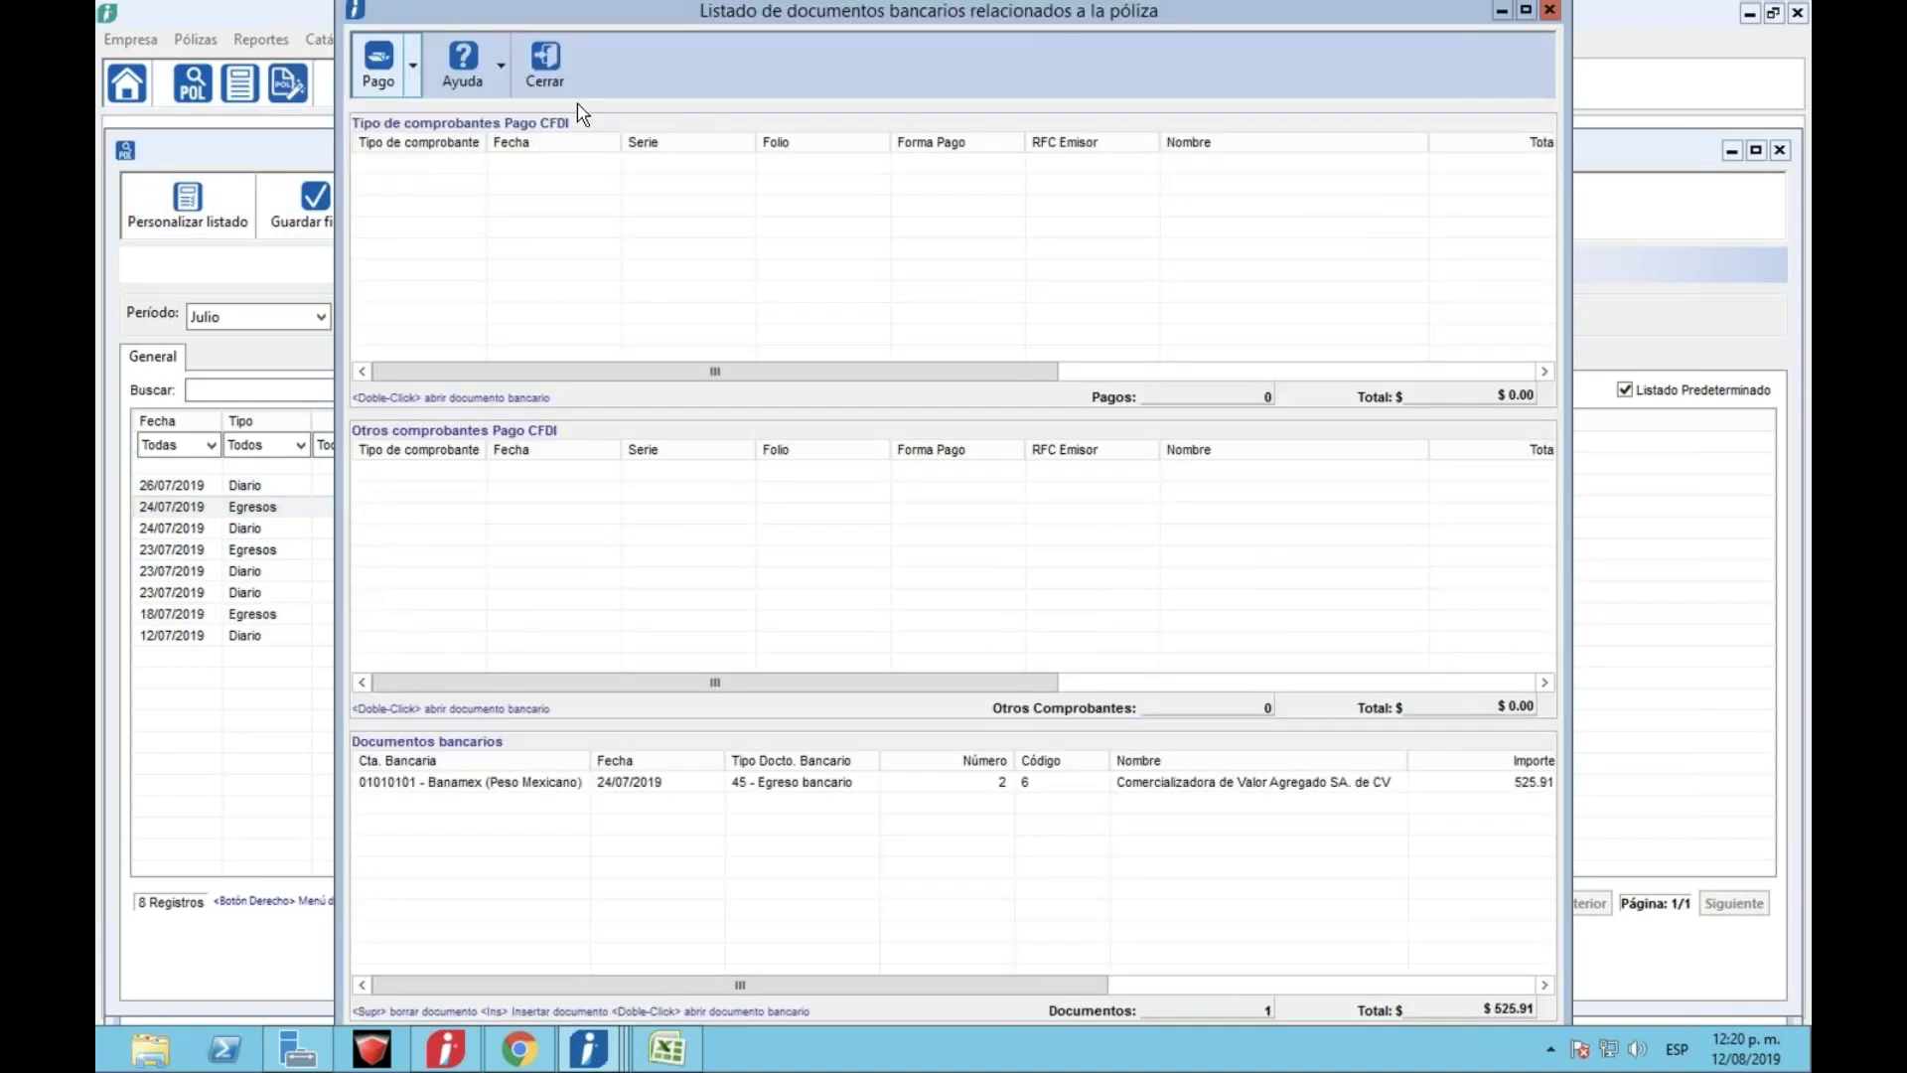
click(519, 784)
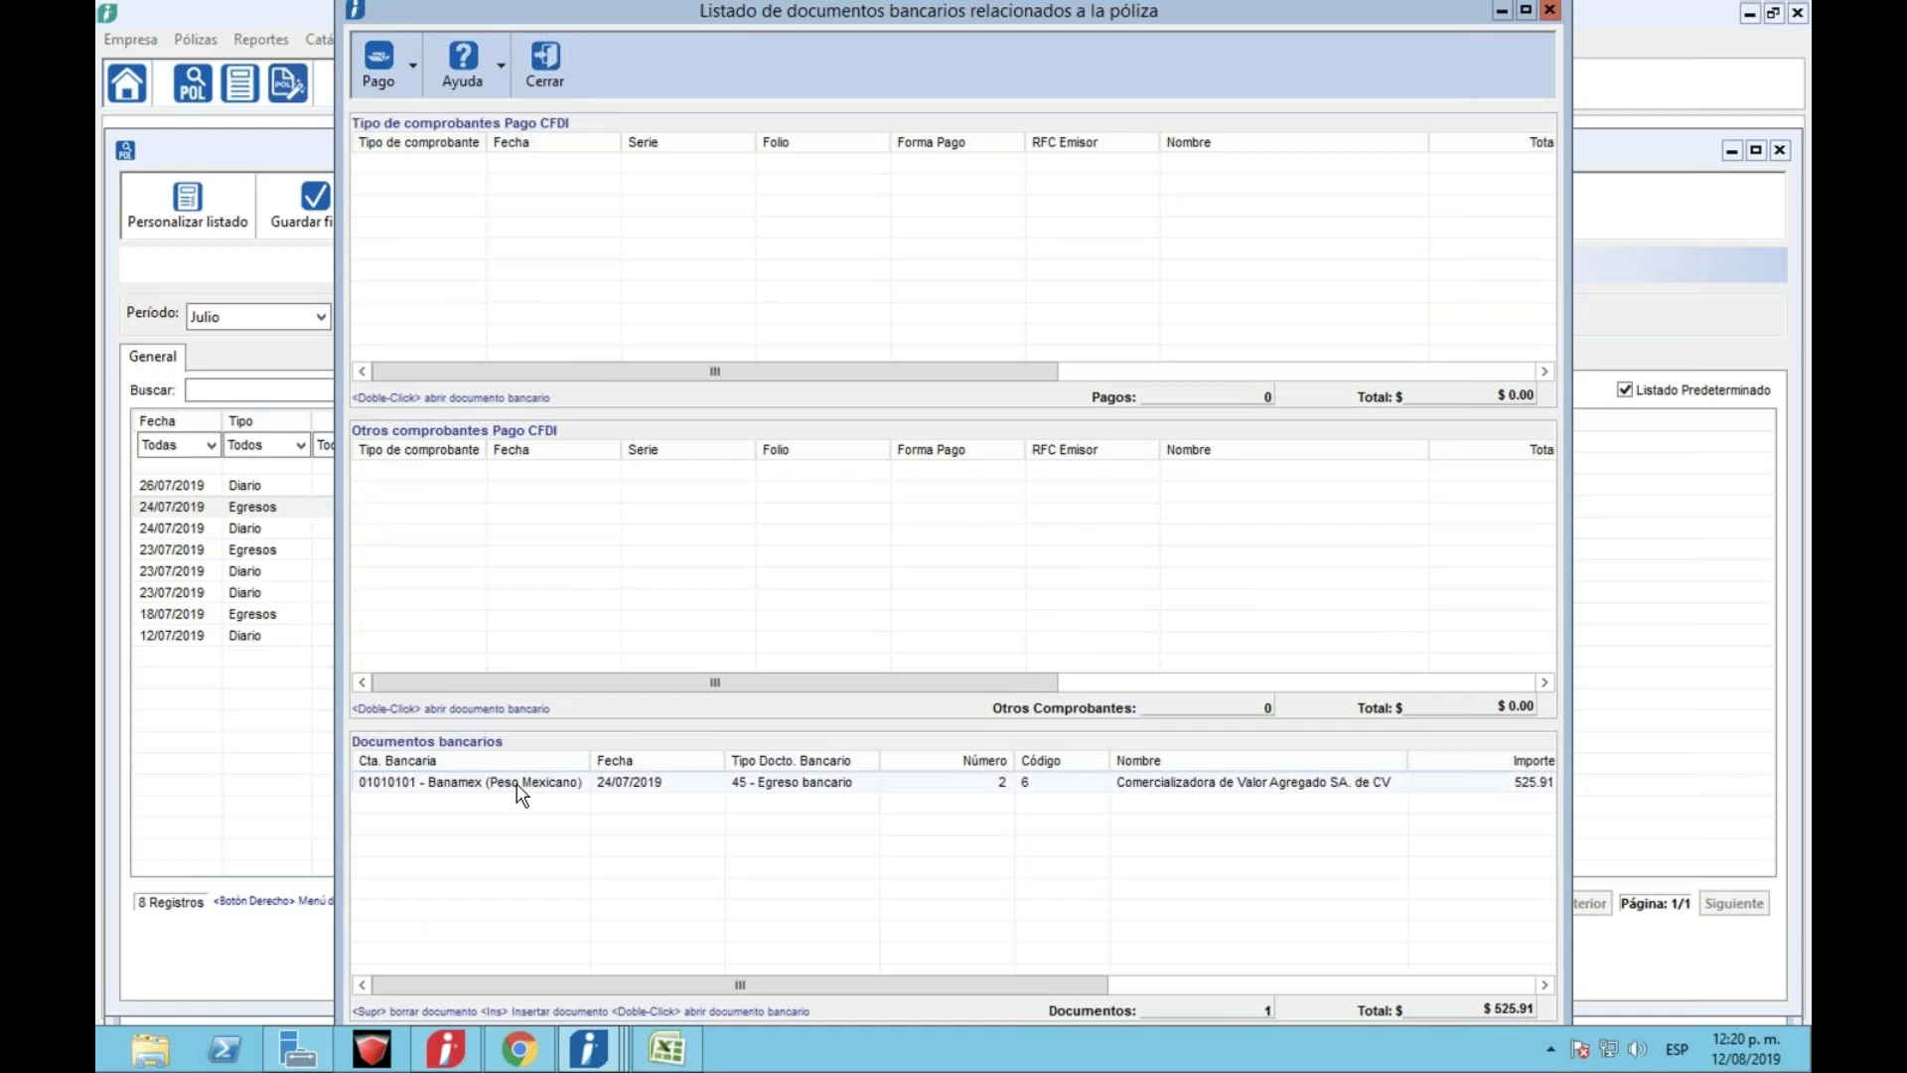
double_click(518, 785)
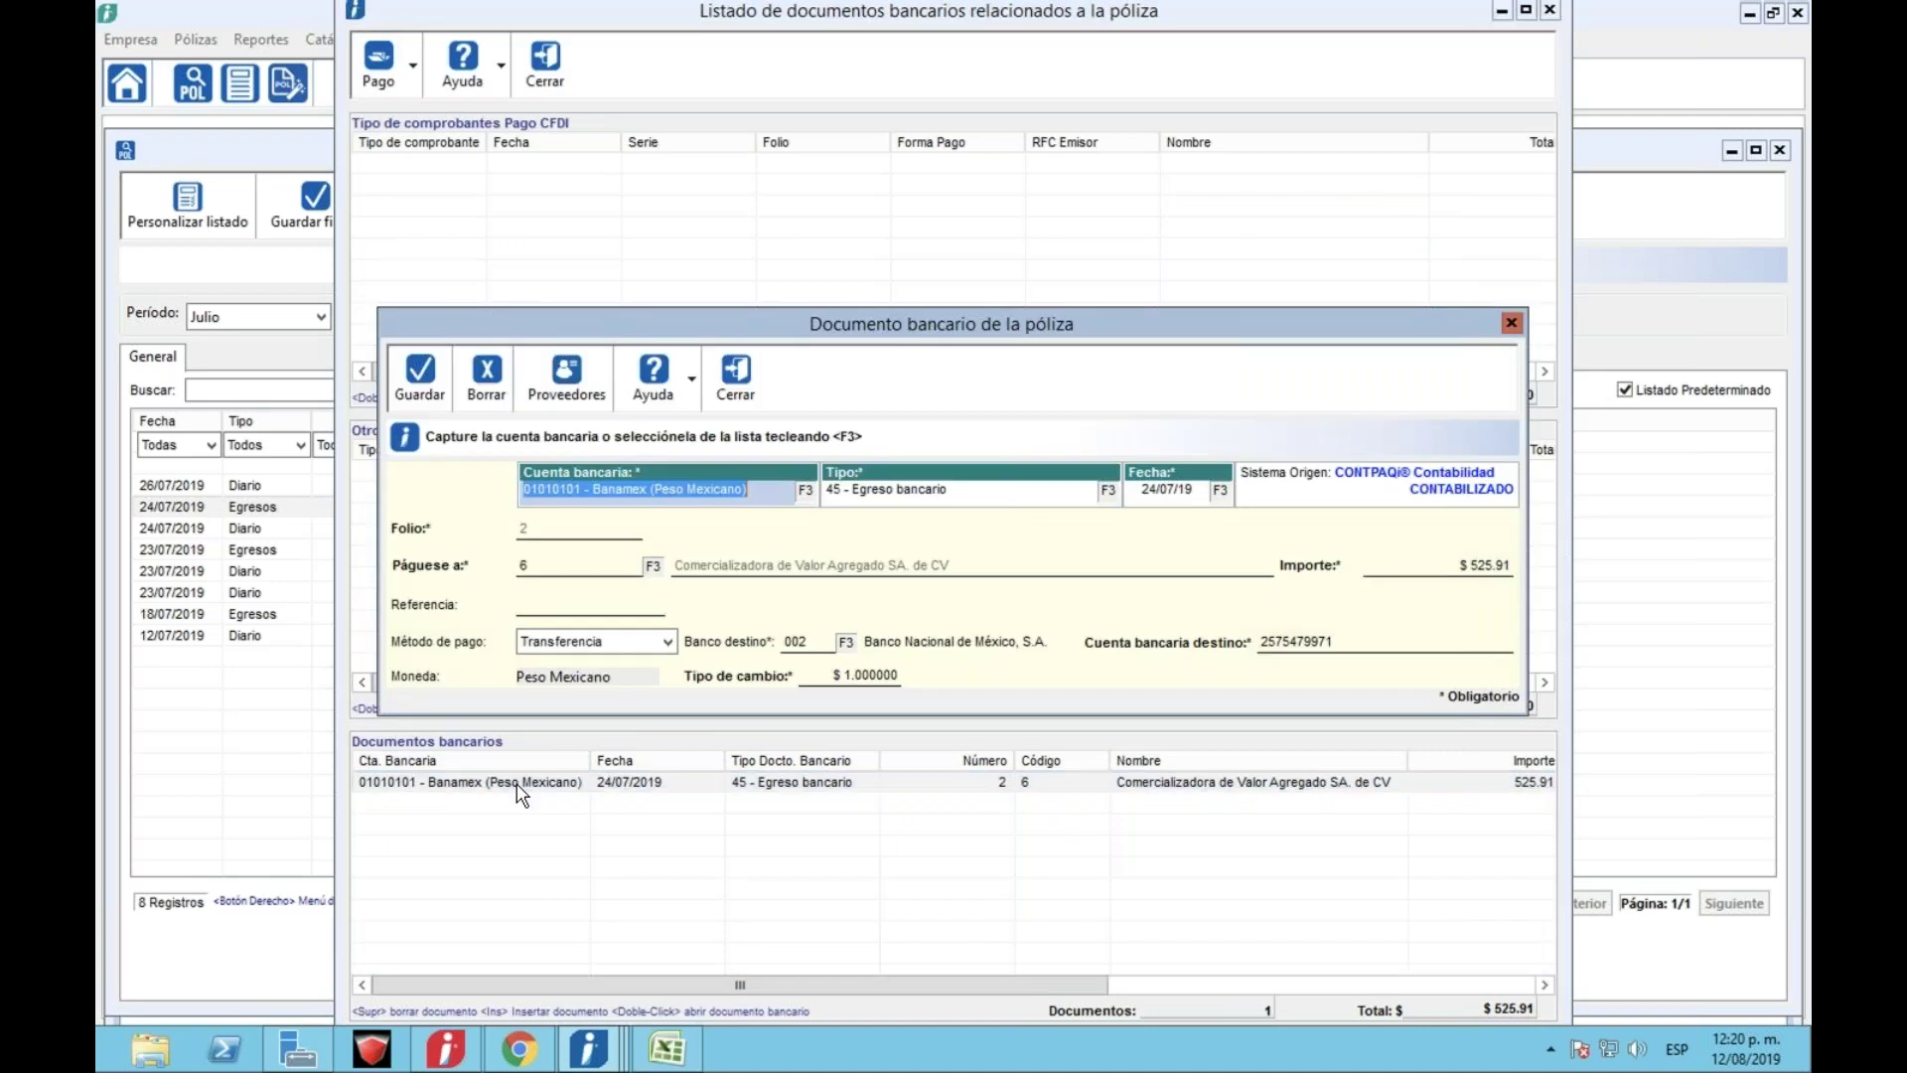
click(737, 376)
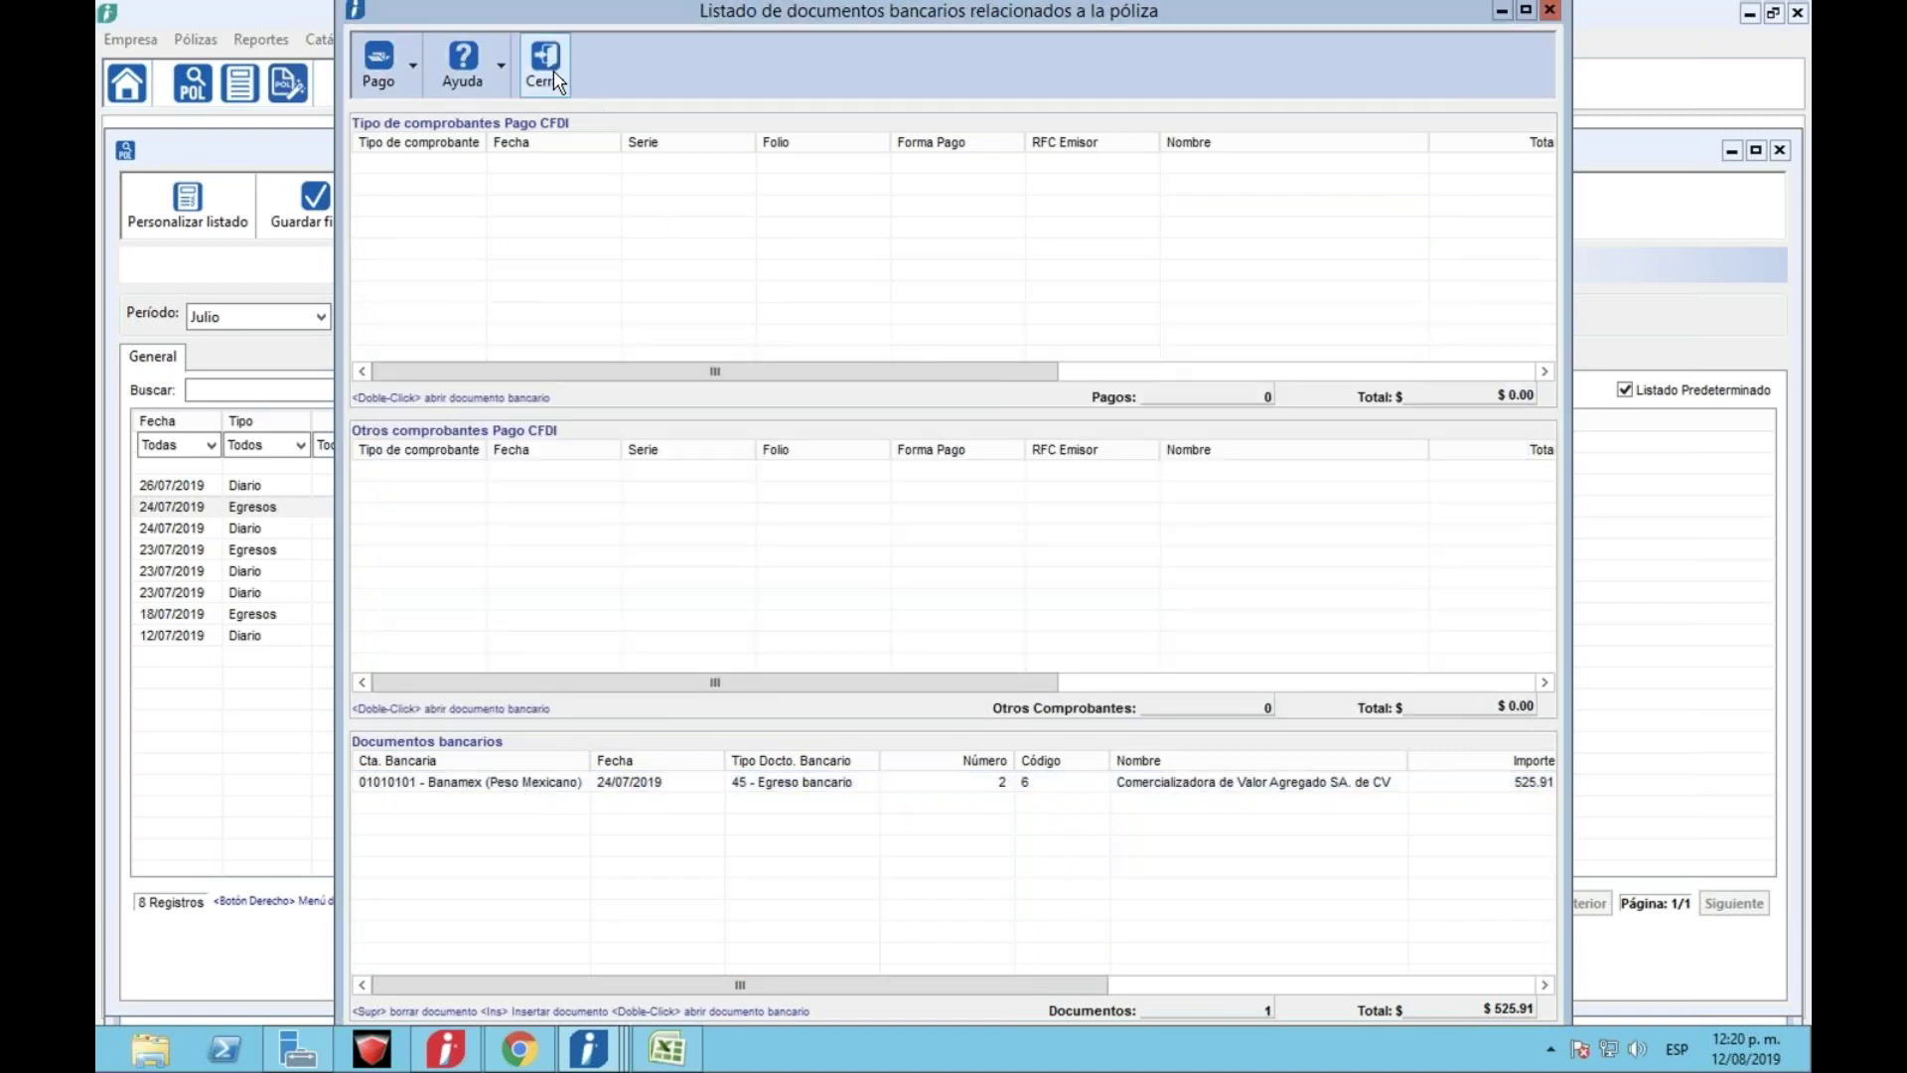
click(553, 70)
click(1493, 230)
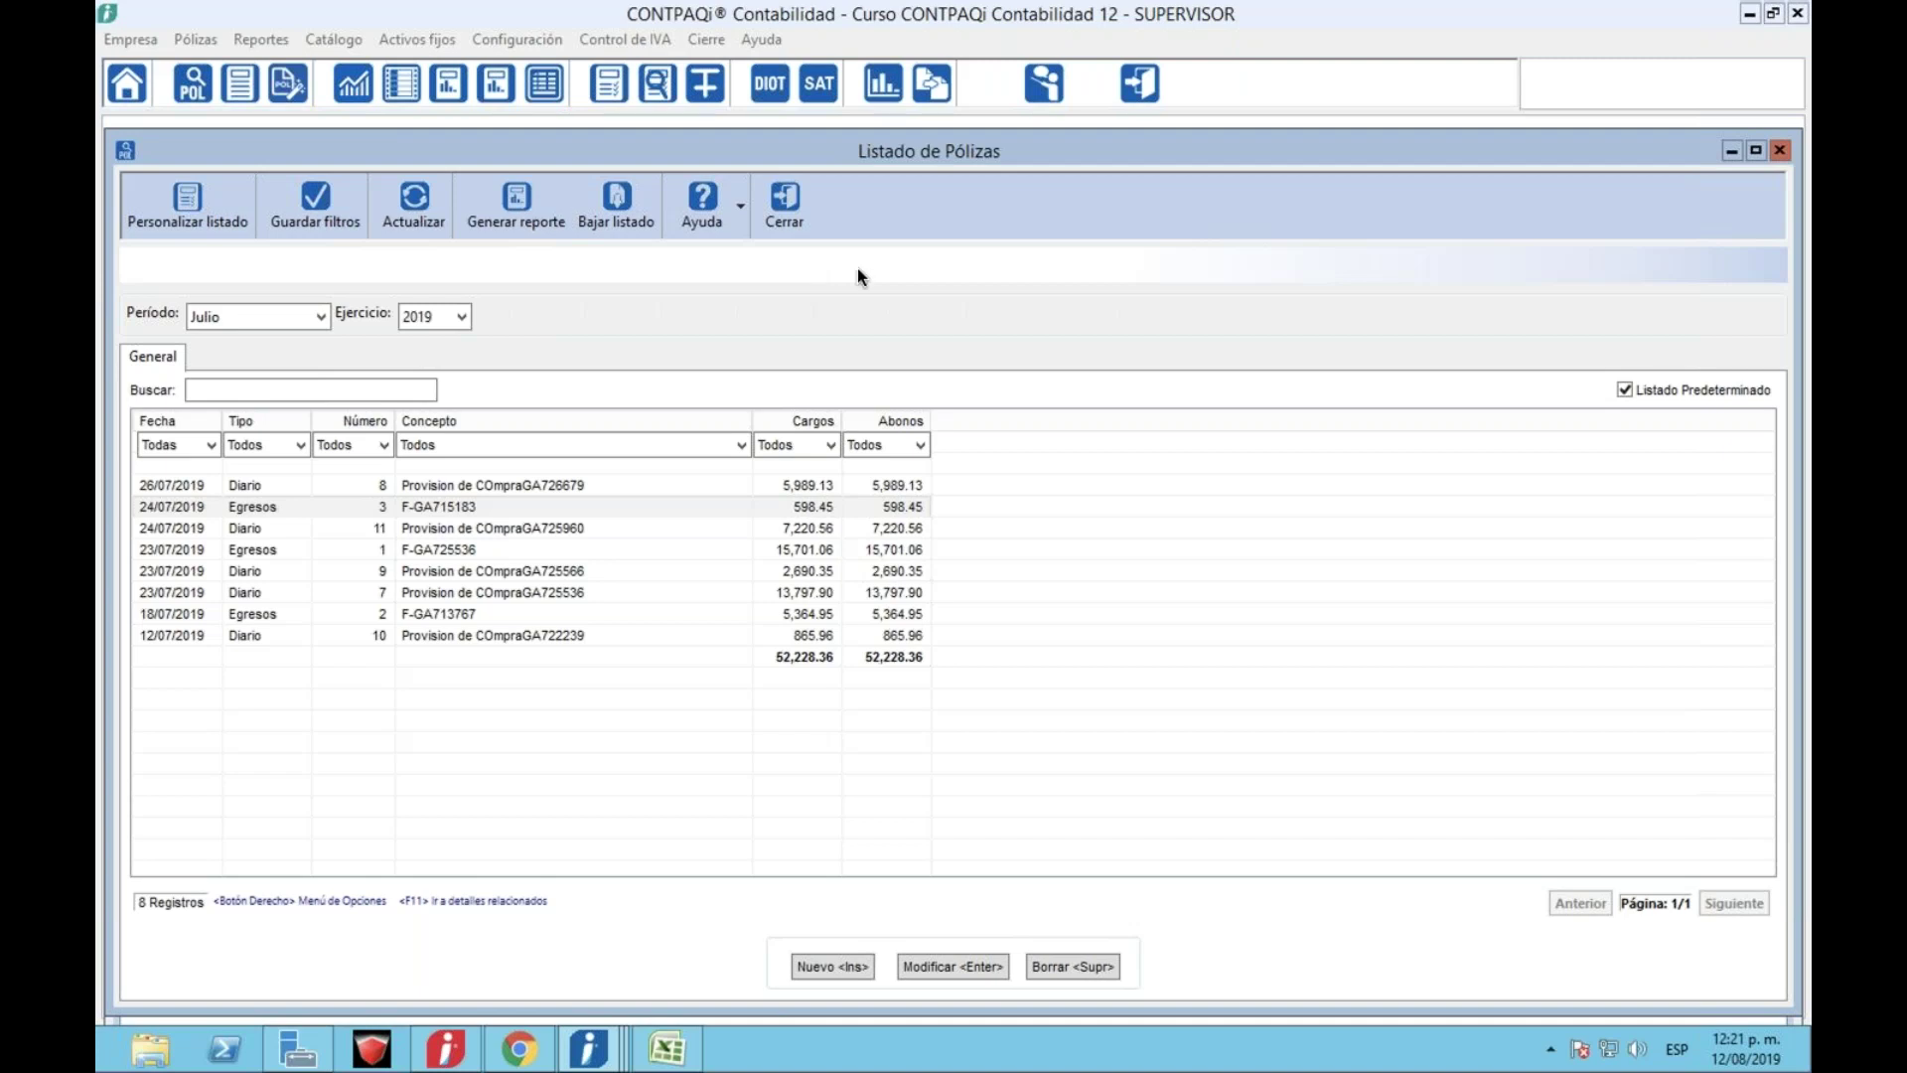
Close the Listado de Pólizas, the Pólizas window and the Contabilizar CFDI window.
click(783, 199)
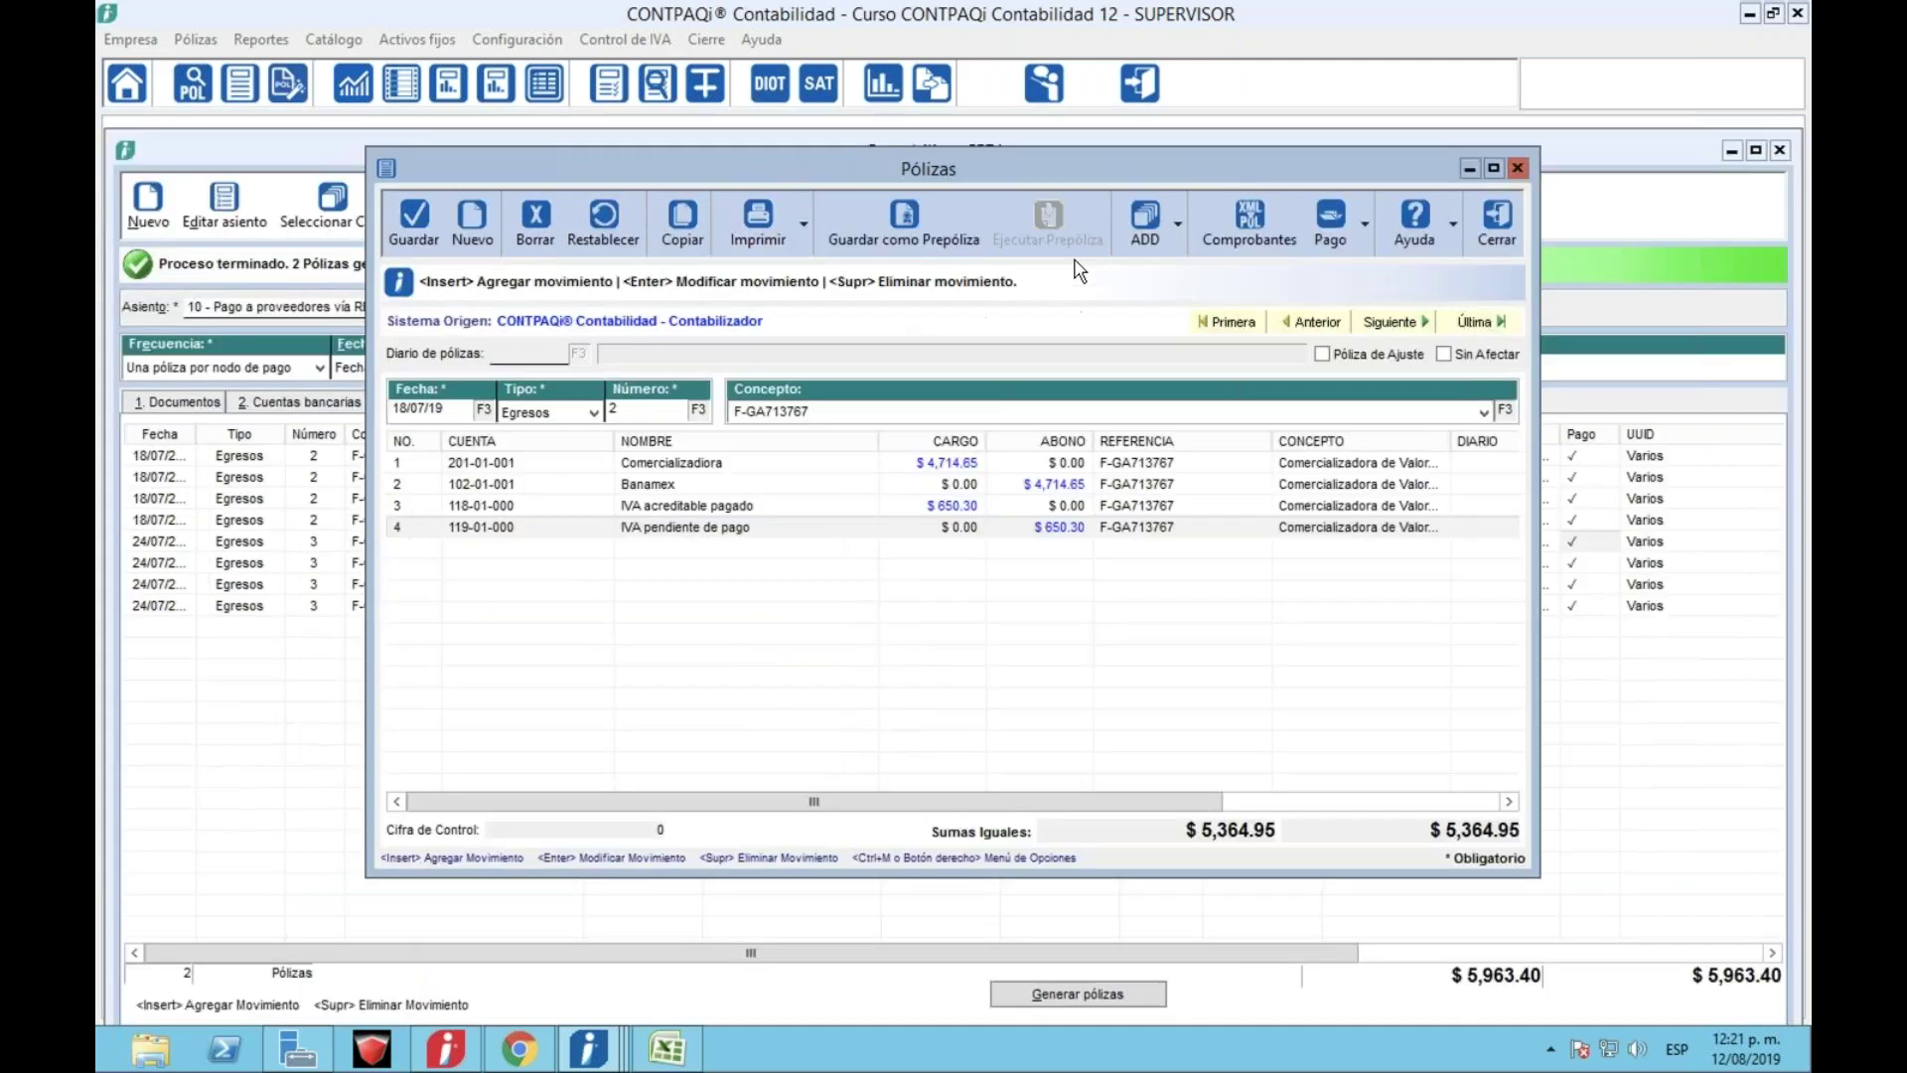
drag(1098, 177, 746, 179)
click(1137, 218)
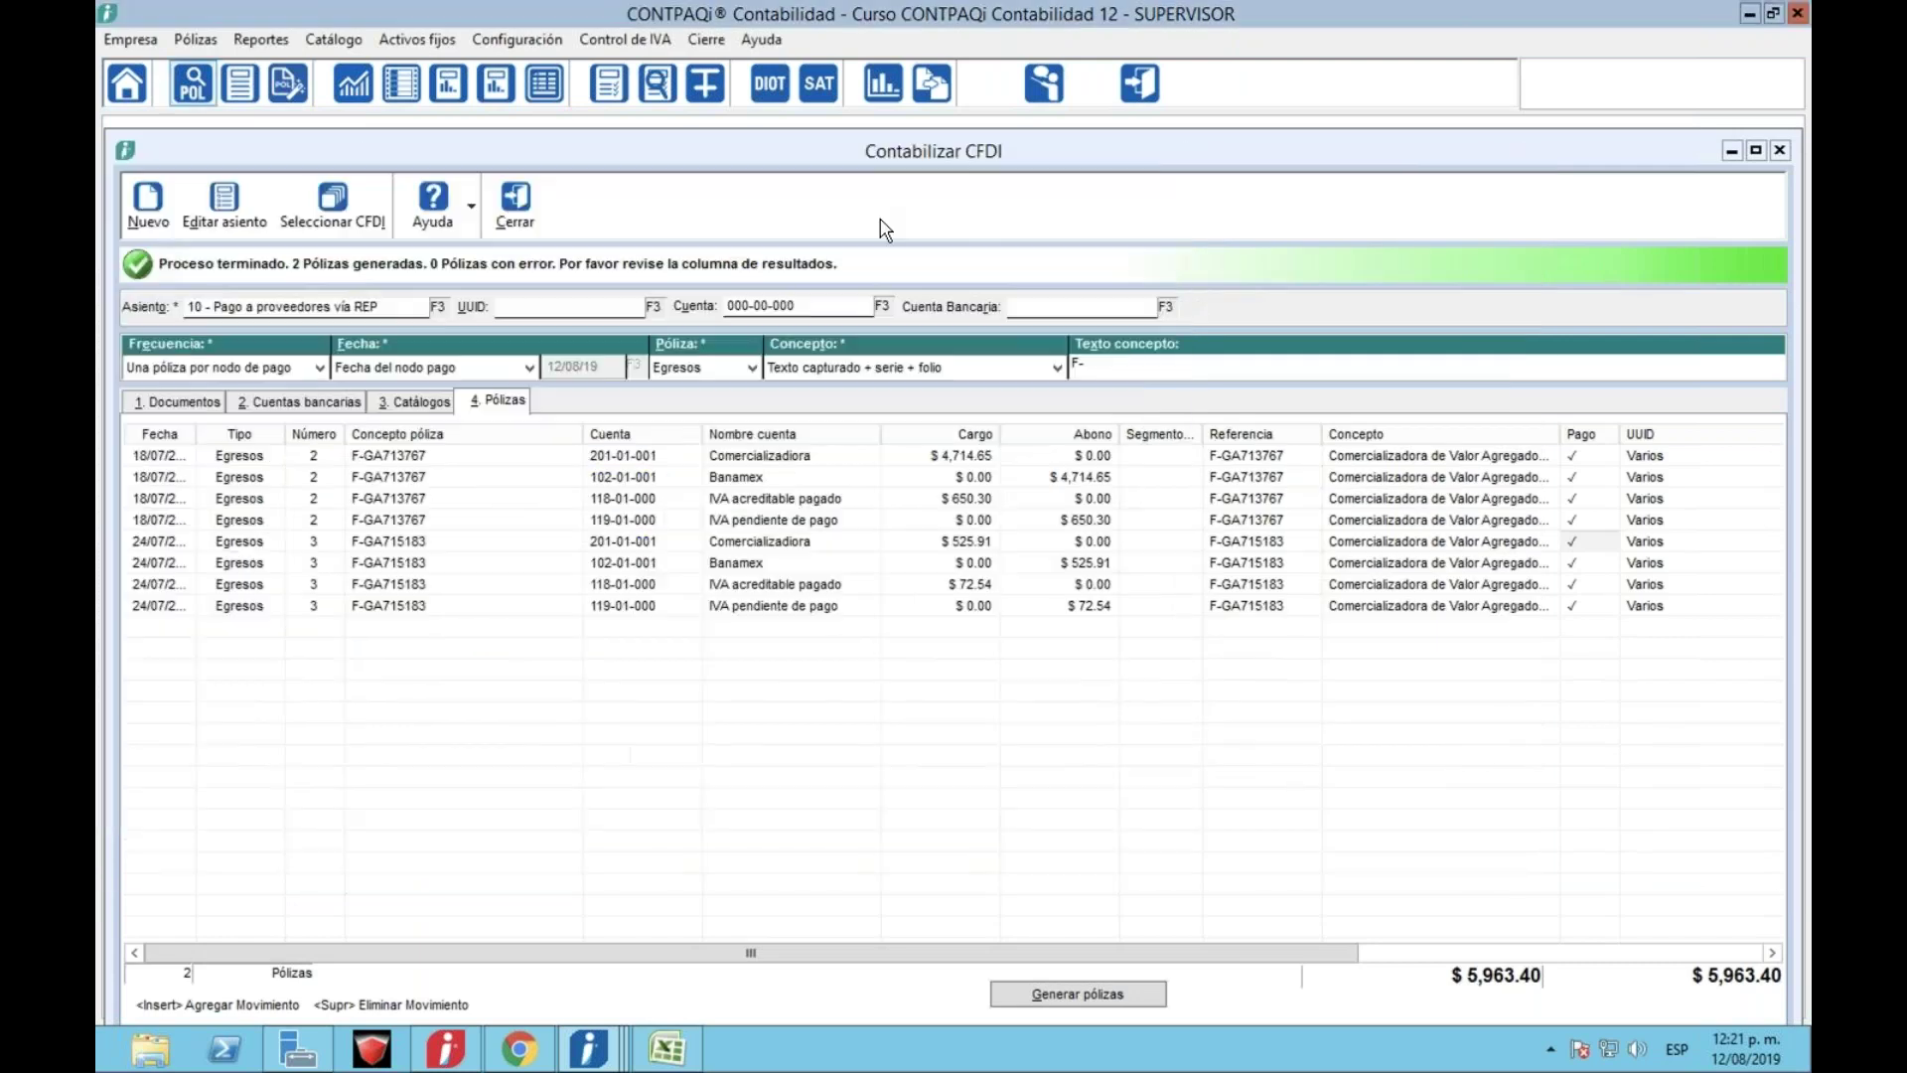
click(524, 203)
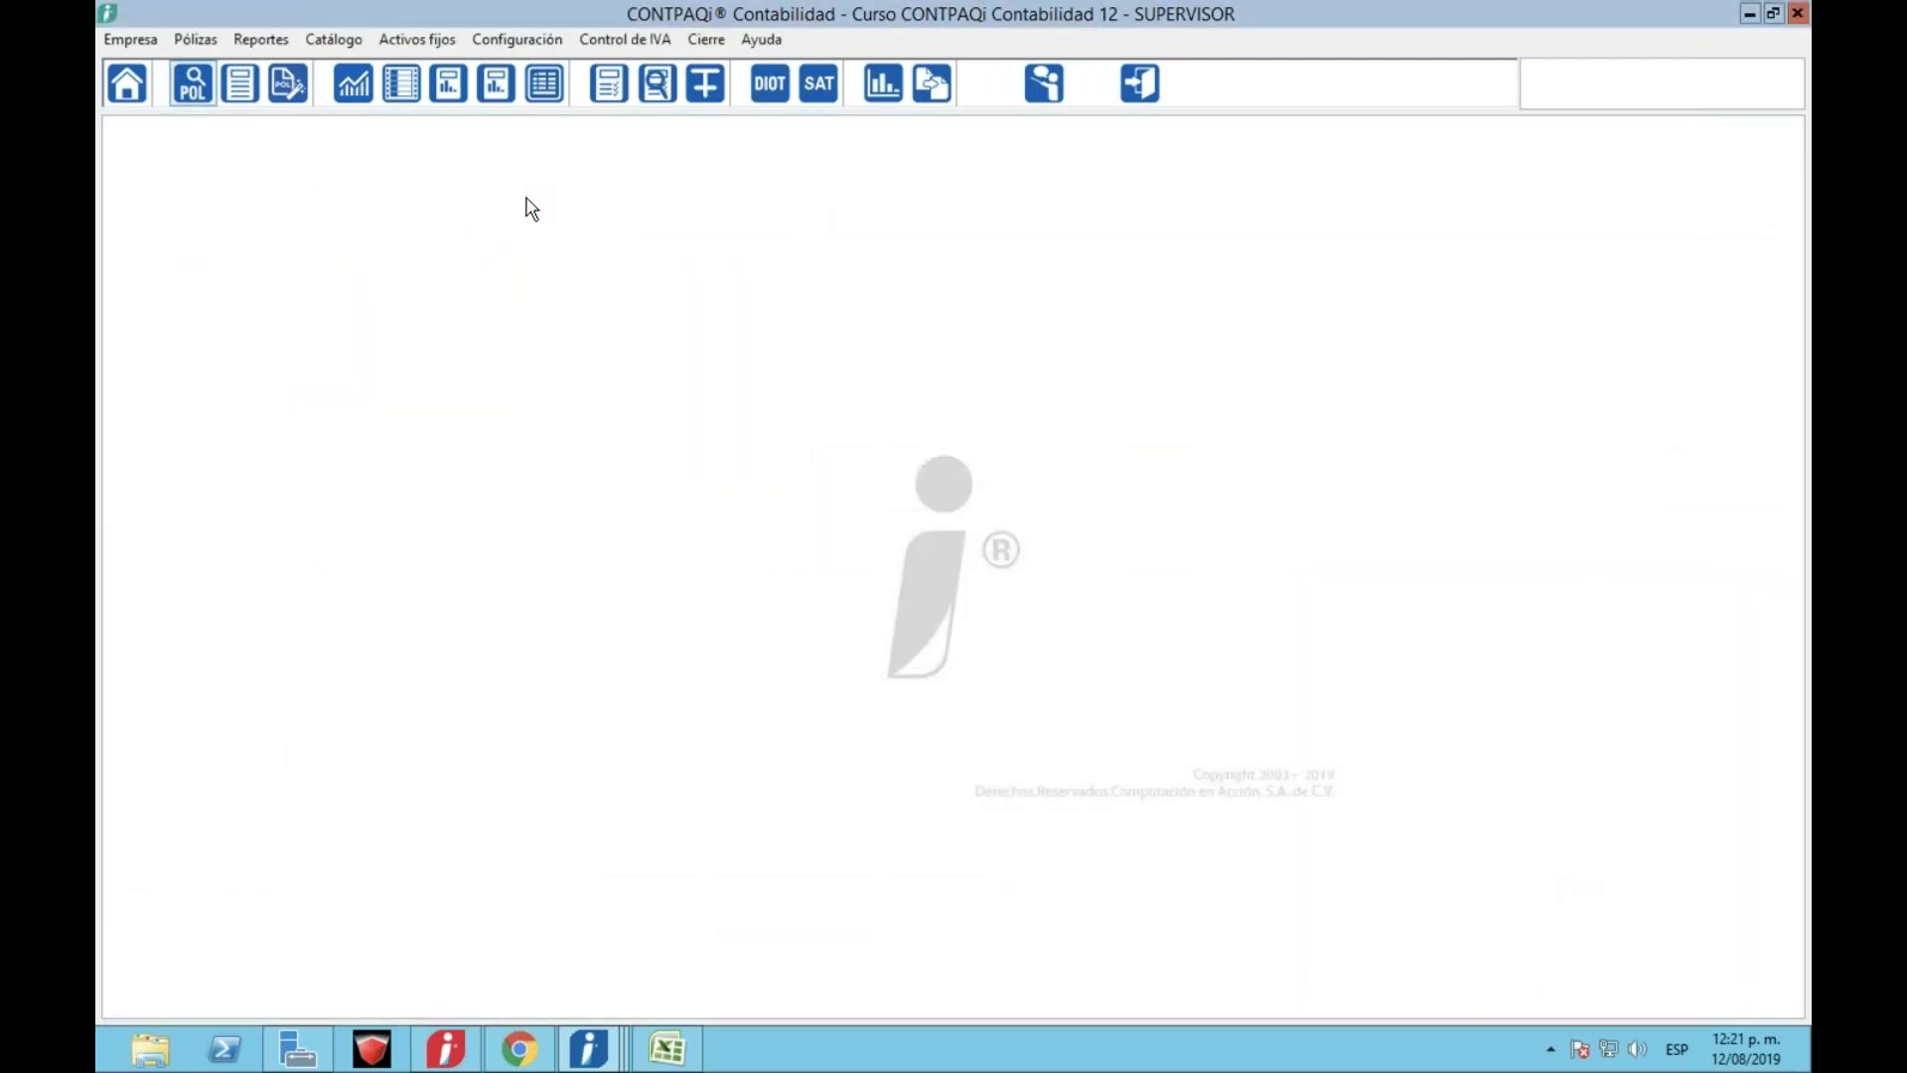
Search the chart of accounts catalogue for VENTAS.
click(338, 41)
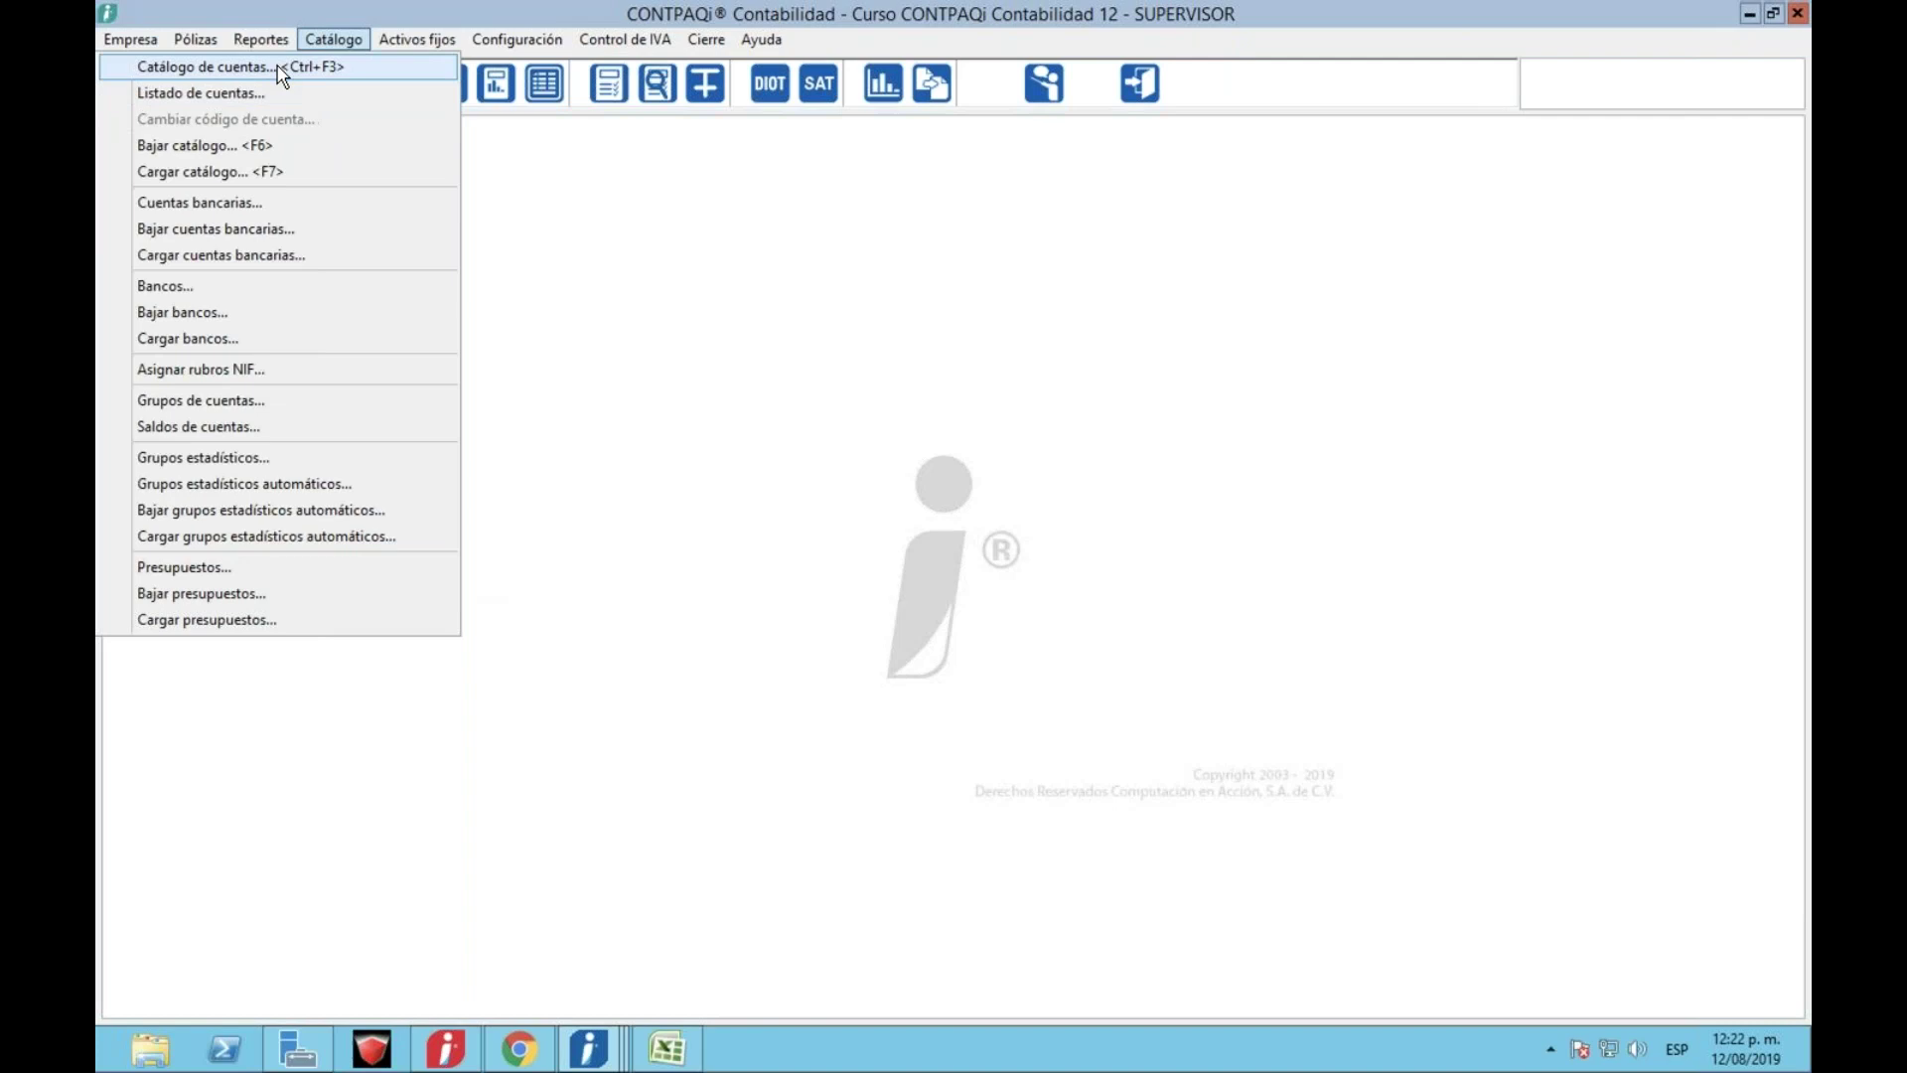
click(378, 67)
click(619, 387)
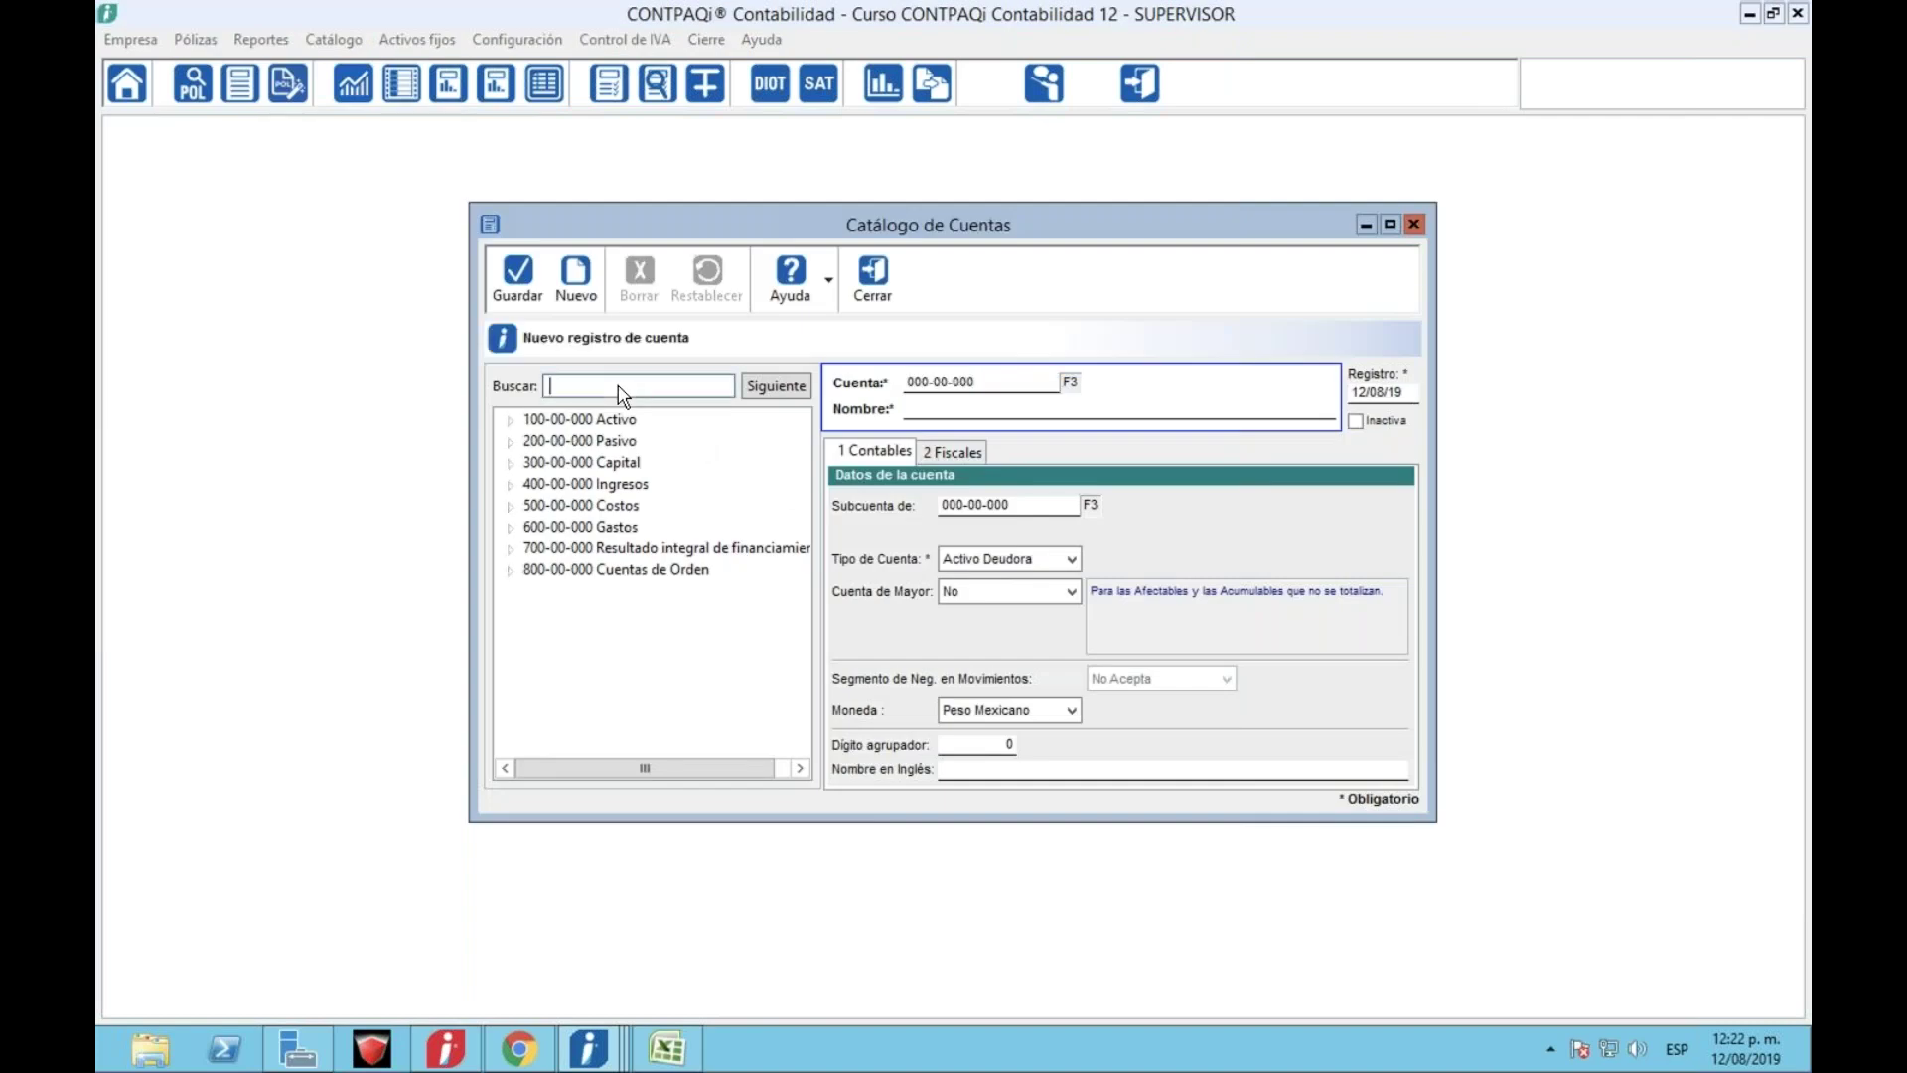
text(VENTAS)
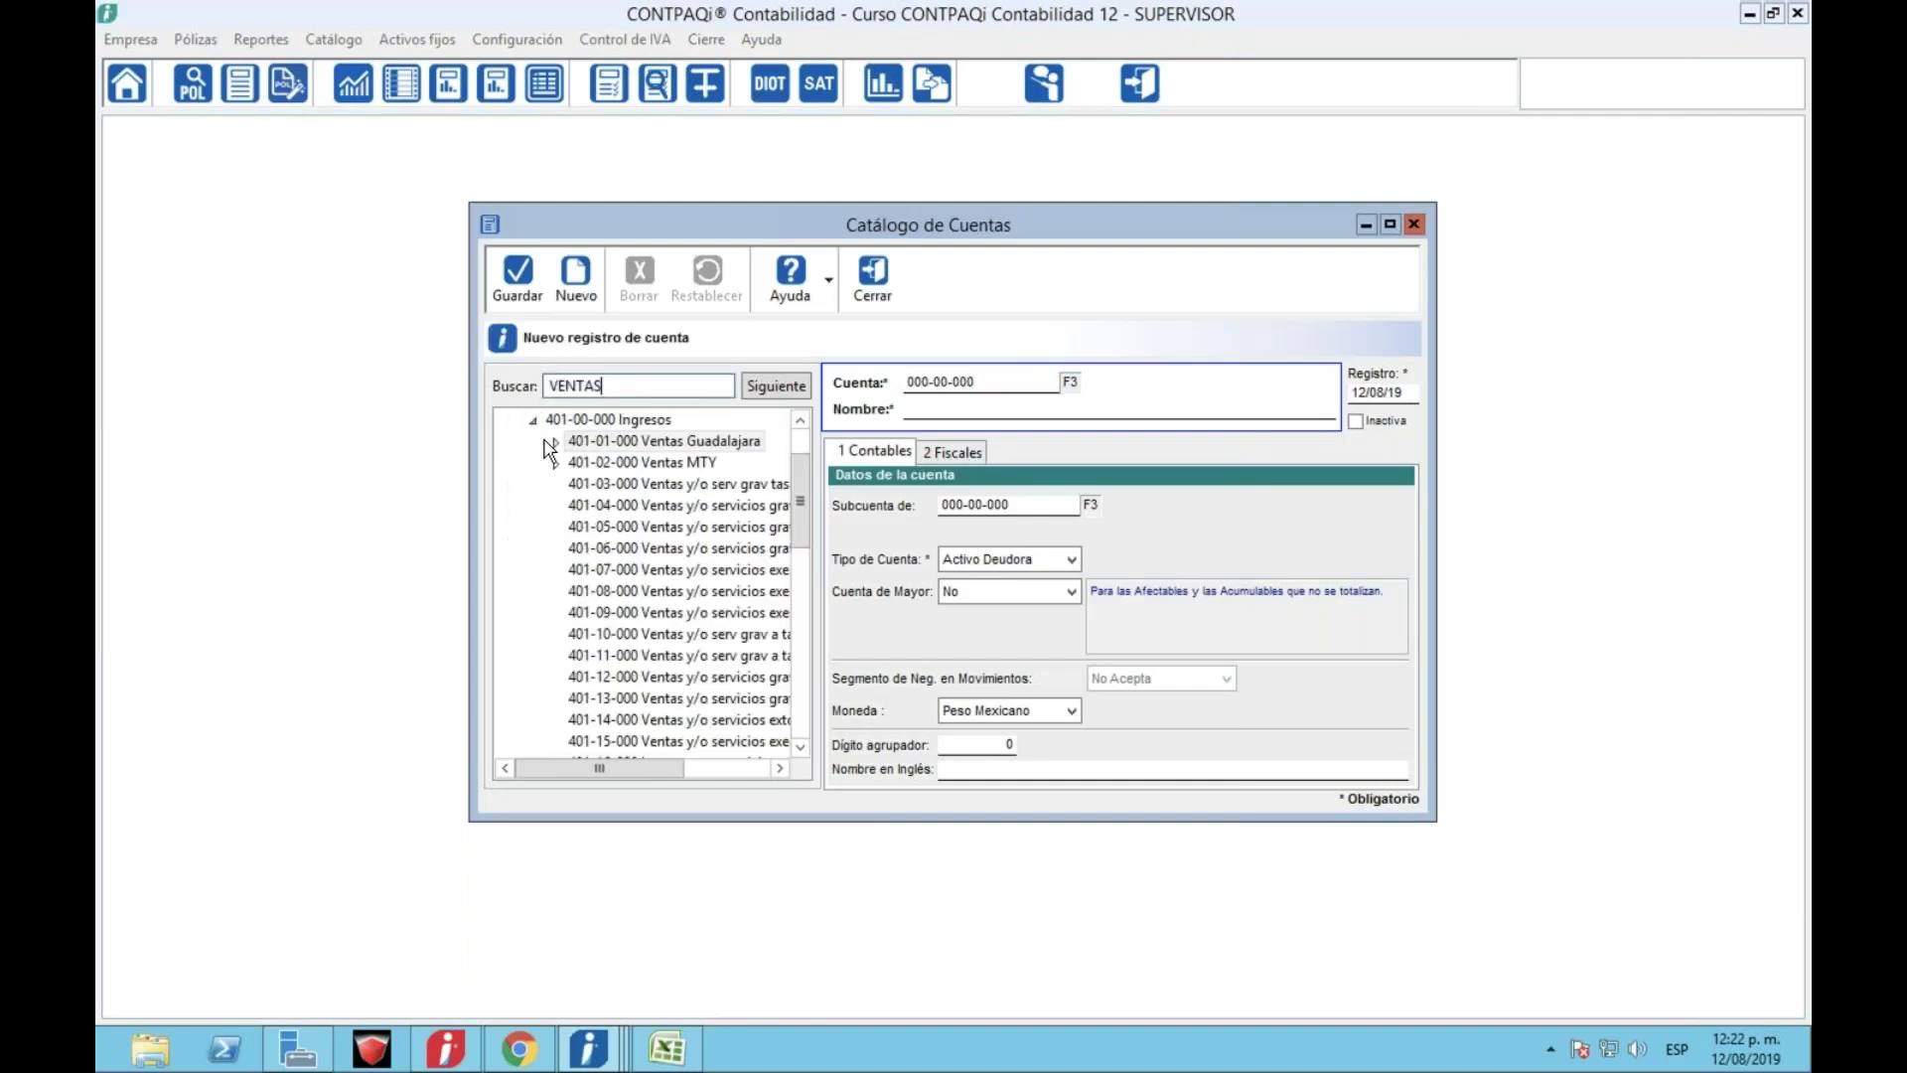
Expand Ventas Guadalajara (401-01-000) and Ventas MTY (401-02-000), then bring up Excel's Libro1.
click(556, 441)
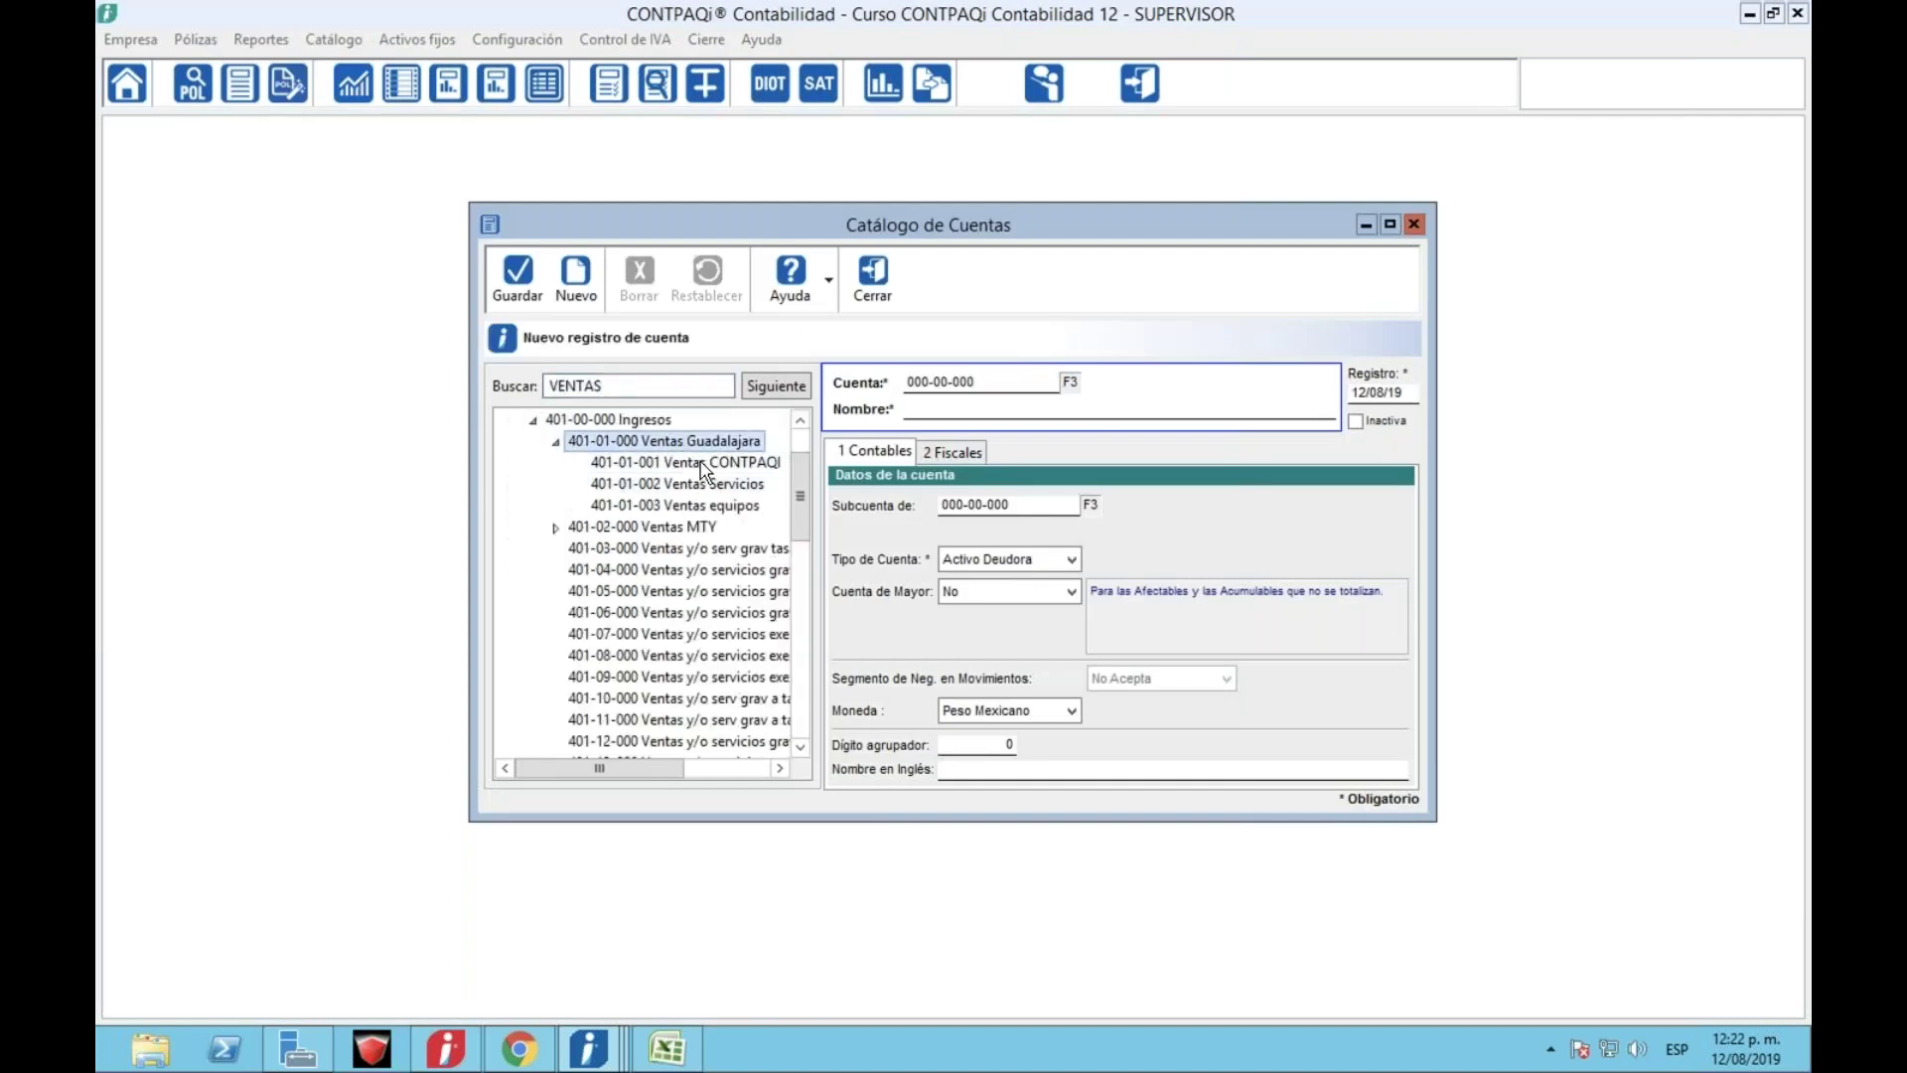
click(556, 527)
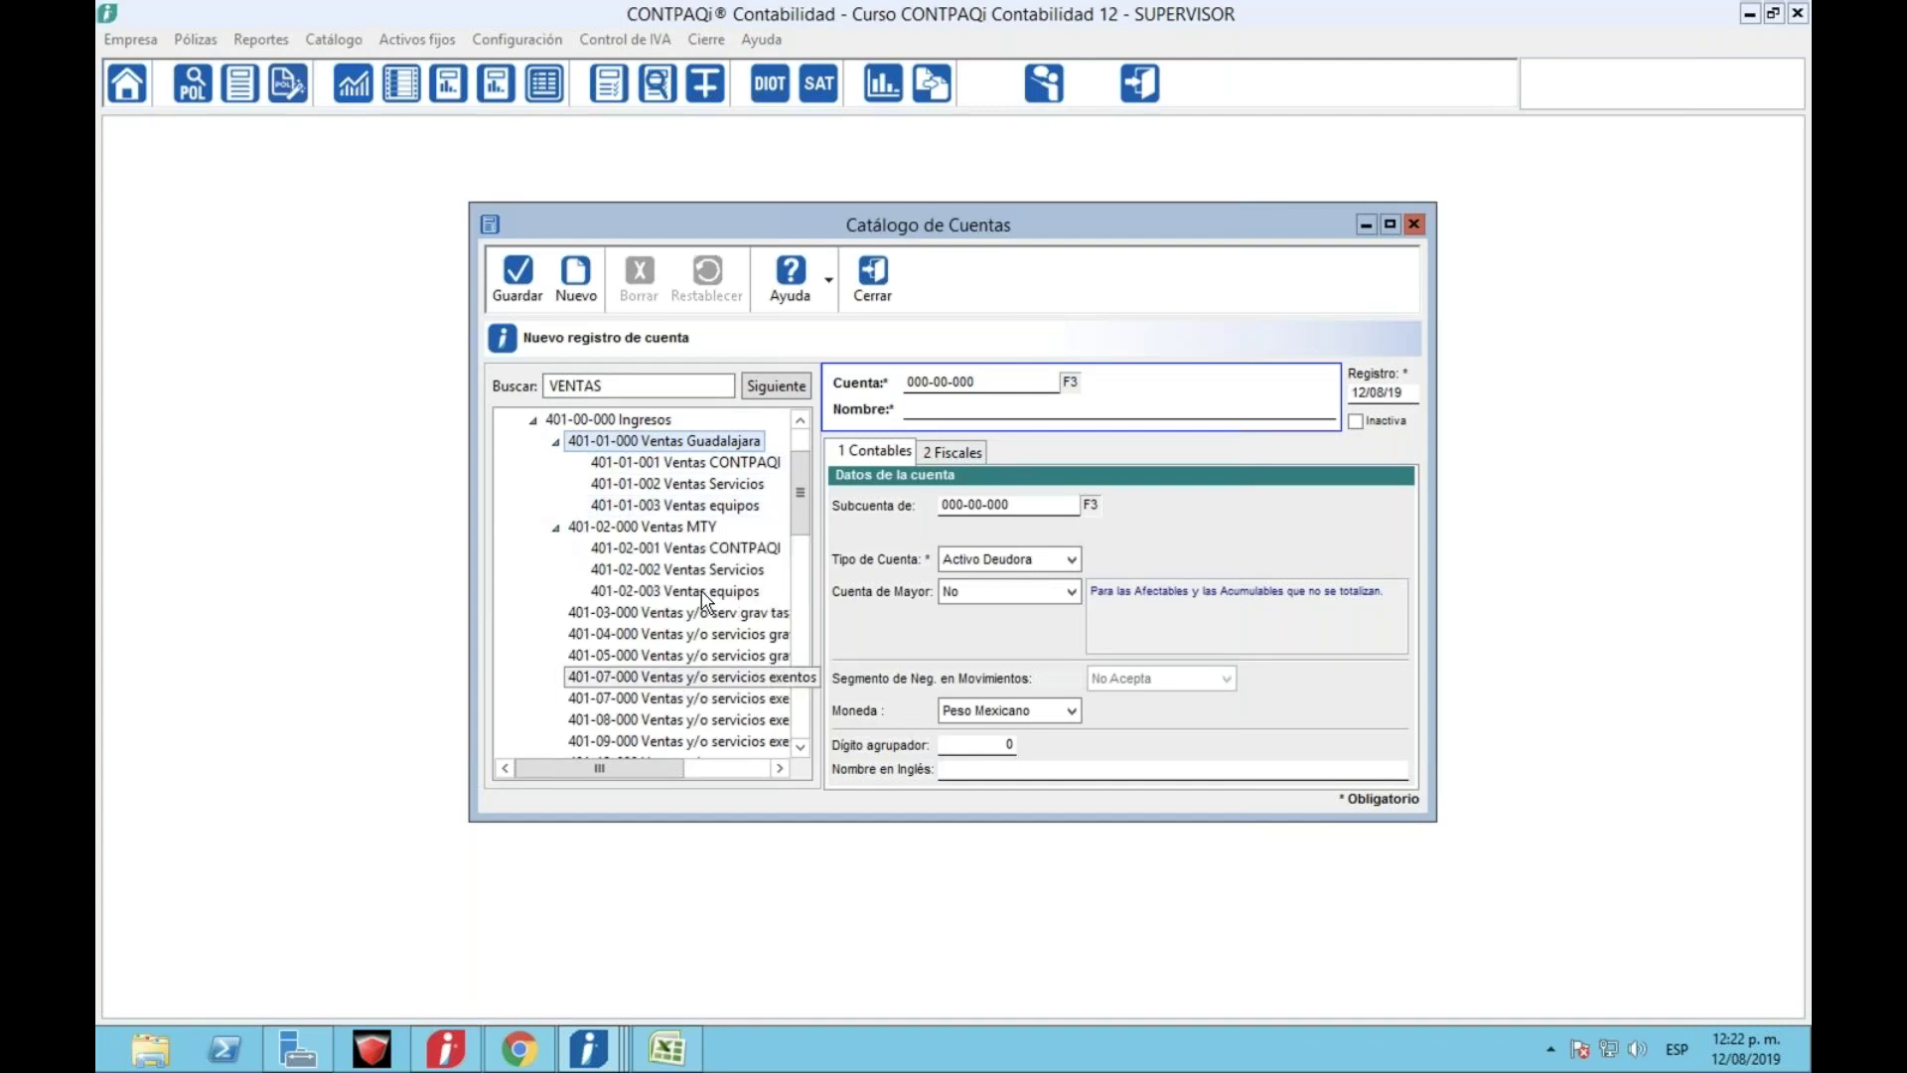
click(666, 1049)
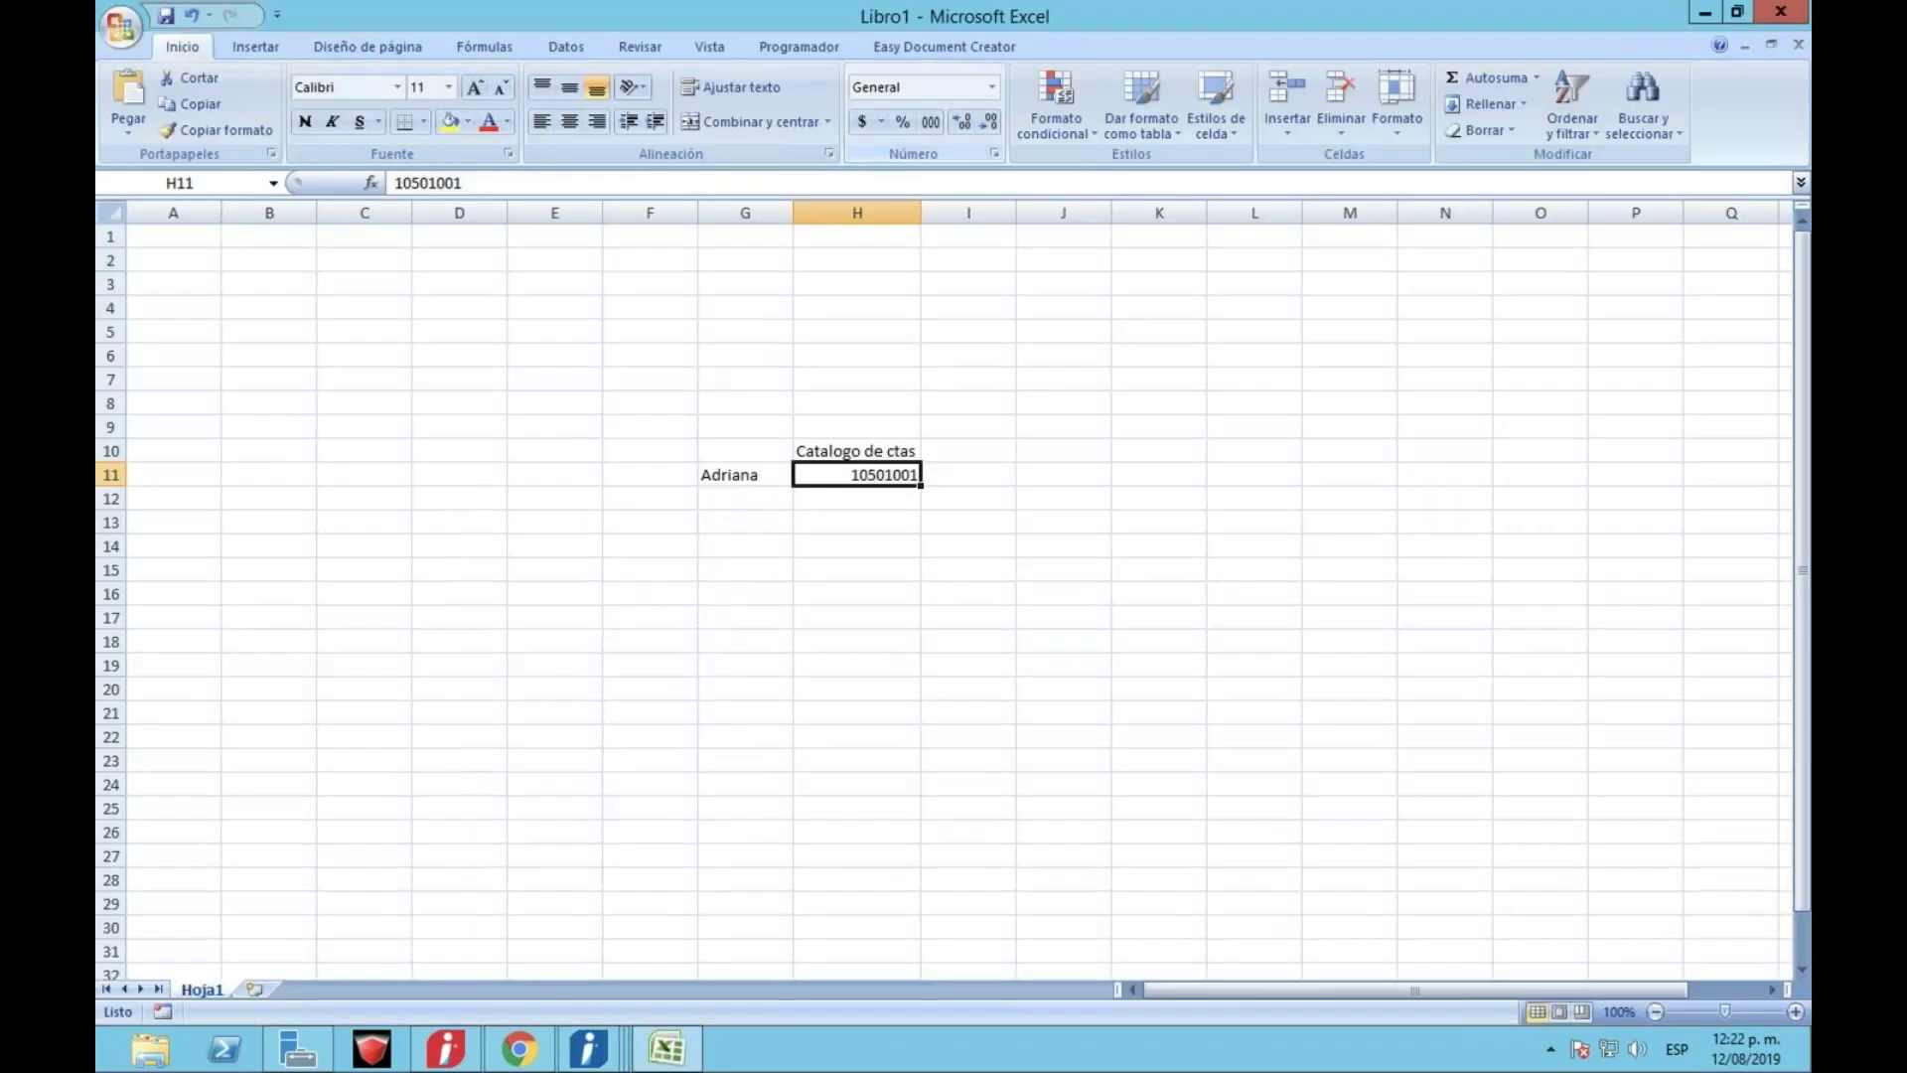
Arrange the Excel window side by side with the account catalogue.
click(800, 47)
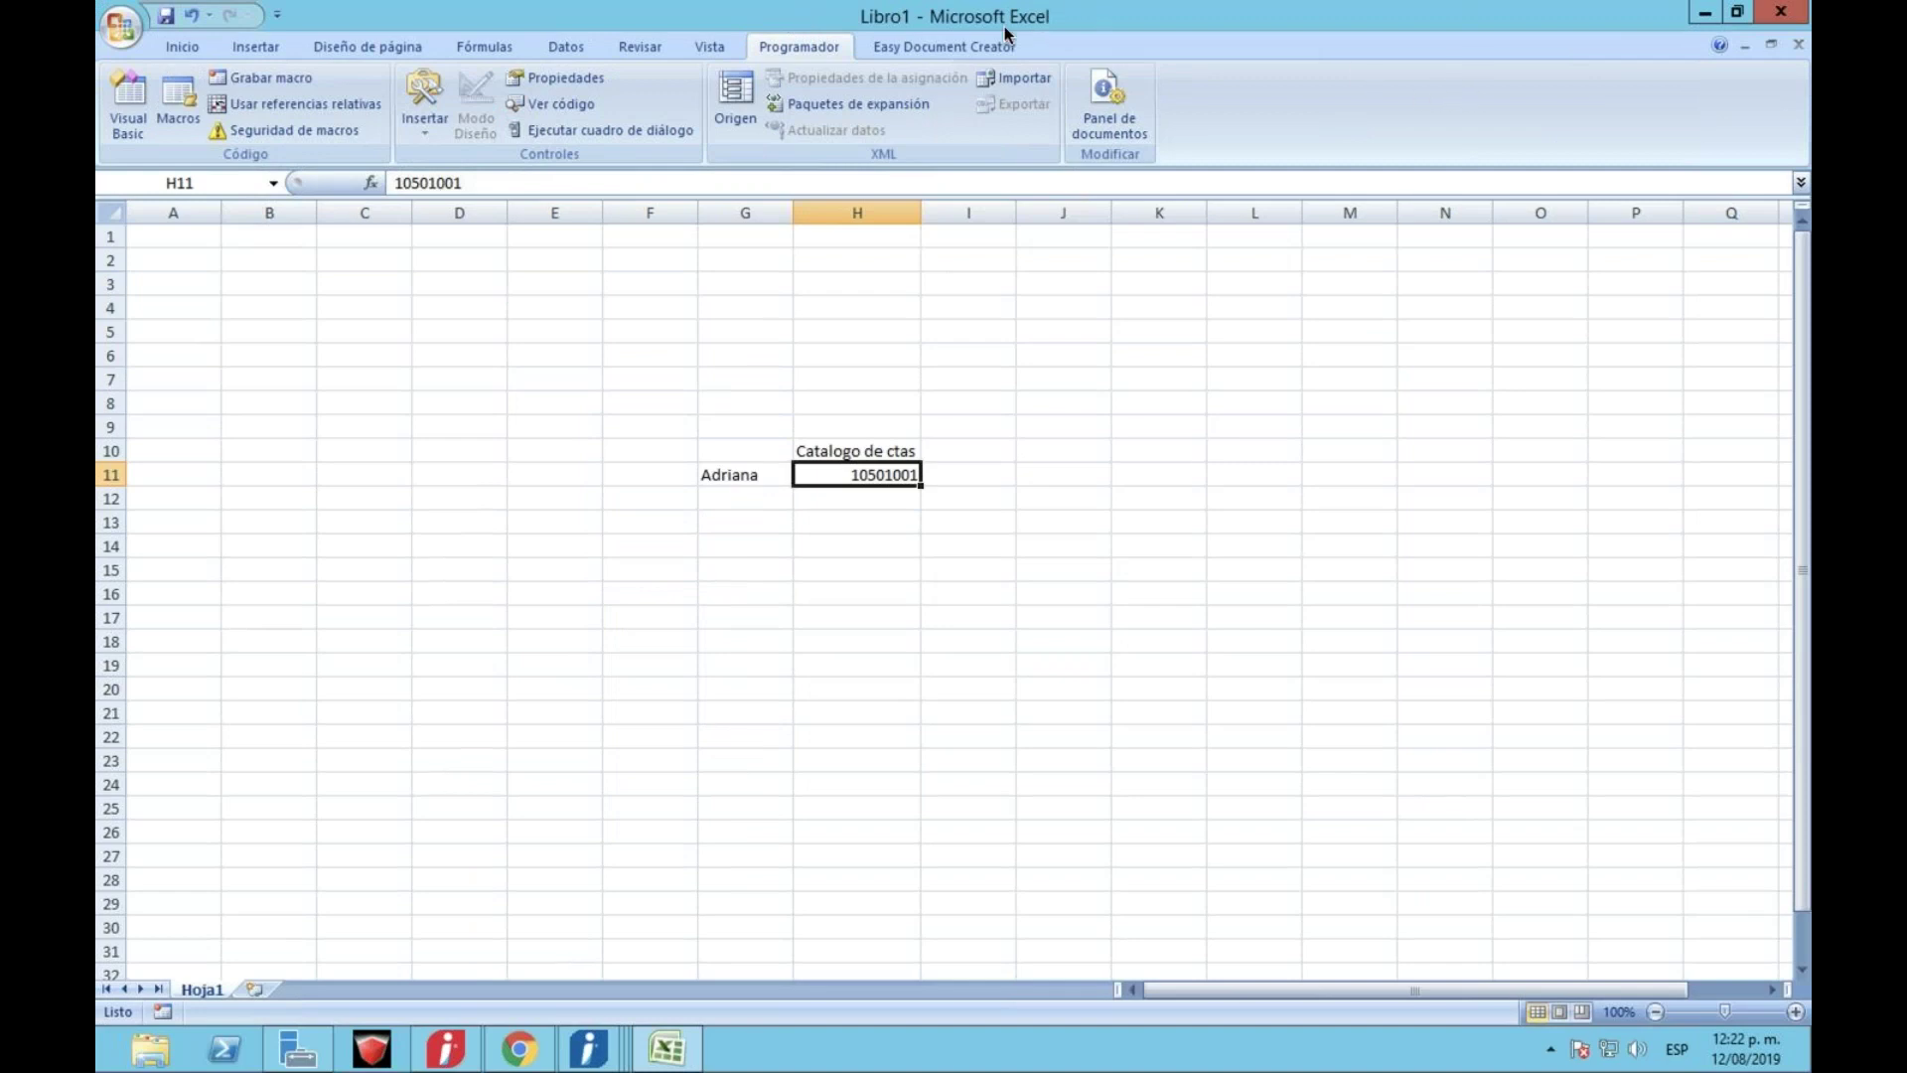
click(1159, 381)
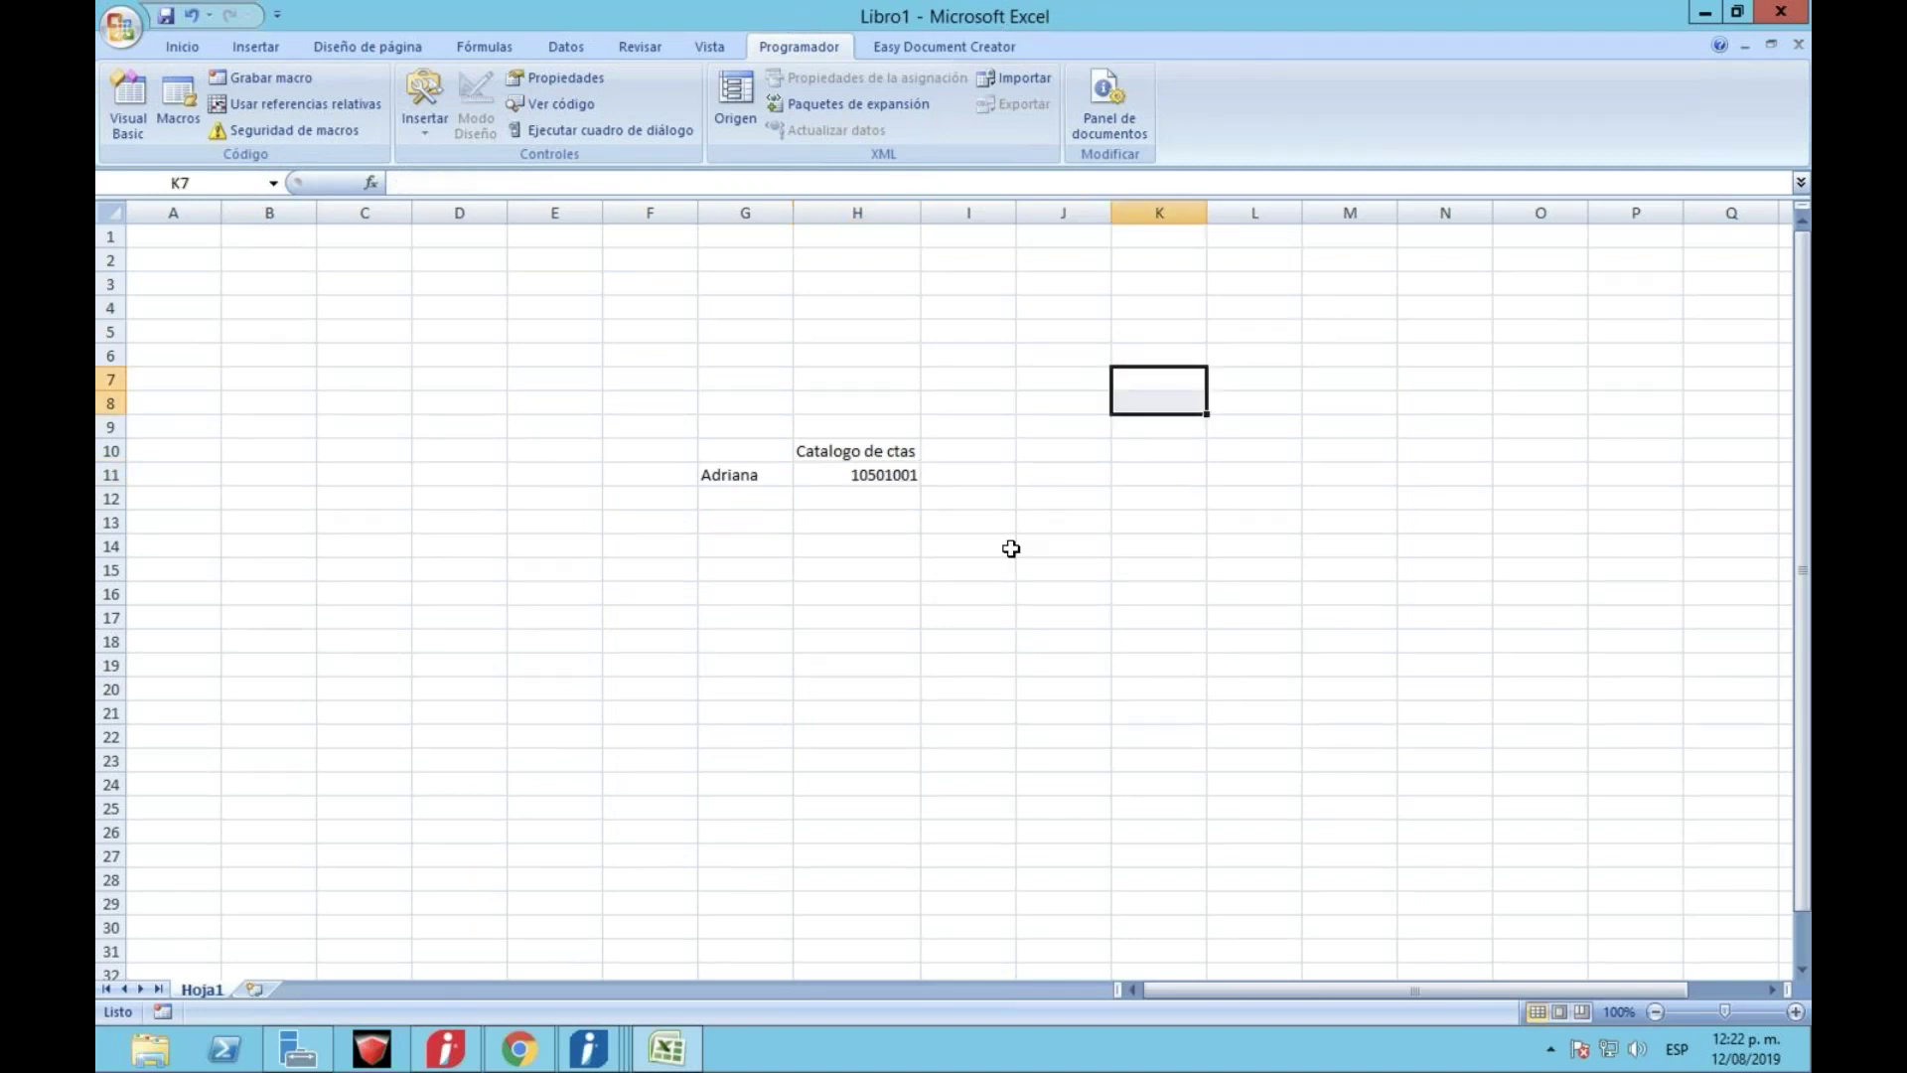
click(1009, 545)
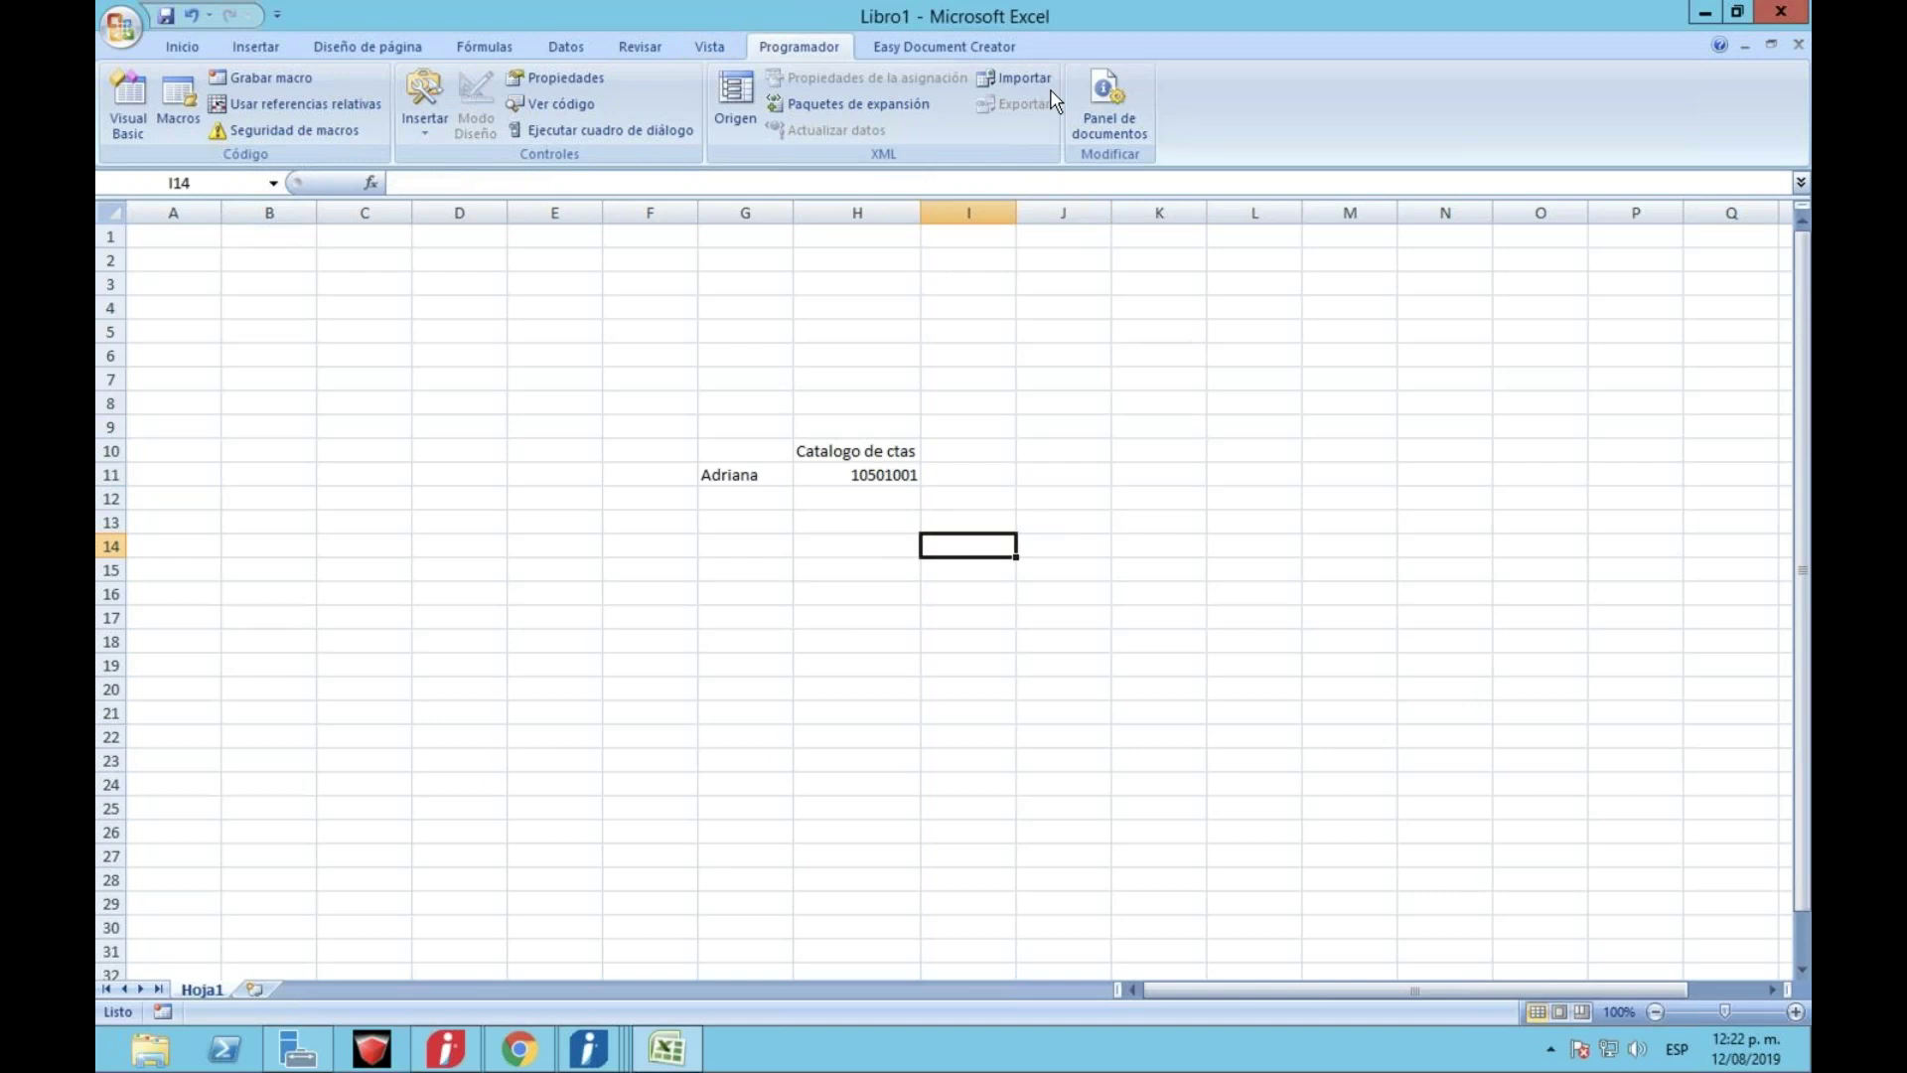
double_click(1119, 13)
drag(1092, 81, 1693, 376)
drag(921, 240, 646, 240)
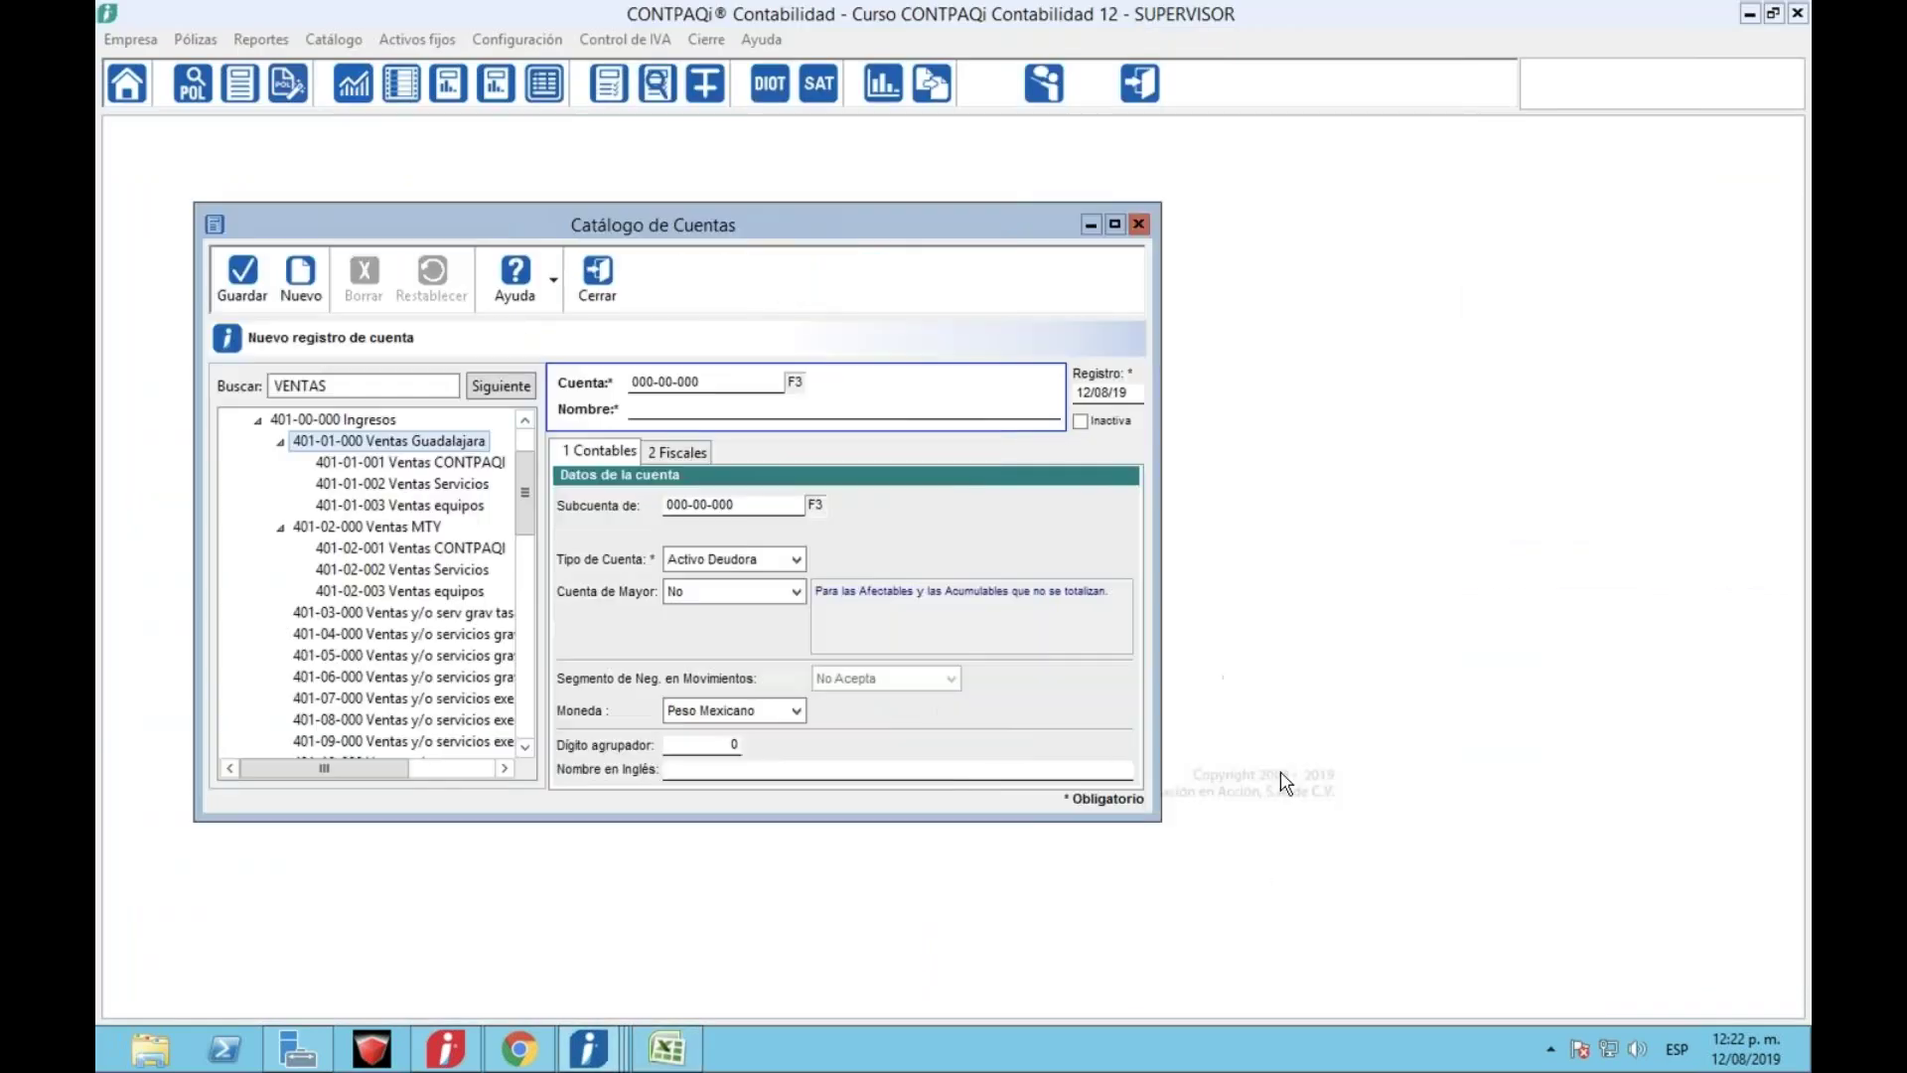
click(667, 1048)
drag(1362, 375, 1132, 239)
Enter Ventas GDL in B3 and account 40101000 in C3.
click(1090, 517)
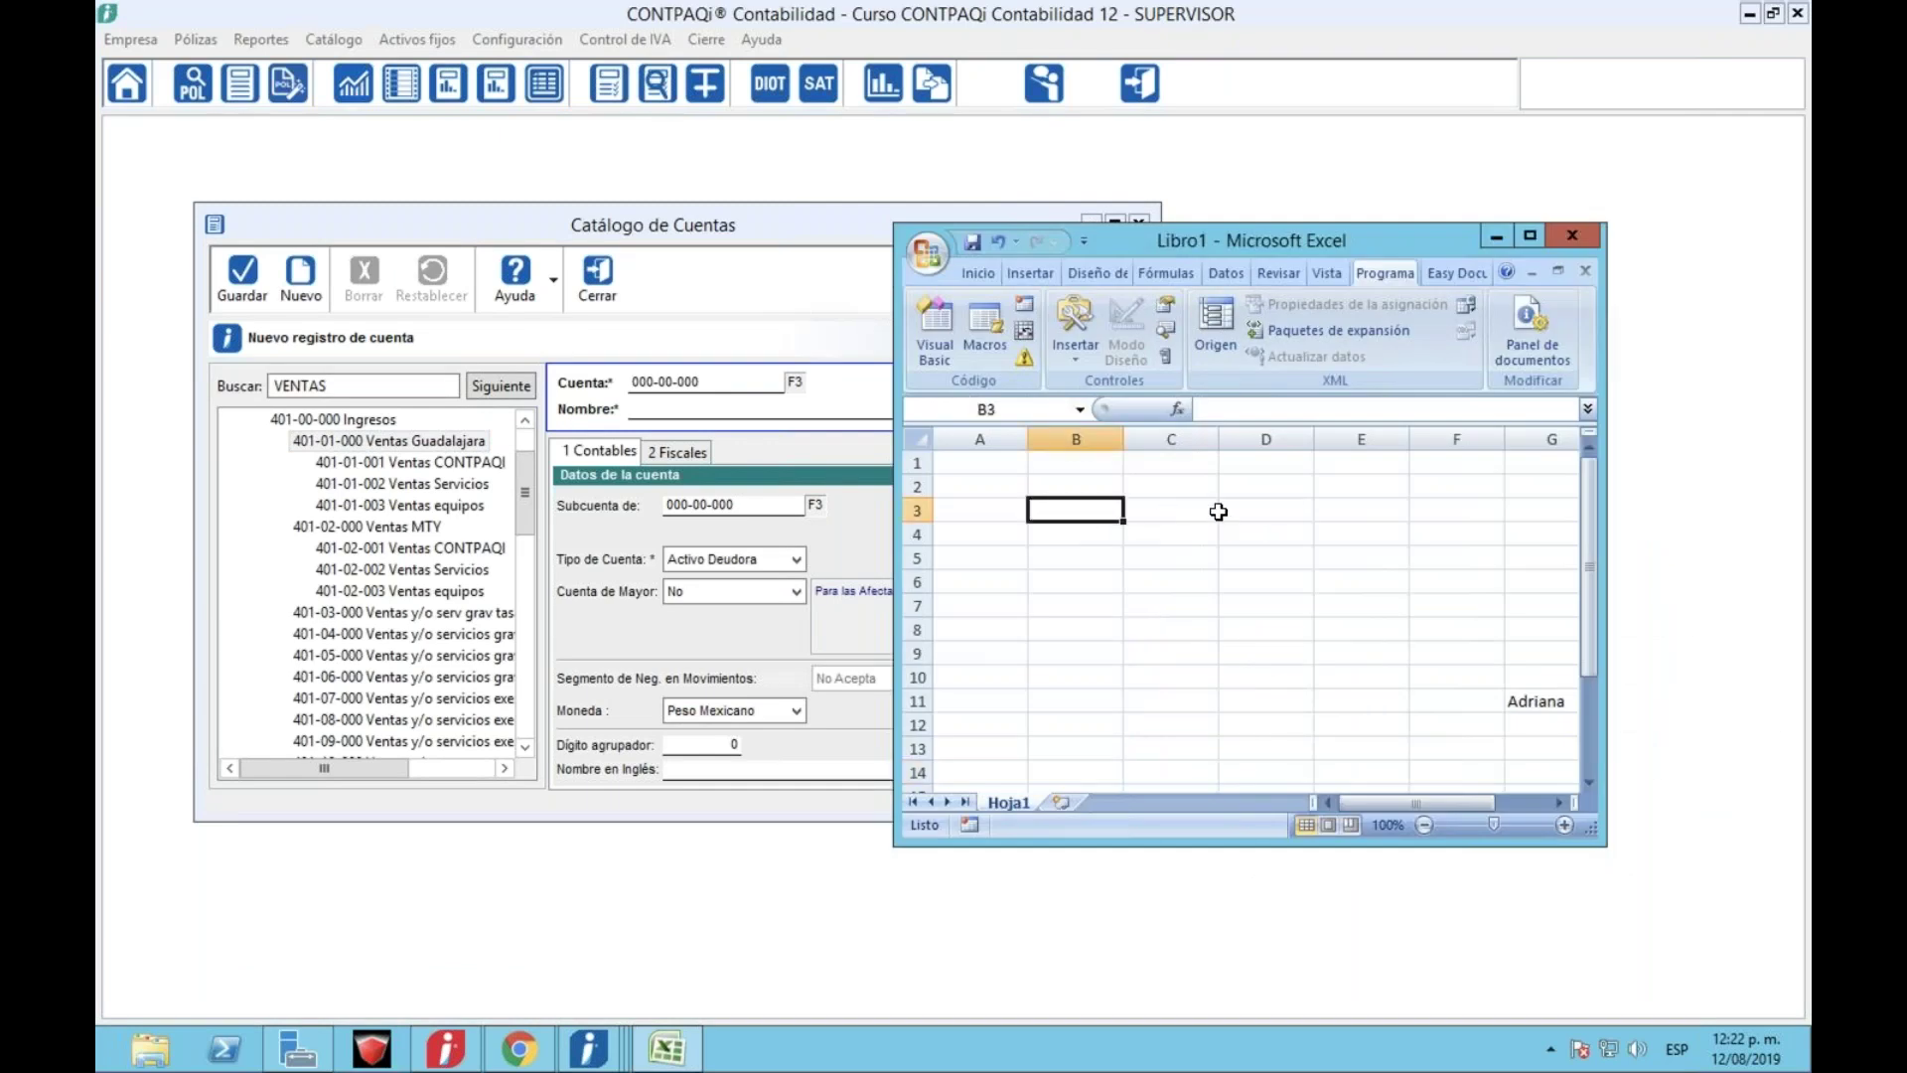
text(Ventas GDL)
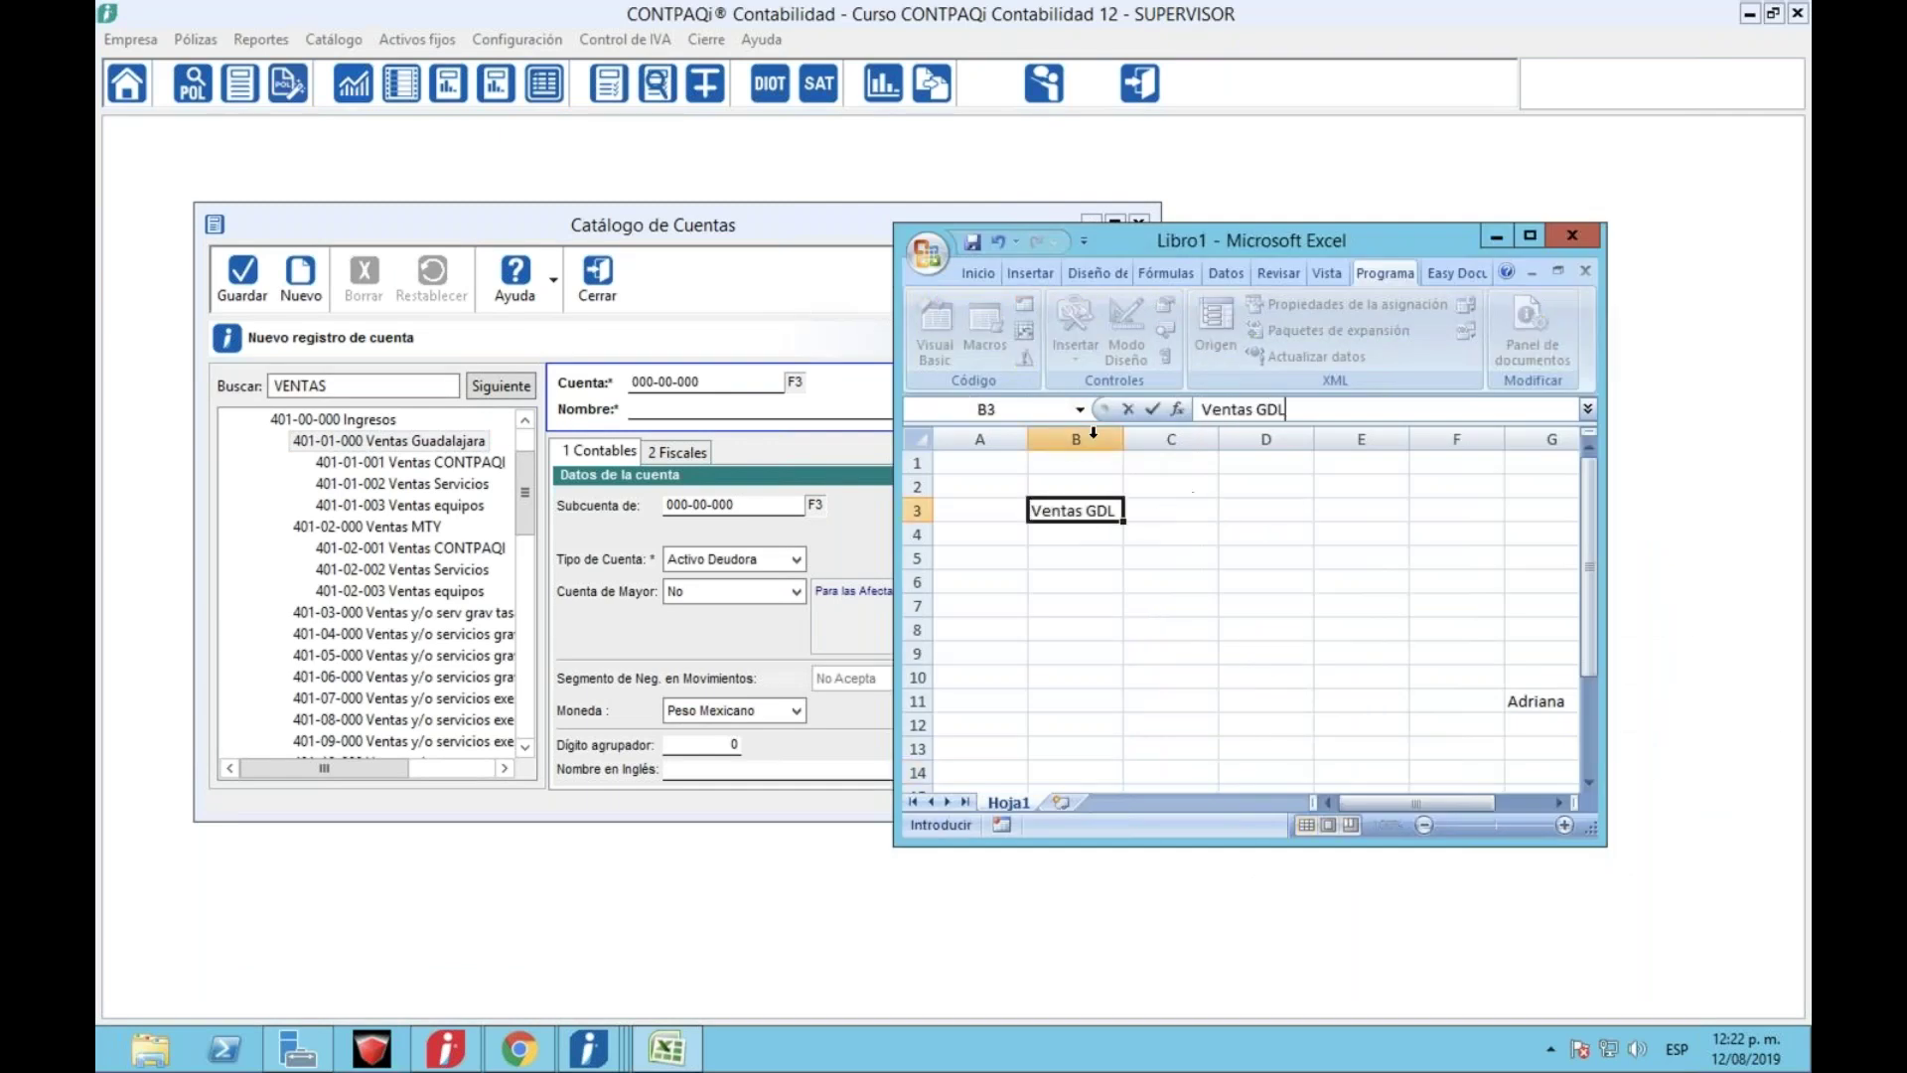
drag(1124, 434, 1168, 508)
click(1168, 507)
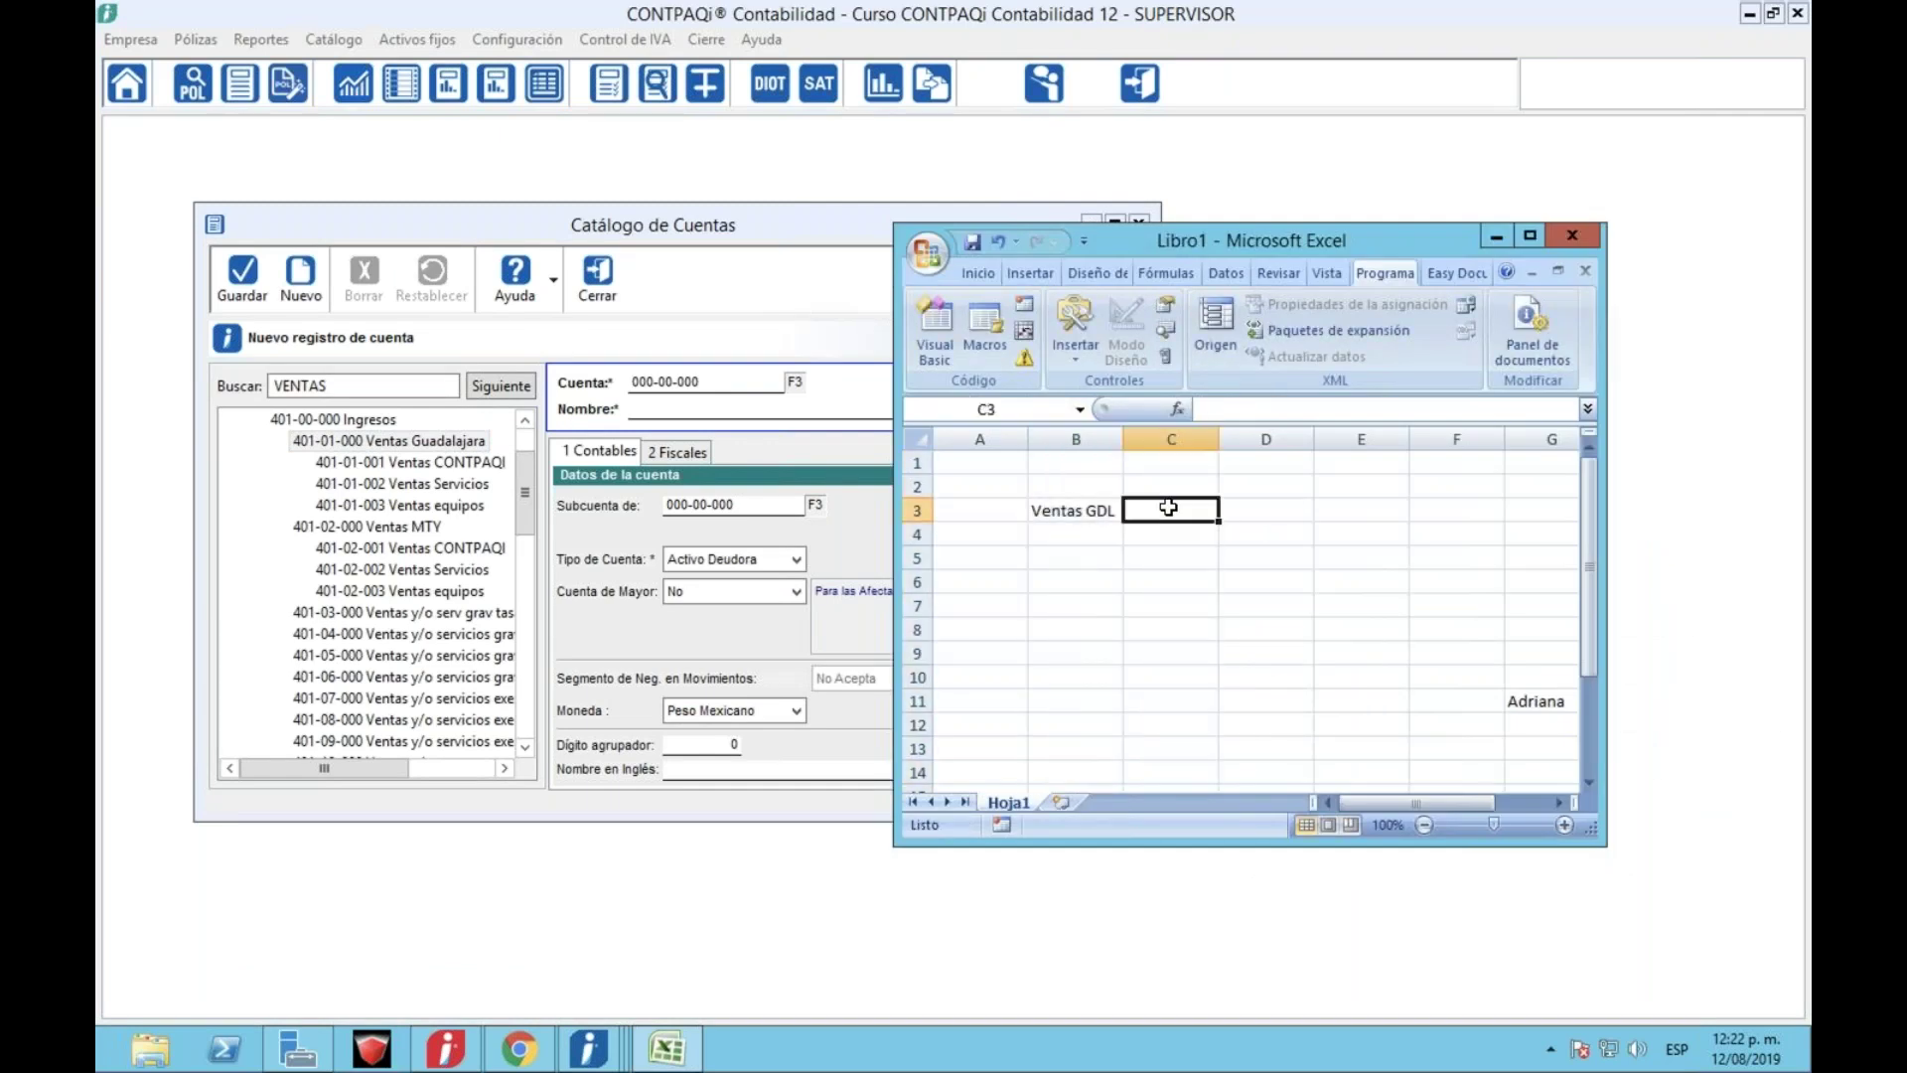
text(40101000)
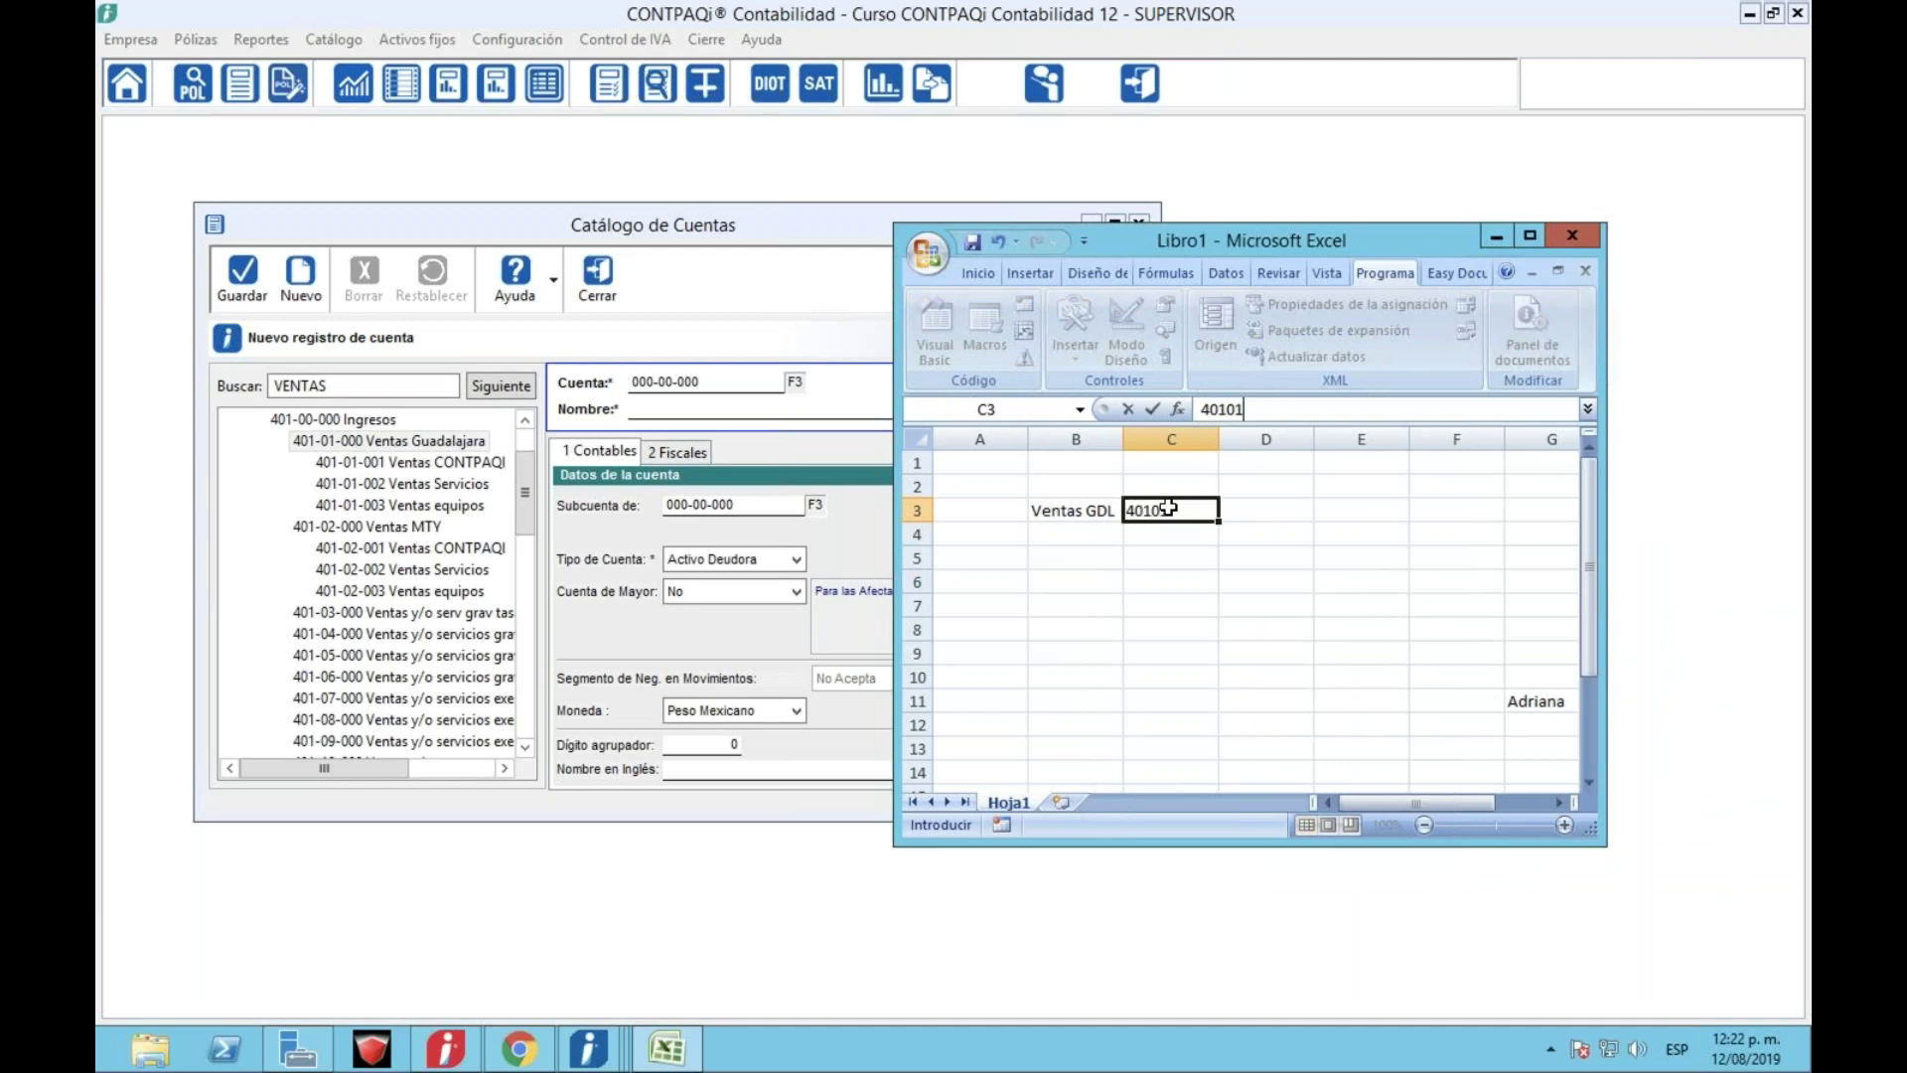
key(Return)
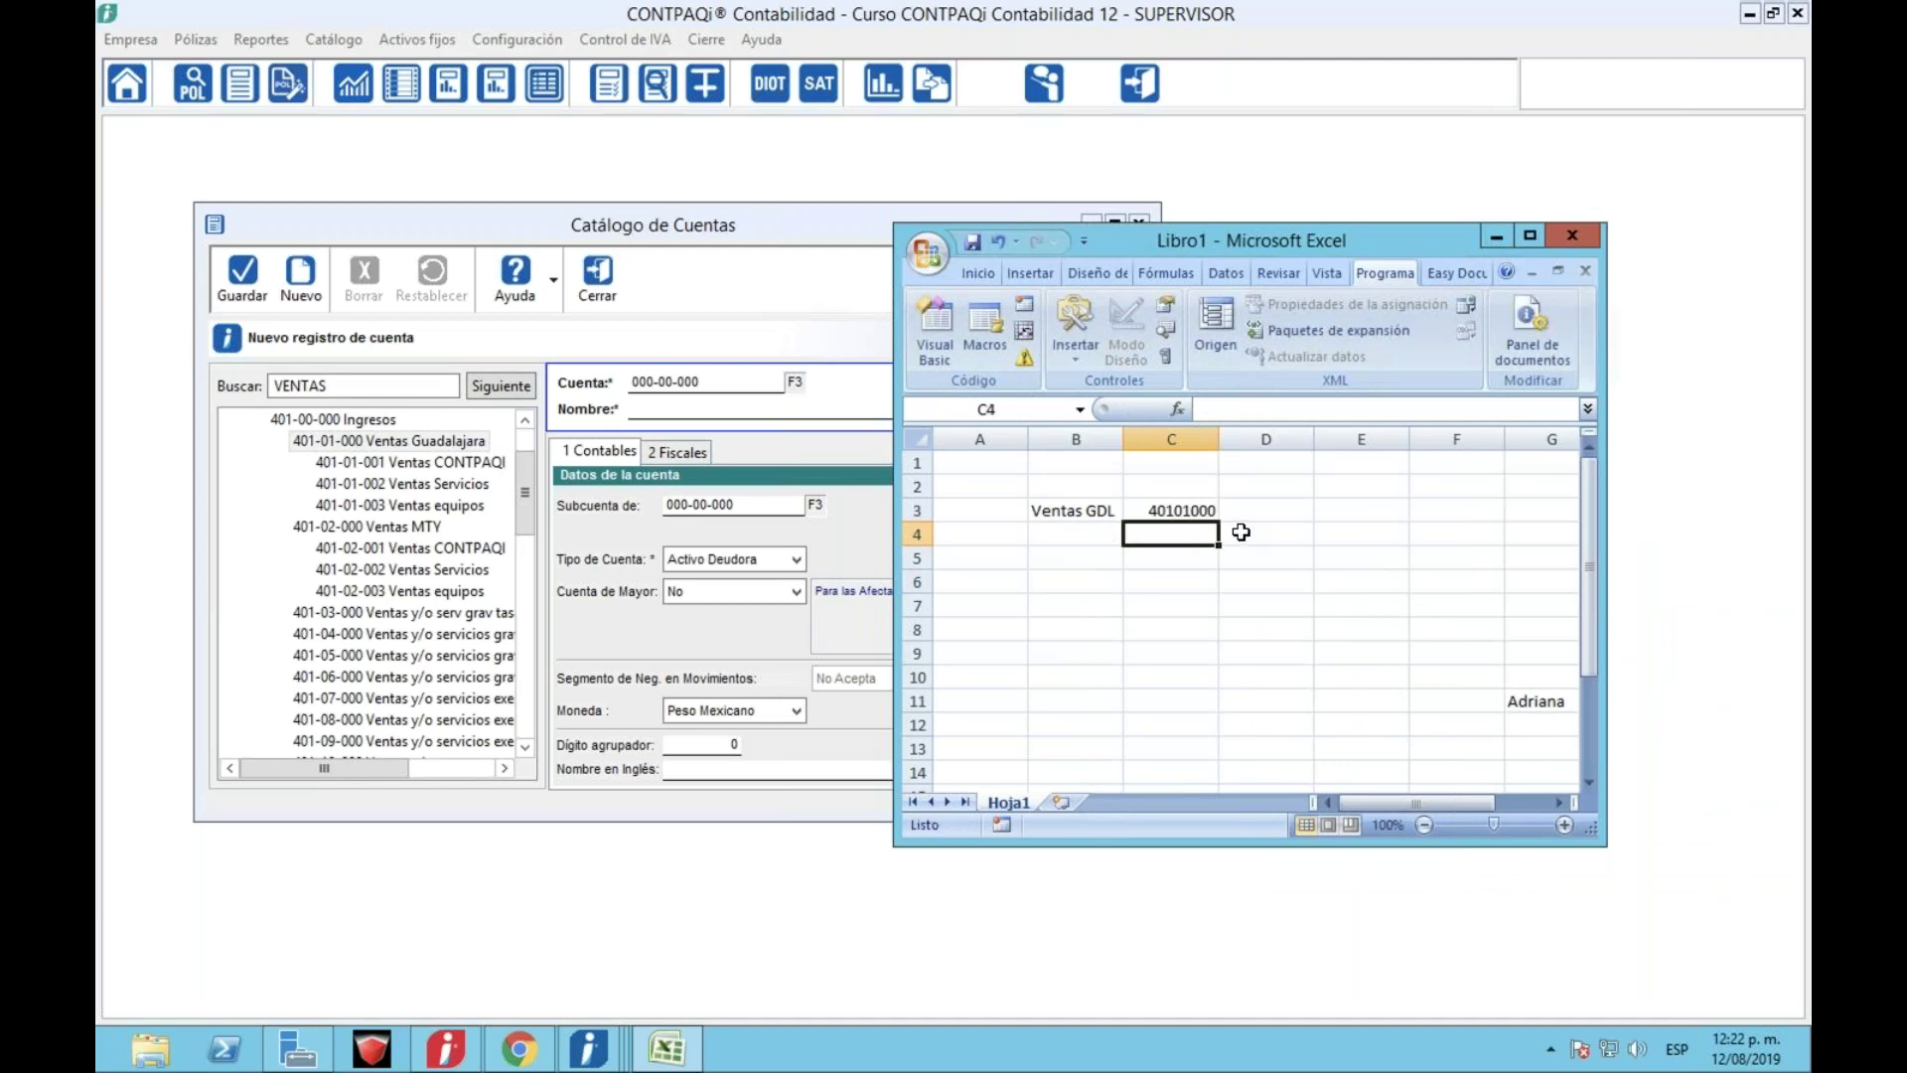
Enter subaccounts 40101001, 40101002 and 40101003 in D4:D6 and copy the block.
click(1241, 533)
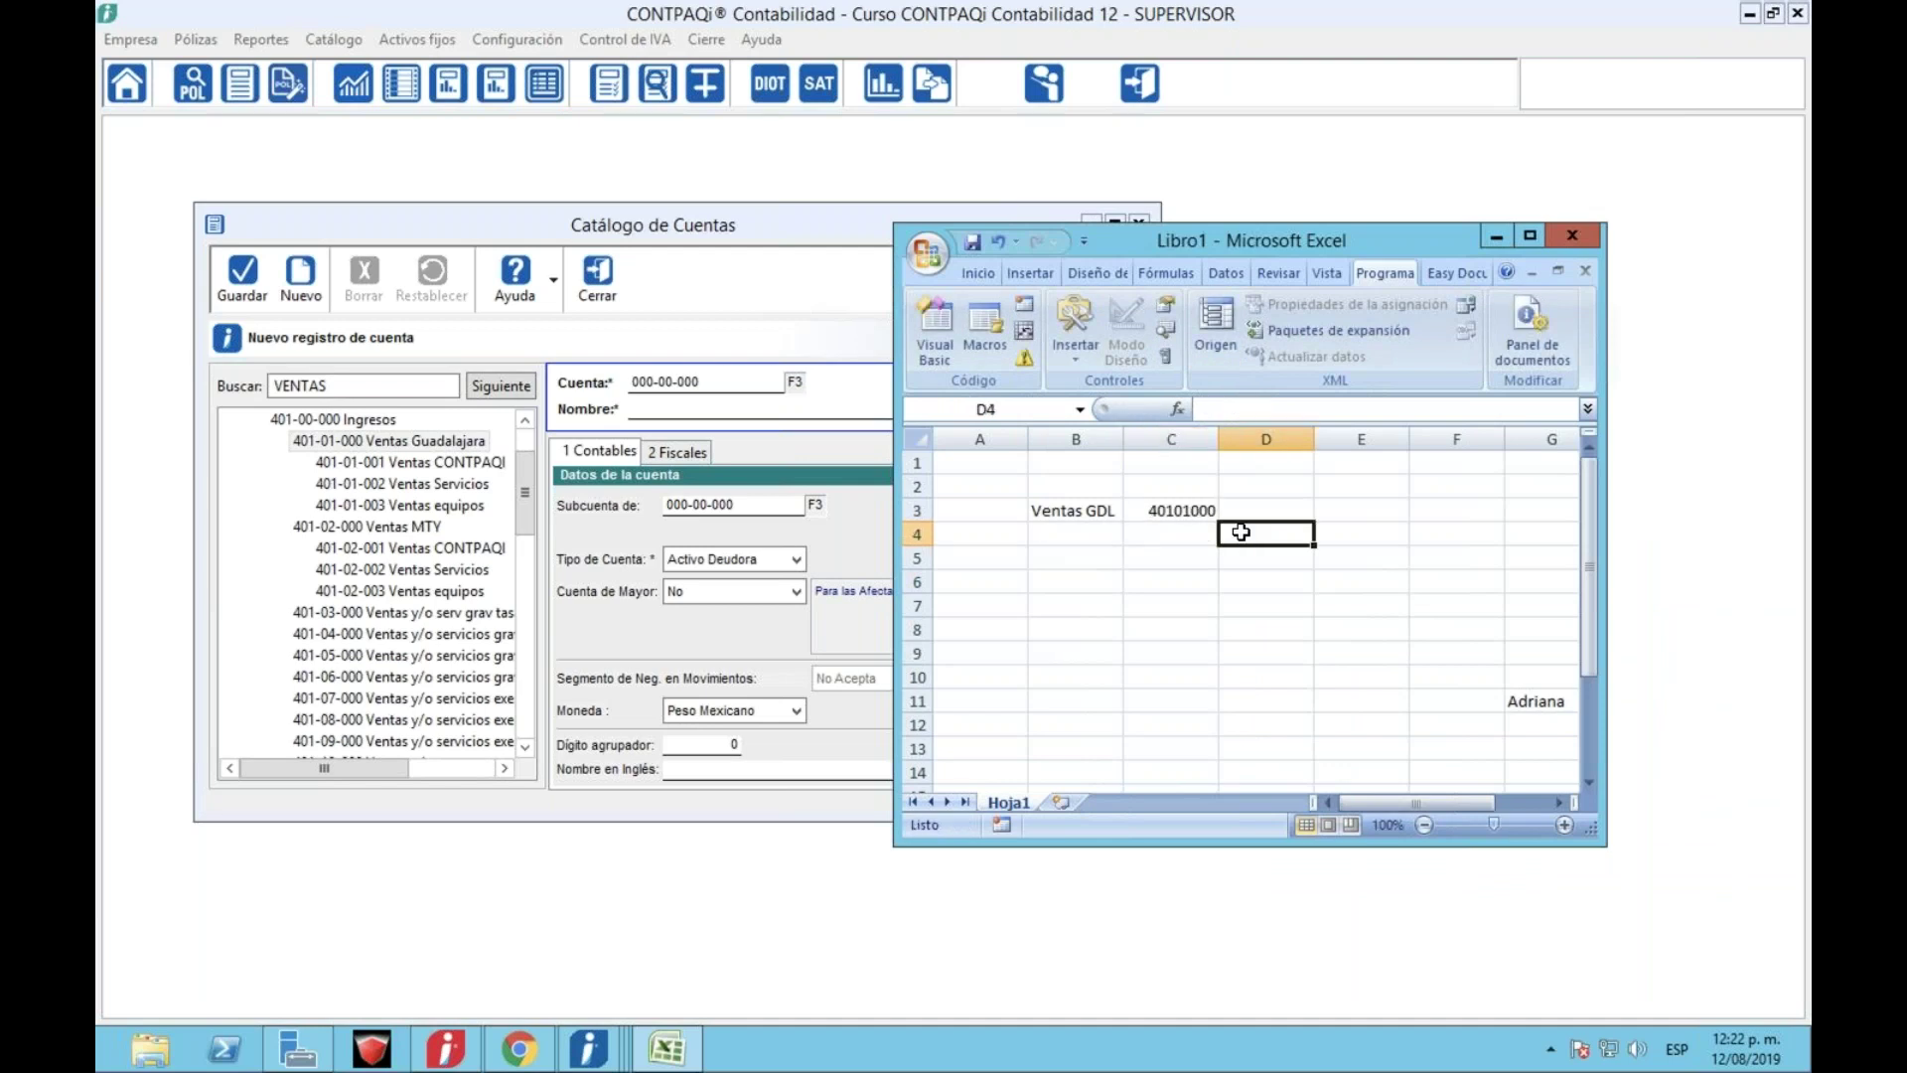
text(40101001)
key(Return)
text(40101002)
key(Return)
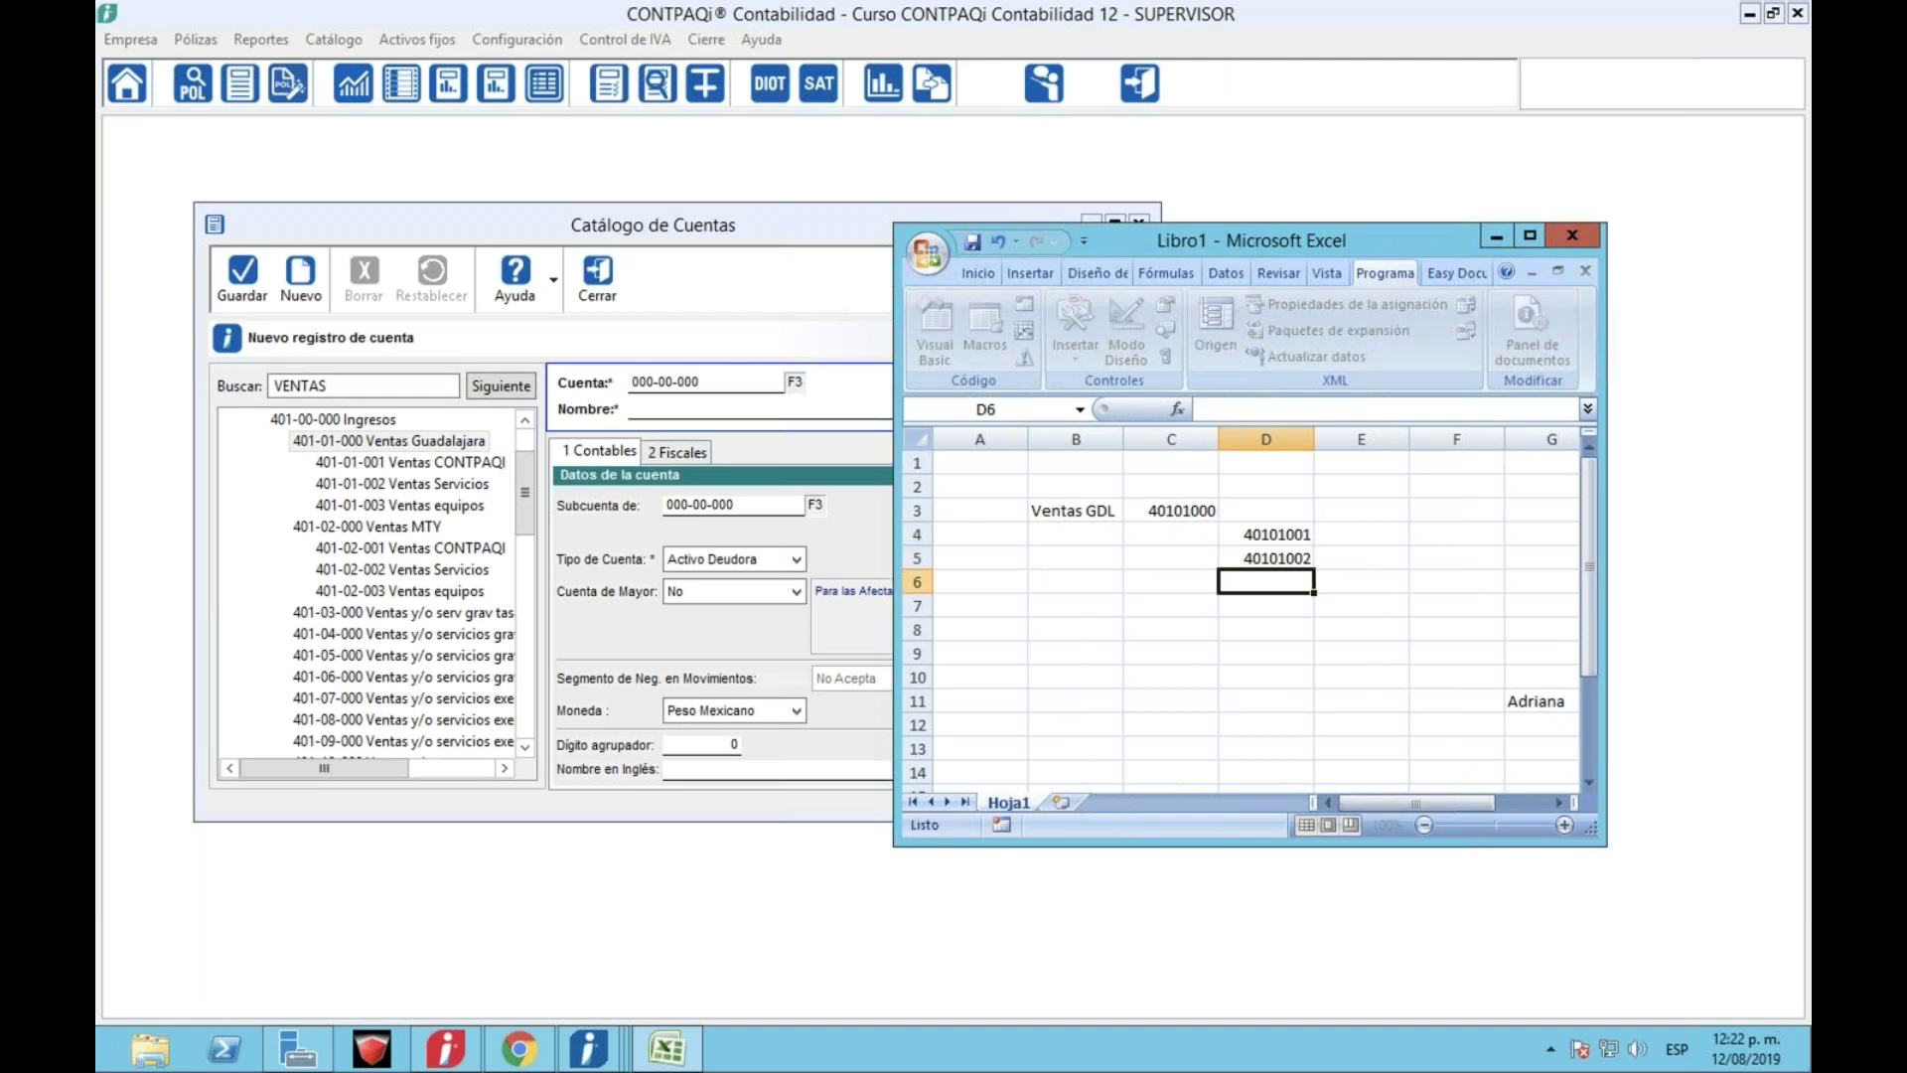
text(40101003)
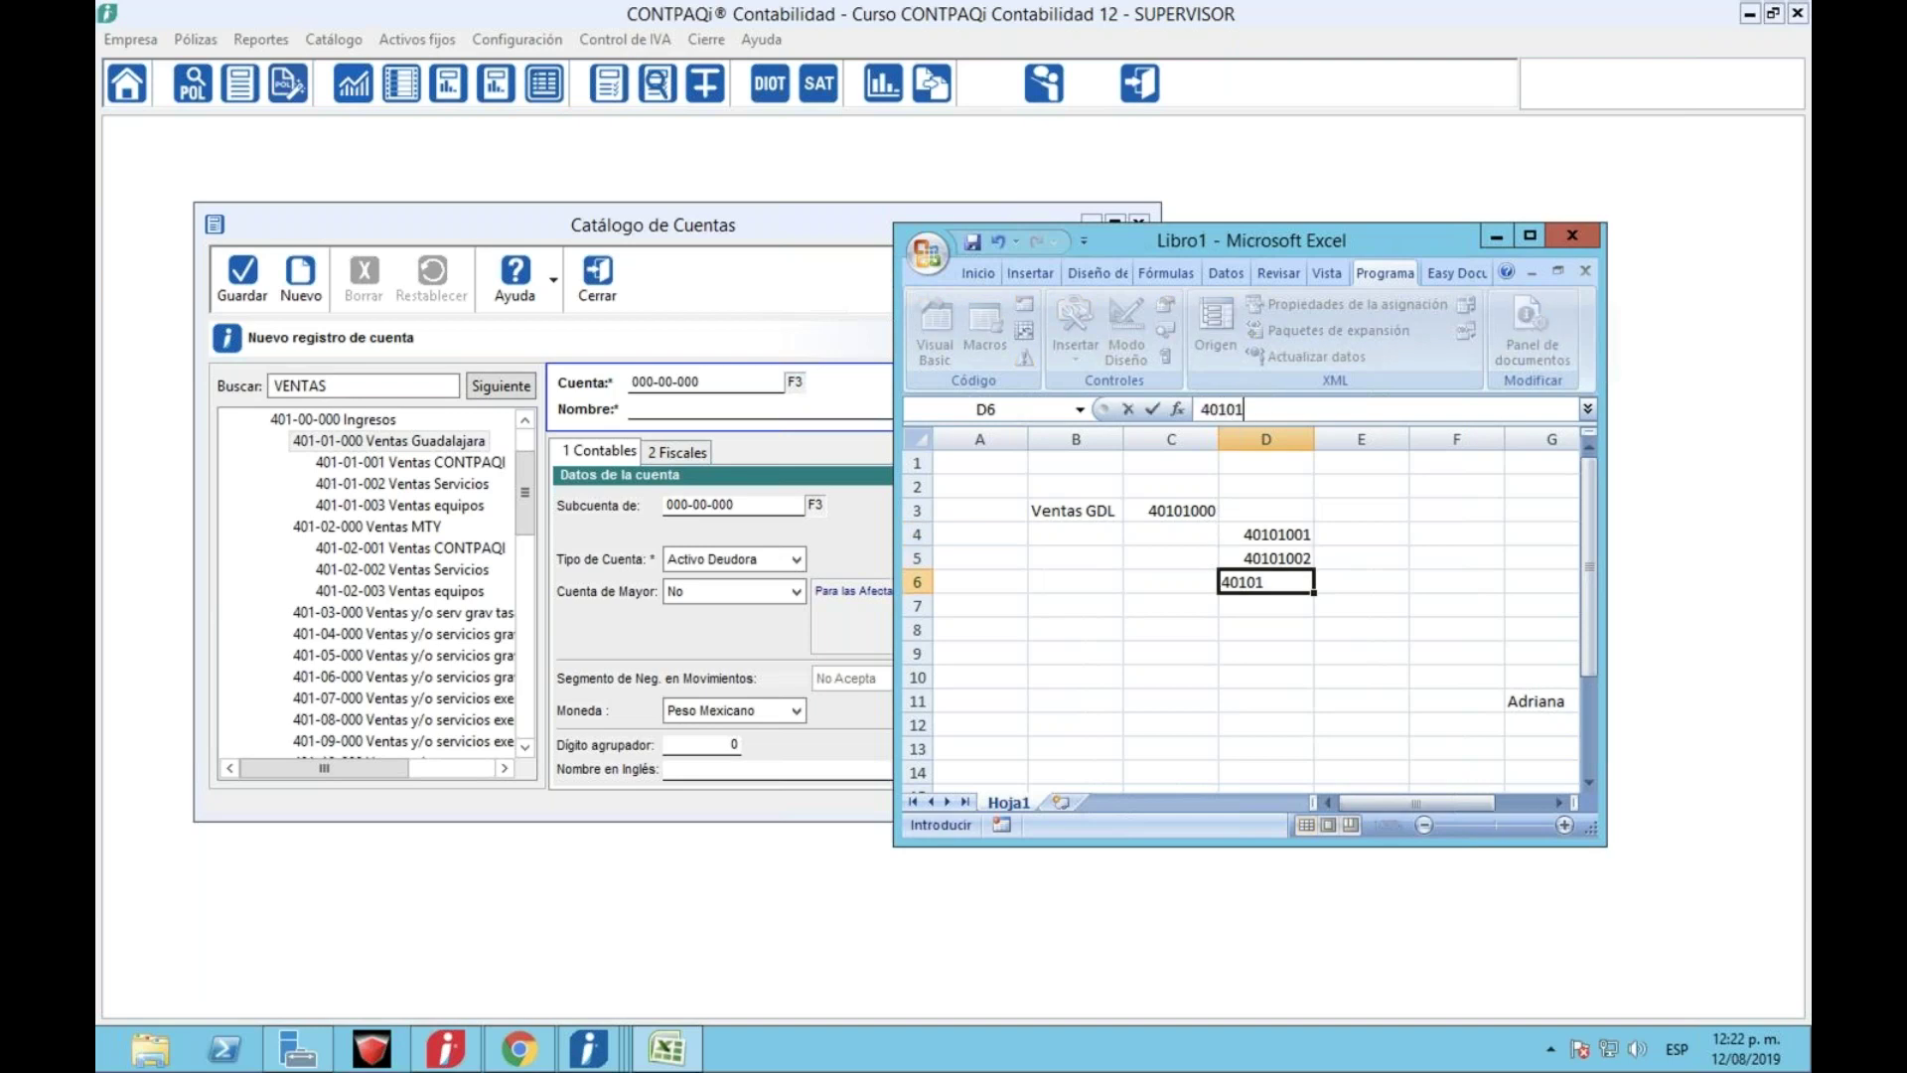
key(Return)
drag(1139, 521, 1265, 581)
key(ctrl+c)
Label the subaccounts CONTPAQI, SERVICIOS and EQUIPOS in E4:E6, then select B3:E6.
click(1356, 534)
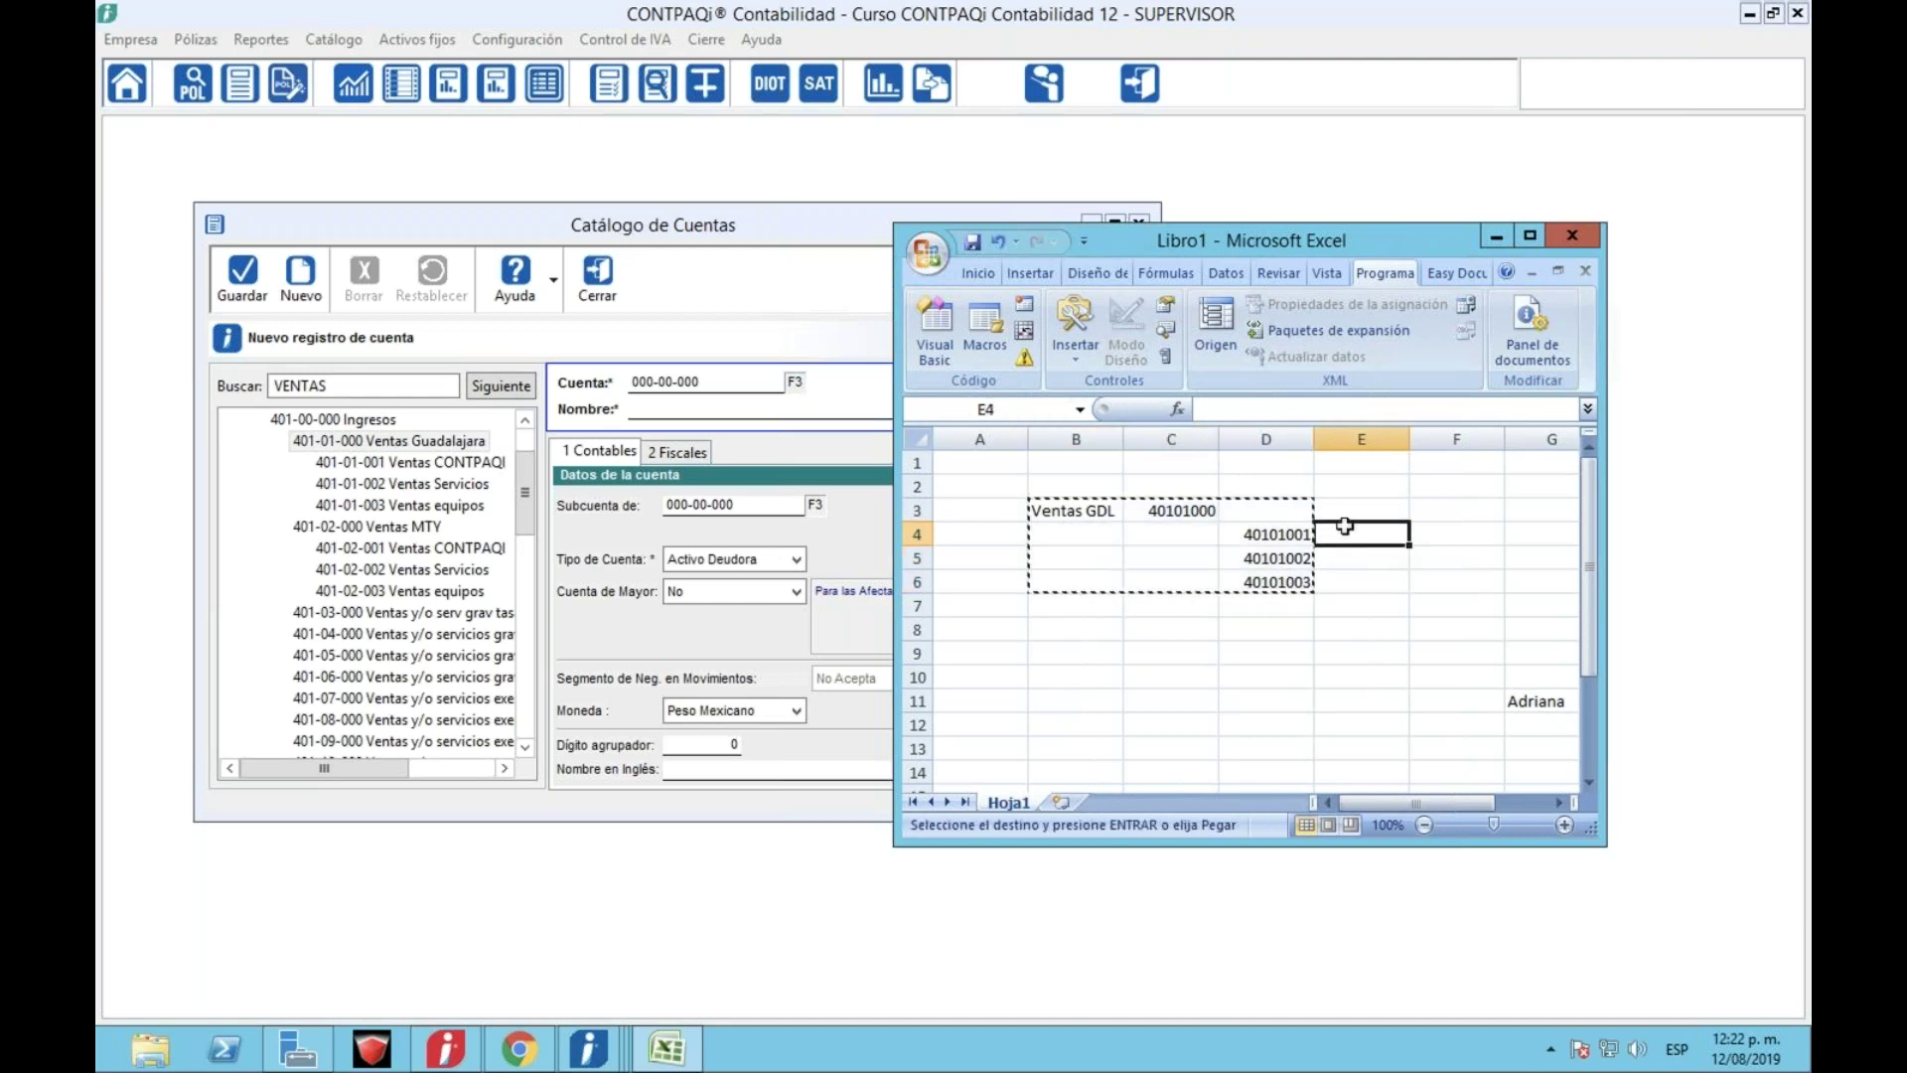
key(super)
key(super)
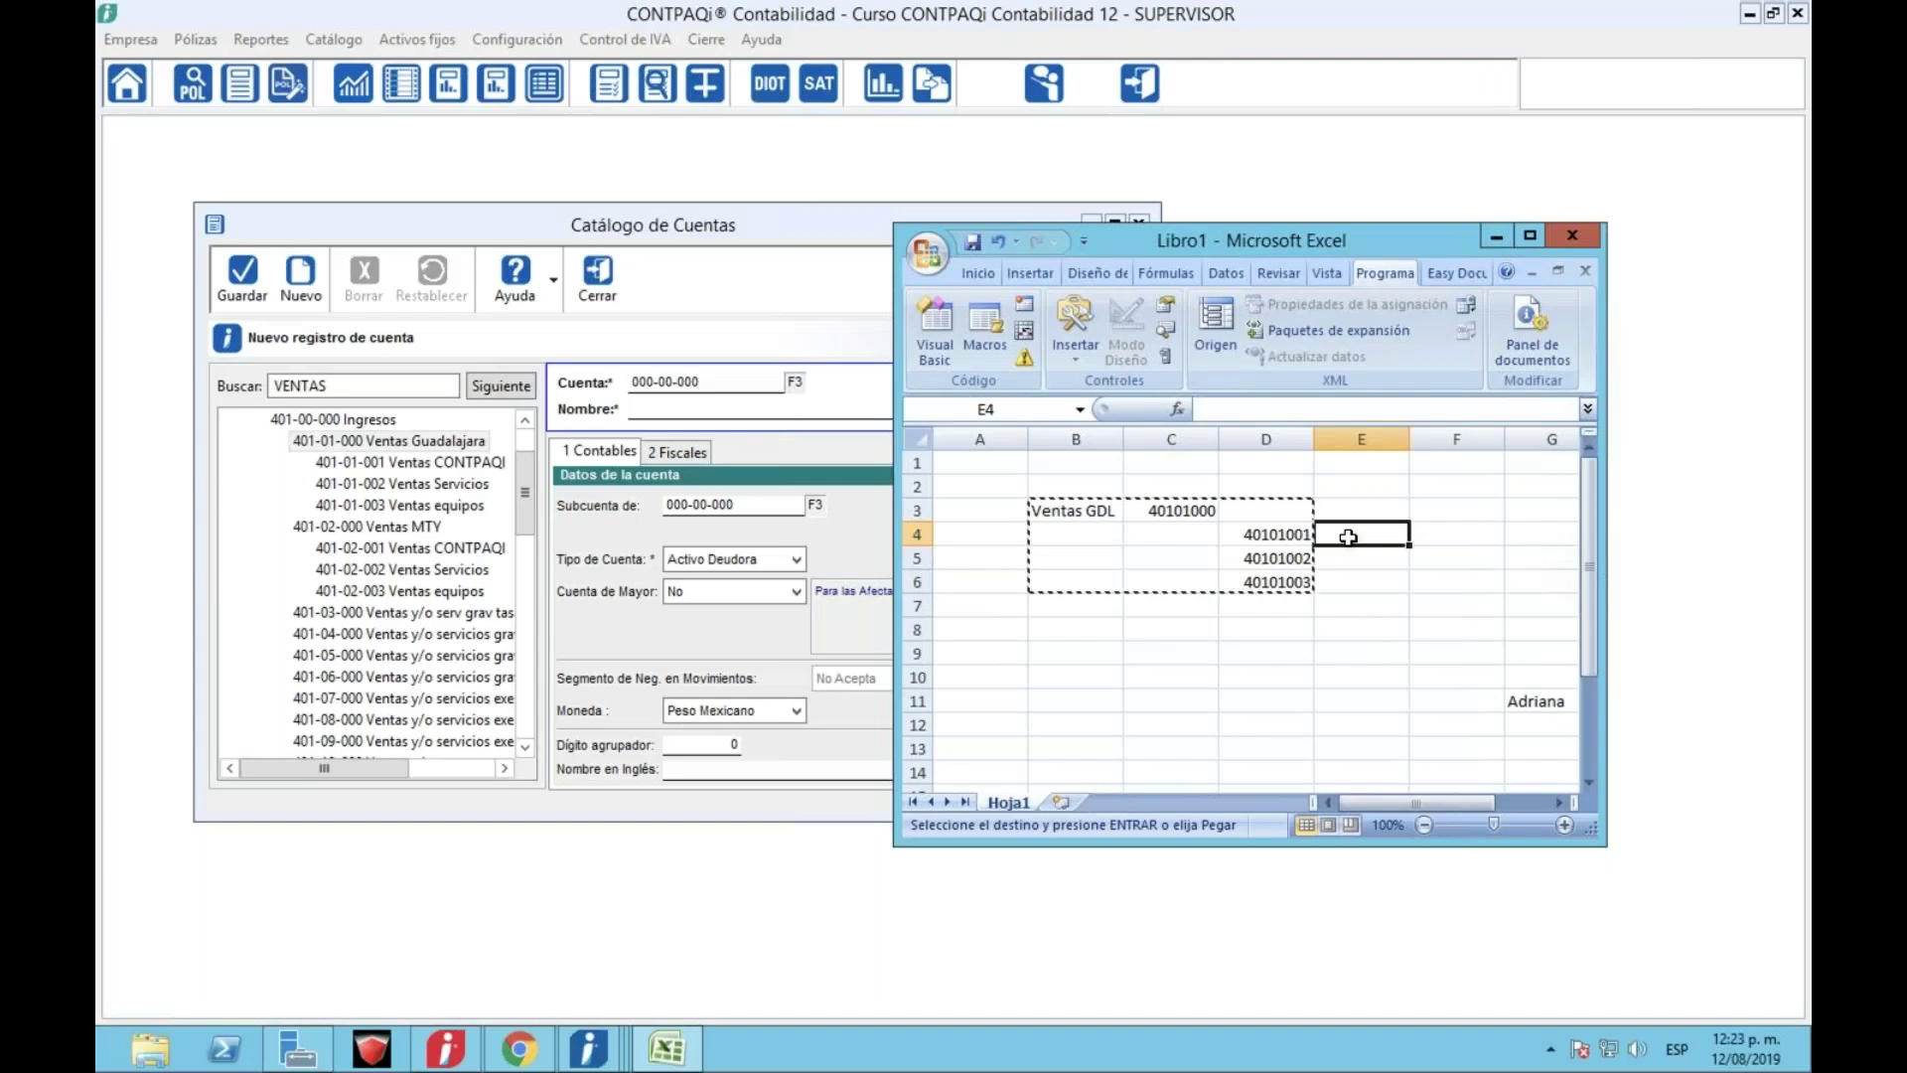
text(CONTPAQI)
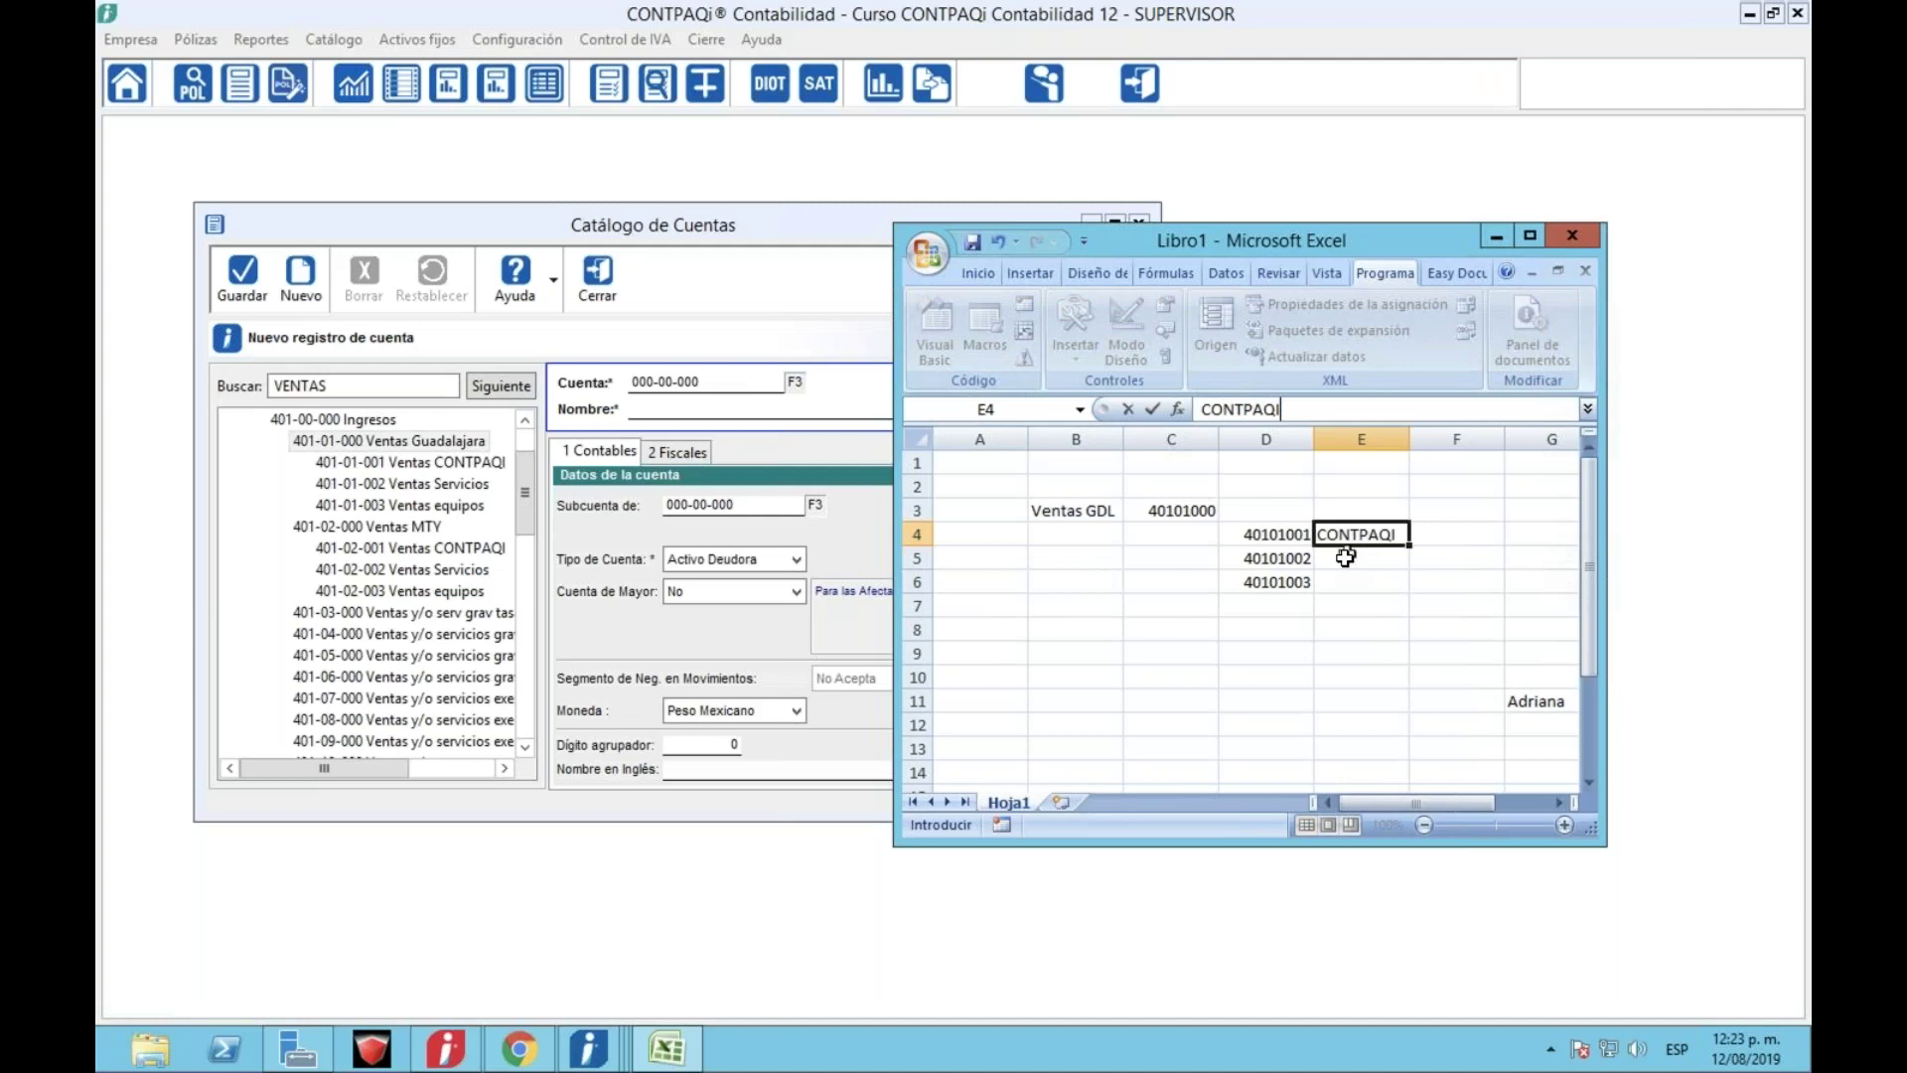
click(1345, 559)
text(S)
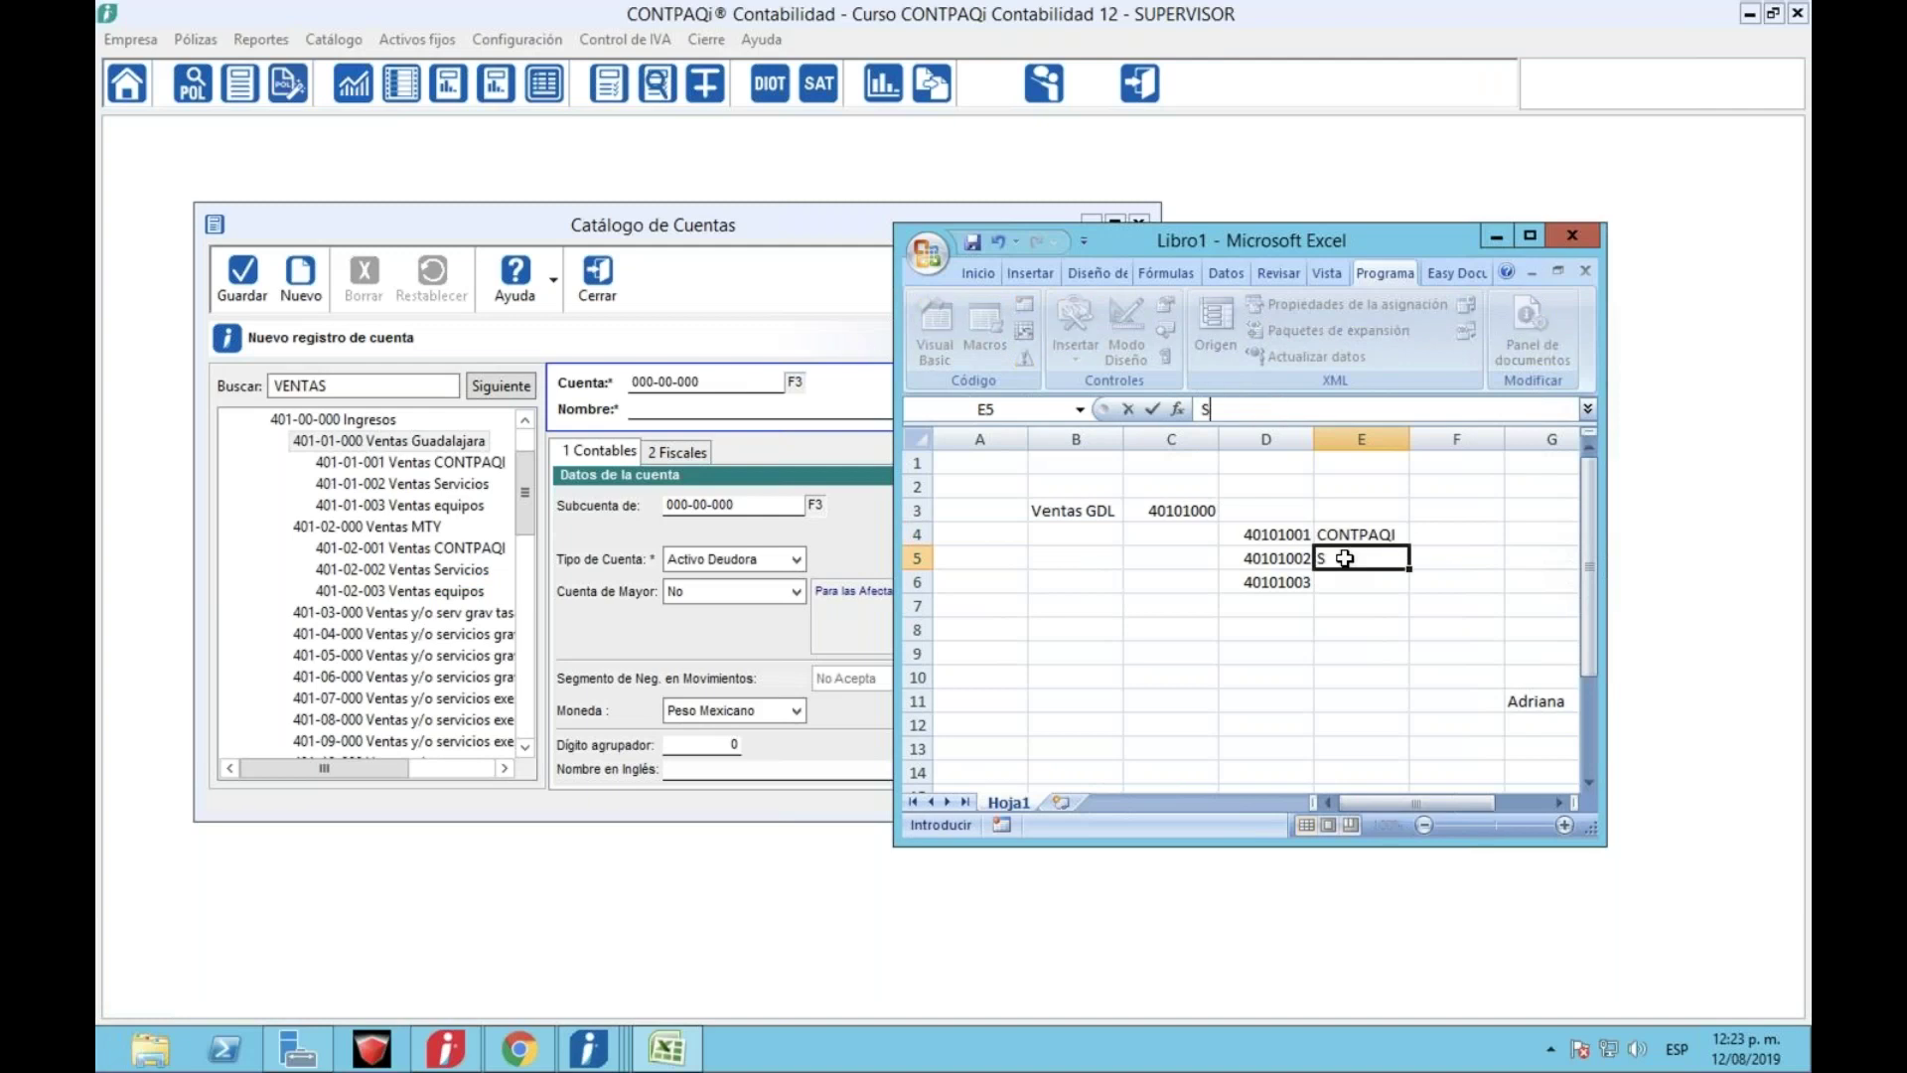
text(ERVICIOS)
key(Tab)
text(E)
key(BackSpace)
key(Return)
text(EQUIPOS)
key(Return)
drag(1097, 516, 1337, 586)
Paste a copy of the Ventas GDL block at B7 and relabel it Ventas MTY.
key(ctrl+c)
click(1097, 607)
key(ctrl+v)
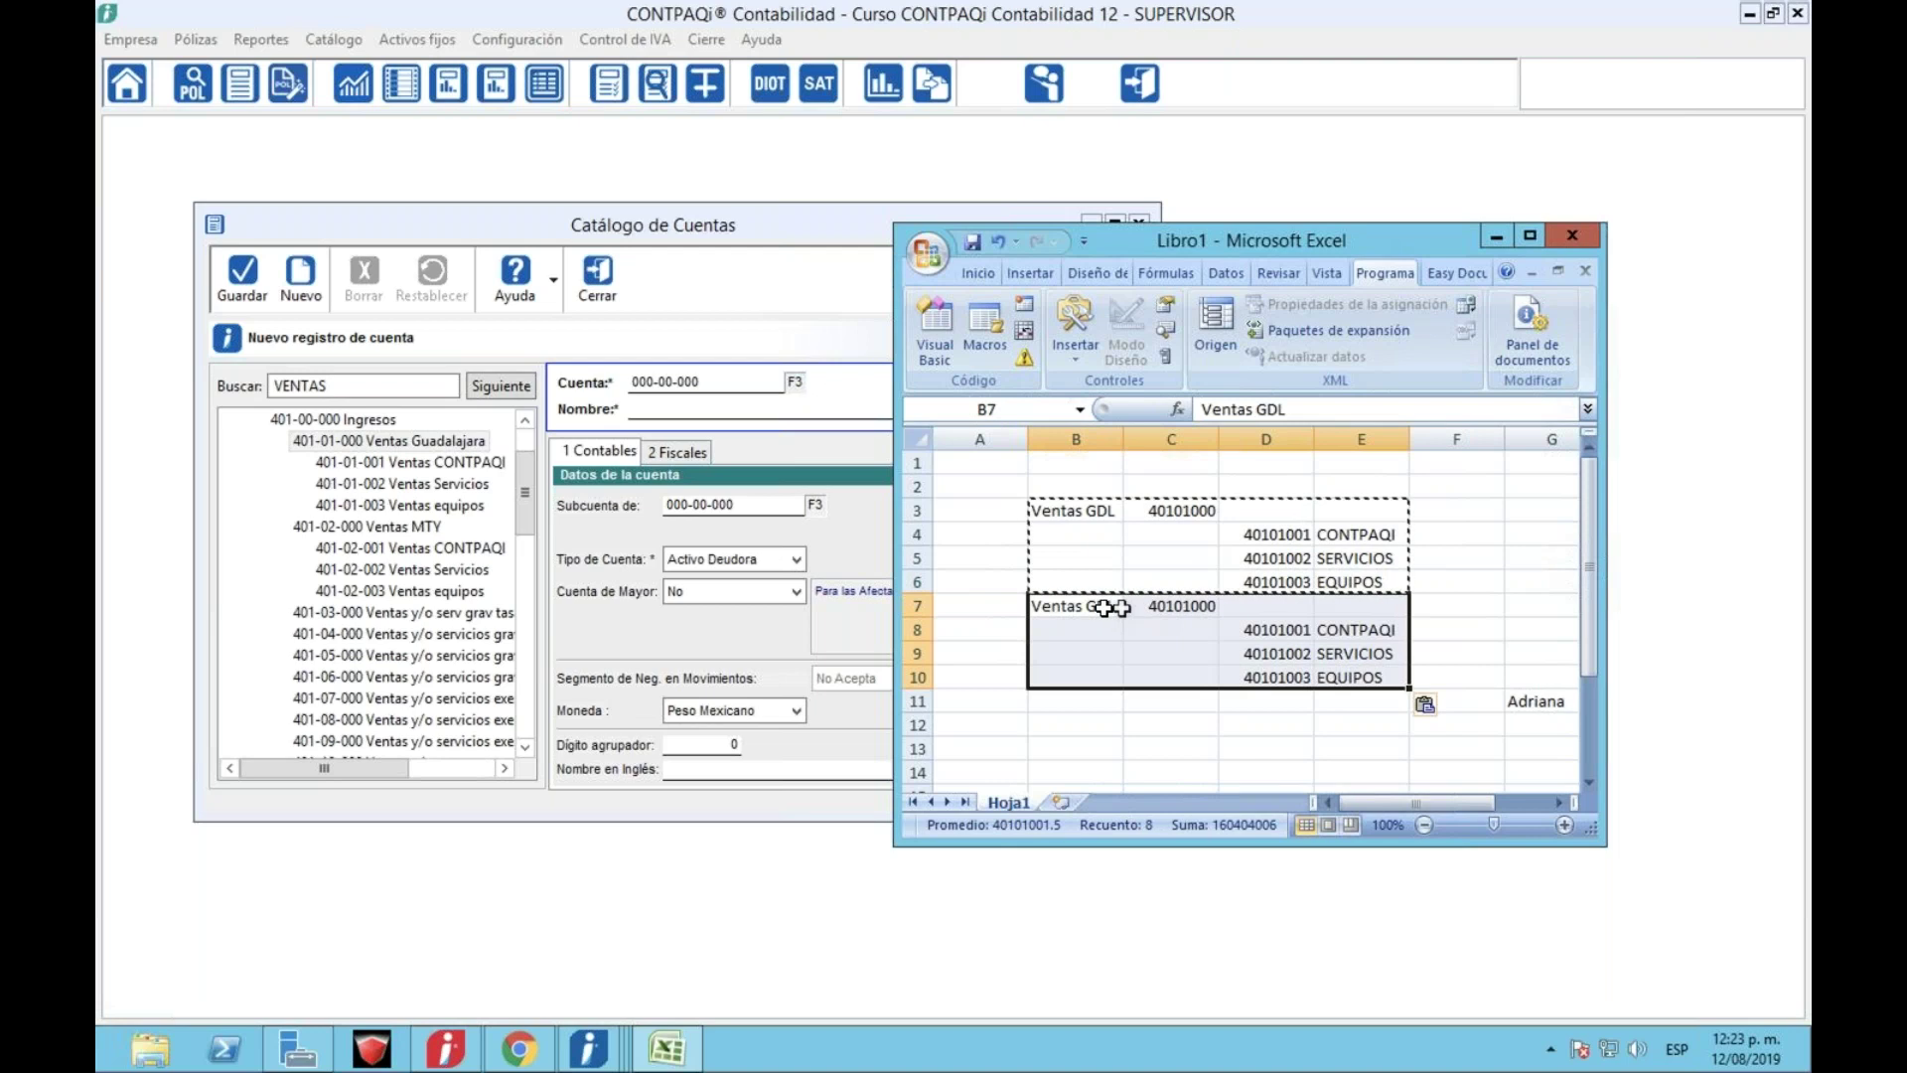
click(1321, 412)
key(BackSpace)
key(BackSpace)
key(BackSpace)
text(MTY)
click(1159, 607)
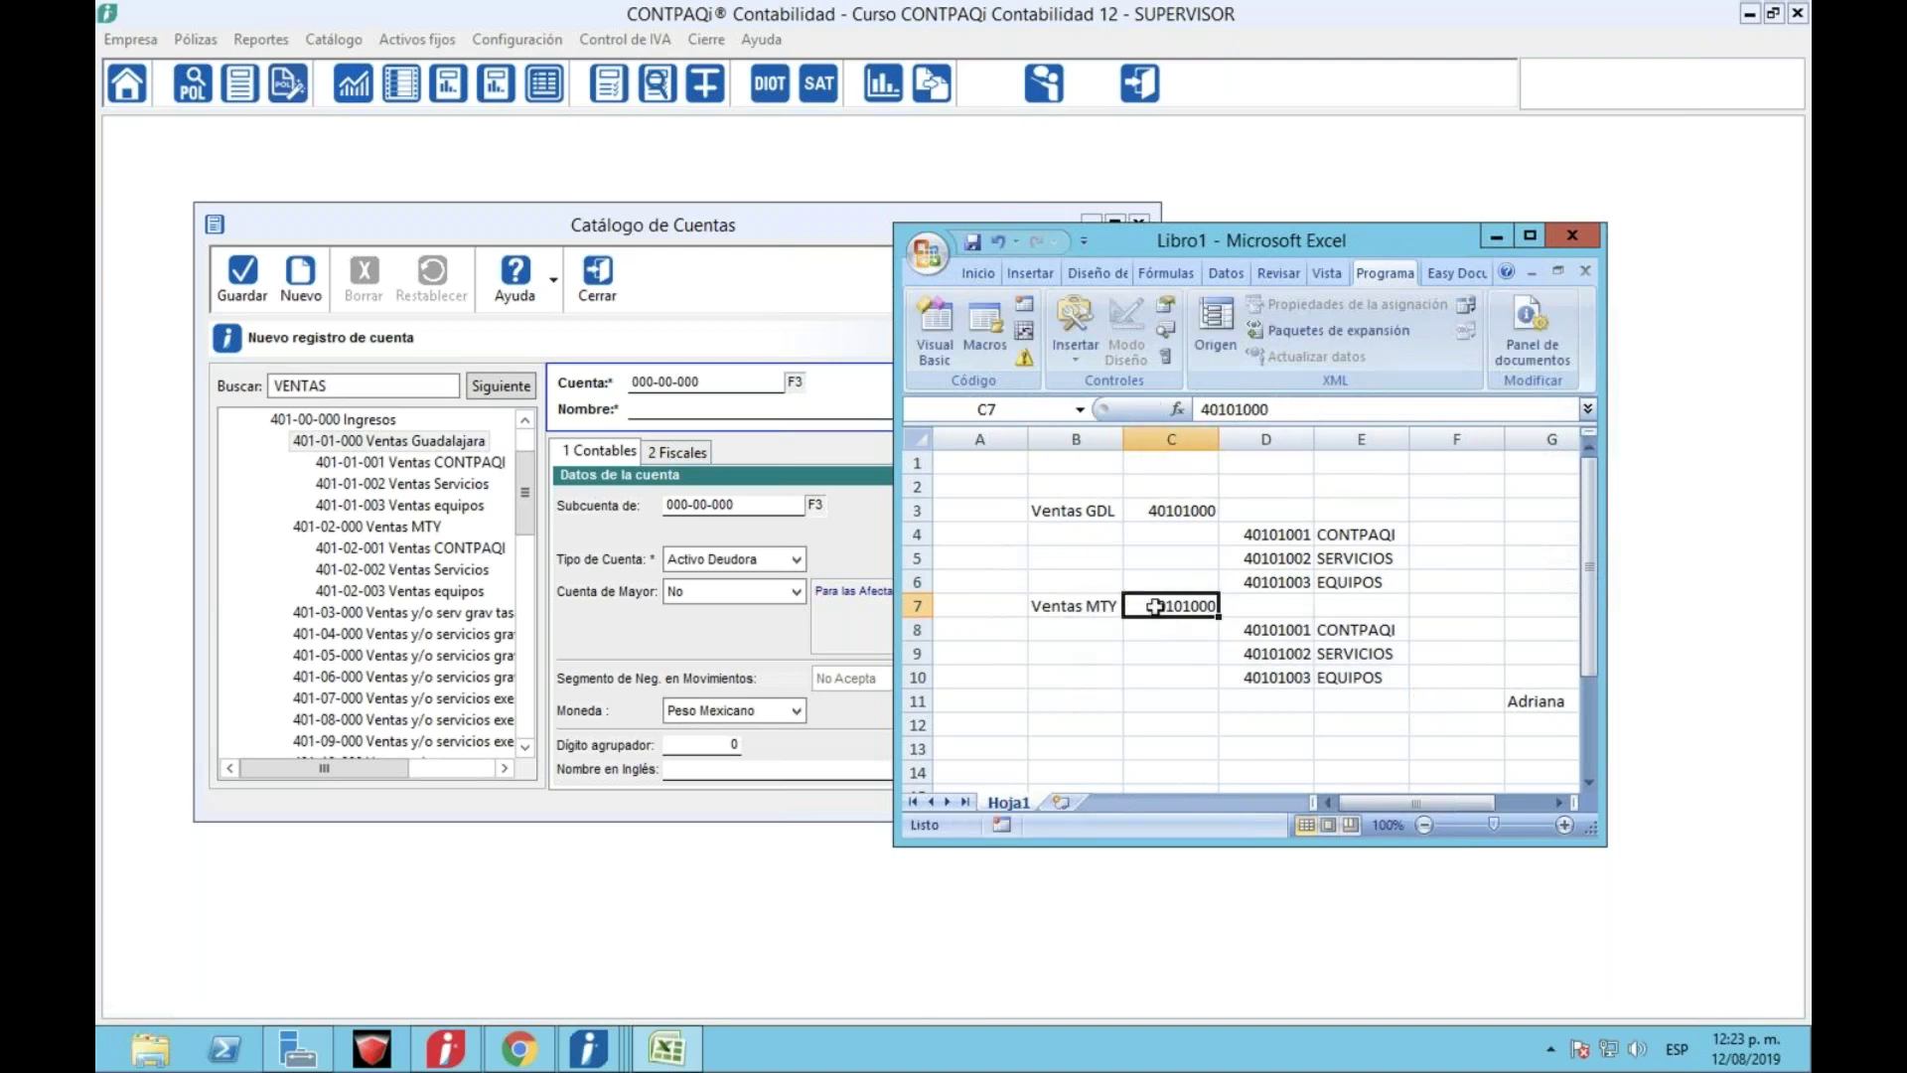
Change the C7 account number to 40201000 after checking the catalogue.
click(433, 747)
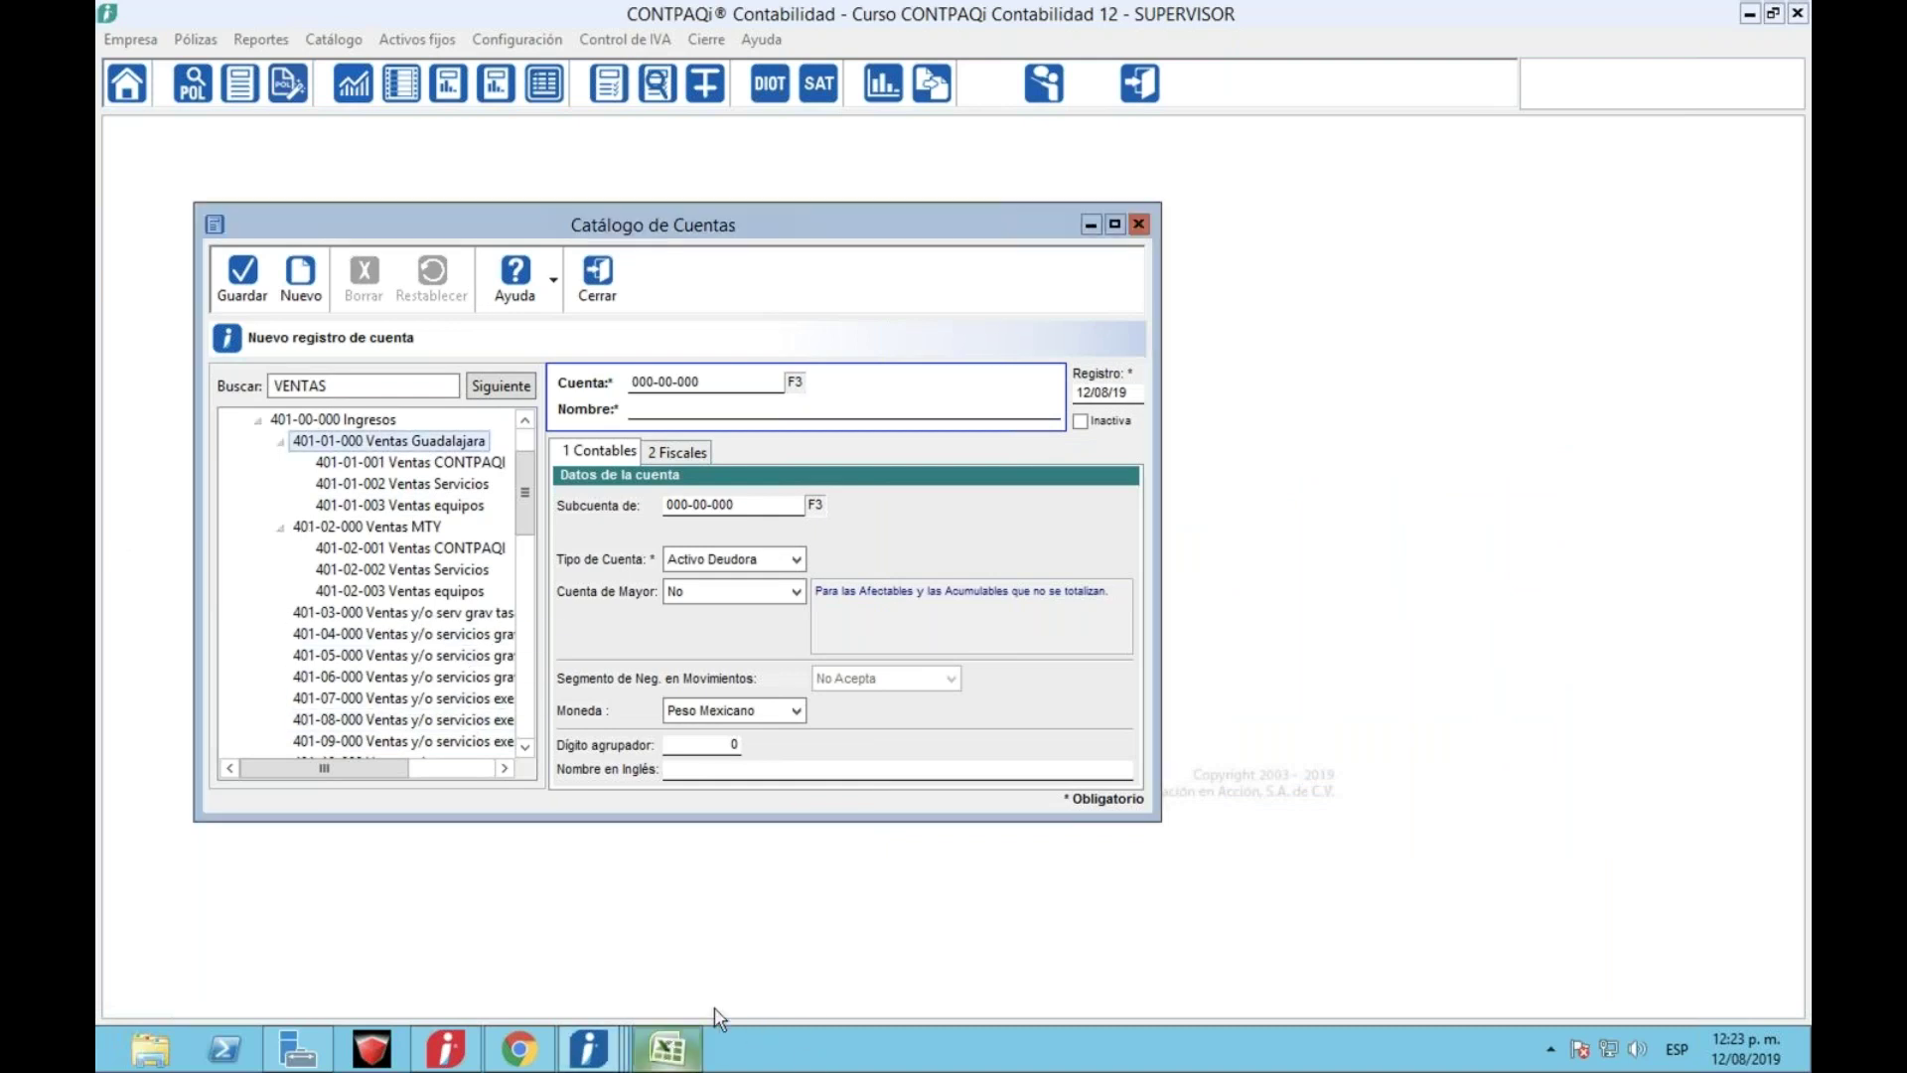
click(668, 1048)
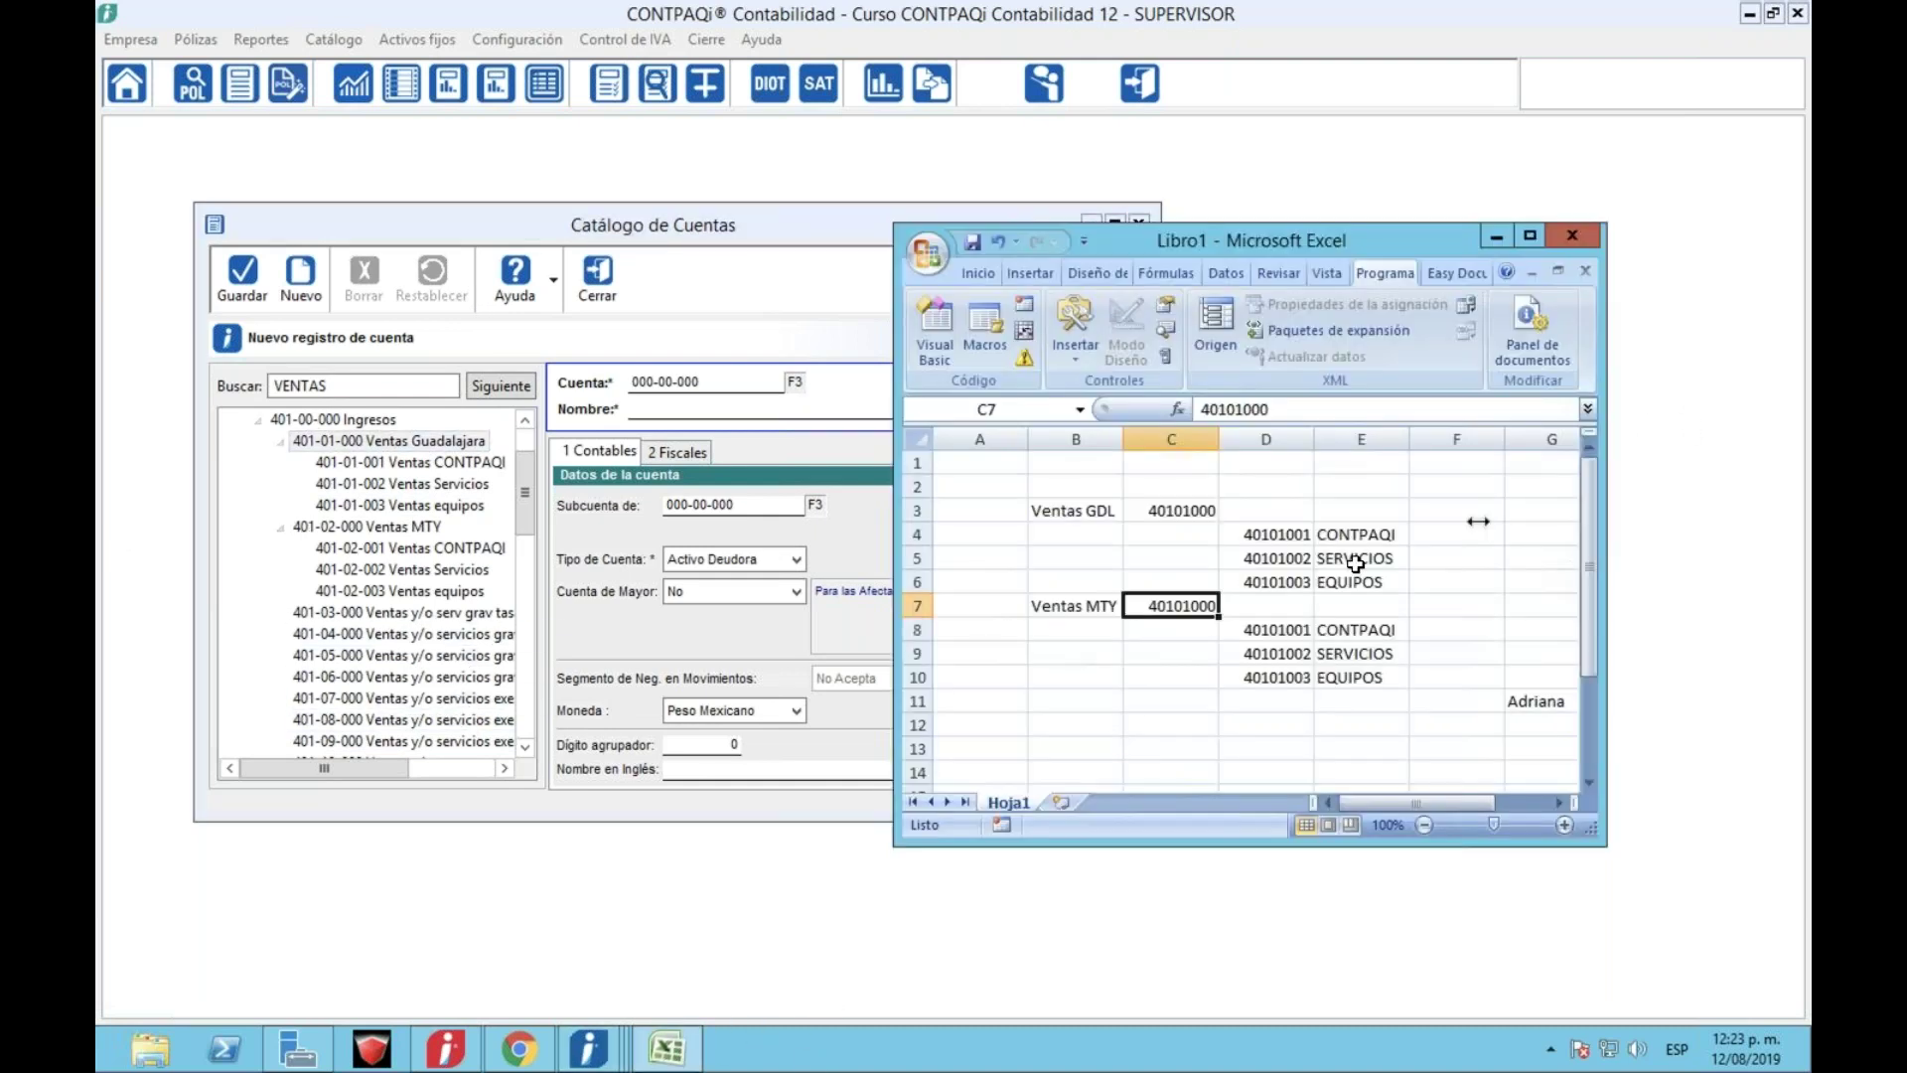
click(1231, 415)
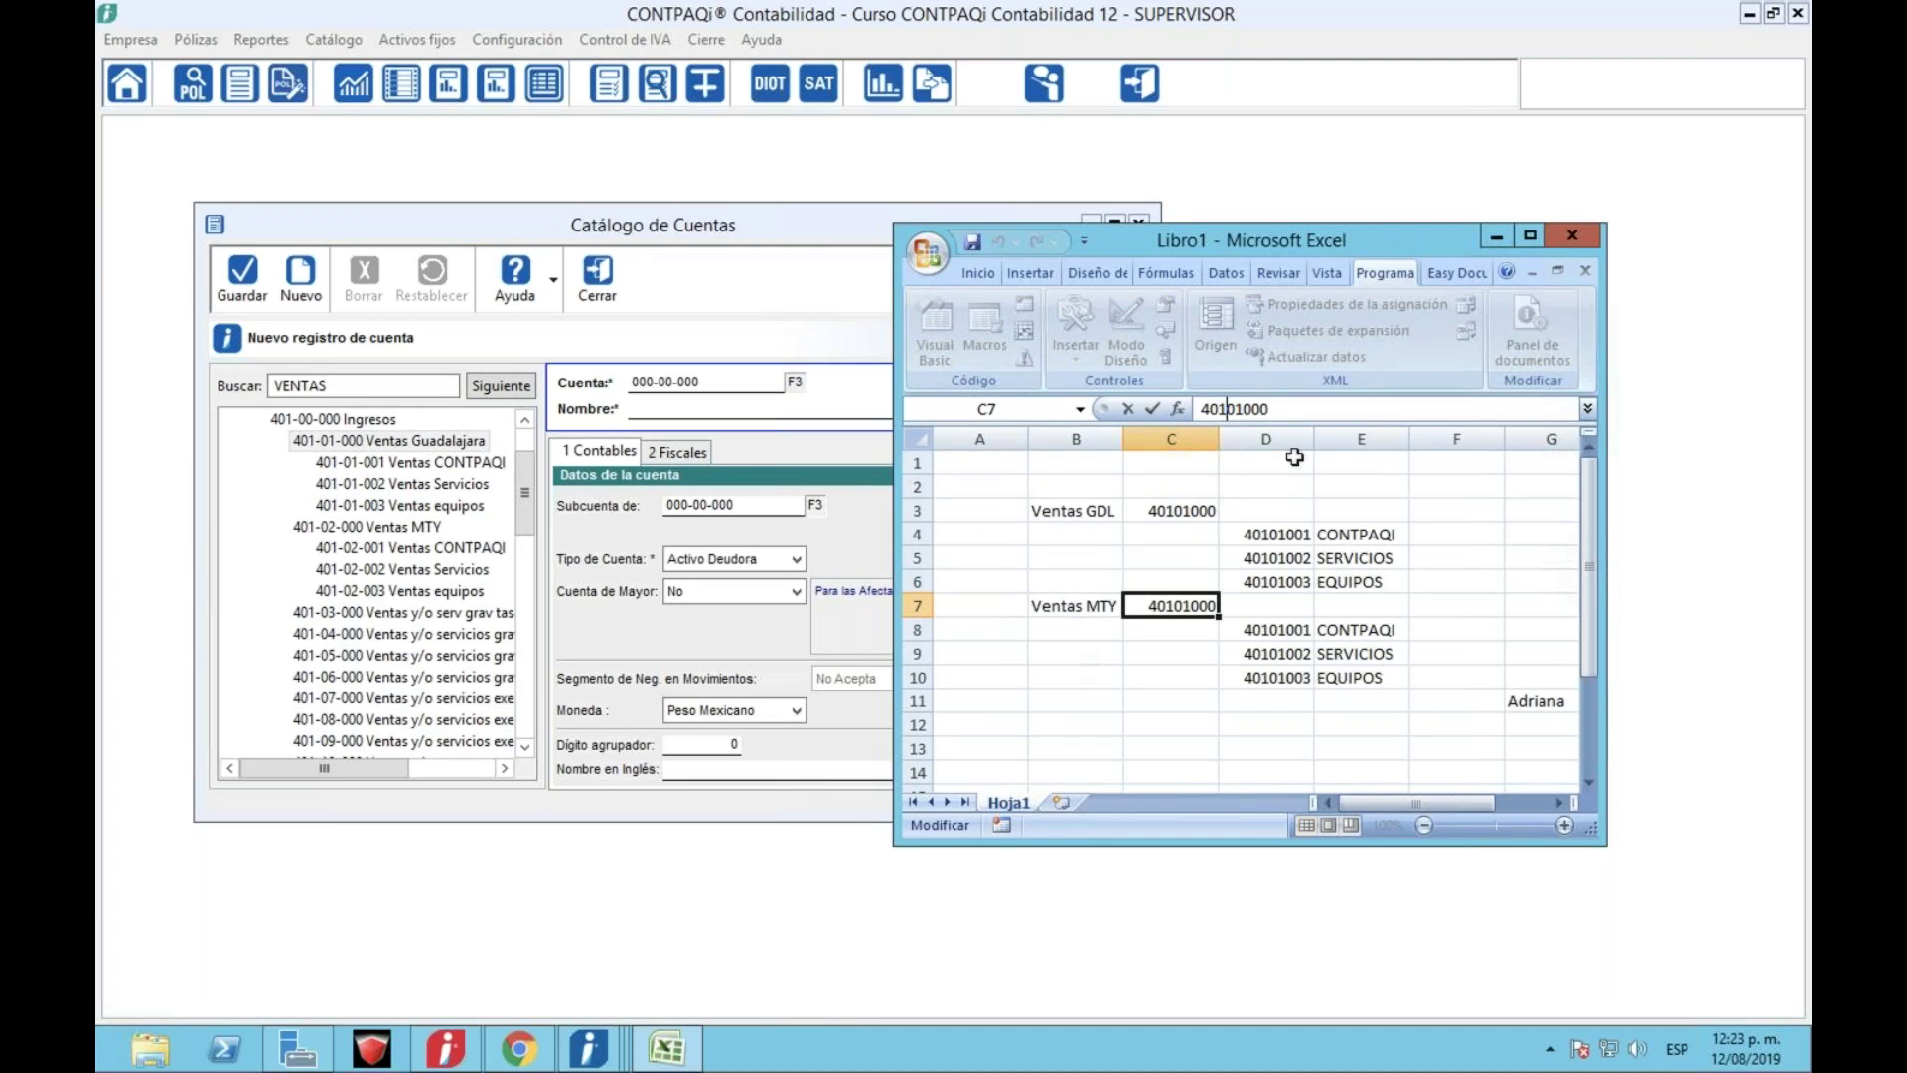
key(BackSpace)
text(2)
Change D8 and D9 to subaccounts 40201001 and 40201002.
click(1266, 626)
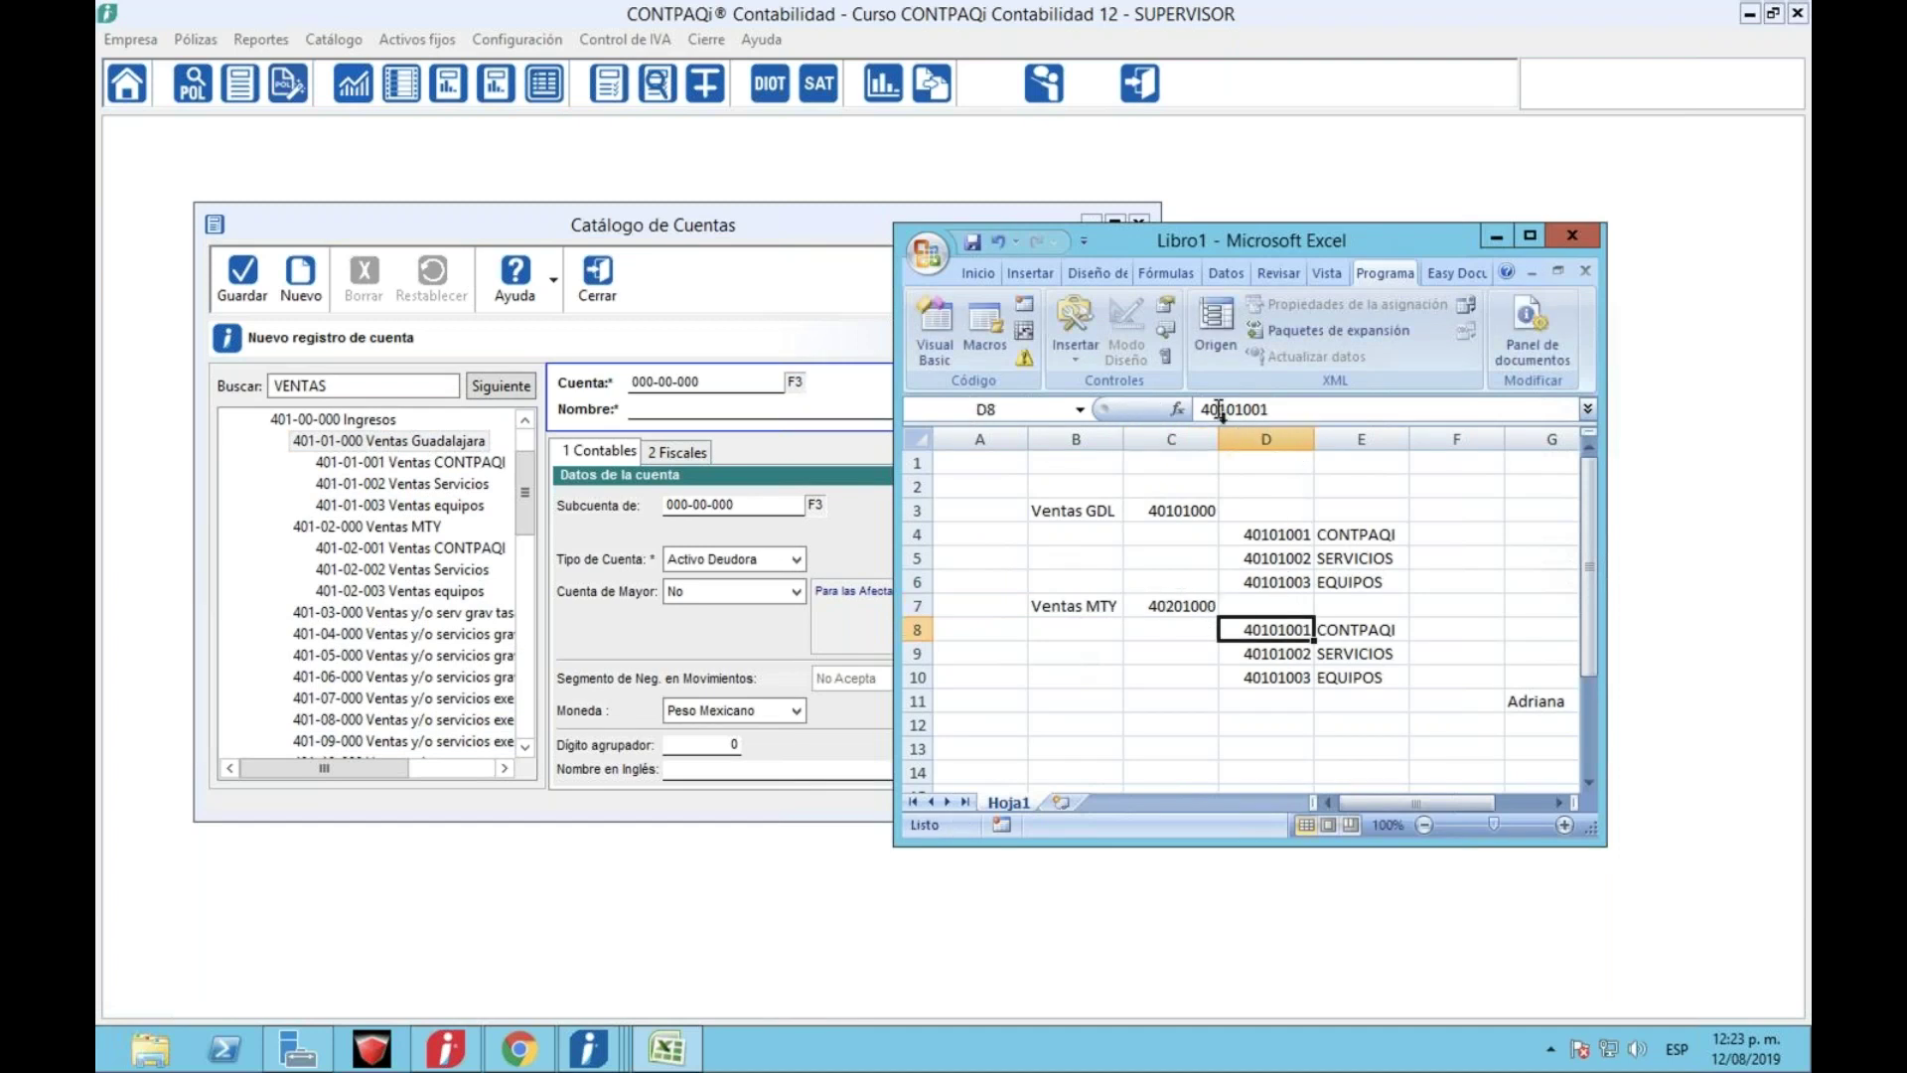
click(1227, 409)
key(BackSpace)
text(2)
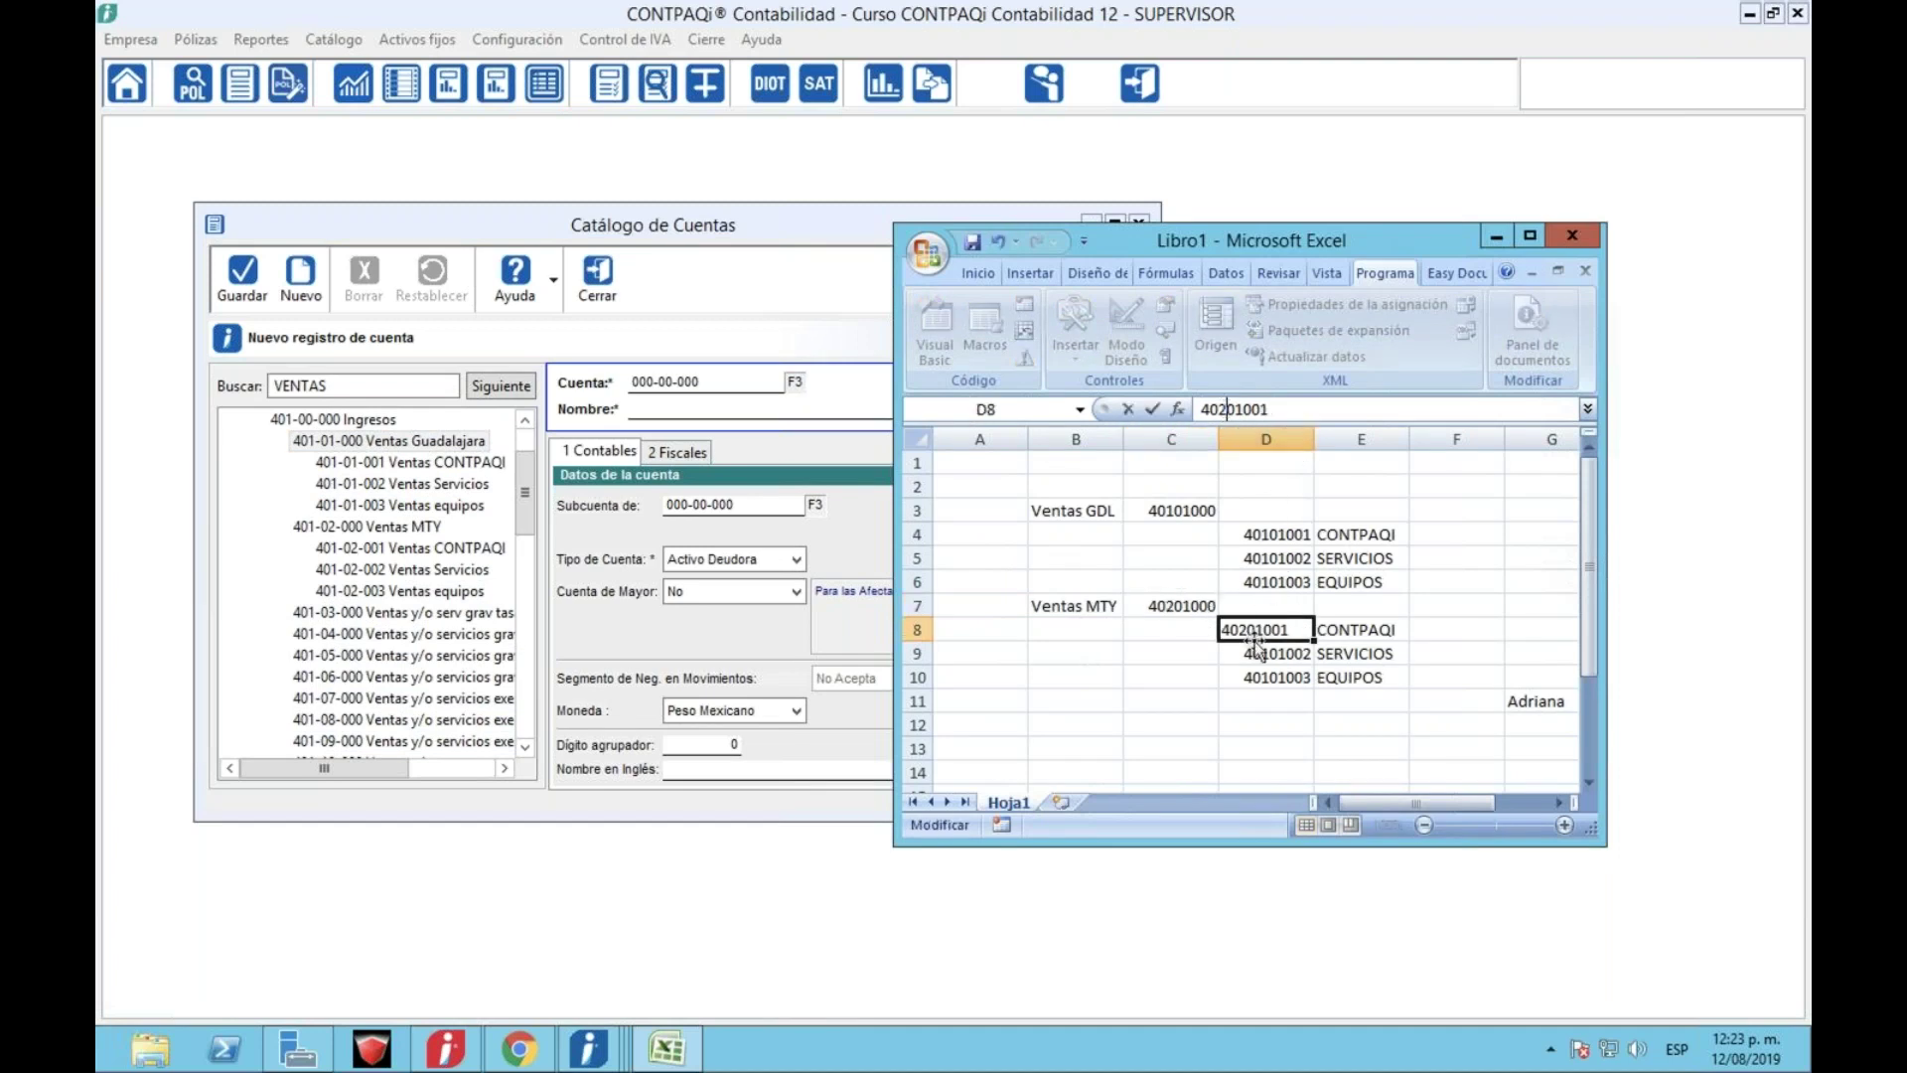
key(Return)
click(1228, 409)
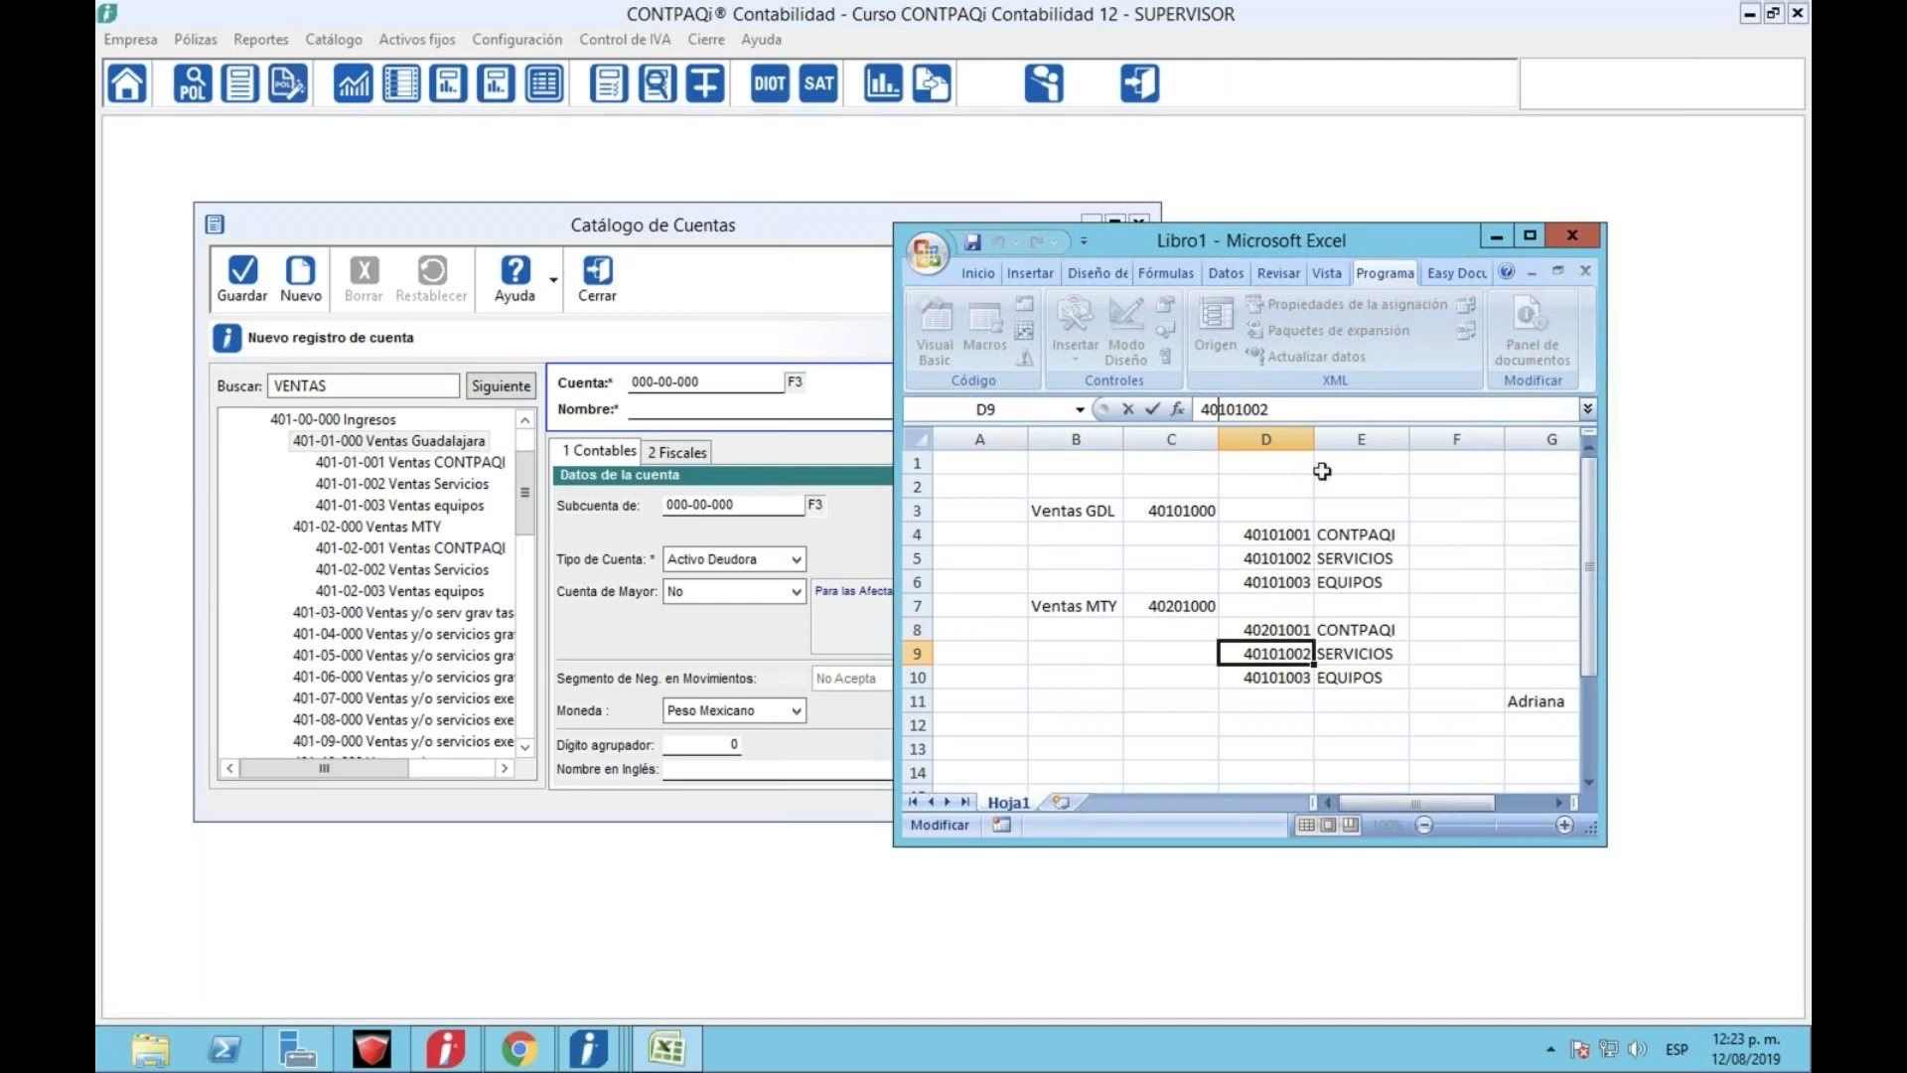
key(BackSpace)
text(2)
Change D10 to 40201003 and maximize the Excel window.
click(1259, 678)
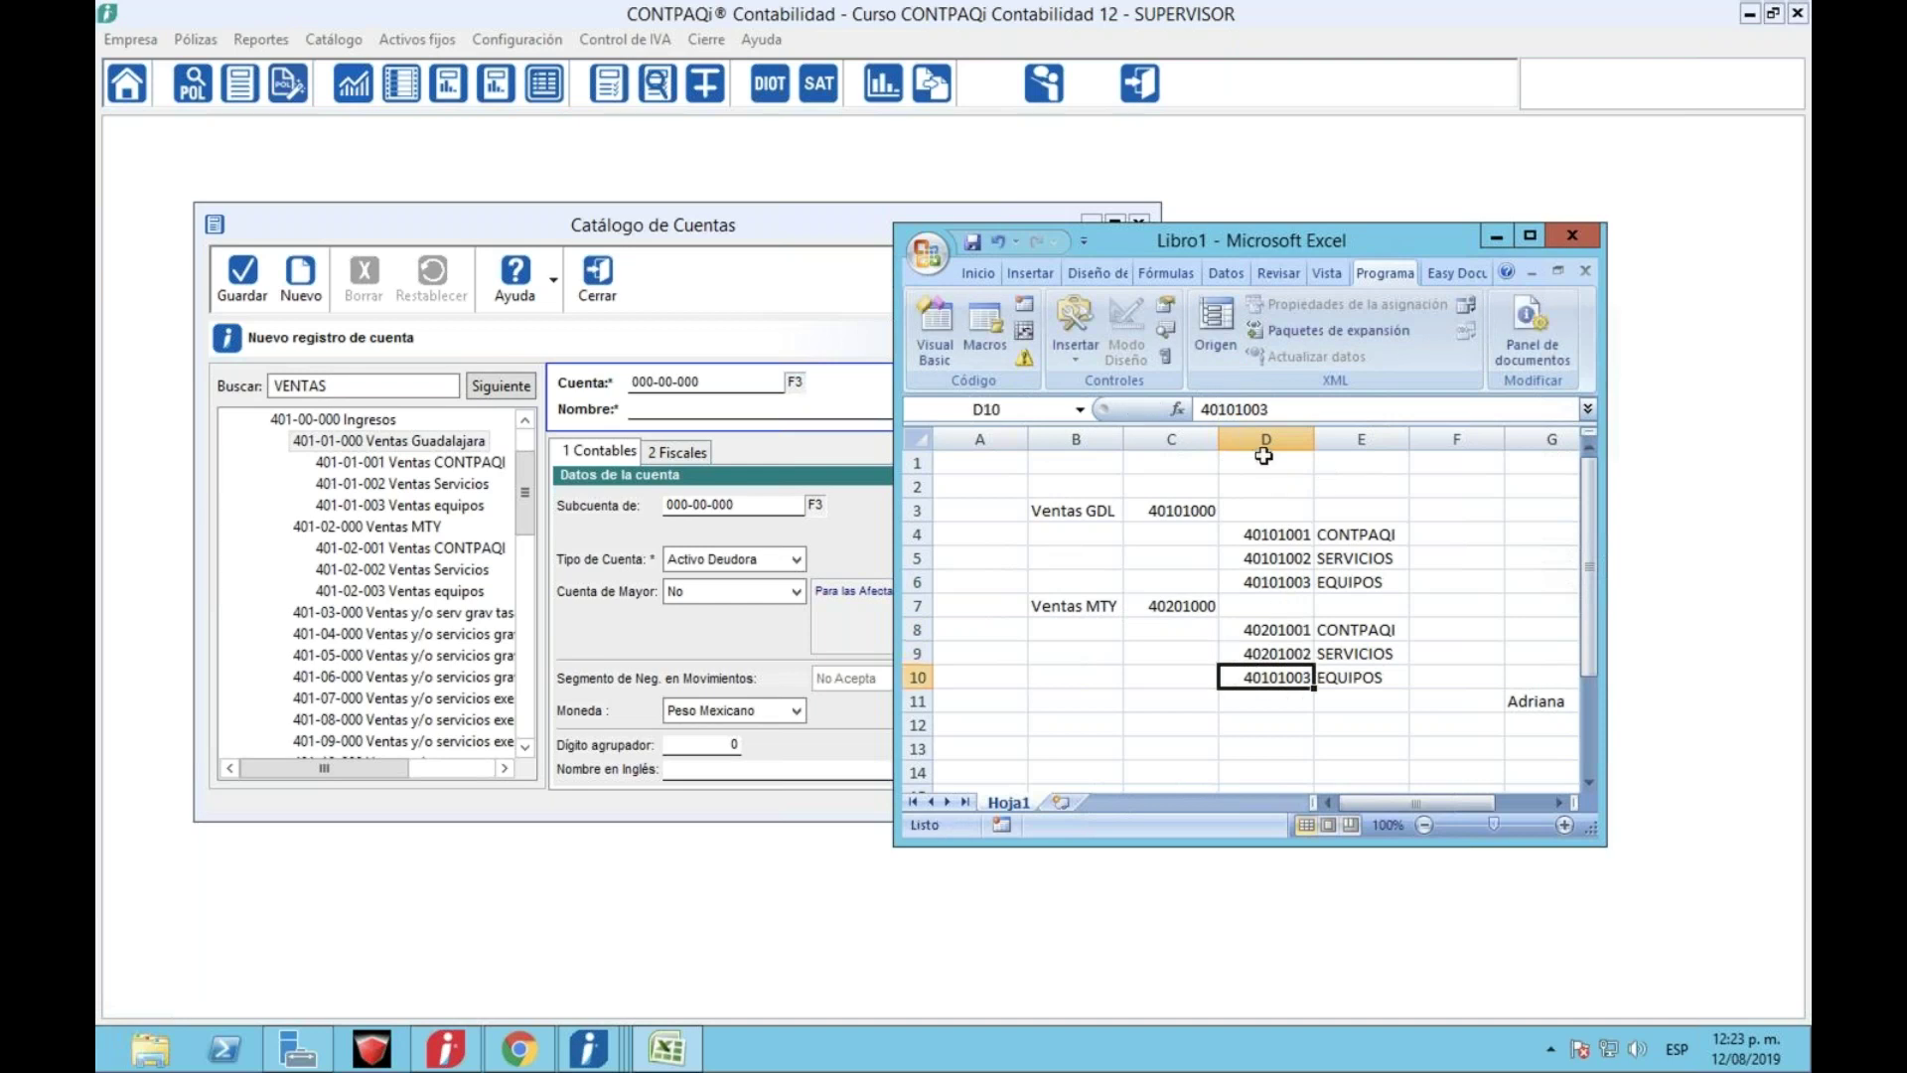
click(1236, 409)
key(BackSpace)
text(2)
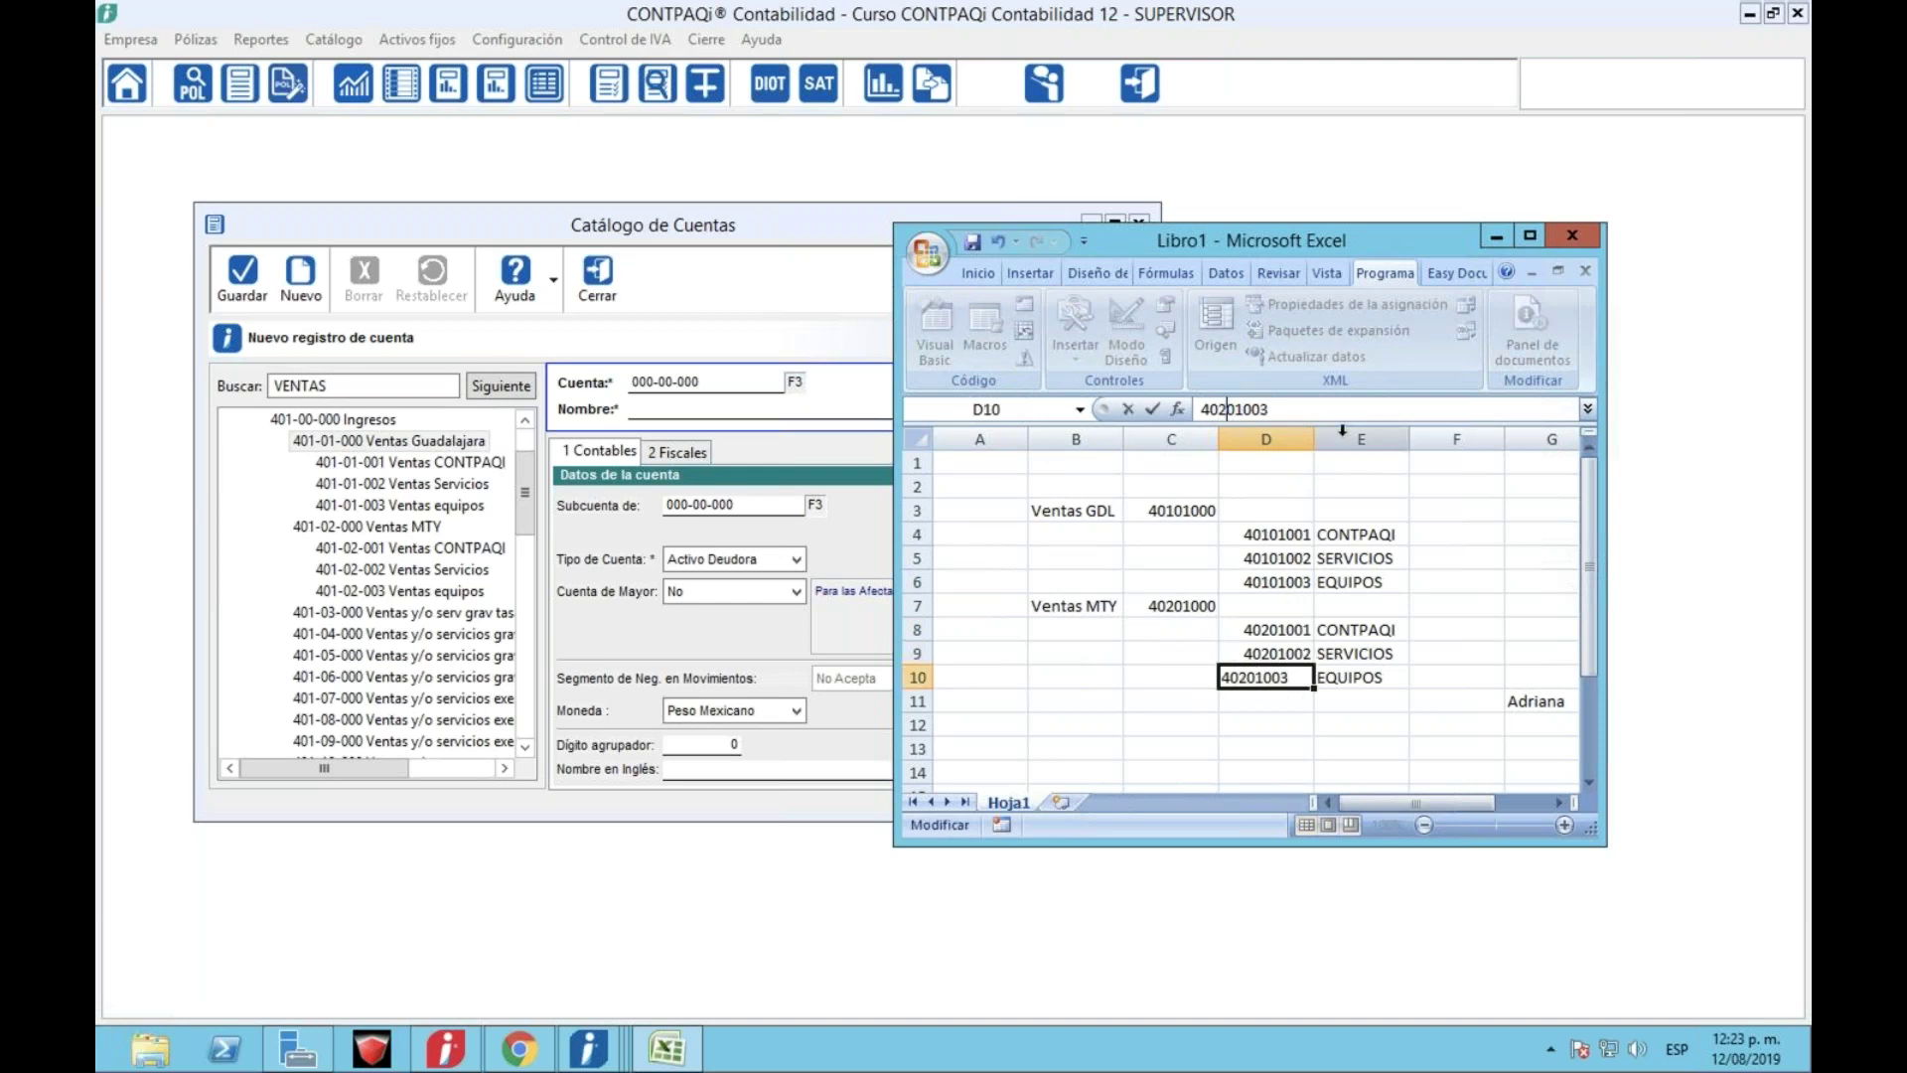
key(Return)
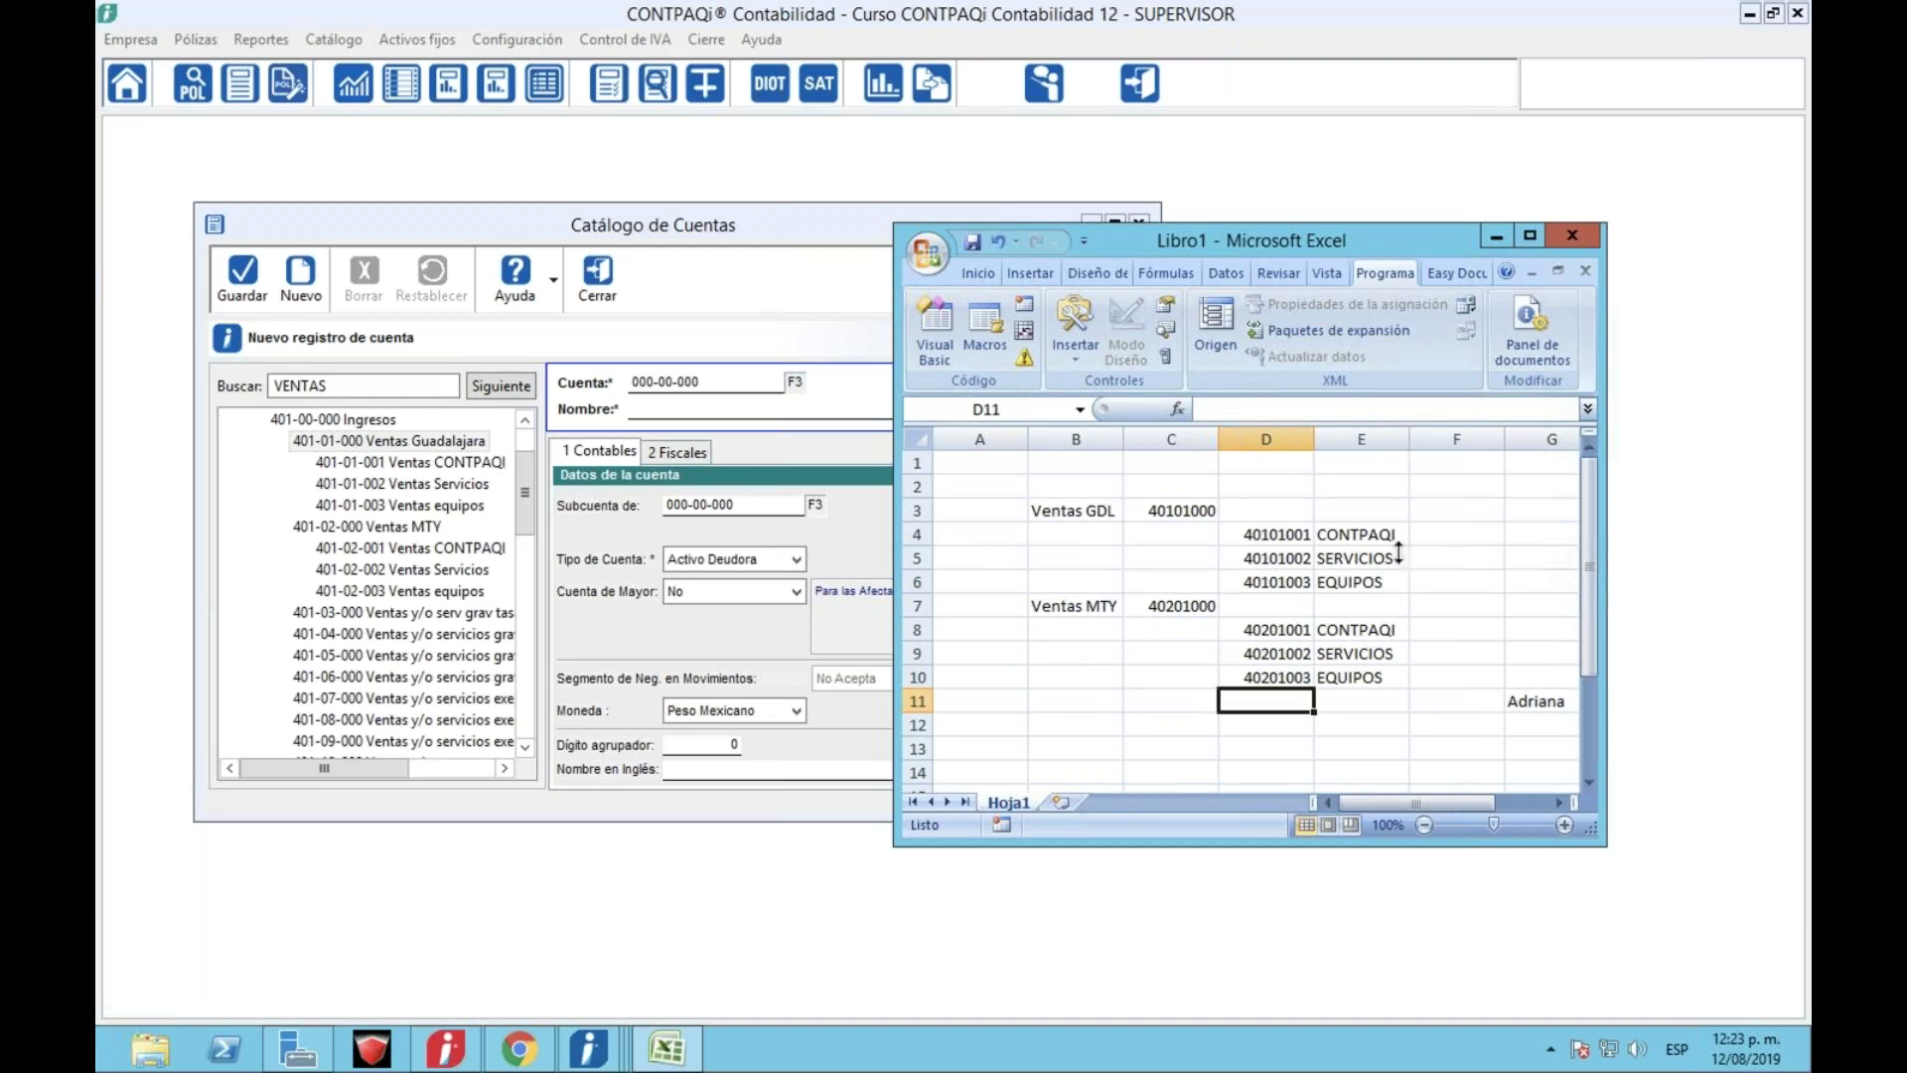
click(1346, 630)
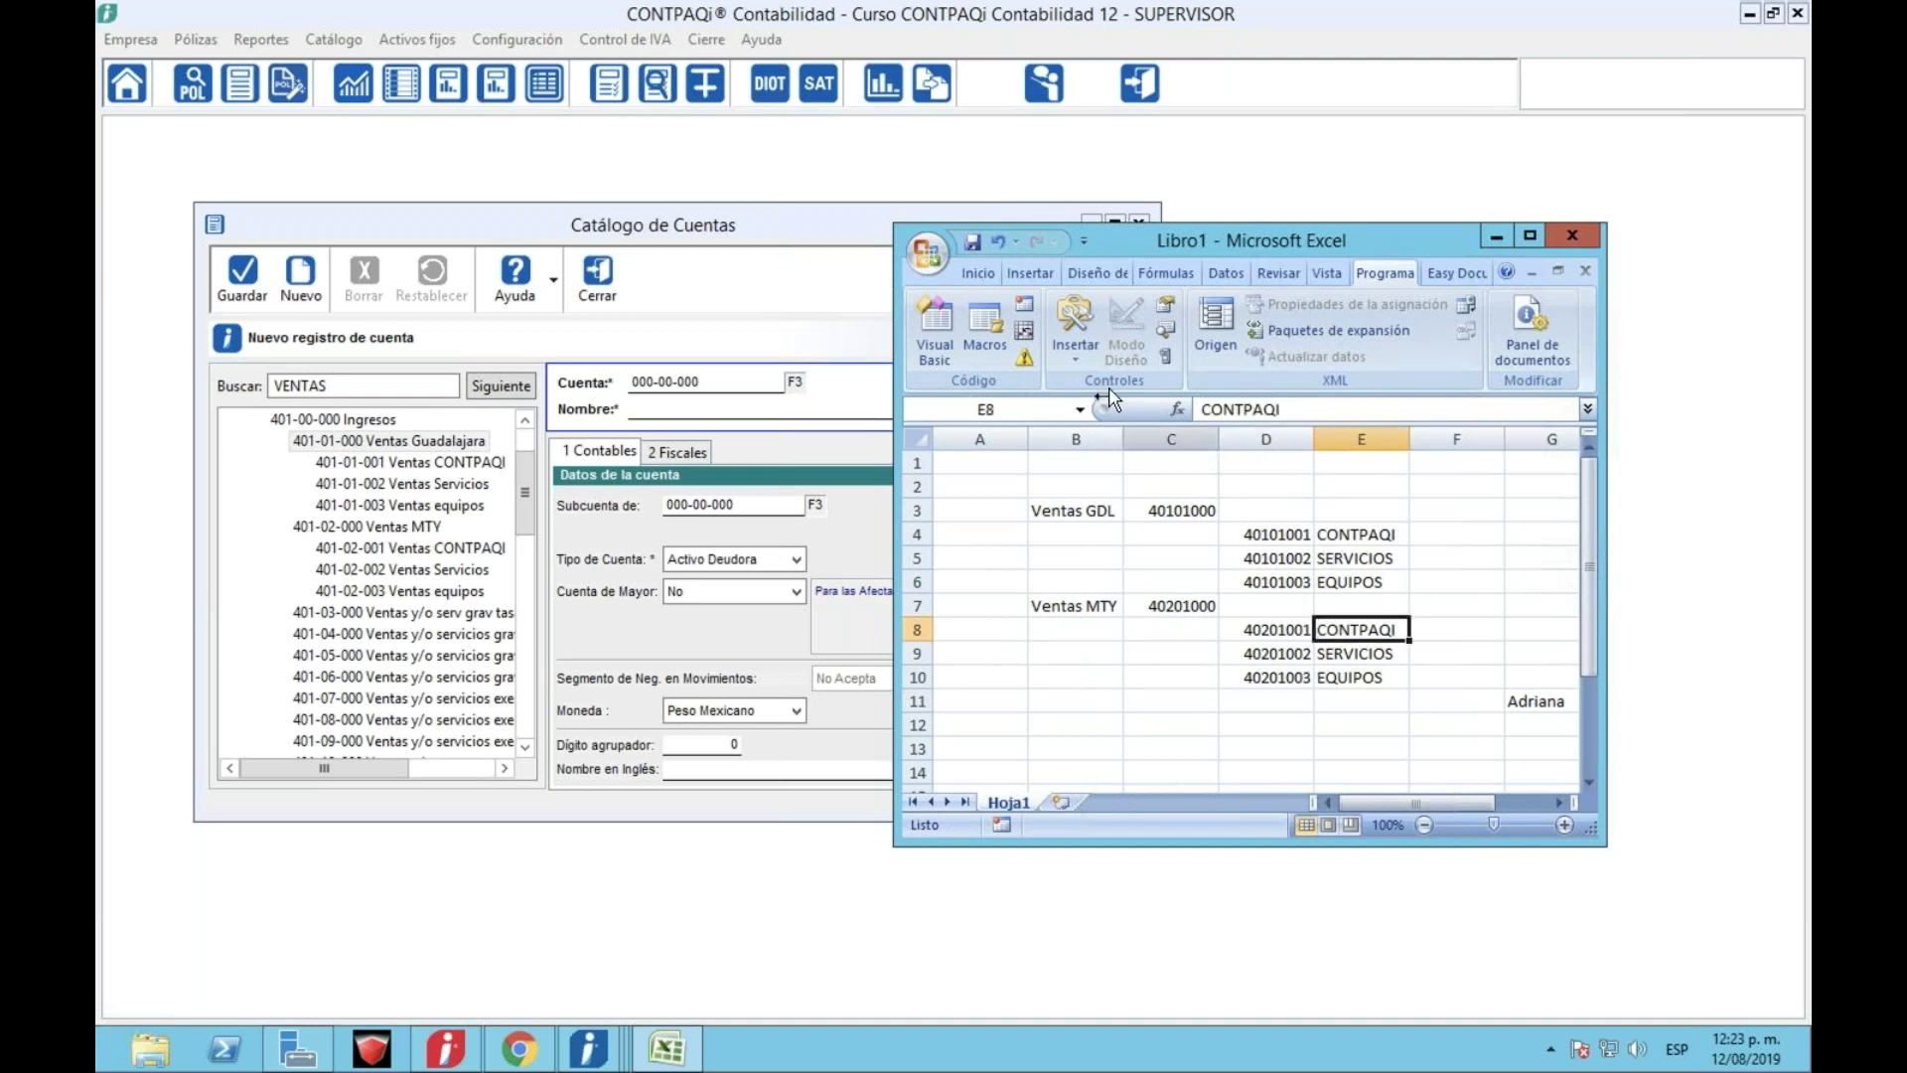
click(1532, 237)
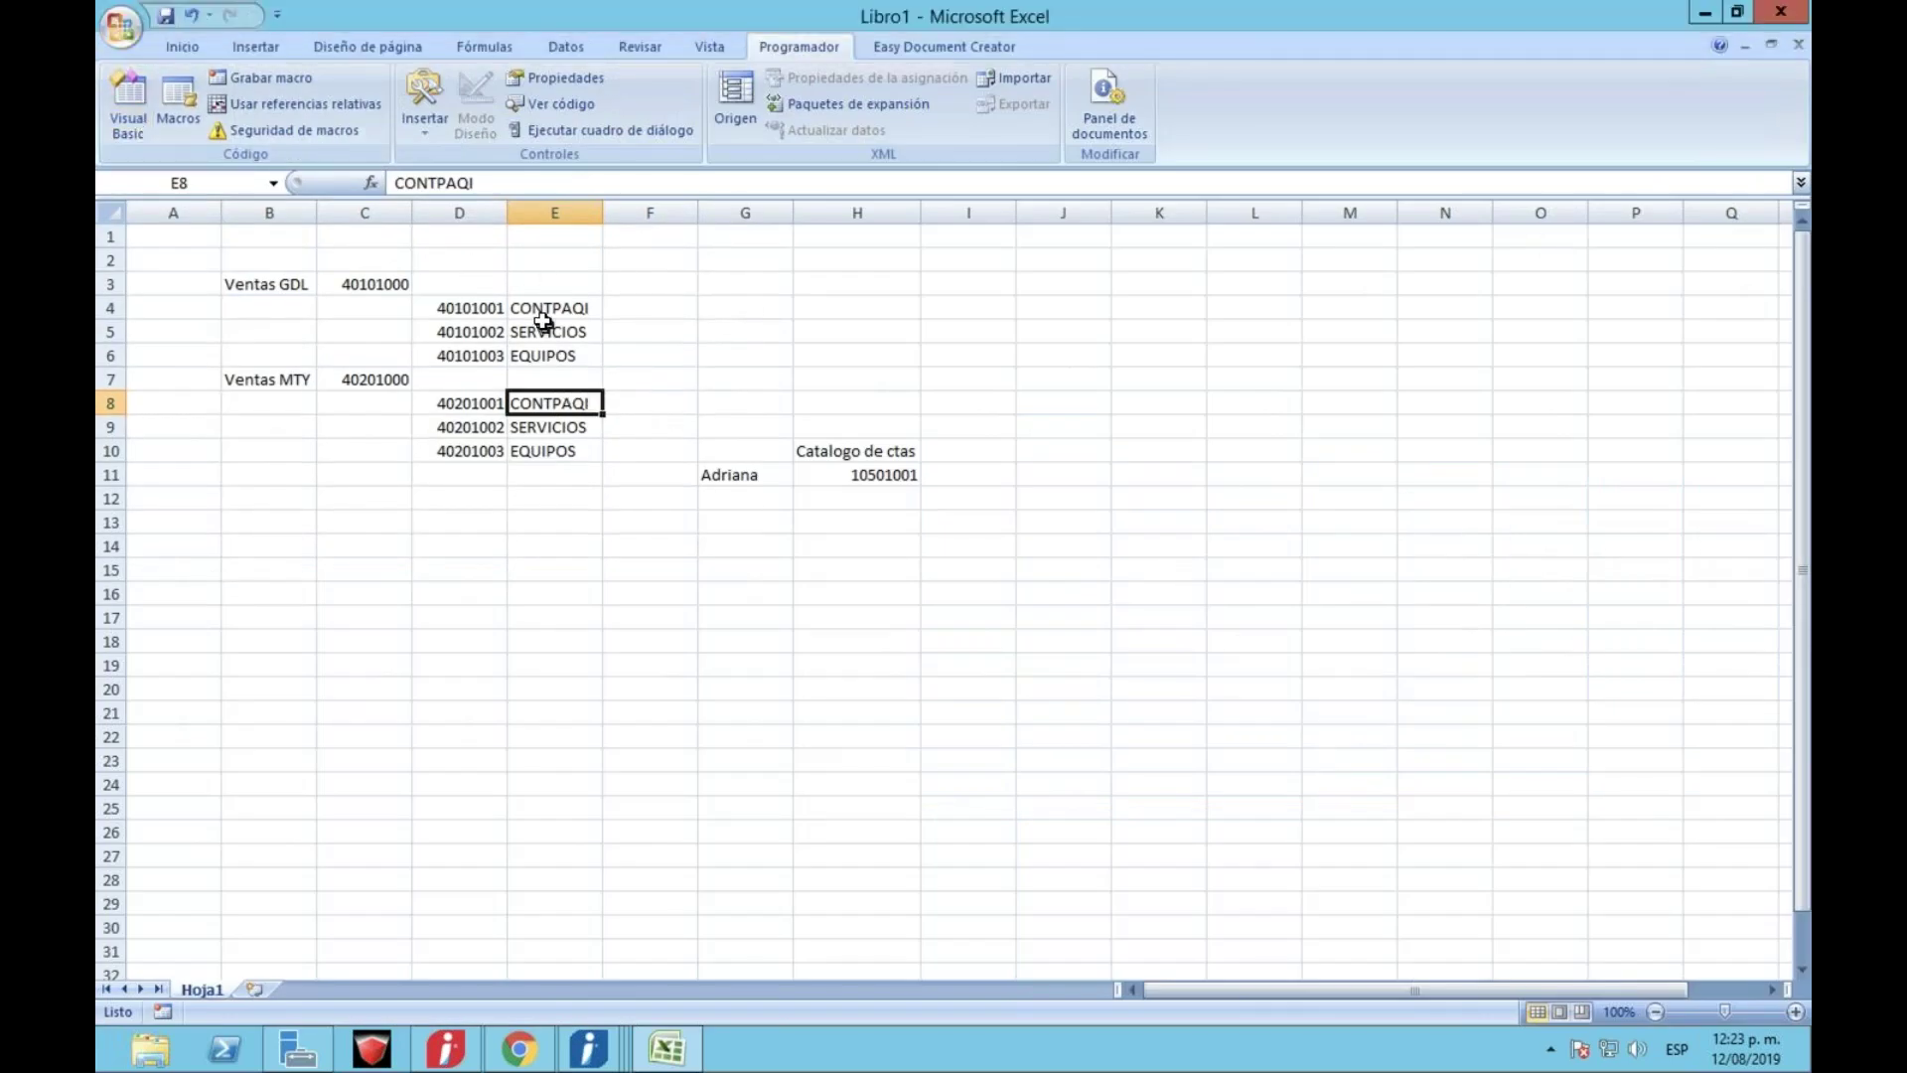
Insert two blank columns at column E, before the descriptions.
drag(540, 311, 558, 453)
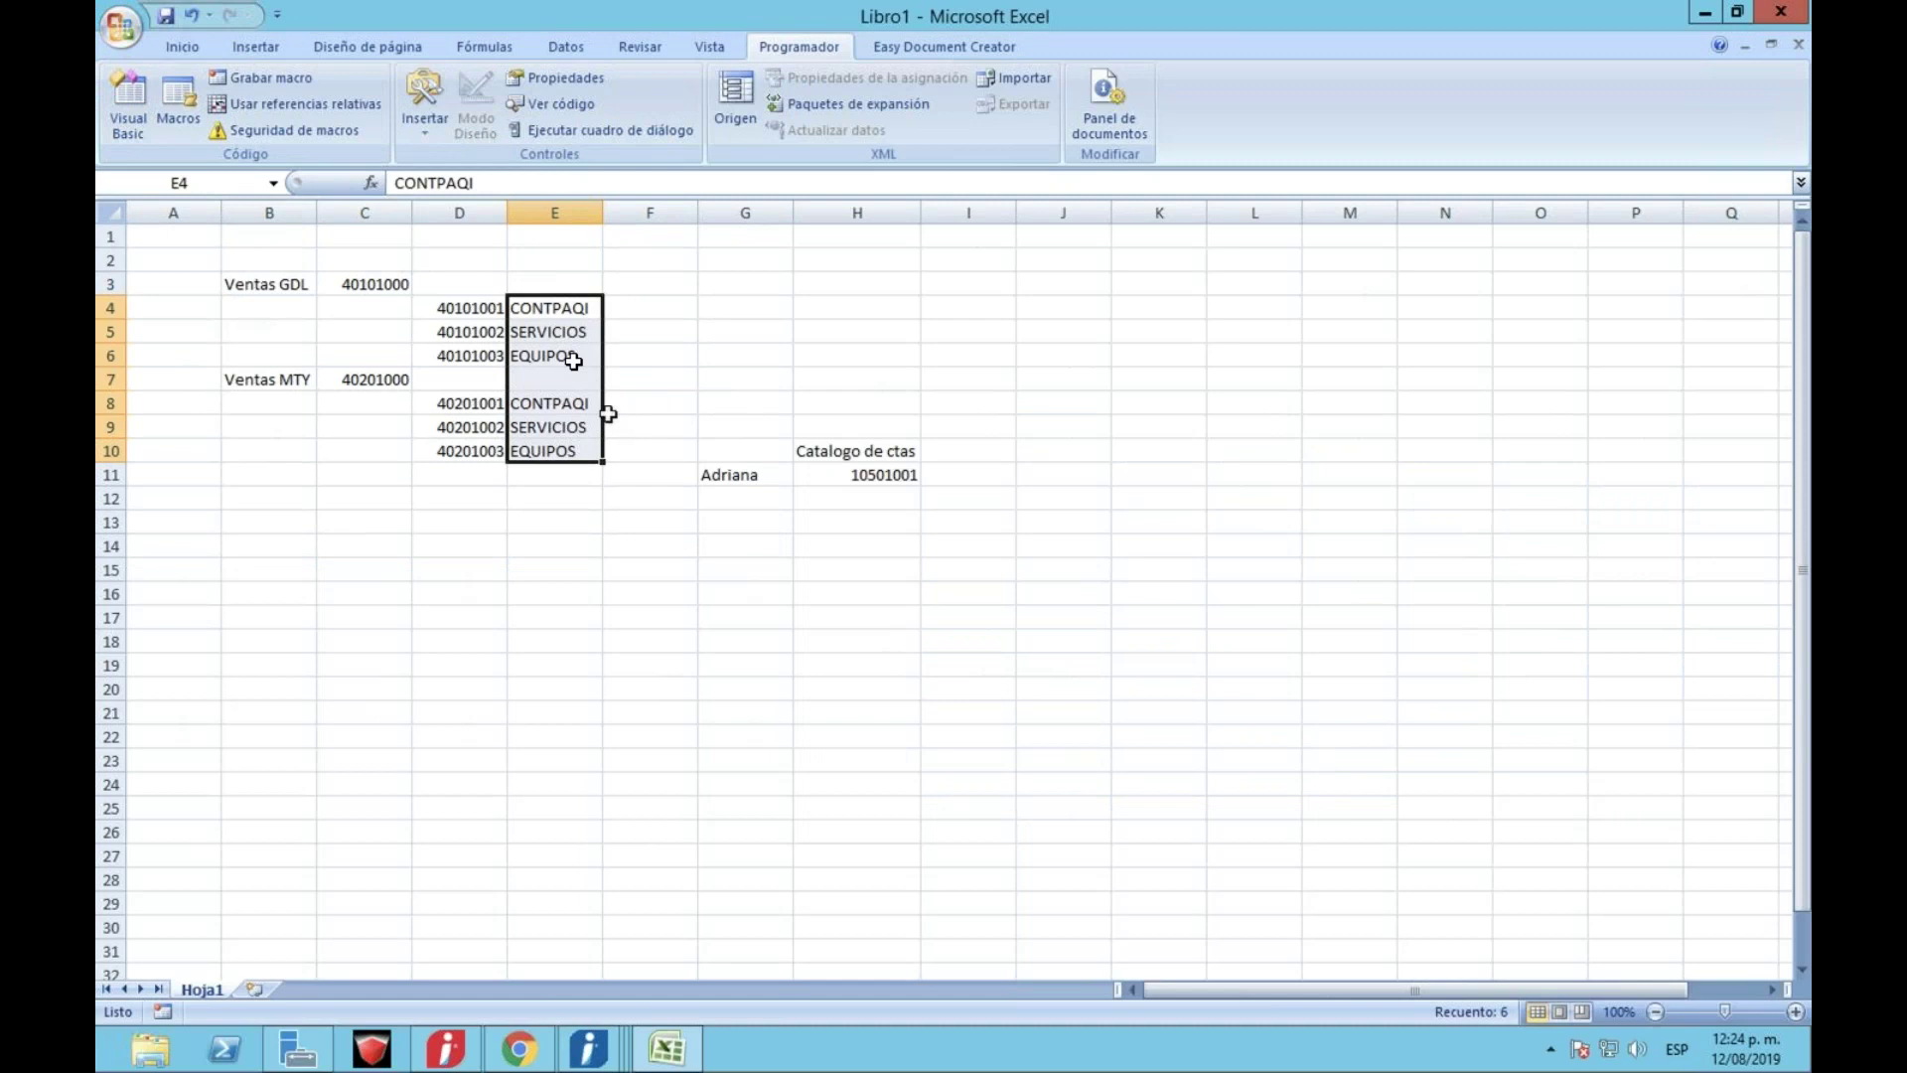
click(554, 333)
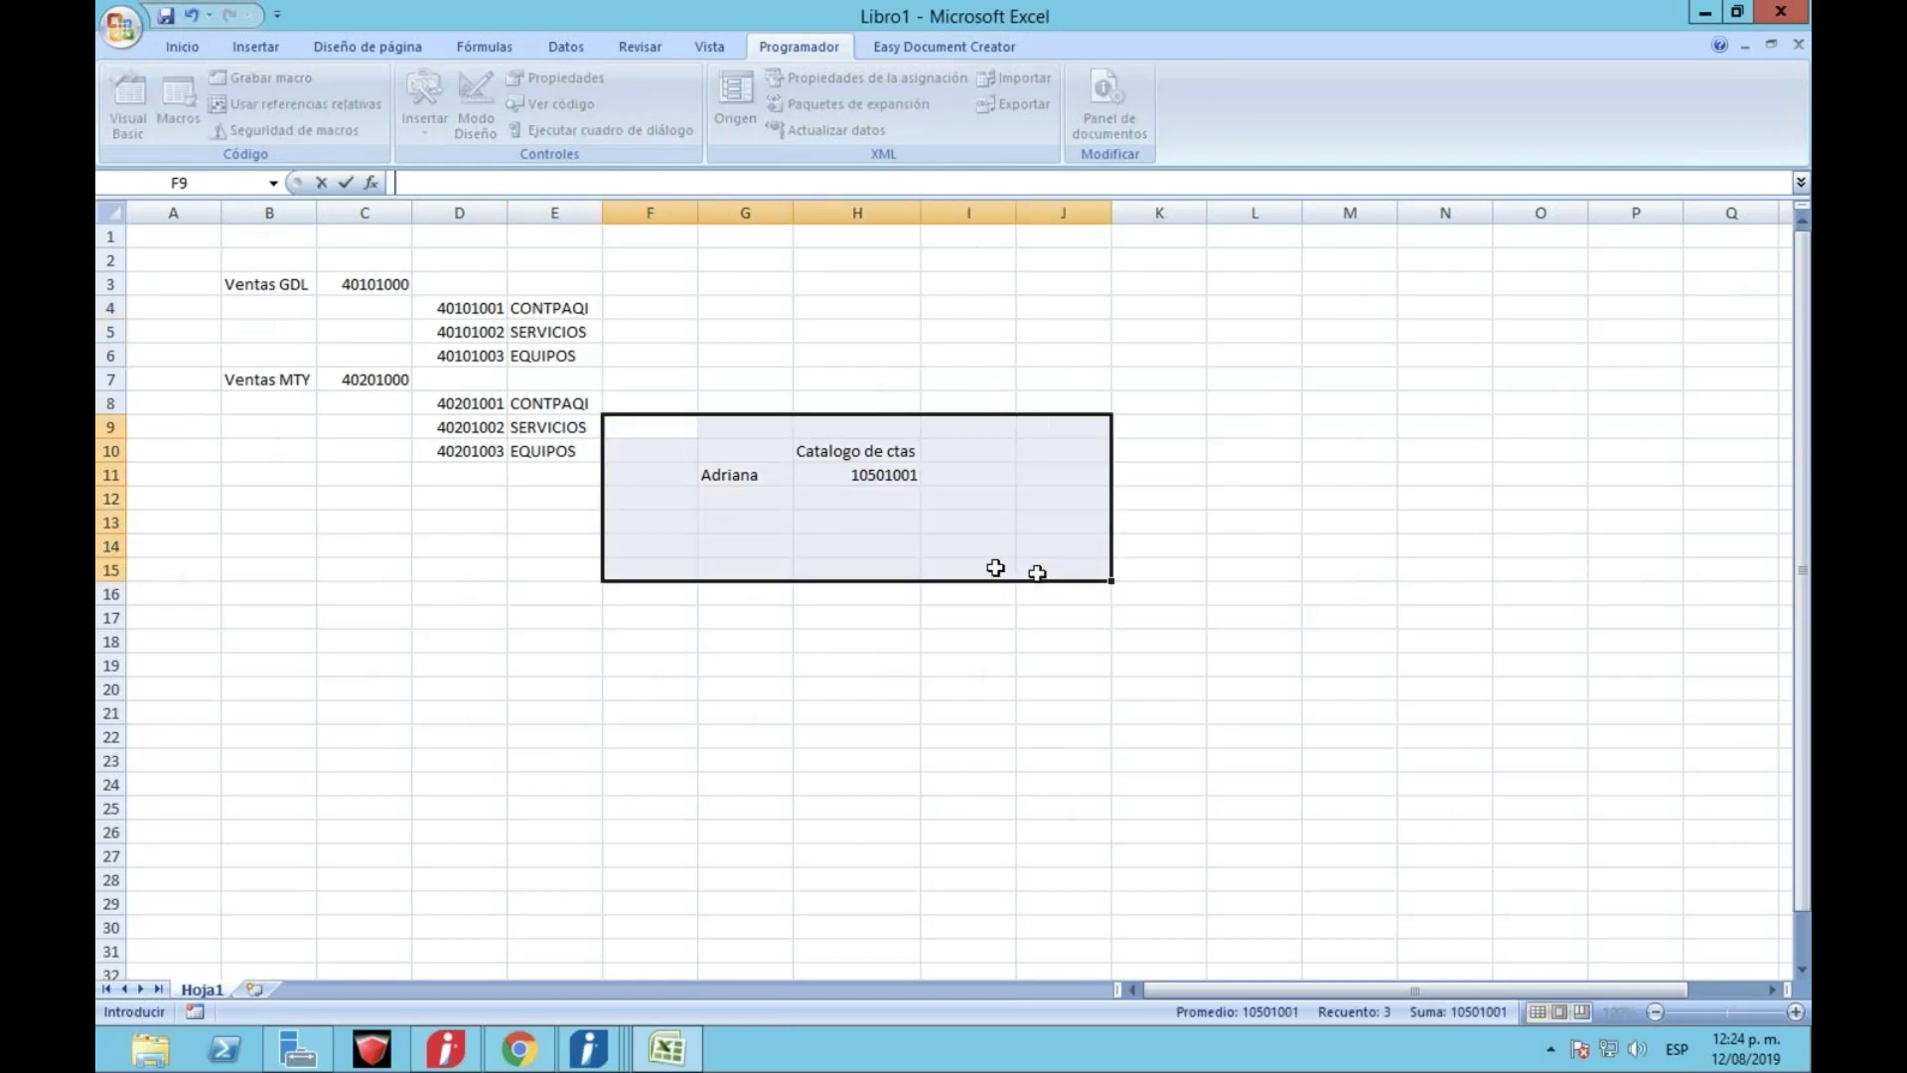
drag(745, 379, 651, 379)
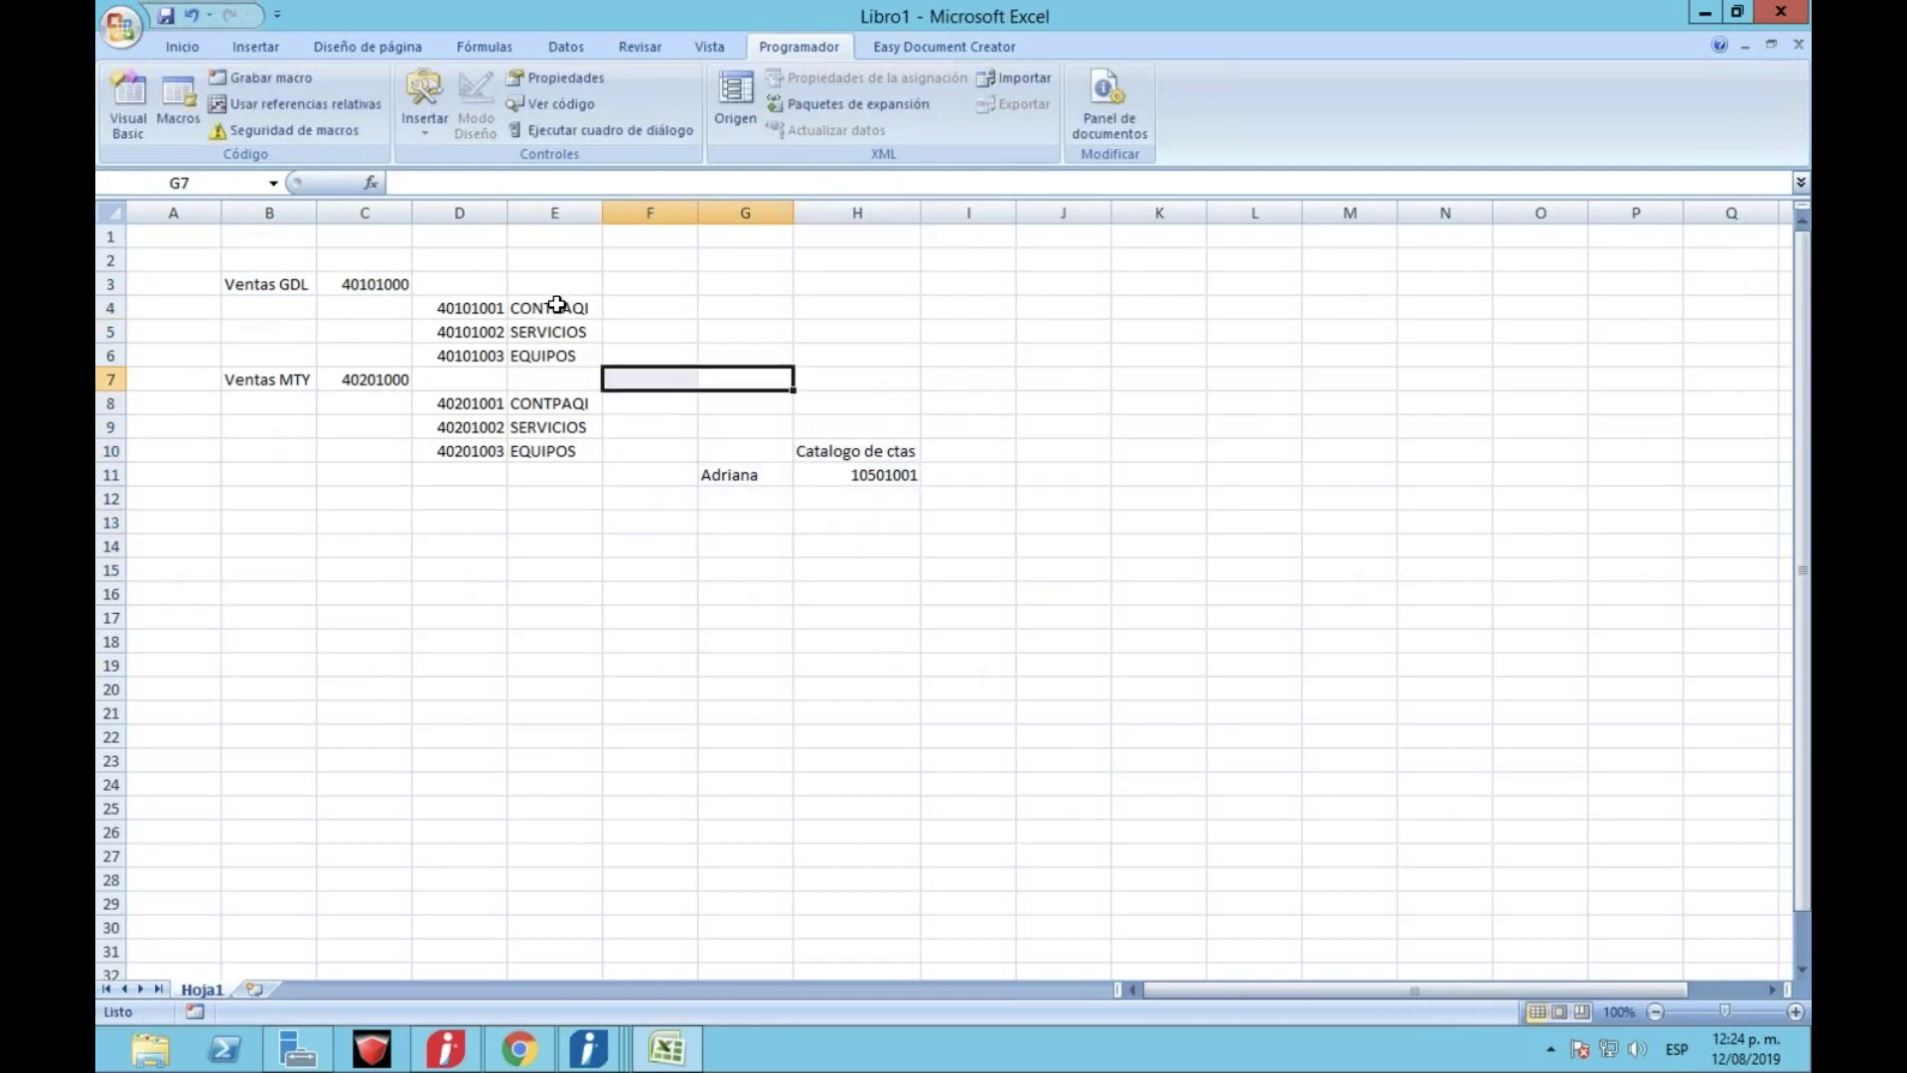
click(552, 308)
click(537, 210)
right_click(538, 210)
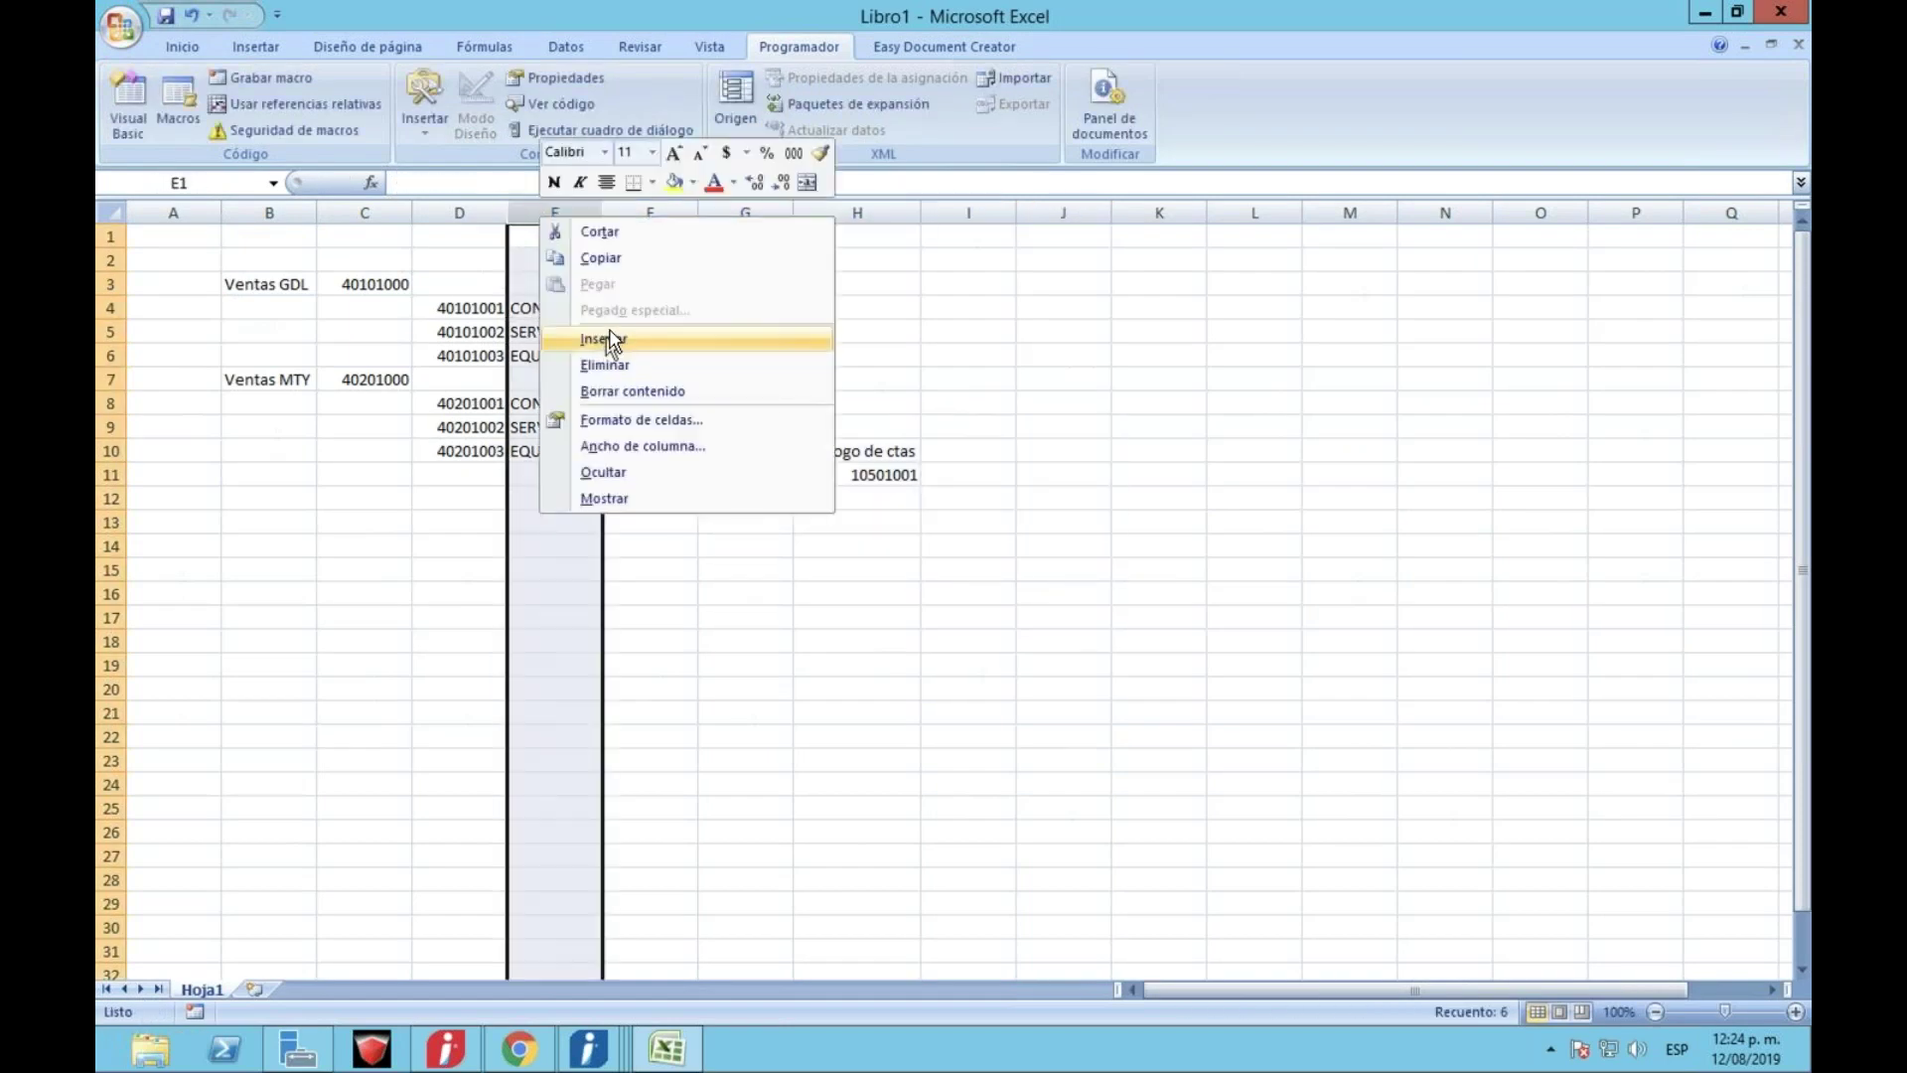
click(606, 333)
right_click(562, 210)
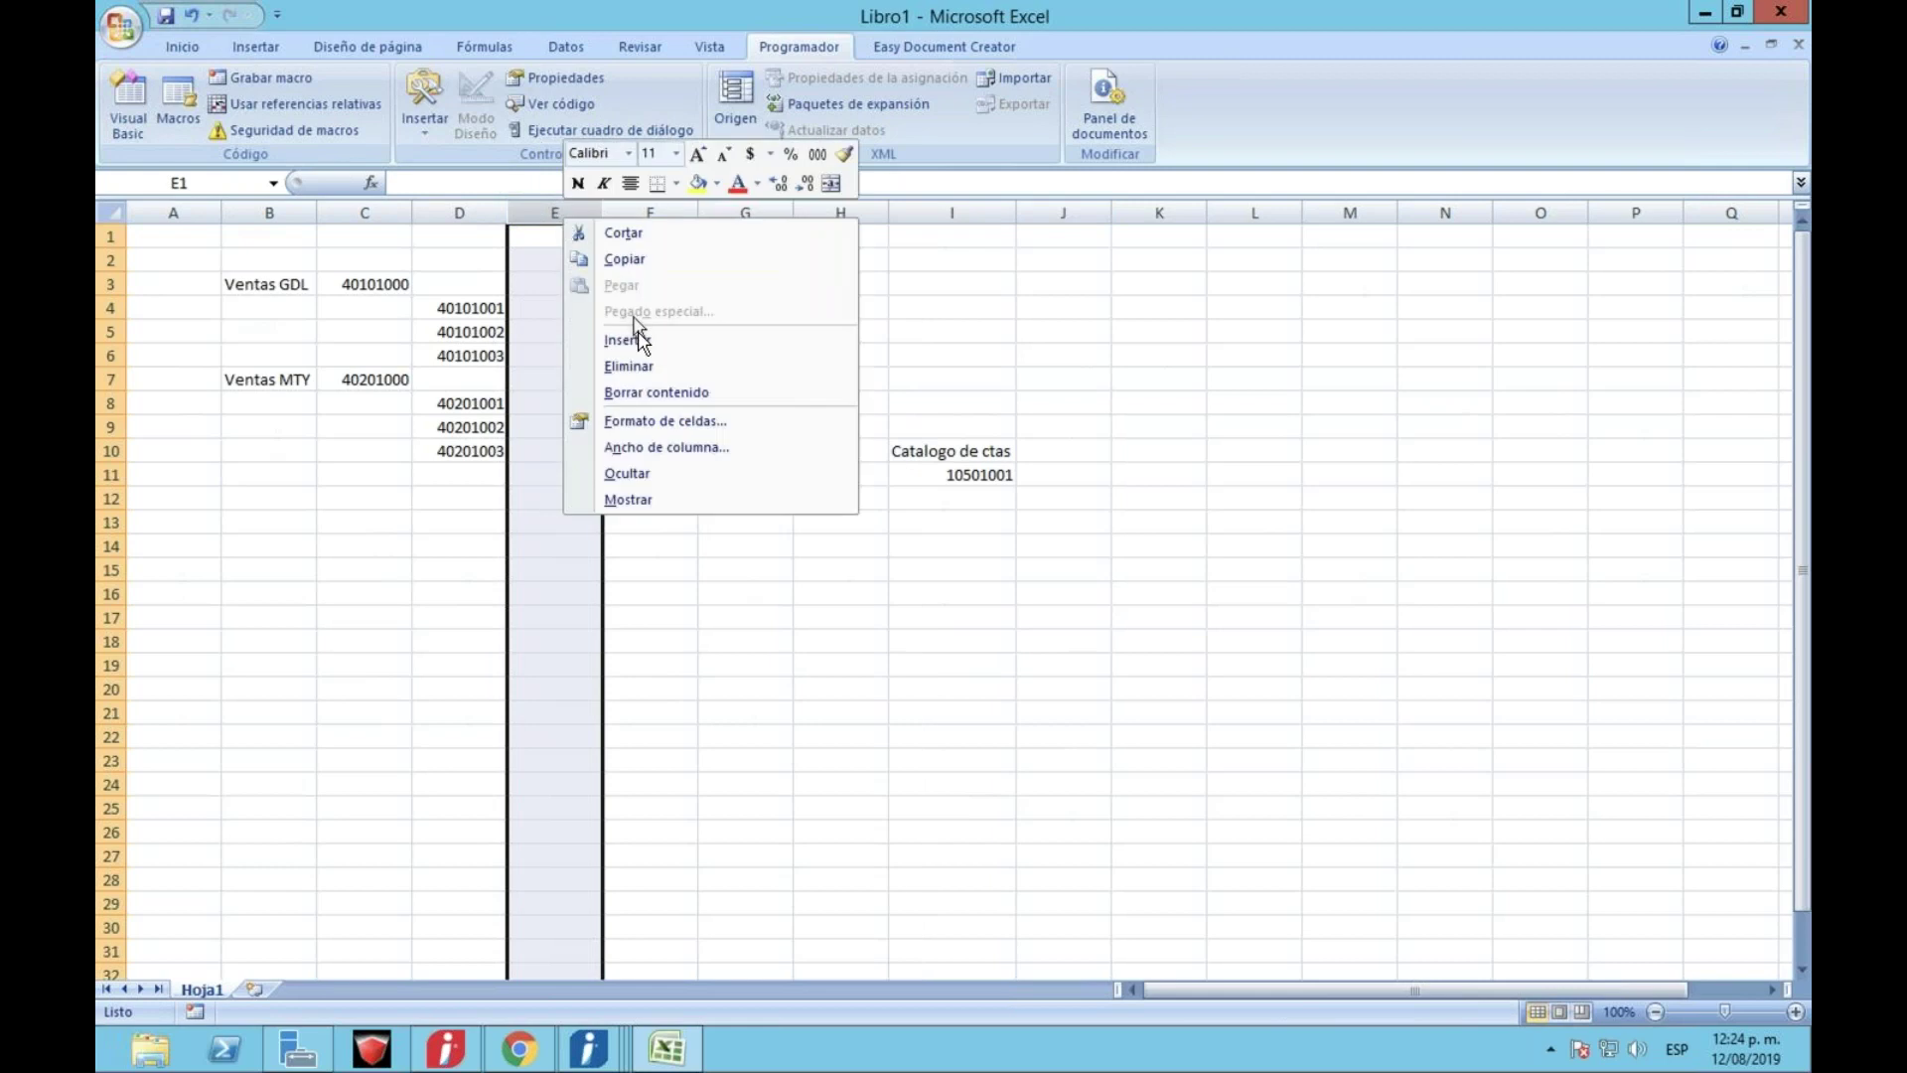
click(637, 330)
Fill E4:E6 with the prefix 40101.
click(591, 304)
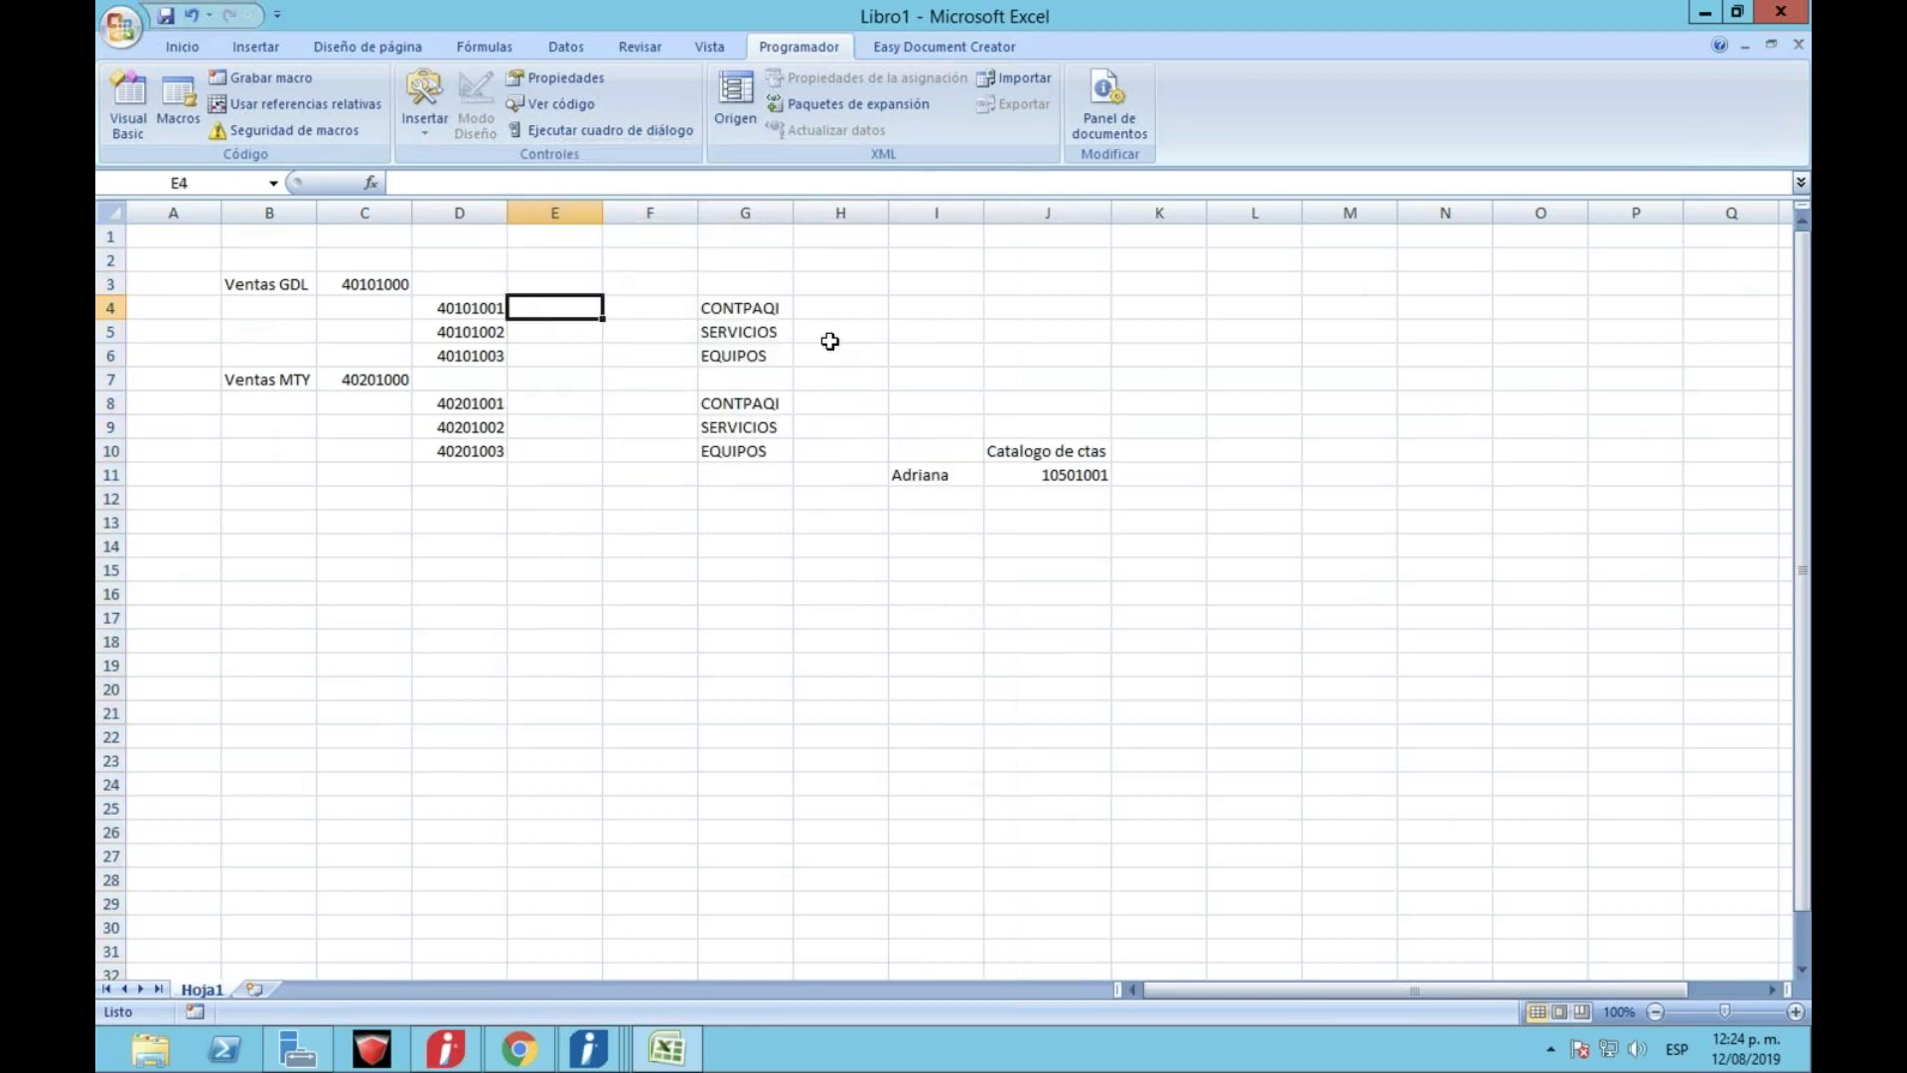
text(40101)
key(Return)
text(40101)
key(Return)
text(40101)
key(Return)
key(Return)
key(Return)
Fill E8:E10 with the prefix 40201.
key(Up)
text(40201)
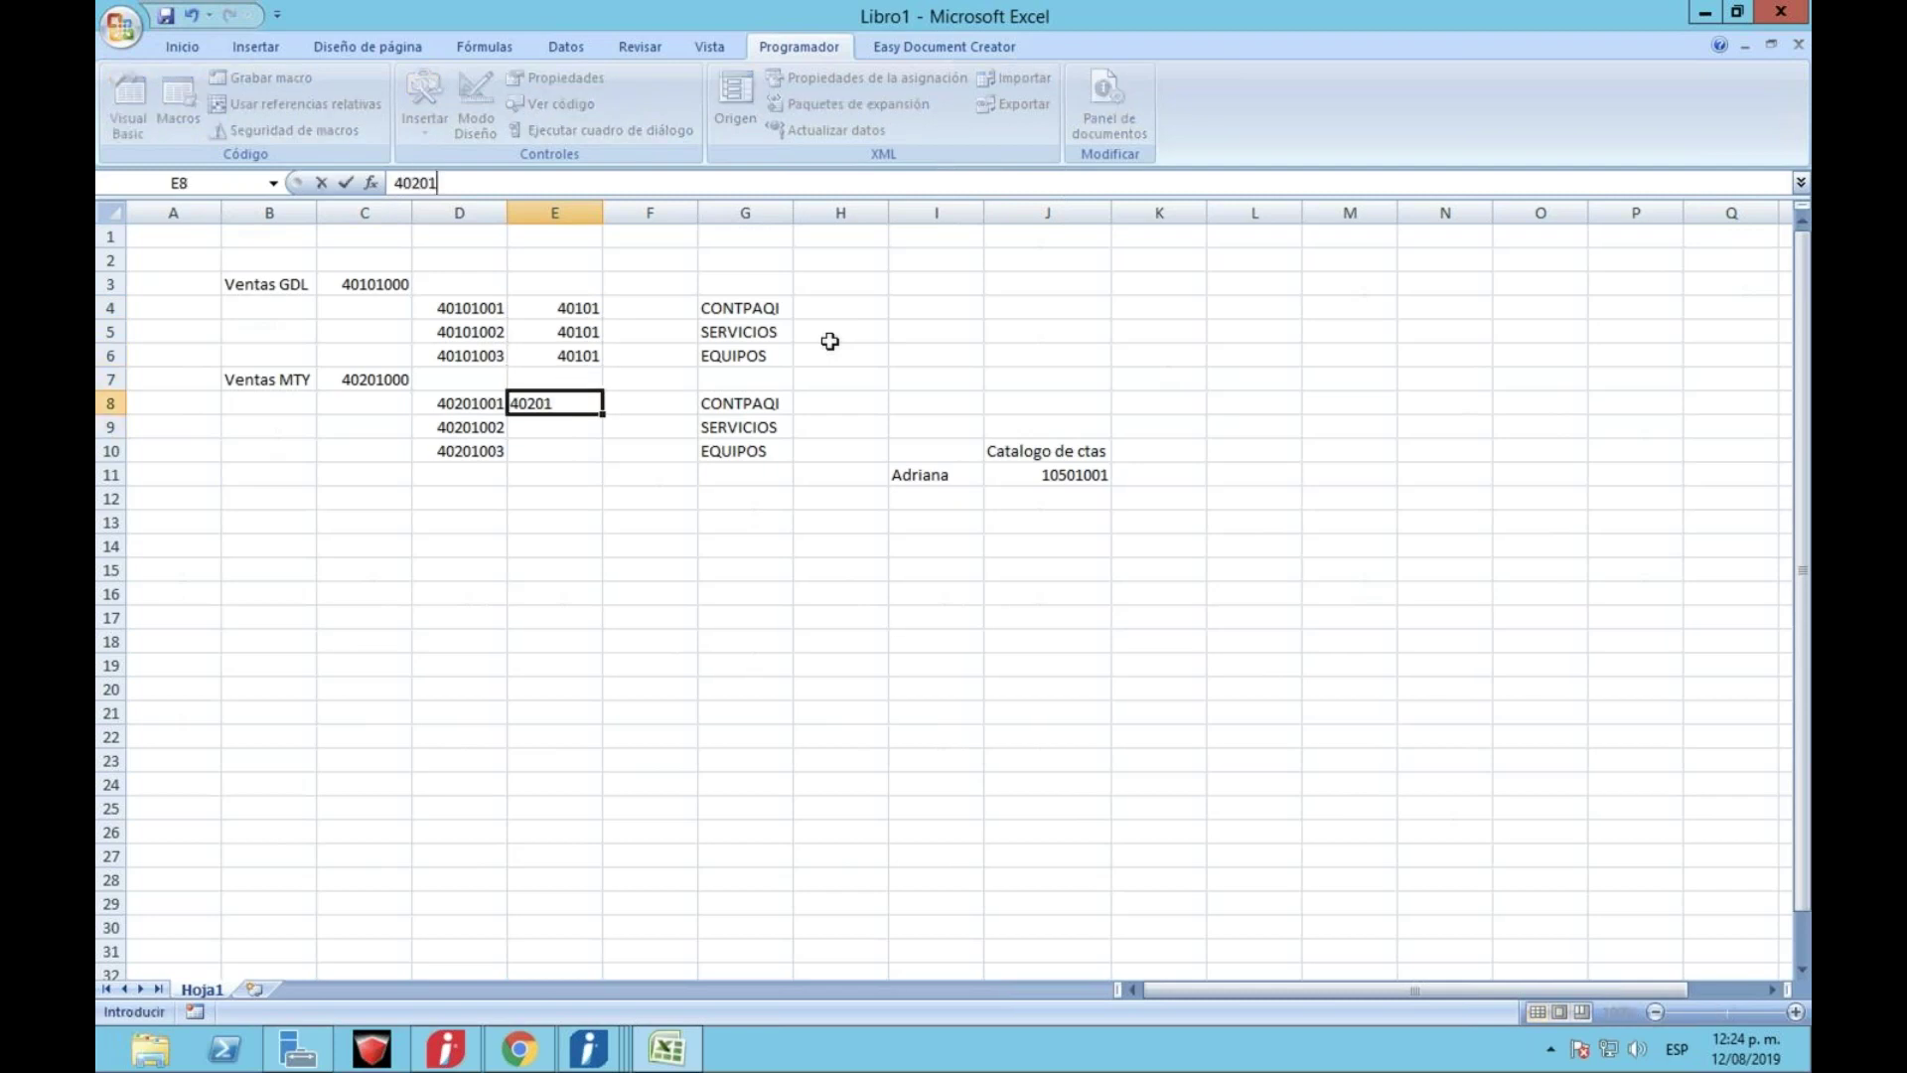
key(Return)
text(40201)
key(Return)
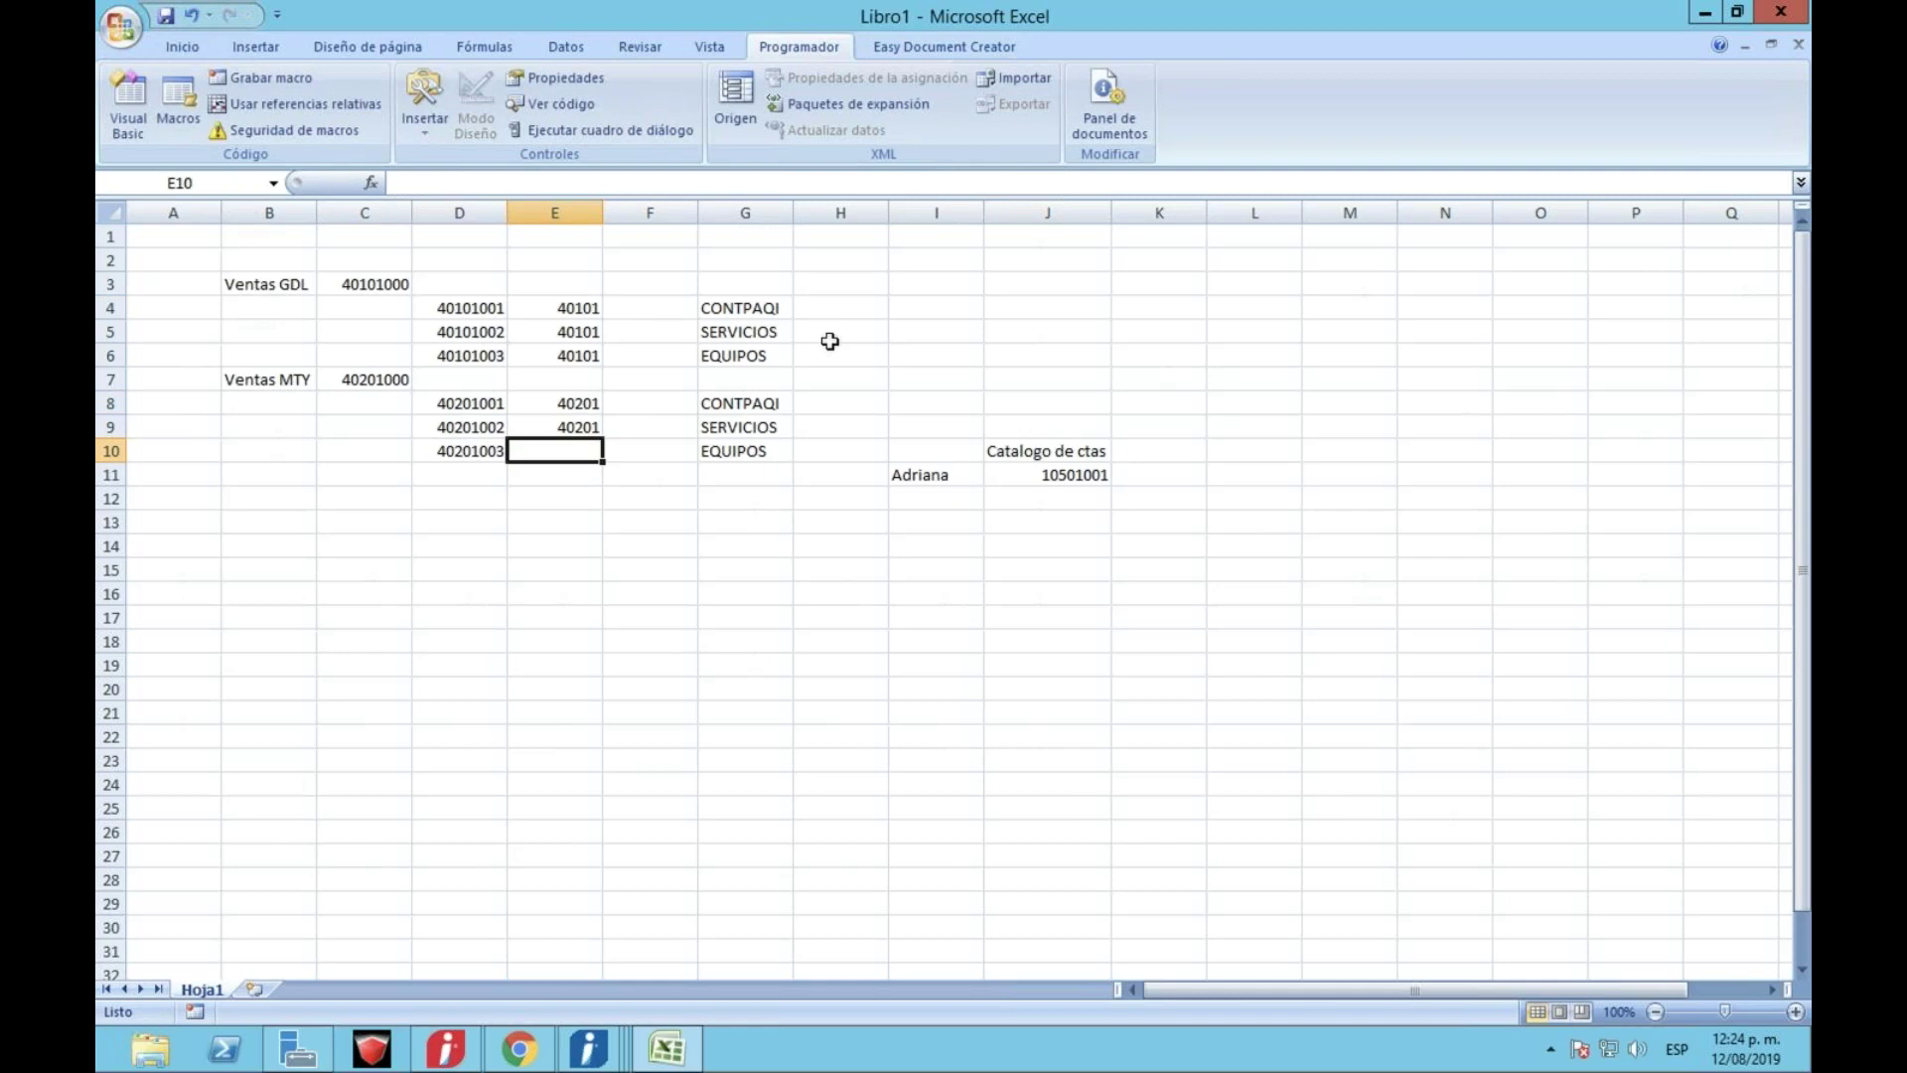
text(40201)
key(Return)
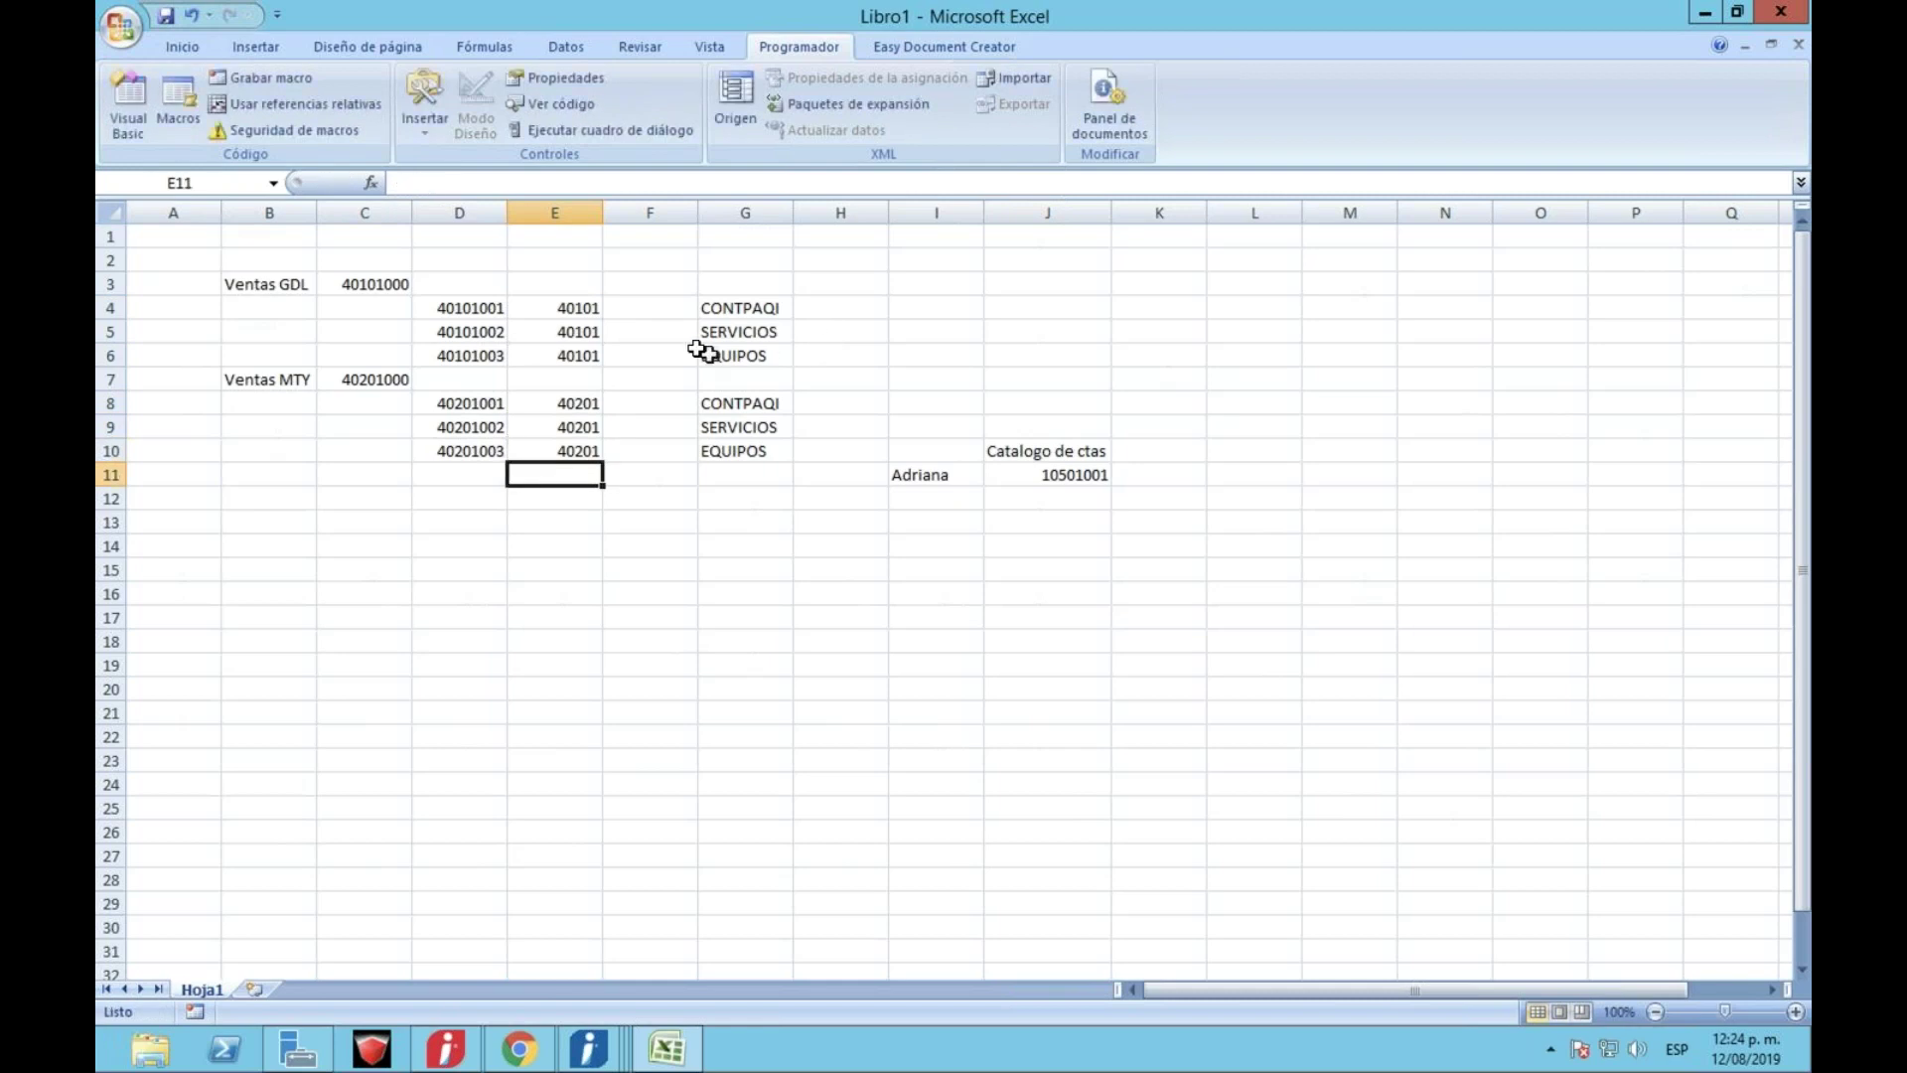
Enter codes 001 and 002 in F4 and F5.
click(647, 306)
text(001)
key(Return)
text(002)
key(Return)
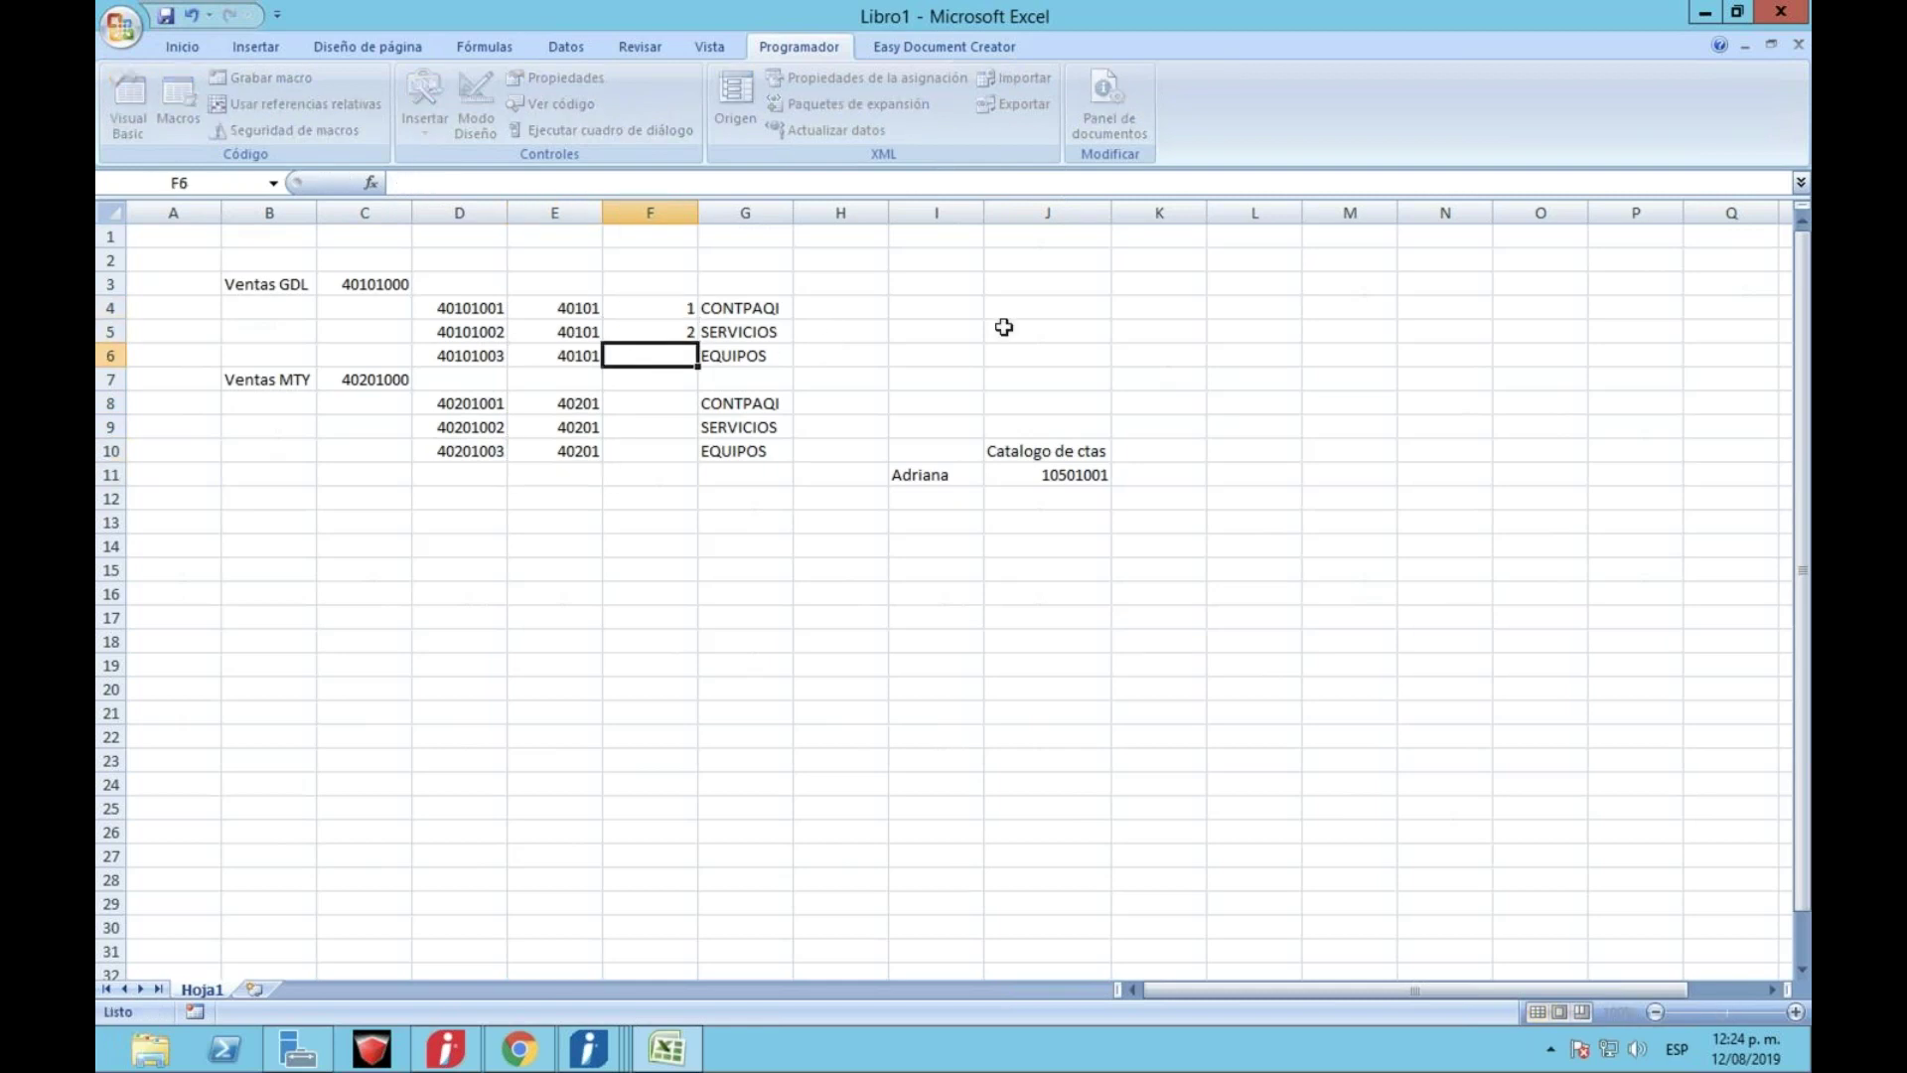
Format cells F4:F10 as Text.
drag(660, 303, 654, 450)
right_click(654, 450)
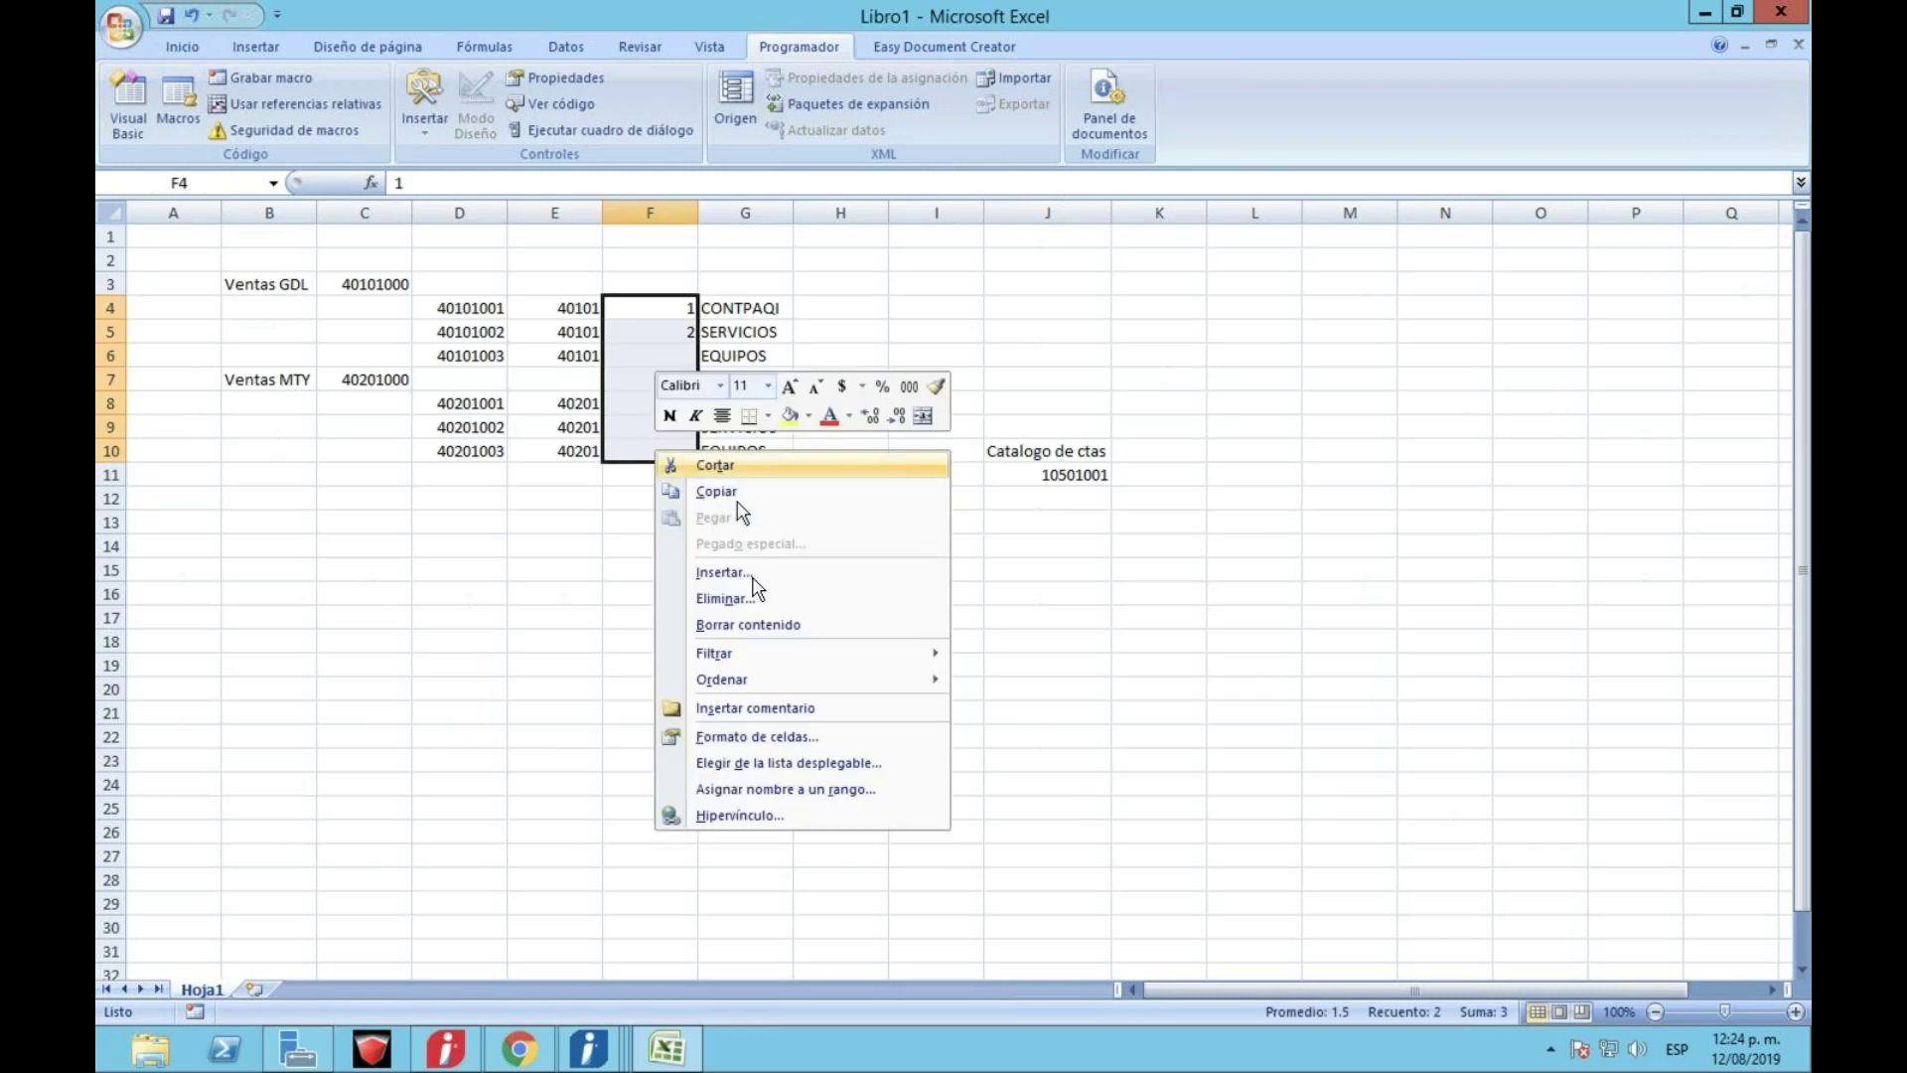
click(775, 736)
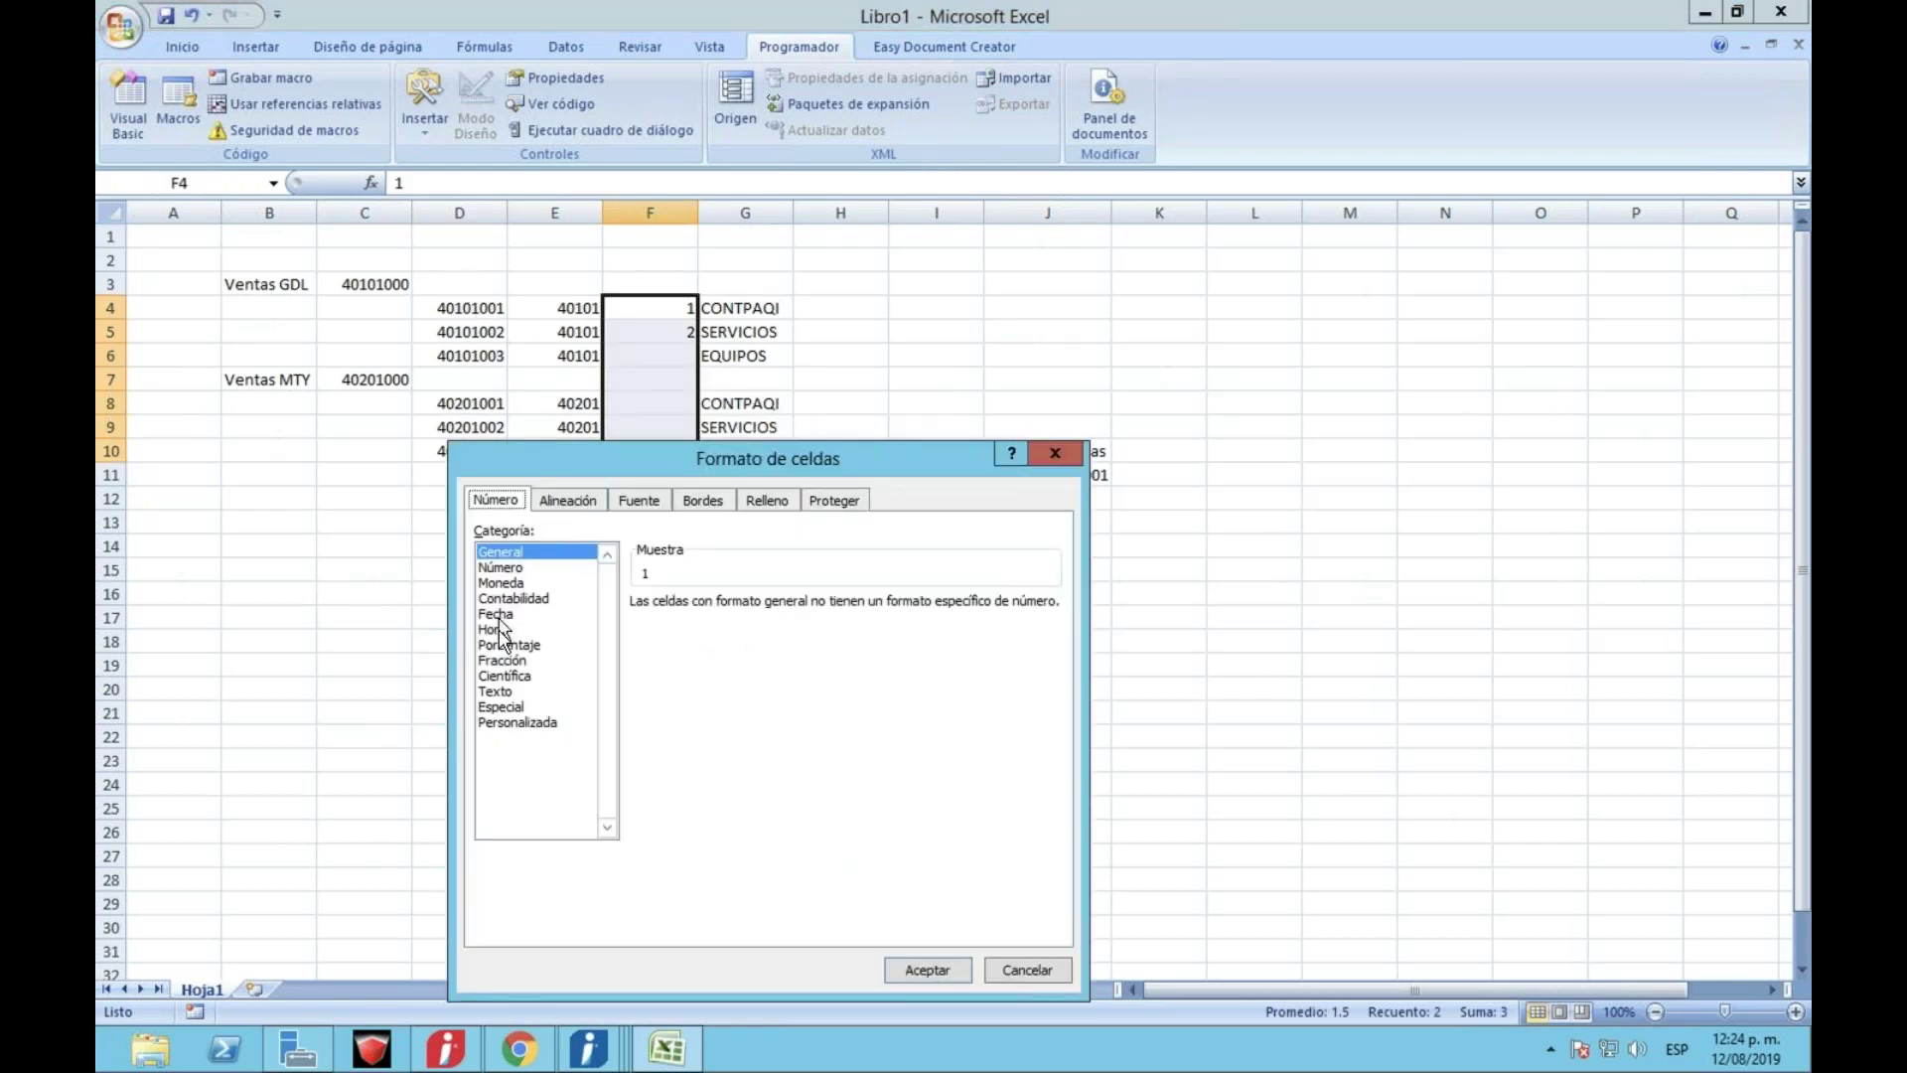
drag(571, 452, 561, 212)
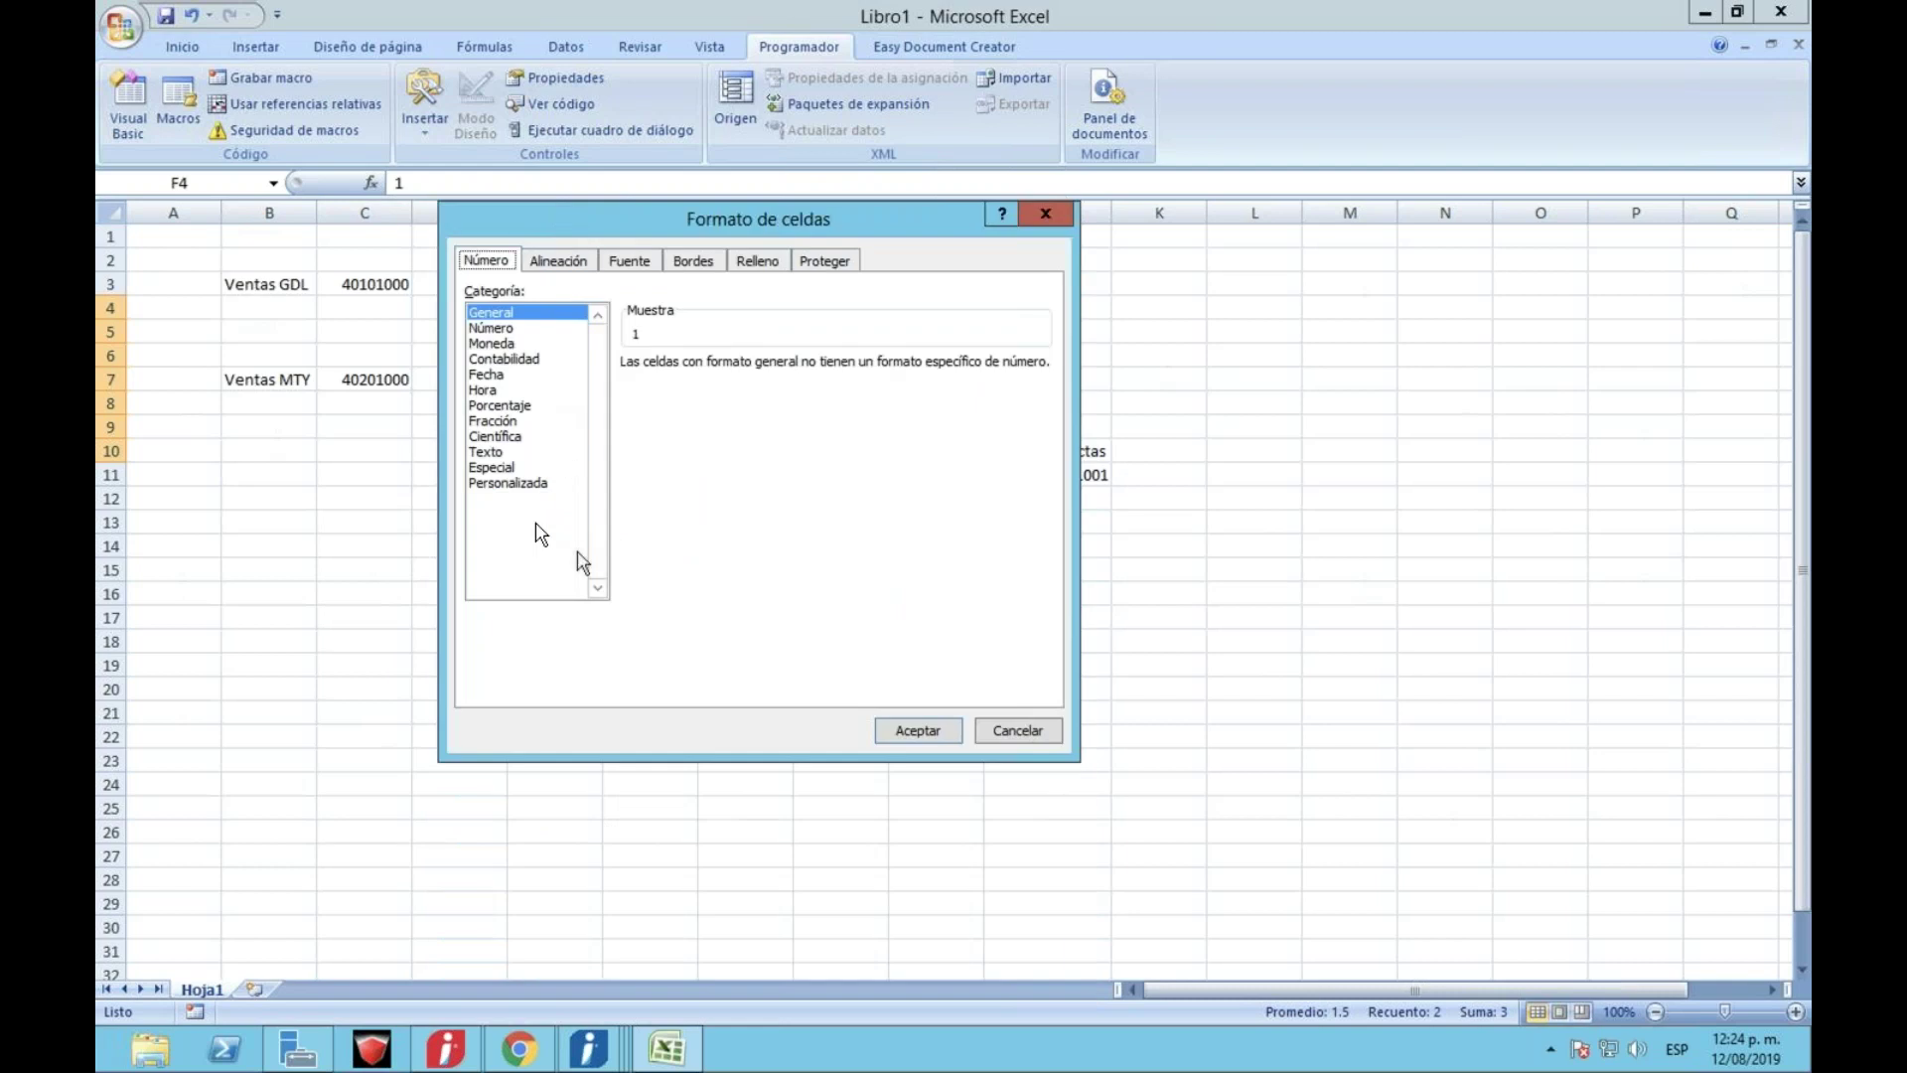
click(486, 452)
click(938, 731)
Enter codes 001, 002 and 003 in F4:F6 beside the Ventas GDL accounts.
click(649, 308)
text(001)
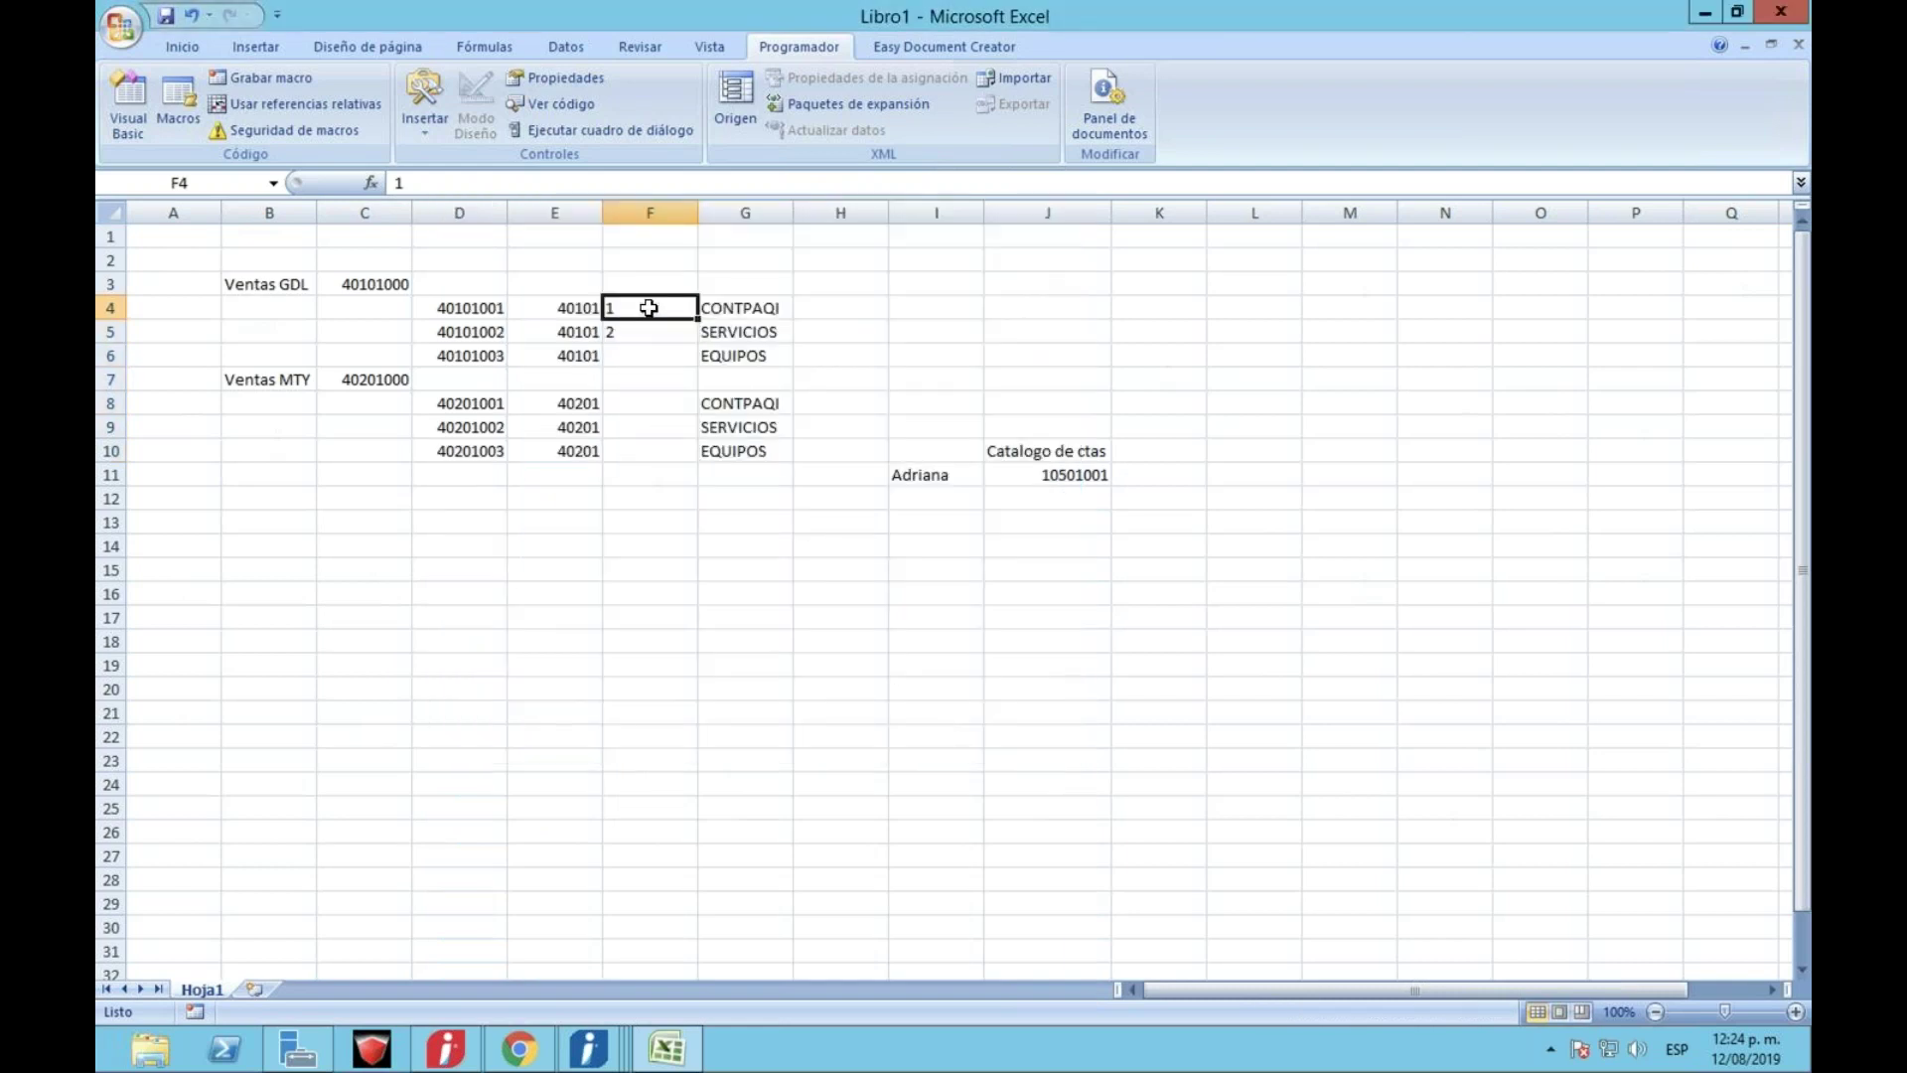
key(Return)
text(2)
key(BackSpace)
text(002)
key(Return)
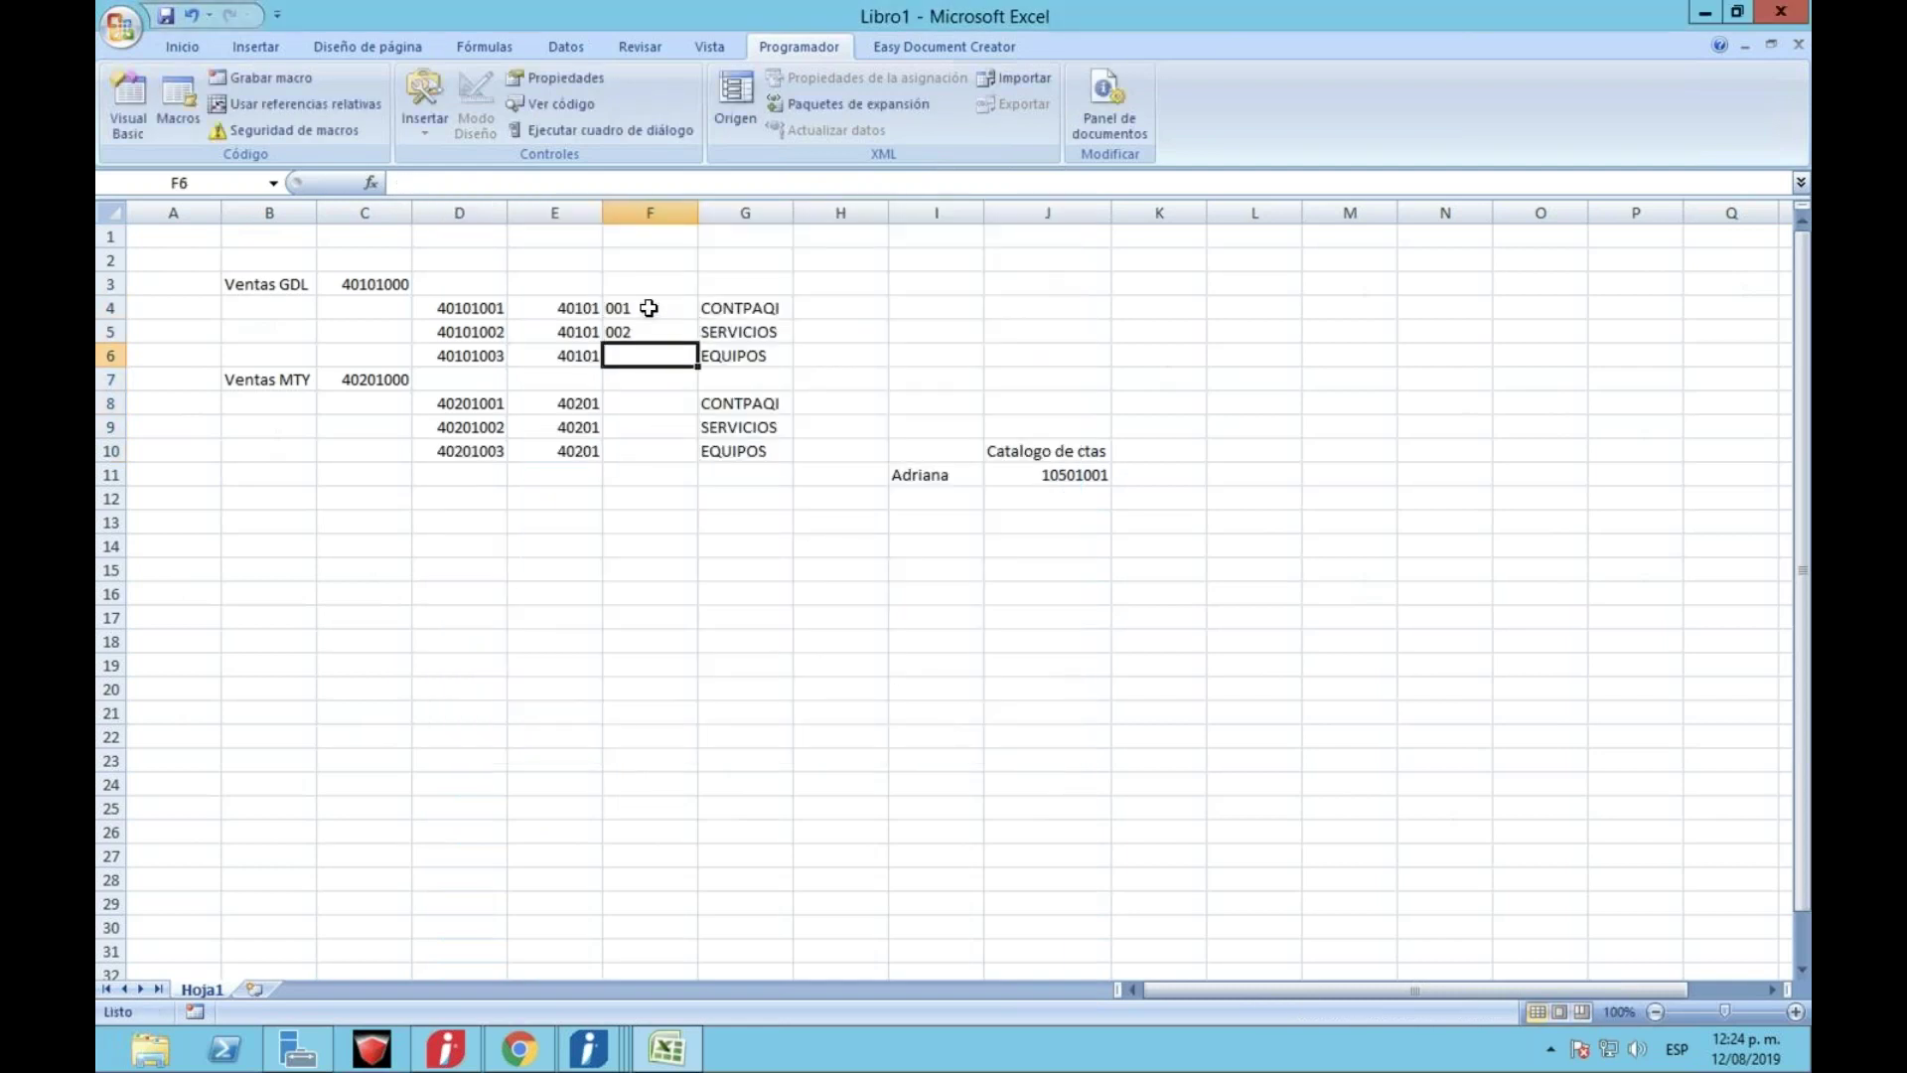
text(003)
key(Return)
key(Return)
key(Return)
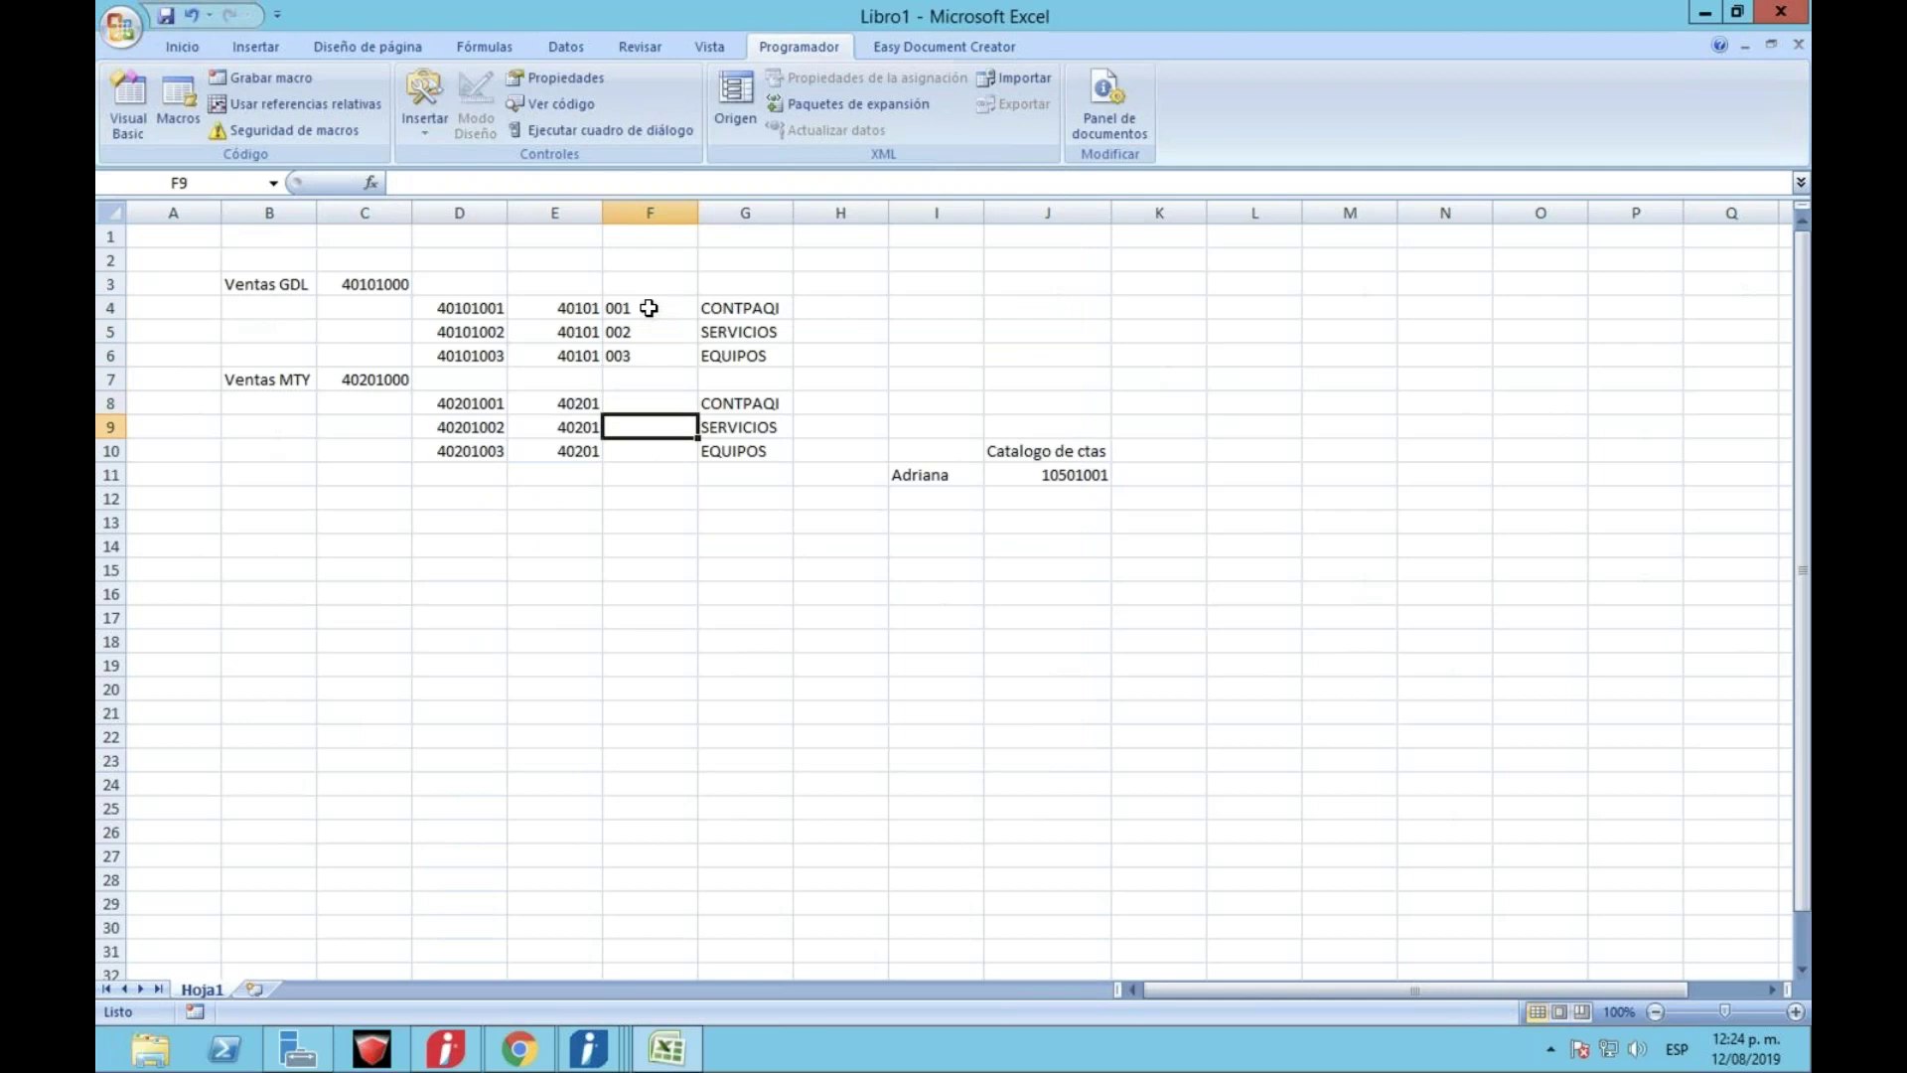
Enter codes 001, 002 and 003 in F8:F10 beside the Ventas MTY accounts.
key(Up)
text(001)
key(Return)
text(002)
key(Return)
text(003)
key(Return)
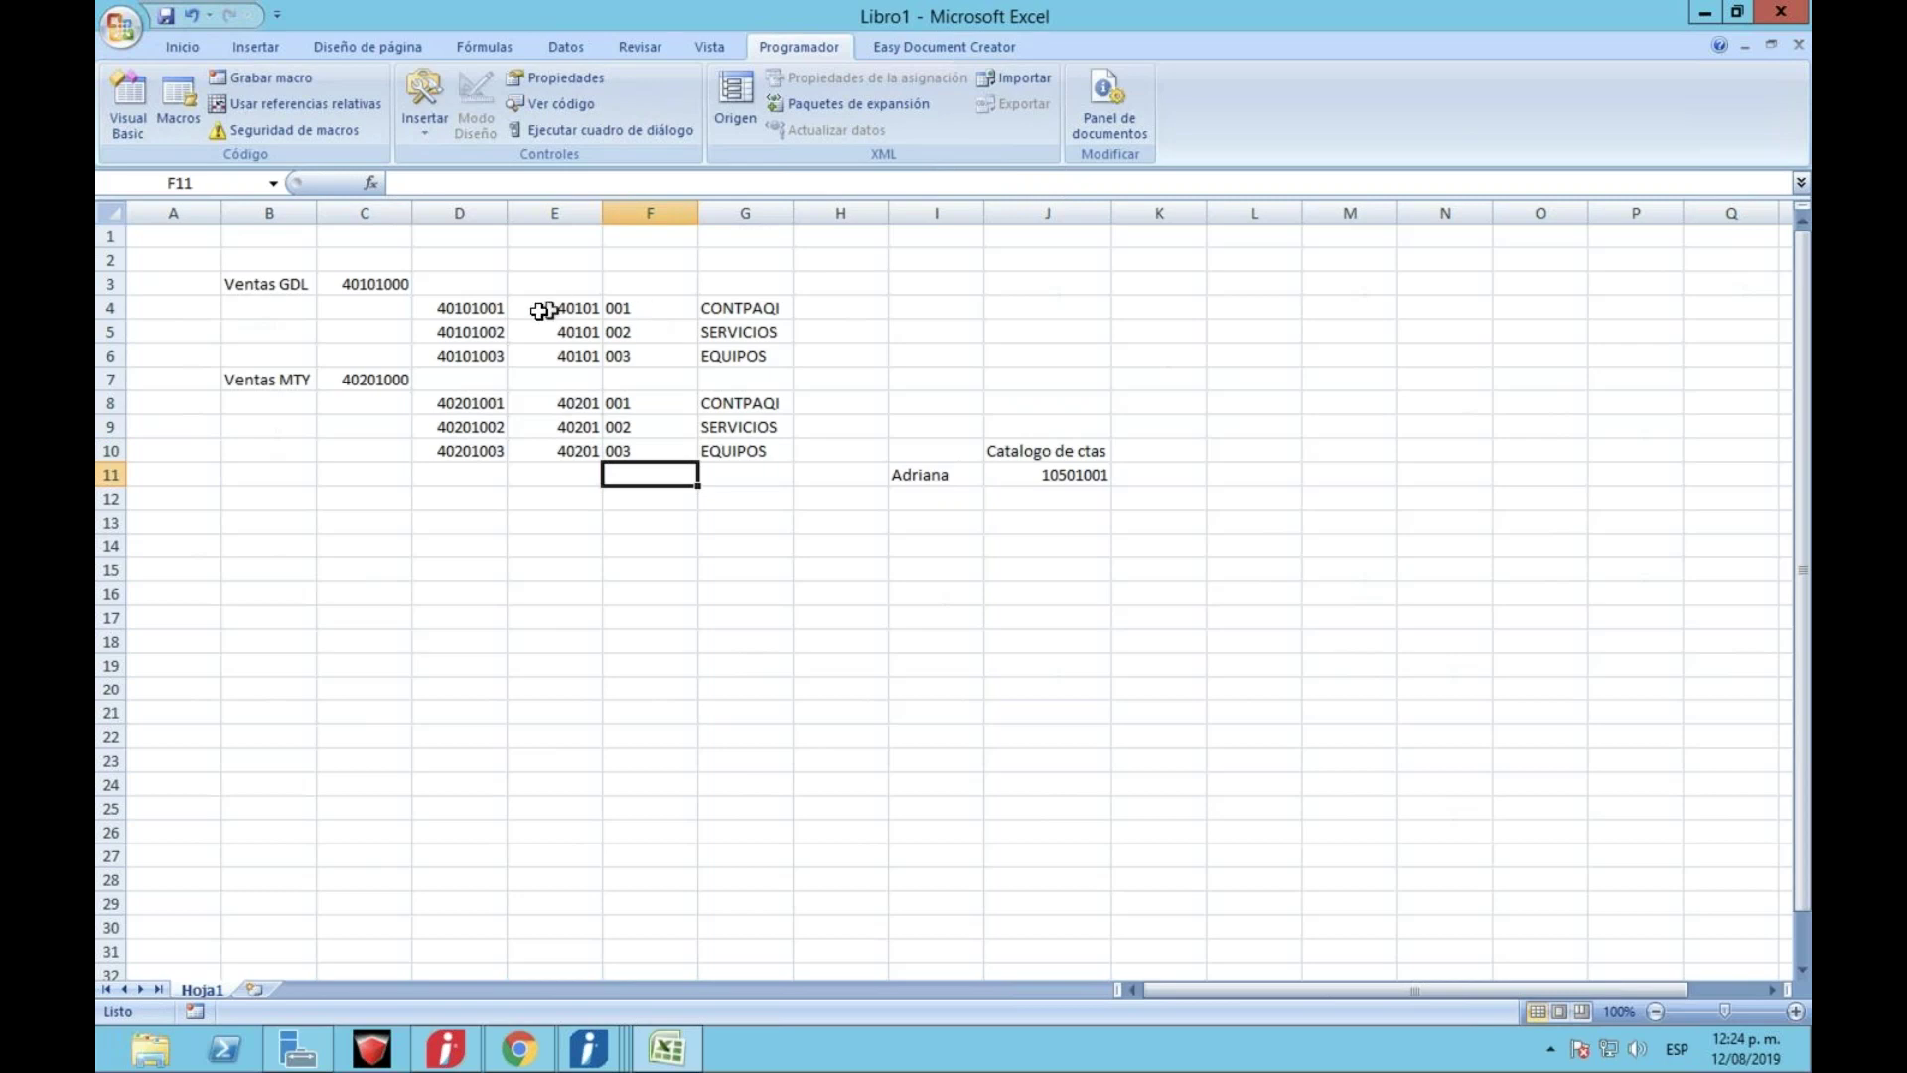
Fill the prefix cells E4:E13 yellow.
drag(545, 308, 548, 511)
click(173, 45)
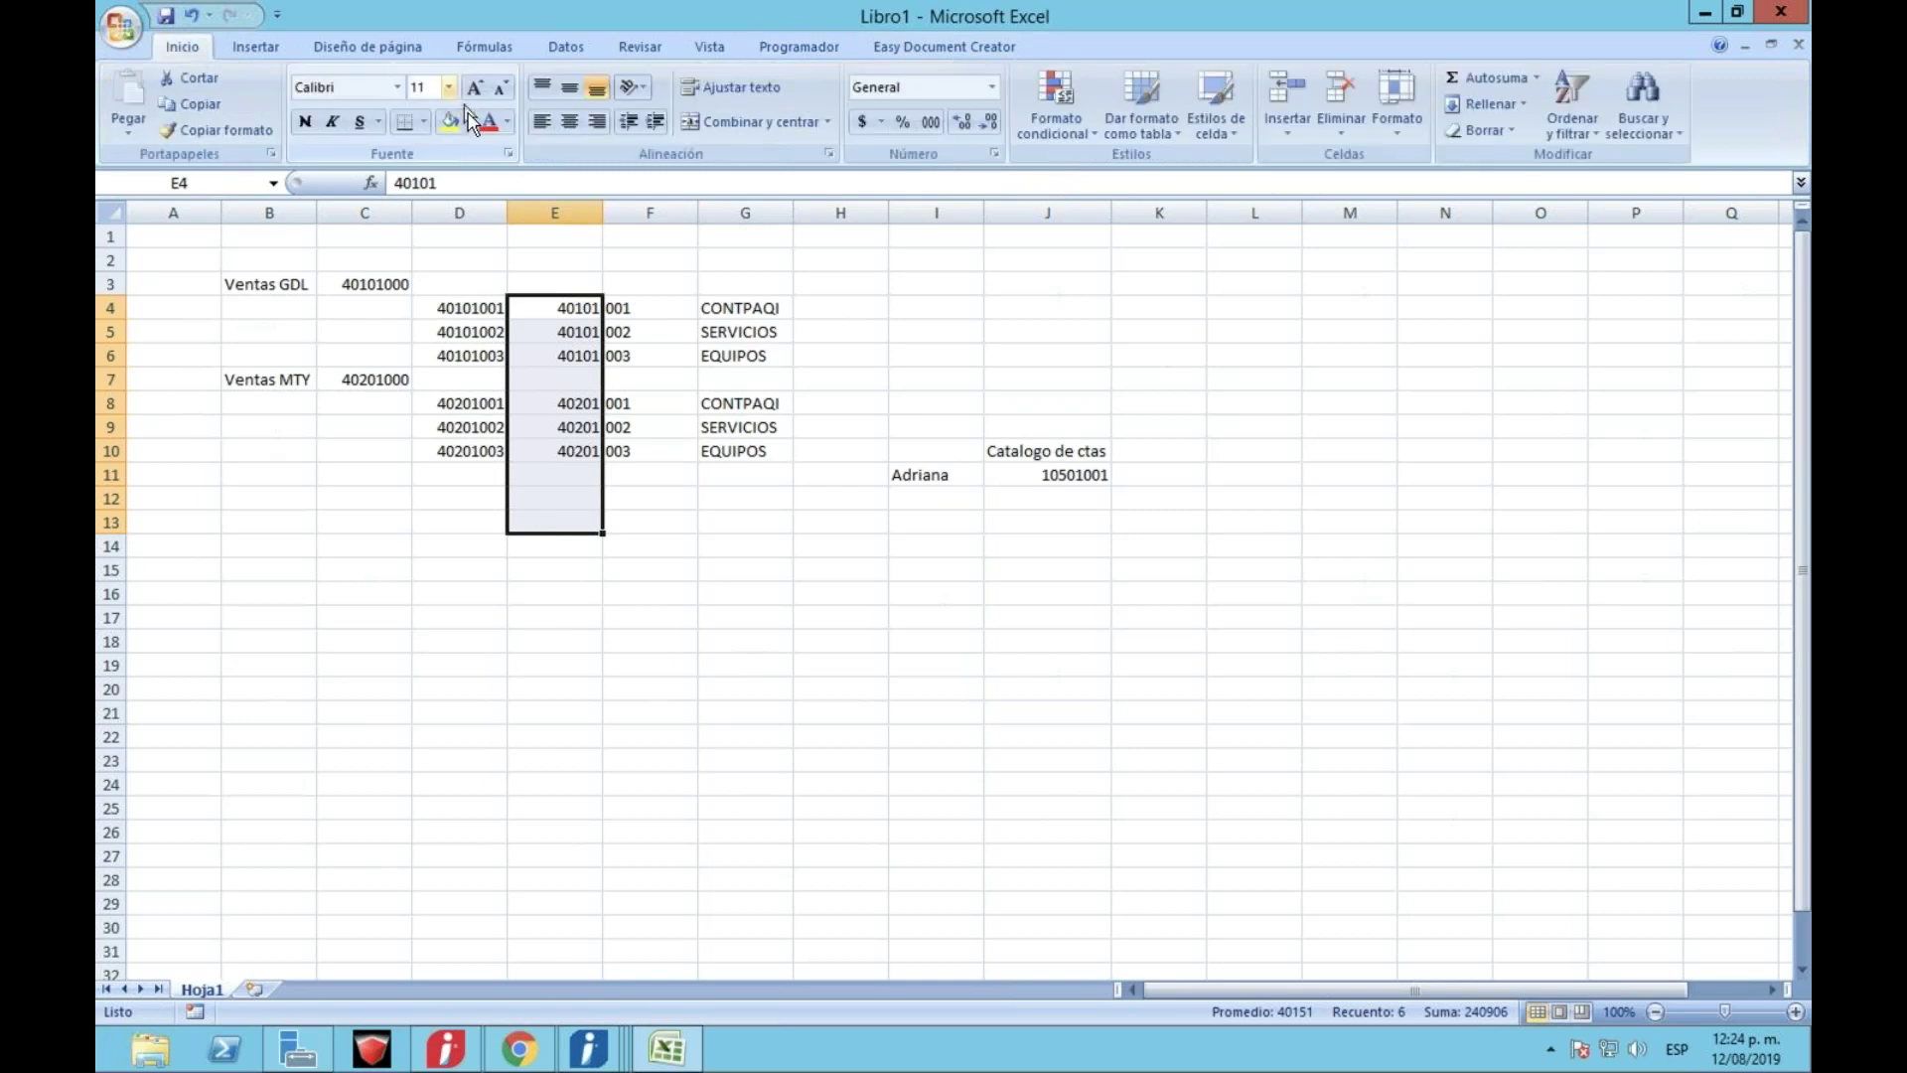
click(829, 398)
Turn the 001–003 codes in F4:F11 red.
drag(656, 310, 654, 475)
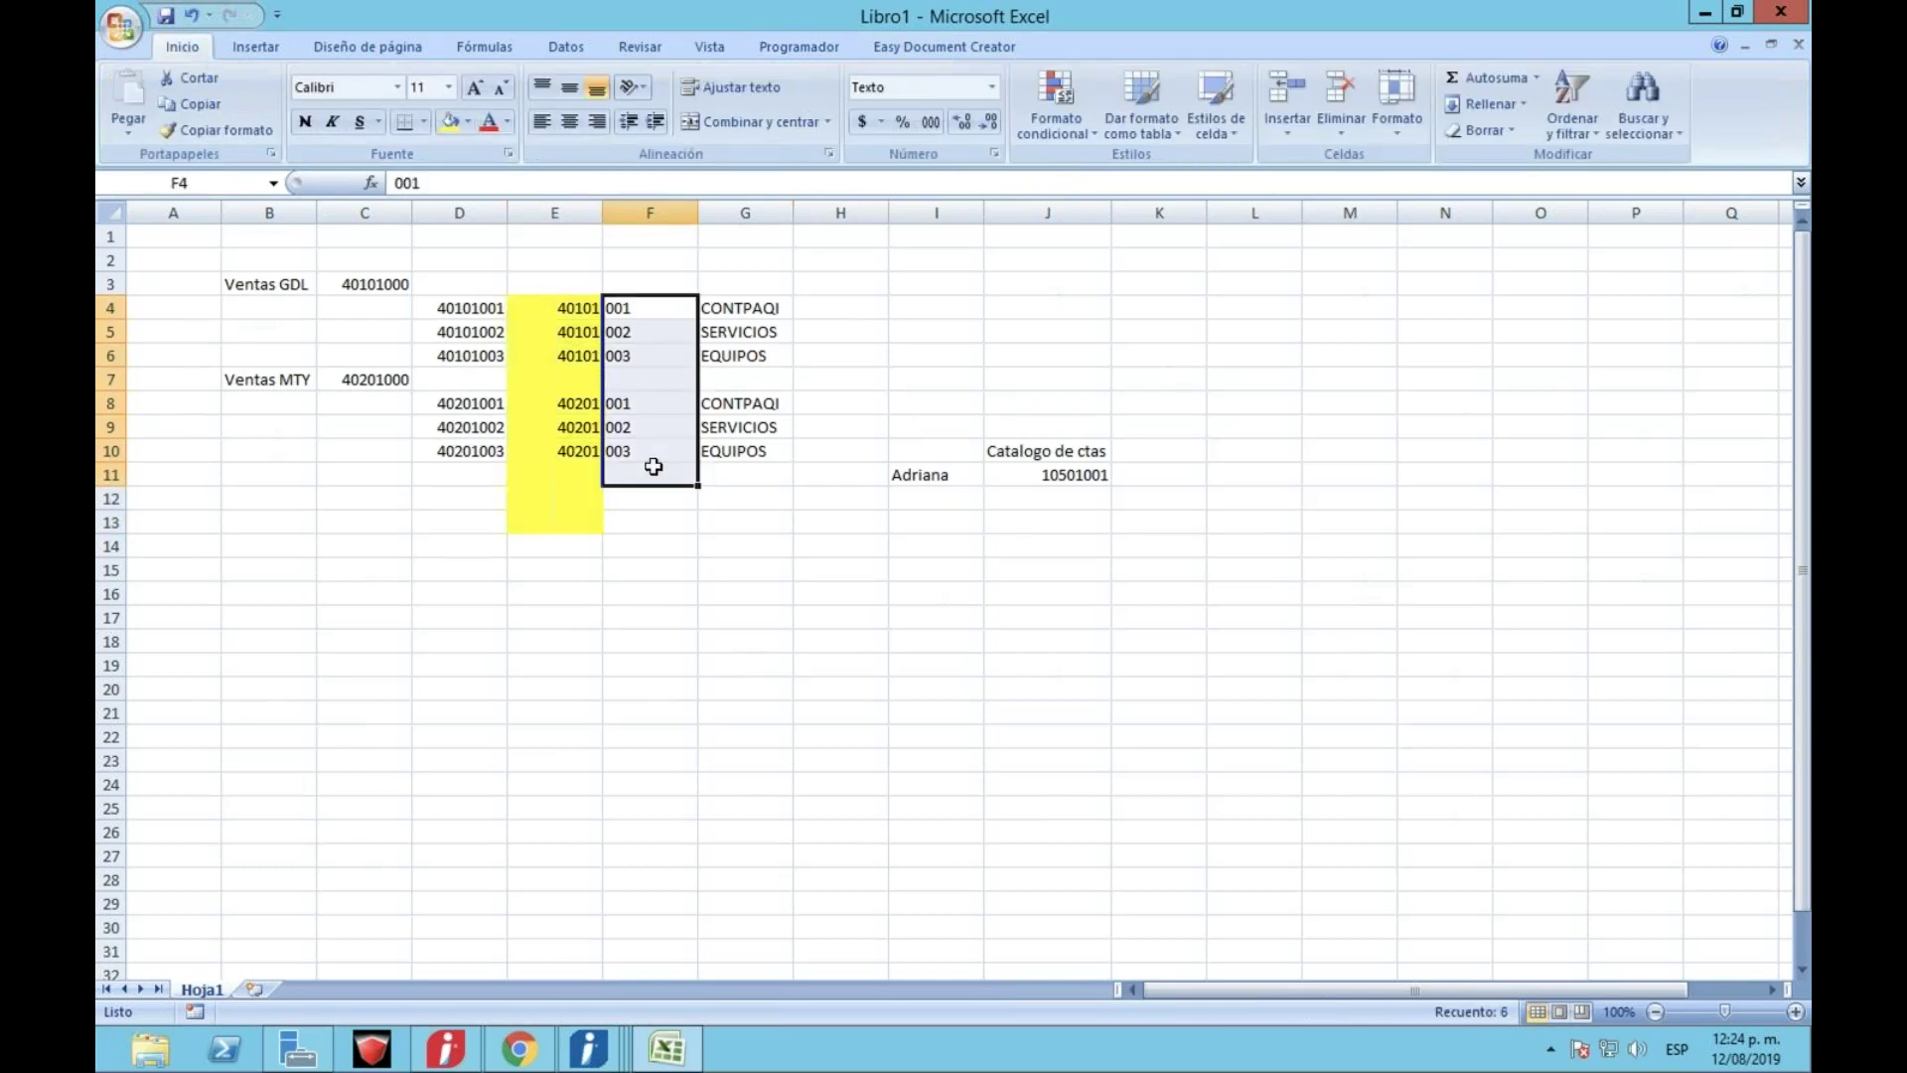
click(467, 121)
click(491, 124)
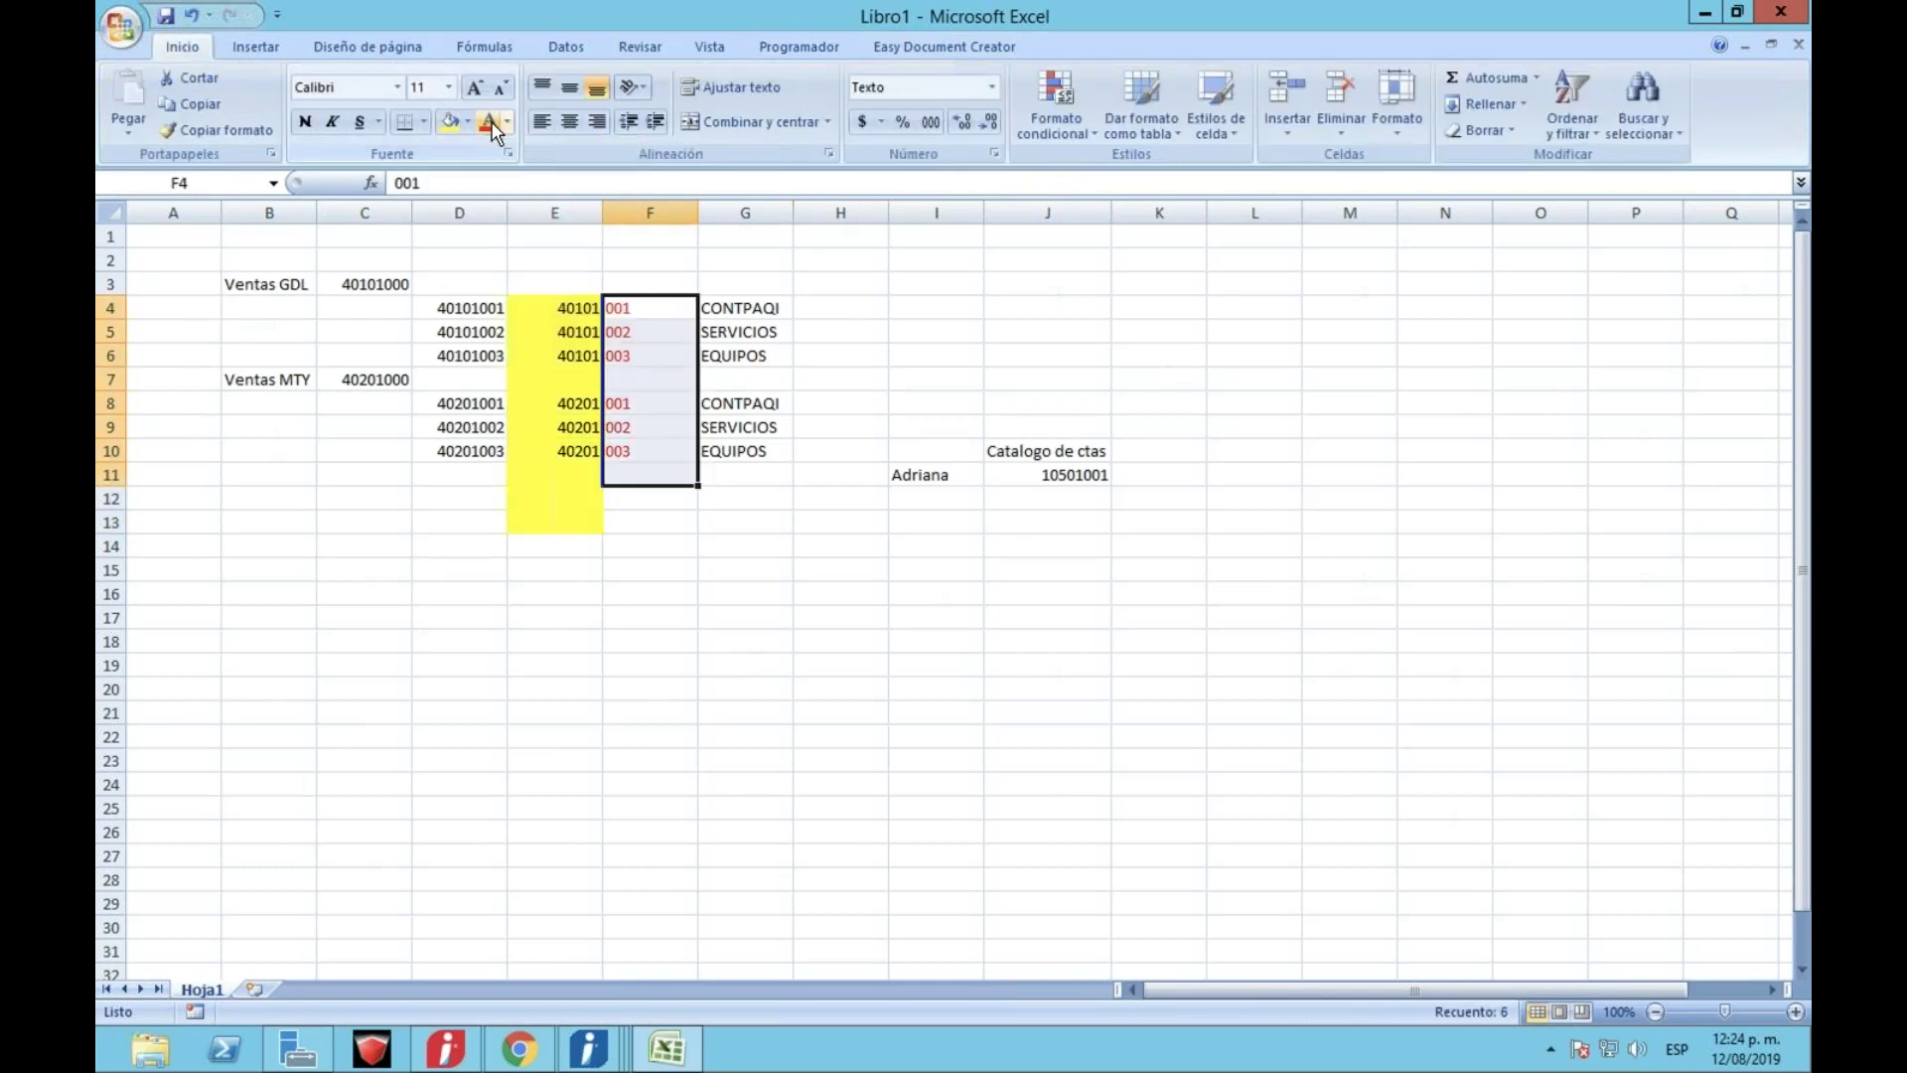
click(1011, 288)
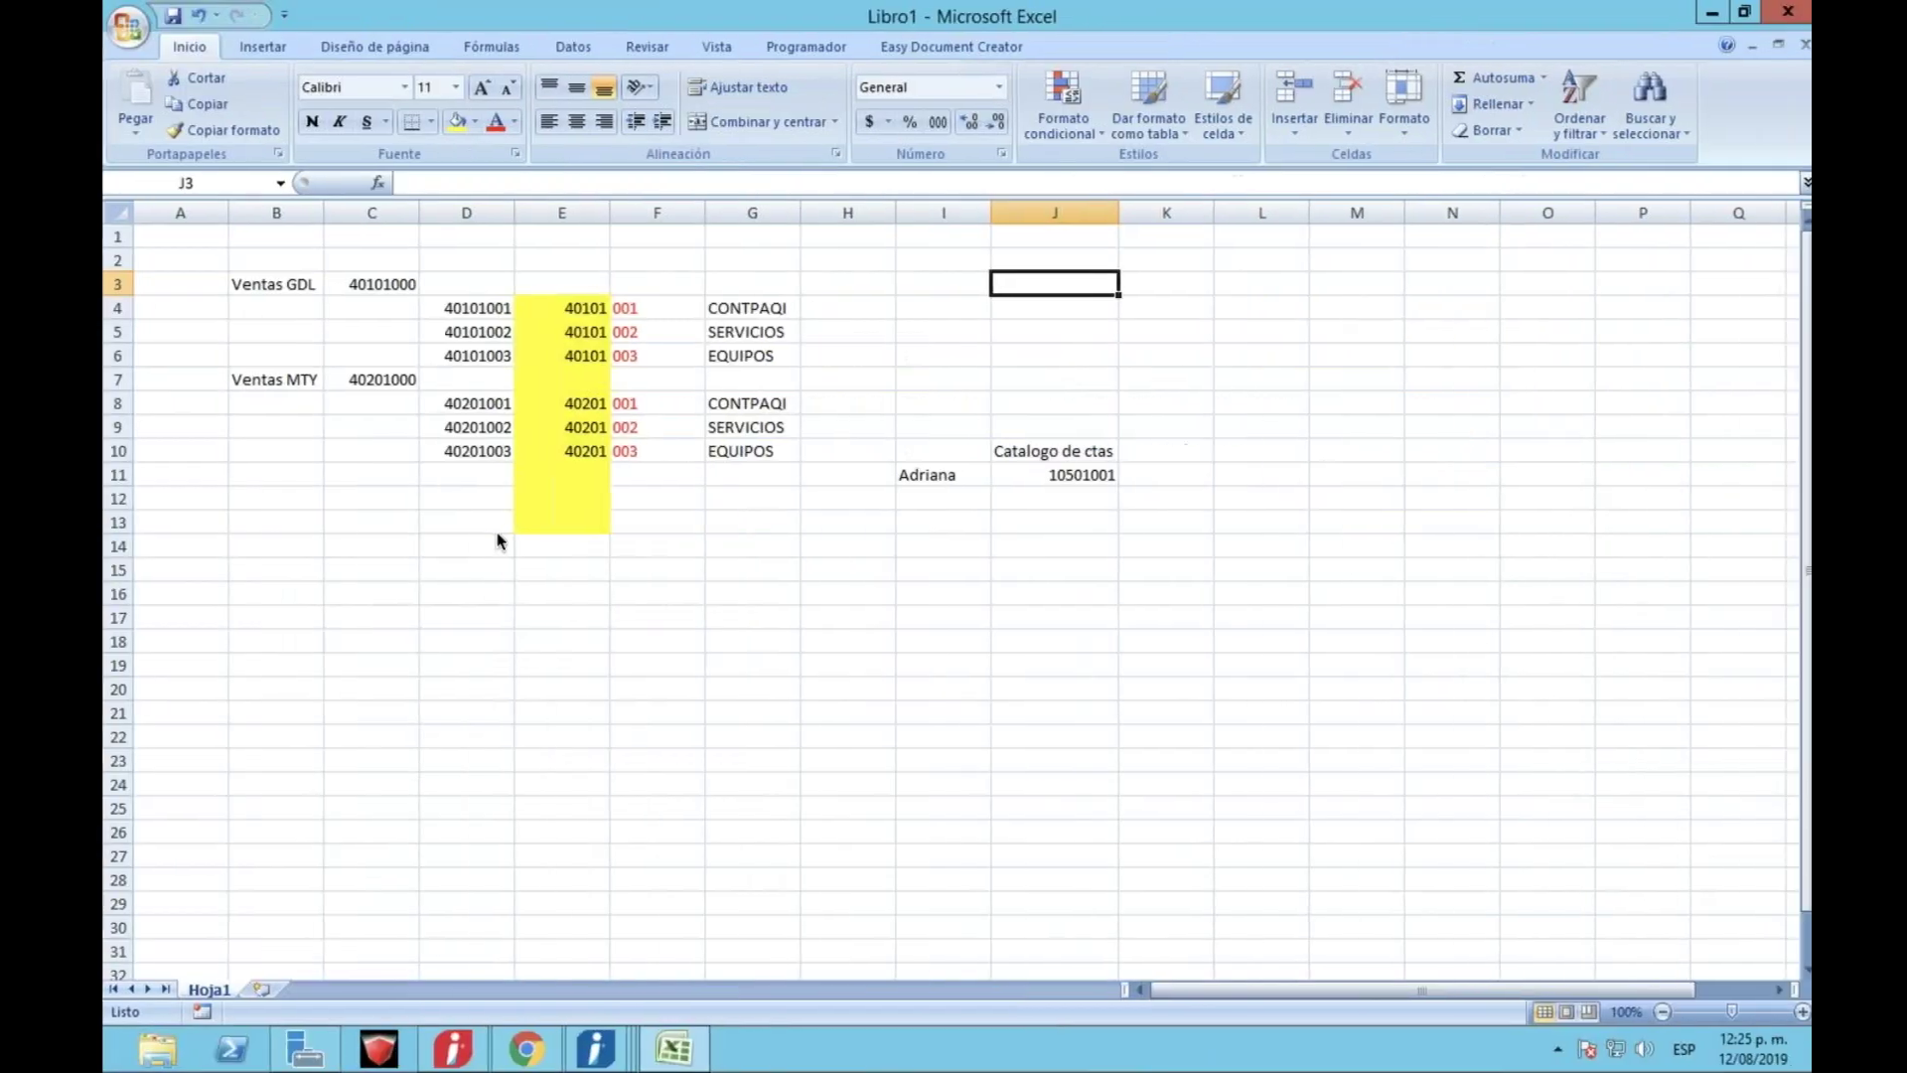
key(super)
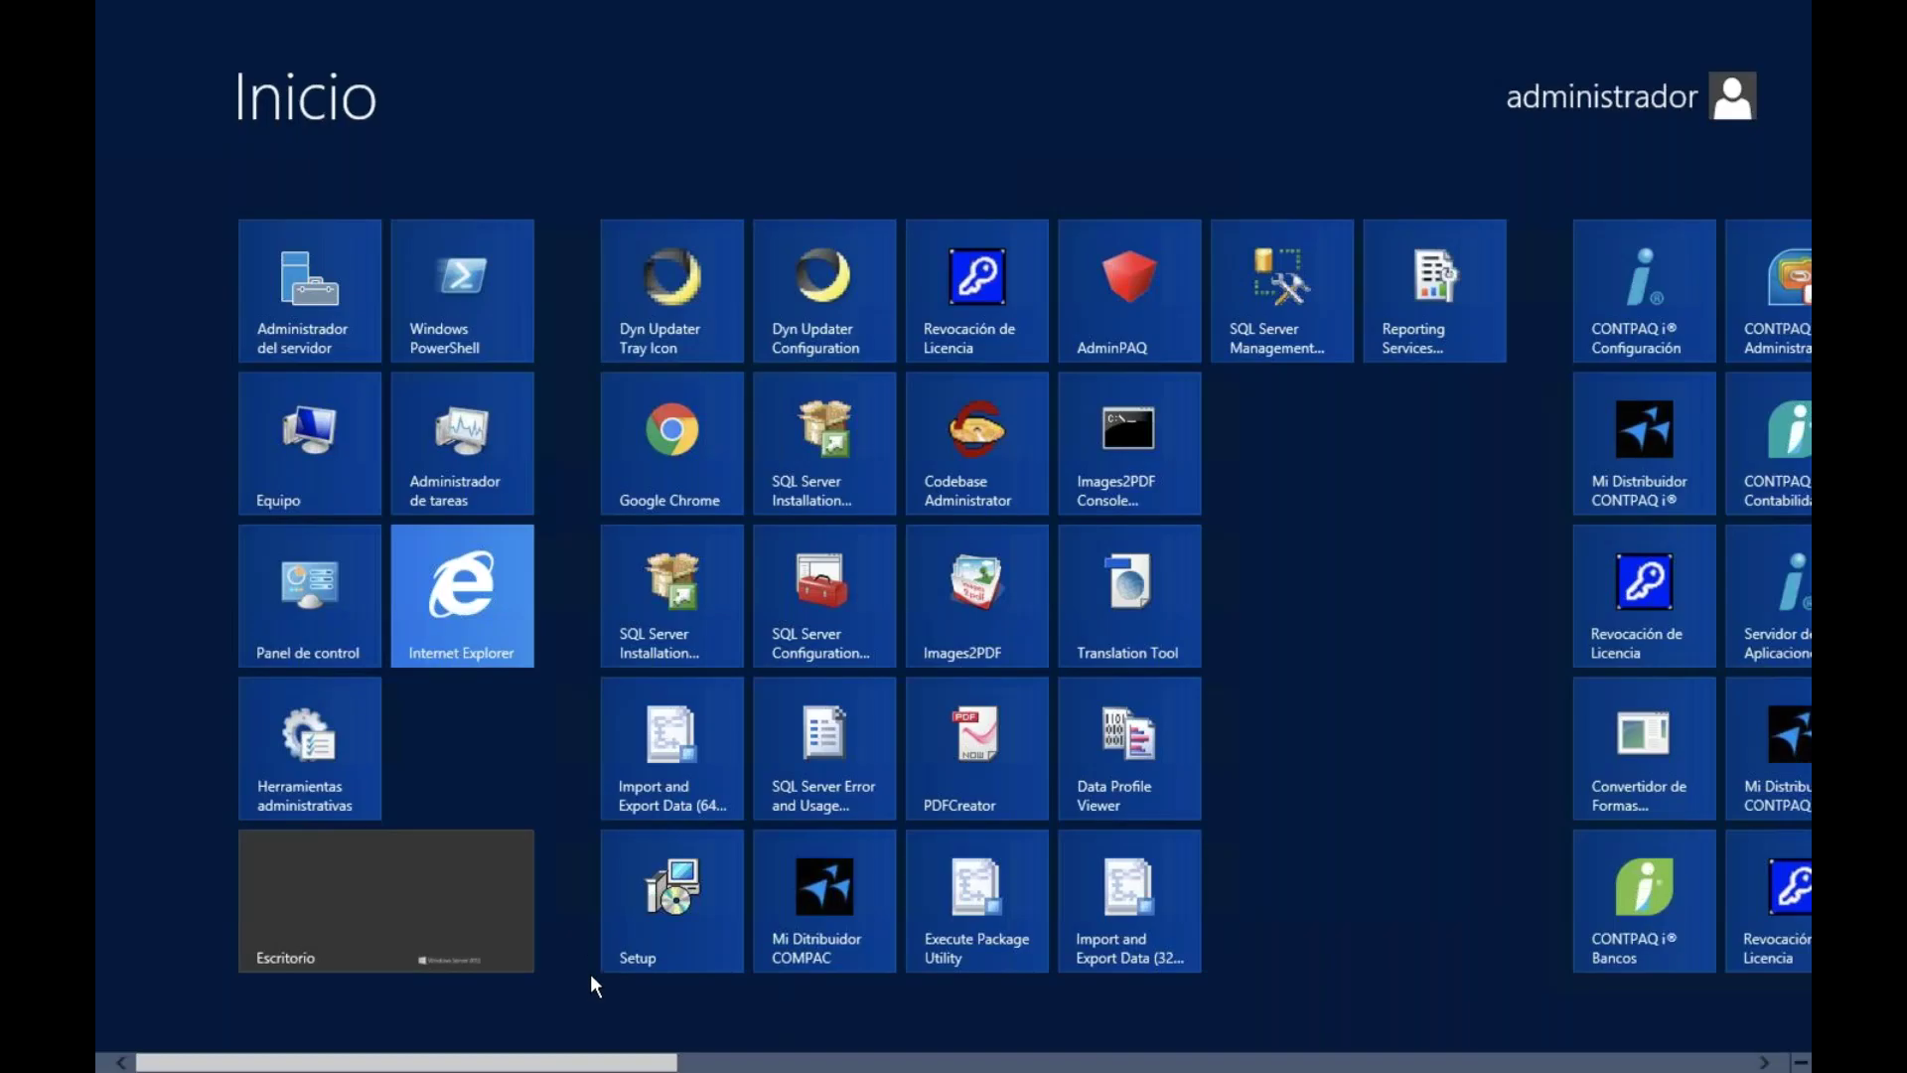
Switch to CONTPAQi Contabilidad and close the Catálogo de Cuentas.
key(super)
mouse_move(586, 1034)
click(770, 824)
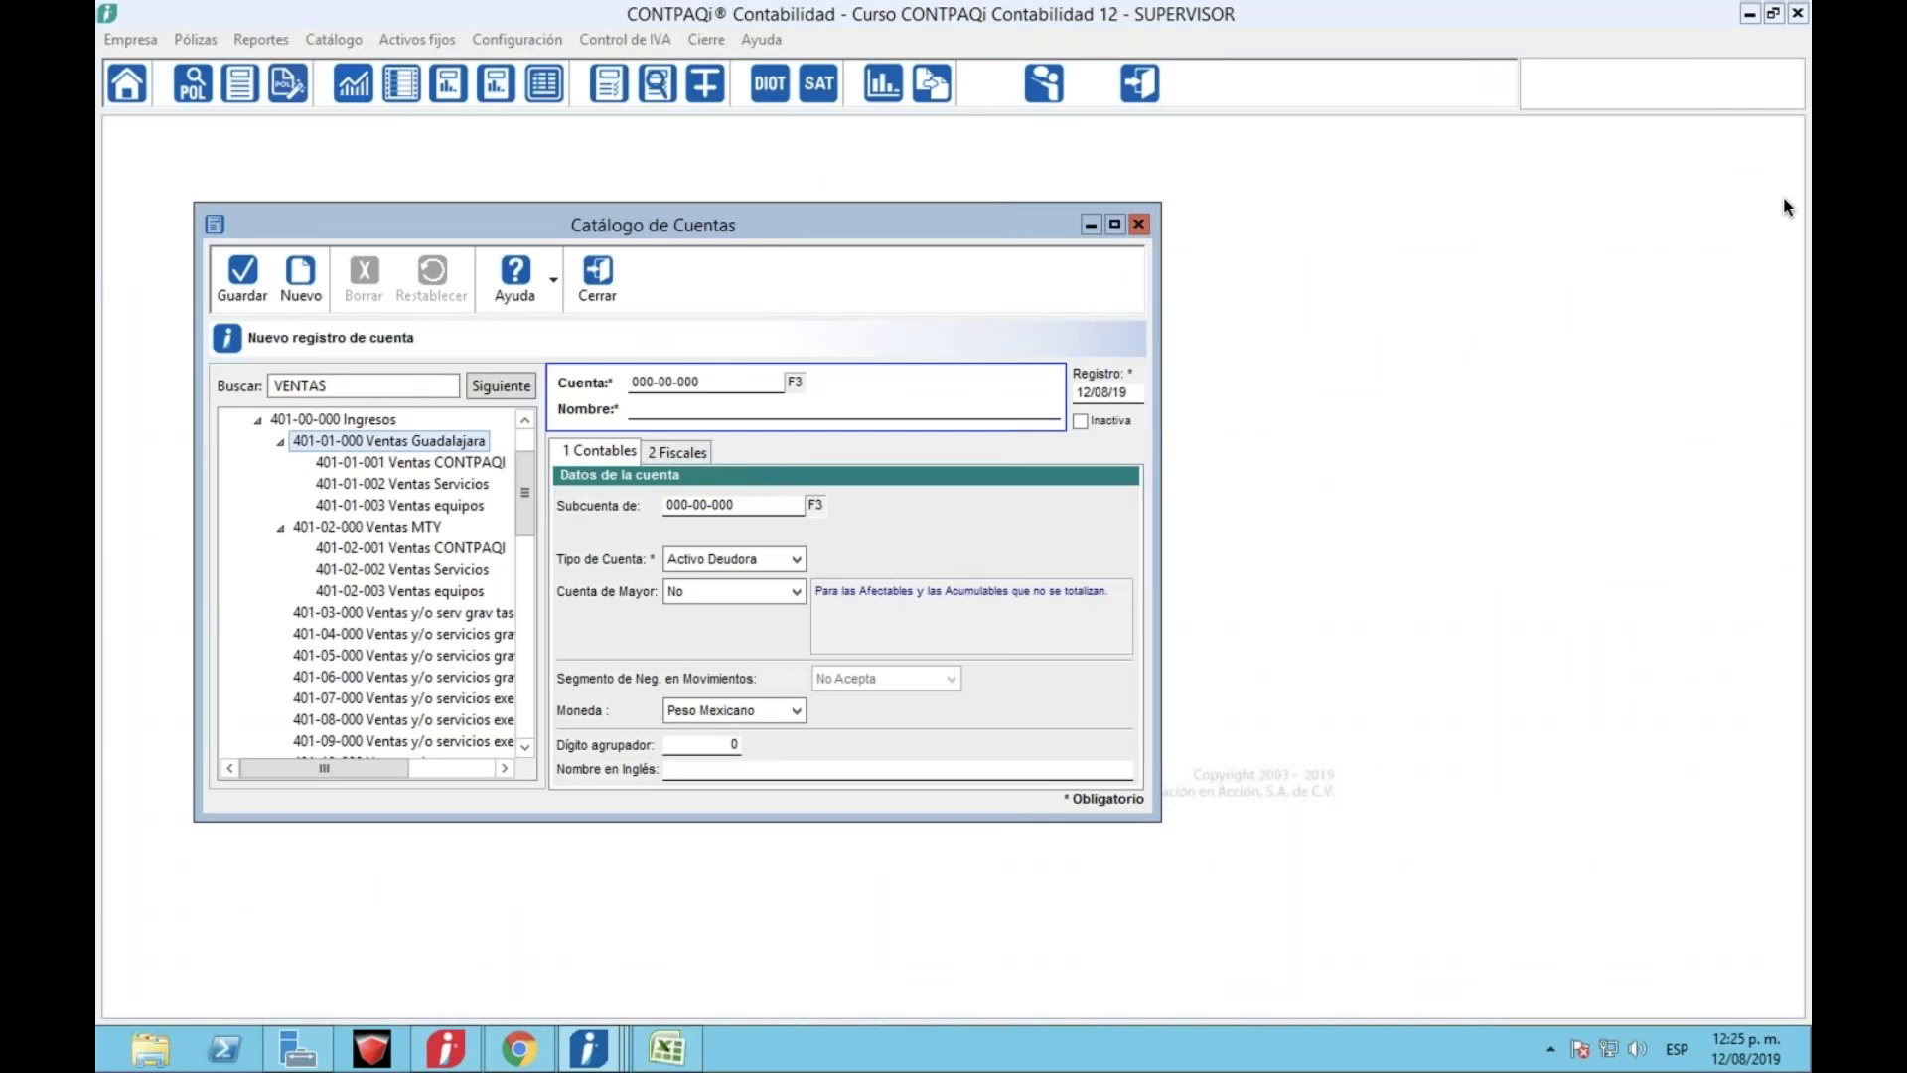
click(597, 281)
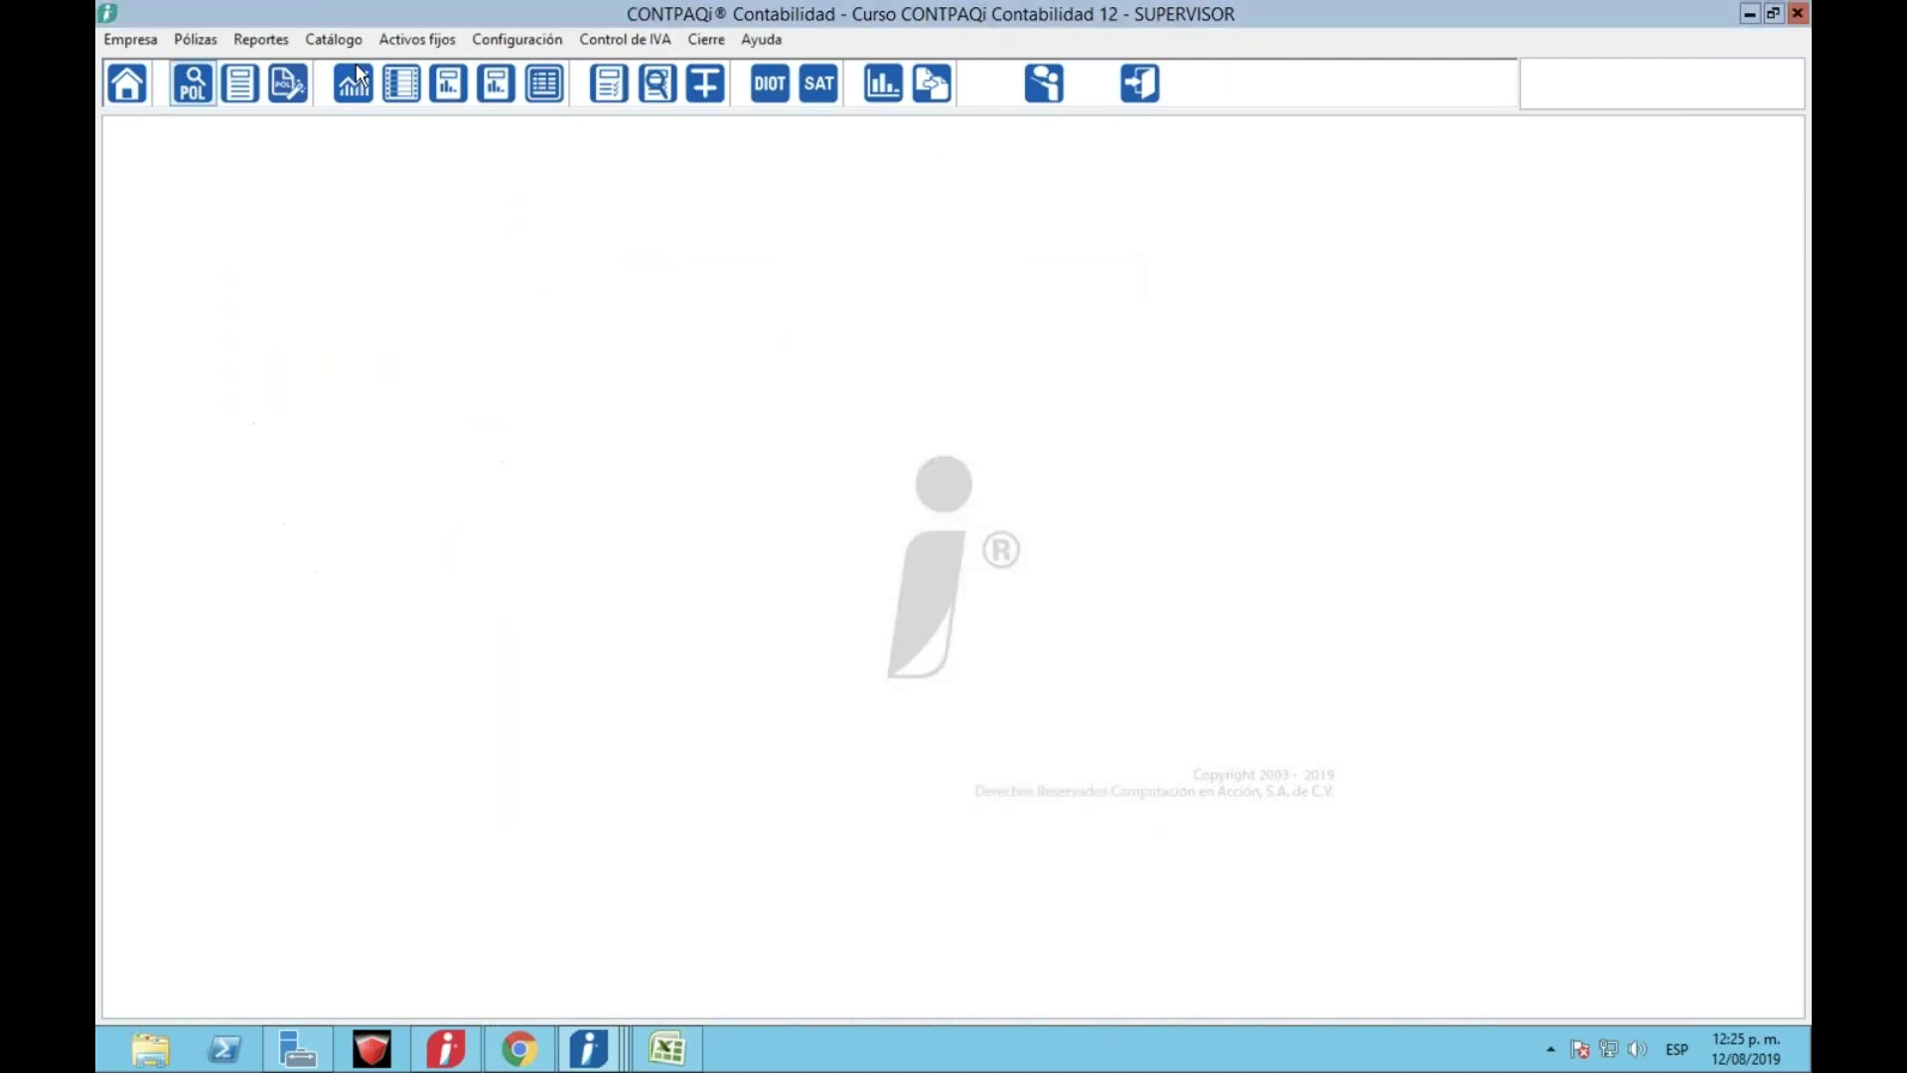
Go to Pólizas > Contabilizar CFDI > Asignación de segmentos de cuenta.
click(303, 42)
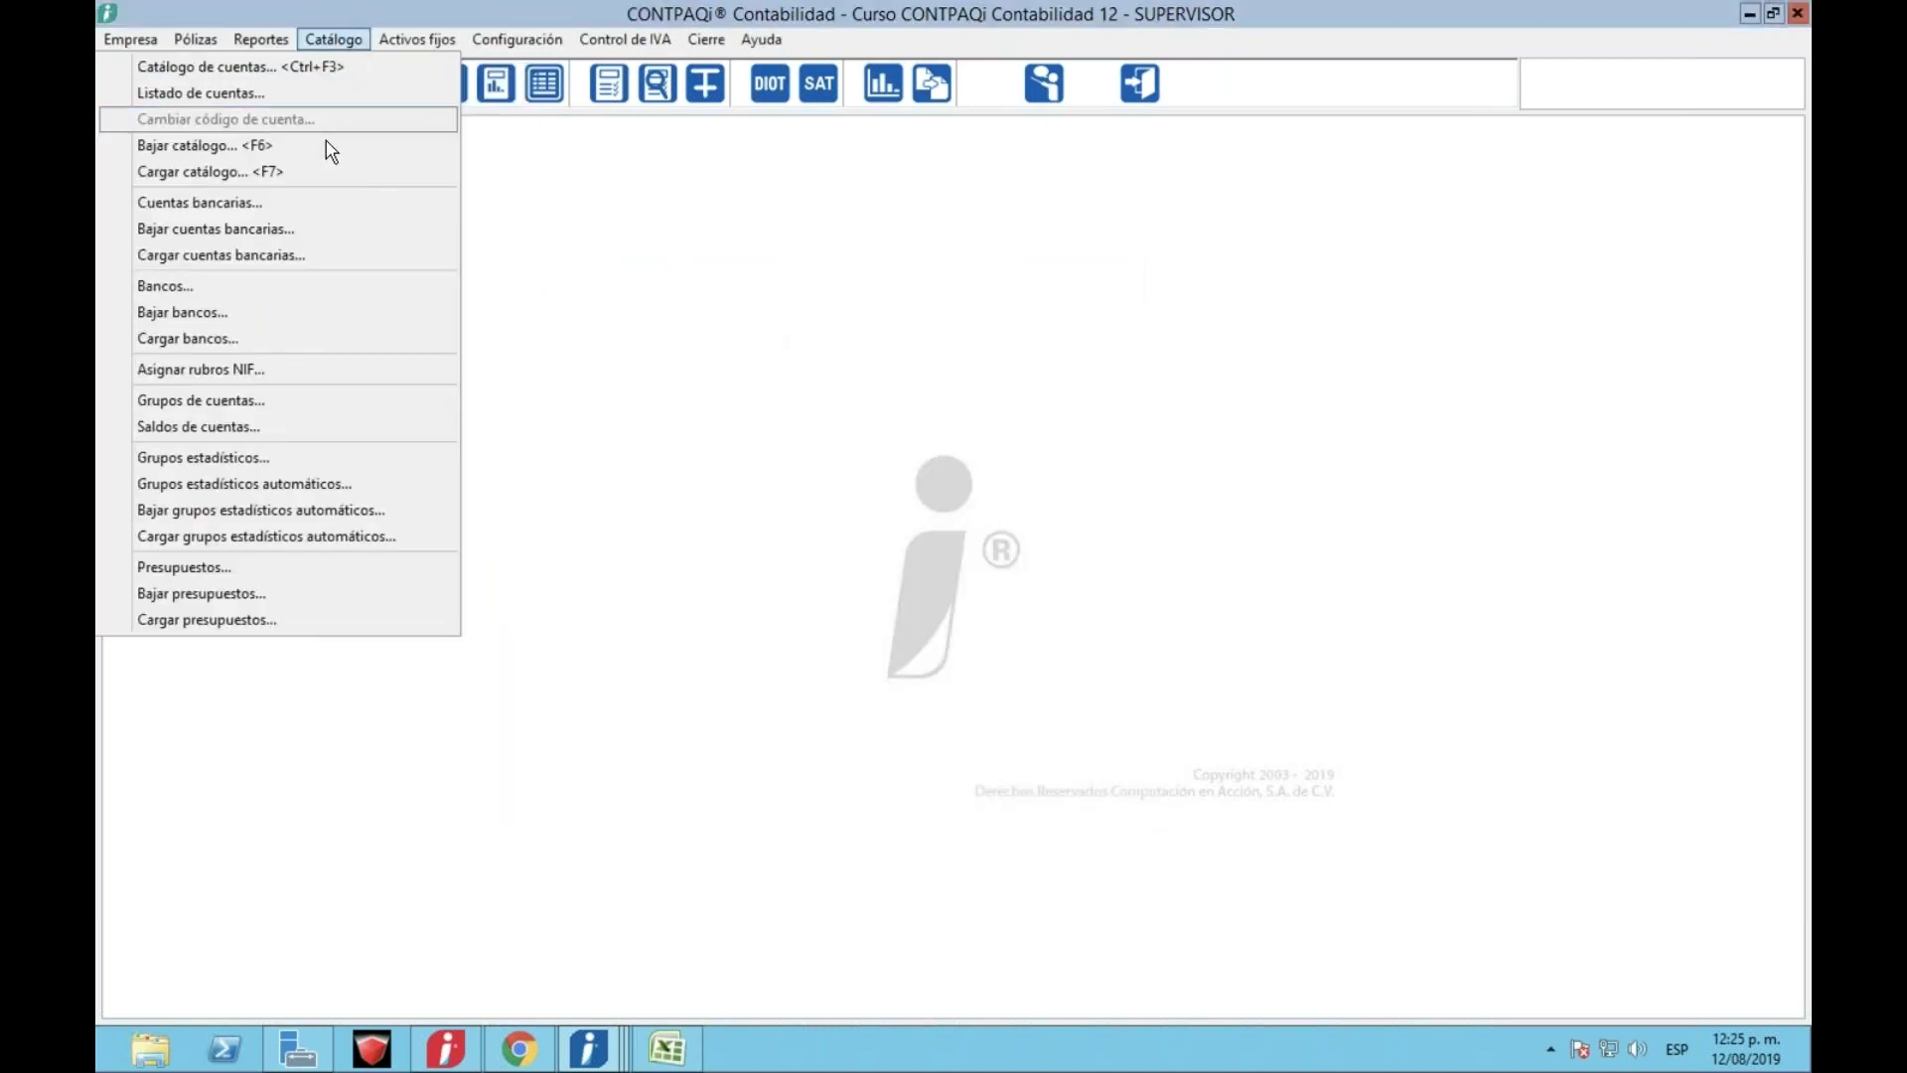
mouse_move(196, 39)
mouse_move(224, 95)
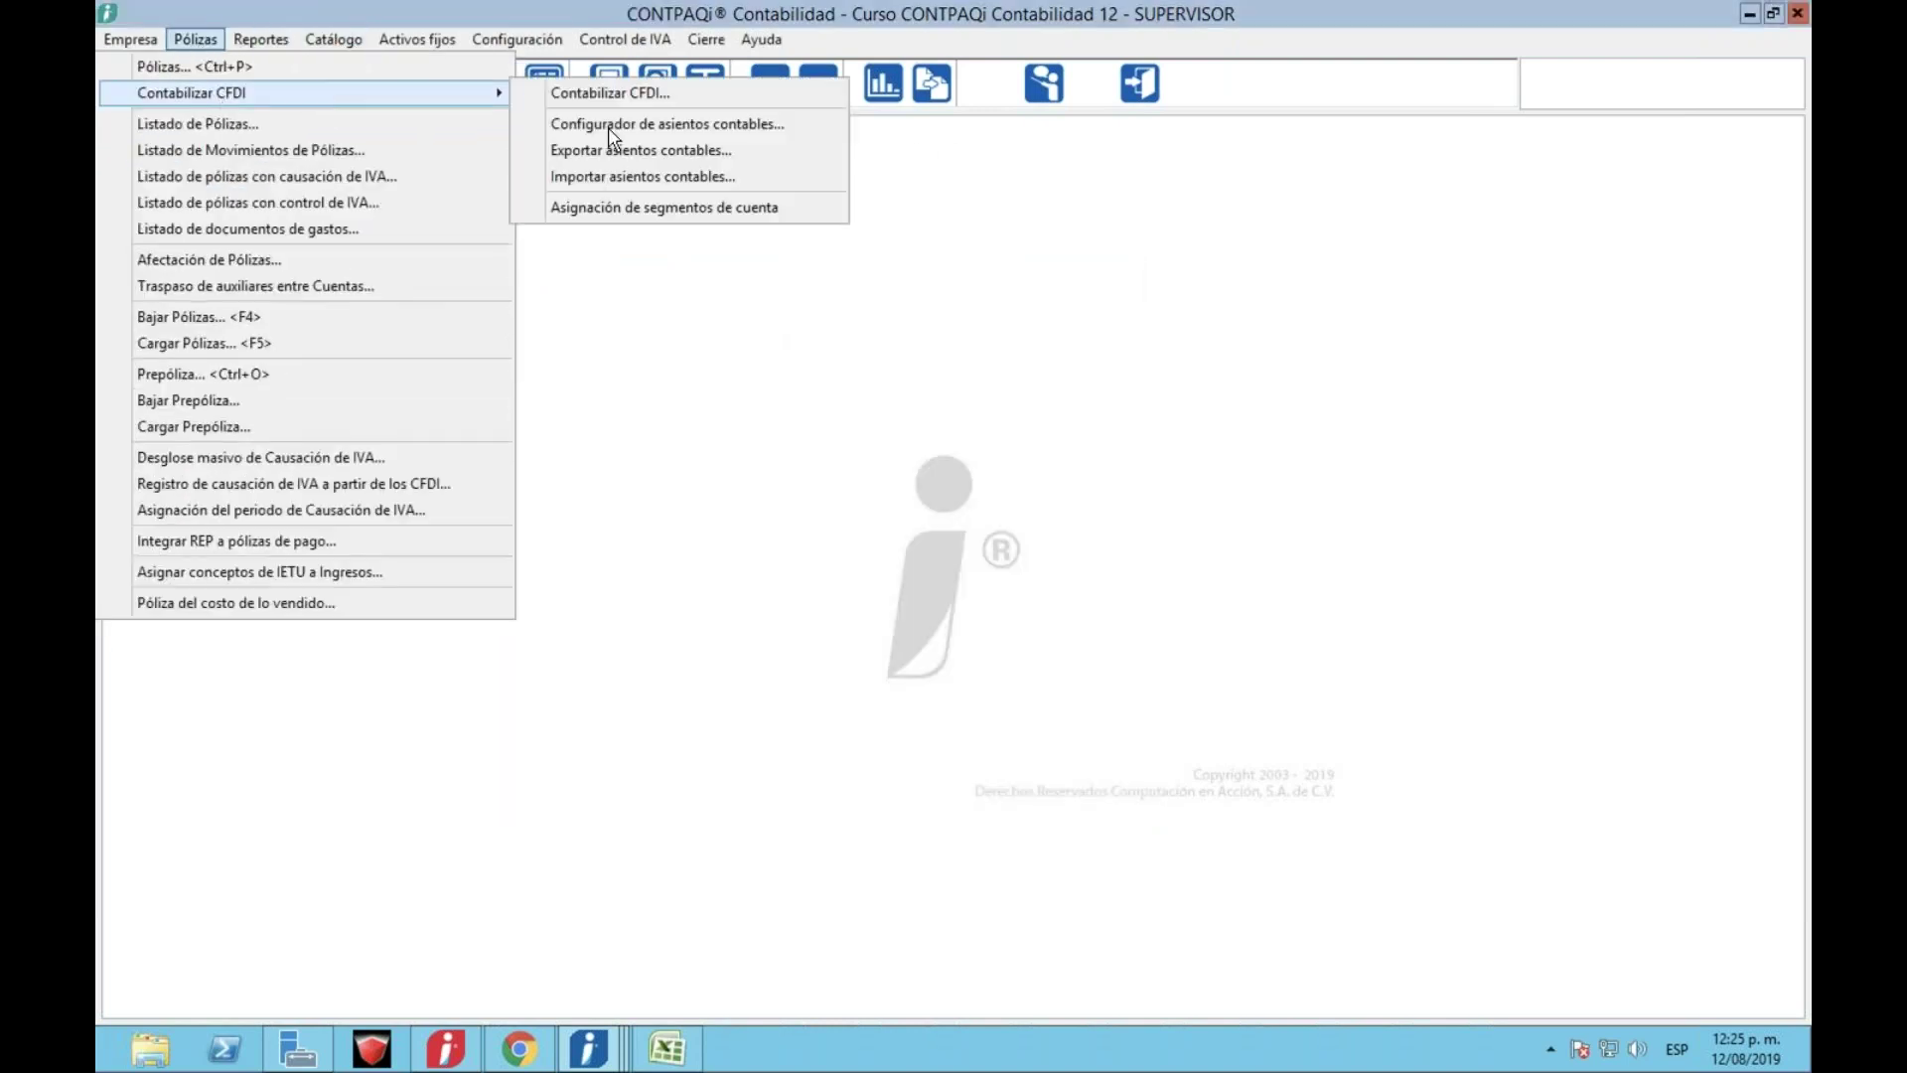
click(689, 209)
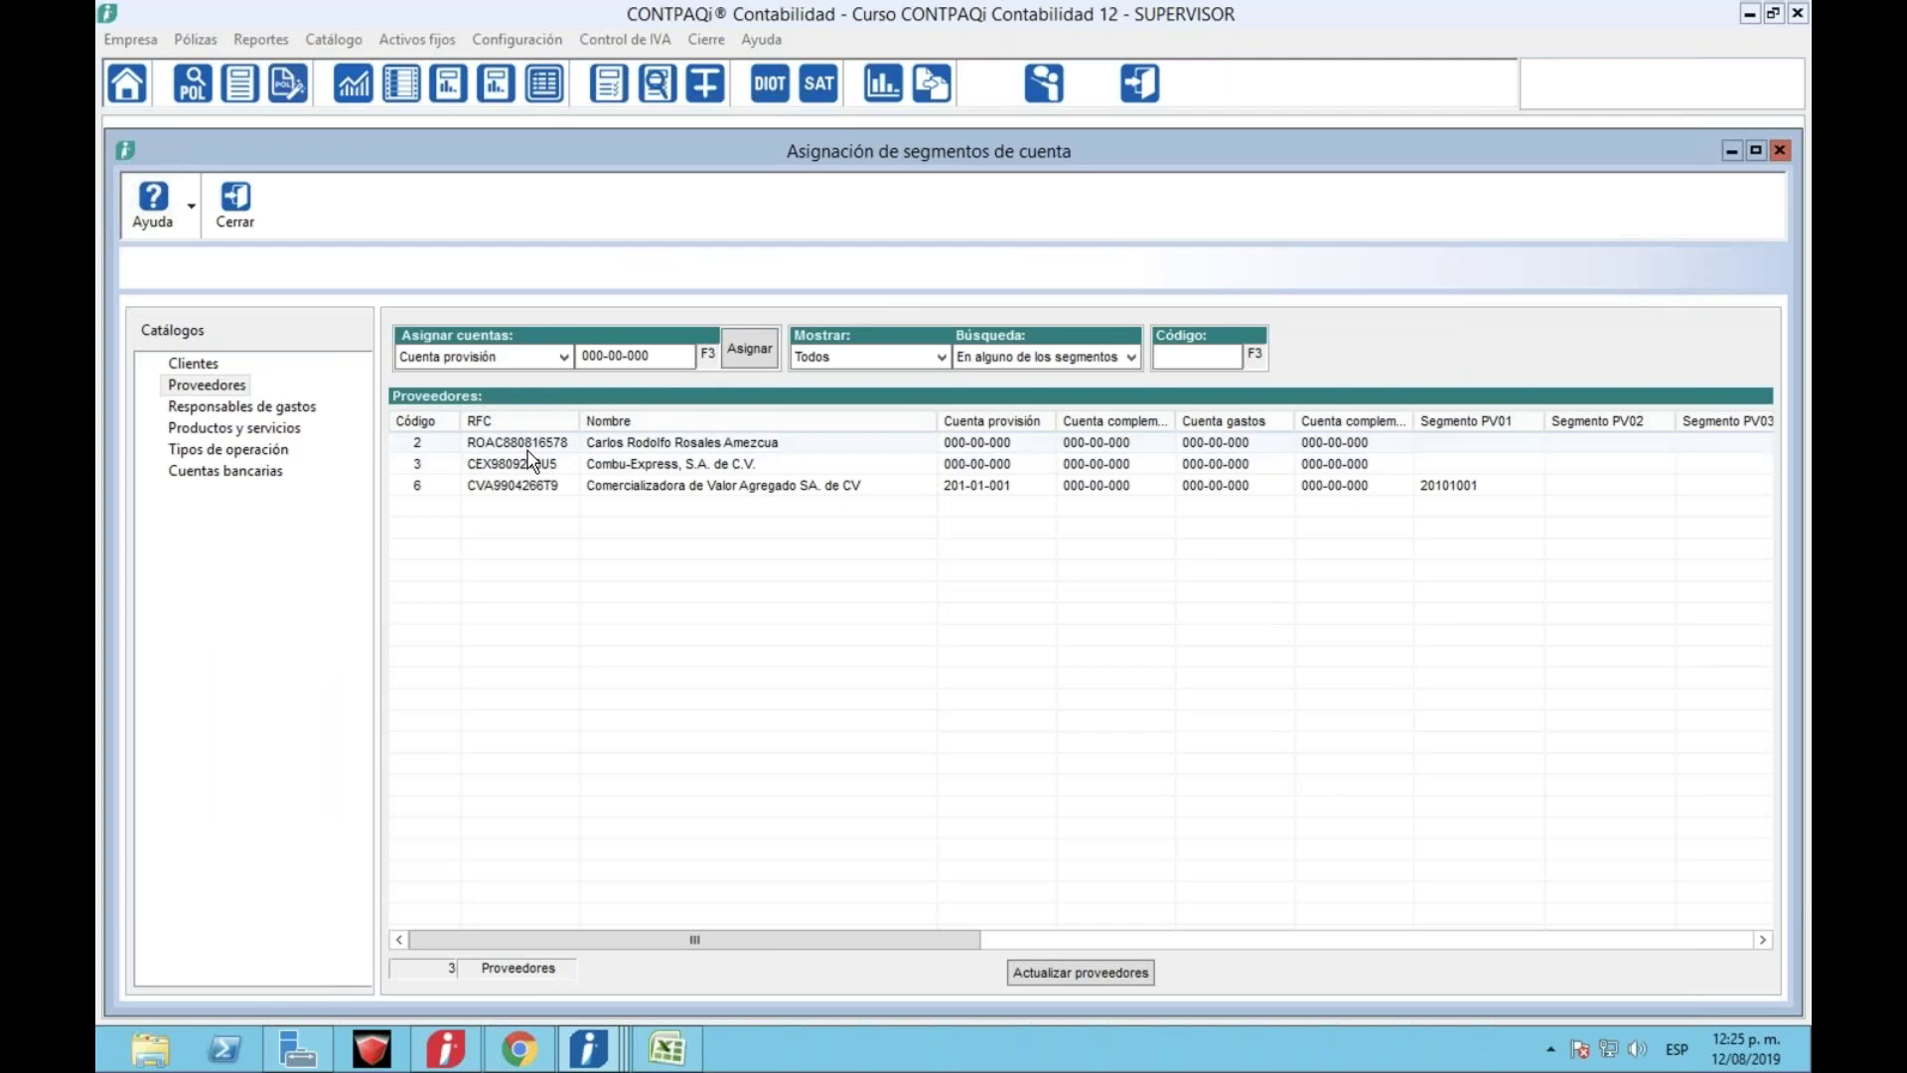
Show the Productos y servicios segments and set the first licence's Segmento PR01 to 001.
click(236, 428)
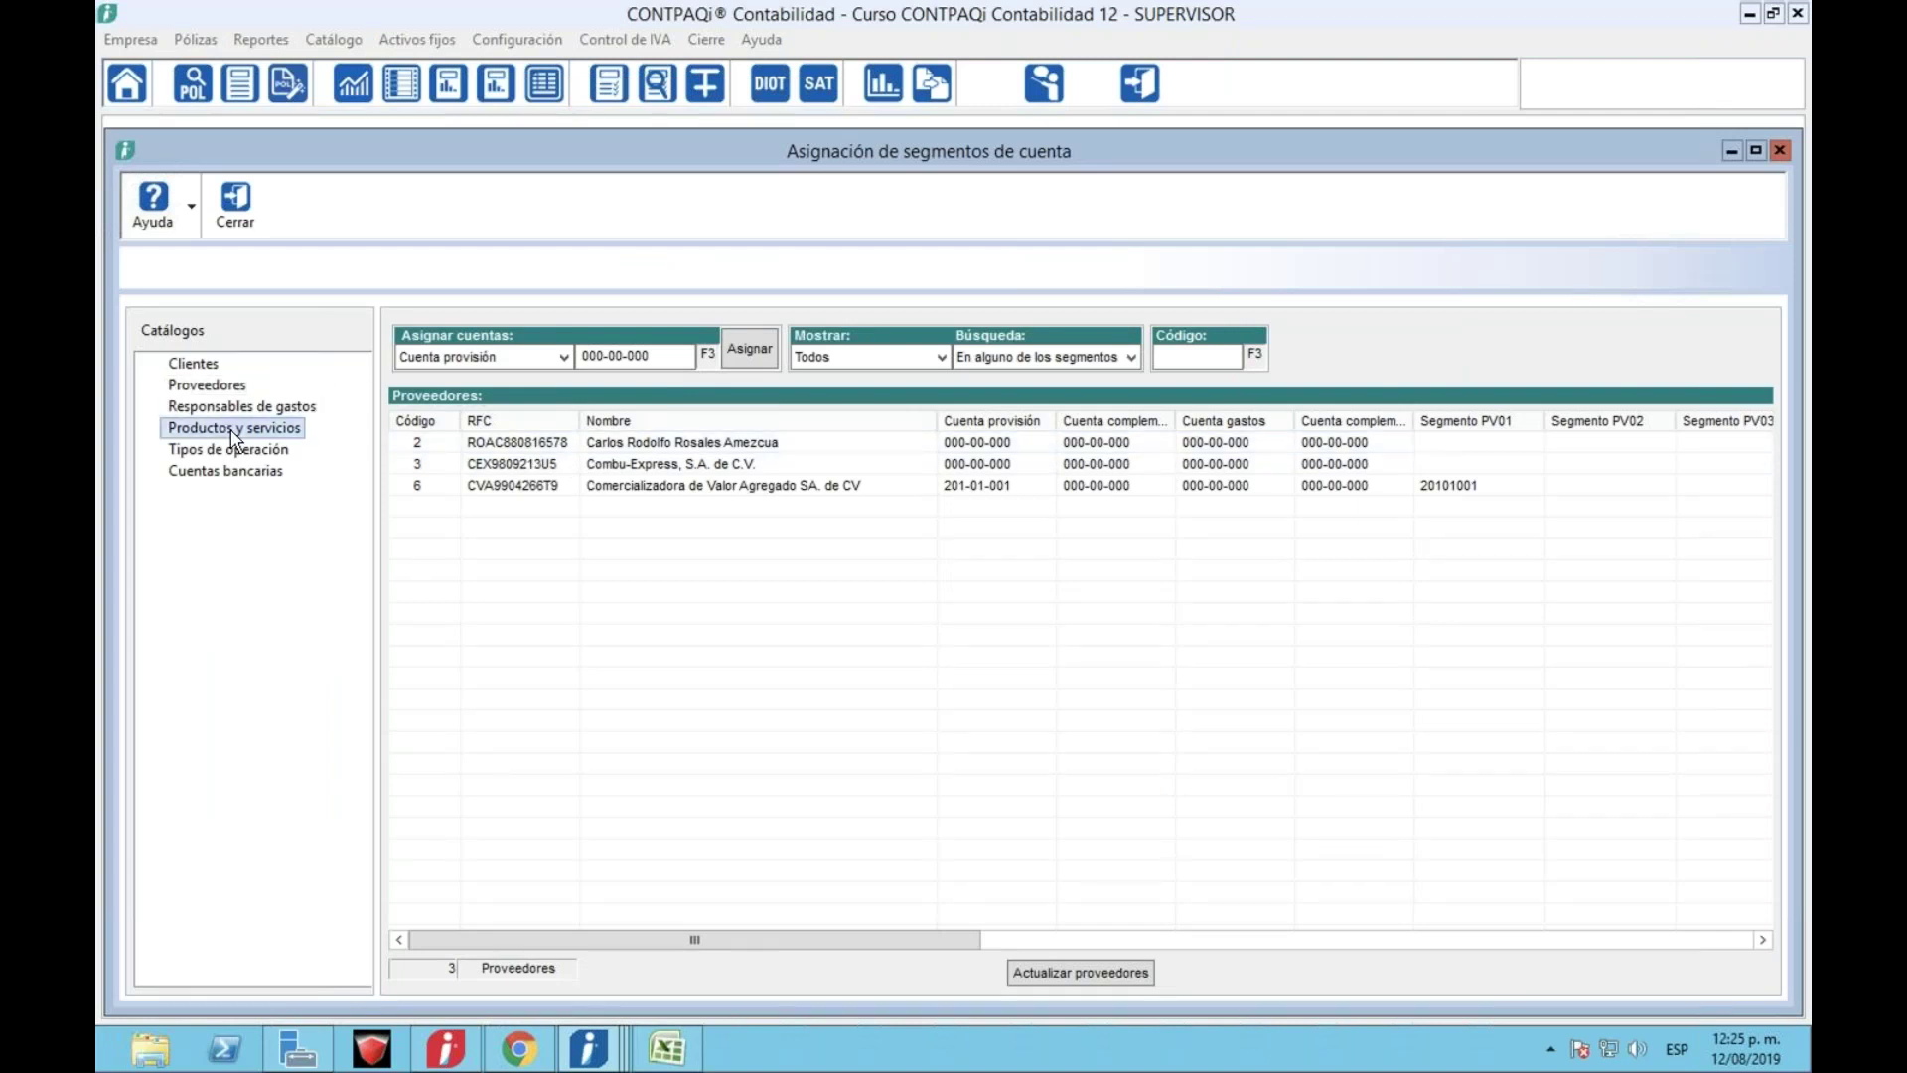
click(874, 467)
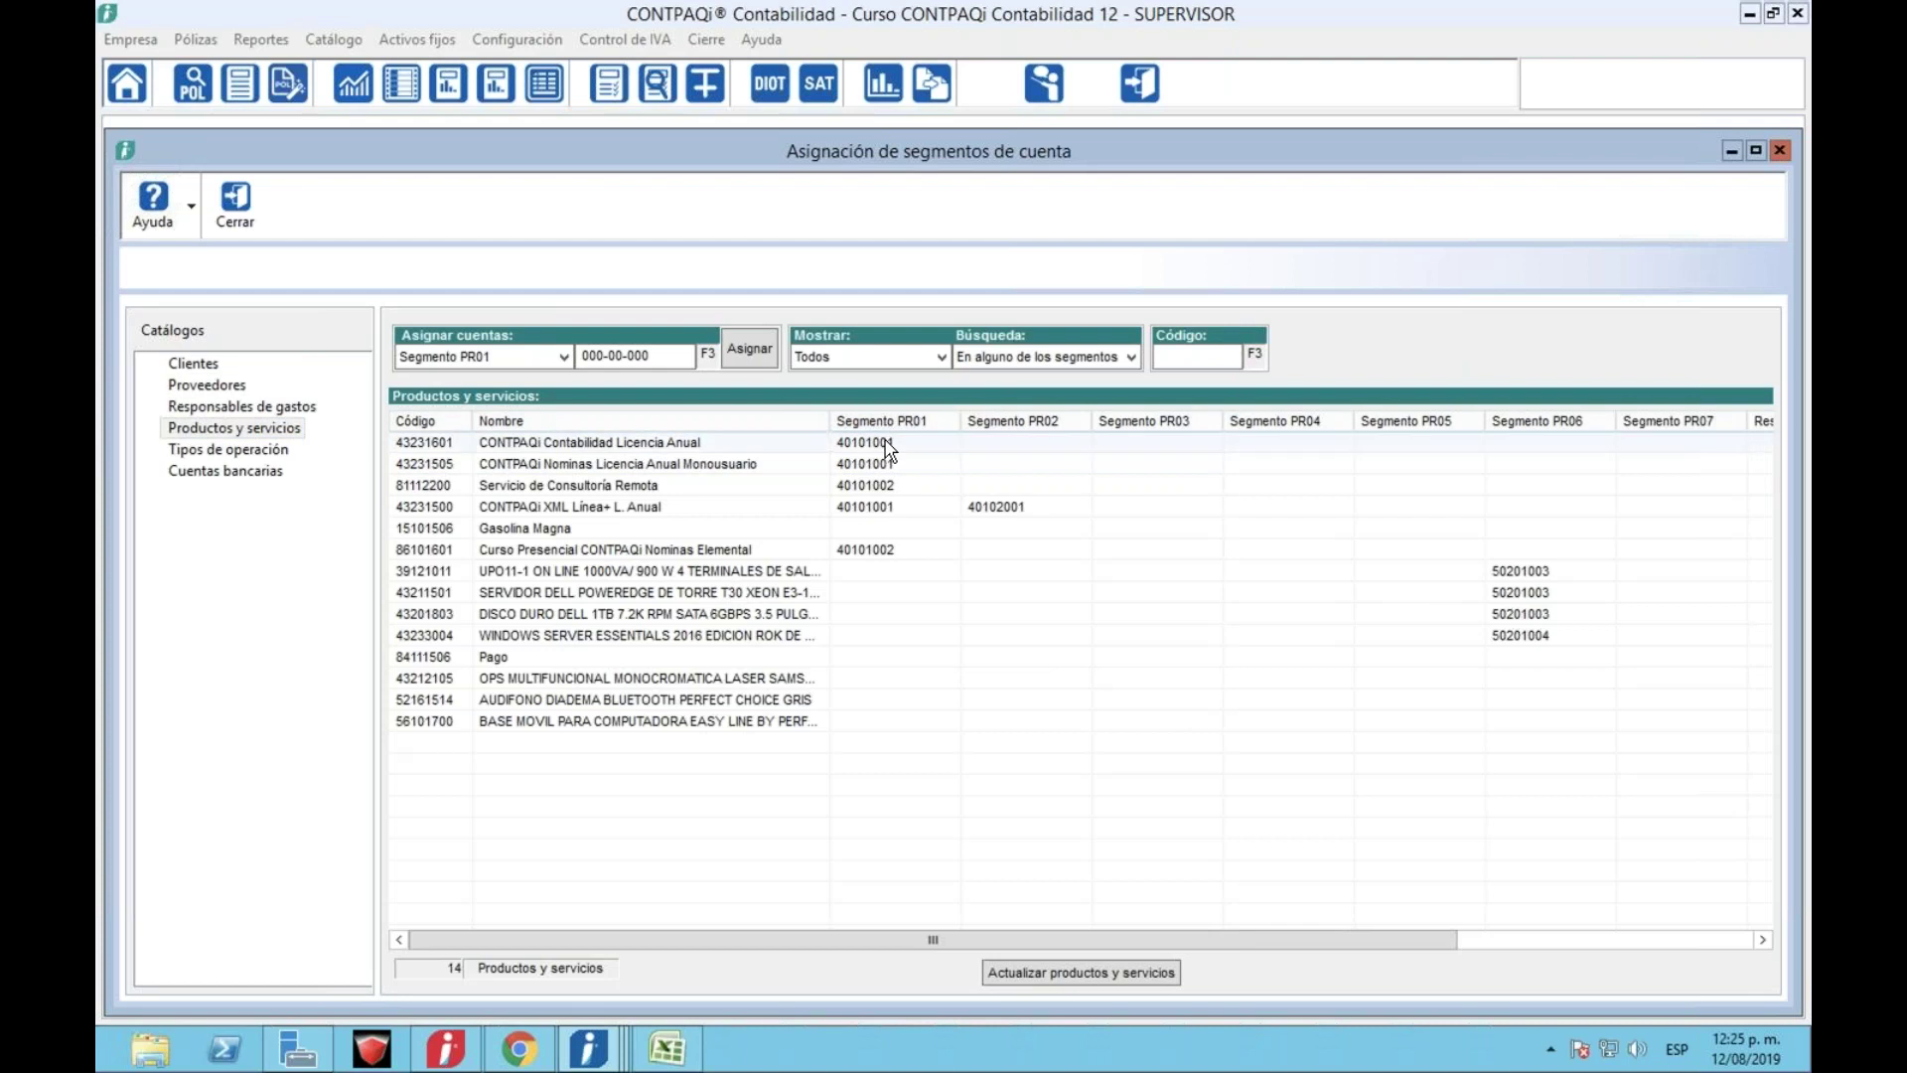
key(ctrl+a)
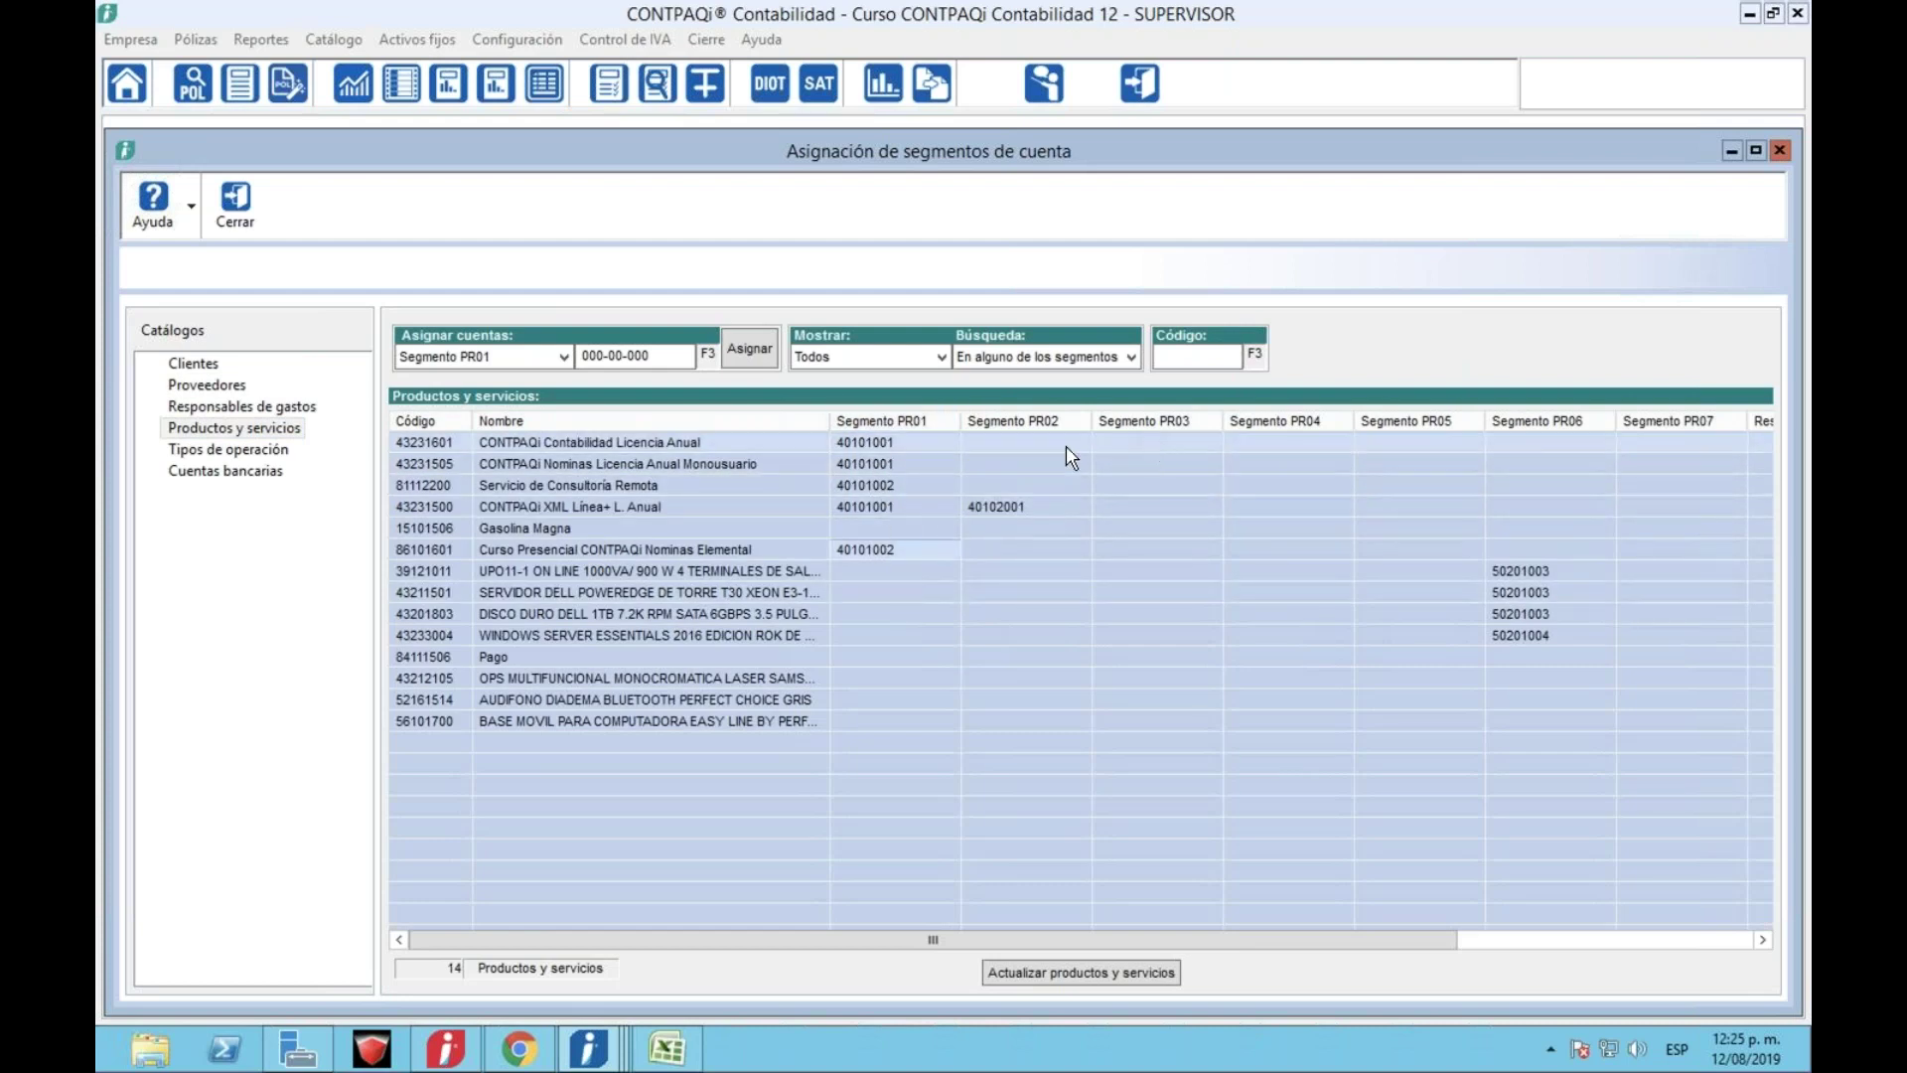
click(912, 443)
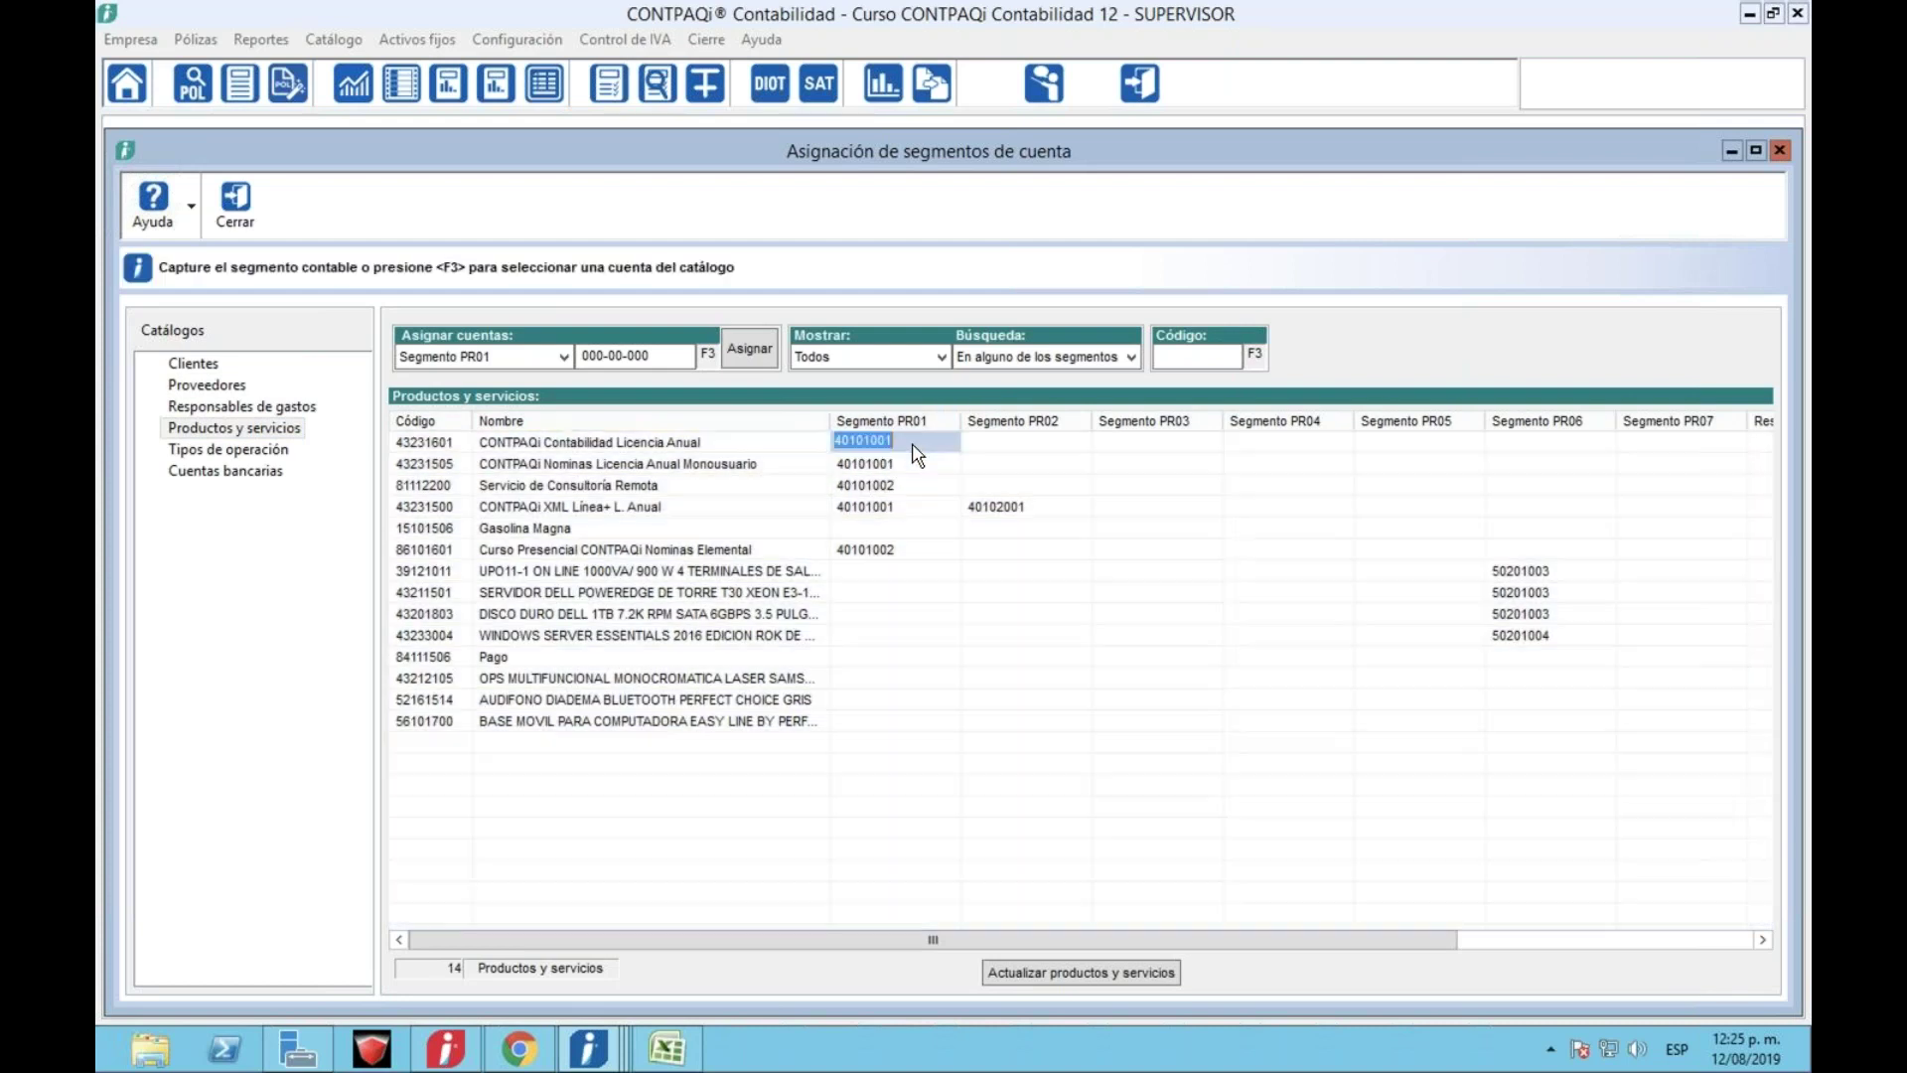
text(001)
key(Tab)
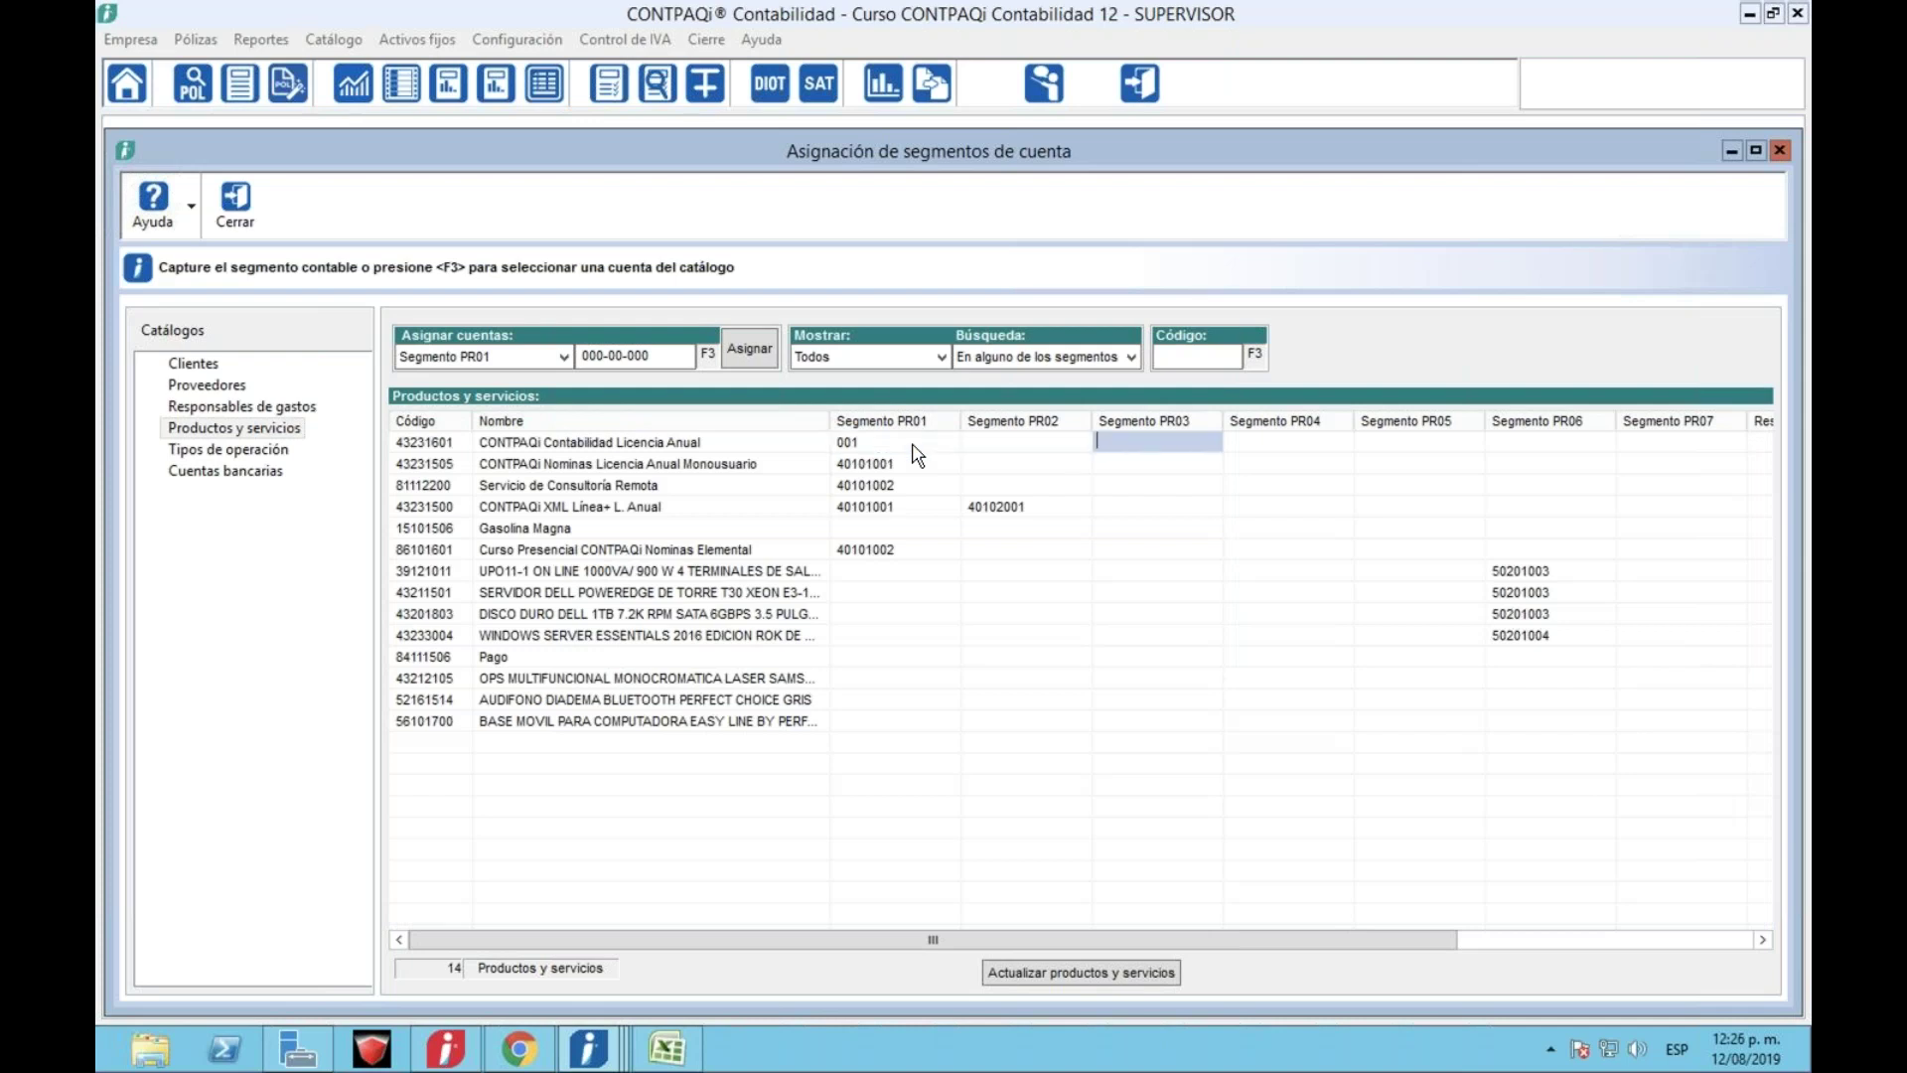
Set PR01 to 001 for the other licences and 002 for remote consulting and the course.
click(884, 471)
text(001)
click(887, 485)
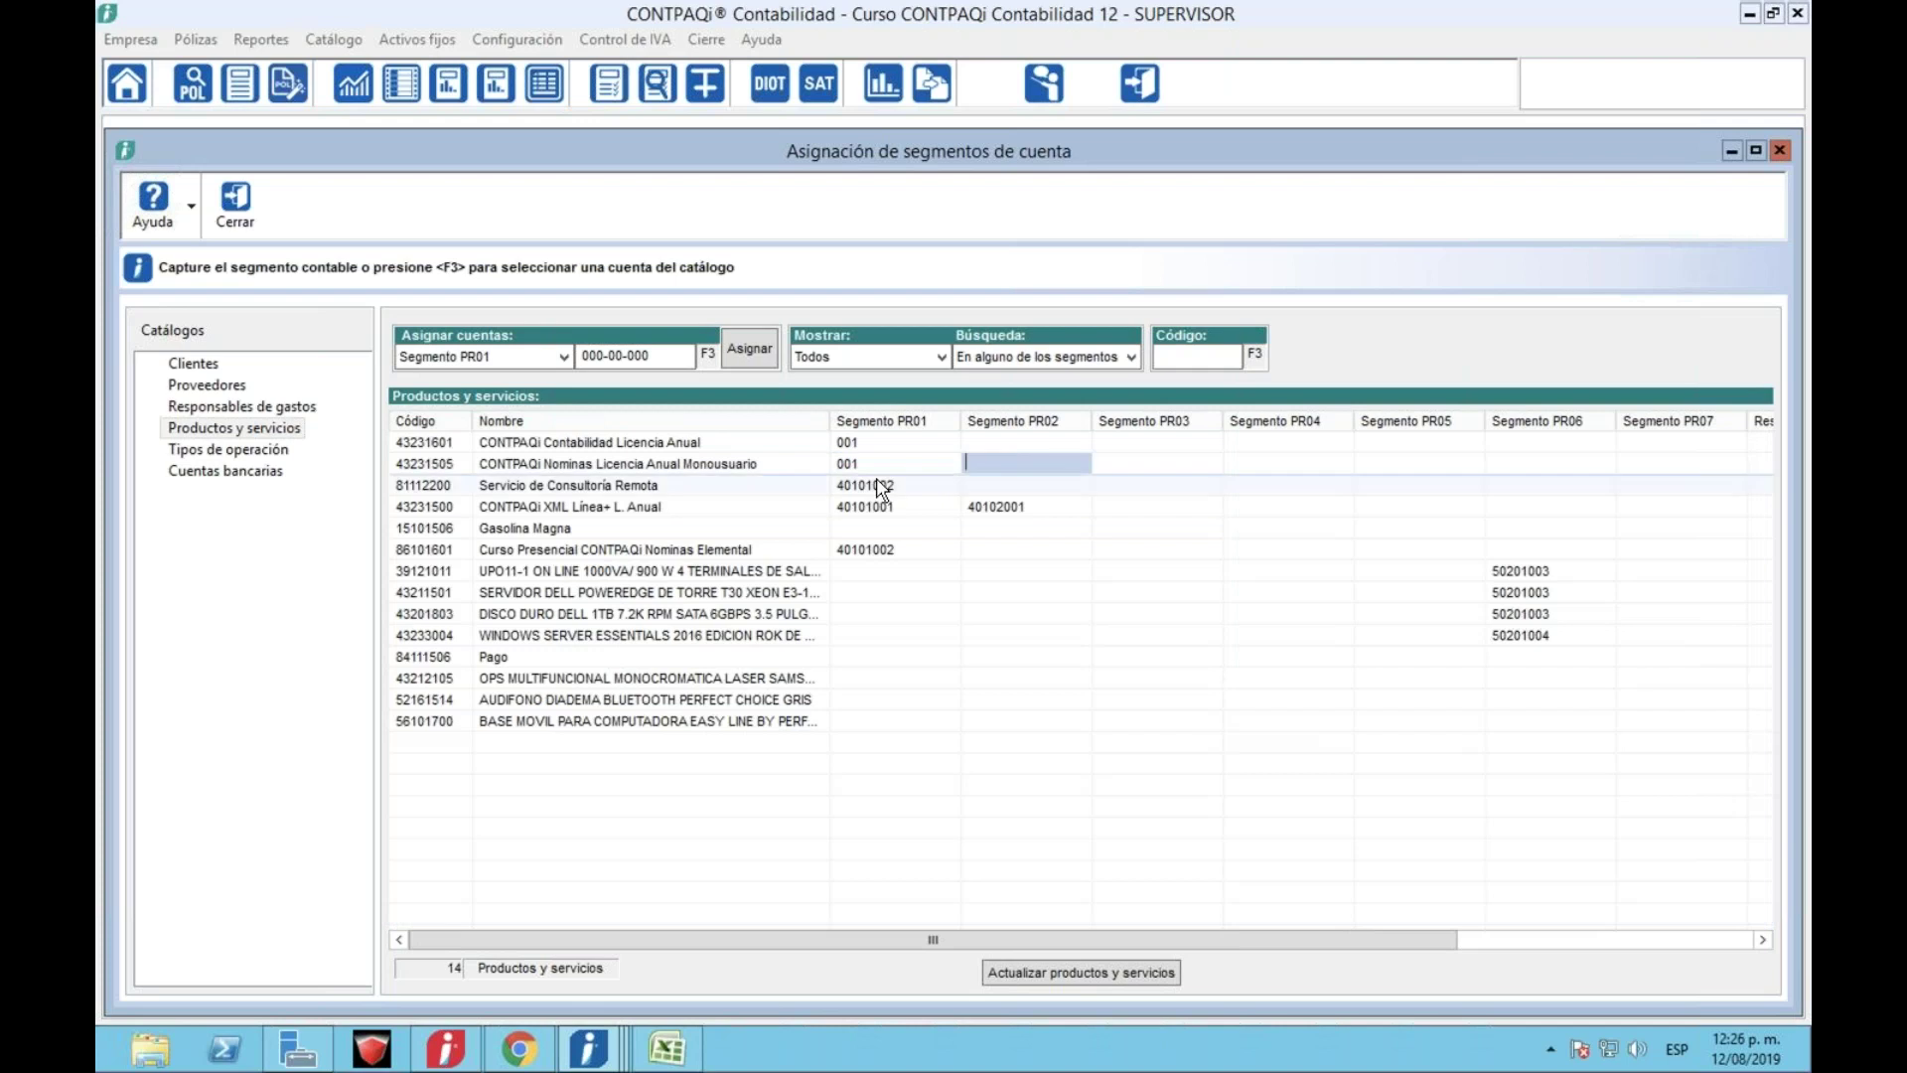
text(002)
click(882, 506)
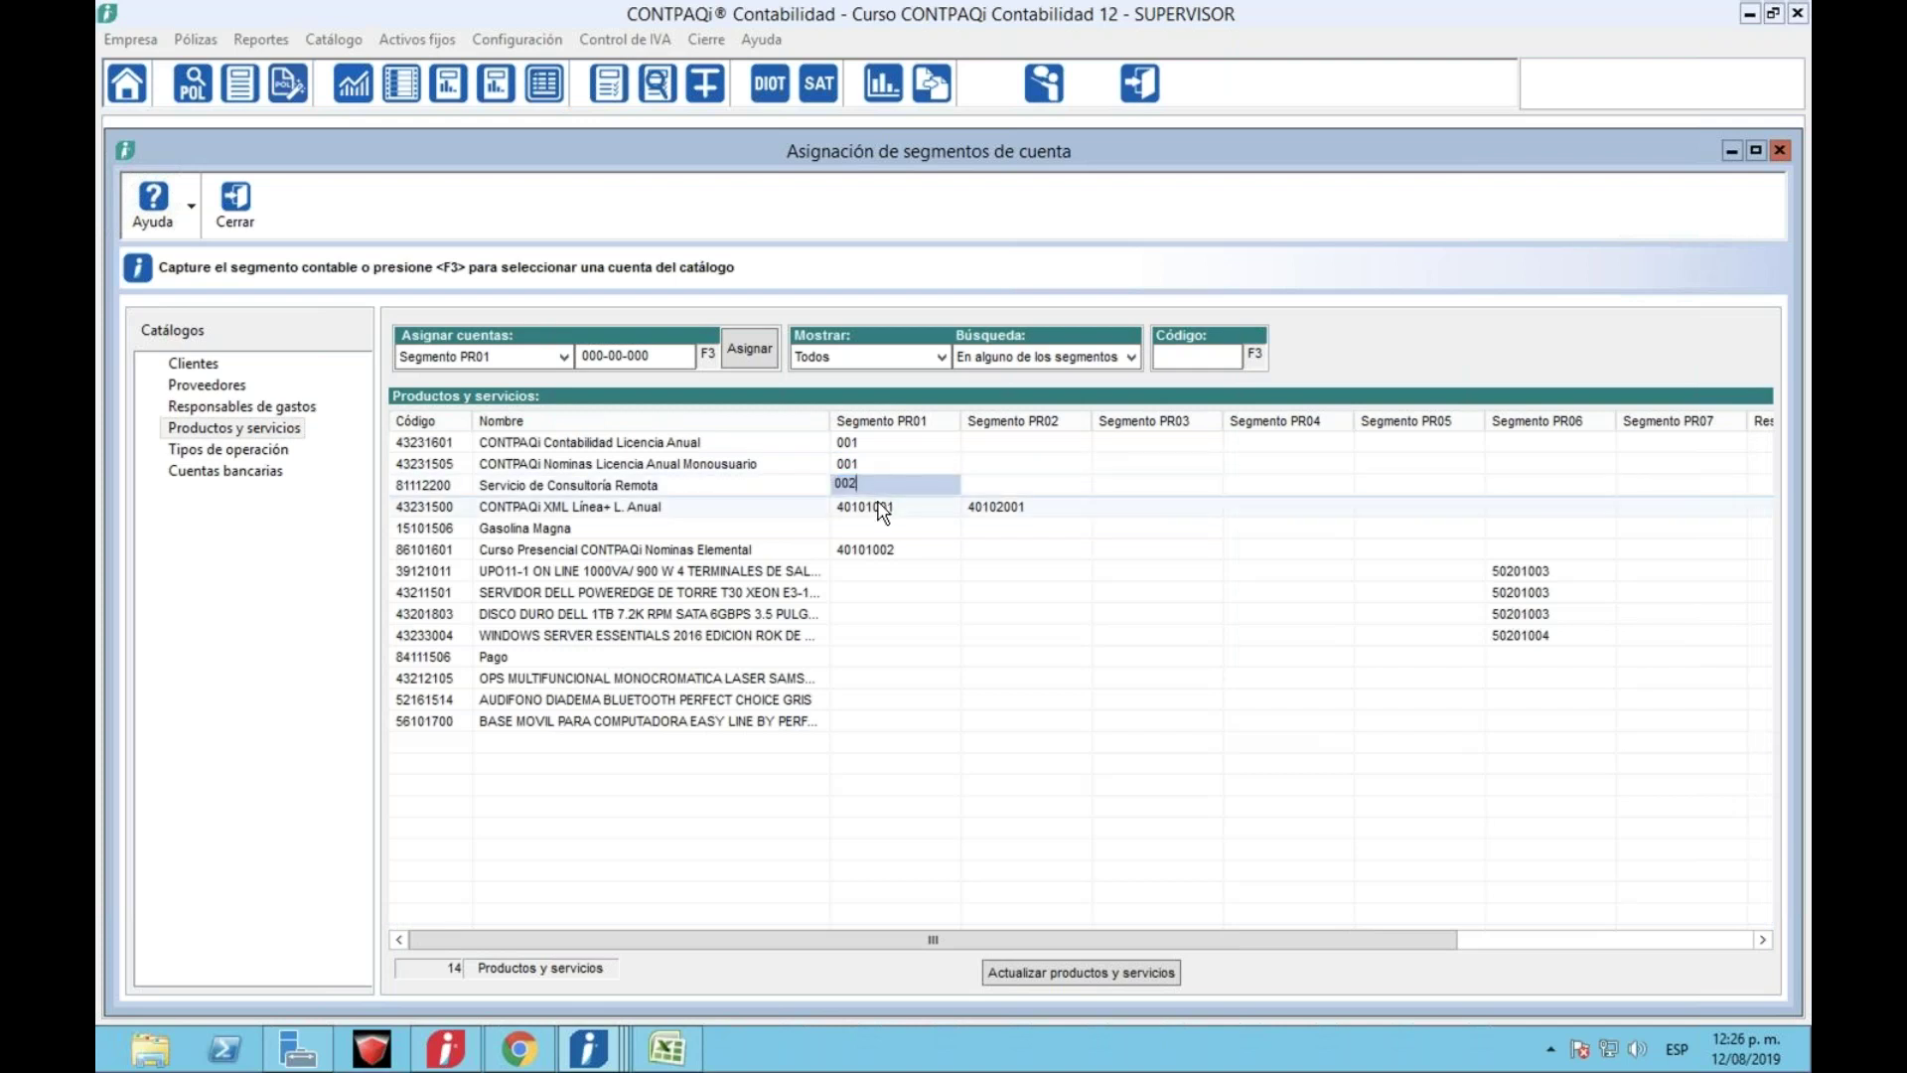
text(001)
click(872, 549)
text(002)
key(Tab)
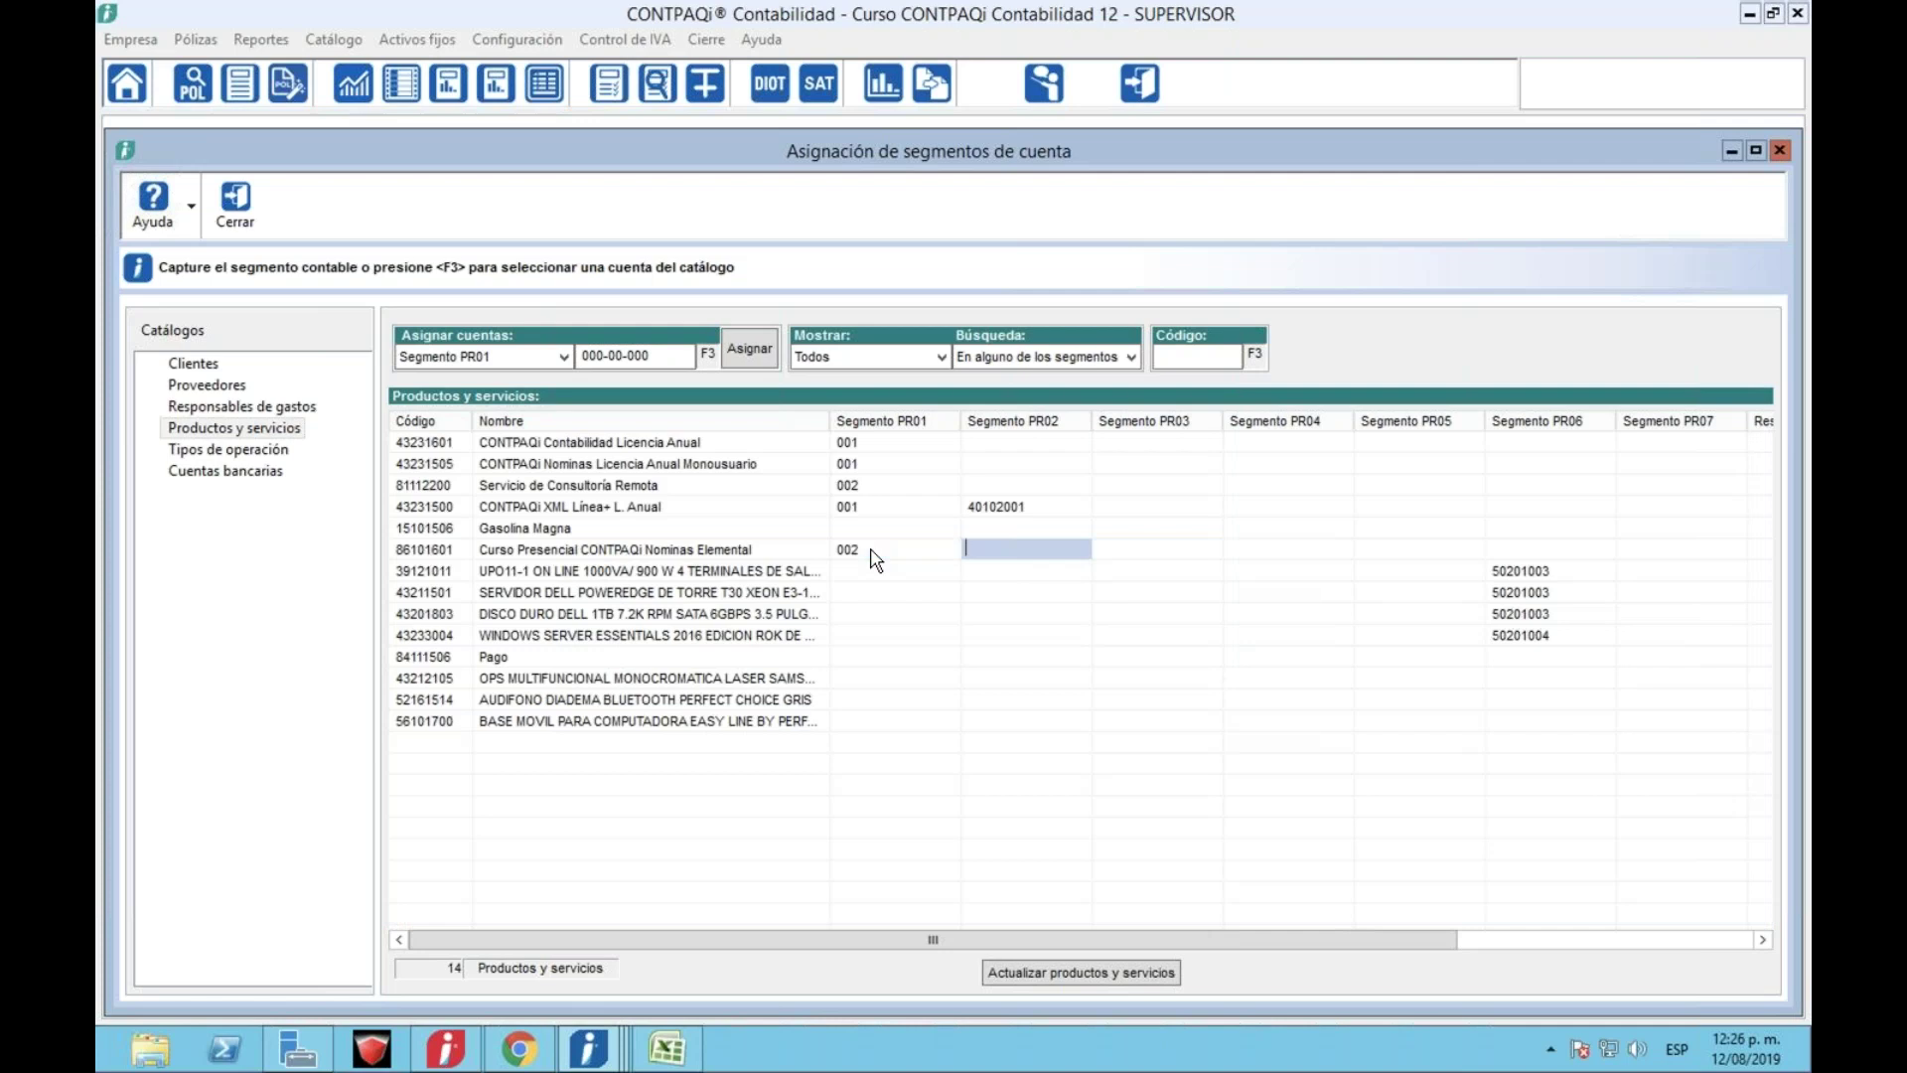
click(864, 456)
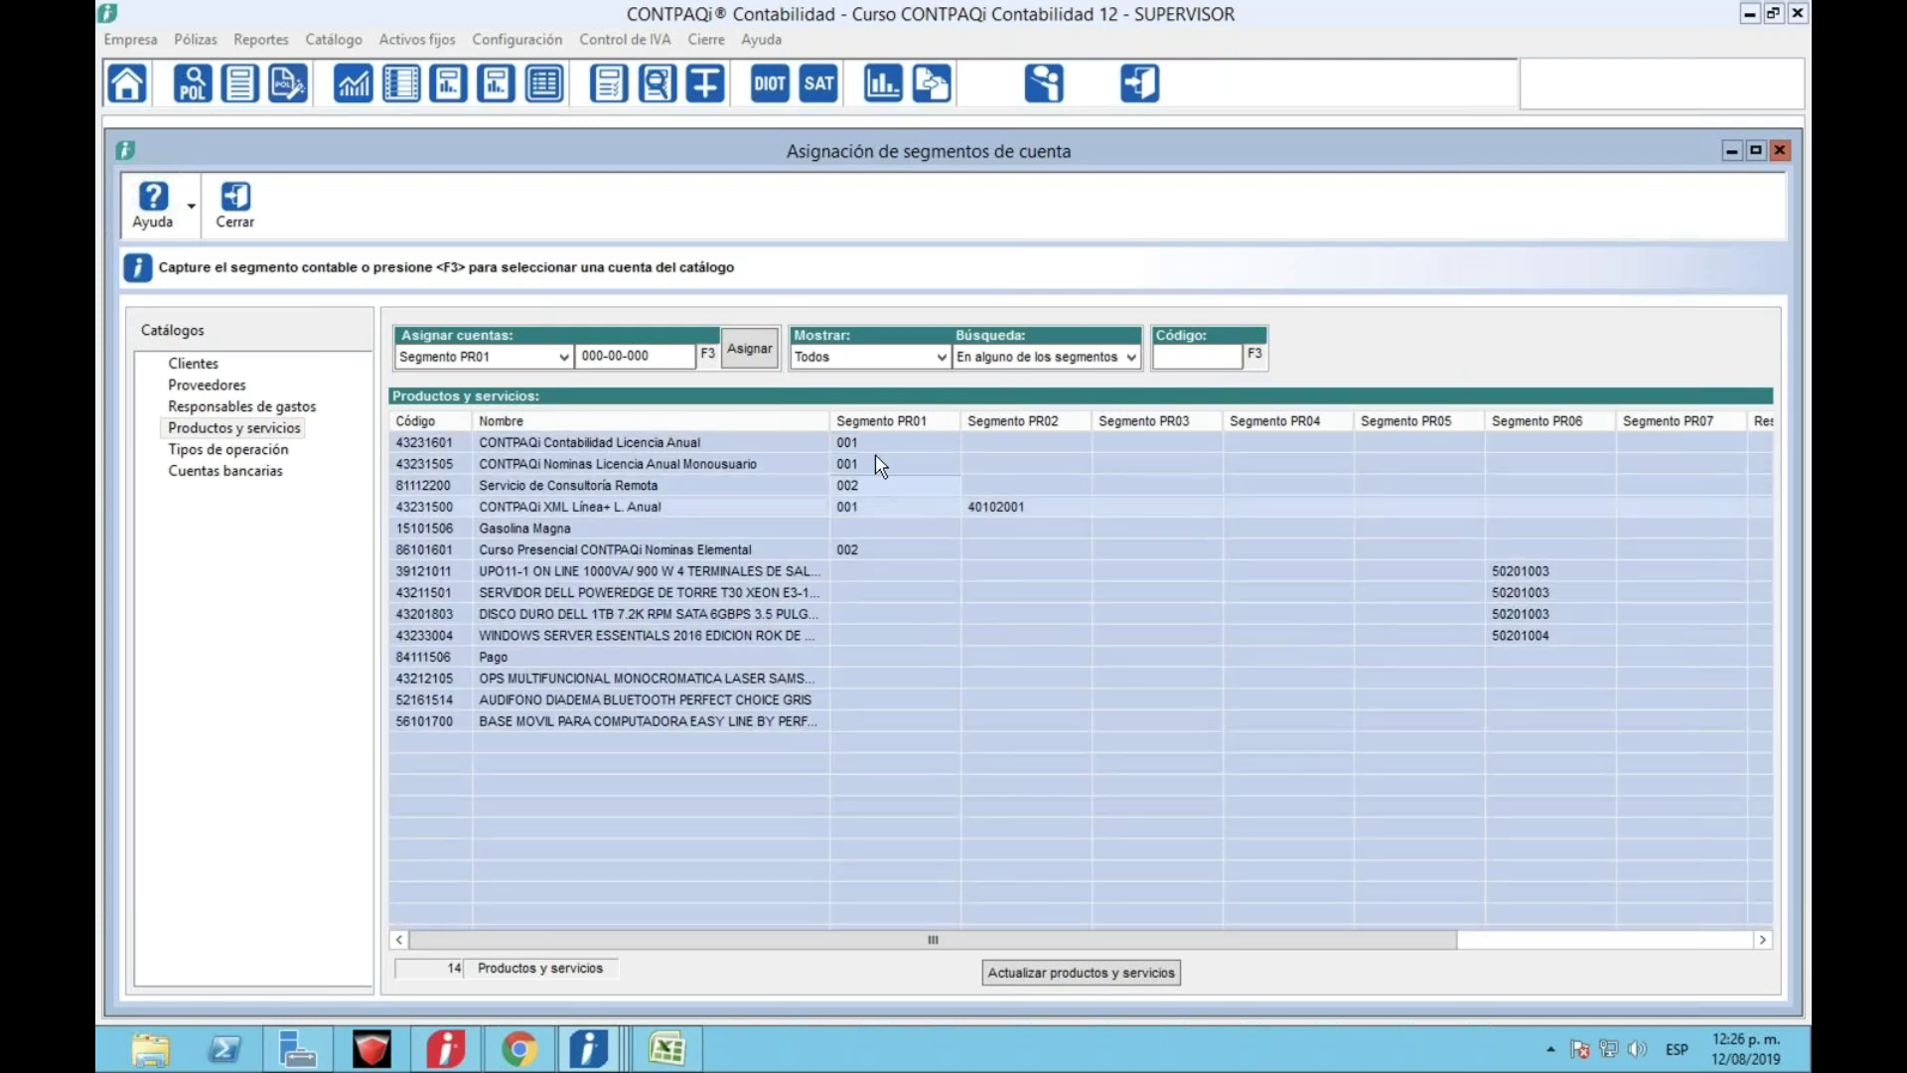
click(667, 1049)
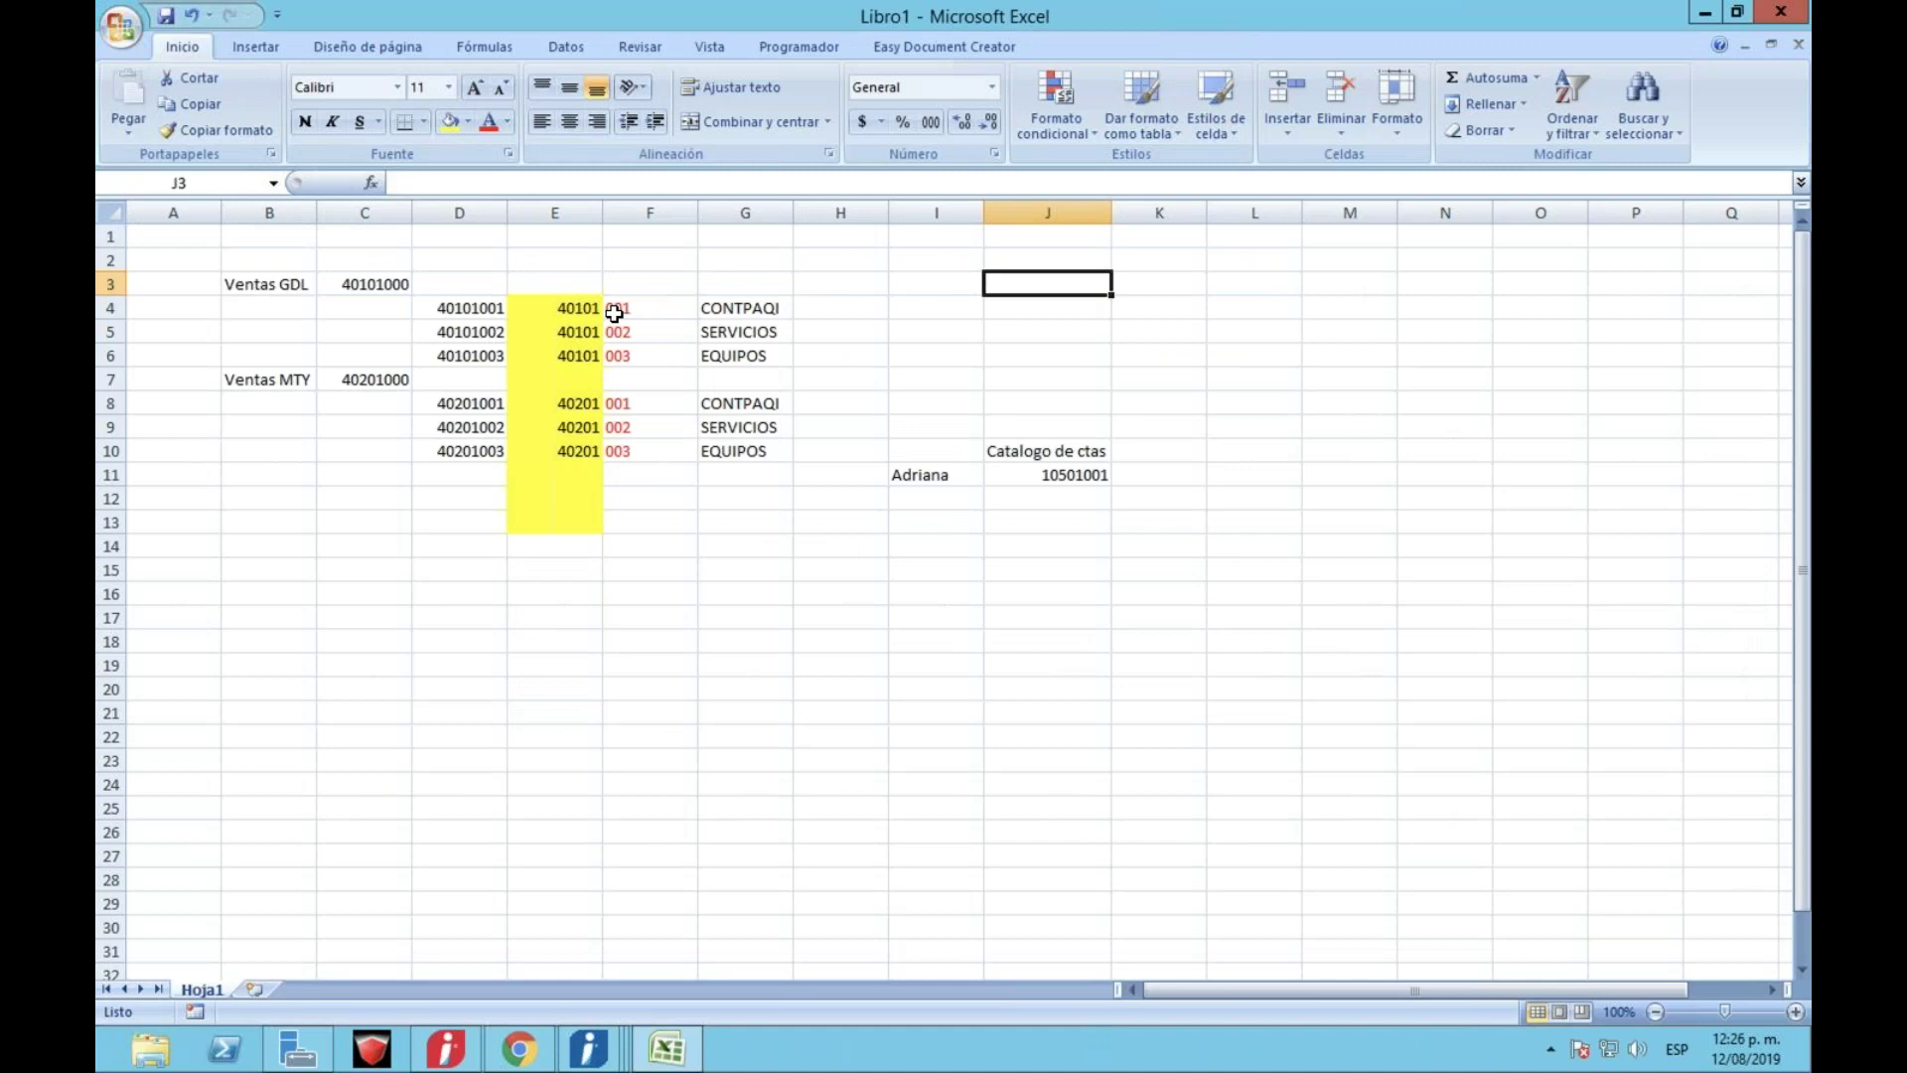
Shade F4:G4 (001 CONTPAQI) and F9:G9 (002 SERVICIOS) blue.
drag(617, 308, 731, 308)
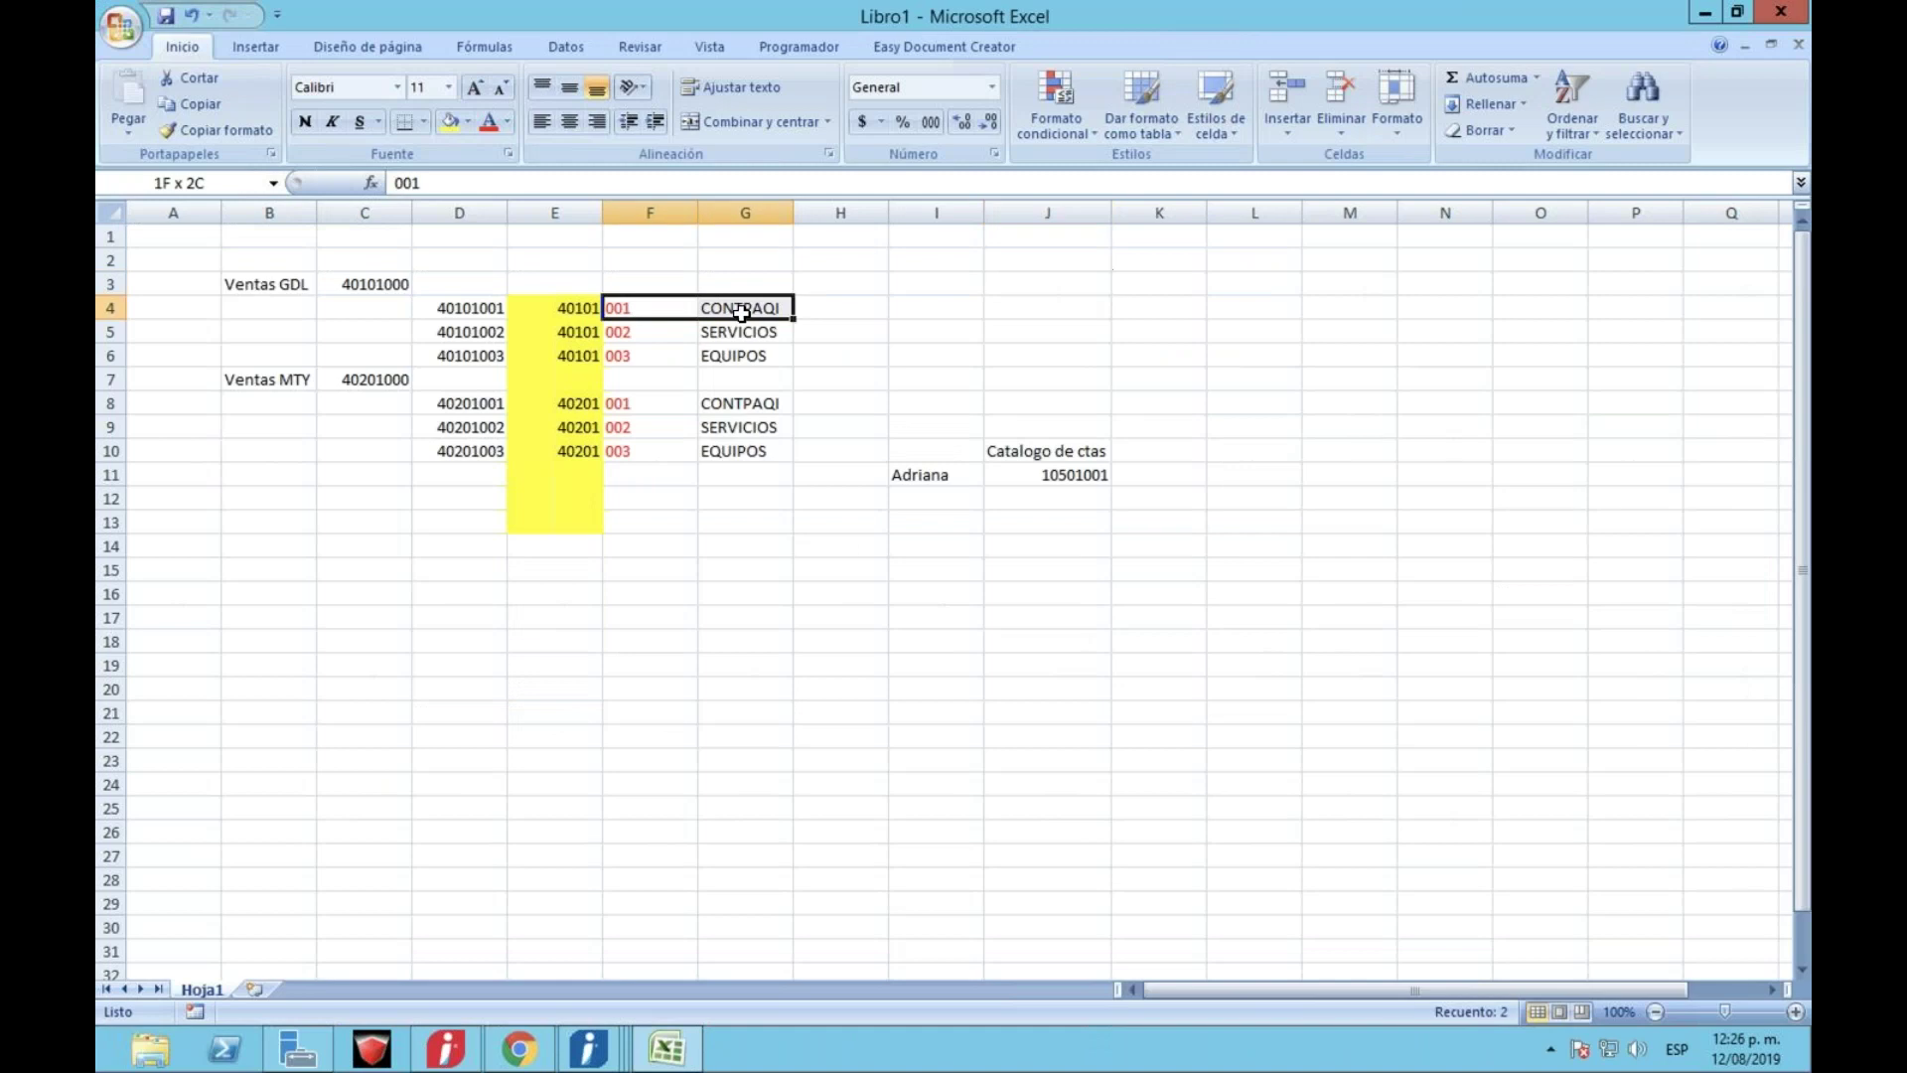
click(468, 121)
click(521, 205)
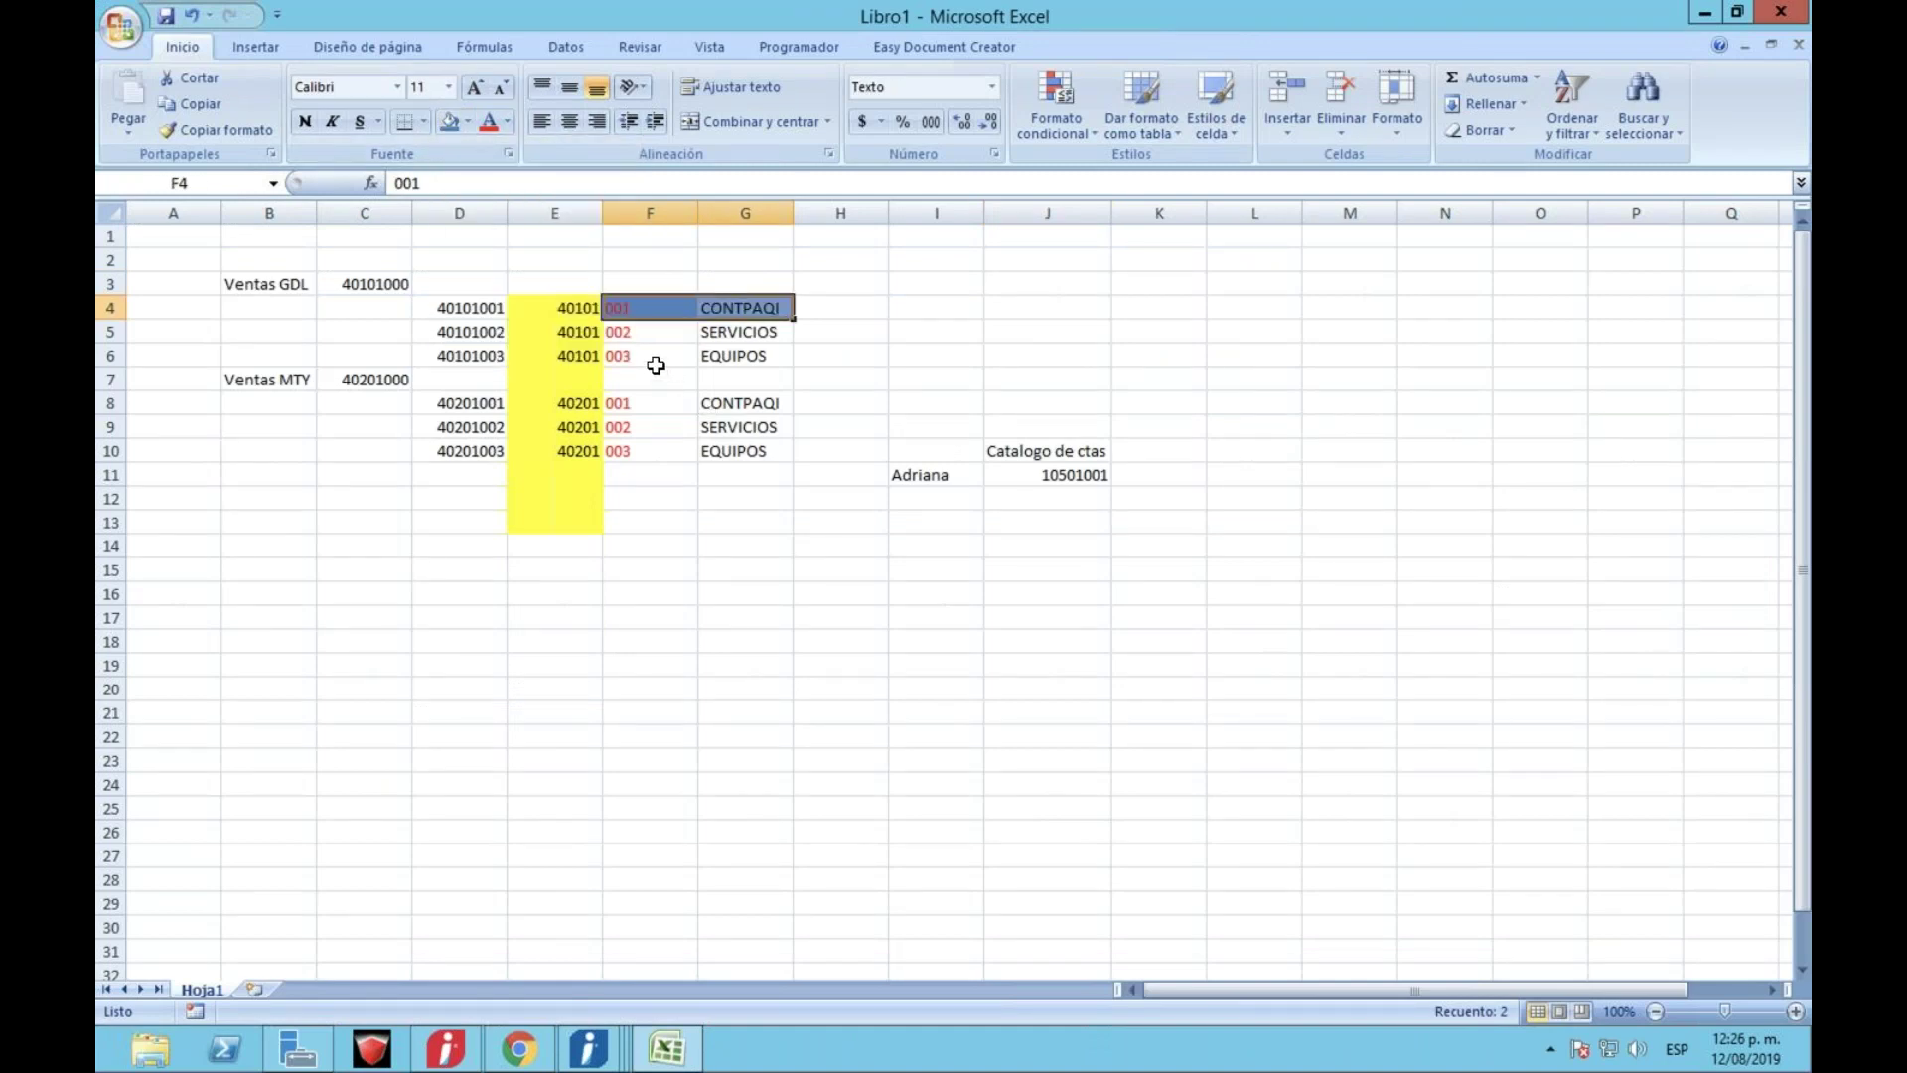
drag(626, 427, 732, 427)
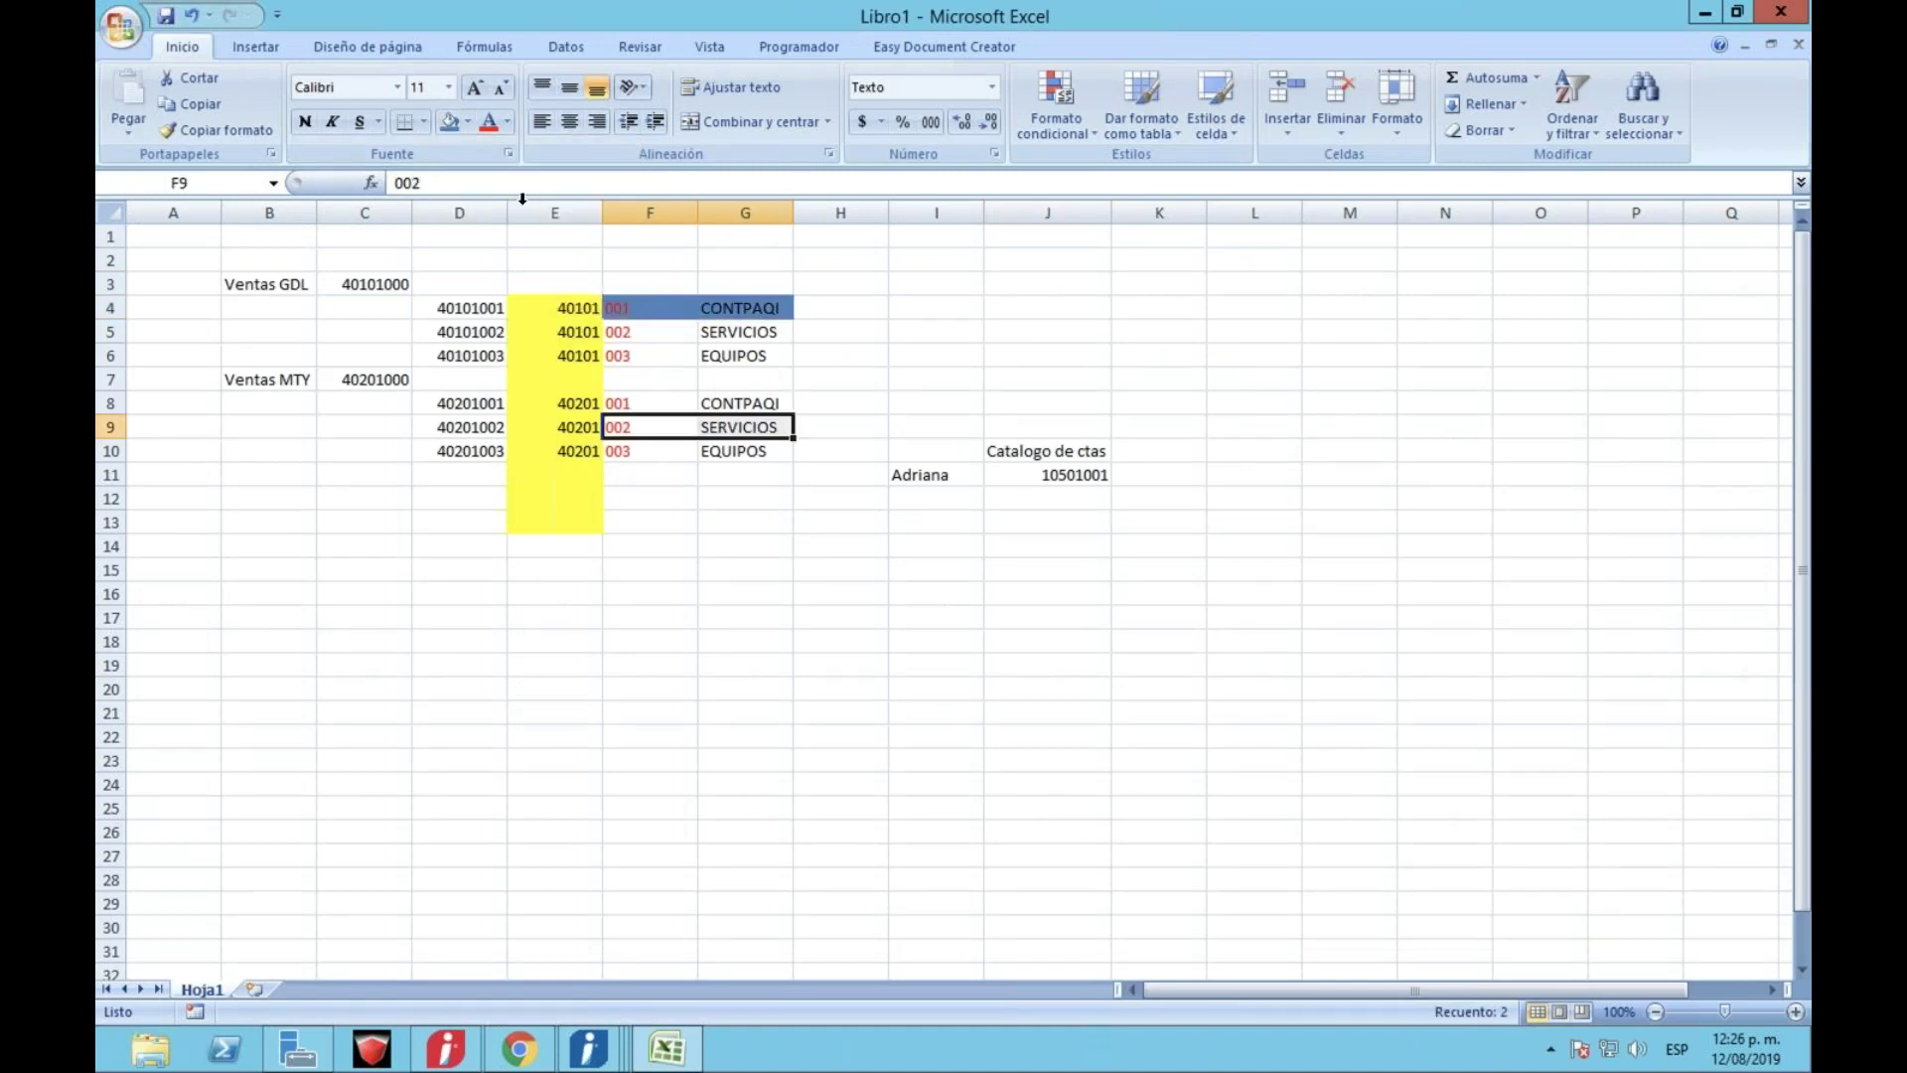
click(449, 121)
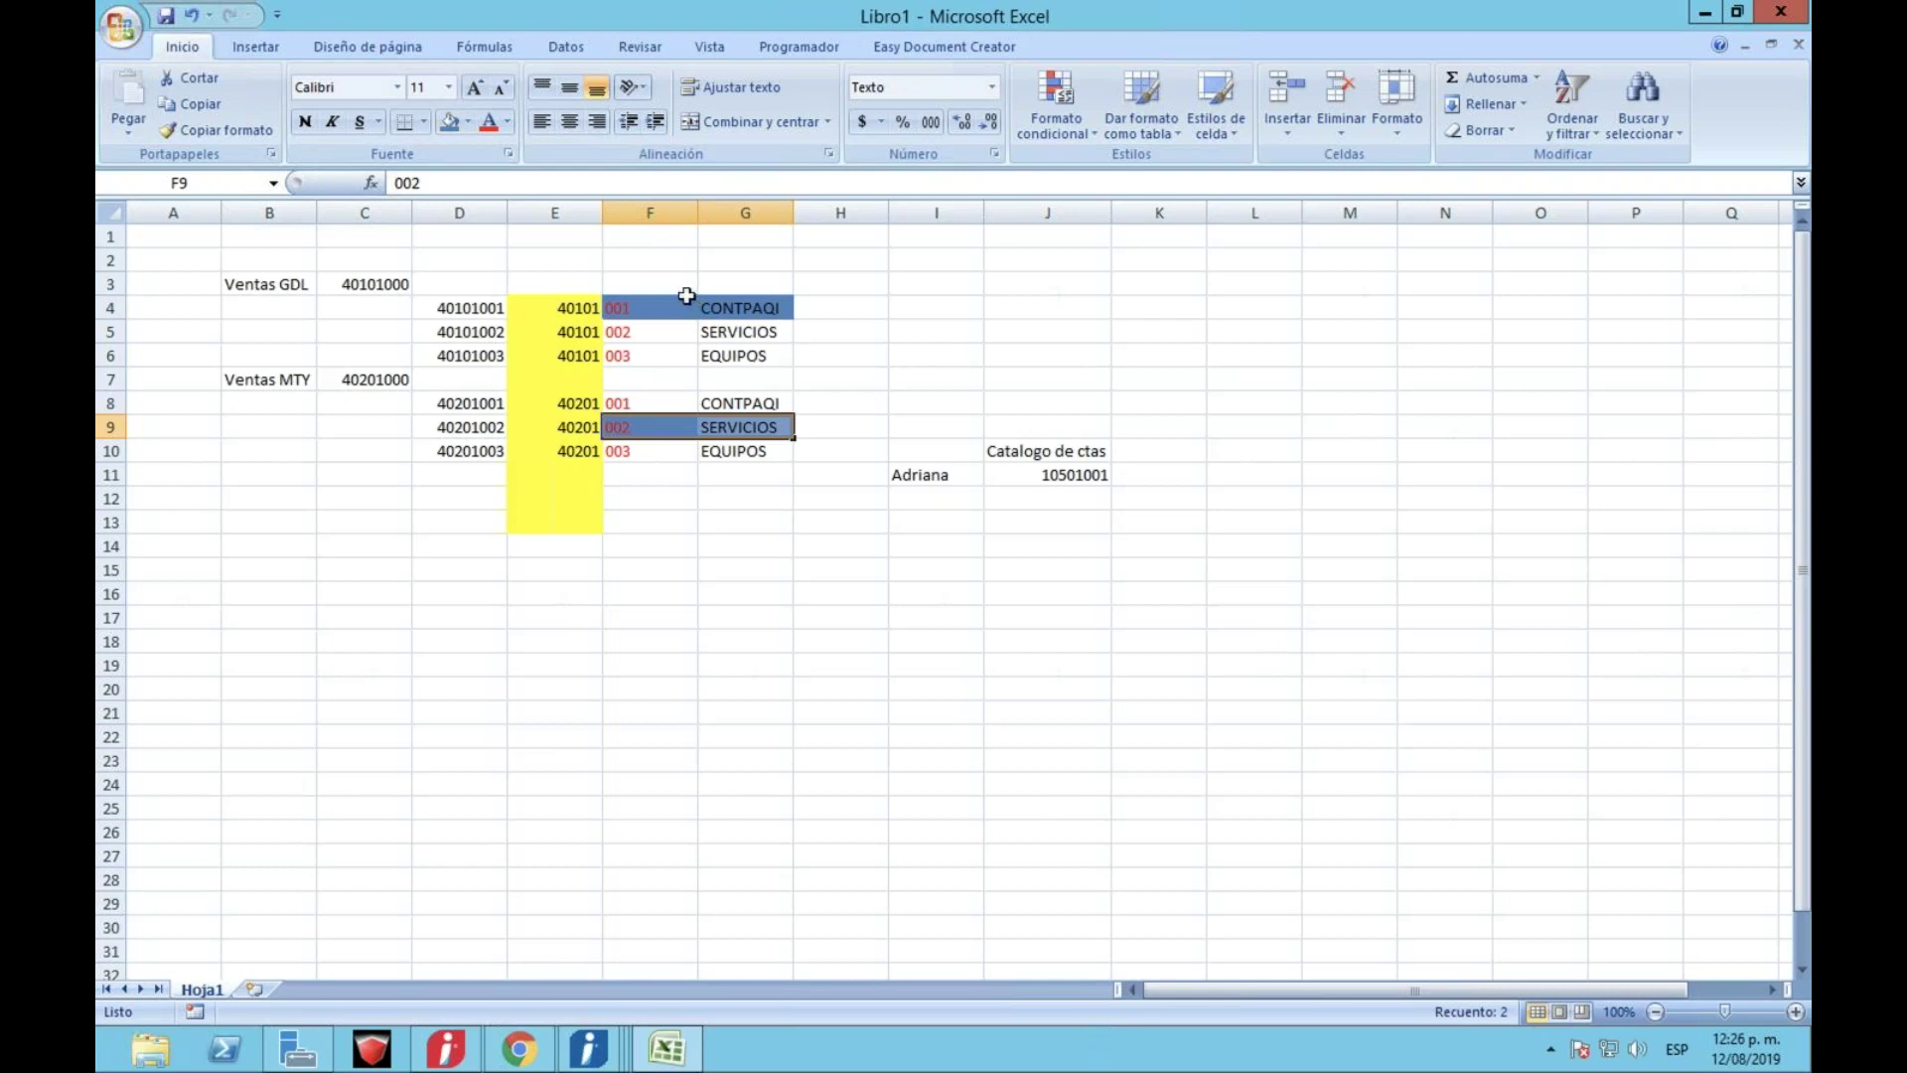
Check the 40101 prefix in cell E4, then close the segment assignment window.
key(super)
key(super)
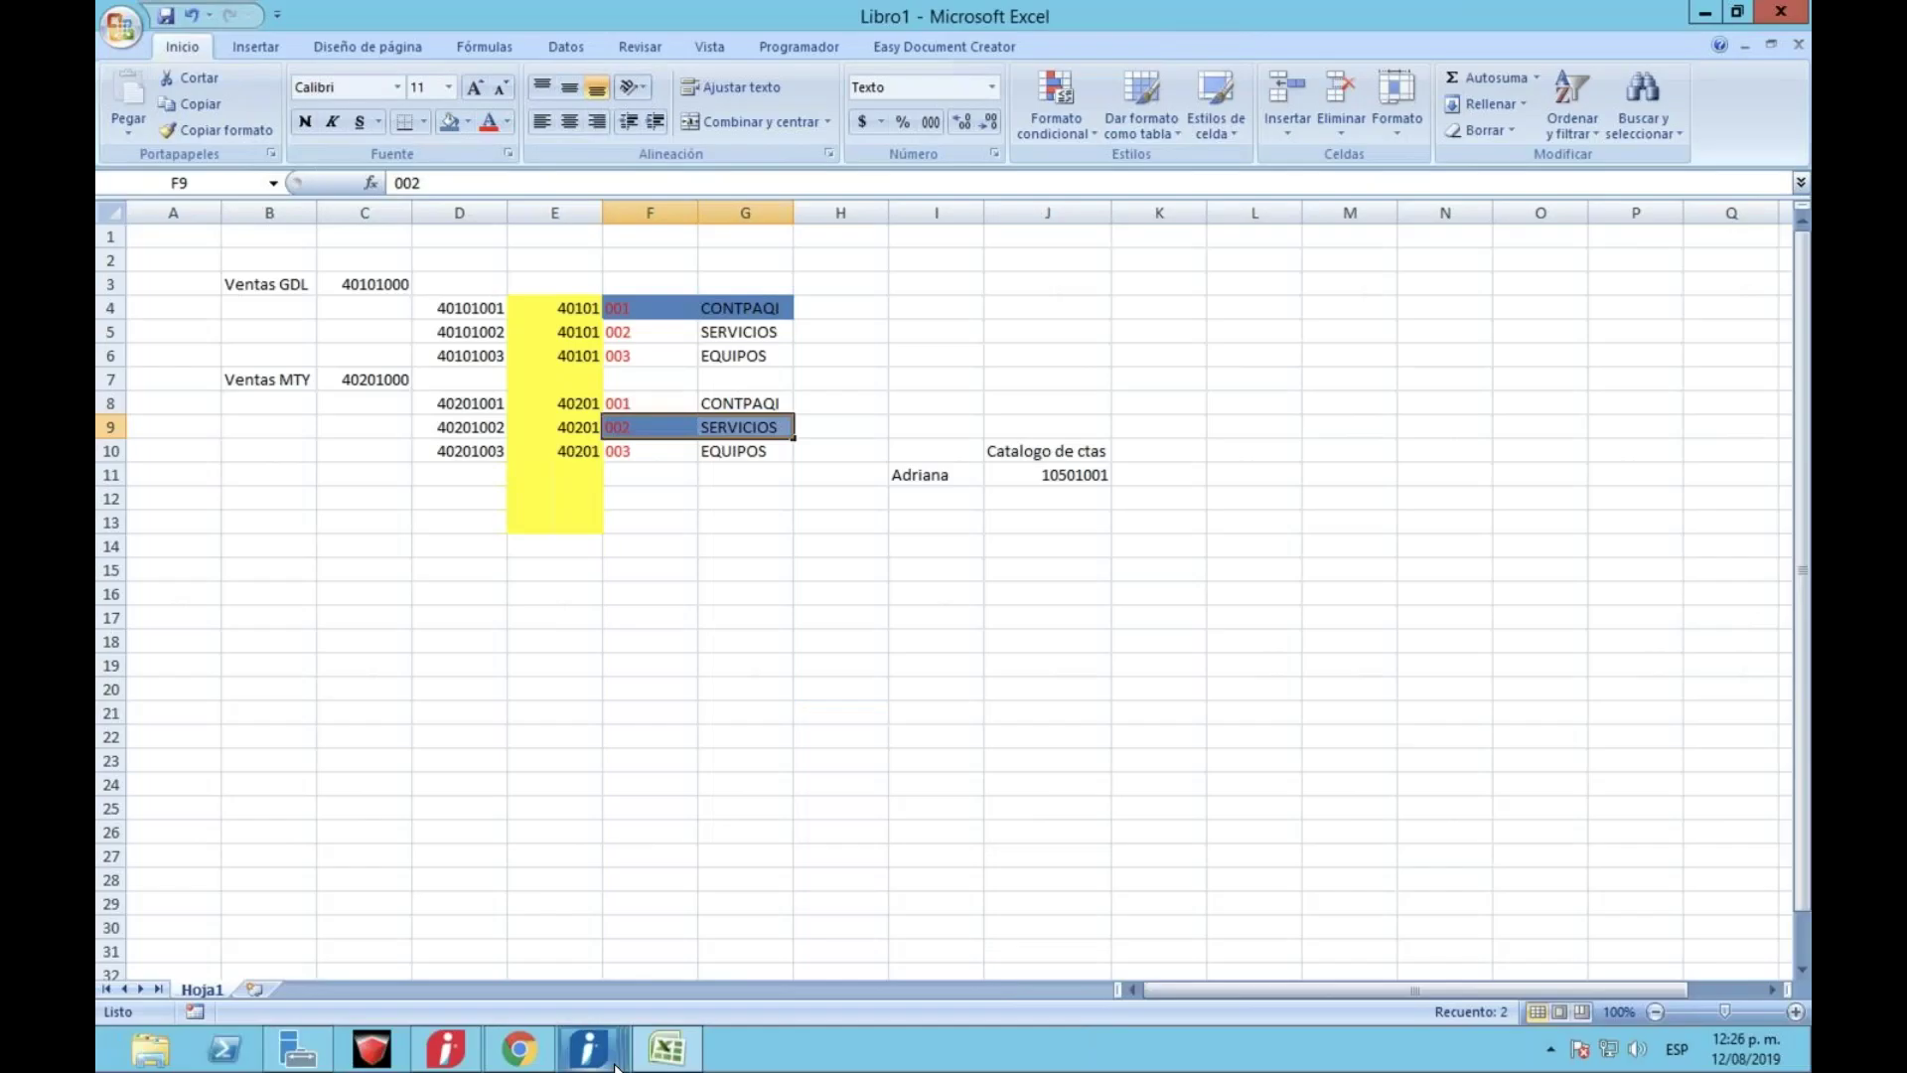
mouse_move(605, 1062)
click(792, 936)
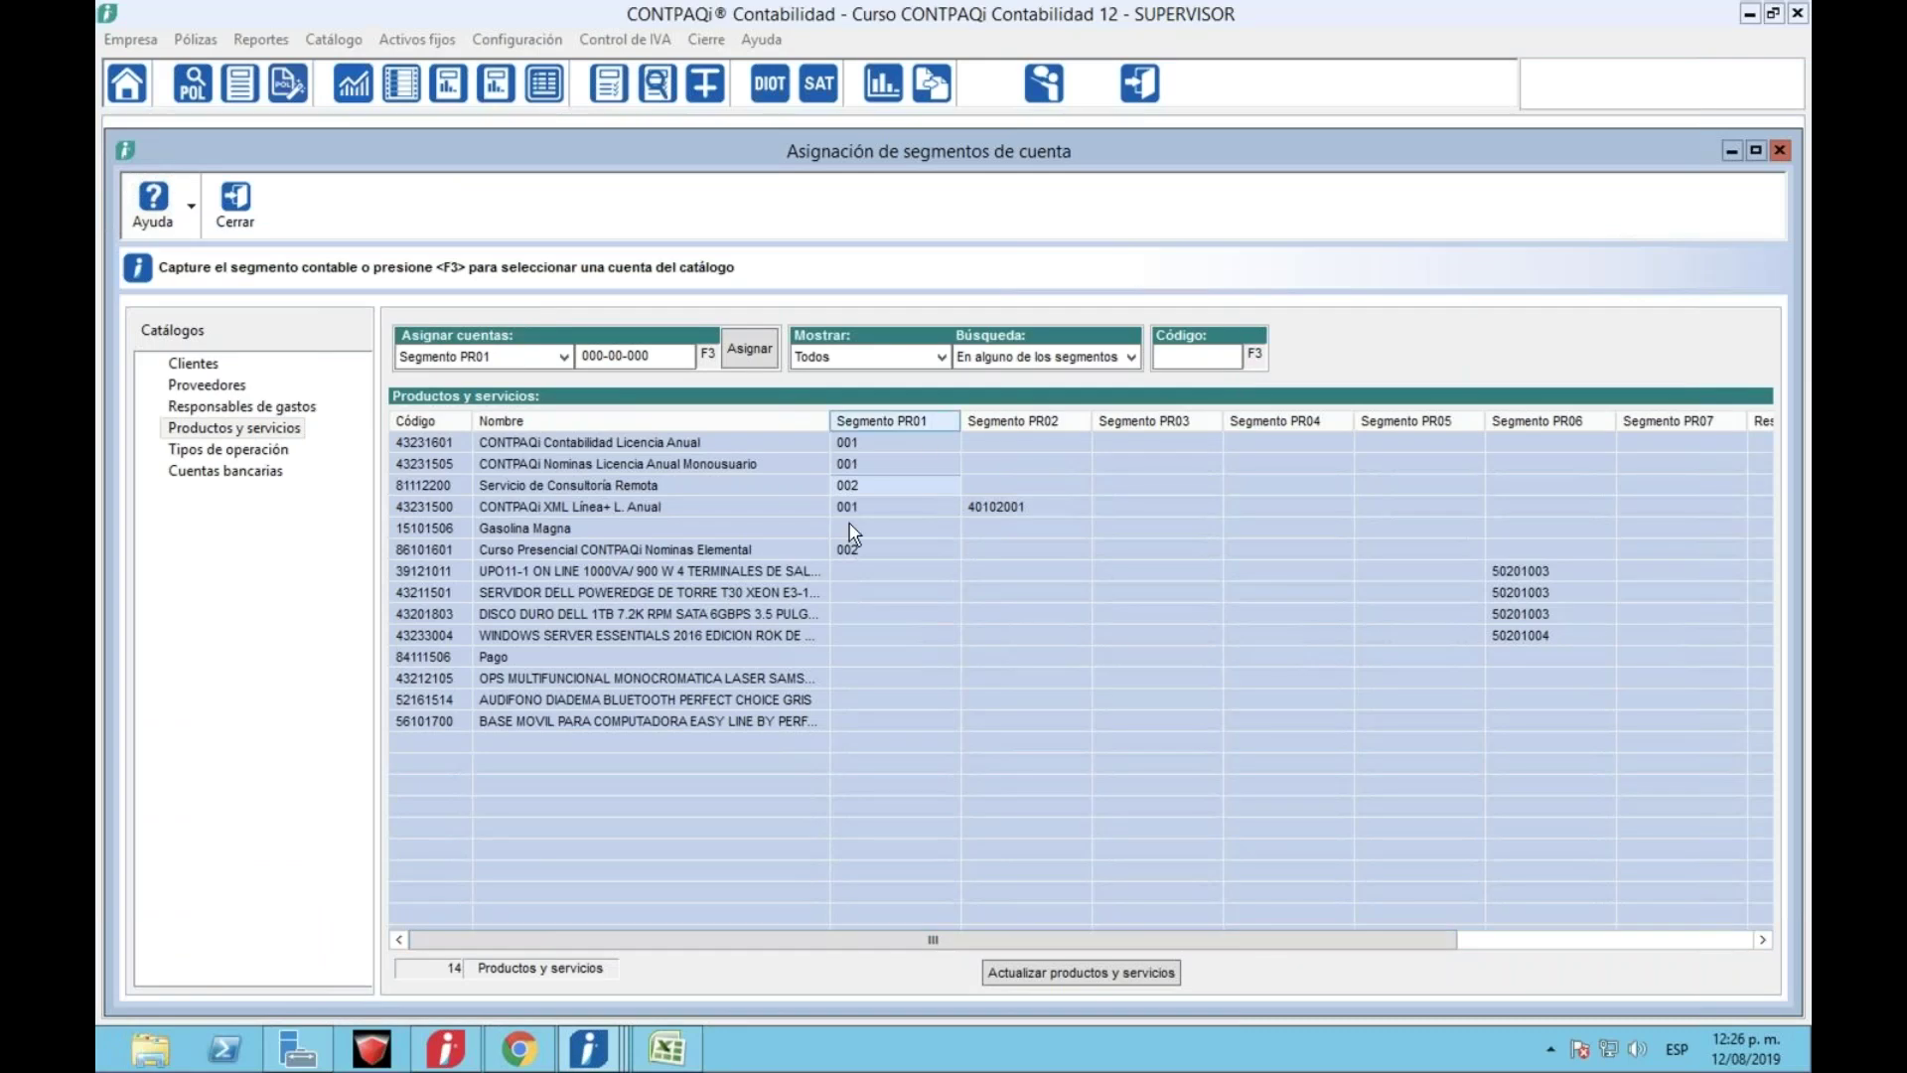
click(683, 1057)
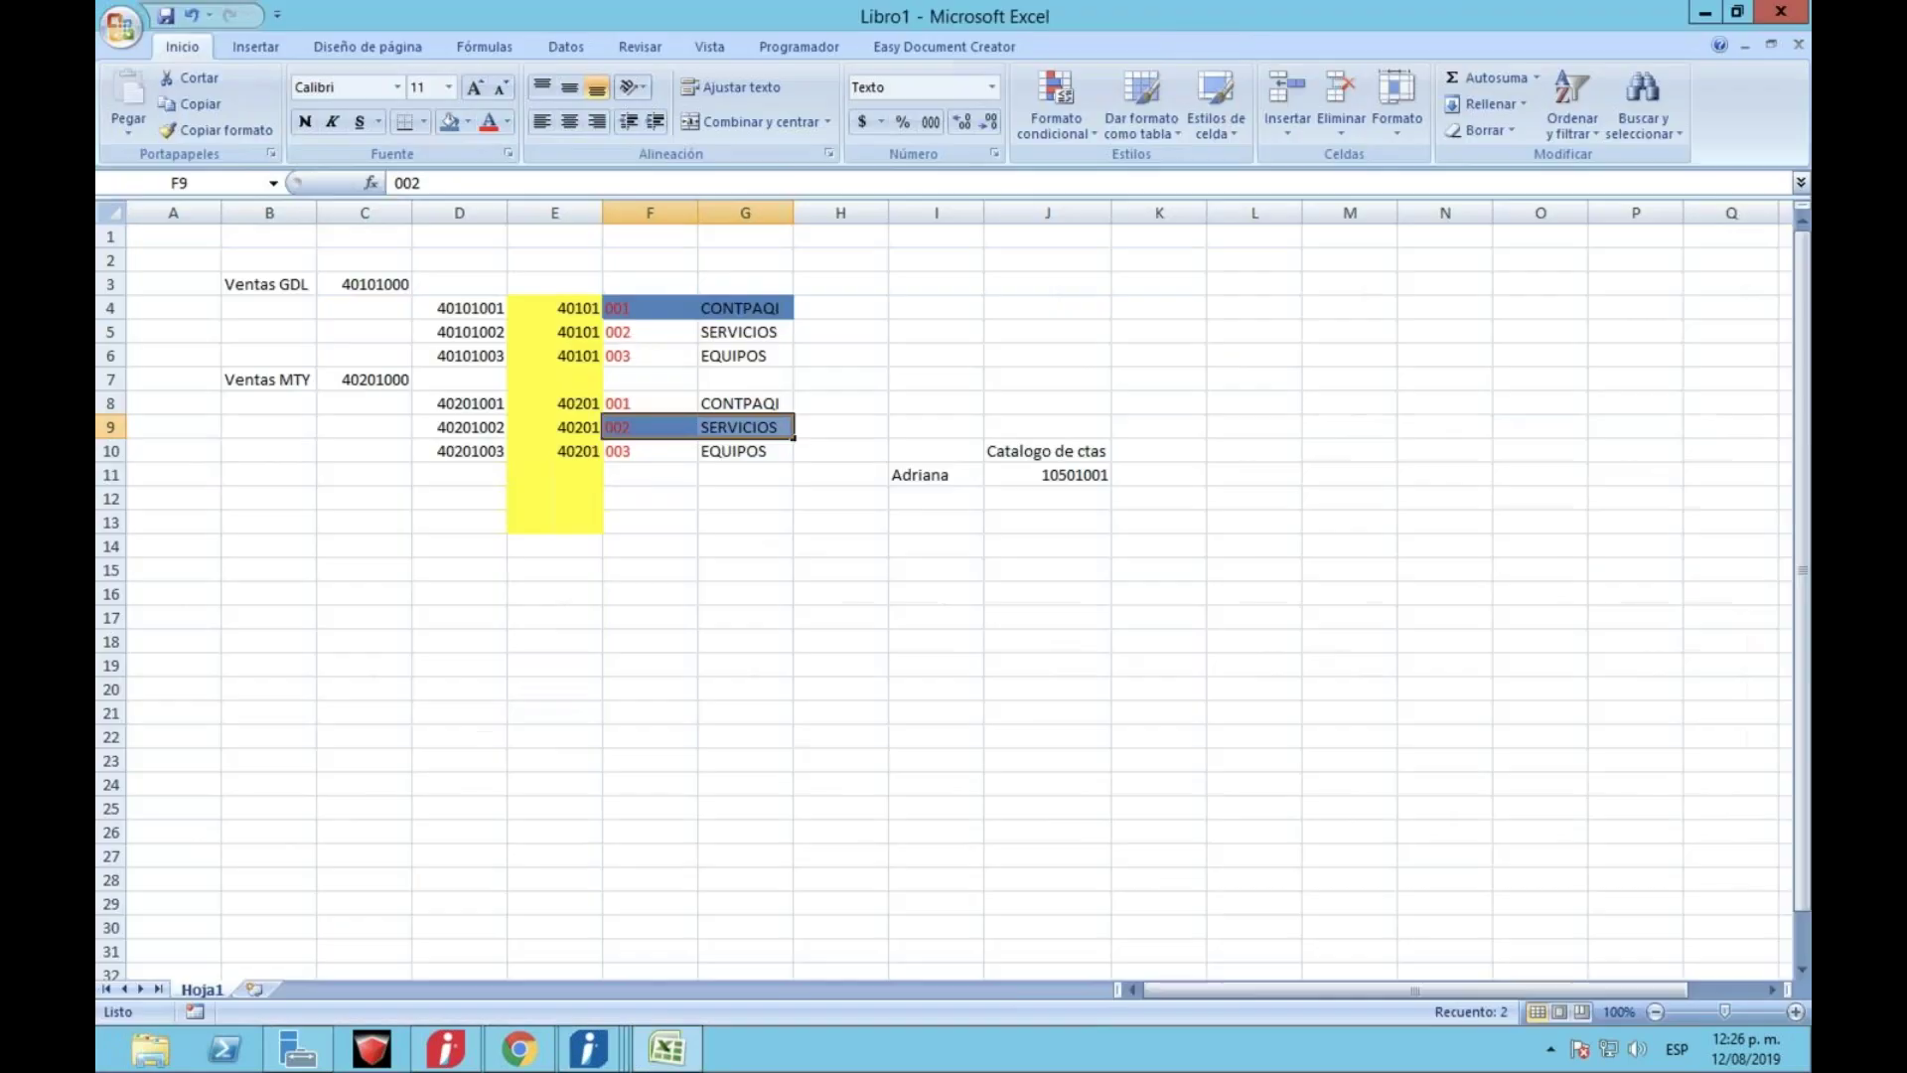
click(569, 311)
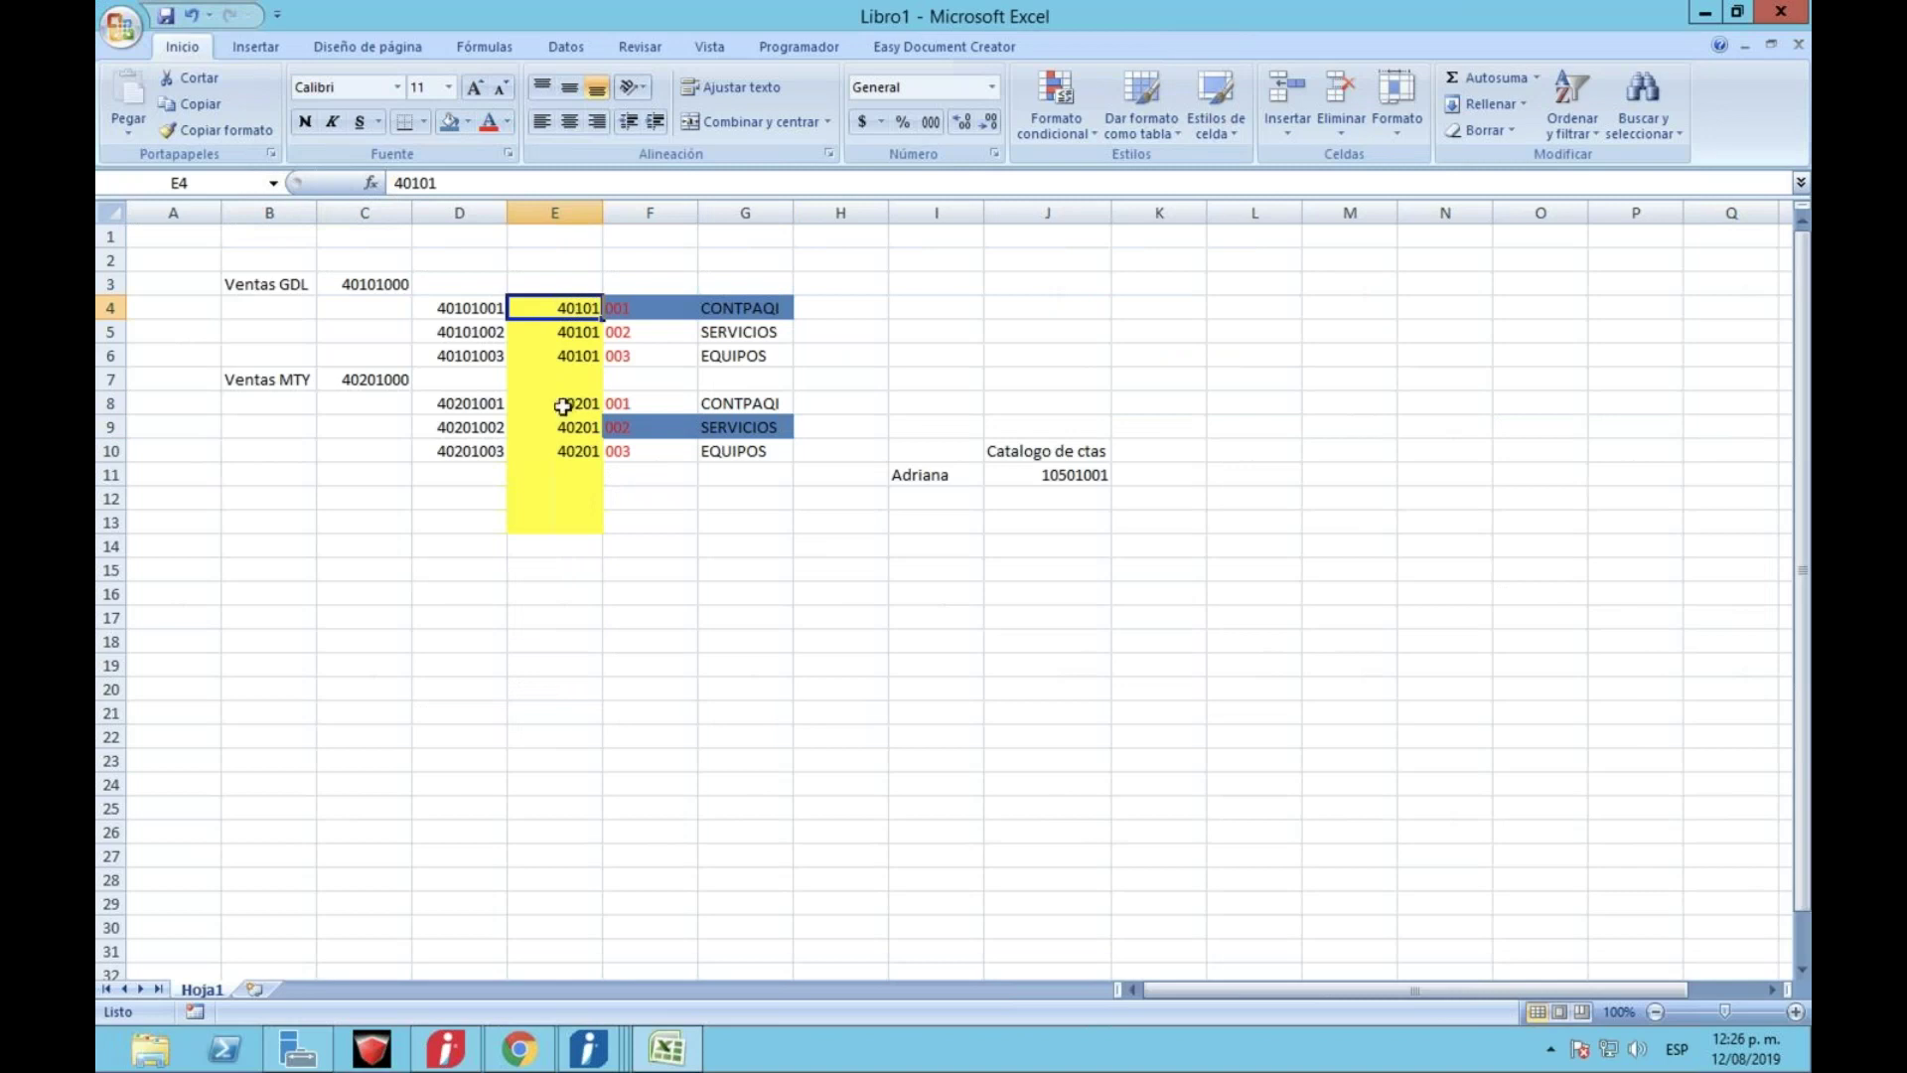
key(super)
key(super)
key(super)
key(super)
mouse_move(589, 1048)
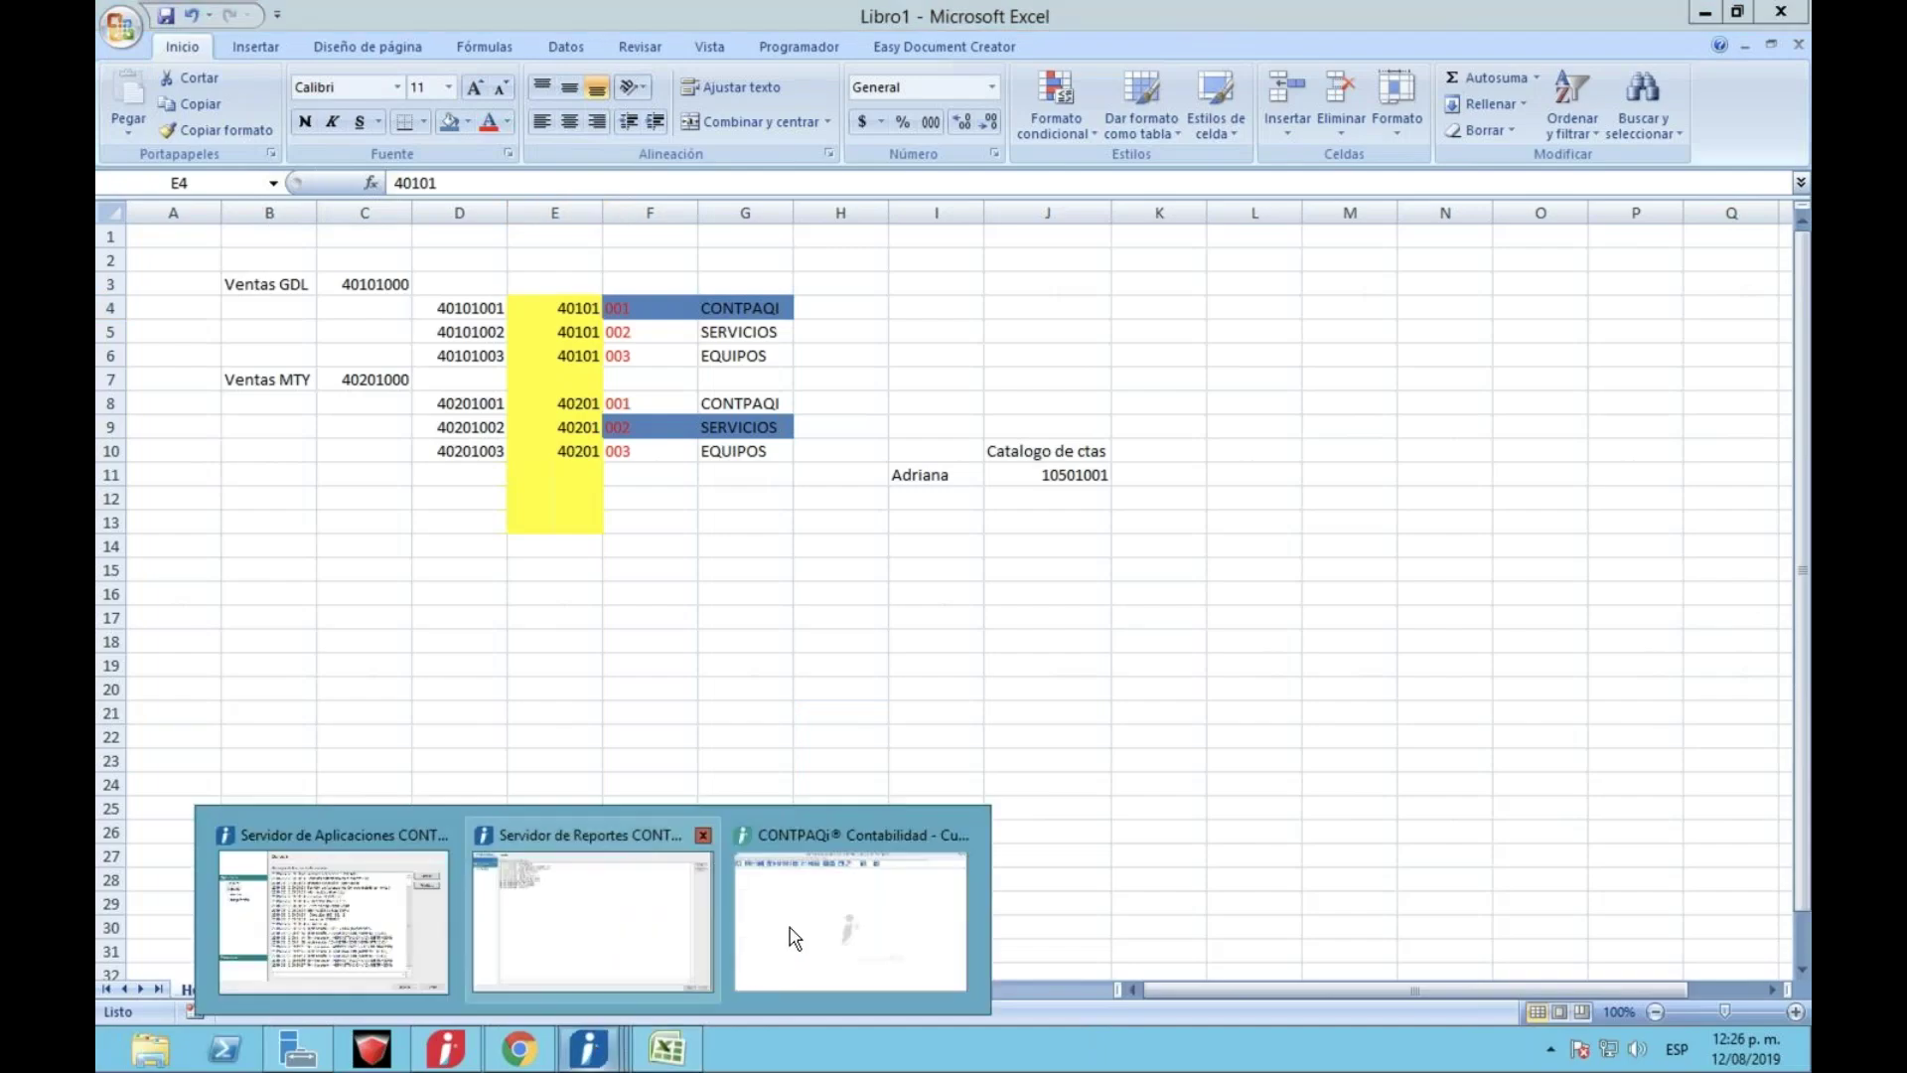
click(793, 938)
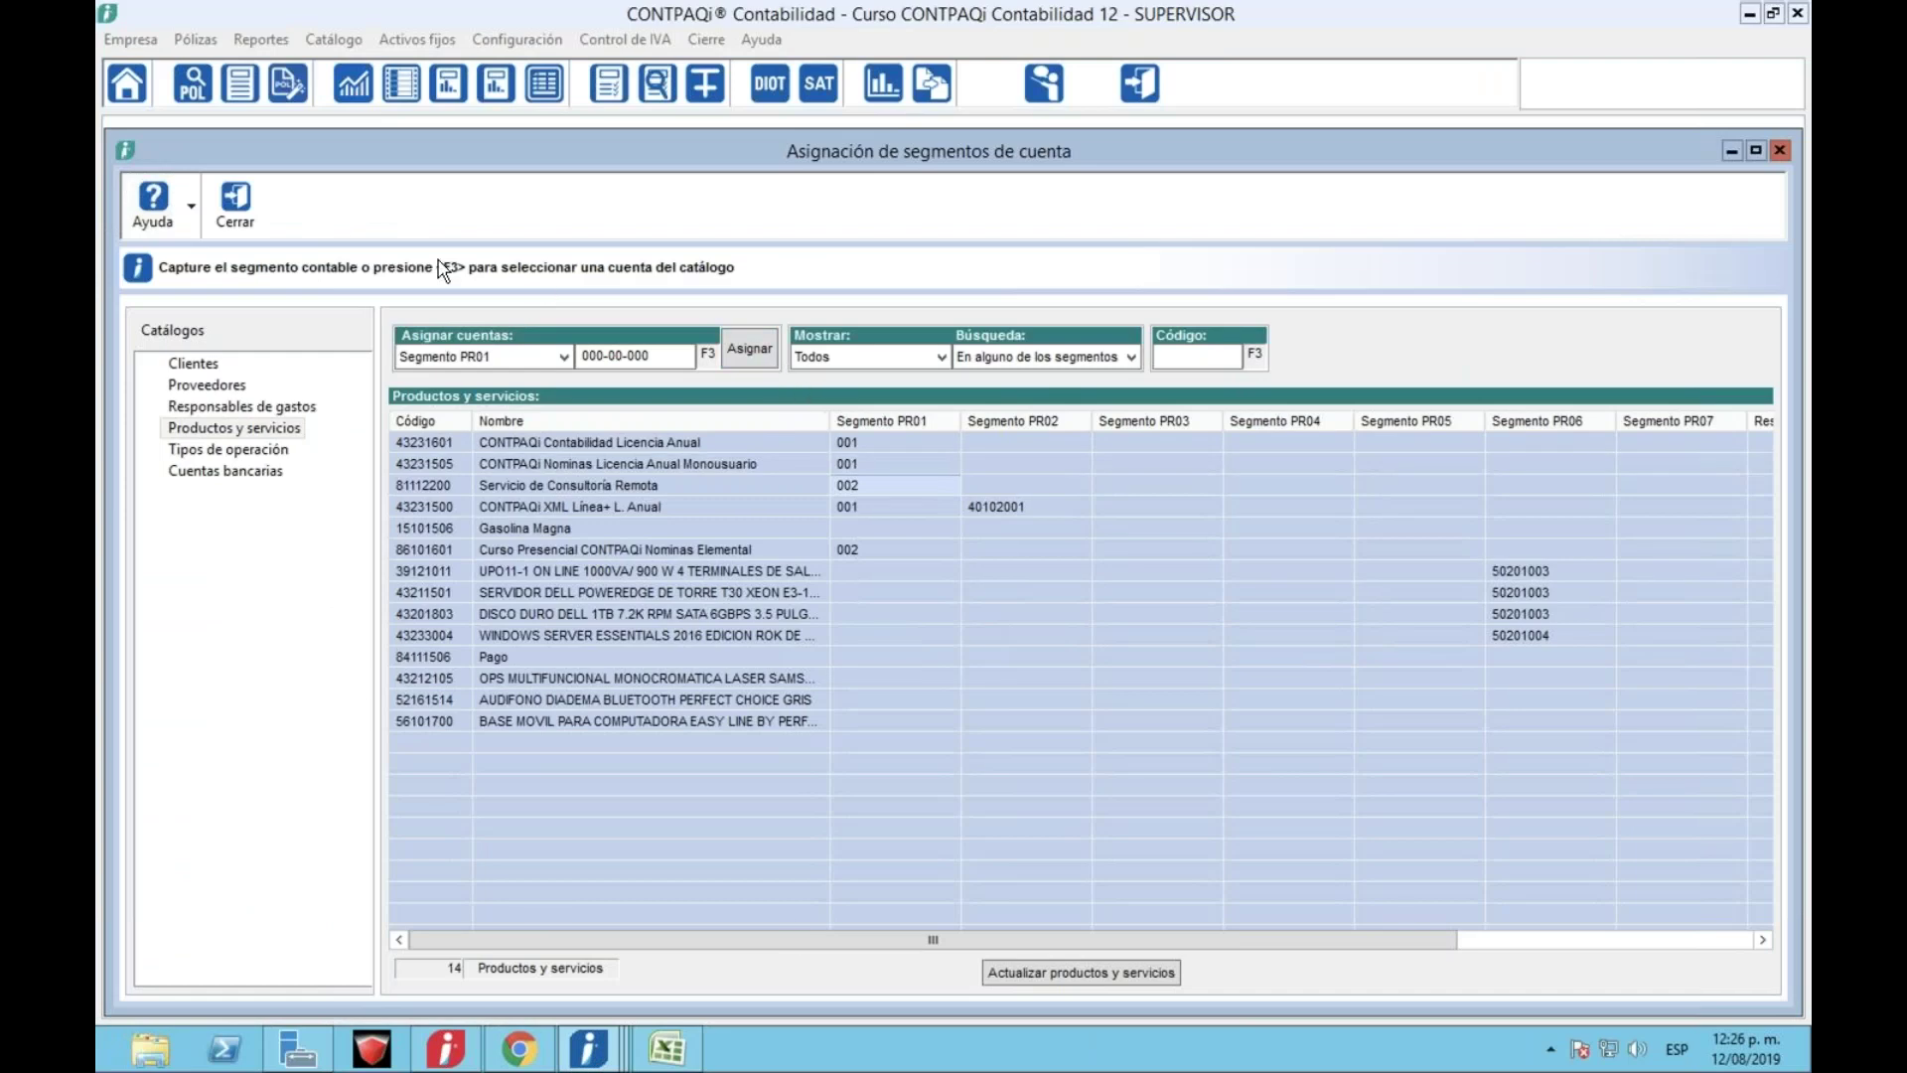
click(239, 203)
In the Tipos de operación catalog, enter code 03 with the name Ventas GDL.
click(527, 38)
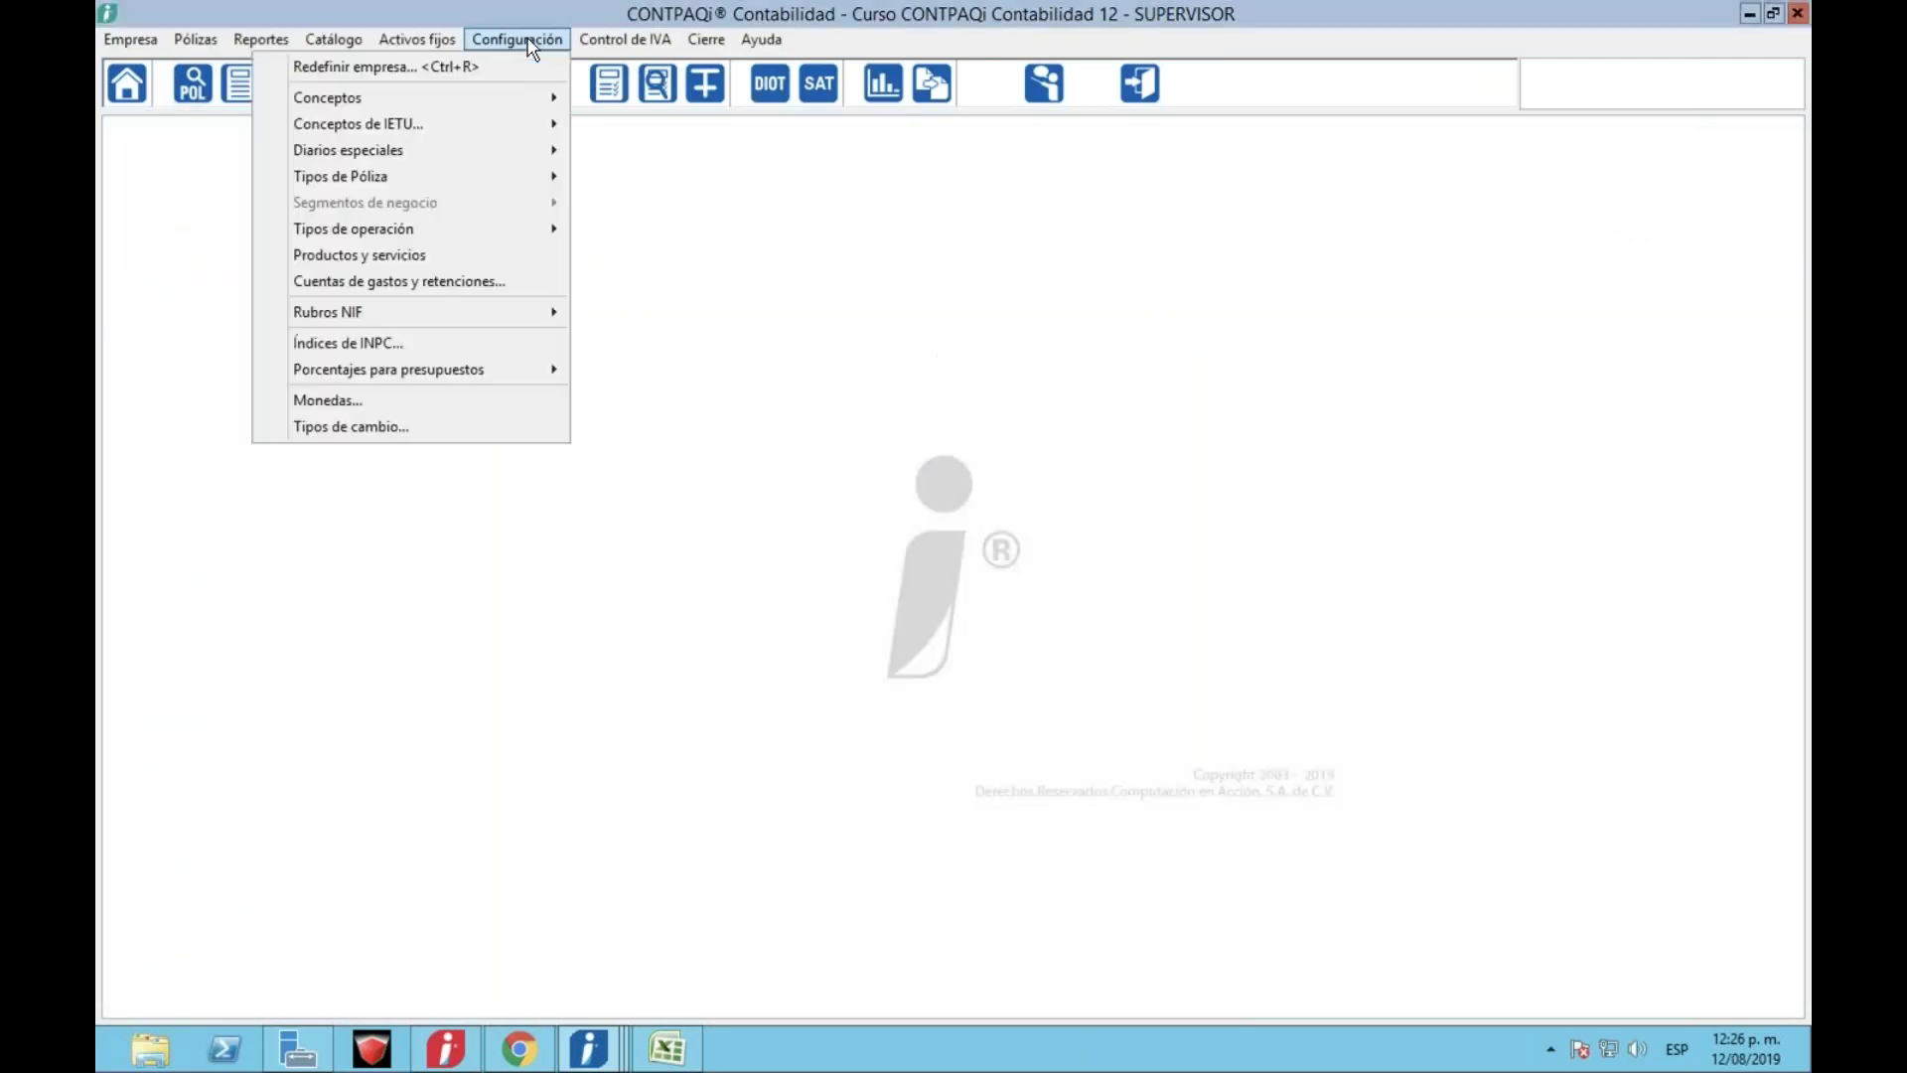
mouse_move(444, 232)
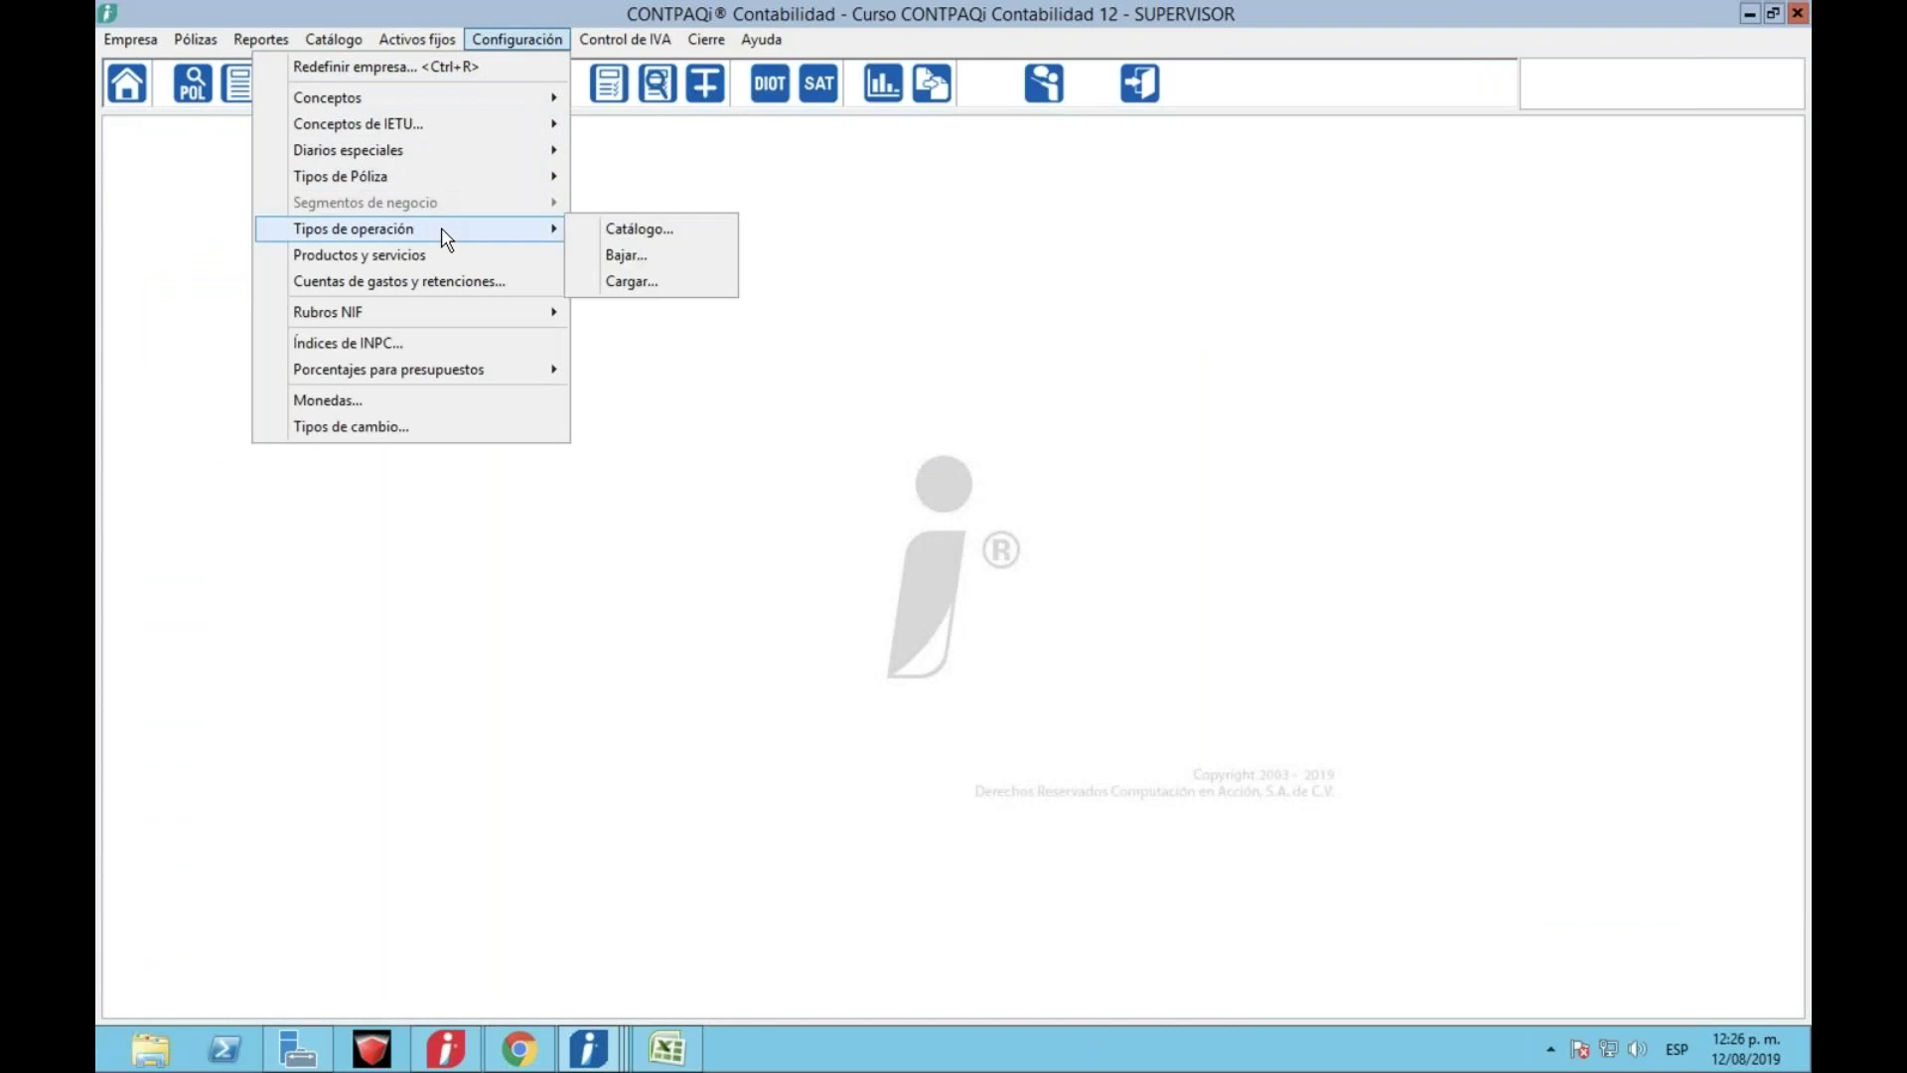
click(631, 232)
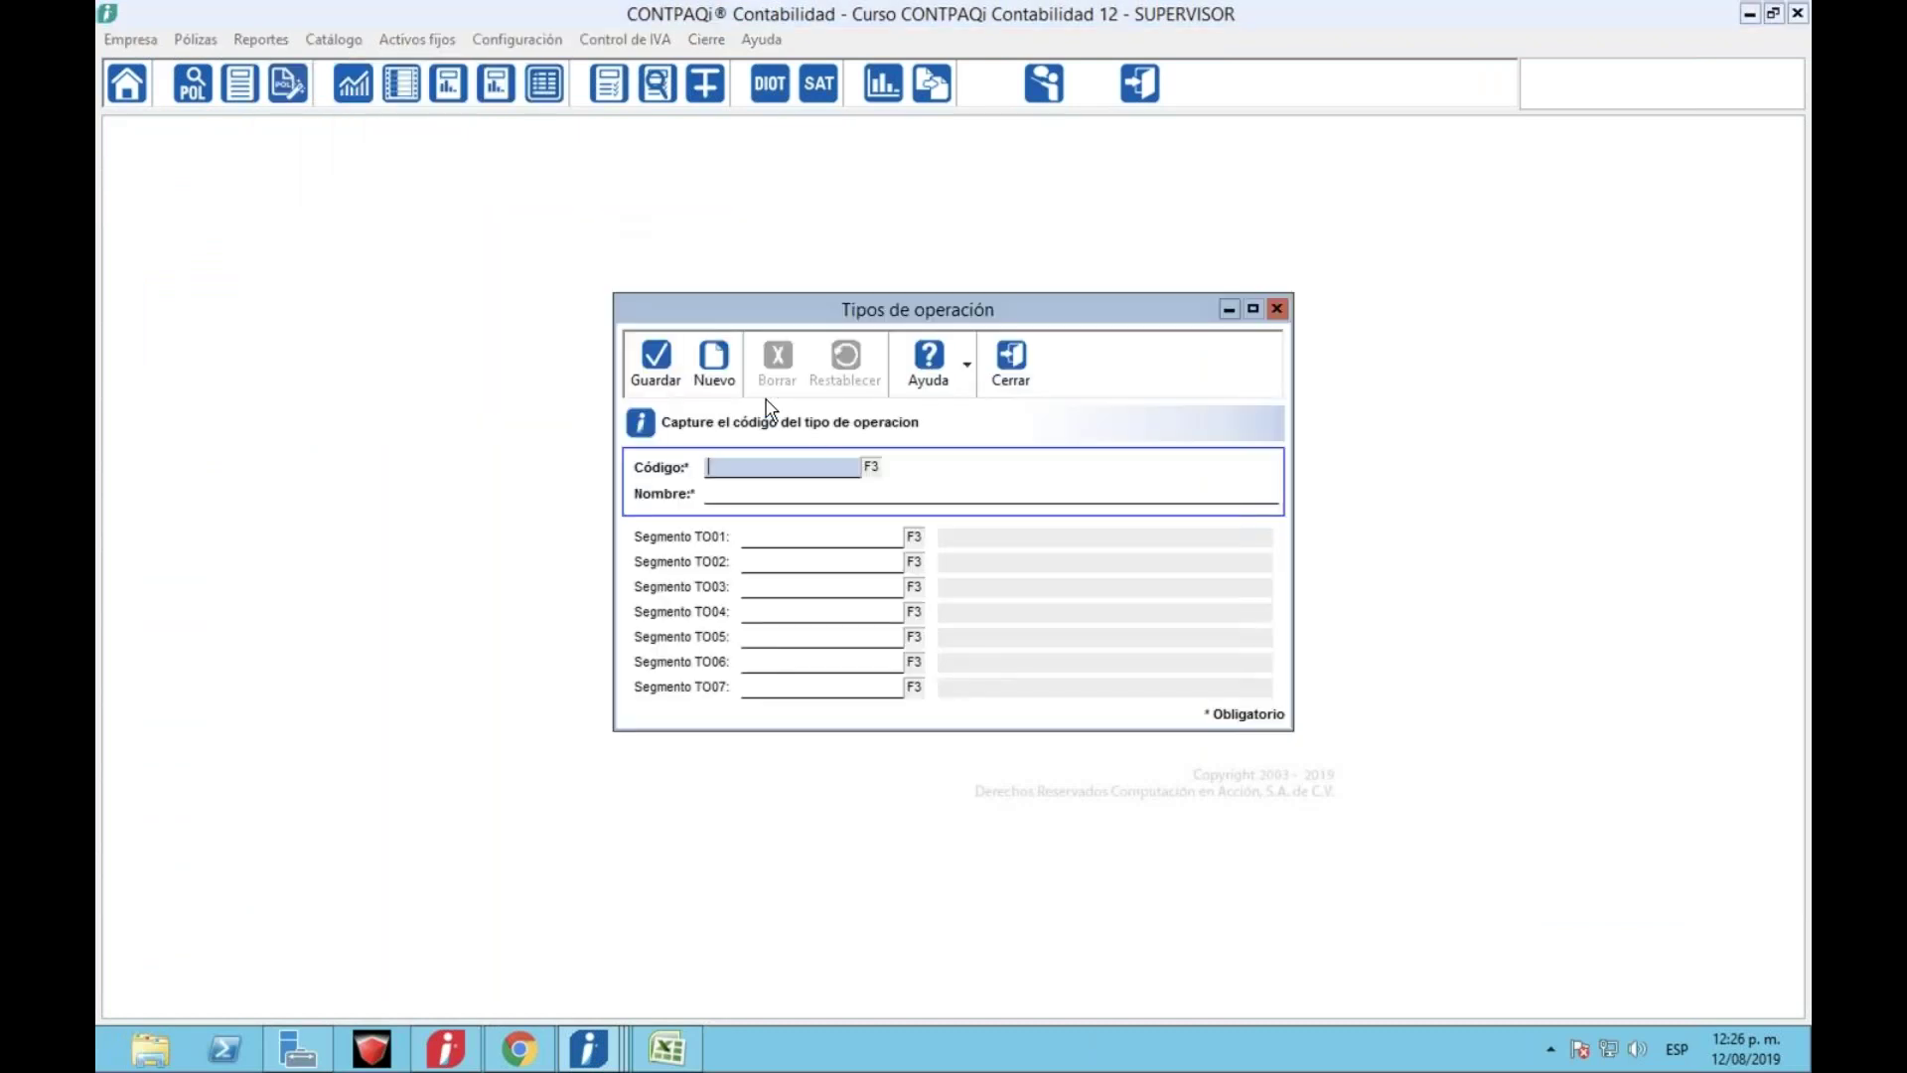
click(870, 466)
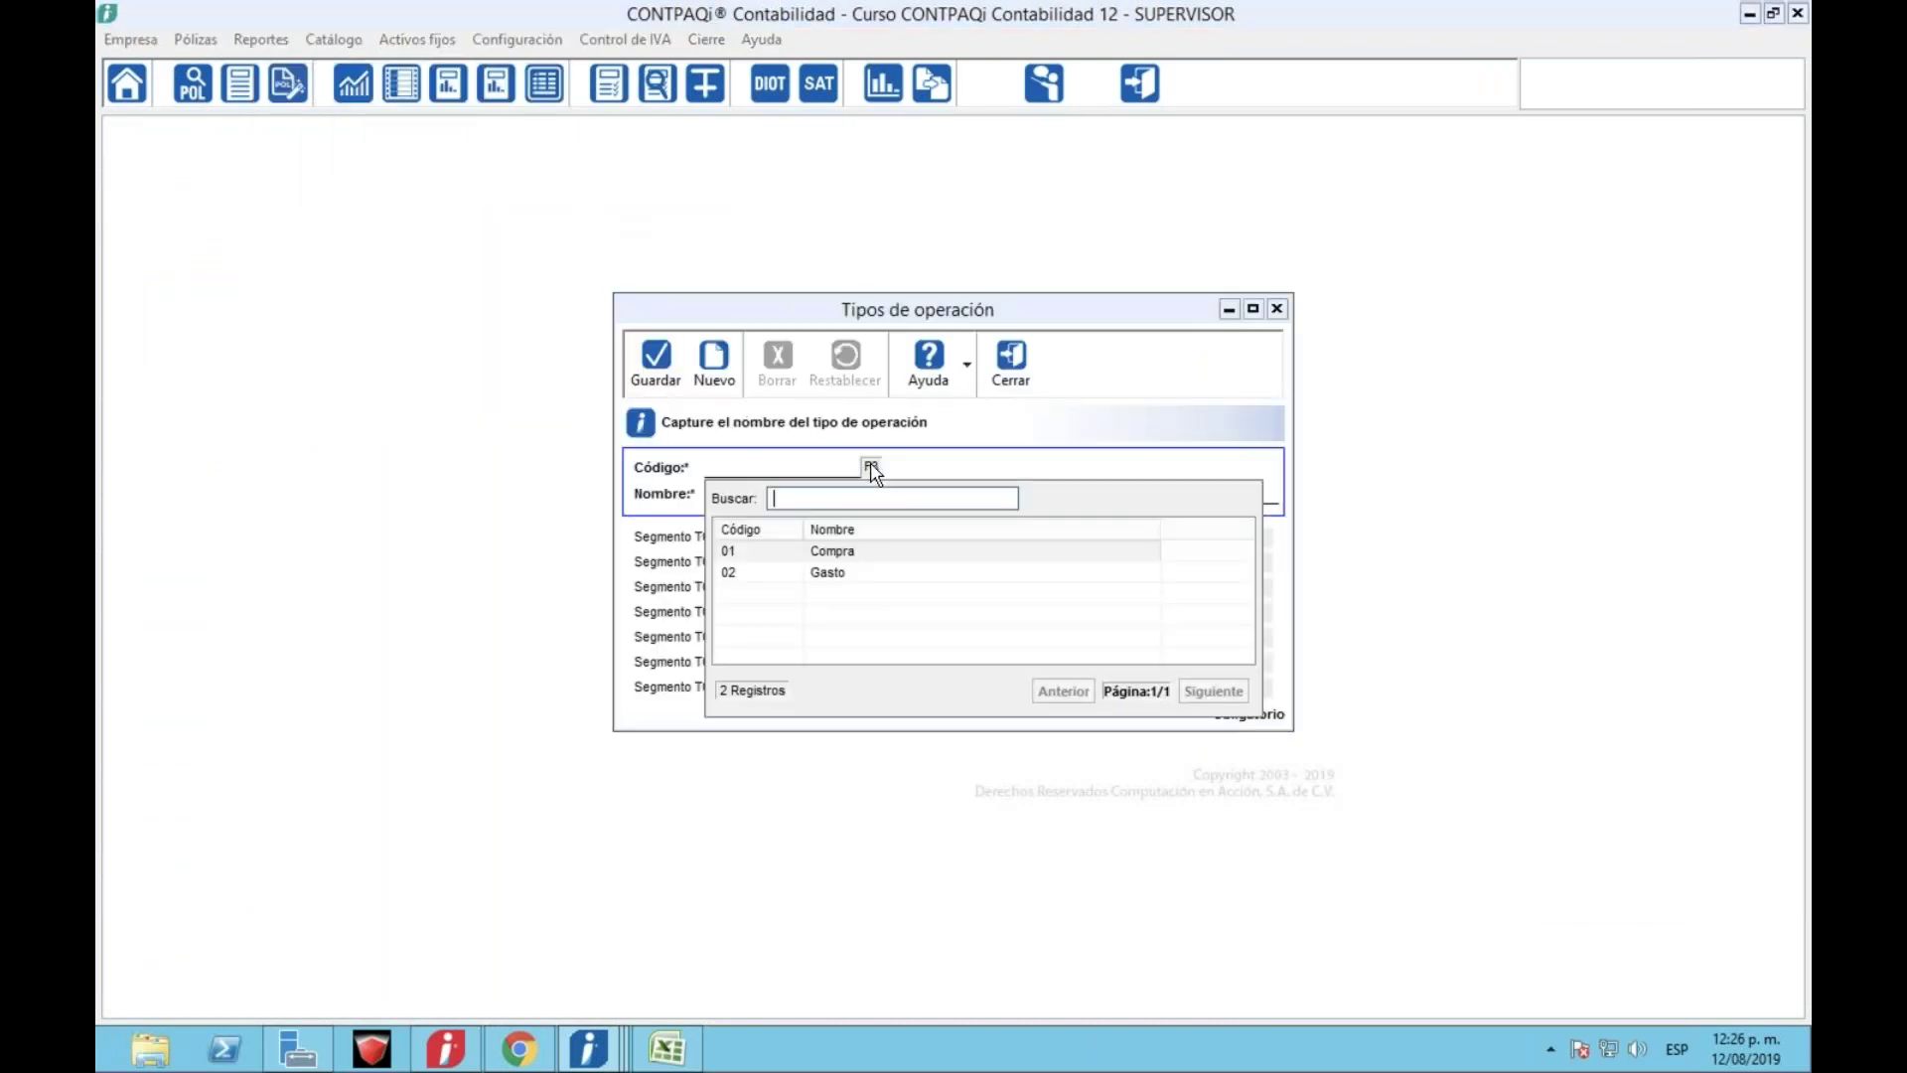
key(Escape)
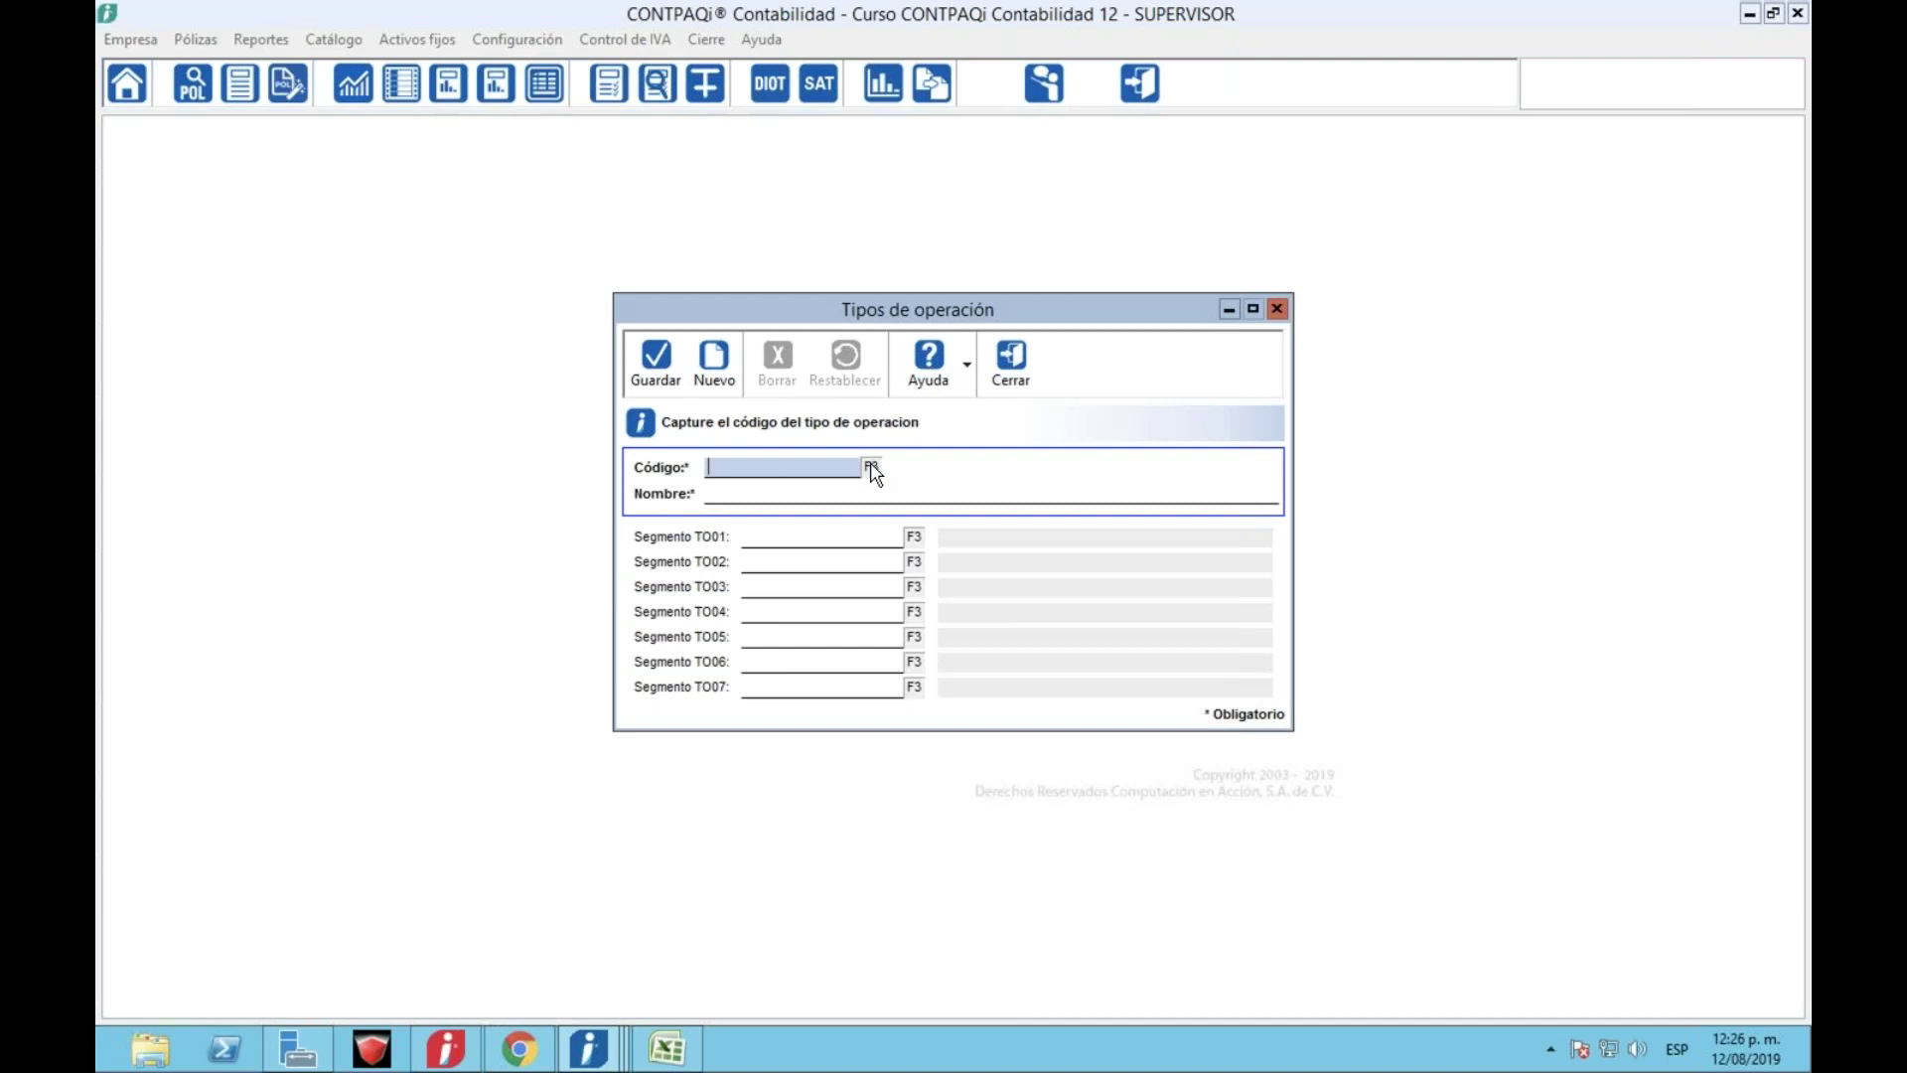
text(03)
key(Return)
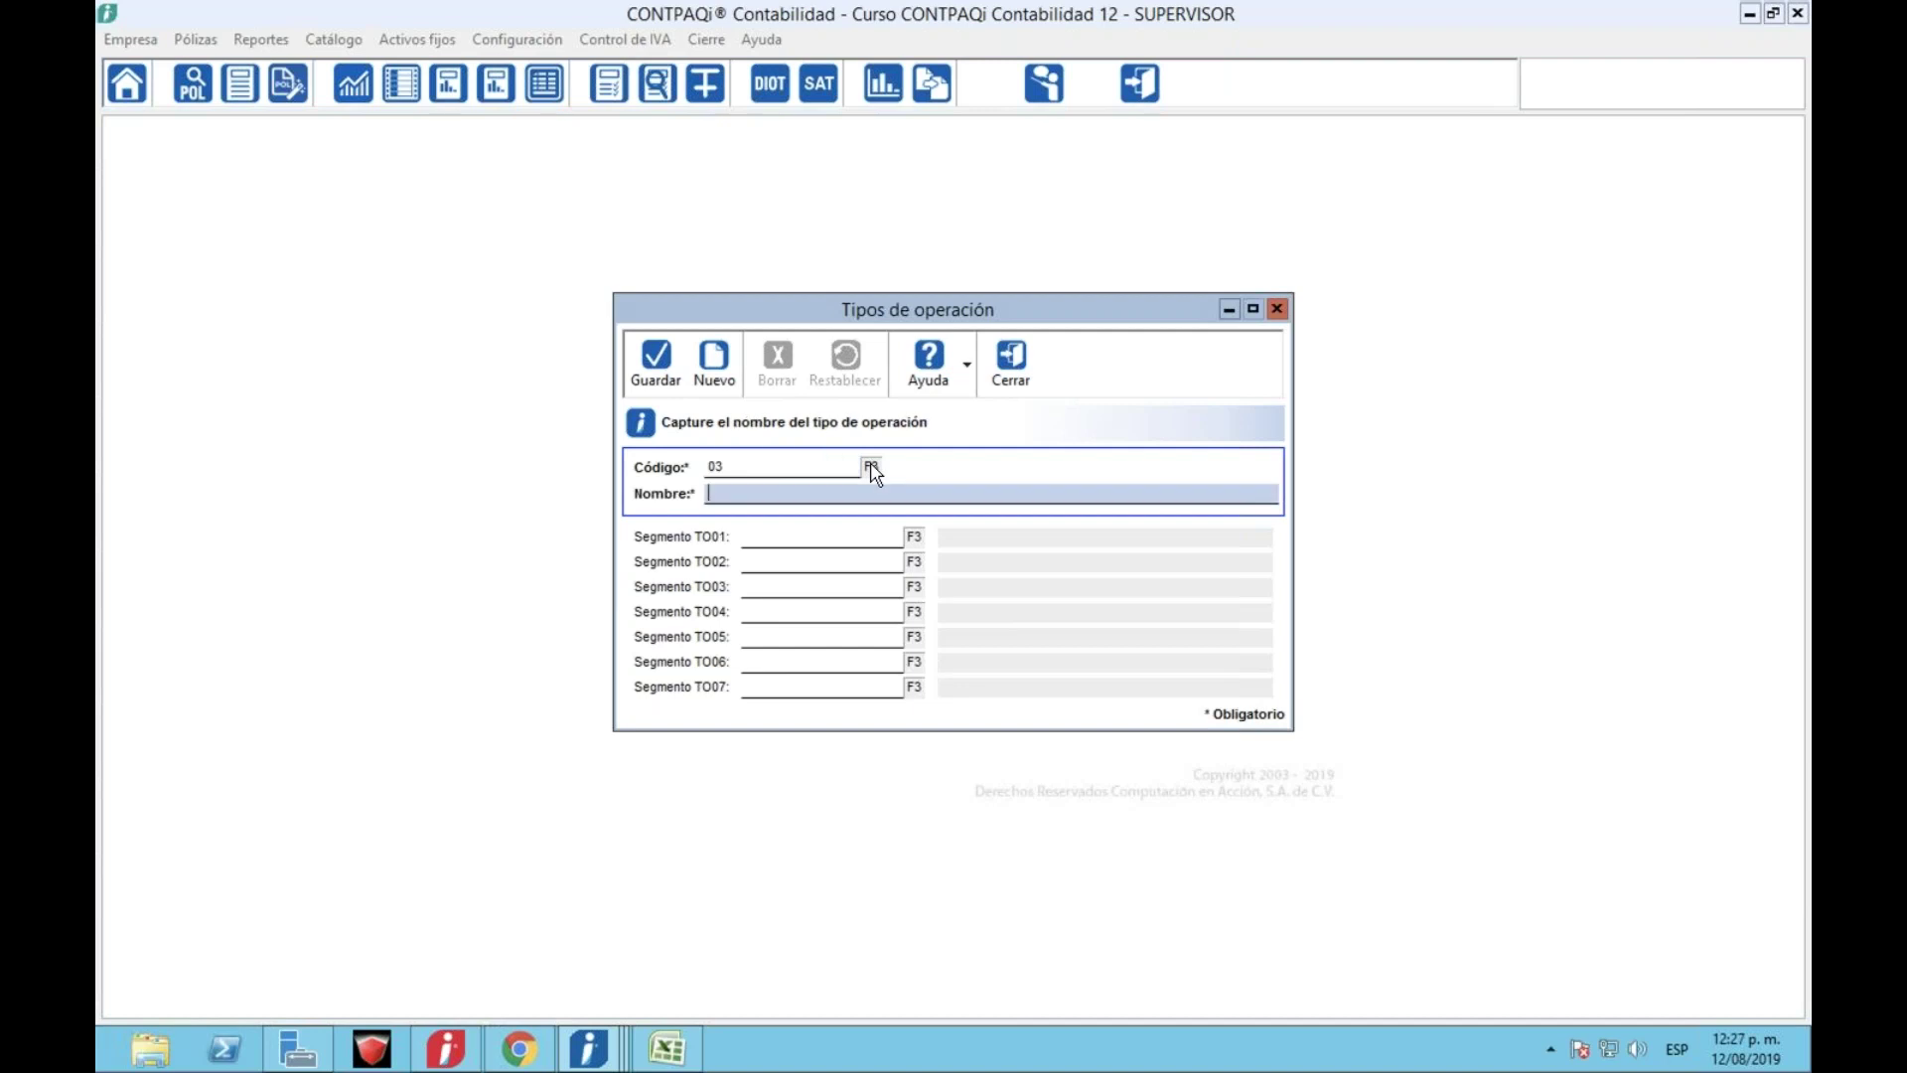
text(Ventas GDL)
click(810, 545)
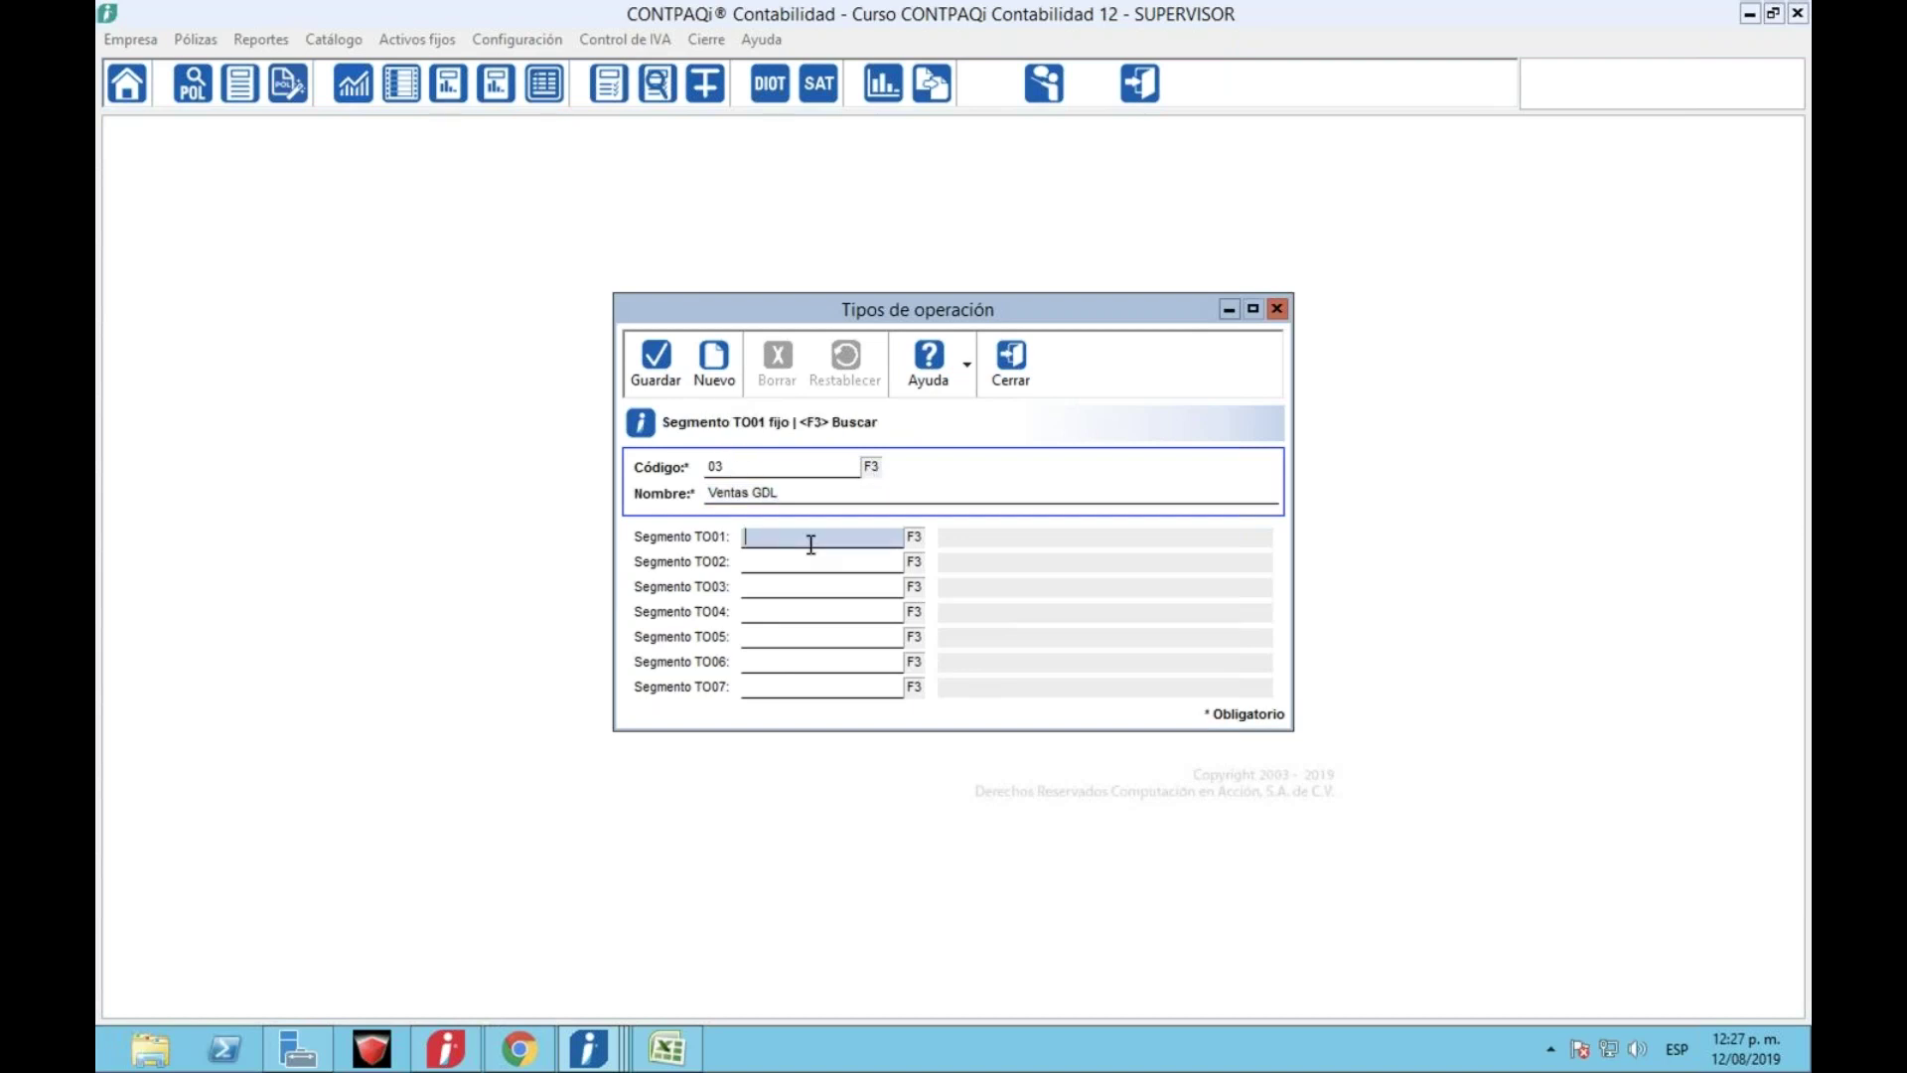
Set Segmento TO01 to 40101, checking the value in Excel, and save.
click(666, 1049)
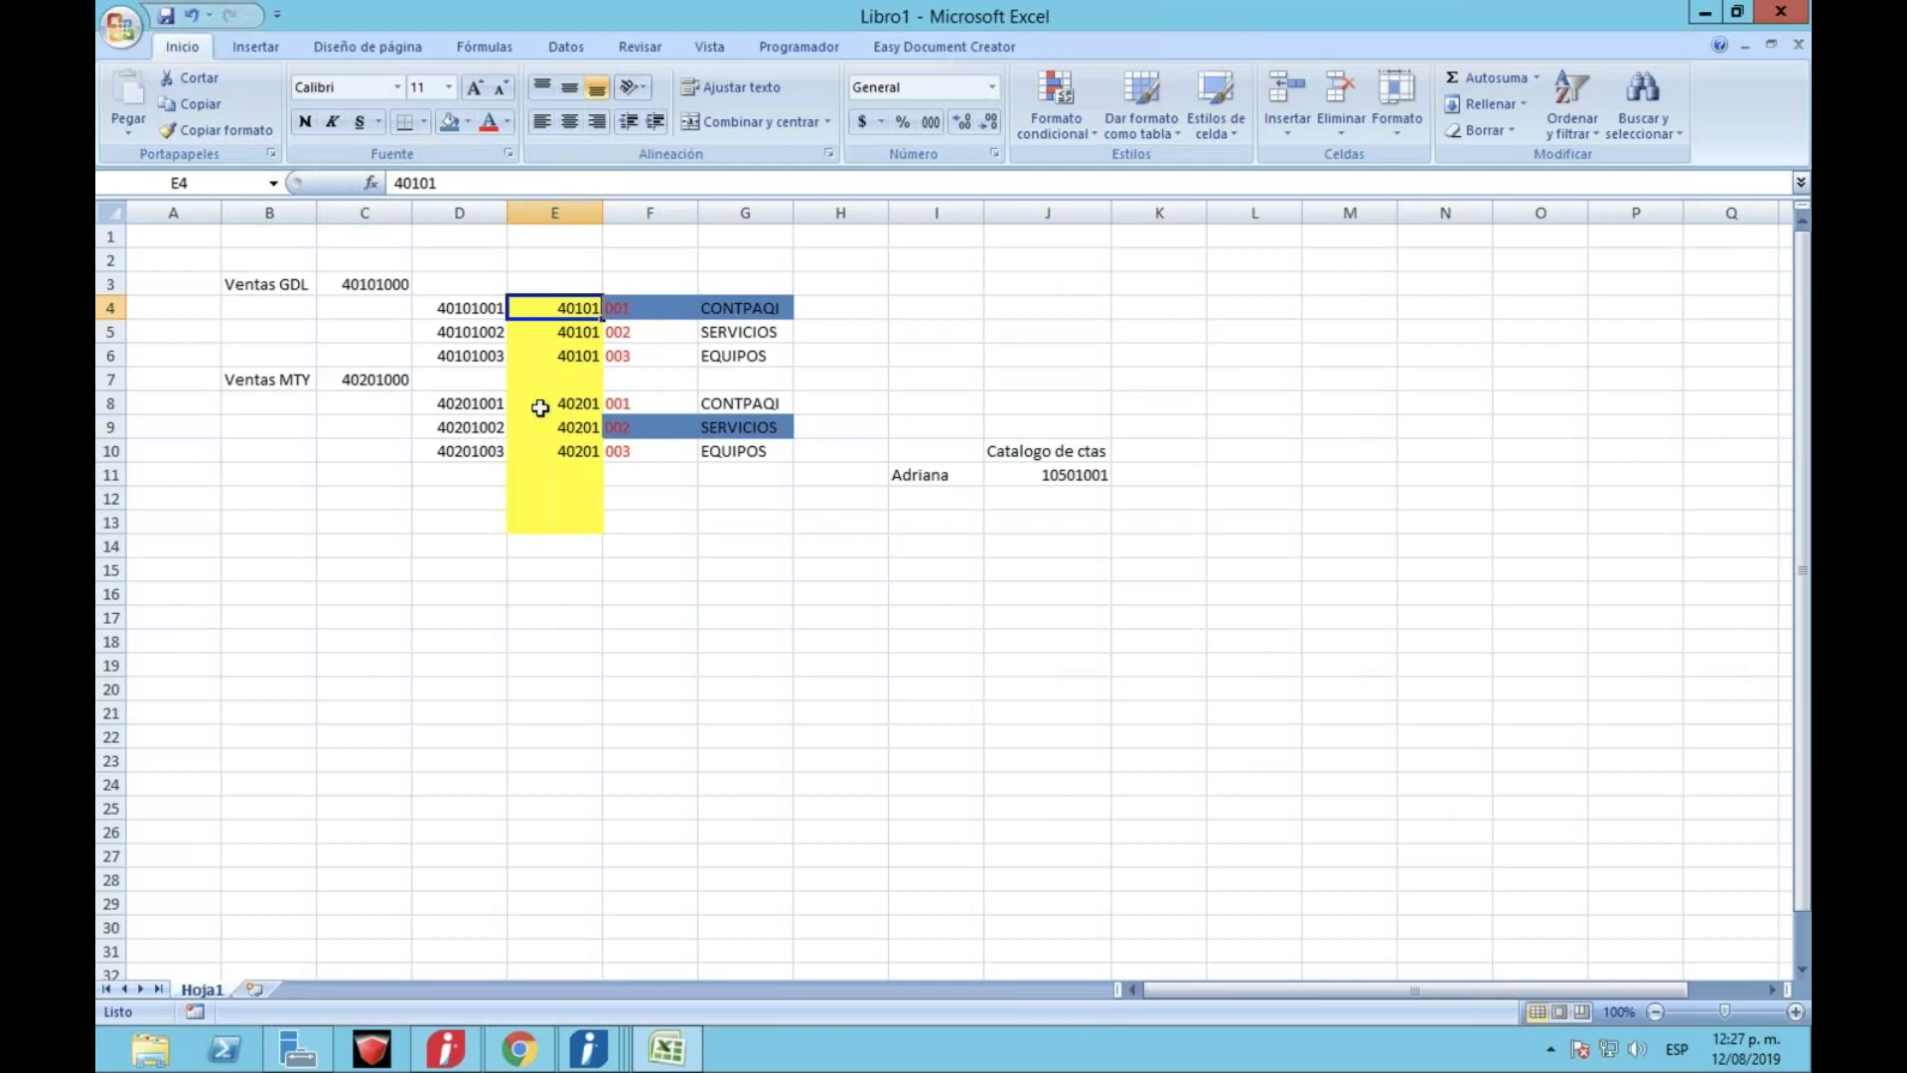
key(super)
key(super)
mouse_move(589, 1047)
click(832, 927)
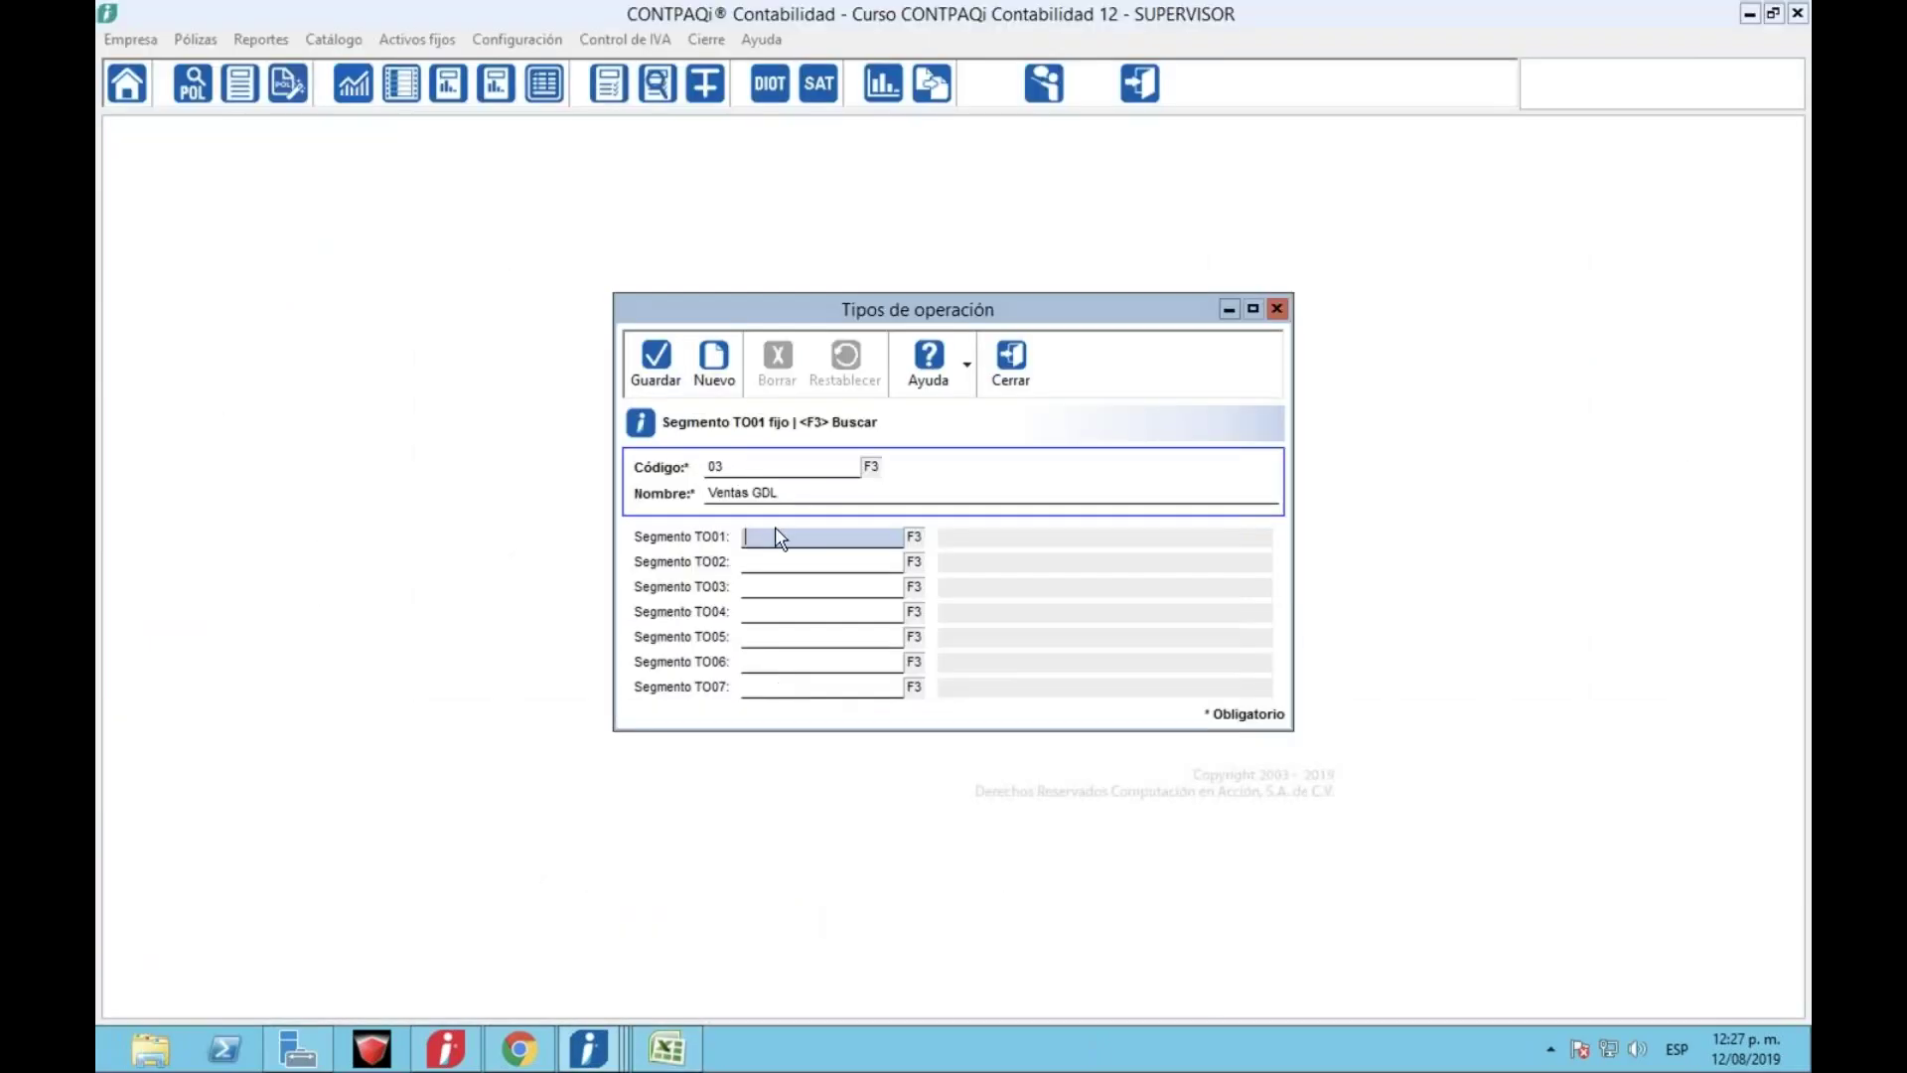
text(40101)
click(838, 562)
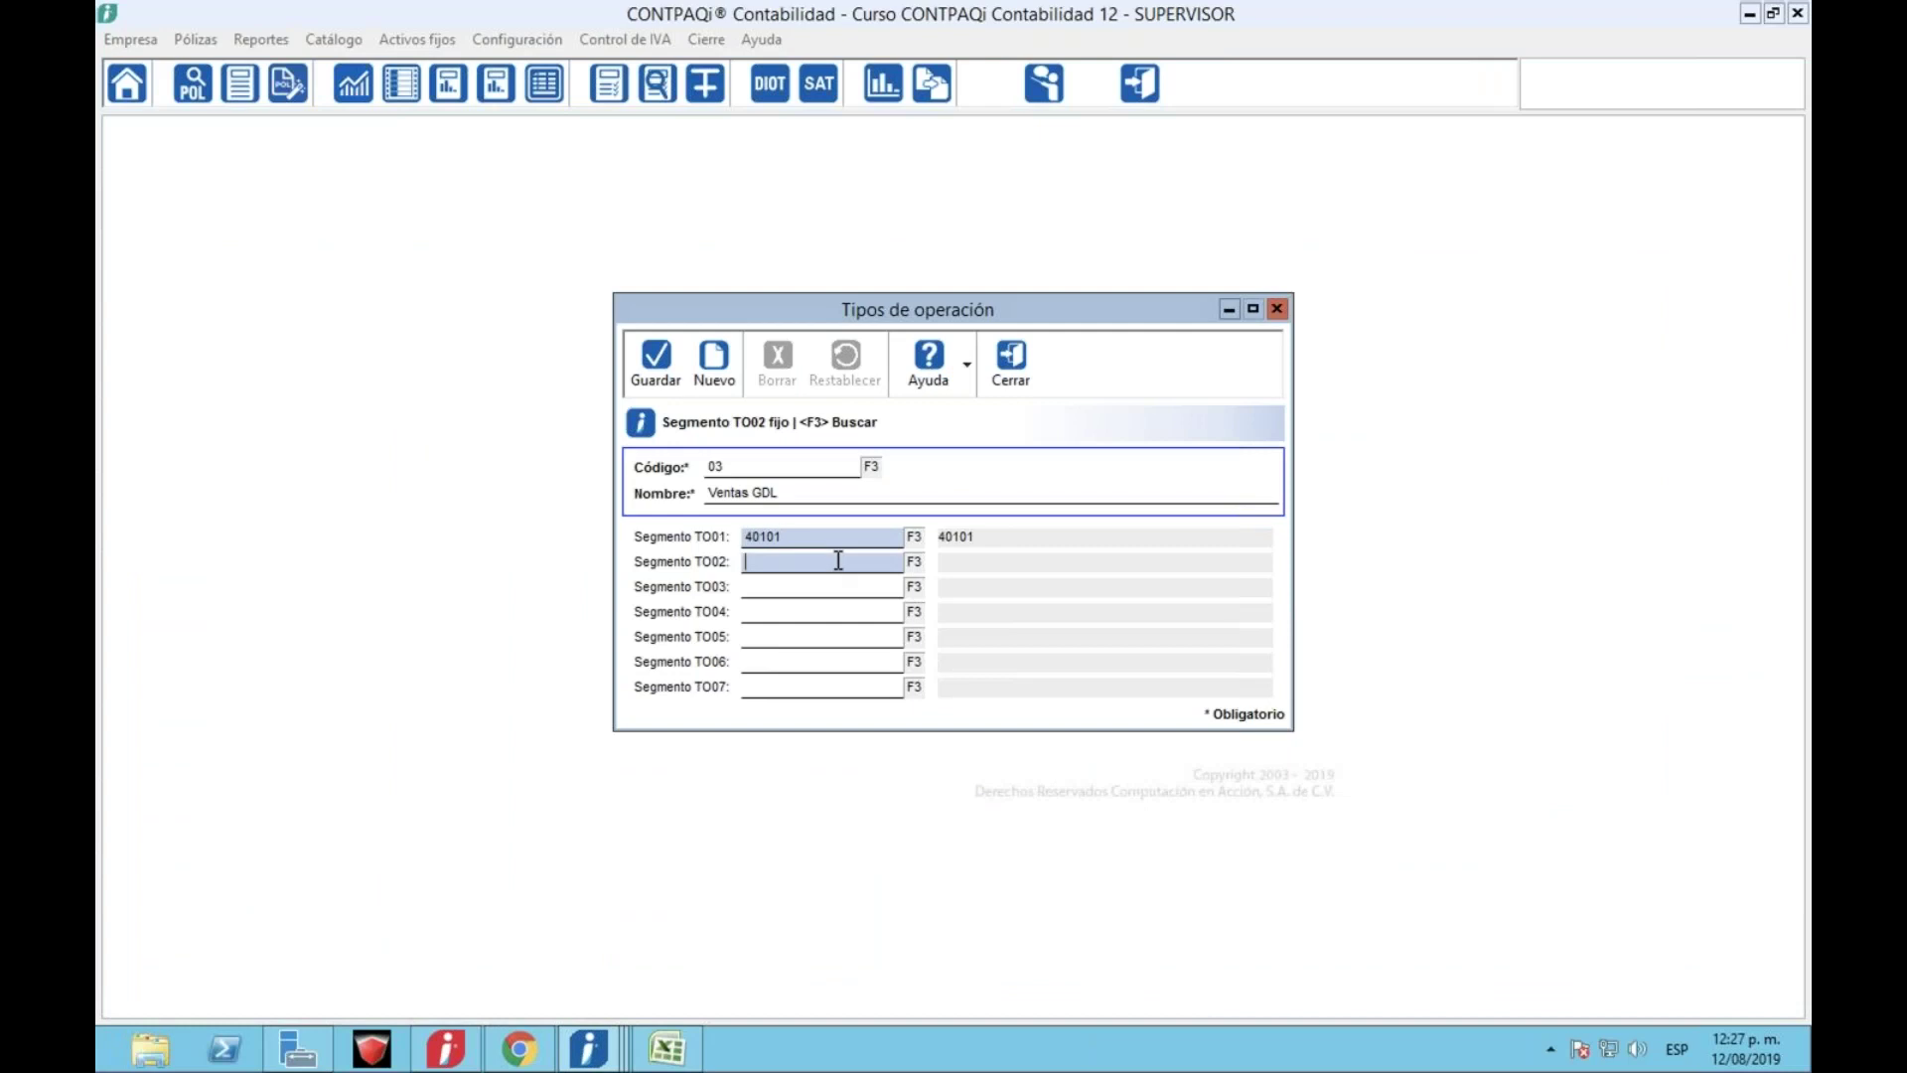
click(664, 378)
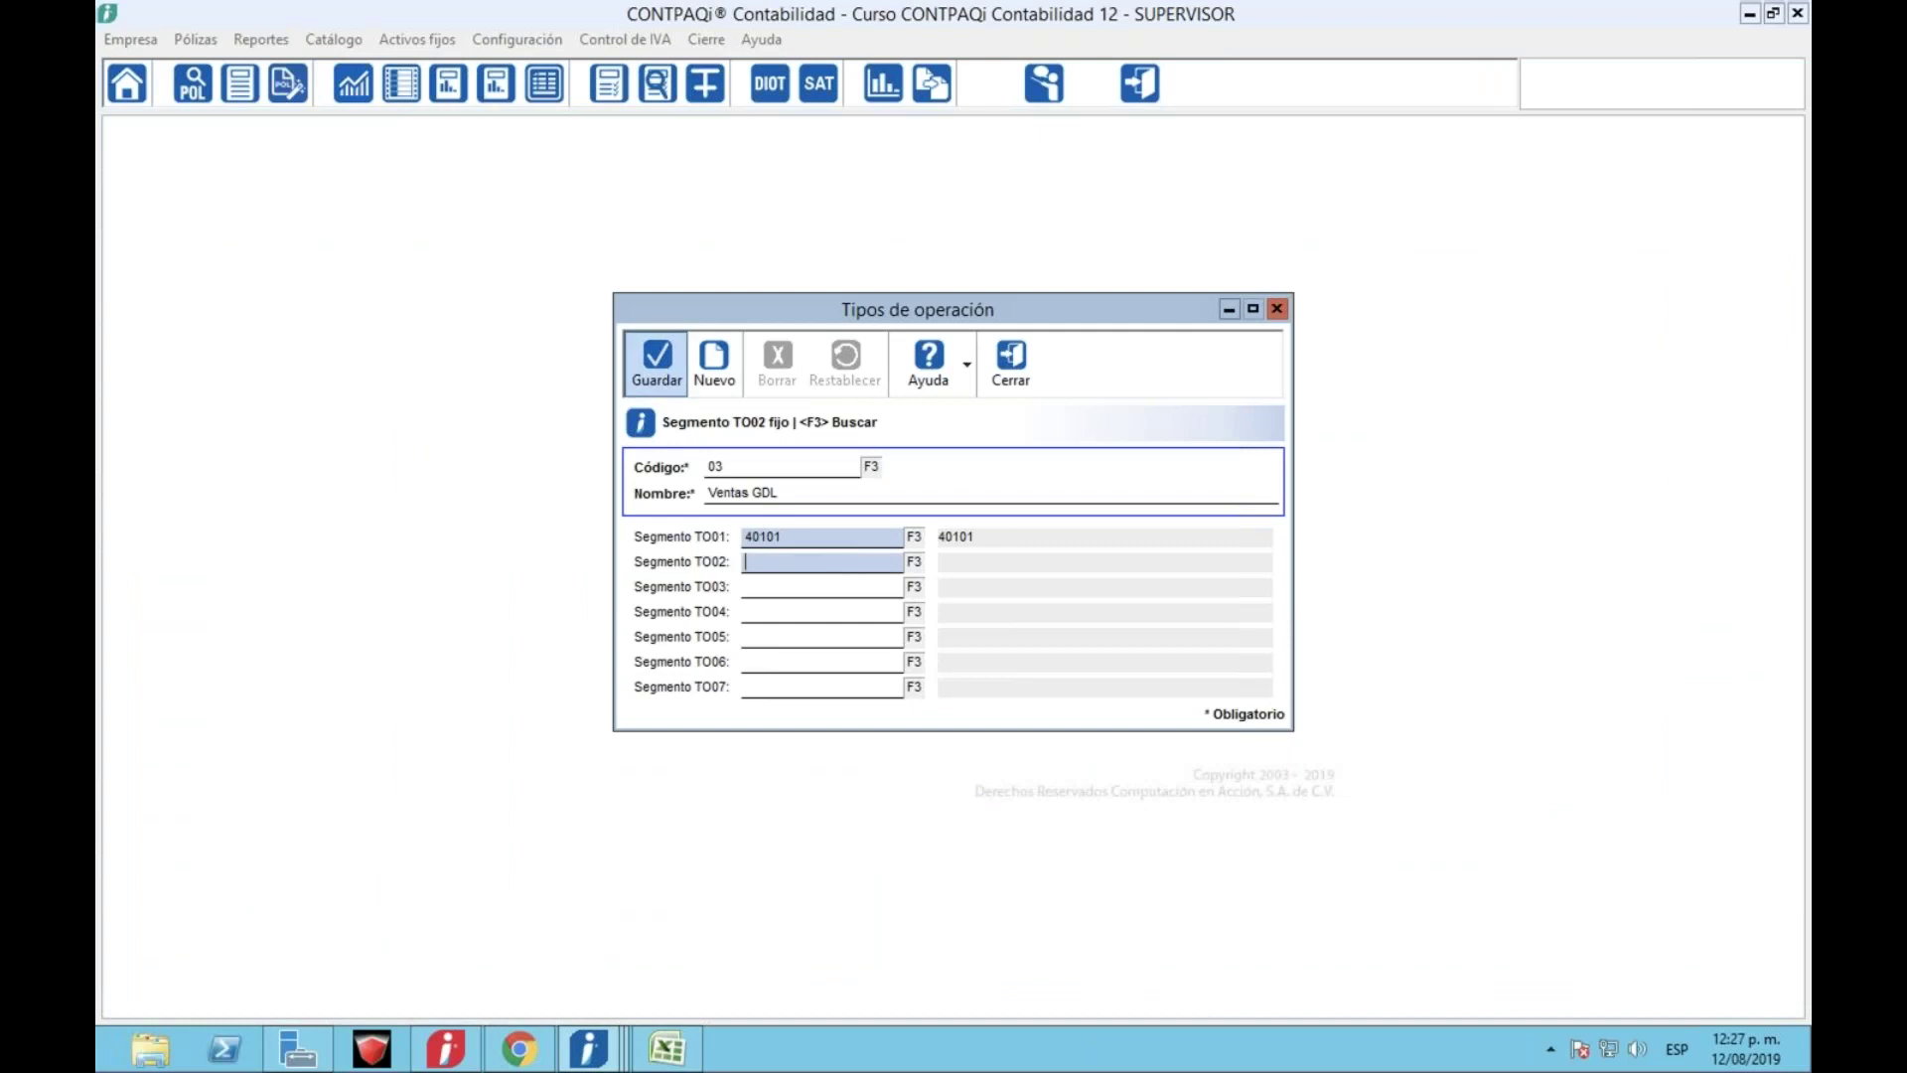
click(870, 468)
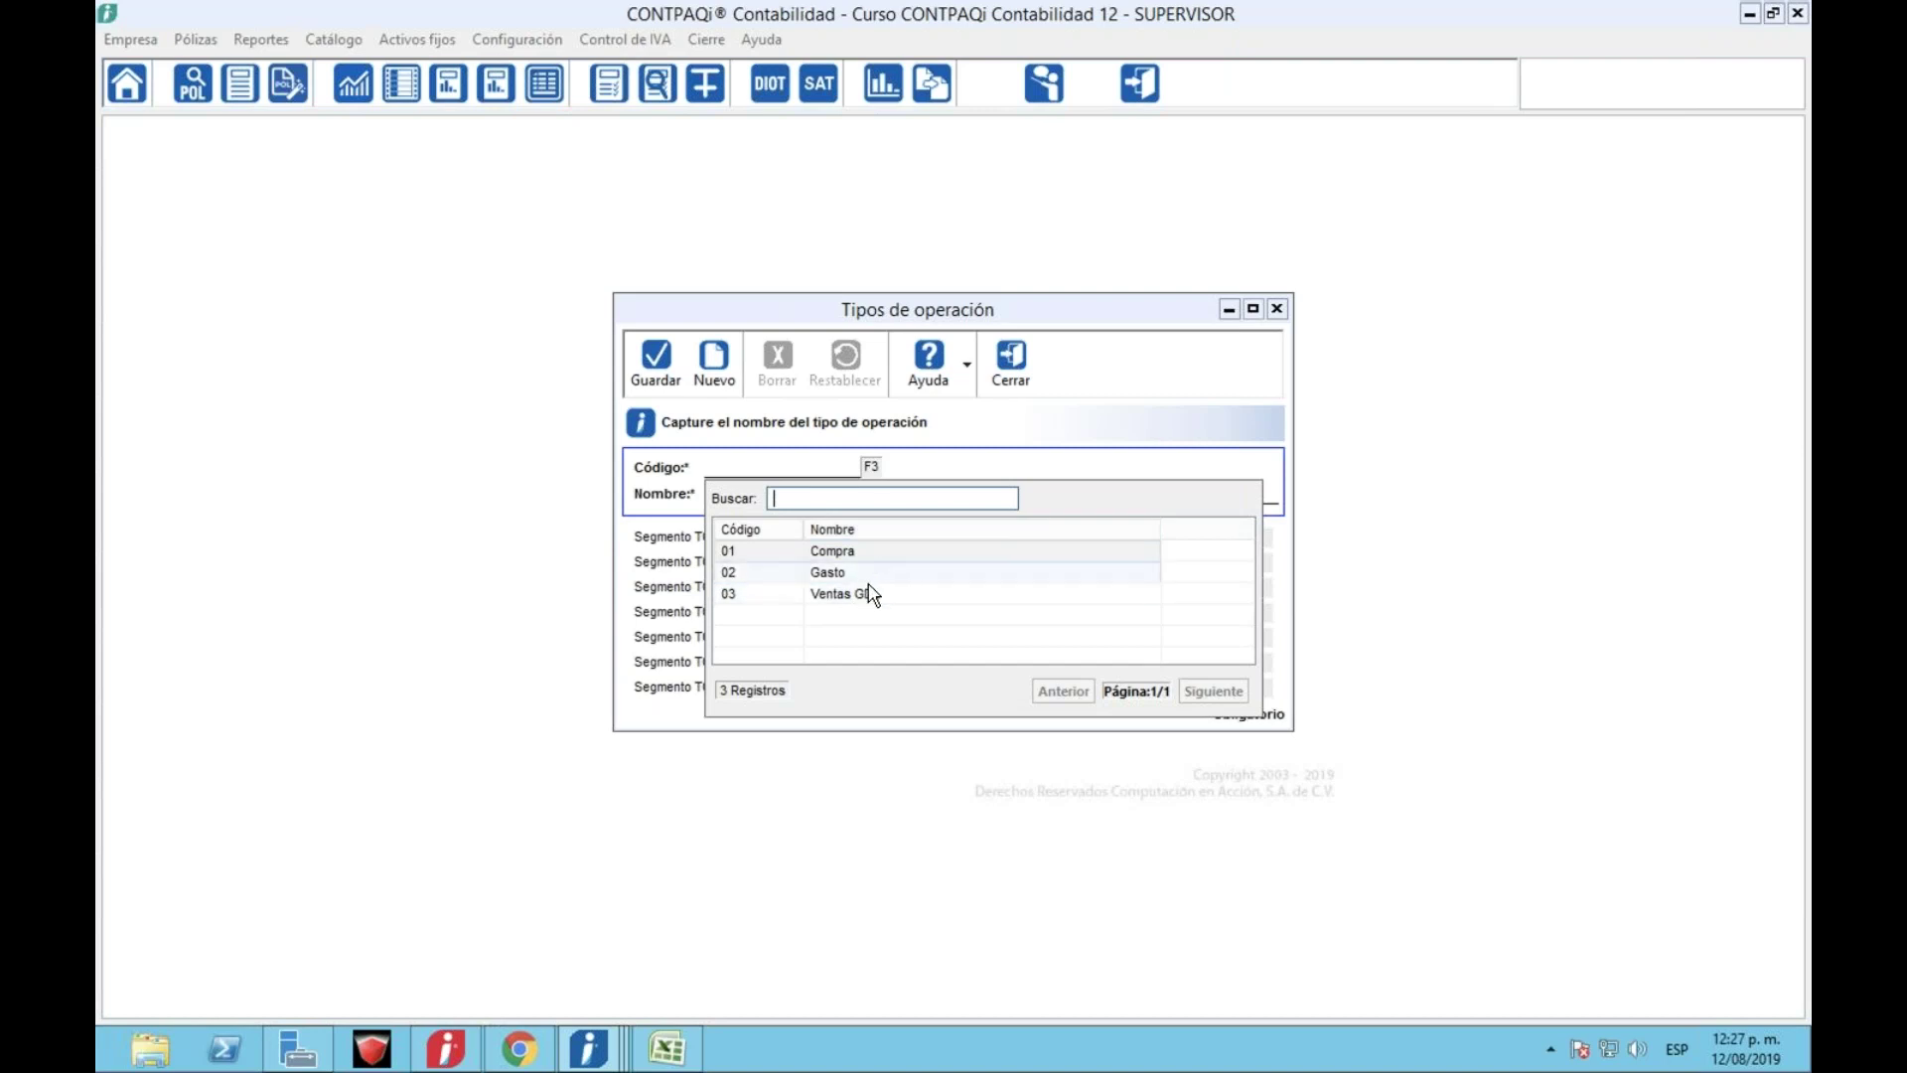
Enter code 04 with the name Ventas MTy for a new operation type.
key(Escape)
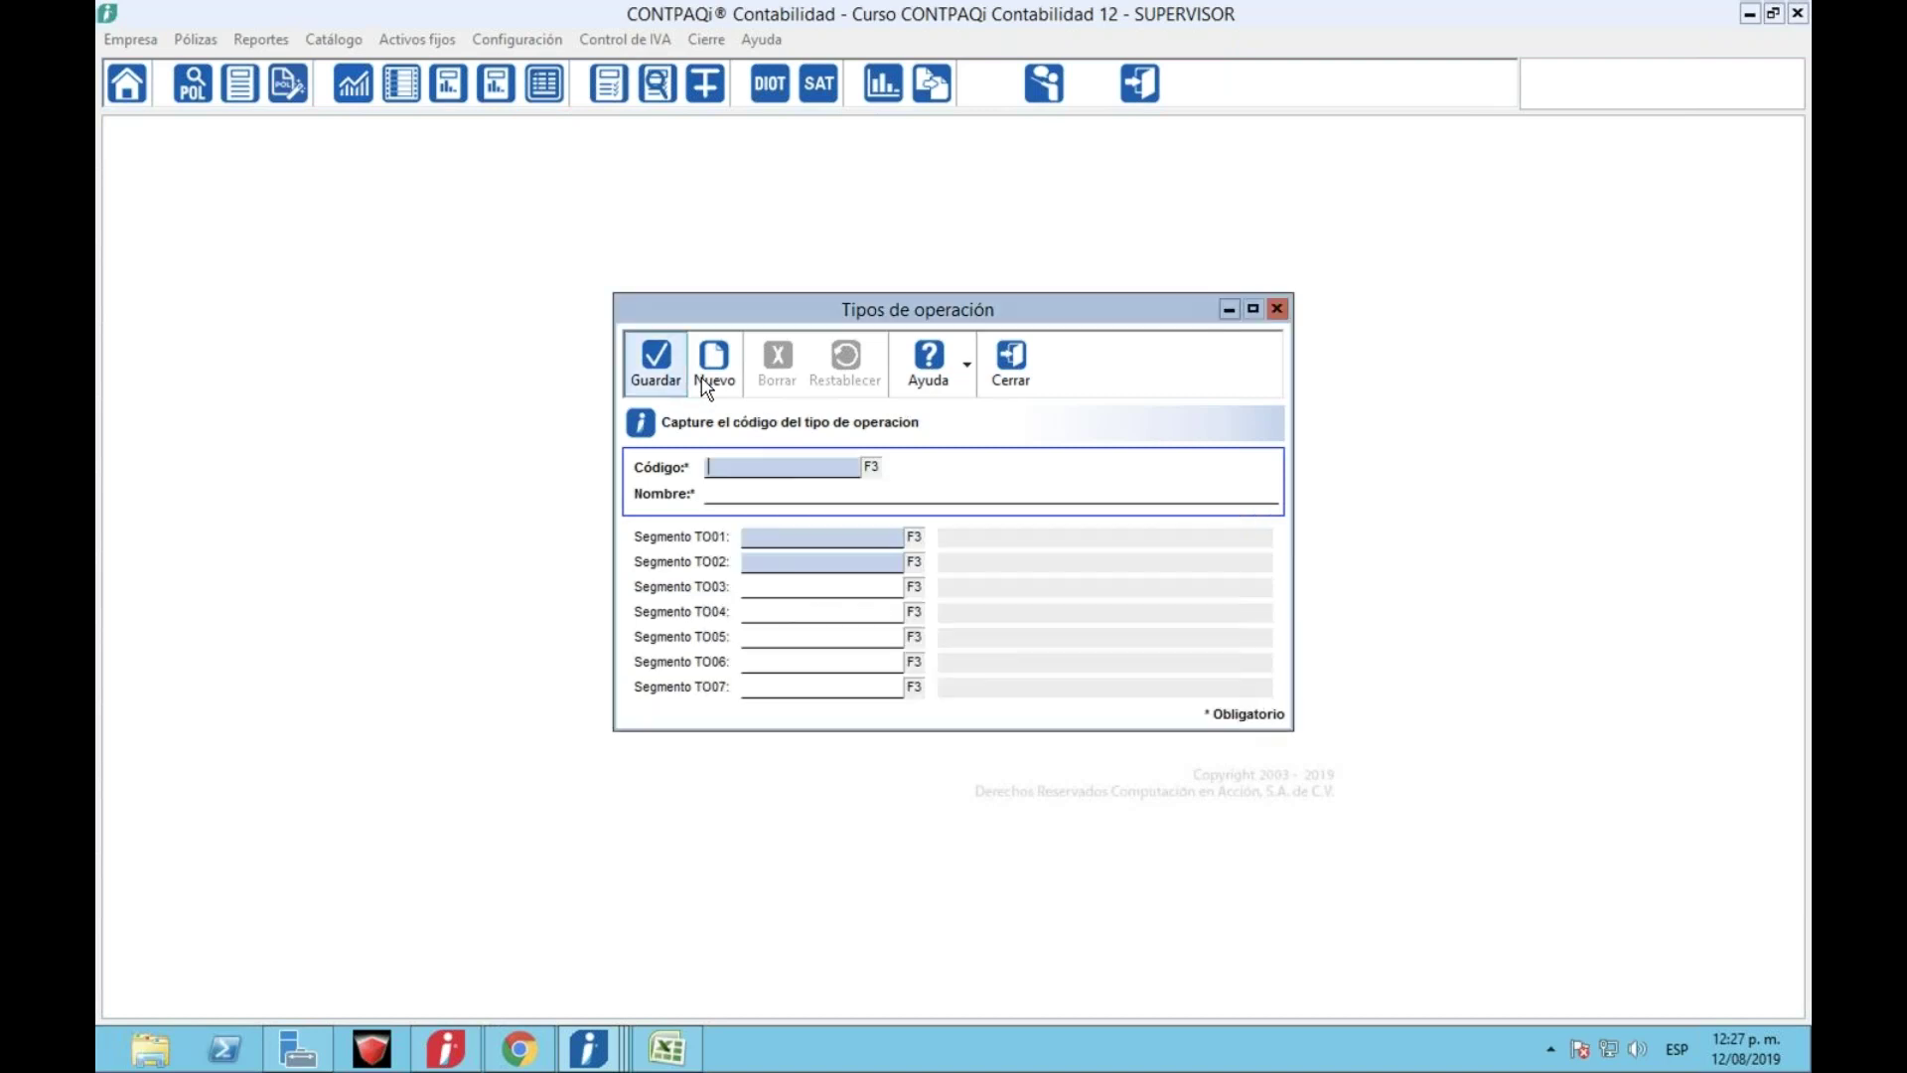
click(874, 466)
key(Escape)
text(04)
key(Return)
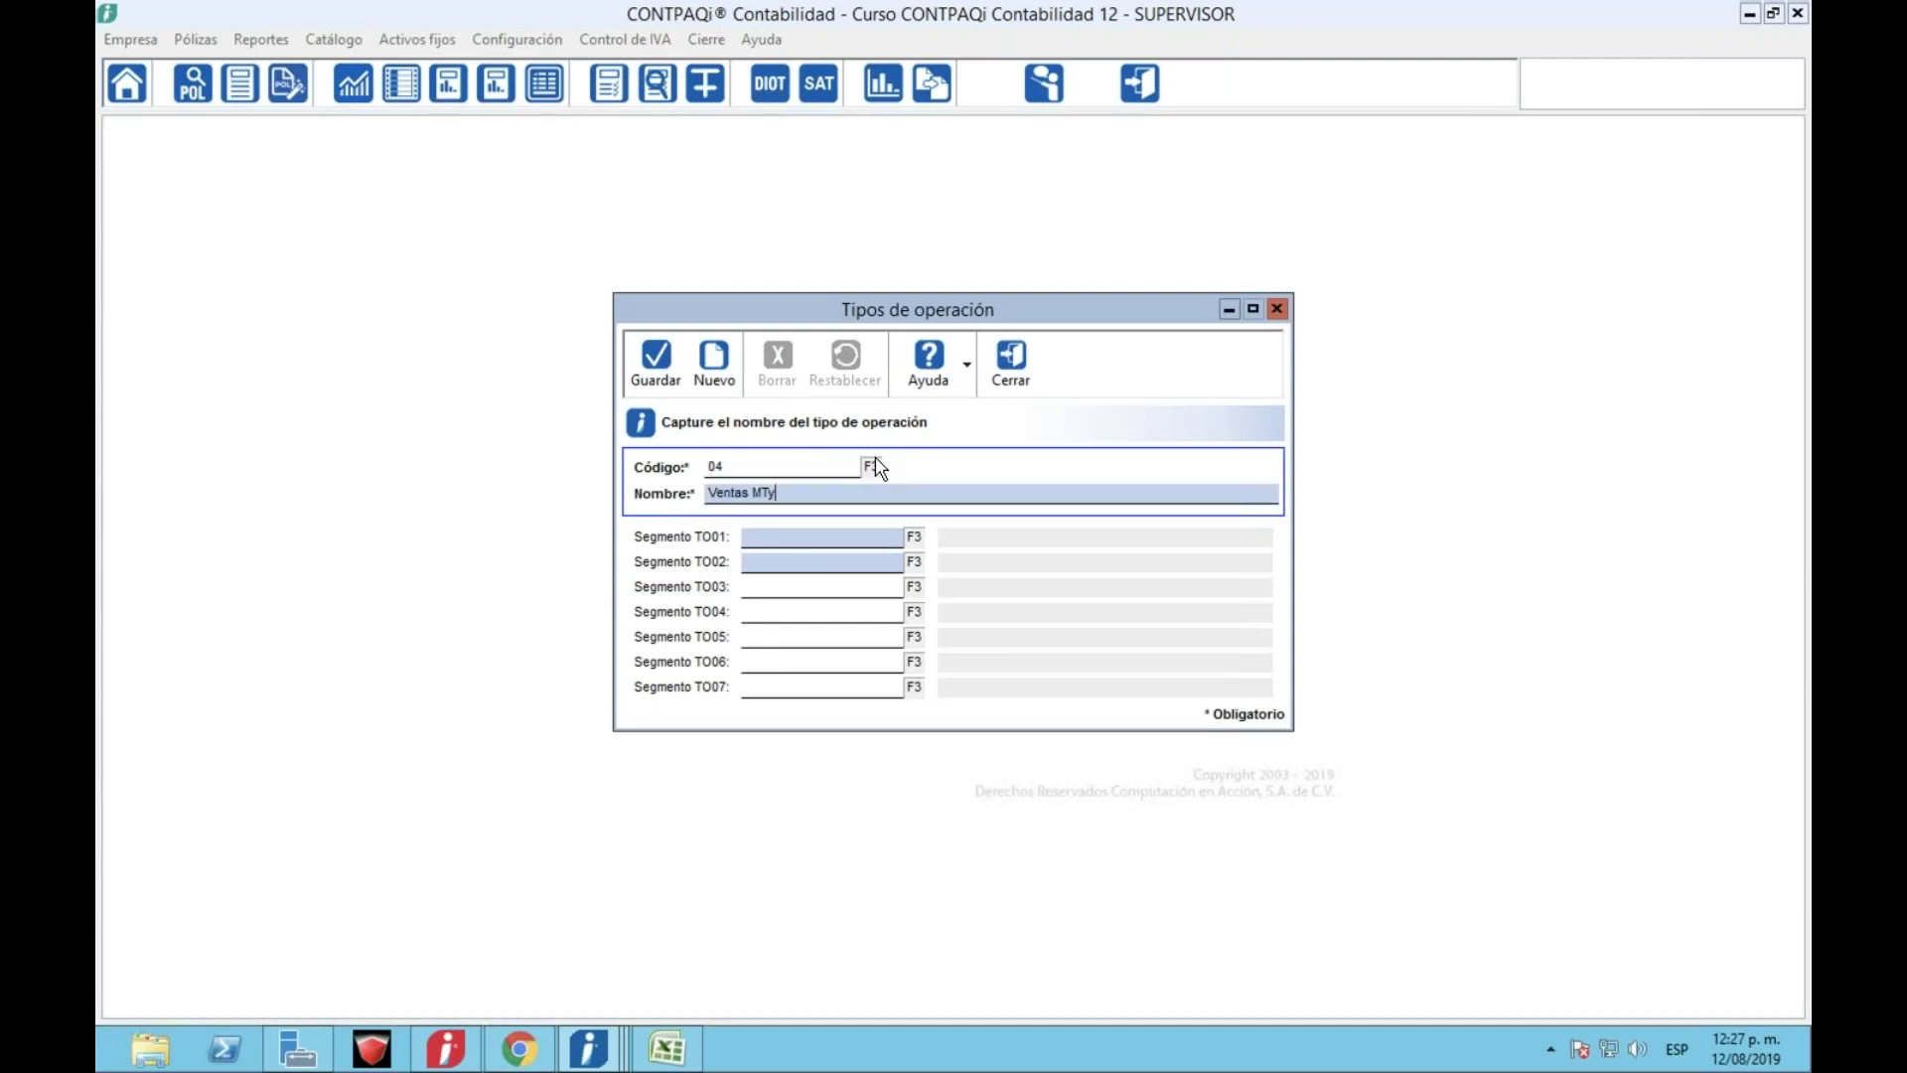
text(Ventas MTy)
key(Return)
Set Segmento TO01 to 40201, checking the value in Excel.
click(667, 1049)
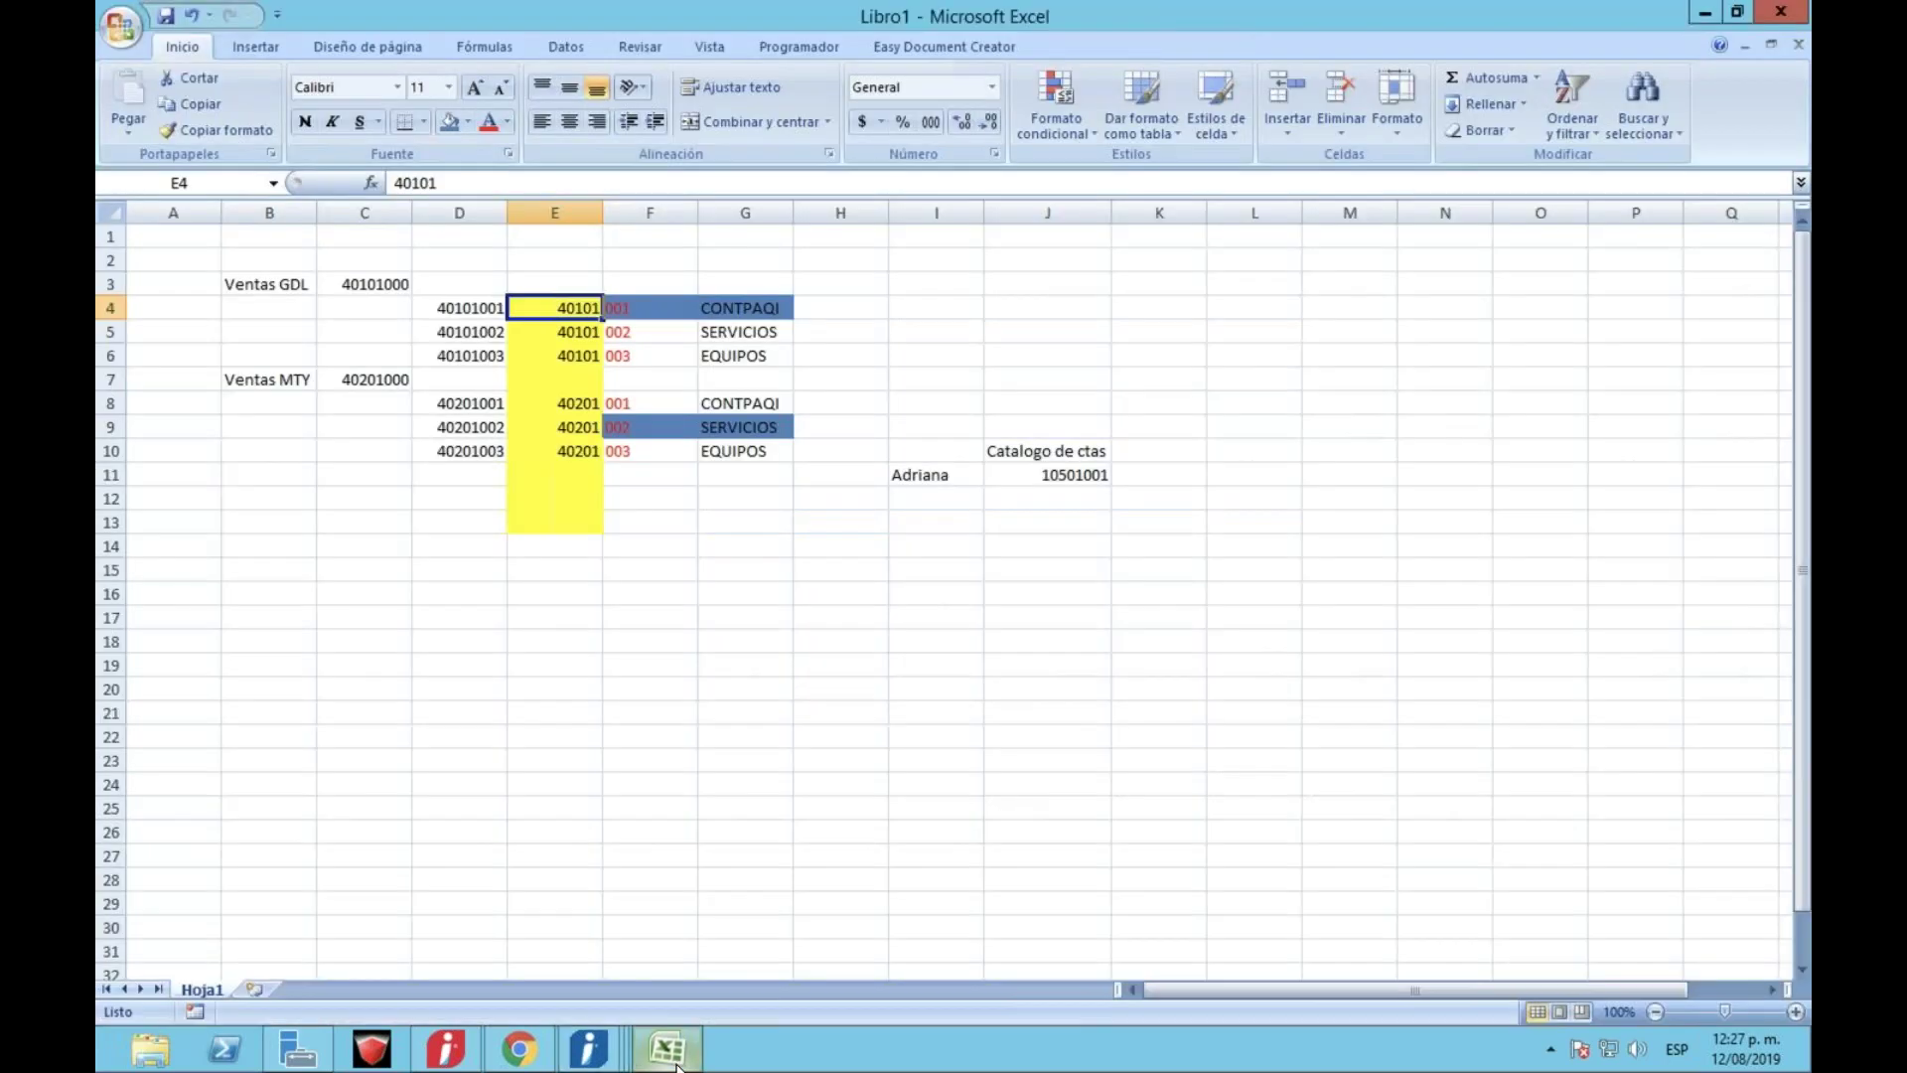
click(676, 1061)
text(40201)
key(Return)
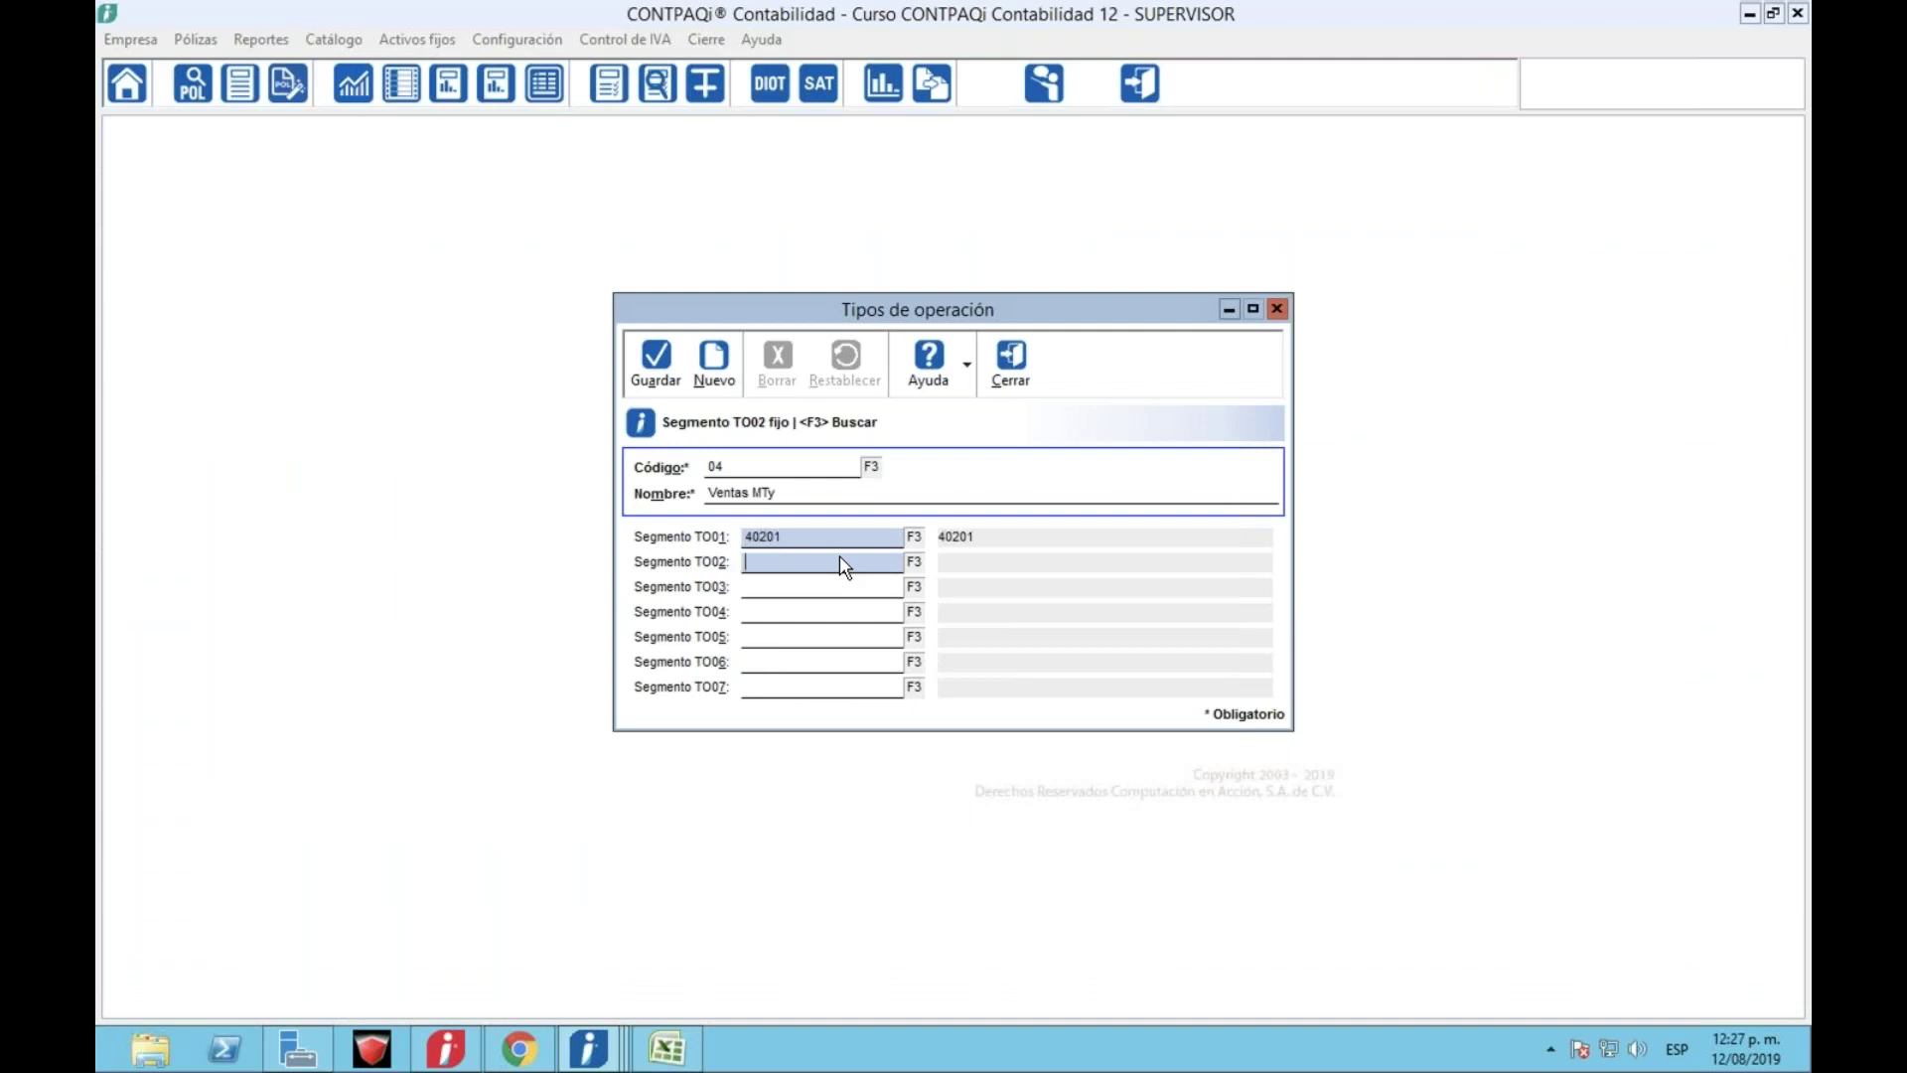
click(662, 1055)
click(572, 287)
Label E3 TO01 and F3 PR01 and give both header cells a fill colour.
text(TO)
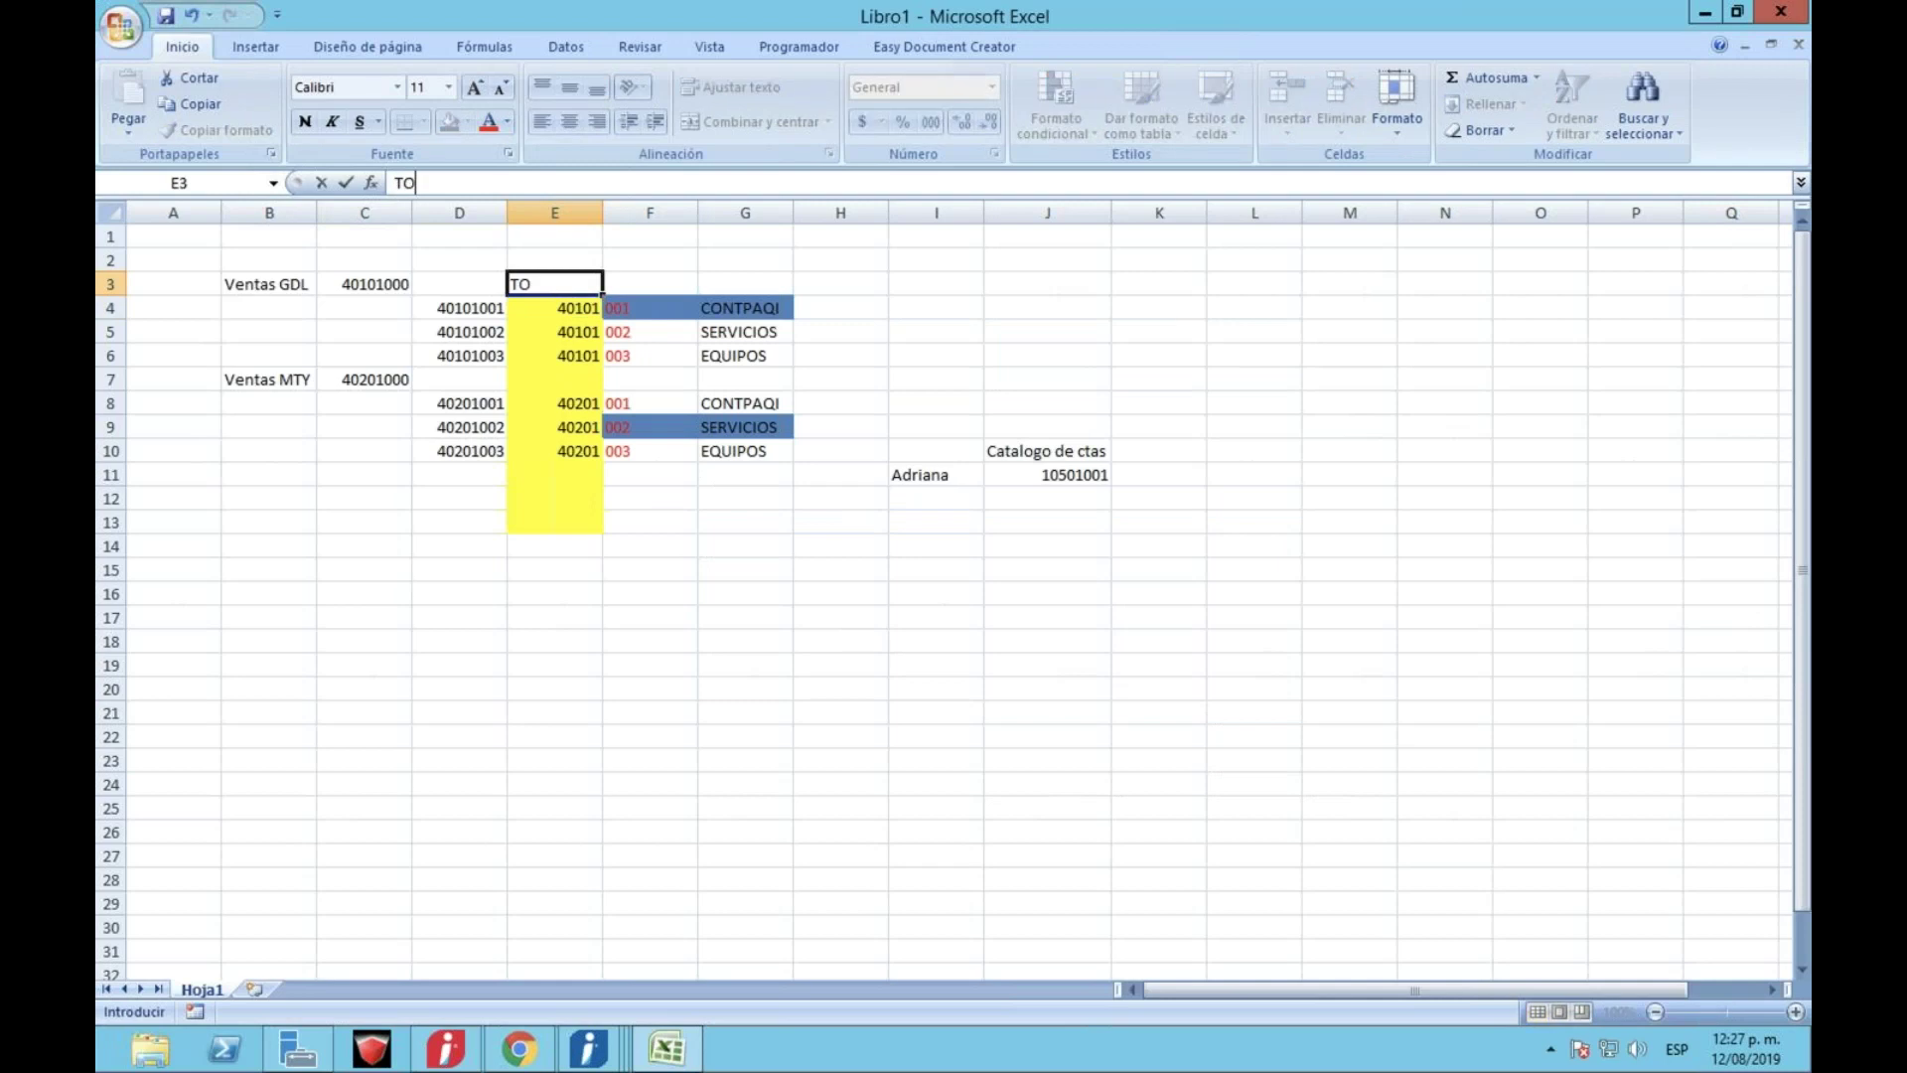
text(=!)
key(BackSpace)
key(BackSpace)
text(01)
click(695, 288)
text(PR01)
drag(558, 285, 636, 285)
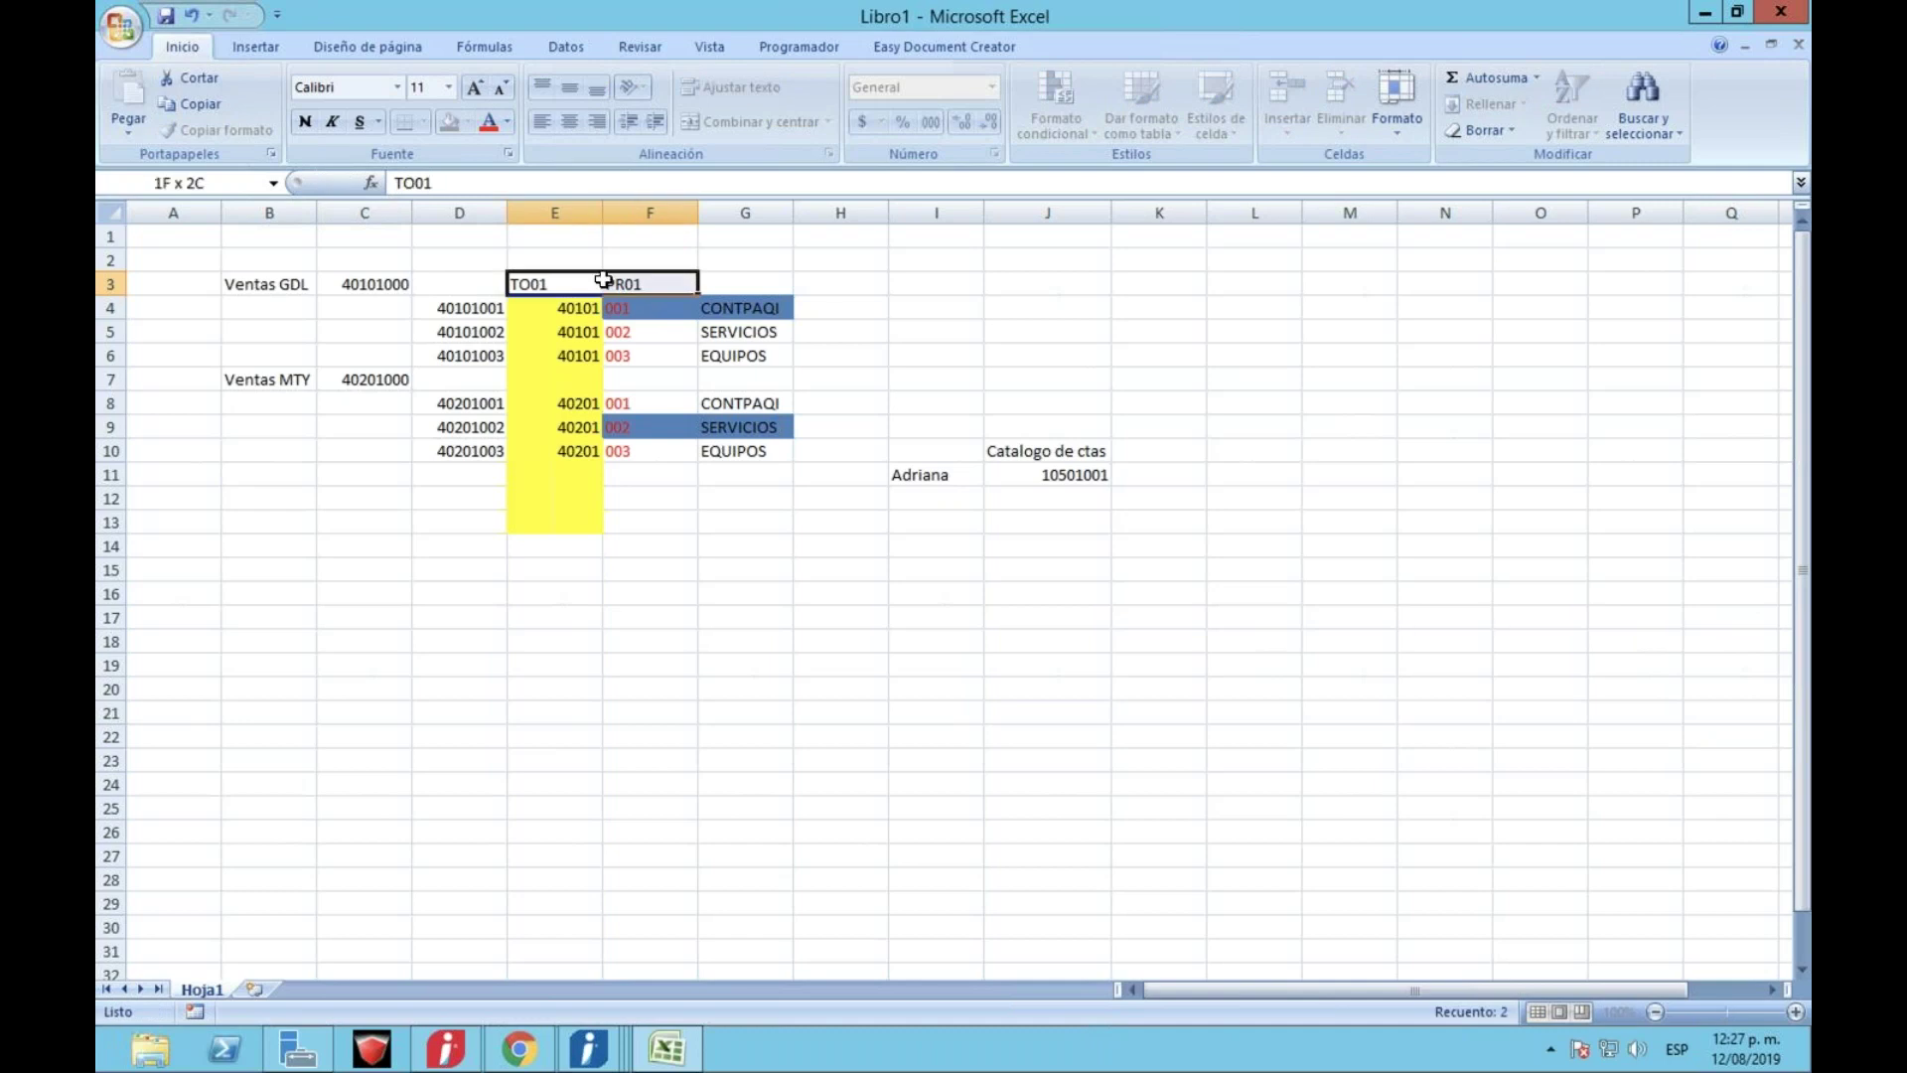
click(467, 121)
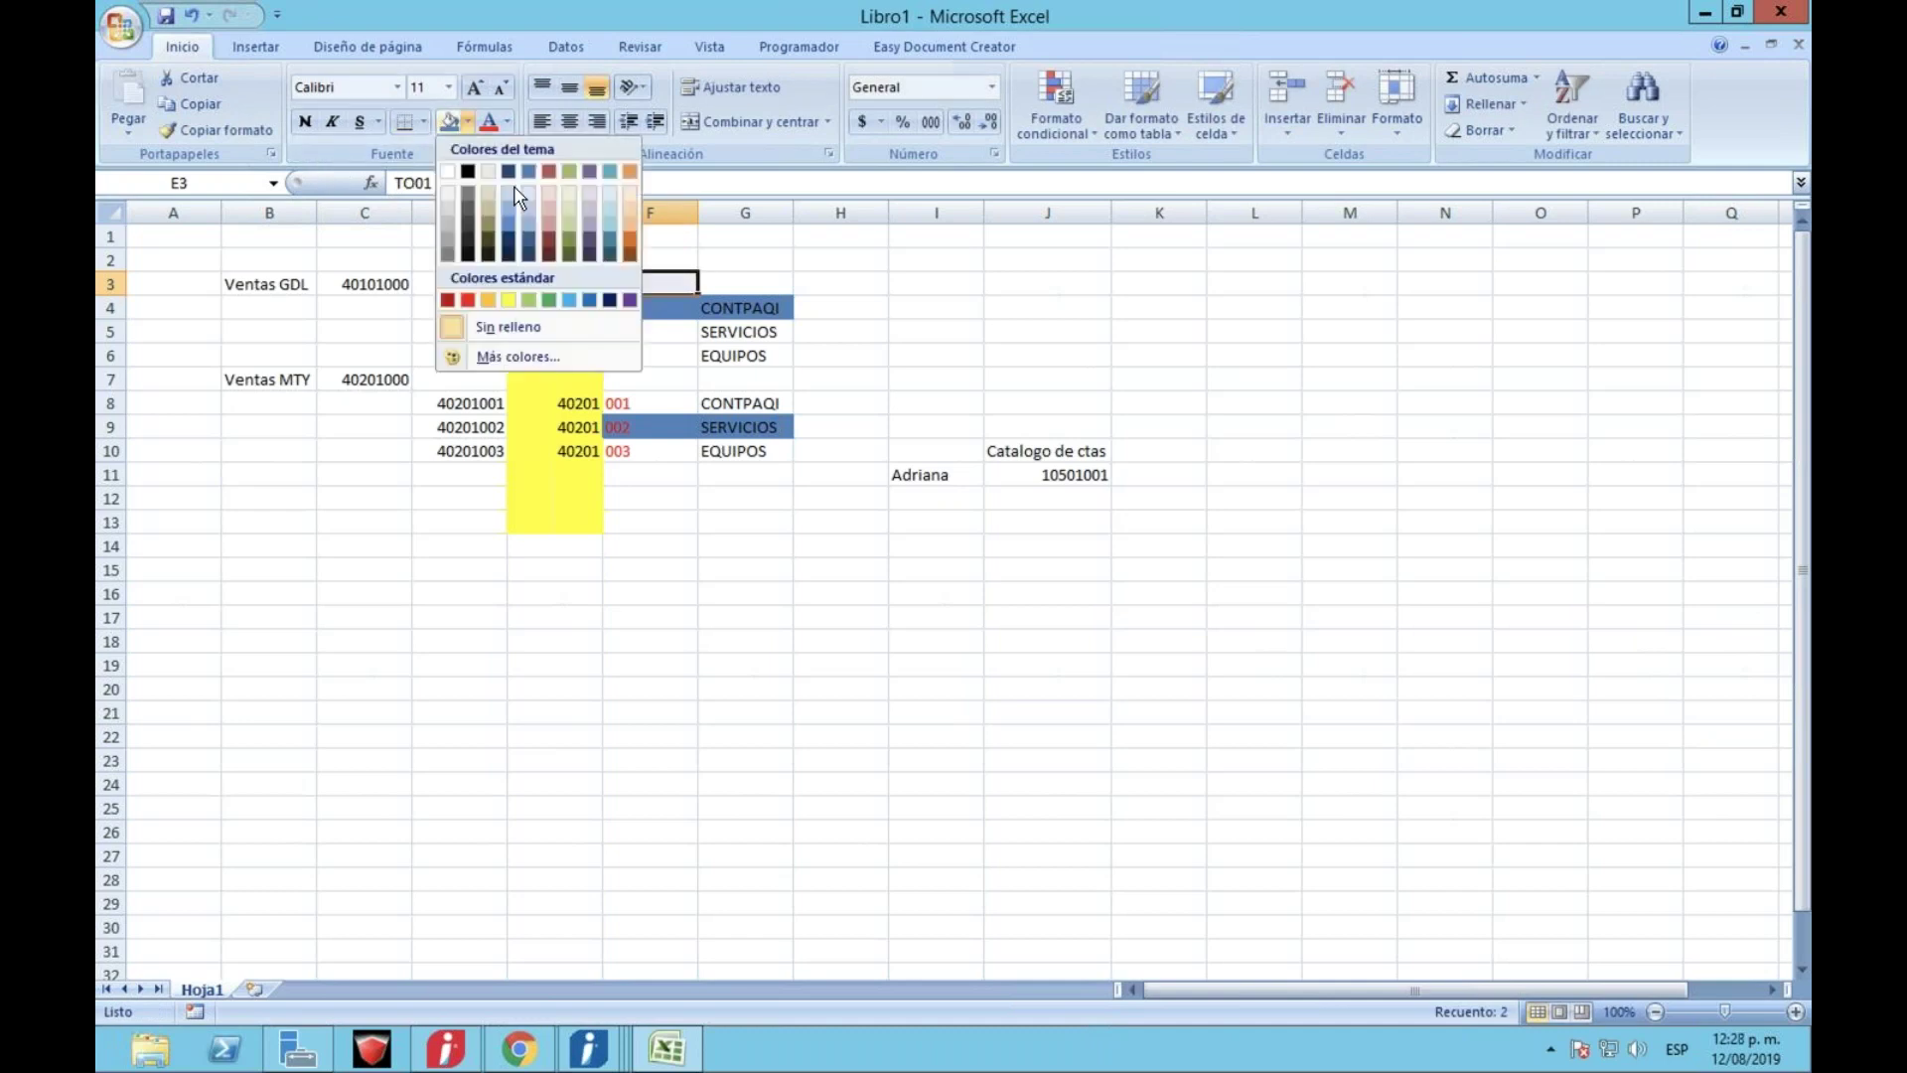
click(570, 215)
Add the note TO01+PR01 in cell E16.
scroll(571, 228, down, 3)
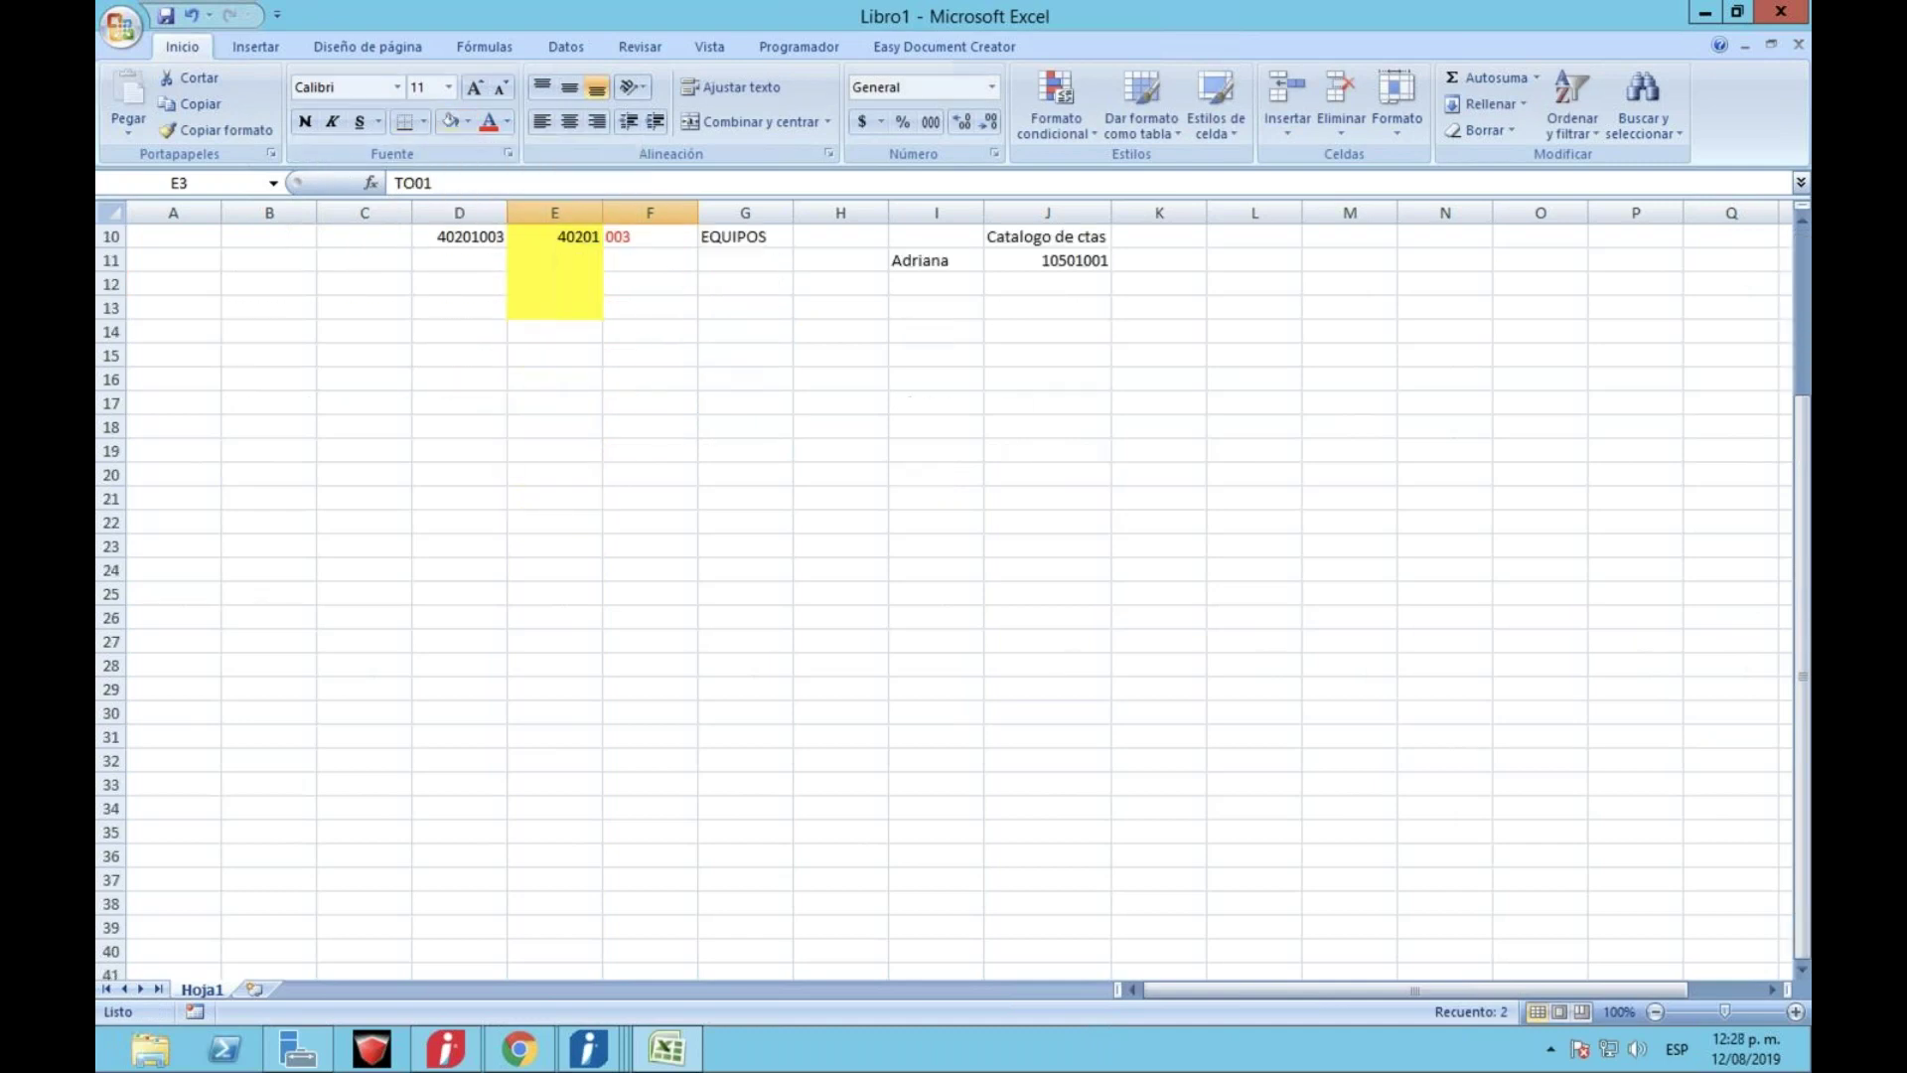
key(super)
key(super)
scroll(638, 425, up, 3)
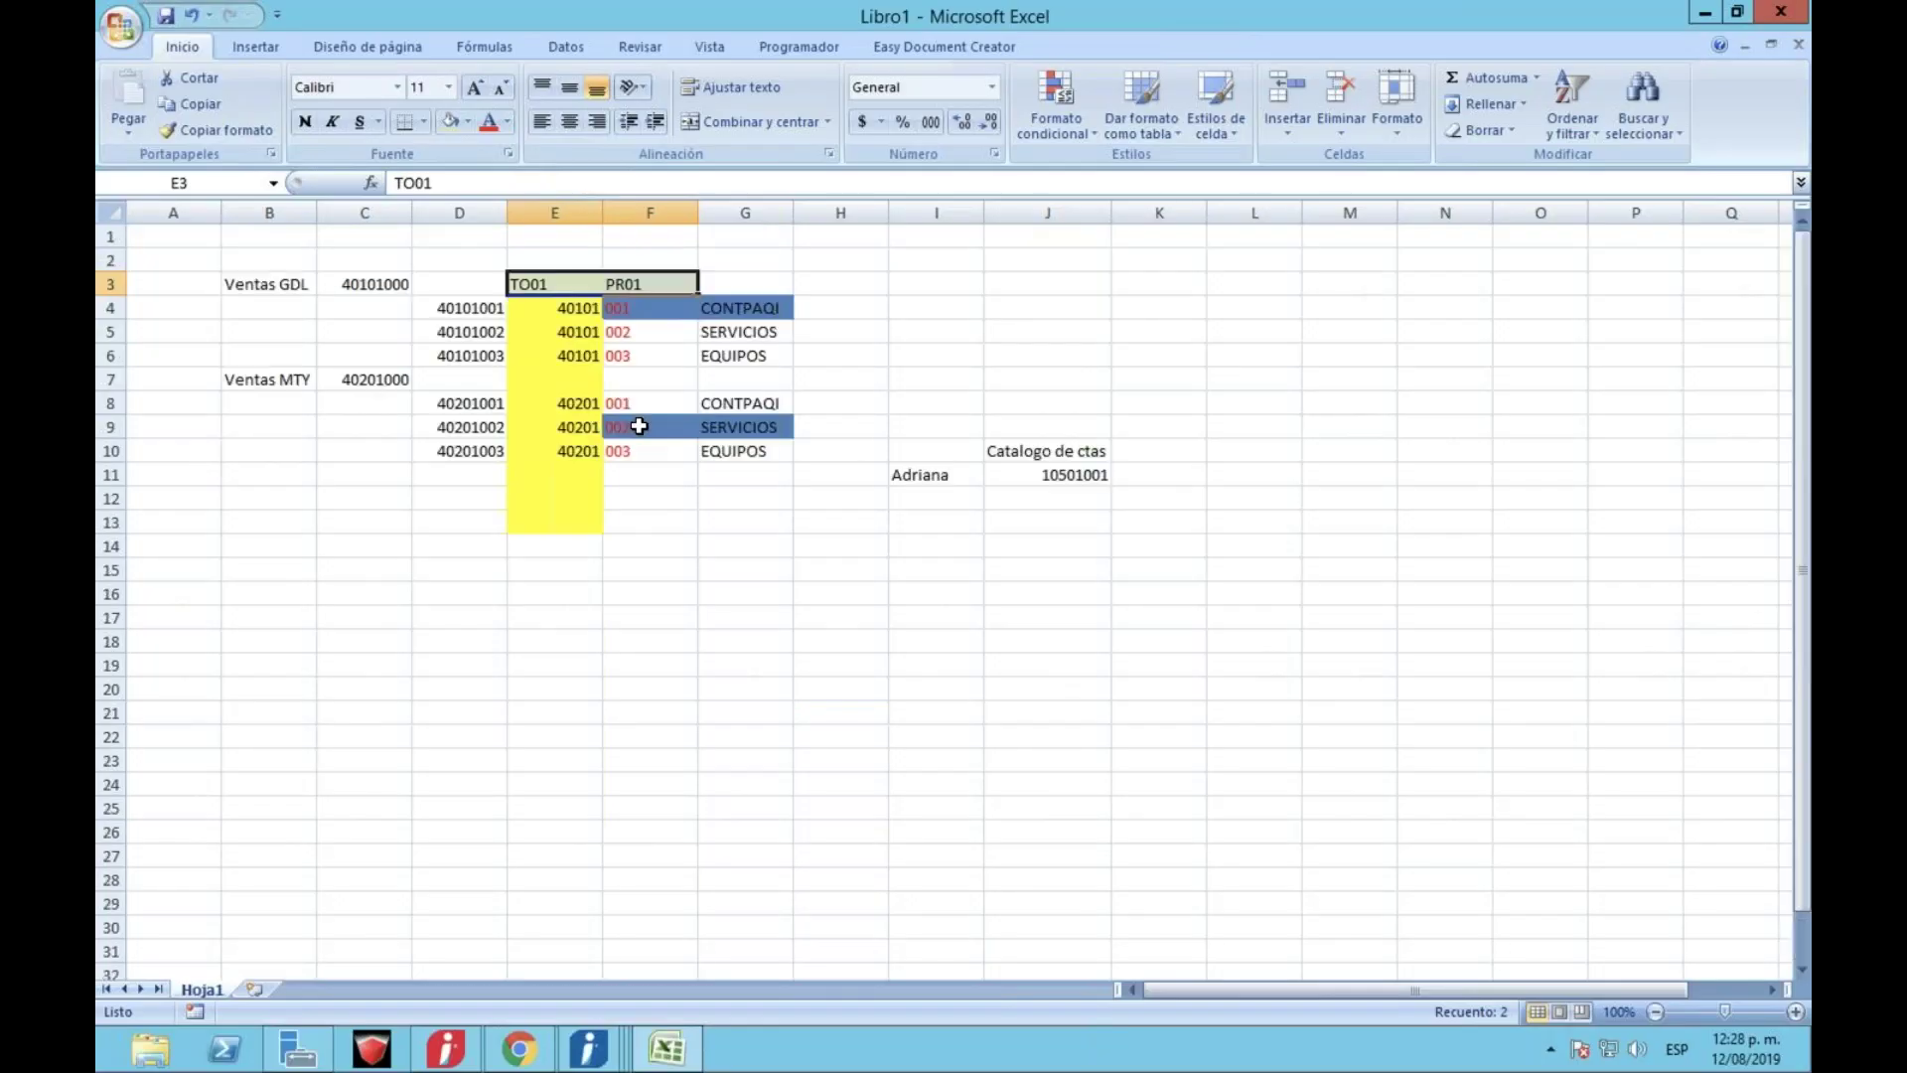
drag(566, 306, 572, 450)
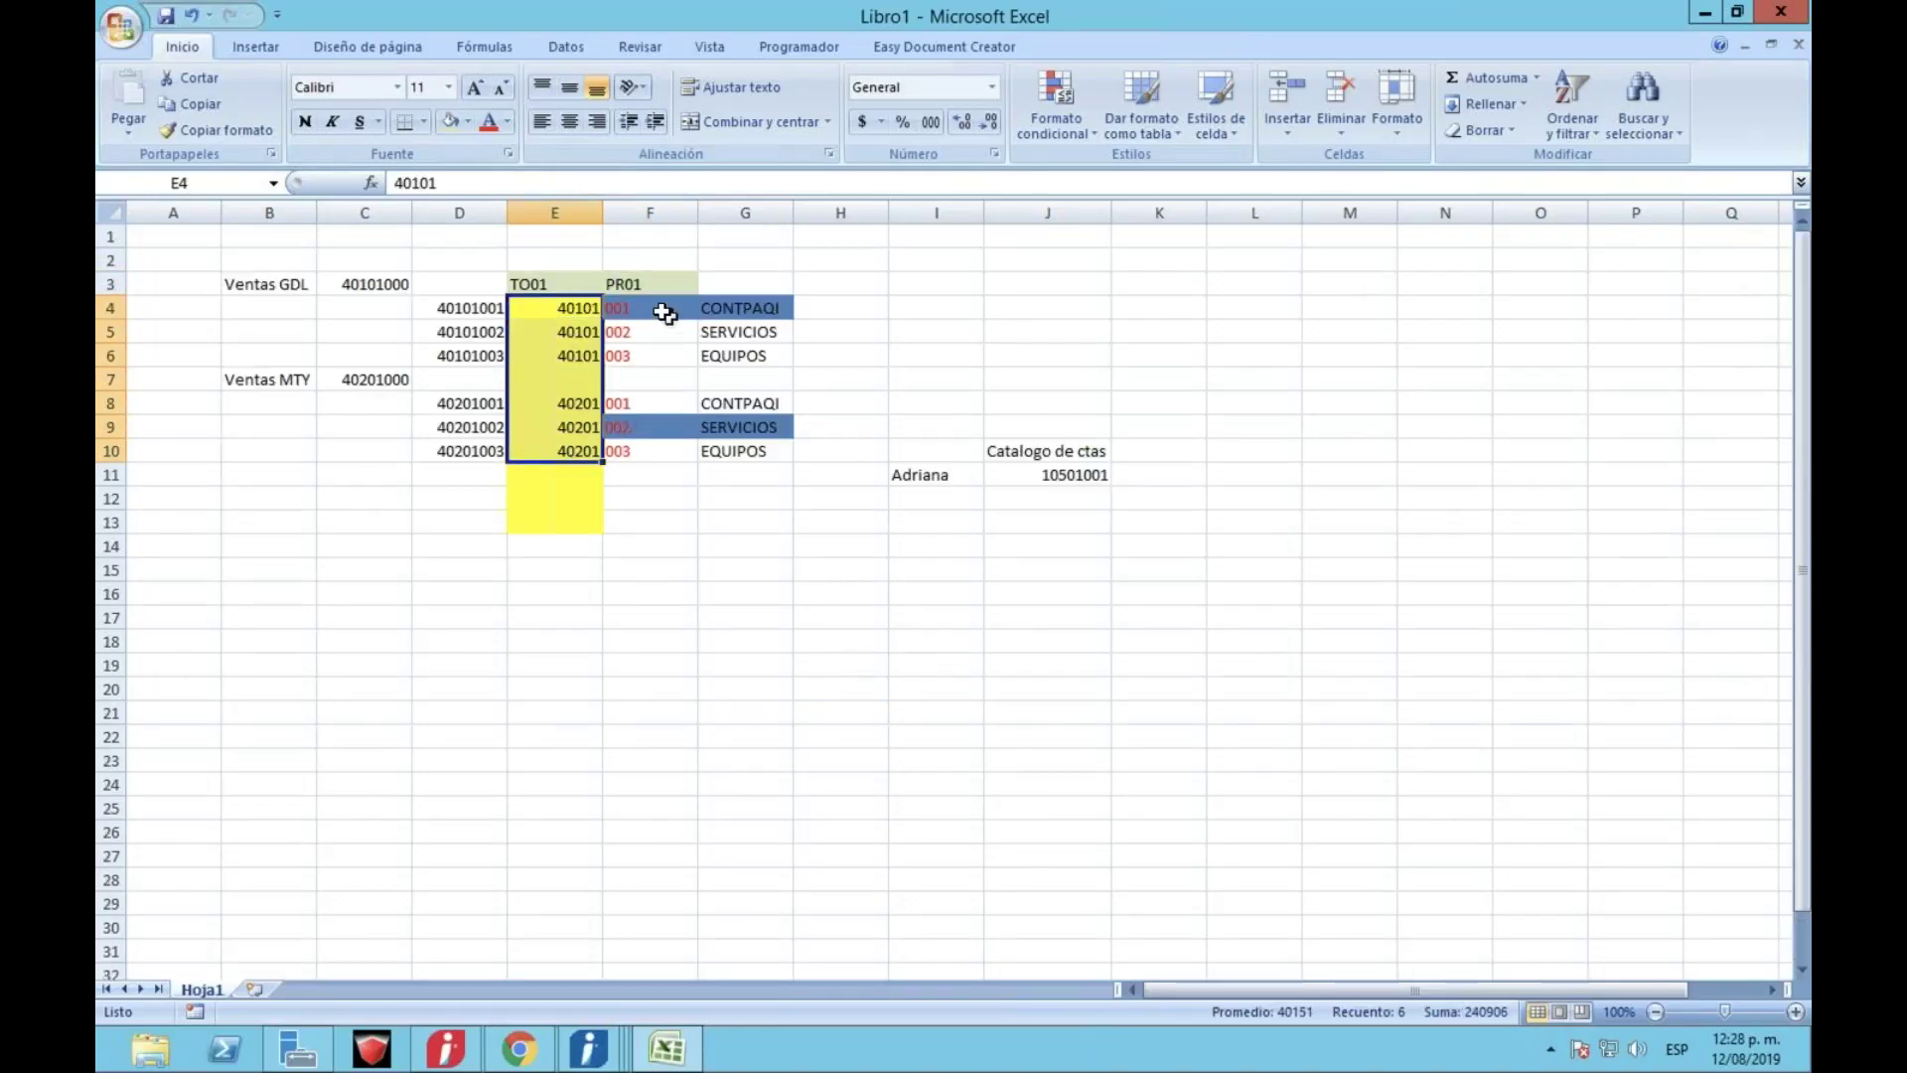
drag(660, 315, 629, 451)
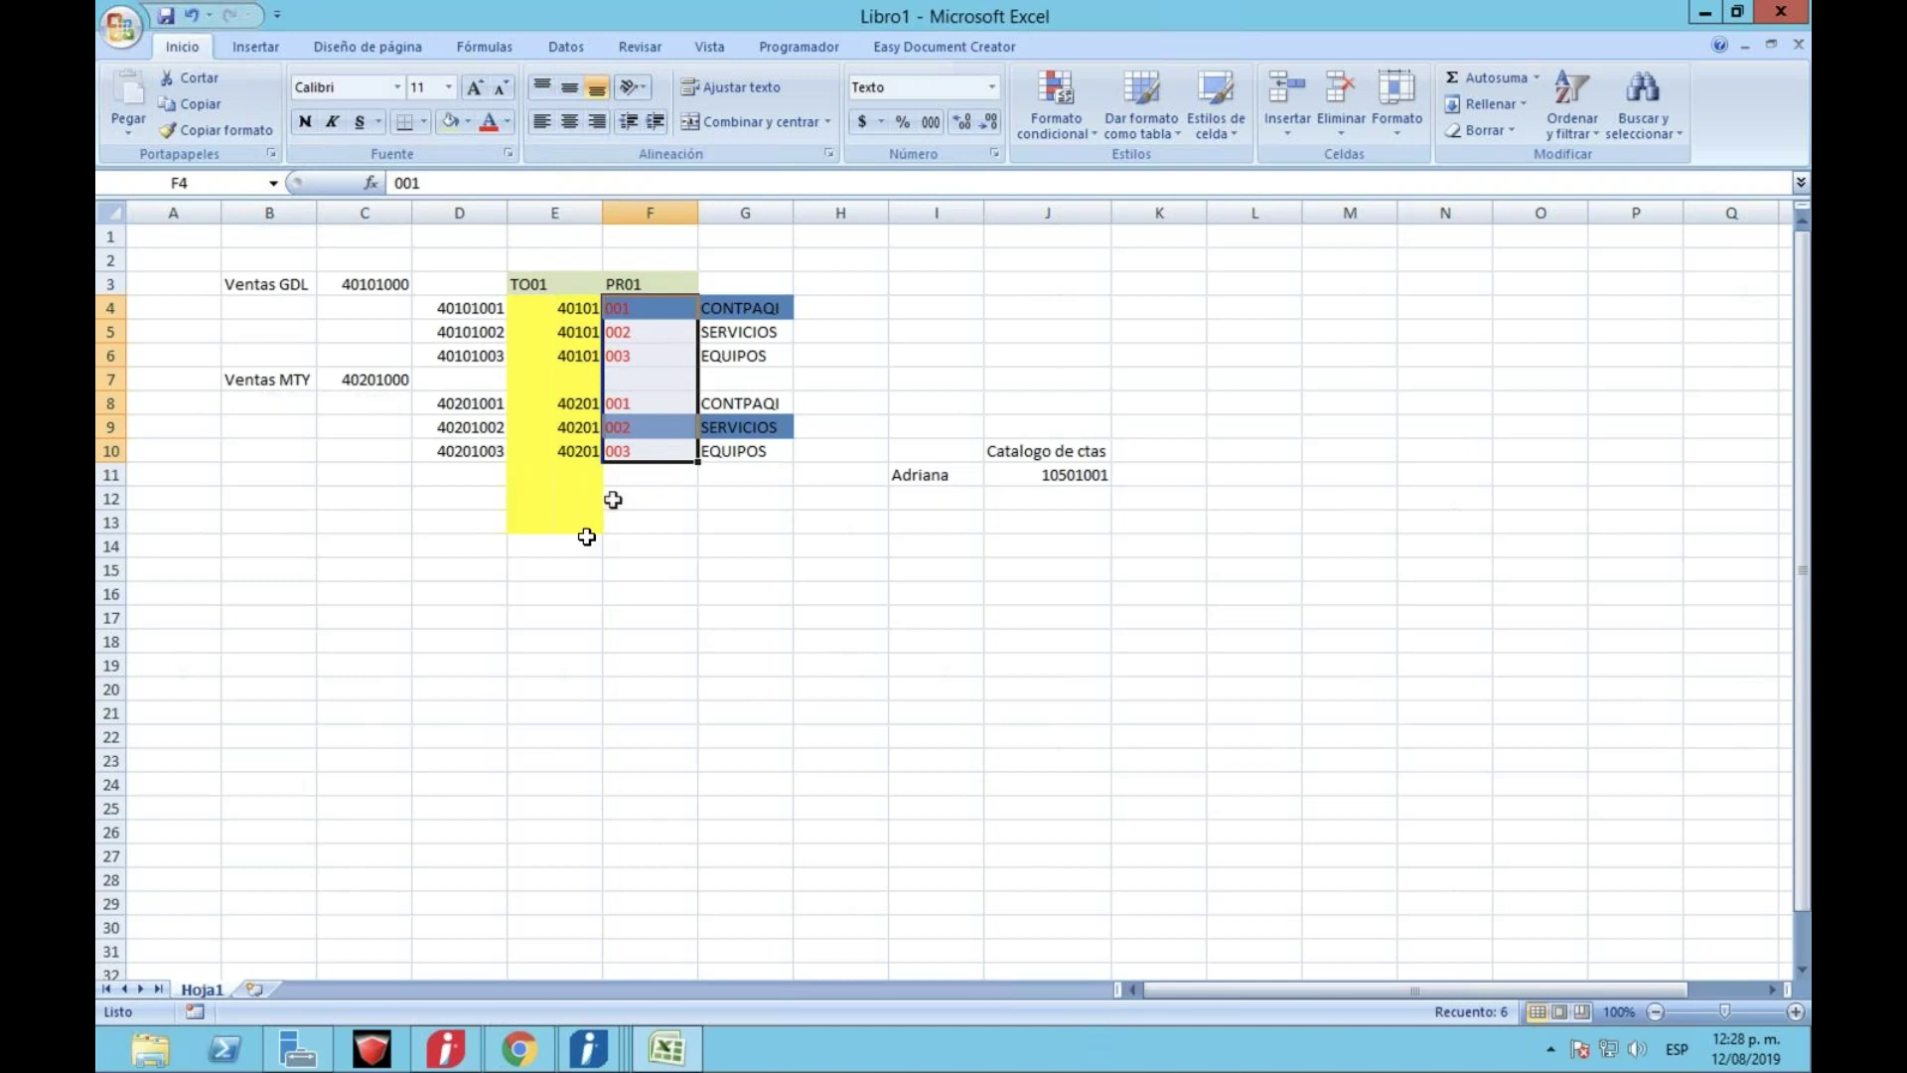
click(552, 596)
text(TO01+)
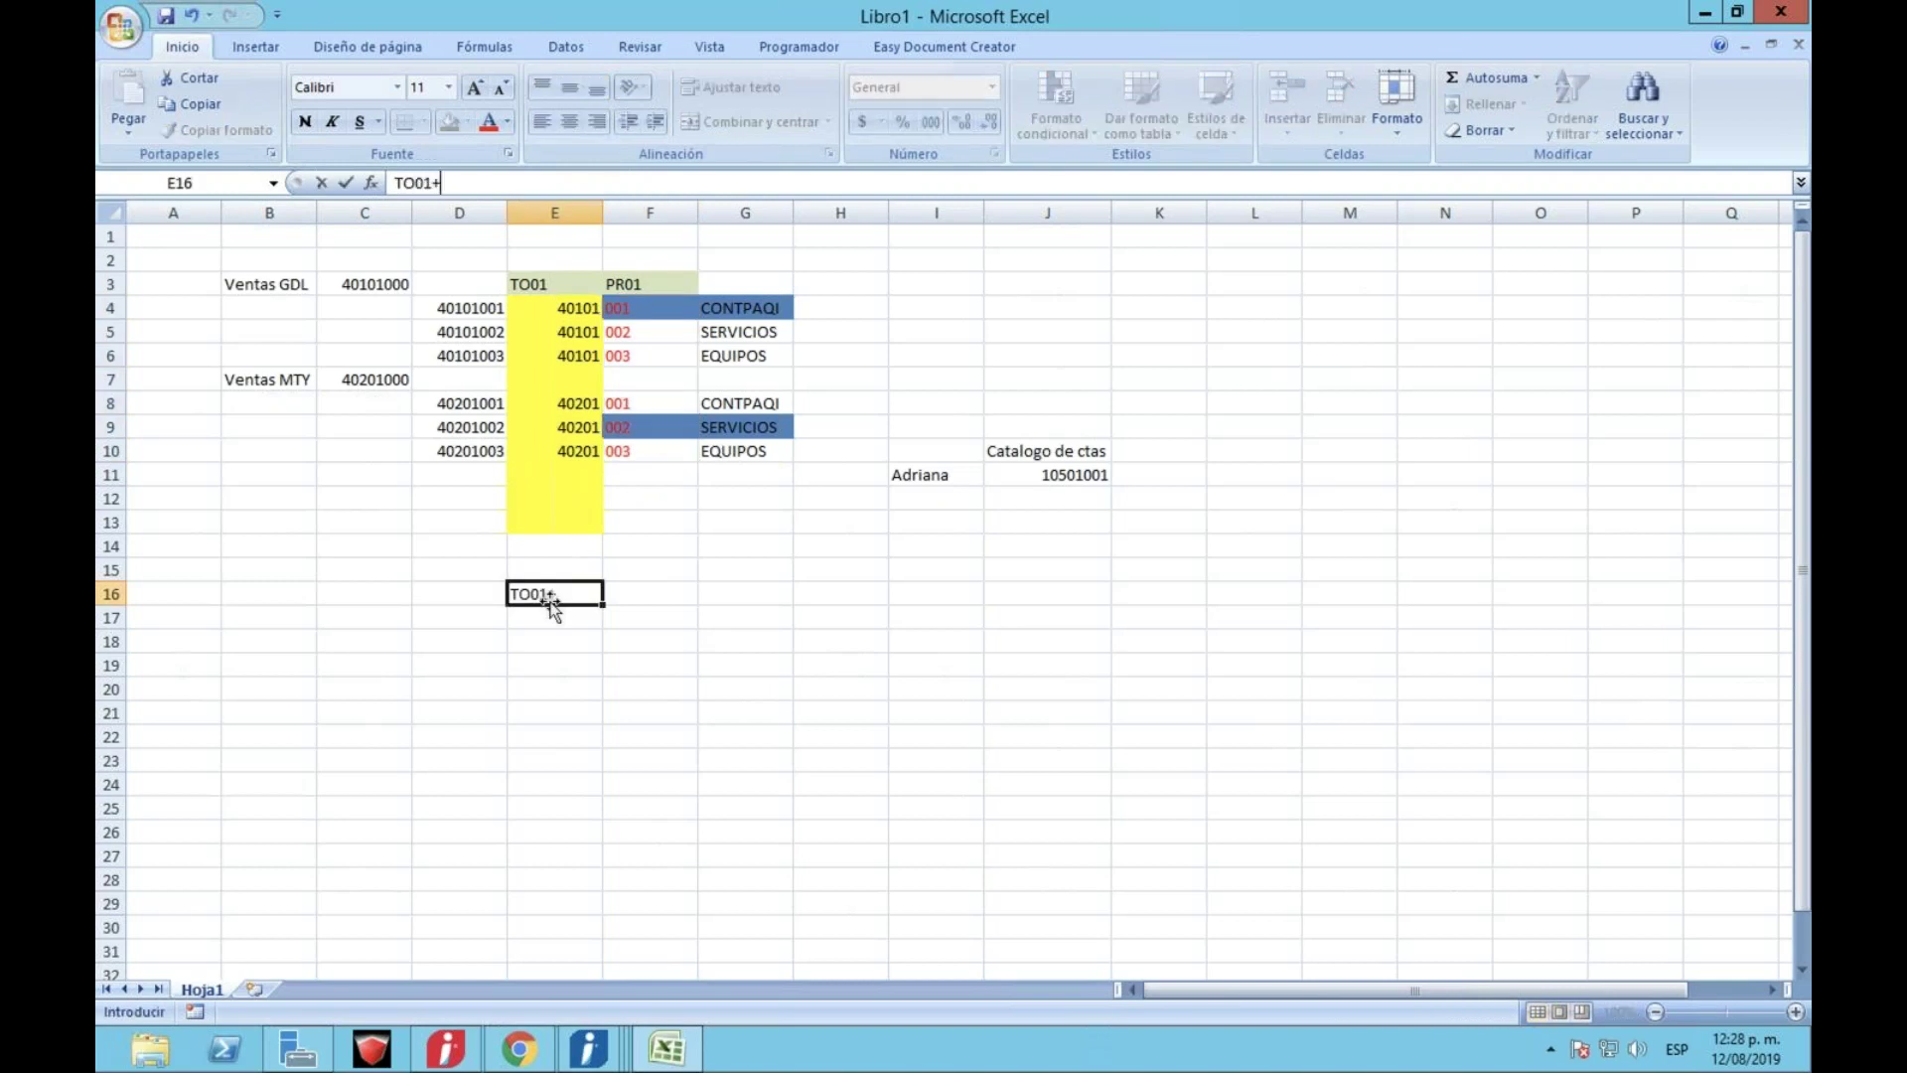
text(PR01)
click(776, 554)
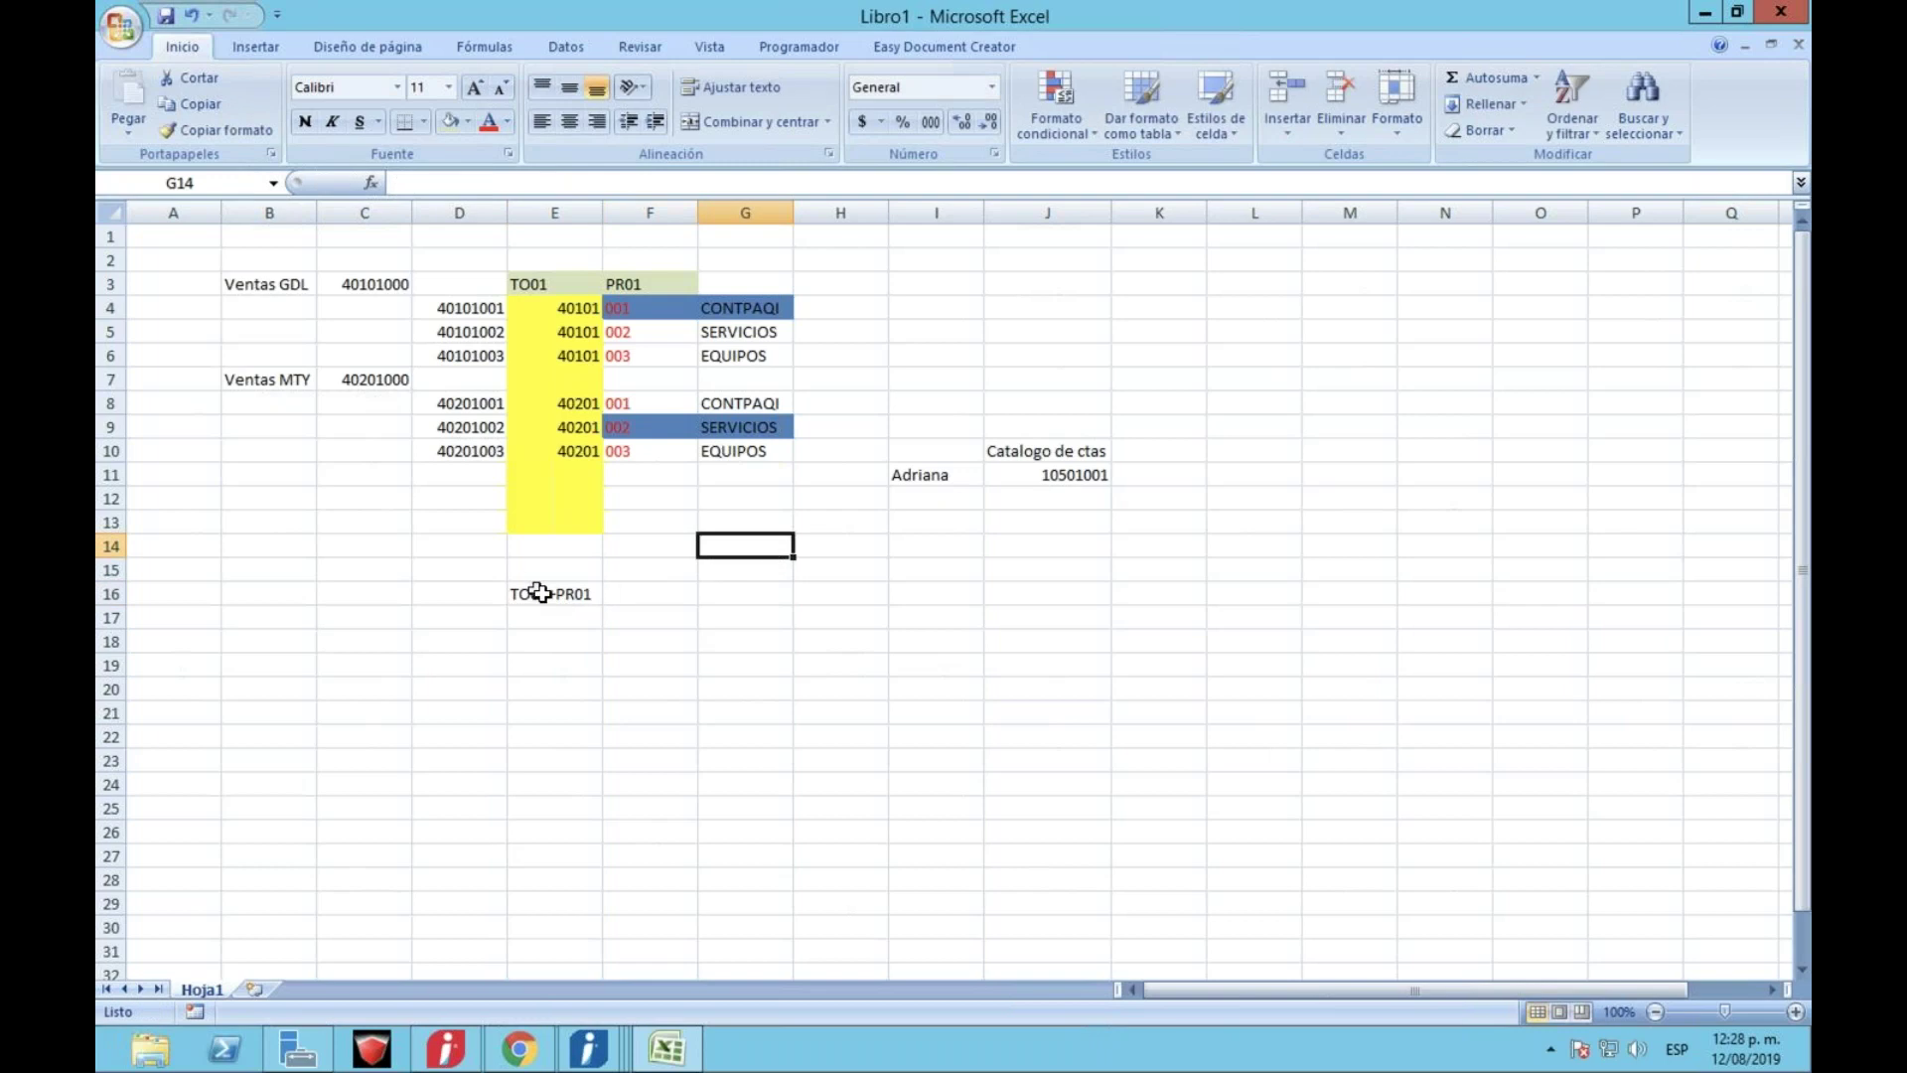
Colour the account numbers in D4:D10 red.
click(536, 593)
drag(548, 286, 547, 382)
drag(661, 295, 661, 358)
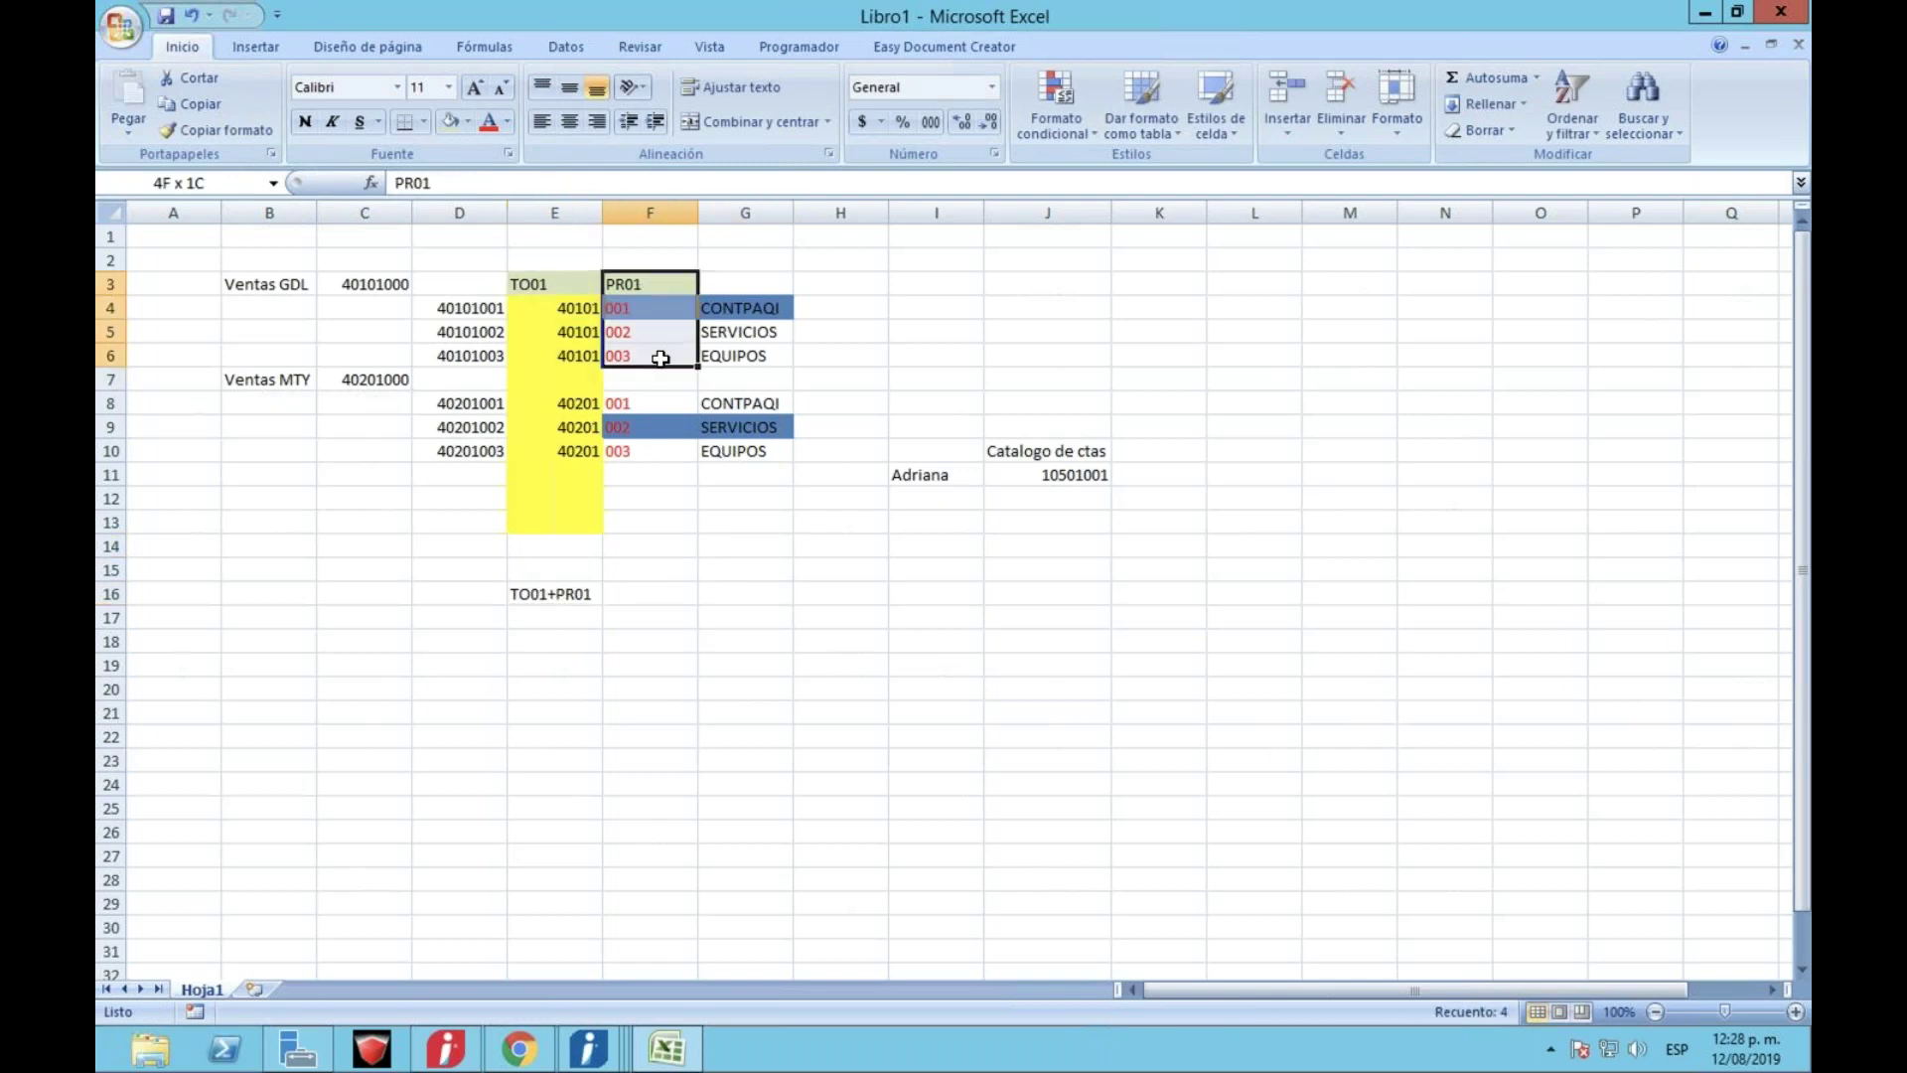
click(457, 310)
drag(459, 409, 462, 456)
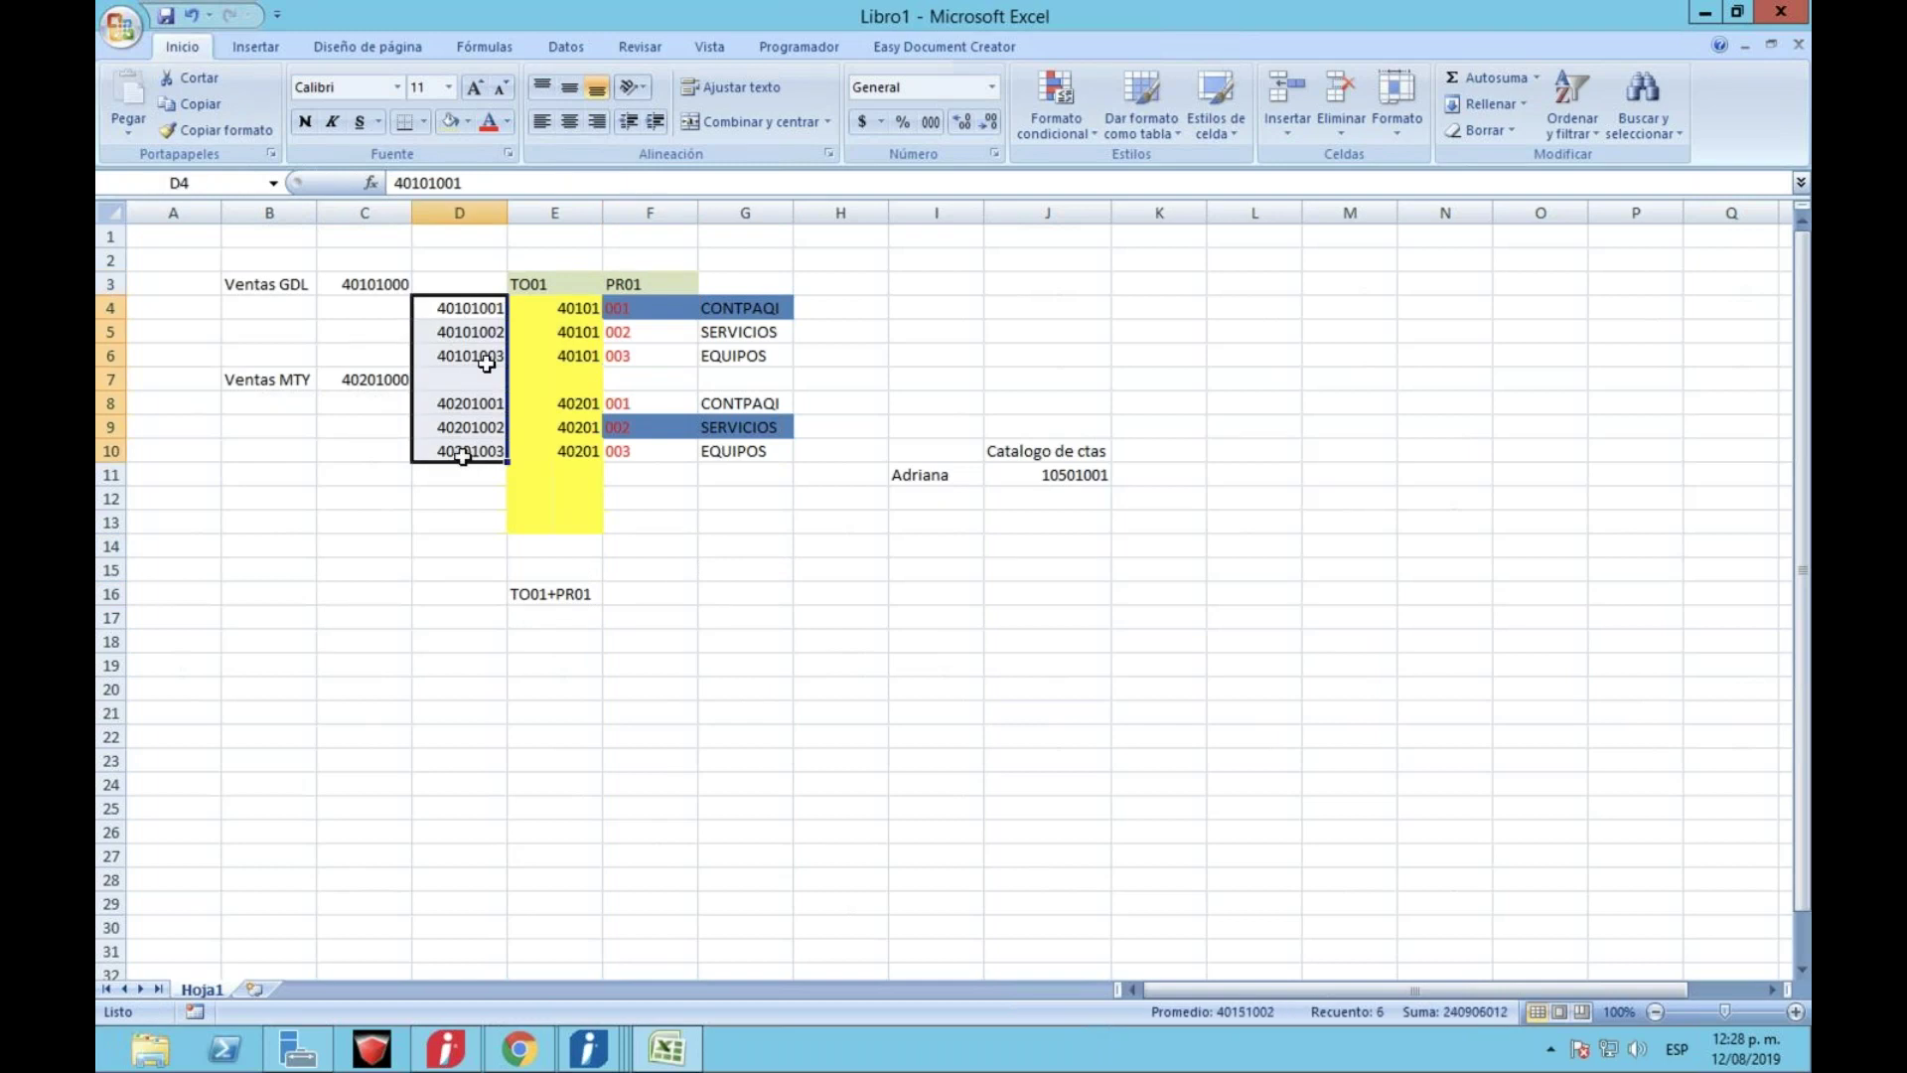
click(491, 128)
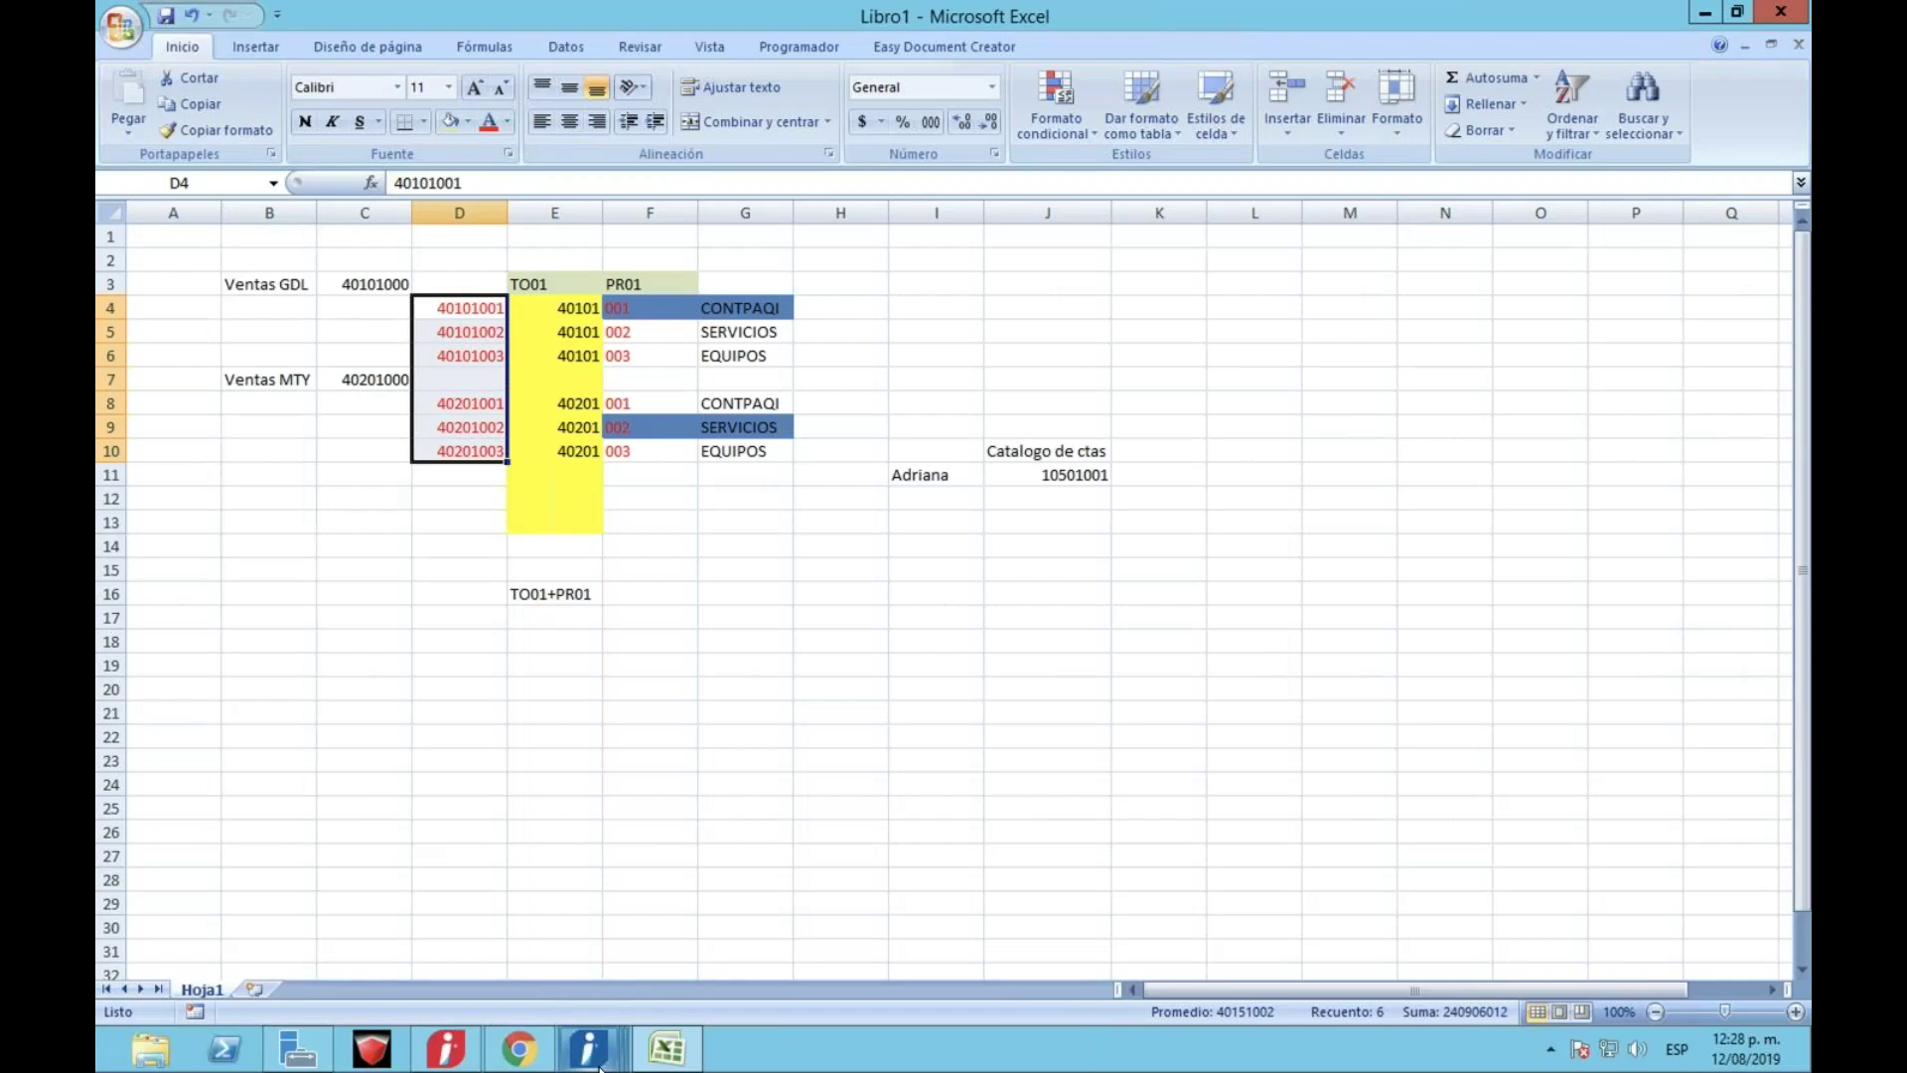
Close the CONTPAQi operation-type form, answering the save-changes prompt.
mouse_move(589, 1048)
click(790, 951)
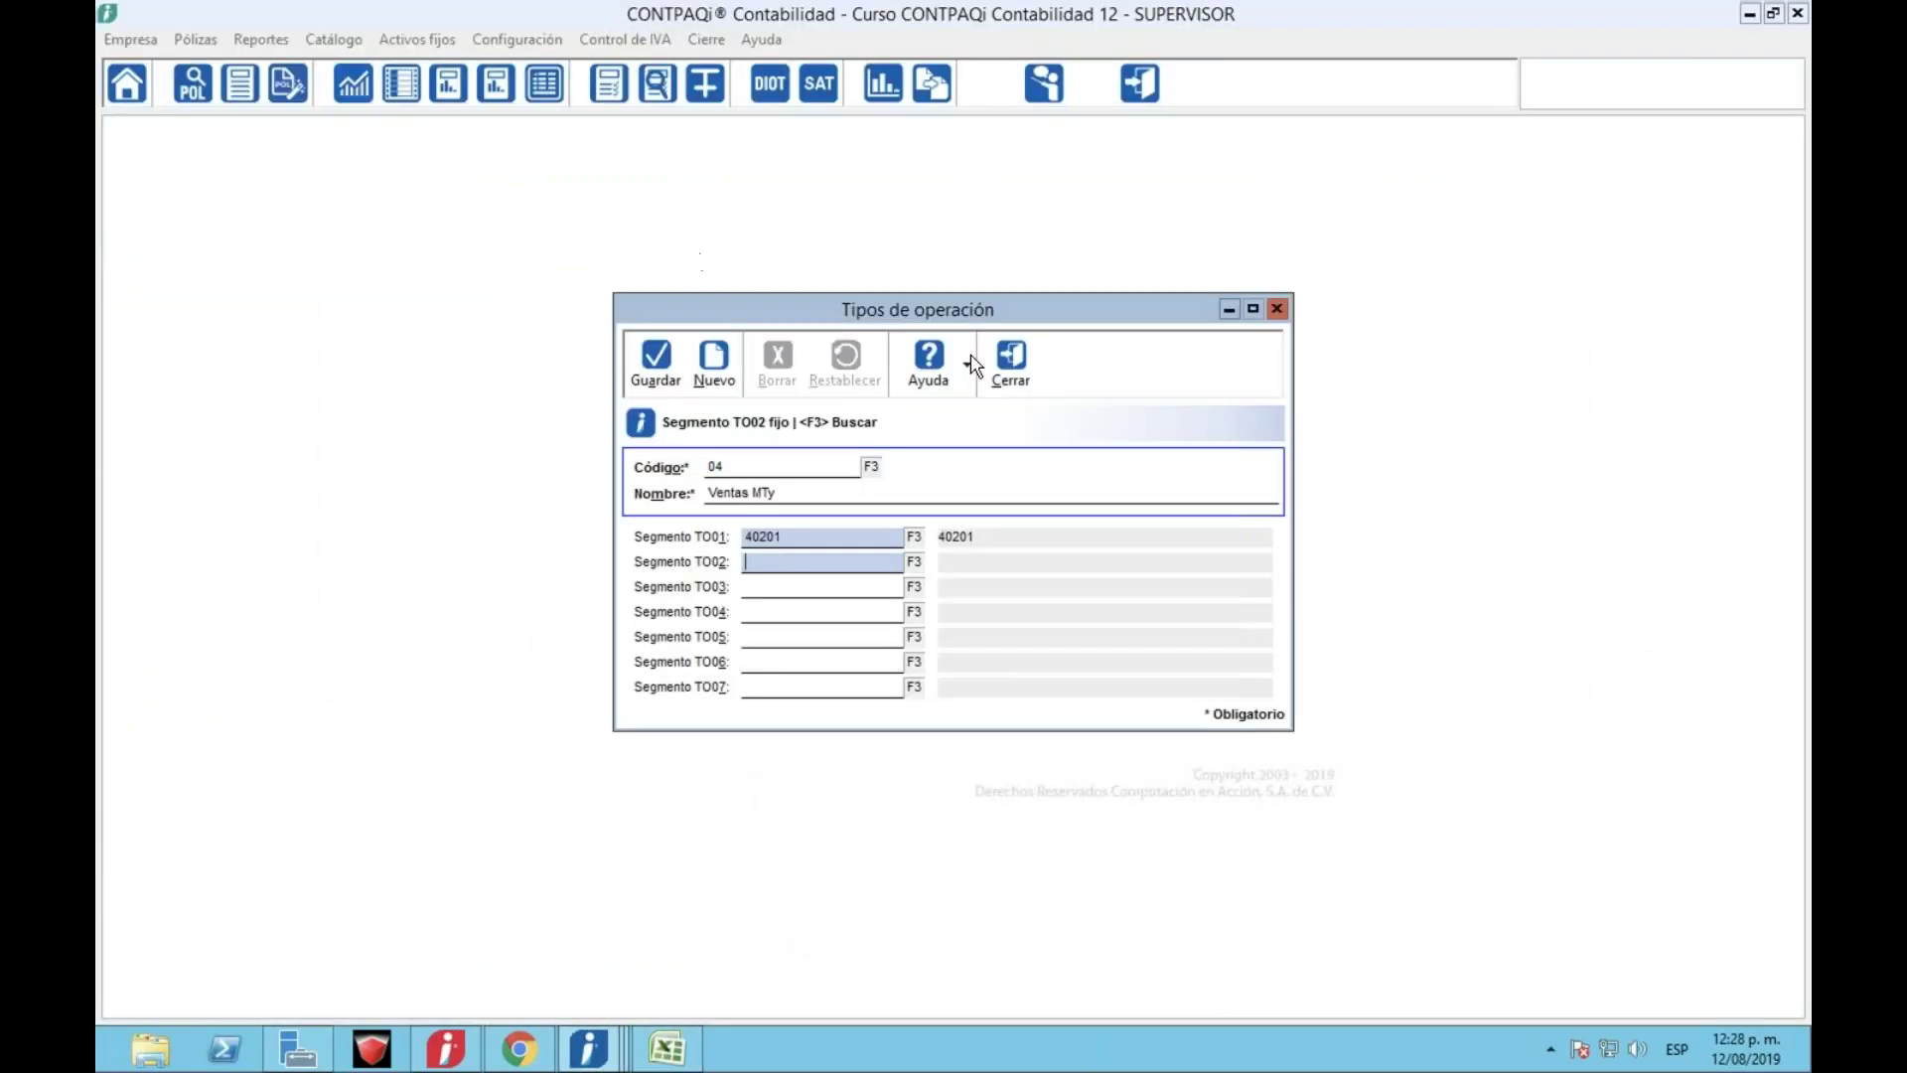
click(1012, 366)
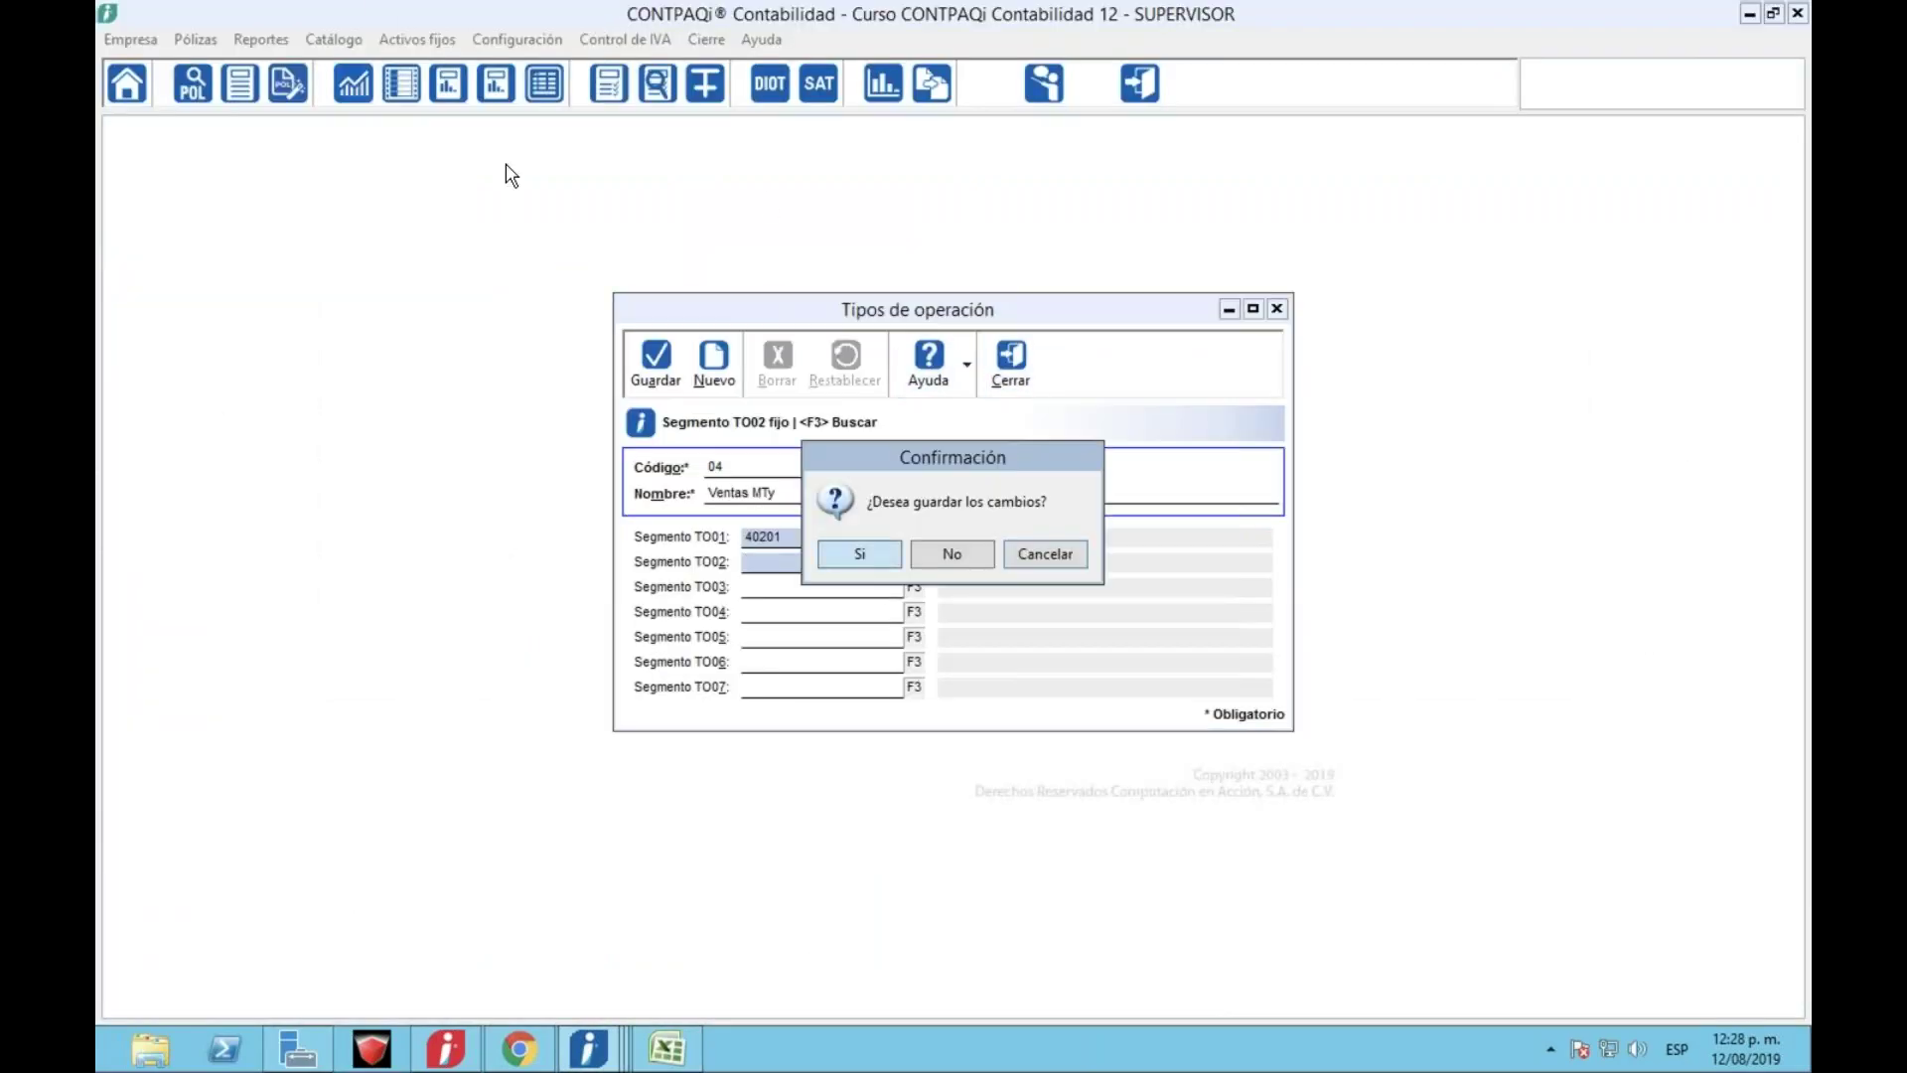
click(858, 553)
Search the chart of accounts for 'ventas' and expand the 401-01 and 401-02 subaccounts.
click(333, 40)
click(199, 63)
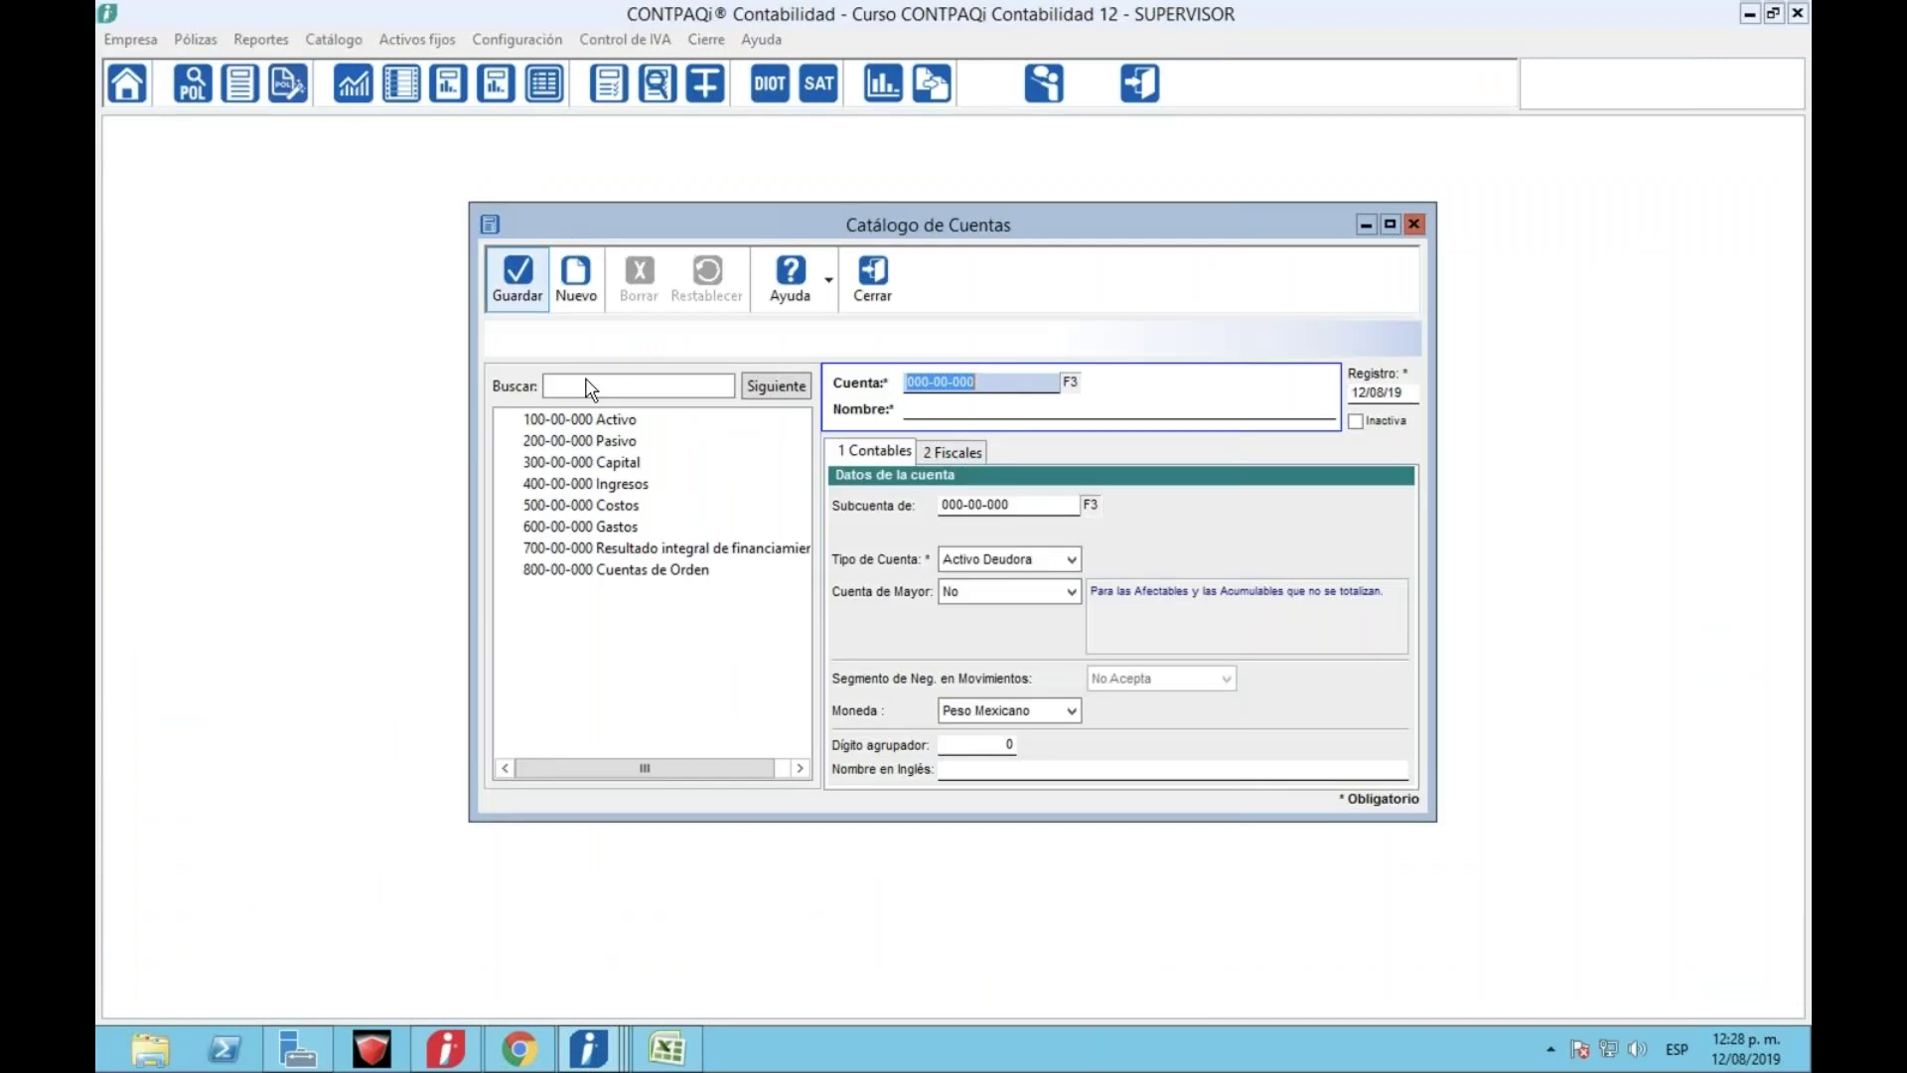
click(587, 387)
text(ventas)
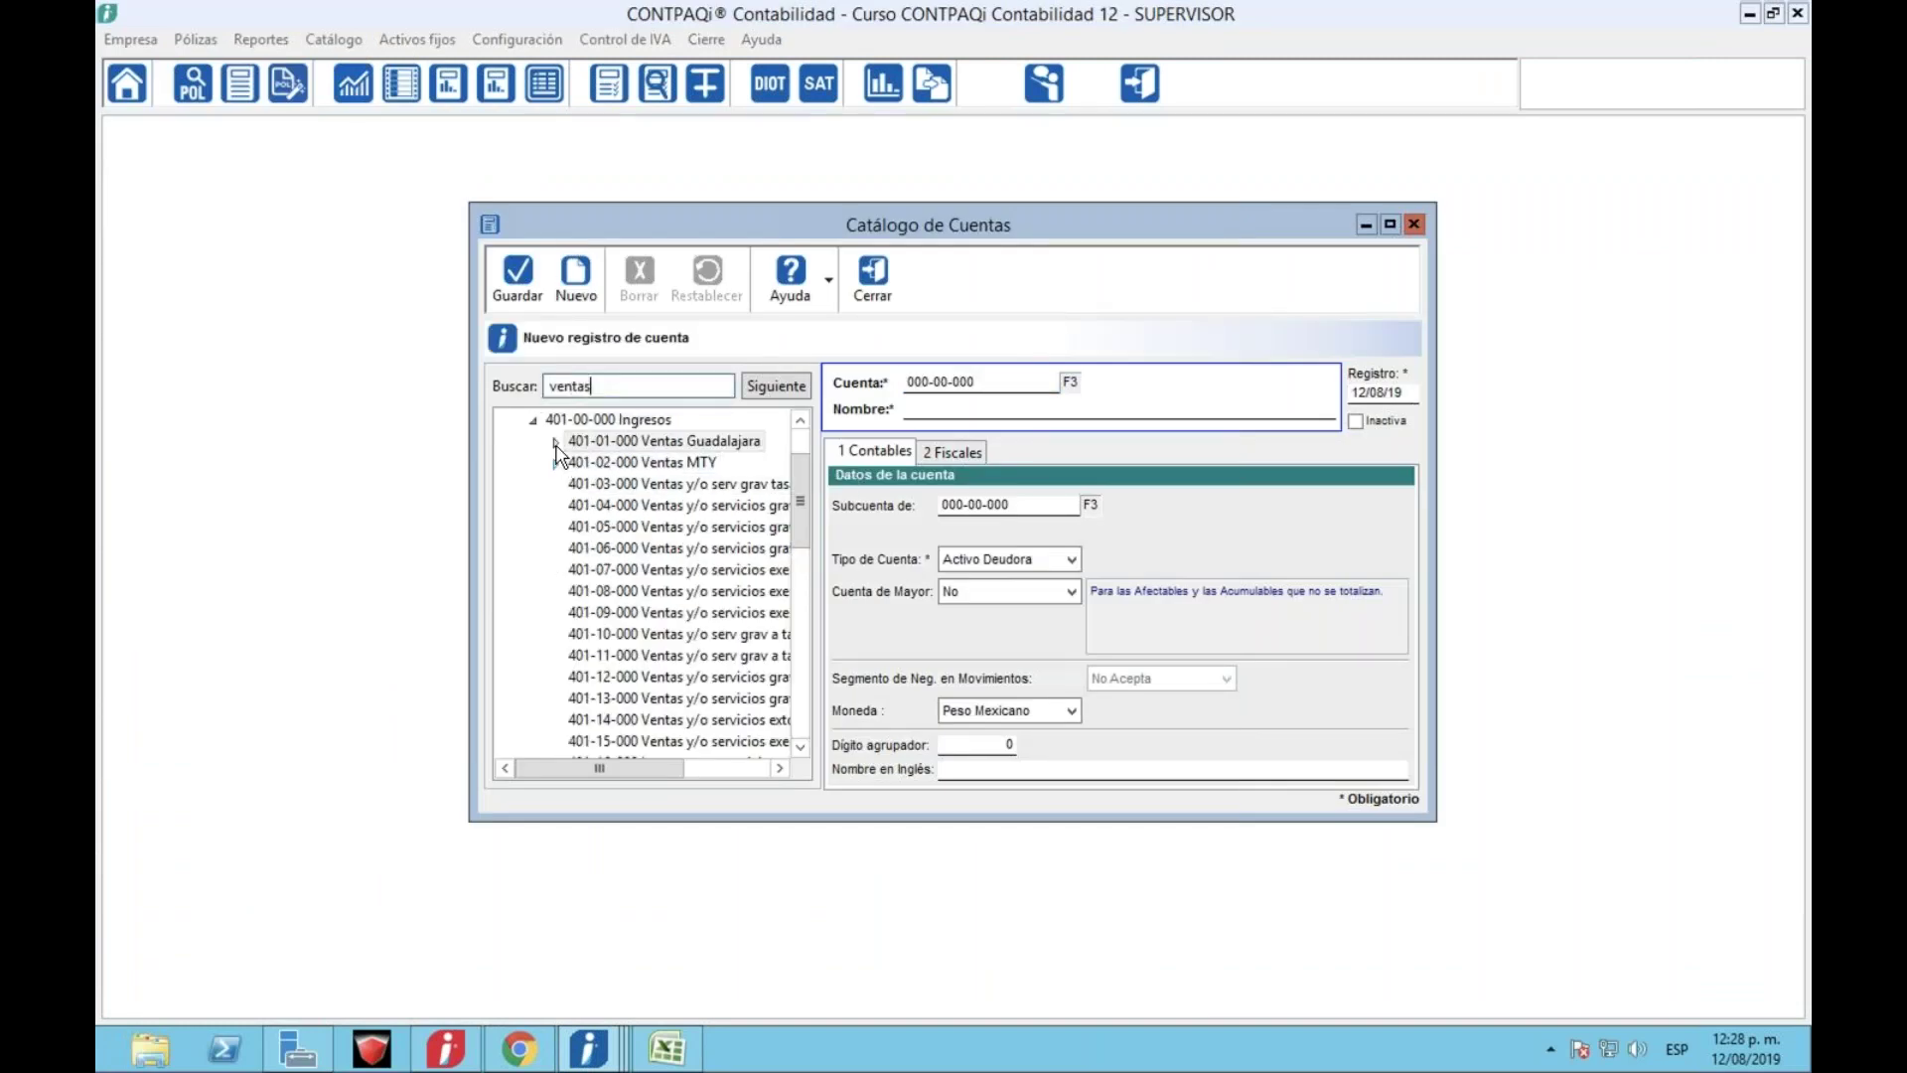
click(555, 444)
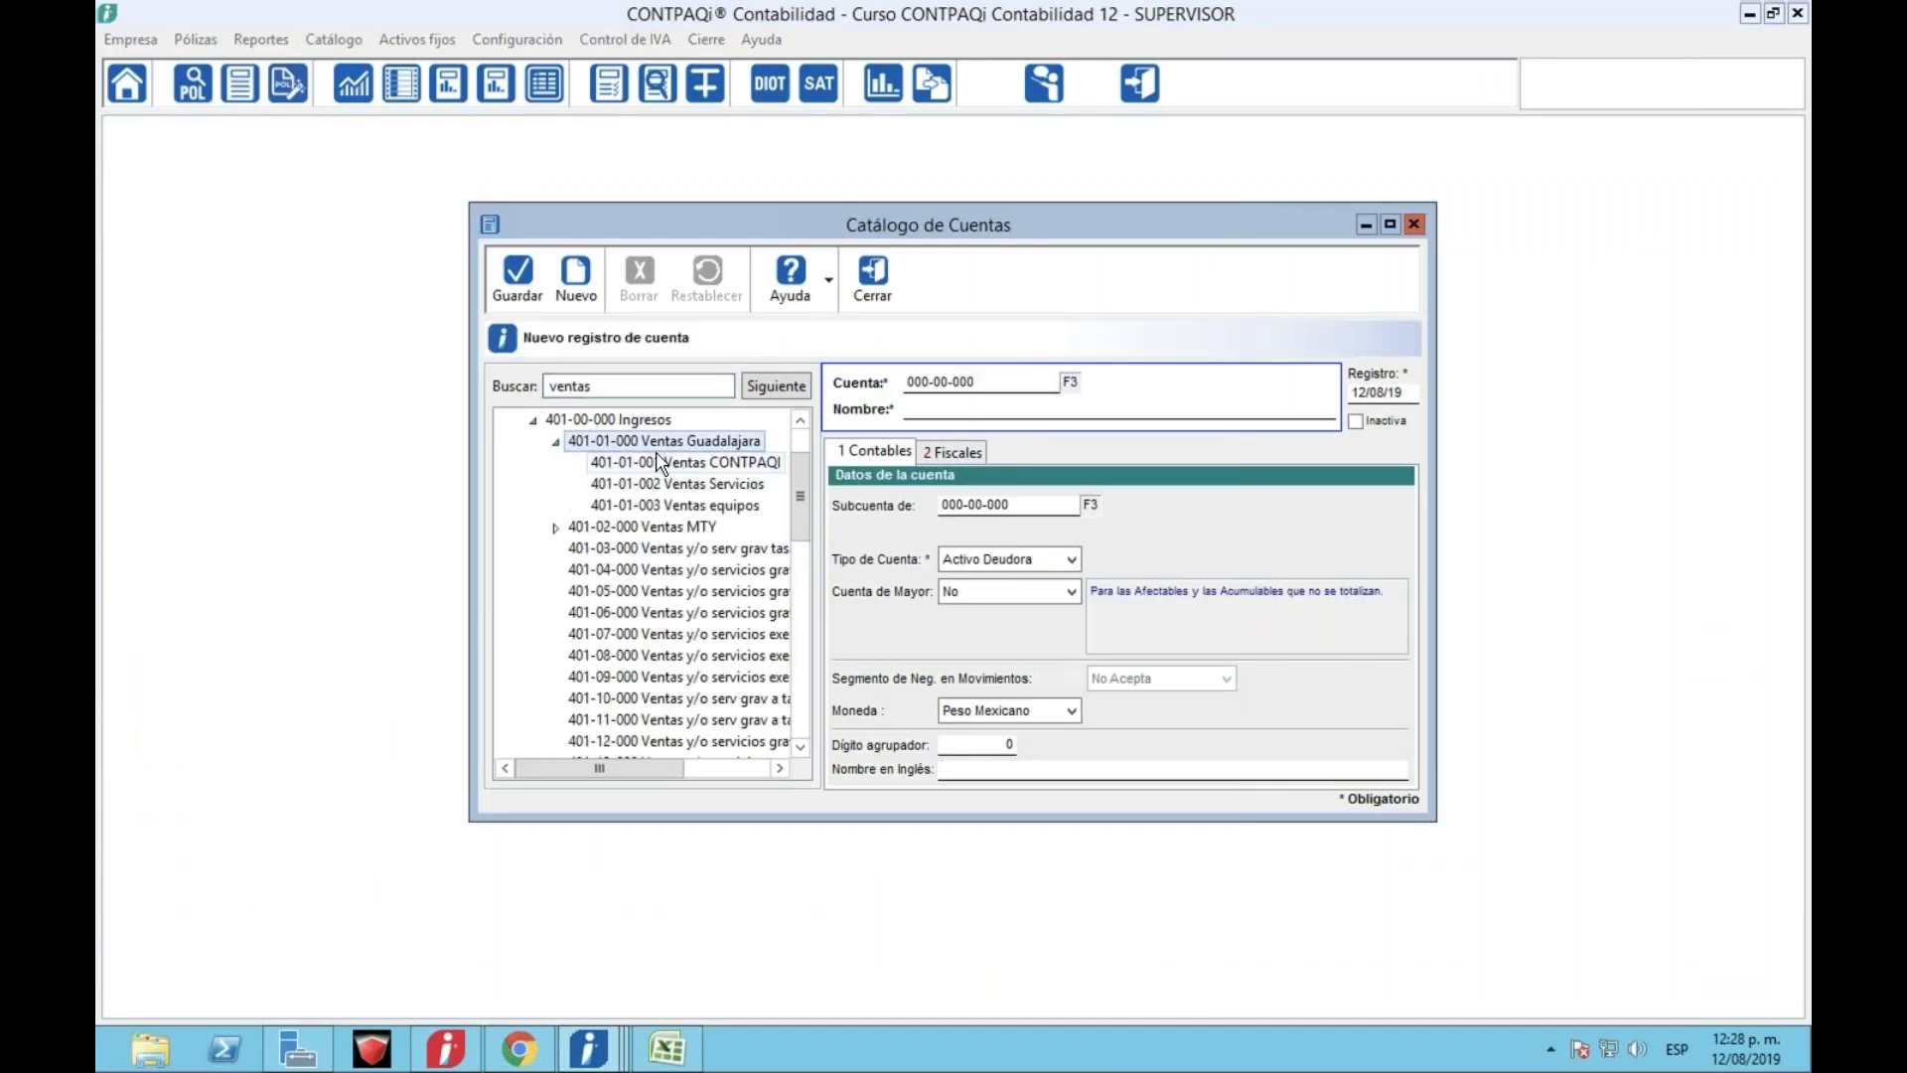
click(555, 528)
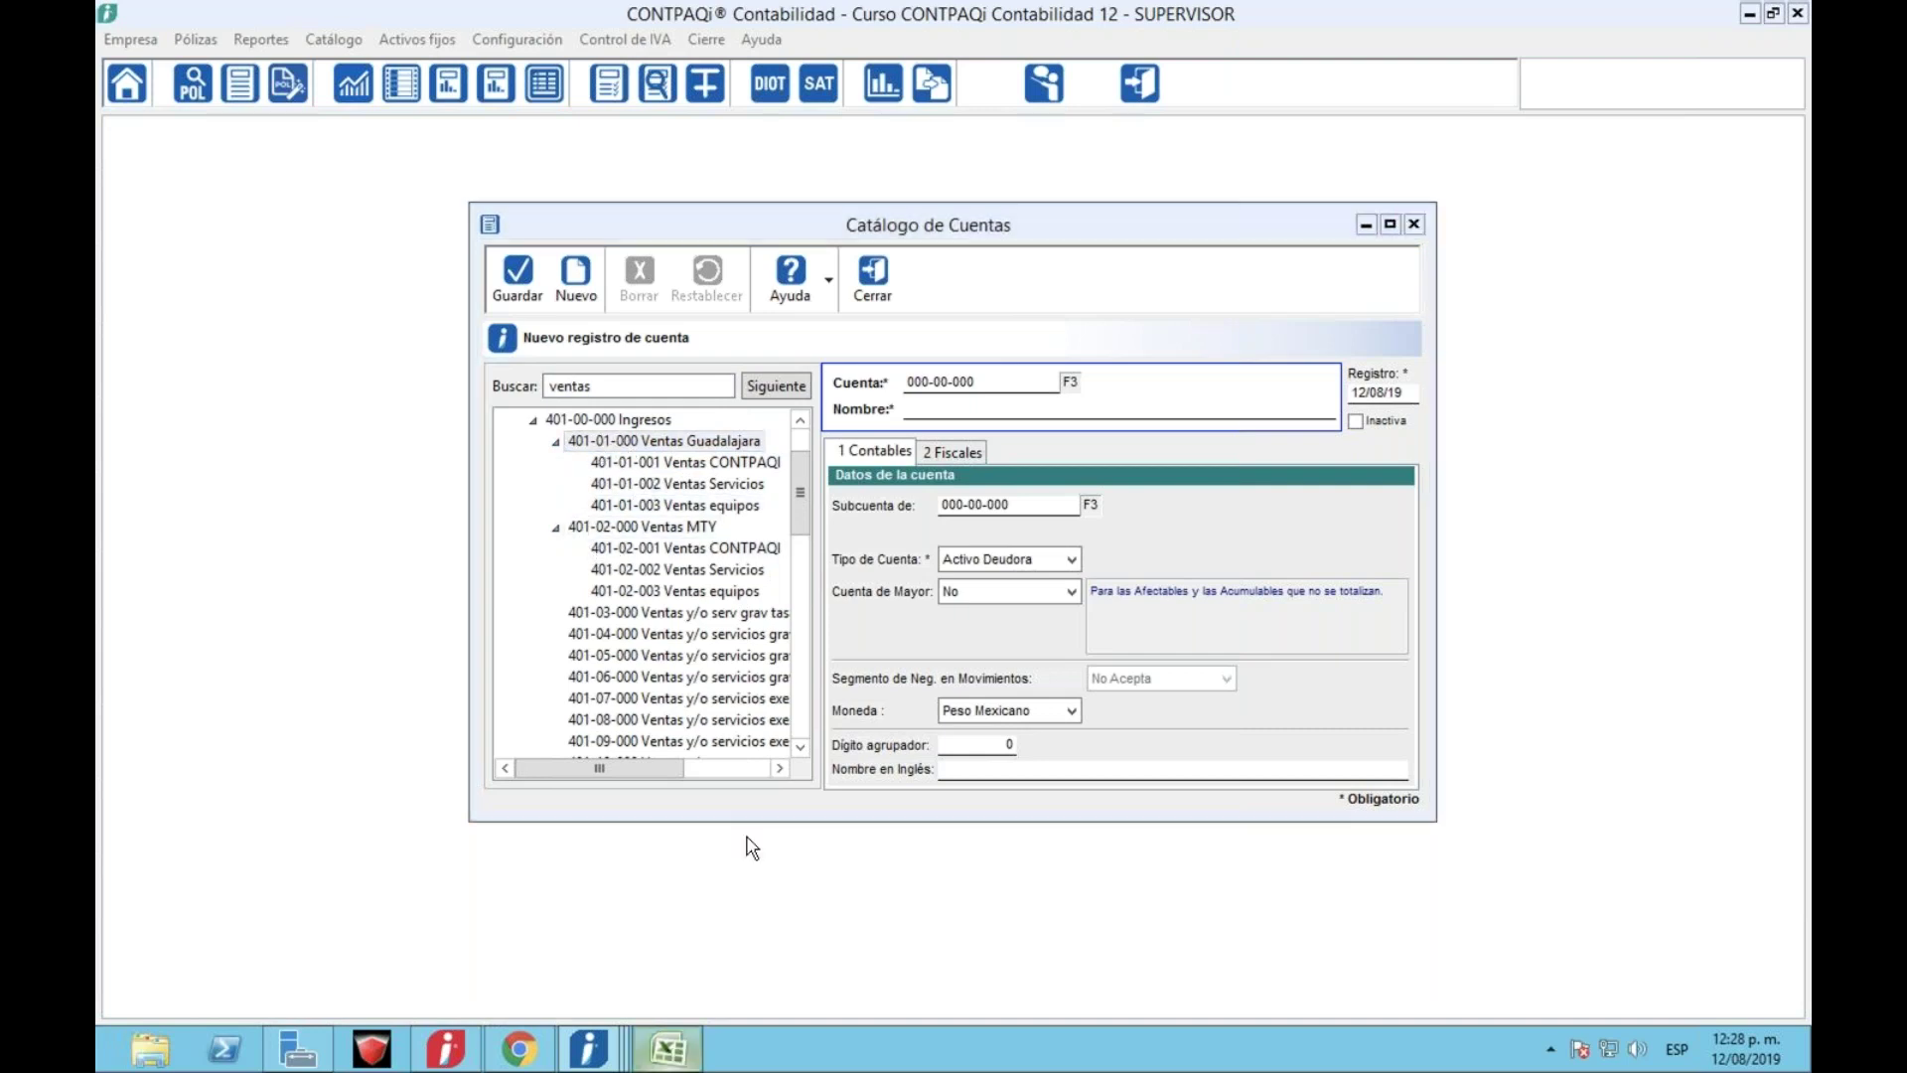
key(alt+Tab)
Change cells E8, E9 and E10 to 40102.
click(554, 404)
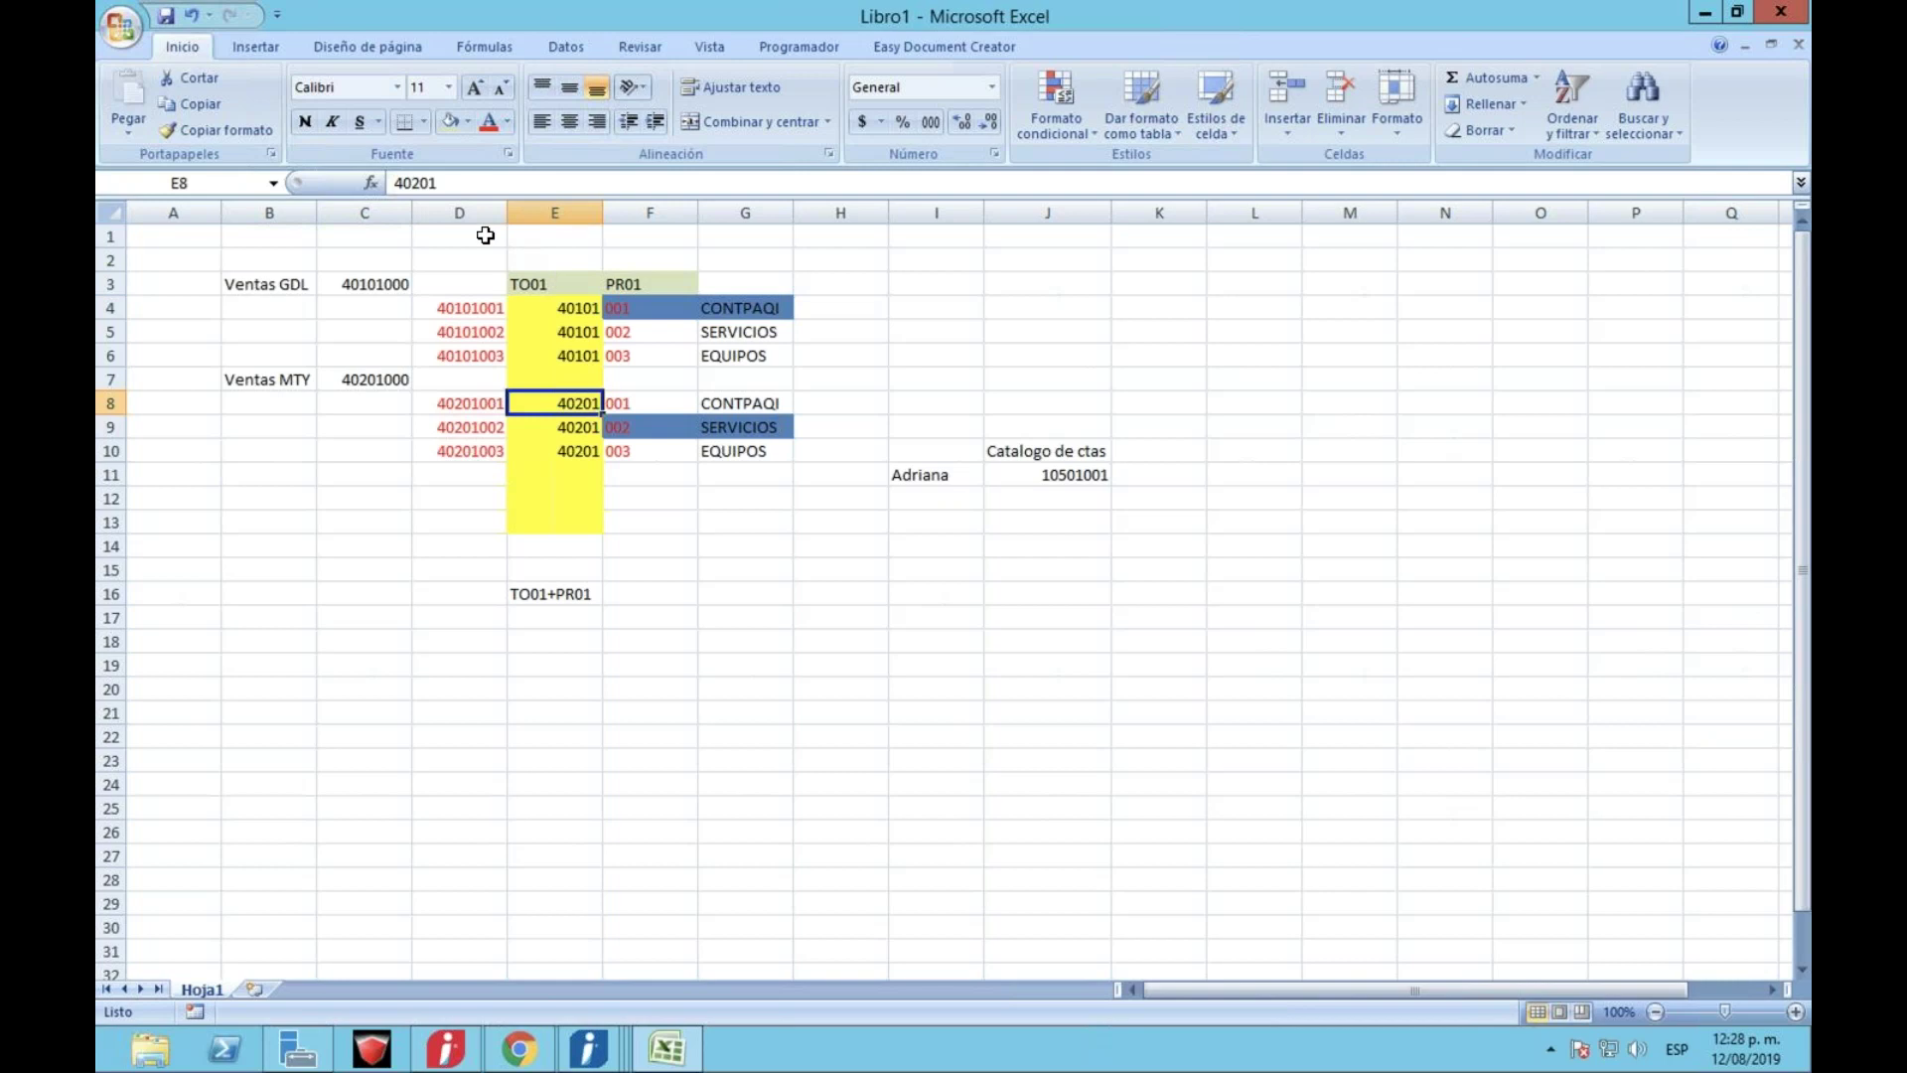
click(420, 183)
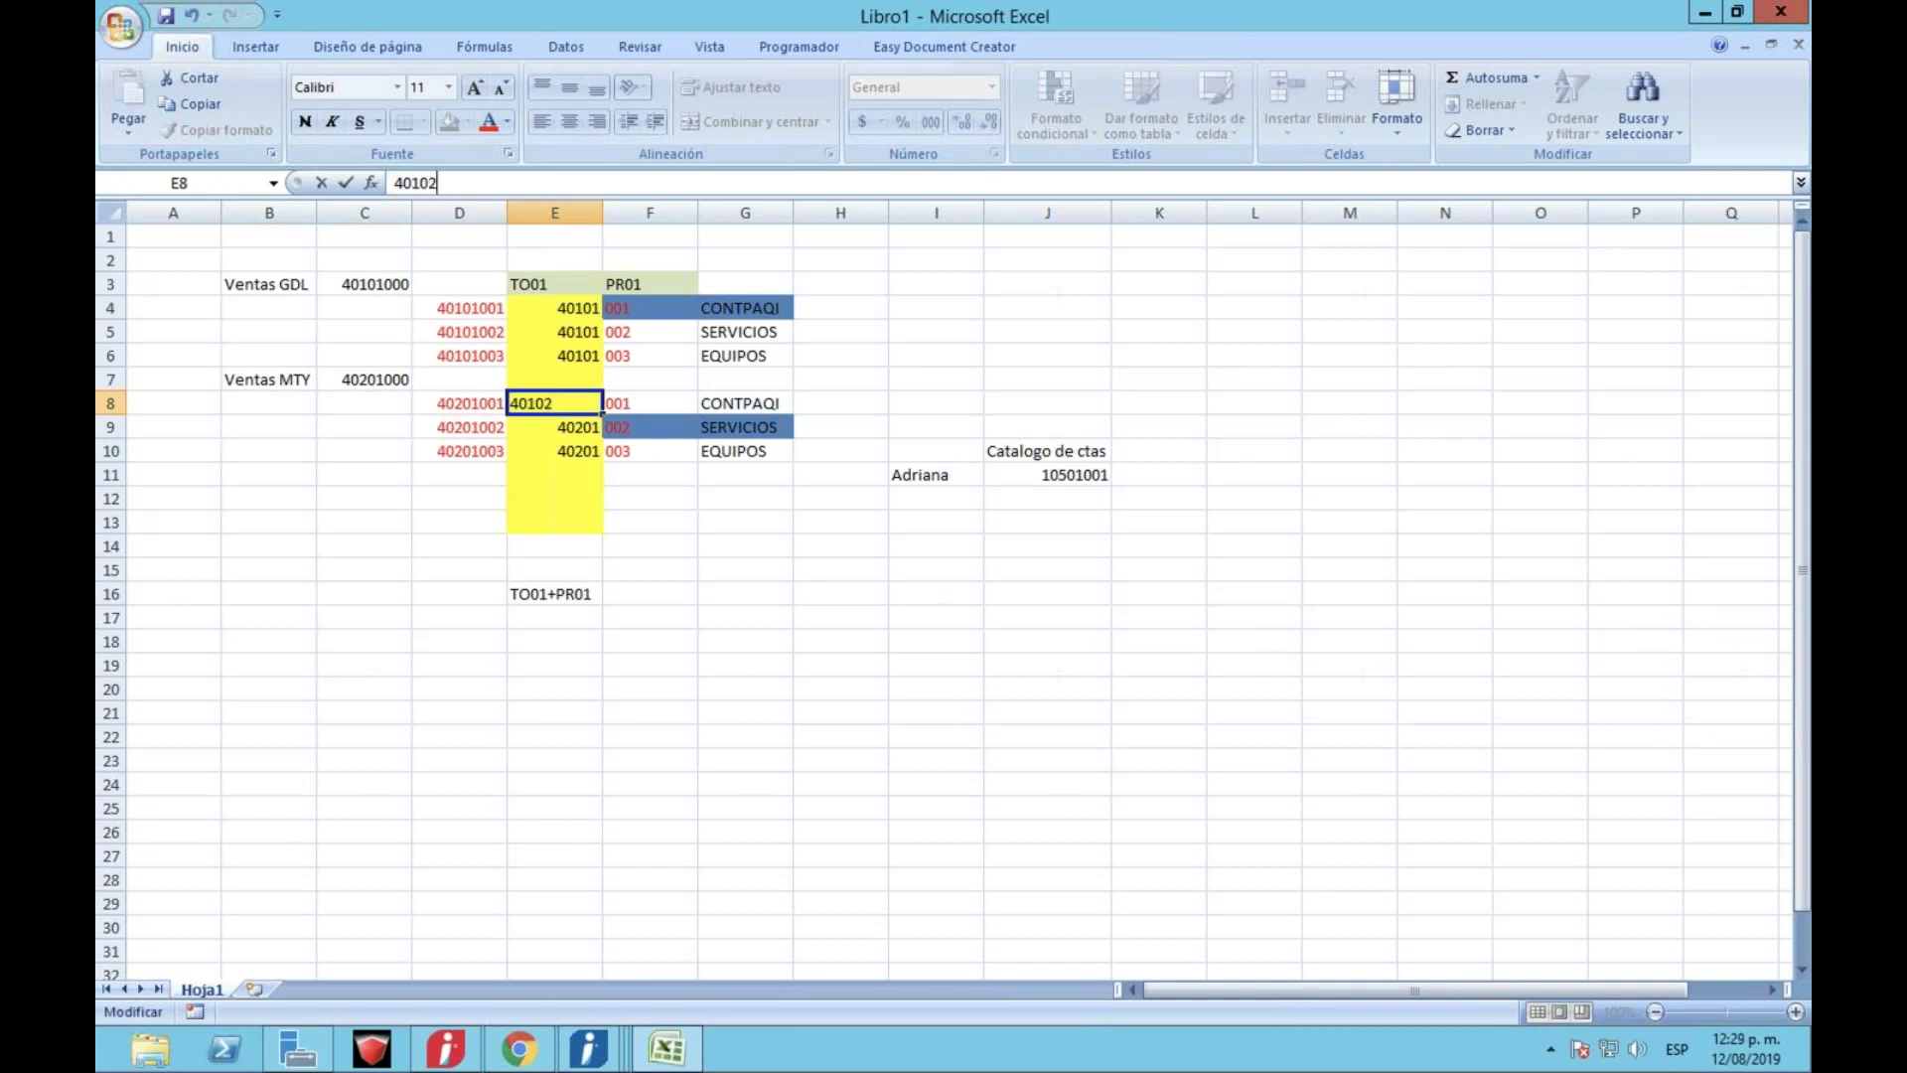
click(562, 407)
click(555, 422)
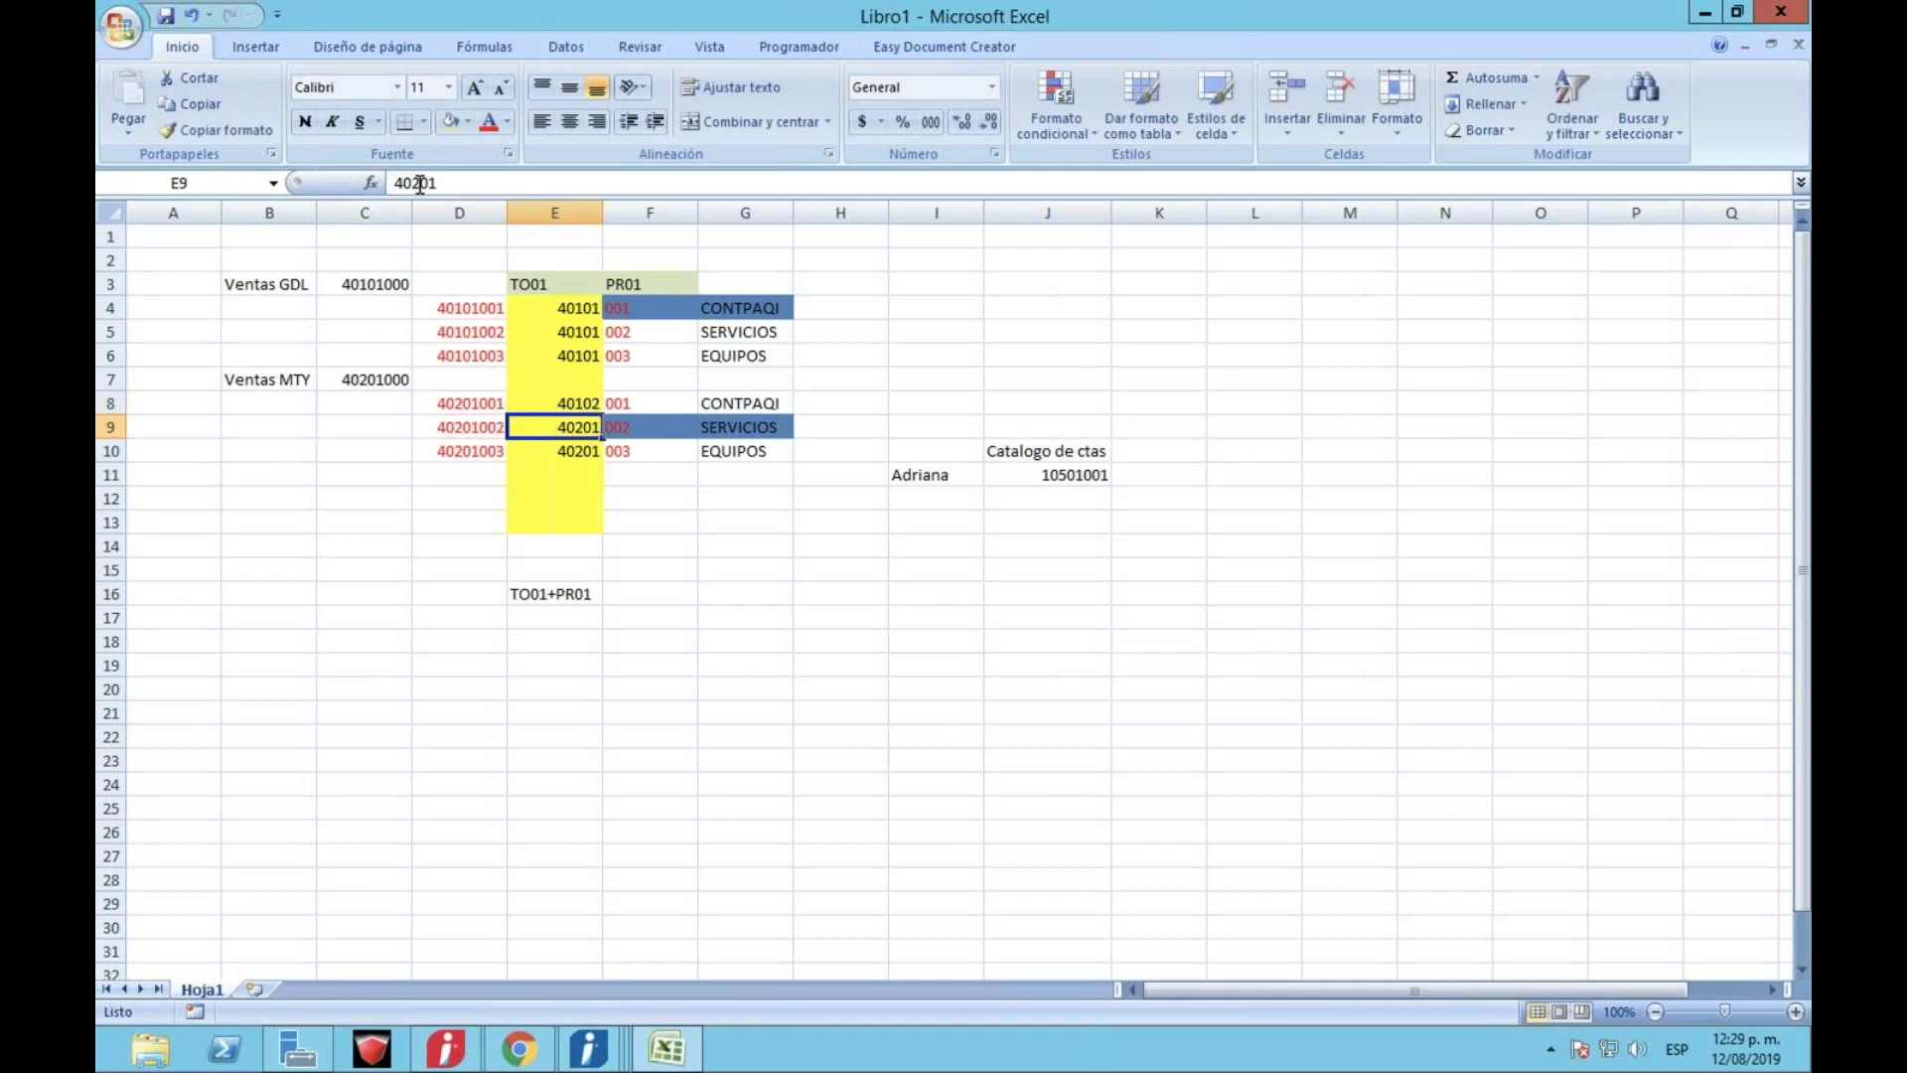
click(420, 183)
key(BackSpace)
text(10)
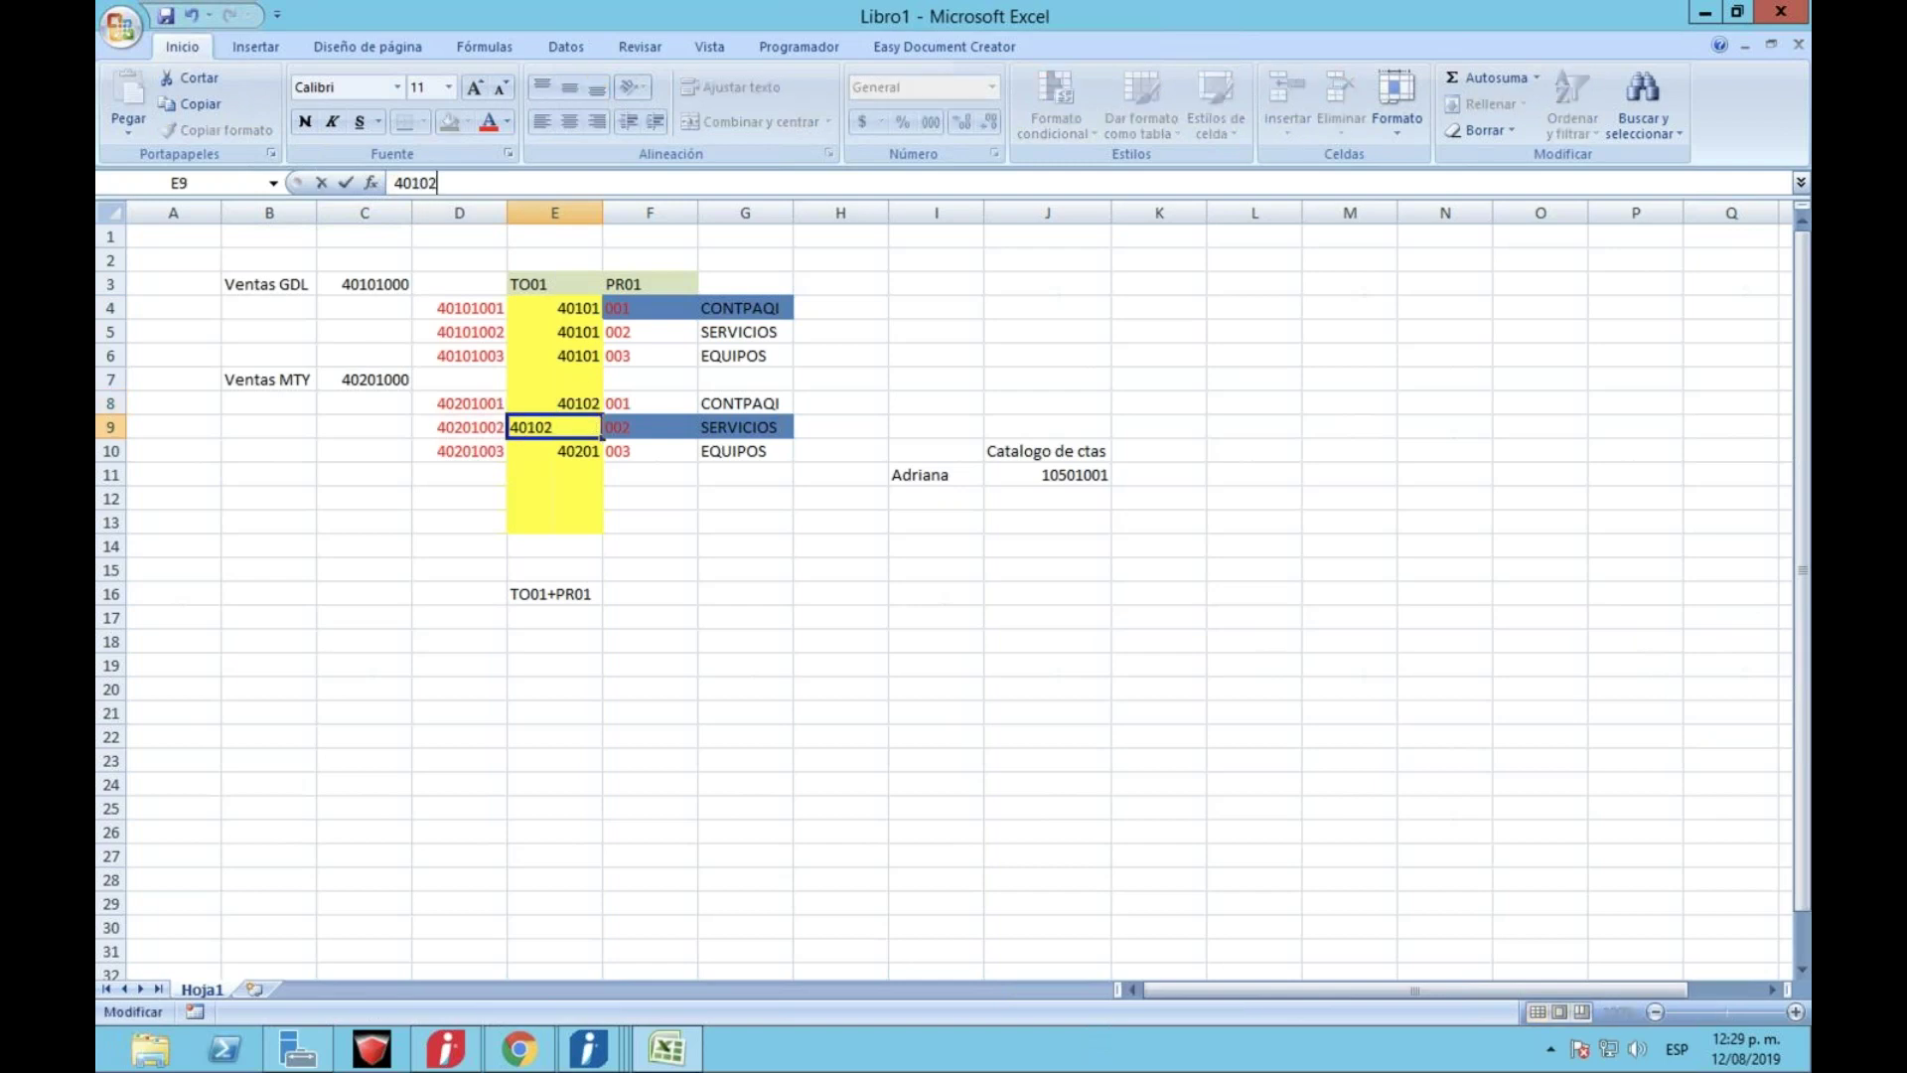
click(546, 448)
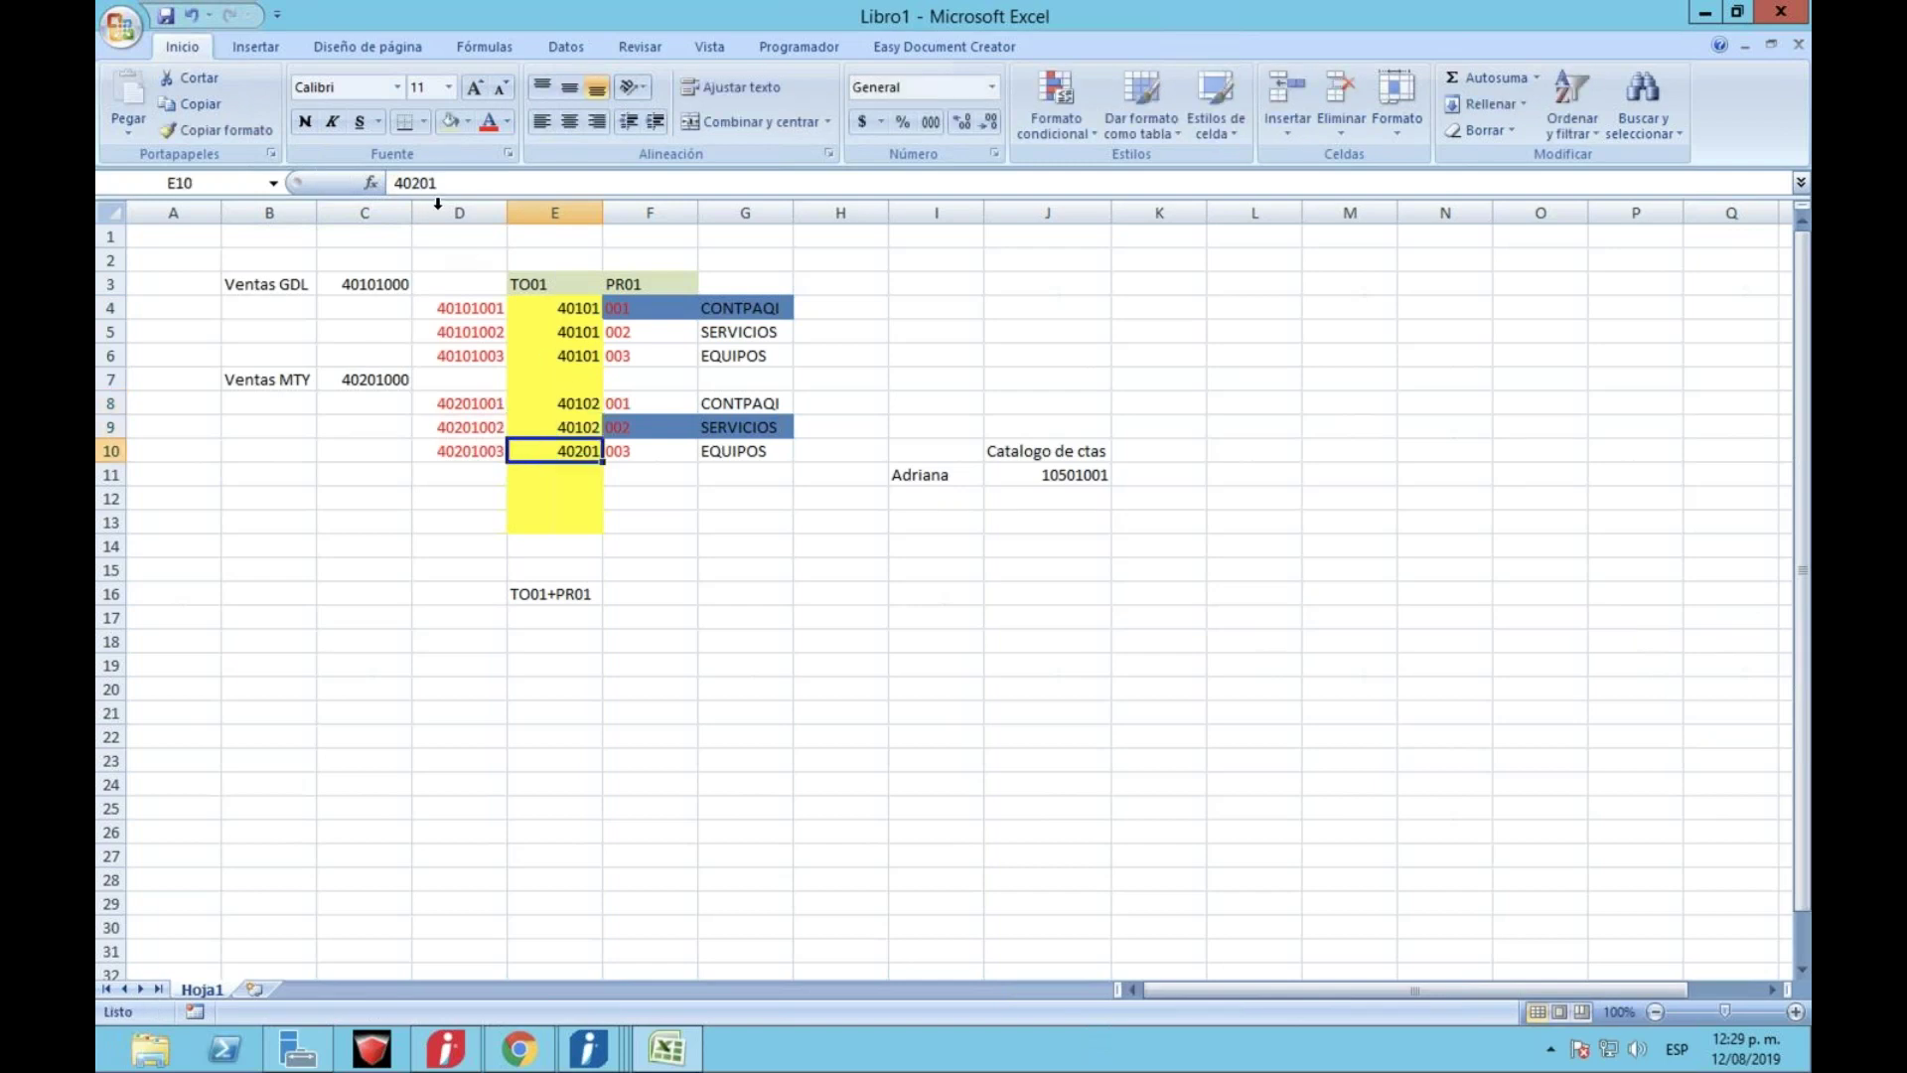
click(420, 183)
key(BackSpace)
text(10)
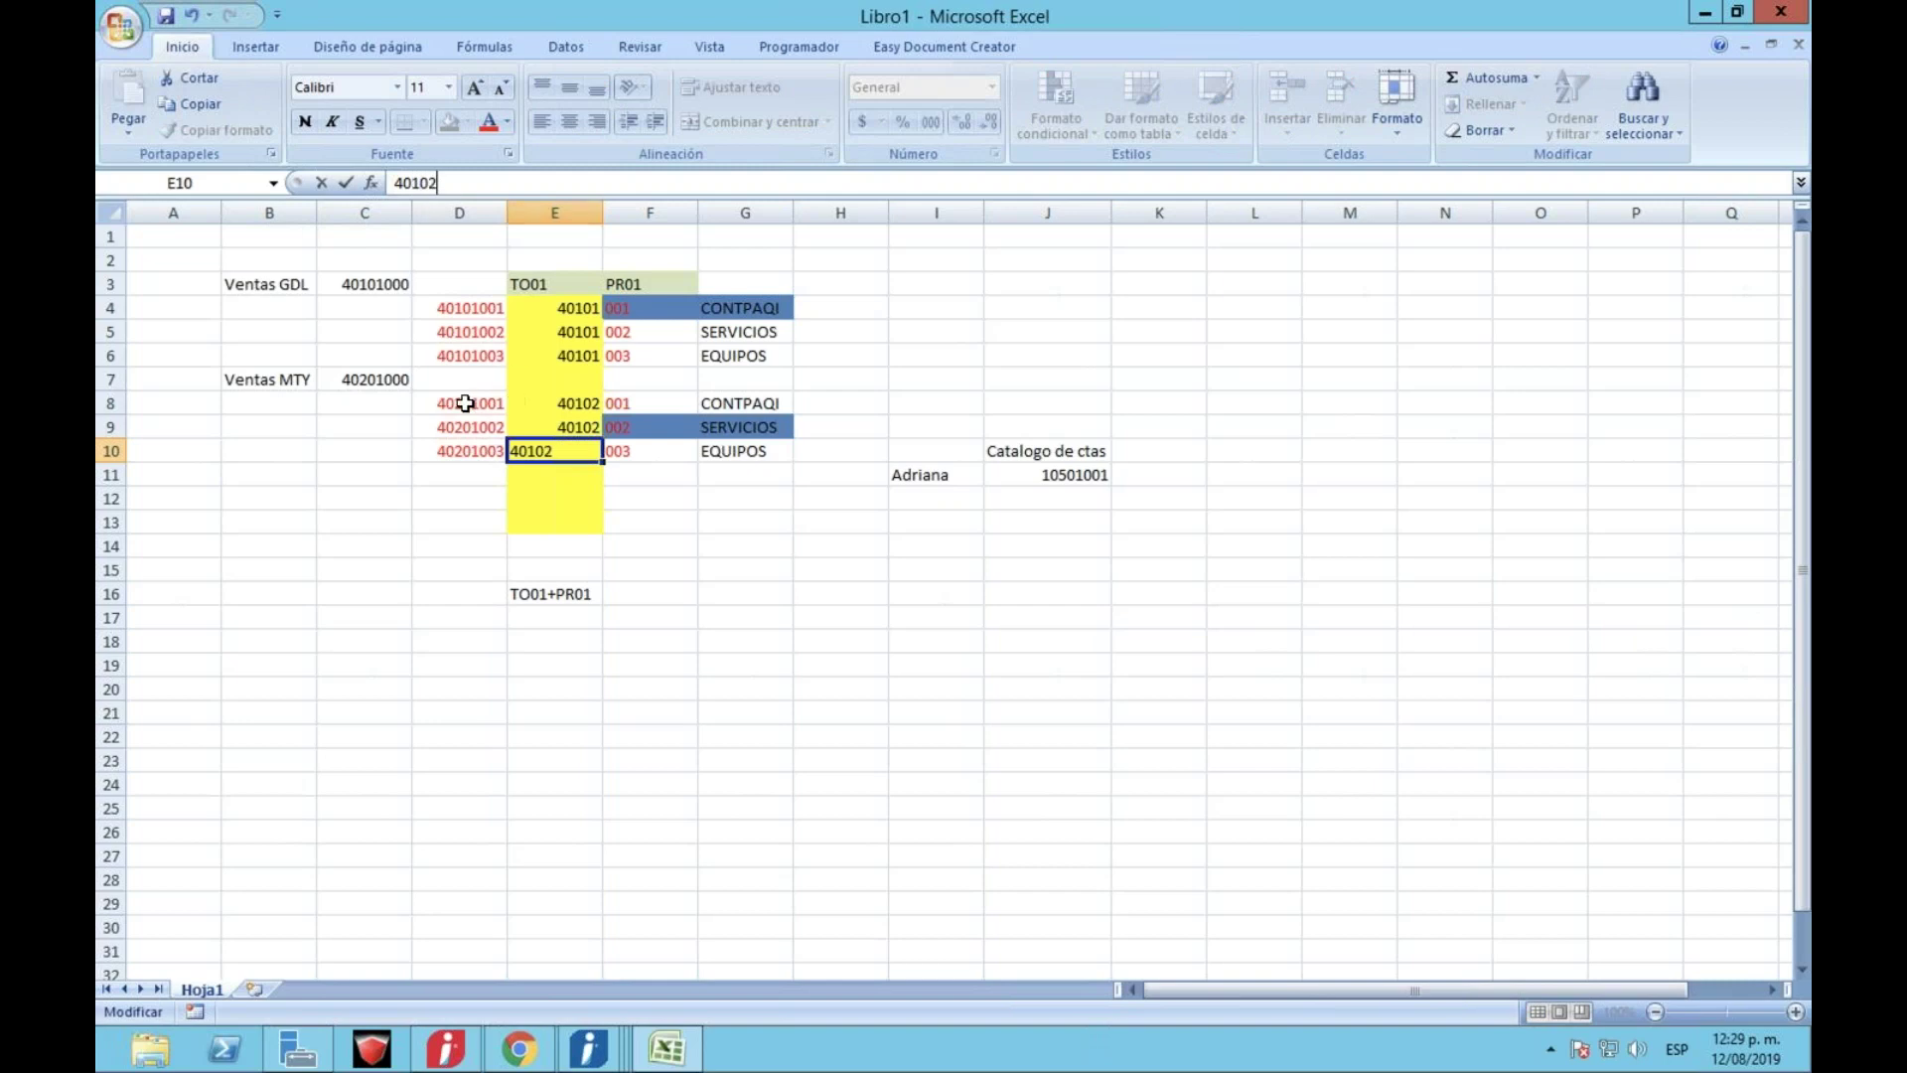
click(464, 403)
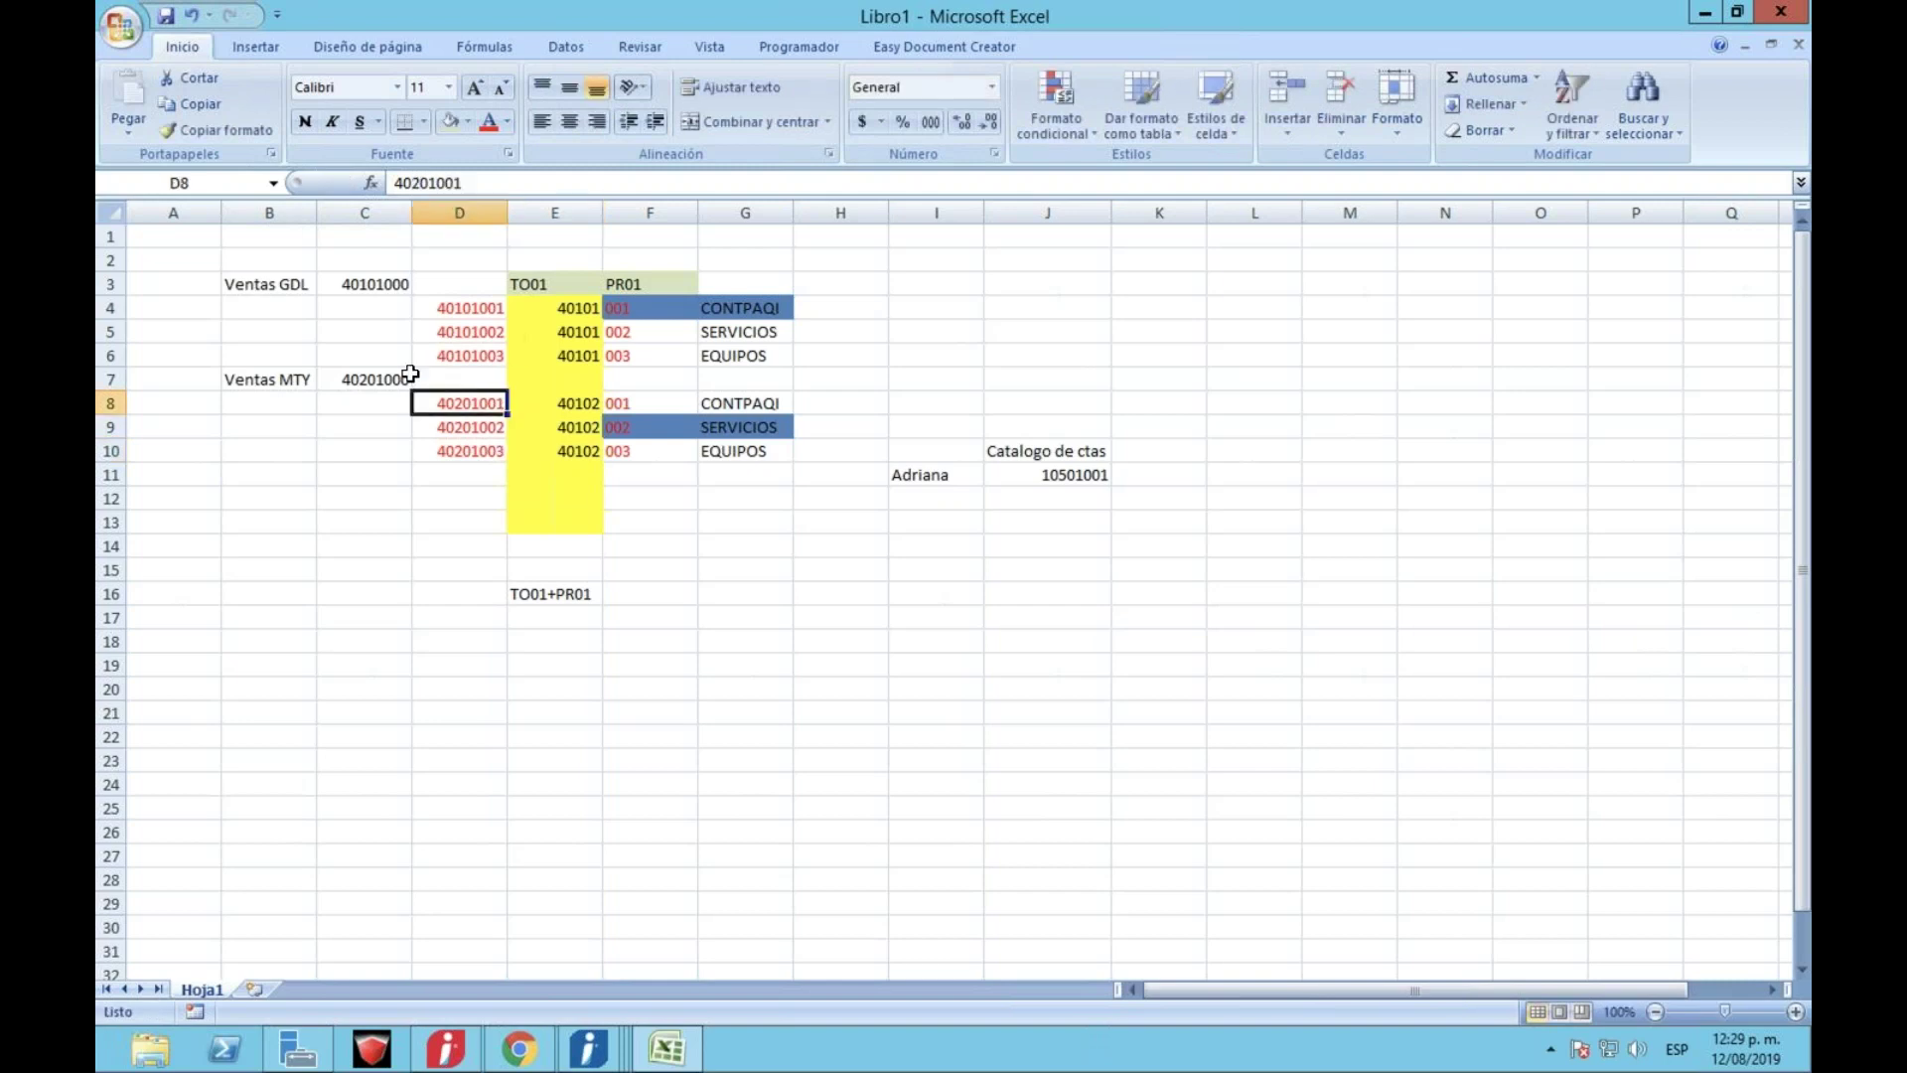
Clear the old account codes 40201001–40201003 from D8:D10.
double_click(422, 182)
key(BackSpace)
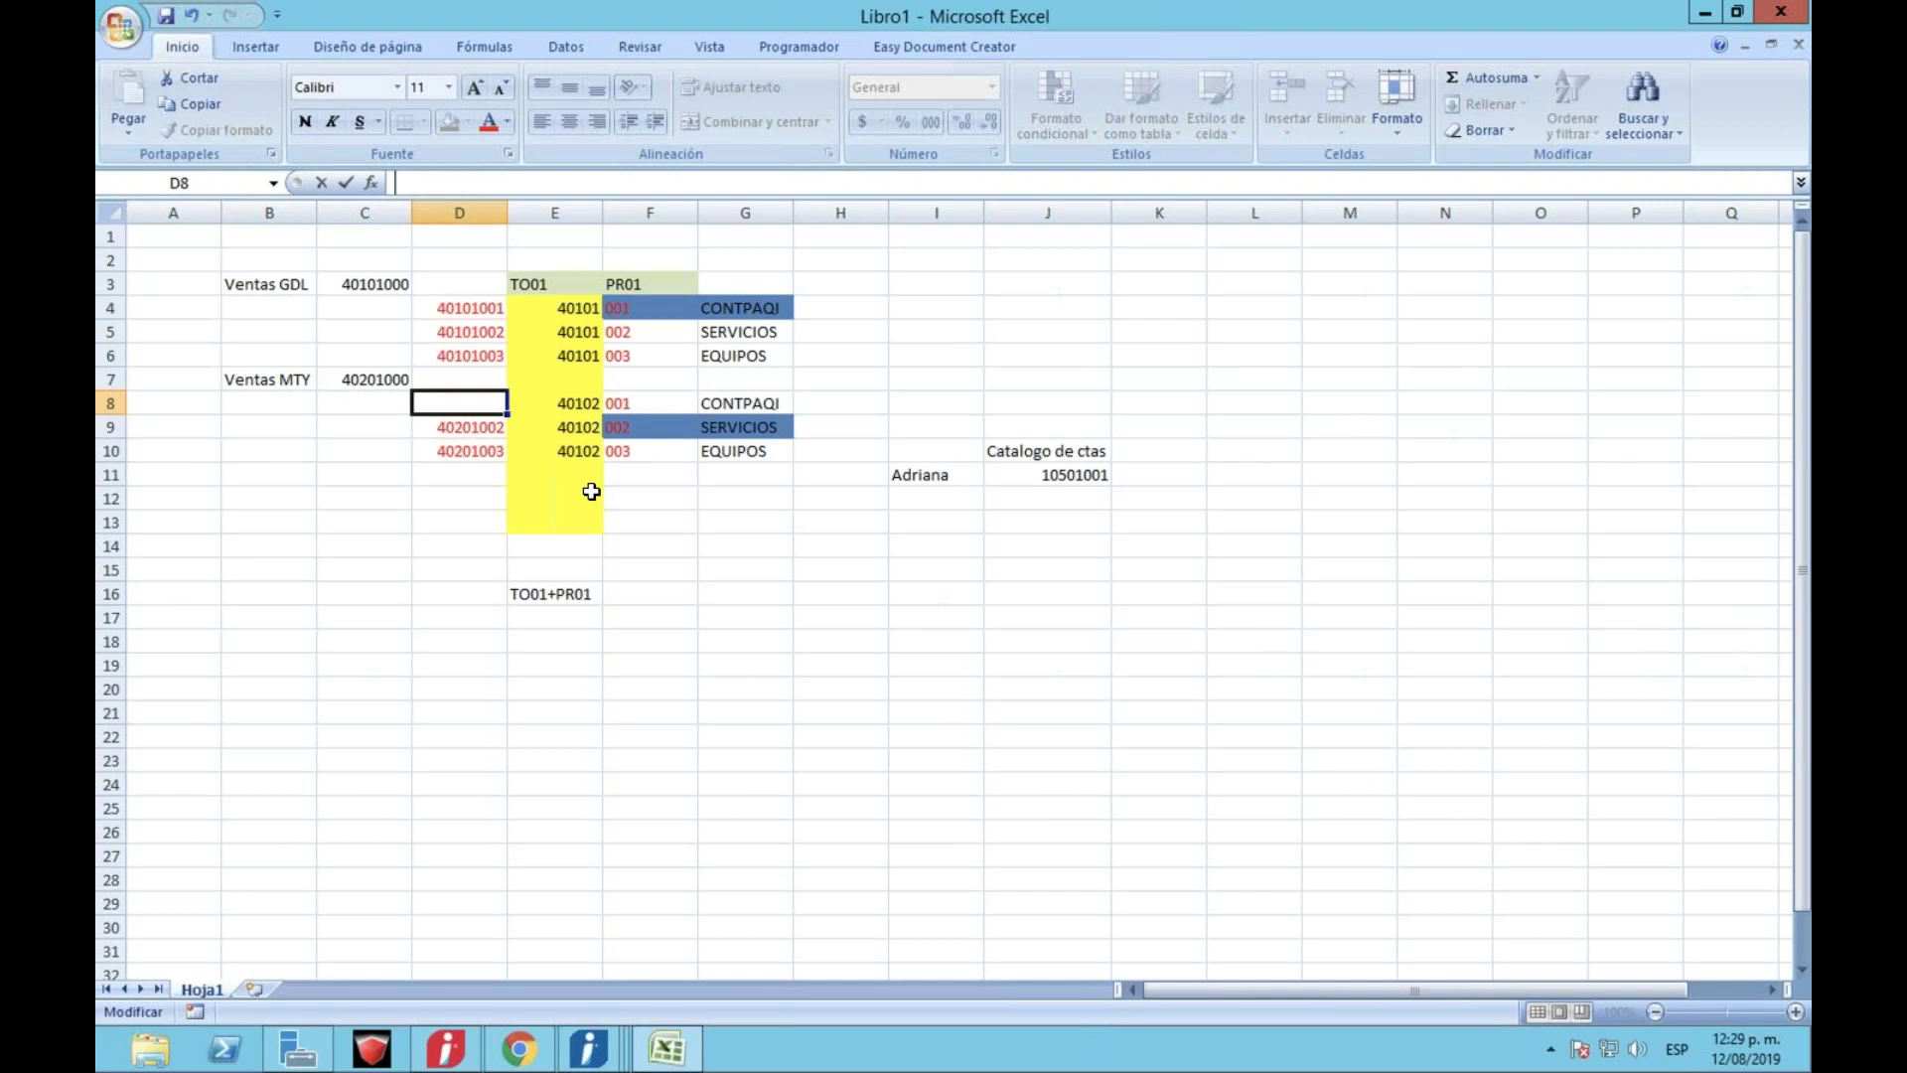
click(440, 429)
key(BackSpace)
click(441, 449)
key(Delete)
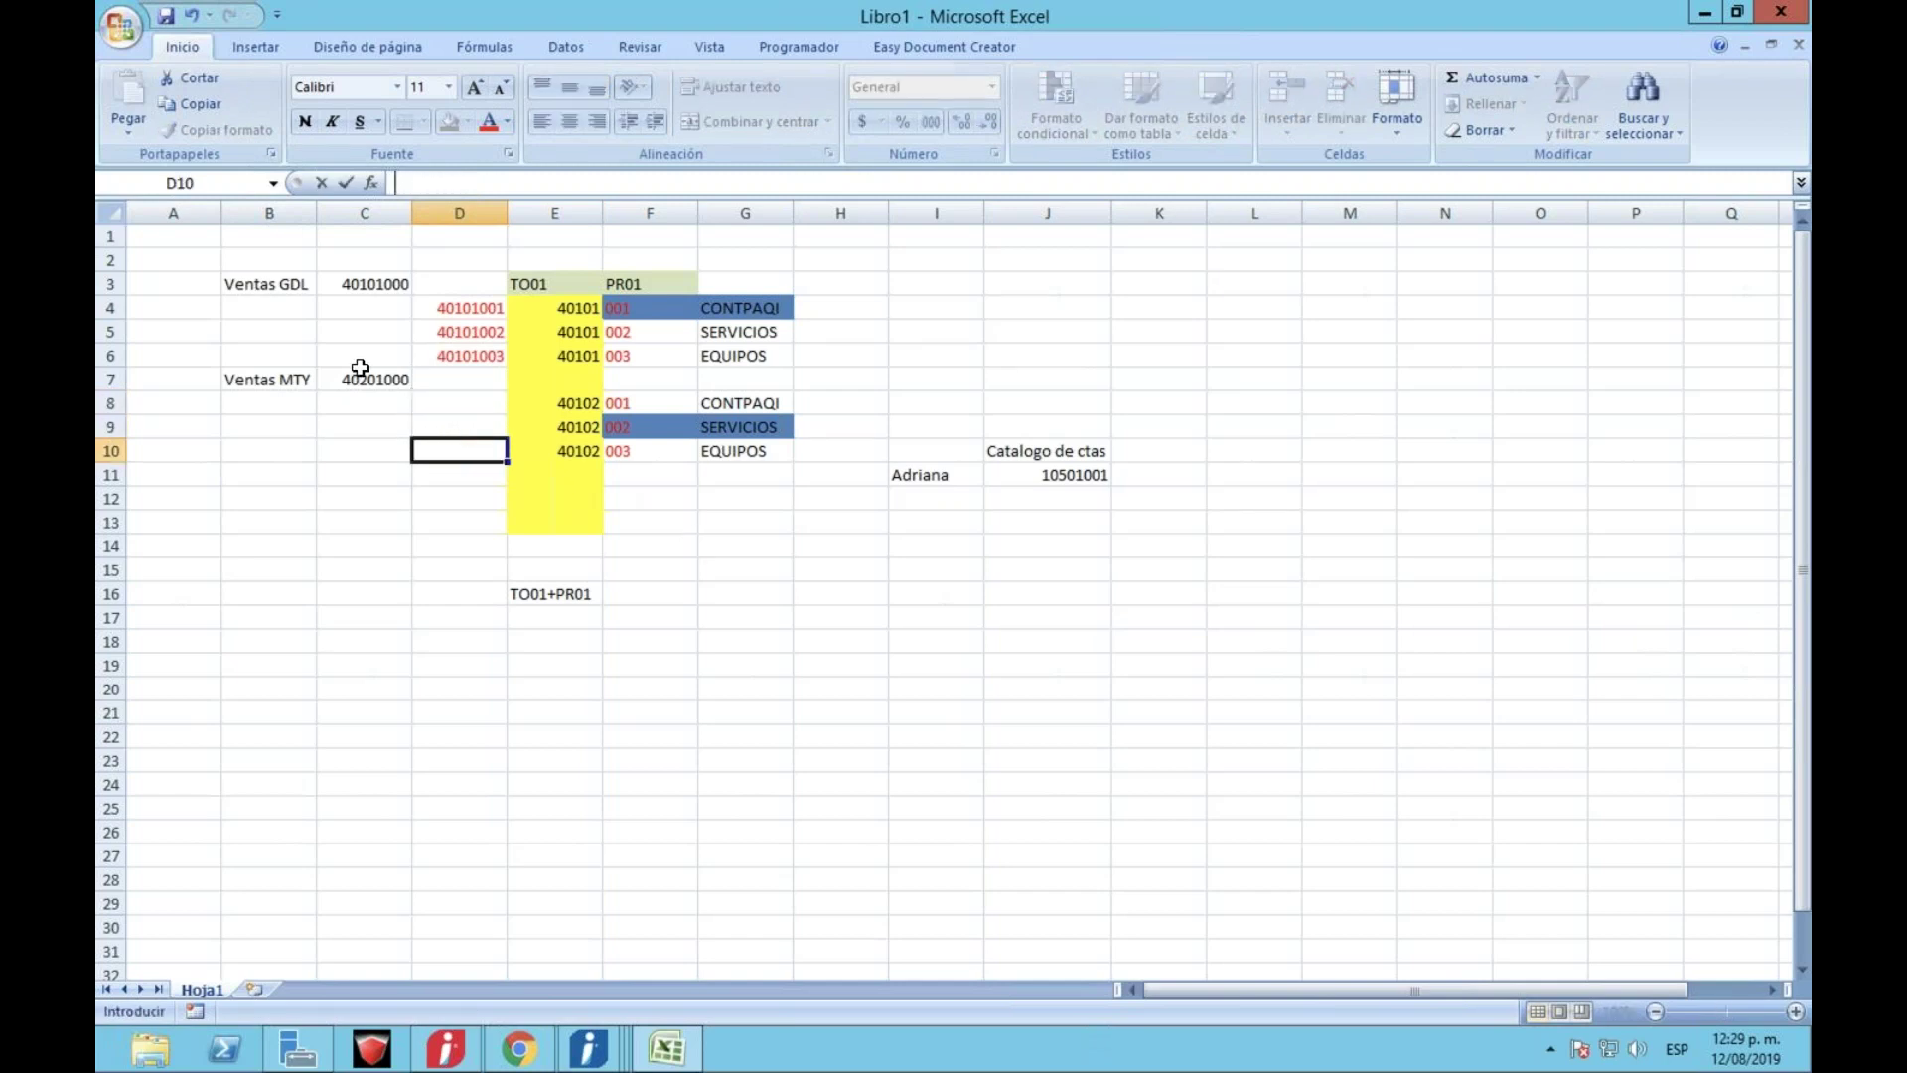
Change the Ventas MTY account in C7 to 40102000 and return to CONTPAQi.
click(355, 358)
click(355, 380)
click(422, 182)
key(BackSpace)
text(1)
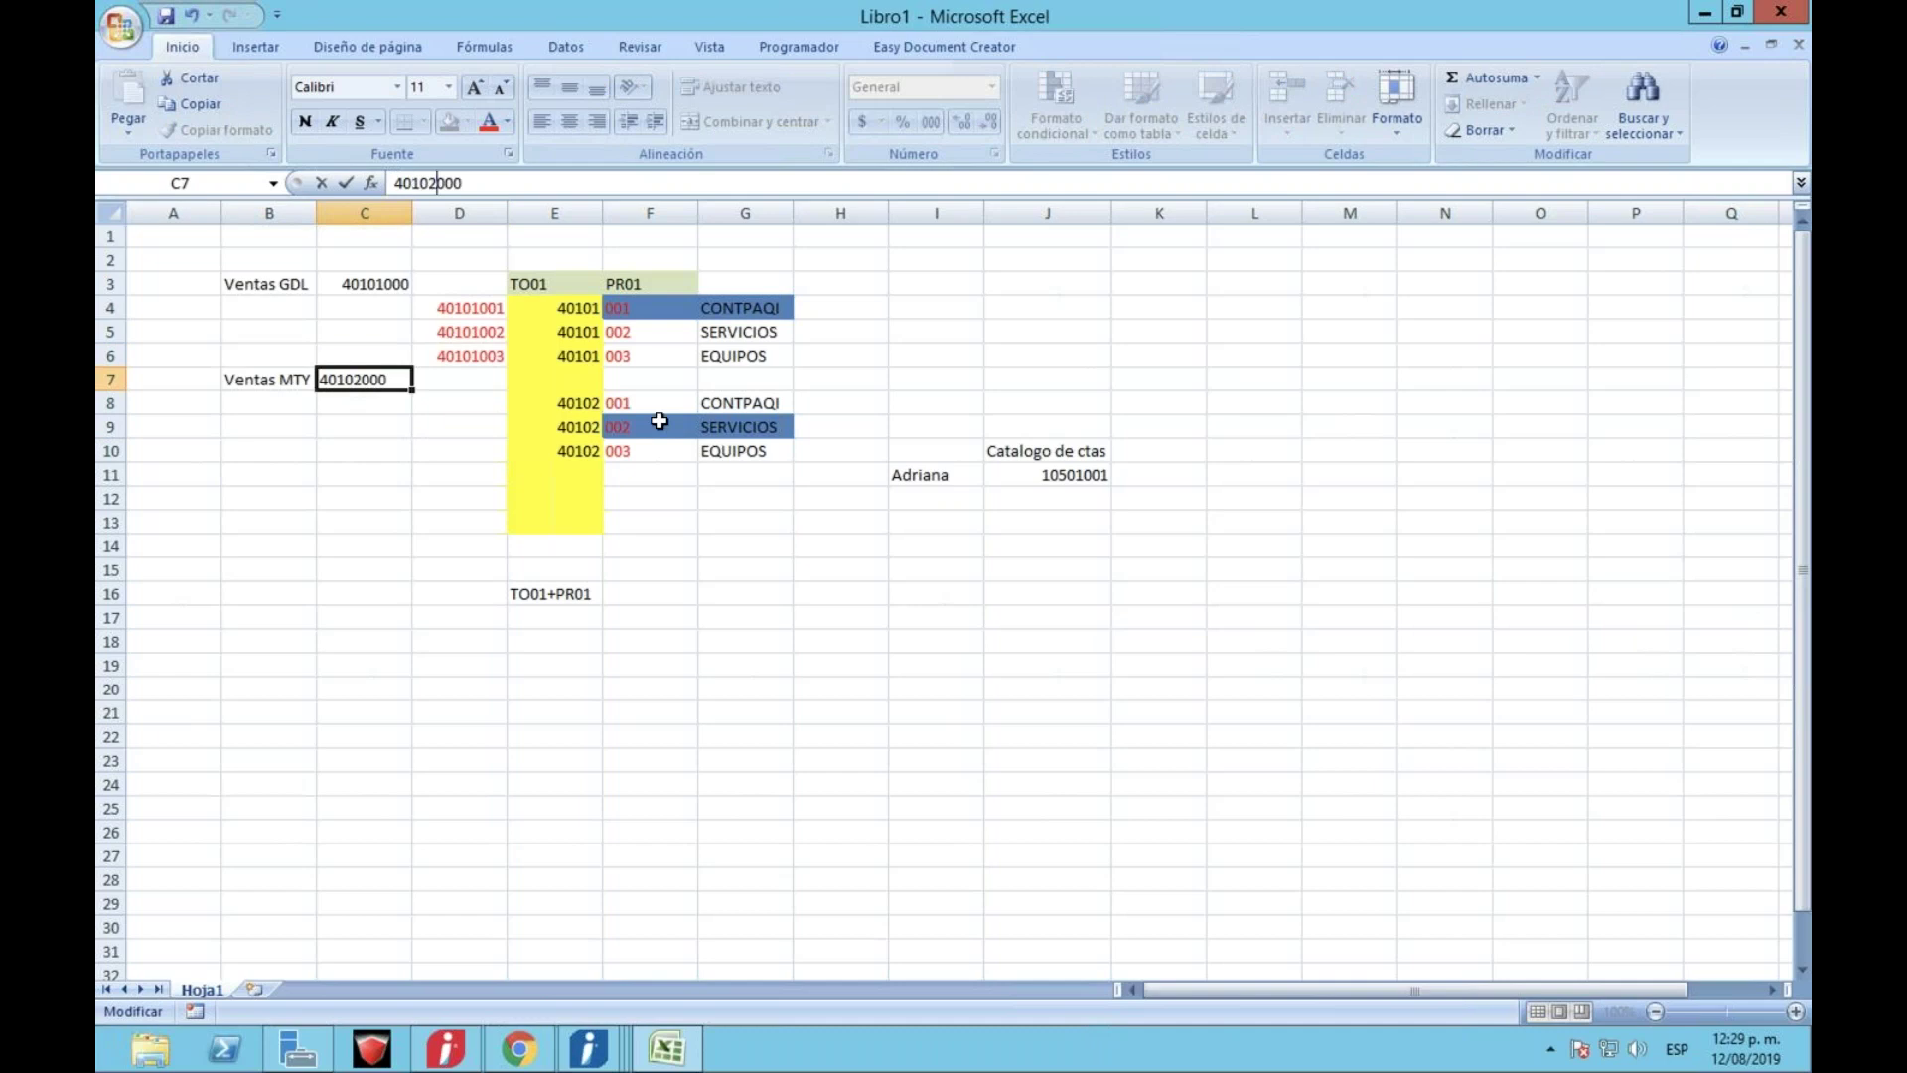
click(767, 483)
mouse_move(590, 1048)
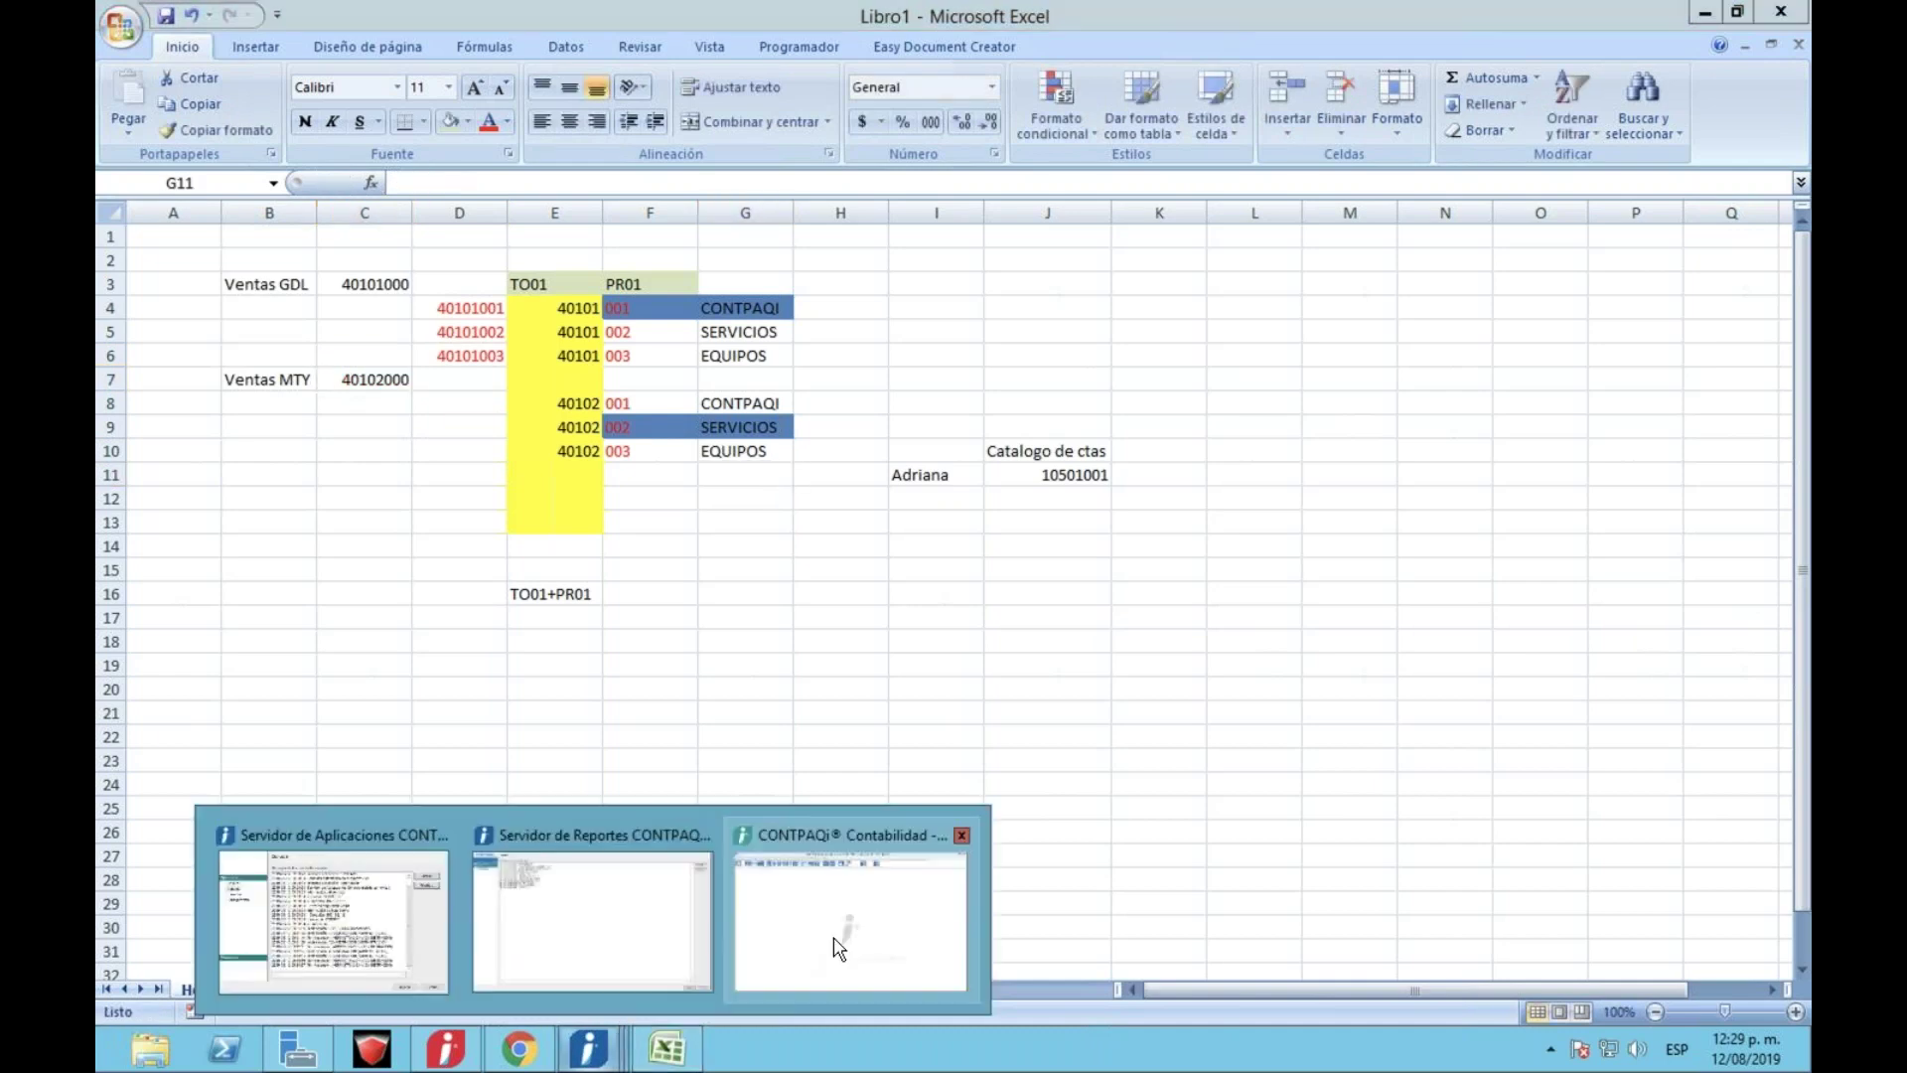
click(852, 914)
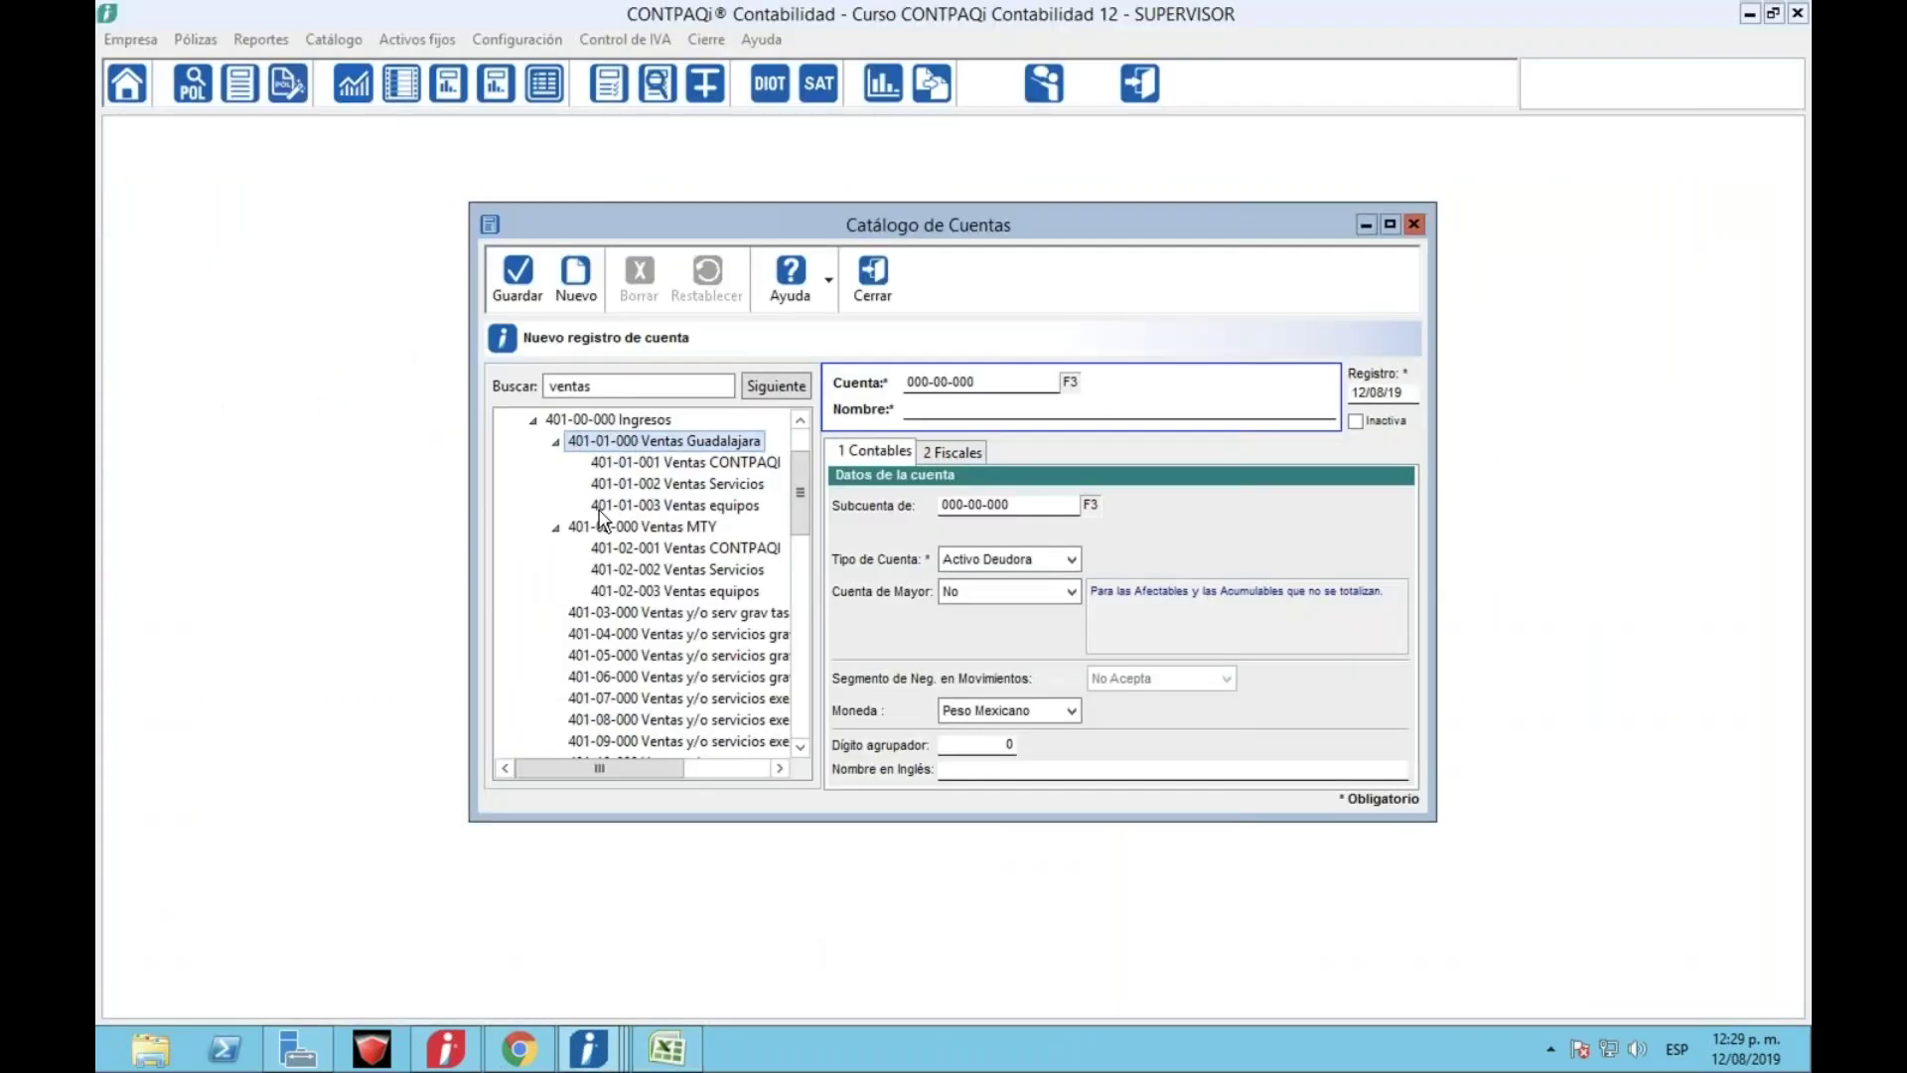
Close the chart of accounts and open segment assignment for Productos y servicios.
click(874, 273)
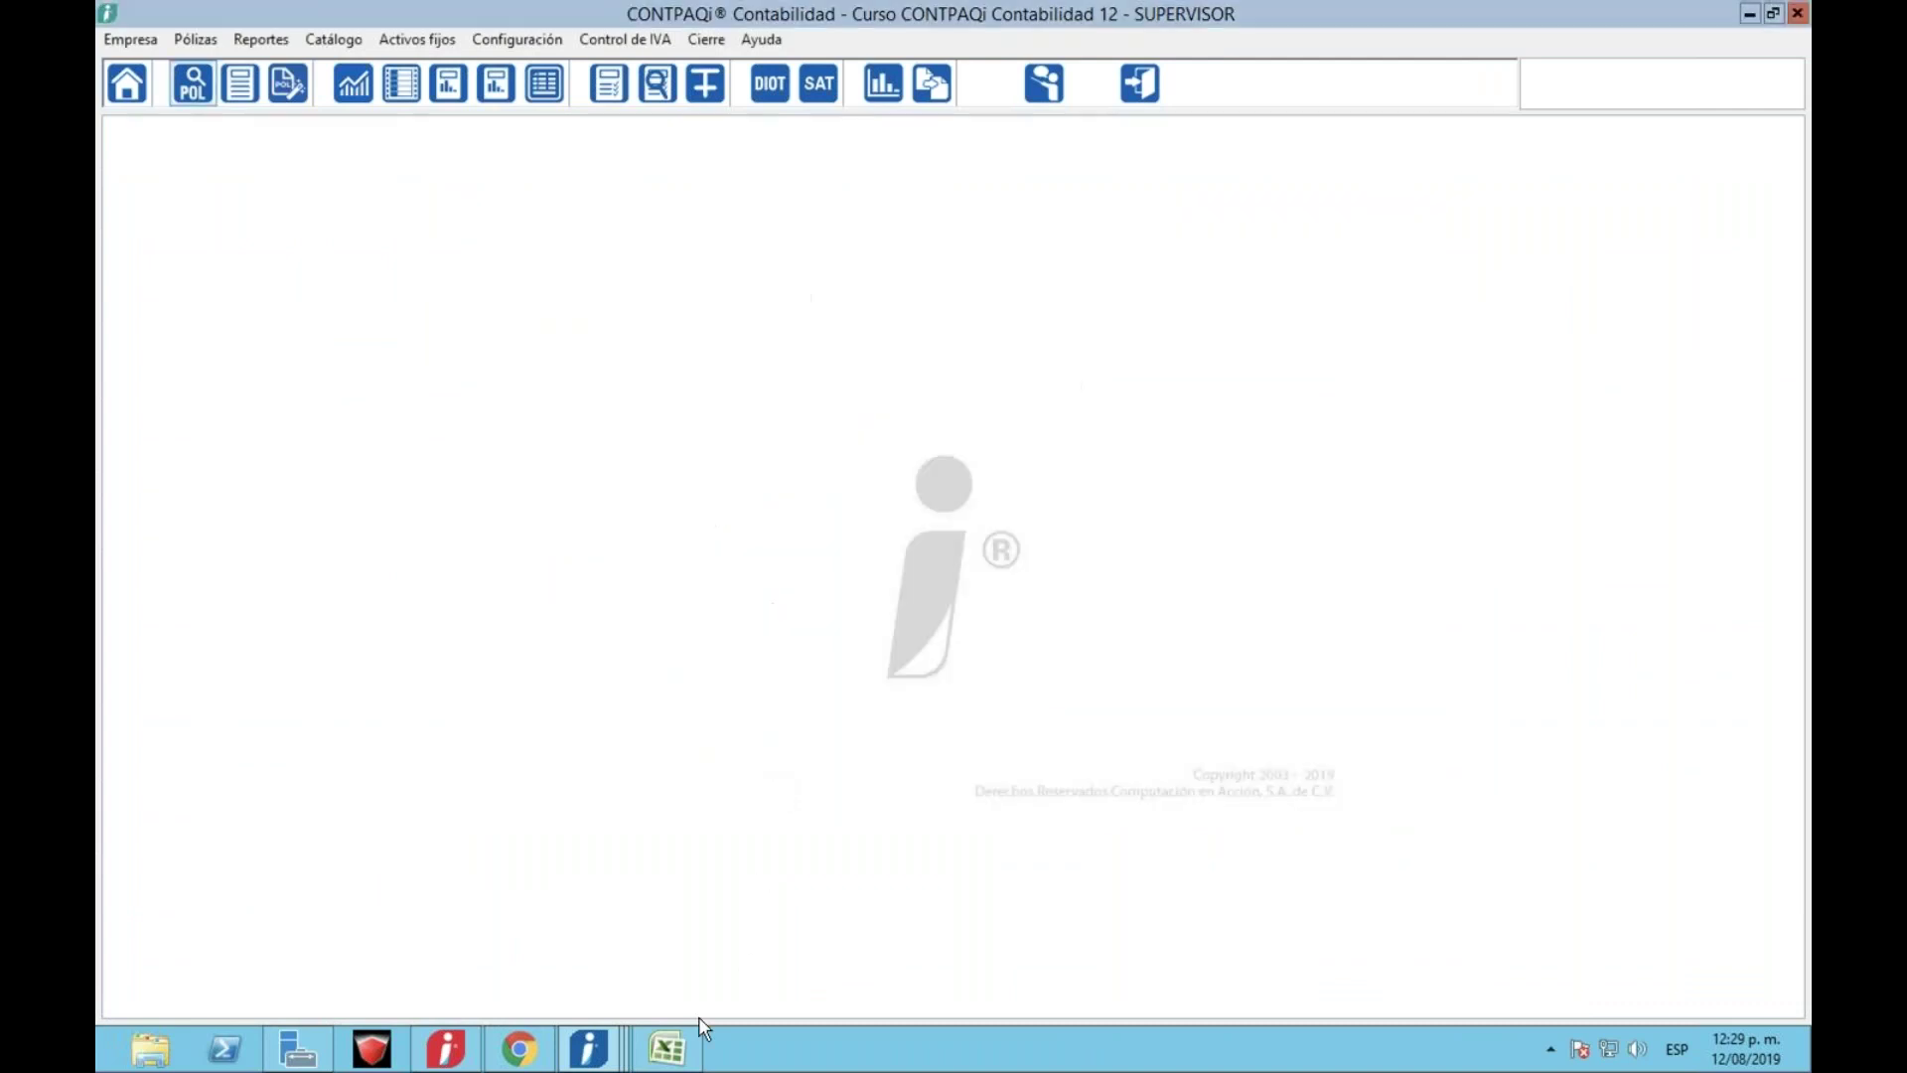
click(196, 40)
mouse_move(468, 97)
click(636, 209)
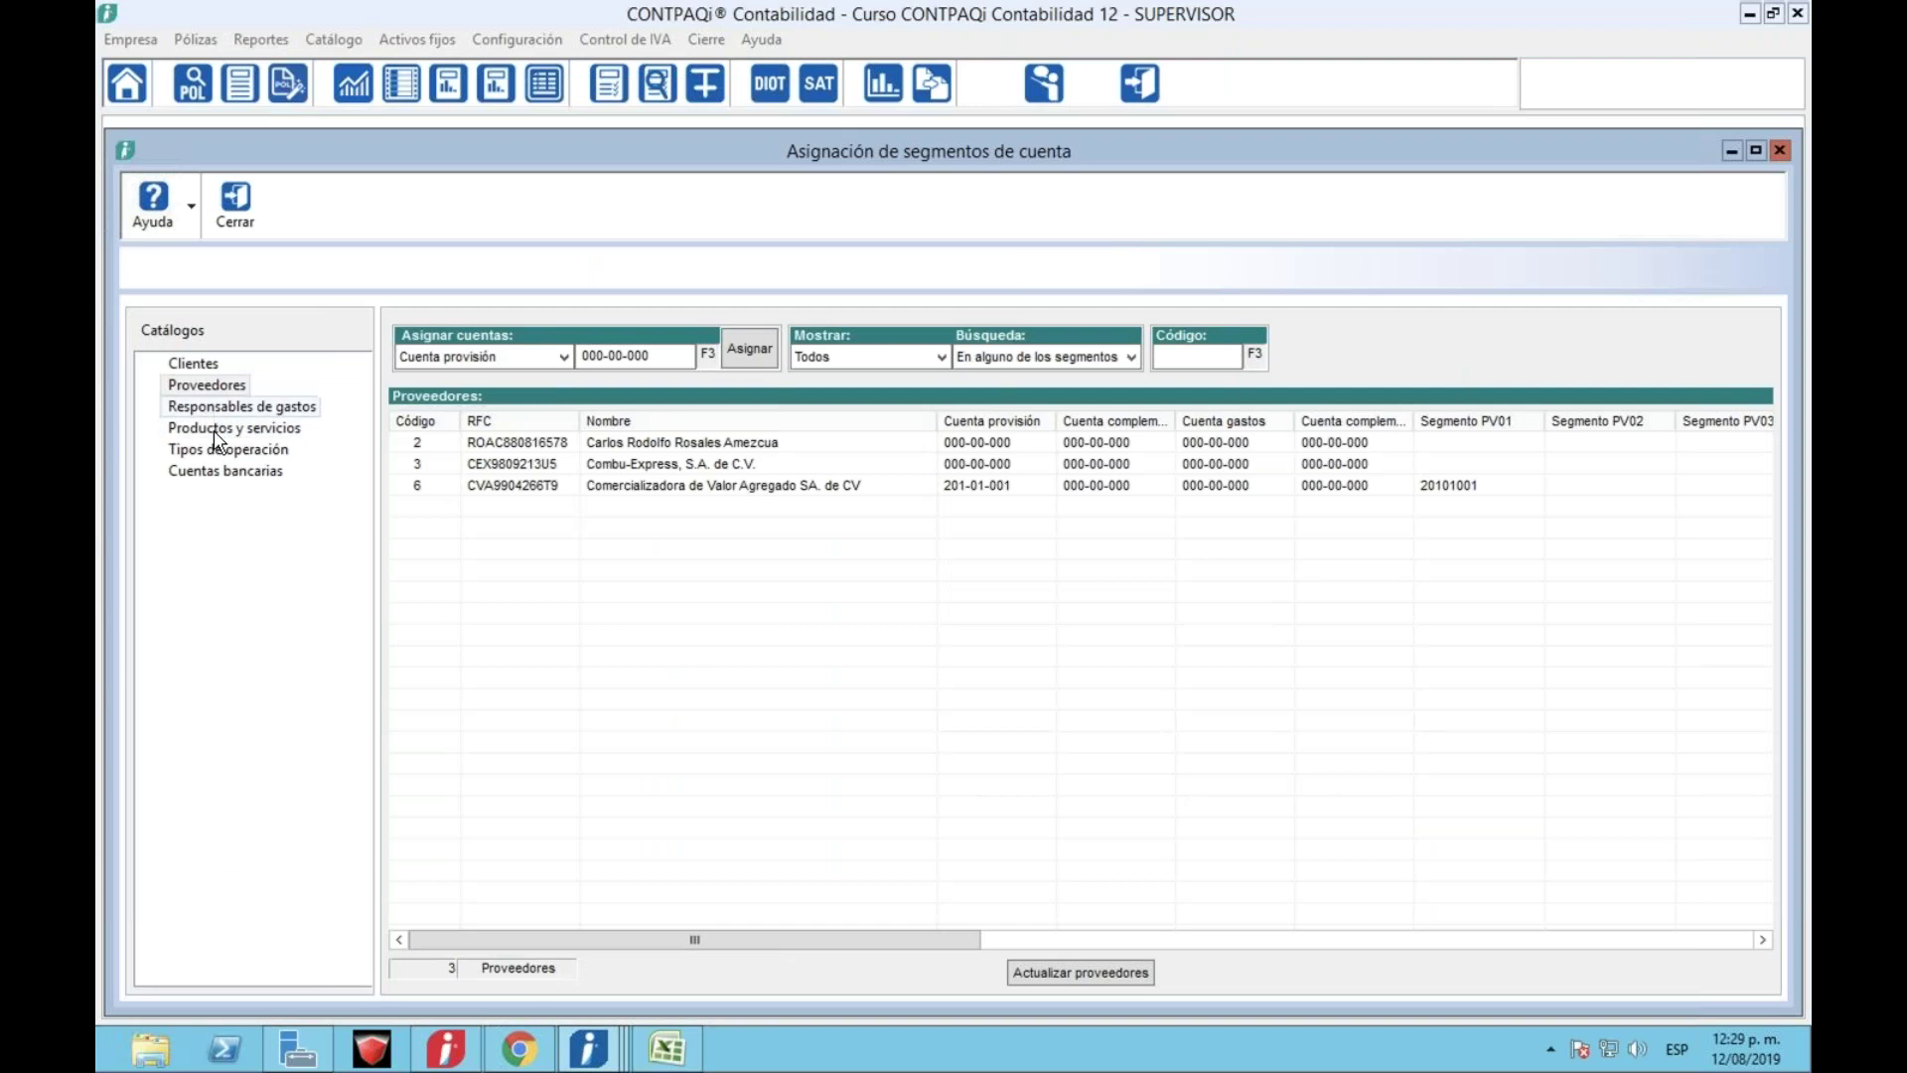
click(212, 428)
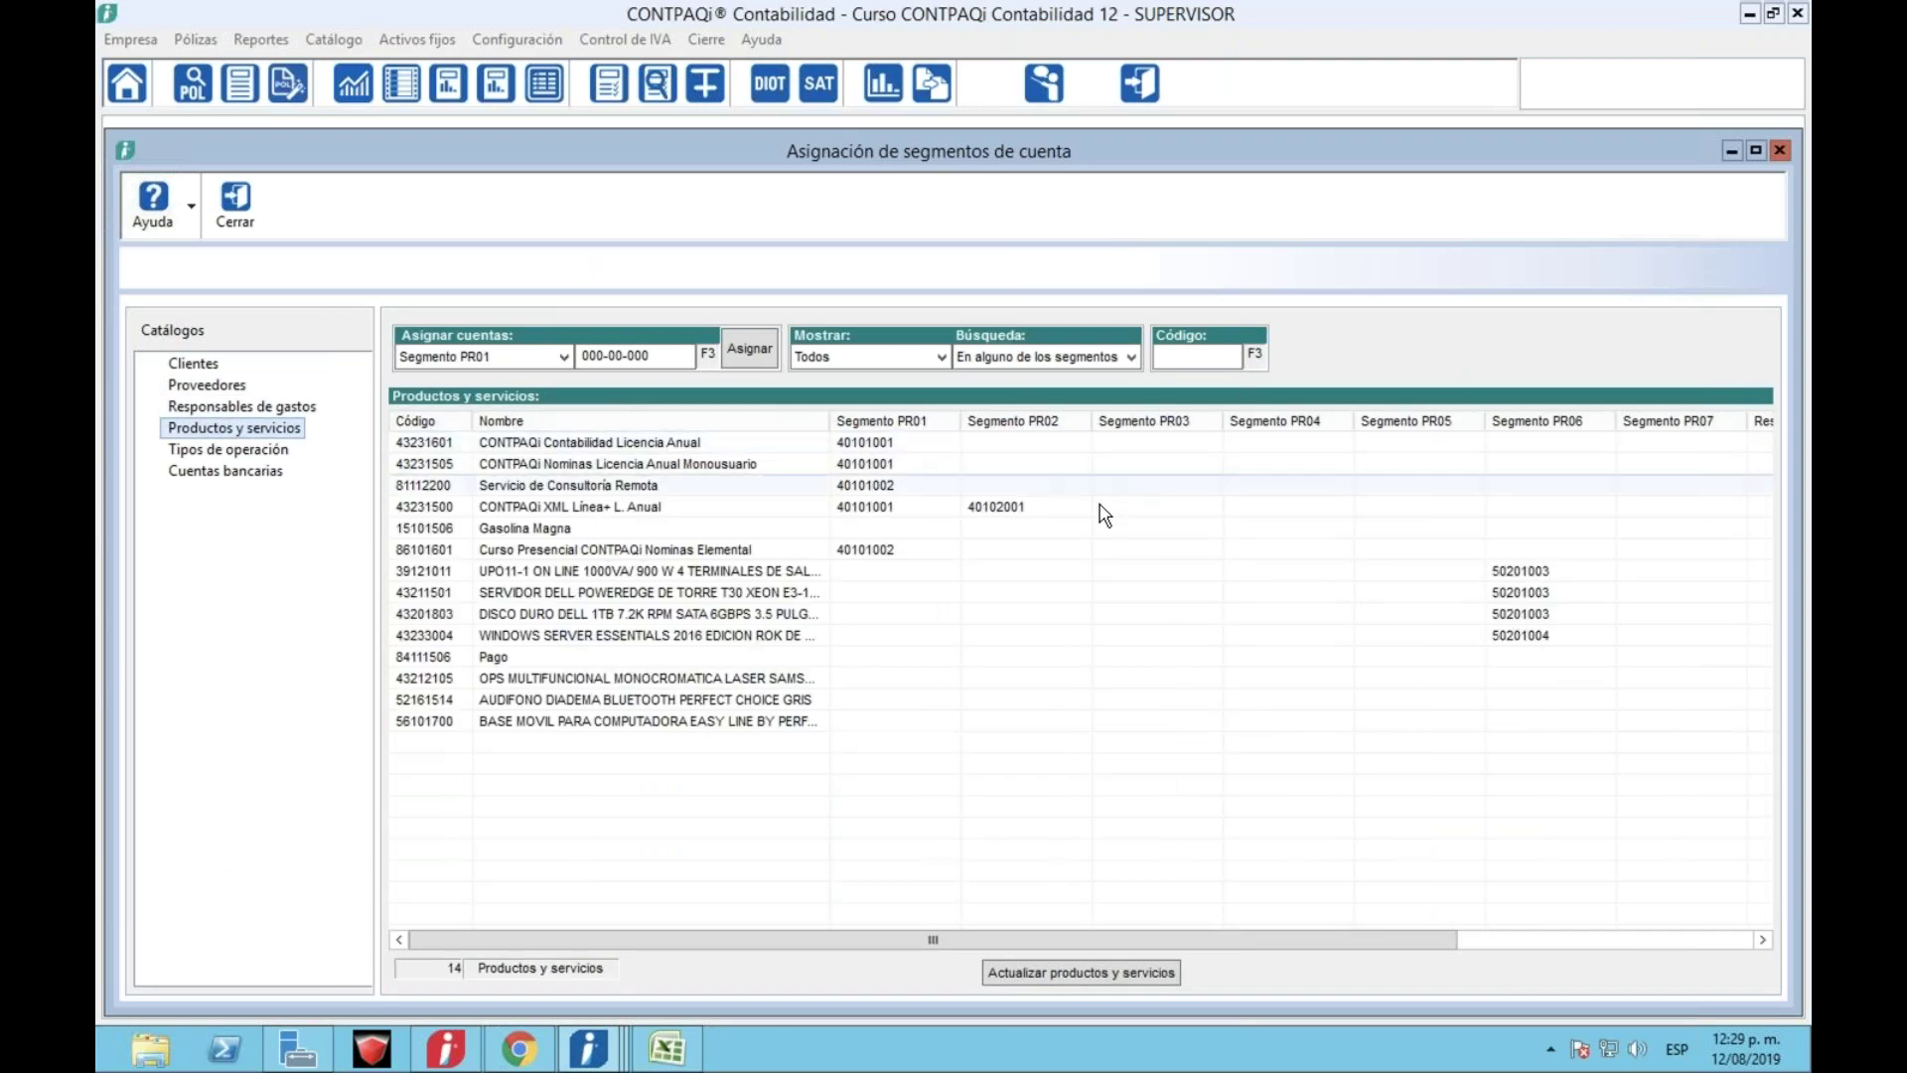
click(238, 438)
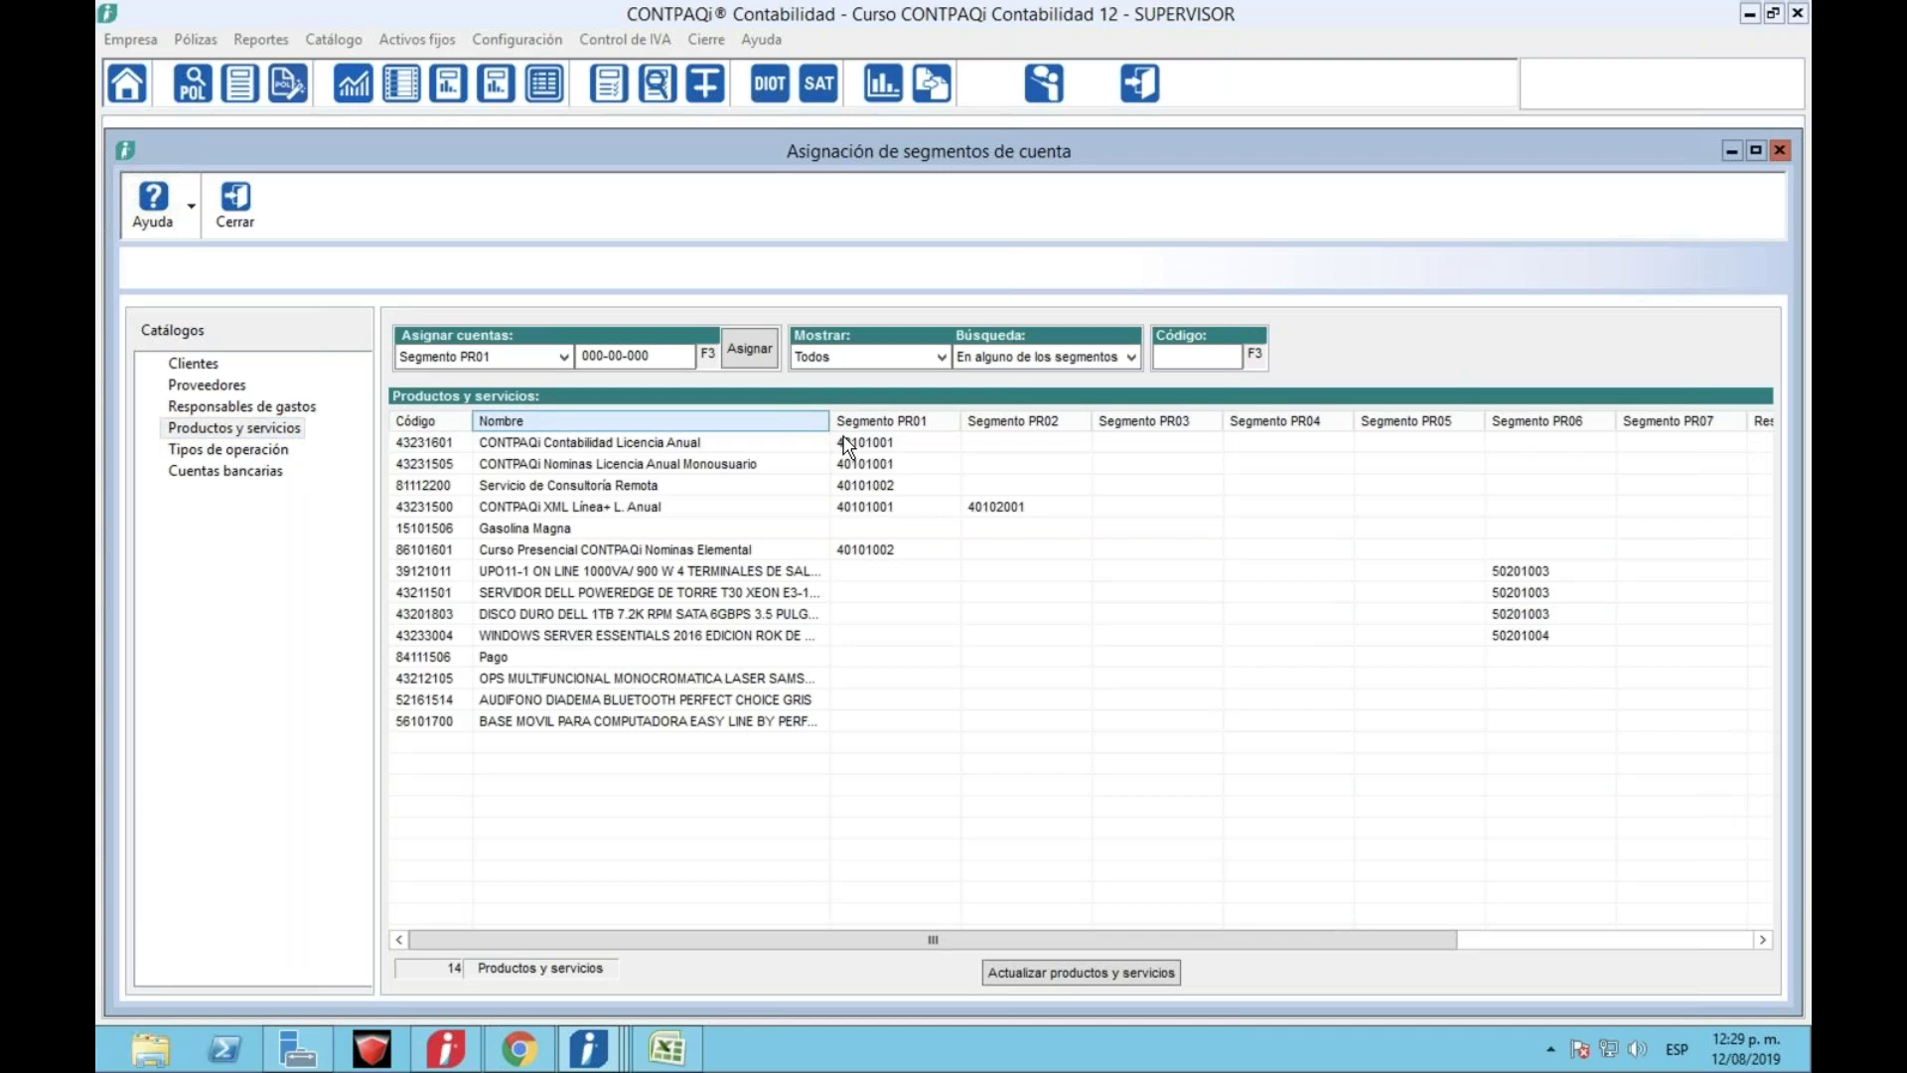
Enter PR01 codes 001, 001, 002, 001 and 002 for the five products.
click(904, 444)
text(001)
click(876, 461)
text(001)
click(876, 484)
text(002)
click(899, 509)
text(001)
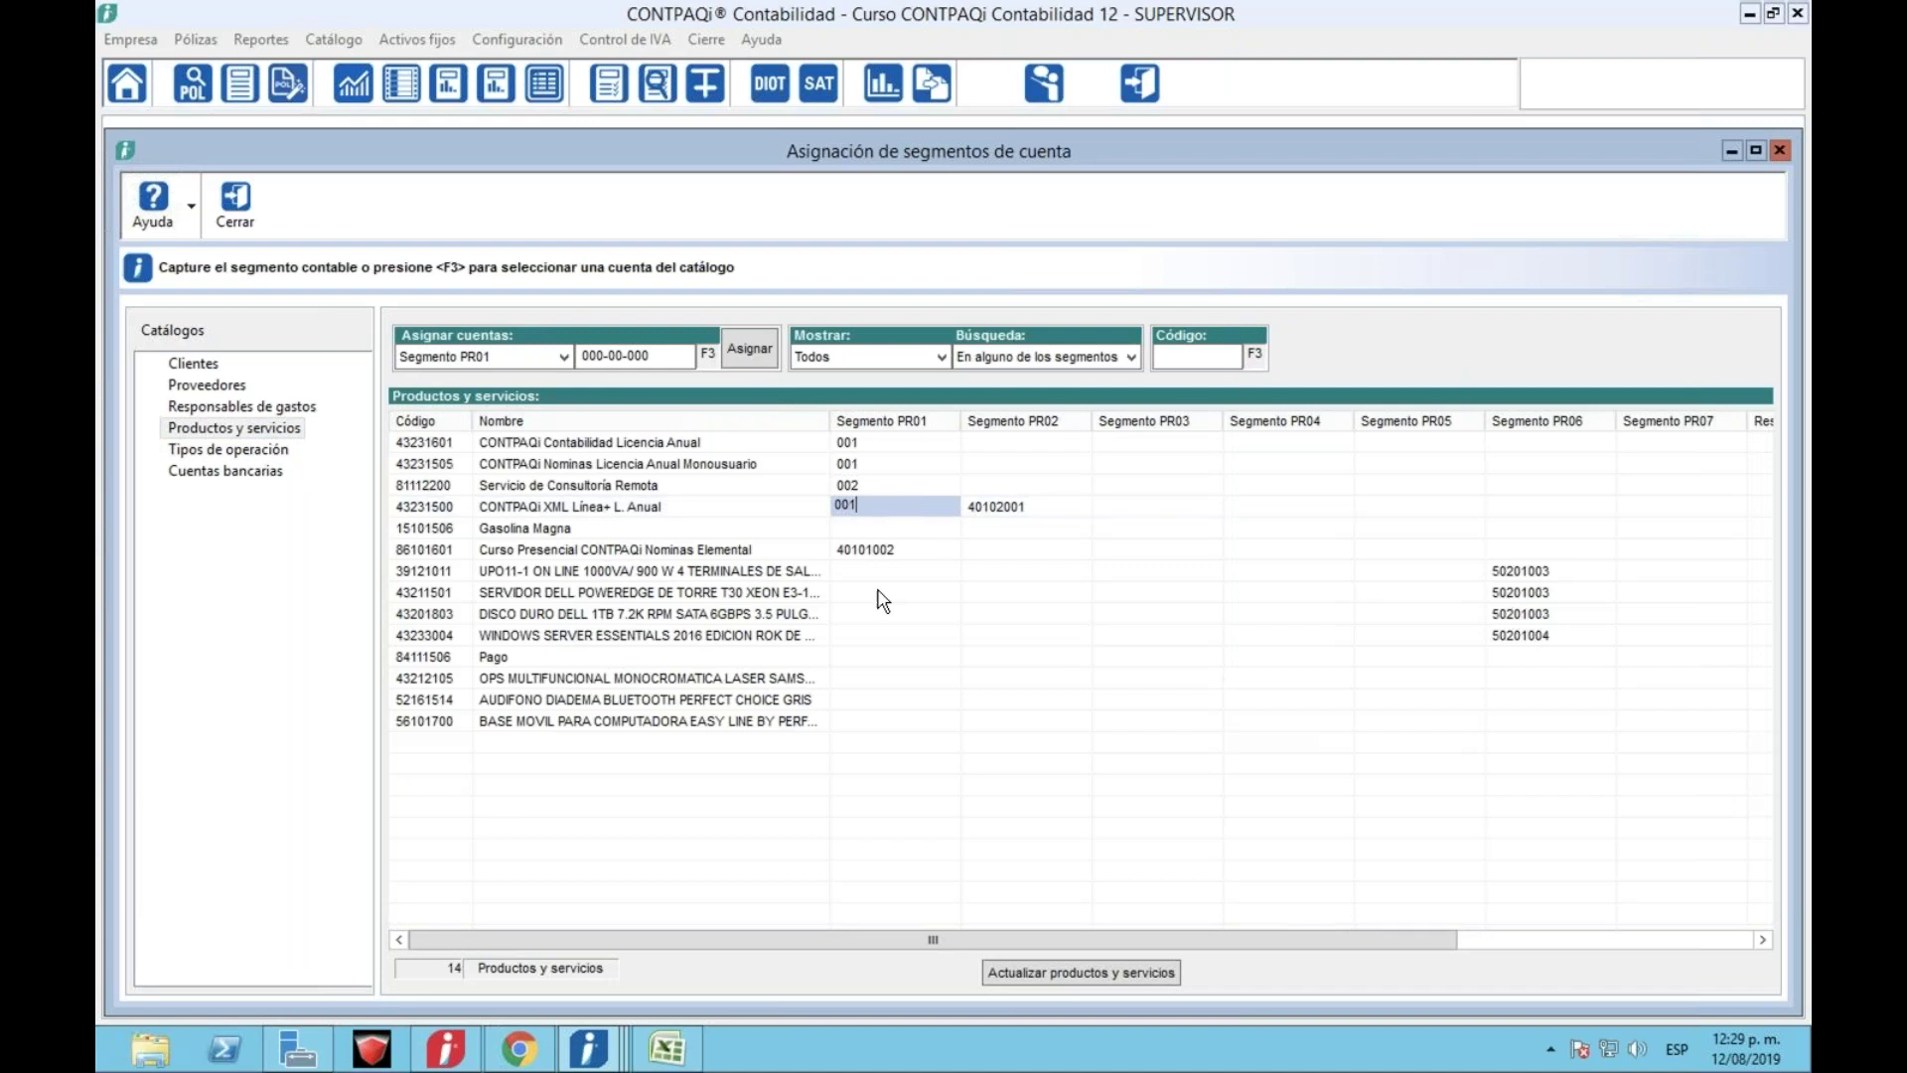
click(878, 547)
text(002)
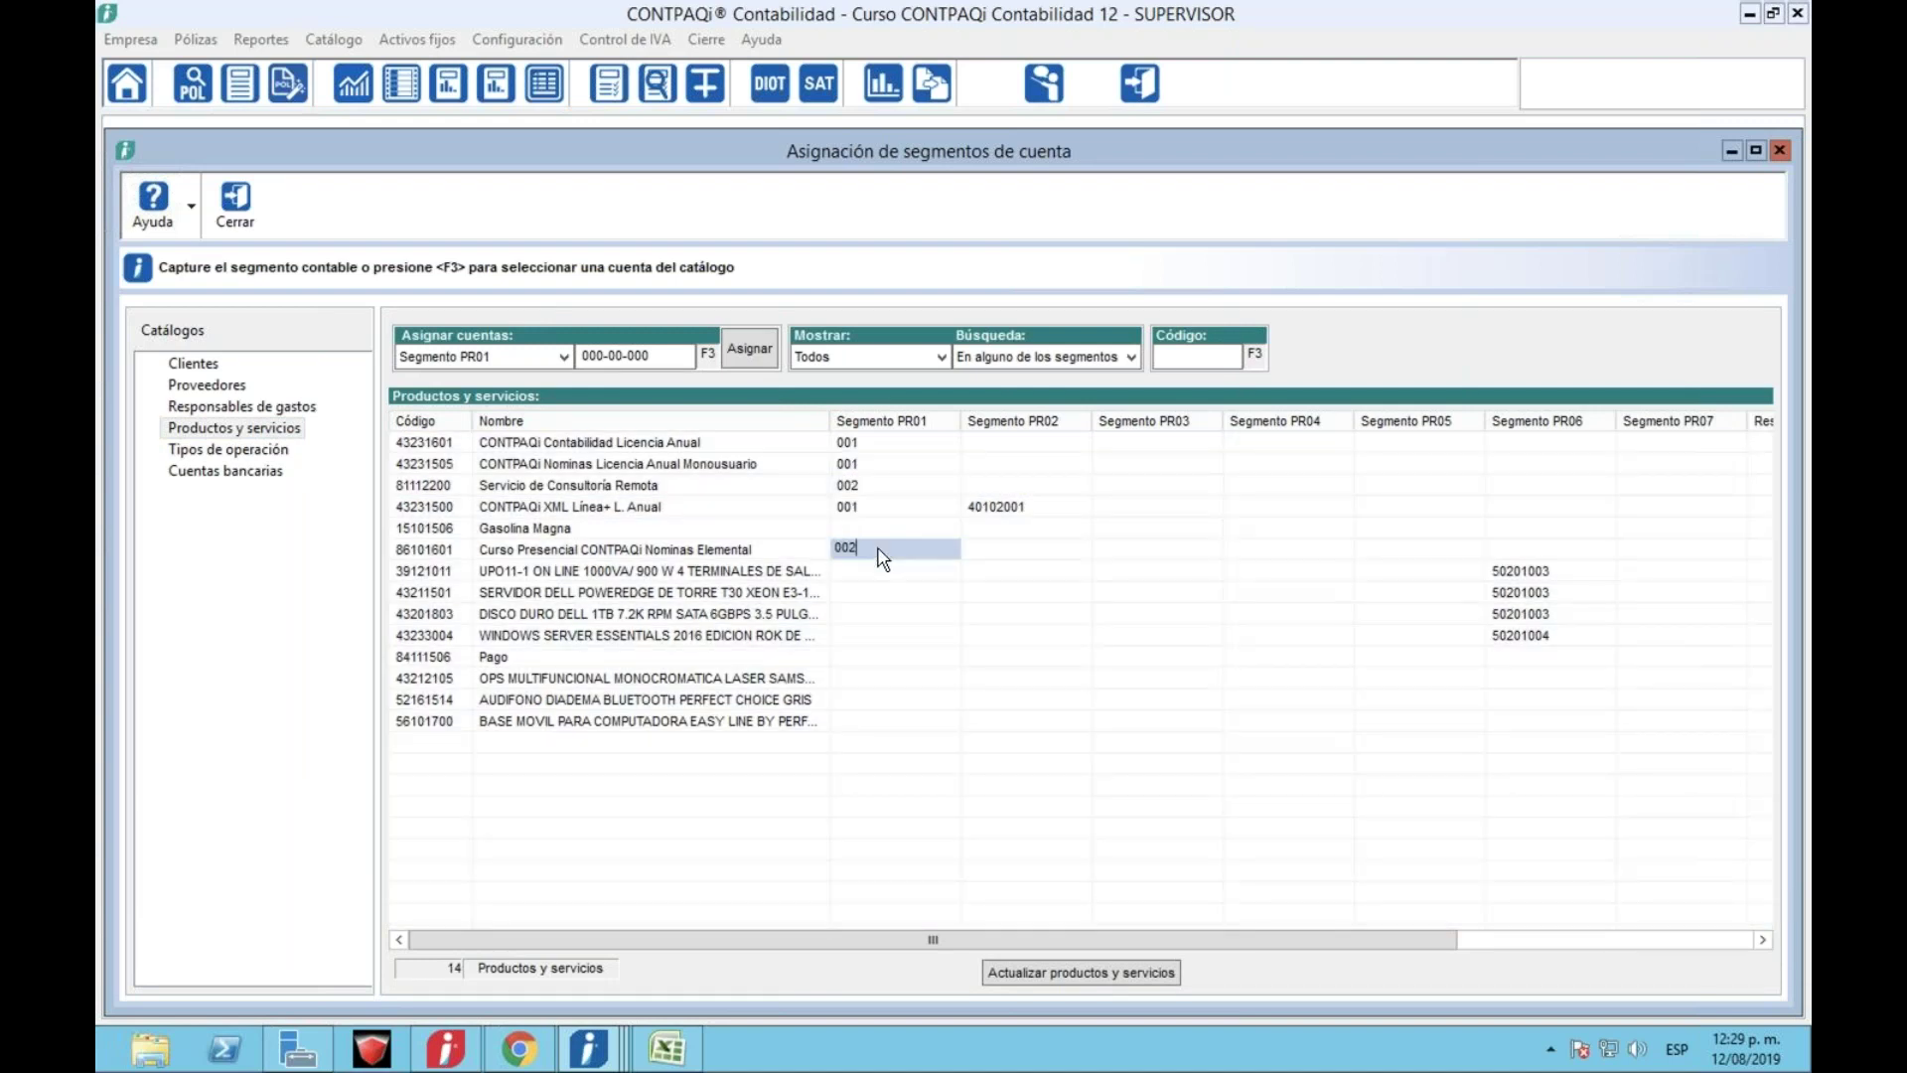
click(922, 637)
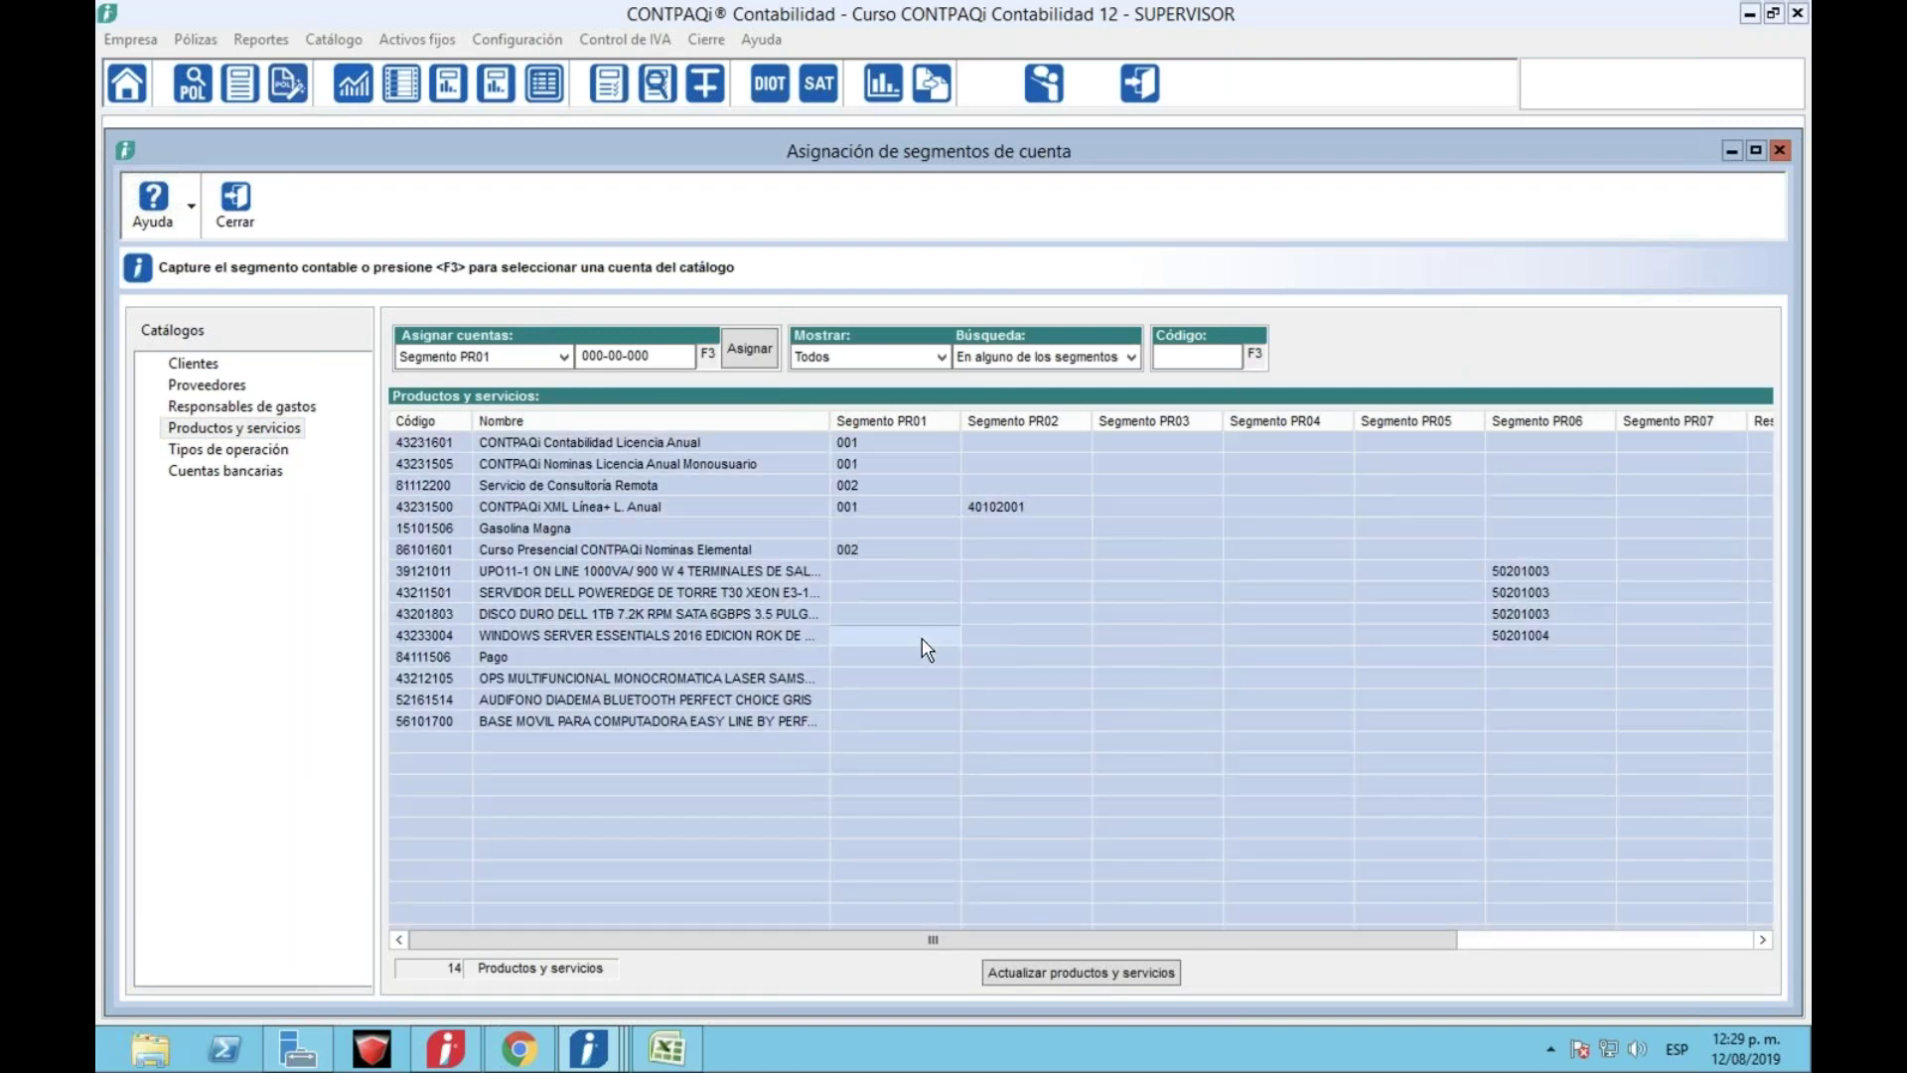
Save the product segments with Actualizar and close the assignment window.
click(1026, 975)
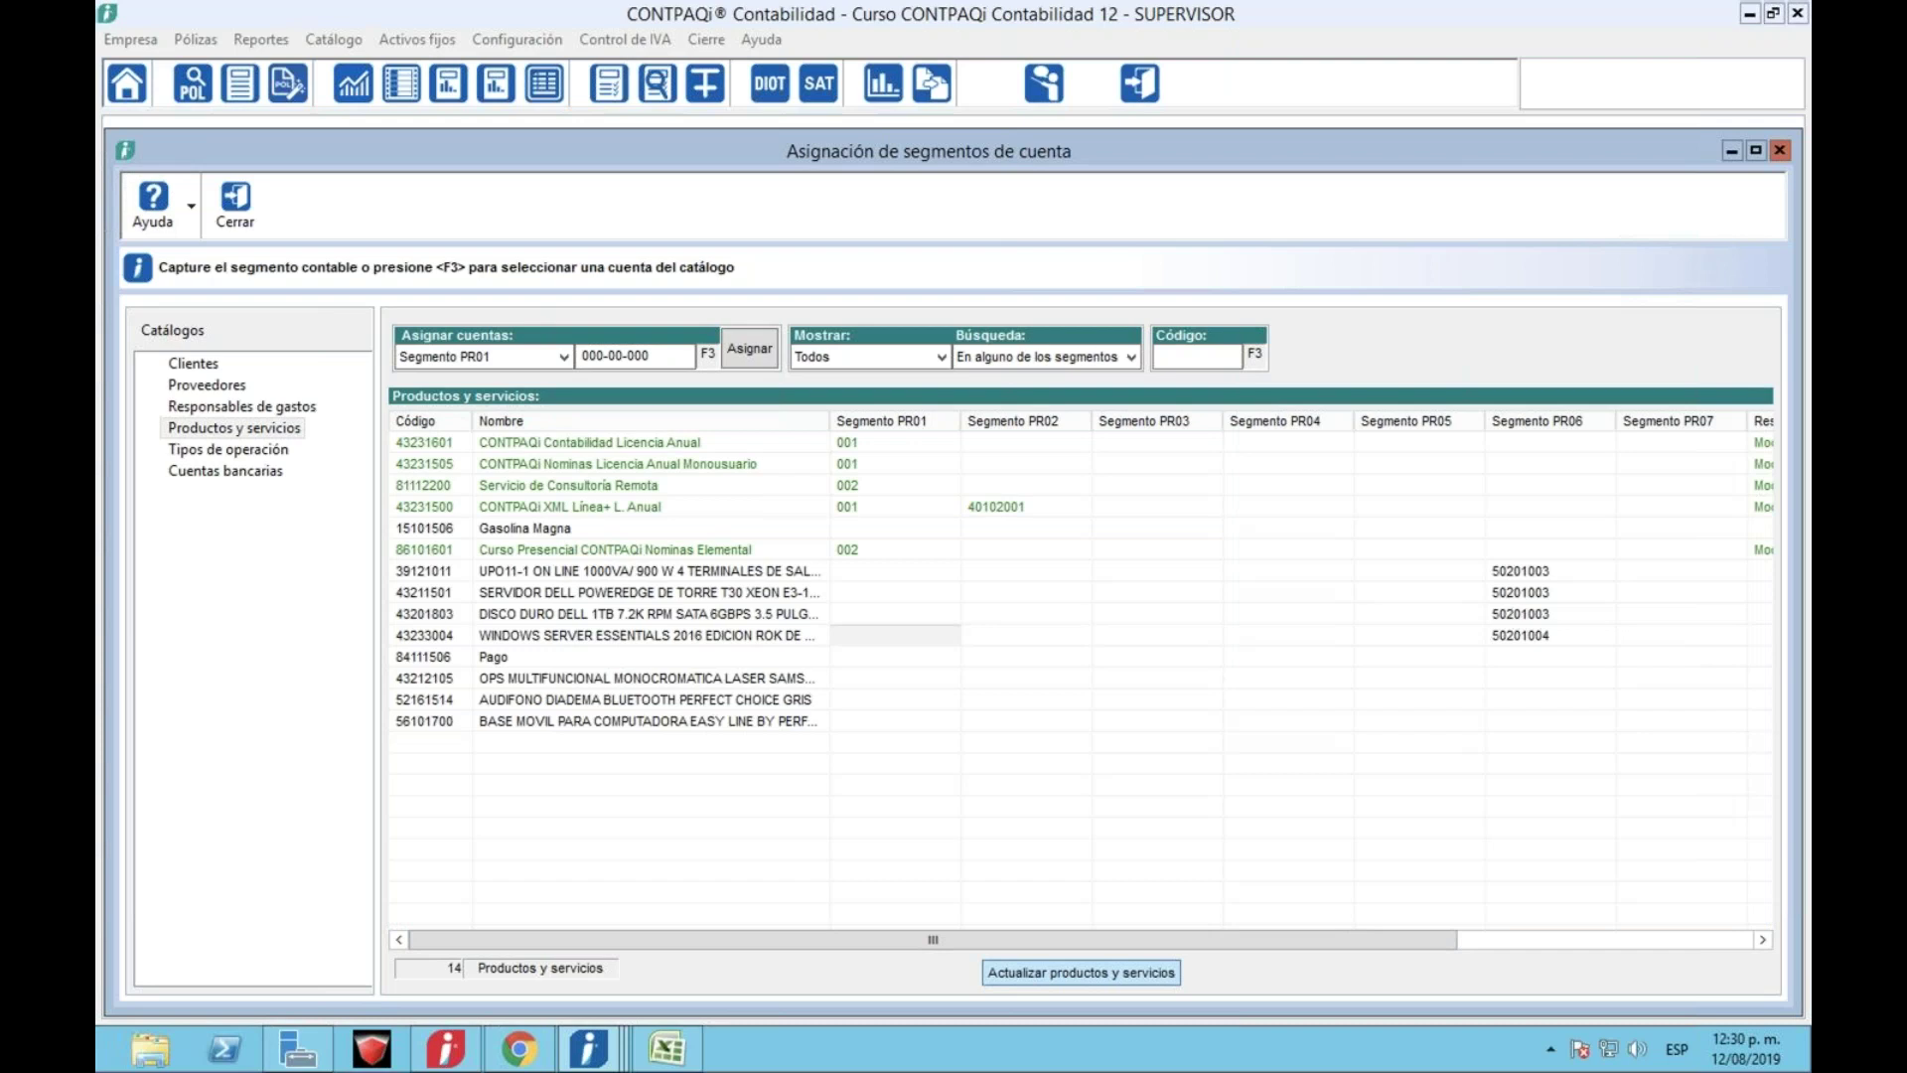
click(248, 230)
click(656, 1048)
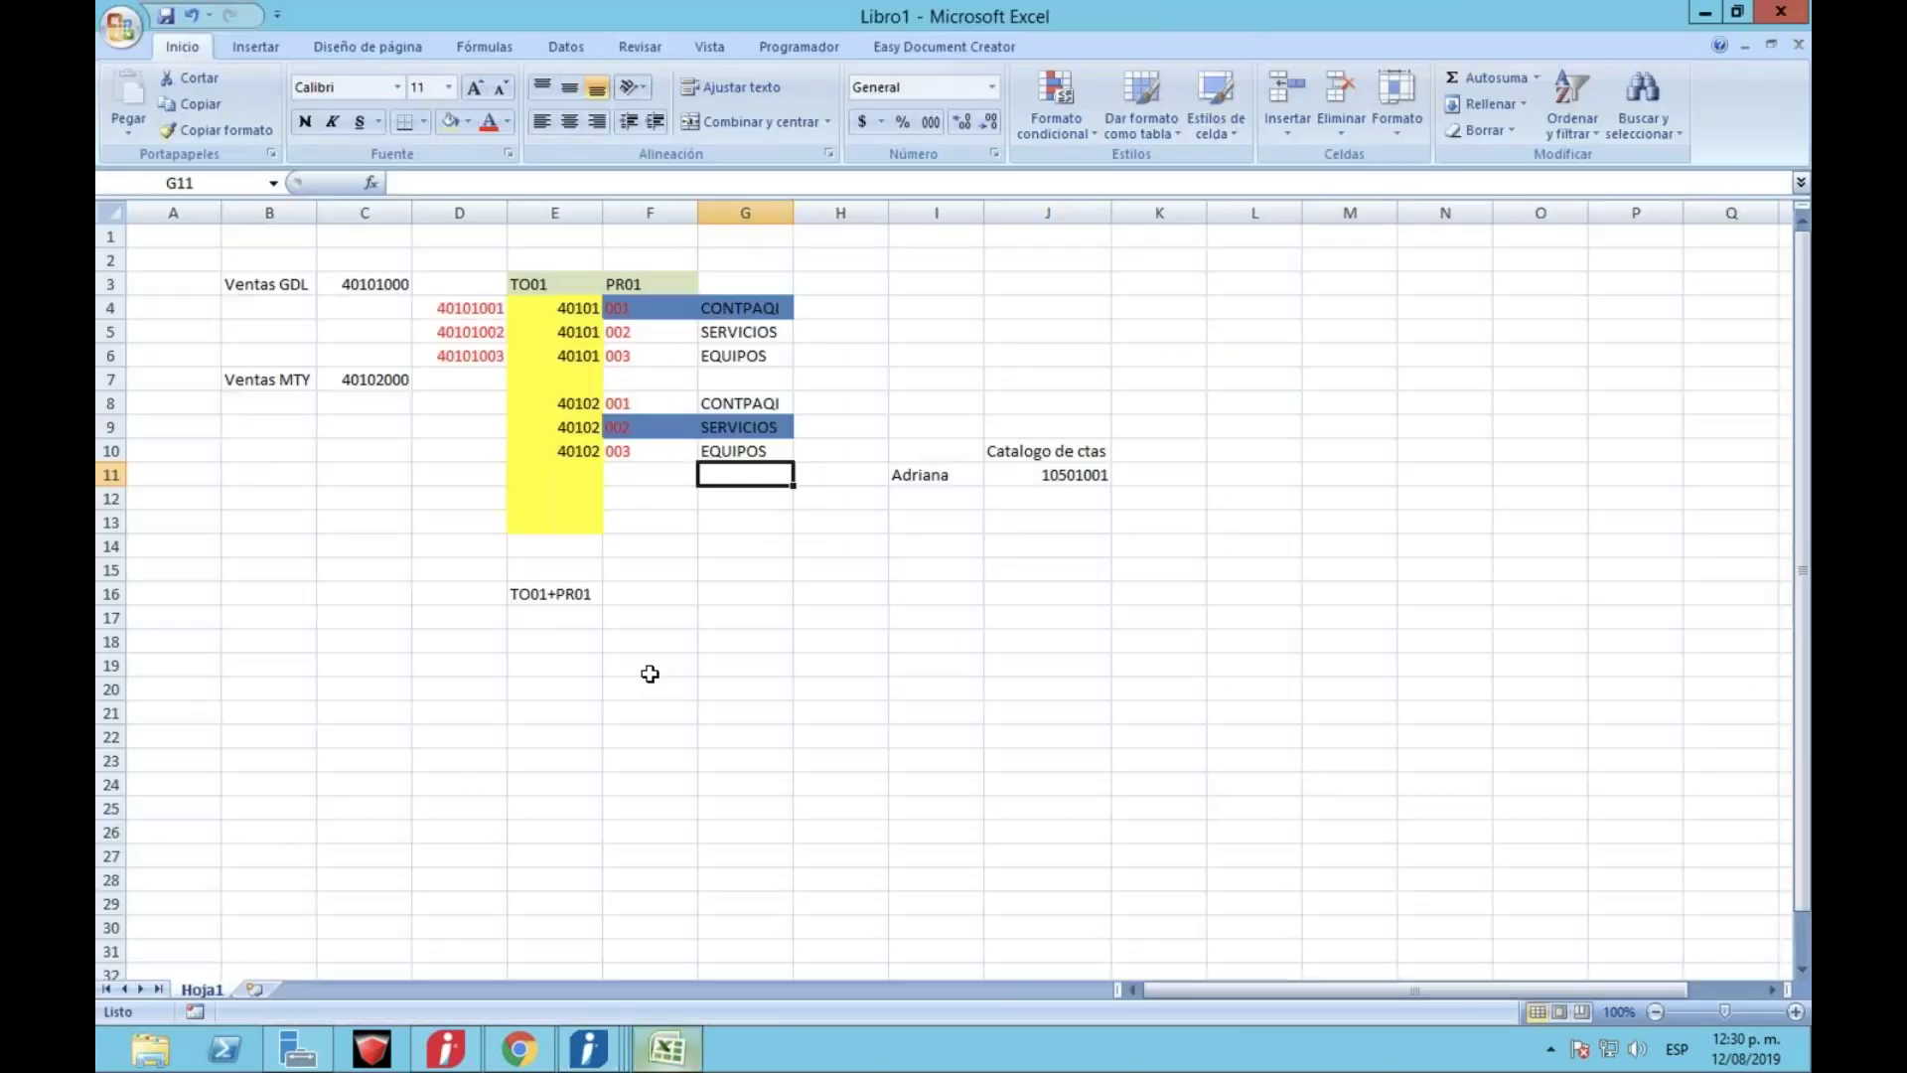
Review the TO01, PR01 and column D codes in Excel, then return to CONTPAQi.
drag(564, 285, 566, 427)
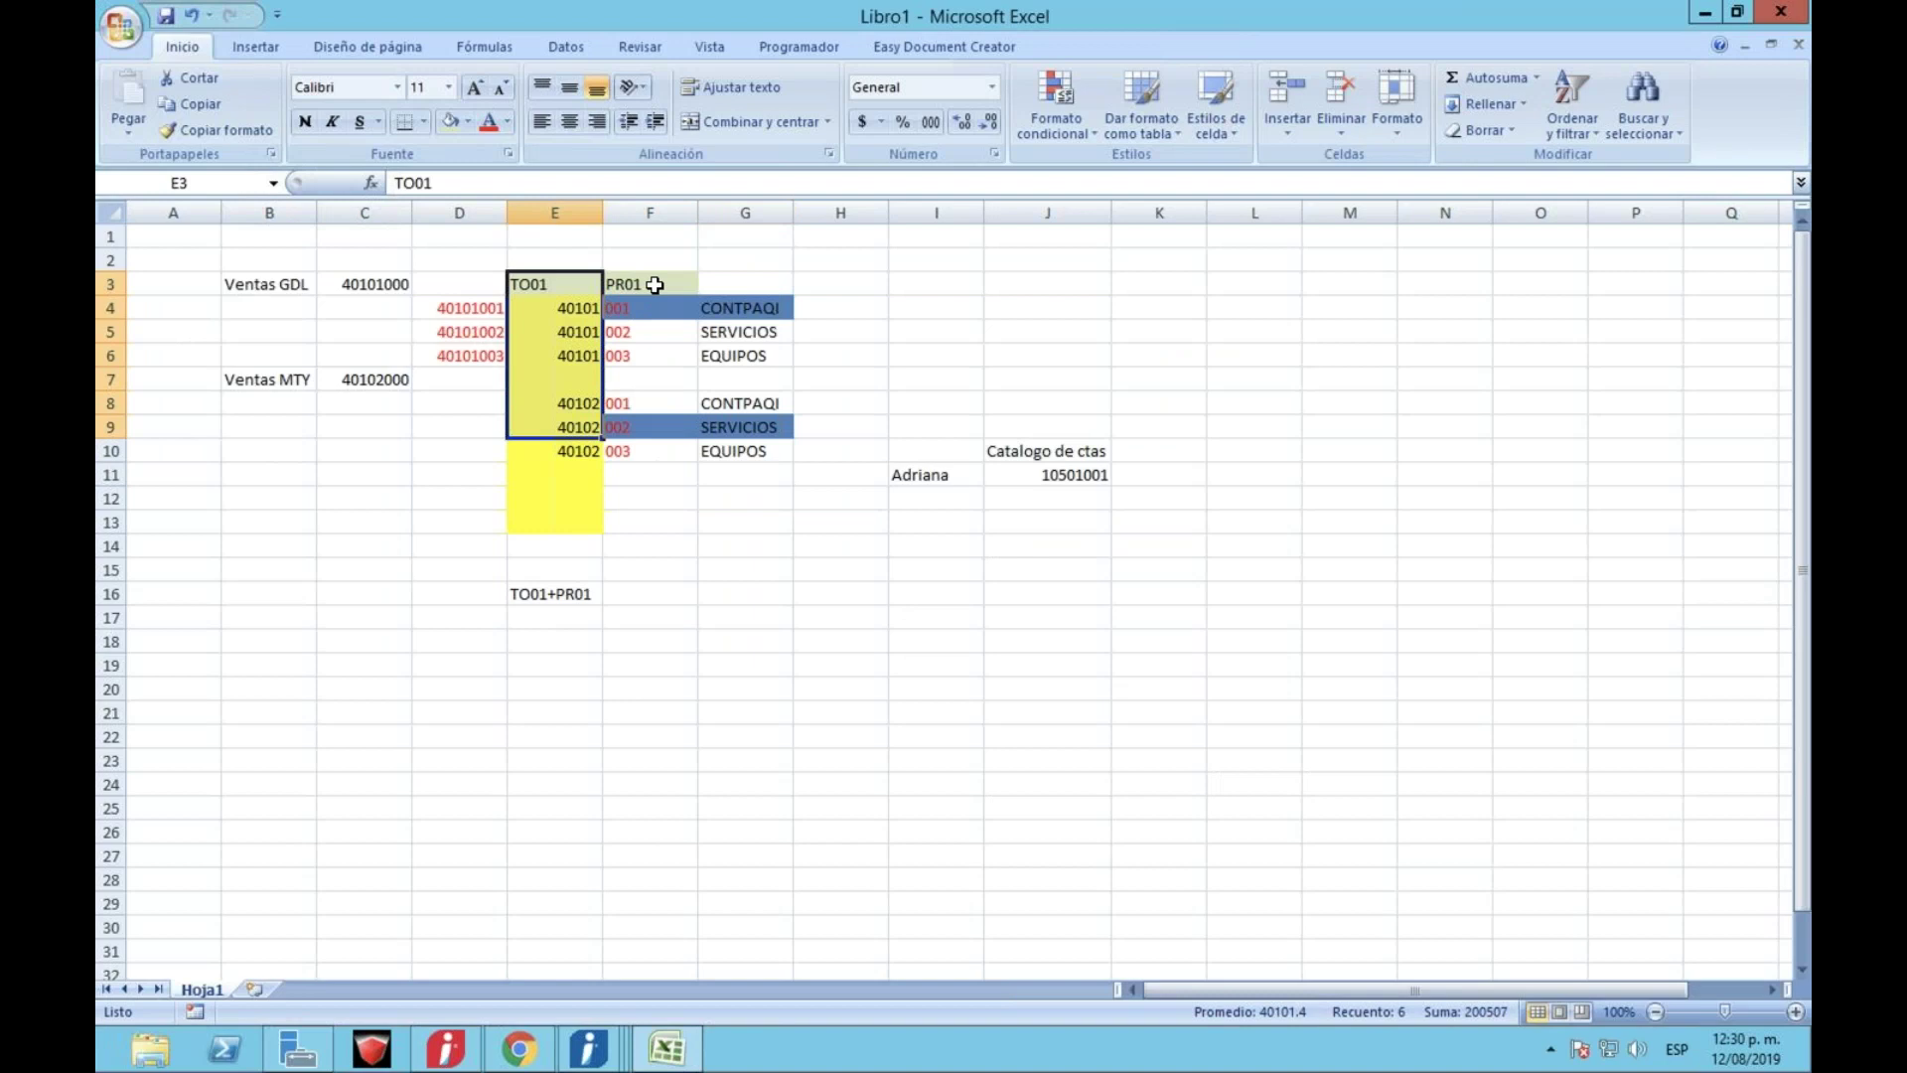
drag(650, 285, 639, 422)
drag(472, 308, 470, 485)
mouse_move(596, 1051)
click(771, 963)
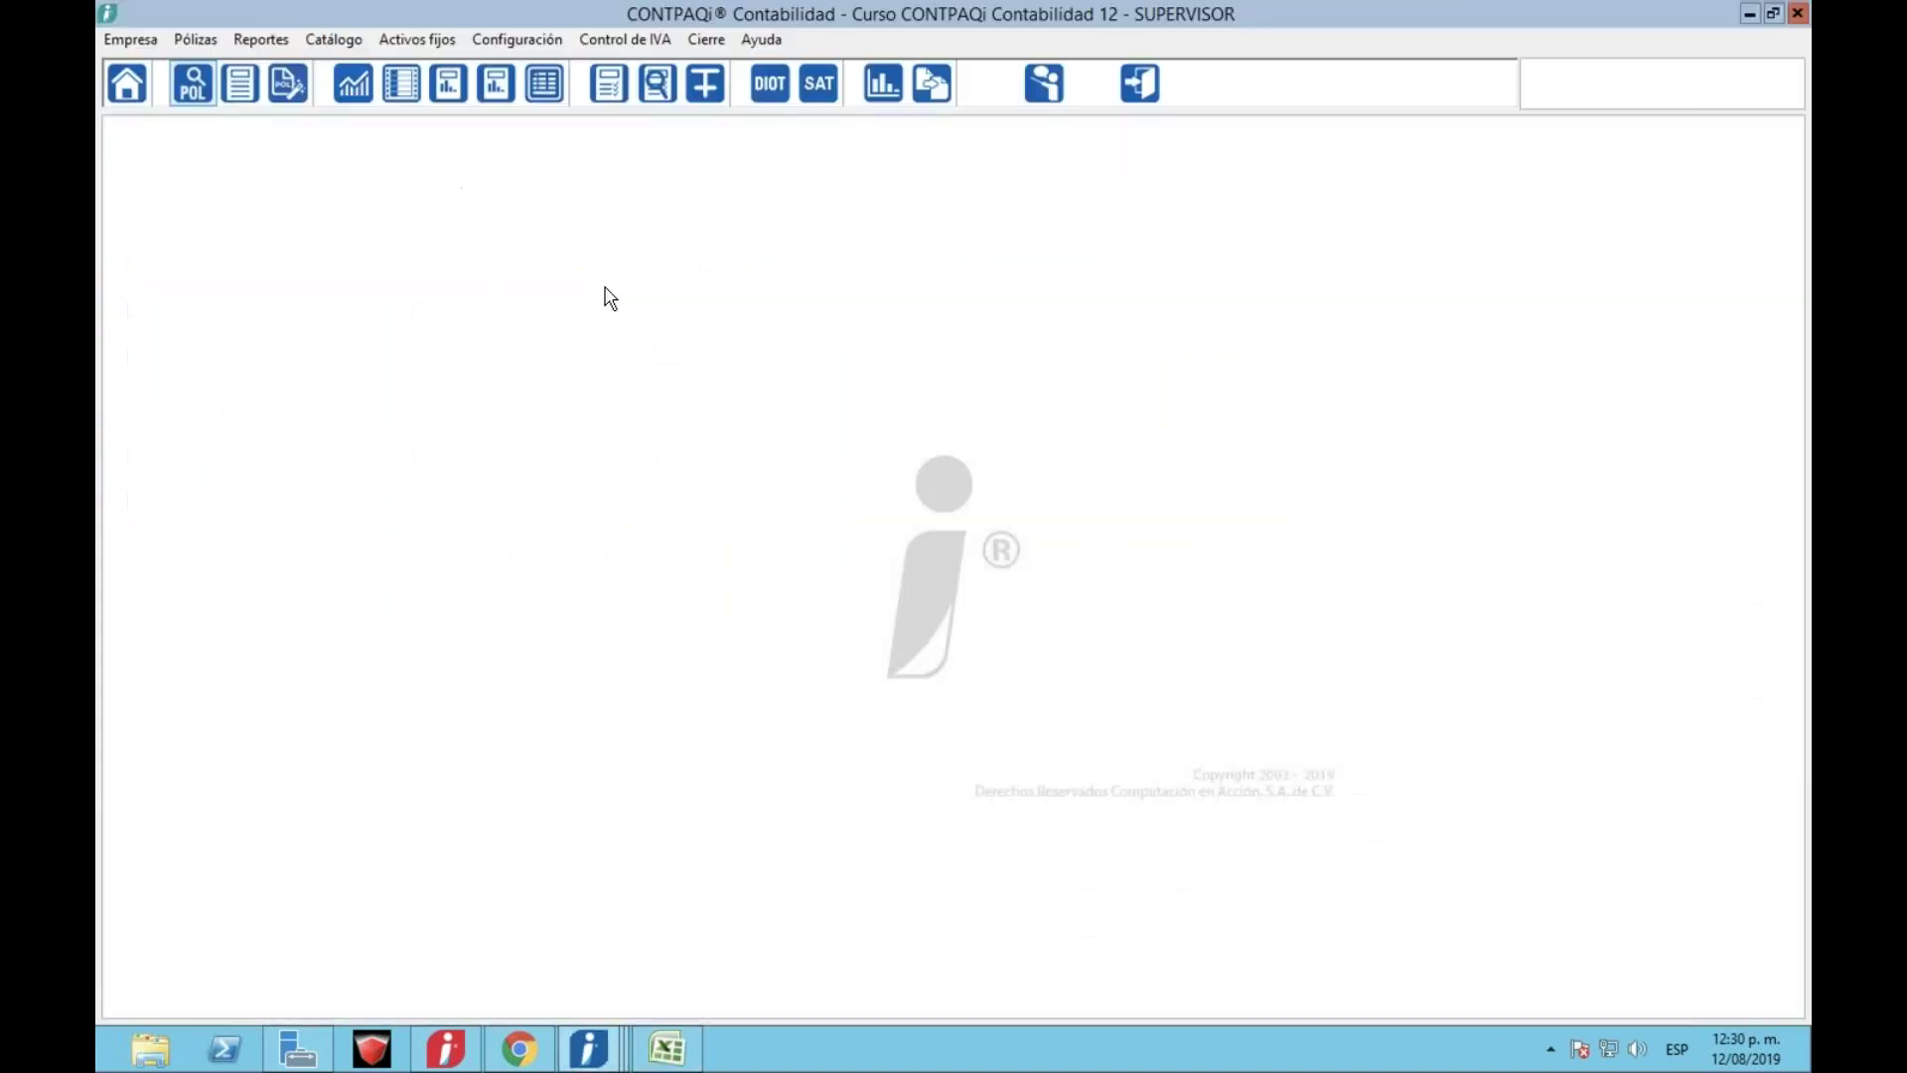
Open the Tipos de operación catalogue and load operation type Ventas MTy.
click(544, 48)
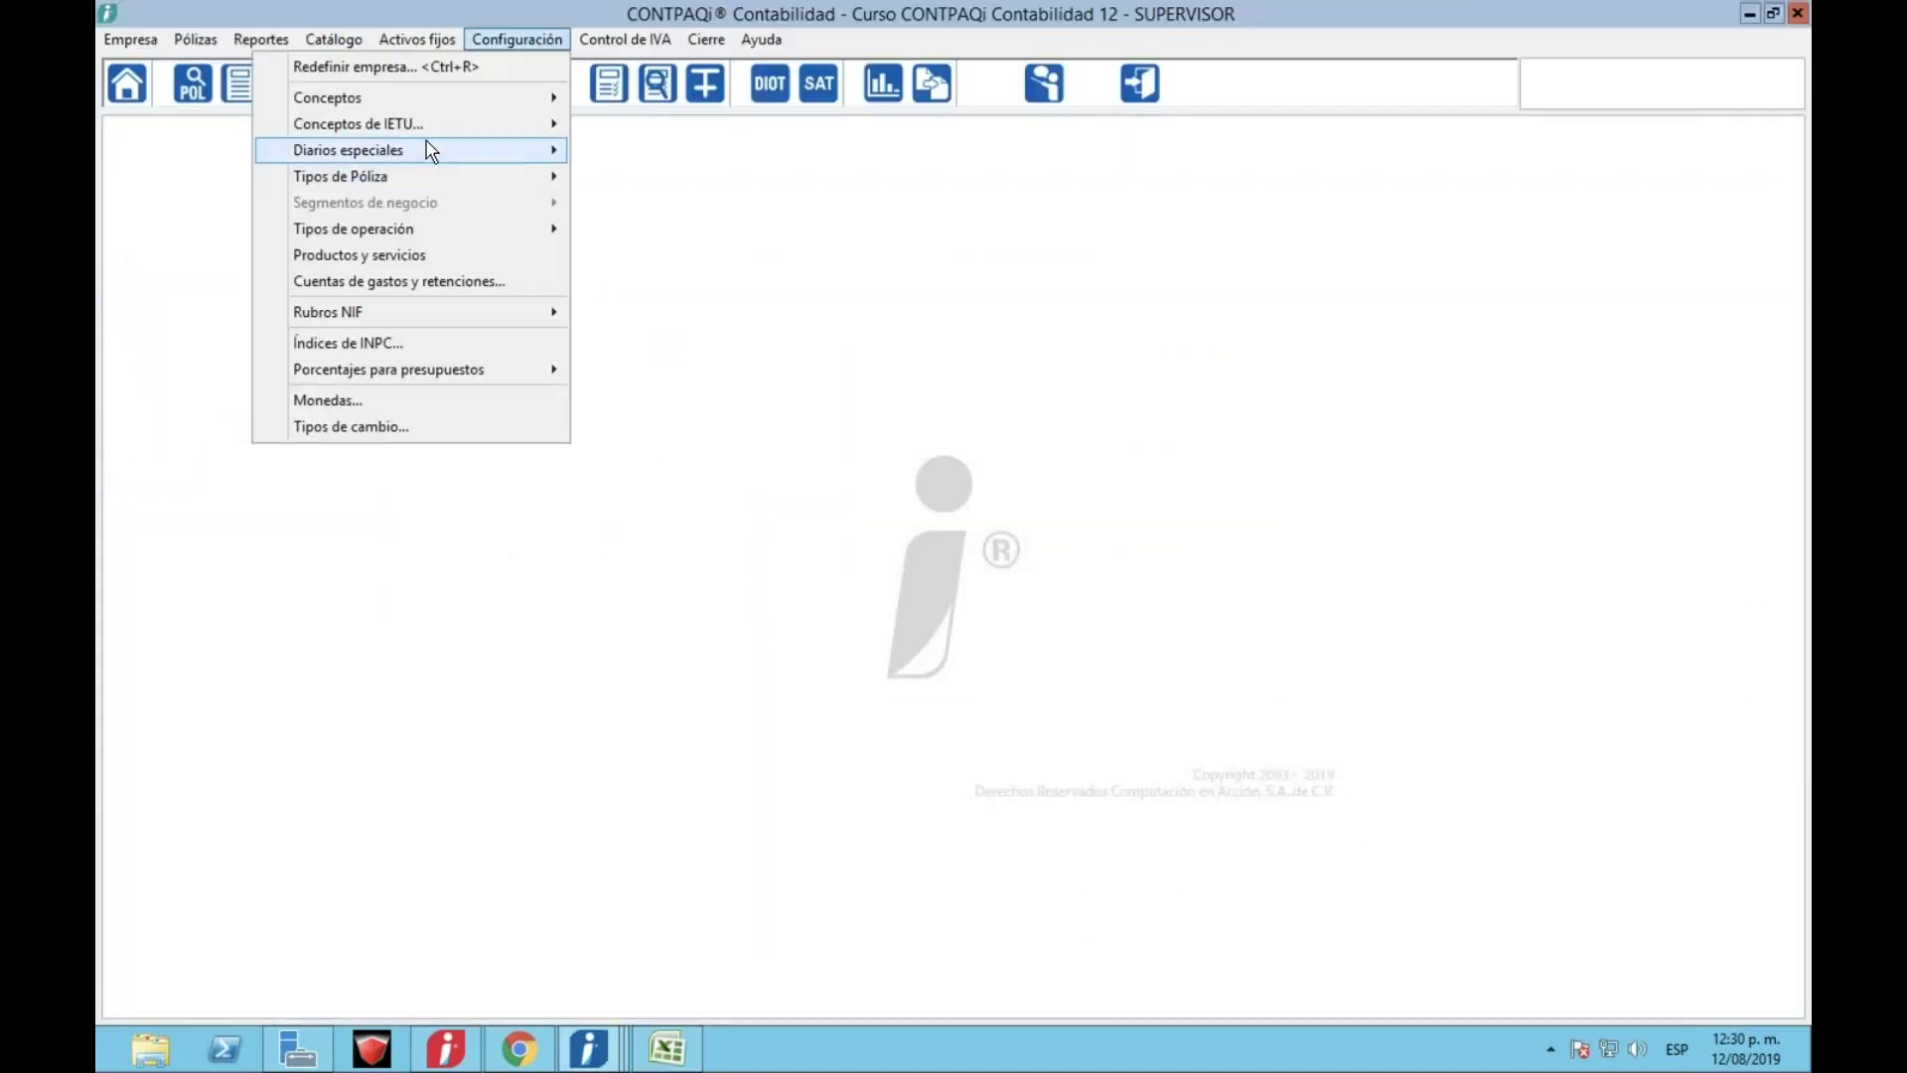
mouse_move(499, 186)
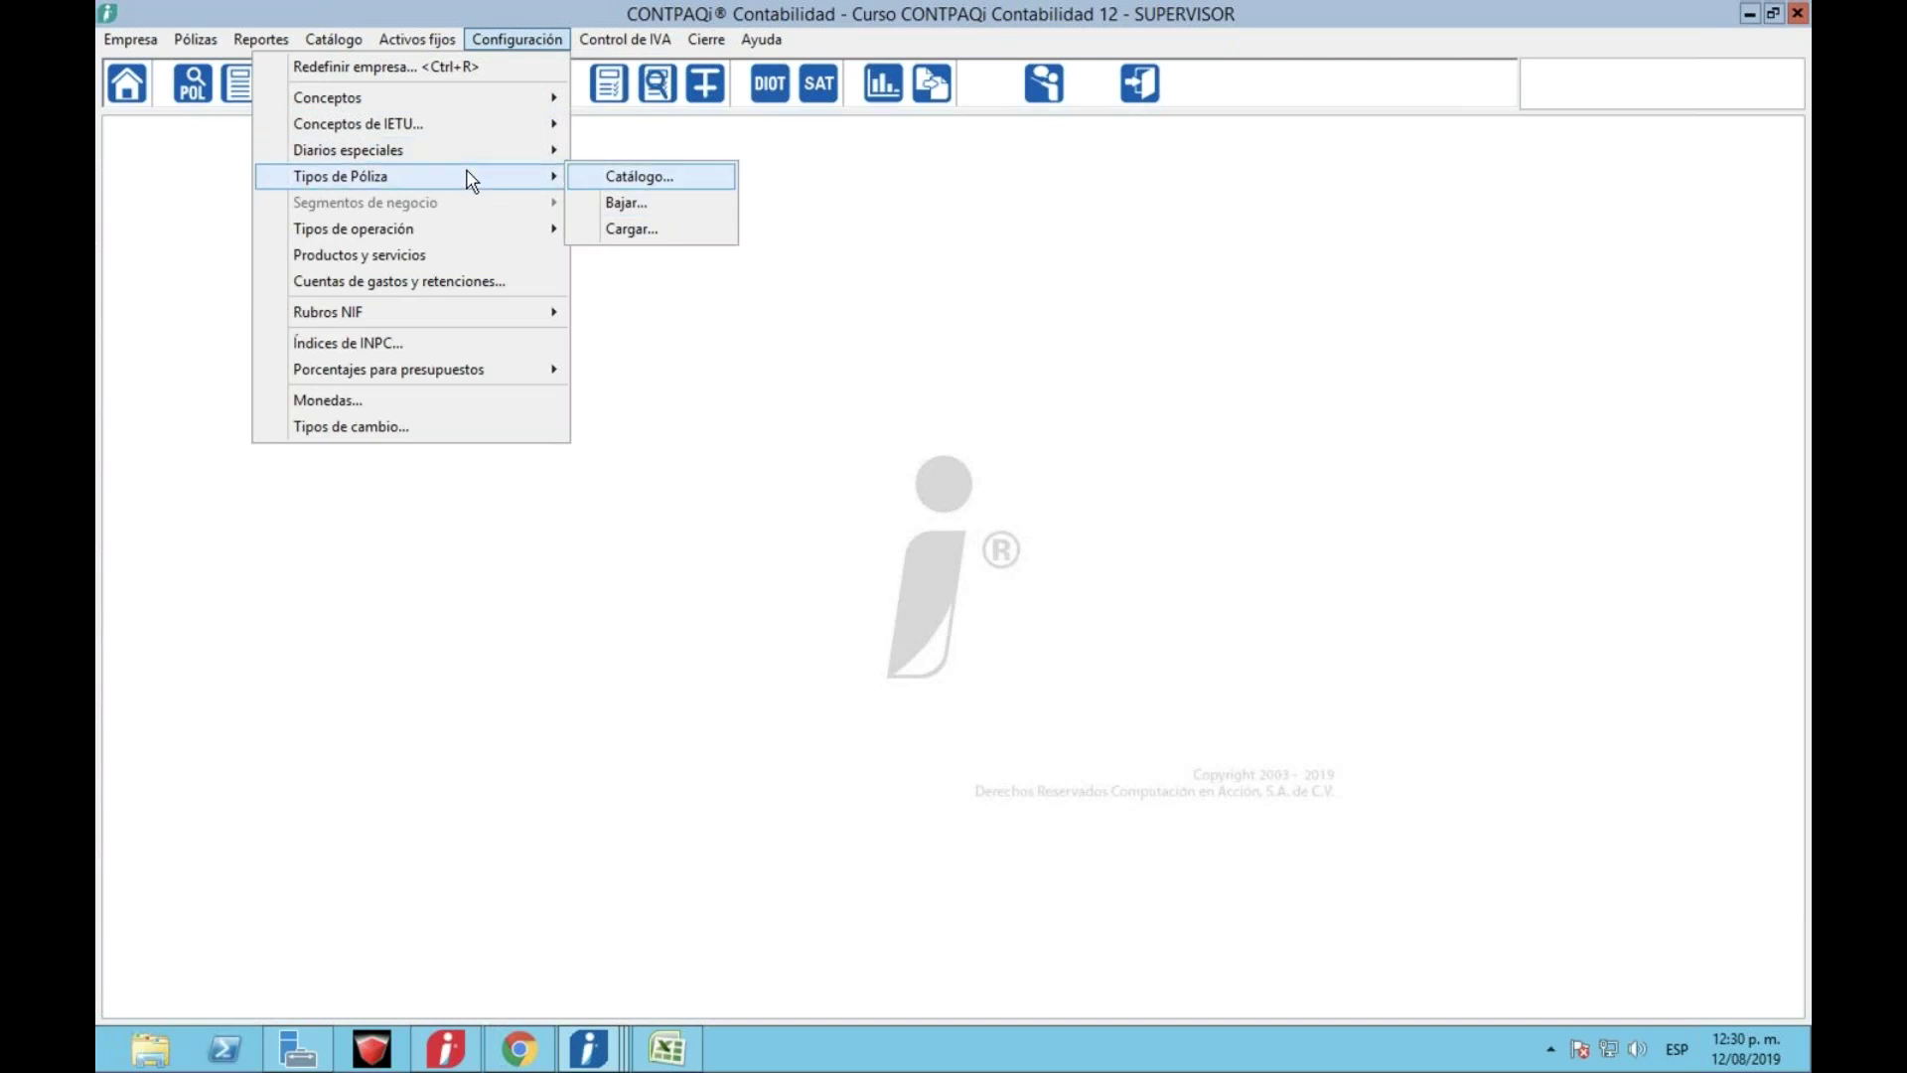
mouse_move(457, 236)
click(643, 234)
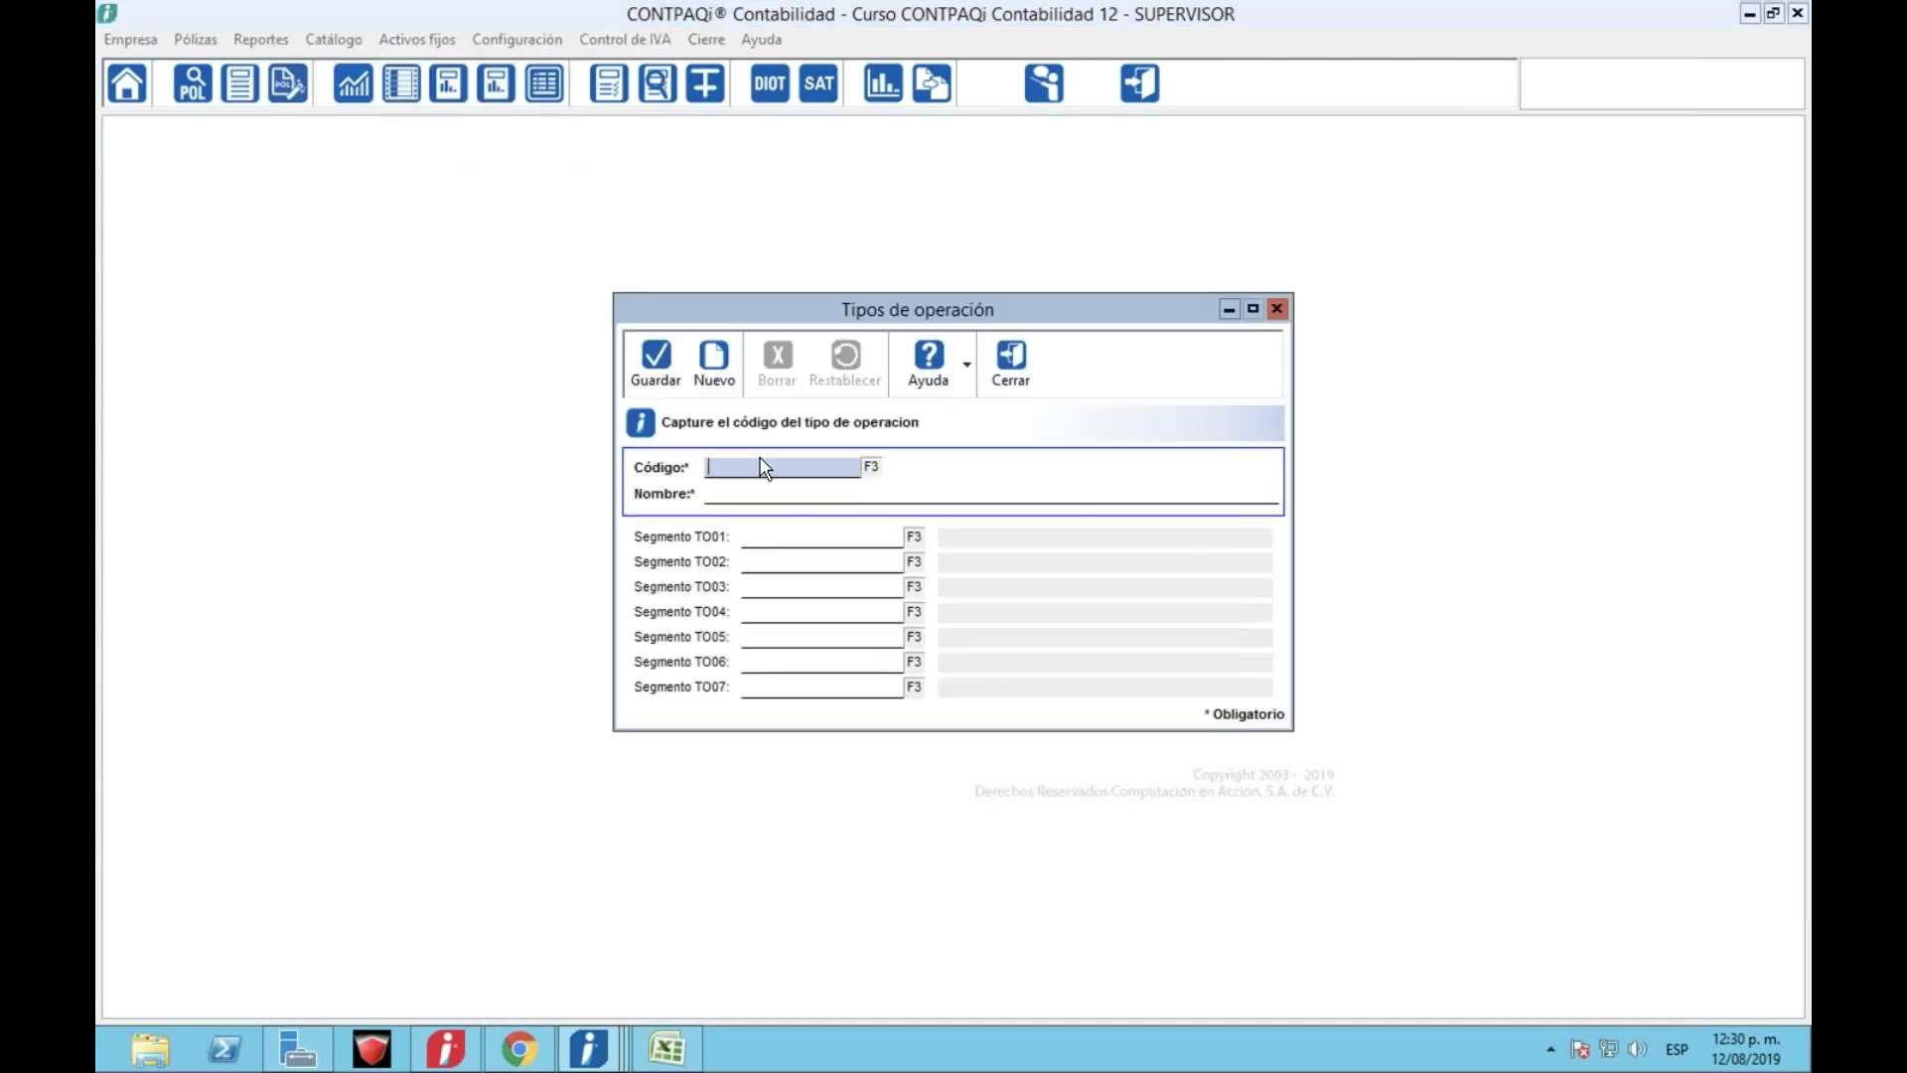
click(870, 467)
double_click(844, 593)
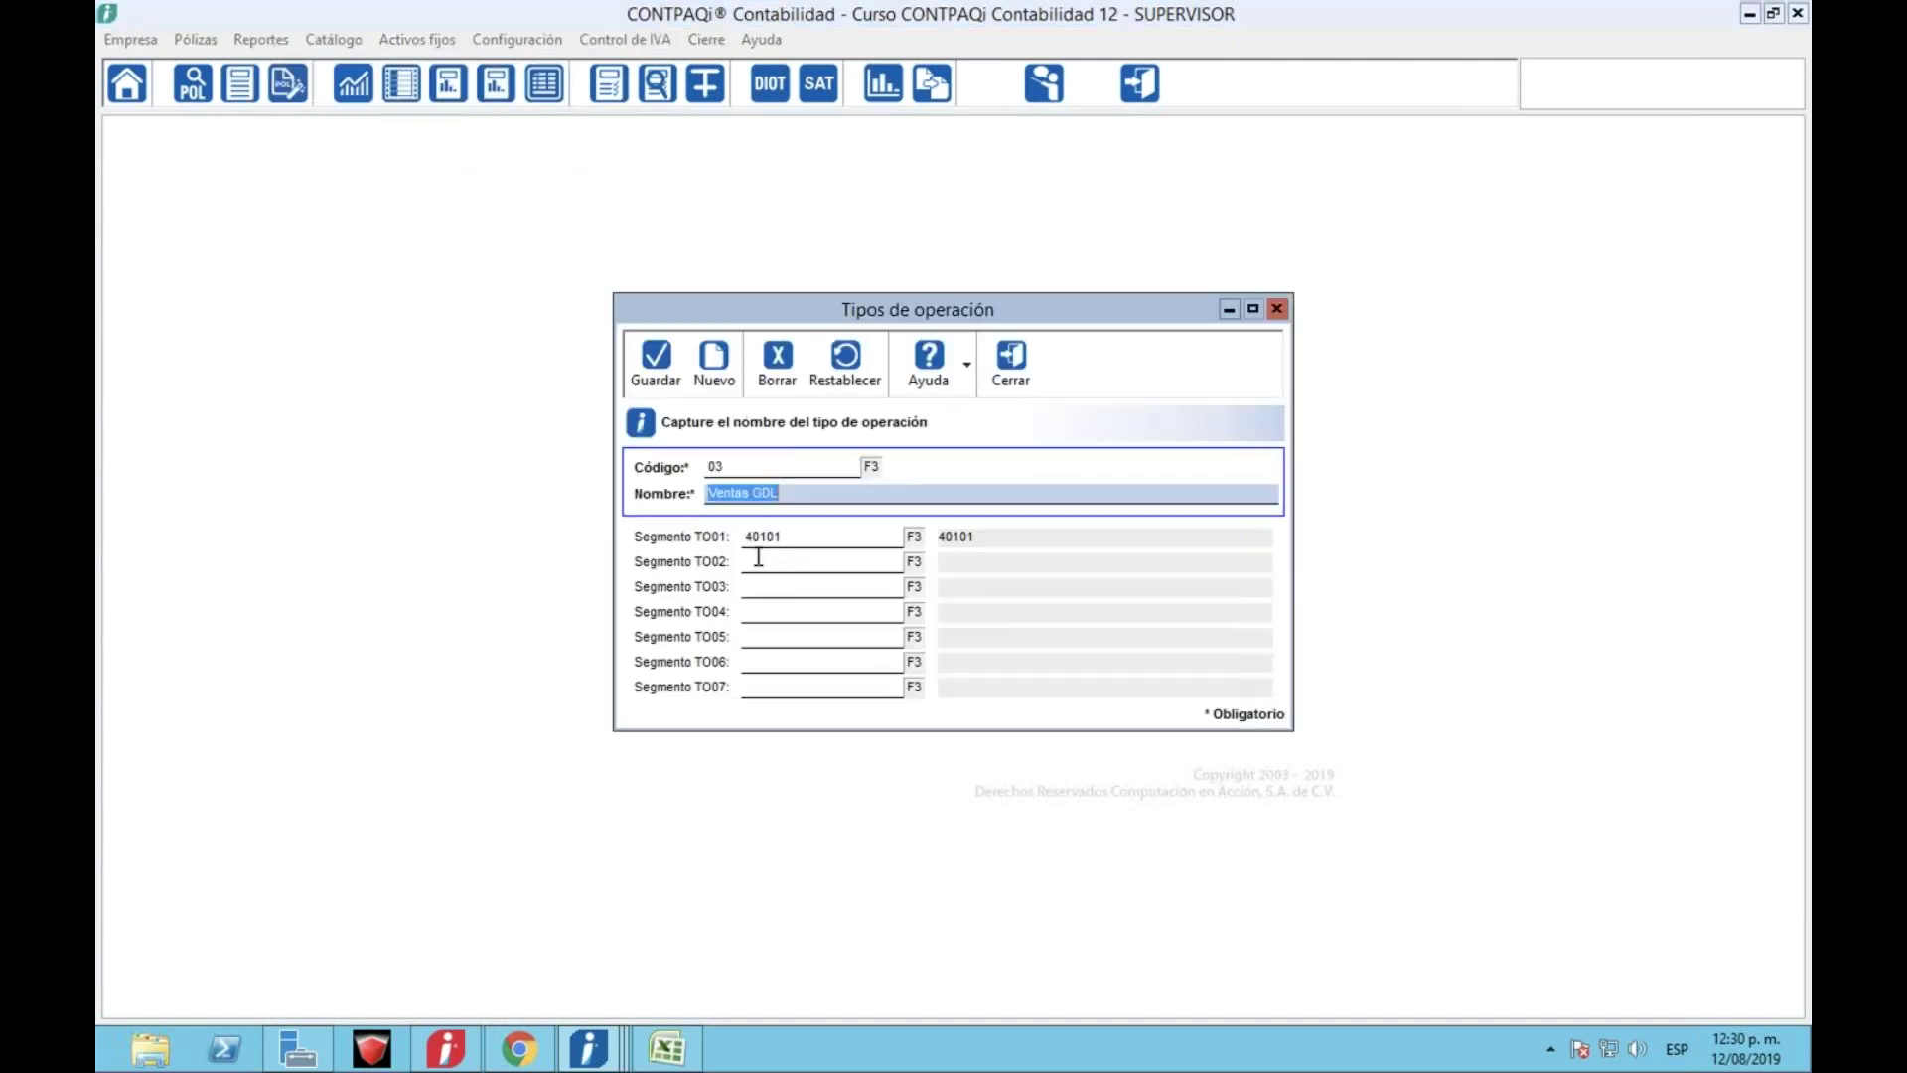
click(871, 467)
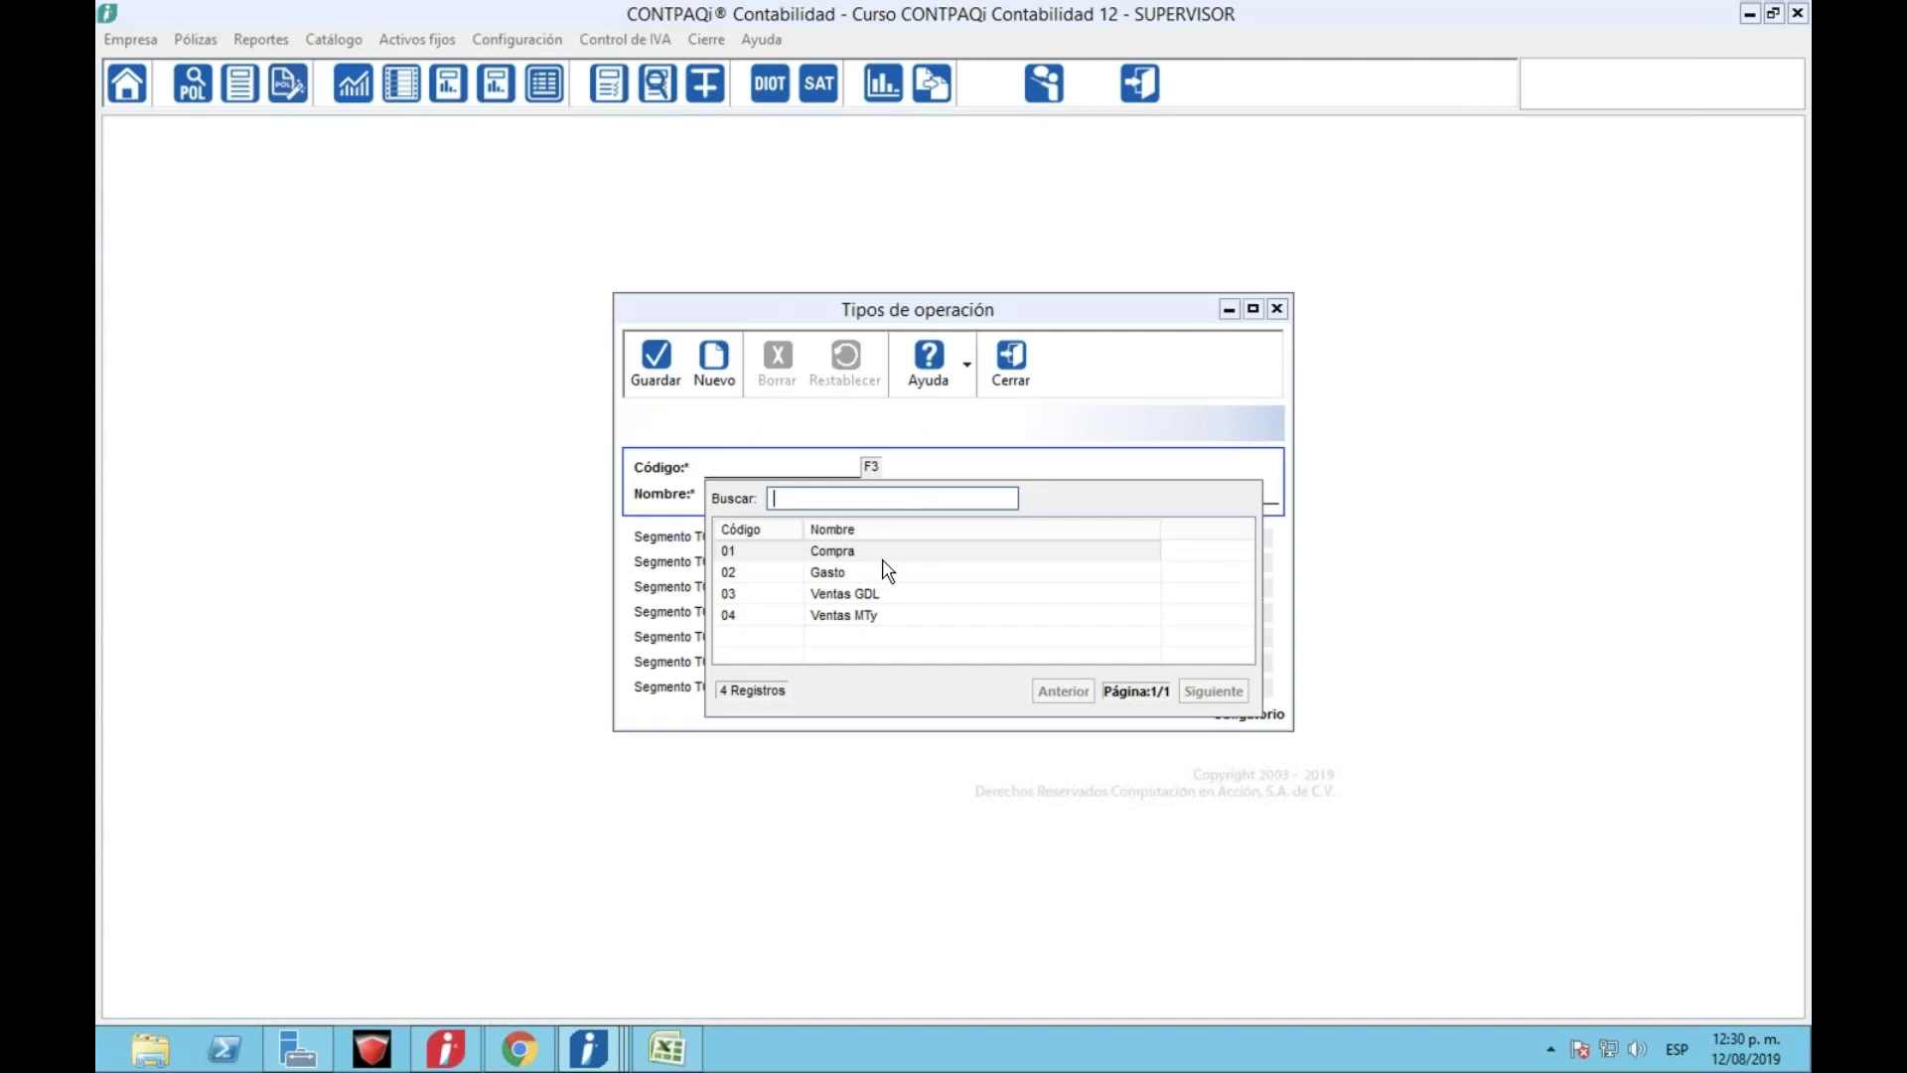
double_click(852, 618)
Change Ventas MTy's Segmento TO01 to 40102, save, and close the catalogue.
click(748, 537)
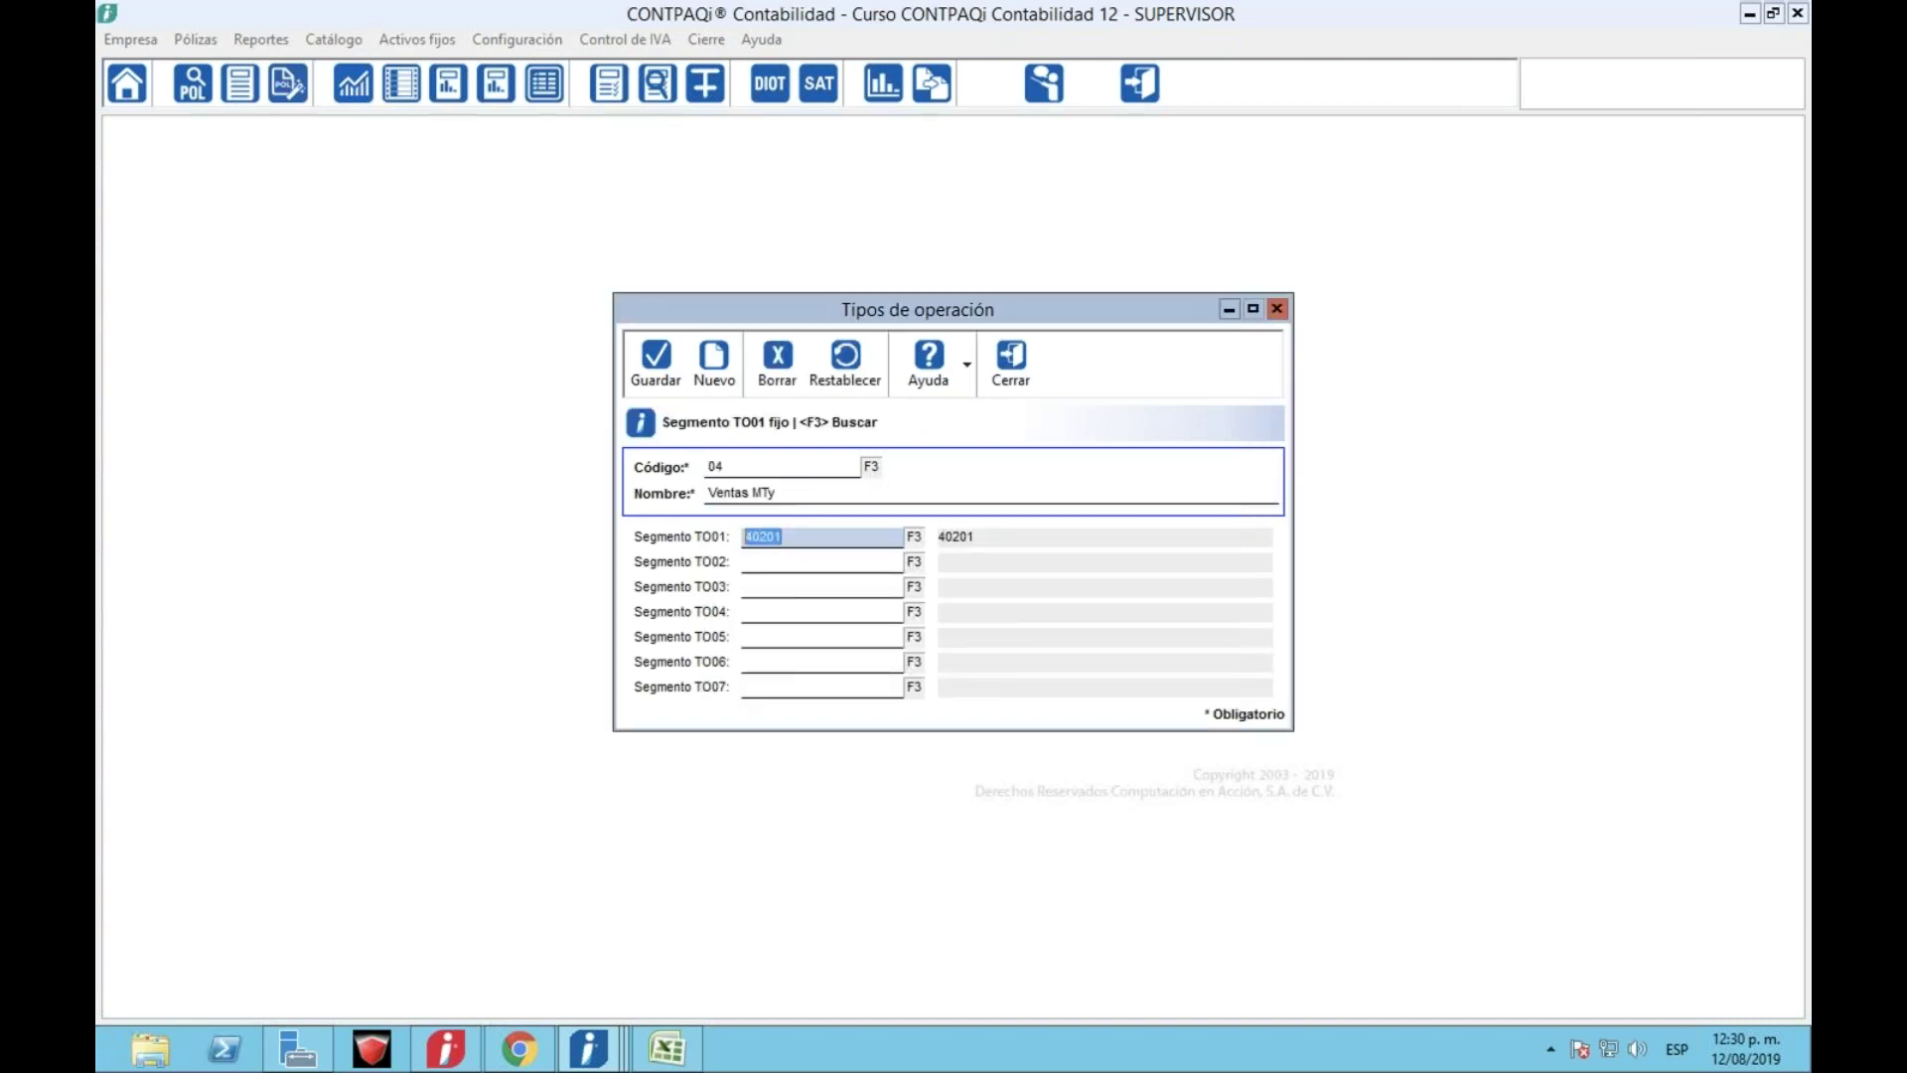
text(40102)
click(656, 360)
click(1019, 376)
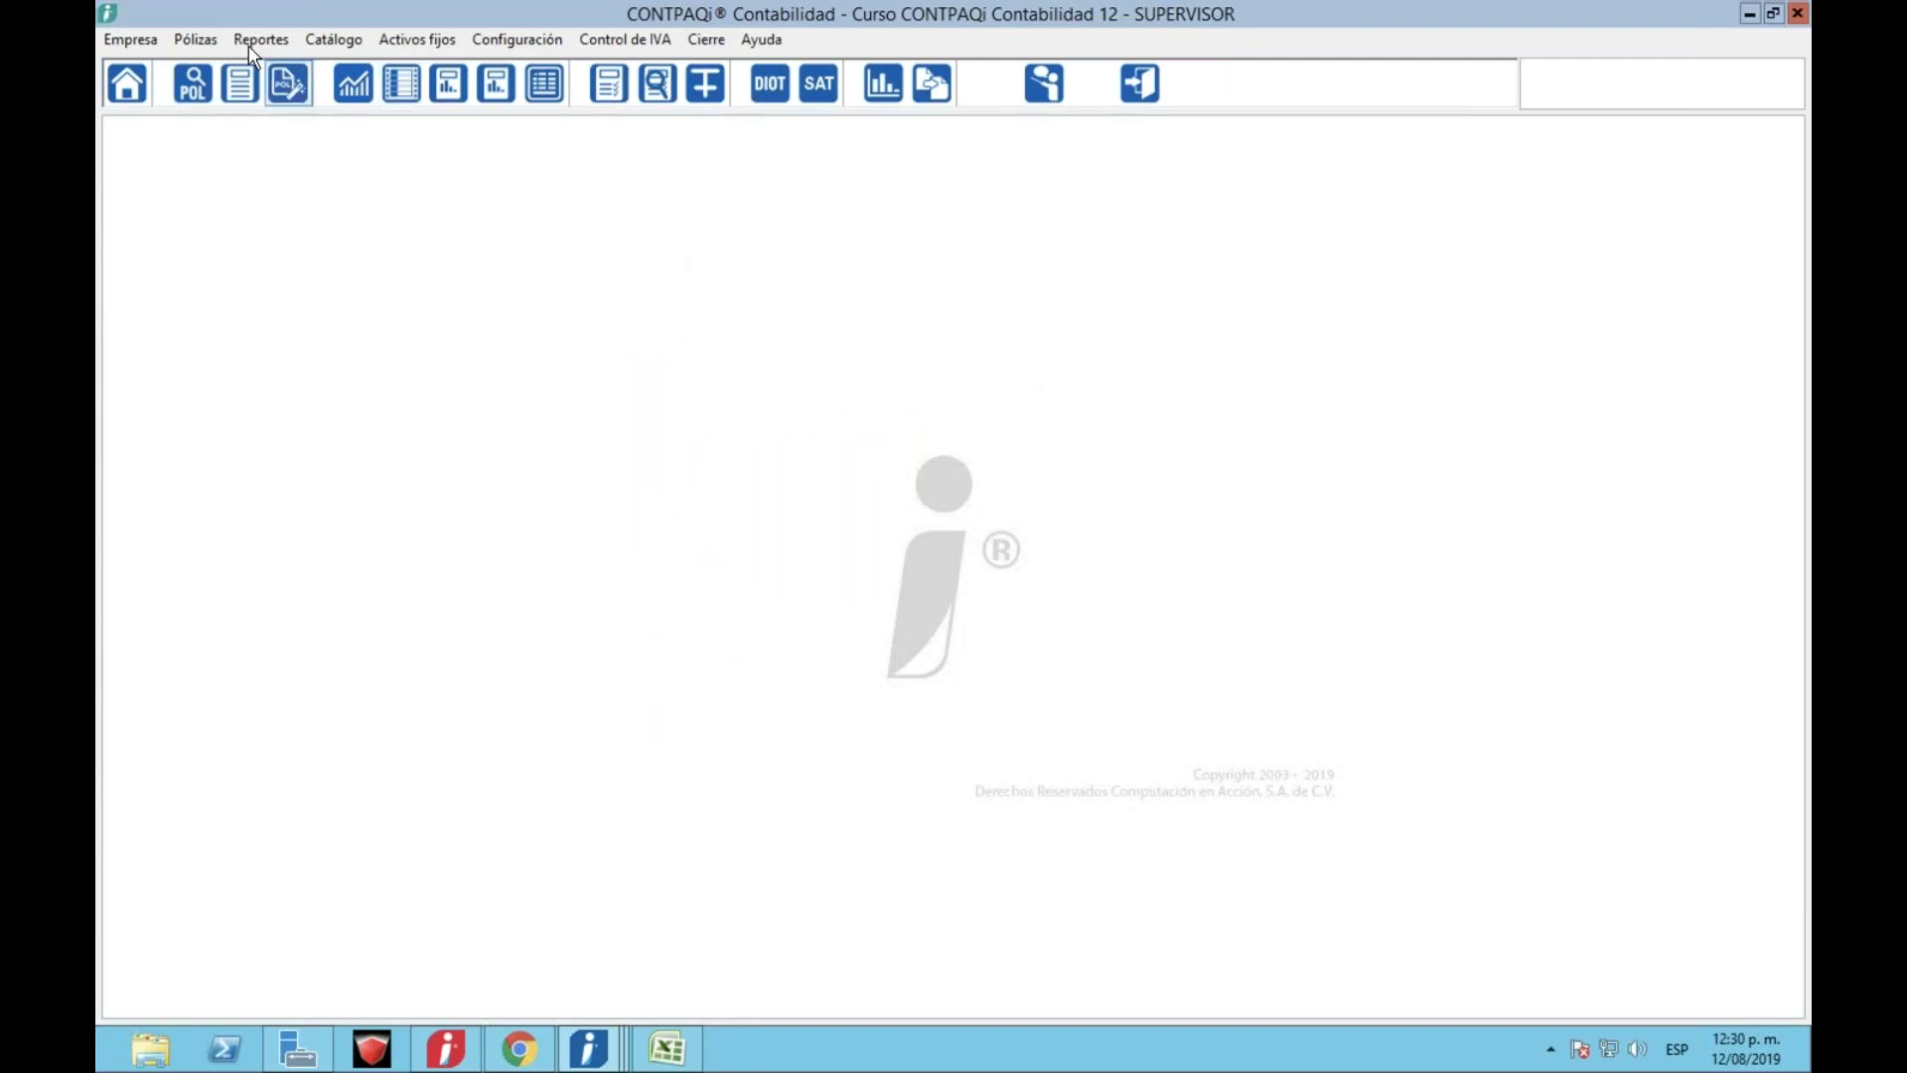
Load entry template 102 Provisión de Ventas Curso en línea in the configurator.
click(213, 42)
mouse_move(238, 92)
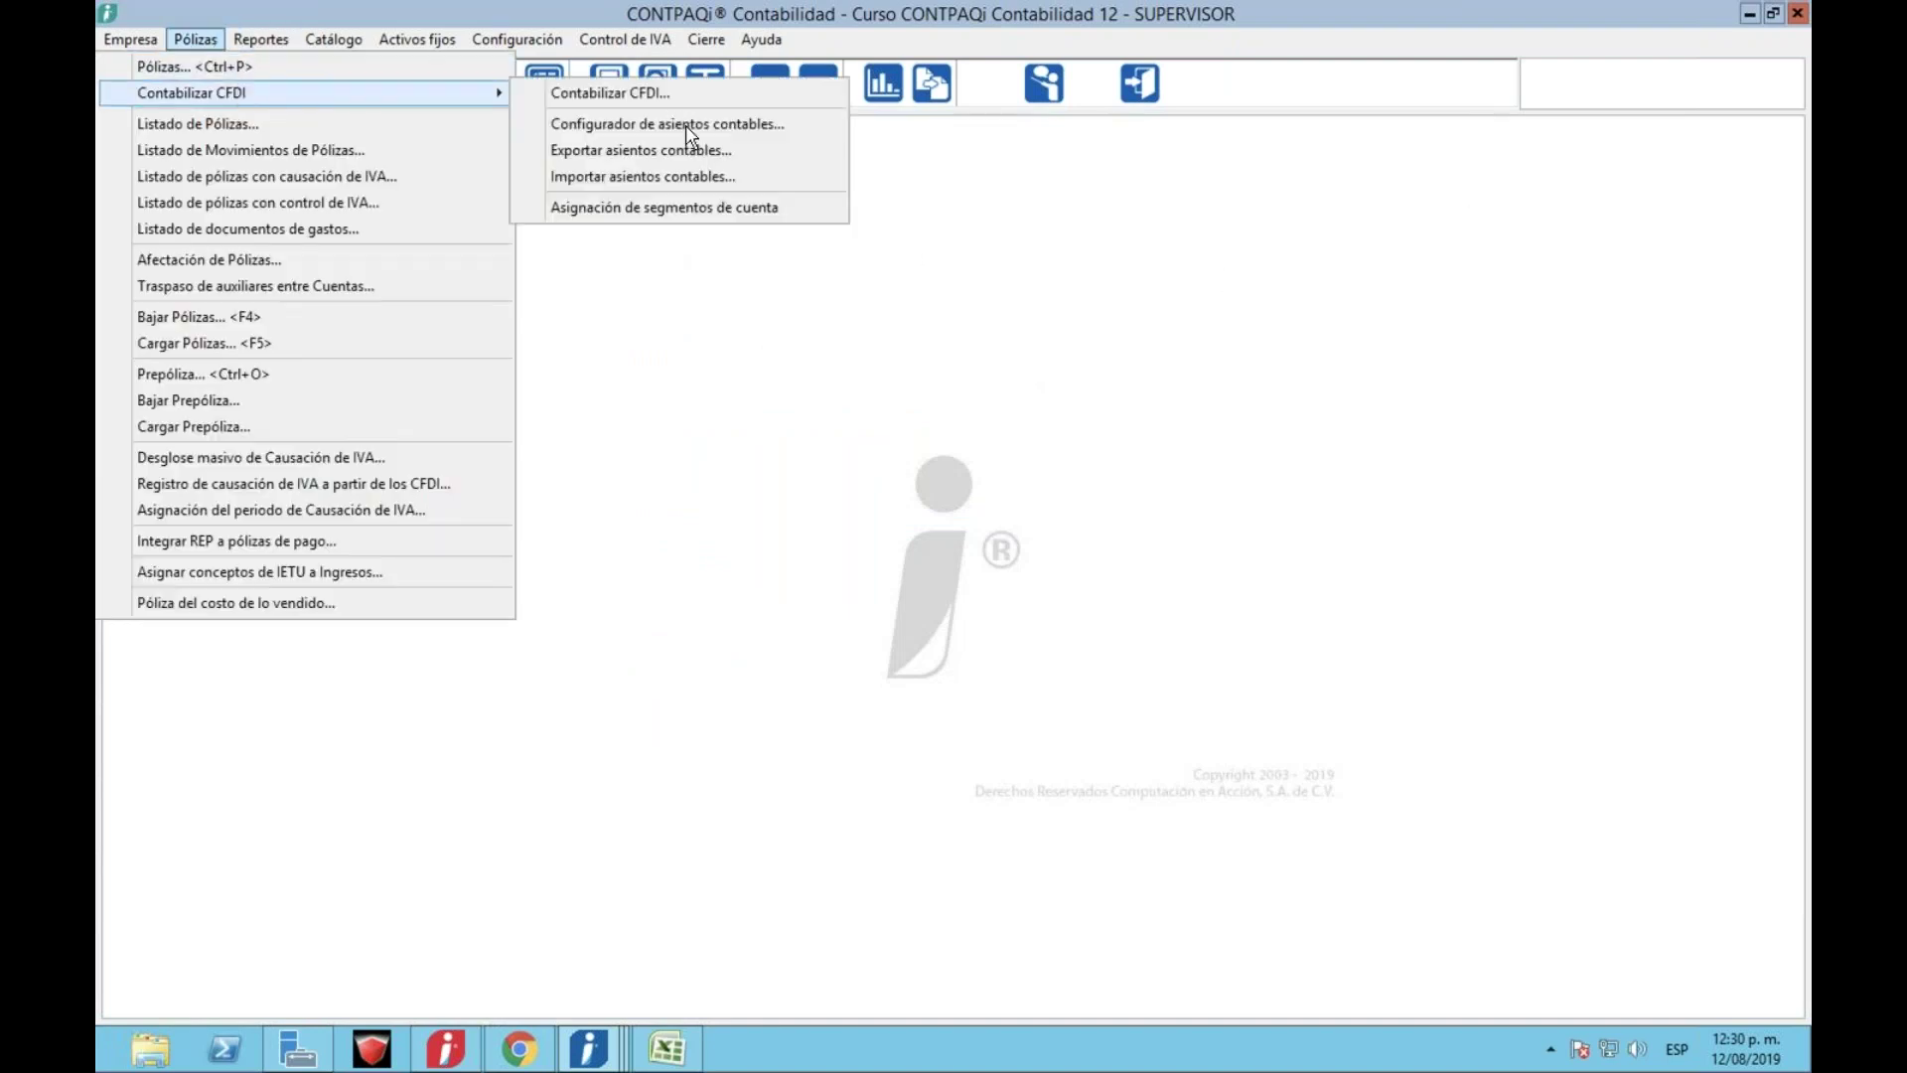
click(684, 123)
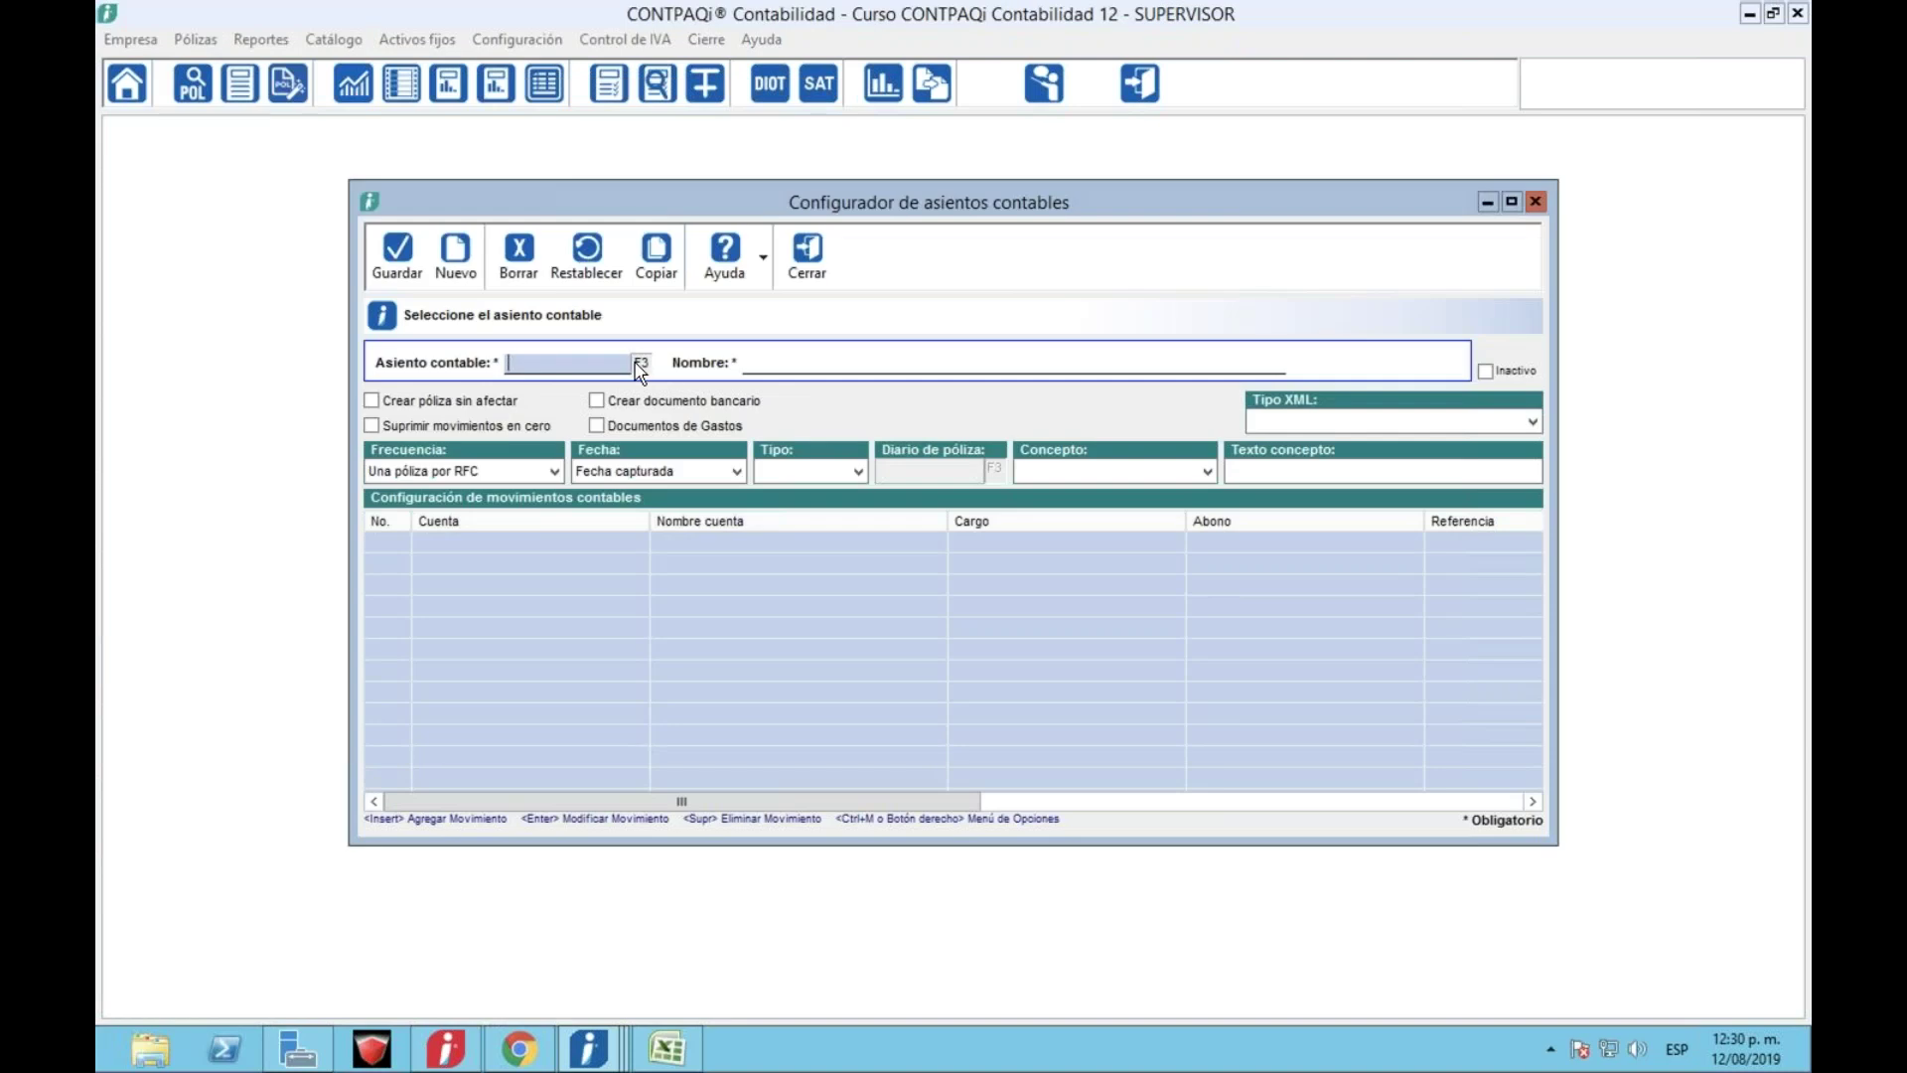
click(641, 363)
click(1043, 536)
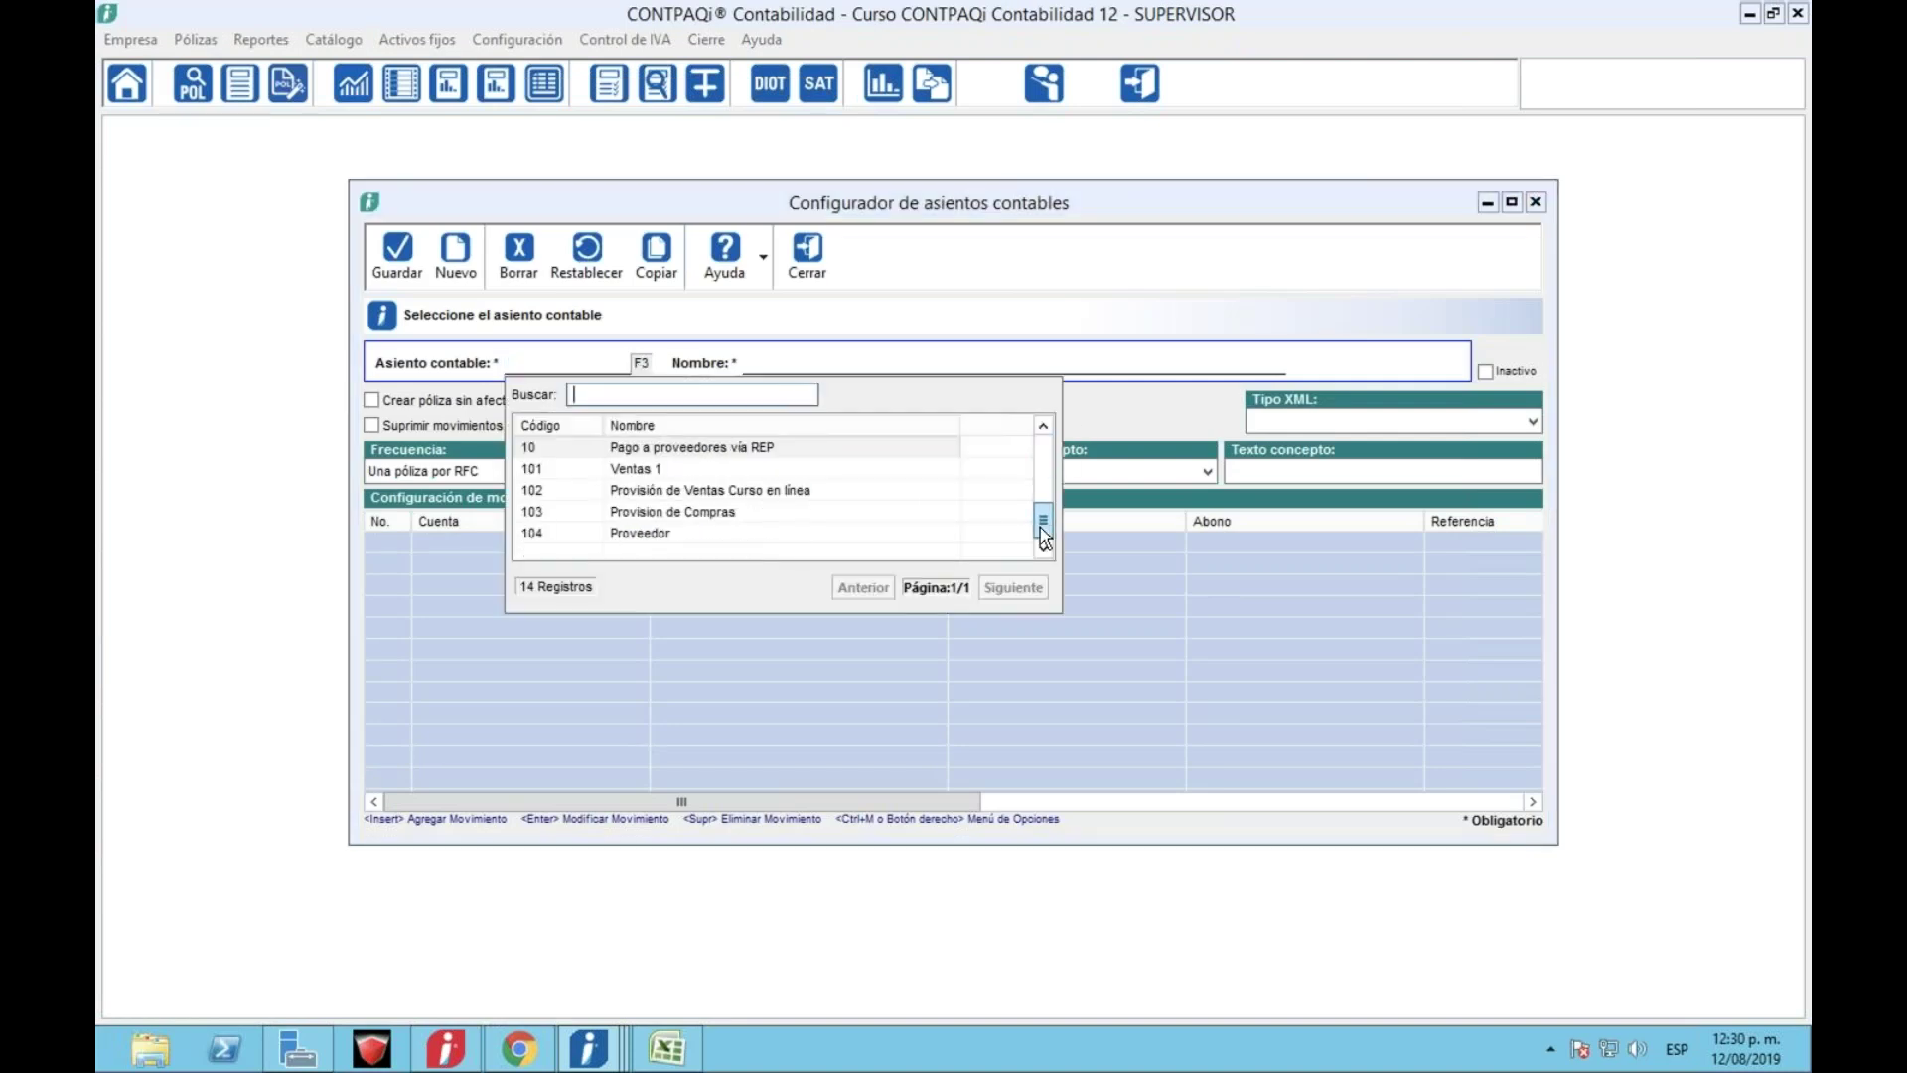
double_click(711, 490)
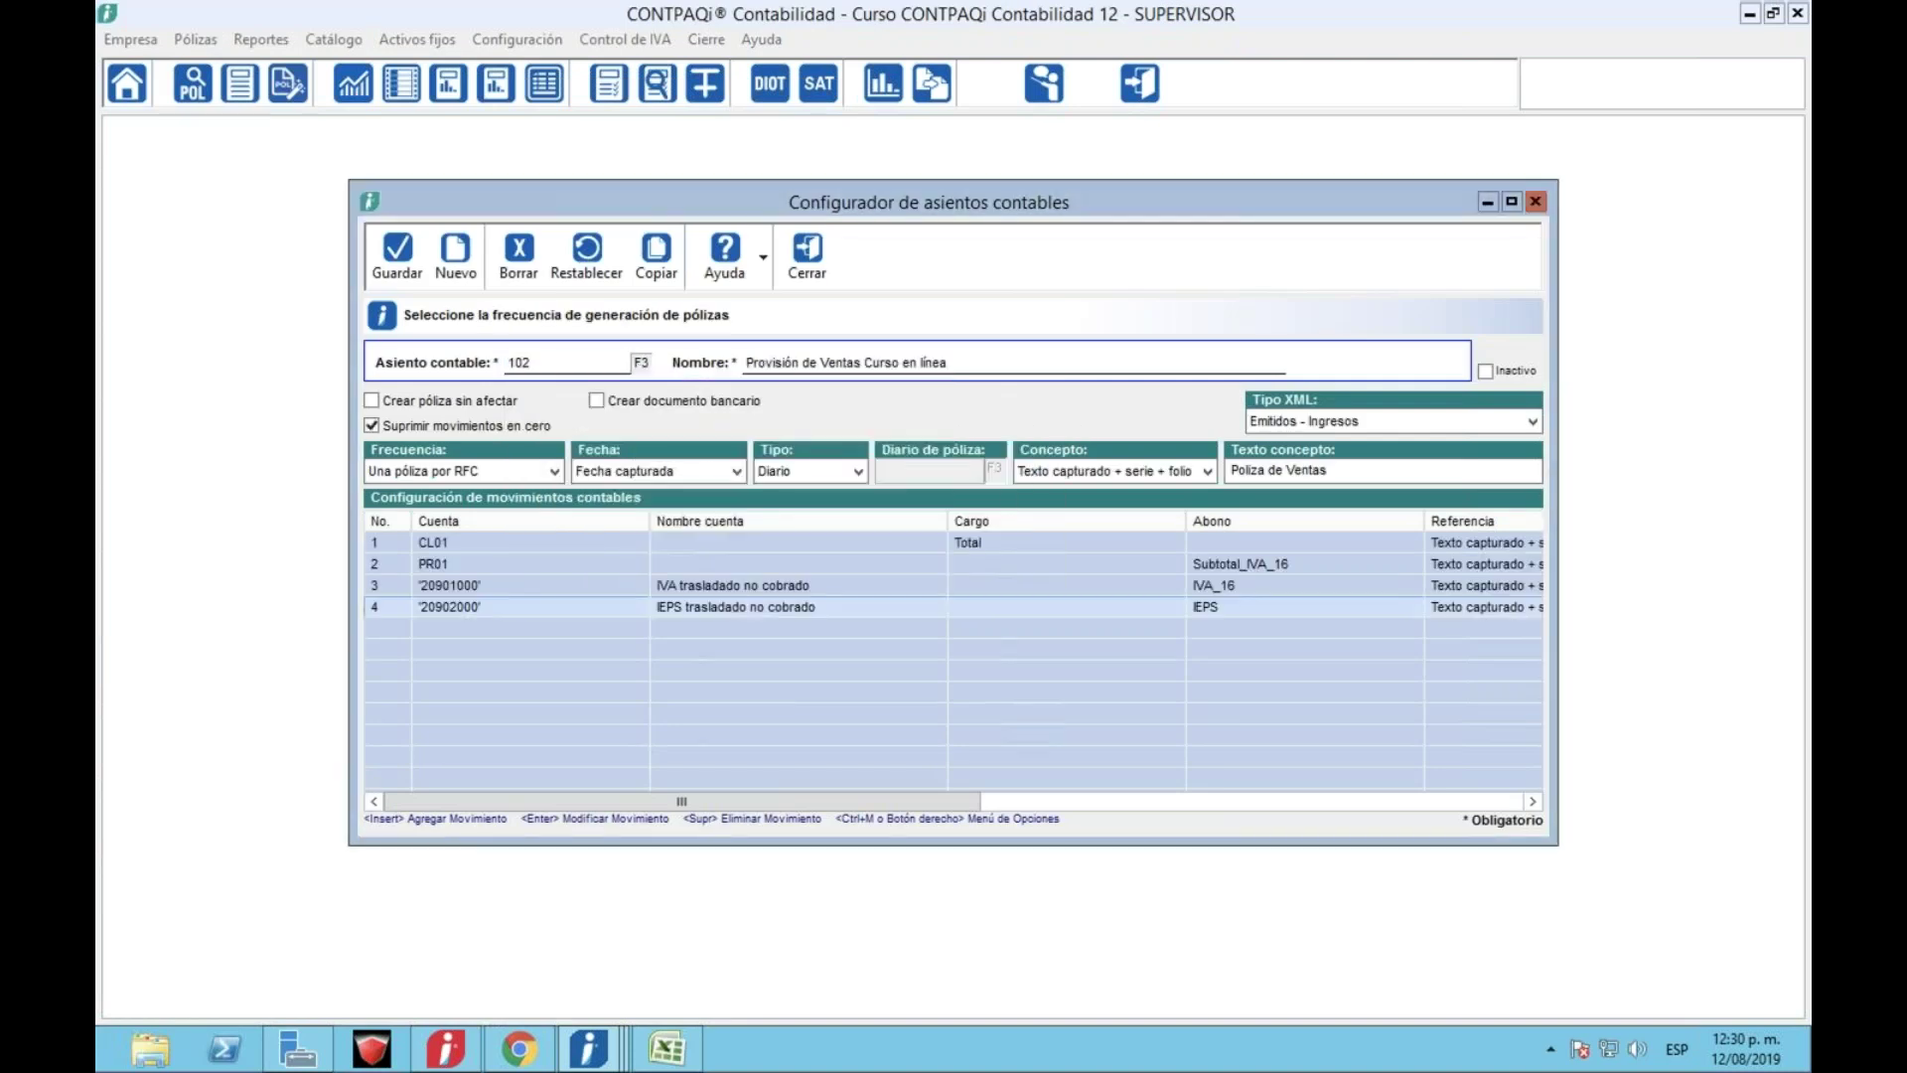
Change movement 2's account to TO01+PR01 and save the movement.
double_click(517, 566)
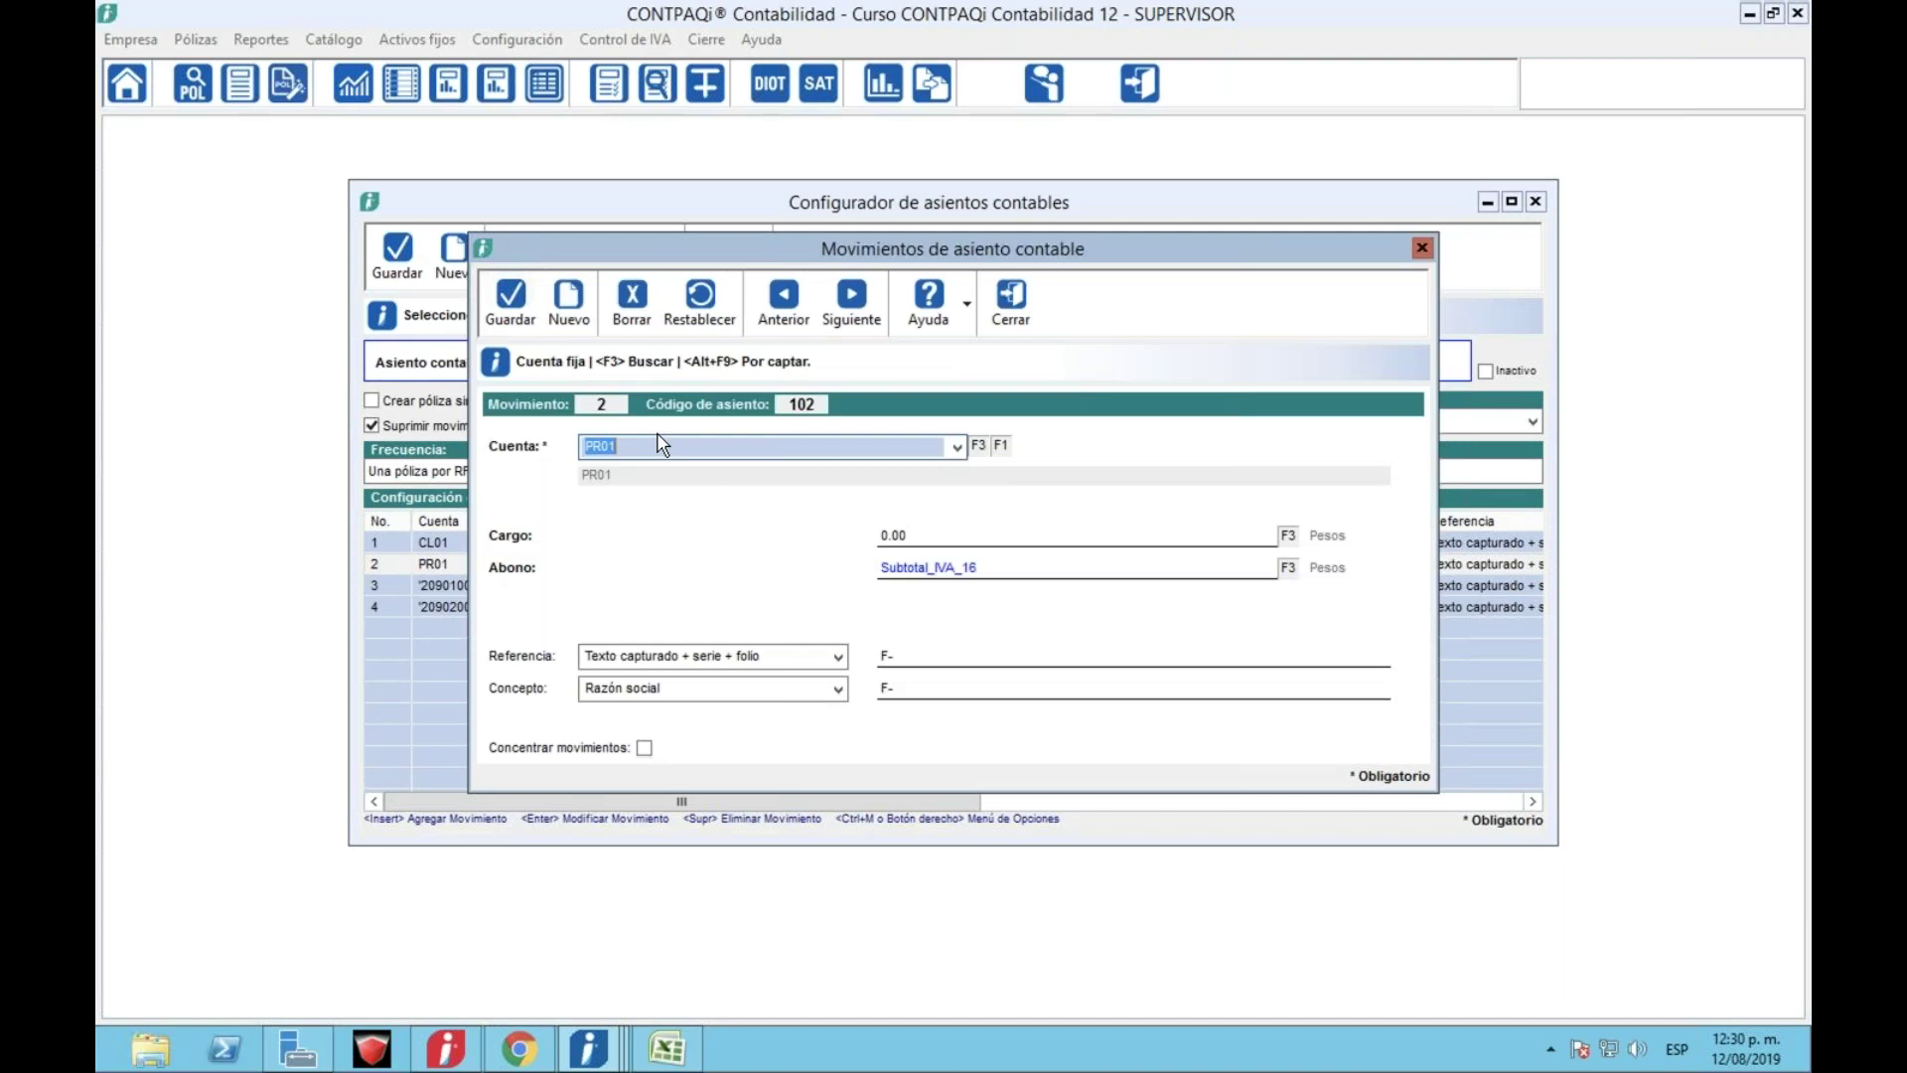
click(583, 449)
text(TO01+)
click(1001, 446)
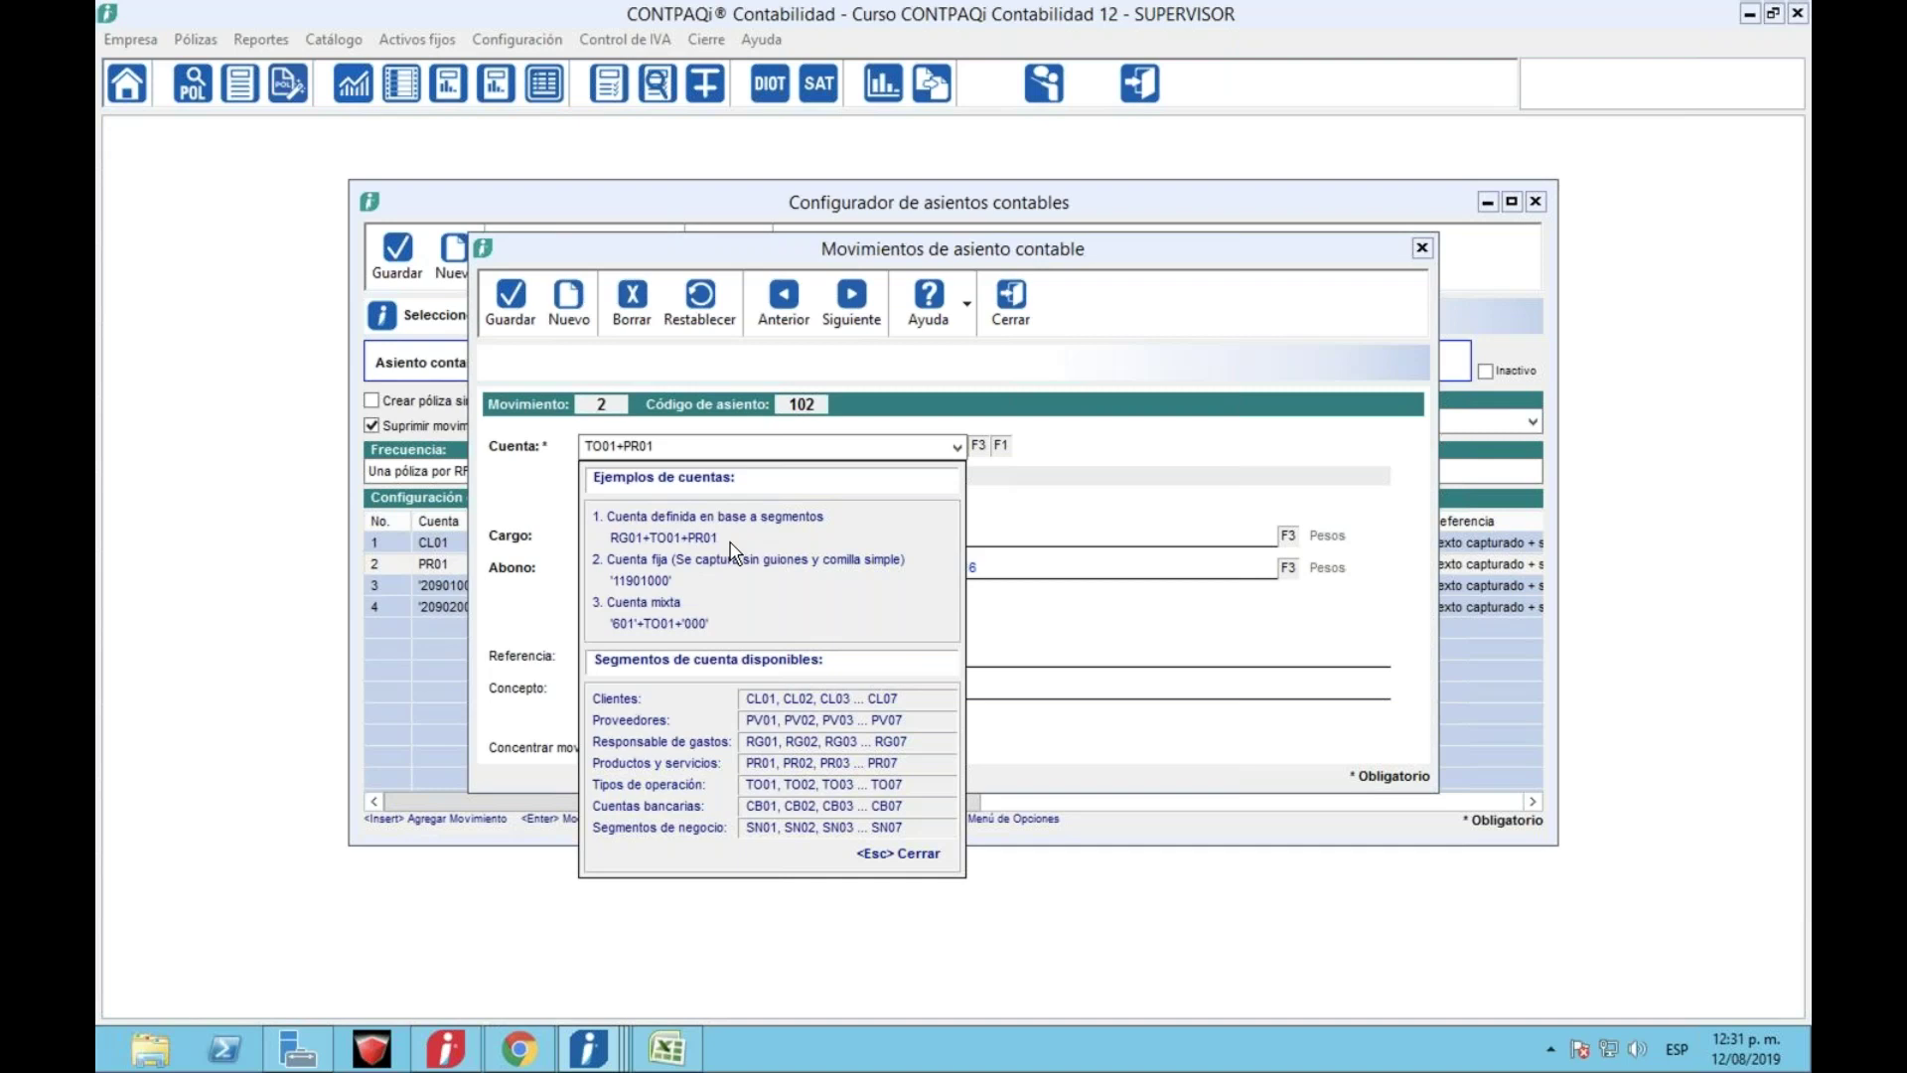
key(Escape)
click(695, 447)
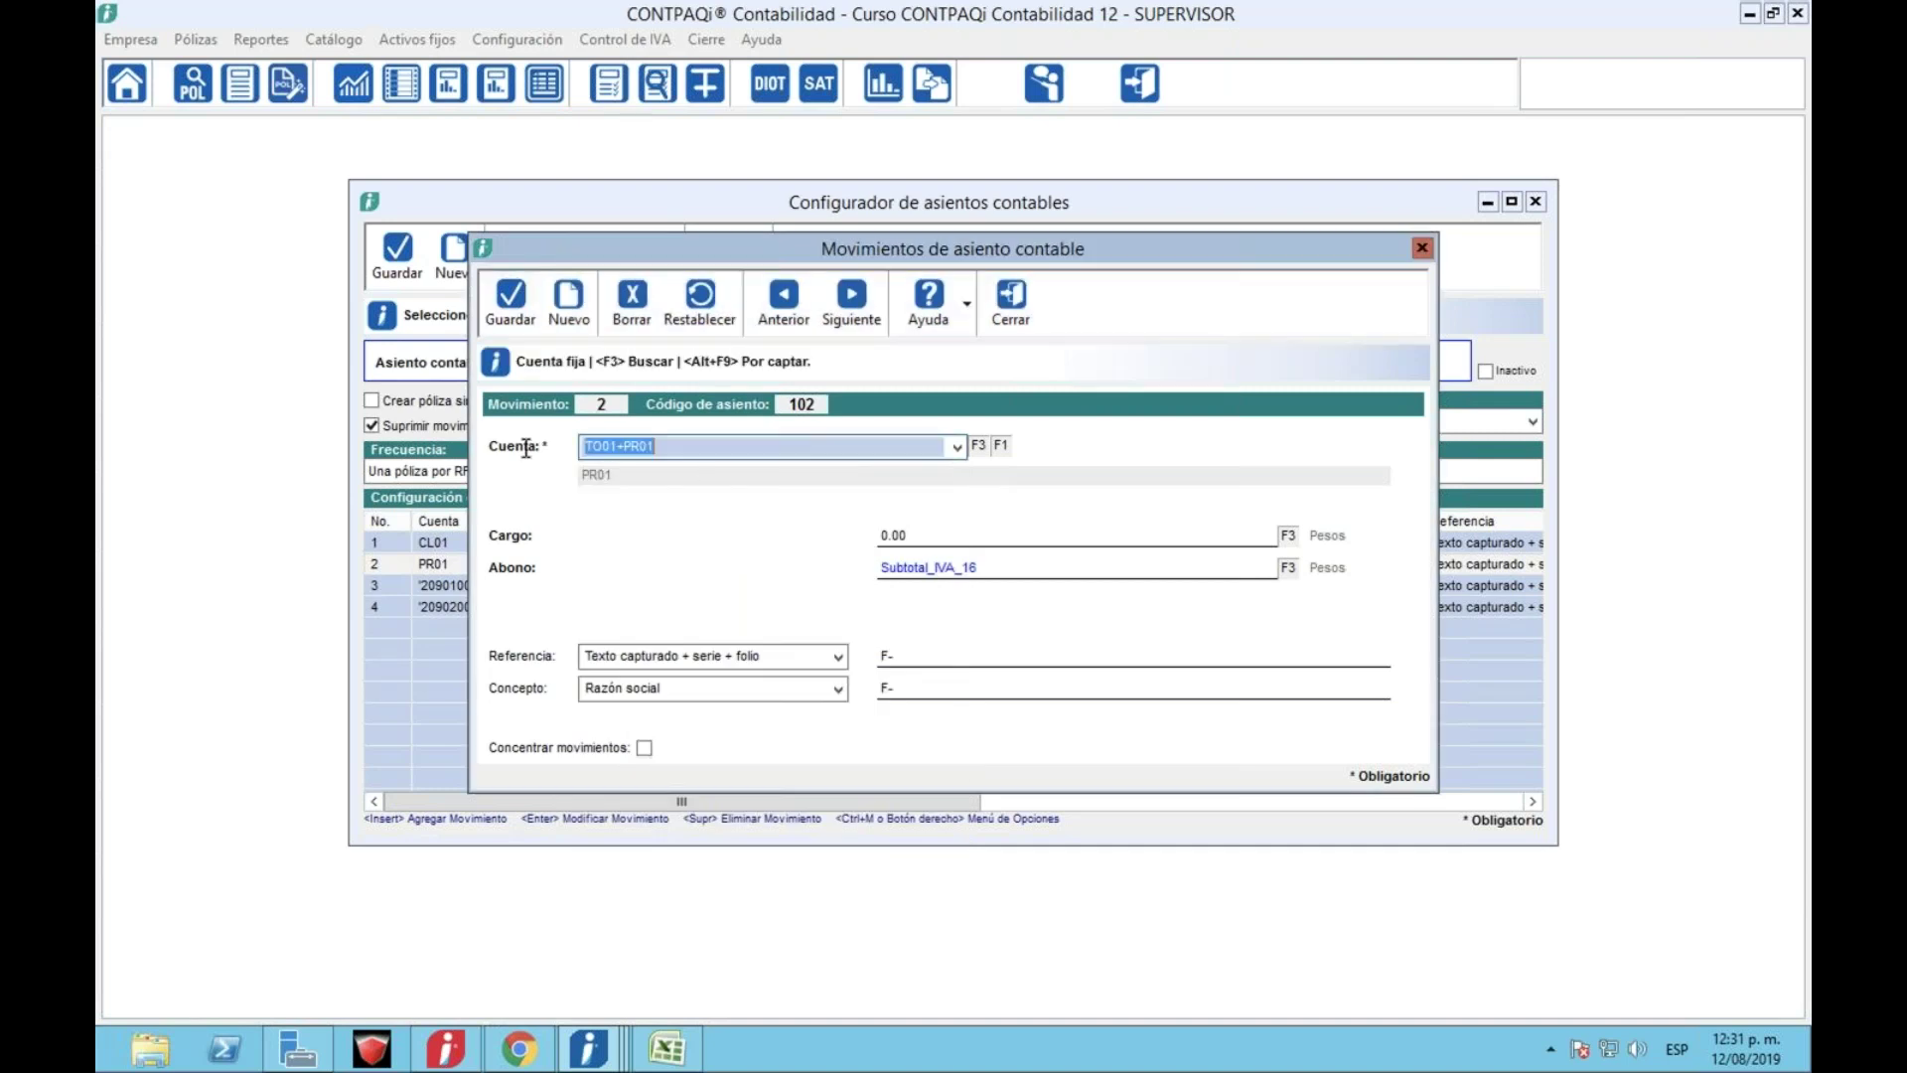
click(515, 290)
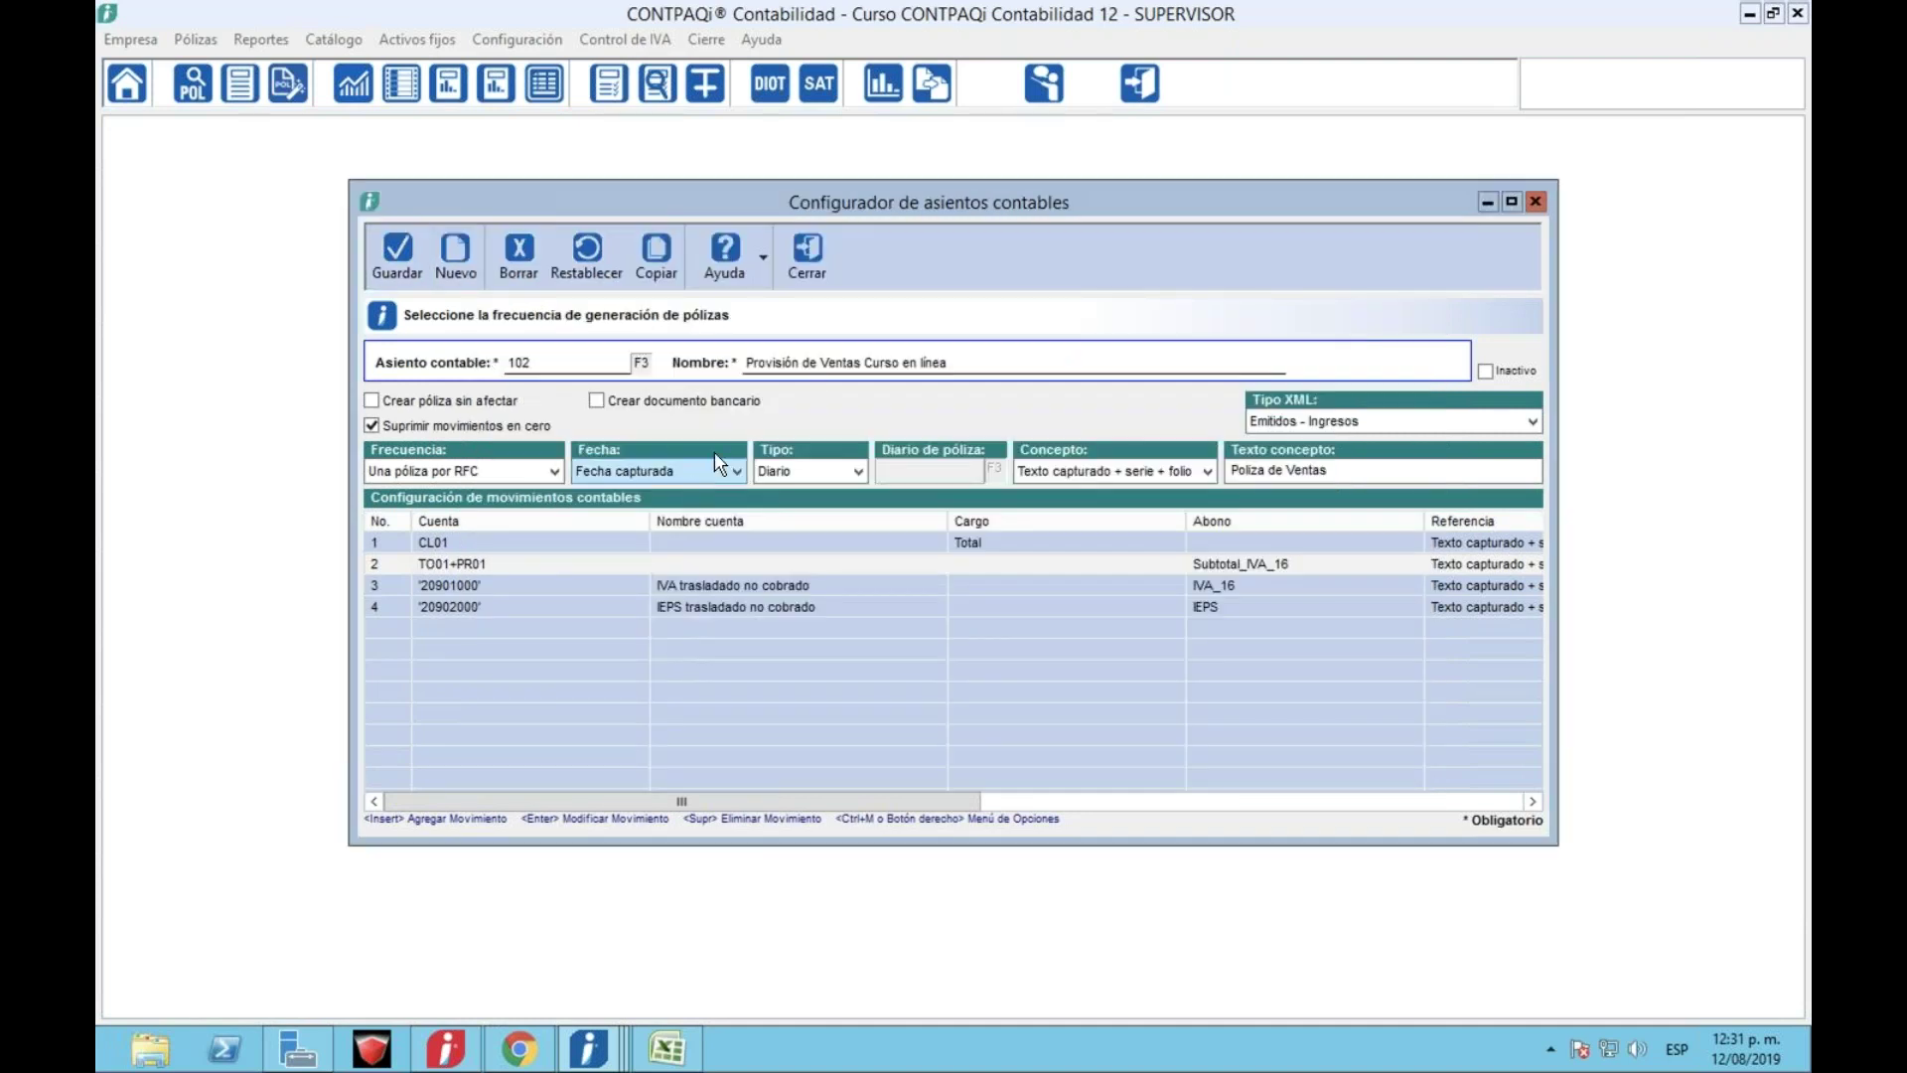
Save template 102, close the configurator, and open Contabilizar CFDI.
click(399, 260)
click(808, 260)
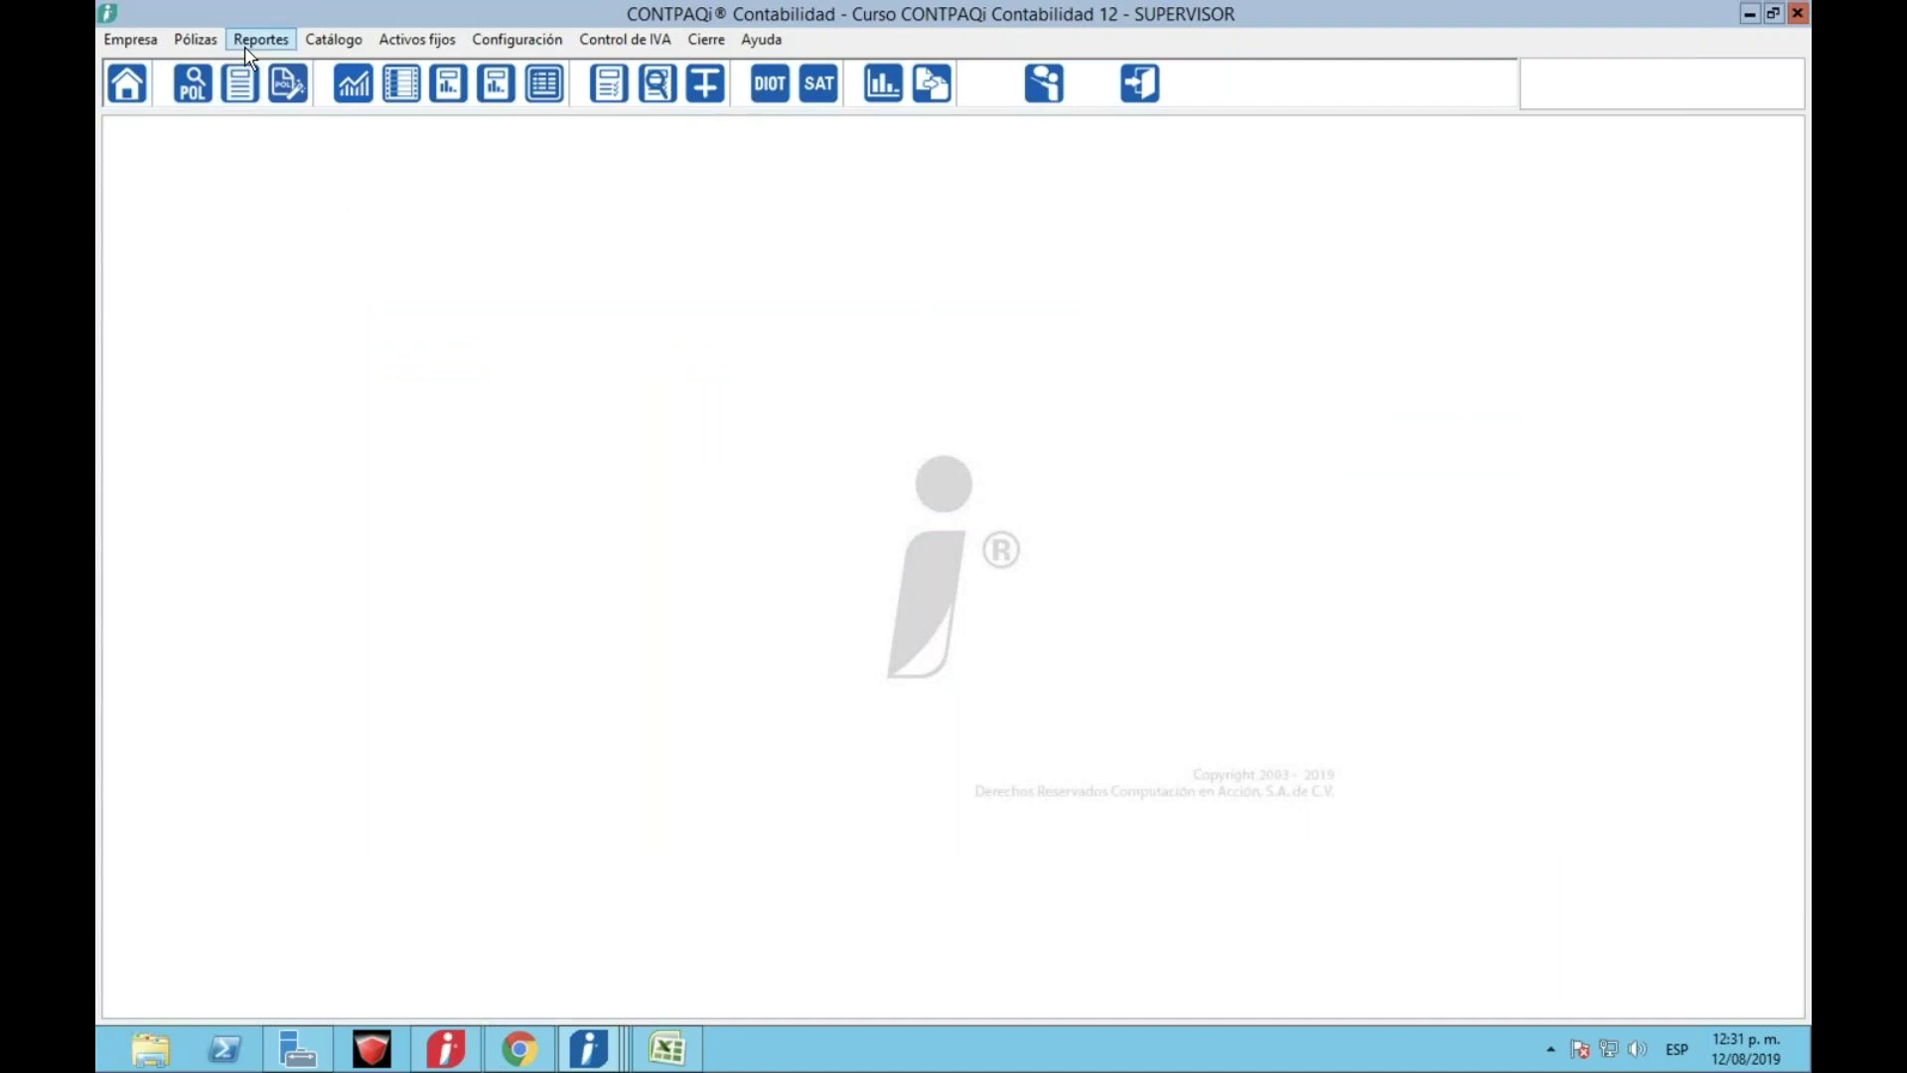
click(197, 40)
mouse_move(227, 92)
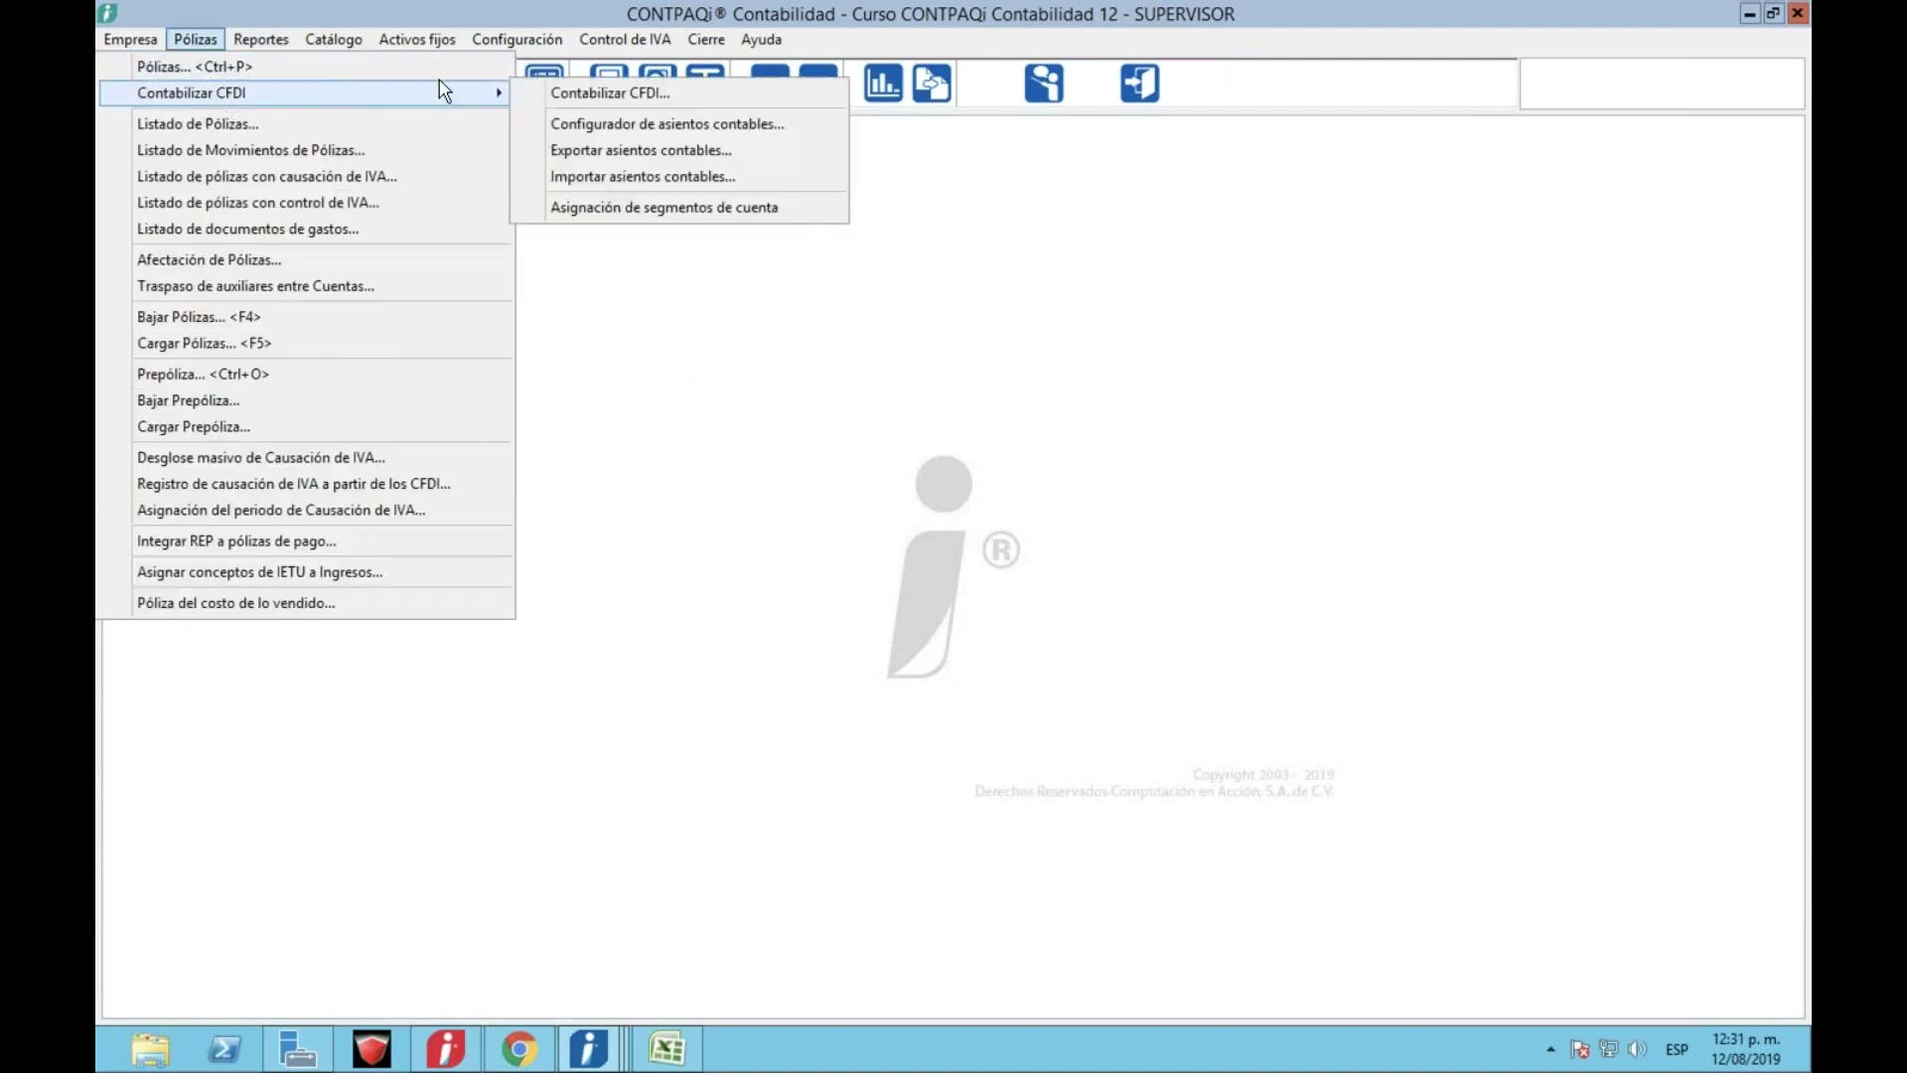
click(603, 94)
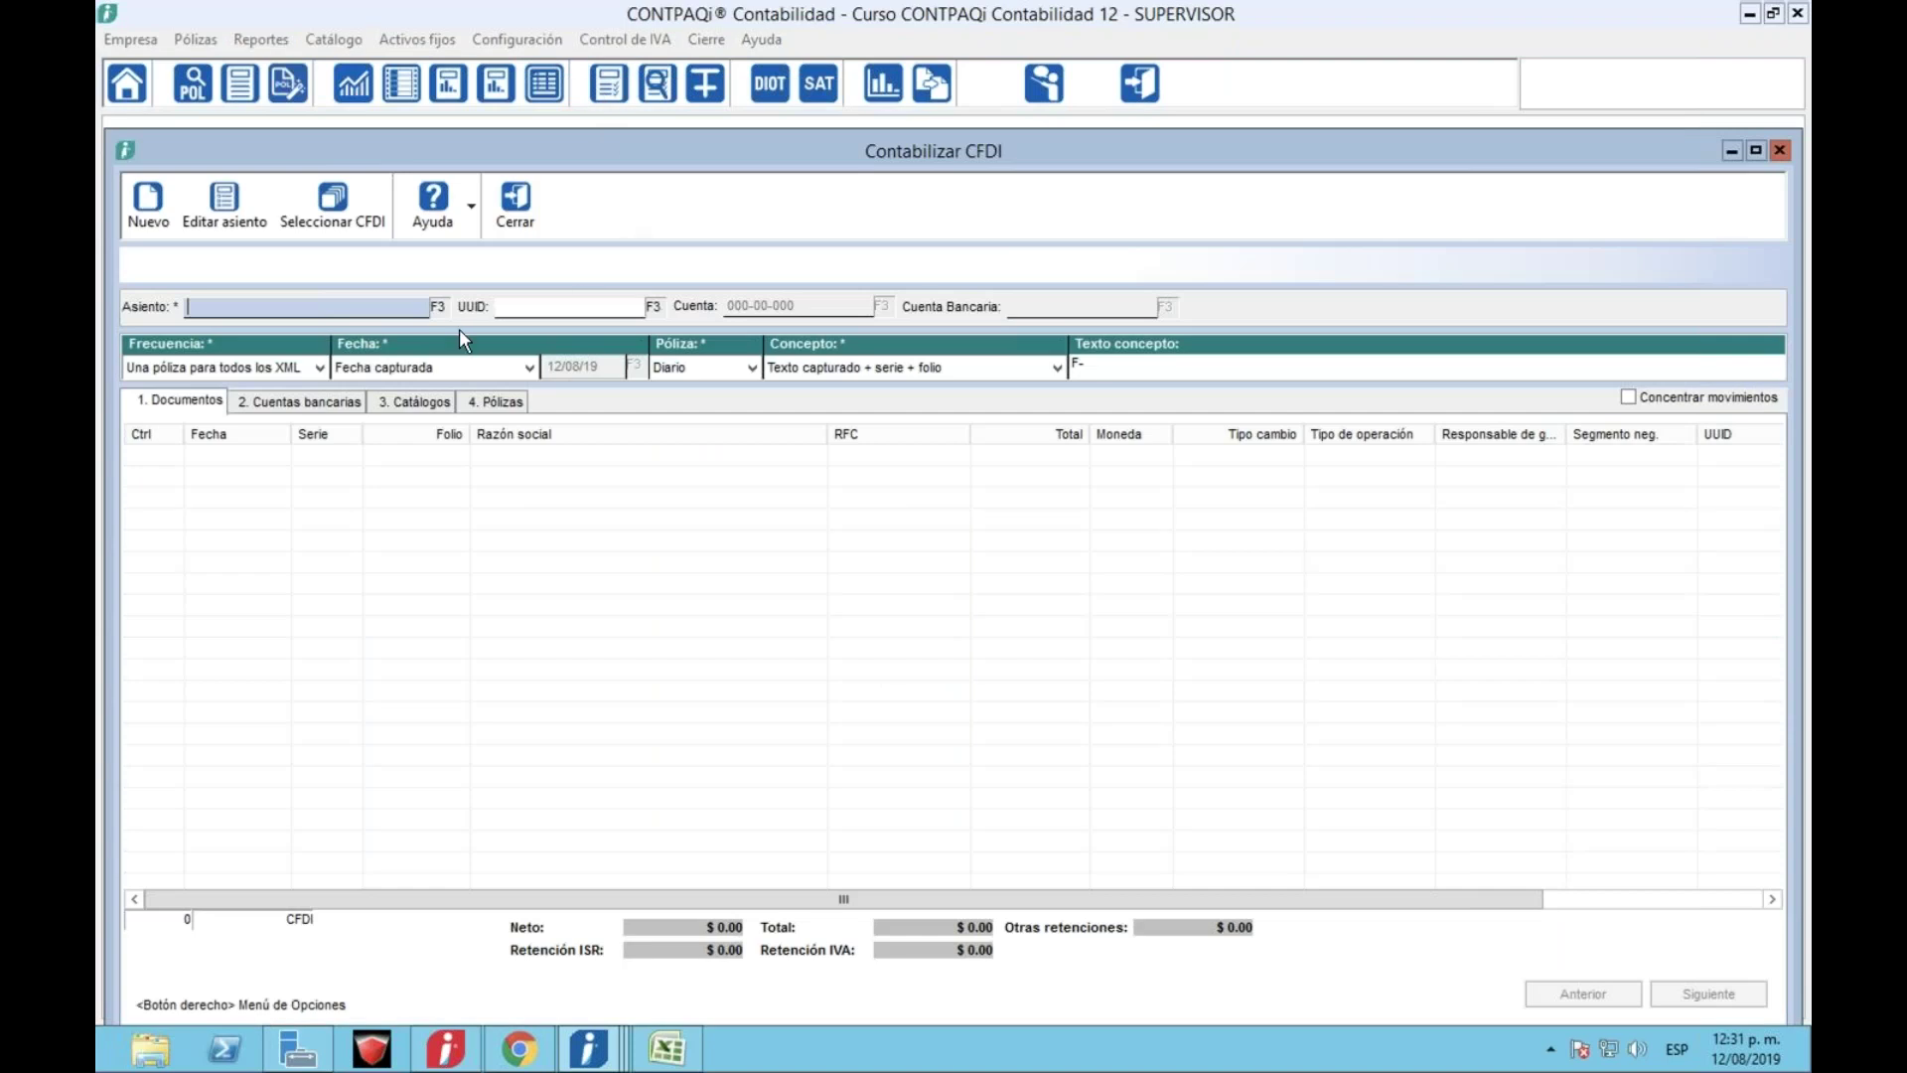
Choose template 102 for posting, review it, and list the unposted issued invoices.
click(444, 311)
click(724, 469)
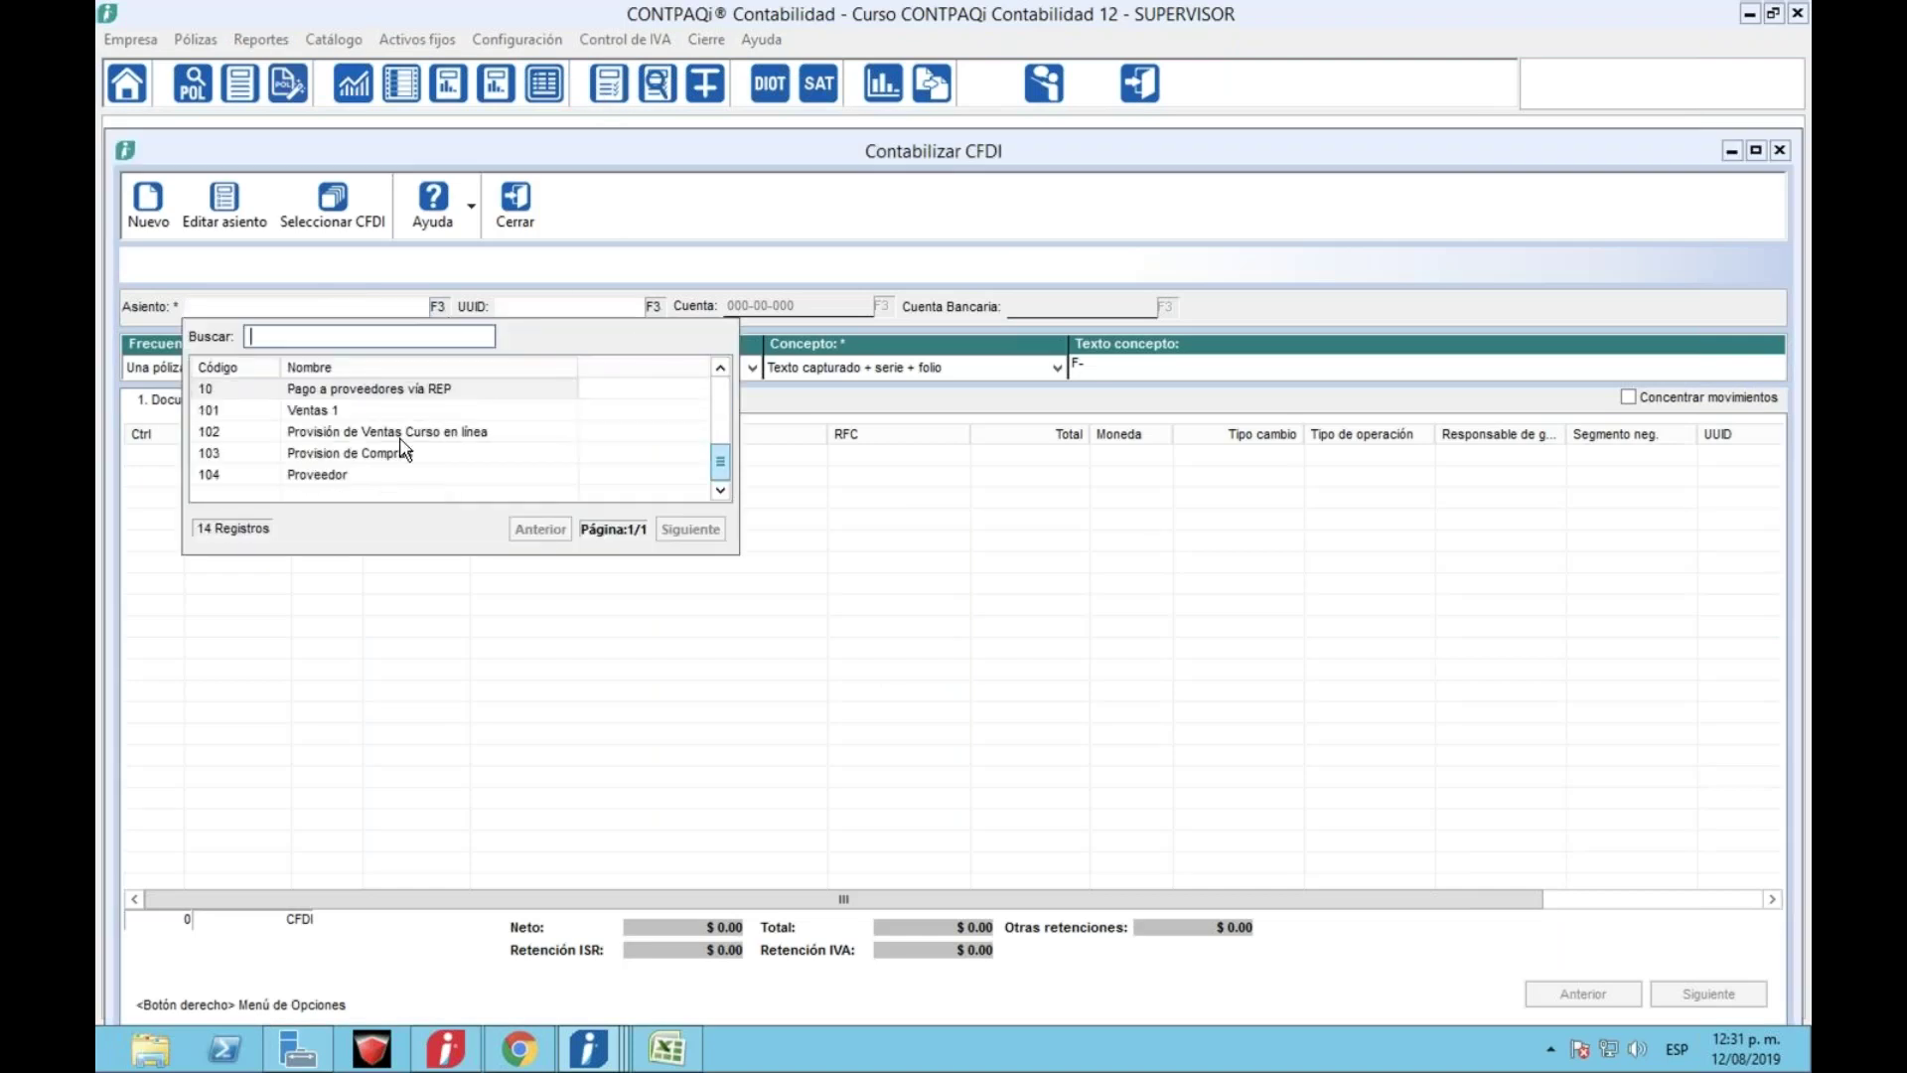
double_click(340, 434)
click(238, 214)
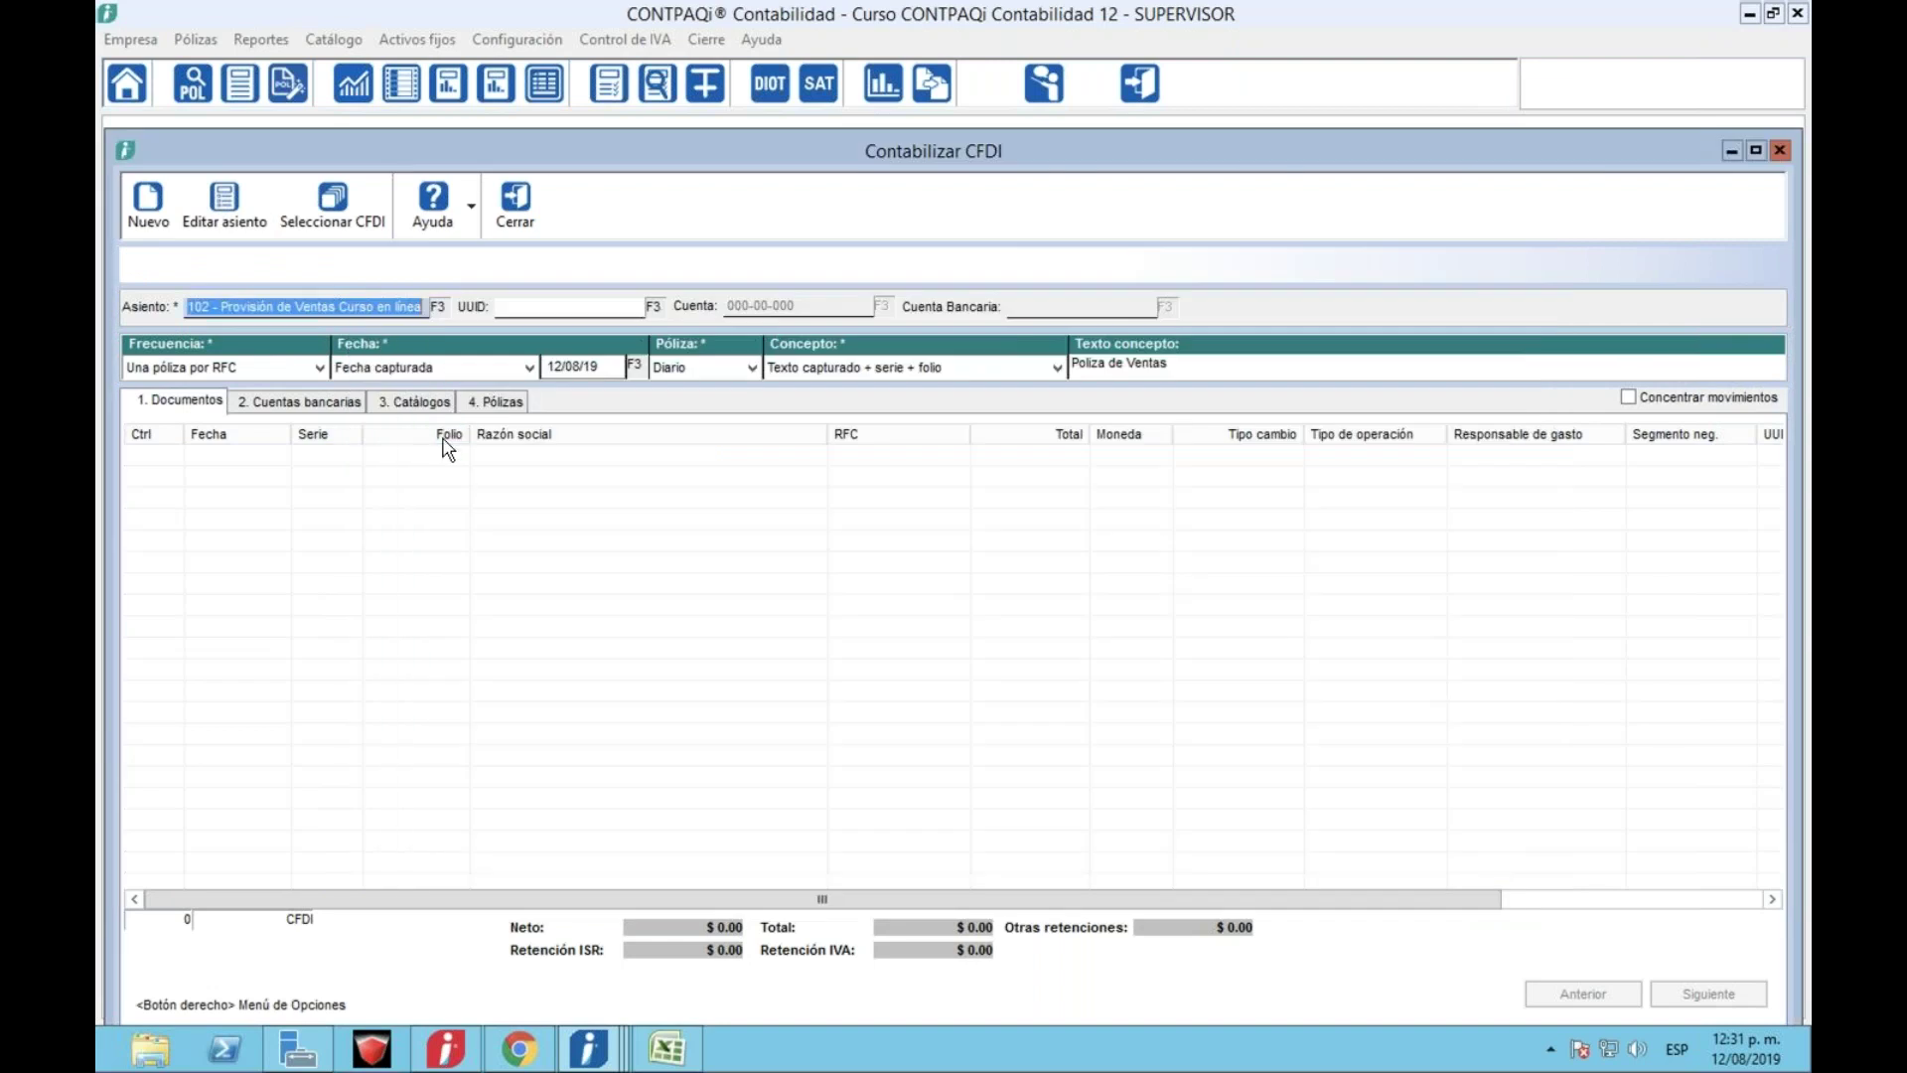
click(809, 323)
click(343, 209)
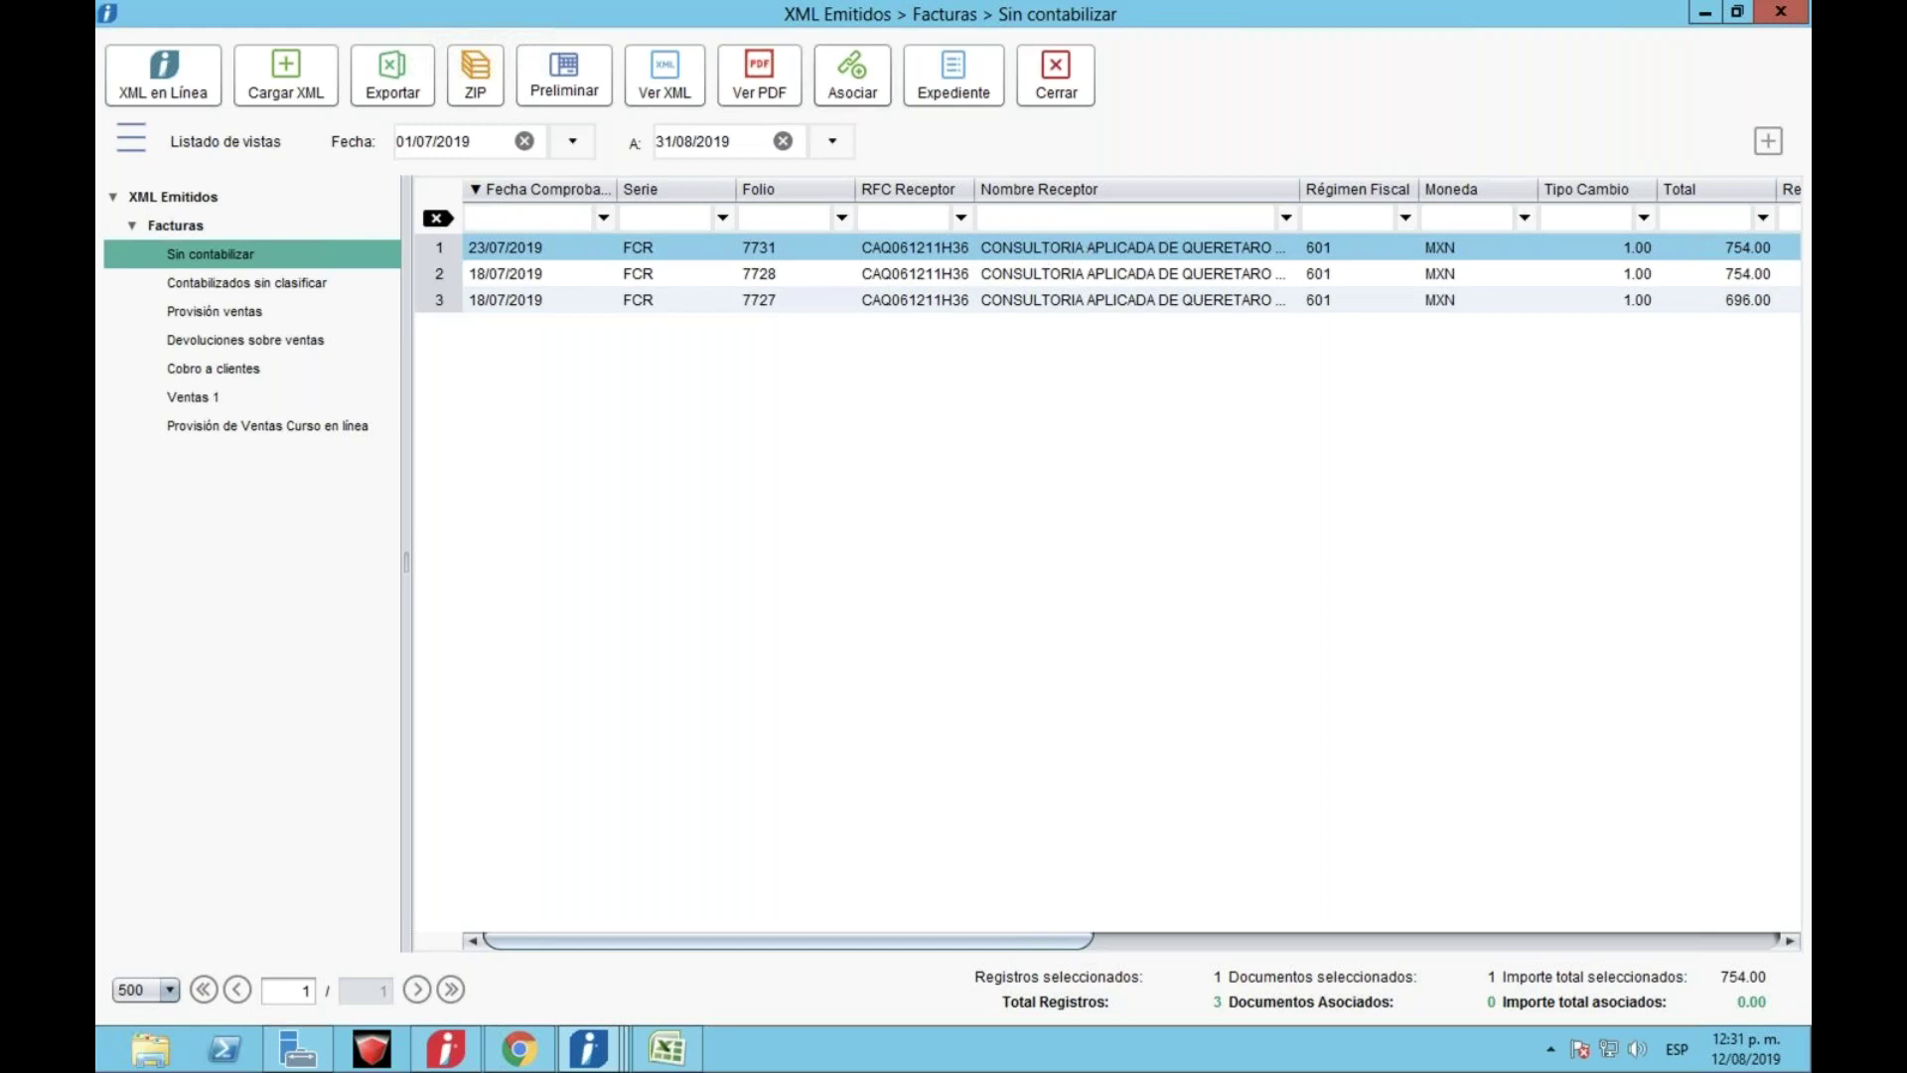
Load invoice 7731, advance to the operation-type error, and open its Documento administrativo.
click(1053, 95)
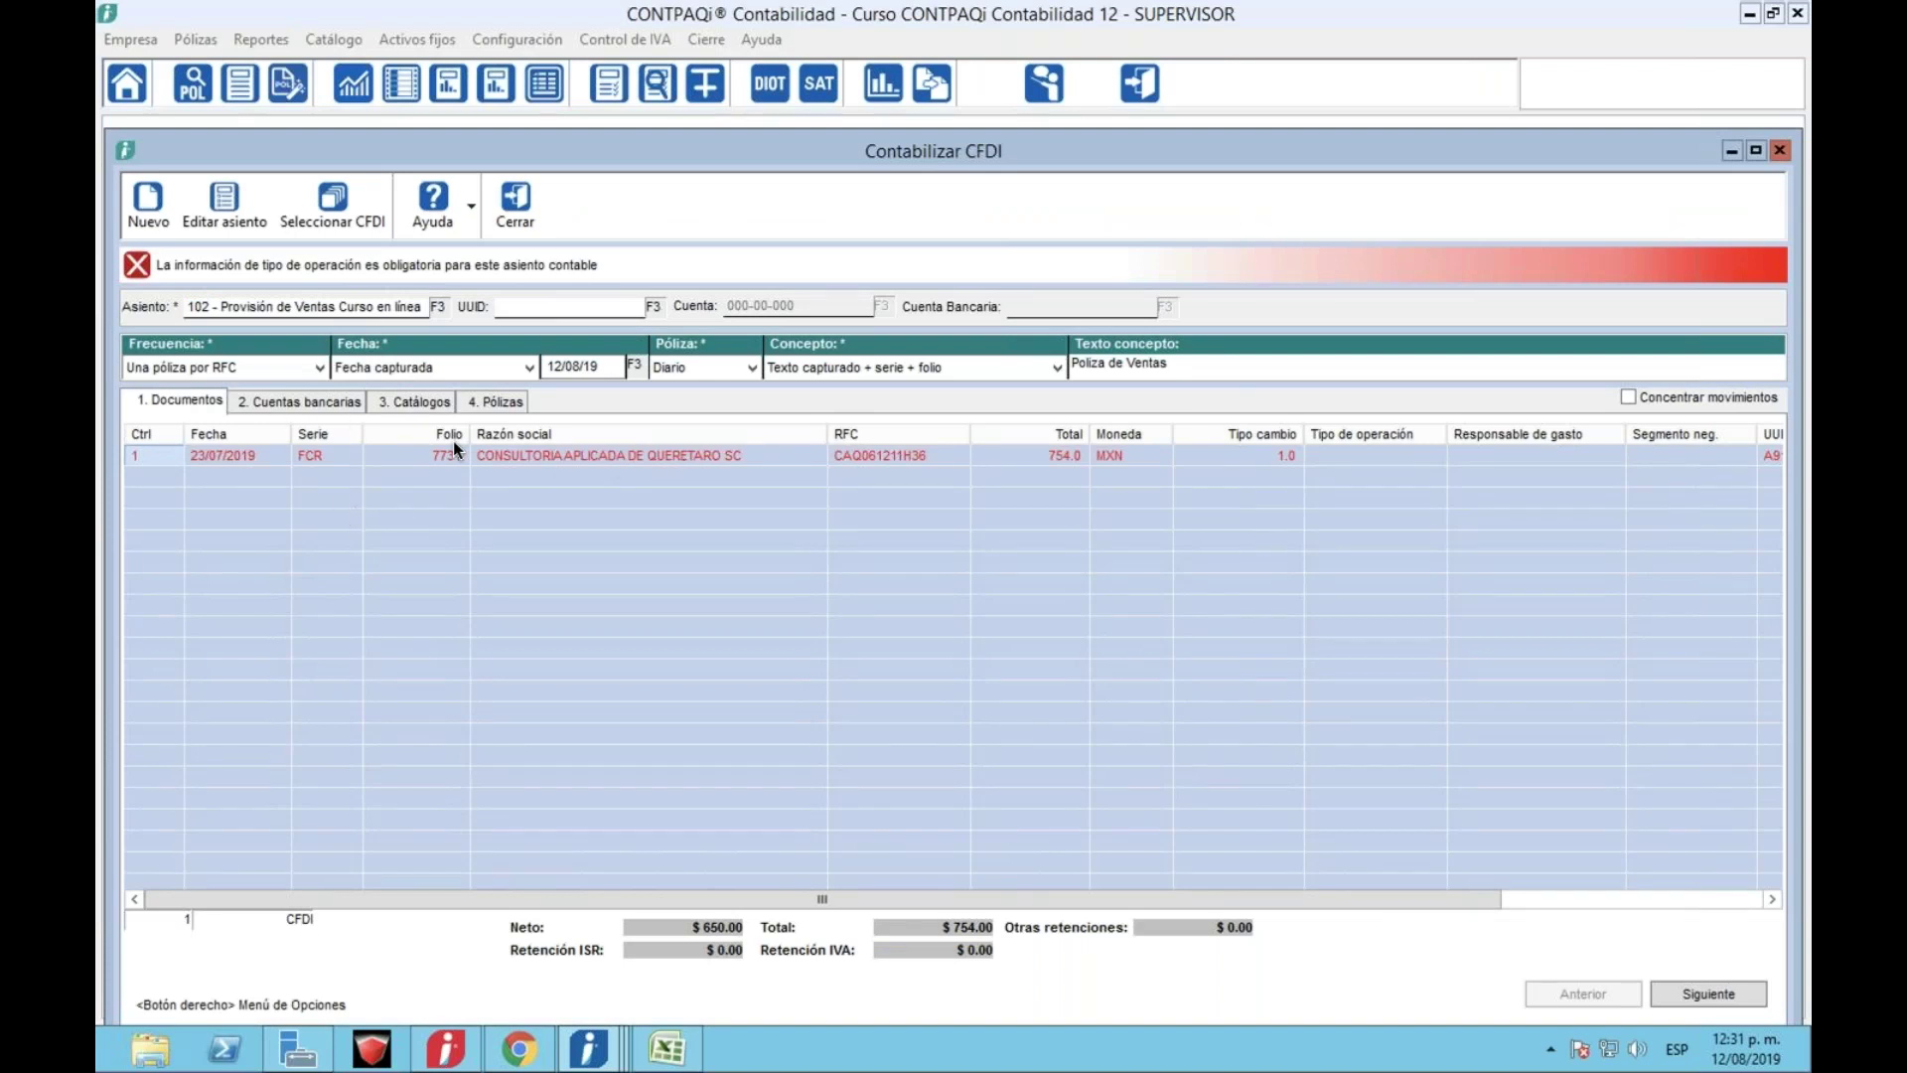
click(1691, 995)
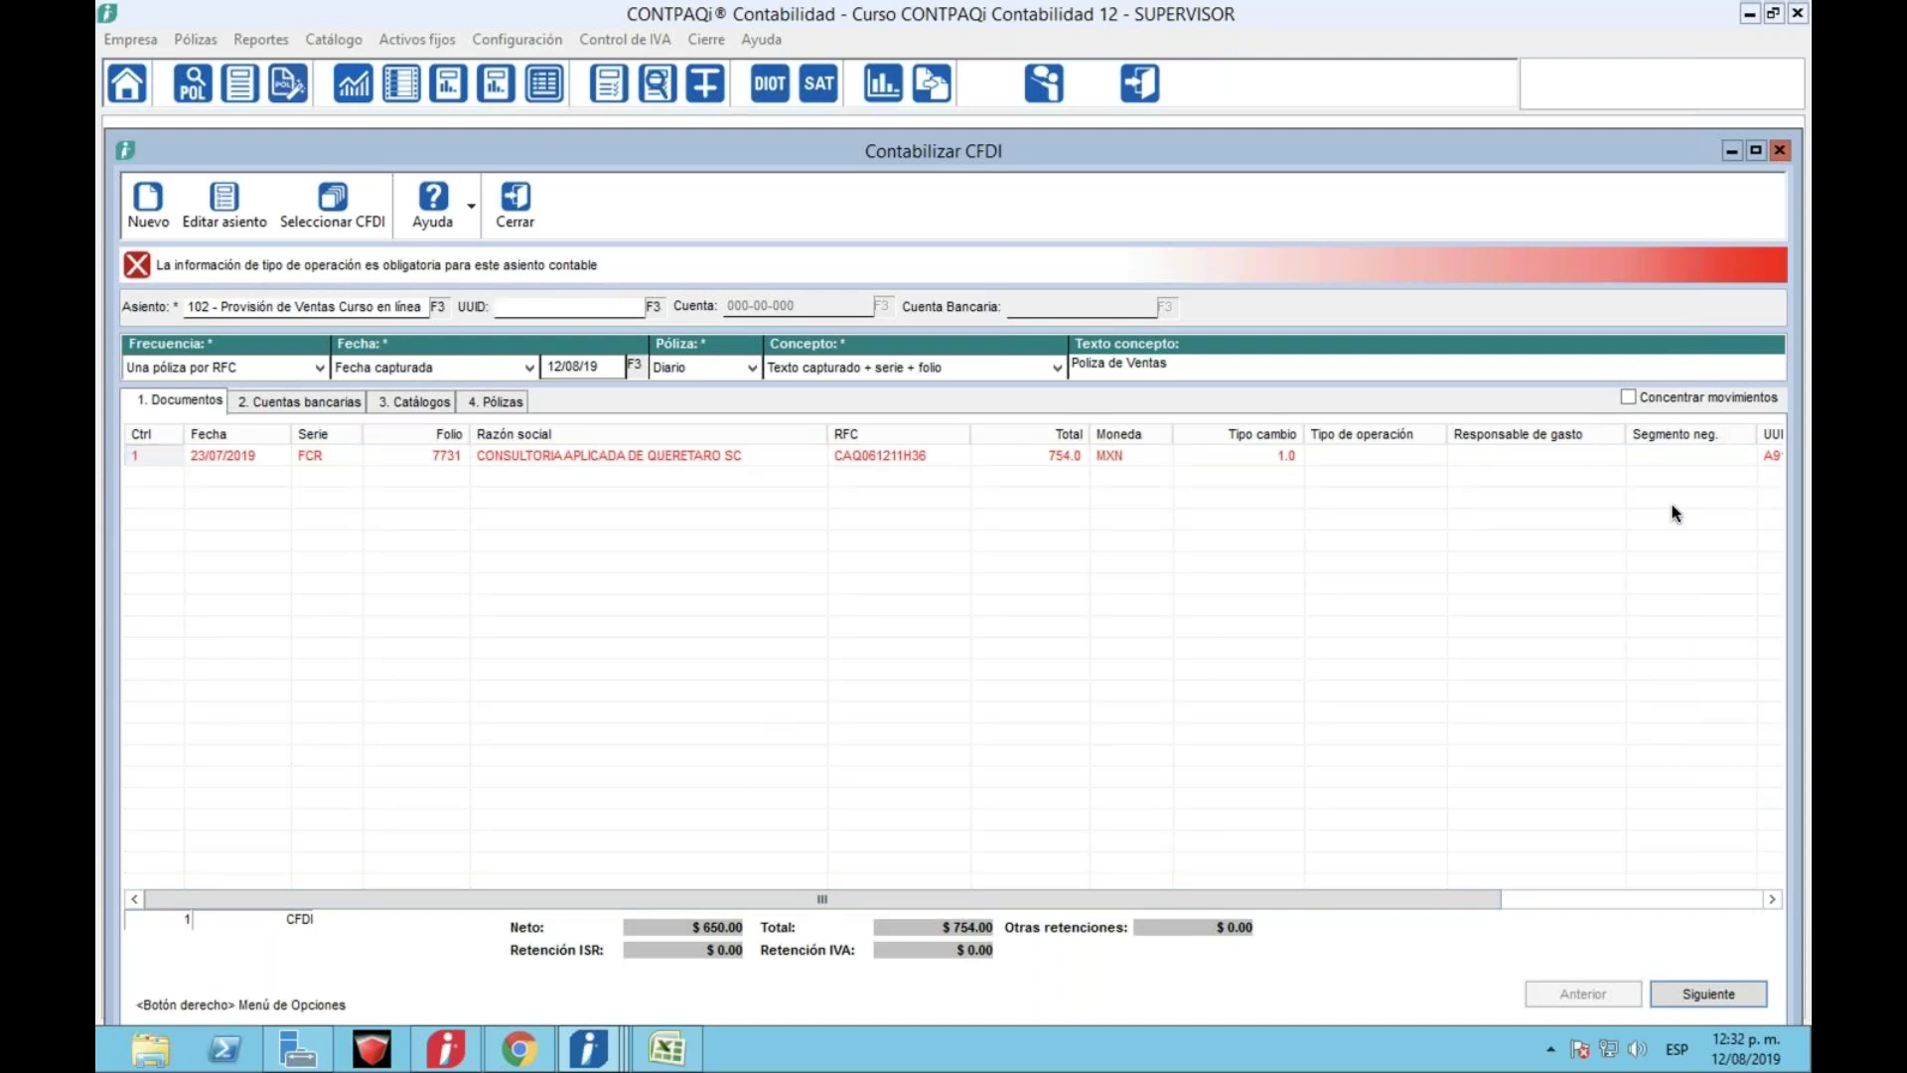
mouse_move(247, 226)
mouse_down()
mouse_move(162, 275)
mouse_move(673, 242)
mouse_move(142, 216)
mouse_up()
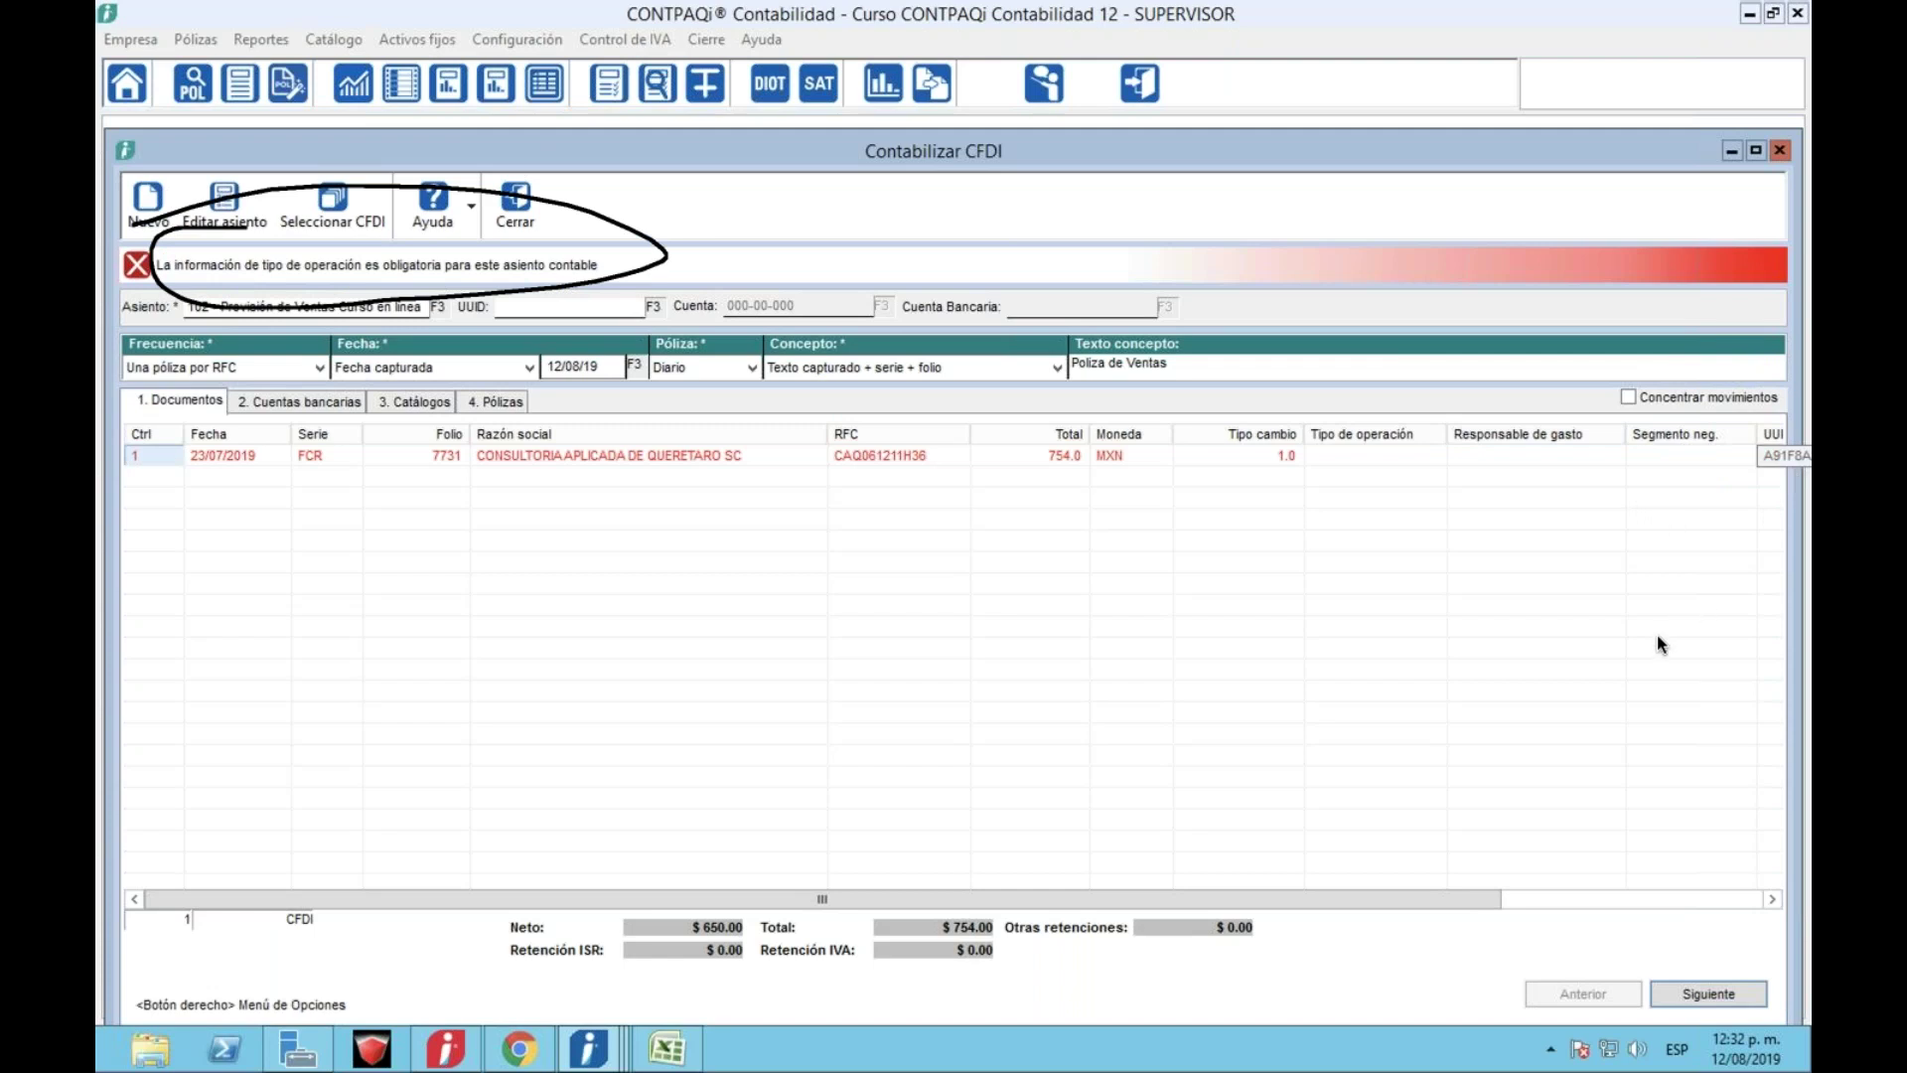
key(Escape)
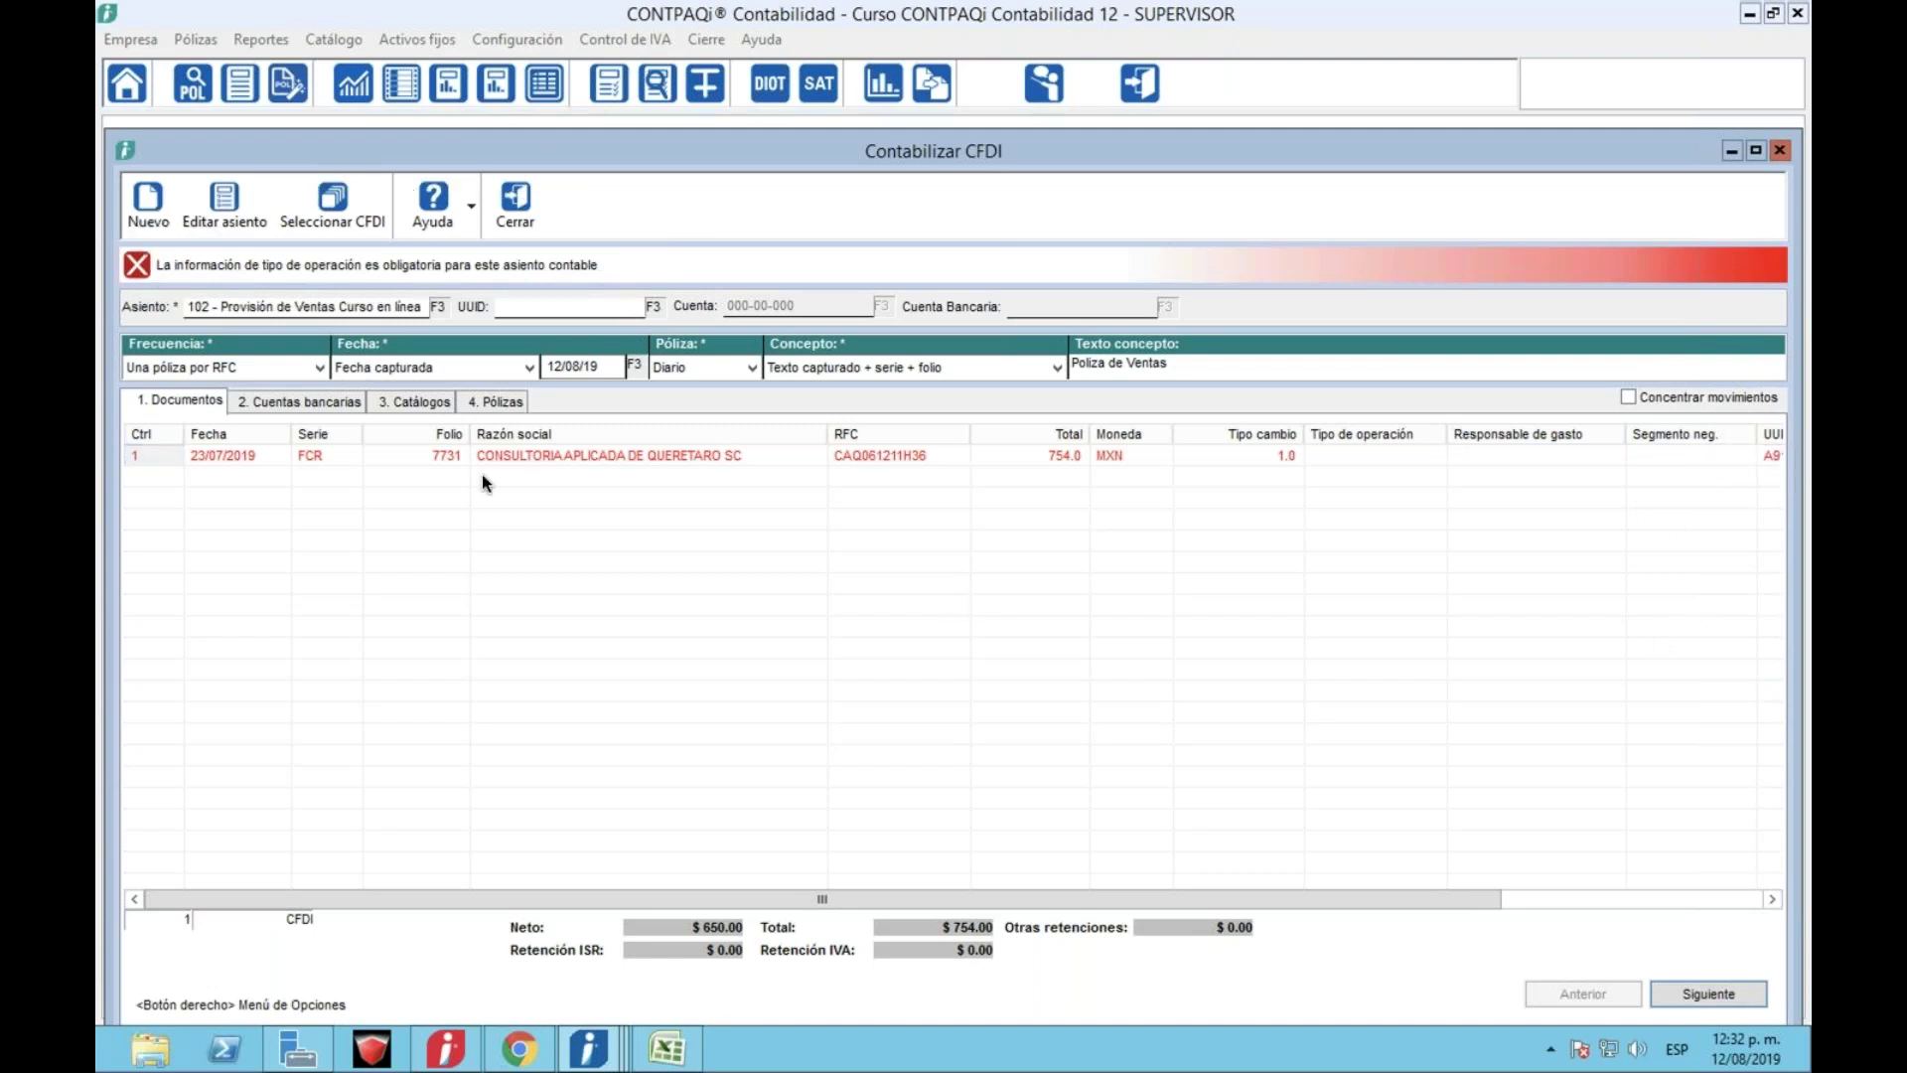
double_click(339, 461)
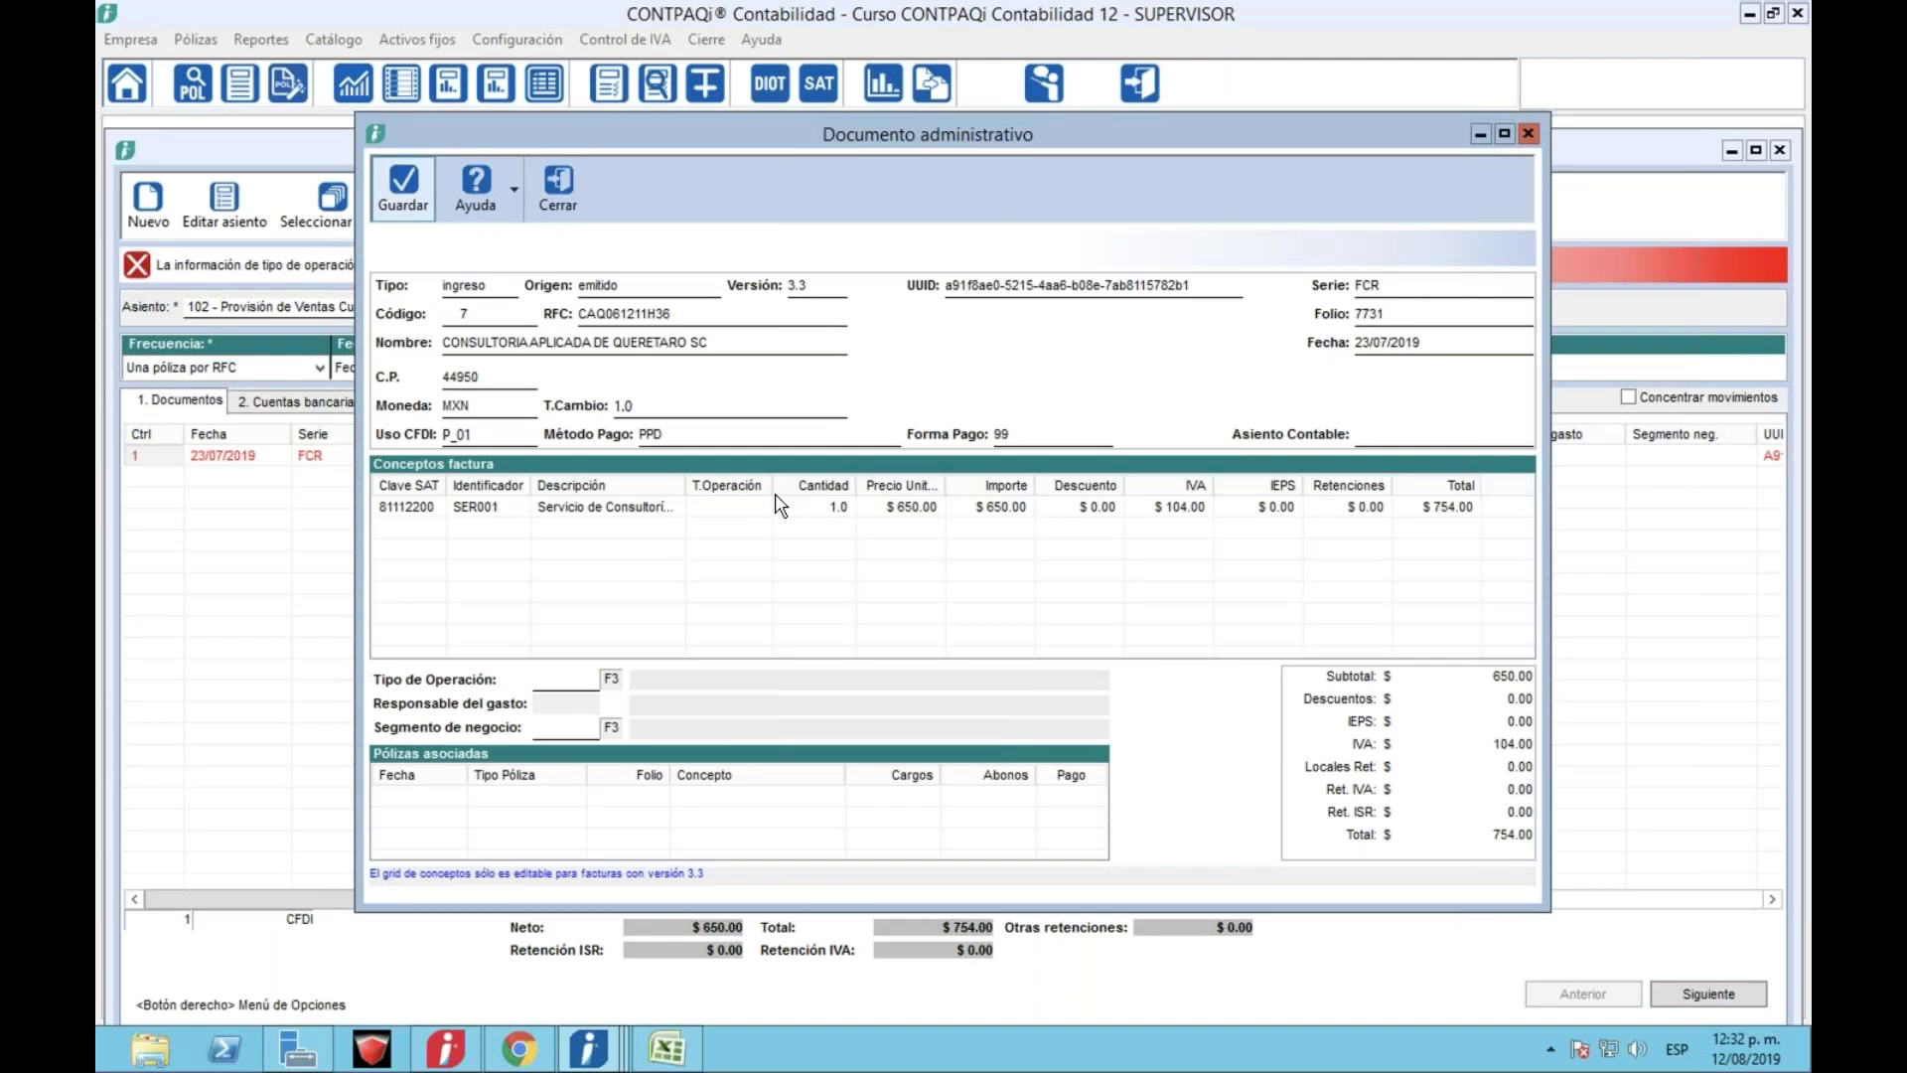
Set invoice 7731's operation type to 04 Ventas MTy and confirm 04 in the grid.
click(719, 508)
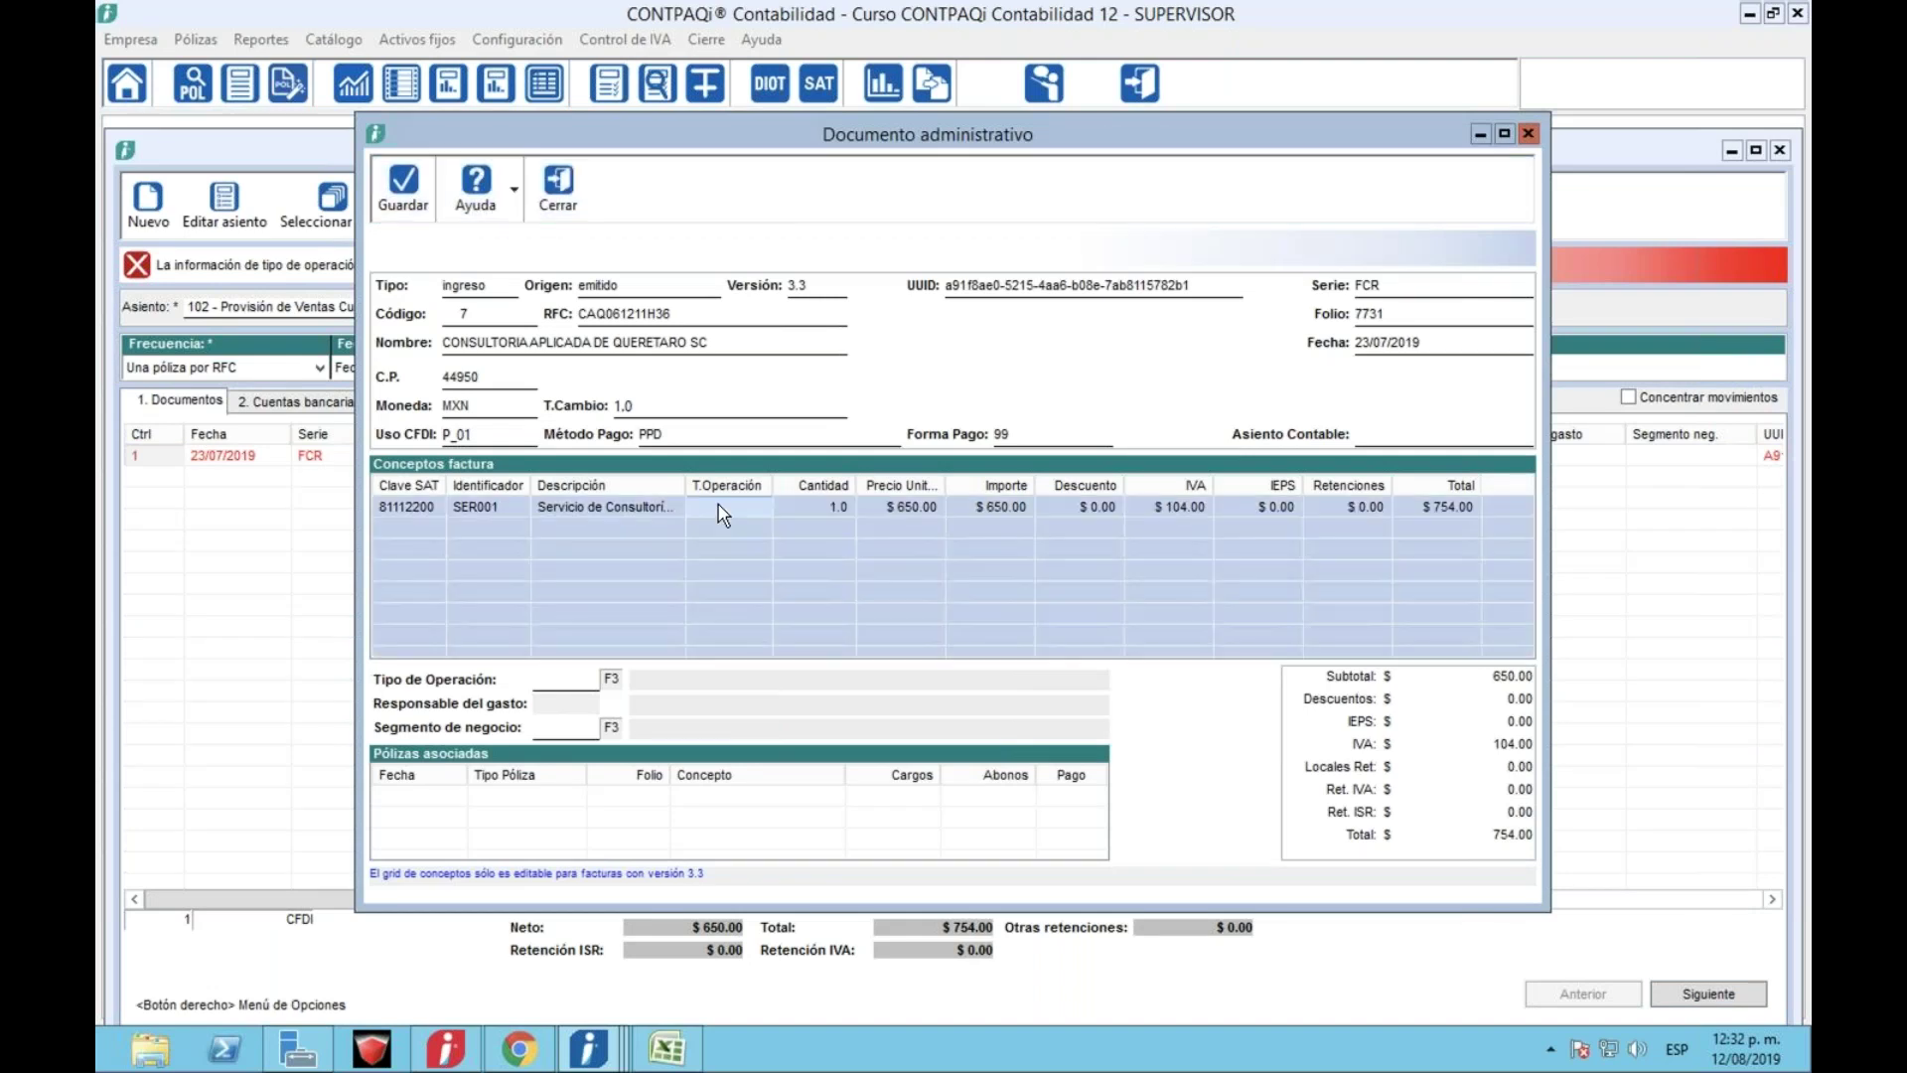
click(751, 505)
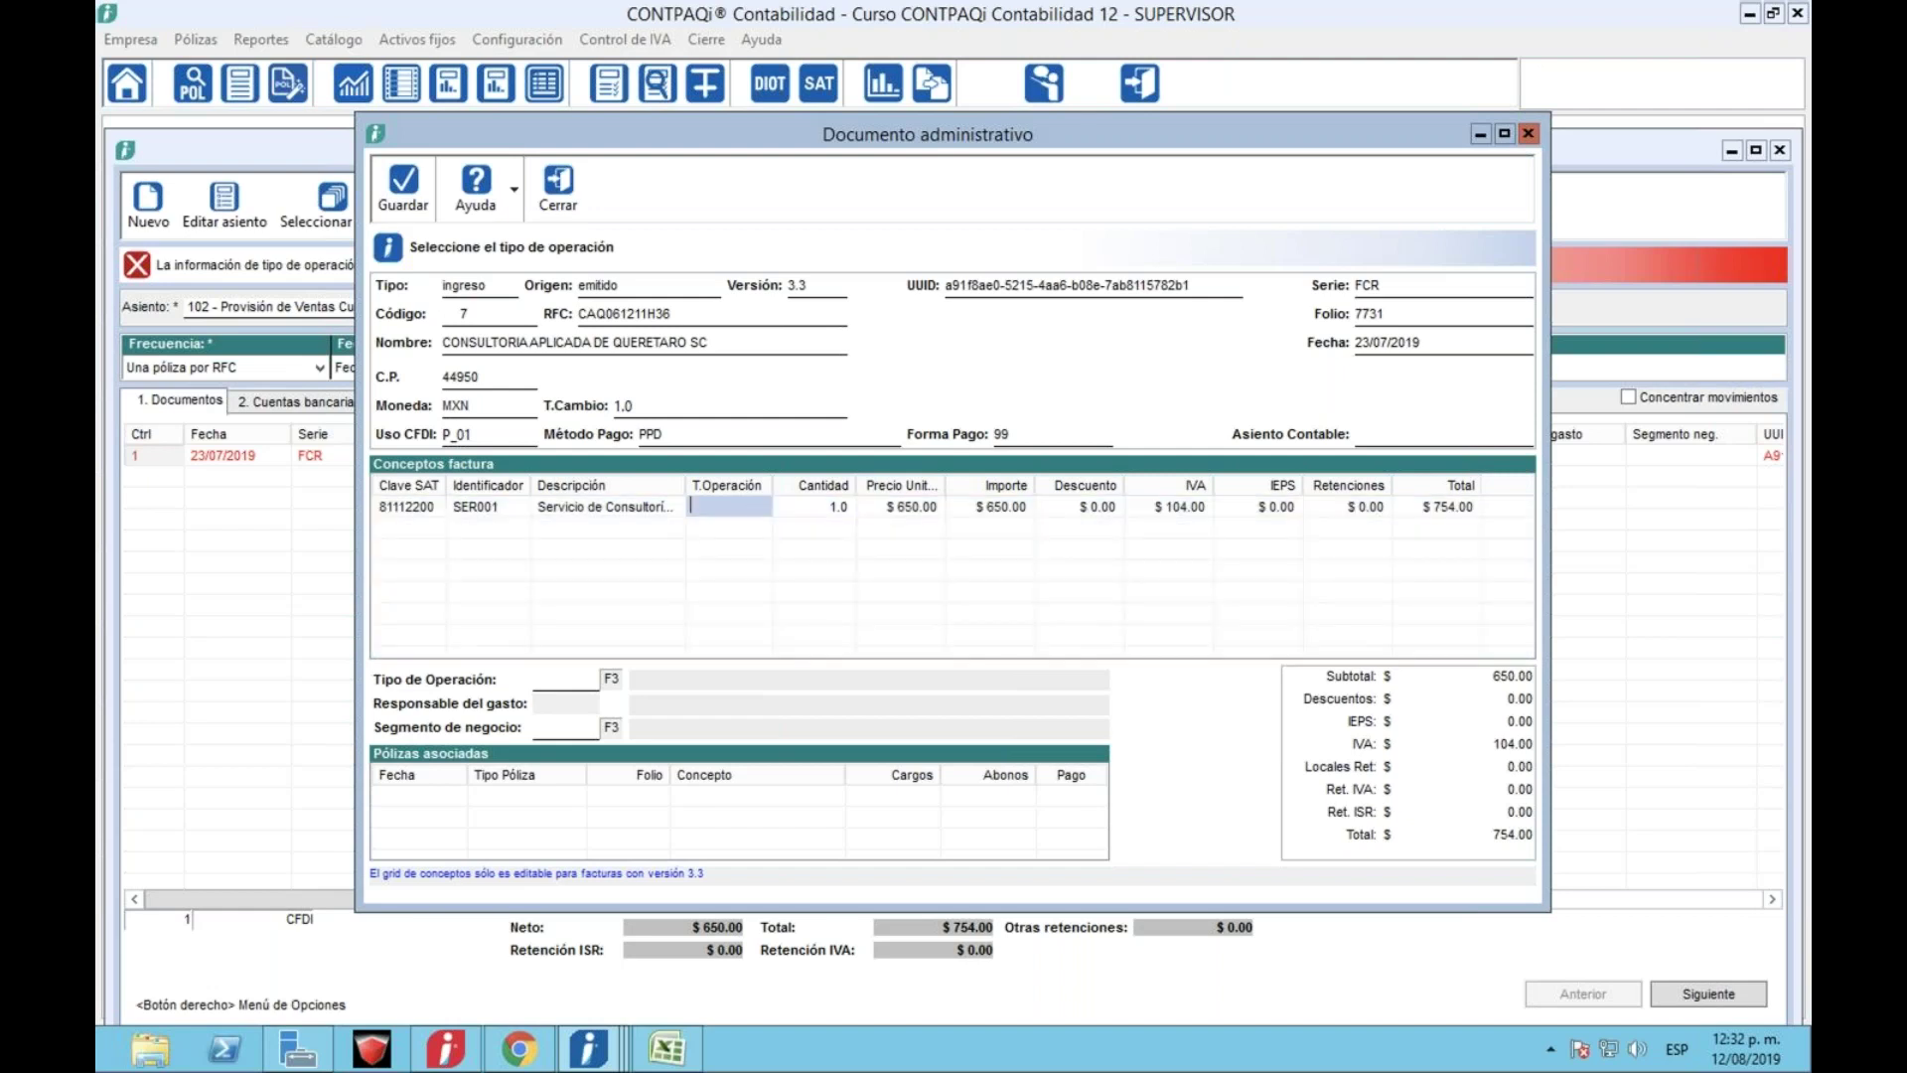
key(shift+F10)
key(Escape)
click(582, 680)
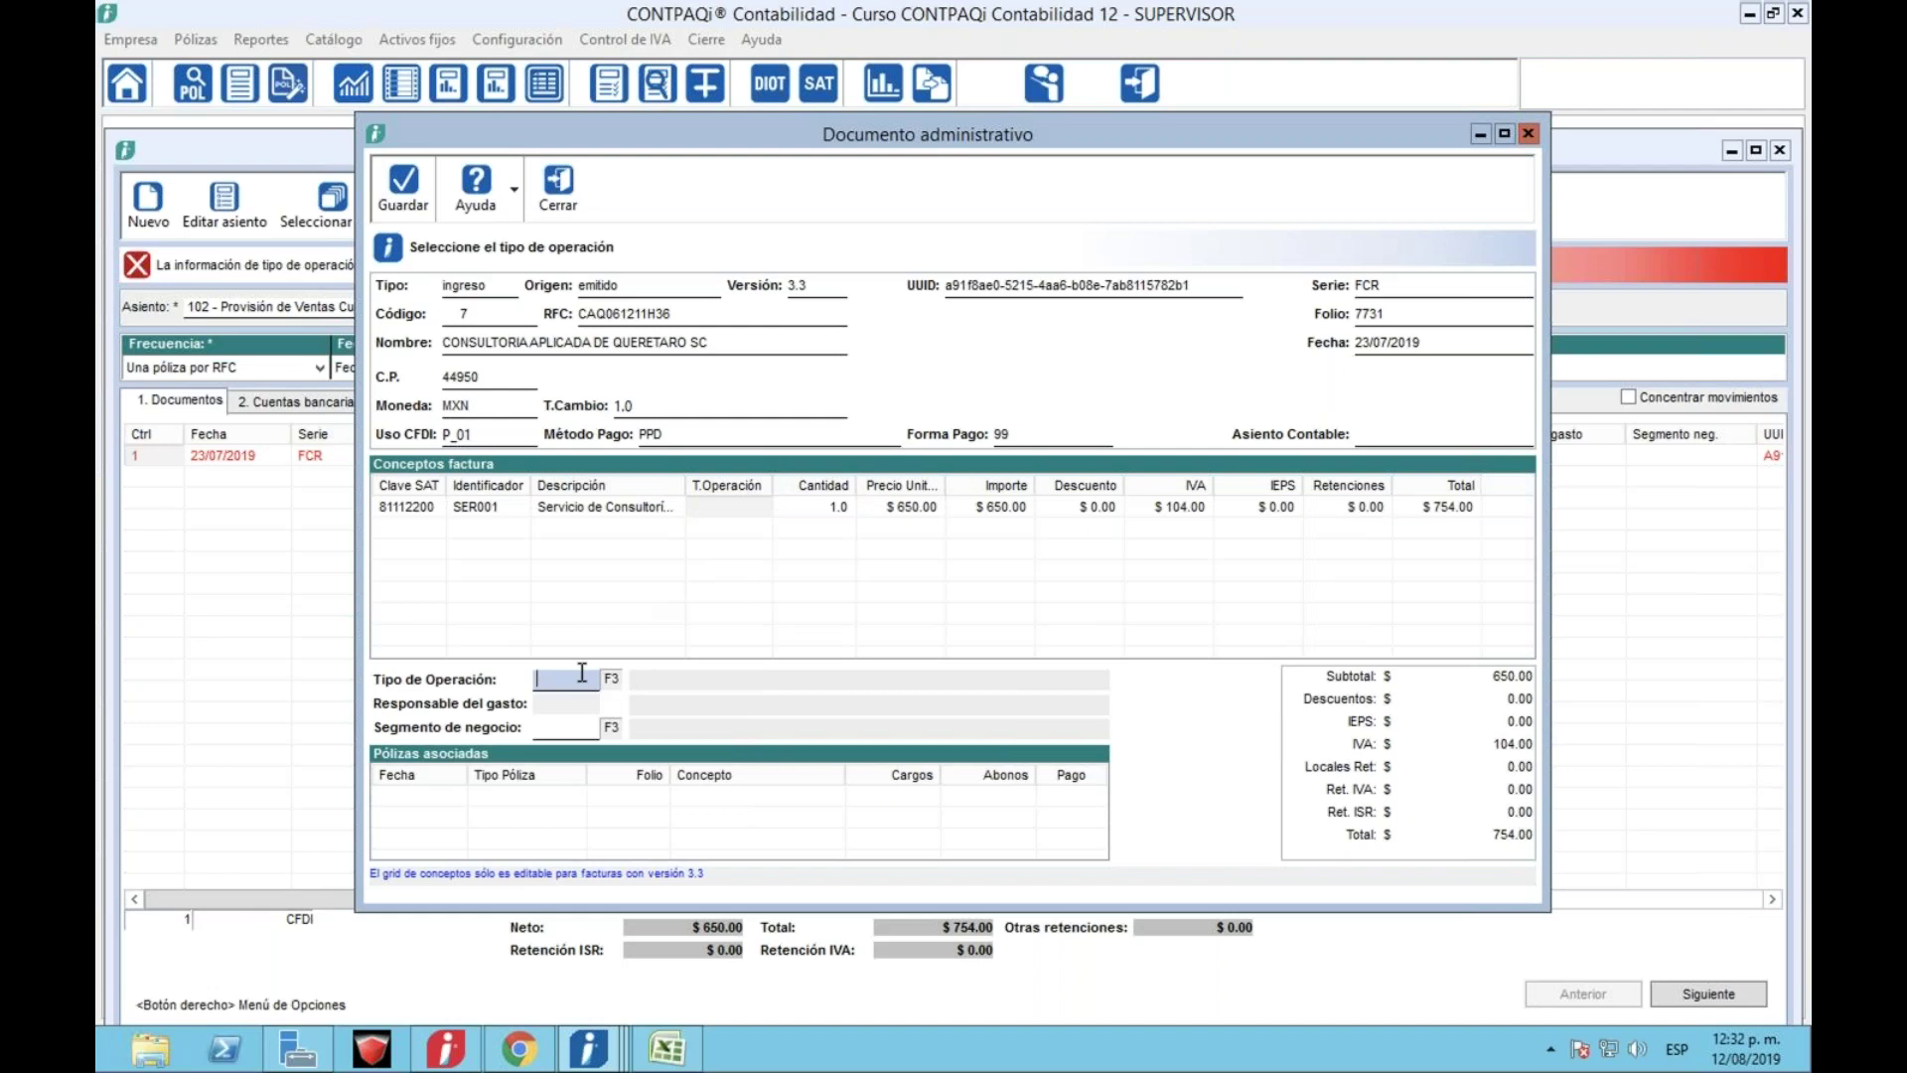
click(612, 681)
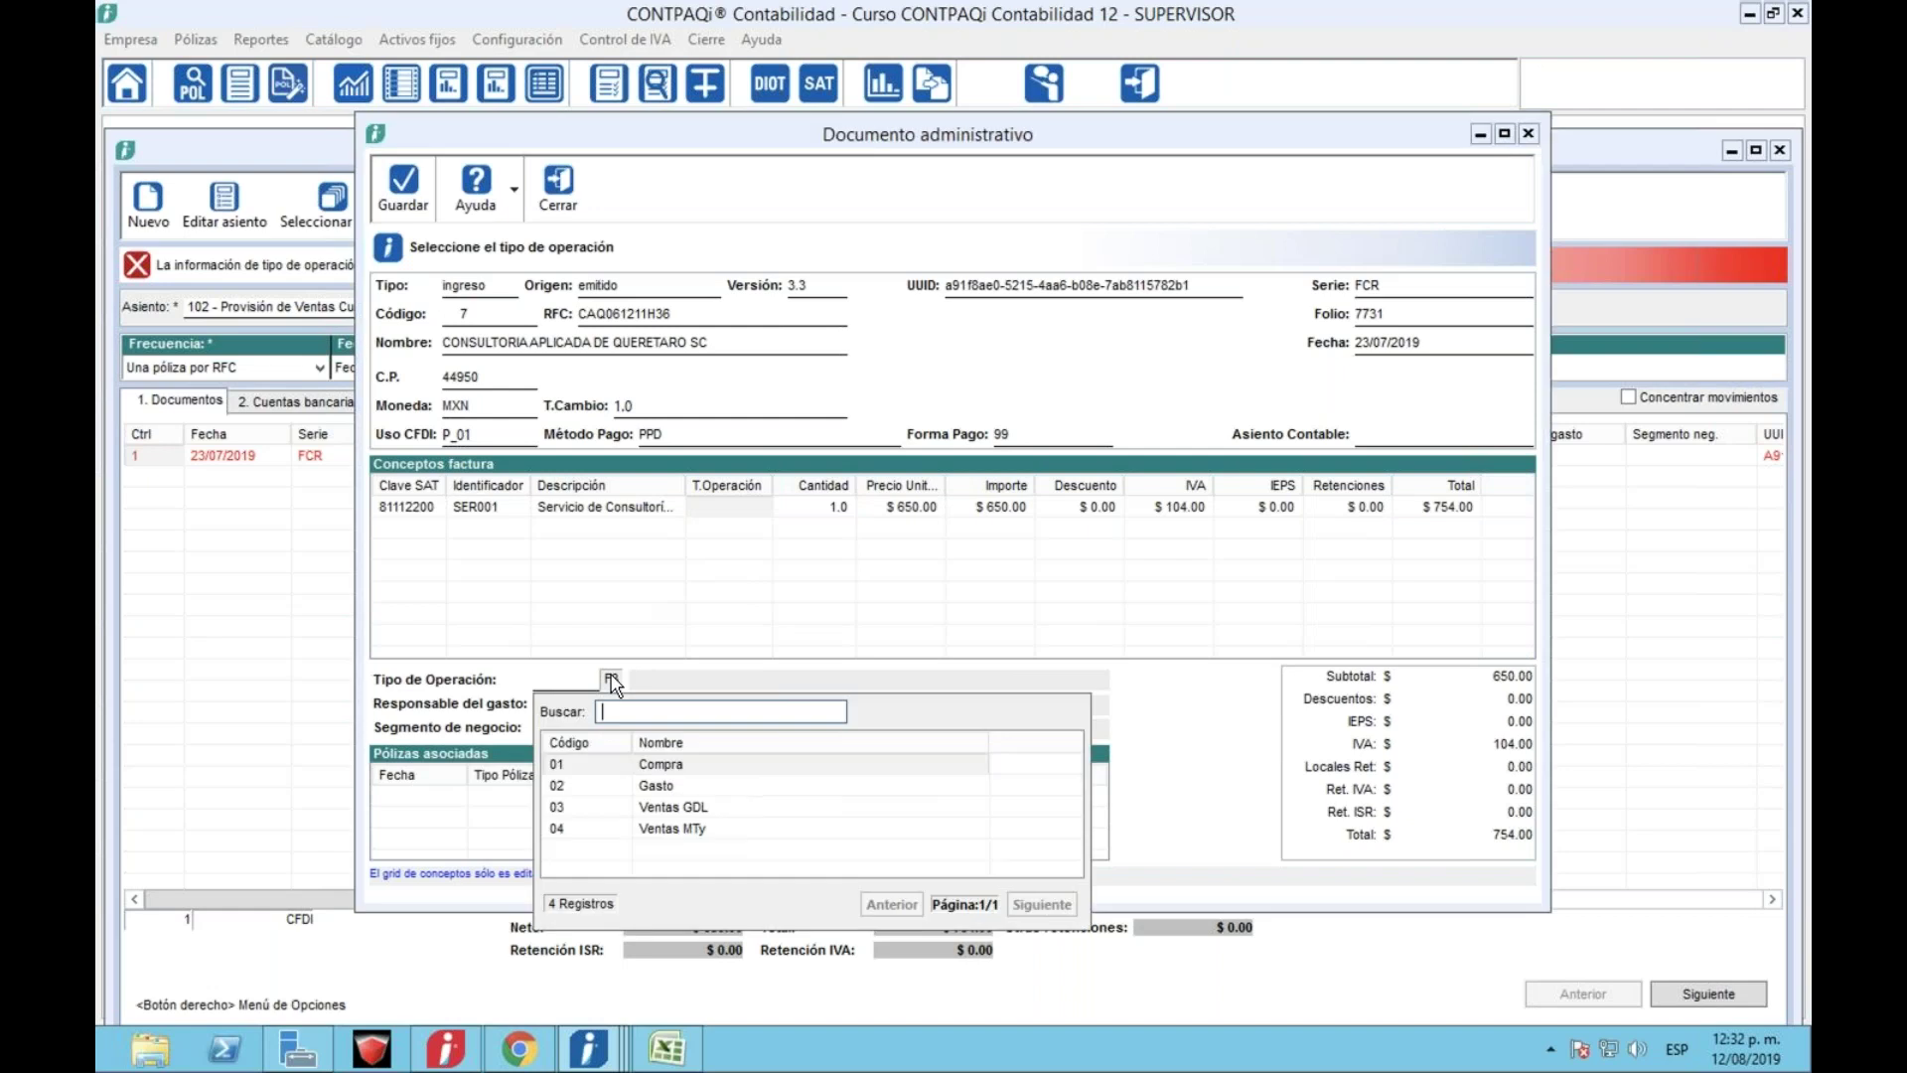
double_click(658, 828)
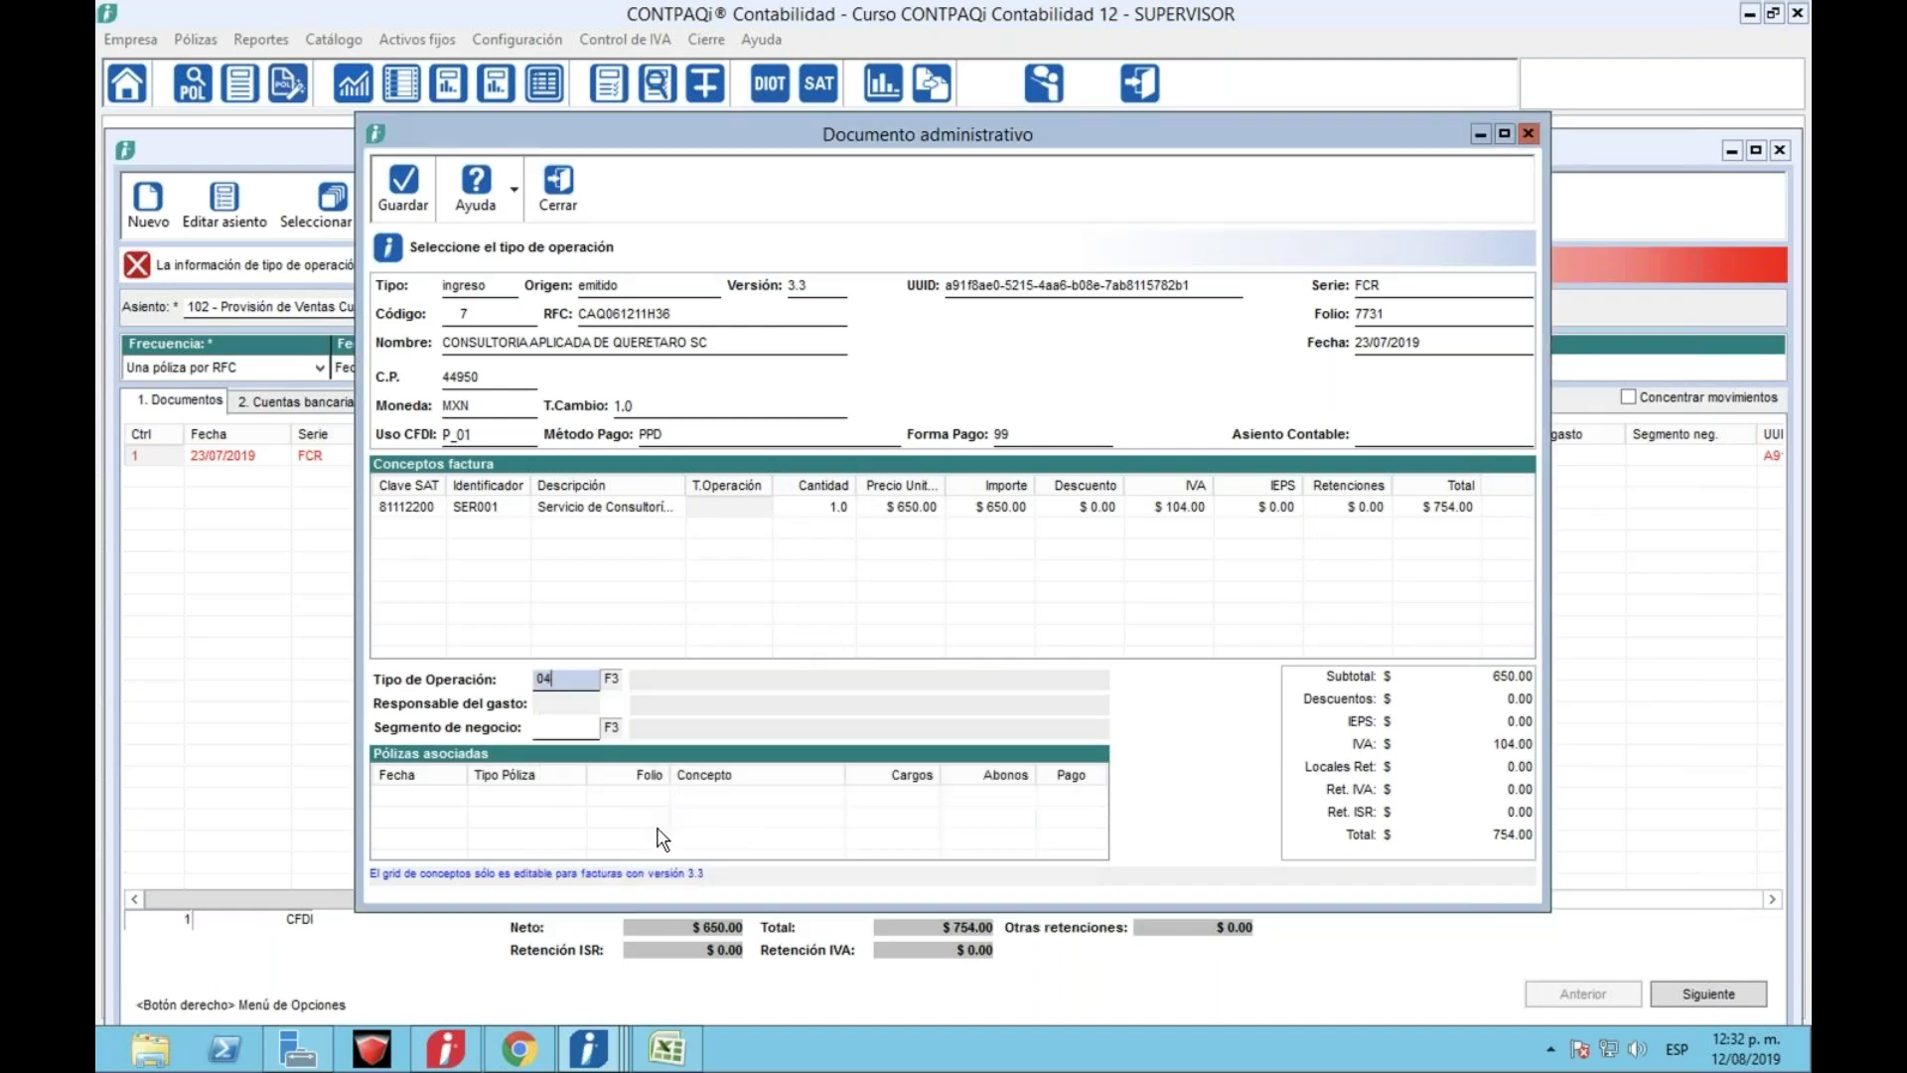
click(573, 729)
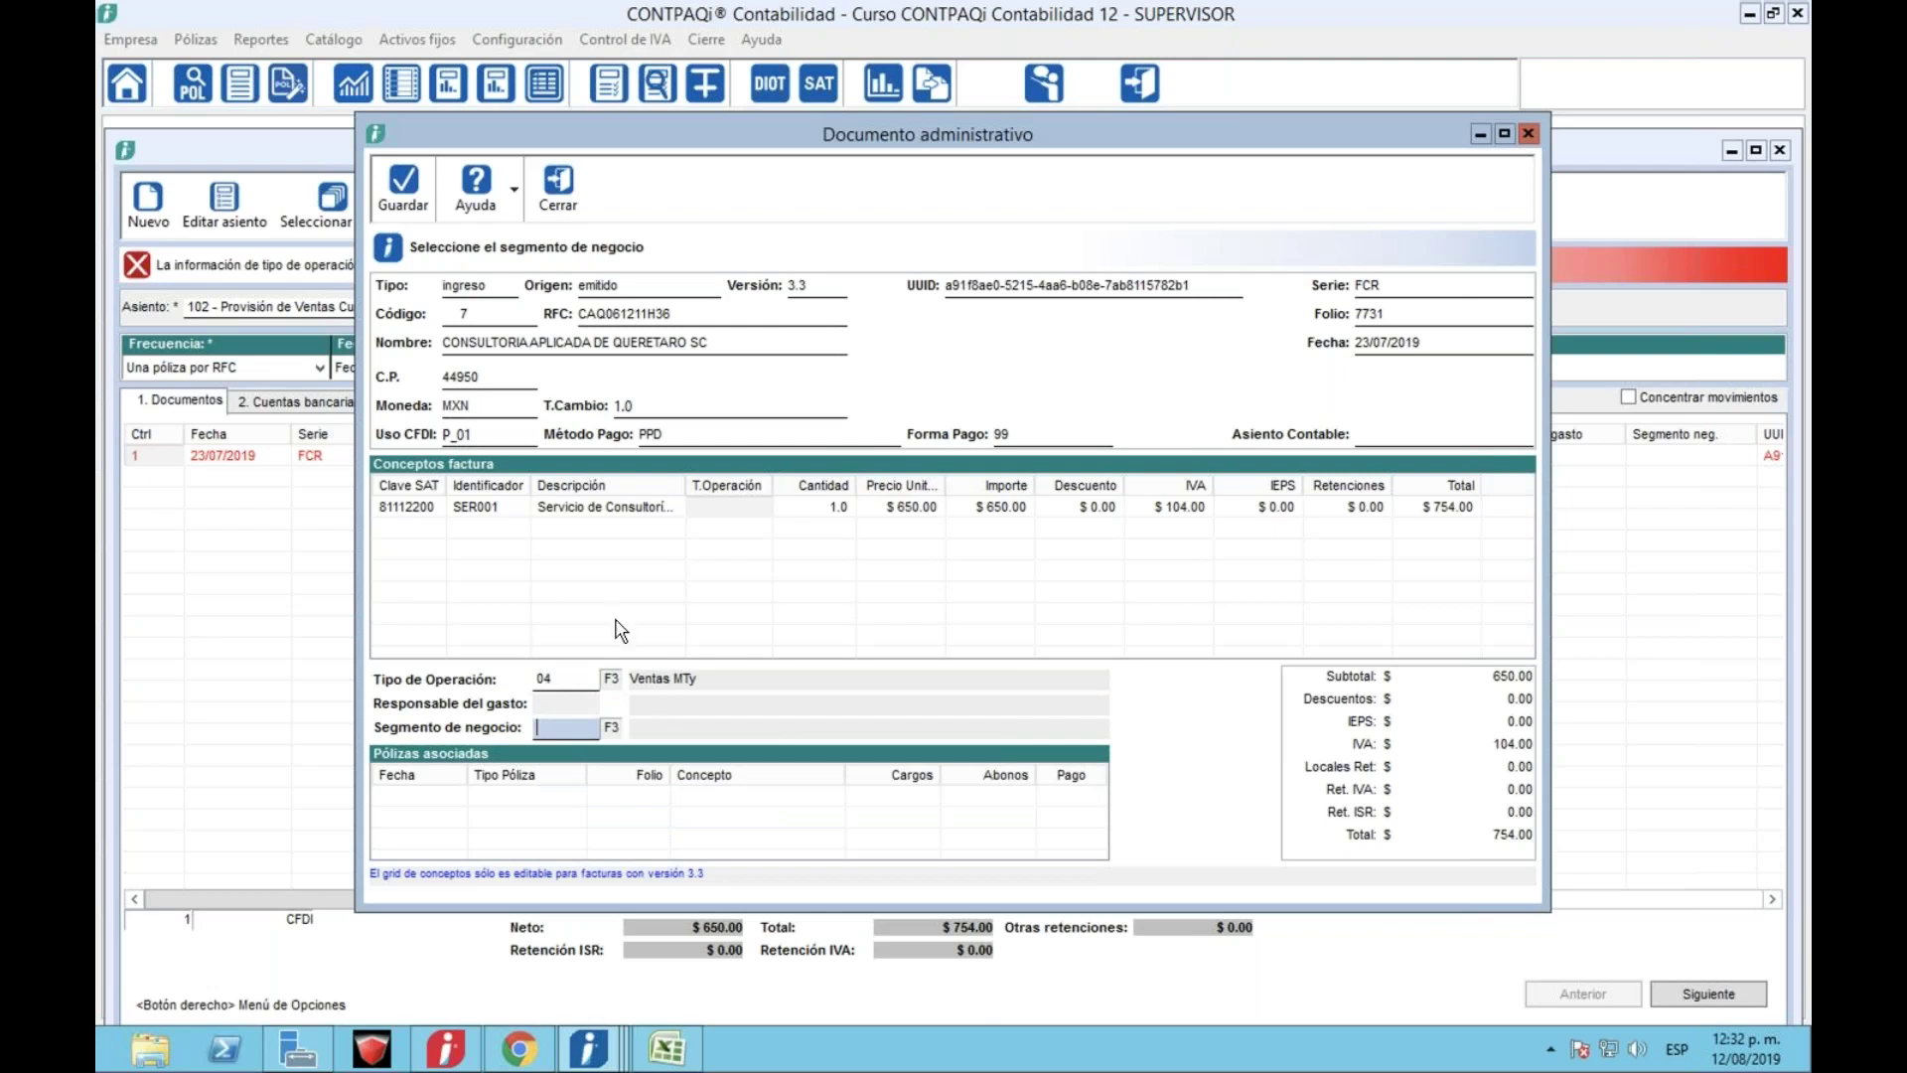
key(Tab)
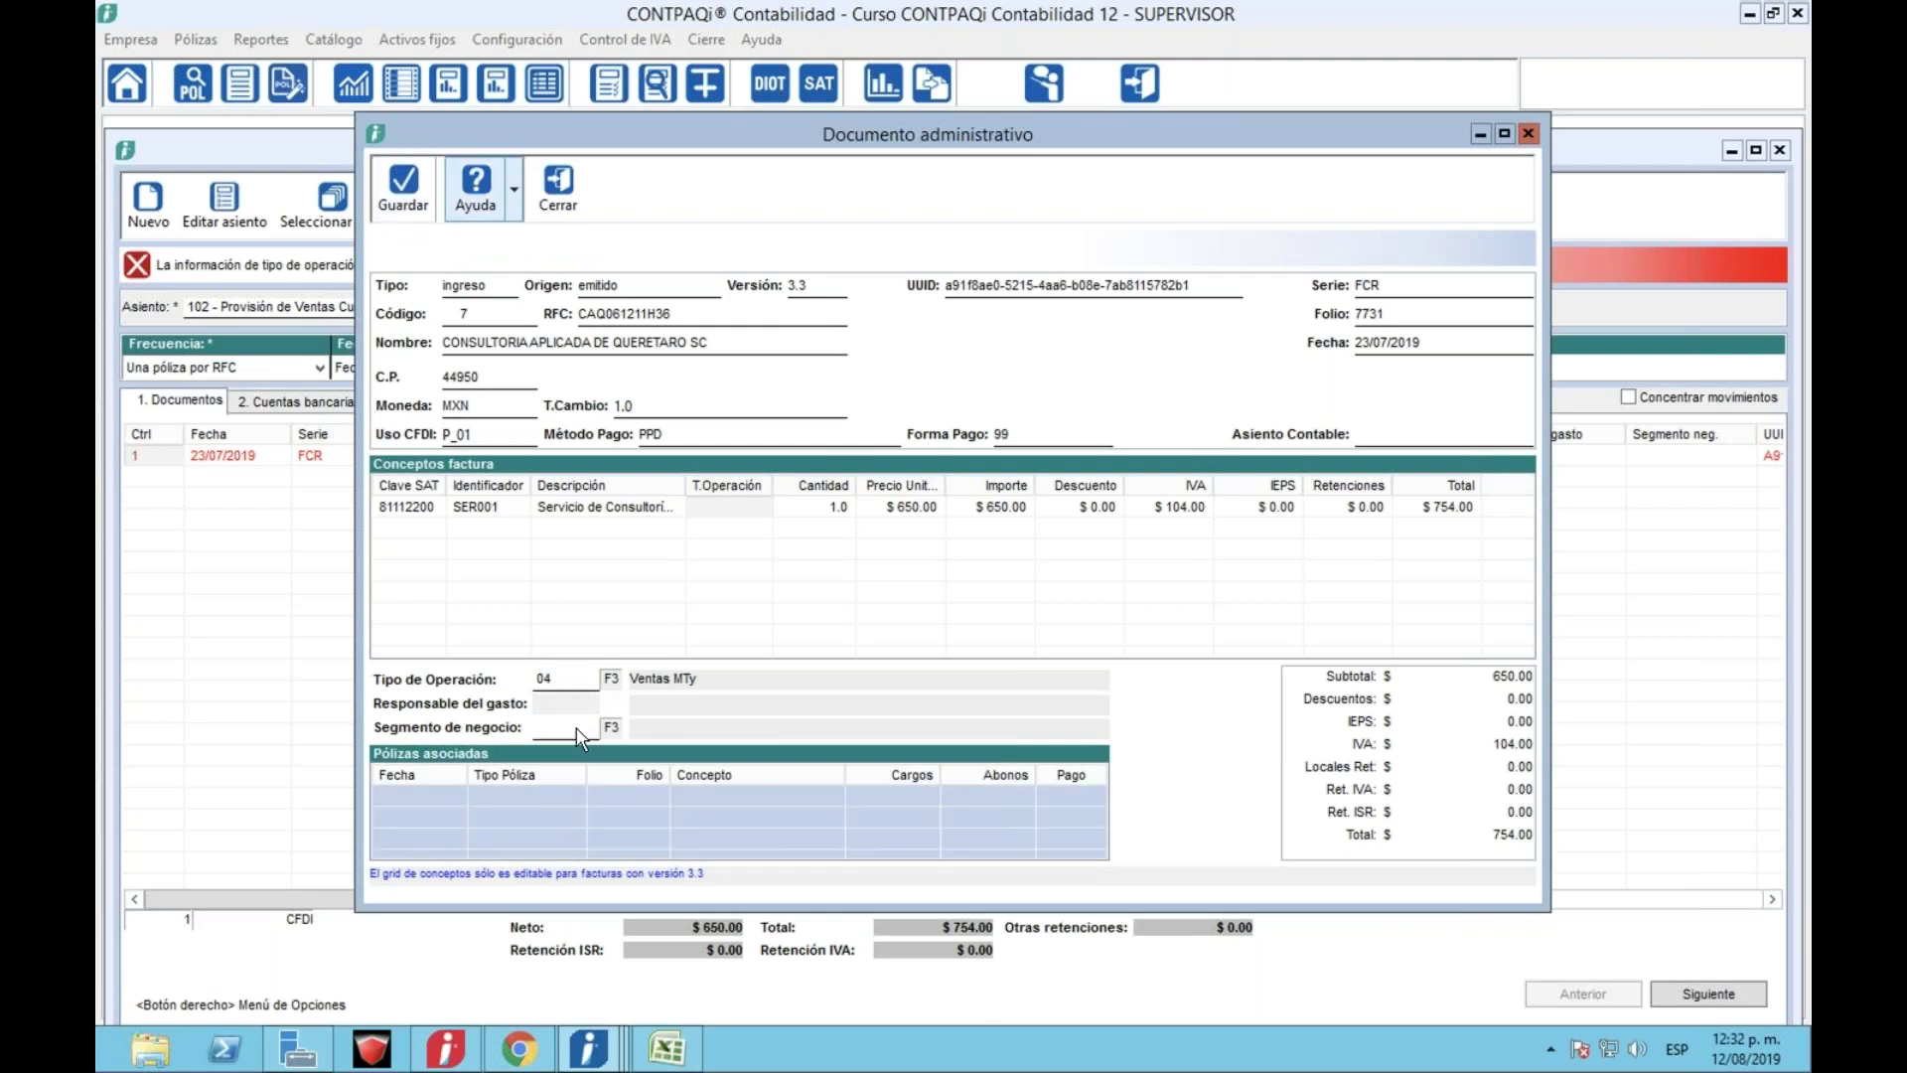
click(580, 186)
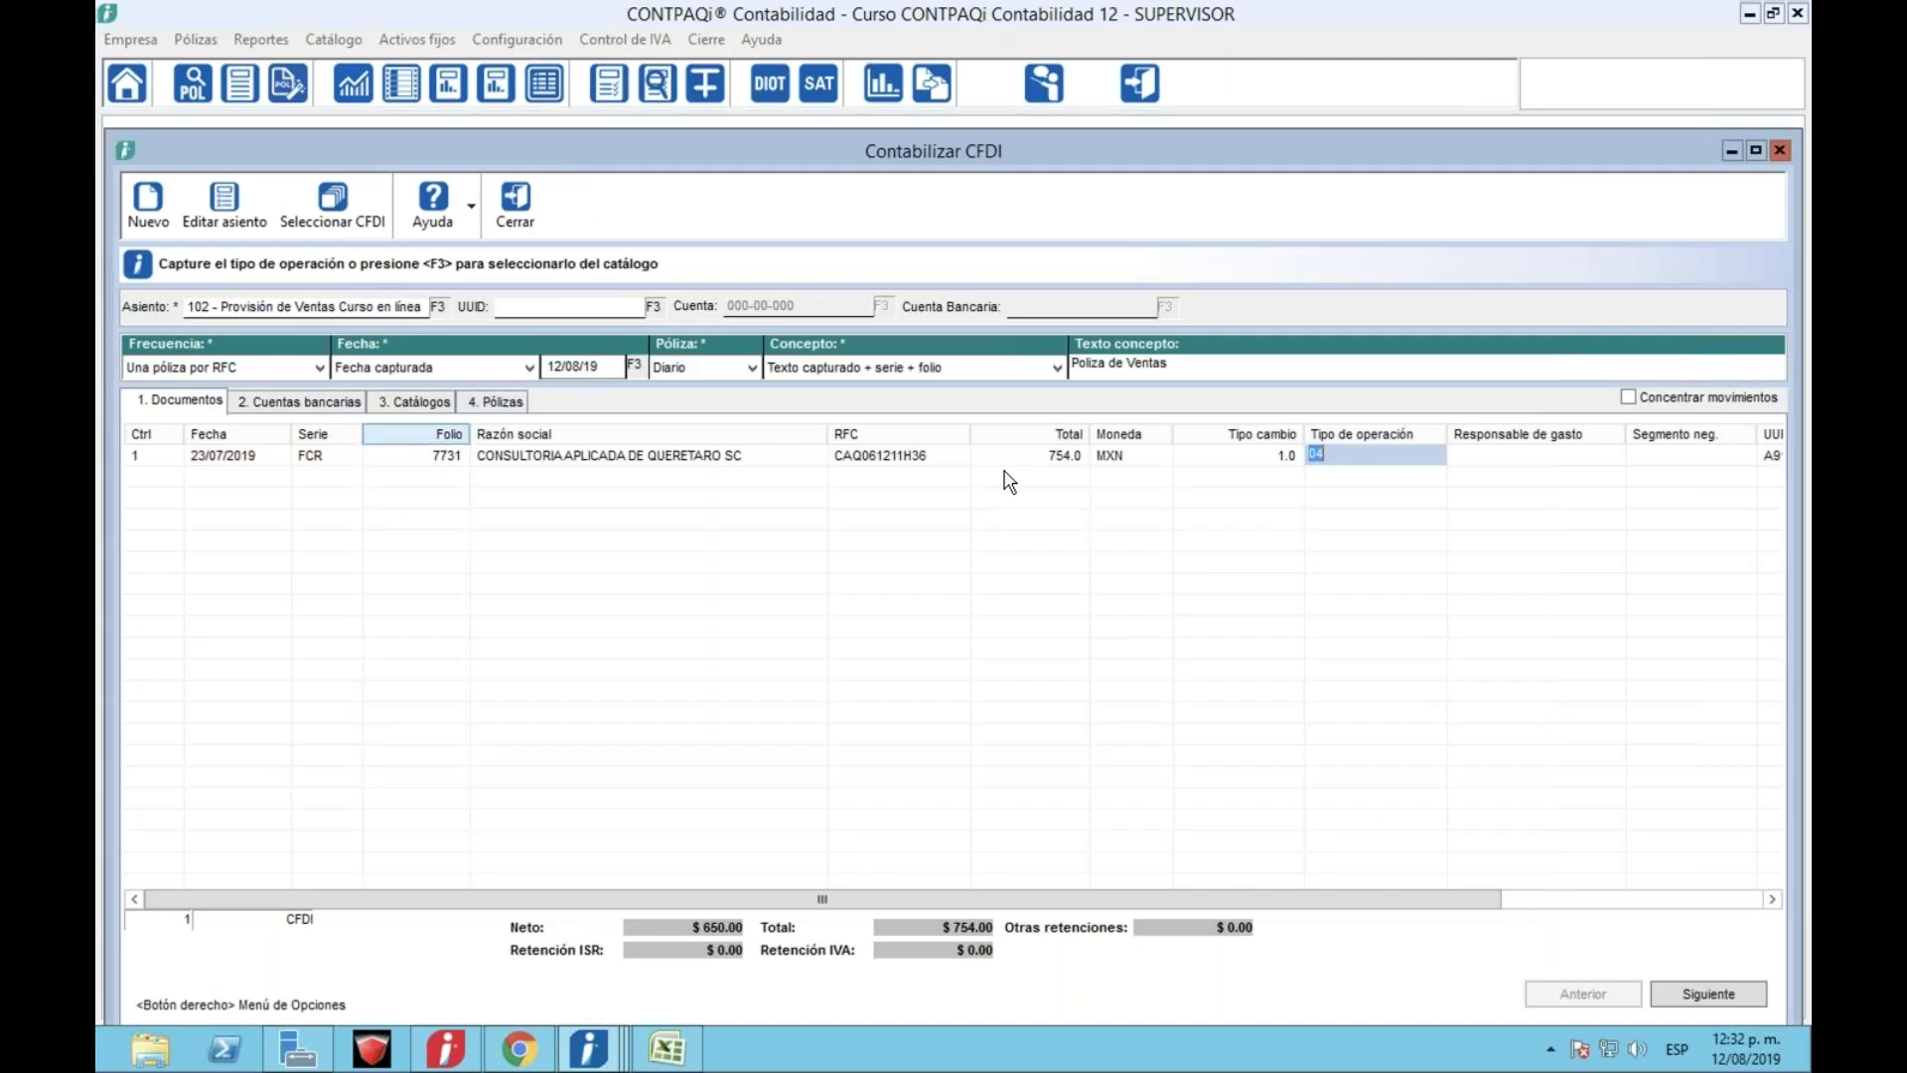
click(1388, 455)
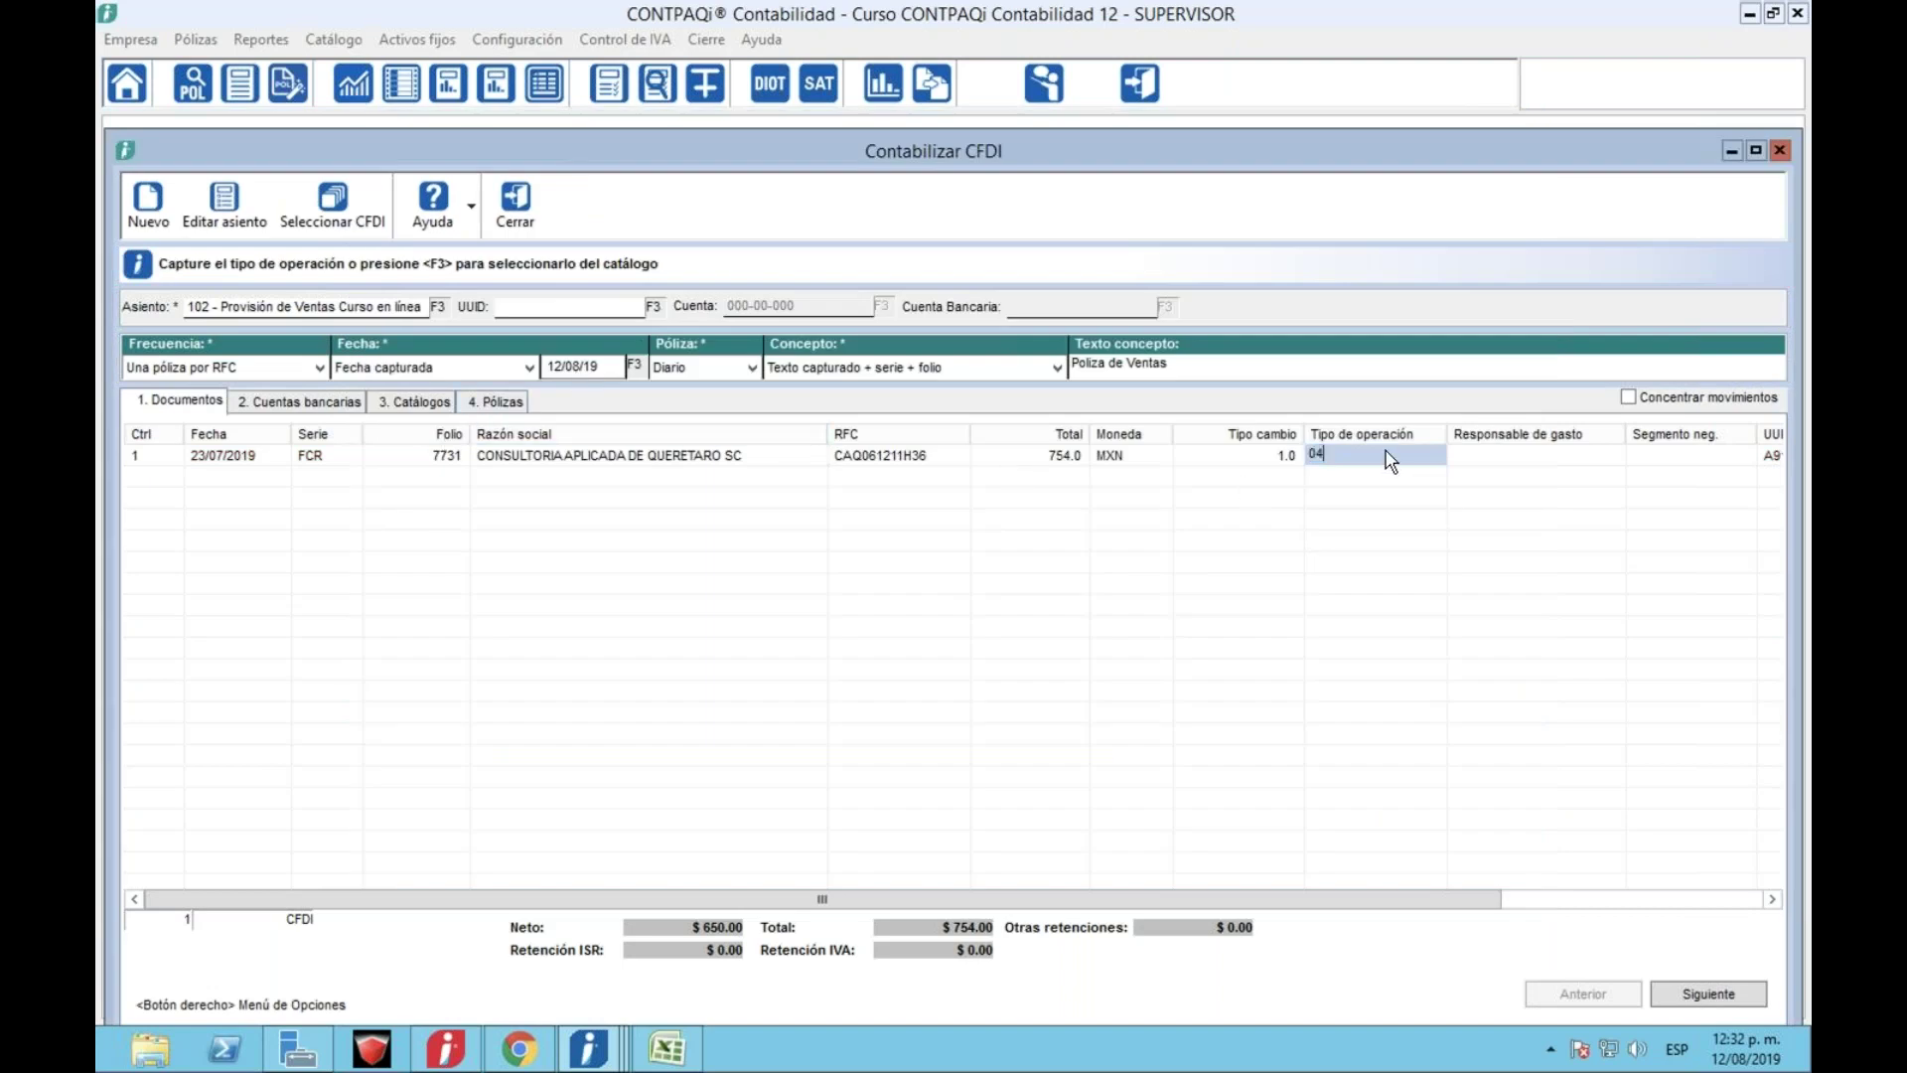
click(1213, 459)
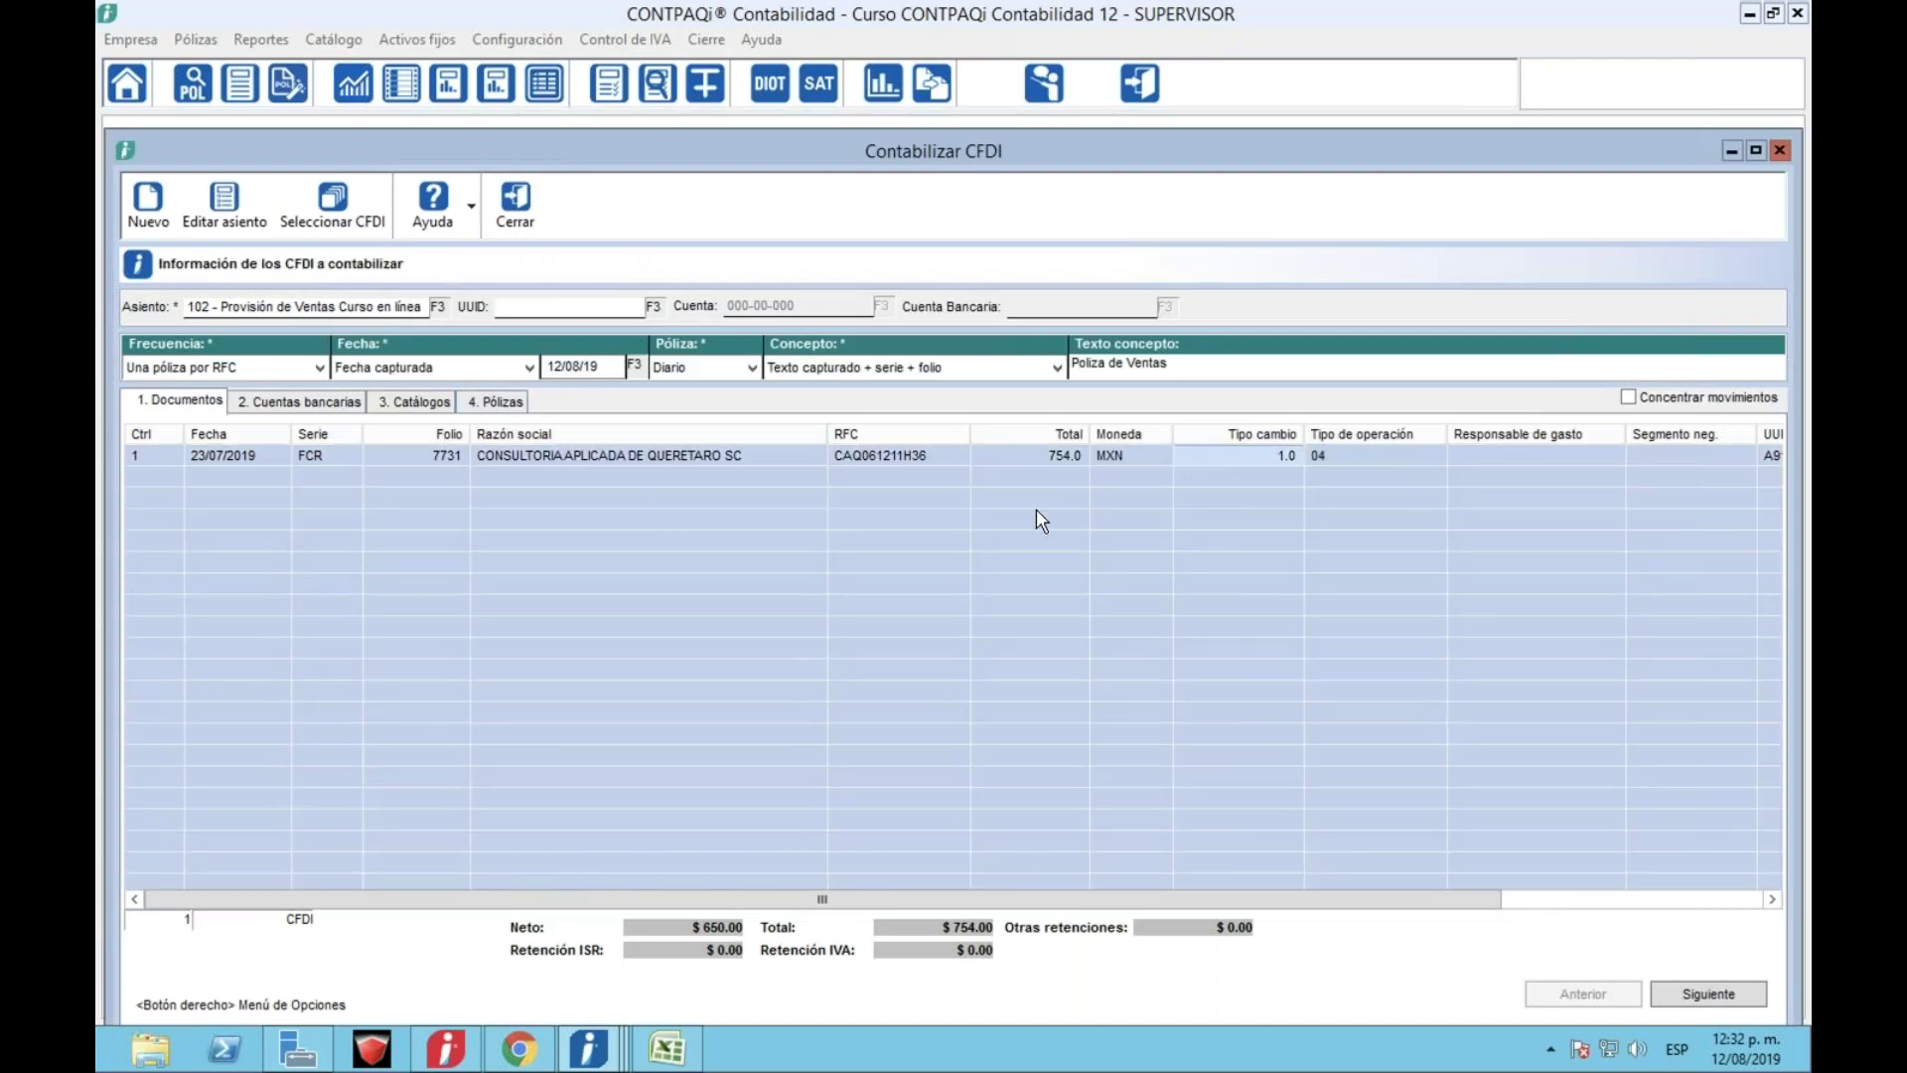
Advance to the catalogues step and search the chart of accounts for CLIEN.
click(1689, 991)
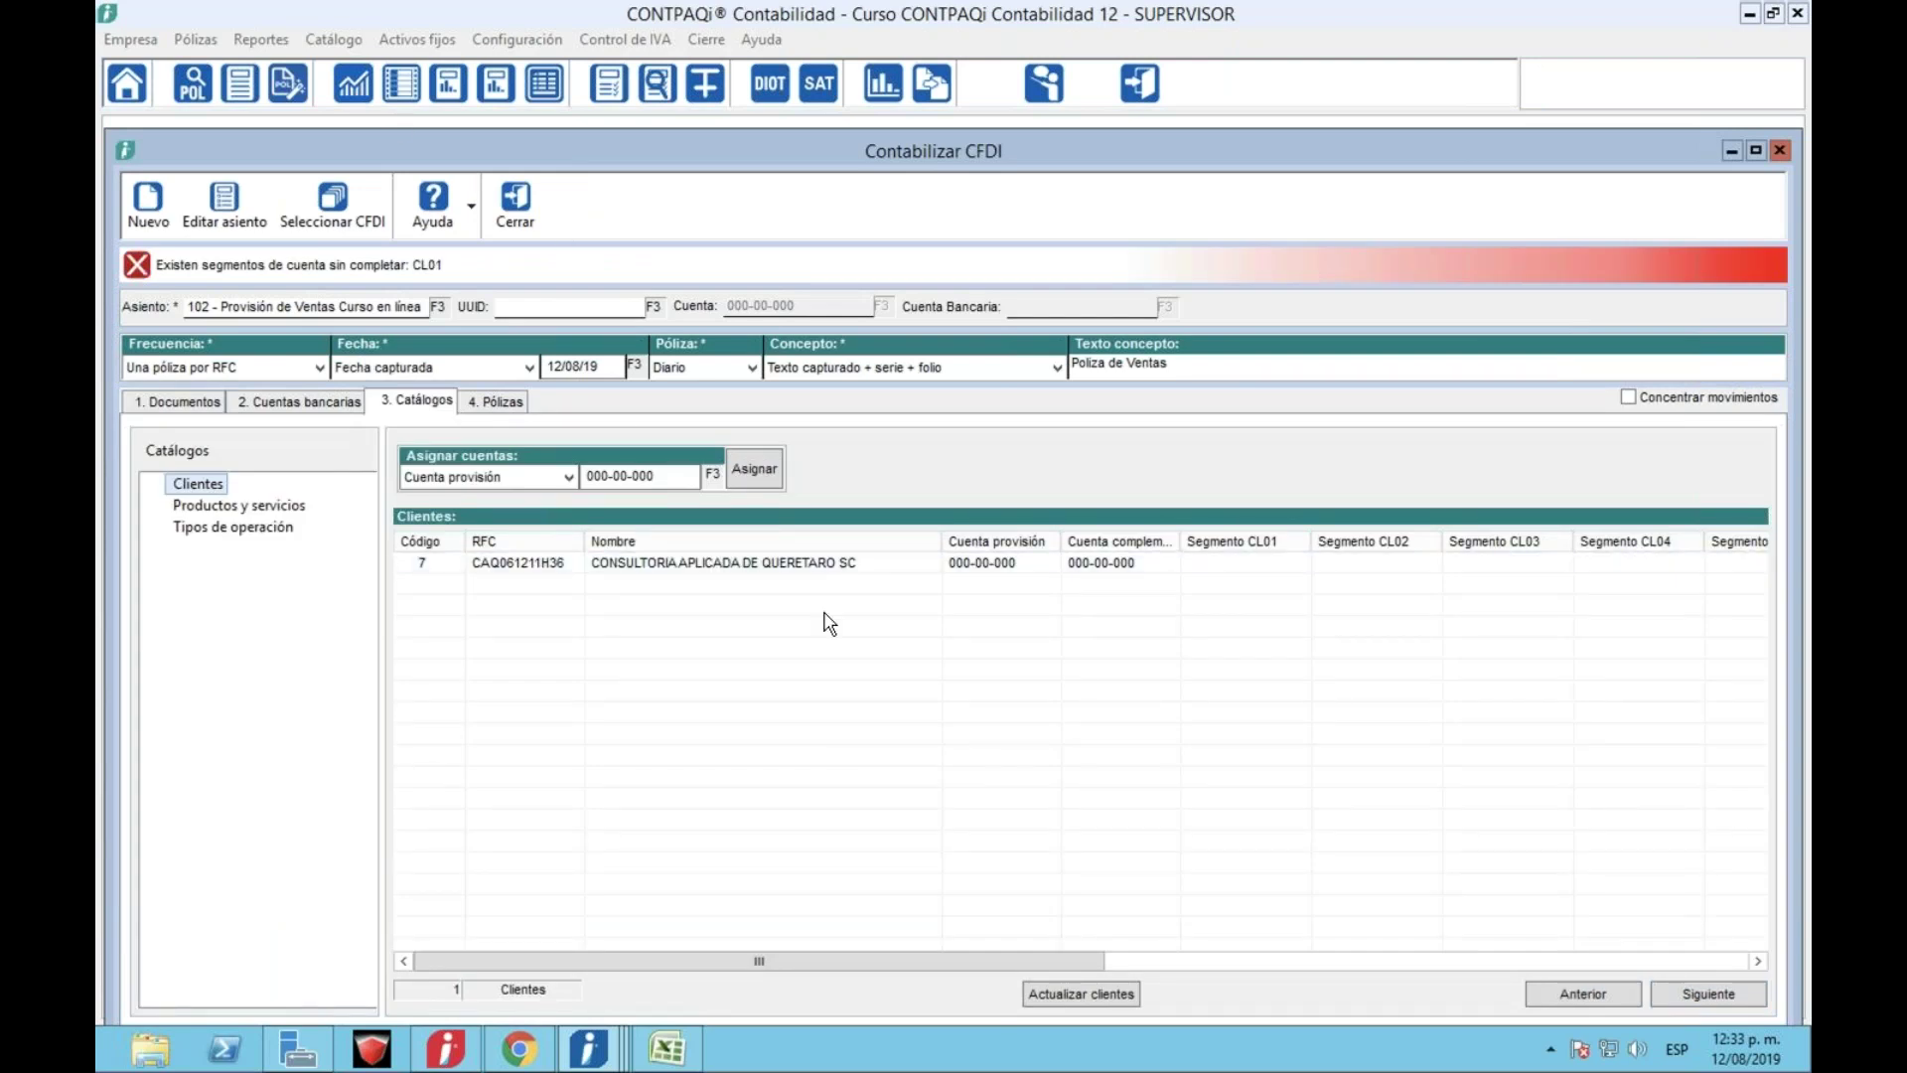
click(336, 39)
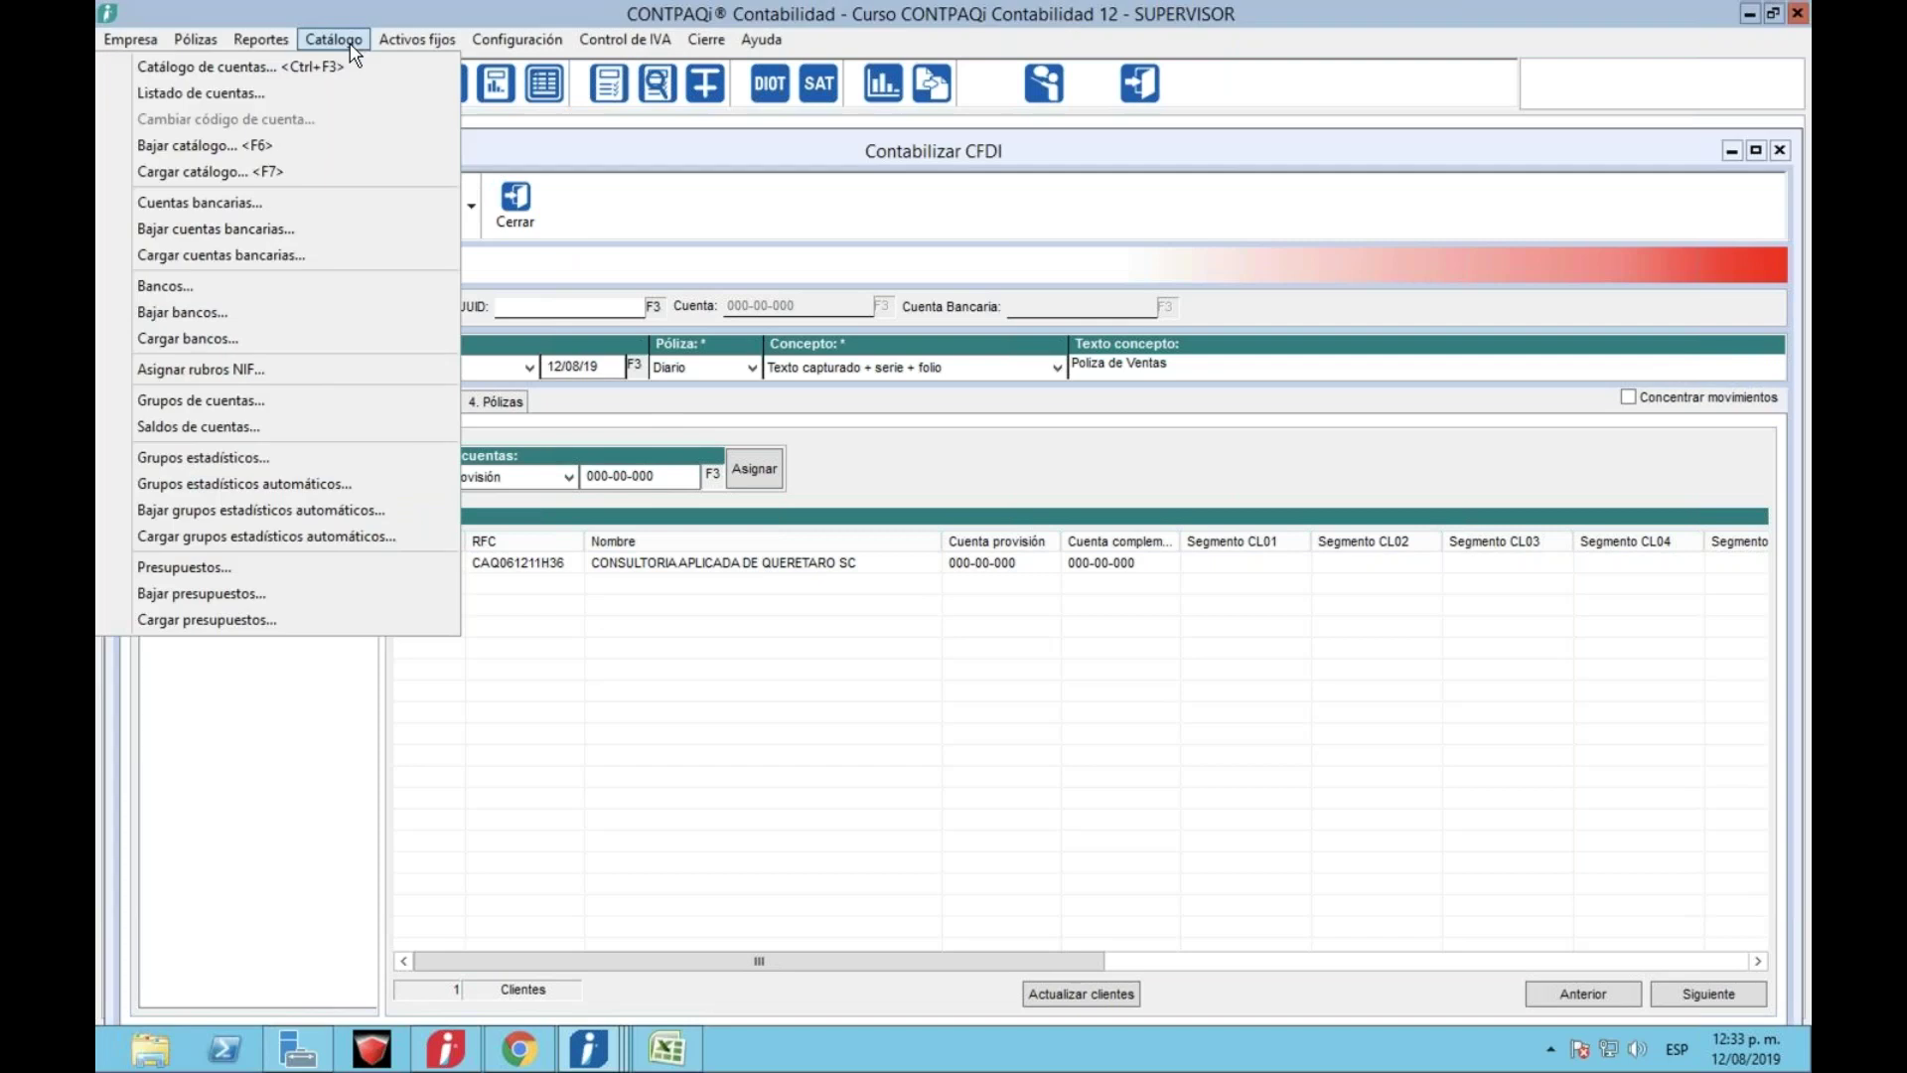
click(342, 68)
click(624, 390)
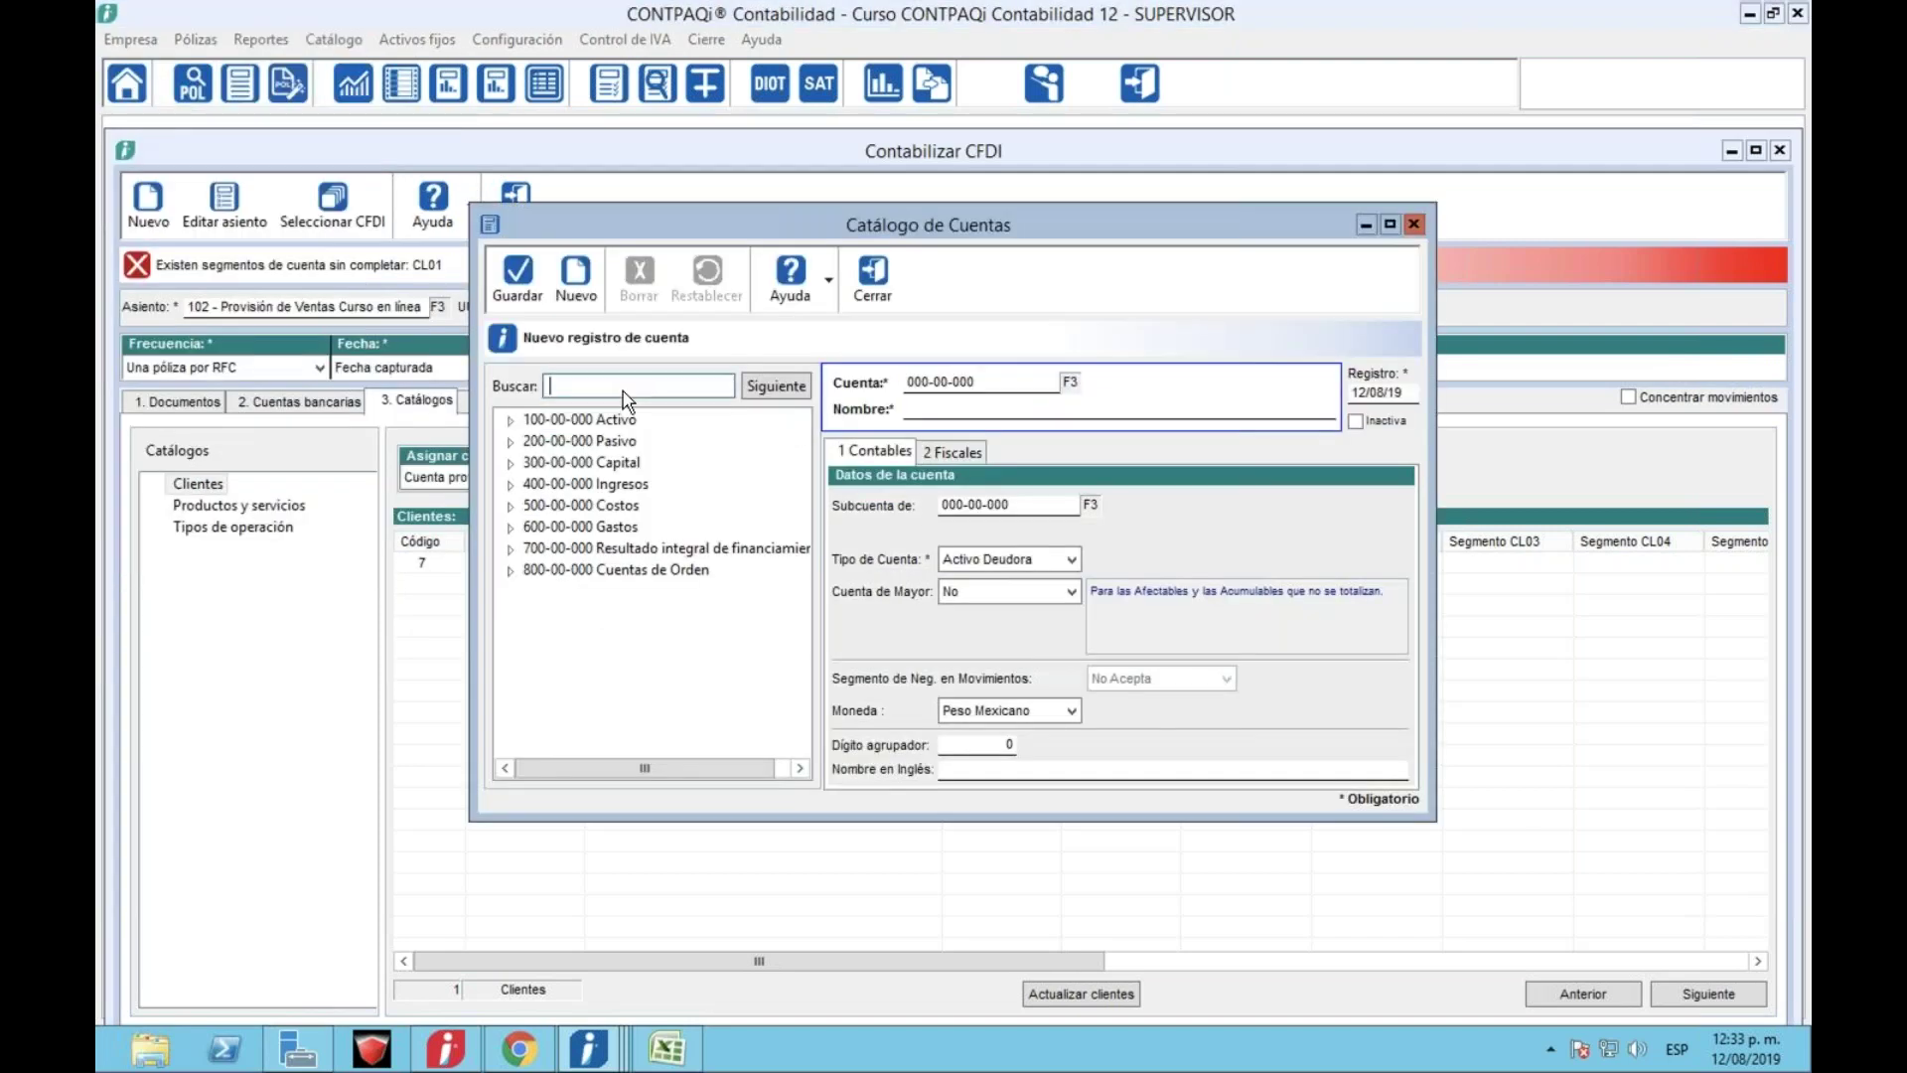
text(CLIEN)
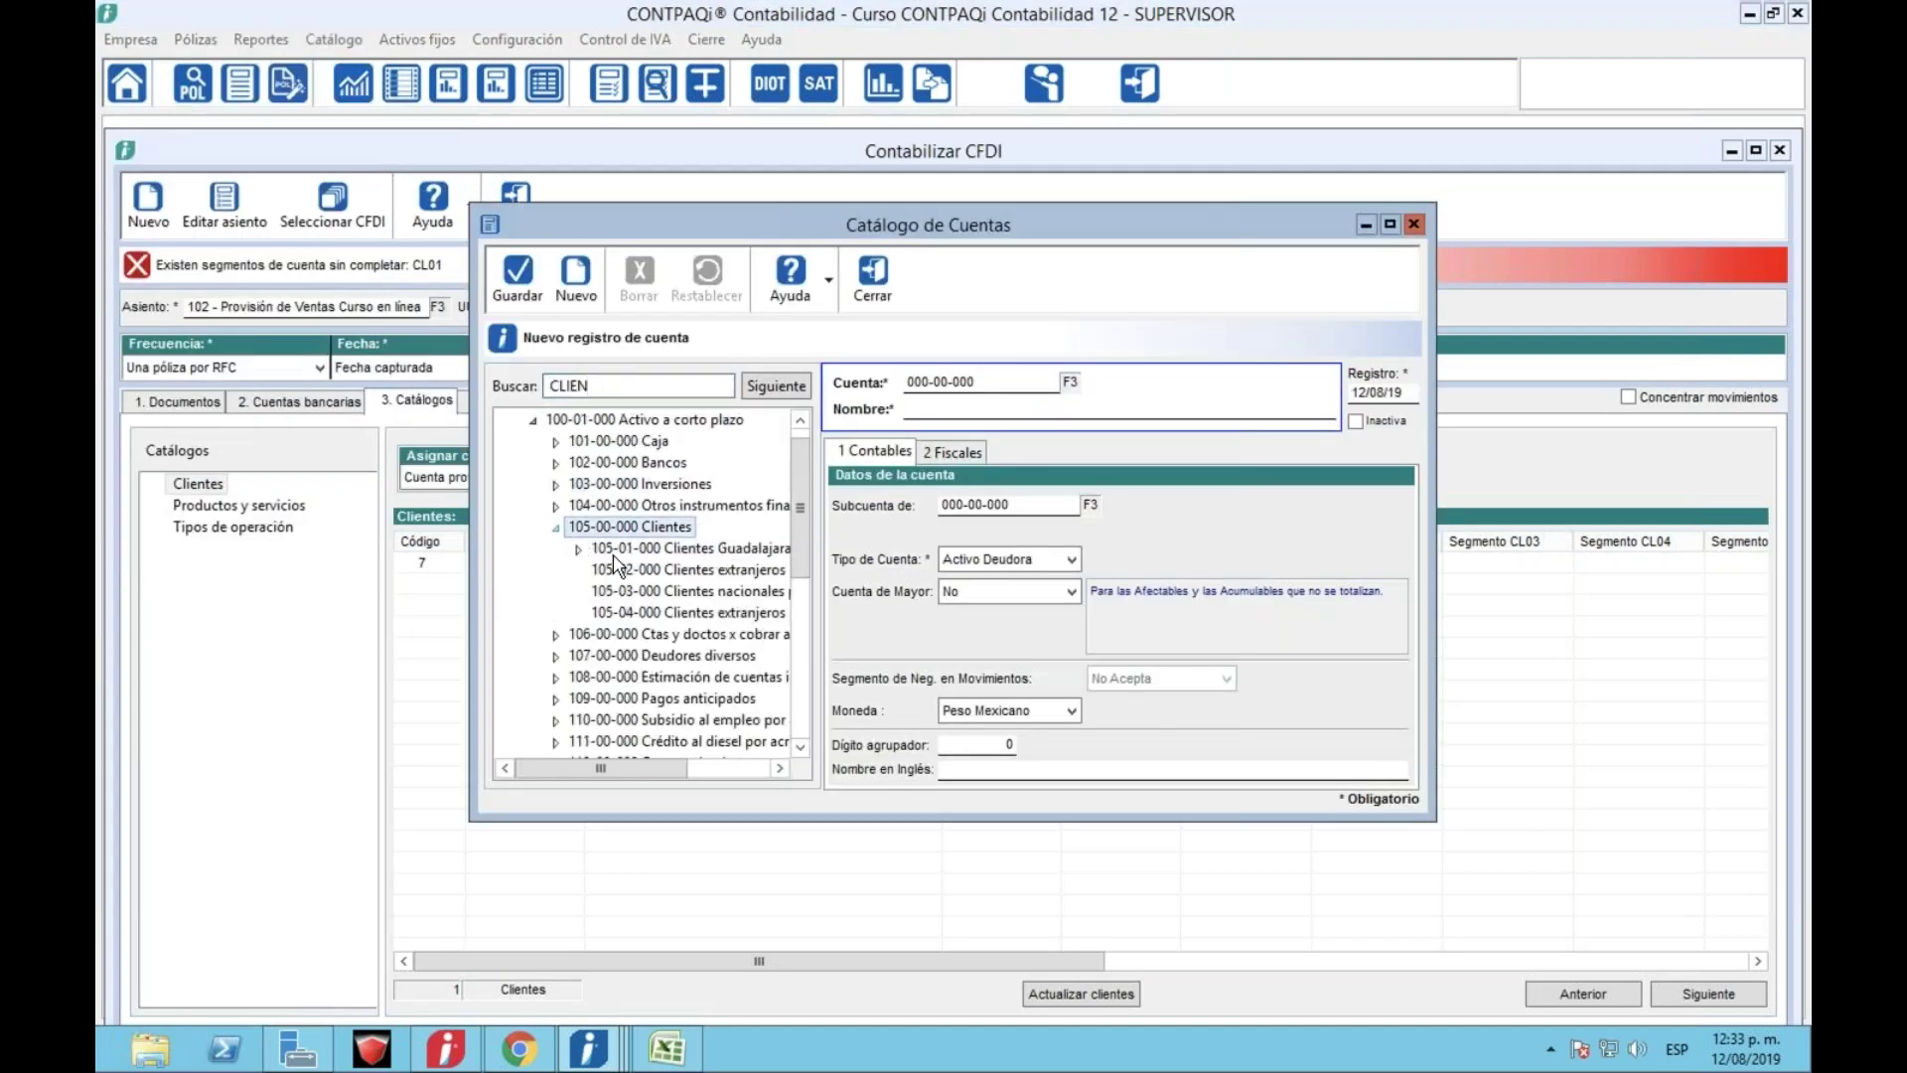
Add subaccount 105-01-004 Consultoría under Clientes Guadalajara and save it.
double_click(606, 549)
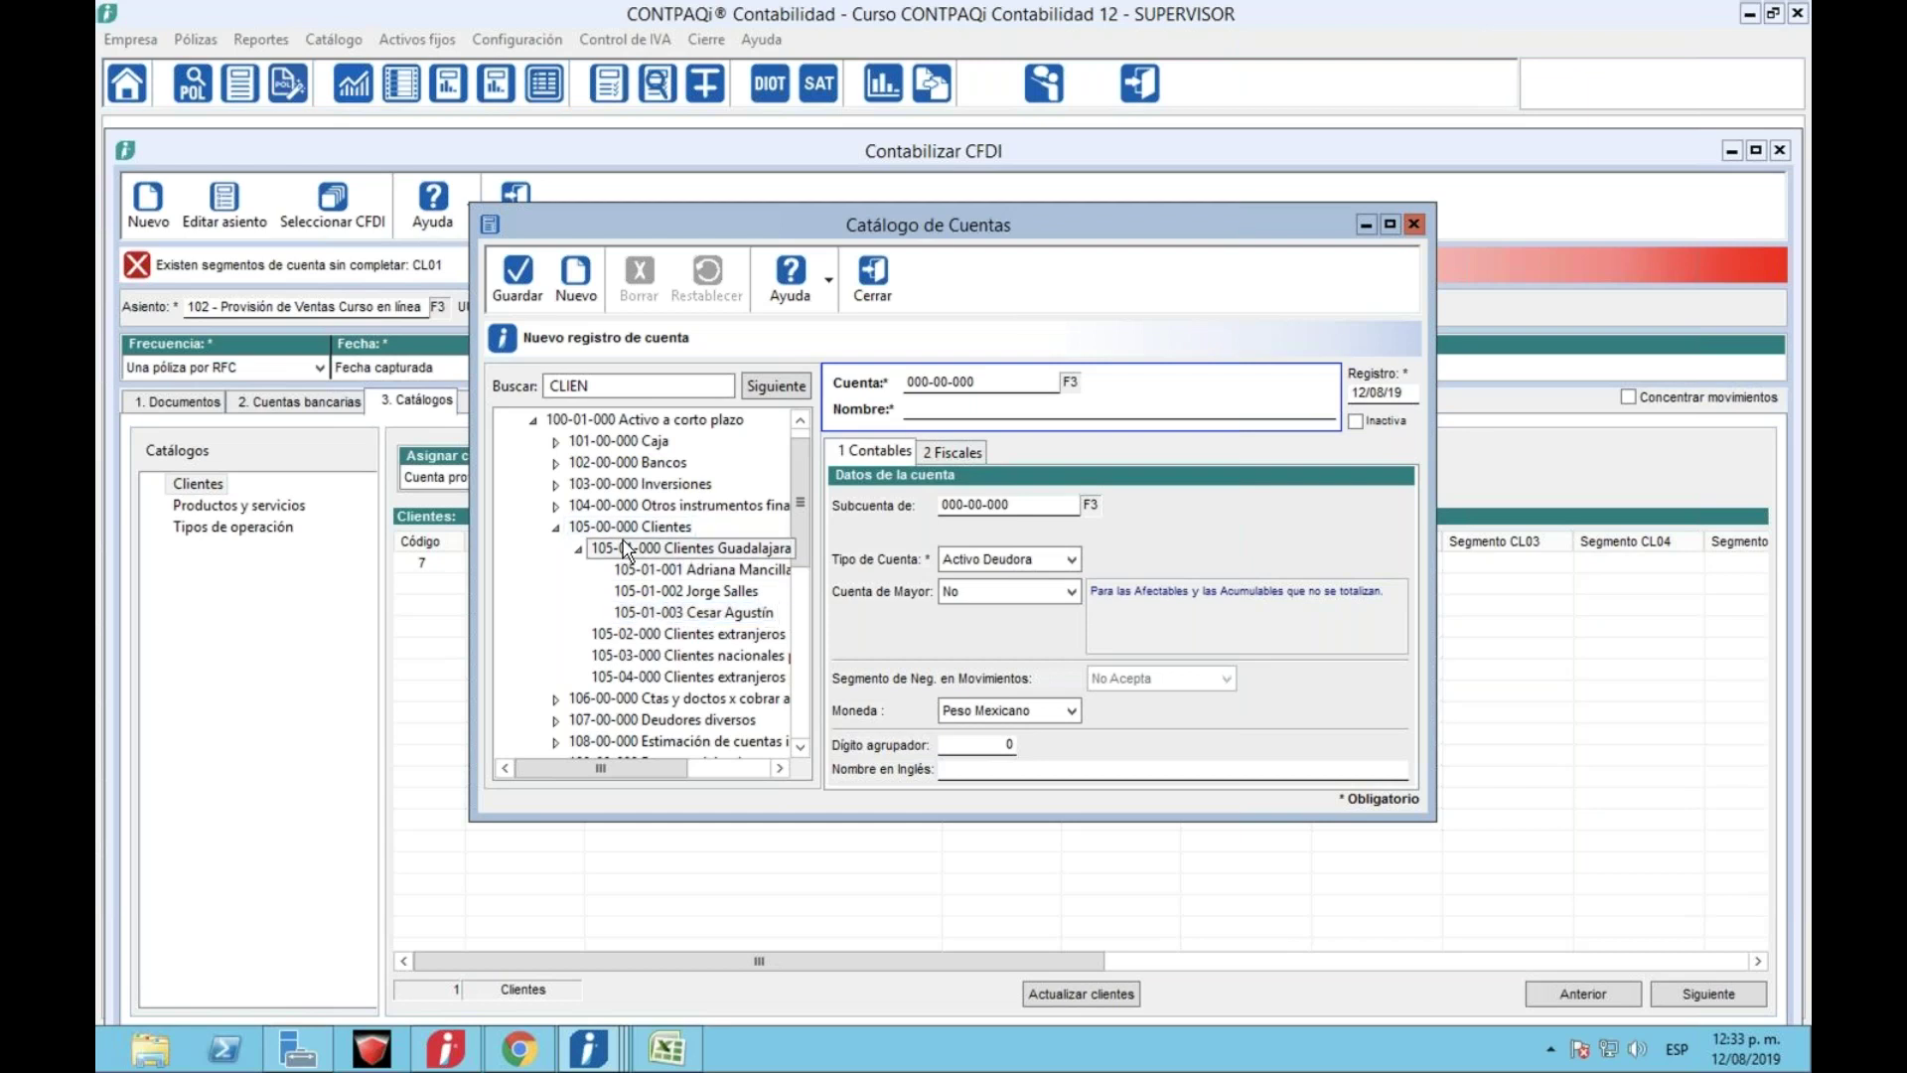
right_click(656, 548)
click(684, 556)
text(105-01-00)
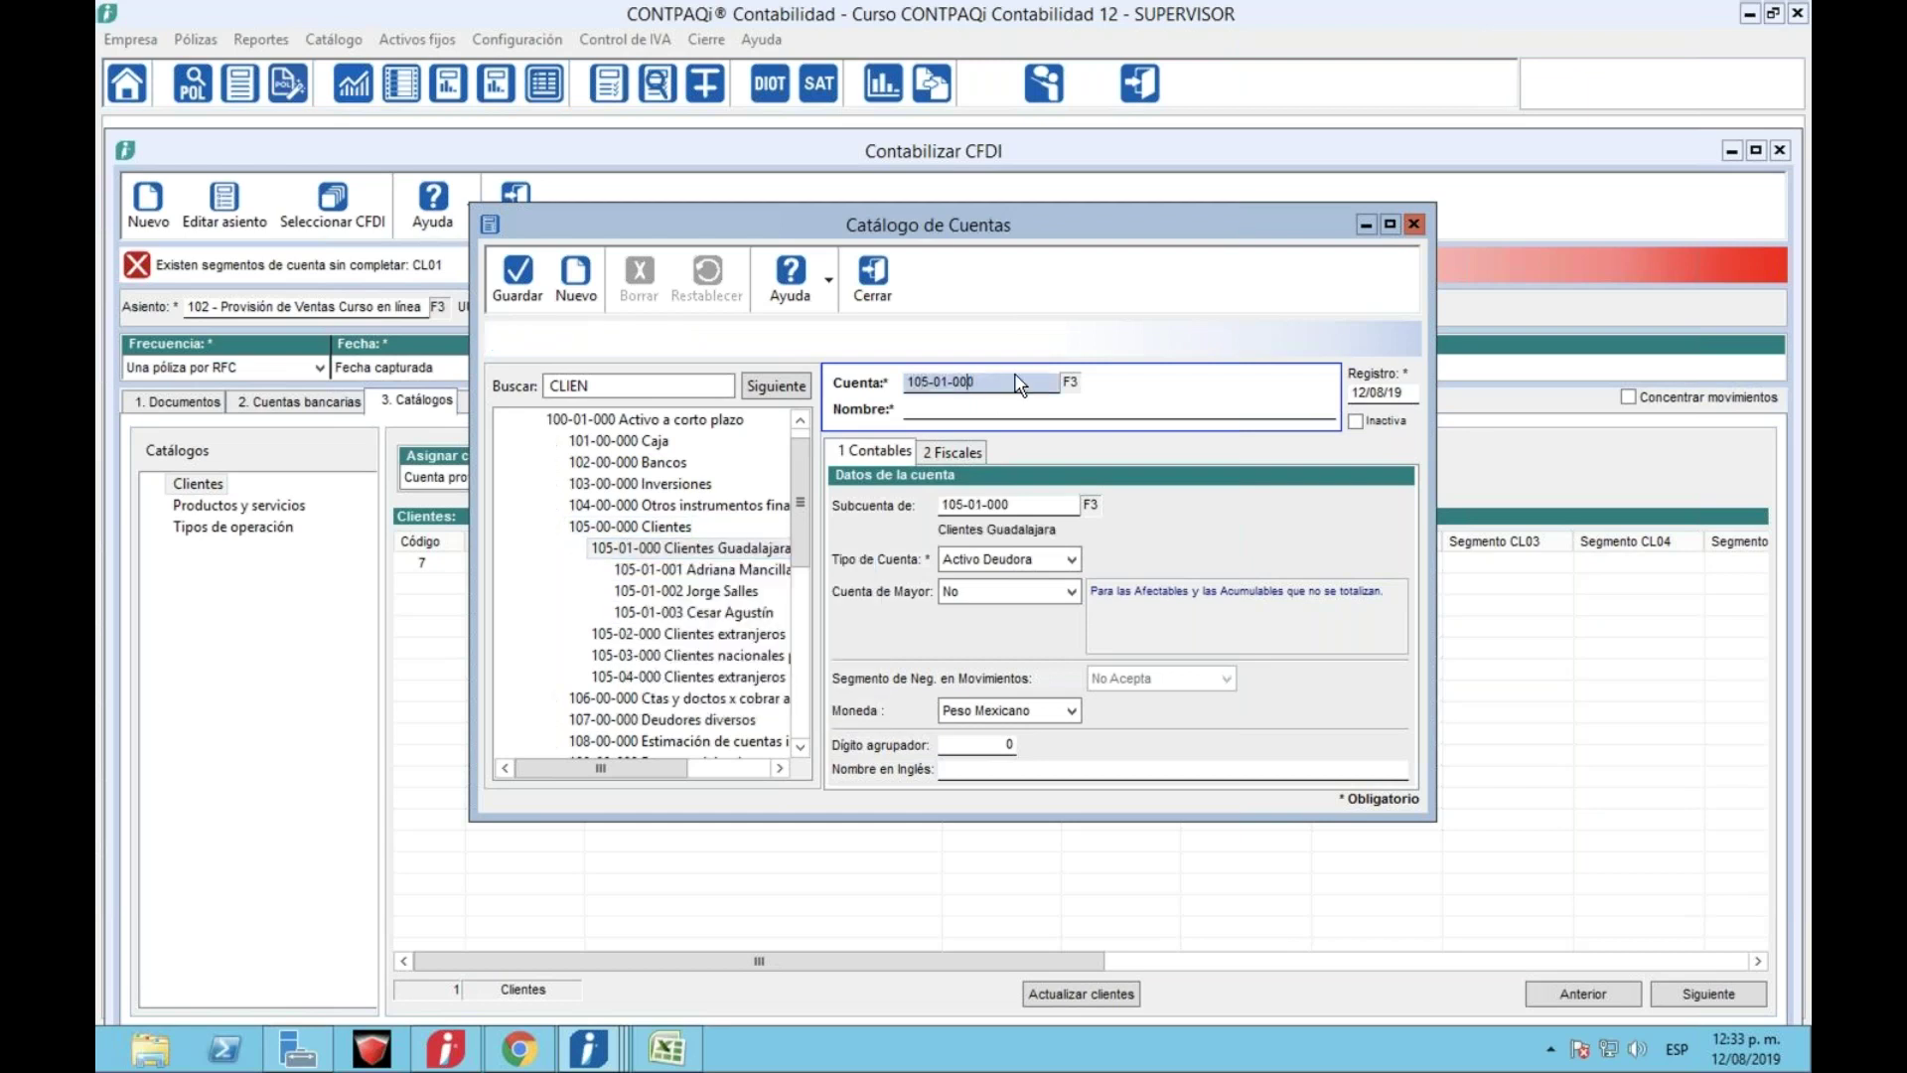
text(4)
key(Tab)
text(Consultor)
text(ioa)
text(a)
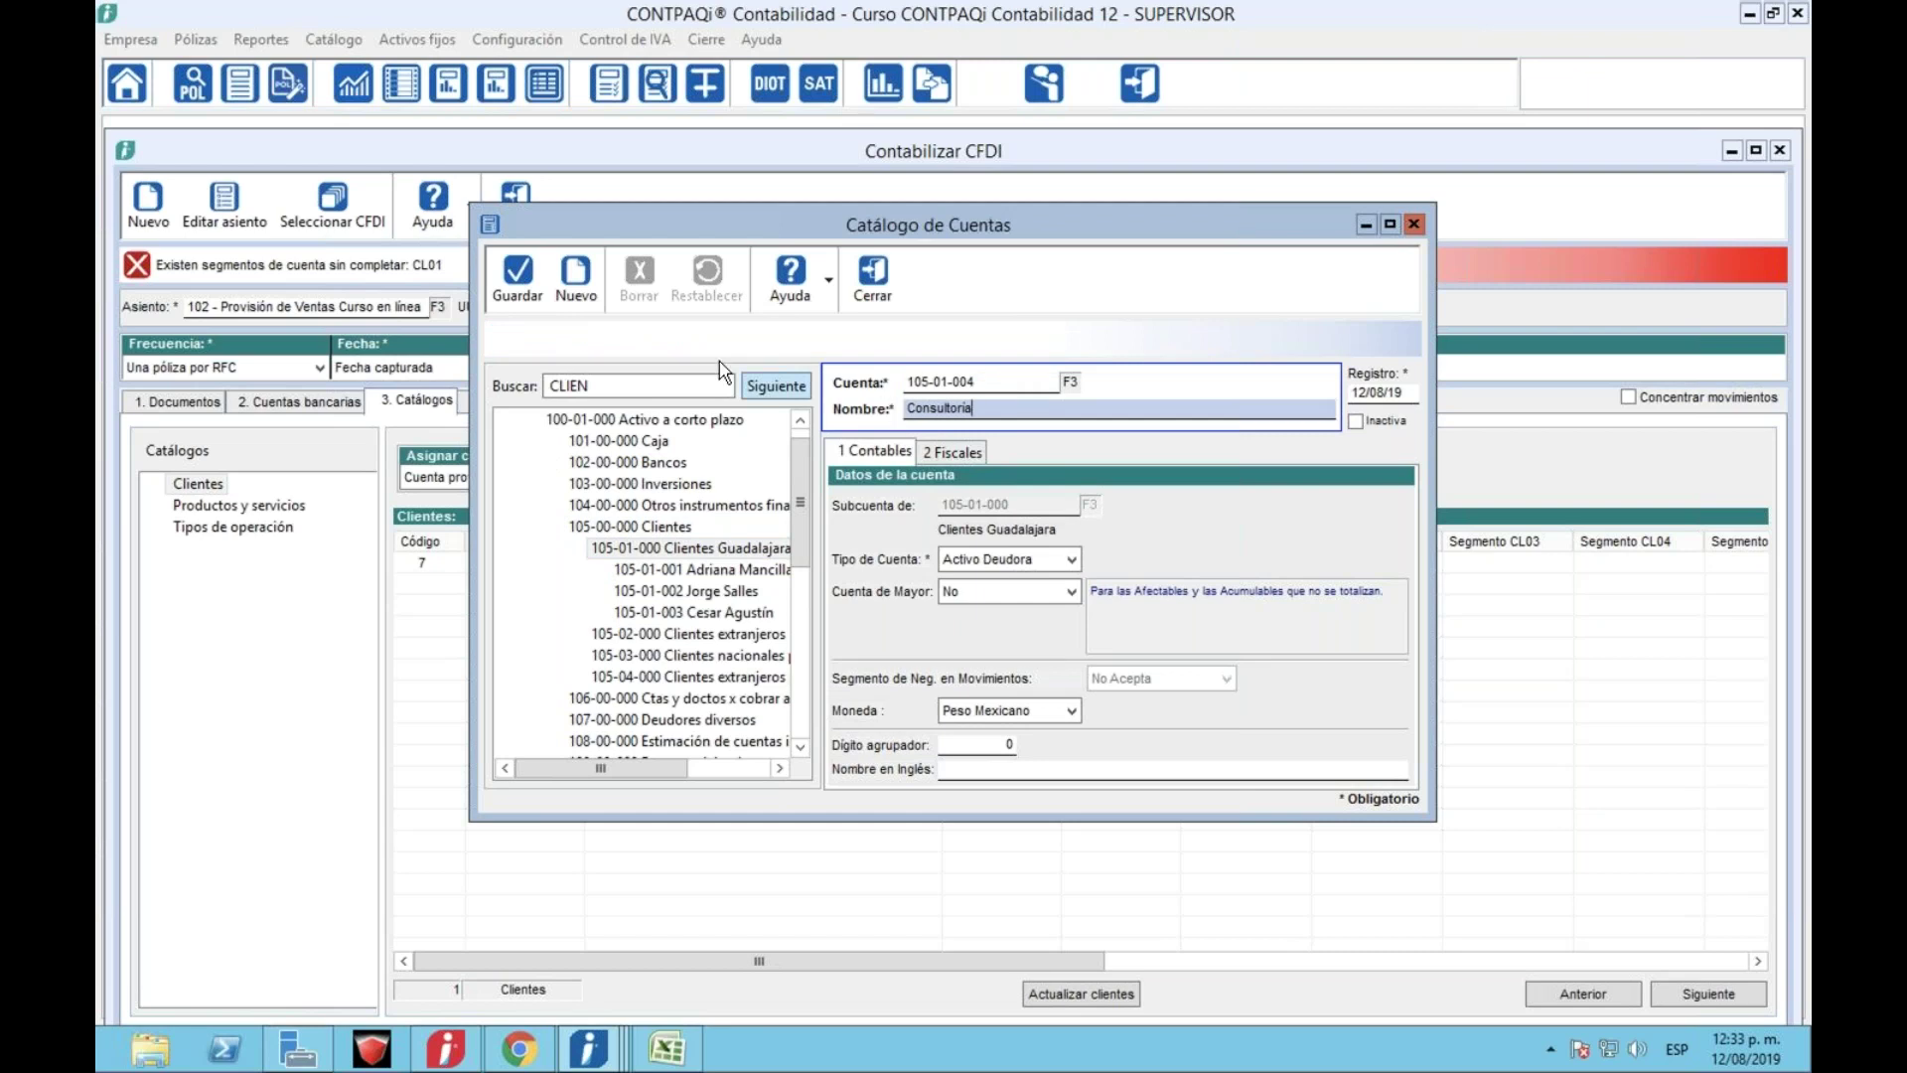
click(517, 278)
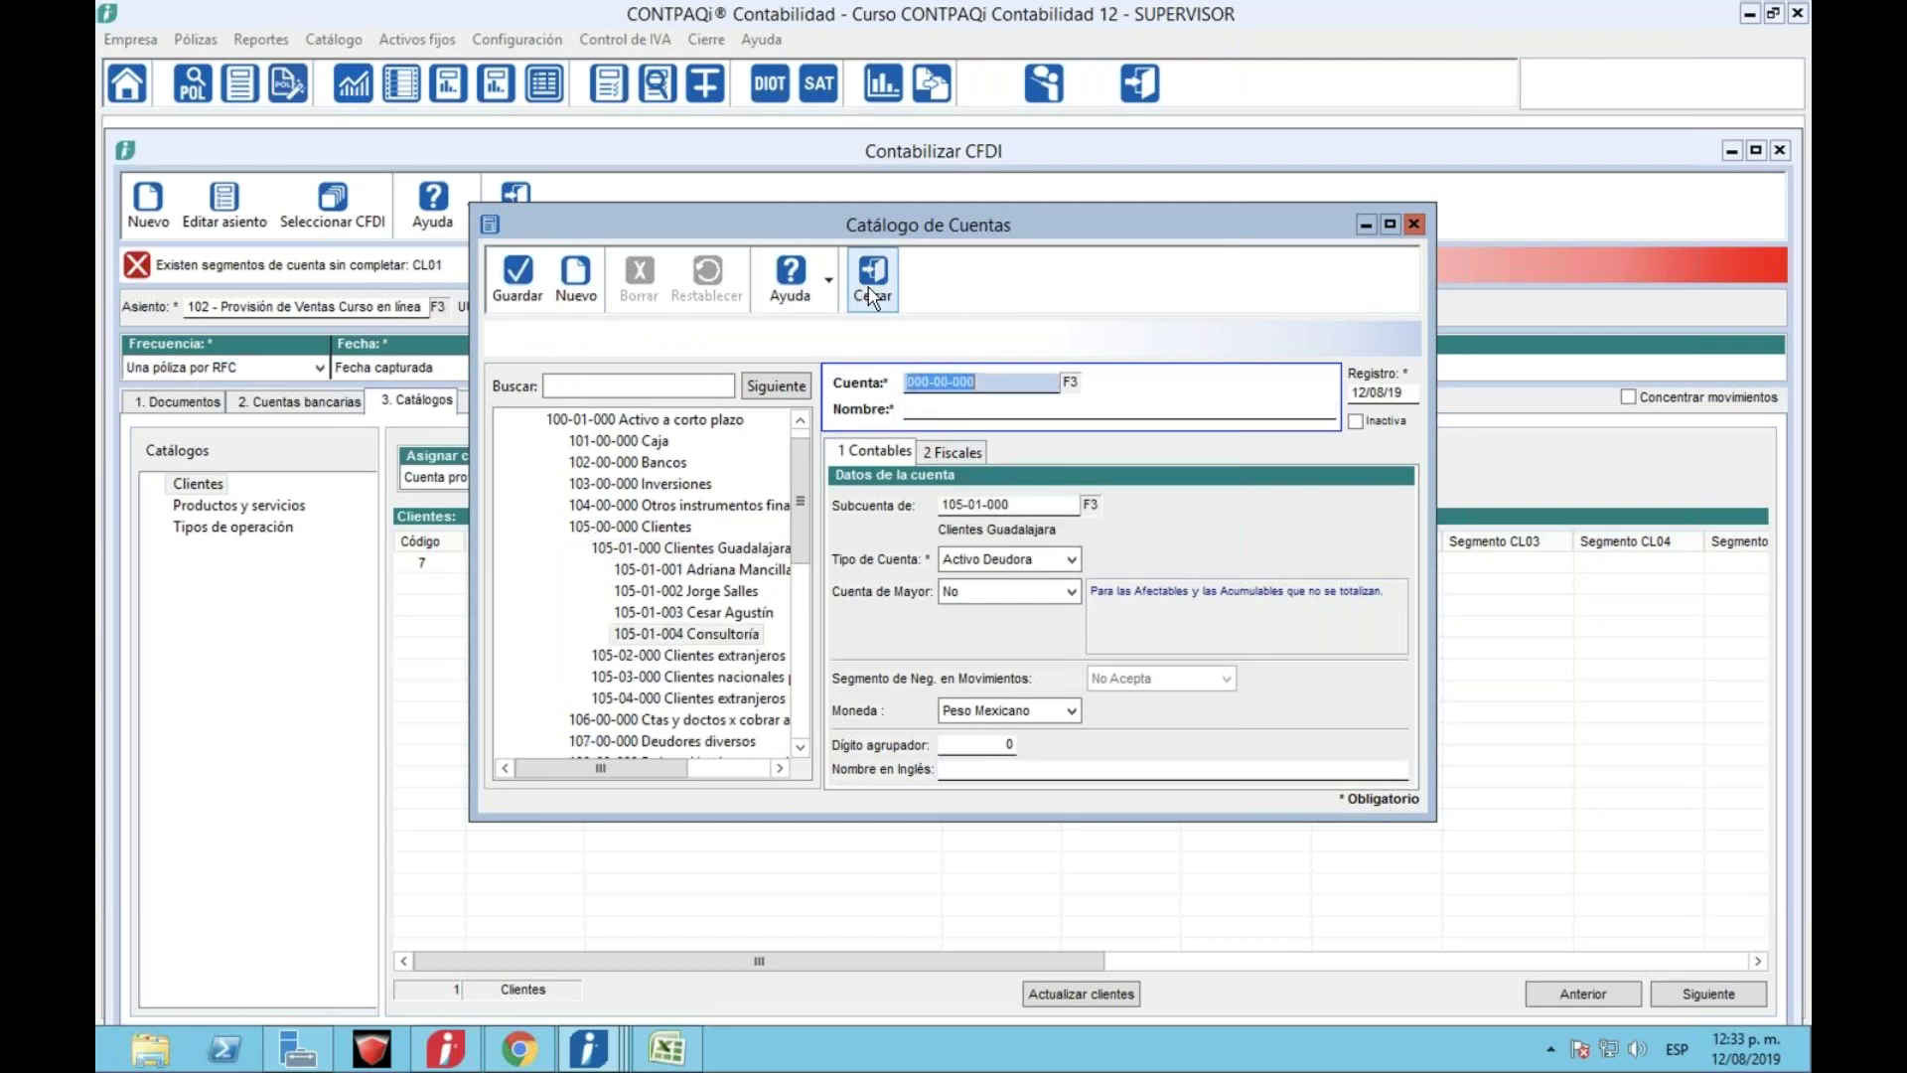
click(863, 296)
click(1212, 564)
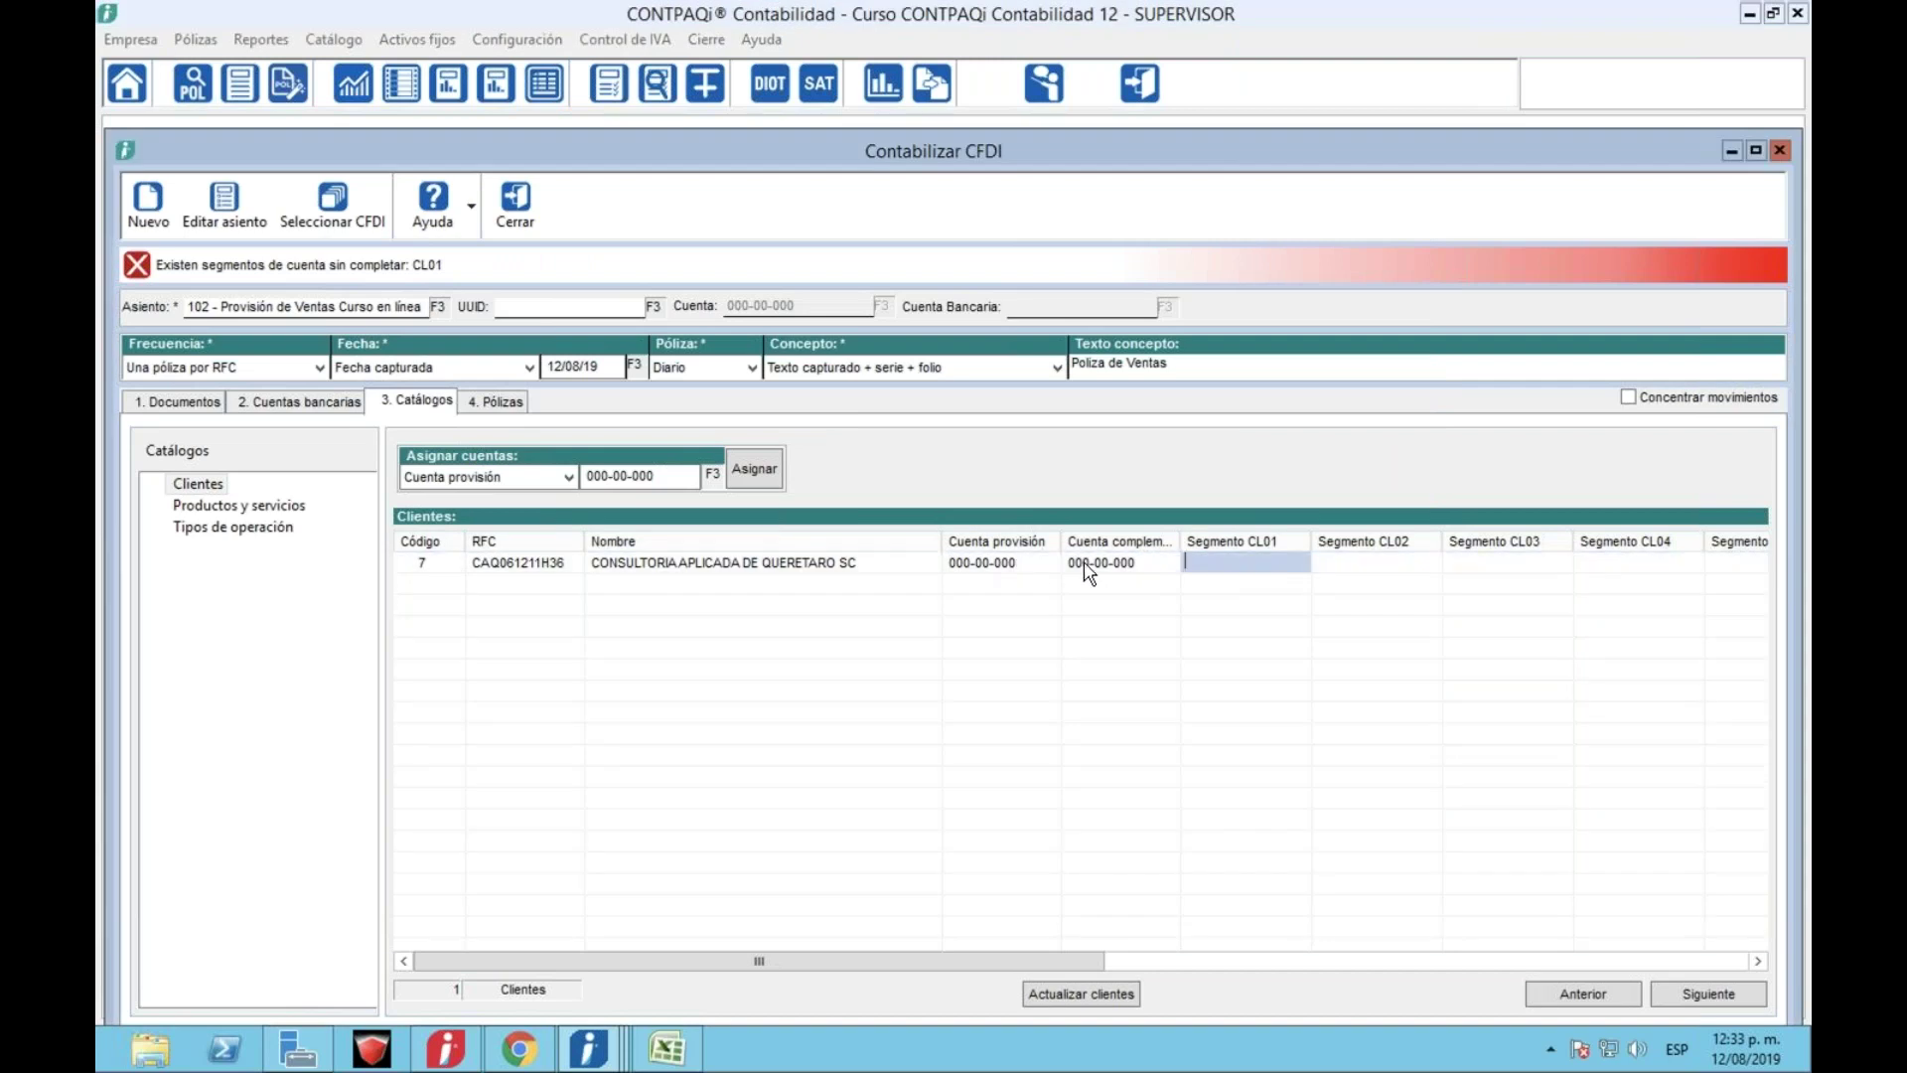
Assign account 10501004 Consultoría to the client's Segmento CL01 and update clients.
key(ctrl+Up)
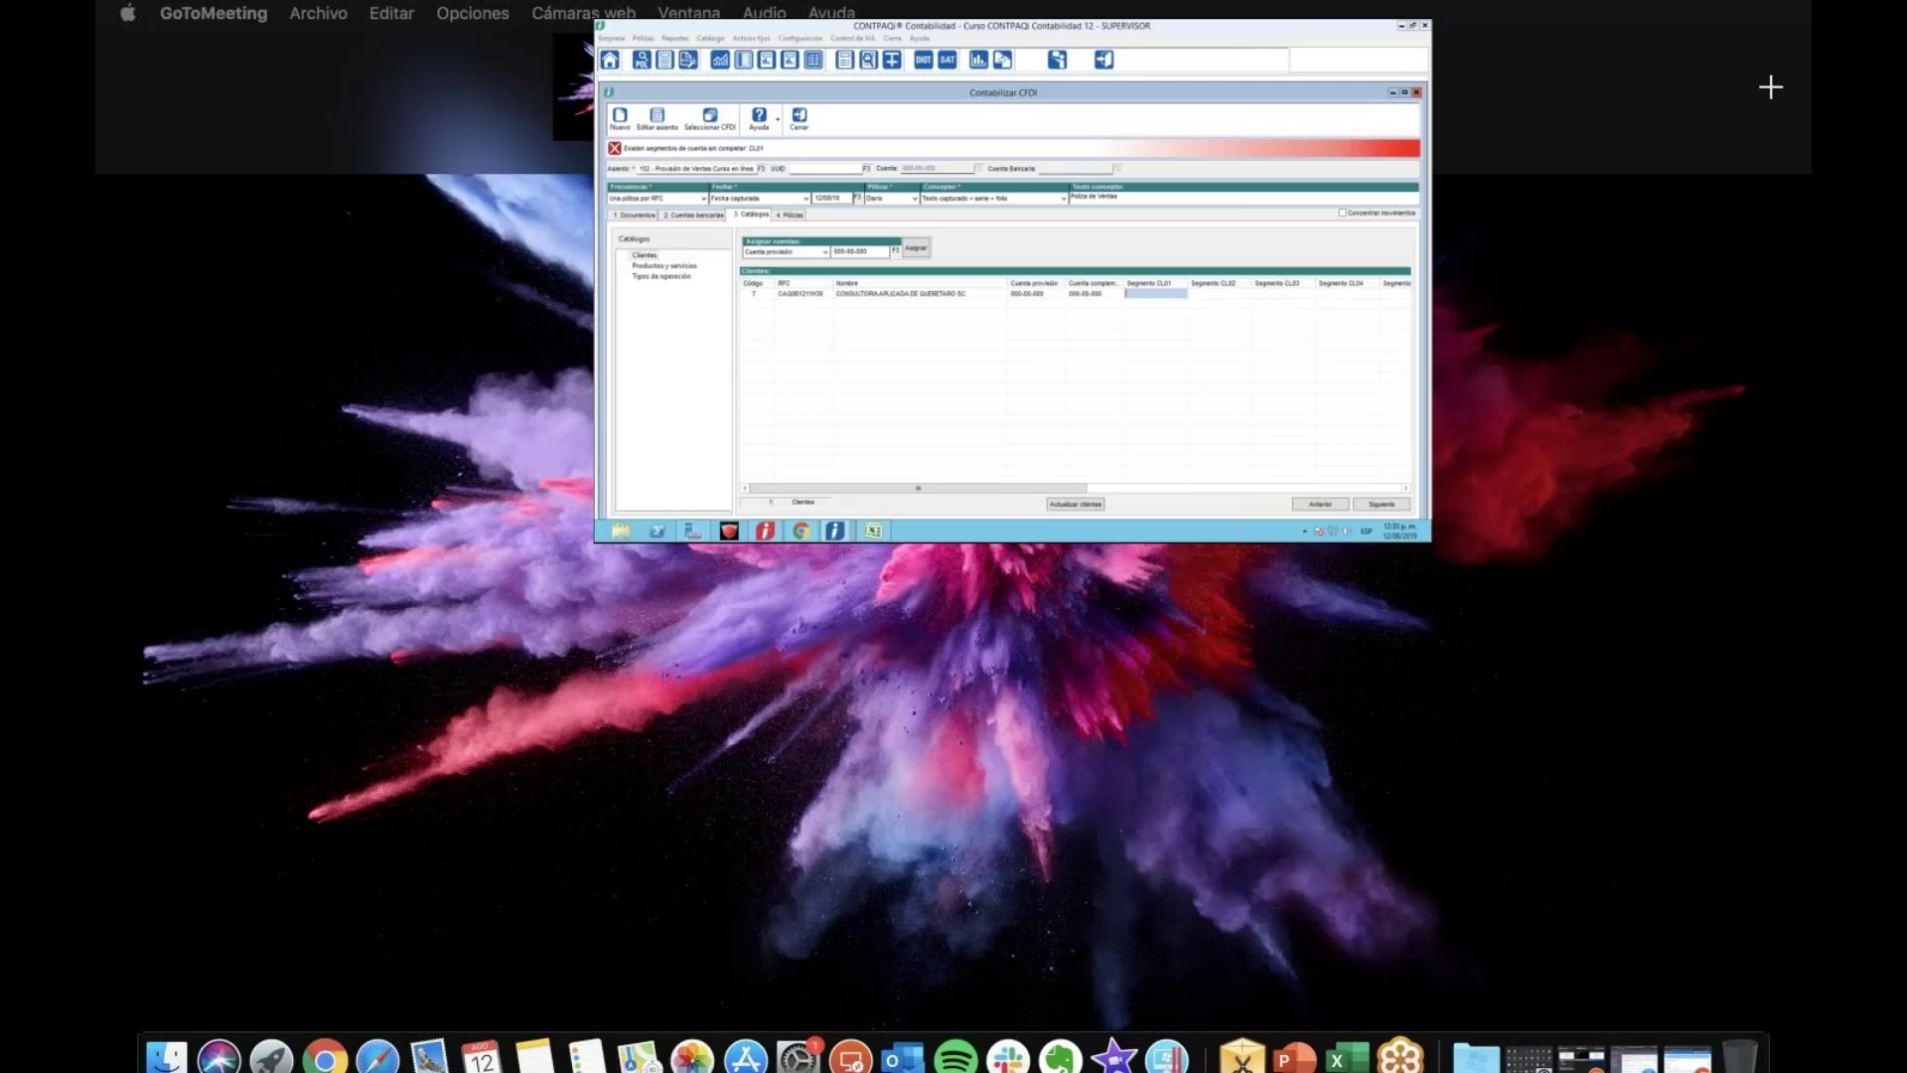
key(Escape)
key(F3)
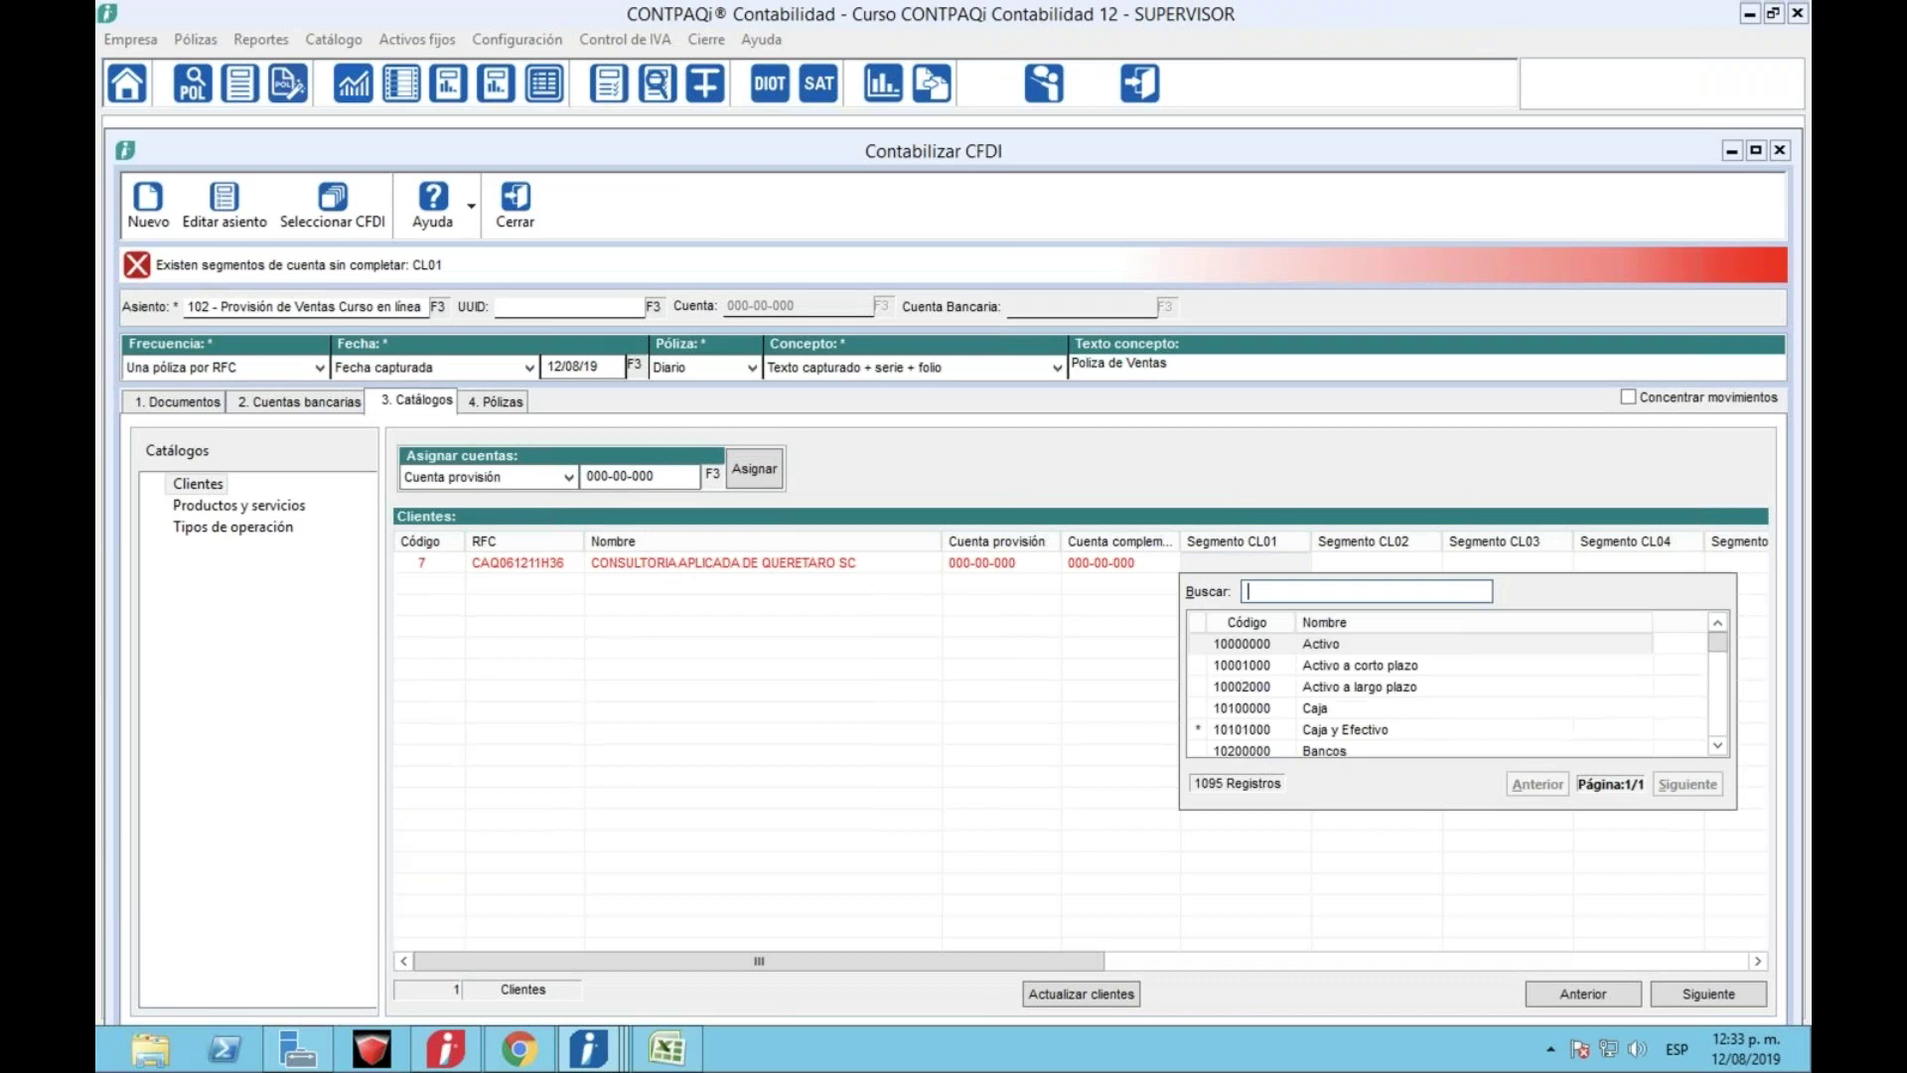
text(consult)
double_click(1259, 645)
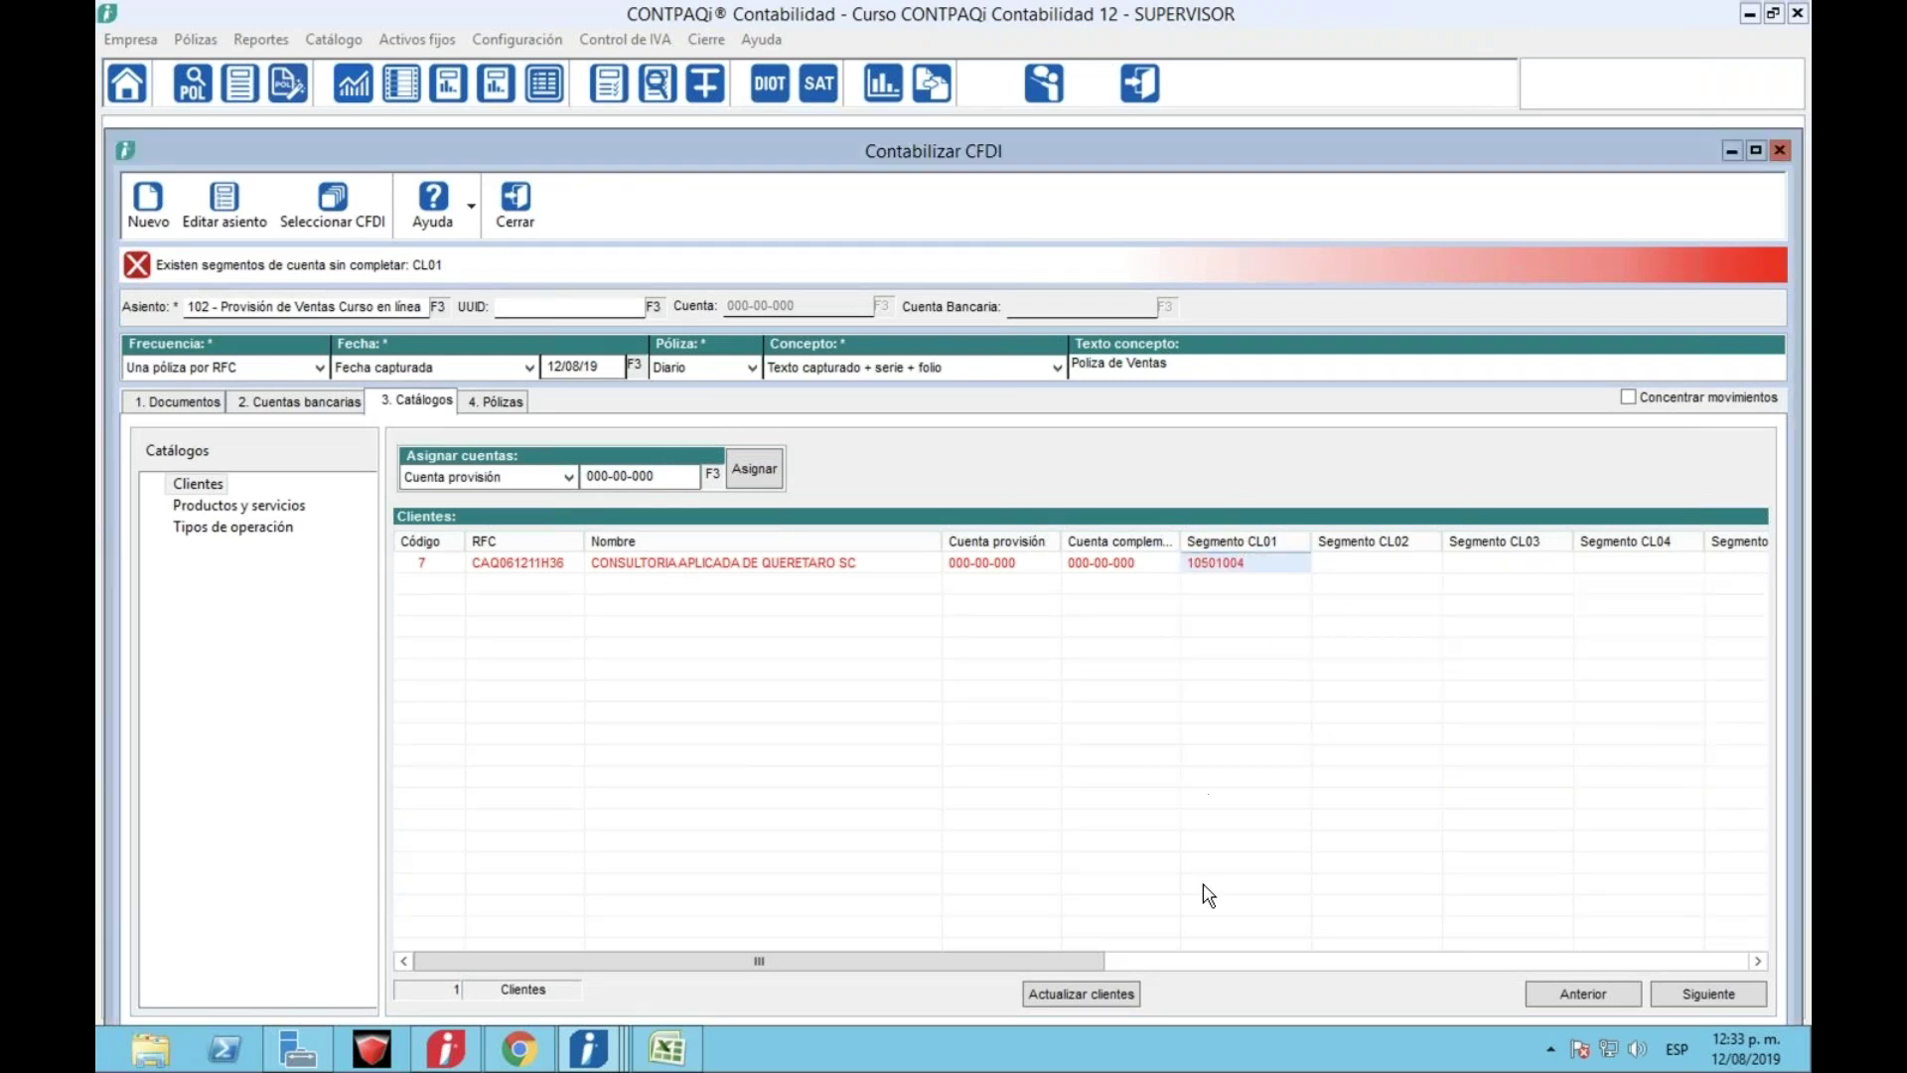
click(1081, 993)
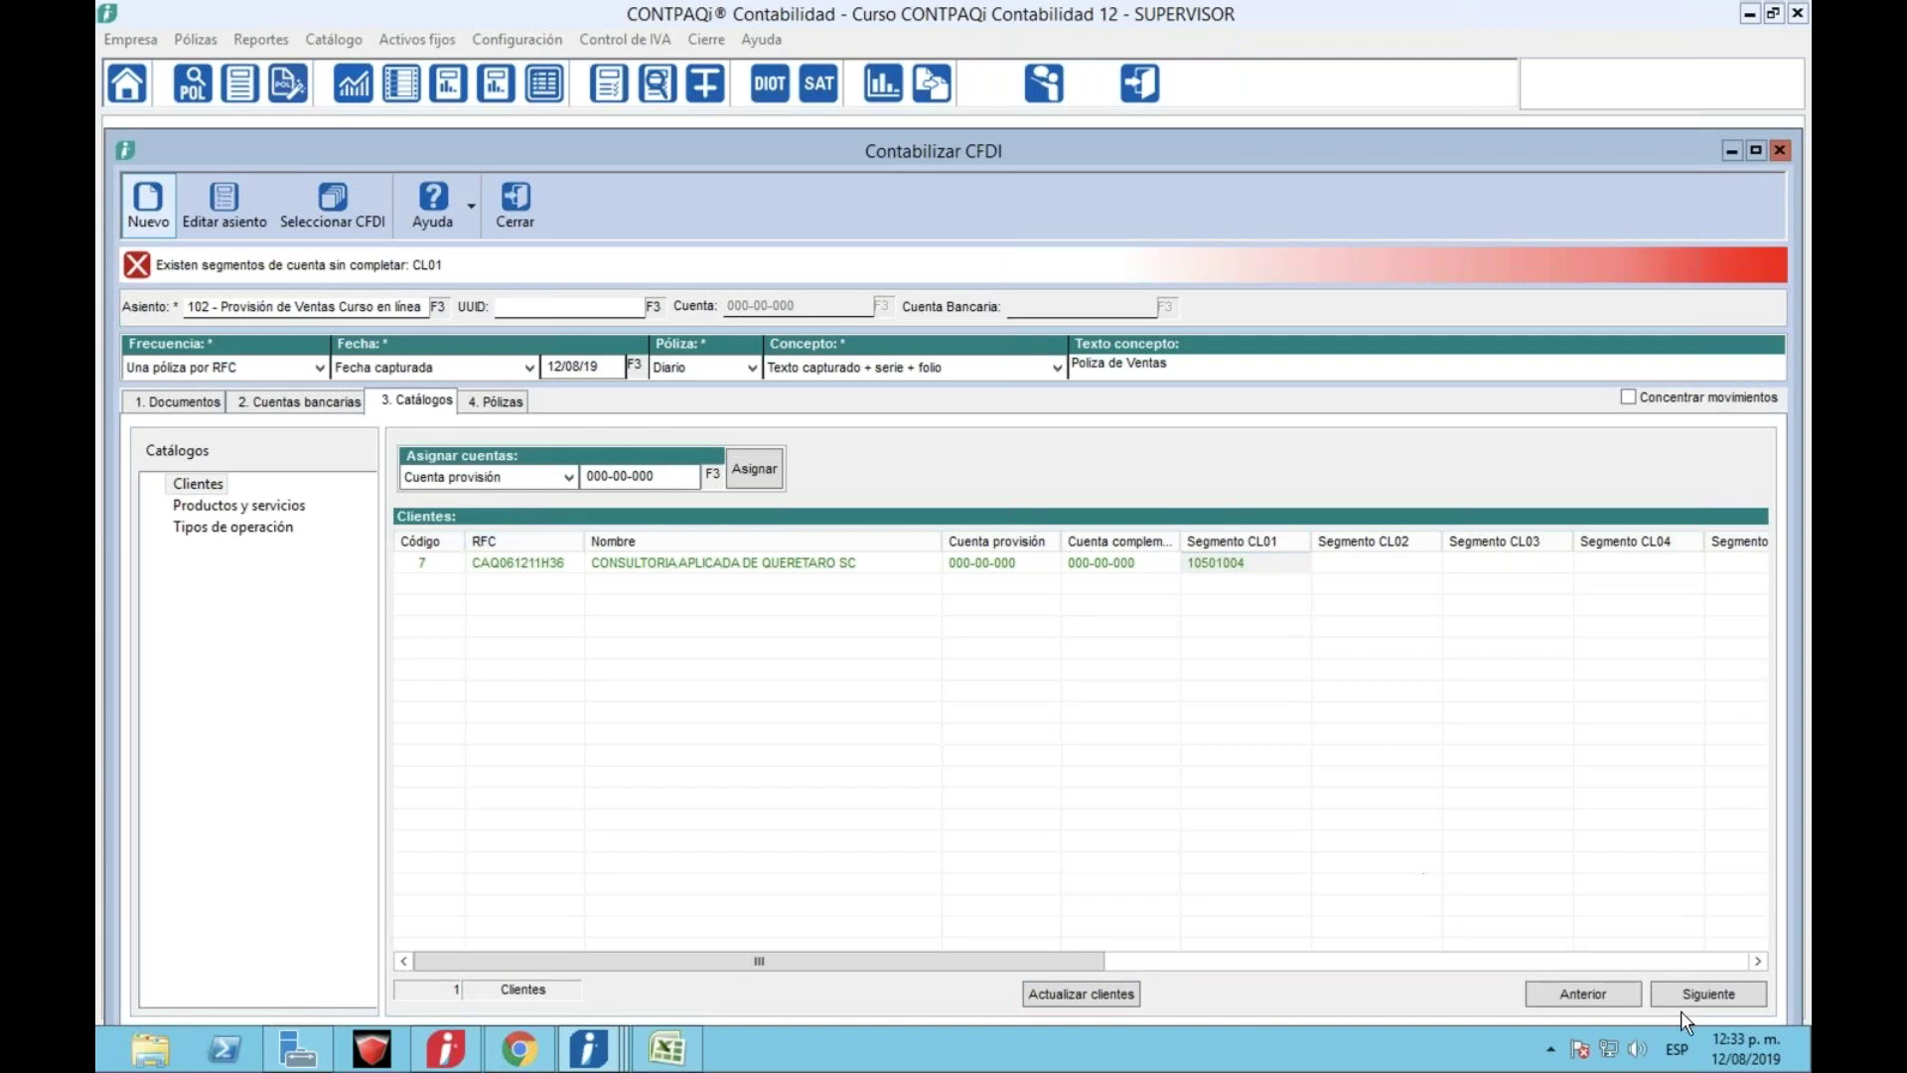
Generate and review journal entry 12 for invoice 7731 ($754.00), then choose invoice 7727.
click(1709, 993)
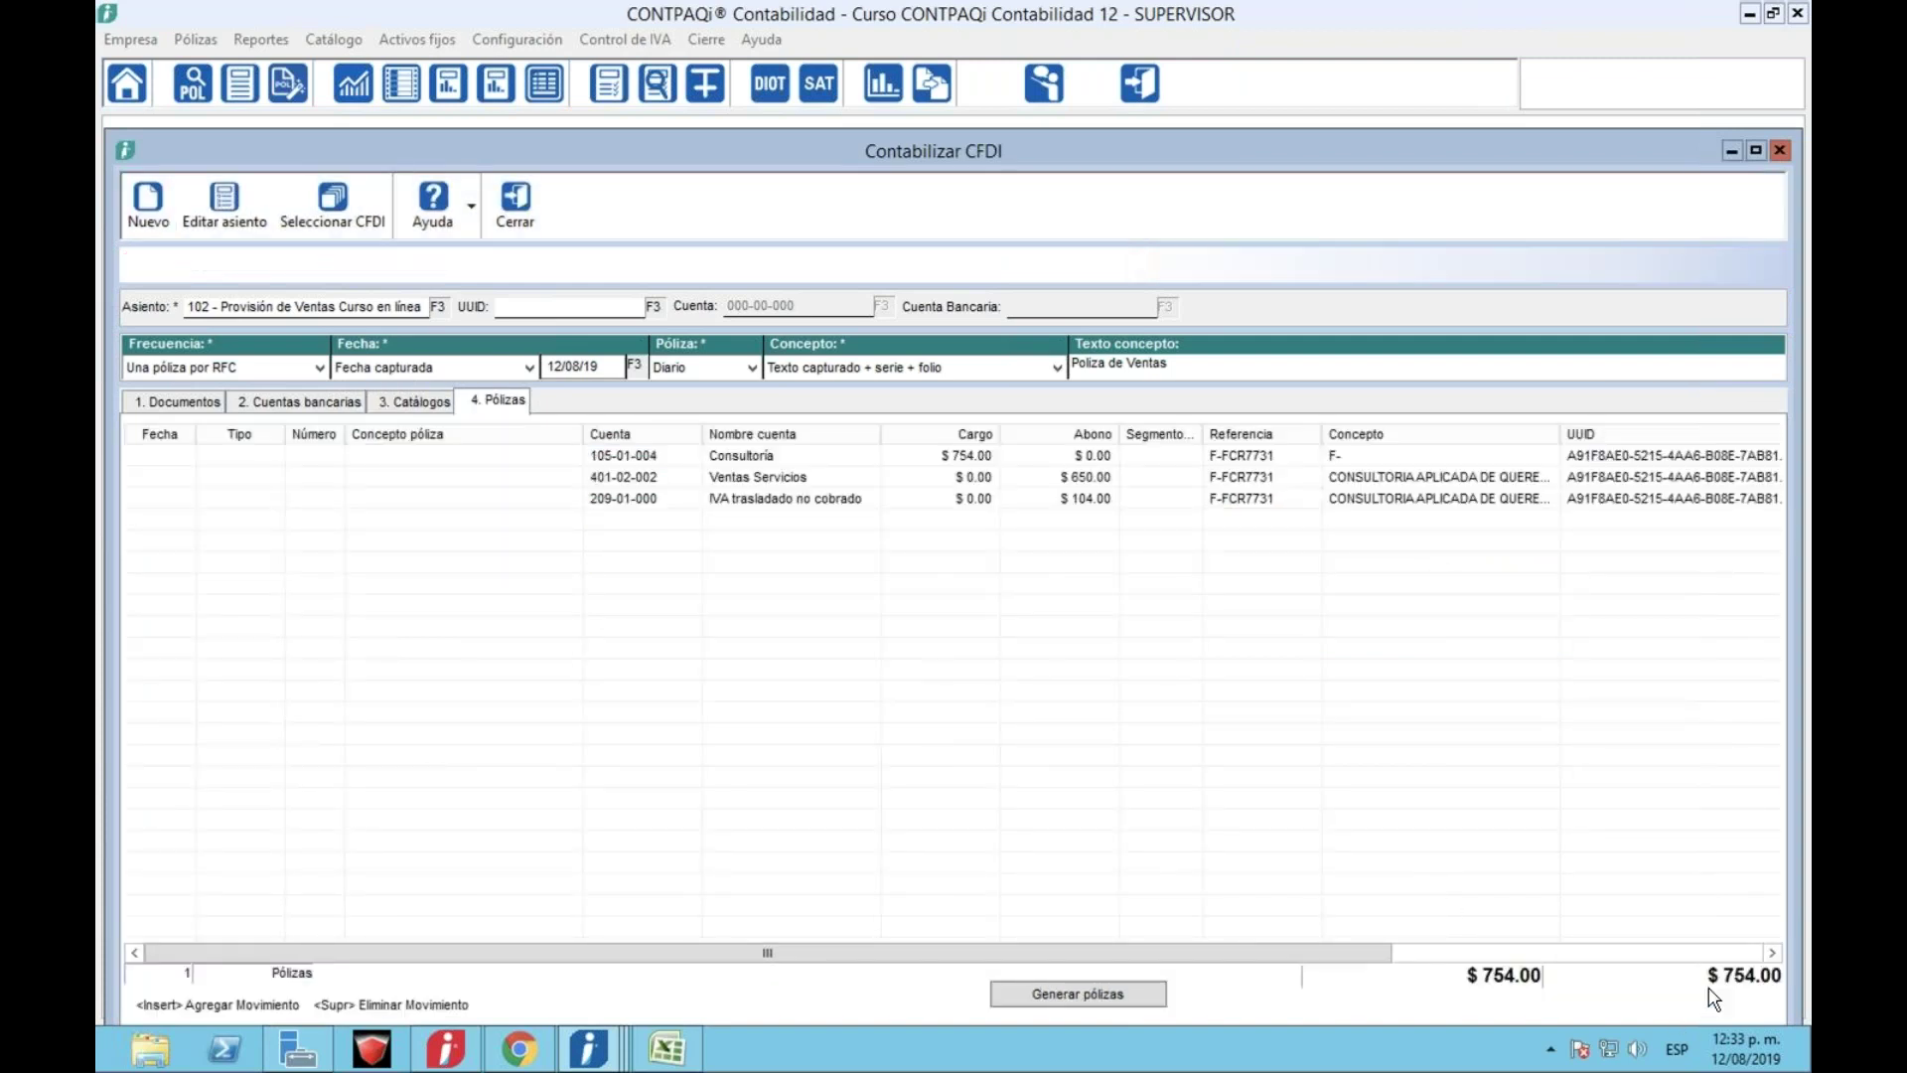
click(807, 467)
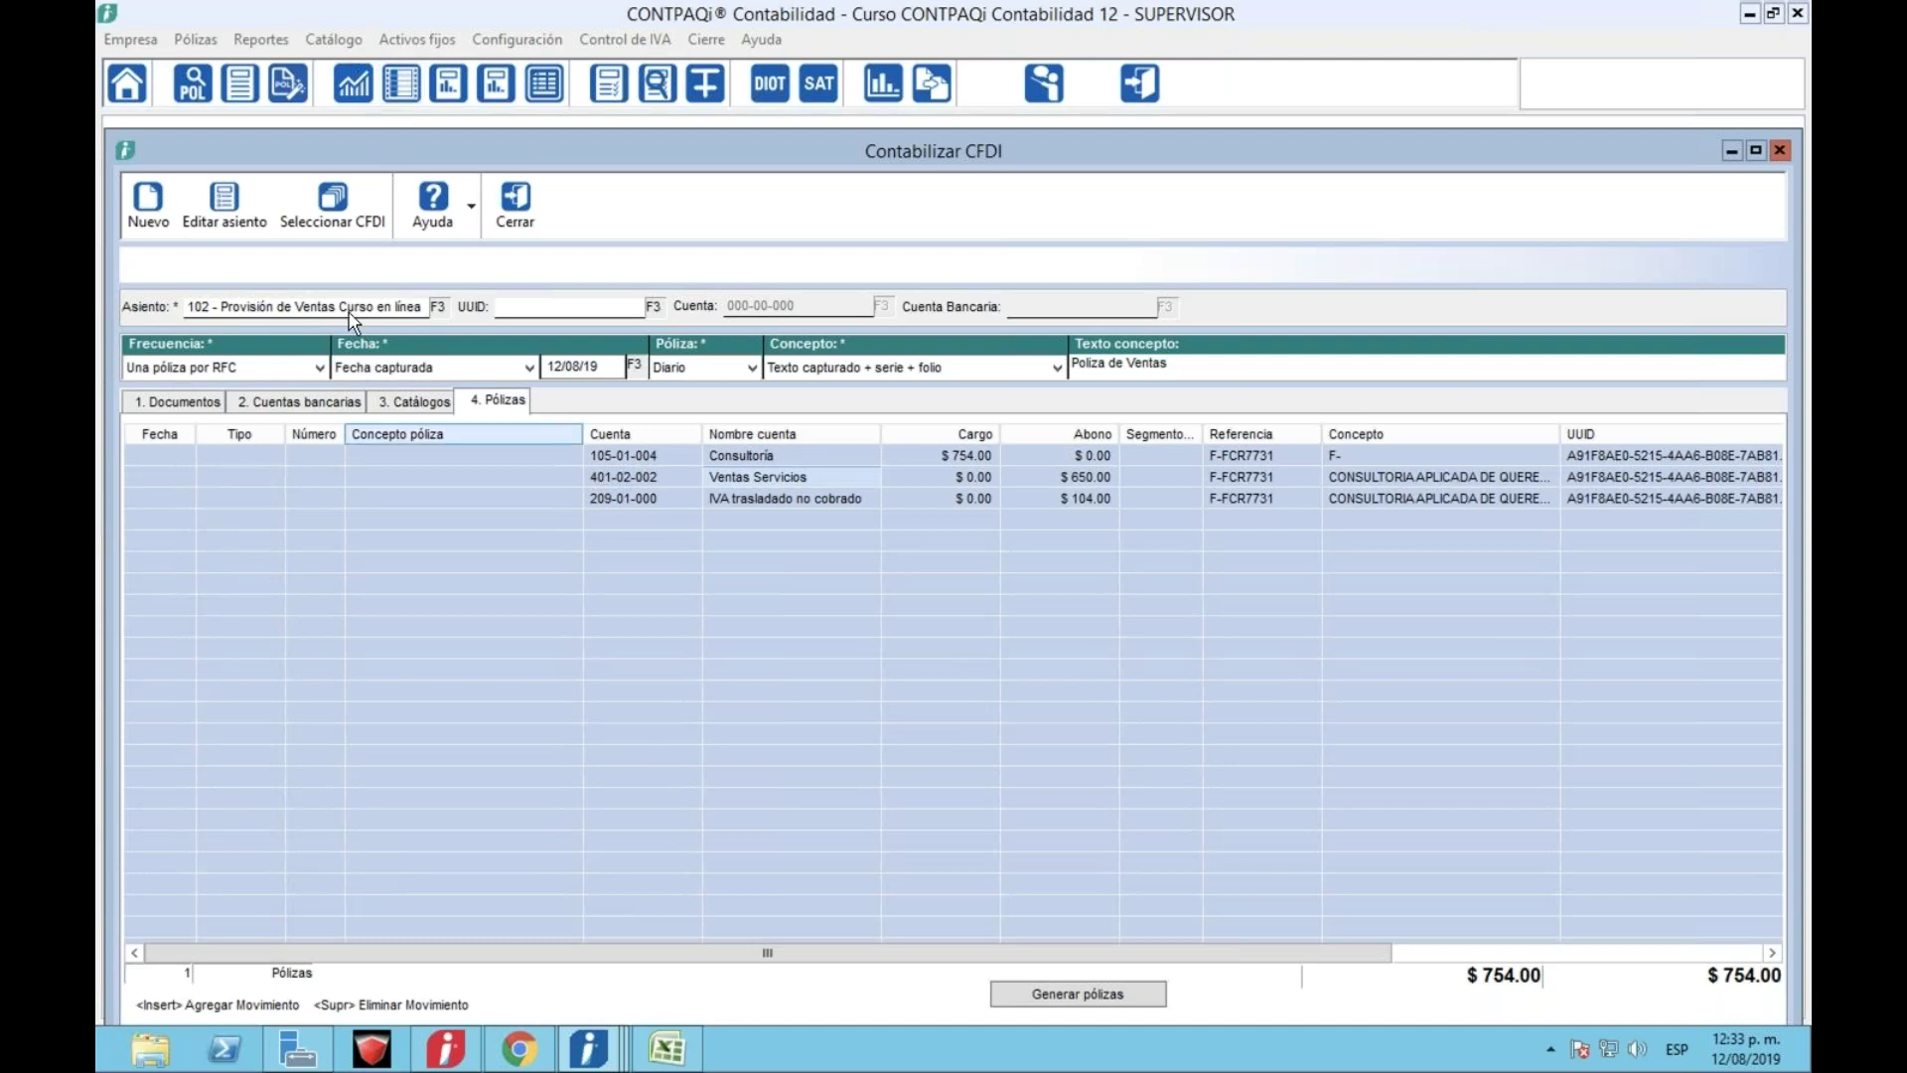
click(1098, 995)
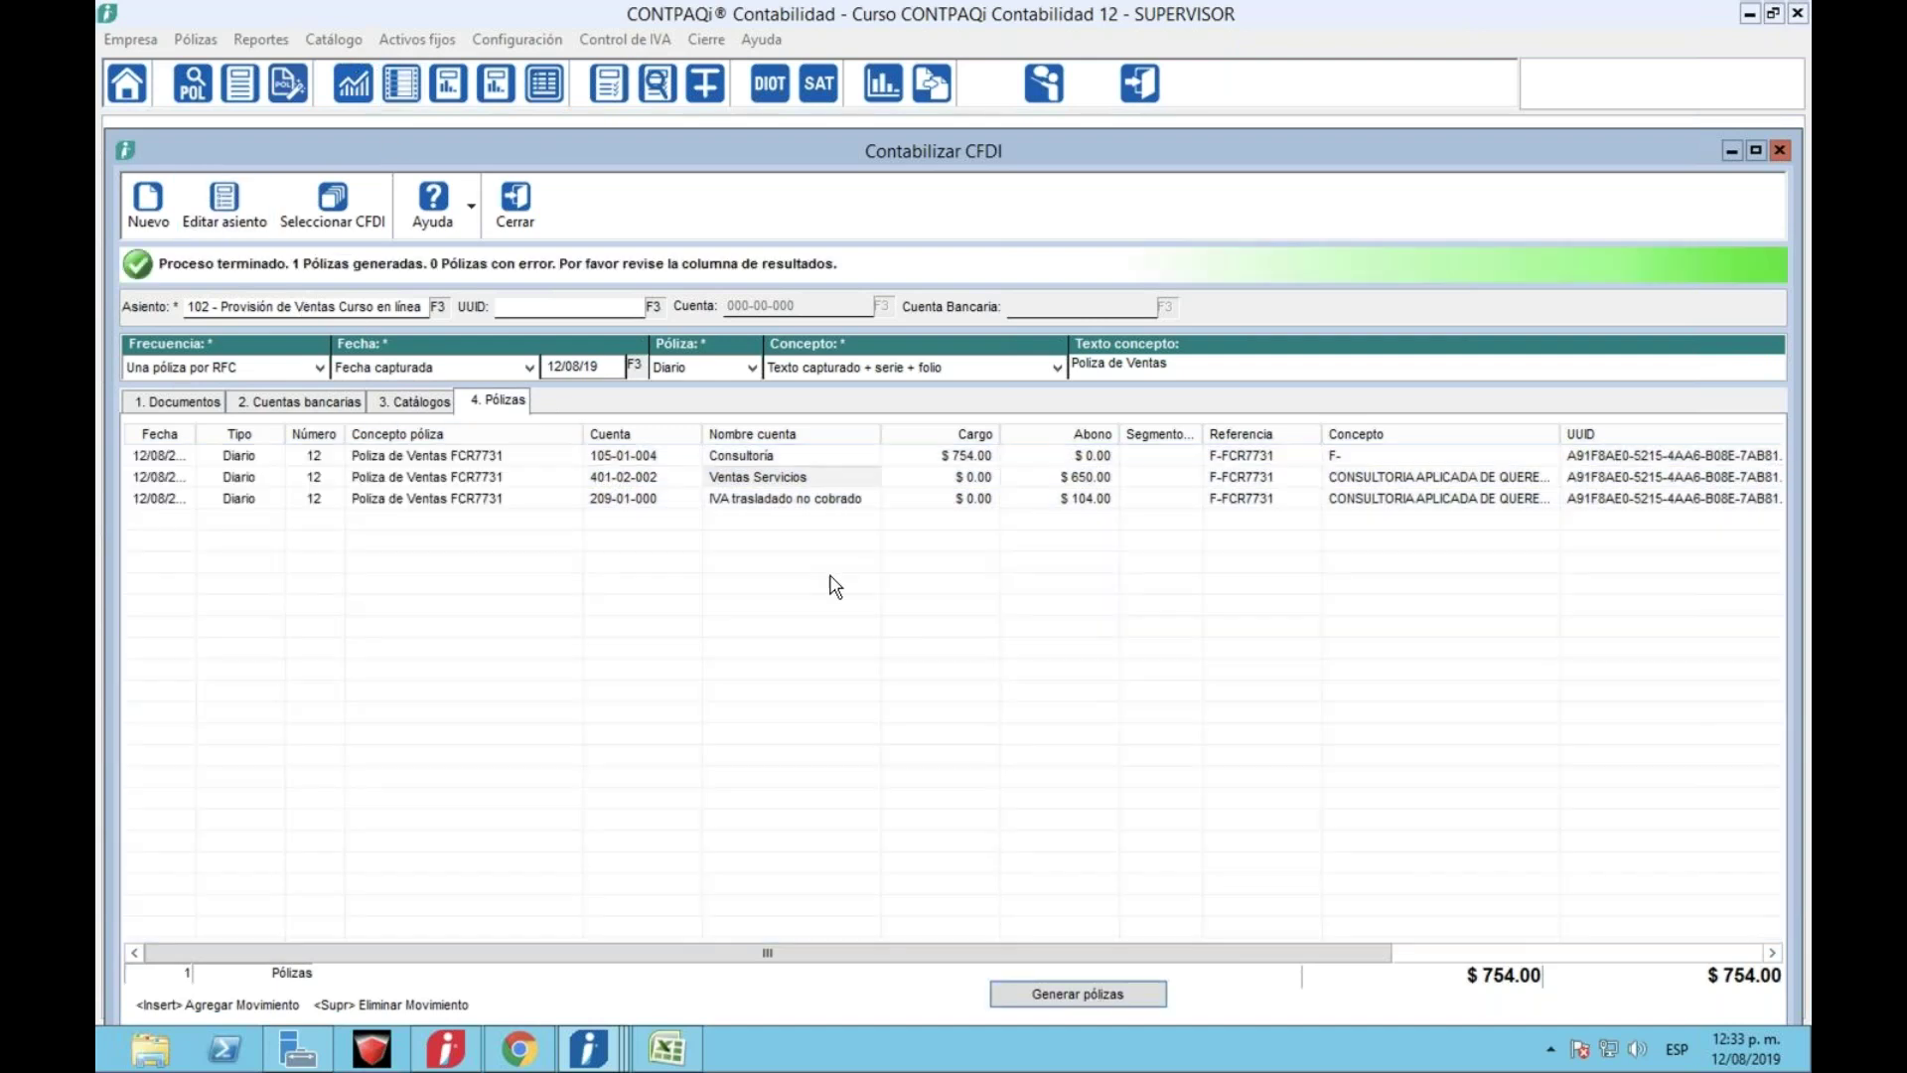
double_click(781, 481)
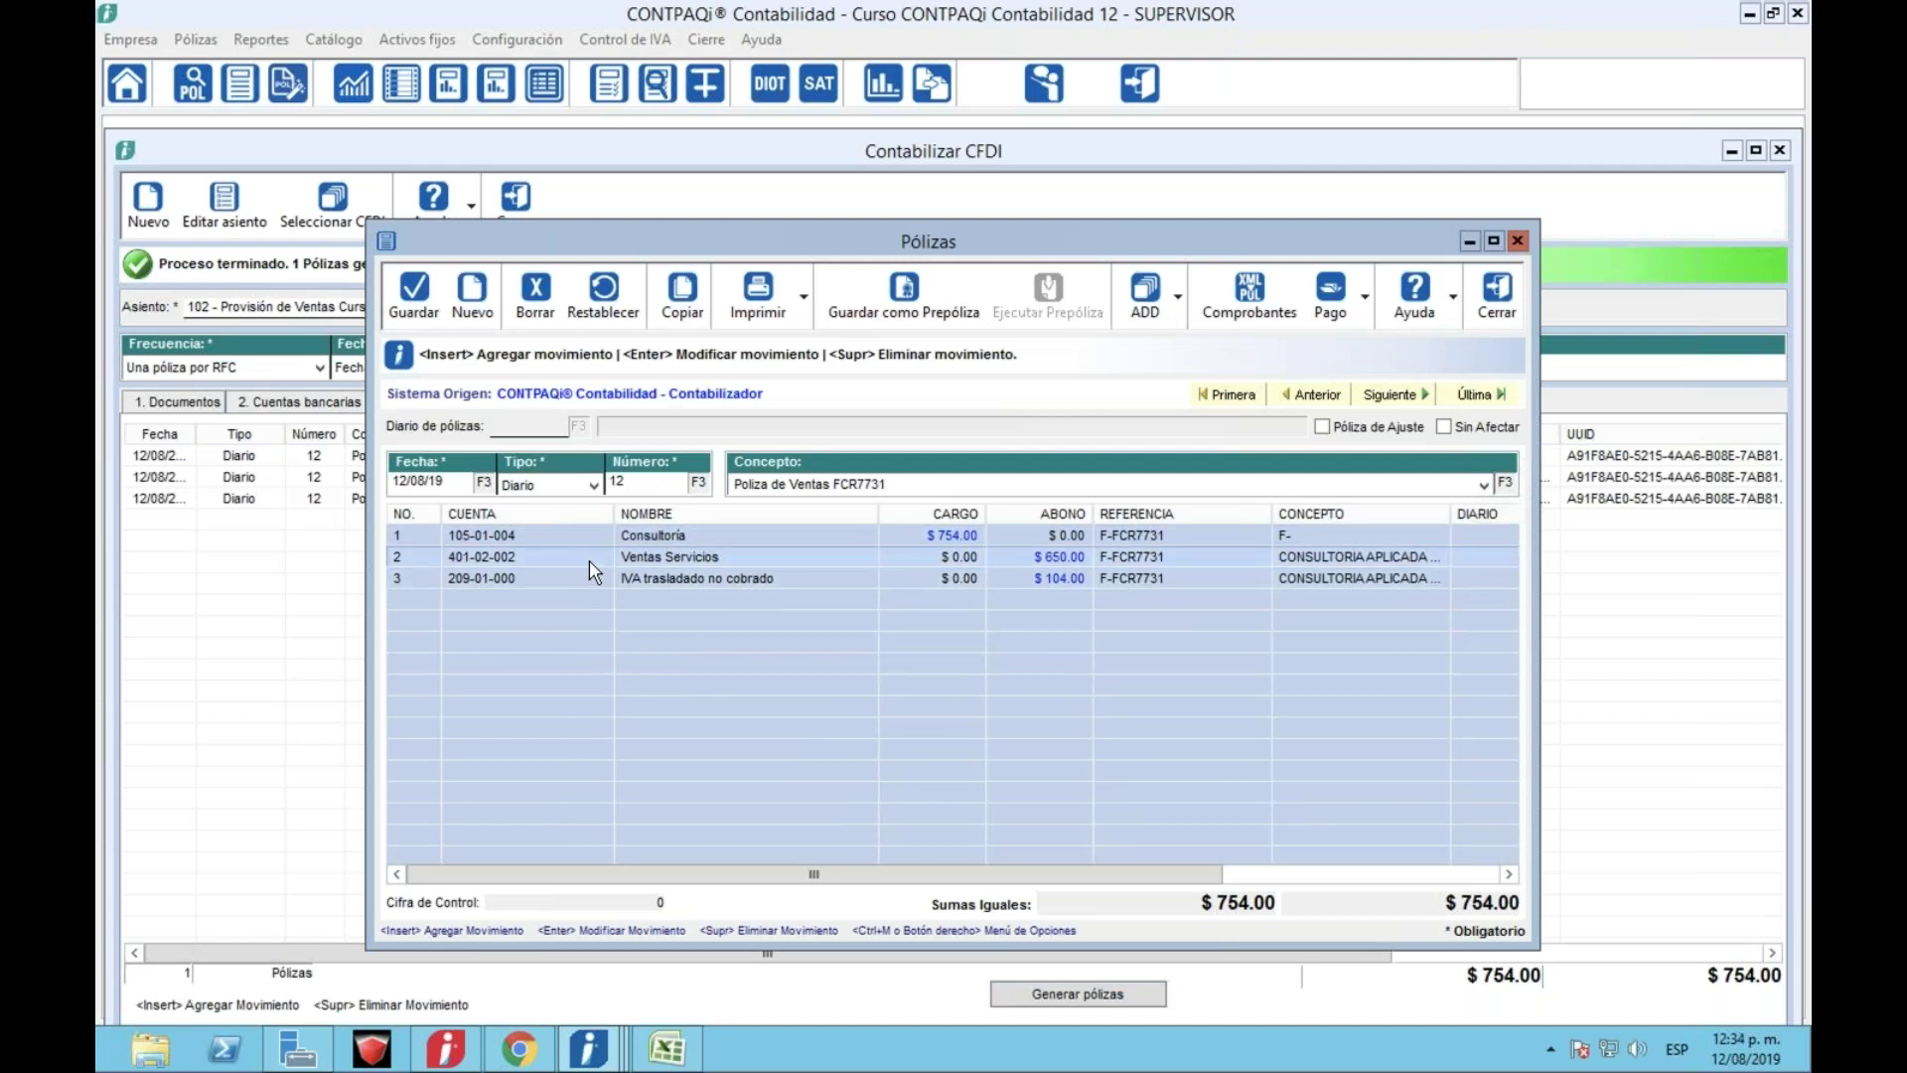
double_click(671, 556)
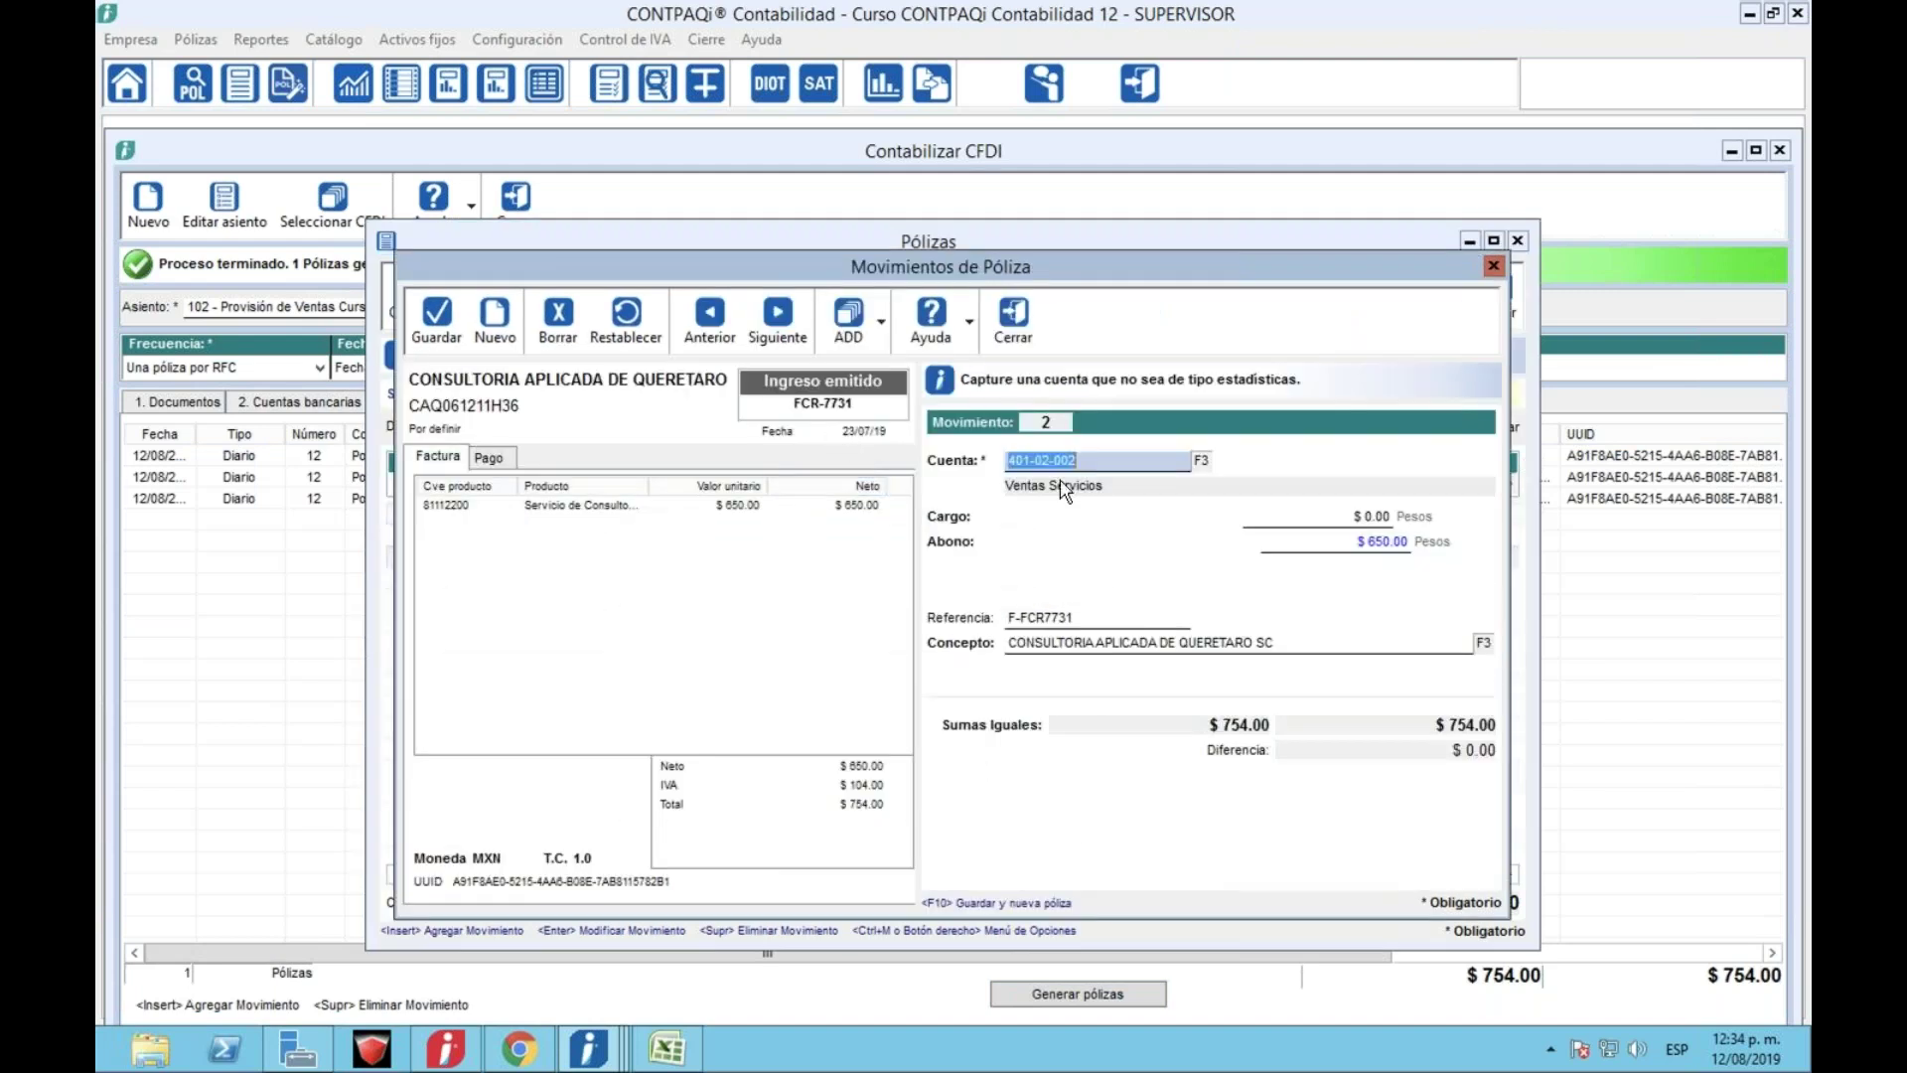
click(1013, 316)
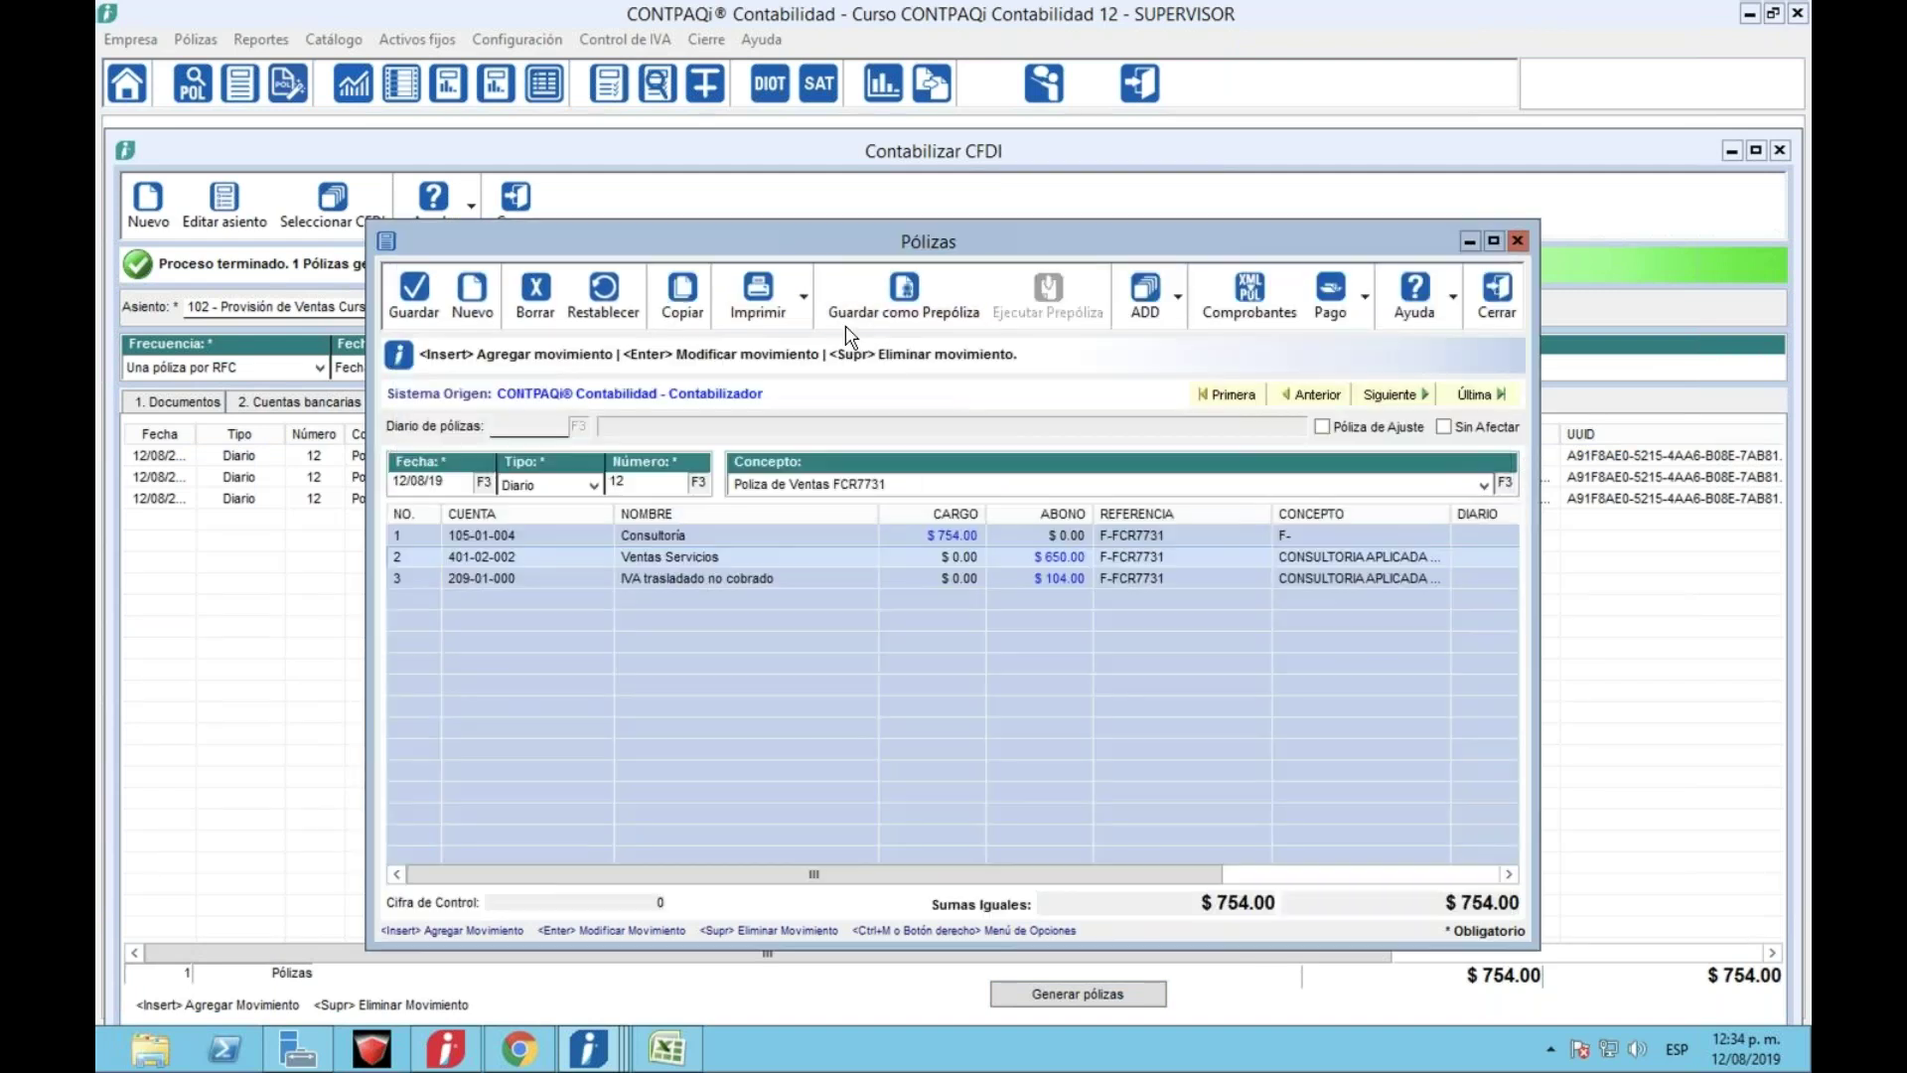
click(1497, 290)
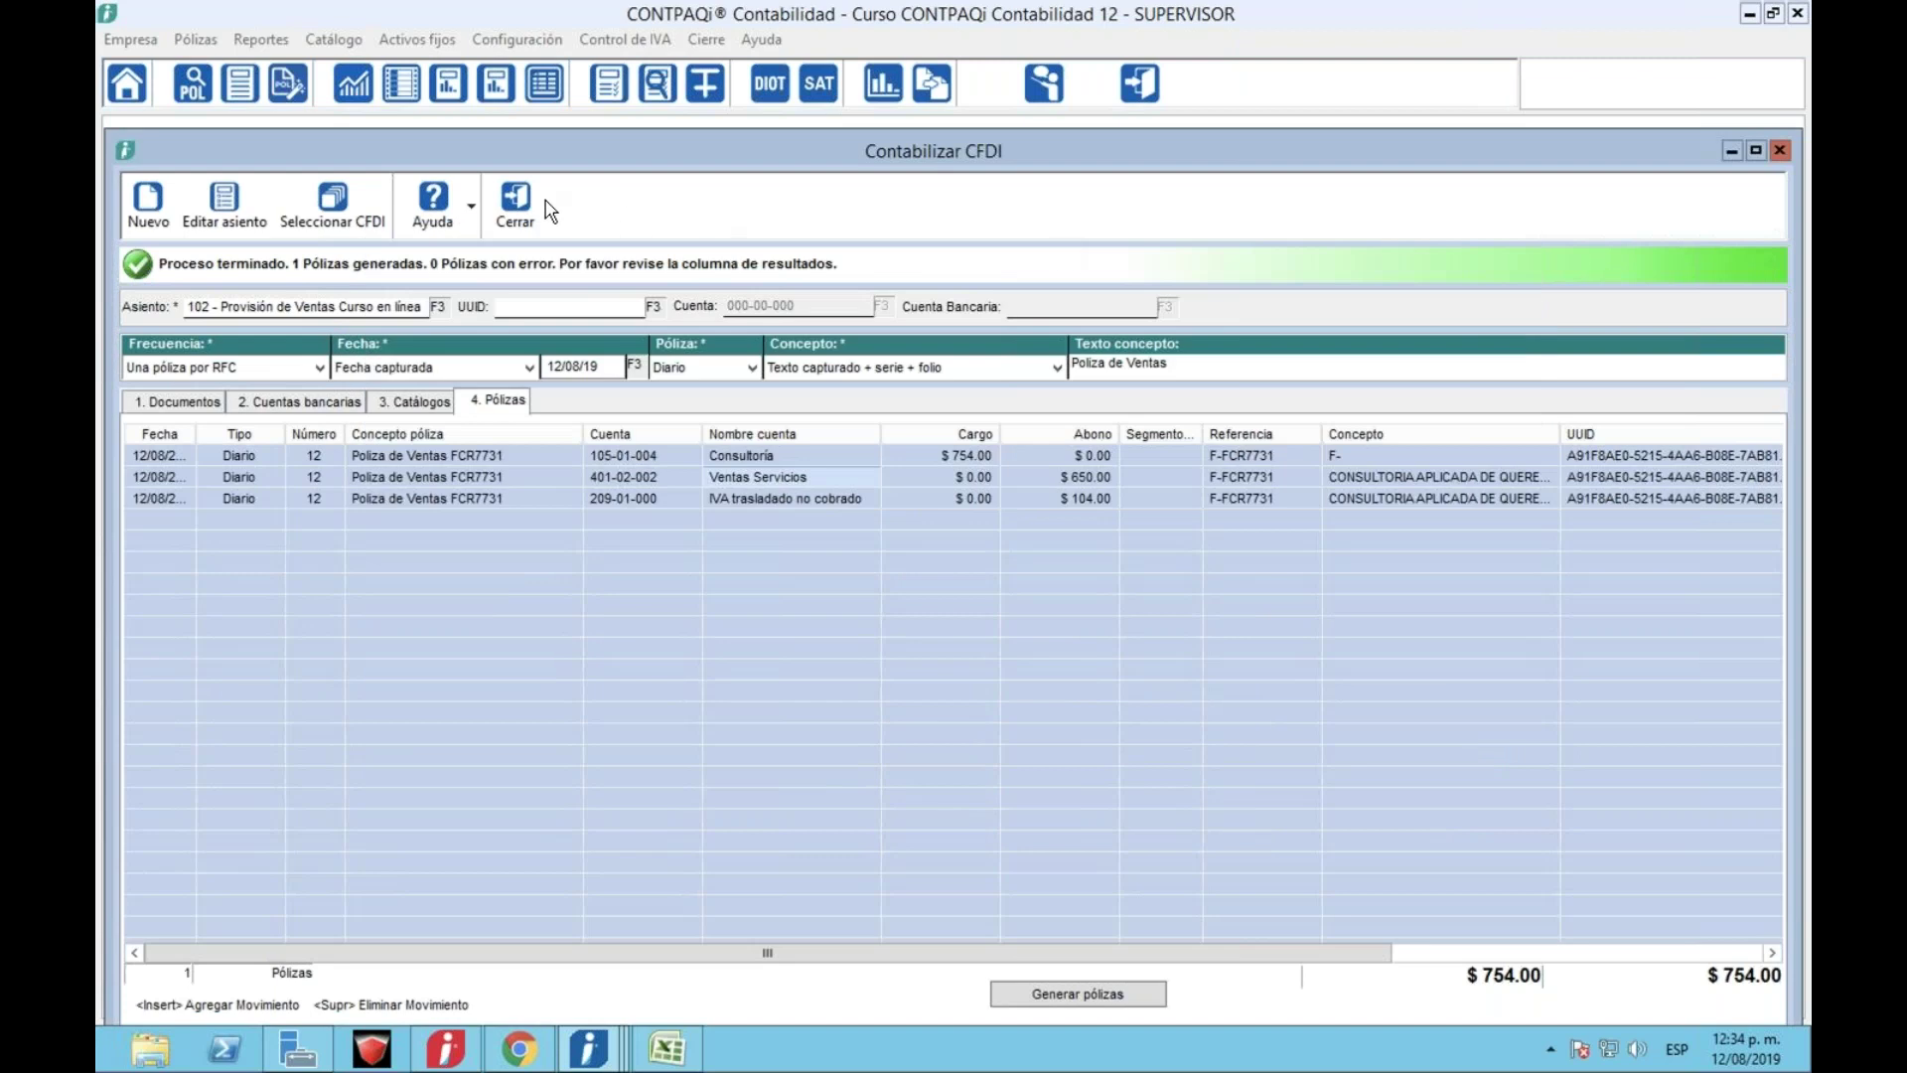
click(370, 209)
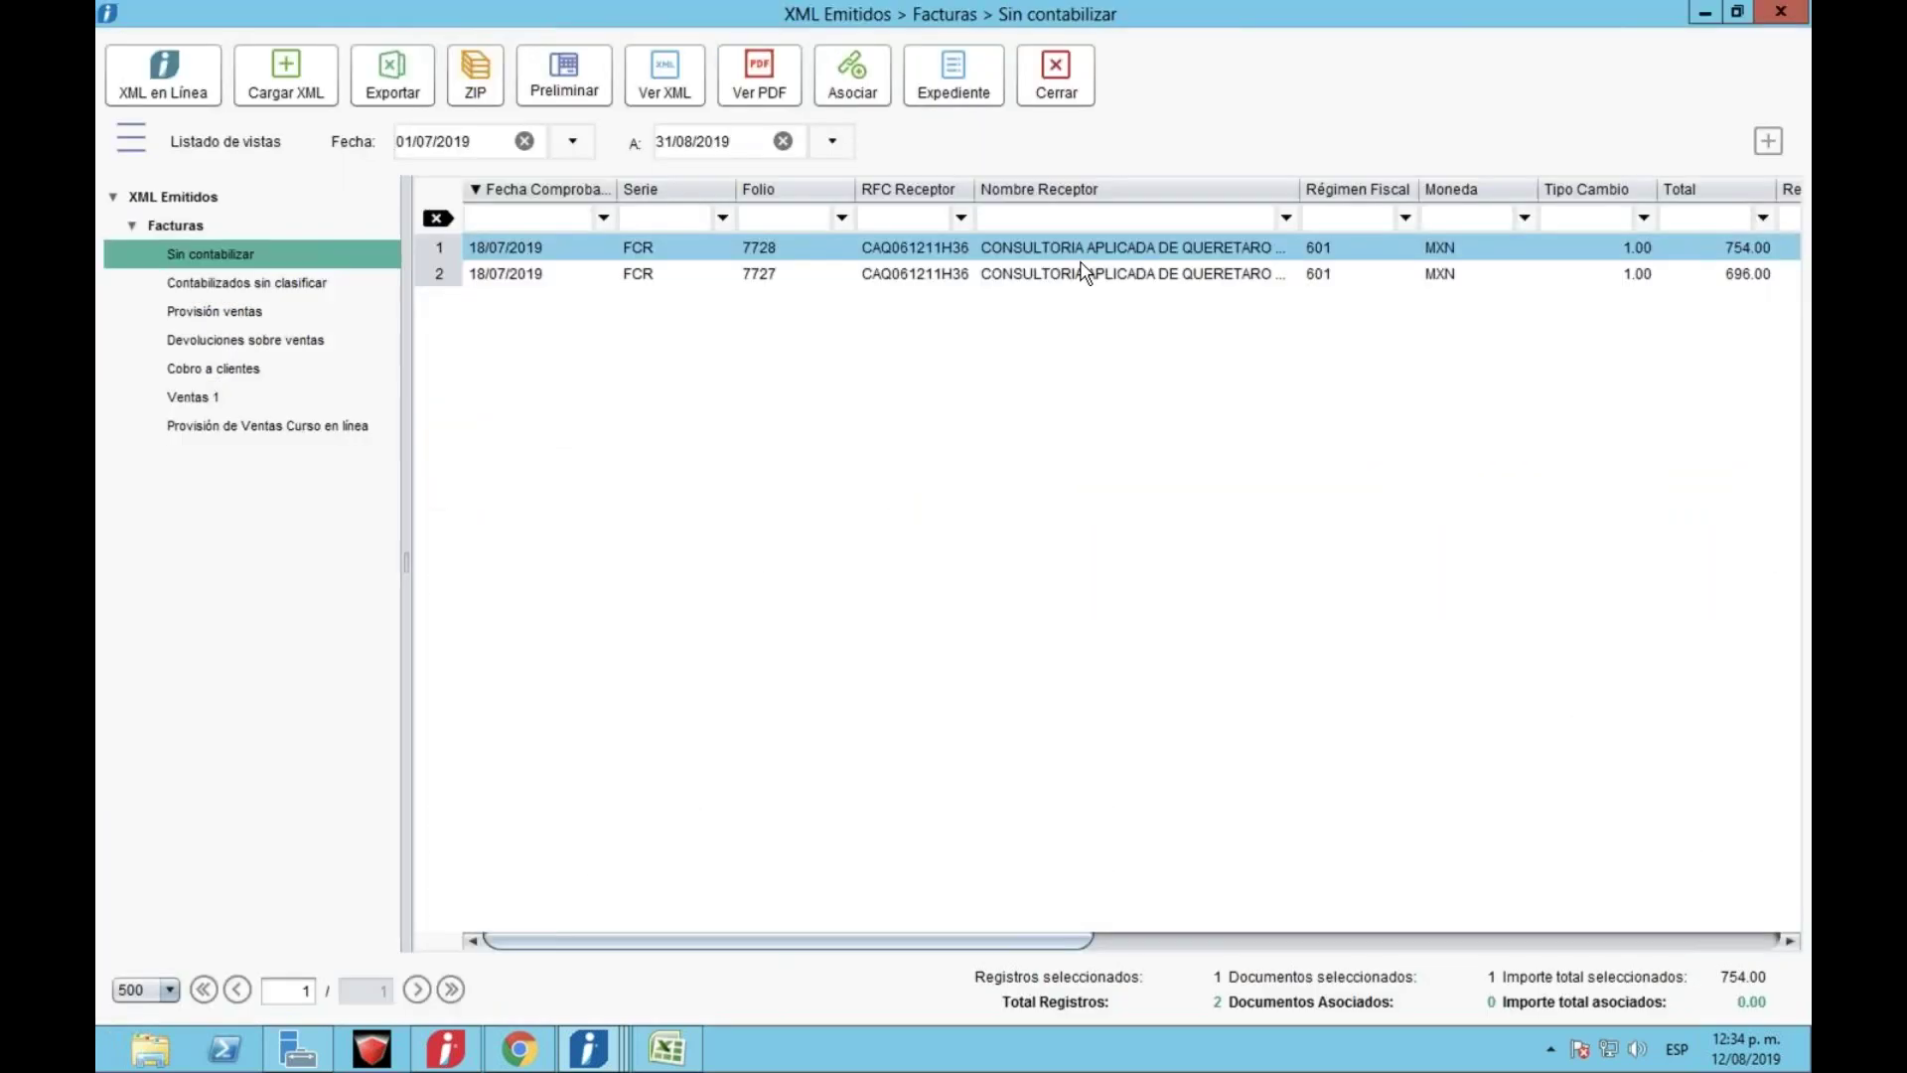
click(1081, 266)
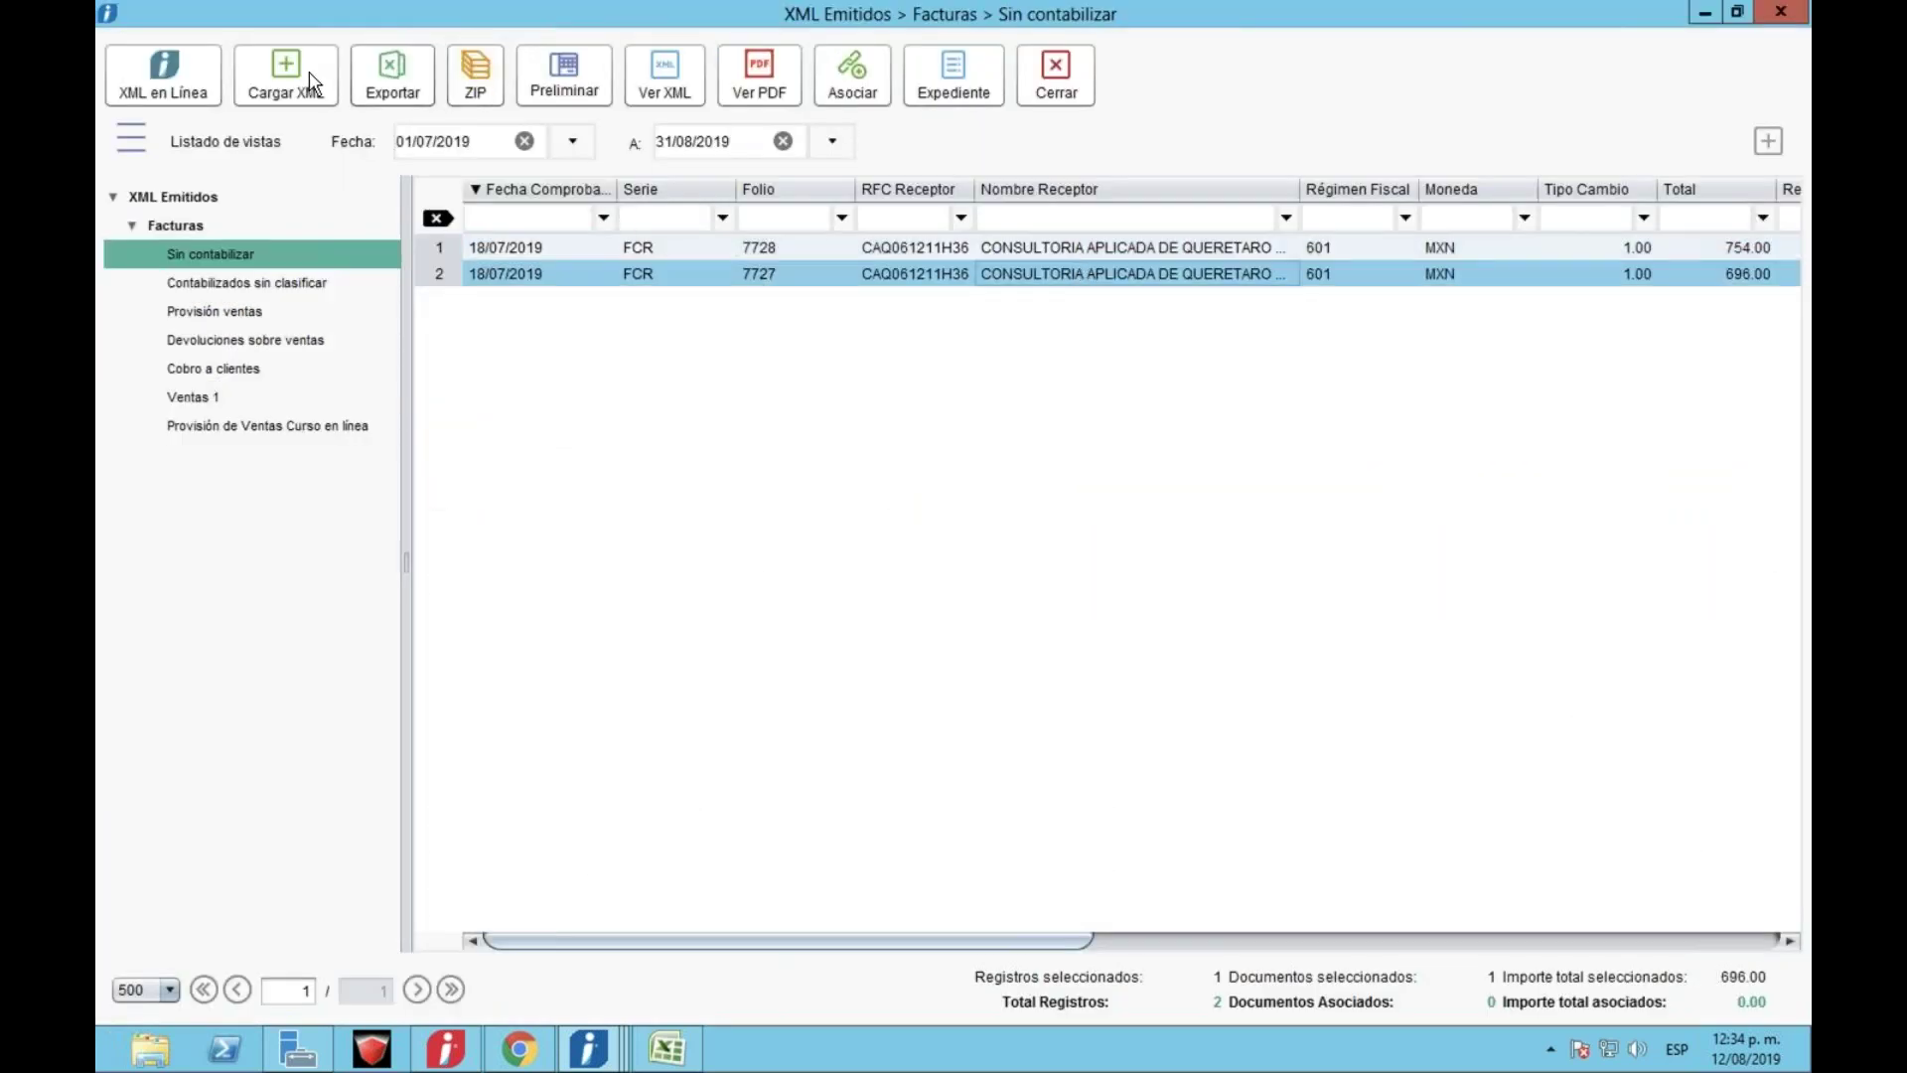
Load invoice 7727 and save operation type 03 Ventas GDL on it.
click(1049, 67)
double_click(803, 457)
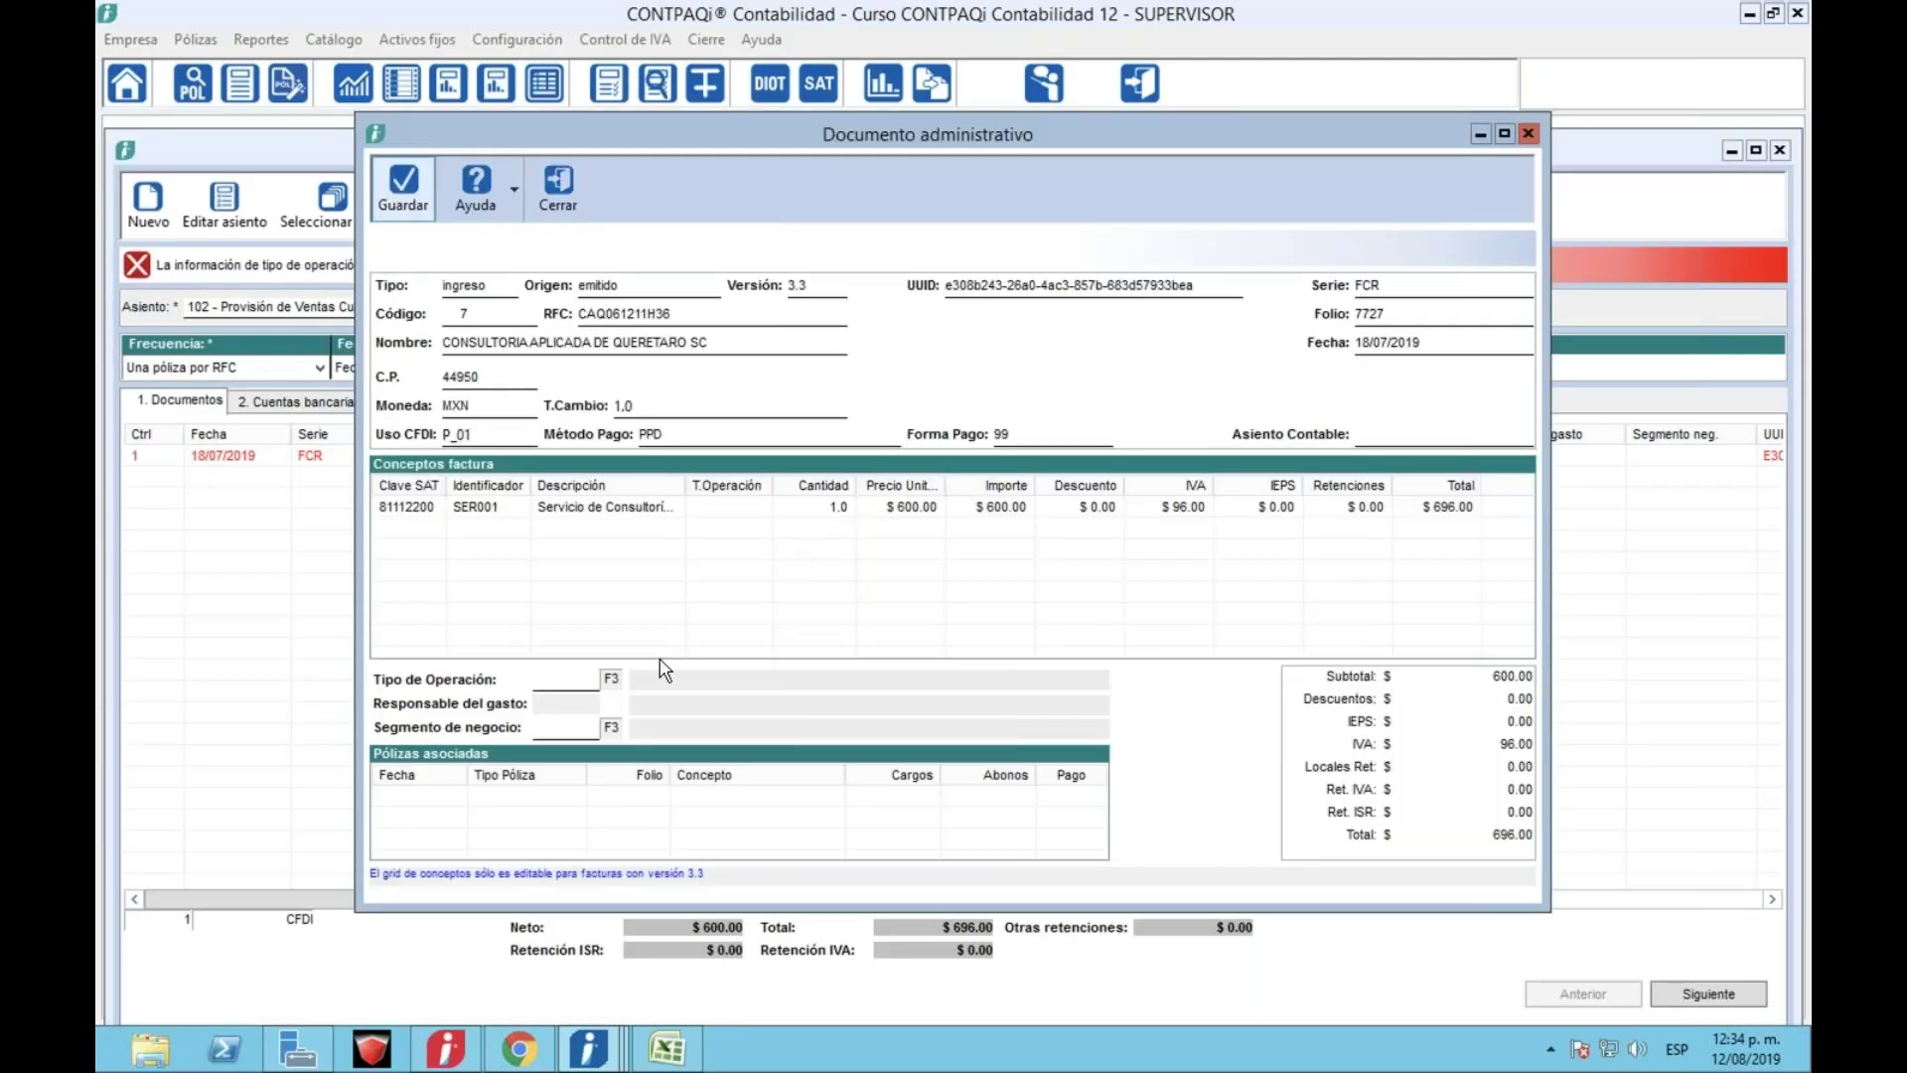
click(610, 680)
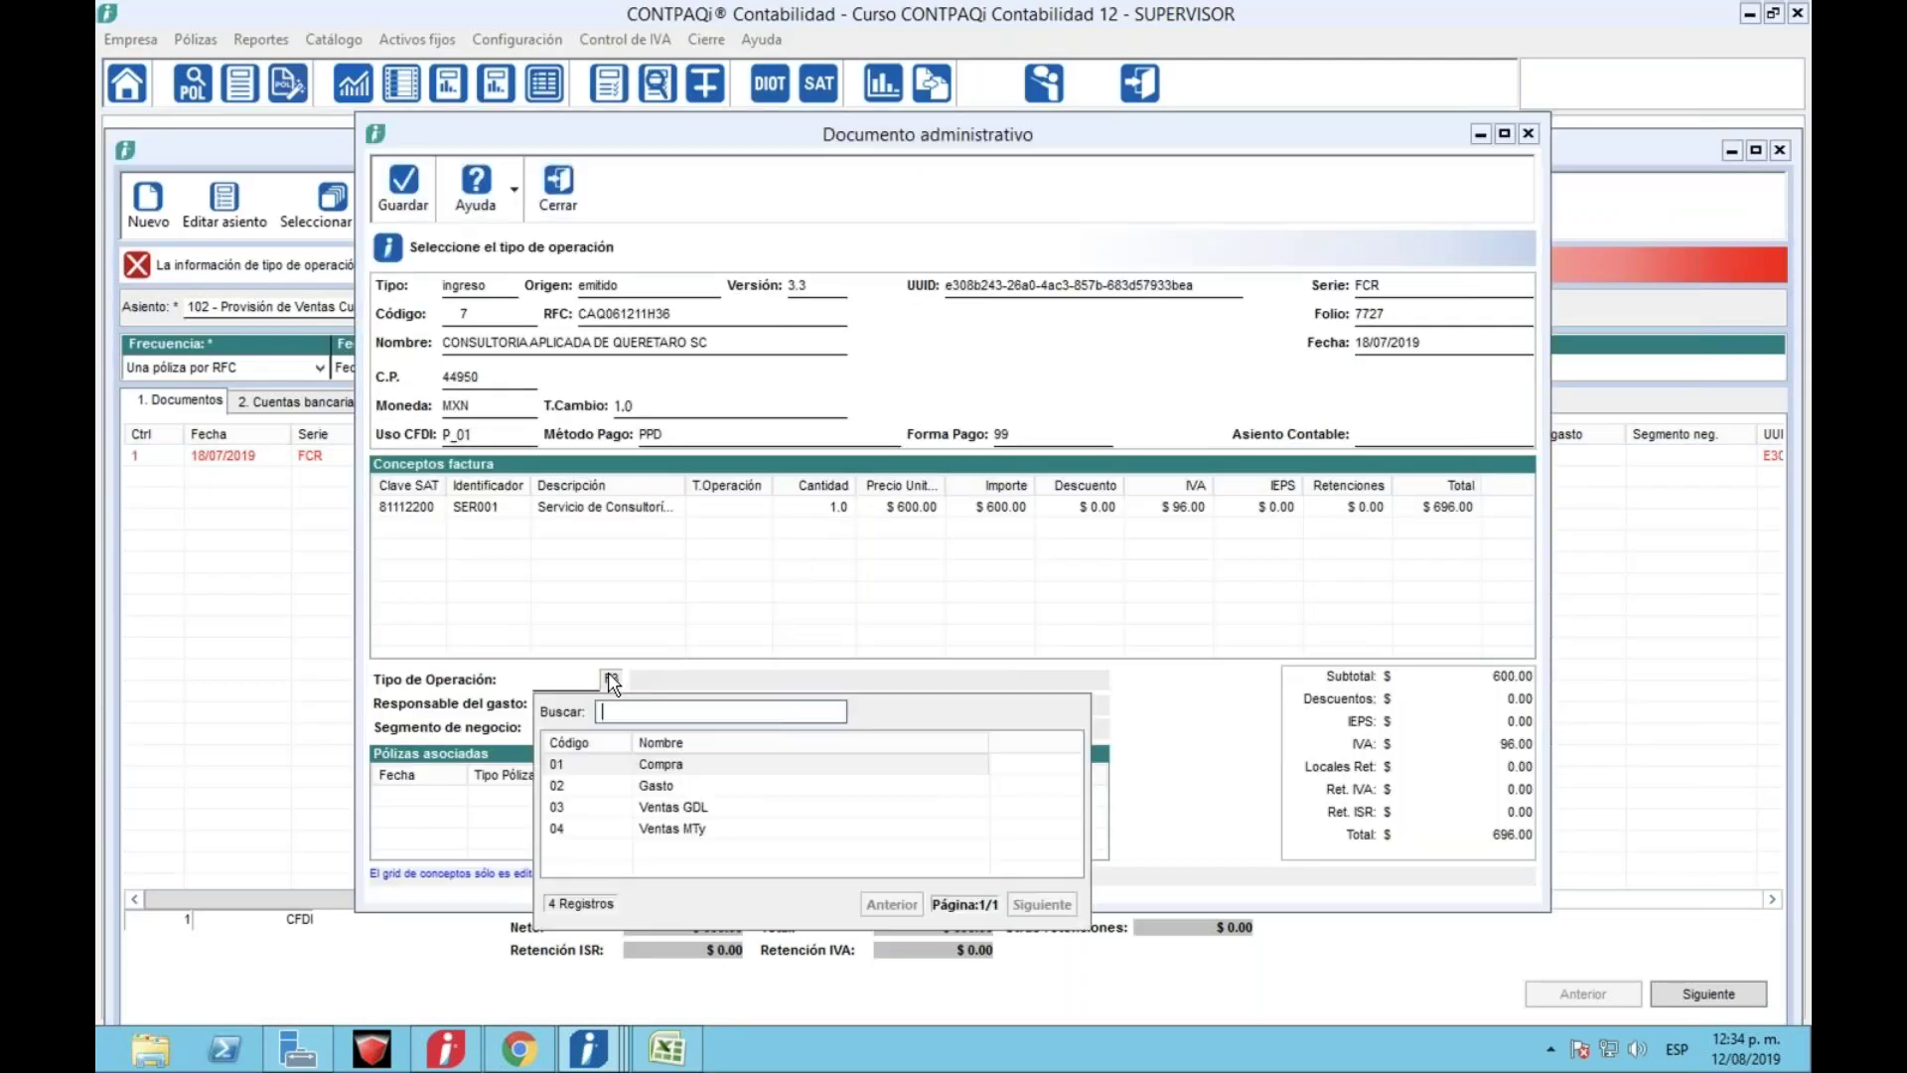
double_click(641, 808)
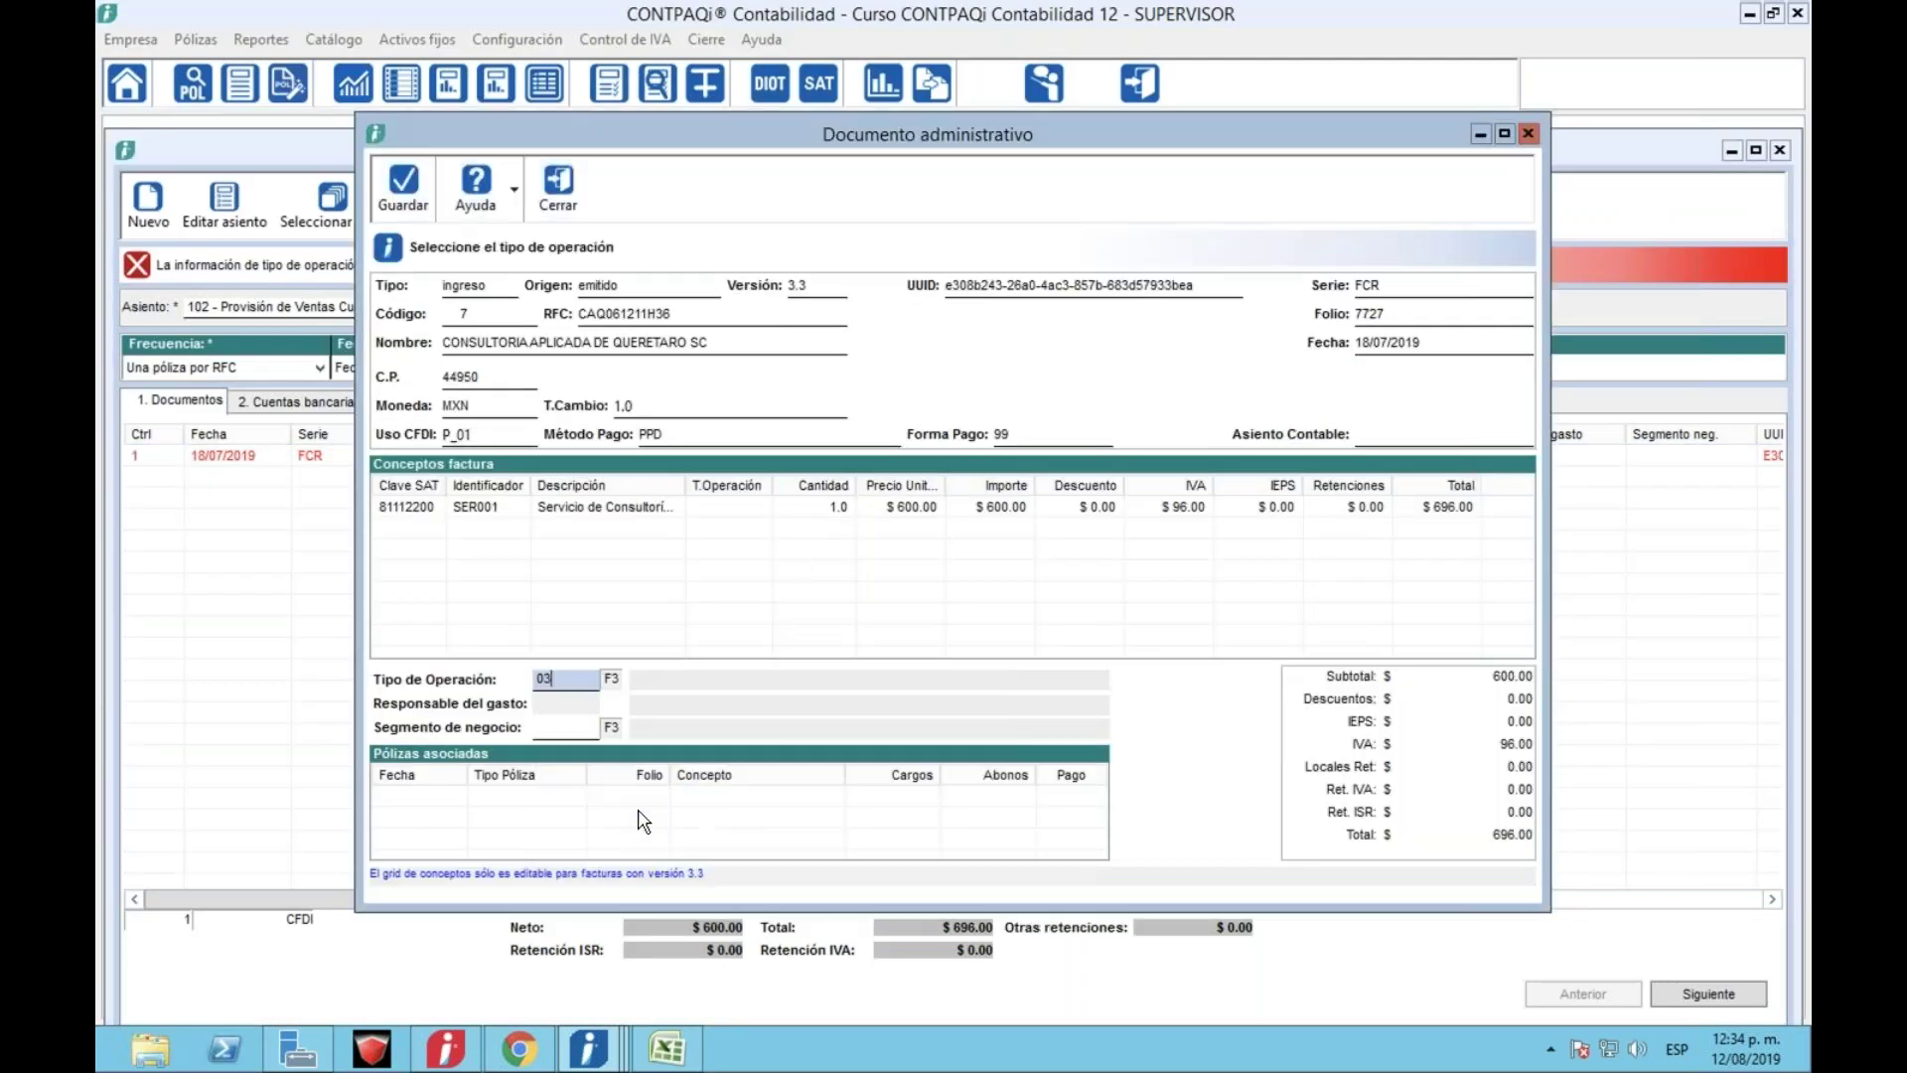
click(406, 191)
click(558, 189)
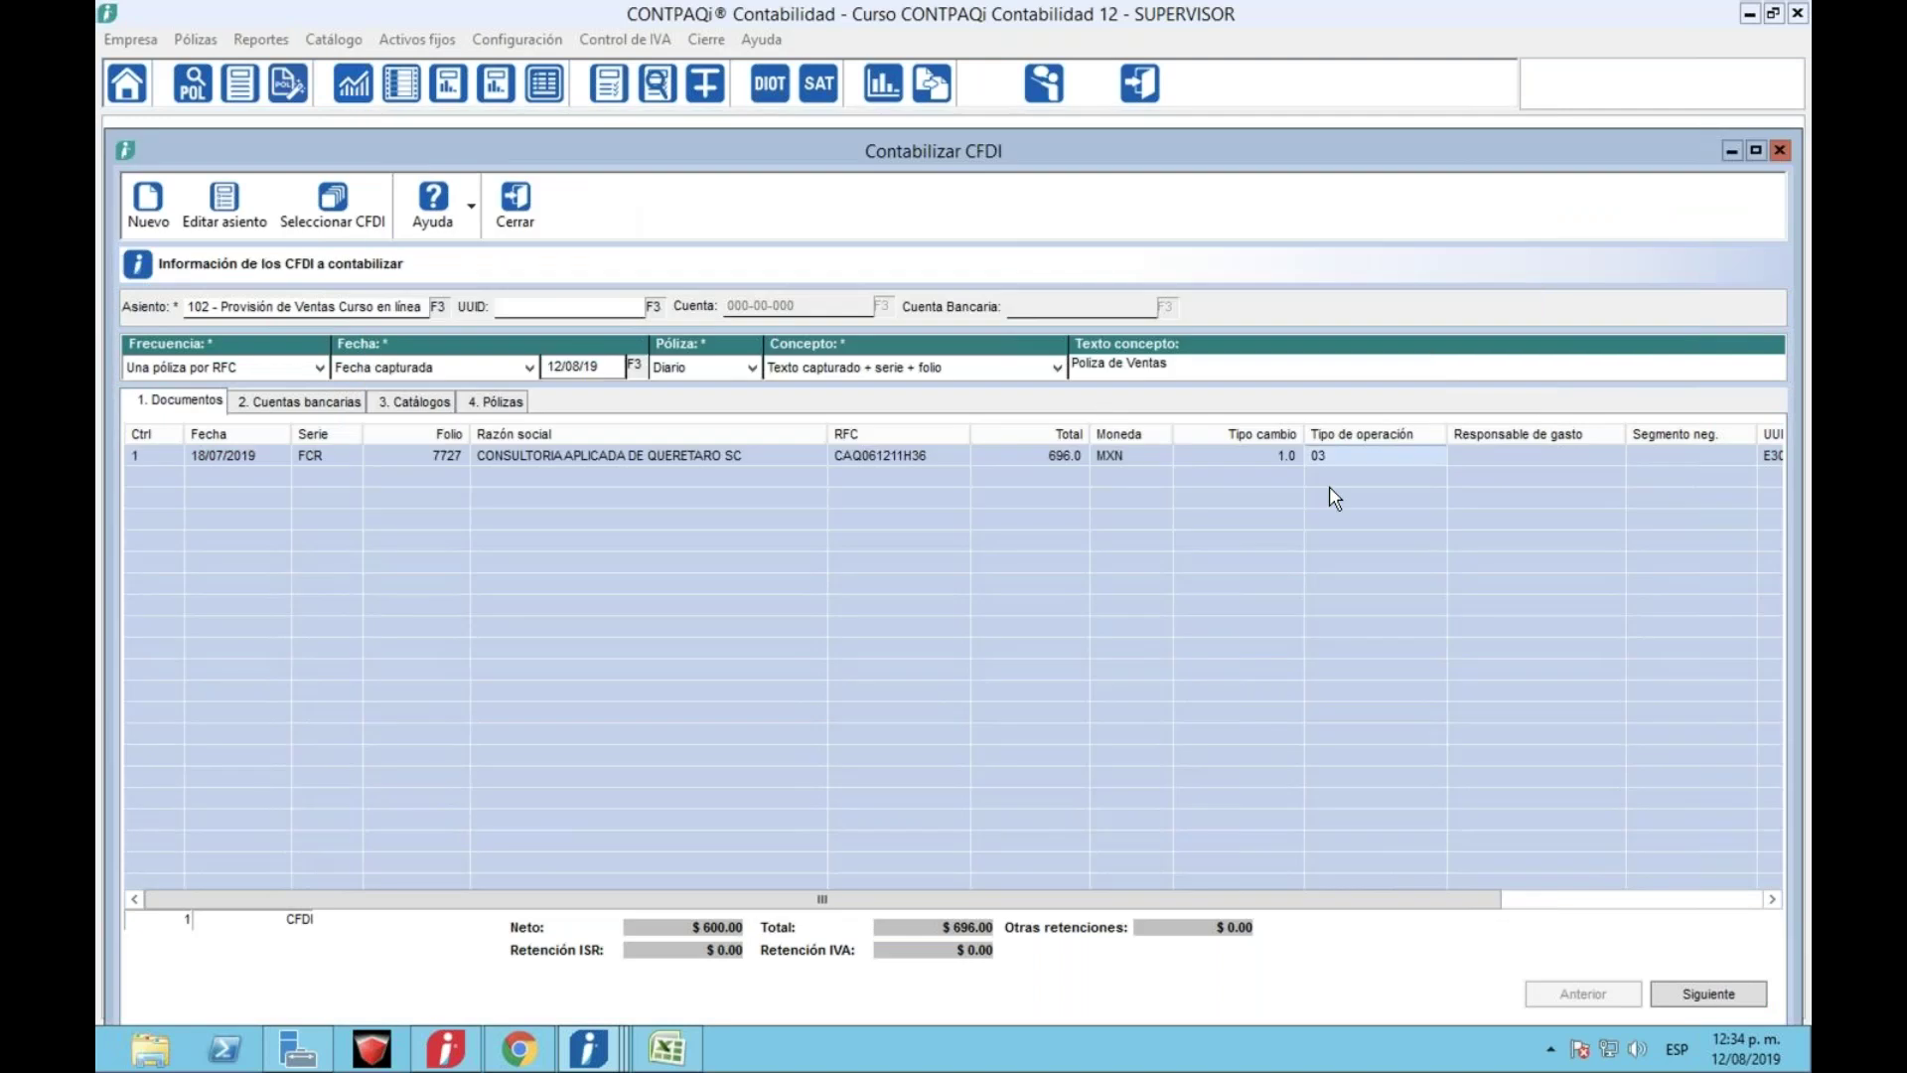
Generate Diario journal entry 13 for $696.00, review it, then return to the unposted invoices.
click(1702, 998)
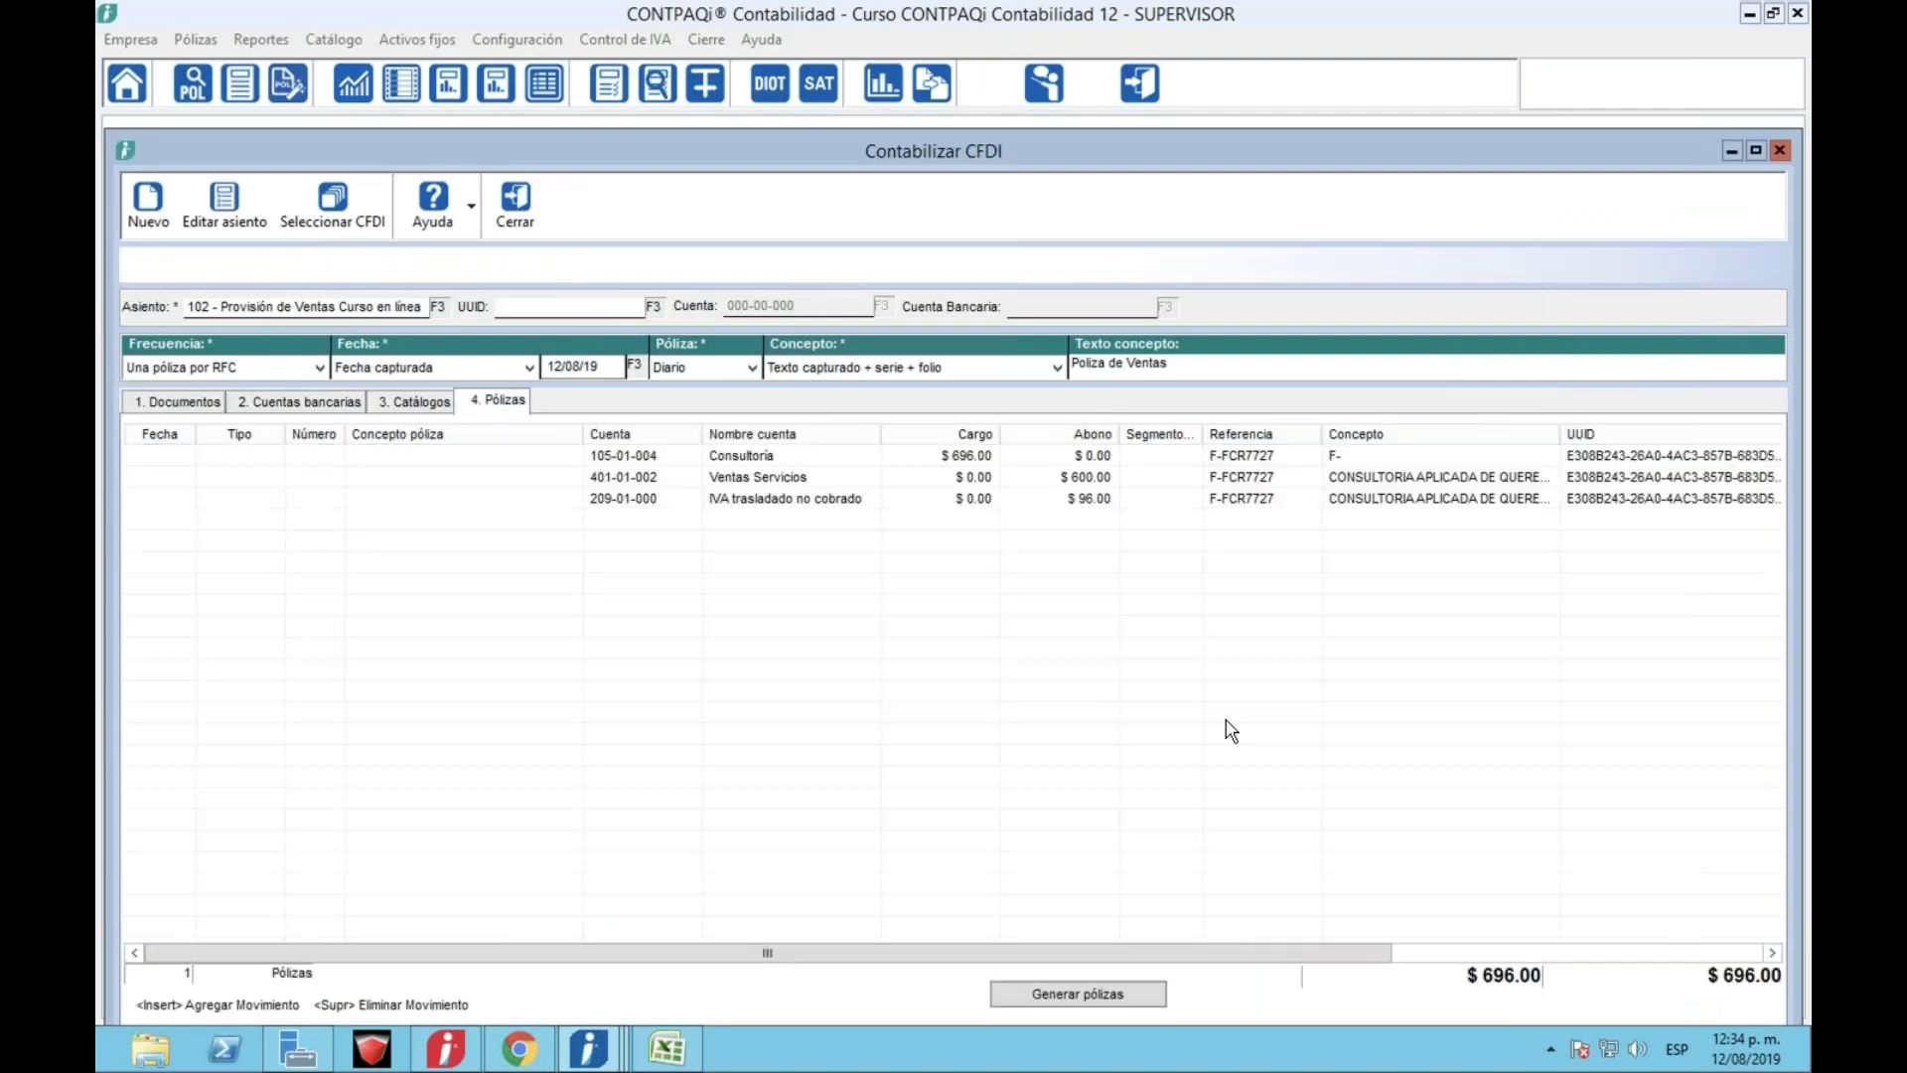
click(1097, 997)
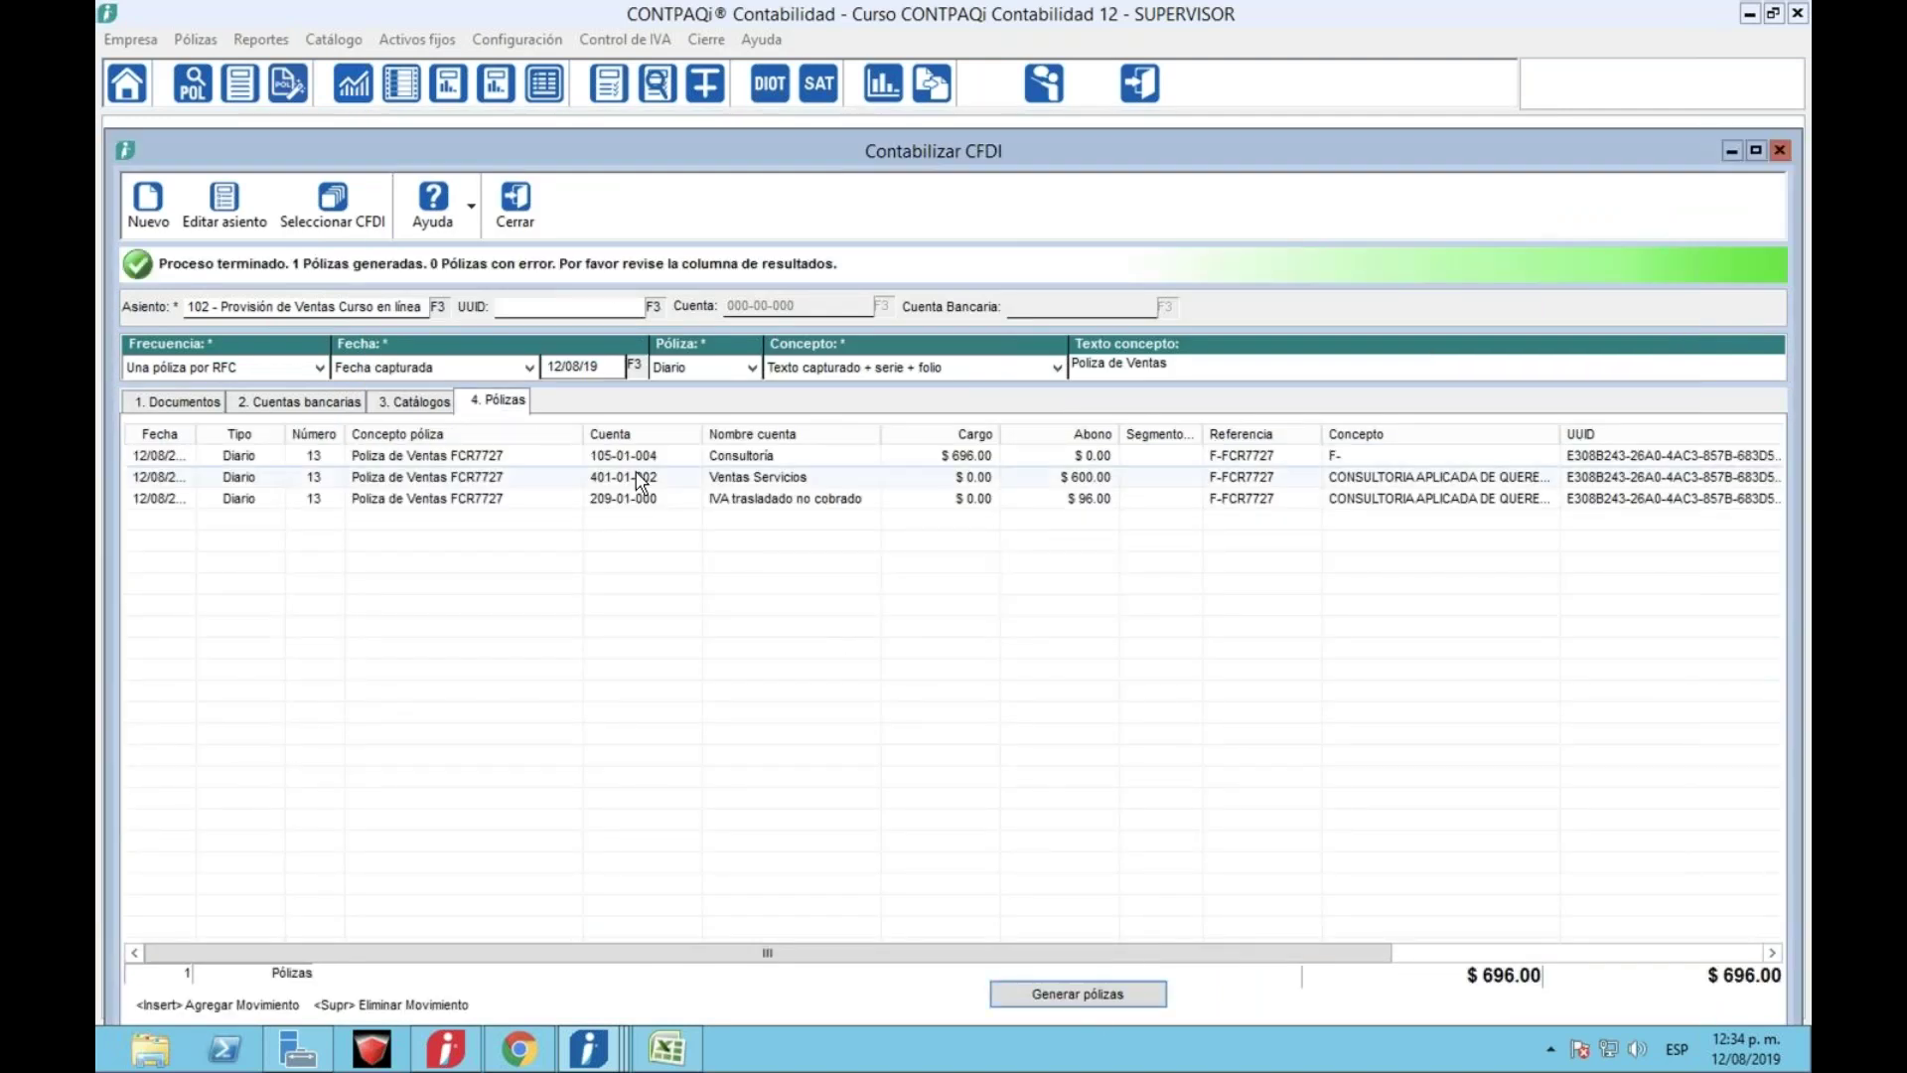
double_click(770, 485)
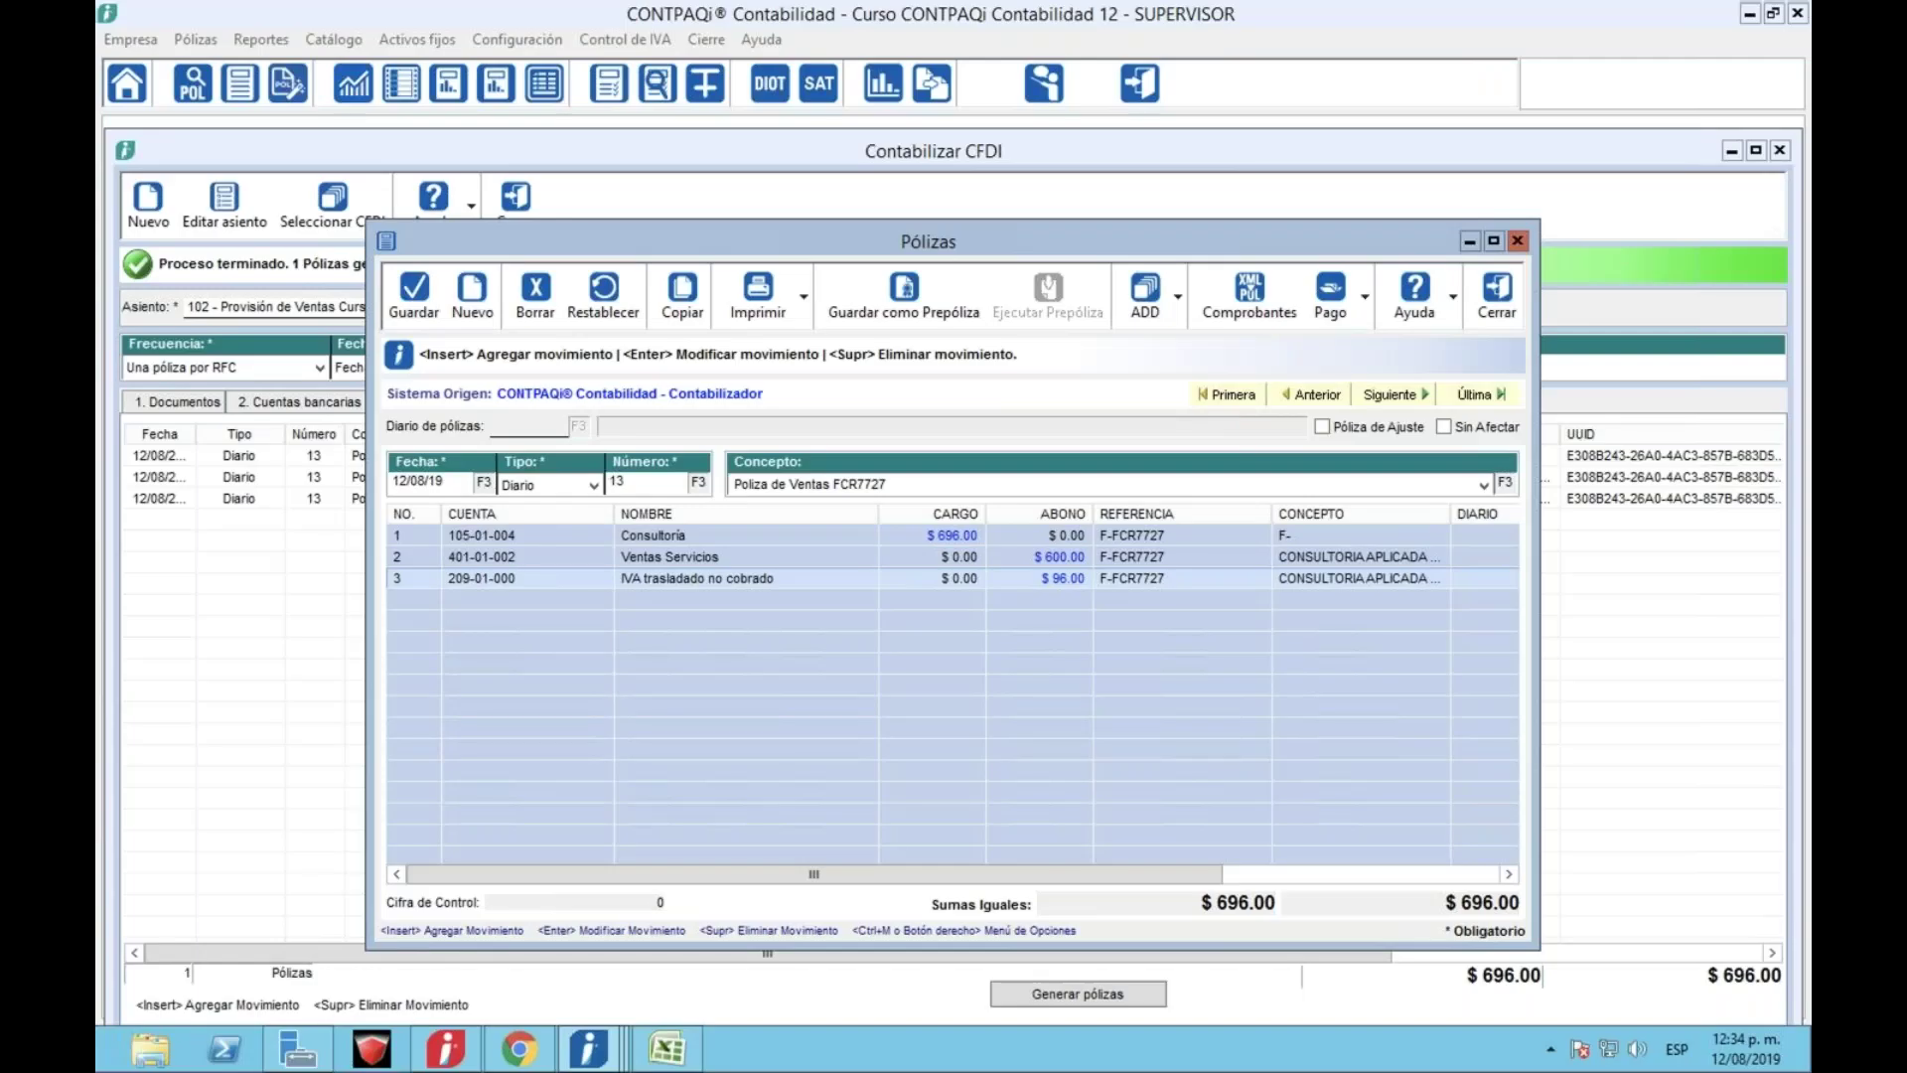
click(1486, 306)
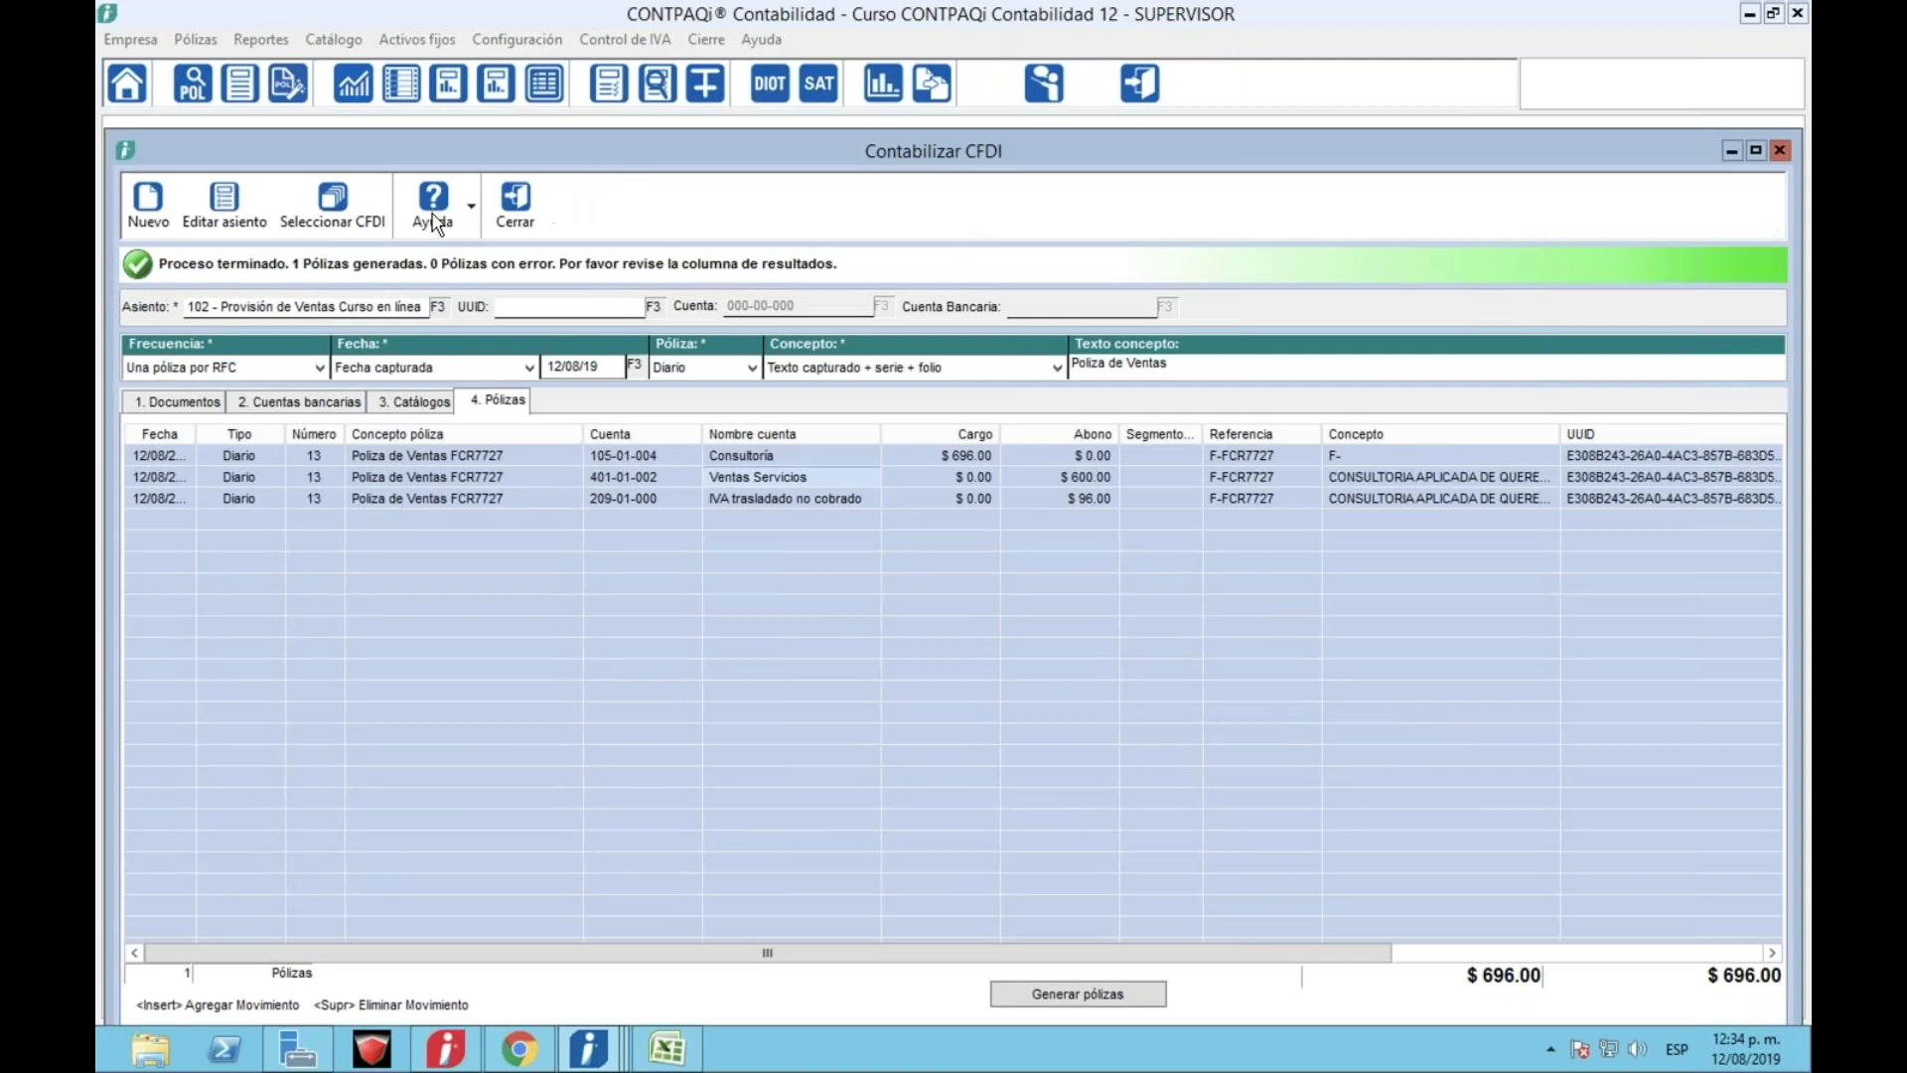
click(353, 215)
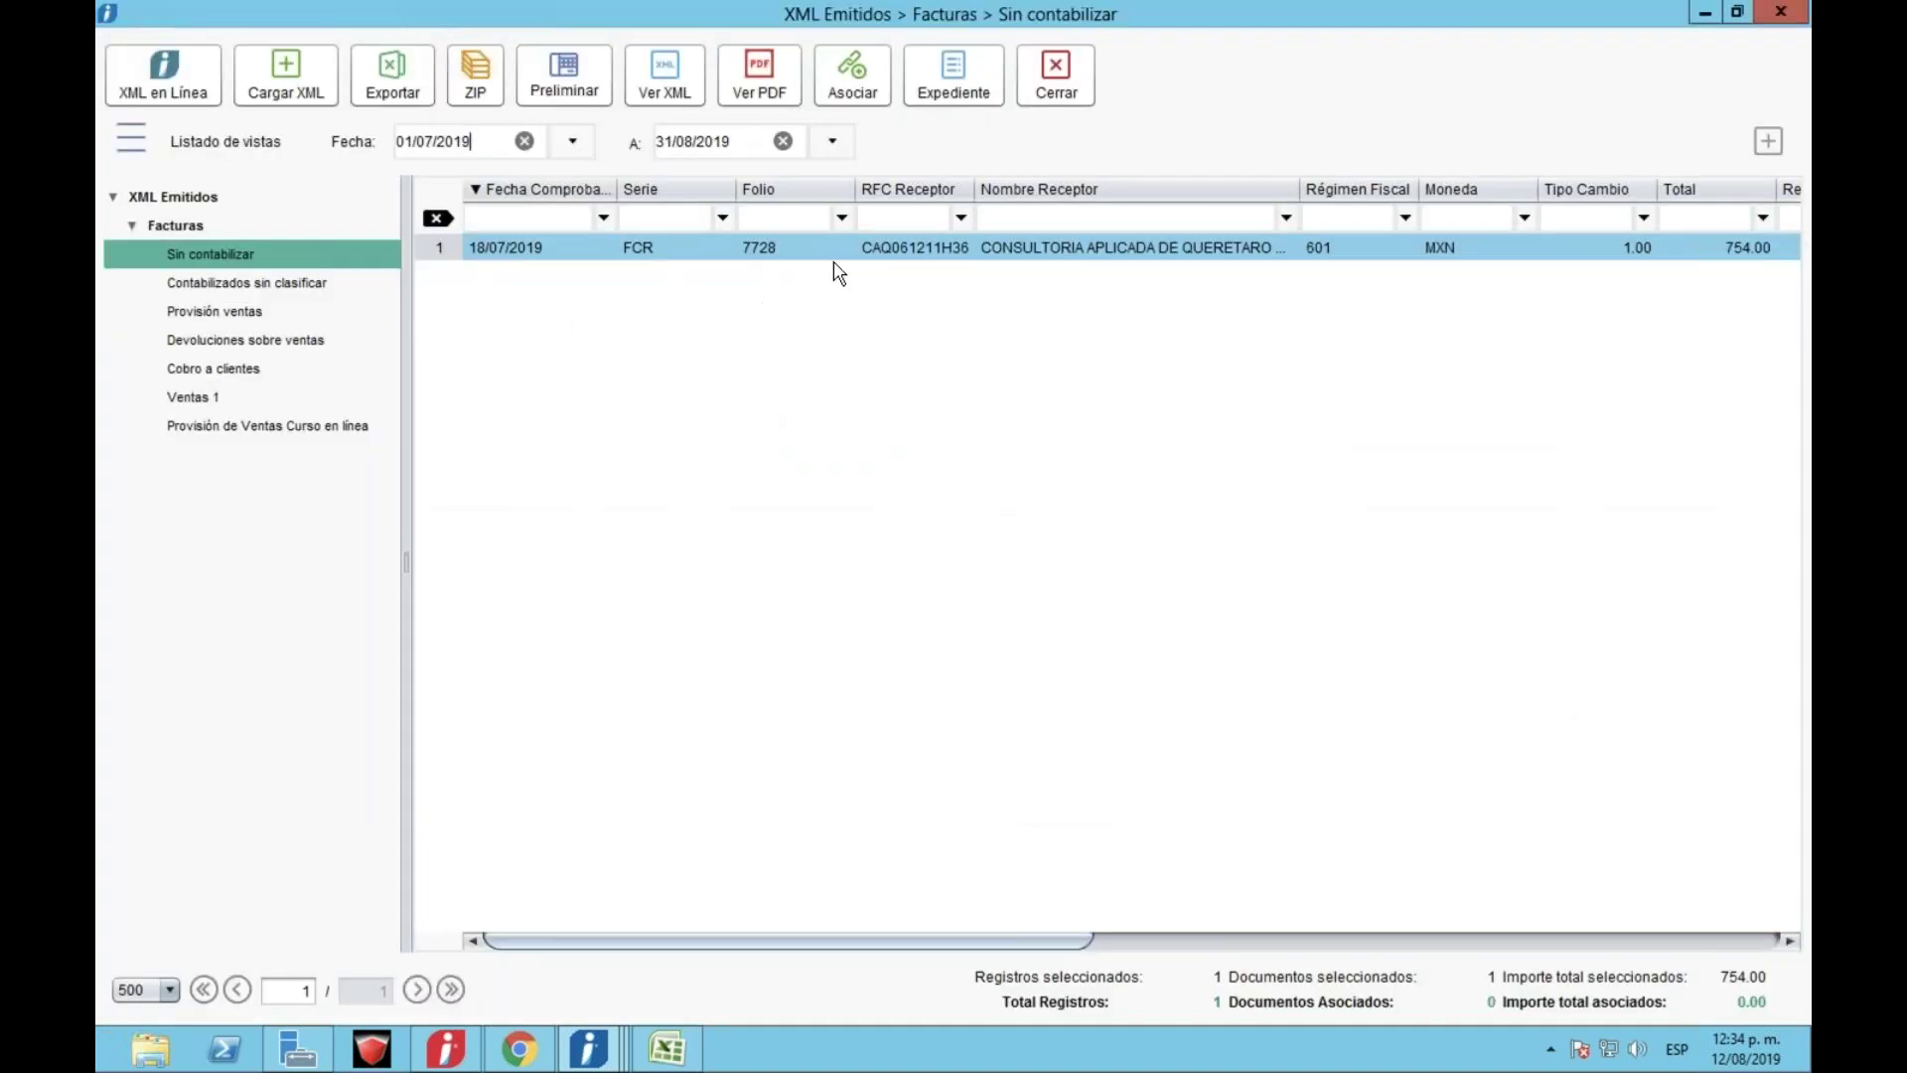
click(215, 401)
In the Provisión de Ventas Curso en línea view, check invoice 7717's linked póliza 3 and attach it.
click(226, 425)
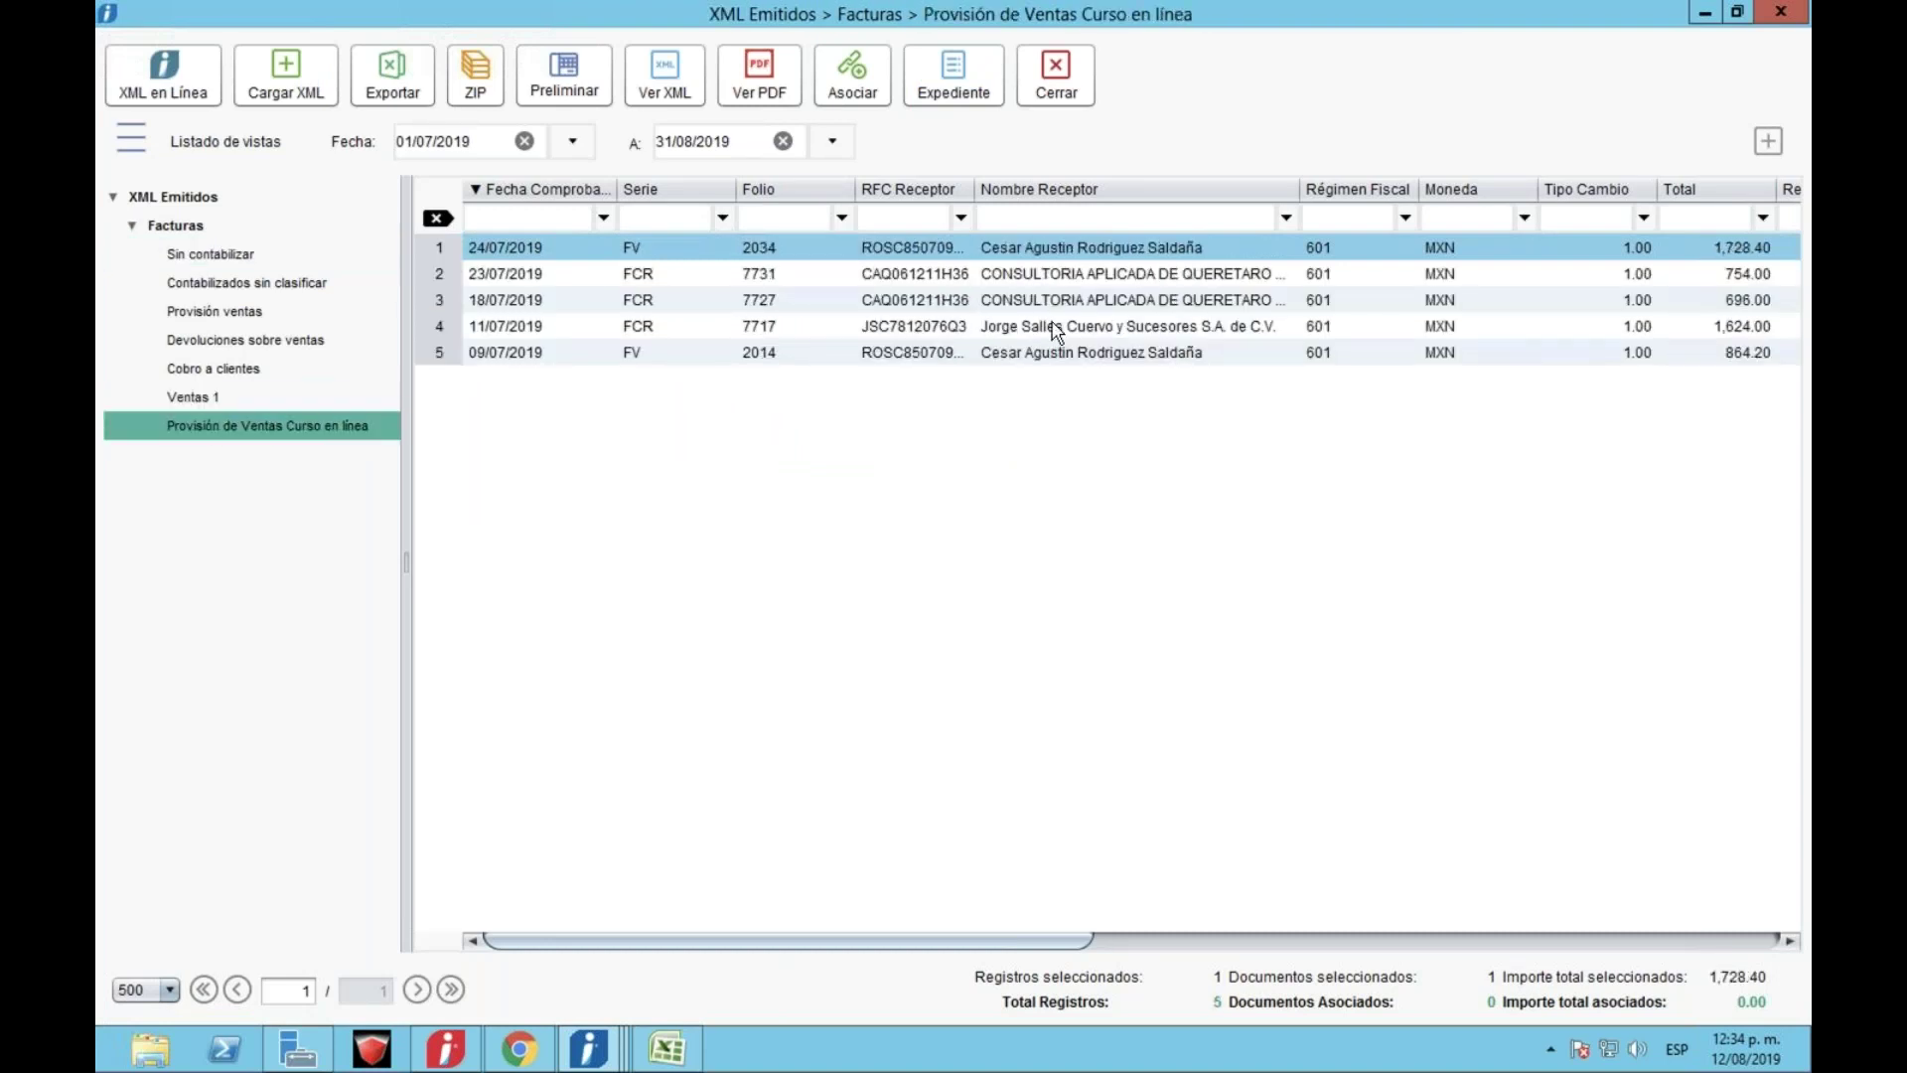
double_click(1038, 328)
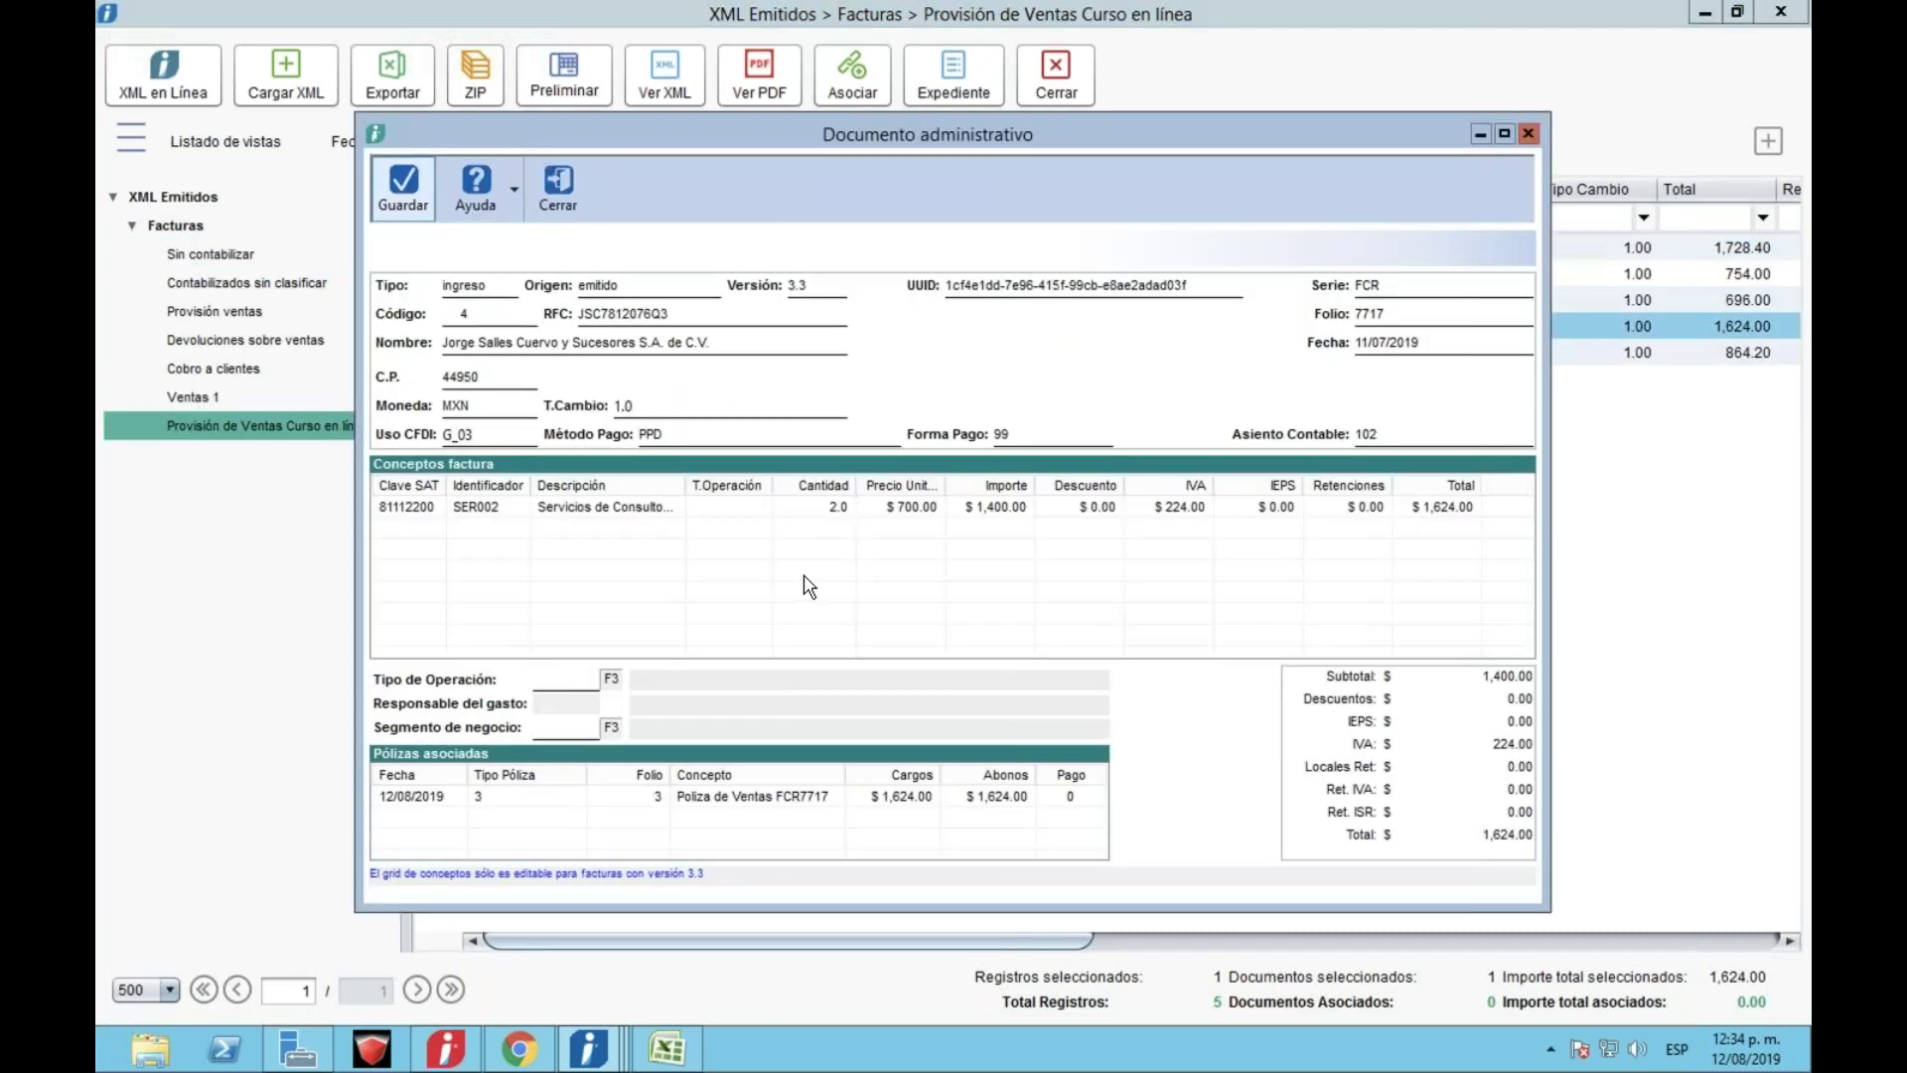
click(555, 188)
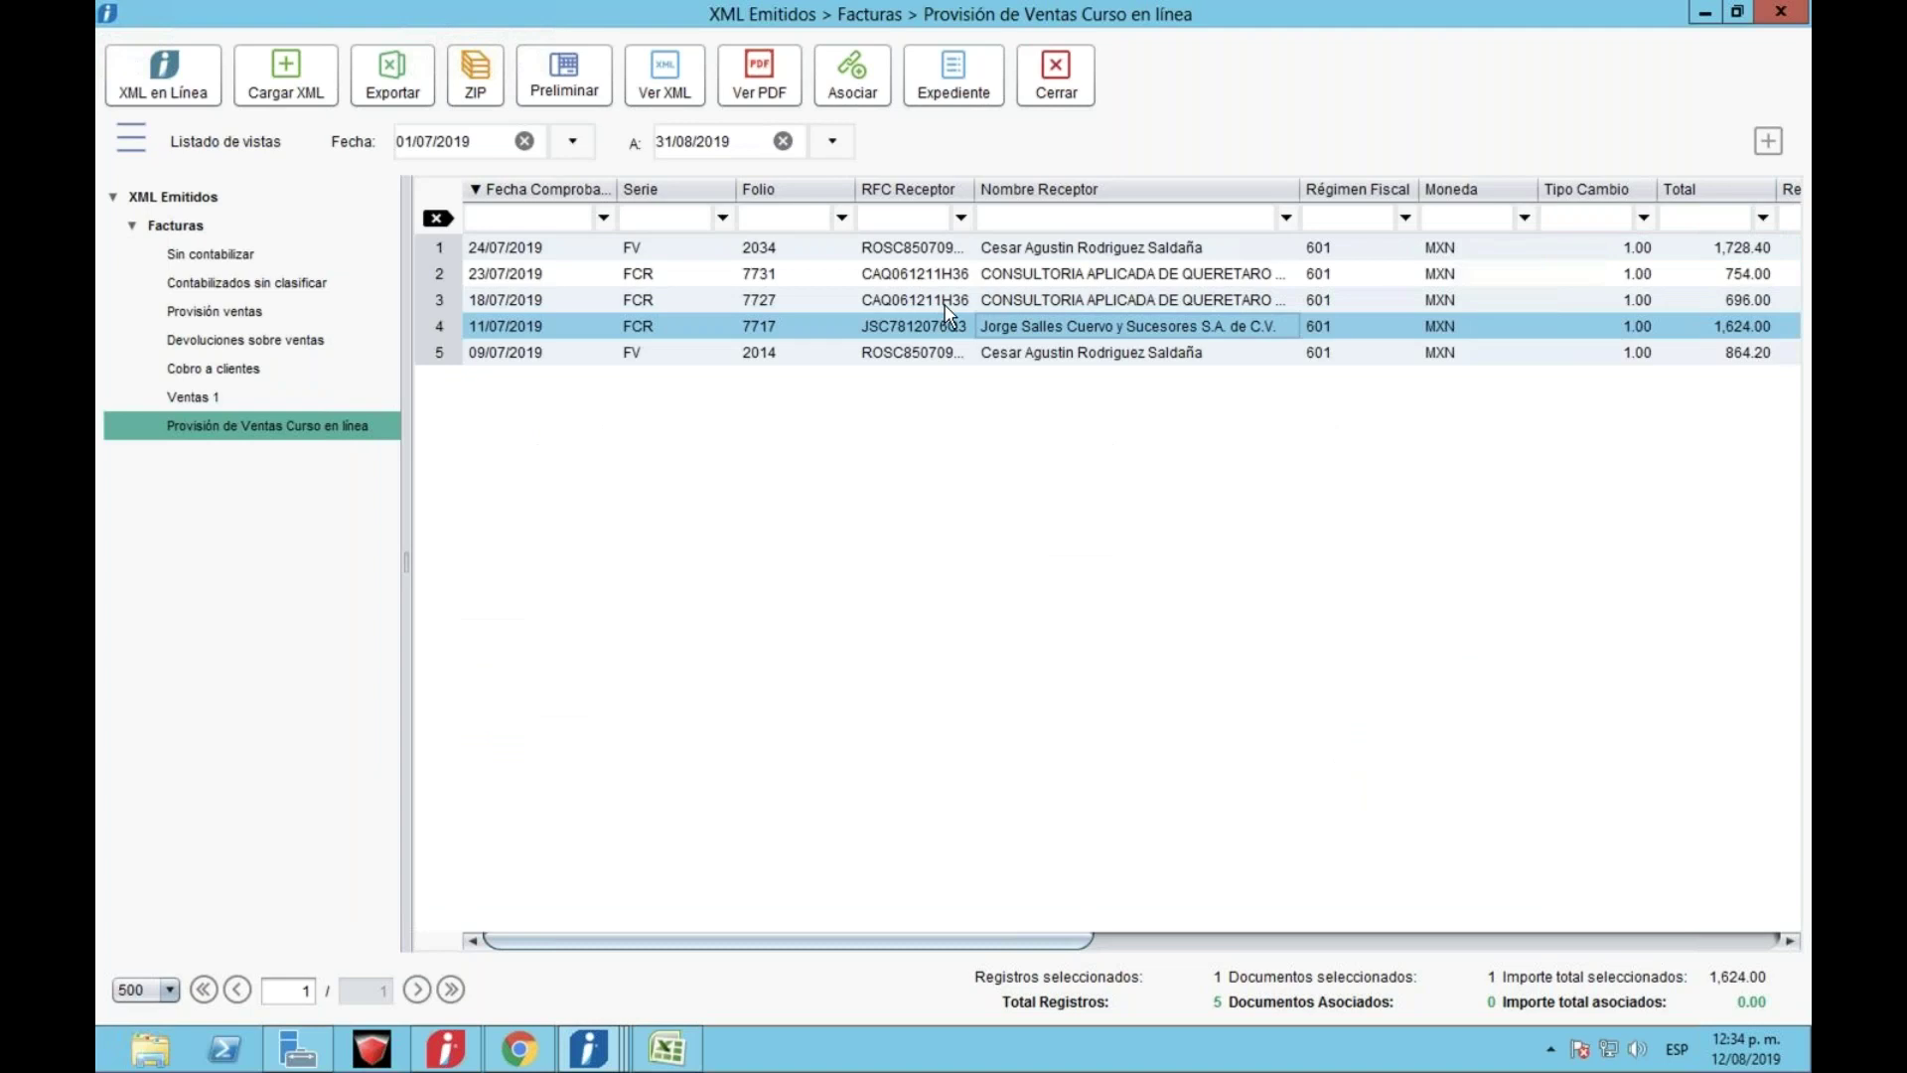
double_click(1011, 325)
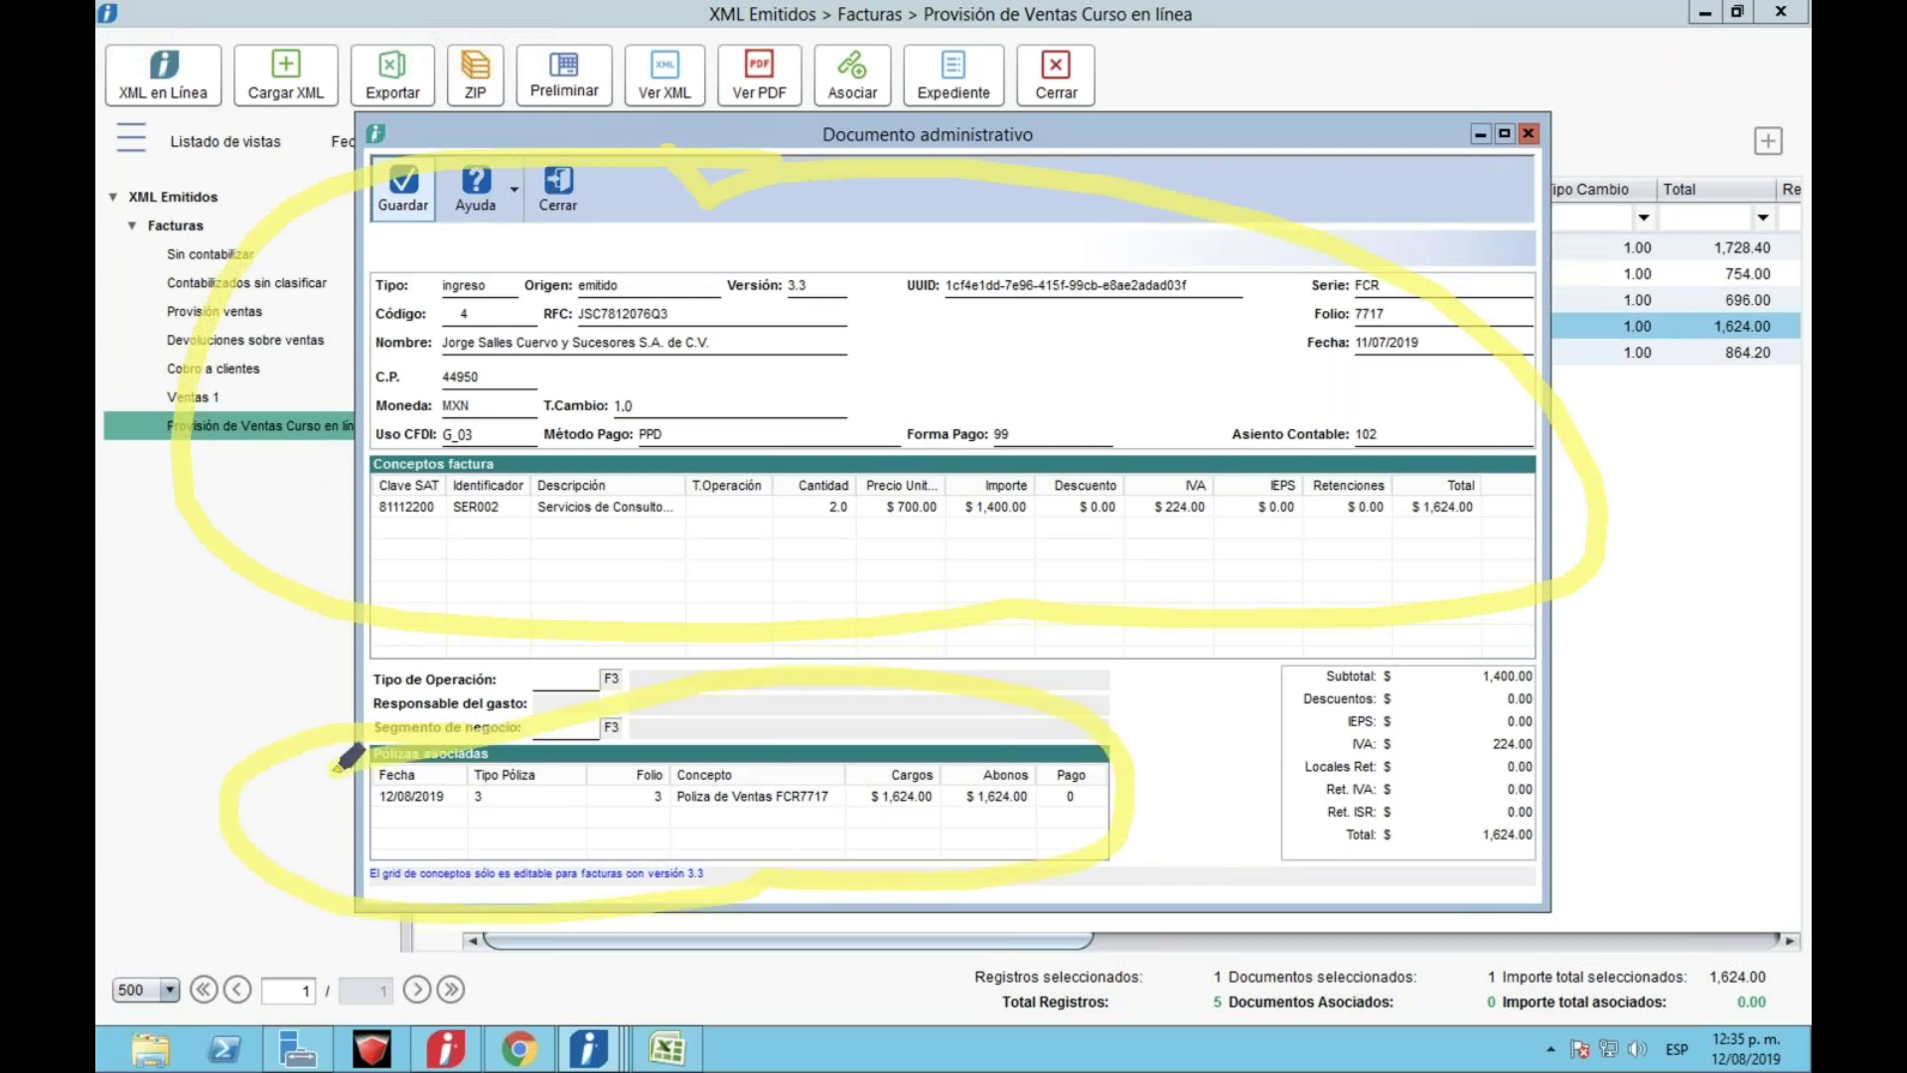
mouse_move(339, 767)
mouse_down()
mouse_move(449, 845)
mouse_move(502, 795)
mouse_move(911, 722)
mouse_move(1023, 815)
mouse_up()
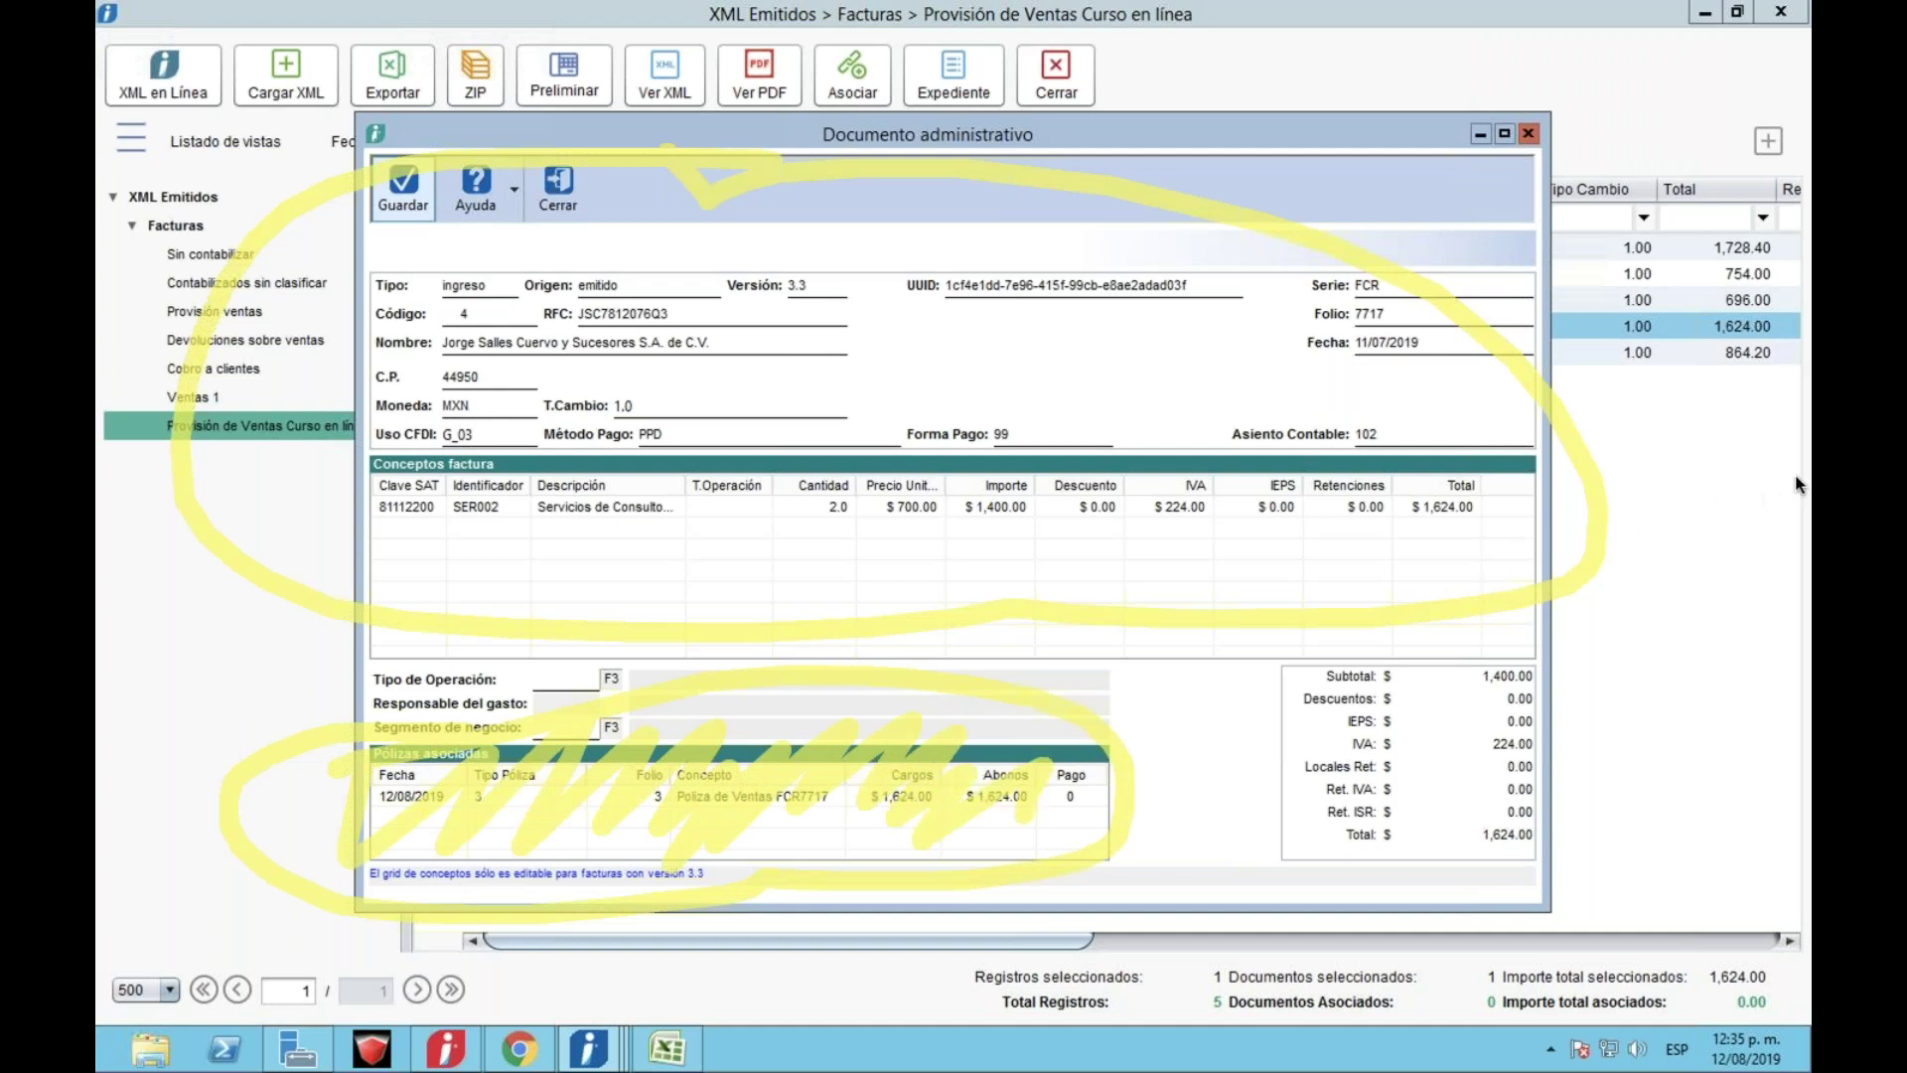
key(Escape)
click(558, 189)
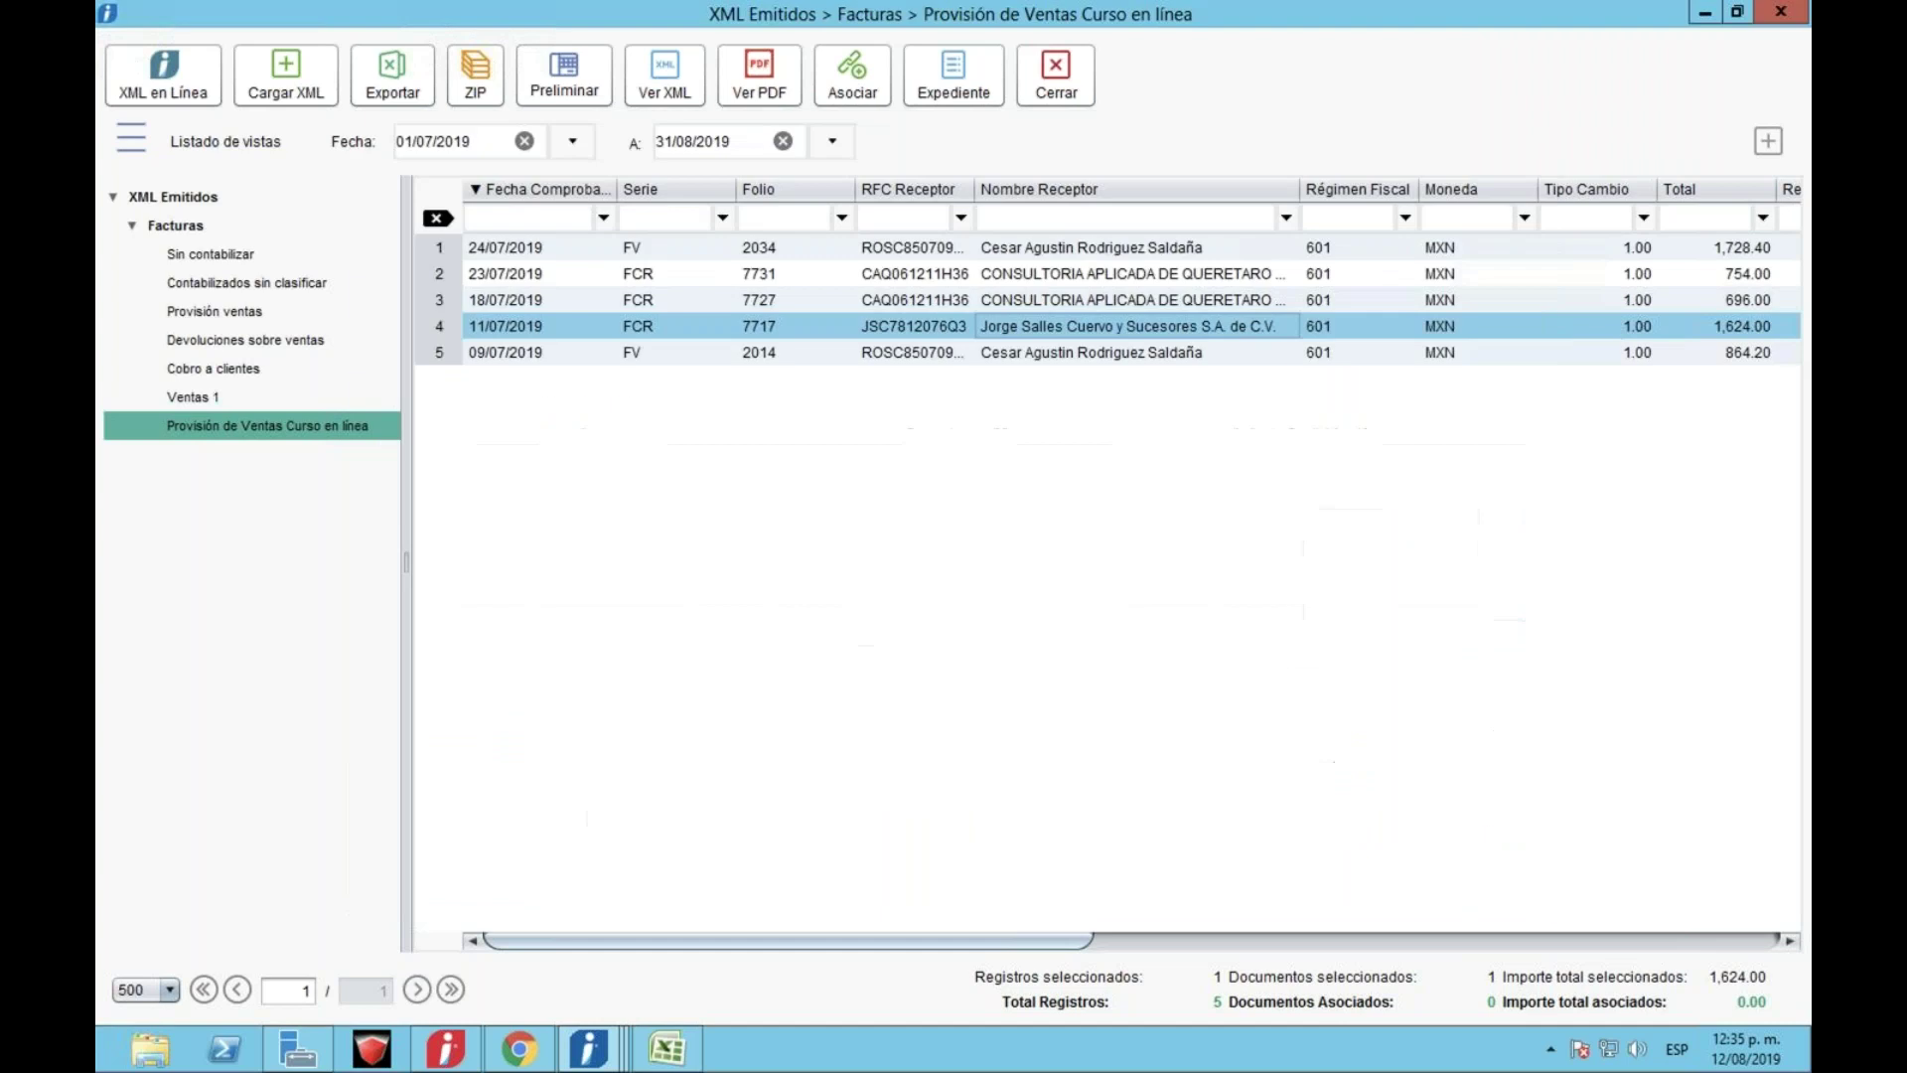
click(849, 79)
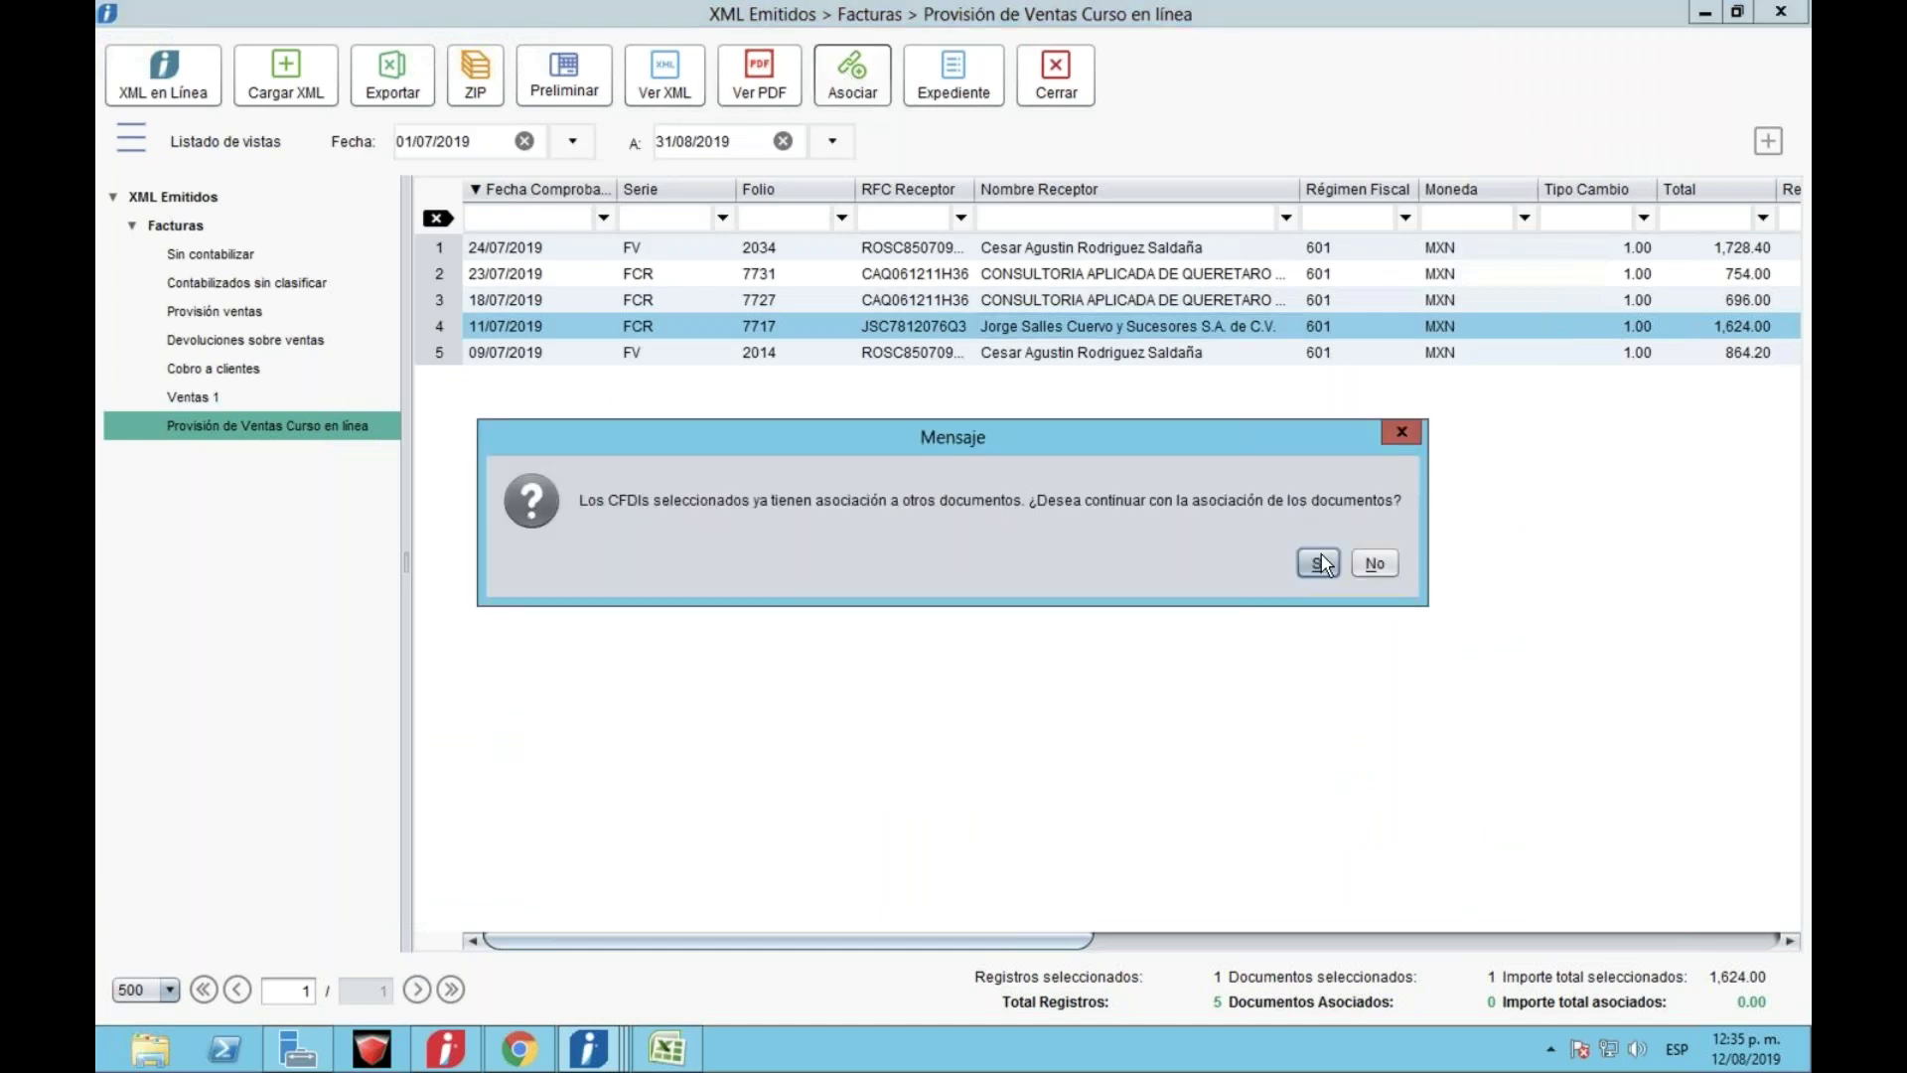
Confirm the association, load invoice 7717 and save operation type 03 on its concept.
click(1320, 563)
click(1063, 91)
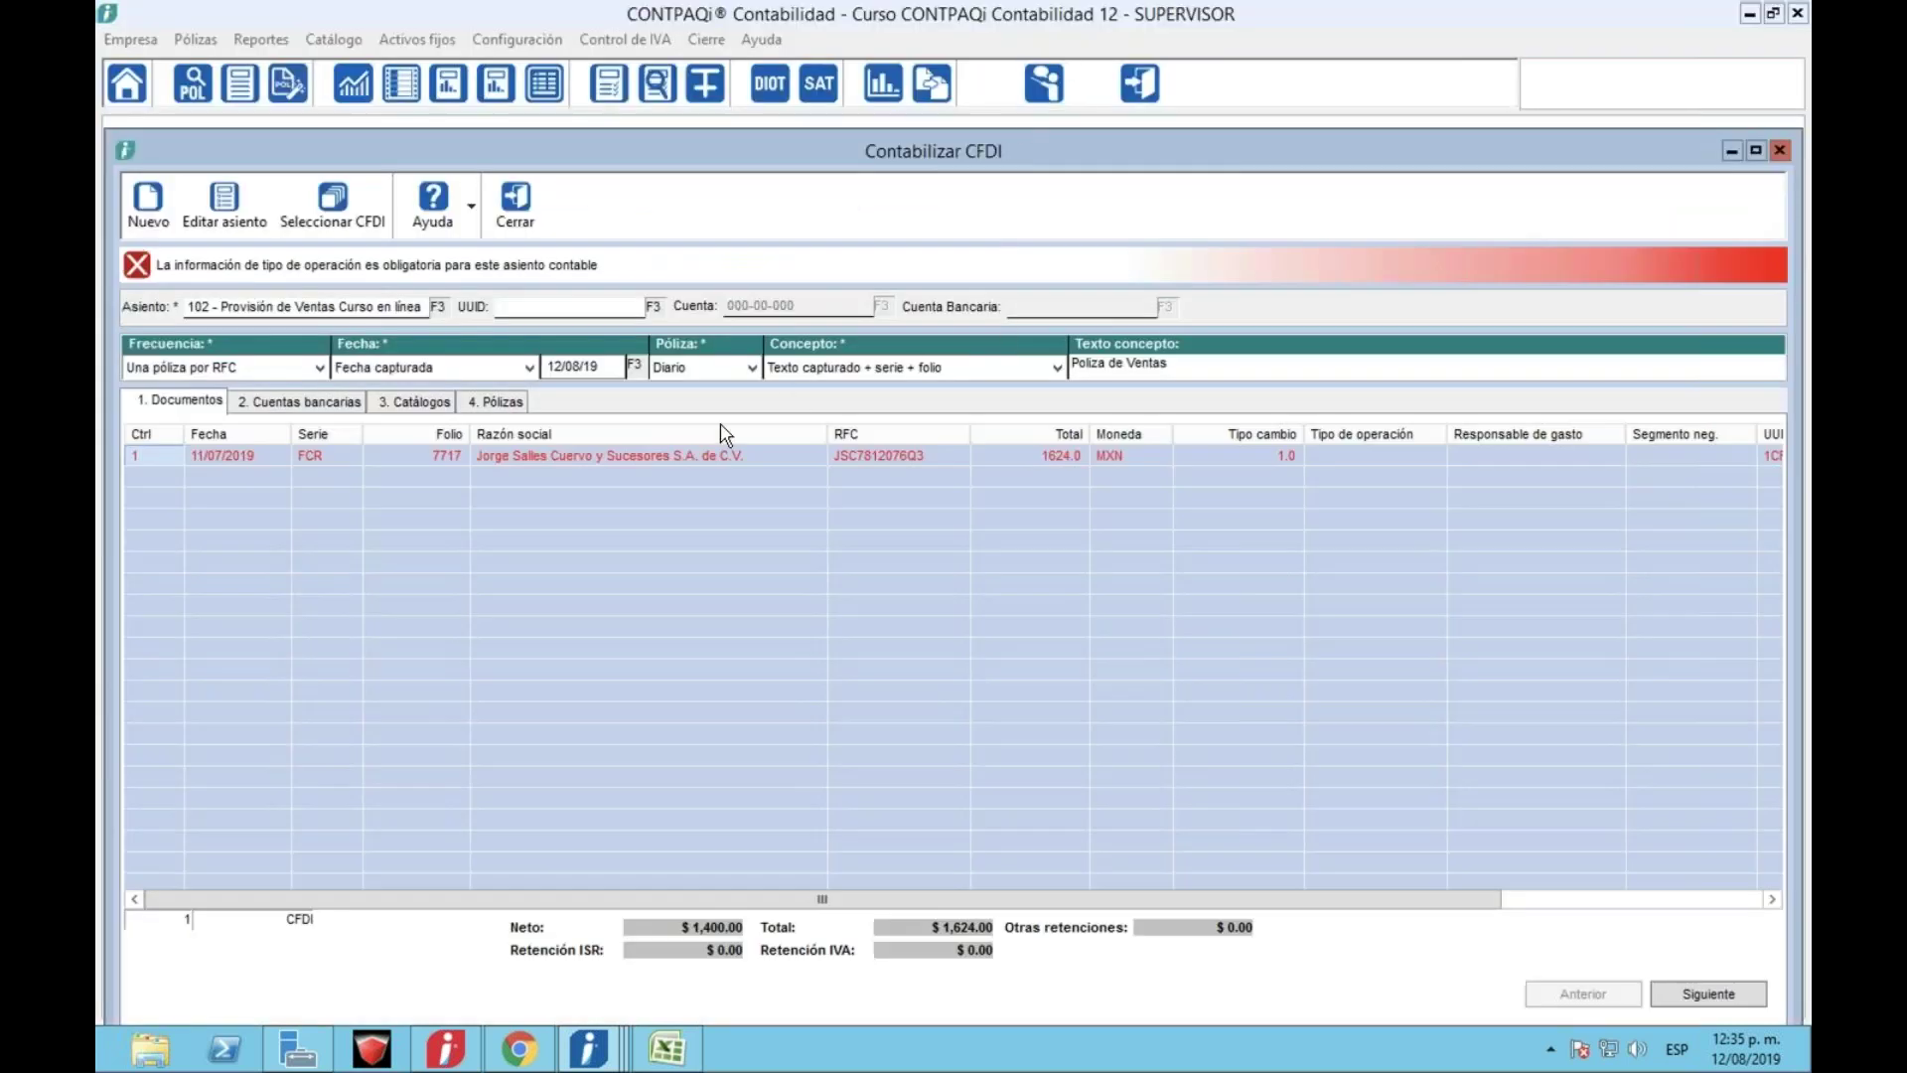
double_click(1258, 459)
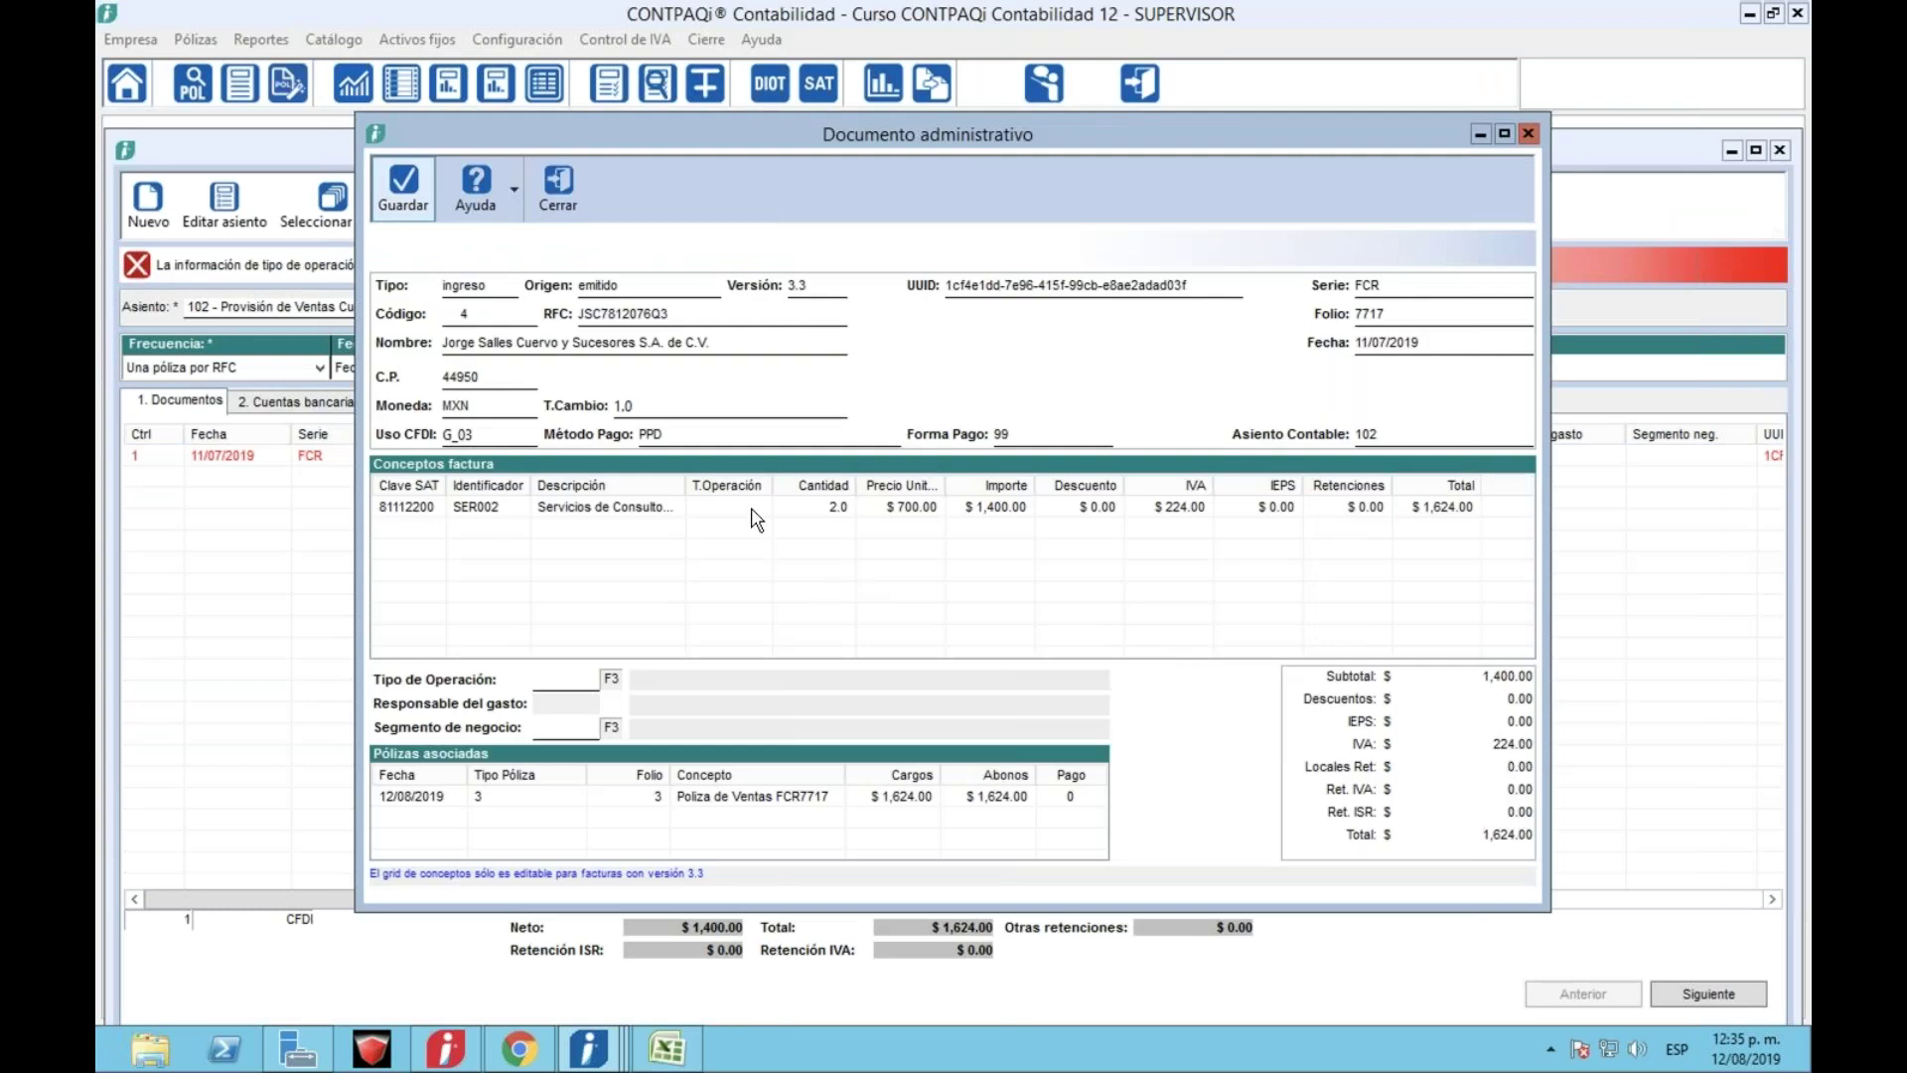
click(754, 510)
text(03)
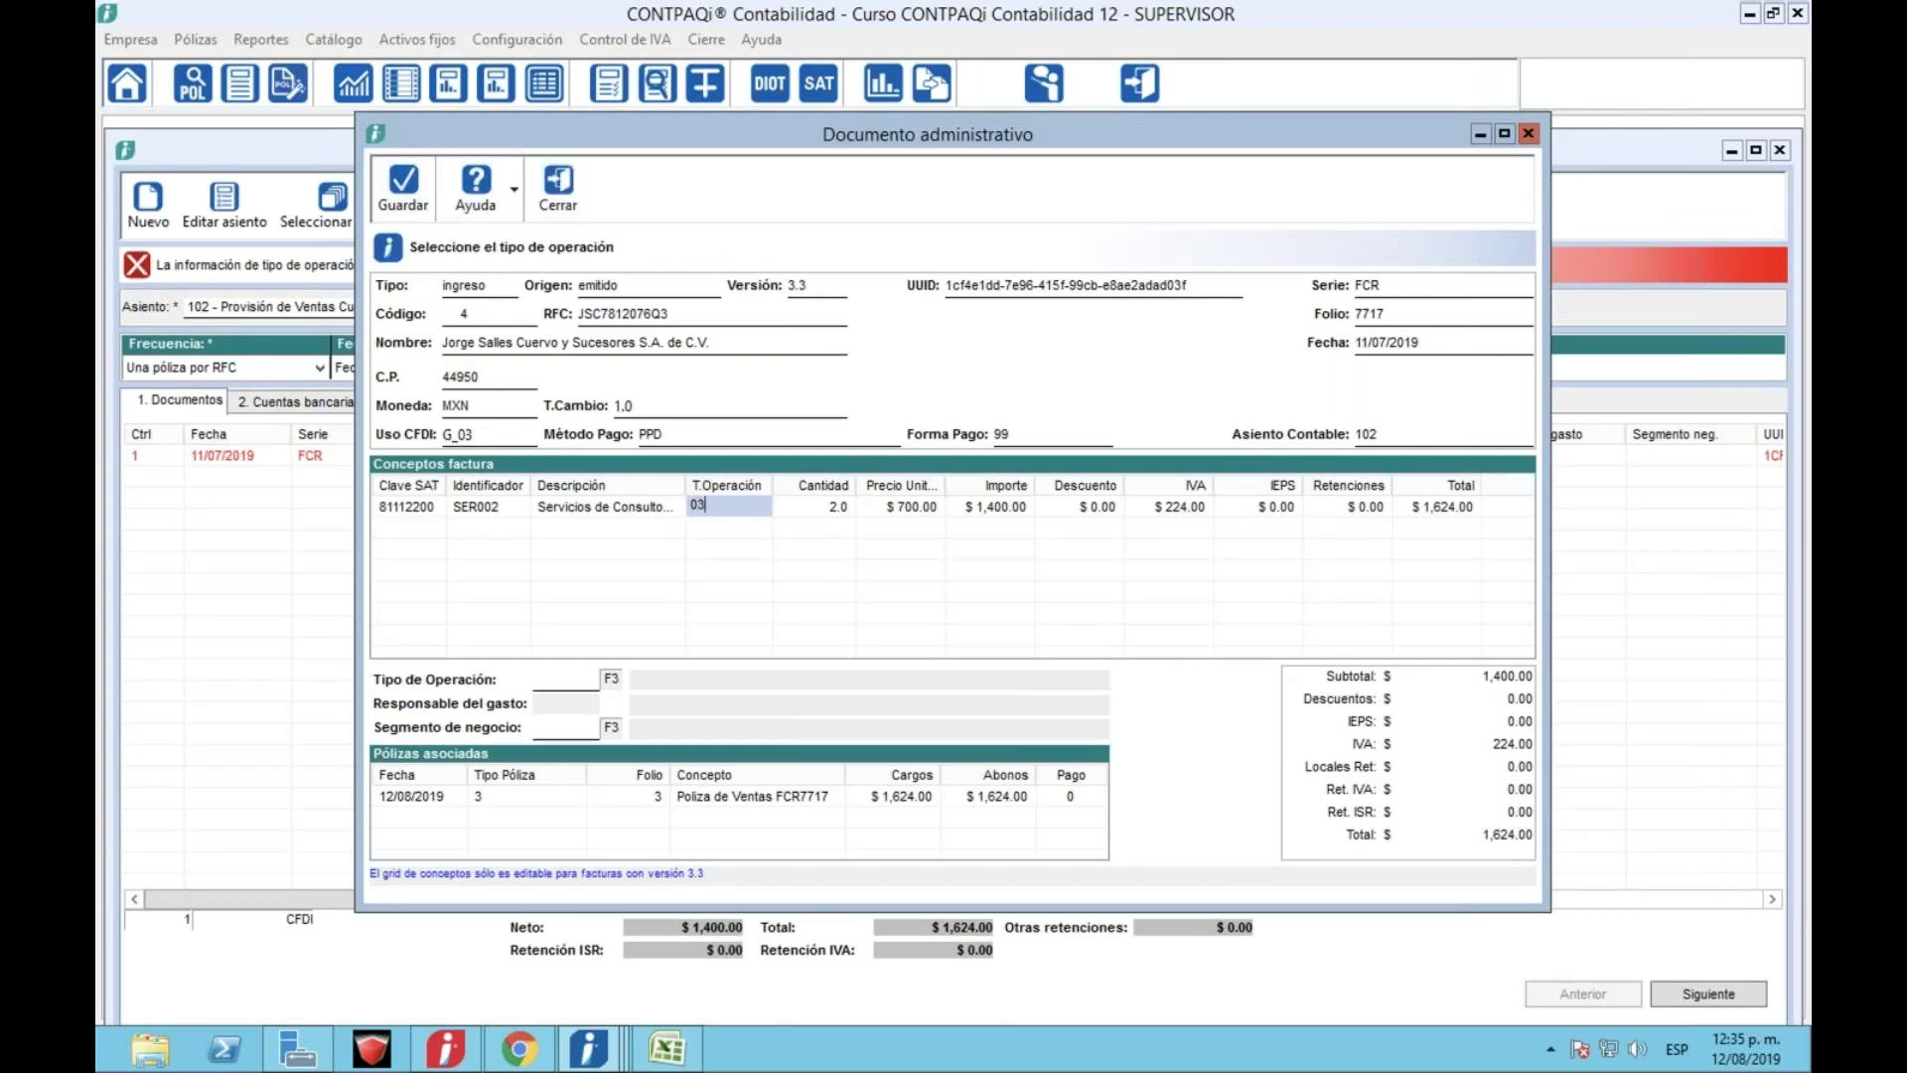
key(Return)
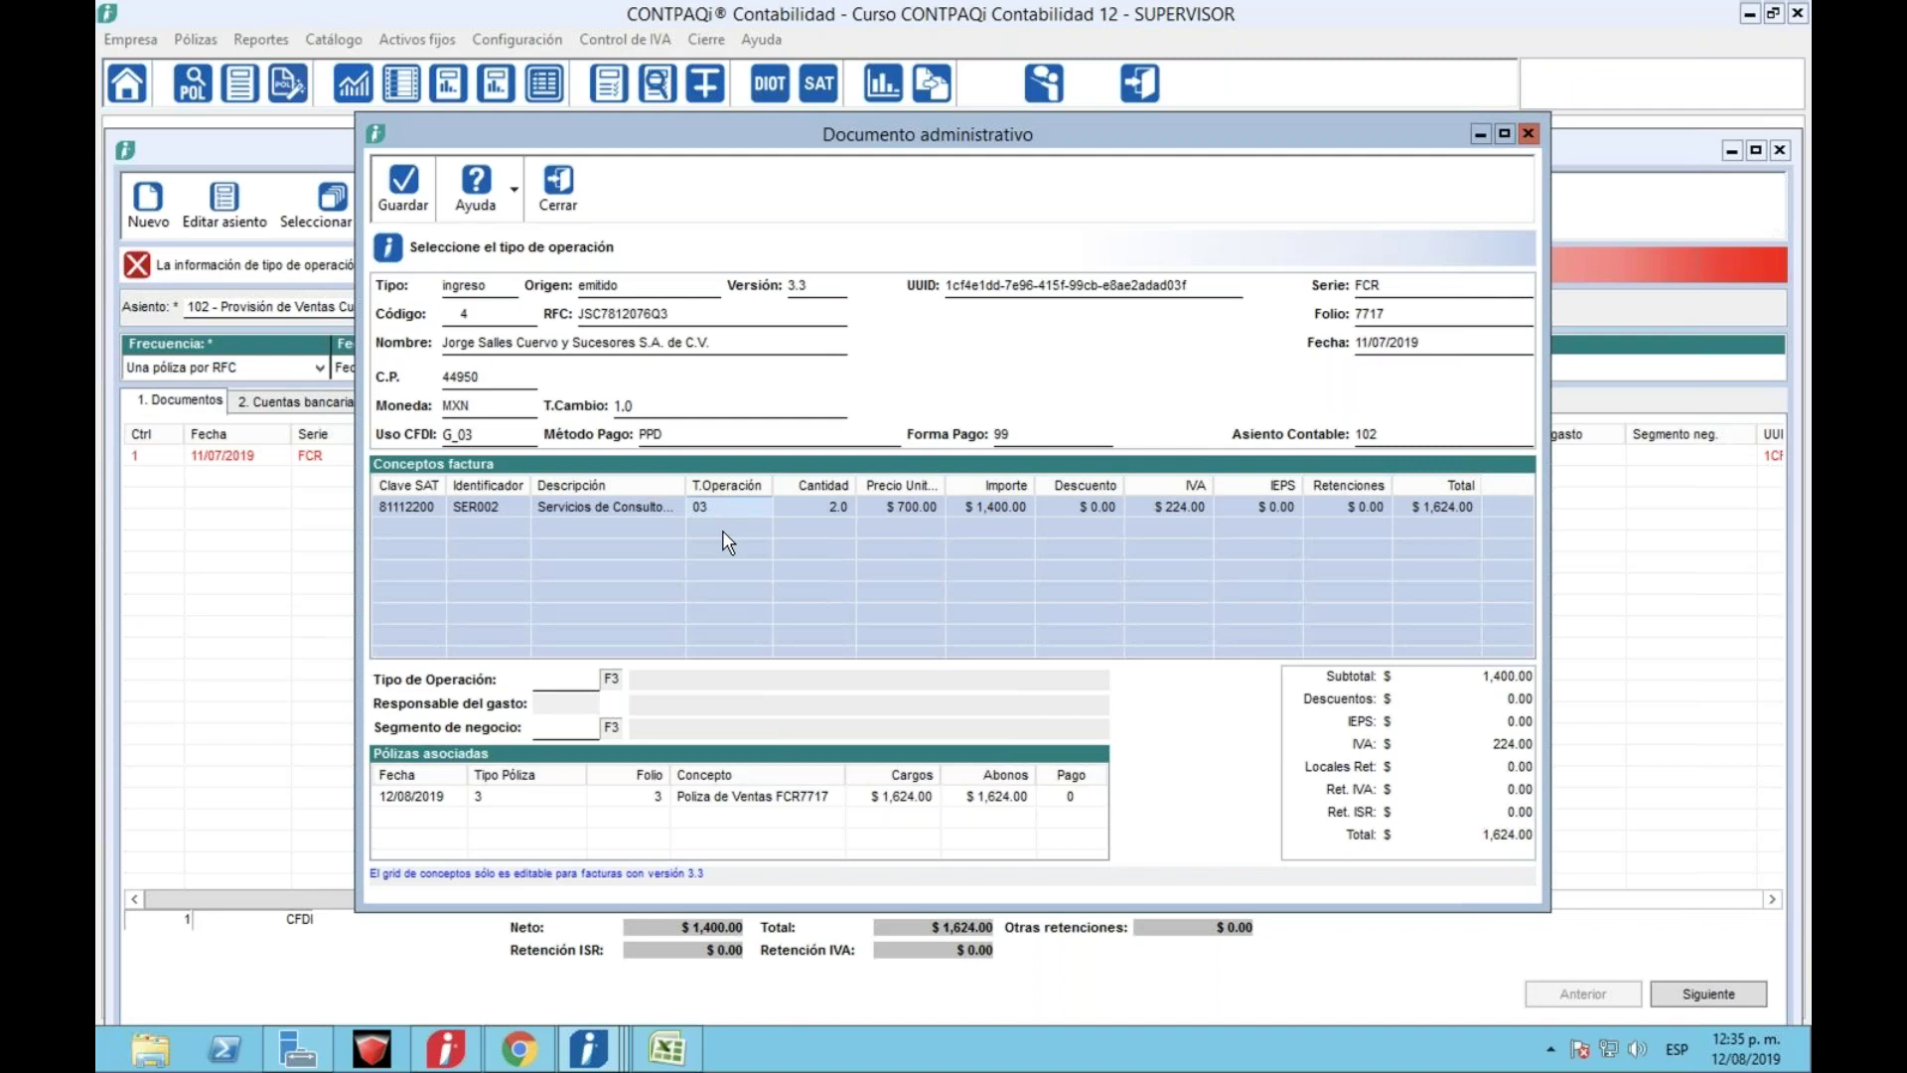
click(417, 194)
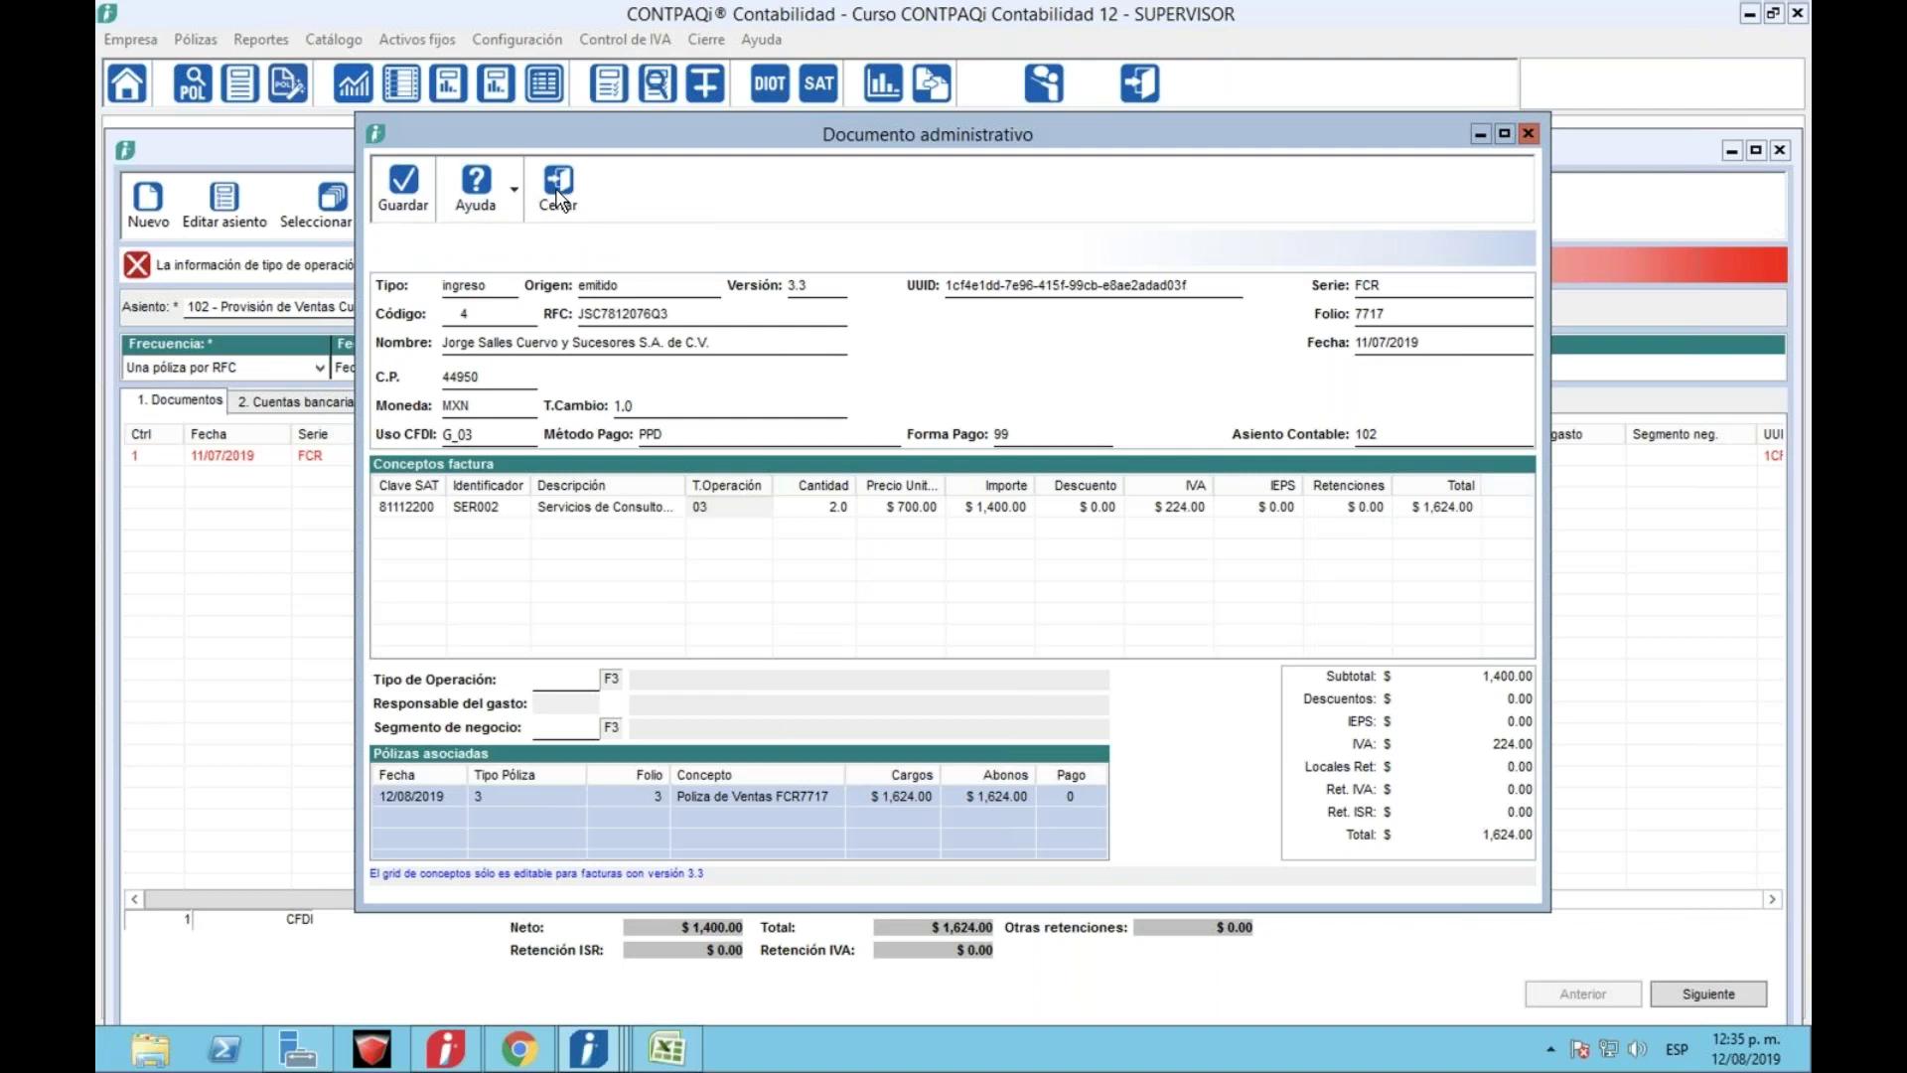
click(546, 195)
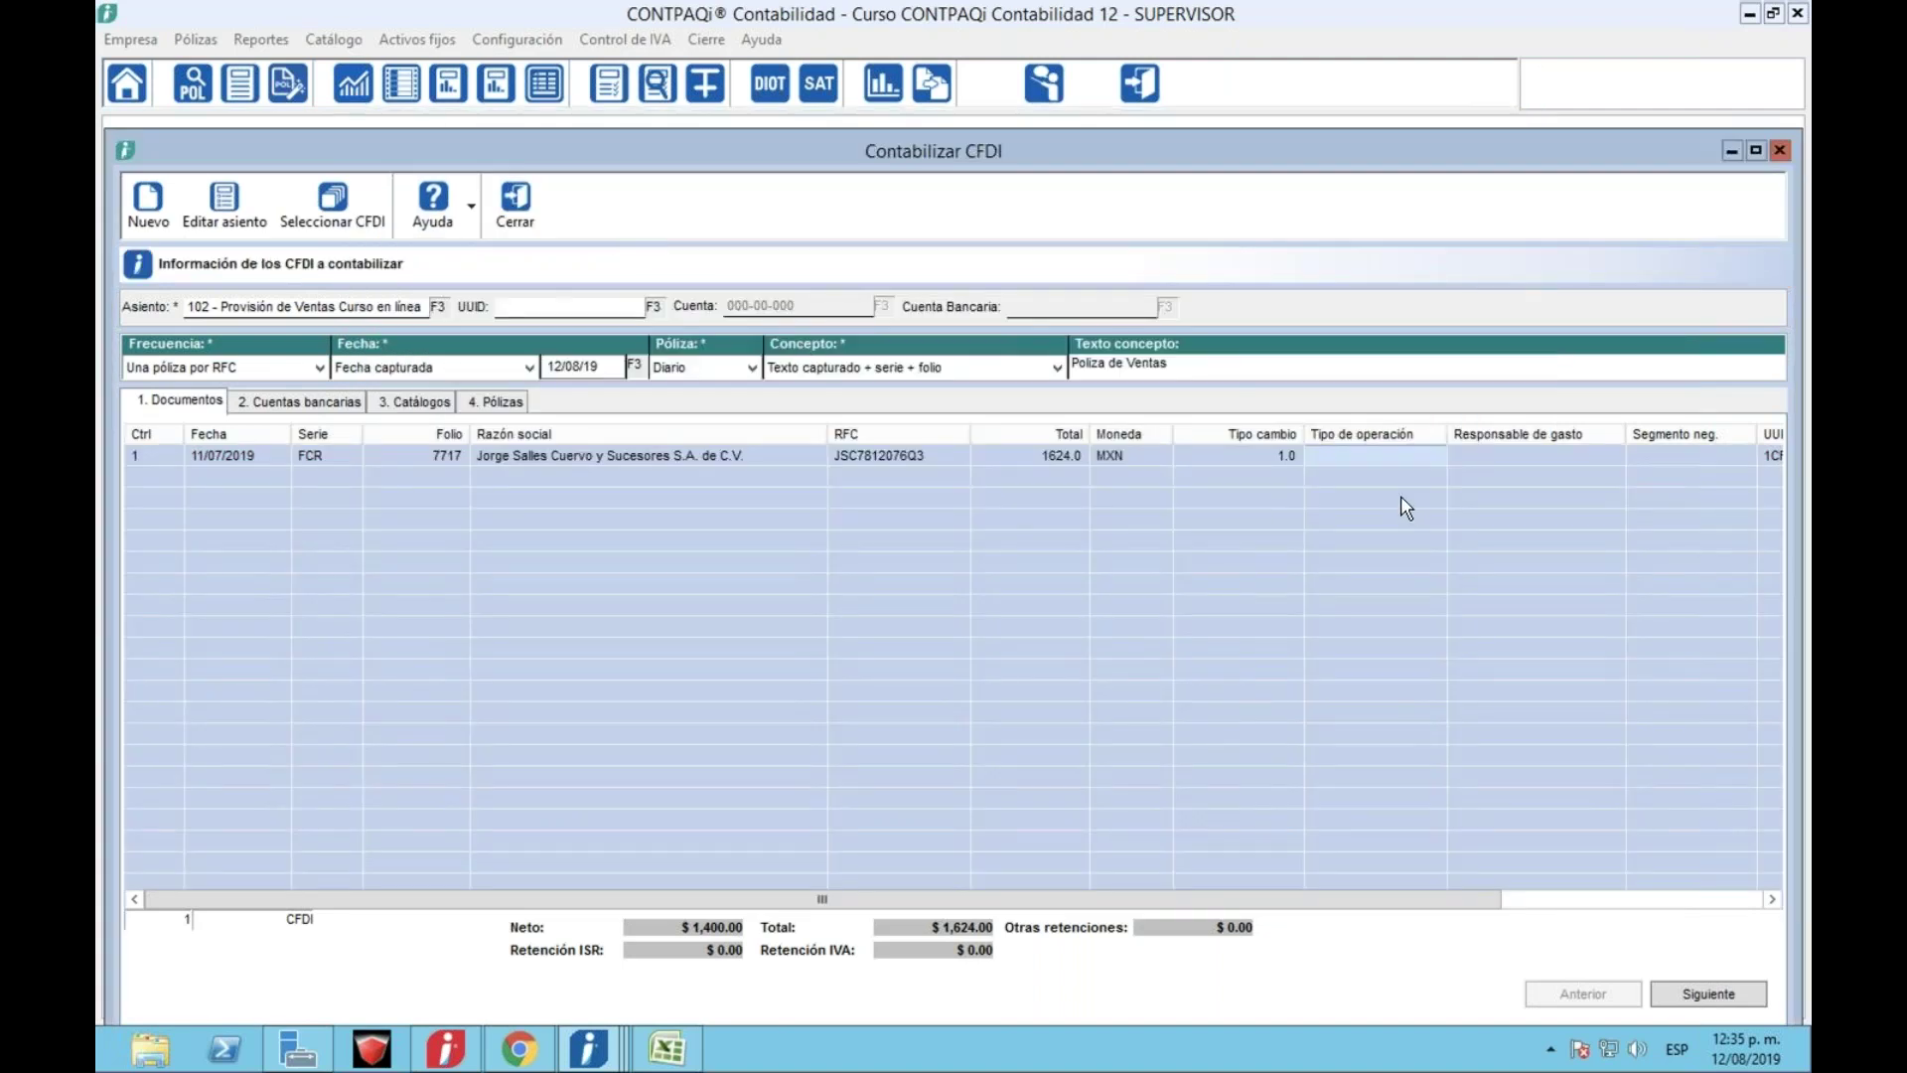
Recheck invoice 7717's details and go back to selecting more issued invoices.
double_click(1266, 458)
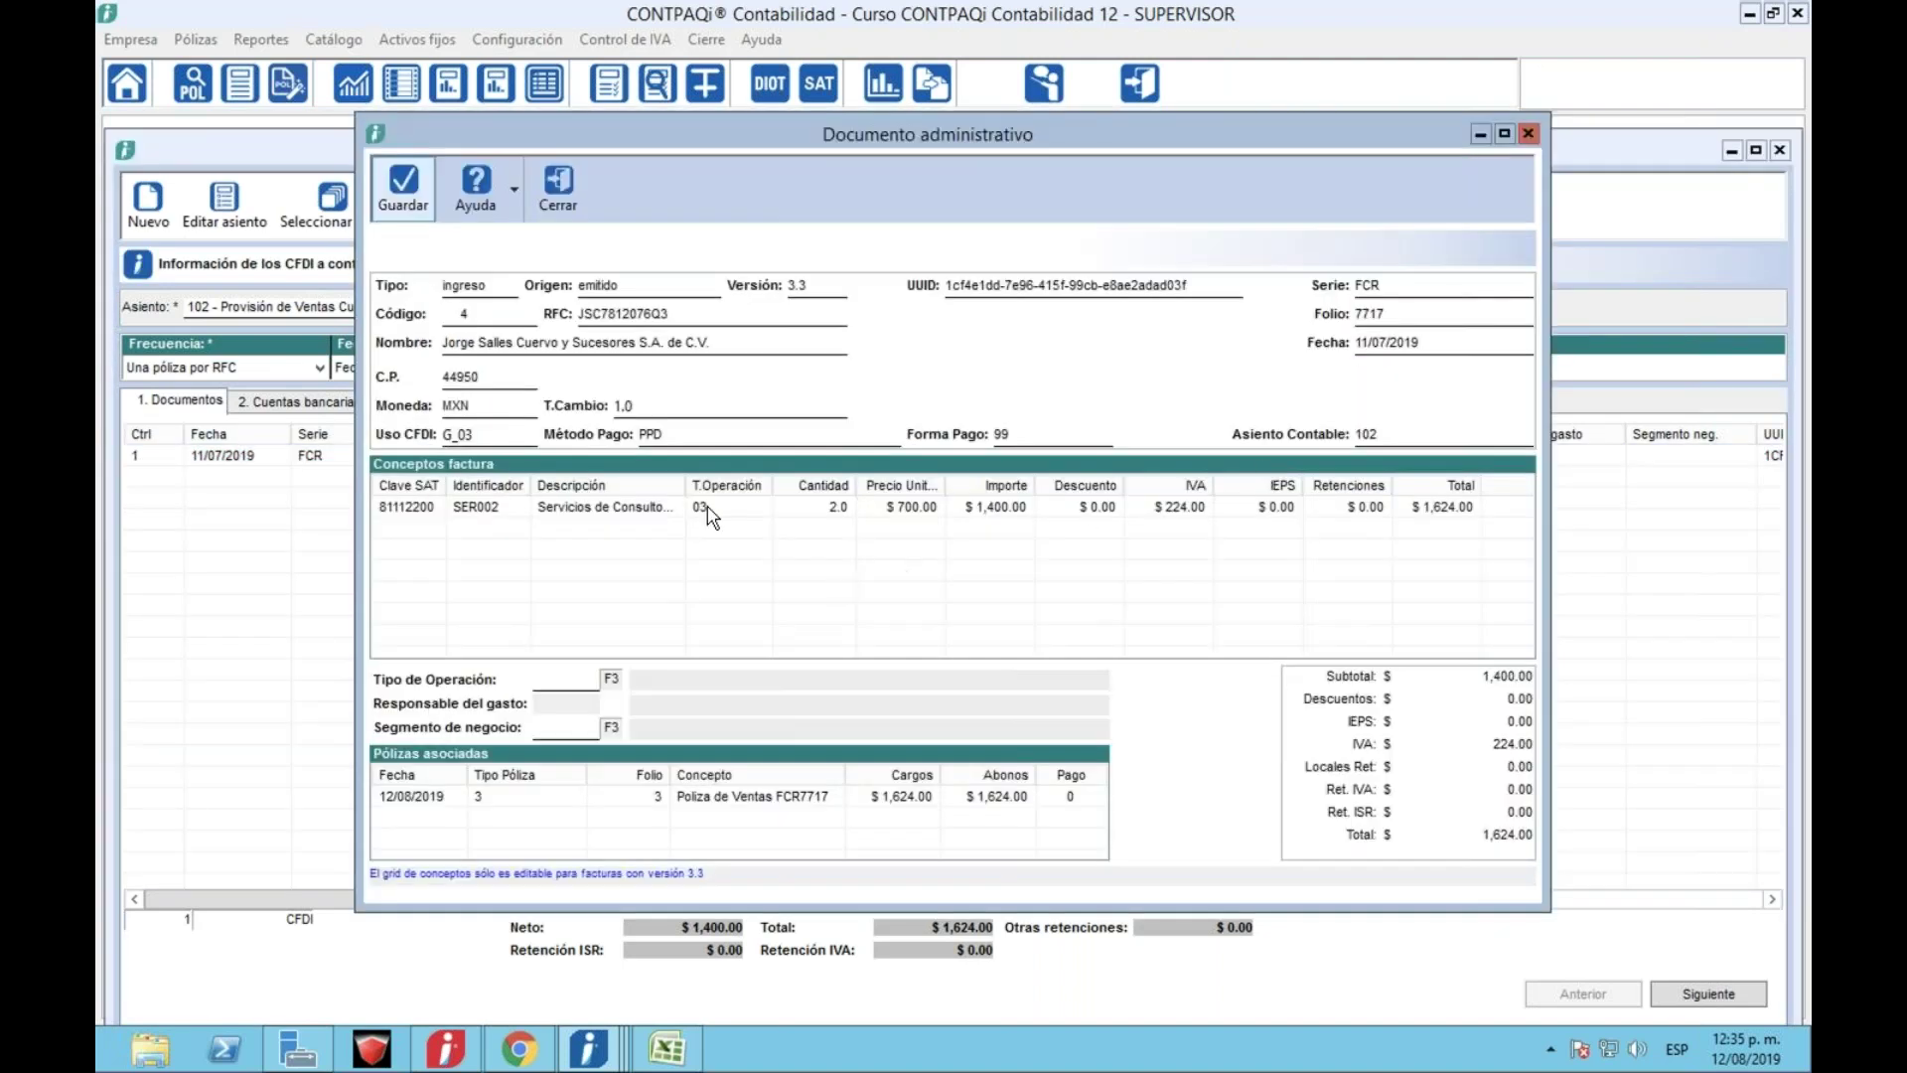
click(573, 216)
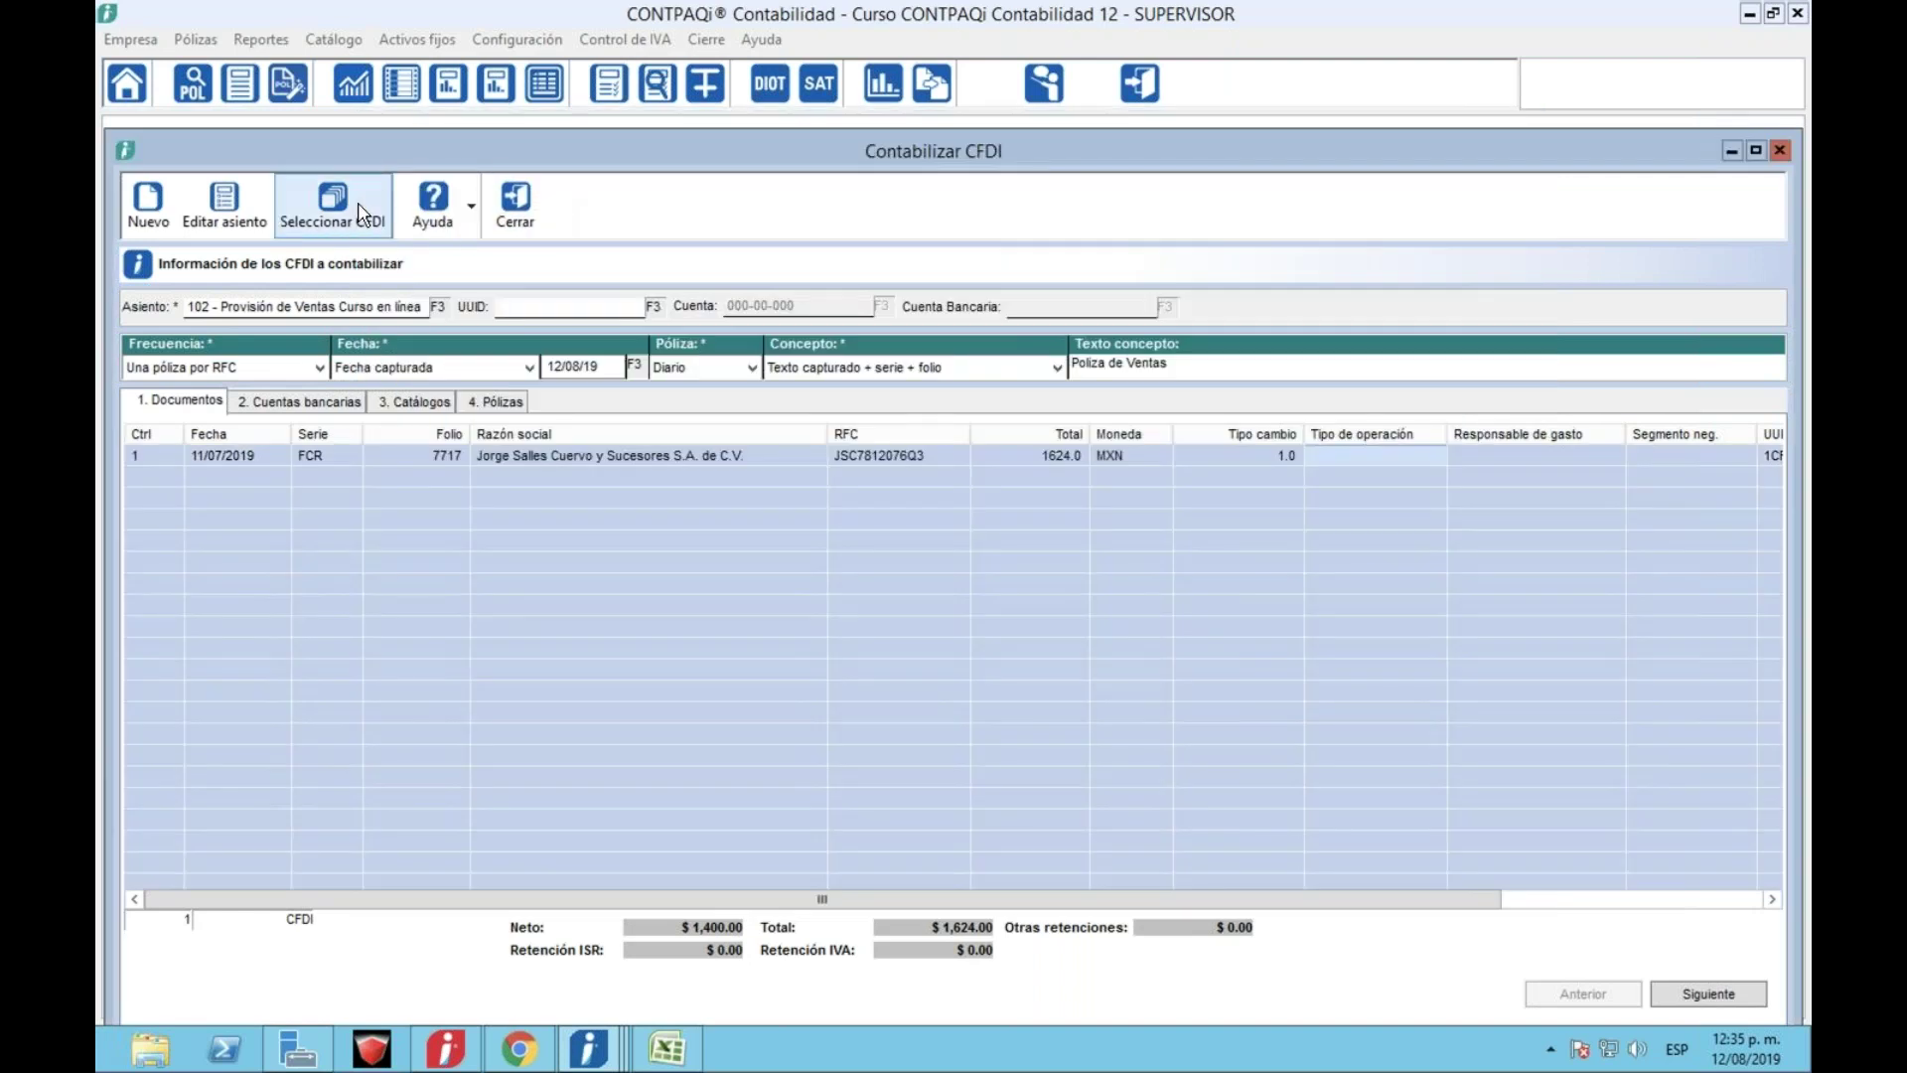
click(332, 204)
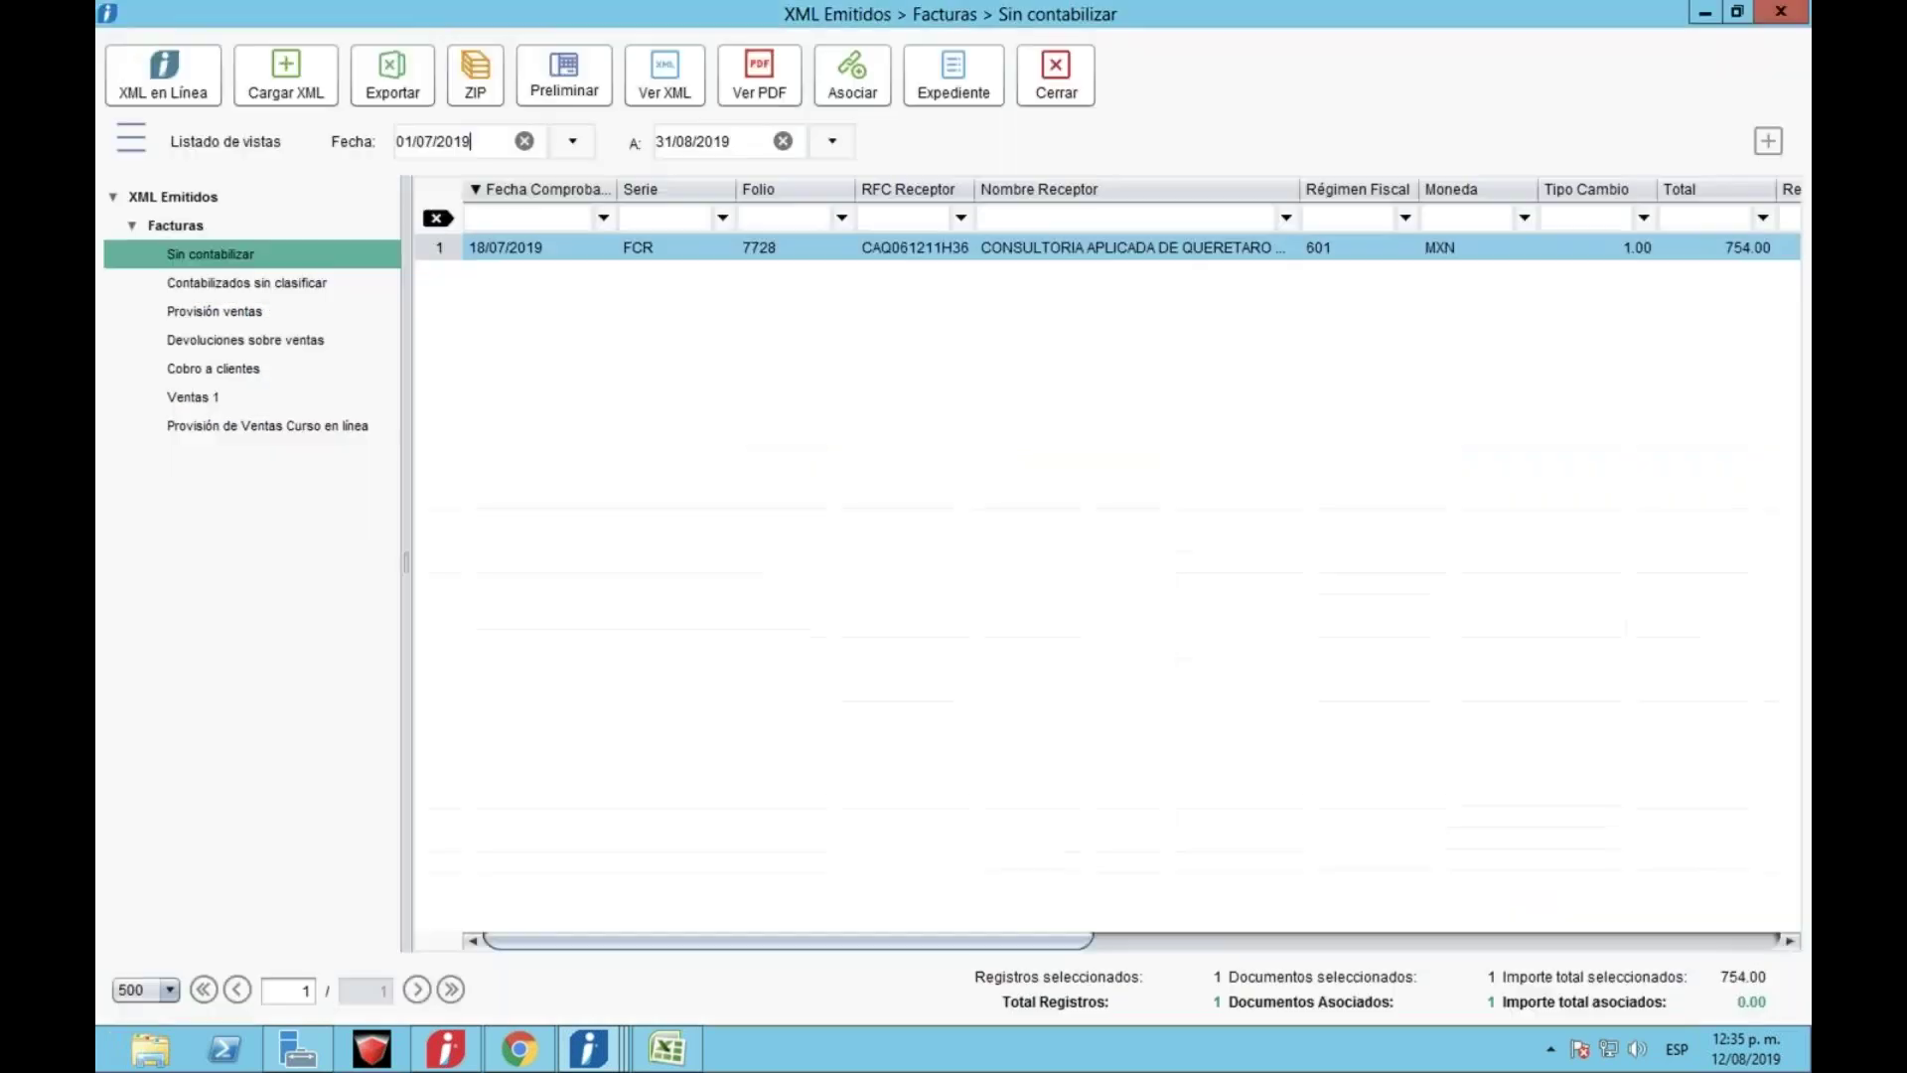
Clear the start date and associate invoice FVCR 1442 from the Provisión de Ventas Curso en línea list.
click(199, 397)
click(228, 426)
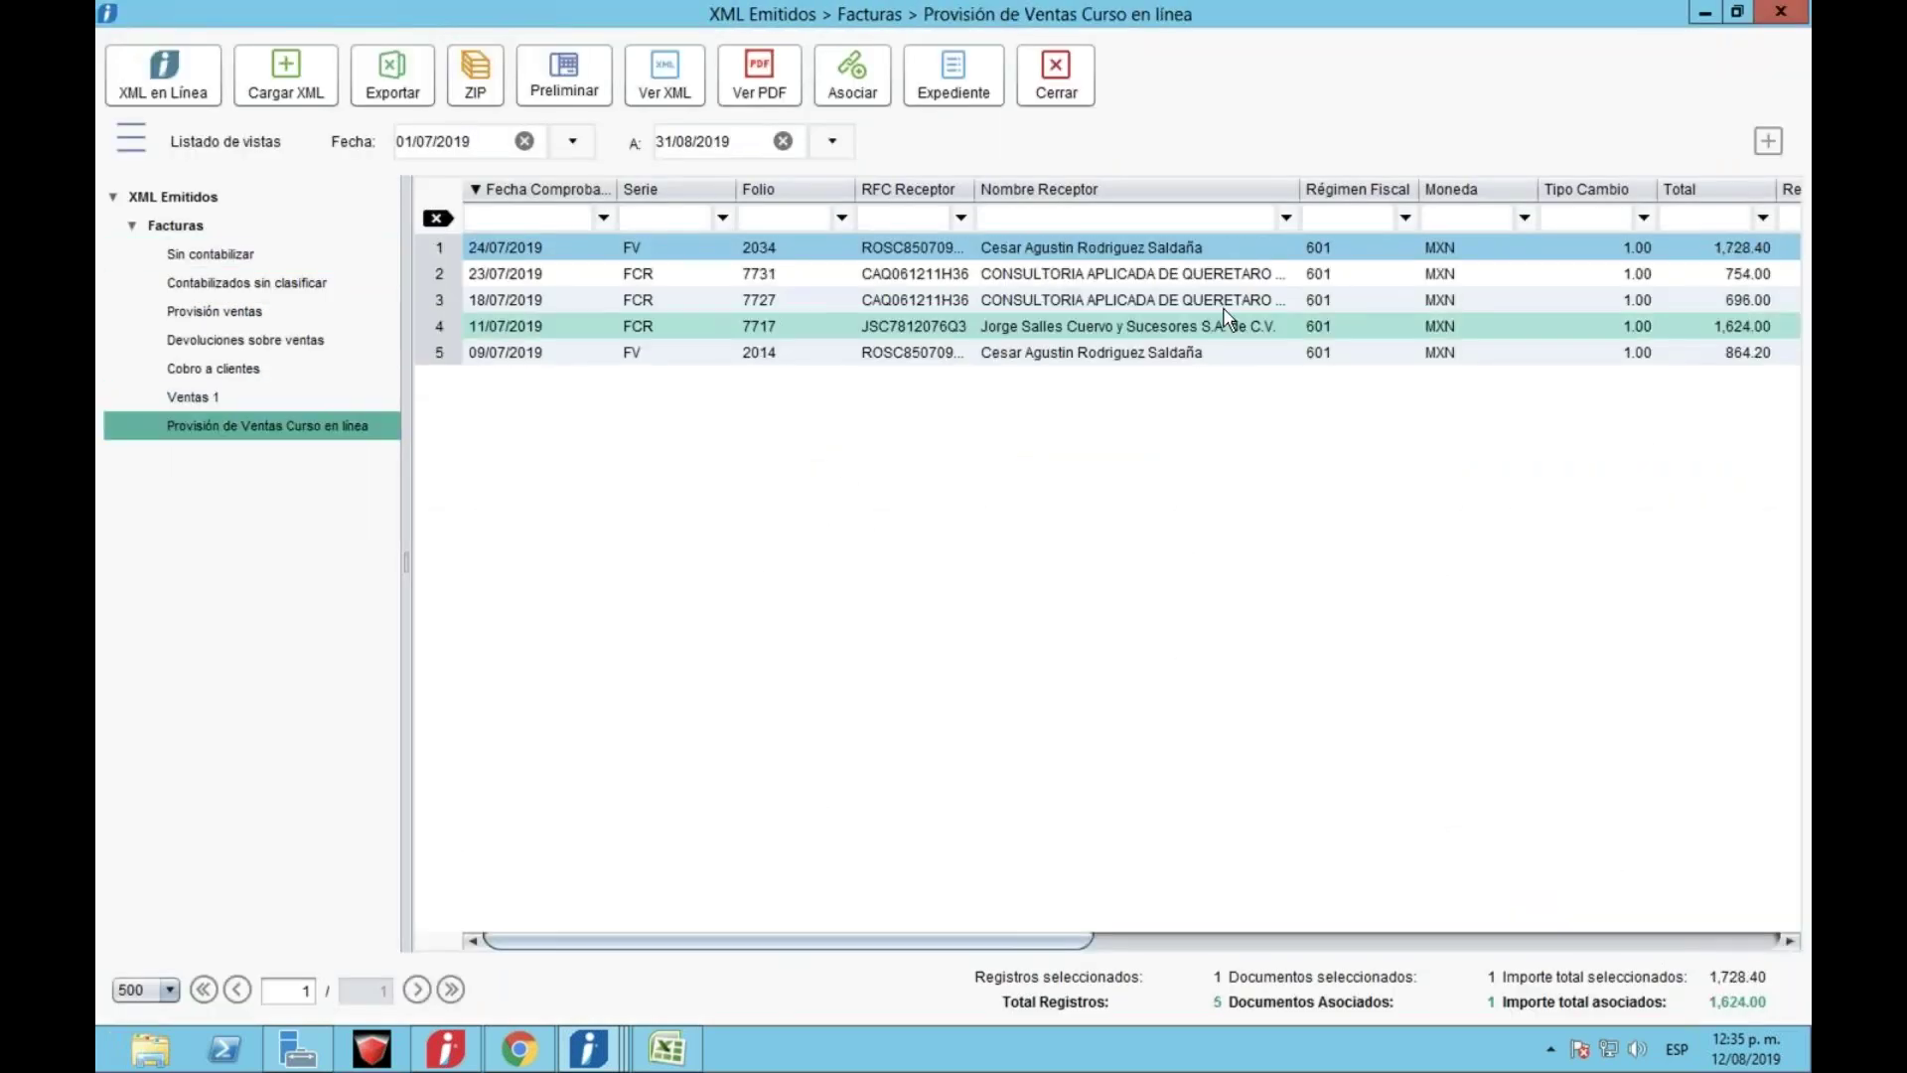
click(525, 141)
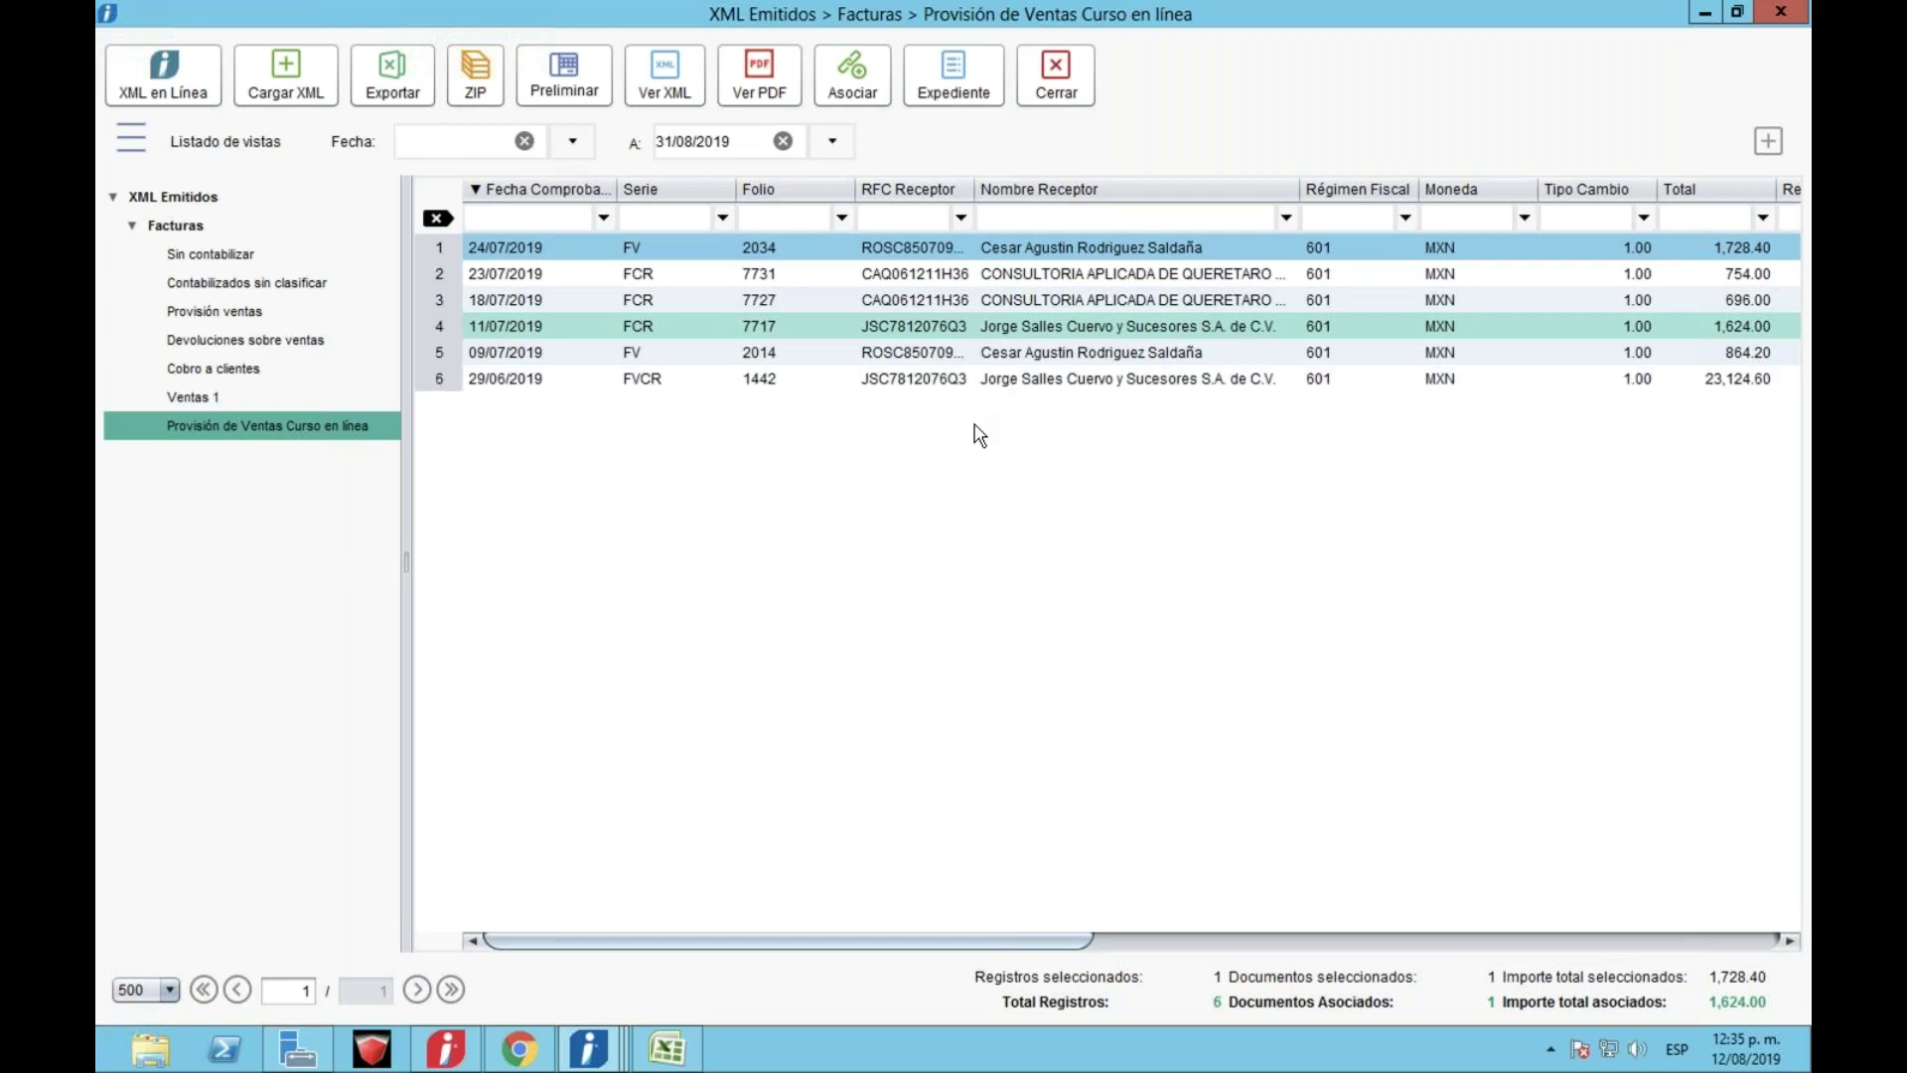
click(1046, 379)
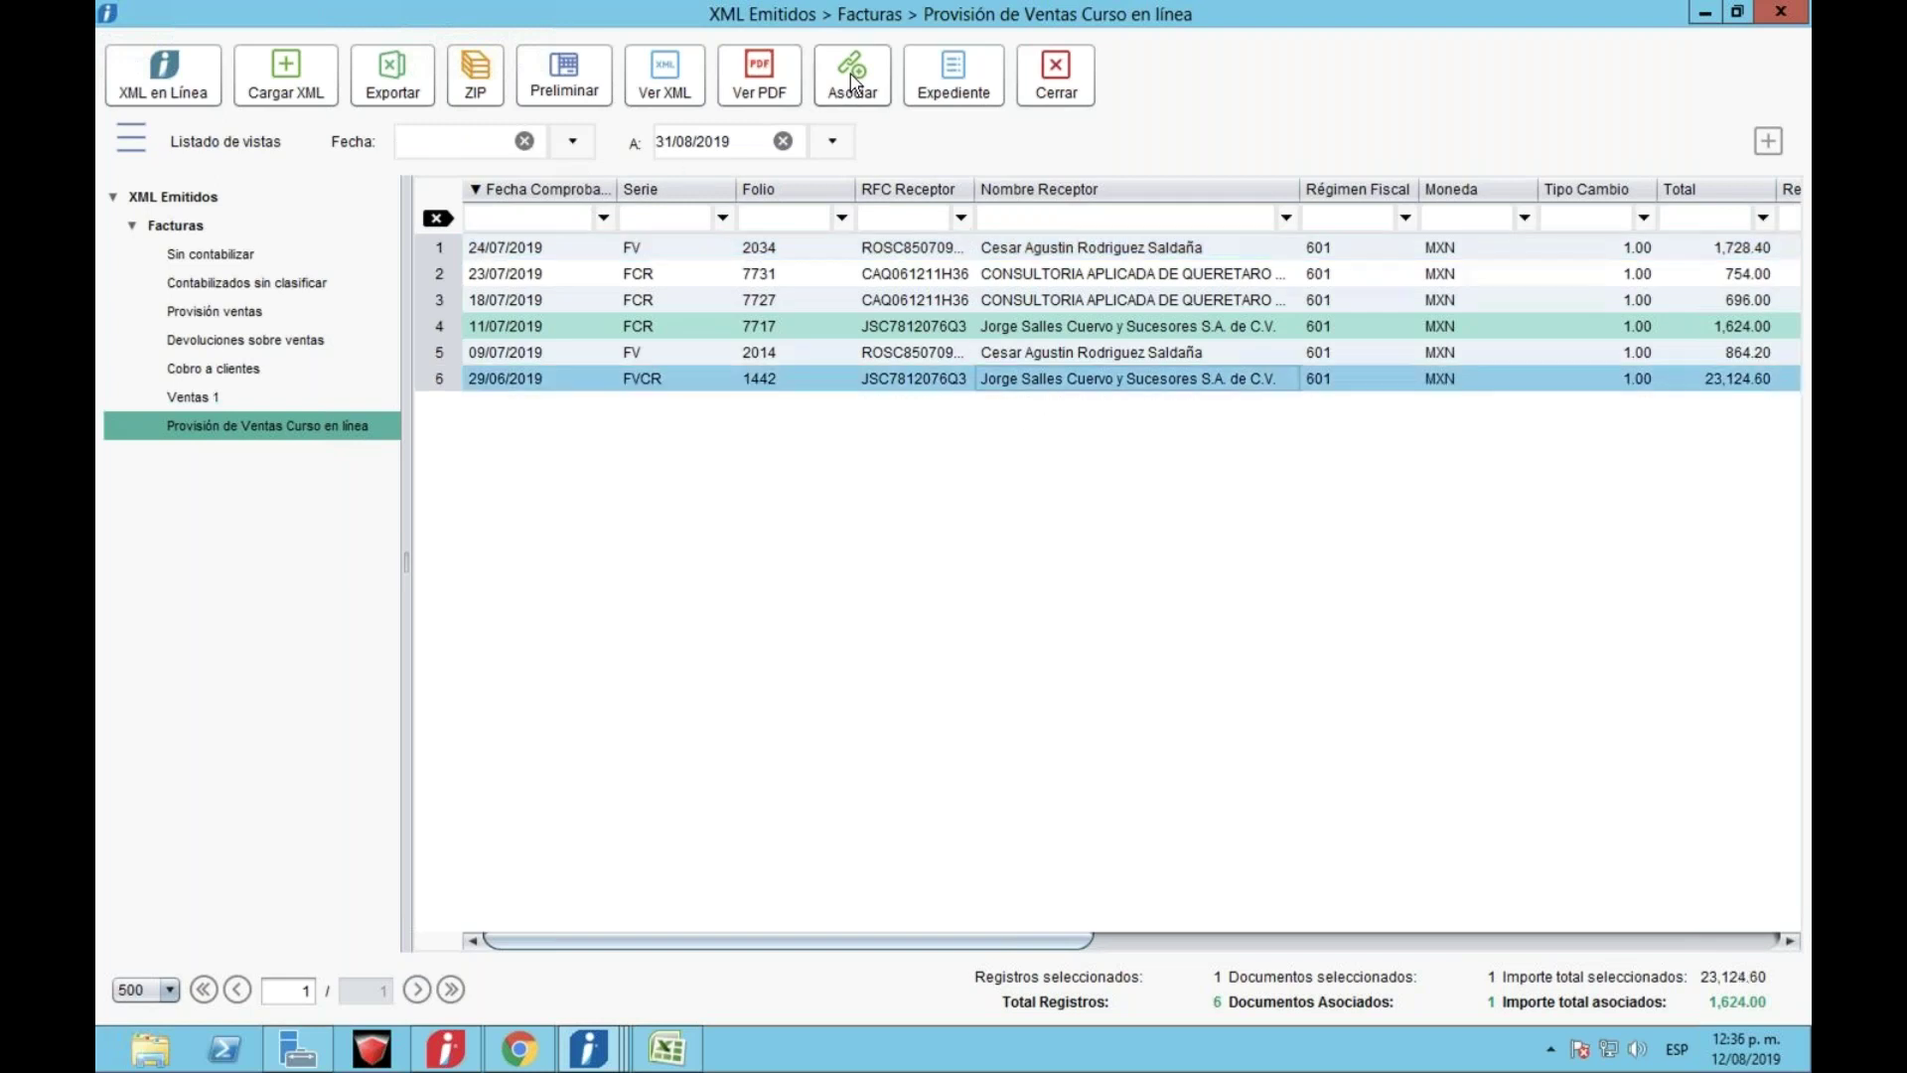
click(853, 79)
click(1318, 564)
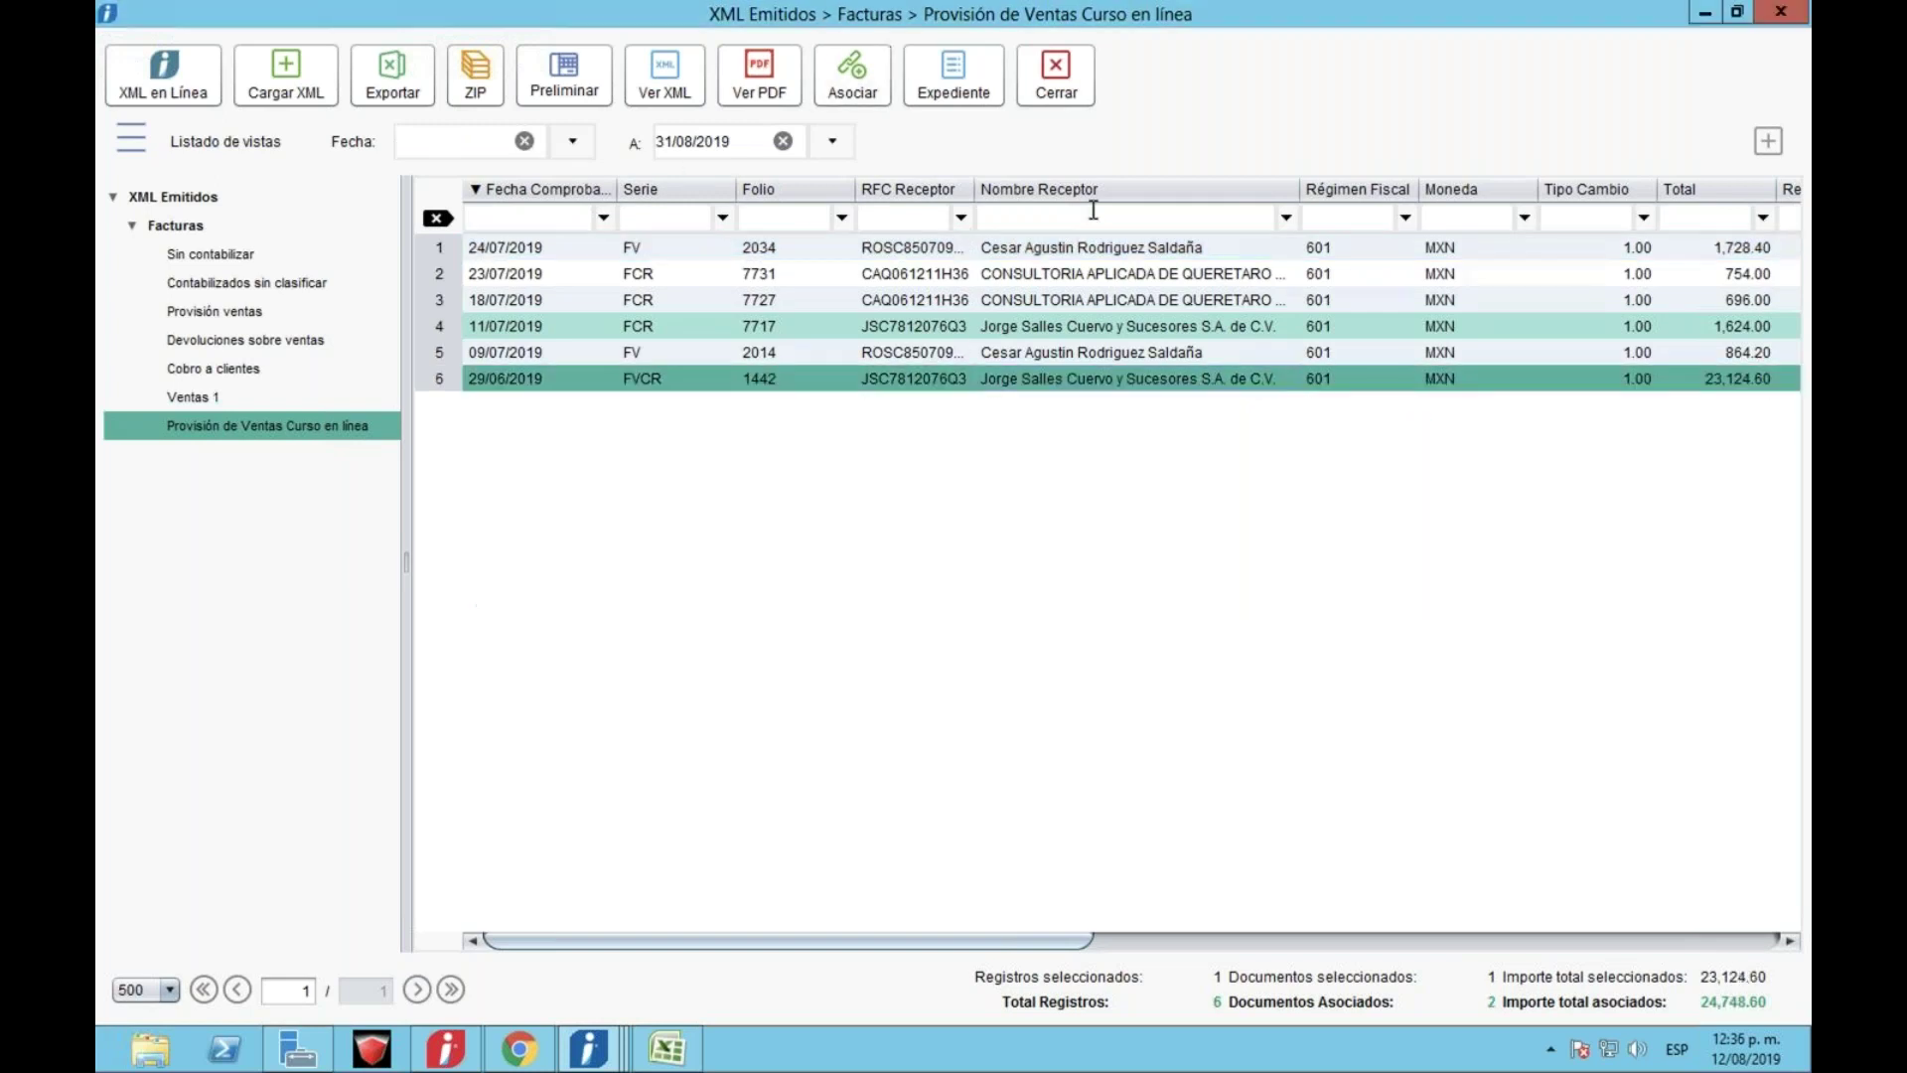
click(1057, 97)
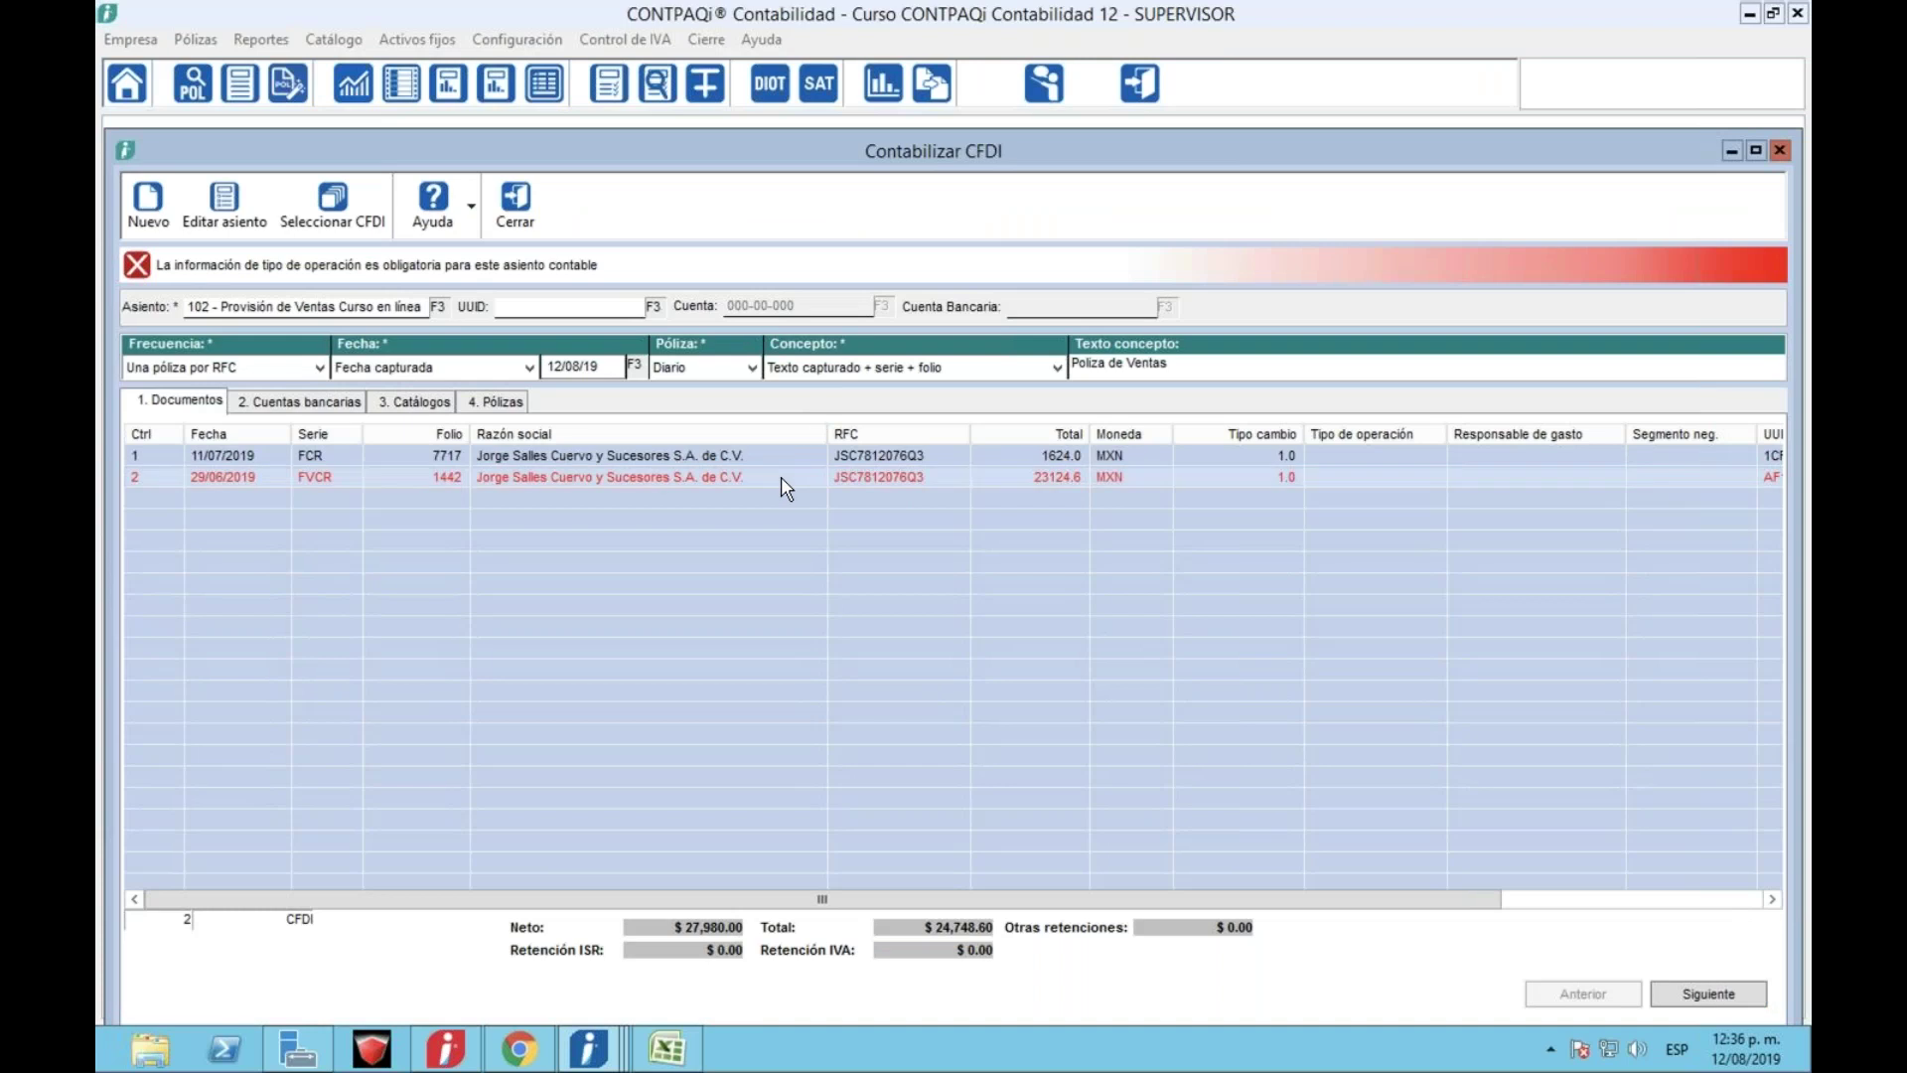
Give invoice 1442's three concepts operation types 03, 04 and 03, and save.
double_click(782, 478)
click(725, 508)
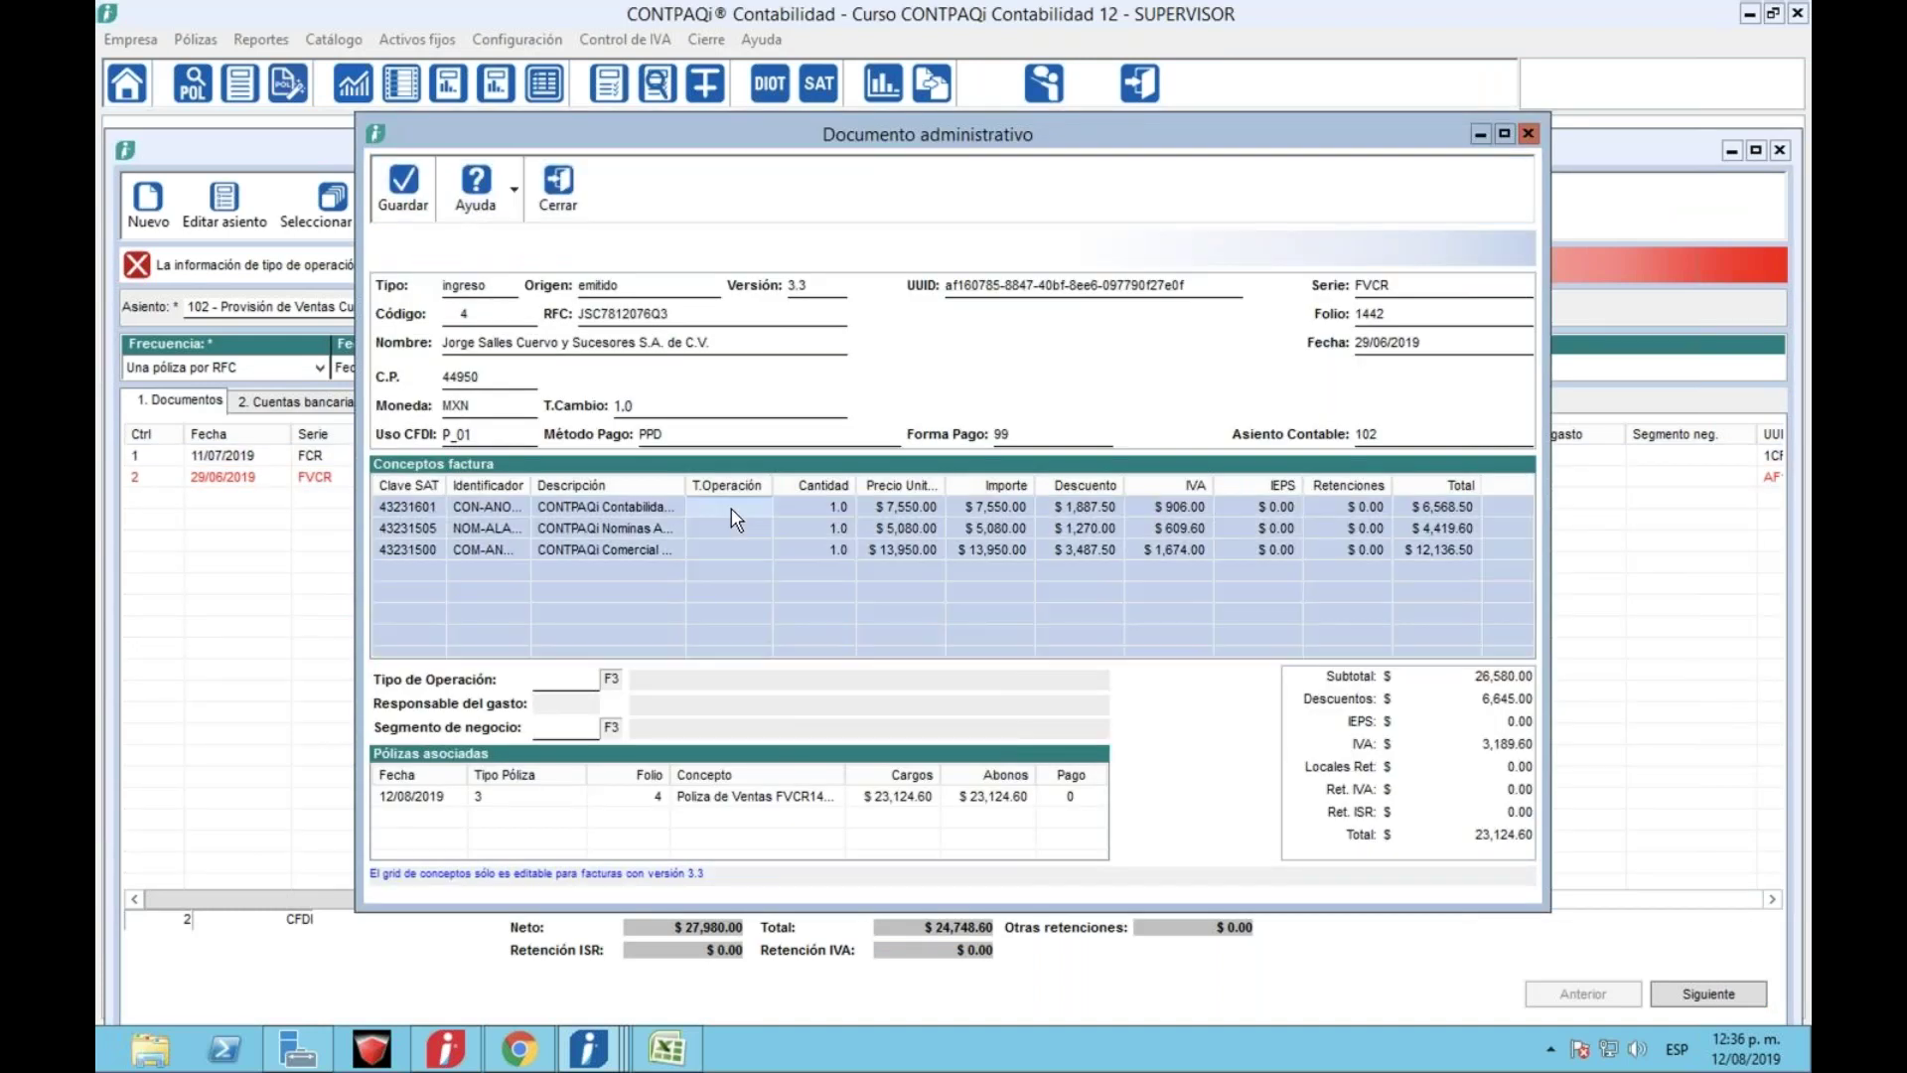
text(03)
key(Return)
text(04)
key(Return)
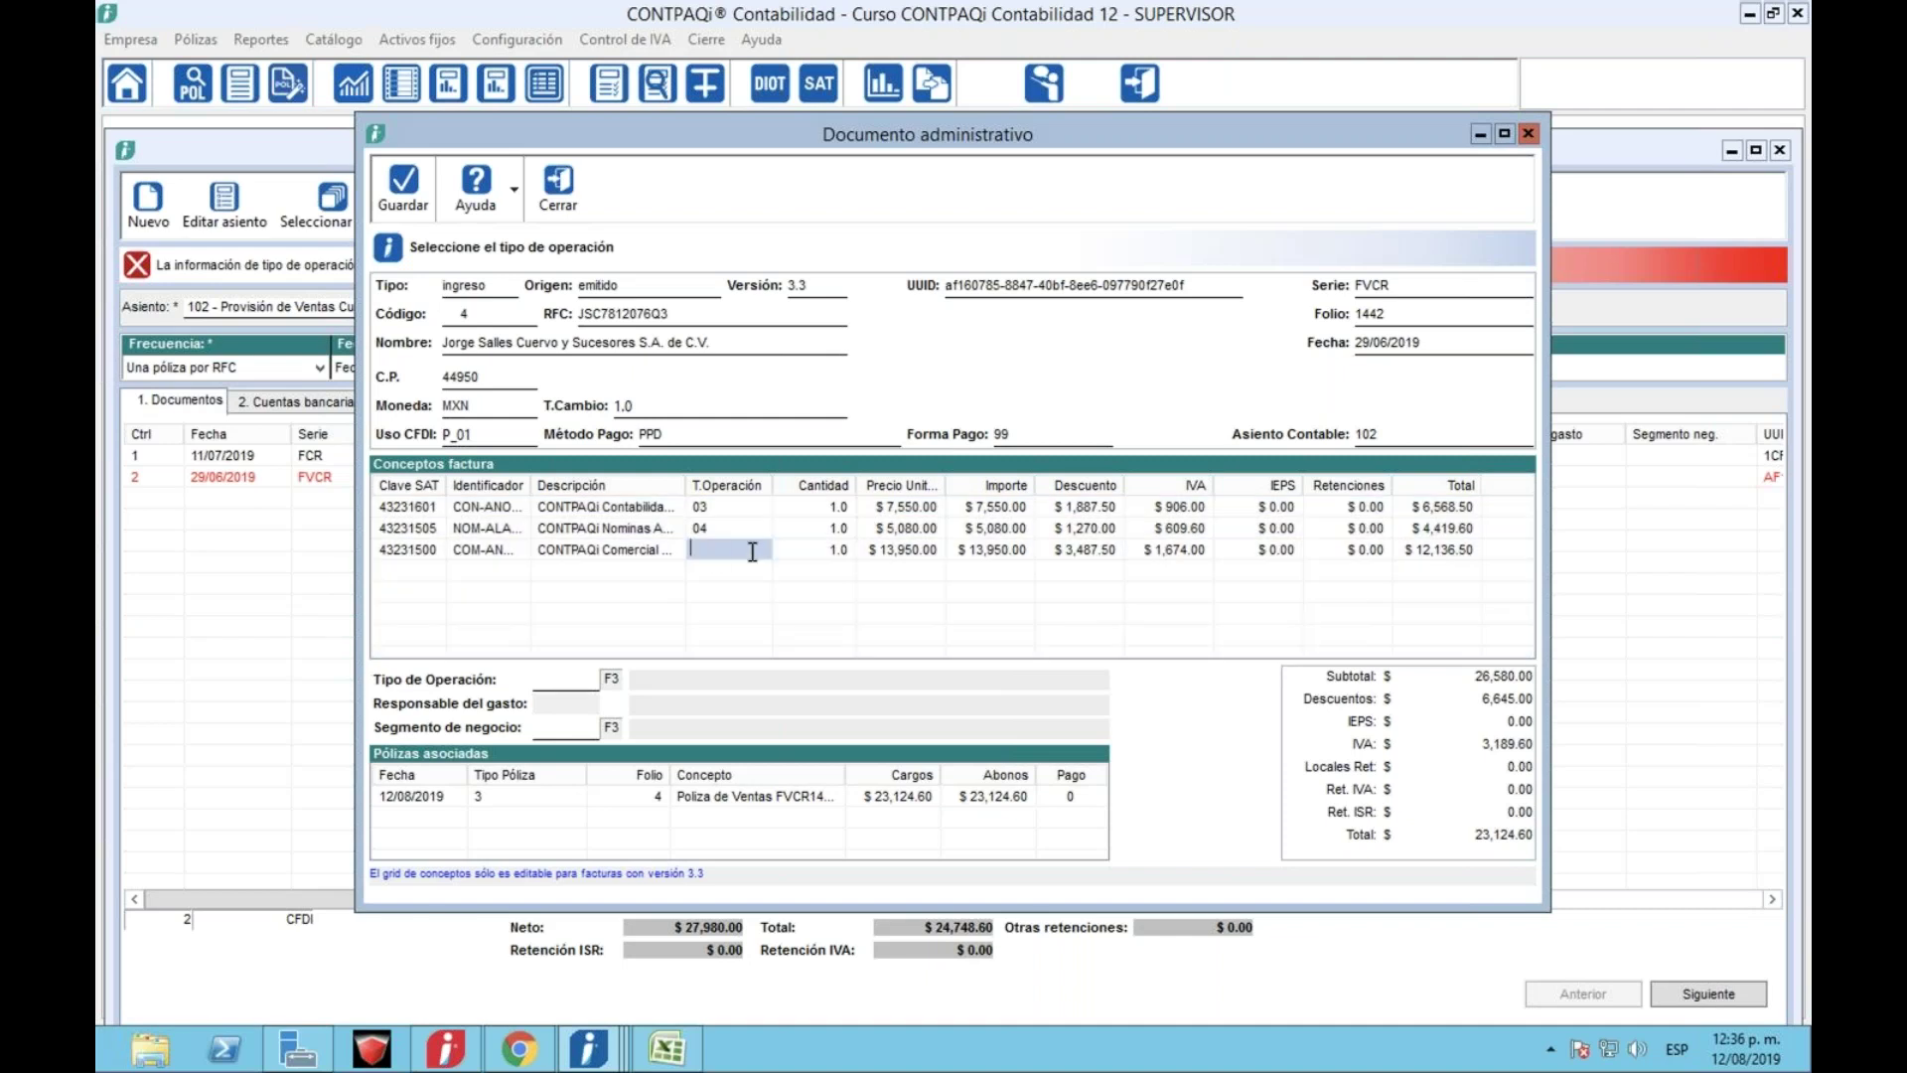
text(03)
key(Return)
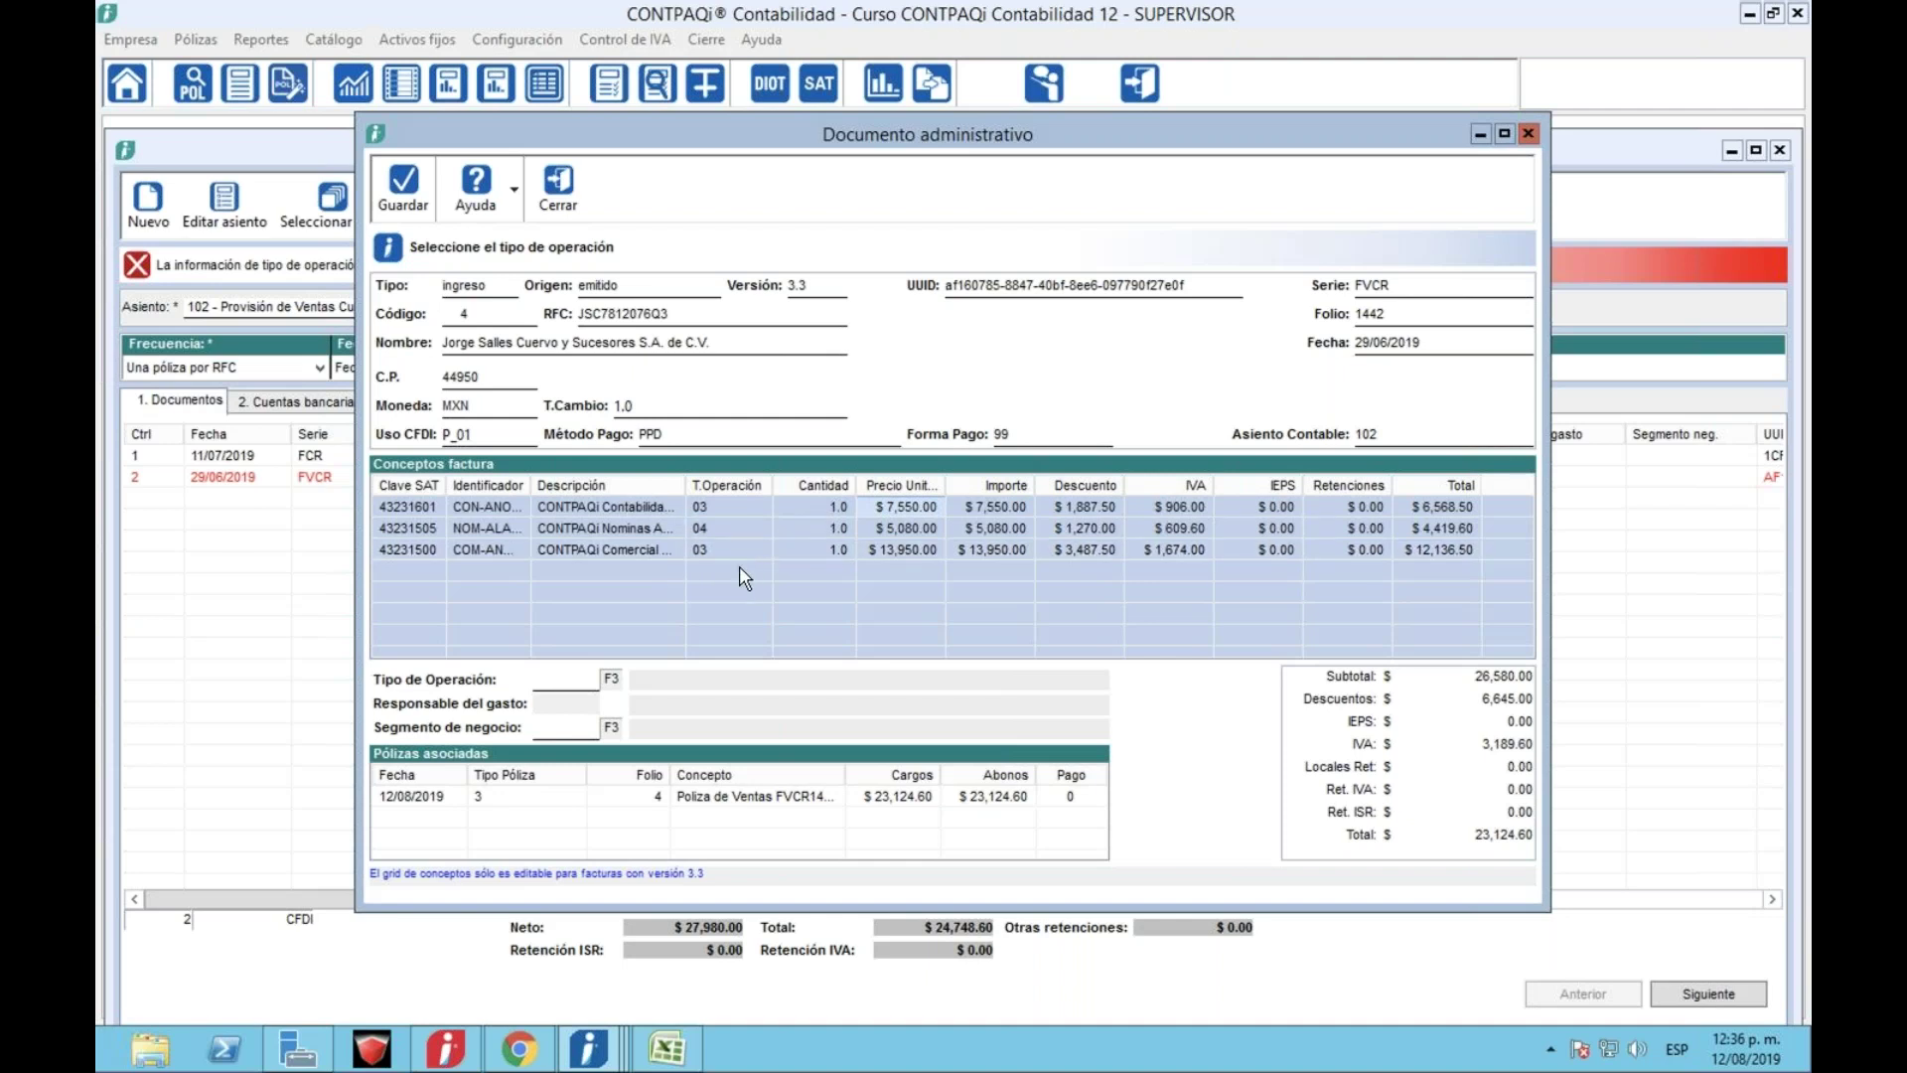
click(404, 187)
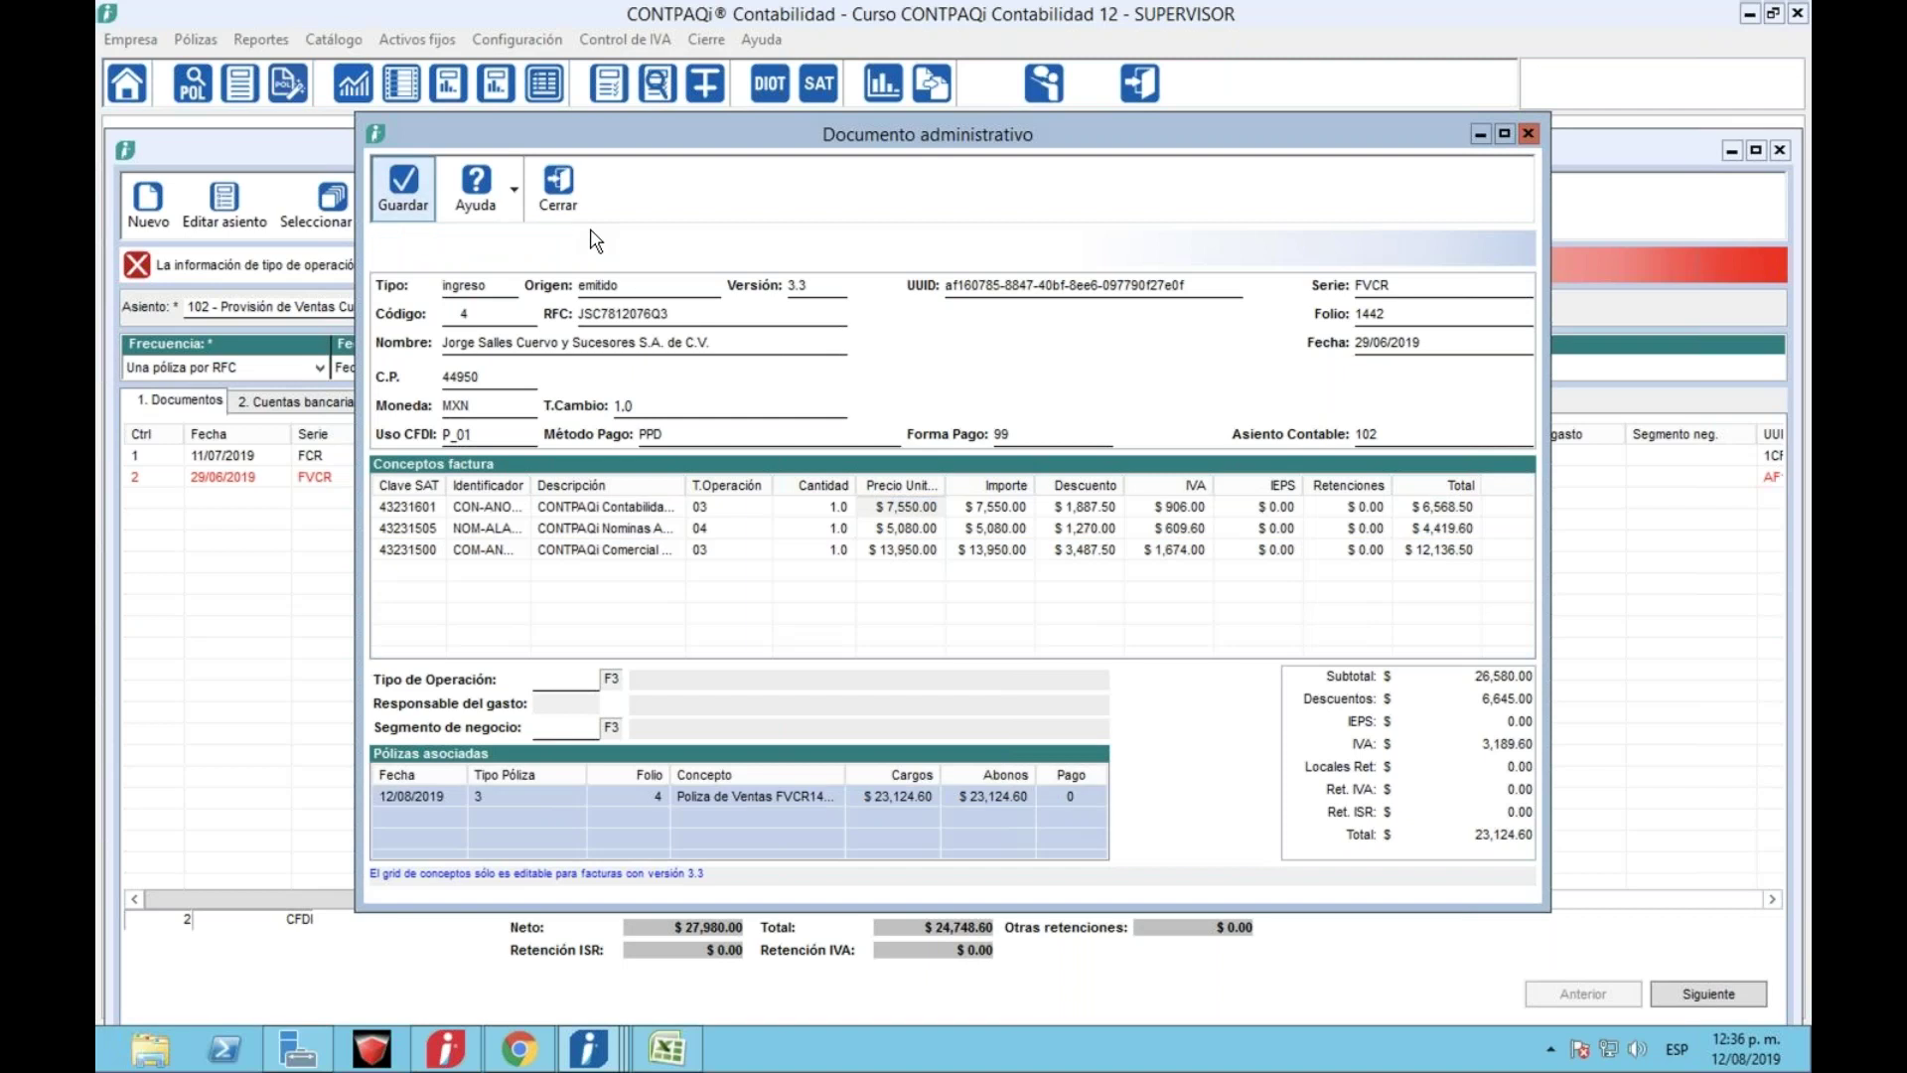
click(554, 202)
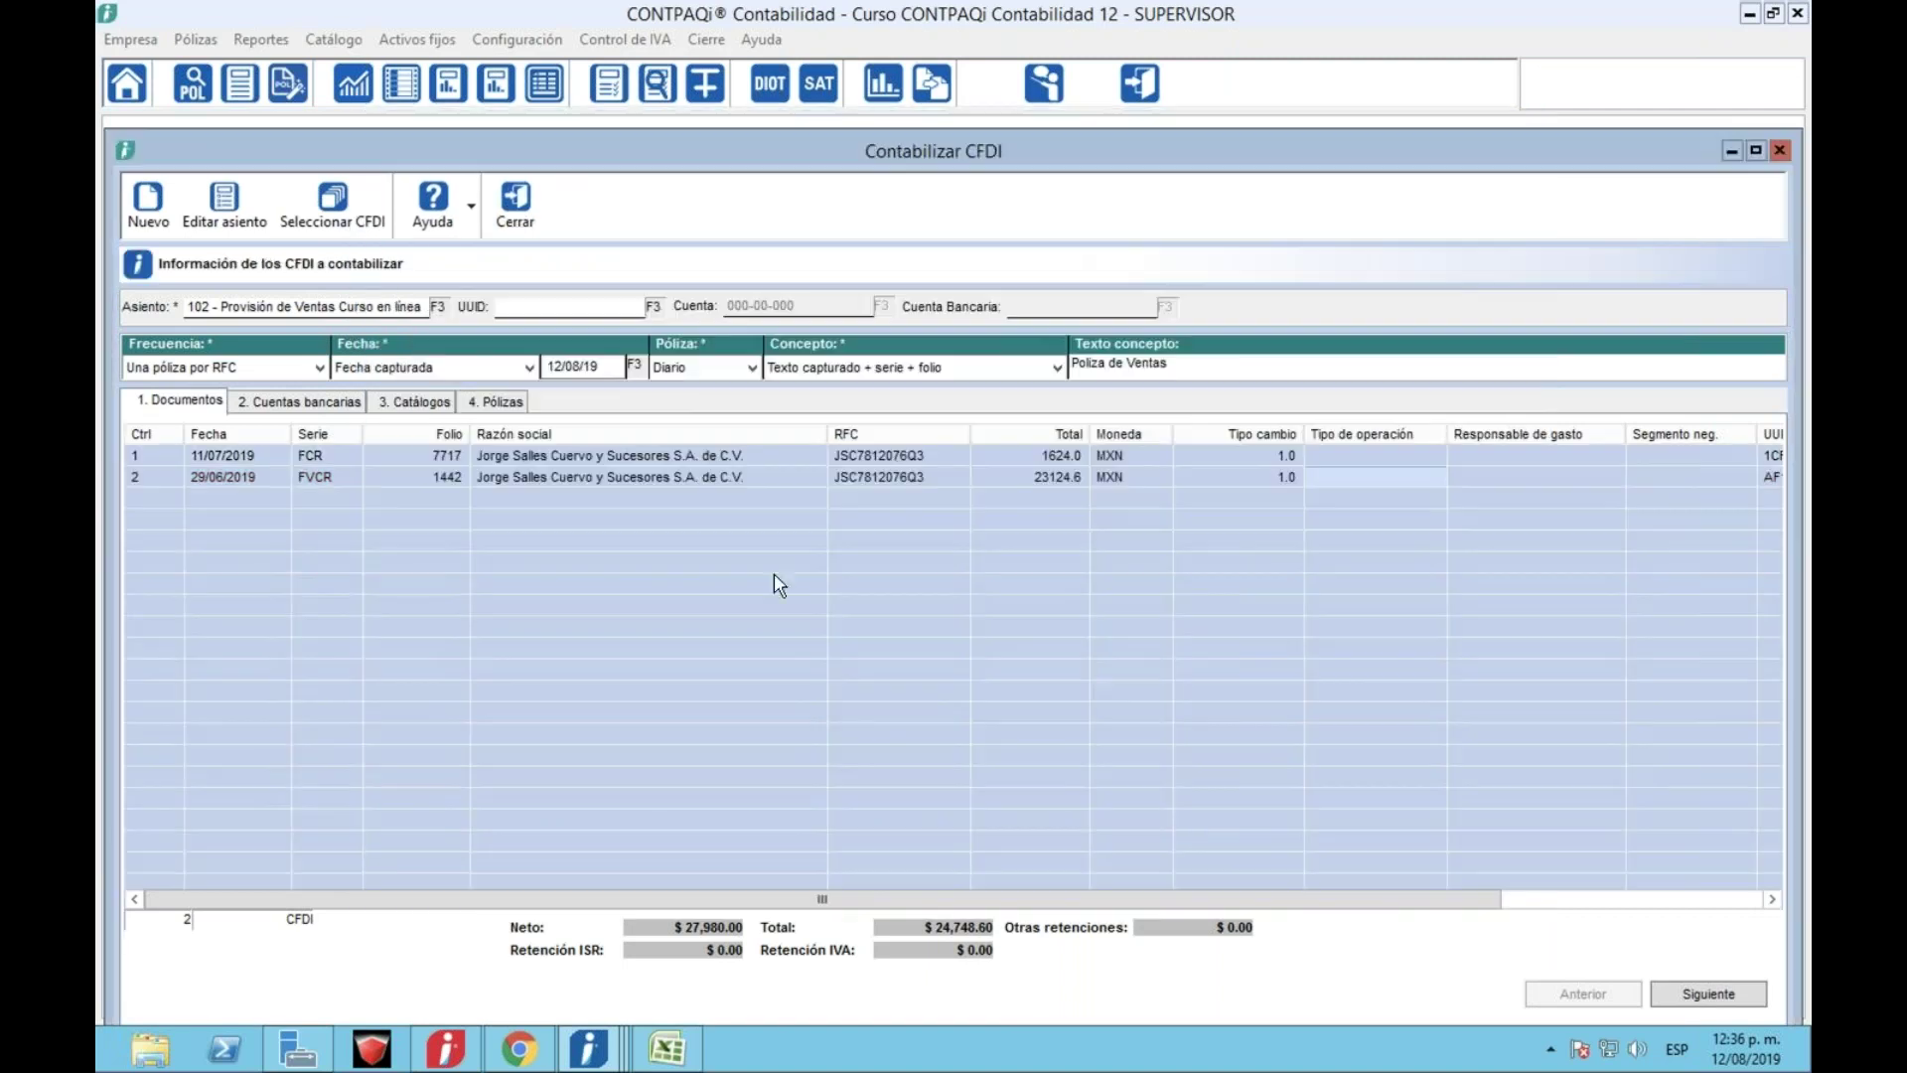
Generate Diario journal entry 14 for invoices 7717 and 1442, totalling $24,748.60.
click(1706, 993)
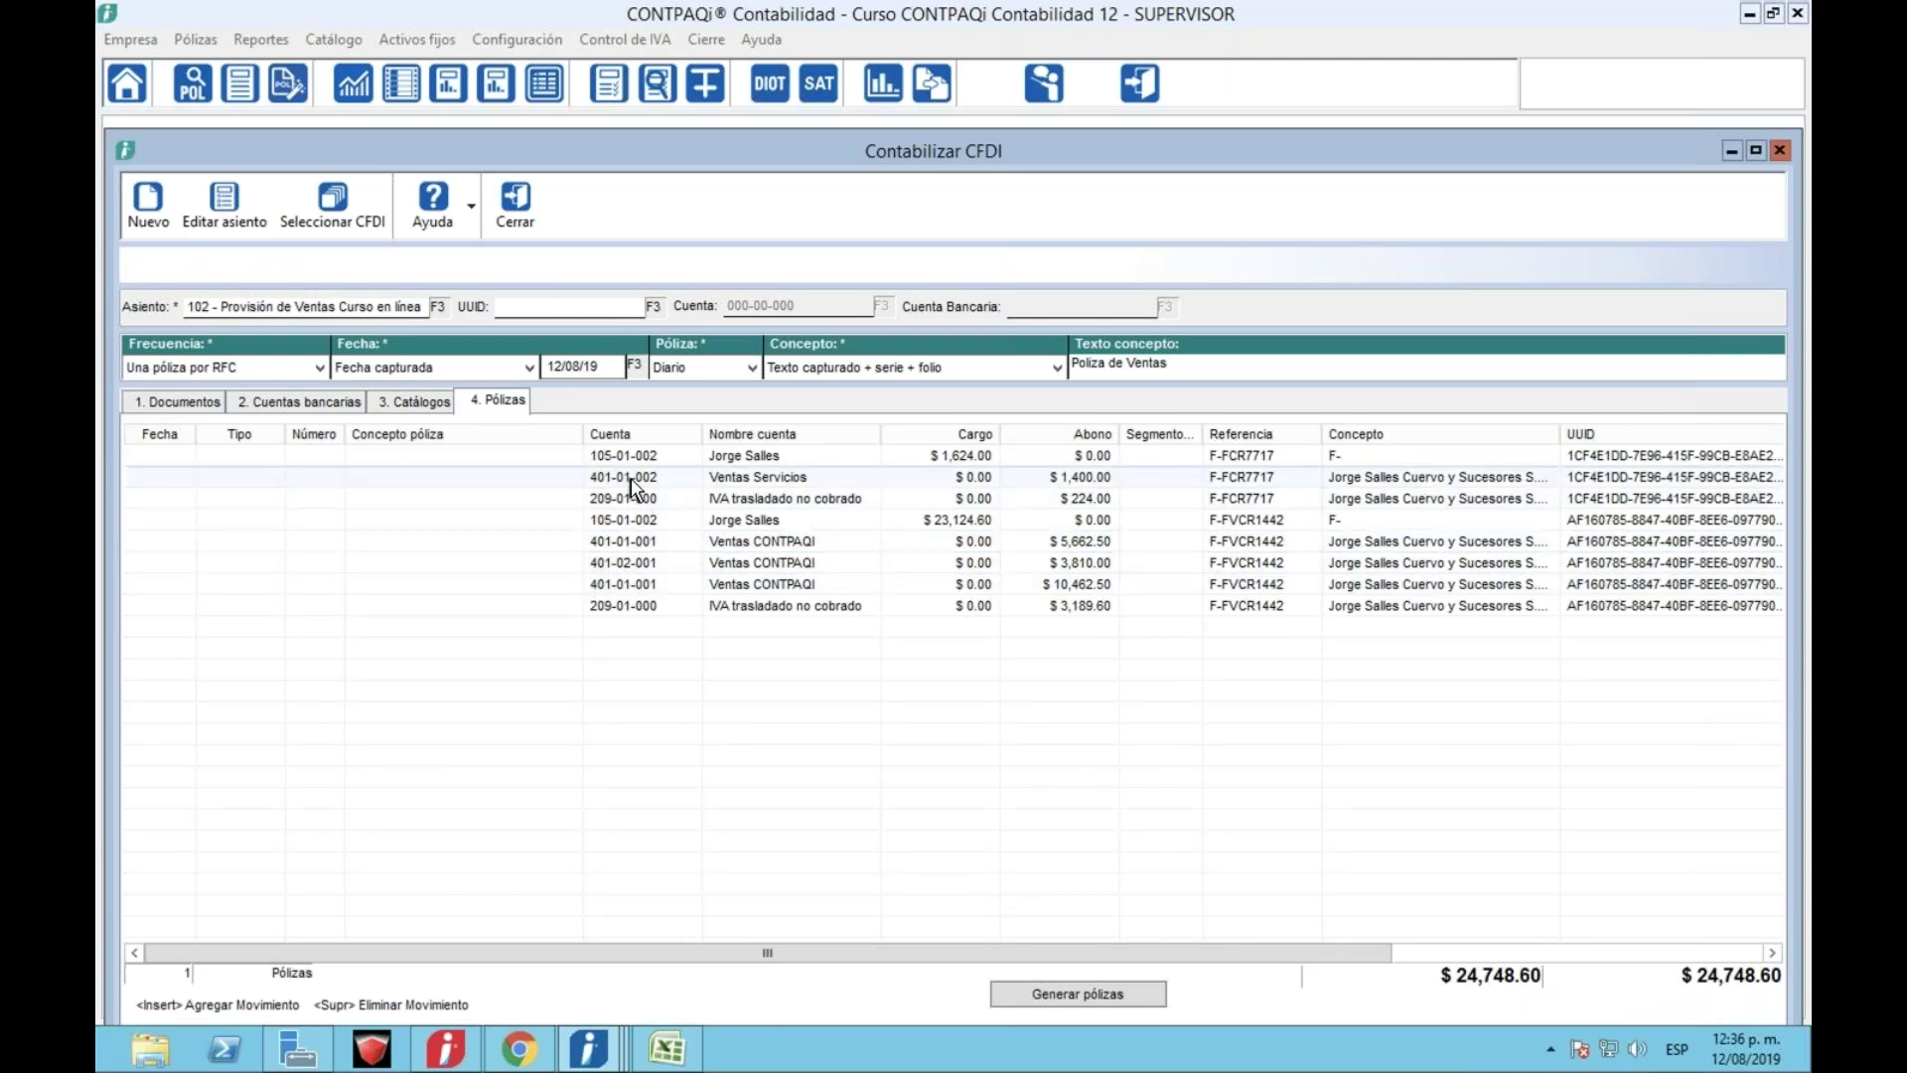
key(super)
key(super)
click(1018, 991)
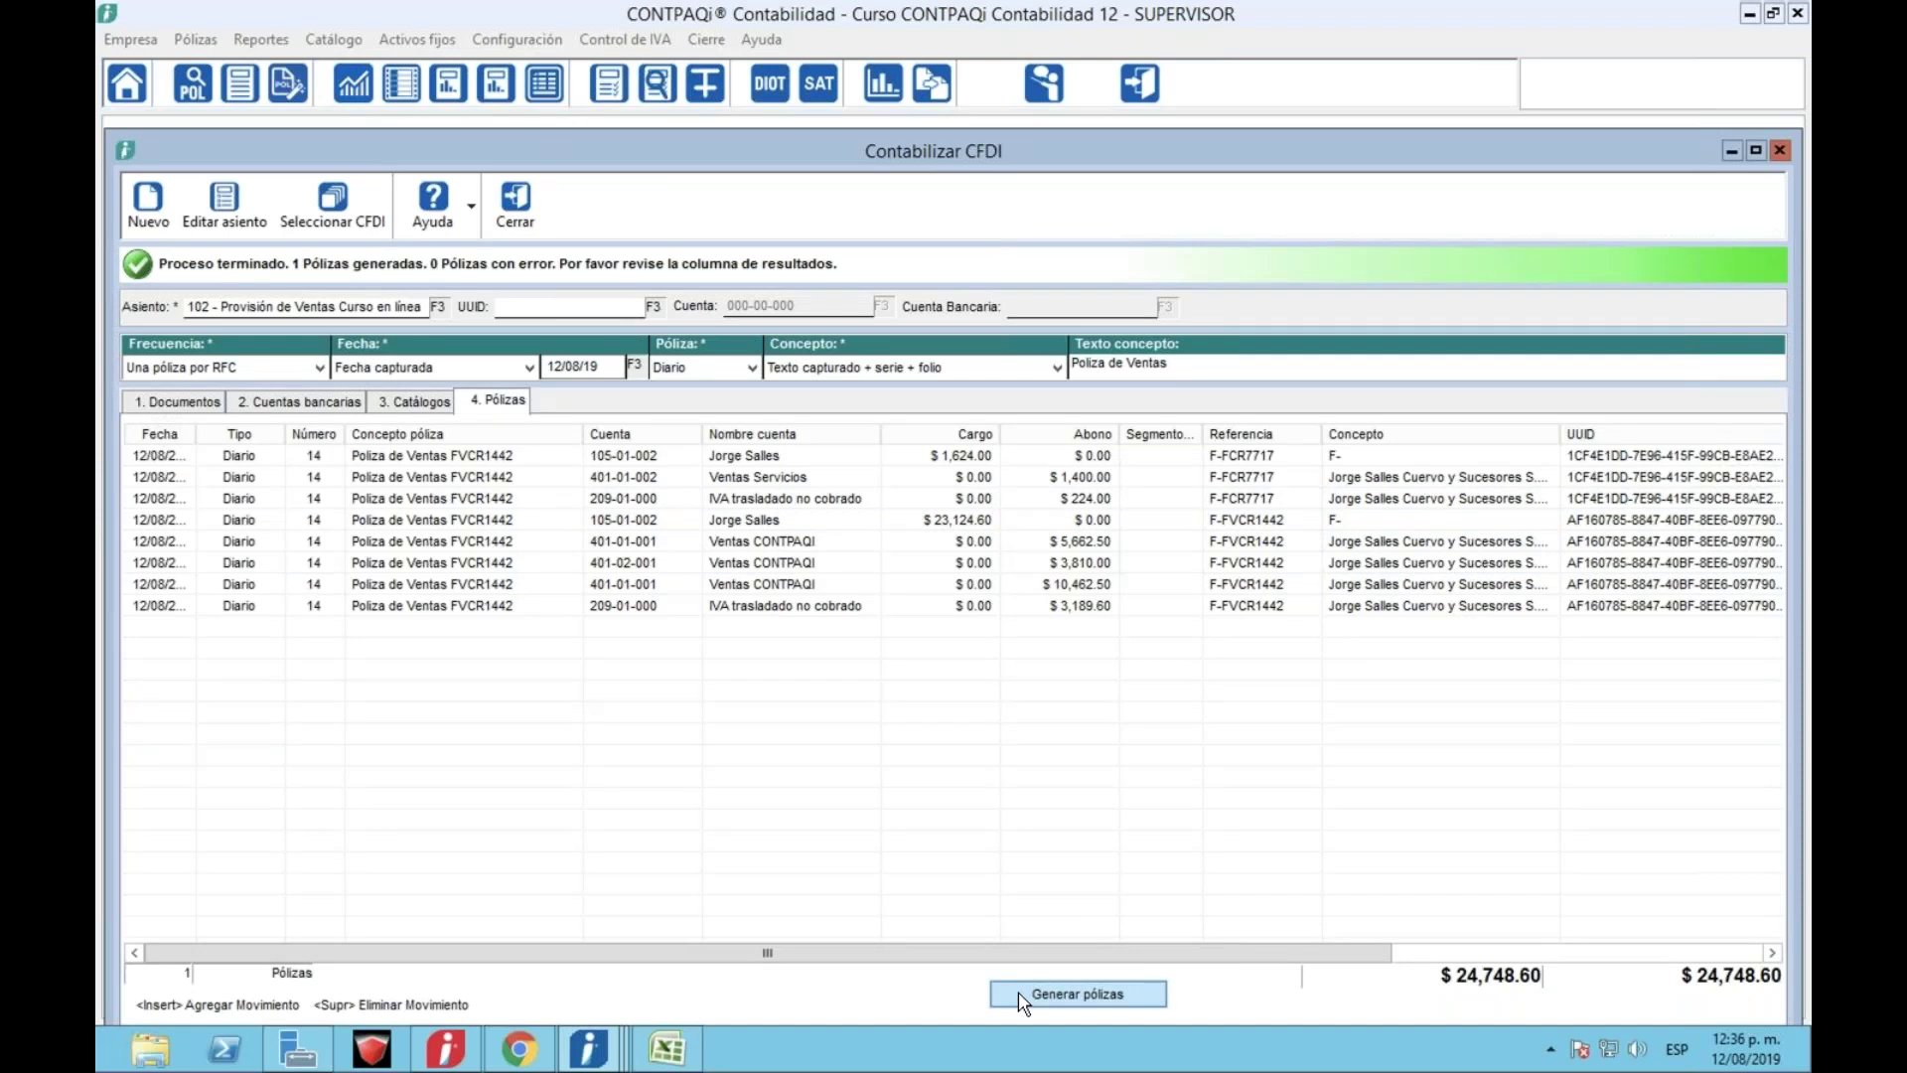
click(340, 42)
click(341, 46)
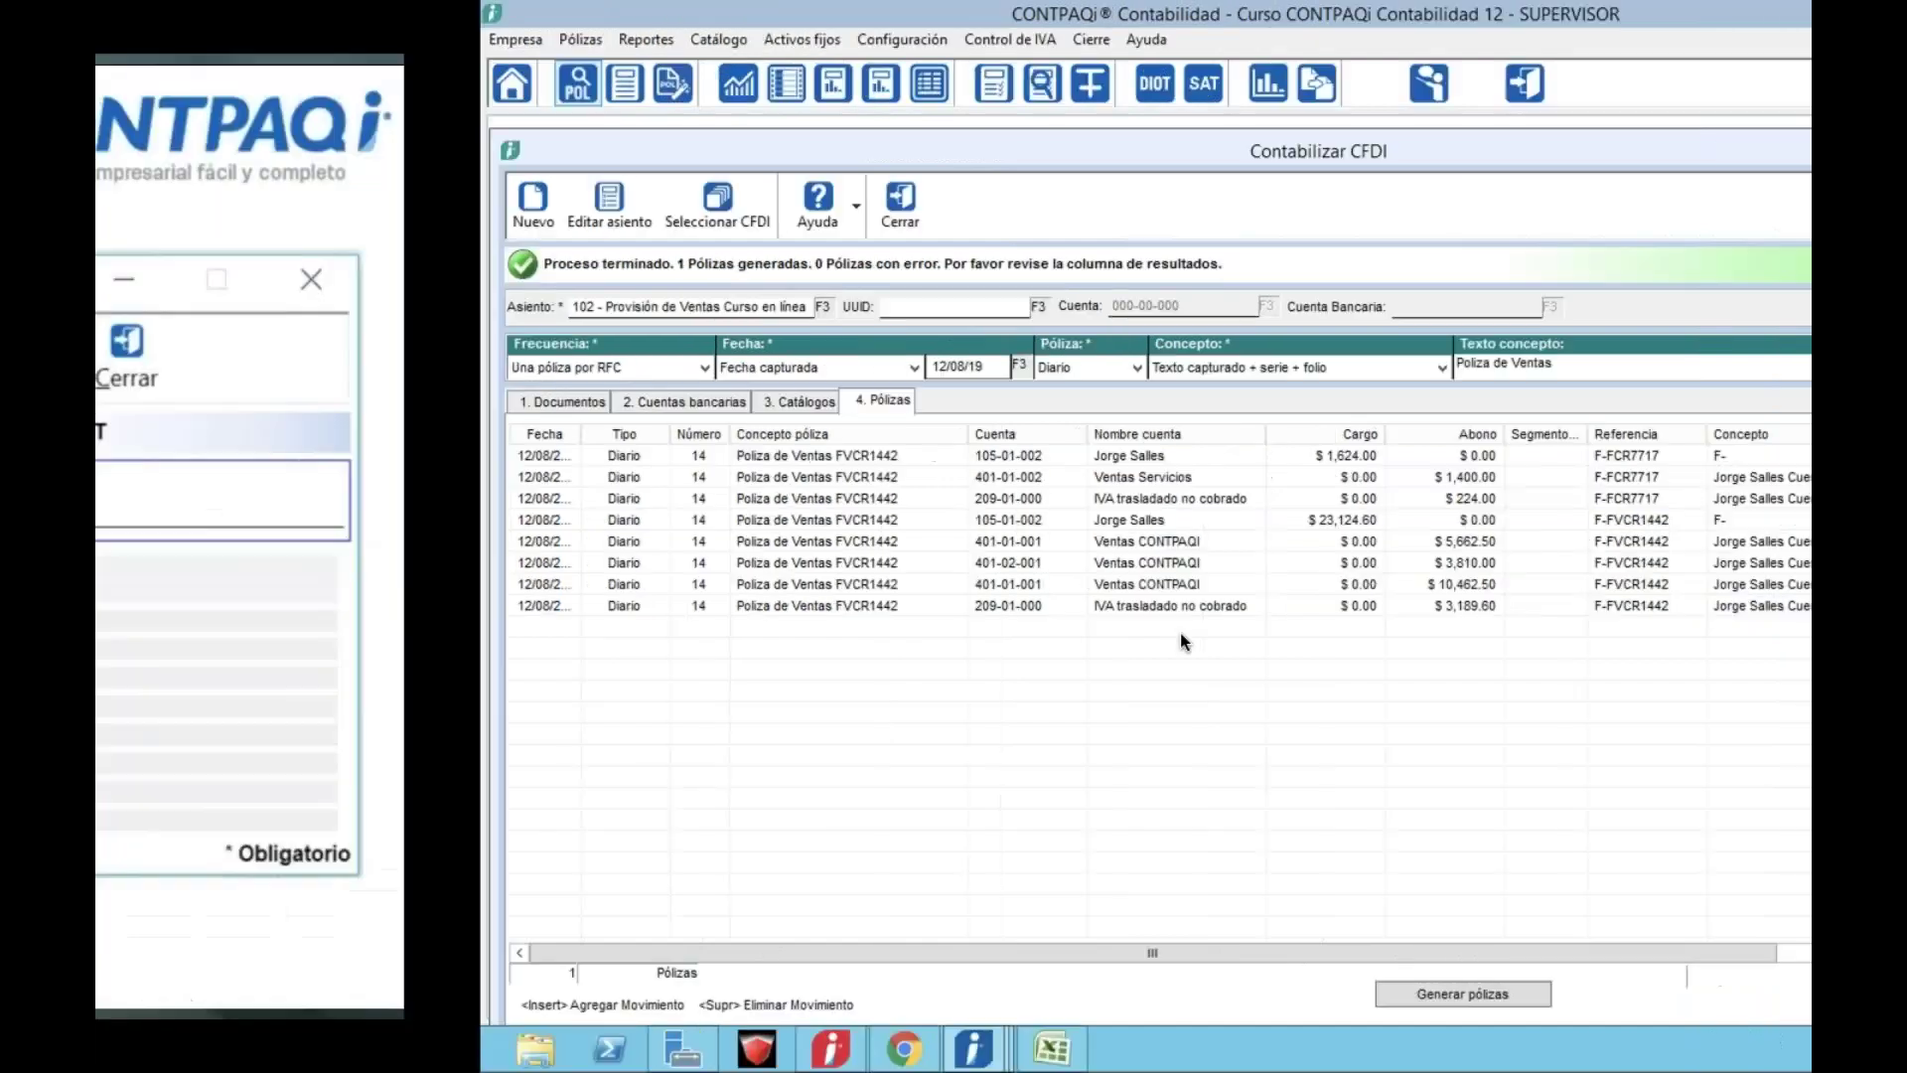
Page back through the slideshow to the title slide and exit to the editor.
key(Right)
key(Right)
key(Right)
key(Right)
key(Left)
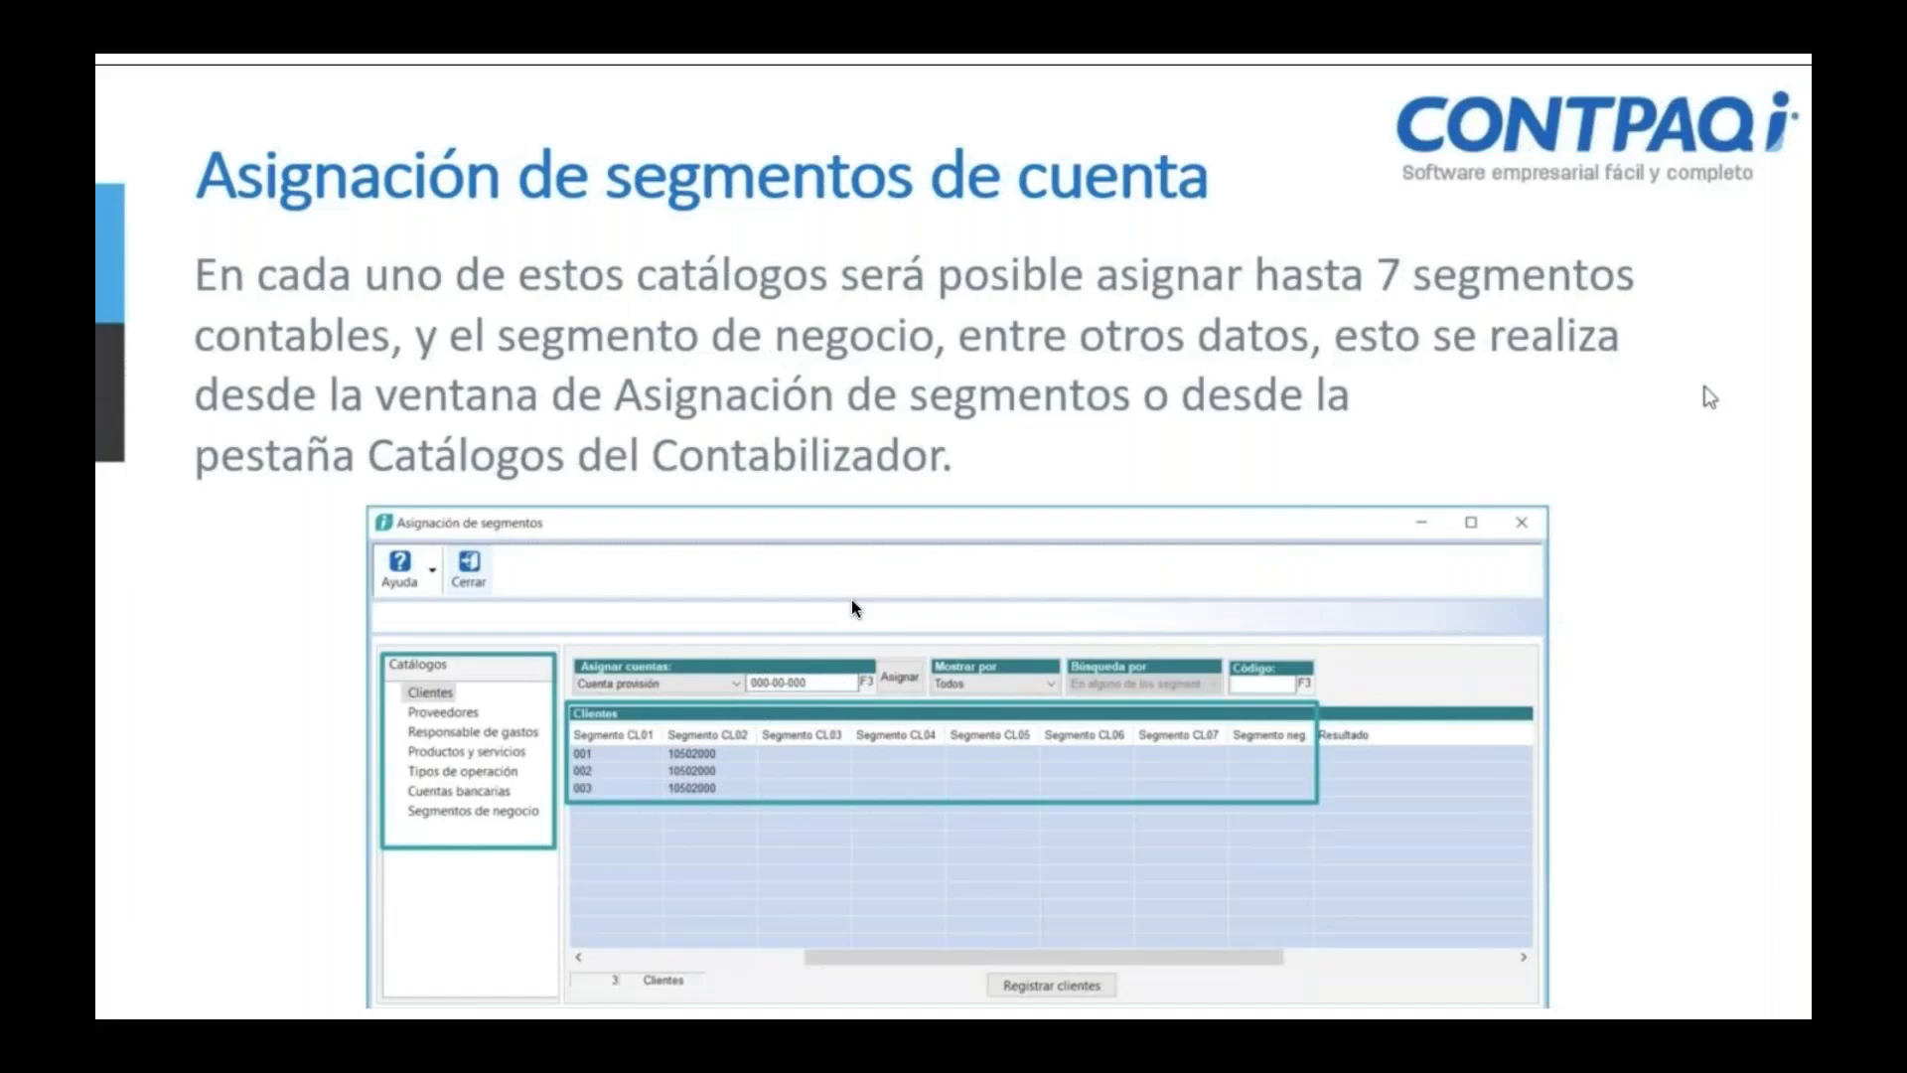
key(Left)
key(Left)
key(Left)
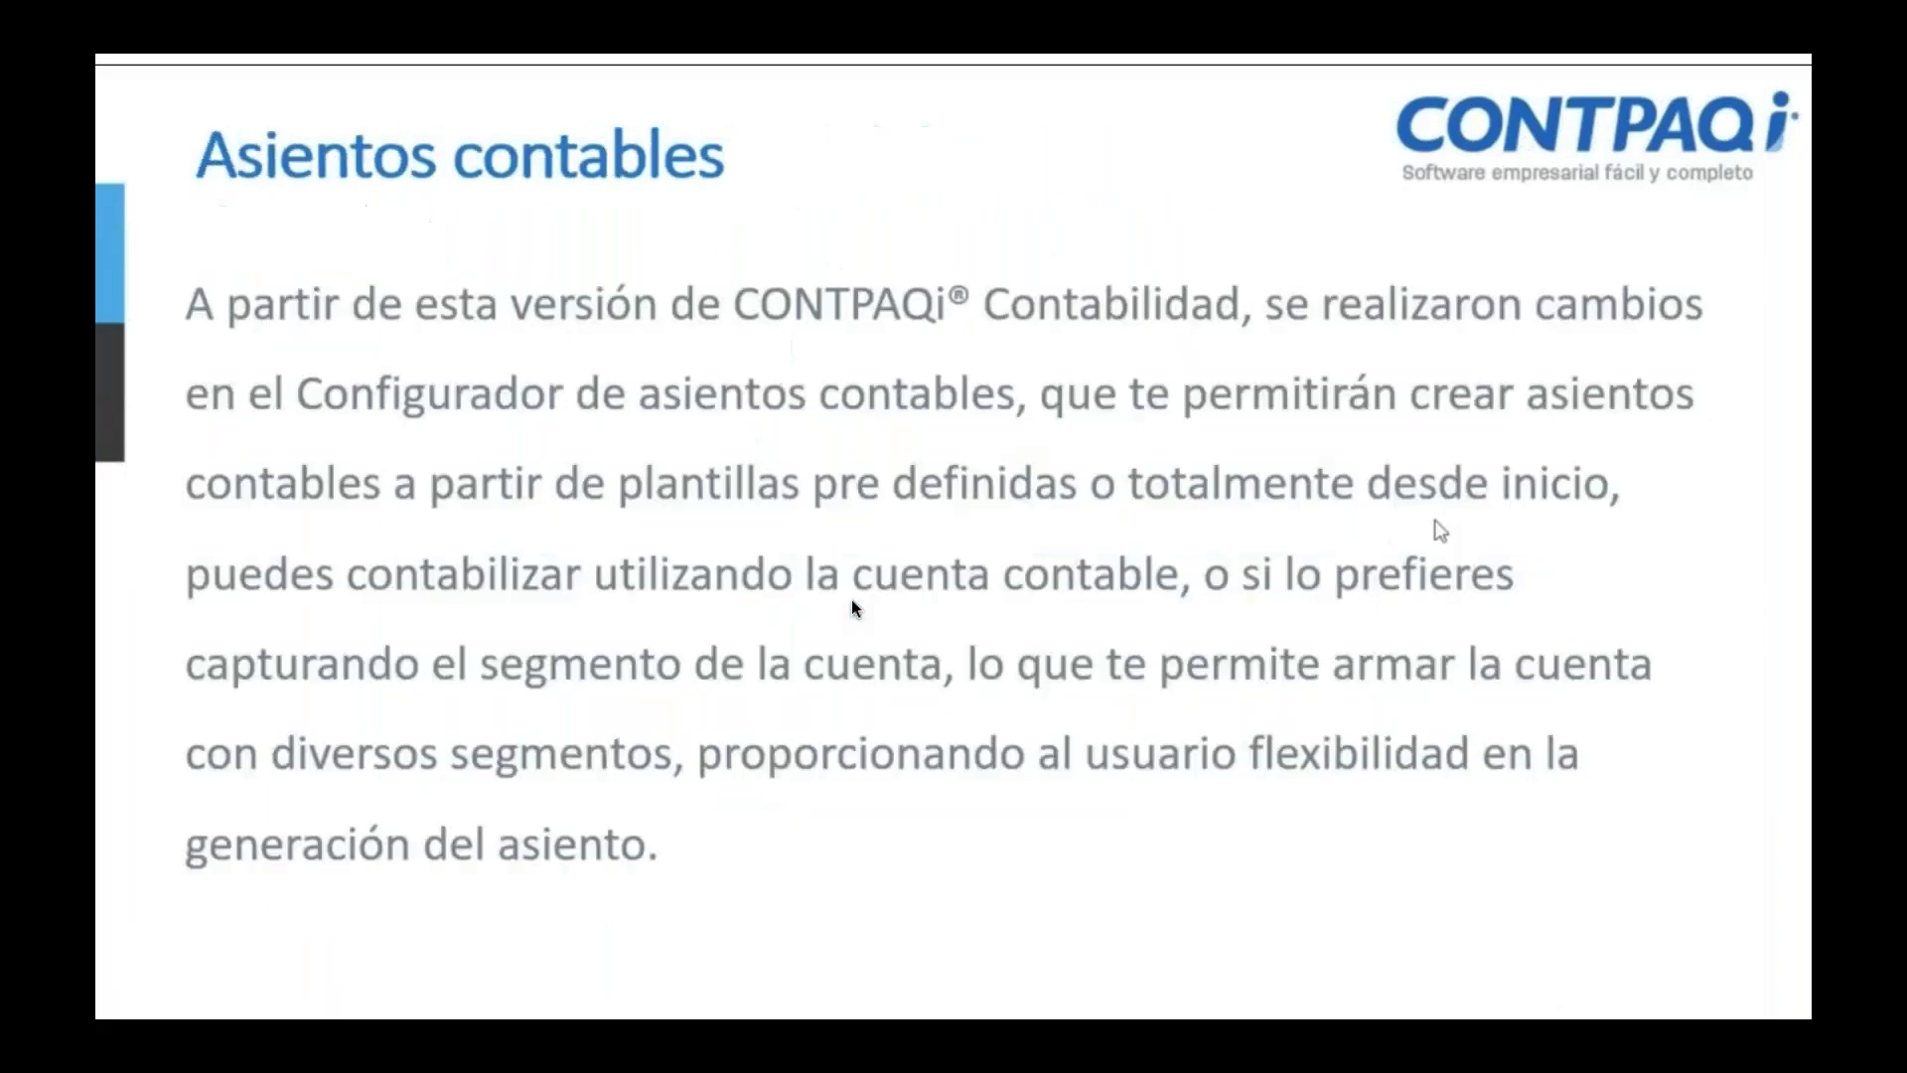
key(Left)
key(Left)
key(Left)
key(Left)
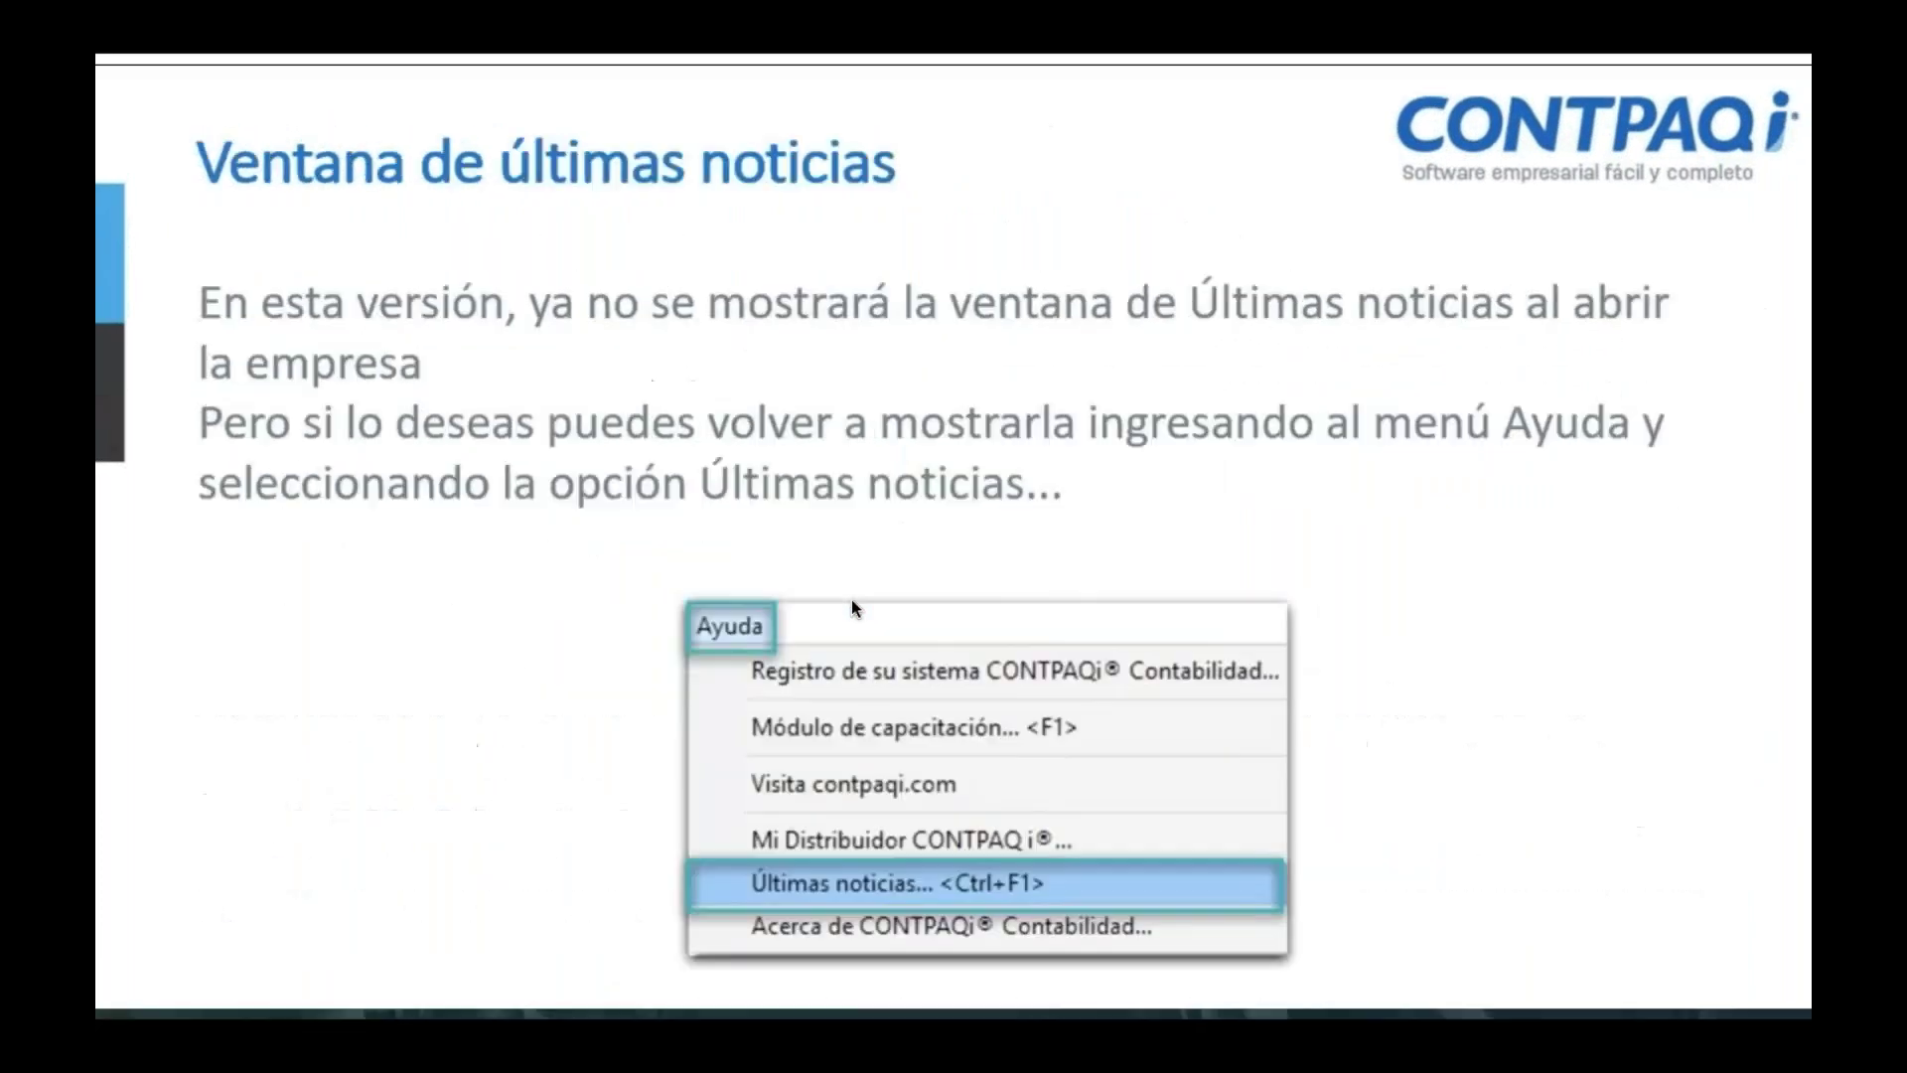
key(Left)
key(Left)
key(Left)
key(Left)
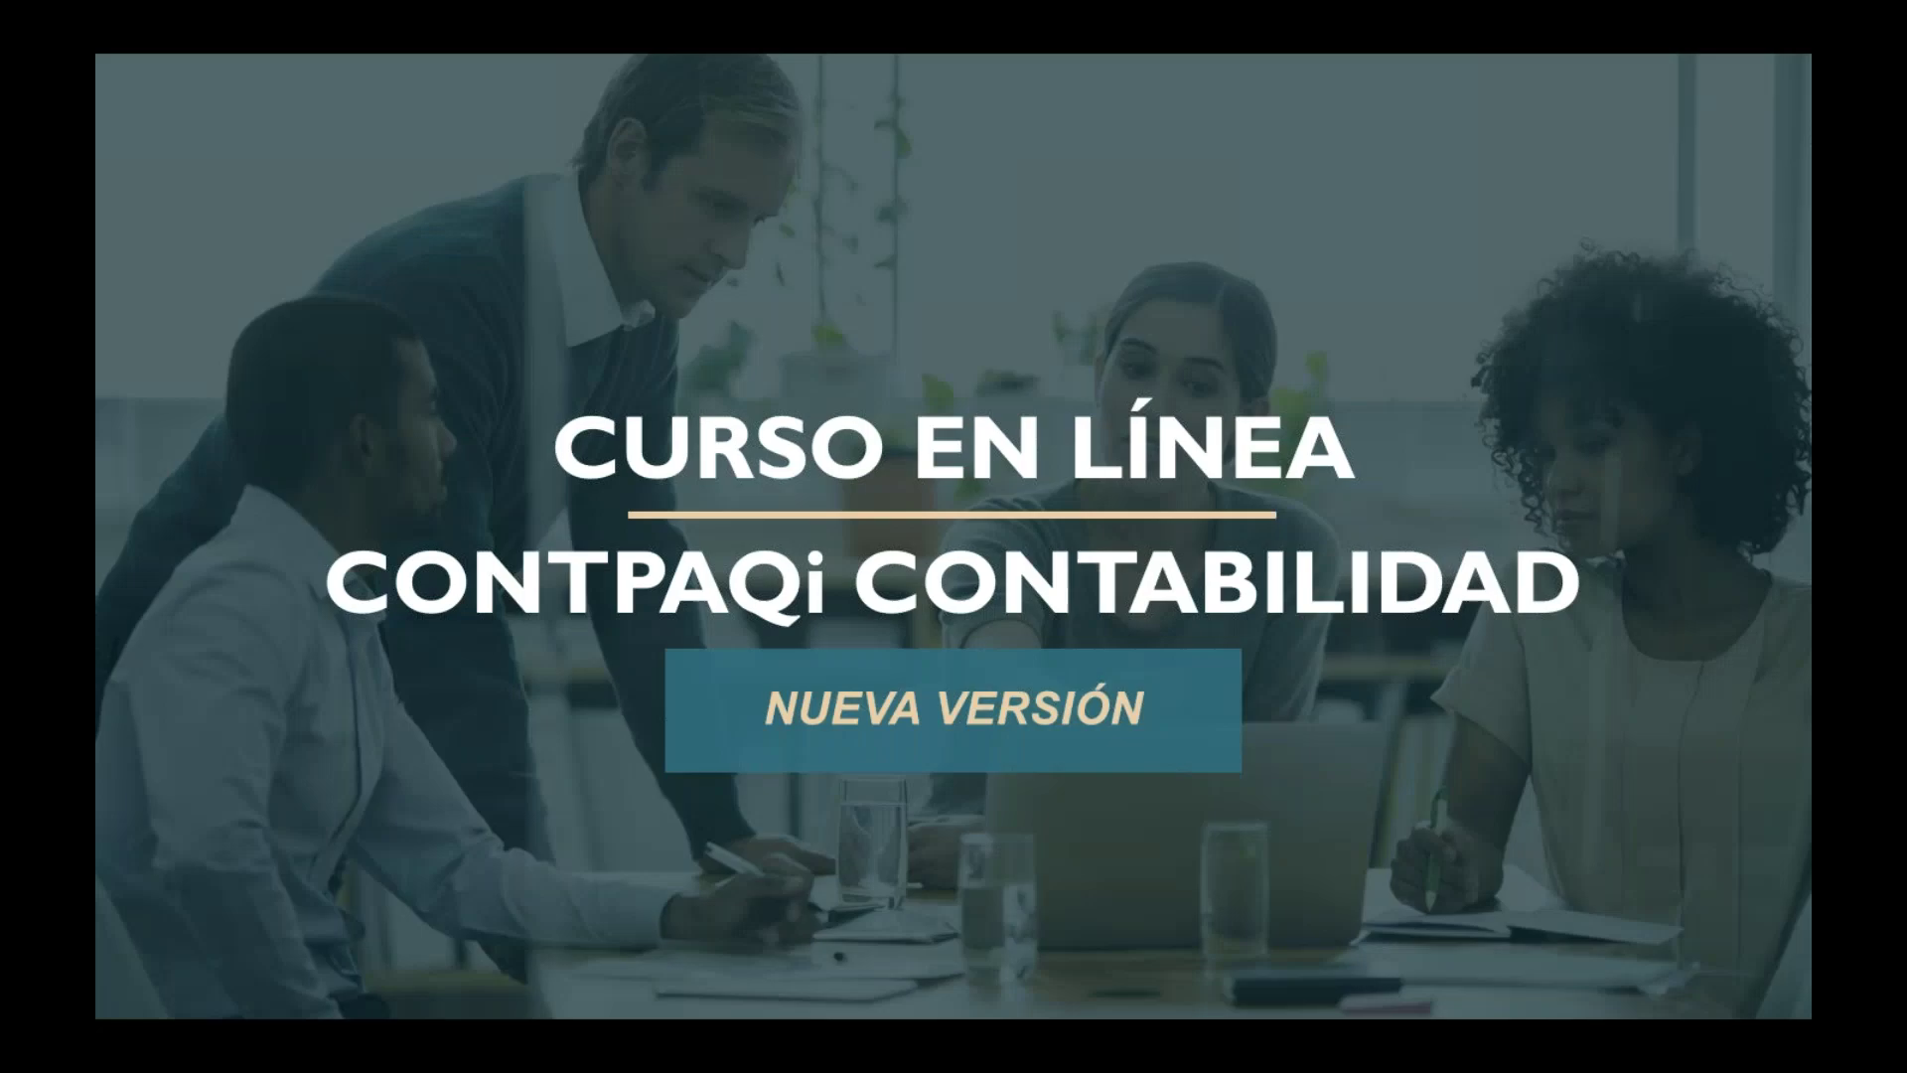
key(Escape)
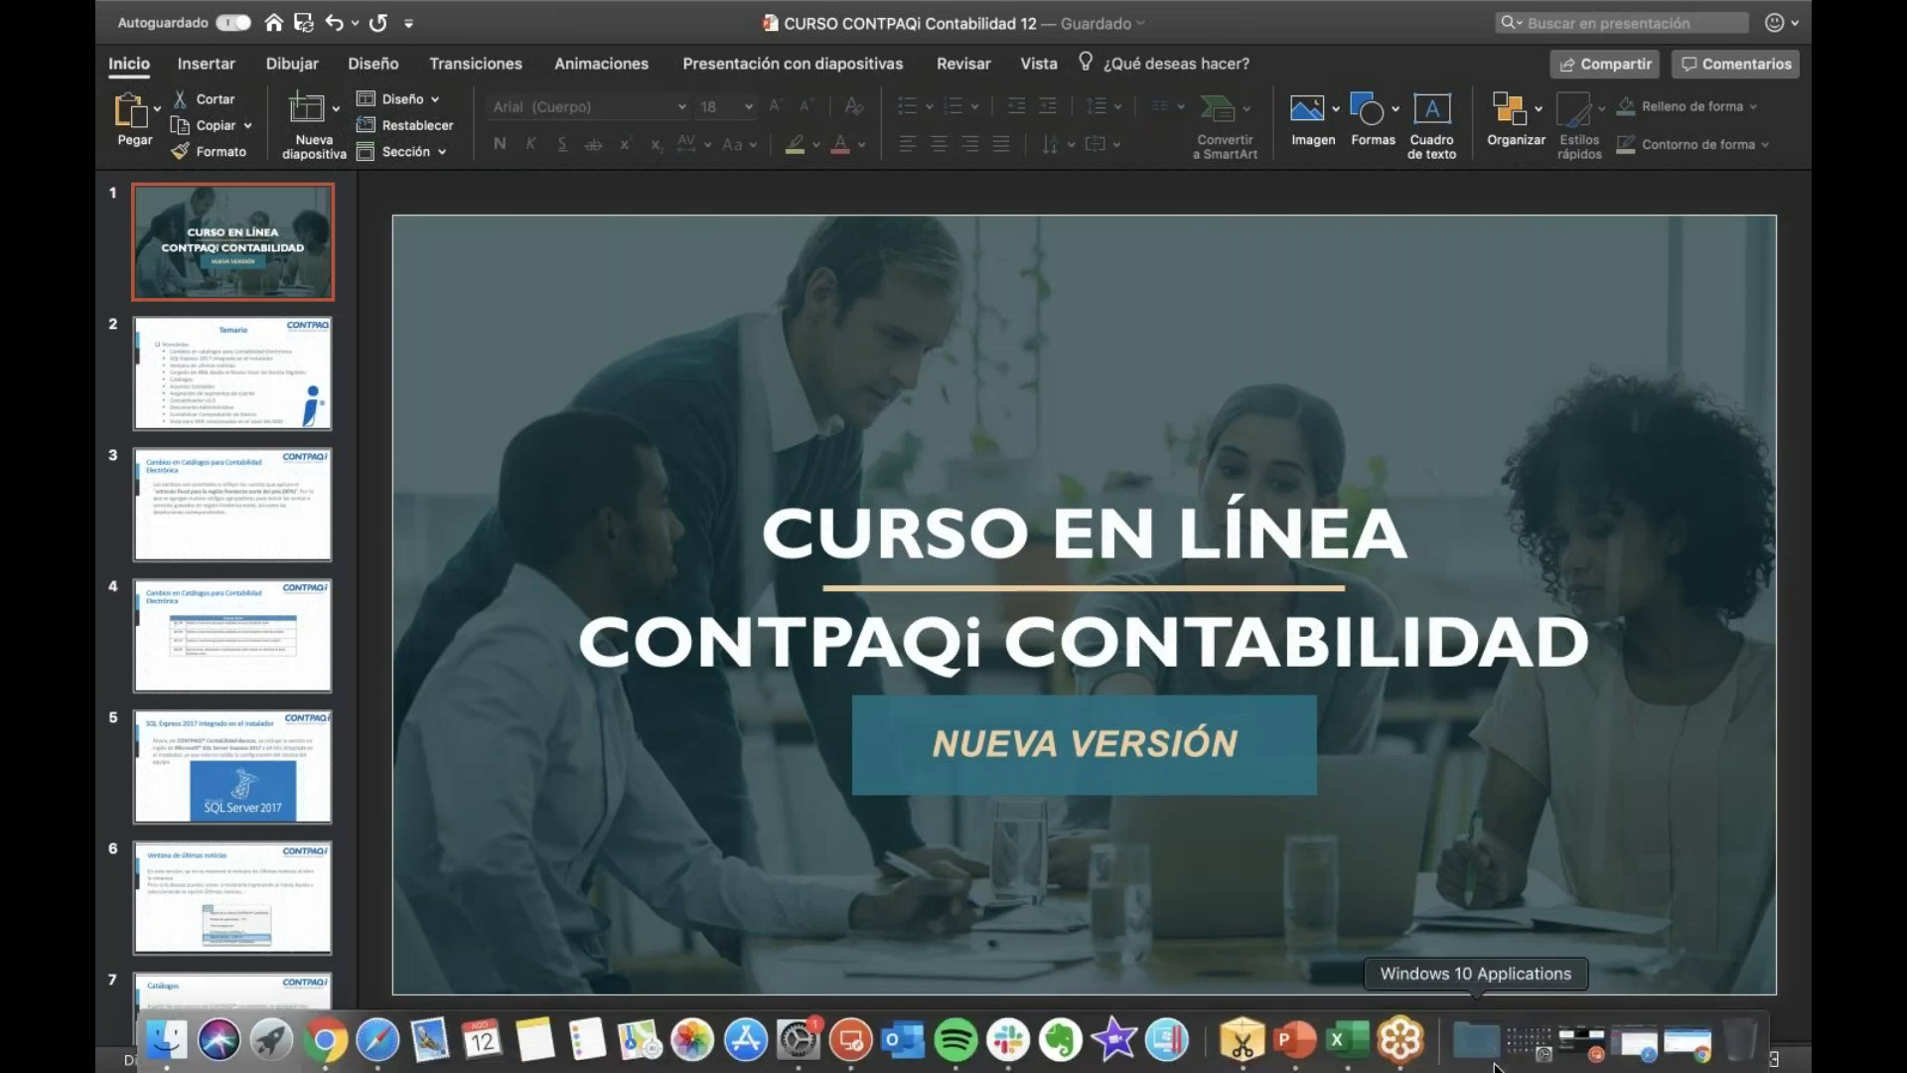
Restart the slideshow from slide 1, 'Curso en línea CONTPAQi Contabilidad'.
click(1476, 1039)
click(1314, 959)
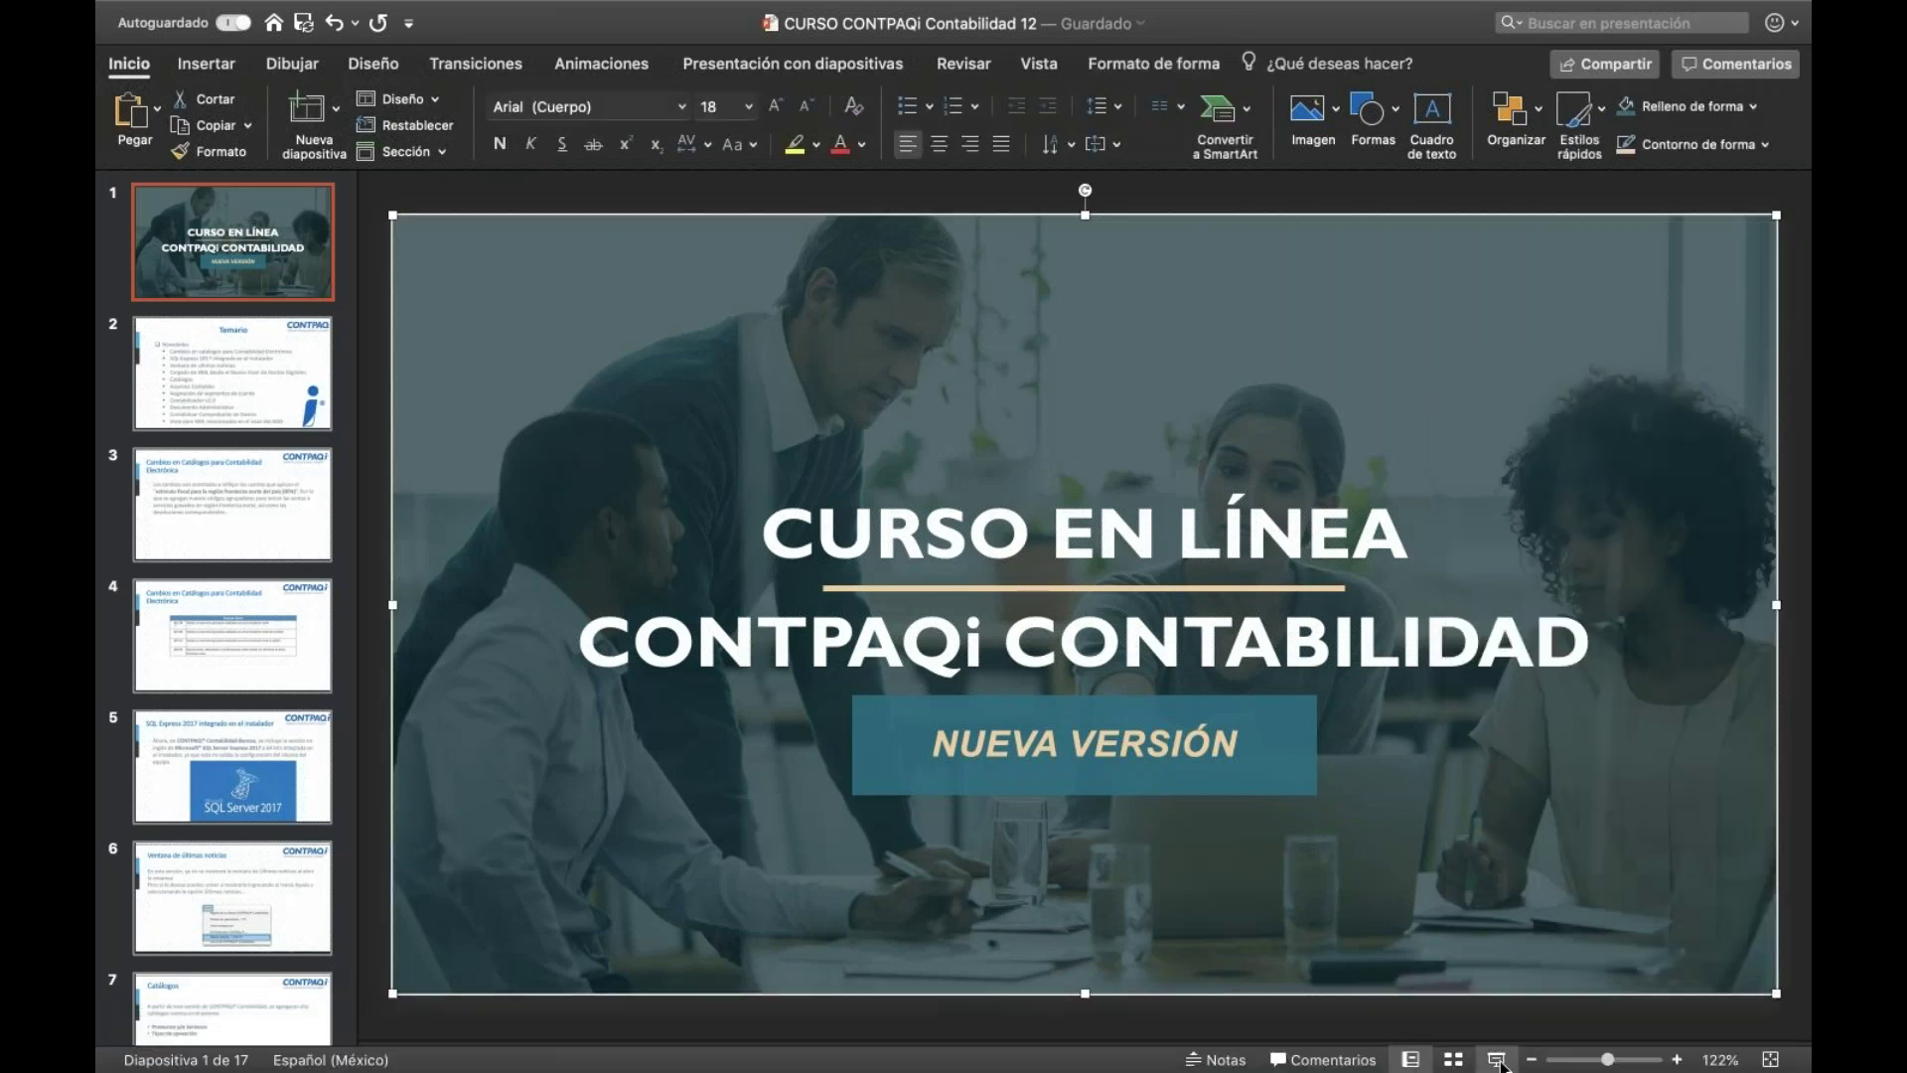
key(super+shift+Return)
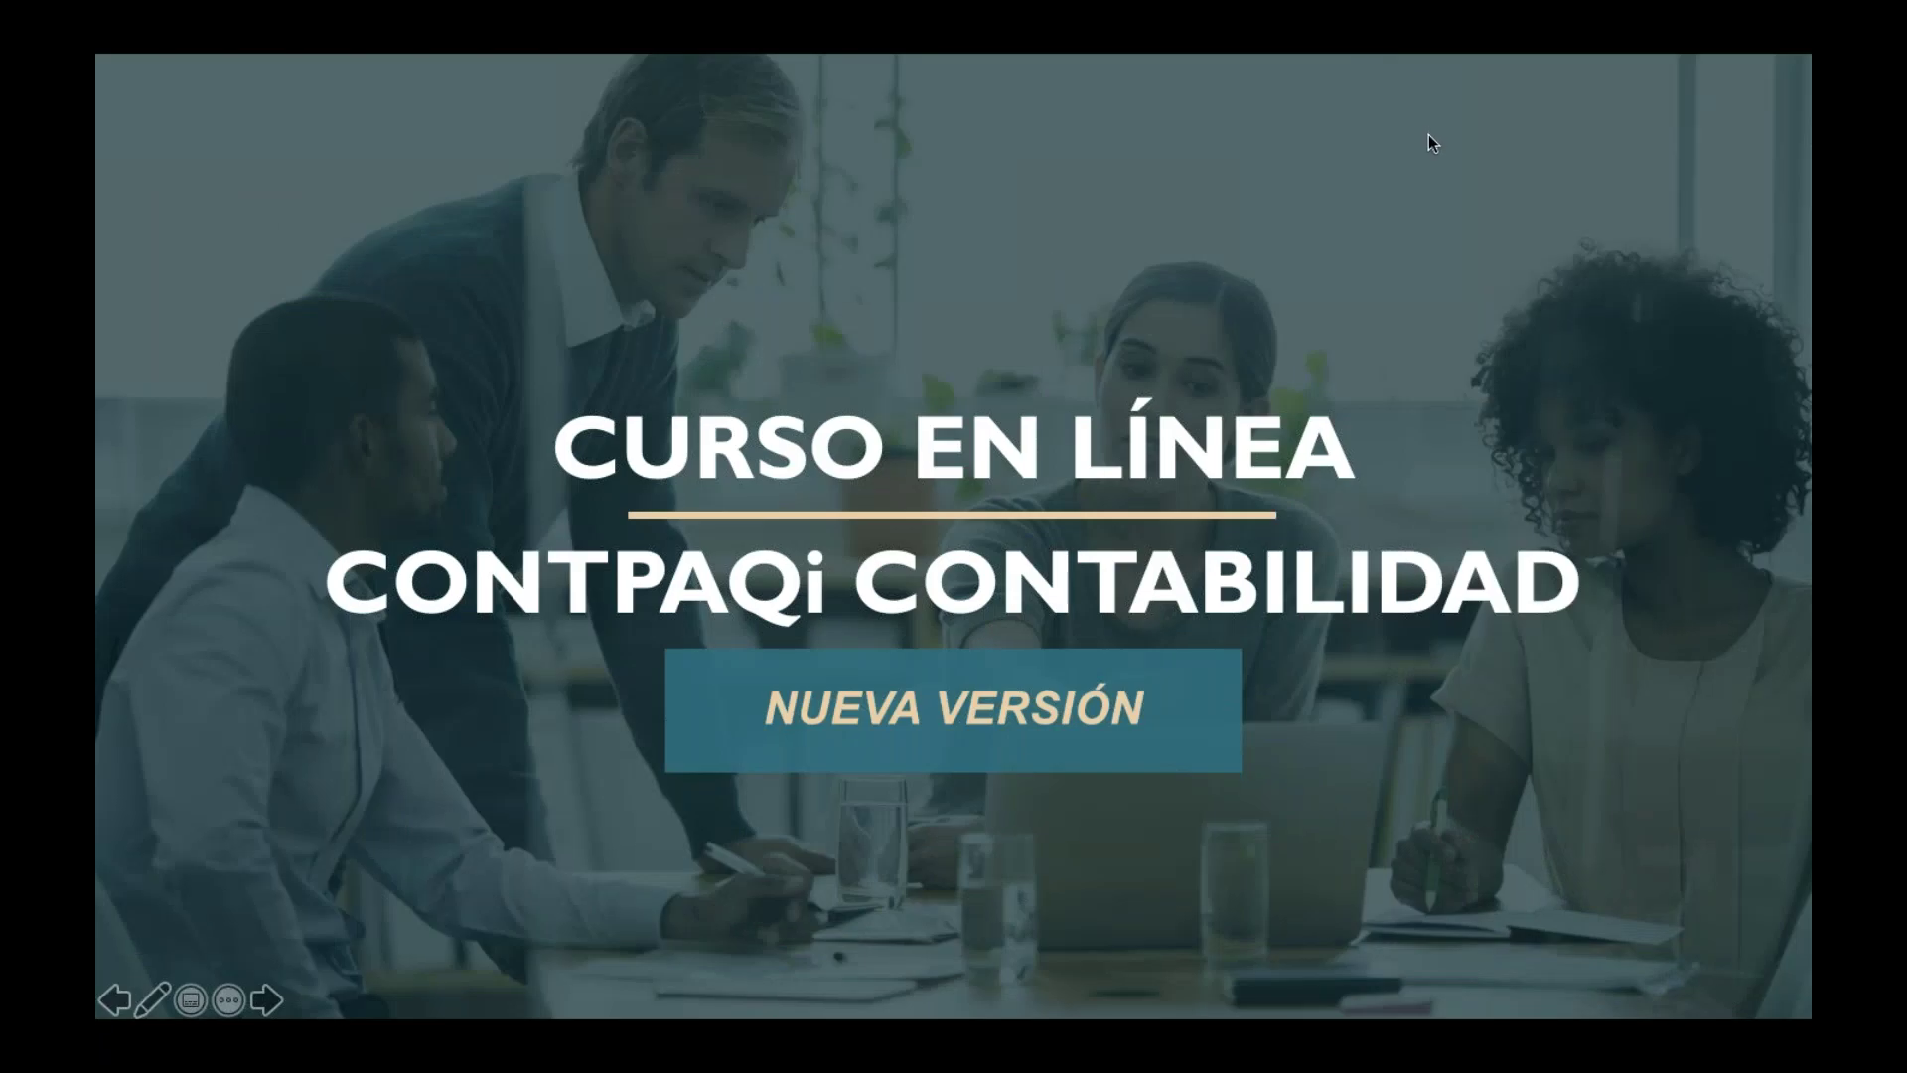